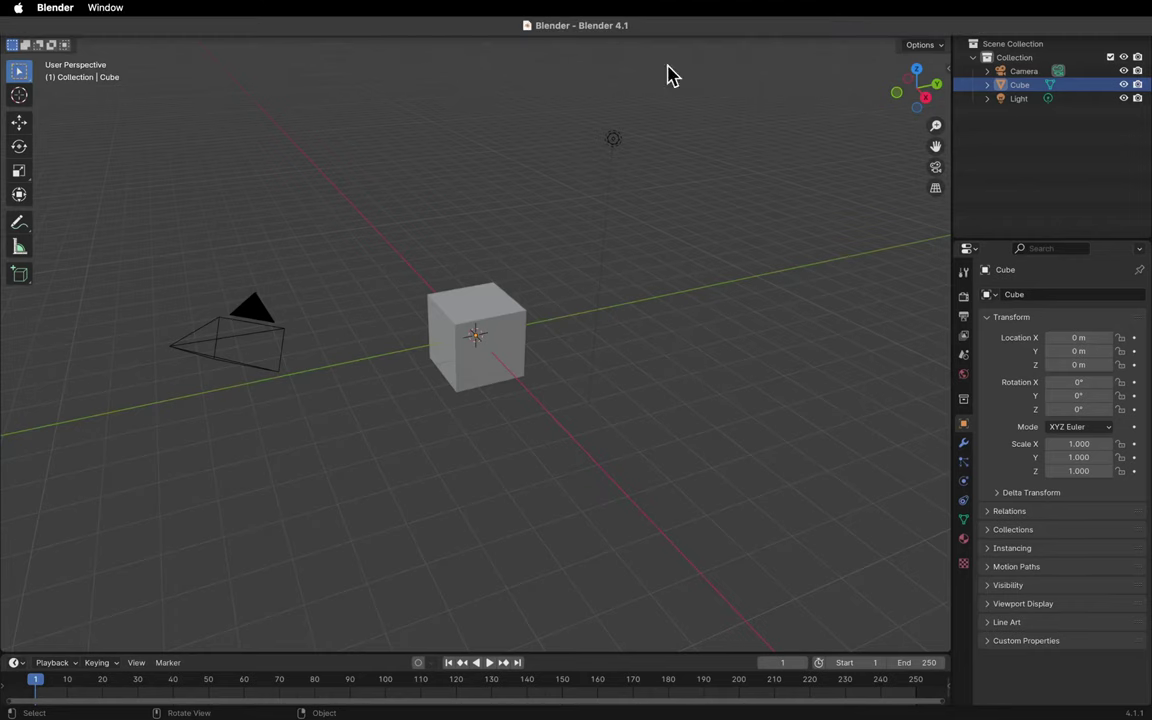
# - Flatten the default cube along Z to a scale of 0.49
pyautogui.scroll(4, 517, 370)
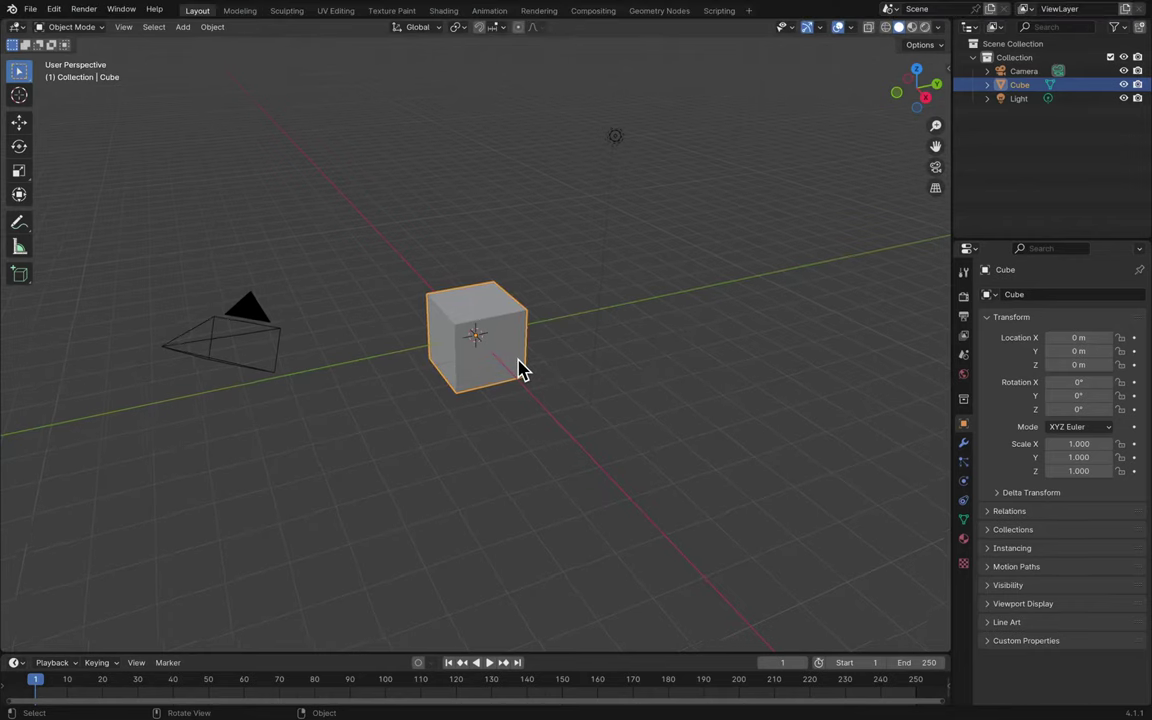
pyautogui.scroll(3, 500, 388)
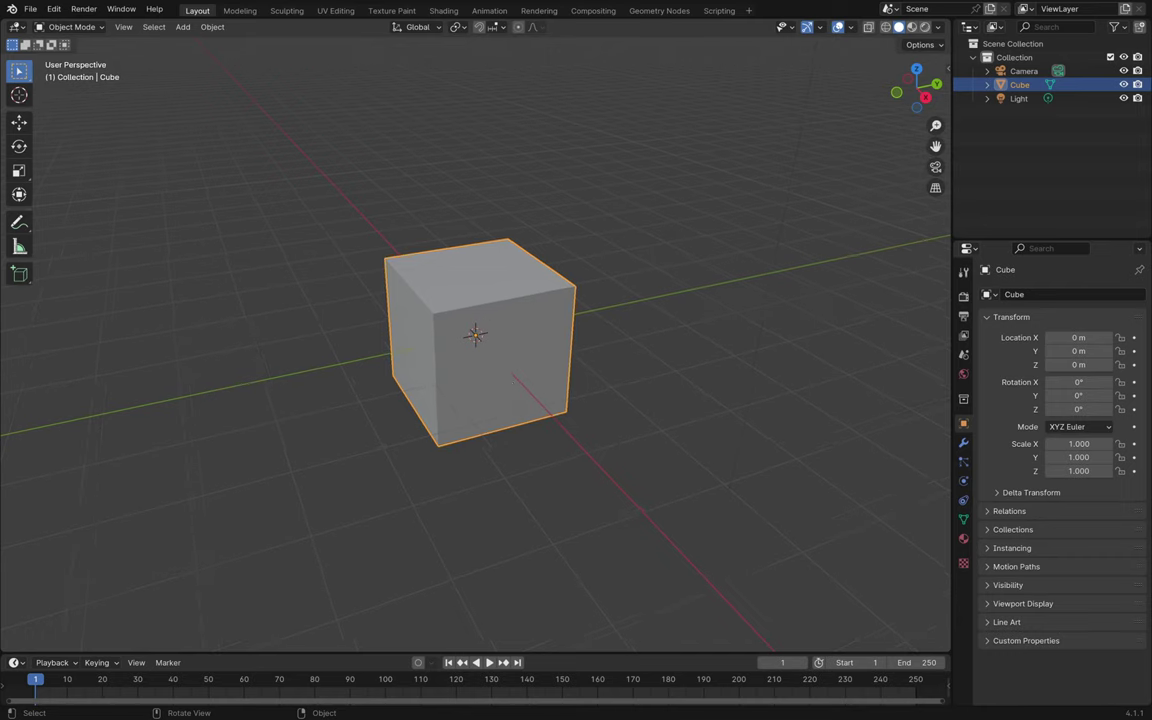
pyautogui.press('s')
pyautogui.press('z')
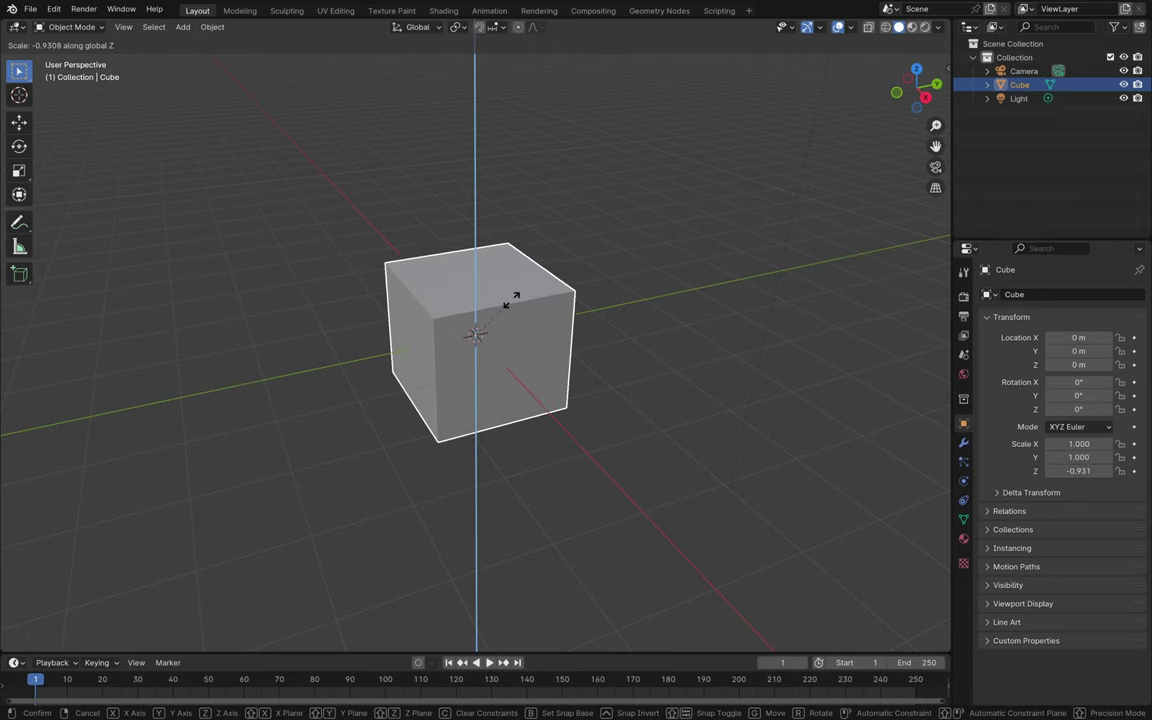
pyautogui.click(503, 335)
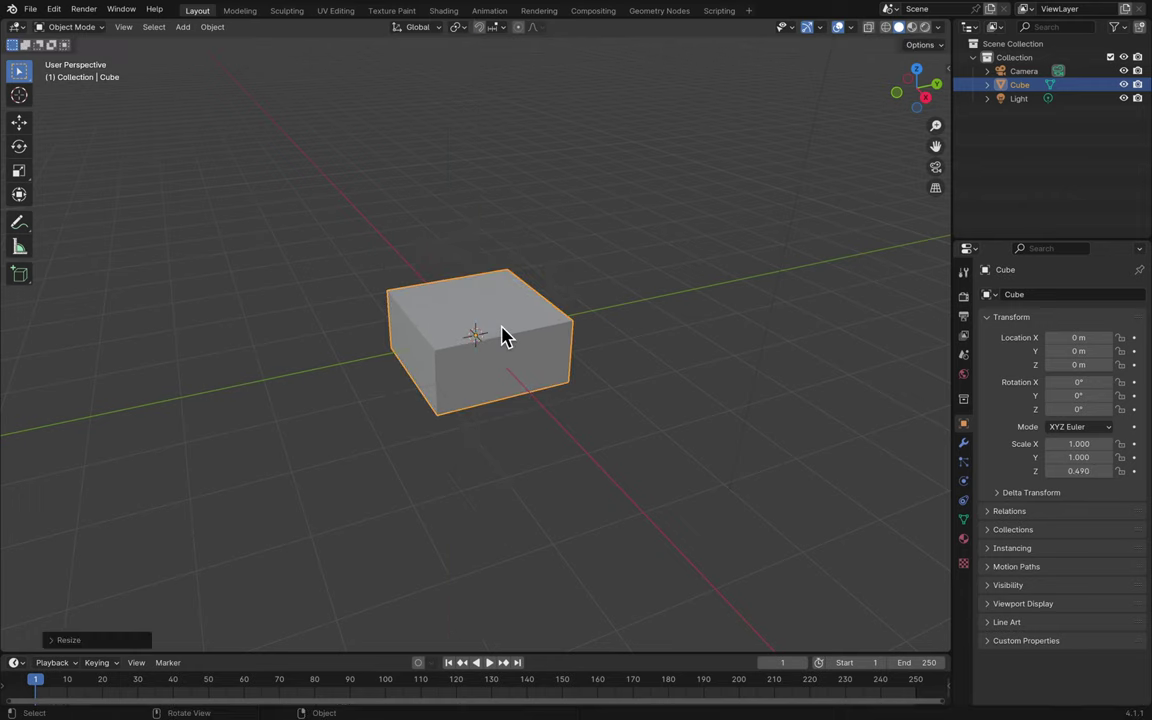
pyautogui.scroll(3, 550, 398)
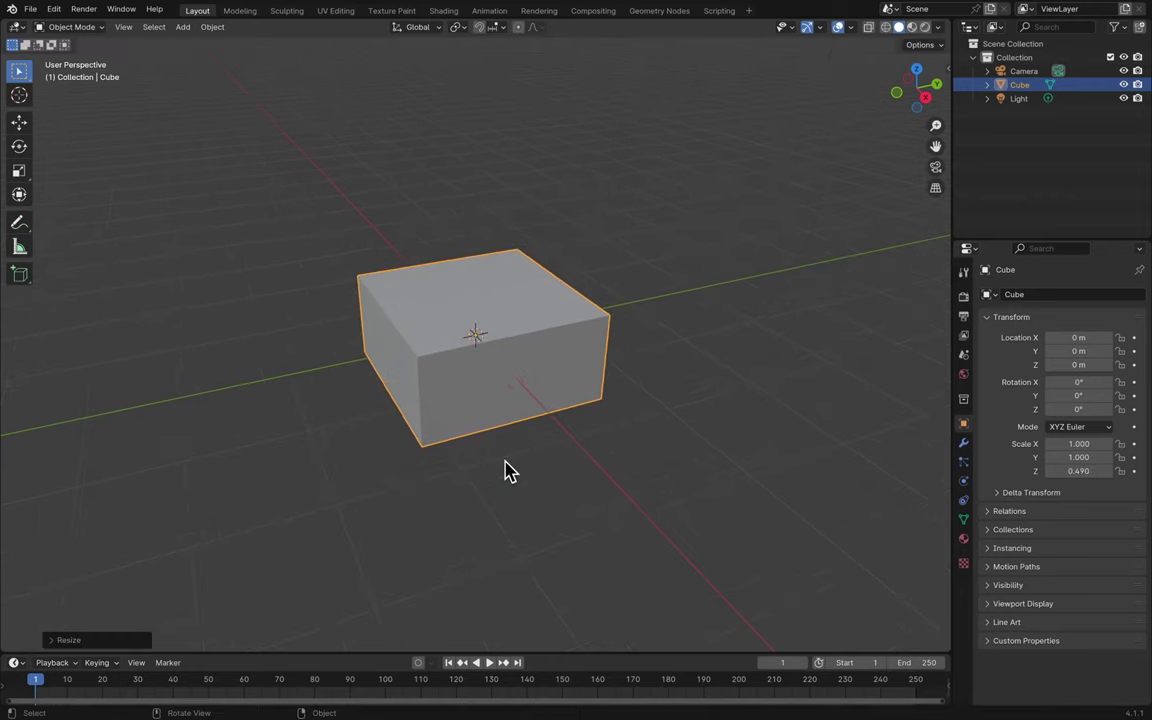
# - Stretch the cube along Y to a scale of 1.646, forming a long slab
pyautogui.press('g')
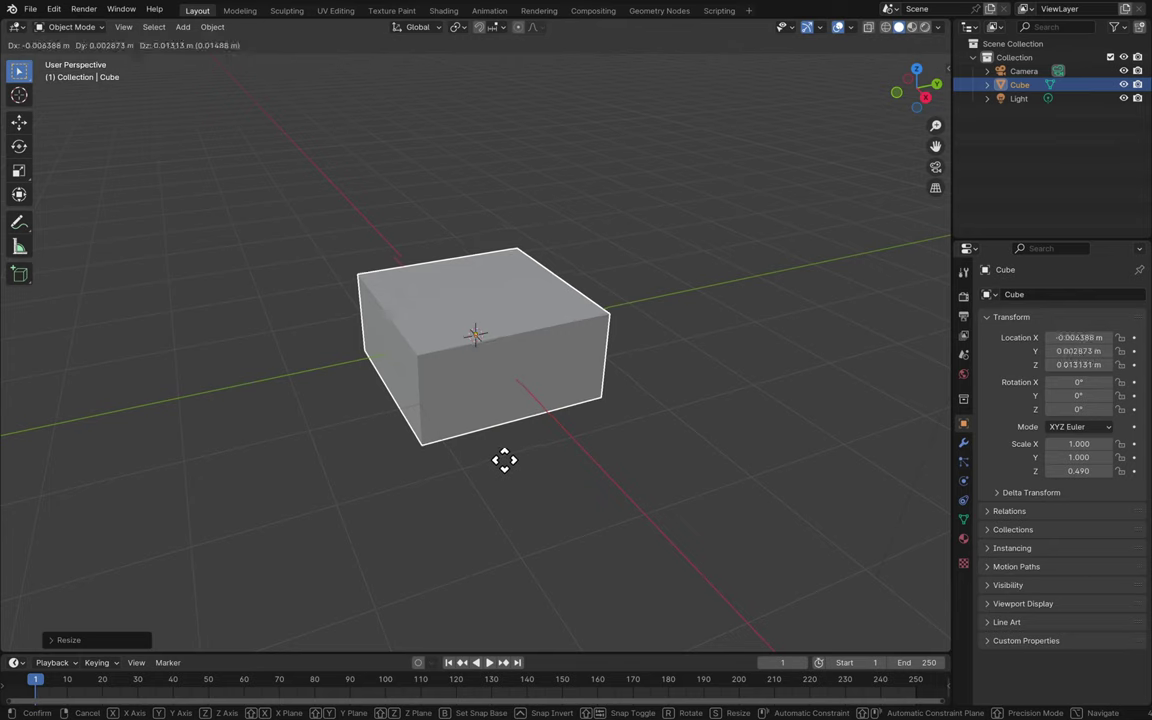
pyautogui.press('s')
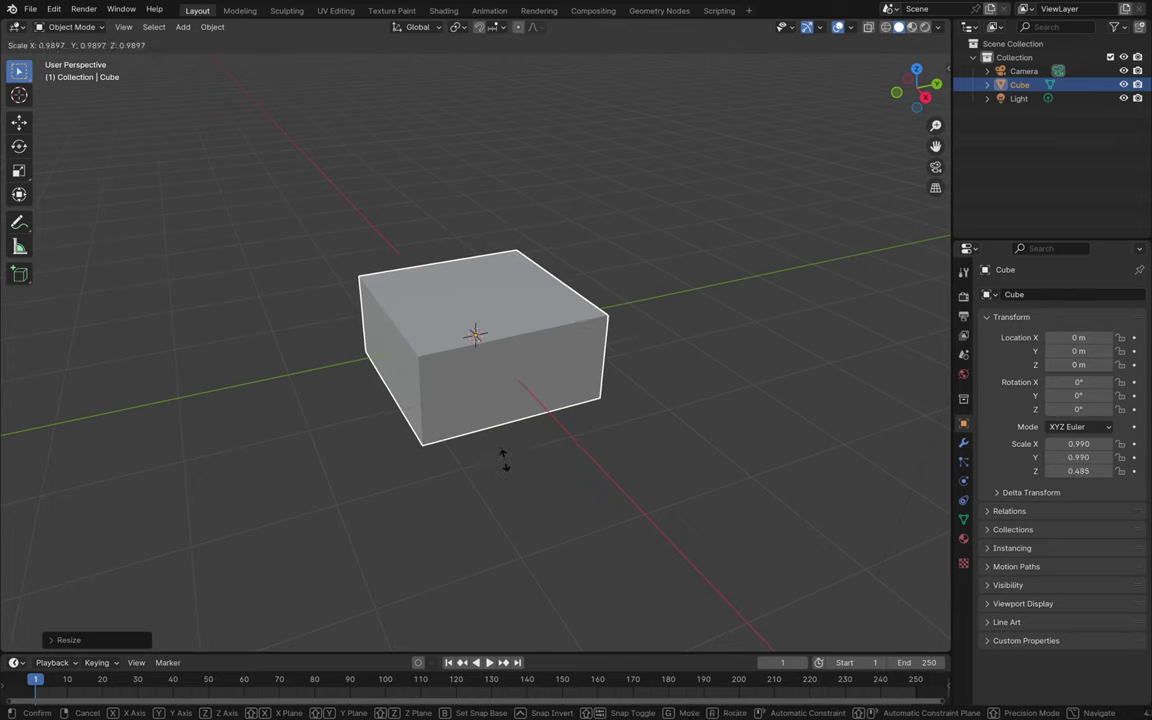
pyautogui.press('x')
pyautogui.press('y')
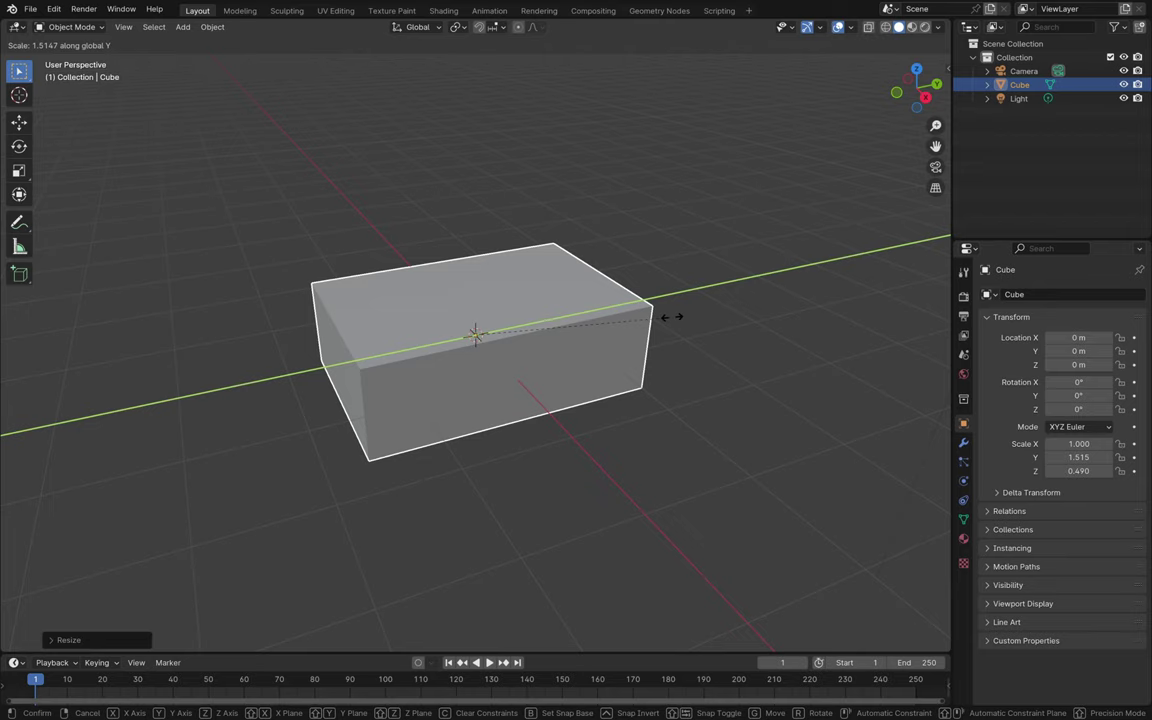
pyautogui.click(712, 318)
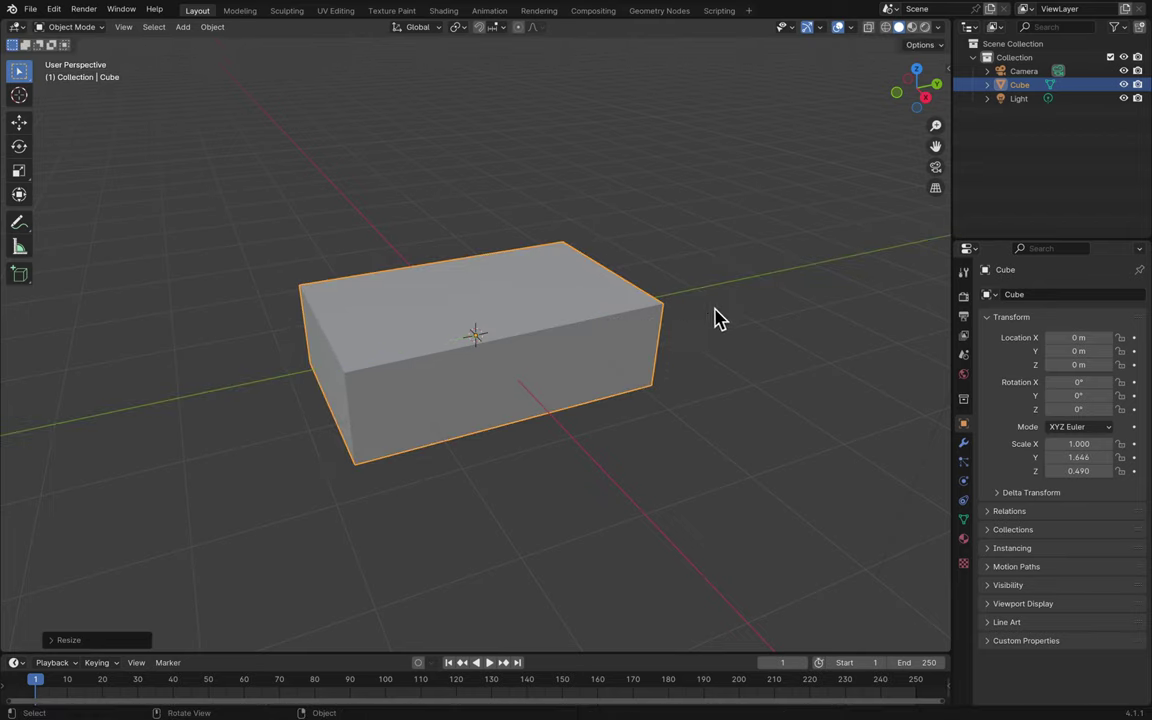
pyautogui.scroll(2, 490, 332)
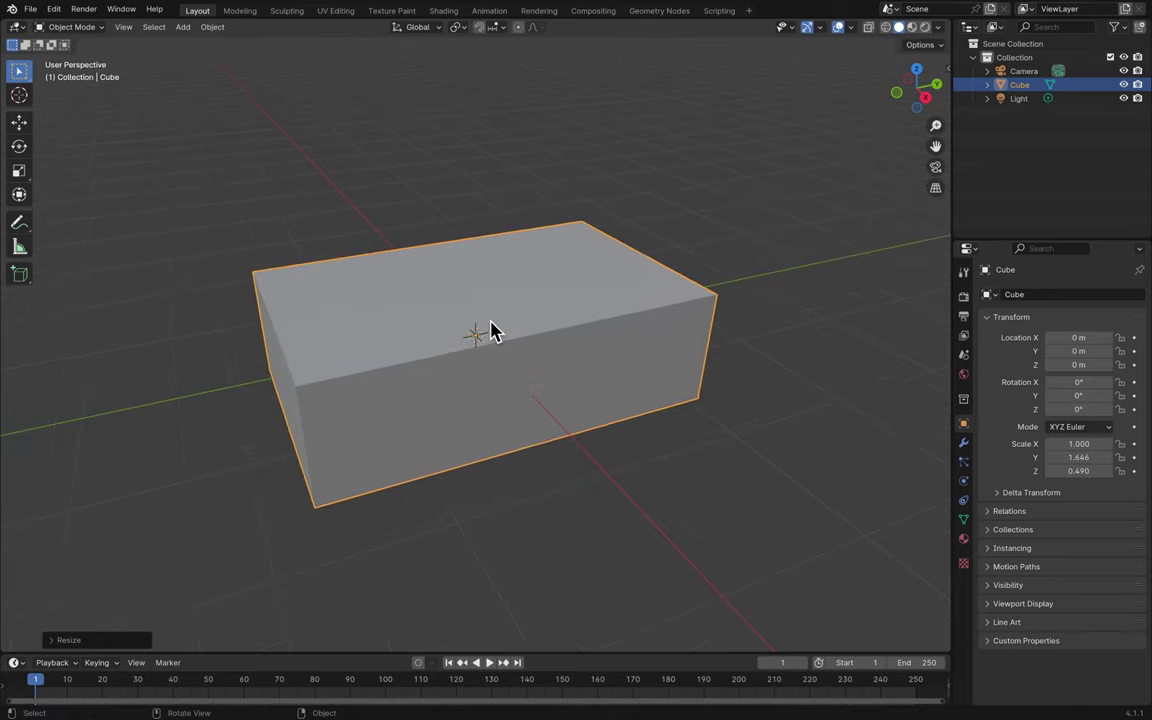
pyautogui.moveTo(705, 362); pyautogui.dragTo(705, 362, button='middle')
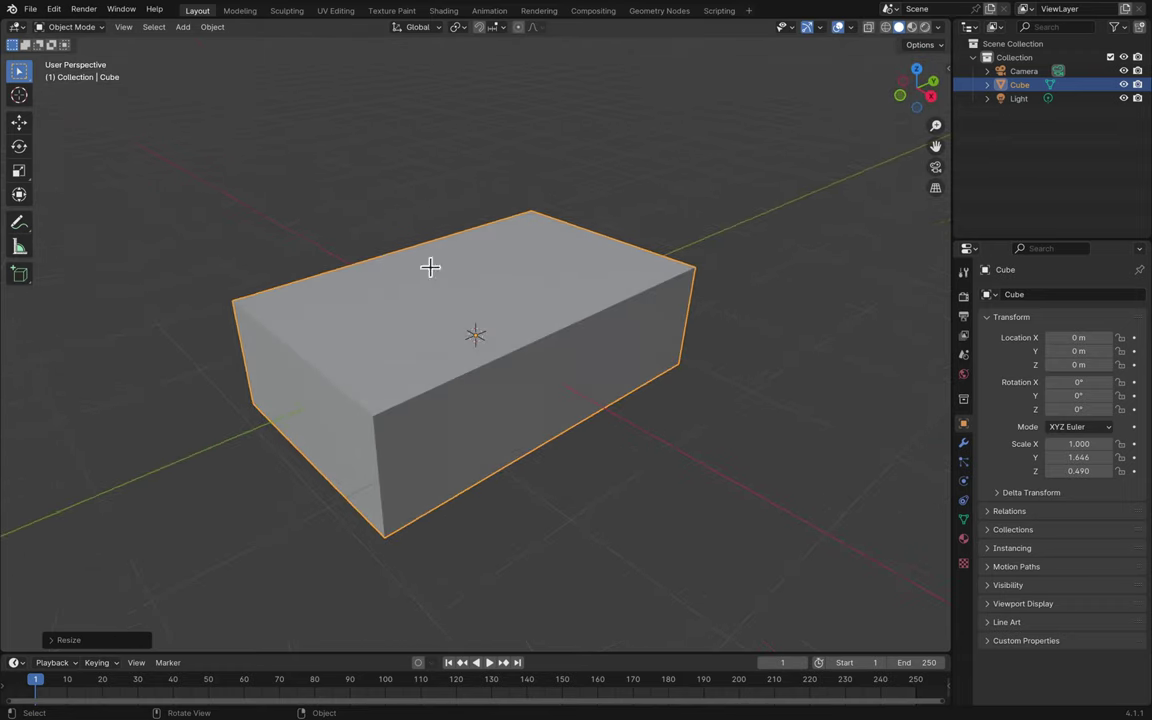
pyautogui.press('Tab')
pyautogui.press('Tab')
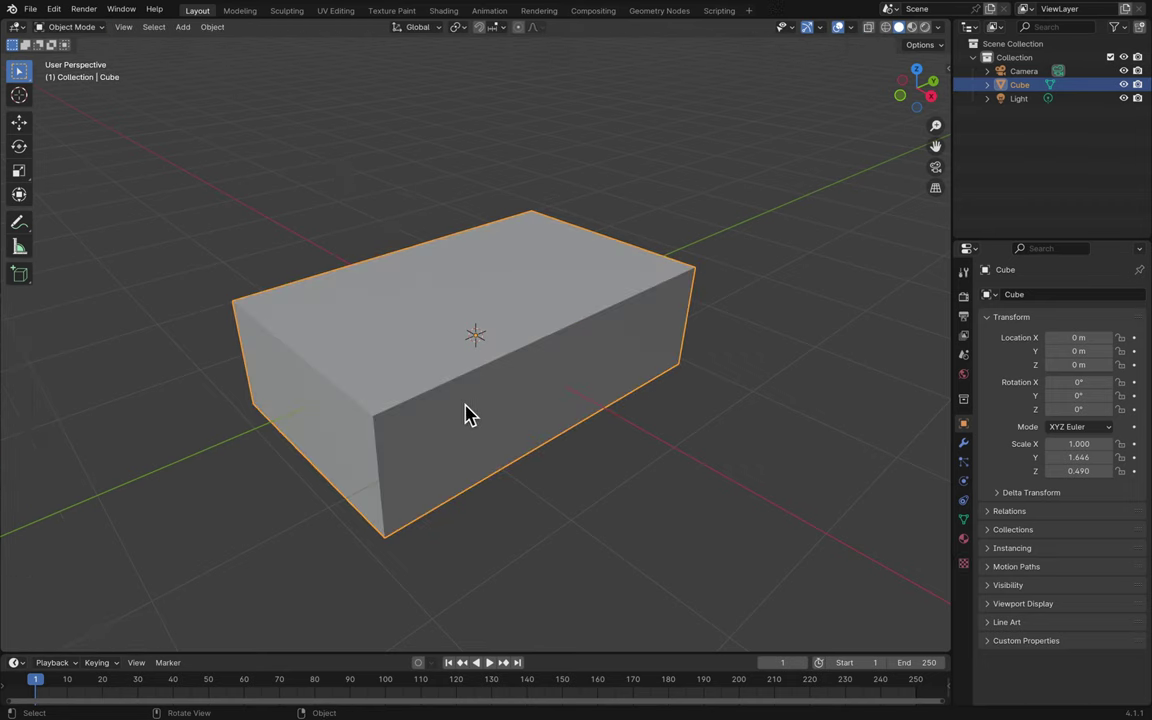
pyautogui.press('Tab')
pyautogui.press('Tab')
pyautogui.press('Tab')
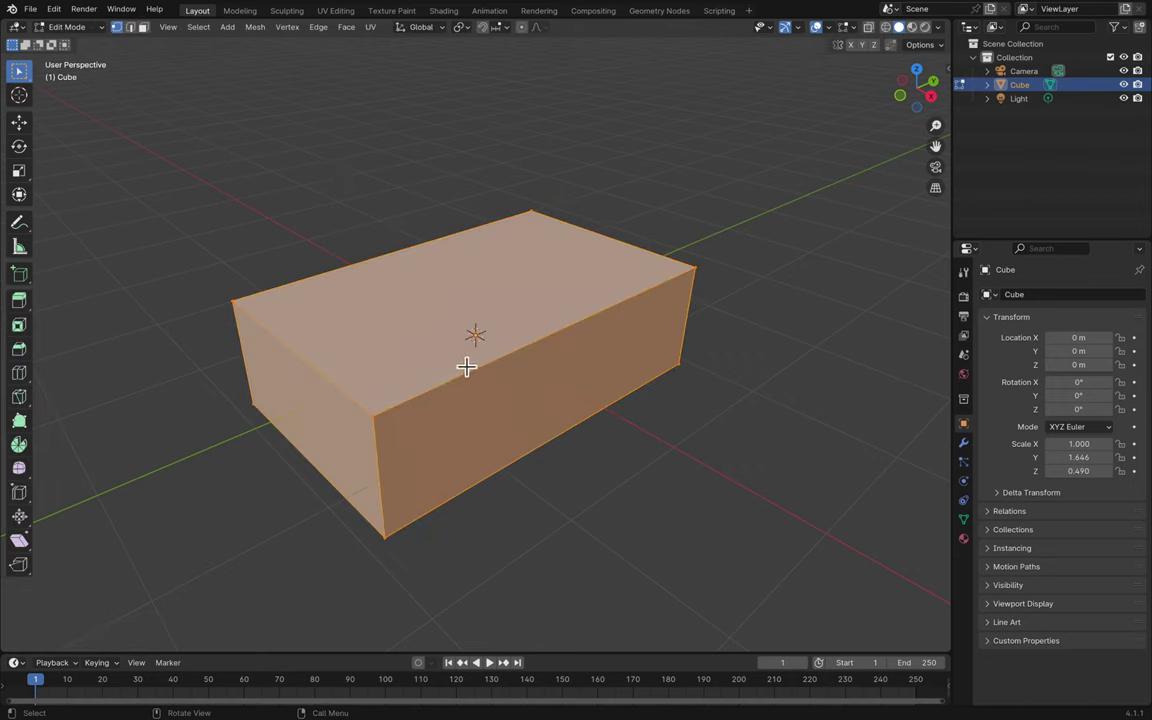
pyautogui.press('Tab')
pyautogui.press('Tab')
pyautogui.hotkey('alt', 'a')
pyautogui.hotkey('ctrl', 'r')
pyautogui.click(612, 309)
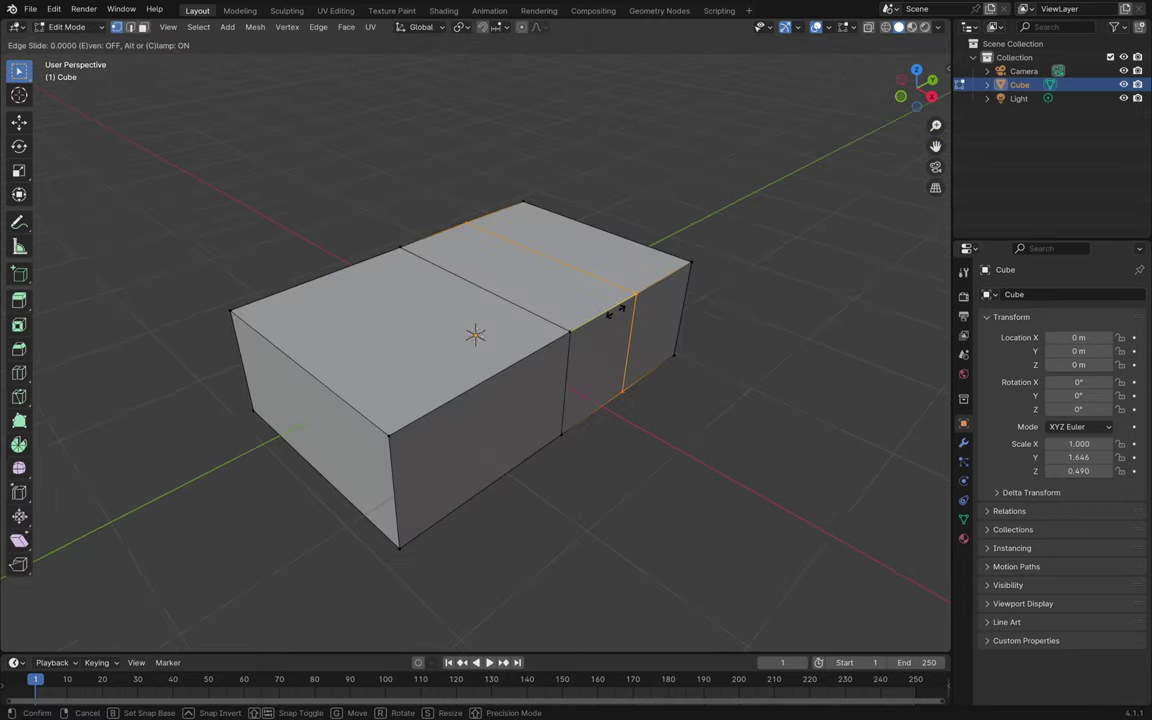
pyautogui.click(527, 357)
pyautogui.click(460, 406)
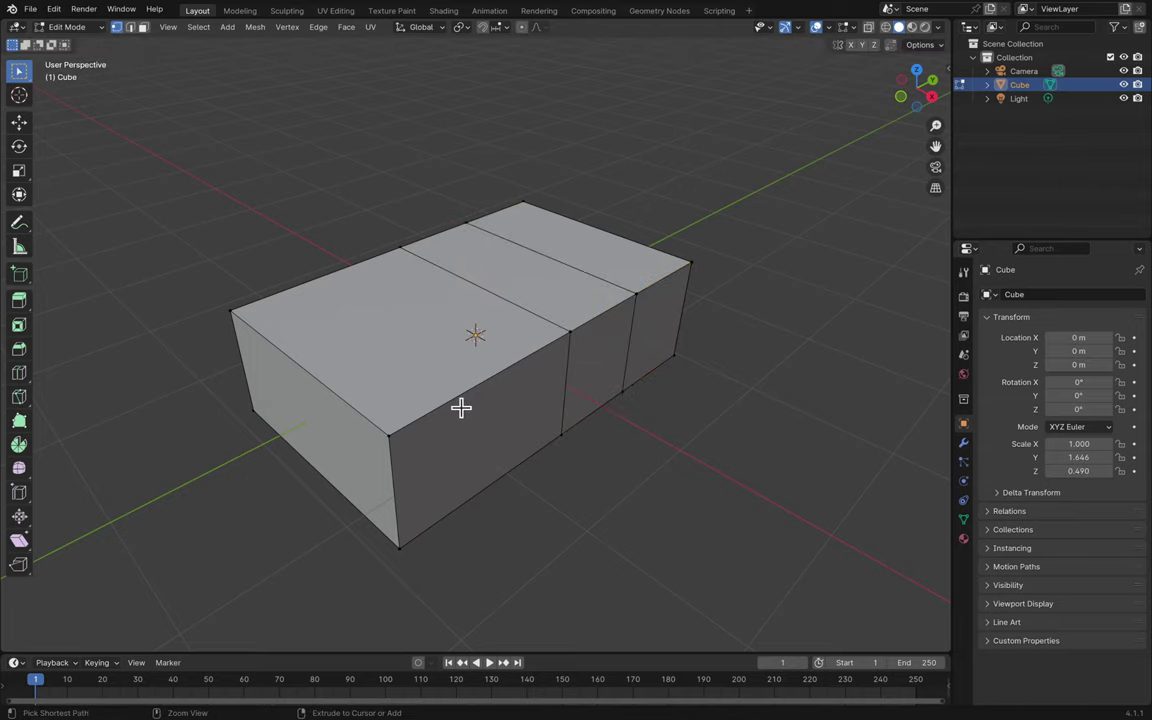
pyautogui.press('Tab')
pyautogui.moveTo(460, 406); pyautogui.dragTo(805, 243, button='middle')
pyautogui.moveTo(770, 286); pyautogui.dragTo(746, 309, button='middle')
pyautogui.click(649, 302)
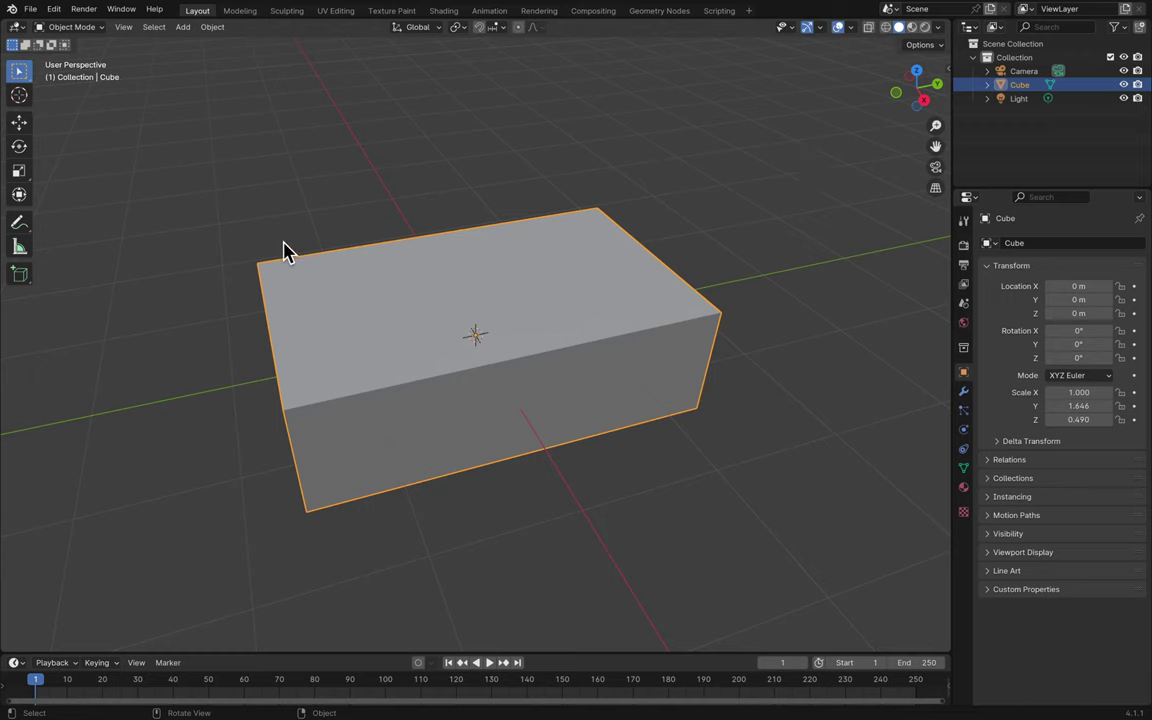
# - In Edit Mode, add 10 evenly centred loop cuts across the slab
pyautogui.press('Tab')
pyautogui.hotkey('alt', 'a')
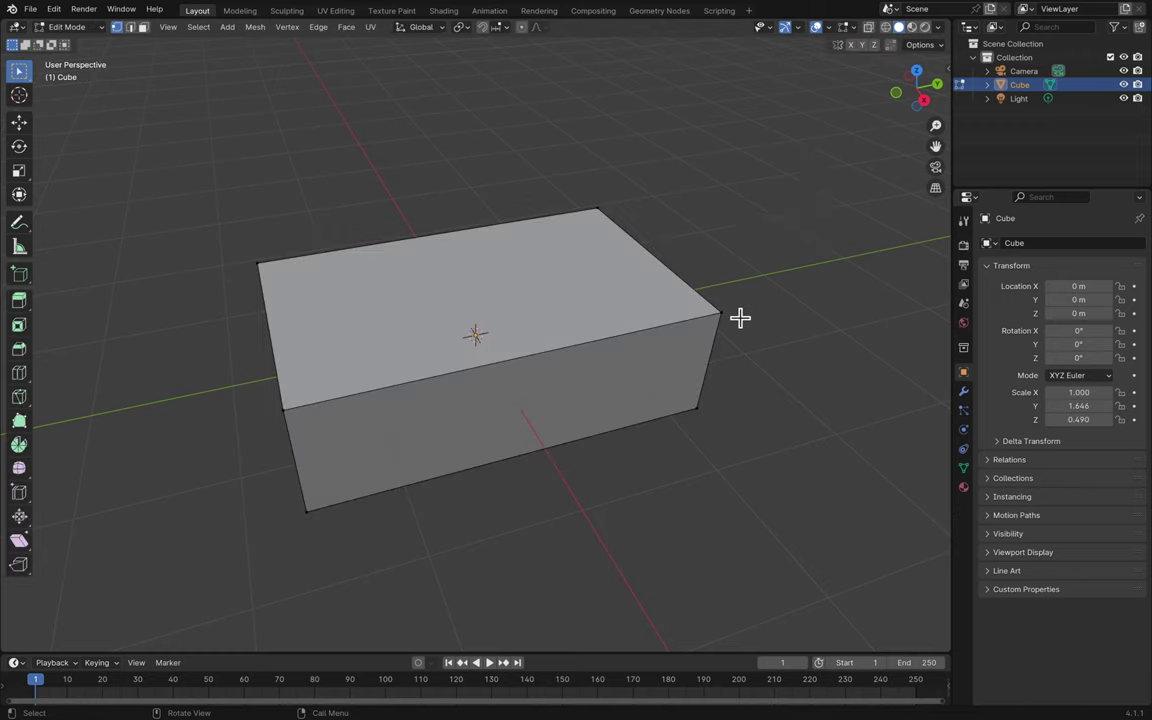
pyautogui.moveTo(740, 316); pyautogui.dragTo(740, 316, button='middle')
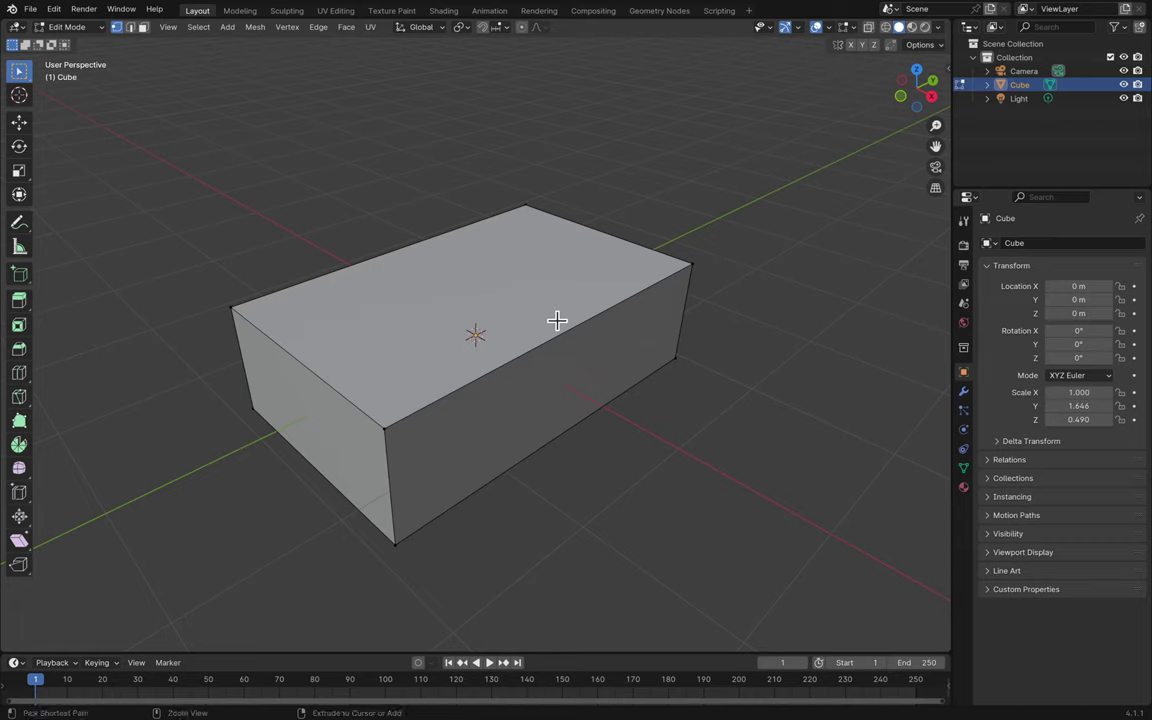
pyautogui.hotkey('ctrl', 'r')
pyautogui.scroll(2, 569, 311)
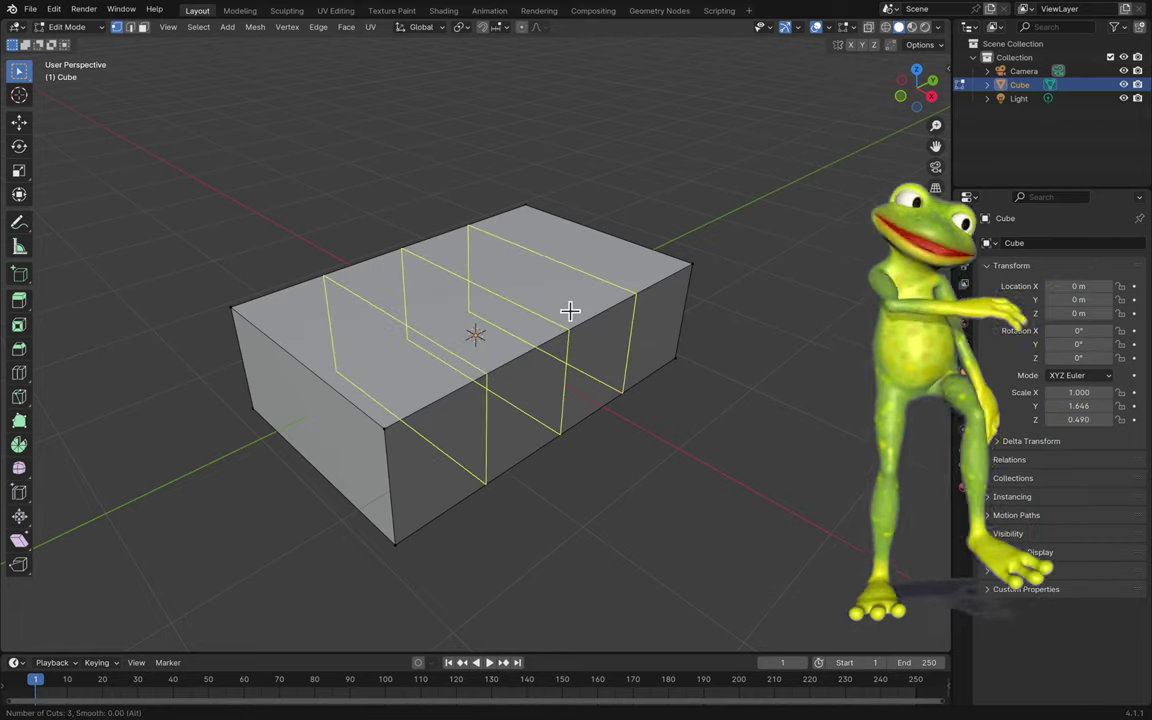
pyautogui.scroll(7, 569, 311)
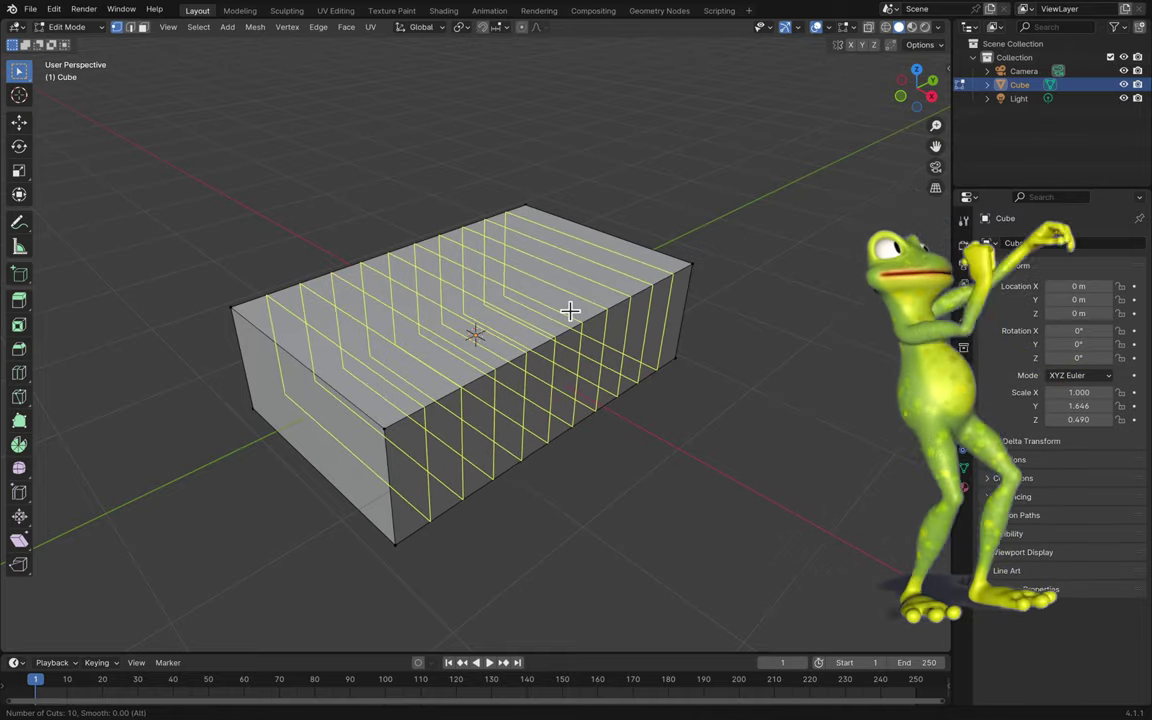
pyautogui.click(569, 311)
pyautogui.rightClick(569, 311)
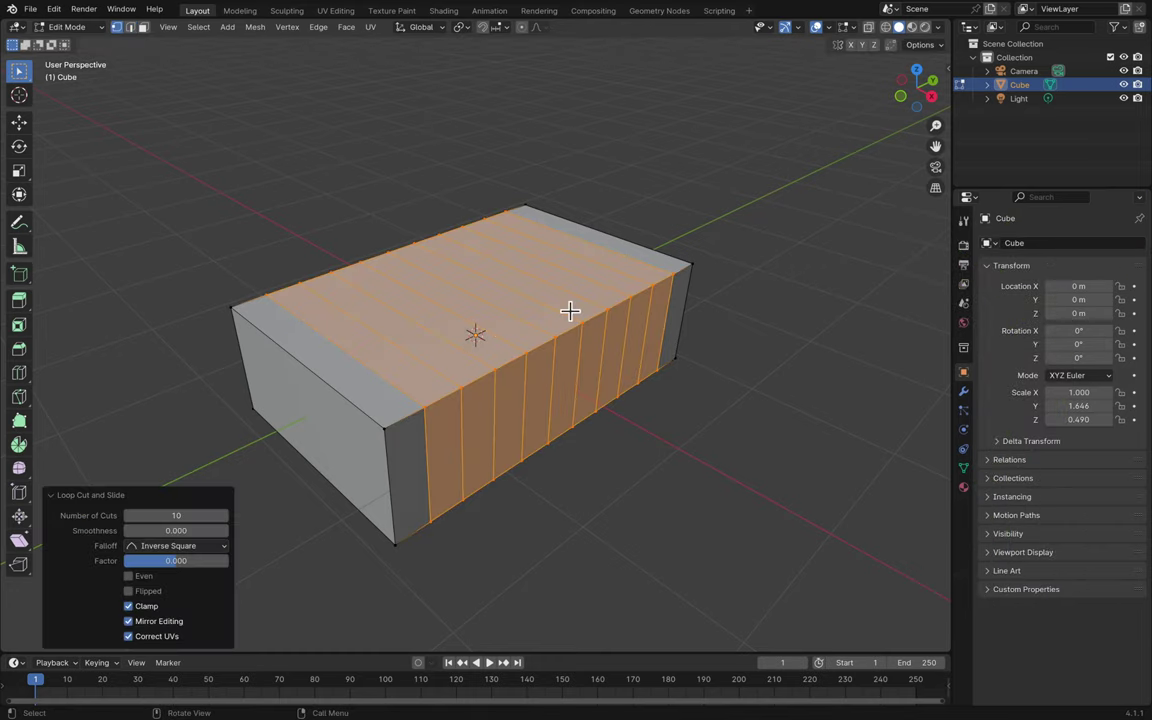
pyautogui.hscroll(-10, 569, 311)
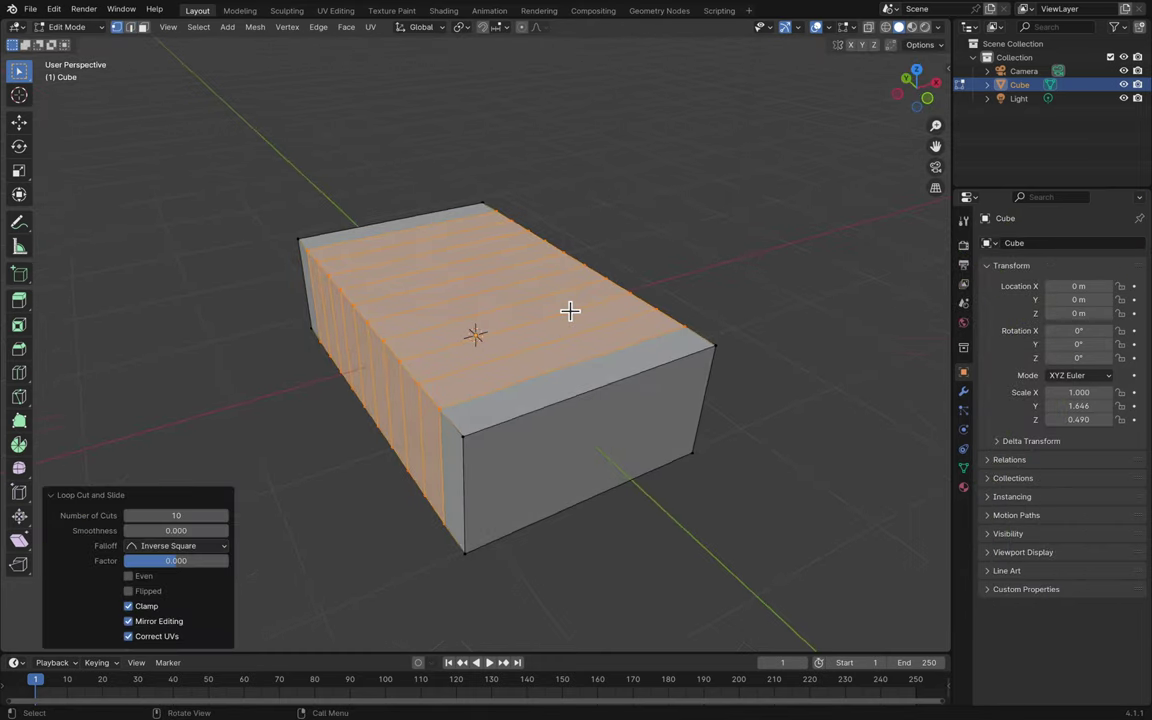
# - Add crosswise loop cuts to complete the top grid, then switch to vertex select
pyautogui.hotkey('ctrl', 'r')
pyautogui.scroll(4, 548, 373)
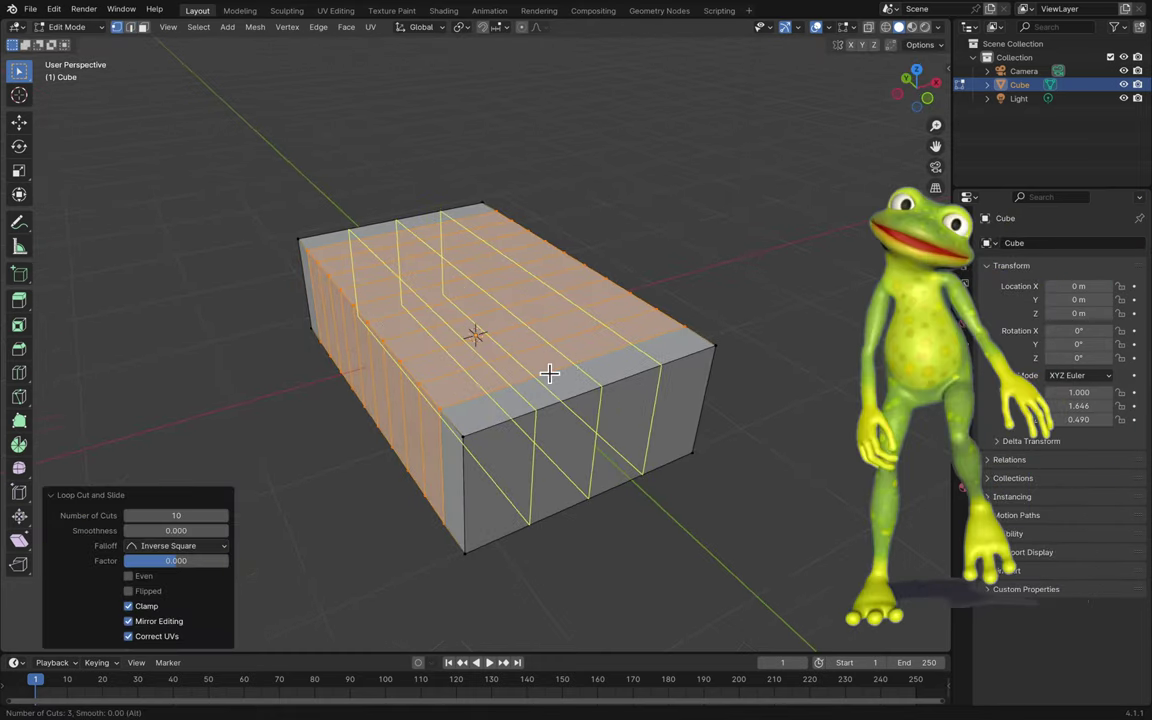
pyautogui.scroll(3, 548, 373)
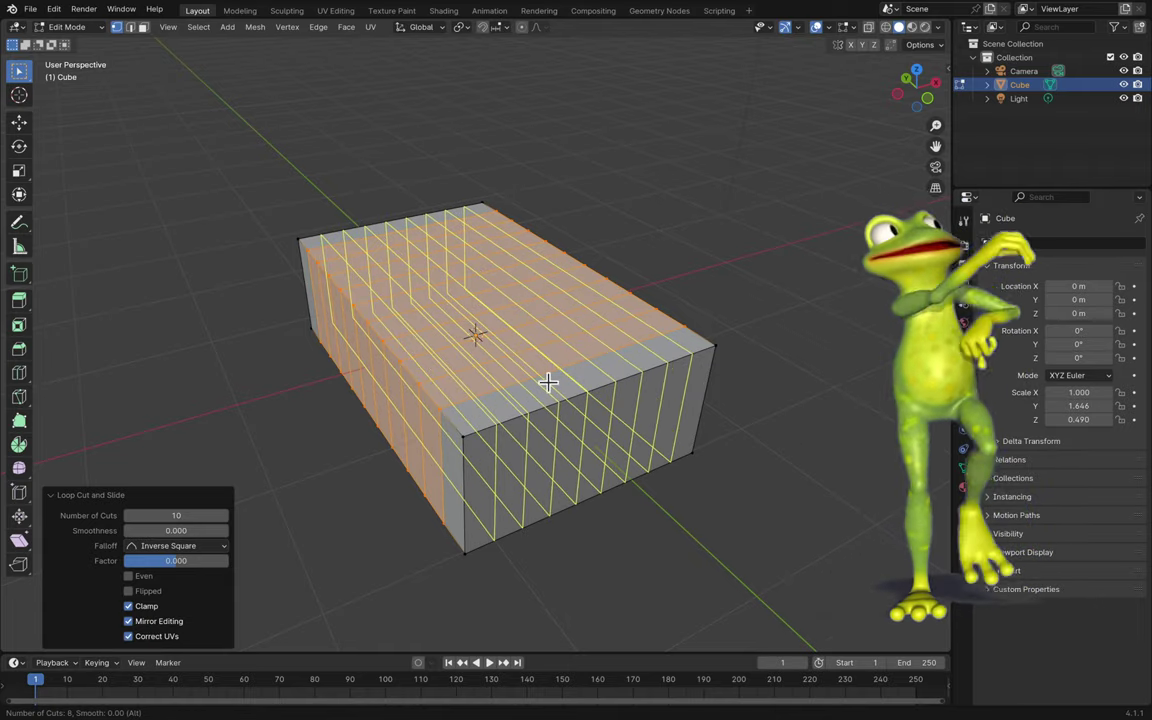
pyautogui.scroll(-2, 548, 382)
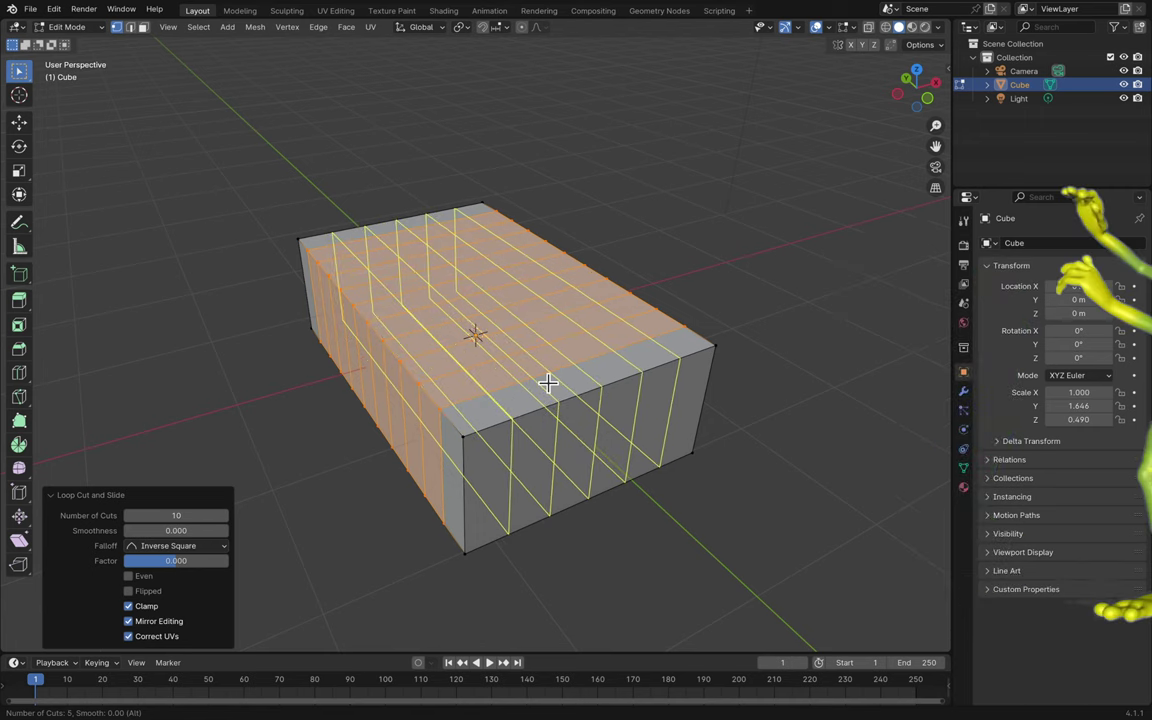
pyautogui.click(548, 382)
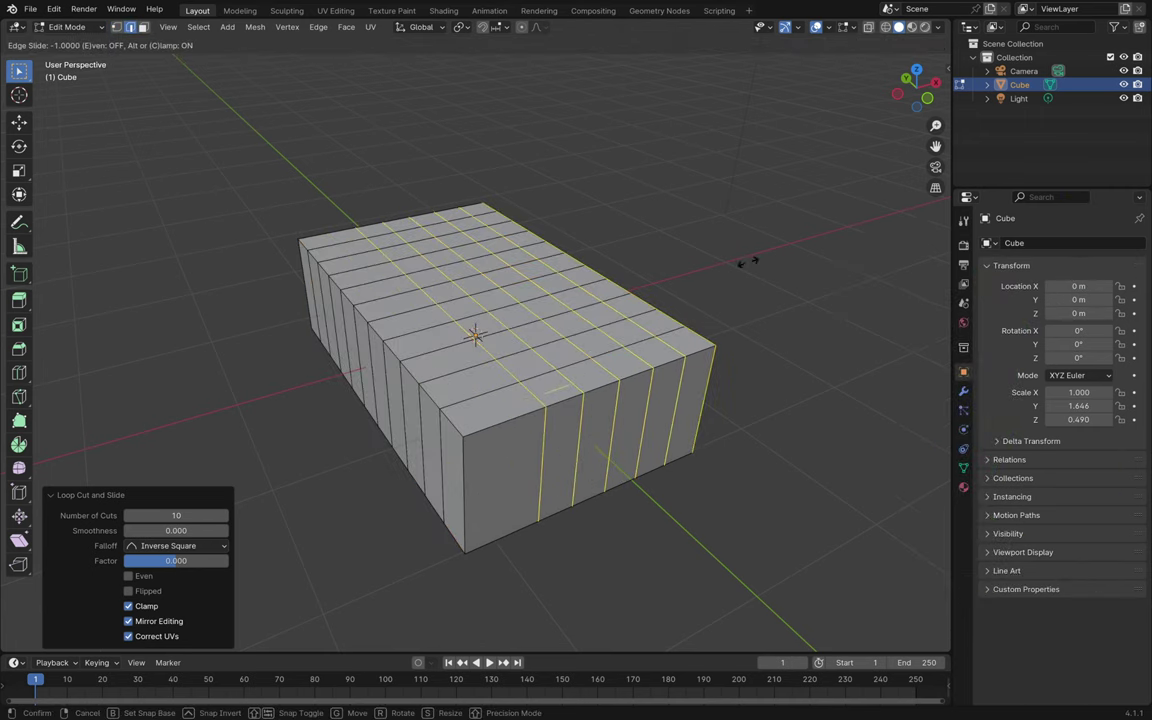
pyautogui.click(630, 354)
pyautogui.press('a')
pyautogui.click(725, 303)
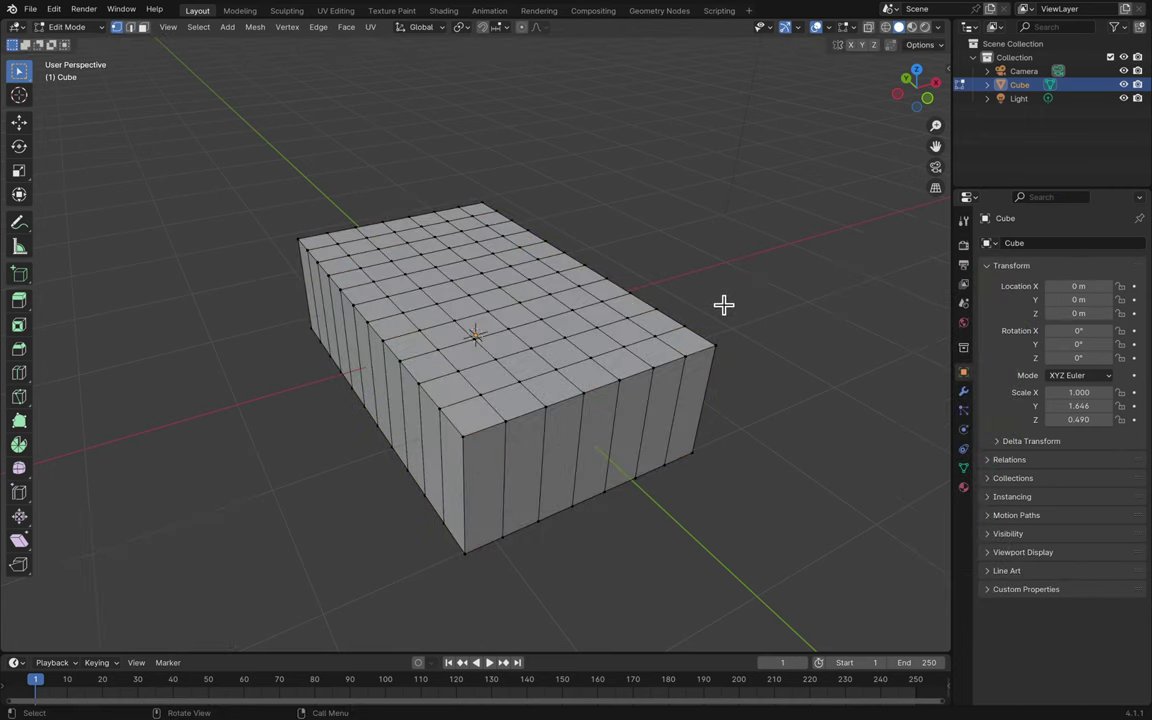
pyautogui.press('1')
pyautogui.moveTo(725, 303); pyautogui.dragTo(725, 303, button='middle')
# - Add a centred horizontal edge loop around the slab's sides and deselect it
pyautogui.hotkey('ctrl', 'r')
pyautogui.click(589, 381)
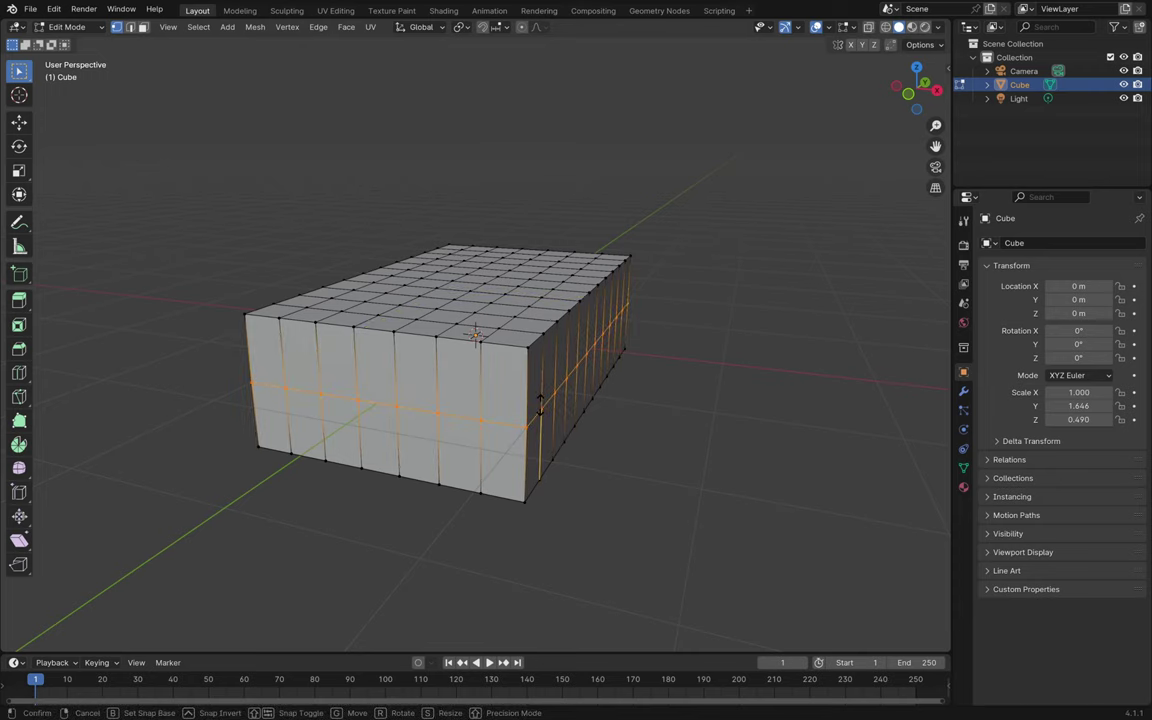
pyautogui.rightClick(573, 381)
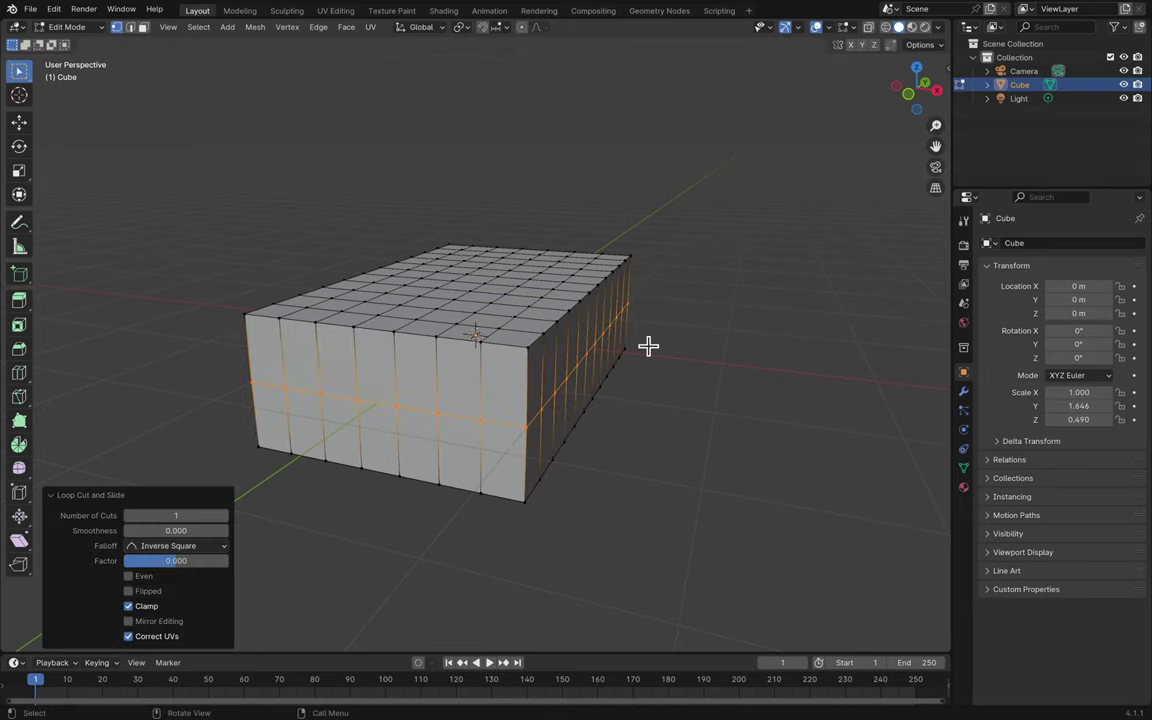
pyautogui.moveTo(648, 346); pyautogui.dragTo(648, 346, button='middle')
pyautogui.click(741, 234)
# - Return to Object Mode and deselect the cube
pyautogui.press('Tab')
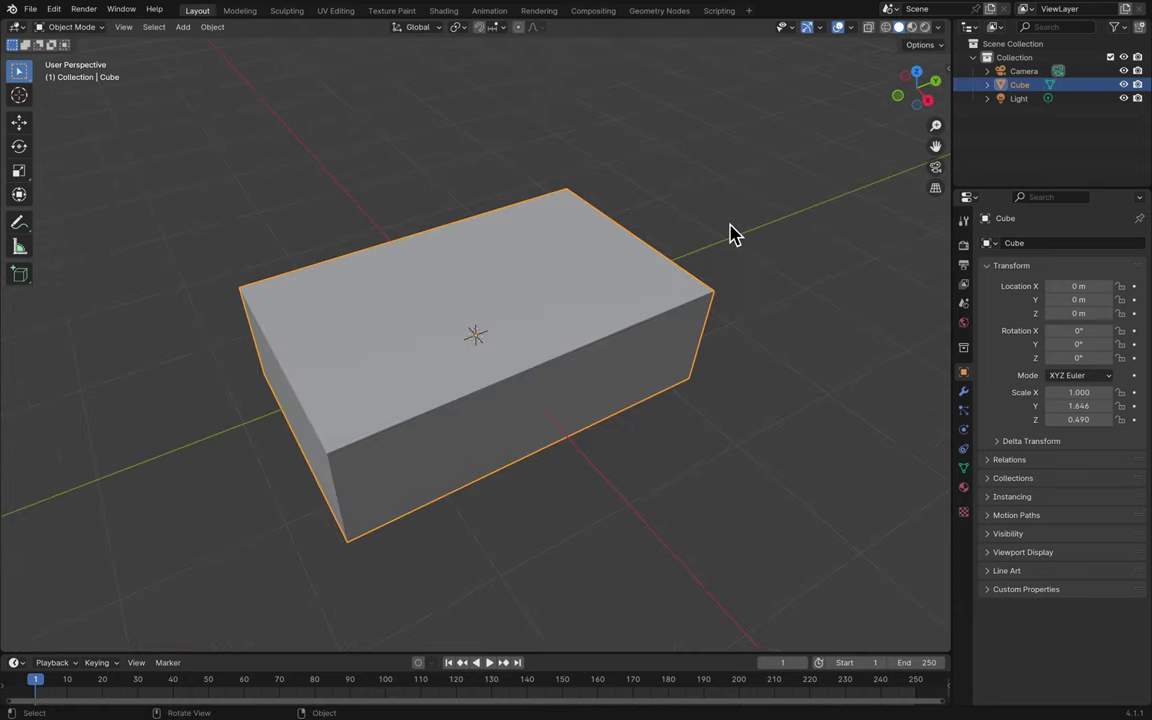
pyautogui.moveTo(750, 258); pyautogui.dragTo(750, 258, button='middle')
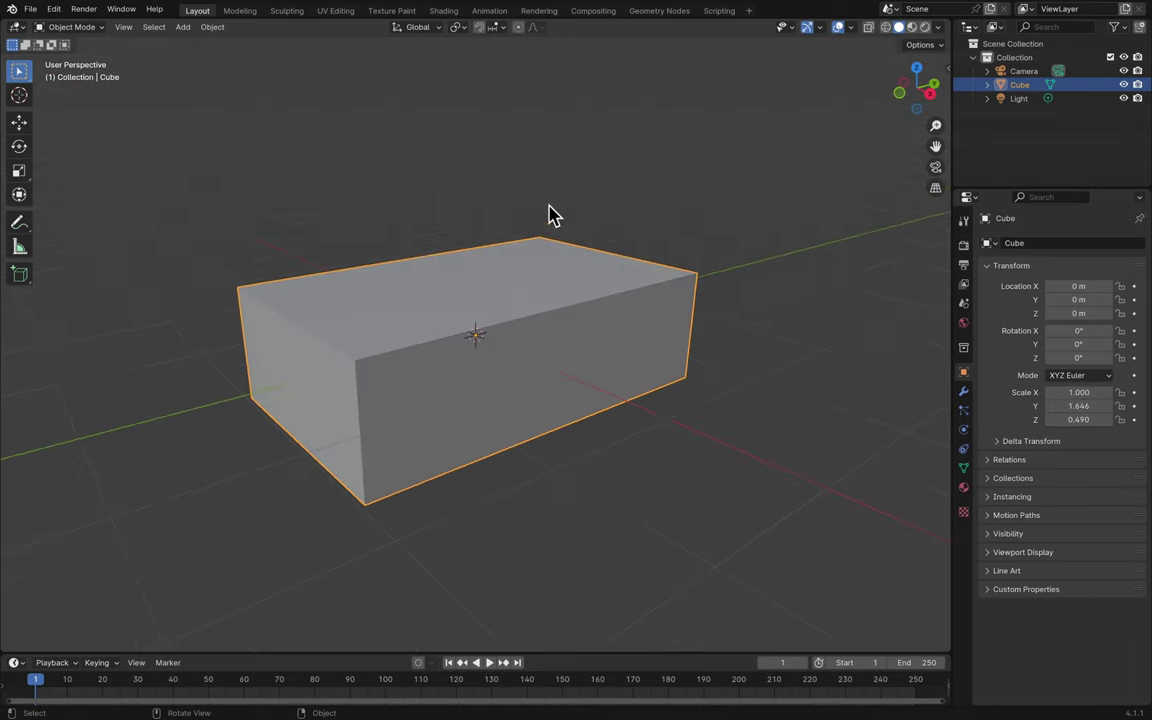
pyautogui.click(160, 30)
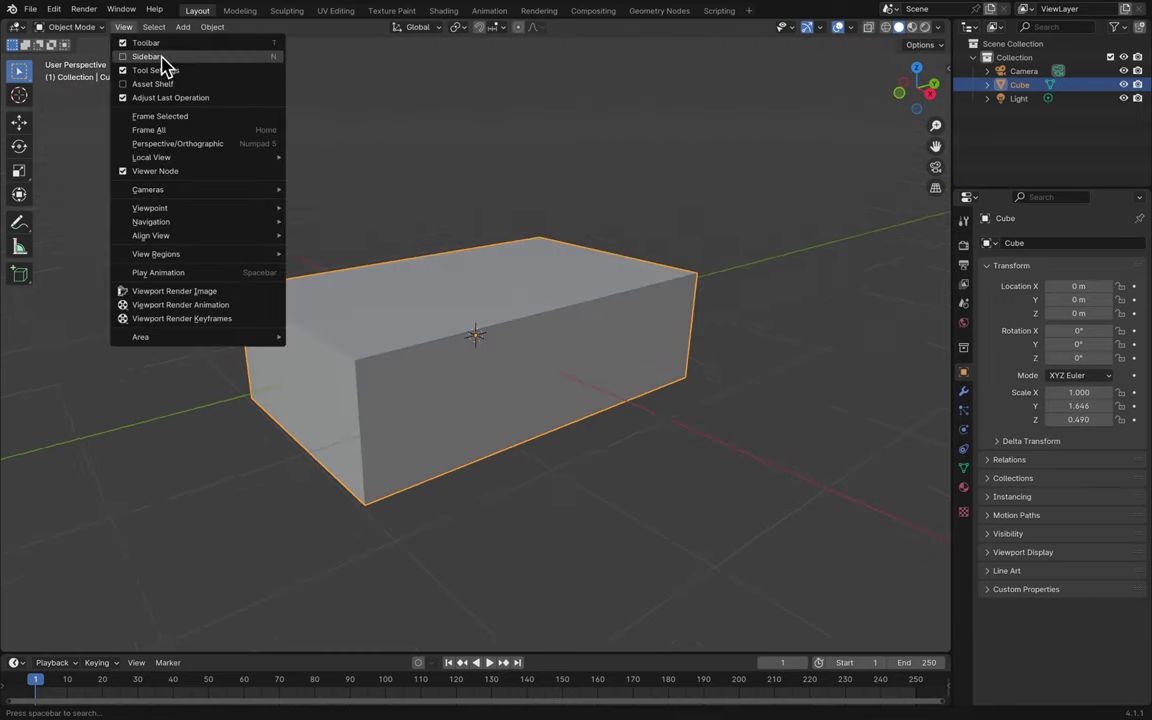
pyautogui.click(128, 58)
# - Inspect the slab in X-ray and wireframe, then move Cube into Scene Collection
pyautogui.click(869, 28)
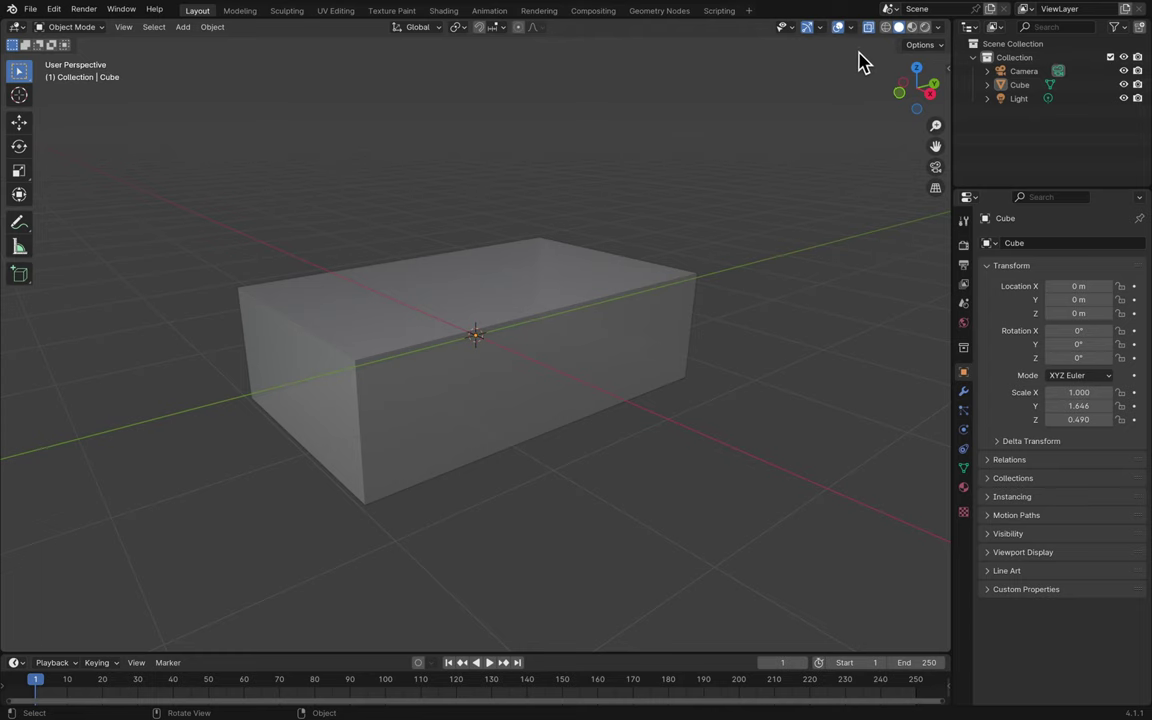
pyautogui.click(869, 28)
pyautogui.click(886, 28)
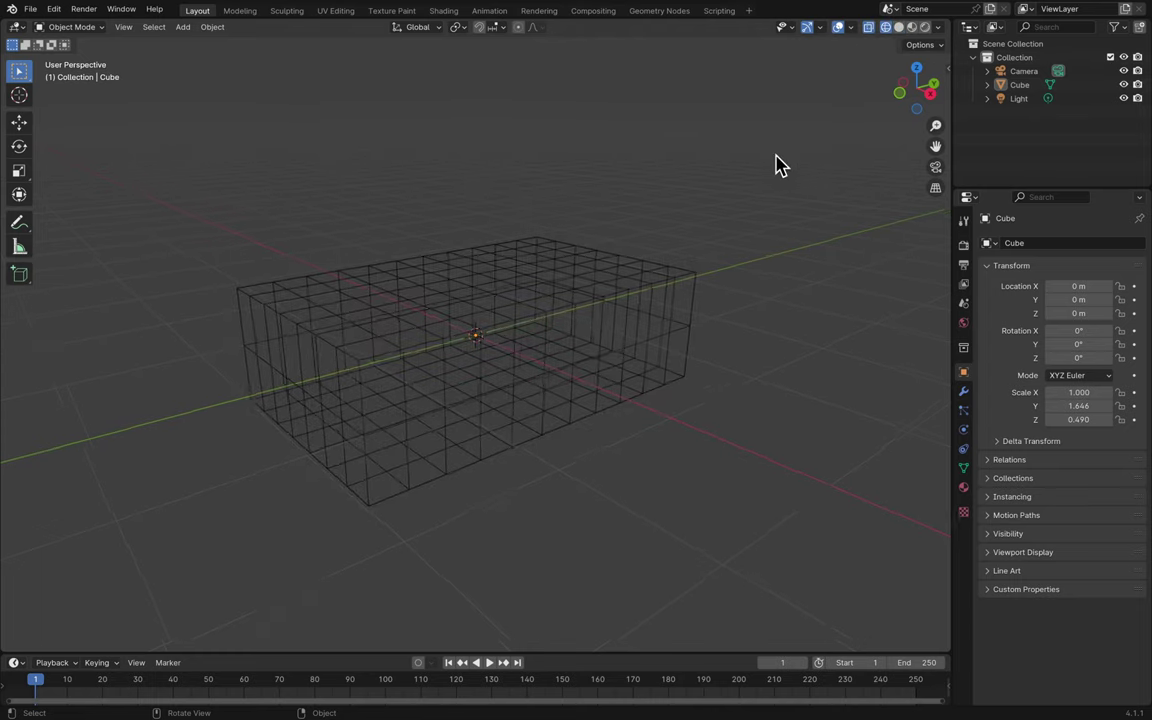
pyautogui.moveTo(774, 165); pyautogui.dragTo(790, 147, button='middle')
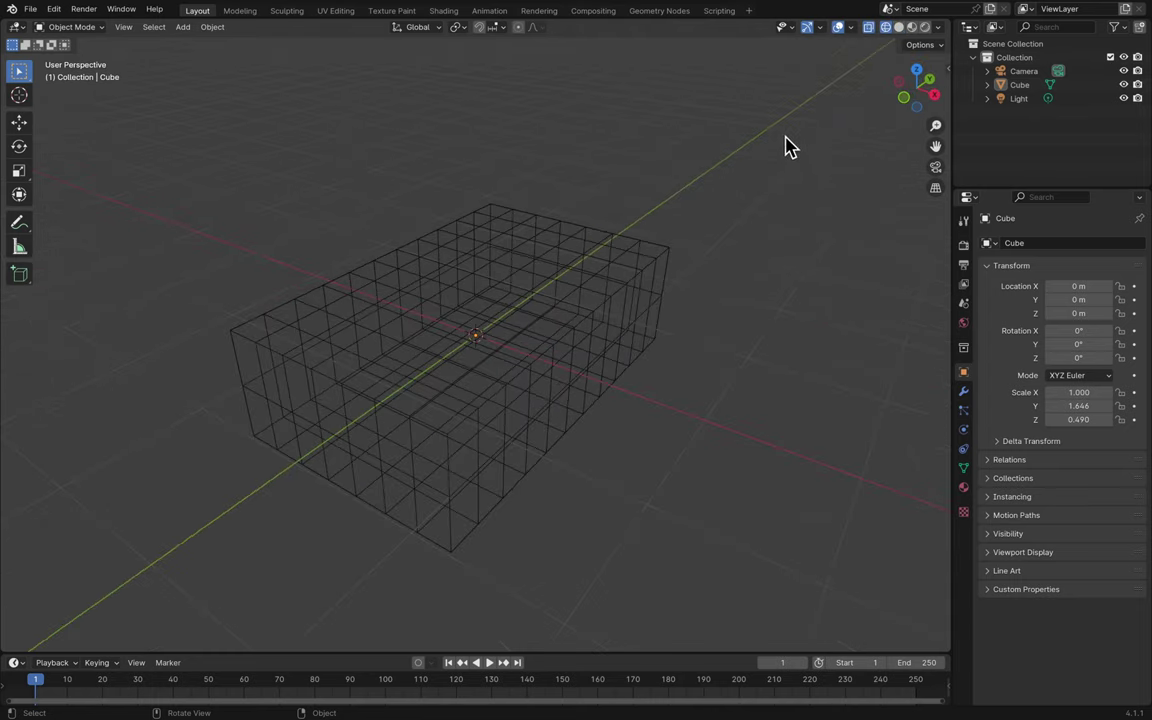
pyautogui.click(899, 29)
pyautogui.moveTo(717, 198)
pyautogui.mouseDown(button='middle')
pyautogui.moveTo(707, 204)
pyautogui.moveTo(722, 250)
pyautogui.mouseUp(button='middle')
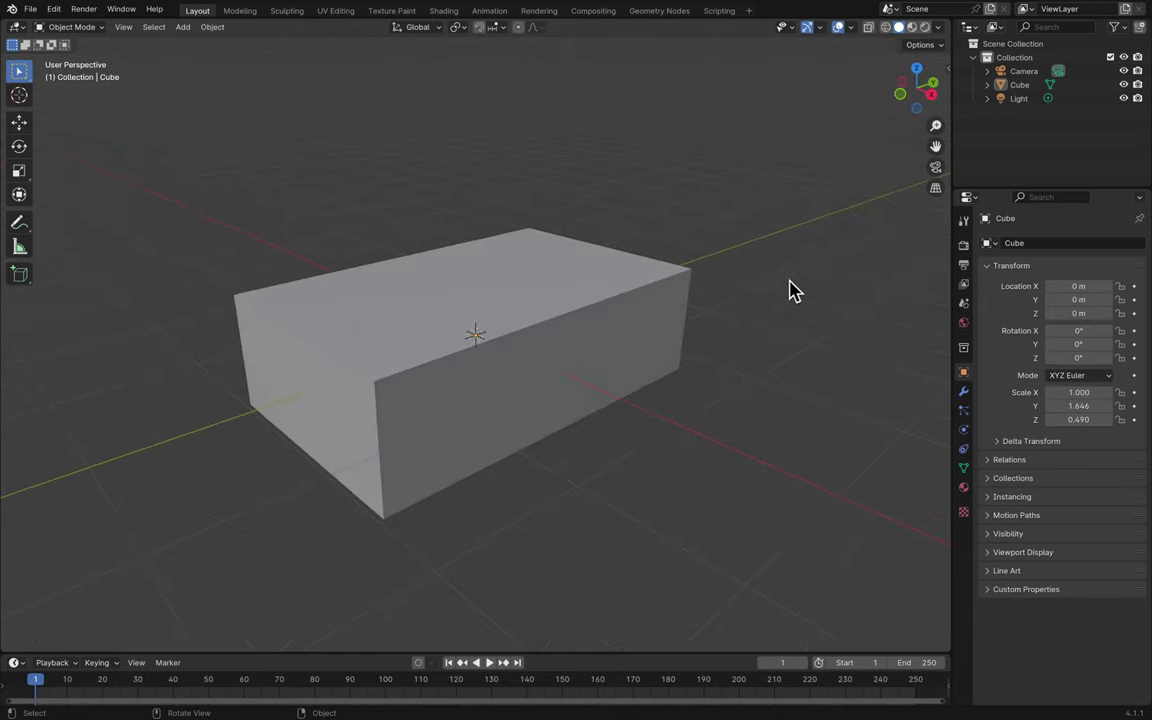
pyautogui.moveTo(1020, 86); pyautogui.dragTo(1018, 128)
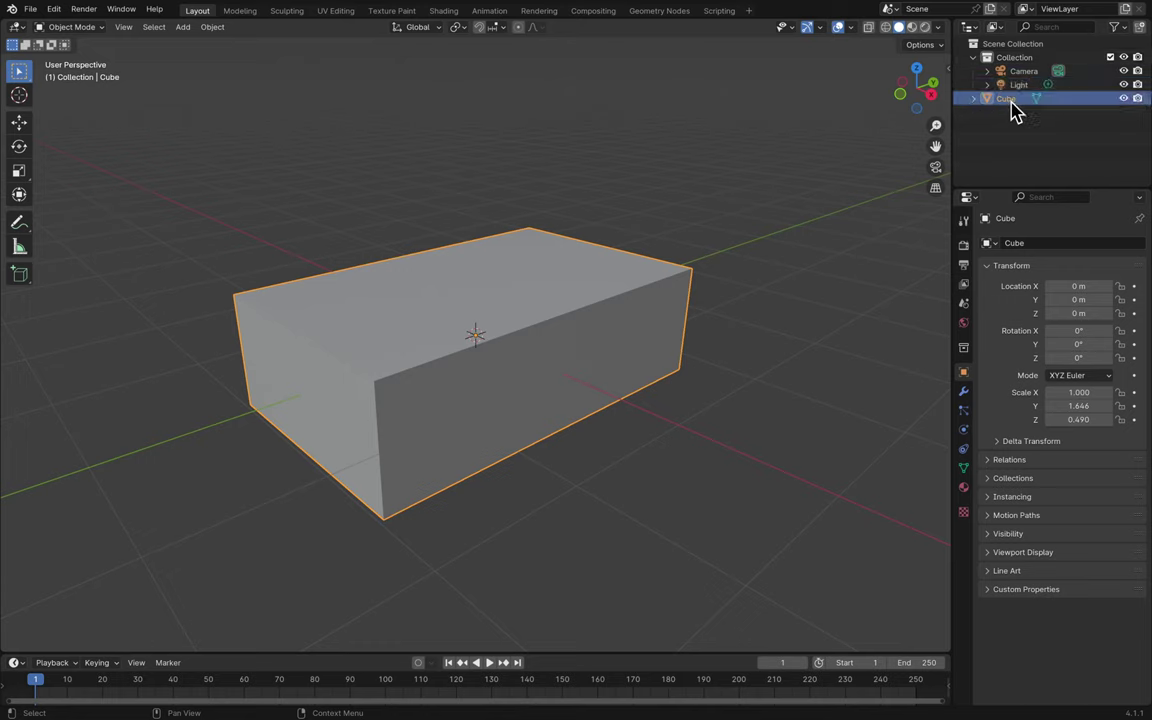
# - Create a new collection named 'Chair' and move the Cube into it
pyautogui.rightClick(1027, 120)
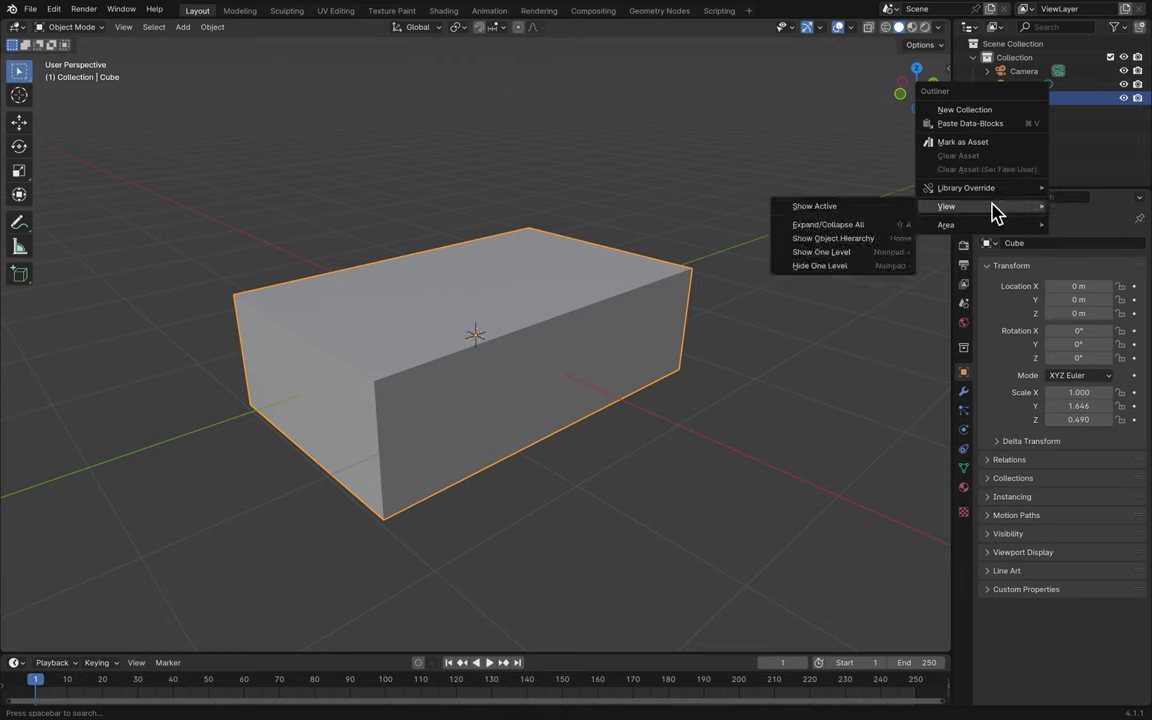
pyautogui.click(1027, 123)
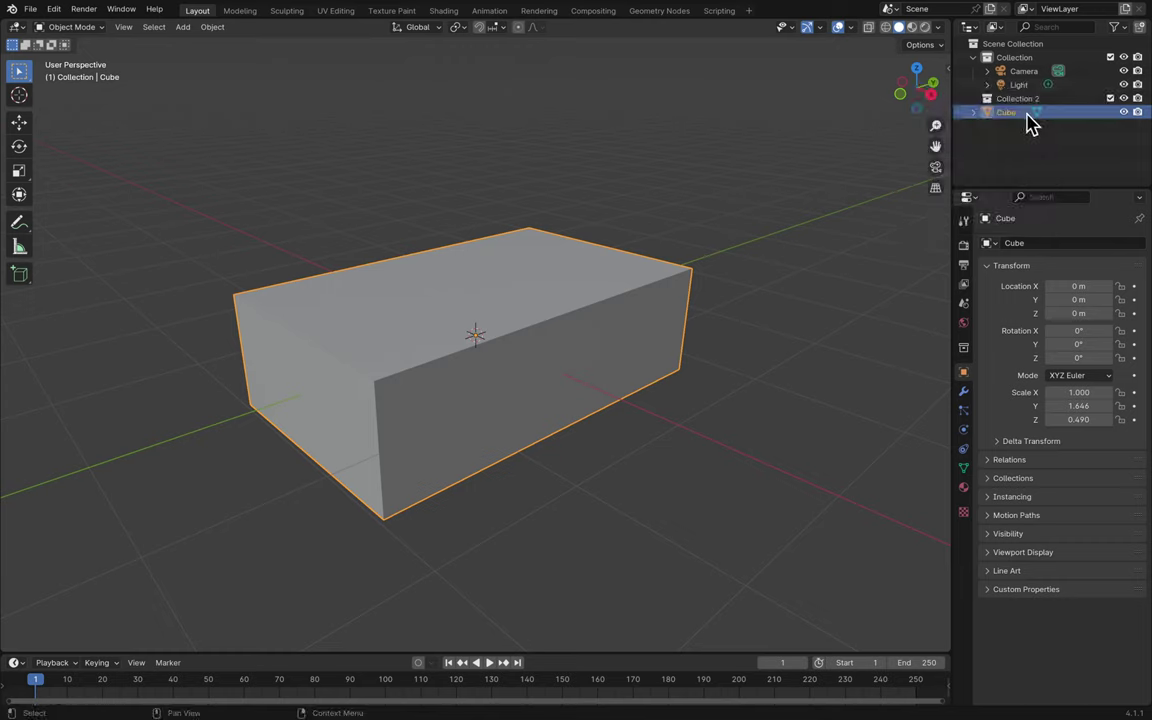
pyautogui.doubleClick(1022, 98)
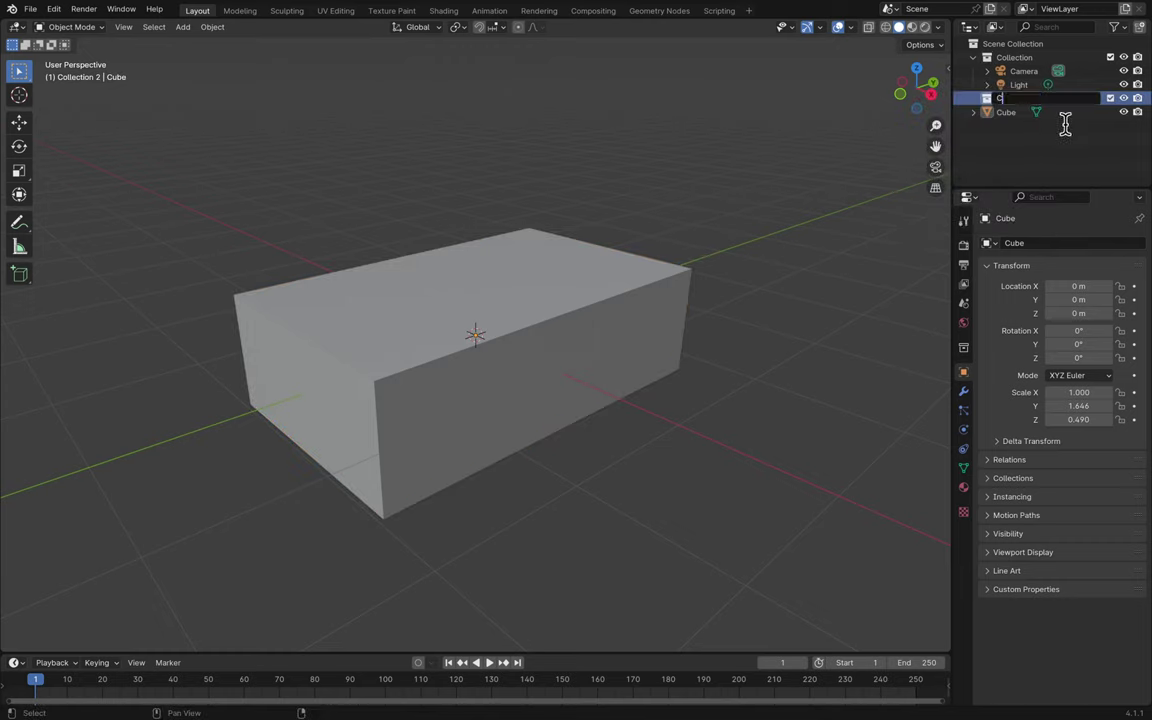
pyautogui.write('Chair')
pyautogui.press('Return')
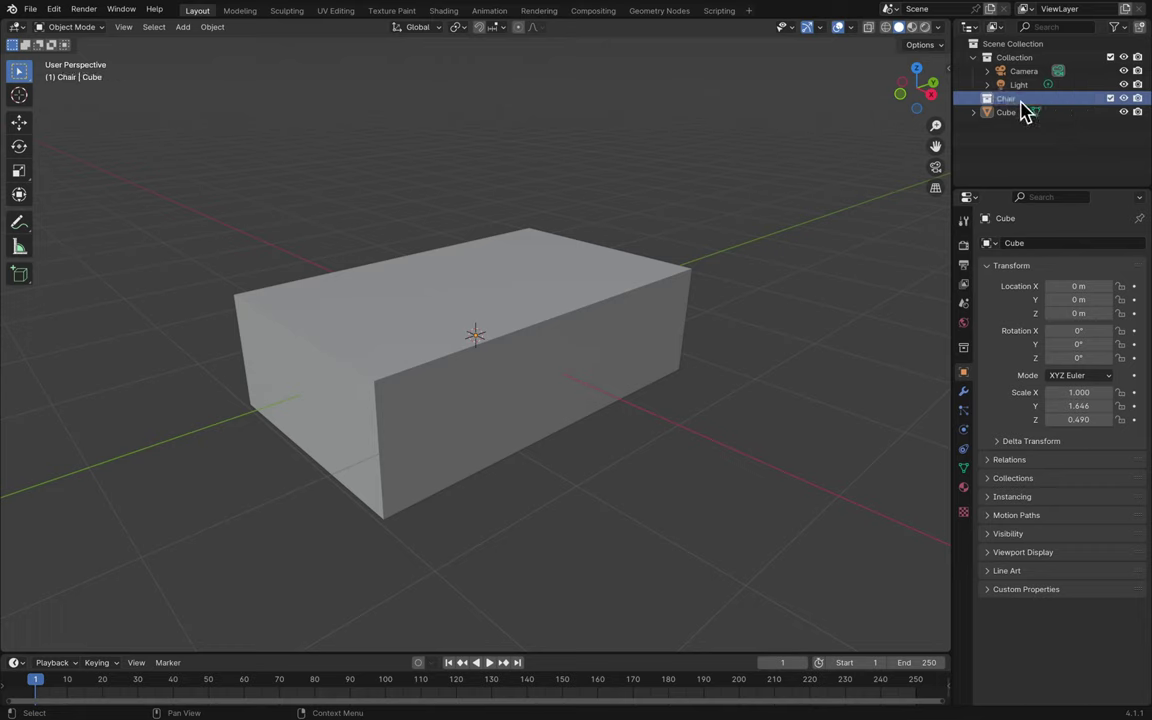
pyautogui.moveTo(1005, 113)
pyautogui.mouseDown()
pyautogui.moveTo(1032, 112)
pyautogui.moveTo(1021, 111)
pyautogui.mouseUp()
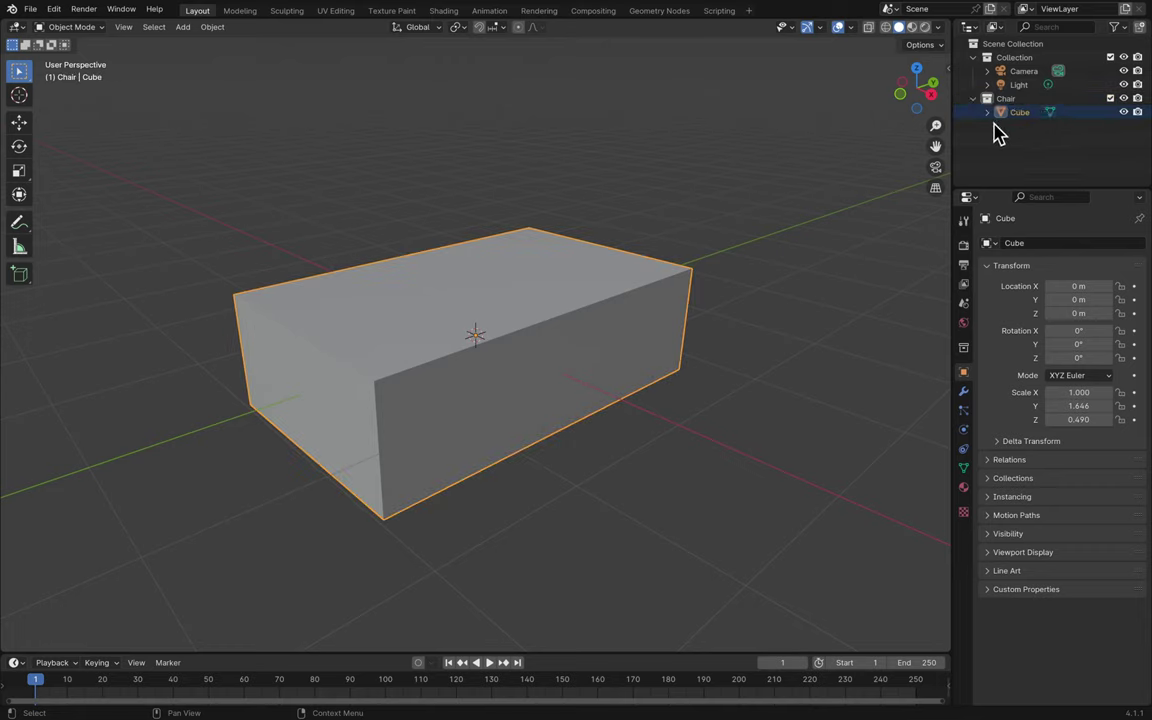
# - Deselect and reselect the cube while adjusting the view around it
pyautogui.click(1030, 148)
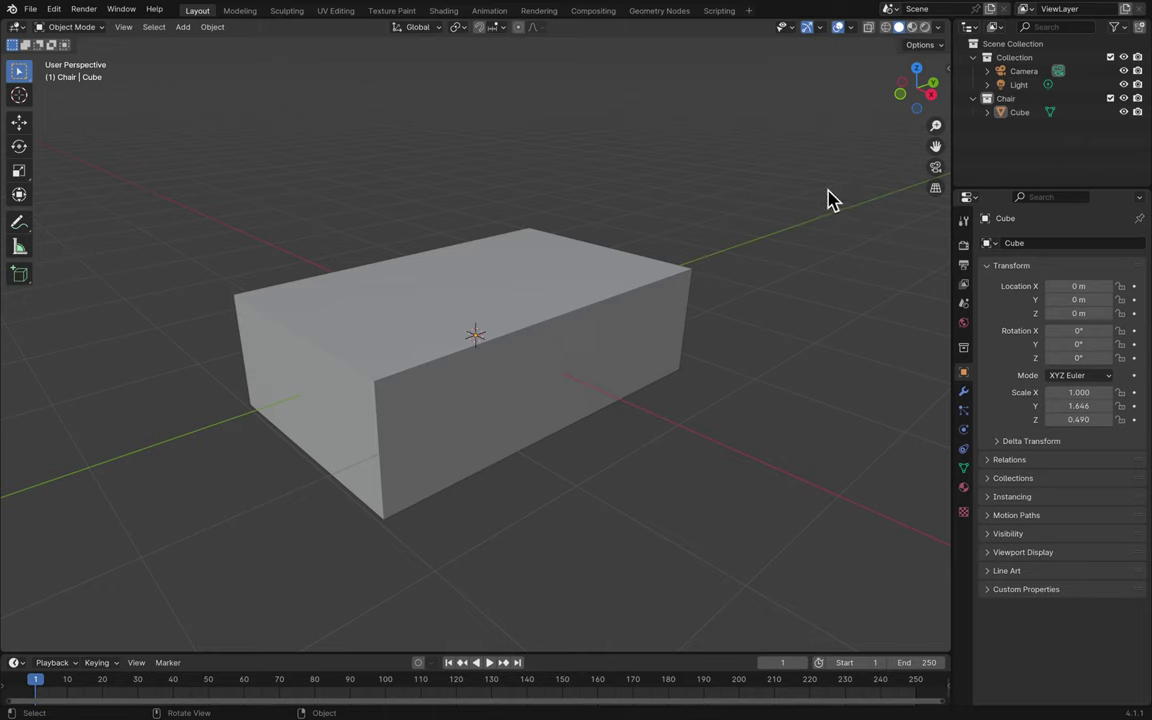
pyautogui.click(660, 300)
pyautogui.moveTo(660, 300)
pyautogui.mouseDown(button='middle')
pyautogui.moveTo(643, 305)
pyautogui.moveTo(647, 283)
pyautogui.mouseUp(button='middle')
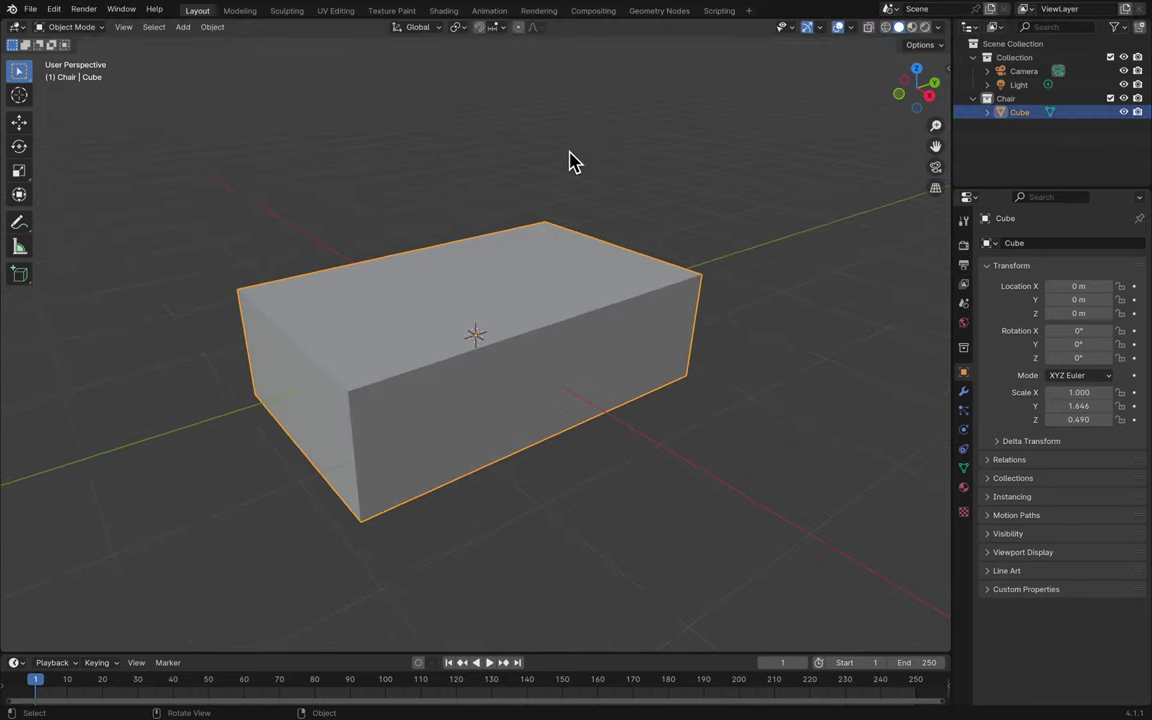
pyautogui.scroll(3, 567, 317)
pyautogui.hscroll(3, 567, 317)
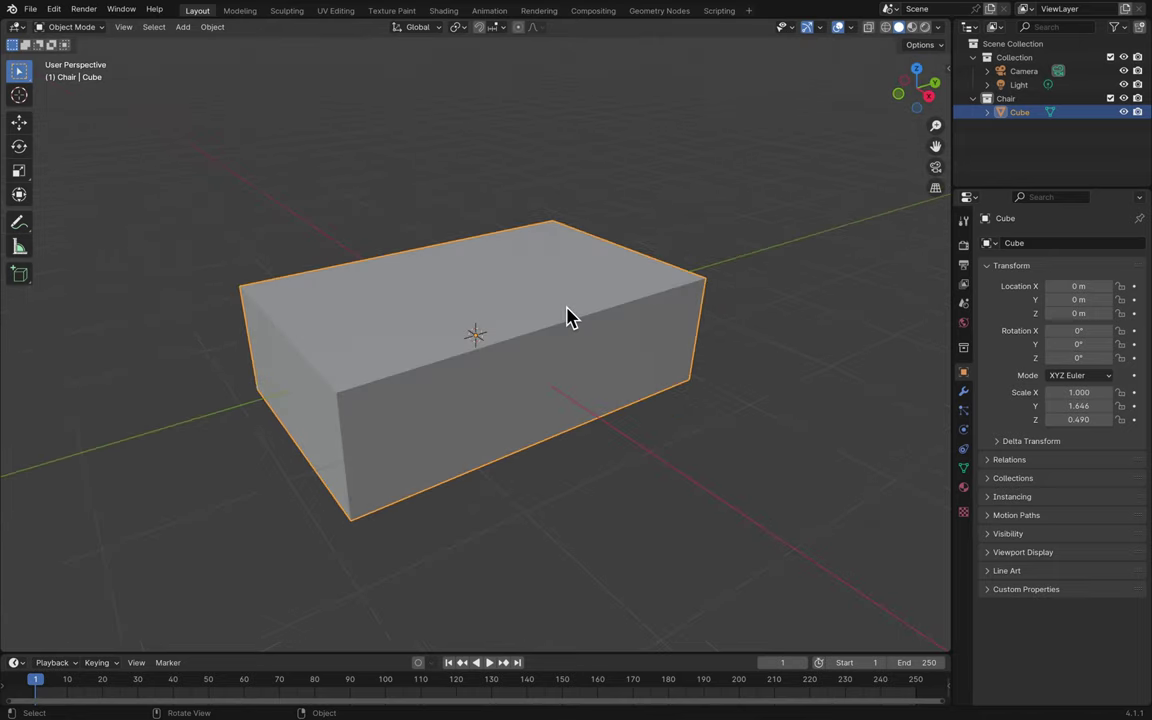
pyautogui.hscroll(2, 567, 317)
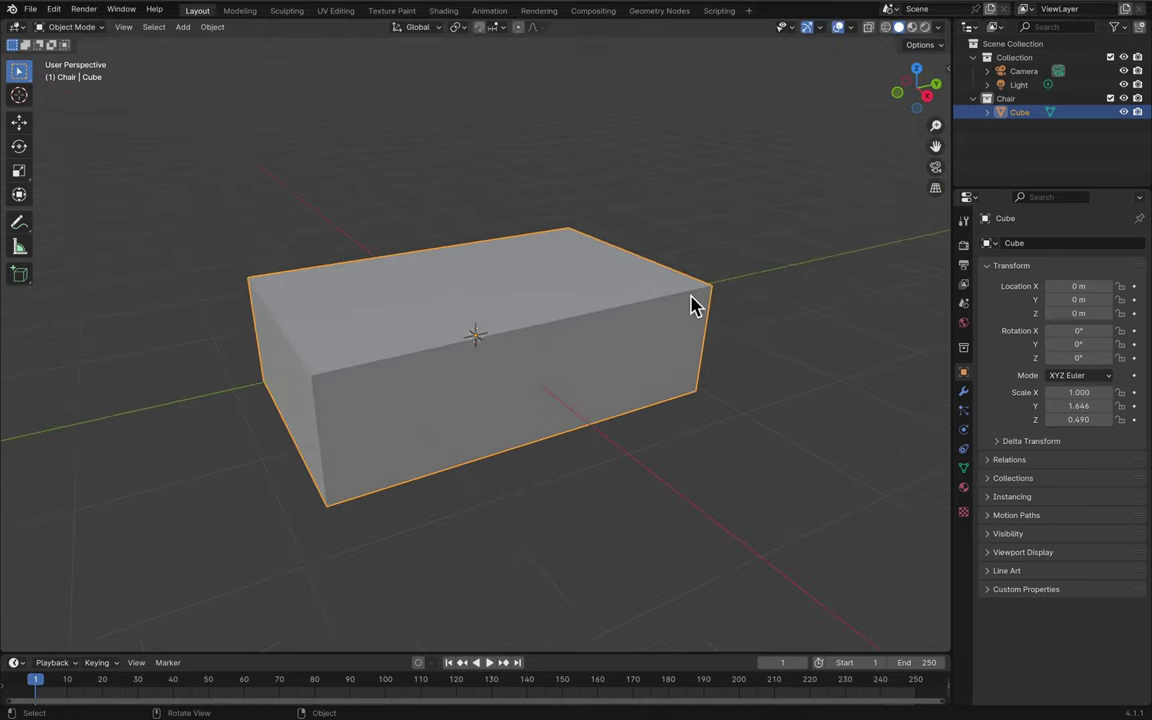
pyautogui.click(789, 278)
pyautogui.click(593, 319)
# - Flatten the cube further to a Z scale of 0.208
pyautogui.press('s')
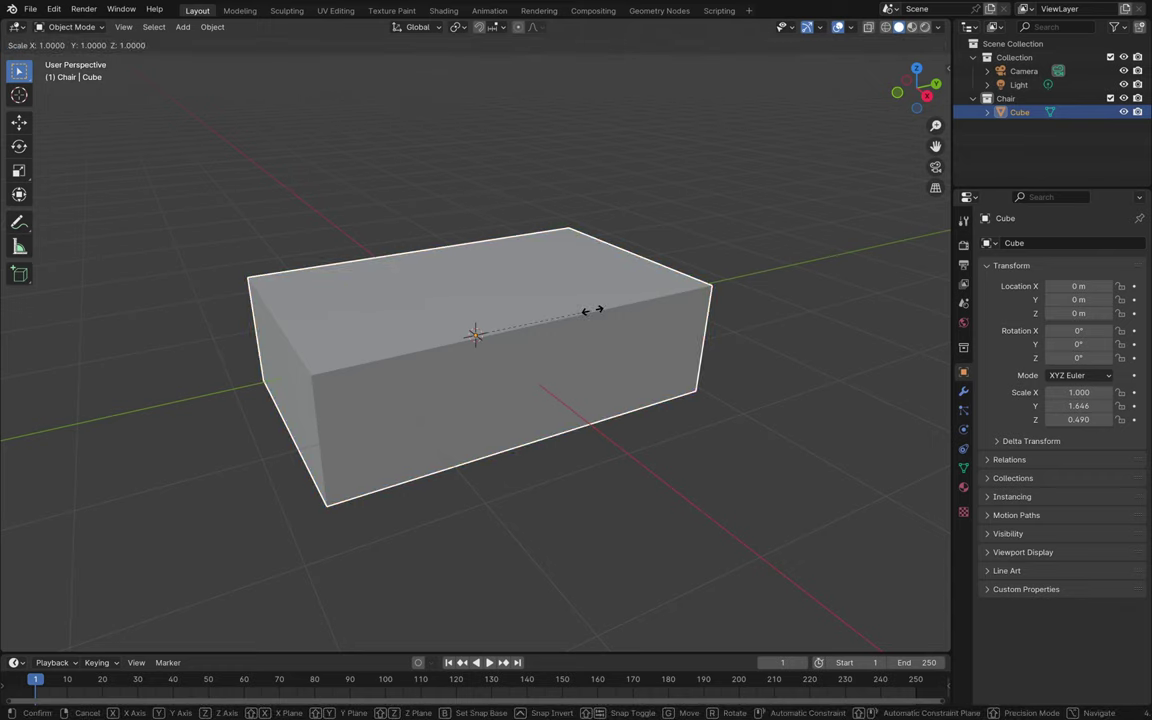
pyautogui.press('z')
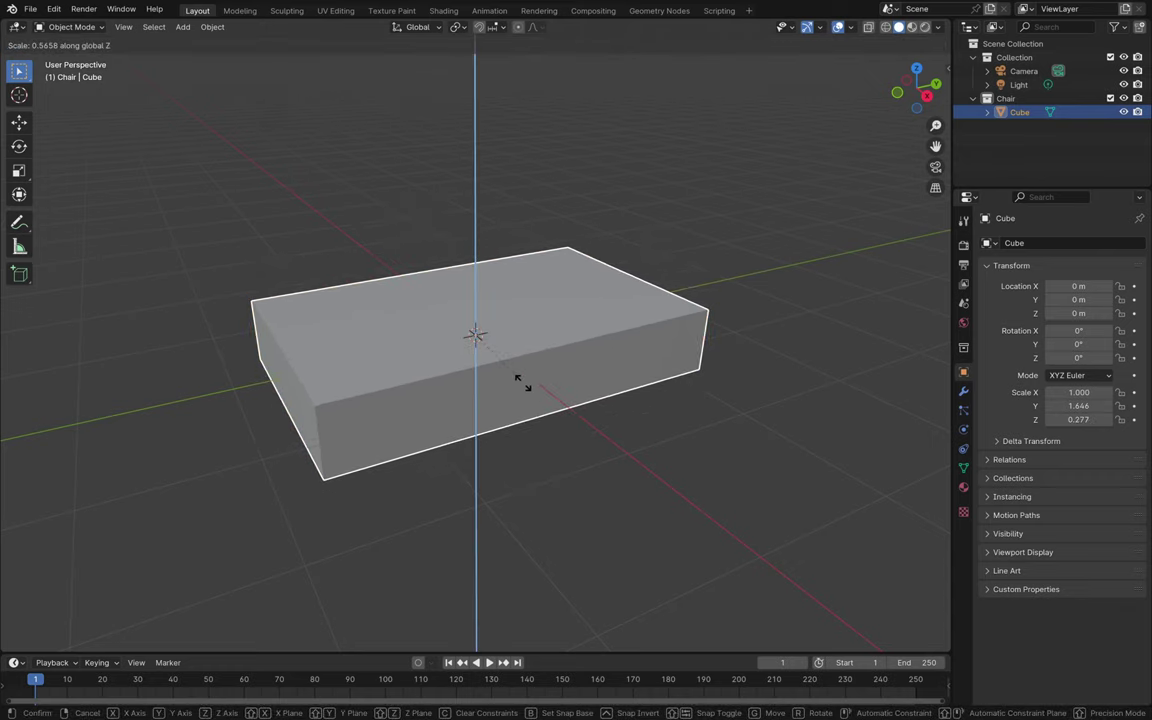
pyautogui.click(508, 375)
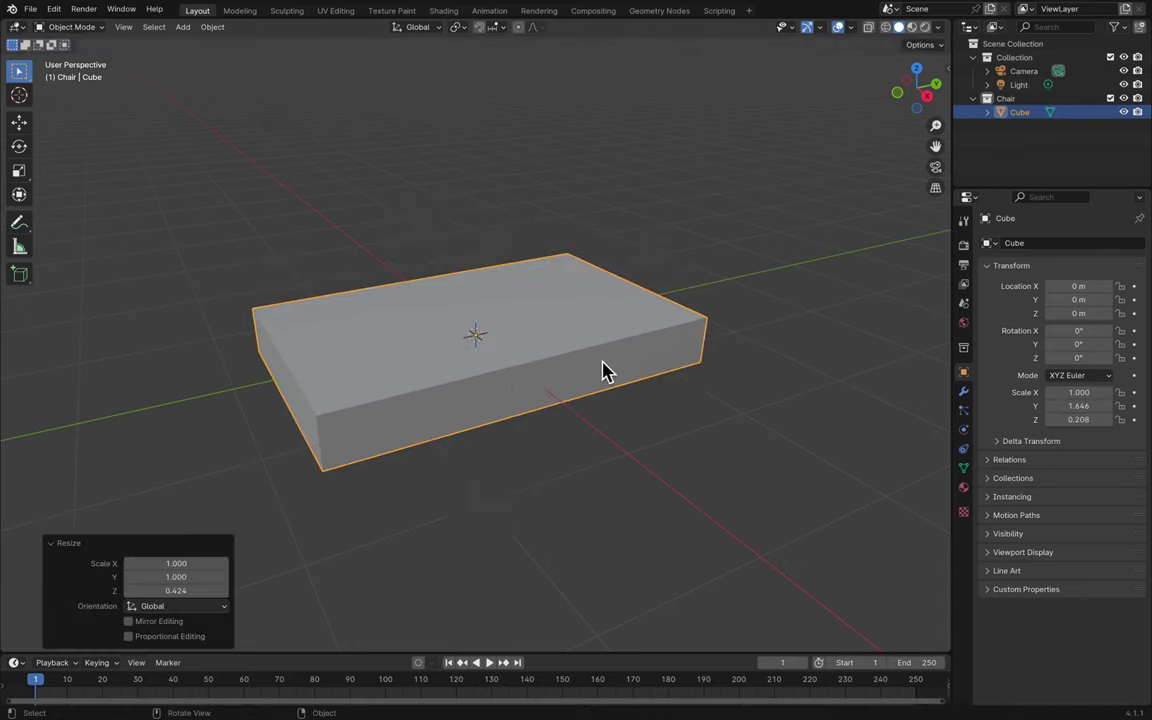
pyautogui.moveTo(607, 370); pyautogui.dragTo(602, 369, button='middle')
# - Start widening the cube along X only, to about 1.162
pyautogui.press('s')
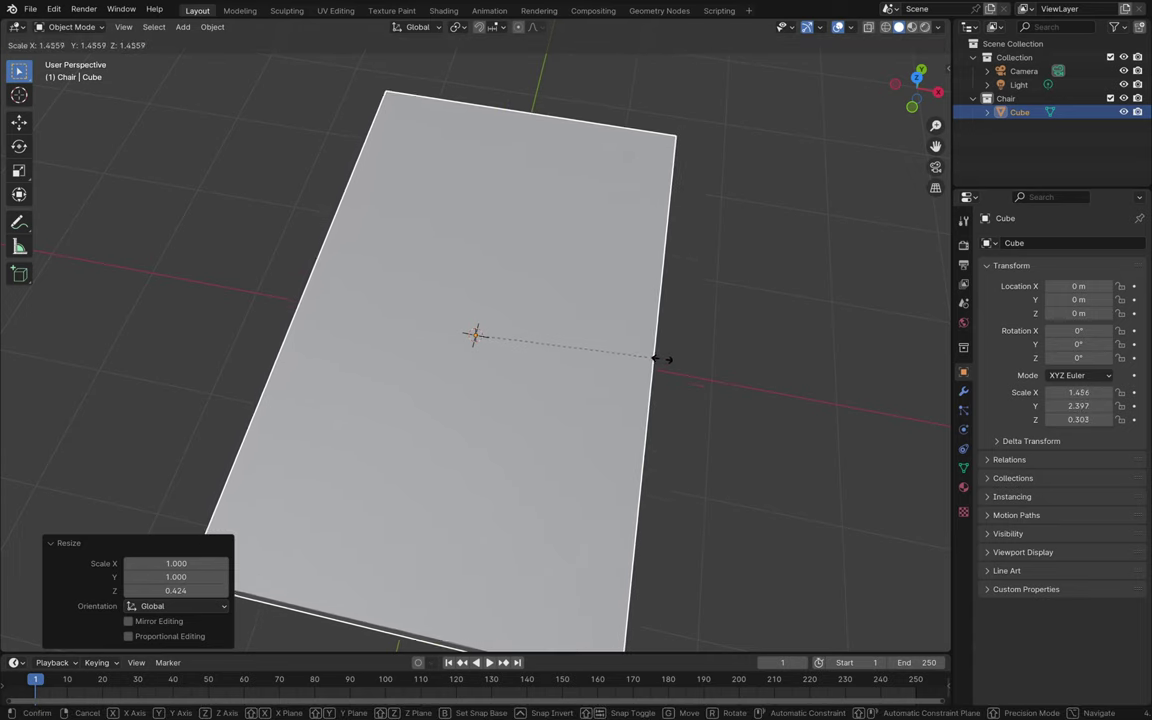
pyautogui.hotkey('shift', 'y')
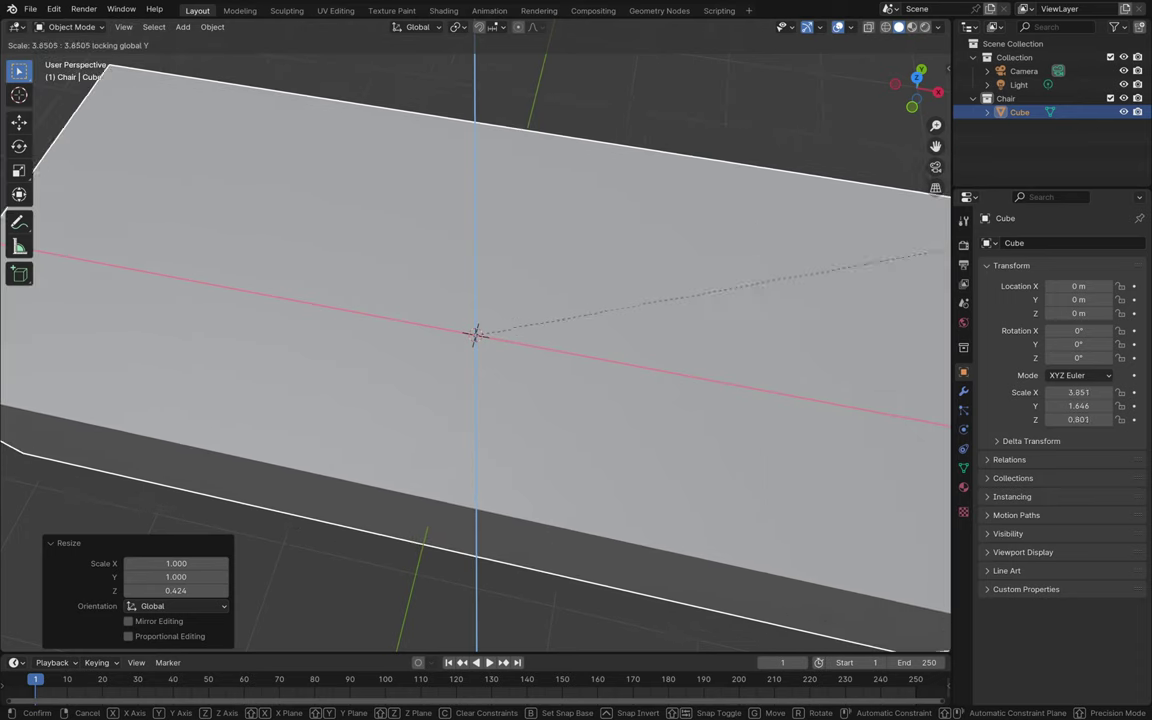
pyautogui.press('Escape')
pyautogui.hscroll(5, 760, 371)
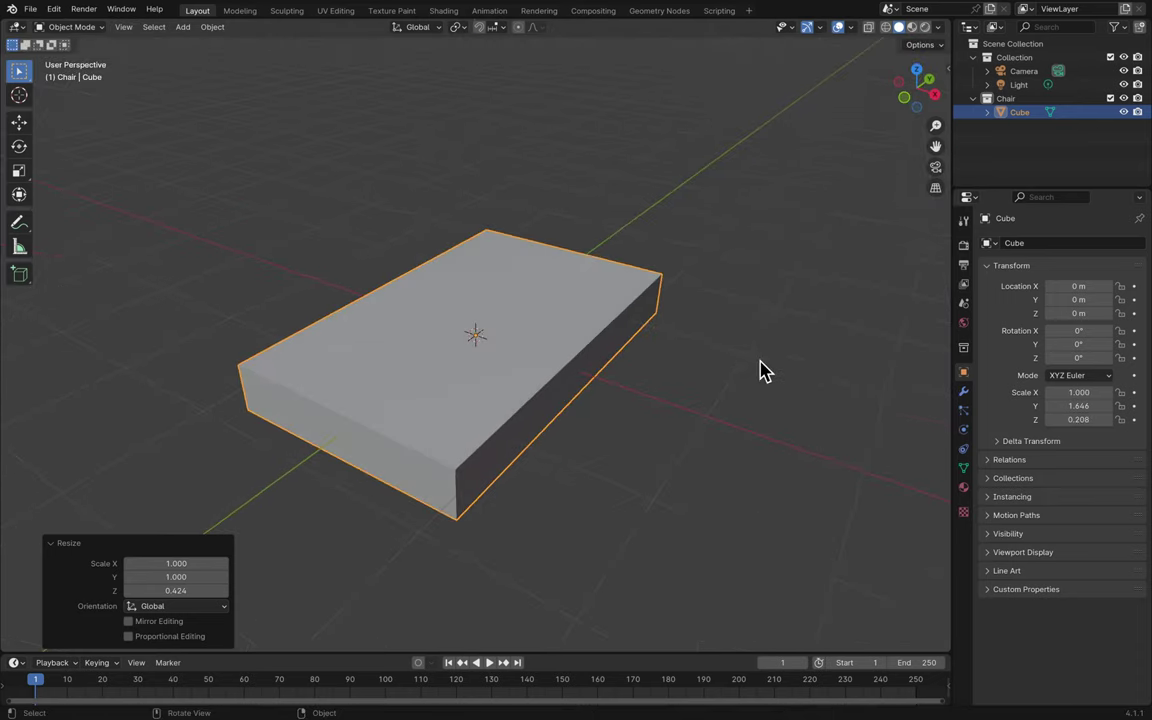
pyautogui.press('s')
pyautogui.press('z')
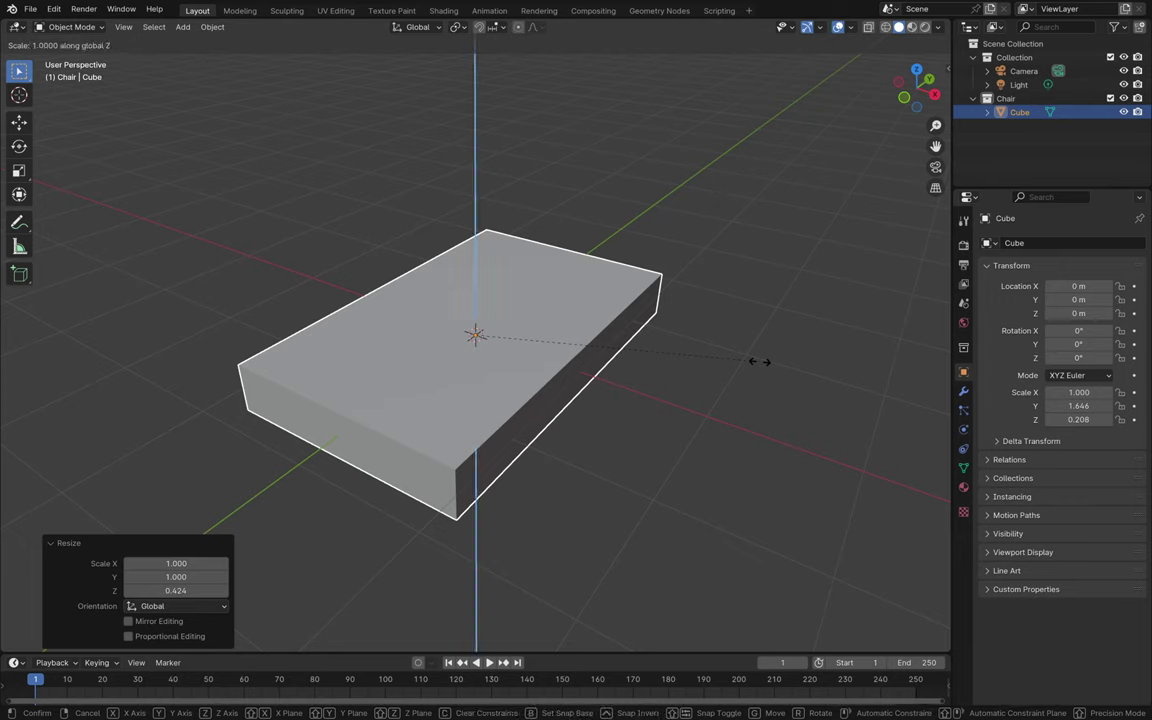
pyautogui.press('y')
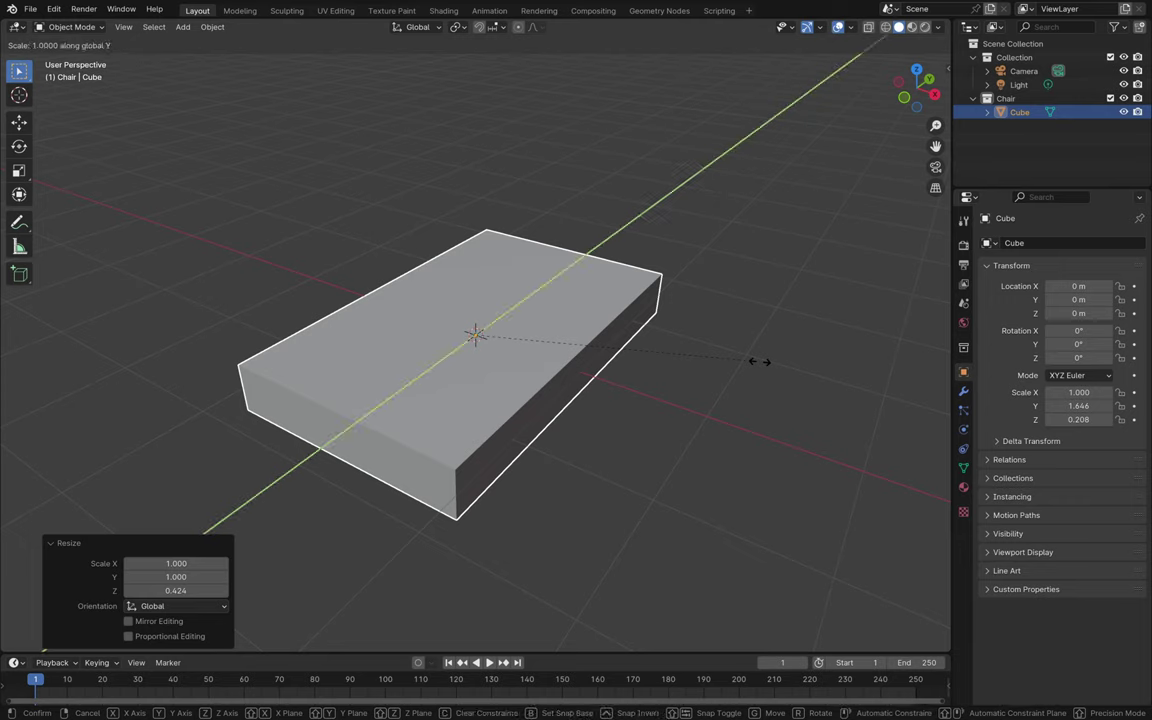
pyautogui.press('x')
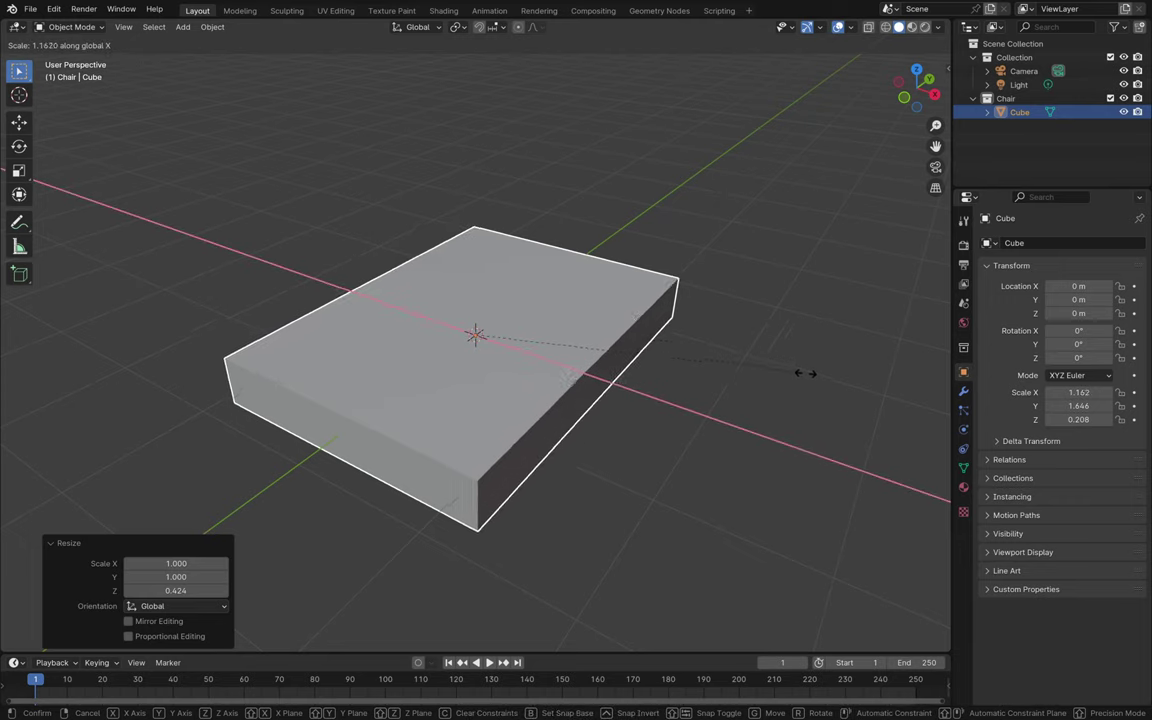
# - Set the cube's X scale to 1.194, enter Edit Mode and switch to Top view
pyautogui.click(787, 398)
pyautogui.press('Tab')
pyautogui.hscroll(-3, 775, 391)
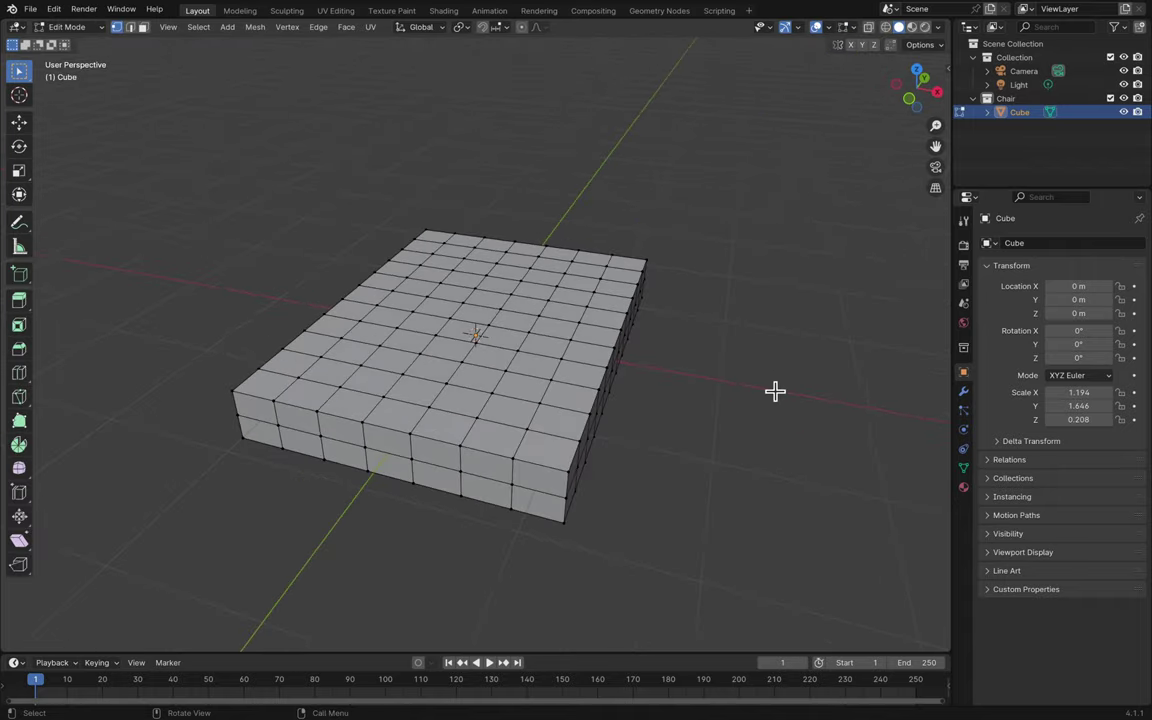
pyautogui.scroll(10, 775, 391)
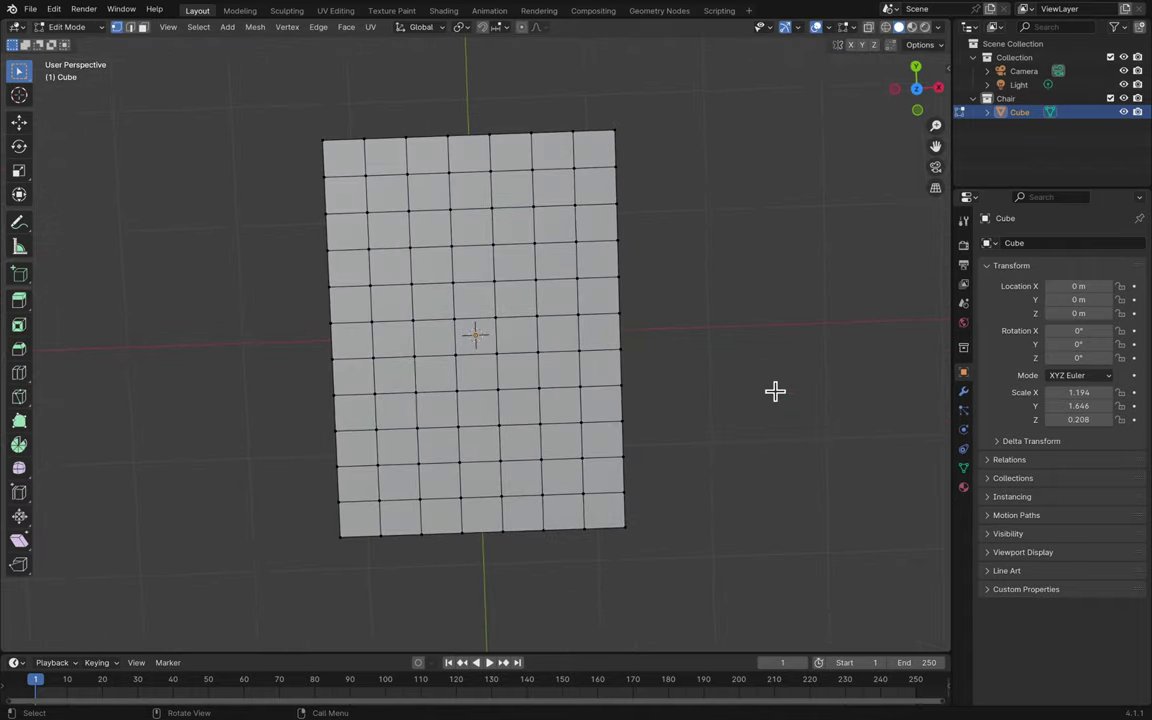
pyautogui.hscroll(-3, 775, 391)
pyautogui.click(916, 91)
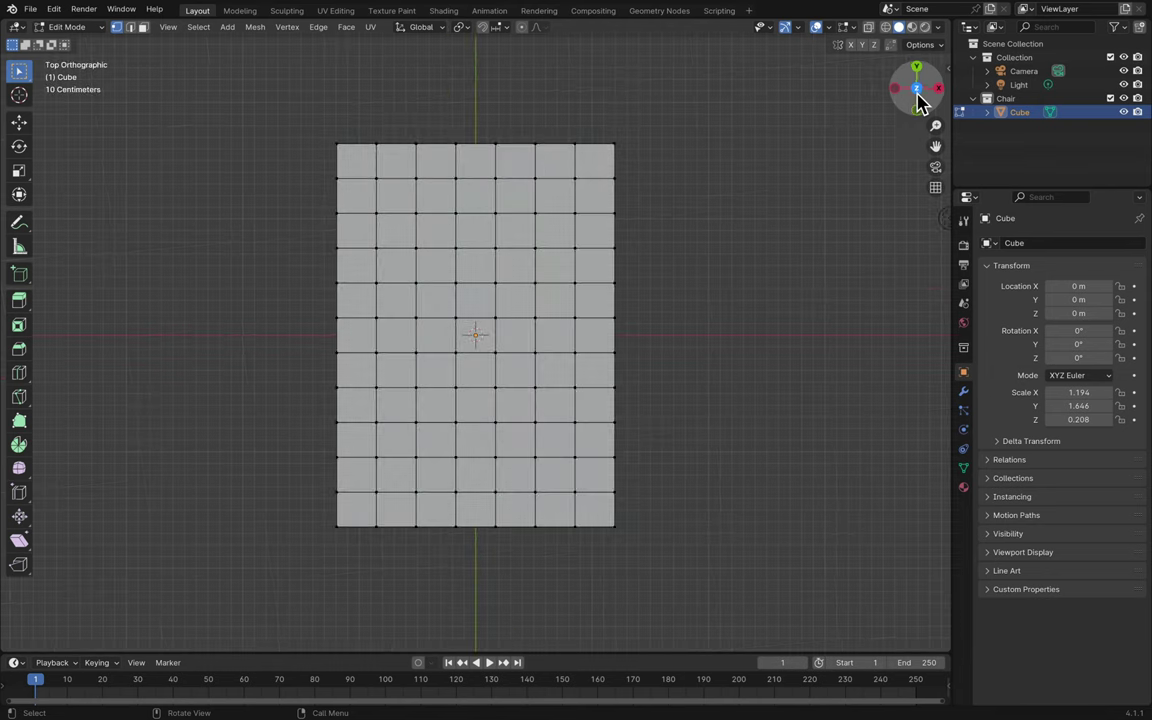
# - Box-select the front faces of the right and left outer columns
pyautogui.moveTo(647, 558); pyautogui.dragTo(556, 367)
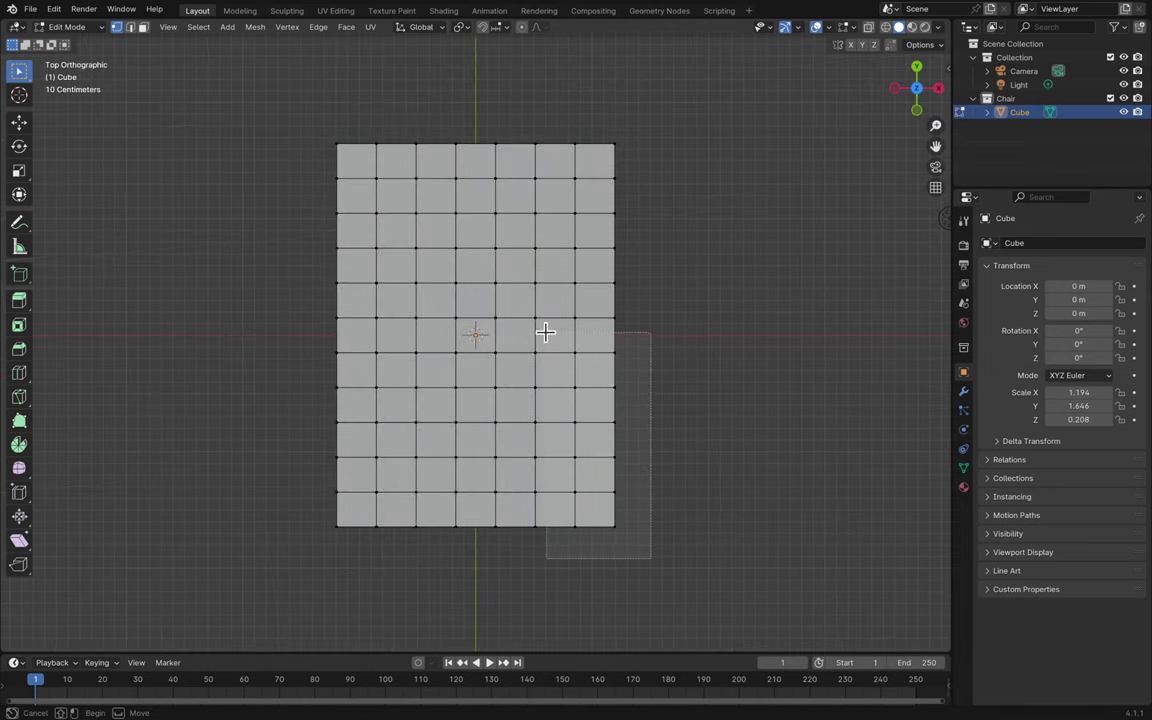
pyautogui.moveTo(557, 337); pyautogui.dragTo(558, 338)
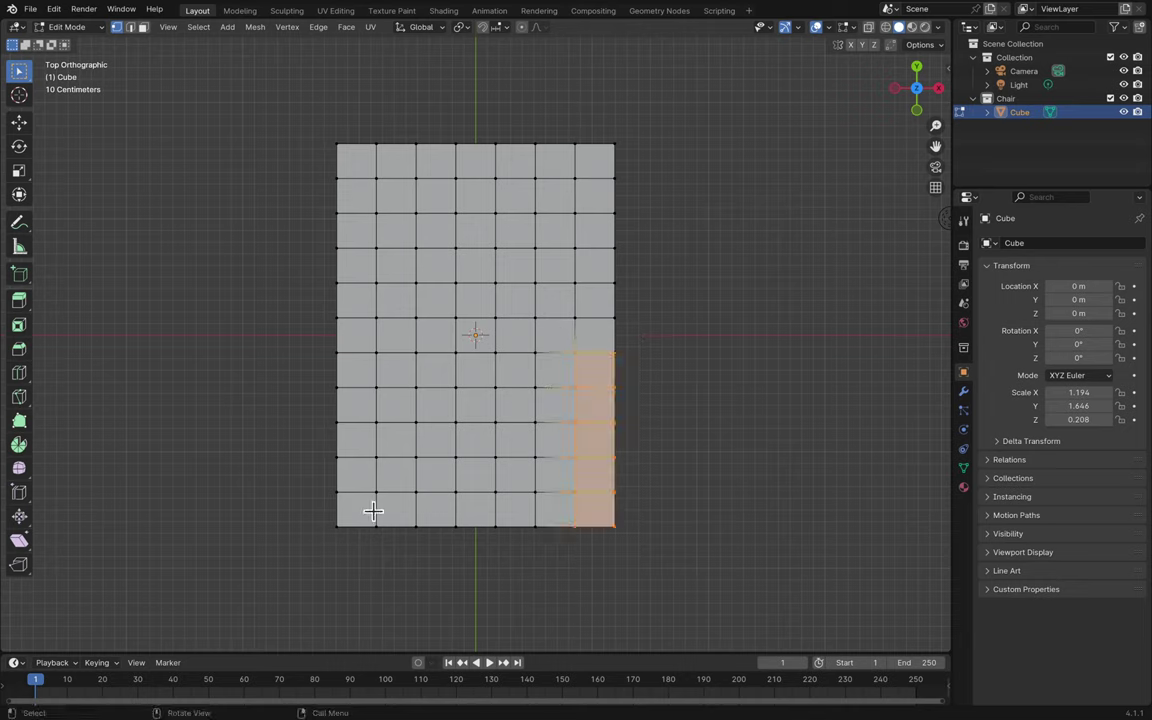
pyautogui.moveTo(318, 547); pyautogui.dragTo(395, 340)
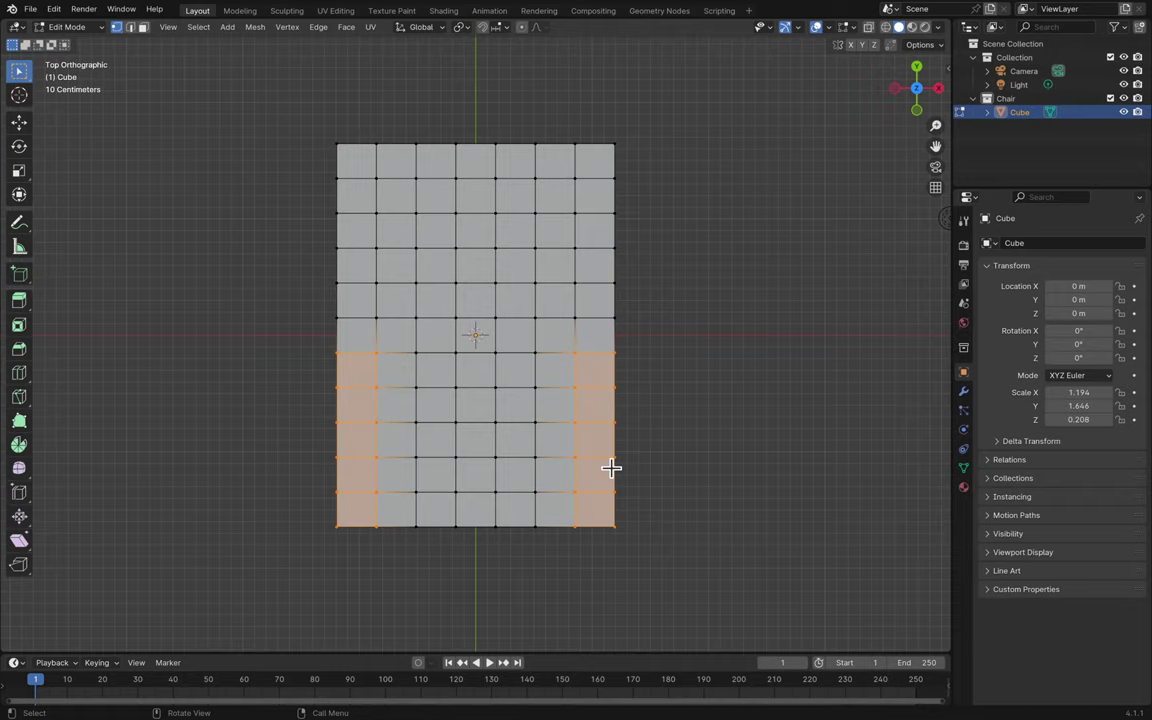
pyautogui.moveTo(611, 468); pyautogui.dragTo(611, 468, button='middle')
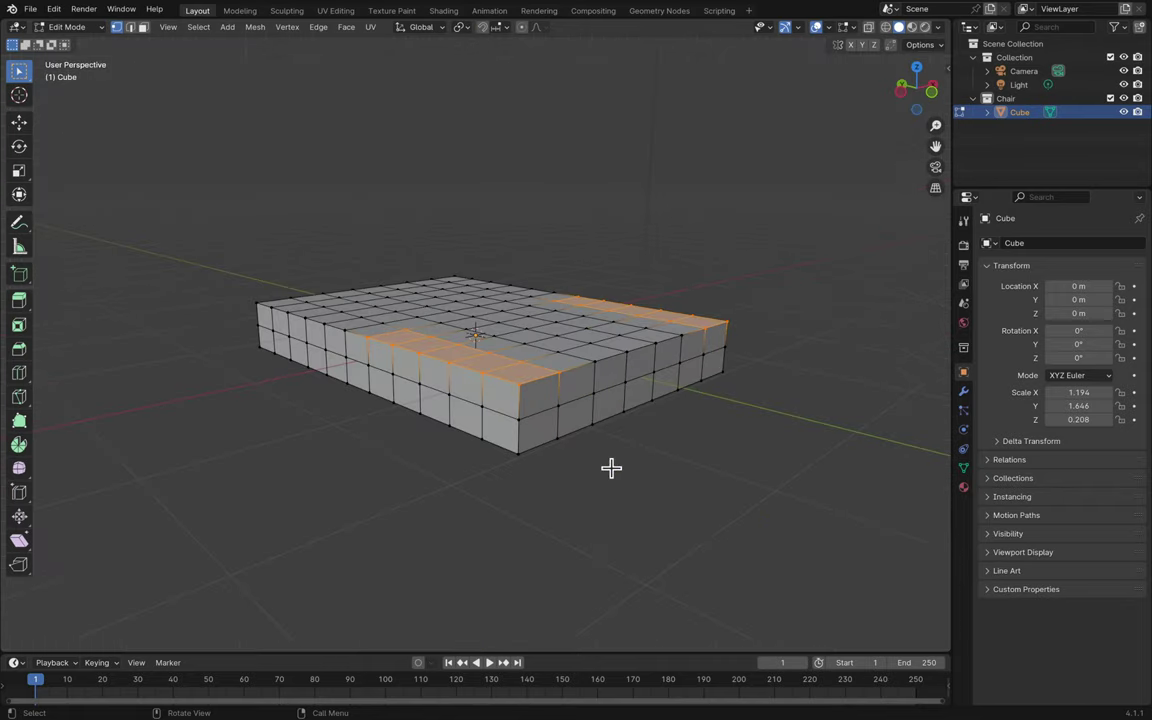
pyautogui.click(920, 69)
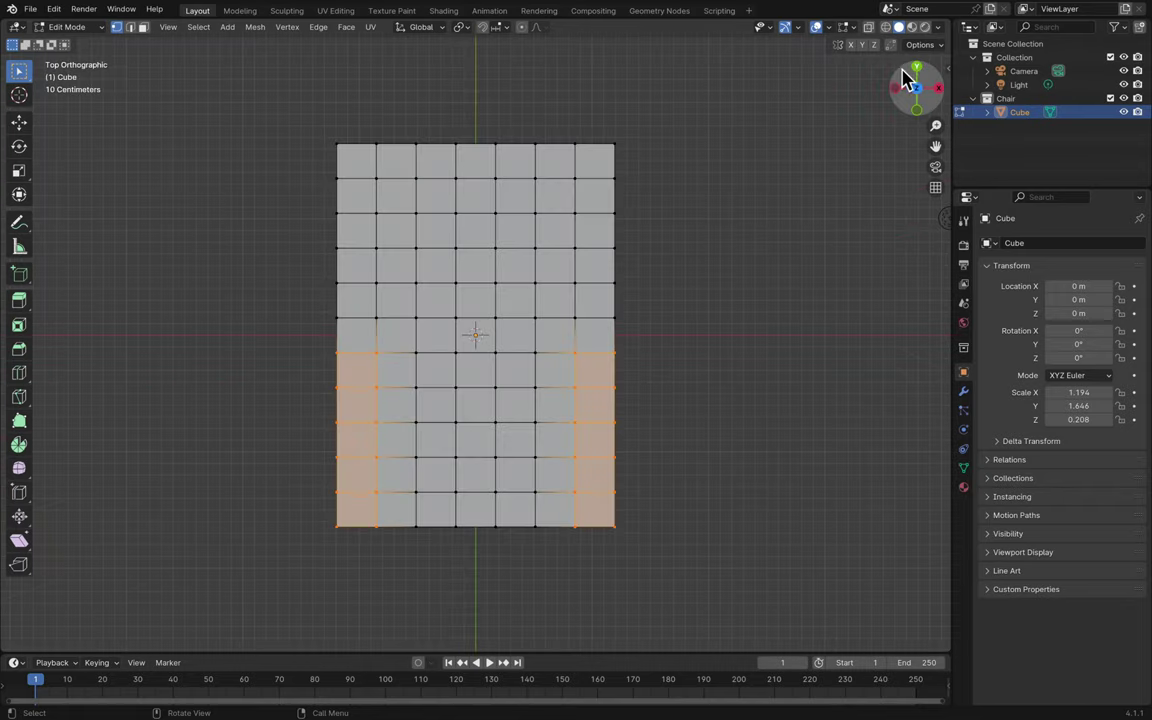
# - With X-Ray on, reselect both columns' front faces through the full thickness and verify
pyautogui.click(869, 29)
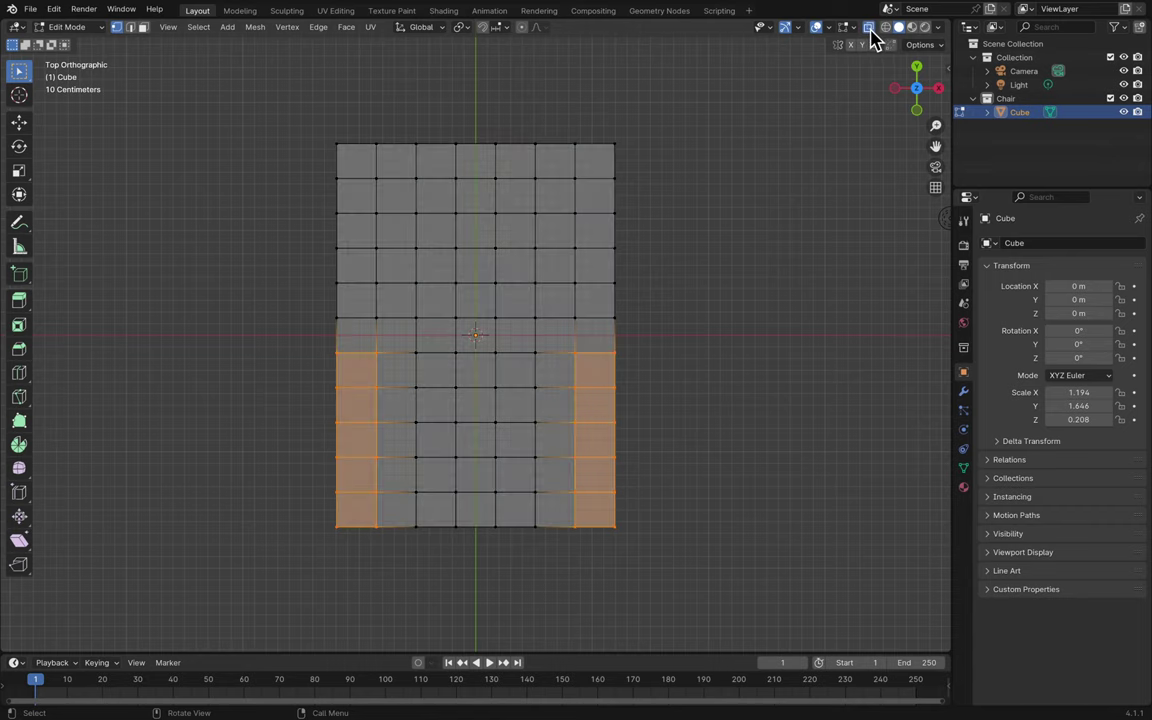
pyautogui.click(764, 452)
pyautogui.moveTo(698, 601); pyautogui.dragTo(565, 337)
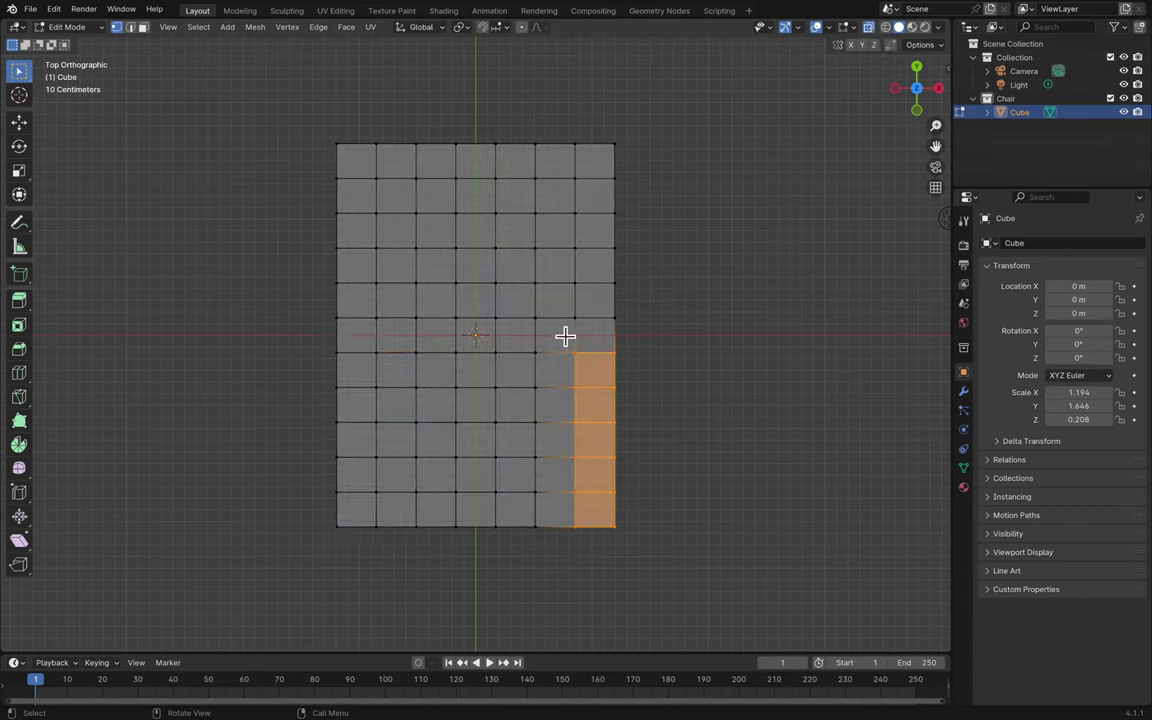
pyautogui.keyDown('shift'); pyautogui.moveTo(306, 337); pyautogui.dragTo(388, 596); pyautogui.keyUp('shift')
pyautogui.moveTo(643, 393); pyautogui.dragTo(688, 355, button='middle')
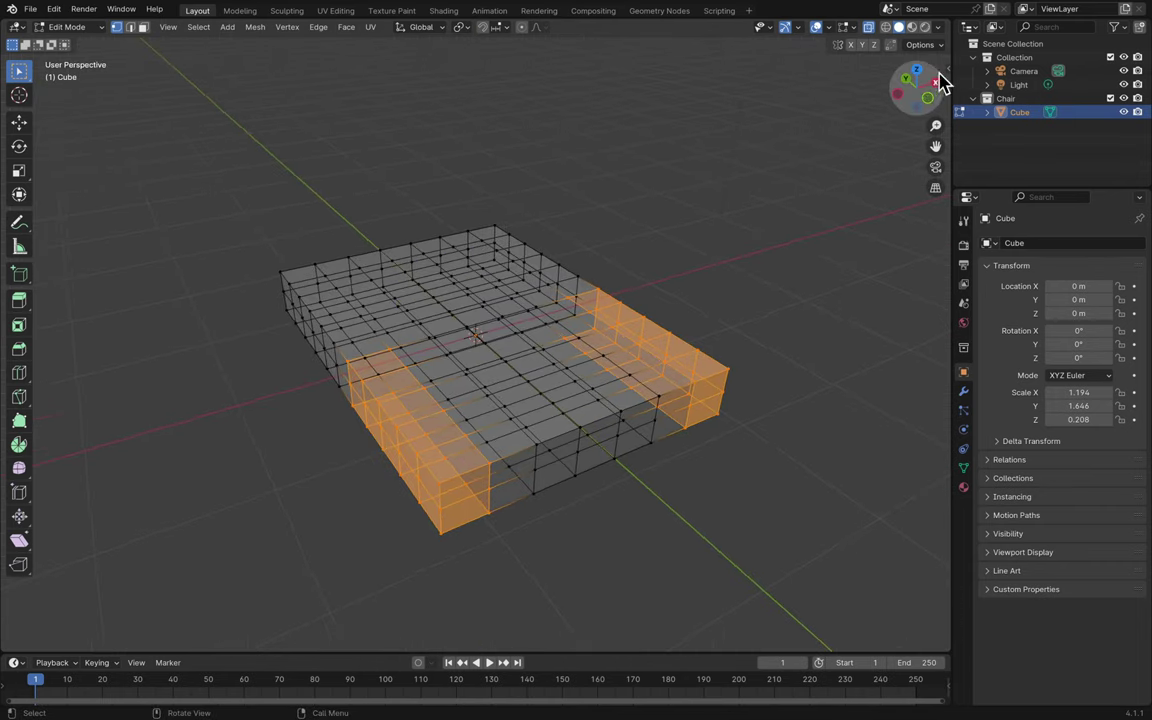
pyautogui.click(868, 28)
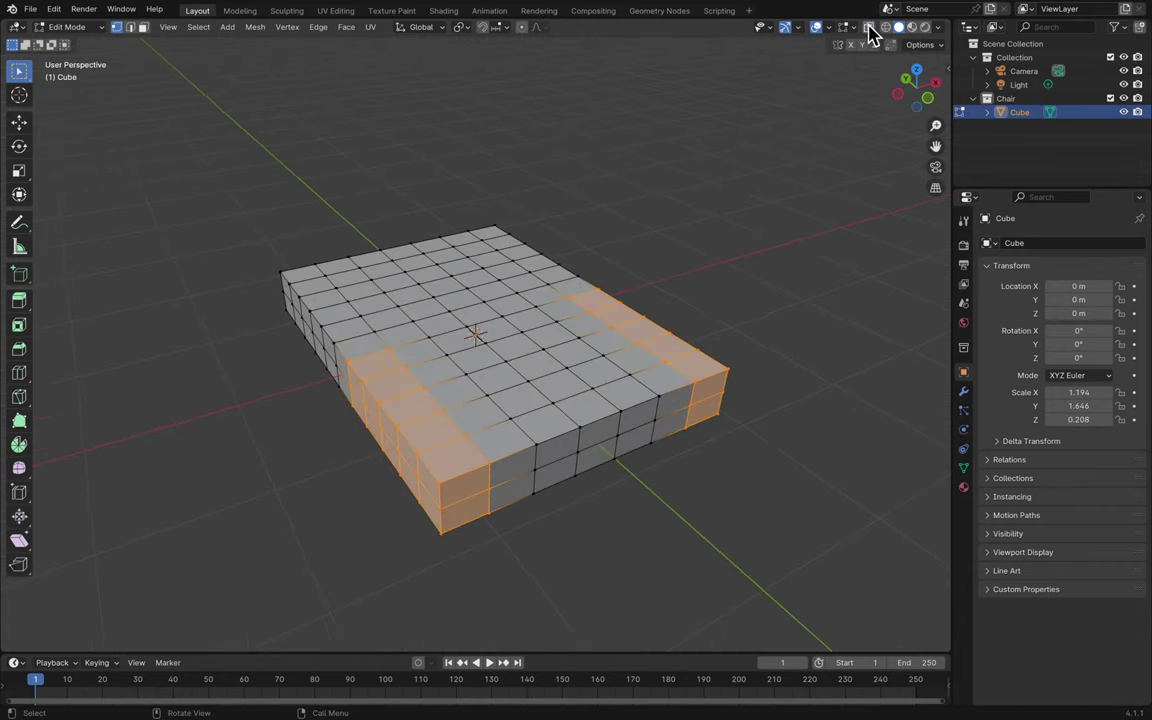
pyautogui.click(868, 29)
pyautogui.moveTo(835, 140); pyautogui.dragTo(835, 140, button='middle')
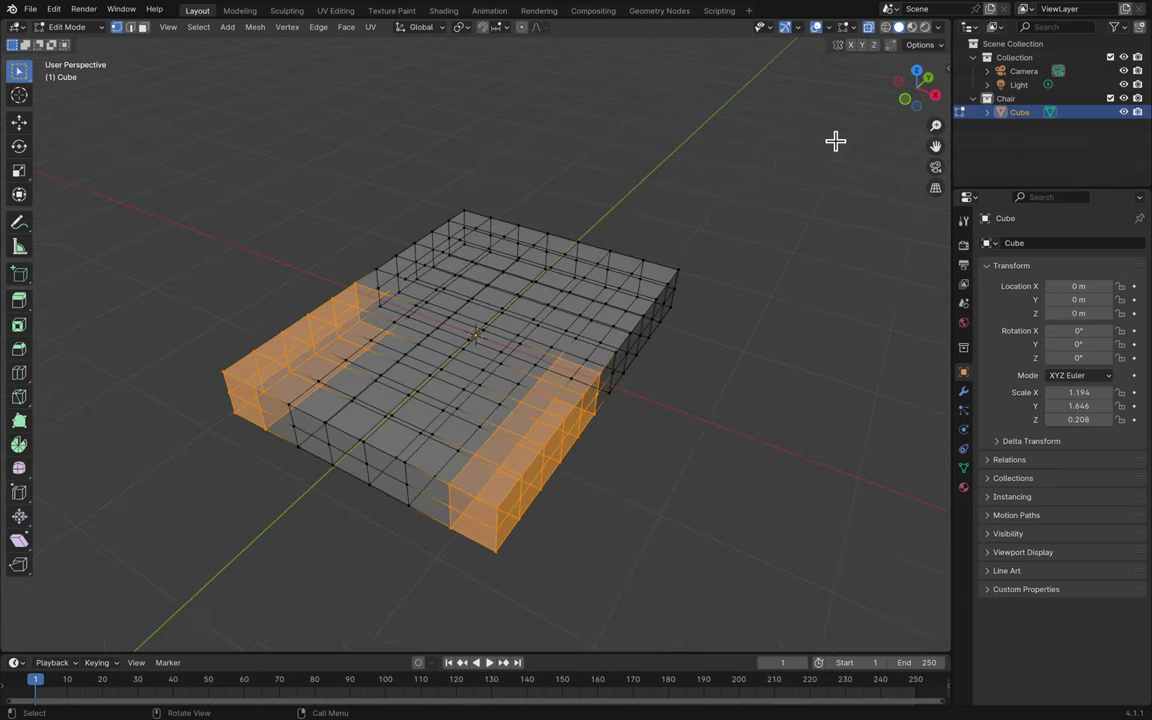
pyautogui.click(869, 28)
pyautogui.hscroll(10, 838, 165)
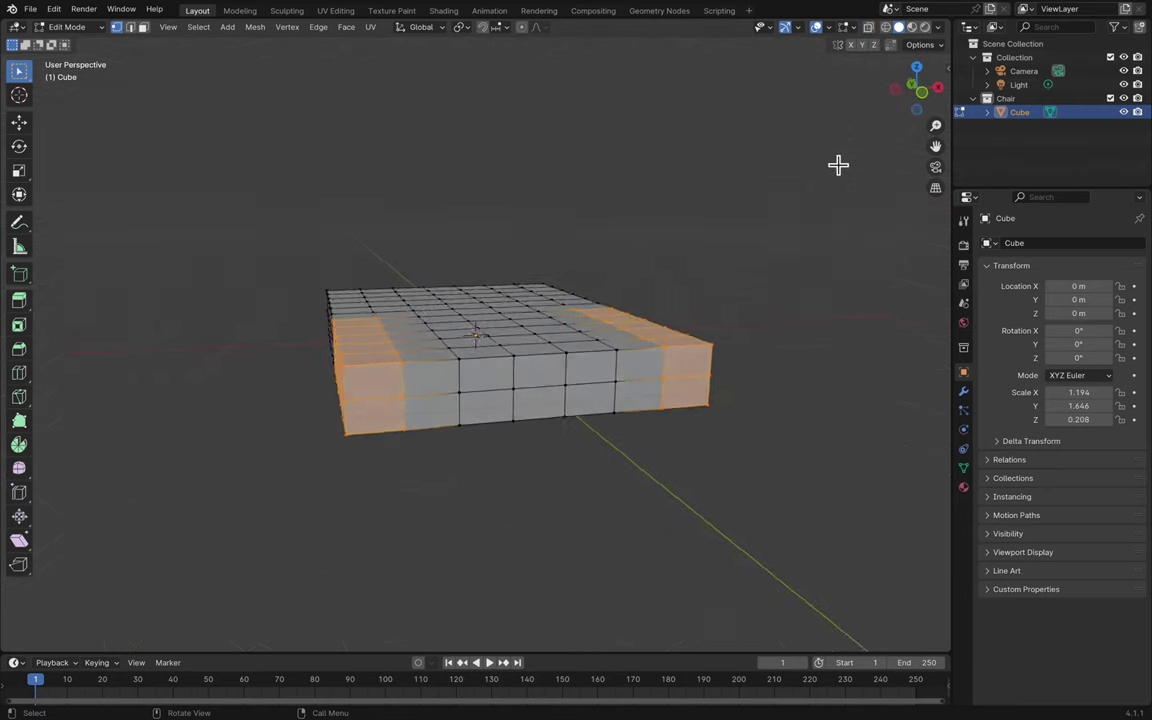
# - Raise the selected side blocks 0.60171 m along Z
pyautogui.press('g')
pyautogui.press('z')
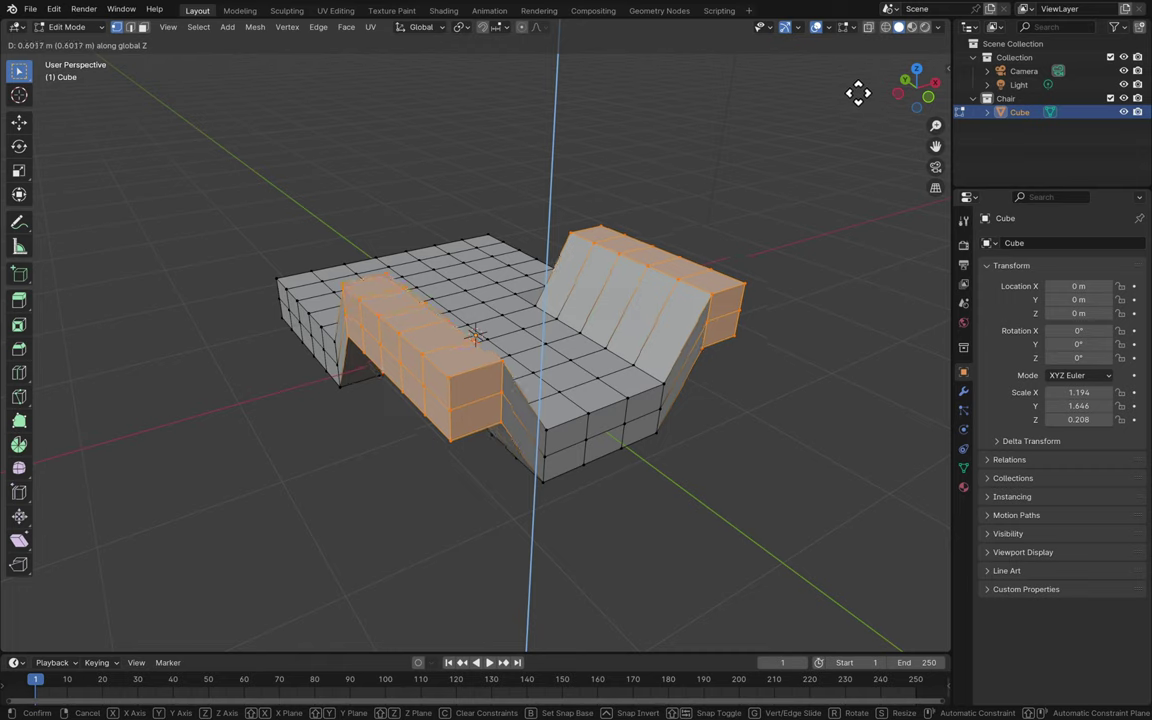
pyautogui.click(858, 93)
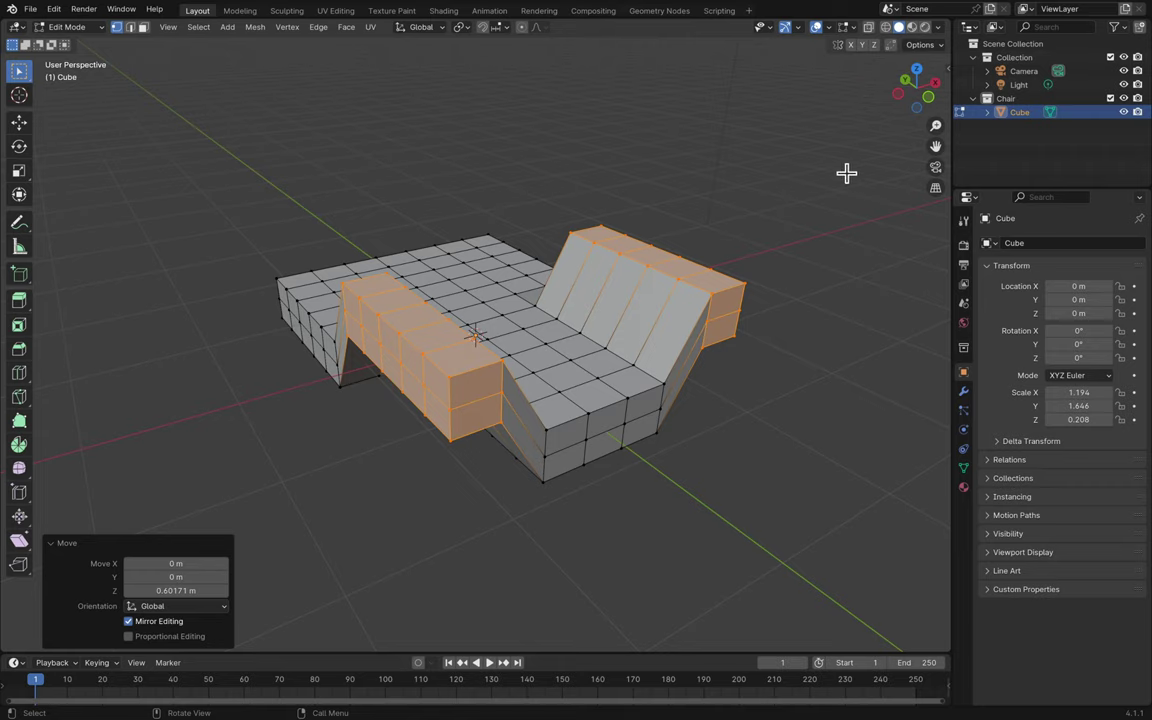
# - Orbit around the chair and snap to Left view
pyautogui.press('KP_2')
pyautogui.press('KP_2')
pyautogui.press('KP_4')
pyautogui.press('KP_4')
pyautogui.press('KP_4')
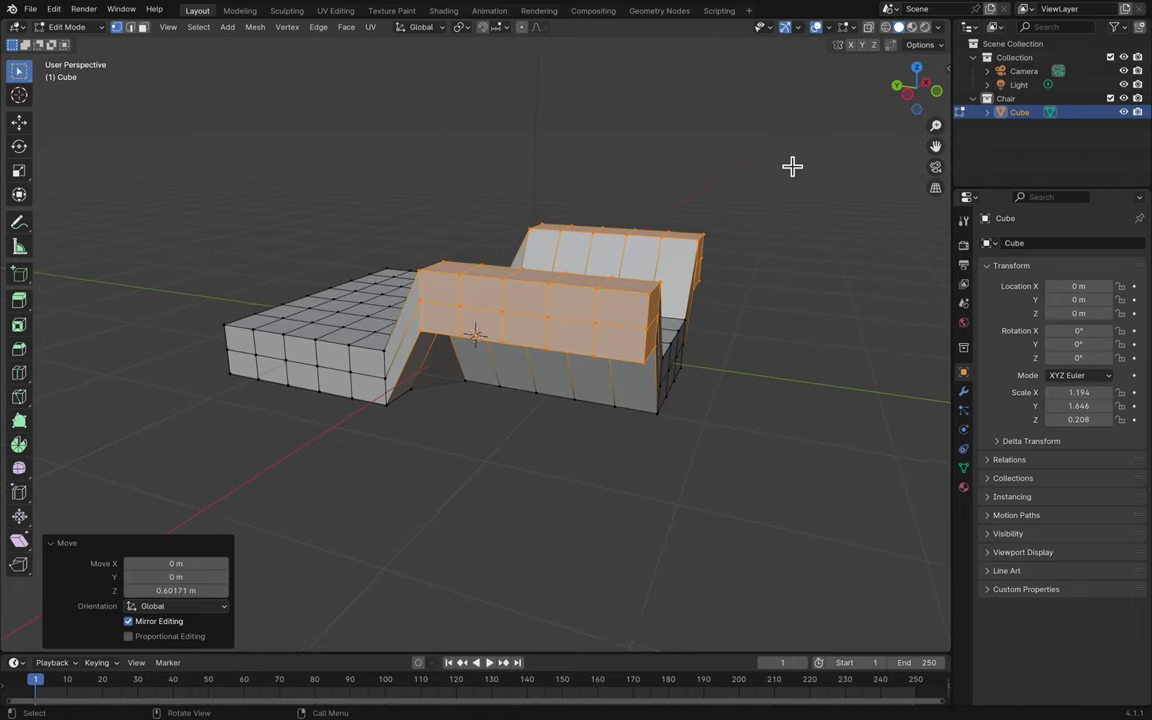
pyautogui.press('KP_8')
pyautogui.press('KP_6')
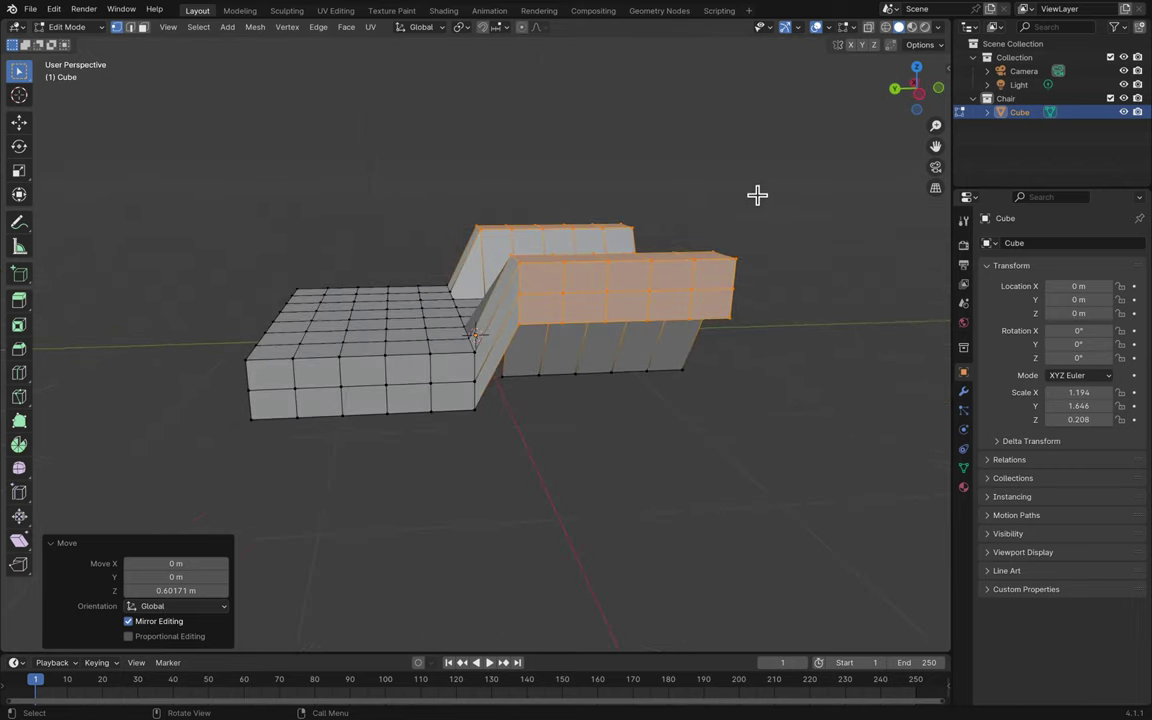
pyautogui.moveTo(757, 195); pyautogui.dragTo(725, 226, button='middle')
pyautogui.click(917, 108)
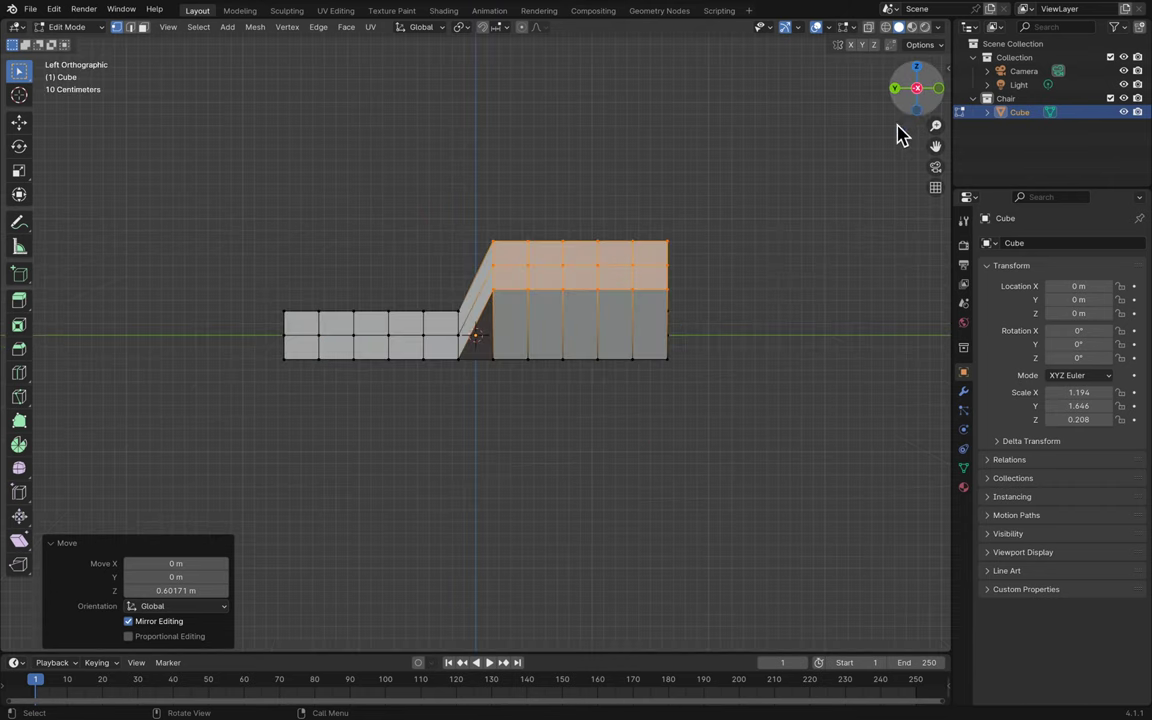
# - With X-Ray on, select the slab's rear section and rotate it about 64° around X
pyautogui.click(870, 29)
pyautogui.moveTo(229, 205); pyautogui.dragTo(459, 404)
pyautogui.press('r')
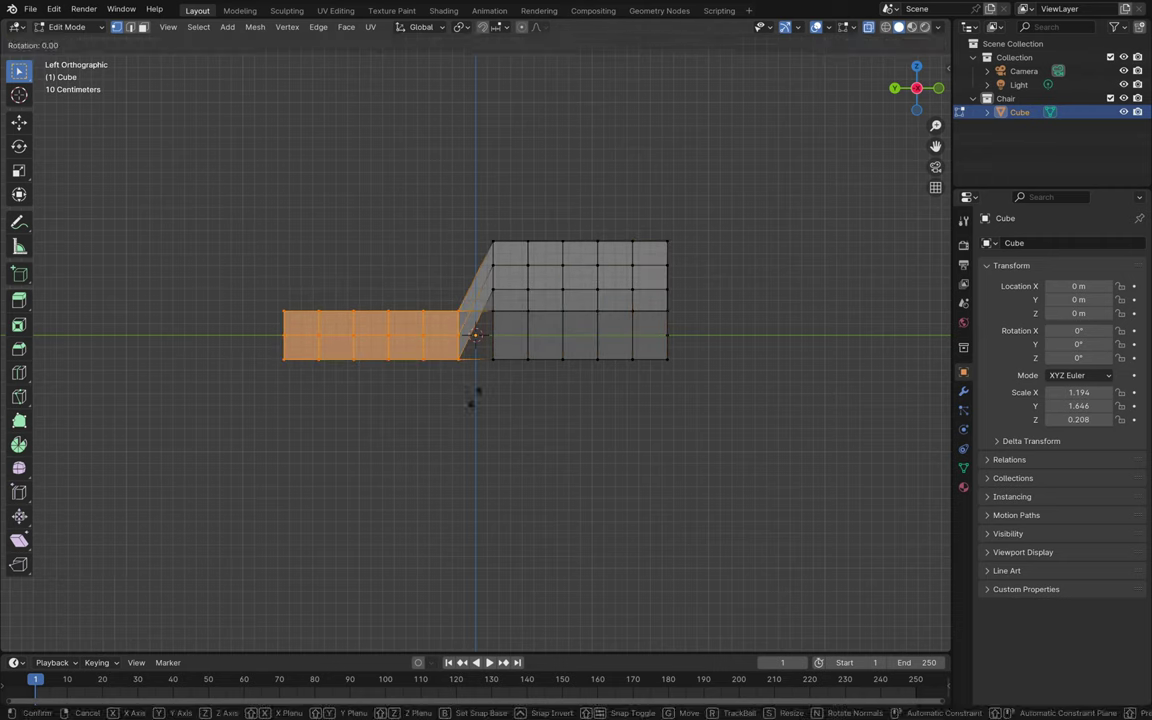
pyautogui.press('x')
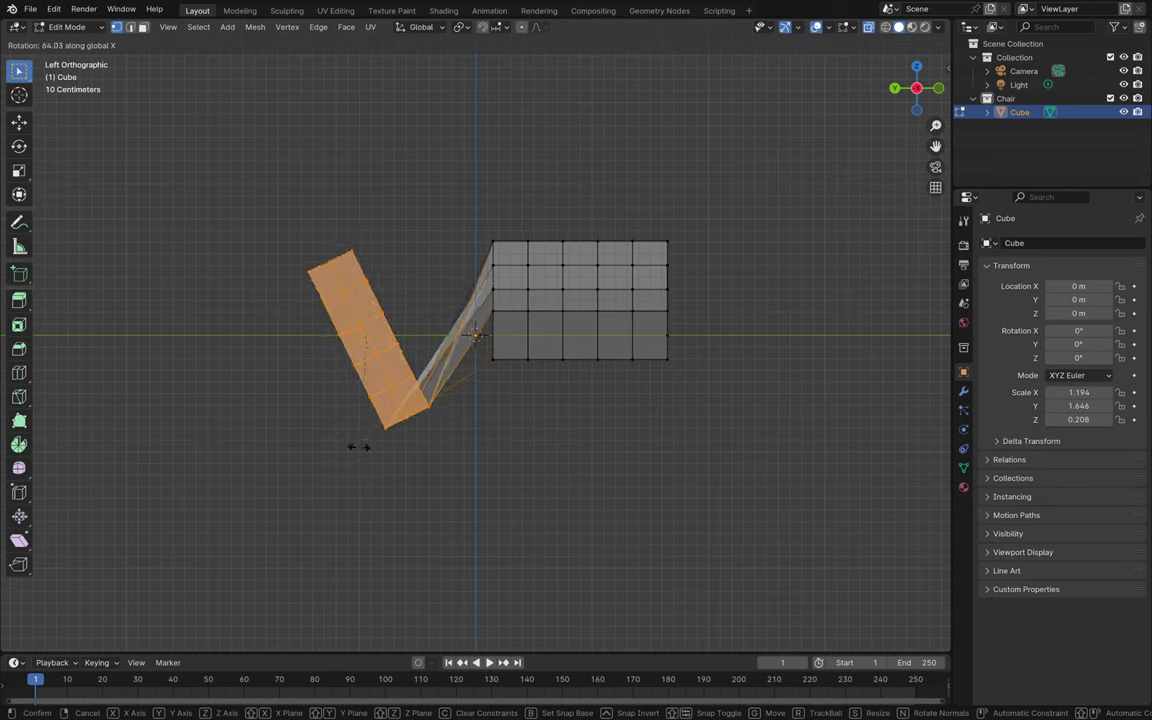
pyautogui.click(358, 447)
# - Lift the tilted section and rotate it a further 16° into a slanted backrest
pyautogui.press('g')
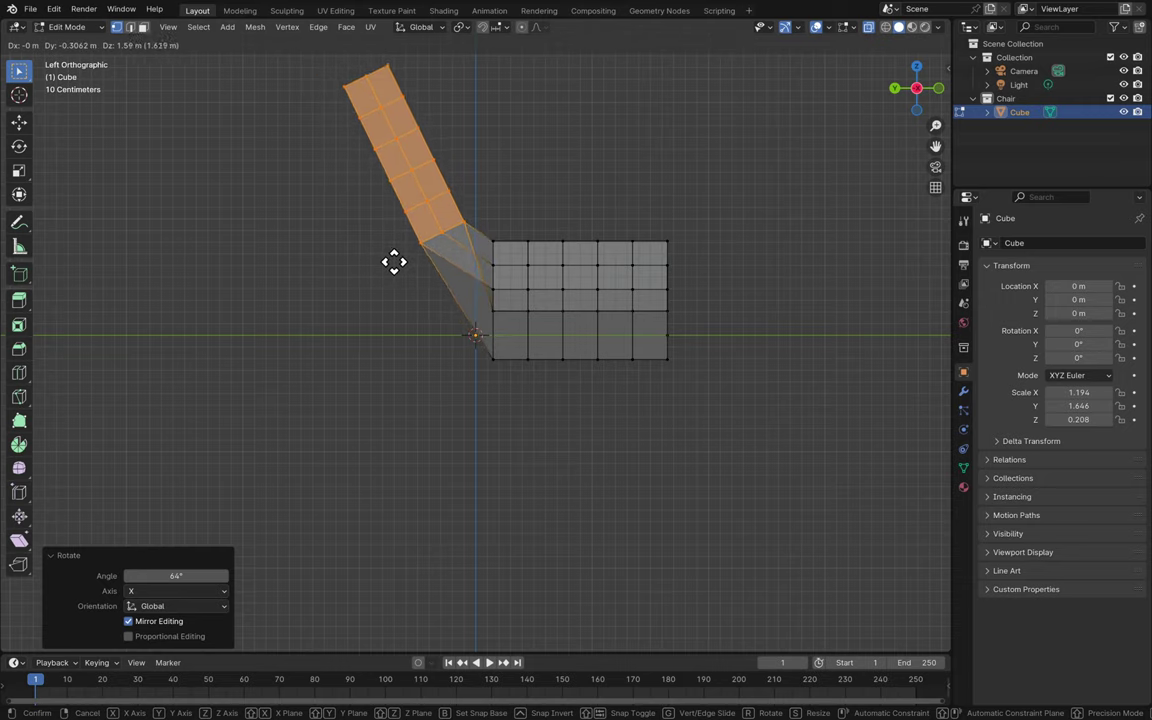
pyautogui.click(393, 260)
pyautogui.press('r')
pyautogui.click(381, 267)
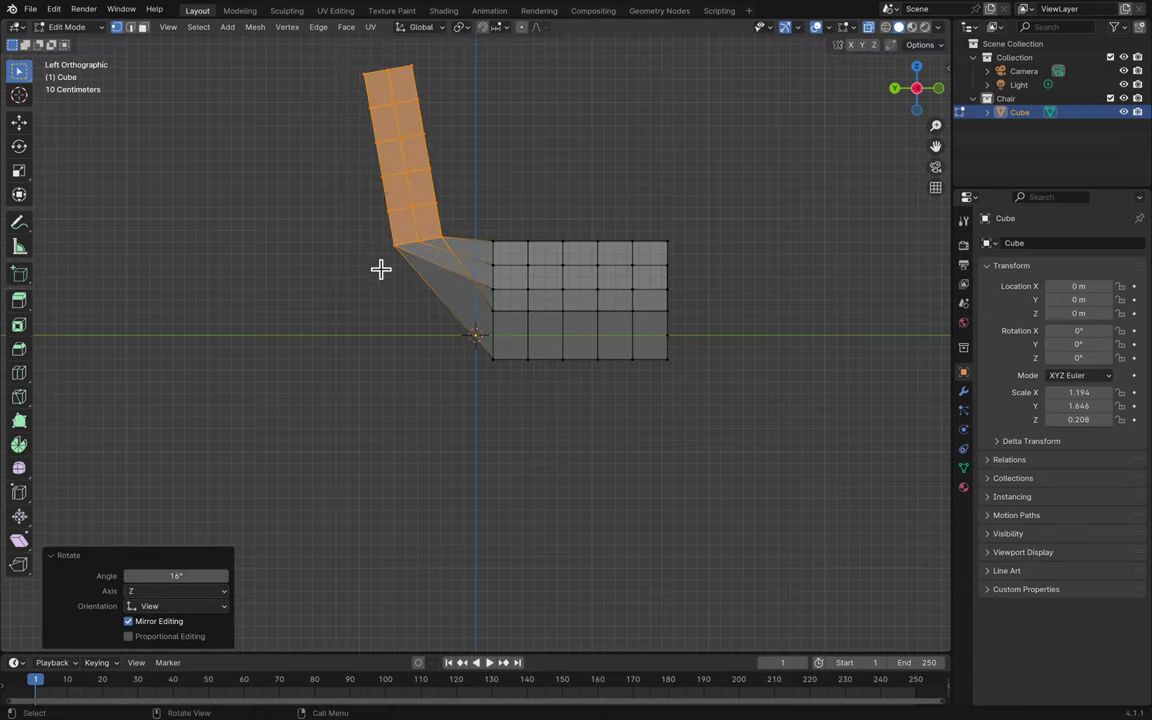
pyautogui.moveTo(381, 267); pyautogui.dragTo(517, 251, button='middle')
pyautogui.hscroll(10, 517, 251)
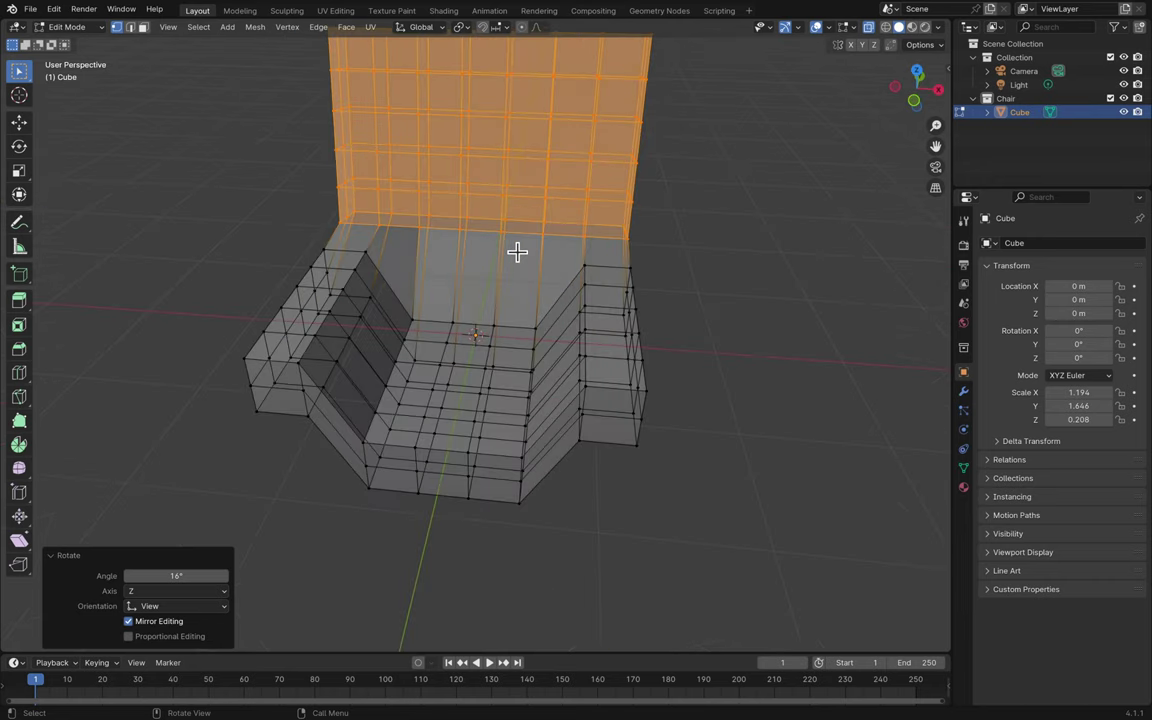
pyautogui.hscroll(10, 517, 251)
# - Lower the backrest 0.19624 m along Z
pyautogui.press('g')
pyautogui.press('z')
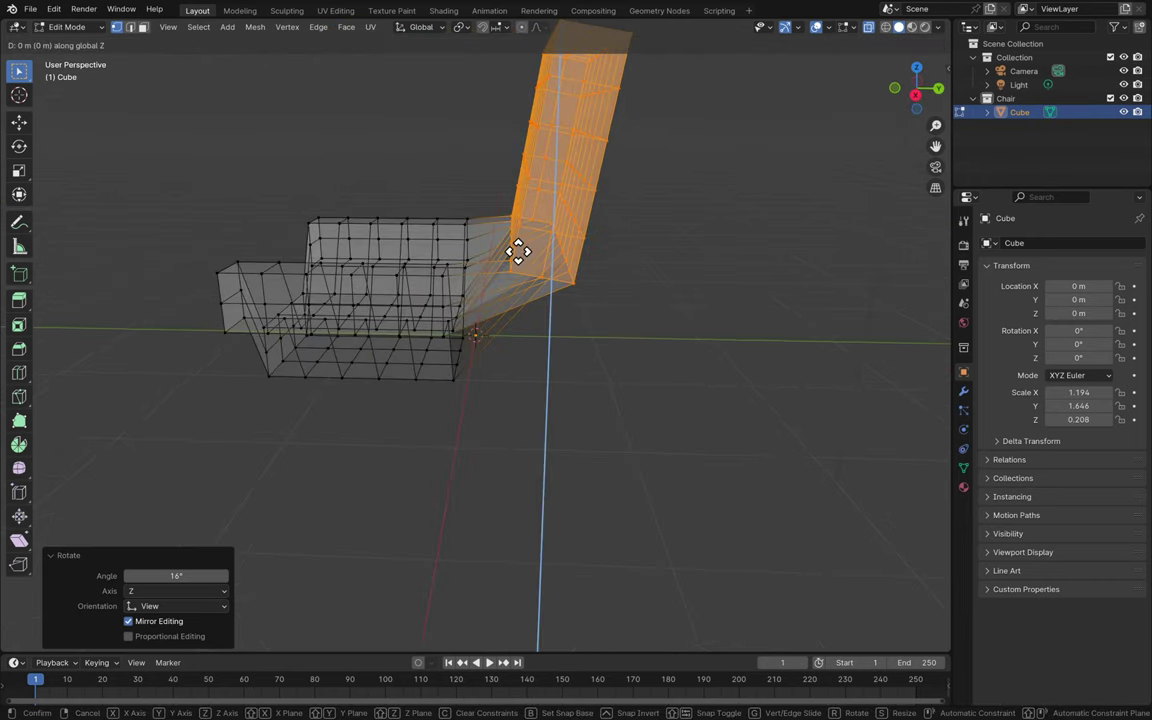
pyautogui.click(526, 278)
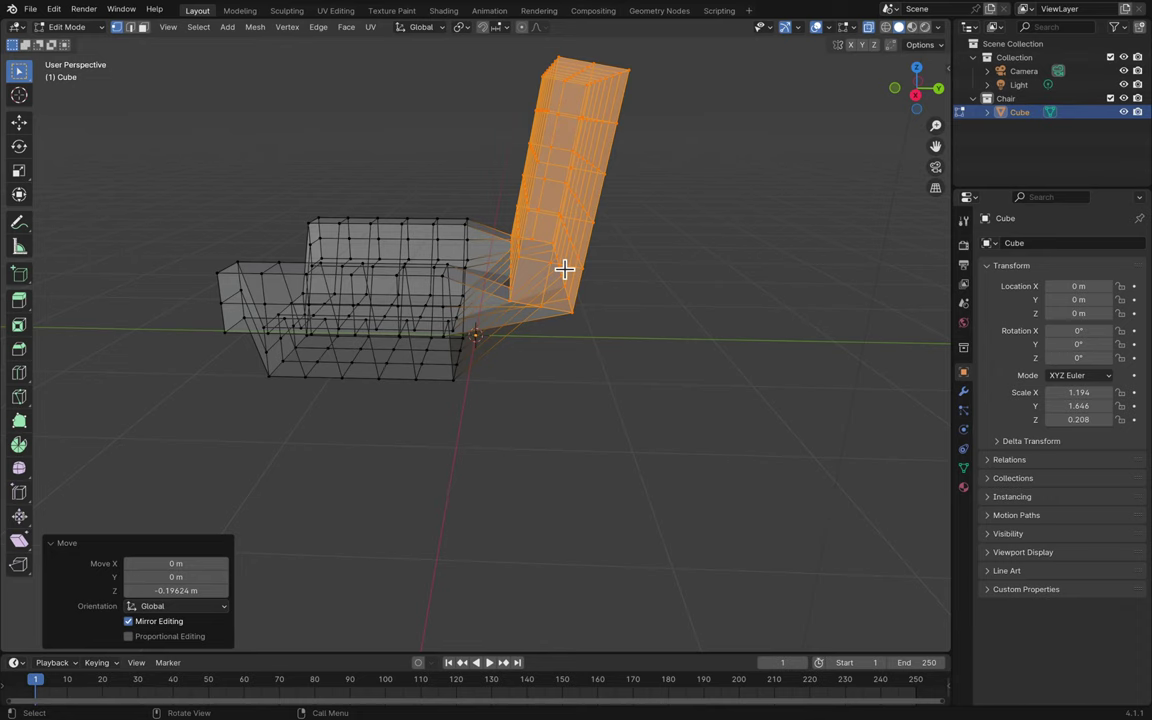
# - Shift the backrest into place without moving along X, deselect, and return to Object Mode
pyautogui.press('g')
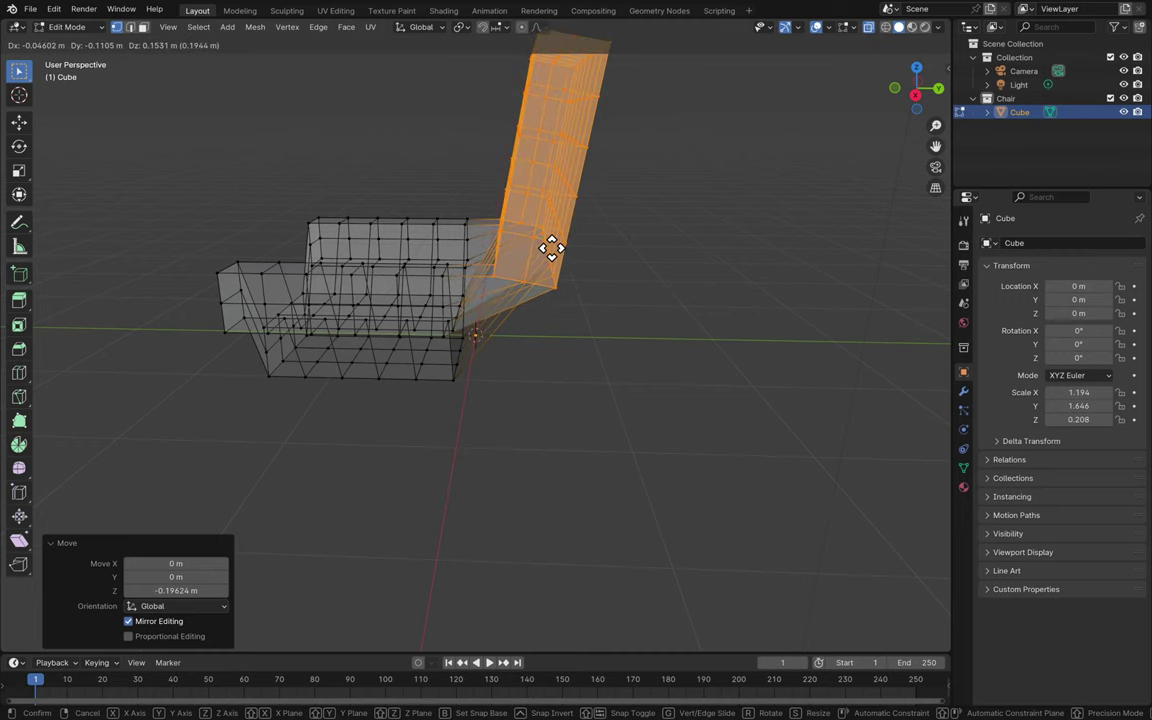
pyautogui.hotkey('shift', 'x')
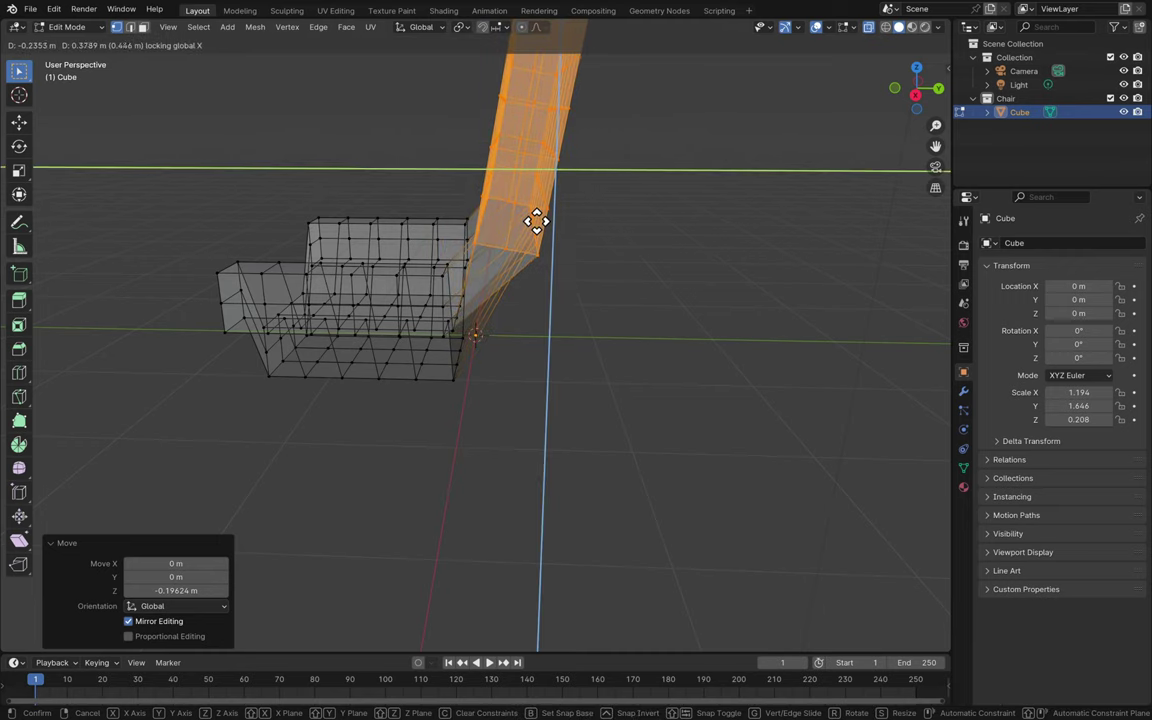
pyautogui.click(532, 229)
pyautogui.moveTo(532, 229); pyautogui.dragTo(684, 225, button='middle')
pyautogui.click(677, 216)
pyautogui.press('Tab')
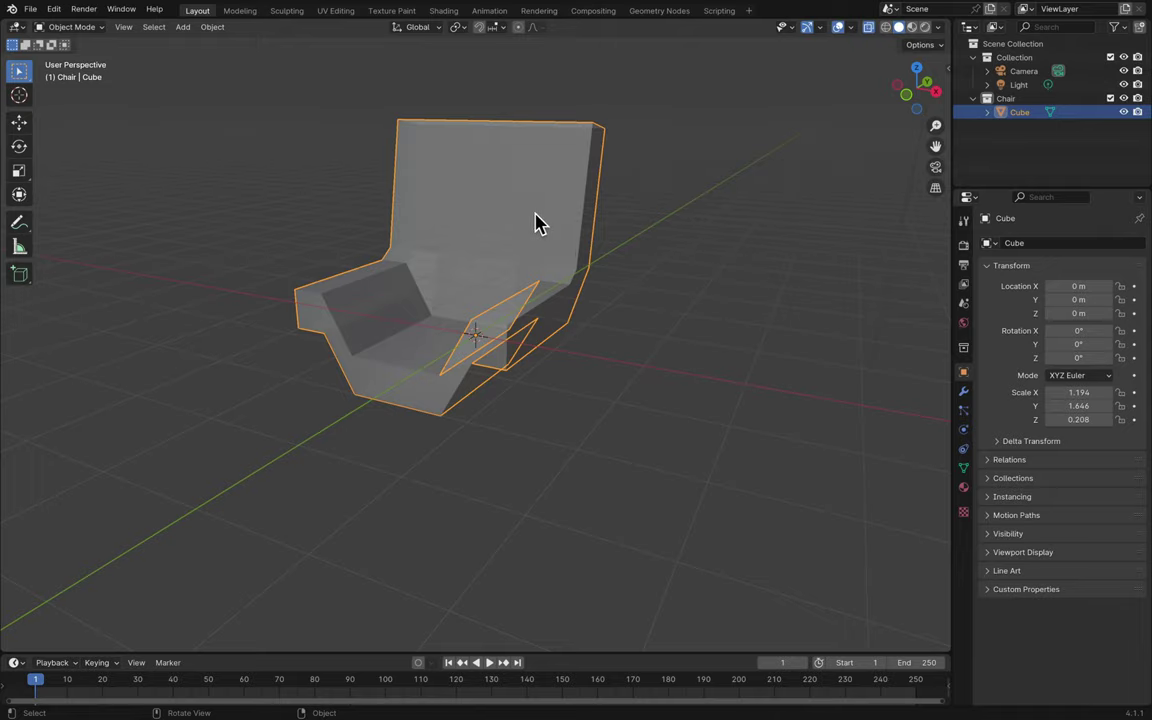
# - Re-enter Edit Mode and box-select all the backrest vertices from the front
pyautogui.press('Tab')
pyautogui.moveTo(554, 162); pyautogui.dragTo(554, 162, button='middle')
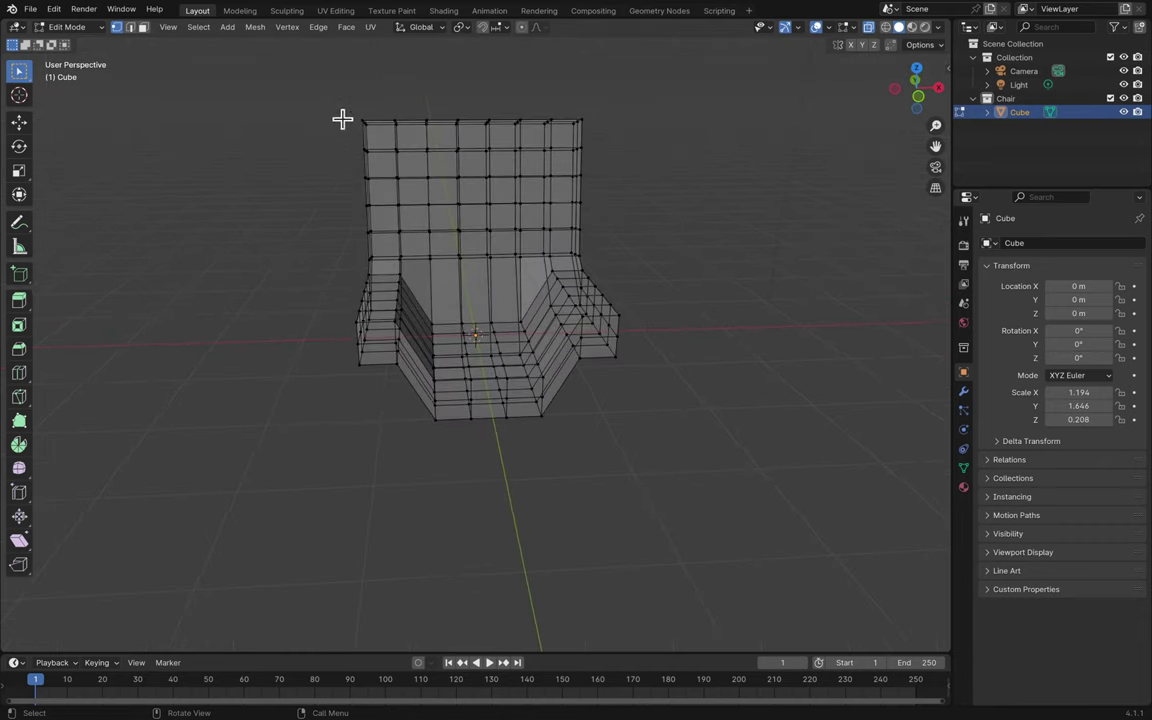
pyautogui.moveTo(338, 113); pyautogui.dragTo(637, 265)
pyautogui.moveTo(637, 265); pyautogui.dragTo(620, 255, button='middle')
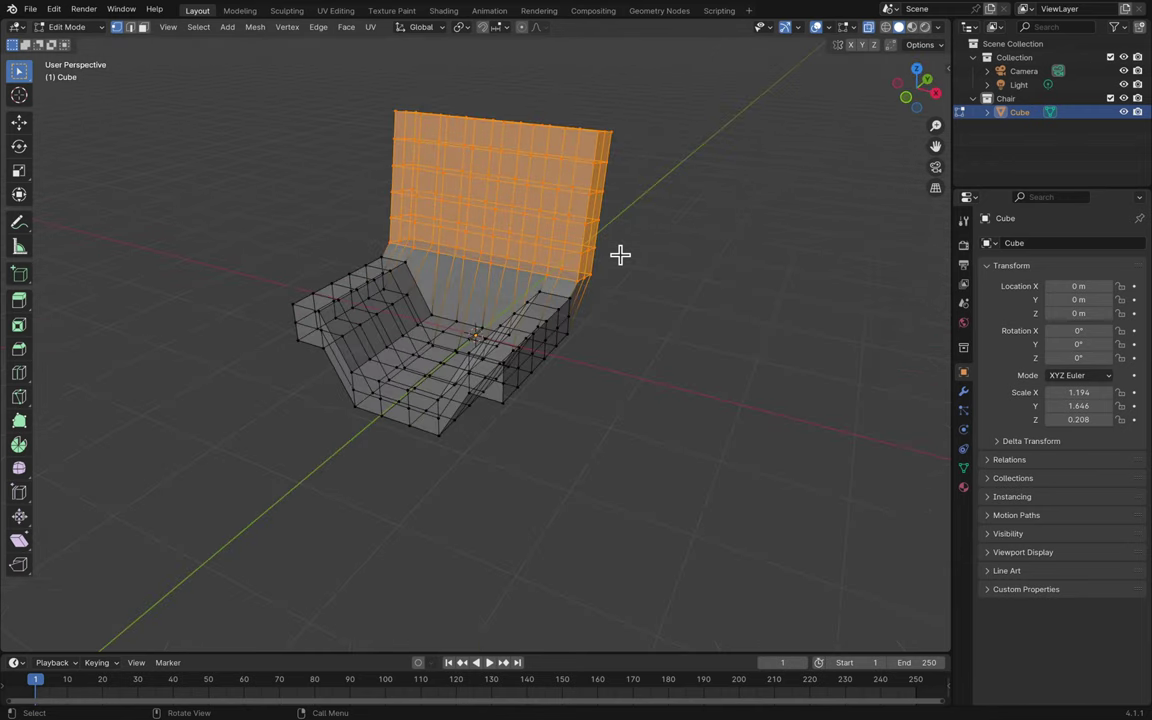
pyautogui.scroll(2, 620, 255)
pyautogui.press('g')
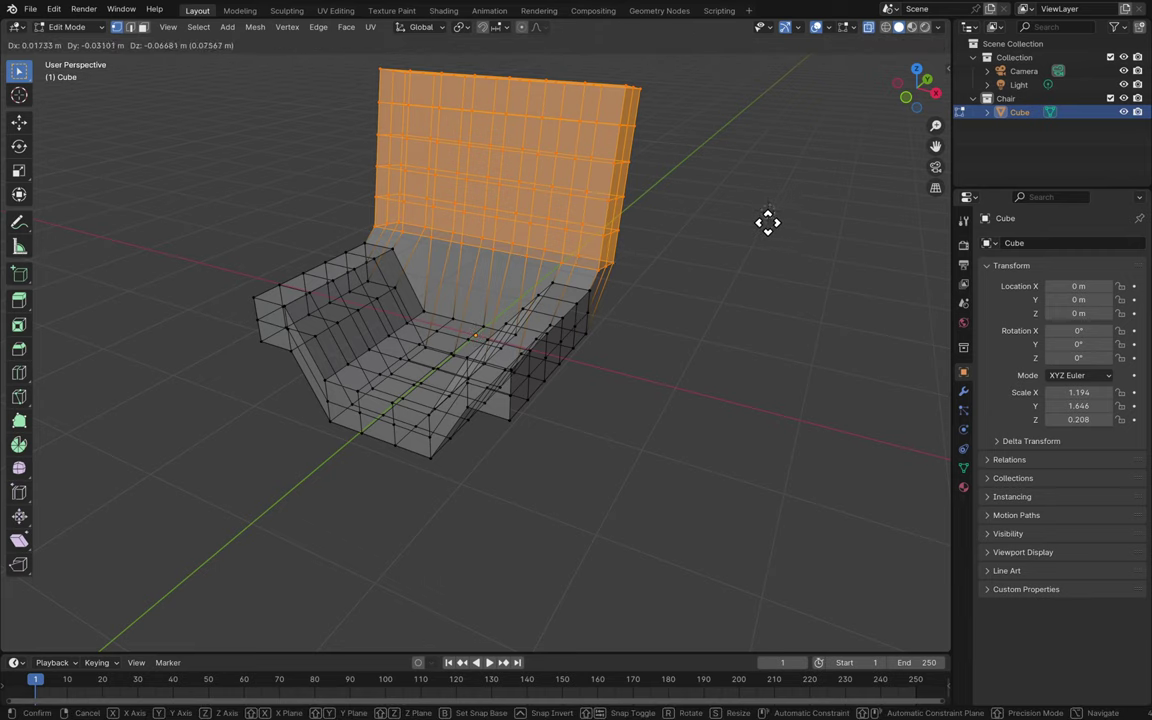
pyautogui.click(650, 407)
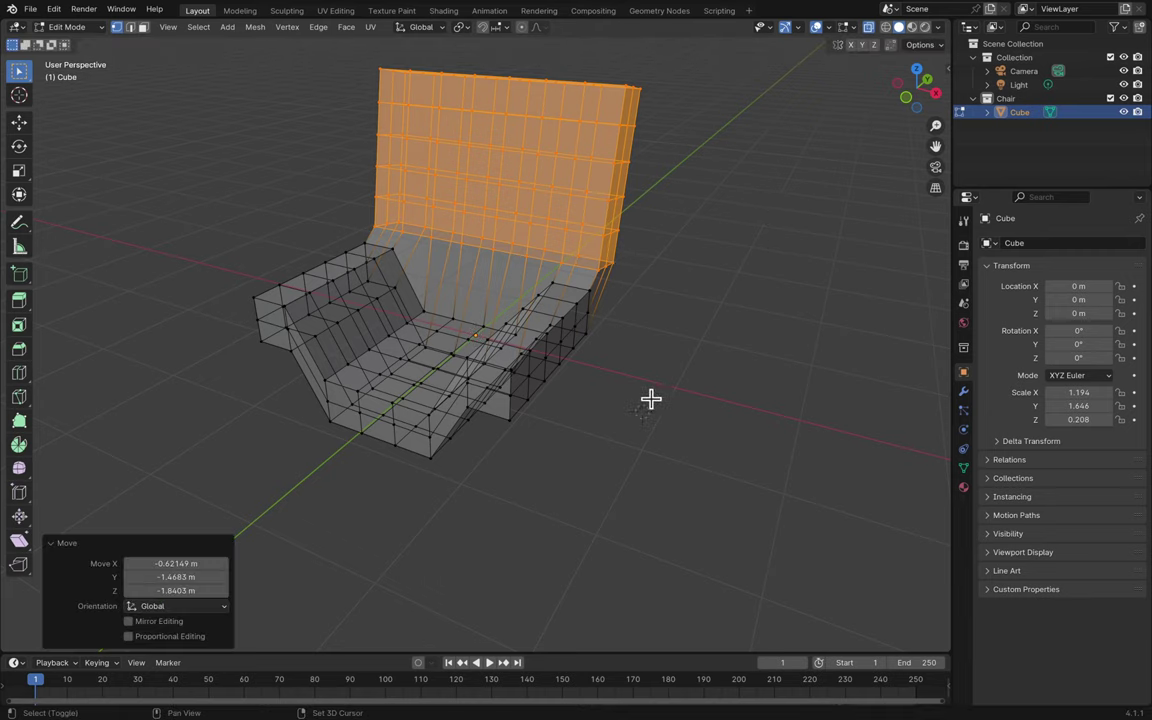
pyautogui.press('g')
pyautogui.click(517, 414)
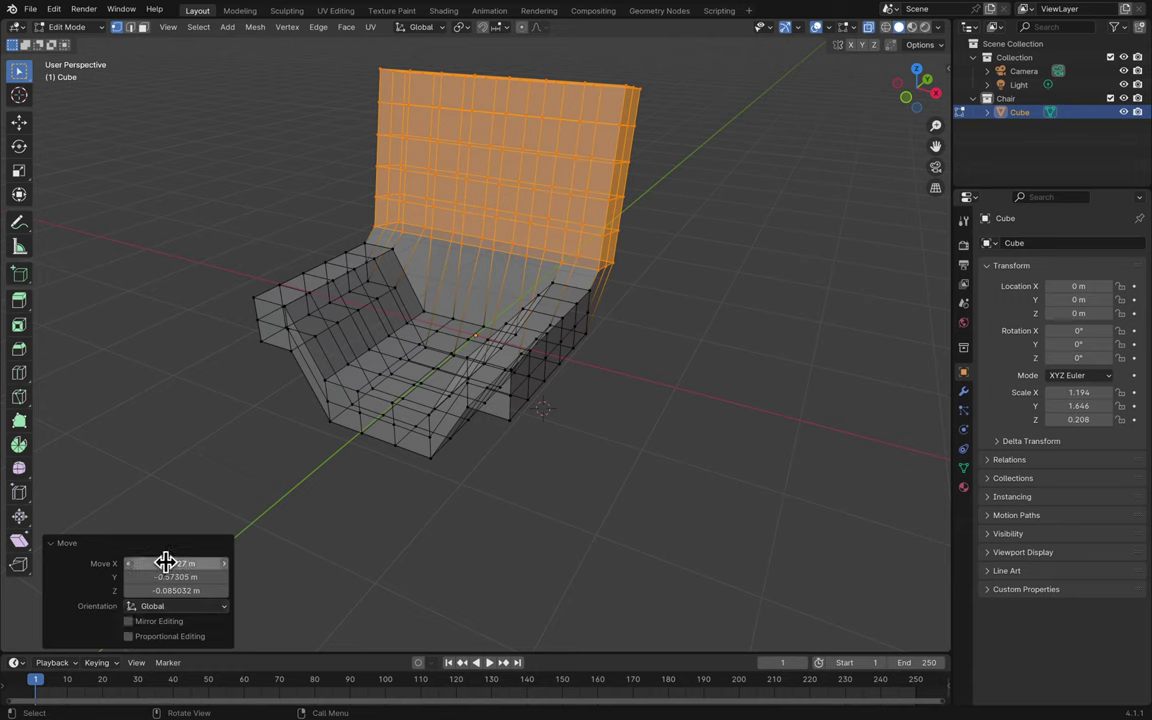
pyautogui.click(200, 563)
pyautogui.write('0')
pyautogui.press('Tab')
pyautogui.write('0')
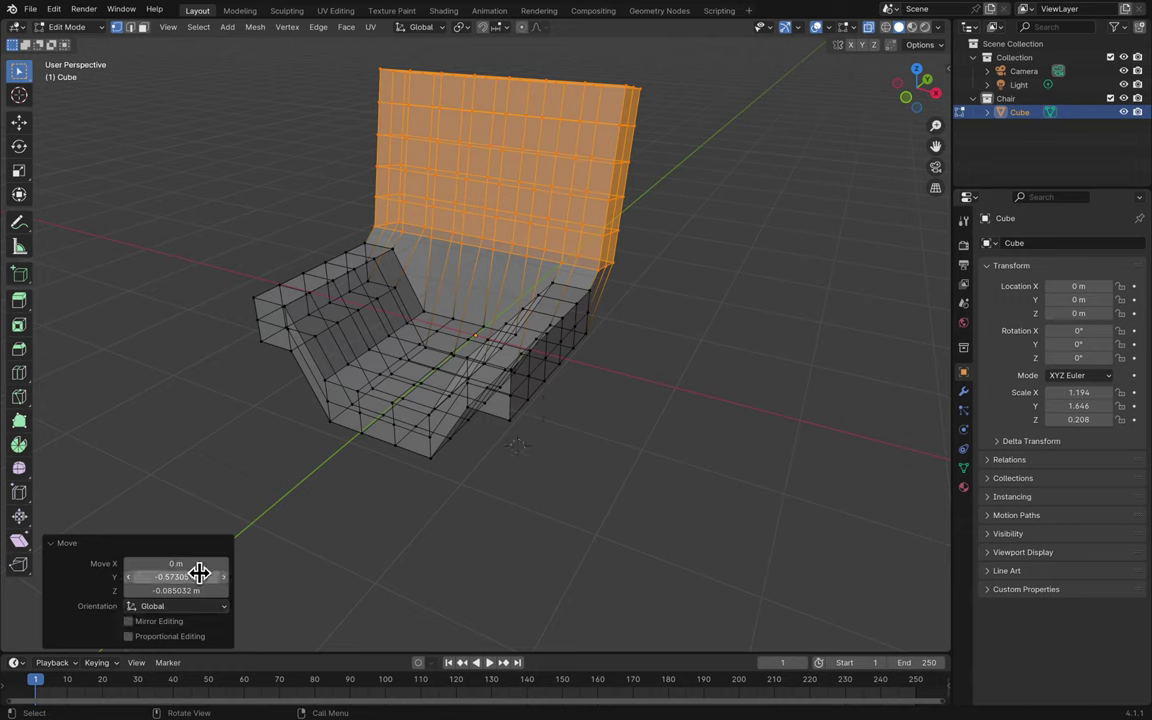
pyautogui.press('Return')
pyautogui.click(192, 590)
pyautogui.write('0')
pyautogui.press('Return')
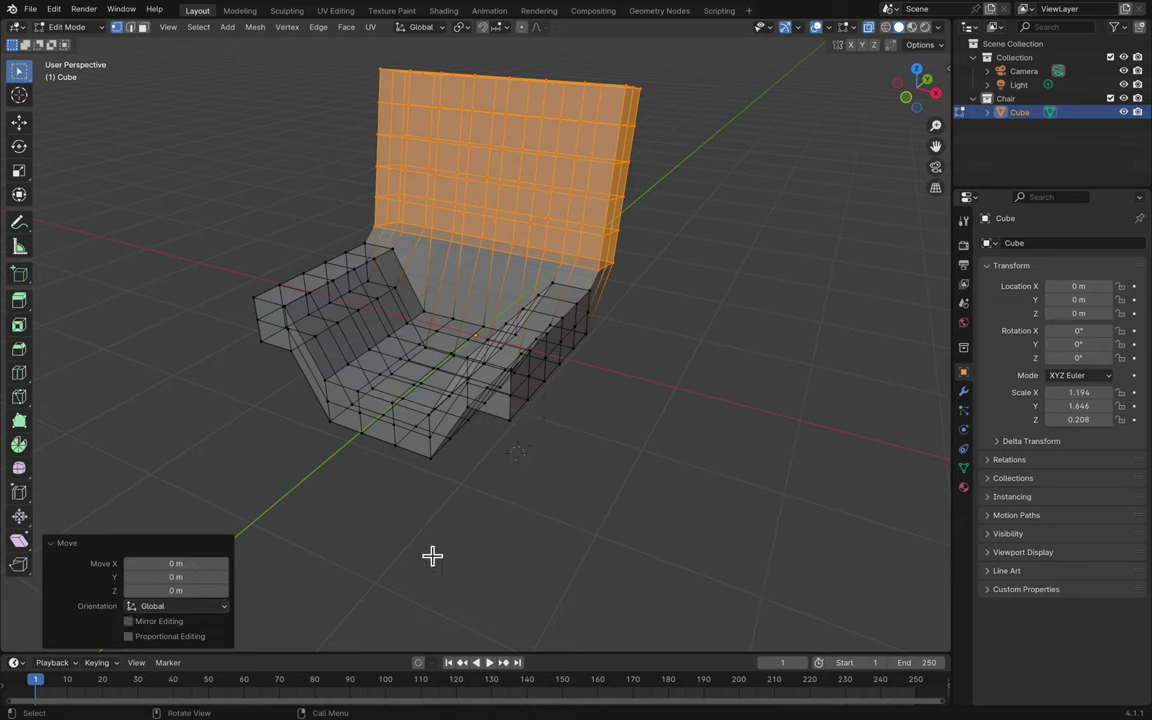
pyautogui.hscroll(10, 594, 497)
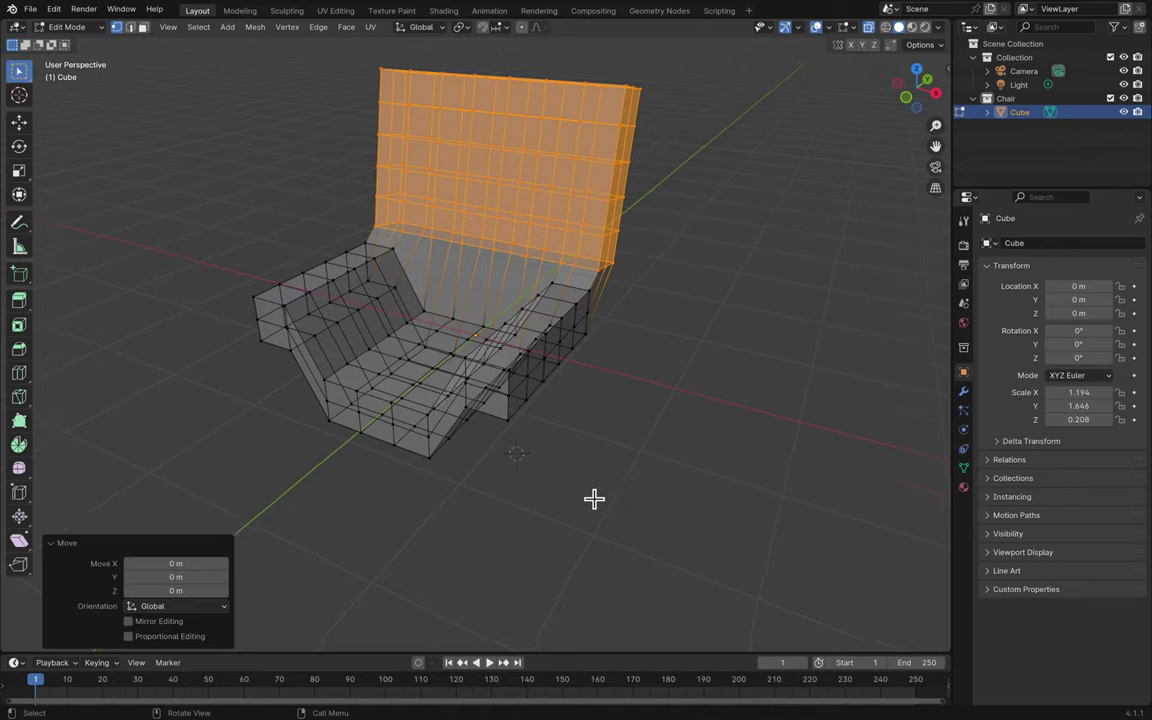
pyautogui.hscroll(10, 594, 497)
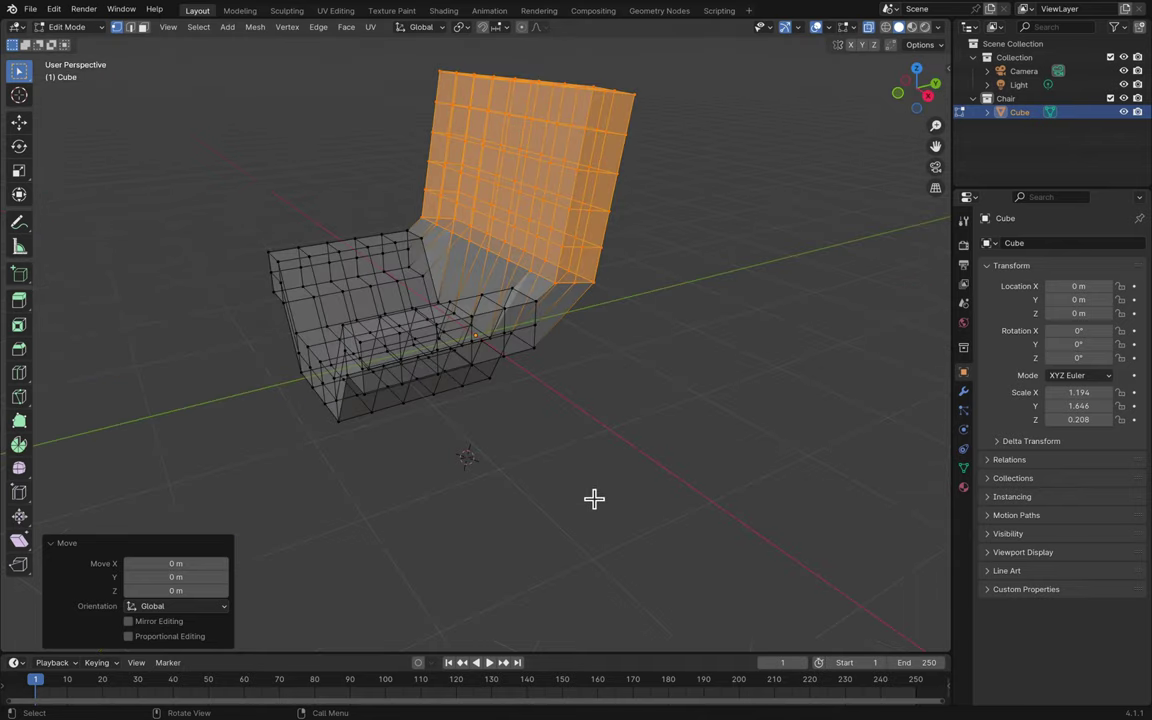
pyautogui.hotkey('alt', 'a')
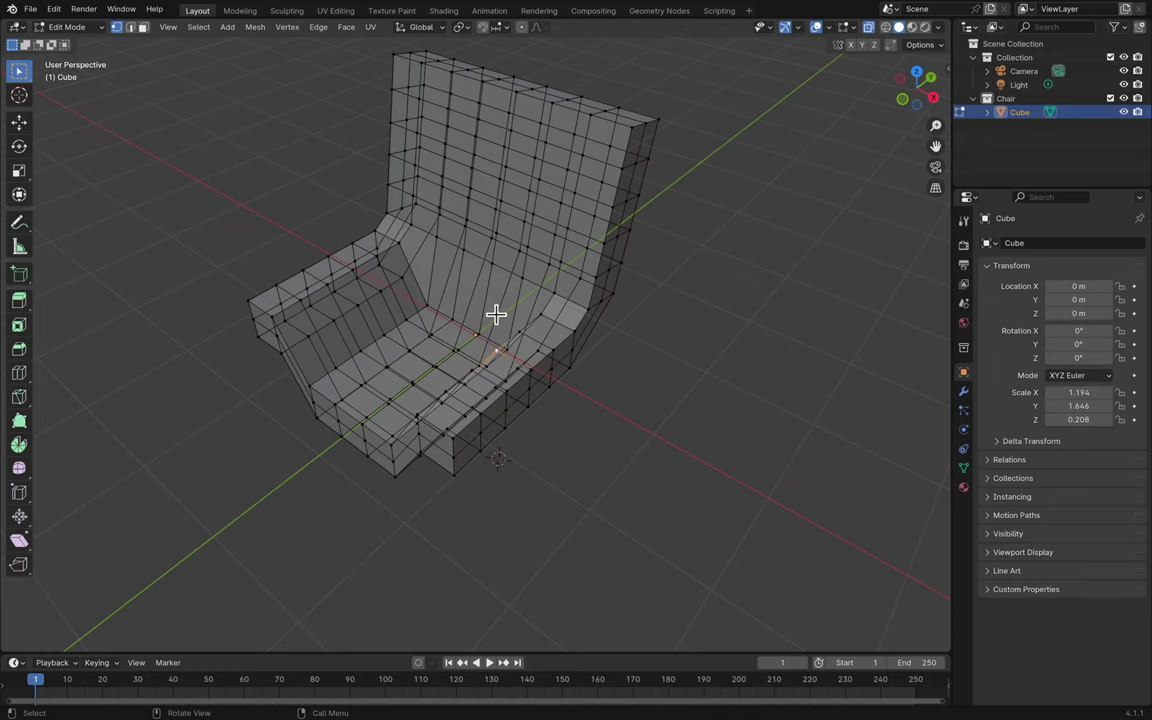
# - Scale the backrest's top edge along X, then return to Object Mode to view the solid chair
pyautogui.scroll(-10, 496, 314)
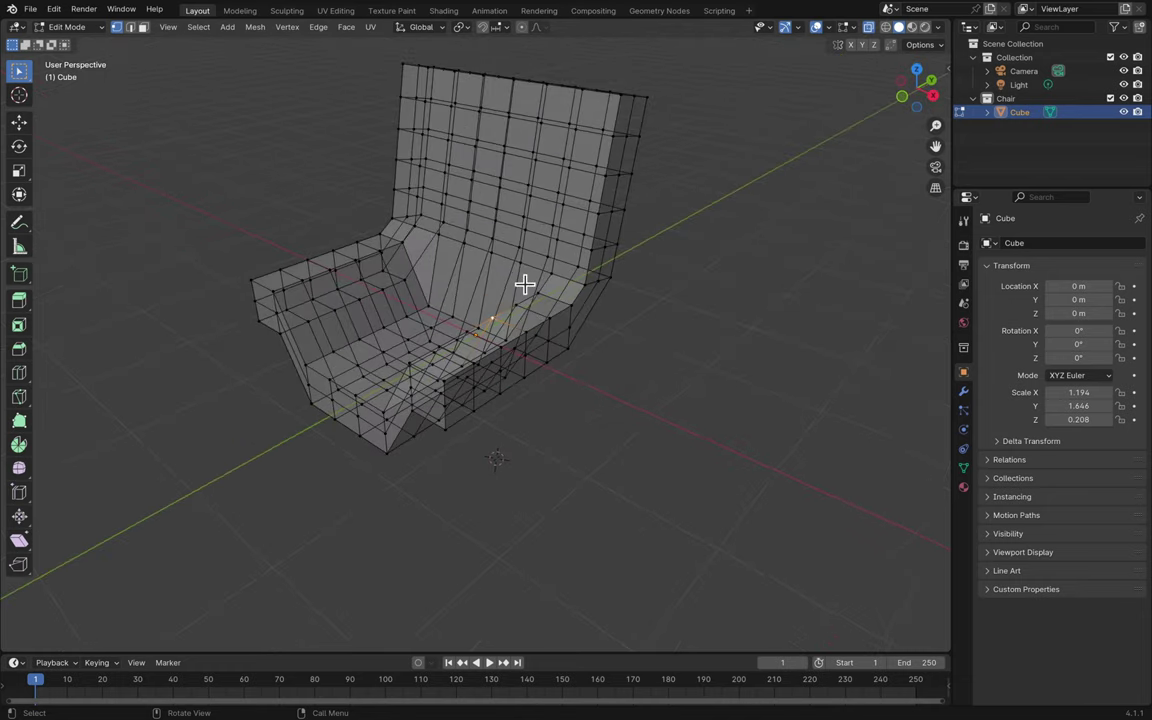
pyautogui.hscroll(-10, 571, 249)
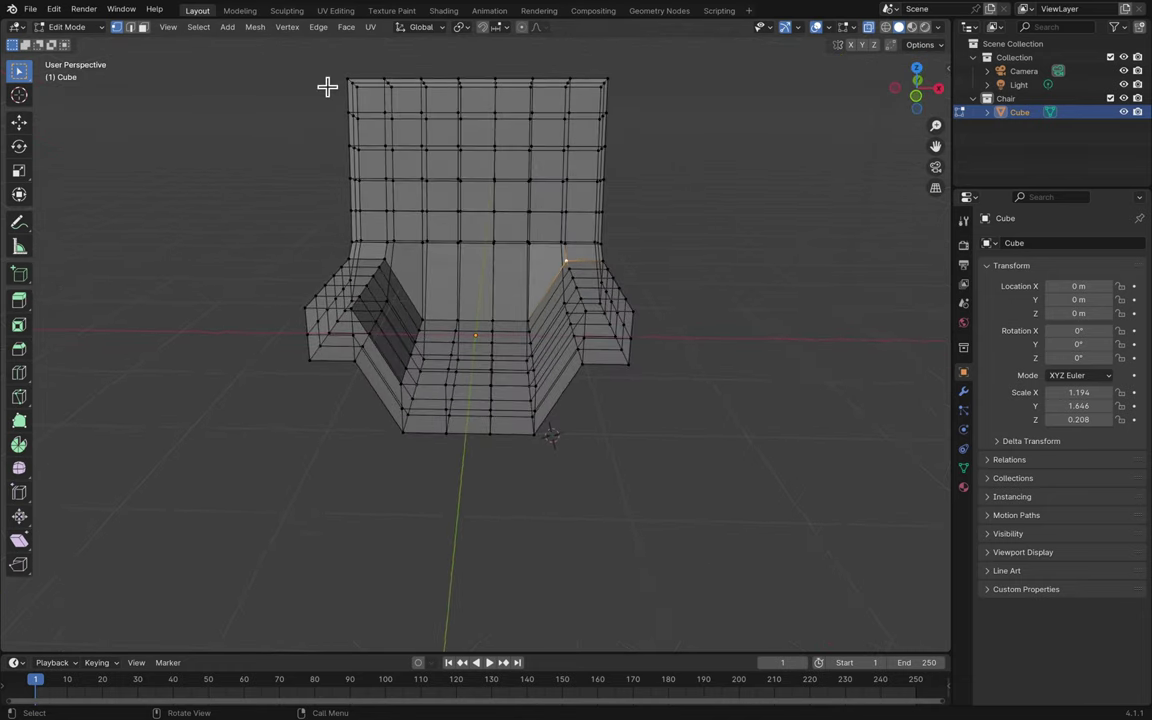
pyautogui.moveTo(334, 62); pyautogui.dragTo(636, 100)
pyautogui.press('s')
pyautogui.press('z')
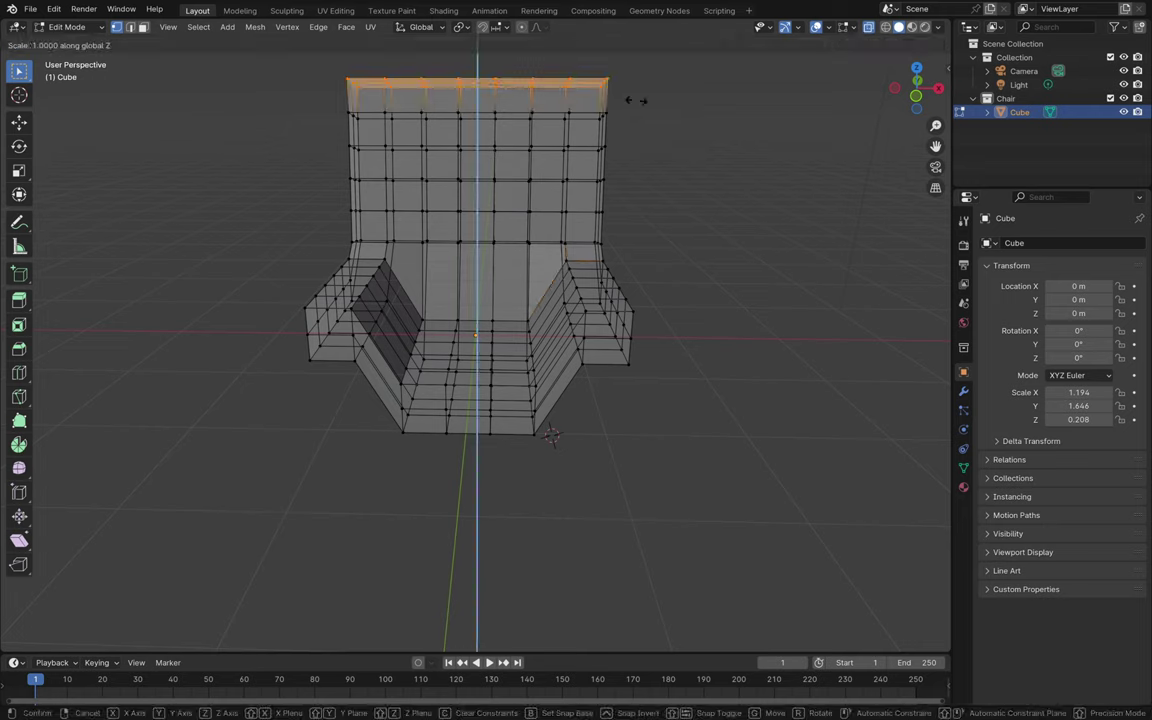
pyautogui.press('x')
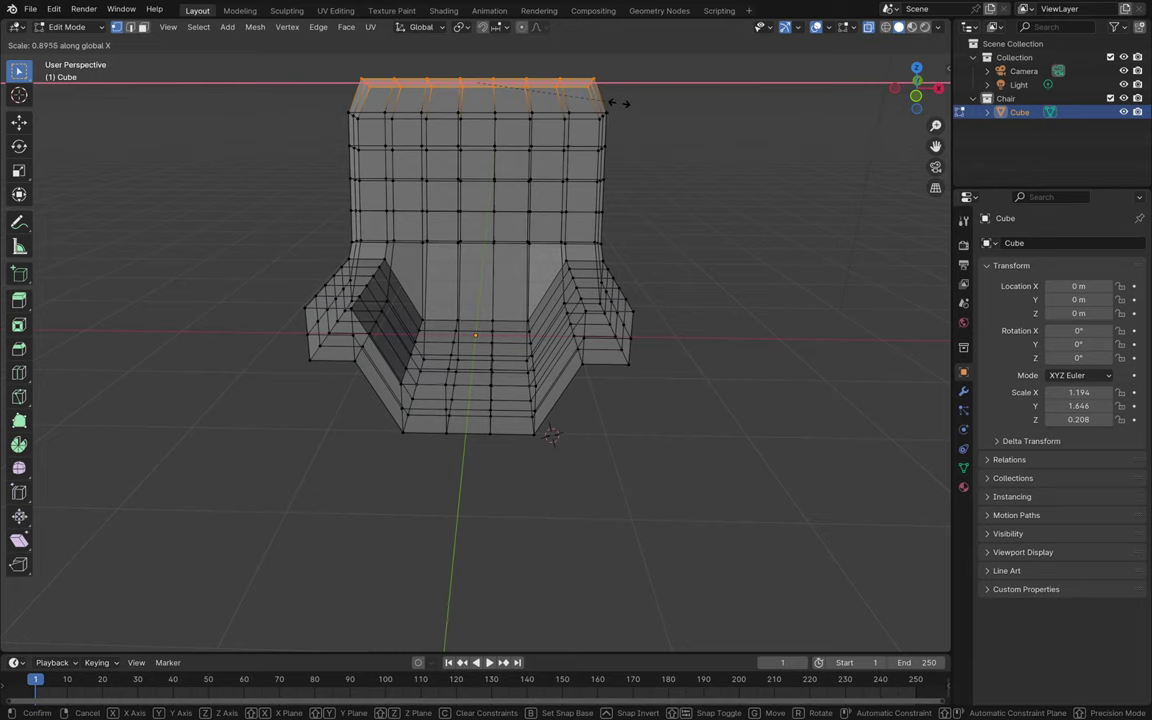
pyautogui.click(620, 103)
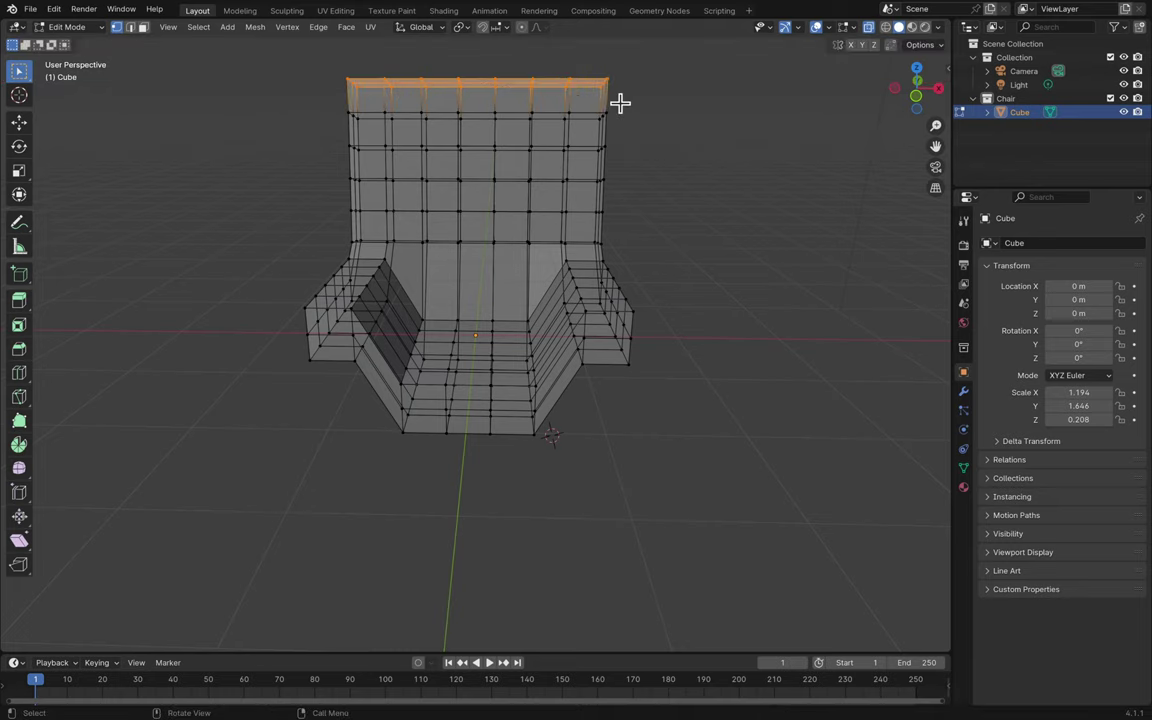
pyautogui.press('Tab')
pyautogui.moveTo(695, 100); pyautogui.dragTo(769, 8, button='middle')
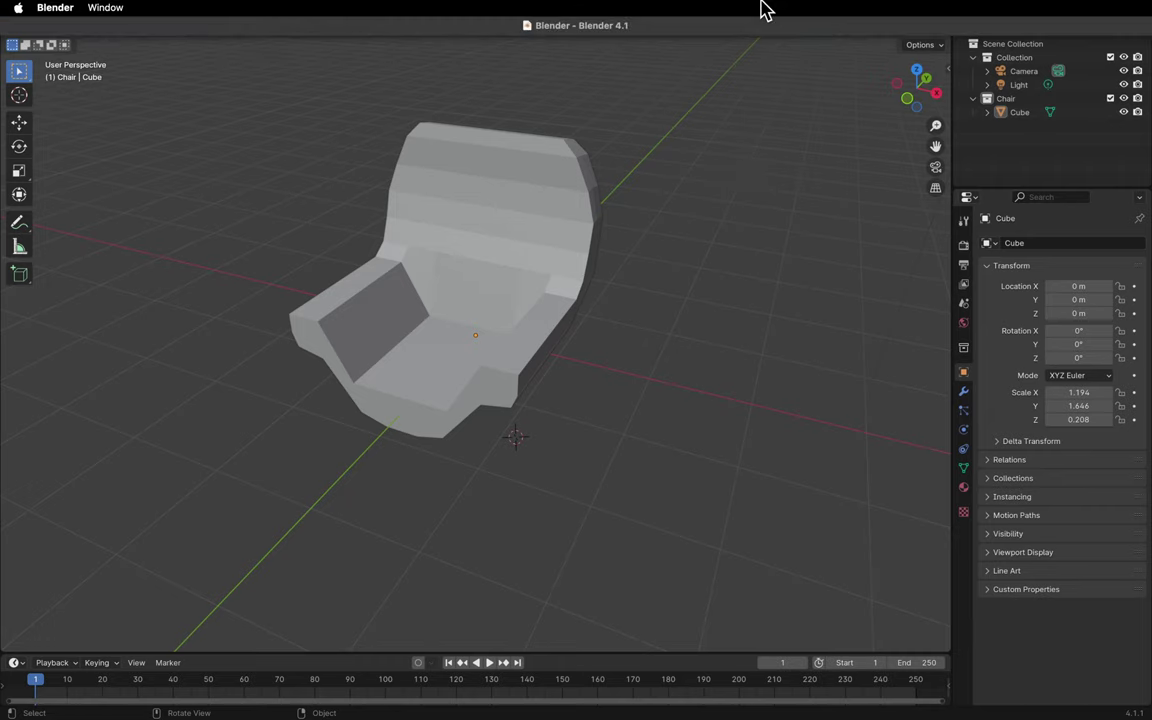
# - Put the chair in Edit Mode and undo back through earlier backrest edits to the low-poly block
pyautogui.hscroll(-10, 634, 348)
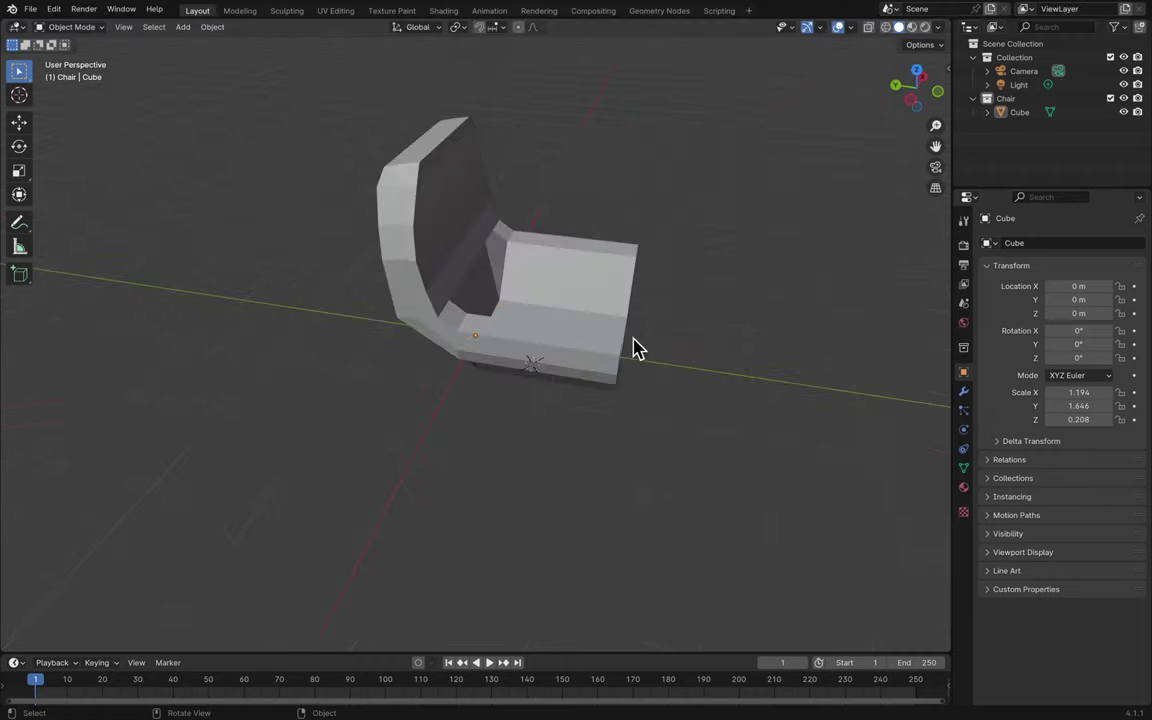
pyautogui.click(632, 346)
pyautogui.press('Tab')
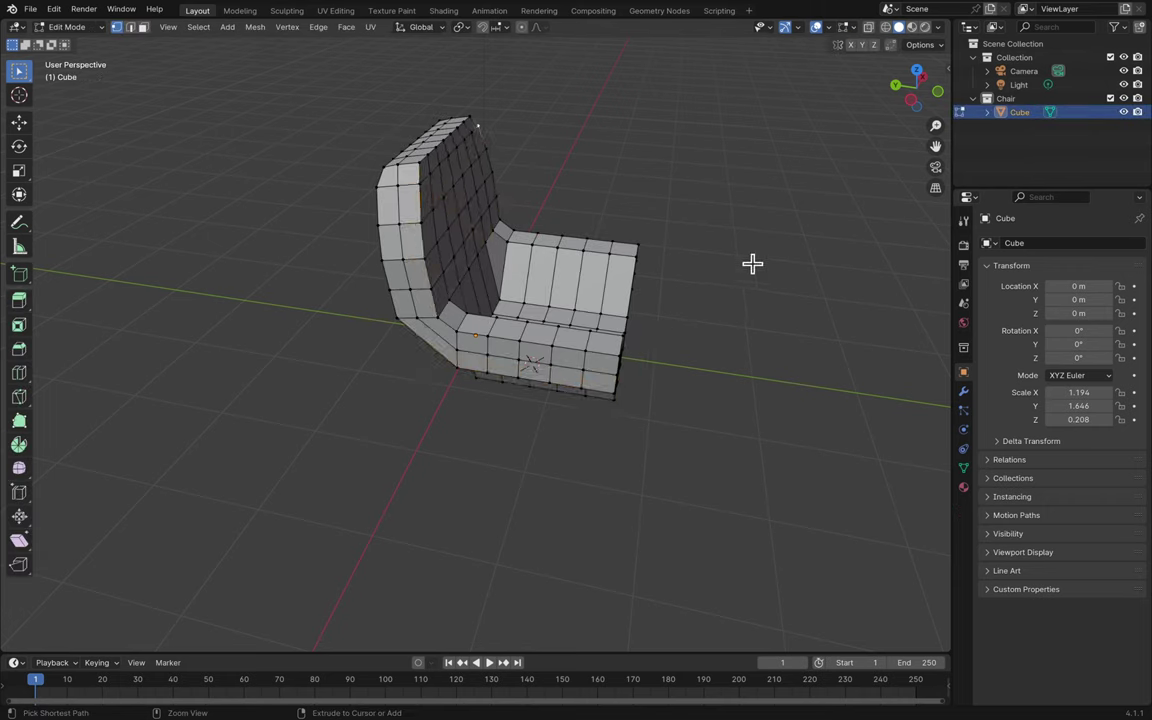
pyautogui.press('ctrl+KP_Add')
pyautogui.press('ctrl+KP_Add')
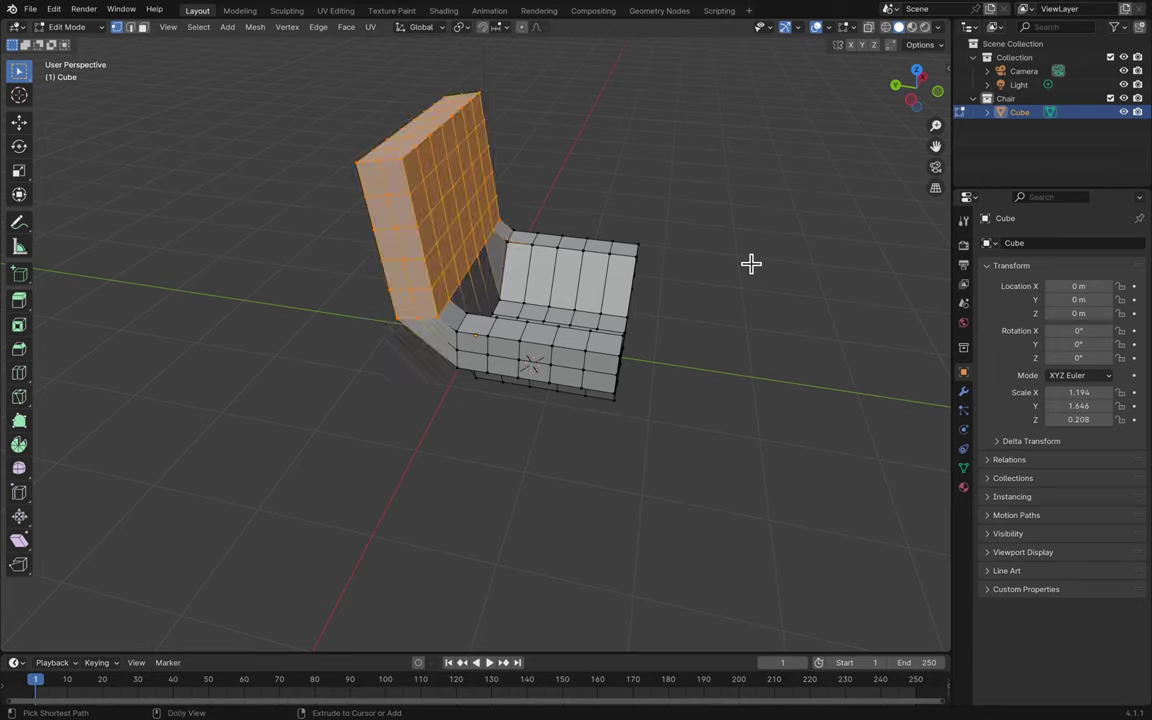
pyautogui.hotkey('ctrl', 'z')
pyautogui.hotkey('ctrl', 'z')
pyautogui.hotkey('ctrl', 'z')
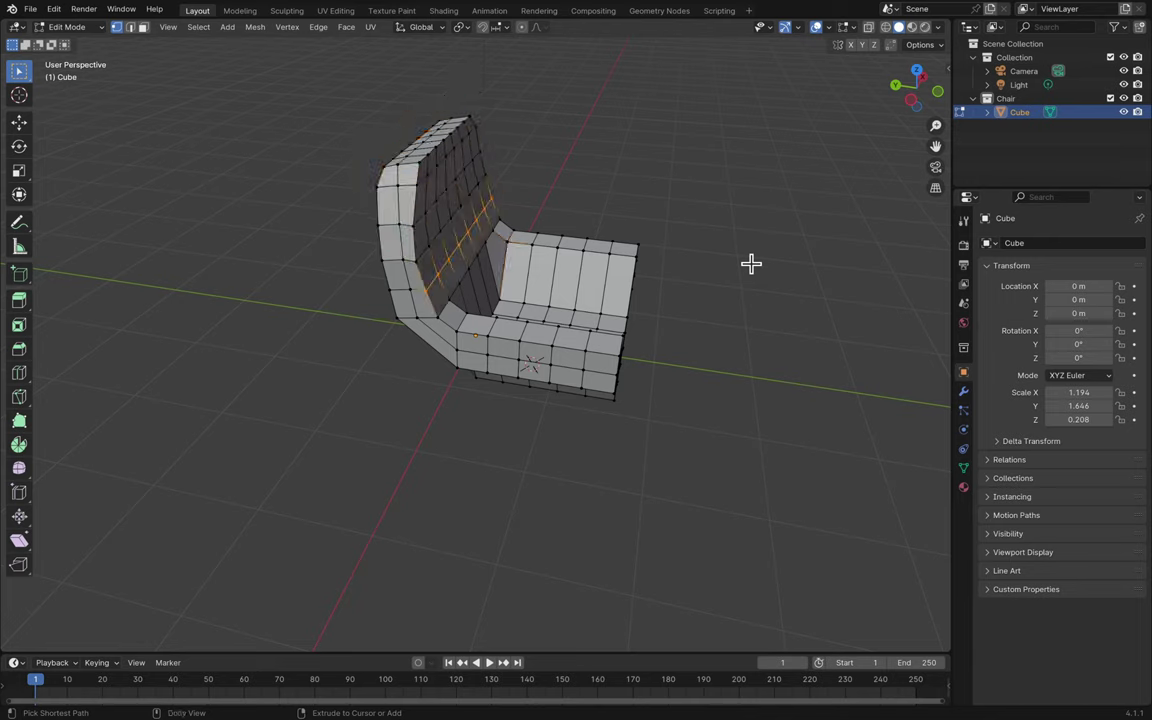
pyautogui.hotkey('ctrl', 'z')
pyautogui.hotkey('ctrl', 'z')
pyautogui.hotkey('ctrl', 'z')
# - Redo forward to the rounded, curved backrest, return to Object Mode and save Blender.blend
pyautogui.moveTo(753, 273); pyautogui.dragTo(756, 273, button='middle')
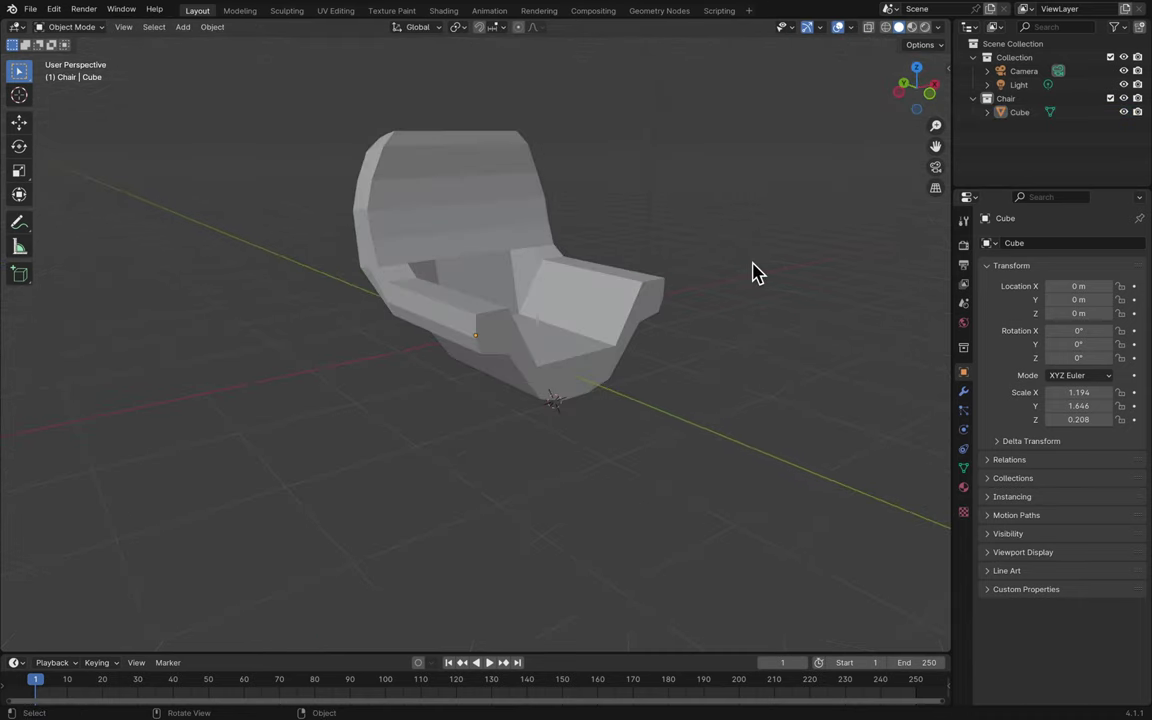
pyautogui.hotkey('ctrl', 'shift', 'z')
pyautogui.hotkey('ctrl', 'shift', 'z')
pyautogui.hotkey('ctrl', 'shift', 'z')
pyautogui.hotkey('ctrl', 'shift', 'z')
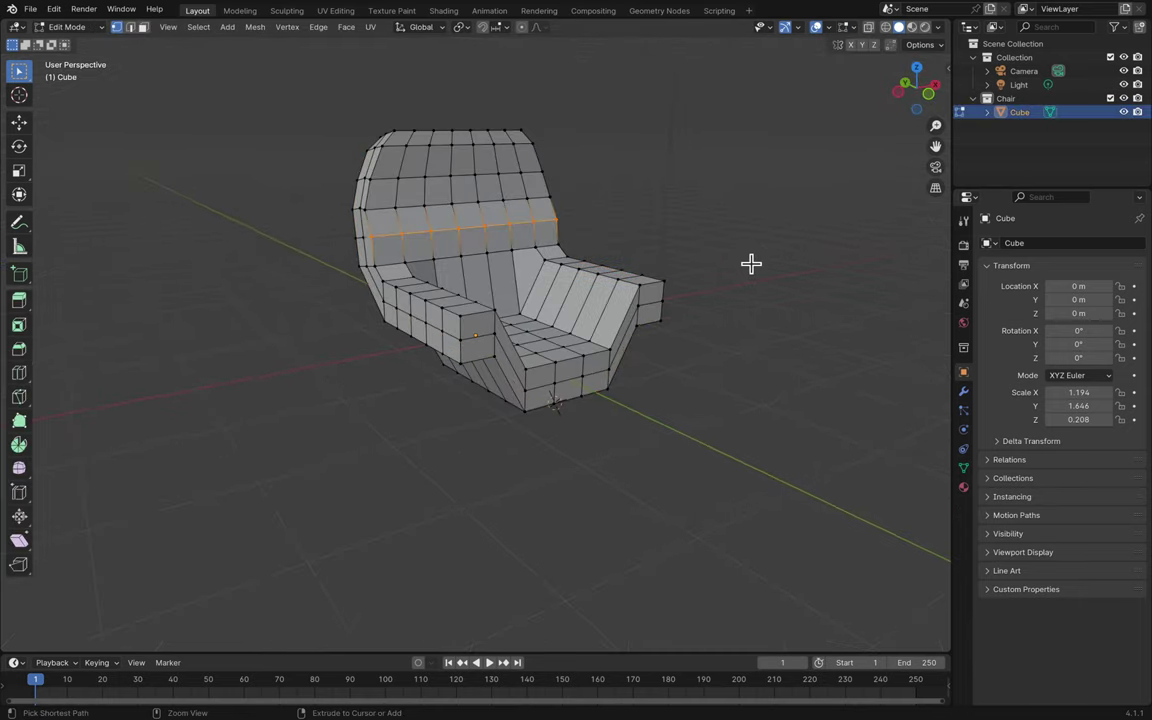
pyautogui.hotkey('ctrl', 'shift', 'z')
pyautogui.hotkey('ctrl', 'shift', 'z')
pyautogui.hotkey('ctrl', 'shift', 'z')
pyautogui.hotkey('ctrl', 'shift', 'z')
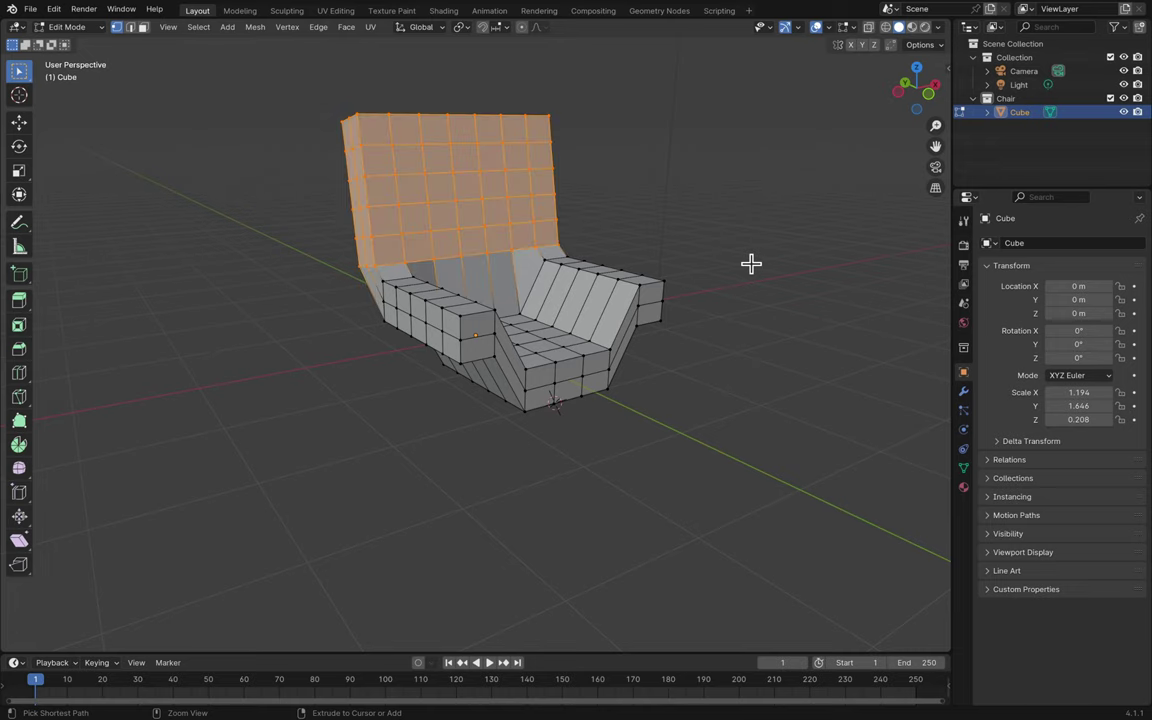
pyautogui.hotkey('ctrl', 'shift', 'z')
pyautogui.hotkey('ctrl', 'shift', 'z')
pyautogui.hotkey('ctrl', 'shift', 'z')
pyautogui.hotkey('ctrl', 'shift', 'z')
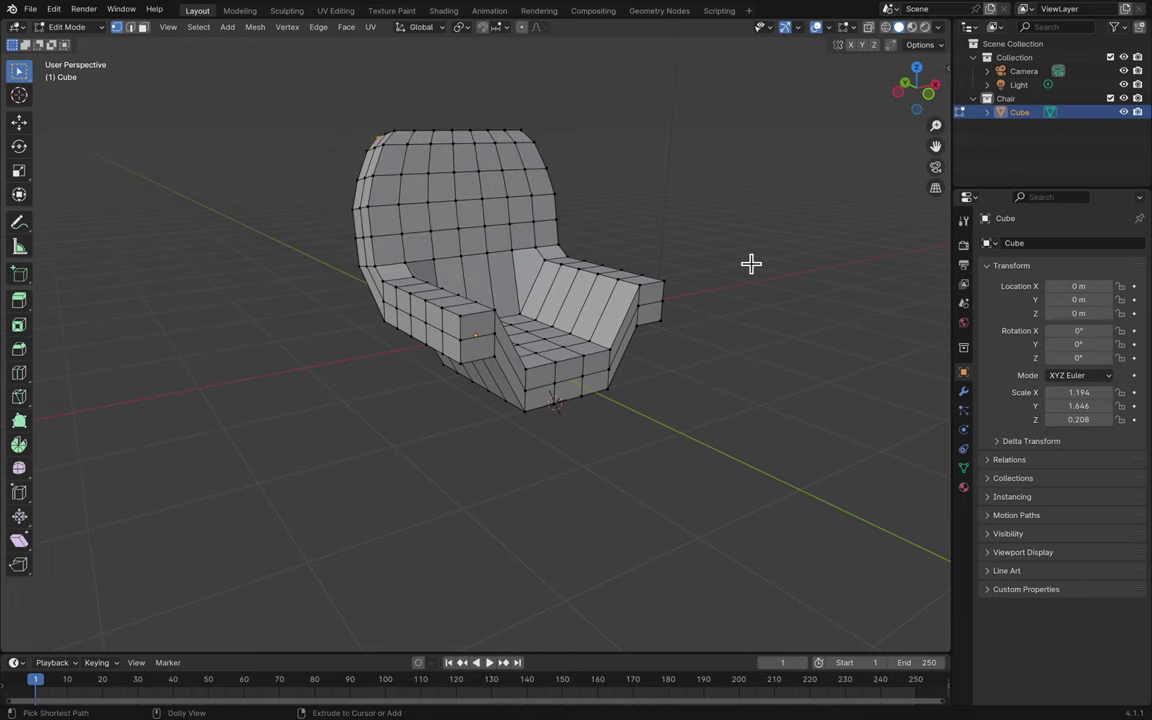
pyautogui.hotkey('ctrl', 'shift', 'z')
pyautogui.press('Tab')
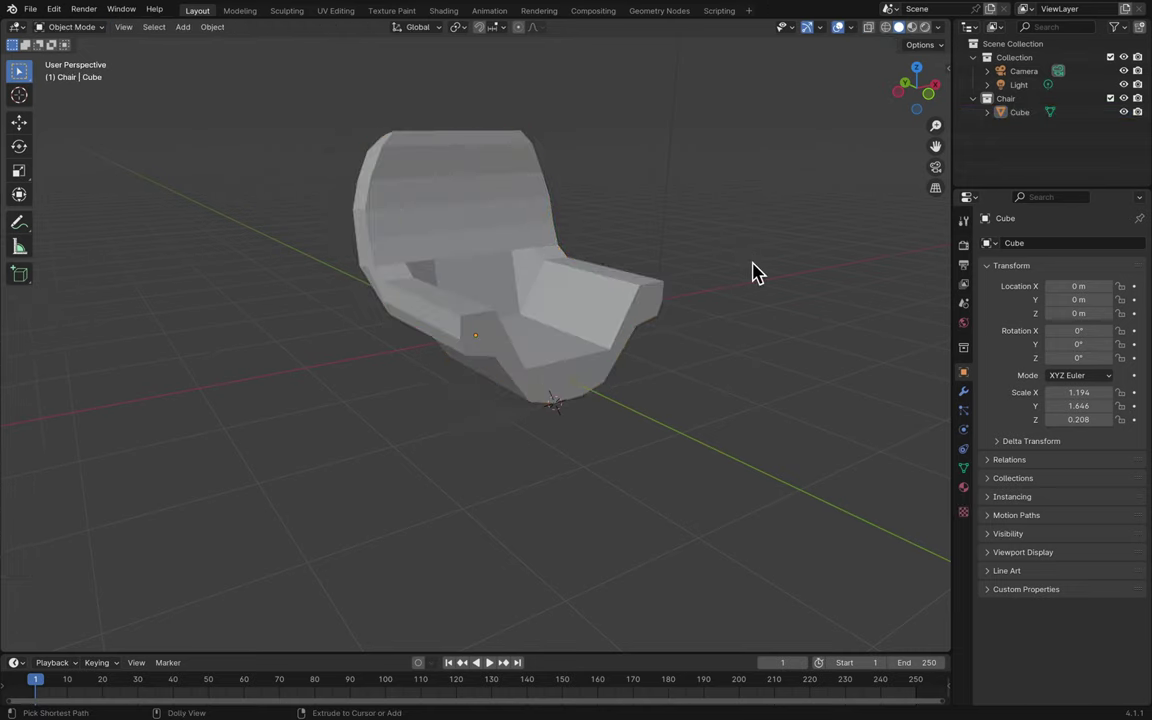
pyautogui.hotkey('ctrl', 's')
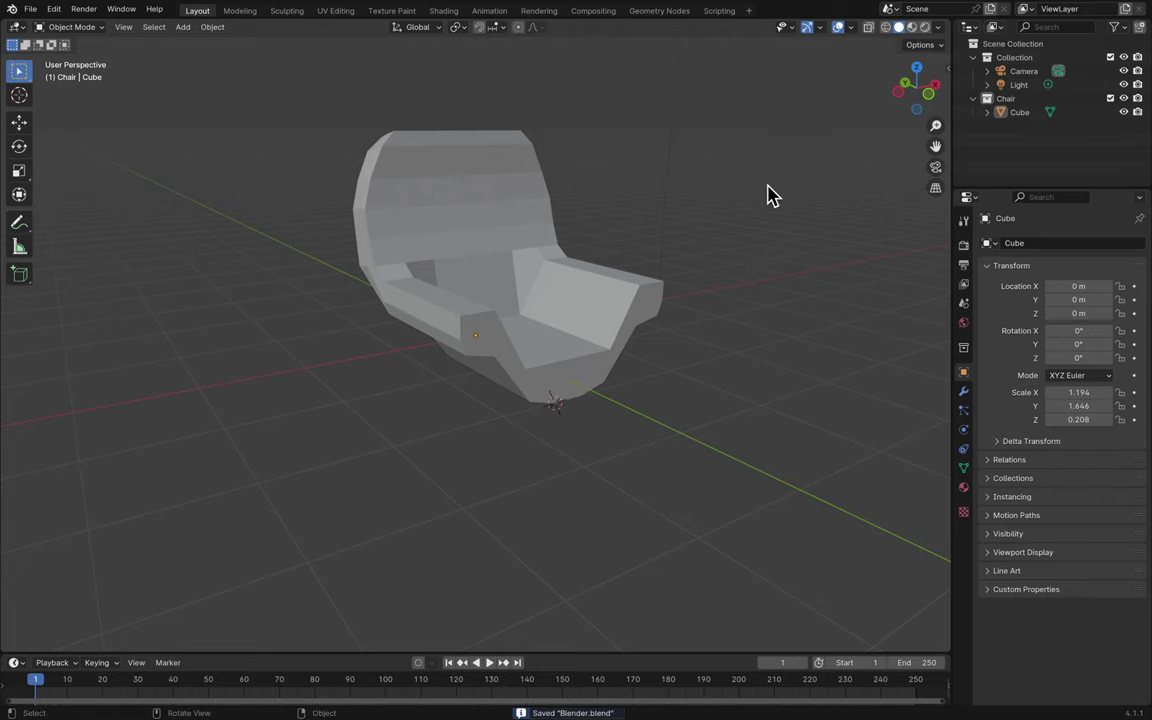
pyautogui.hscroll(10, 768, 194)
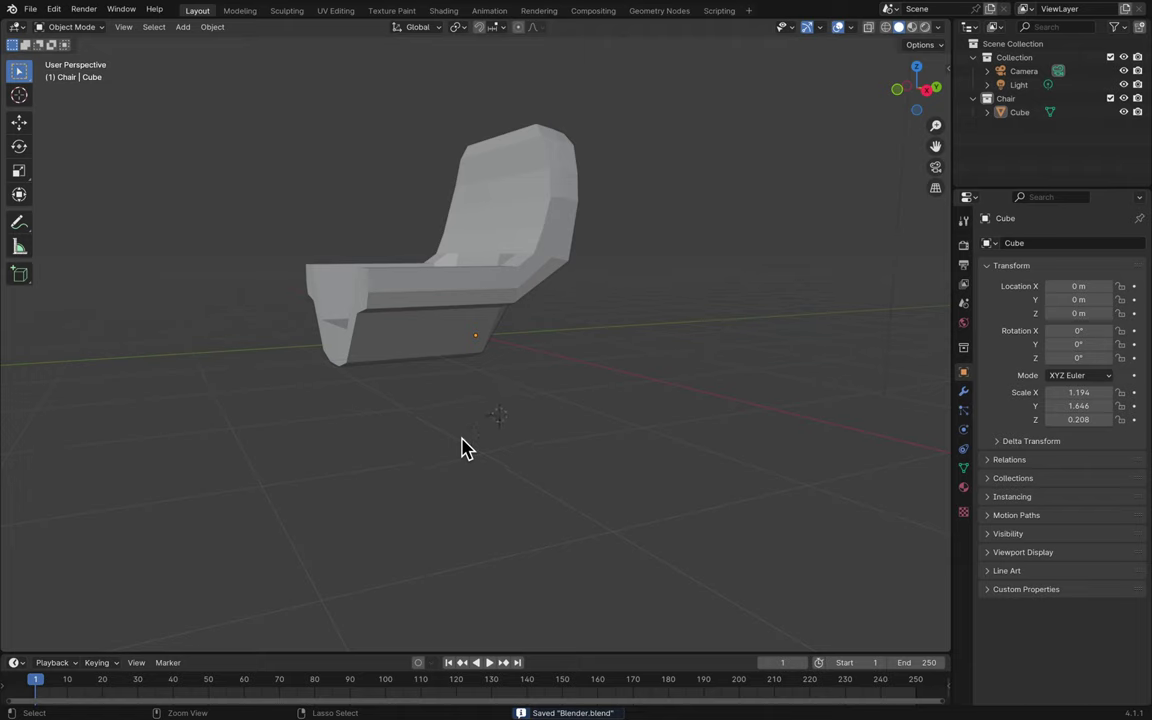
pyautogui.hscroll(-5, 465, 447)
pyautogui.scroll(8, 599, 406)
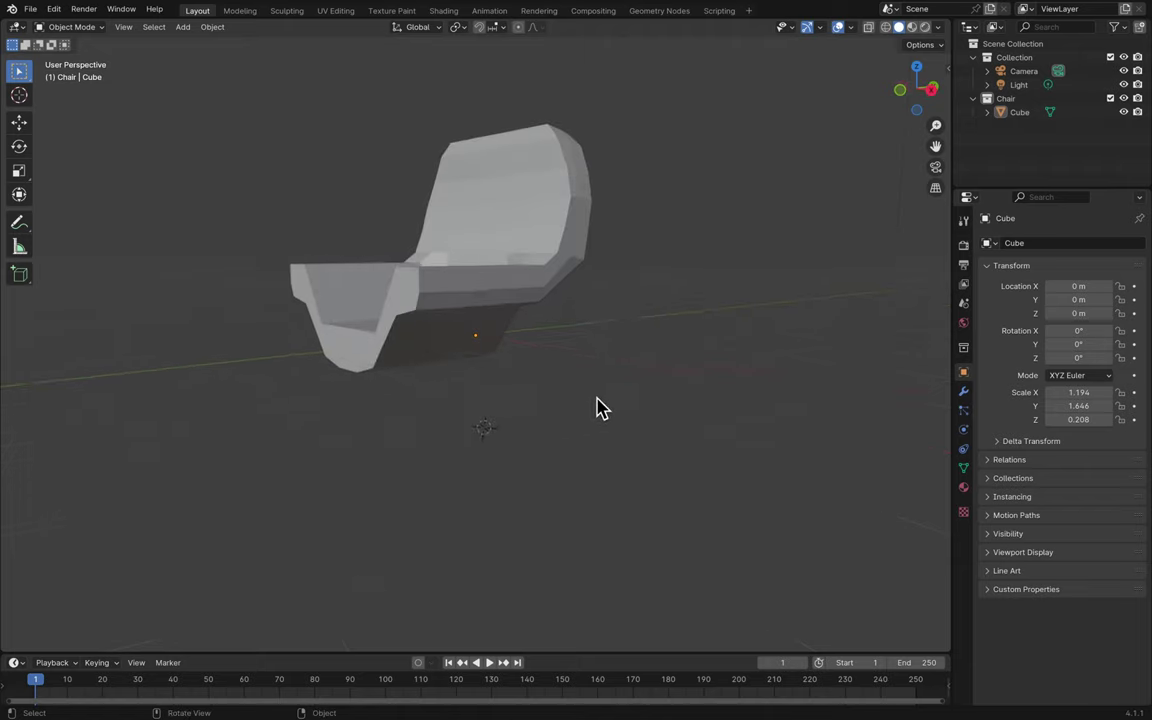
pyautogui.hscroll(-5, 599, 406)
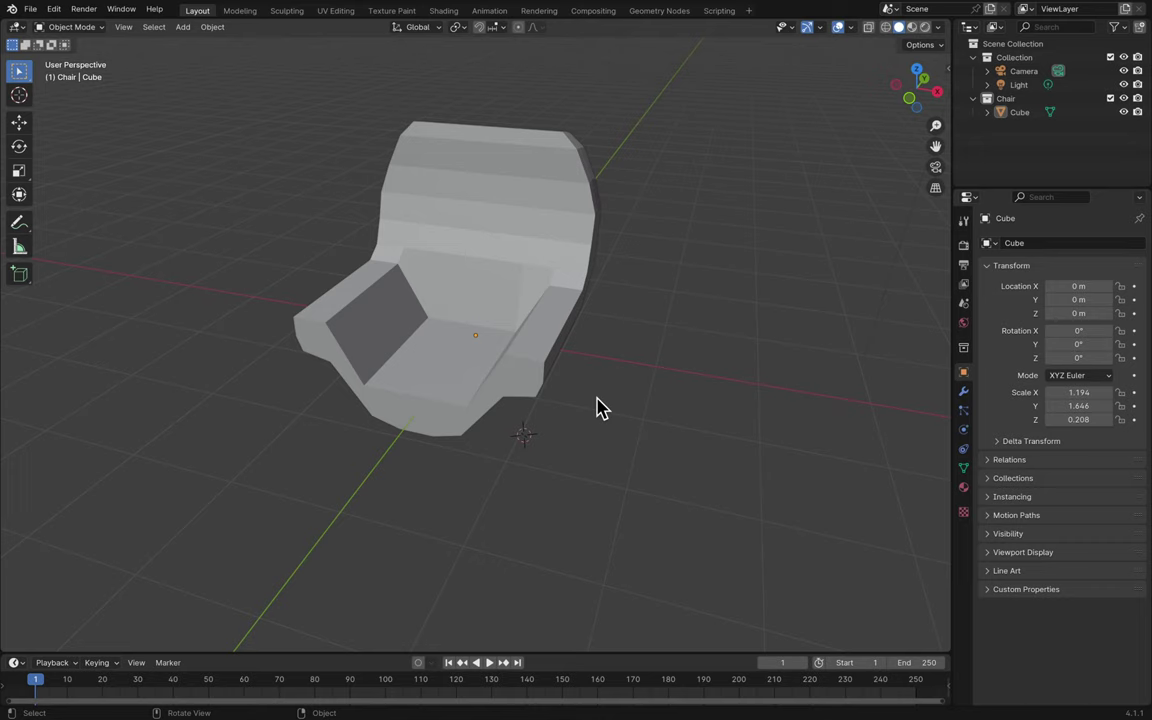
pyautogui.moveTo(757, 8)
pyautogui.hscroll(5, 688, 220)
# - Add a Subdivision Surface modifier to the chair by searching the modifier list for 'sub'
pyautogui.click(573, 244)
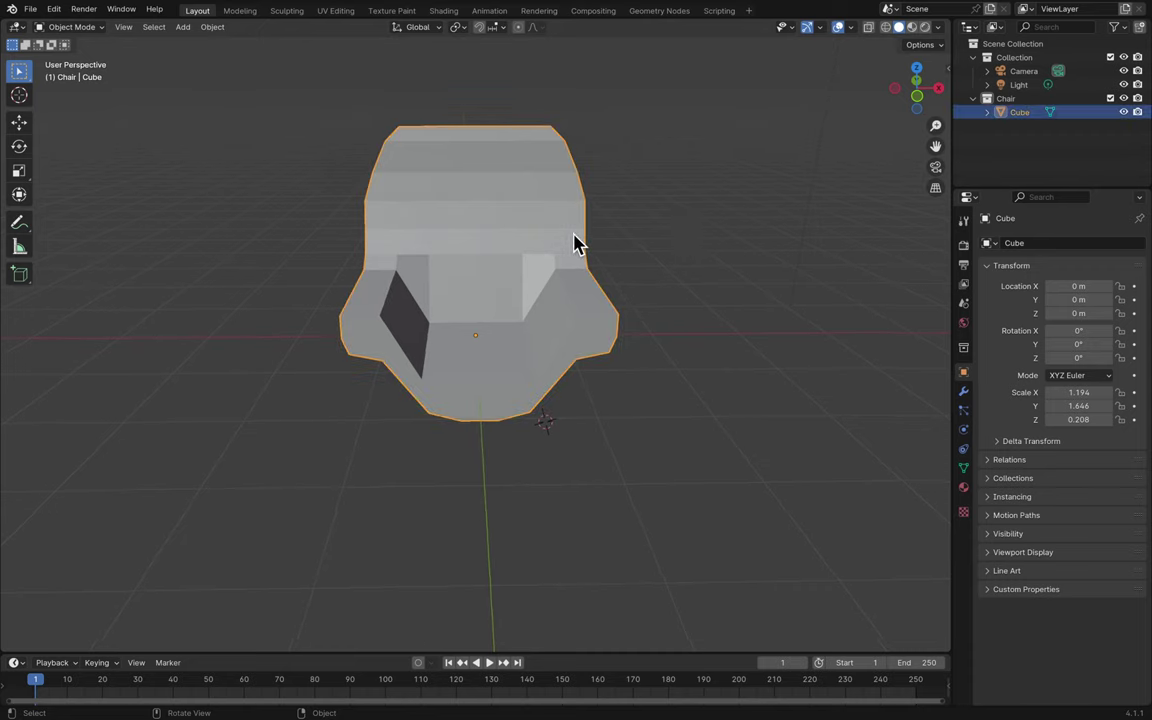
pyautogui.hscroll(-5, 725, 244)
pyautogui.click(964, 391)
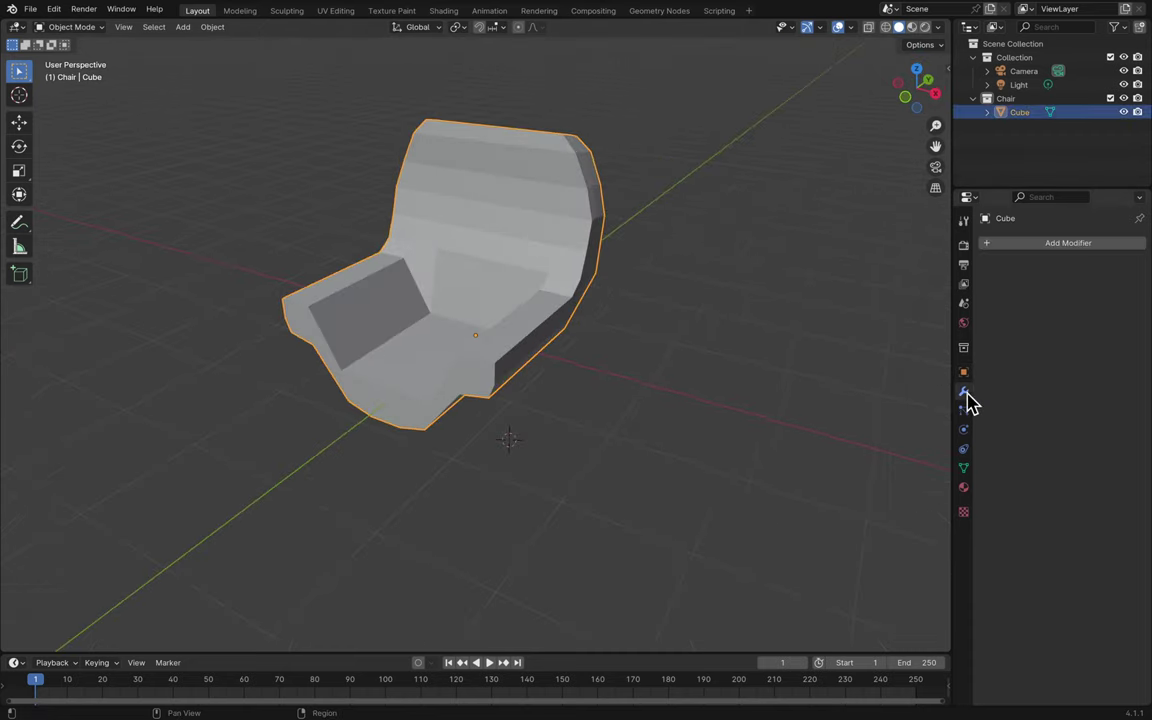
pyautogui.click(1041, 245)
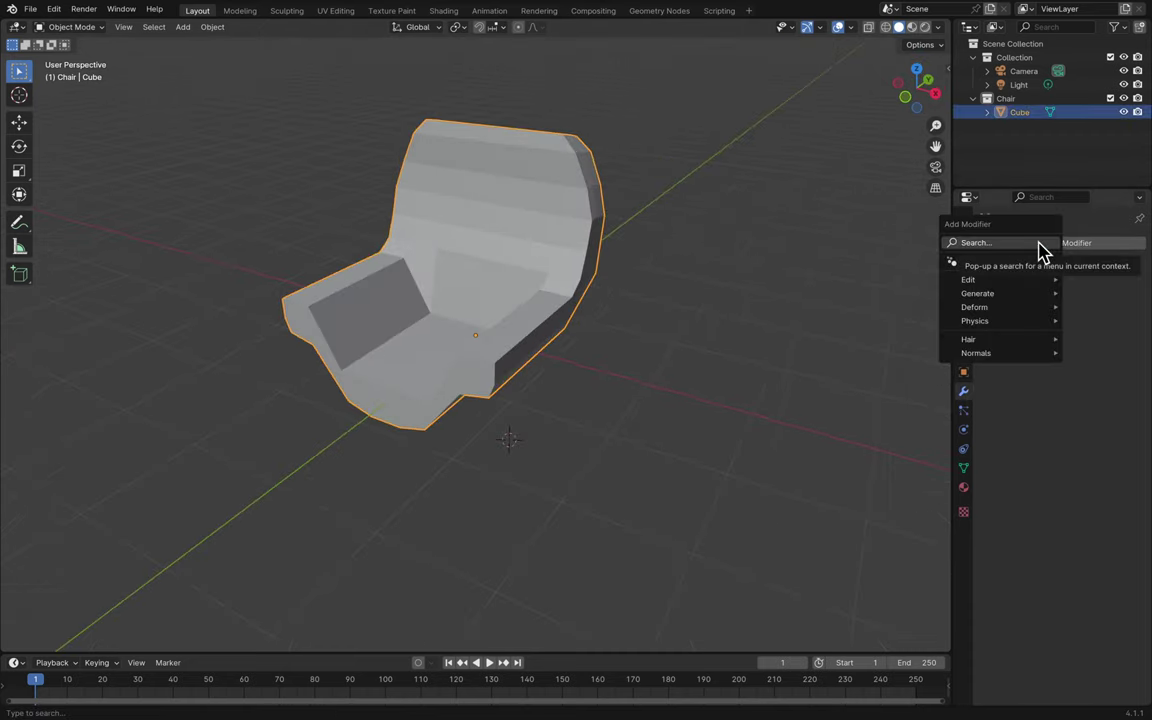
pyautogui.click(1072, 250)
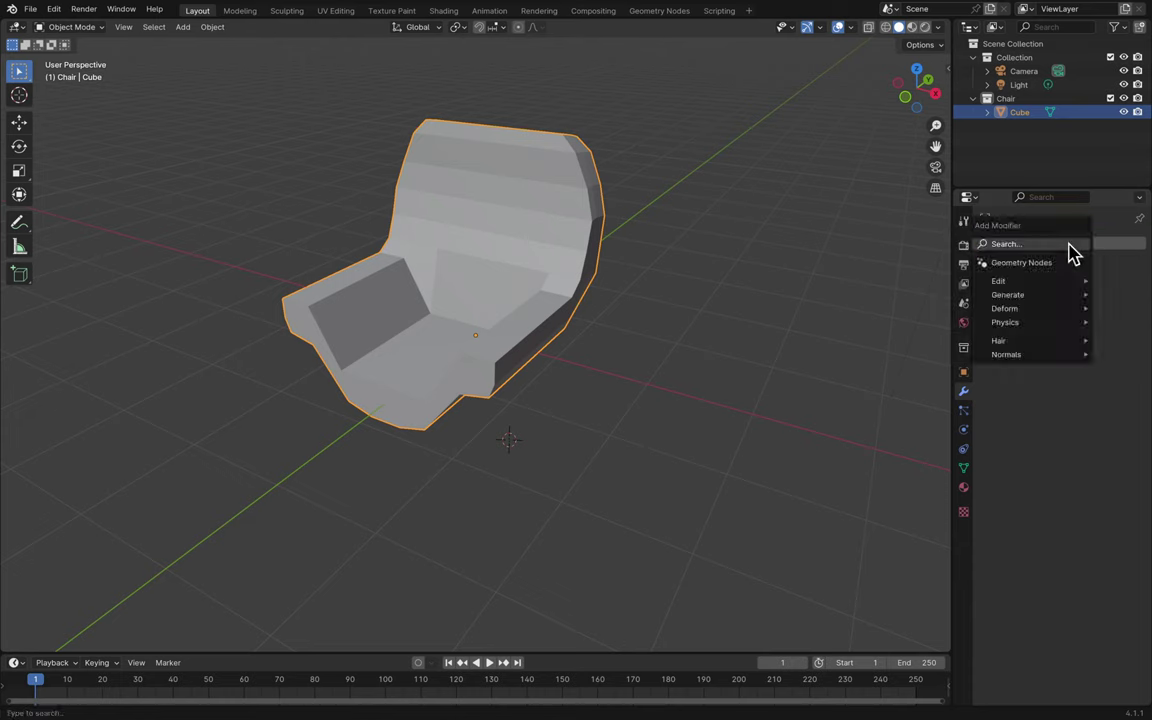
pyautogui.click(1065, 245)
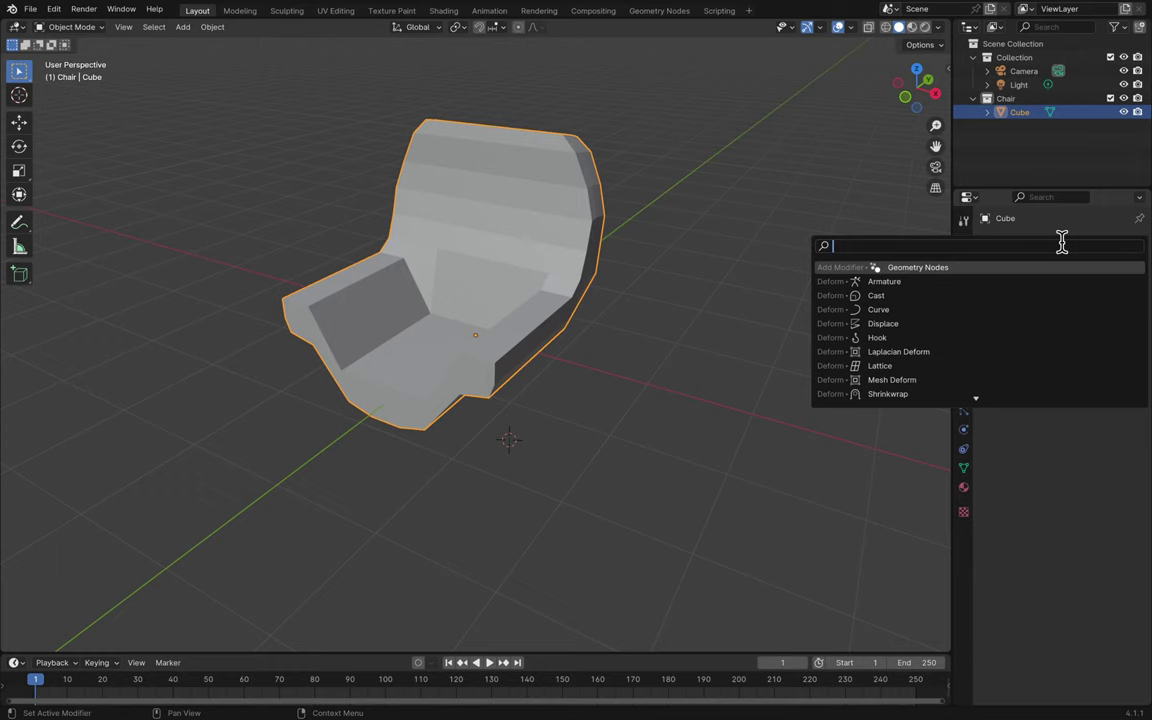
pyautogui.write('sub')
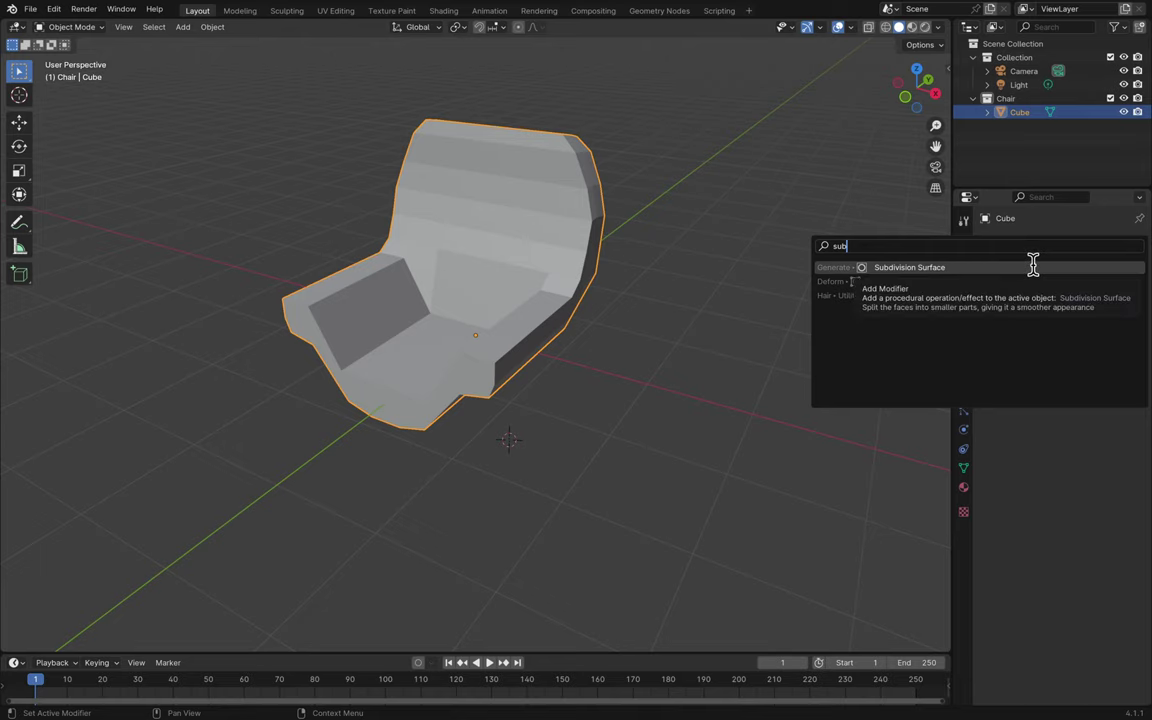
pyautogui.click(1033, 262)
pyautogui.moveTo(784, 329); pyautogui.dragTo(787, 330, button='middle')
pyautogui.moveTo(858, 331); pyautogui.dragTo(815, 292, button='middle')
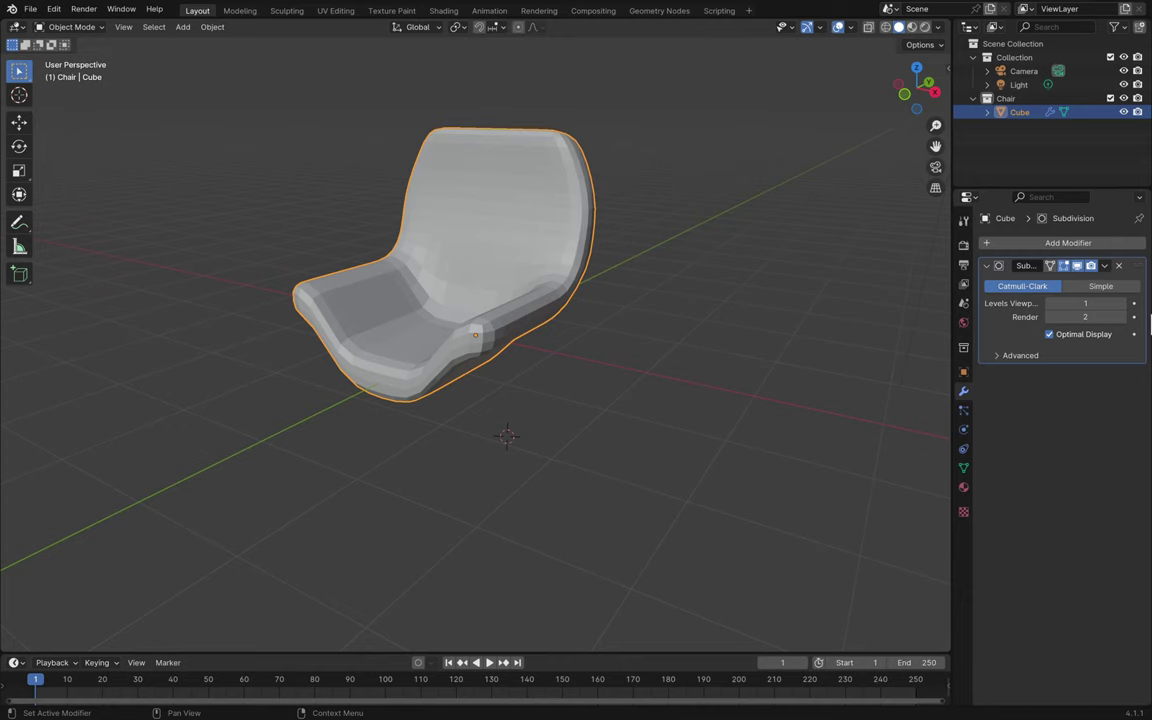
# - Try Levels Viewport values up to 3 on the chair, then settle on viewport level 2
pyautogui.moveTo(1085, 303); pyautogui.dragTo(1060, 303)
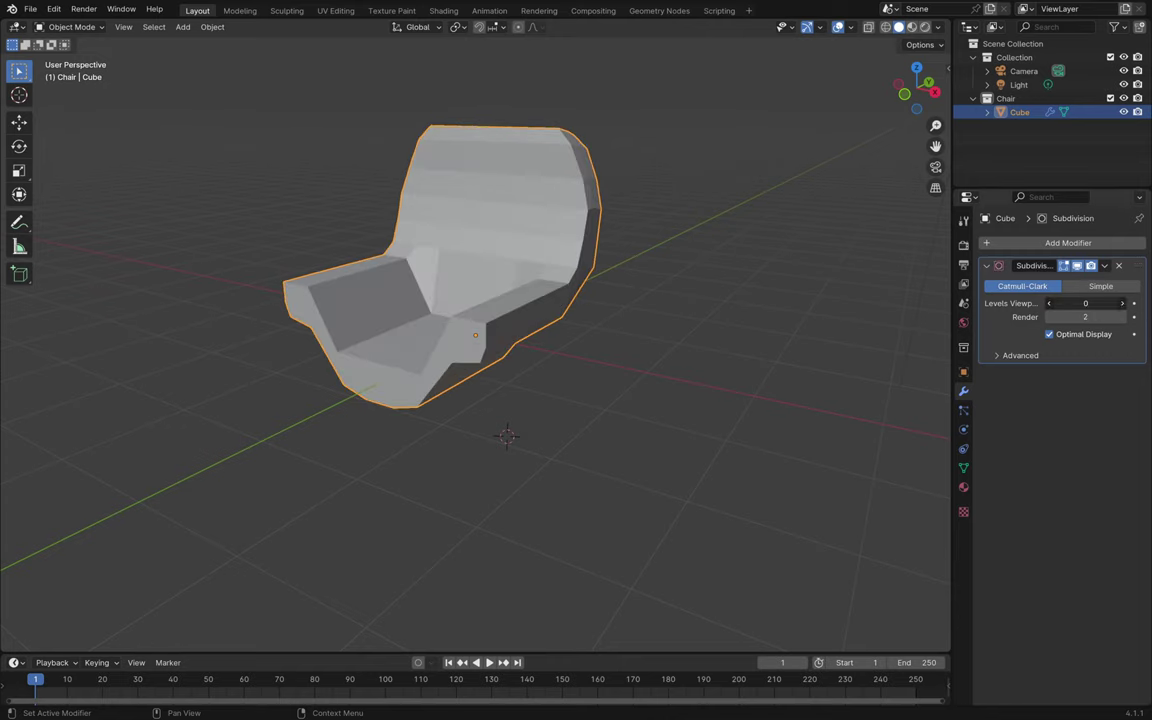
pyautogui.click(1122, 305)
pyautogui.click(1122, 305)
pyautogui.click(1122, 305)
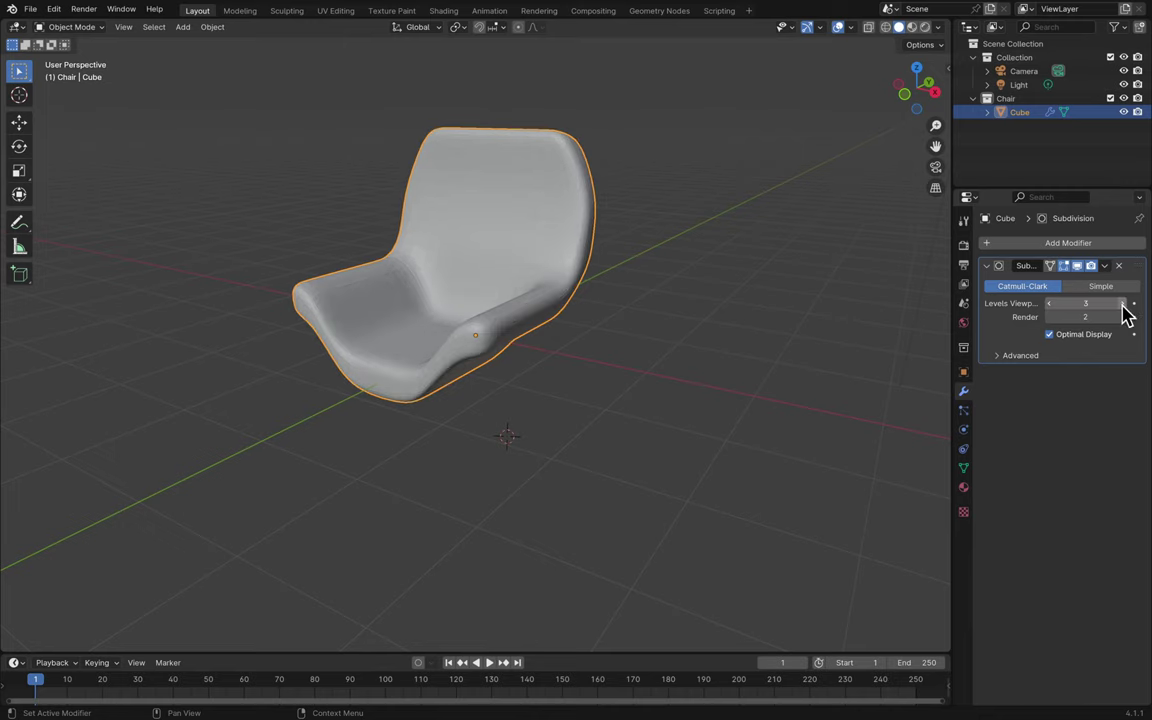
pyautogui.click(1122, 305)
pyautogui.click(1122, 305)
pyautogui.click(1122, 305)
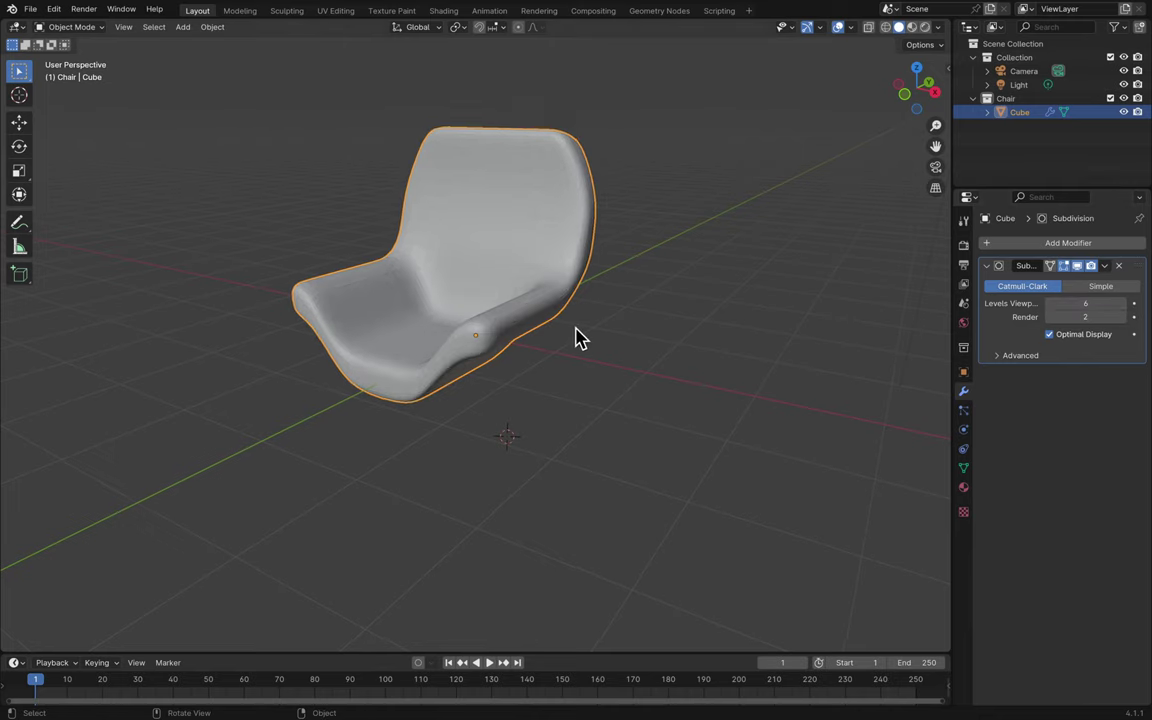
pyautogui.scroll(5, 578, 337)
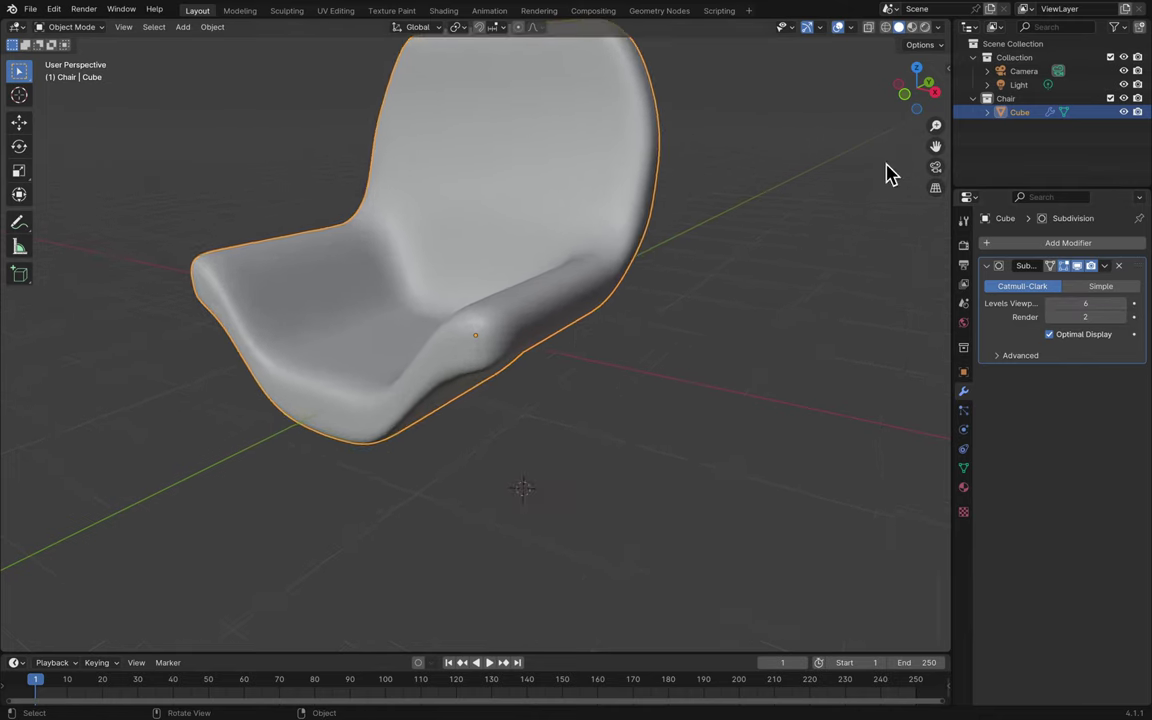
pyautogui.moveTo(845, 130)
pyautogui.mouseDown(button='middle')
pyautogui.moveTo(840, 165)
pyautogui.moveTo(842, 135)
pyautogui.mouseUp(button='middle')
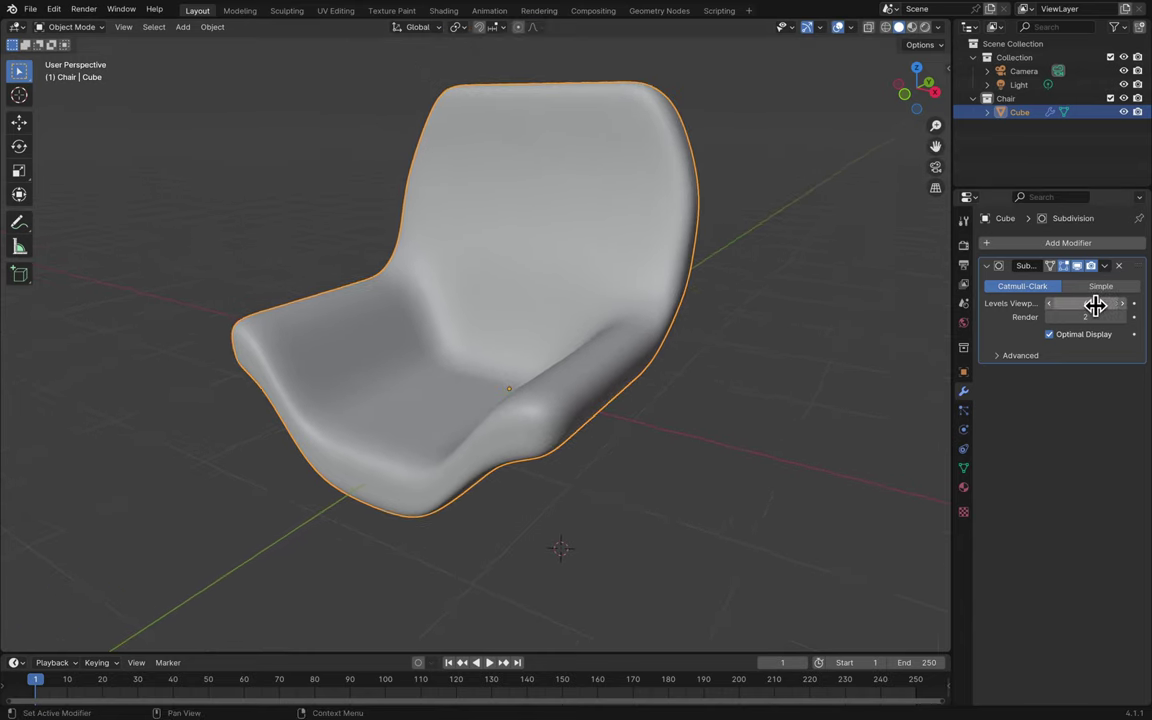
pyautogui.press('Return')
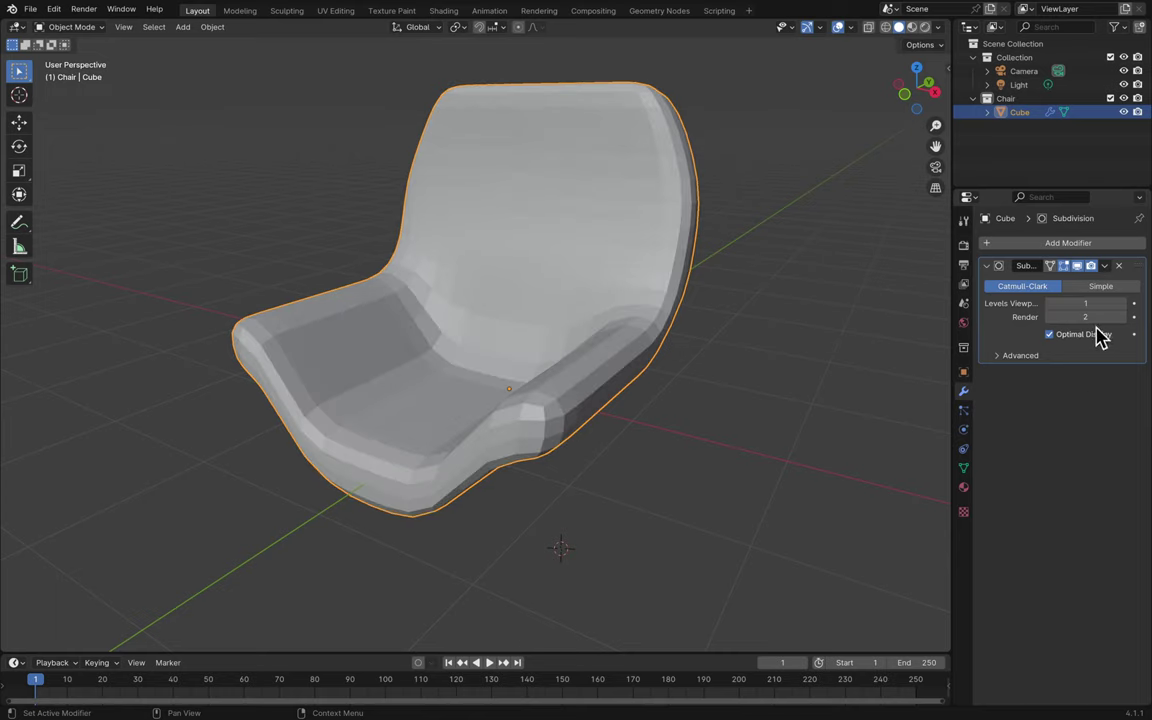
pyautogui.click(1123, 304)
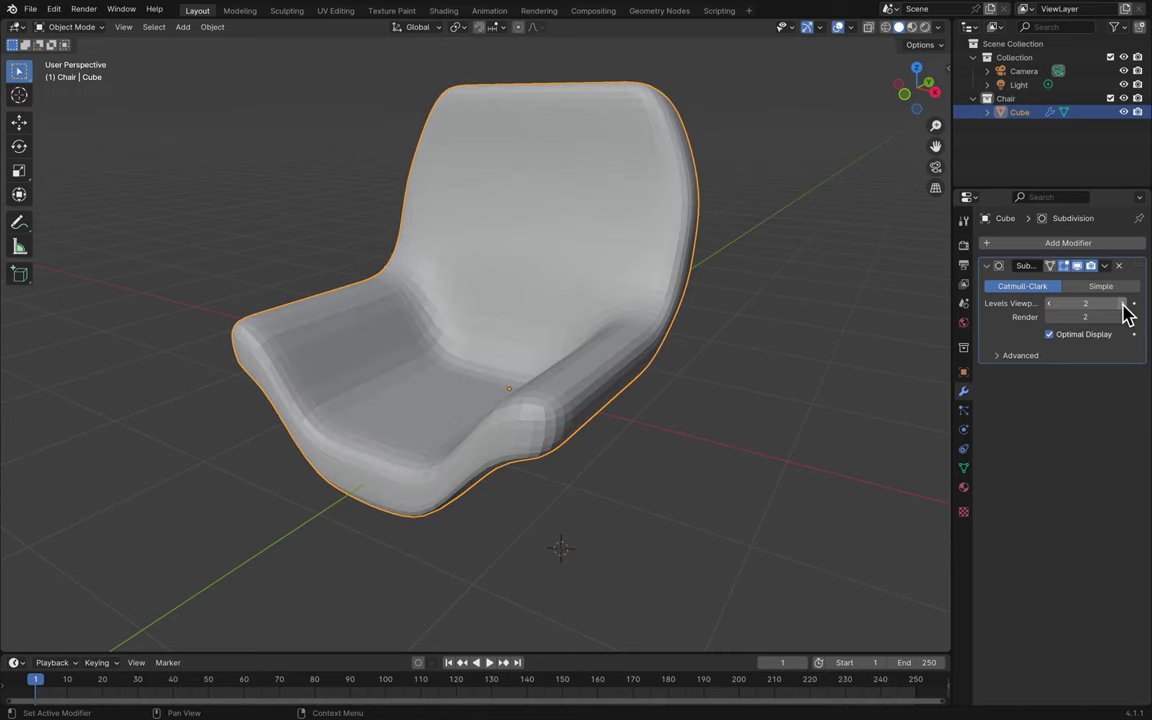
pyautogui.click(1050, 304)
pyautogui.click(1050, 304)
# - Shade the chair smooth and step the viewport subdivision level from 0 up to 2
pyautogui.rightClick(575, 285)
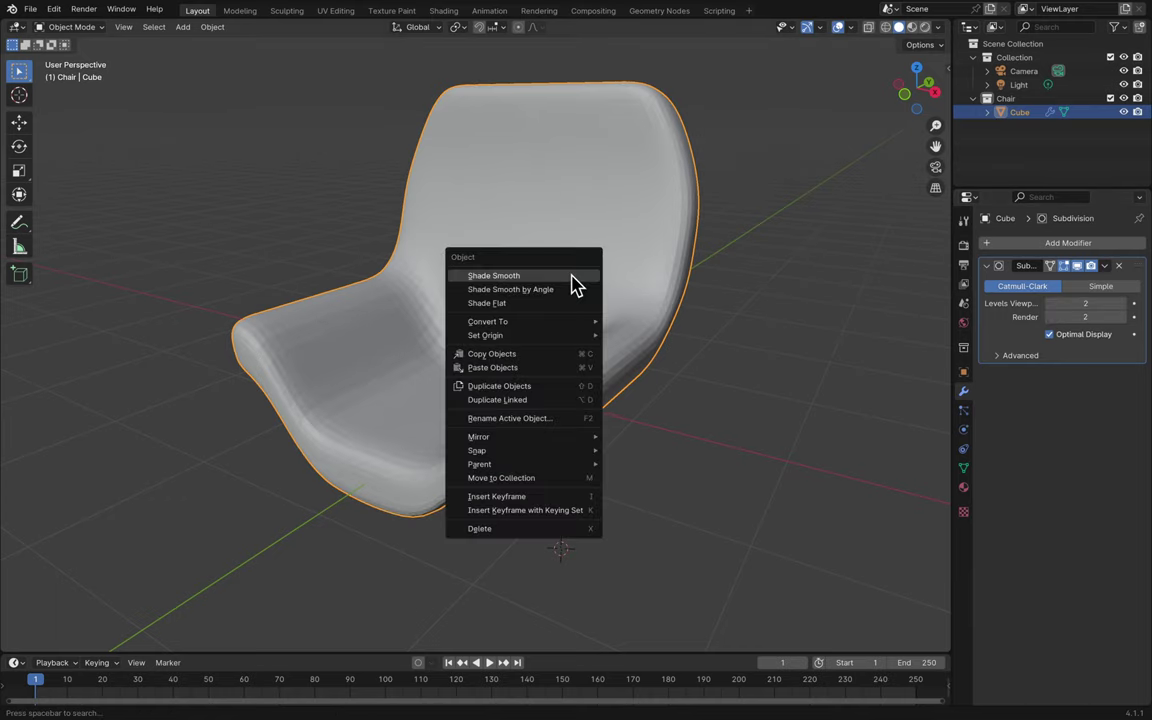
pyautogui.click(520, 276)
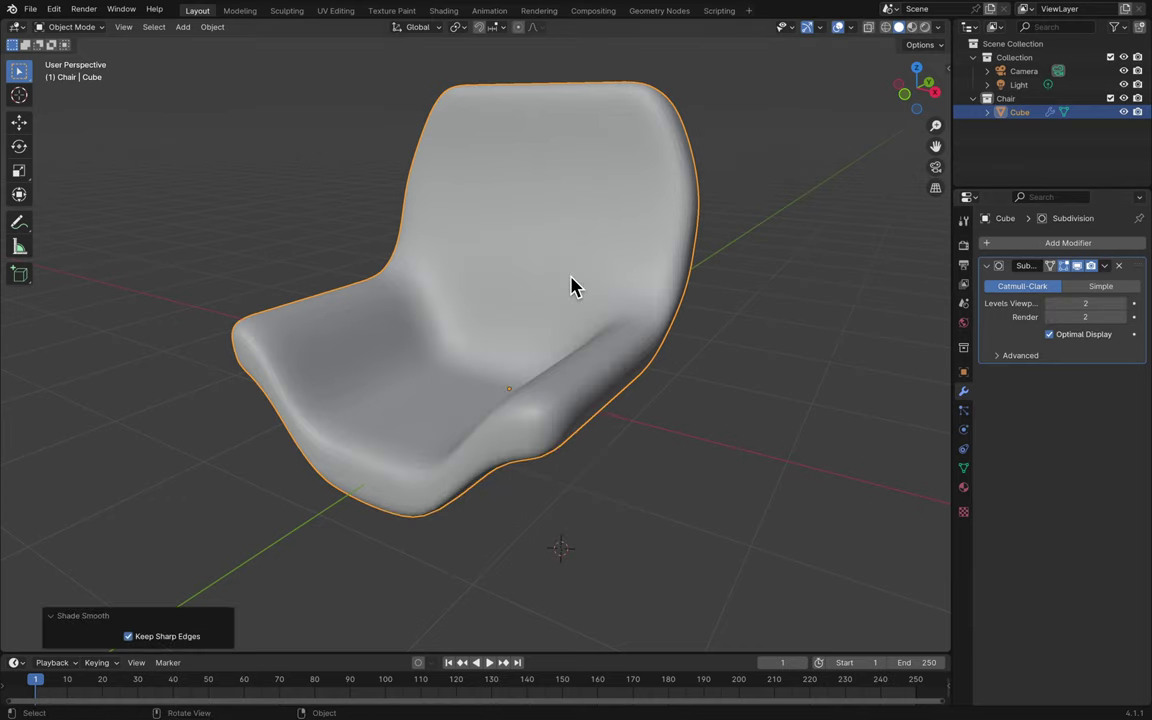
pyautogui.click(1052, 304)
pyautogui.click(1052, 304)
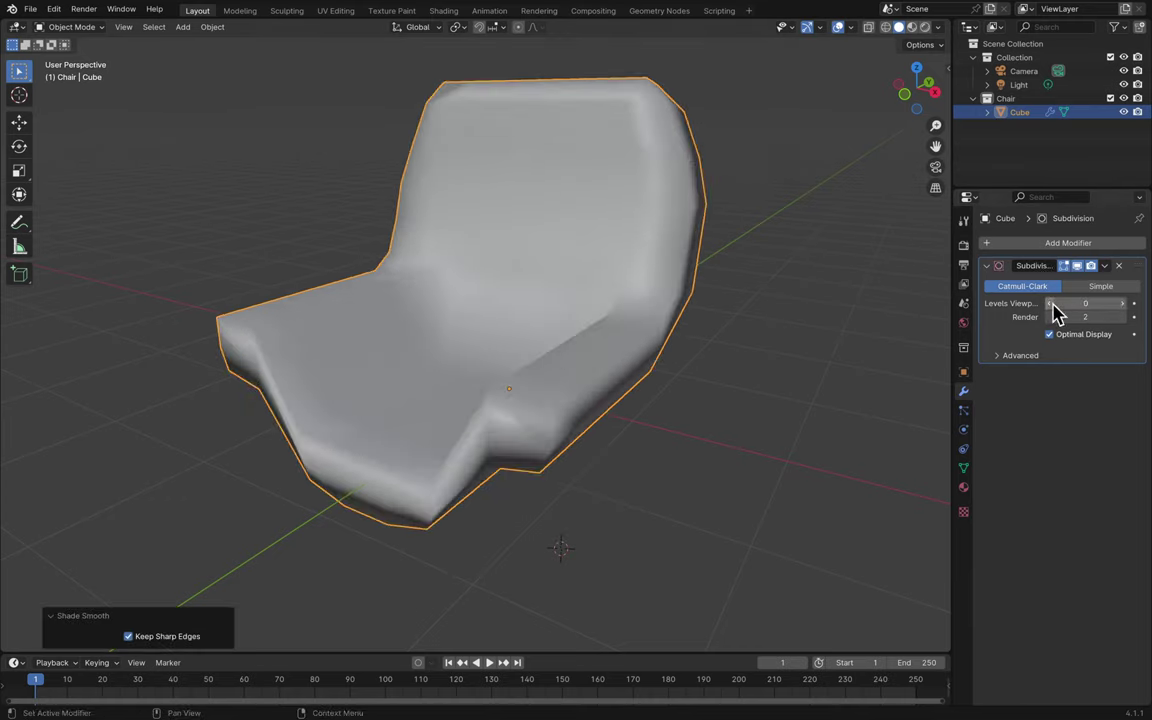
pyautogui.click(1125, 305)
pyautogui.click(1122, 304)
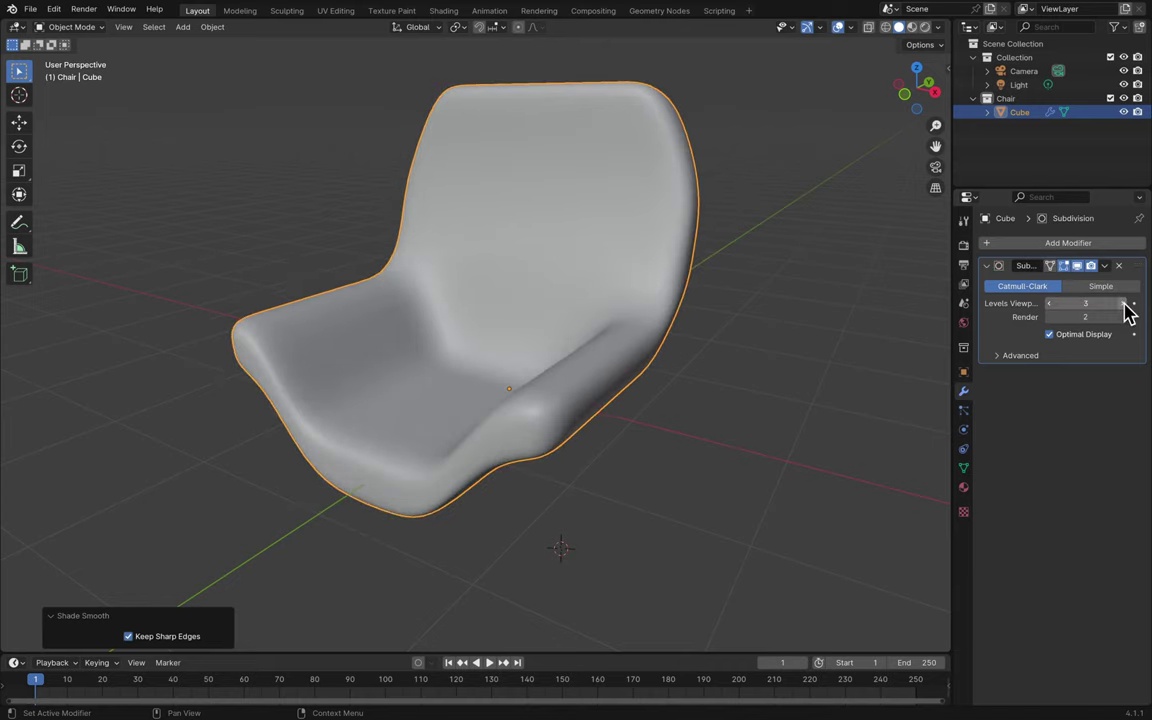
# - Keep viewport level 2, set render level 3, and keep the Catmull-Clark method after trying Simple
pyautogui.click(1049, 304)
pyautogui.click(1050, 305)
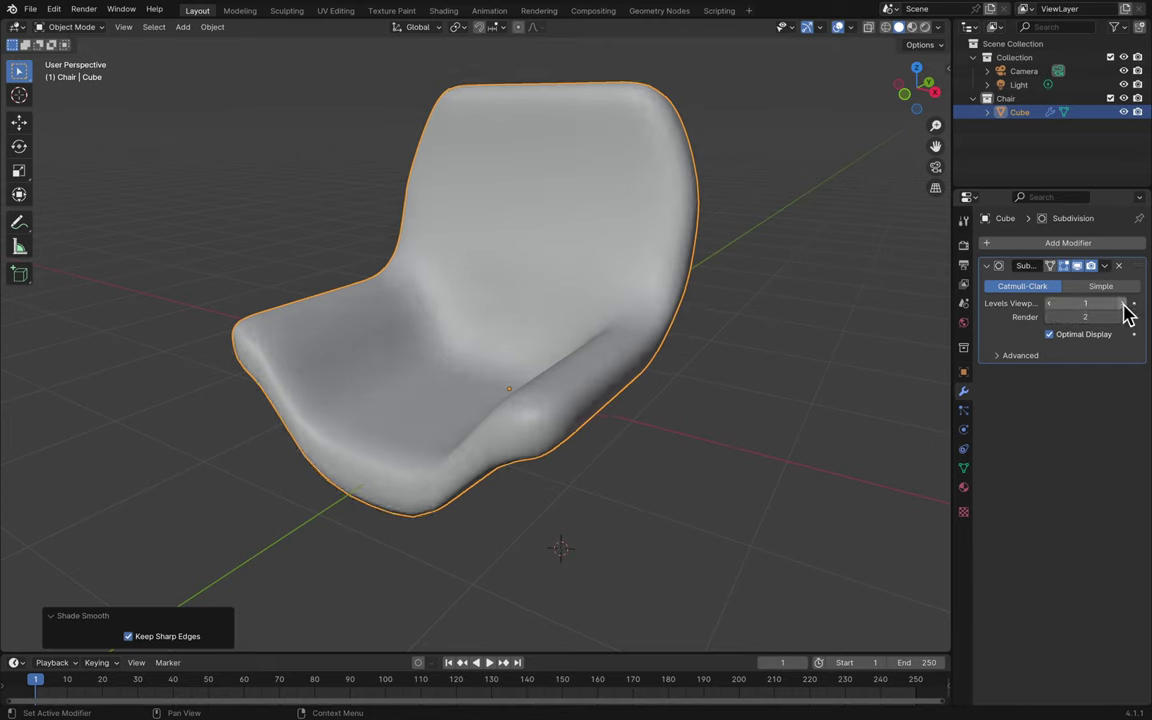
pyautogui.click(1123, 305)
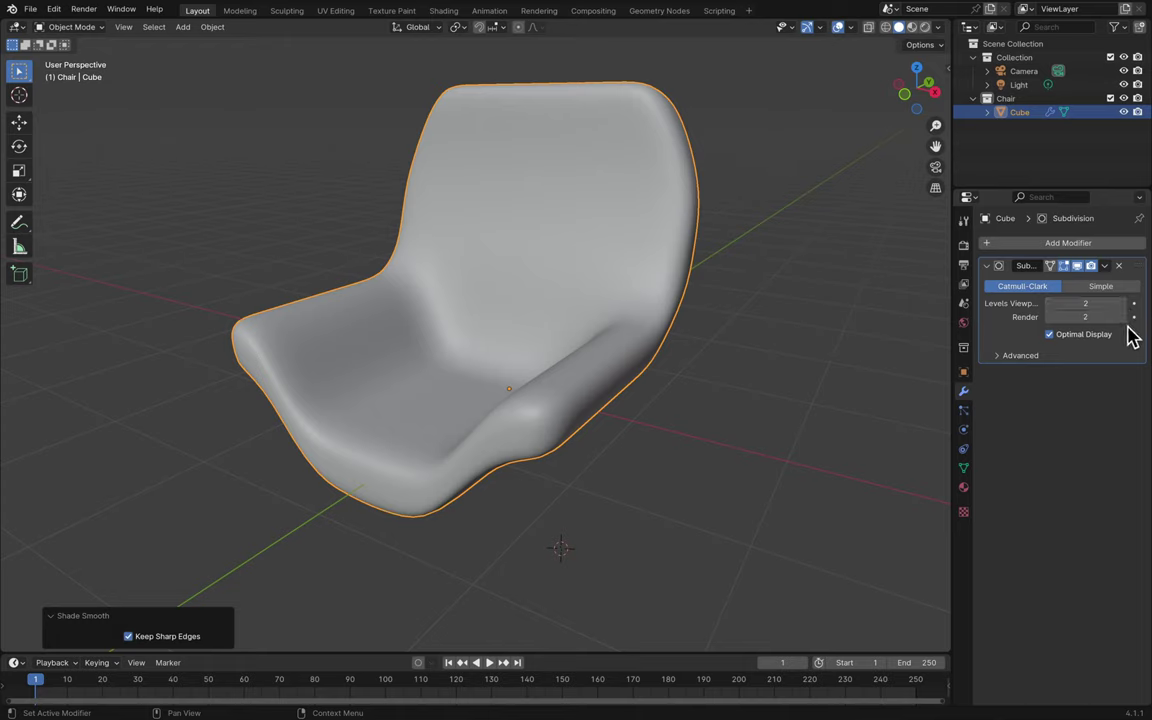
pyautogui.click(1123, 318)
pyautogui.click(1095, 287)
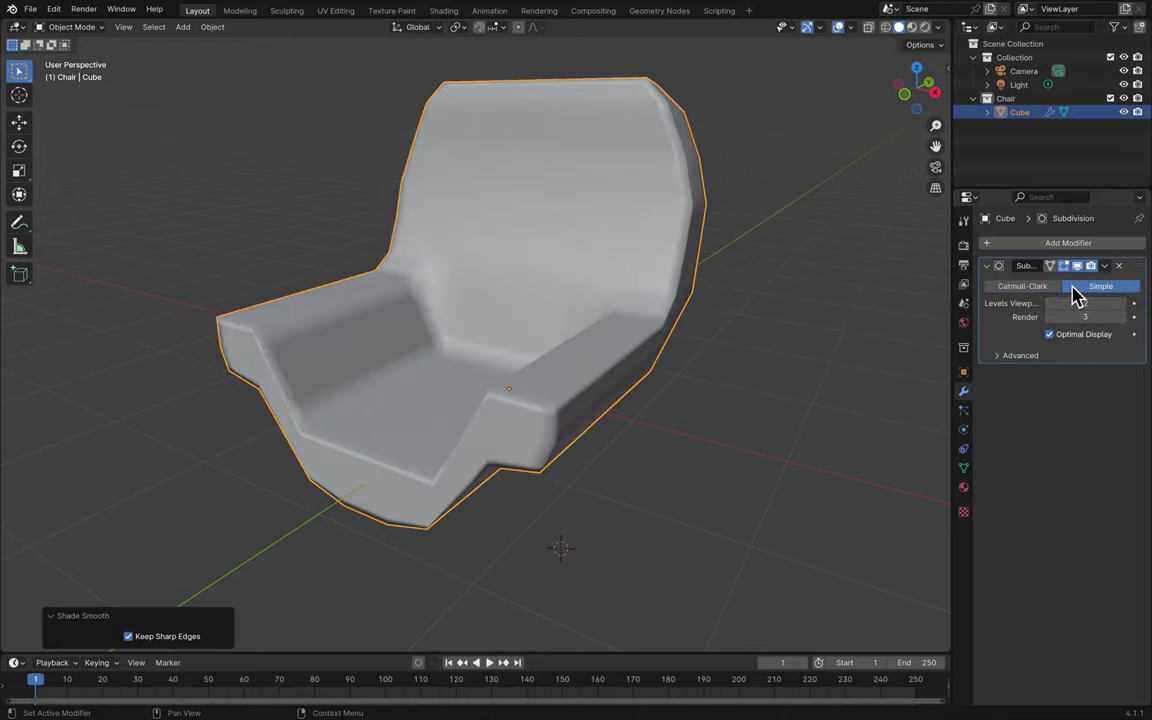
pyautogui.click(1030, 287)
# - Deselect the chair and save Blender.blend
pyautogui.click(850, 350)
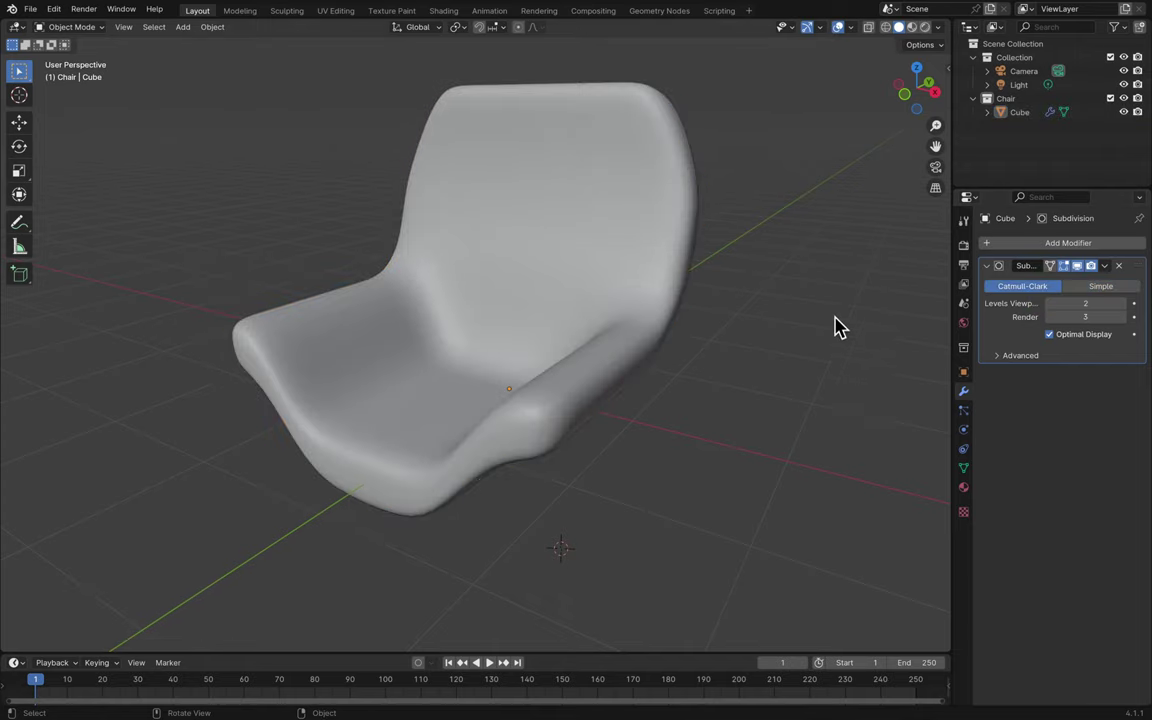
pyautogui.hotkey('ctrl', 's')
pyautogui.hscroll(-5, 787, 340)
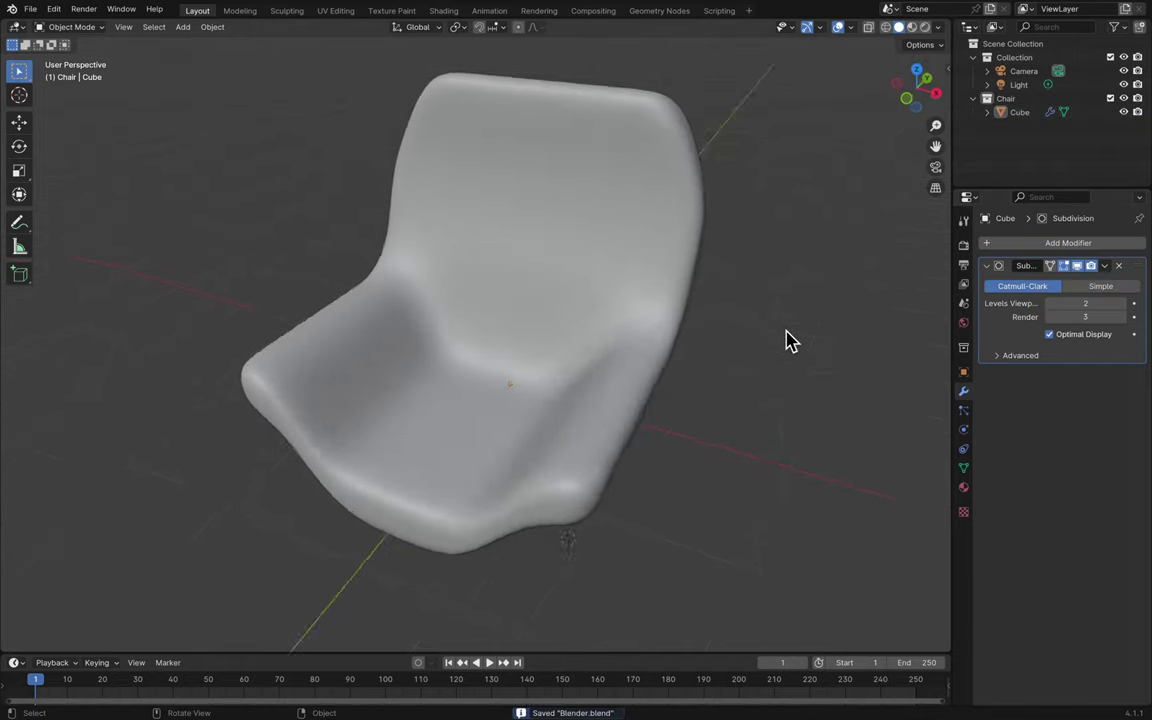
pyautogui.hscroll(-20, 787, 340)
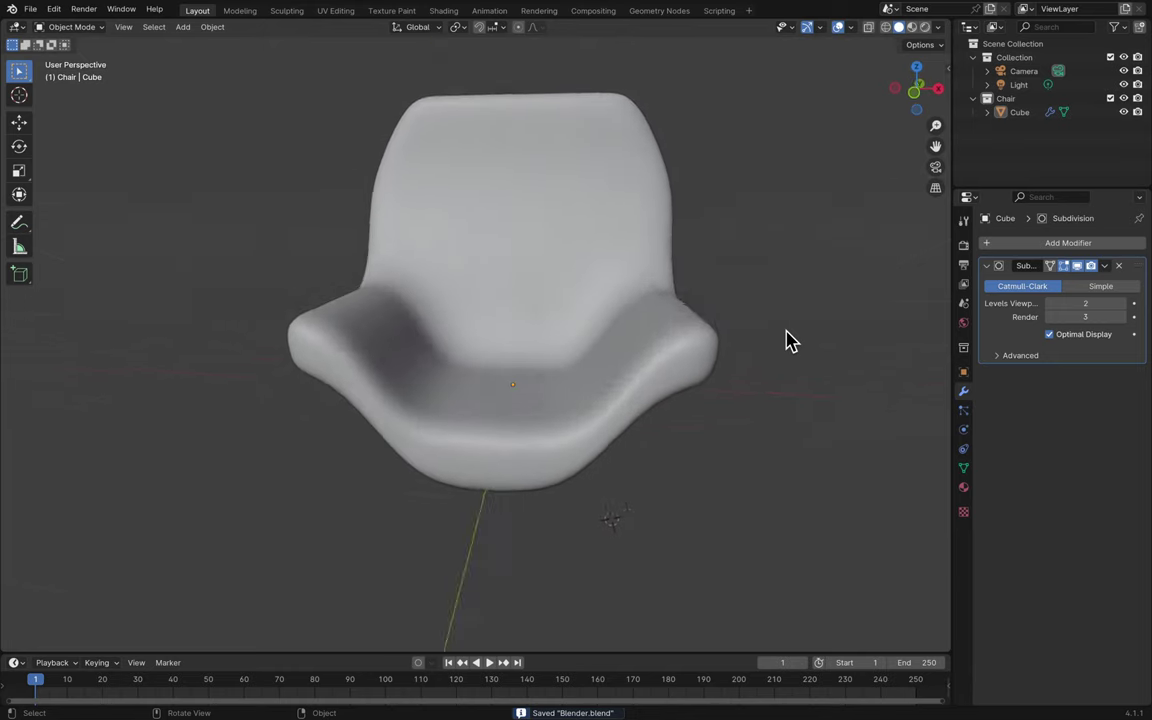
pyautogui.hscroll(-8, 787, 340)
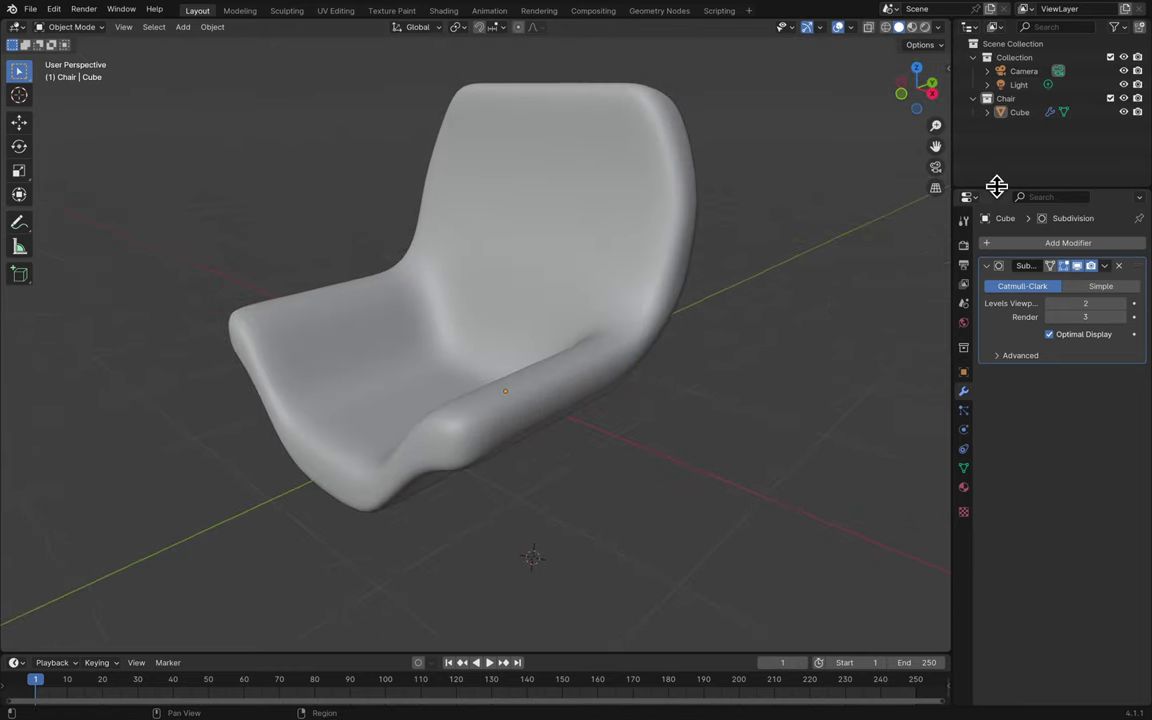
# - Rename the Cube object to 'Cushen' in the Outliner
pyautogui.click(1018, 116)
pyautogui.doubleClick(1022, 114)
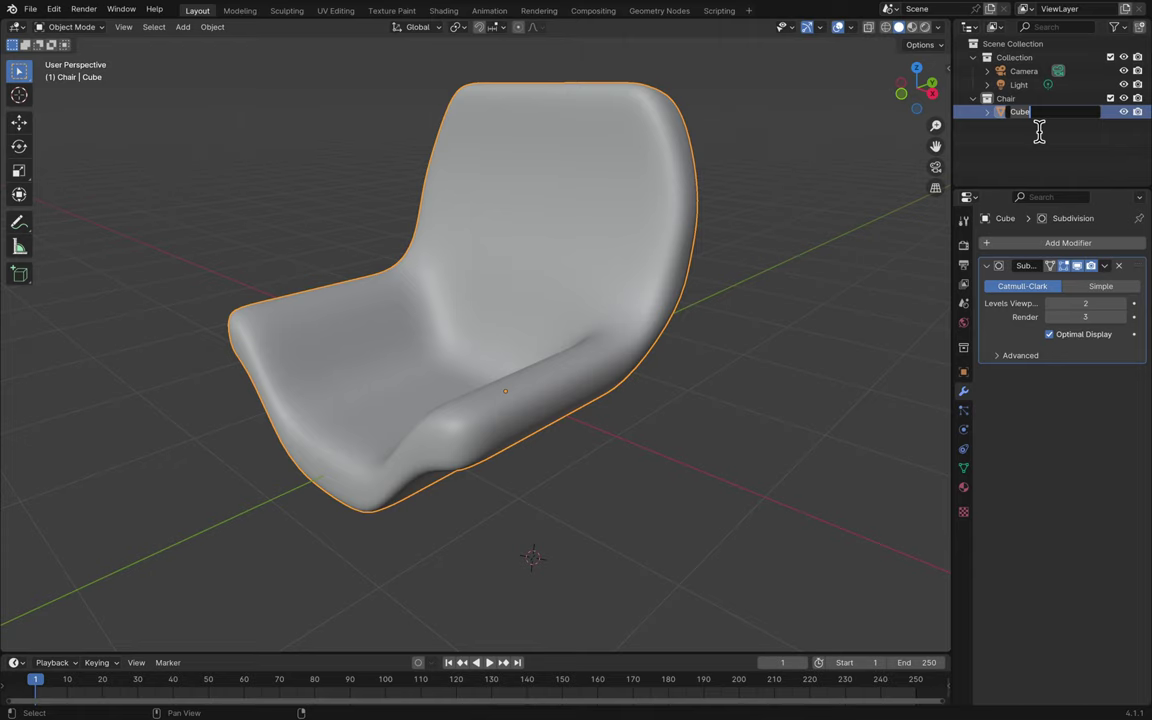
pyautogui.write('Cu')
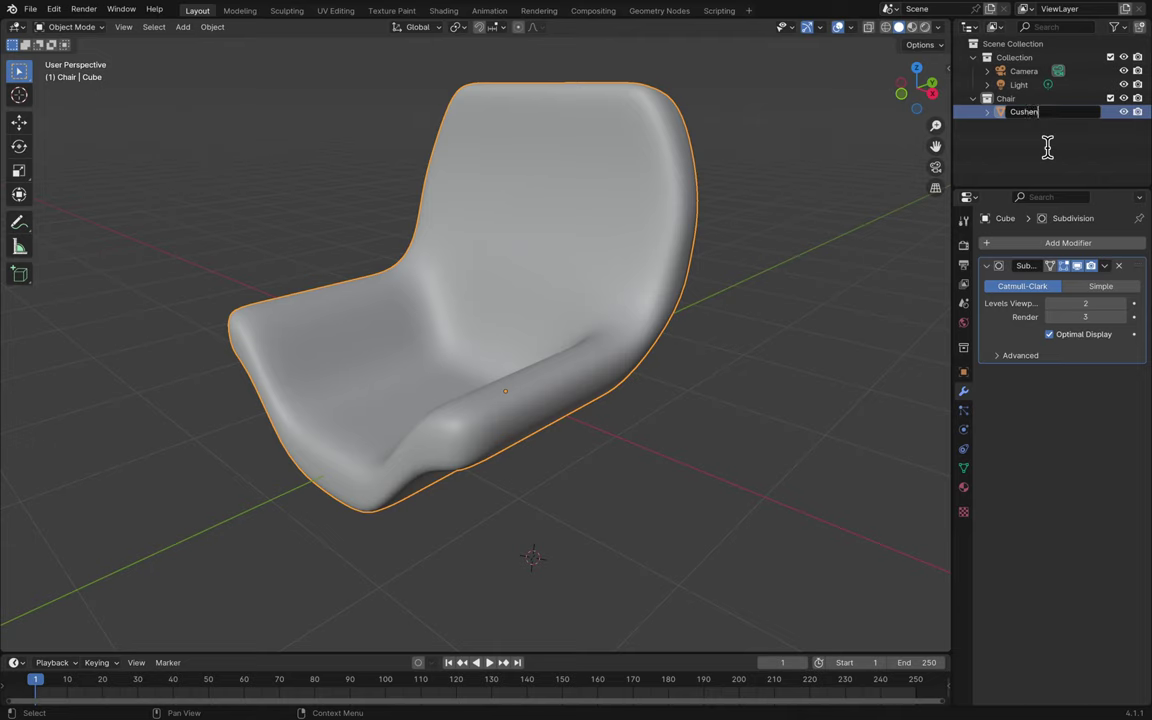
pyautogui.press('Return')
# - Switch the render engine to Cycles with CPU as the device and save the file
pyautogui.click(830, 315)
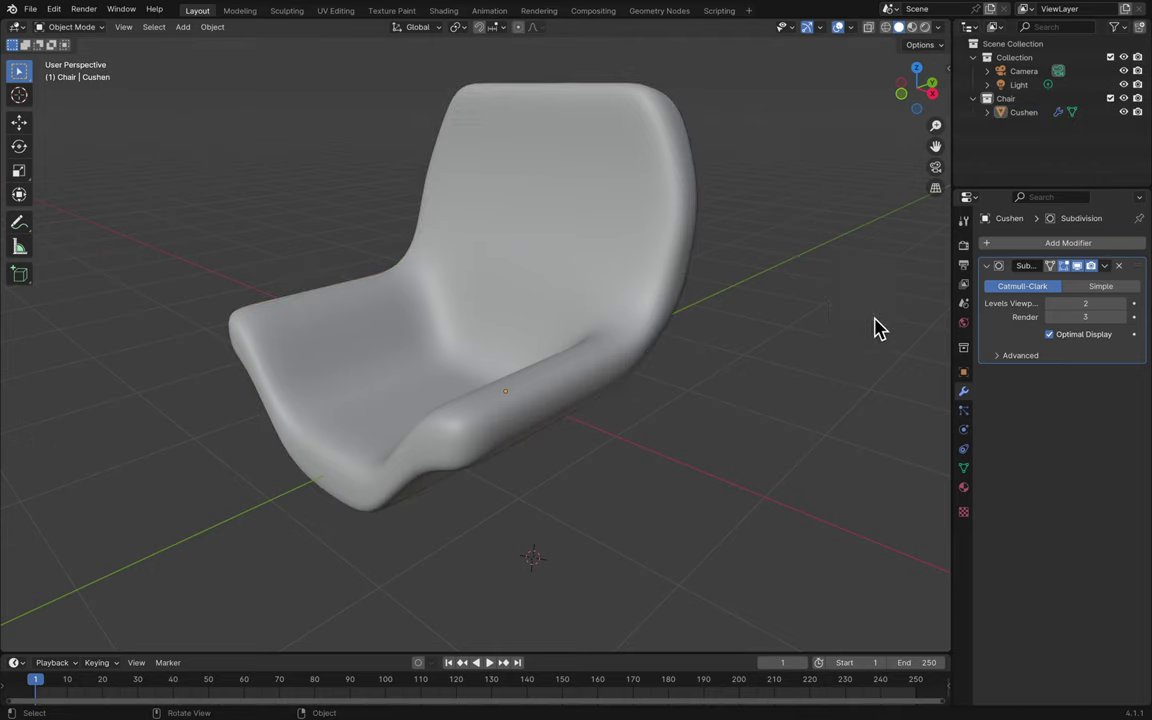
pyautogui.click(966, 250)
pyautogui.click(1068, 243)
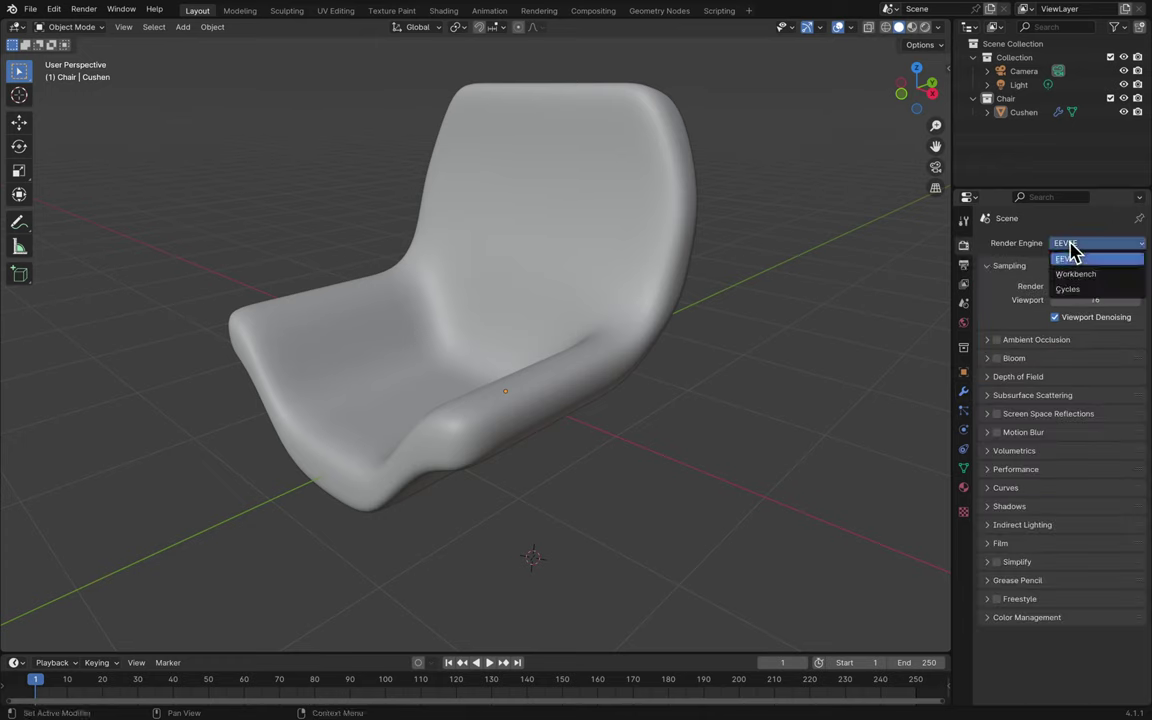
pyautogui.click(1090, 290)
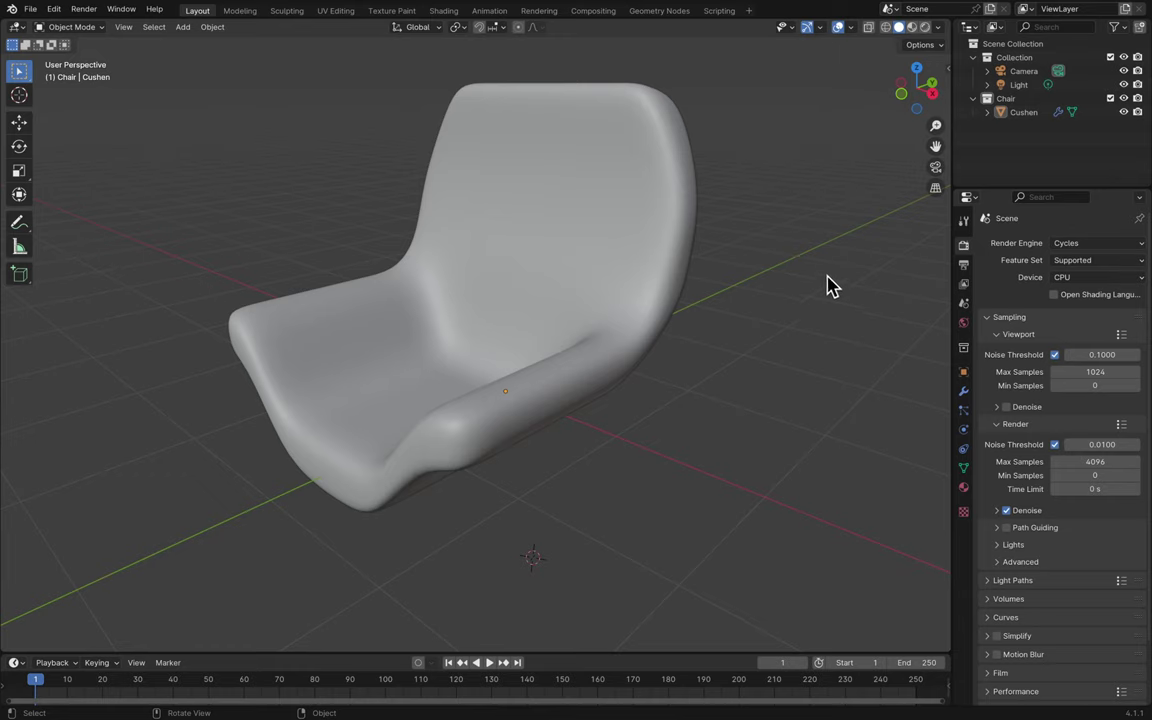
pyautogui.click(1050, 279)
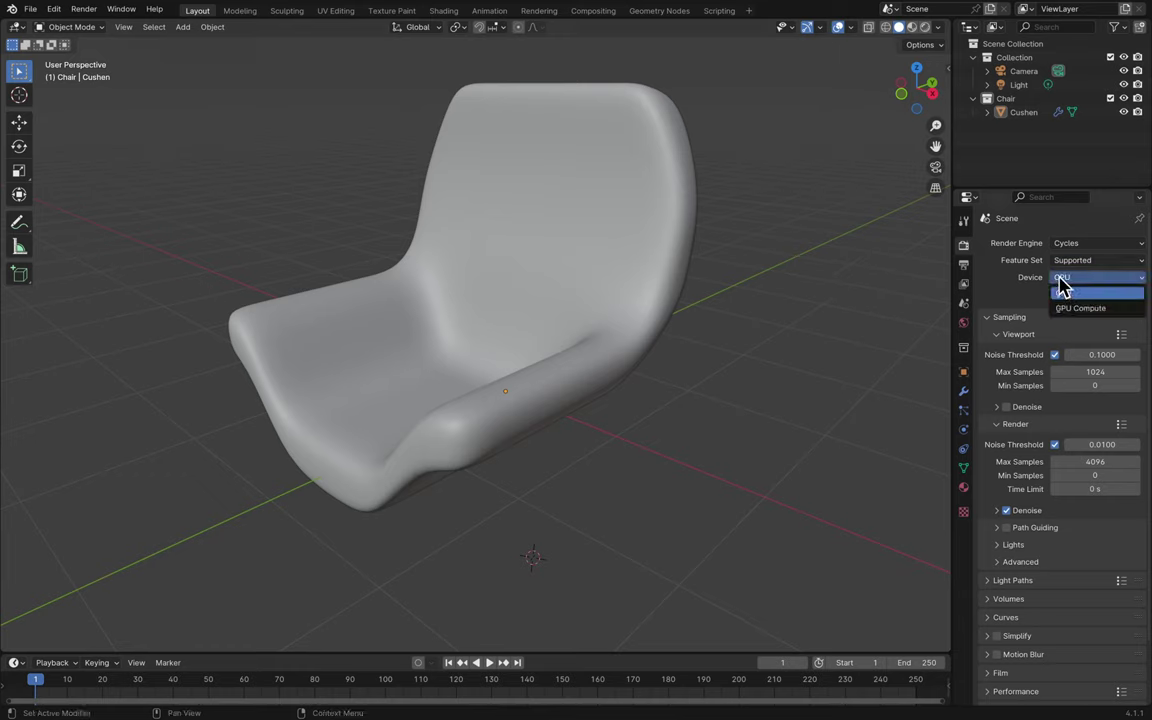
pyautogui.click(1040, 285)
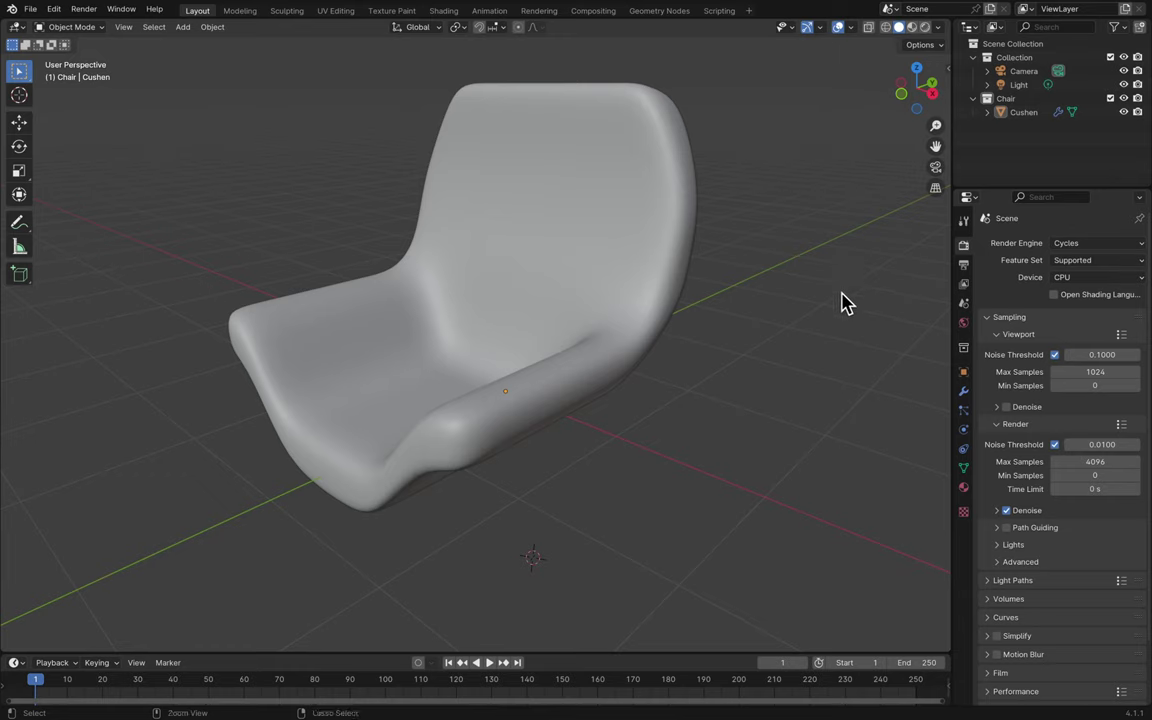
pyautogui.hotkey('ctrl', 's')
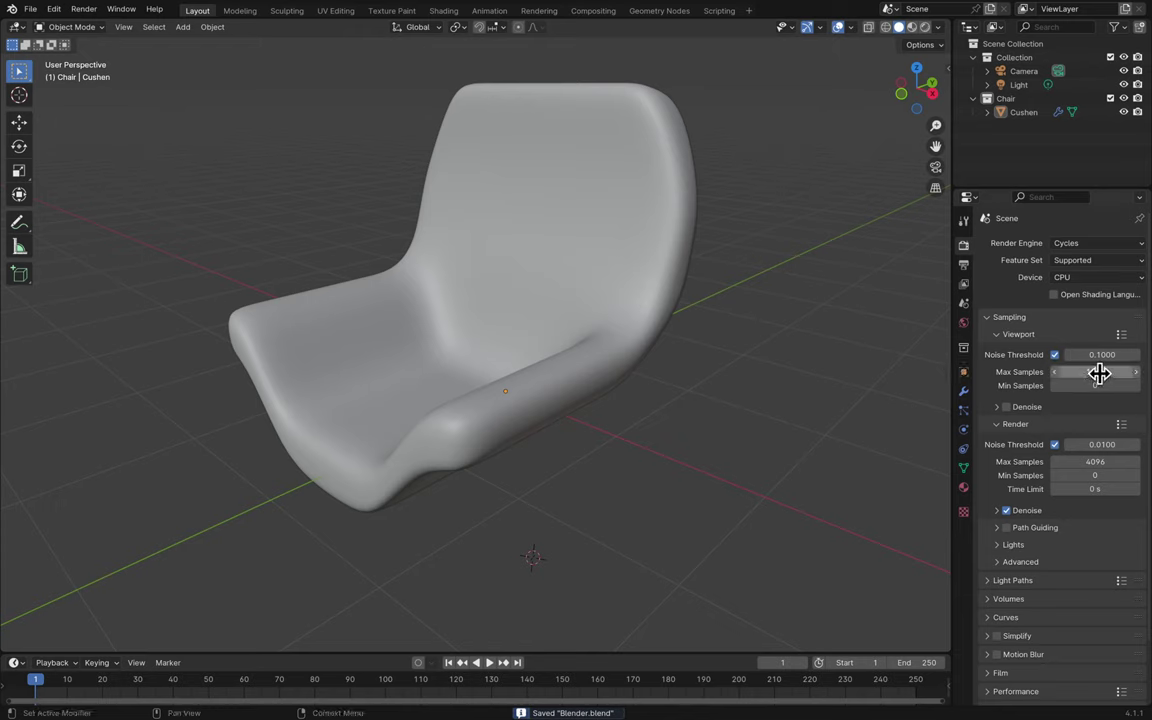
# - Set Viewport Max Samples to 200 and Render Max Samples to 2048, then save again
pyautogui.click(1099, 373)
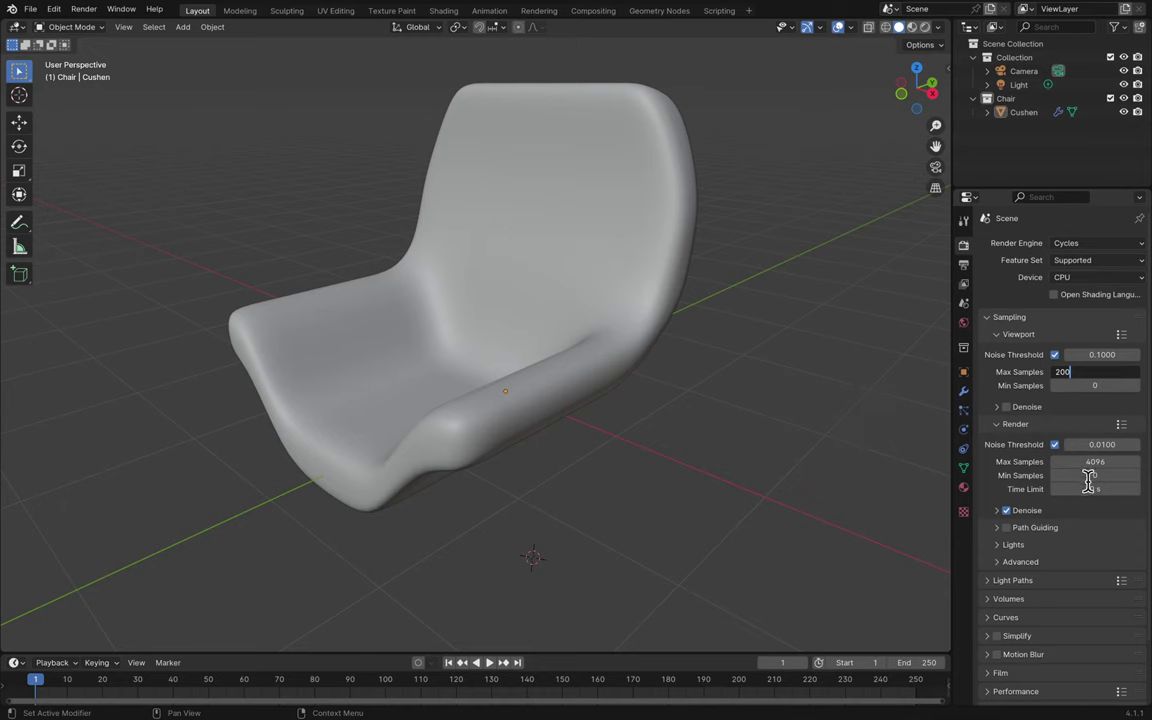
pyautogui.click(1117, 463)
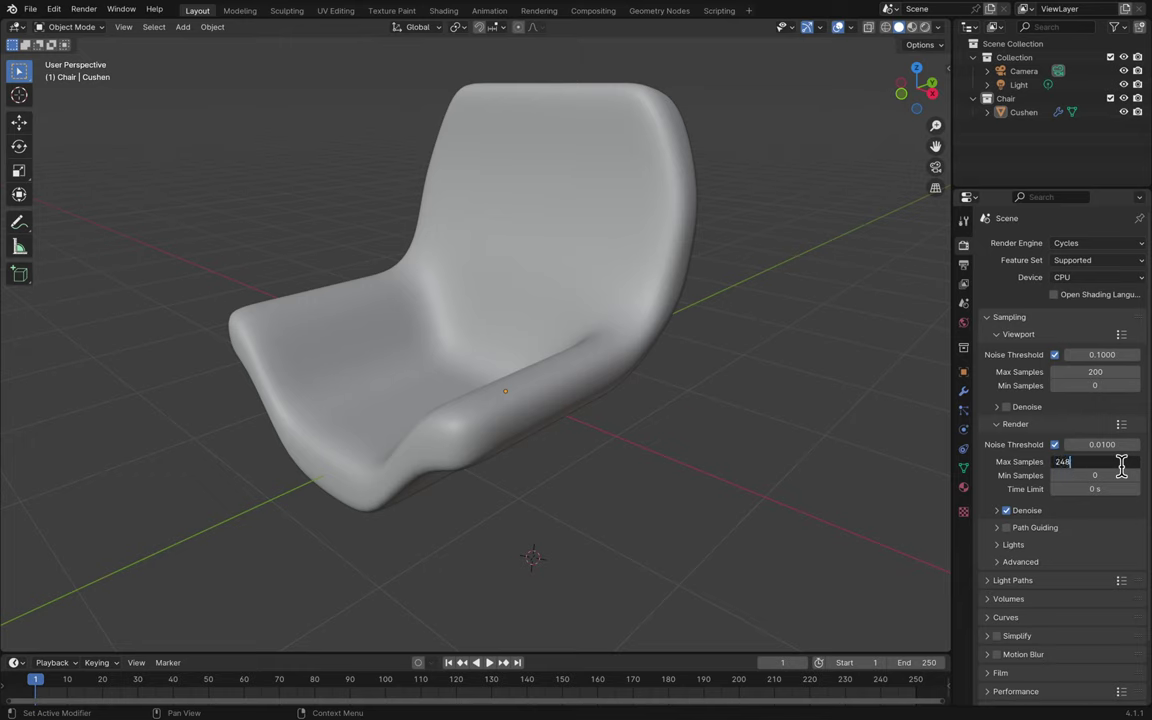
pyautogui.write('0')
pyautogui.press('Return')
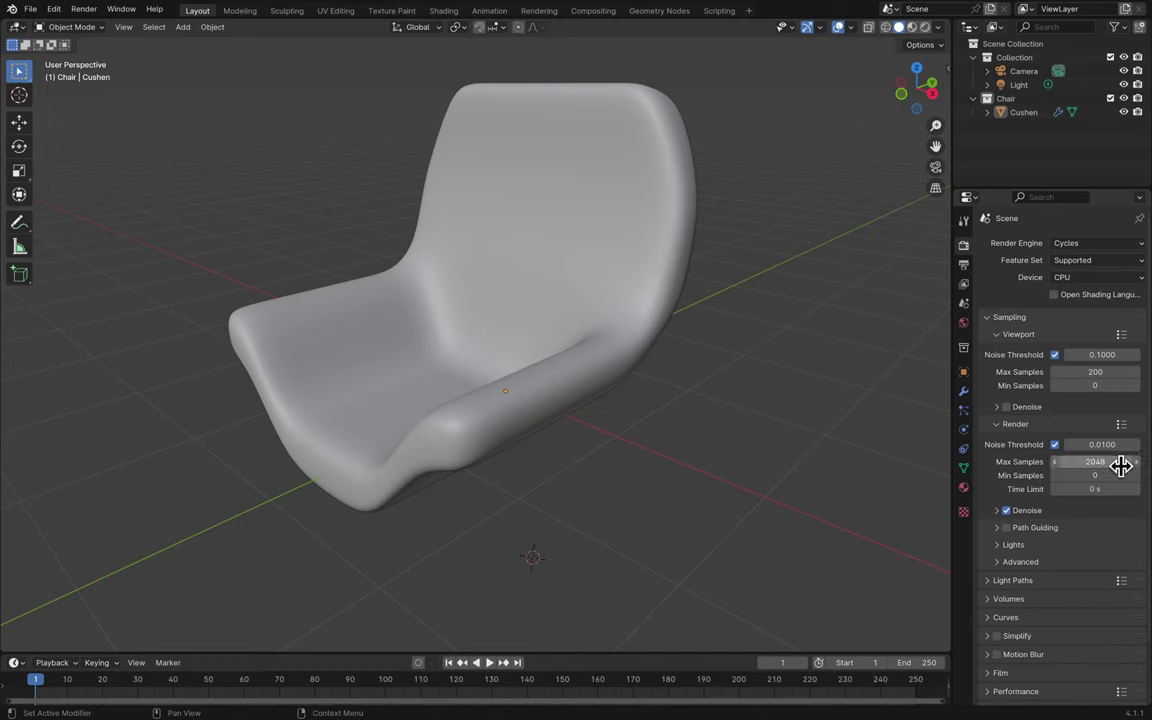
pyautogui.hotkey('ctrl', 's')
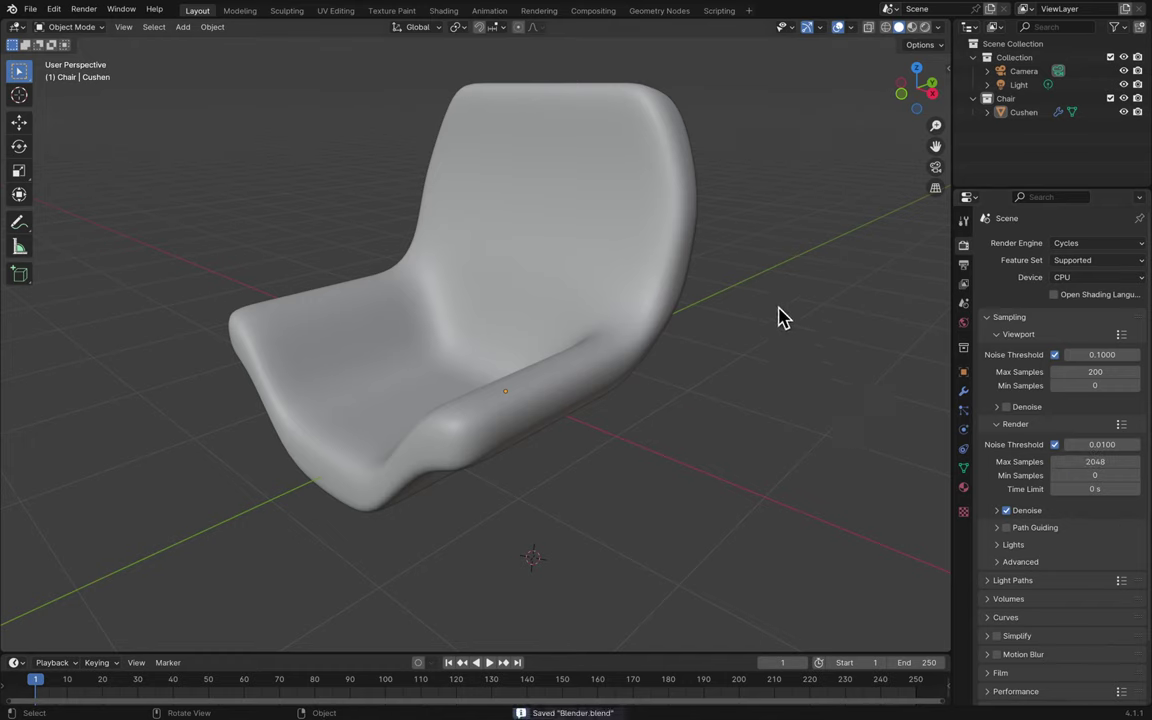
pyautogui.hscroll(-10, 622, 221)
# - Put Cushen in Edit Mode, view it from the front, and select the backrest's top edge loop
pyautogui.click(640, 200)
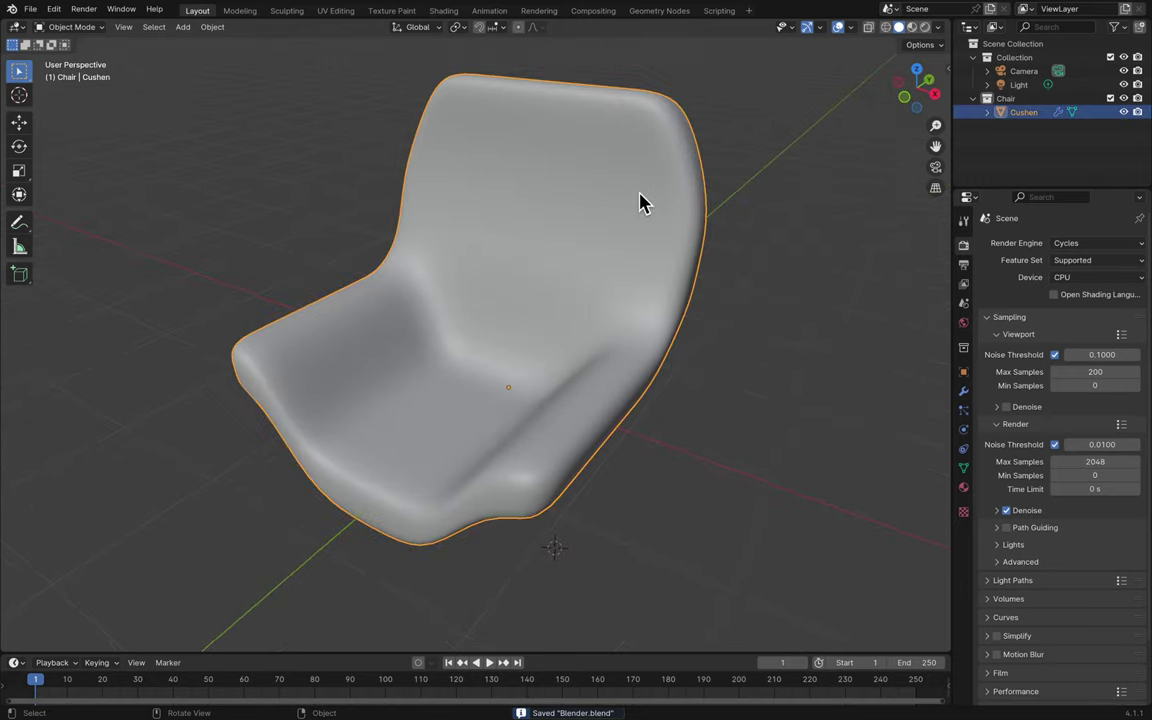
pyautogui.press('Tab')
pyautogui.hscroll(5, 712, 140)
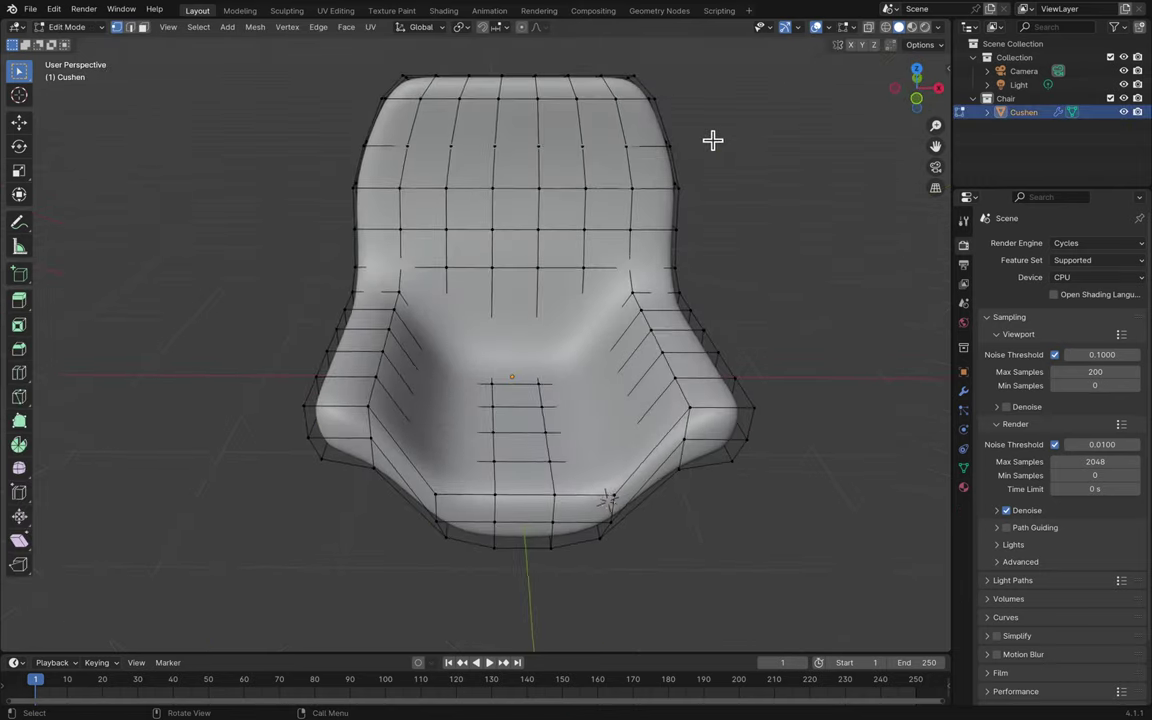
pyautogui.moveTo(936, 143); pyautogui.dragTo(936, 143)
pyautogui.moveTo(527, 95); pyautogui.dragTo(591, 83, button='middle')
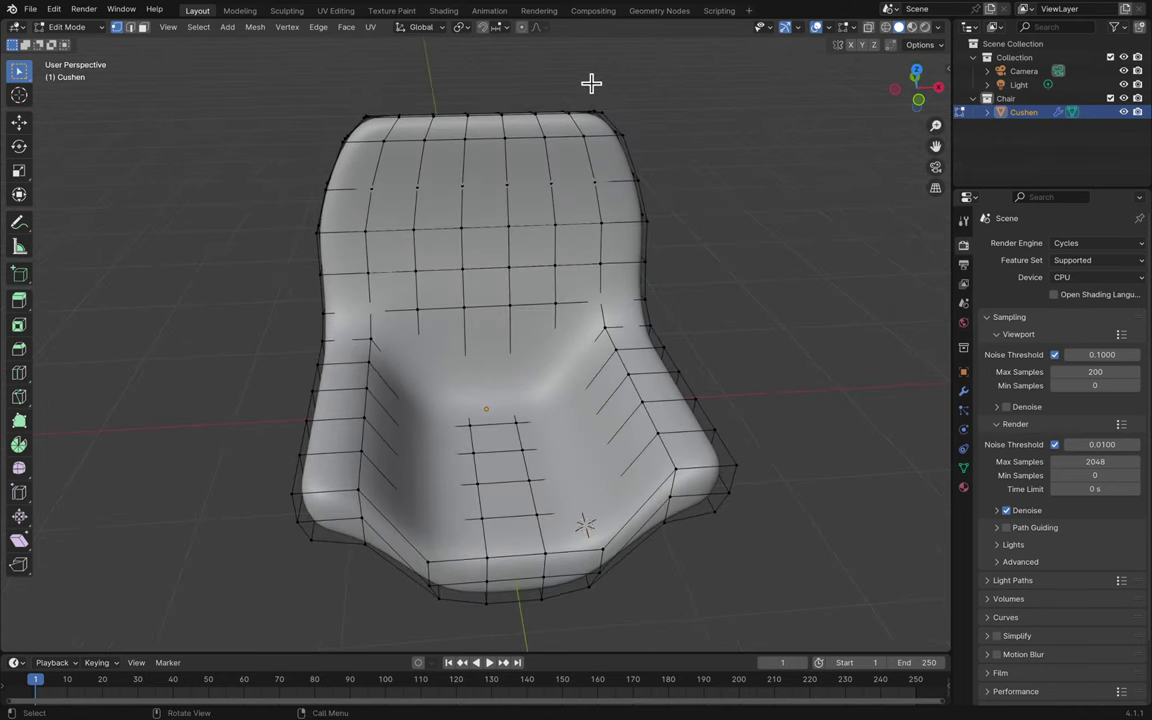
pyautogui.moveTo(931, 113); pyautogui.dragTo(922, 110)
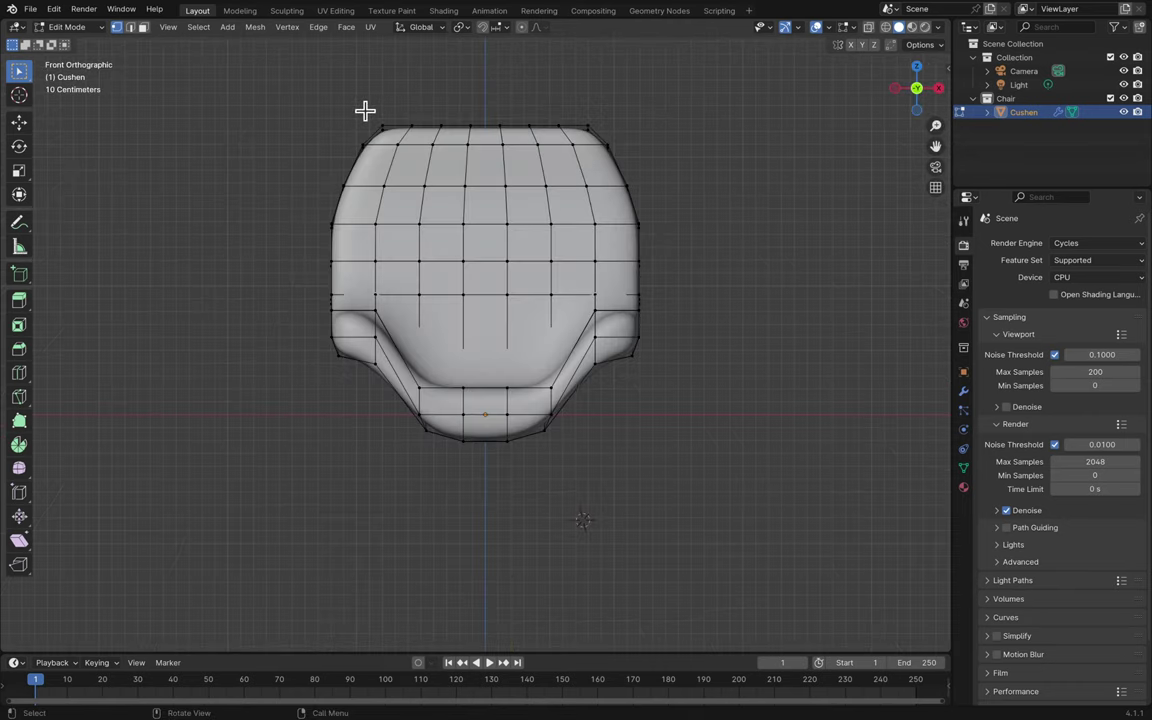
pyautogui.keyDown('alt'); pyautogui.click(622, 129); pyautogui.keyUp('alt')
pyautogui.moveTo(622, 130); pyautogui.dragTo(623, 134, button='middle')
# - Try a move of the top backrest vertices constrained to the global X axis
pyautogui.press('g')
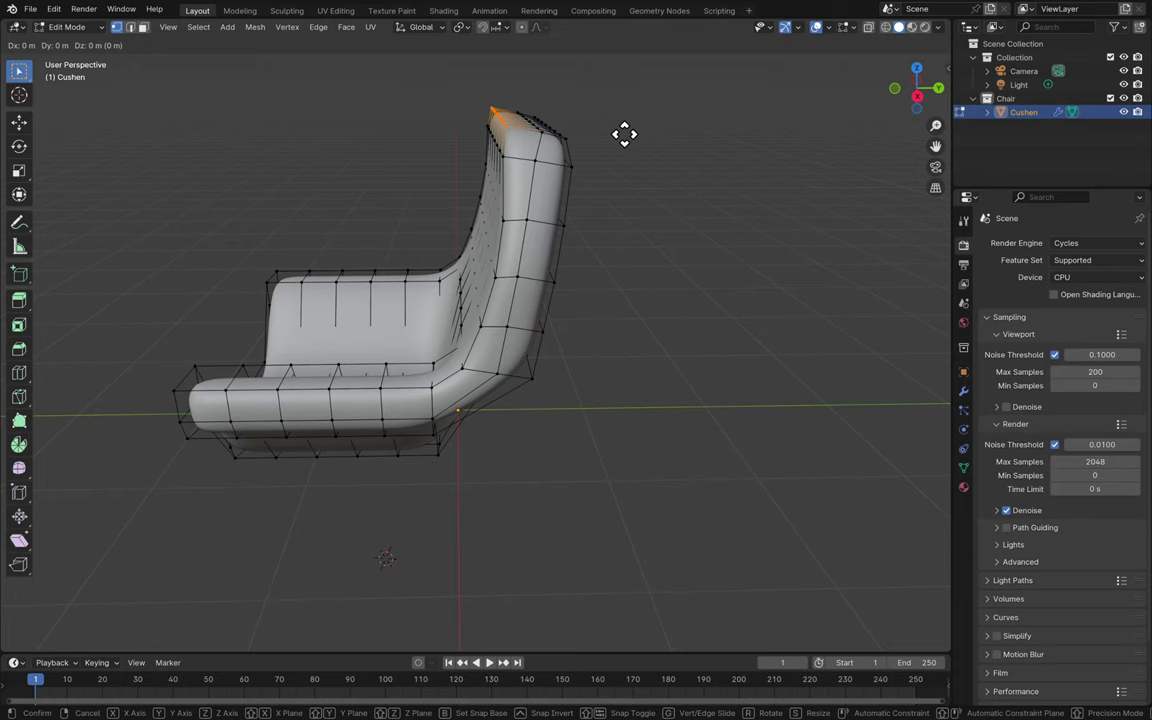
pyautogui.press('x')
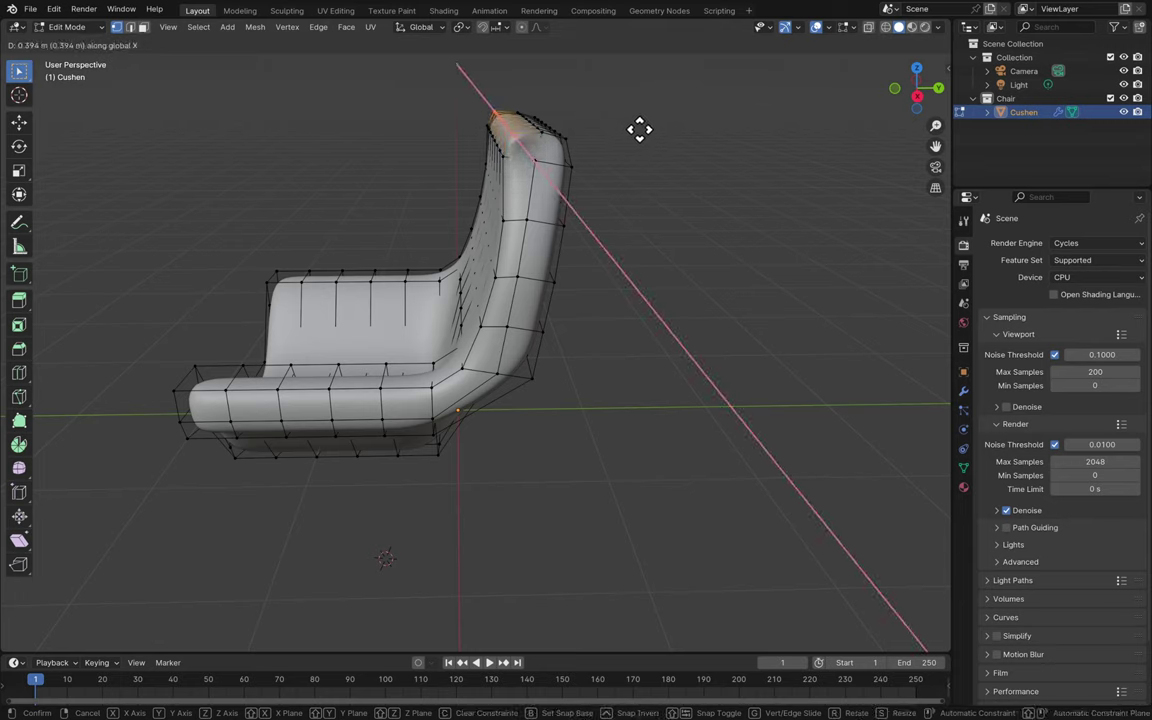
pyautogui.click(640, 130)
pyautogui.moveTo(640, 130); pyautogui.dragTo(643, 126, button='middle')
pyautogui.moveTo(710, 111); pyautogui.dragTo(703, 121, button='middle')
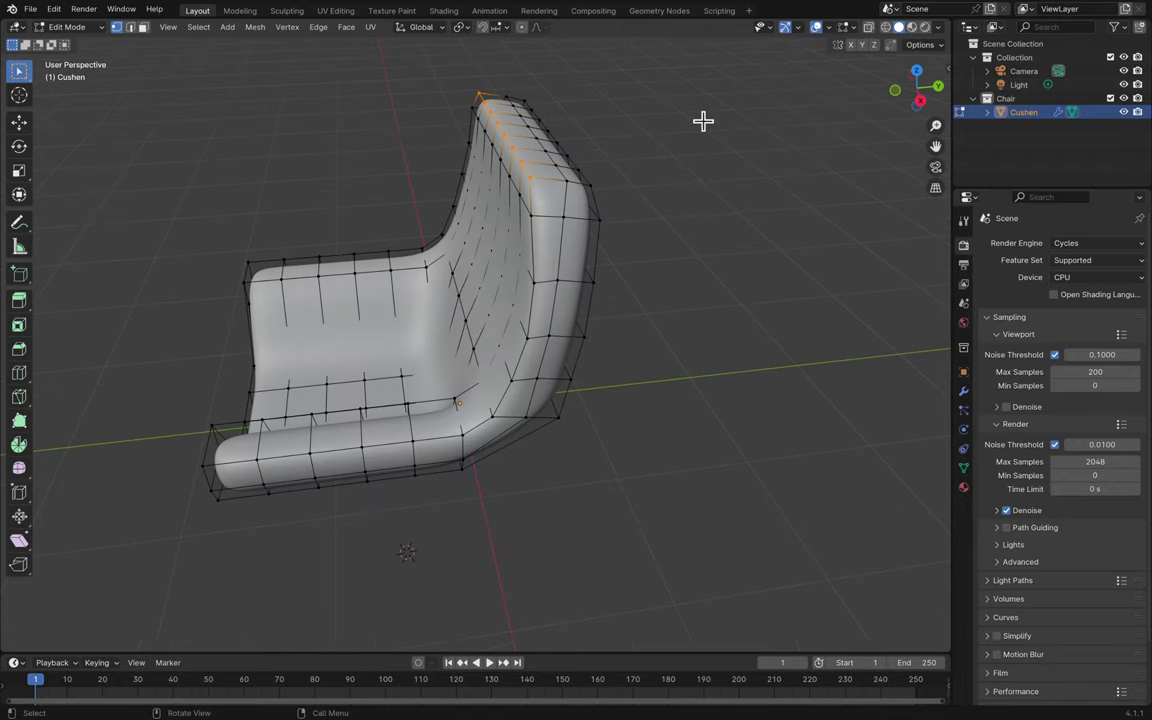
# - Move the top vertices 0.049637 m along Y and 0.046267 m down, then check from Right view
pyautogui.press('g')
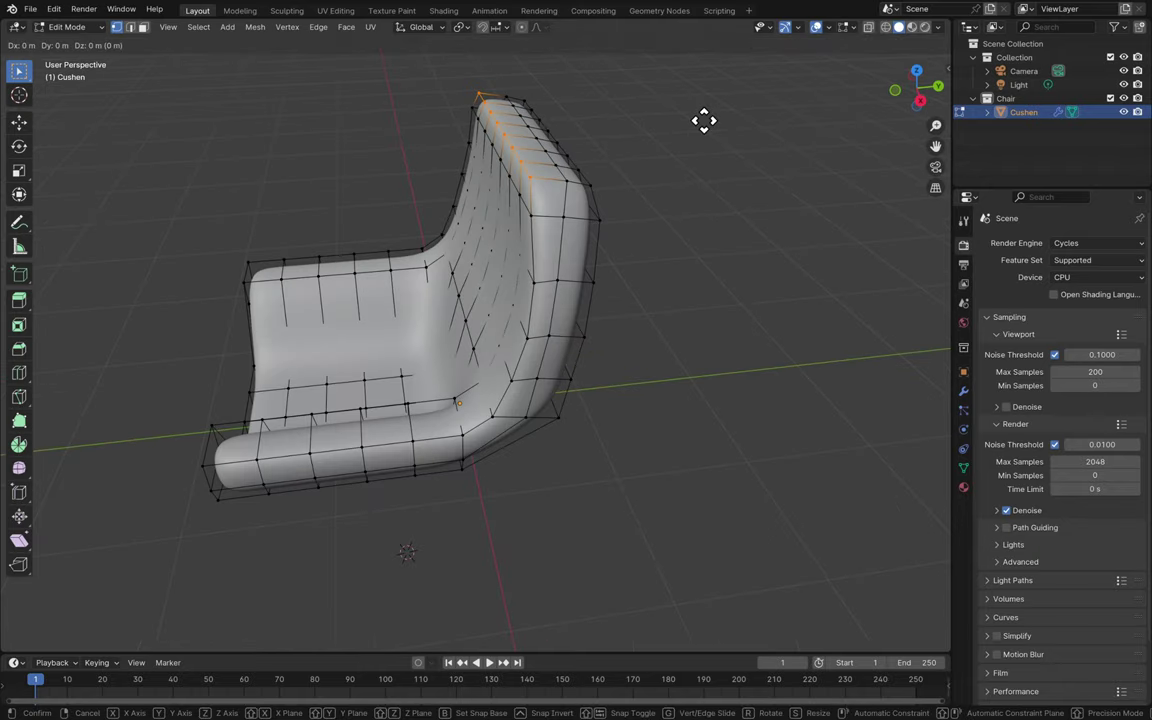
pyautogui.hotkey('shift', 'x')
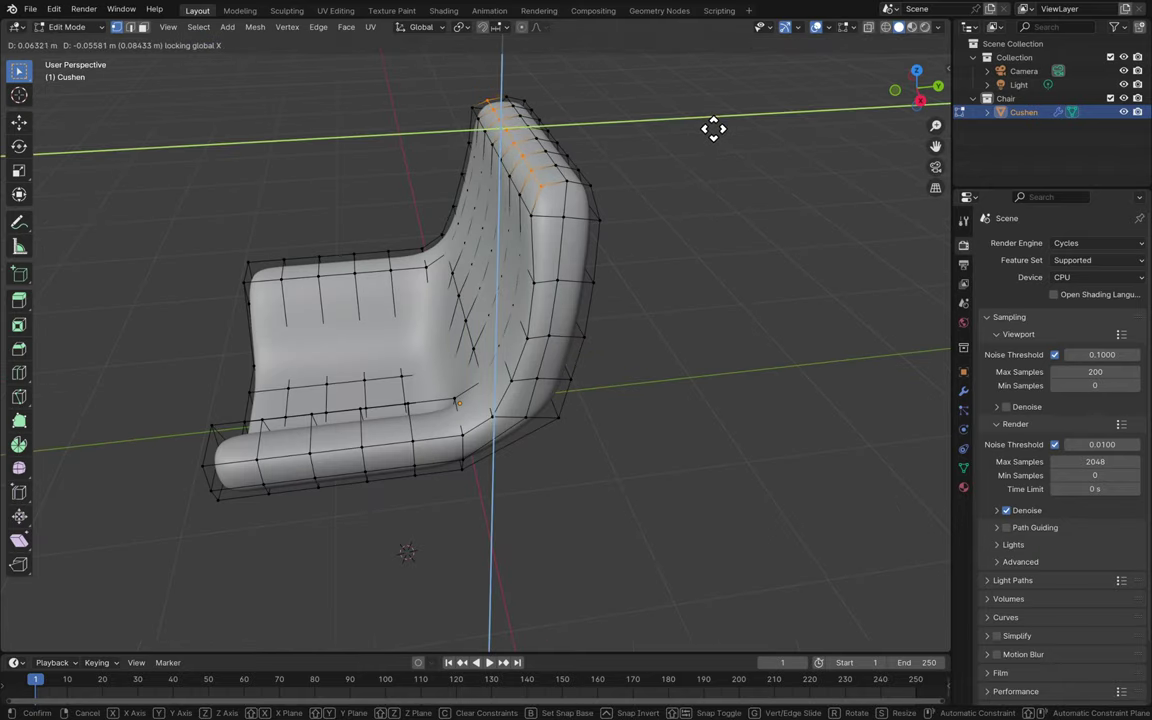
pyautogui.click(711, 127)
pyautogui.moveTo(711, 127); pyautogui.dragTo(726, 151, button='middle')
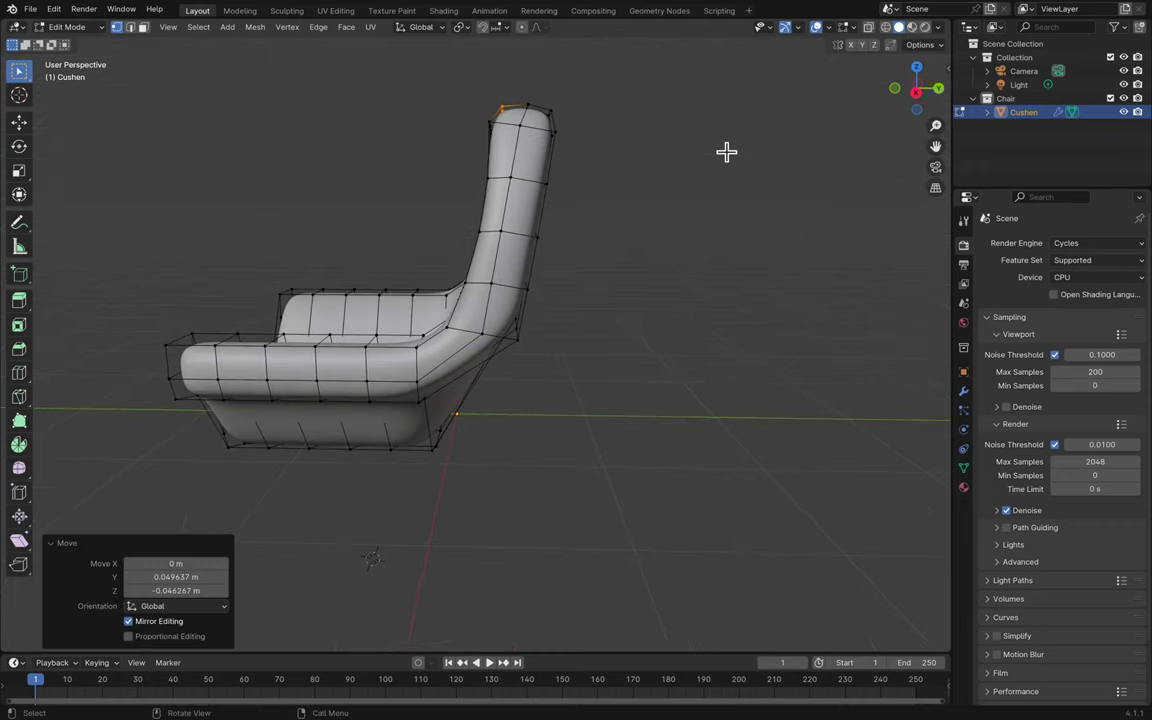
pyautogui.moveTo(470, 134); pyautogui.dragTo(476, 129, button='middle')
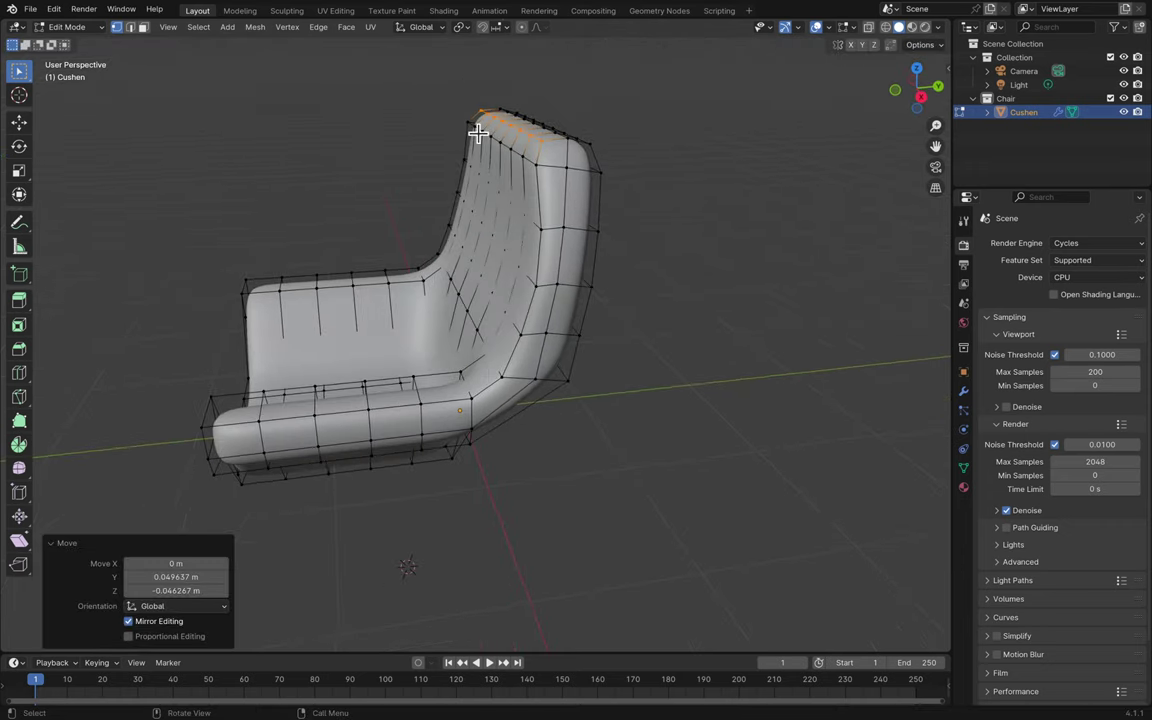
pyautogui.click(919, 93)
pyautogui.moveTo(460, 134); pyautogui.dragTo(498, 152)
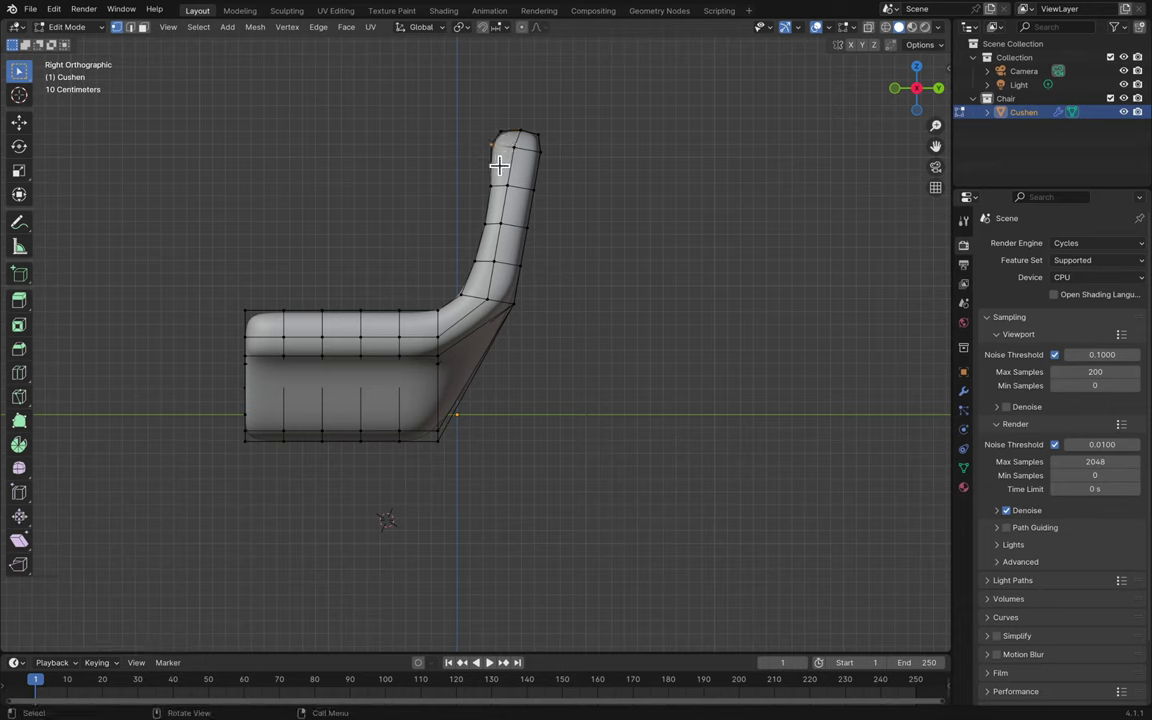
pyautogui.press('g')
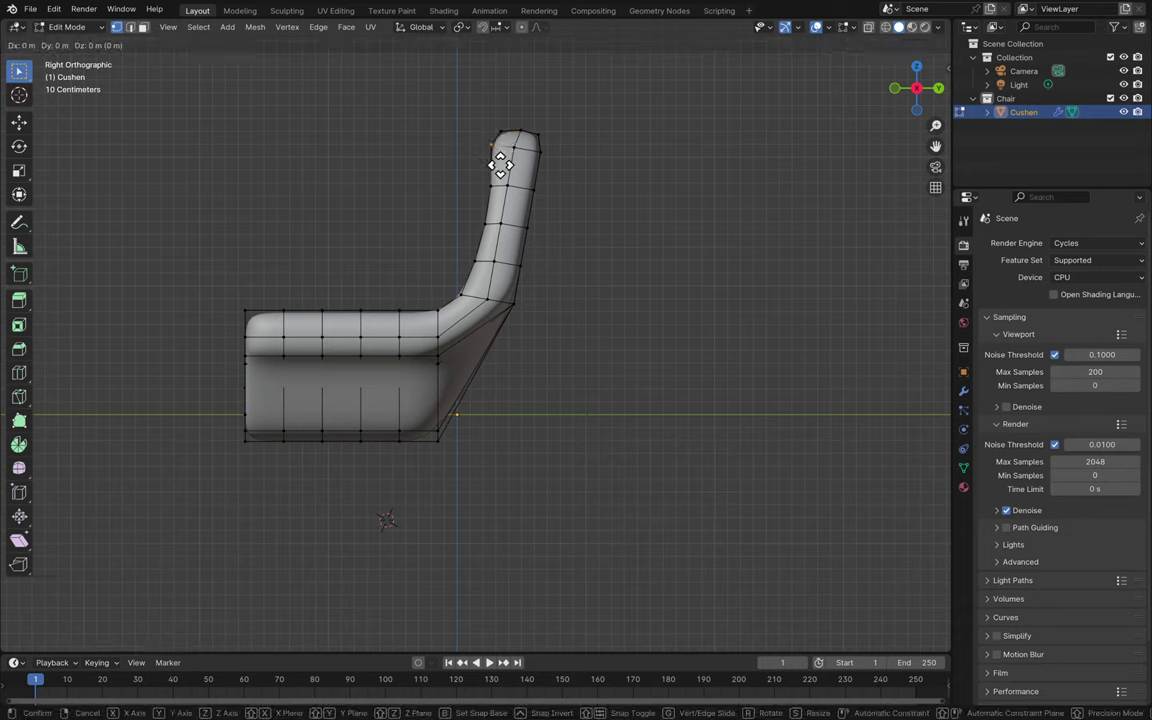
pyautogui.hotkey('shift', 'x')
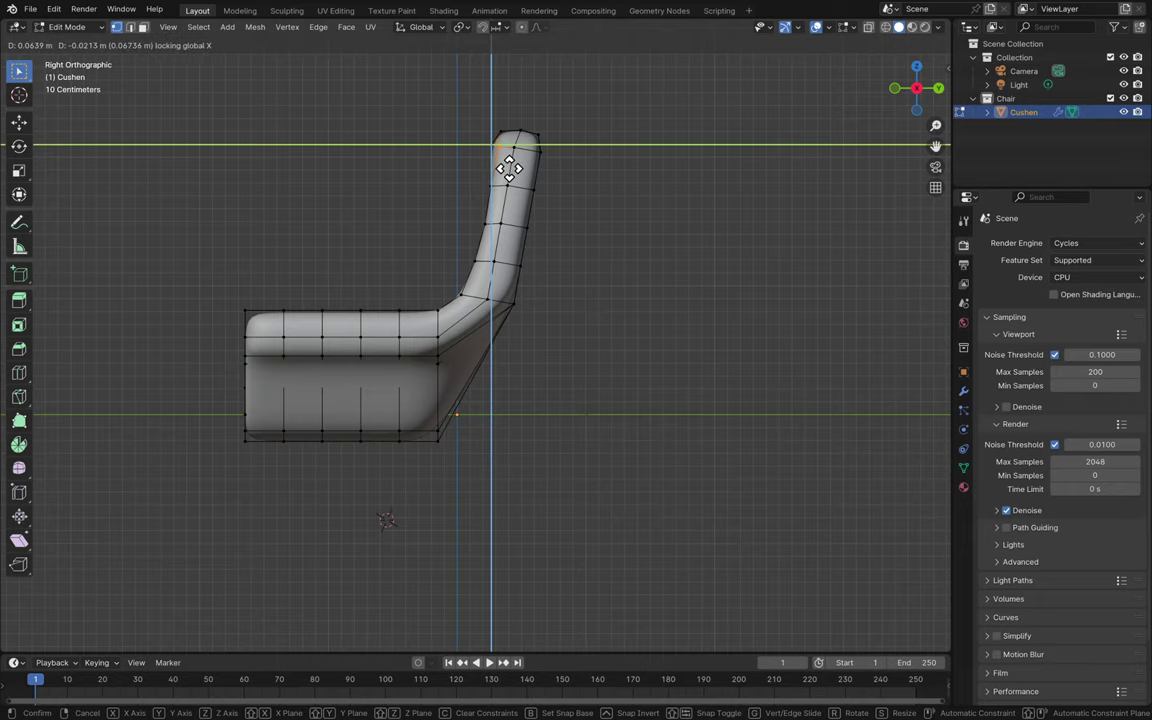
pyautogui.click(510, 168)
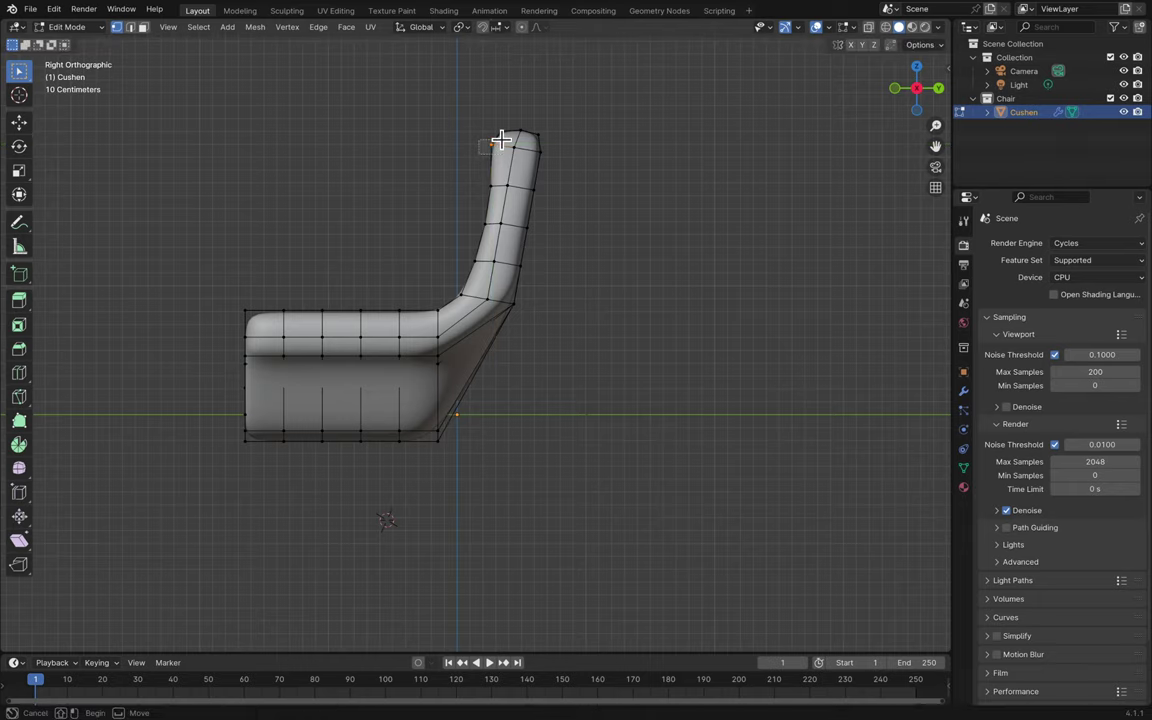
pyautogui.moveTo(540, 179); pyautogui.dragTo(540, 180, button='middle')
pyautogui.click(886, 27)
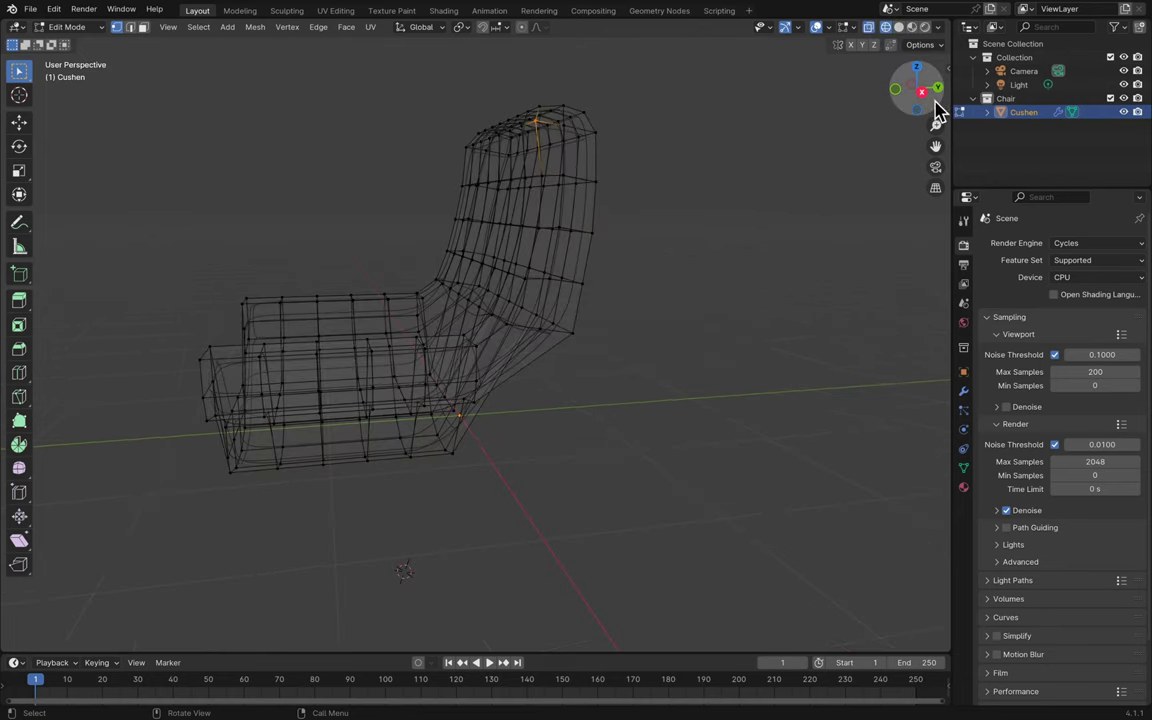
pyautogui.click(921, 92)
pyautogui.click(898, 27)
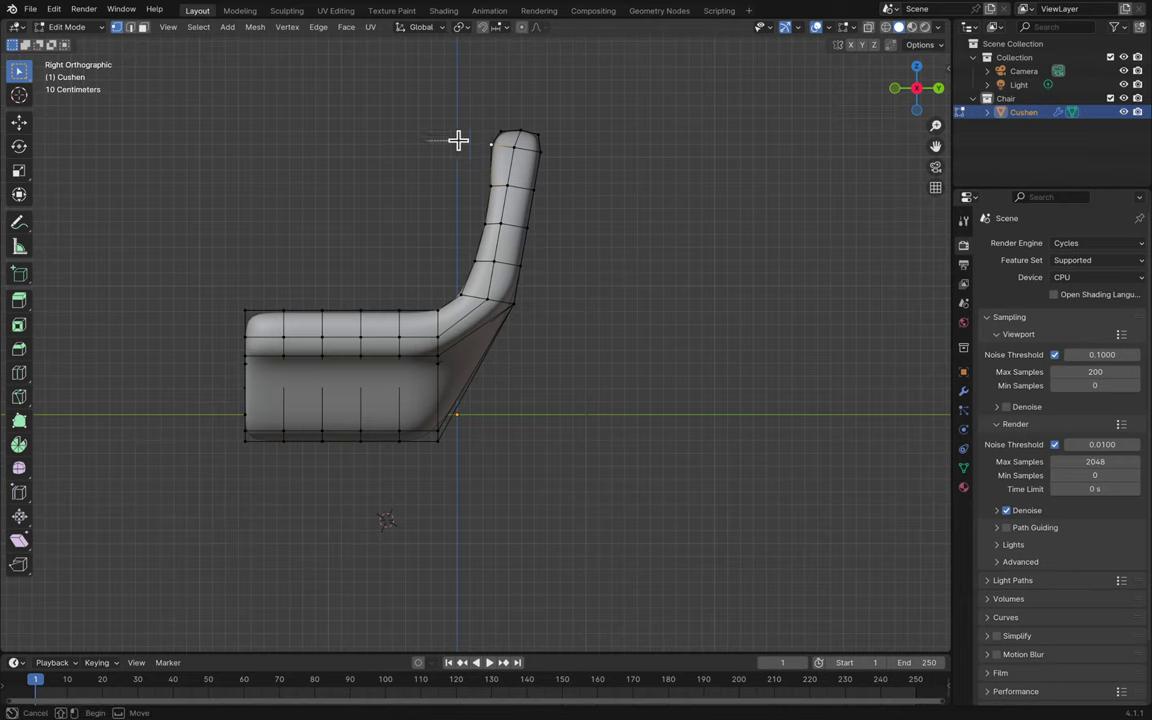
pyautogui.moveTo(424, 143); pyautogui.dragTo(498, 155)
pyautogui.moveTo(515, 151); pyautogui.dragTo(514, 154, button='middle')
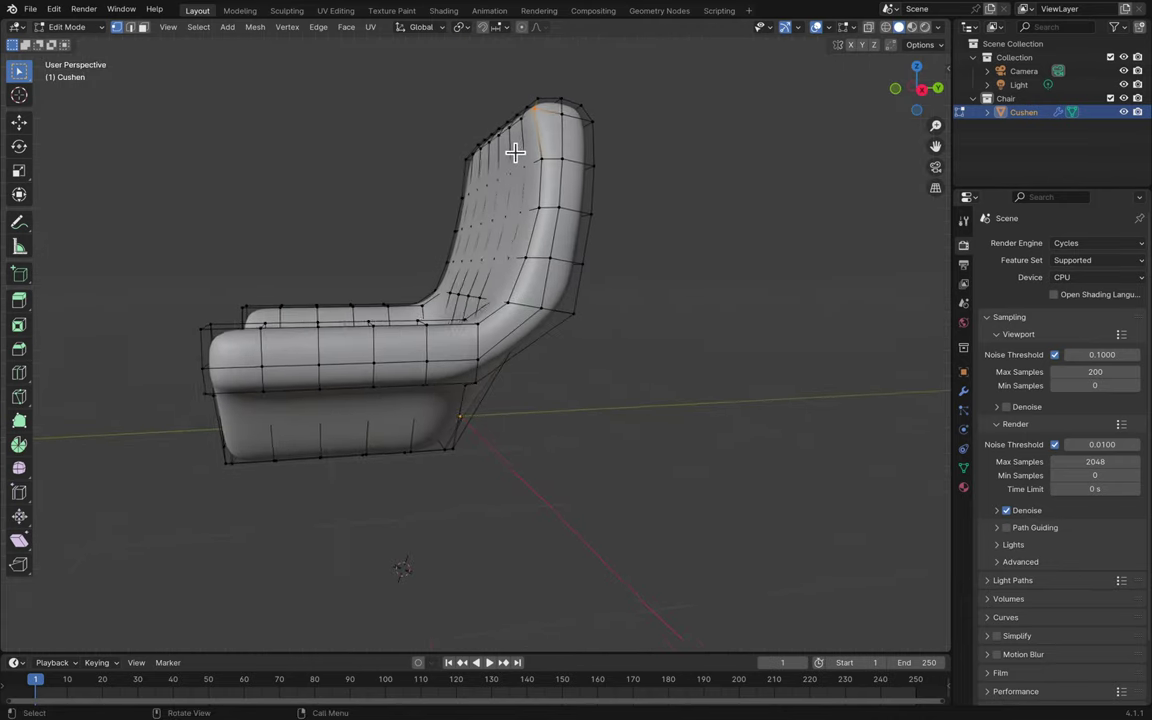
pyautogui.click(918, 89)
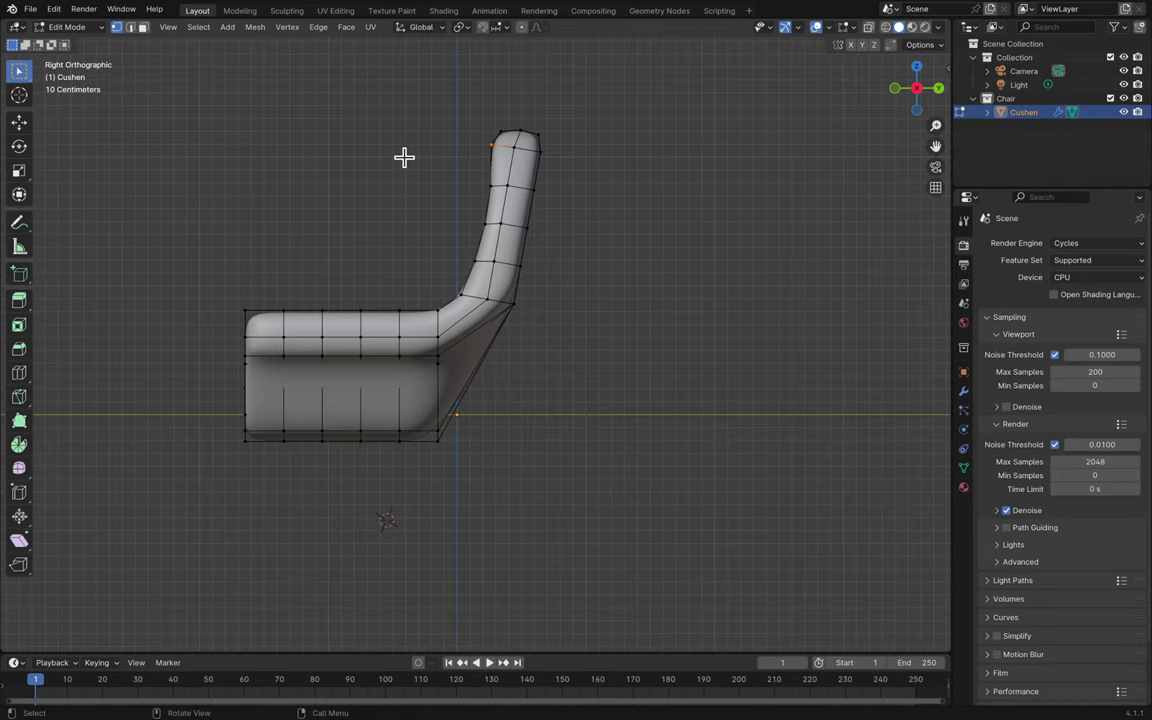
pyautogui.moveTo(432, 157); pyautogui.dragTo(511, 136)
pyautogui.moveTo(511, 136); pyautogui.dragTo(515, 138, button='middle')
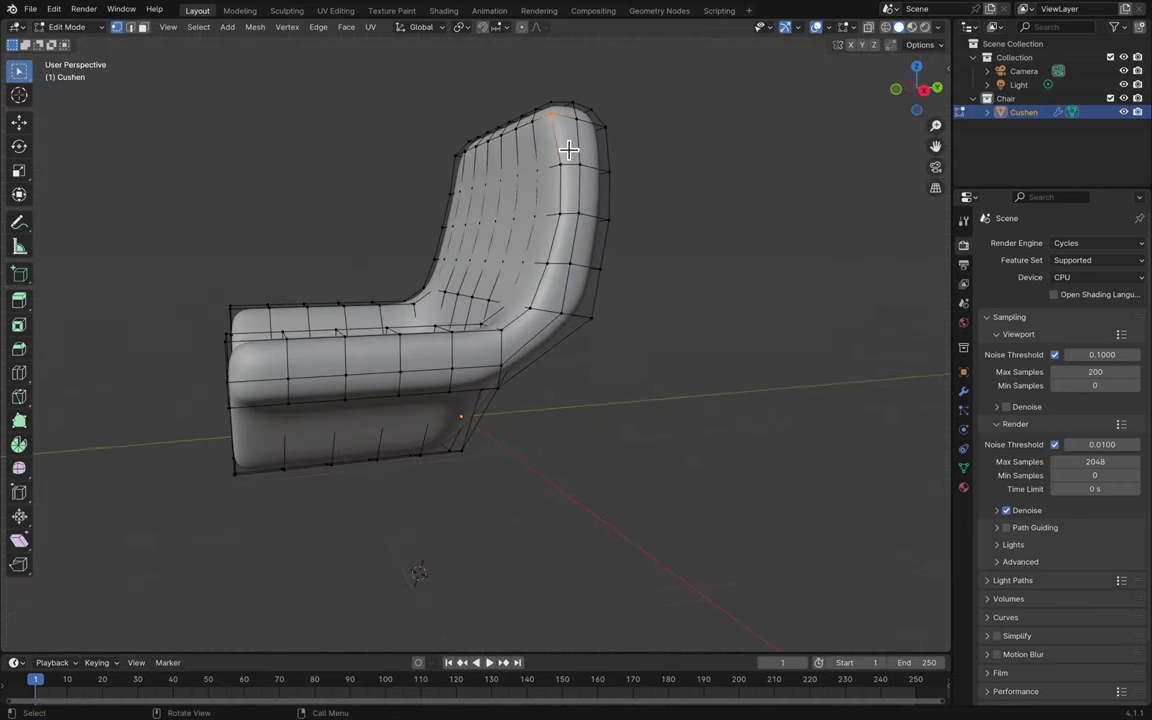
pyautogui.click(924, 90)
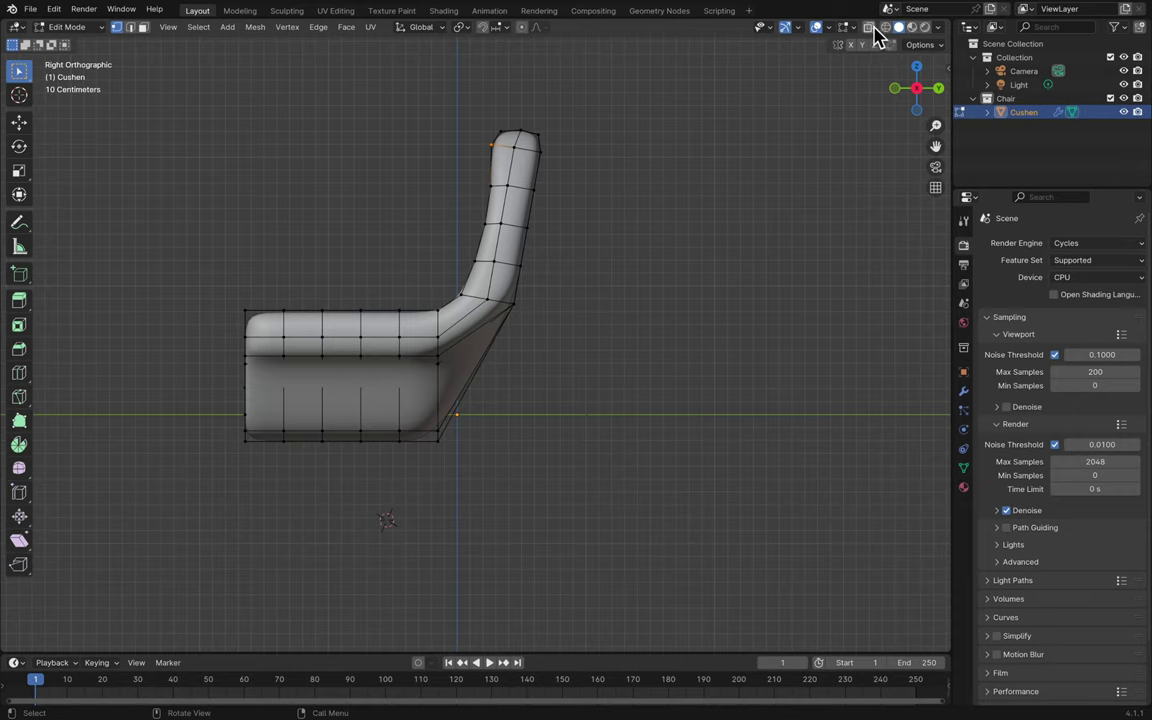
# - With X-ray on, move the backrest's top vertices 0.047784 m along Y and 0.027559 m down
pyautogui.hotkey('alt', 'z')
pyautogui.moveTo(459, 178); pyautogui.dragTo(498, 141)
pyautogui.moveTo(593, 197); pyautogui.dragTo(593, 197, button='middle')
pyautogui.press('g')
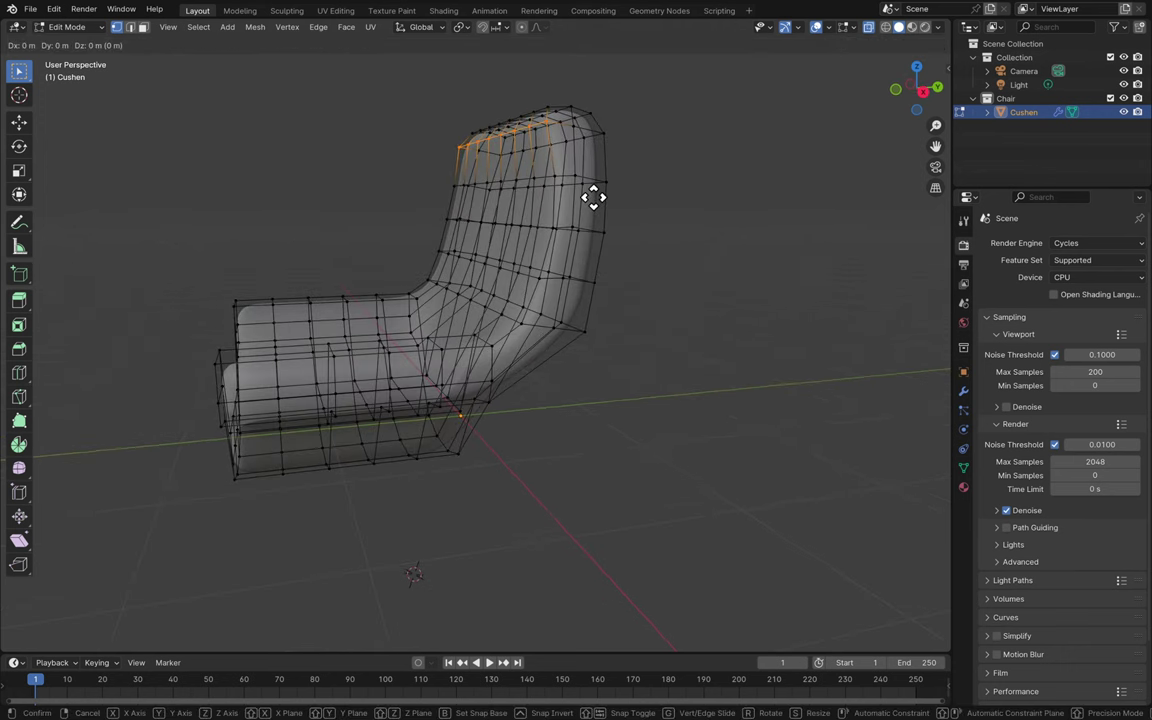
pyautogui.hotkey('shift', 'x')
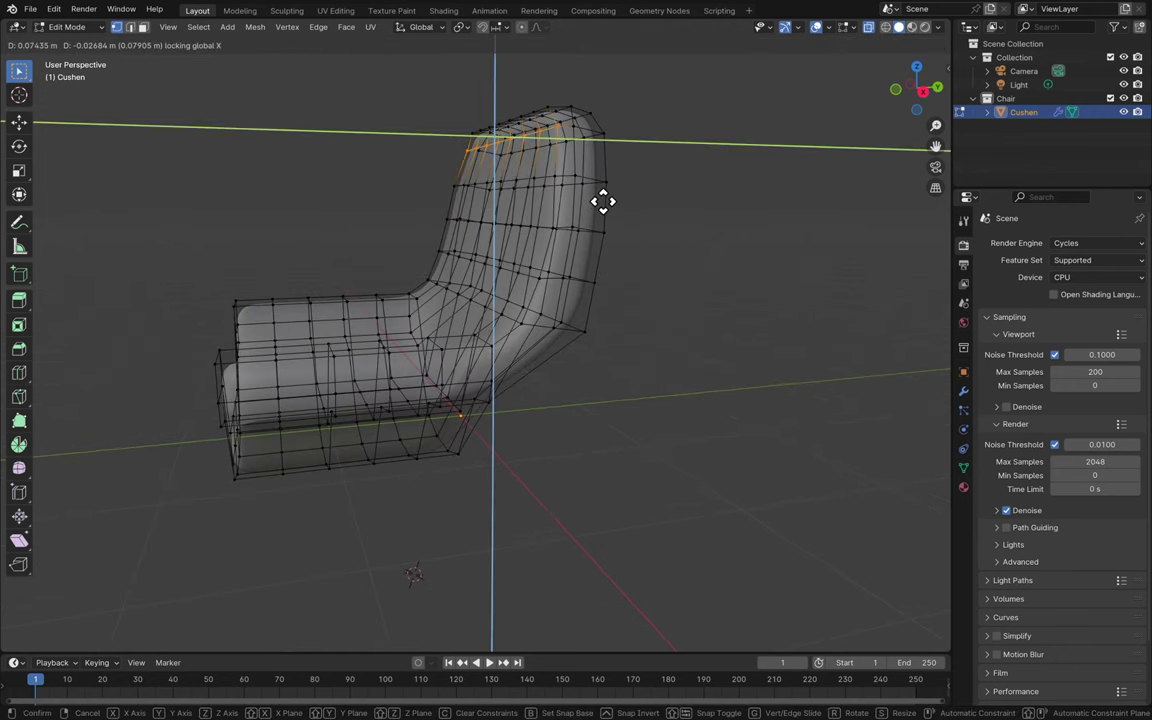
pyautogui.click(598, 200)
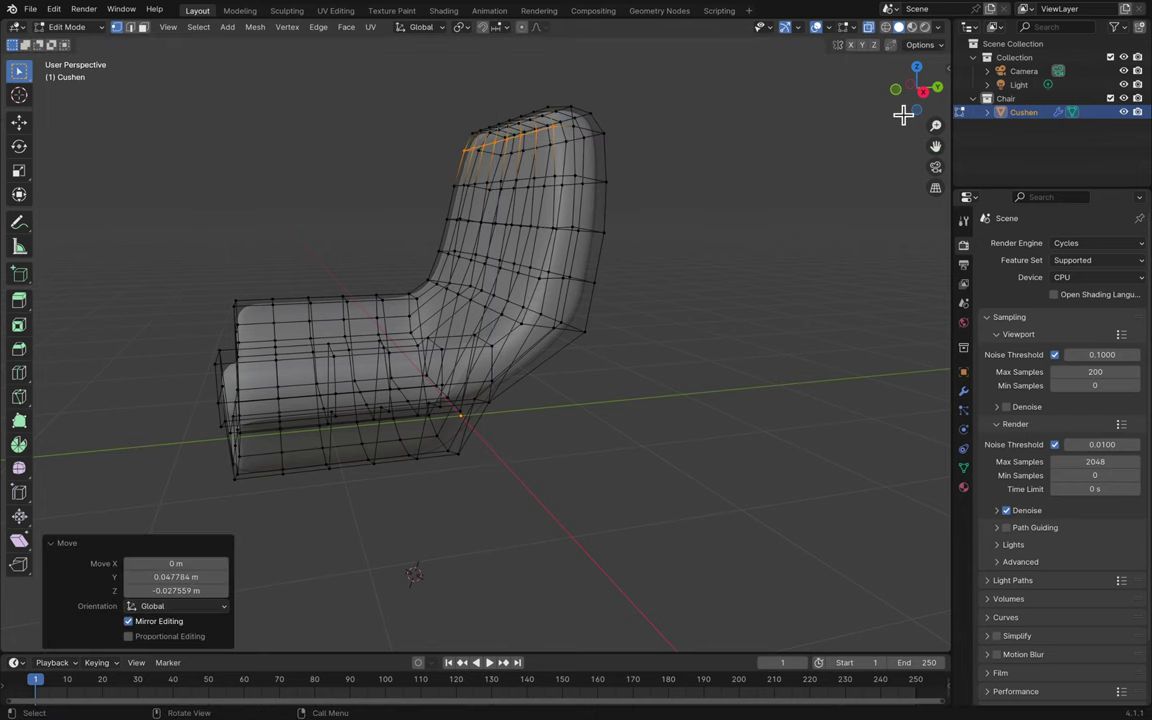
# - Check the chair from Right view, save Blender.blend, and turn X-ray off
pyautogui.click(924, 92)
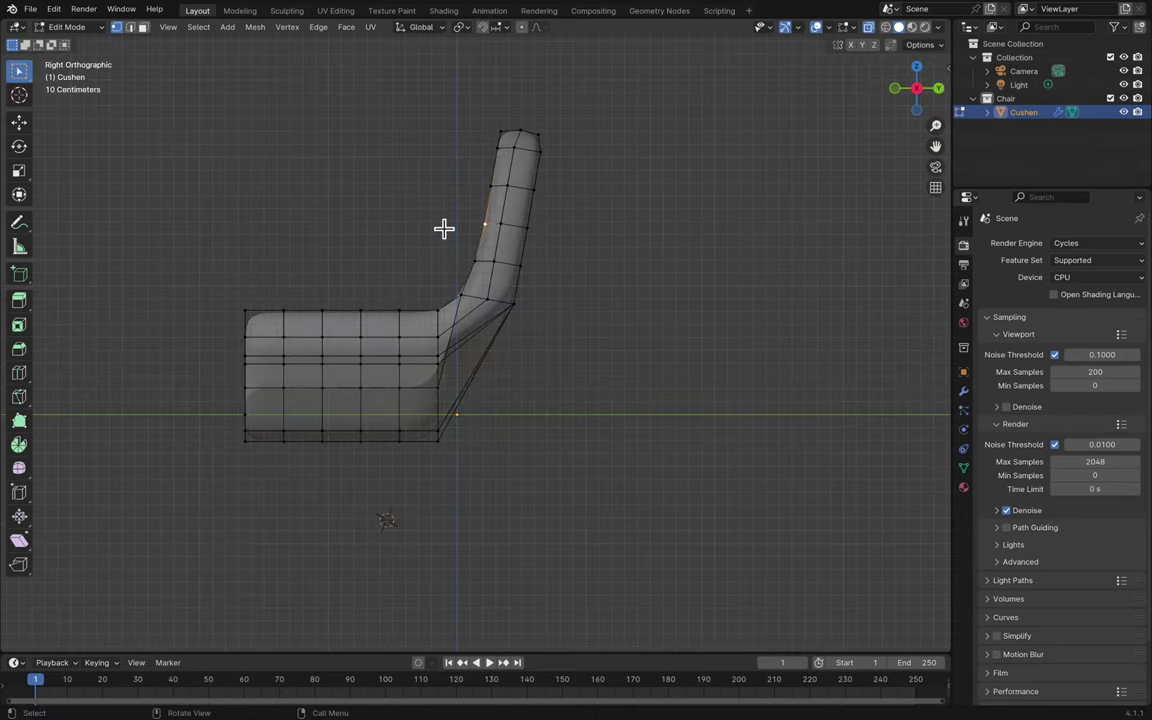
pyautogui.moveTo(442, 229); pyautogui.dragTo(343, 192, button='middle')
pyautogui.hotkey('ctrl', 's')
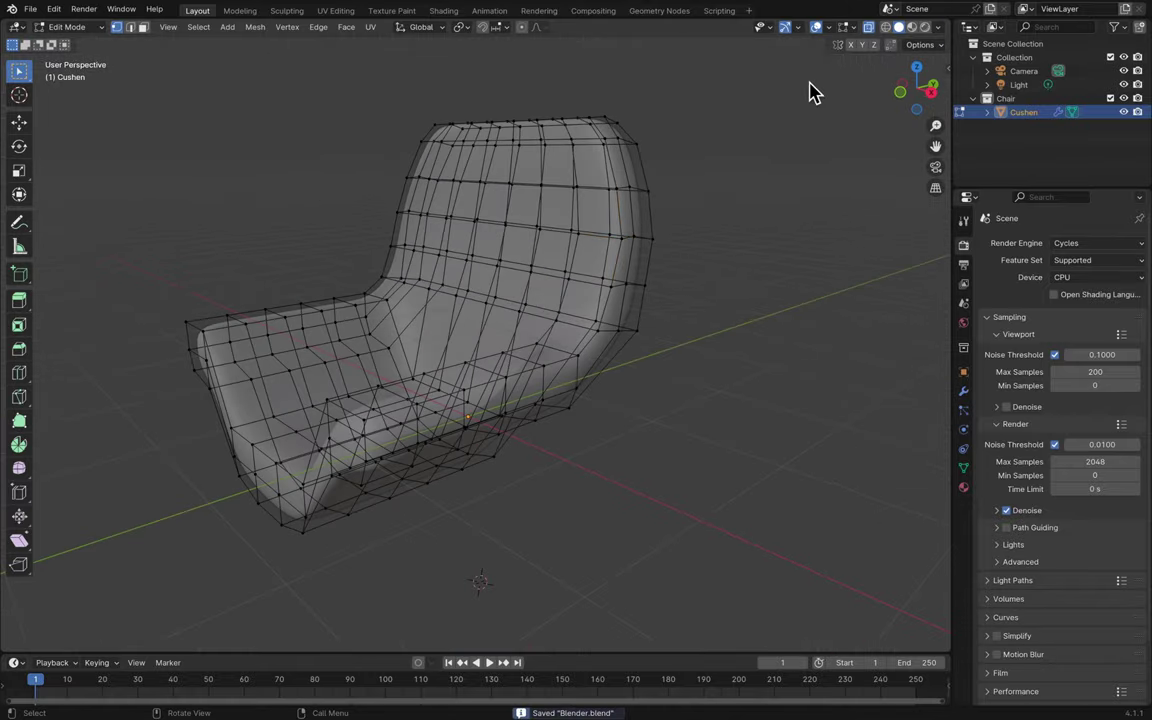
pyautogui.click(867, 28)
# - Return to Object Mode and raise the Cushen chair 2.0088 m along Z
pyautogui.press('Tab')
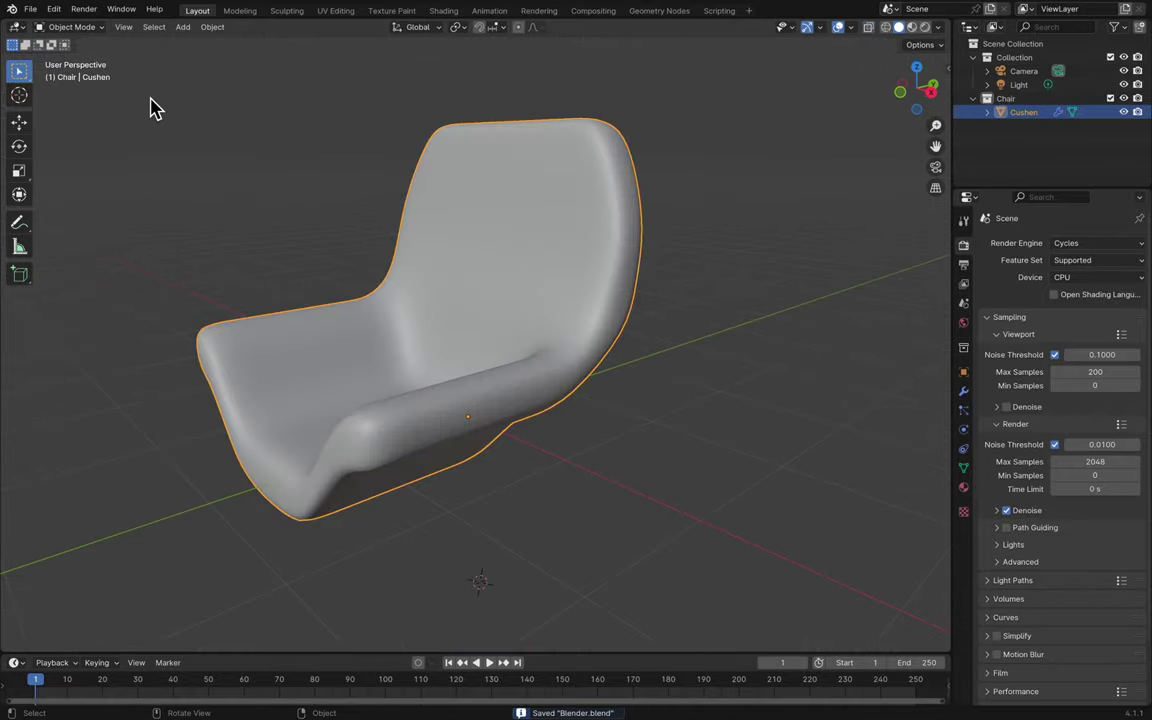
pyautogui.moveTo(424, 206); pyautogui.dragTo(420, 207, button='middle')
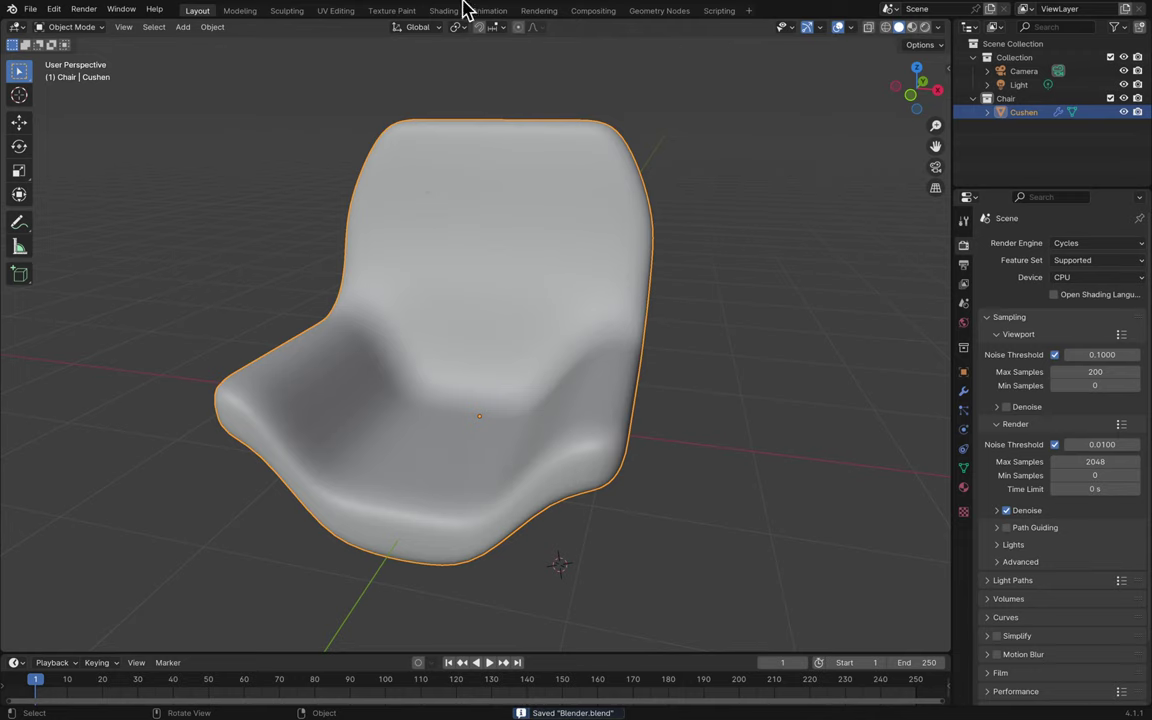
pyautogui.moveTo(563, 8)
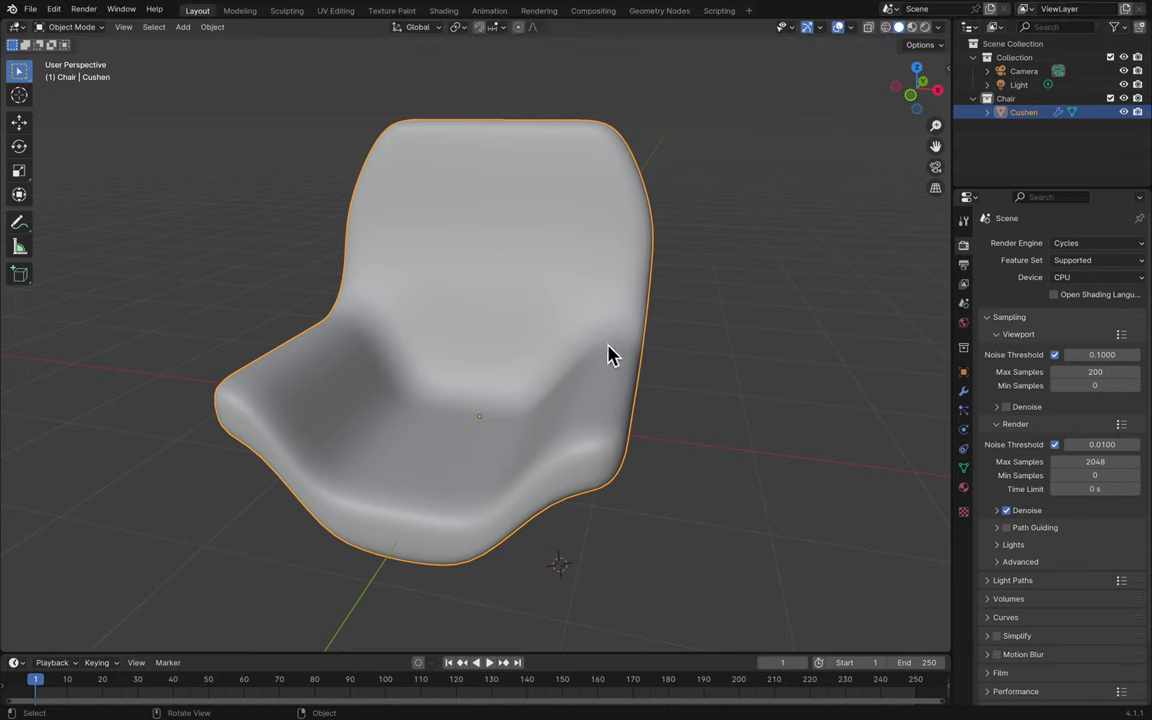
pyautogui.scroll(-4, 690, 287)
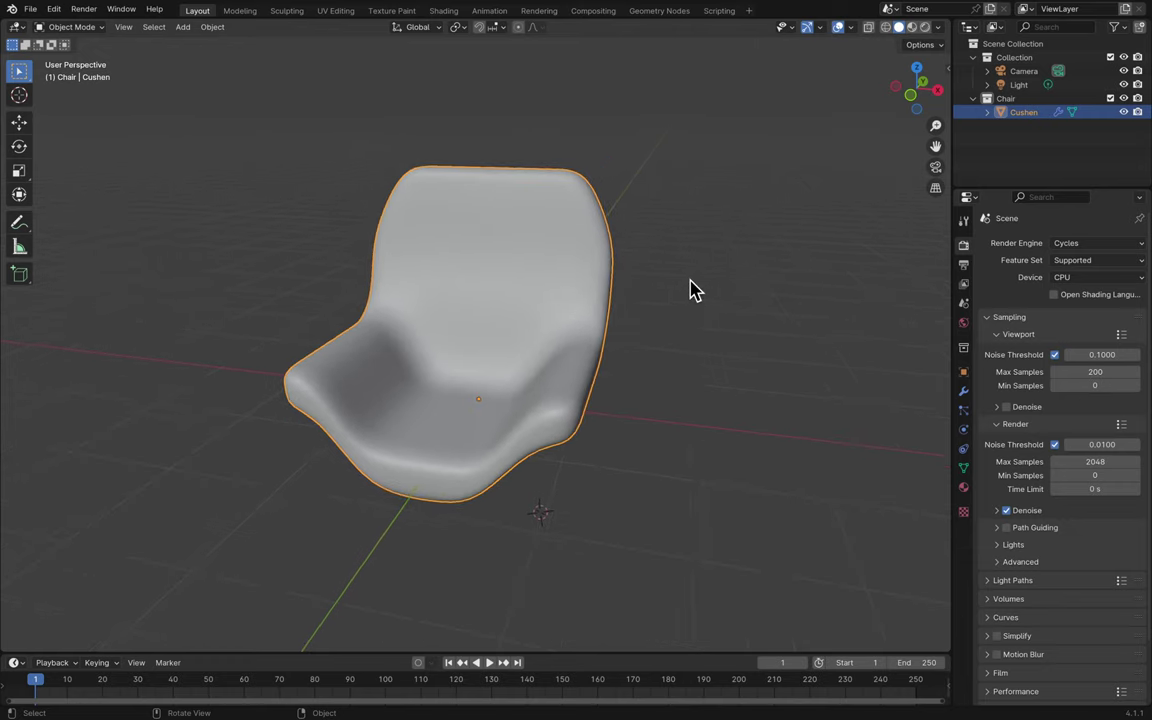
pyautogui.press('g')
pyautogui.press('z')
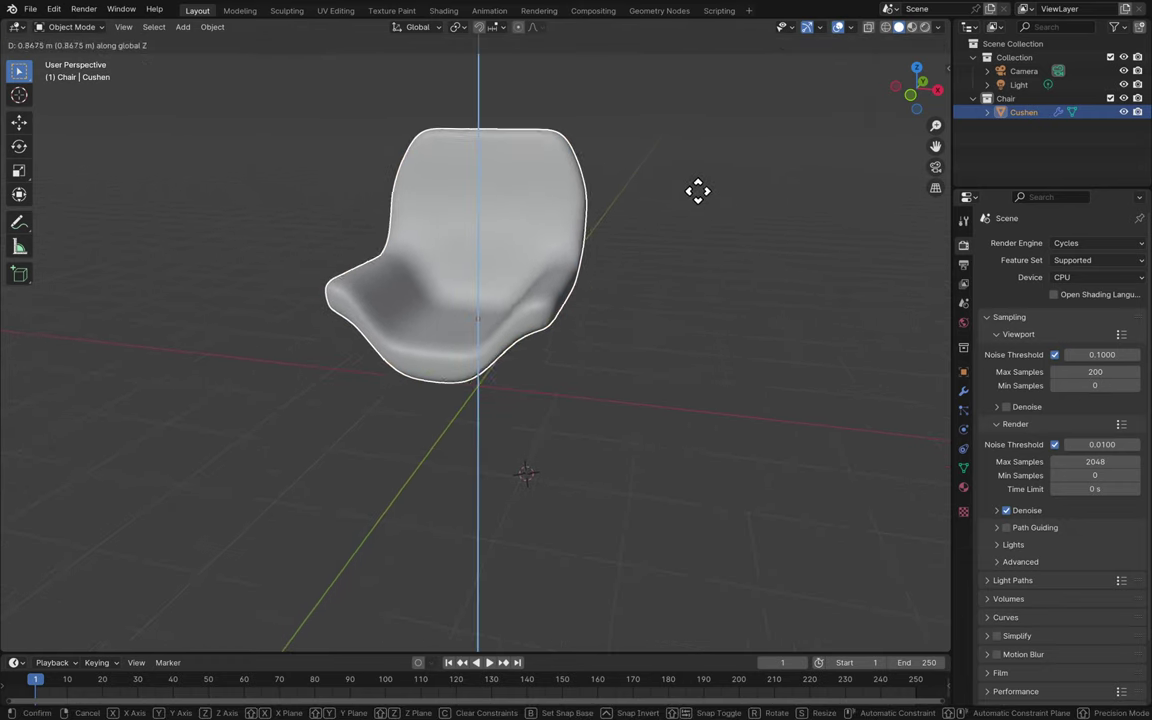
pyautogui.click(702, 113)
# - Switch to Front view and lower the chair 0.54 m along Z
pyautogui.hscroll(5, 700, 128)
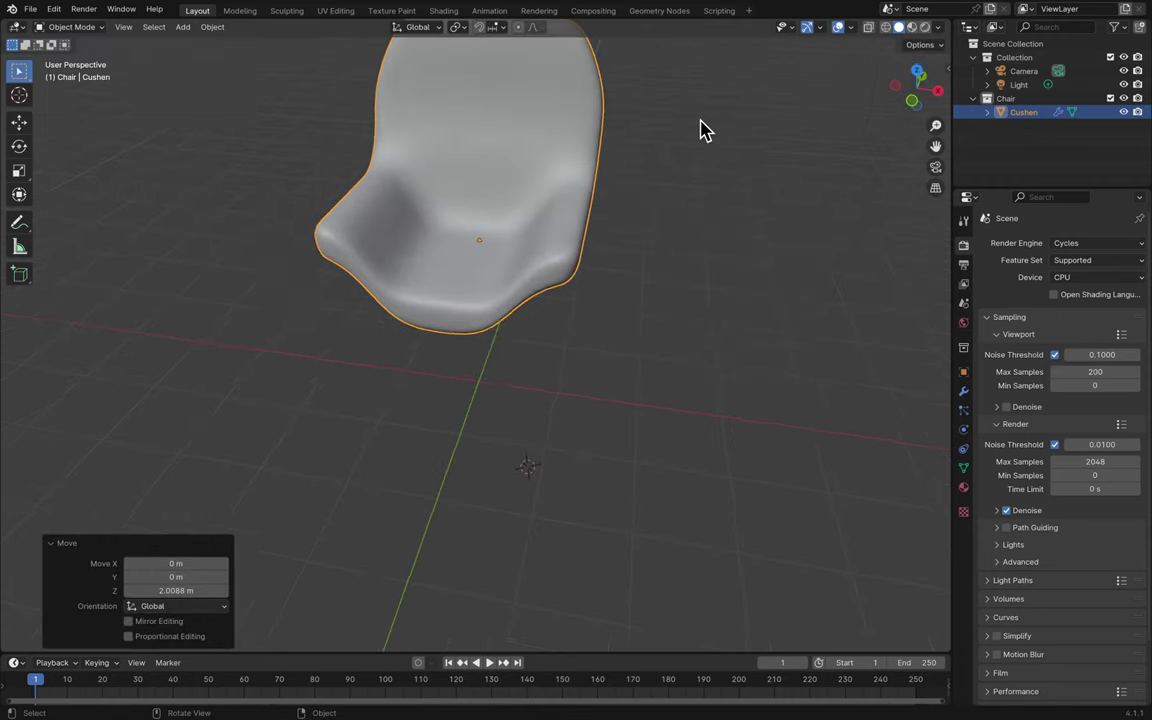
pyautogui.rightClick(704, 148)
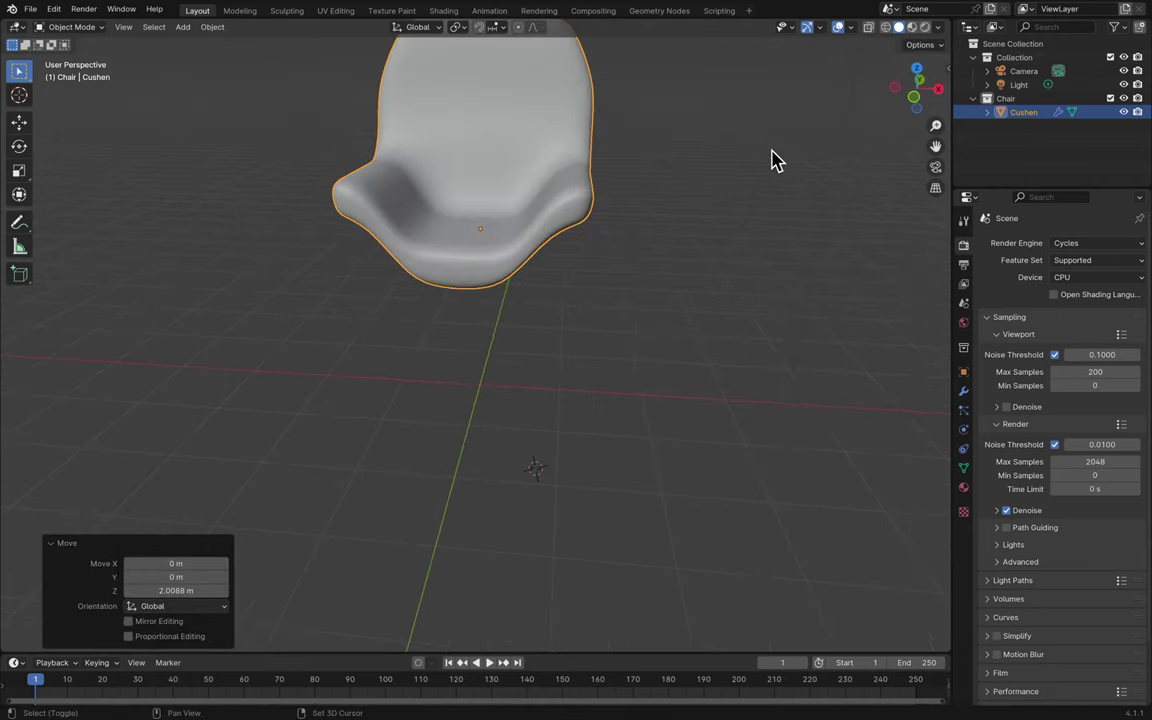
pyautogui.scroll(5, 775, 160)
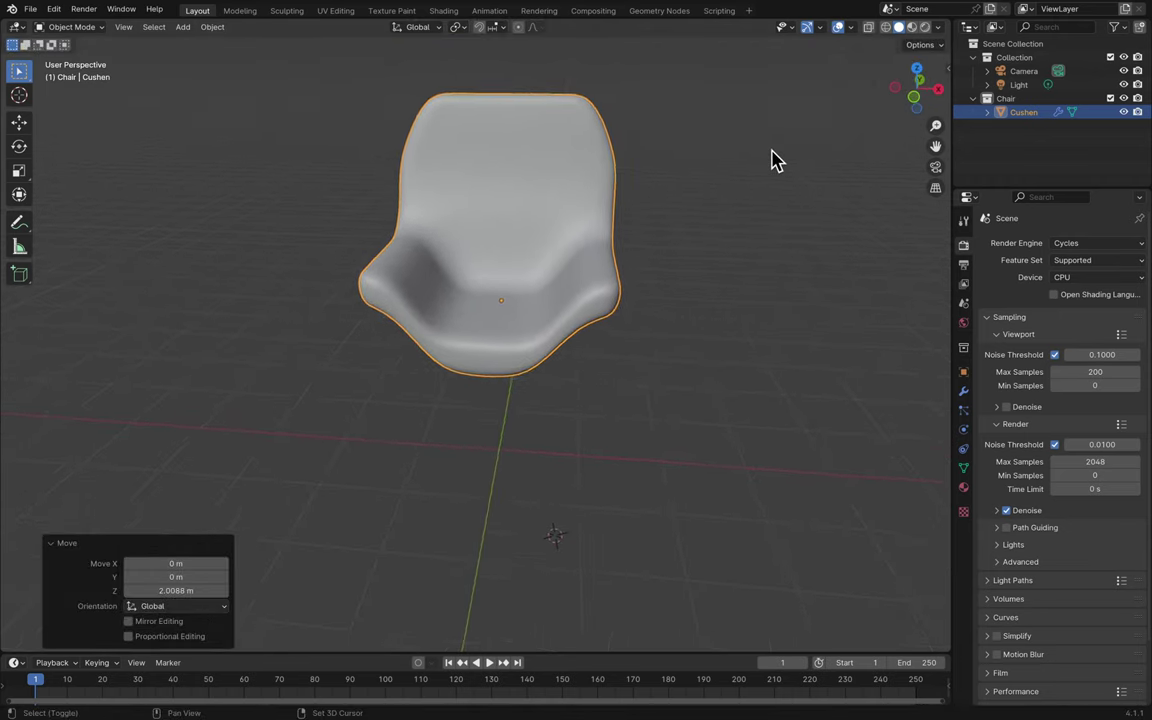
pyautogui.hscroll(5, 775, 160)
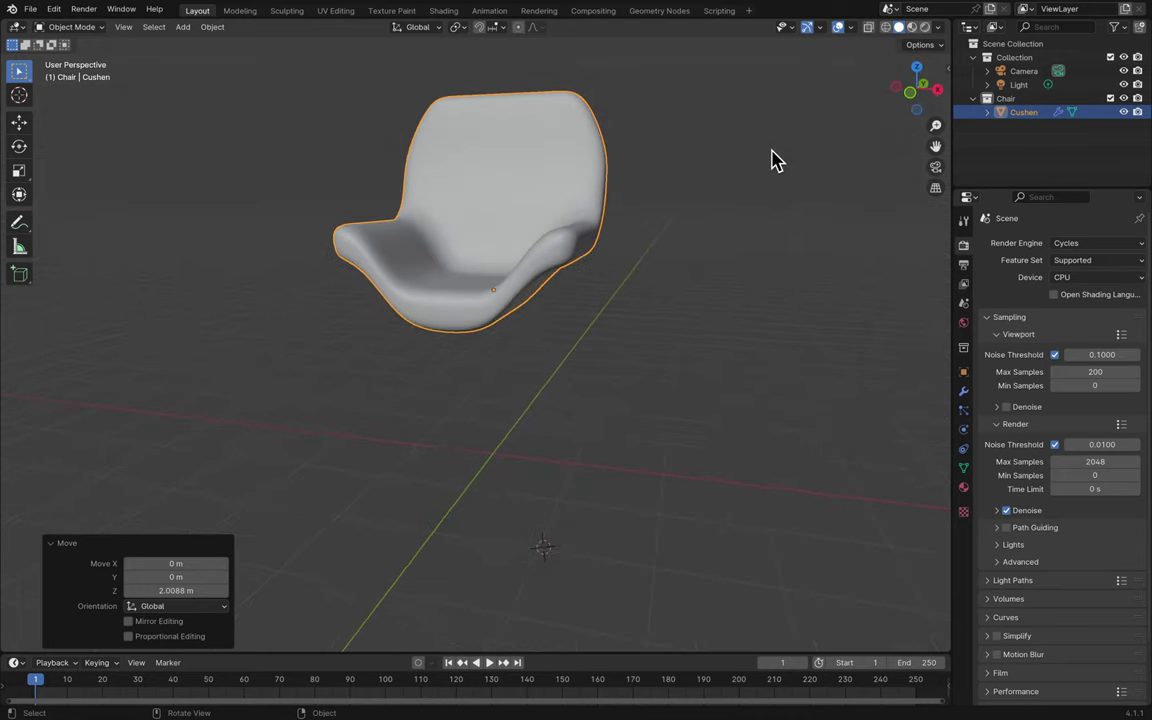
pyautogui.hscroll(2, 775, 160)
pyautogui.hscroll(-6, 775, 160)
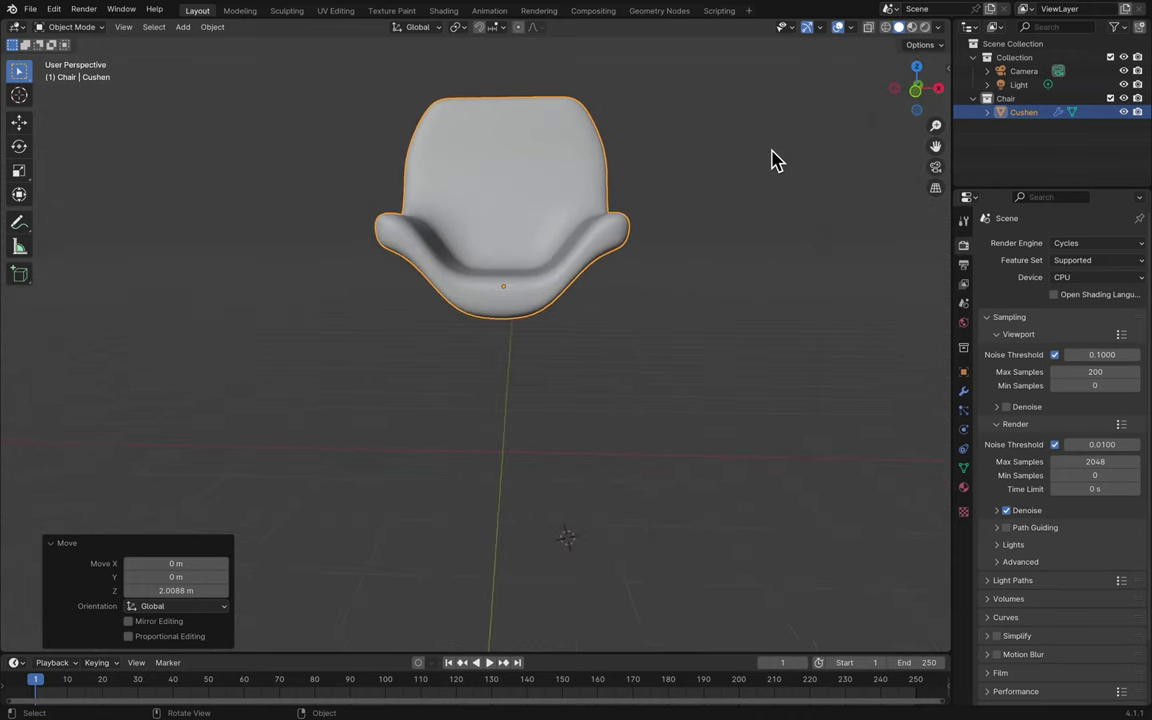
pyautogui.scroll(-5, 740, 226)
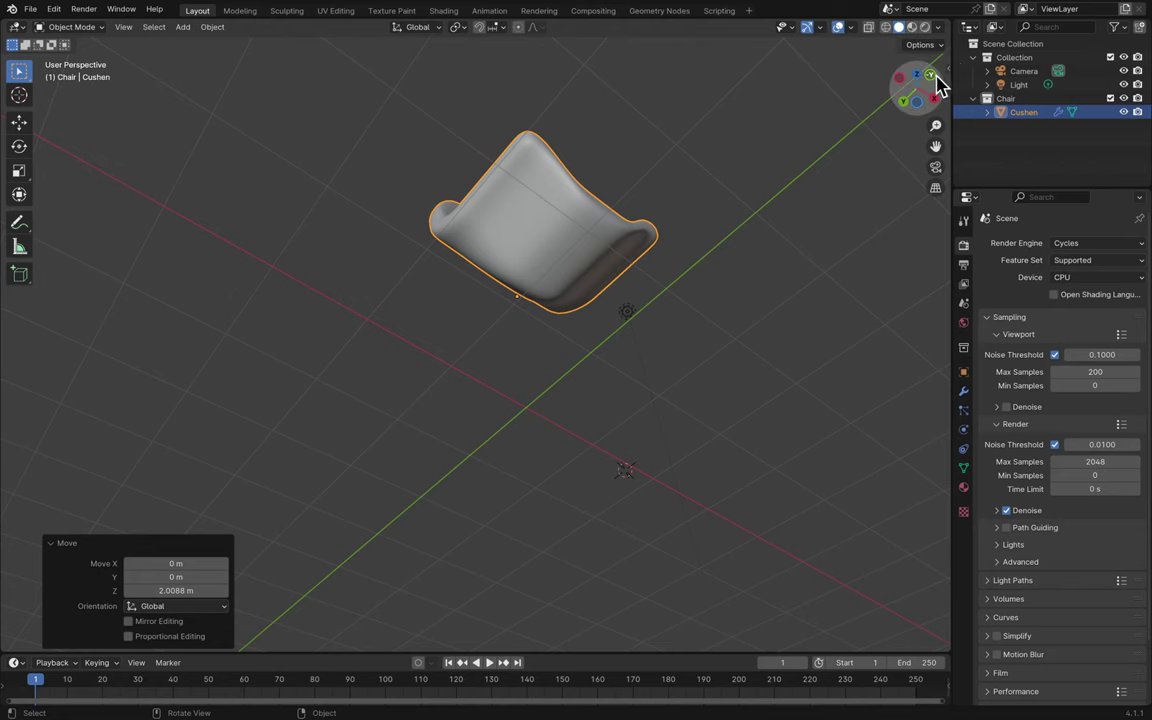
pyautogui.click(933, 91)
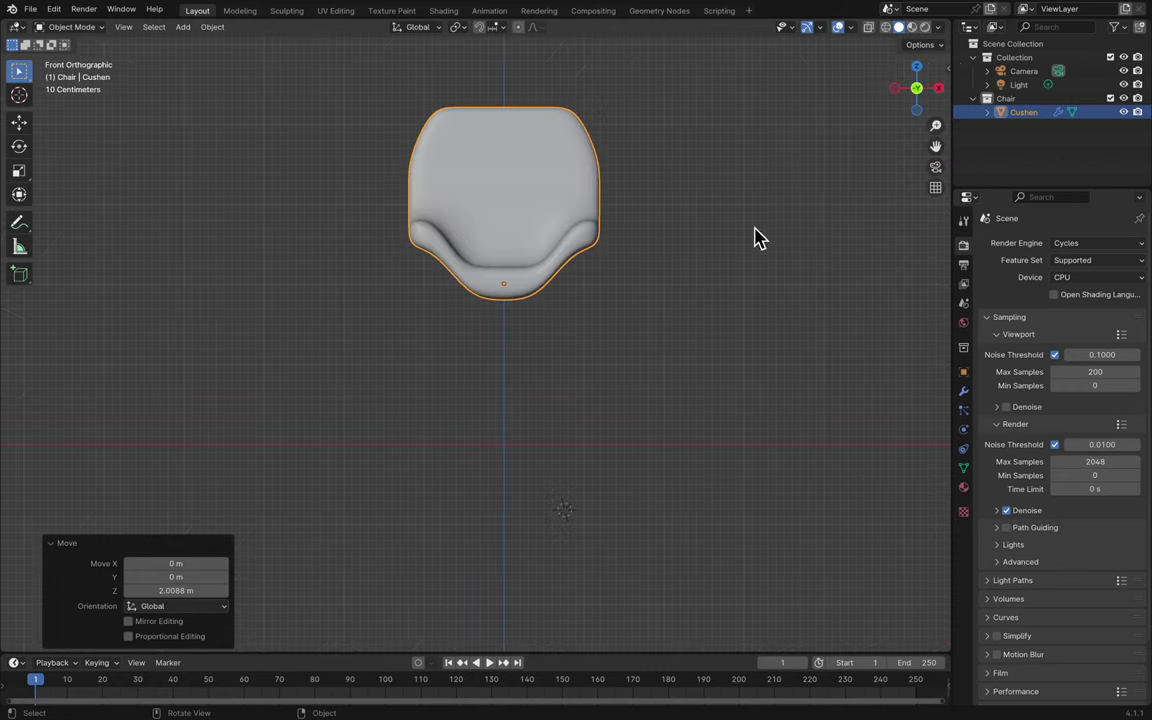
pyautogui.press('g')
pyautogui.press('z')
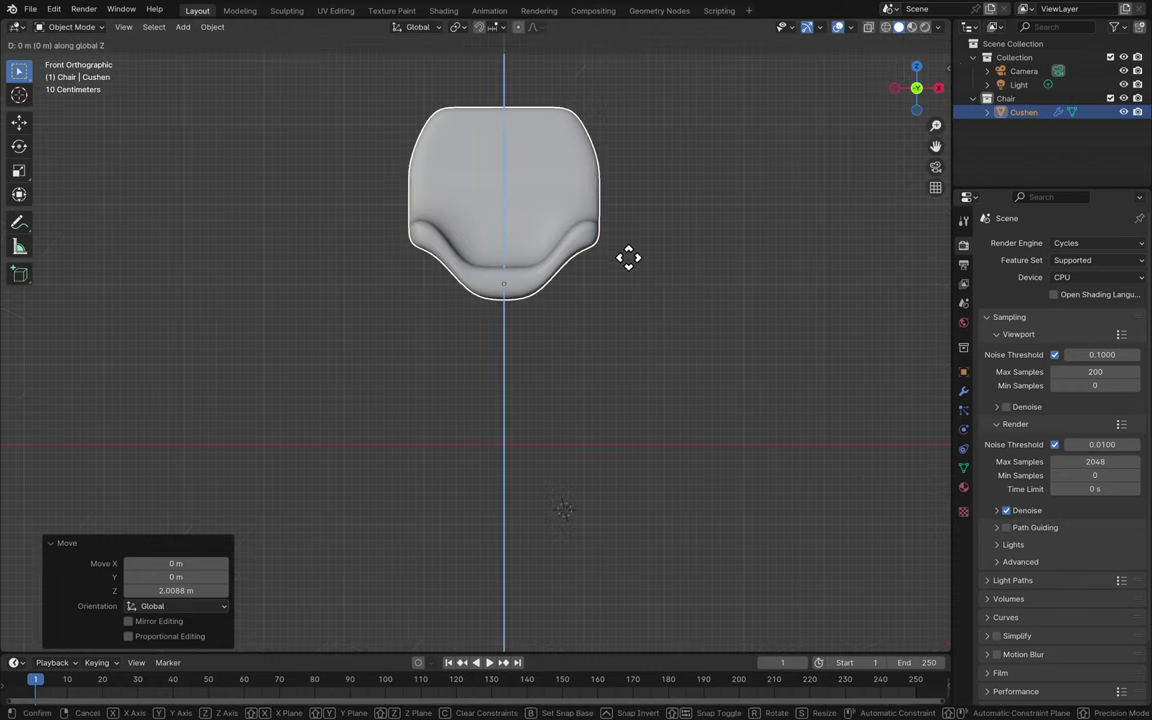
pyautogui.click(633, 309)
# - Return to the straight front view and reopen the chair's mesh in Edit Mode
pyautogui.press('KP_2')
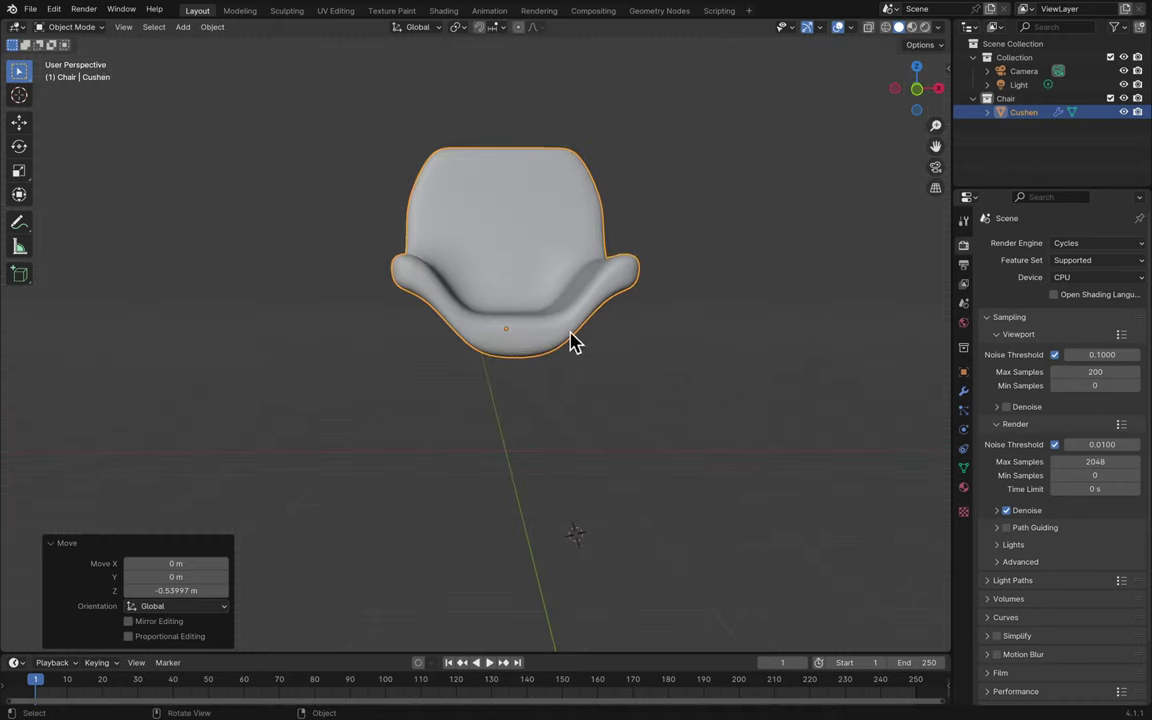
pyautogui.click(917, 91)
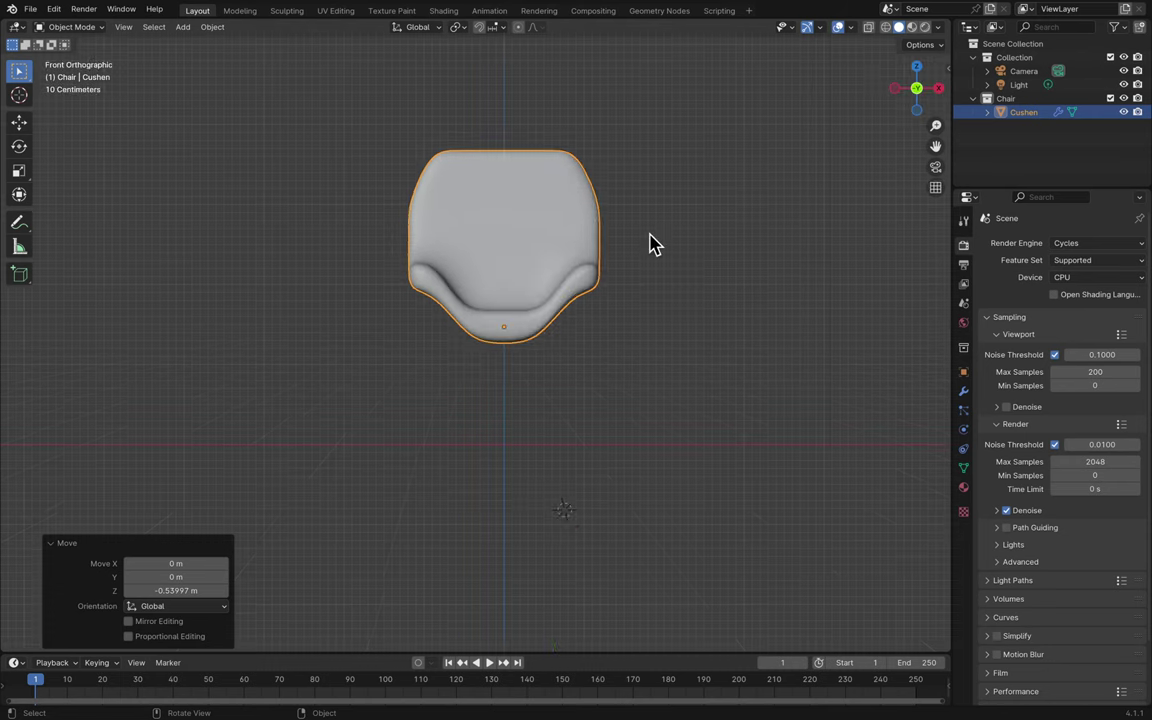
pyautogui.press('Tab')
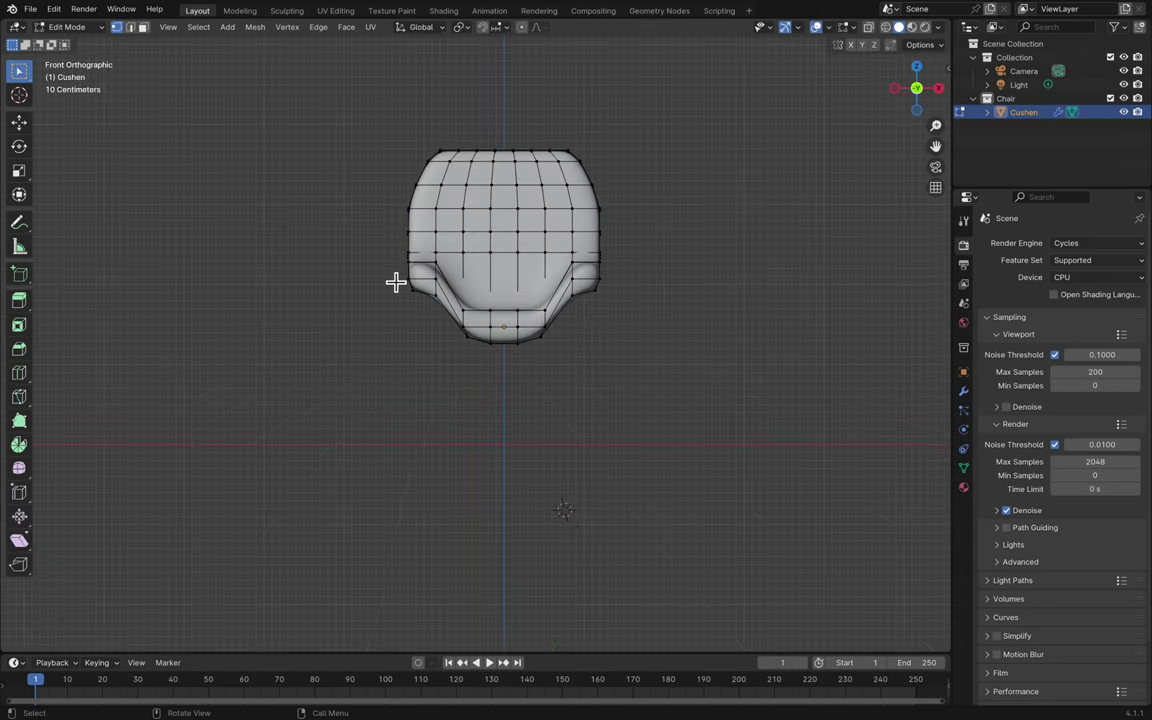
# - Select the left and right side vertices, cancel a trial move, and enable X-ray
pyautogui.moveTo(385, 318); pyautogui.dragTo(460, 116)
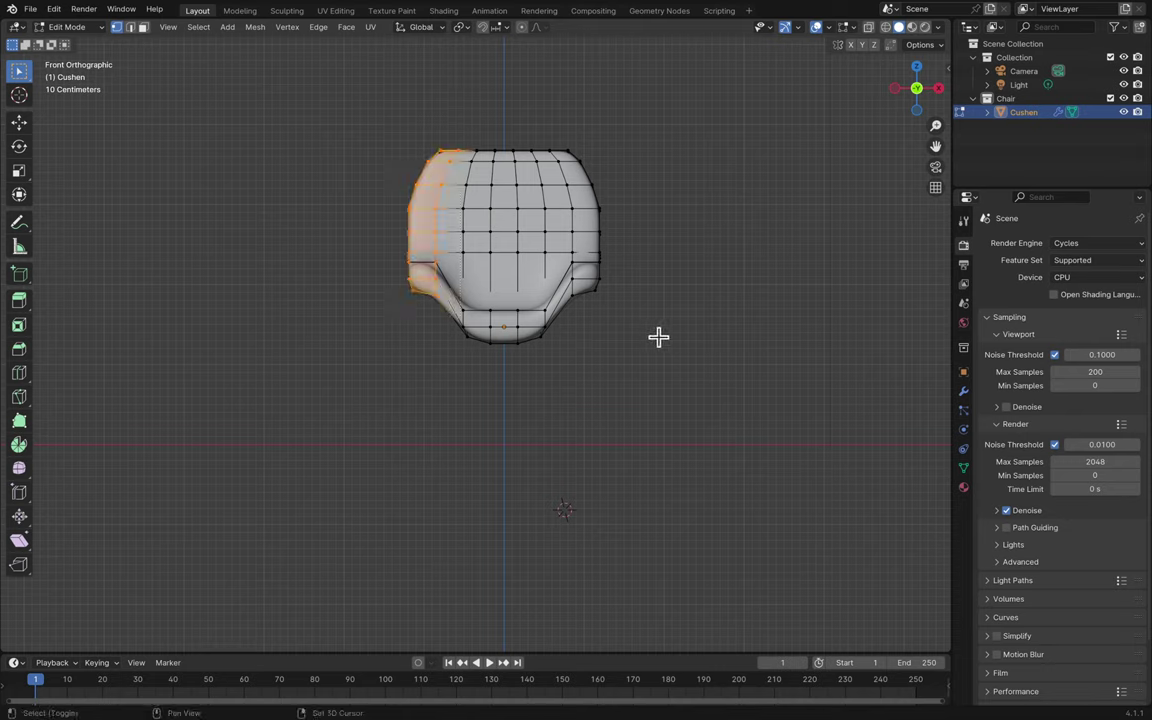
pyautogui.moveTo(658, 337); pyautogui.dragTo(554, 122)
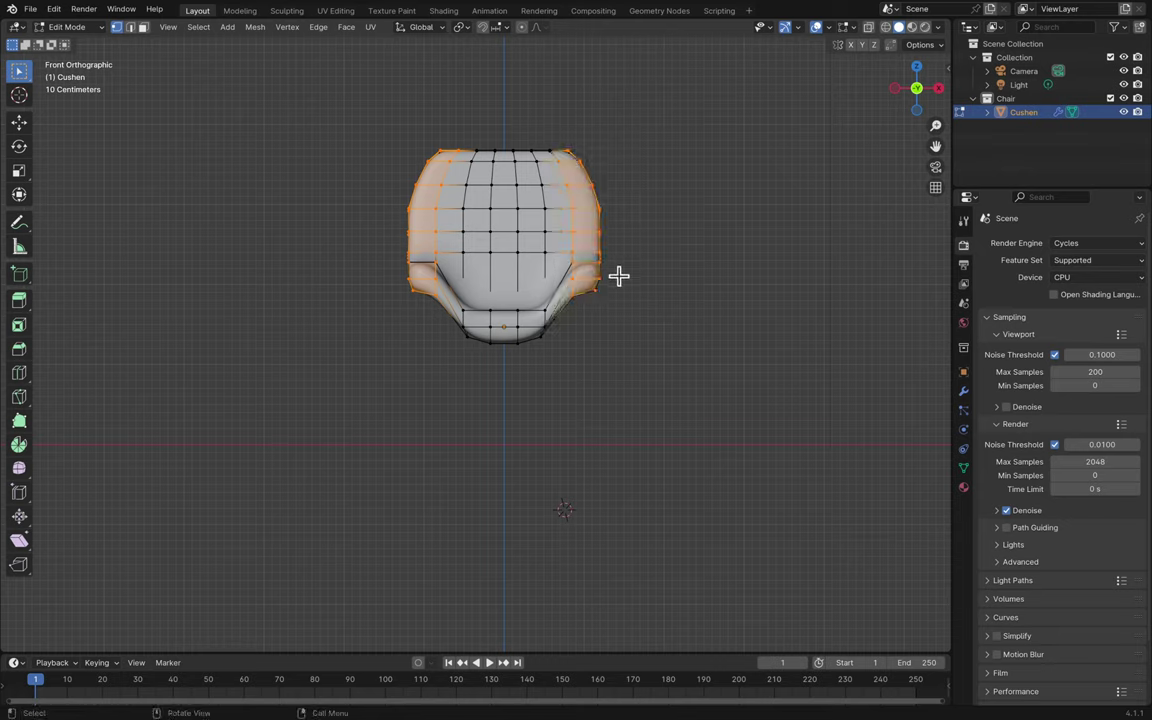
pyautogui.press('g')
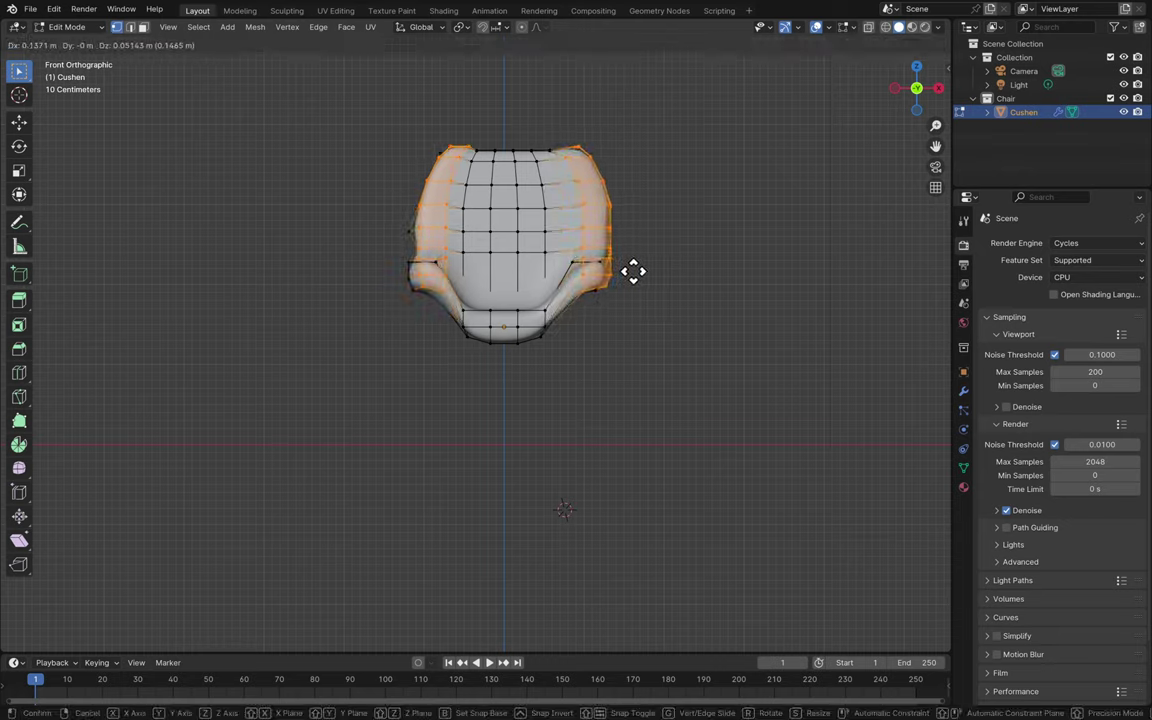
pyautogui.rightClick(642, 278)
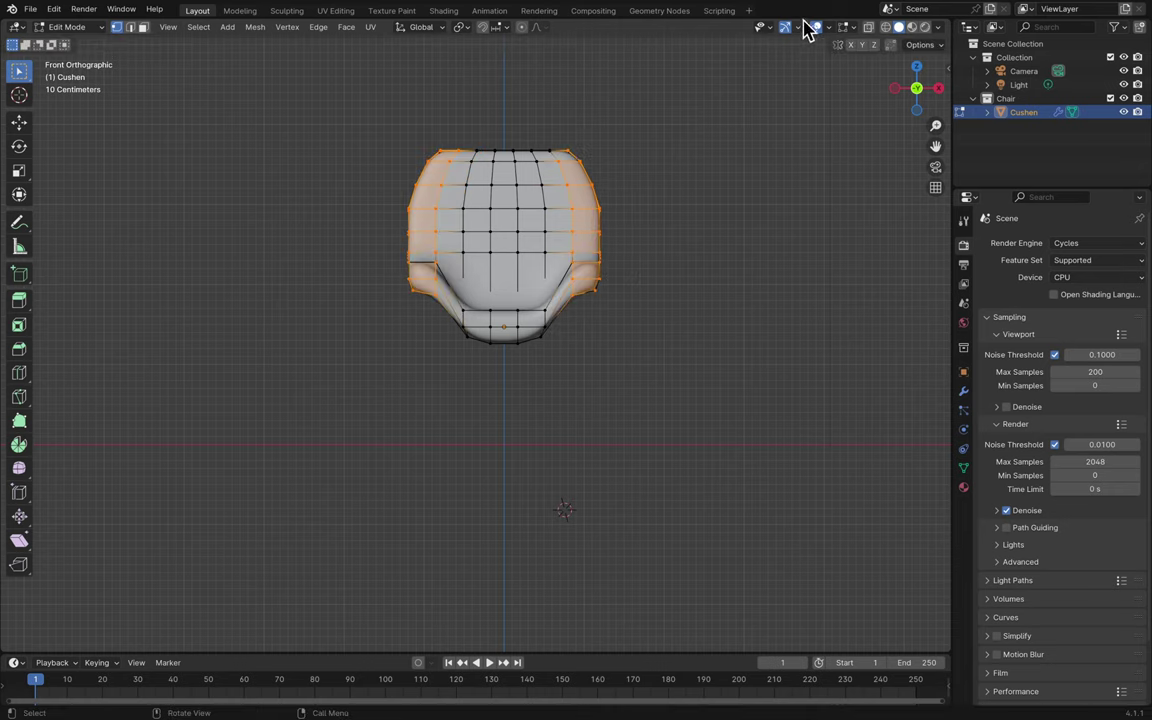
pyautogui.click(868, 27)
# - Reselect the full left and right side columns and scale them to 1.117 along X
pyautogui.click(658, 288)
pyautogui.moveTo(674, 304); pyautogui.dragTo(555, 96)
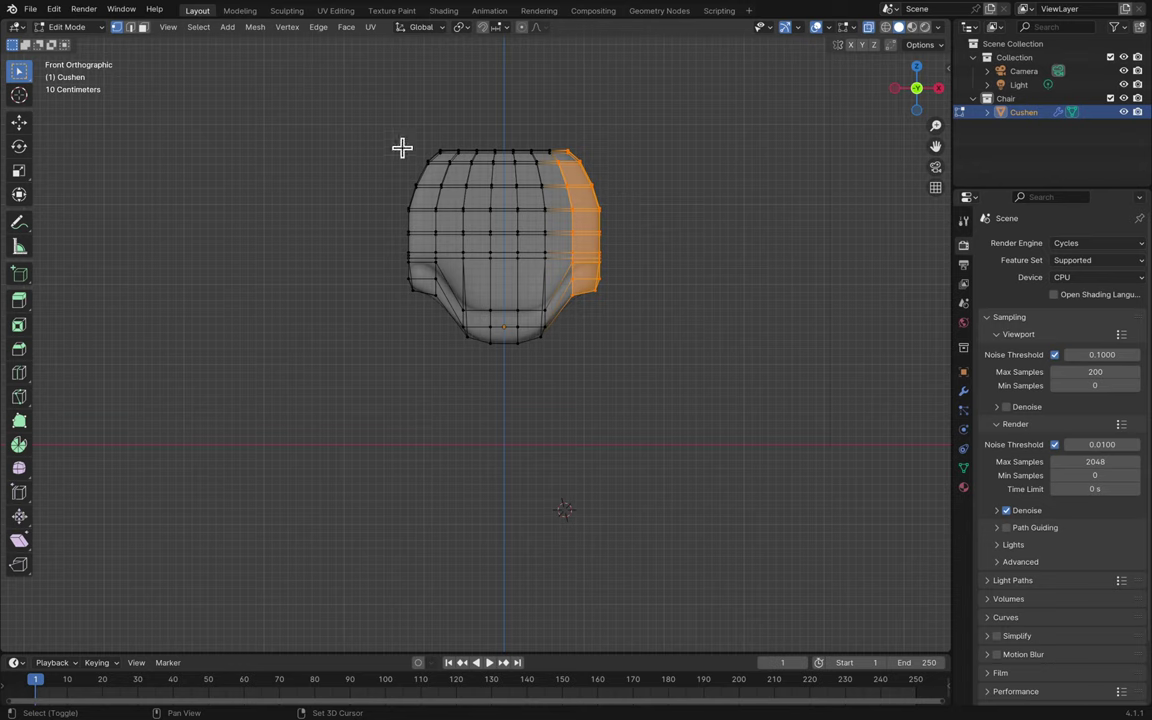
pyautogui.moveTo(350, 113); pyautogui.dragTo(452, 324)
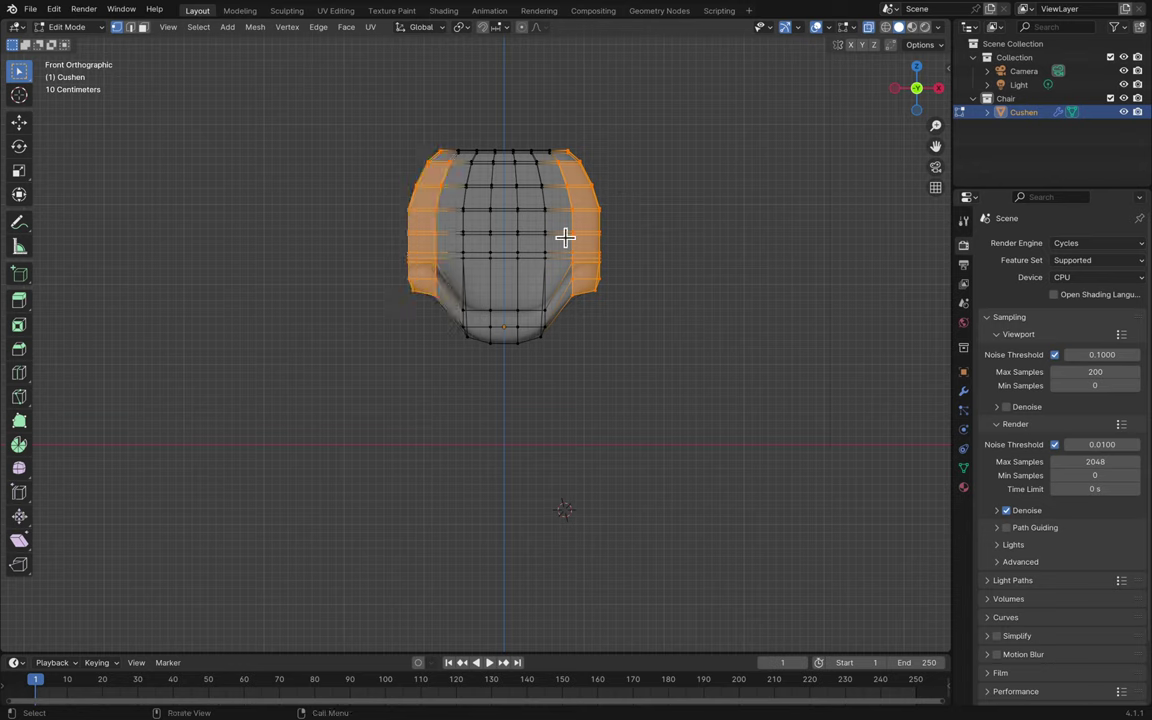
pyautogui.press('s')
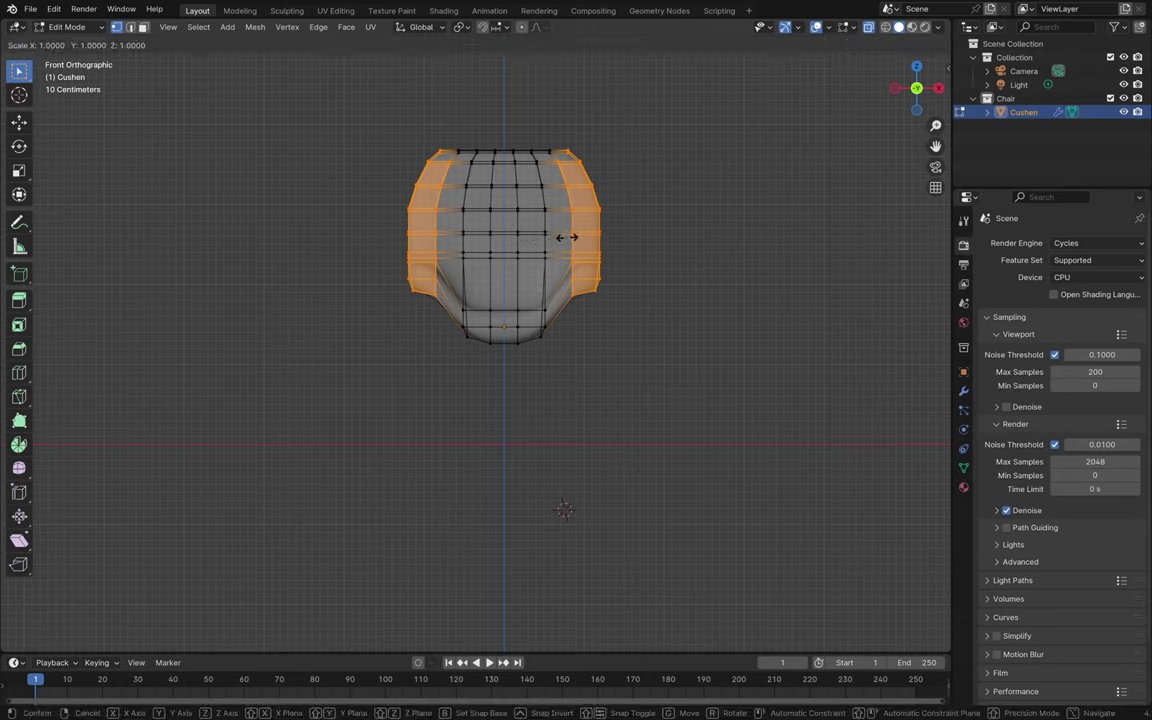
pyautogui.press('x')
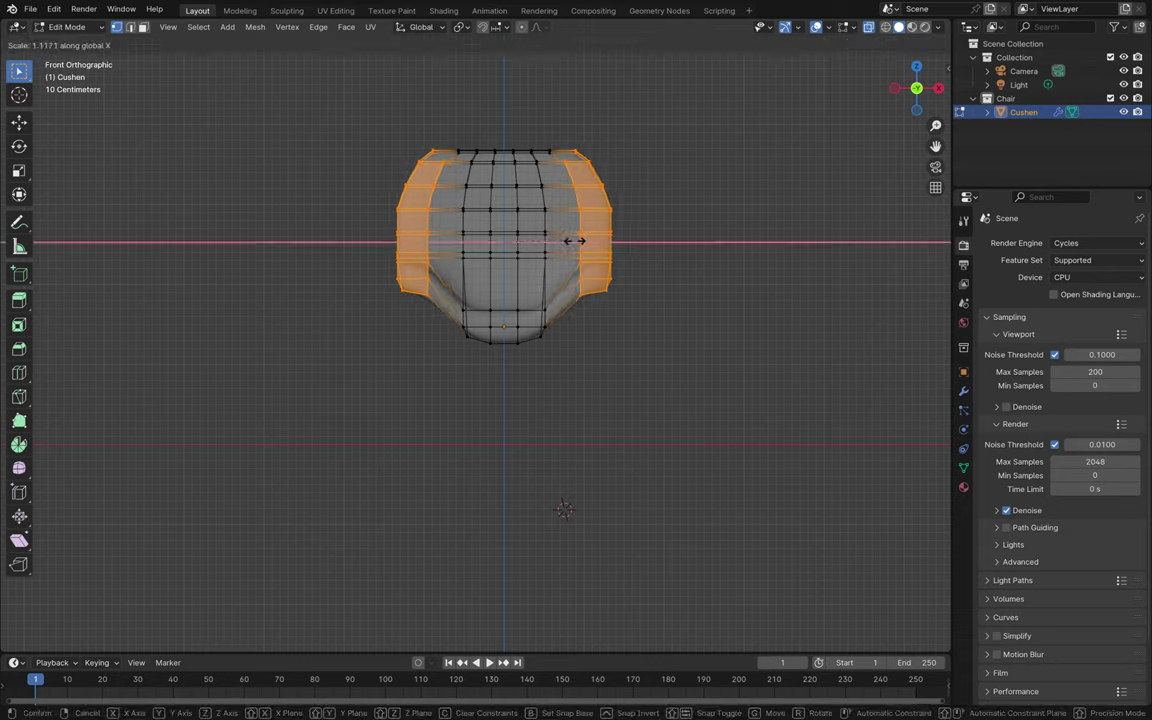
pyautogui.click(573, 241)
pyautogui.moveTo(448, 373); pyautogui.dragTo(553, 296)
# - Scale the seat-front bottom faces to 1.374 along X, then deselect in Front view
pyautogui.press('g')
pyautogui.press('z')
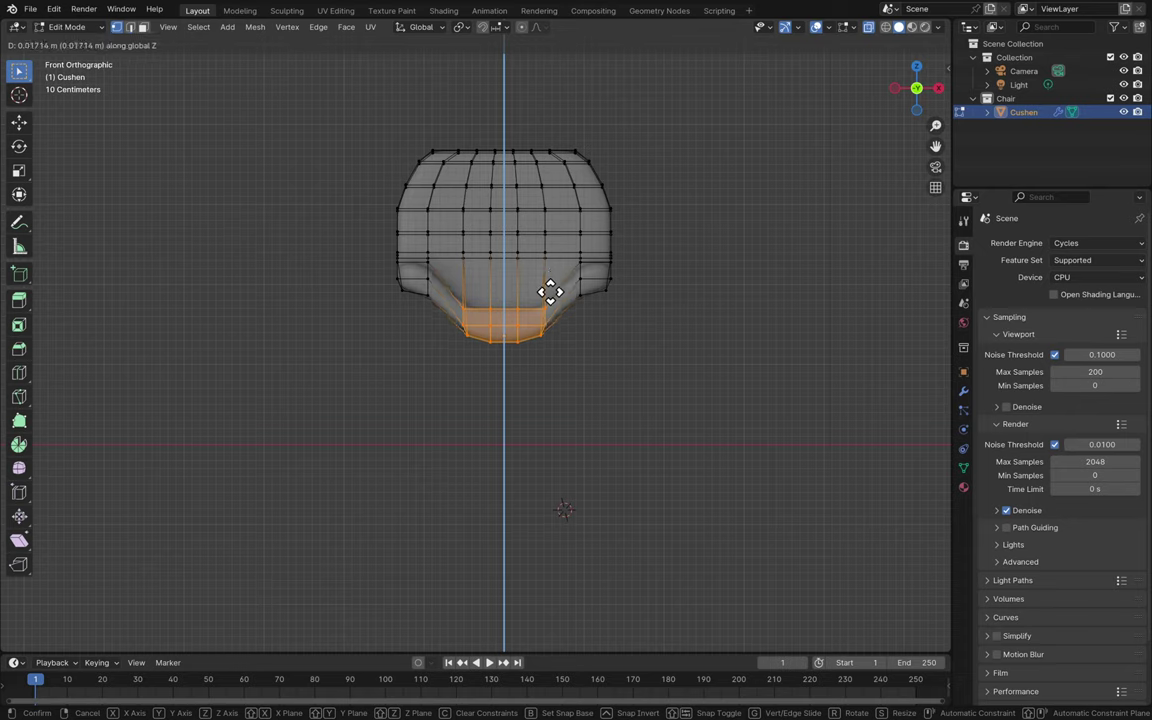
pyautogui.press('s')
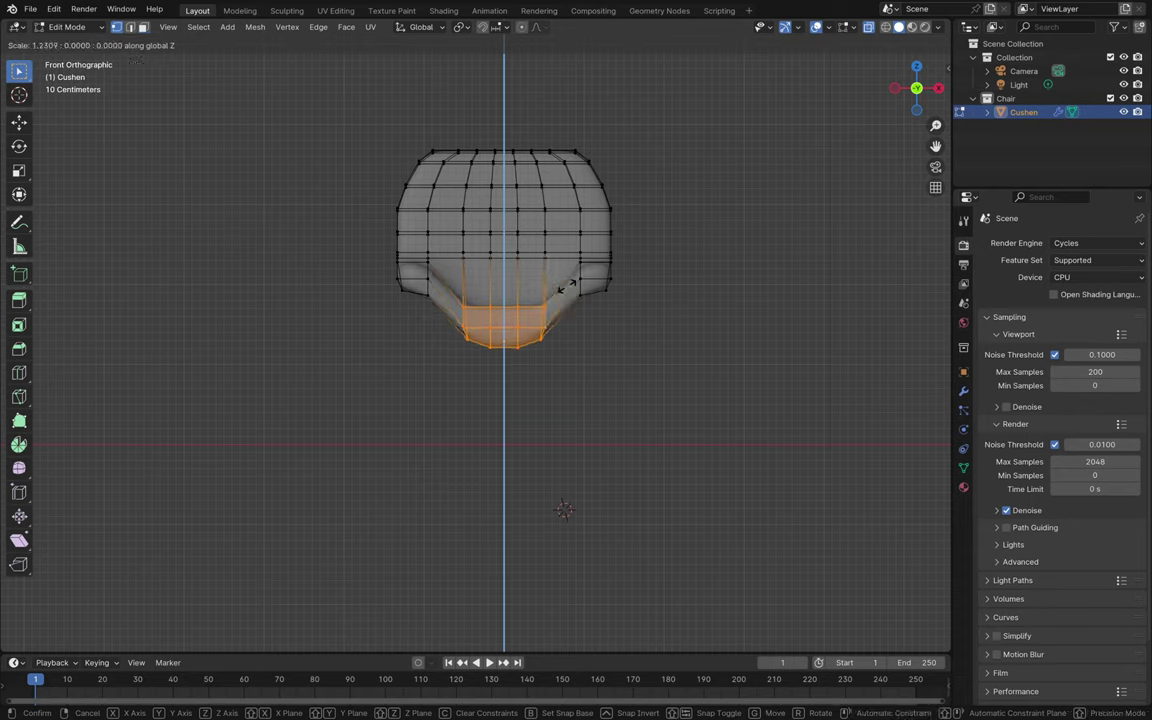
pyautogui.press('x')
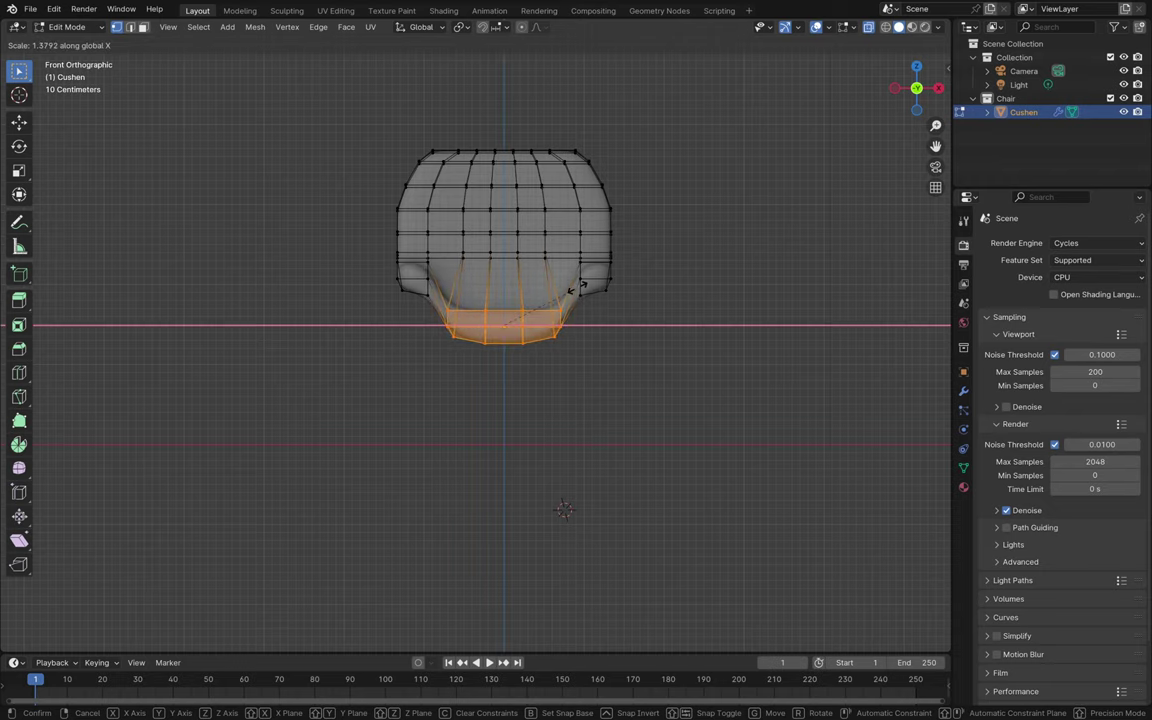
pyautogui.click(578, 290)
pyautogui.scroll(-10, 586, 337)
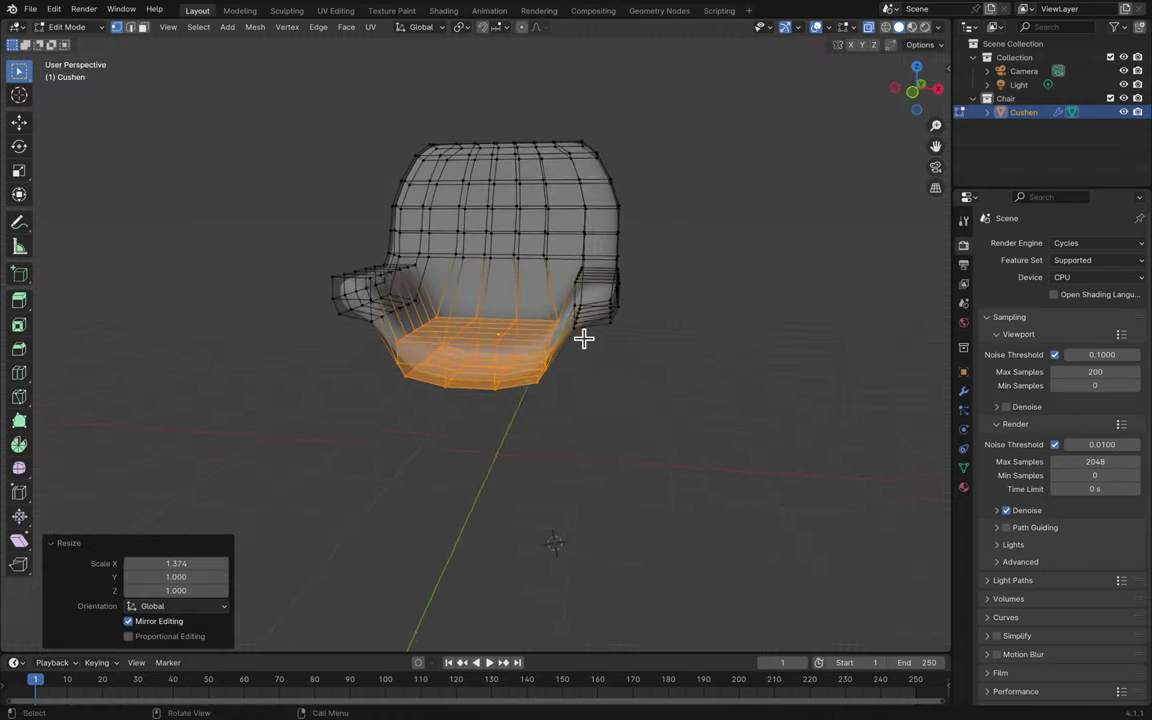
pyautogui.hscroll(-5, 583, 338)
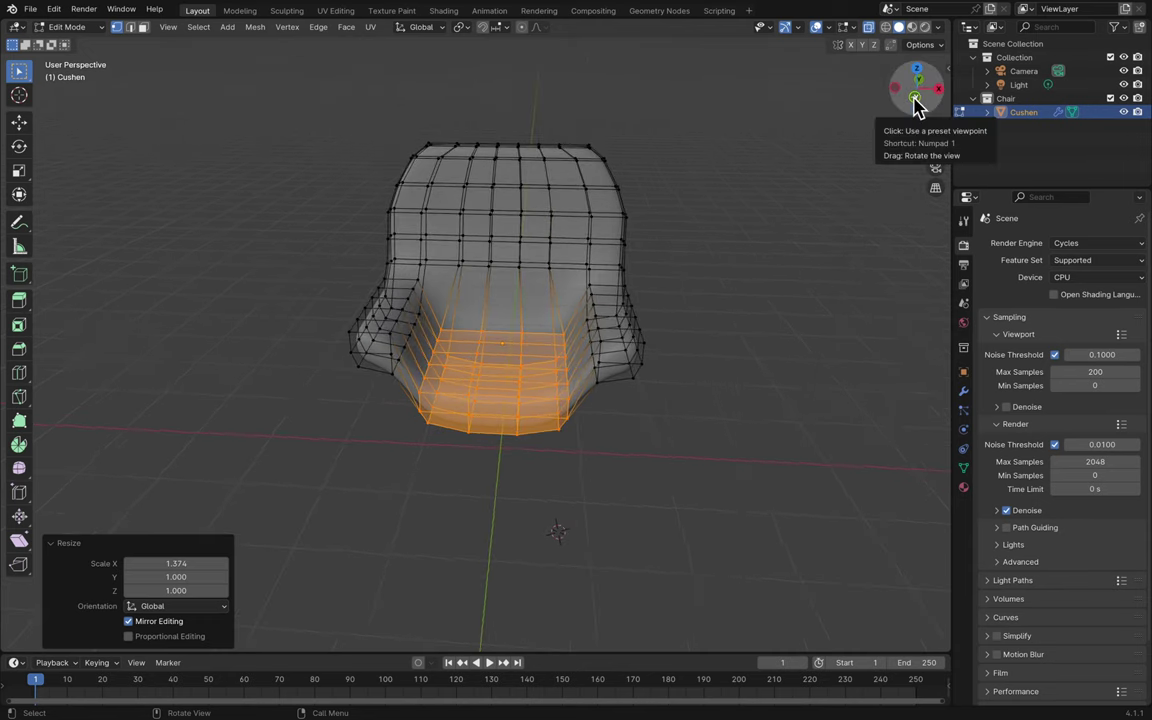
pyautogui.click(918, 108)
pyautogui.click(794, 229)
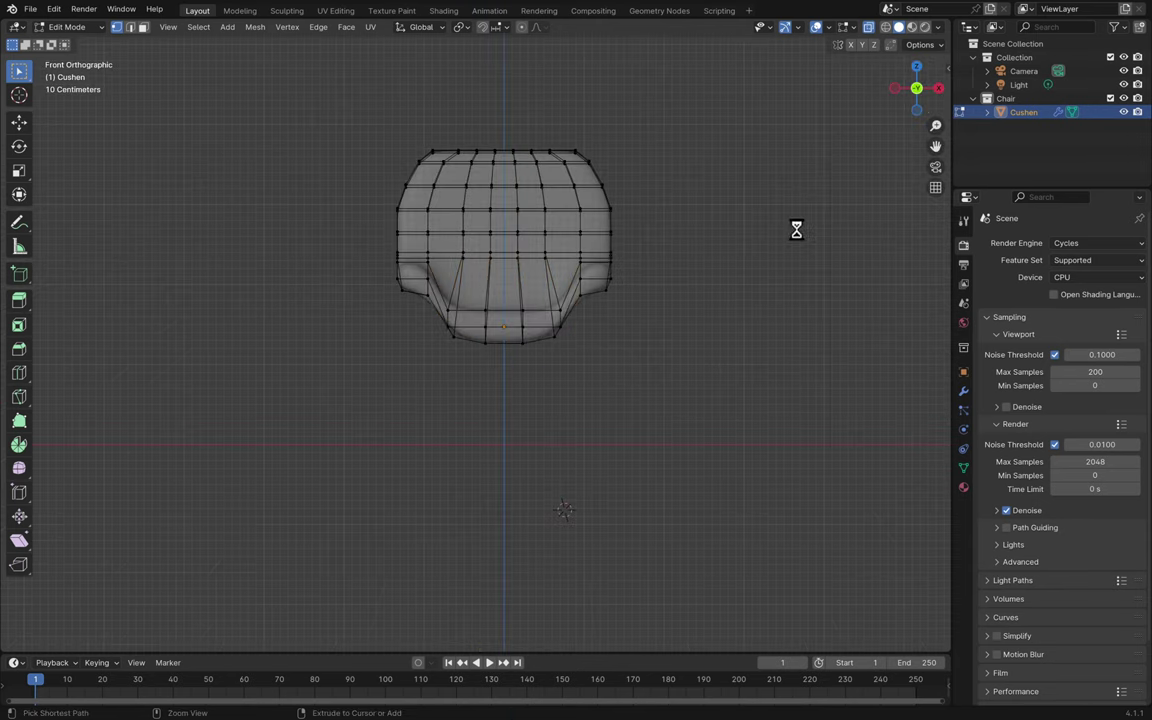
# - Save, extrude the seat-front bottom edges down along Z, and lower the new edge loop
pyautogui.hotkey('ctrl', 's')
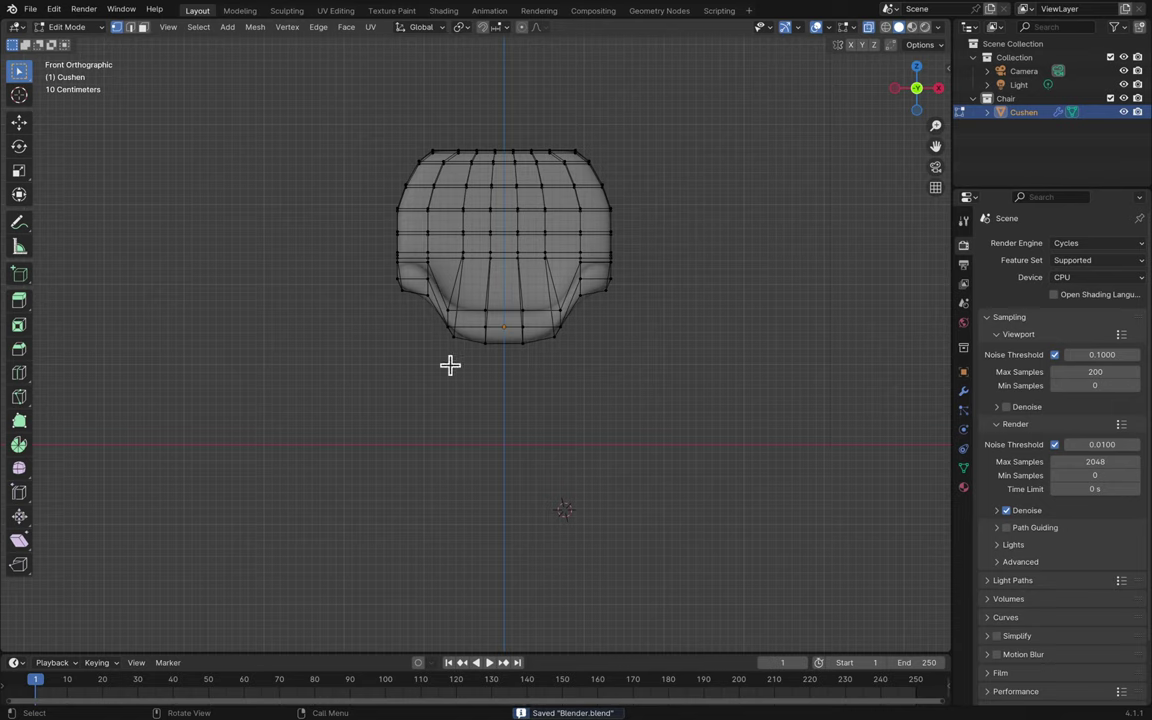
pyautogui.moveTo(441, 368); pyautogui.dragTo(592, 332)
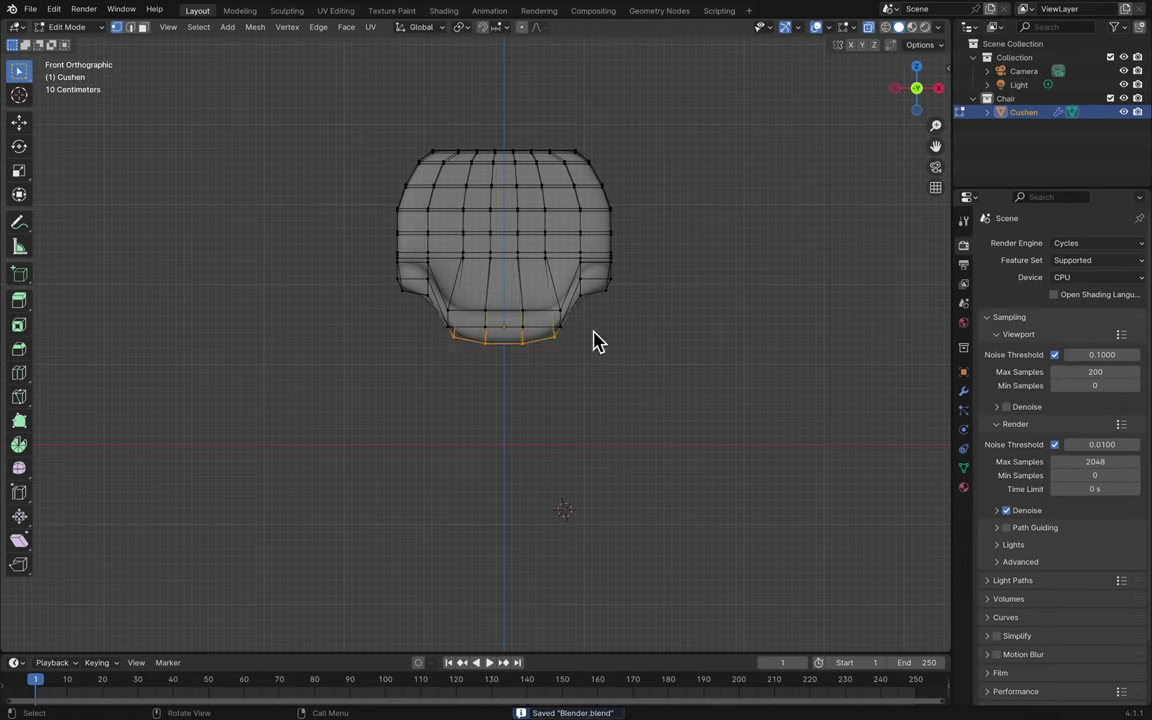
pyautogui.press('e')
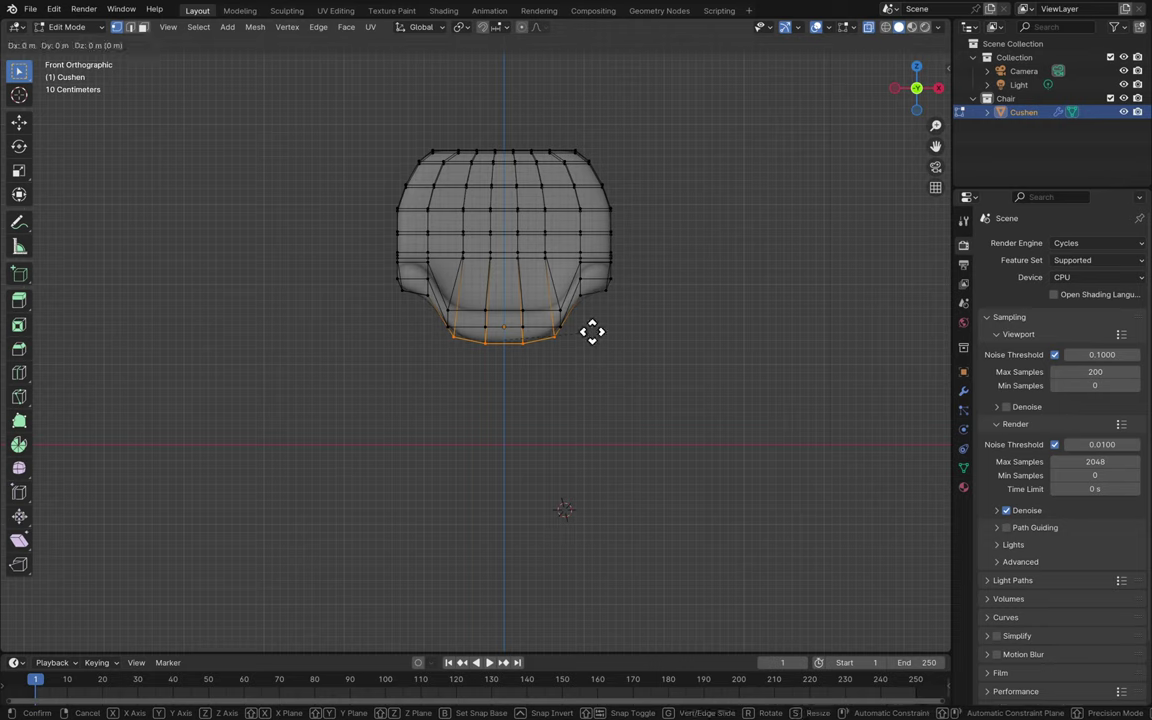
pyautogui.press('z')
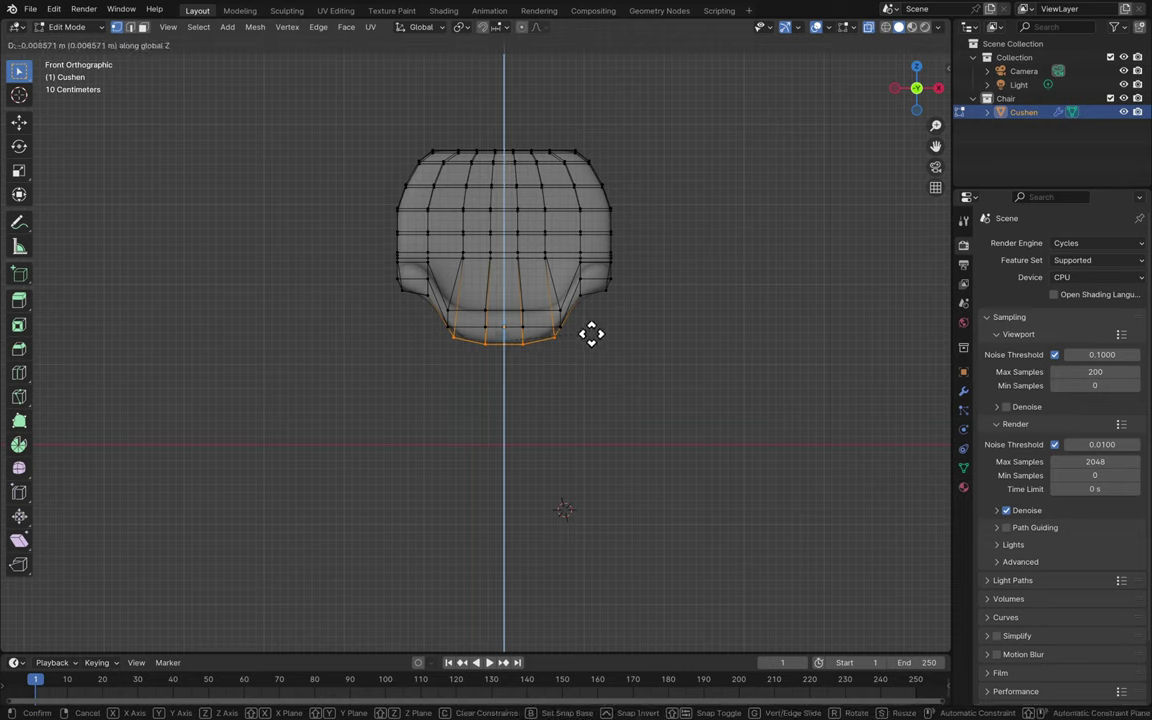
pyautogui.click(591, 342)
pyautogui.moveTo(428, 362); pyautogui.dragTo(571, 316)
pyautogui.press('g')
pyautogui.press('z')
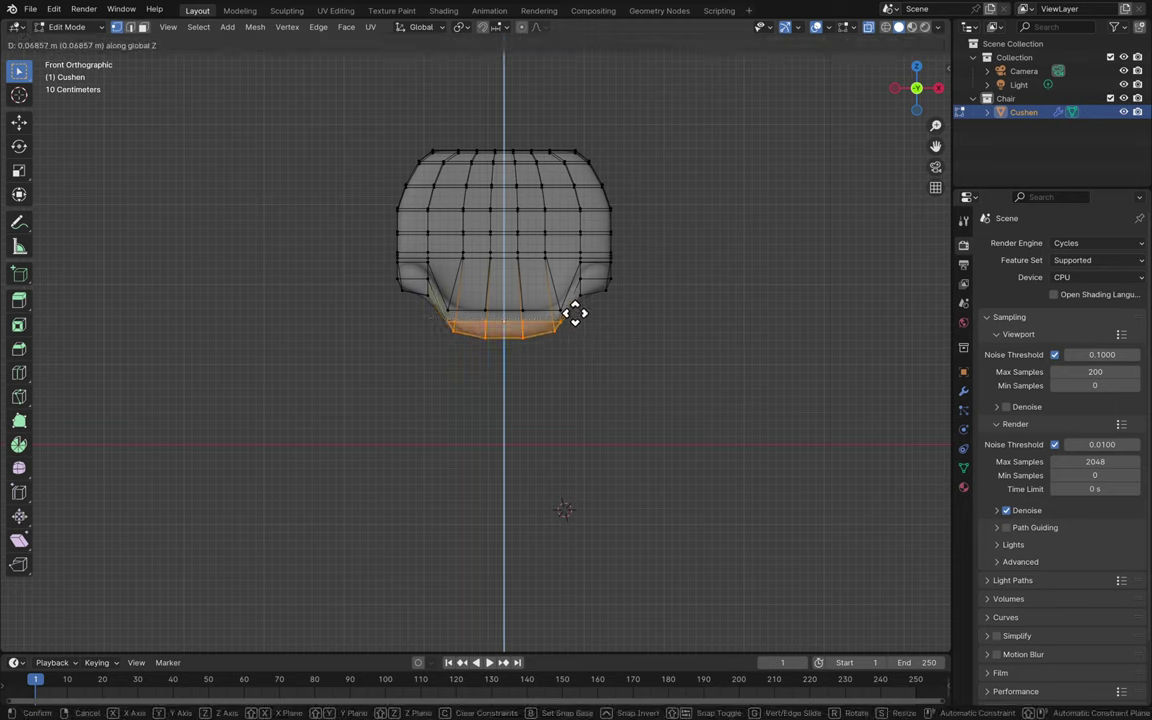
pyautogui.click(575, 313)
# - Flatten the seat-front bottom rows to 0.804 along Z and reposition one left-side vertex
pyautogui.click(424, 382)
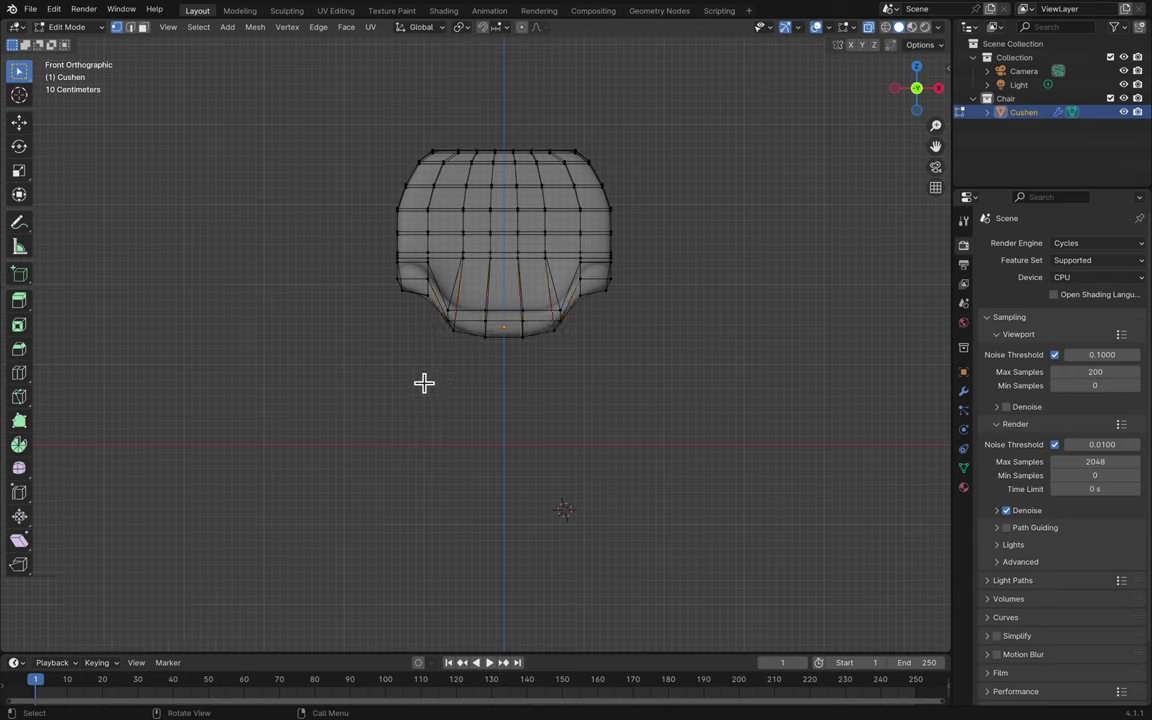
pyautogui.moveTo(441, 378); pyautogui.dragTo(566, 300)
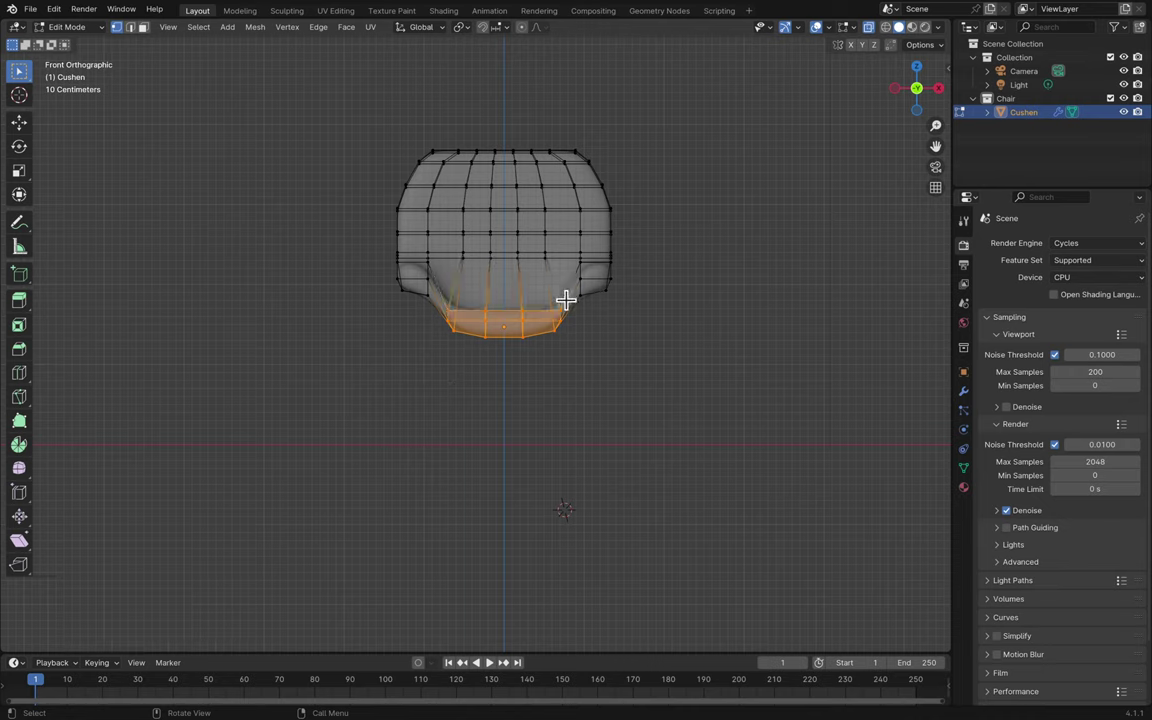
pyautogui.press('s')
pyautogui.press('z')
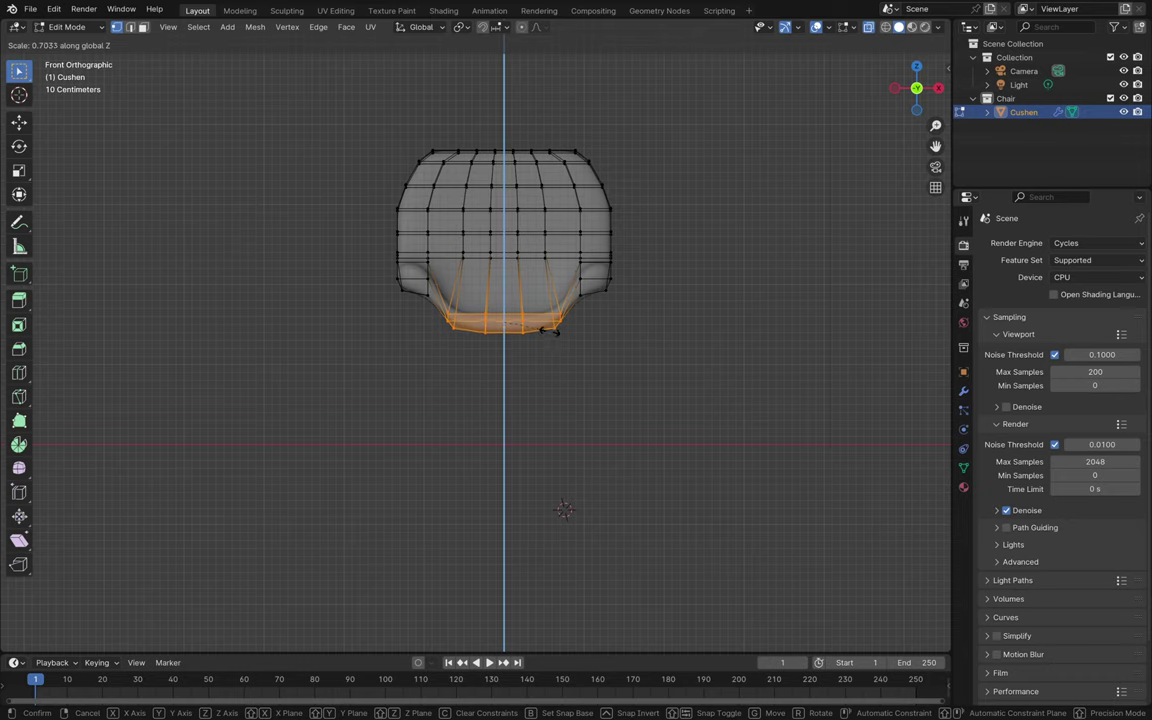
pyautogui.click(556, 331)
pyautogui.click(399, 305)
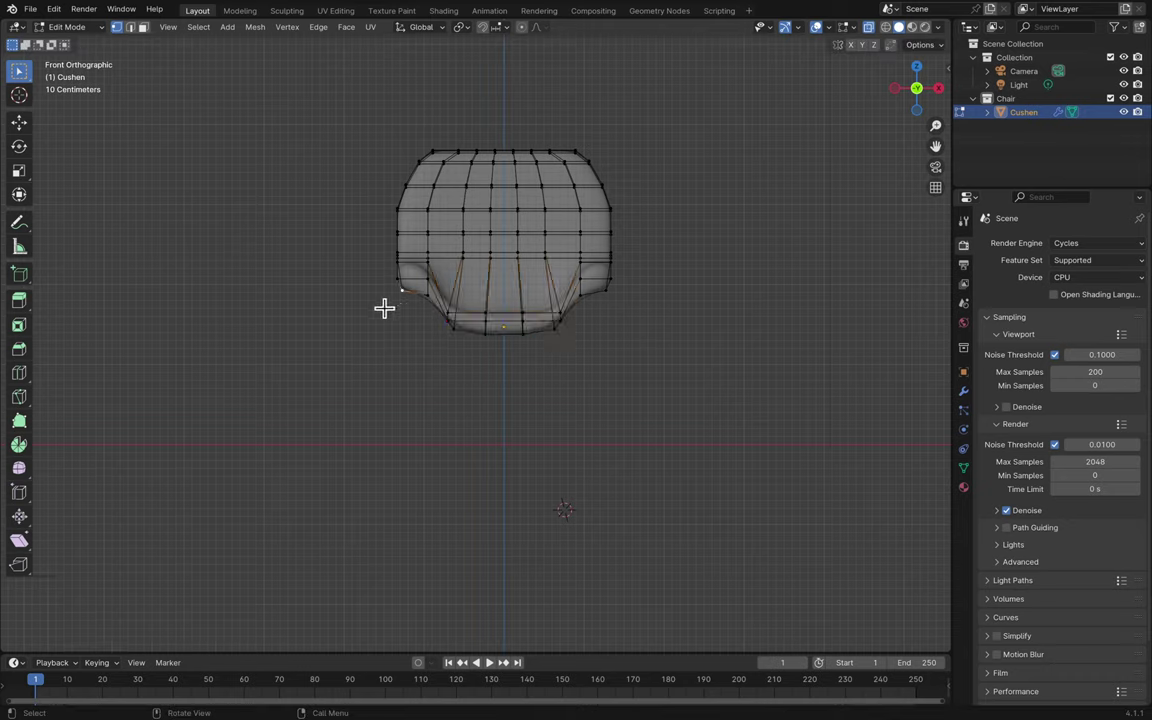
pyautogui.click(407, 285)
pyautogui.press('g')
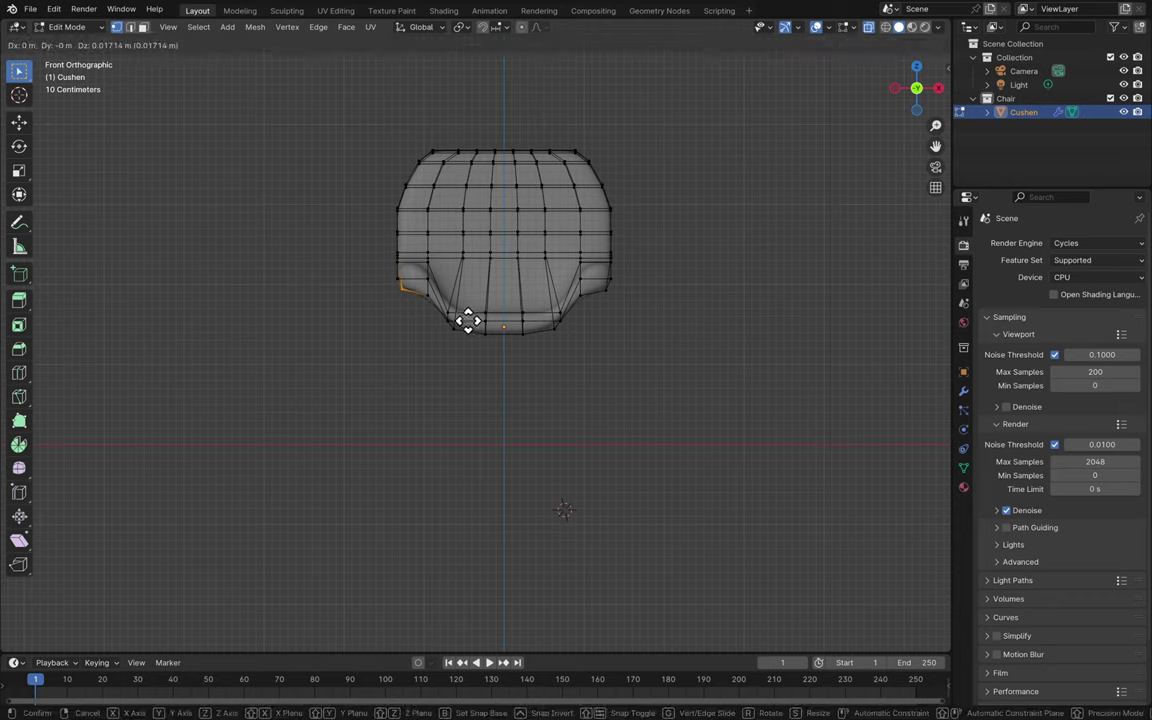
pyautogui.click(467, 321)
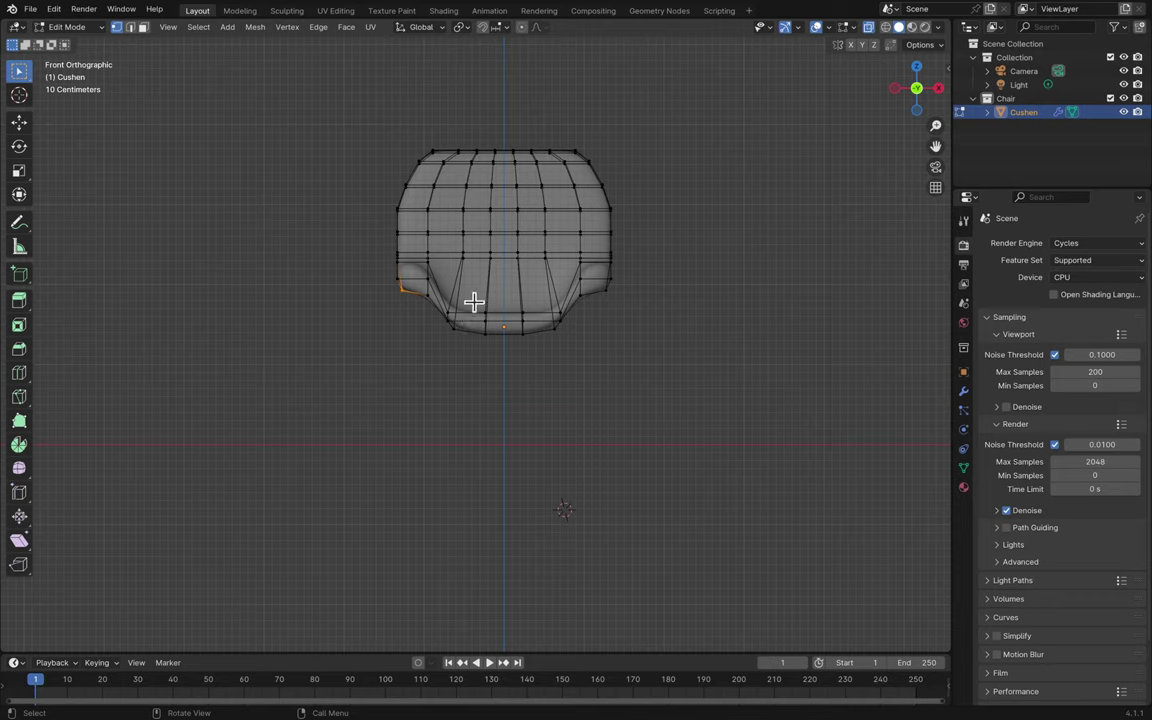
# - Deselect the mesh and switch the Cushen chair back to Object Mode
pyautogui.scroll(5, 448, 259)
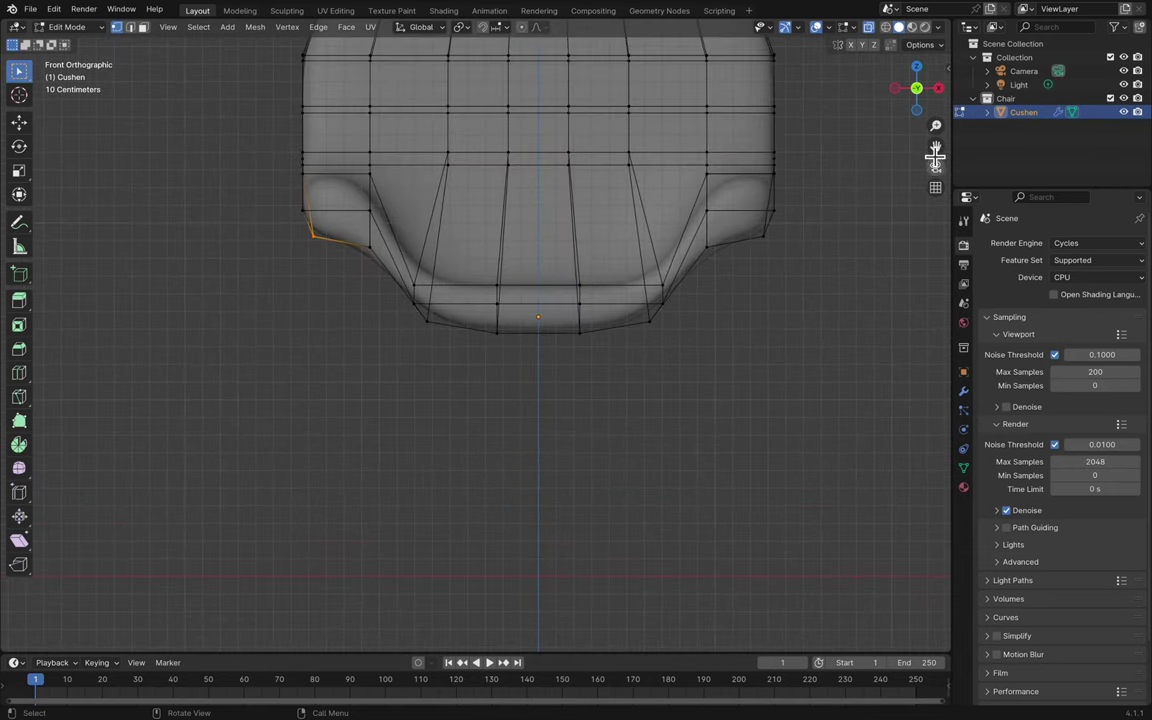
pyautogui.moveTo(935, 146); pyautogui.dragTo(937, 150)
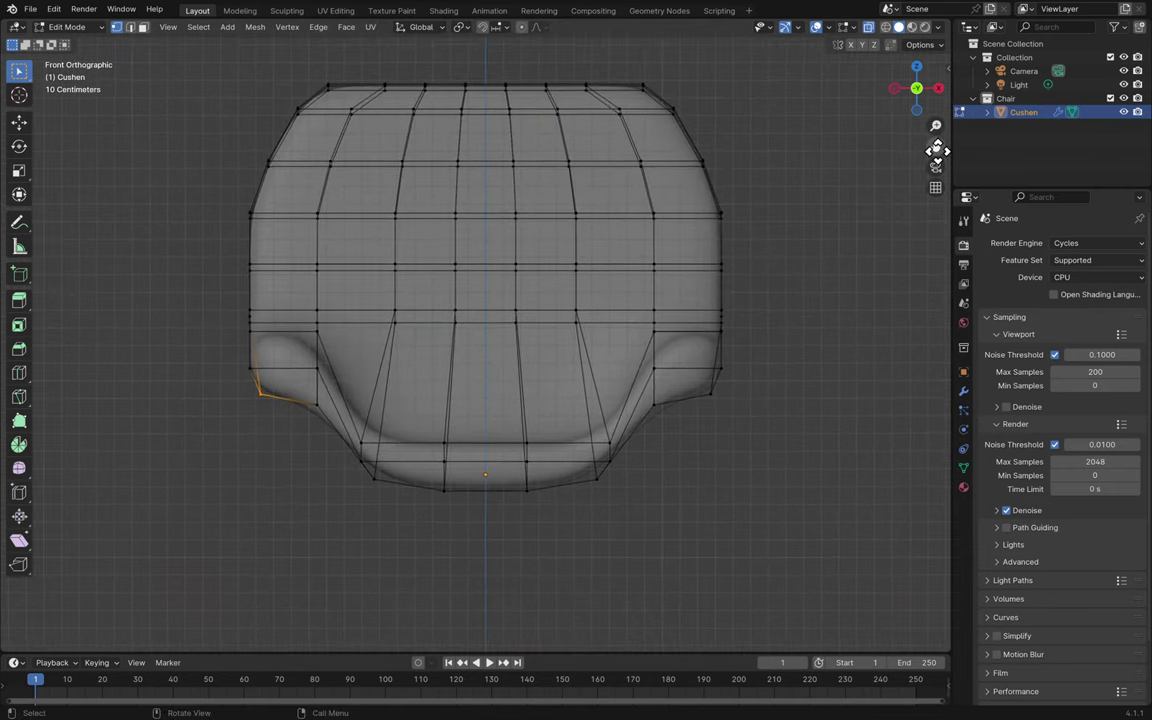
pyautogui.click(699, 469)
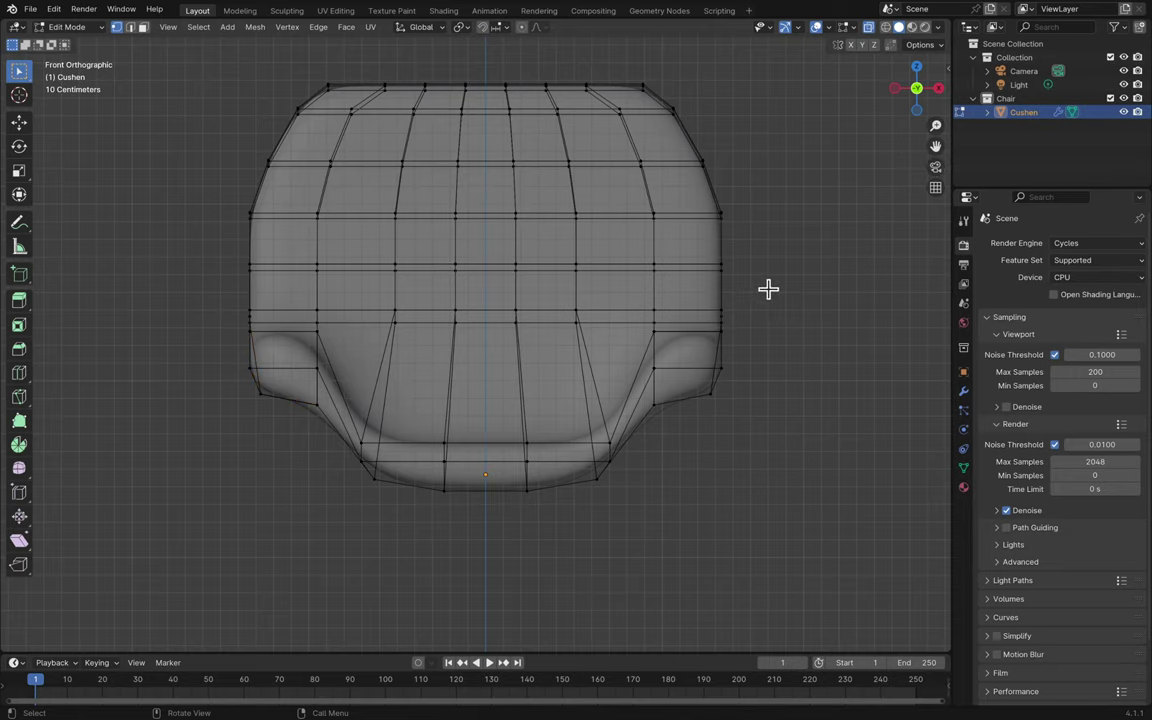
pyautogui.scroll(-10, 796, 278)
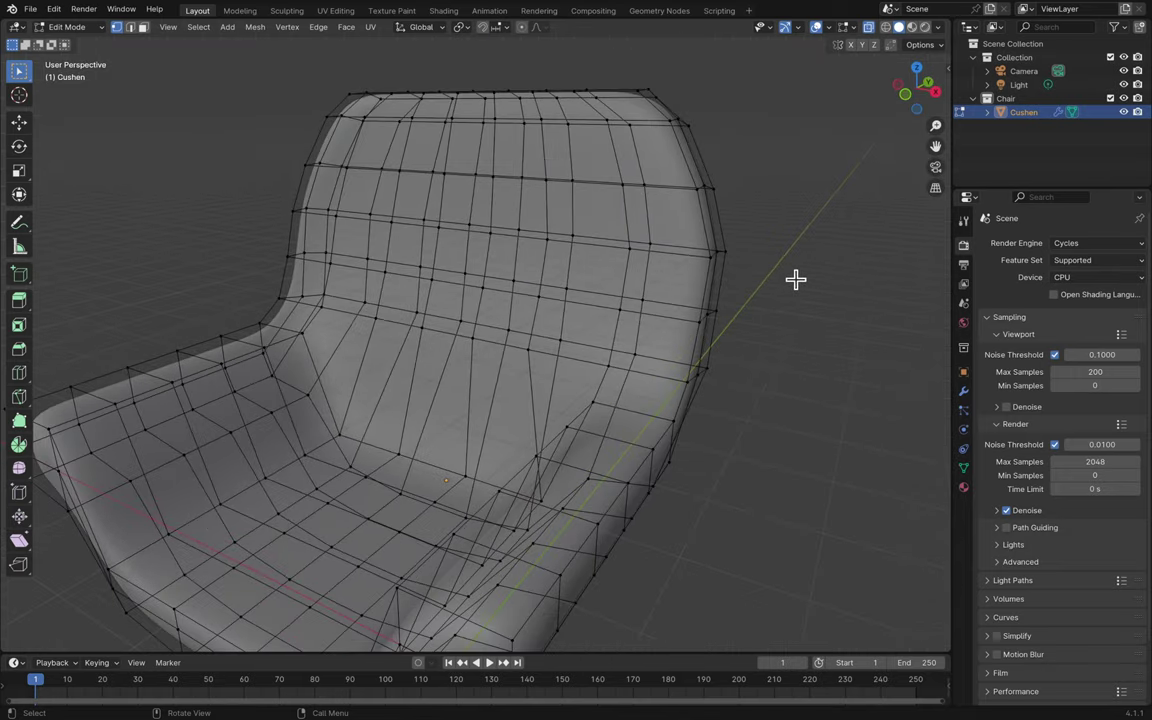
pyautogui.scroll(-2, 796, 278)
pyautogui.press('Tab')
# - Save, orbit around the smoothed chair shell to inspect it, then save again
pyautogui.hotkey('ctrl', 's')
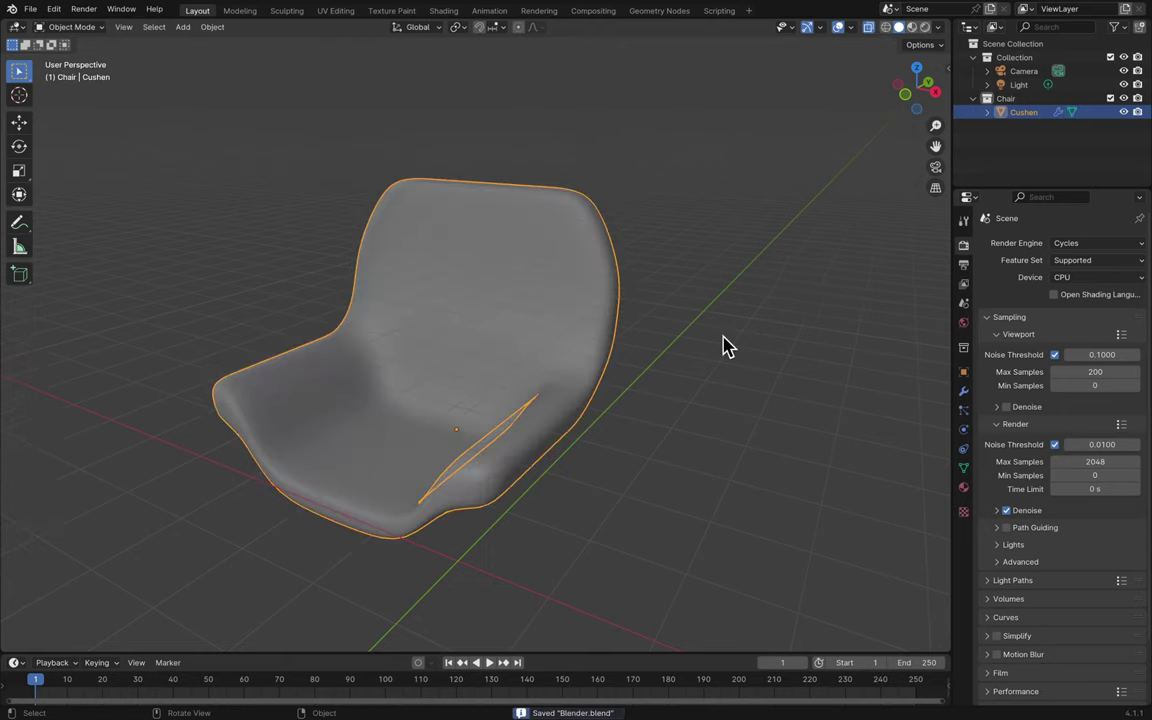
pyautogui.moveTo(727, 345); pyautogui.dragTo(864, 51, button='middle')
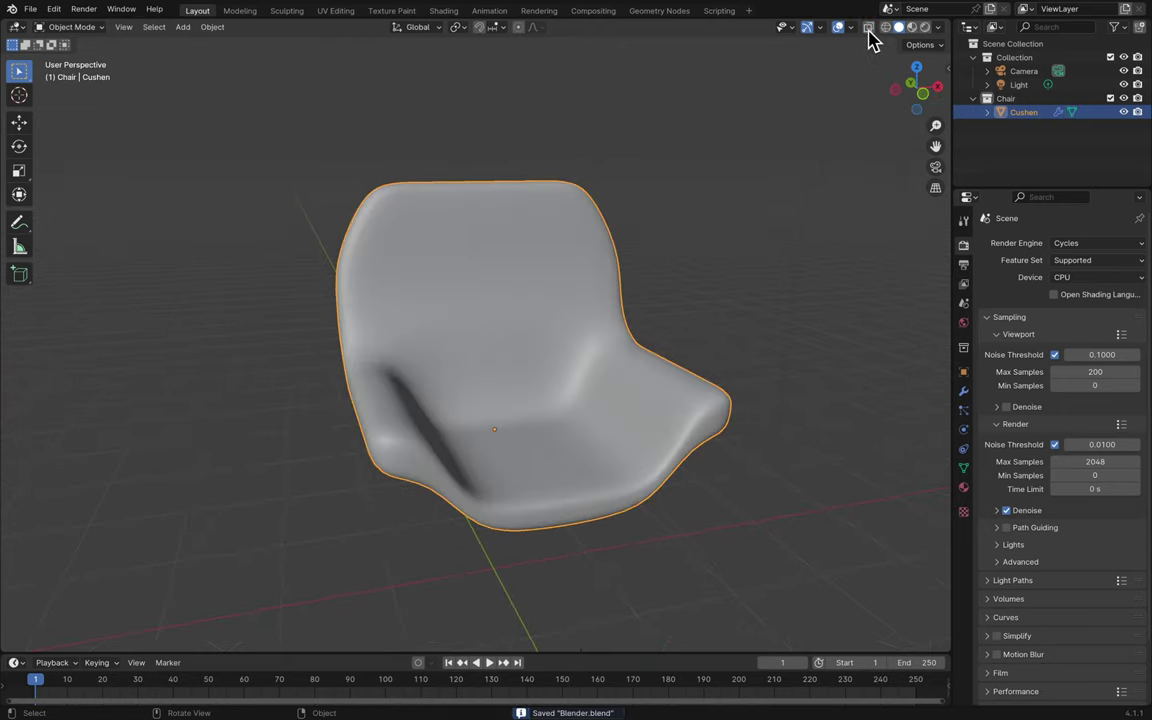
pyautogui.hscroll(15, 820, 226)
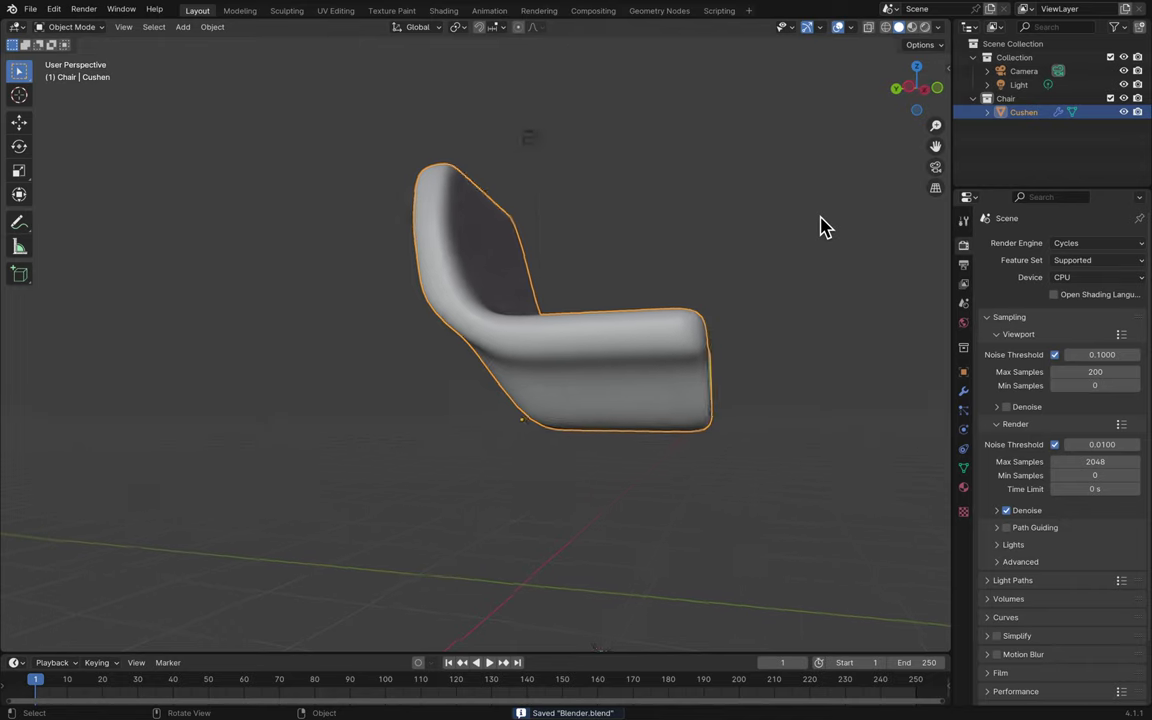
pyautogui.hscroll(15, 820, 226)
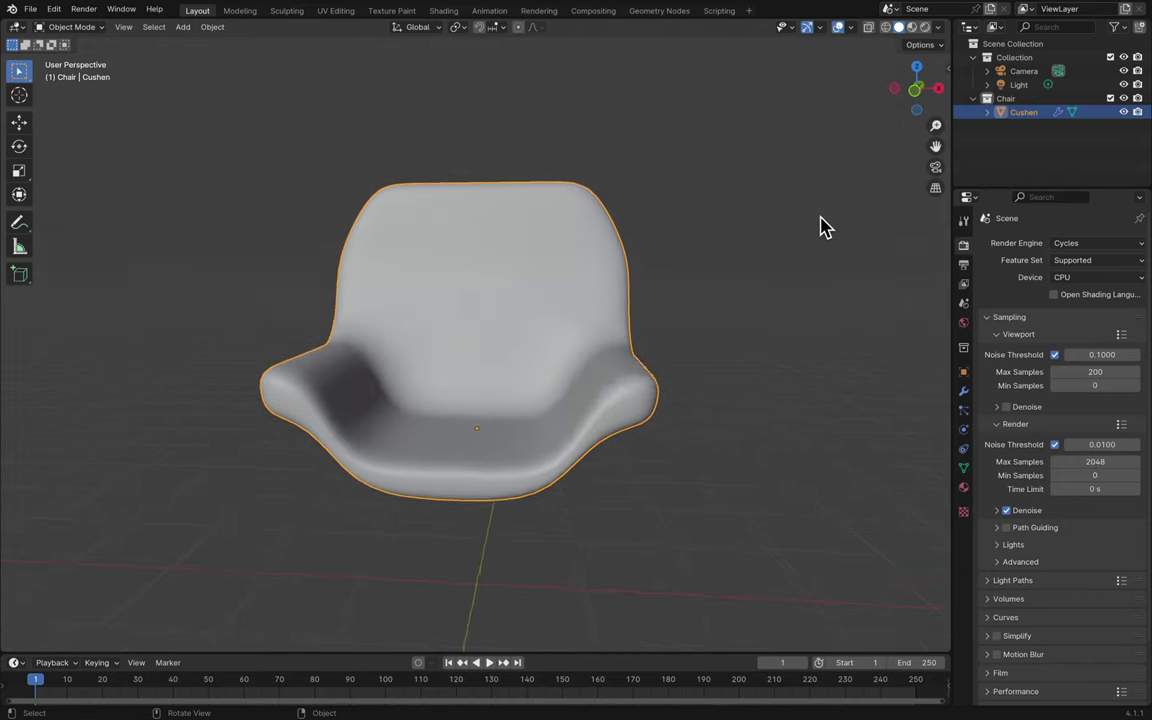
pyautogui.hscroll(15, 820, 226)
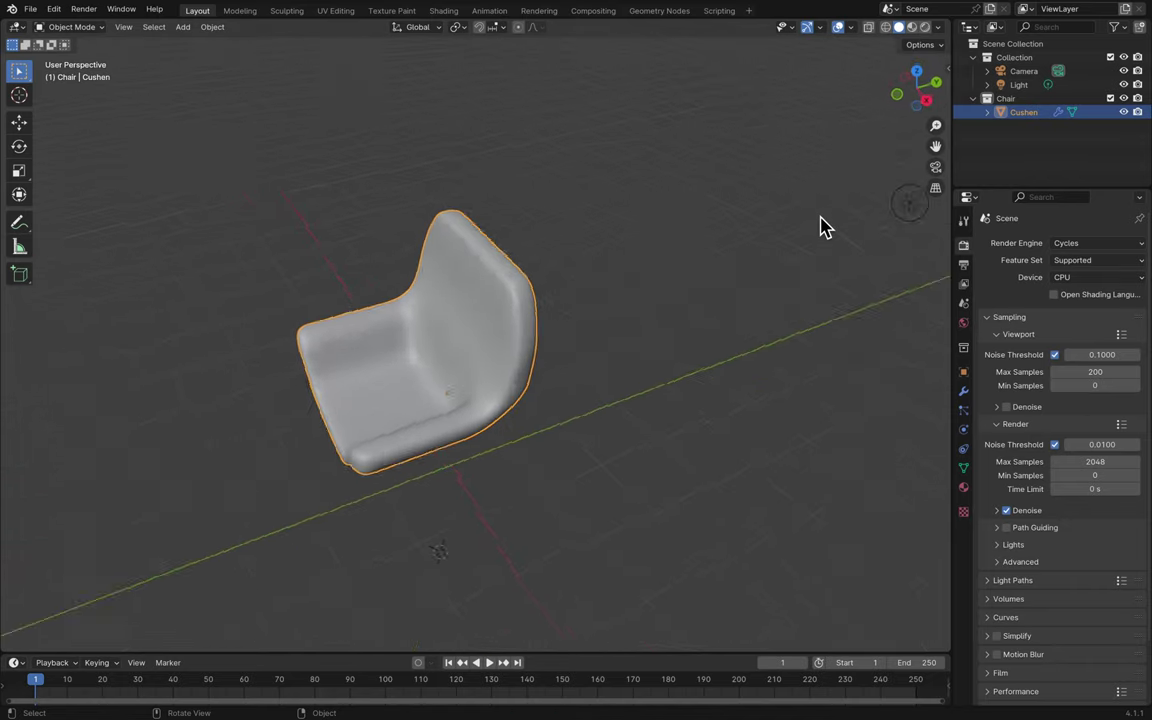
pyautogui.hscroll(15, 820, 226)
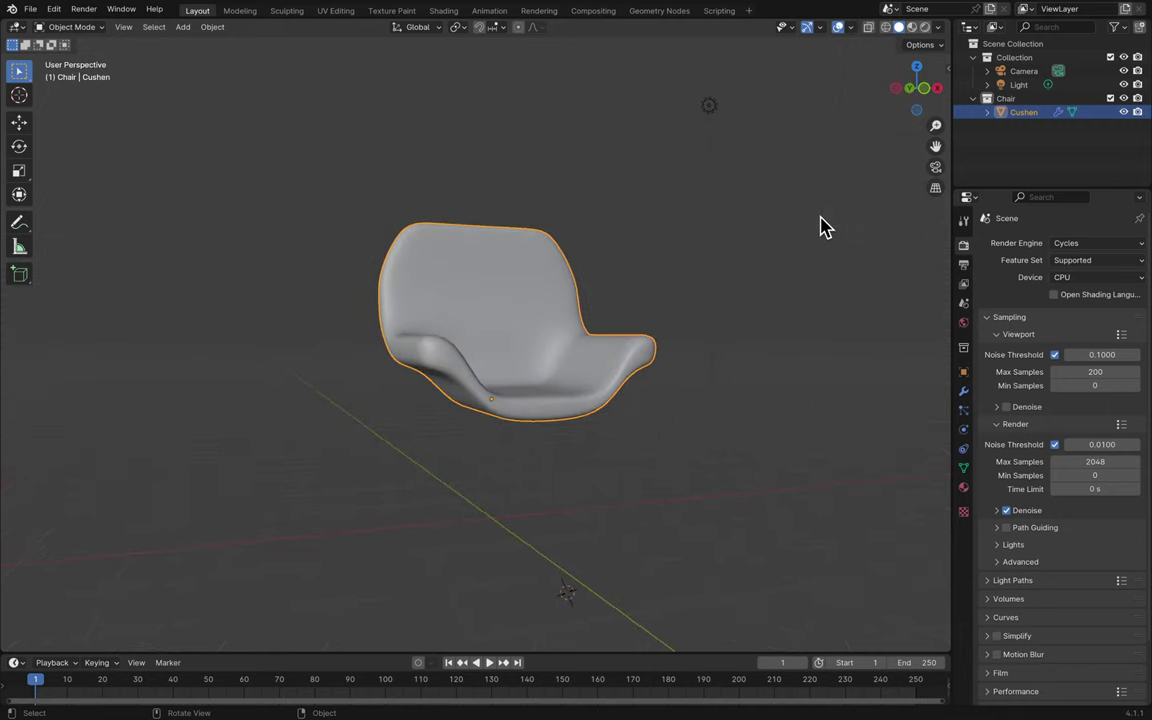
pyautogui.hscroll(15, 820, 226)
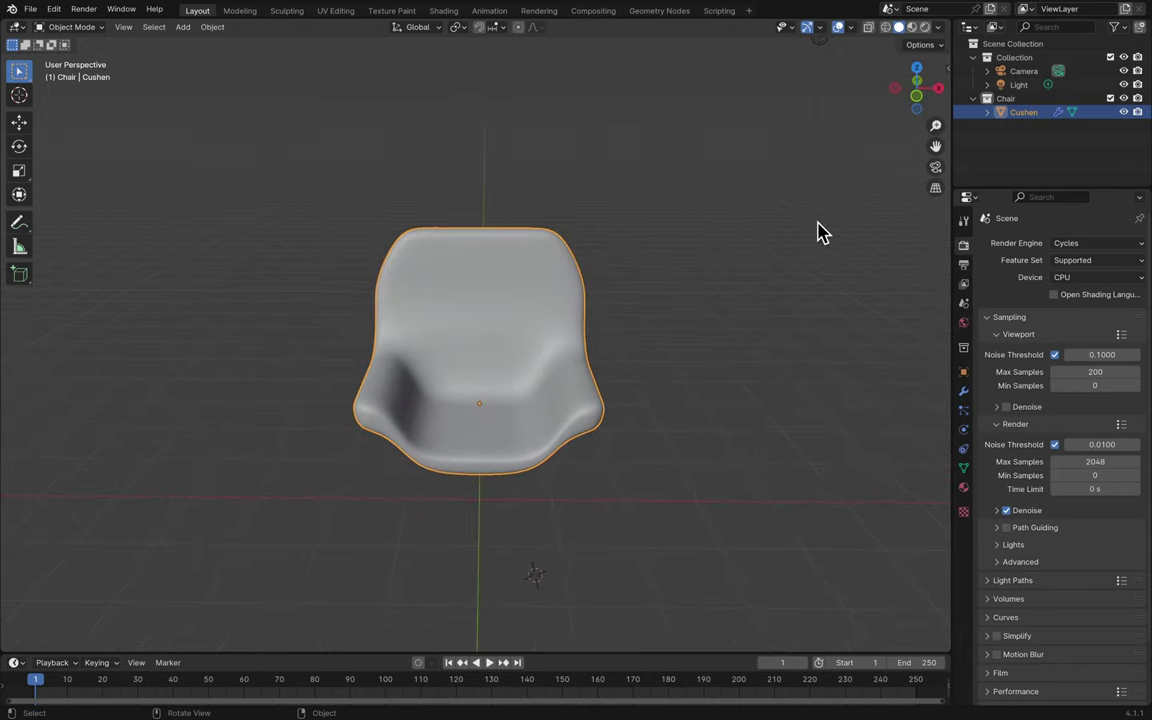
pyautogui.hscroll(6, 820, 232)
pyautogui.hotkey('ctrl', 's')
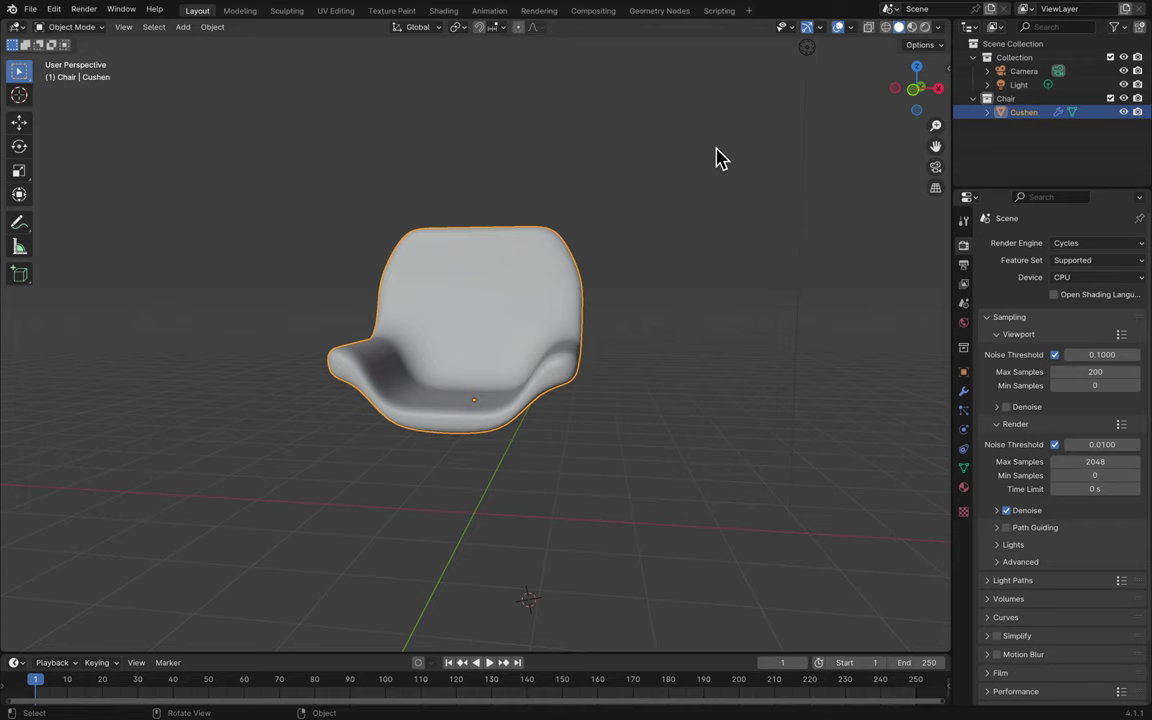
# - Open the Add menu and browse its Metaball and Curve entries
pyautogui.hotkey('shift', 'a')
pyautogui.moveTo(650, 151)
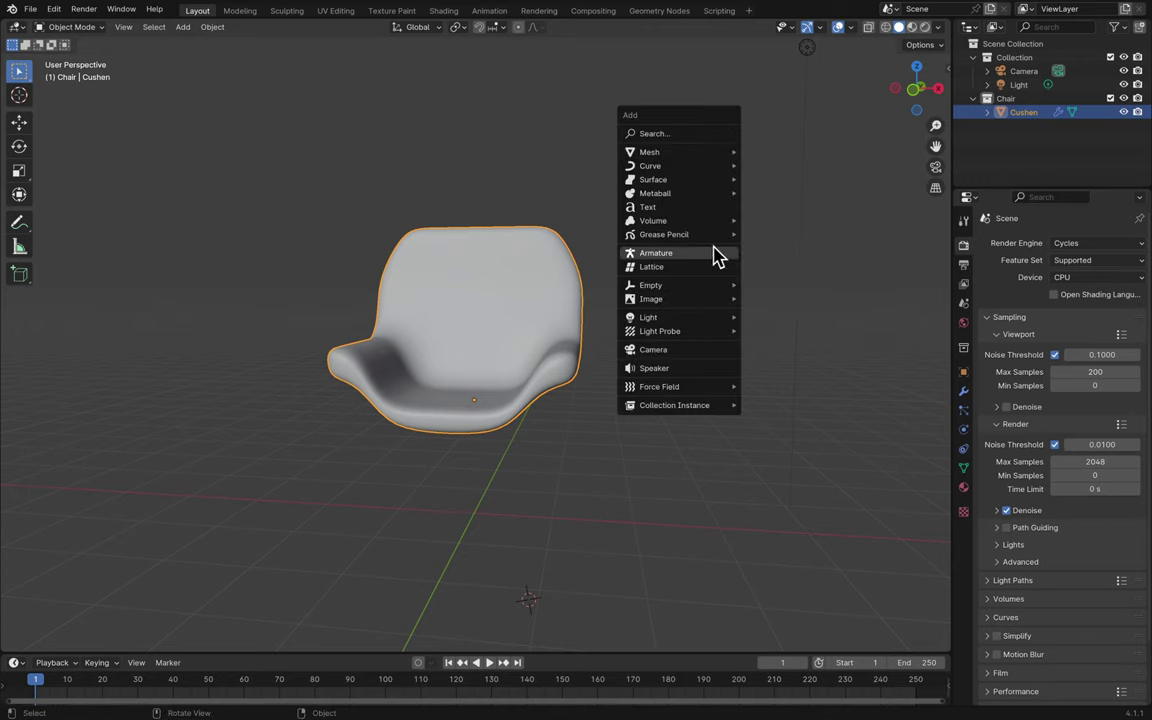
pyautogui.moveTo(725, 203)
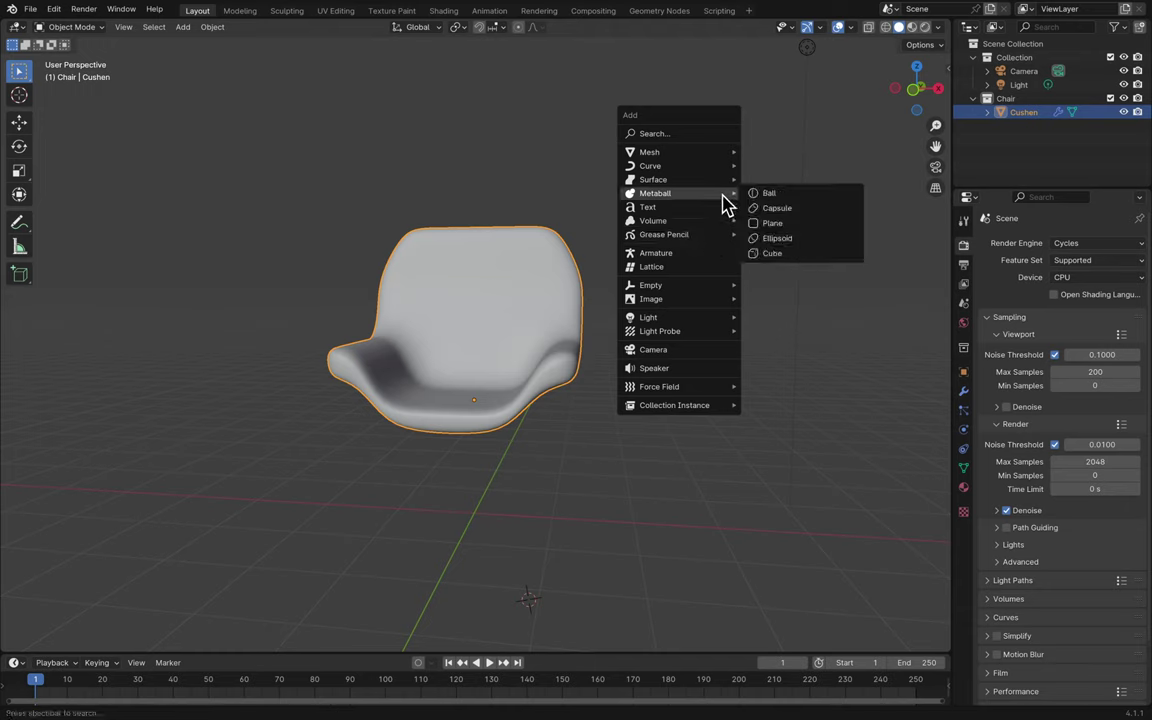
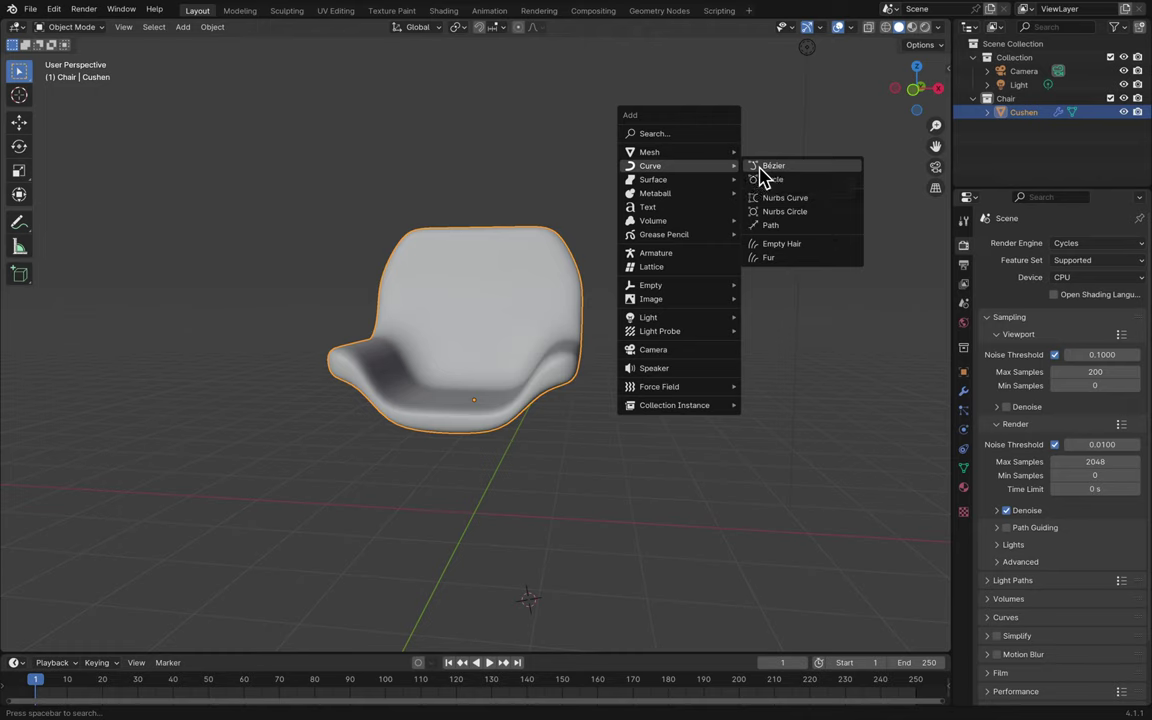
# - Add a Bézier curve and enlarge its radius to 2.8 m
pyautogui.click(760, 166)
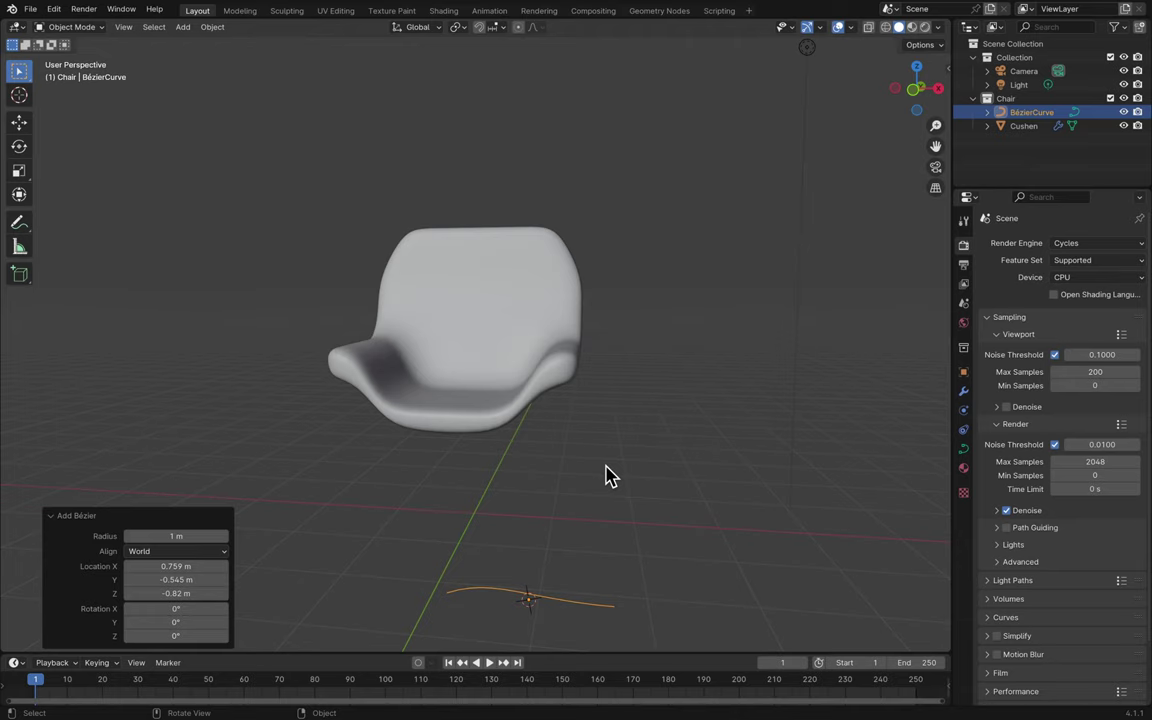
pyautogui.hscroll(-10, 610, 476)
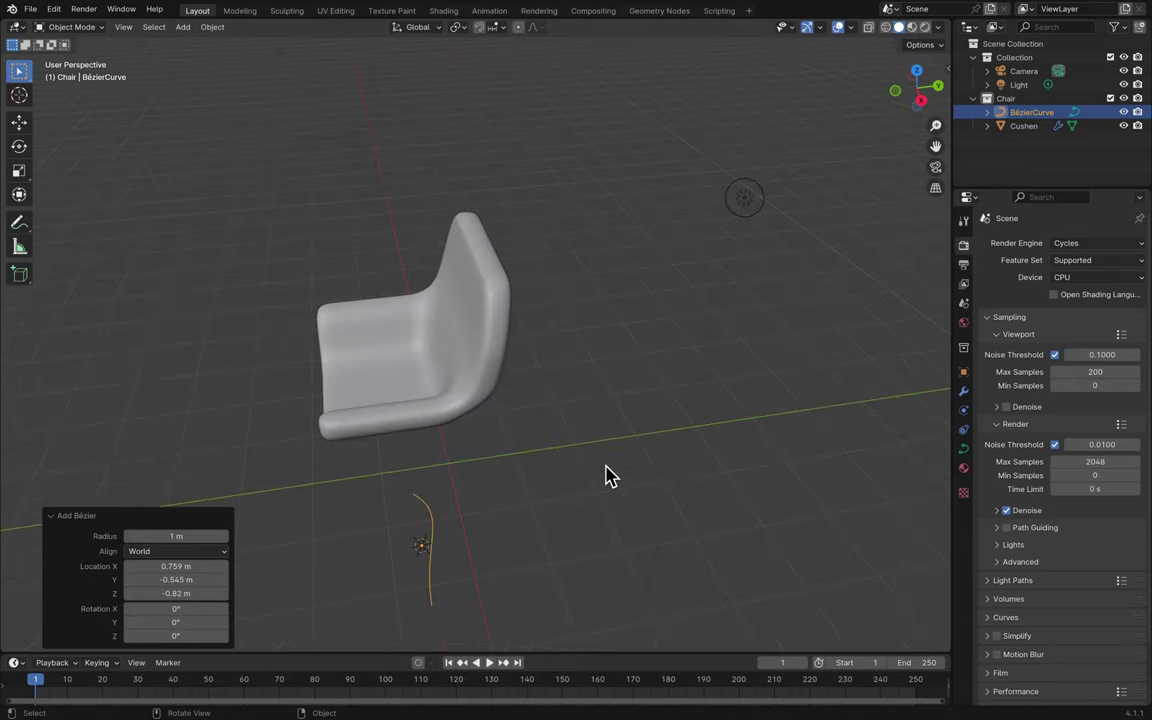
pyautogui.hscroll(-10, 610, 476)
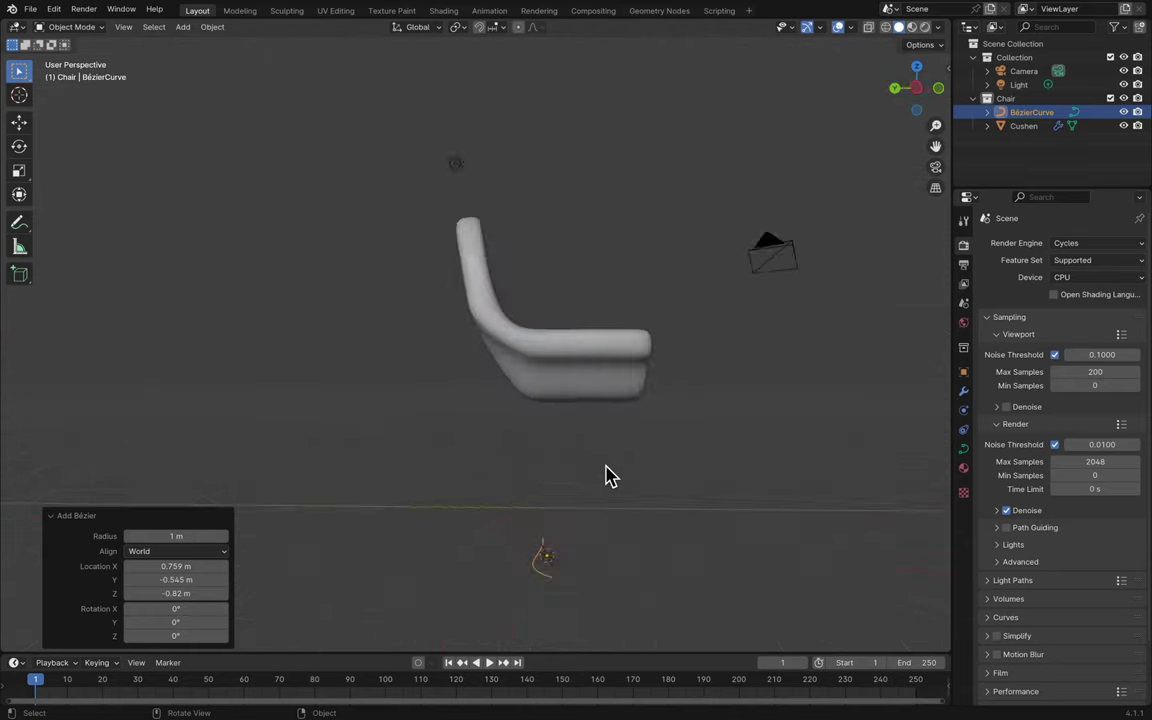
pyautogui.hscroll(-15, 610, 476)
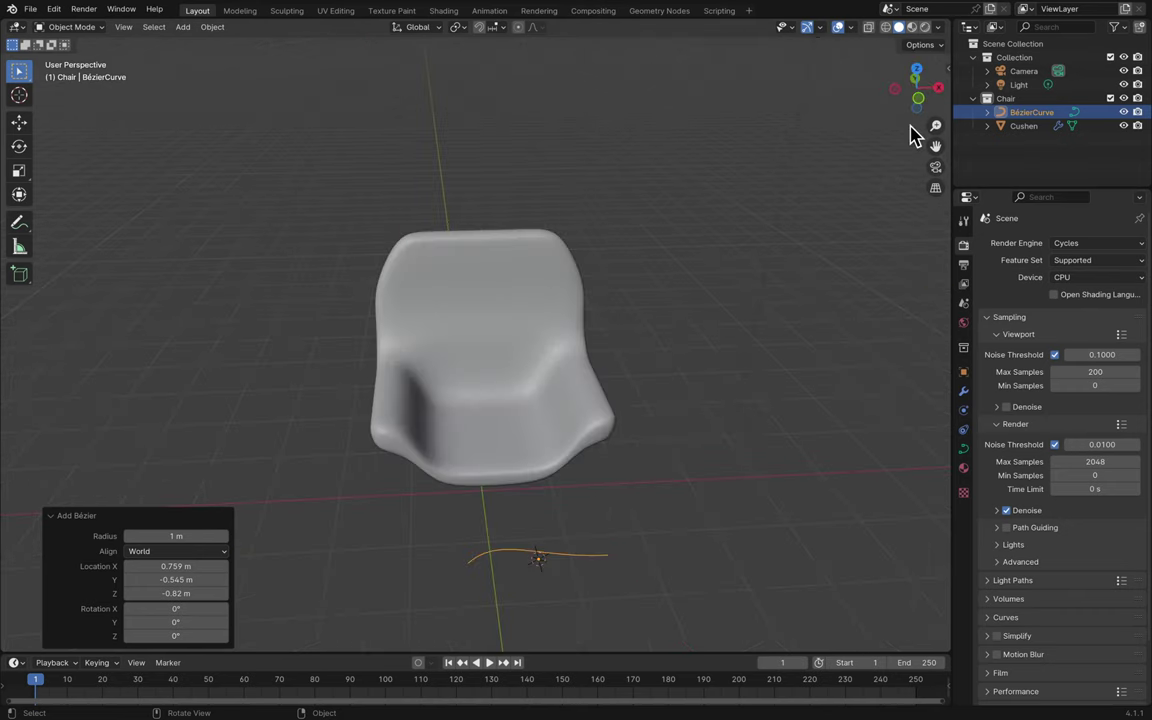
pyautogui.hscroll(-10, 843, 124)
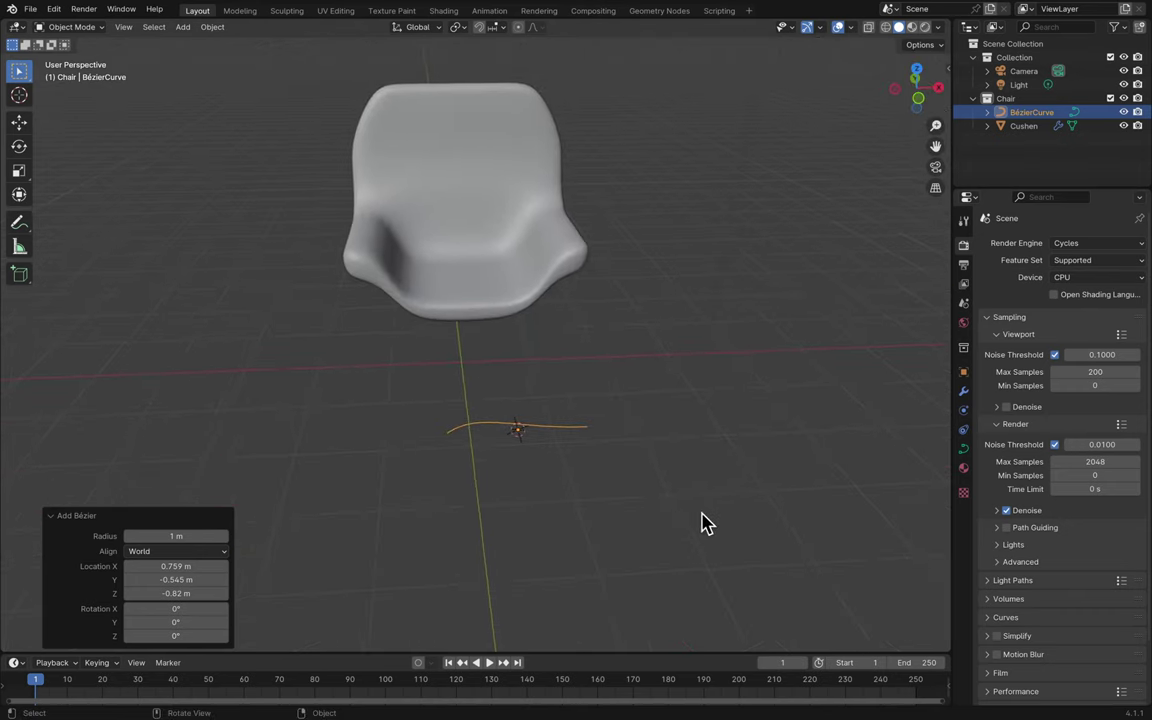
pyautogui.hscroll(-5, 700, 522)
pyautogui.hscroll(-5, 702, 522)
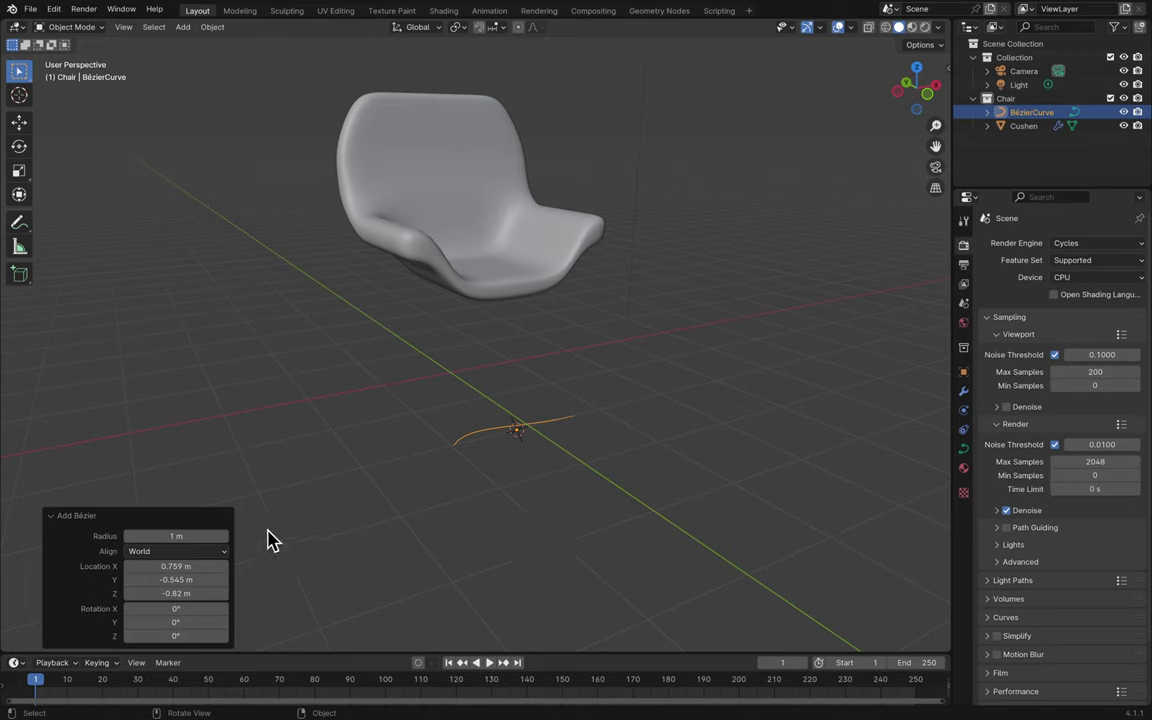
pyautogui.moveTo(180, 535); pyautogui.dragTo(245, 536)
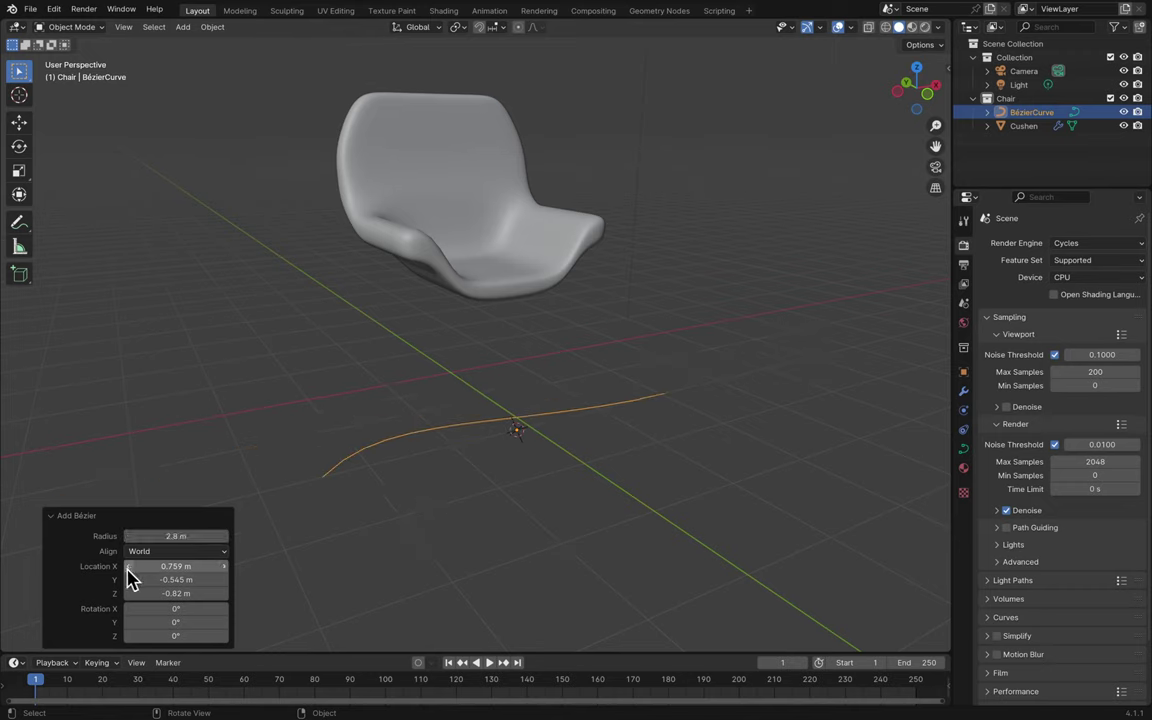
# - Set the curve's Location X, Y and Z to 0 to place it at the origin
pyautogui.click(173, 566)
pyautogui.write('0')
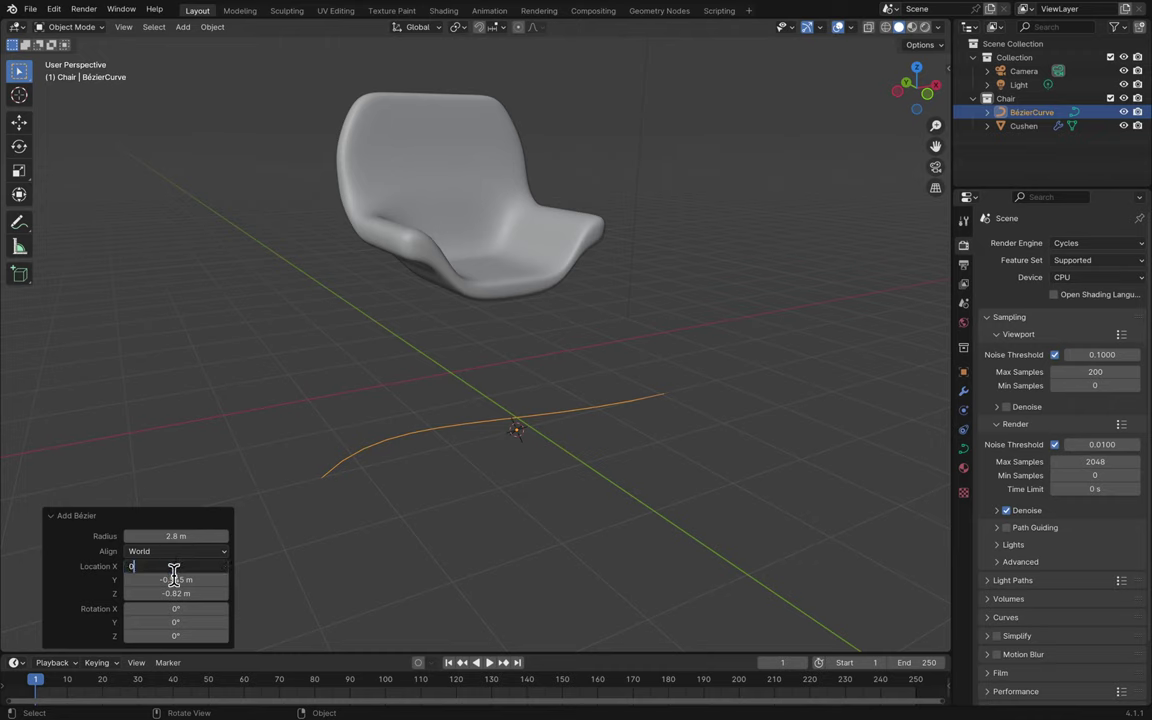
pyautogui.click(173, 580)
pyautogui.write('0')
pyautogui.click(192, 594)
pyautogui.write('0')
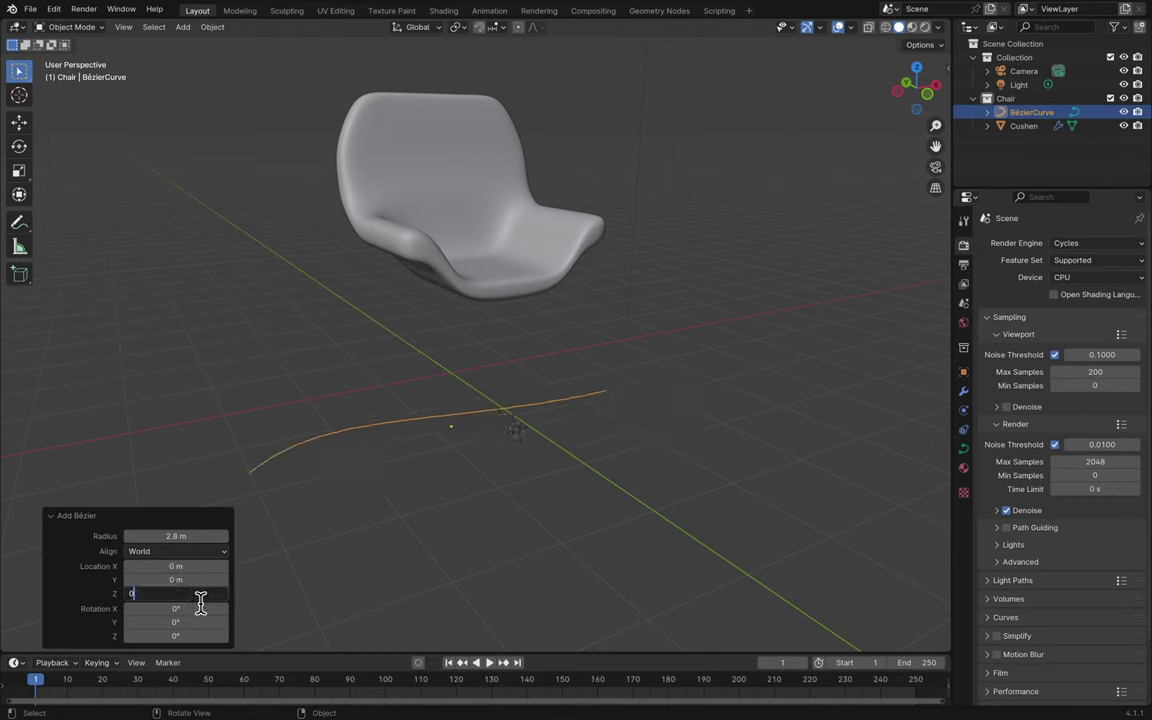
pyautogui.press('Return')
# - In Edit Mode, select the left control point and handle and move the handle along X
pyautogui.moveTo(530, 395); pyautogui.dragTo(527, 386, button='middle')
pyautogui.press('Tab')
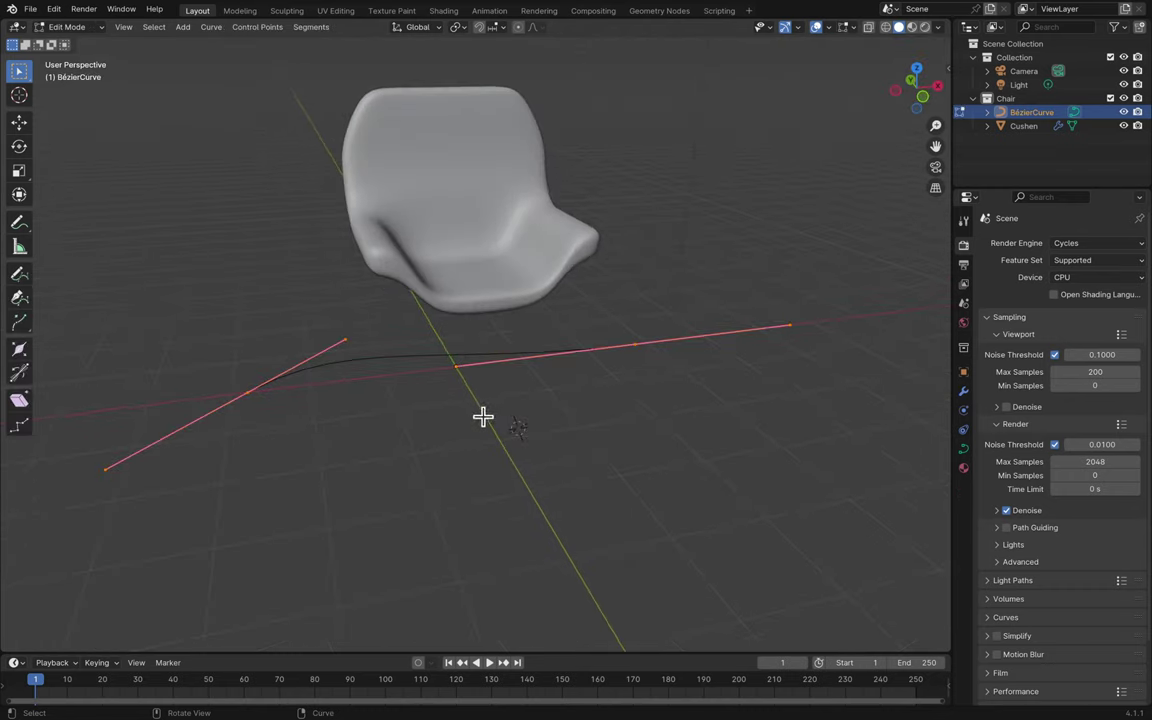
pyautogui.click(341, 356)
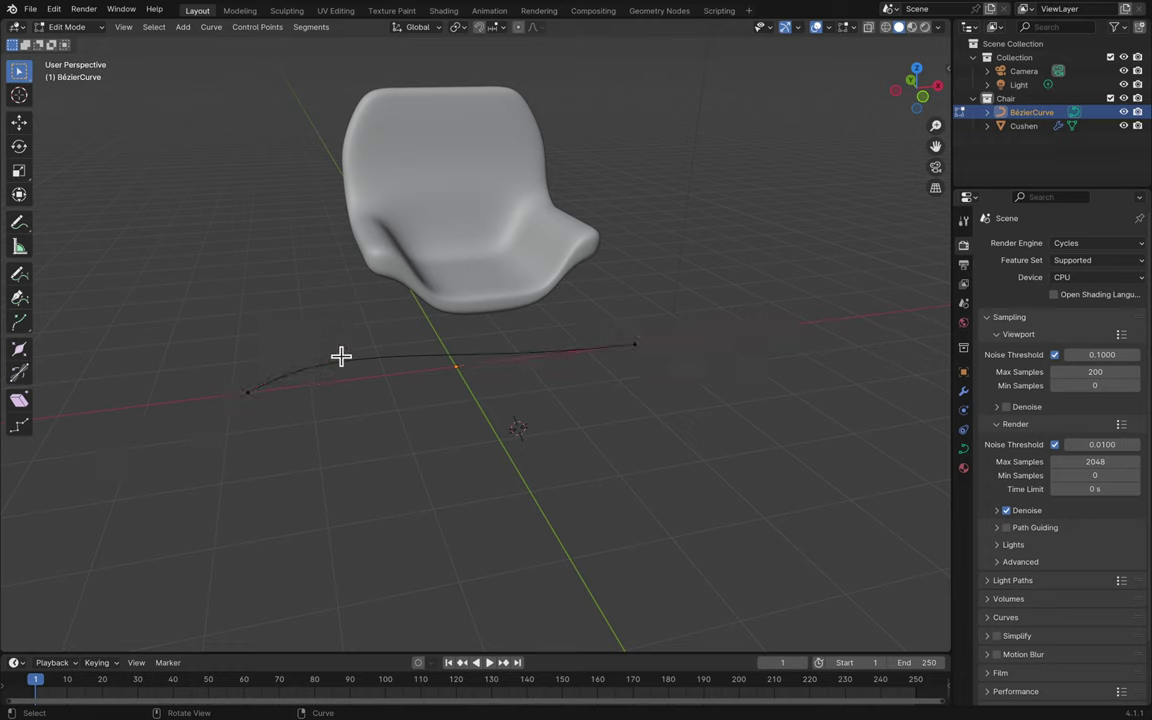
pyautogui.click(246, 392)
pyautogui.click(346, 340)
pyautogui.click(335, 376)
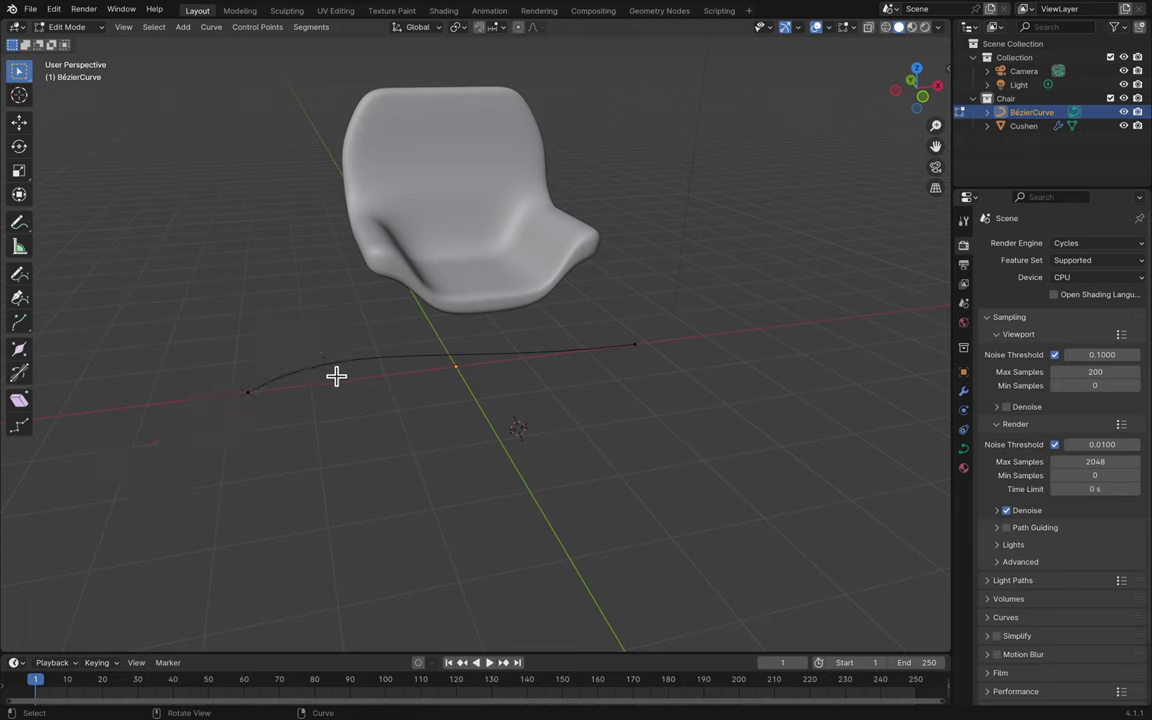
pyautogui.click(246, 396)
pyautogui.click(346, 342)
pyautogui.press('g')
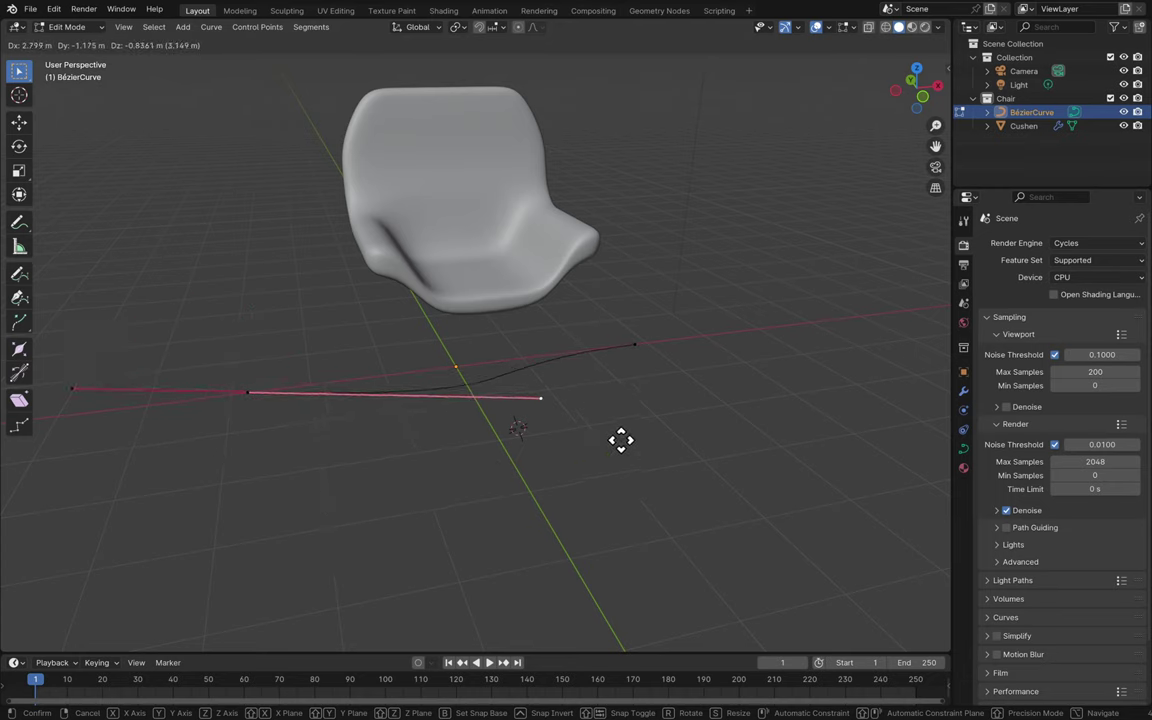
pyautogui.press('x')
pyautogui.click(320, 455)
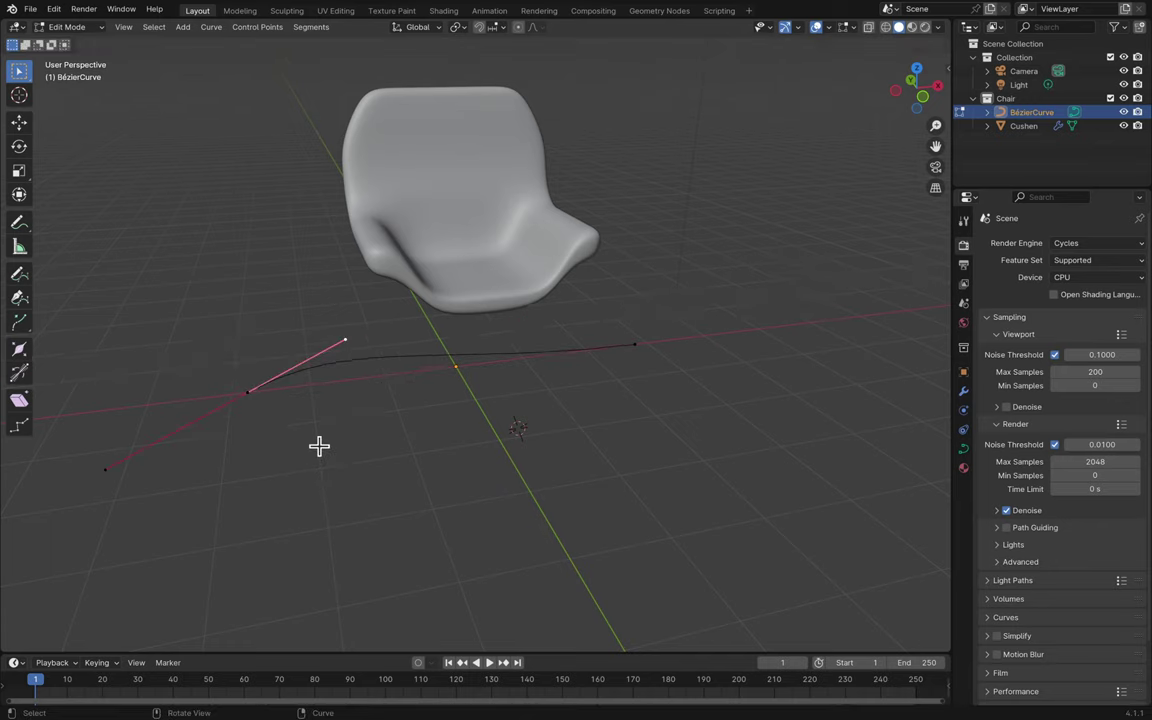
# - Dissolve the selected control point at the curve's left end
pyautogui.press('x')
pyautogui.click(341, 430)
pyautogui.hotkey('ctrl', 'z')
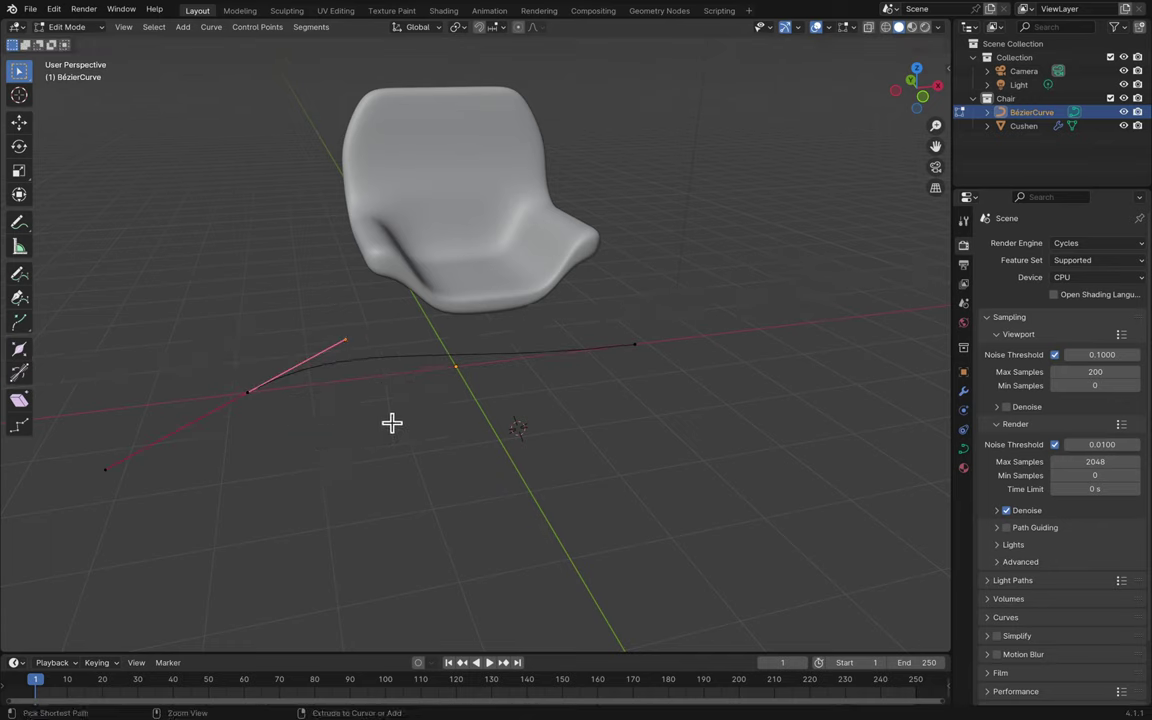
pyautogui.press('x')
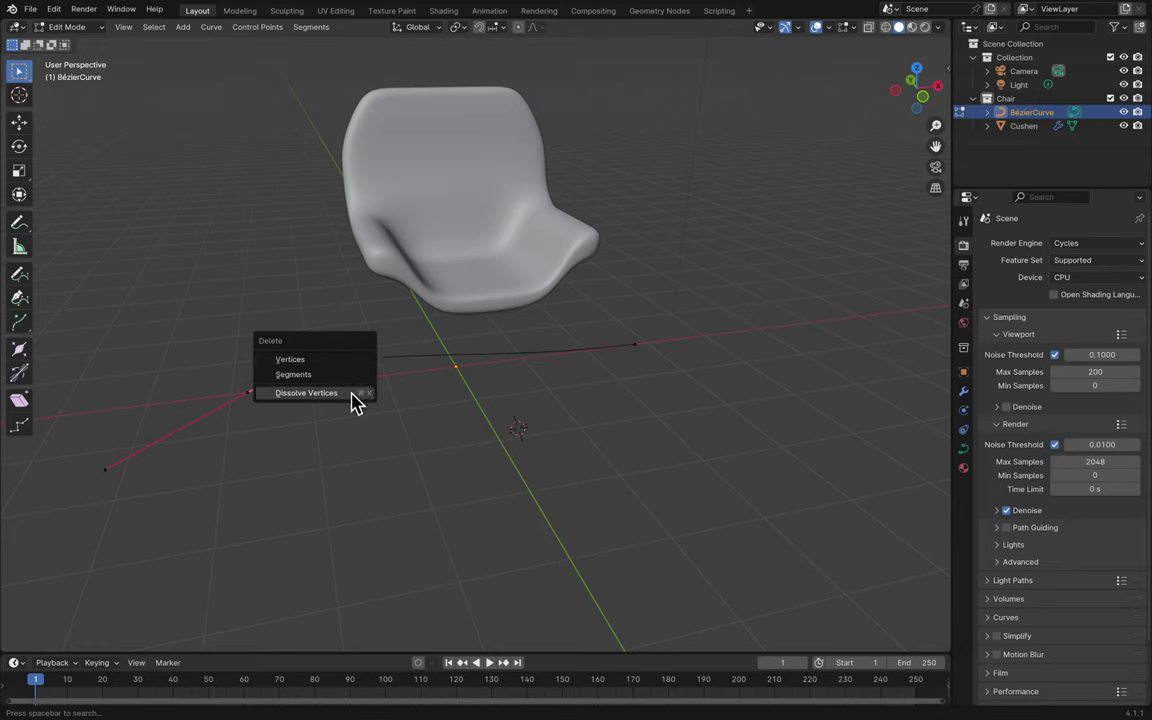
pyautogui.click(352, 394)
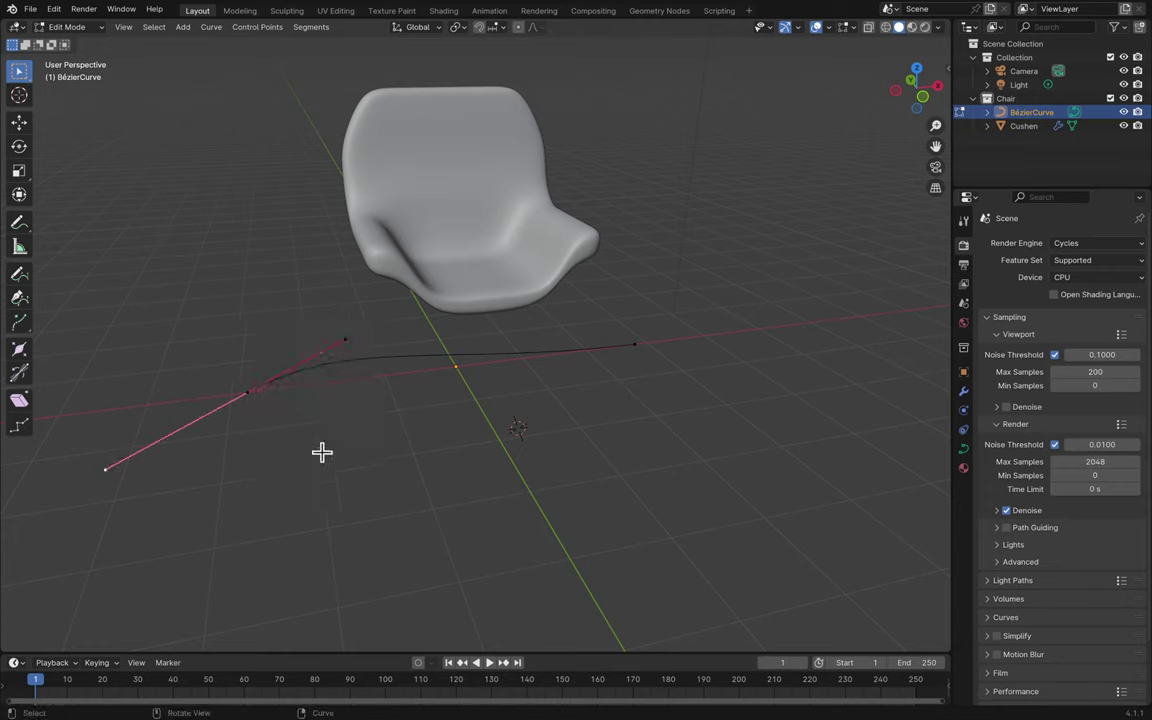
# - Reposition the left-end handle, frame the curve's left end, and start moving the handle again
pyautogui.press('g')
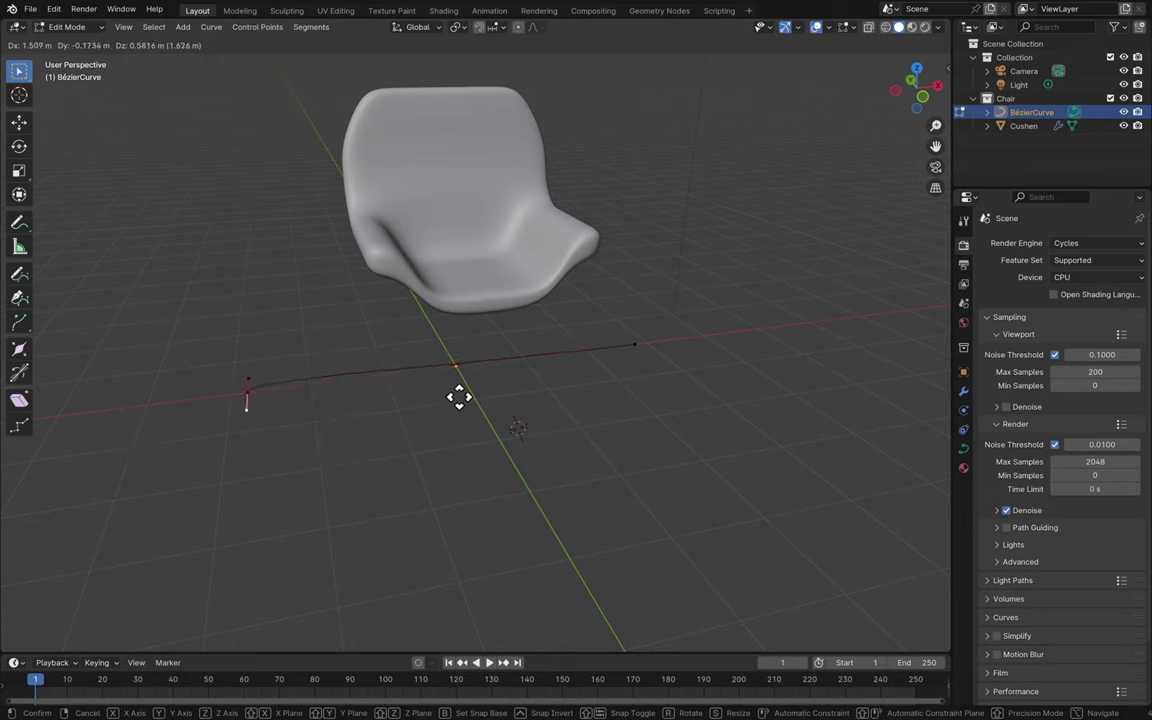
pyautogui.click(244, 392)
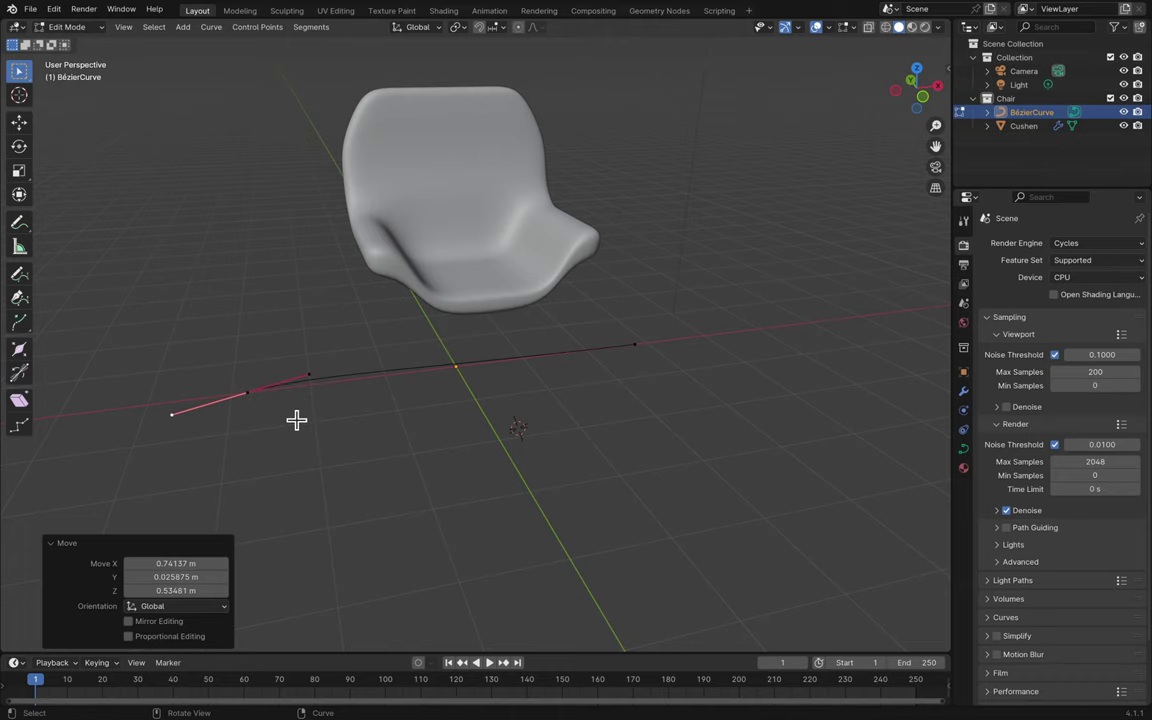
pyautogui.moveTo(935, 152); pyautogui.dragTo(1102, 146)
pyautogui.moveTo(918, 108); pyautogui.dragTo(936, 152)
pyautogui.scroll(6, 470, 400)
pyautogui.moveTo(848, 187); pyautogui.dragTo(779, 208, button='middle')
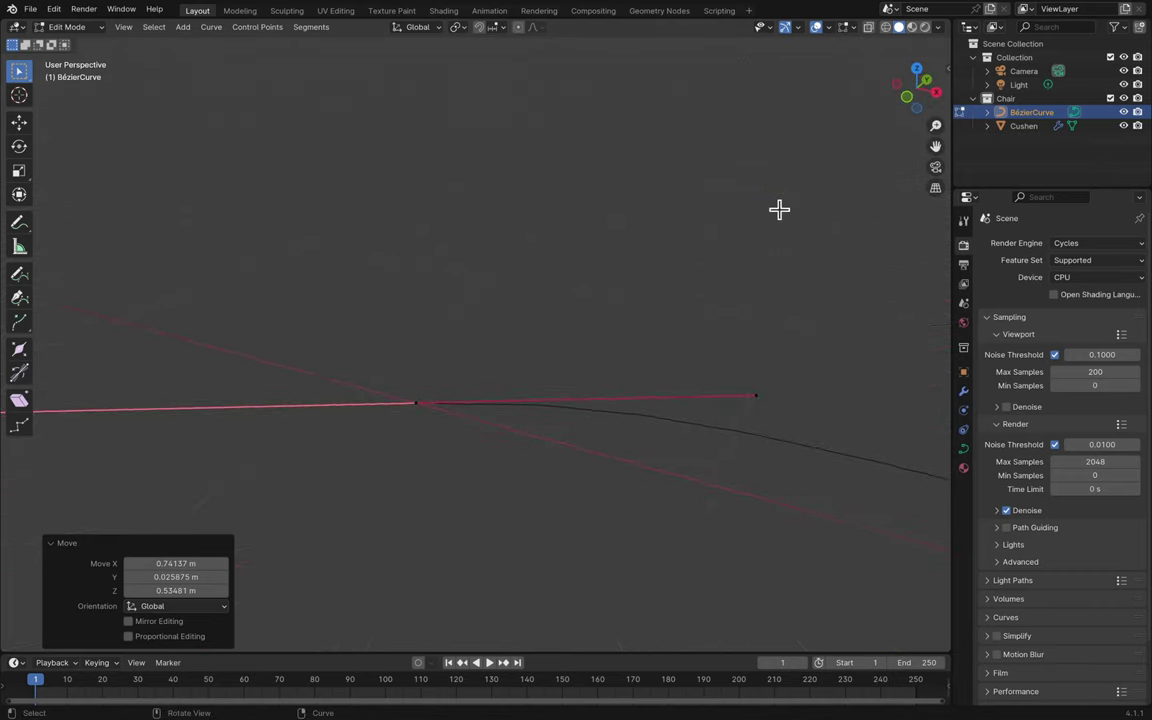
pyautogui.moveTo(932, 132); pyautogui.dragTo(932, 132)
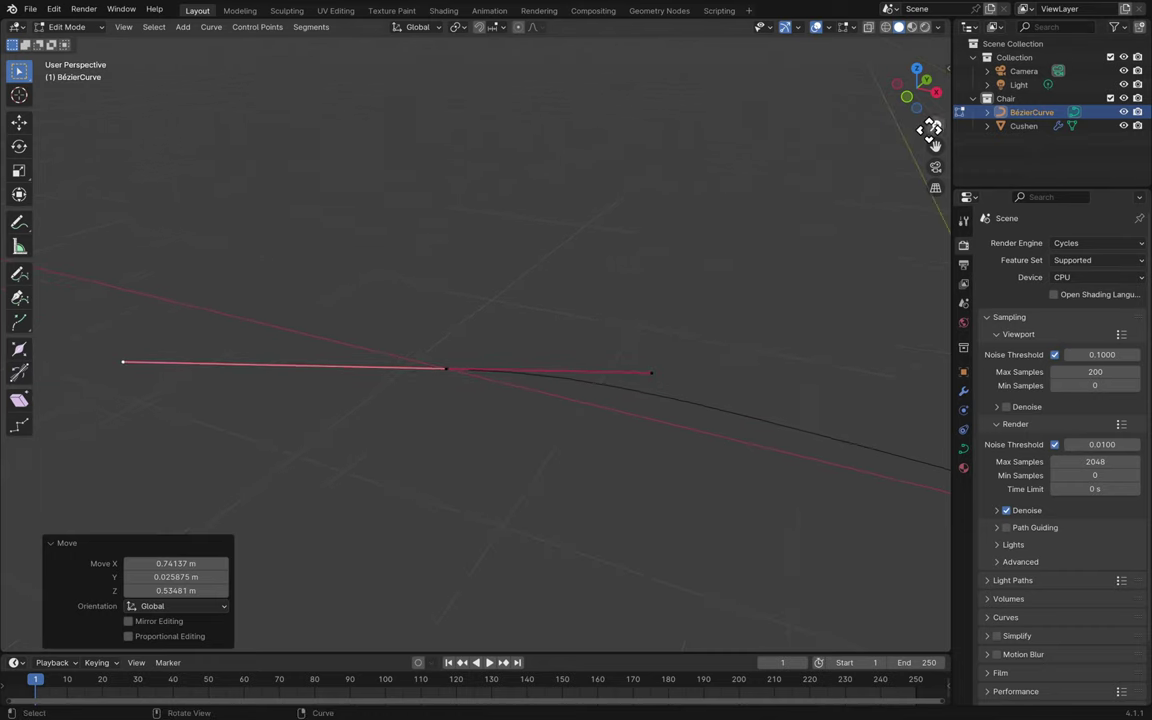
pyautogui.press('g')
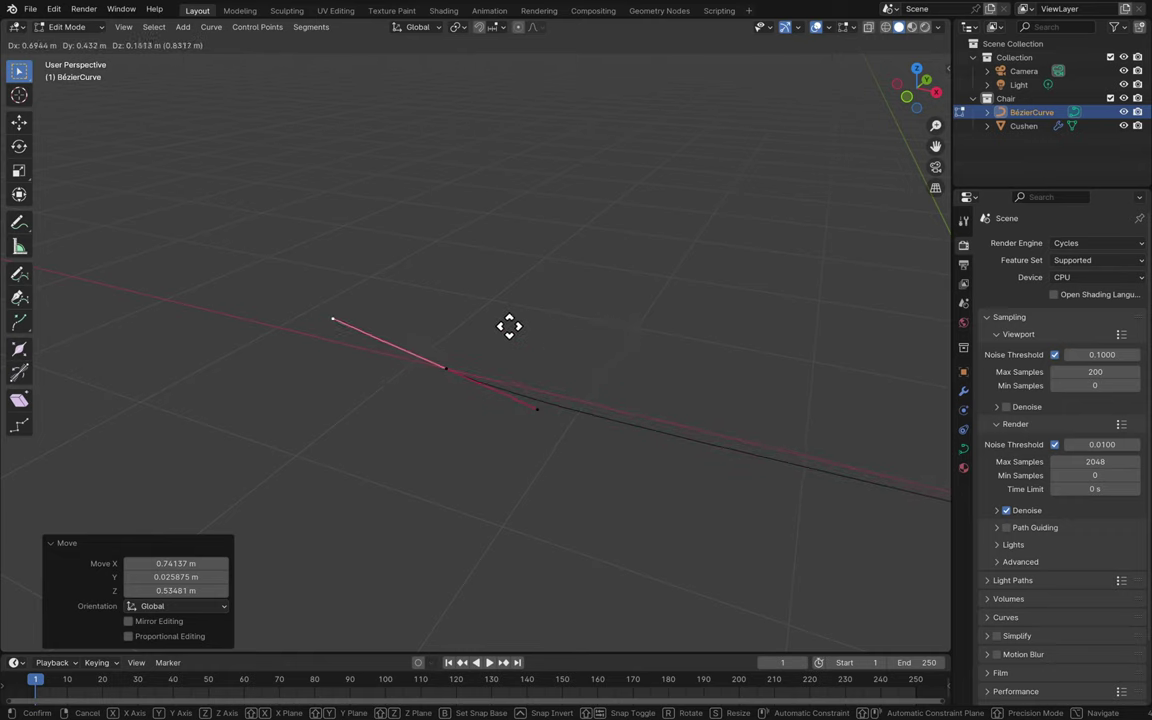
# - Confirm the handle move and set its X, Y and Z offsets to 0
pyautogui.click(445, 335)
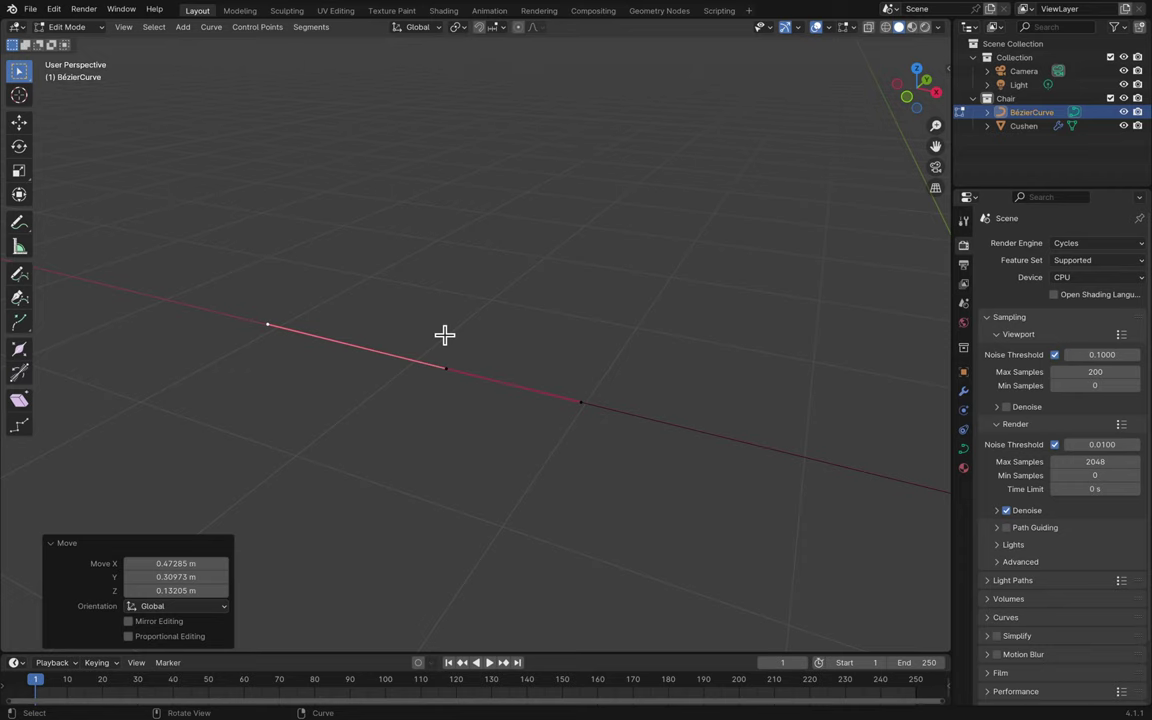
pyautogui.press('Return')
pyautogui.click(220, 577)
pyautogui.write('0')
pyautogui.press('Return')
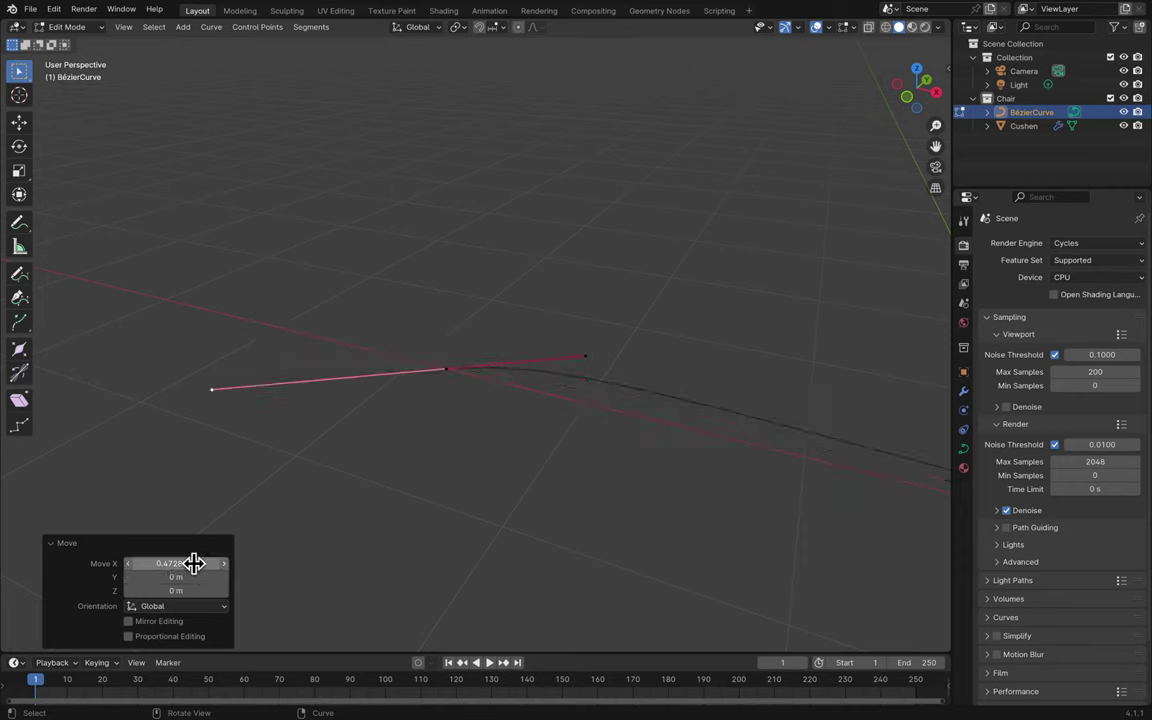
pyautogui.click(222, 564)
pyautogui.write('0')
pyautogui.press('Return')
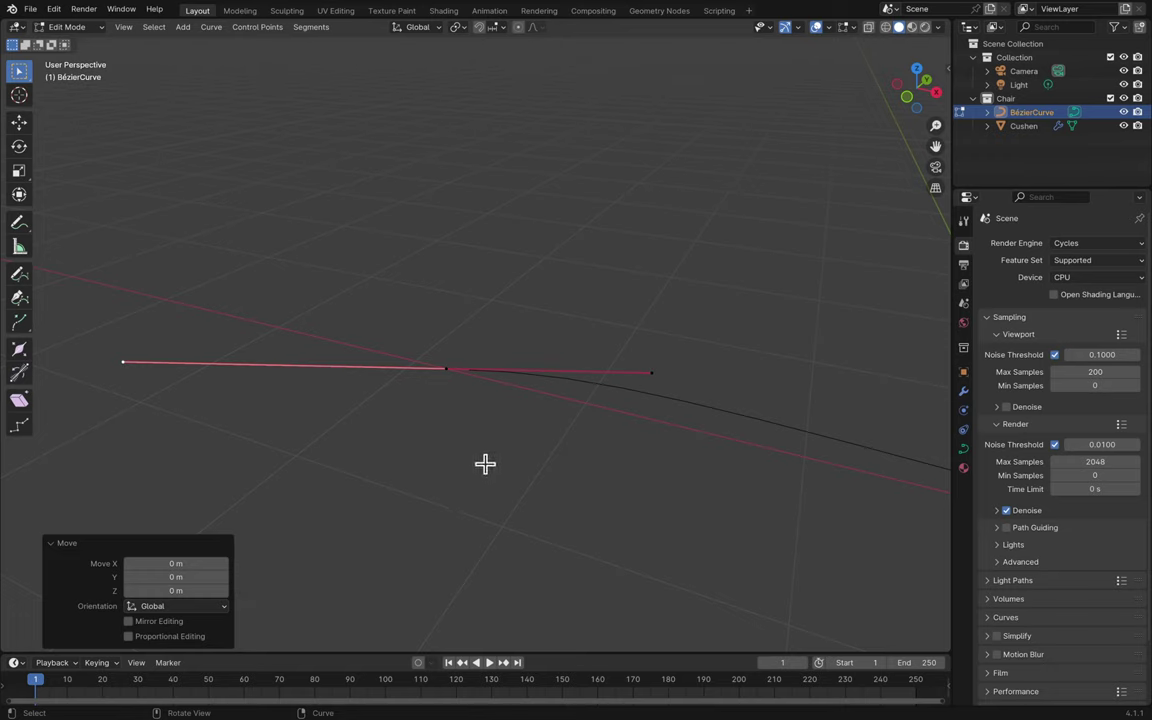
# - Move the other left-end handle and zero its X, Y and Z offsets too
pyautogui.click(643, 370)
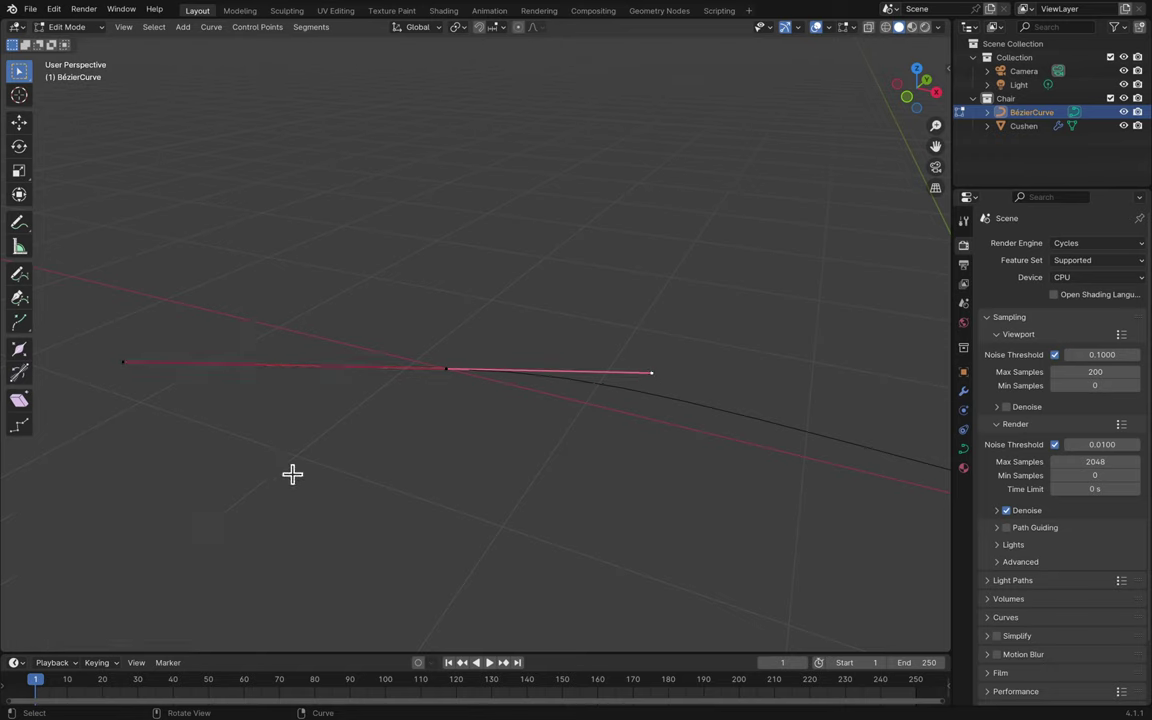
pyautogui.hotkey('ctrl', 'z')
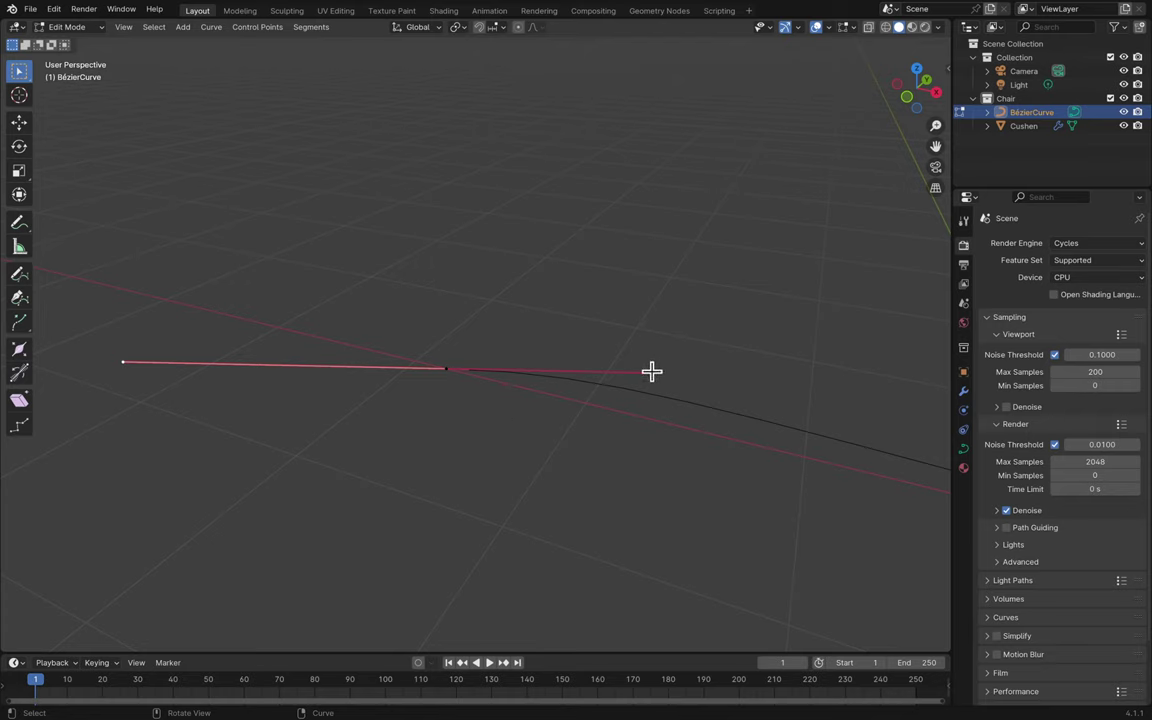
pyautogui.press('g')
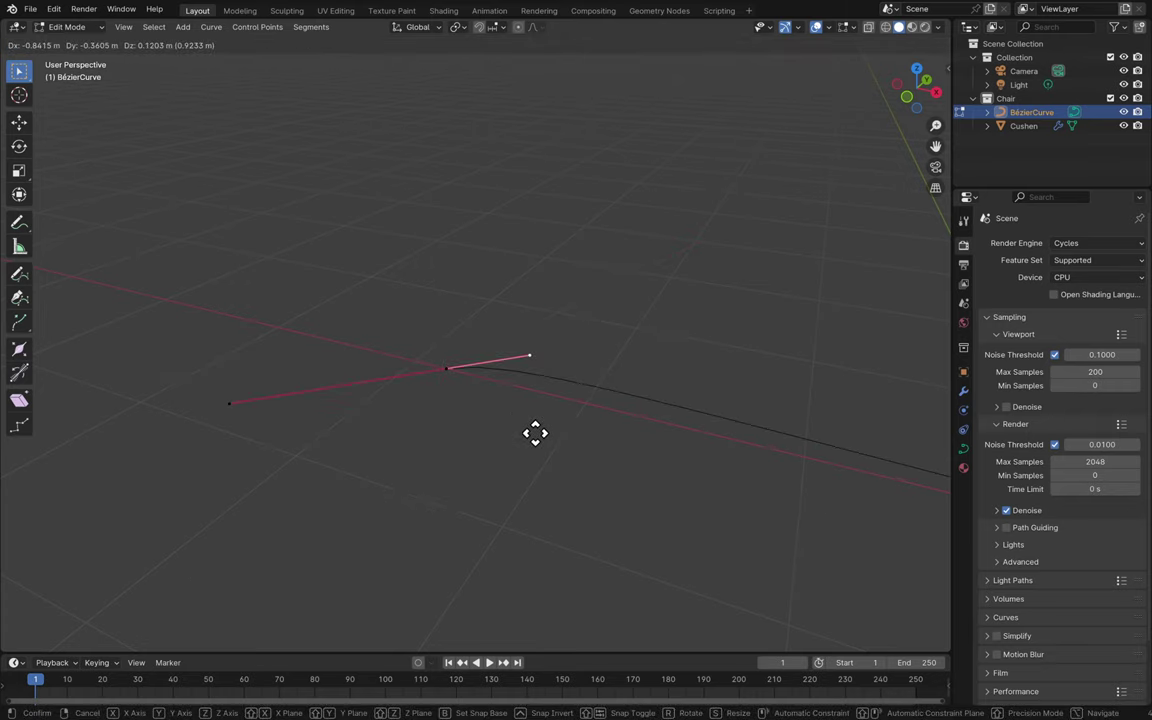
pyautogui.click(535, 432)
pyautogui.click(167, 563)
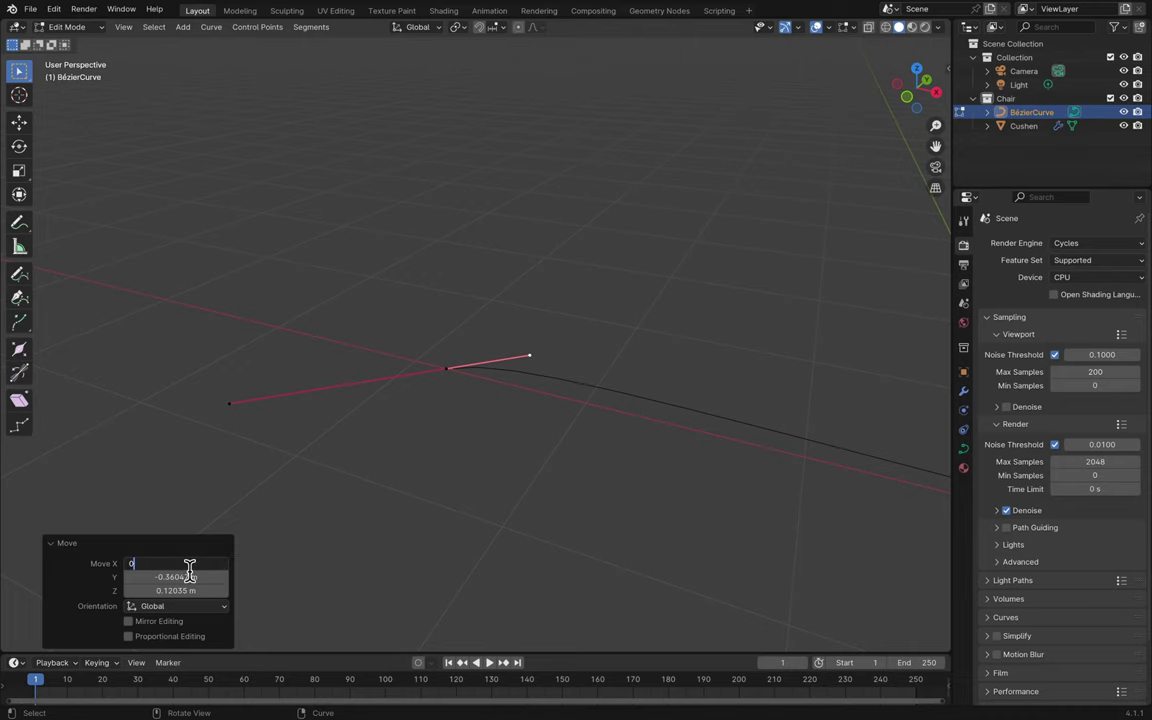
pyautogui.write('0')
pyautogui.press('Tab')
pyautogui.write('0')
pyautogui.press('Tab')
pyautogui.write('0')
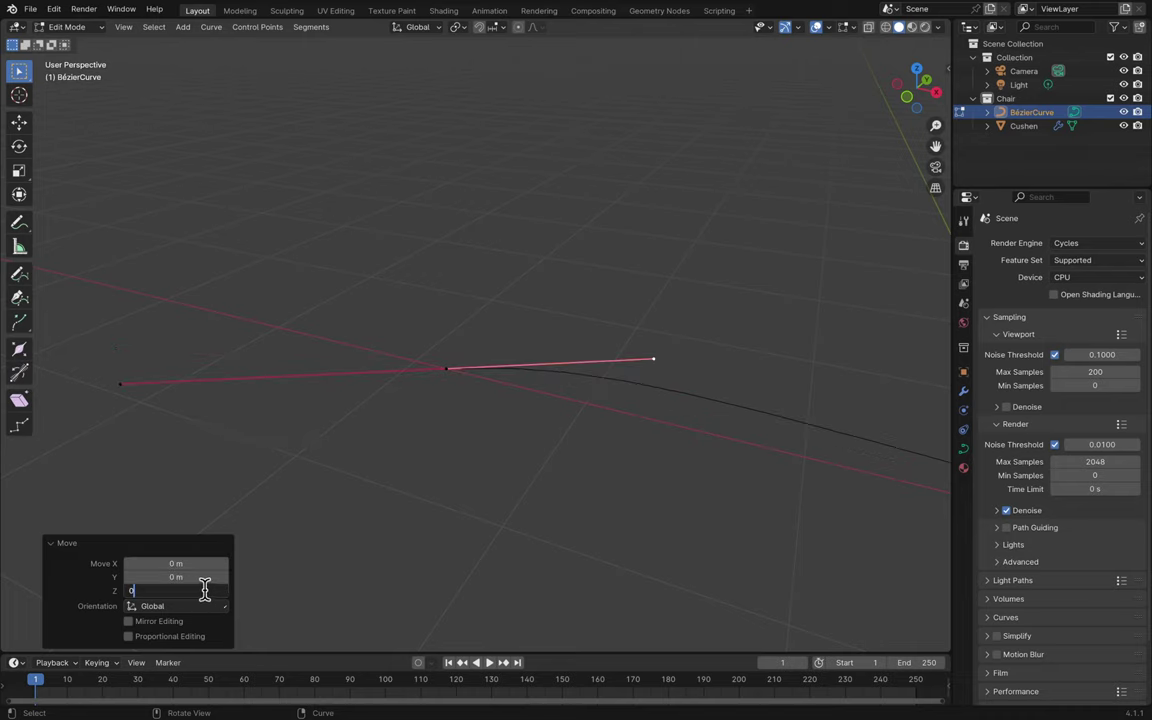
pyautogui.press('Return')
# - Move the curve's top end-point handles, then reset the move's X, Y and Z offsets to 0
pyautogui.moveTo(514, 514); pyautogui.dragTo(494, 369, button='middle')
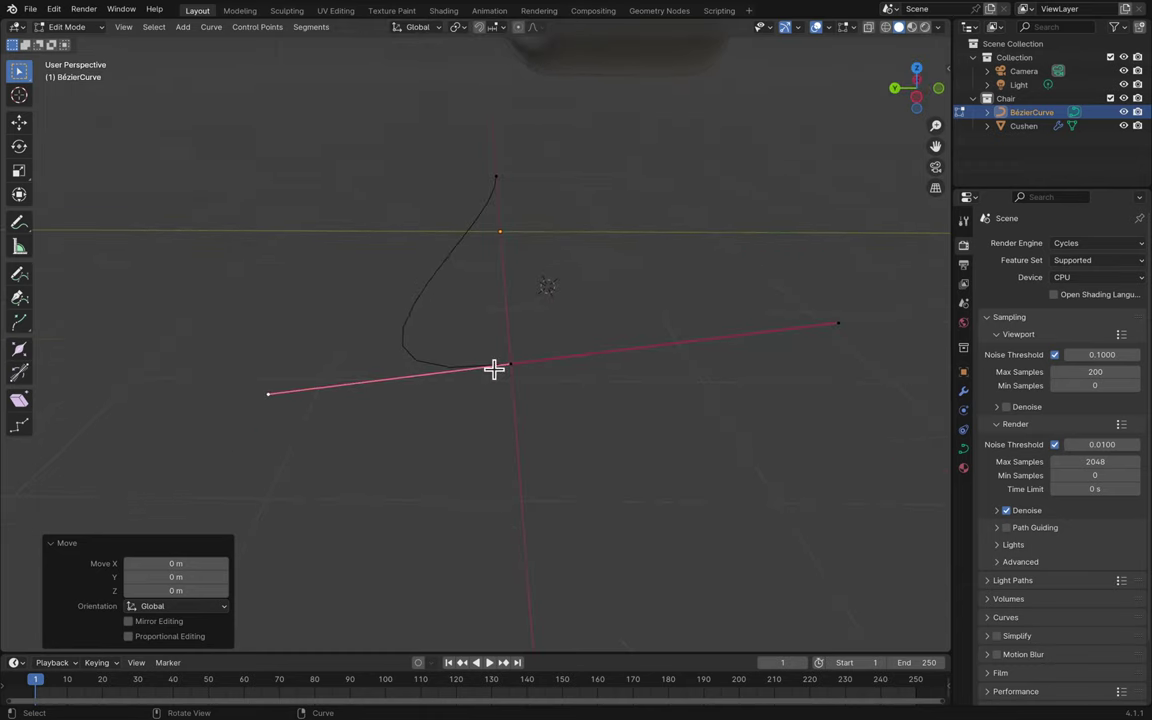
pyautogui.click(503, 229)
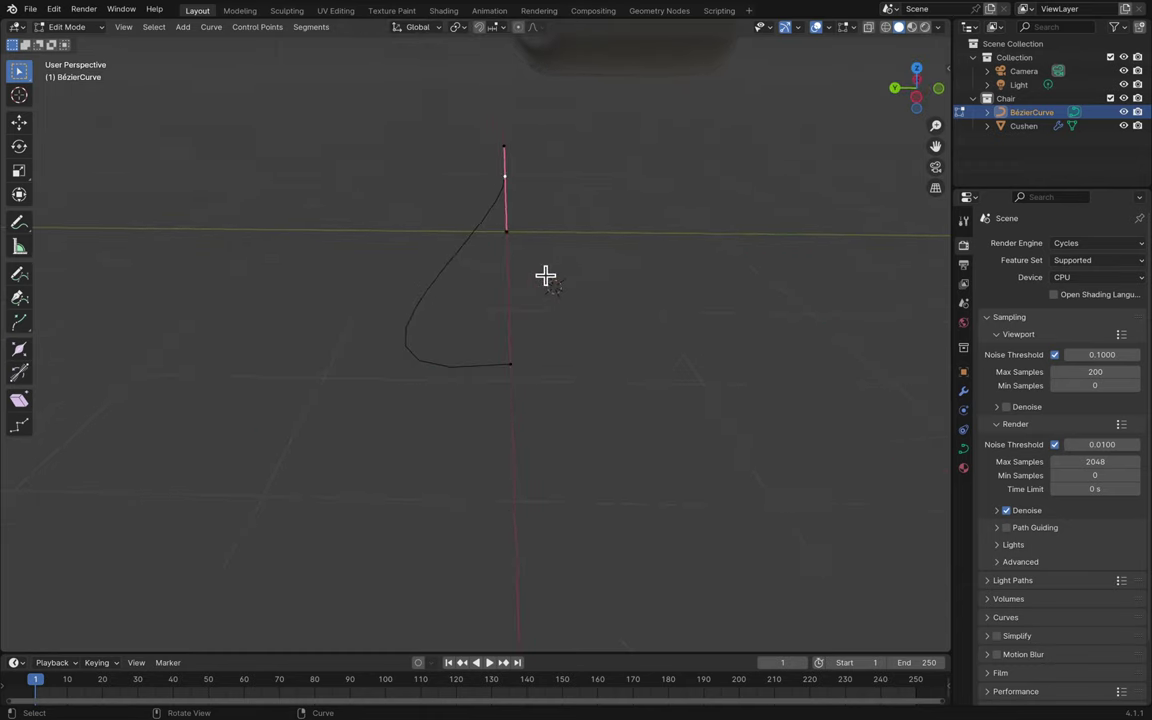
pyautogui.moveTo(545, 275); pyautogui.dragTo(545, 275, button='middle')
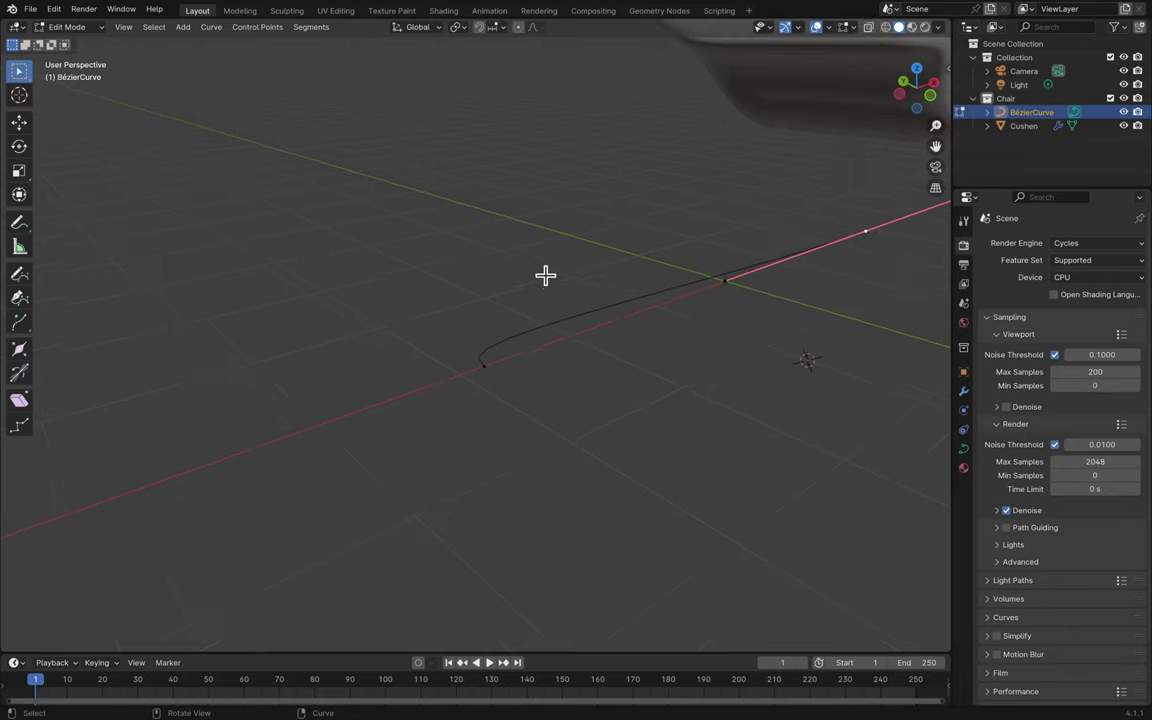
pyautogui.moveTo(628, 365); pyautogui.dragTo(628, 365, button='middle')
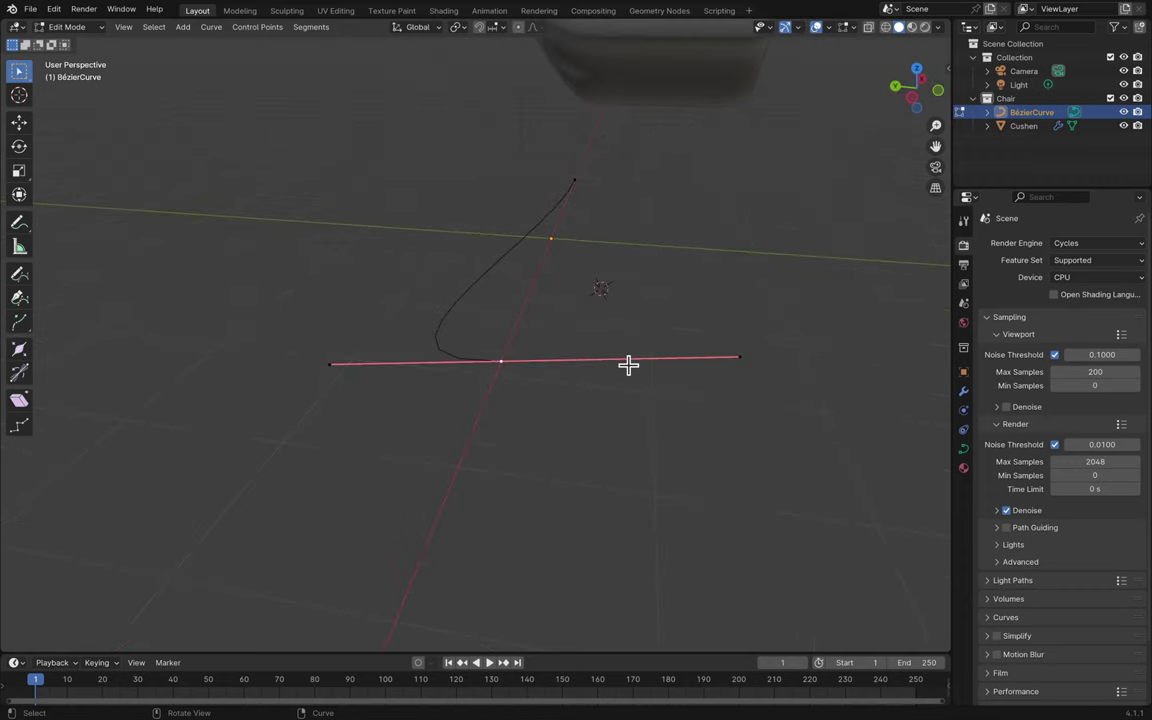
pyautogui.click(575, 185)
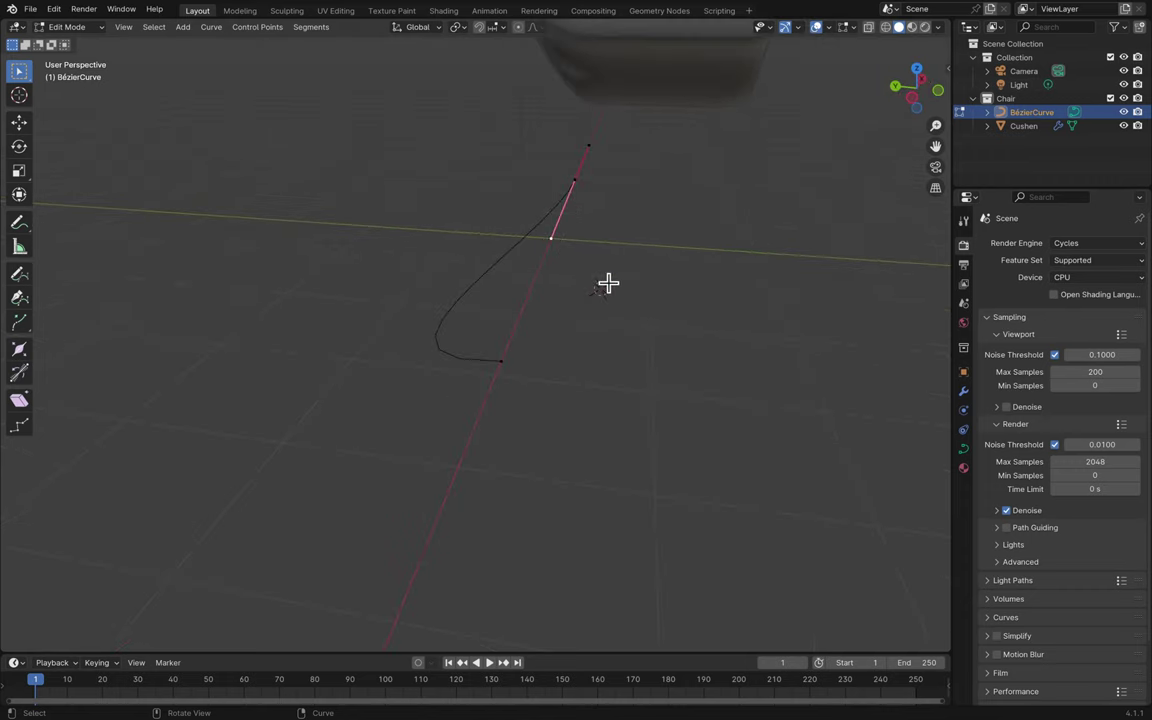
pyautogui.press('g')
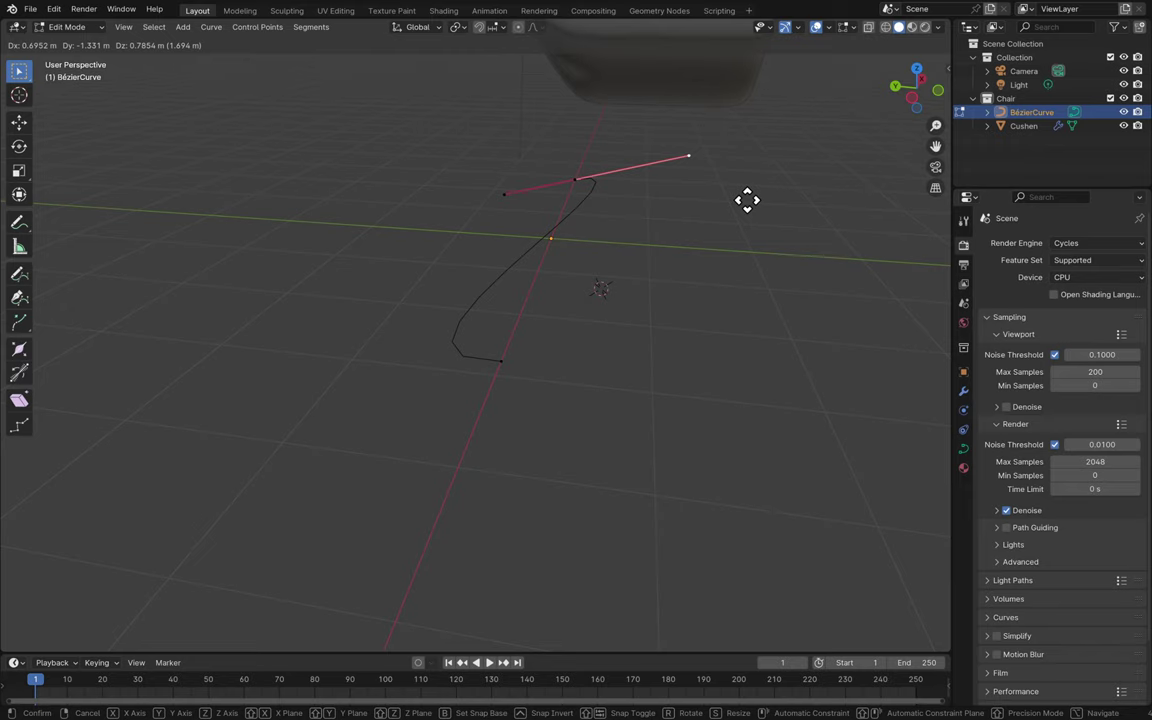
pyautogui.click(763, 190)
pyautogui.click(196, 564)
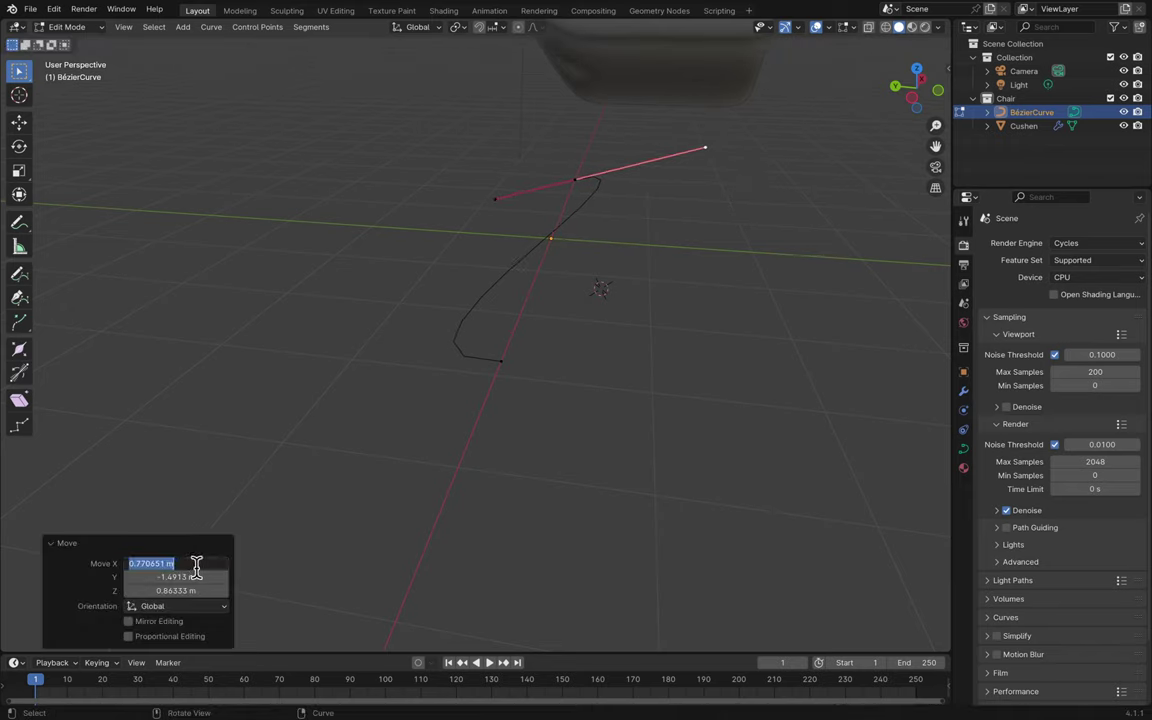
pyautogui.press('Return')
pyautogui.click(186, 580)
pyautogui.write('0')
pyautogui.press('Return')
pyautogui.click(188, 591)
pyautogui.write('0')
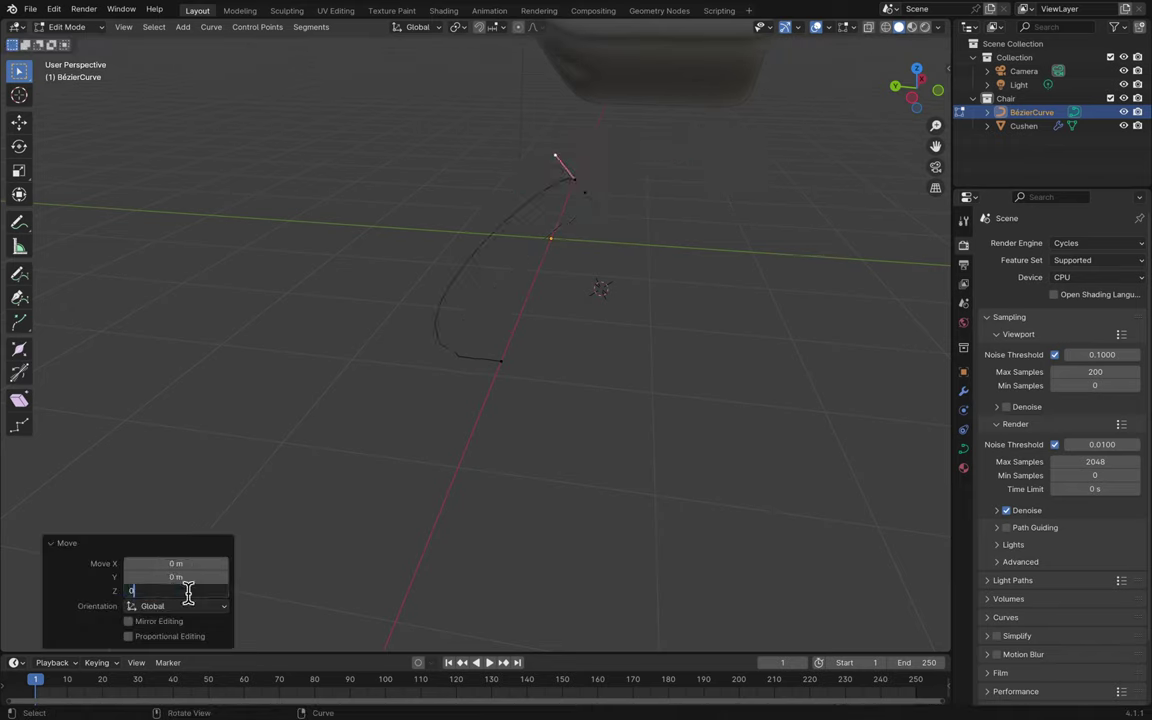
pyautogui.press('Return')
# - From the back view, rotate the end point's handles, then reset the angle to 0°
pyautogui.hscroll(-10, 441, 525)
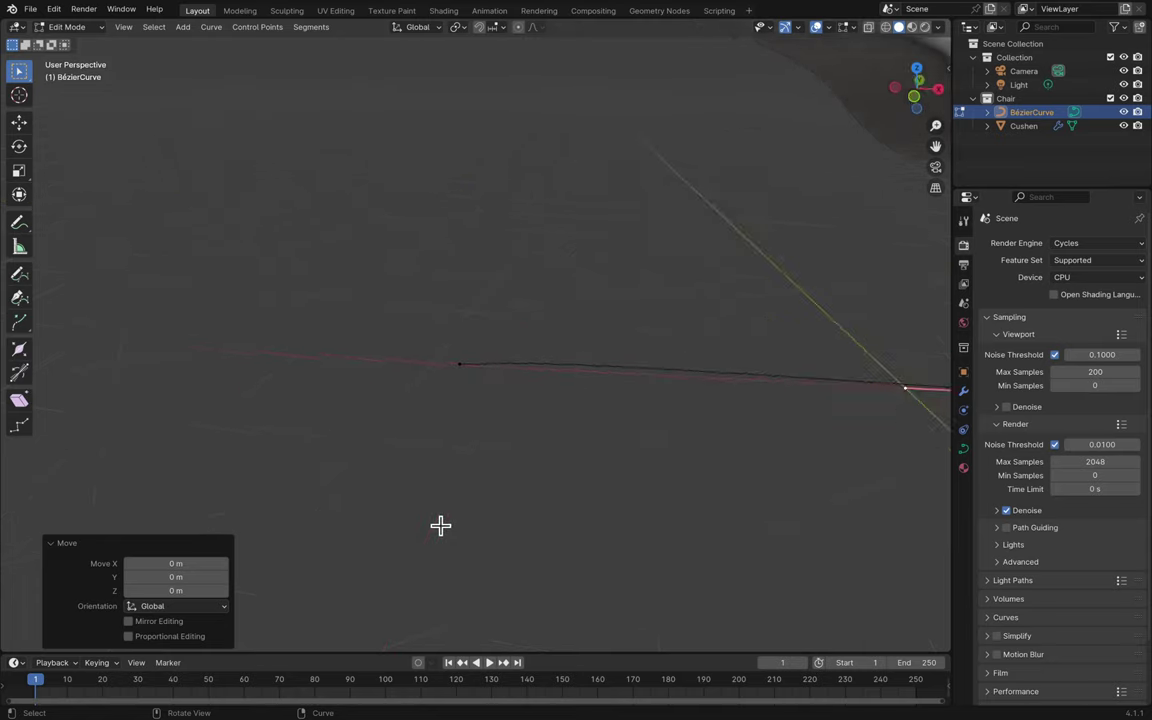
pyautogui.hscroll(-5, 441, 525)
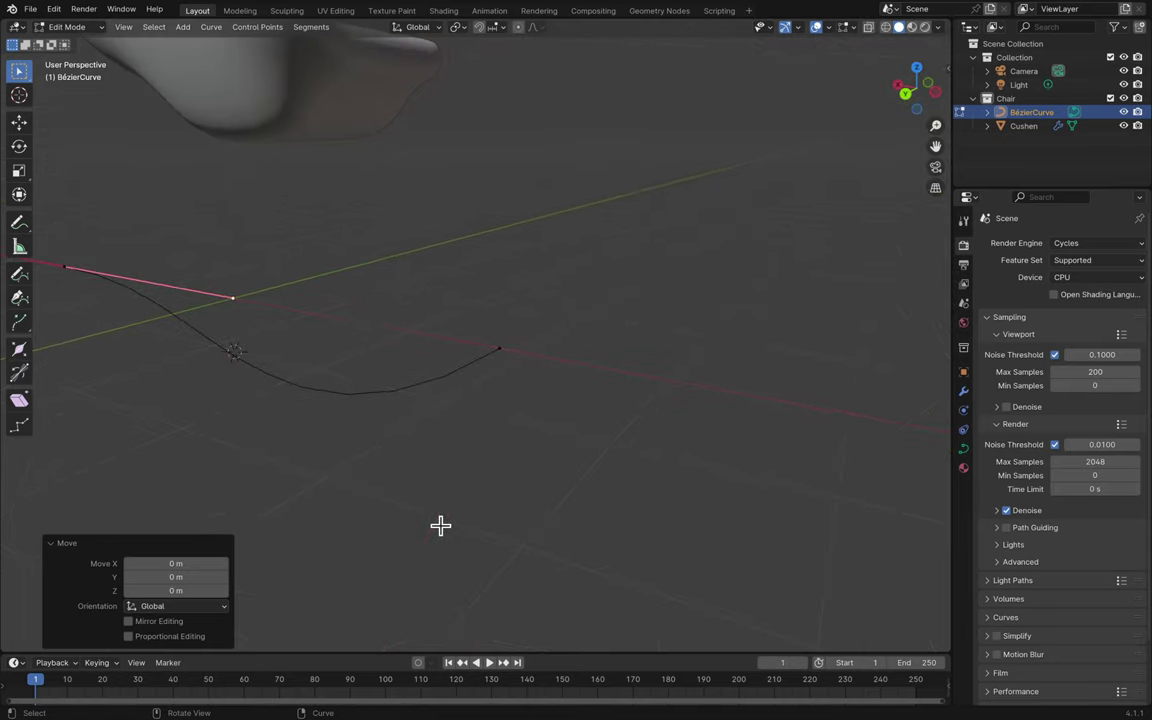
pyautogui.click(927, 109)
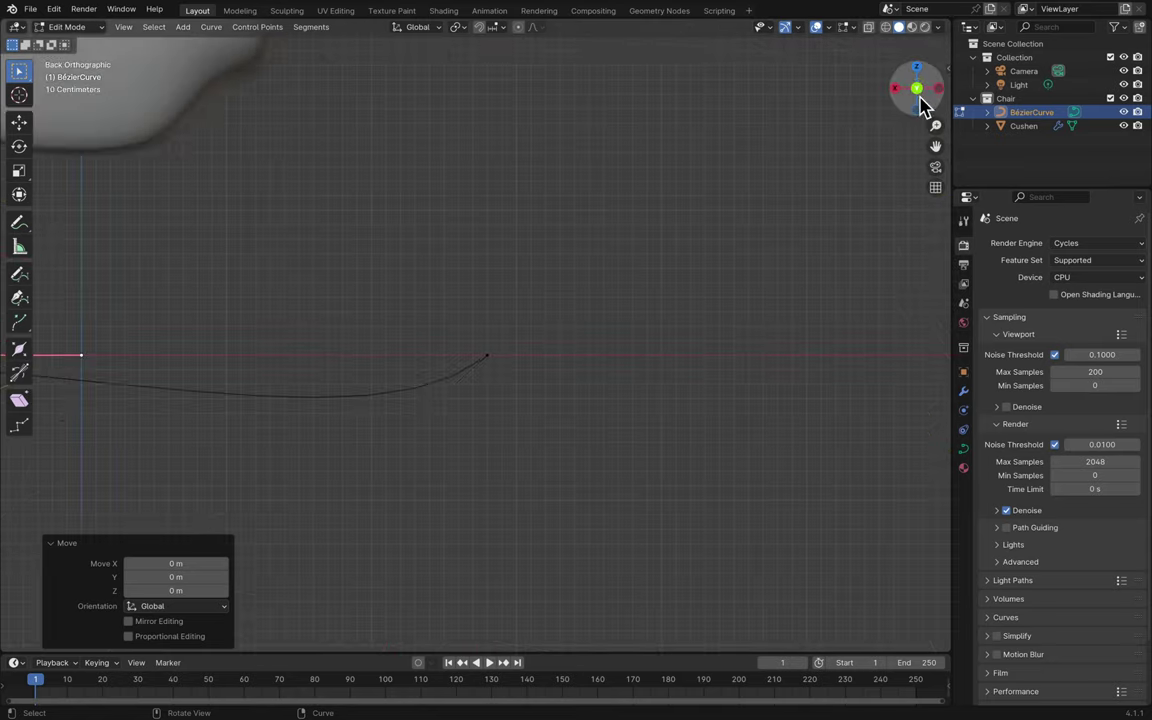
pyautogui.hscroll(-3, 572, 337)
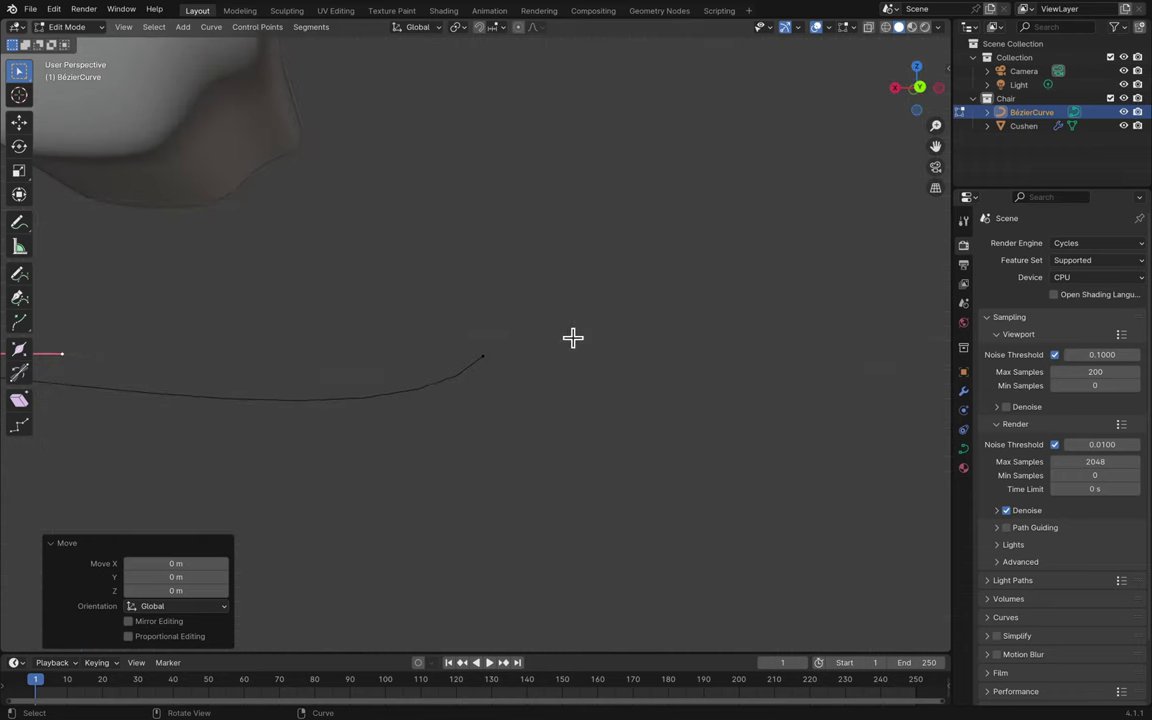
pyautogui.click(919, 88)
pyautogui.click(490, 359)
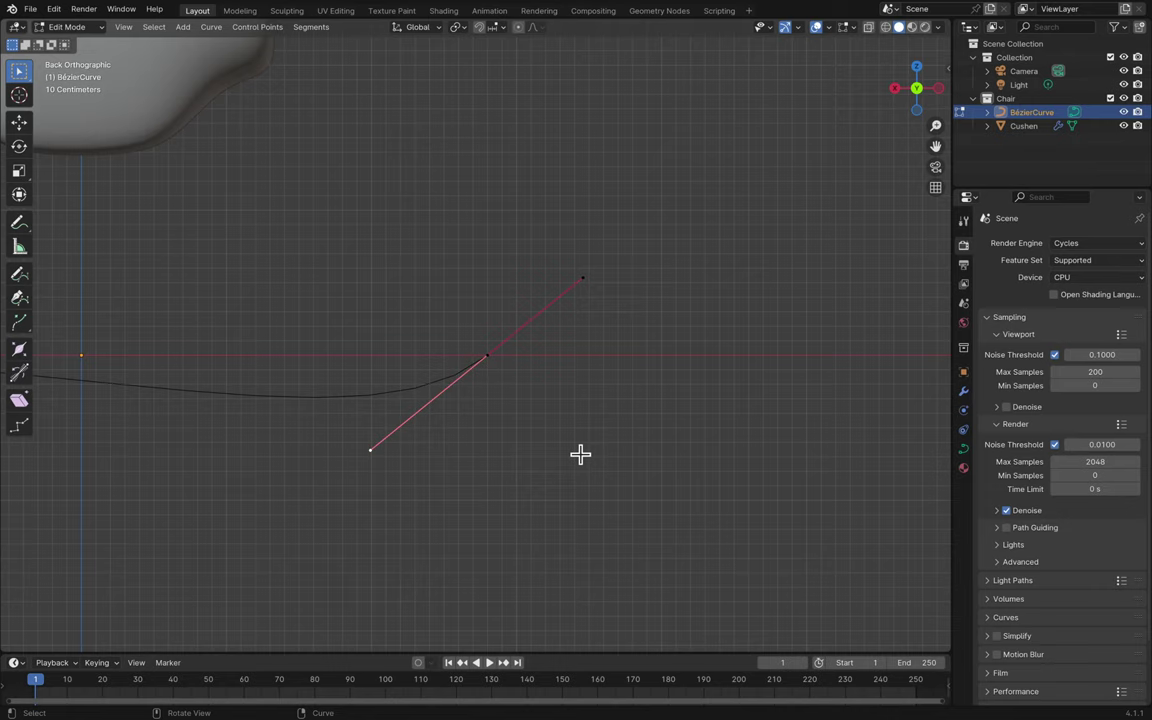
pyautogui.press('r')
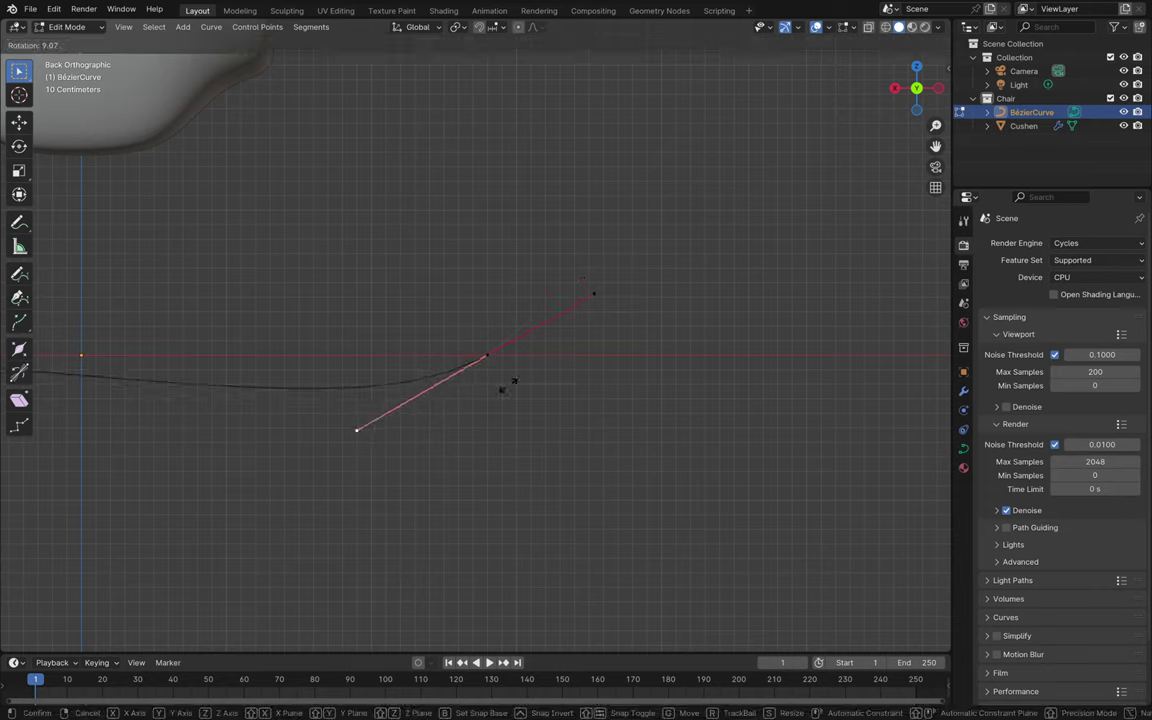
pyautogui.click(500, 470)
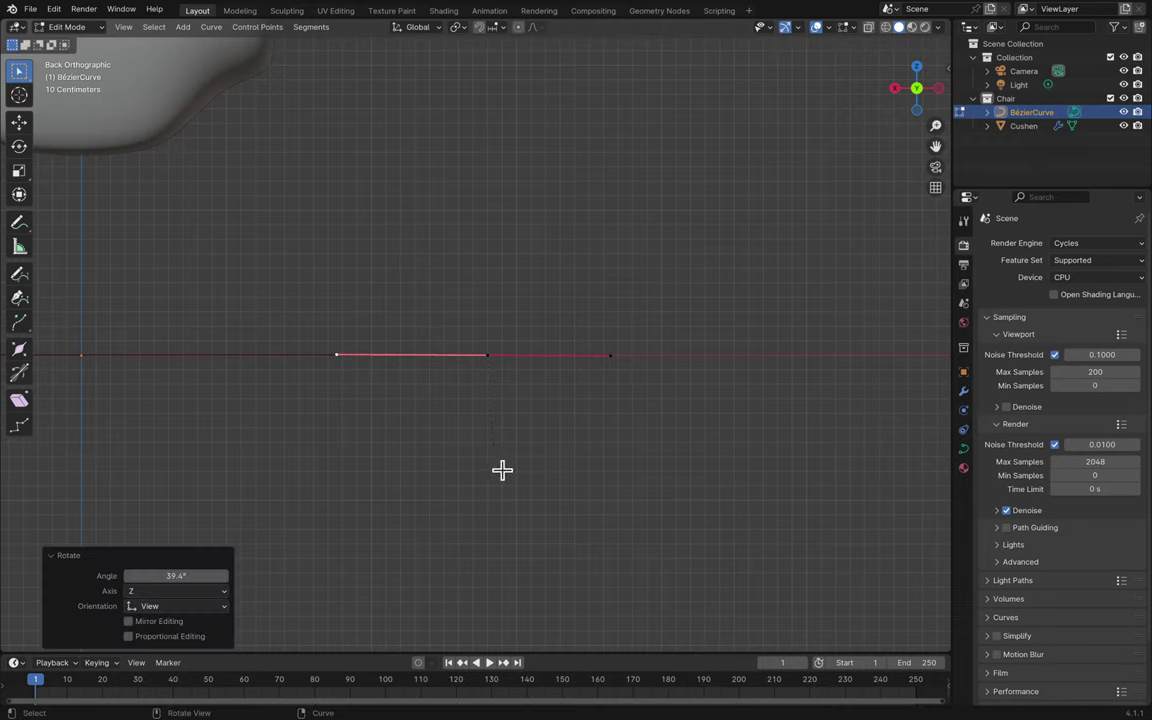
pyautogui.click(504, 373)
pyautogui.press('r')
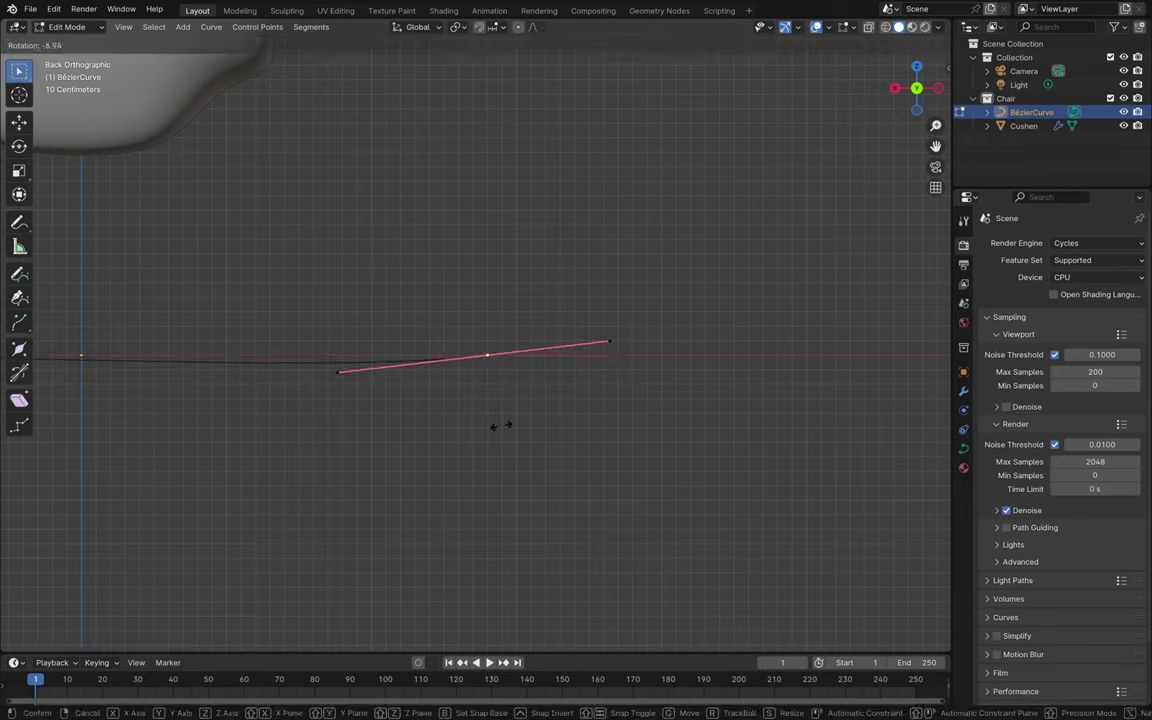
pyautogui.click(522, 408)
pyautogui.click(178, 578)
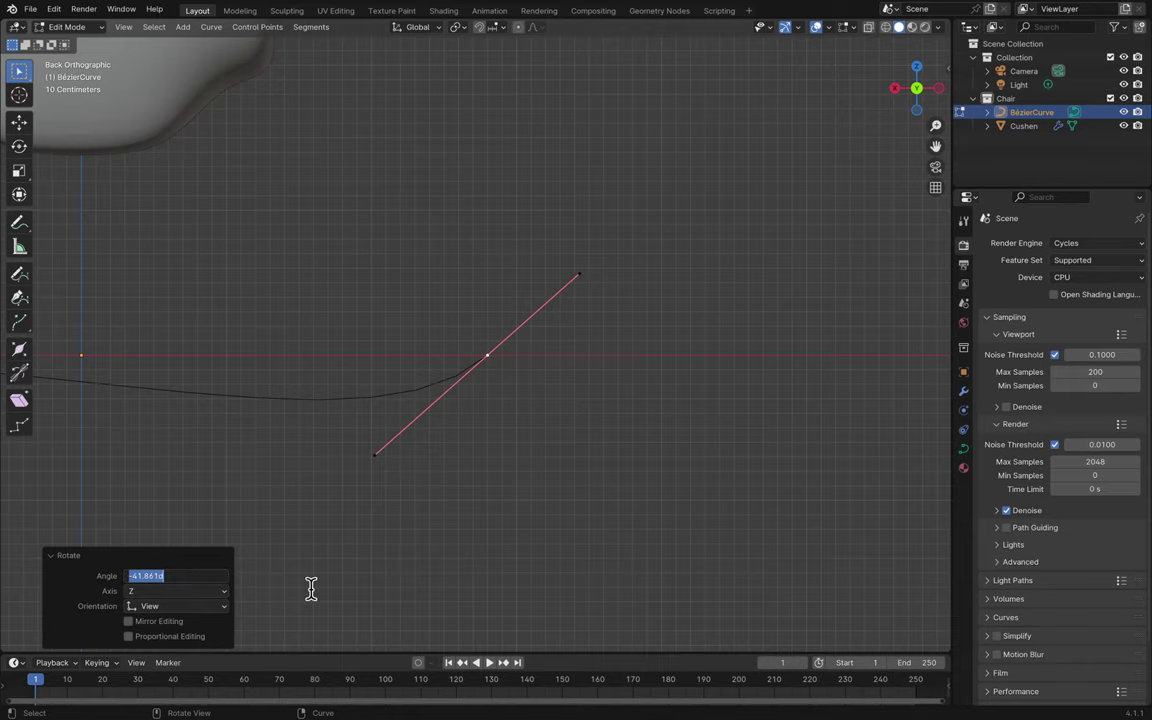
pyautogui.press('Return')
# - Rotate the end handles about global Z, settling at −56.8° to align them along X
pyautogui.moveTo(491, 429); pyautogui.dragTo(531, 408, button='middle')
pyautogui.press('g')
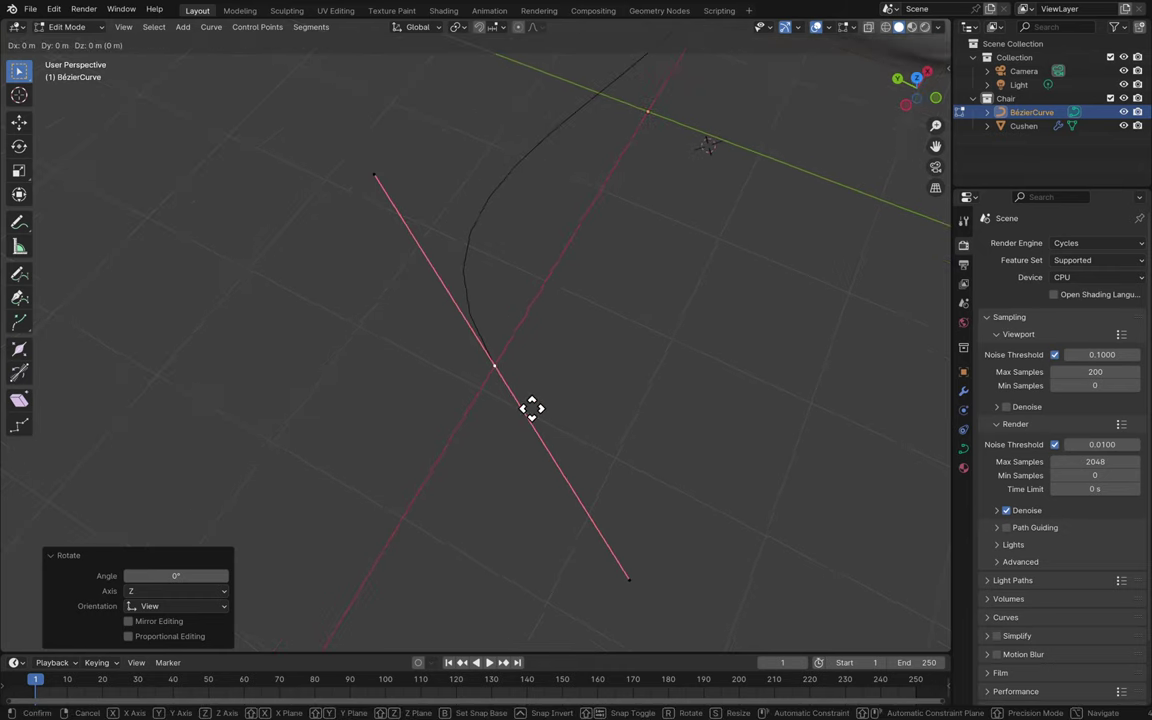
pyautogui.press('Escape')
pyautogui.press('r')
pyautogui.press('z')
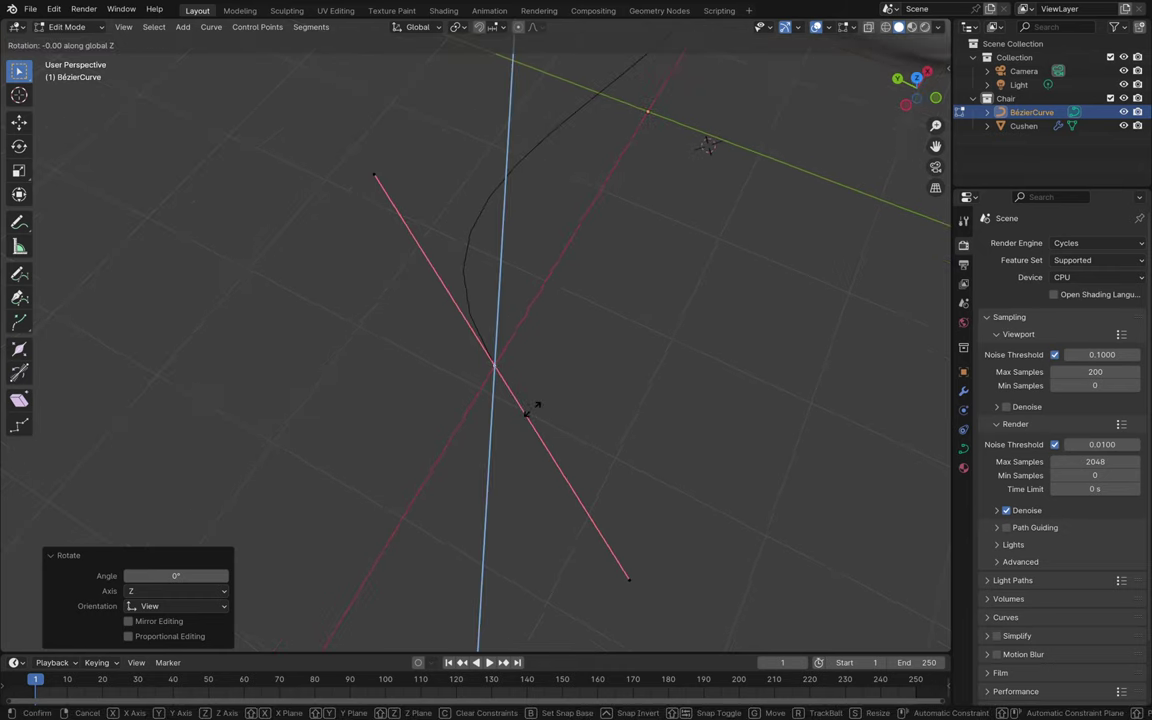
pyautogui.click(479, 429)
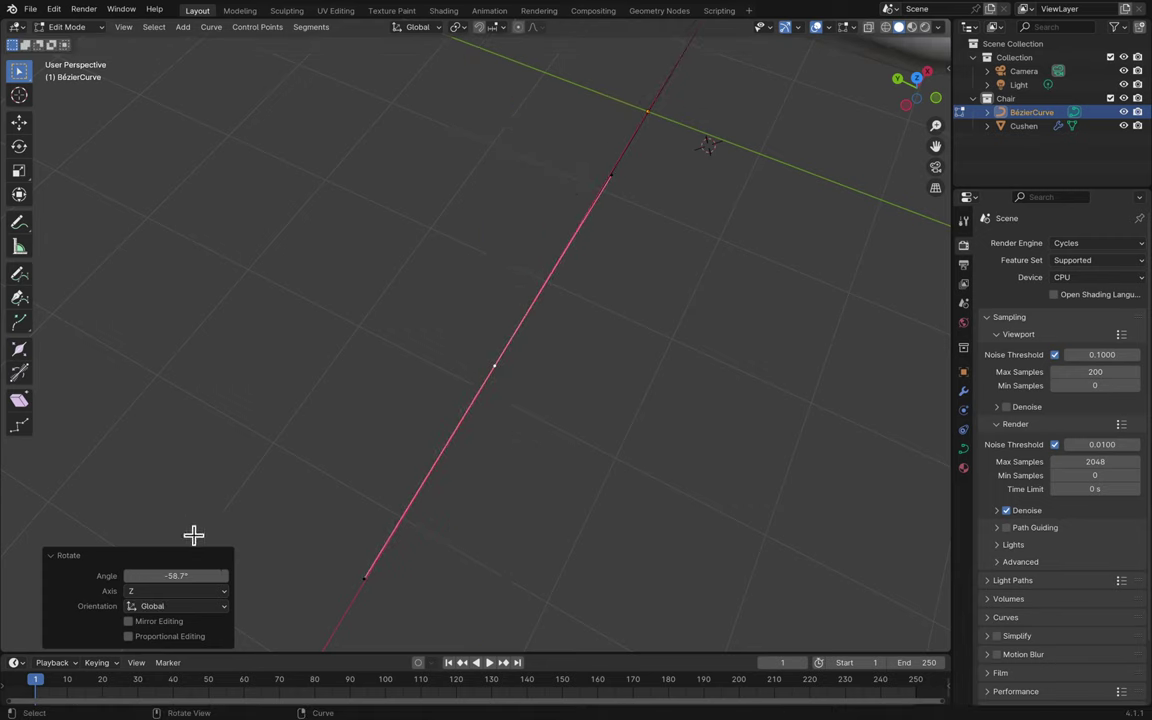
pyautogui.click(189, 573)
pyautogui.write('0')
pyautogui.press('Return')
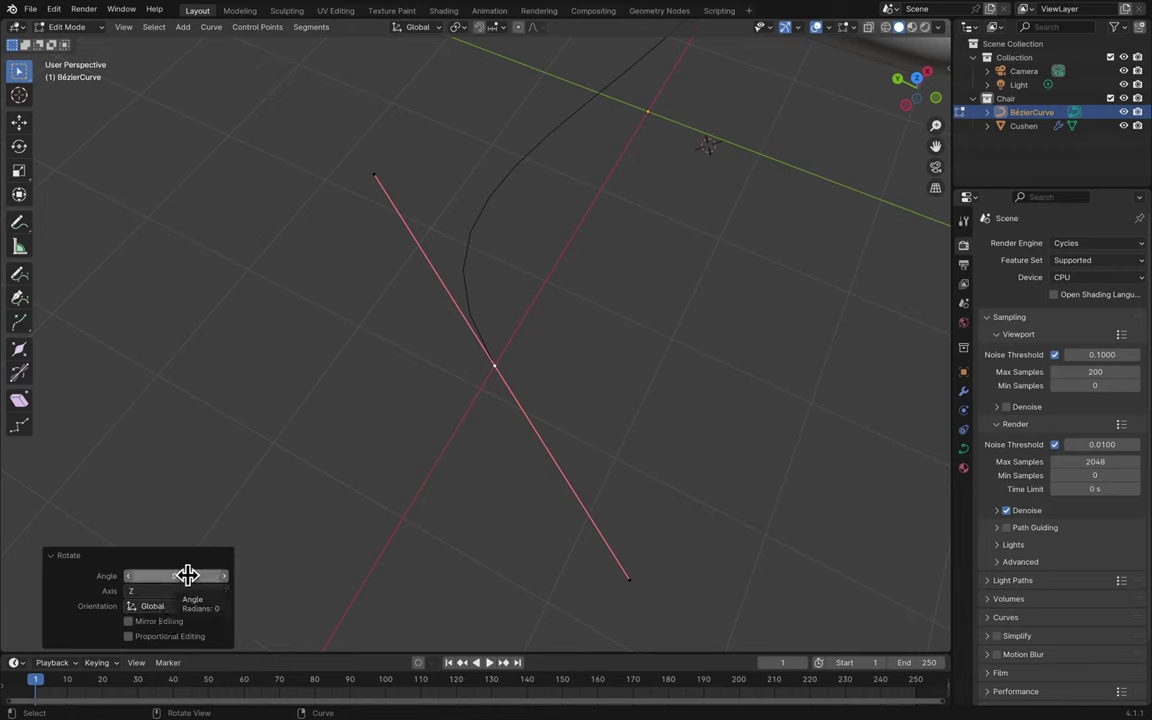
pyautogui.moveTo(187, 575)
pyautogui.mouseDown()
pyautogui.moveTo(80, 575)
pyautogui.moveTo(188, 576)
pyautogui.mouseUp()
pyautogui.moveTo(383, 522); pyautogui.dragTo(509, 535, button='middle')
pyautogui.click(509, 535)
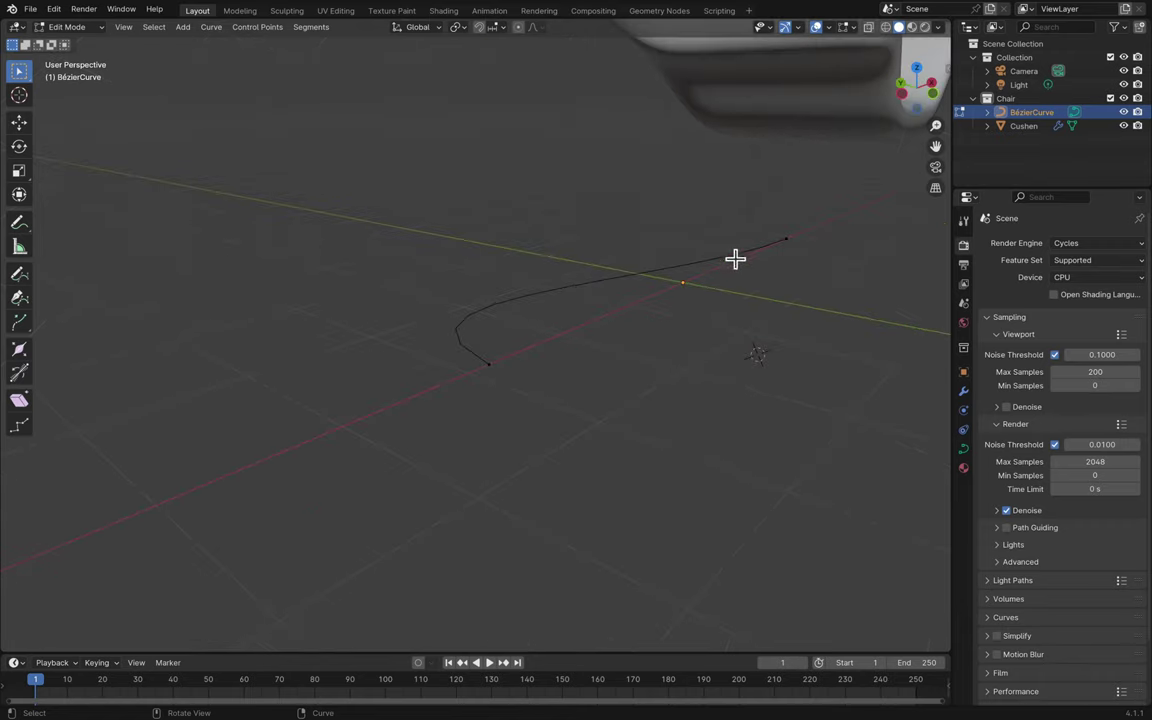
# - Delete the old curve, add a fresh Bézier curve, and enter its Edit Mode
pyautogui.hotkey('ctrl', 'z')
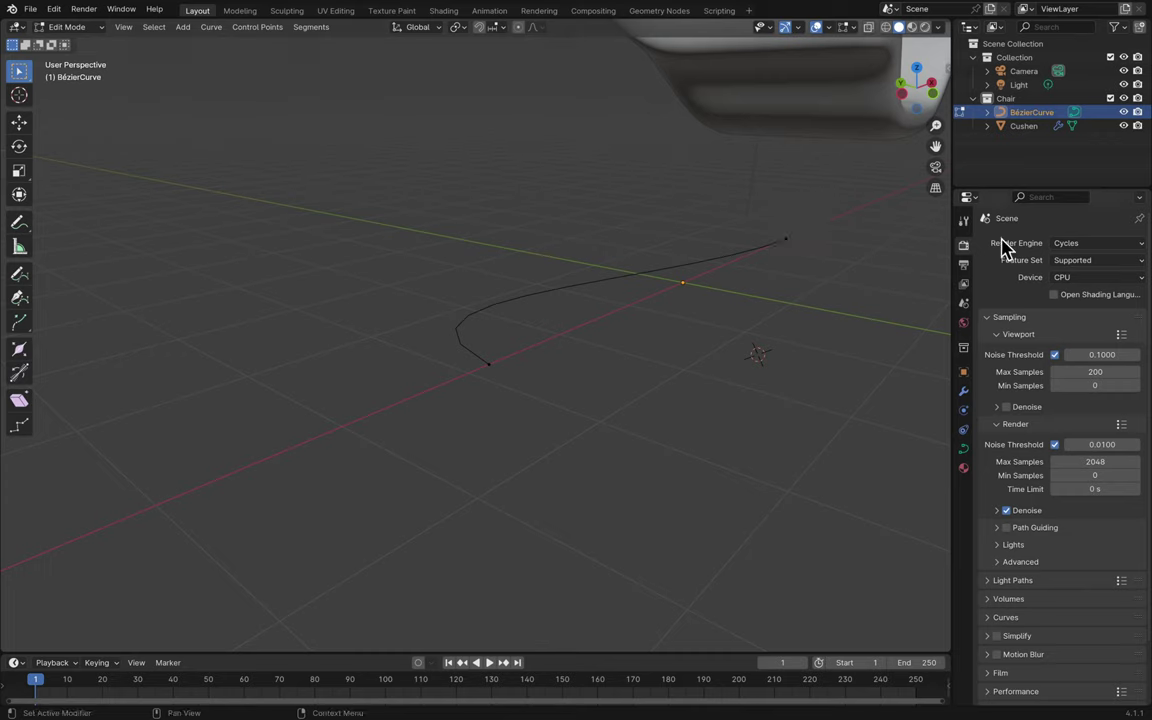
pyautogui.press('Tab')
pyautogui.press('x')
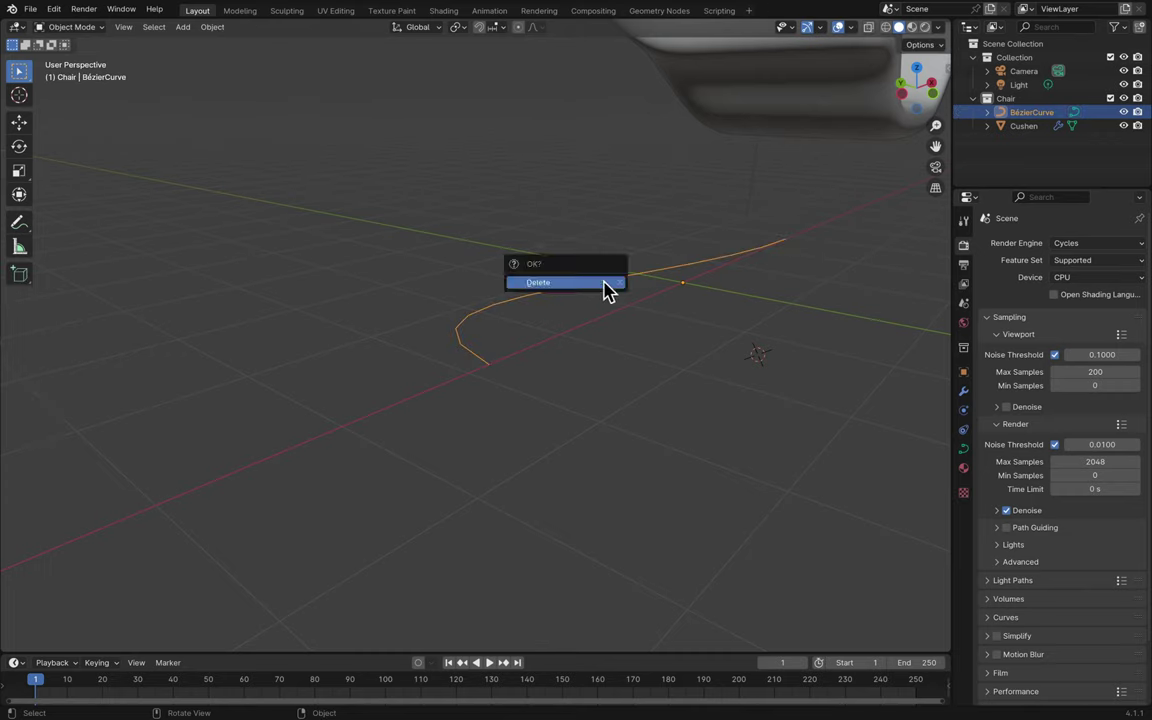
pyautogui.click(606, 289)
pyautogui.hotkey('shift', 'a')
pyautogui.moveTo(882, 265)
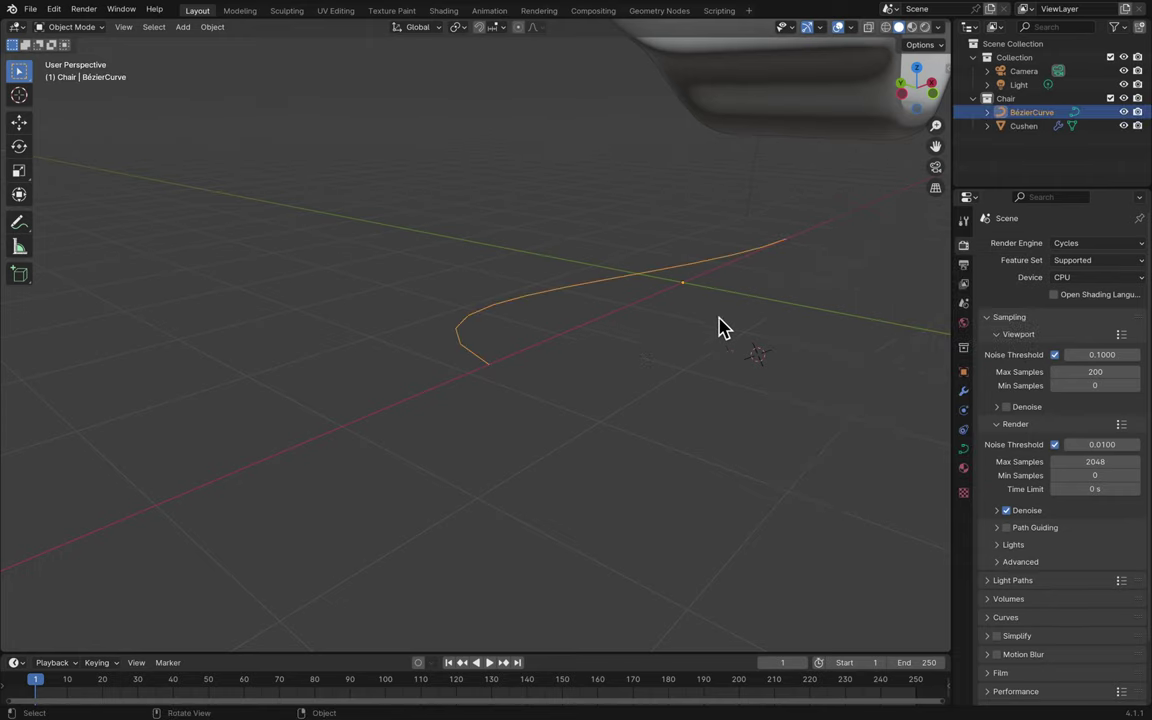
pyautogui.moveTo(720, 327); pyautogui.dragTo(868, 262, button='middle')
pyautogui.press('Tab')
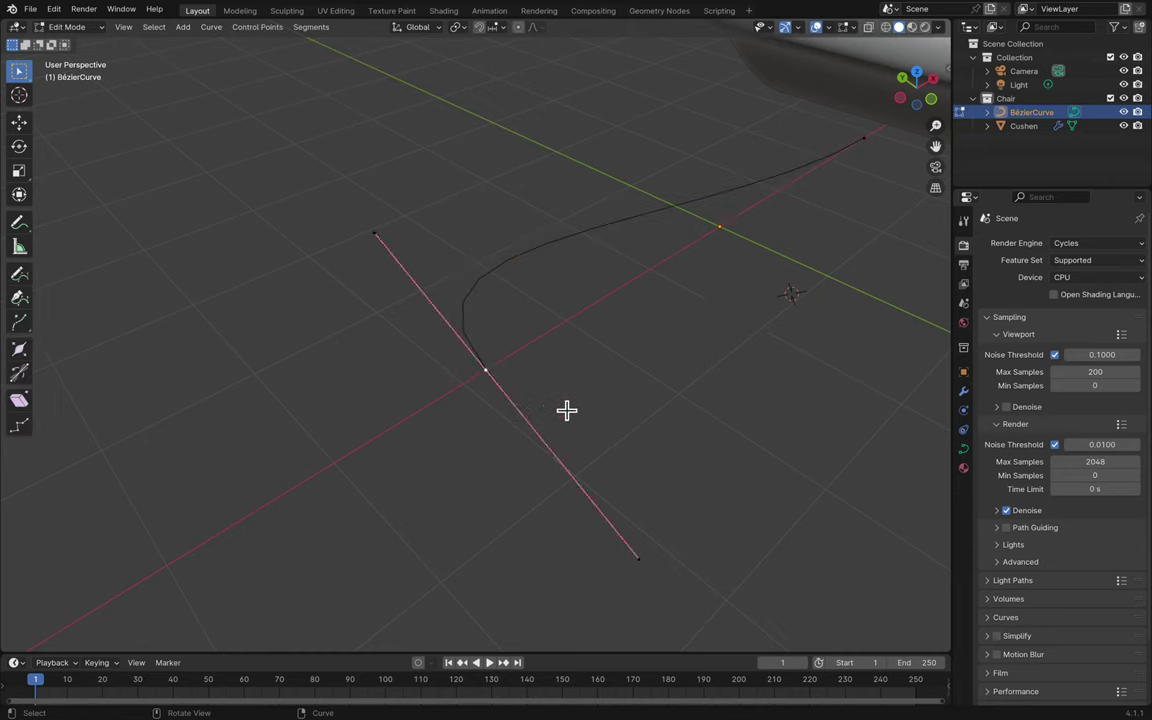
# - Rotate the new curve's points about global Z to −77.5°
pyautogui.press('r')
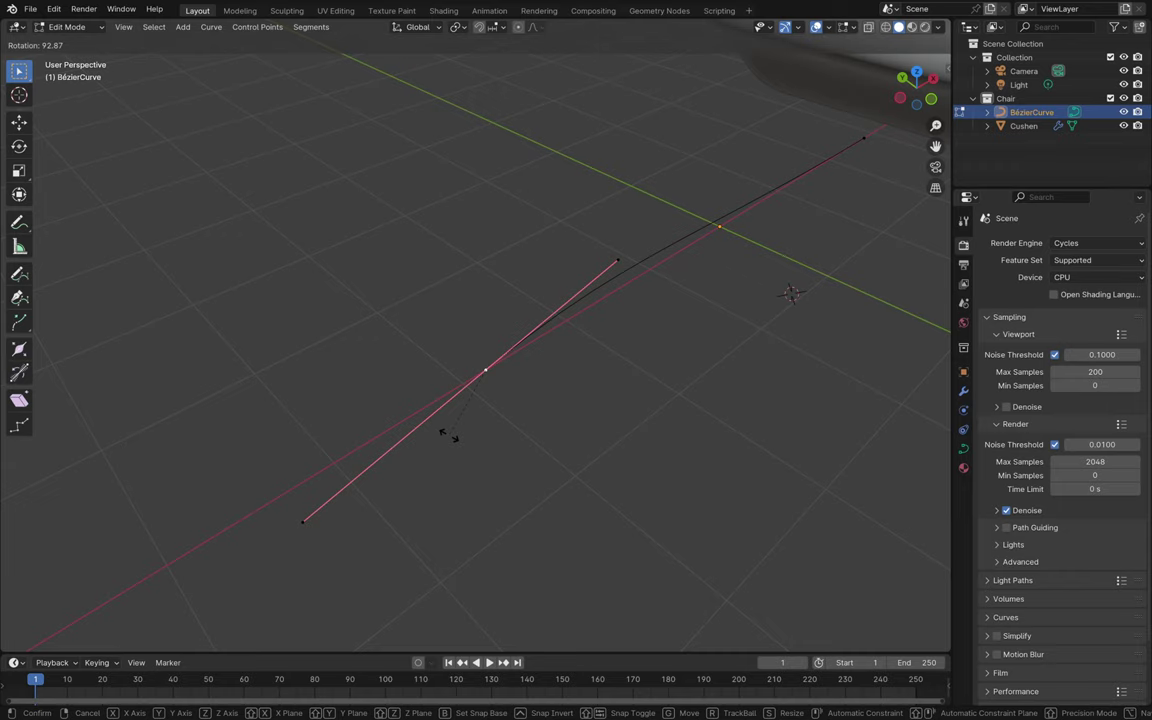
pyautogui.press('z')
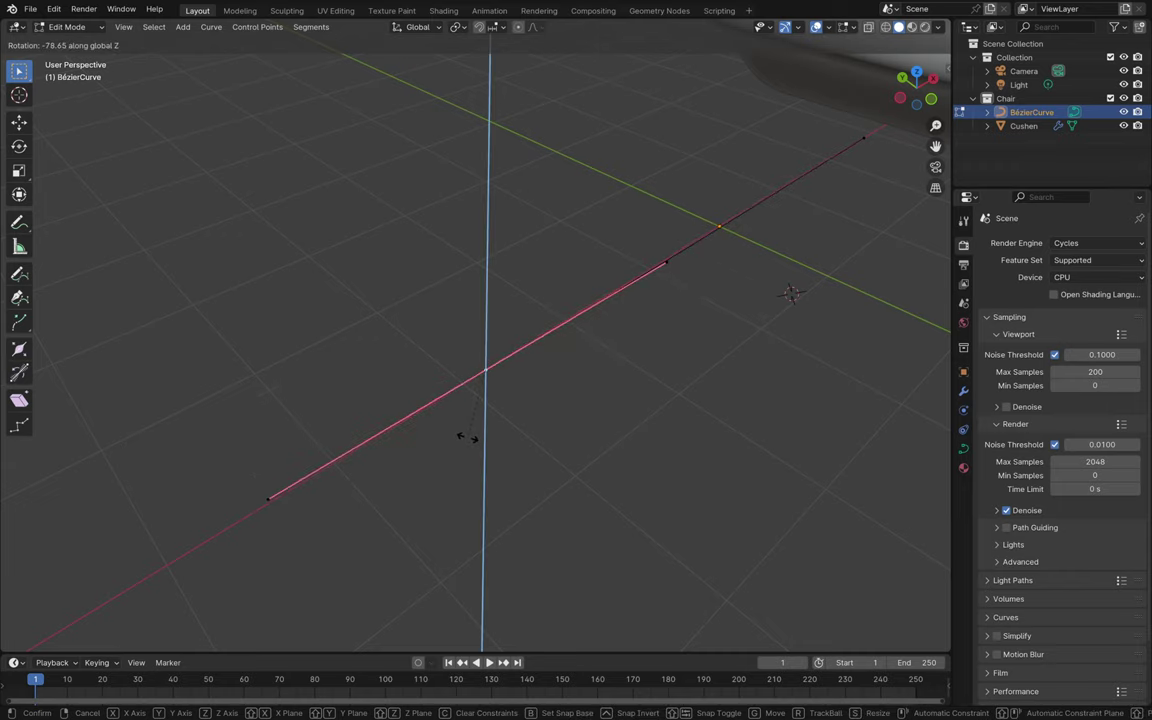
pyautogui.click(467, 436)
pyautogui.moveTo(530, 314); pyautogui.dragTo(530, 314, button='middle')
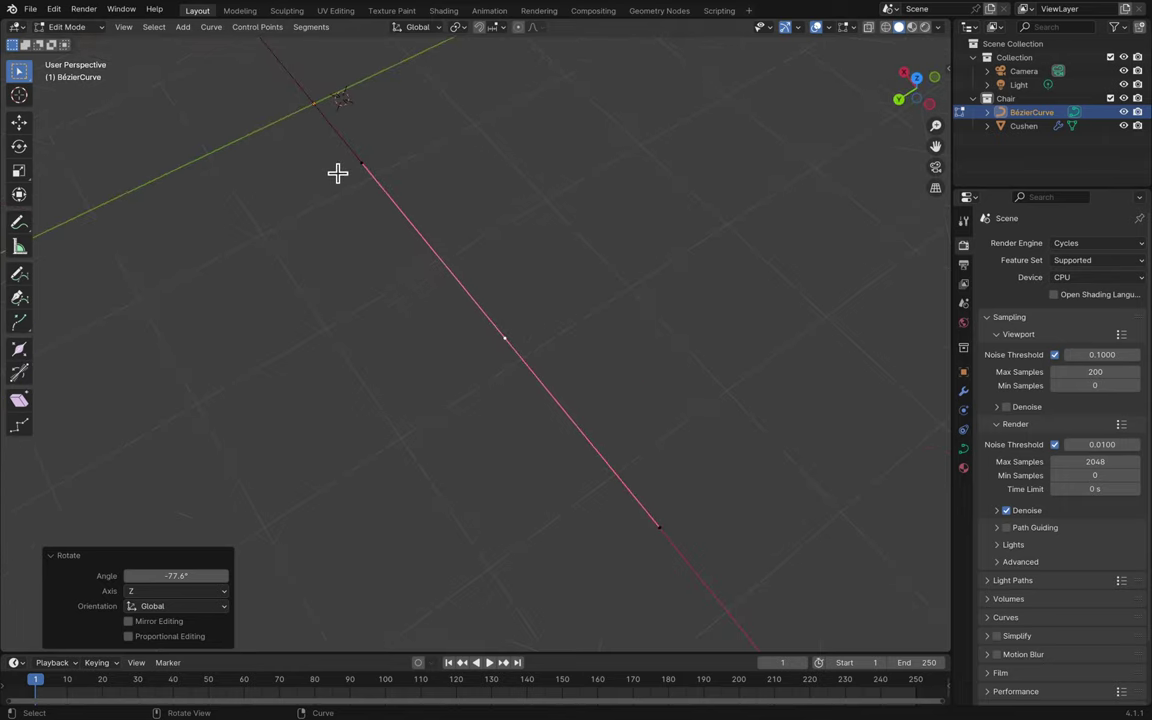
pyautogui.moveTo(337, 172); pyautogui.dragTo(337, 172, button='middle')
pyautogui.moveTo(251, 222); pyautogui.dragTo(269, 222, button='middle')
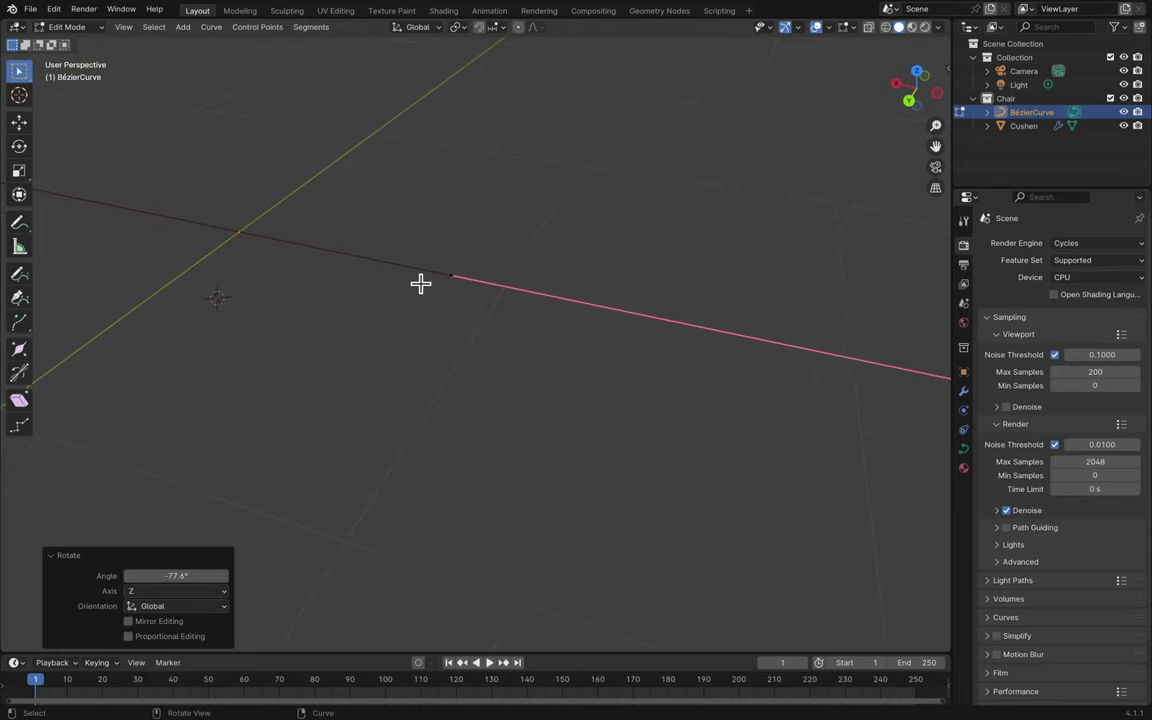
pyautogui.moveTo(420, 283); pyautogui.dragTo(420, 283, button='middle')
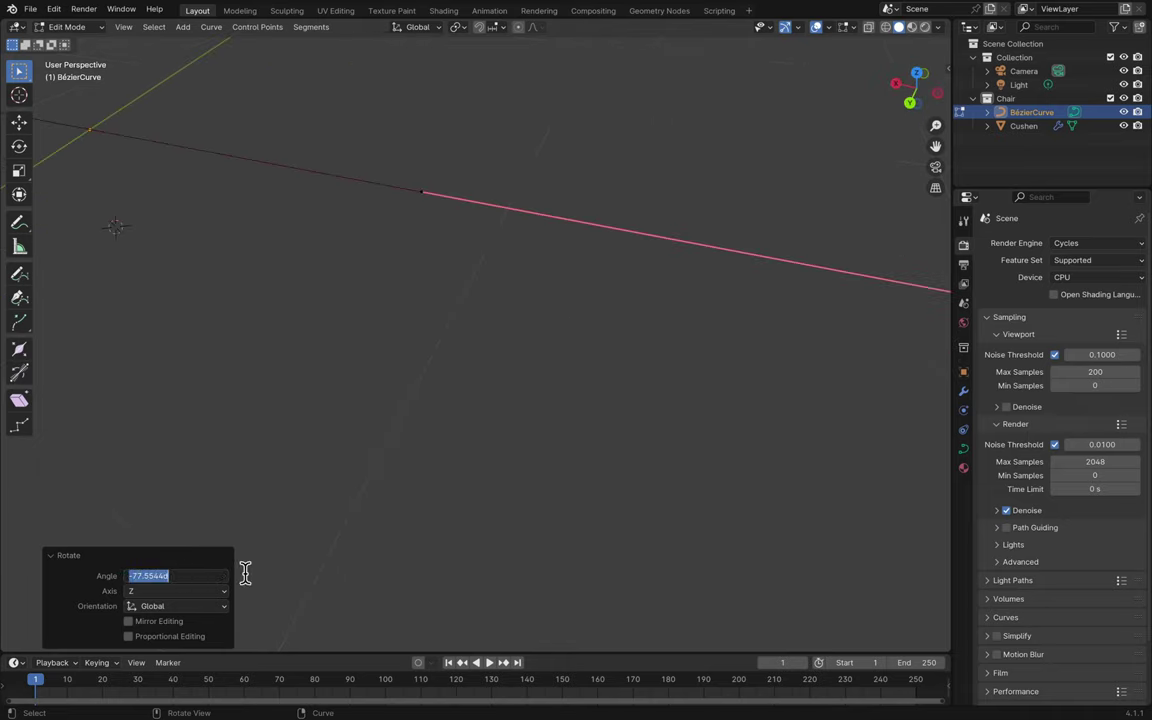
pyautogui.press('Return')
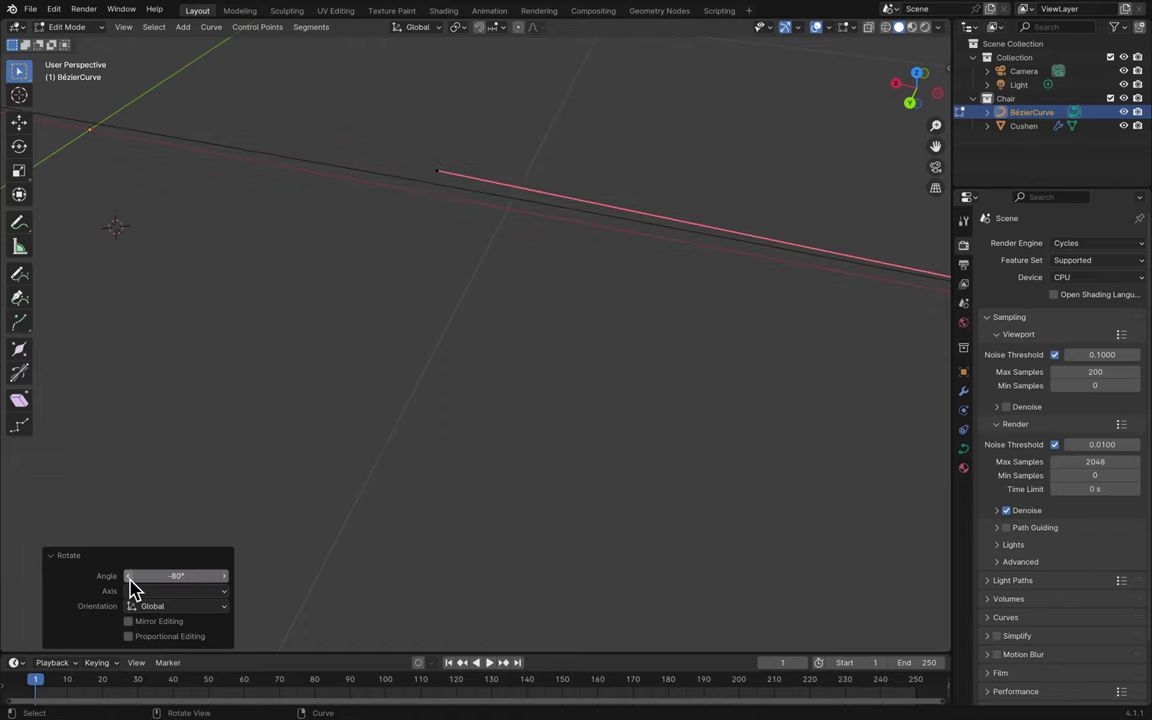
pyautogui.moveTo(130, 582); pyautogui.dragTo(226, 586)
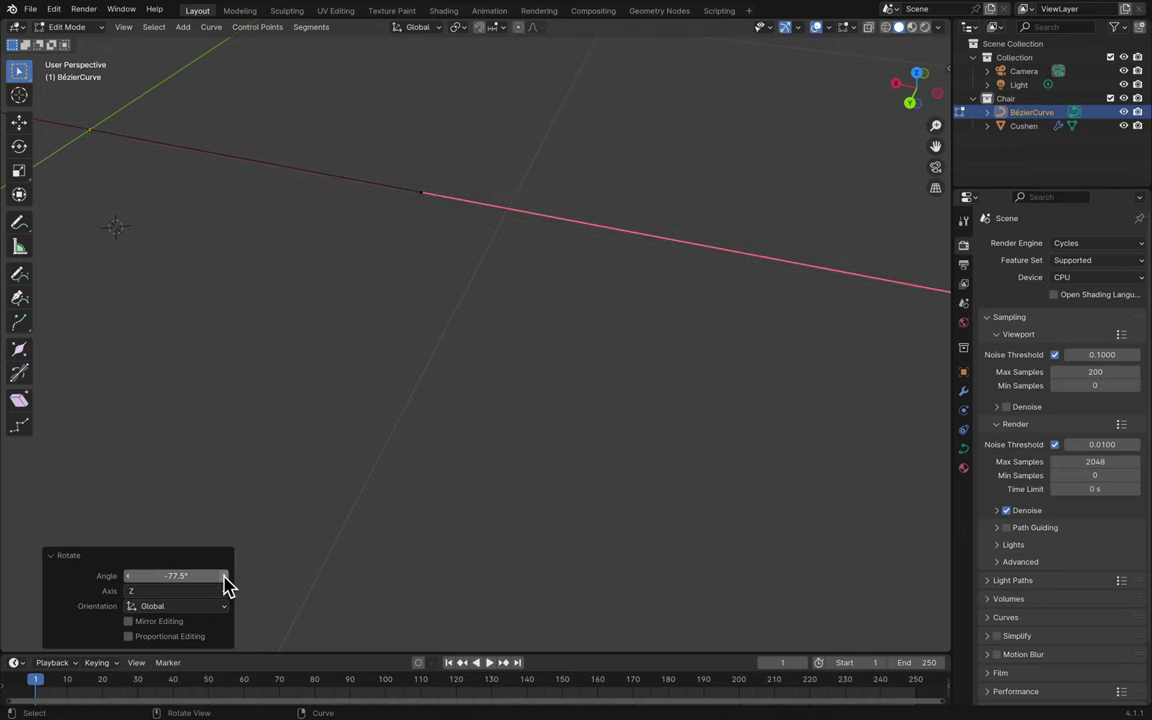
pyautogui.hscroll(10, 494, 463)
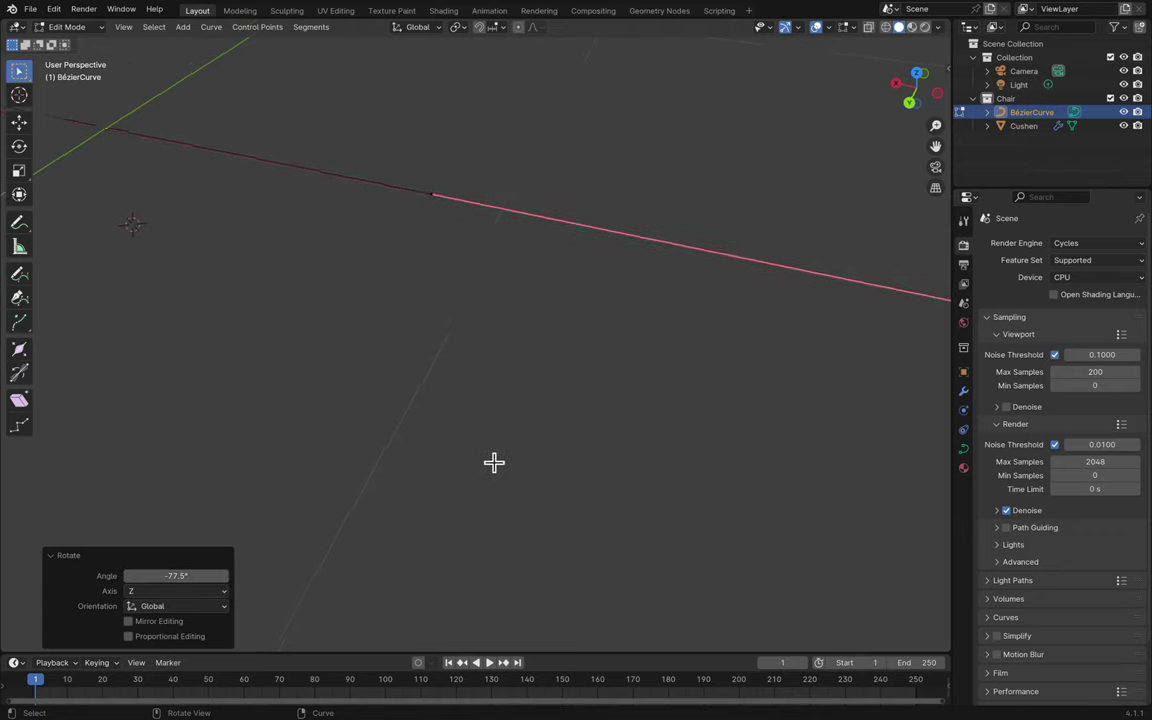
pyautogui.moveTo(936, 130); pyautogui.dragTo(934, 129)
# - Return to Object Mode and save the file as Blender2.blend
pyautogui.press('Tab')
pyautogui.scroll(-10, 835, 325)
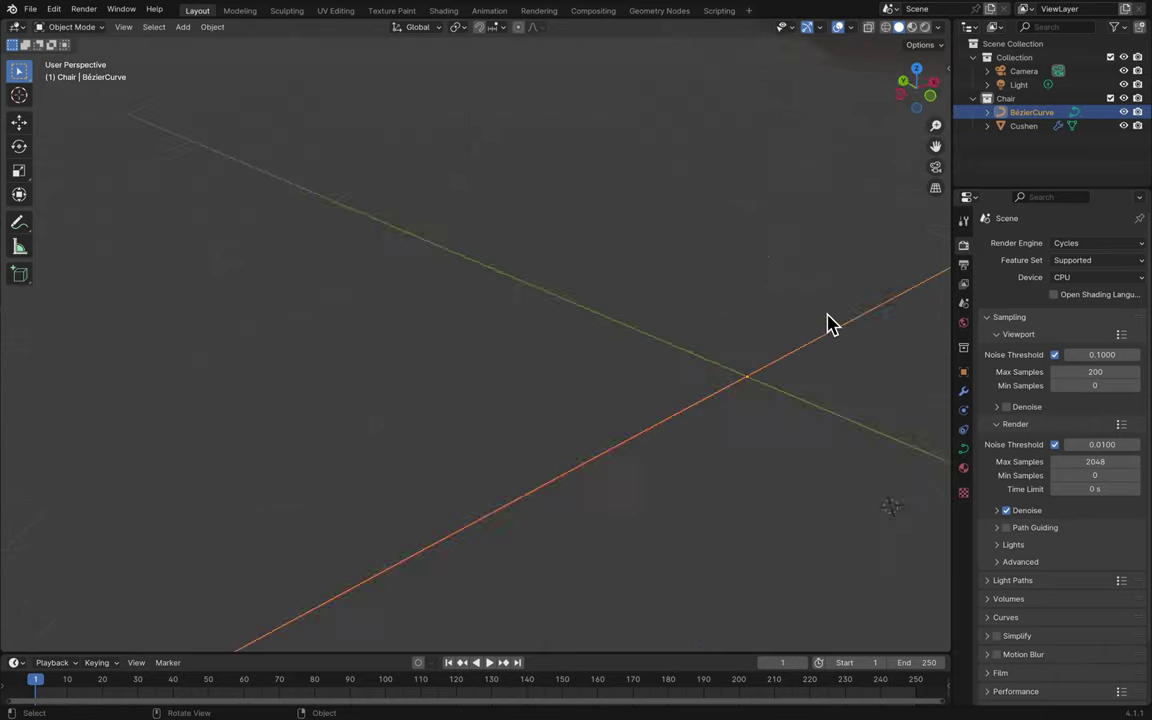
pyautogui.hotkey('ctrl', 's')
pyautogui.scroll(10, 828, 323)
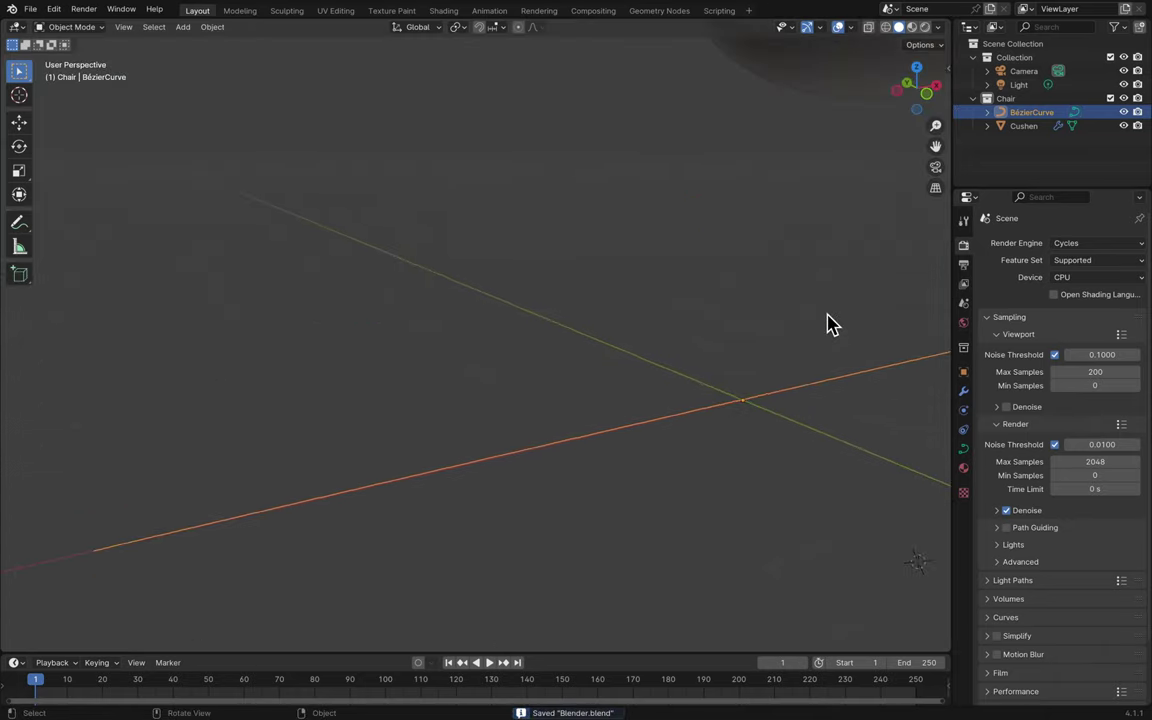
pyautogui.hscroll(-5, 866, 286)
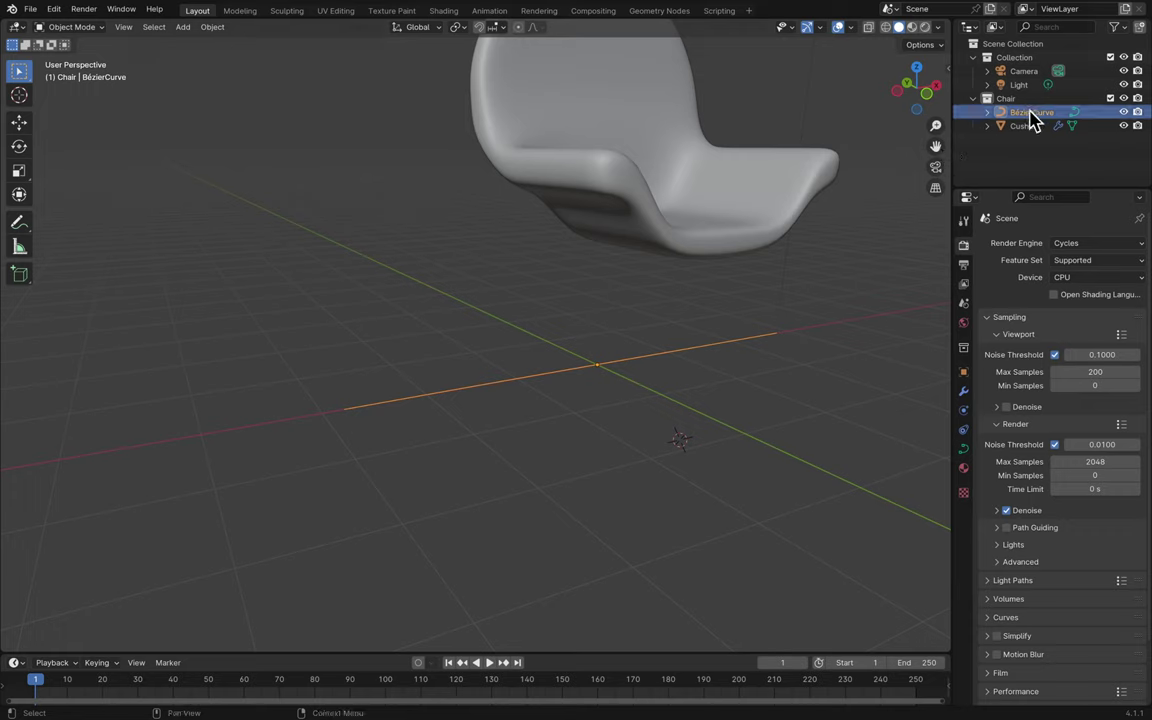
# - Place the BézierCurve in the Chair collection beside Cushen, save again, and reselect the curve
pyautogui.moveTo(1033, 118)
pyautogui.mouseDown()
pyautogui.moveTo(1036, 140)
pyautogui.moveTo(1028, 121)
pyautogui.moveTo(1010, 134)
pyautogui.moveTo(1018, 118)
pyautogui.moveTo(1026, 146)
pyautogui.moveTo(1024, 120)
pyautogui.mouseUp()
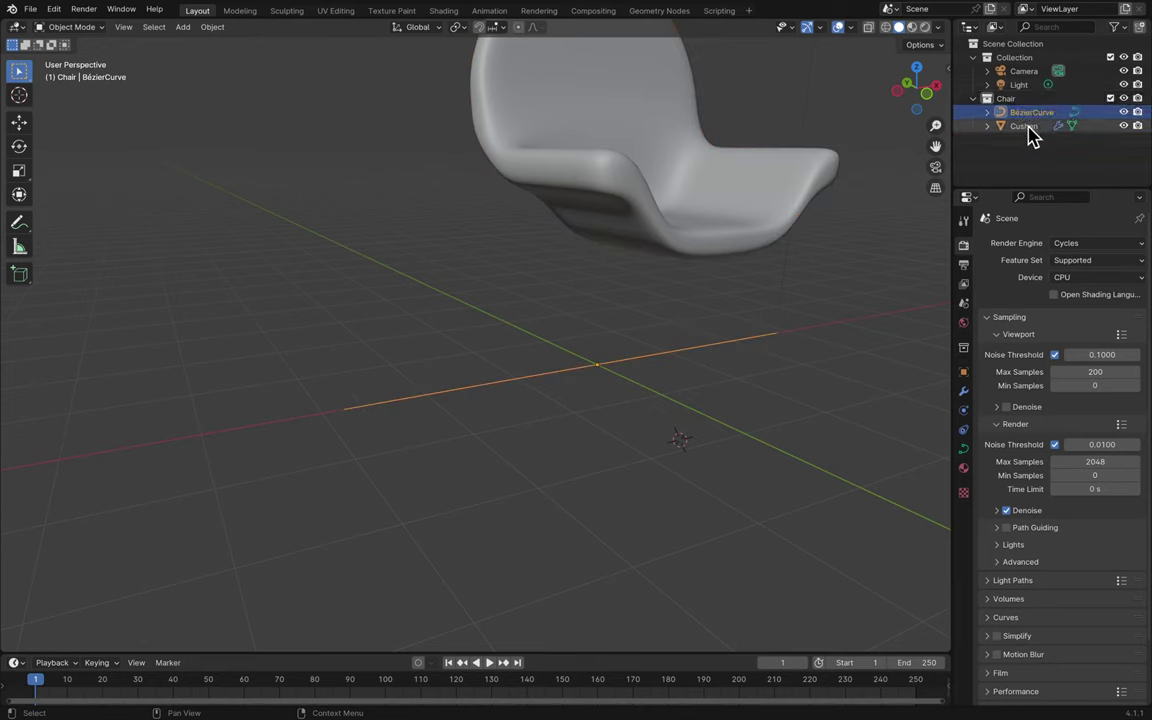
pyautogui.click(1027, 130)
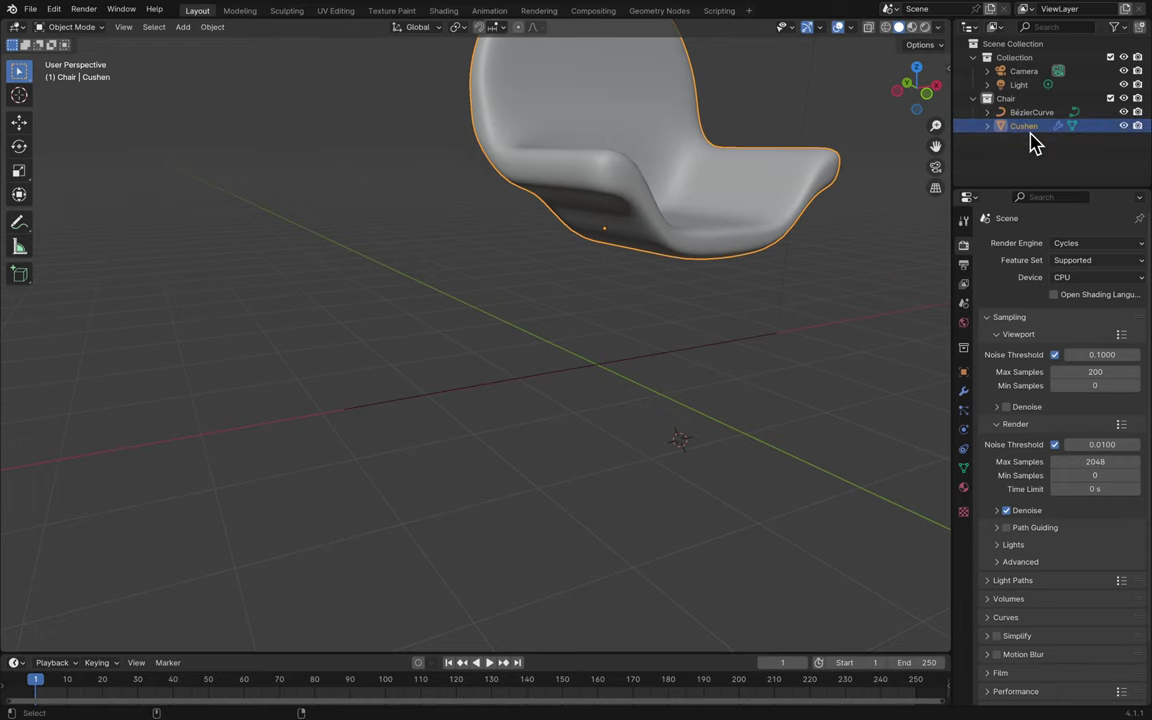
pyautogui.click(840, 302)
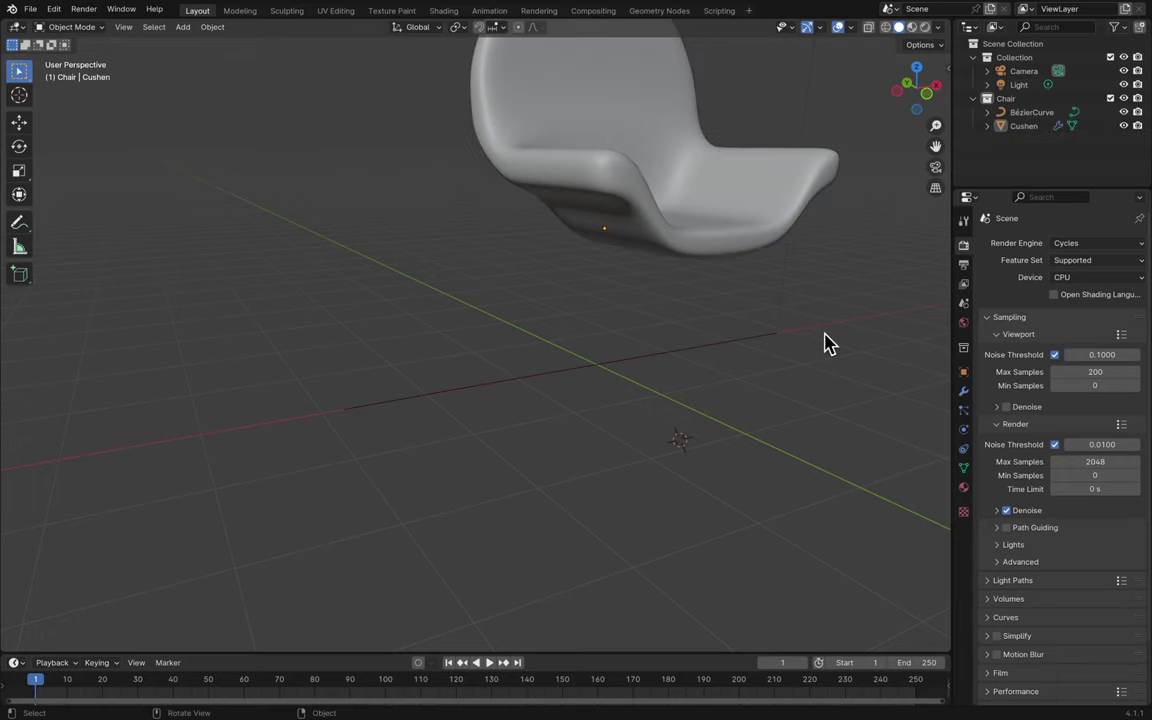
pyautogui.hotkey('ctrl', 's')
pyautogui.moveTo(807, 437); pyautogui.dragTo(753, 422, button='middle')
pyautogui.click(602, 361)
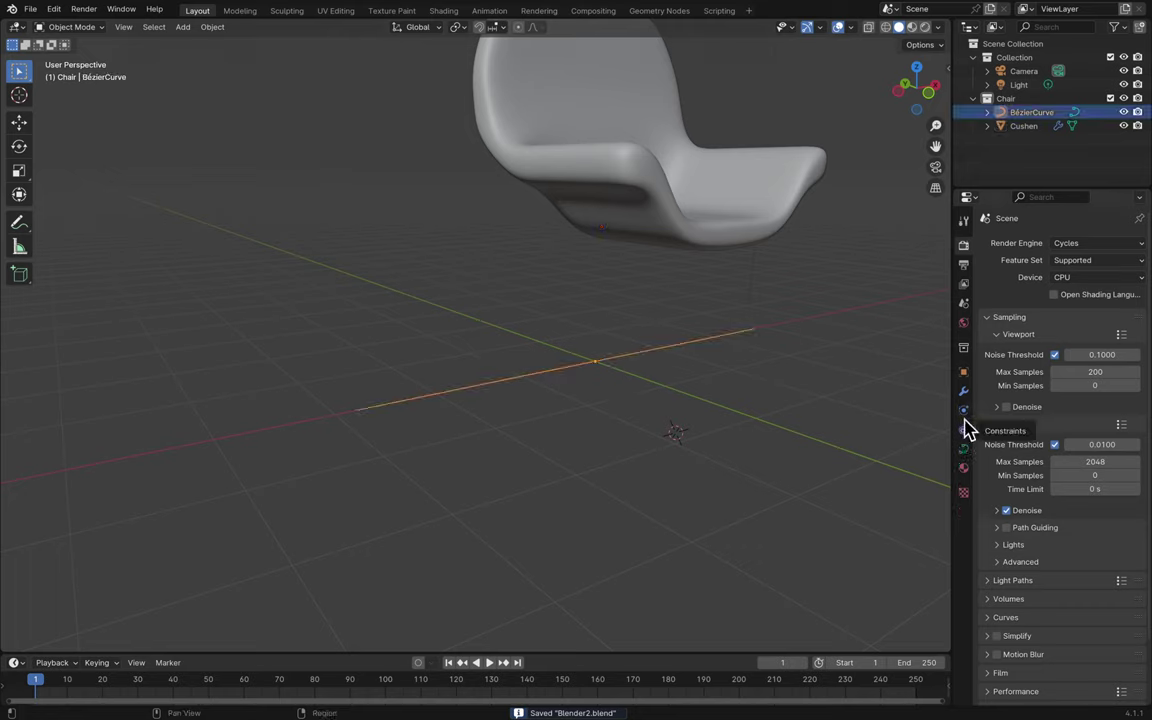
pyautogui.click(963, 392)
# - Browse the Add Modifier list, Preferences and File menu without adding any modifier
pyautogui.click(1080, 247)
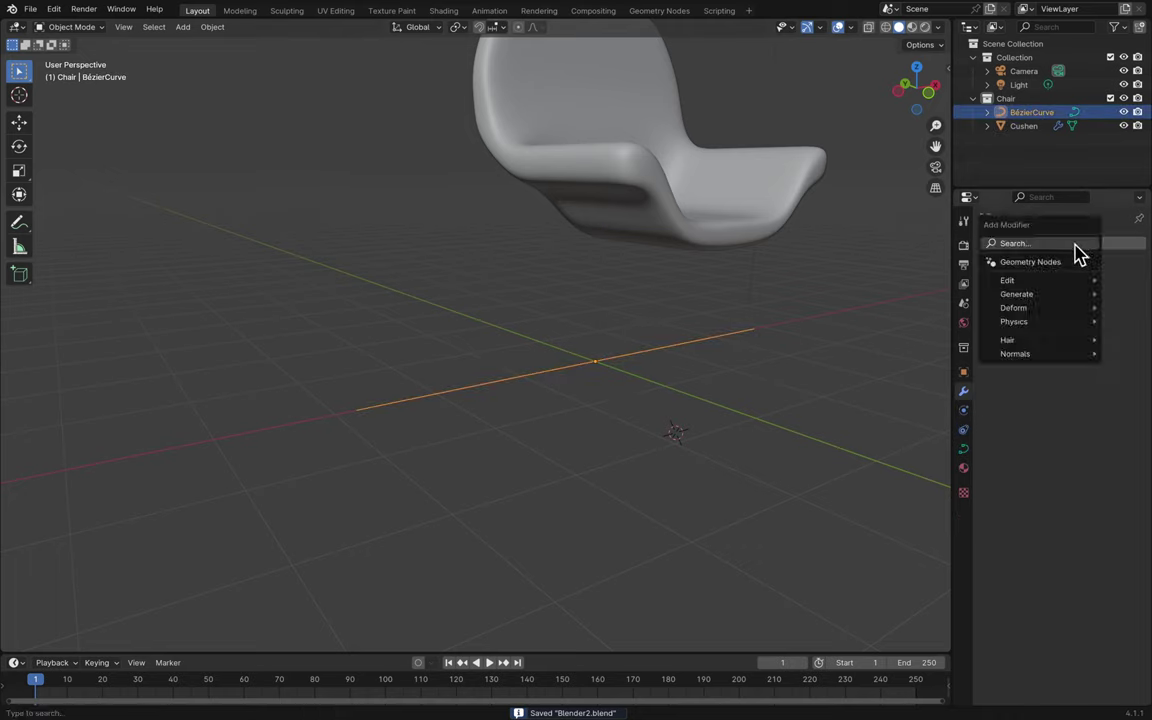
pyautogui.moveTo(1058, 284)
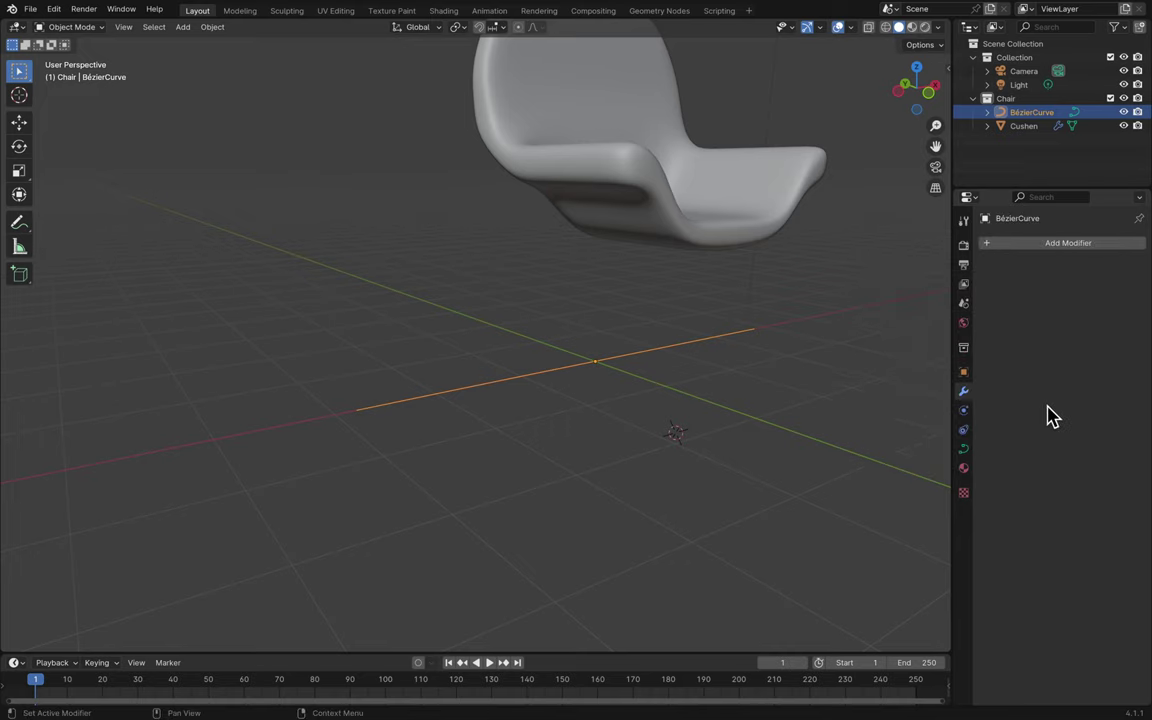
pyautogui.hotkey('ctrl', ',')
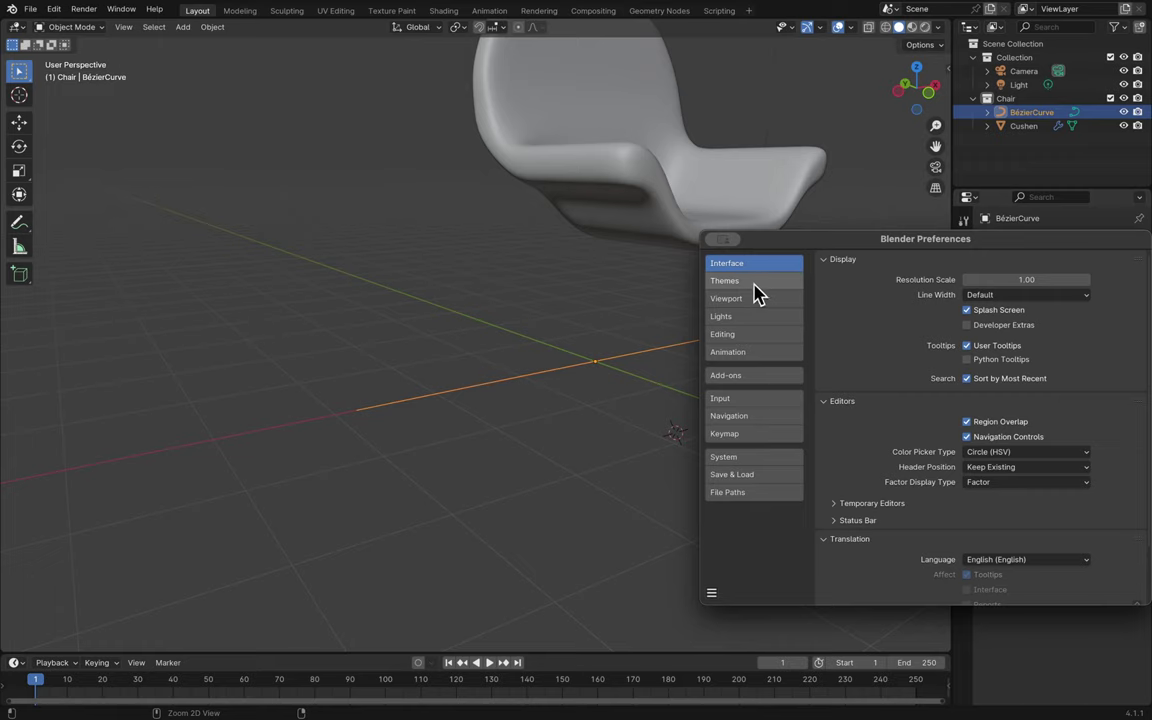
pyautogui.press('super+w')
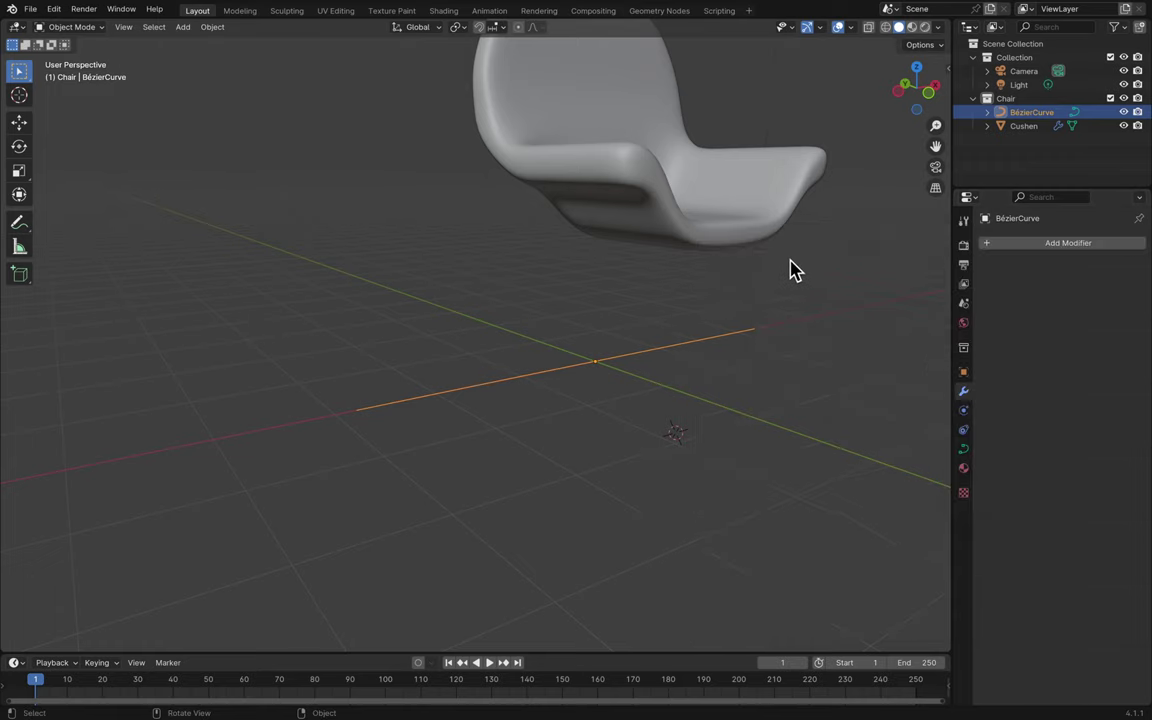
pyautogui.click(30, 10)
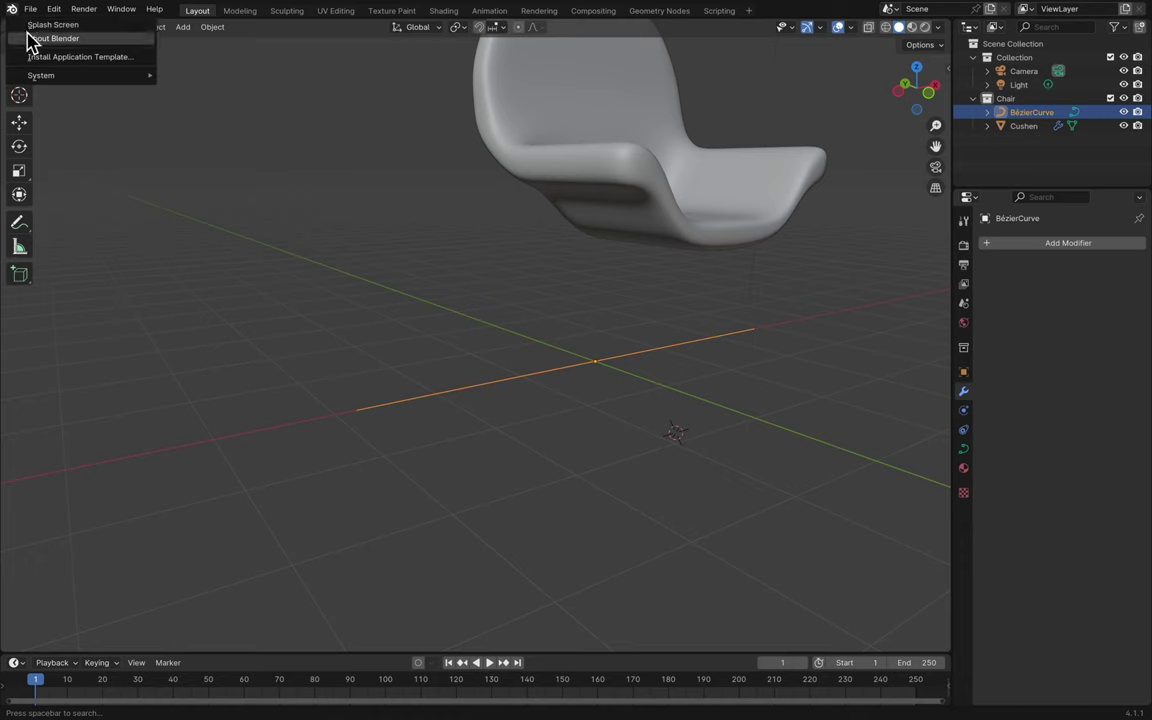
# - Browse the top menus and open Blender's Preferences from the Edit menu
pyautogui.press('Escape')
pyautogui.click(45, 10)
pyautogui.moveTo(28, 9)
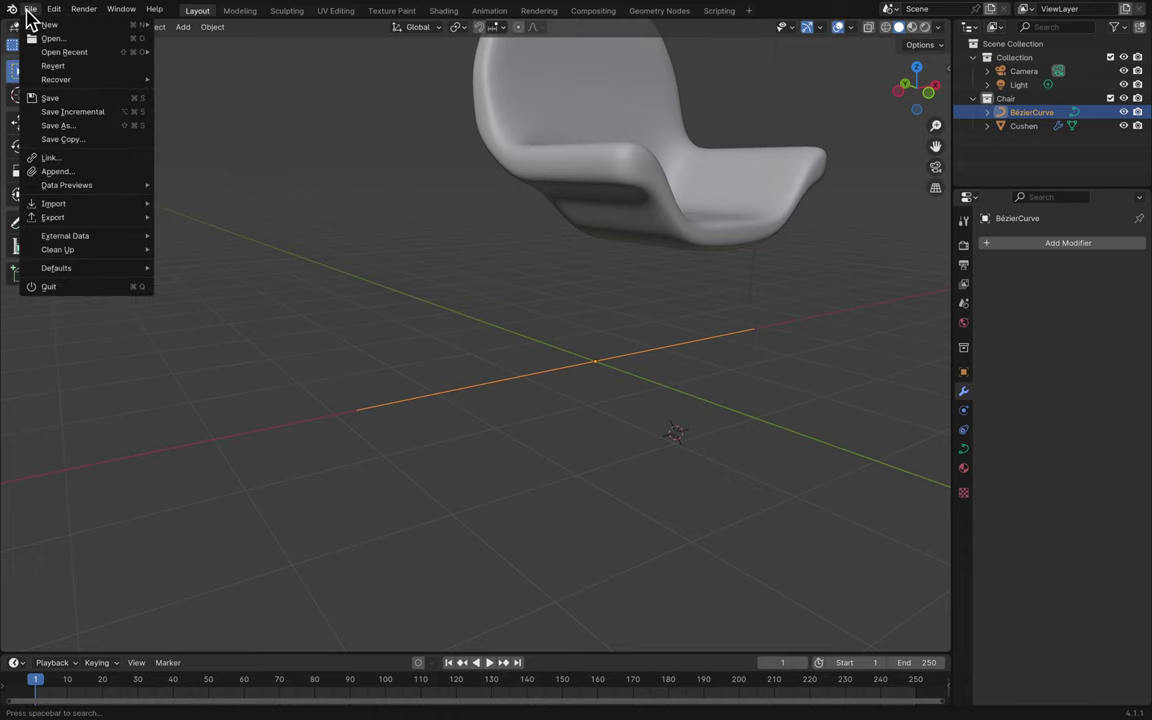
pyautogui.click(20, 25)
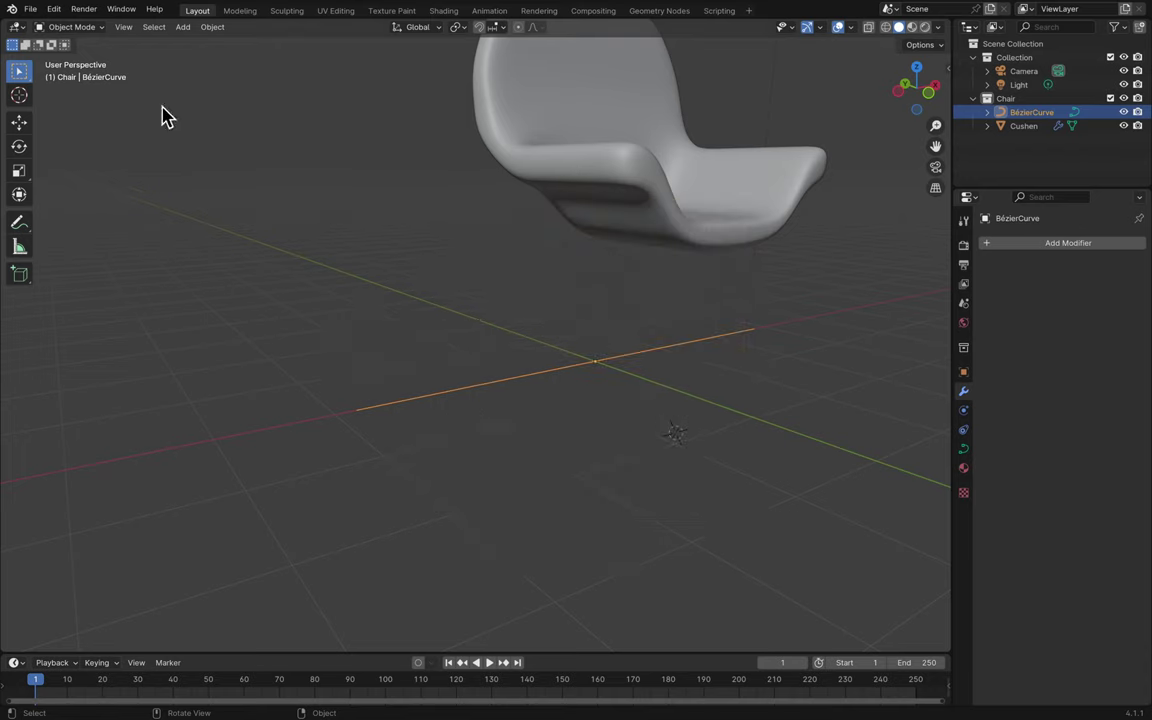
pyautogui.click(83, 9)
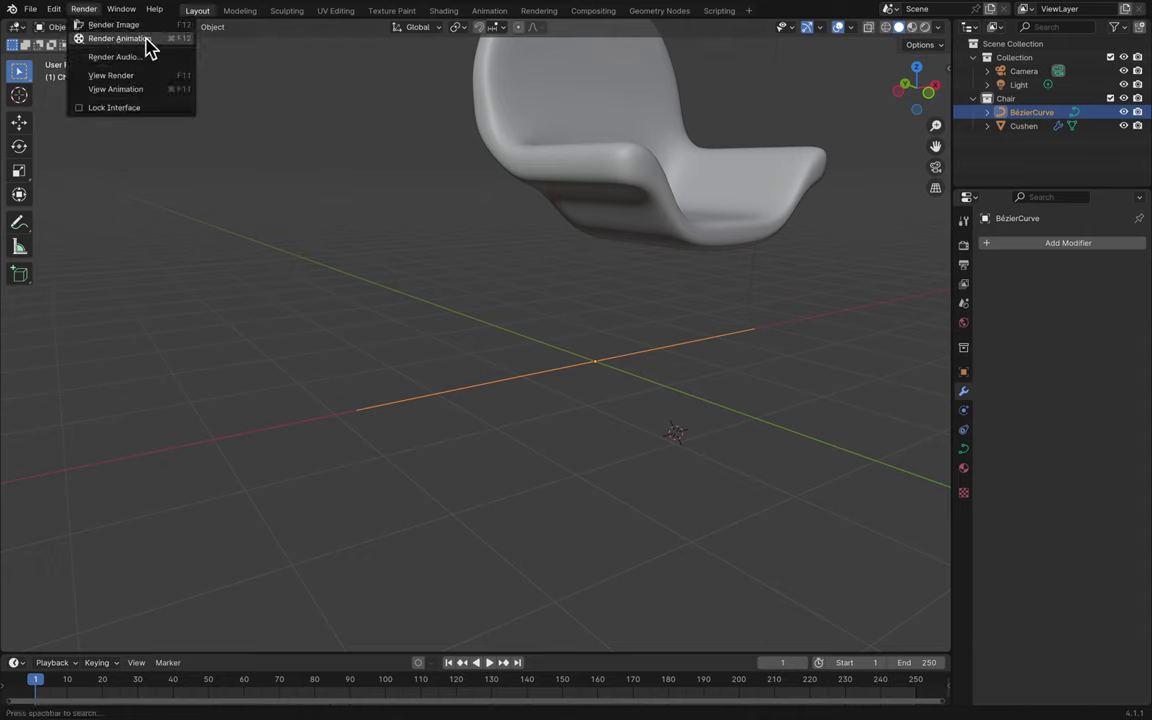
pyautogui.click(55, 10)
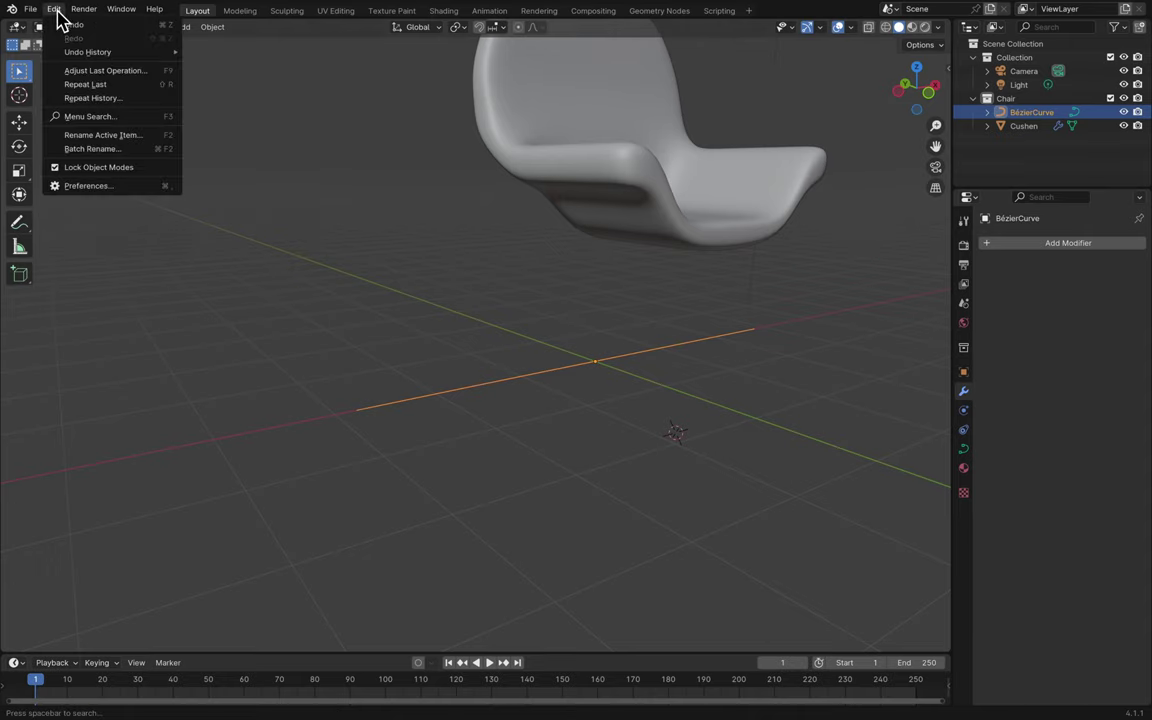
pyautogui.click(88, 187)
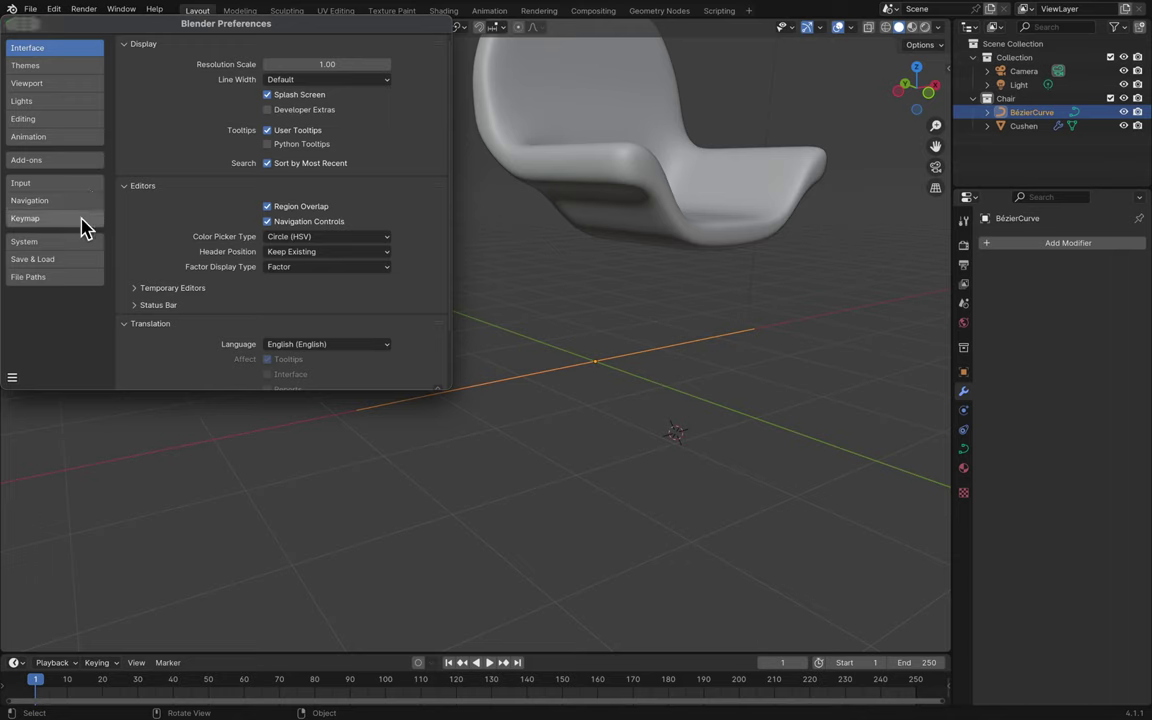
# - Filter add-ons by 'wr', enable Node Wrangler, and close Preferences
pyautogui.click(64, 162)
pyautogui.click(369, 62)
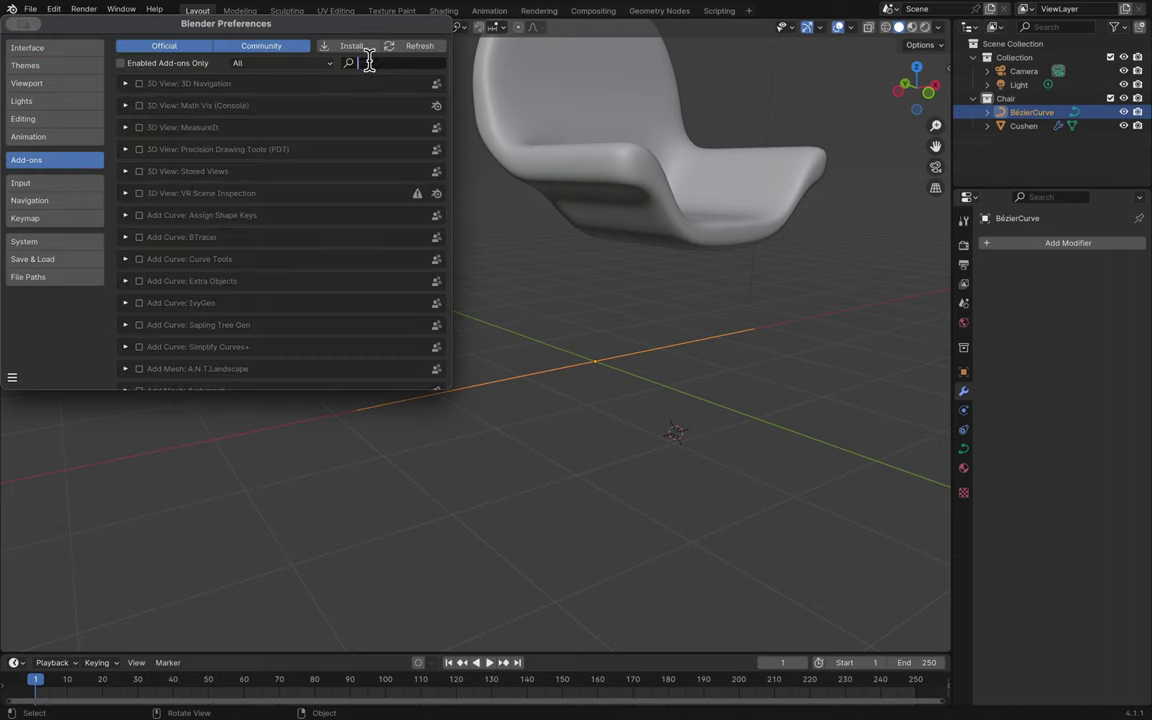
pyautogui.write('wr')
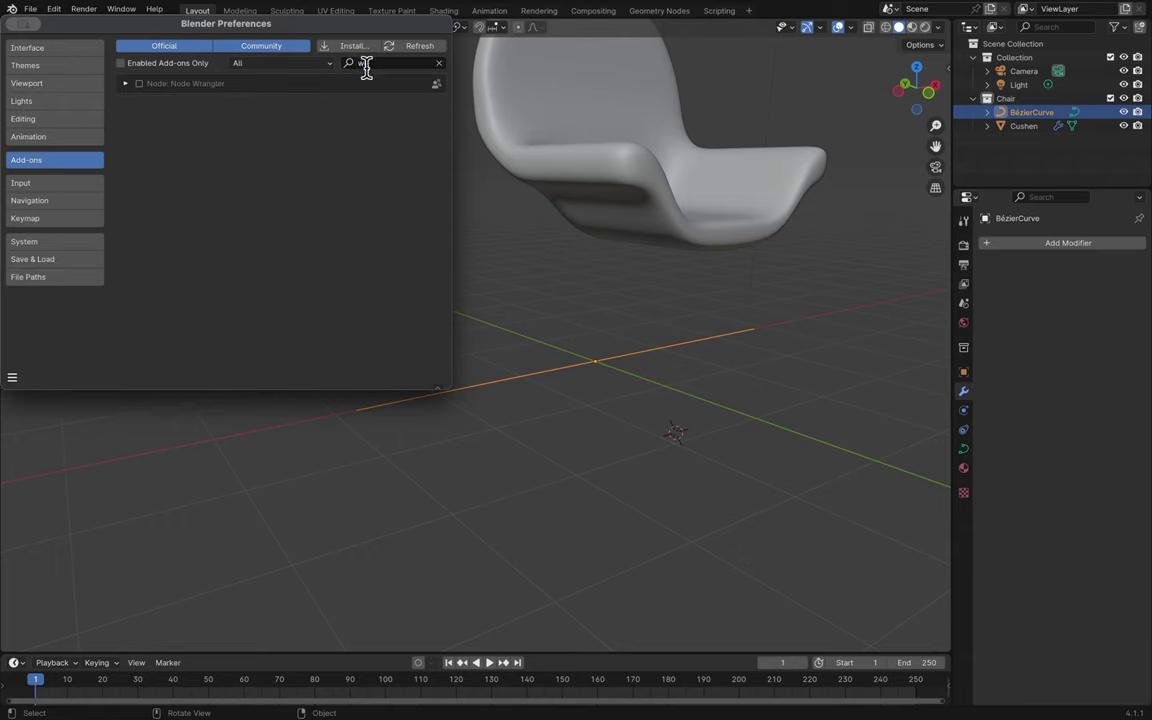
pyautogui.click(139, 84)
pyautogui.click(139, 84)
pyautogui.click(139, 84)
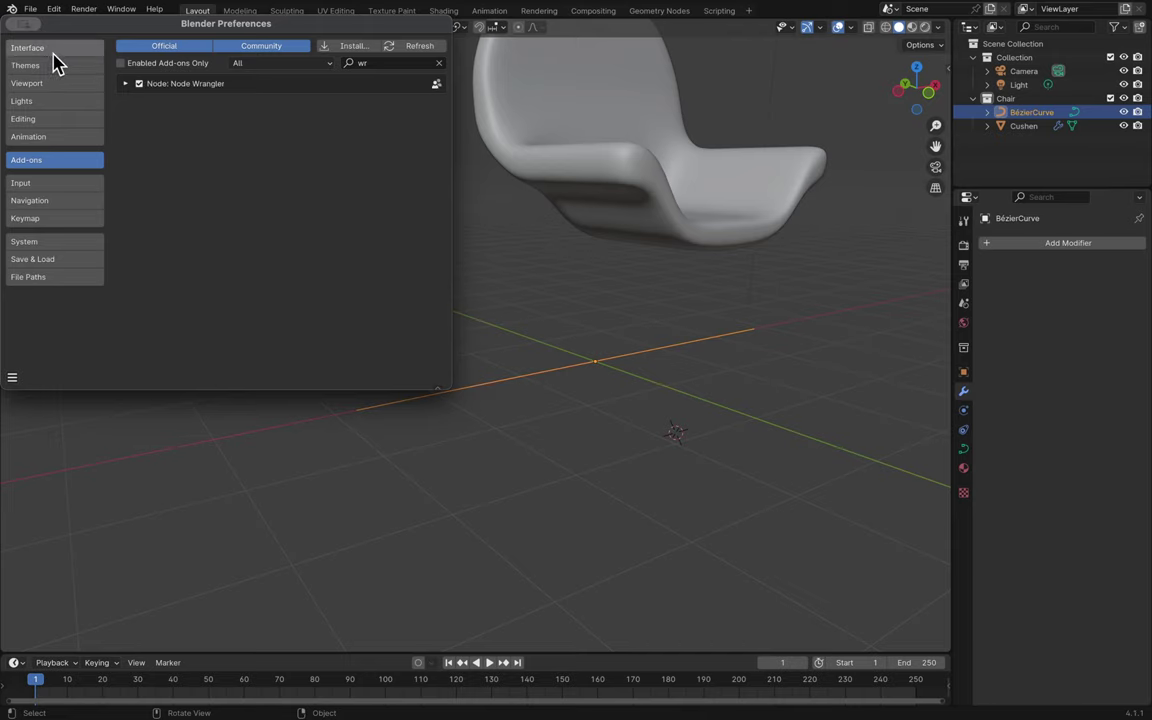
pyautogui.press('super+w')
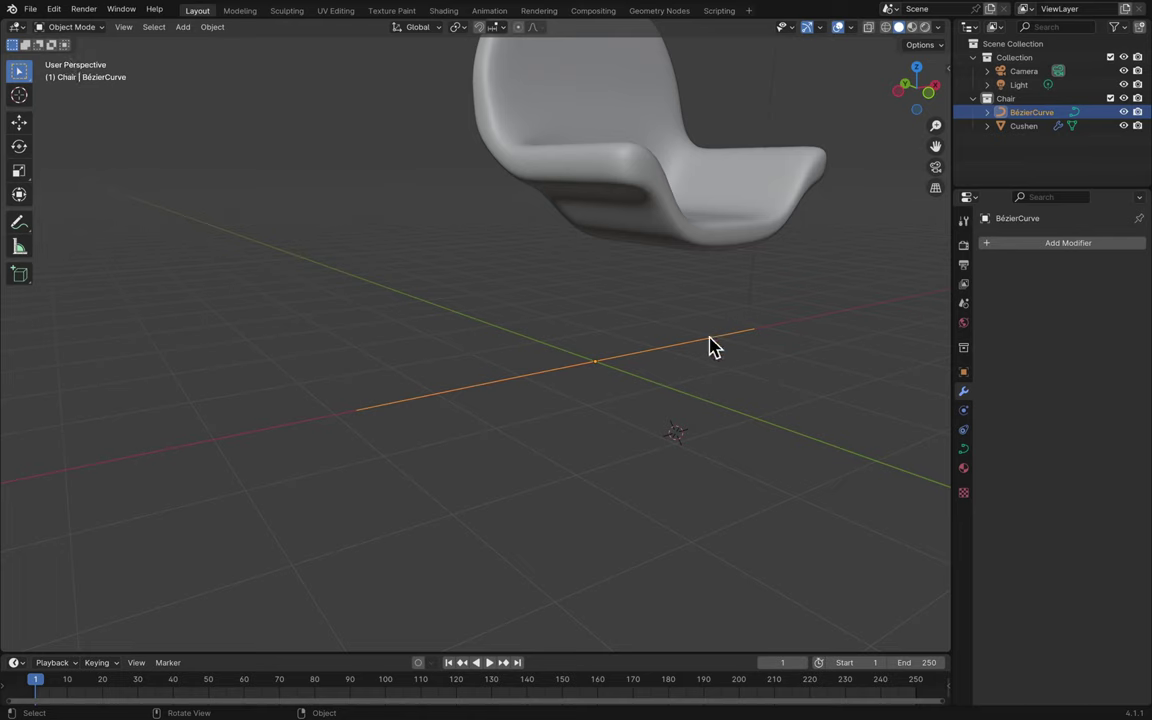
# - Show the Generate modifiers submenu under Add Modifier for the curve
pyautogui.click(1024, 245)
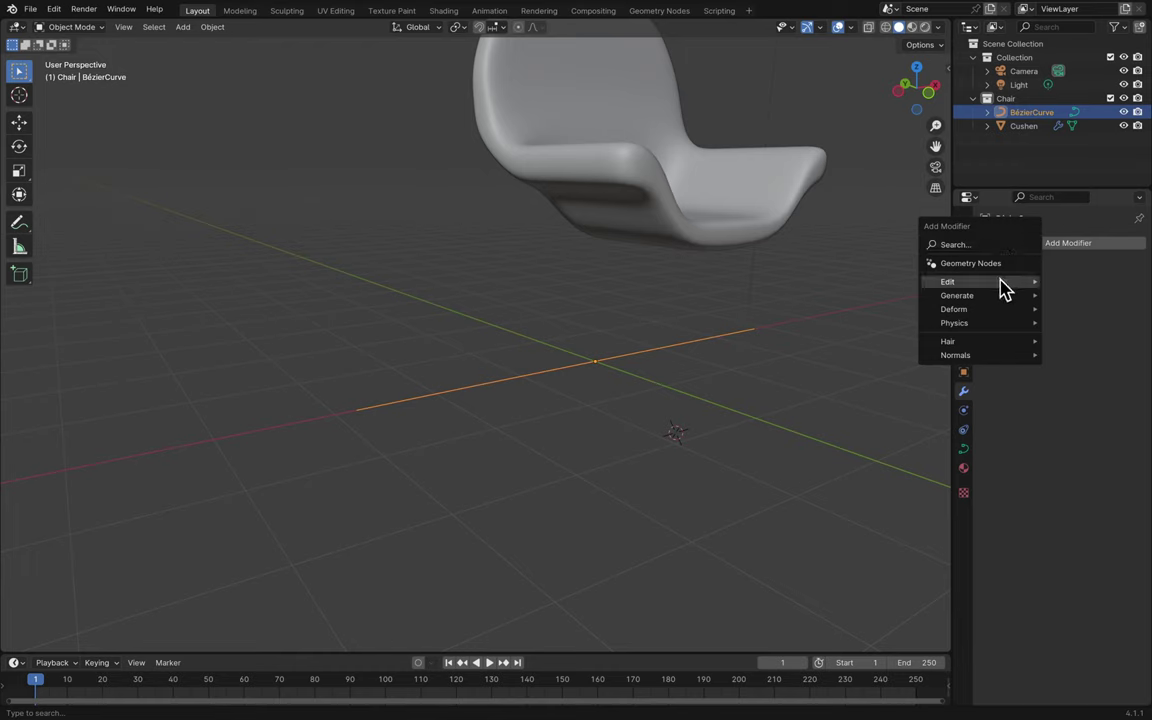
pyautogui.moveTo(1003, 298)
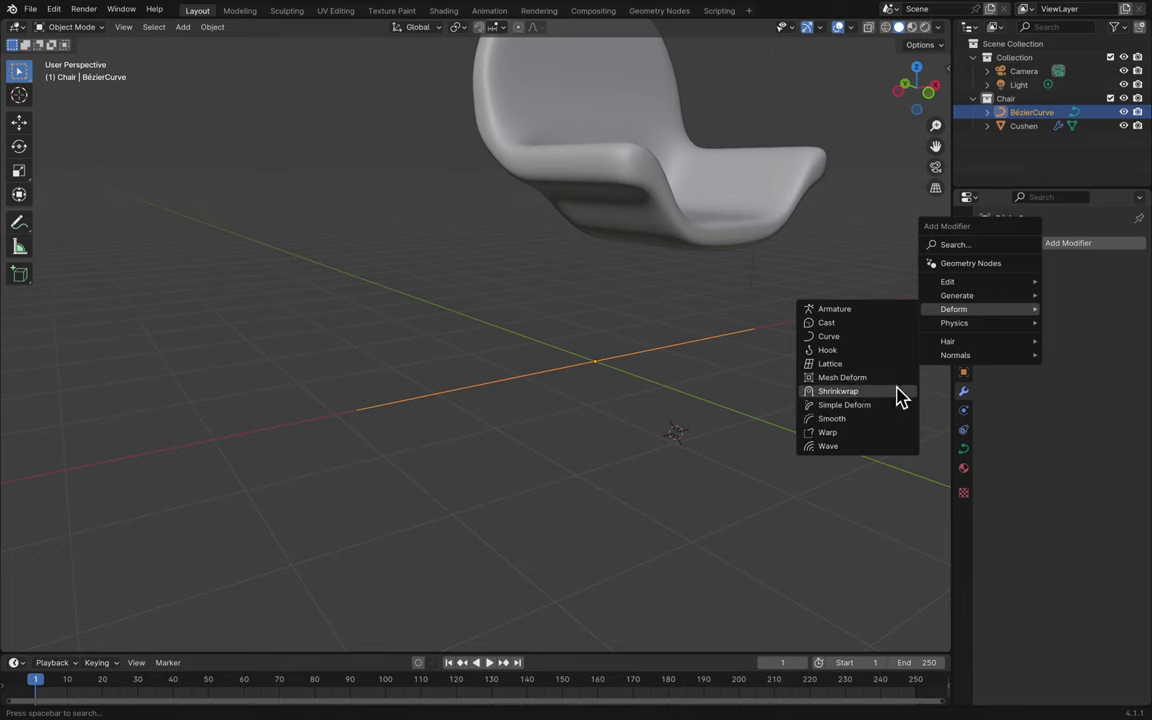
pyautogui.moveTo(966, 300)
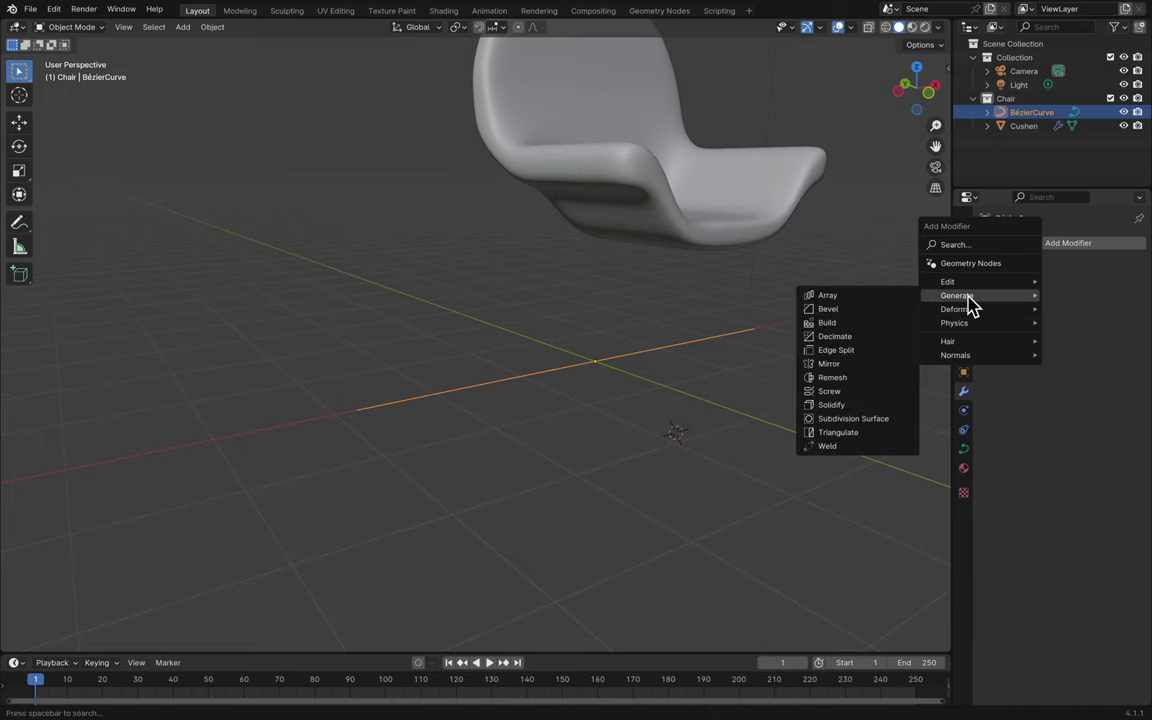
# - Add a Solidify modifier to the curve with 4.75 m thickness and 0 offset
pyautogui.click(878, 405)
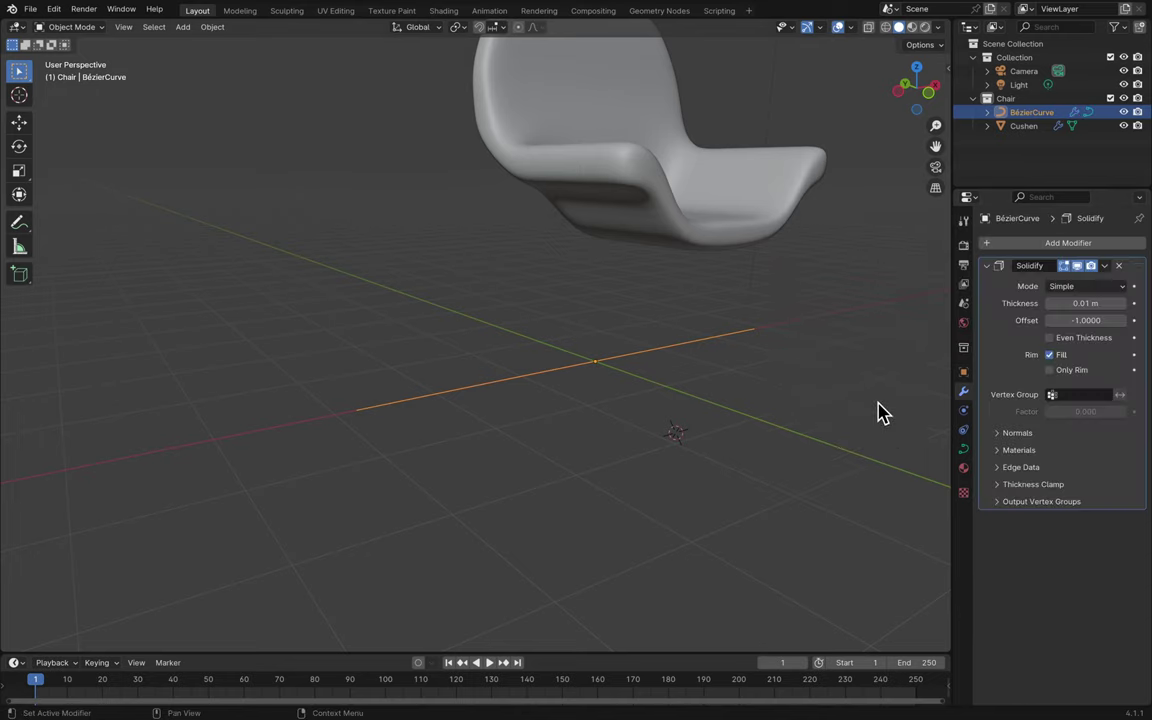
pyautogui.moveTo(1085, 303)
pyautogui.mouseDown()
pyautogui.moveTo(1142, 303)
pyautogui.moveTo(1090, 322)
pyautogui.mouseUp()
pyautogui.click(1088, 321)
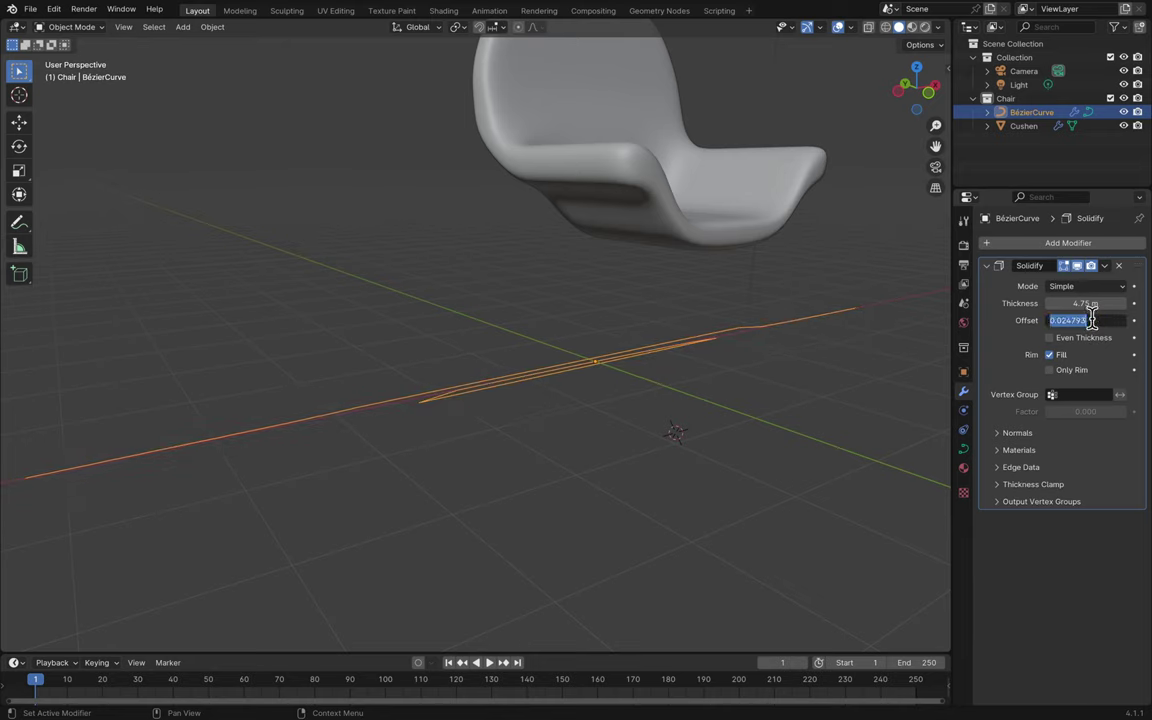
pyautogui.write('0')
pyautogui.press('Return')
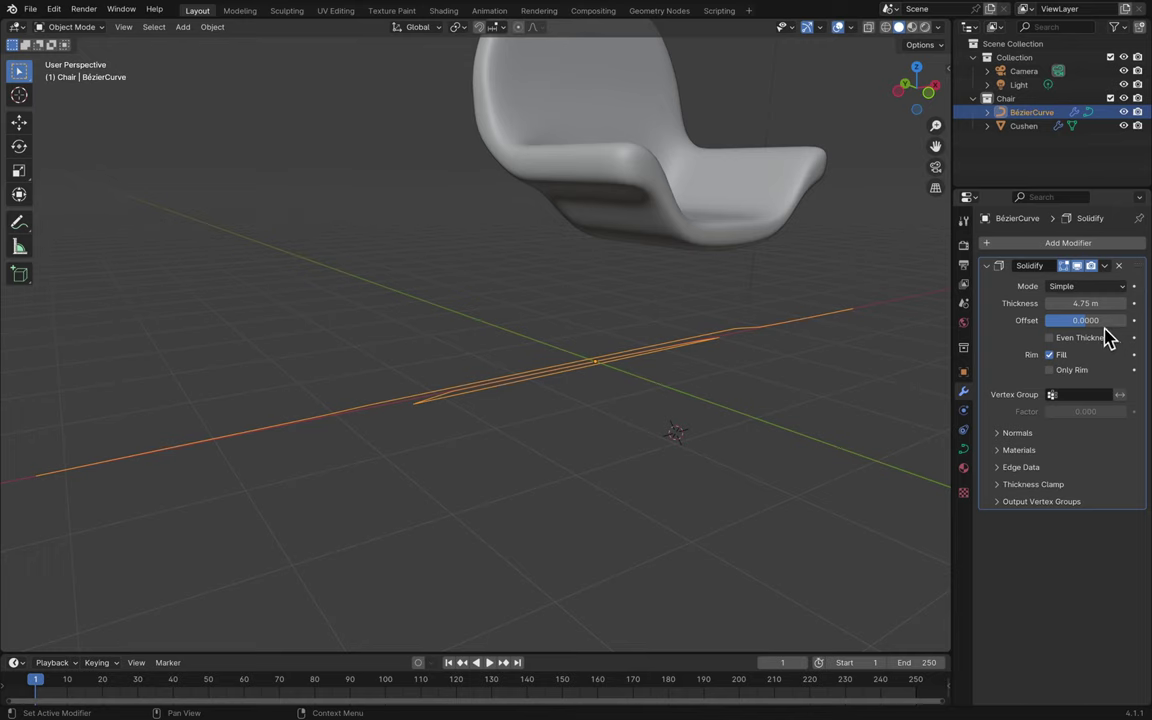
pyautogui.press('BackSpace')
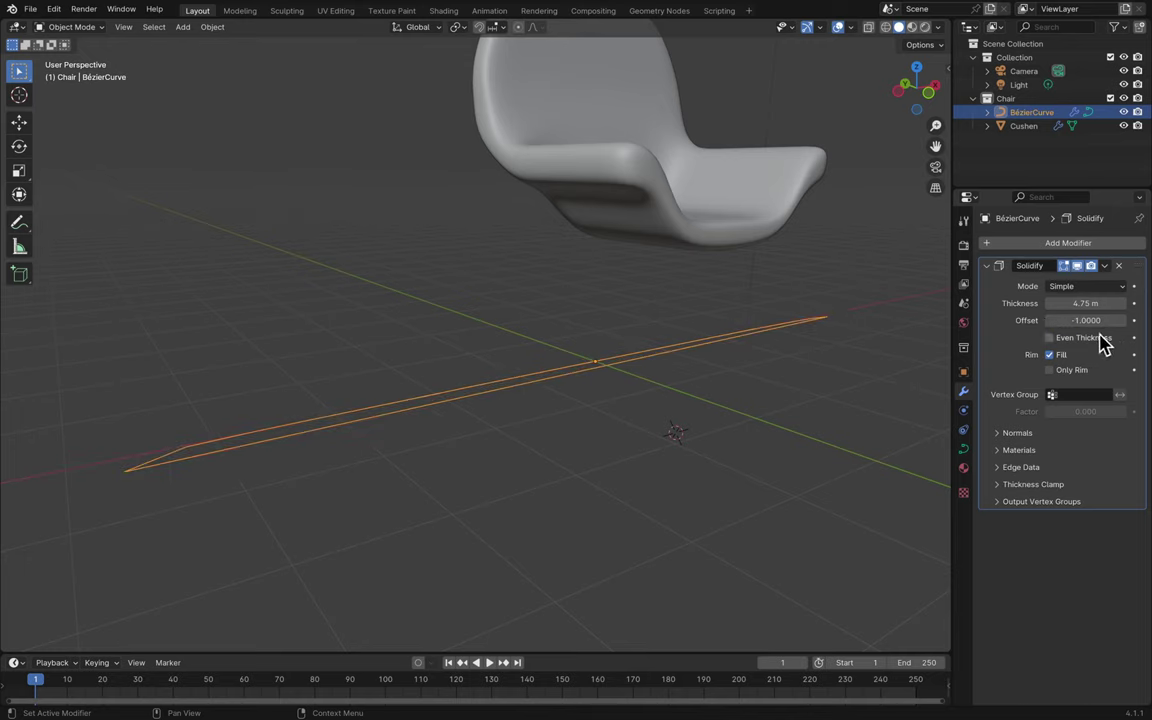
pyautogui.click(1090, 322)
pyautogui.write('0')
pyautogui.press('Return')
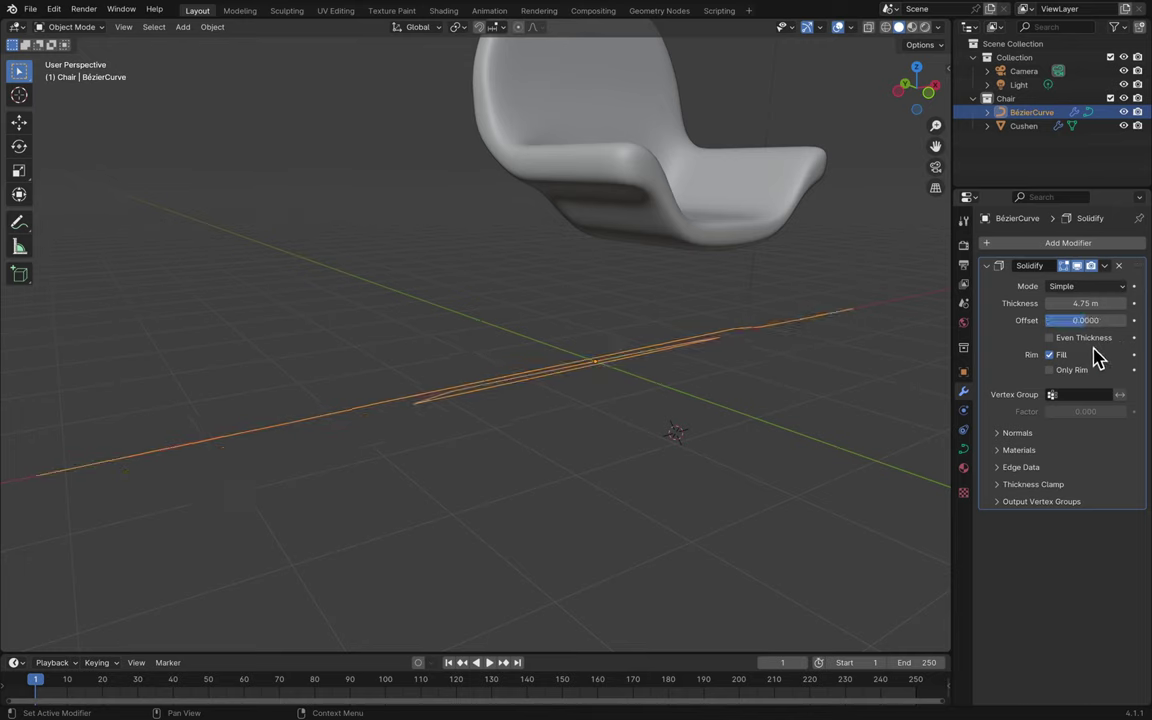
# - Orbit around the curve and check its shape settings before returning to Solidify
pyautogui.moveTo(852, 352); pyautogui.dragTo(836, 403, button='middle')
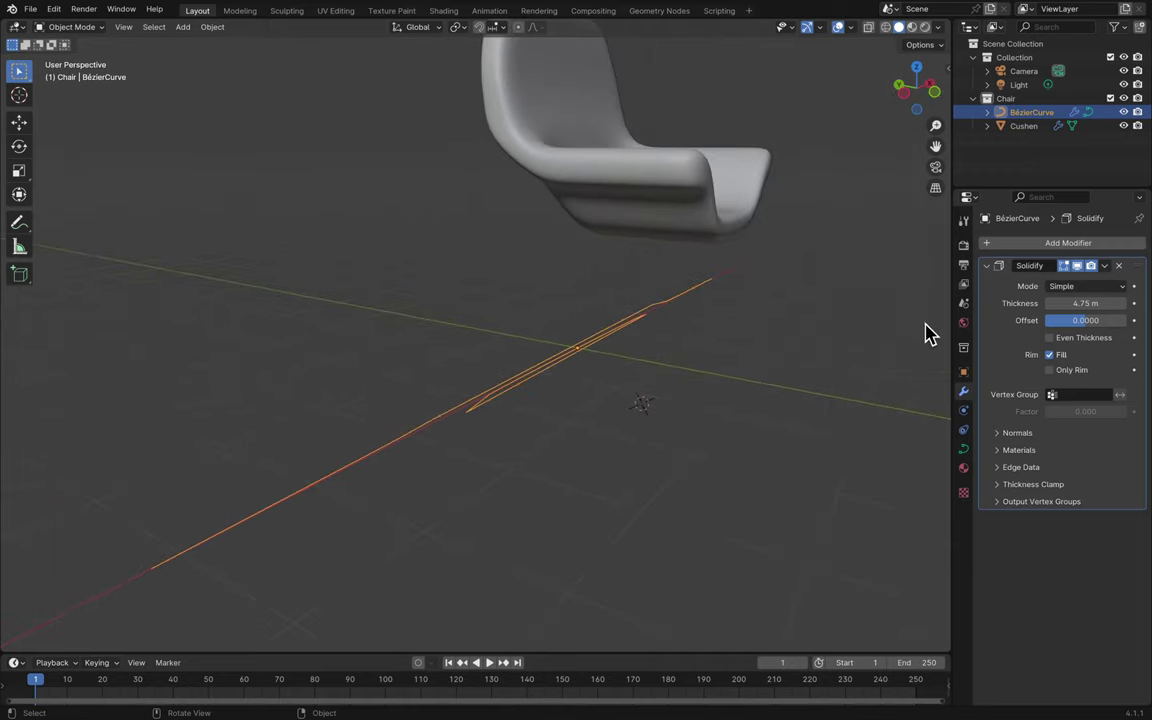
pyautogui.moveTo(834, 10)
pyautogui.click(964, 449)
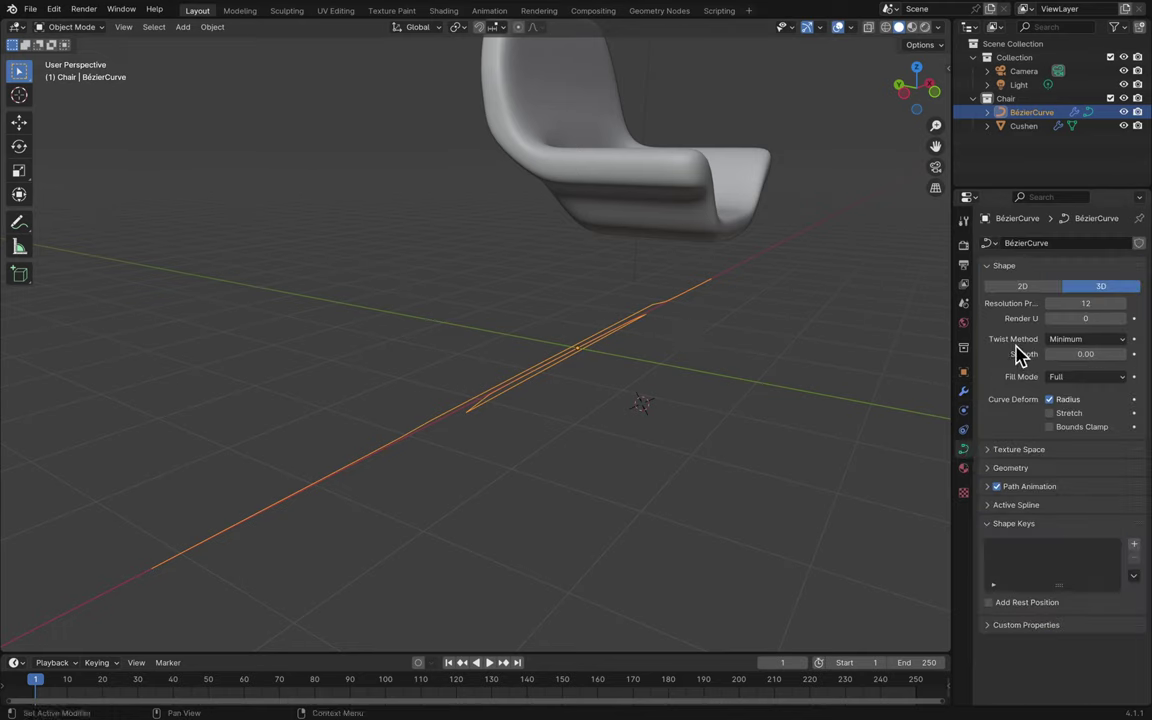
pyautogui.click(964, 391)
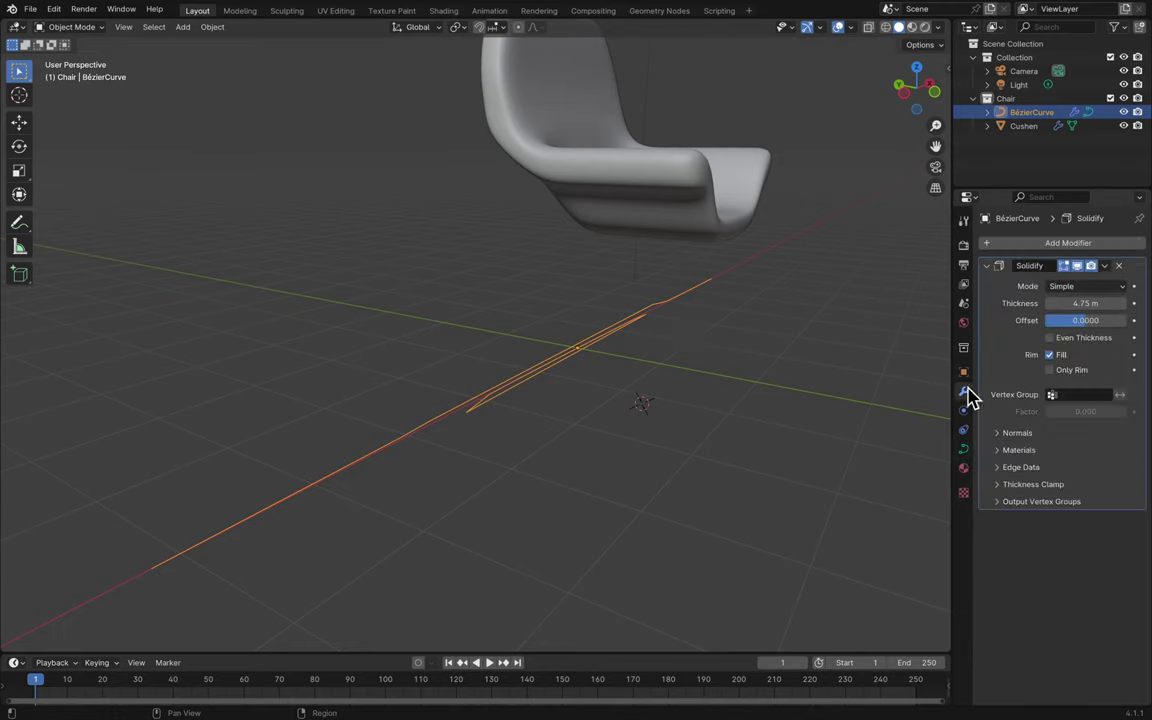
# - Remove the Solidify modifier and bevel the curve into a smooth 0.1 m round tube
pyautogui.click(1119, 266)
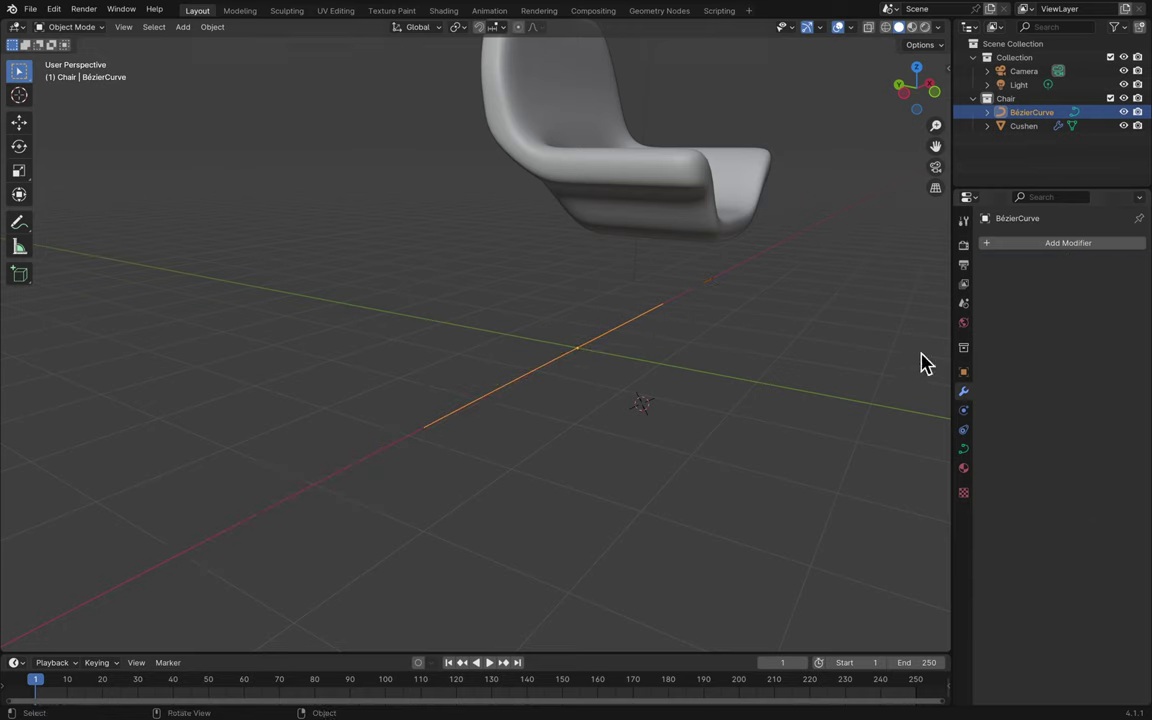
pyautogui.click(966, 468)
pyautogui.click(964, 449)
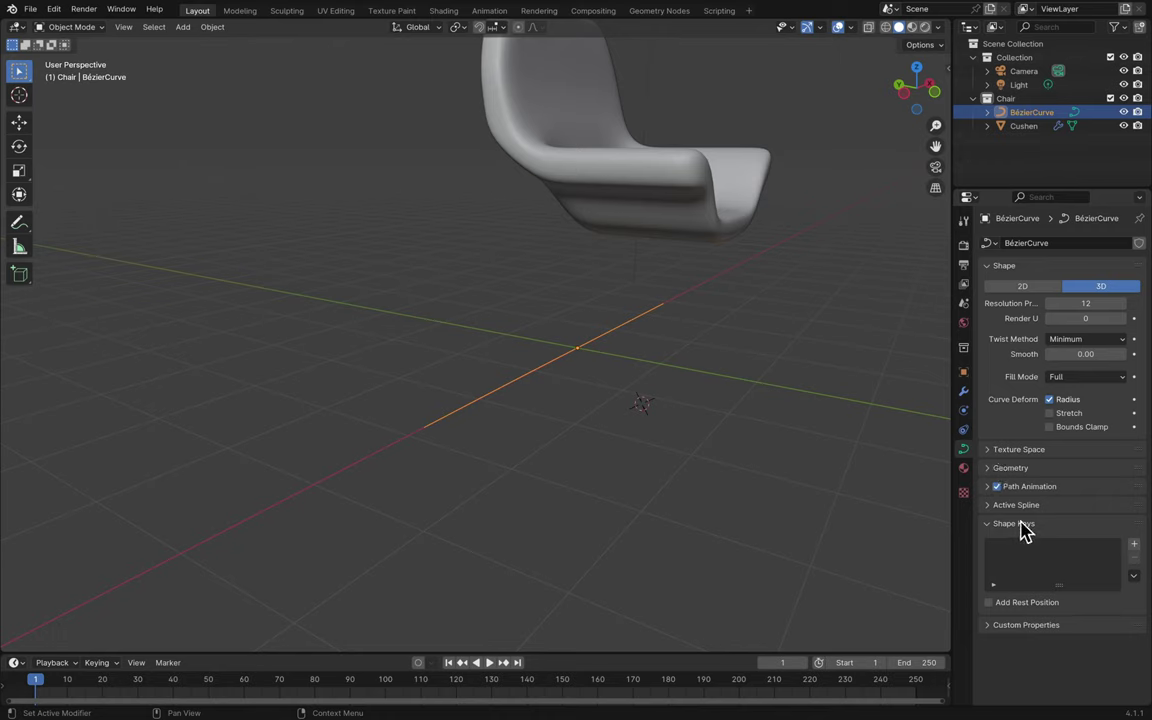
pyautogui.click(1008, 468)
pyautogui.scroll(-3, 1040, 510)
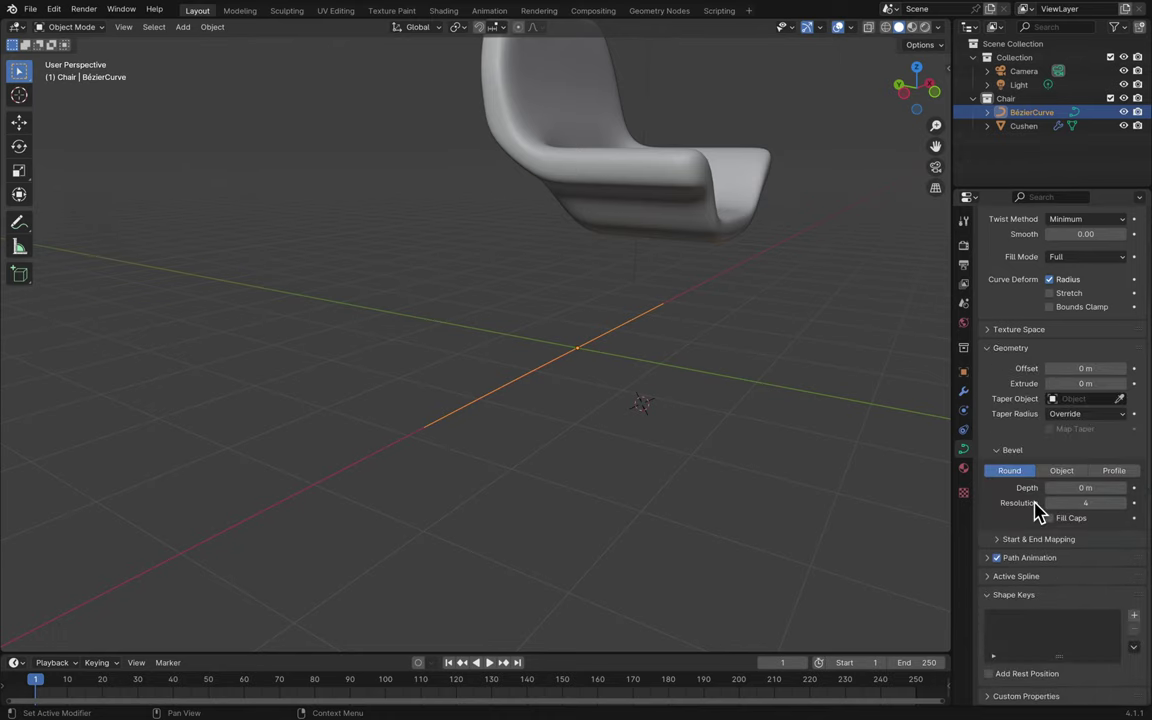
pyautogui.moveTo(1077, 488)
pyautogui.mouseDown()
pyautogui.moveTo(1125, 488)
pyautogui.moveTo(1081, 488)
pyautogui.mouseUp()
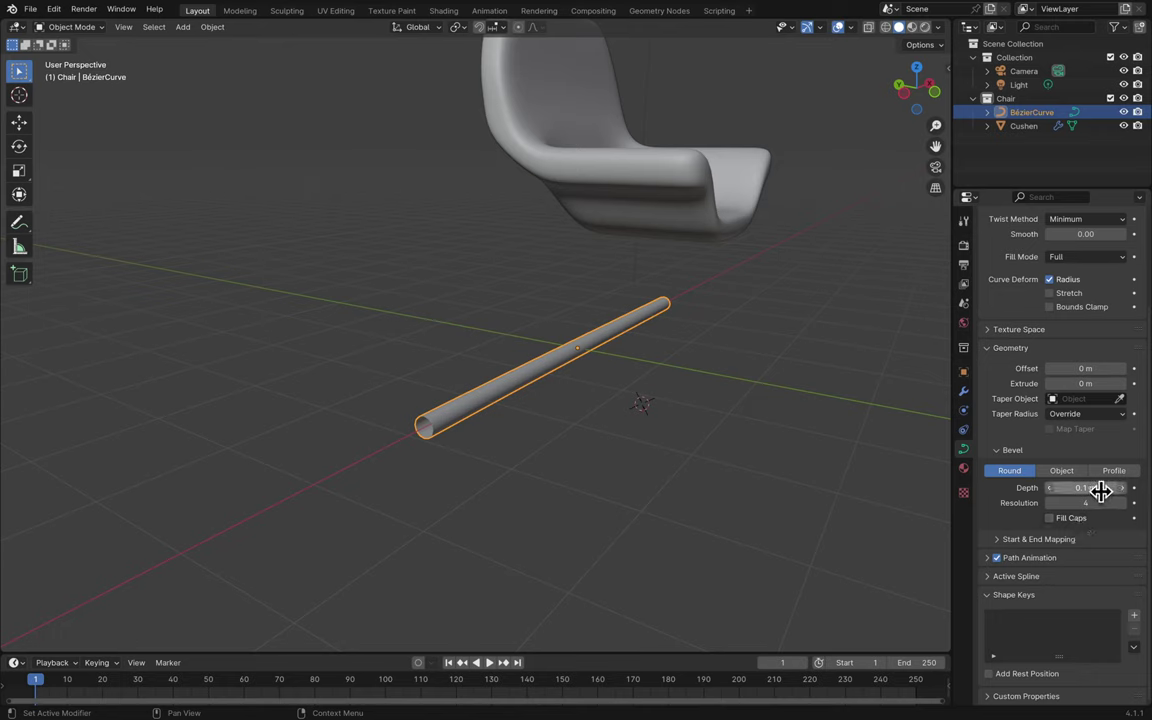
pyautogui.moveTo(1105, 505)
pyautogui.mouseDown()
pyautogui.moveTo(1125, 505)
pyautogui.moveTo(1060, 503)
pyautogui.moveTo(1126, 512)
pyautogui.mouseUp()
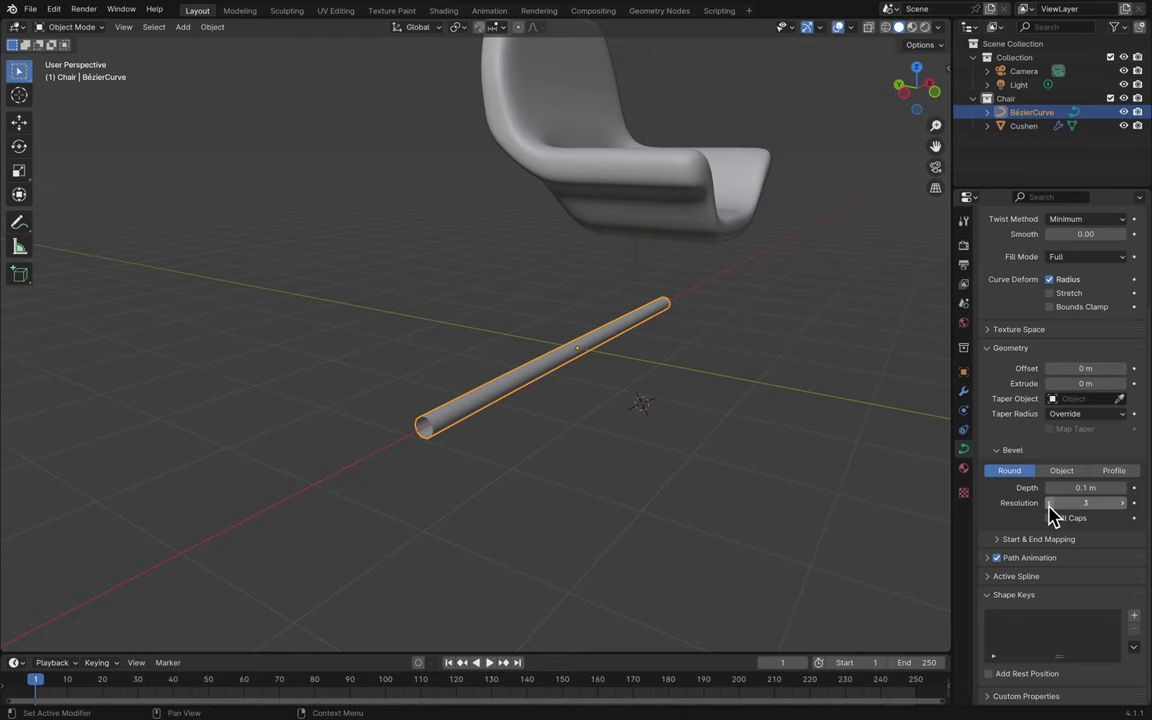
# - Save the file and rename the BézierCurve to Chairleg
pyautogui.hotkey('ctrl', 's')
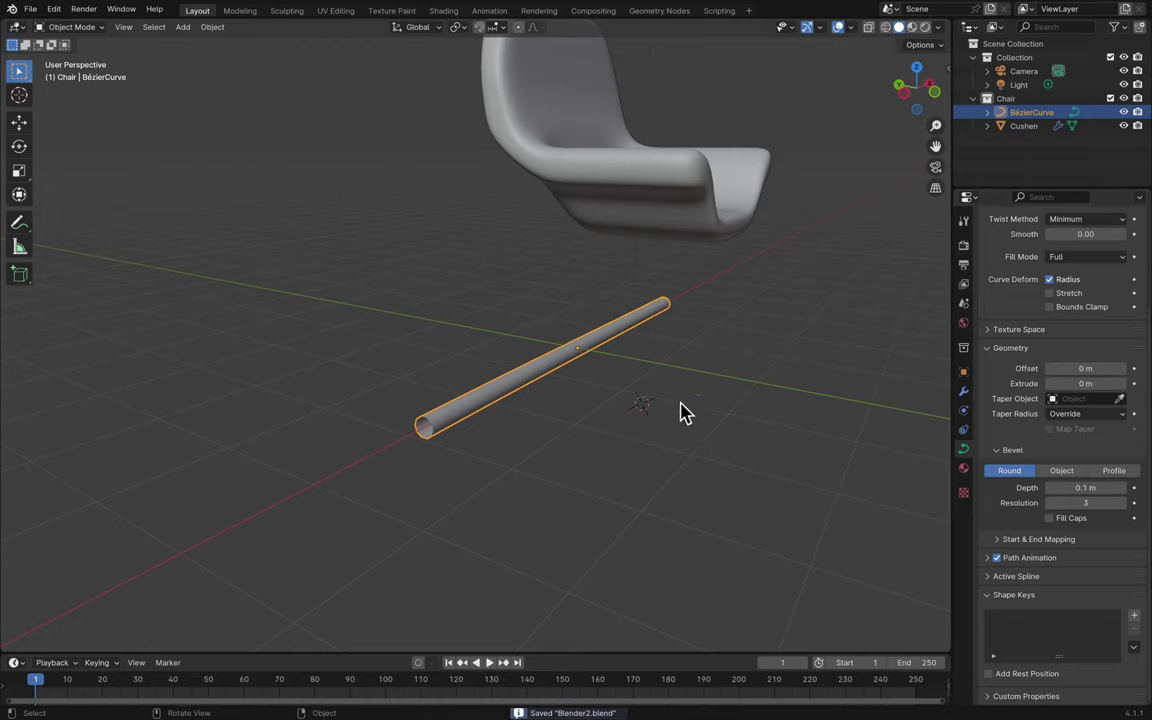
pyautogui.hscroll(-5, 725, 368)
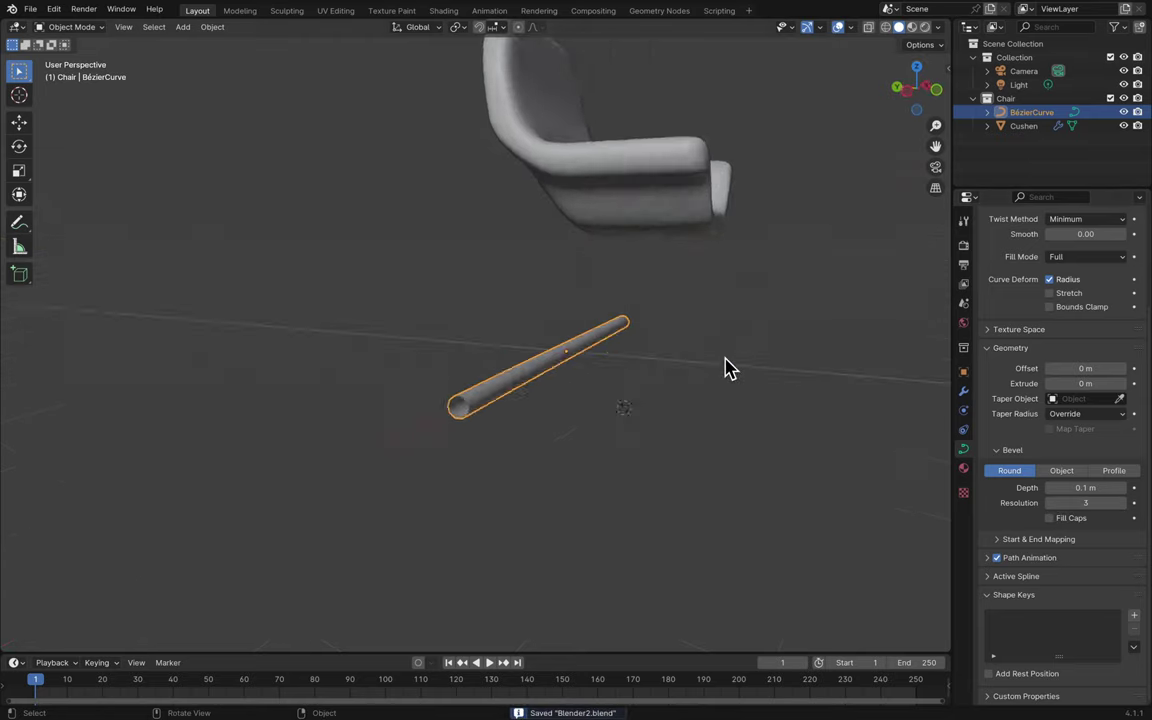
pyautogui.doubleClick(1045, 112)
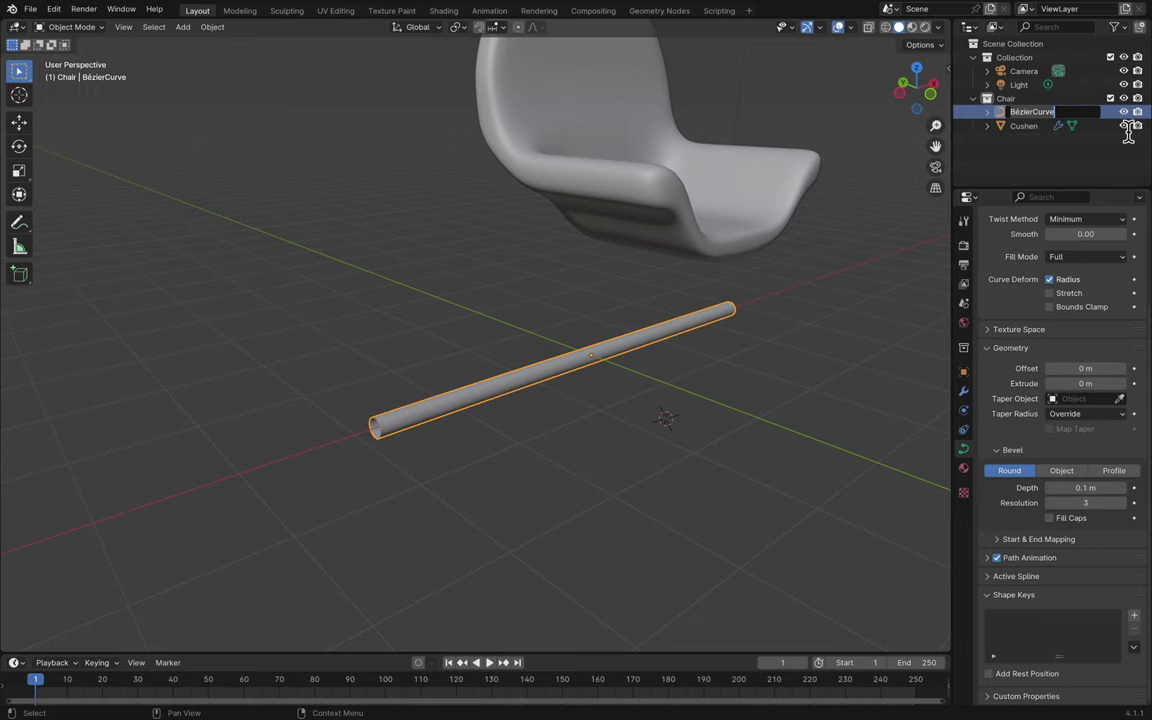
pyautogui.write('L')
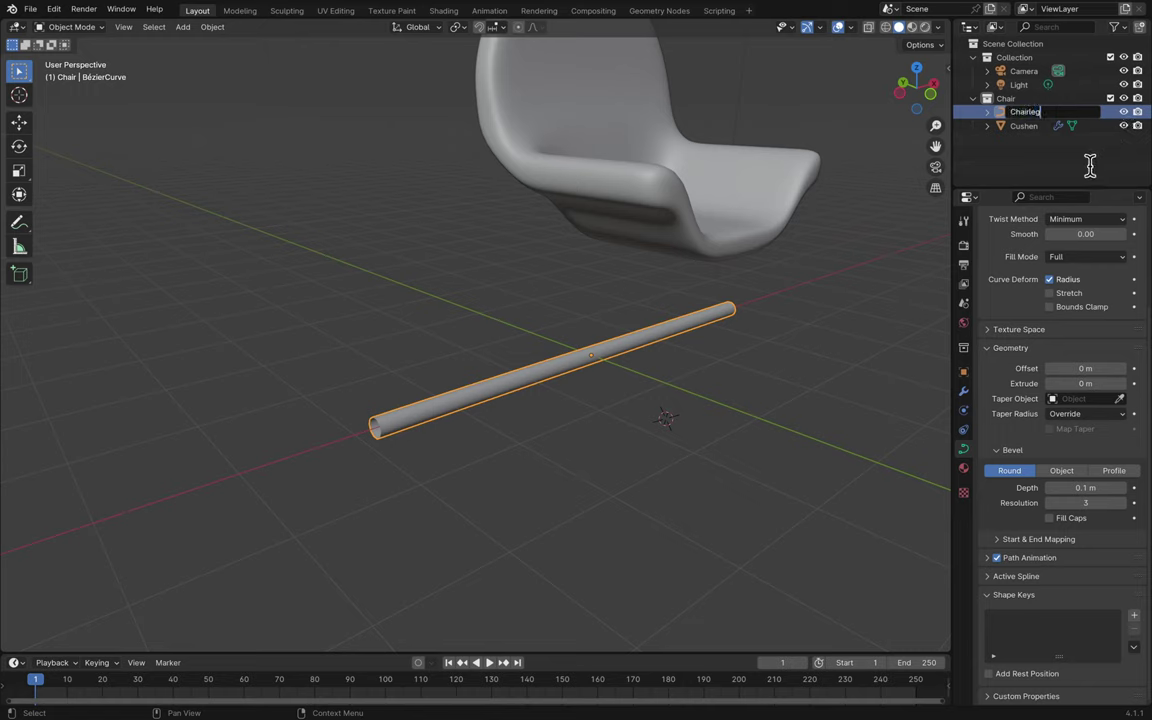
pyautogui.press('Return')
# - Bring up the Add menu to choose a curve type
pyautogui.hscroll(15, 750, 332)
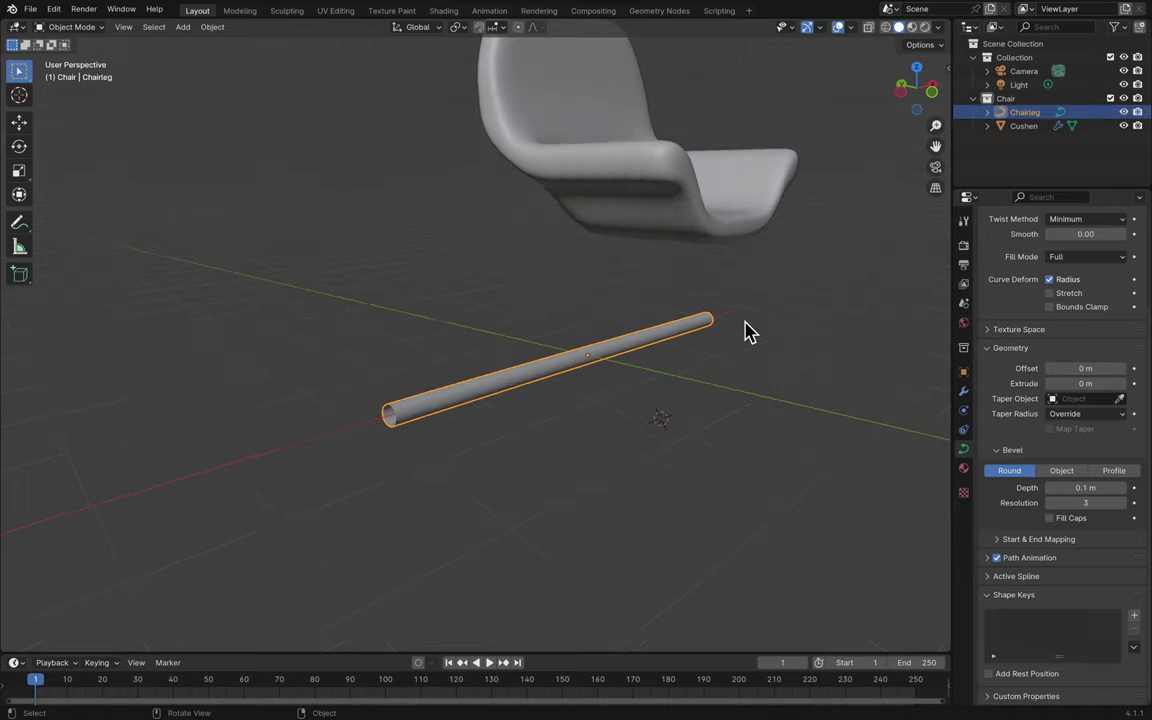
pyautogui.hscroll(20, 750, 332)
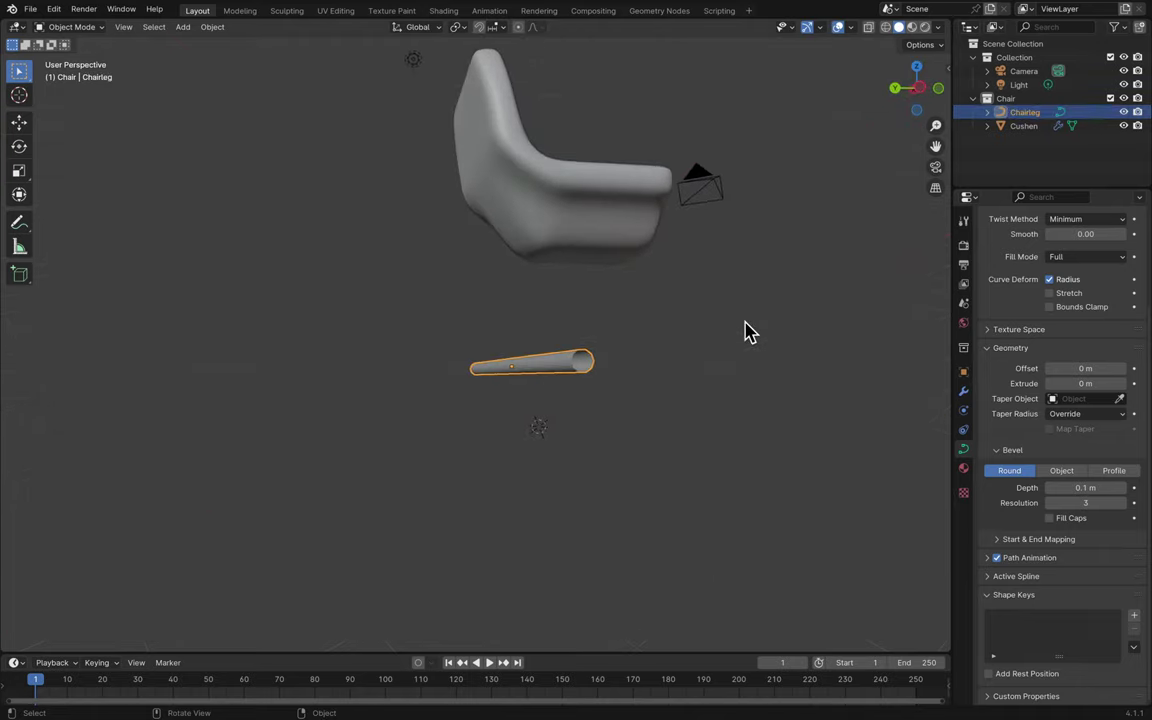
pyautogui.hscroll(20, 750, 332)
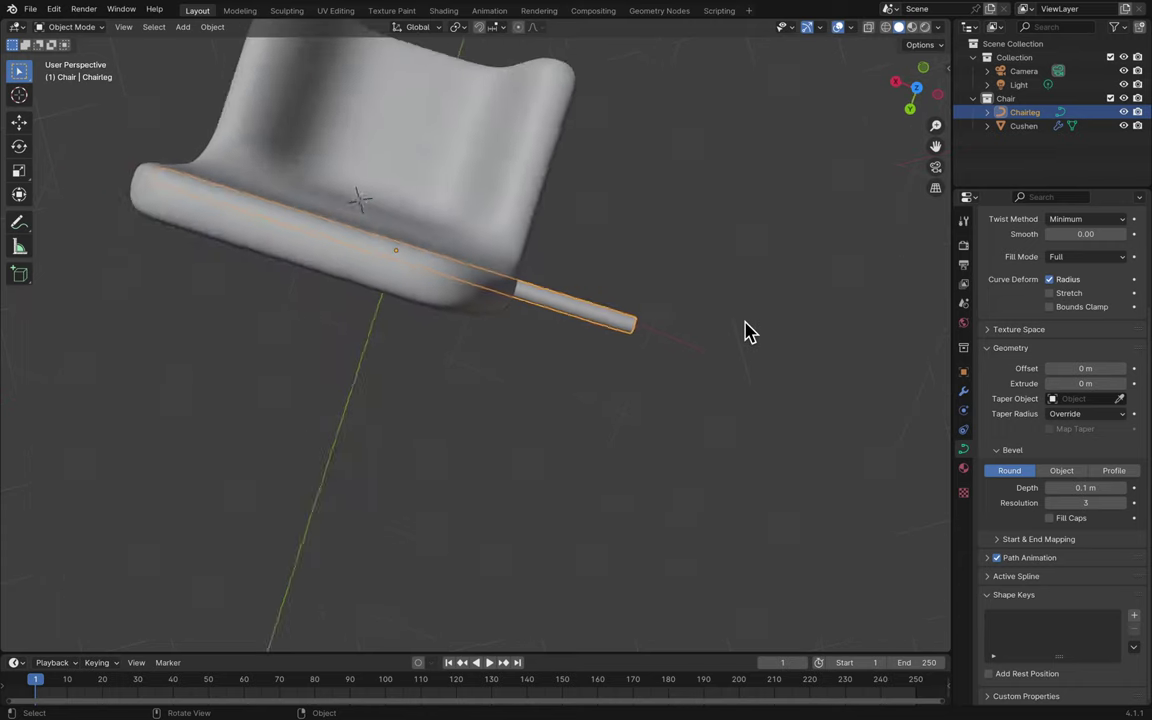
pyautogui.hscroll(15, 750, 332)
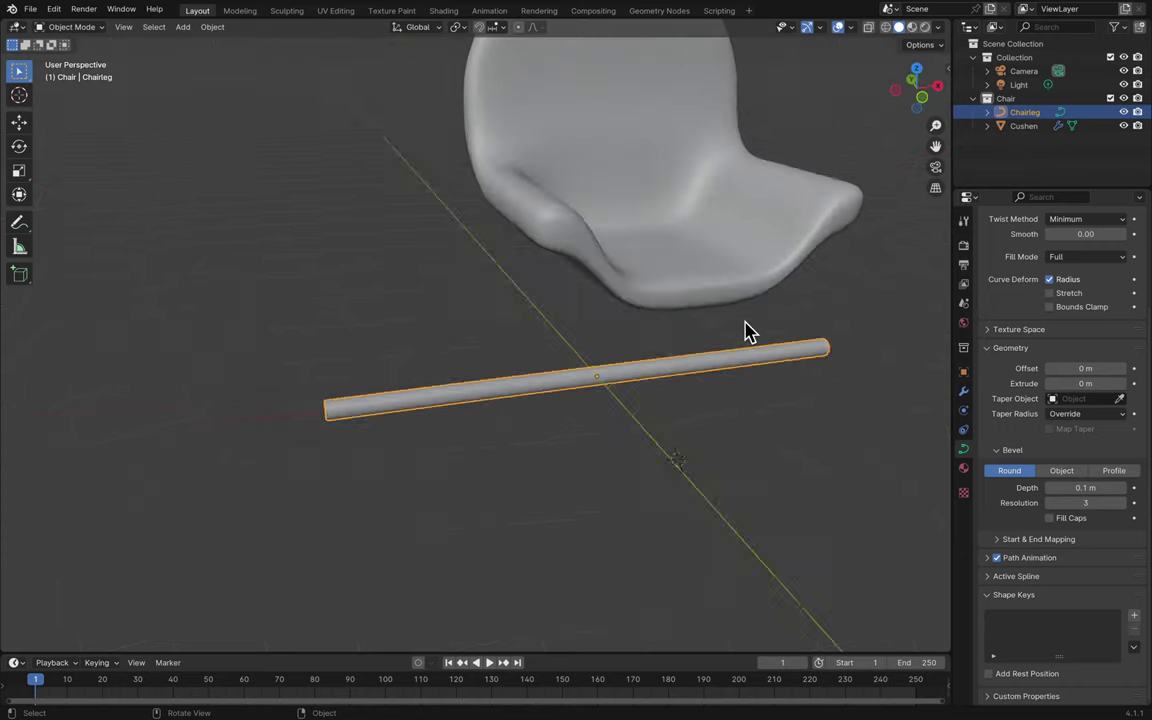
pyautogui.hotkey('shift', 'a')
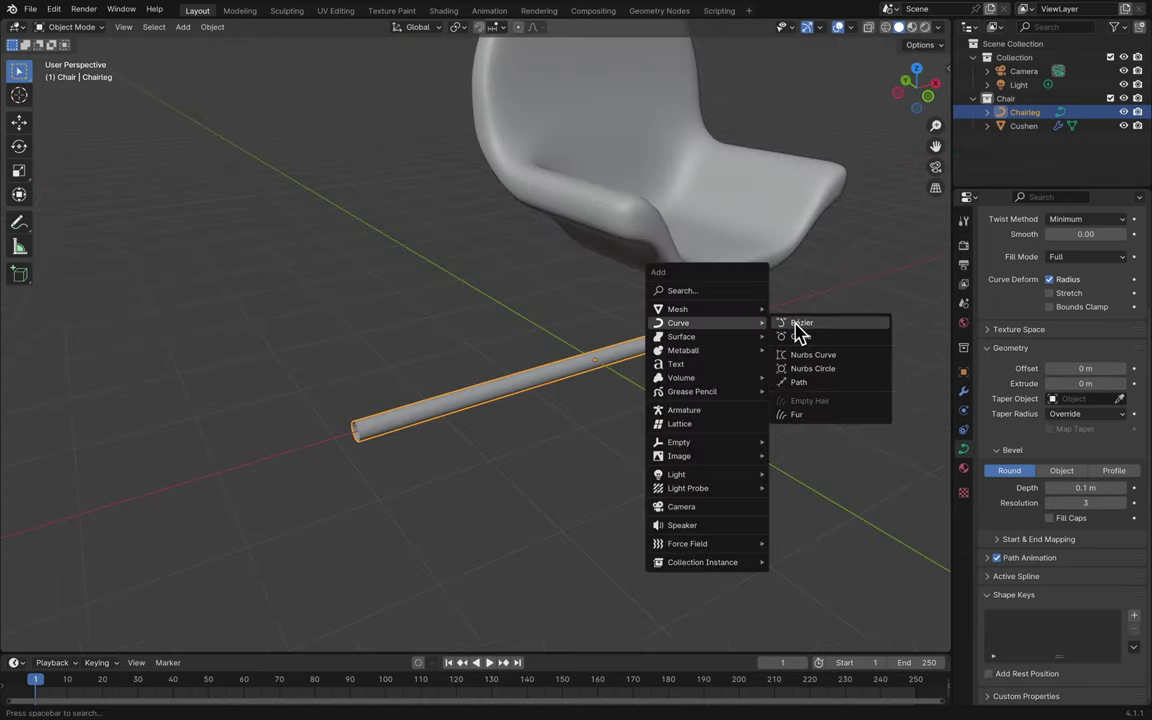
pyautogui.click(797, 323)
pyautogui.click(180, 567)
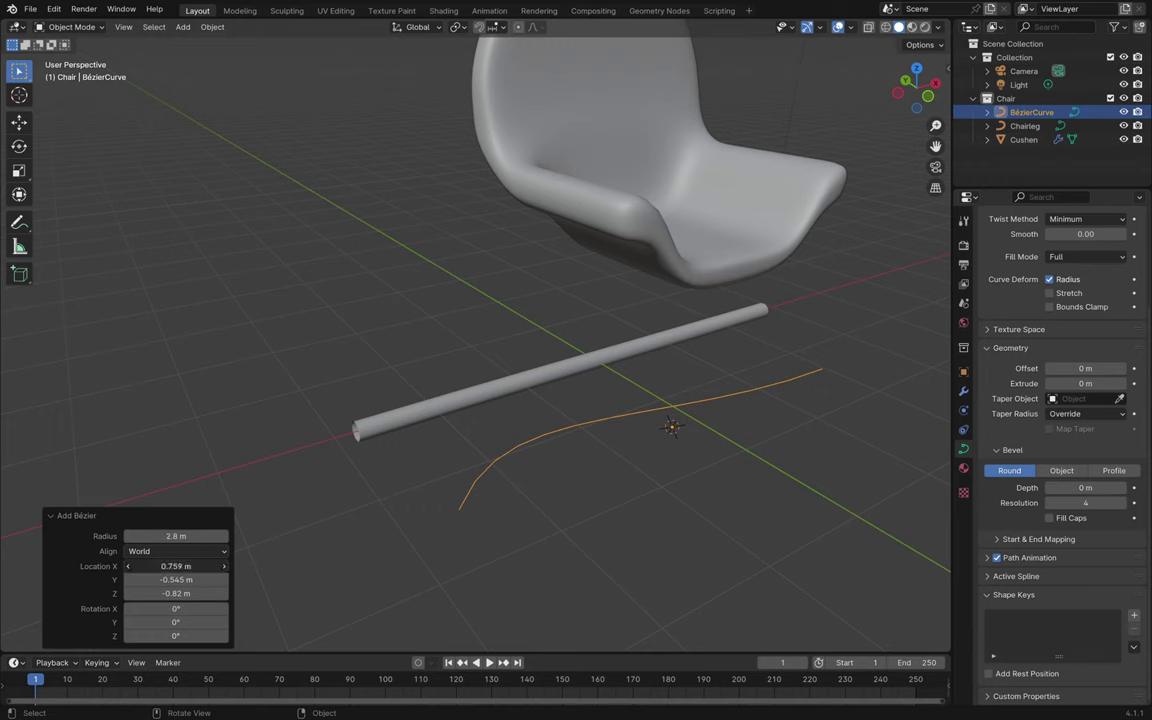
pyautogui.write('0')
pyautogui.press('Return')
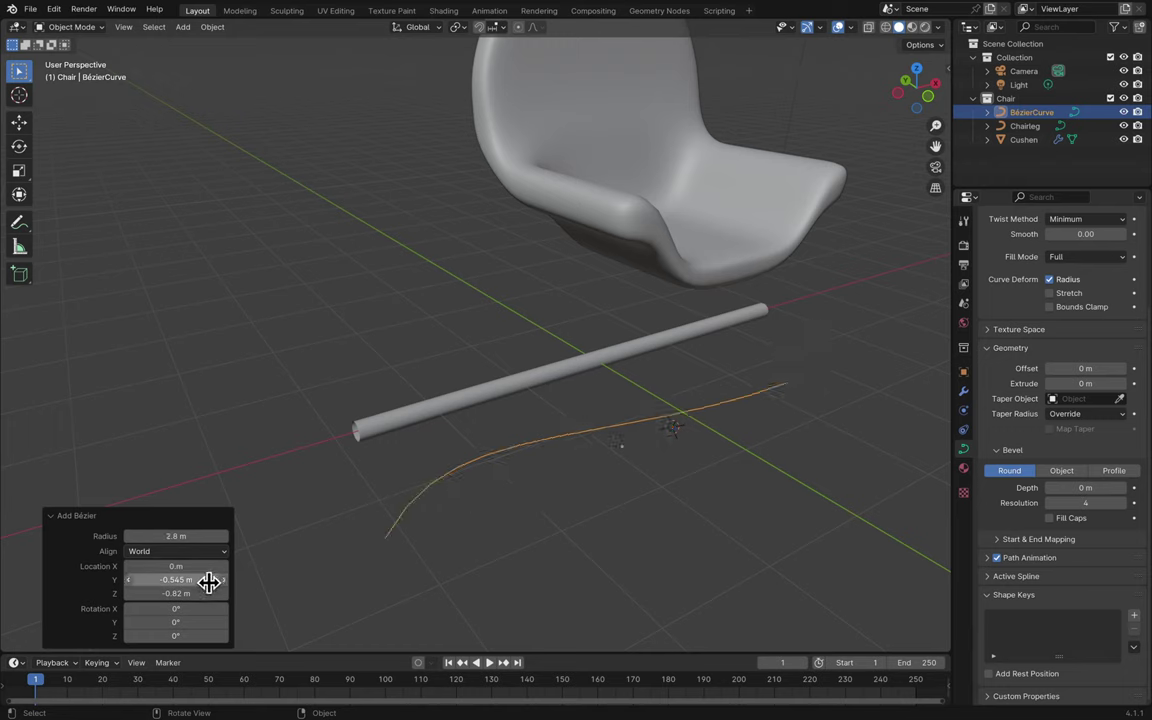
pyautogui.click(206, 581)
pyautogui.write('0')
pyautogui.press('Return')
pyautogui.click(200, 593)
pyautogui.write('0')
pyautogui.press('Return')
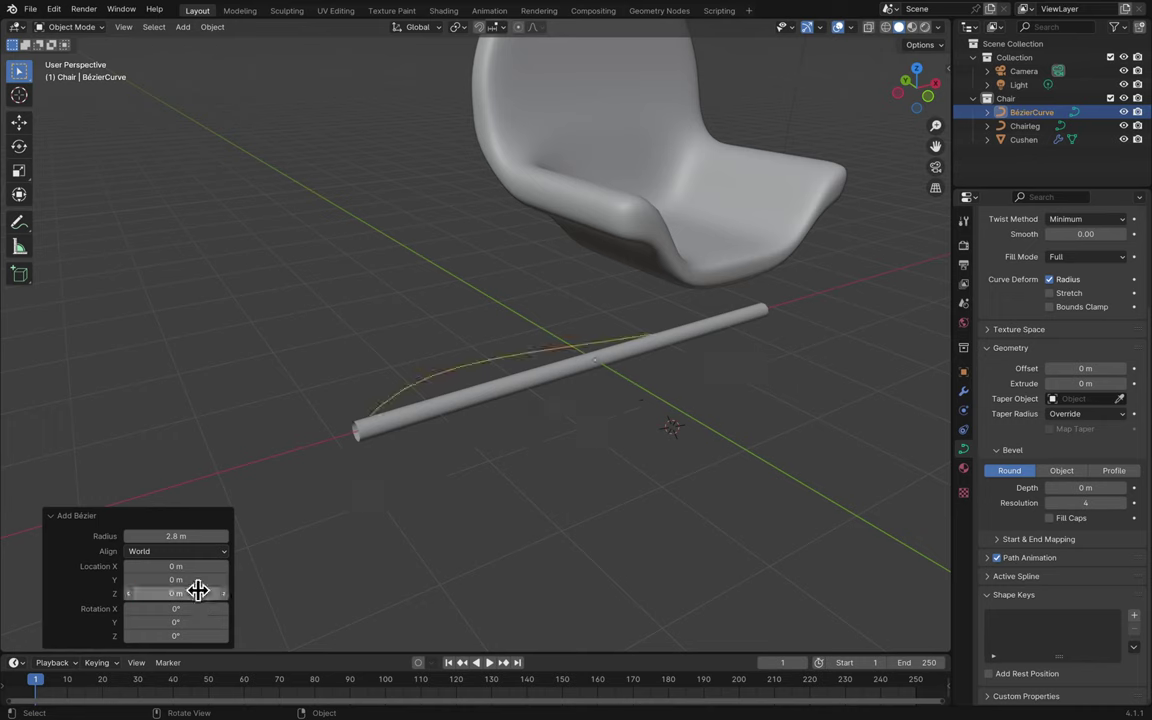
pyautogui.click(197, 552)
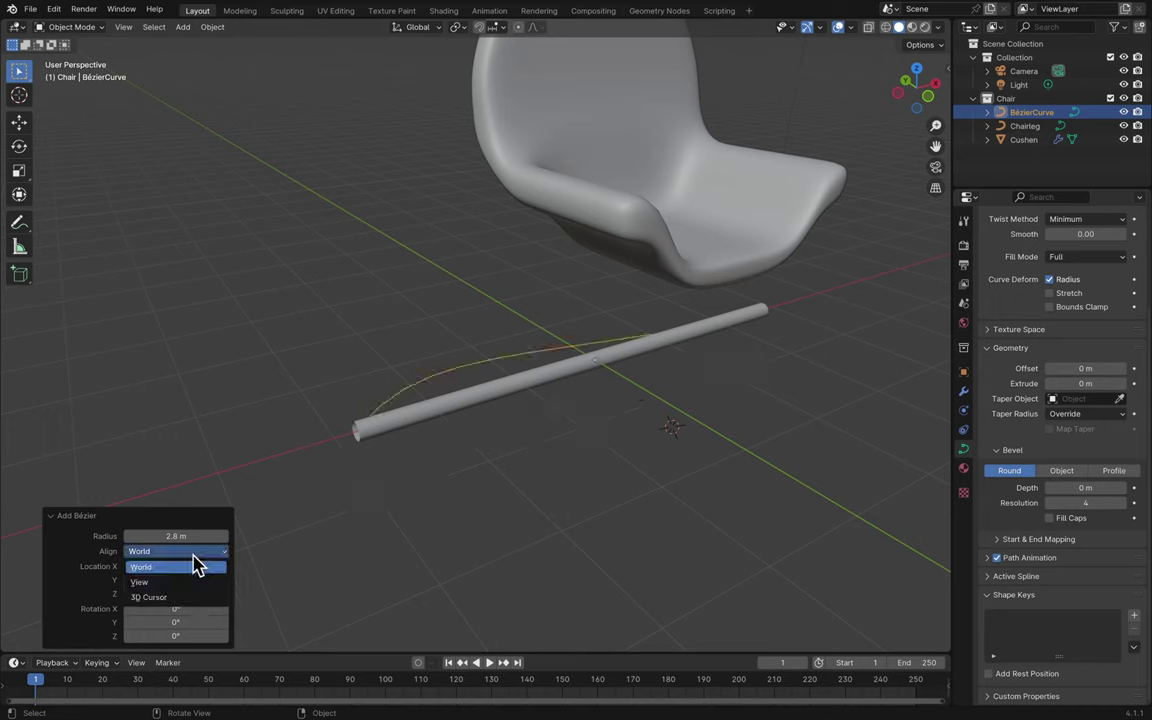
pyautogui.click(188, 582)
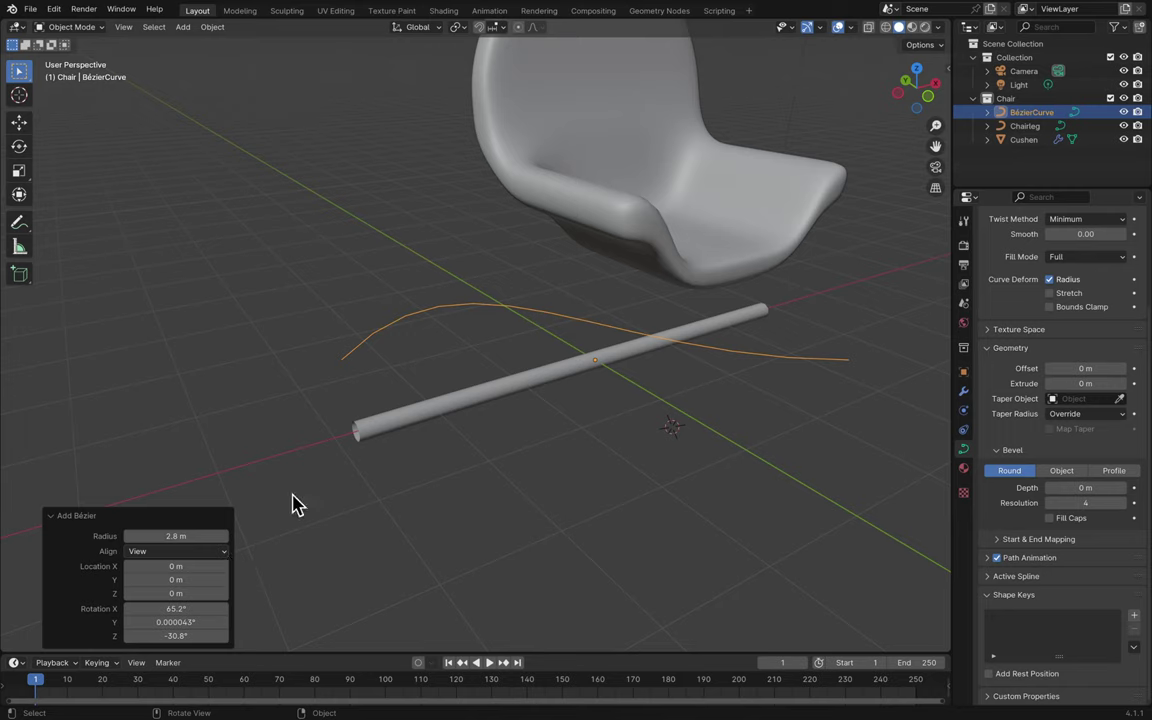
pyautogui.click(204, 608)
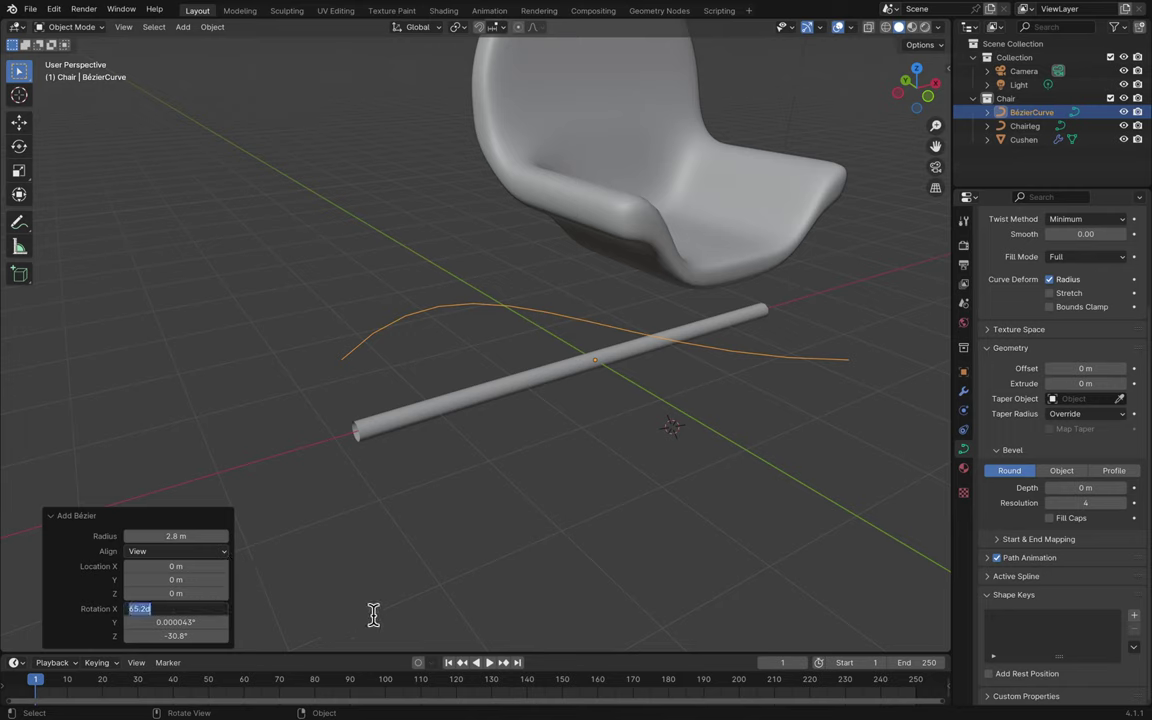
pyautogui.press('Return')
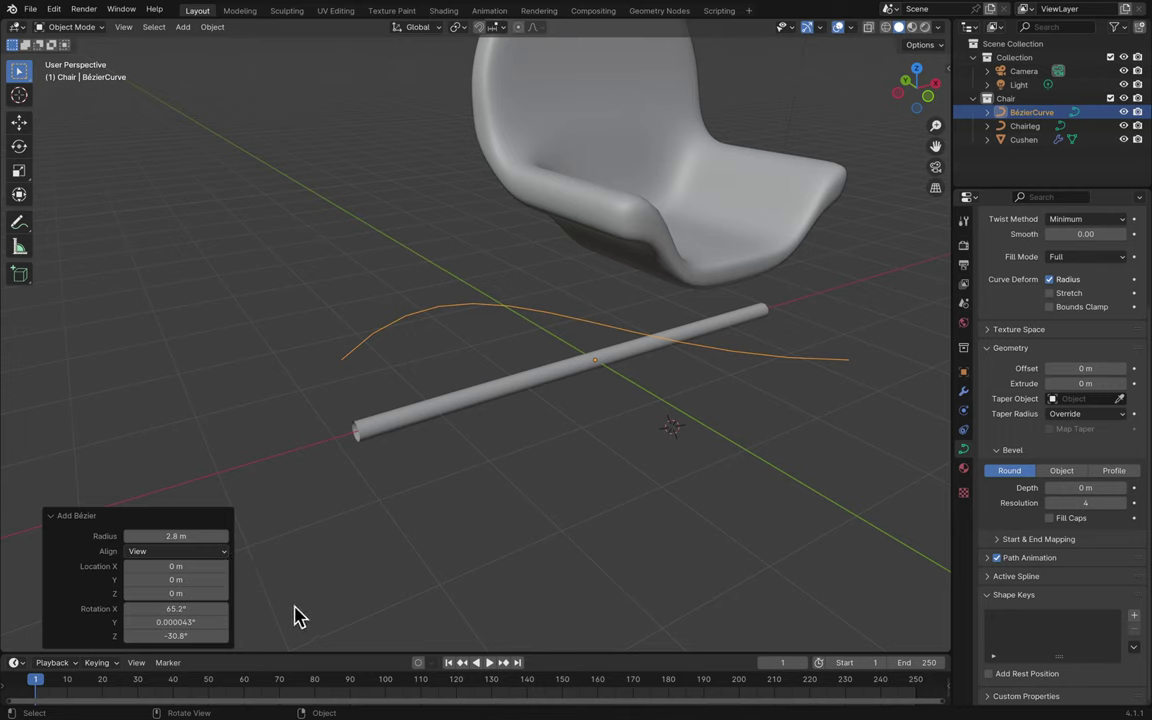
pyautogui.press('BackSpace')
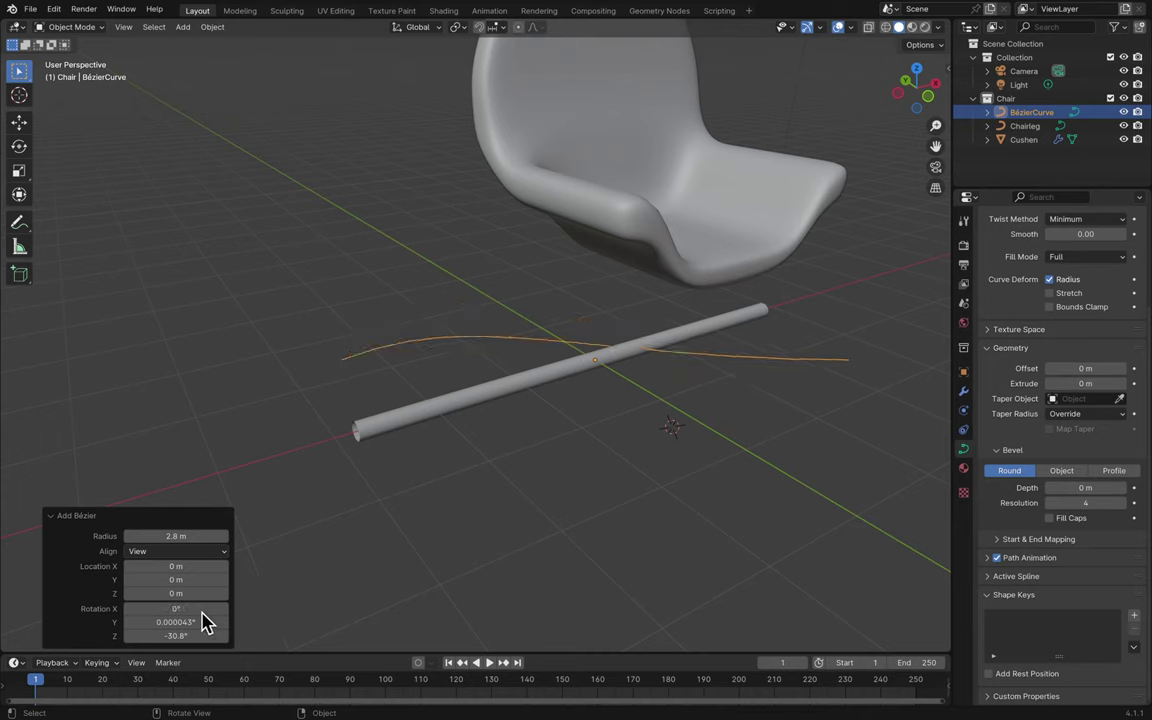
pyautogui.press('BackSpace')
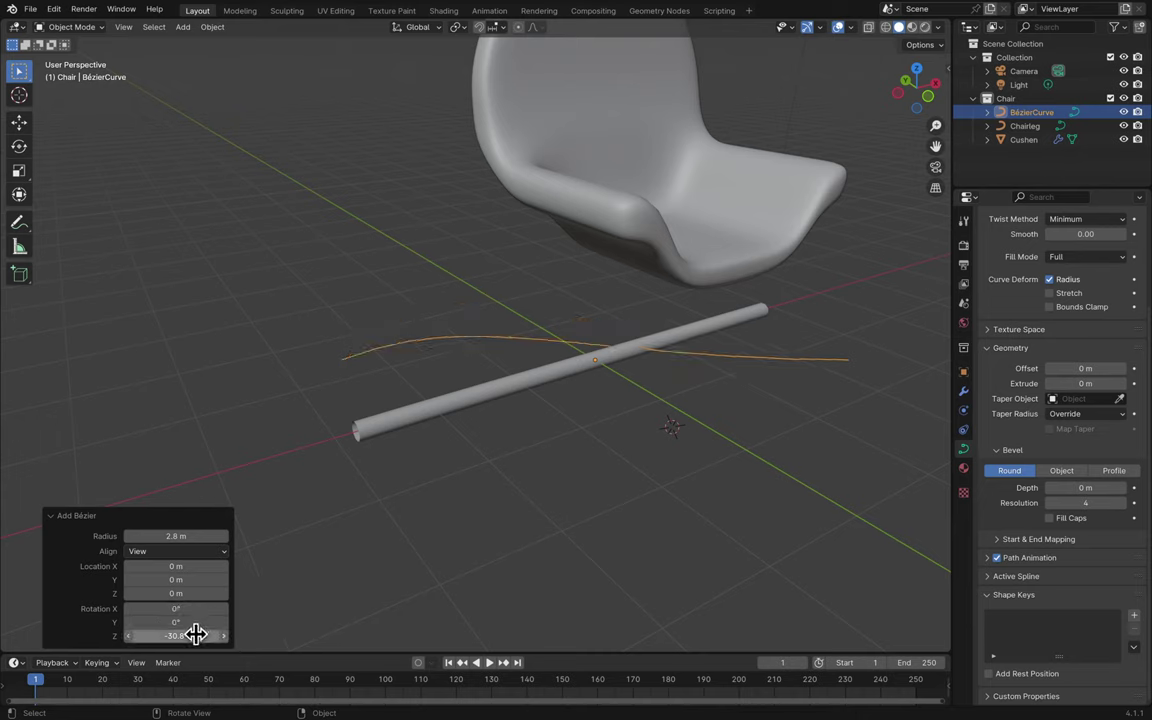
pyautogui.press('BackSpace')
pyautogui.click(302, 566)
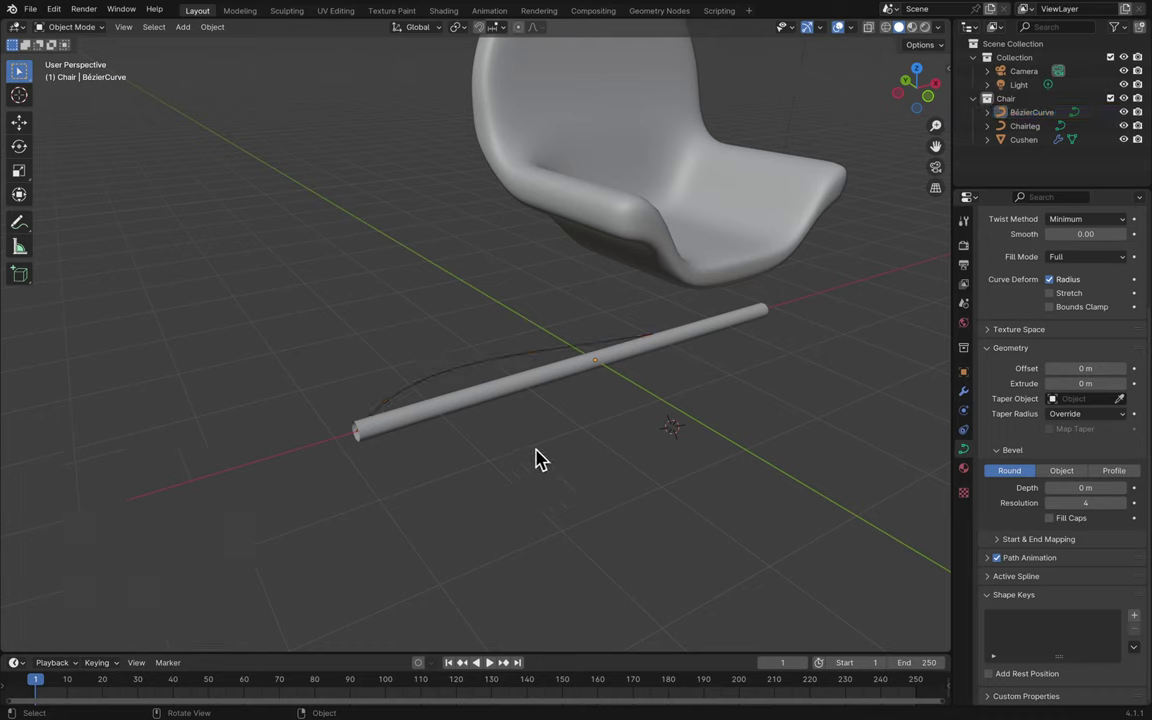
pyautogui.click(488, 368)
pyautogui.press('Delete')
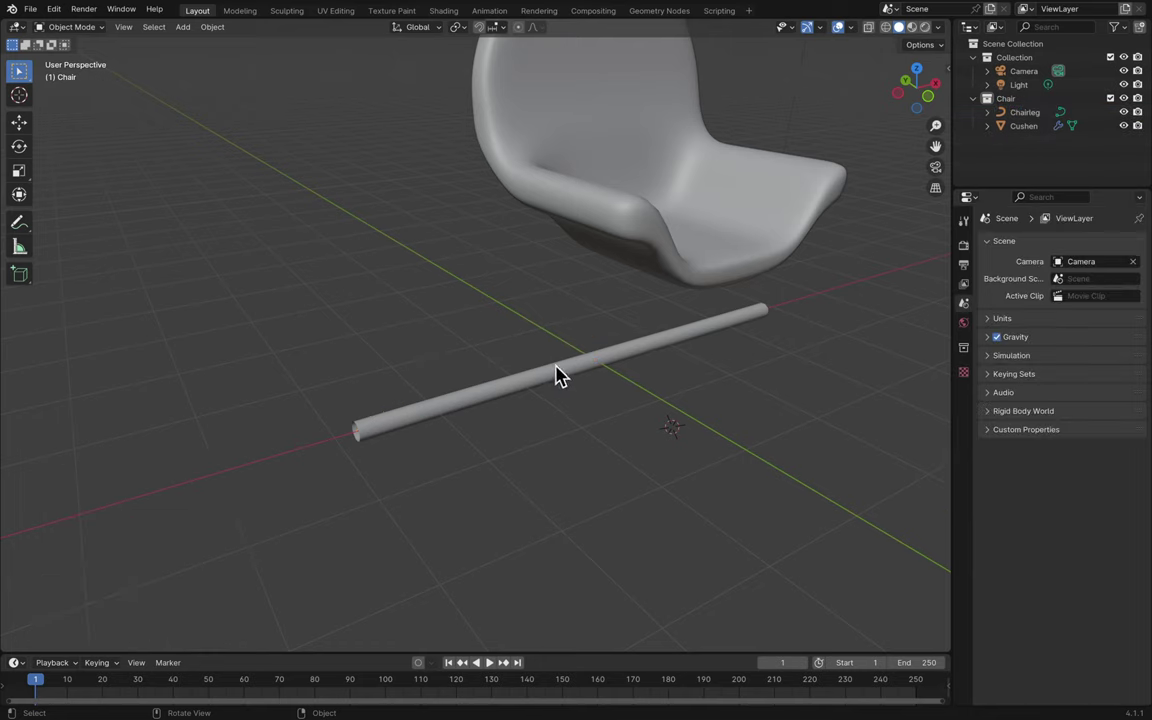
# - Shorten Chairleg to 0.425 along X and cap both tube ends
pyautogui.click(555, 372)
pyautogui.press('s')
pyautogui.press('z')
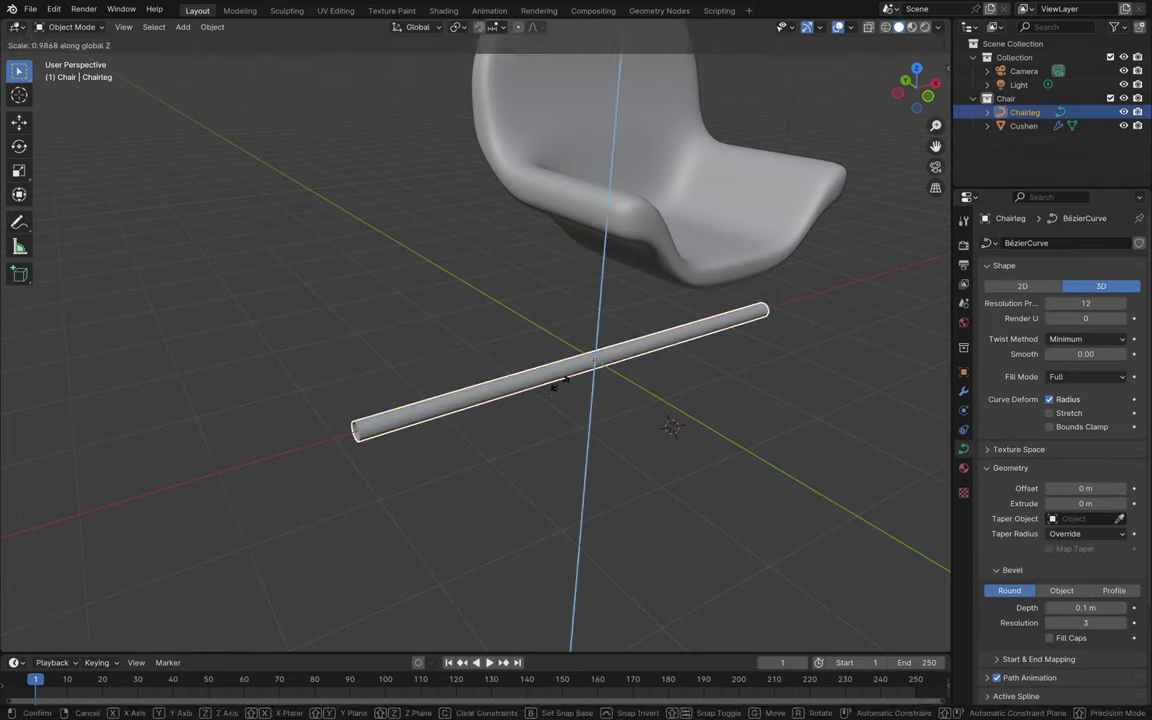
pyautogui.press('x')
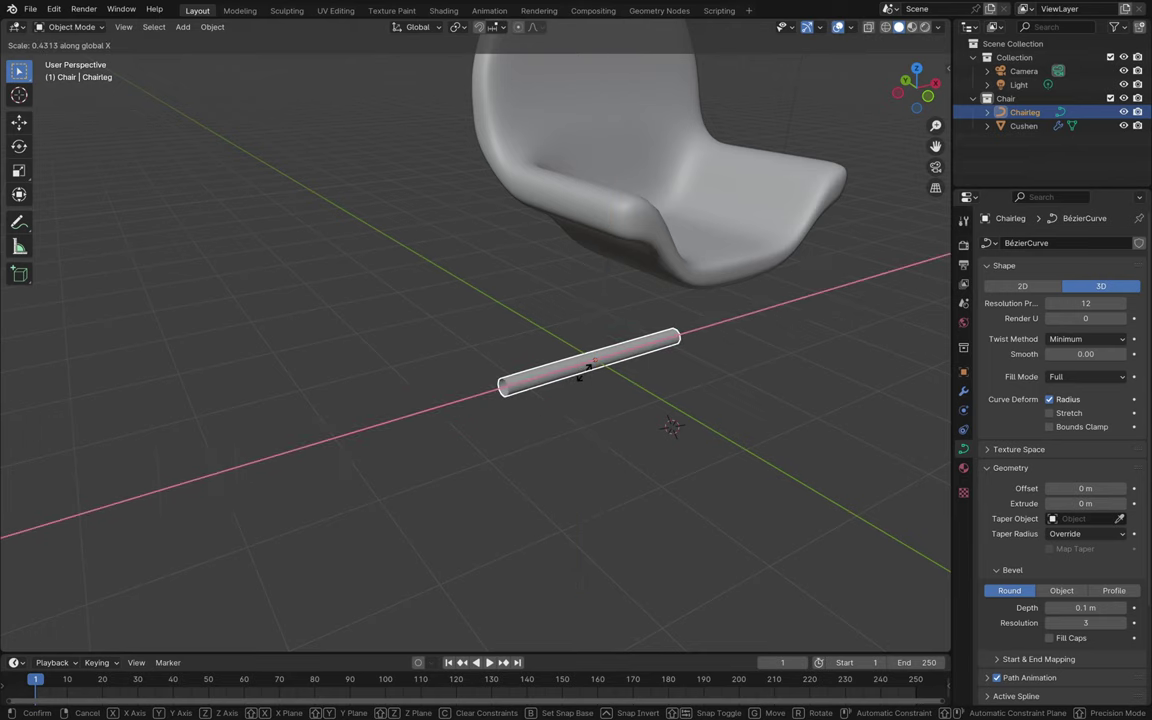
pyautogui.click(586, 372)
pyautogui.hscroll(10, 586, 386)
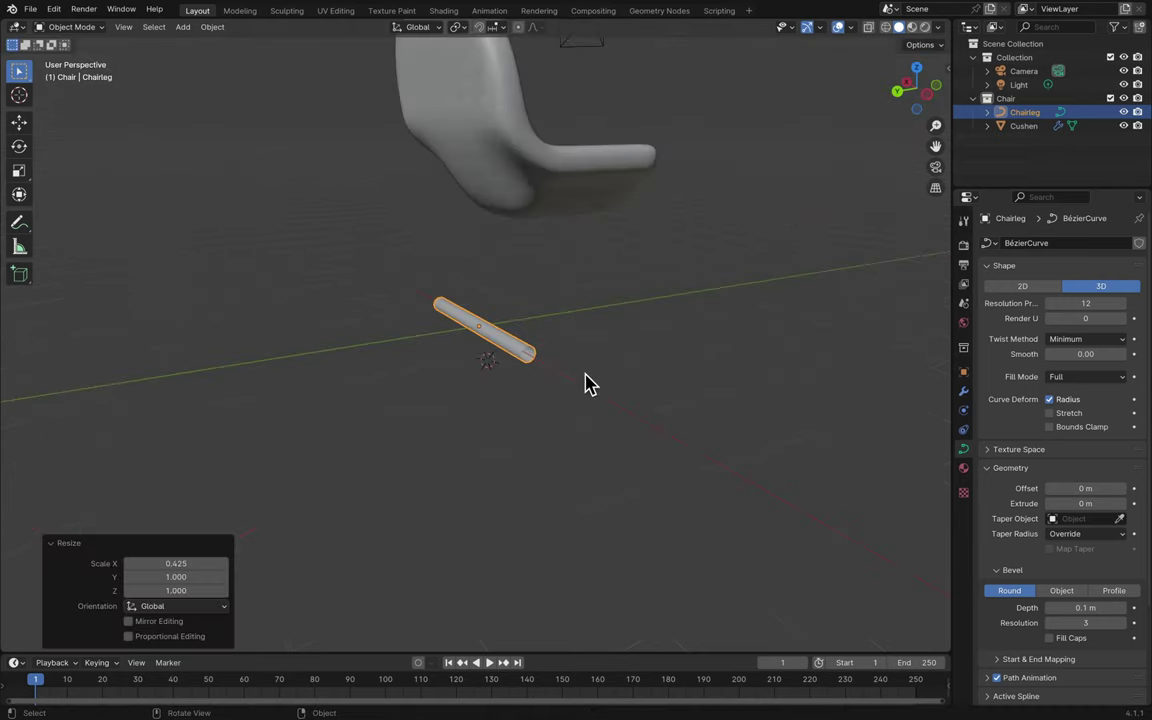
pyautogui.click(1050, 638)
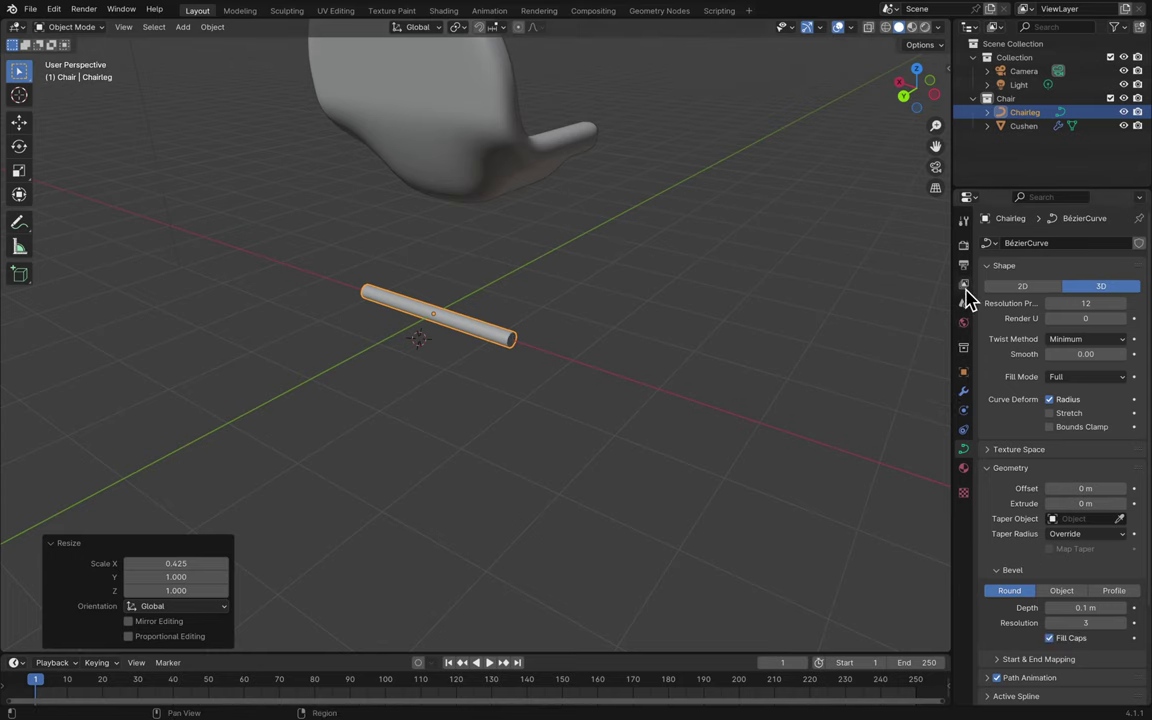
# - Thin Chairleg's bevel depth to 0.06 m
pyautogui.click(838, 263)
pyautogui.moveTo(838, 263); pyautogui.dragTo(838, 263, button='middle')
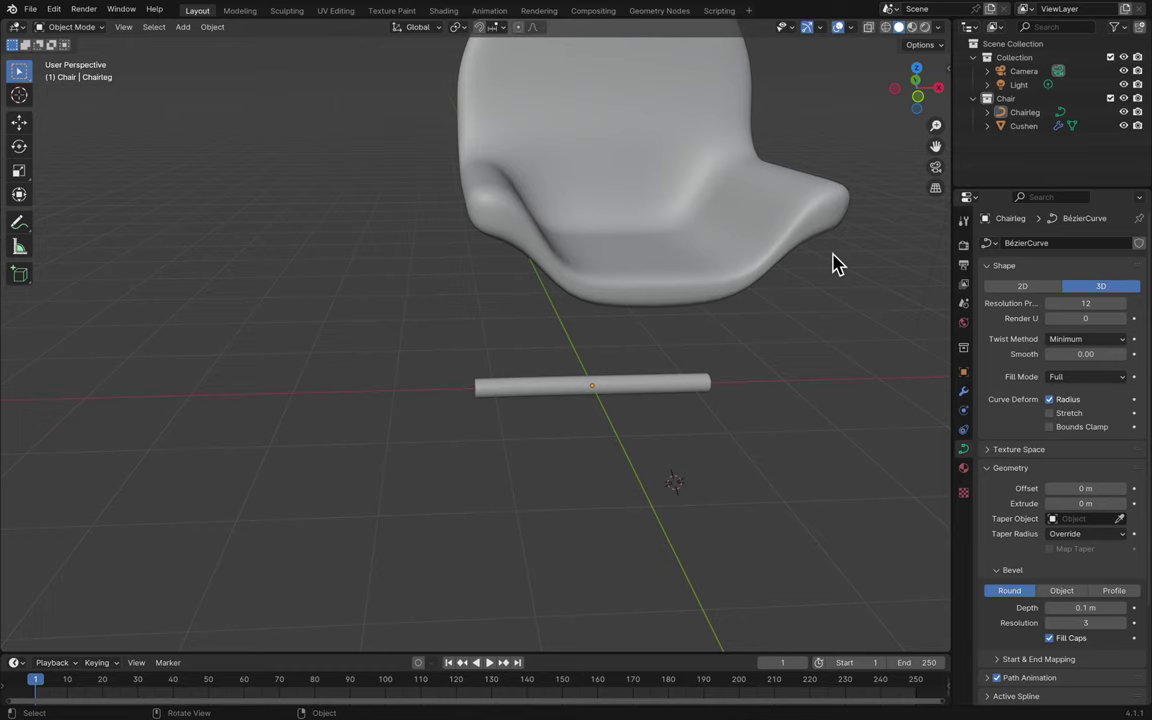
pyautogui.click(652, 389)
pyautogui.moveTo(771, 401); pyautogui.dragTo(771, 401, button='middle')
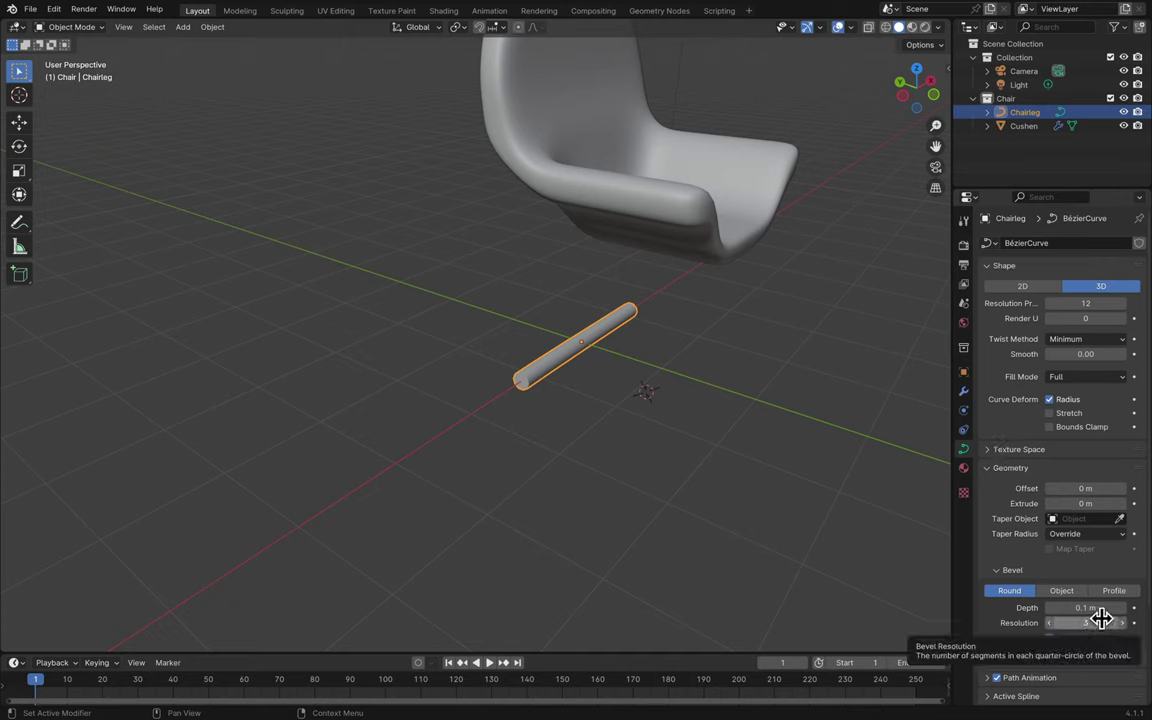
pyautogui.moveTo(1085, 607)
pyautogui.mouseDown()
pyautogui.moveTo(1040, 607)
pyautogui.moveTo(1070, 607)
pyautogui.mouseUp()
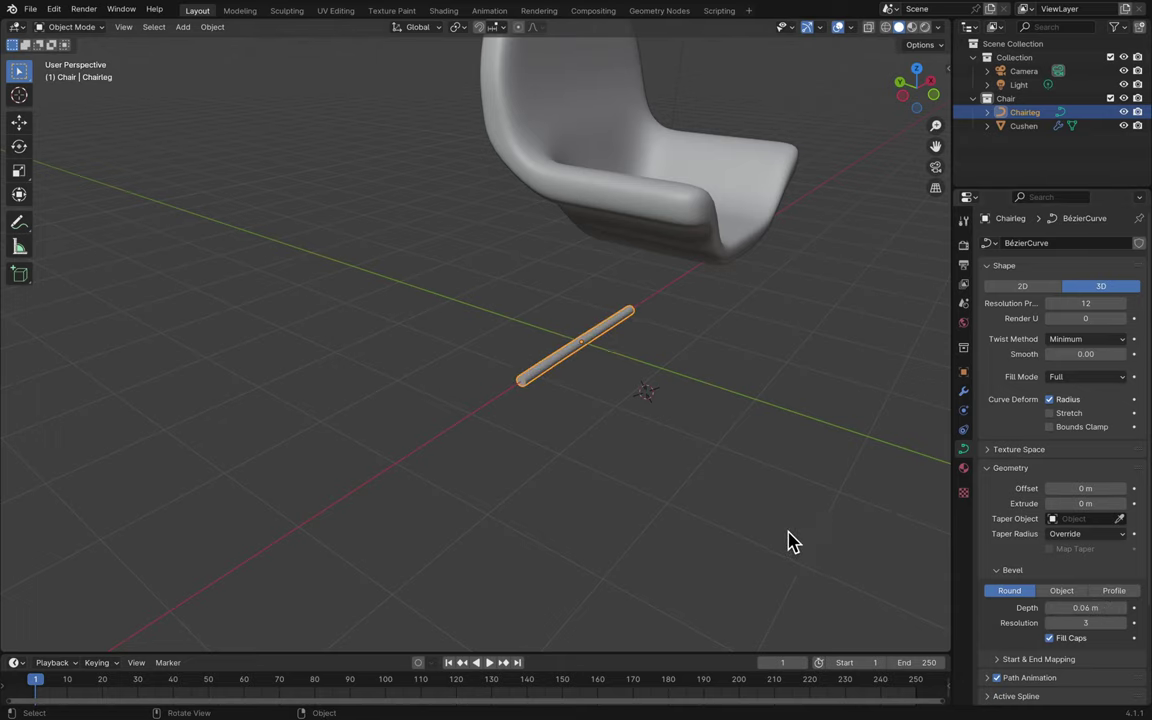
# - Deselect Chairleg and bring up the Add menu for mesh shapes
pyautogui.moveTo(648, 400); pyautogui.dragTo(733, 442, button='middle')
pyautogui.click(728, 442)
pyautogui.hotkey('shift', 'a')
pyautogui.moveTo(733, 438)
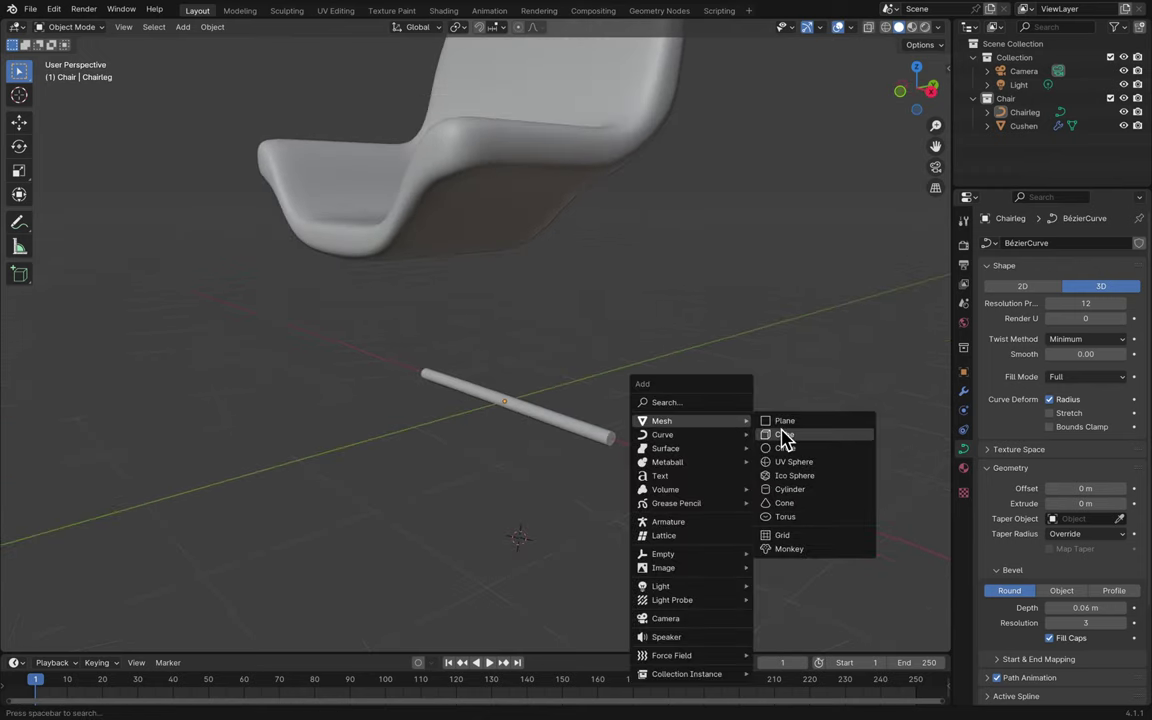
# - Add a cylinder and scale it to 0.1 in X and Y as a thin post
pyautogui.click(798, 490)
pyautogui.moveTo(752, 513); pyautogui.dragTo(752, 513, button='middle')
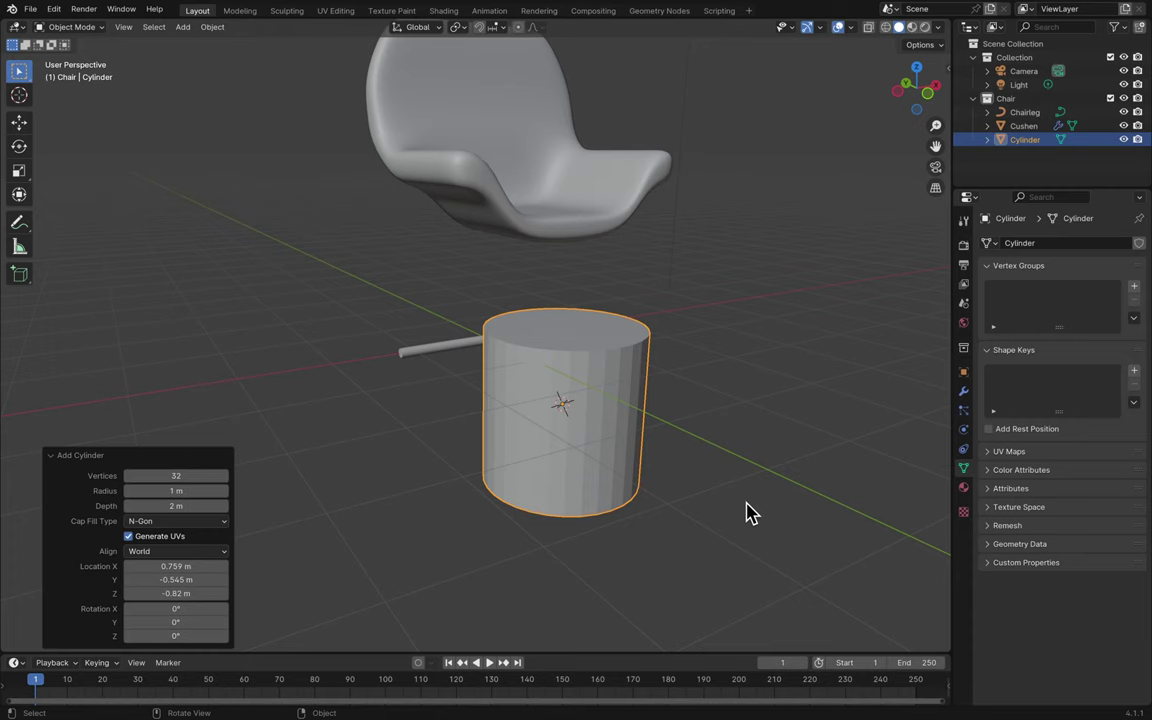
pyautogui.moveTo(666, 455); pyautogui.dragTo(670, 455, button='middle')
pyautogui.press('s')
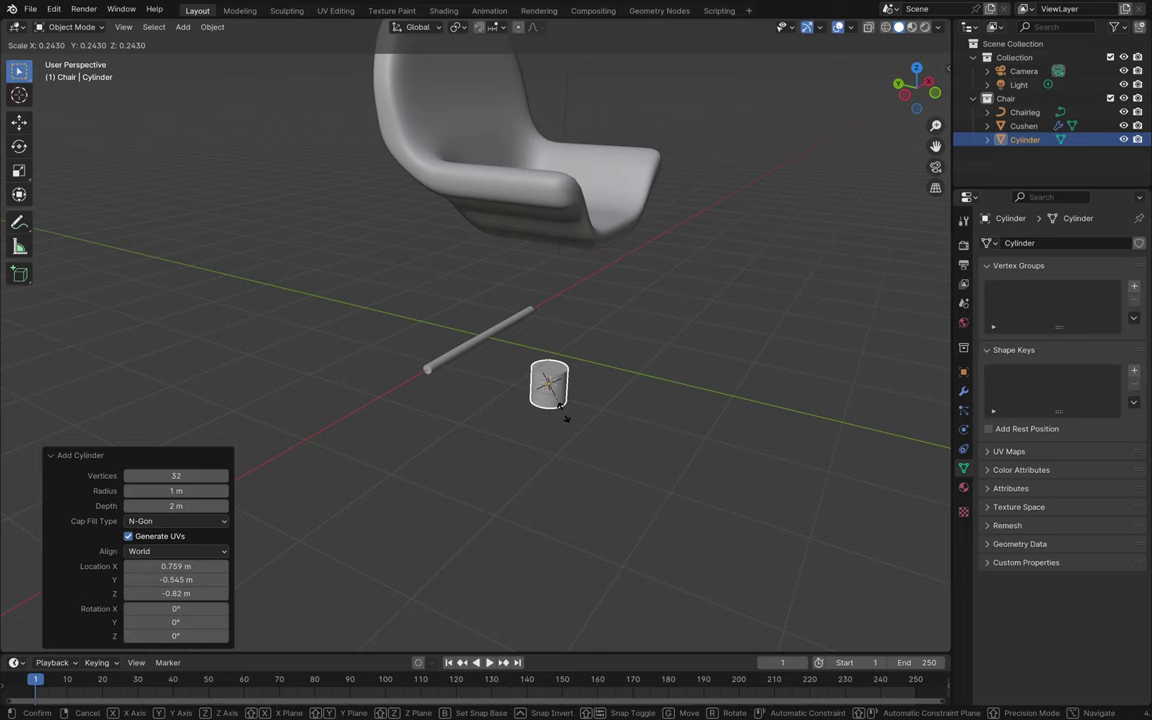
pyautogui.hotkey('shift', 'z')
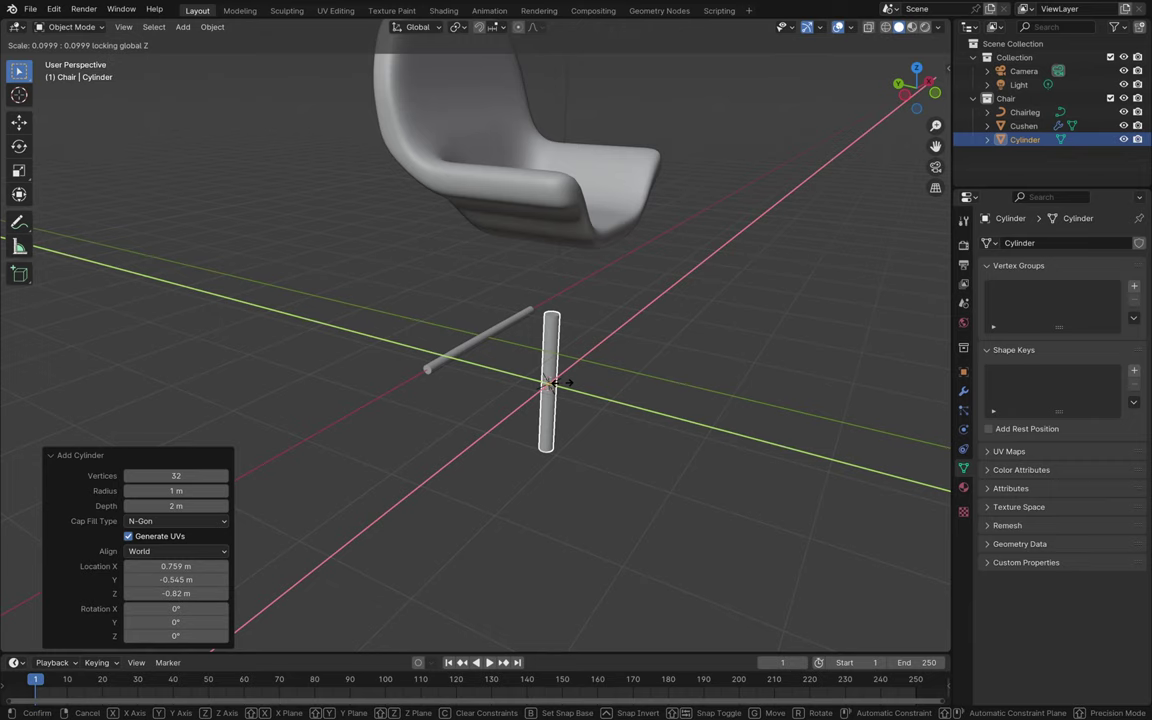
pyautogui.click(551, 382)
# - Raise the cylinder 1.1224 m along Z and enter Edit Mode
pyautogui.moveTo(551, 382); pyautogui.dragTo(661, 399, button='middle')
pyautogui.press('g')
pyautogui.press('z')
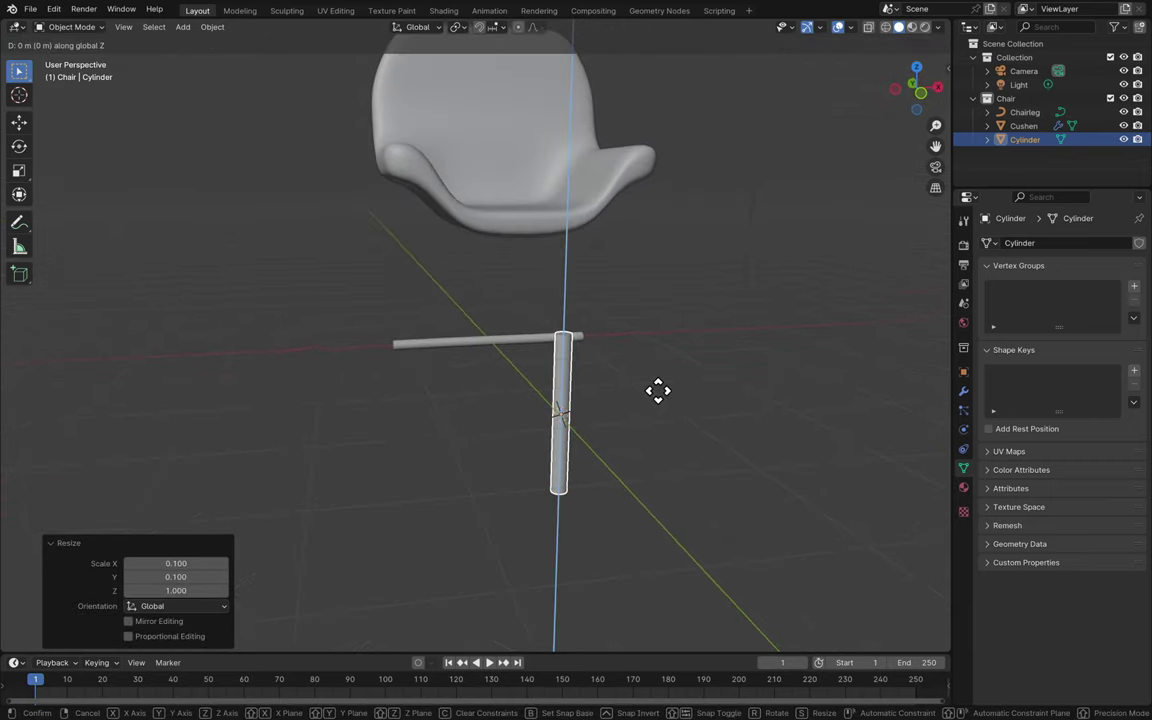
pyautogui.moveTo(657, 391); pyautogui.dragTo(658, 301)
pyautogui.click(658, 301)
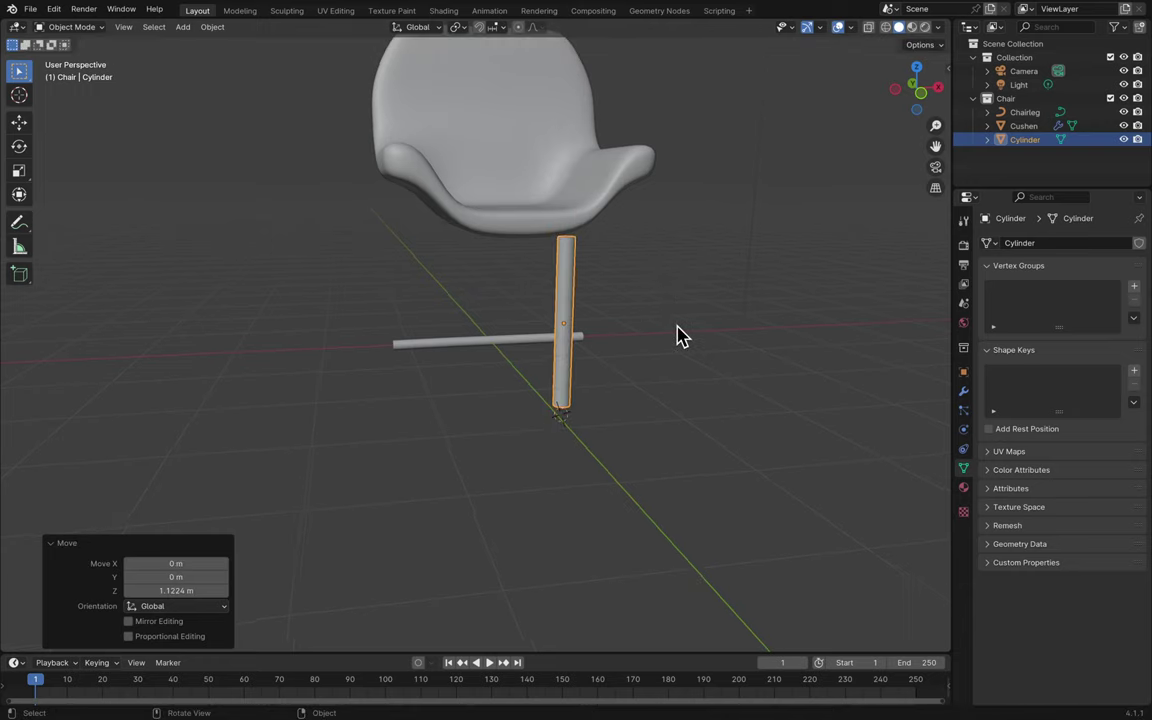
pyautogui.moveTo(676, 334); pyautogui.dragTo(676, 334, button='middle')
pyautogui.scroll(5, 676, 341)
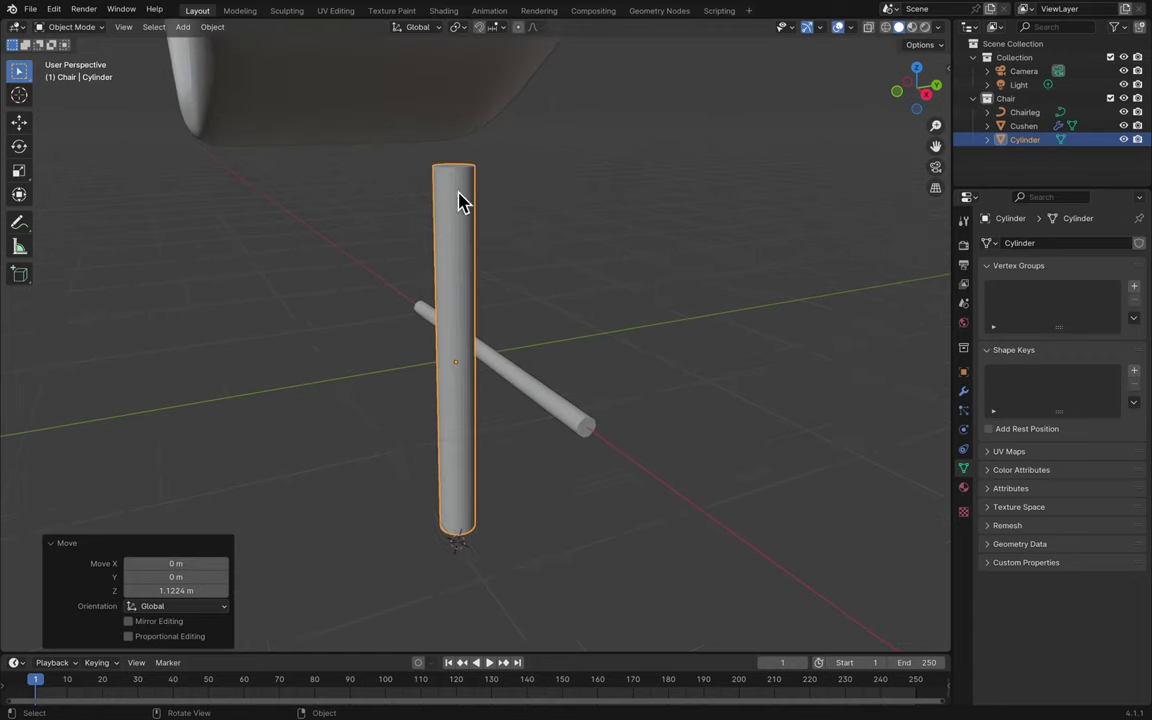
pyautogui.press('Tab')
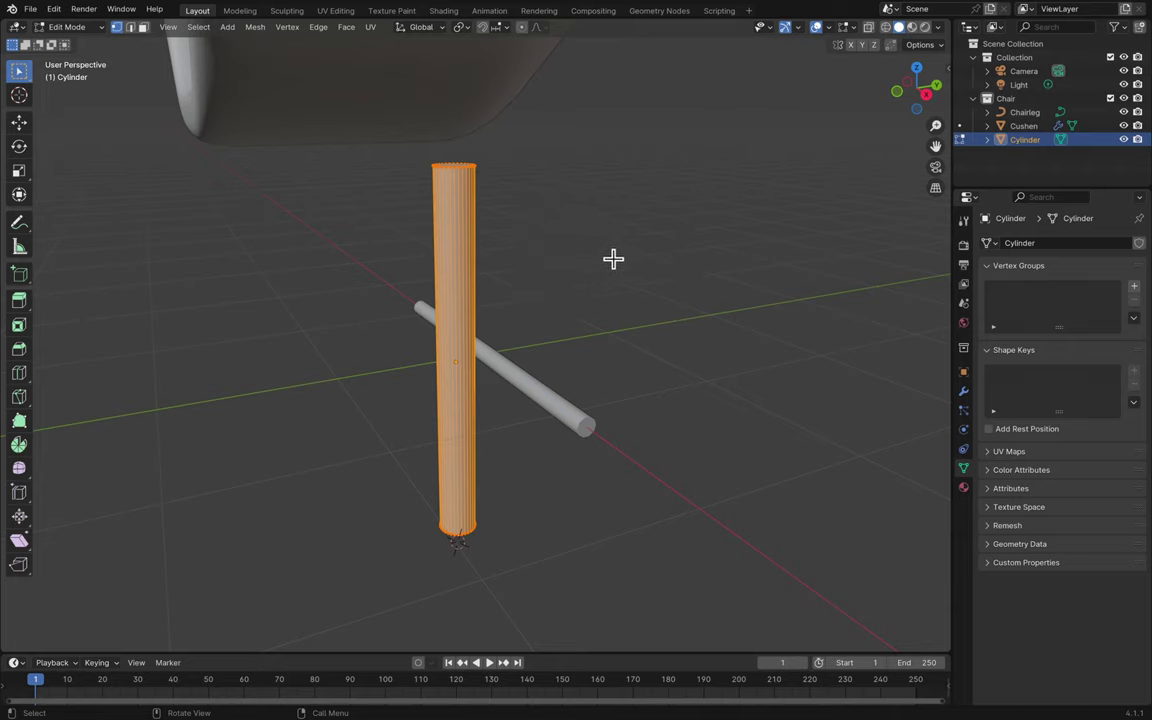
# - Undo the thin cylinder post, deselect the rod leg, and open the Add menu
pyautogui.moveTo(707, 278); pyautogui.dragTo(702, 275, button='middle')
pyautogui.press('Tab')
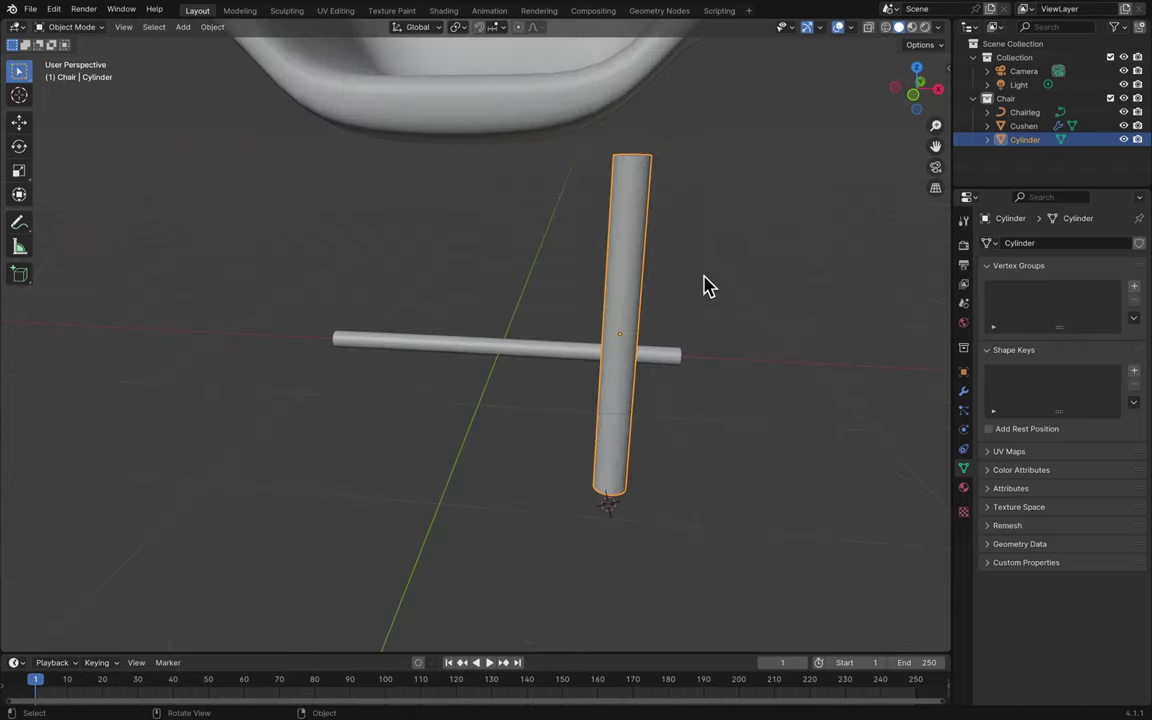
pyautogui.press('Tab')
pyautogui.hotkey('ctrl', 'z')
pyautogui.hotkey('ctrl', 'z')
pyautogui.hotkey('ctrl', 'z')
pyautogui.hotkey('ctrl', 'z')
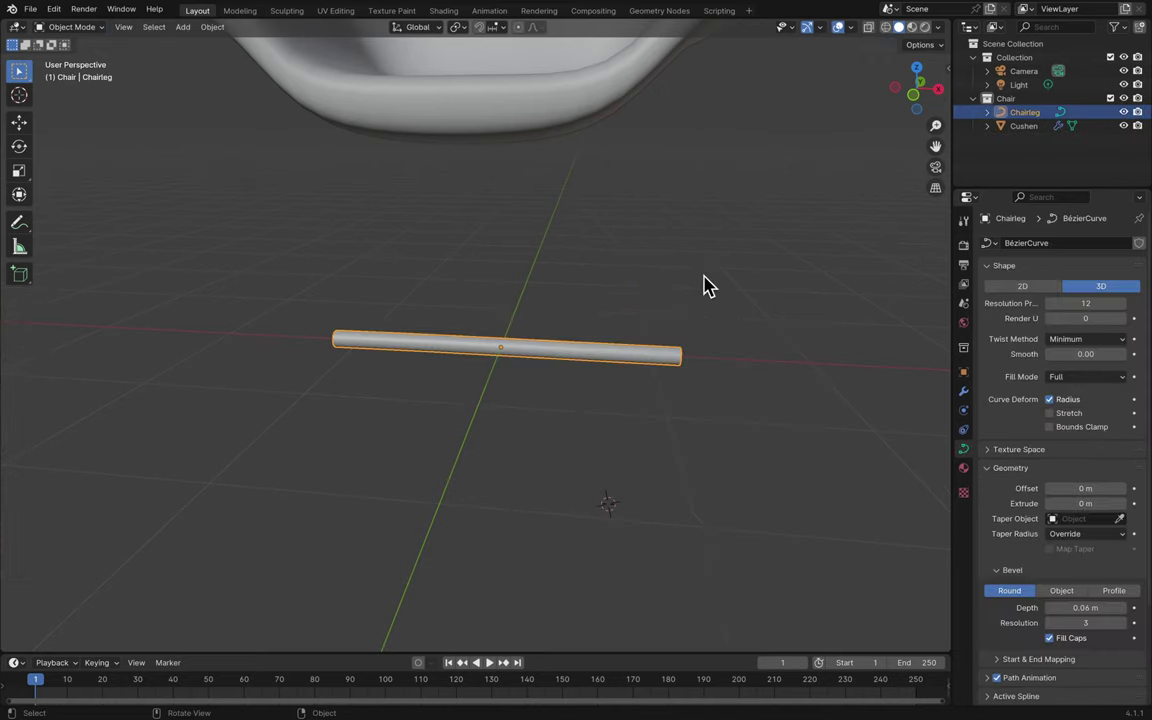
pyautogui.click(675, 290)
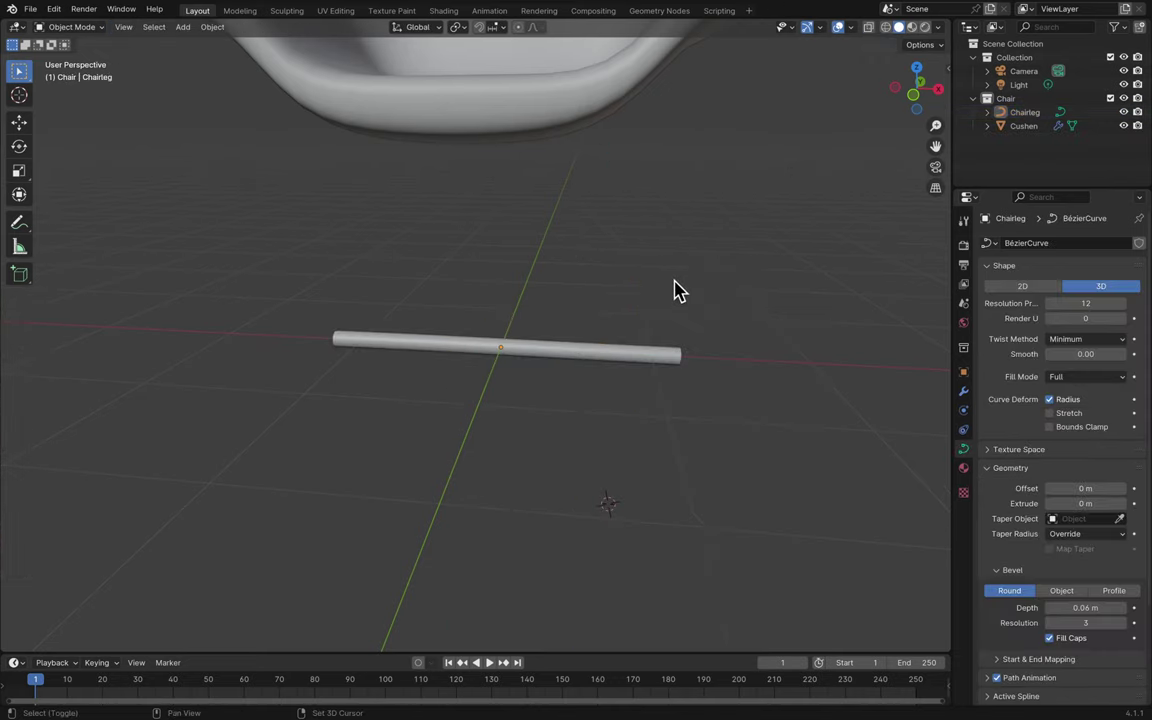
pyautogui.hotkey('shift', 'a')
pyautogui.moveTo(680, 283)
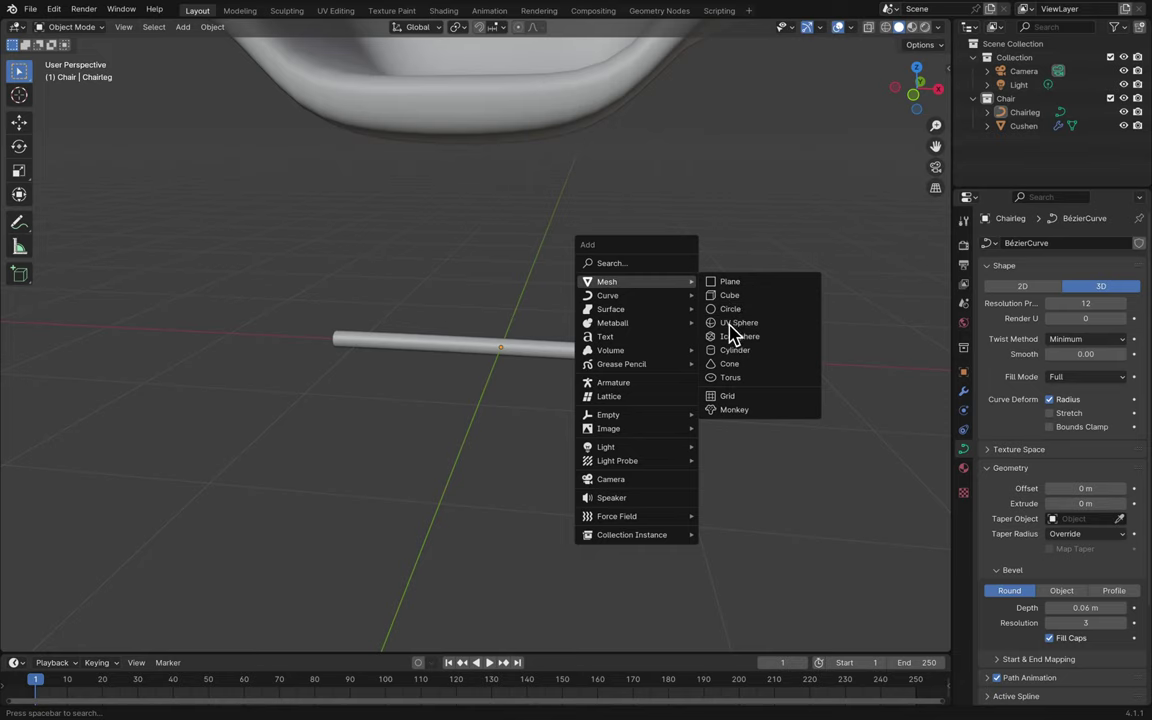
# - Add a 15-sided cylinder of radius 0.15 m and shade it smooth
pyautogui.click(732, 351)
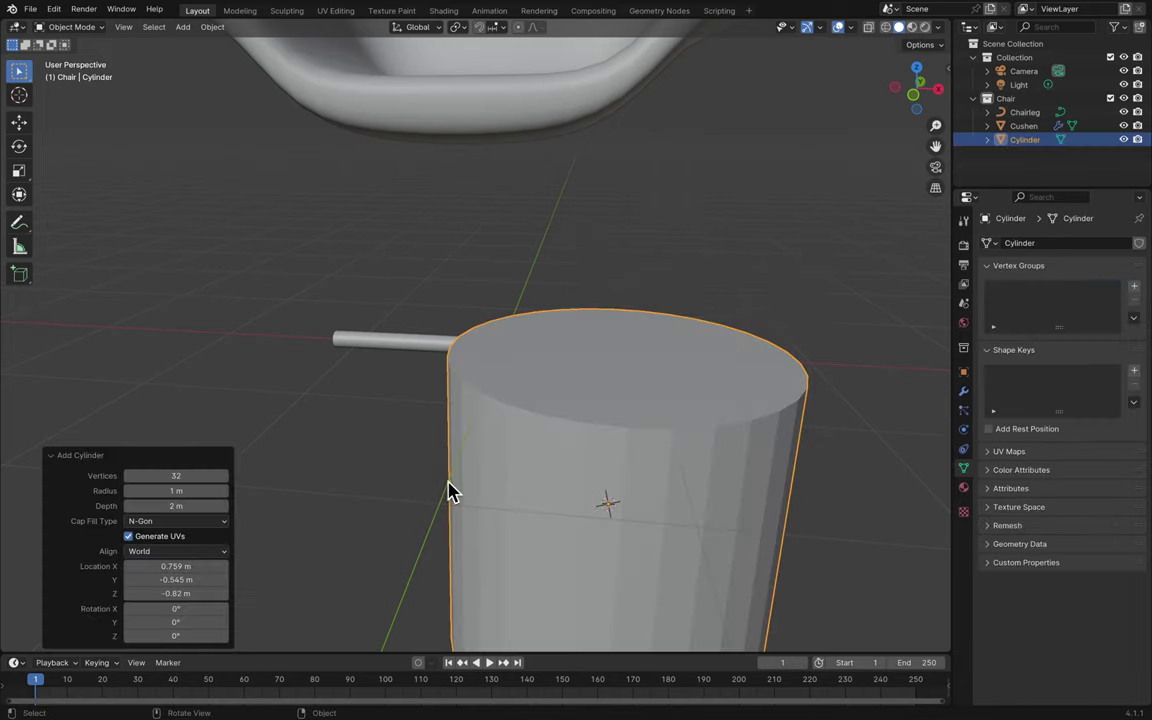
pyautogui.hscroll(5, 449, 492)
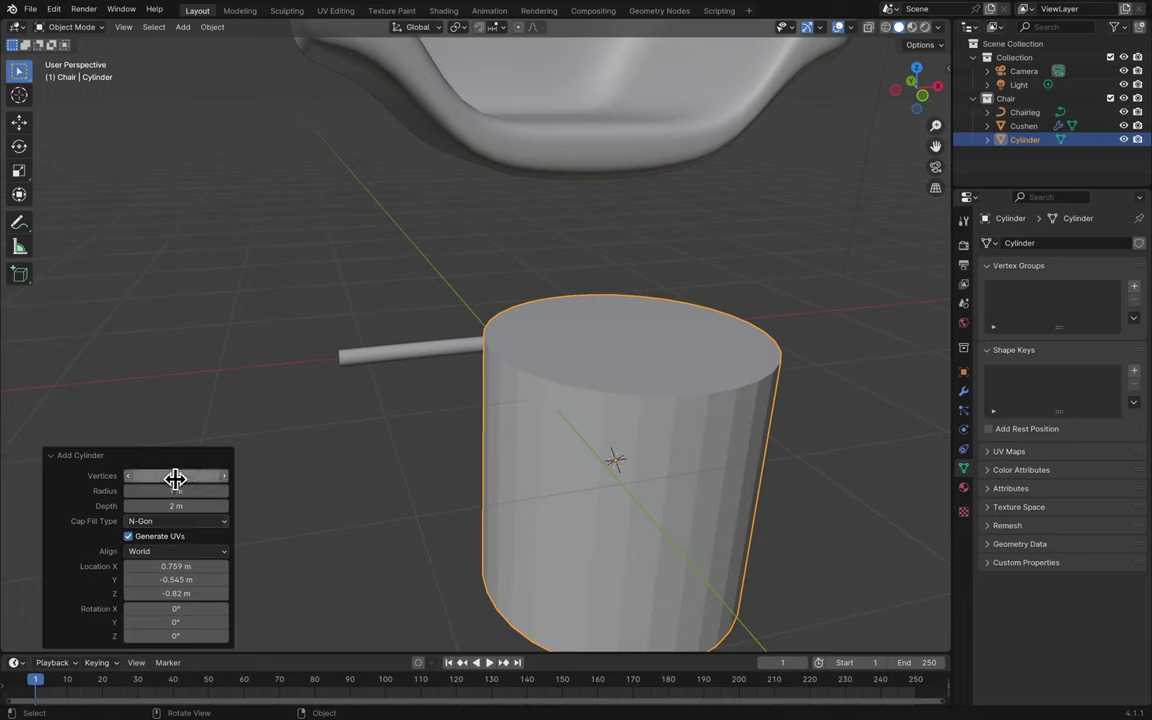
pyautogui.moveTo(175, 477); pyautogui.dragTo(141, 487)
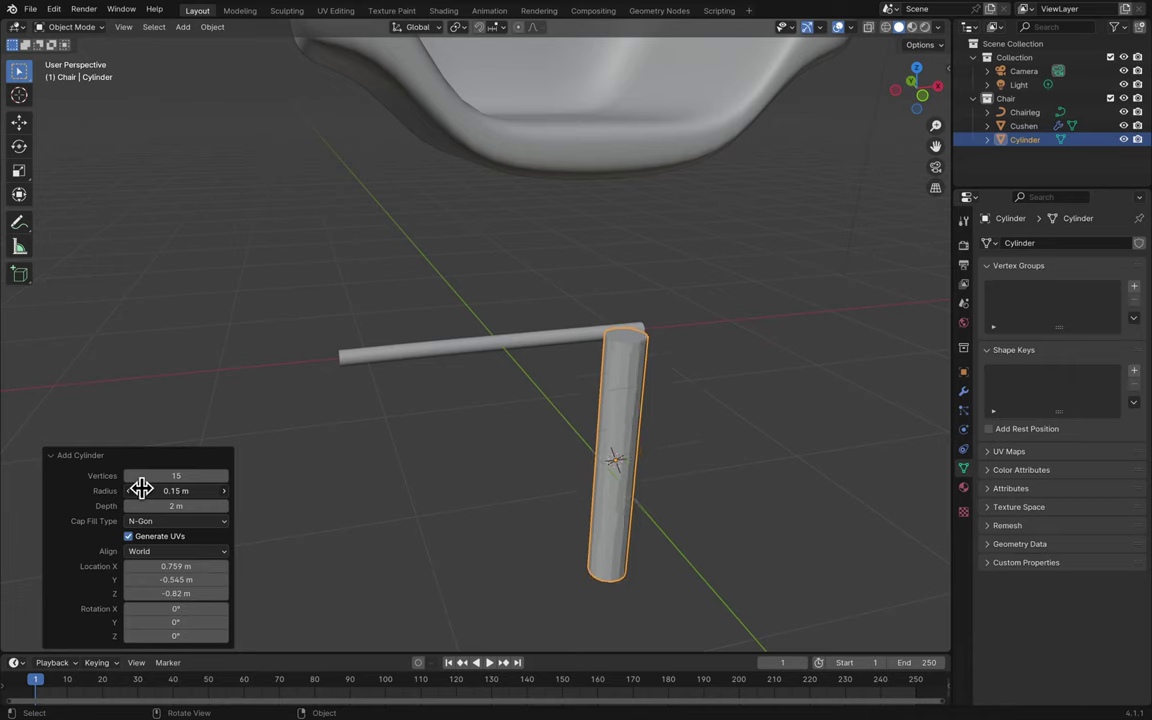
pyautogui.rightClick(560, 452)
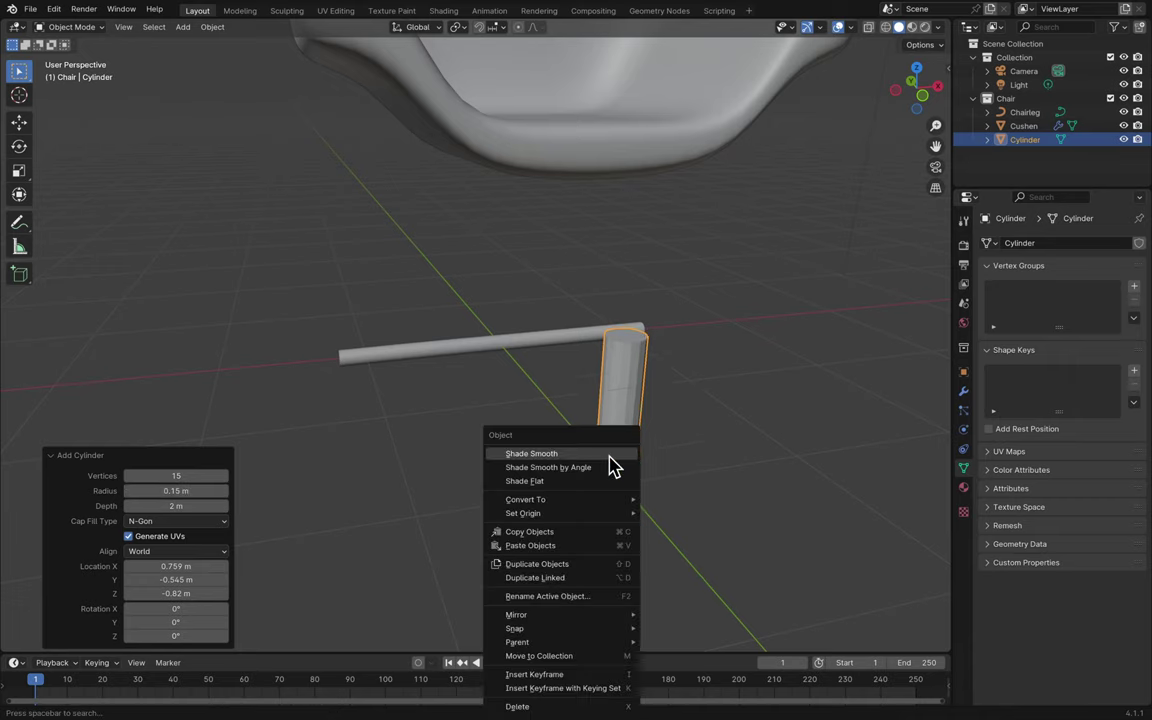
pyautogui.click(540, 453)
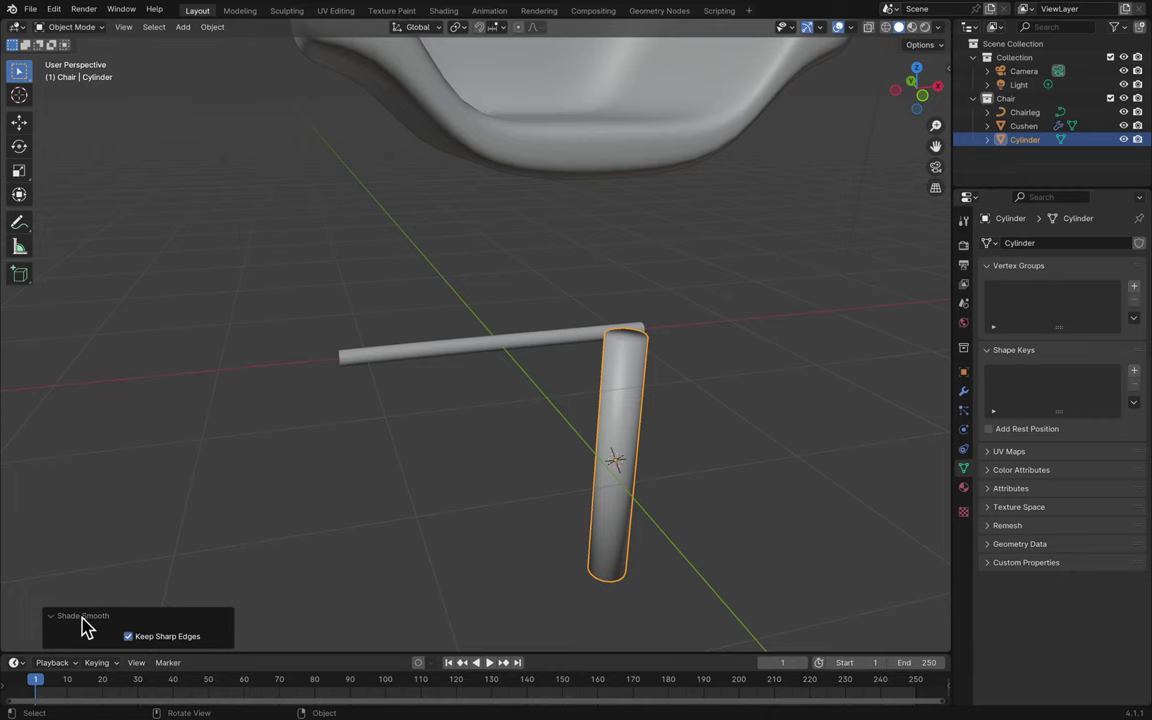
pyautogui.scroll(-10, 514, 537)
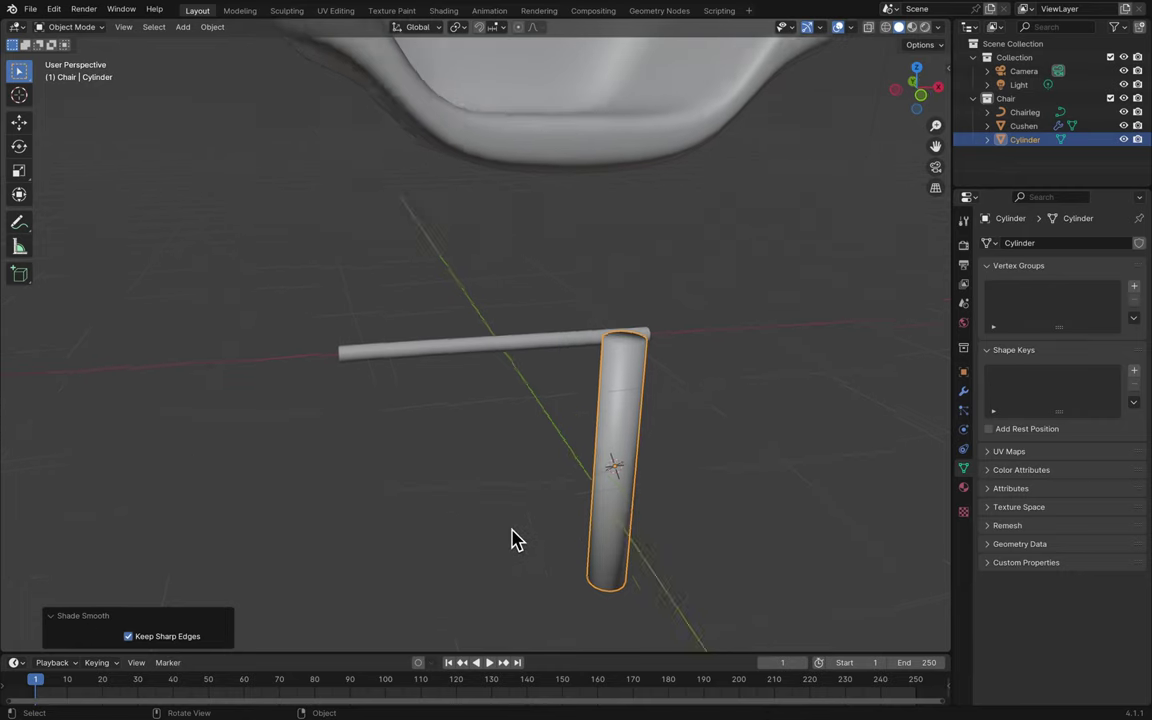
pyautogui.scroll(-10, 512, 537)
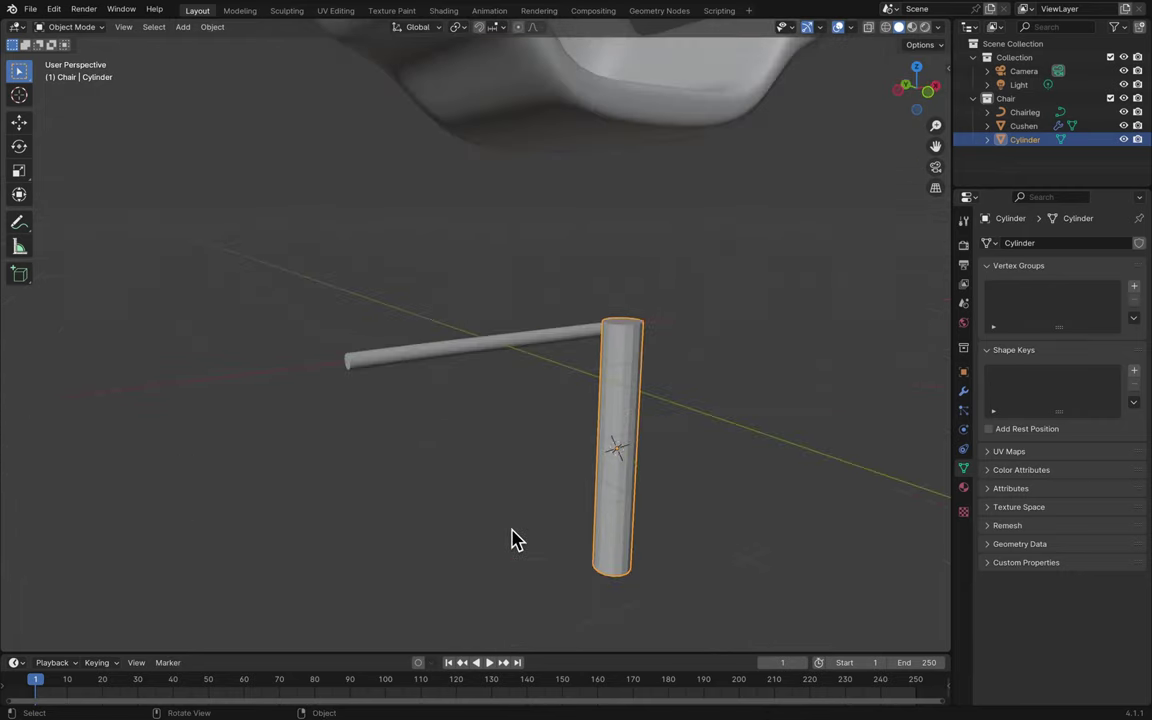
# - Undo the cylinder so only the rod leg and seat remain
pyautogui.rightClick(637, 450)
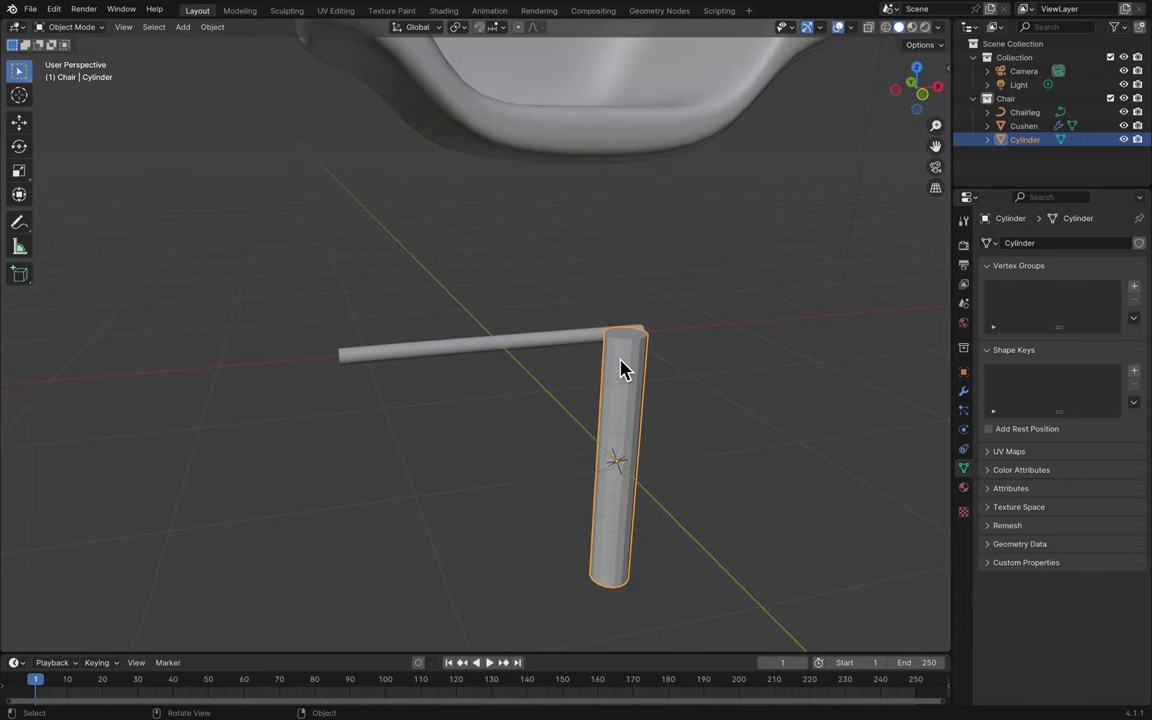
pyautogui.press('n')
pyautogui.press('n')
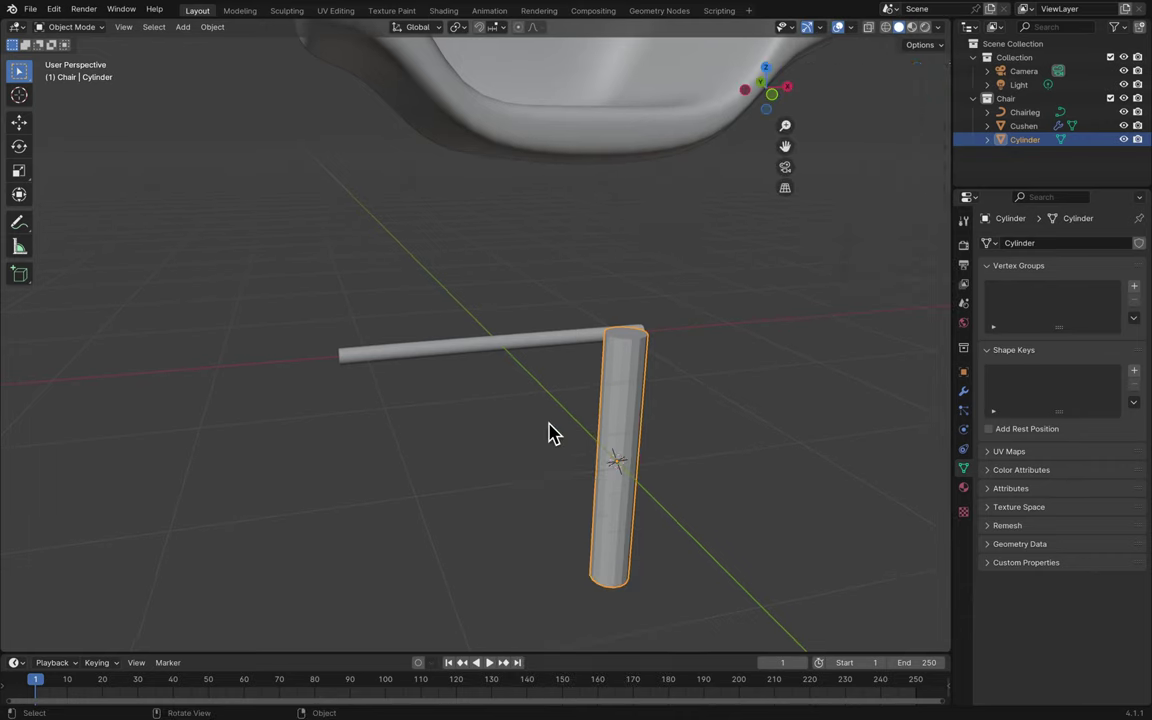
pyautogui.hotkey('ctrl', 'z')
pyautogui.hotkey('ctrl', 'shift', 'z')
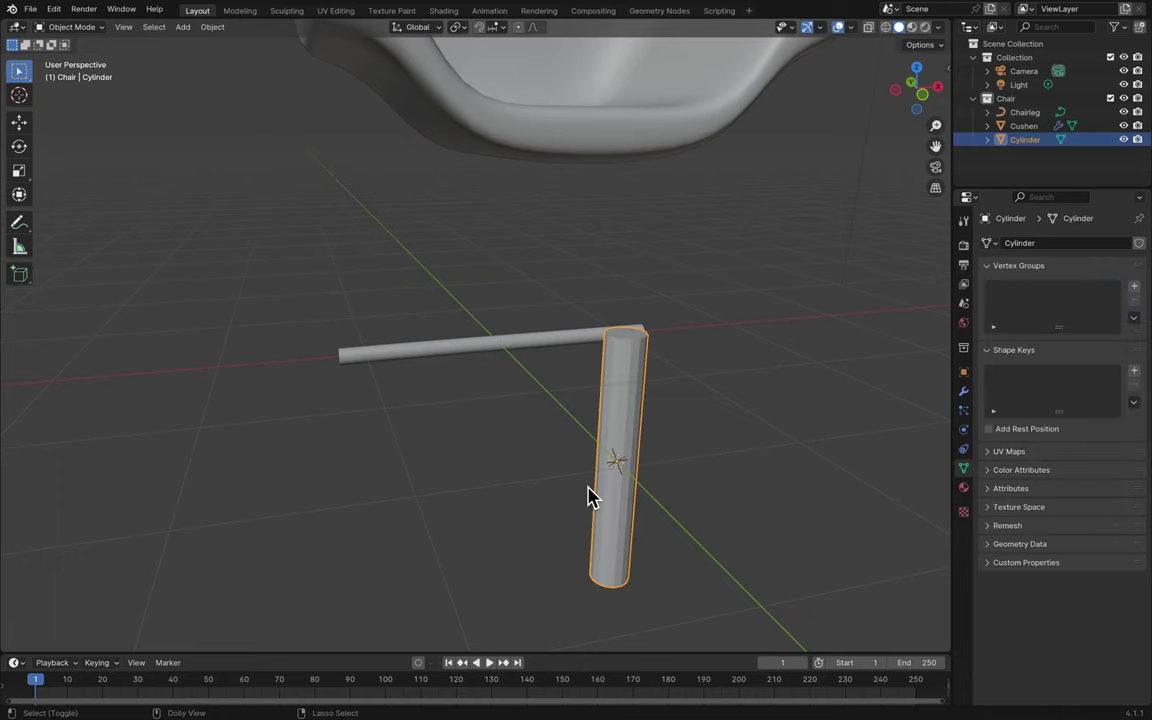
pyautogui.hotkey('ctrl', 'z')
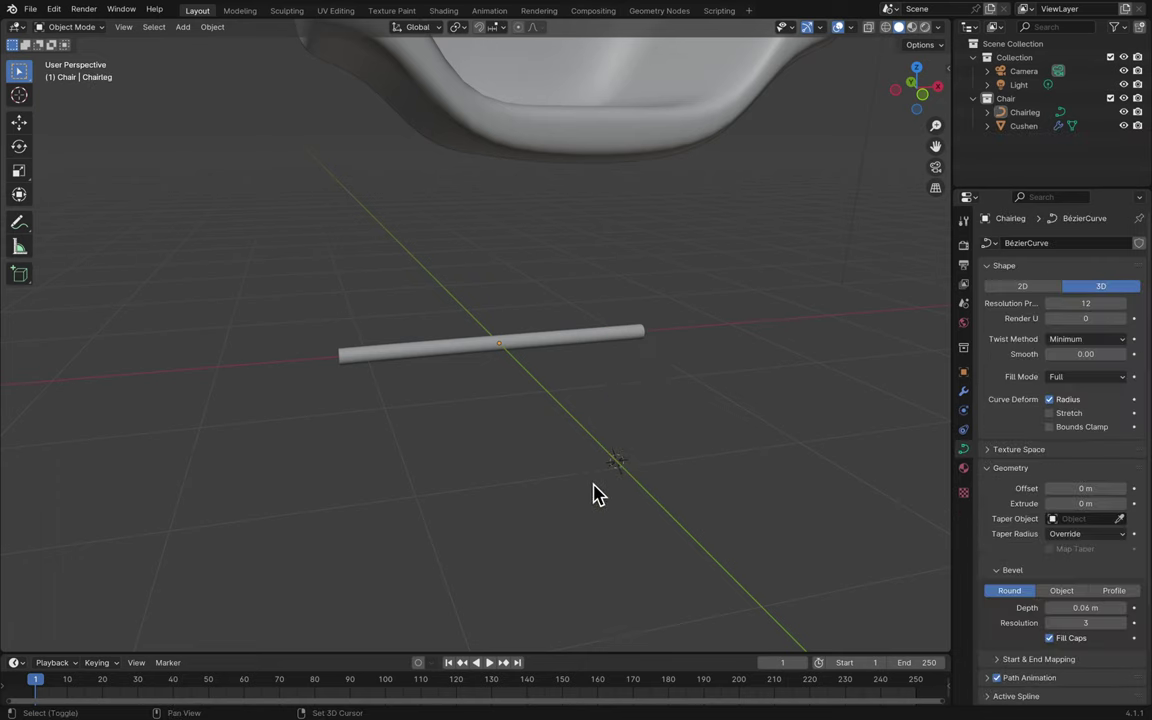
# - Add a new cylinder with a 0.11 m radius
pyautogui.hotkey('shift', 'a')
pyautogui.moveTo(560, 453)
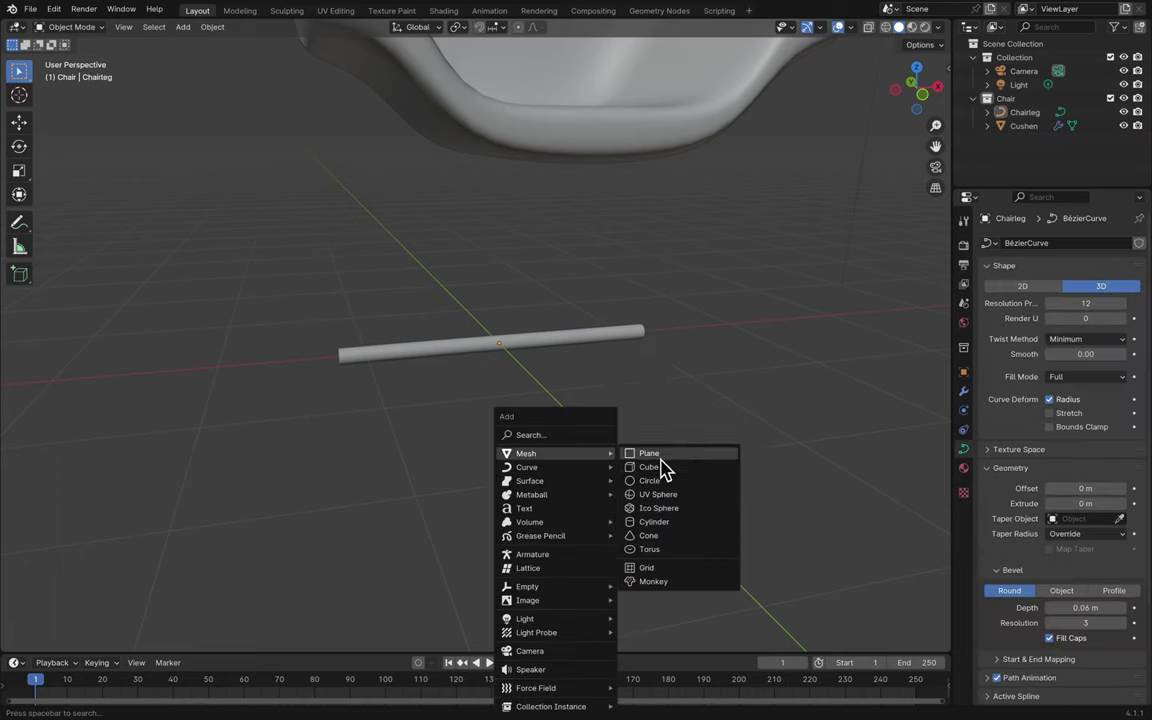
pyautogui.click(658, 522)
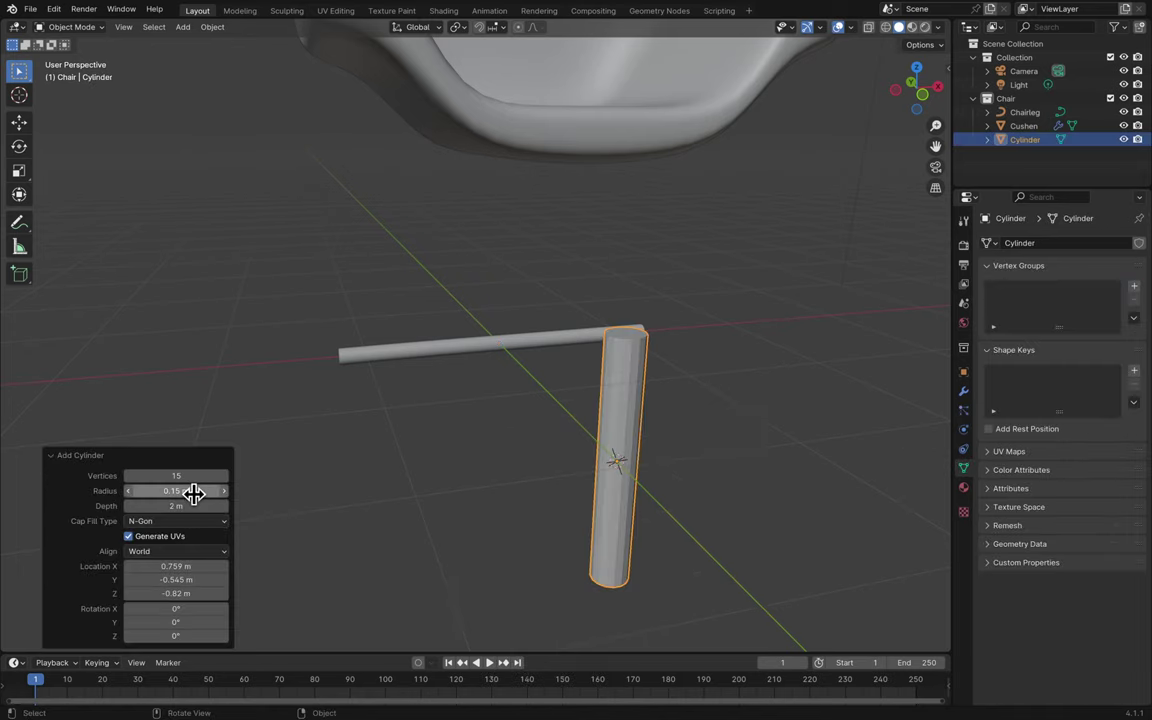
pyautogui.moveTo(193, 492); pyautogui.dragTo(180, 496)
pyautogui.scroll(-5, 468, 429)
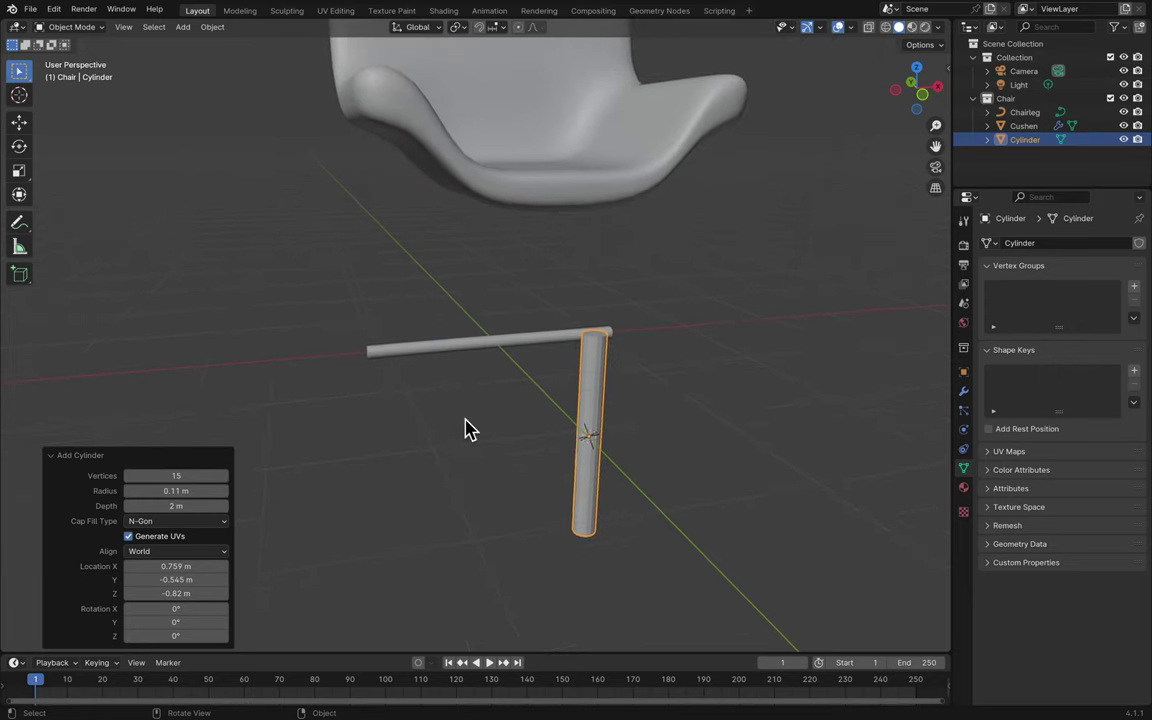
pyautogui.scroll(-5, 468, 429)
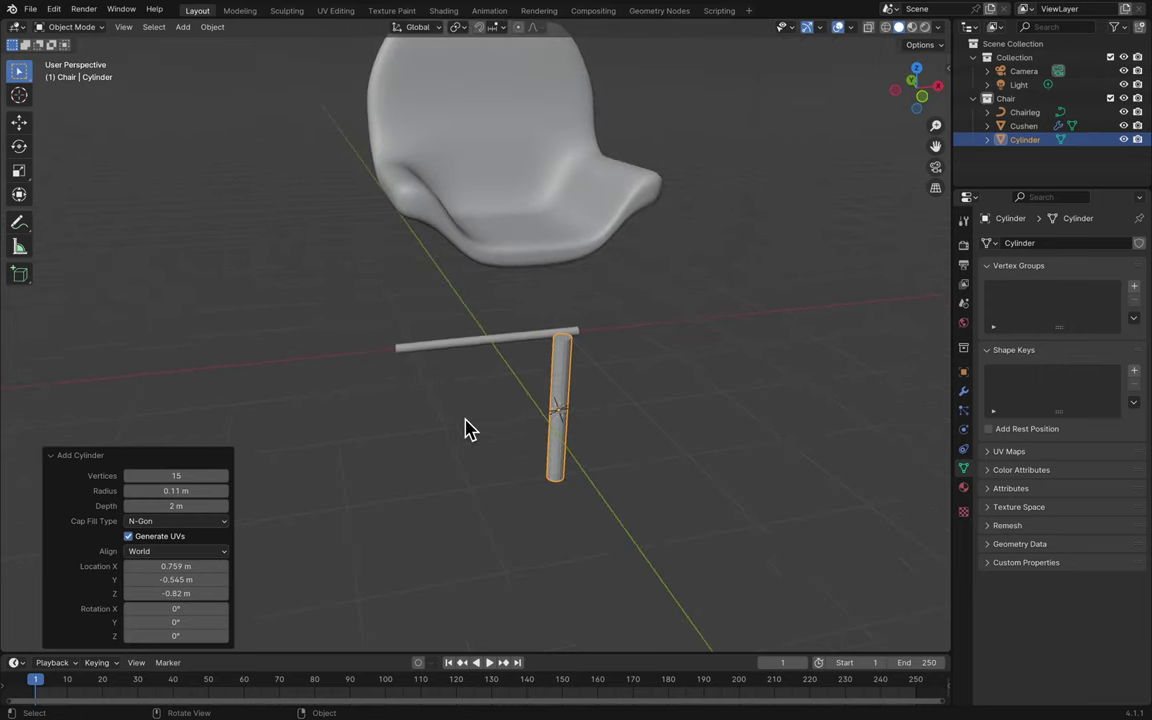
# - Set the cylinder to 9 sides, then reselect it and open its object context menu
pyautogui.moveTo(226, 475); pyautogui.dragTo(432, 478)
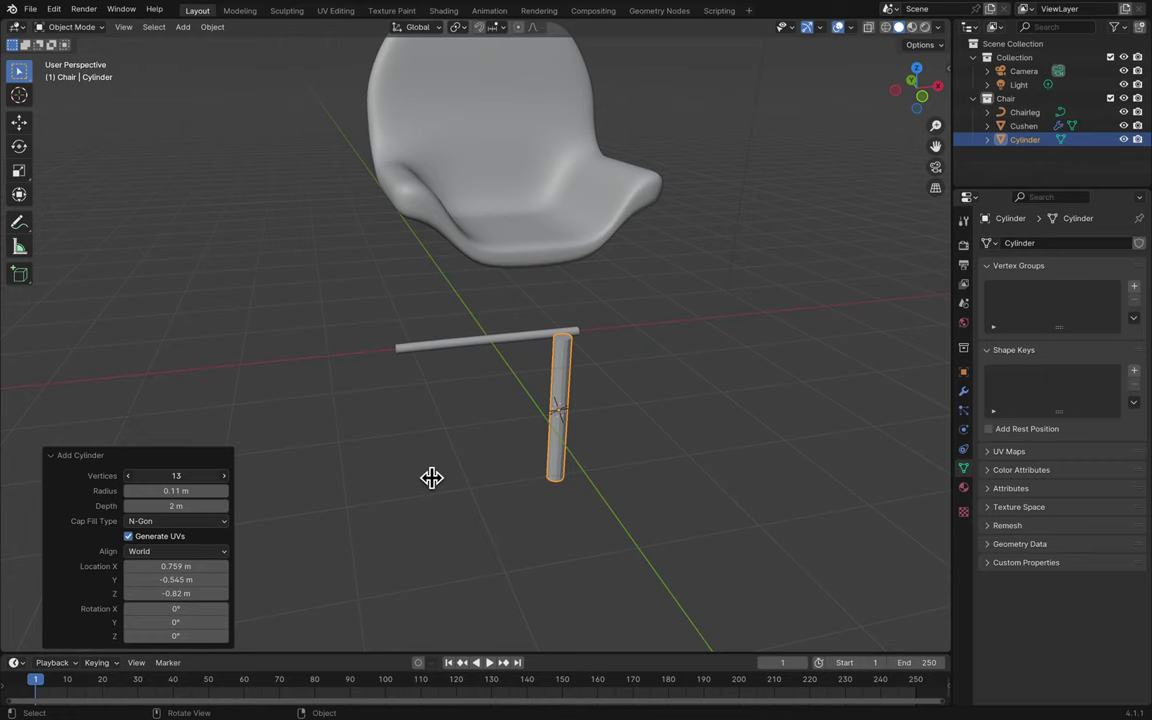
pyautogui.moveTo(430, 478); pyautogui.dragTo(175, 476)
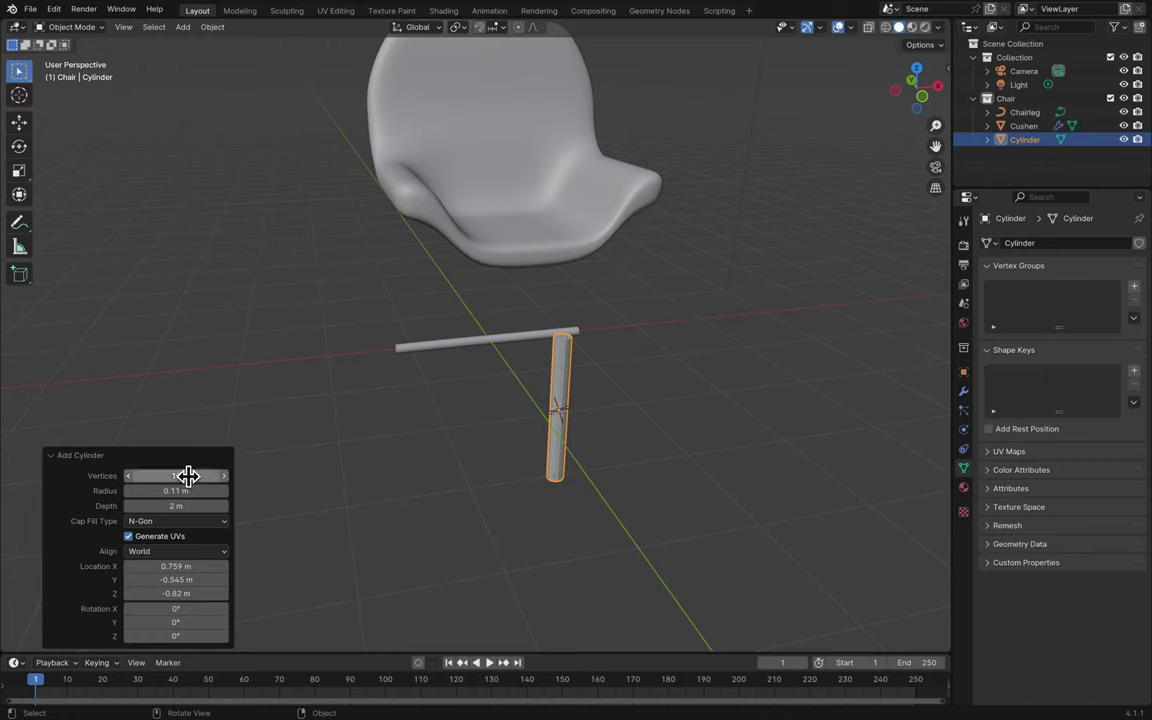
pyautogui.click(129, 477)
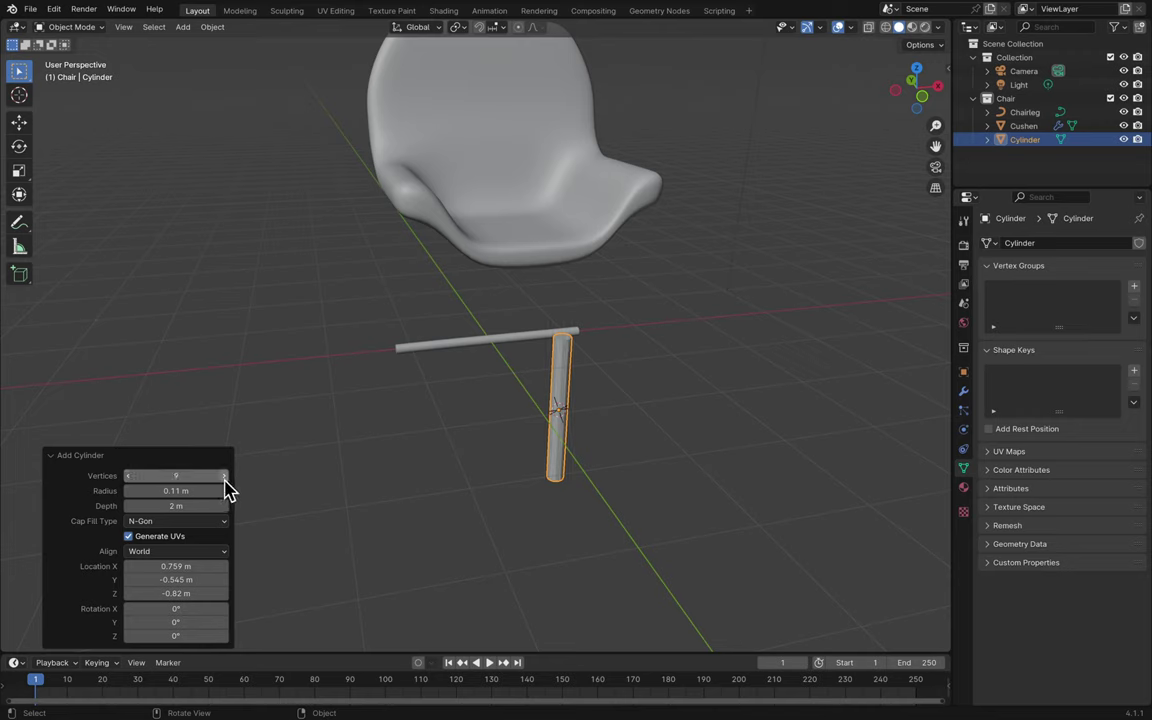
pyautogui.click(130, 478)
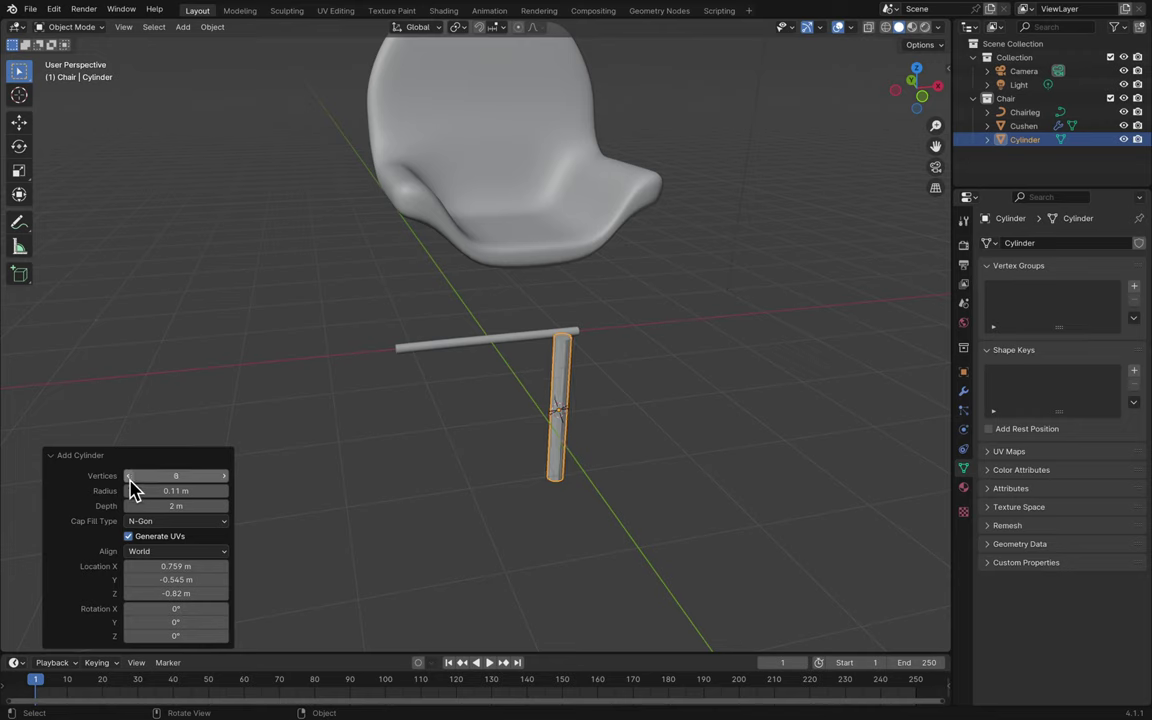
pyautogui.click(225, 479)
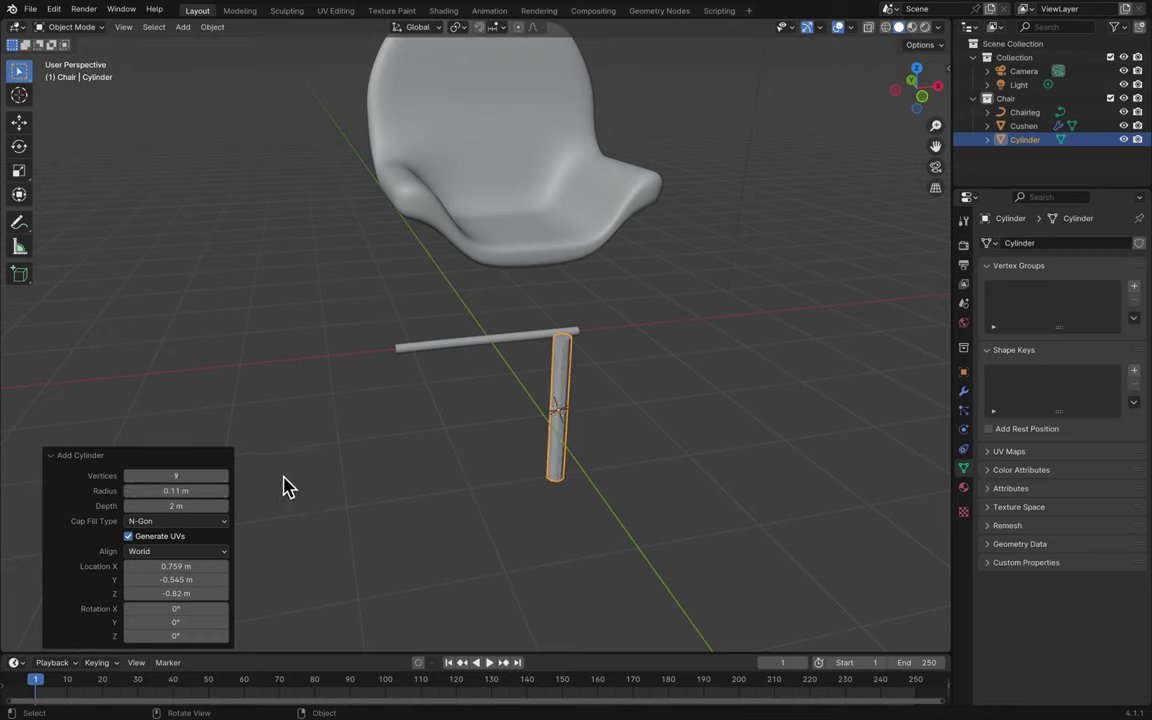
pyautogui.click(333, 478)
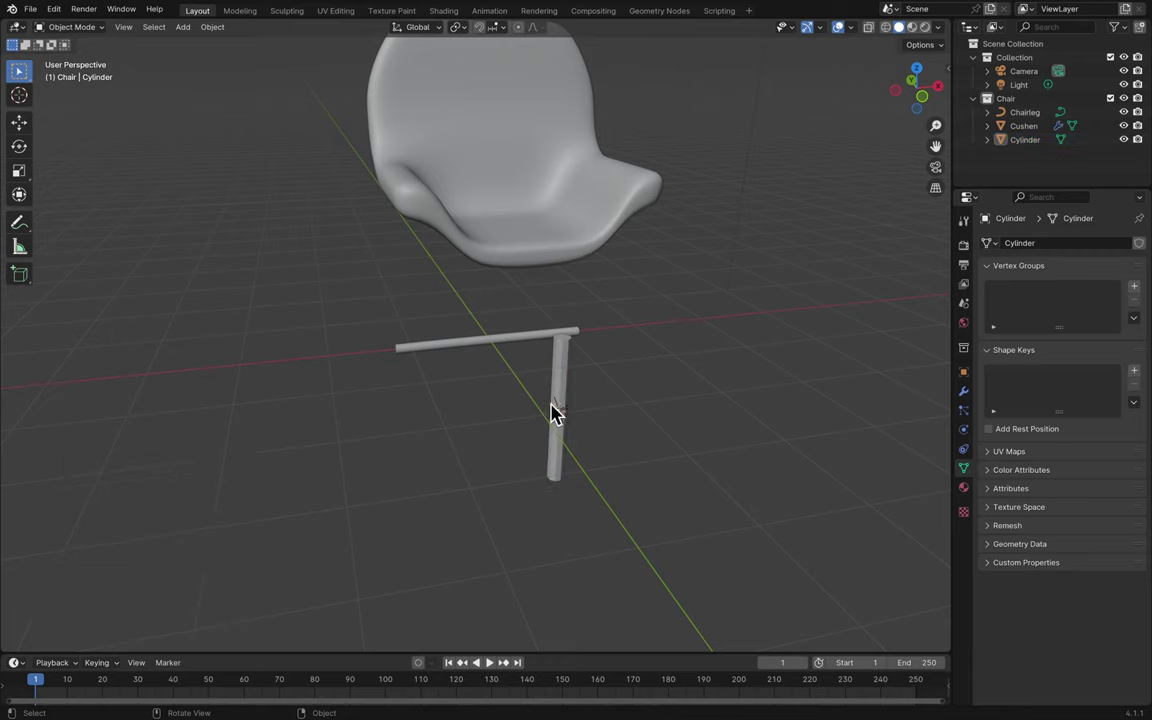
pyautogui.click(558, 407)
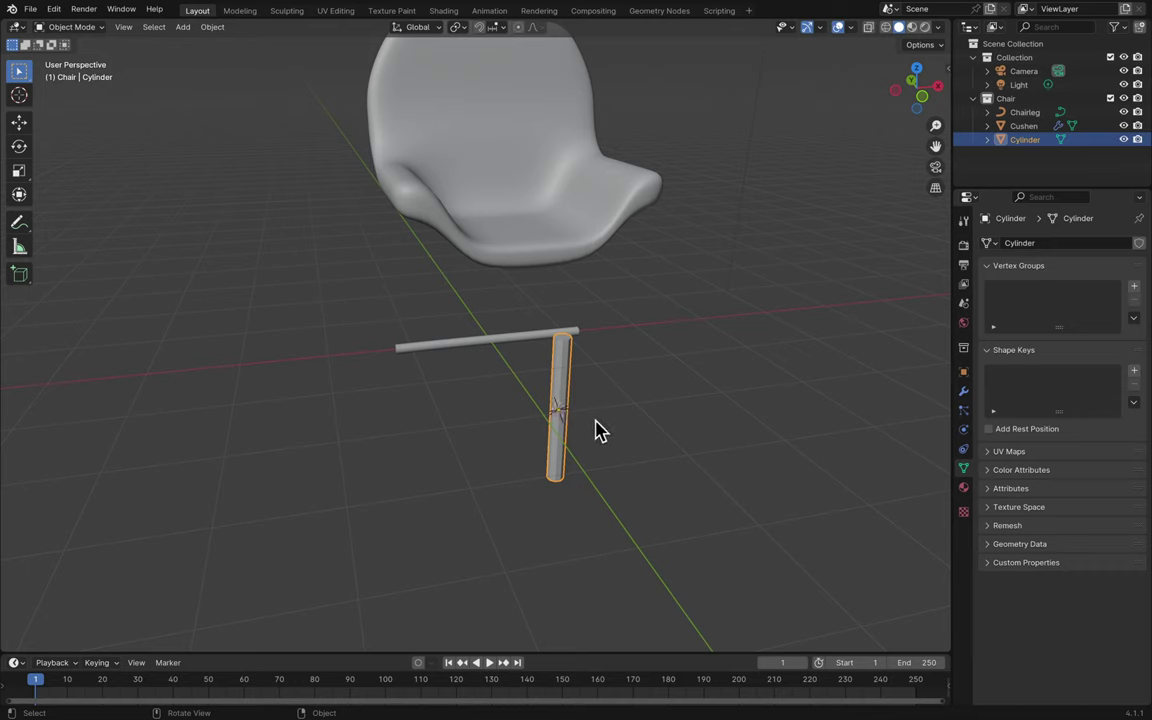
pyautogui.rightClick(561, 416)
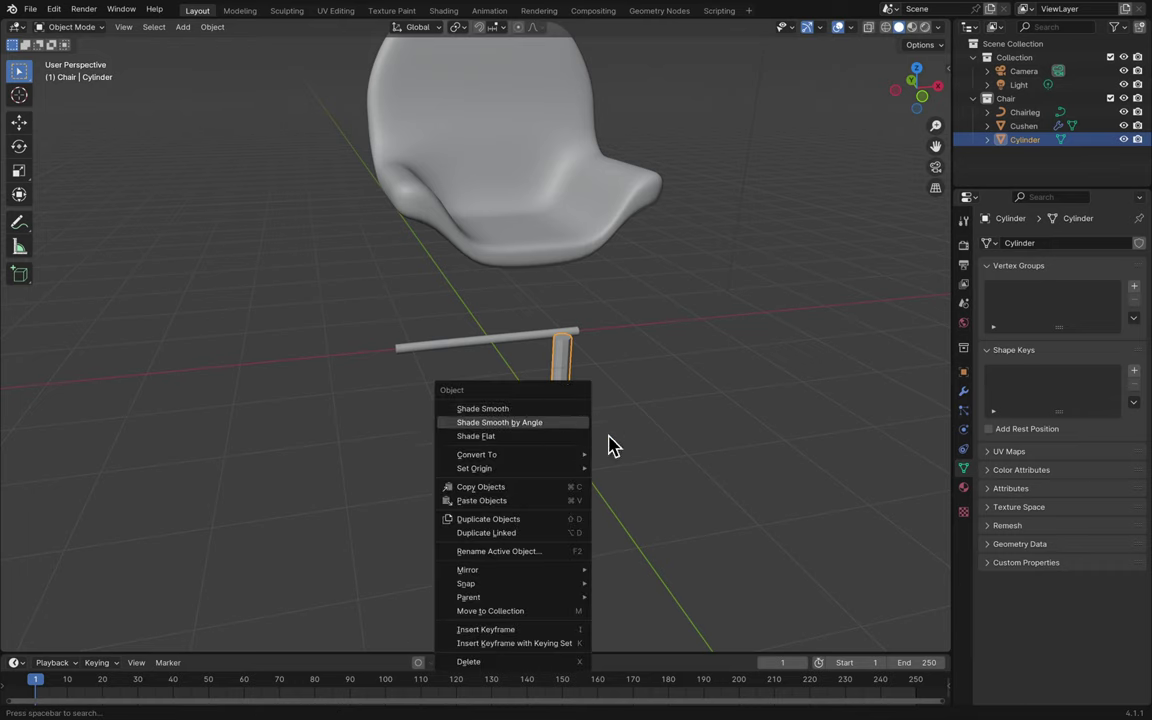
# - Switch the cylinder stem from flat to smooth shading and reselect it
pyautogui.click(538, 440)
pyautogui.rightClick(566, 385)
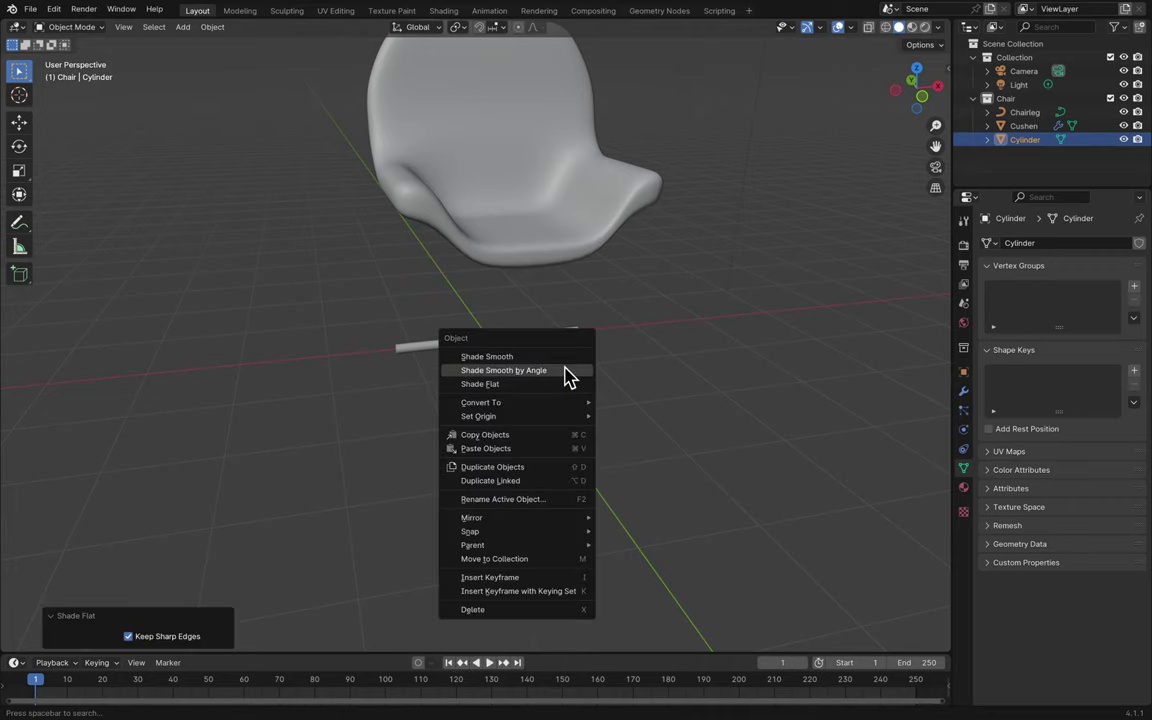
pyautogui.click(563, 364)
pyautogui.click(588, 410)
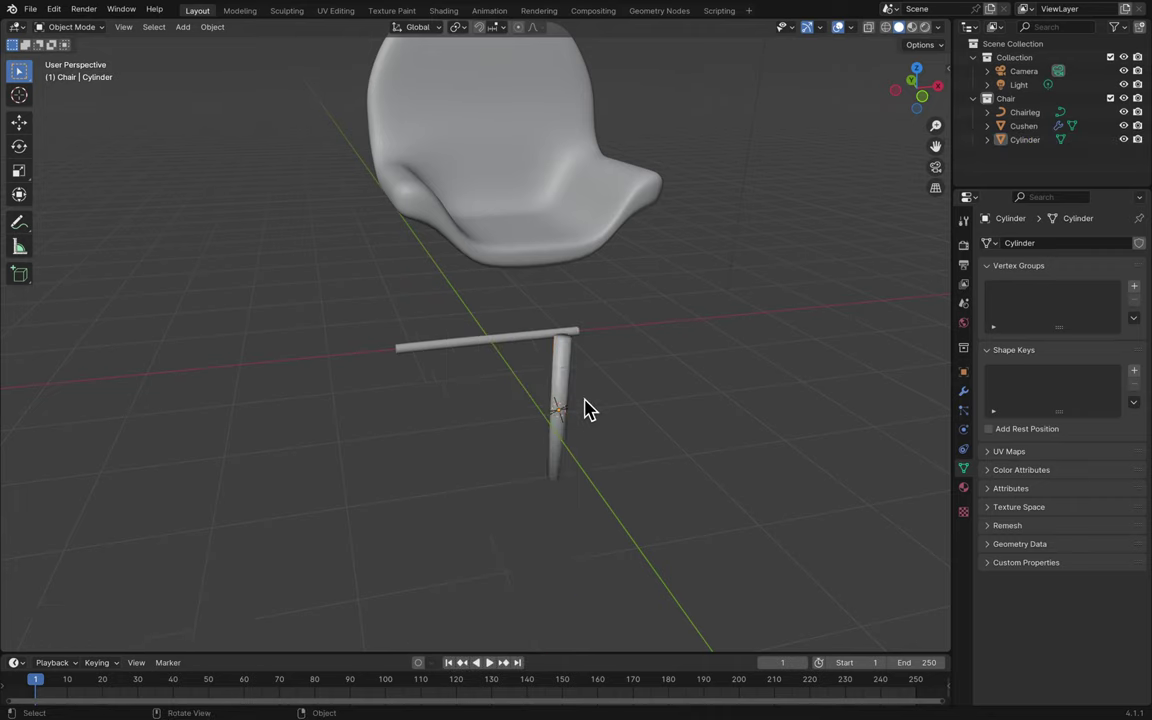
pyautogui.hscroll(-10, 588, 410)
pyautogui.hscroll(-10, 588, 410)
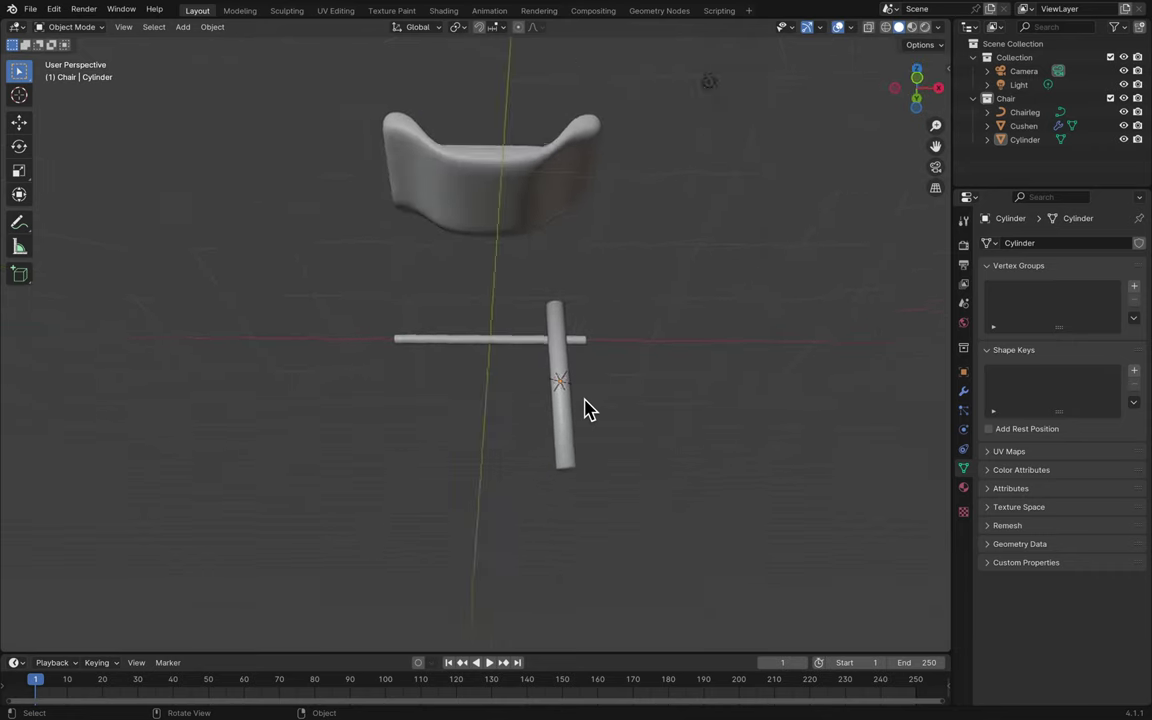
pyautogui.click(563, 400)
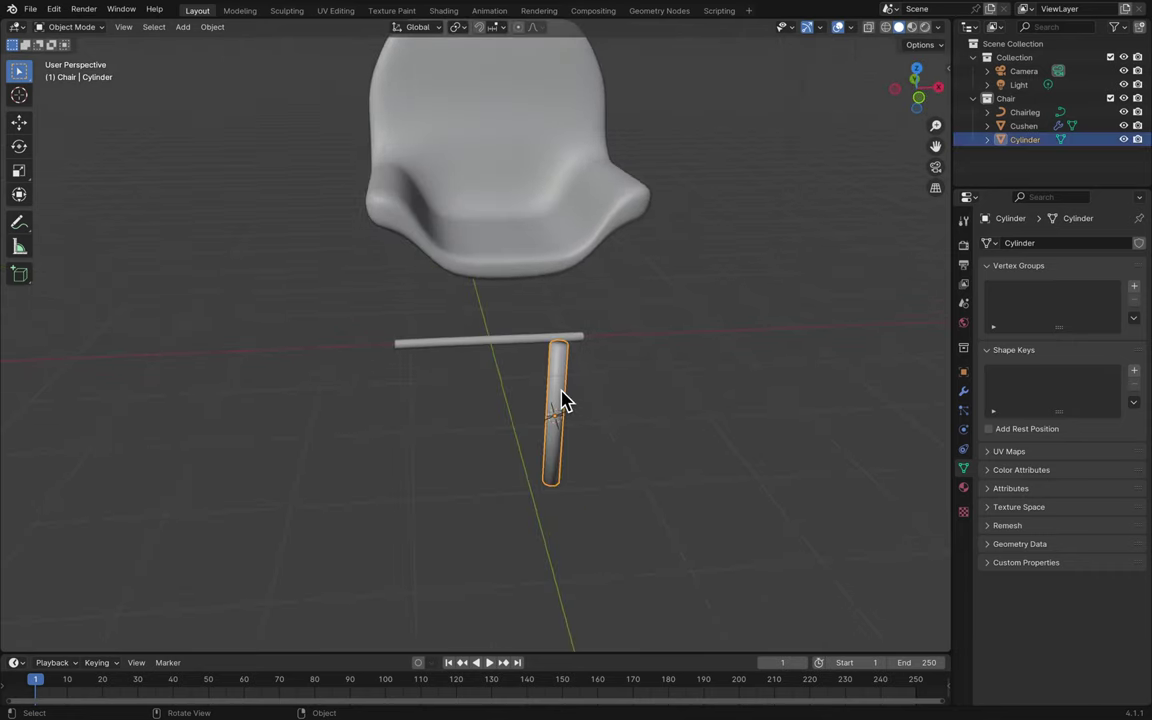
# - Cut three centred, evenly spaced edge loops around the cylinder stem, then return to Object Mode
pyautogui.press('Tab')
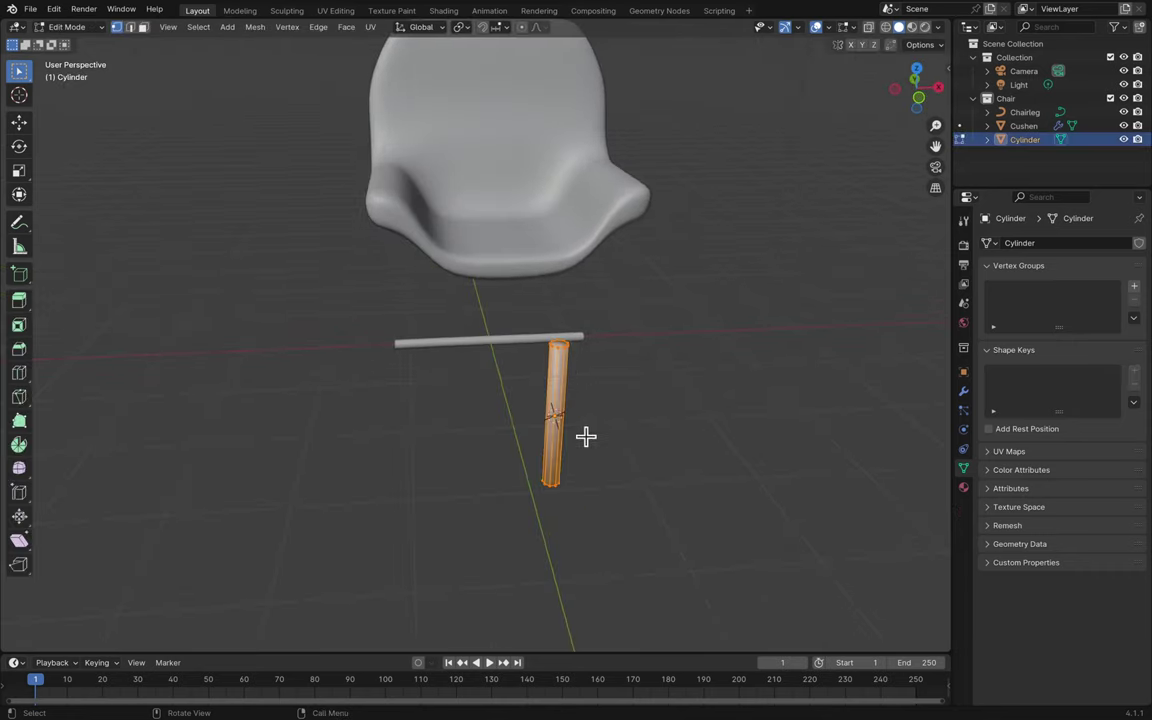
pyautogui.hscroll(-5, 586, 436)
pyautogui.scroll(5, 586, 436)
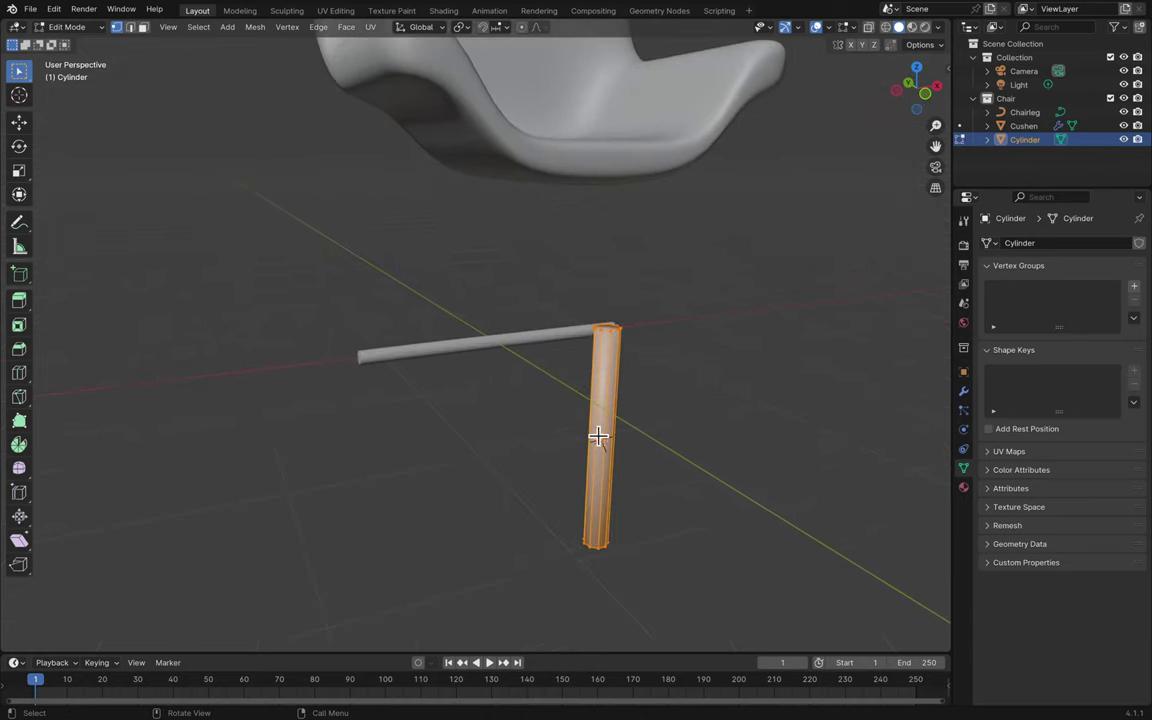
pyautogui.hotkey('ctrl', 'r')
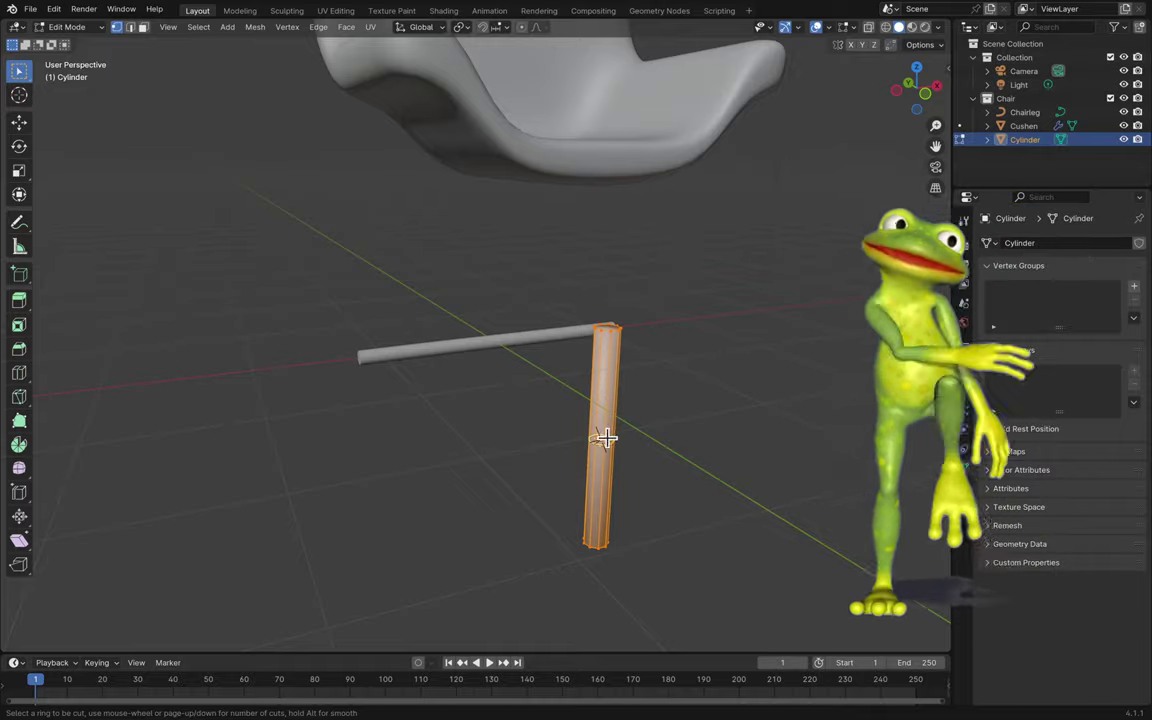
pyautogui.scroll(20, 606, 437)
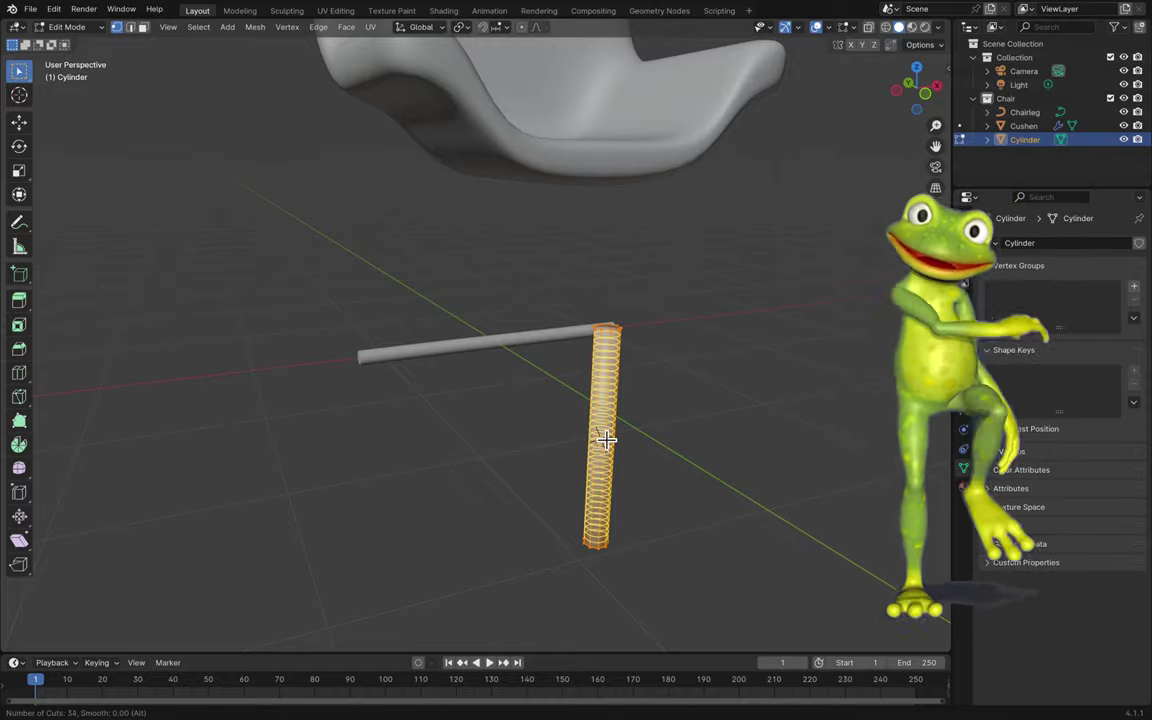
pyautogui.scroll(-20, 606, 437)
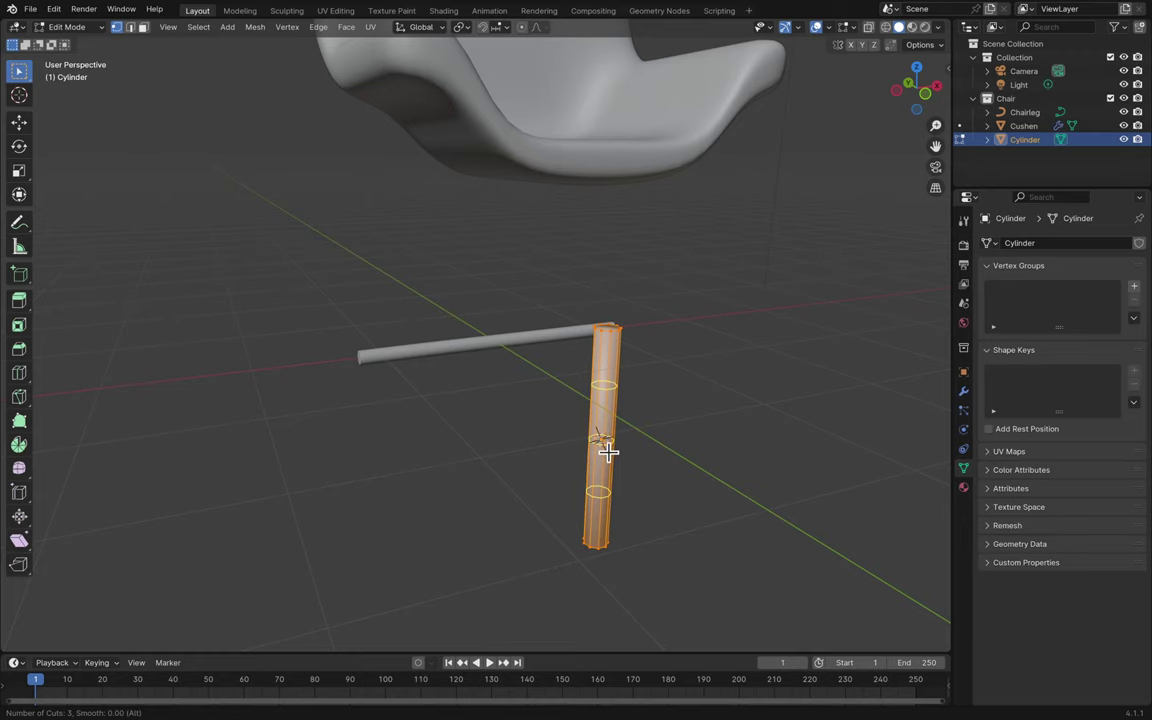
pyautogui.click(608, 452)
pyautogui.rightClick(622, 447)
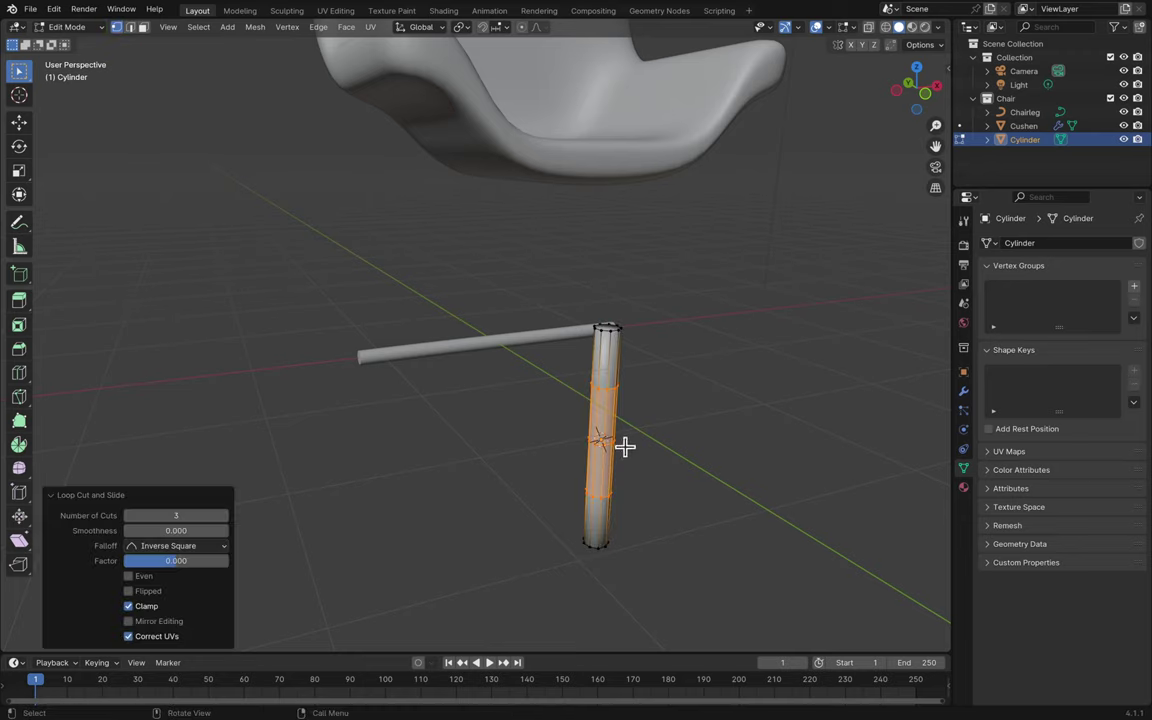
pyautogui.hscroll(3, 765, 445)
pyautogui.click(765, 445)
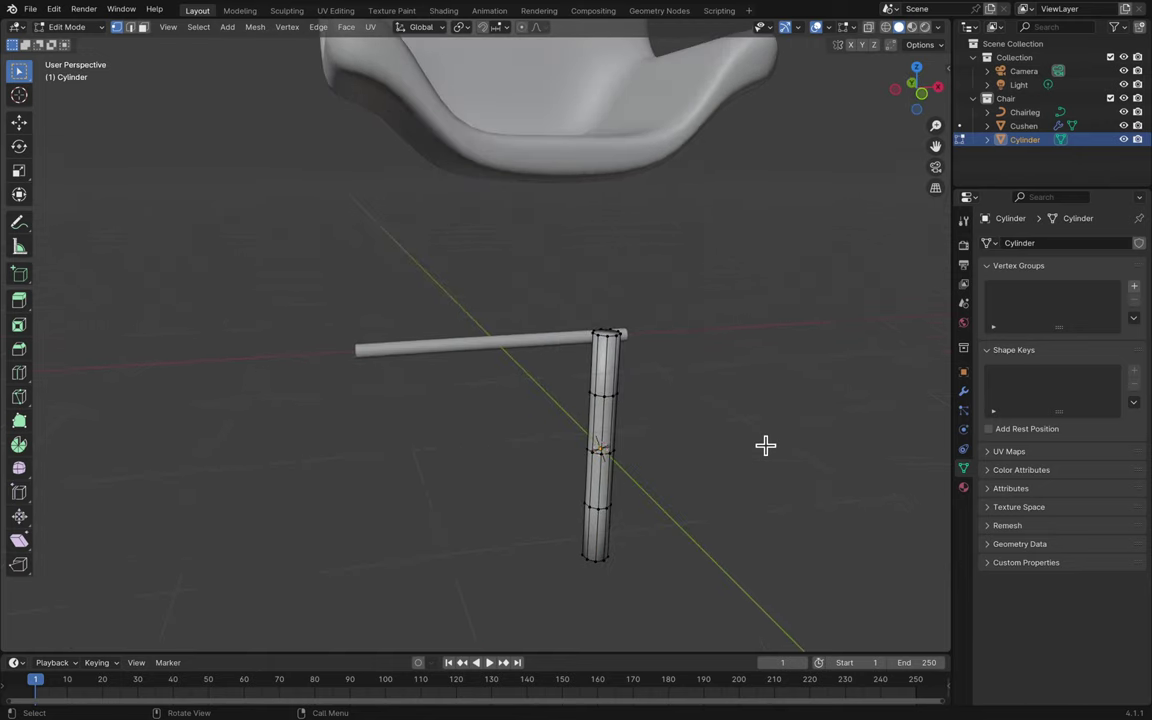
pyautogui.press('Tab')
# - Raise the cylinder stem 1.3748 m along Z up under the seat
pyautogui.press('g')
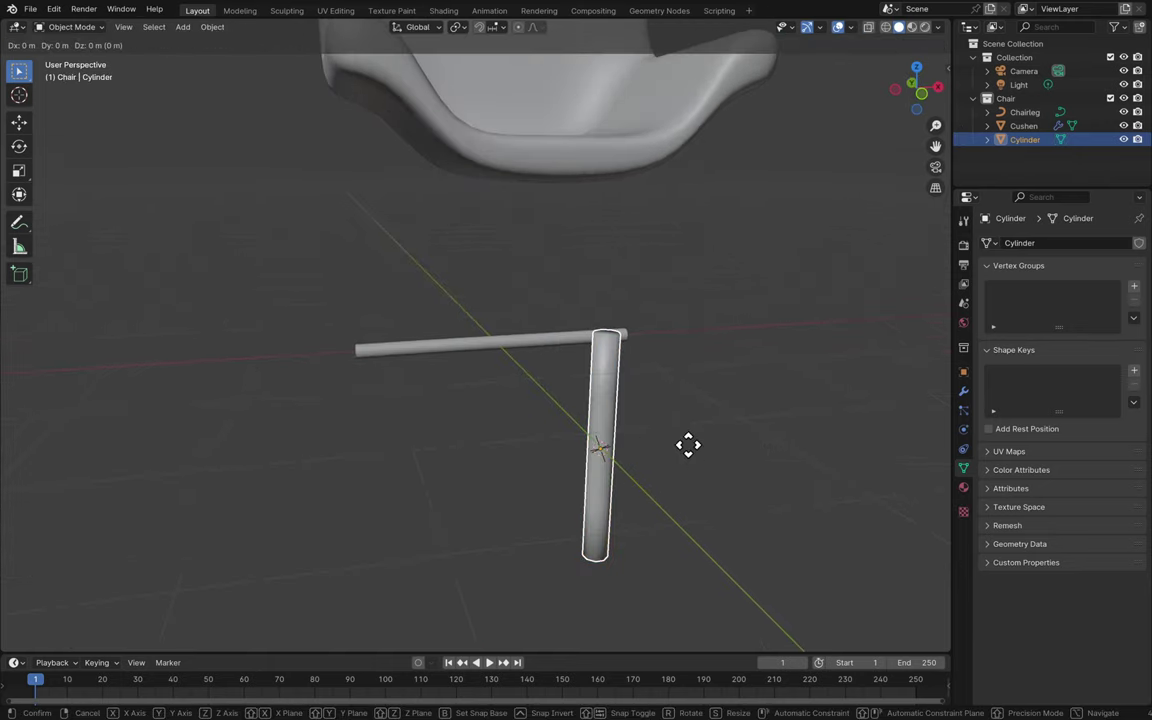
pyautogui.press('z')
pyautogui.click(691, 282)
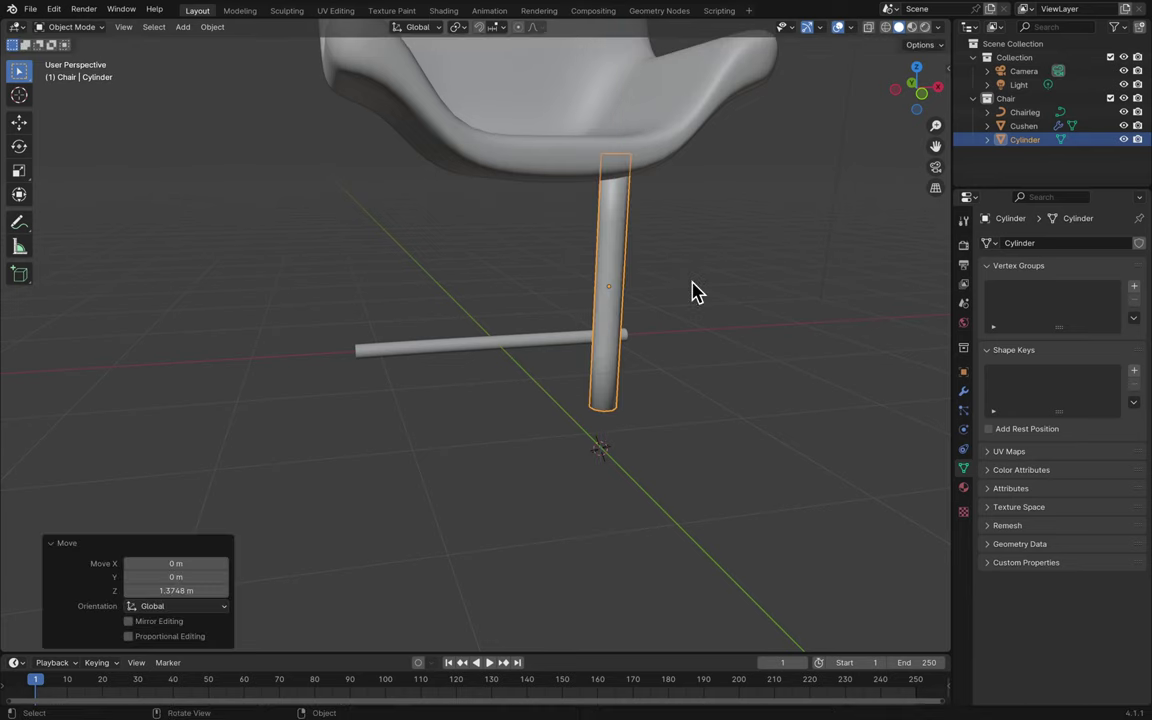
pyautogui.hscroll(5, 690, 291)
pyautogui.hscroll(4, 697, 291)
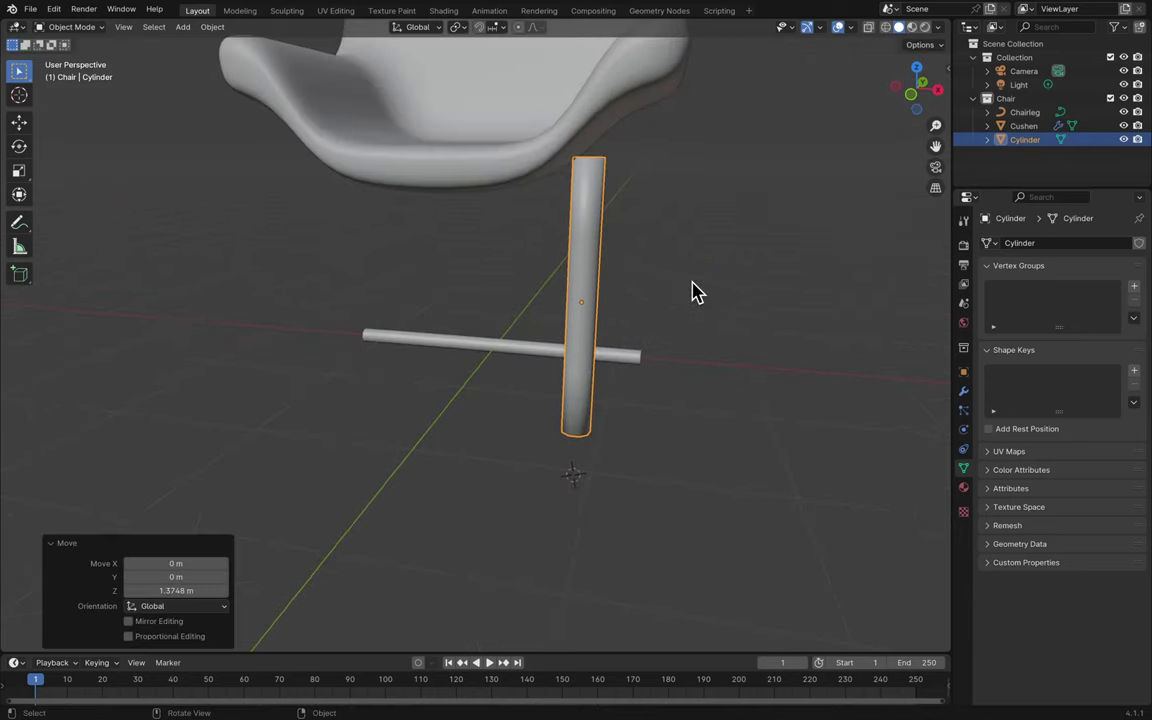
# - Thin the stem to 0.632 in X and Y, then switch to front orthographic view
pyautogui.press('s')
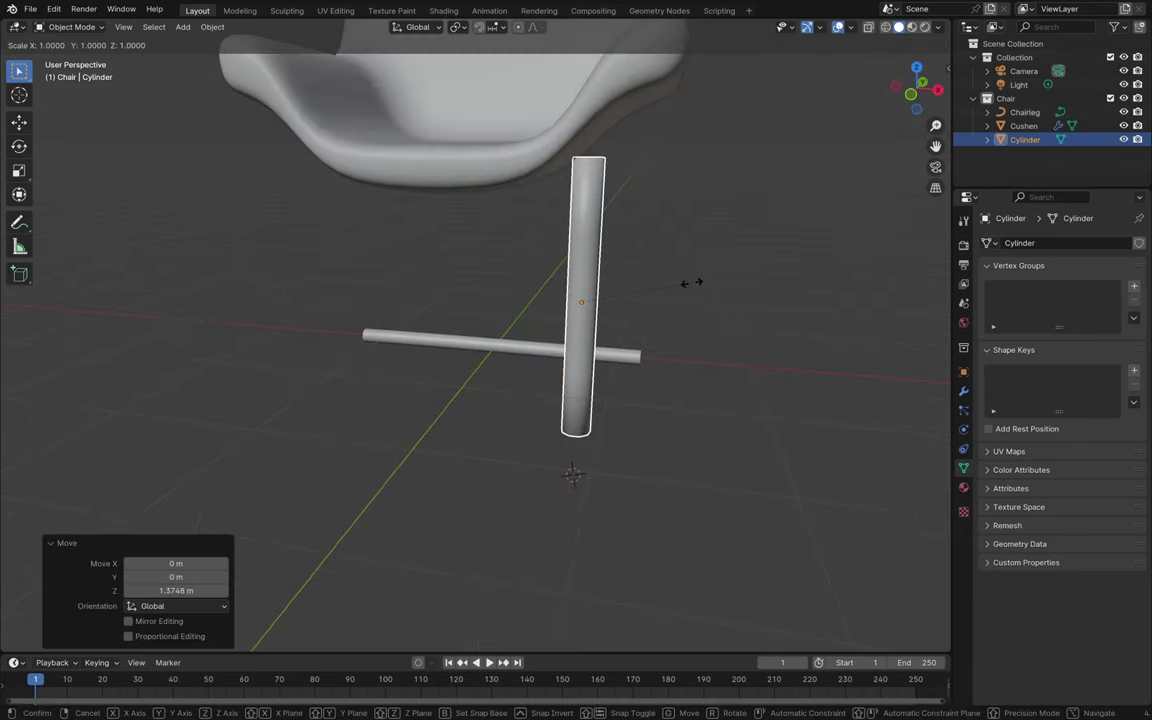
pyautogui.press('z')
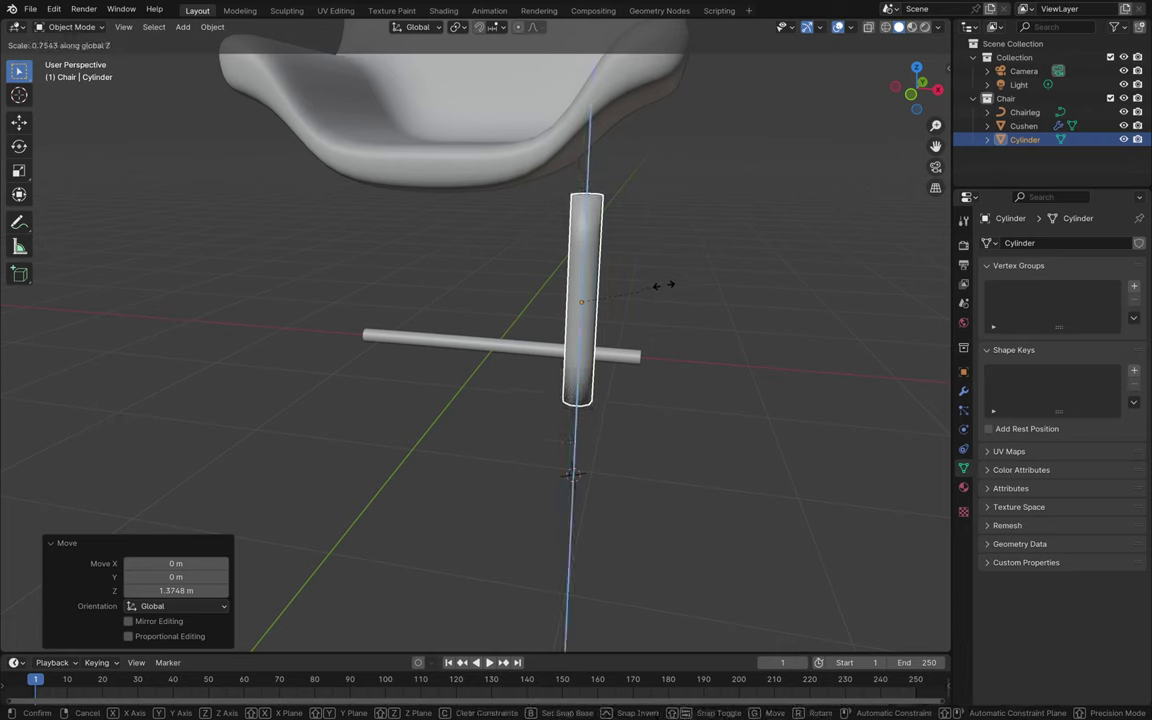
pyautogui.press('Escape')
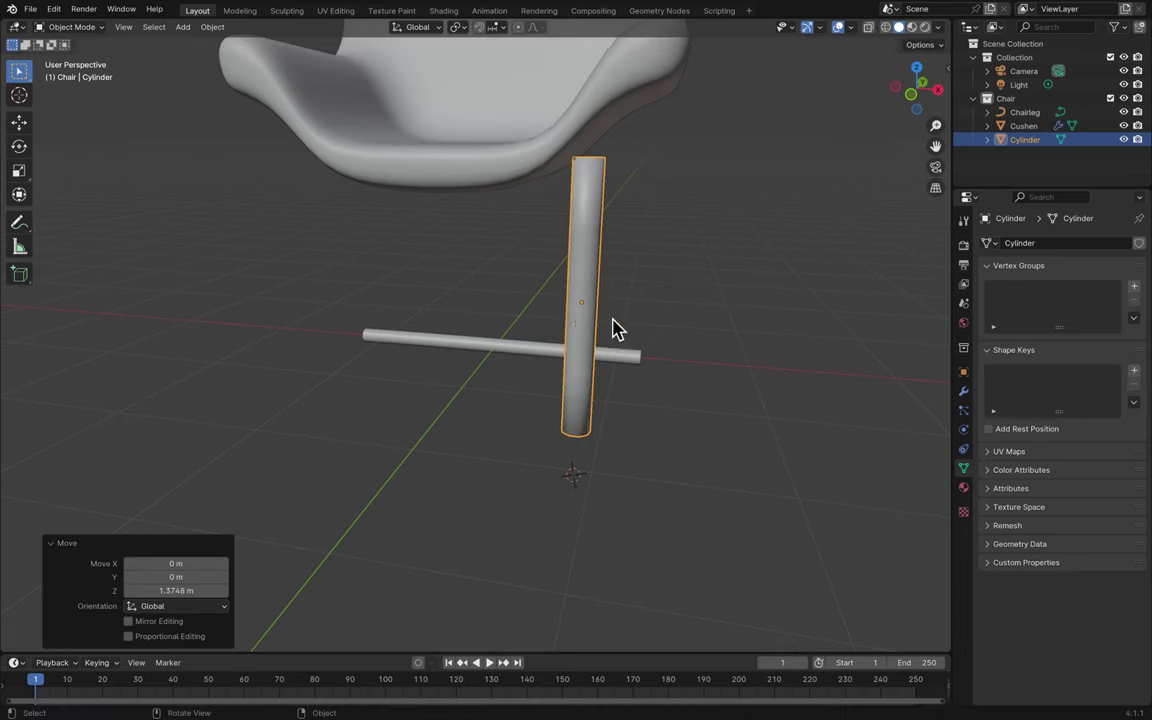
pyautogui.press('s')
pyautogui.hotkey('shift', 'z')
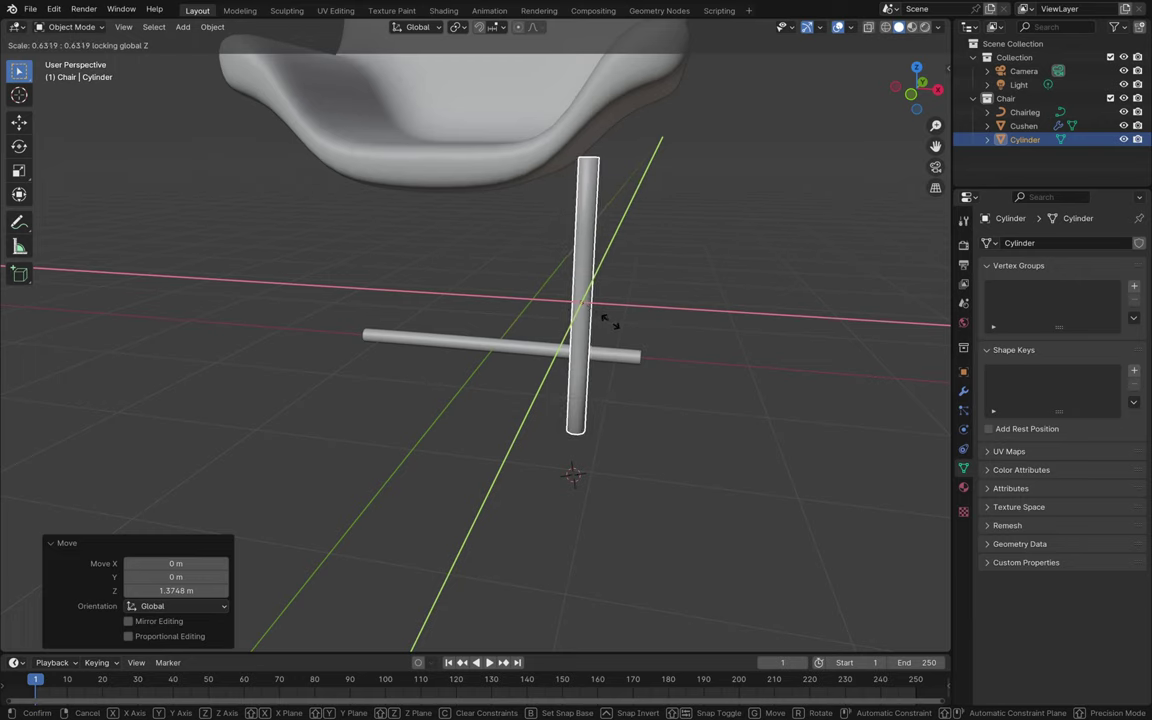
pyautogui.click(607, 320)
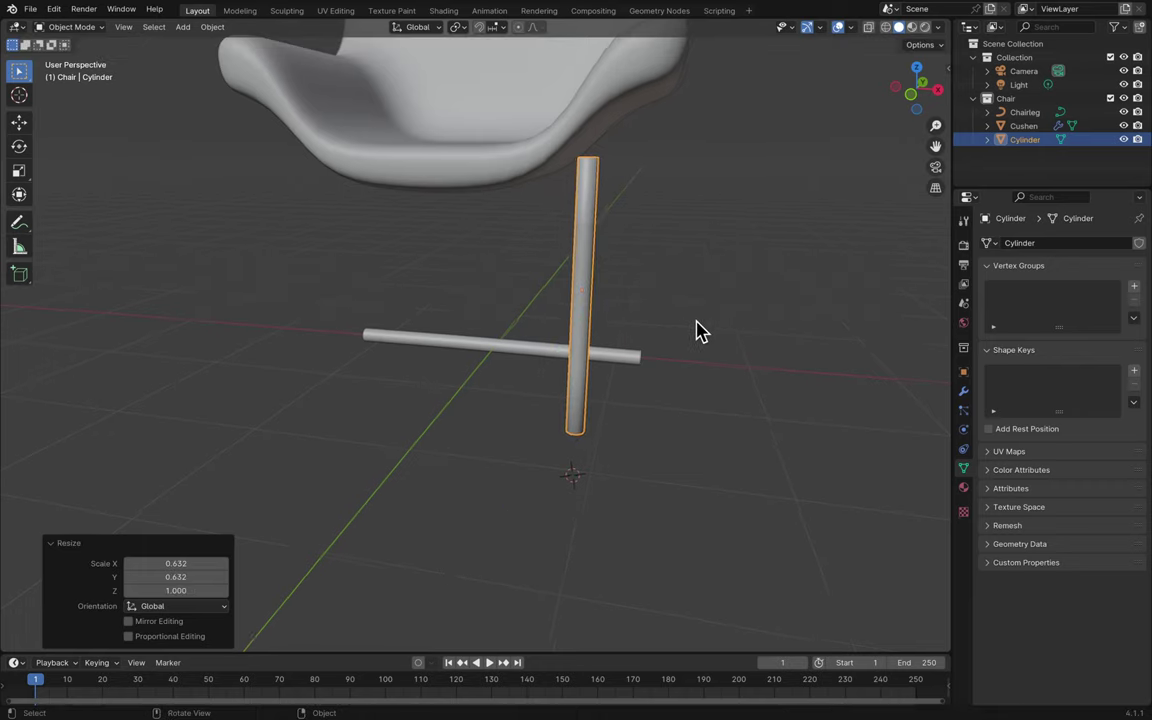
pyautogui.moveTo(694, 329); pyautogui.dragTo(700, 331, button='middle')
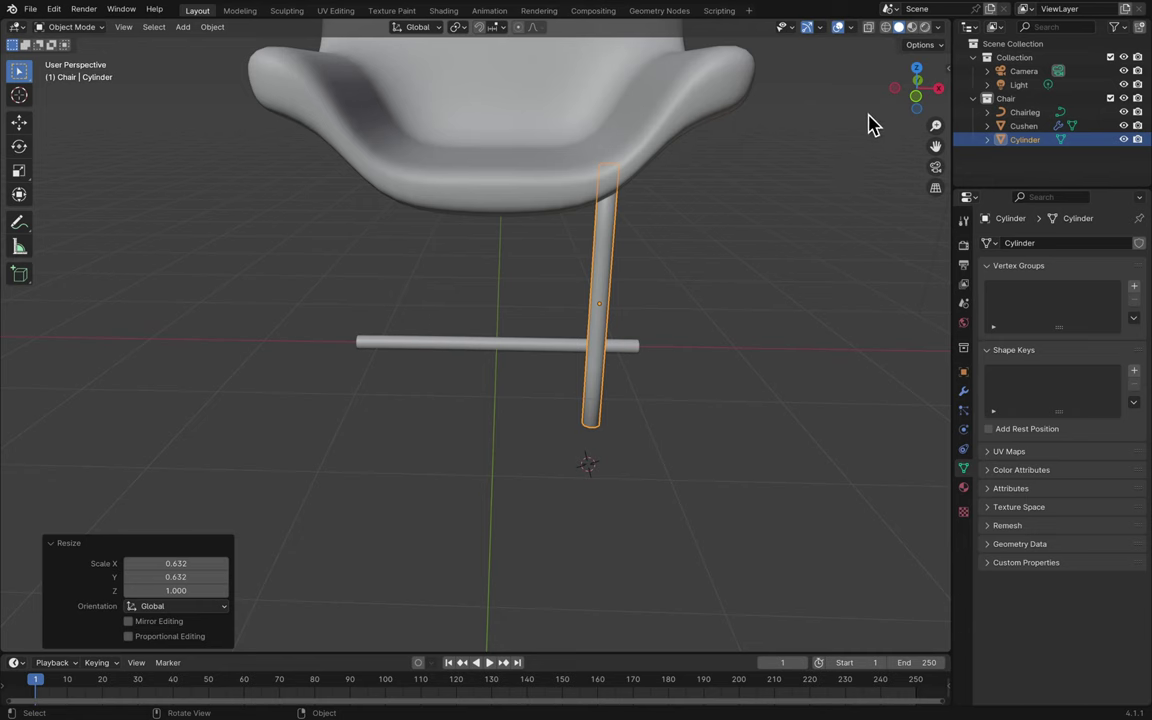
pyautogui.click(917, 96)
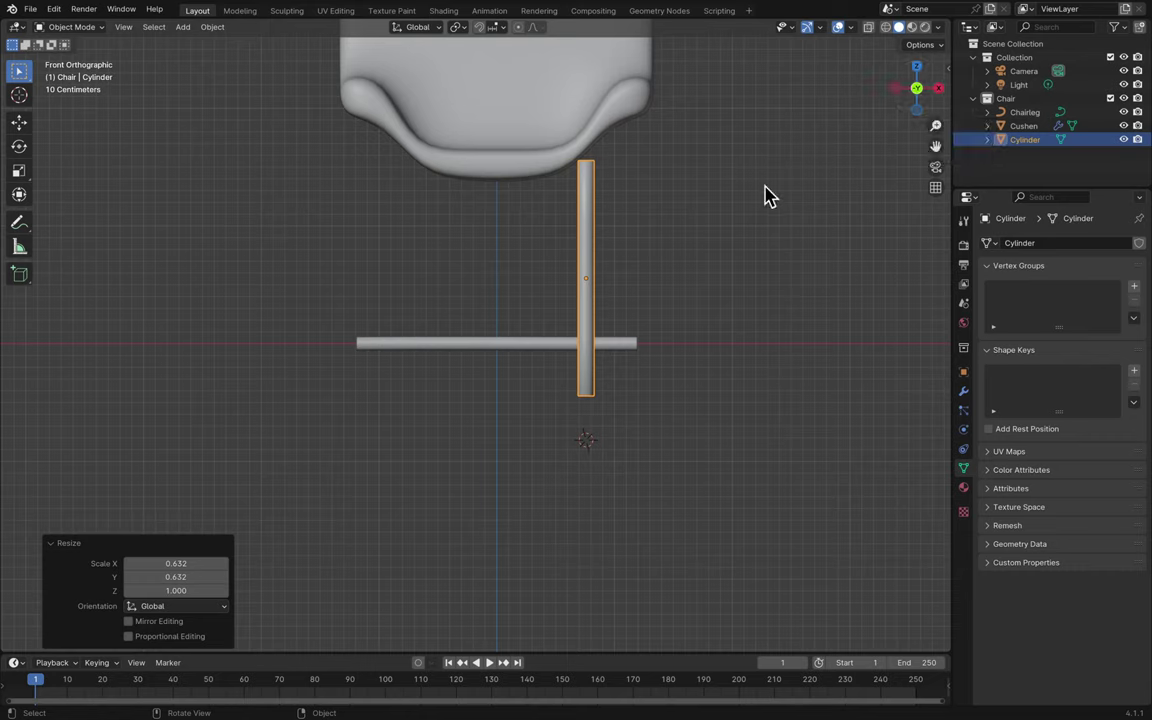
# - Rotate the cylinder stem about the Y axis to tilt it
pyautogui.press('r')
pyautogui.press('x')
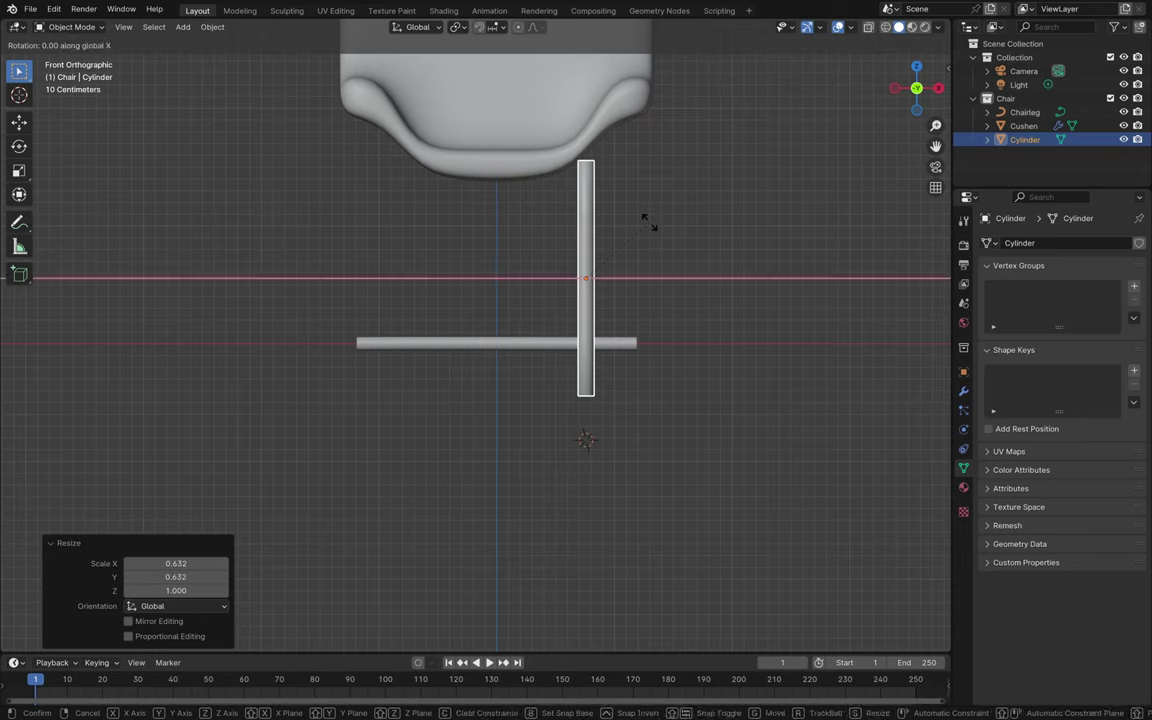
pyautogui.press('y')
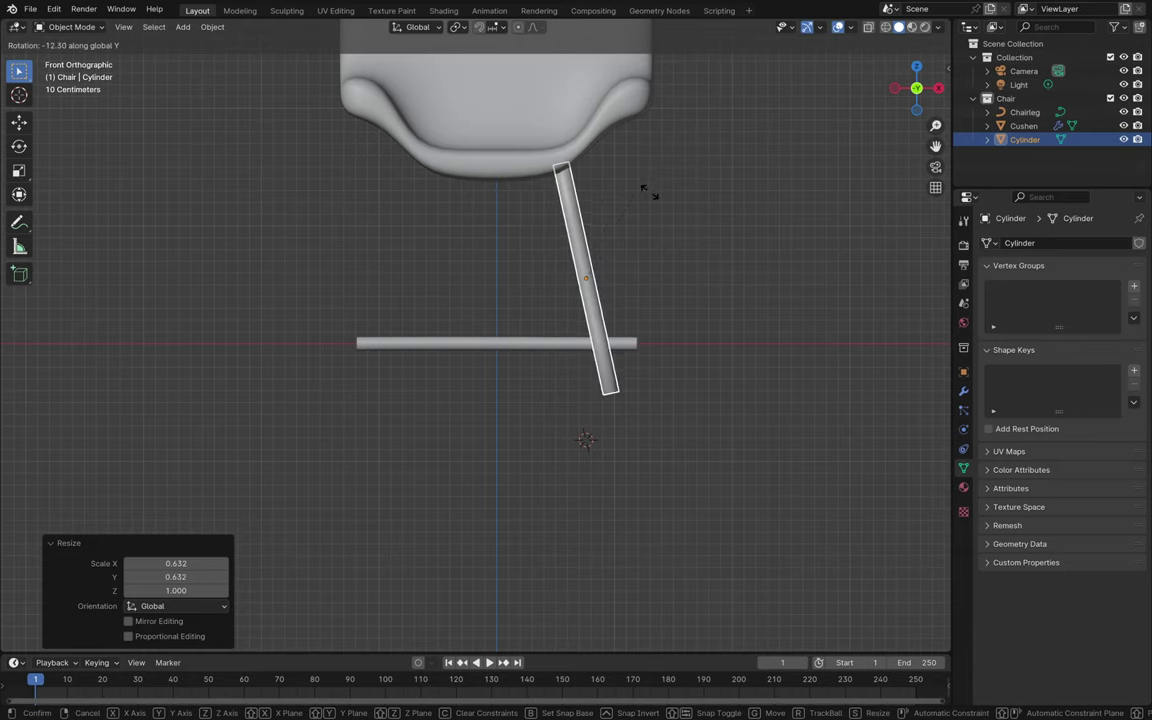
pyautogui.click(648, 191)
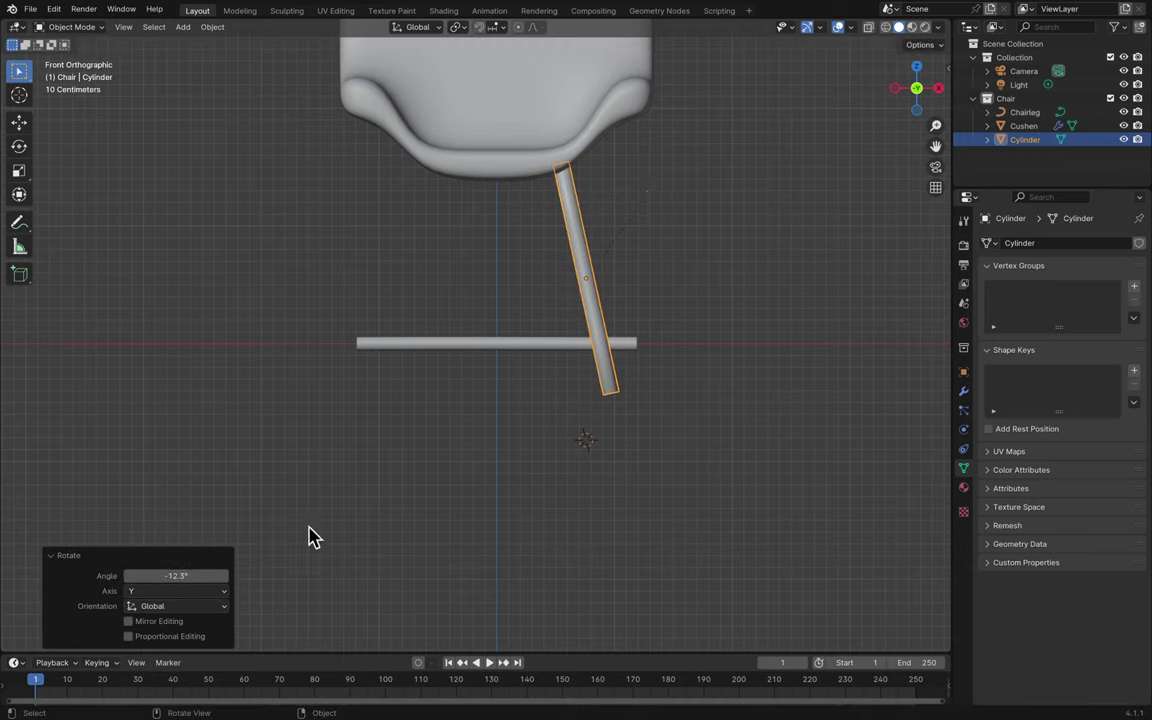
# - Set the rotation angle to 10°, then 15°, and reselect the tilted stem
pyautogui.click(192, 575)
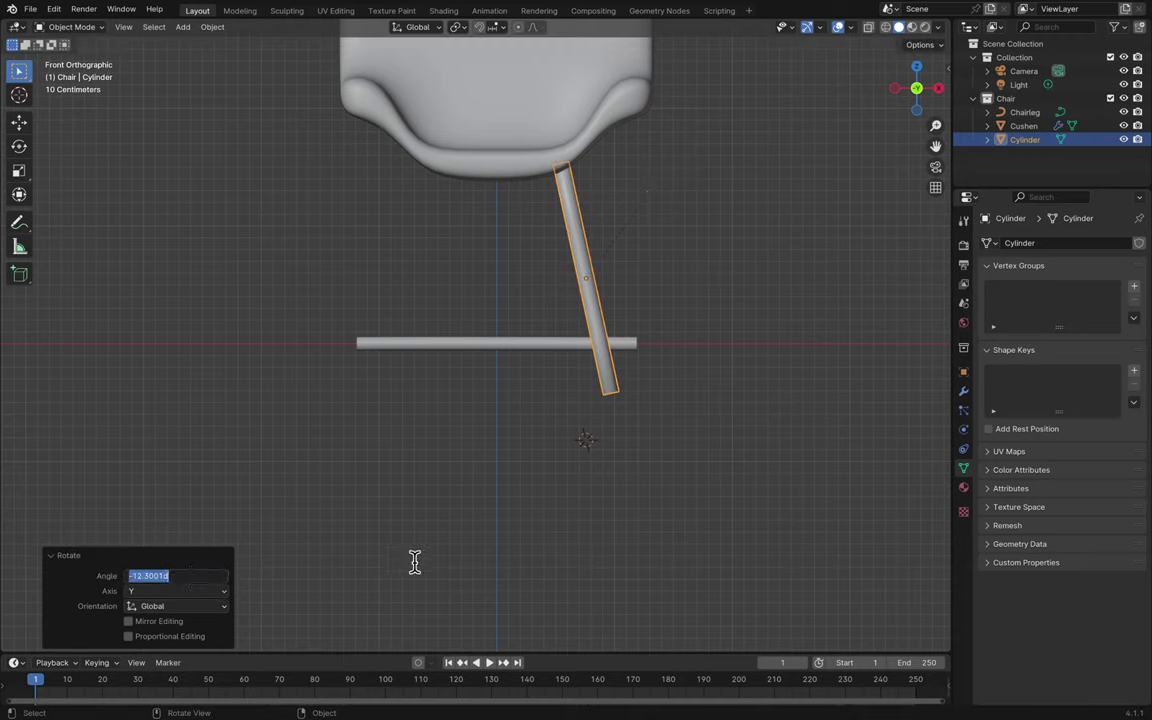
pyautogui.write('10')
pyautogui.press('Return')
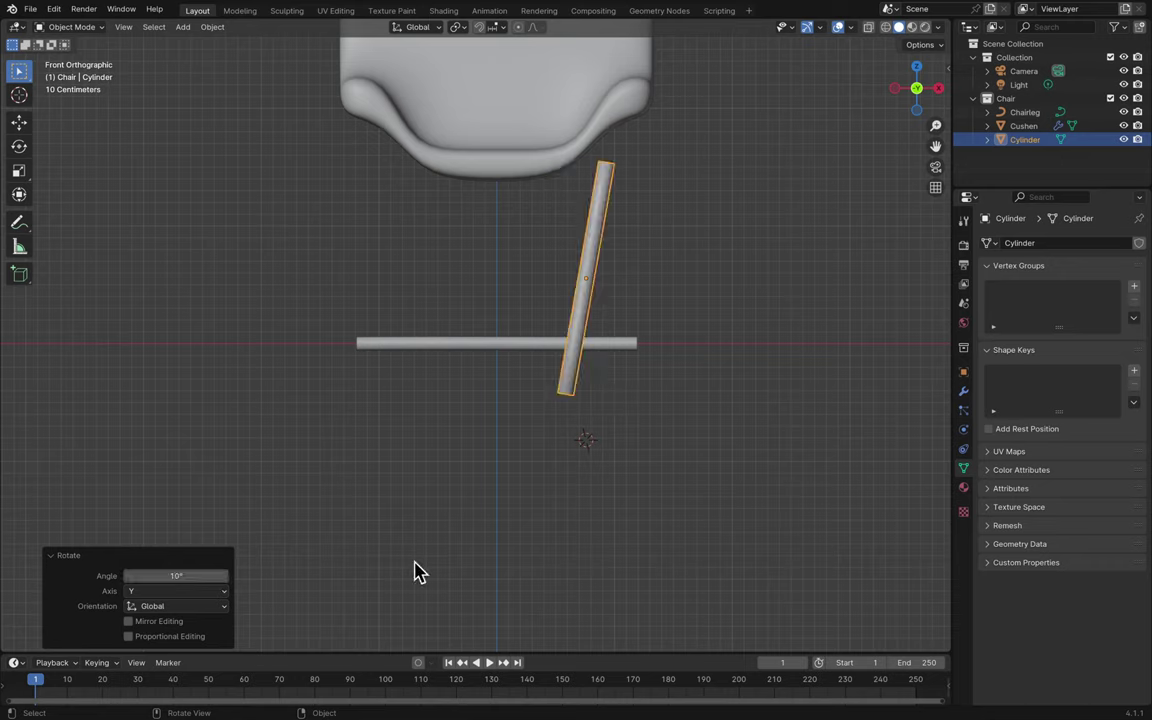
pyautogui.click(213, 576)
pyautogui.write('15')
pyautogui.press('Return')
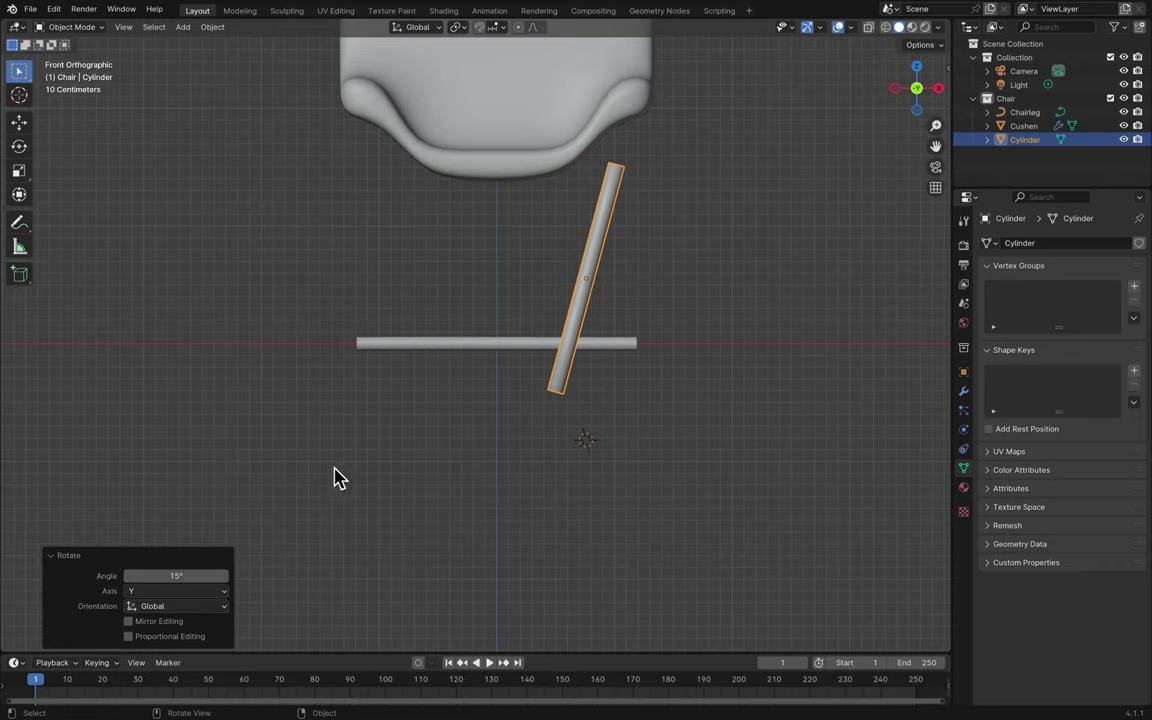
pyautogui.click(560, 421)
pyautogui.click(577, 327)
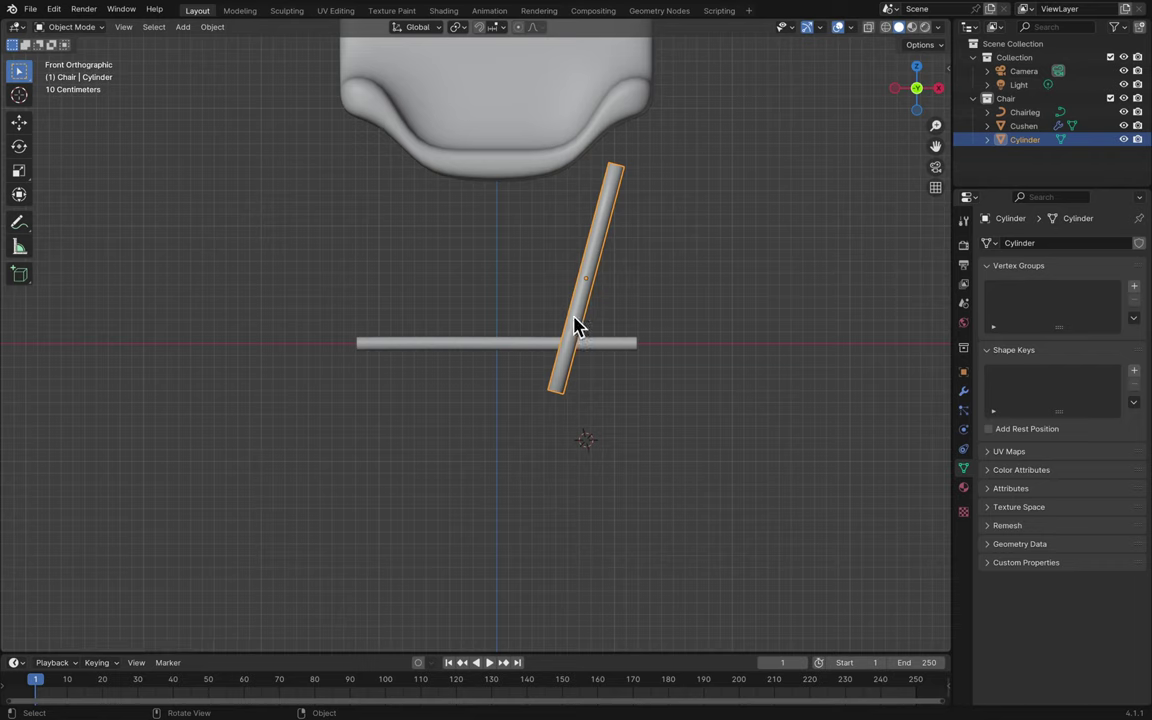
# - Shift the tilted stem left and shorten its height to 0.862
pyautogui.press('g')
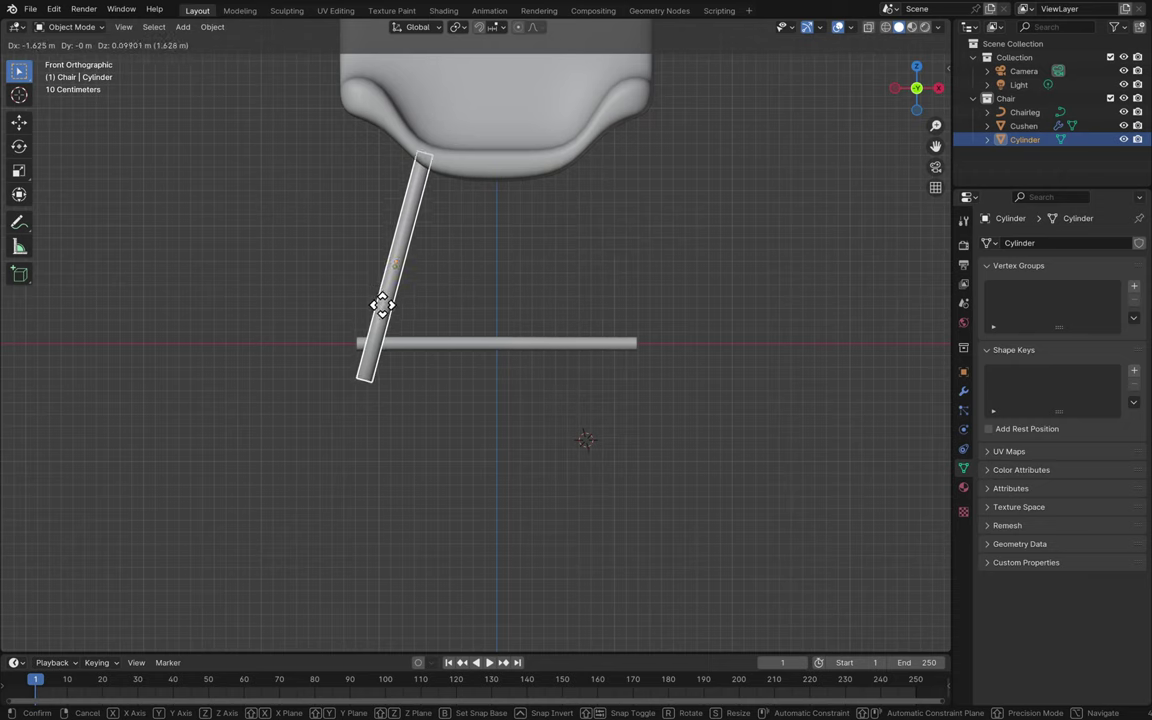
pyautogui.click(382, 307)
pyautogui.press('s')
pyautogui.press('z')
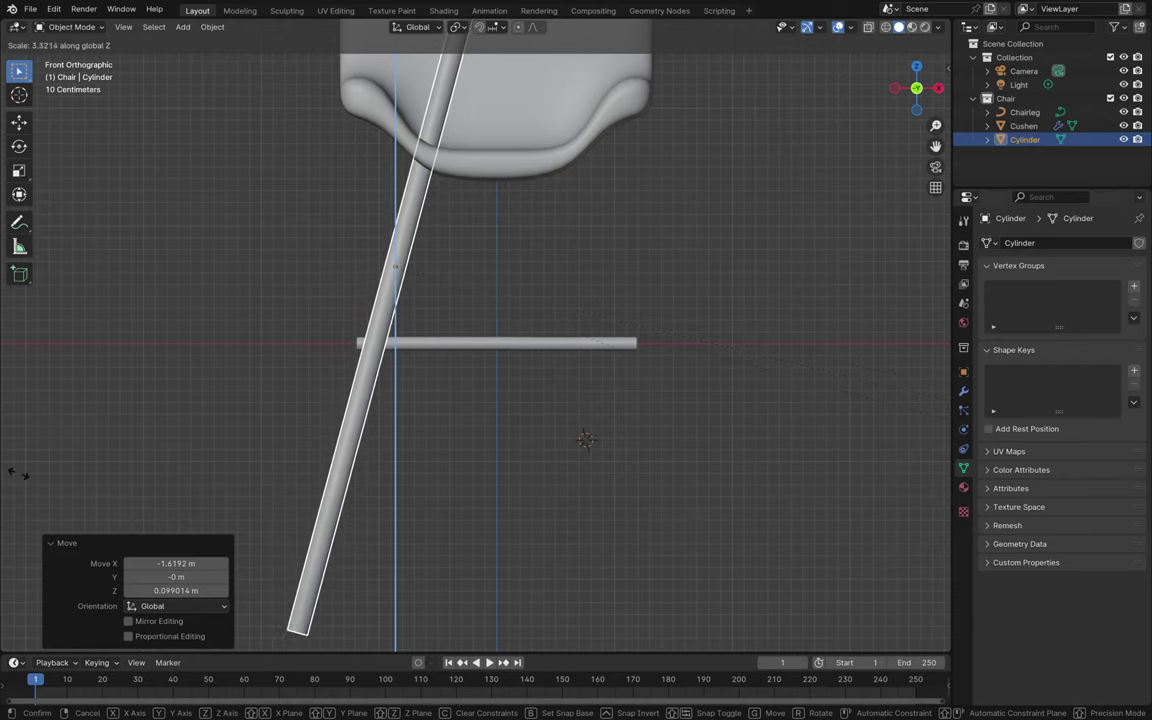
pyautogui.click(433, 421)
# - Move the stem up so its top meets the cushion underside
pyautogui.press('g')
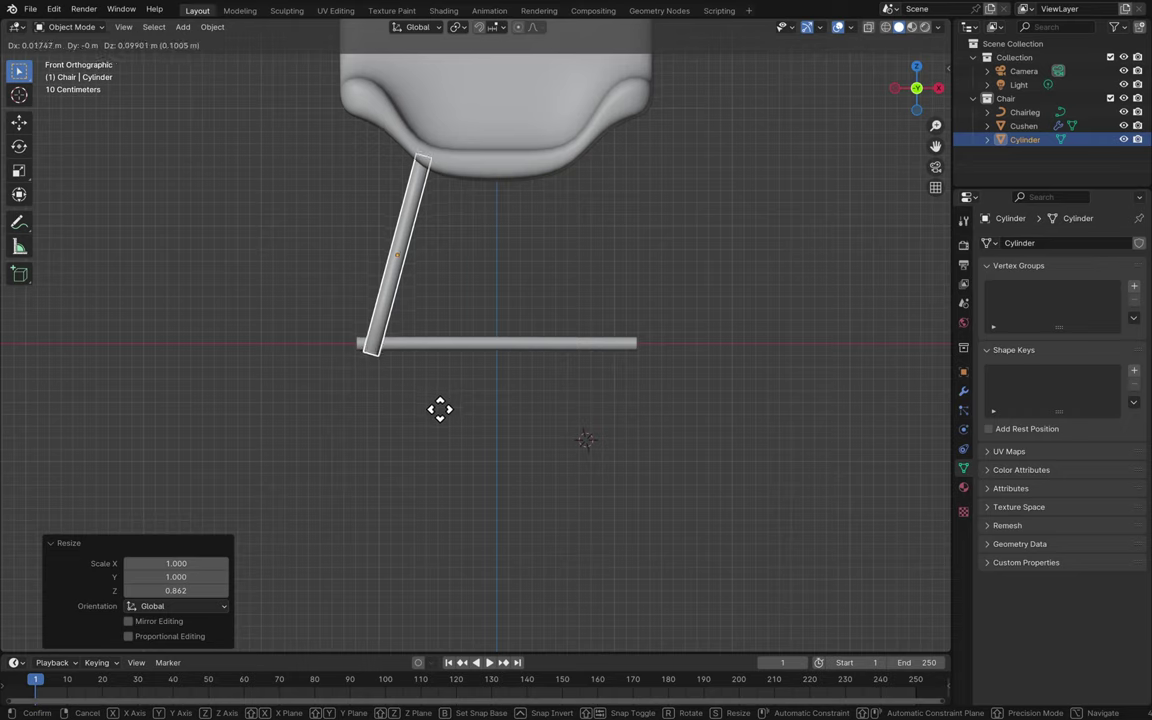
pyautogui.click(441, 405)
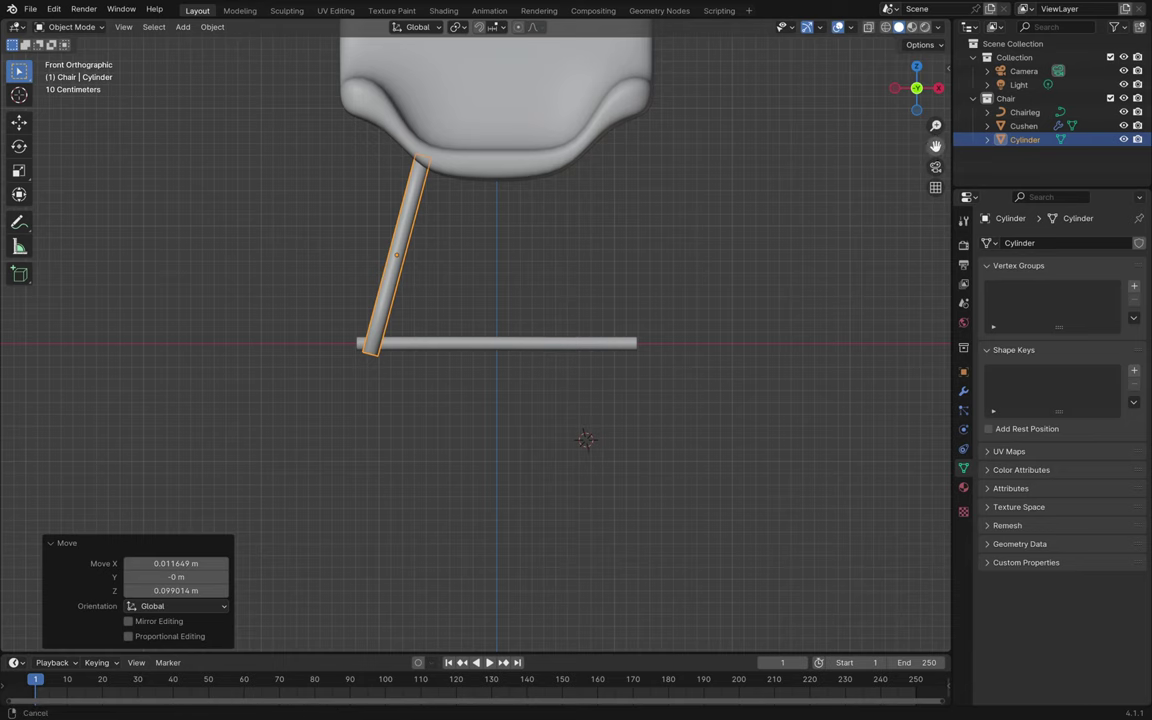
pyautogui.moveTo(935, 146); pyautogui.dragTo(943, 296)
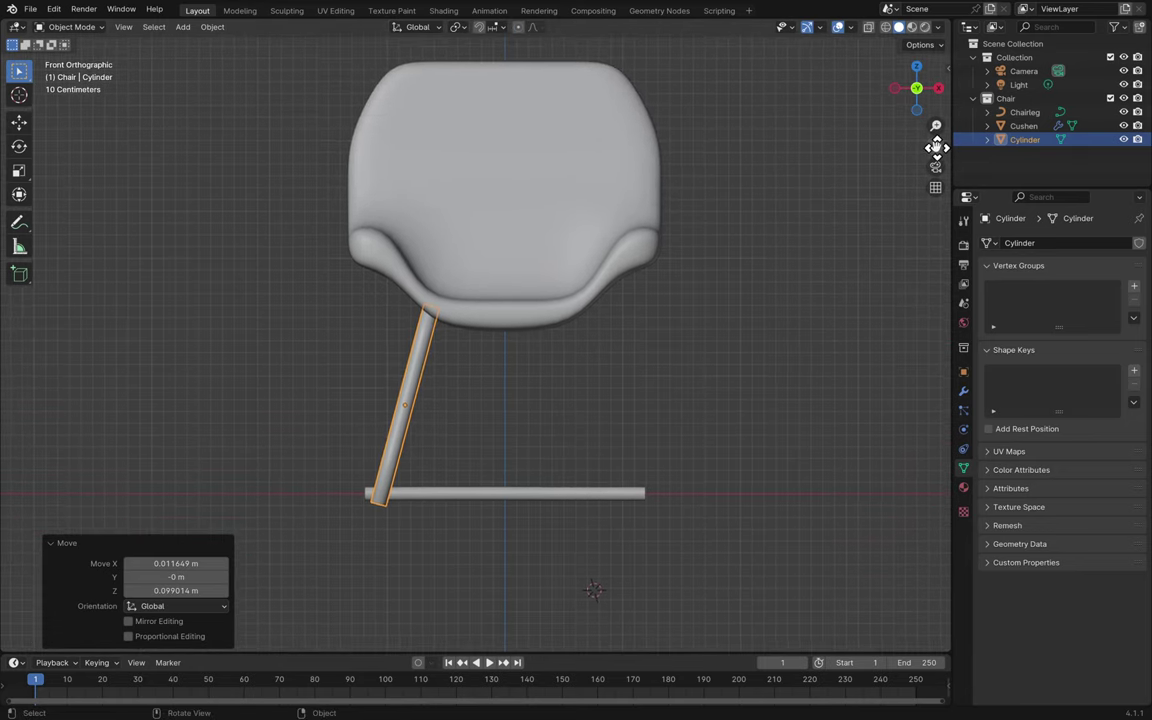
# - Select the Cushen seat, enter Edit Mode and select its edge loop
pyautogui.click(652, 266)
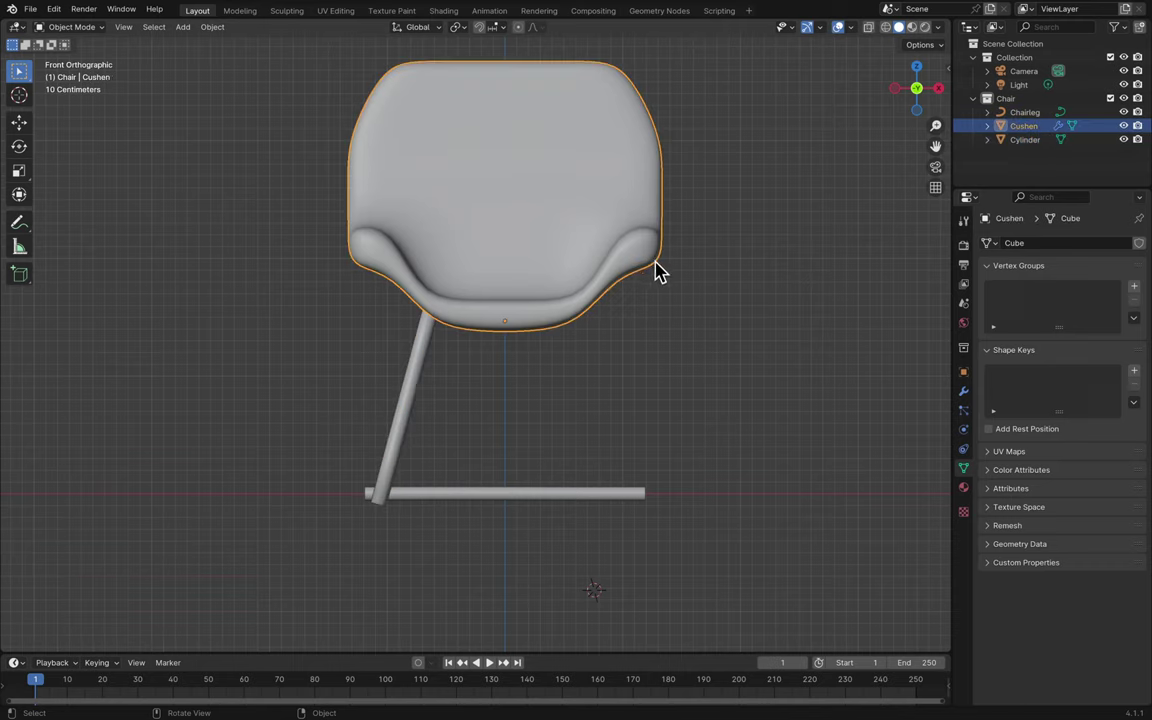
pyautogui.press('Tab')
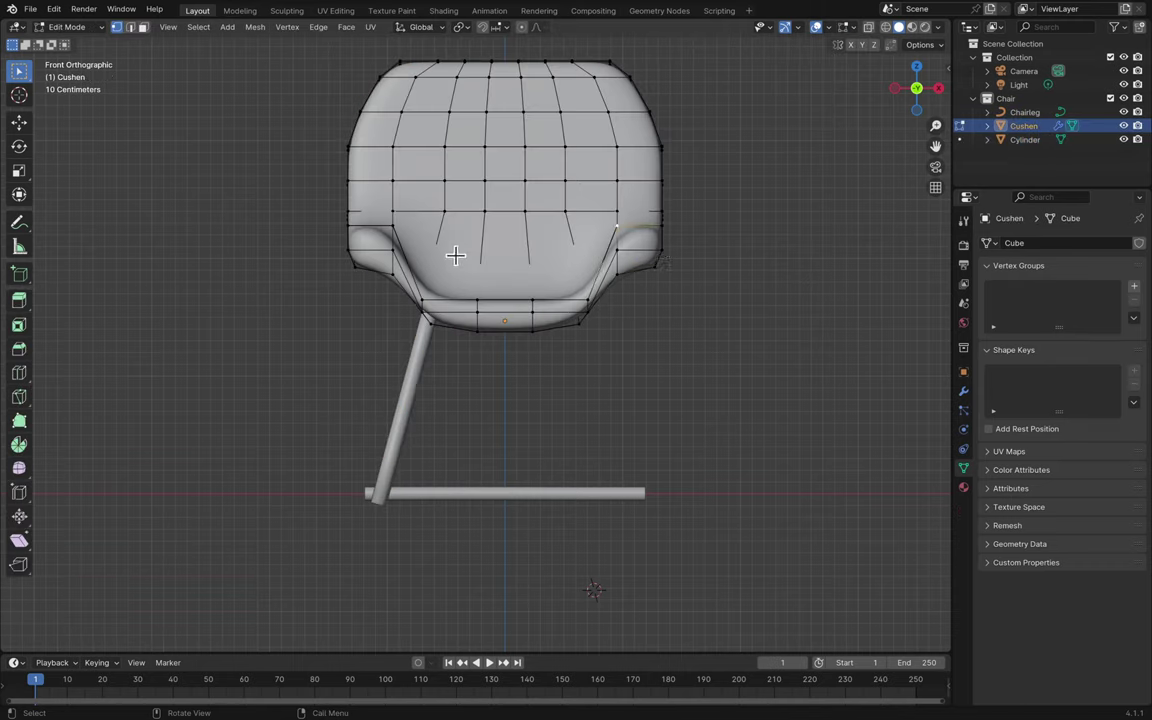
pyautogui.keyDown('ctrl'); pyautogui.click(392, 226); pyautogui.keyUp('ctrl')
pyautogui.press('g')
pyautogui.press('z')
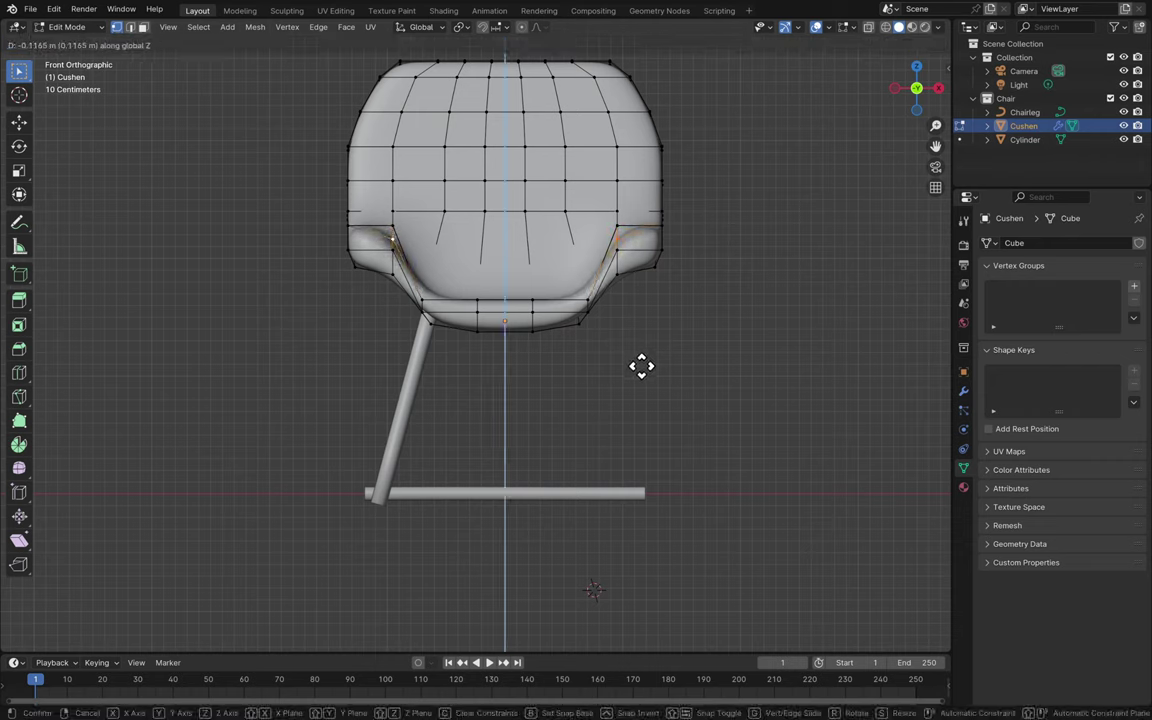
pyautogui.rightClick(641, 365)
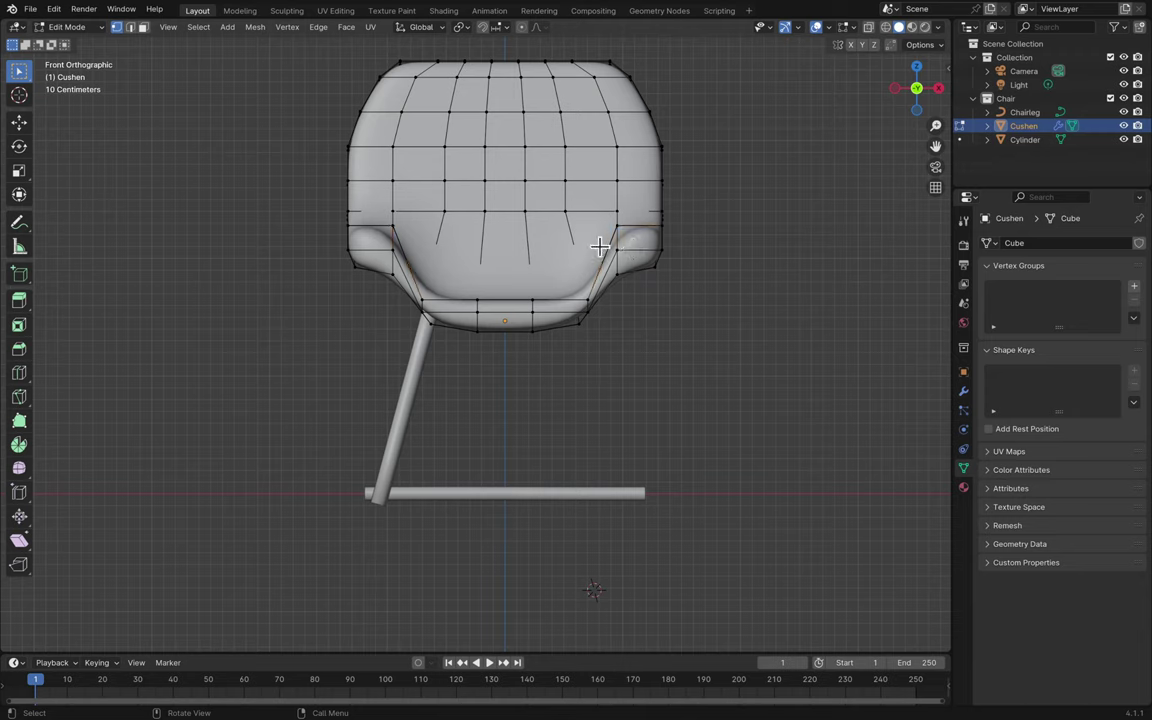
# - With X-ray on, box-select both side vertices and lower them −0.011649 m along Z
pyautogui.click(868, 27)
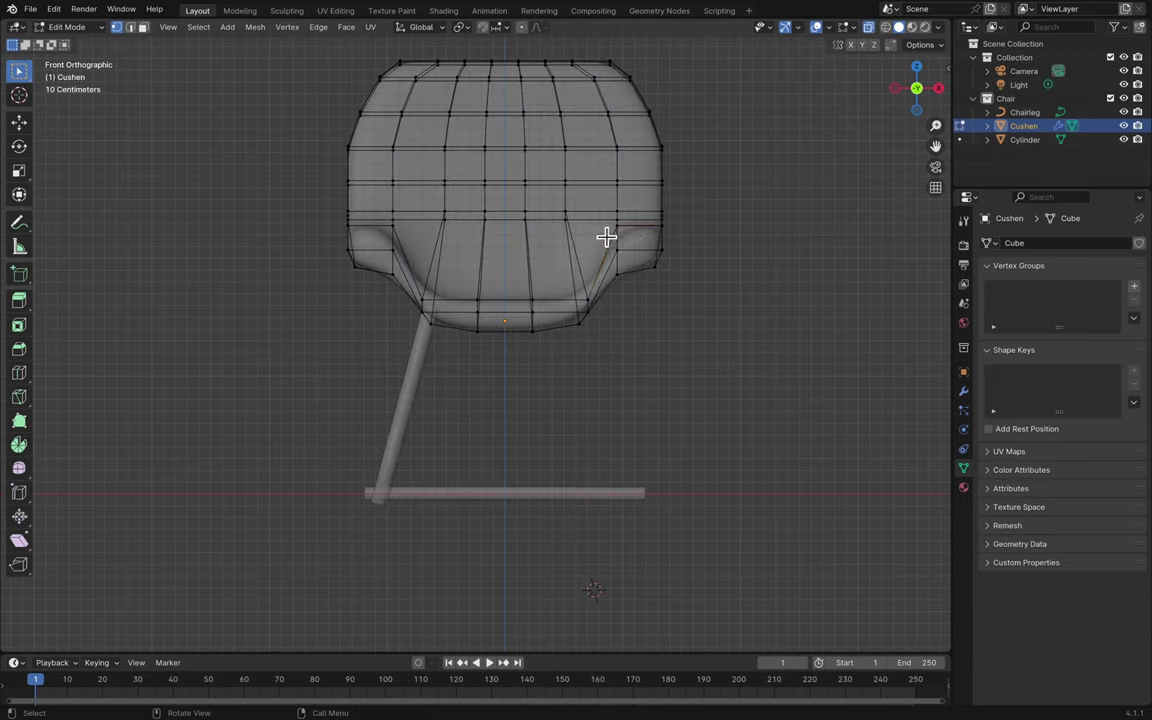
pyautogui.press('b')
pyautogui.moveTo(629, 222); pyautogui.dragTo(524, 243)
pyautogui.press('b')
pyautogui.moveTo(384, 224); pyautogui.dragTo(400, 234)
pyautogui.press('g')
pyautogui.press('z')
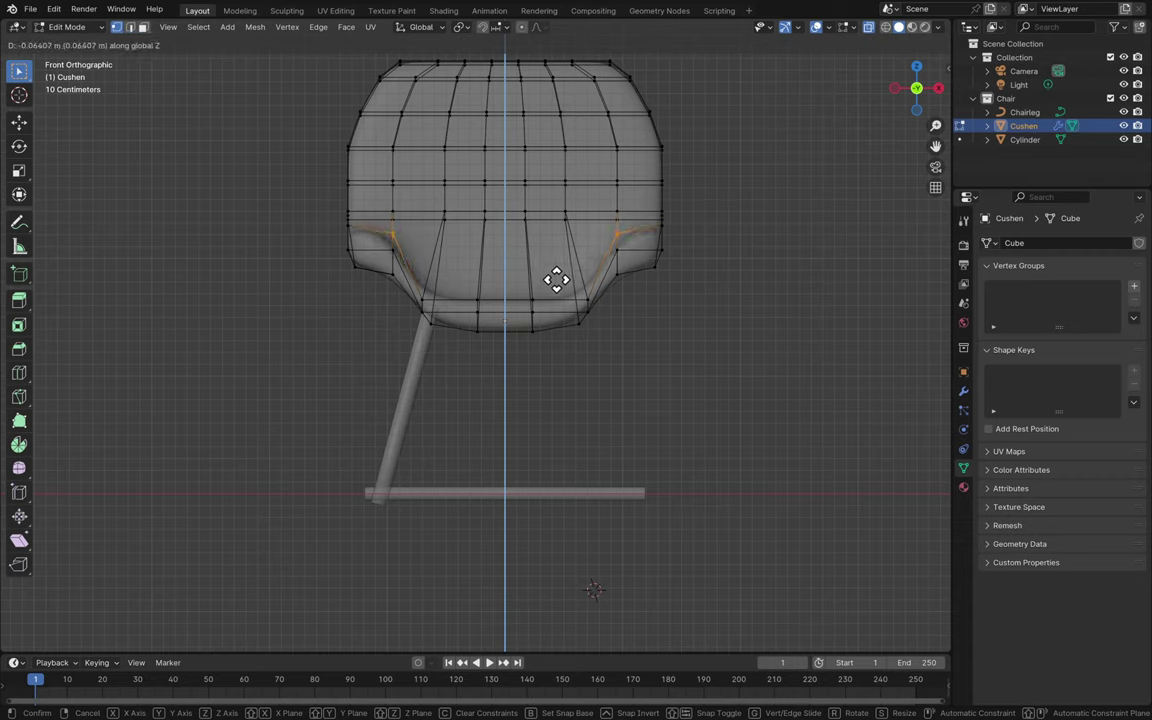
pyautogui.click(554, 276)
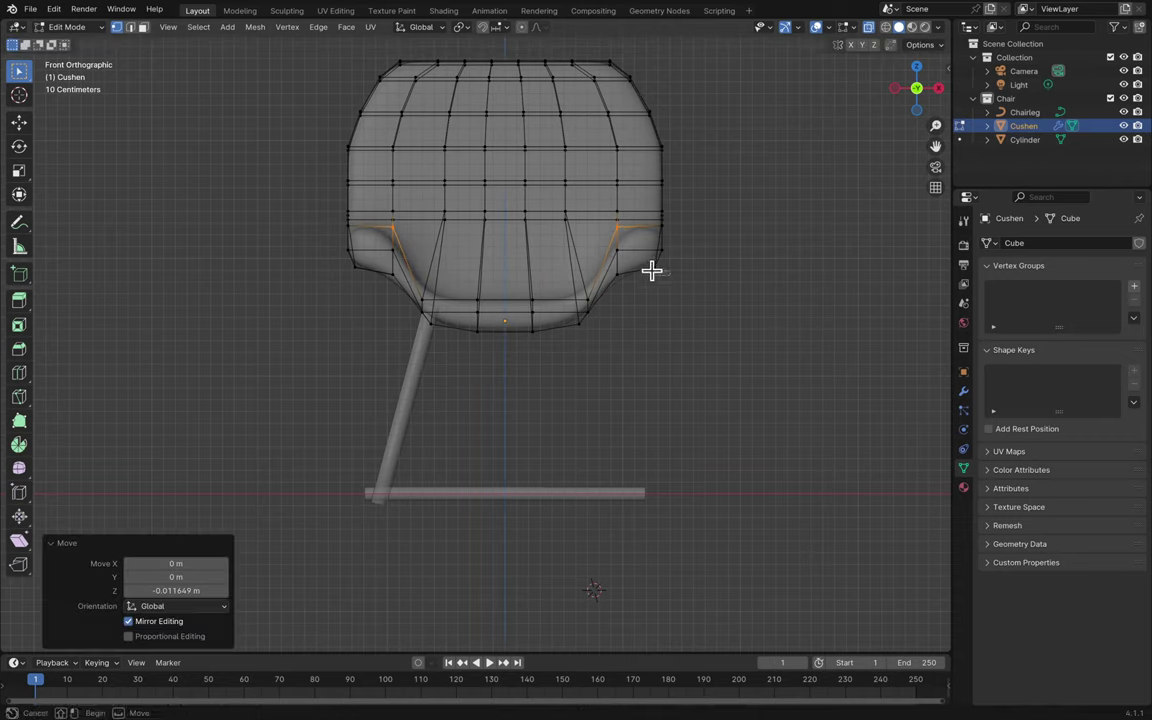
# - Add the lower-left side vertices and scale the side vertices inward
pyautogui.keyDown('shift'); pyautogui.click(366, 260); pyautogui.keyUp('shift')
pyautogui.press('g')
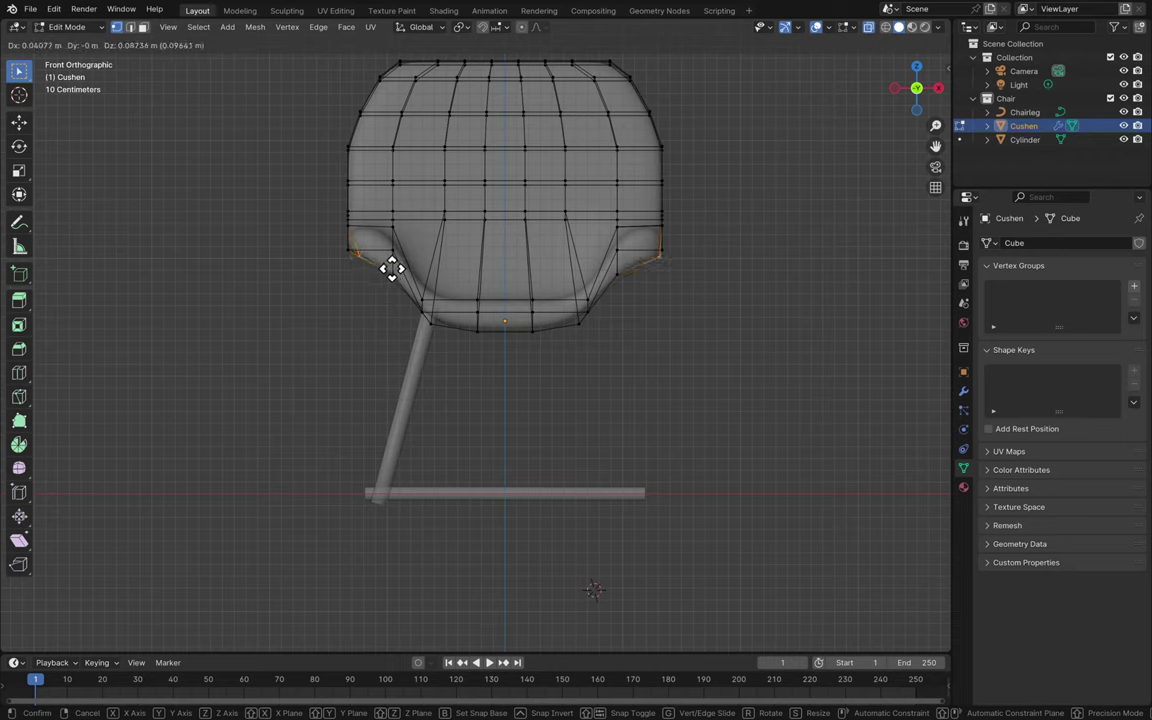
pyautogui.press('s')
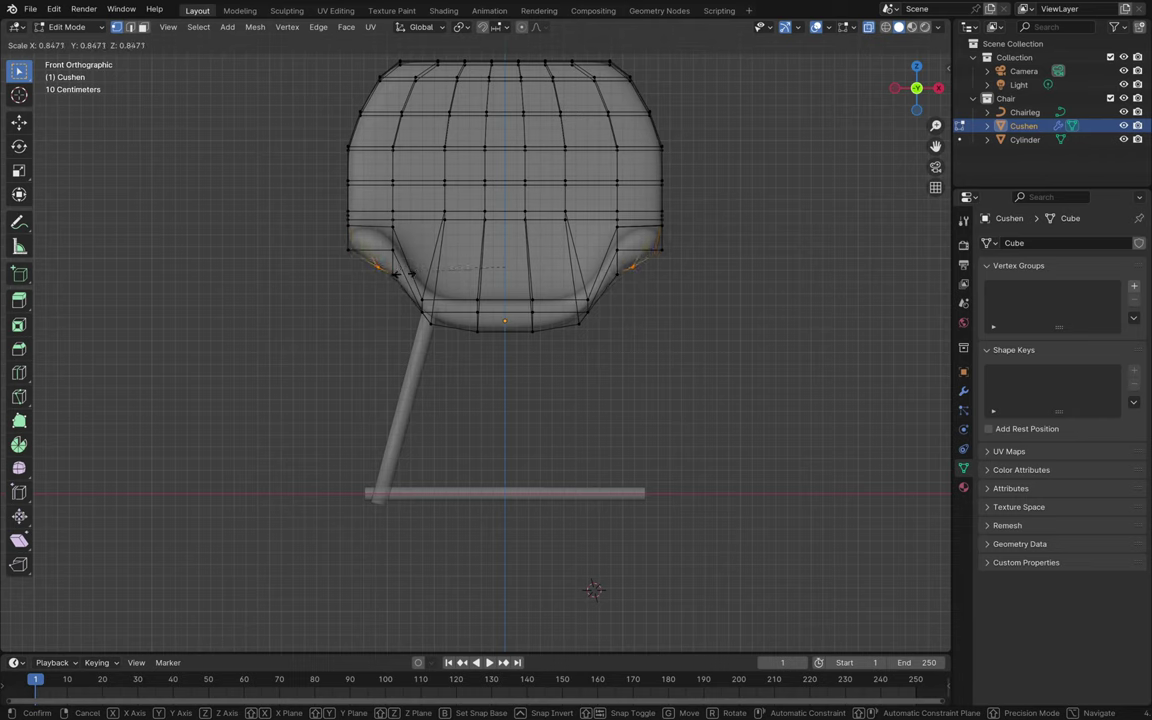
pyautogui.click(401, 273)
# - Raise the side vertices along Z and widen them along X
pyautogui.press('g')
pyautogui.press('z')
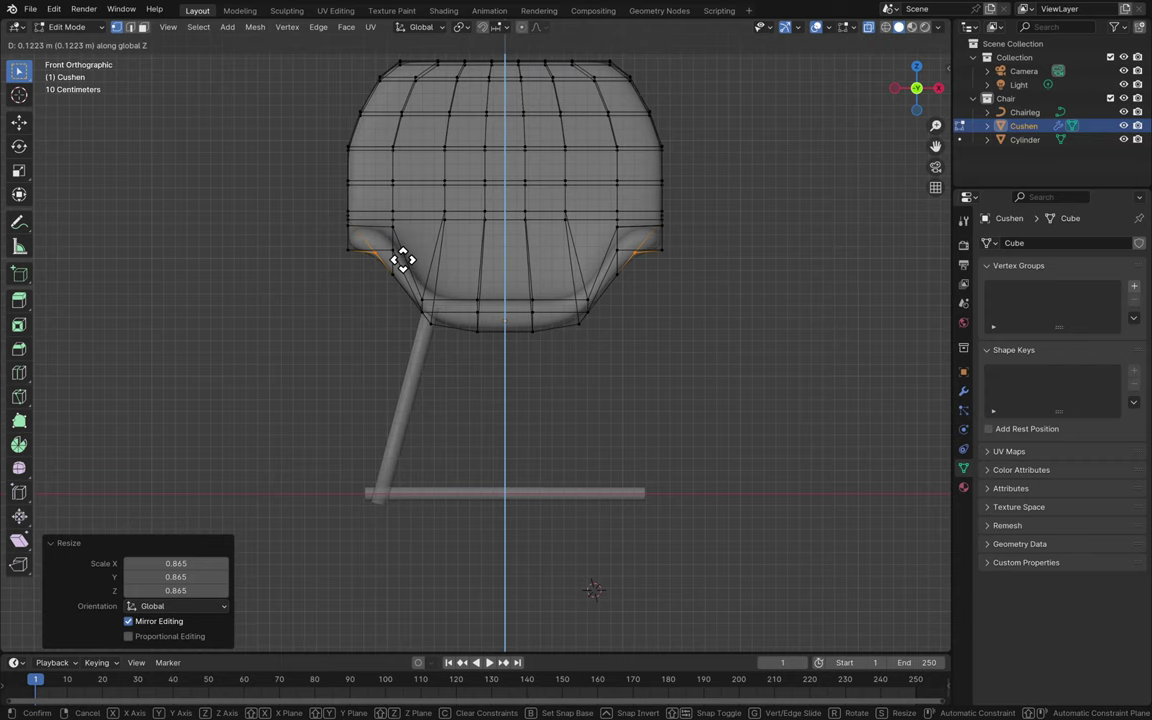
pyautogui.click(402, 255)
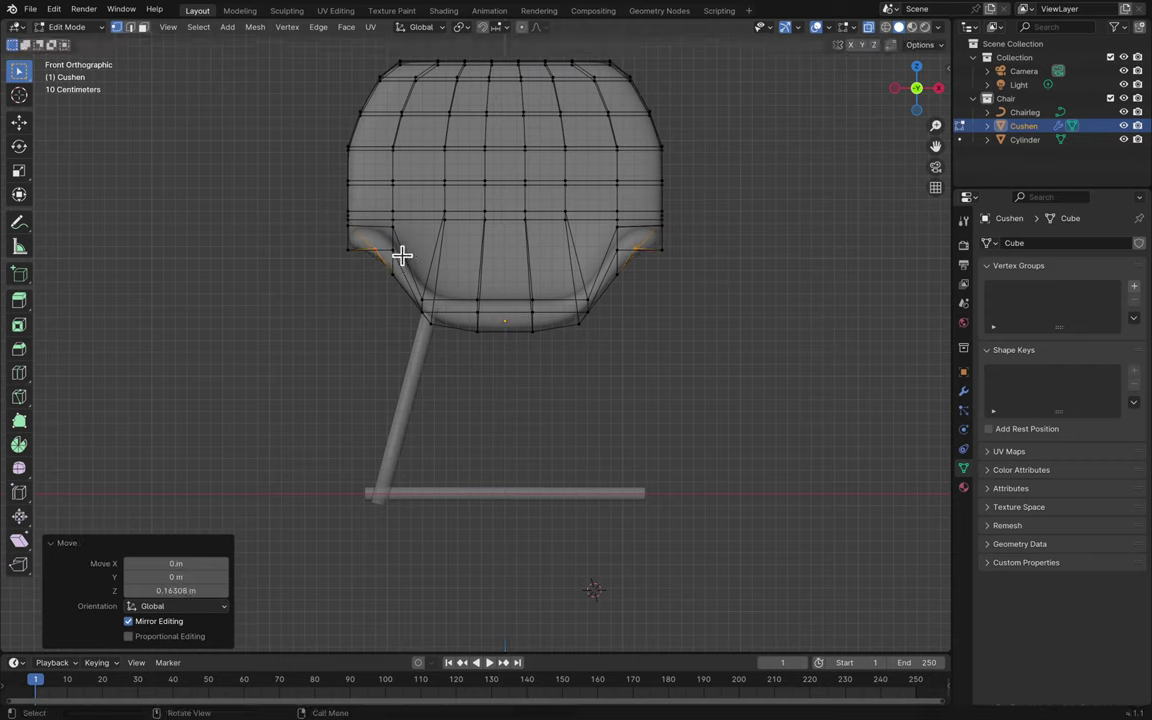
pyautogui.press('s')
pyautogui.press('x')
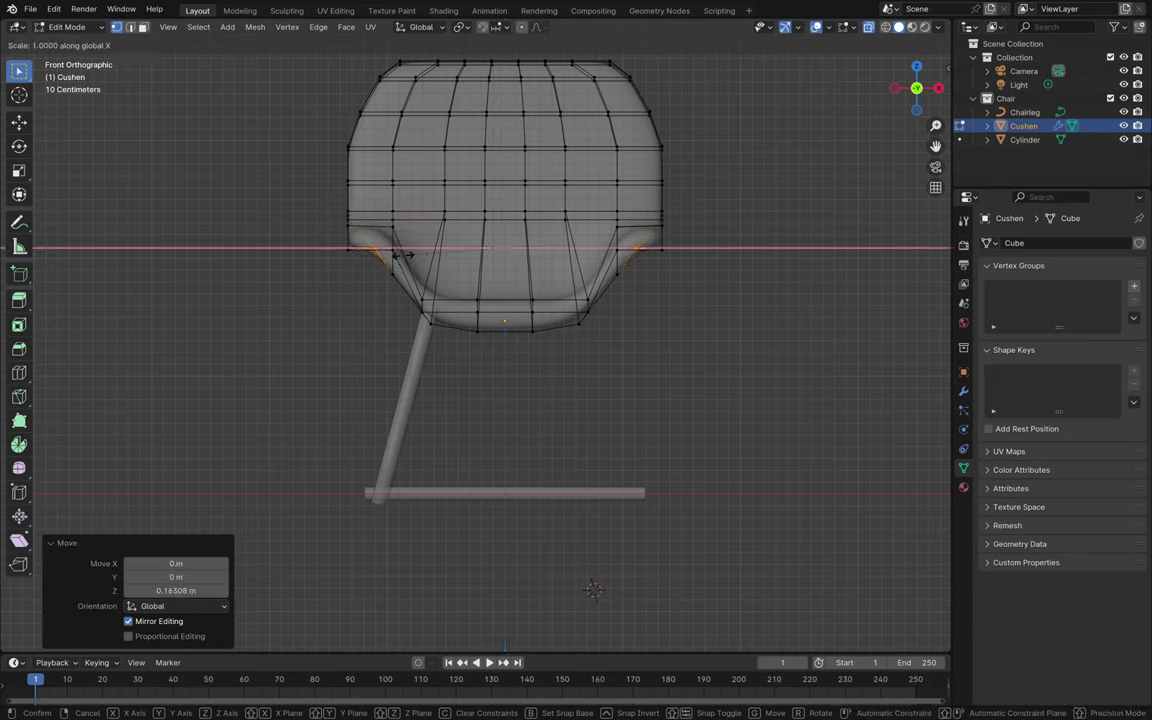
pyautogui.click(391, 257)
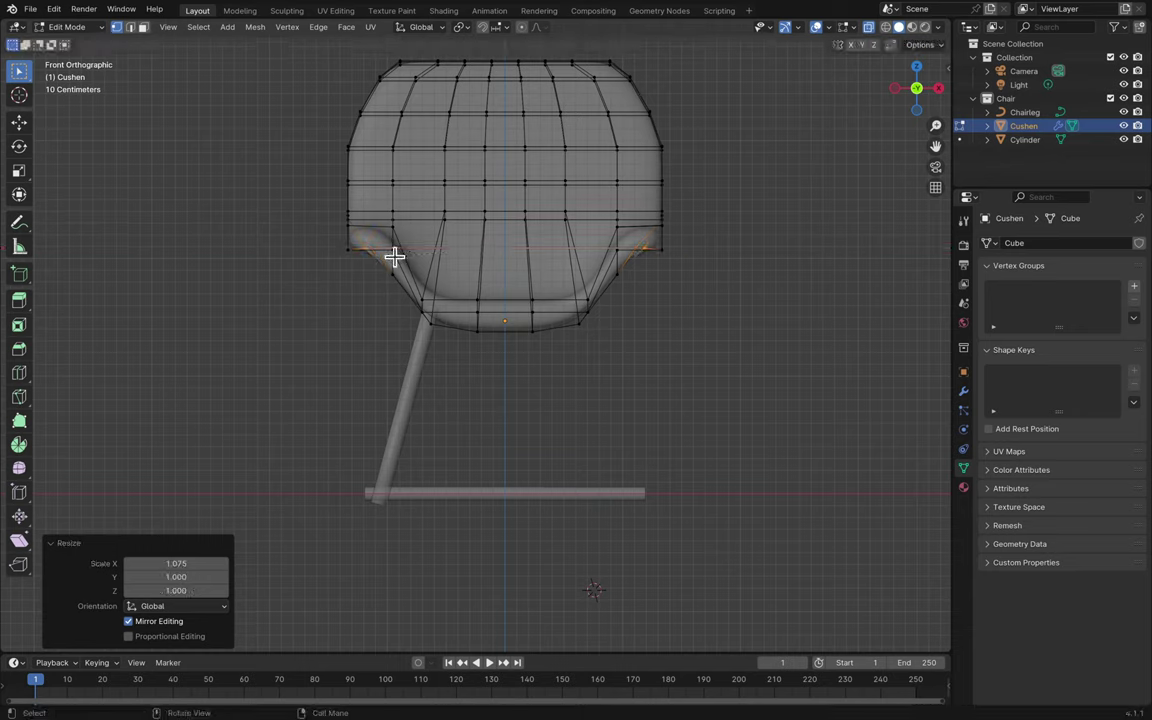
# - Save Blender2.blend, then scale a matching pair of side vertices outward to 1.102
pyautogui.hotkey('ctrl', 's')
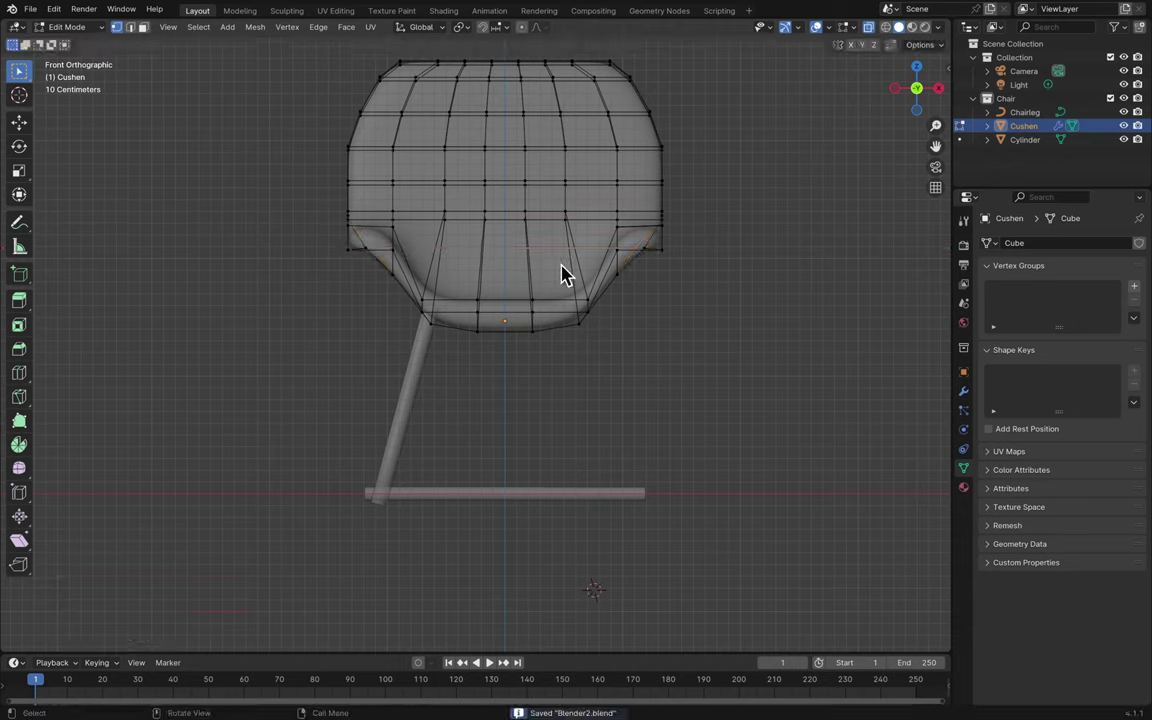
pyautogui.click(438, 236)
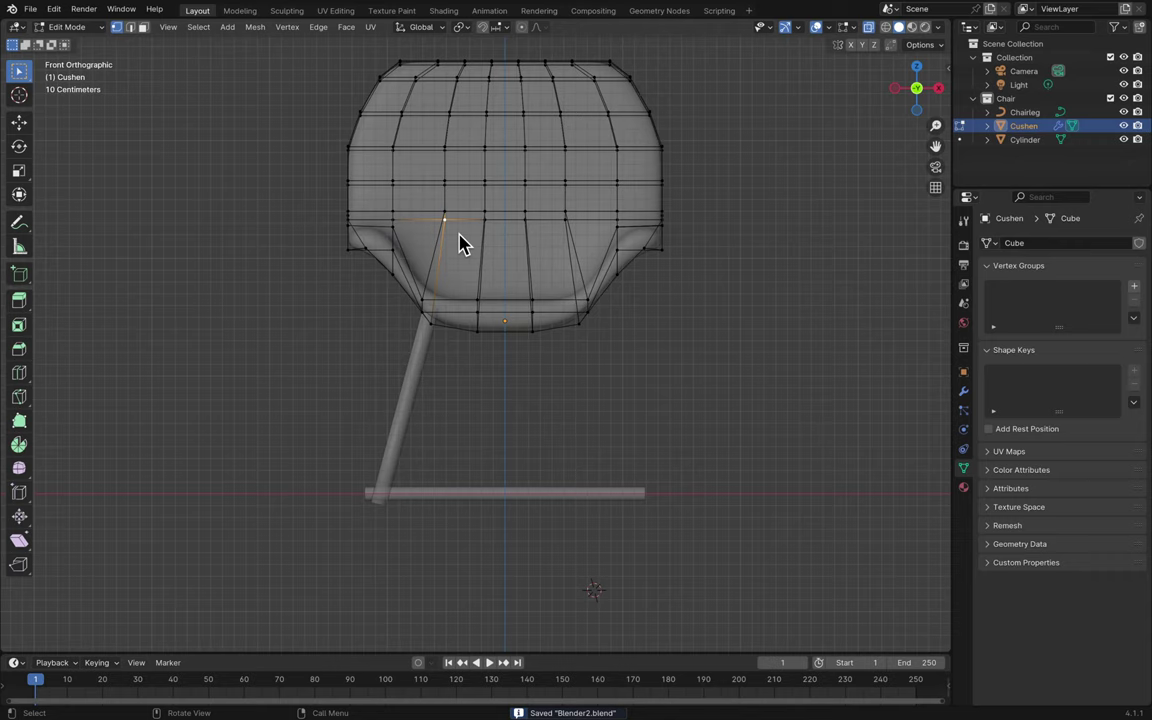
pyautogui.click(390, 235)
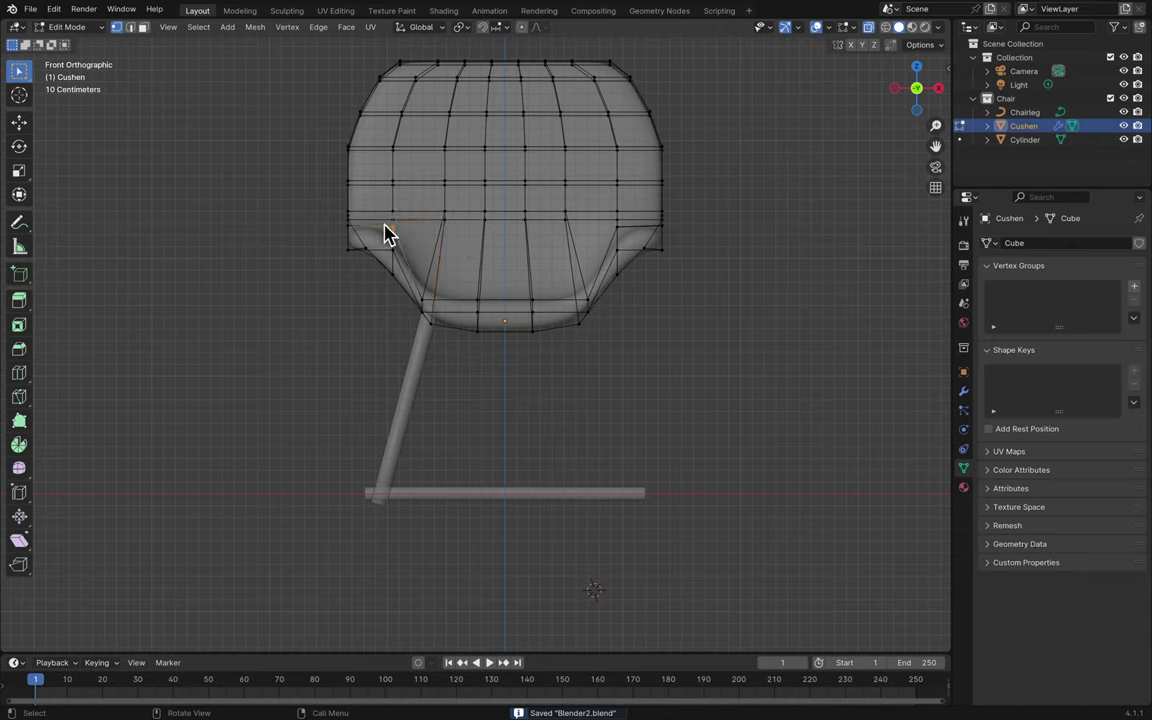
pyautogui.press('g')
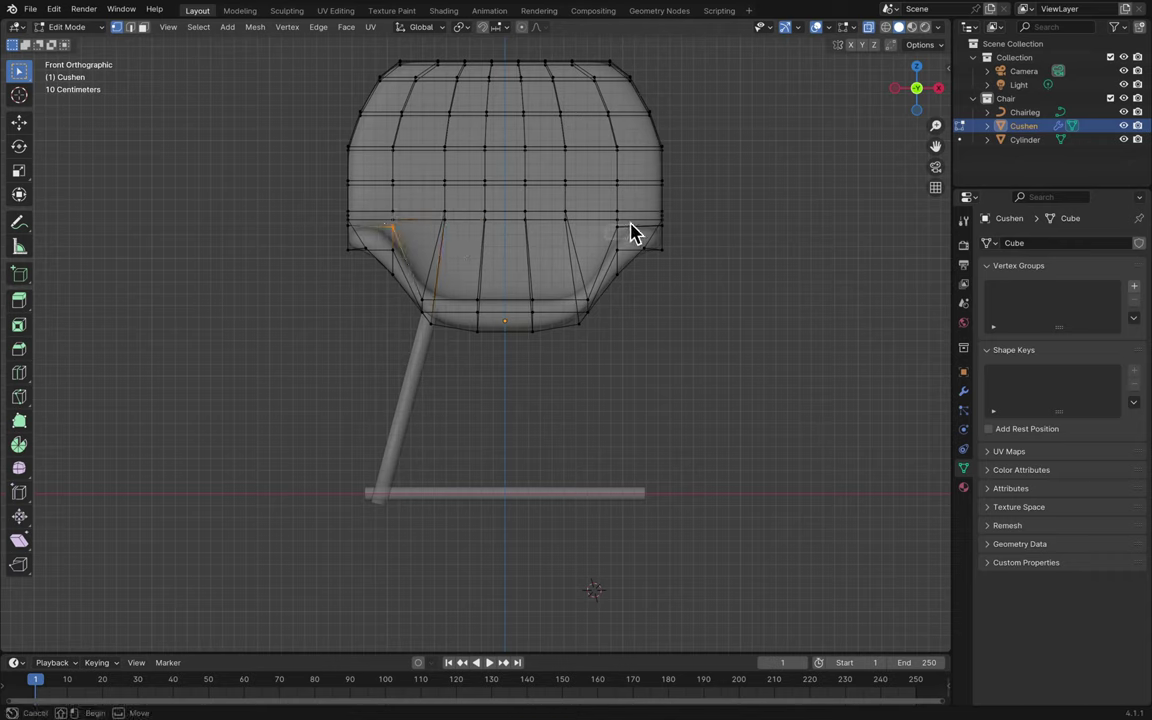
pyautogui.keyDown('shift'); pyautogui.click(631, 233); pyautogui.keyUp('shift')
pyautogui.press('s')
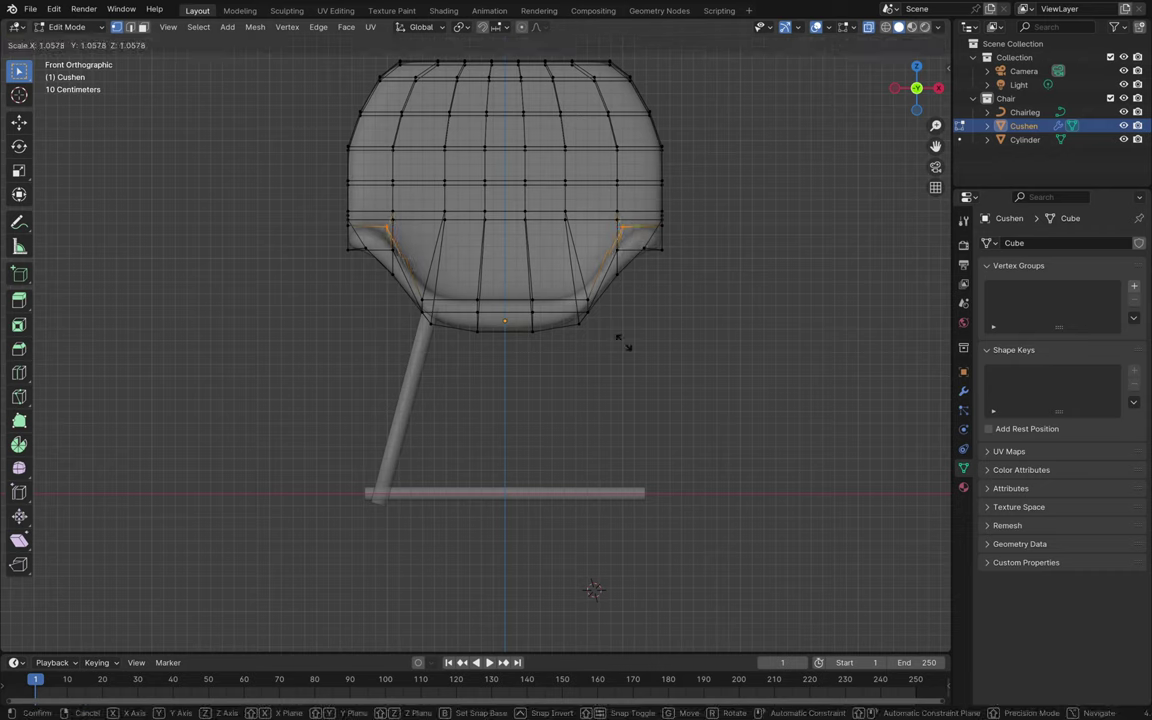
pyautogui.click(631, 343)
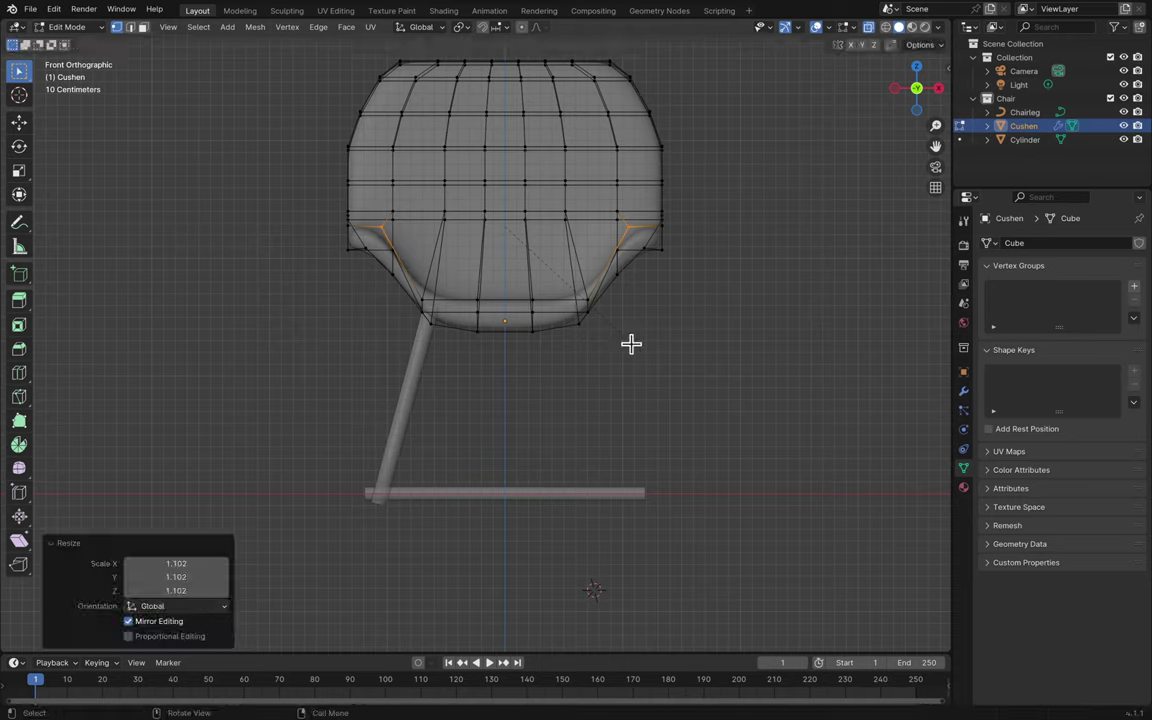
pyautogui.hotkey('alt', 'a')
# - Return to Object Mode and save Blender2.blend
pyautogui.press('Tab')
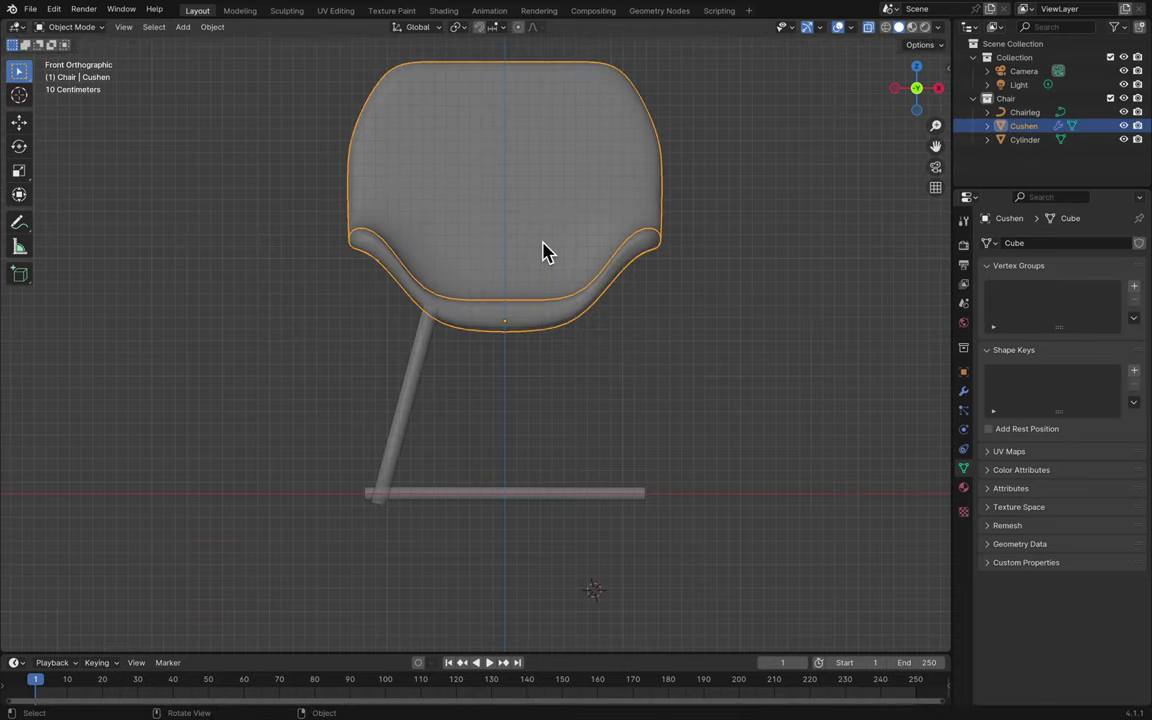
pyautogui.hotkey('ctrl', 's')
pyautogui.click(740, 260)
# - Zoom out, turn off X-ray and view the chair from the front
pyautogui.scroll(-10, 740, 260)
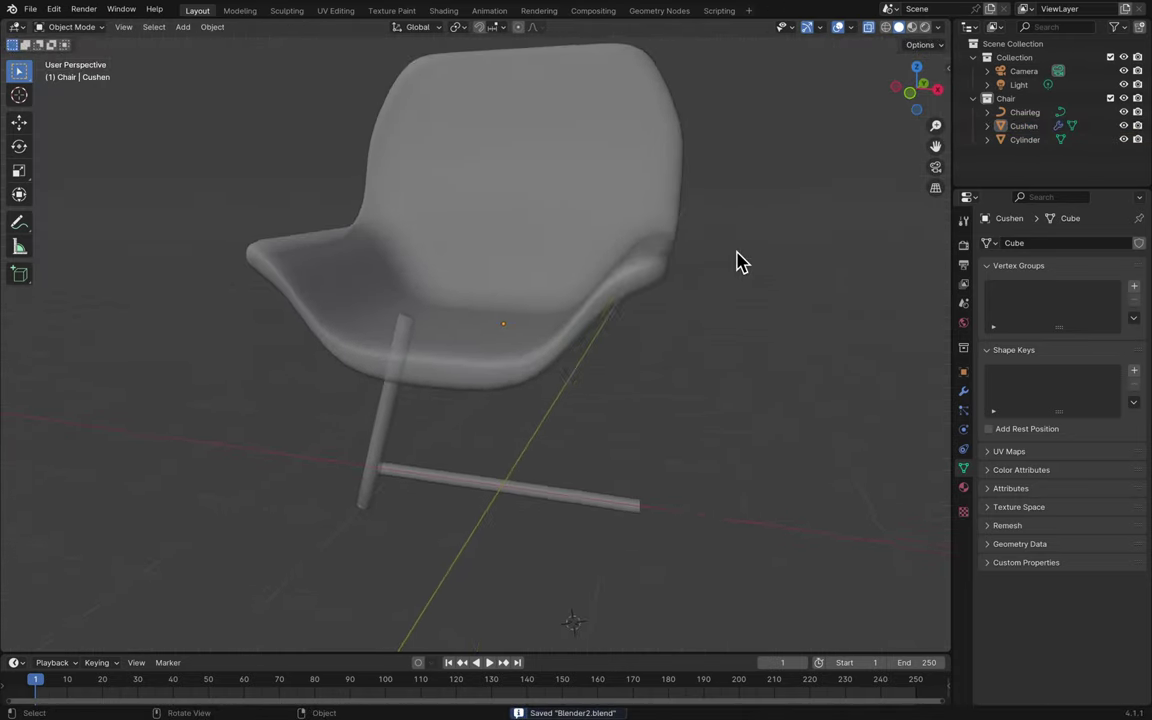
pyautogui.scroll(-10, 740, 260)
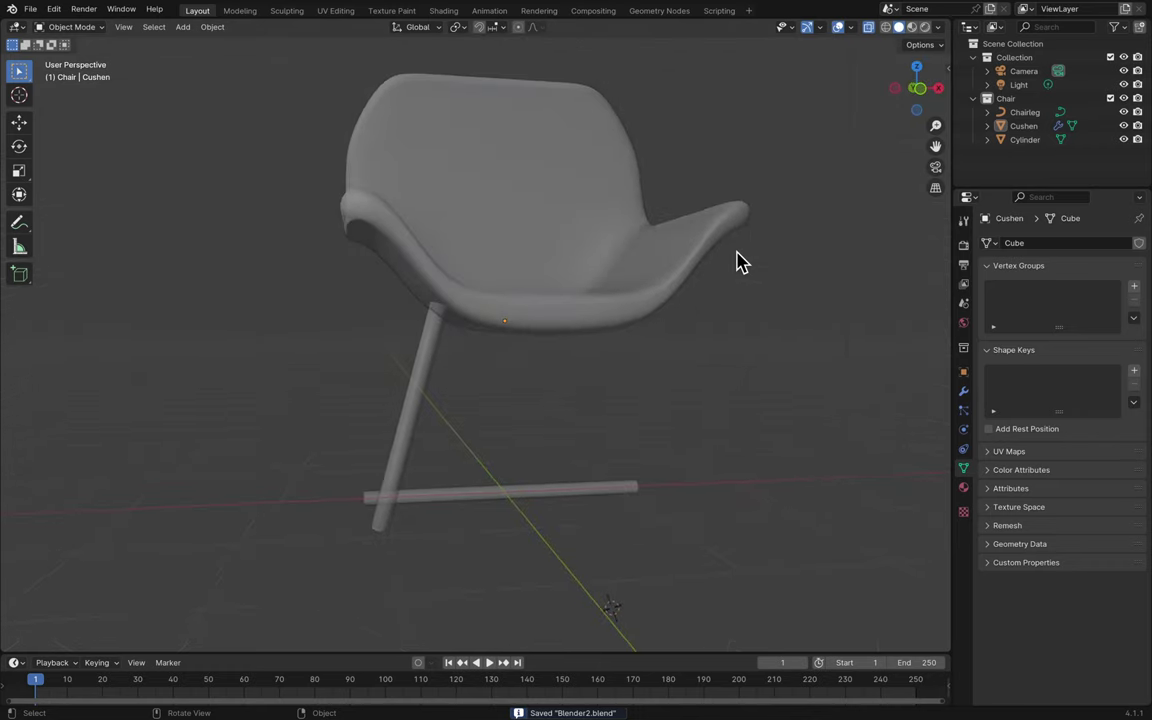
pyautogui.scroll(-10, 740, 260)
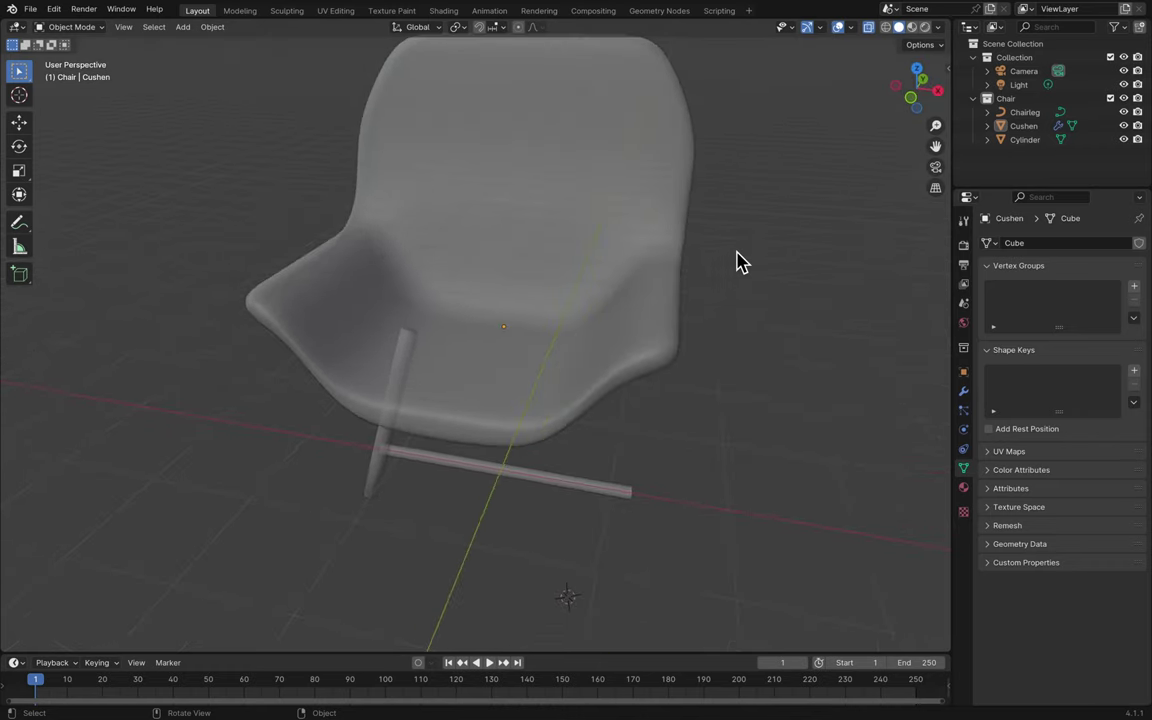
pyautogui.scroll(-5, 740, 254)
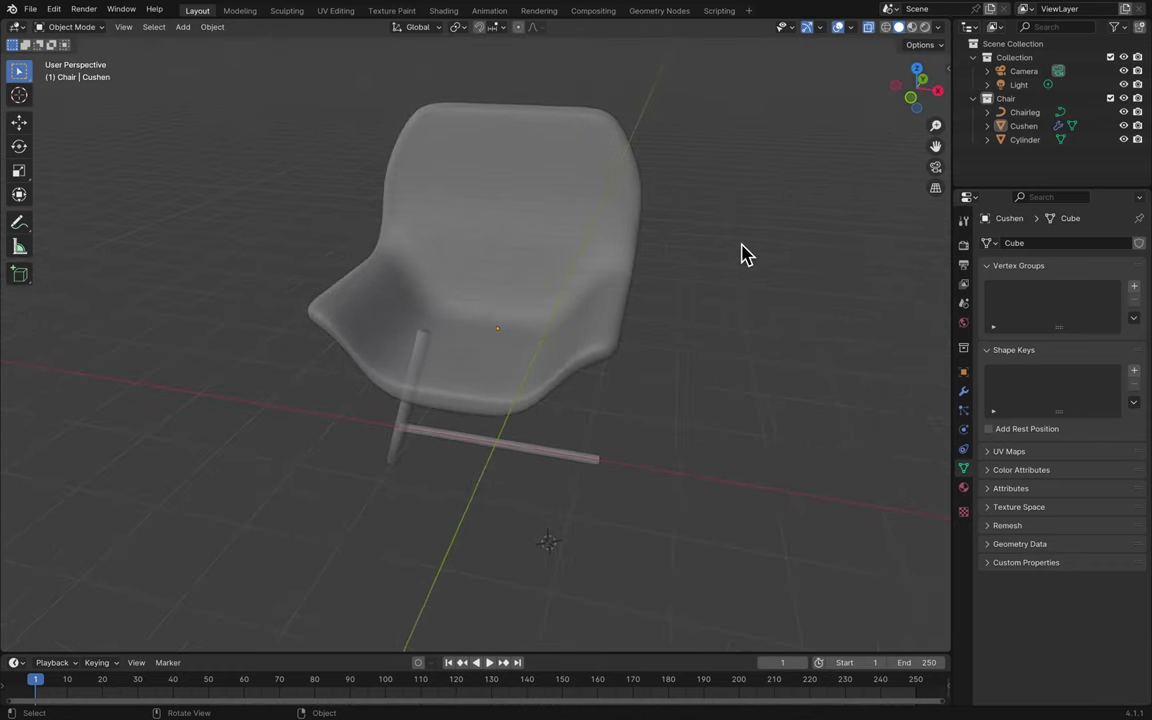
pyautogui.click(868, 27)
pyautogui.click(916, 108)
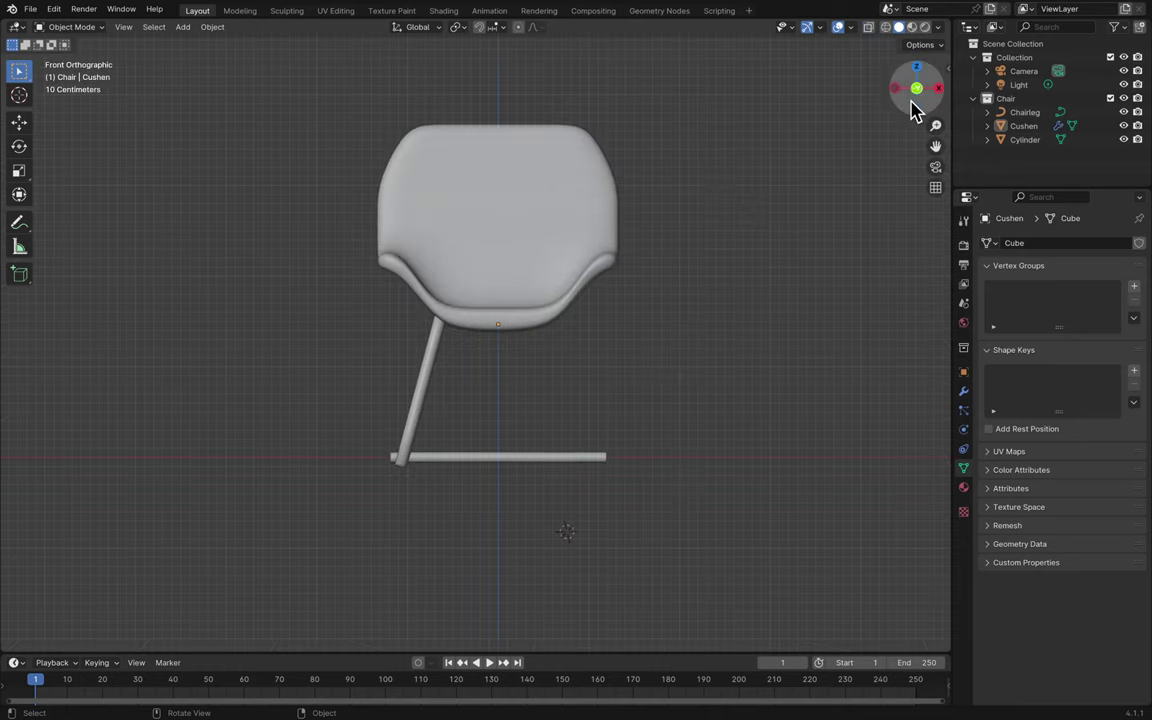
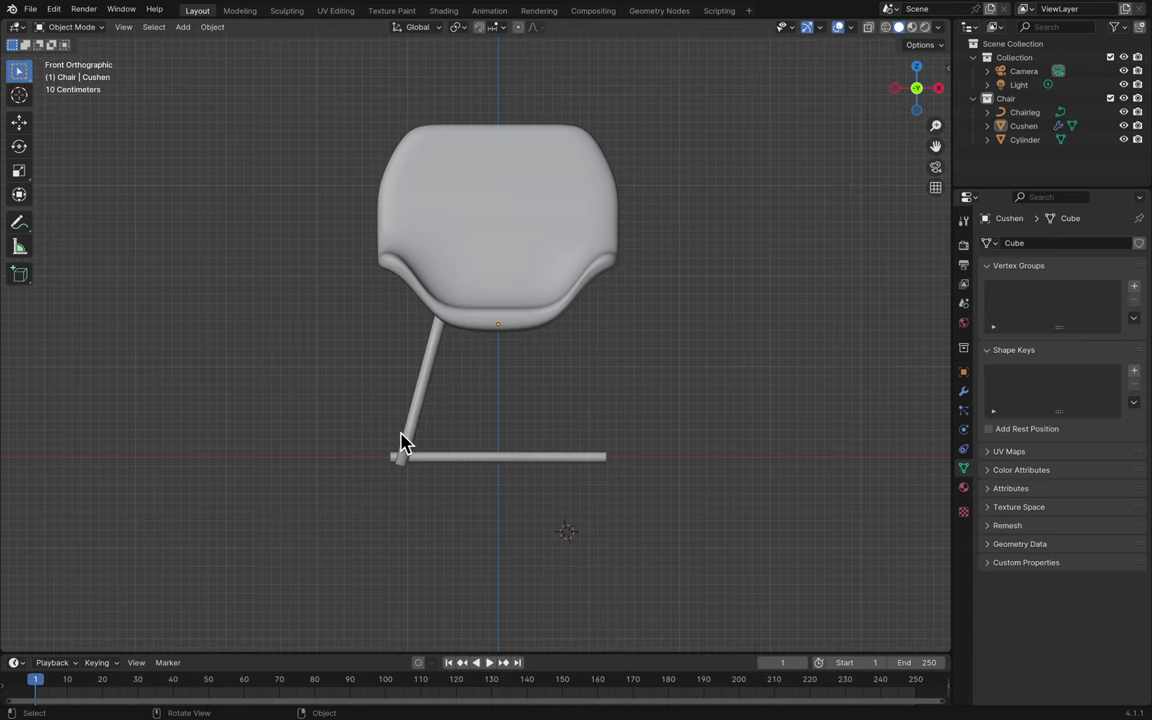
# - Enter Edit Mode on the angled leg, select its top end, and enable Proportional Editing
pyautogui.scroll(3, 399, 443)
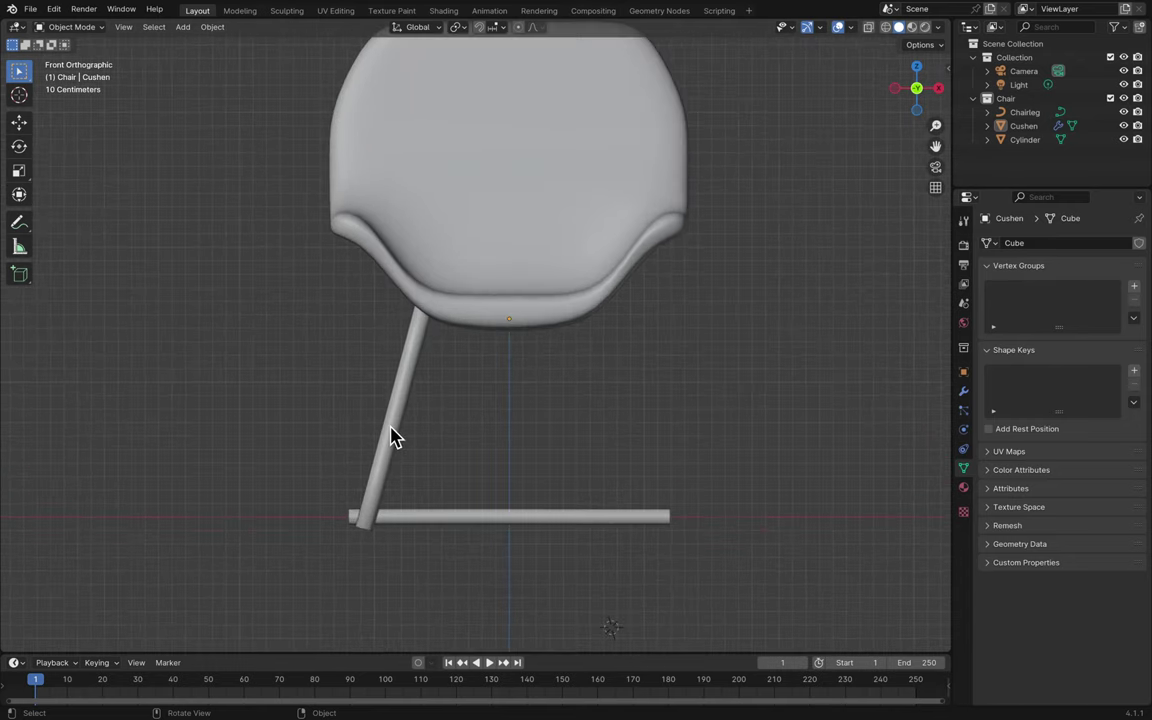
pyautogui.click(392, 437)
pyautogui.press('Tab')
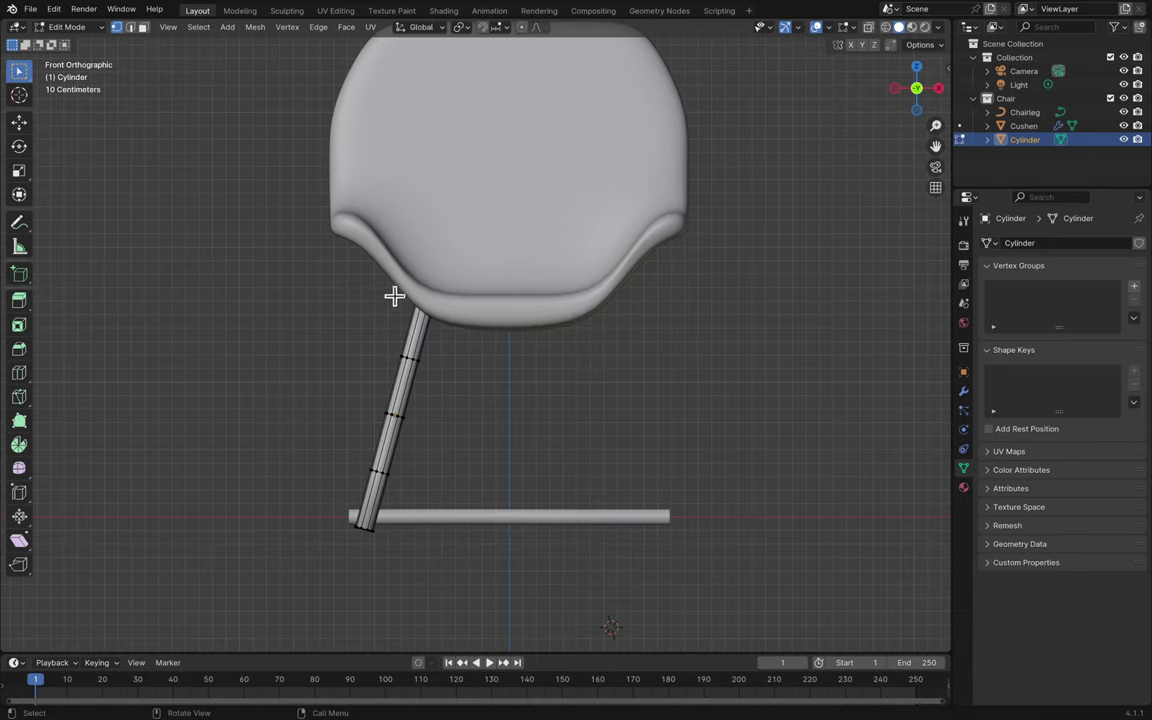
pyautogui.click(495, 261)
pyautogui.click(522, 27)
pyautogui.scroll(-10, 470, 327)
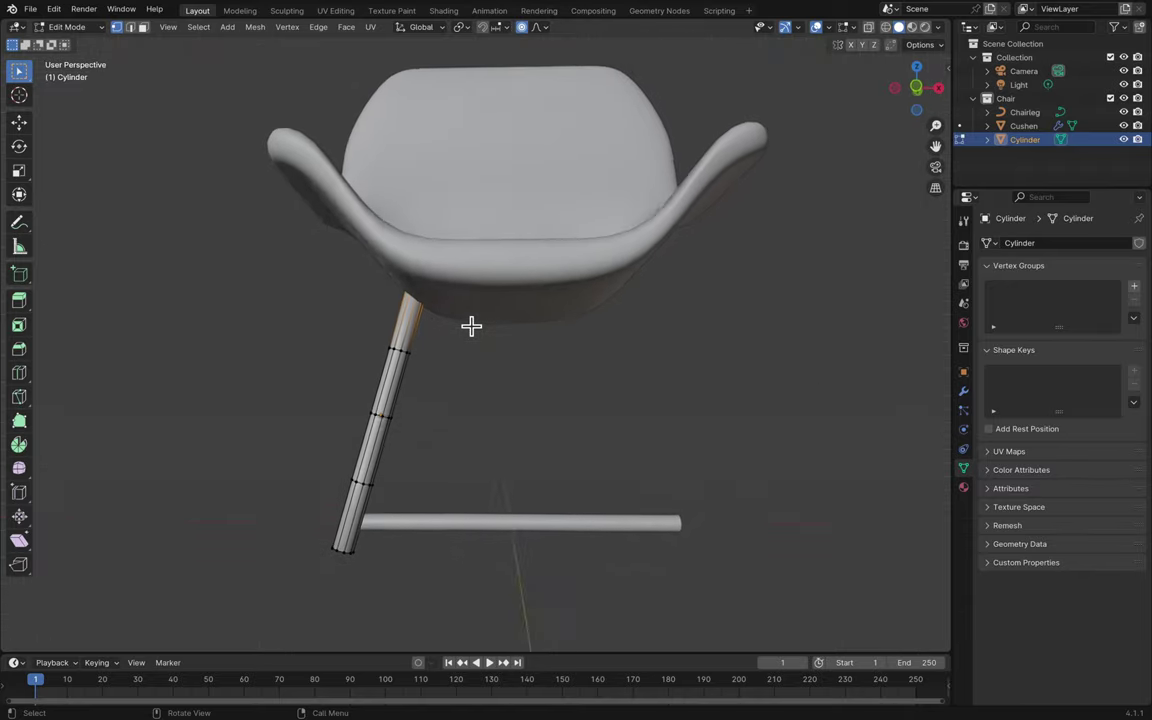
pyautogui.click(916, 88)
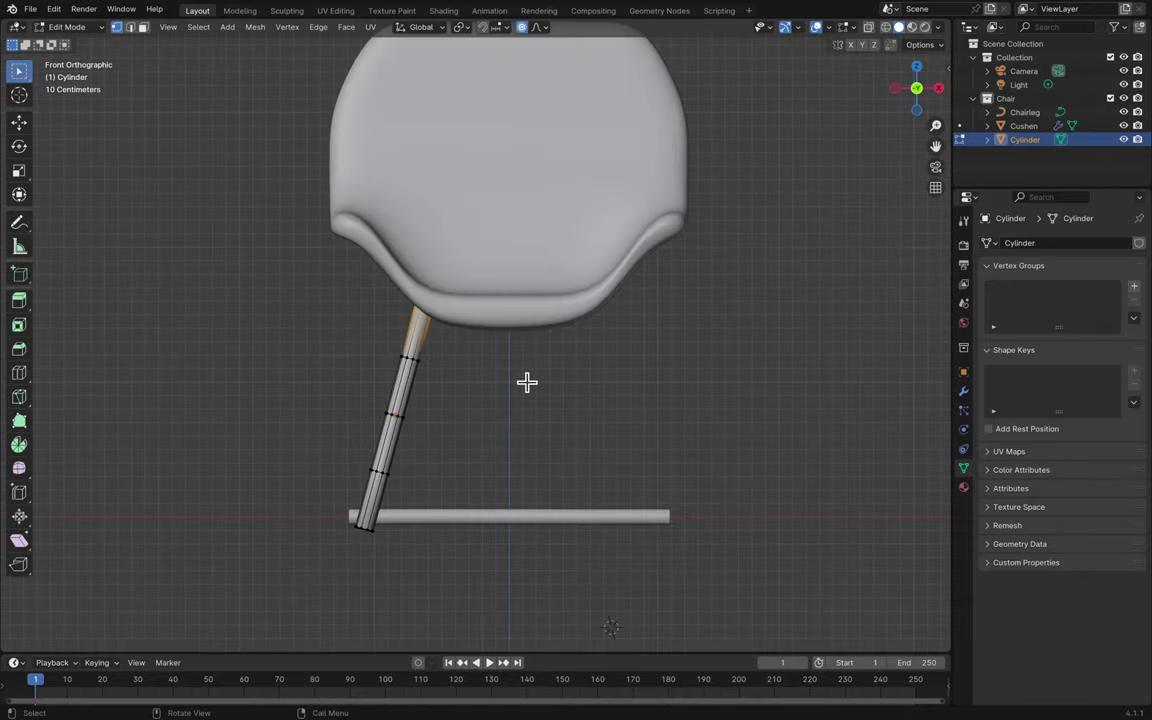
# - Scale the leg's top end to 0.5 on X, Y and Z
pyautogui.press('s')
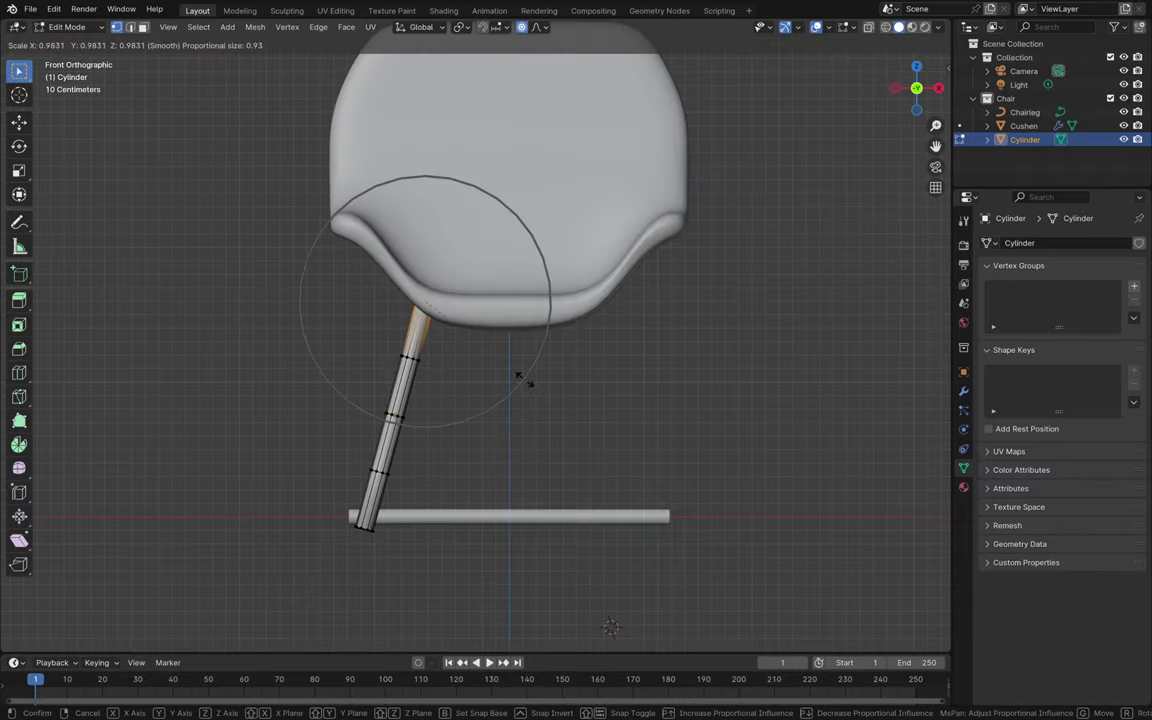
pyautogui.scroll(6, 519, 376)
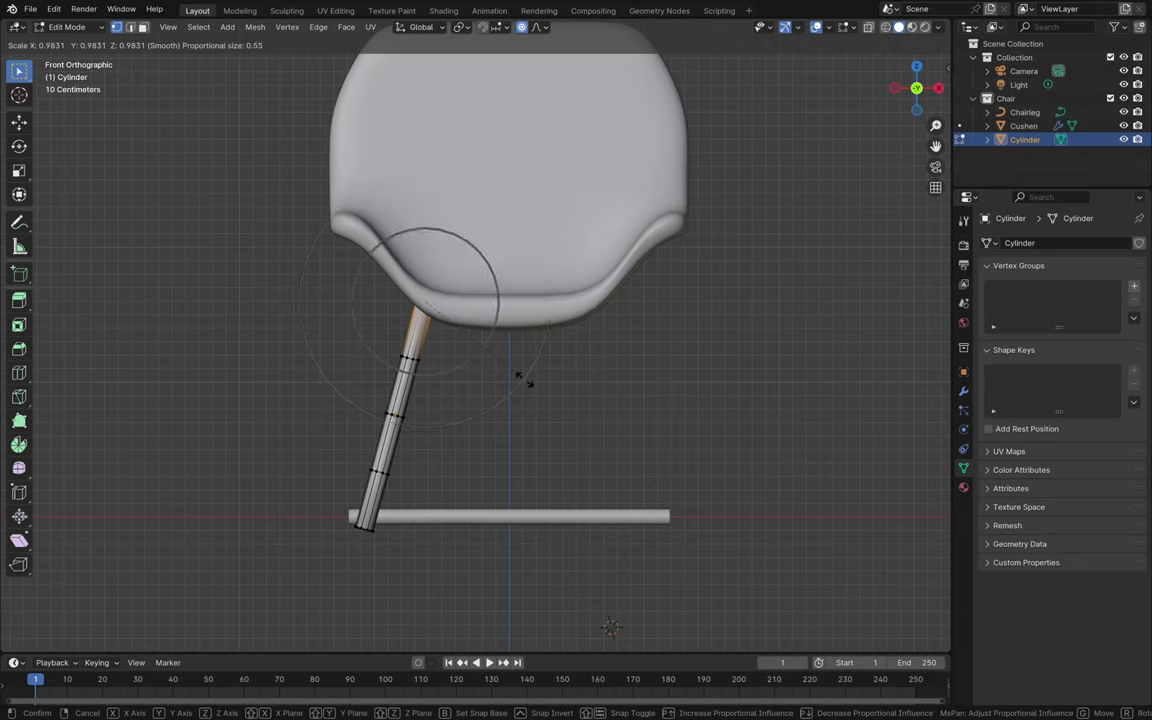
pyautogui.scroll(-2, 519, 376)
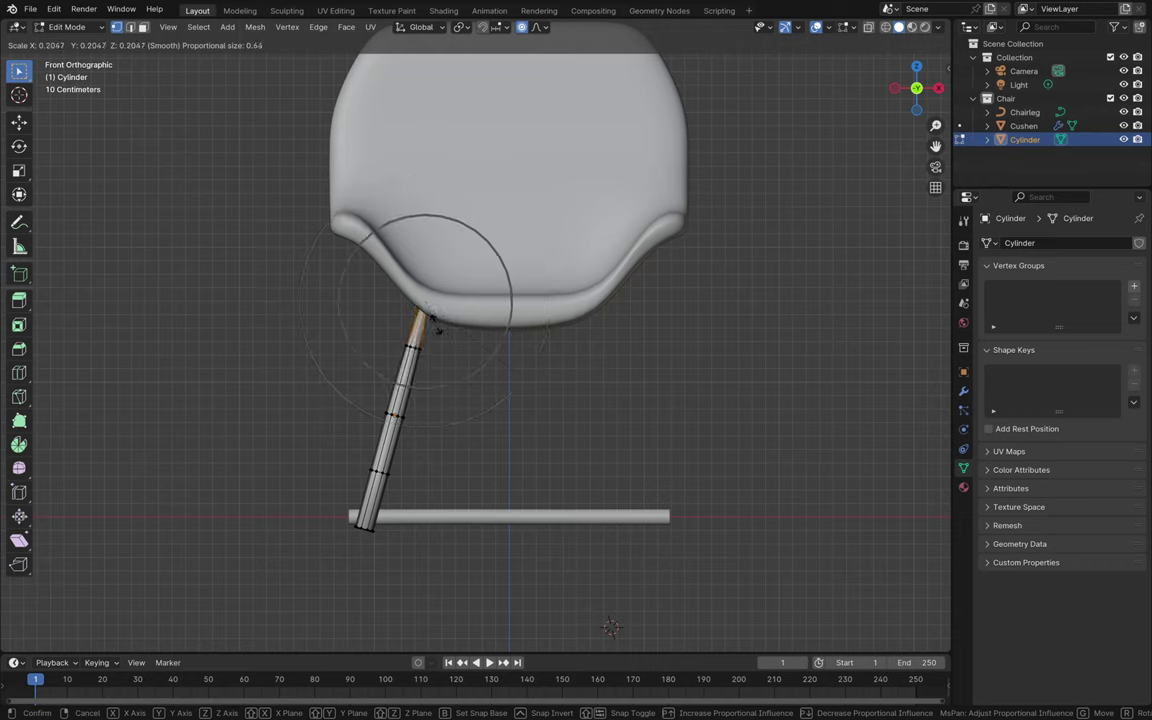
pyautogui.moveTo(503, 347)
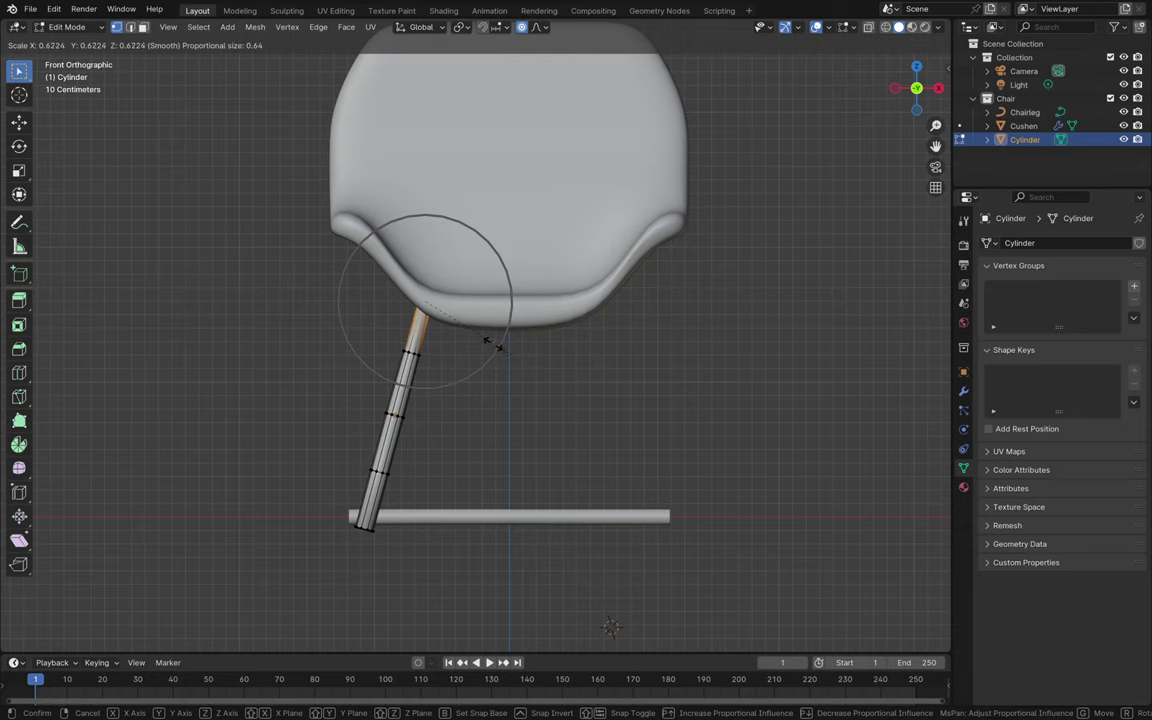
pyautogui.click(493, 344)
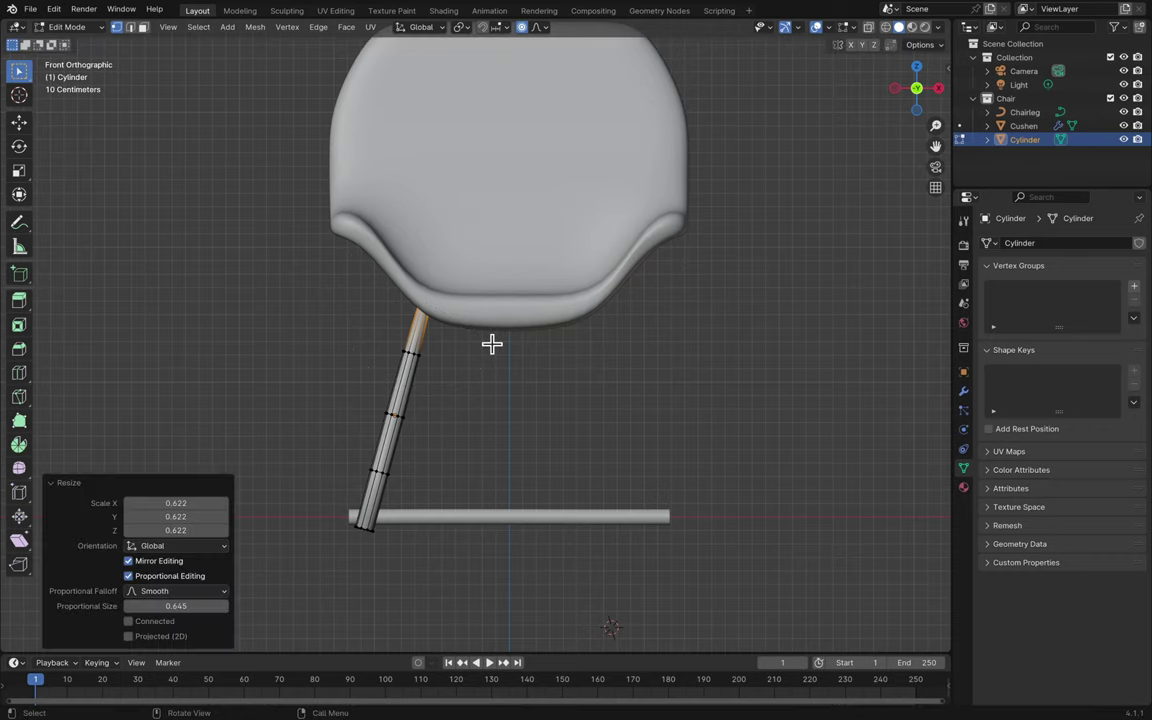
pyautogui.click(200, 504)
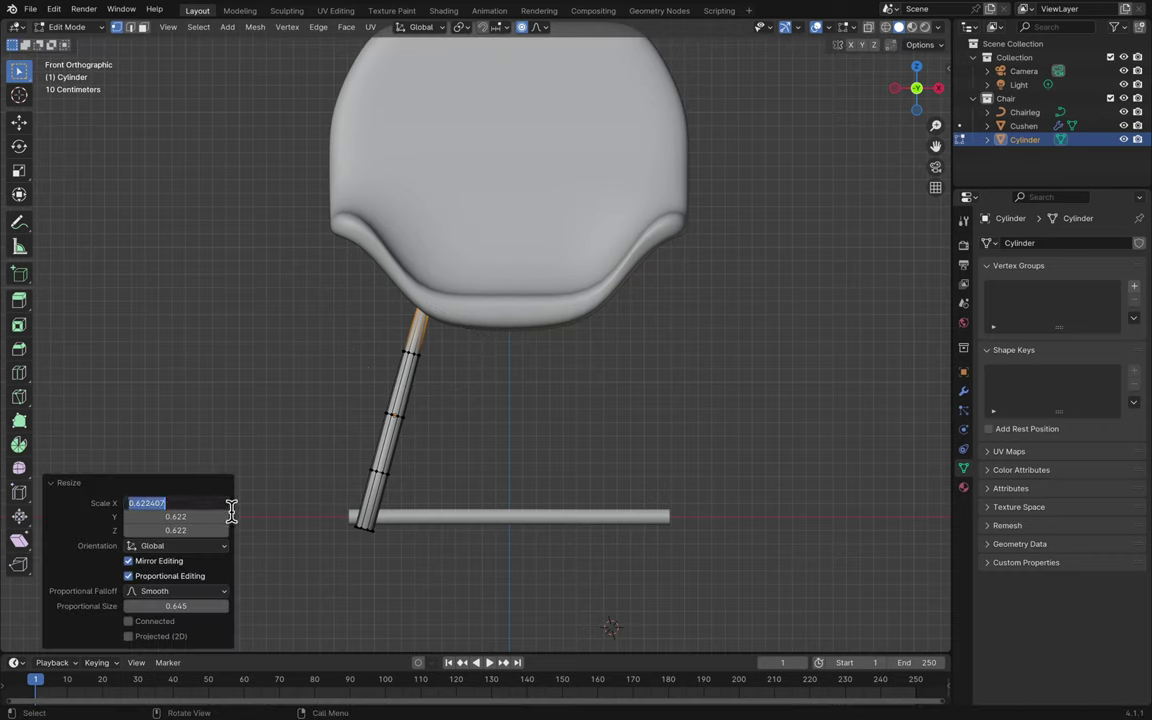
pyautogui.write('0.5')
pyautogui.press('Return')
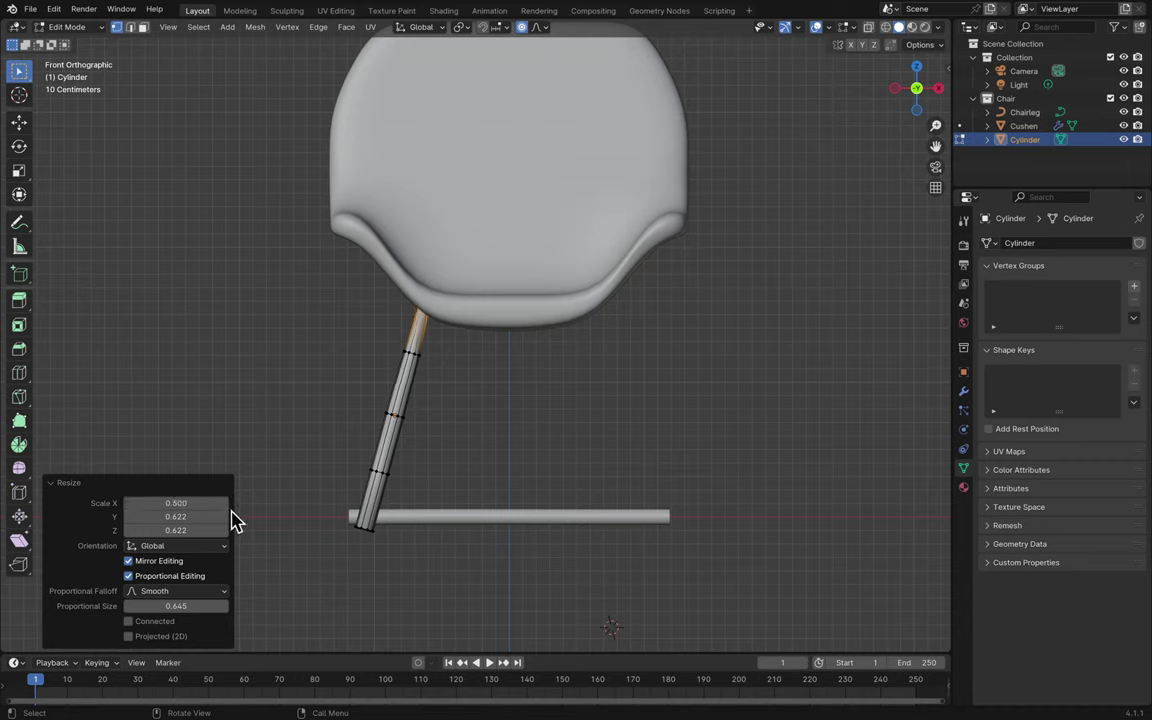
pyautogui.click(206, 516)
pyautogui.write('0.5')
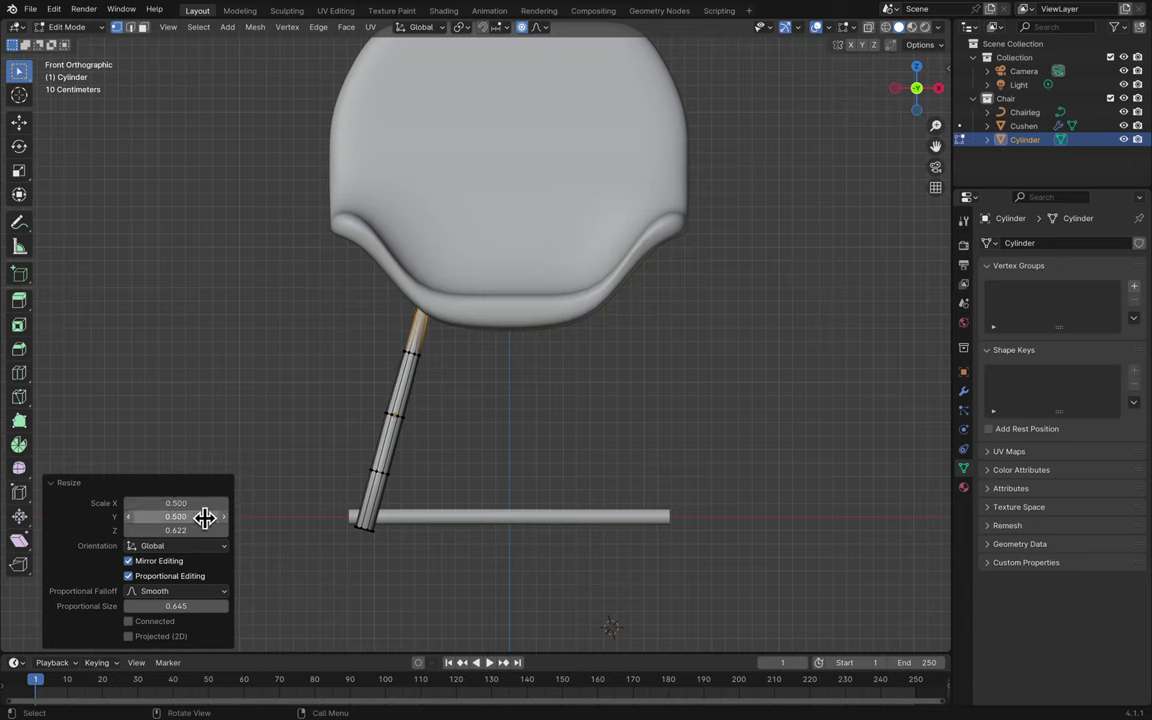
pyautogui.press('Return')
pyautogui.click(202, 528)
pyautogui.write('0')
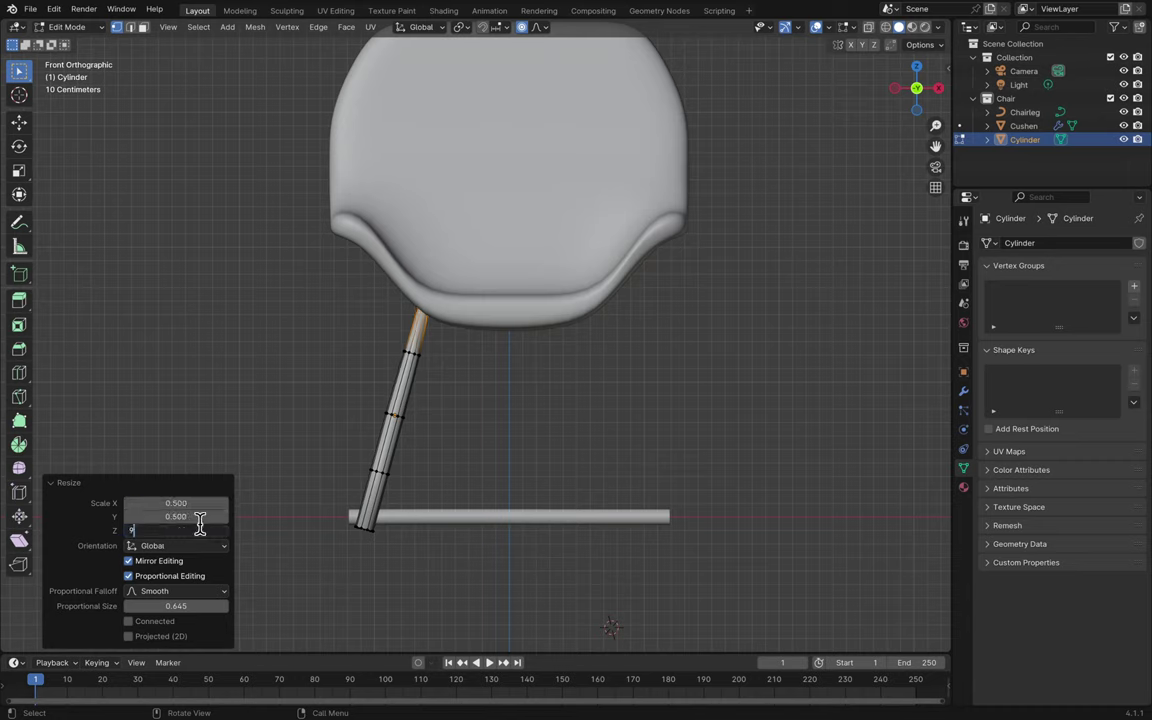
pyautogui.write('.5')
pyautogui.press('Return')
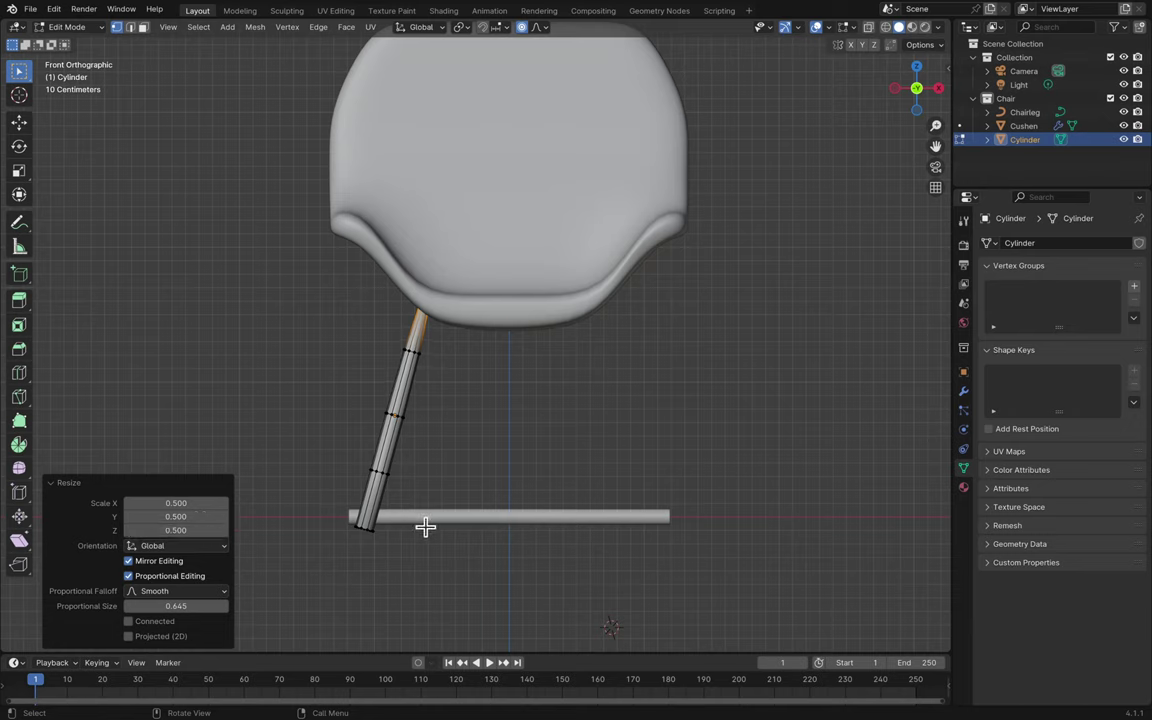
# - Box-select the leg's bottom end and scale it to 0.5 on X, Y and Z
pyautogui.press('b')
pyautogui.moveTo(360, 538); pyautogui.dragTo(300, 464)
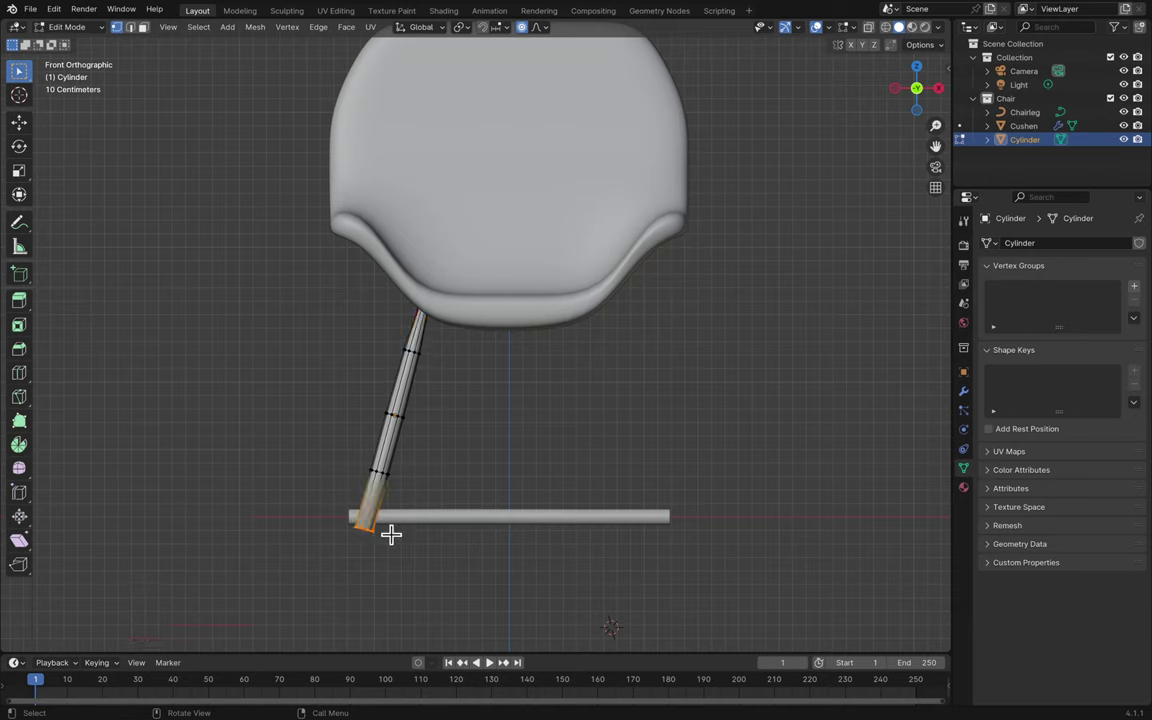
pyautogui.press('s')
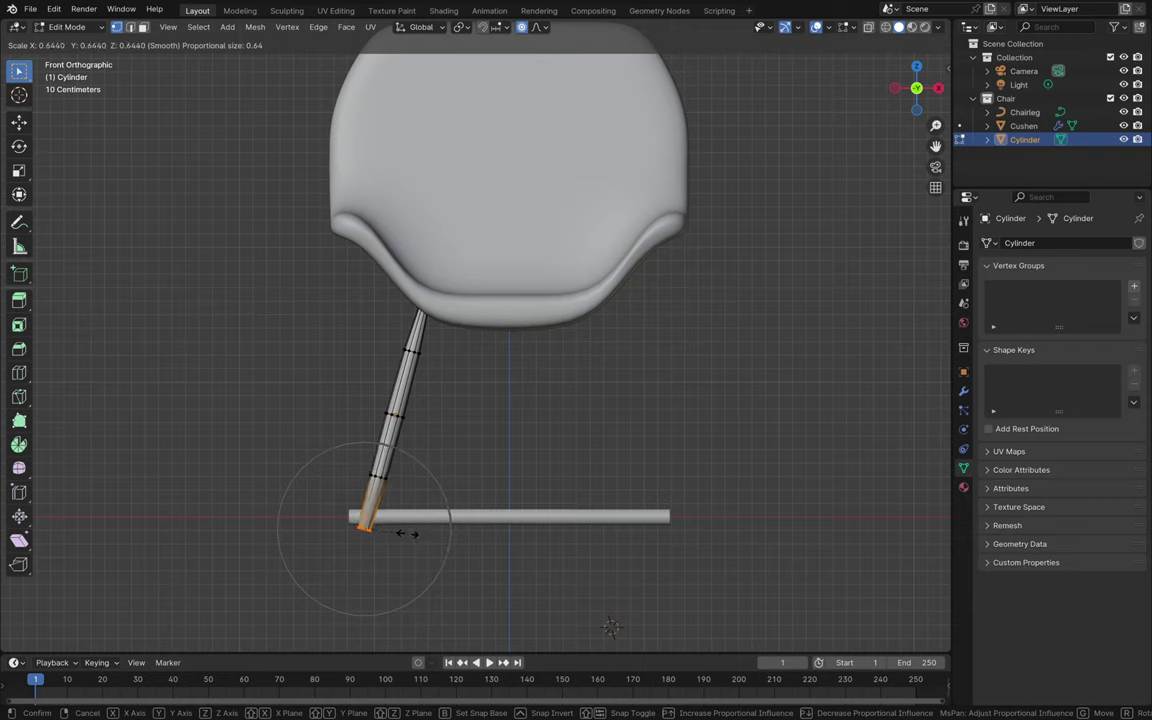
pyautogui.click(390, 533)
pyautogui.click(198, 502)
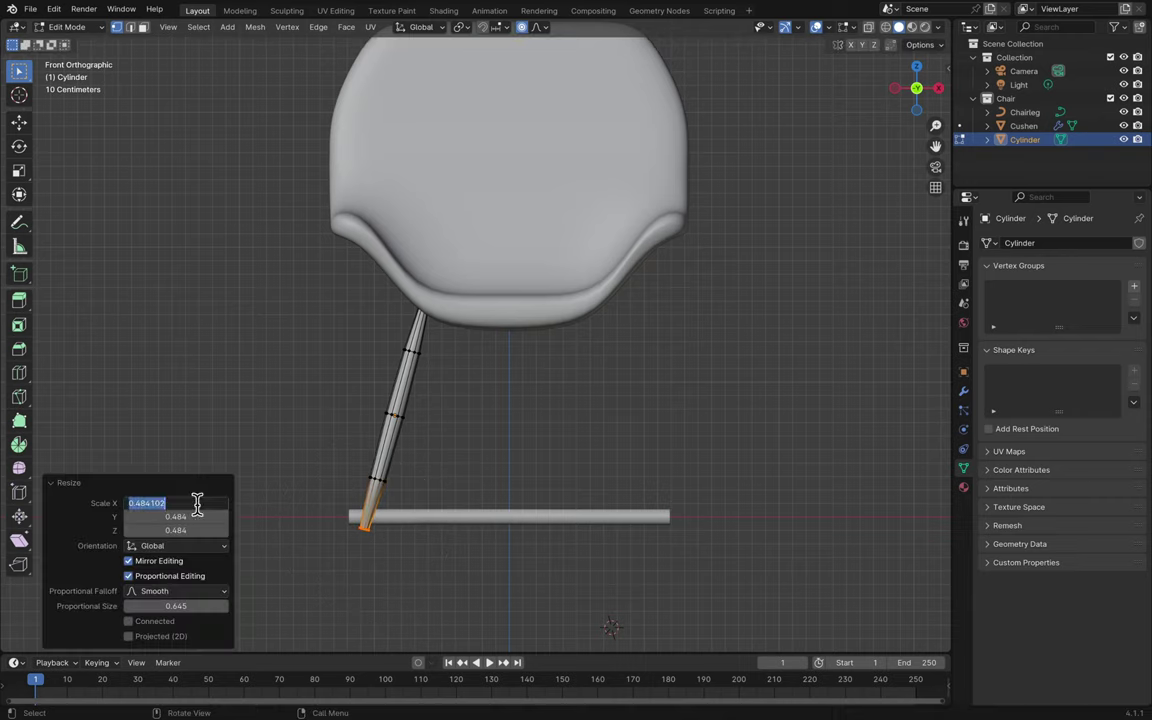
pyautogui.write('0.5')
pyautogui.press('Return')
pyautogui.click(193, 516)
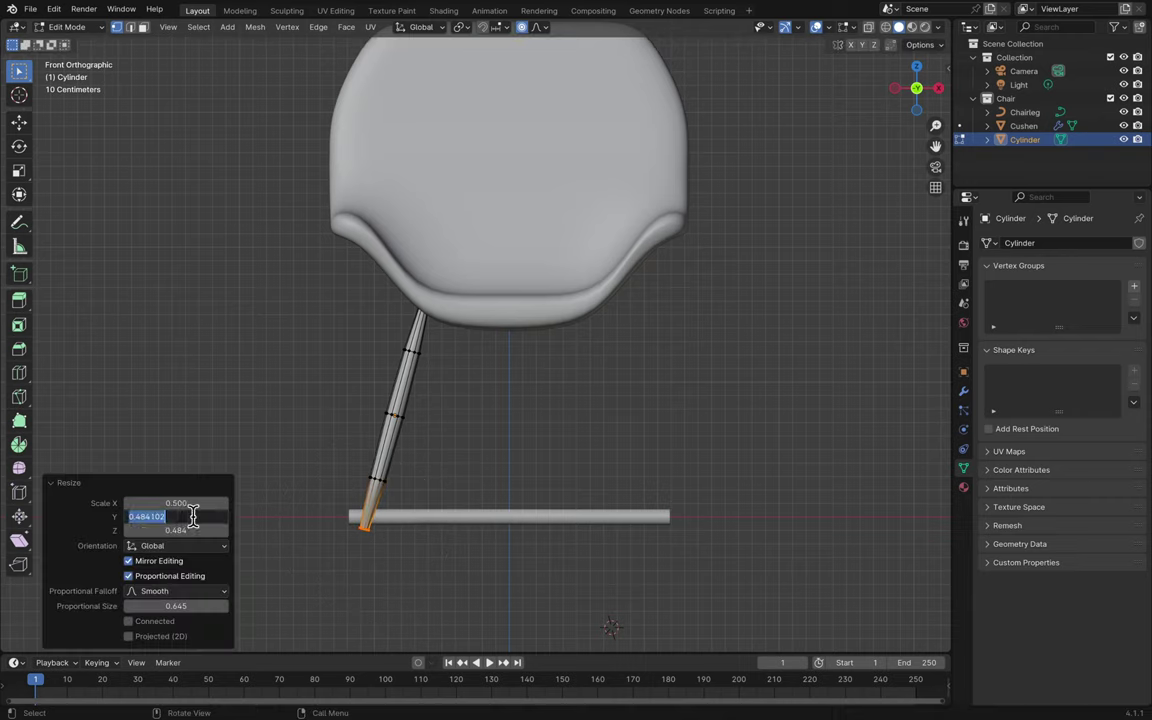
pyautogui.write('0.5')
pyautogui.press('Return')
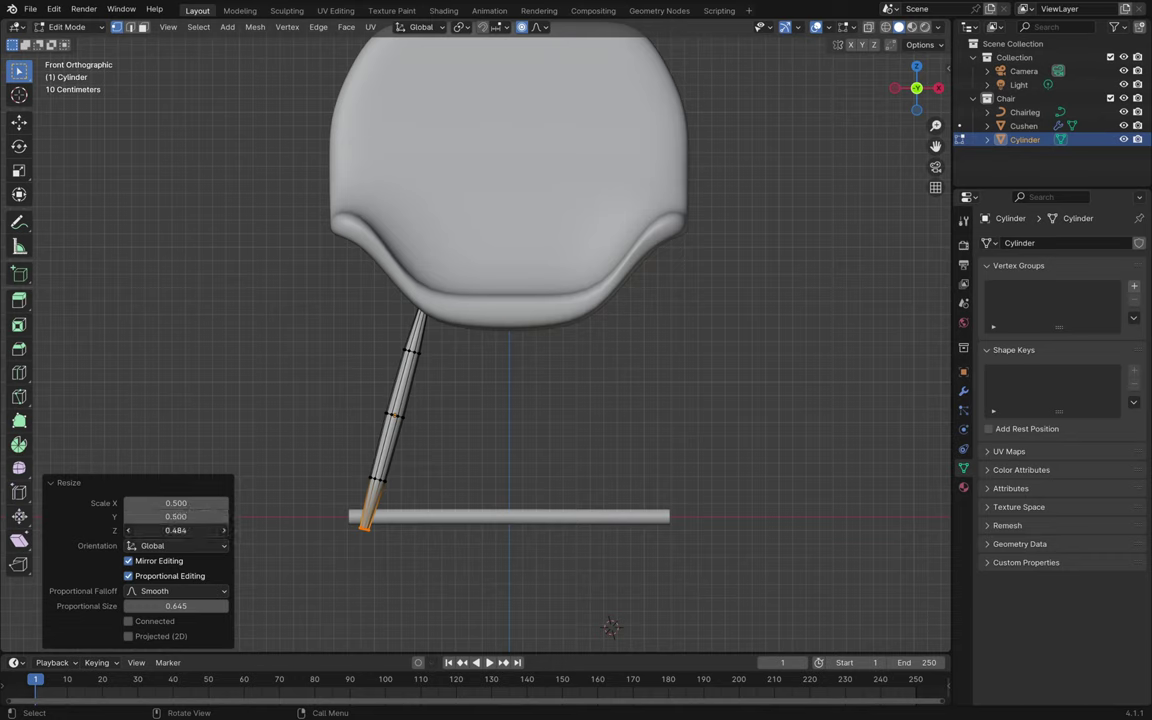
pyautogui.click(192, 529)
pyautogui.write('0.5')
pyautogui.press('Return')
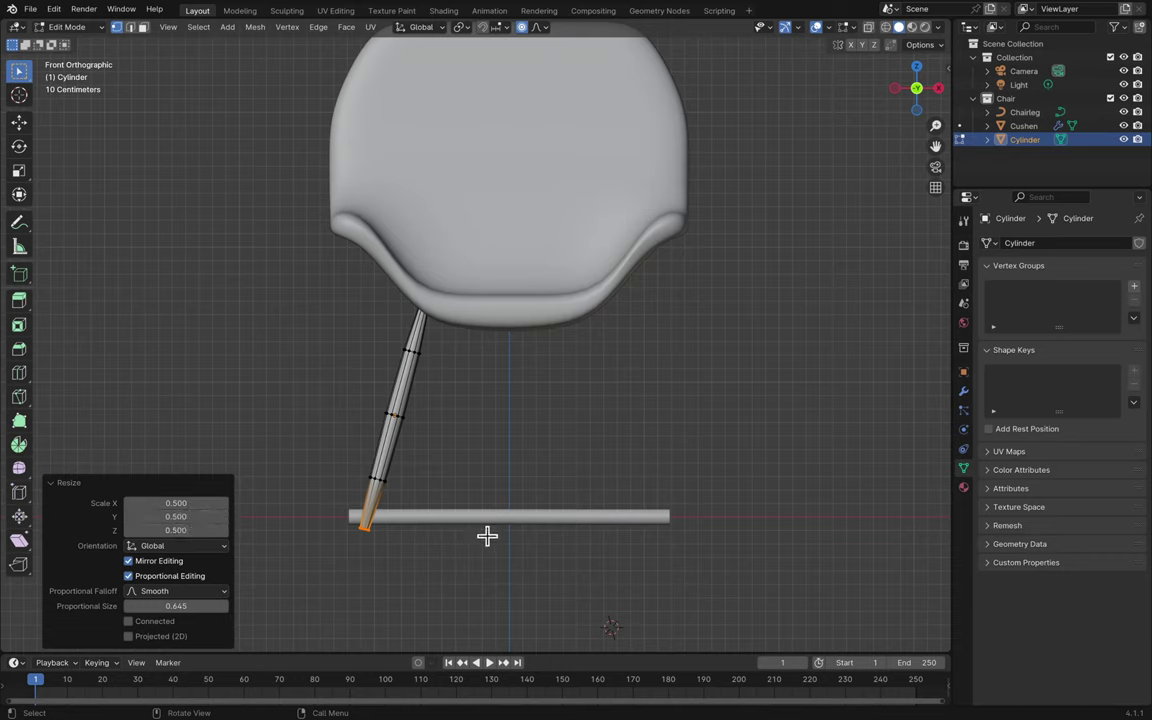
pyautogui.click(479, 468)
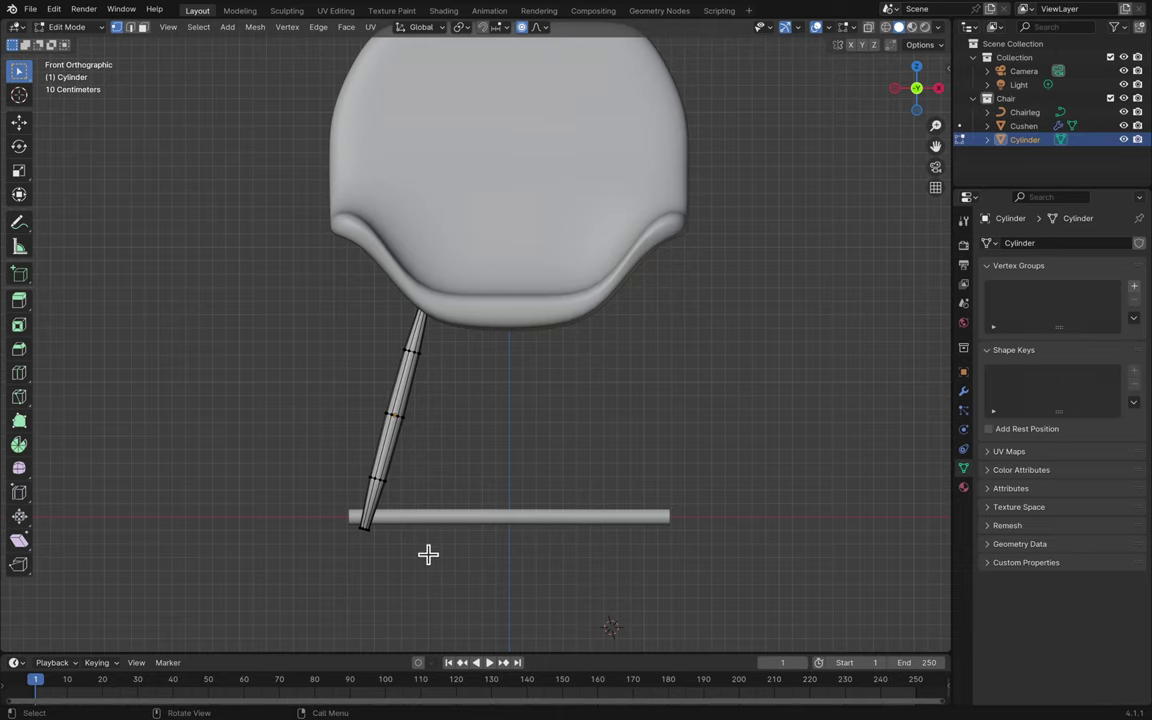
# - Select the leg's middle ring and scale it to 0.85
pyautogui.scroll(-10, 428, 554)
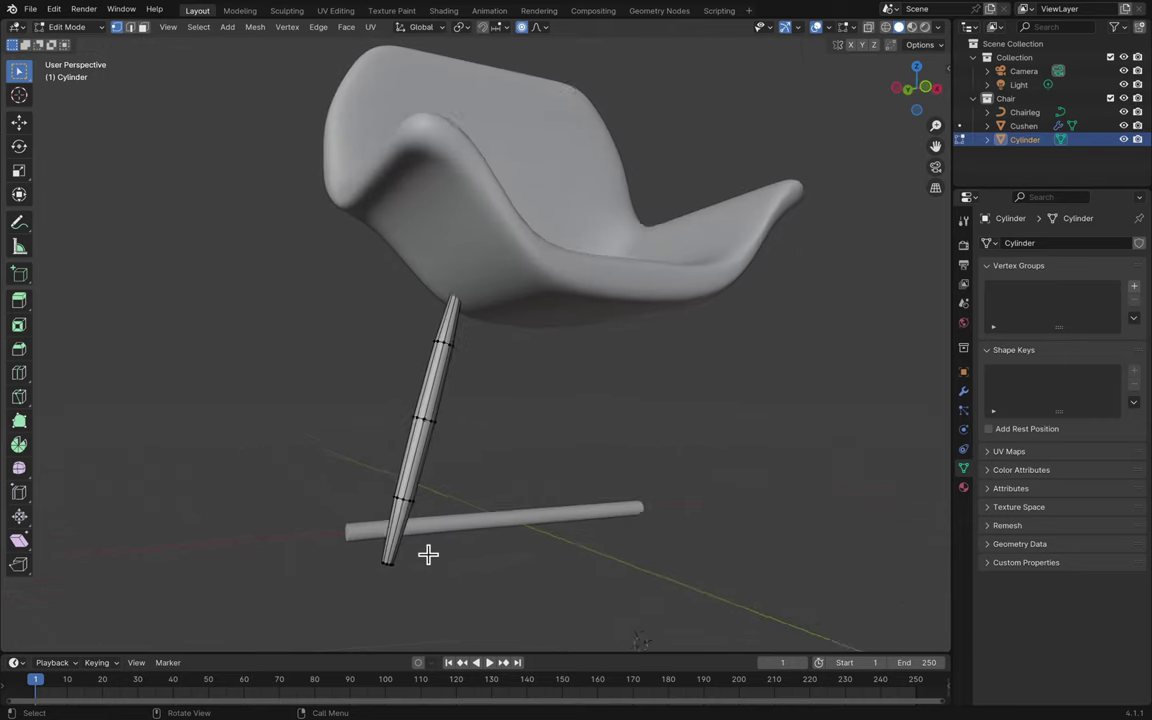
pyautogui.hscroll(5, 428, 554)
pyautogui.hscroll(10, 428, 554)
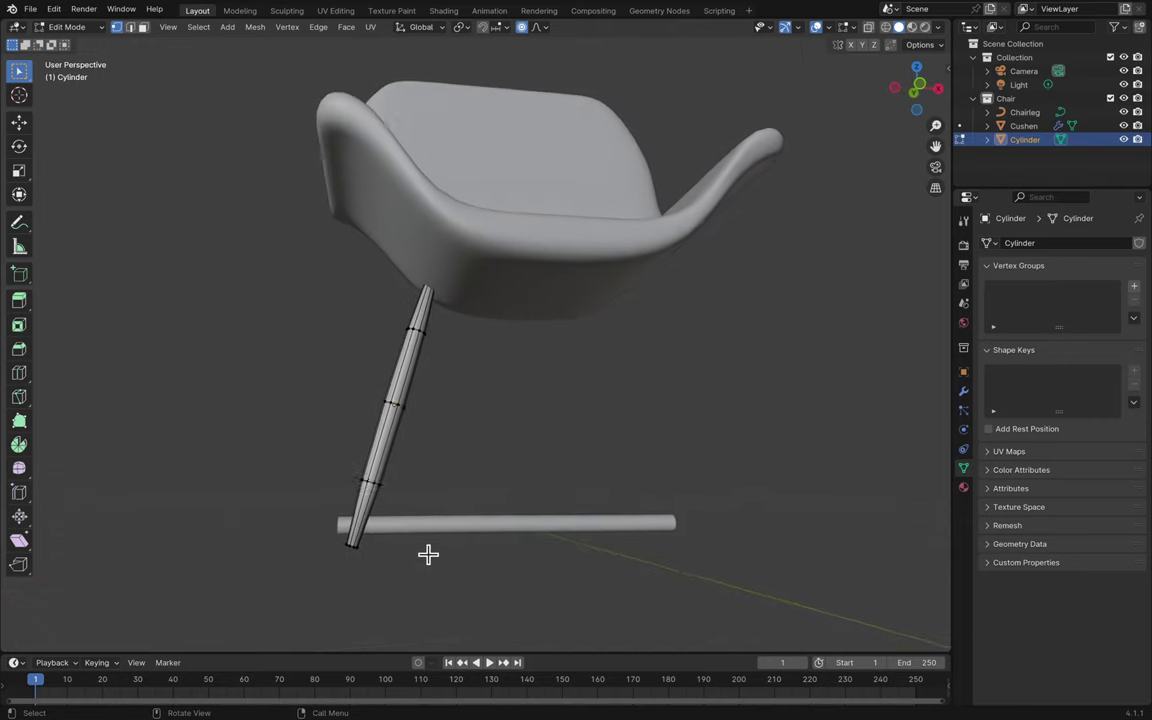
pyautogui.hscroll(5, 428, 554)
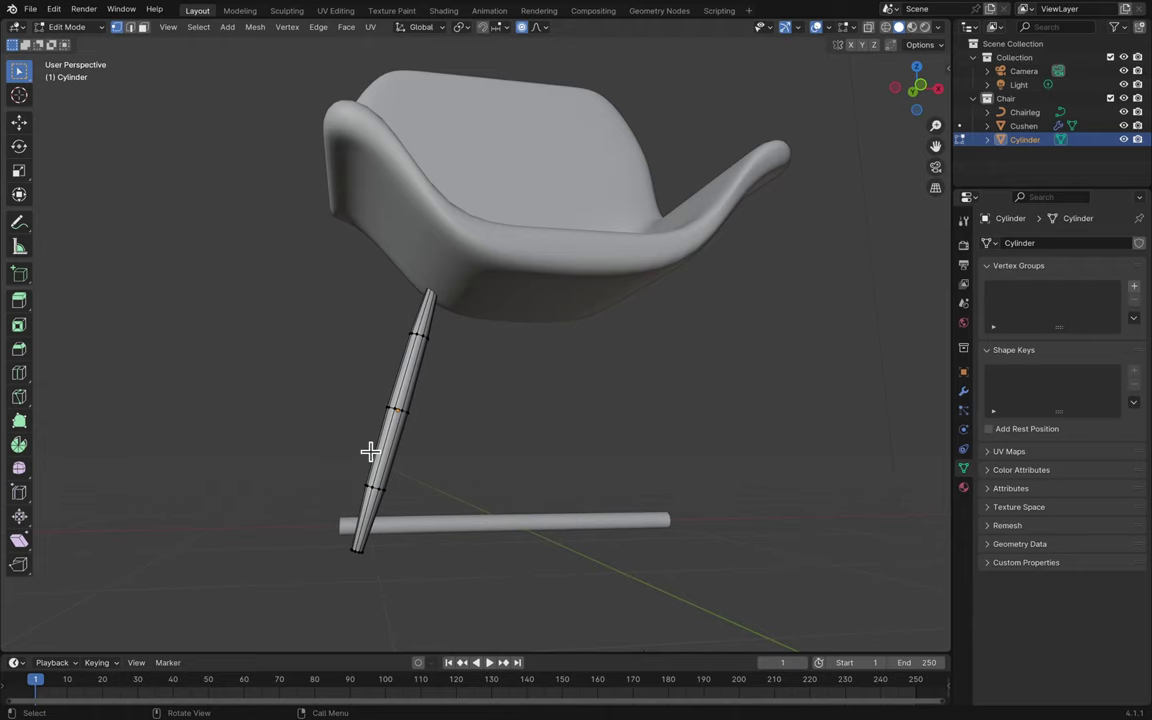
pyautogui.moveTo(361, 402); pyautogui.dragTo(489, 435)
pyautogui.hscroll(8, 489, 435)
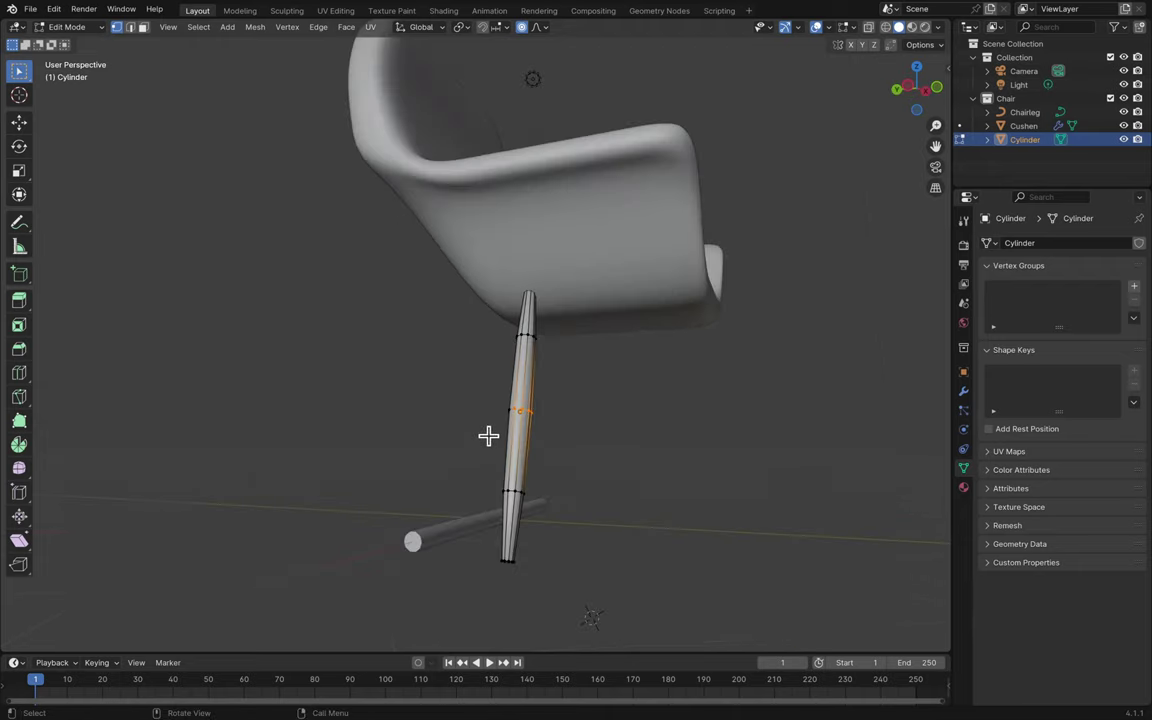
pyautogui.hscroll(2, 488, 435)
pyautogui.press('s')
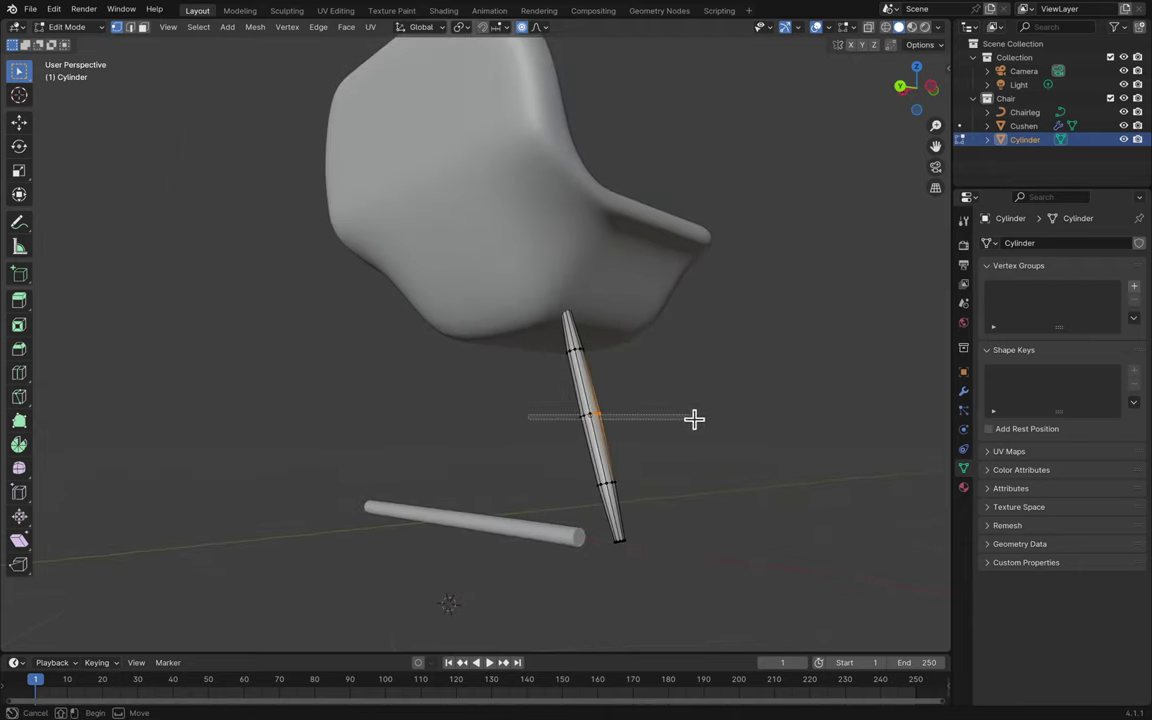
pyautogui.click(715, 426)
pyautogui.hscroll(15, 684, 418)
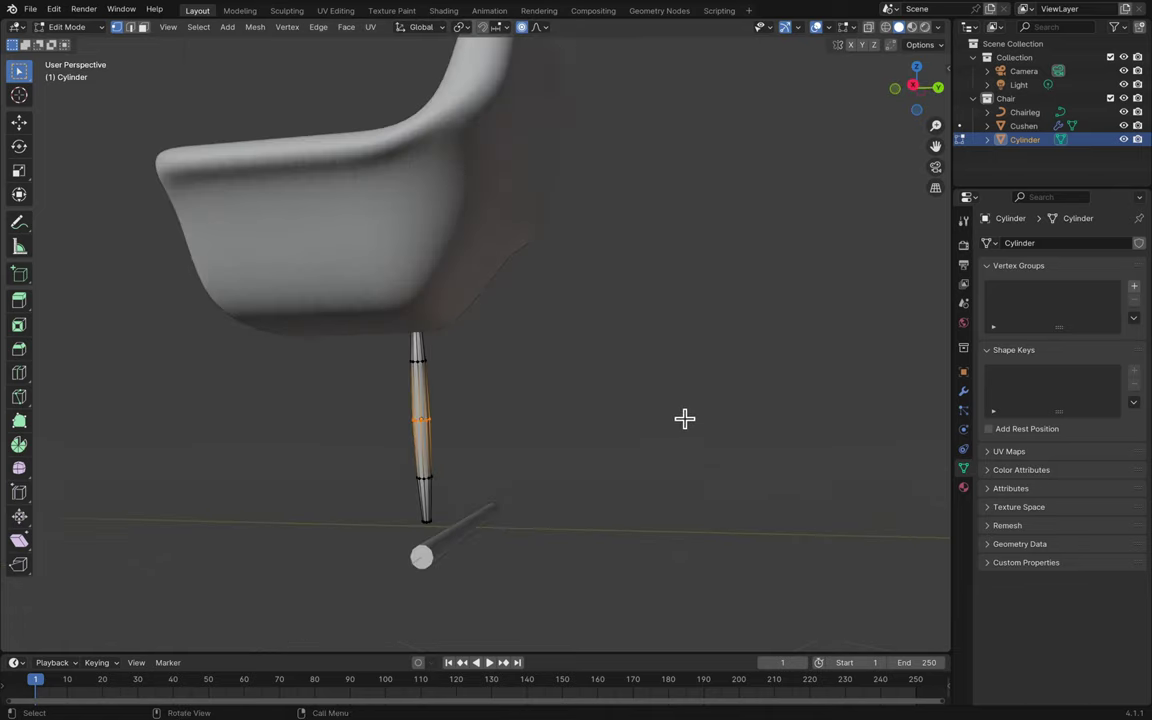
pyautogui.hscroll(12, 684, 418)
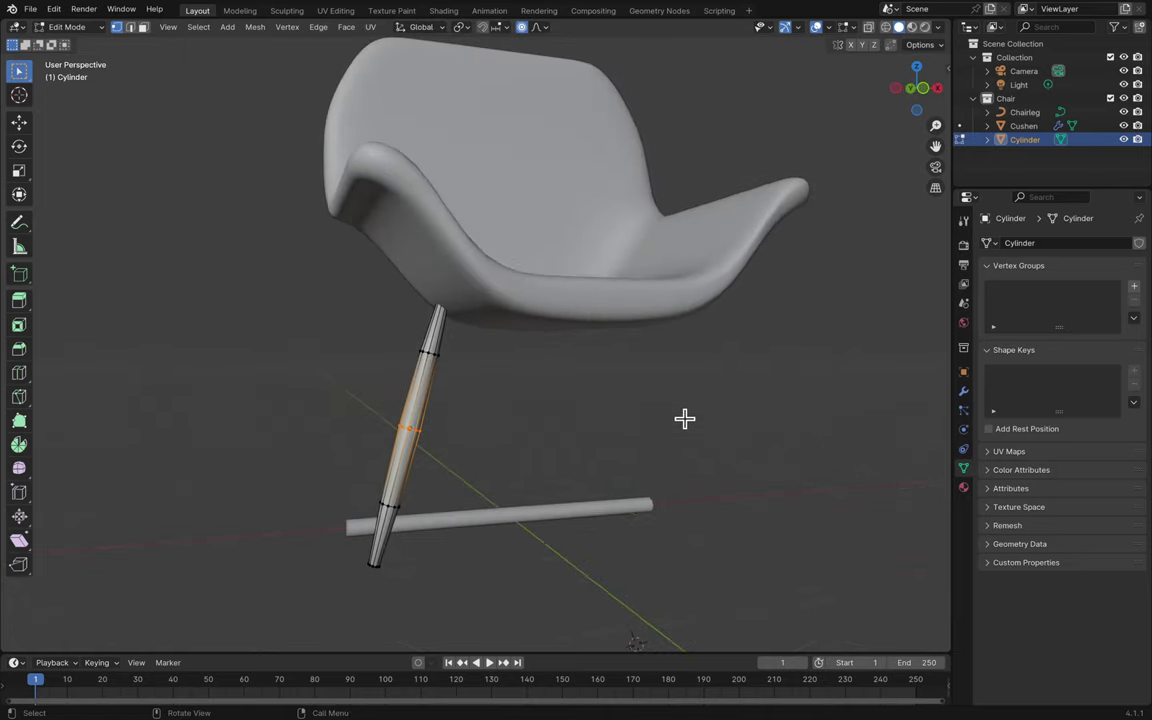
pyautogui.press('s')
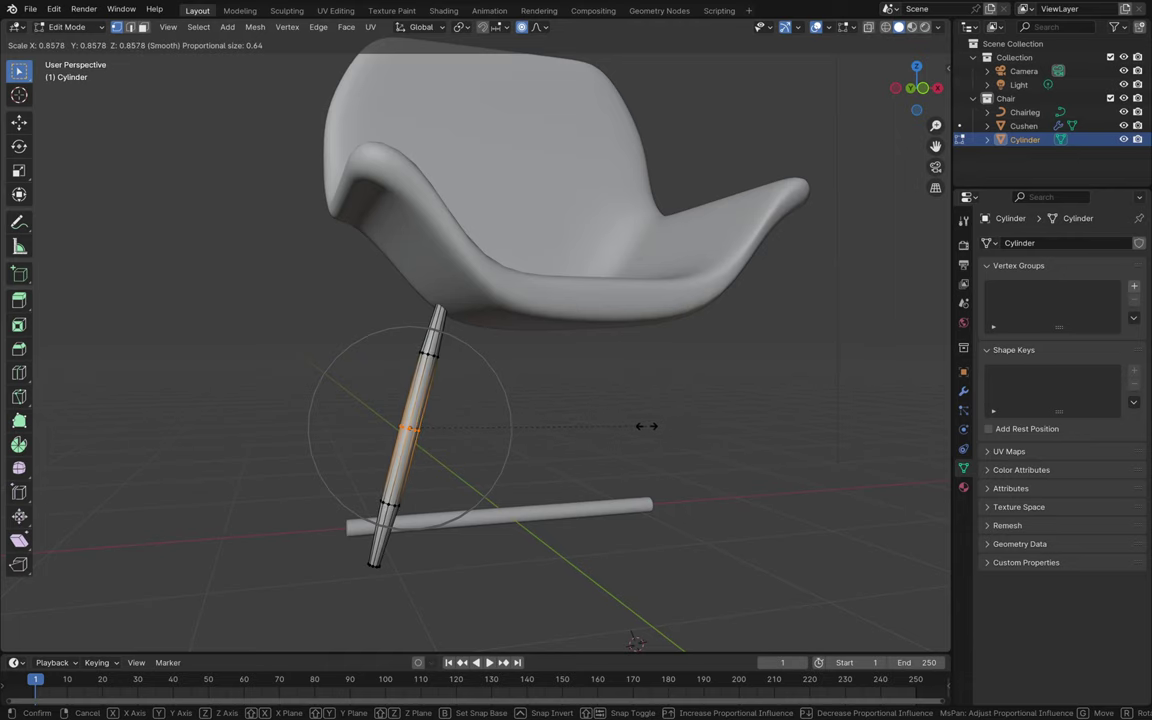
pyautogui.click(644, 427)
# - Save Blender2.blend and switch to Right Orthographic view
pyautogui.hscroll(12, 643, 427)
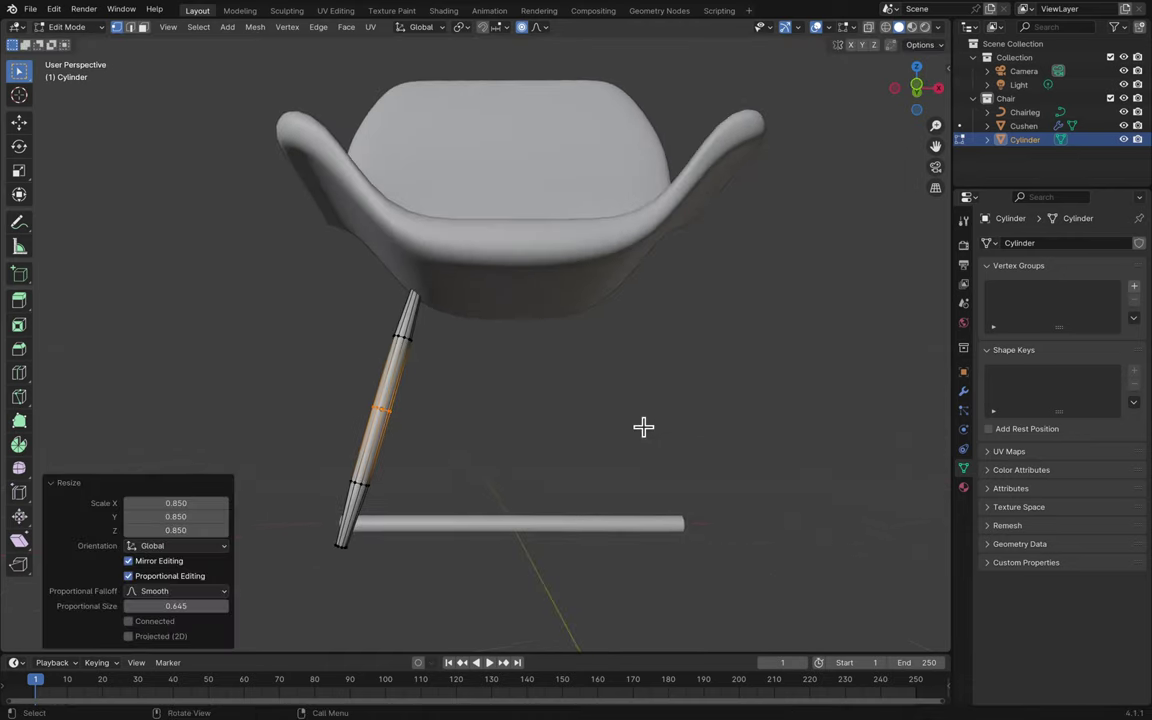
pyautogui.hotkey('ctrl', 's')
pyautogui.hscroll(10, 645, 430)
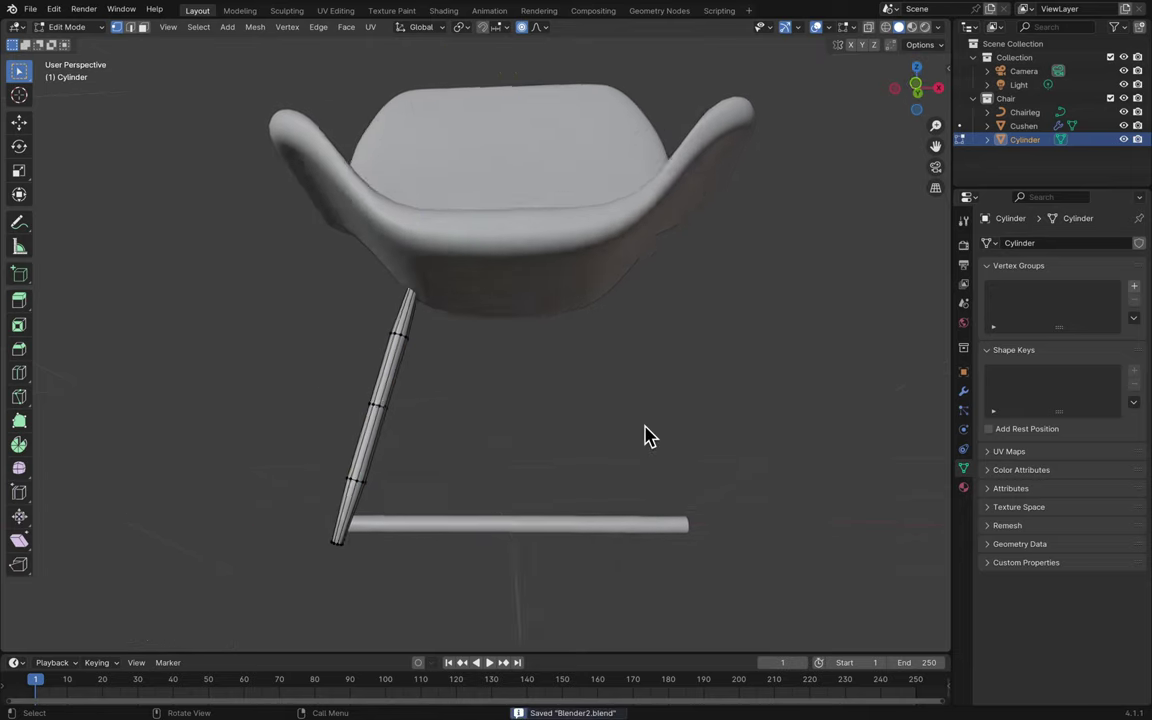
pyautogui.hscroll(10, 644, 437)
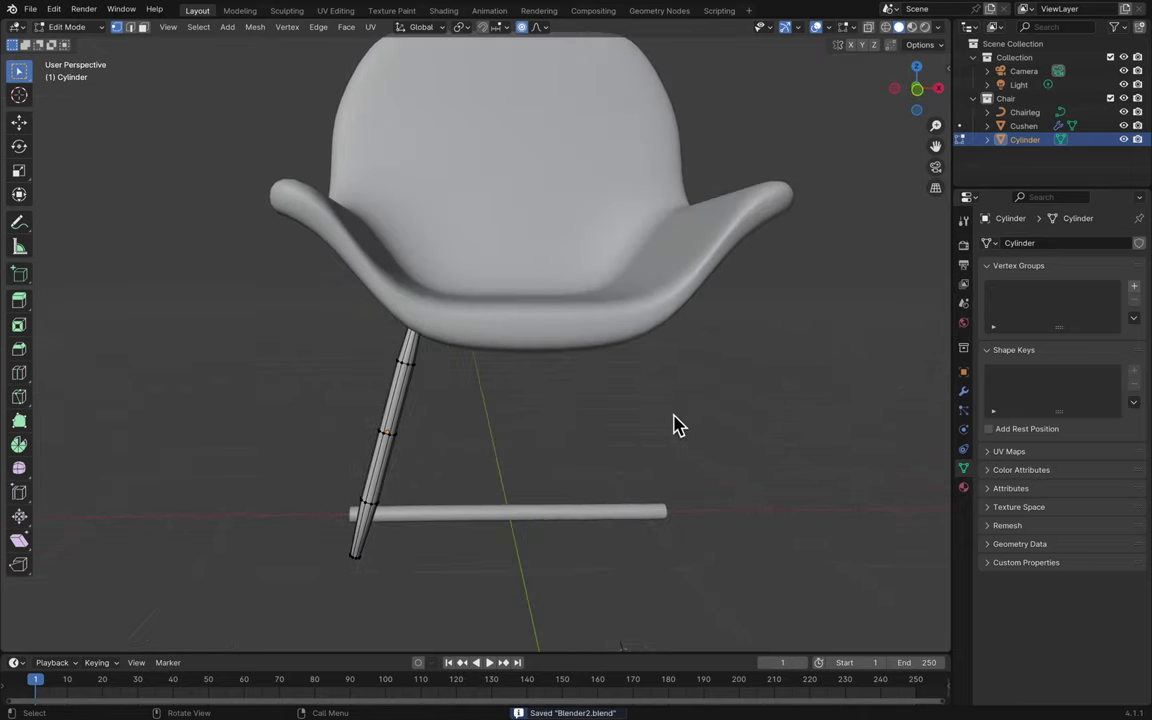
pyautogui.click(939, 90)
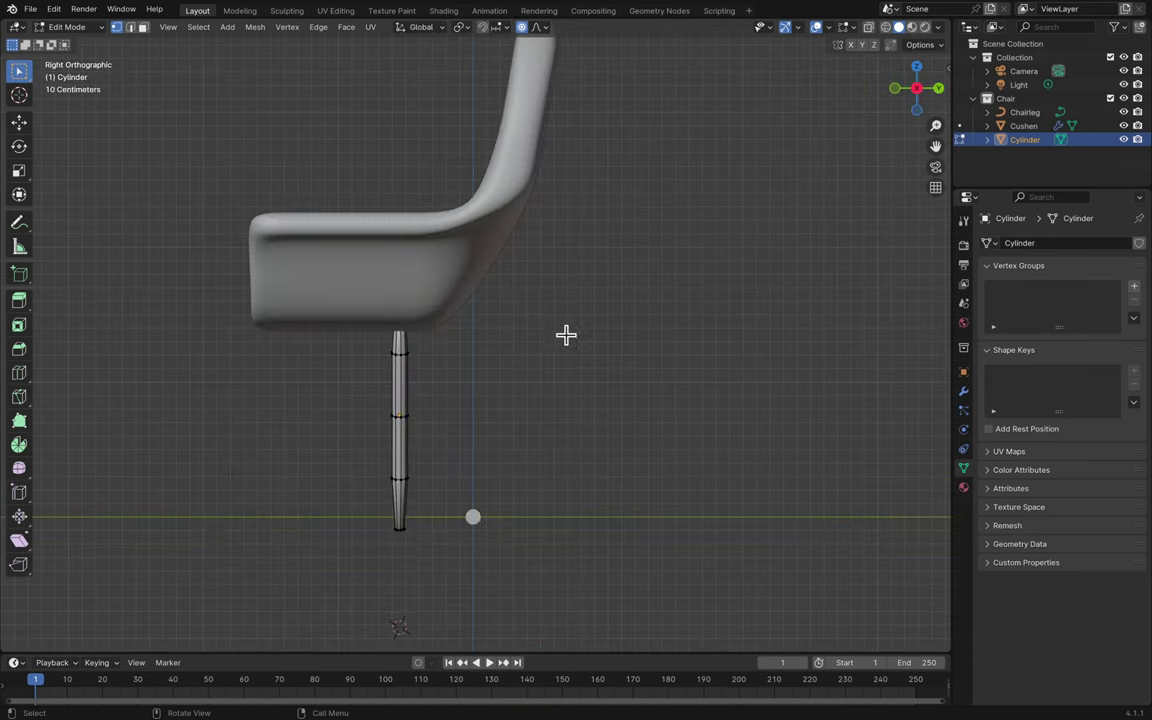
# - In Object Mode, tilt the leg about 16° around the X axis, refining the angle
pyautogui.press('Tab')
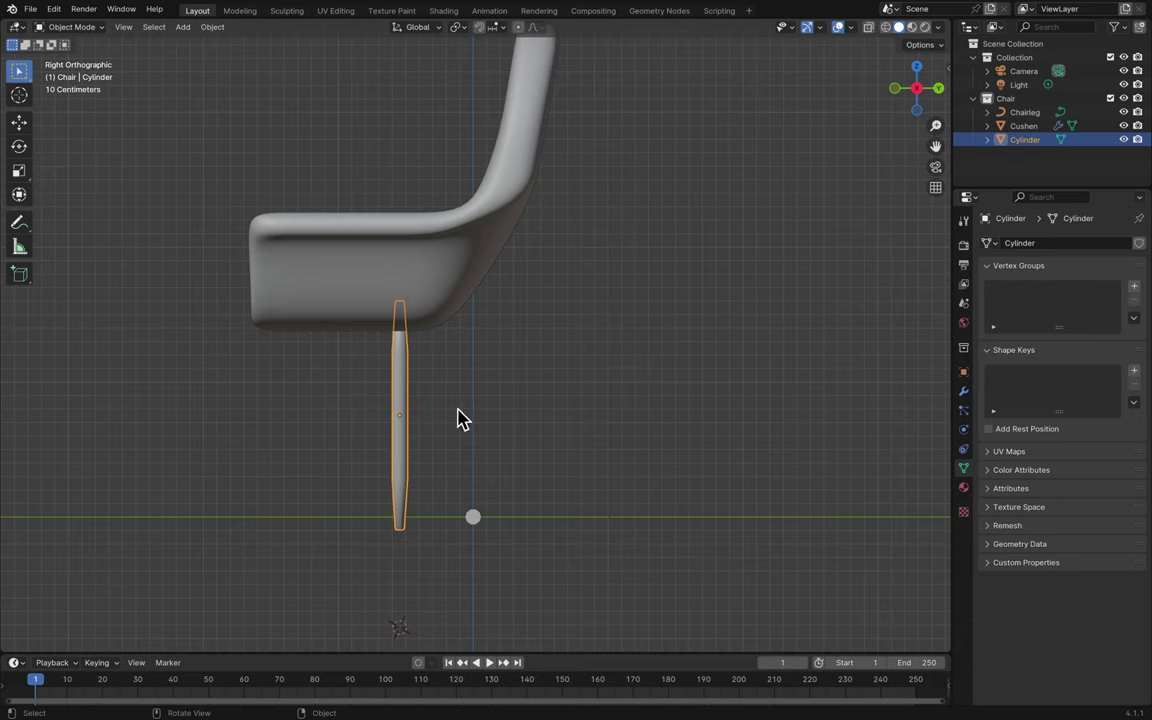
pyautogui.press('r')
pyautogui.press('r')
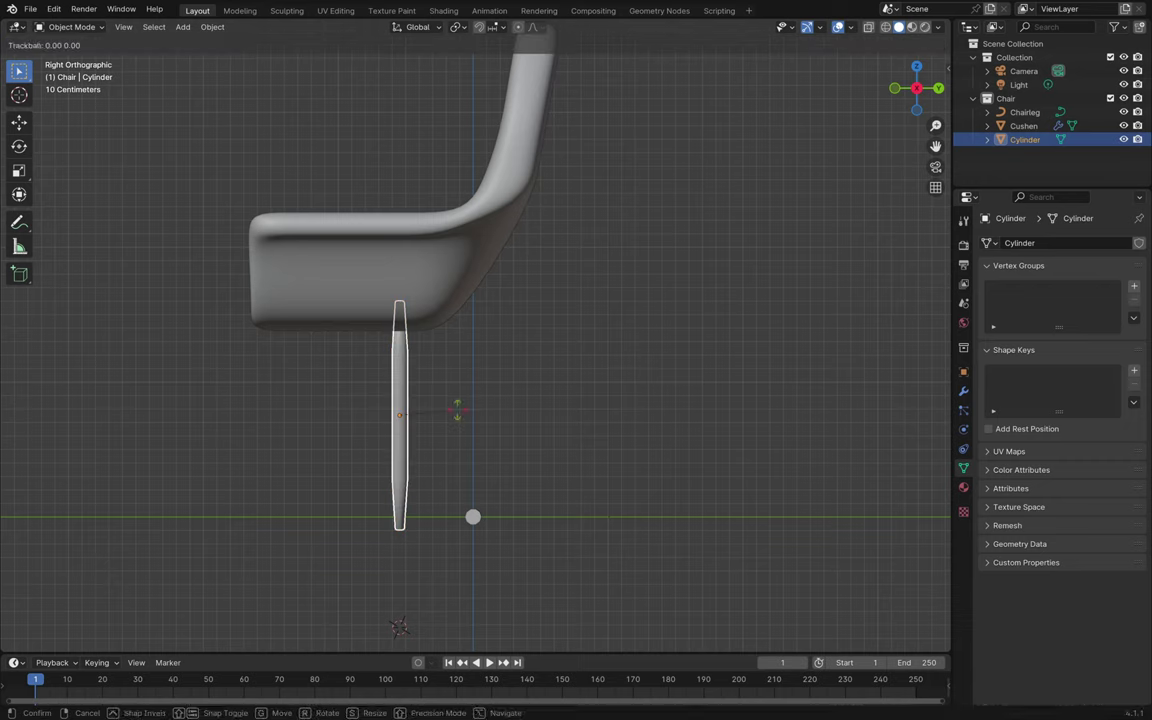
pyautogui.press('r')
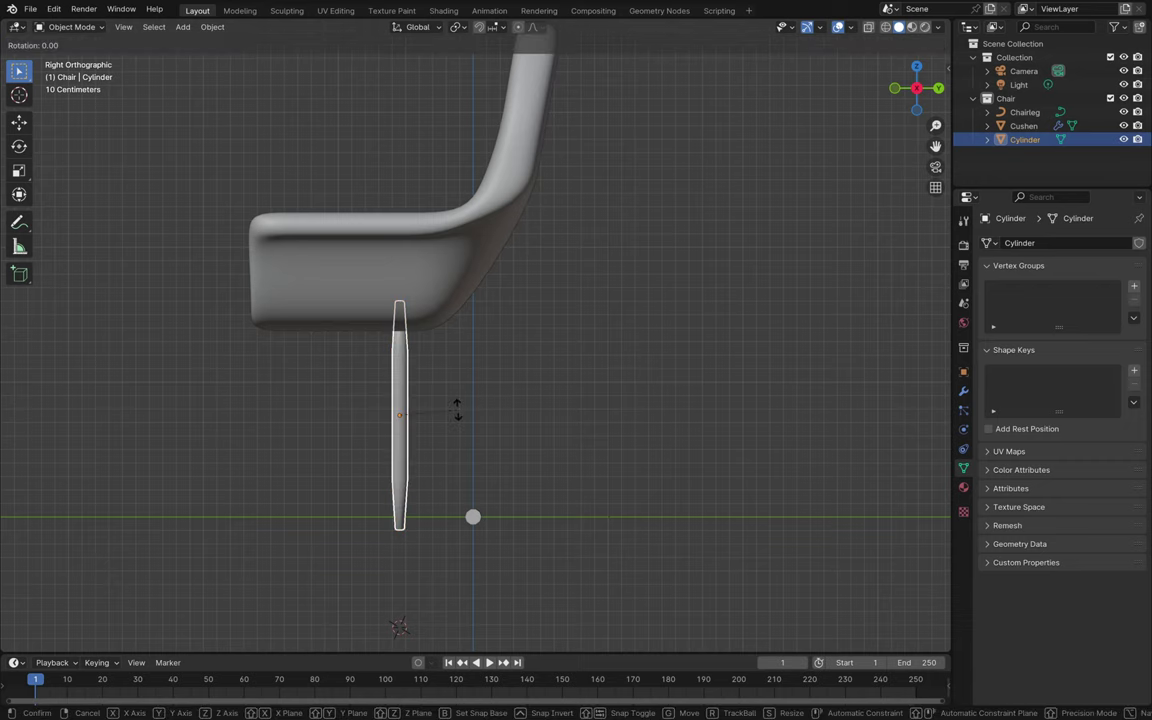
pyautogui.press('x')
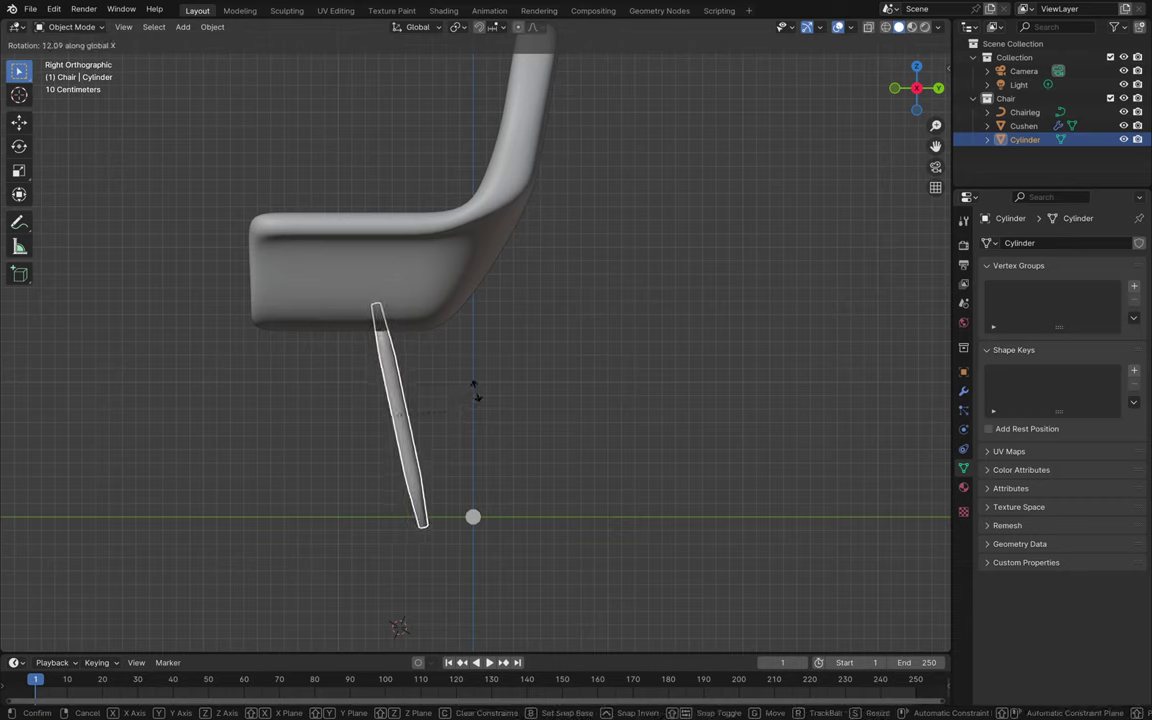
pyautogui.click(481, 391)
pyautogui.click(185, 575)
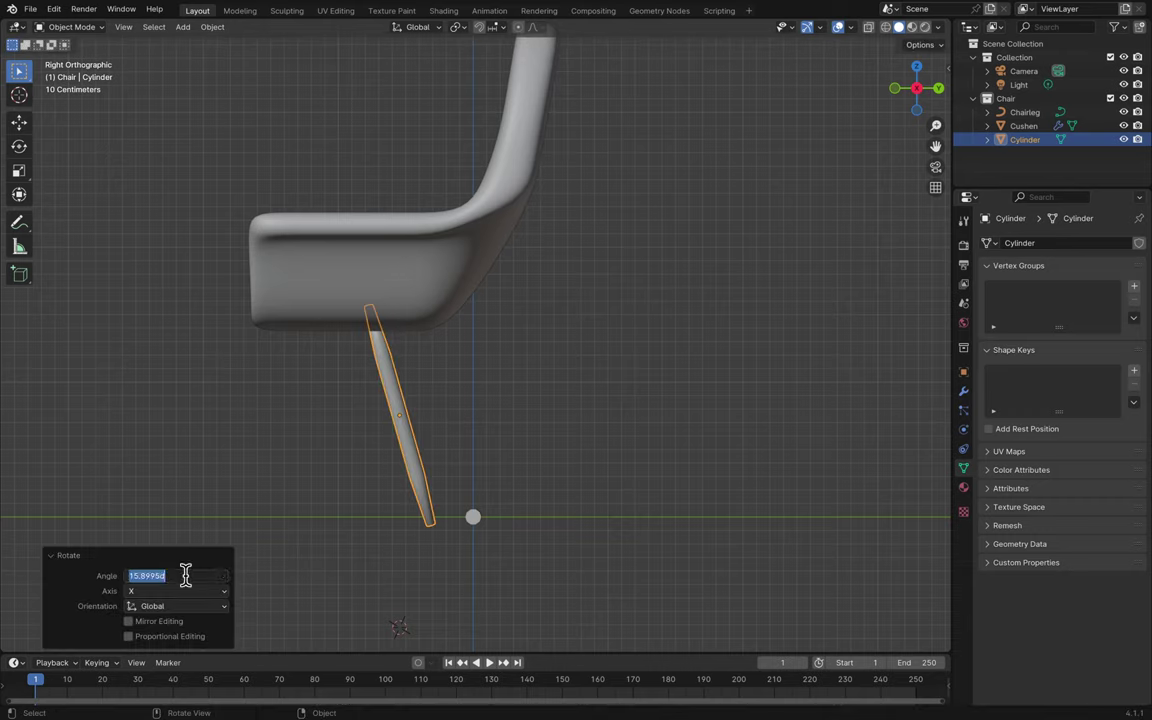
pyautogui.write('1')
pyautogui.press('Return')
pyautogui.click(514, 494)
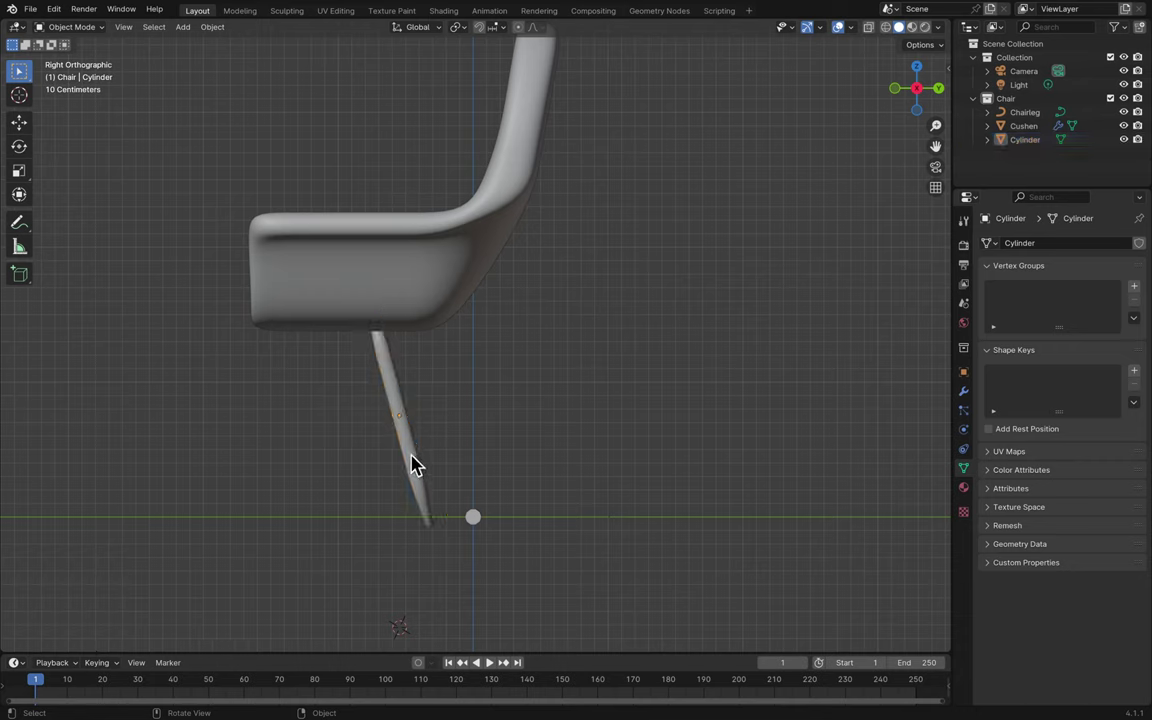
# - Move the leg 0.47781 m along Y
pyautogui.click(411, 462)
pyautogui.press('g')
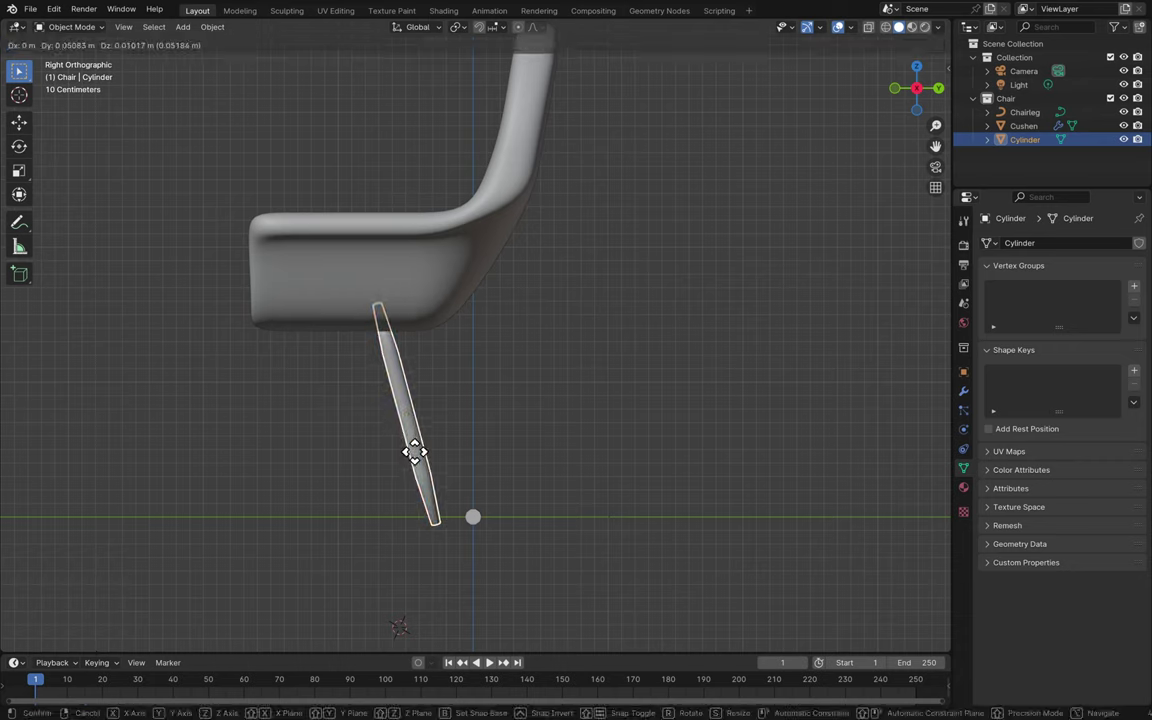
pyautogui.press('z')
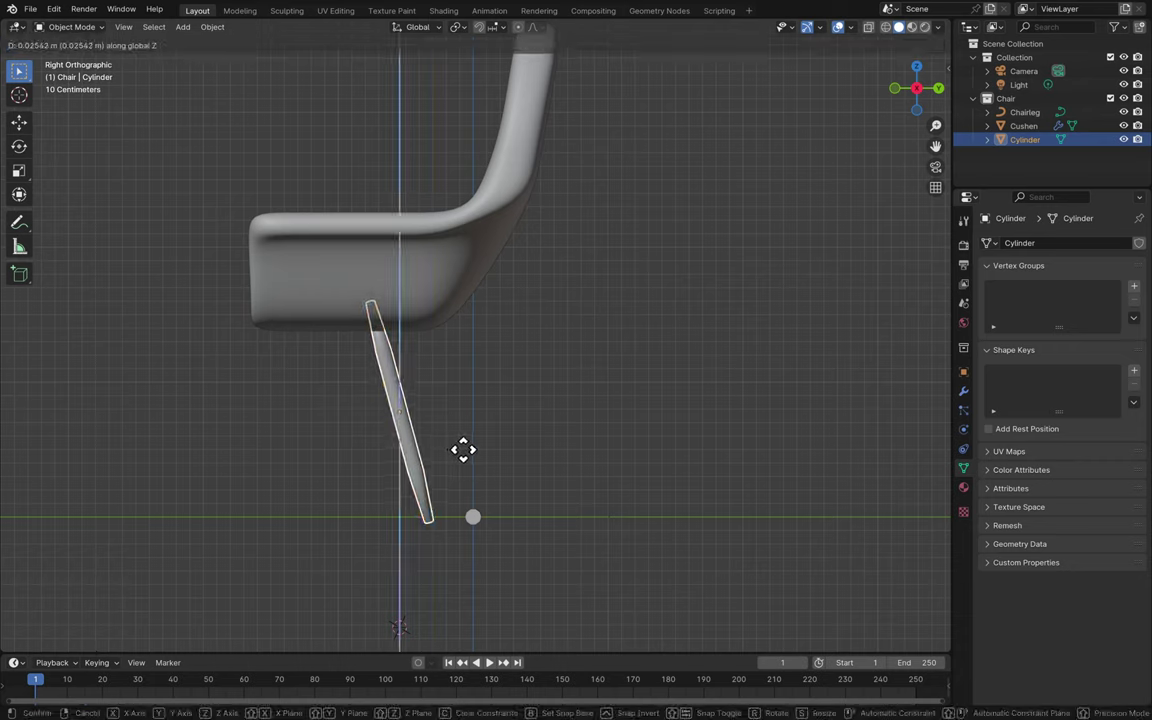
pyautogui.press('y')
pyautogui.click(473, 458)
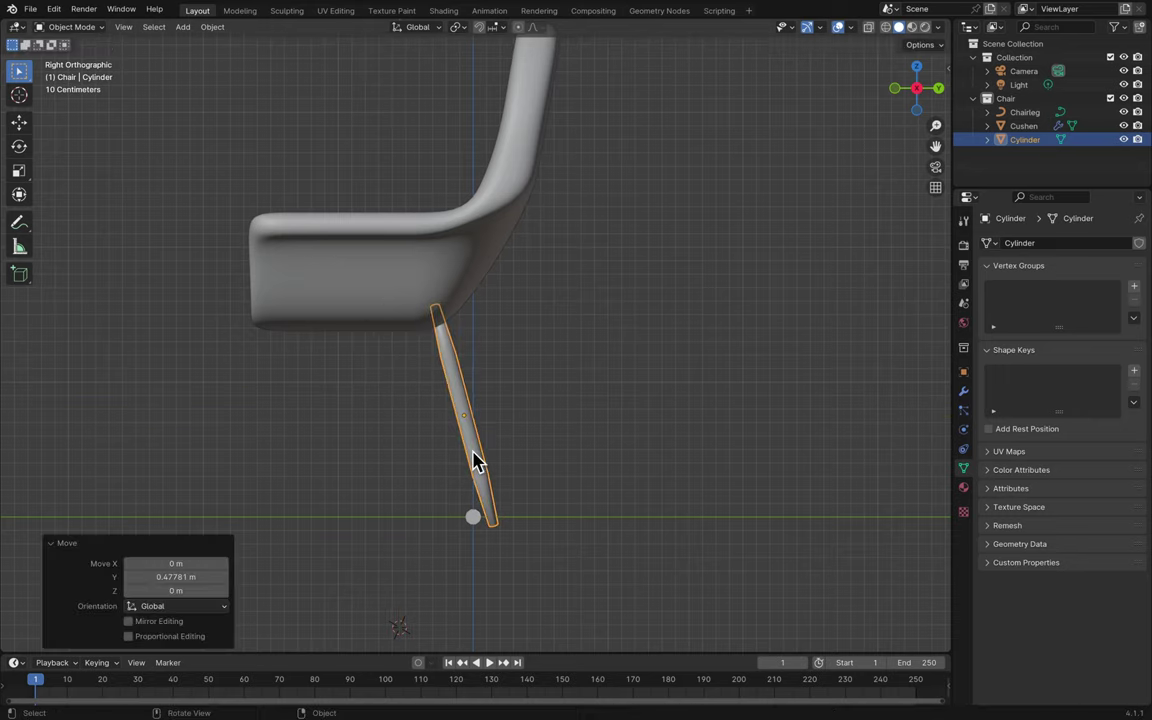
pyautogui.moveTo(473, 458); pyautogui.dragTo(591, 470, button='middle')
# - In front view, shift the leg 0.045748 m along X
pyautogui.click(932, 92)
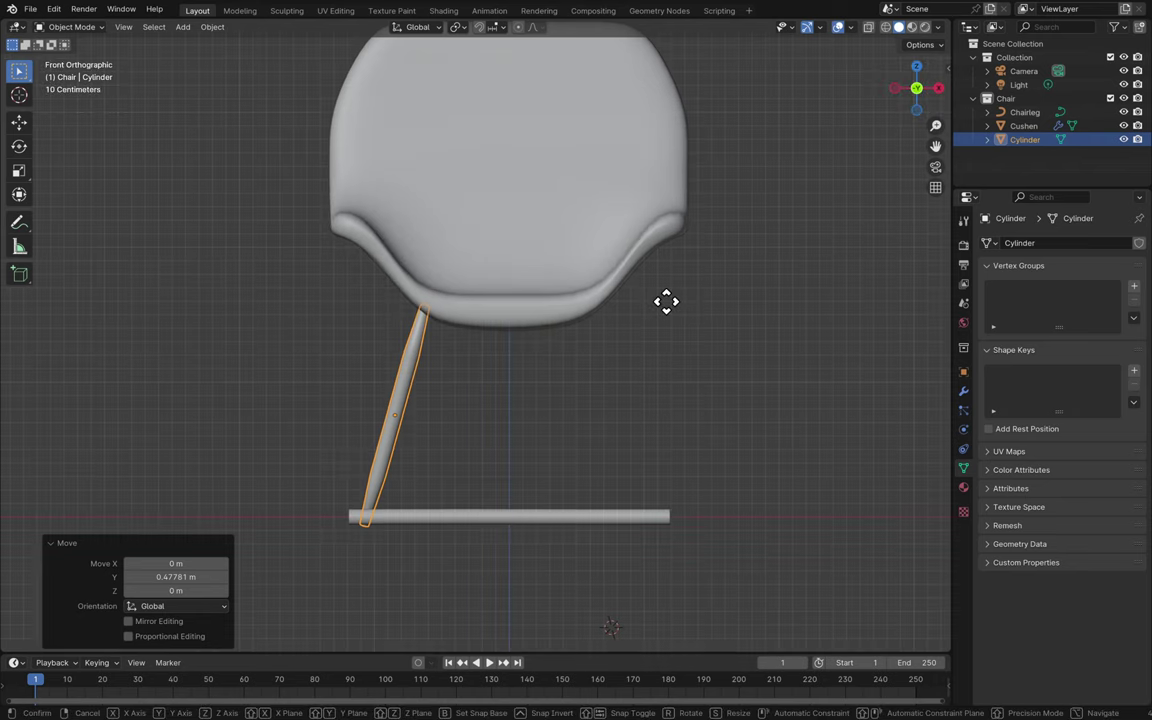
pyautogui.press('g')
pyautogui.press('x')
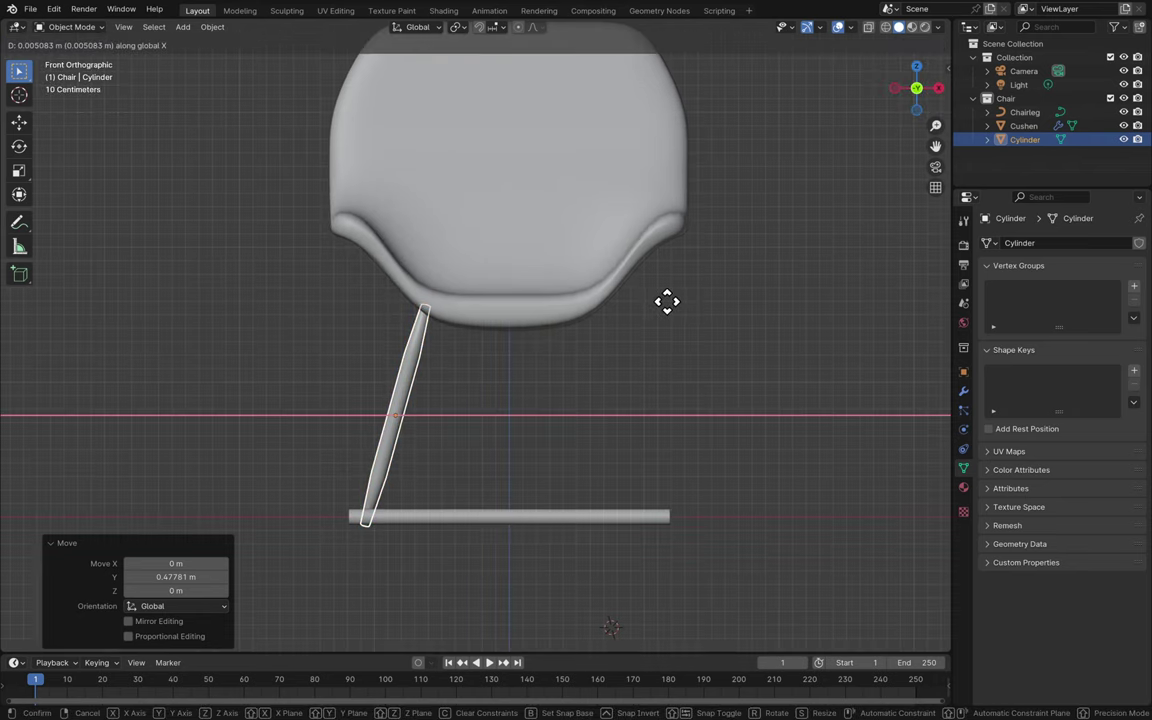
pyautogui.click(672, 308)
pyautogui.moveTo(779, 334); pyautogui.dragTo(779, 333, button='middle')
# - Move the Chairleg crossbar 7.2892 m along Y, away from the leg
pyautogui.click(557, 525)
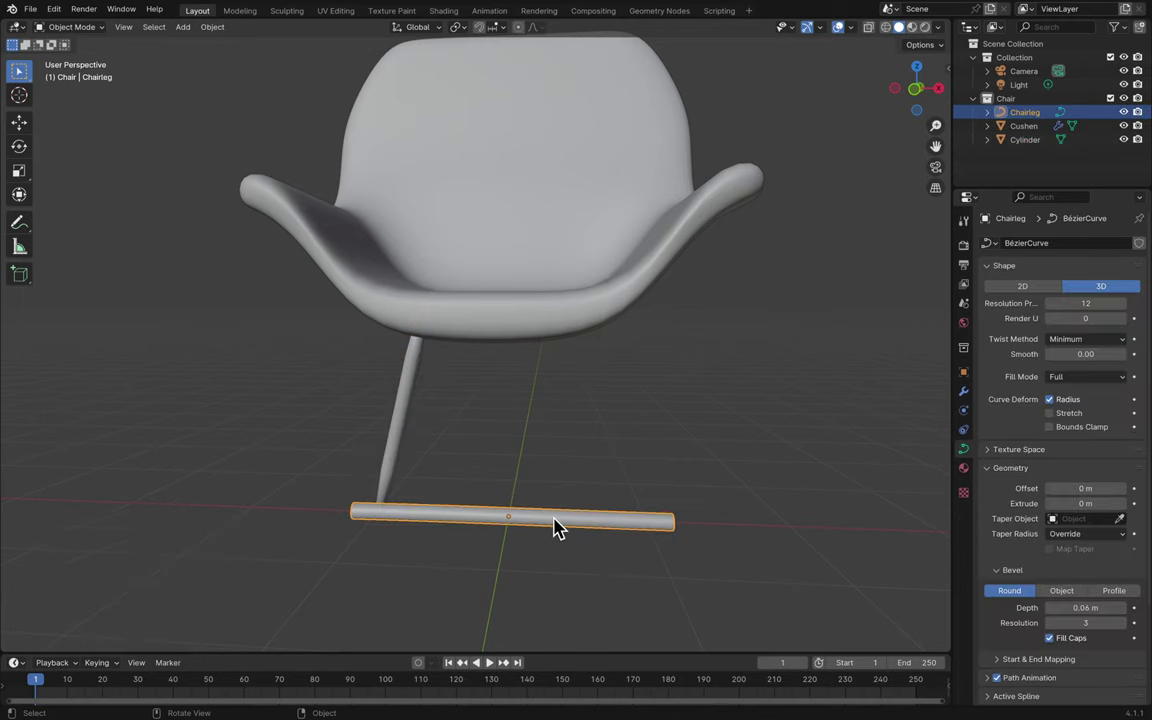
pyautogui.press('g')
pyautogui.press('x')
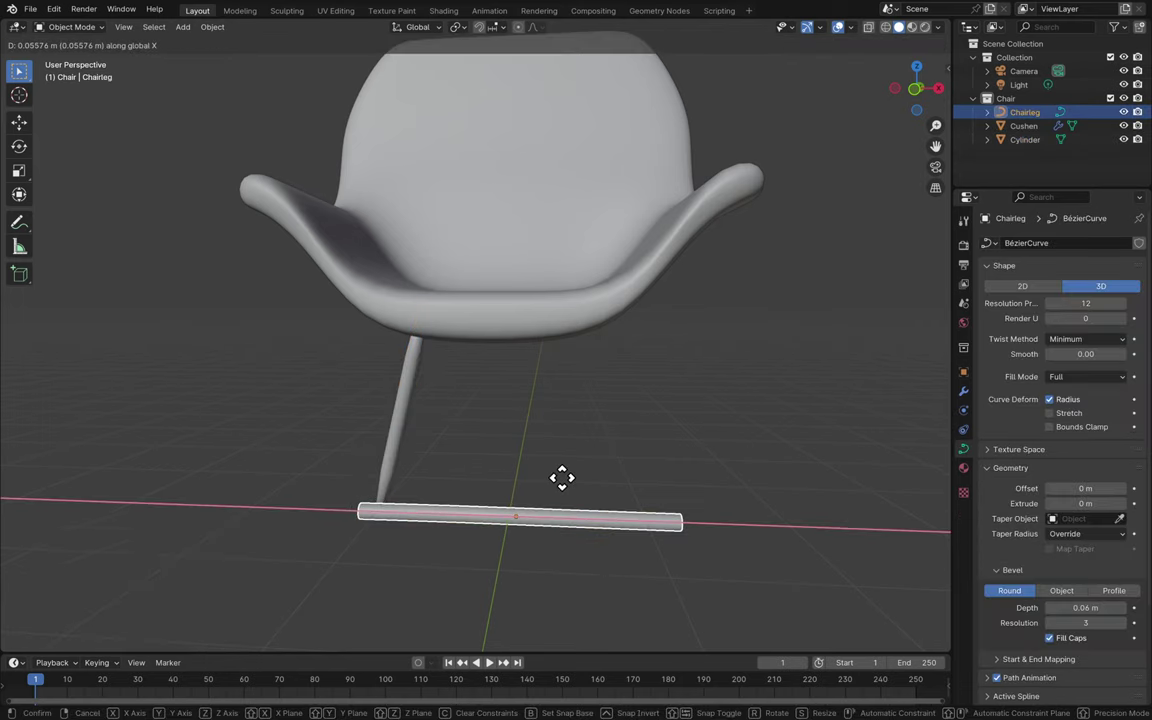
pyautogui.press('y')
pyautogui.click(589, 393)
pyautogui.moveTo(617, 504); pyautogui.dragTo(470, 403, button='middle')
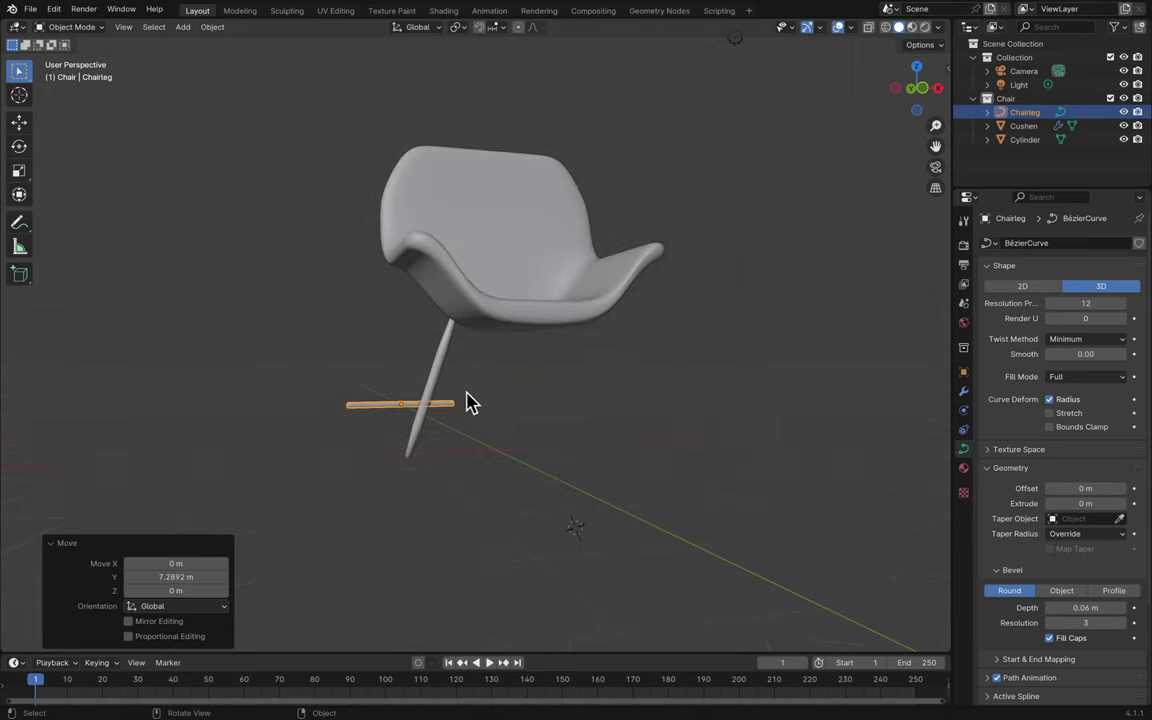
pyautogui.moveTo(447, 362); pyautogui.dragTo(497, 384, button='middle')
pyautogui.click(453, 371)
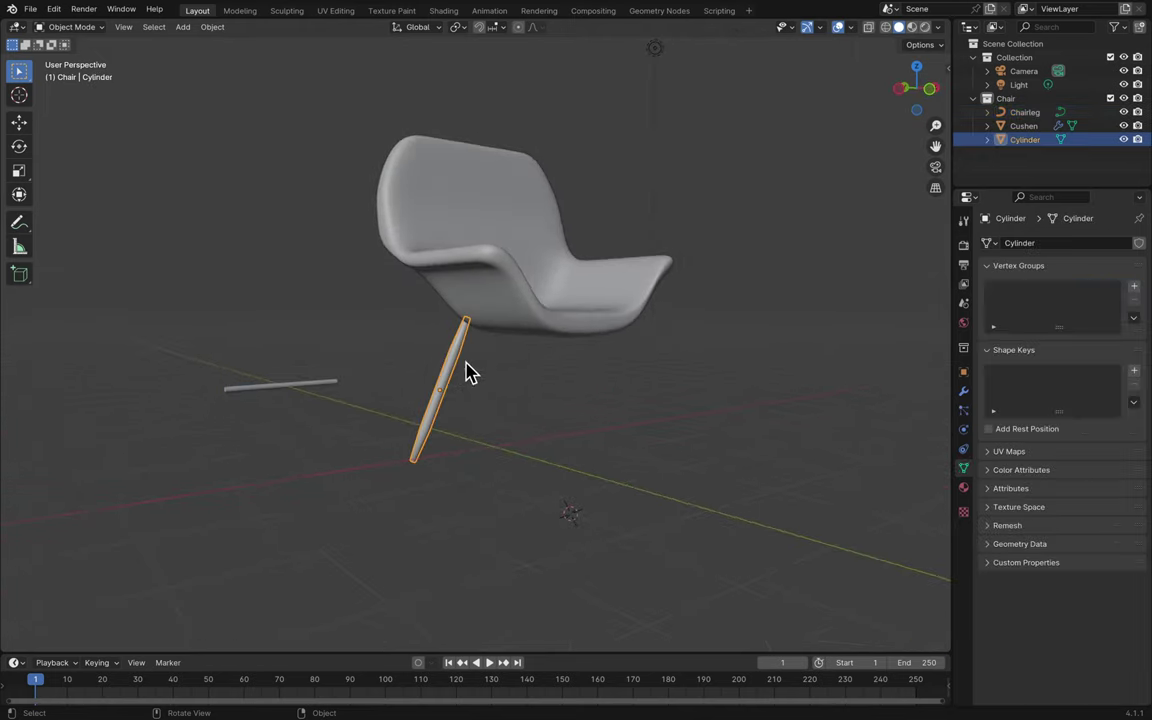
# - Try an extra tilt on the leg, undo it, and save Blender2.blend
pyautogui.click(585, 405)
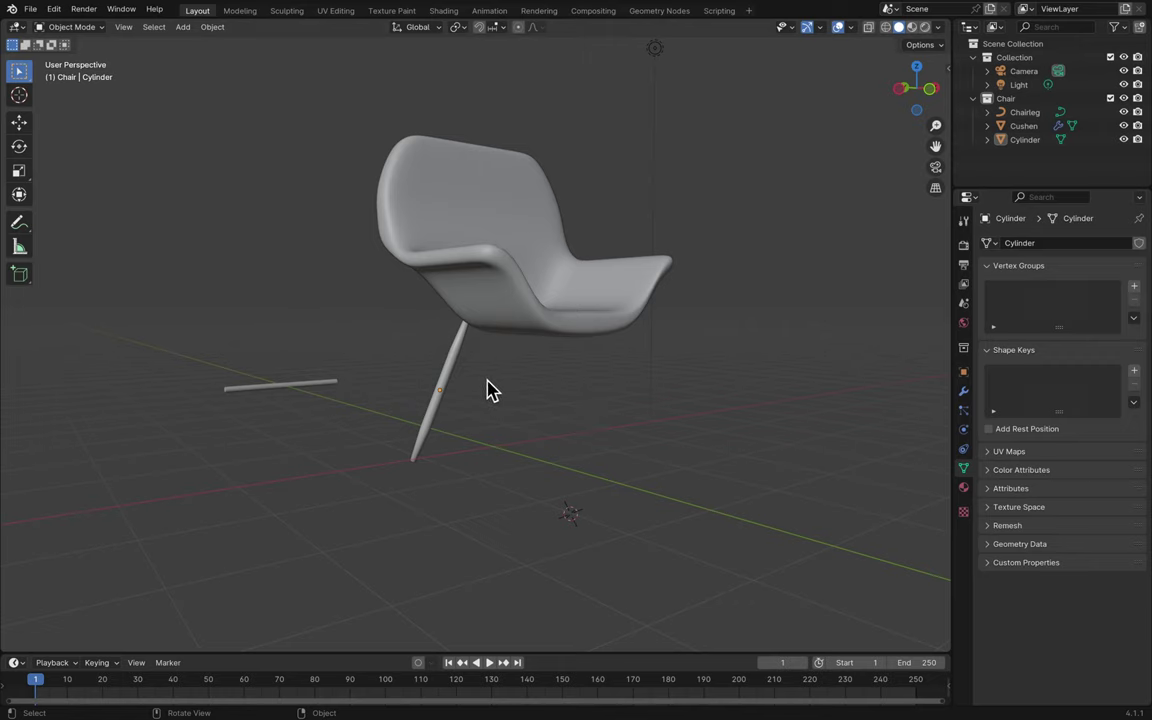
pyautogui.click(448, 381)
pyautogui.scroll(3, 455, 433)
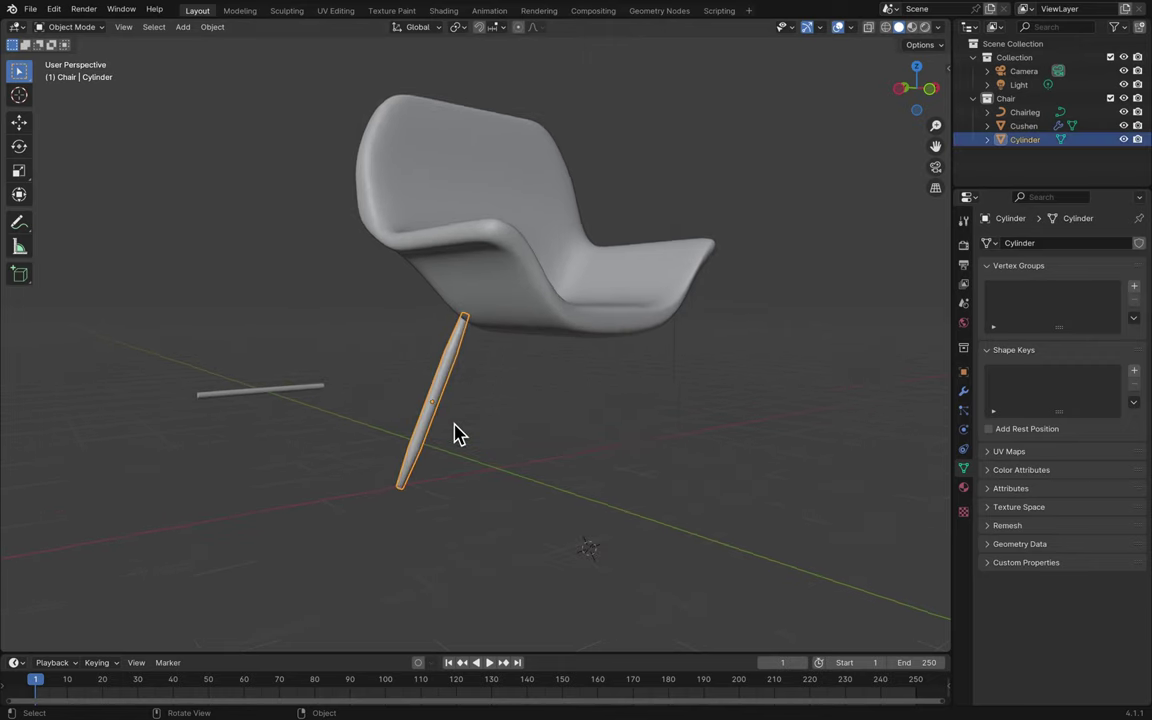
pyautogui.press('r')
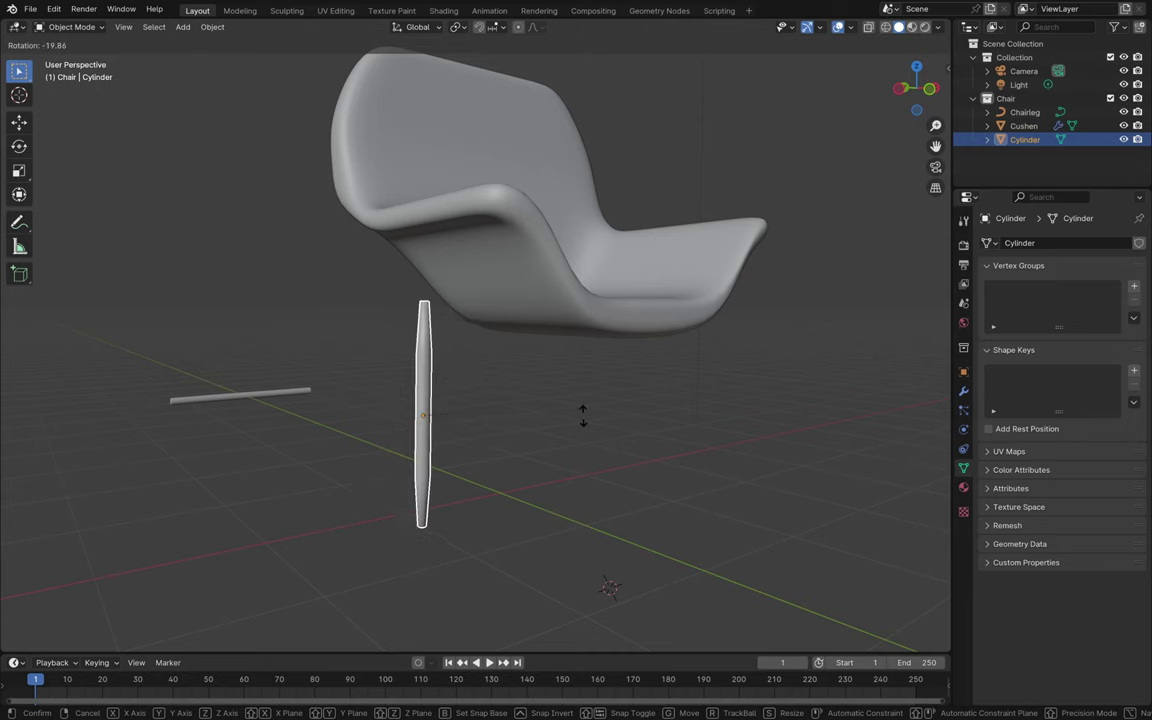
pyautogui.press('Escape')
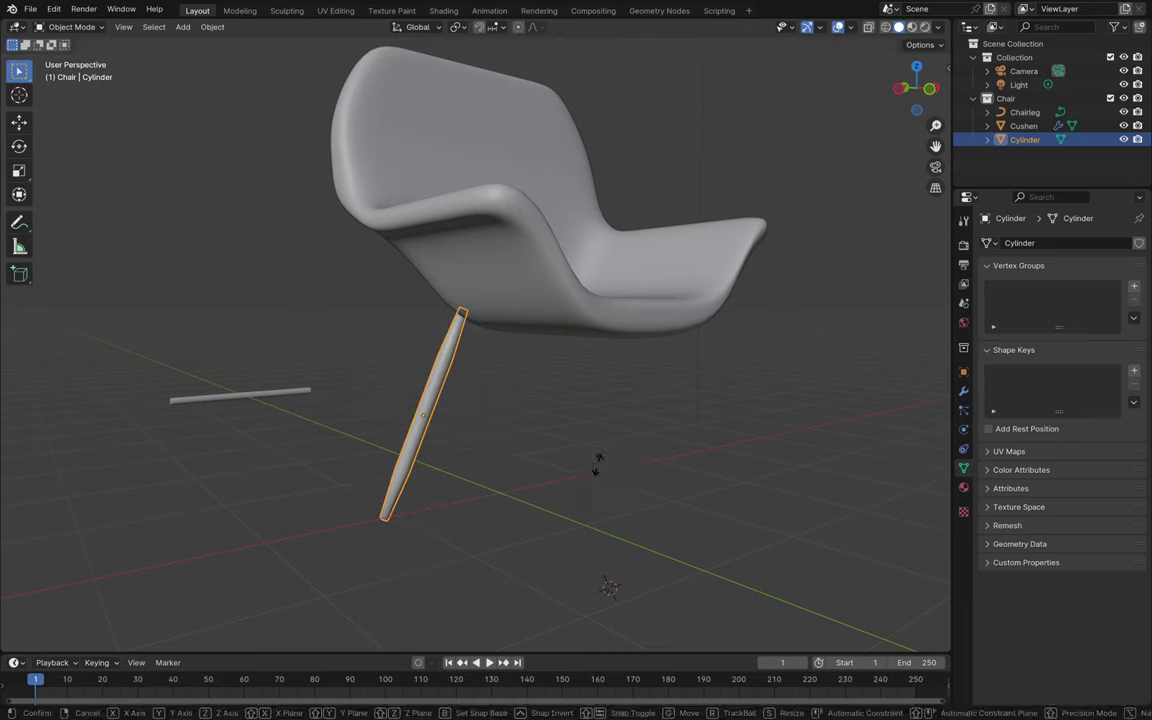
pyautogui.press('r')
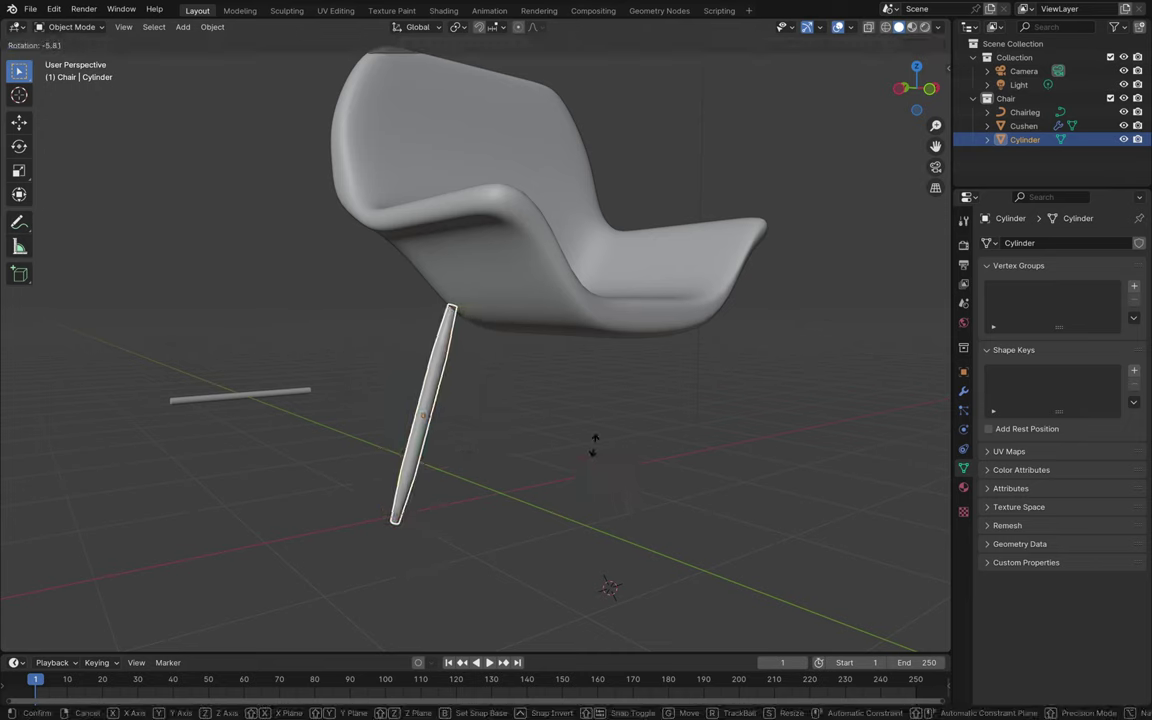
pyautogui.click(593, 453)
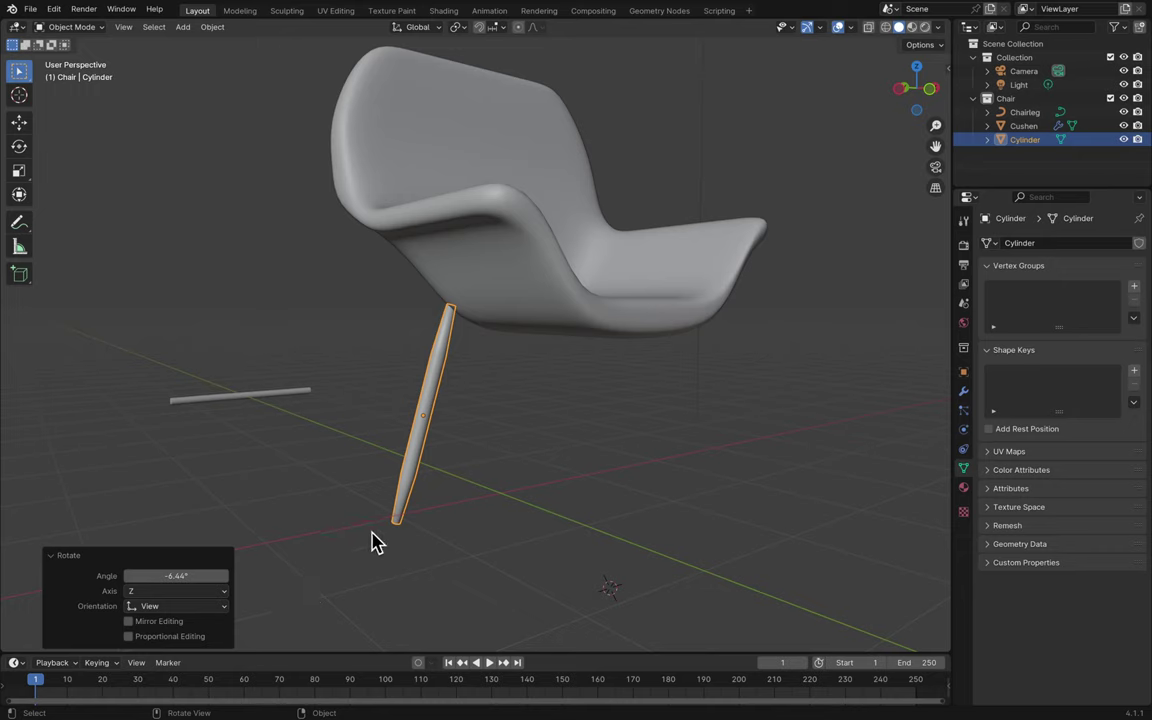
pyautogui.hotkey('ctrl', 'z')
pyautogui.click(462, 545)
pyautogui.hotkey('ctrl', 's')
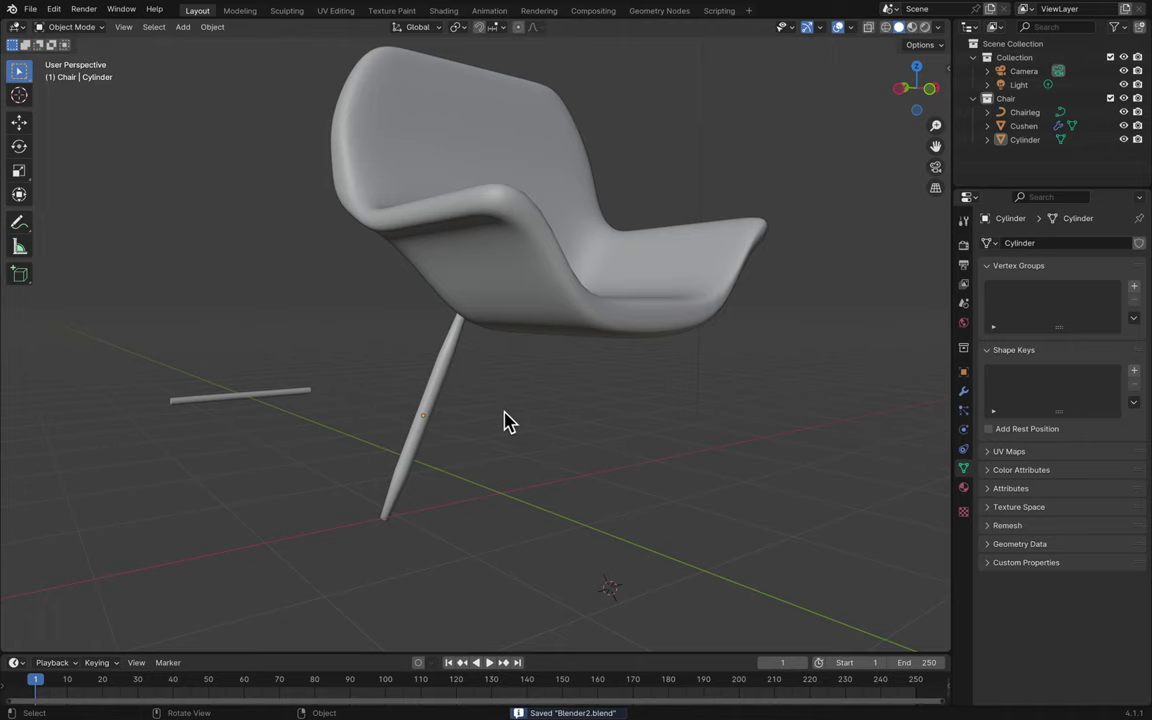
# - Check the chair in Top, Right and Front Orthographic views, then select the leg
pyautogui.hscroll(-5, 507, 420)
pyautogui.scroll(-10, 507, 420)
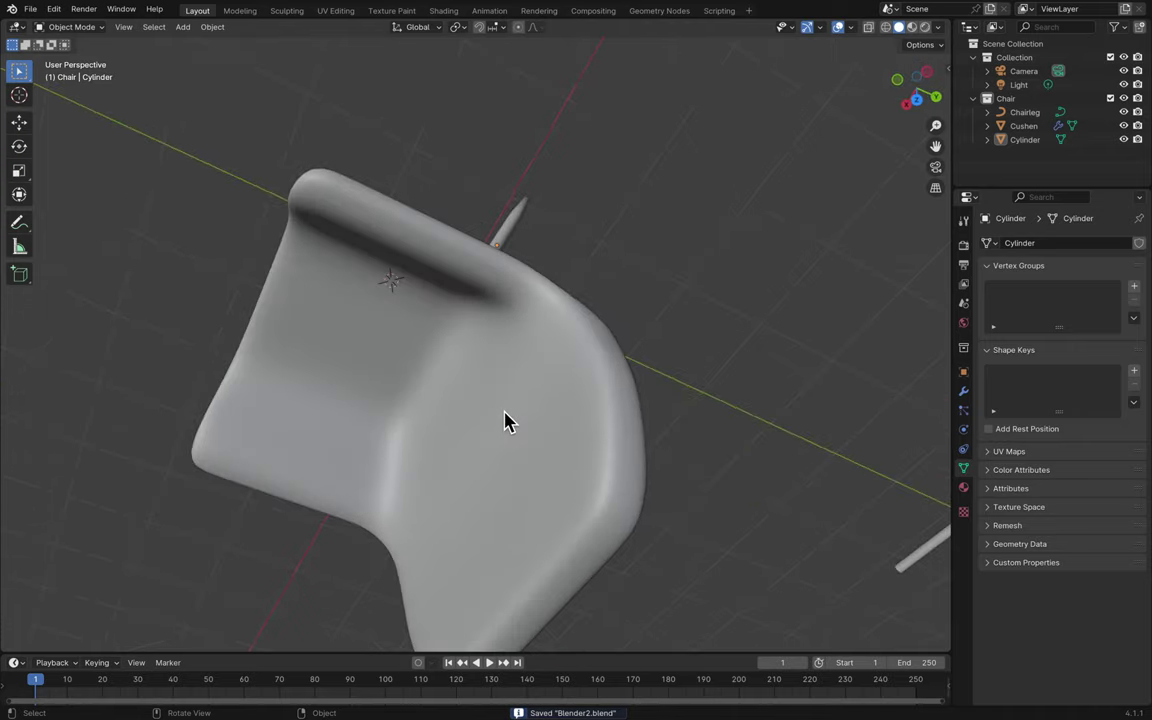
pyautogui.scroll(-6, 507, 420)
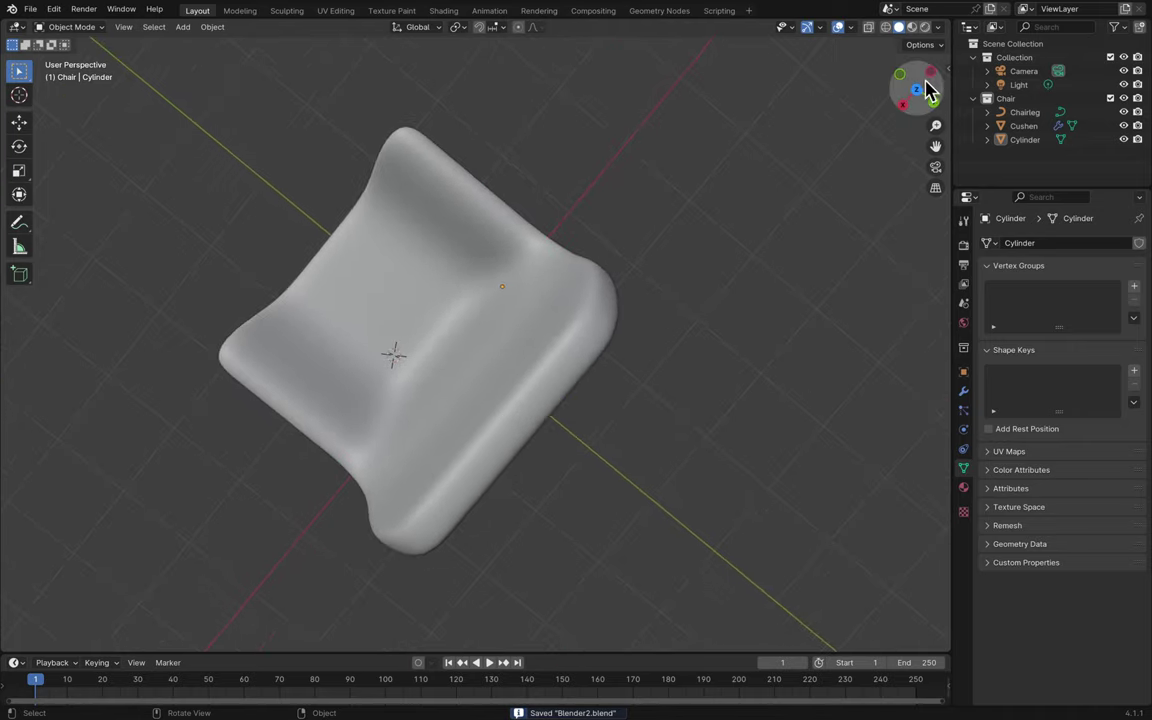
pyautogui.click(918, 91)
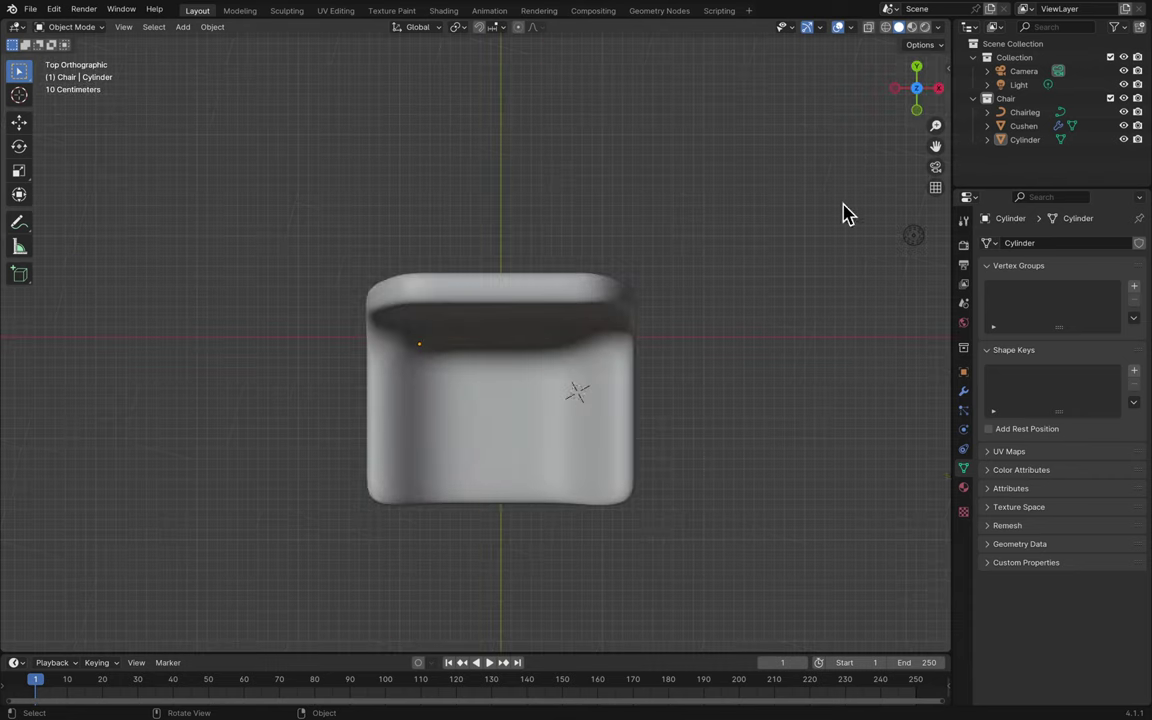
pyautogui.scroll(-15, 802, 270)
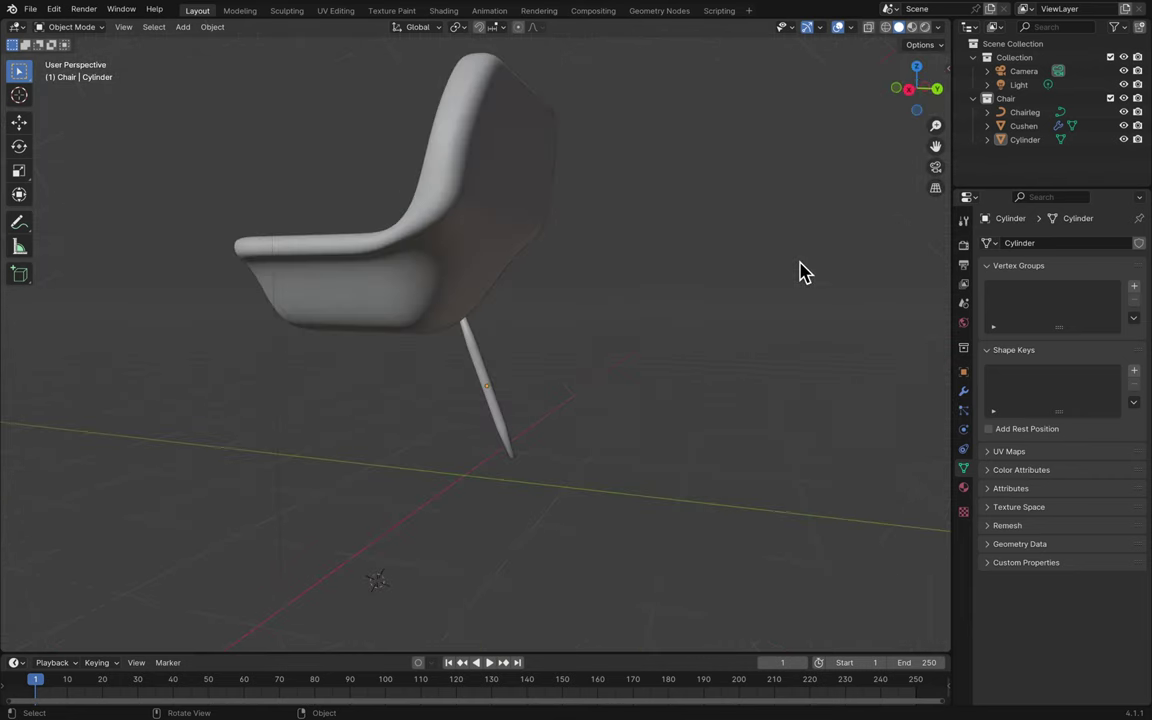
pyautogui.click(912, 93)
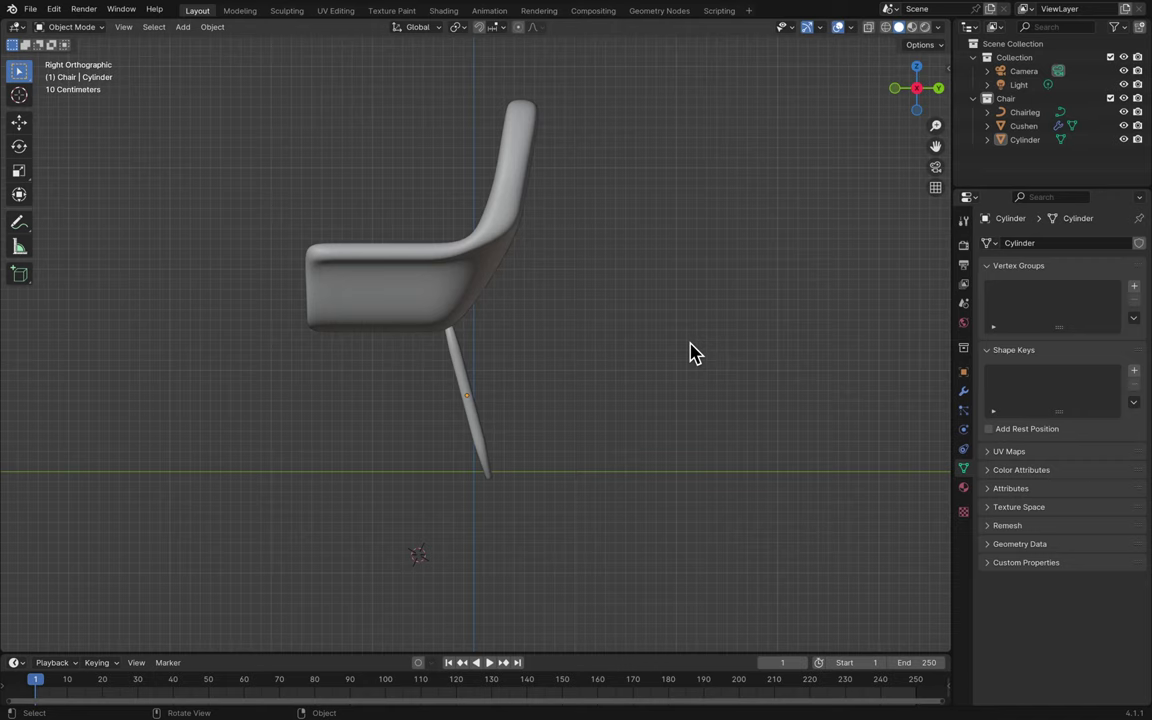
pyautogui.scroll(-10, 715, 262)
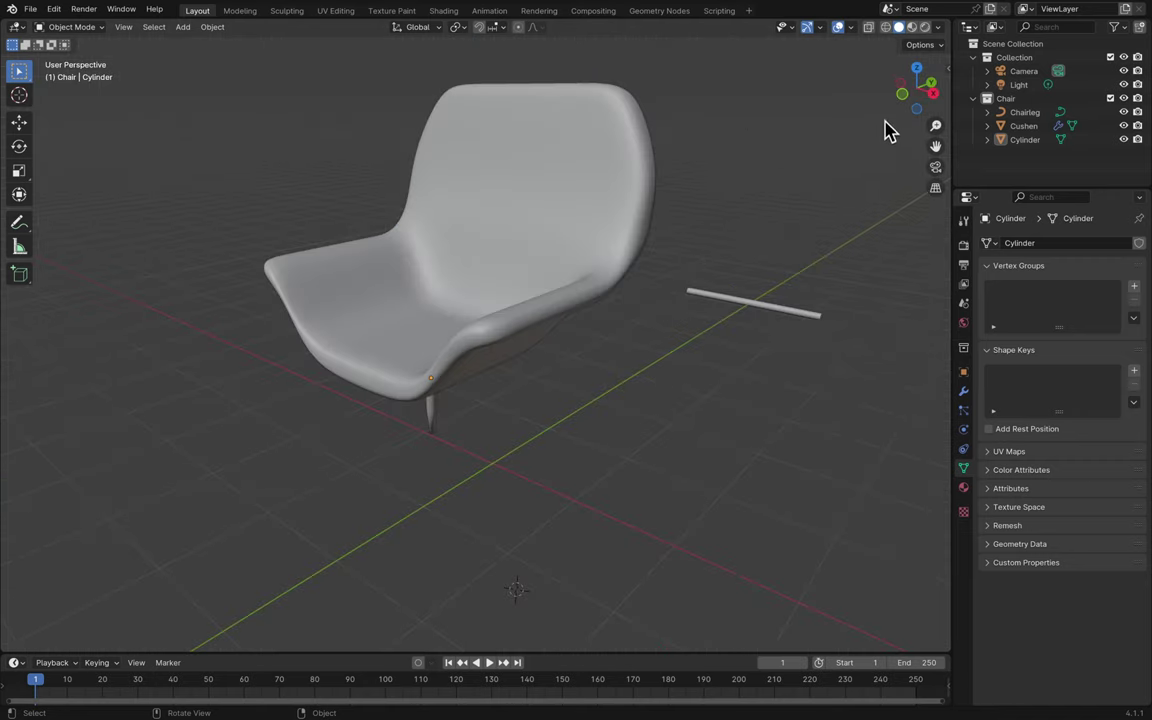
pyautogui.click(900, 103)
pyautogui.click(420, 393)
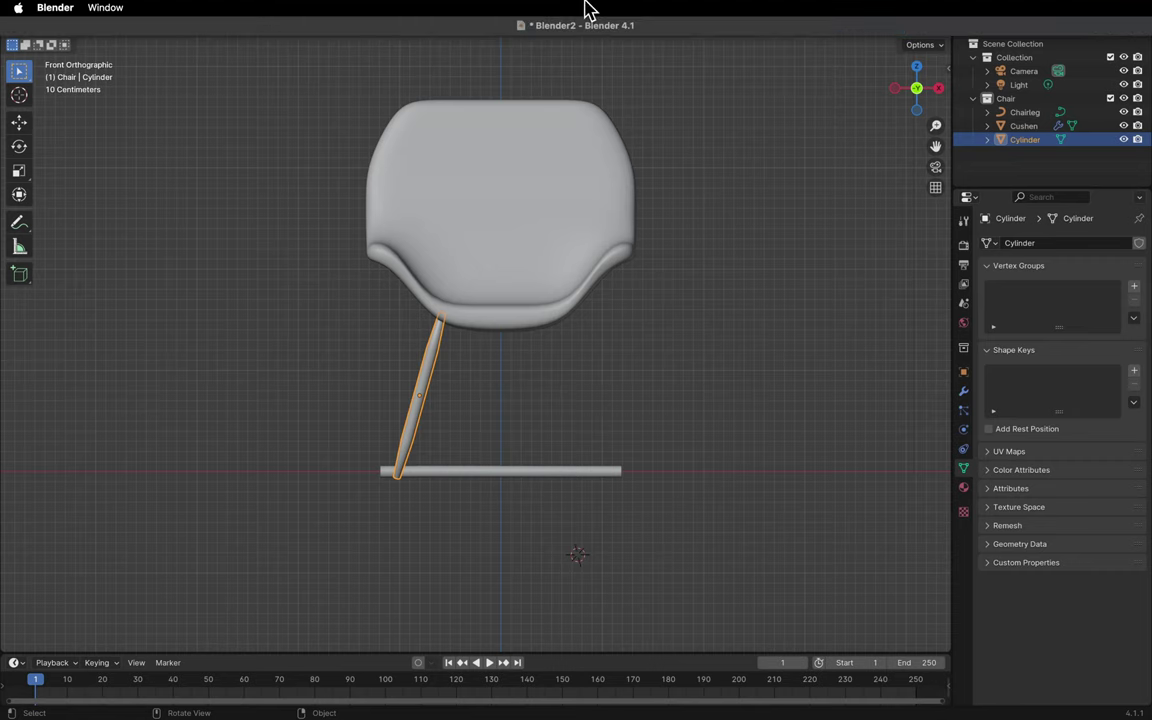
# - Delete the unwanted duplicate leg Cylinder.001
pyautogui.hotkey('shift', 'd')
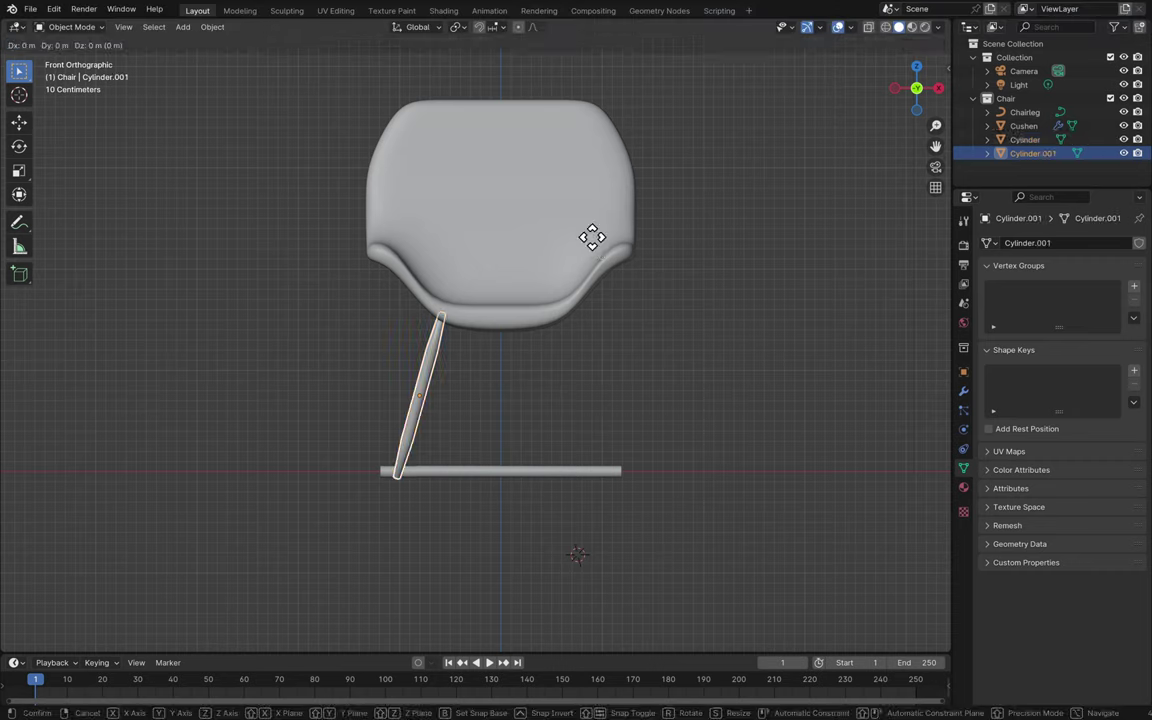
pyautogui.press('Escape')
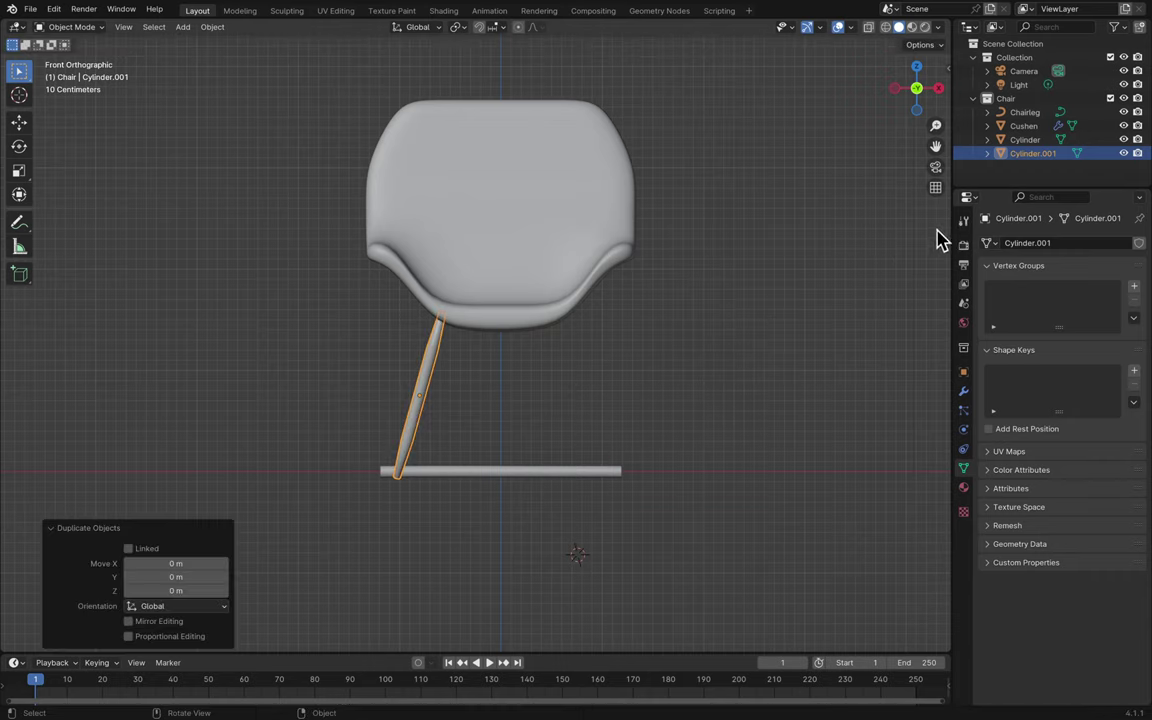
pyautogui.press('x')
pyautogui.click(940, 238)
# - Rename Cylinder to 'Chair Leg' and Chairleg to 'Brace' in the outliner
pyautogui.click(1026, 140)
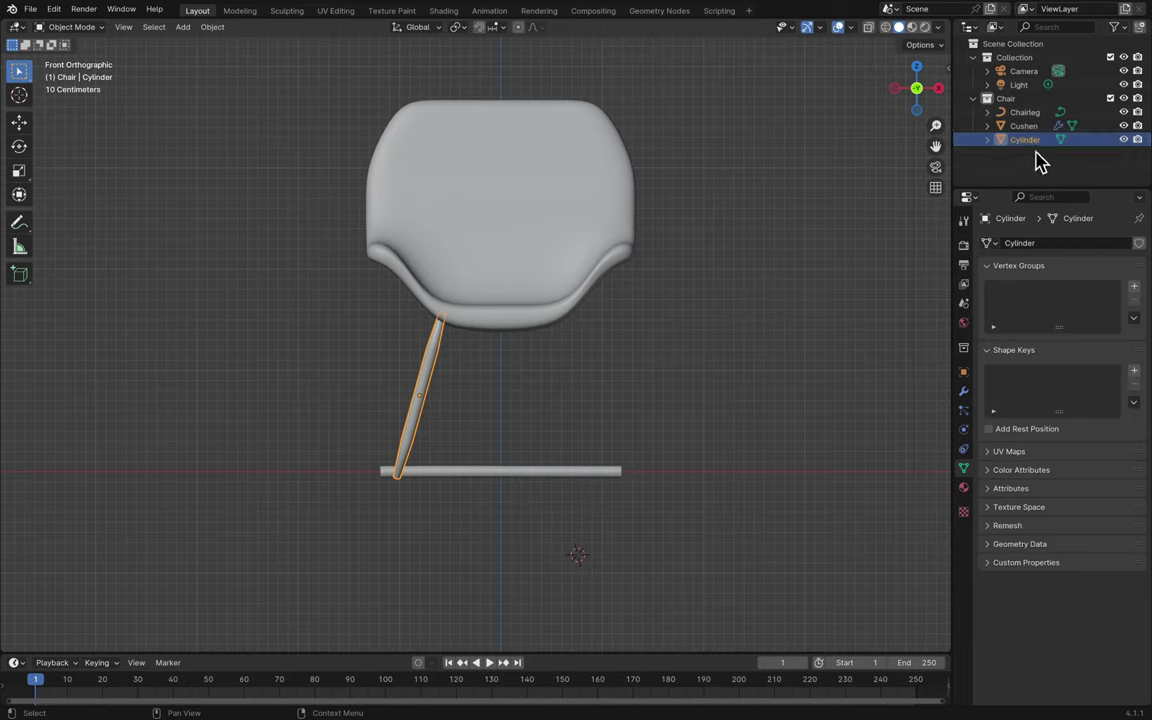
pyautogui.doubleClick(1029, 141)
pyautogui.write('Chair Leg')
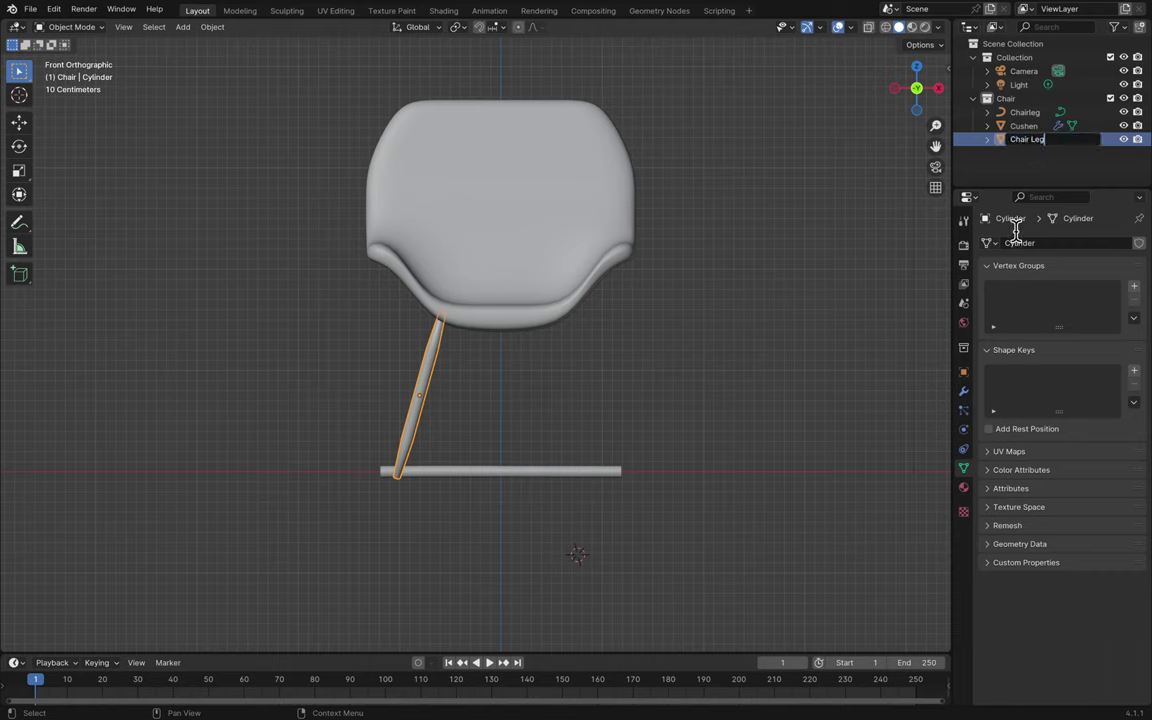
pyautogui.press('Return')
pyautogui.doubleClick(1027, 126)
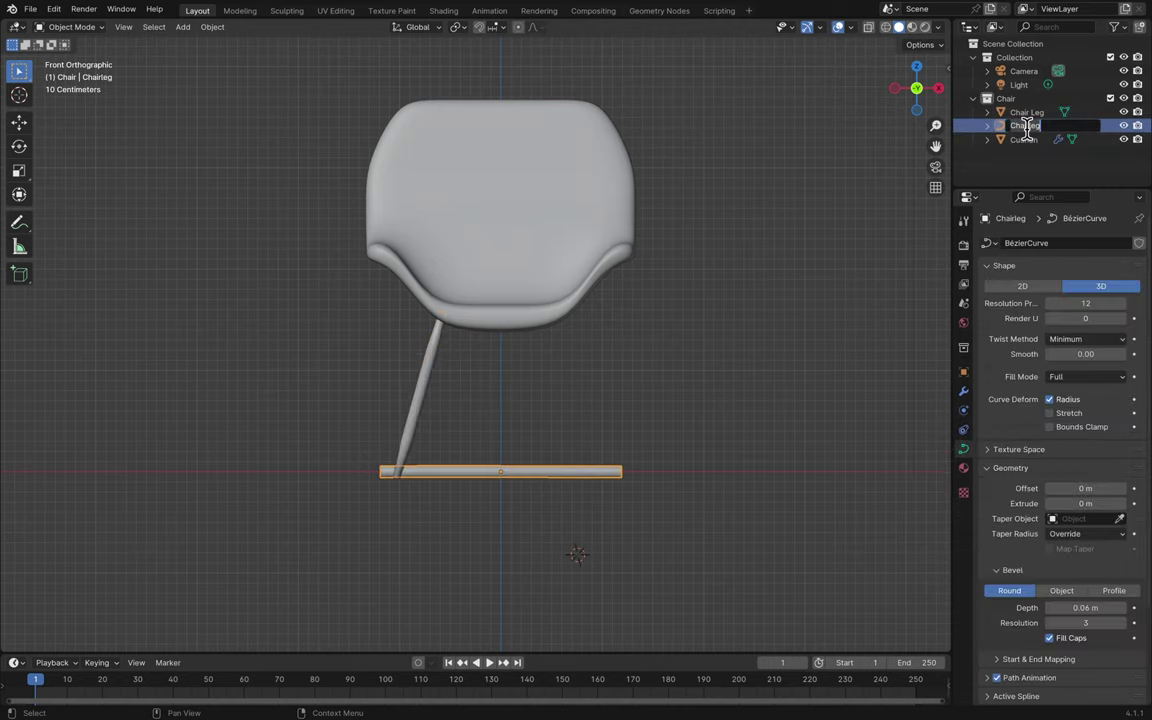
pyautogui.write('Brace')
pyautogui.press('Return')
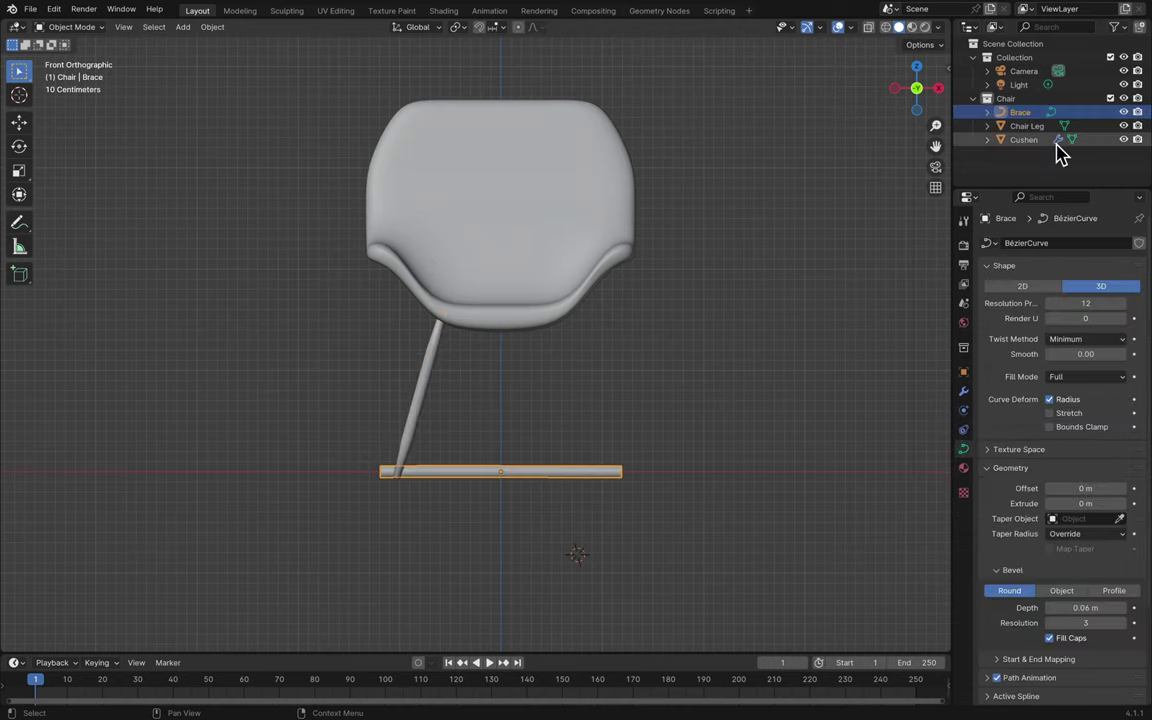
pyautogui.click(1034, 129)
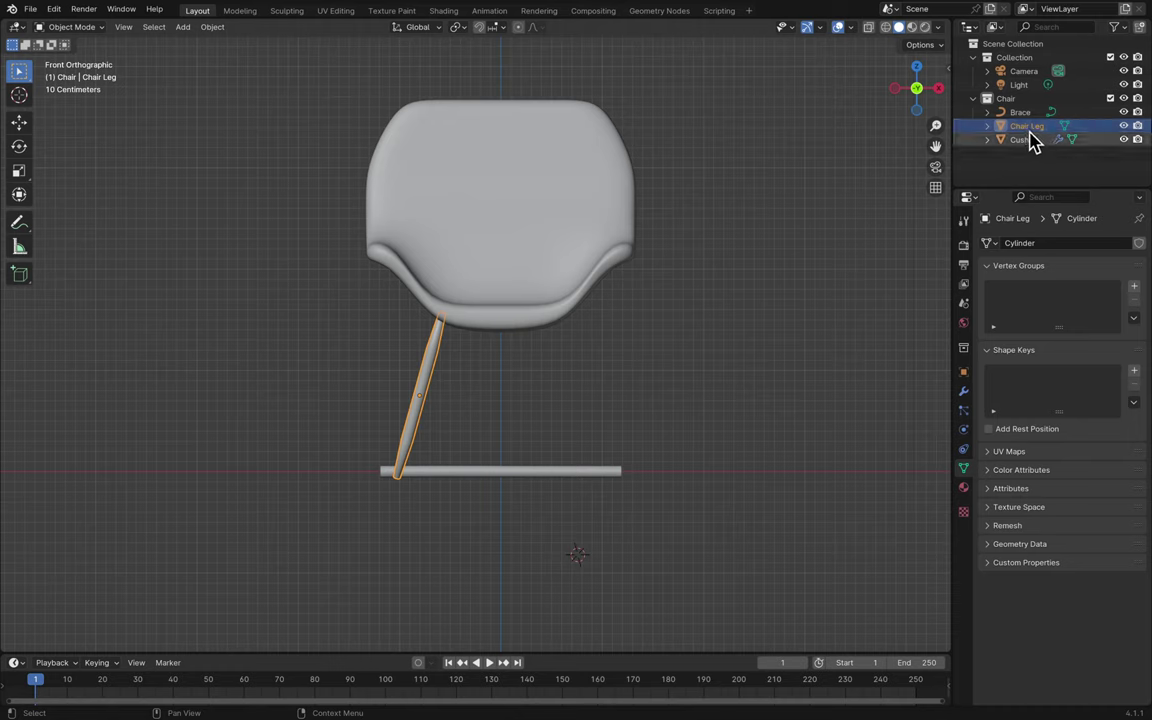
# - Duplicate the chair leg, try a 2.1 m Y offset, then undo it
pyautogui.hotkey('shift', 'd')
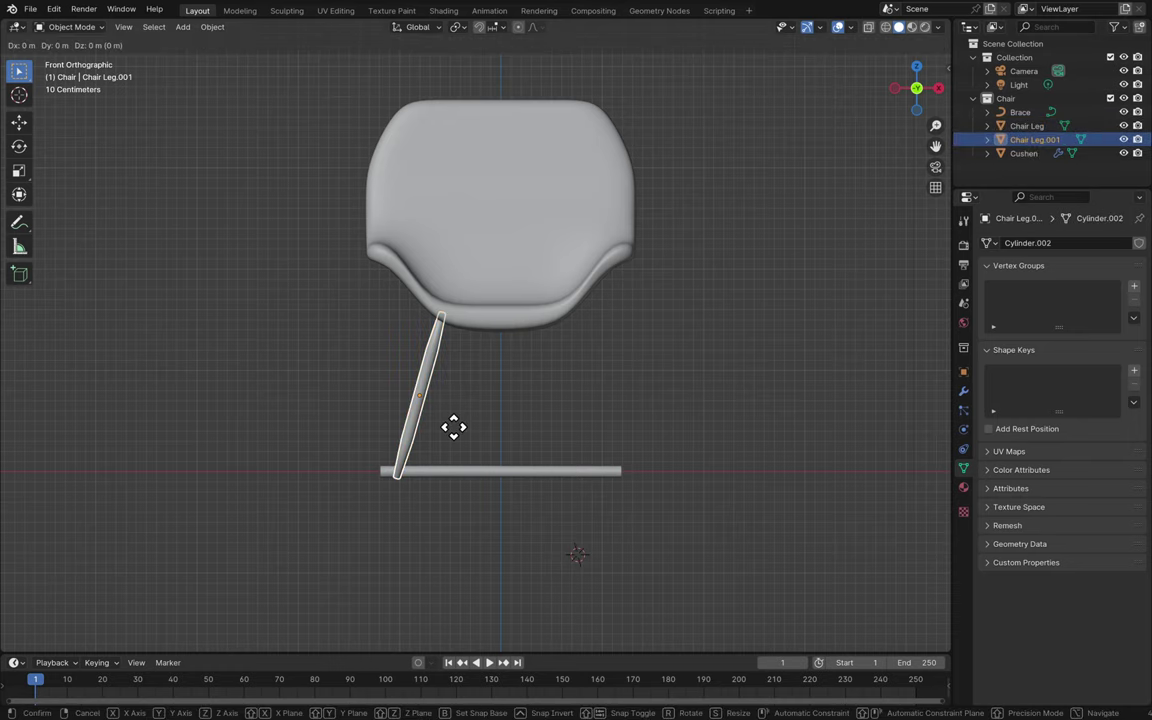
pyautogui.rightClick(453, 427)
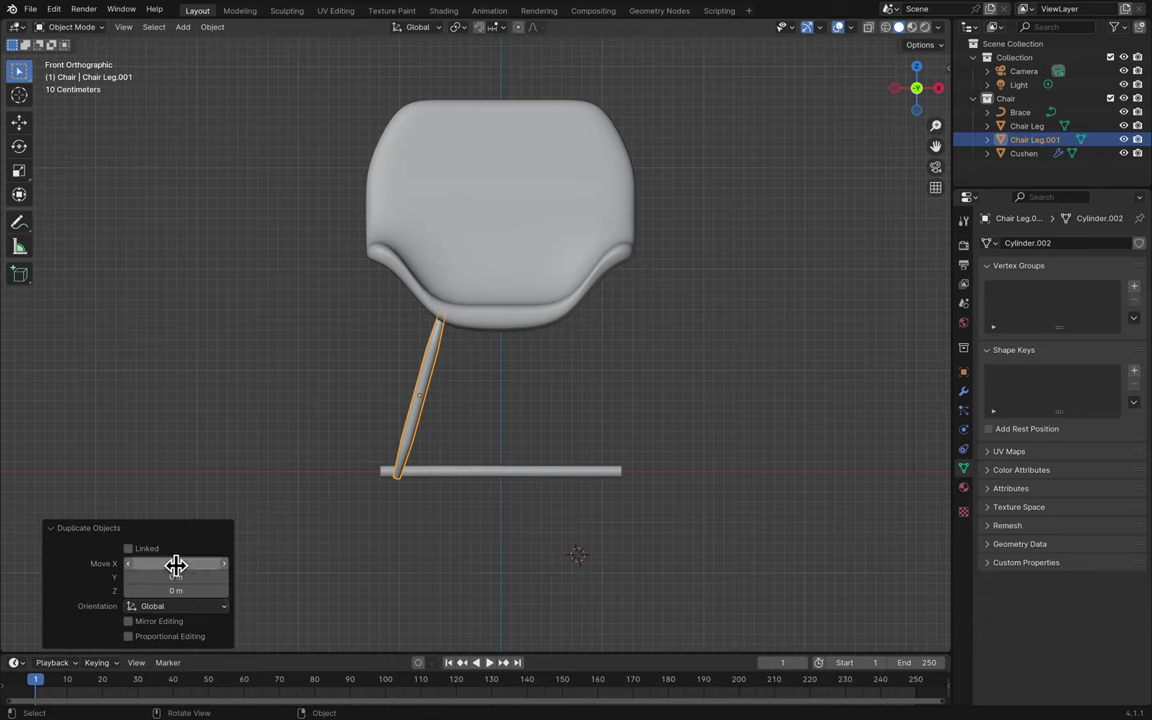
pyautogui.moveTo(173, 578); pyautogui.dragTo(195, 578)
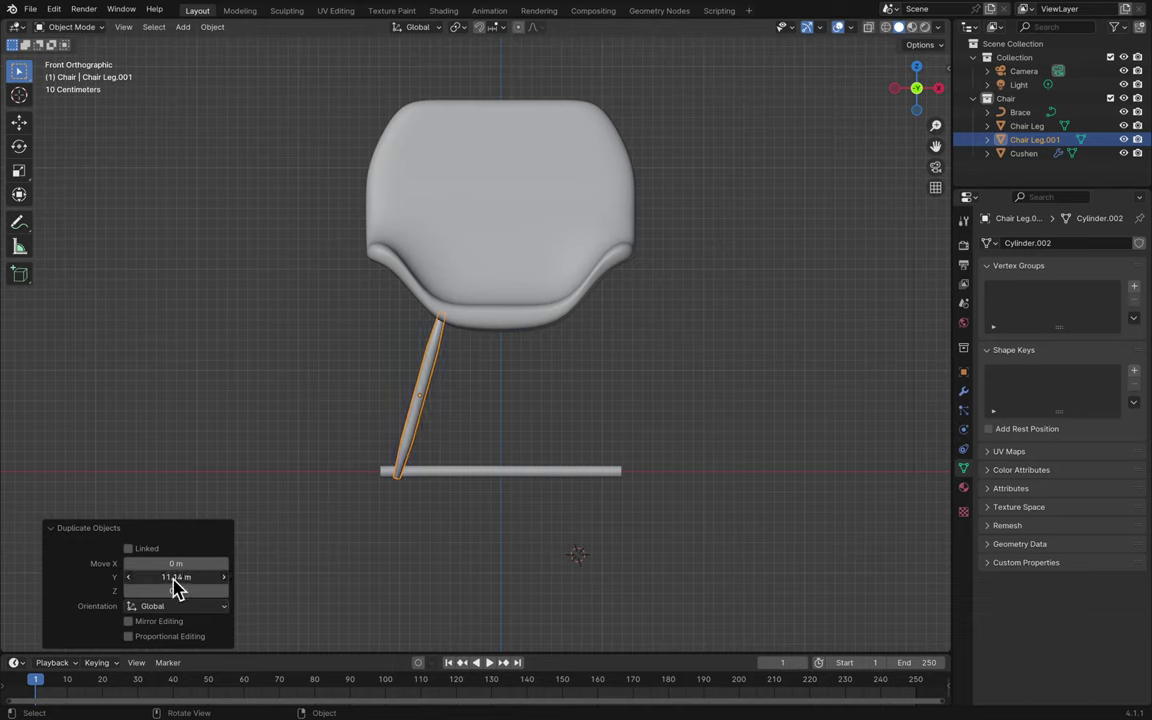
pyautogui.hotkey('ctrl', 'z')
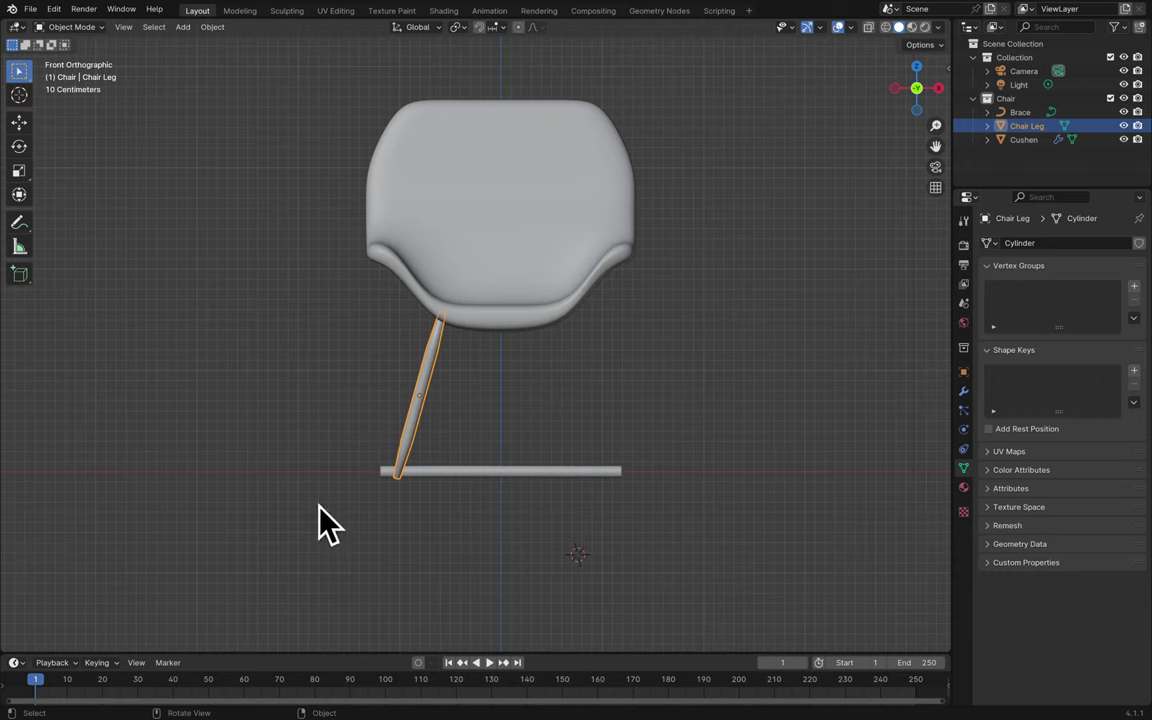
pyautogui.click(397, 440)
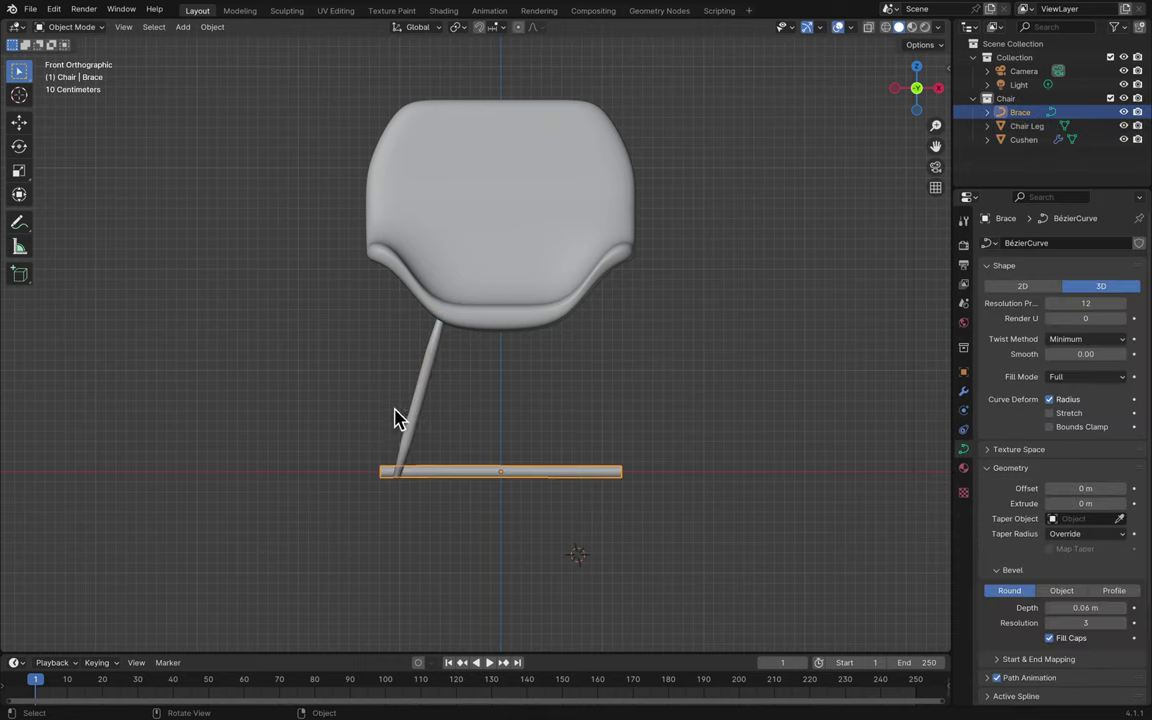
pyautogui.click(437, 381)
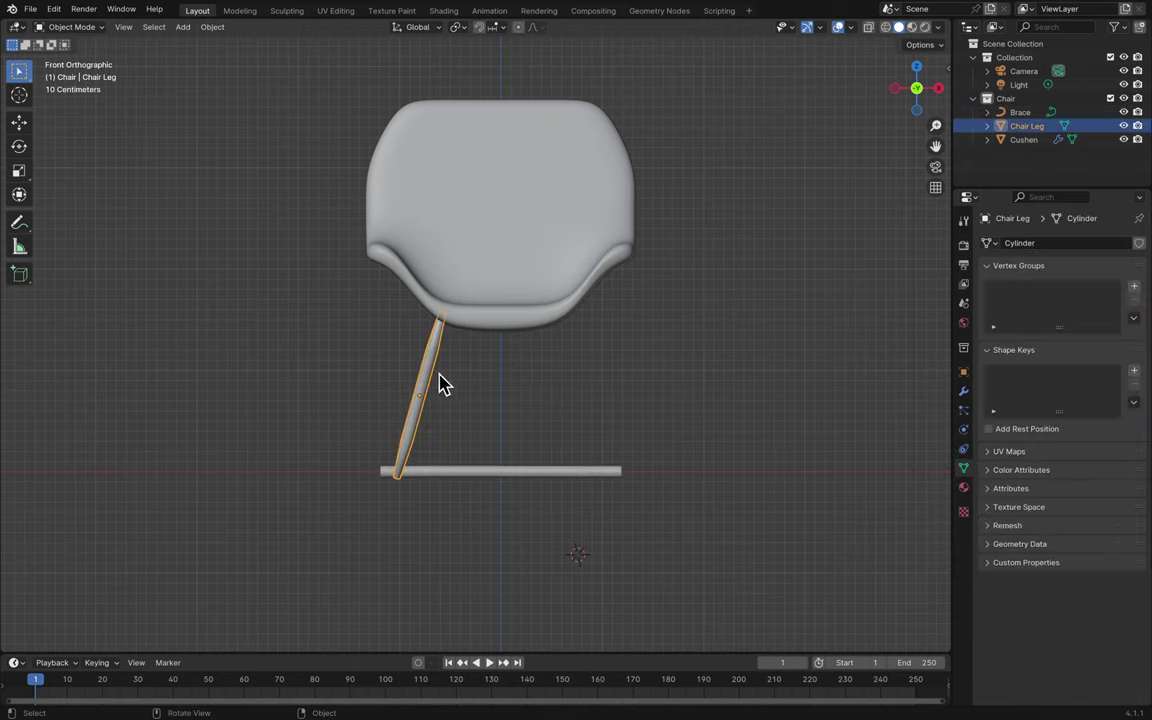
# - Duplicate the leg again, try 2.16 m and 1.48 m X offsets, then undo
pyautogui.hotkey('shift', 'd')
pyautogui.rightClick(453, 384)
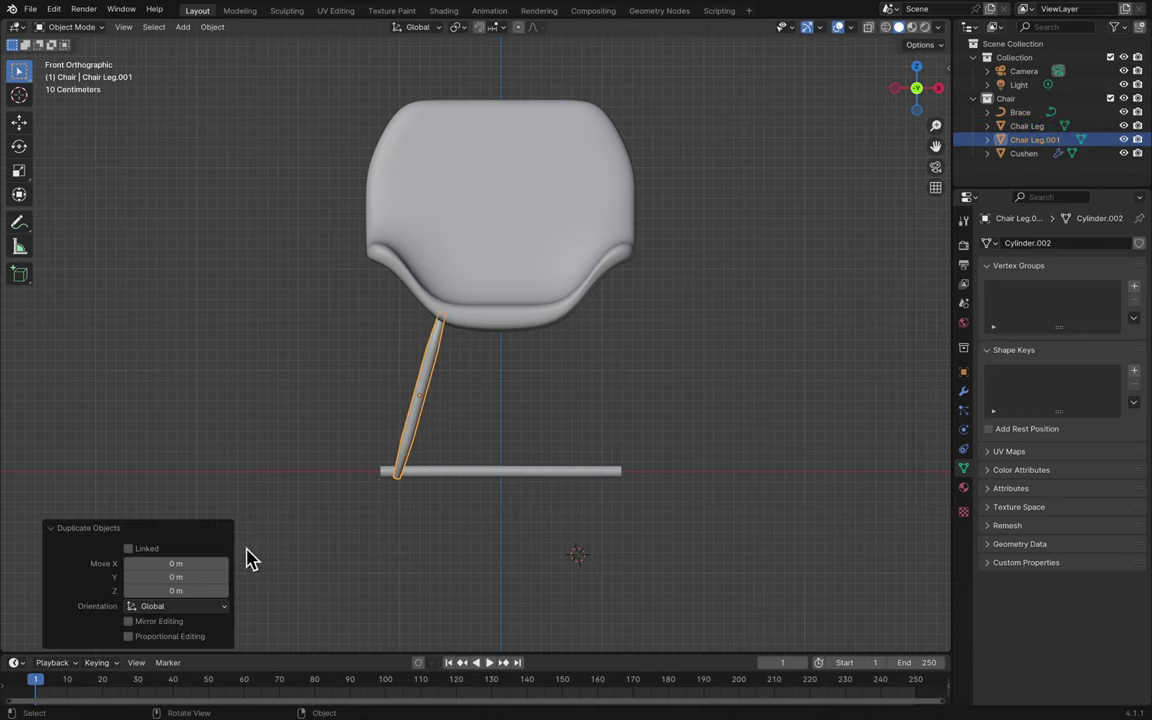
pyautogui.click(172, 564)
pyautogui.write('2.16')
pyautogui.press('Return')
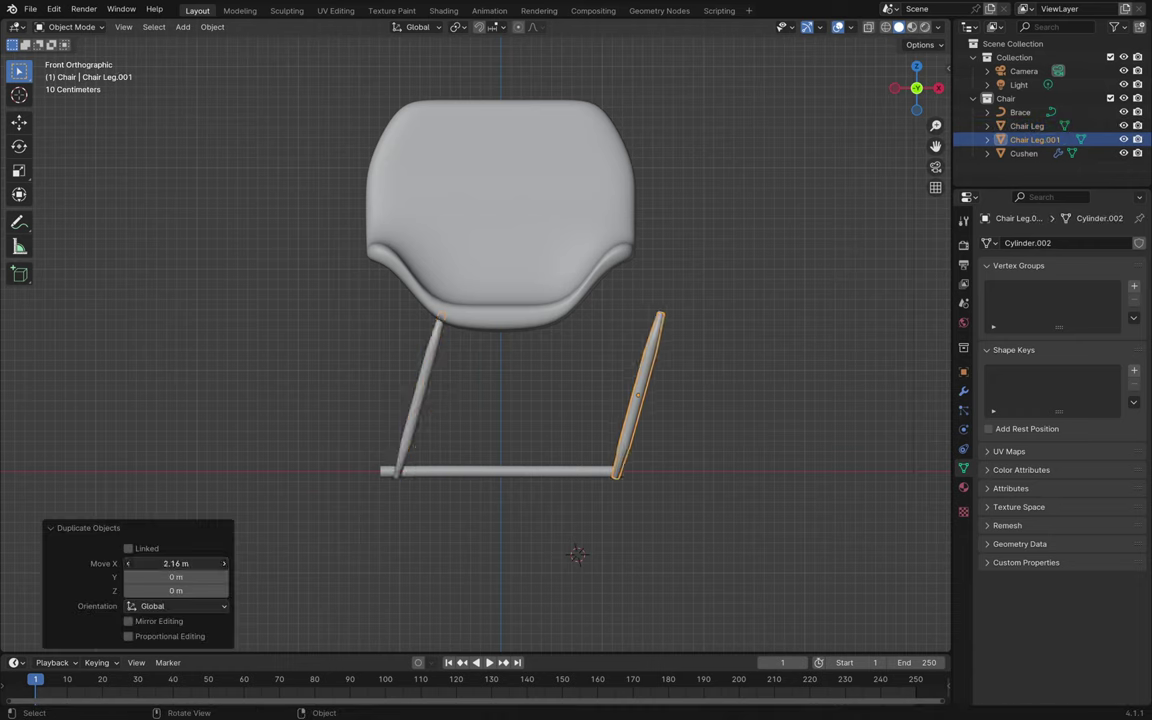
pyautogui.moveTo(175, 563)
pyautogui.mouseDown()
pyautogui.moveTo(190, 563)
pyautogui.moveTo(150, 563)
pyautogui.moveTo(167, 565)
pyautogui.mouseUp()
pyautogui.hotkey('ctrl', 'z')
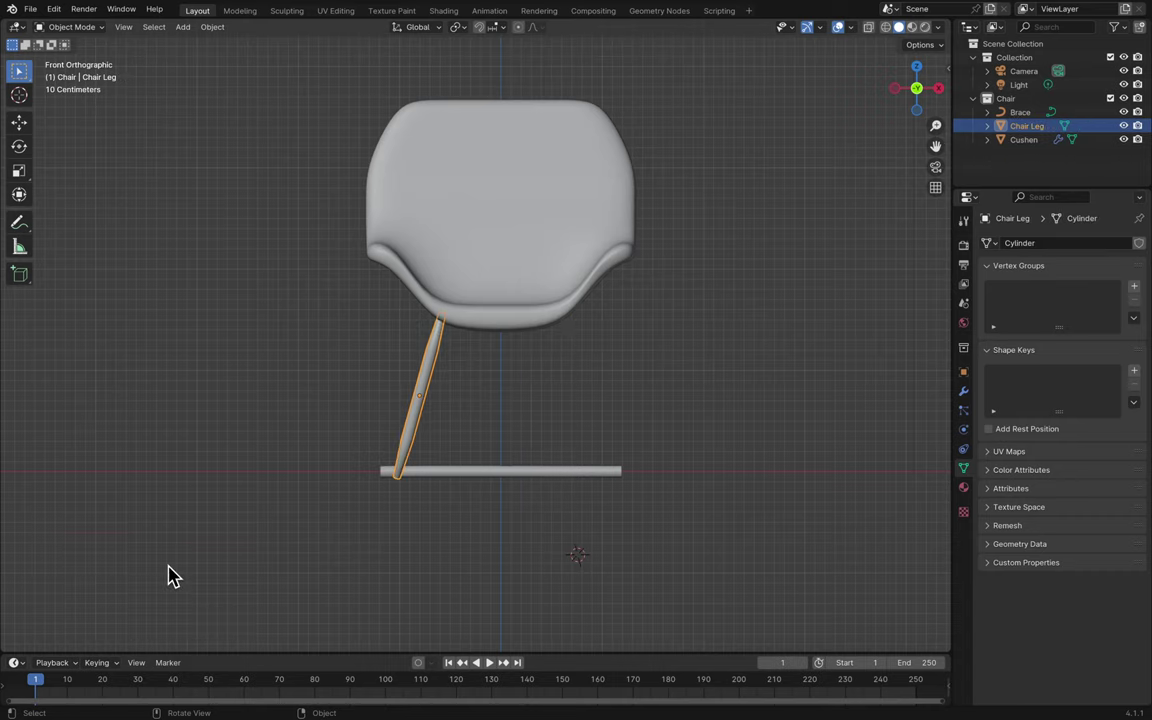
# - Duplicate the leg once more, leaving Chair Leg.001 exactly over the original
pyautogui.hotkey('shift', 'd')
pyautogui.rightClick(600, 463)
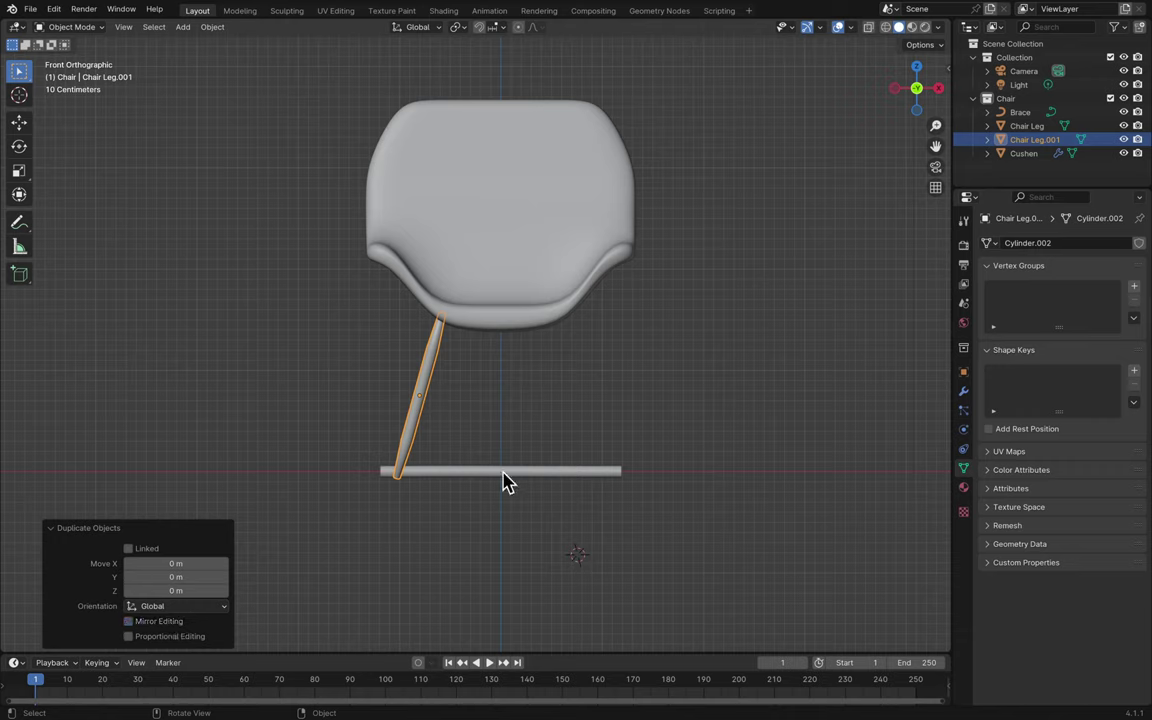
pyautogui.moveTo(411, 9)
# - Mirror a leg copy across global Y and place it, then undo both and save
pyautogui.click(213, 27)
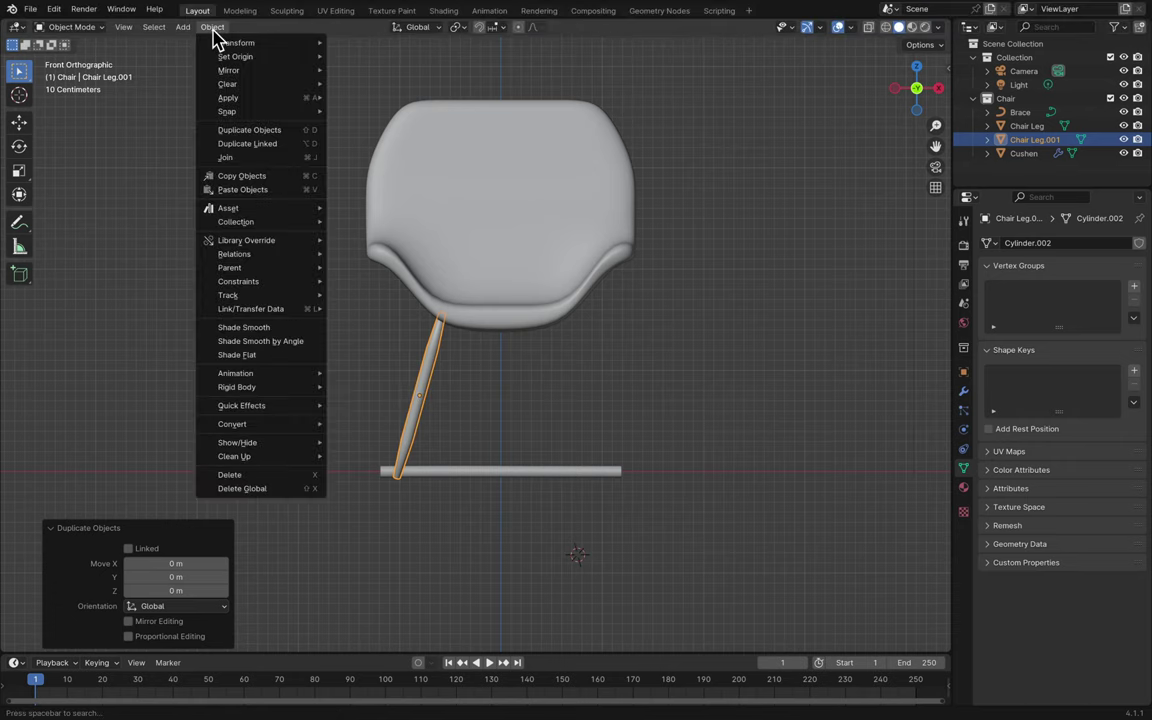
pyautogui.moveTo(257, 72)
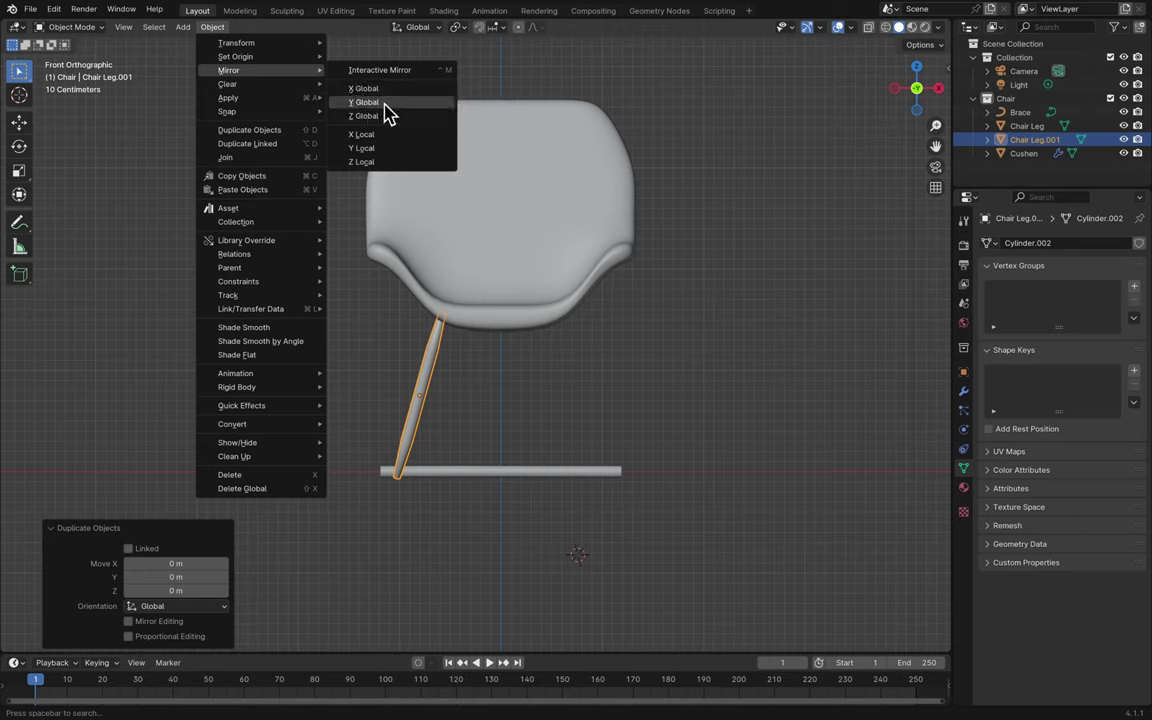
pyautogui.click(388, 113)
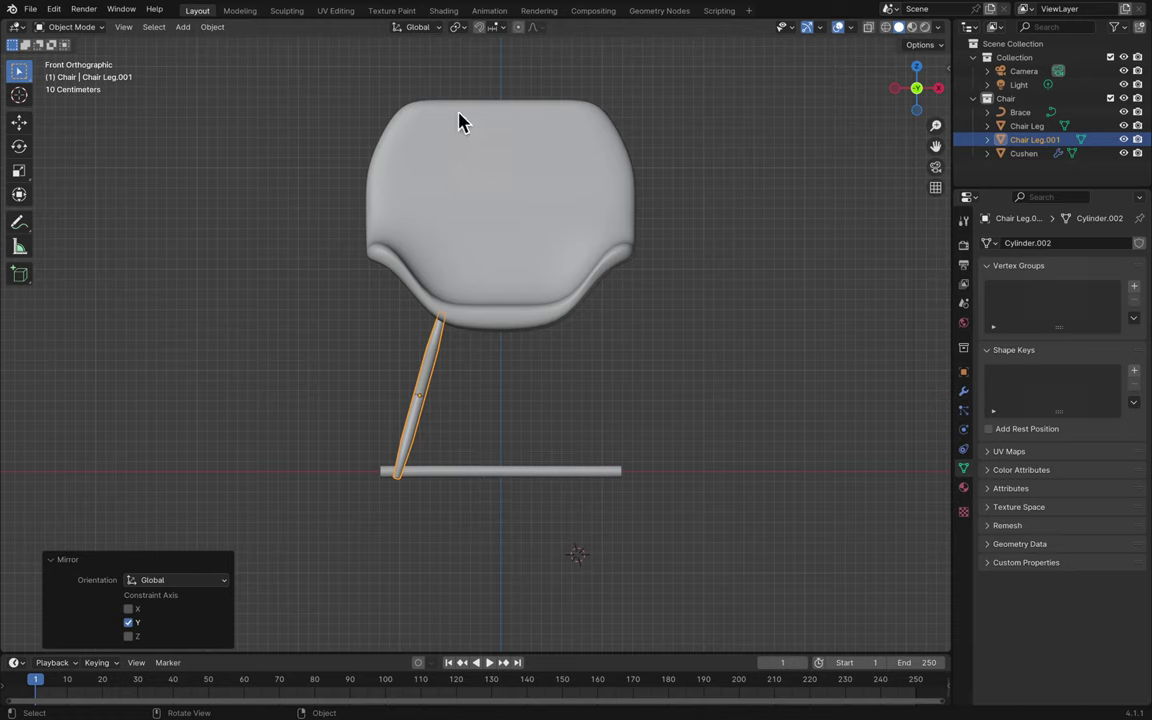
pyautogui.press('g')
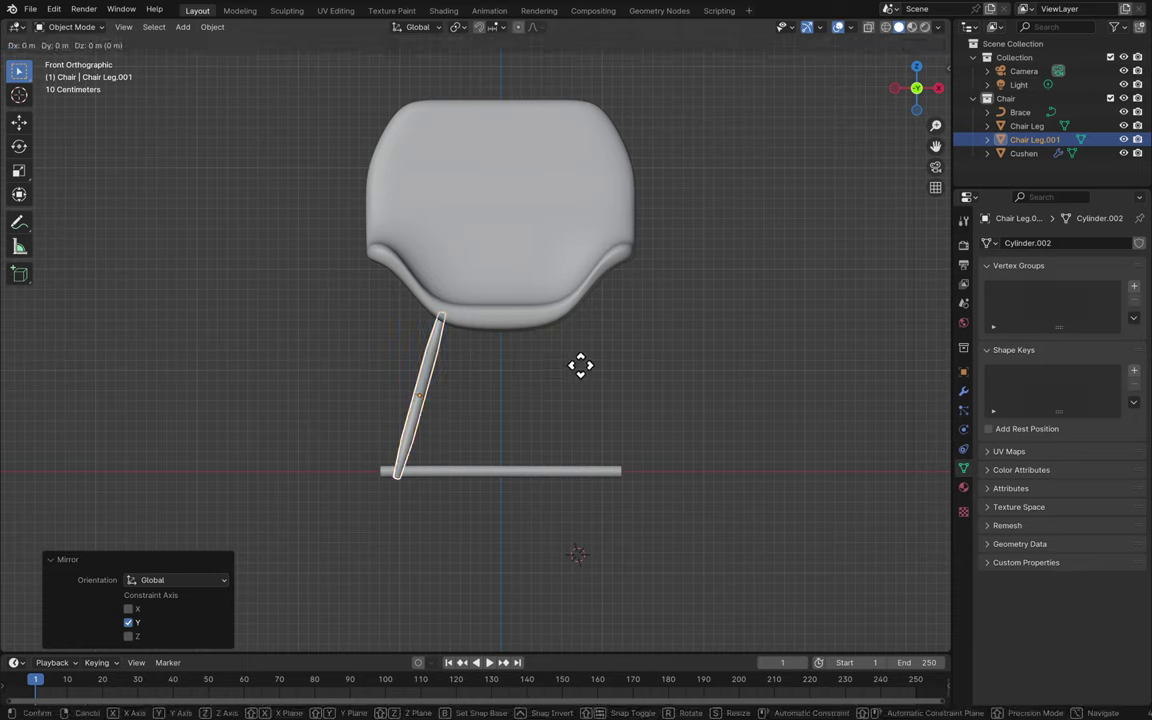
pyautogui.click(700, 381)
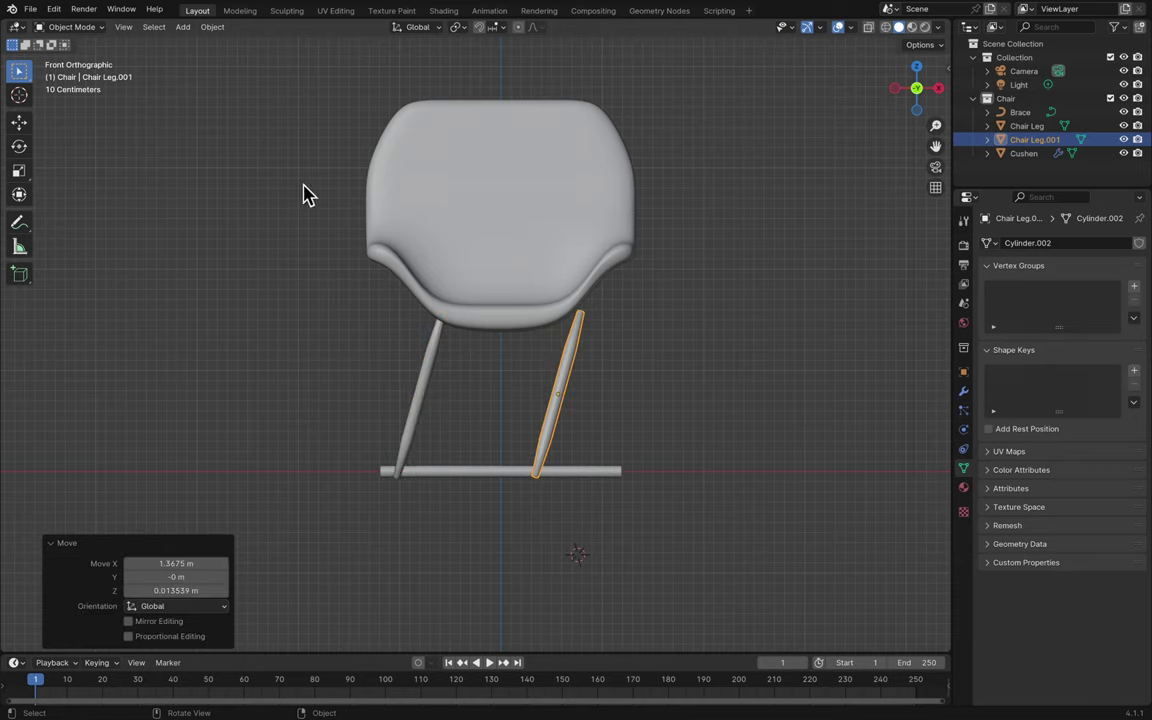
pyautogui.hotkey('ctrl', 'z')
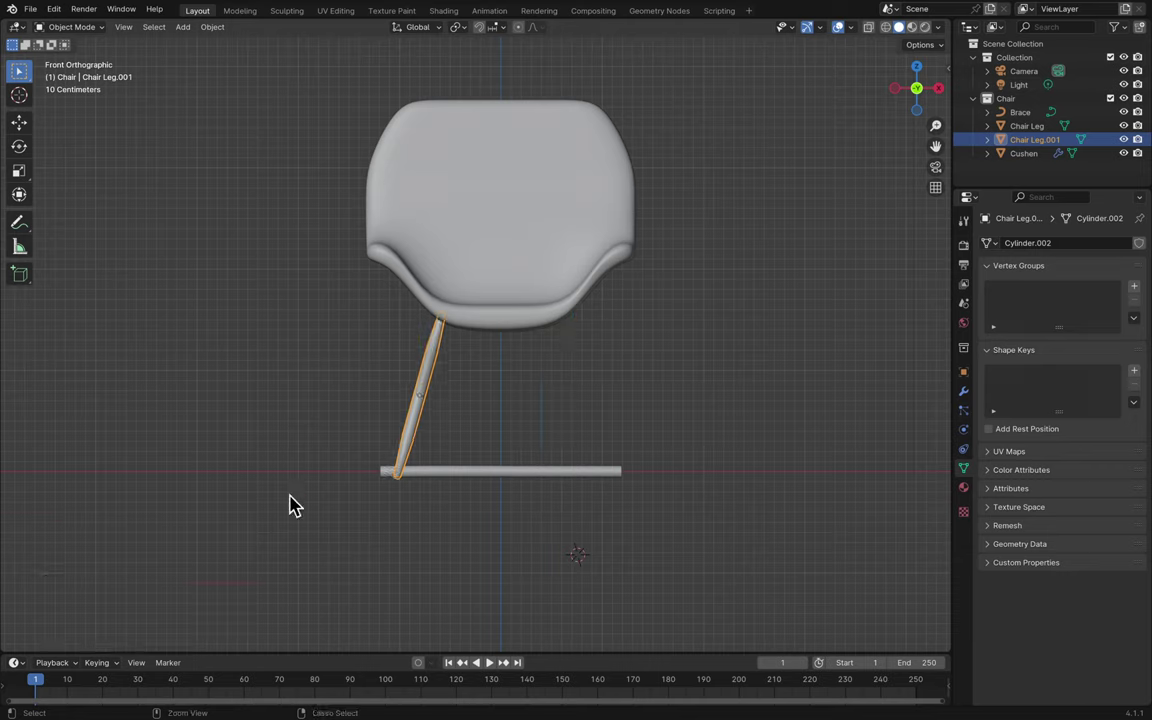
pyautogui.hotkey('ctrl', 'z')
pyautogui.hotkey('ctrl', 's')
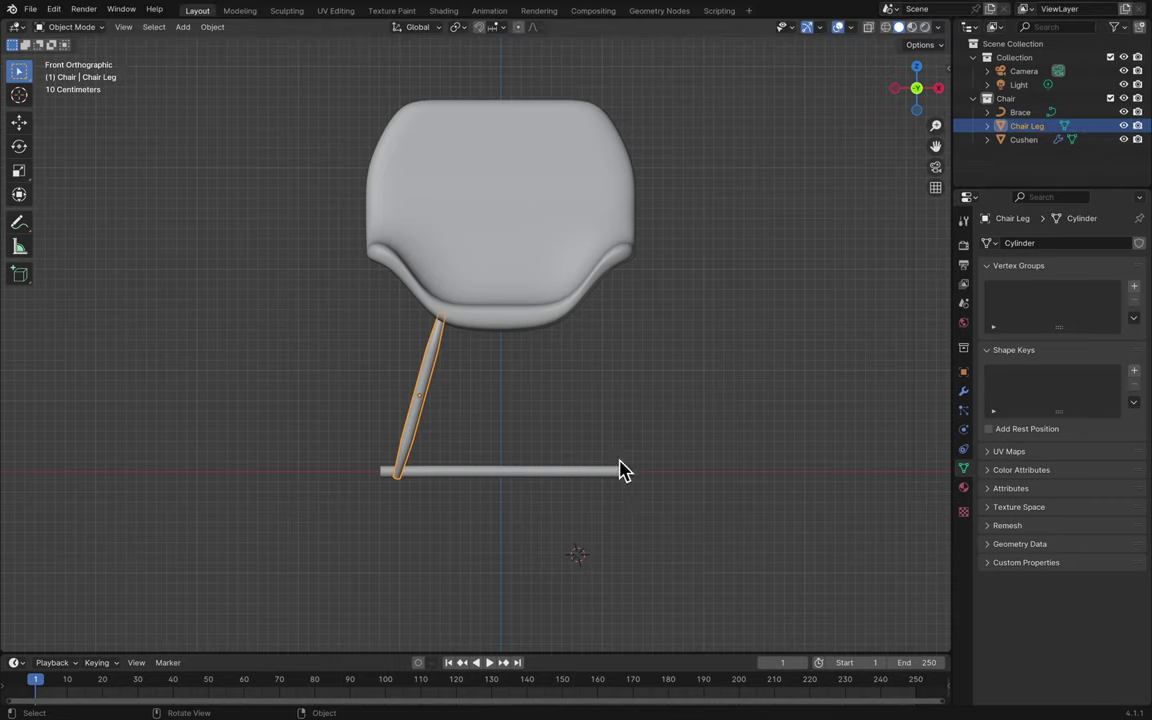
# - Duplicate the leg and mirror it along local Y, then cancel the moves and undo the mirrored copy
pyautogui.hotkey('shift', 'd')
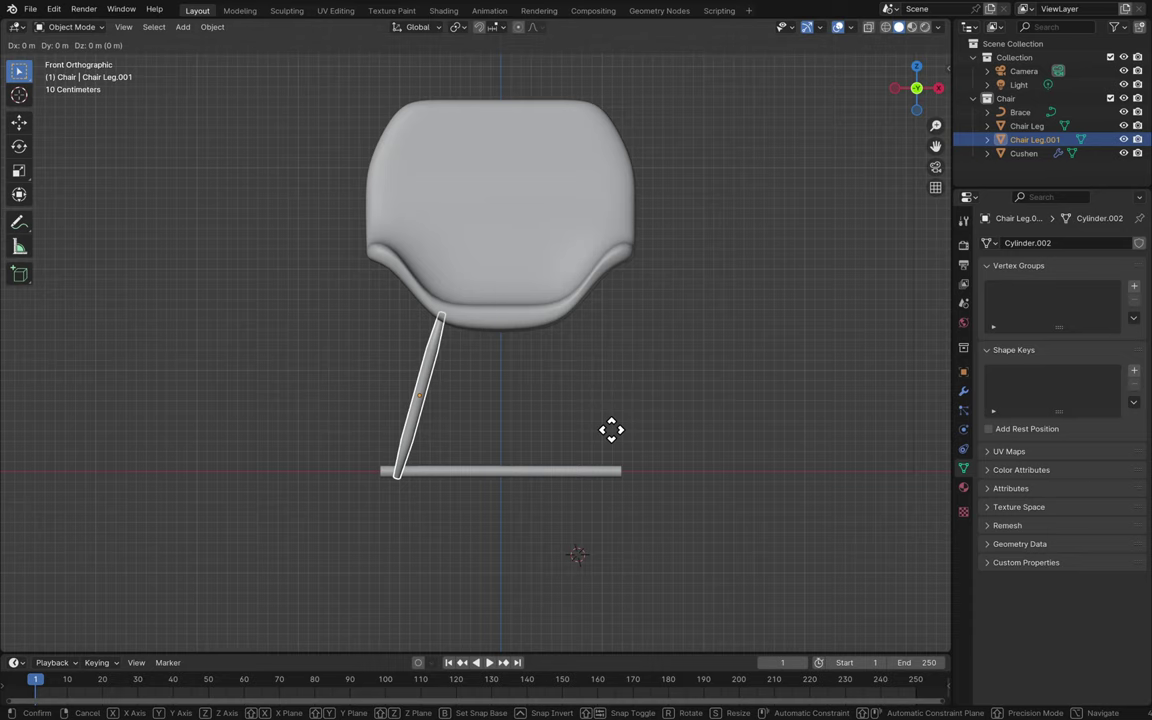
pyautogui.rightClick(611, 429)
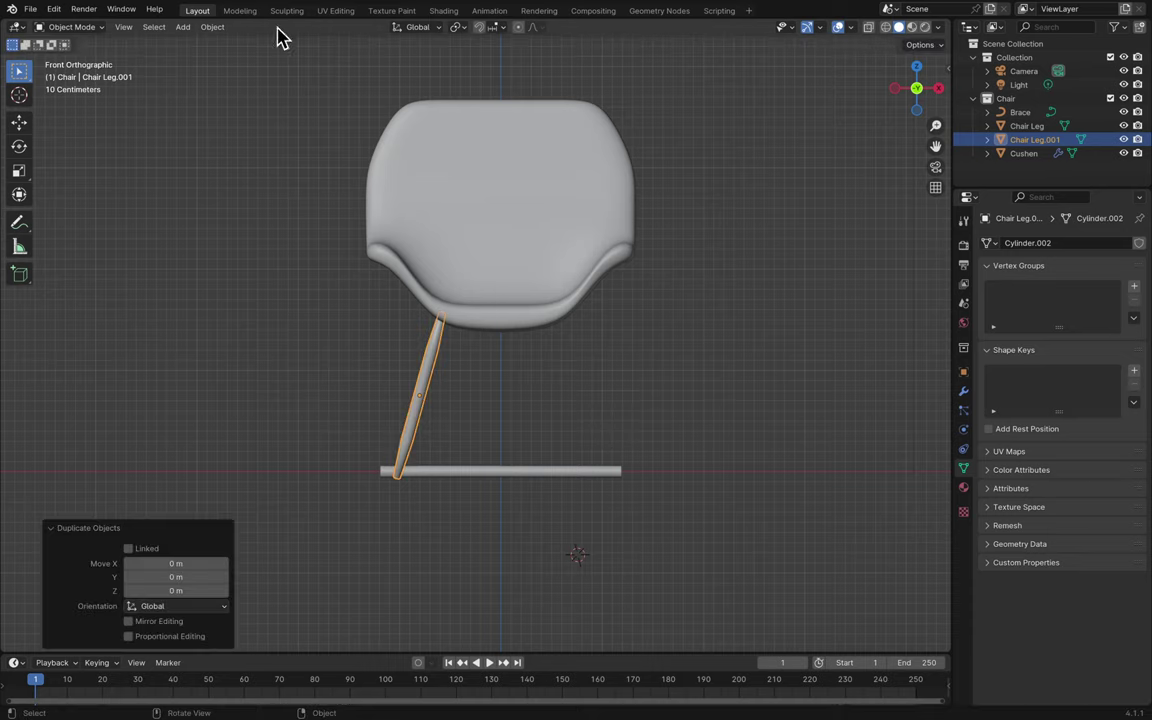
pyautogui.click(211, 27)
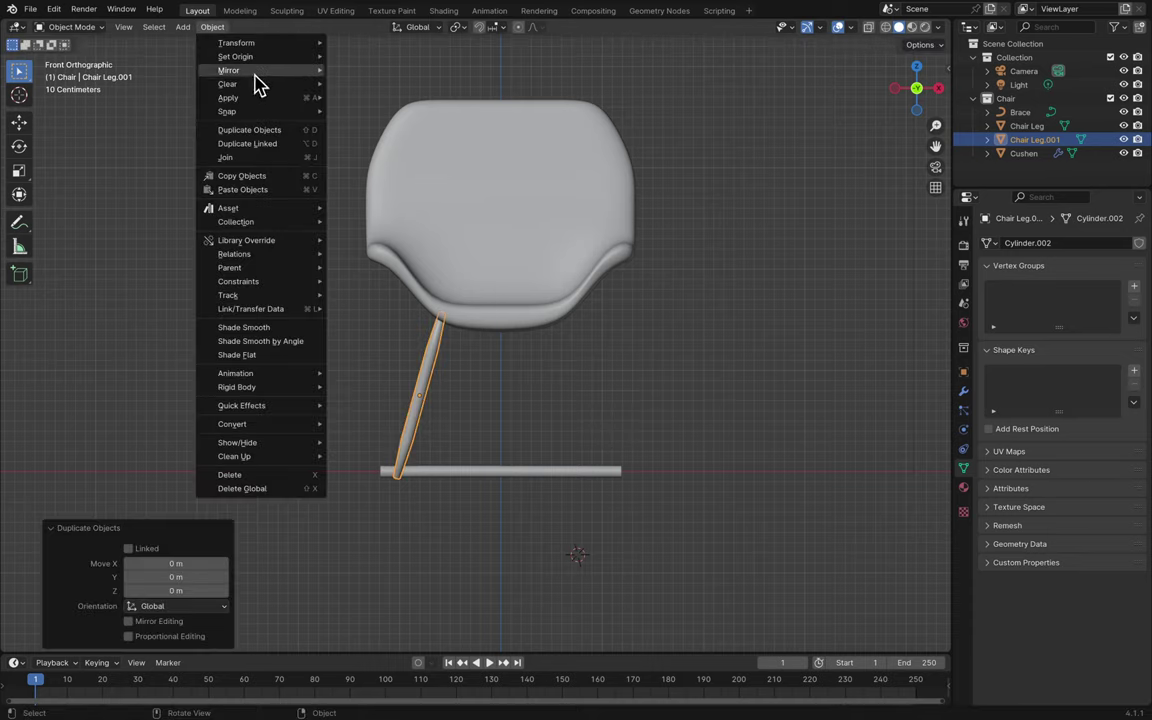
pyautogui.moveTo(245, 70)
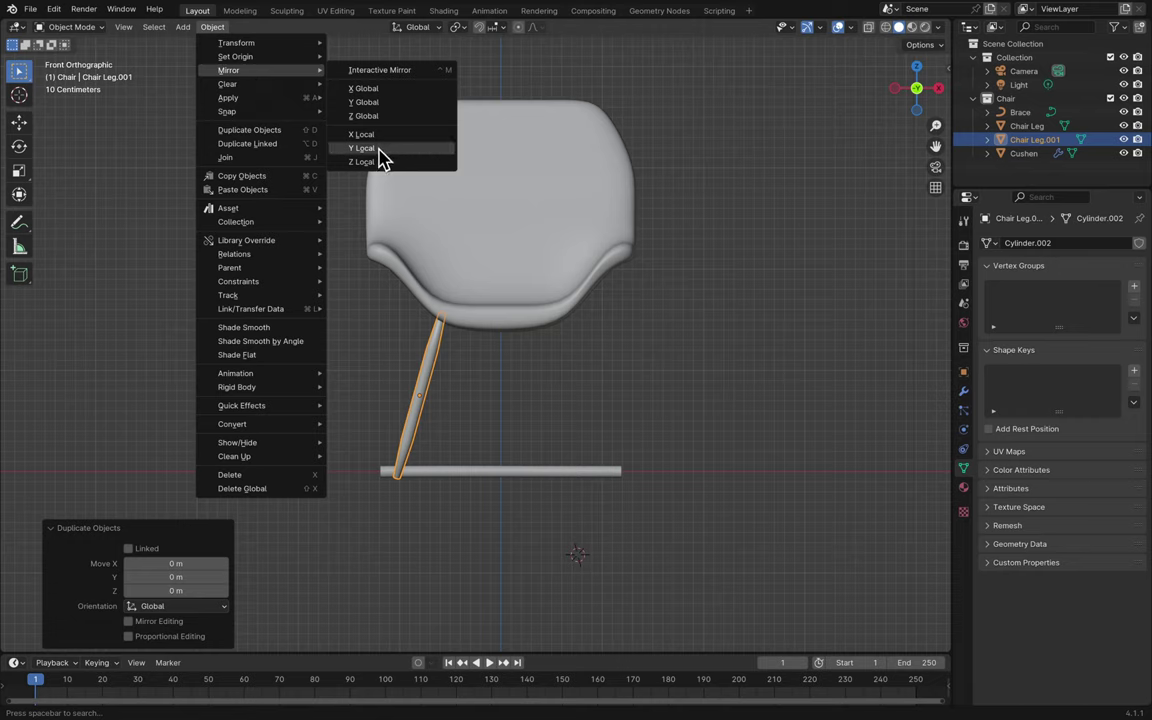
pyautogui.click(378, 150)
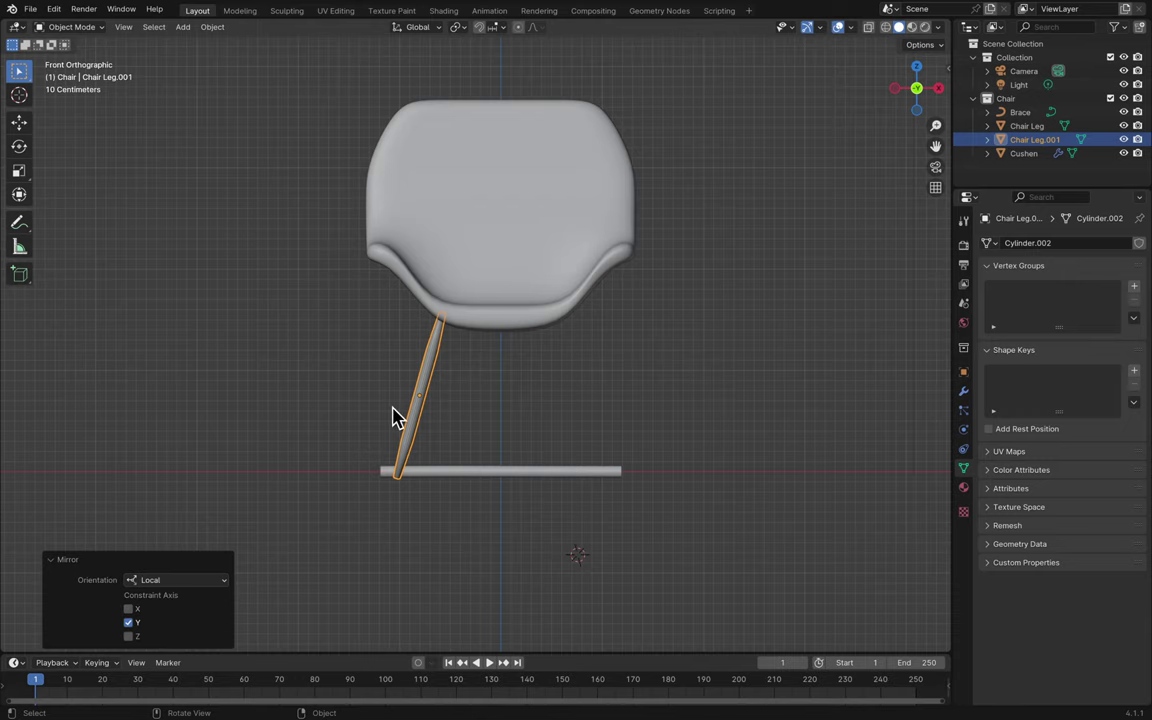
pyautogui.scroll(1, 394, 418)
pyautogui.scroll(3, 394, 418)
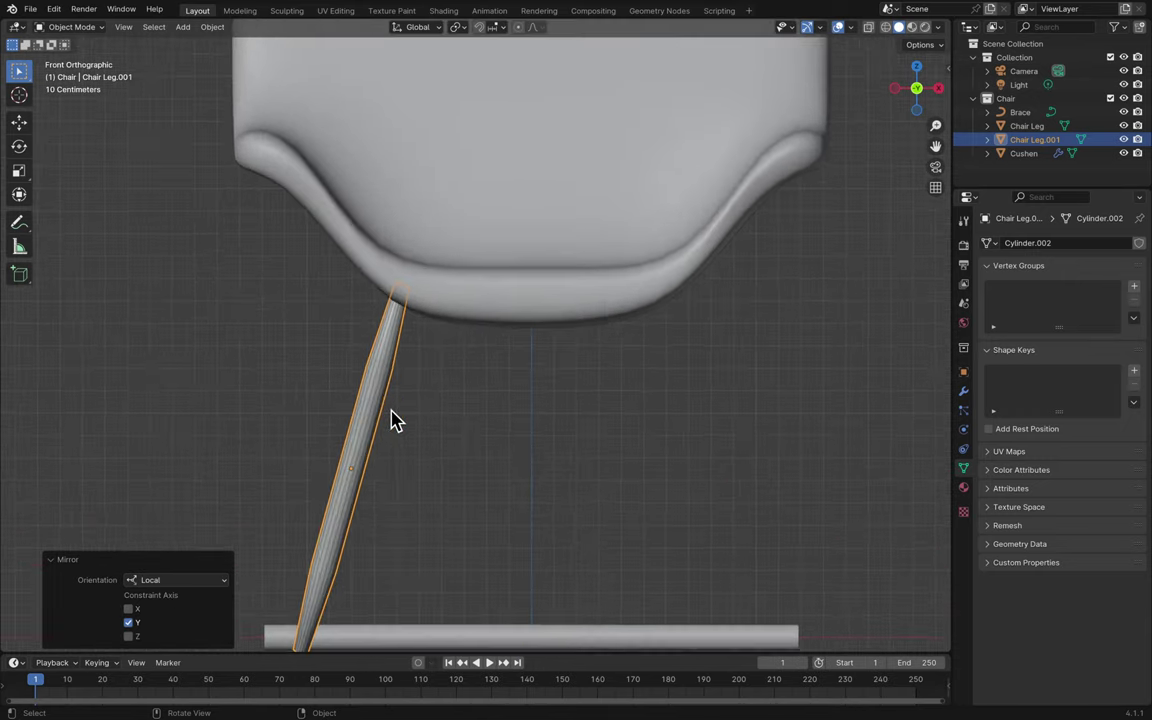
pyautogui.hotkey('shift', 'd')
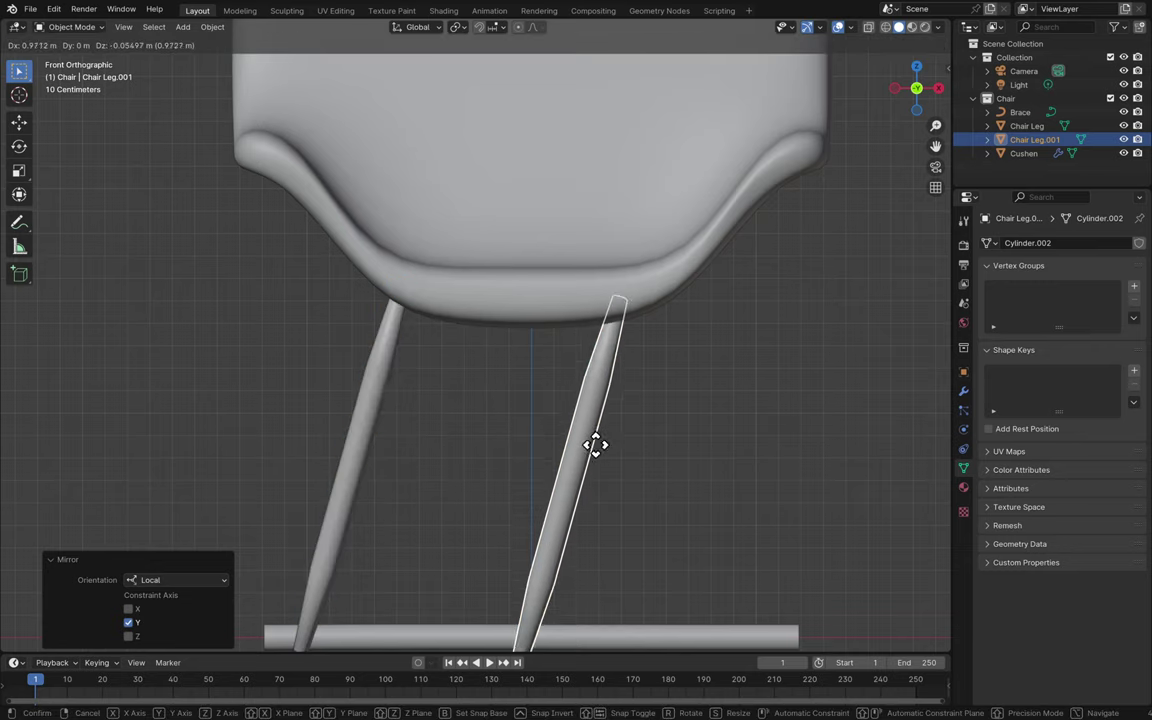
pyautogui.rightClick(586, 445)
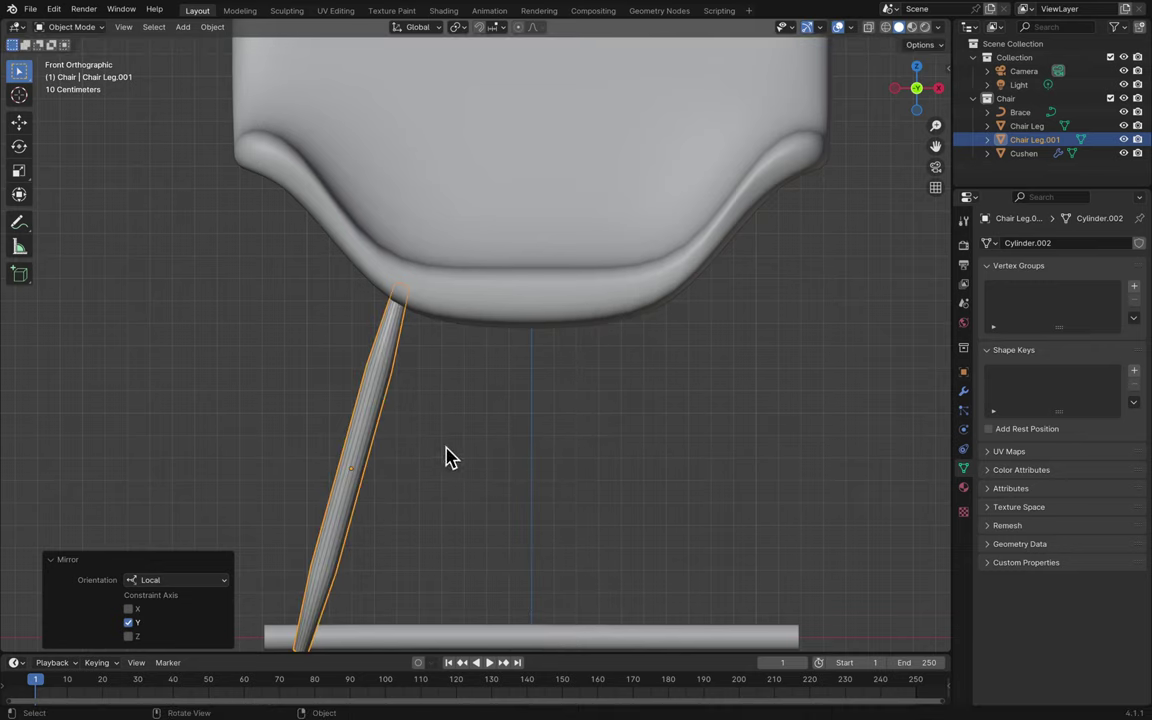
pyautogui.press('g')
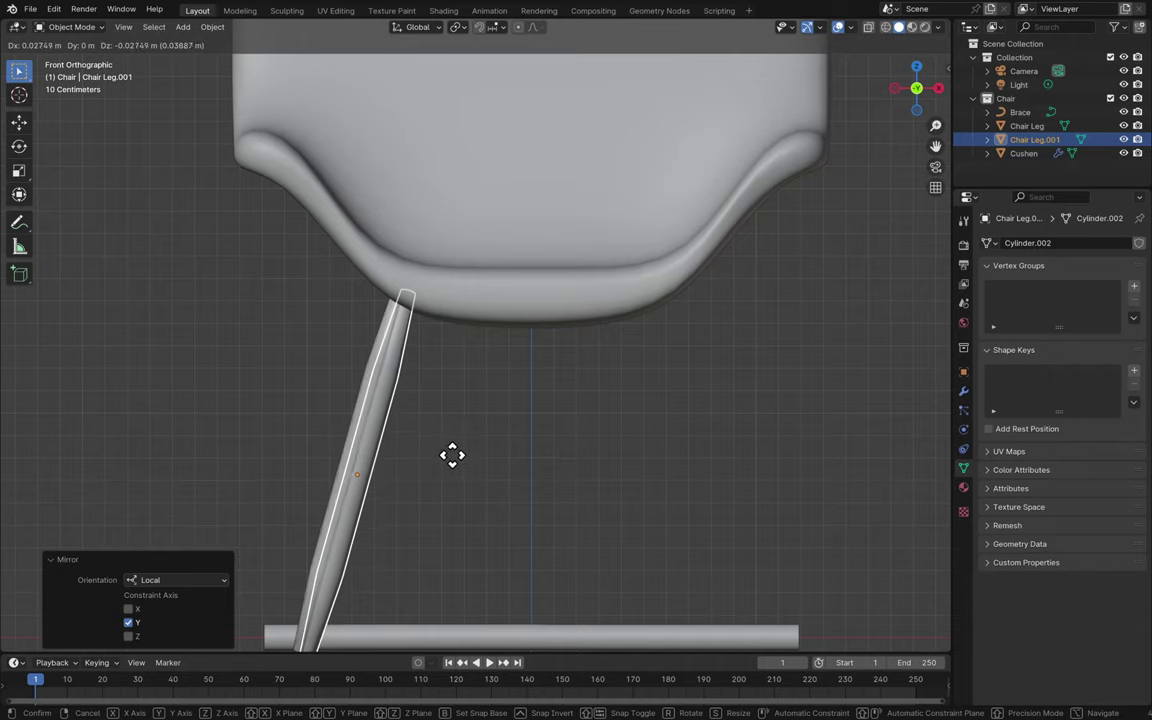
pyautogui.rightClick(500, 492)
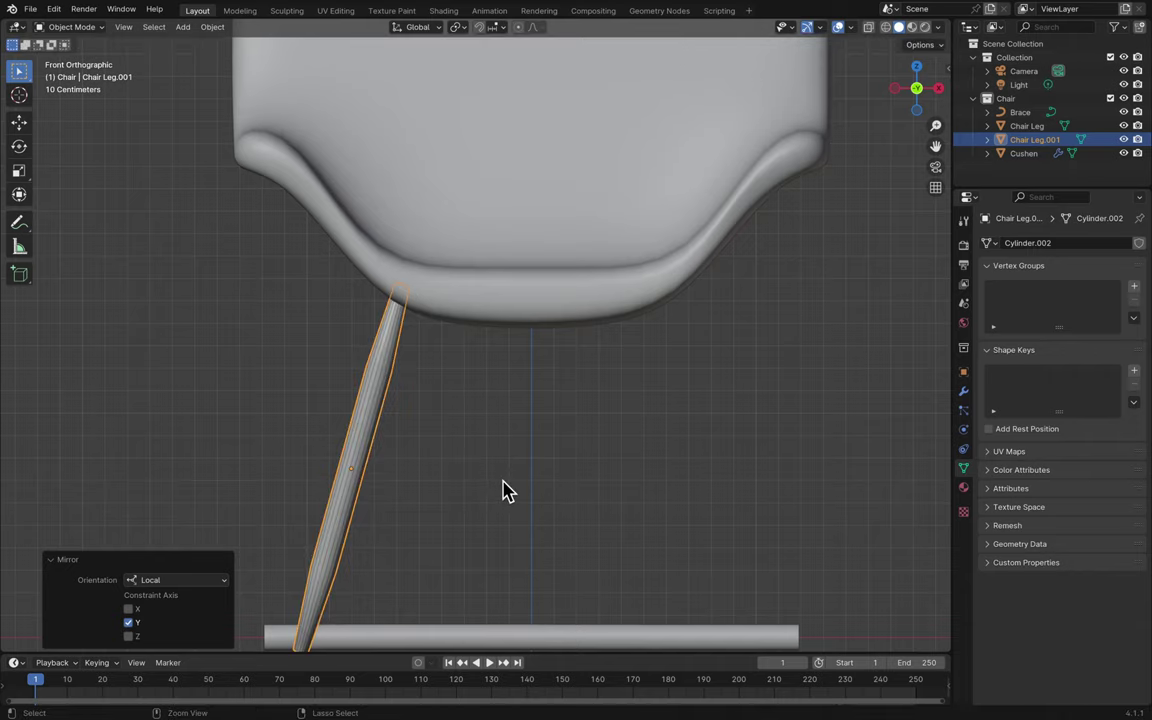
pyautogui.moveTo(503, 490); pyautogui.dragTo(566, 411, button='middle')
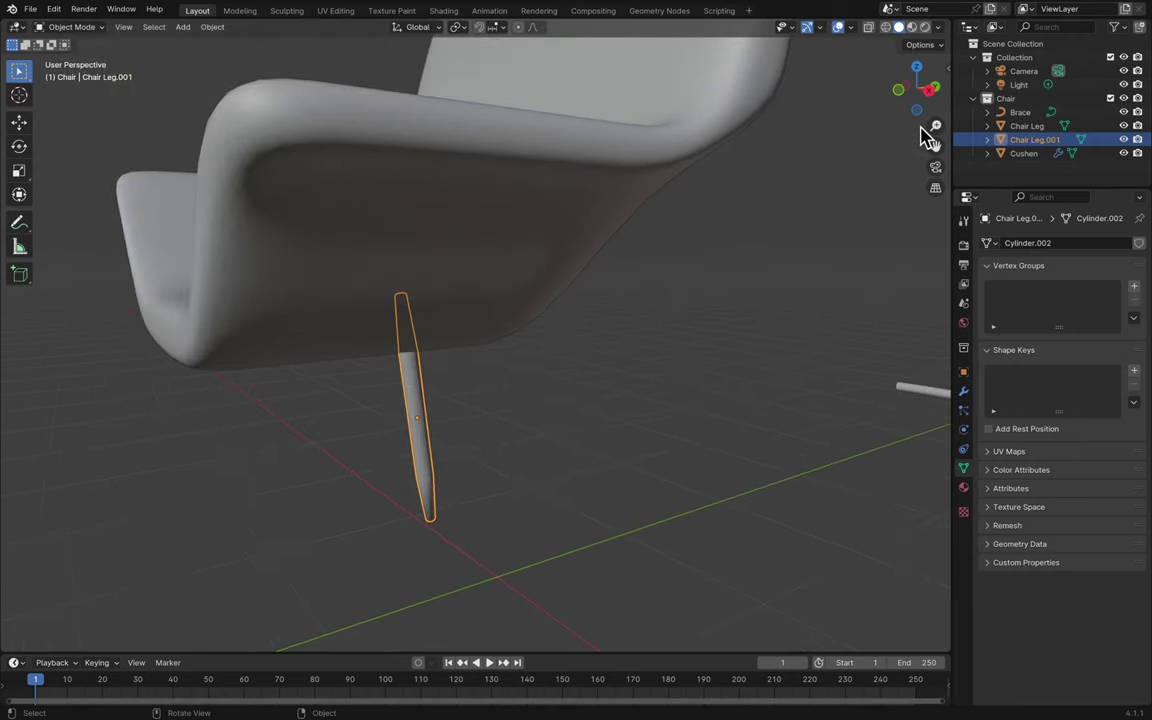
pyautogui.hotkey('ctrl', 'z')
# - From the front view, duplicate the leg and move the copy 1.8983 m along X under the seat's other side
pyautogui.press('KP_1')
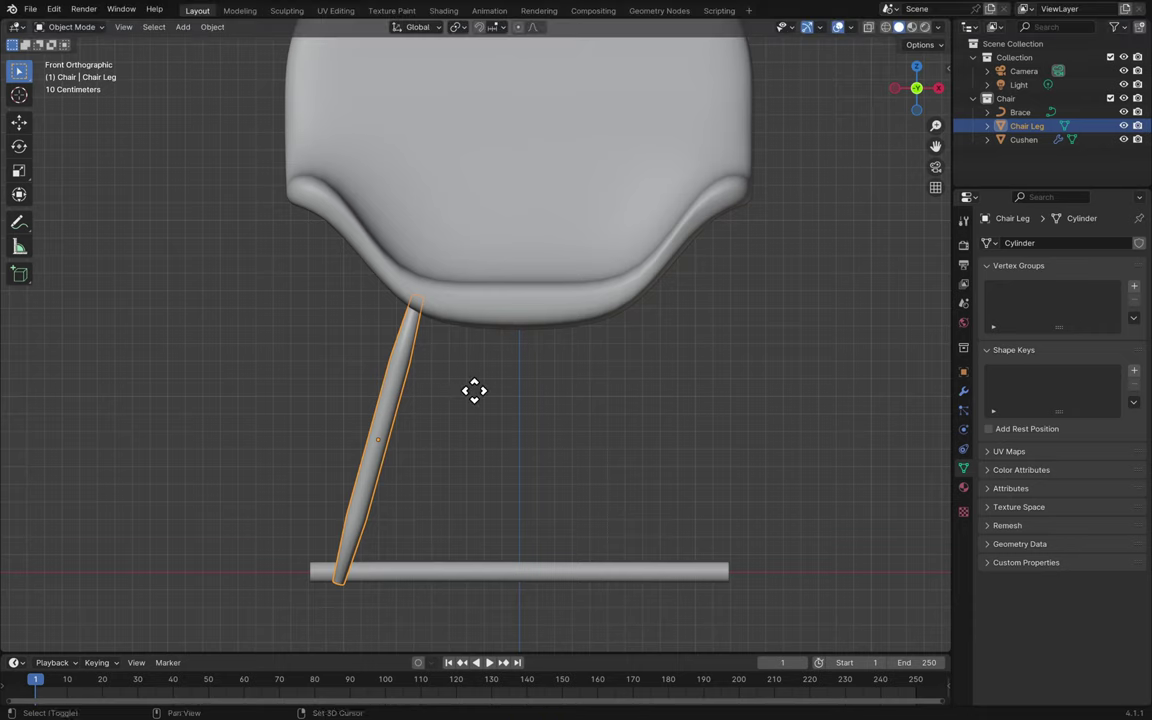
pyautogui.hotkey('shift', 'd')
pyautogui.press('x')
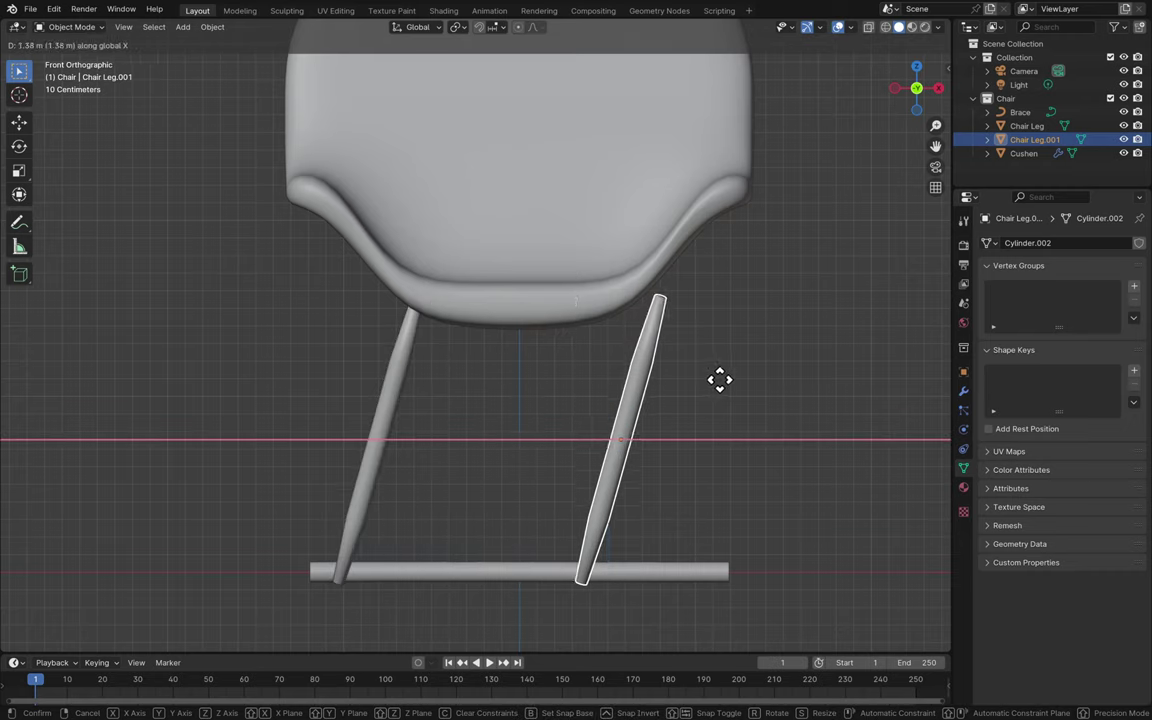
pyautogui.click(808, 375)
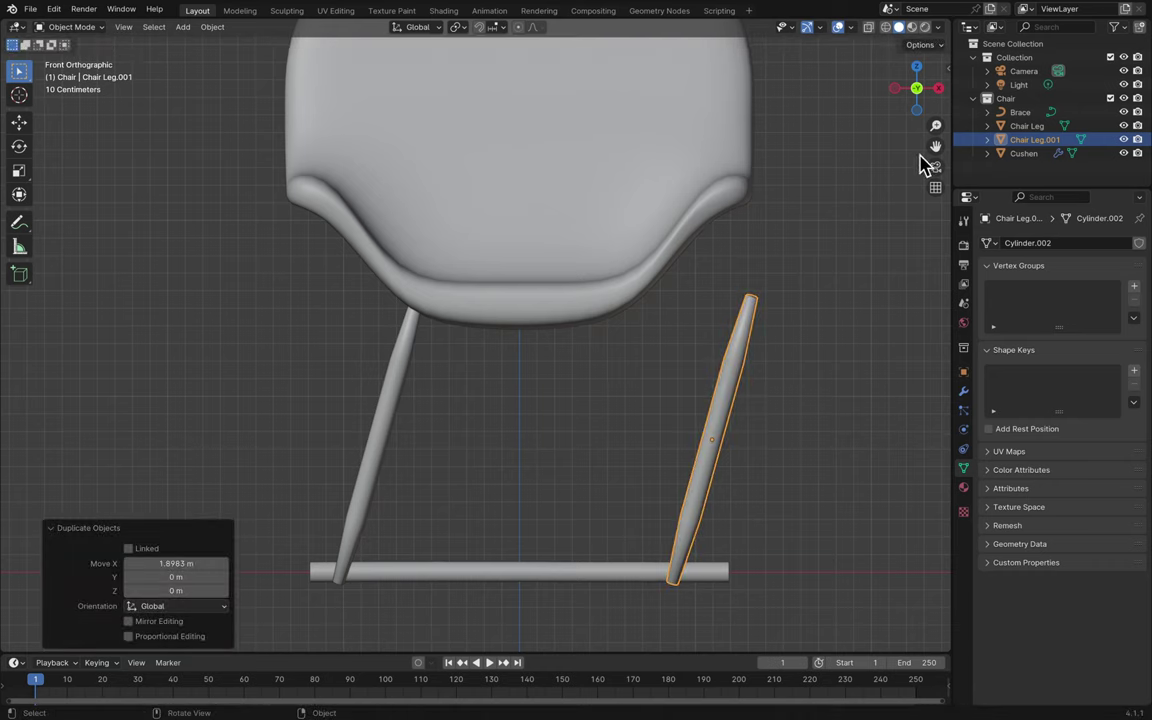
pyautogui.press('n')
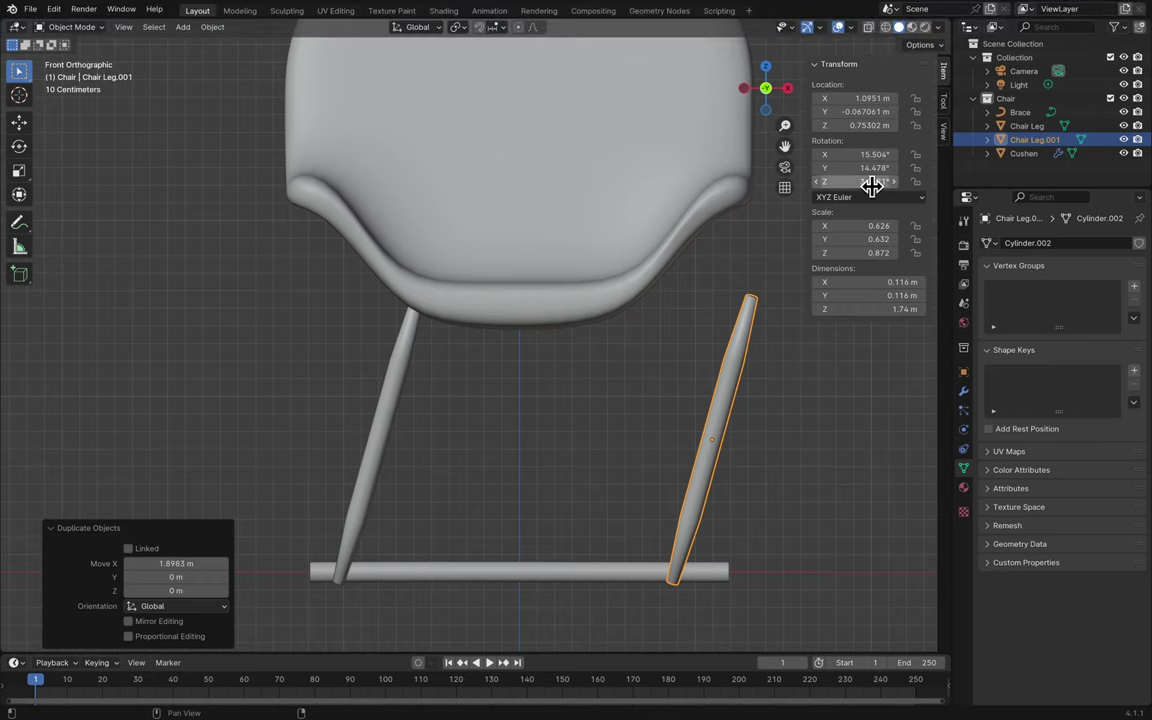
# - Turn on snapping and zoom out to see the whole chair
pyautogui.moveTo(766, 329); pyautogui.dragTo(766, 330, button='middle')
pyautogui.hotkey('shift', 'Tab')
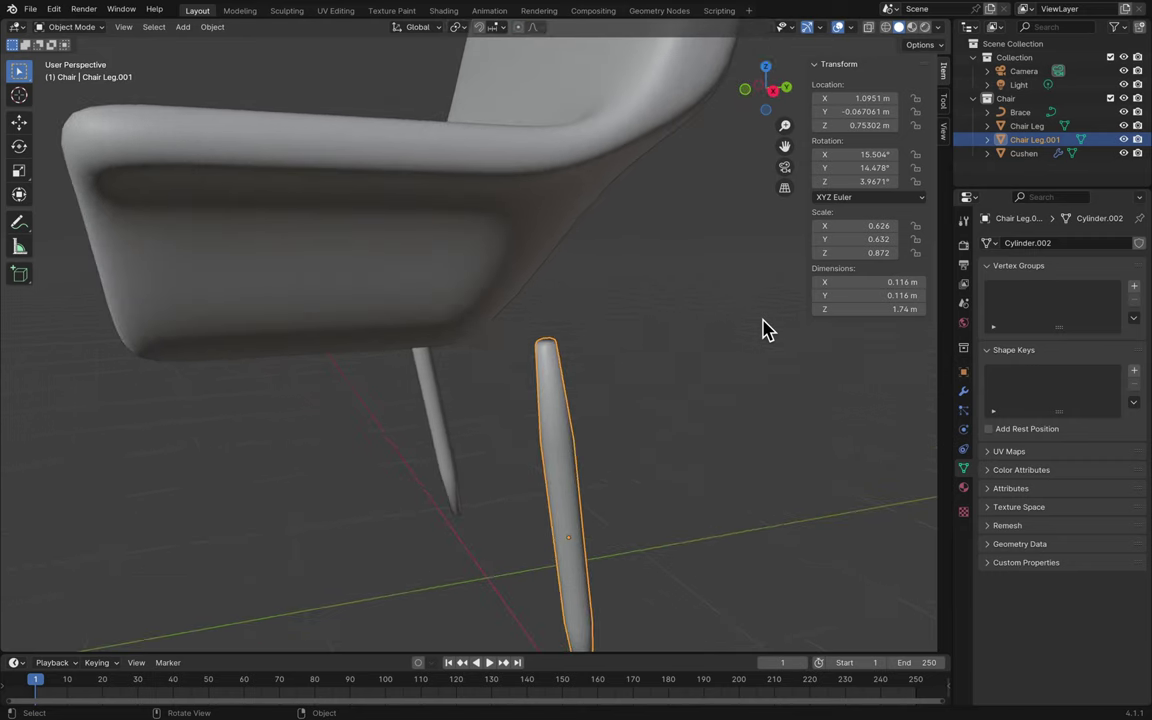
pyautogui.moveTo(785, 126); pyautogui.dragTo(785, 160)
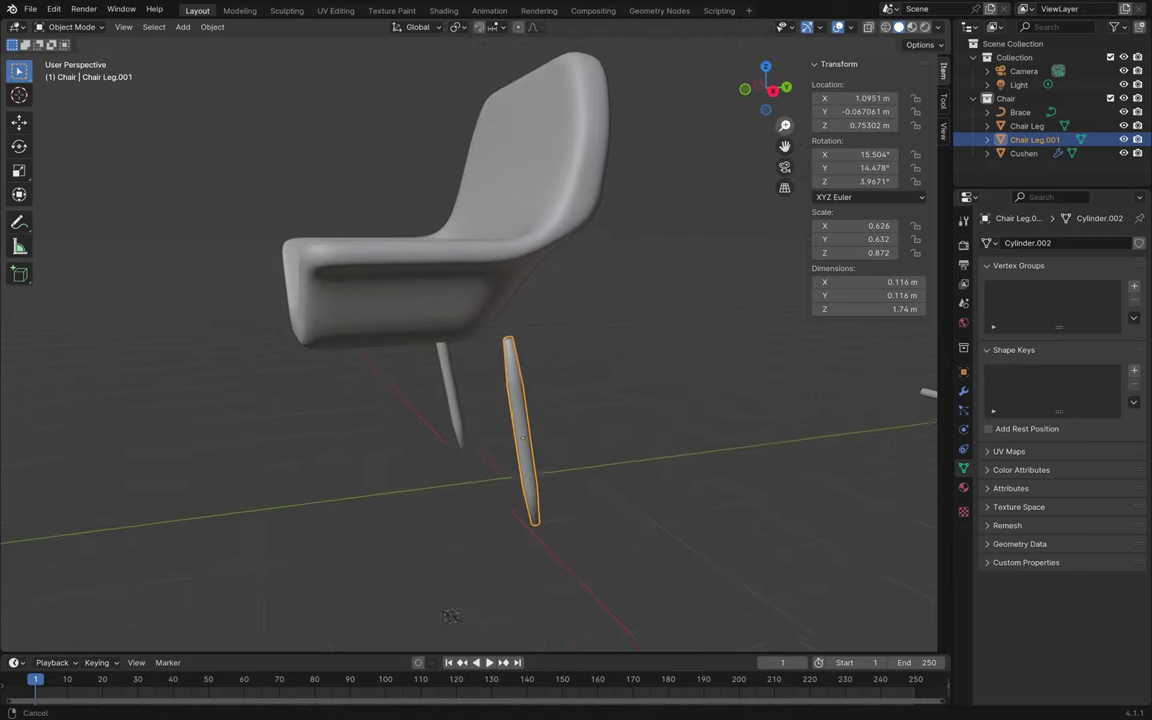
pyautogui.scroll(-10, 694, 267)
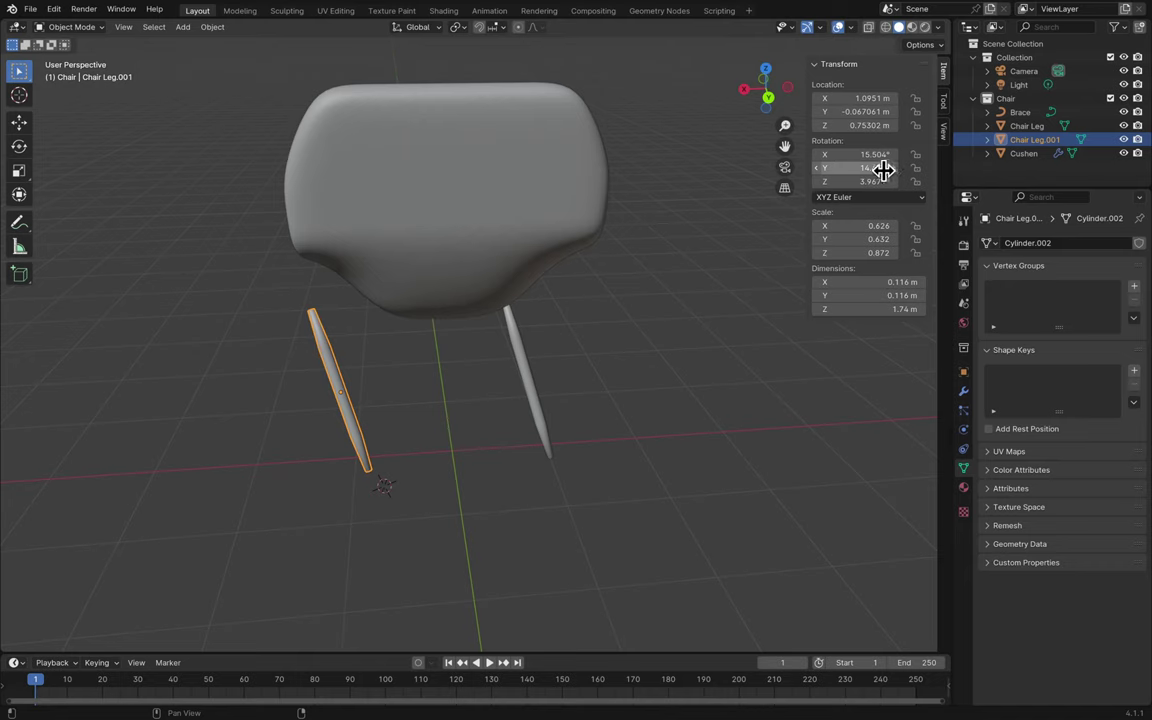
# - Select the original Chair Leg and set its X and Y rotations to 15°
pyautogui.click(521, 357)
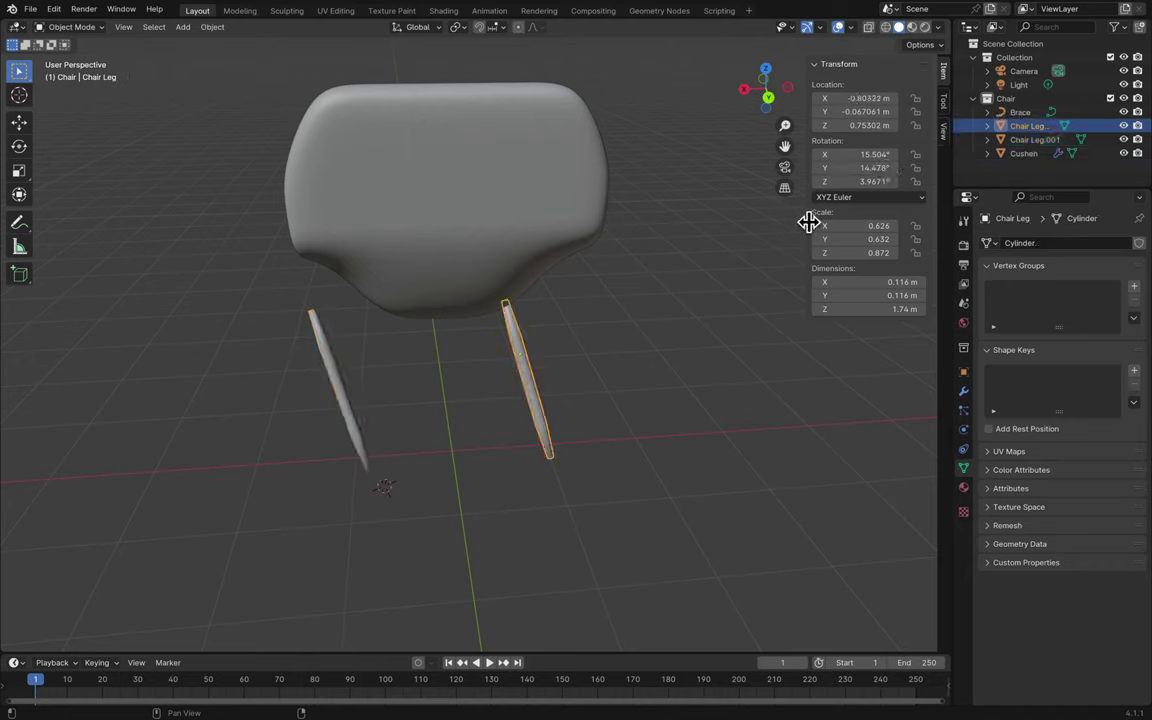
pyautogui.click(850, 168)
pyautogui.write('10')
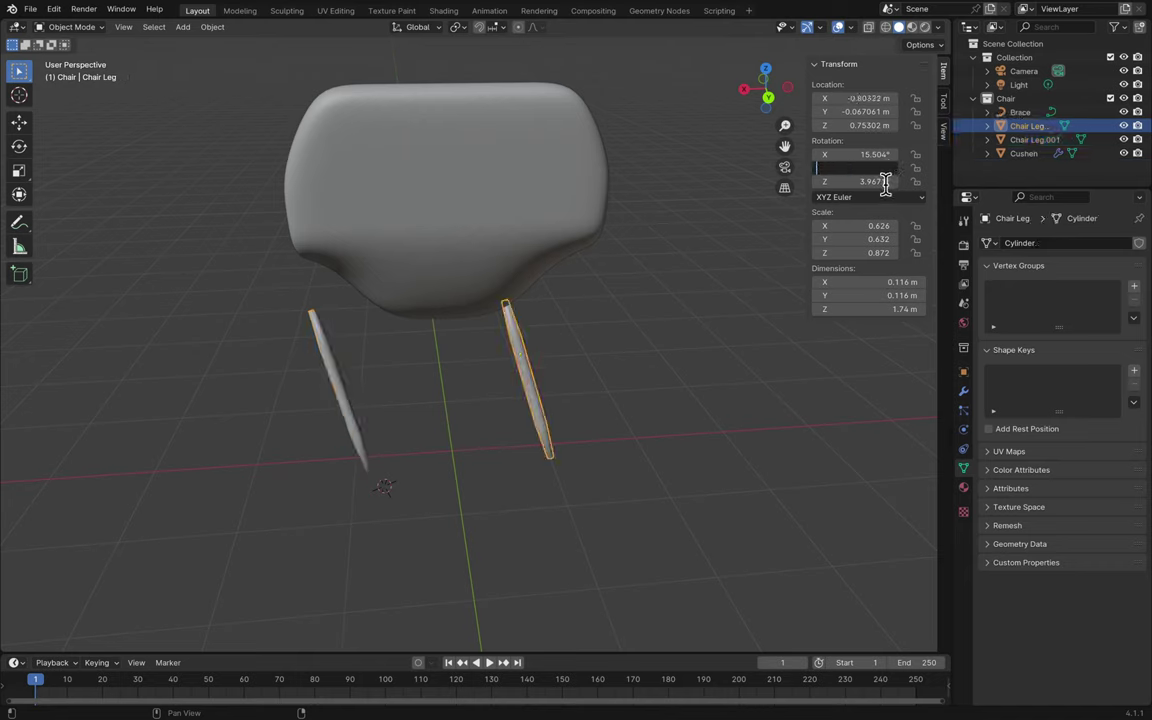
pyautogui.click(878, 155)
pyautogui.write('1')
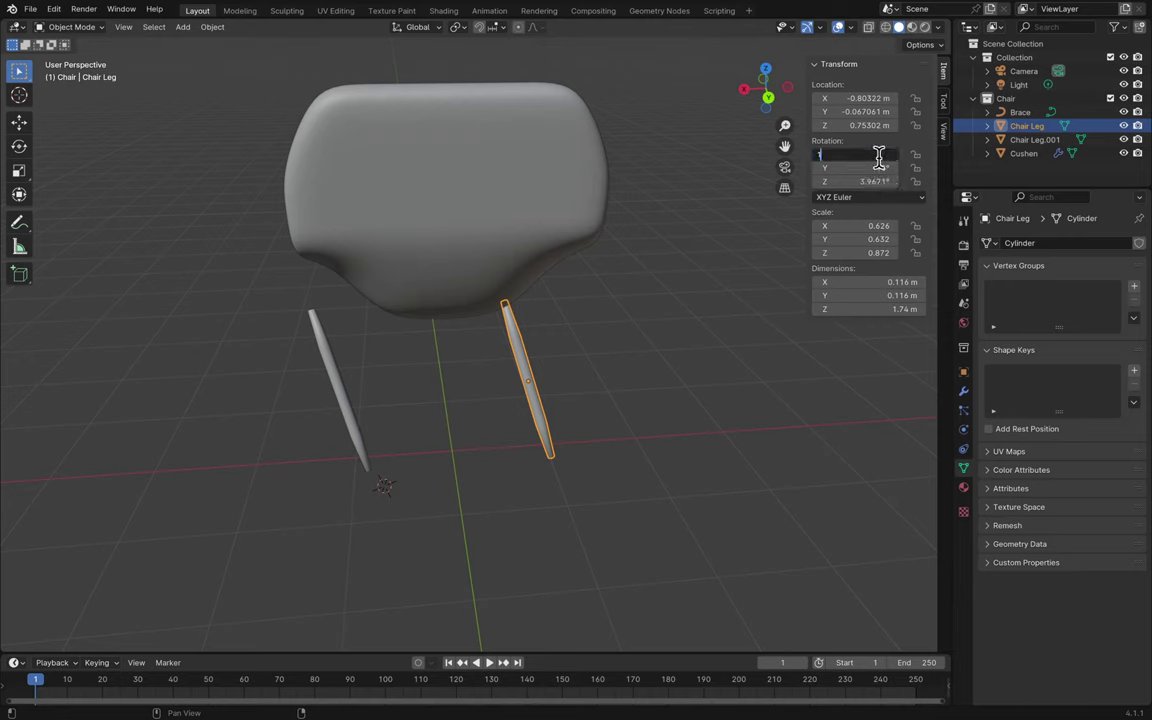
pyautogui.write('5')
pyautogui.click(879, 182)
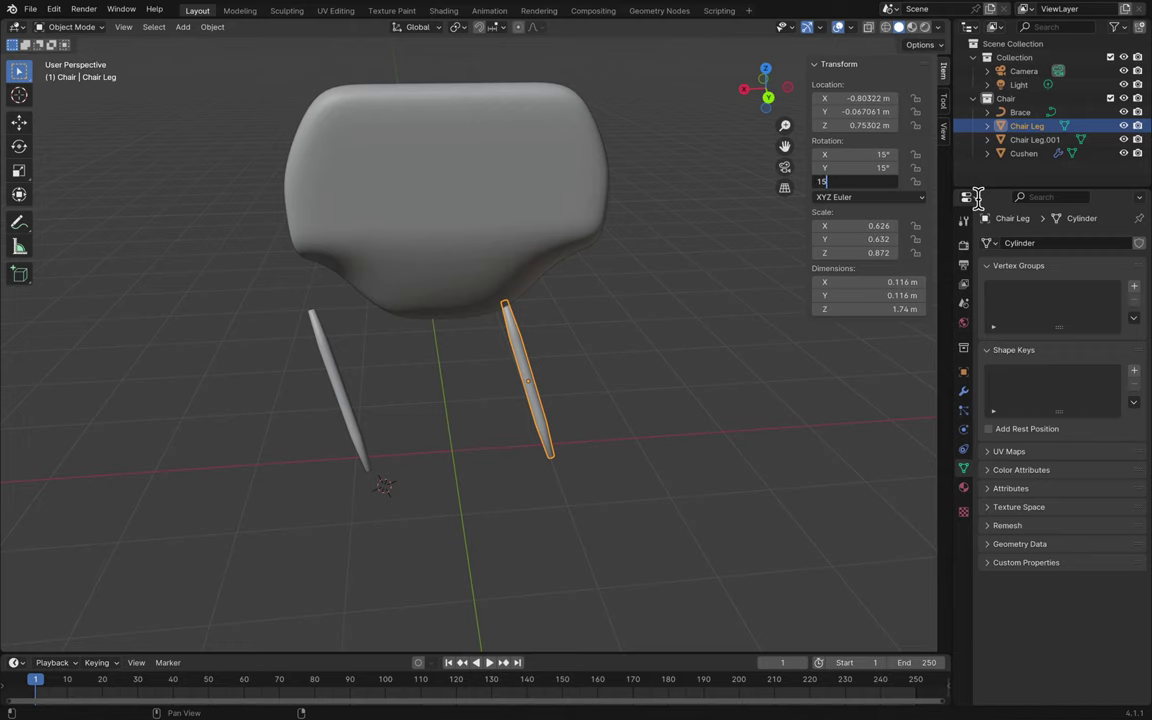
pyautogui.press('Return')
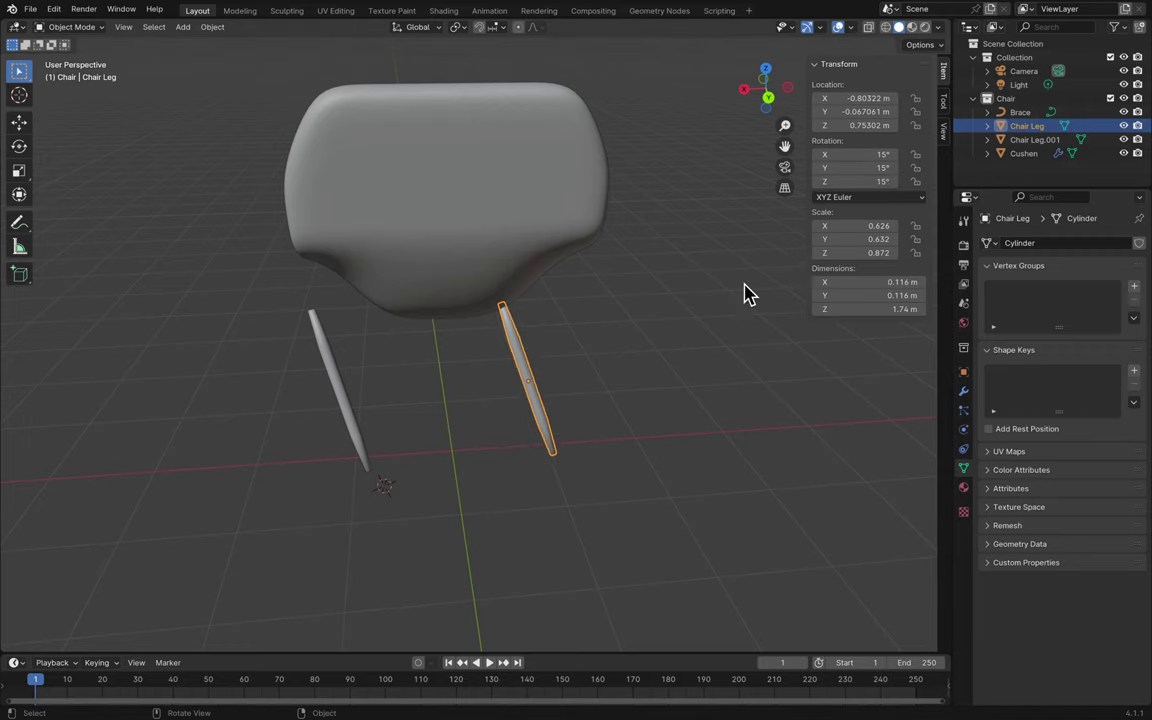
# - Change the leg's Z rotation from 15° to 5° and orbit to check it
pyautogui.moveTo(746, 293); pyautogui.dragTo(748, 293, button='middle')
pyautogui.hotkey('ctrl', 'z')
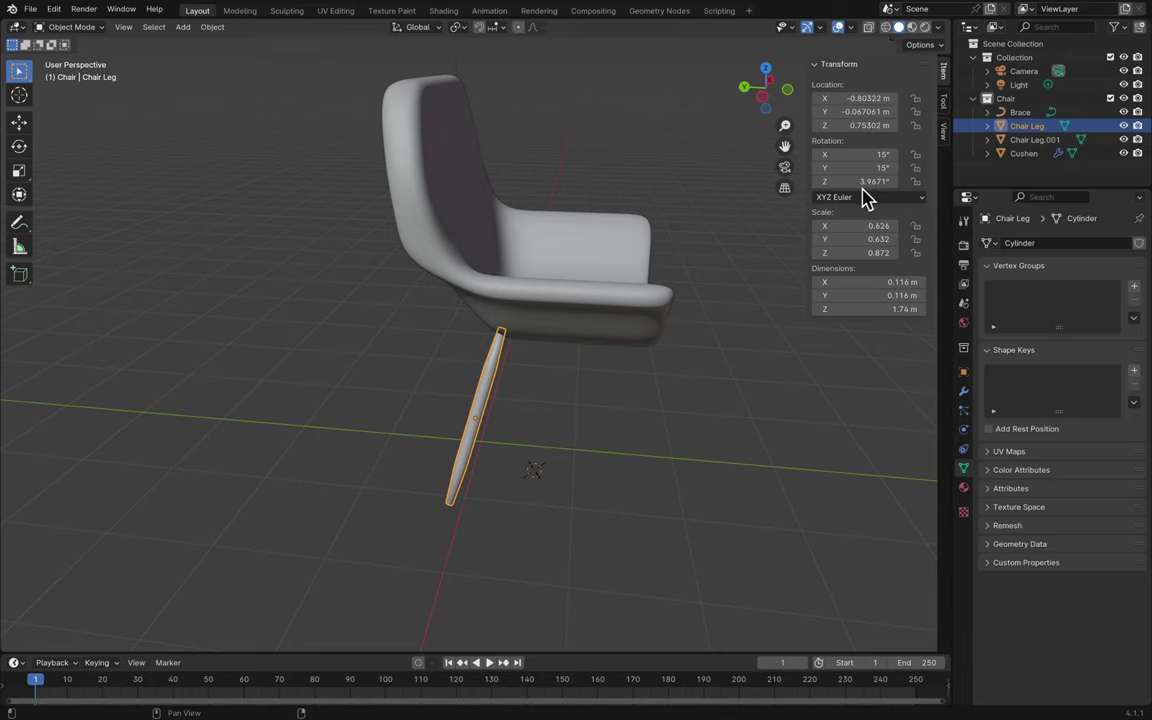
pyautogui.click(861, 183)
pyautogui.write('5')
pyautogui.press('Return')
pyautogui.moveTo(576, 411); pyautogui.dragTo(452, 429, button='middle')
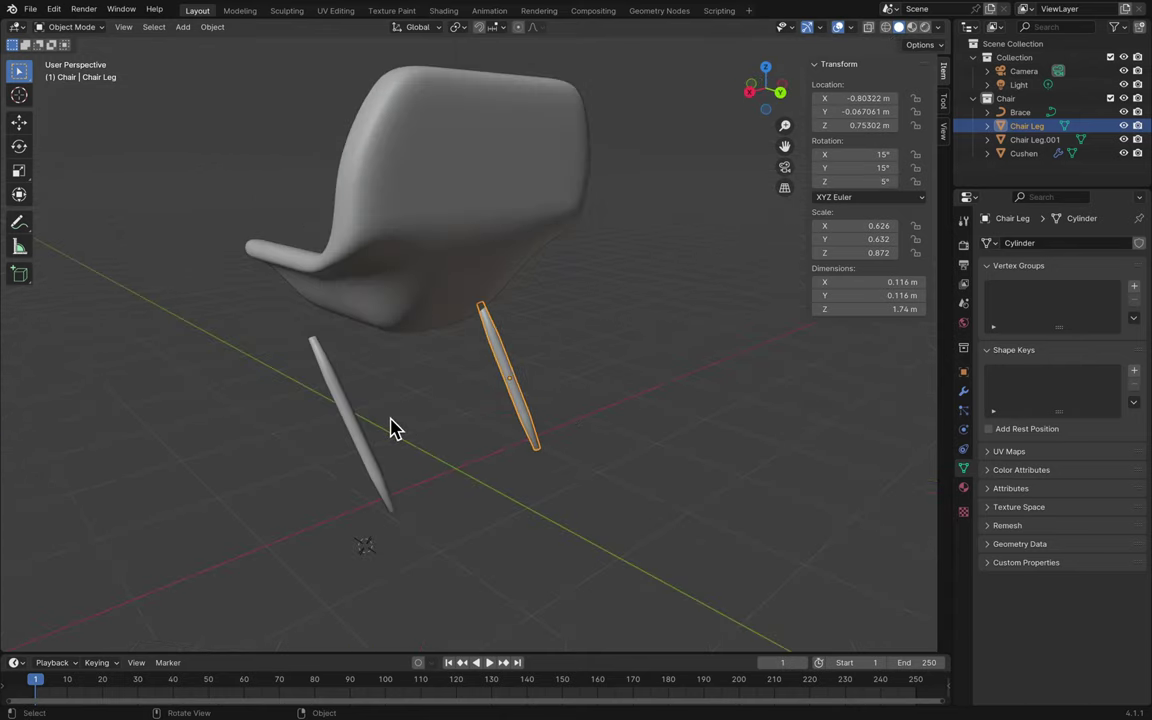
# - Select Chair Leg.001 and set rotation Y -15°, Z -5°, reverting a trial -15° X change
pyautogui.click(343, 418)
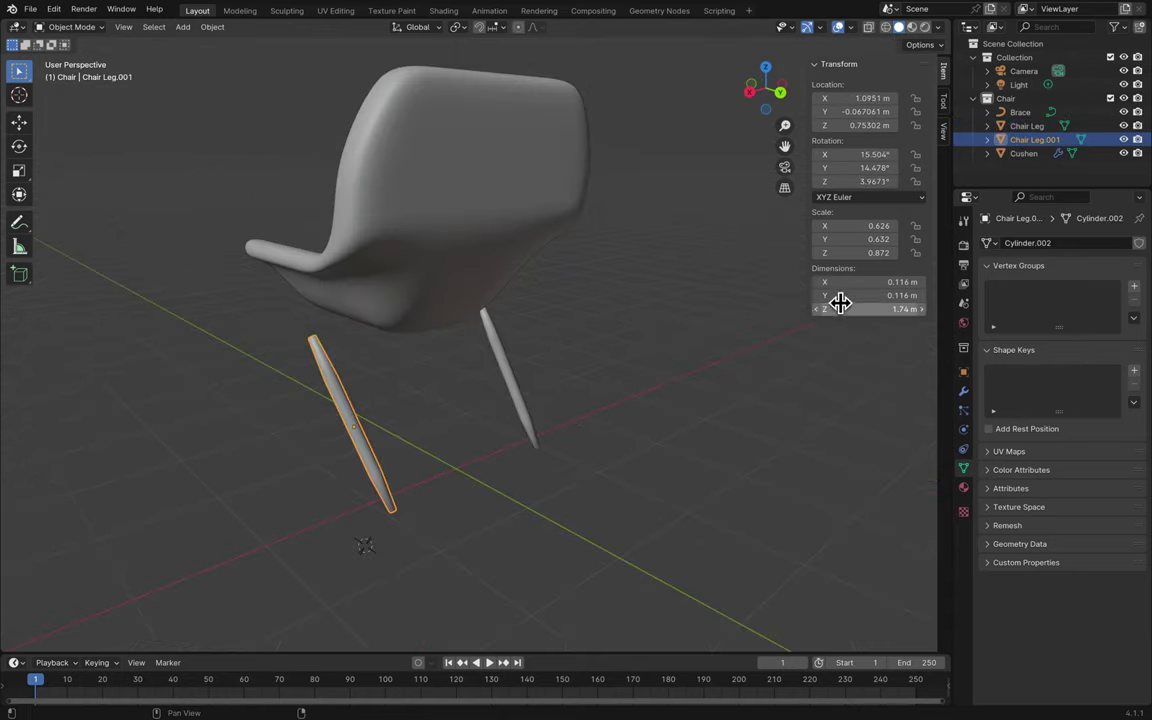
pyautogui.click(870, 182)
pyautogui.write('-5')
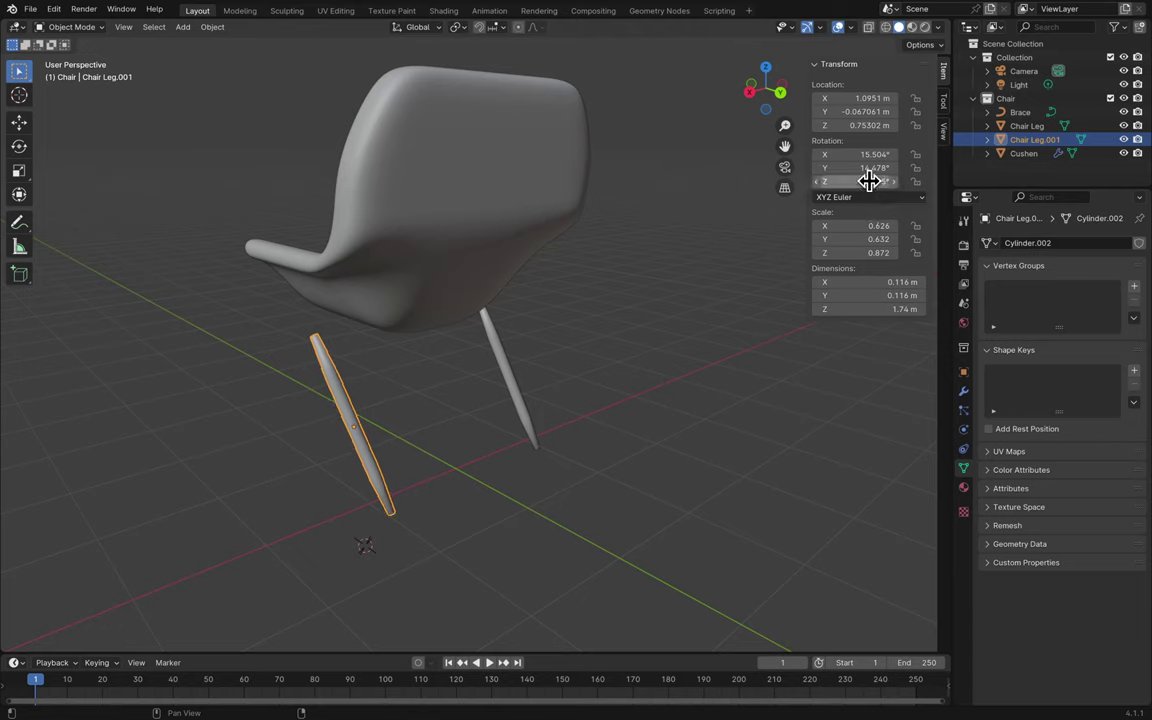
pyautogui.click(860, 168)
pyautogui.write('-15')
pyautogui.press('Return')
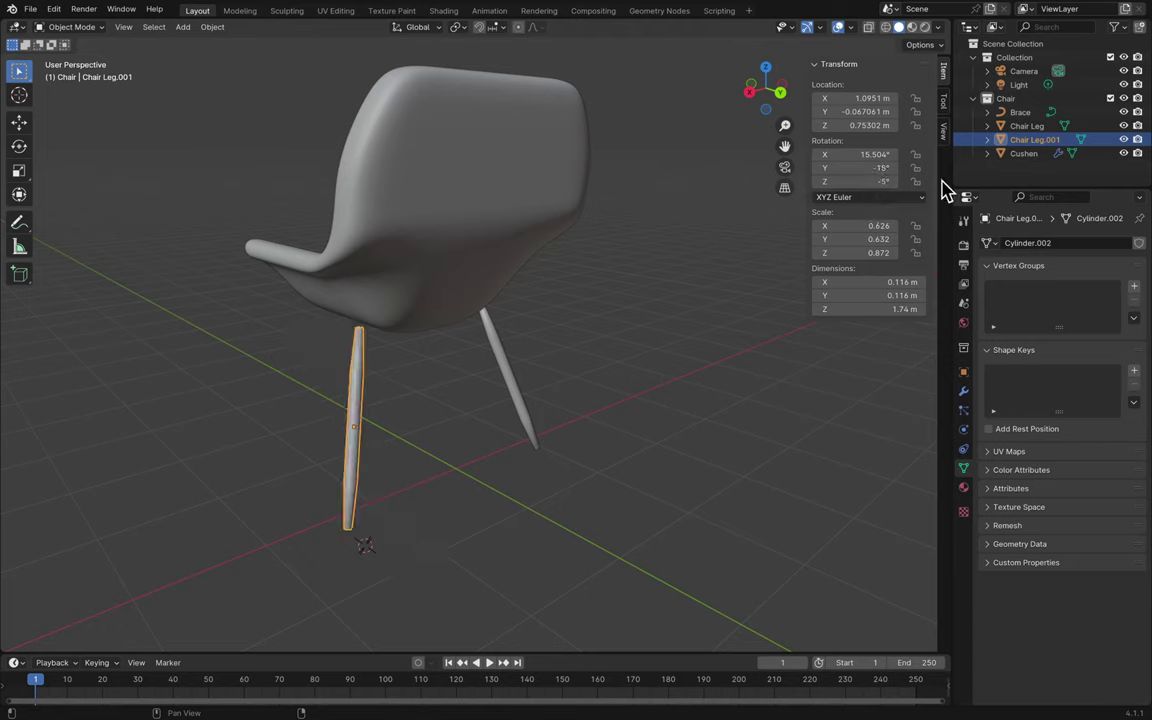
pyautogui.click(858, 154)
pyautogui.write('-15')
pyautogui.press('Return')
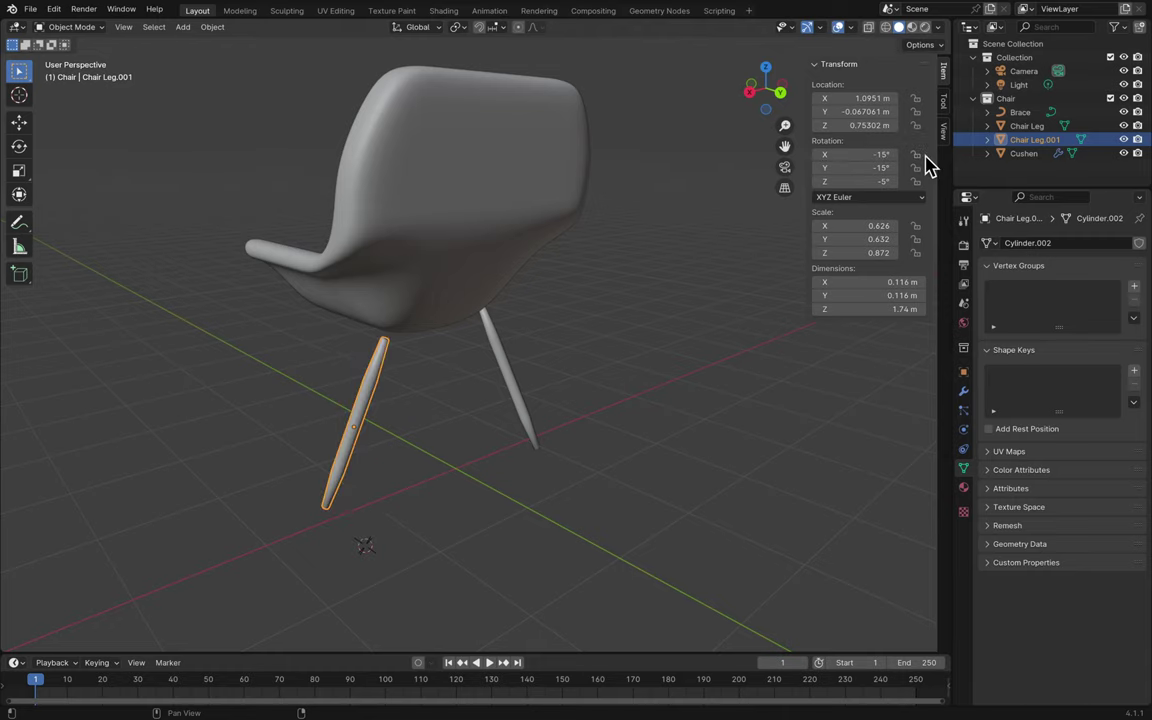
pyautogui.moveTo(650, 260); pyautogui.dragTo(712, 285, button='middle')
pyautogui.hotkey('ctrl', 'z')
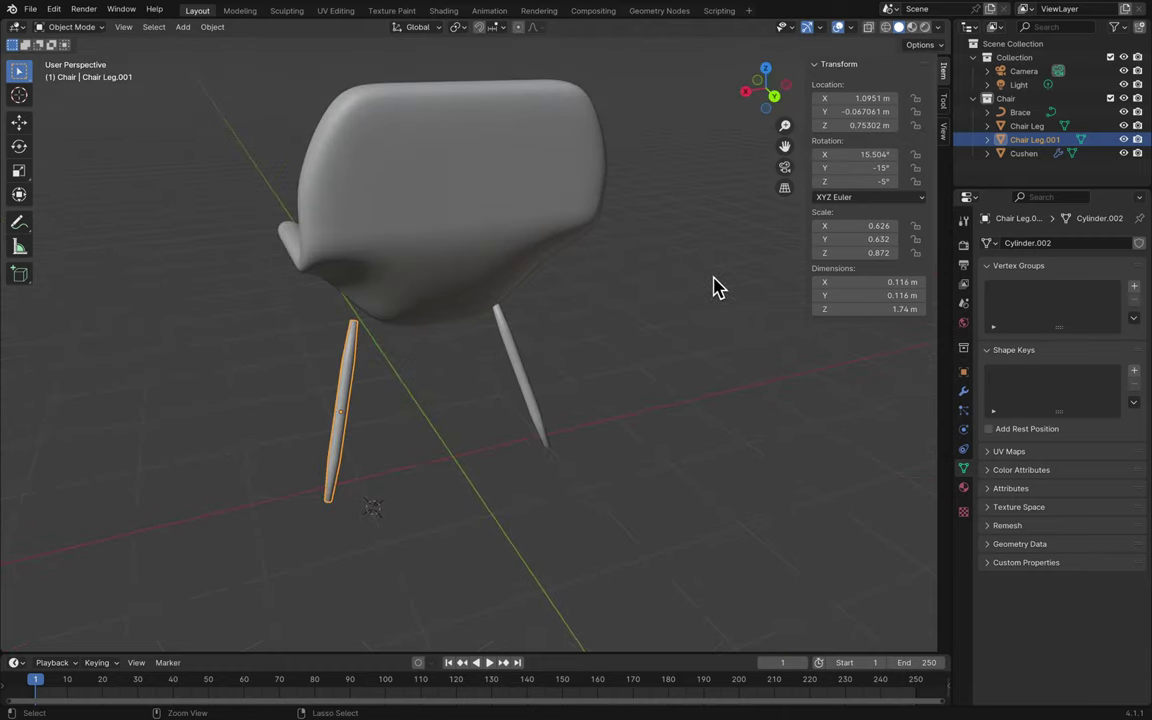
pyautogui.moveTo(643, 319); pyautogui.dragTo(643, 319, button='middle')
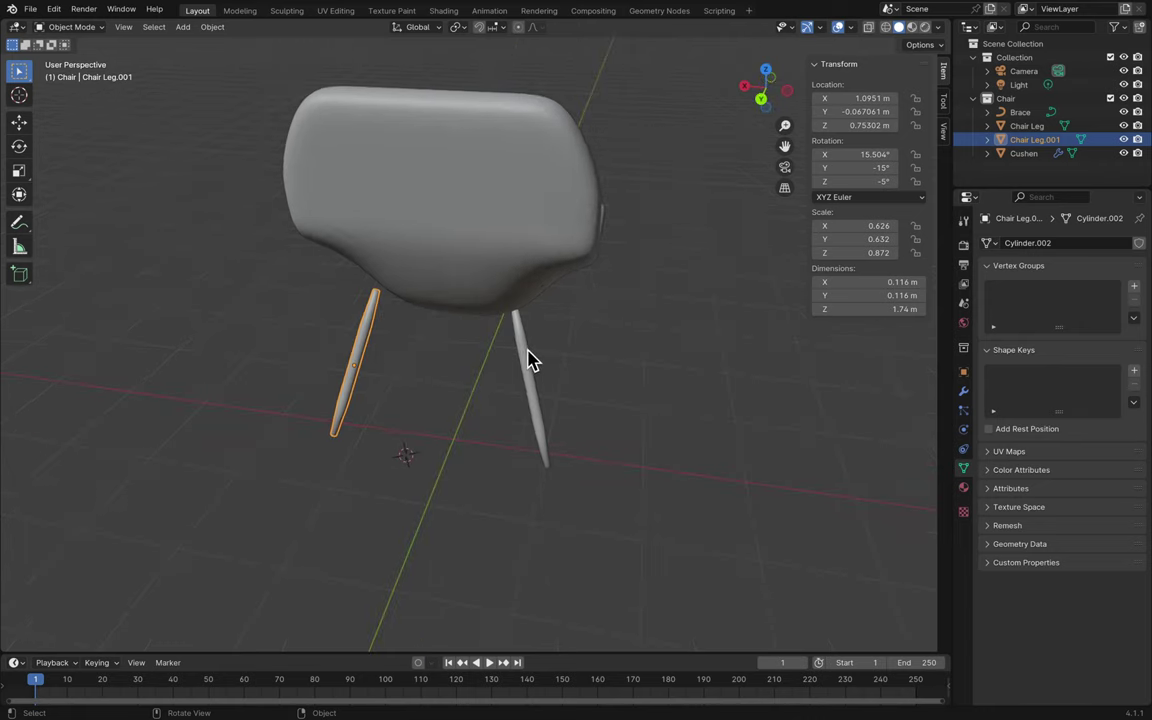
# - Copy the original leg's X location to Chair Leg.001, giving it 0.80322 m
pyautogui.click(528, 360)
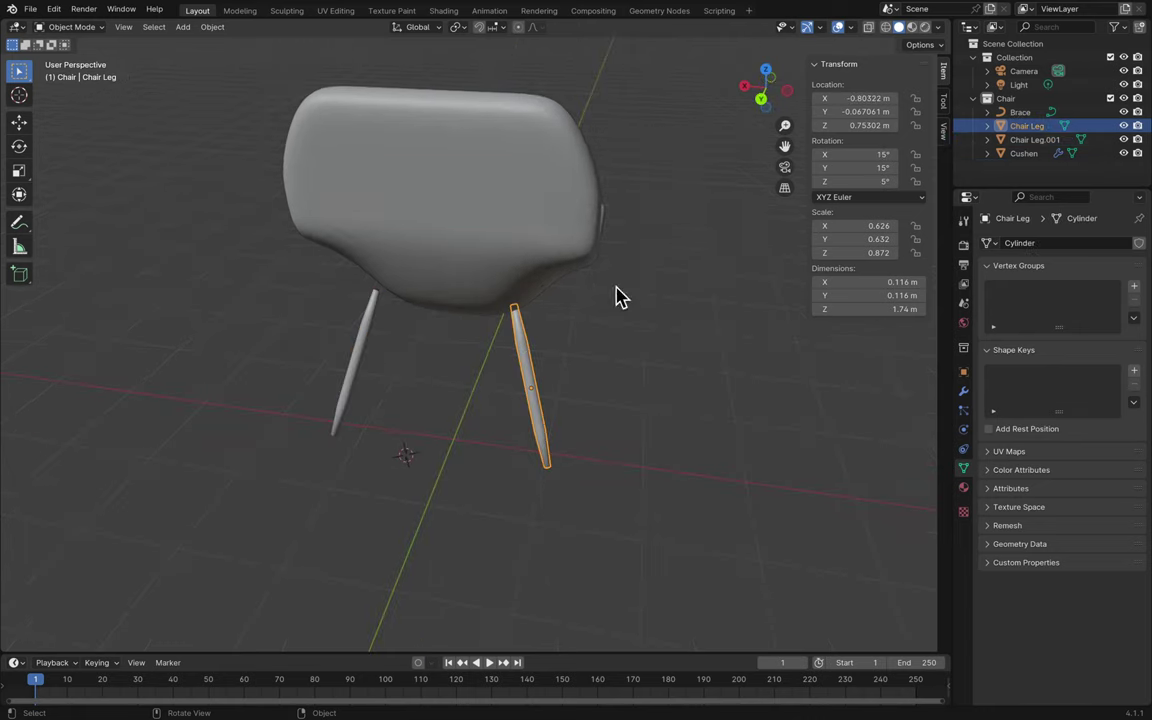
pyautogui.doubleClick(873, 97)
pyautogui.hotkey('ctrl', 'c')
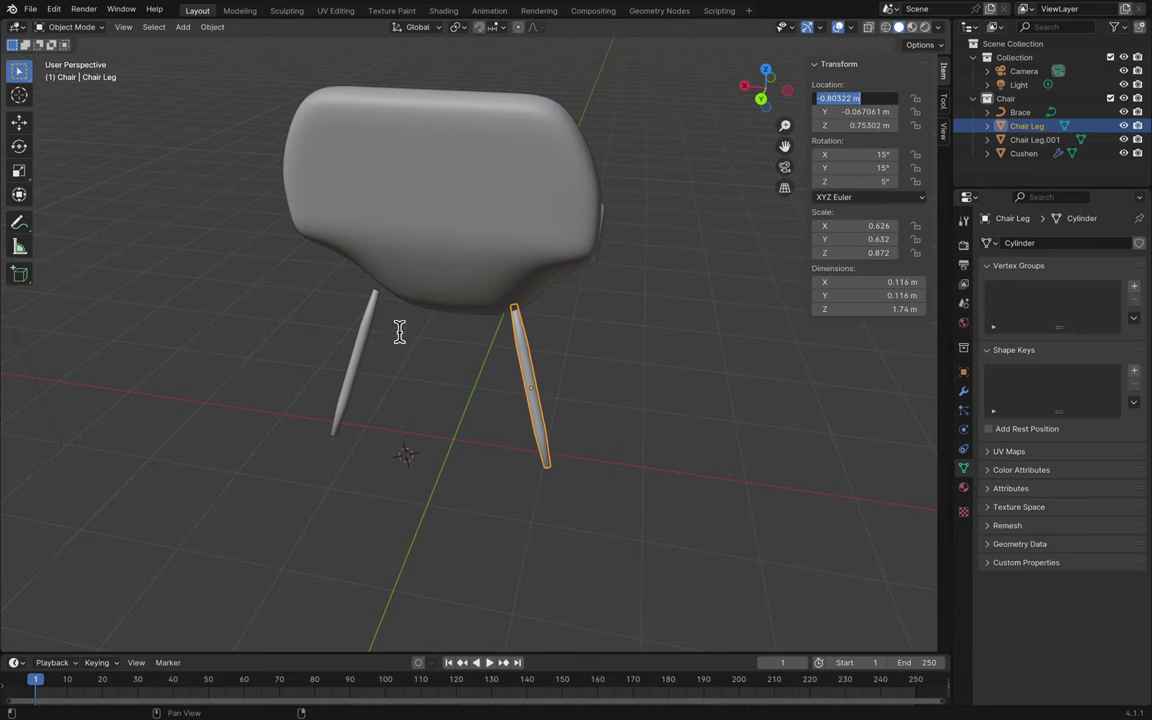
pyautogui.click(362, 337)
pyautogui.doubleClick(874, 98)
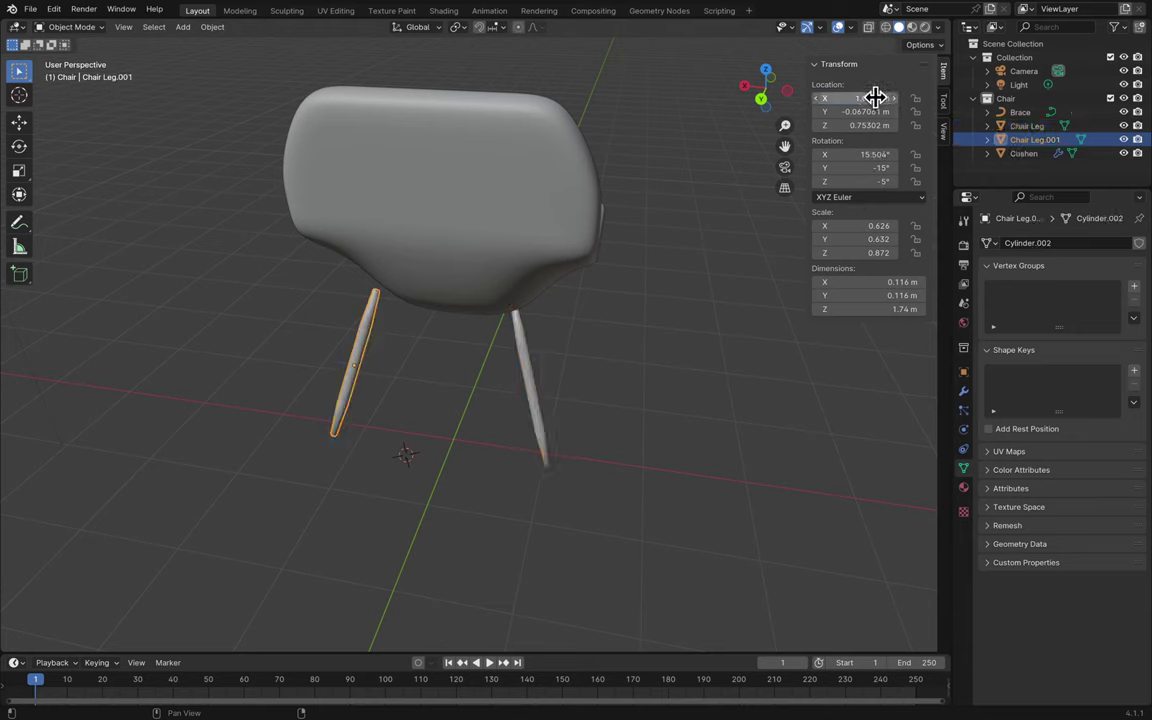
pyautogui.hotkey('ctrl', 'v')
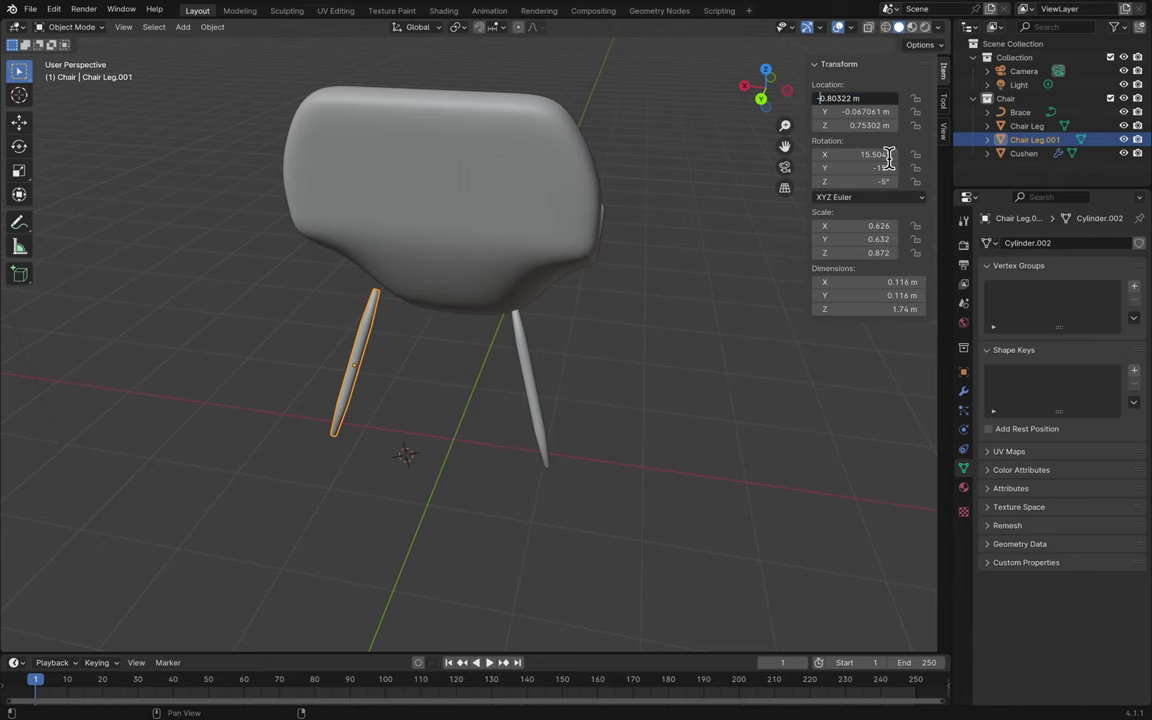
pyautogui.press('Return')
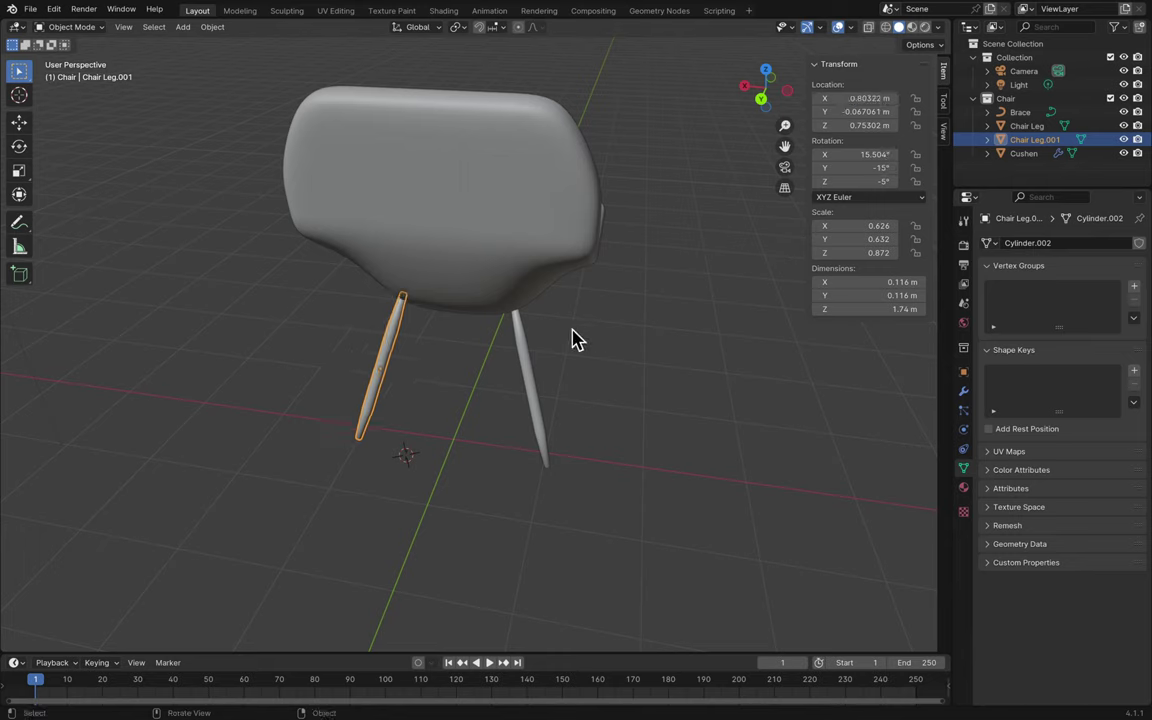
# - Inspect the original leg's Y location, leaving it unchanged
pyautogui.click(514, 348)
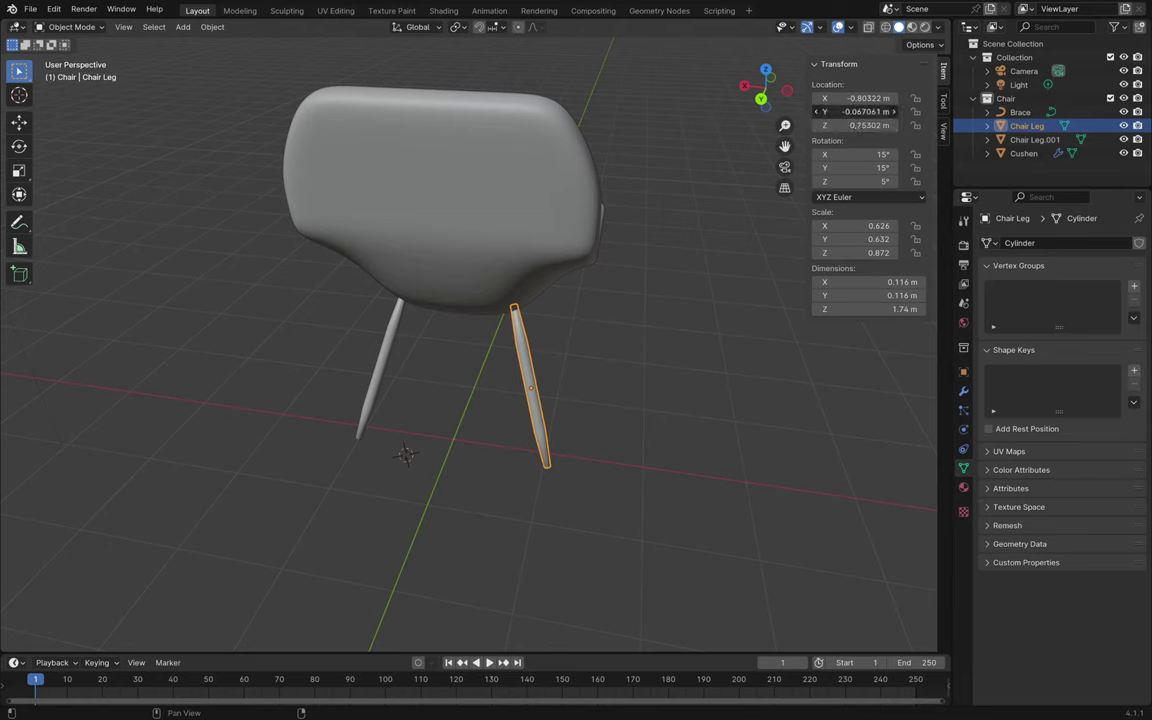
pyautogui.doubleClick(872, 112)
pyautogui.moveTo(881, 113); pyautogui.dragTo(818, 111)
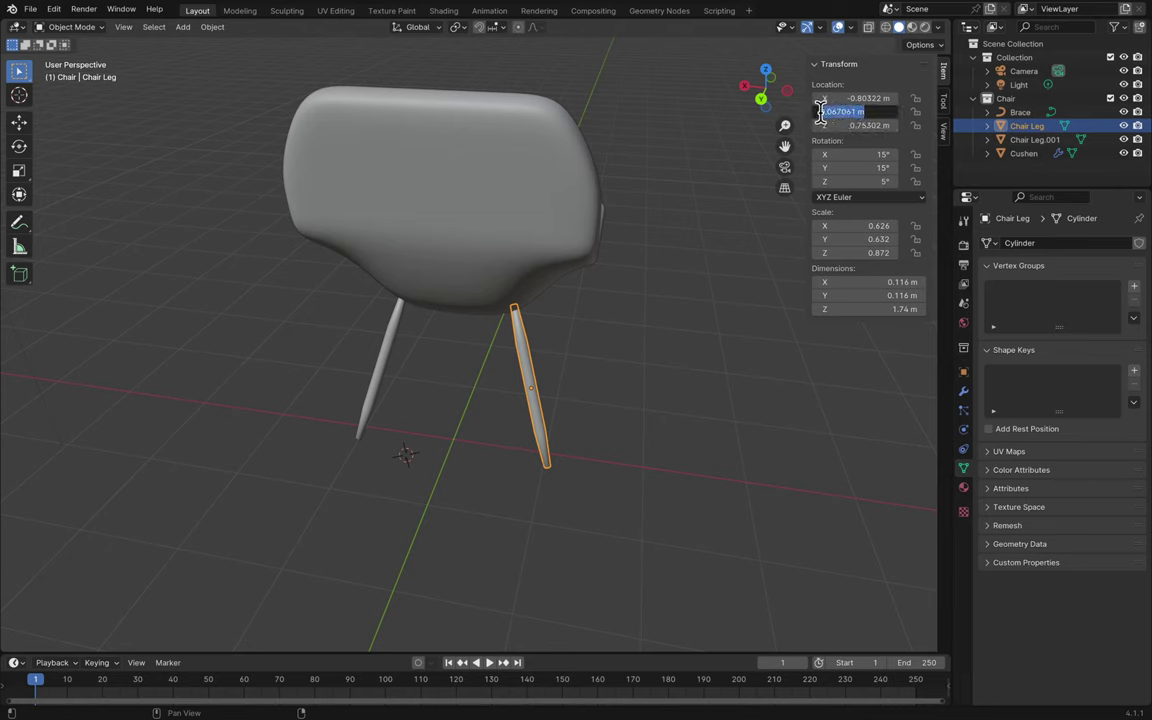
pyautogui.click(340, 320)
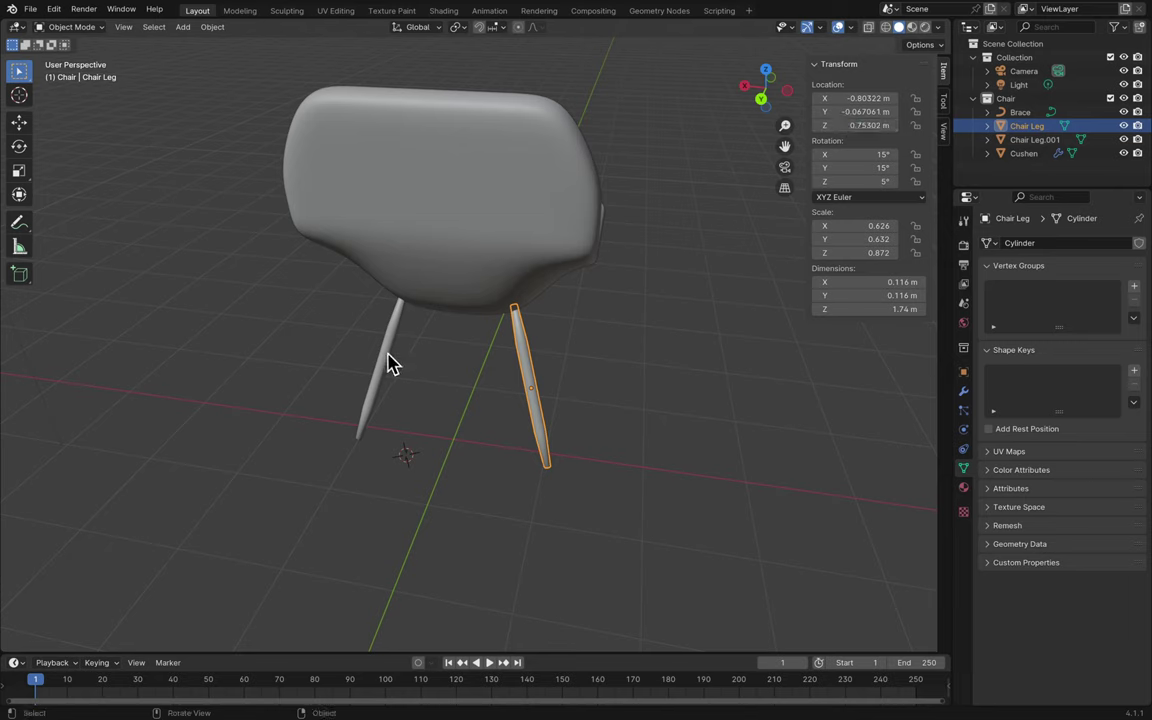
pyautogui.click(390, 363)
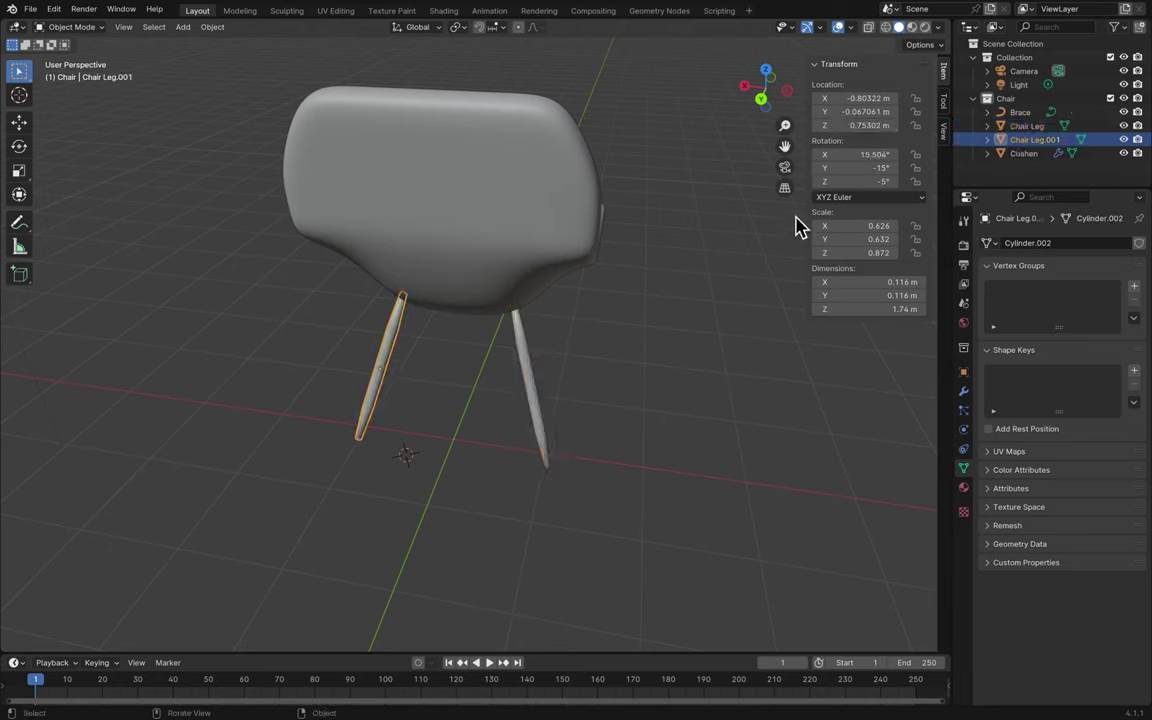
pyautogui.click(538, 360)
# - Set Chair Leg.001's Z location to 0.75302 m
pyautogui.click(845, 125)
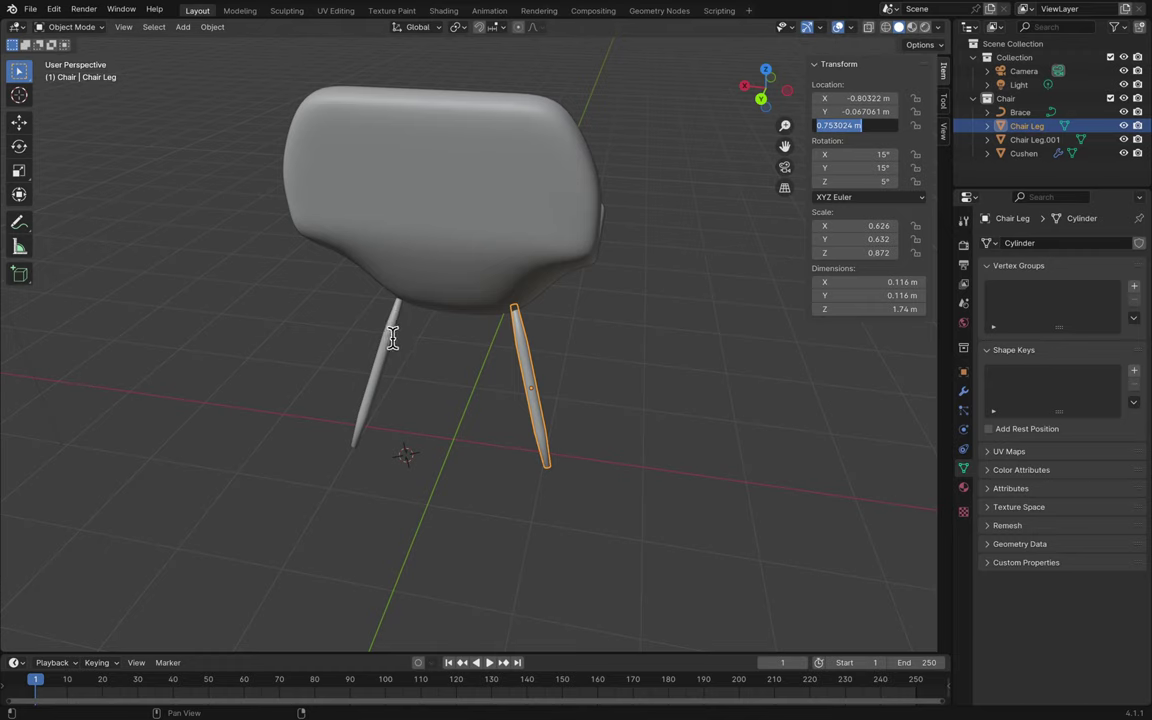
pyautogui.click(383, 355)
pyautogui.click(836, 127)
pyautogui.click(840, 126)
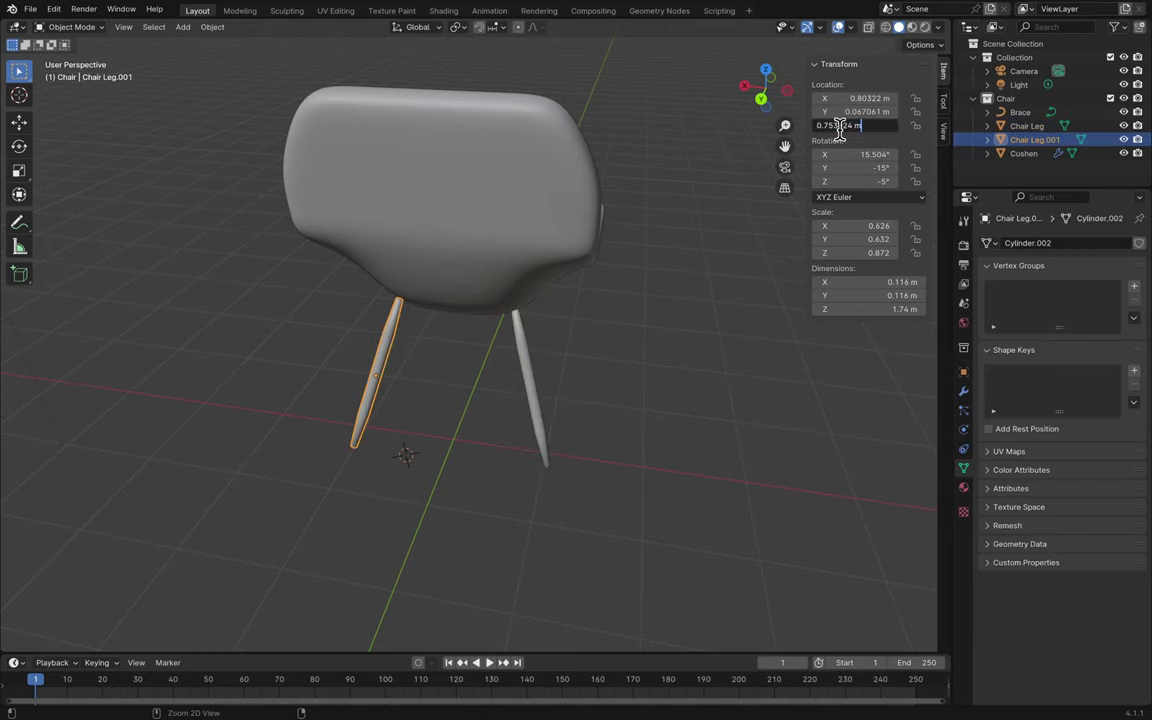
pyautogui.press('Return')
pyautogui.hscroll(-5, 617, 375)
pyautogui.hscroll(5, 617, 375)
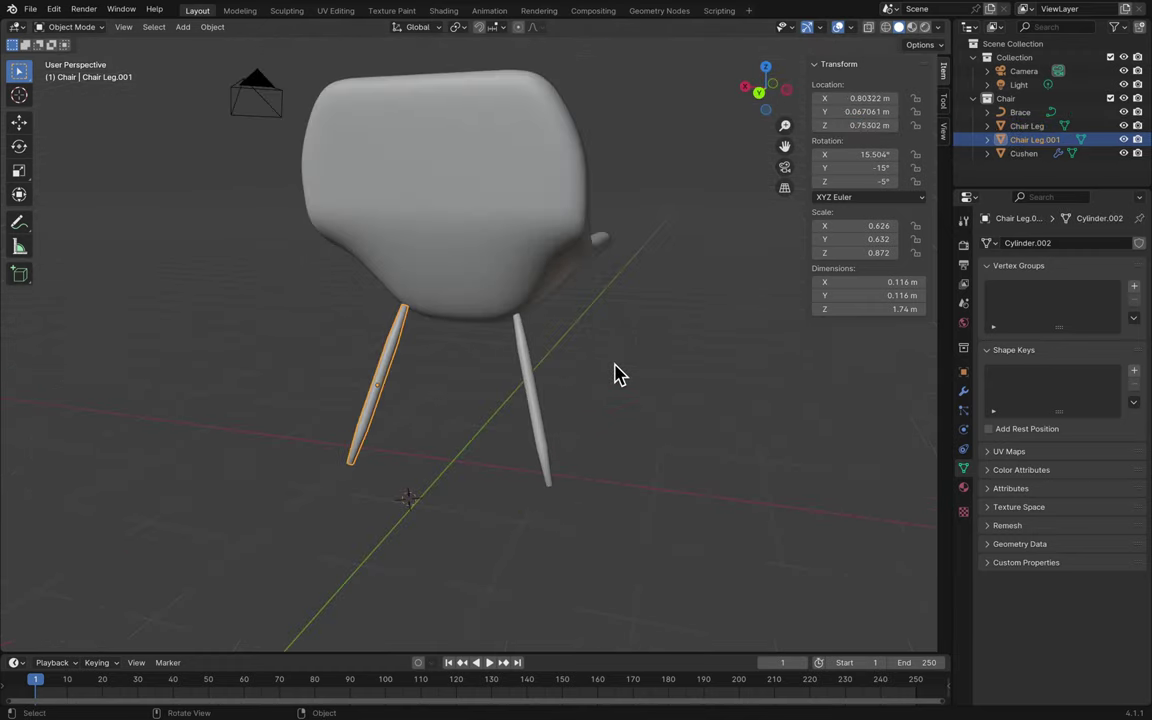
pyautogui.hscroll(10, 617, 375)
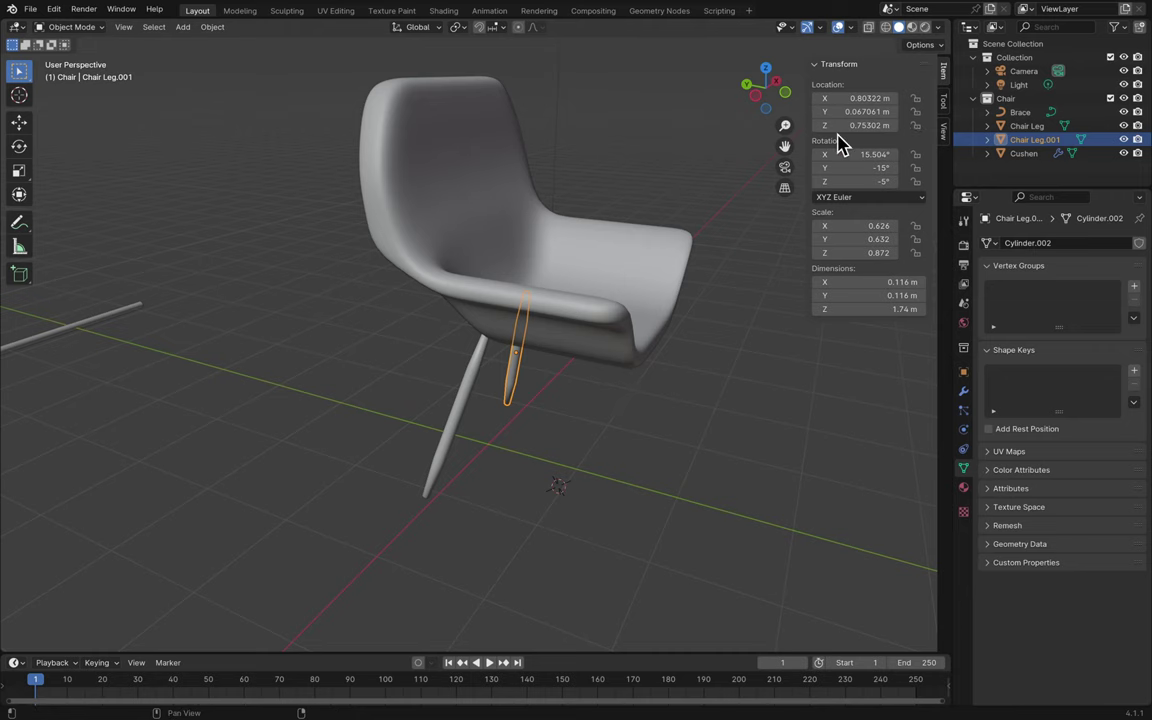
# - Switch to Left Orthographic view and check the first leg's Y location
pyautogui.press('n')
pyautogui.click(910, 103)
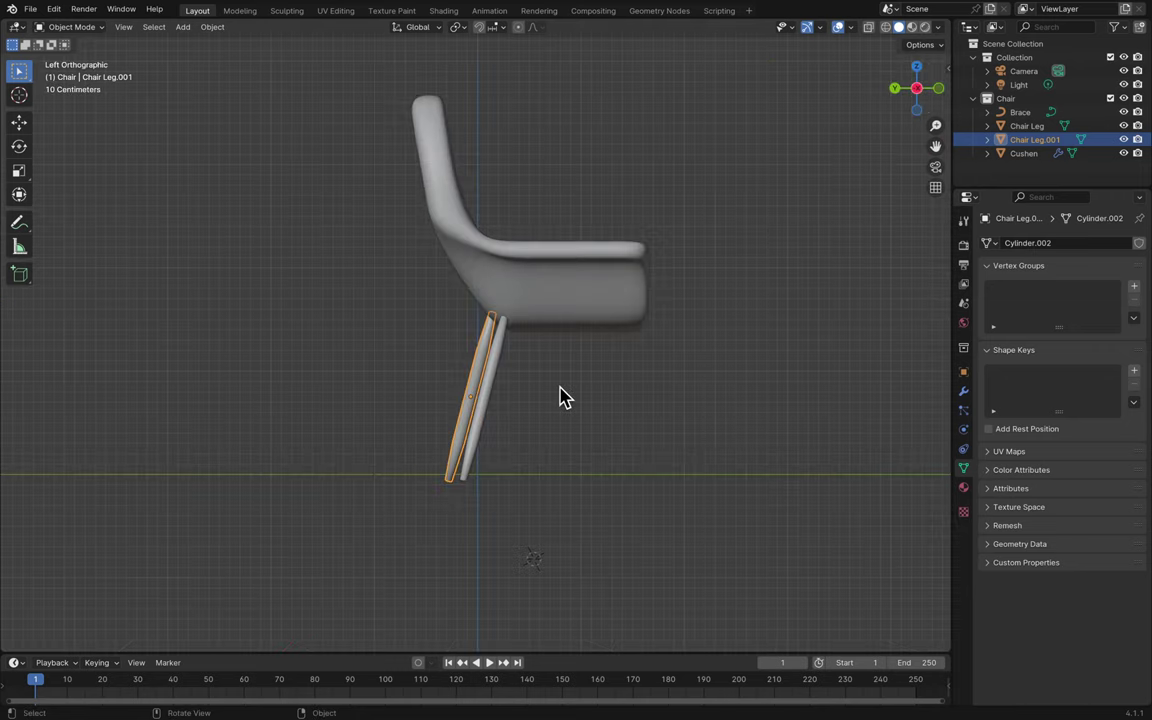
pyautogui.scroll(3, 505, 457)
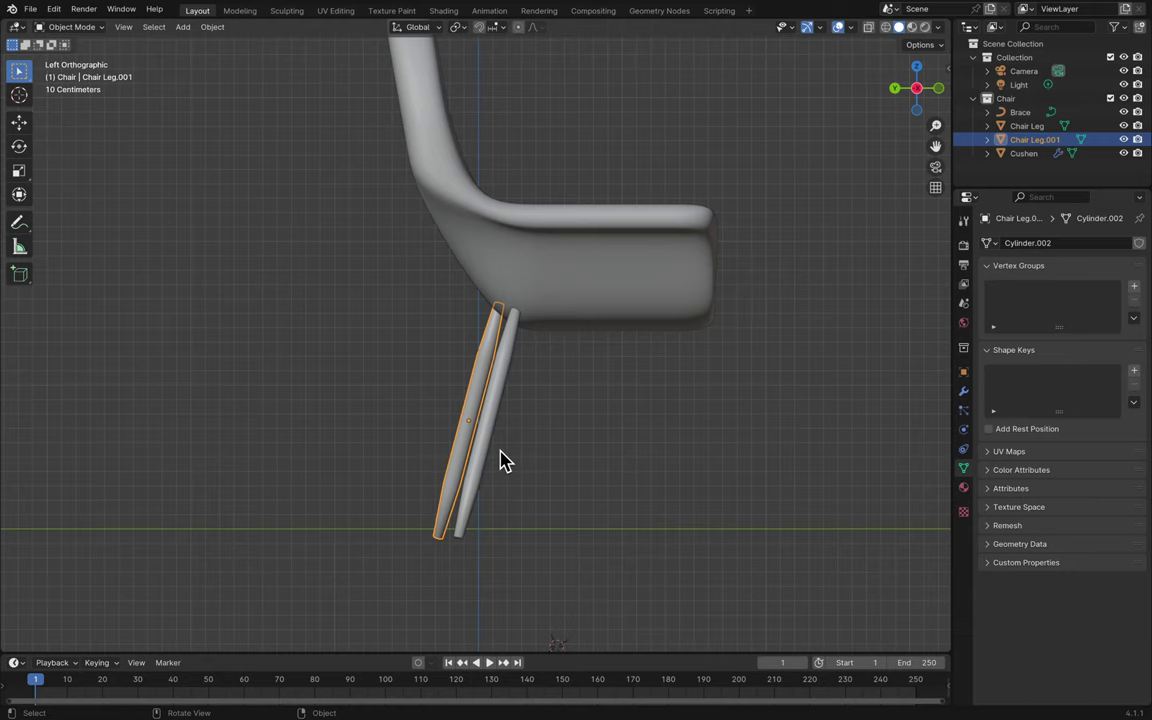
pyautogui.click(489, 408)
pyautogui.press('n')
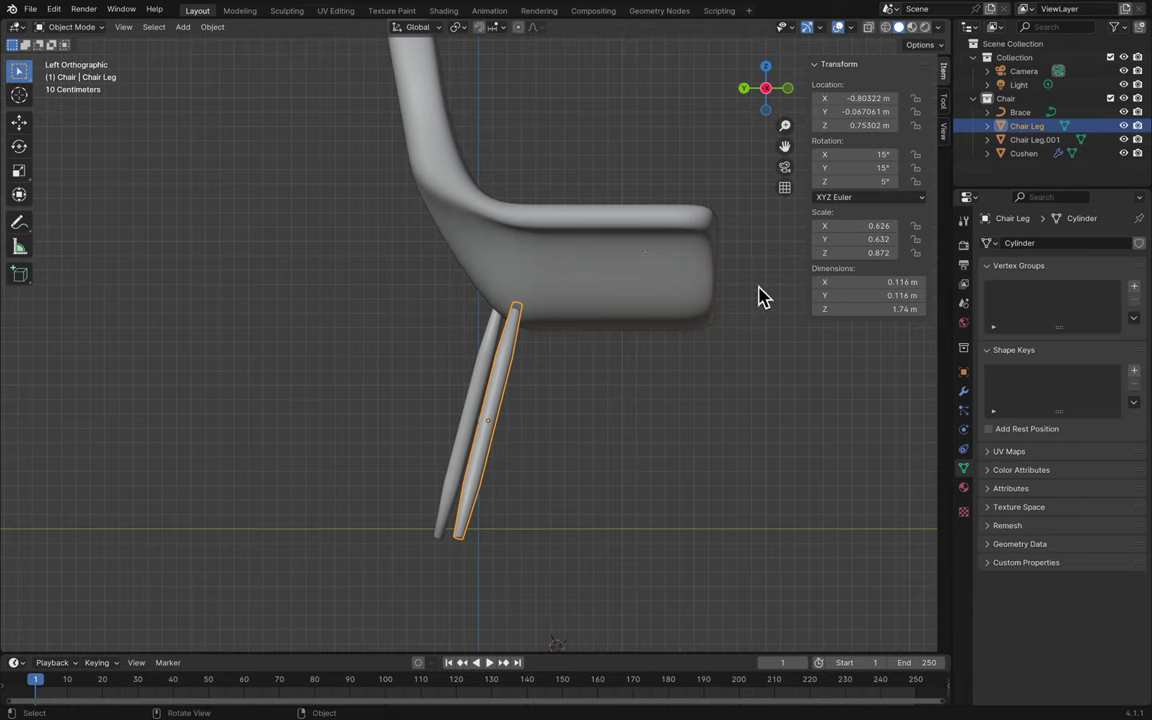
pyautogui.click(855, 111)
pyautogui.hotkey('ctrl', 'c')
pyautogui.press('Escape')
# - Set the second leg's Y location to -0.067061 m and save Blender2.blend
pyautogui.click(492, 392)
pyautogui.doubleClick(872, 111)
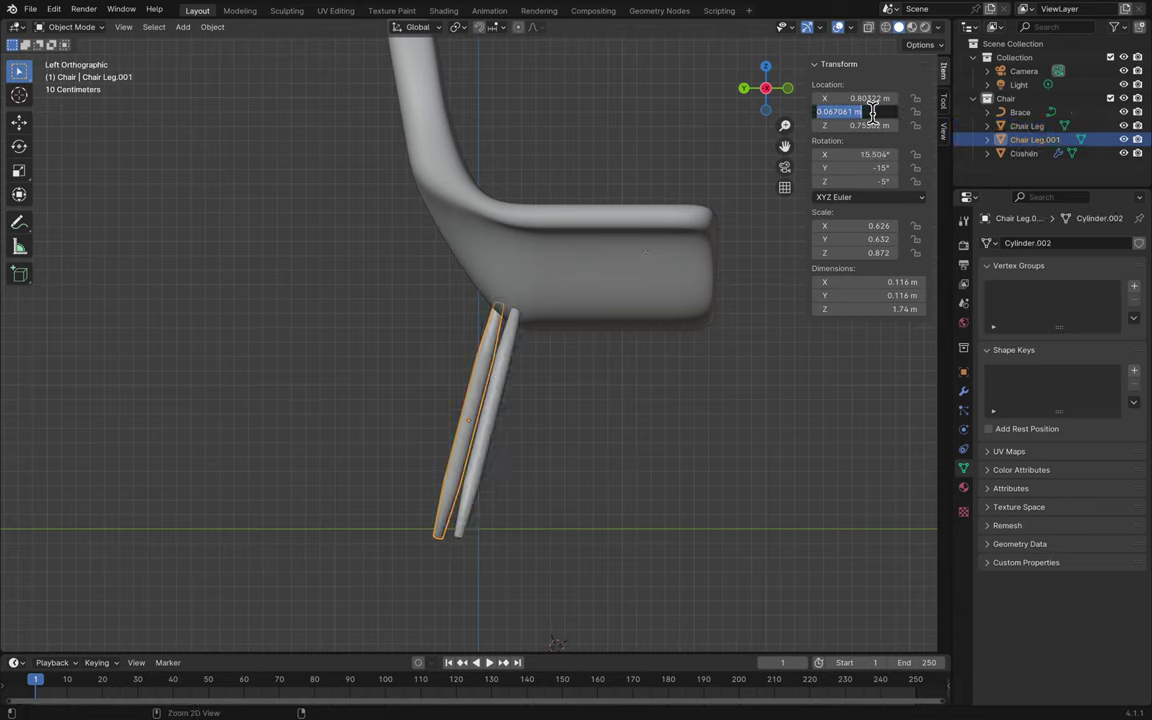
pyautogui.hotkey('ctrl', 'v')
pyautogui.press('Return')
pyautogui.click(648, 380)
pyautogui.hscroll(-10, 650, 380)
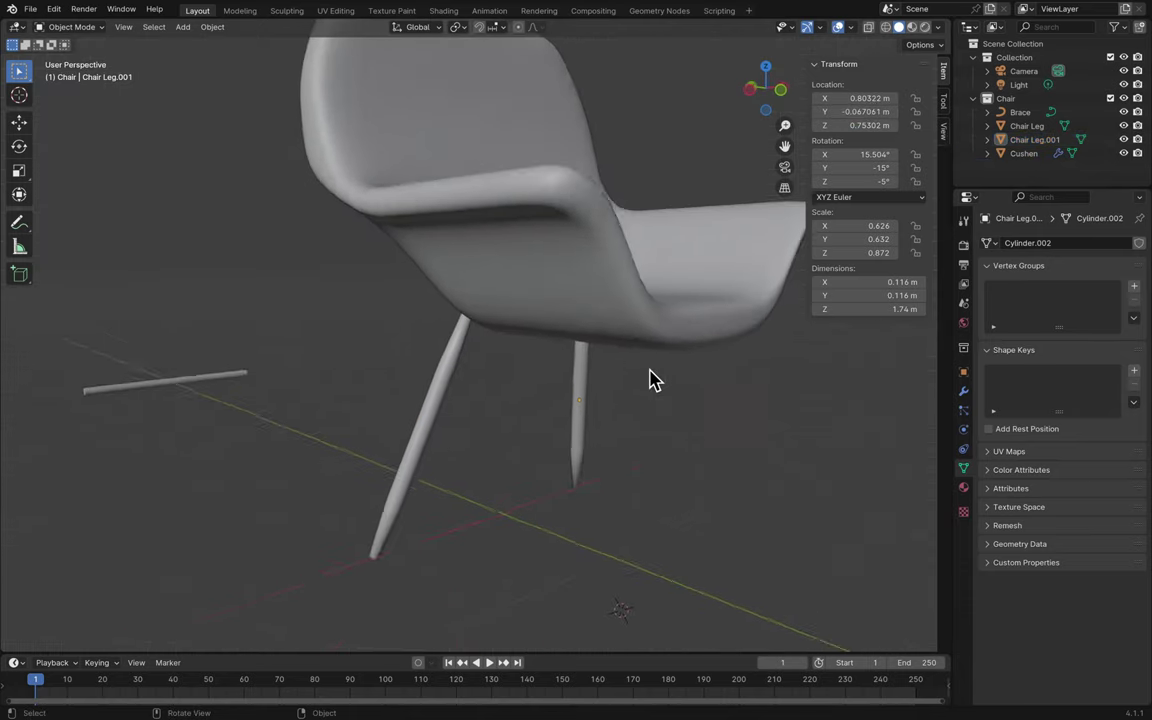
pyautogui.hscroll(-10, 648, 380)
pyautogui.hotkey('ctrl', 's')
# - Zoom, switch to Right Orthographic view, then orbit to inspect the legs at an angle
pyautogui.scroll(-5, 648, 380)
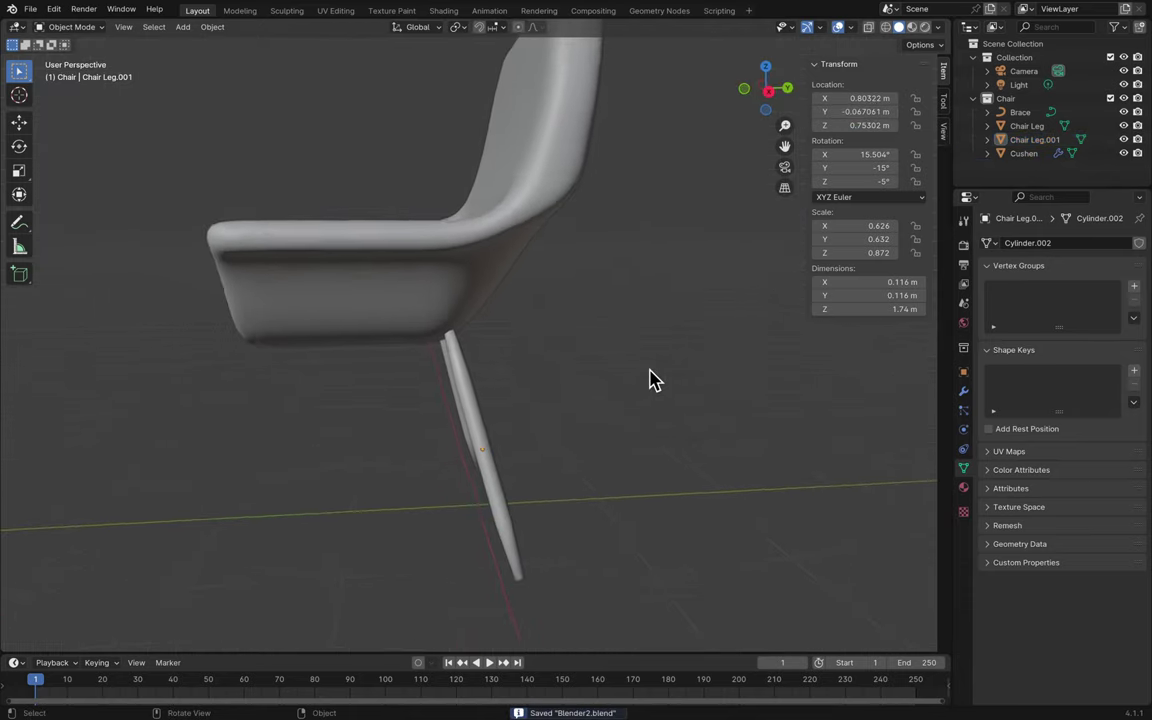
pyautogui.hscroll(-10, 660, 350)
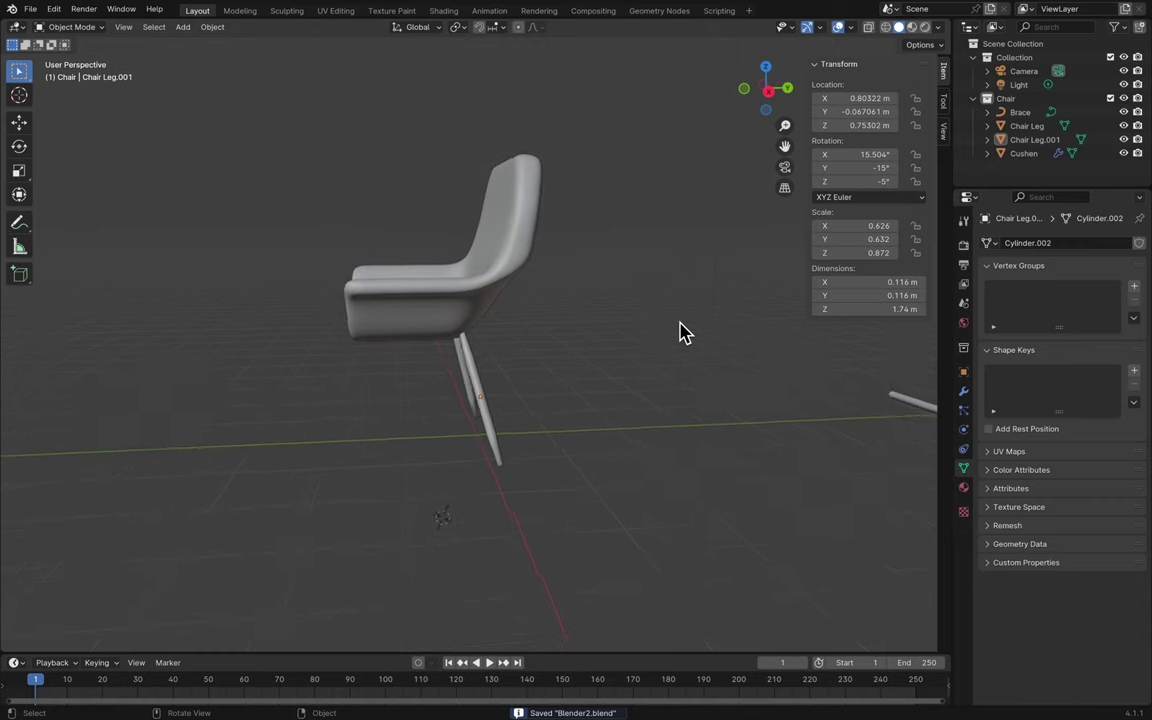
pyautogui.scroll(5, 680, 333)
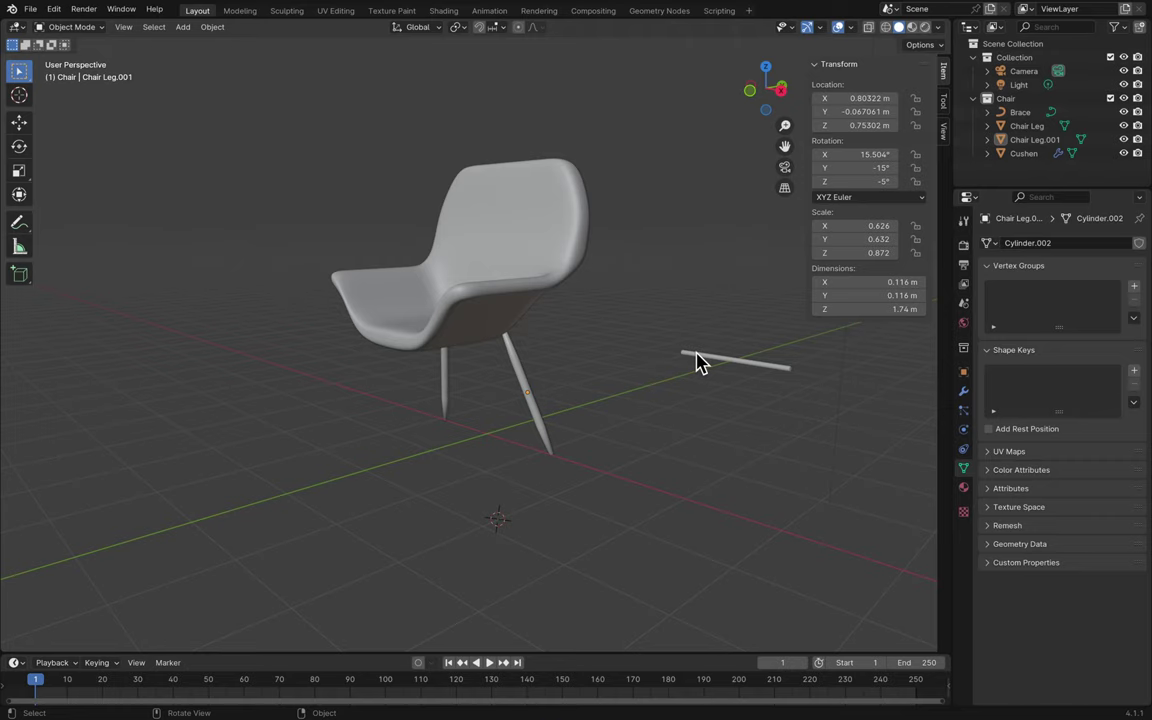
pyautogui.scroll(-10, 586, 347)
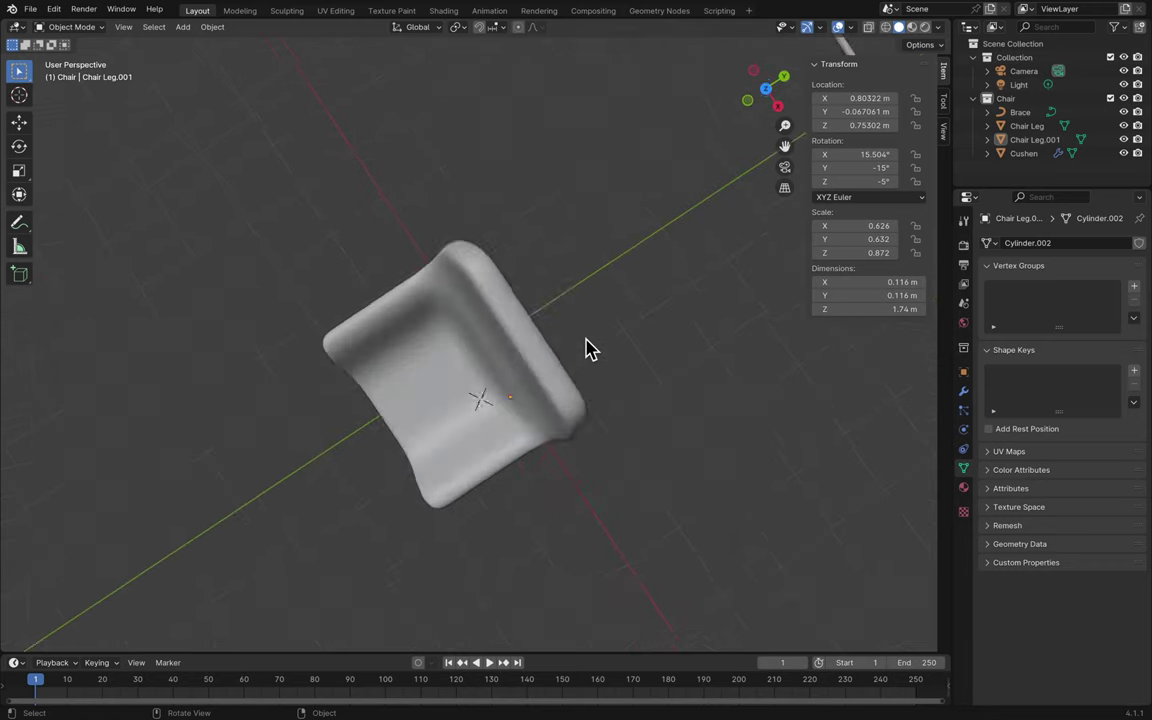
pyautogui.scroll(10, 586, 347)
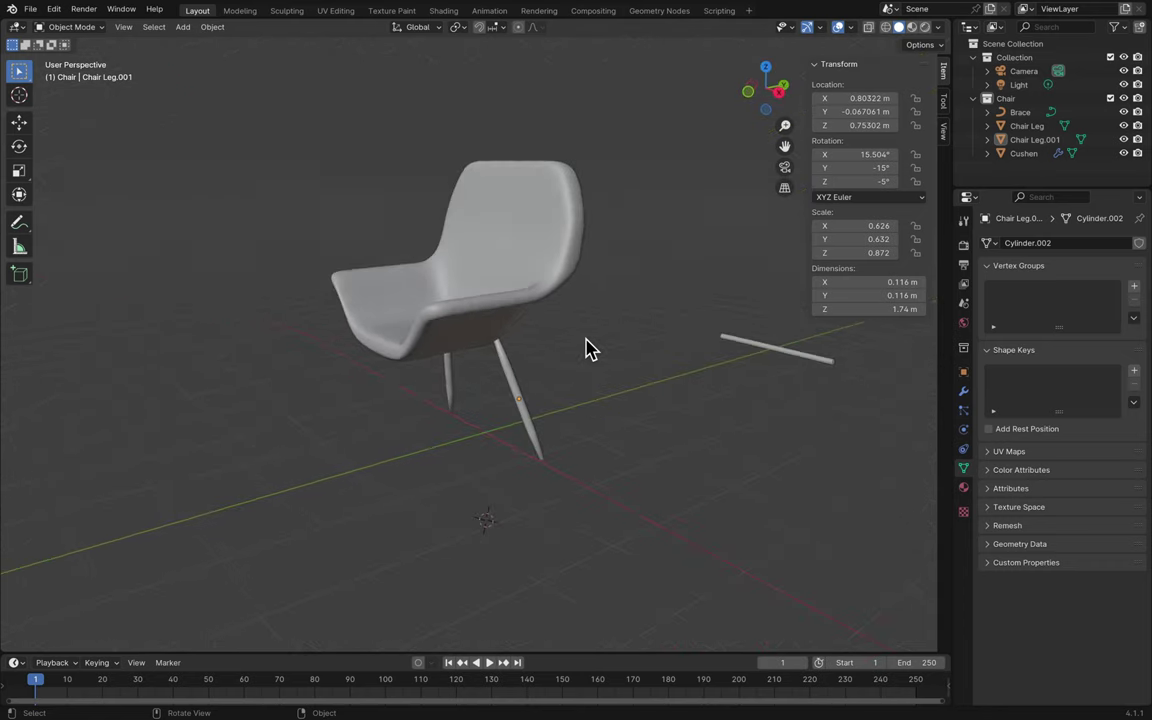
pyautogui.scroll(-15, 586, 347)
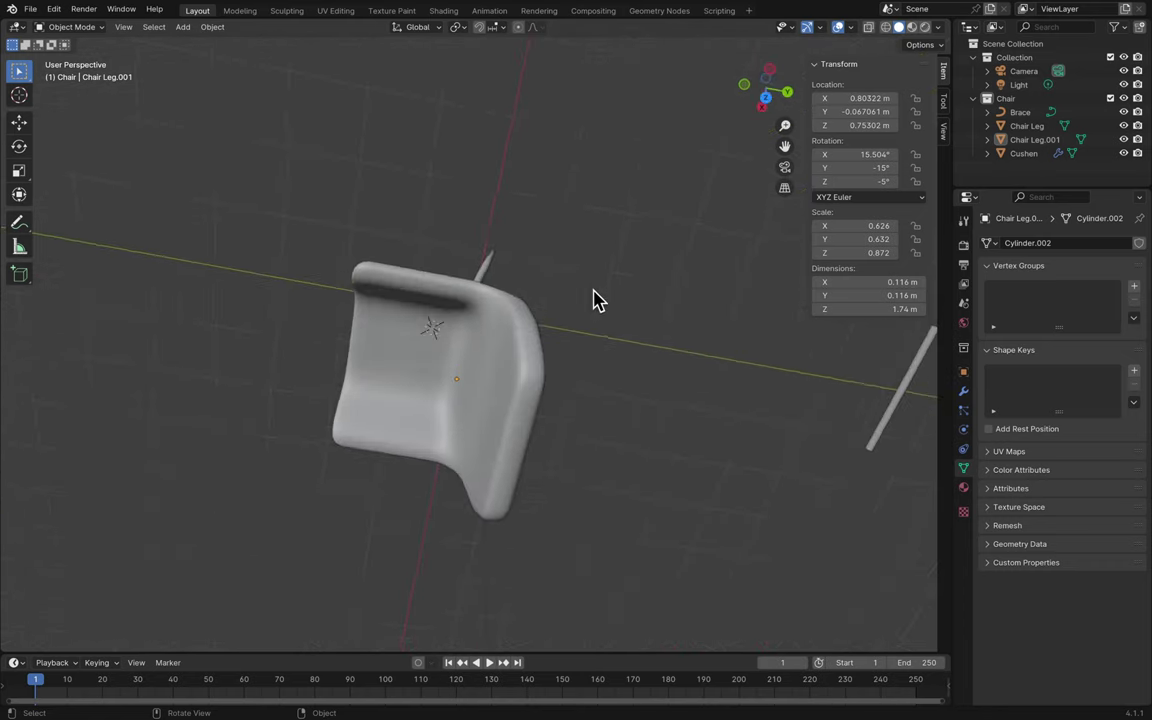
pyautogui.scroll(10, 594, 300)
pyautogui.click(766, 103)
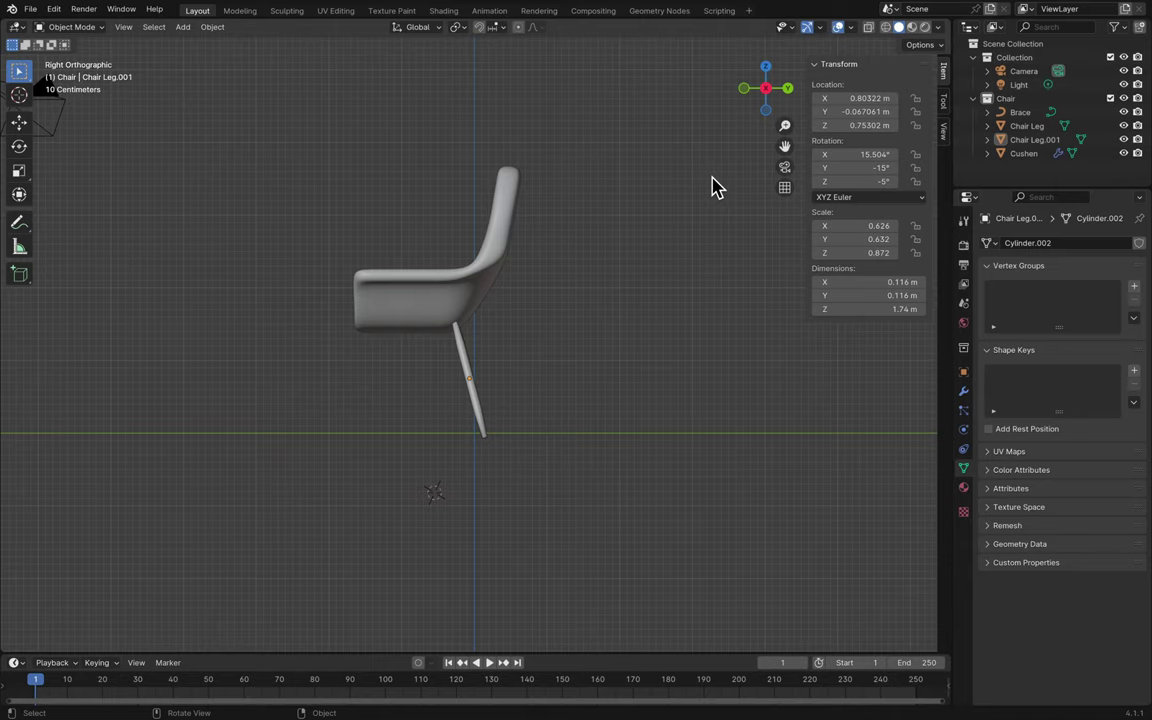
pyautogui.moveTo(716, 194); pyautogui.dragTo(548, 364, button='middle')
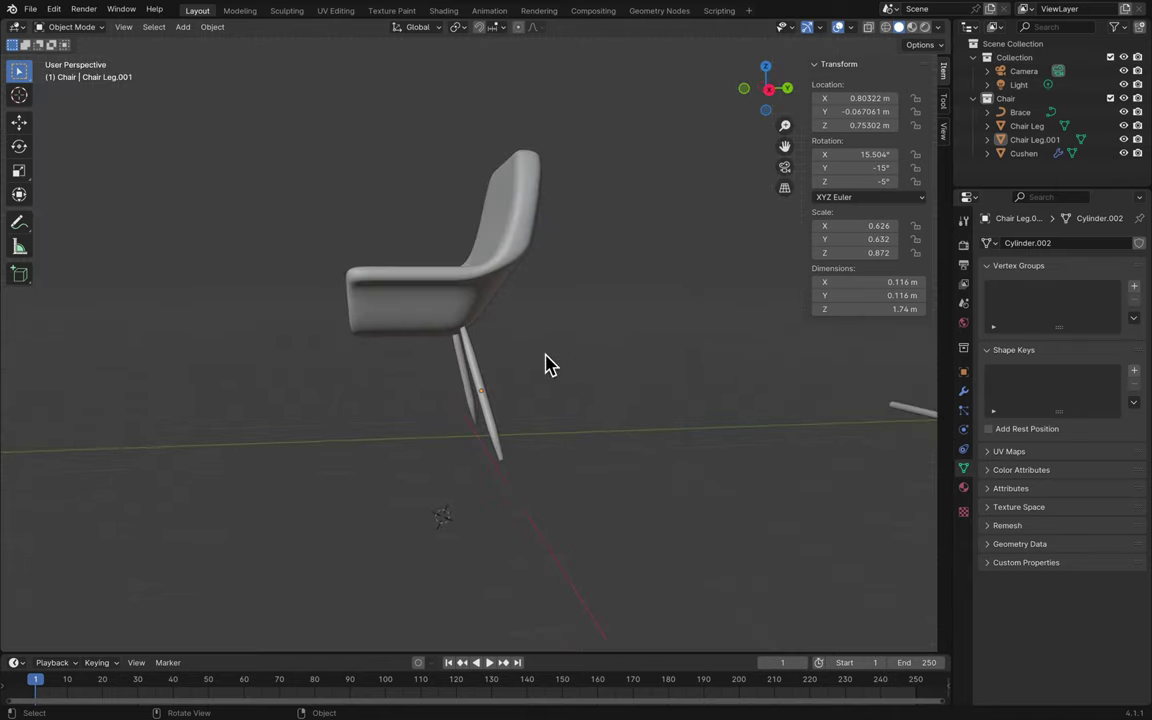
# - In the Outliner, rename Chair Leg.001 to Chair Leg2 and Chair Leg to Chair Leg1
pyautogui.click(480, 384)
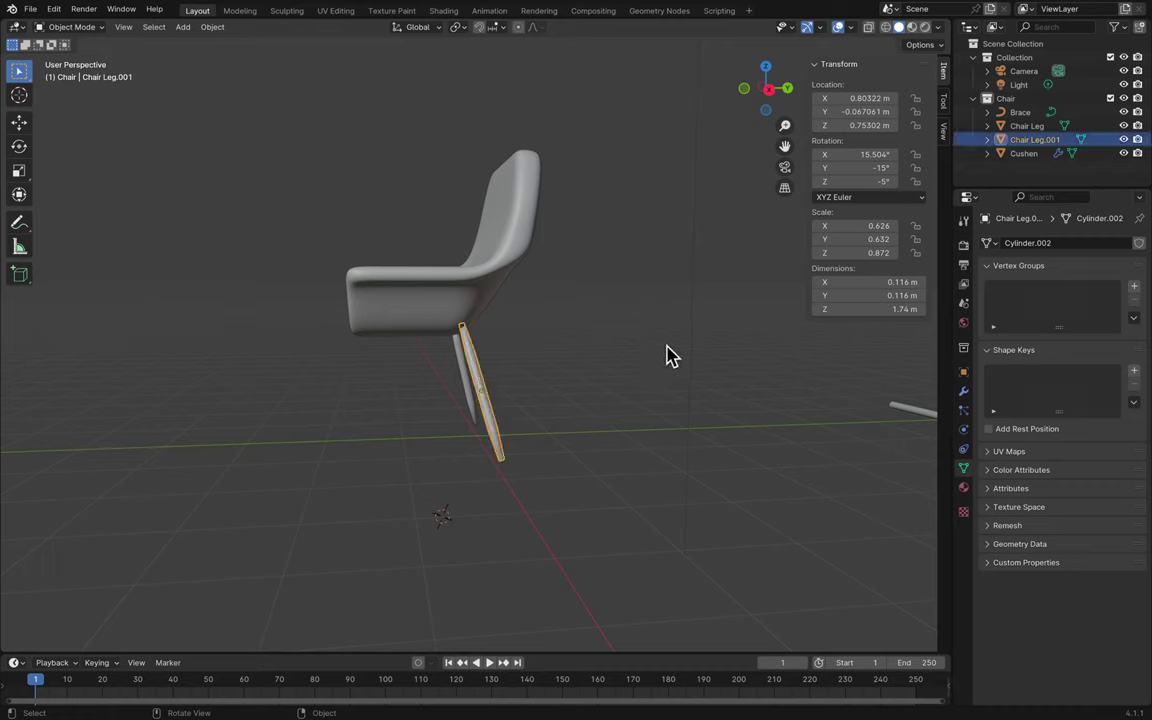
pyautogui.doubleClick(1058, 140)
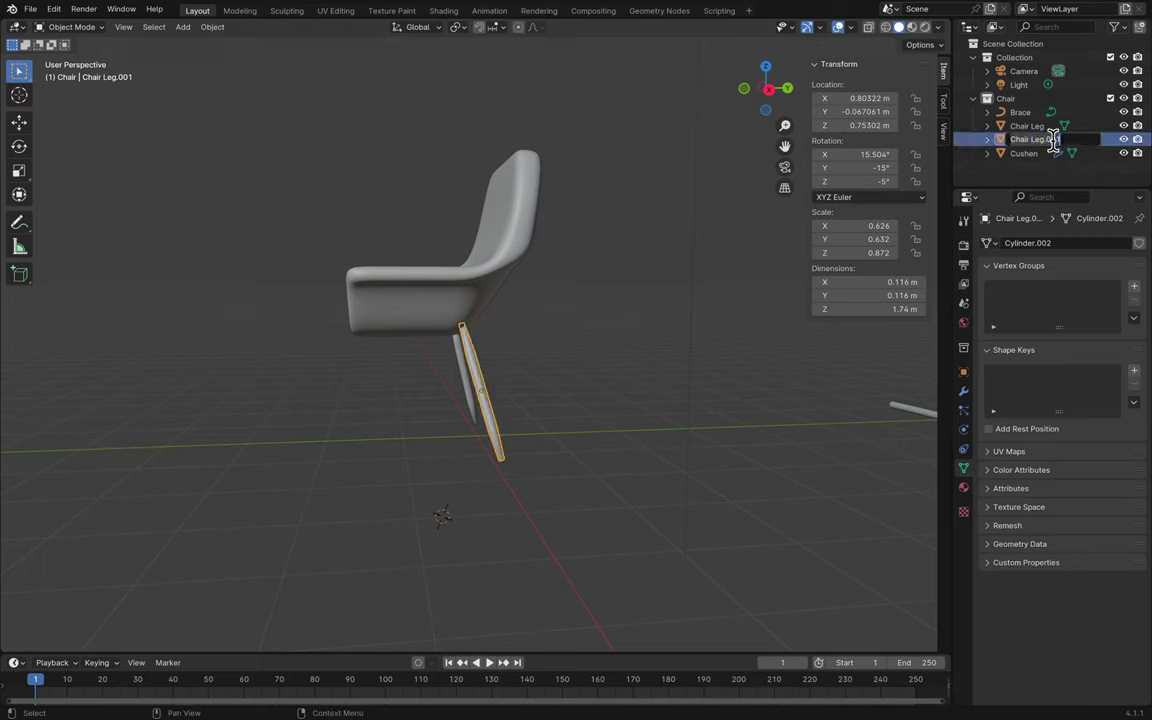
pyautogui.press('Return')
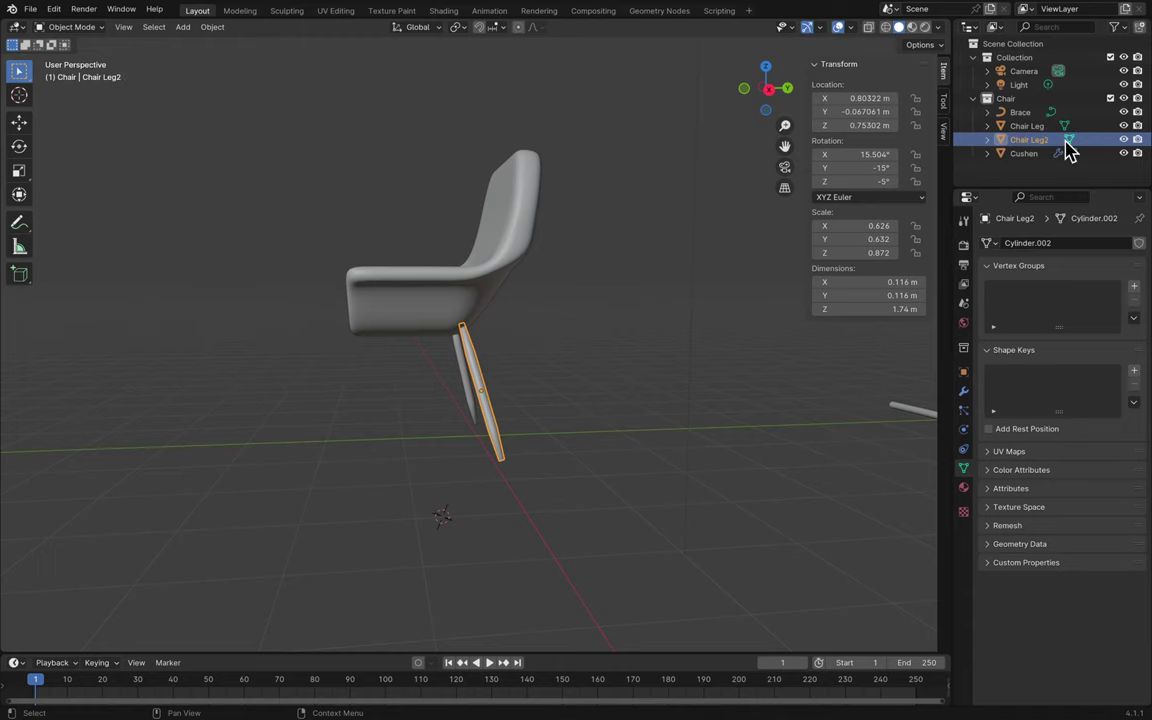
pyautogui.doubleClick(1048, 125)
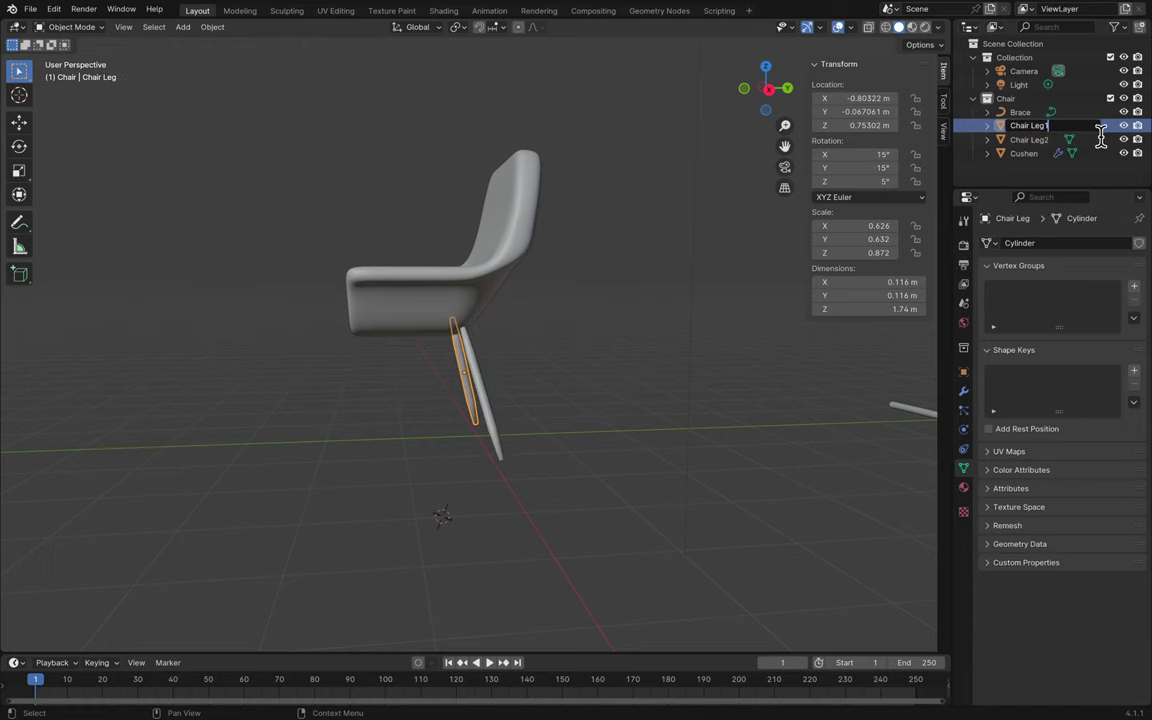
pyautogui.write('1')
pyautogui.press('Return')
pyautogui.click(1066, 142)
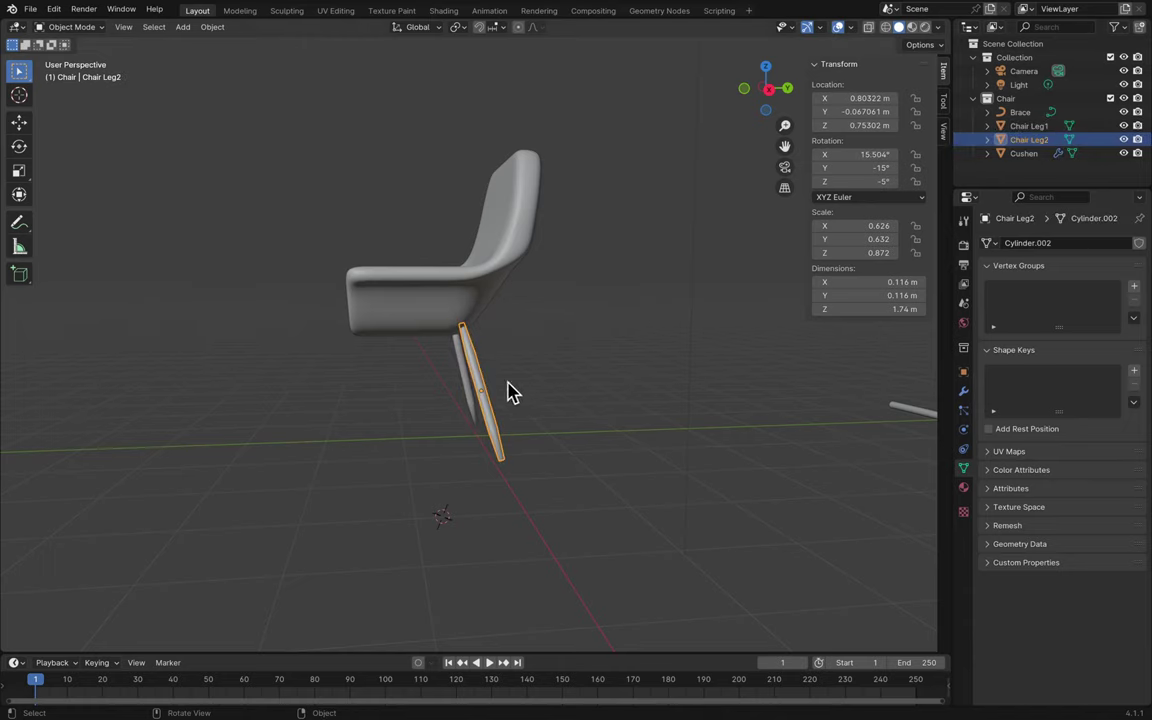
pyautogui.scroll(5, 460, 444)
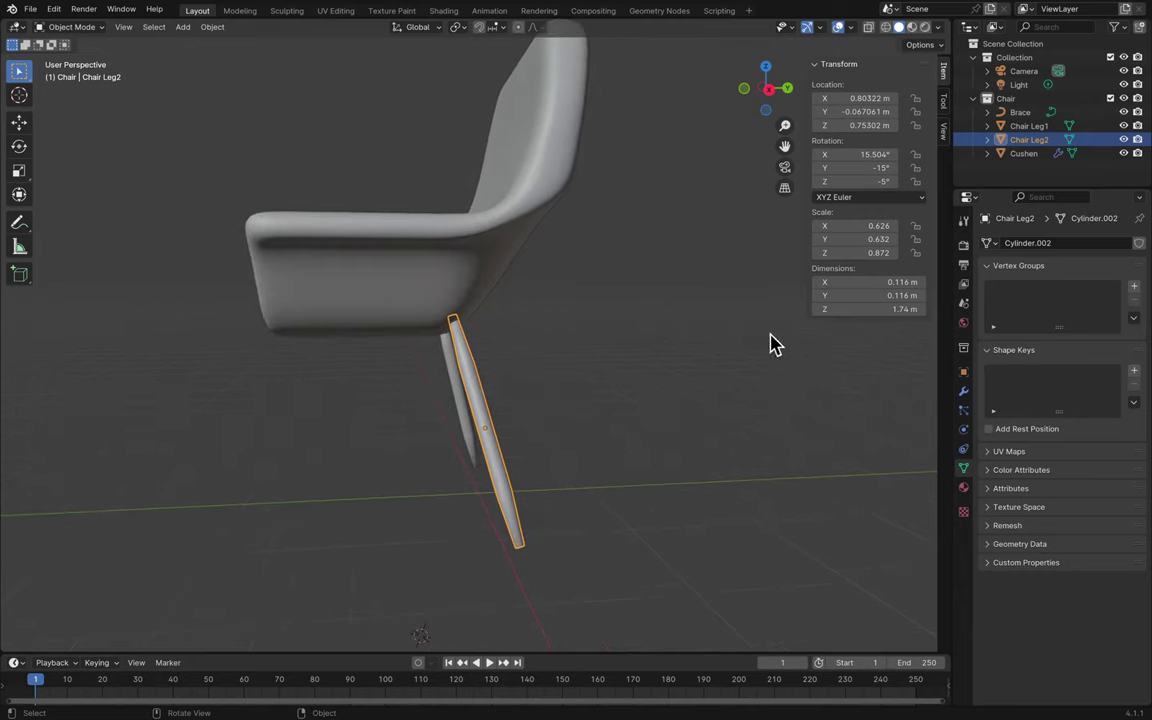
pyautogui.moveTo(785, 146); pyautogui.dragTo(785, 149)
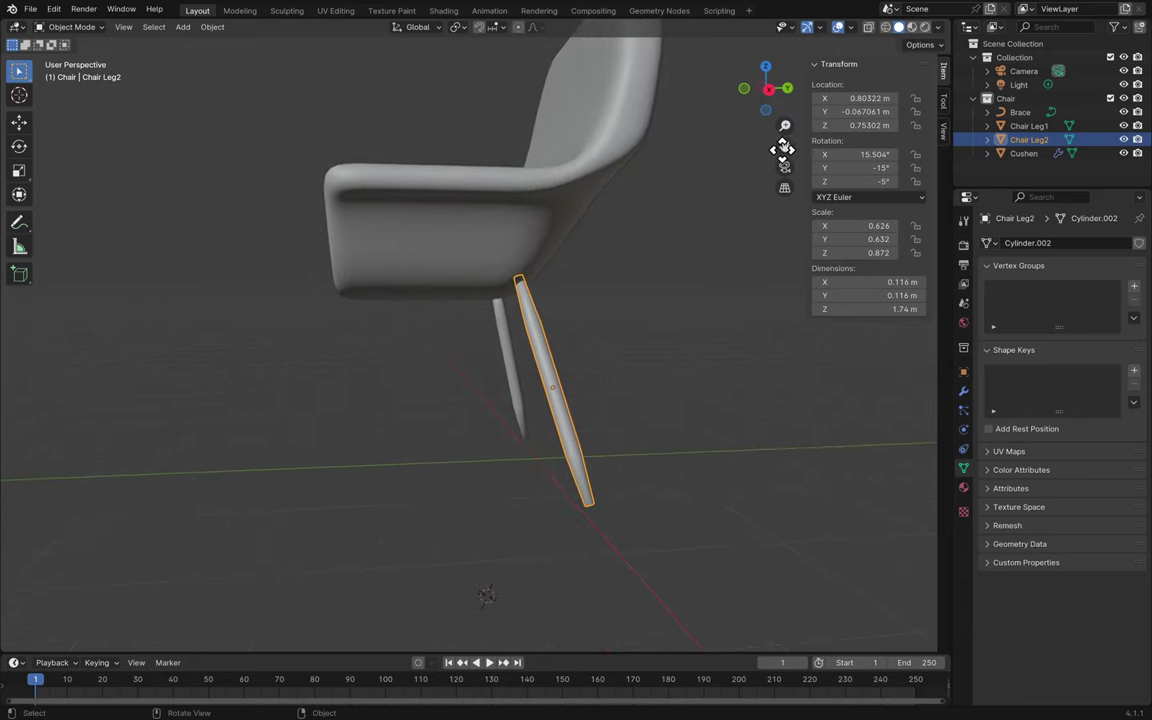
# - Duplicate Chair Leg2 in place and rename the copy Chair Leg3
pyautogui.hotkey('shift', 'd')
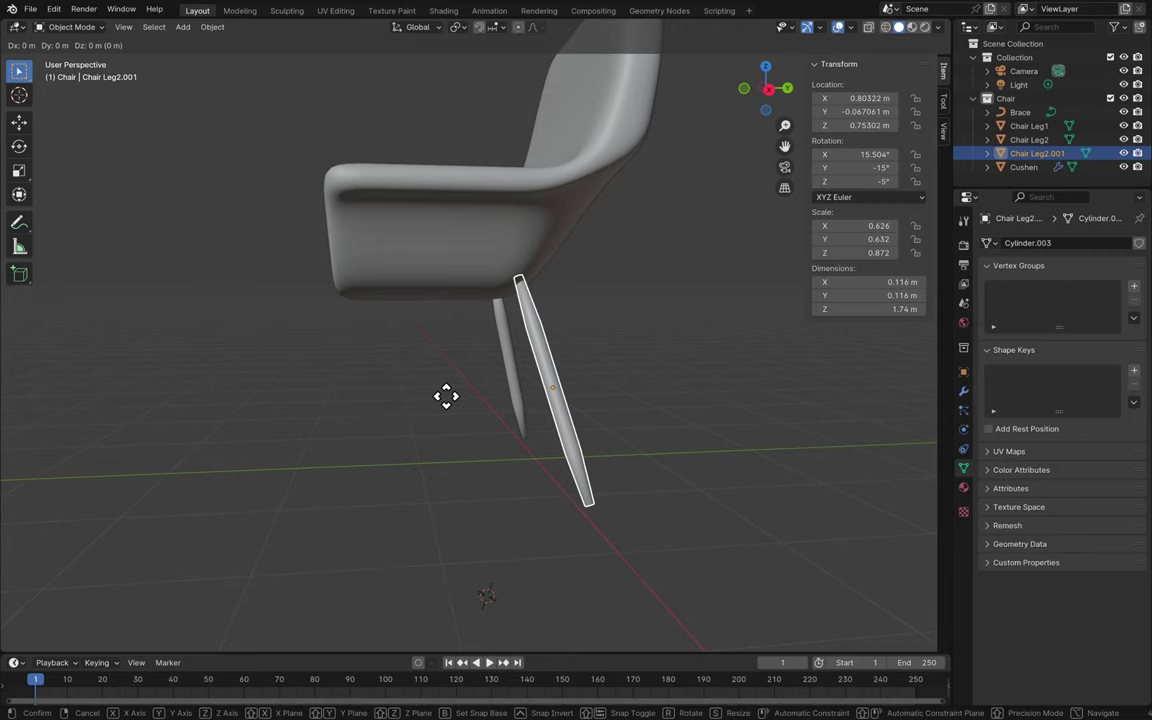
pyautogui.rightClick(446, 397)
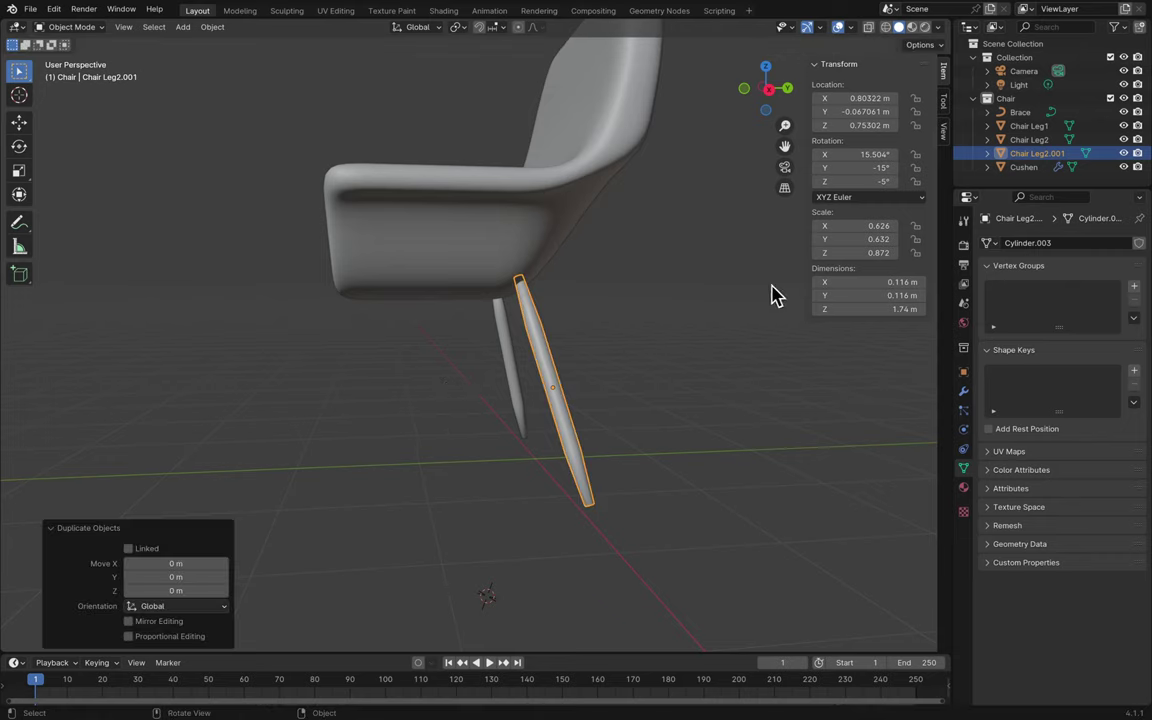
pyautogui.doubleClick(1052, 156)
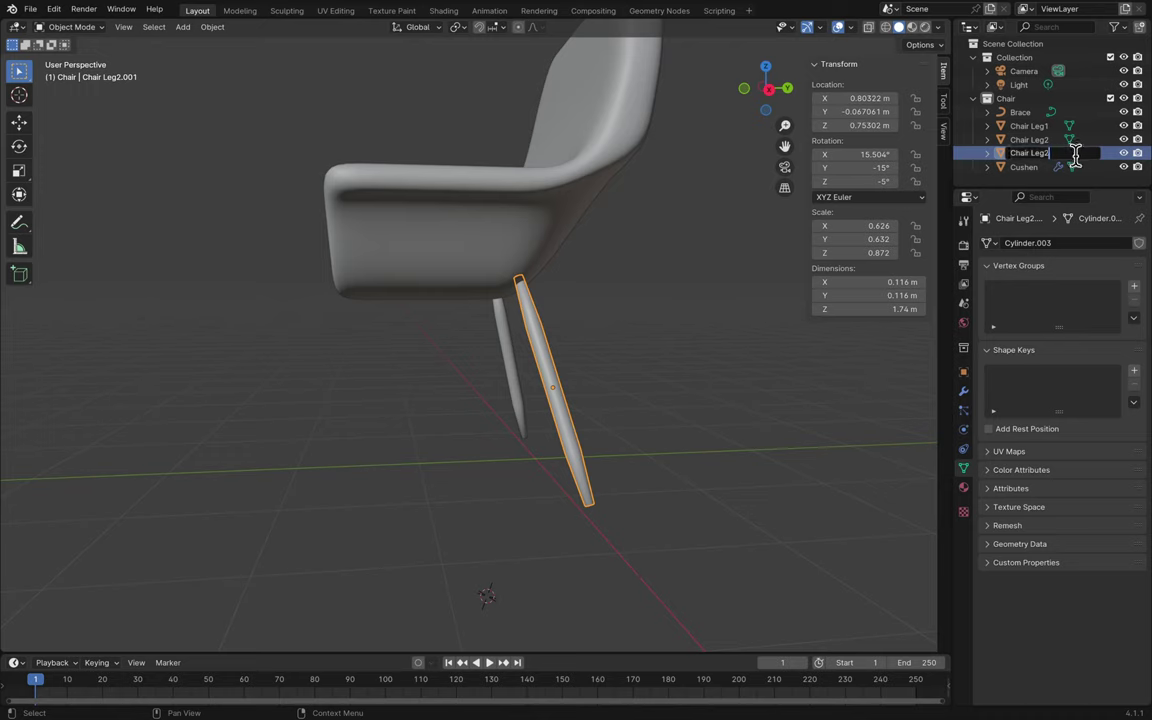
pyautogui.press('BackSpace')
pyautogui.write('3')
pyautogui.press('Return')
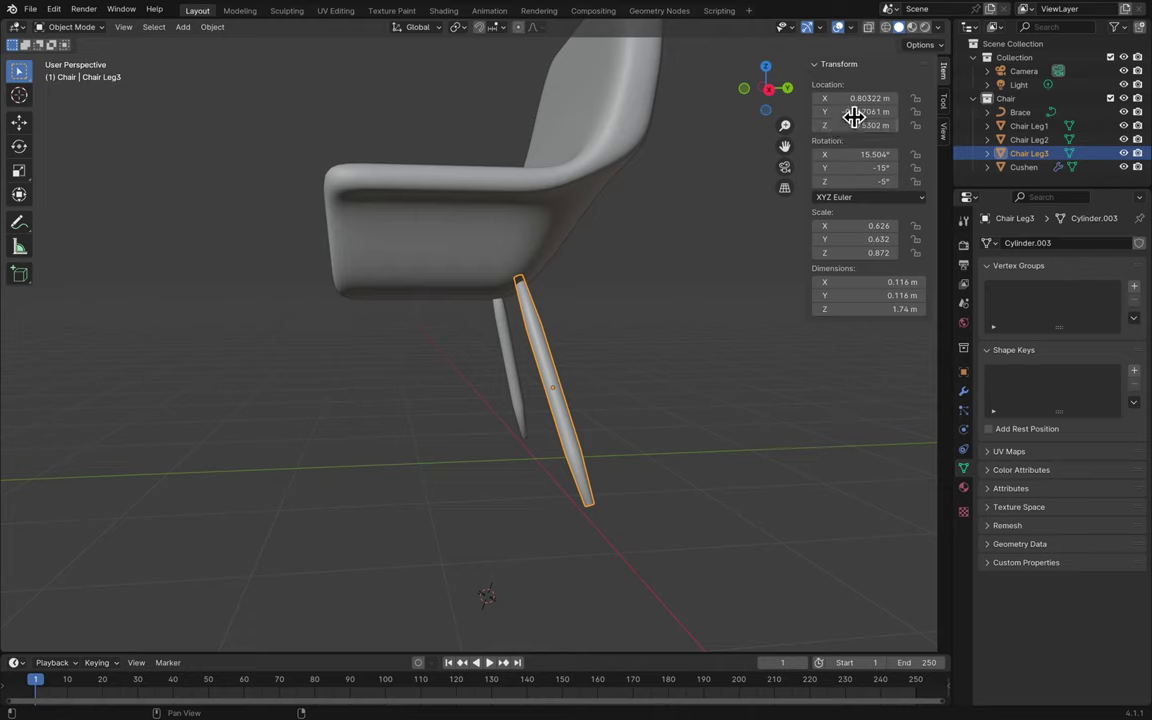
# - Give Chair Leg3 rotation 15.504°, -15°, -5°, undoing a trial Y-location flip
pyautogui.doubleClick(850, 113)
pyautogui.click(822, 112)
pyautogui.write('-')
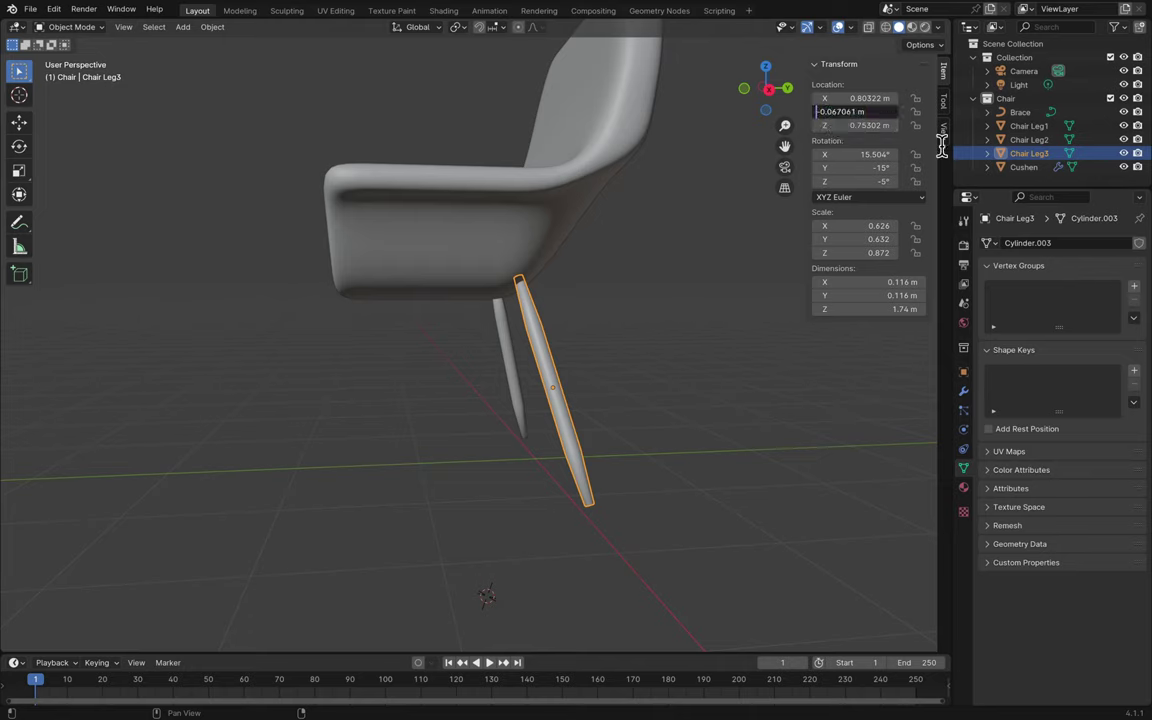
pyautogui.press('Return')
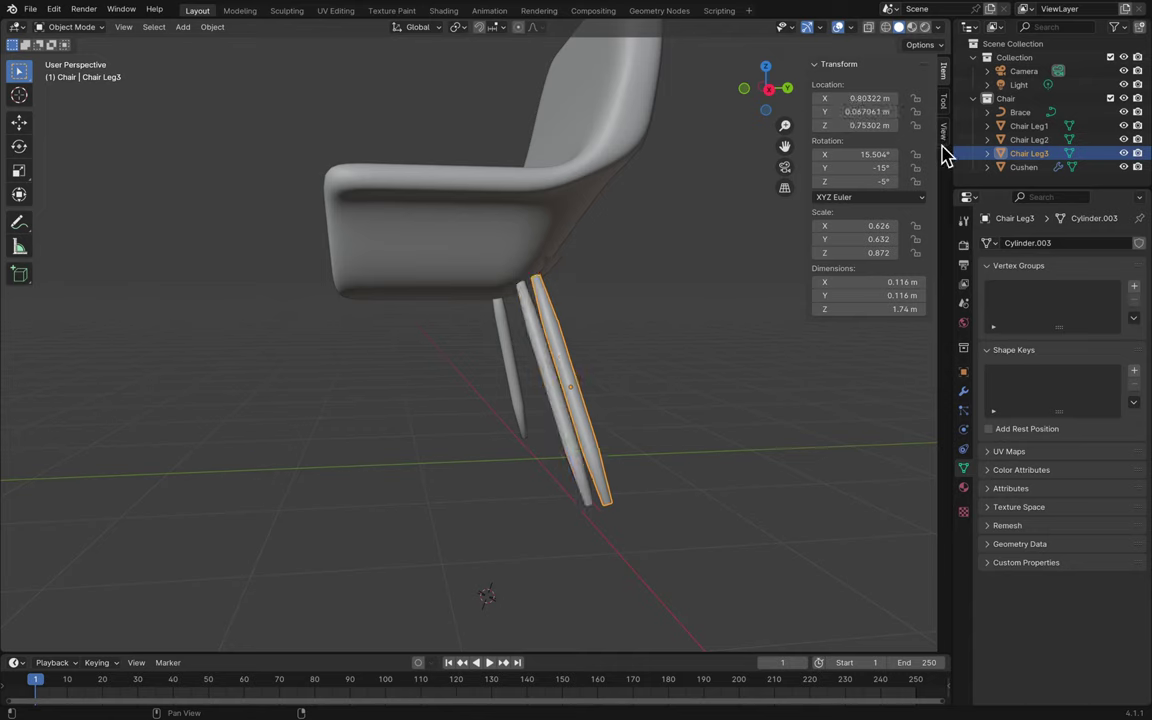
pyautogui.hotkey('ctrl', 'z')
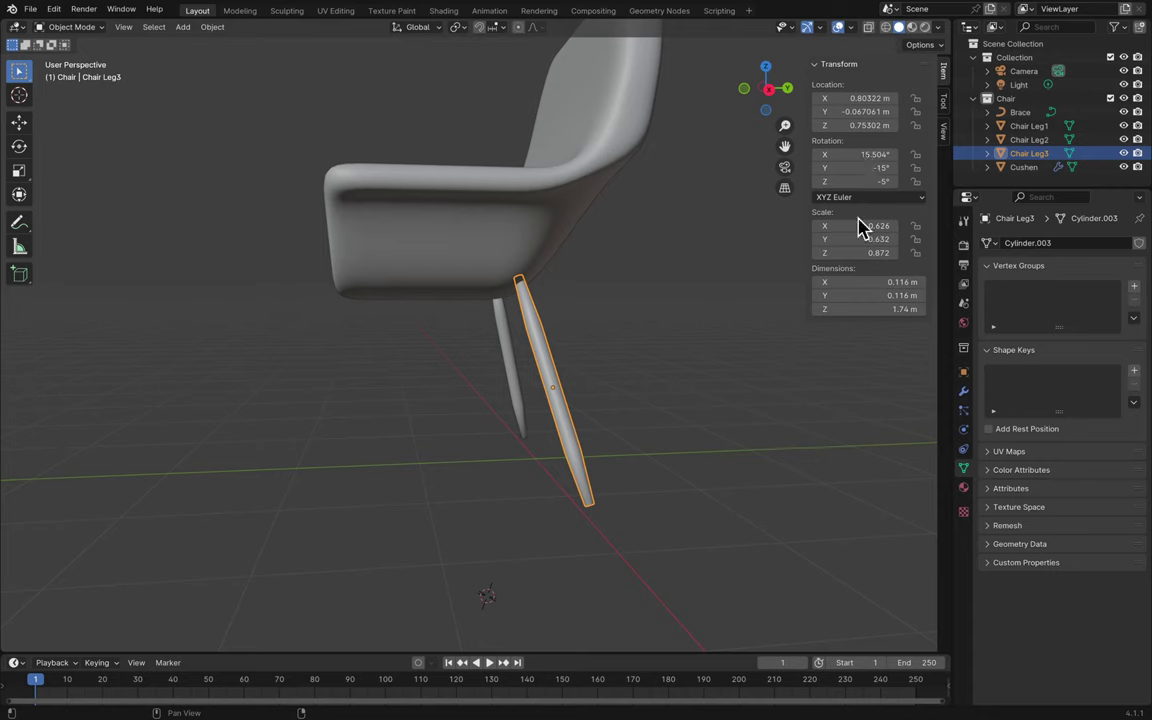
pyautogui.click(832, 168)
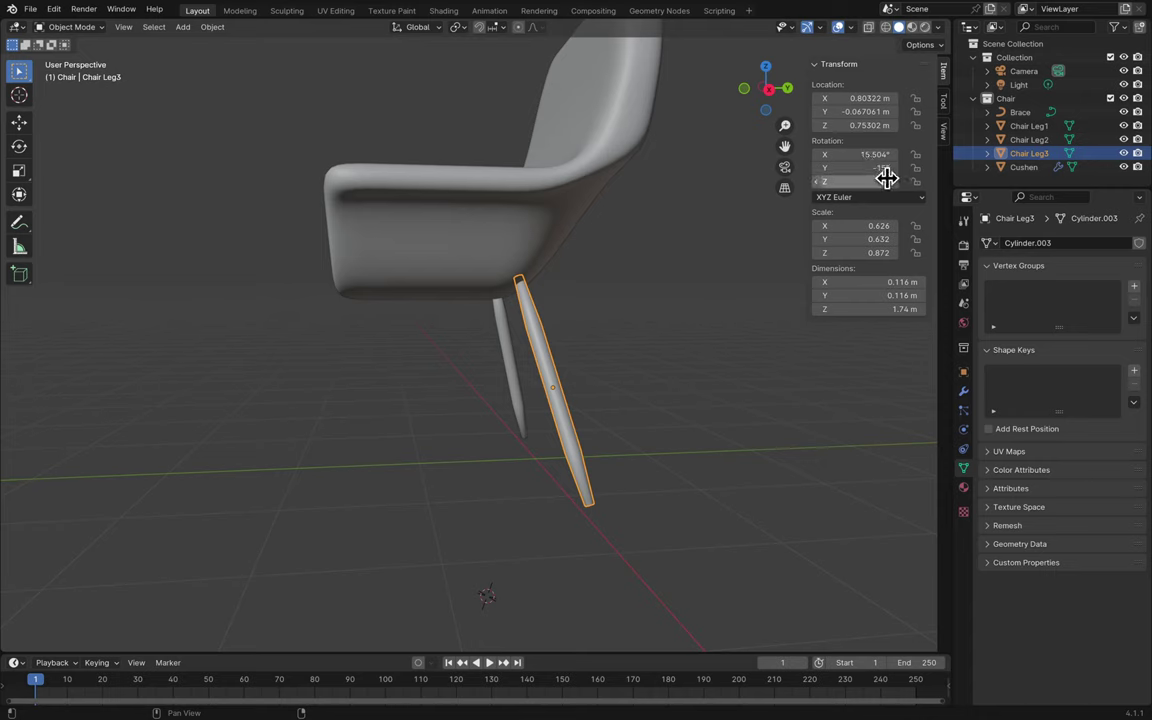
pyautogui.press('Tab')
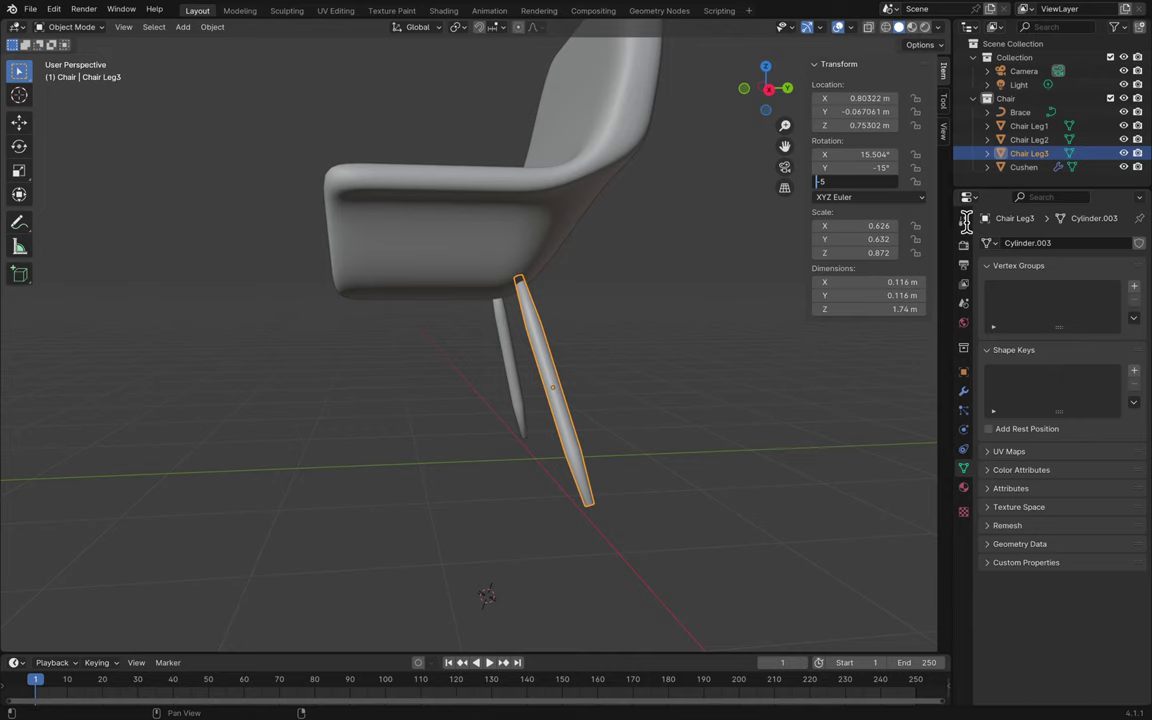
pyautogui.press('Return')
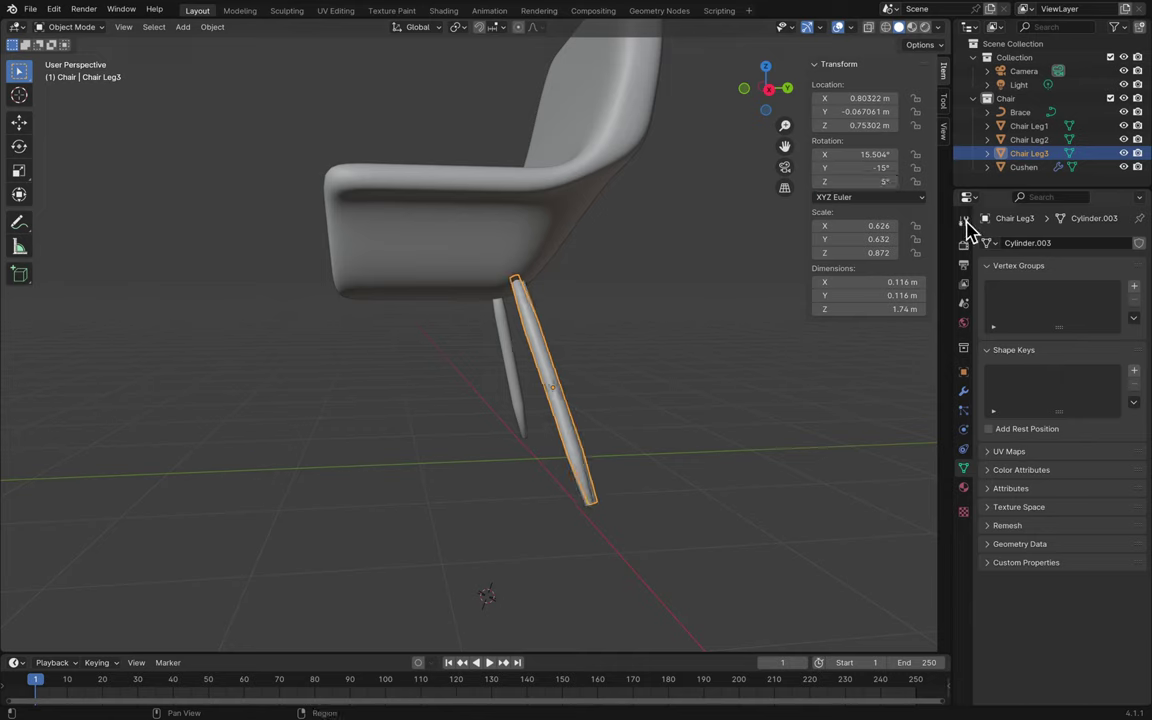
pyautogui.hscroll(-5, 758, 314)
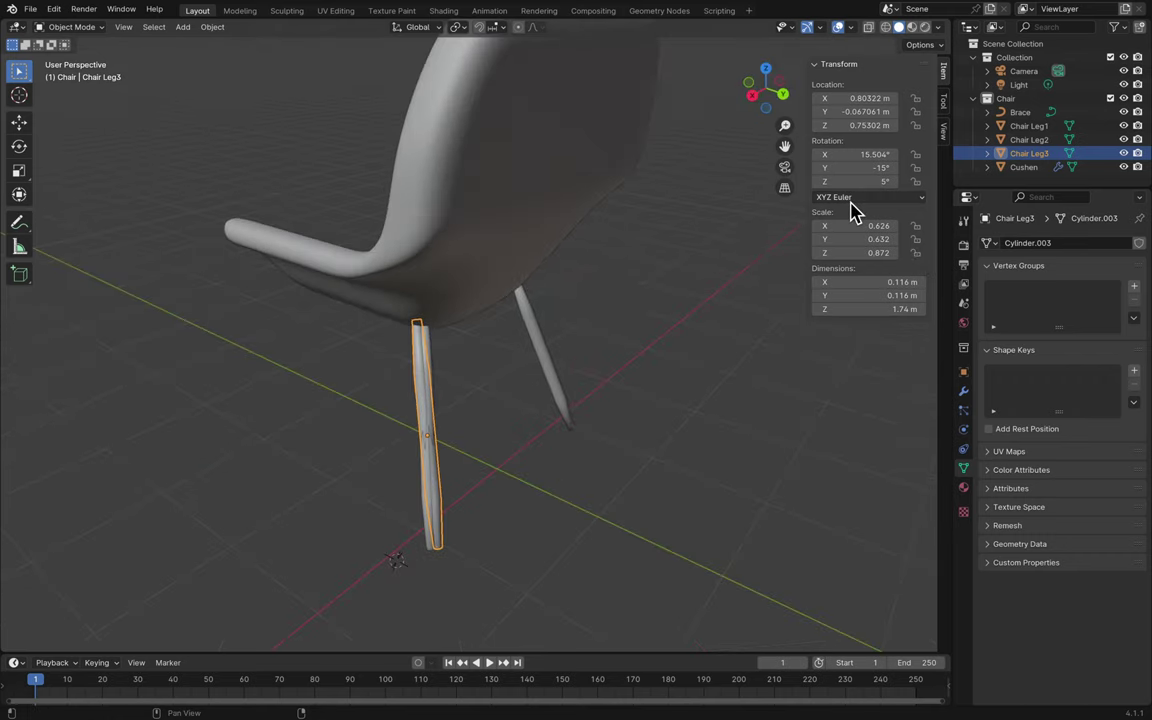
pyautogui.hotkey('ctrl', 'z')
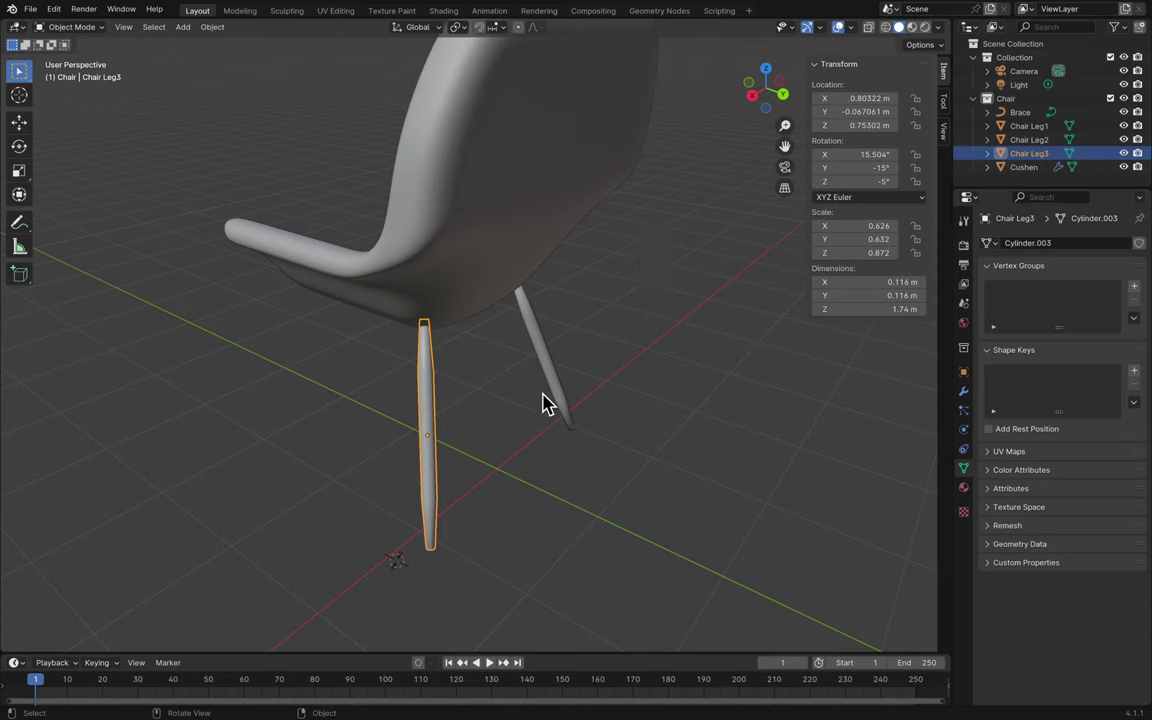
# - Move Chair Leg3 along the Y axis to -1.487 m
pyautogui.moveTo(545, 403); pyautogui.dragTo(543, 404, button='middle')
pyautogui.press('g')
pyautogui.press('x')
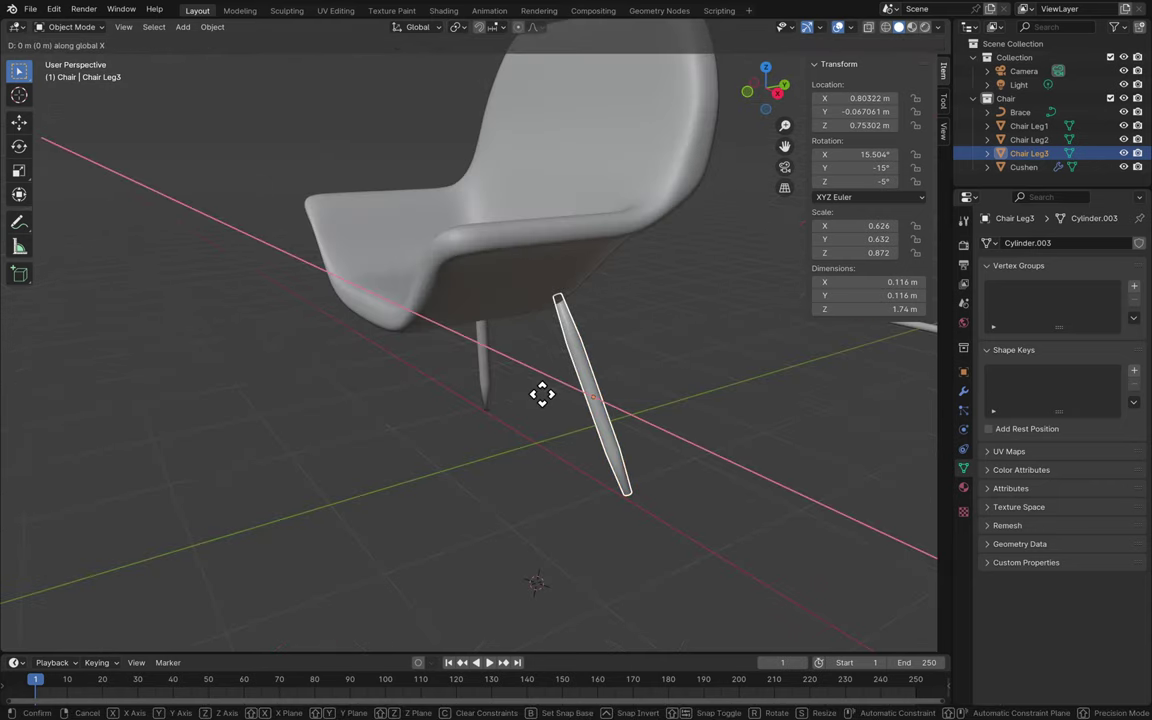
pyautogui.press('y')
pyautogui.click(393, 459)
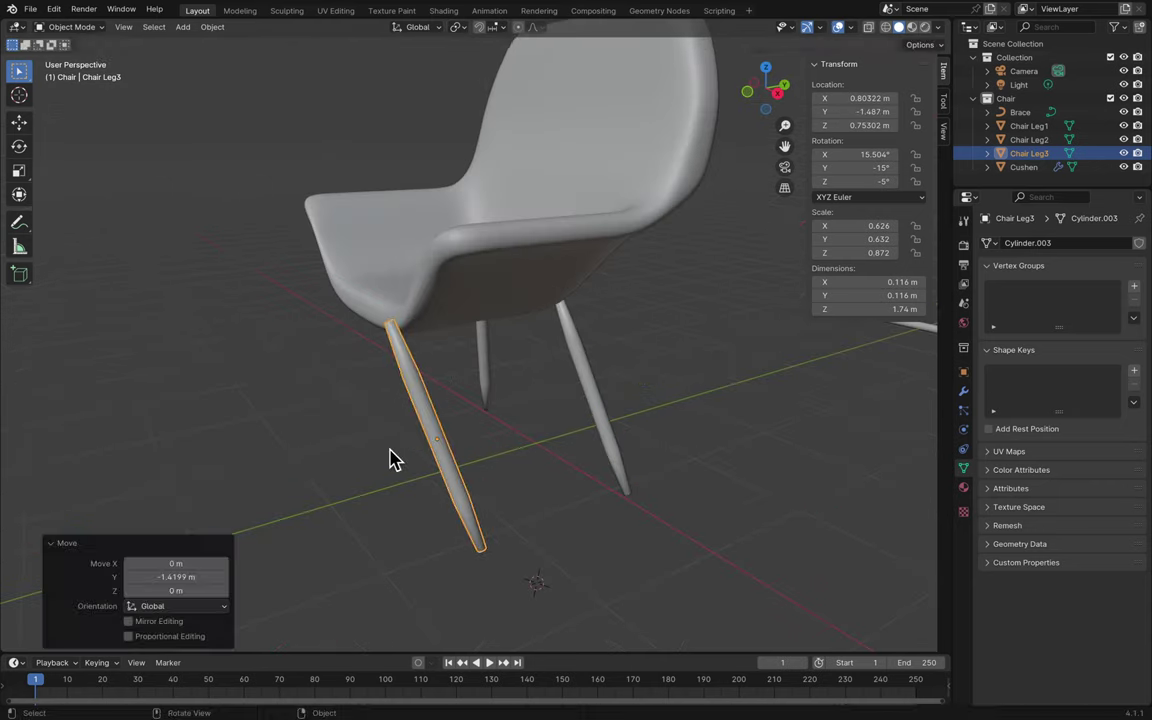
pyautogui.moveTo(393, 459); pyautogui.dragTo(393, 459, button='middle')
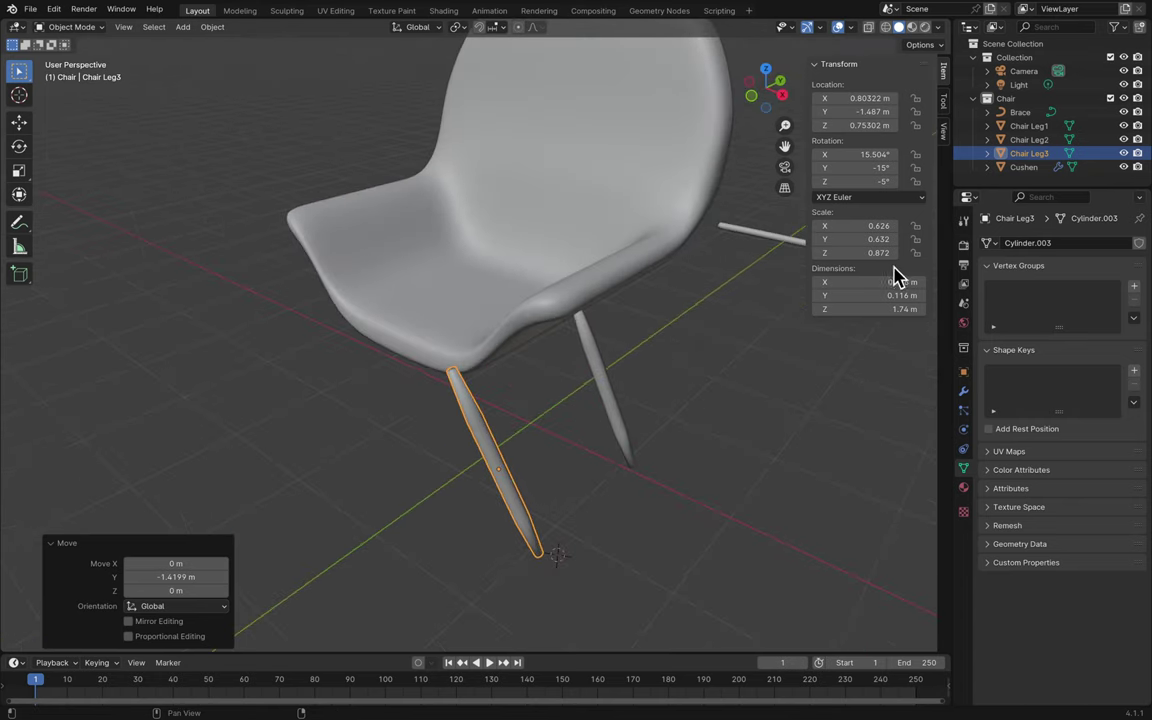
# - Rotate Chair Leg3 around Z, trying 360° and 300° before settling on 270°
pyautogui.moveTo(860, 181)
pyautogui.mouseDown()
pyautogui.moveTo(920, 181)
pyautogui.moveTo(848, 181)
pyautogui.mouseUp()
pyautogui.moveTo(712, 345); pyautogui.dragTo(723, 329, button='middle')
pyautogui.click(865, 181)
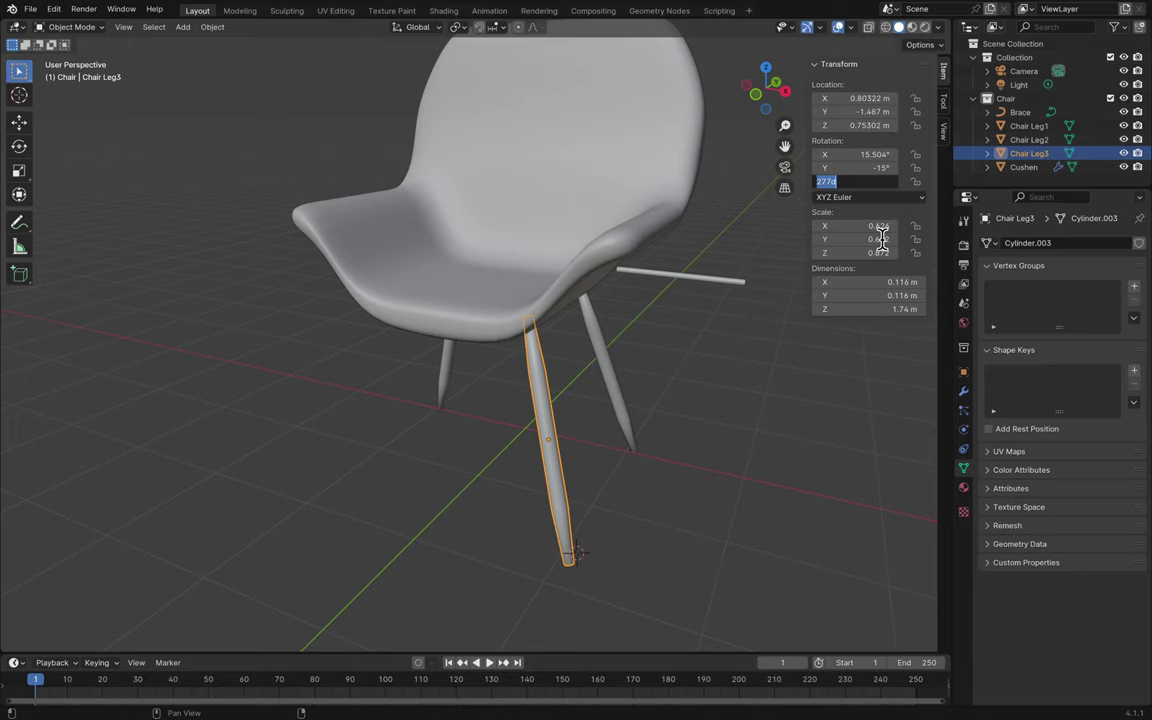
pyautogui.press('Return')
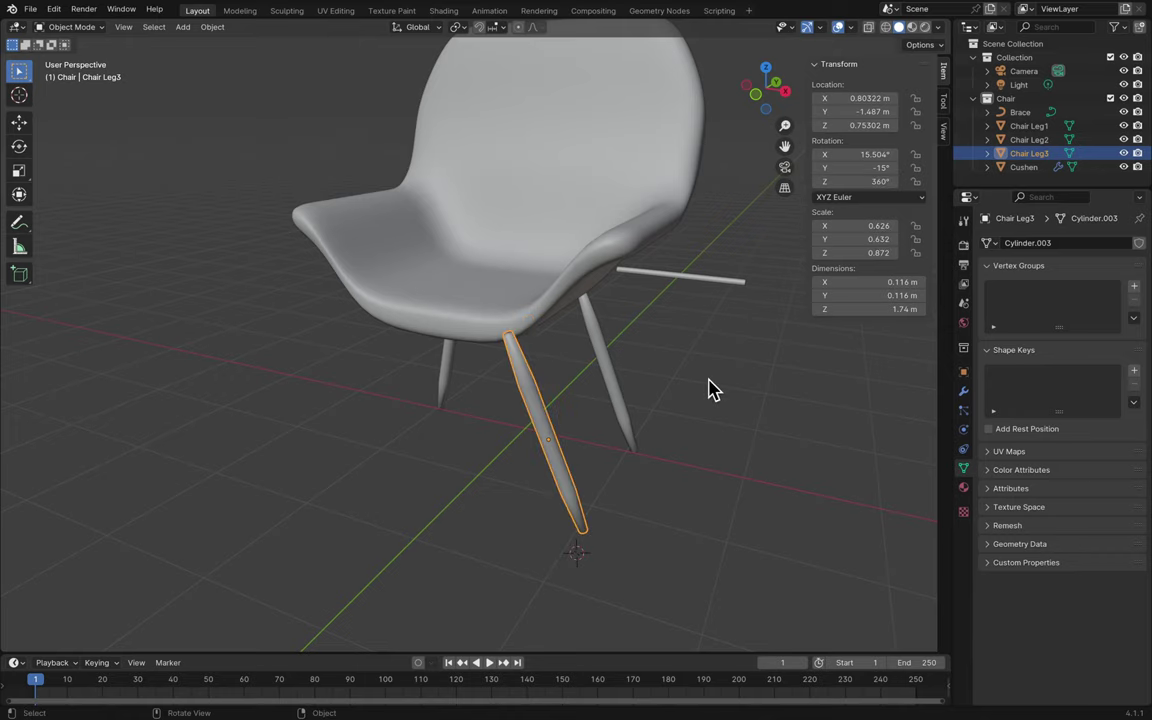
pyautogui.moveTo(710, 388); pyautogui.dragTo(710, 388, button='middle')
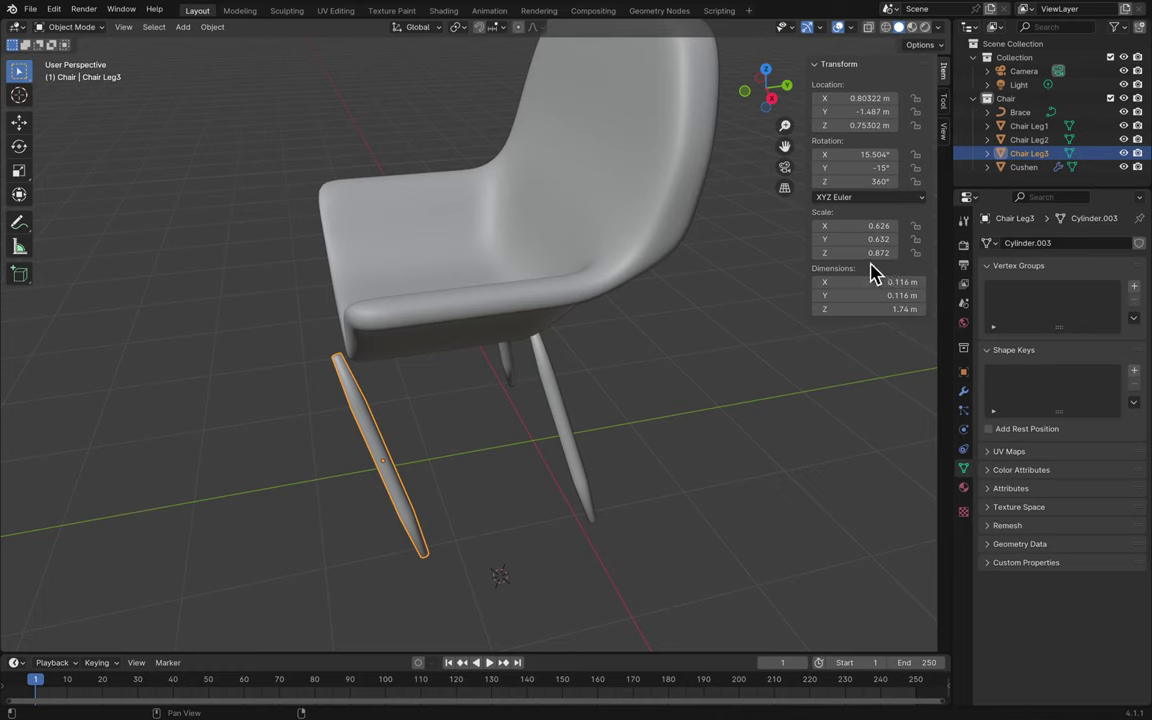
pyautogui.click(876, 181)
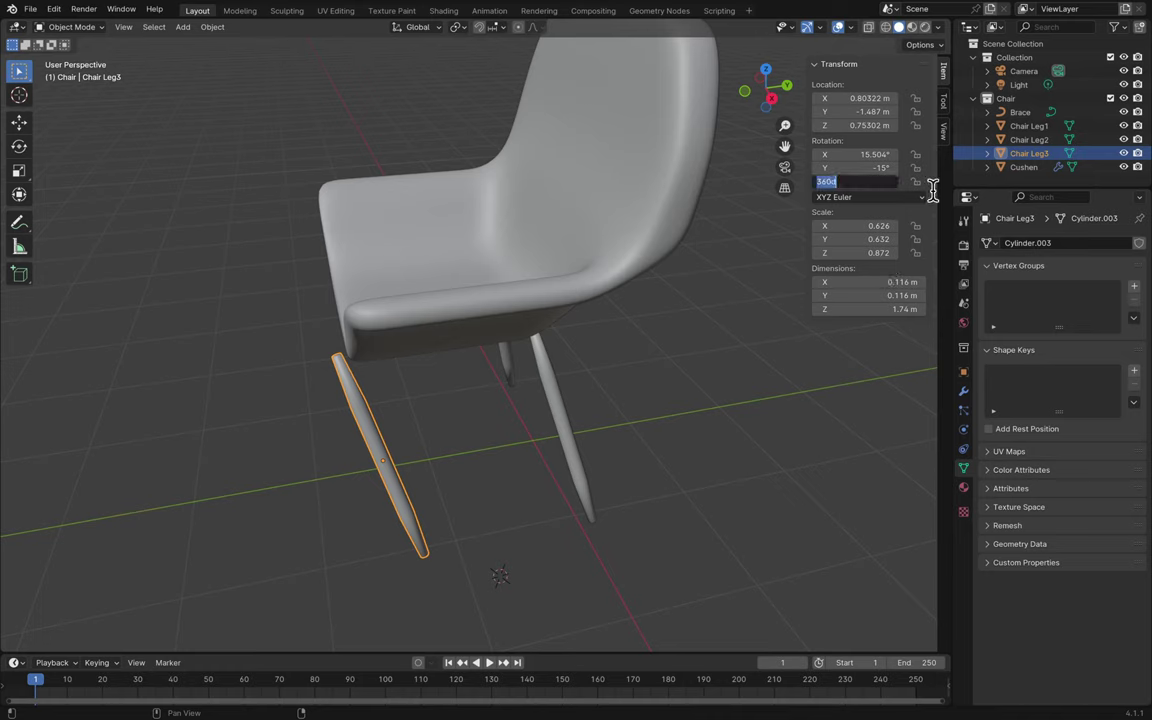
pyautogui.write('300')
pyautogui.press('Return')
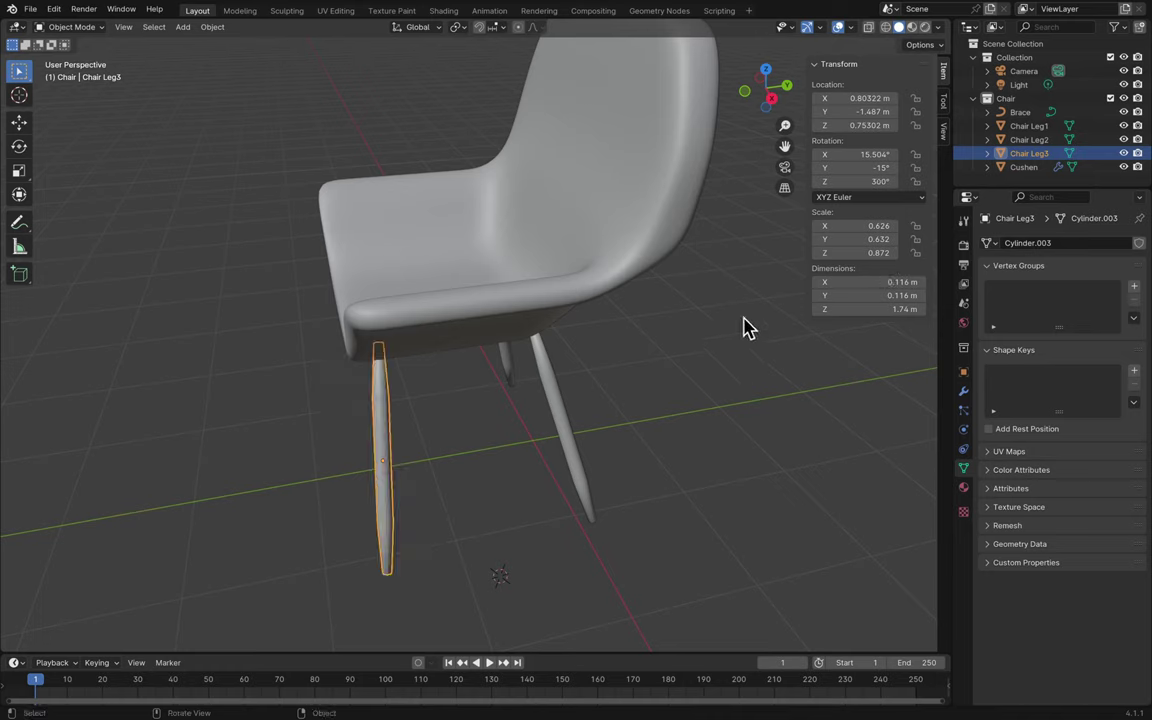
pyautogui.click(867, 183)
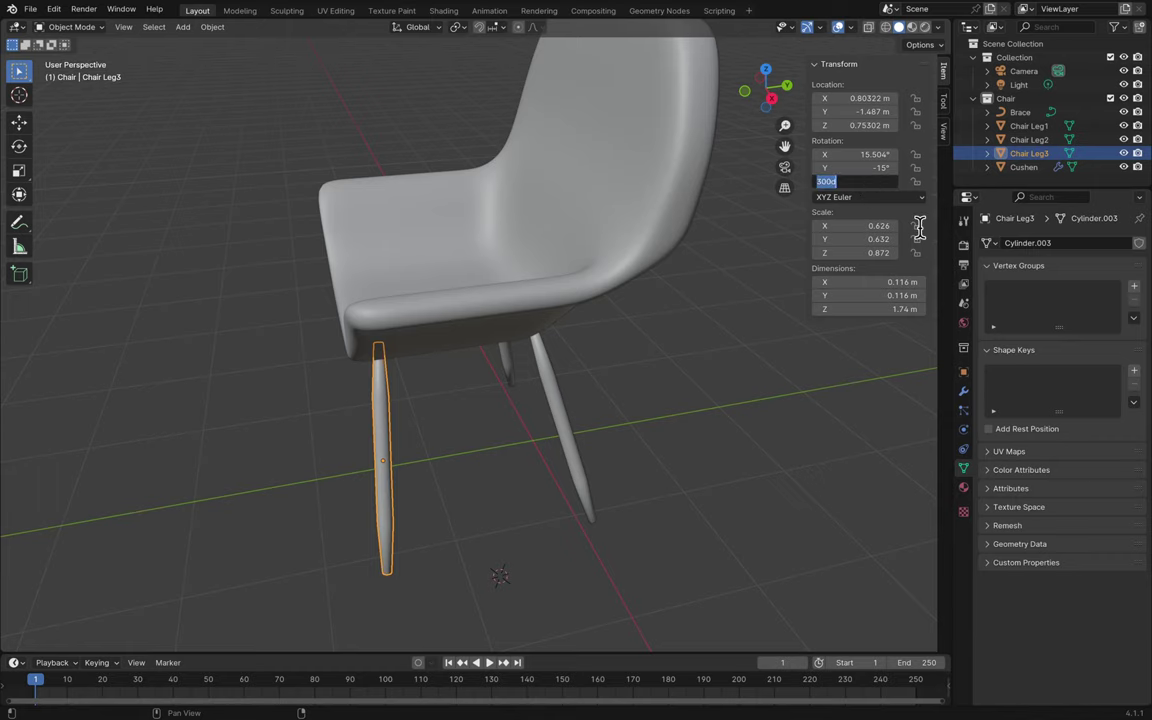
pyautogui.write('270')
pyautogui.press('Return')
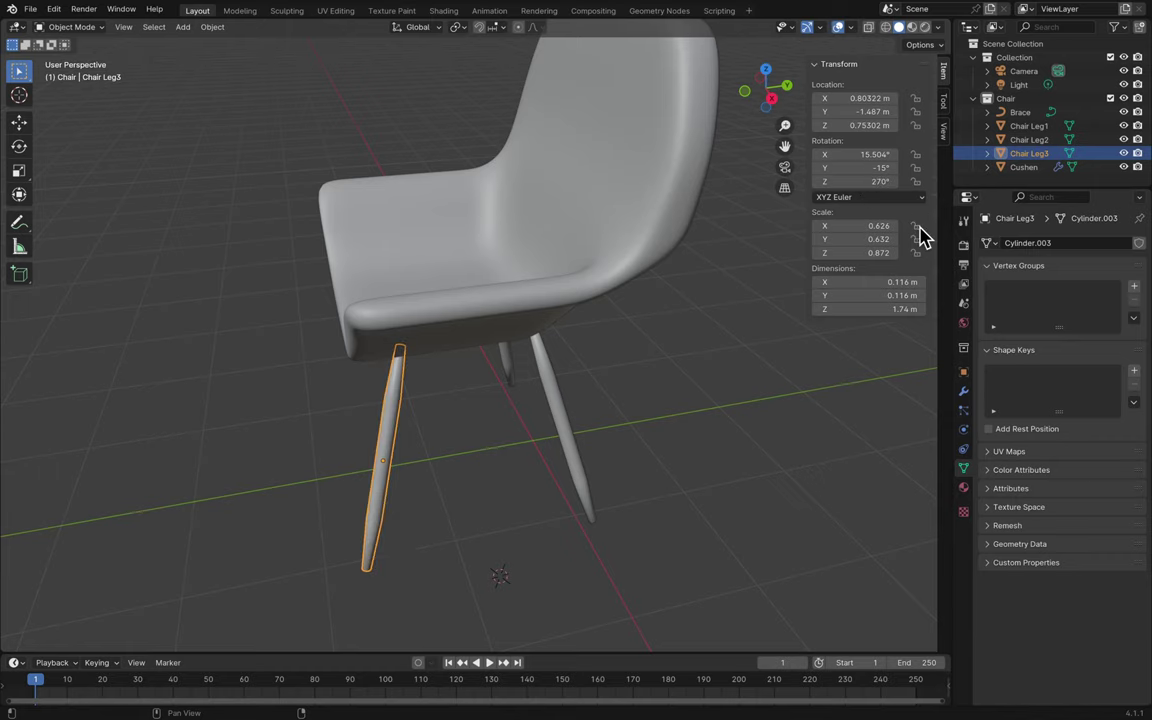
# - Switch to a bottom view looking up at the chair's underside
pyautogui.hscroll(10, 599, 376)
pyautogui.hscroll(10, 599, 376)
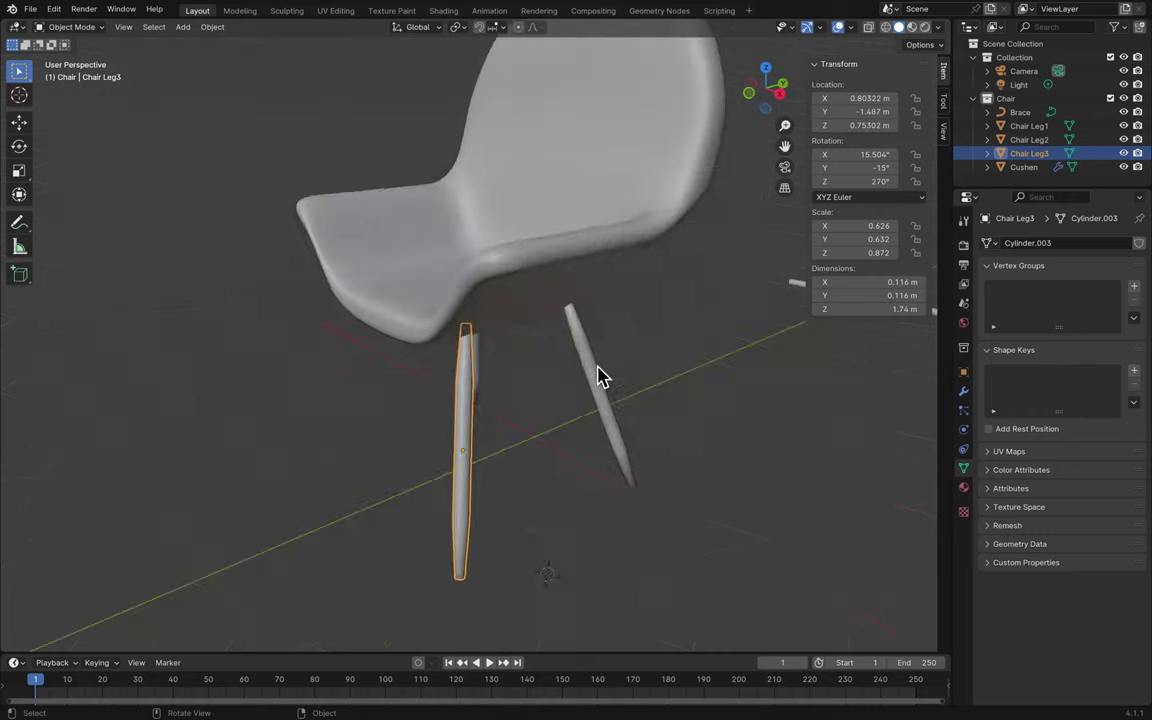
pyautogui.scroll(-10, 599, 376)
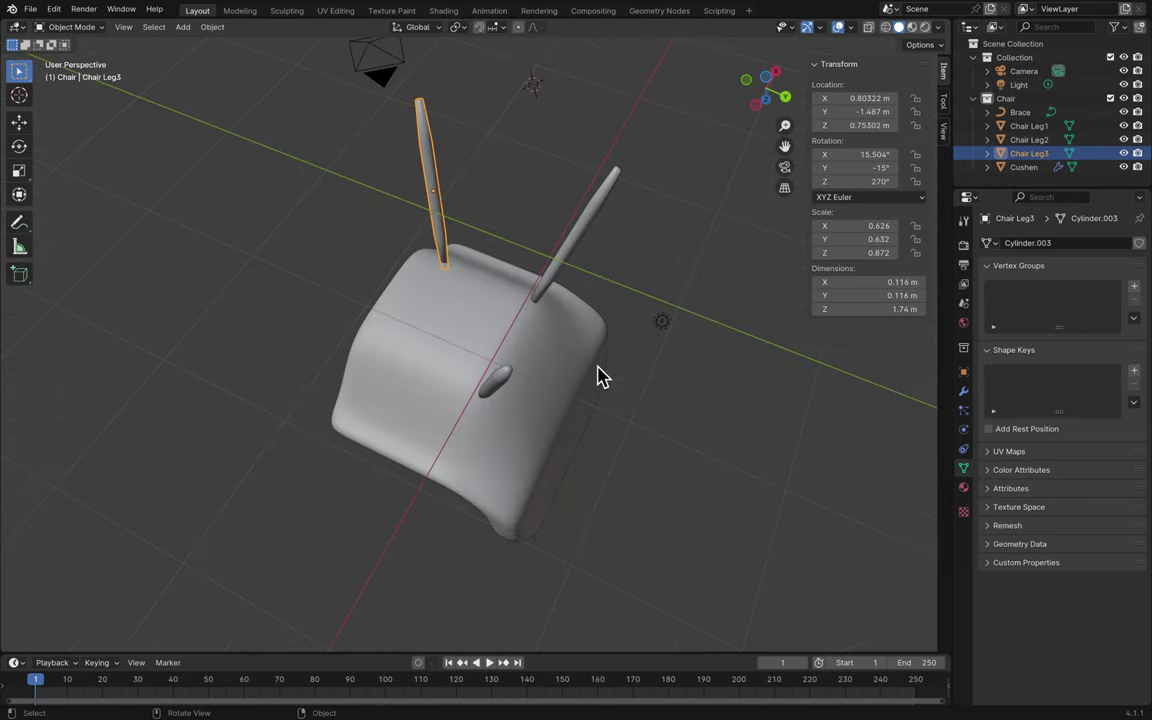
pyautogui.click(768, 88)
# - Slide Chair Leg3 toward the seat's top-right corner, keeping its height fixed
pyautogui.press('g')
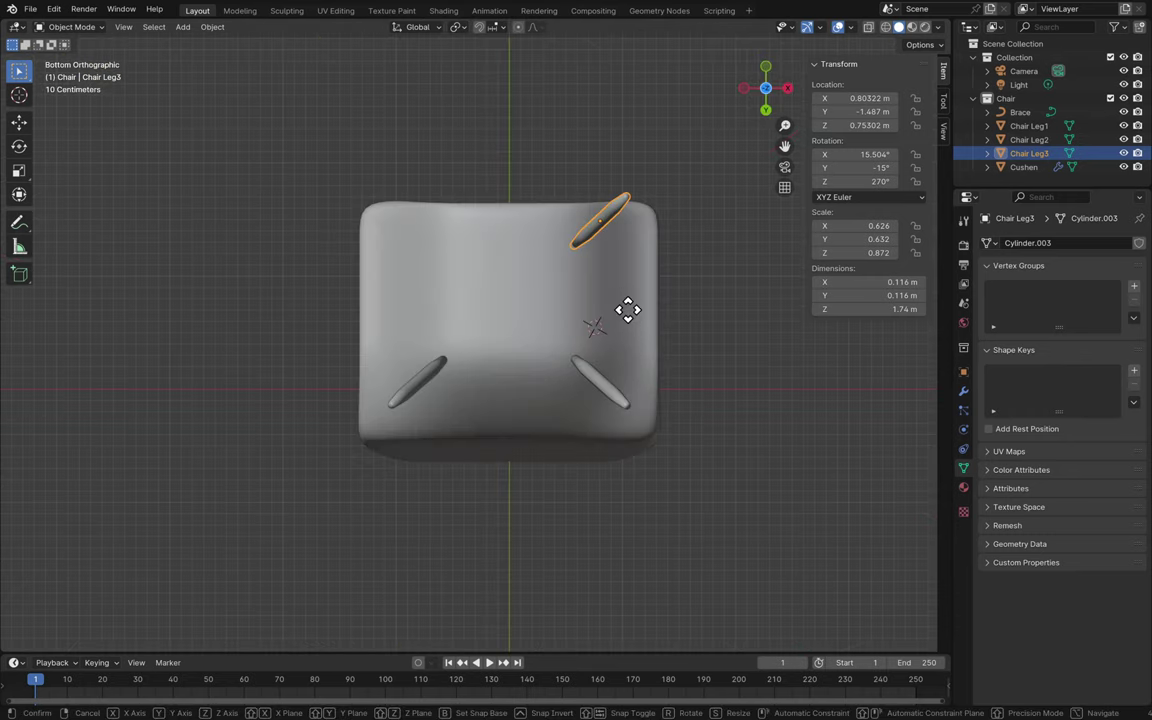
pyautogui.press('x')
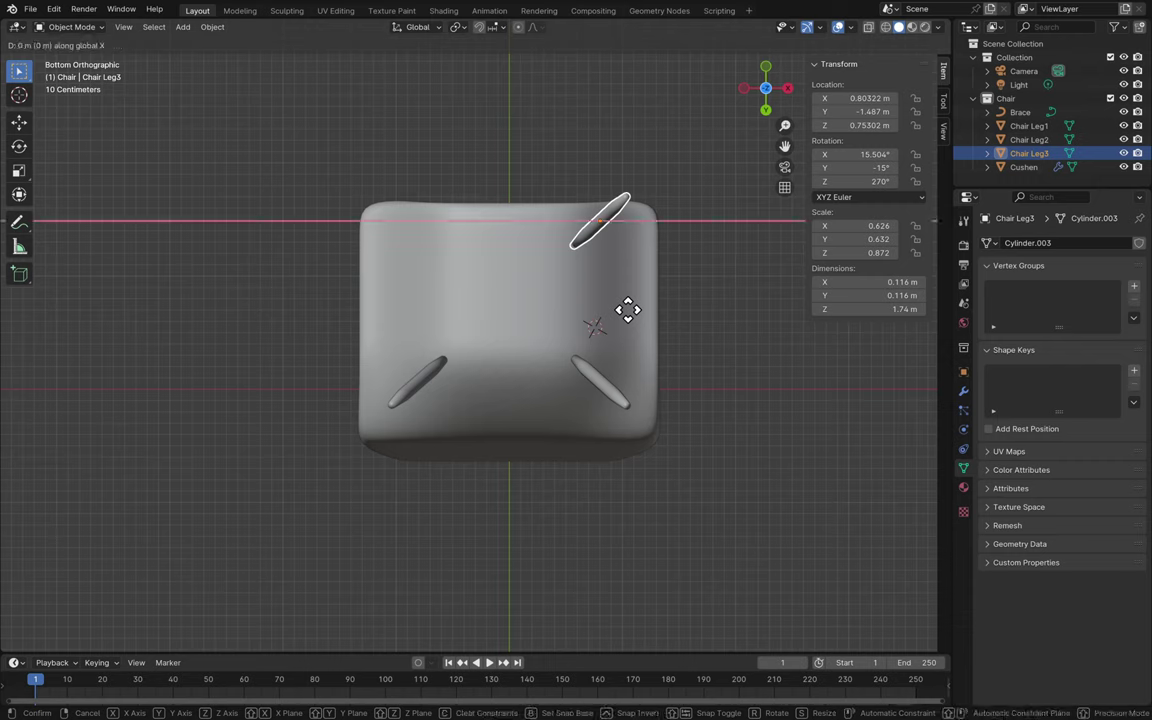
pyautogui.press('x')
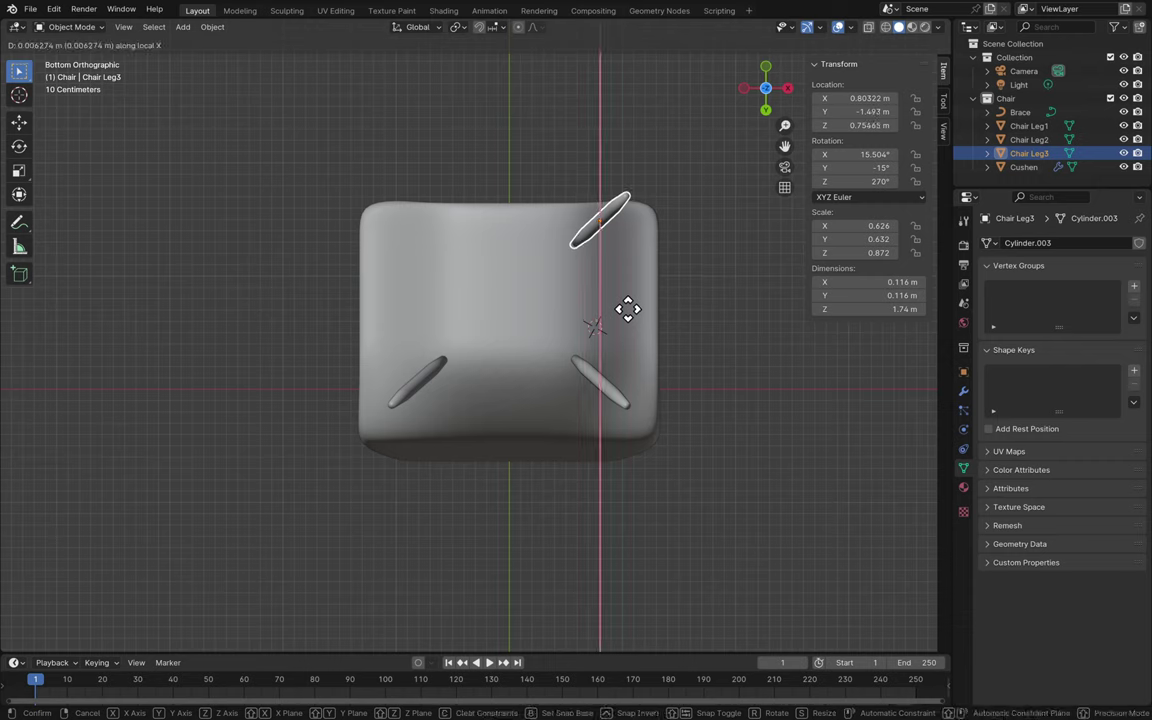
pyautogui.hotkey('shift', 'z')
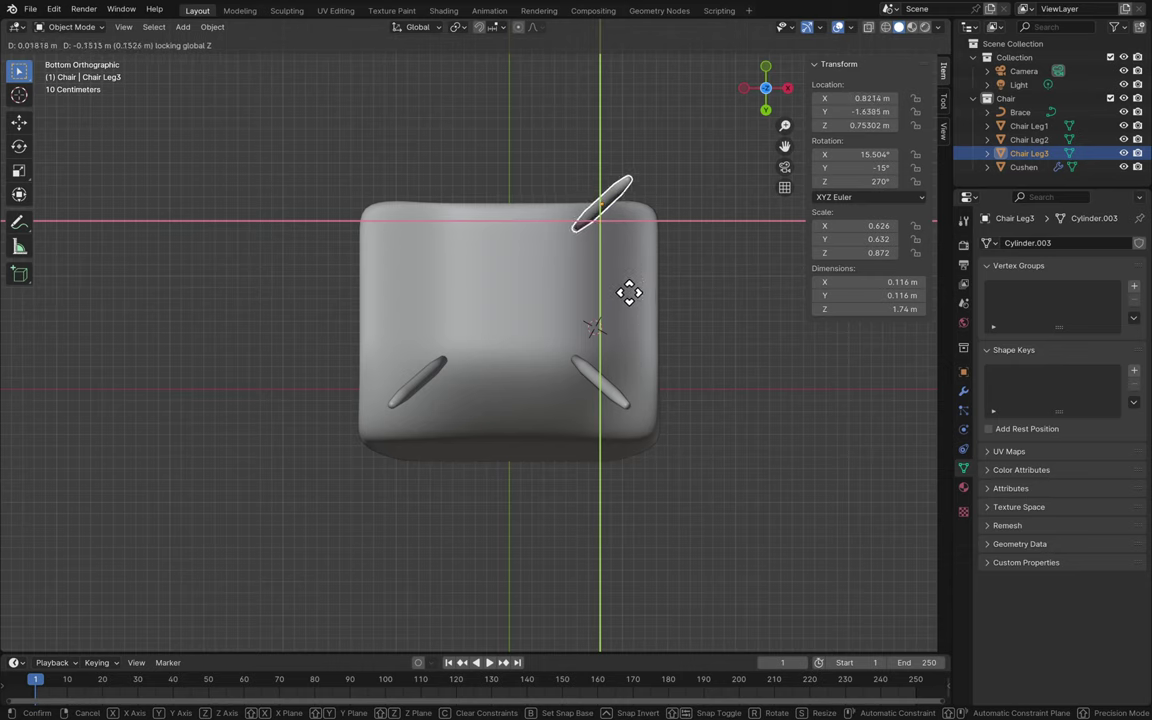
pyautogui.click(627, 293)
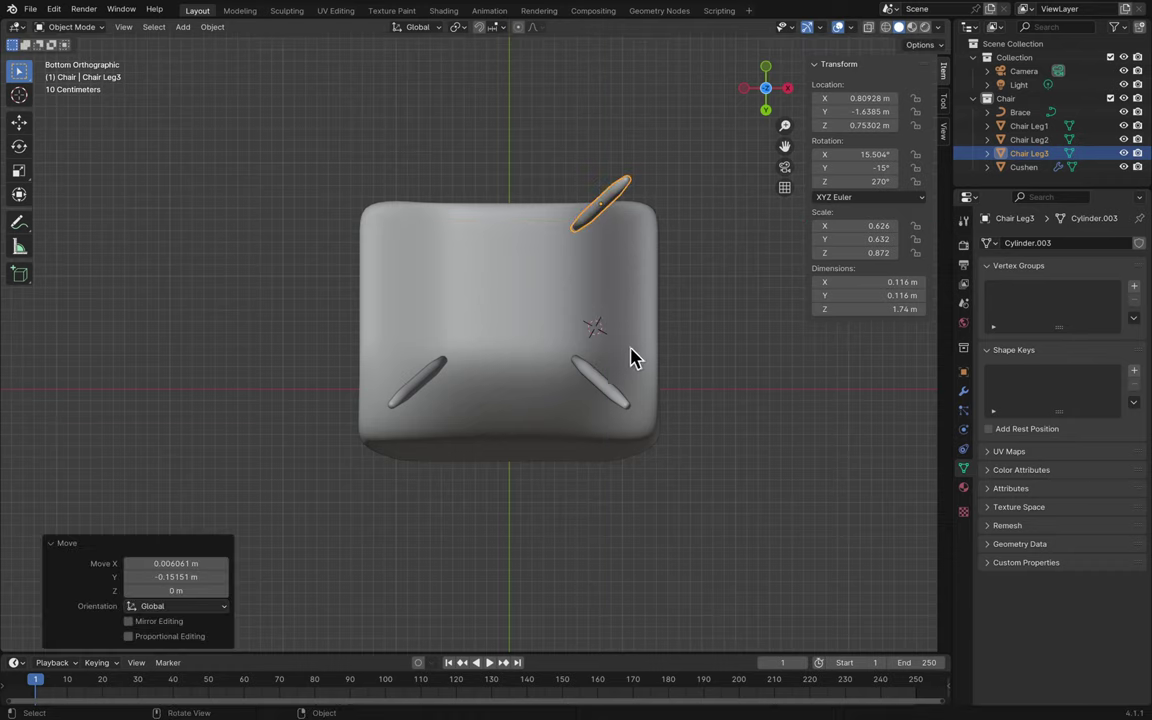
# - Paste Chair Leg2's Y location into Chair Leg3, then undo that change
pyautogui.click(600, 390)
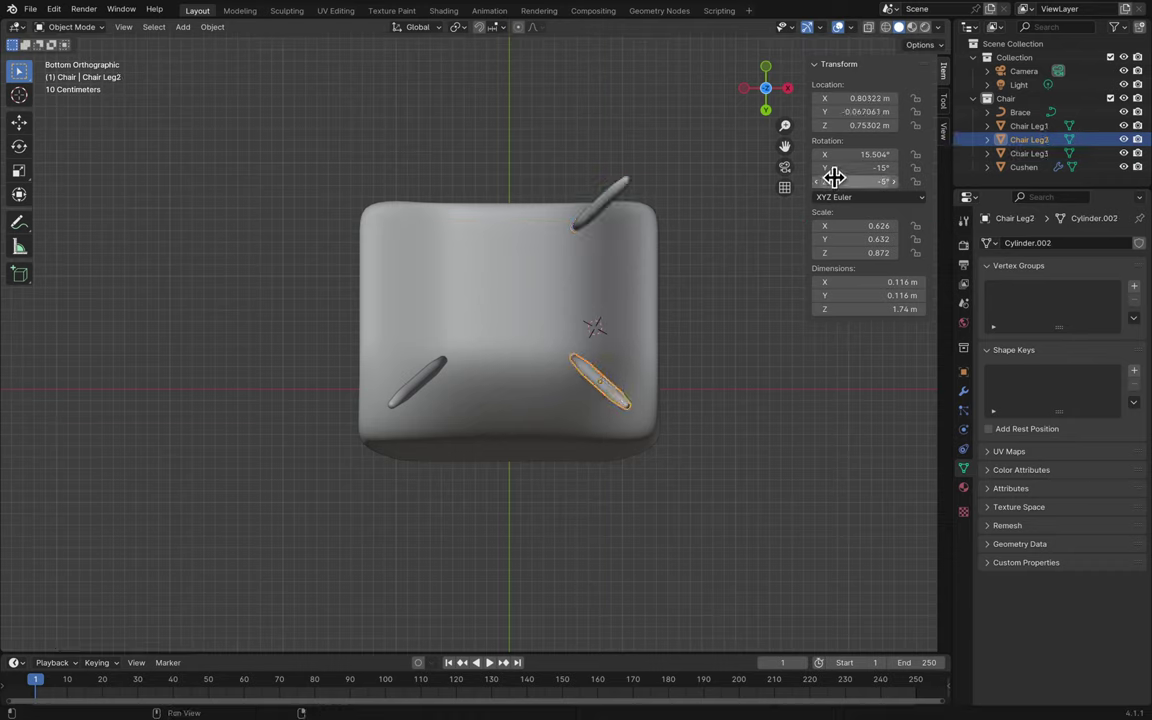
pyautogui.doubleClick(872, 112)
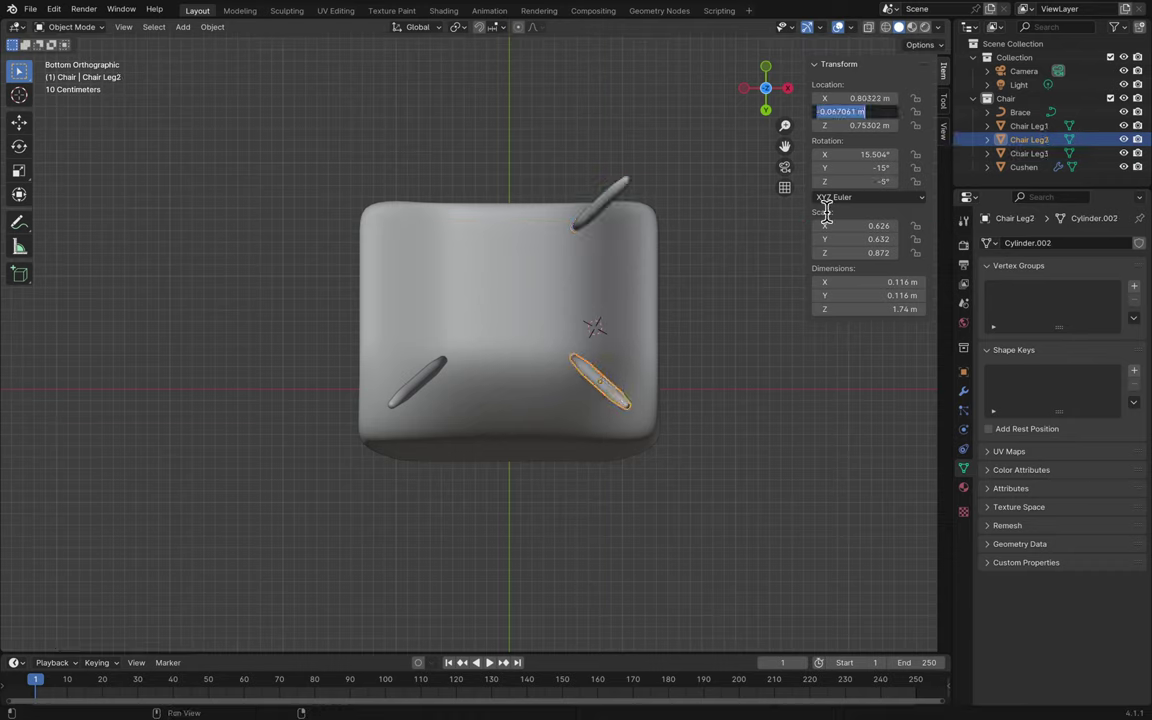
pyautogui.press('Escape')
pyautogui.click(622, 207)
pyautogui.doubleClick(851, 112)
pyautogui.write('-0.067061 m')
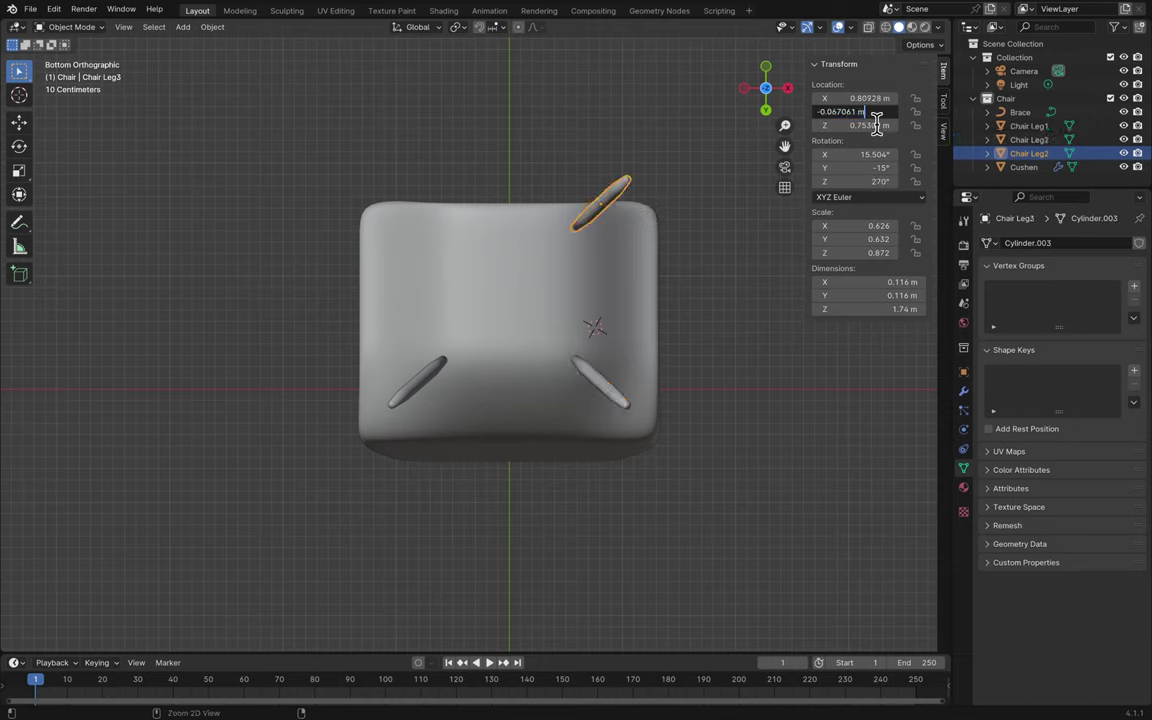
pyautogui.press('Return')
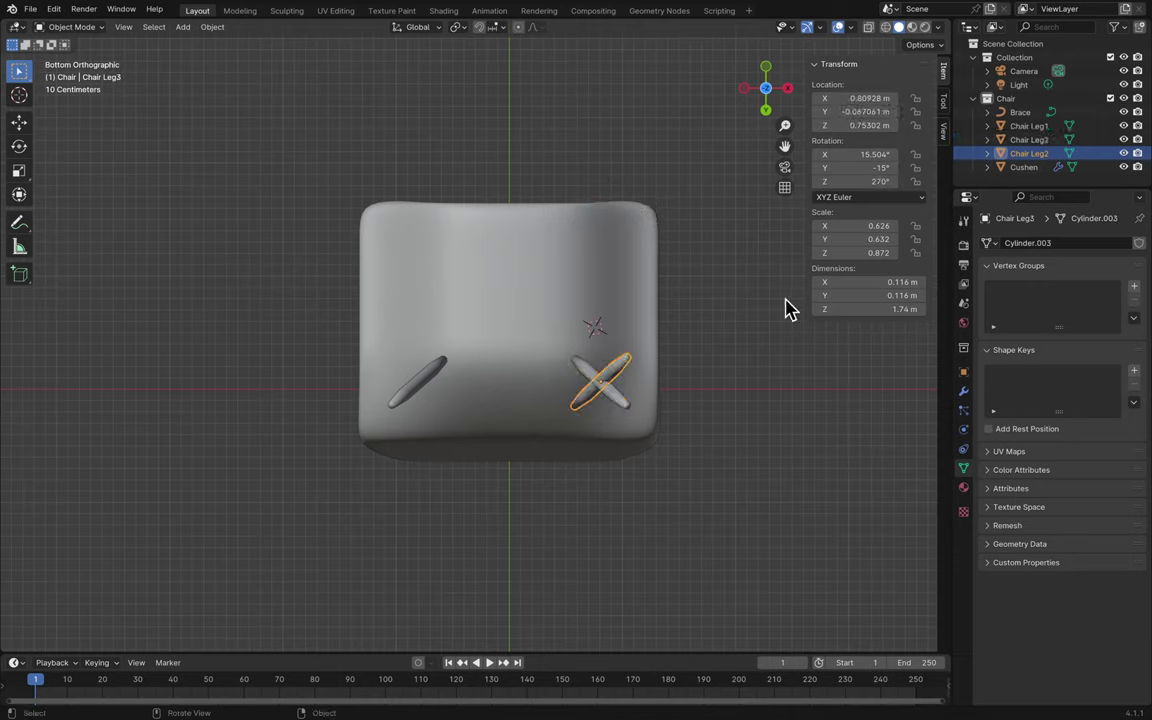
pyautogui.hotkey('ctrl', 'z')
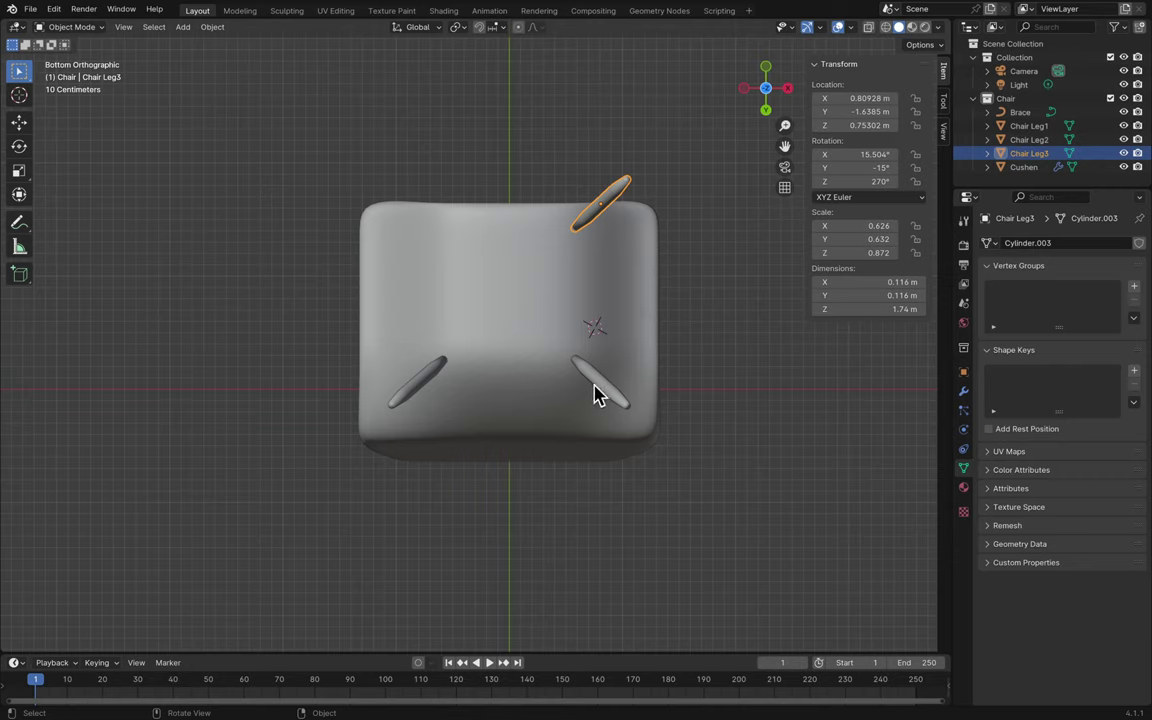
# - Give Chair Leg3 an X location of 0.80322 m, matching Chair Leg2
pyautogui.click(595, 393)
pyautogui.doubleClick(859, 97)
pyautogui.press('Escape')
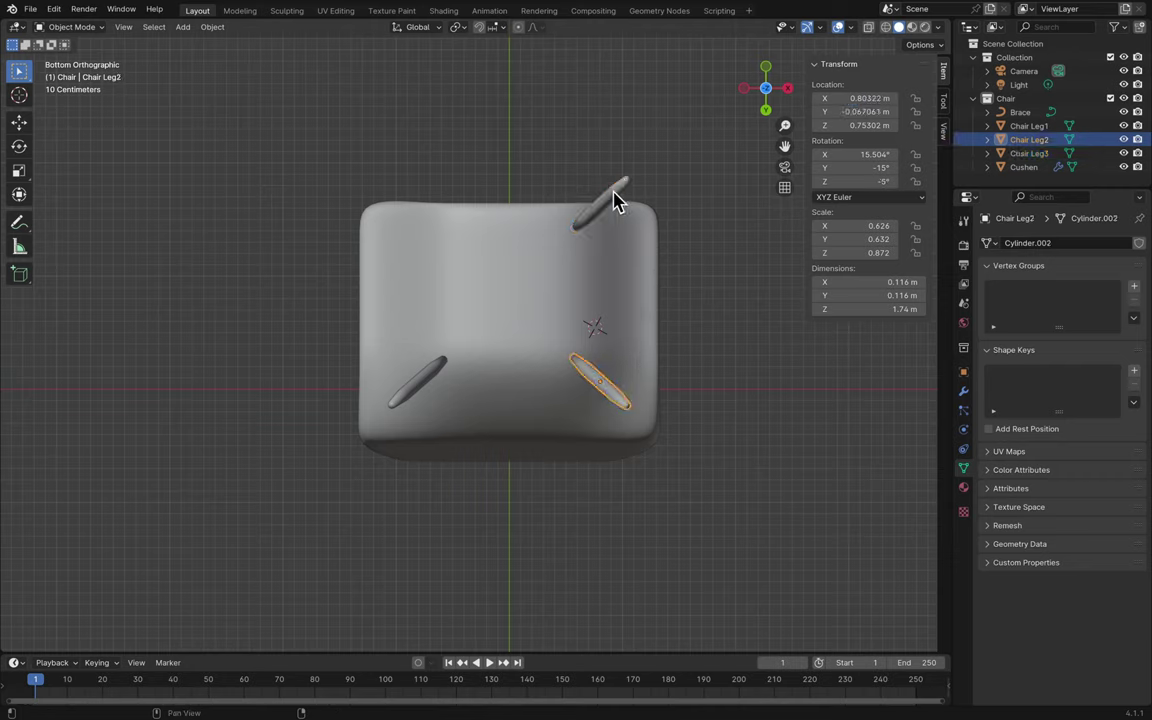
pyautogui.click(616, 200)
pyautogui.doubleClick(882, 95)
pyautogui.press('Escape')
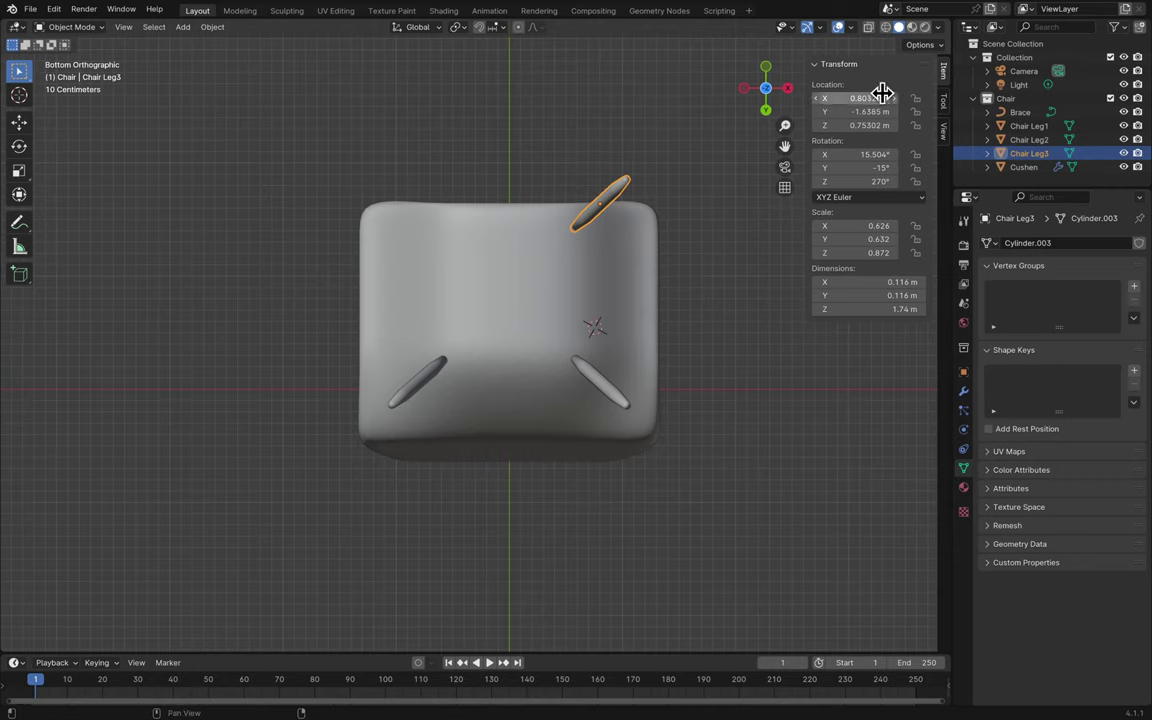
# - Compare Chair Leg3 against Chair Leg1, reselect it, and save Blender2.blend
pyautogui.click(731, 163)
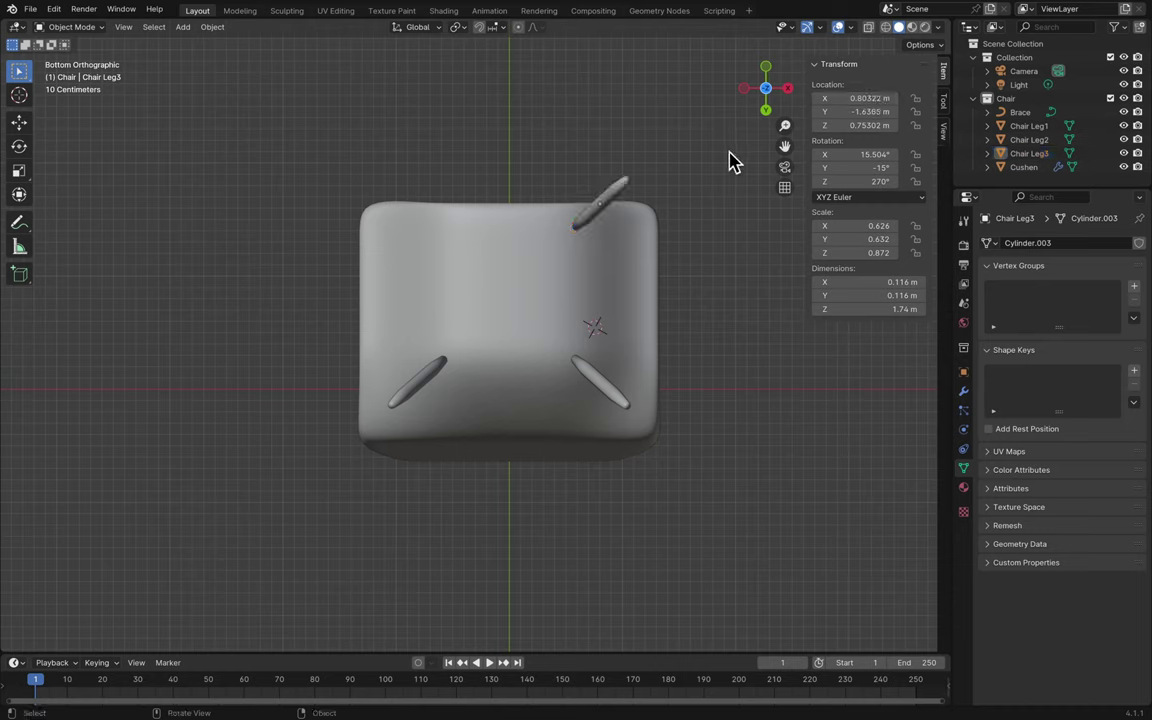
pyautogui.click(426, 385)
pyautogui.click(760, 228)
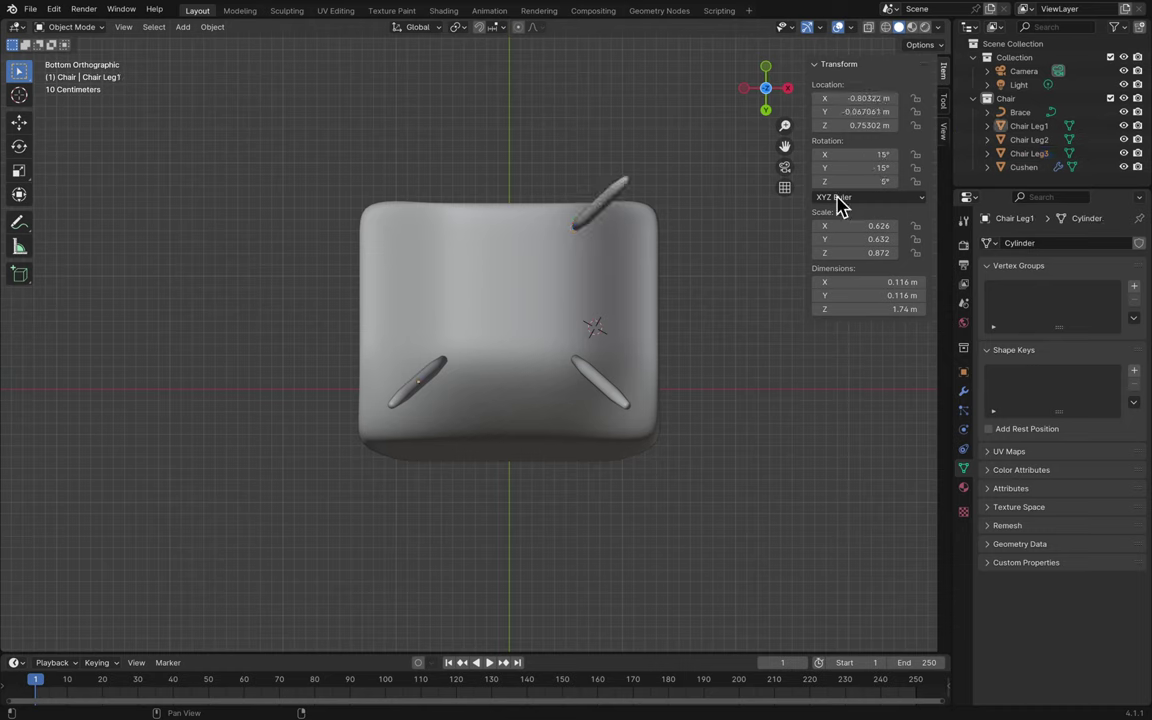
pyautogui.click(603, 216)
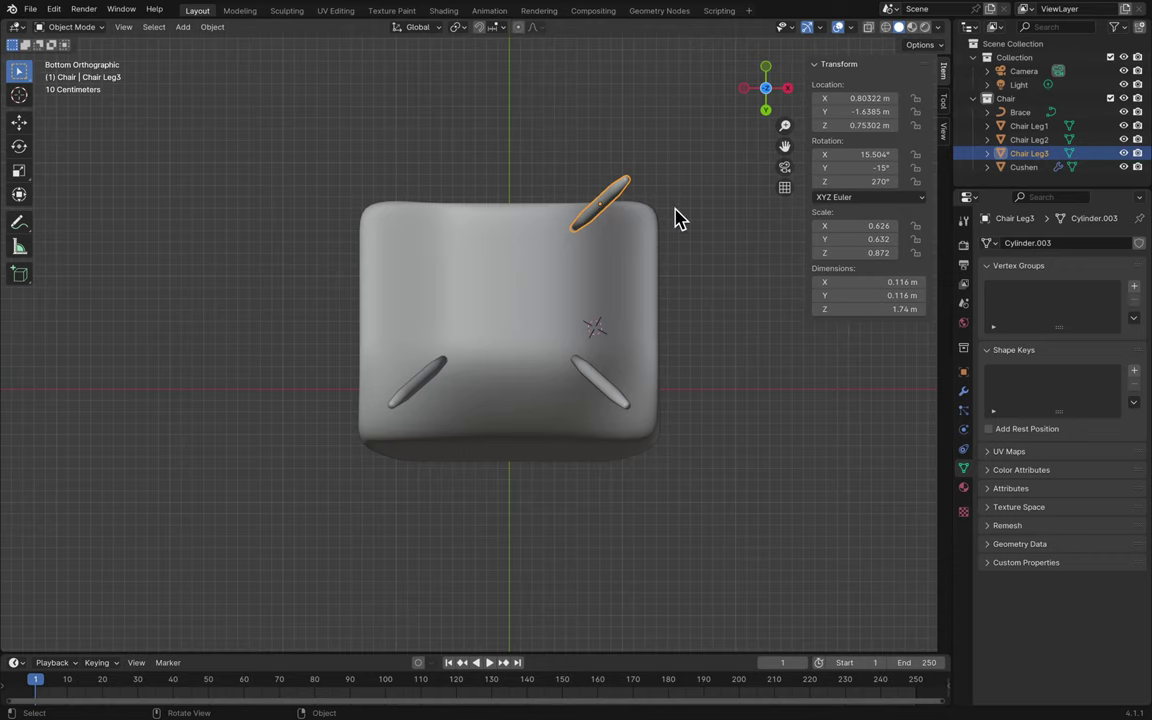
pyautogui.moveTo(678, 220); pyautogui.dragTo(797, 154, button='middle')
pyautogui.hotkey('ctrl', 's')
pyautogui.click(785, 98)
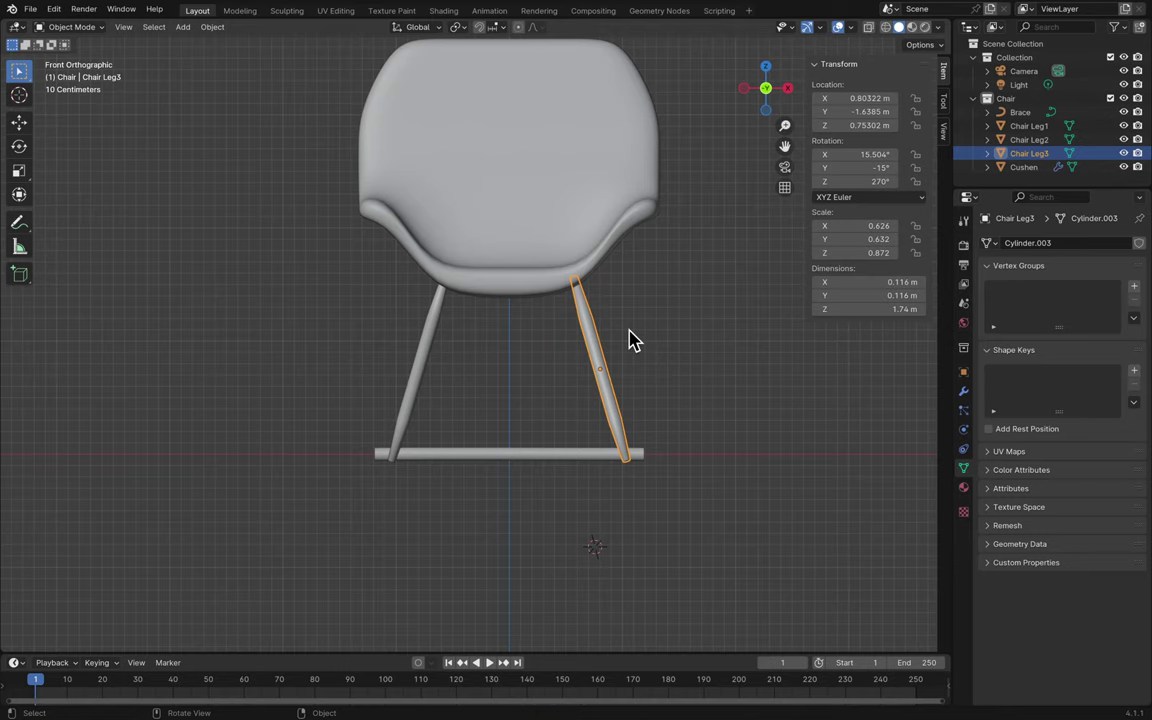
# - Duplicate Chair Leg3 in place and rename the copy Chair Leg4
pyautogui.hotkey('shift', 'd')
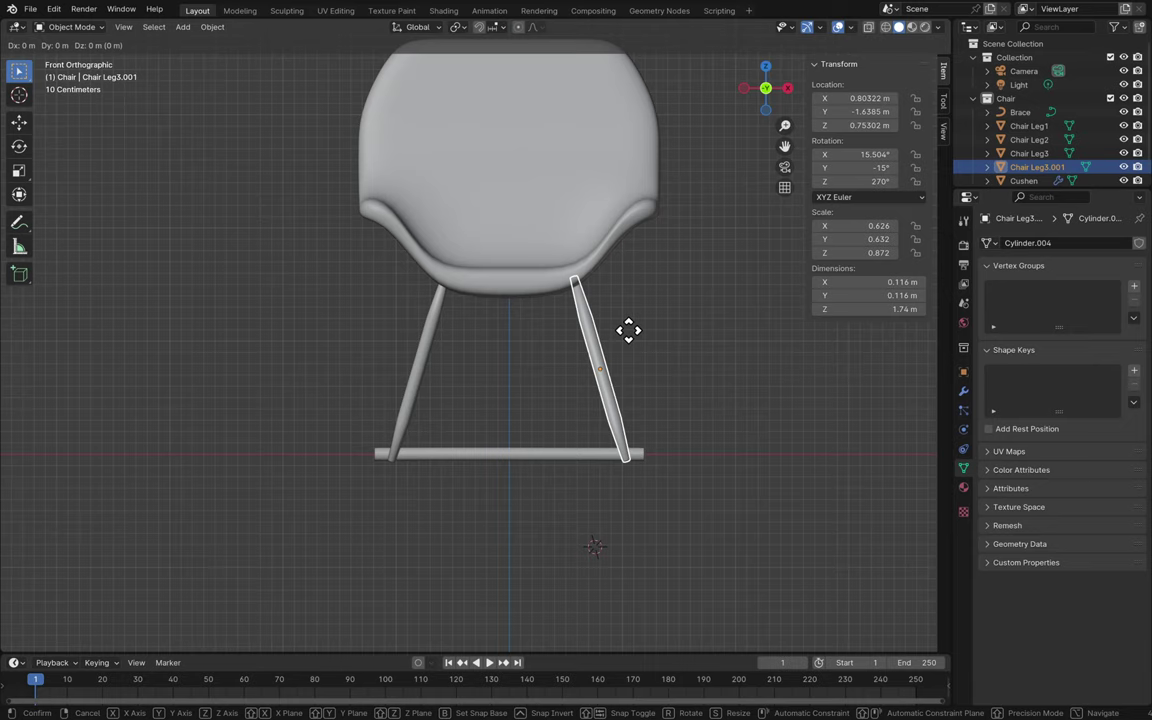
pyautogui.rightClick(514, 494)
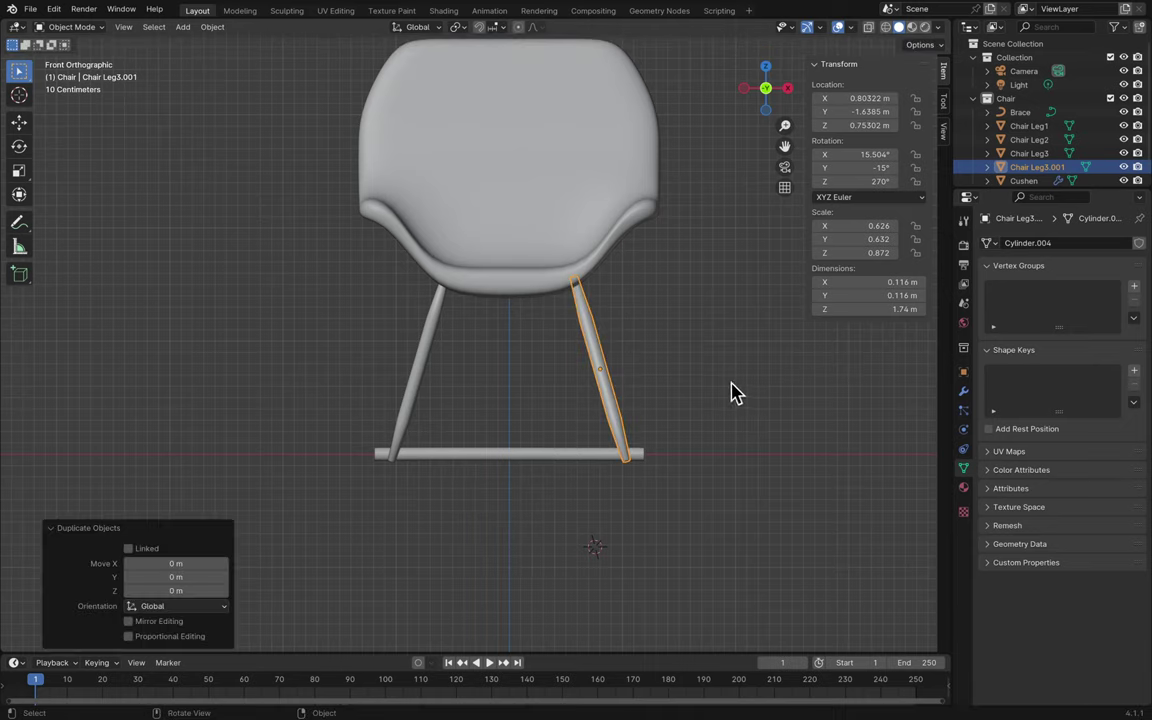
pyautogui.doubleClick(1048, 167)
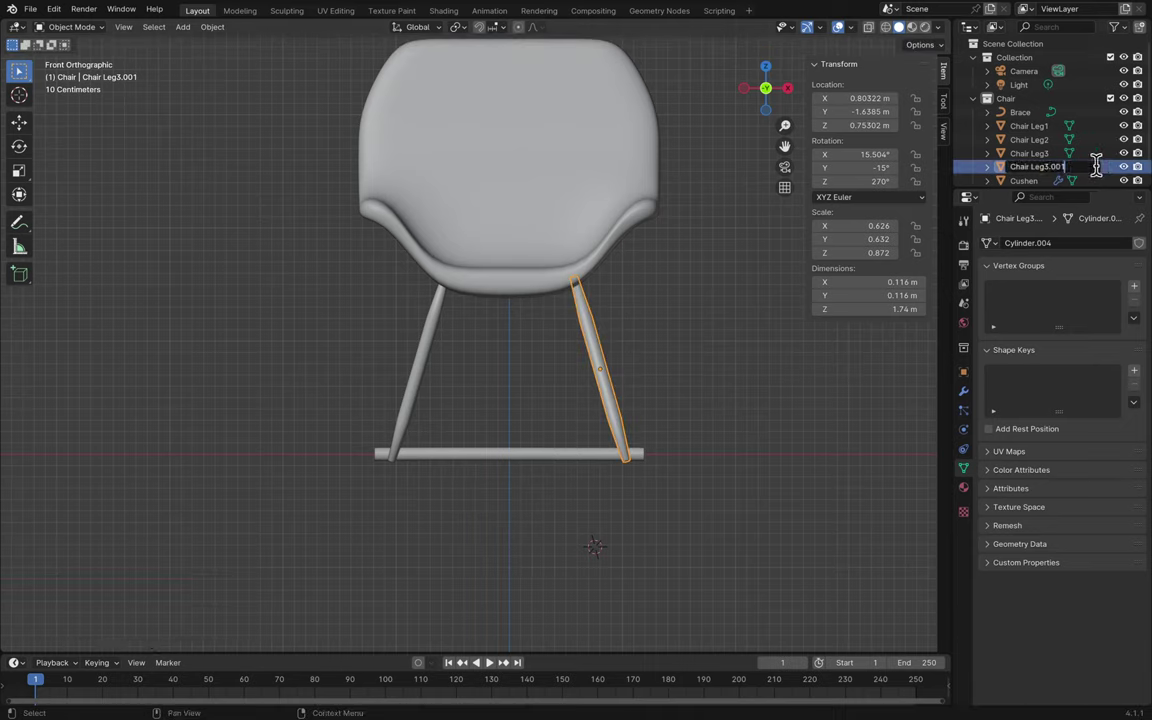
pyautogui.write('4')
pyautogui.press('Return')
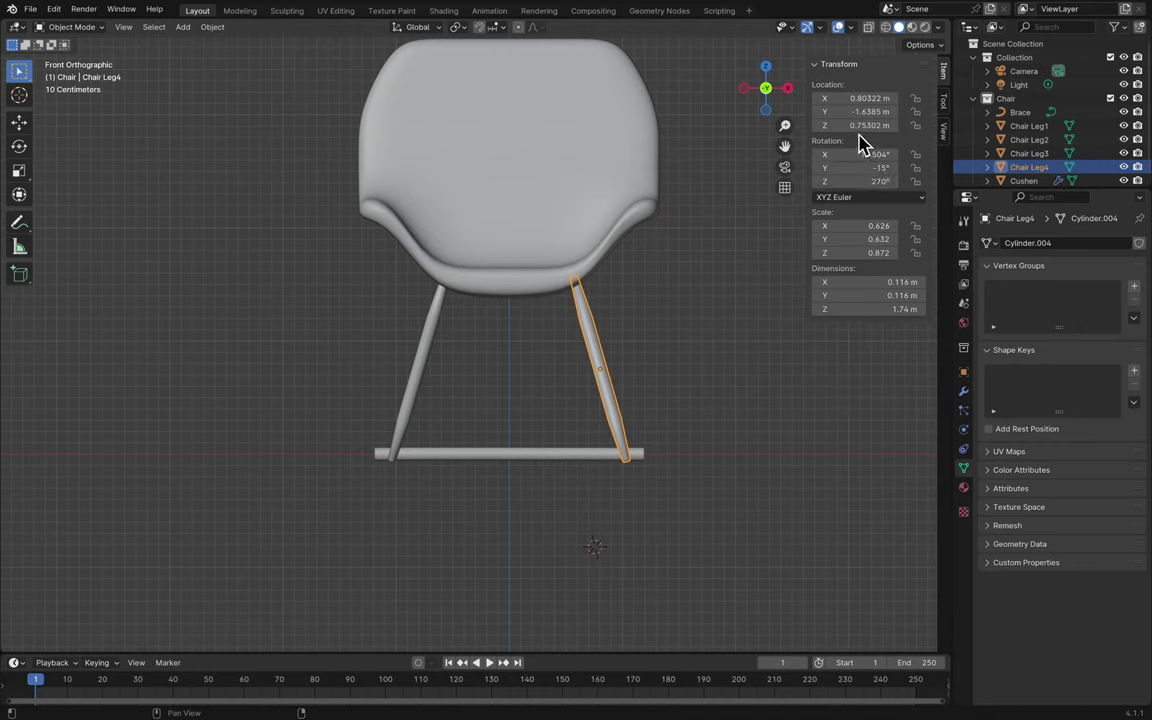
# - Make Chair Leg4's X location negative, placing it at -0.80322 m
pyautogui.click(845, 98)
pyautogui.click(829, 98)
pyautogui.write('-')
pyautogui.press('Return')
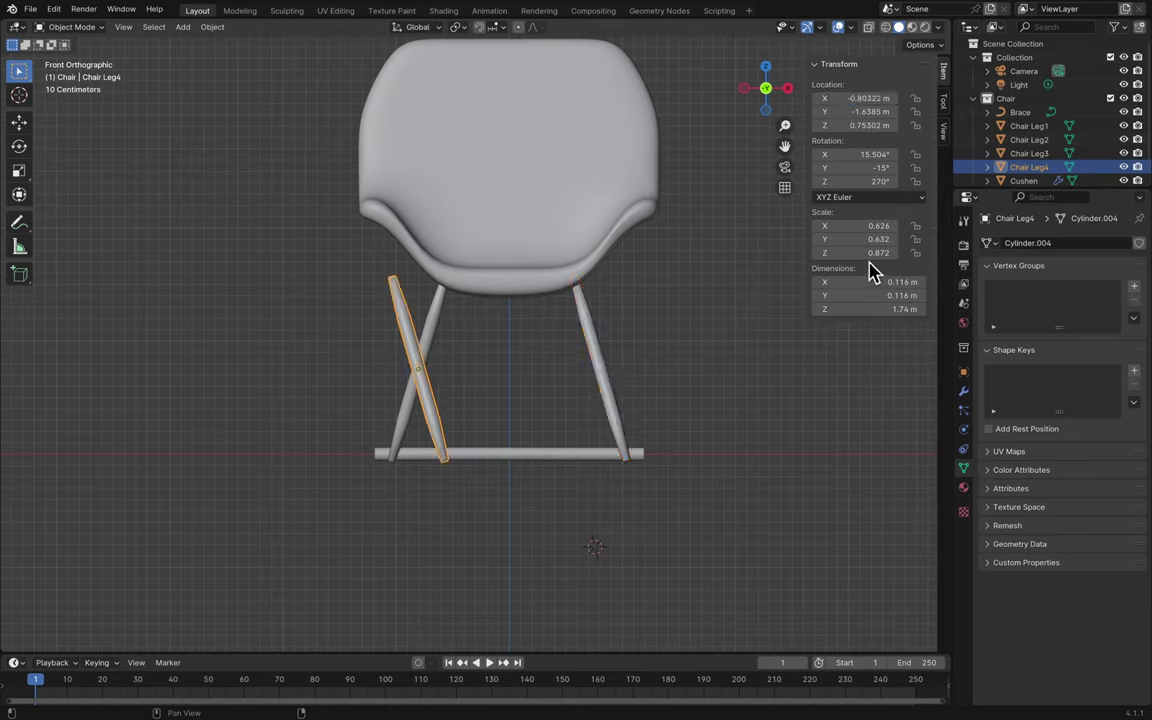
# - Set Chair Leg4's Z rotation to -270°, then adjust it to -180°
pyautogui.click(864, 182)
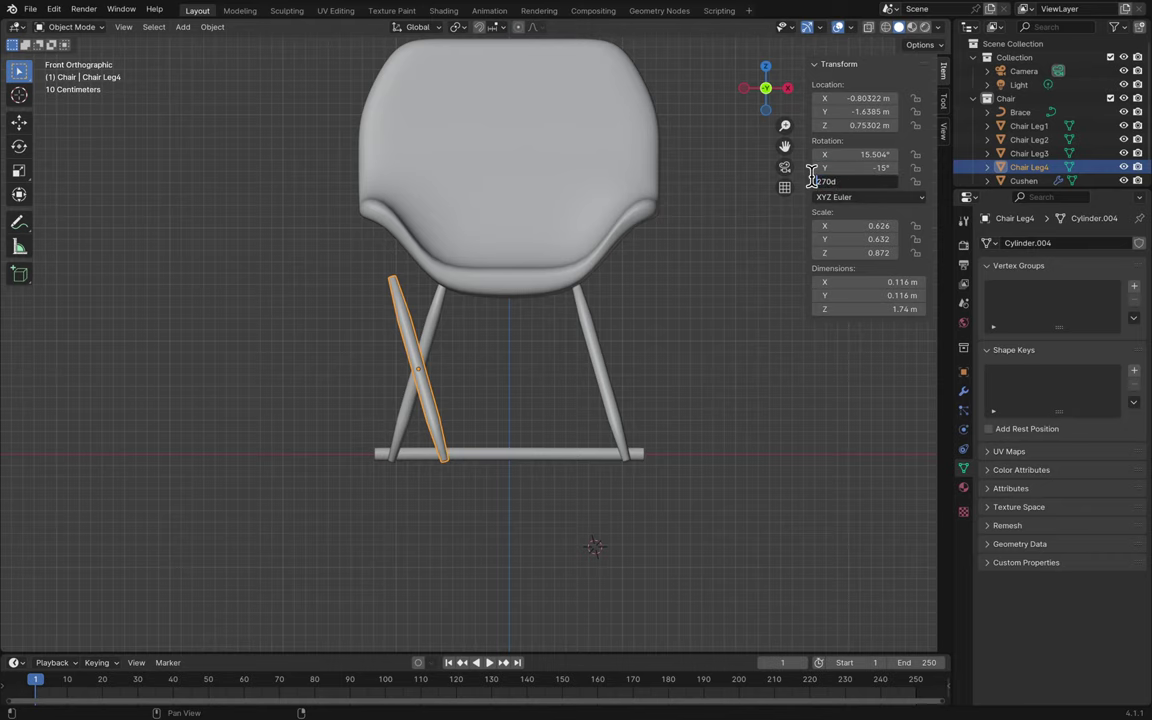
pyautogui.press('Return')
pyautogui.moveTo(728, 290); pyautogui.dragTo(737, 290, button='middle')
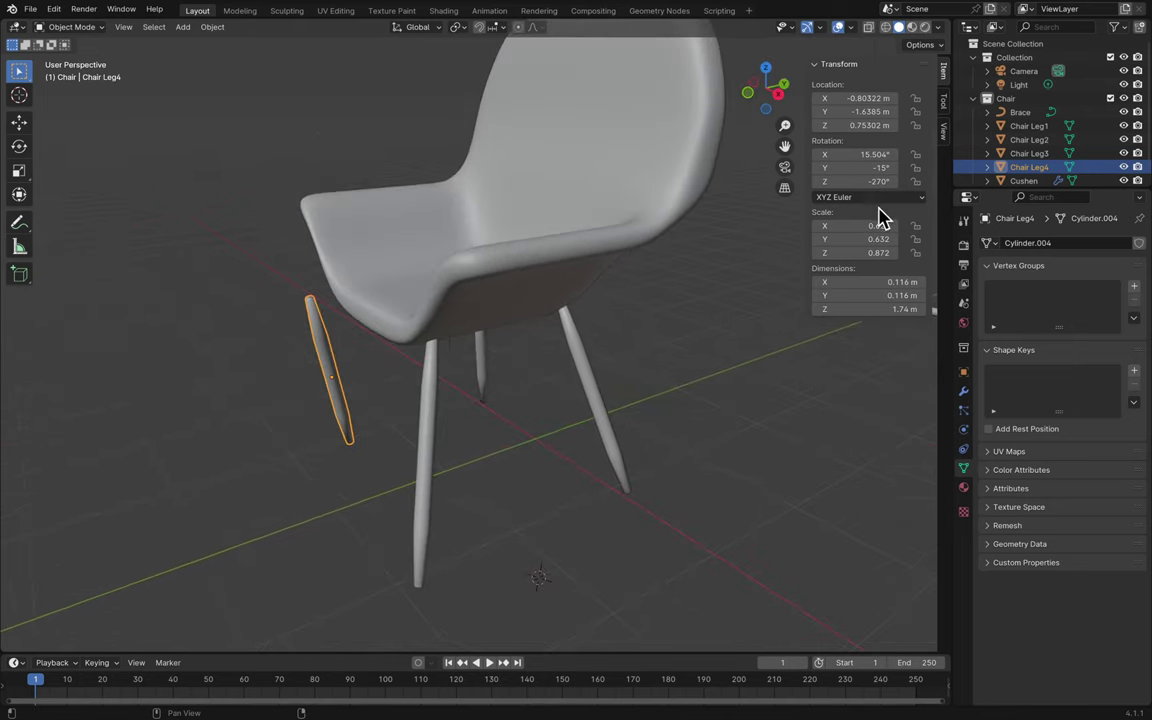
pyautogui.moveTo(843, 182); pyautogui.dragTo(906, 182)
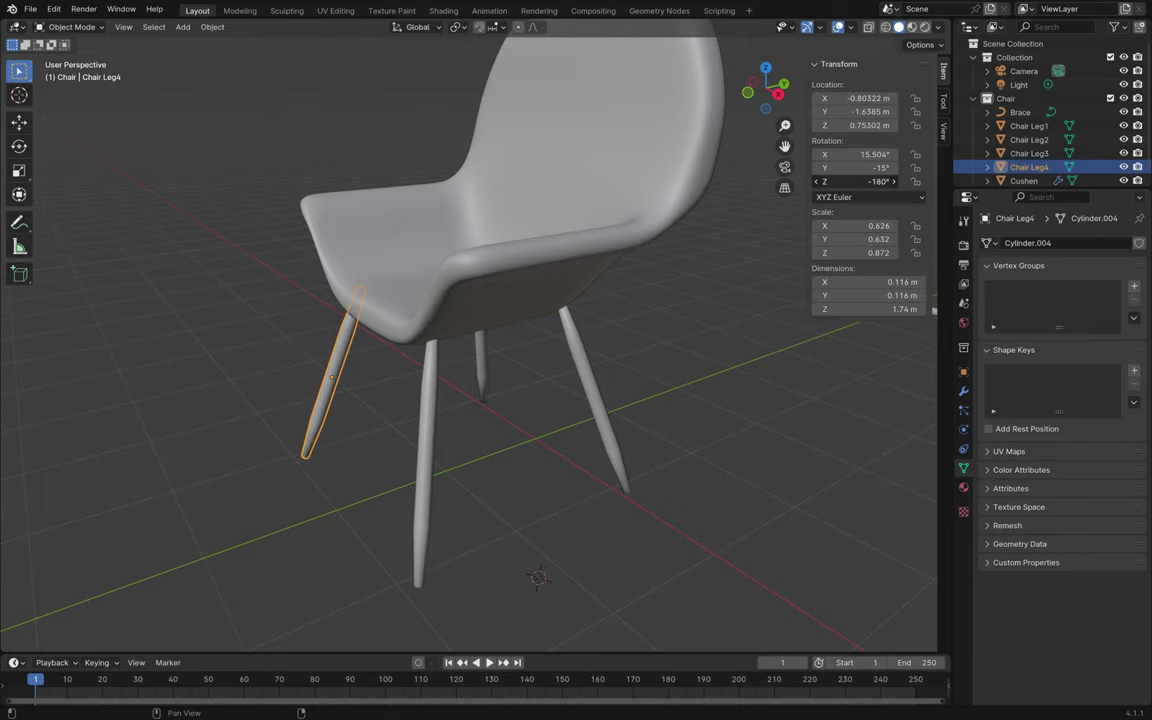
pyautogui.moveTo(787, 231); pyautogui.dragTo(710, 257, button='middle')
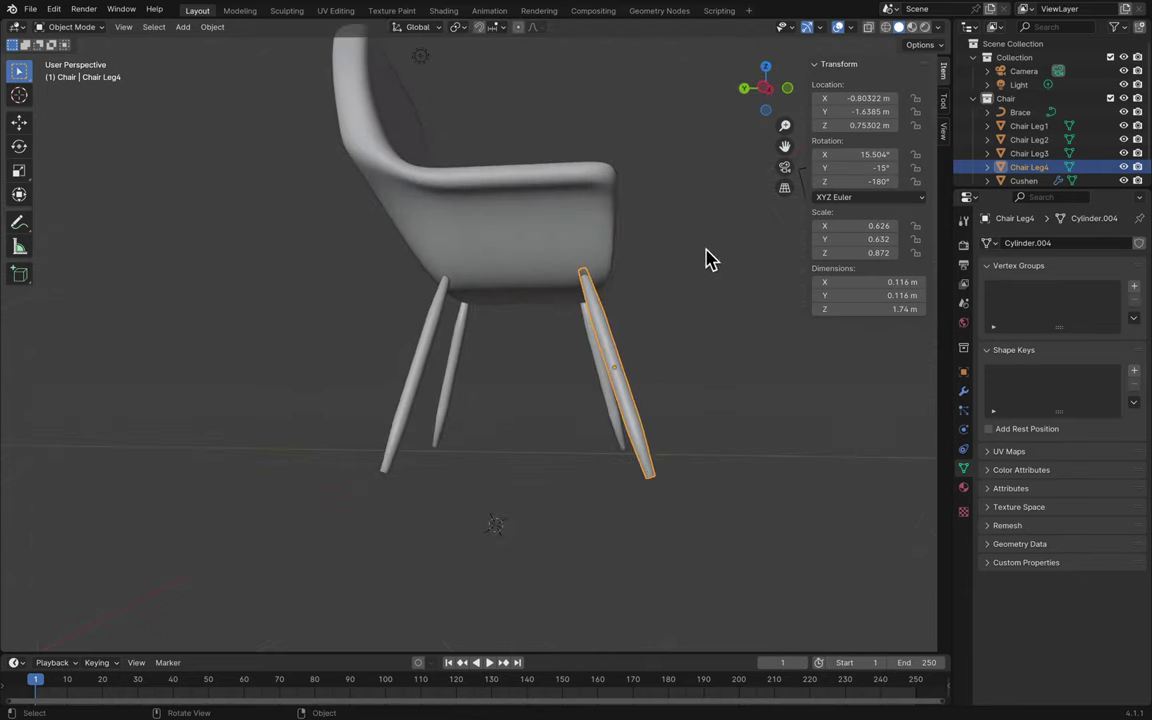
# - Check Chair Leg4 from the side and underneath against Chair Leg1, then save the file
pyautogui.click(764, 86)
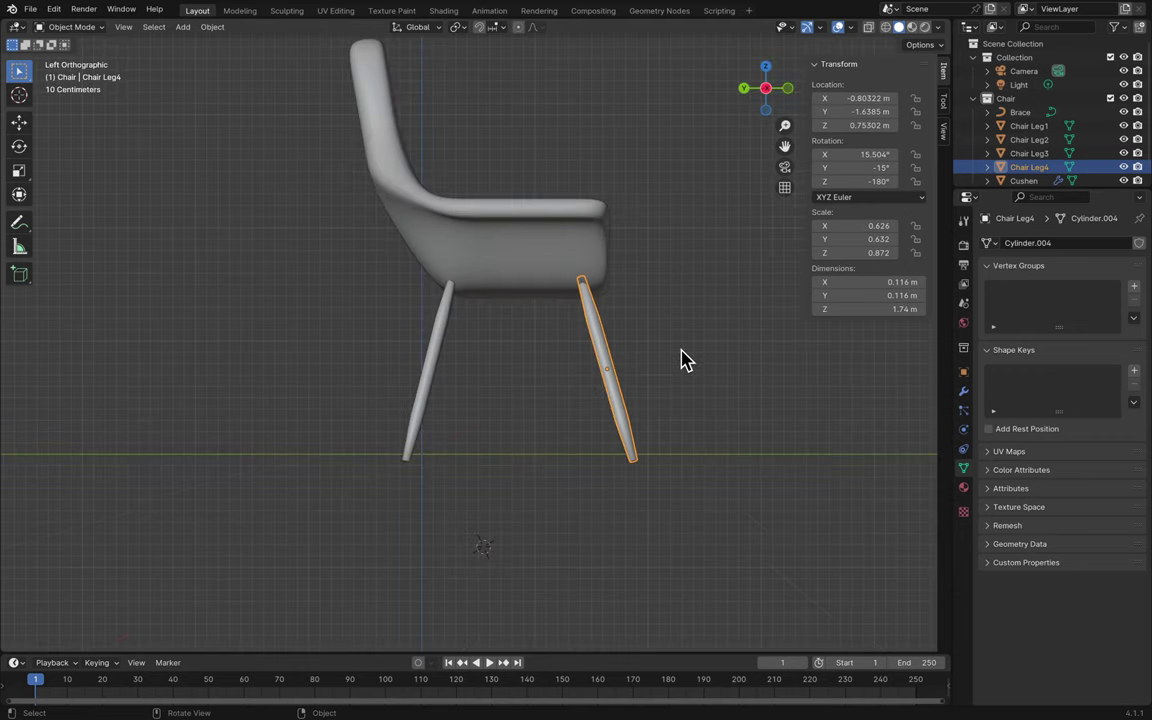
pyautogui.scroll(2, 683, 360)
pyautogui.moveTo(683, 360); pyautogui.dragTo(686, 360, button='middle')
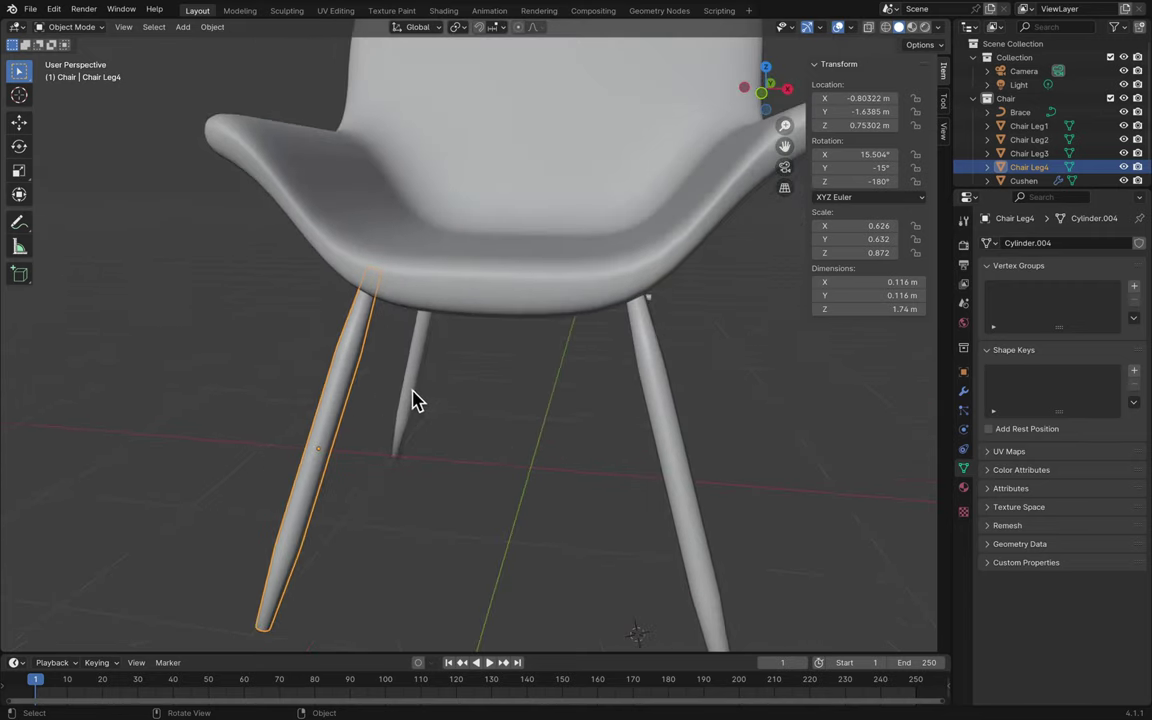
pyautogui.click(415, 398)
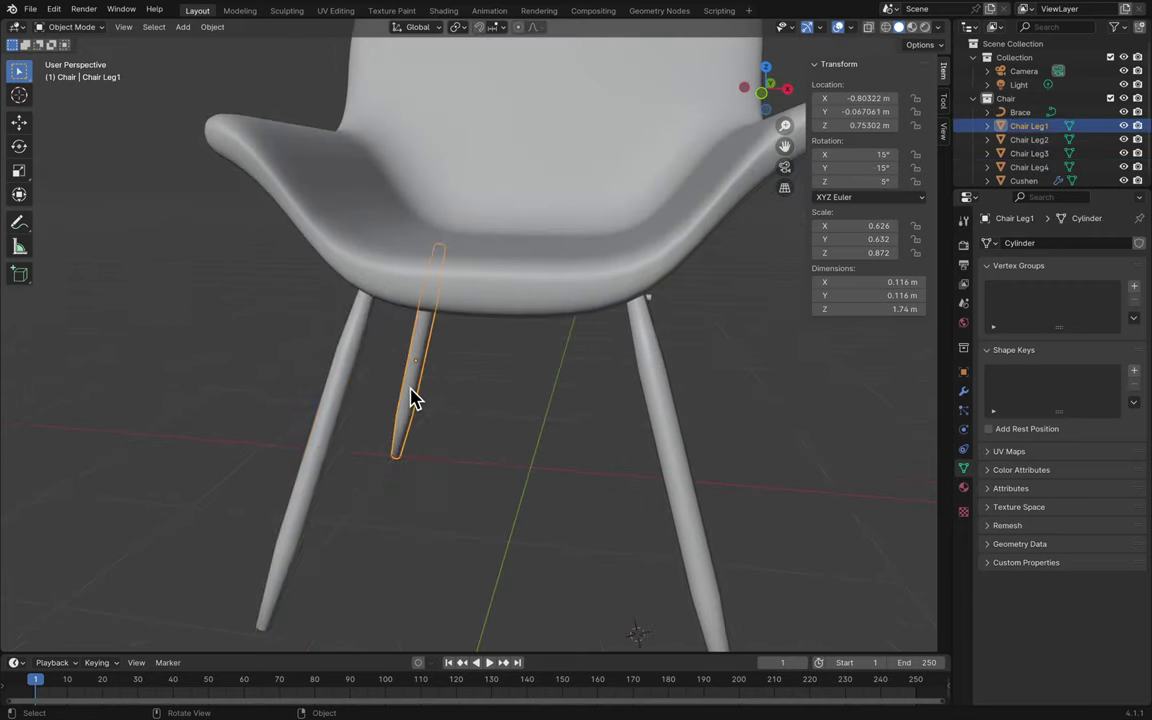
pyautogui.click(335, 404)
pyautogui.hotkey('ctrl', 's')
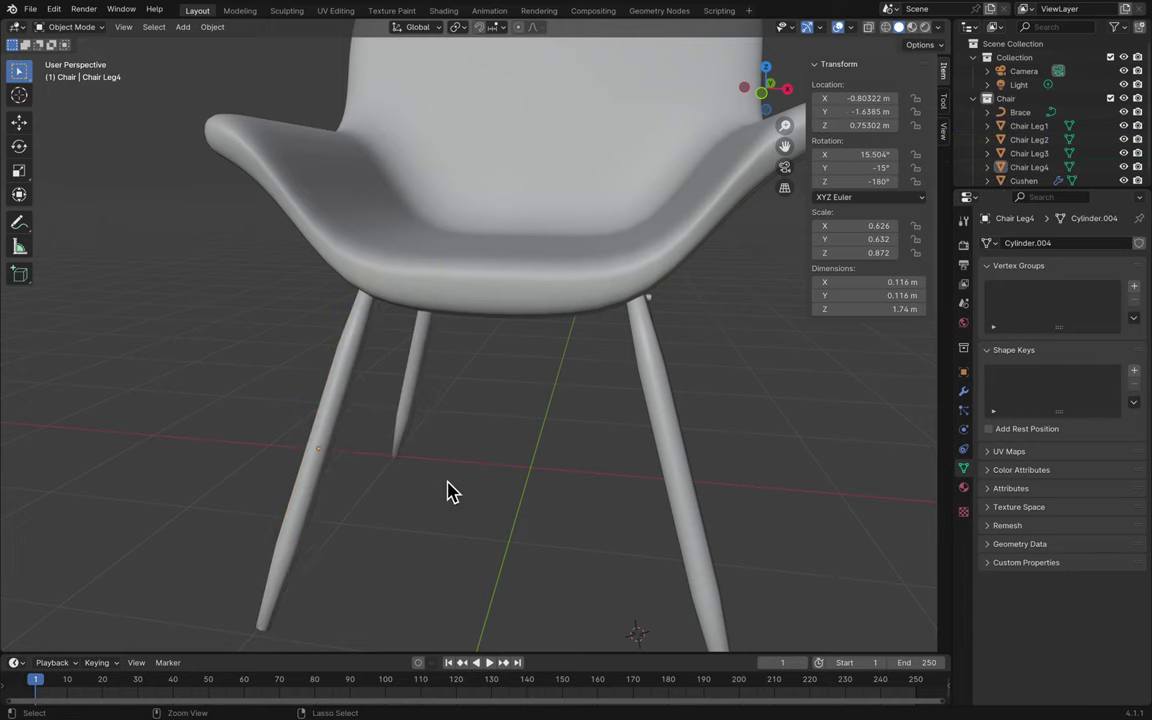
pyautogui.scroll(-6, 453, 495)
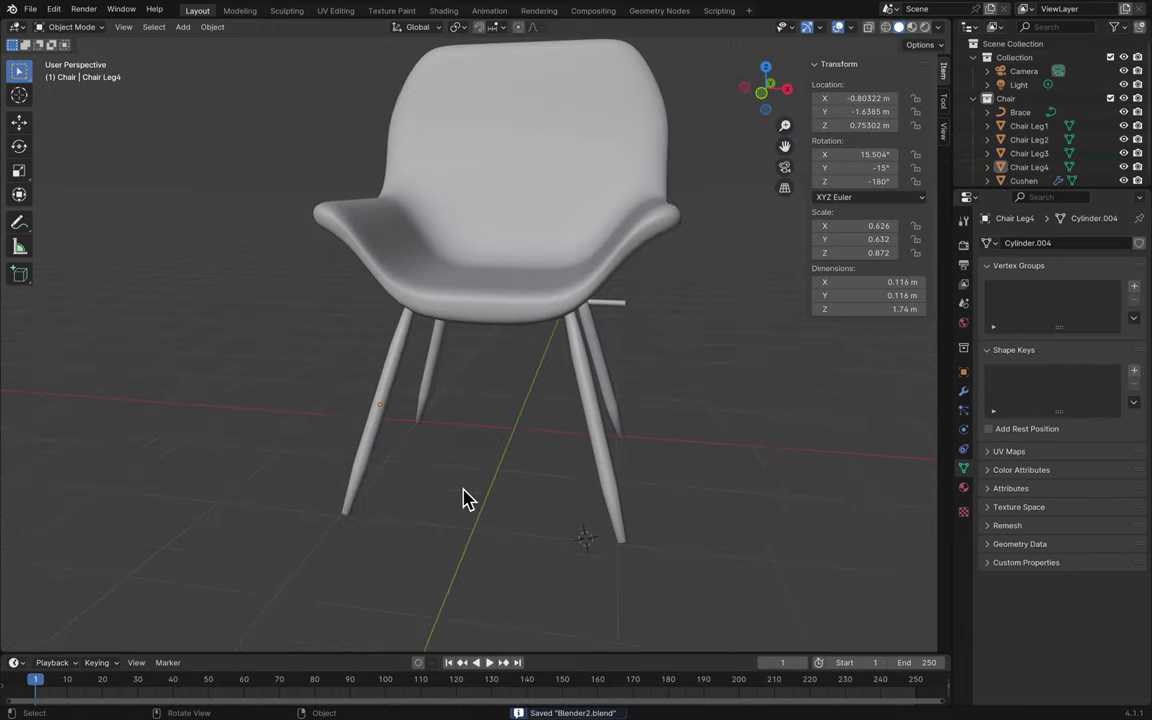
pyautogui.moveTo(463, 497); pyautogui.dragTo(463, 497, button='middle')
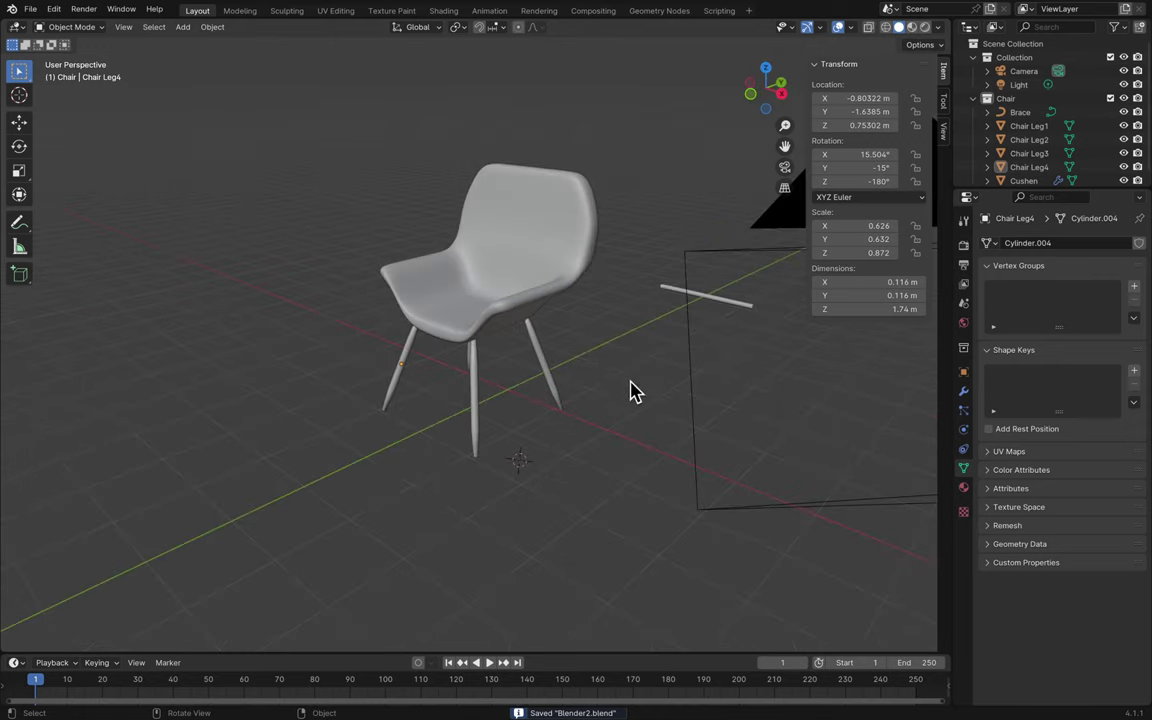
# - Hide the sidebar and look through the scene camera
pyautogui.press('n')
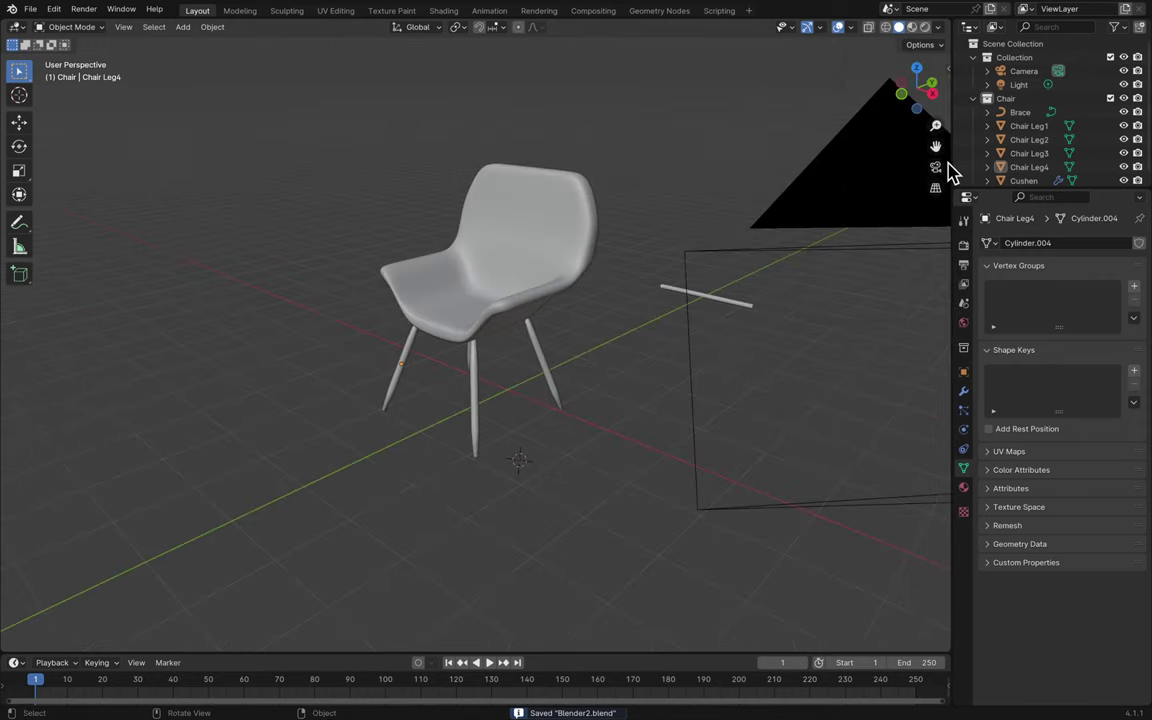
pyautogui.click(935, 167)
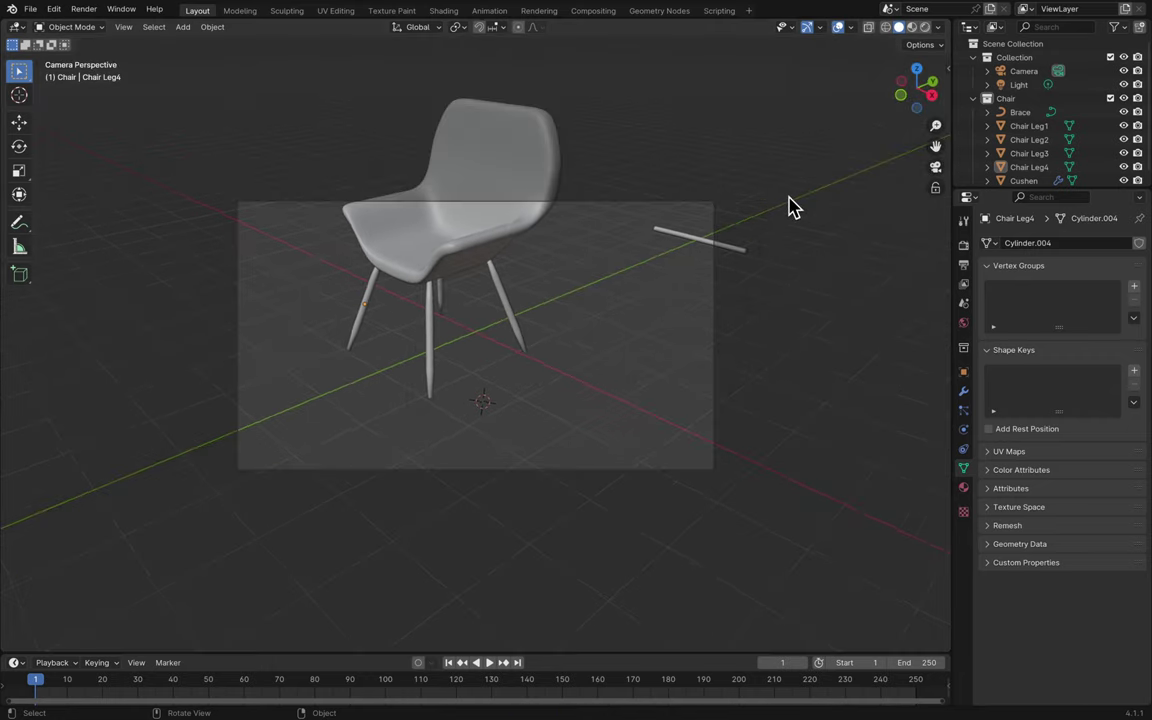
pyautogui.press('KP_0')
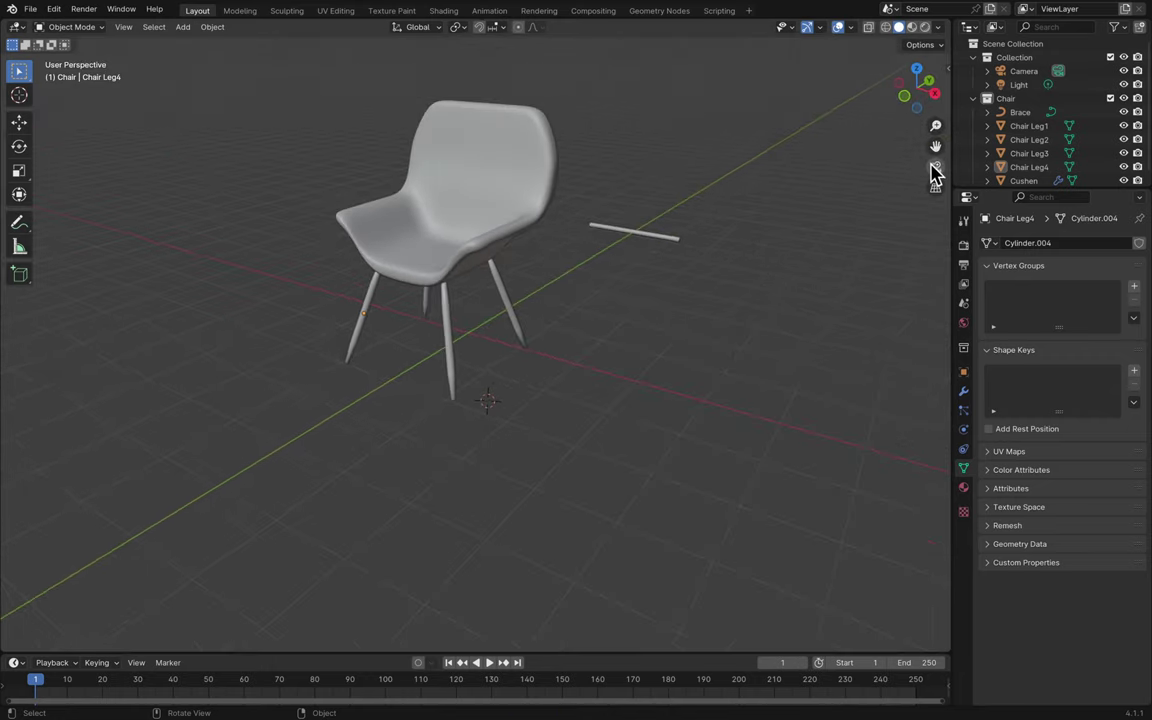
pyautogui.click(933, 168)
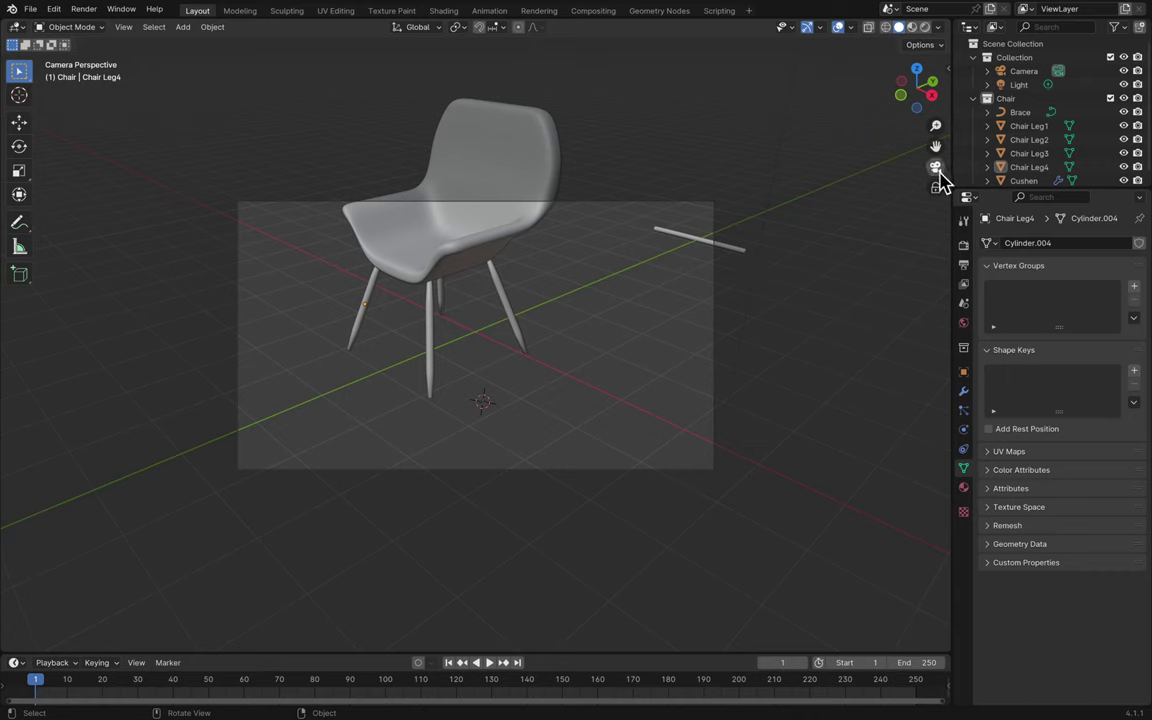
pyautogui.press('n')
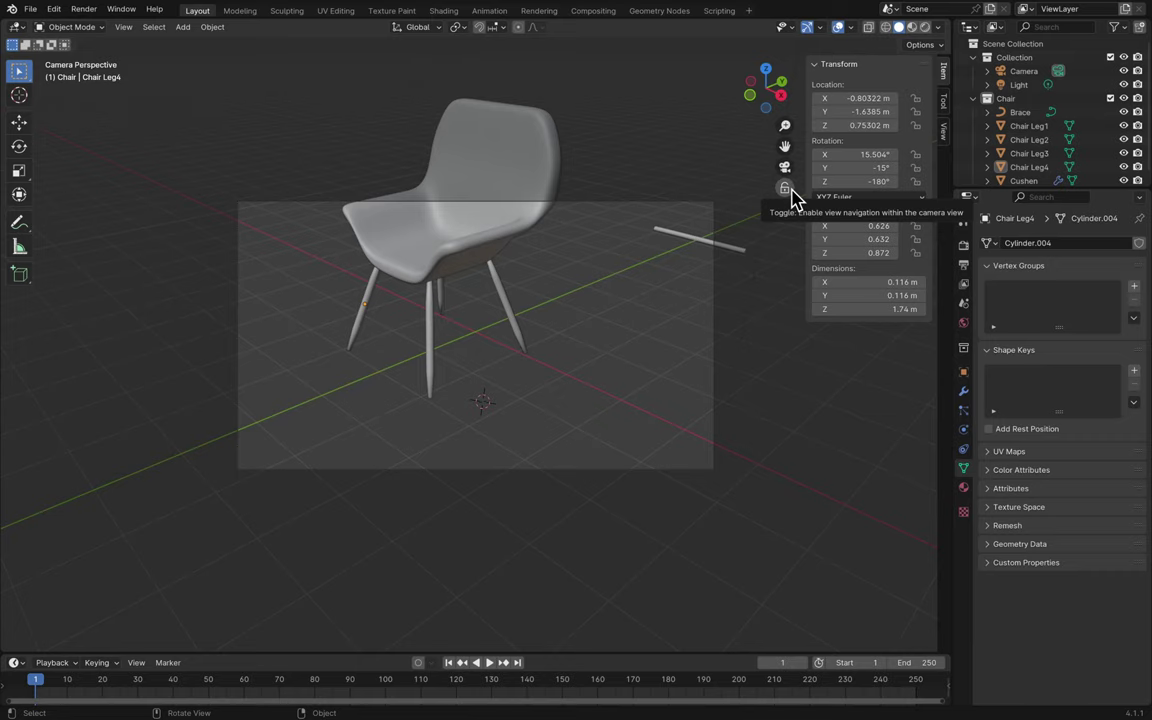
pyautogui.press('n')
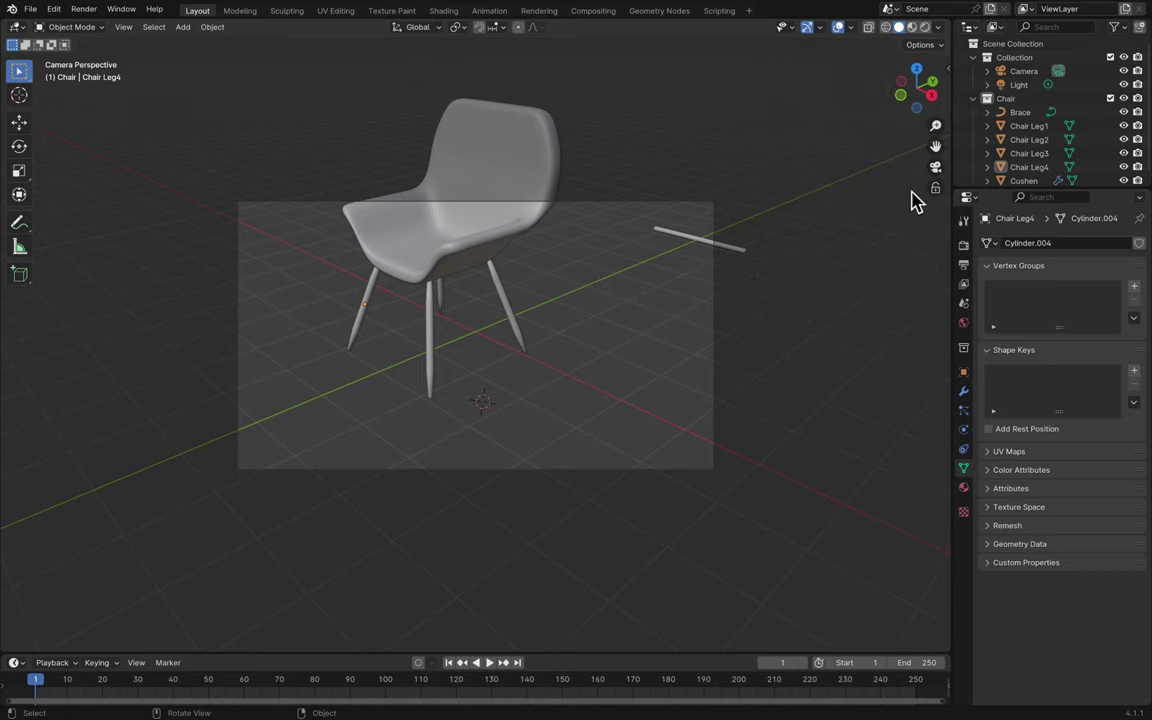
# - Orbit, pan and zoom the locked camera until the four-legged chair is centred in frame
pyautogui.moveTo(715, 265); pyautogui.dragTo(738, 247, button='middle')
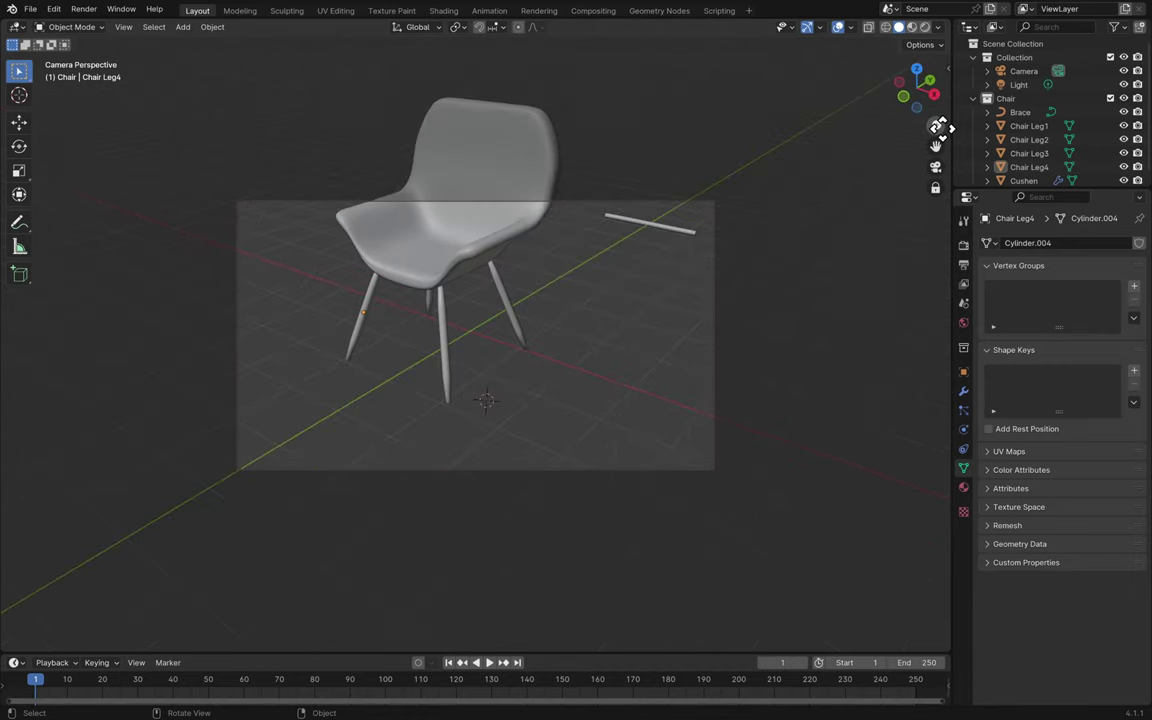
pyautogui.moveTo(935, 147); pyautogui.dragTo(1100, 135)
pyautogui.moveTo(935, 147); pyautogui.dragTo(602, 244)
pyautogui.scroll(-2, 602, 244)
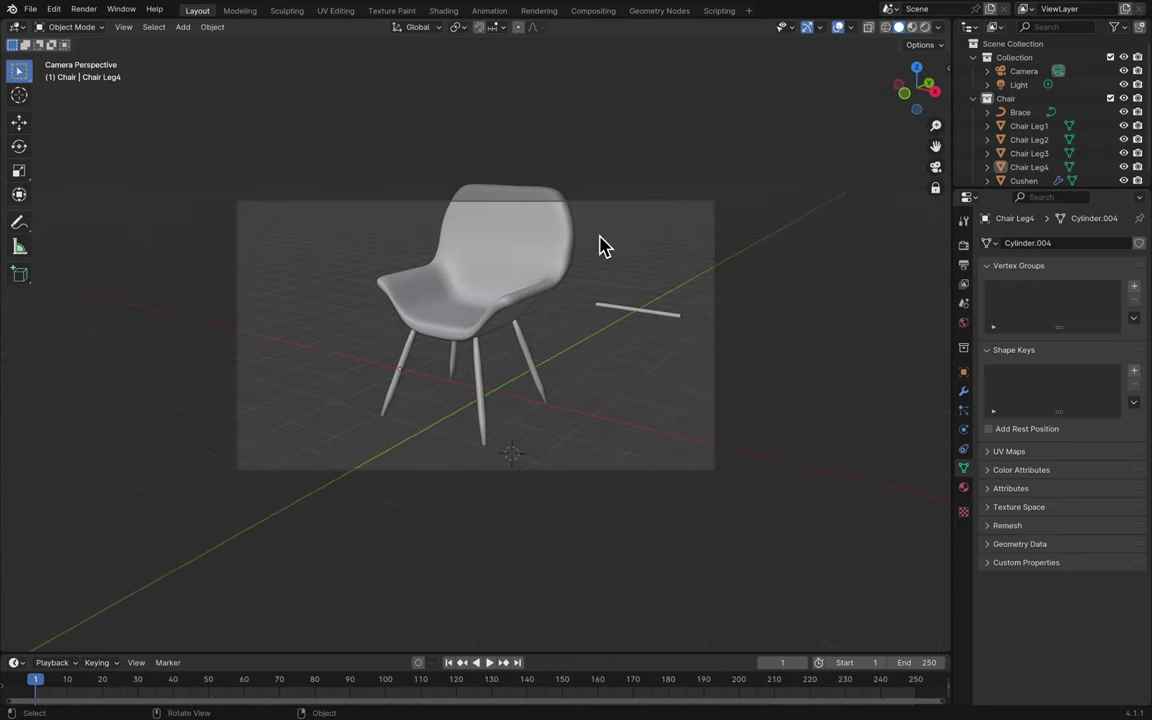
pyautogui.scroll(-1, 602, 244)
pyautogui.moveTo(935, 147); pyautogui.dragTo(717, 119)
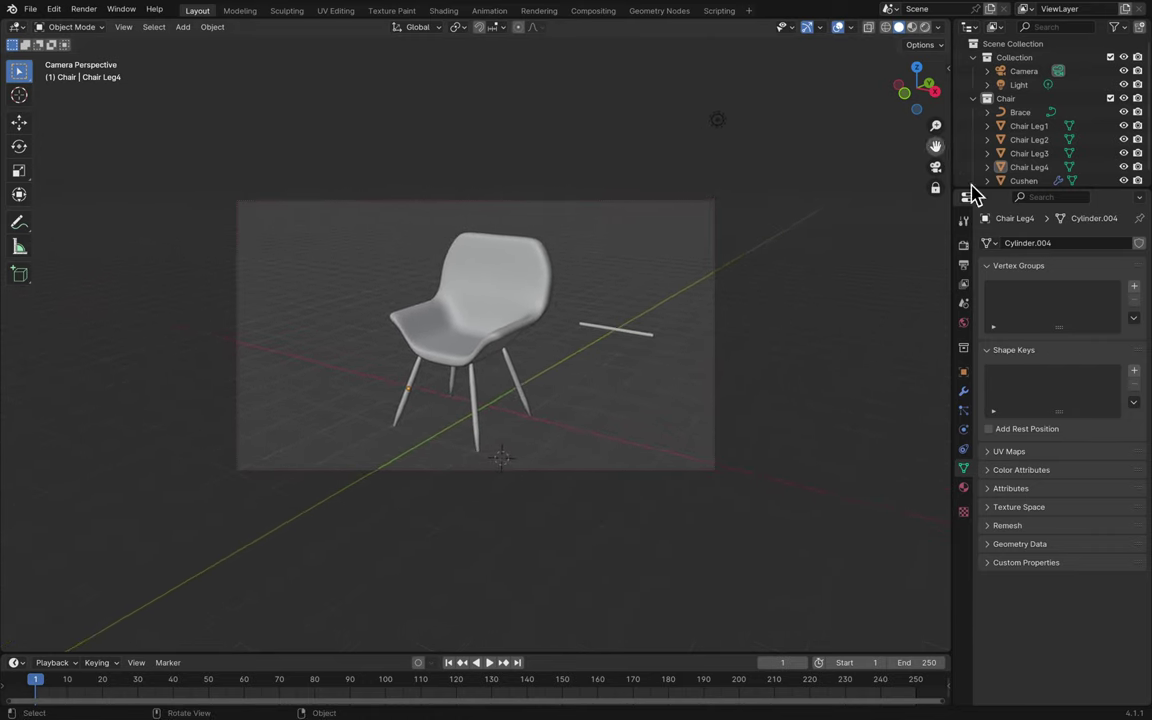
pyautogui.press('n')
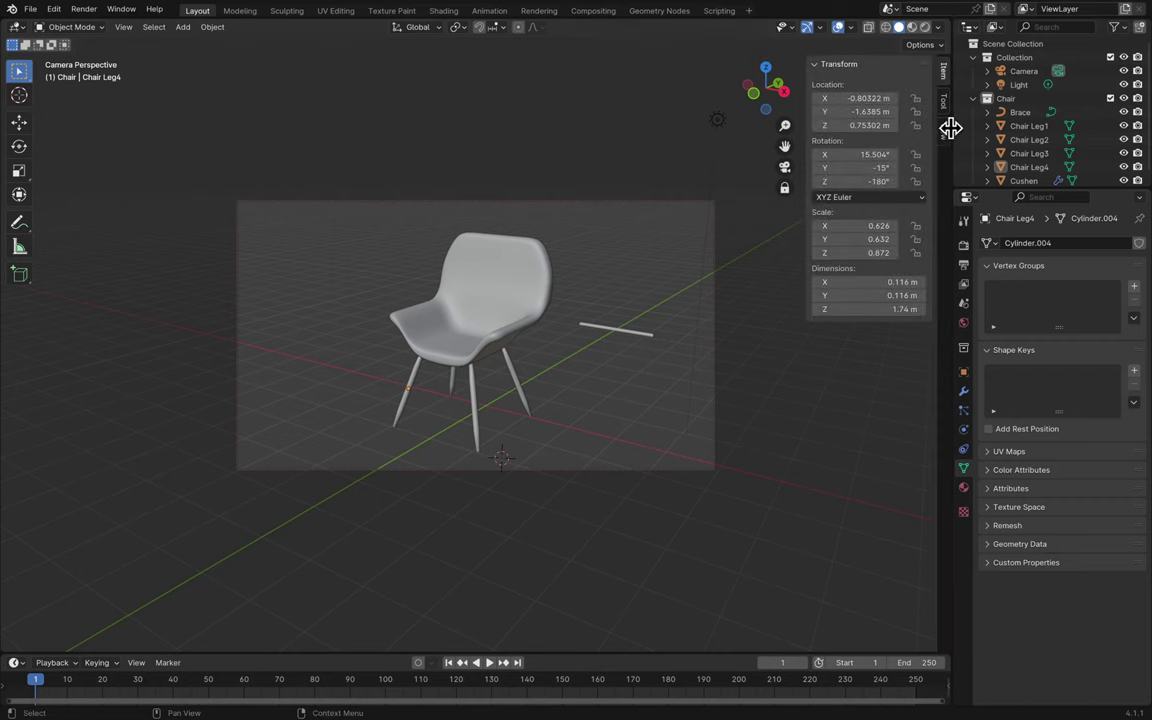
pyautogui.click(945, 133)
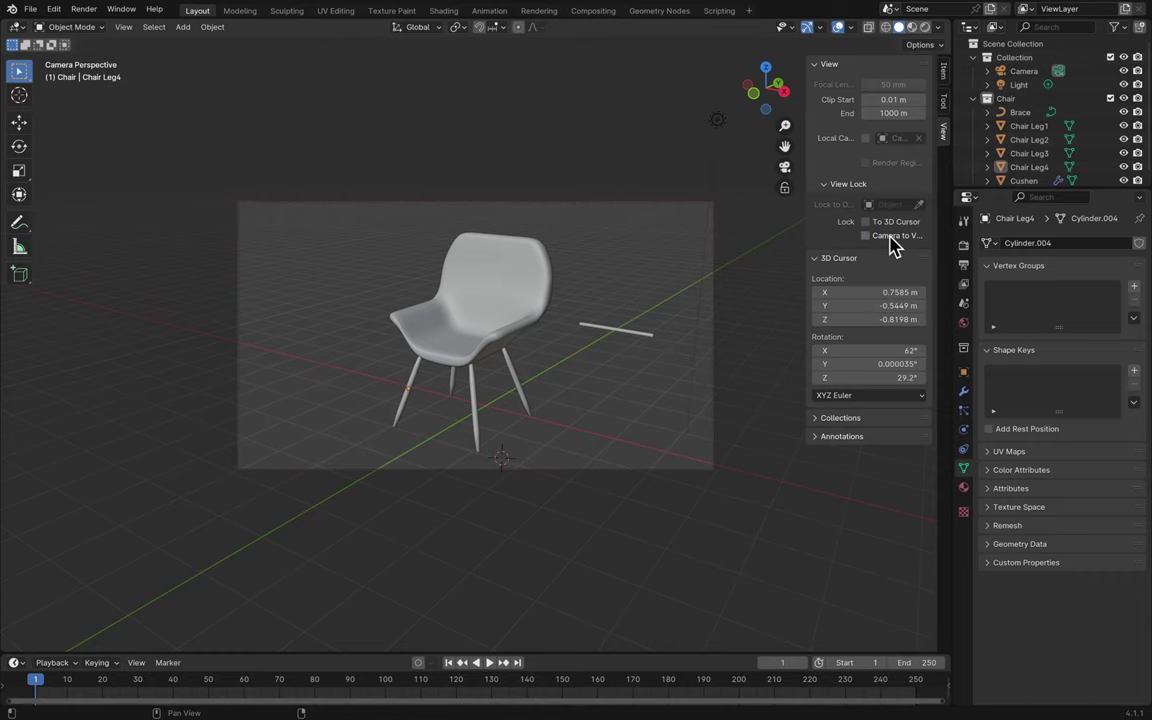
pyautogui.press('n')
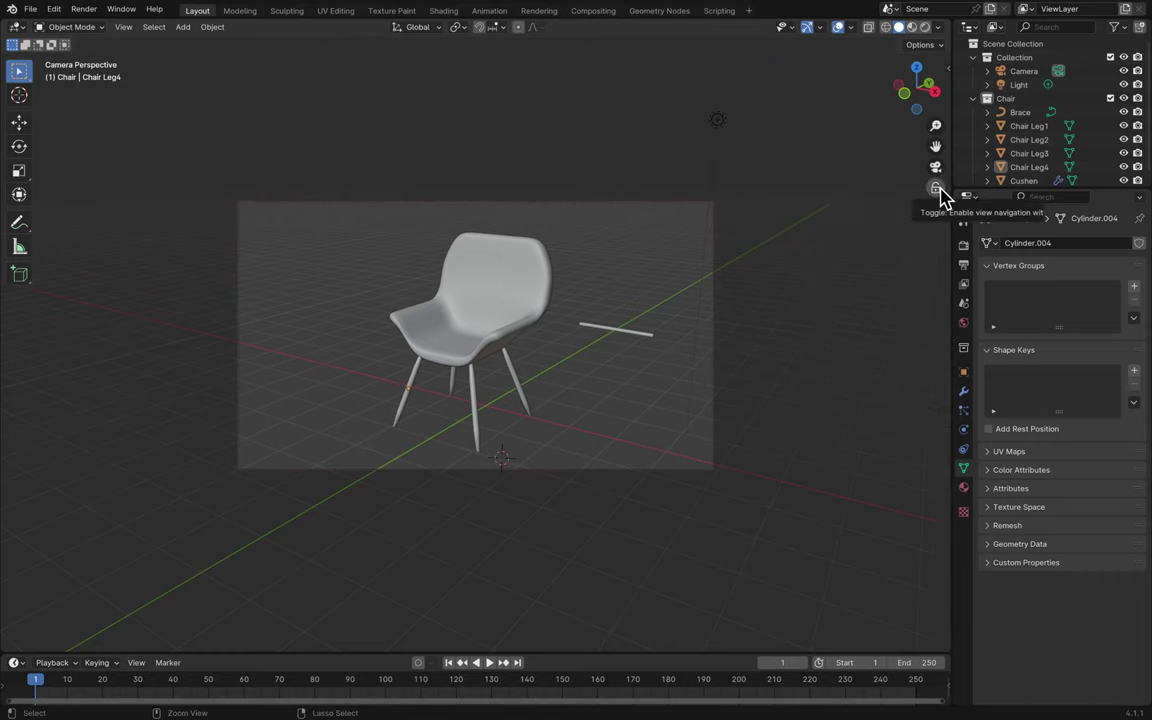
# - Leave and re-enter camera view to confirm the chair's framing
pyautogui.press('KP_0')
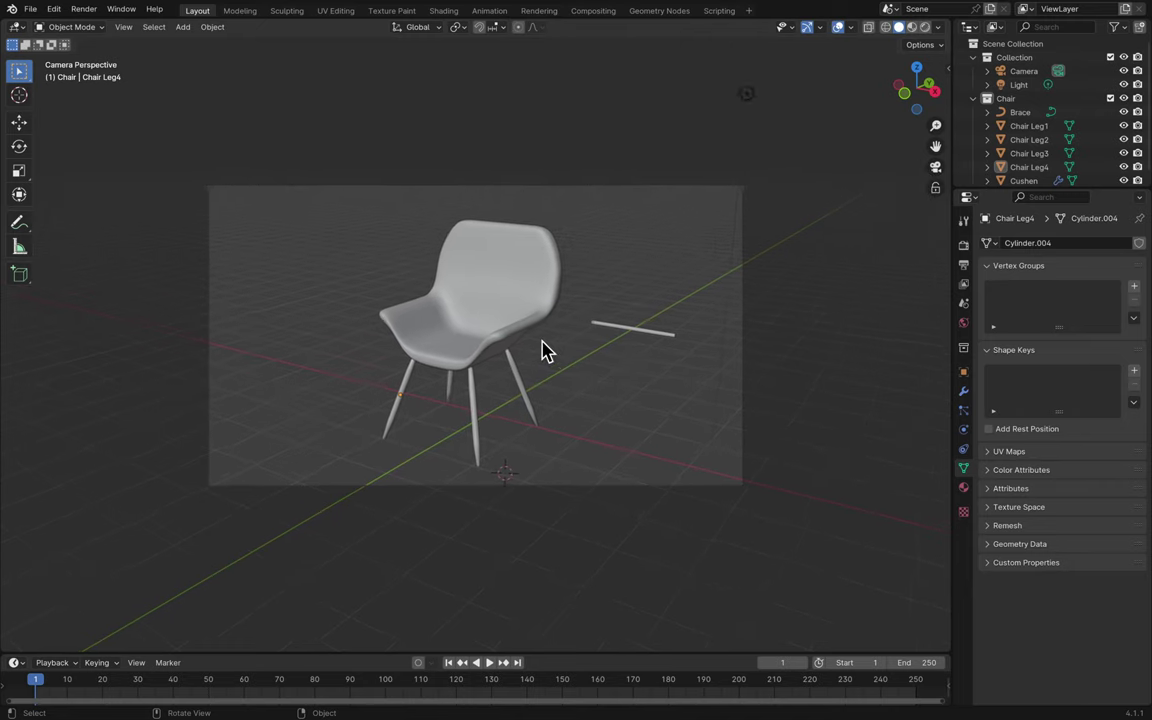
pyautogui.scroll(-4, 555, 338)
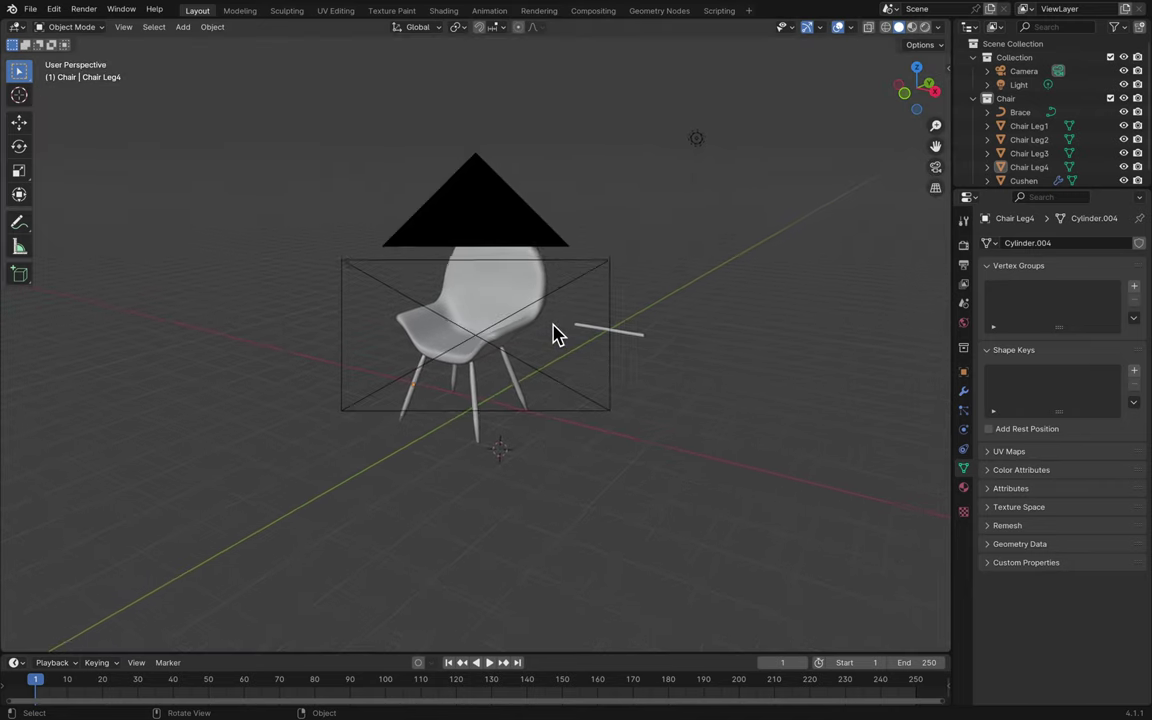
pyautogui.click(935, 170)
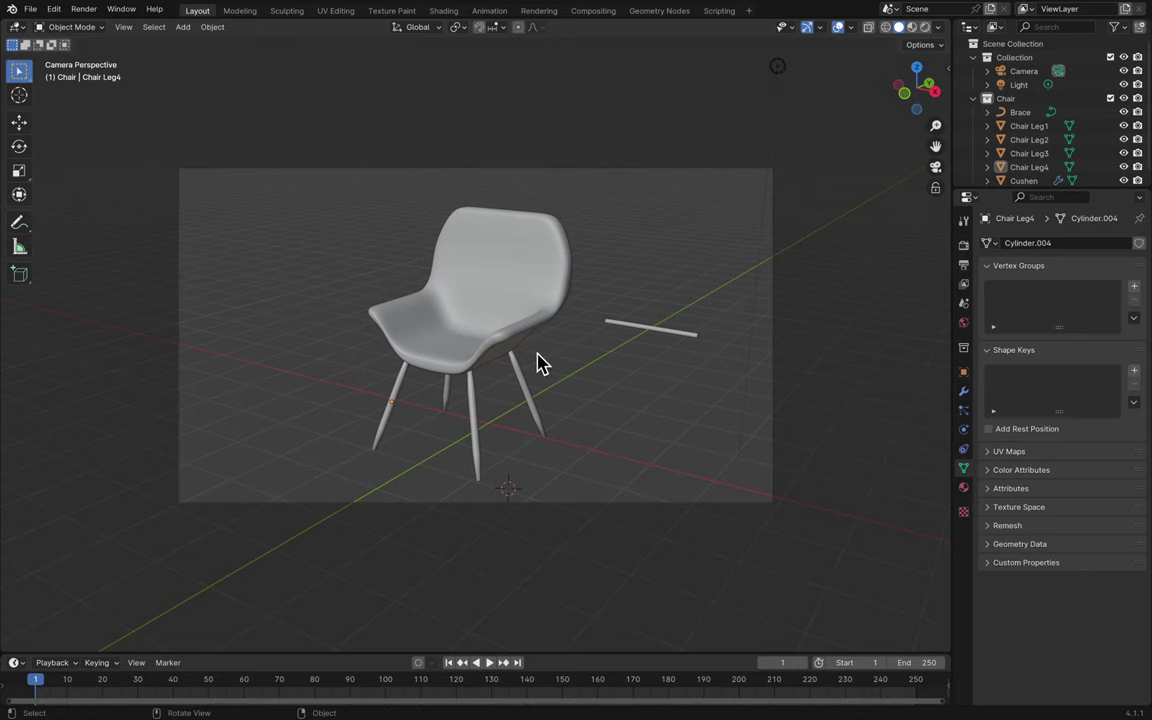
pyautogui.scroll(2, 540, 362)
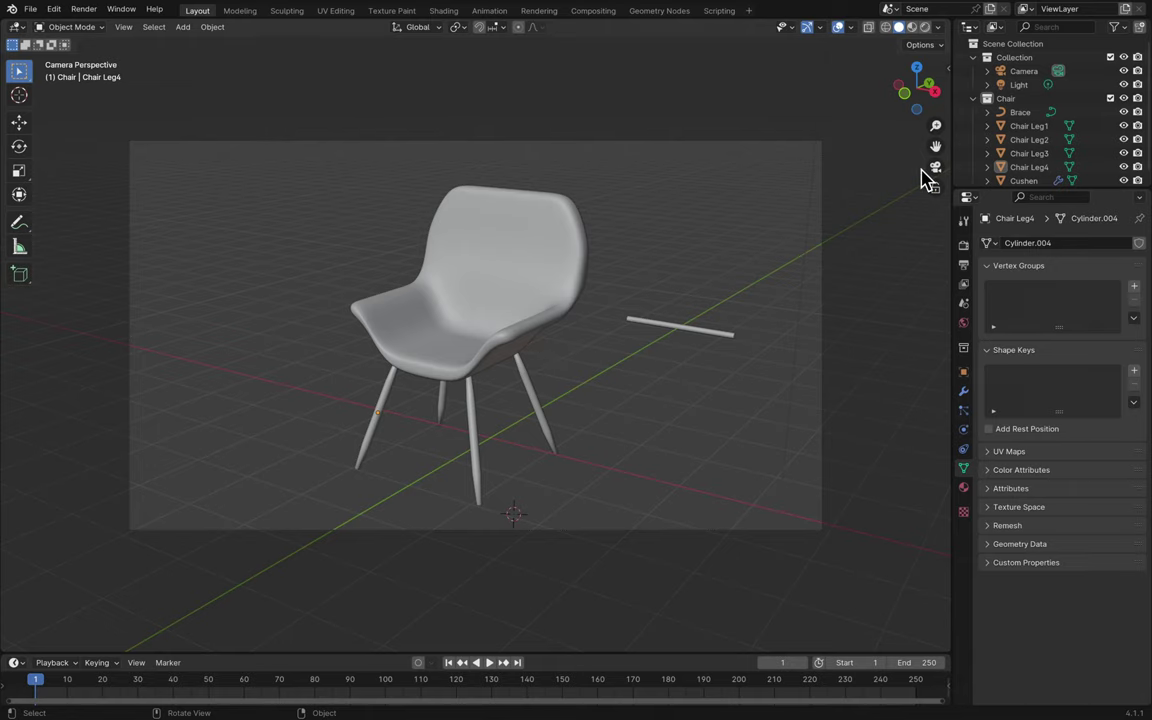
# - Move the Brace rod −7.8601 m along Y to span the front chair legs
pyautogui.moveTo(712, 301); pyautogui.dragTo(710, 318, button='middle')
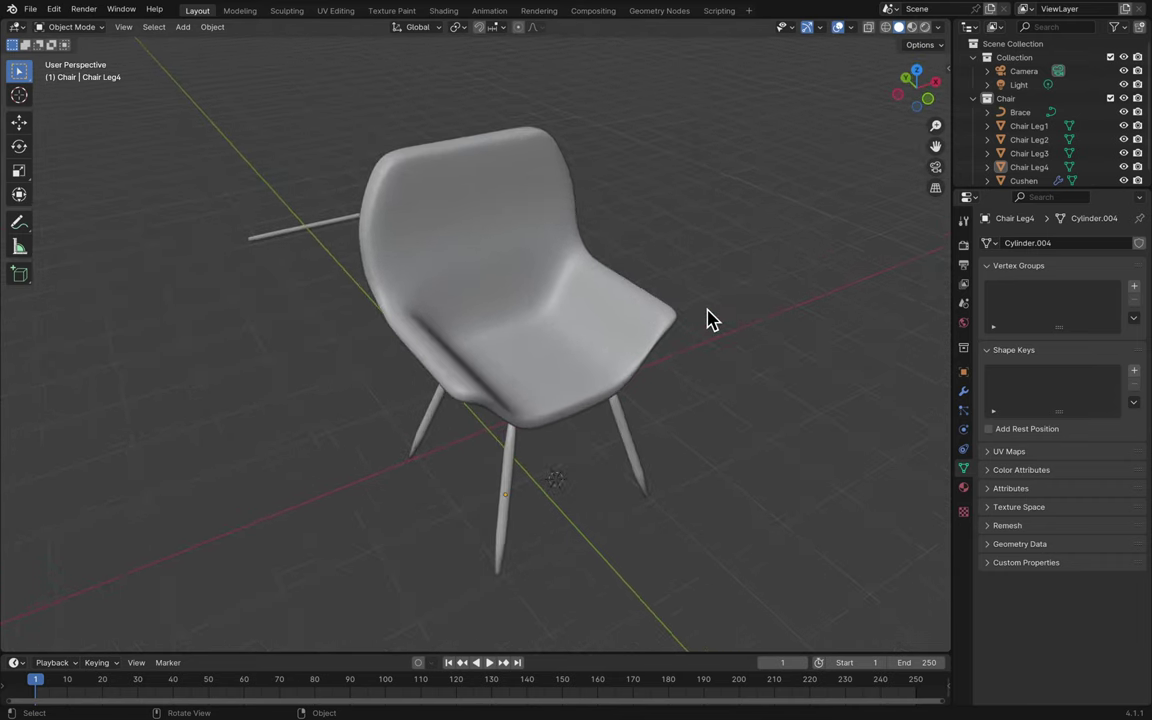
pyautogui.scroll(1, 710, 319)
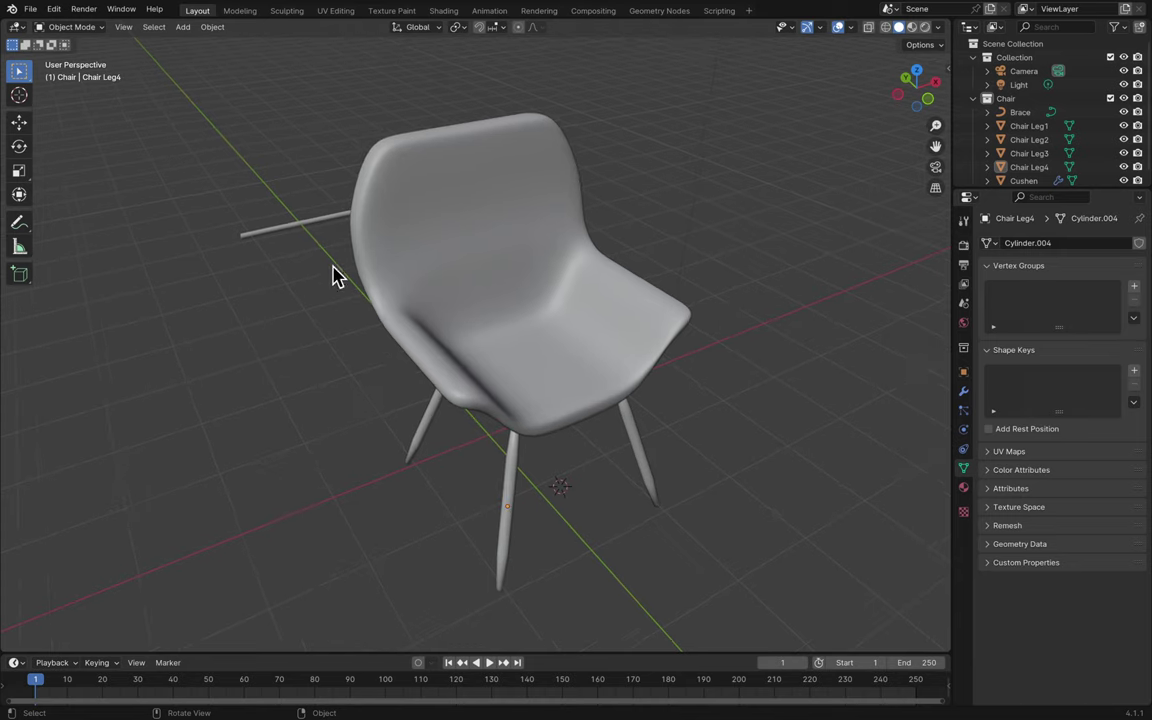
pyautogui.click(296, 237)
pyautogui.press('g')
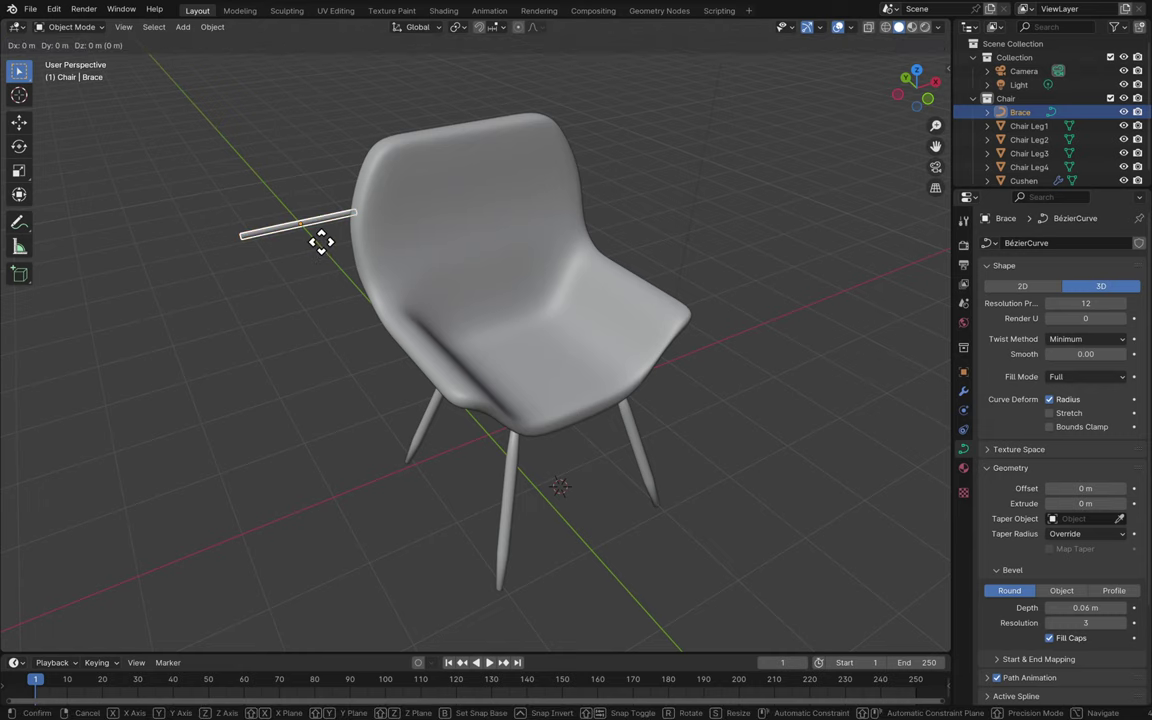
pyautogui.press('x')
pyautogui.press('z')
pyautogui.press('y')
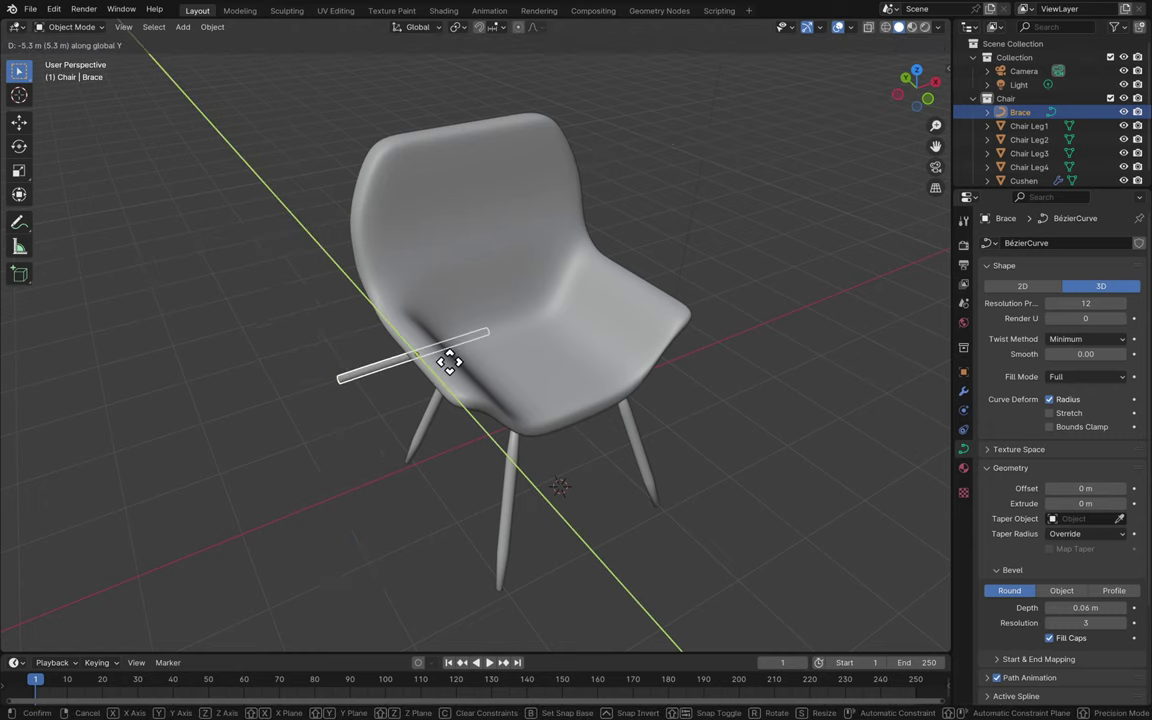
pyautogui.click(561, 463)
# - Reframe the view on the chair, then deselect and reselect the Brace
pyautogui.hscroll(-5, 563, 465)
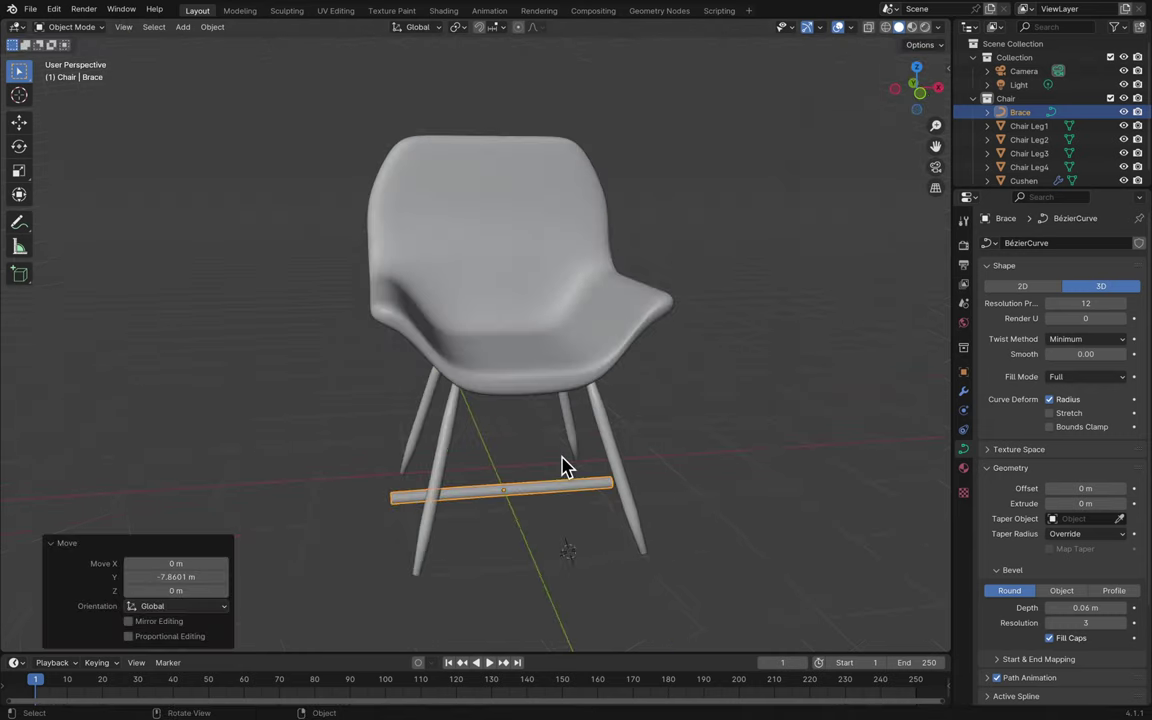
pyautogui.scroll(2, 561, 477)
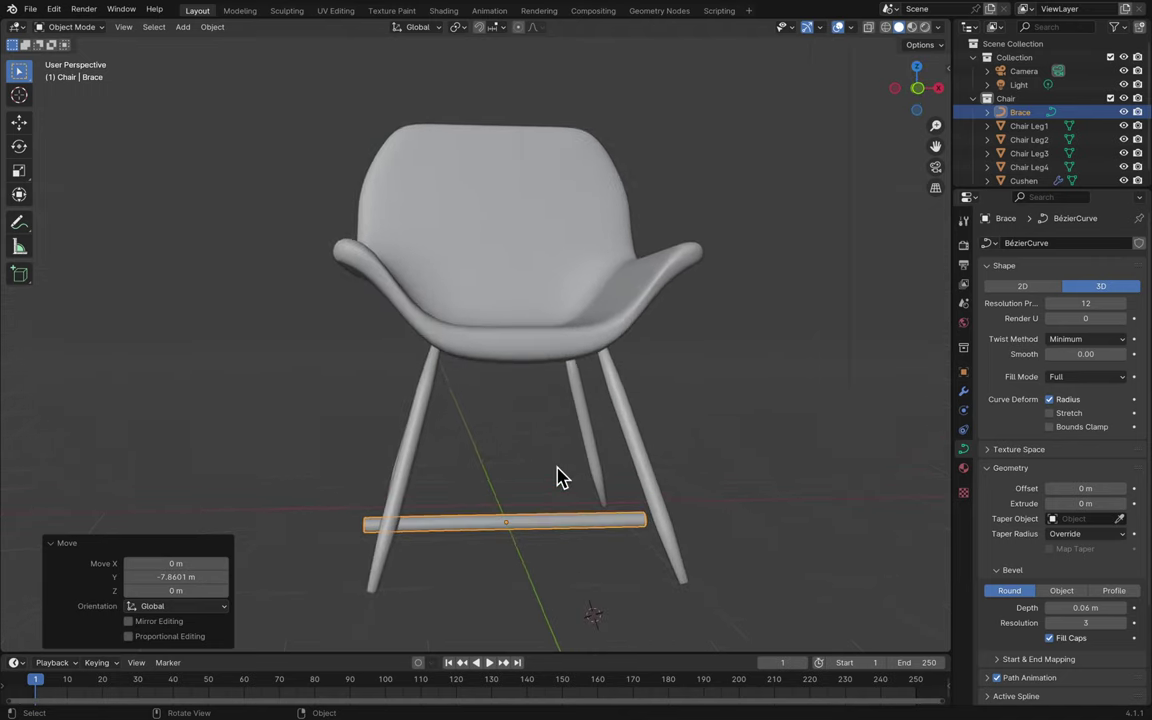
pyautogui.moveTo(936, 146); pyautogui.dragTo(938, 148)
pyautogui.moveTo(764, 10)
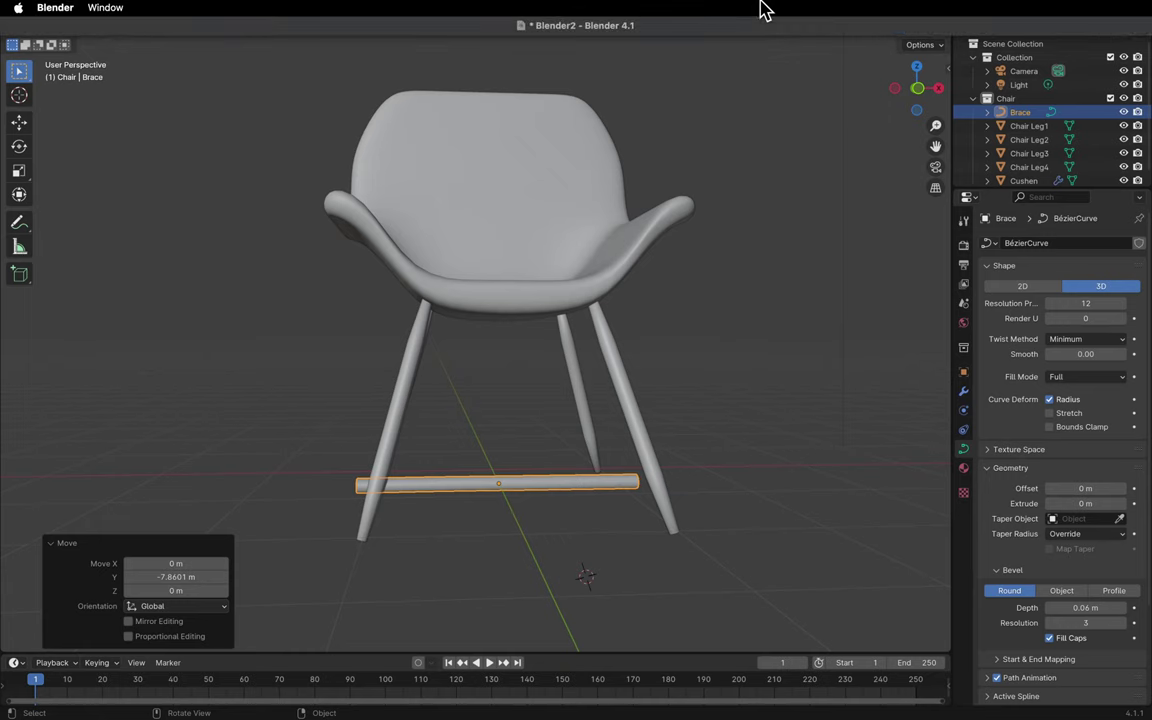
pyautogui.hotkey('alt', 'a')
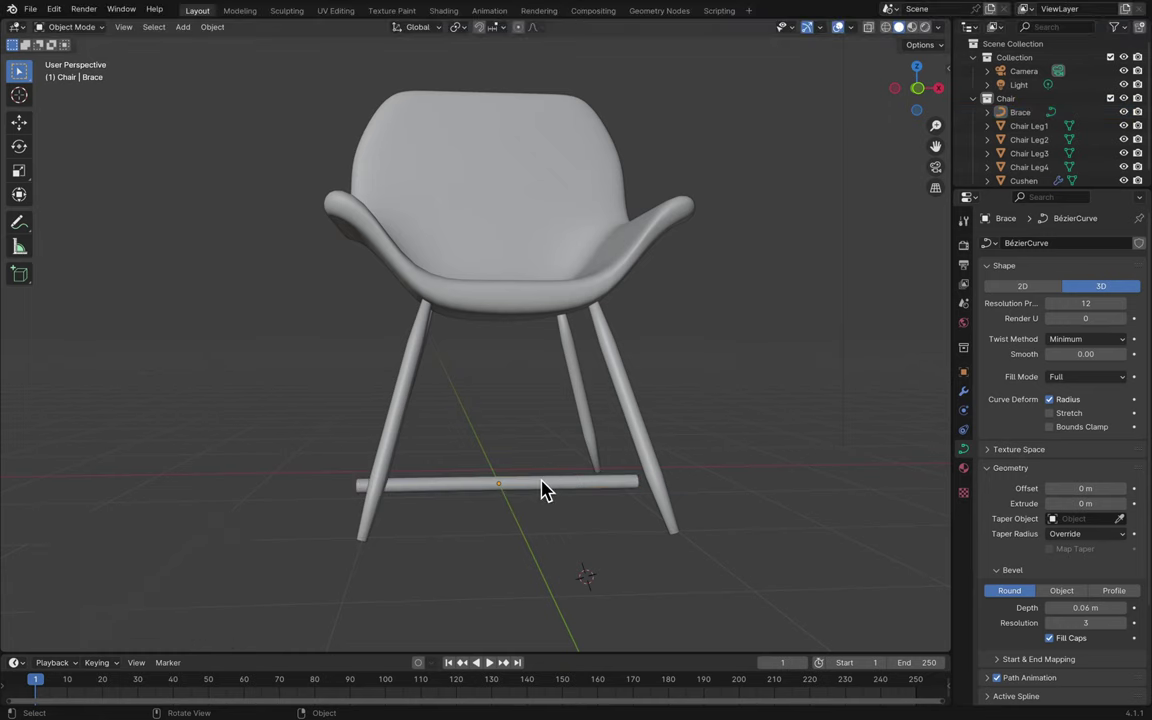
pyautogui.click(543, 490)
pyautogui.scroll(2, 547, 419)
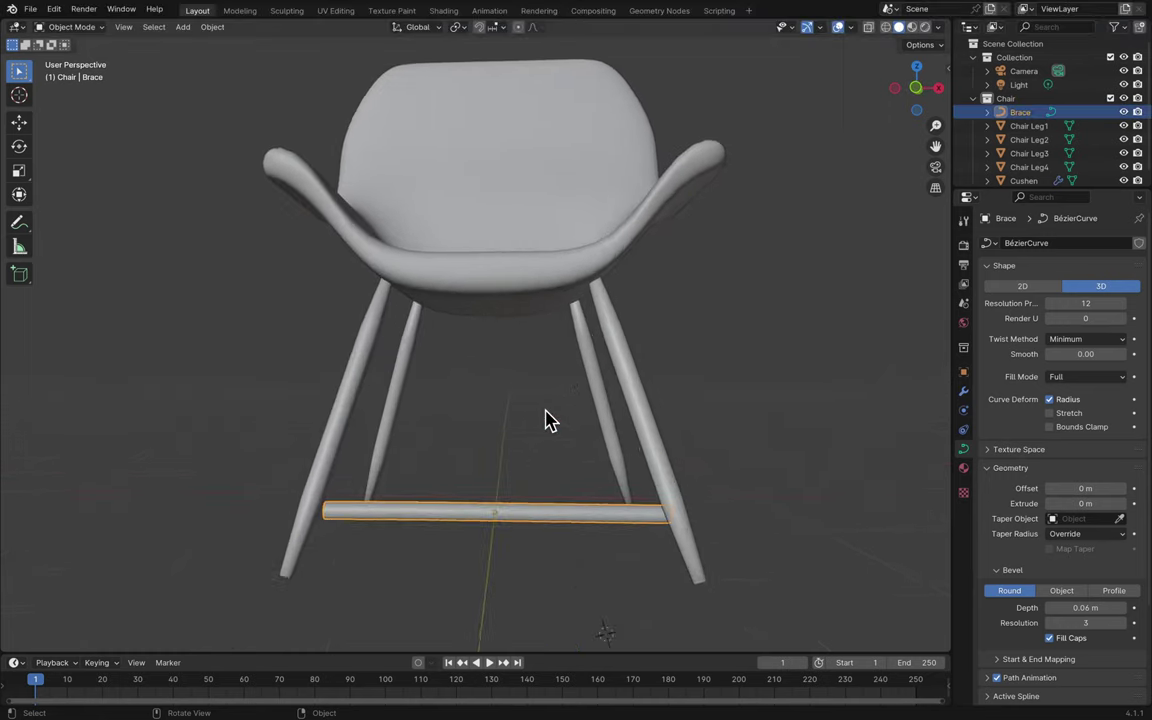
pyautogui.scroll(1, 555, 422)
# - Shift the Brace to Y 0.71795 m and raise it to Z 0.89404 m
pyautogui.press('x')
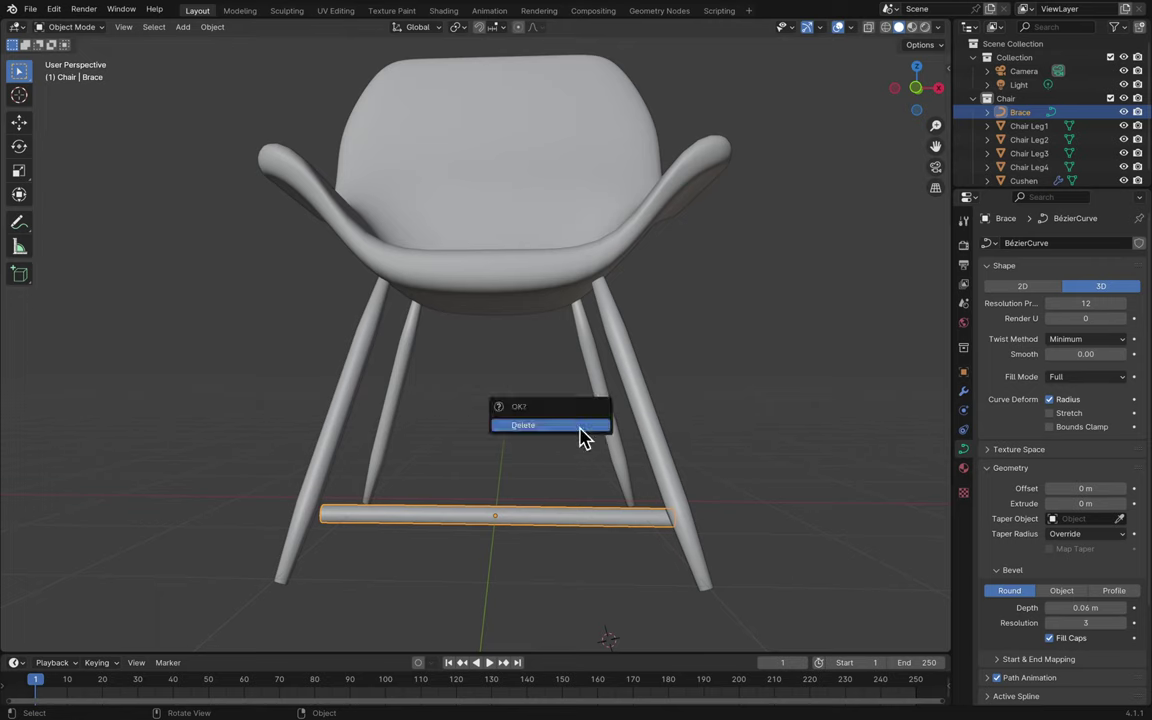
pyautogui.press('g')
pyautogui.press('x')
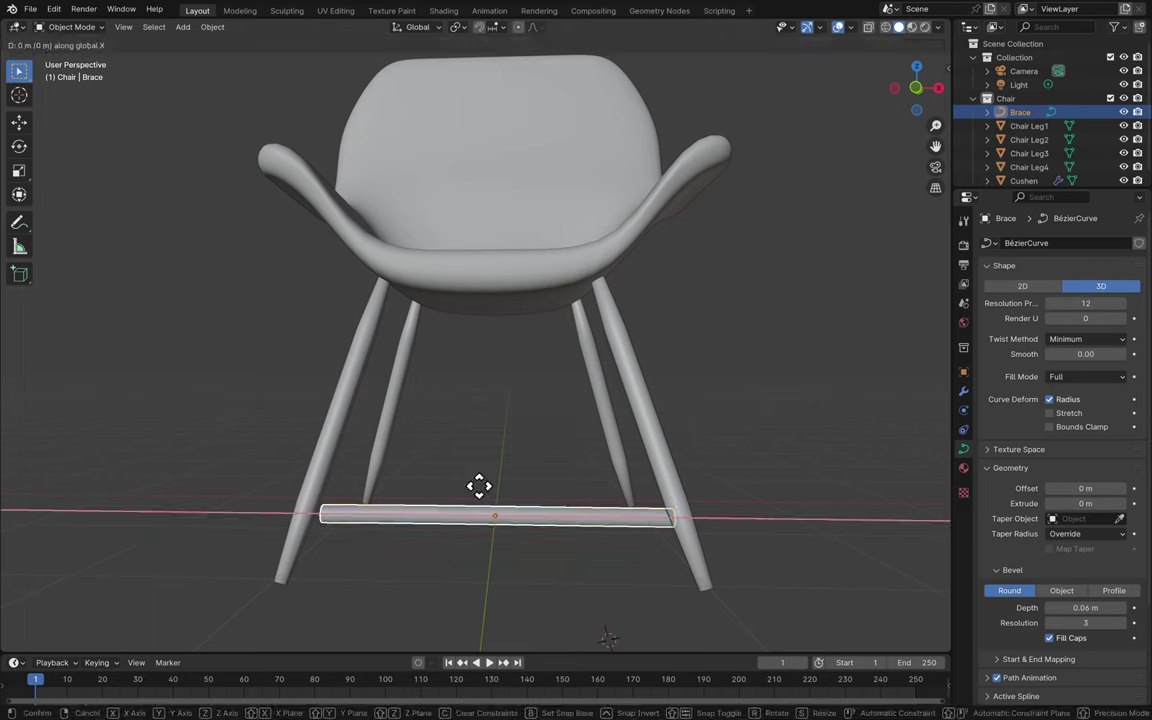
pyautogui.press('y')
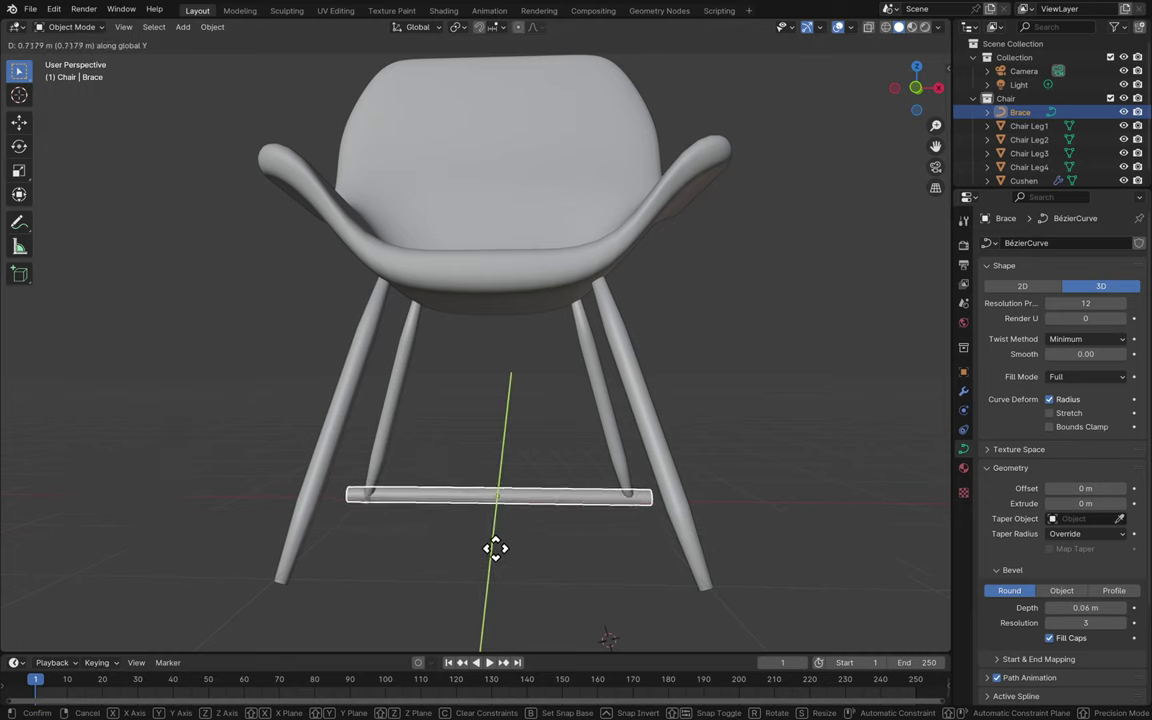
pyautogui.click(496, 548)
pyautogui.press('g')
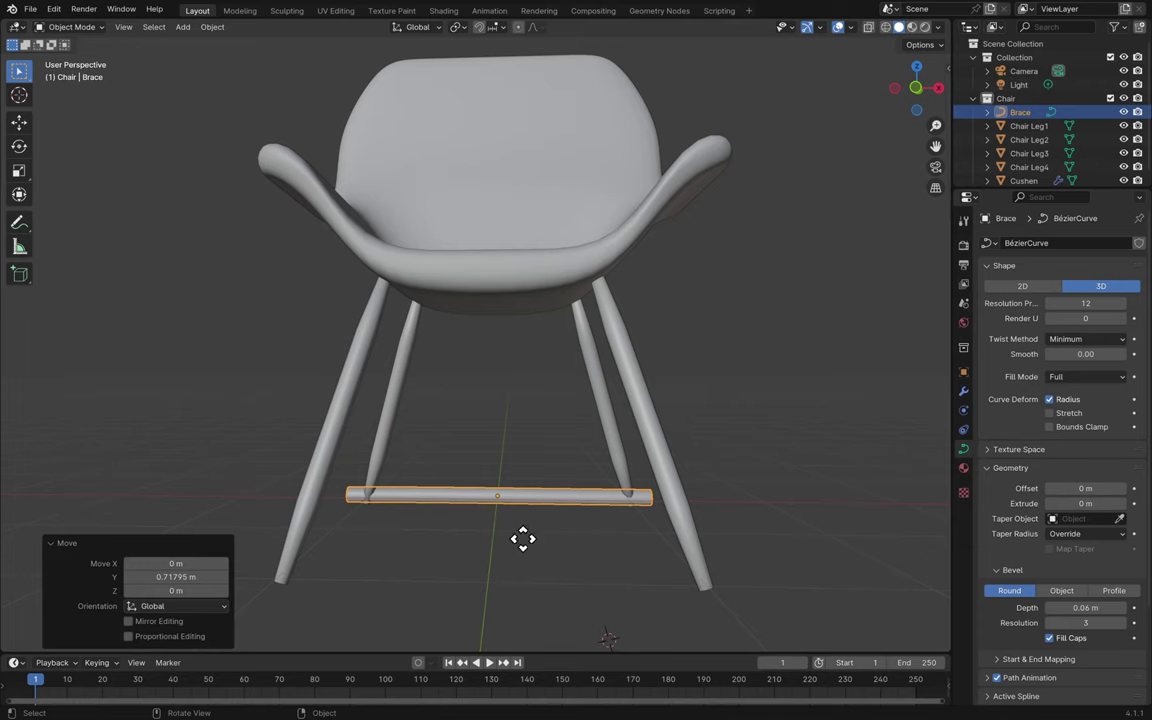
pyautogui.press('z')
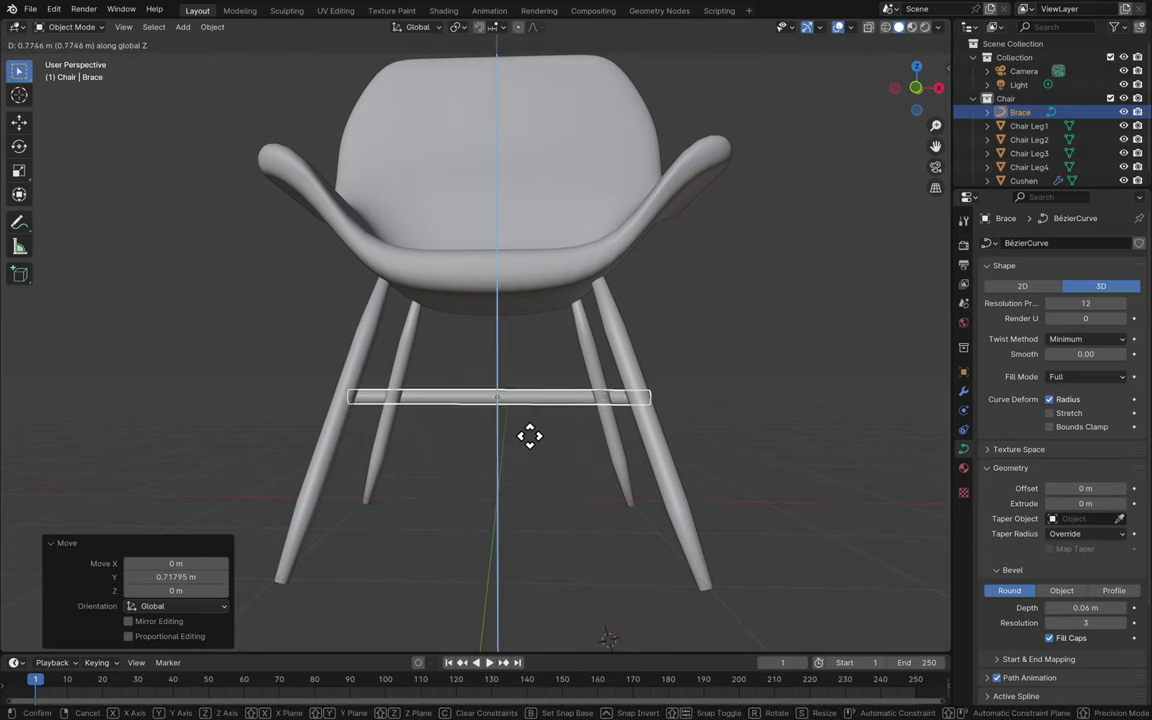
pyautogui.click(491, 489)
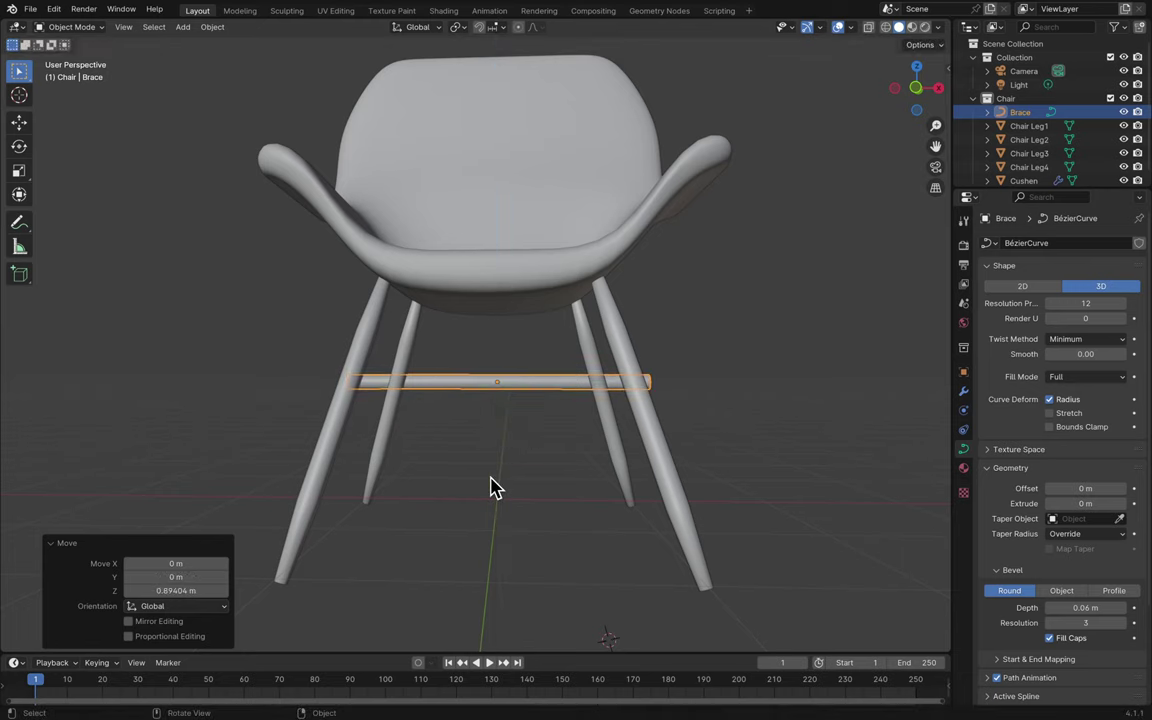
# - Scale the Brace down in three passes to a final uniform 0.881
pyautogui.moveTo(491, 489); pyautogui.dragTo(493, 487, button='middle')
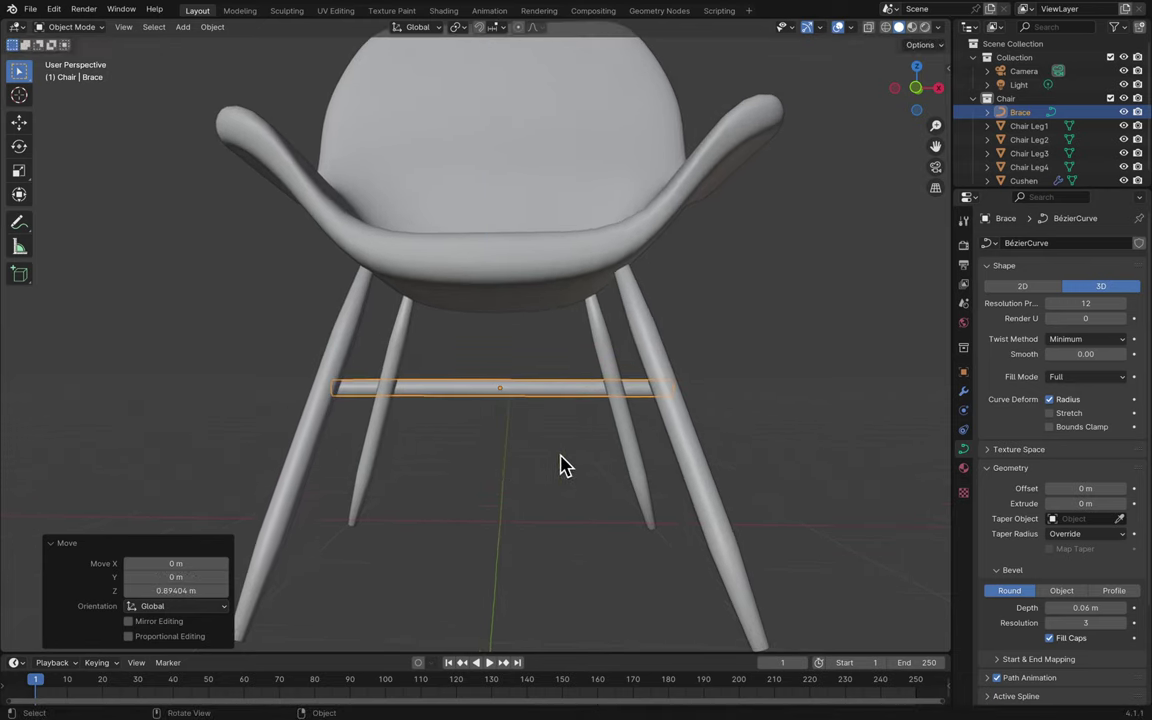
pyautogui.scroll(5, 565, 465)
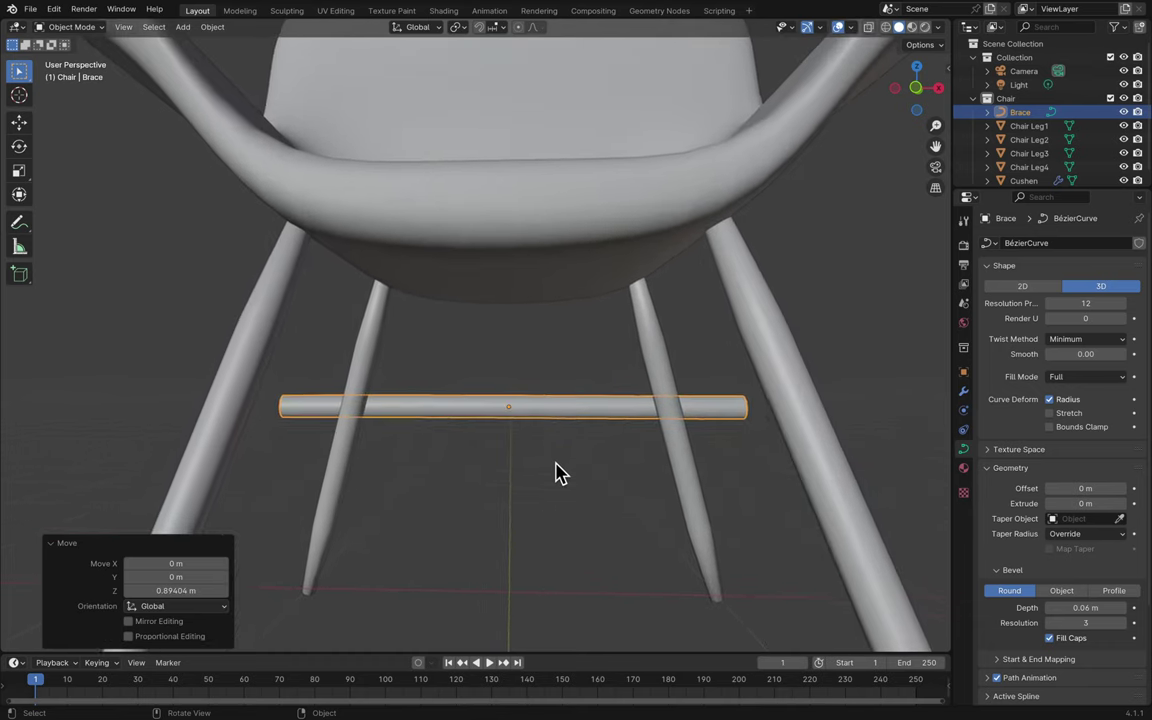
pyautogui.scroll(1, 560, 473)
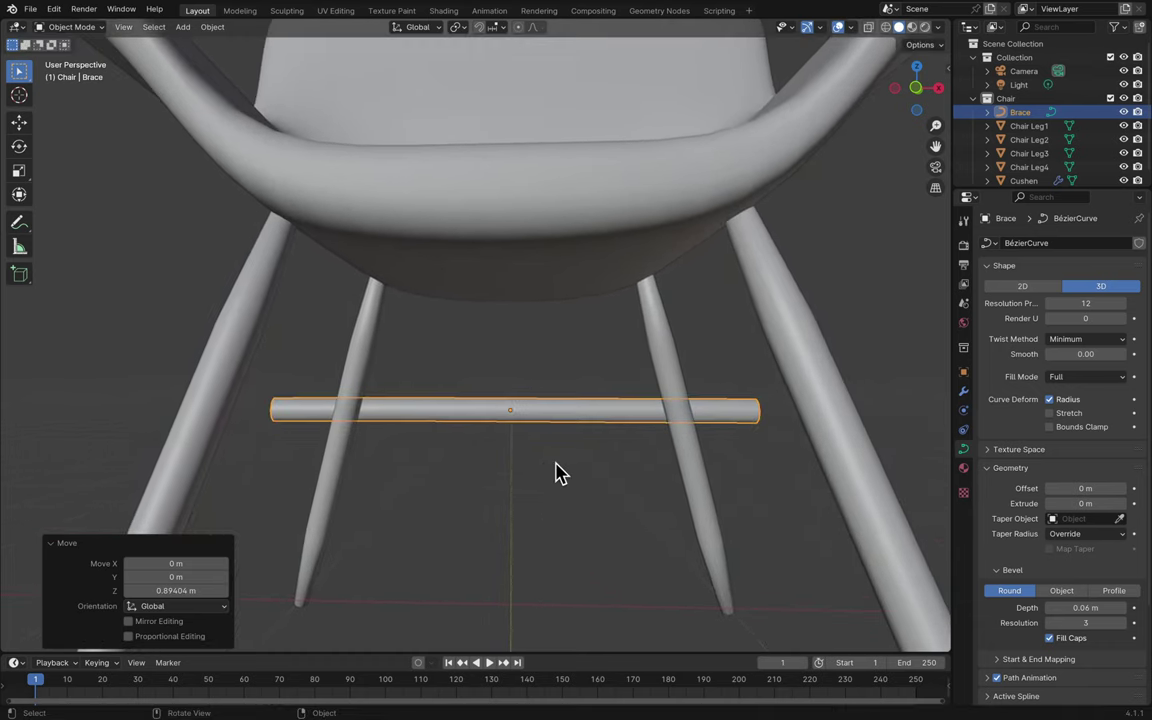
pyautogui.press('s')
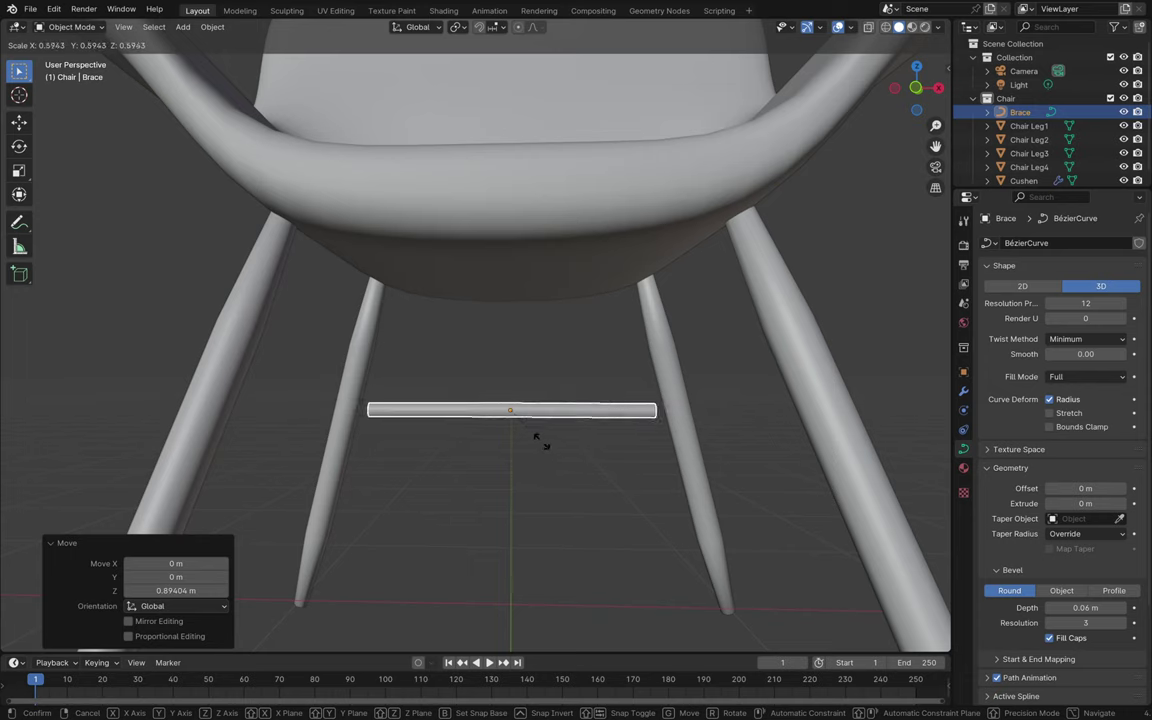
pyautogui.click(536, 437)
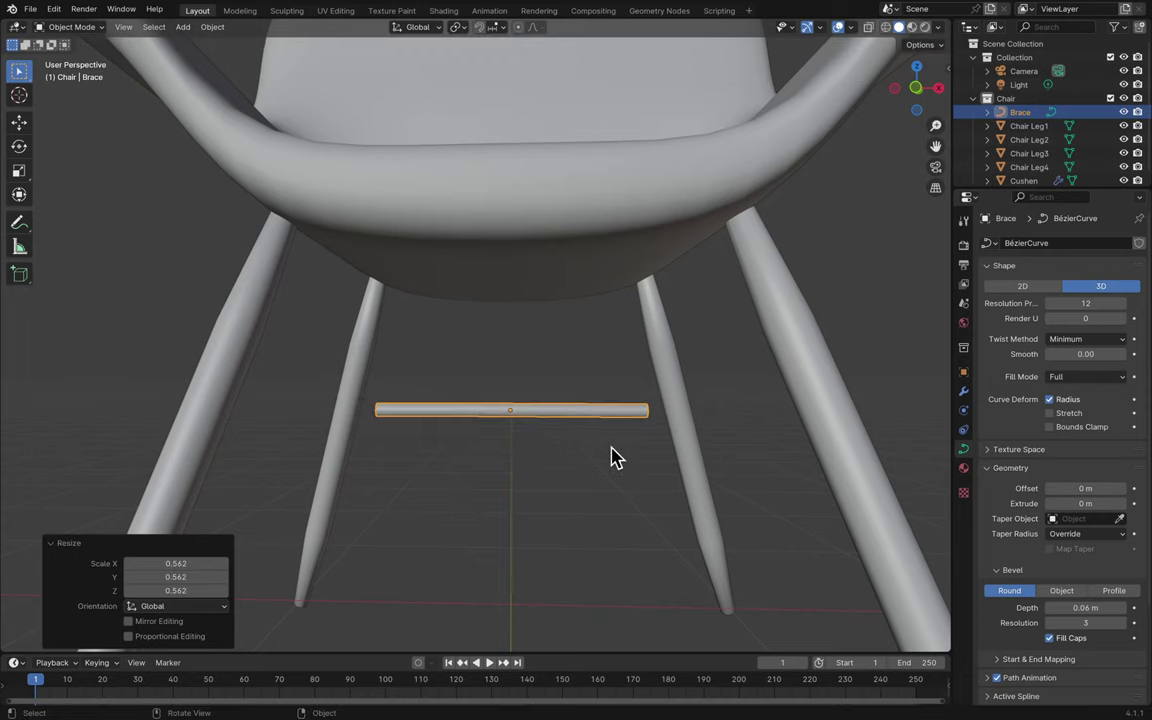
pyautogui.press('s')
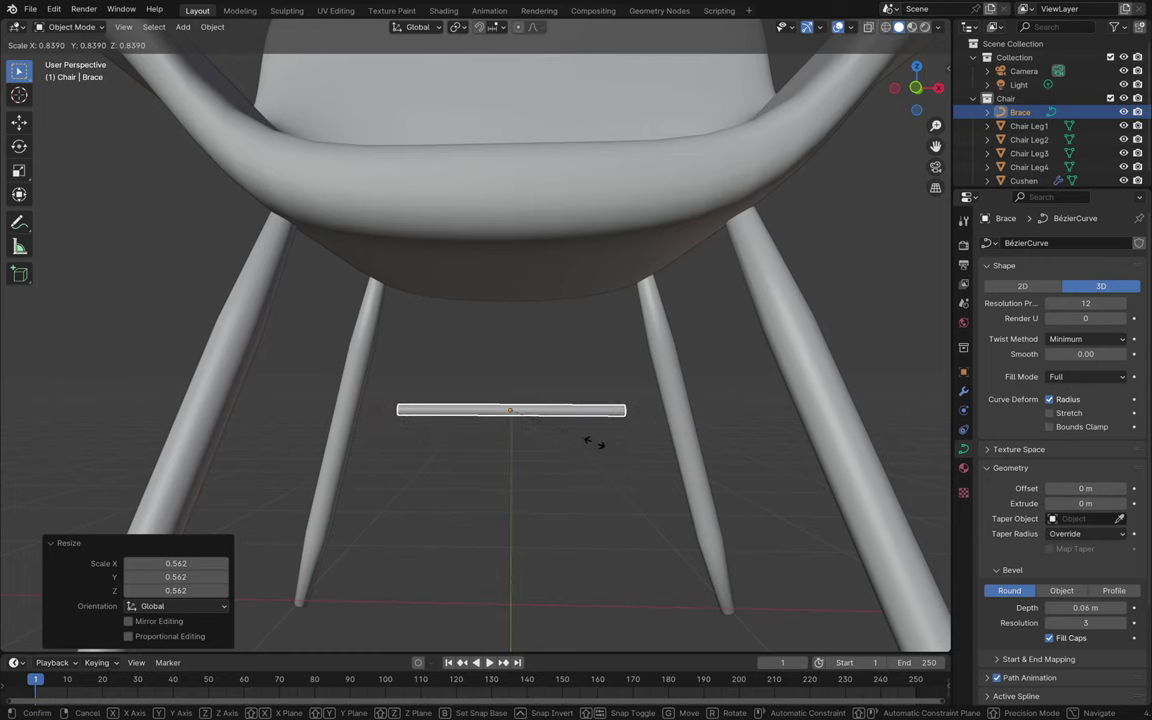
pyautogui.click(588, 447)
pyautogui.press('s')
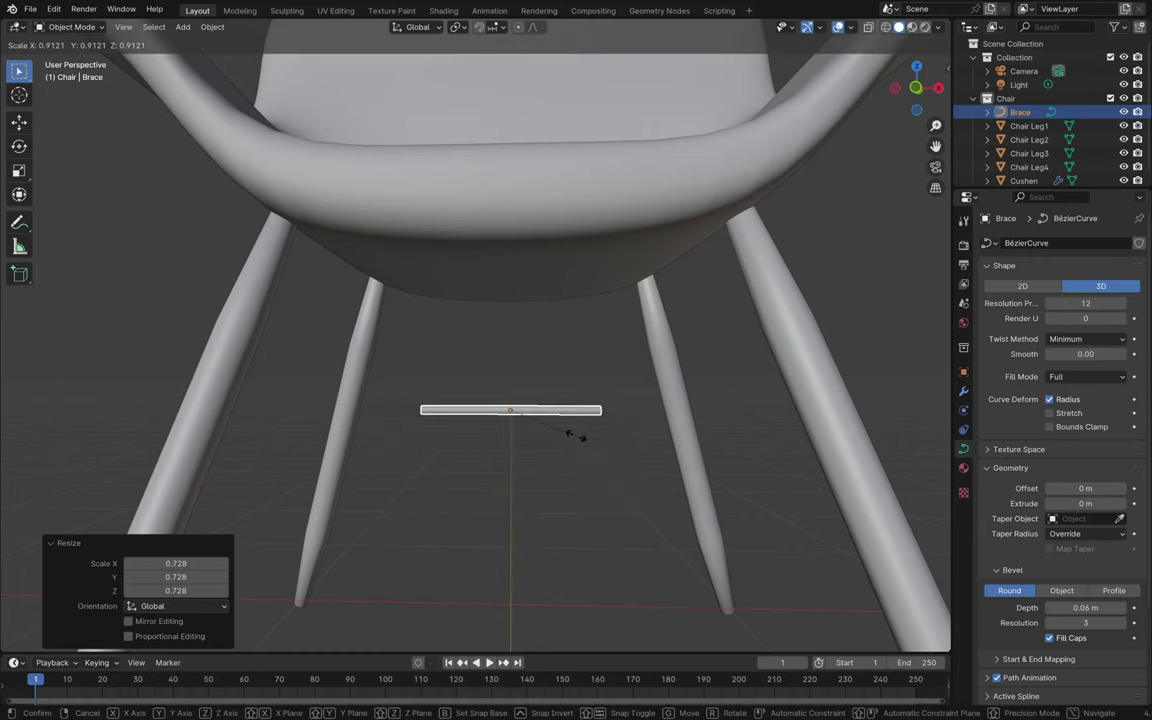
pyautogui.click(576, 438)
# - In the right side view, move the Brace −0.25013 m along Y
pyautogui.hscroll(10, 618, 448)
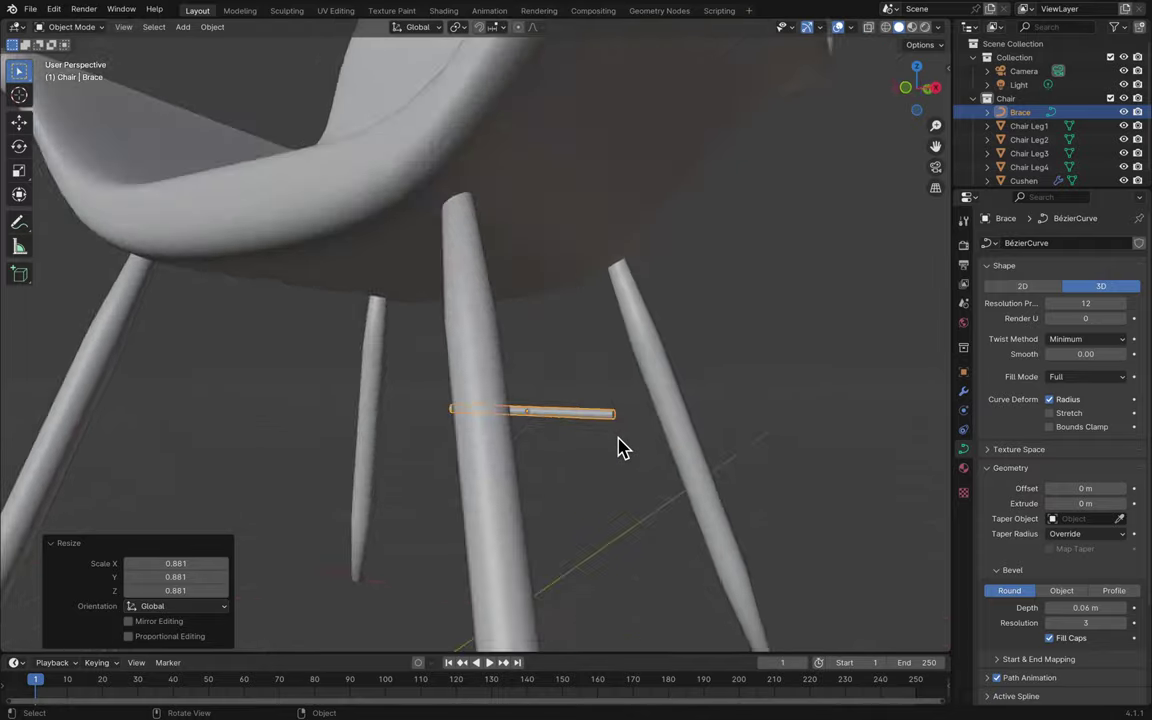
pyautogui.hscroll(3, 618, 448)
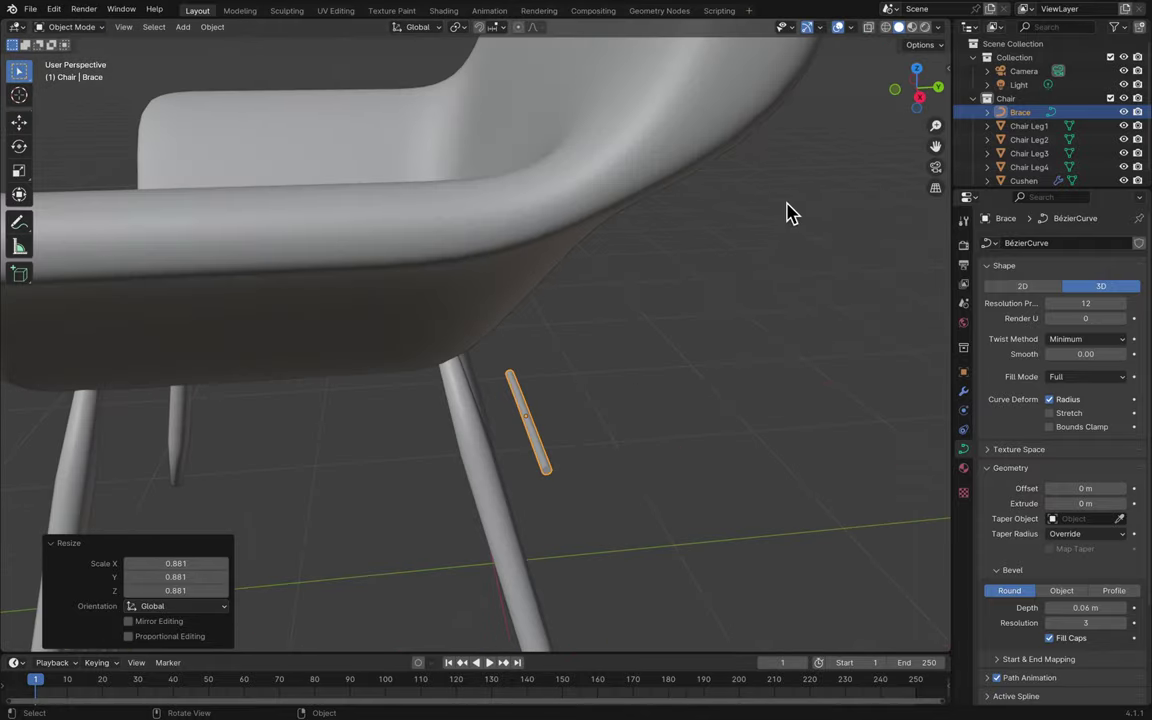
pyautogui.click(921, 101)
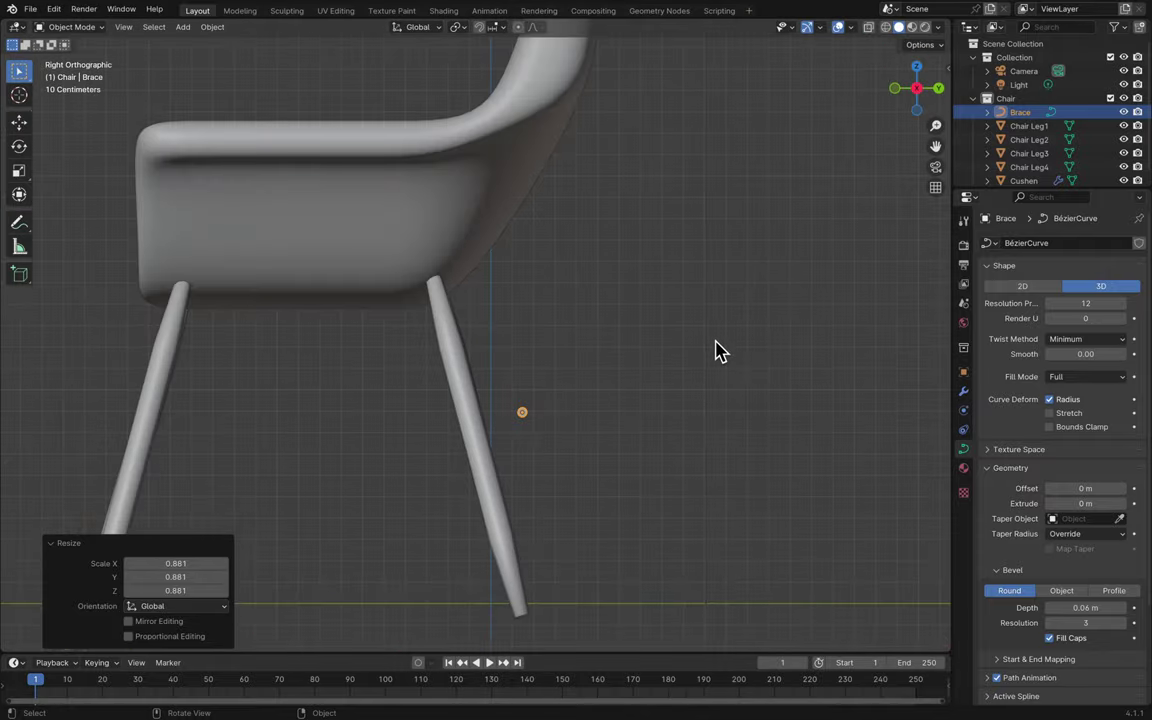
pyautogui.press('g')
pyautogui.press('x')
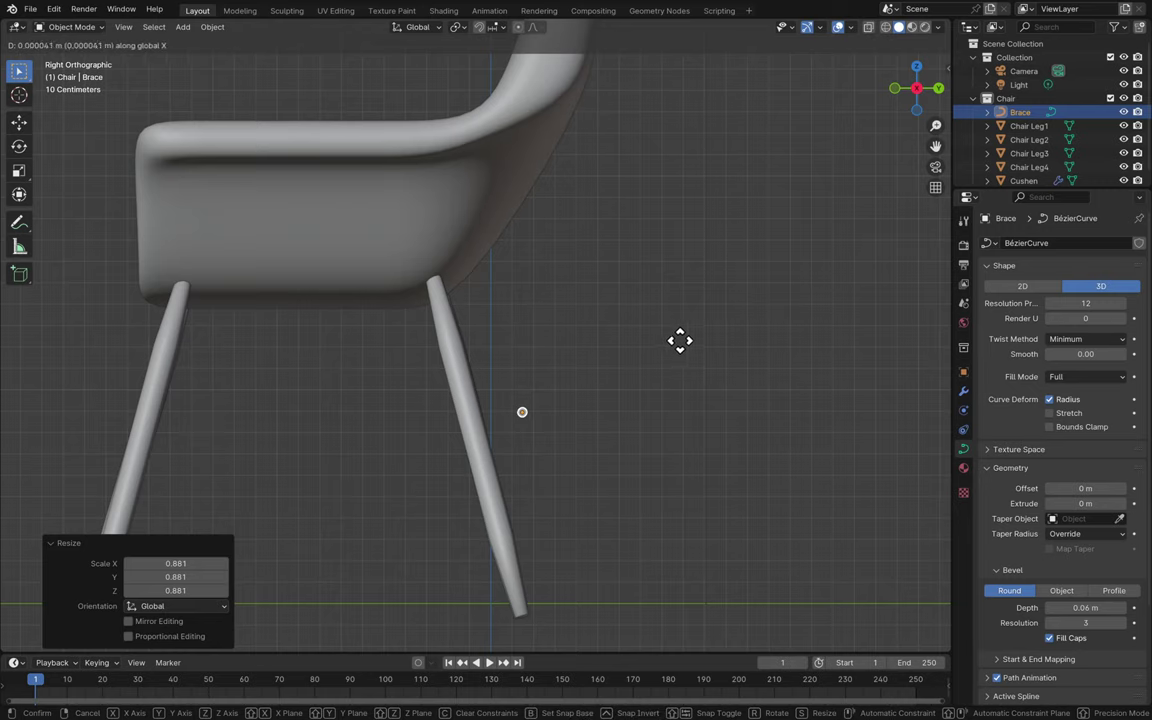
pyautogui.press('y')
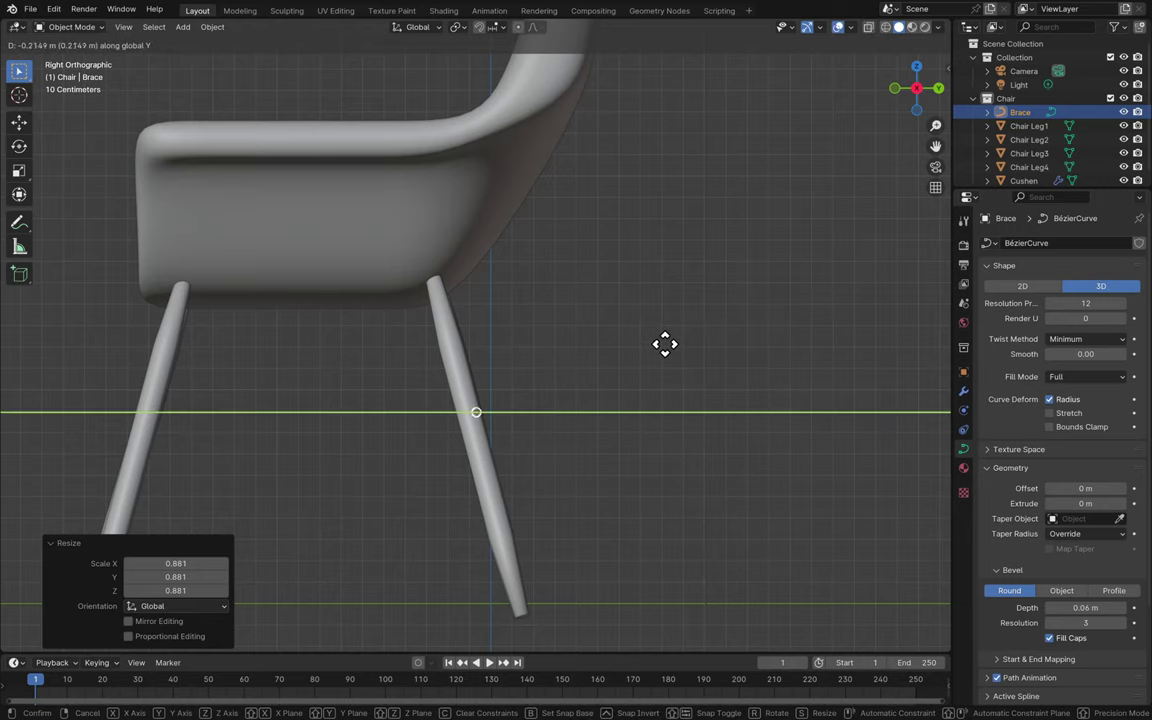
pyautogui.click(664, 346)
# - Stretch the Brace to 1.999 along X, leaving its rotation unchanged
pyautogui.moveTo(663, 352); pyautogui.dragTo(812, 365, button='middle')
pyautogui.press('s')
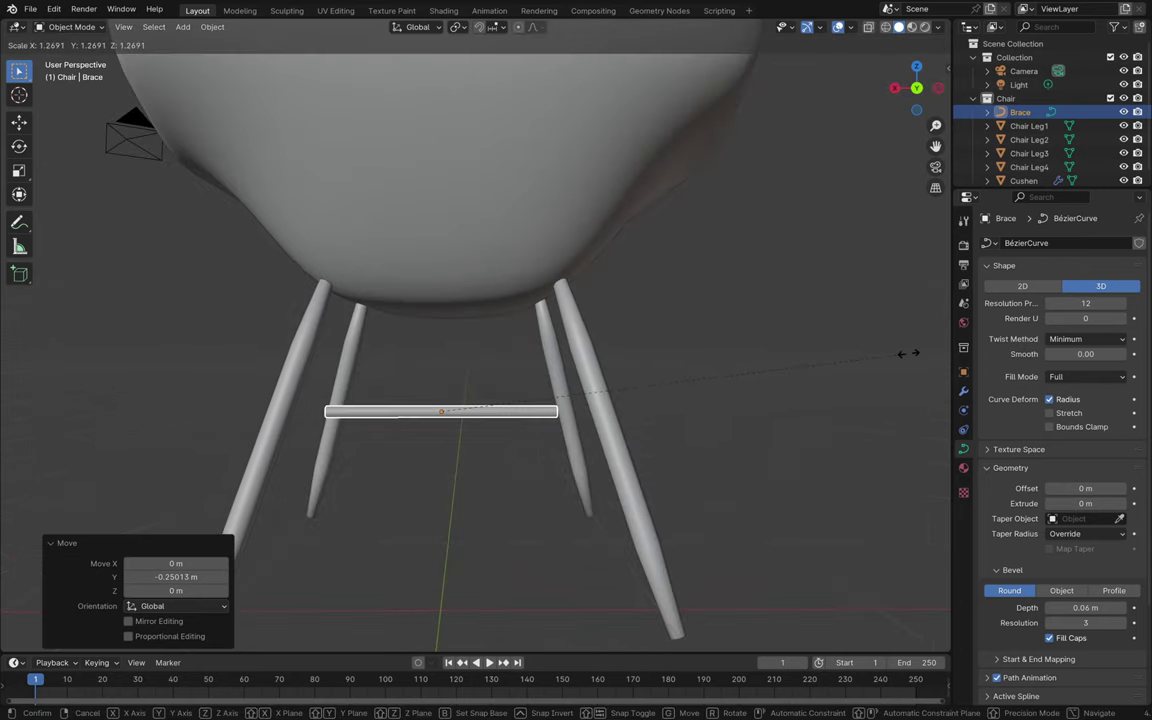
pyautogui.press('x')
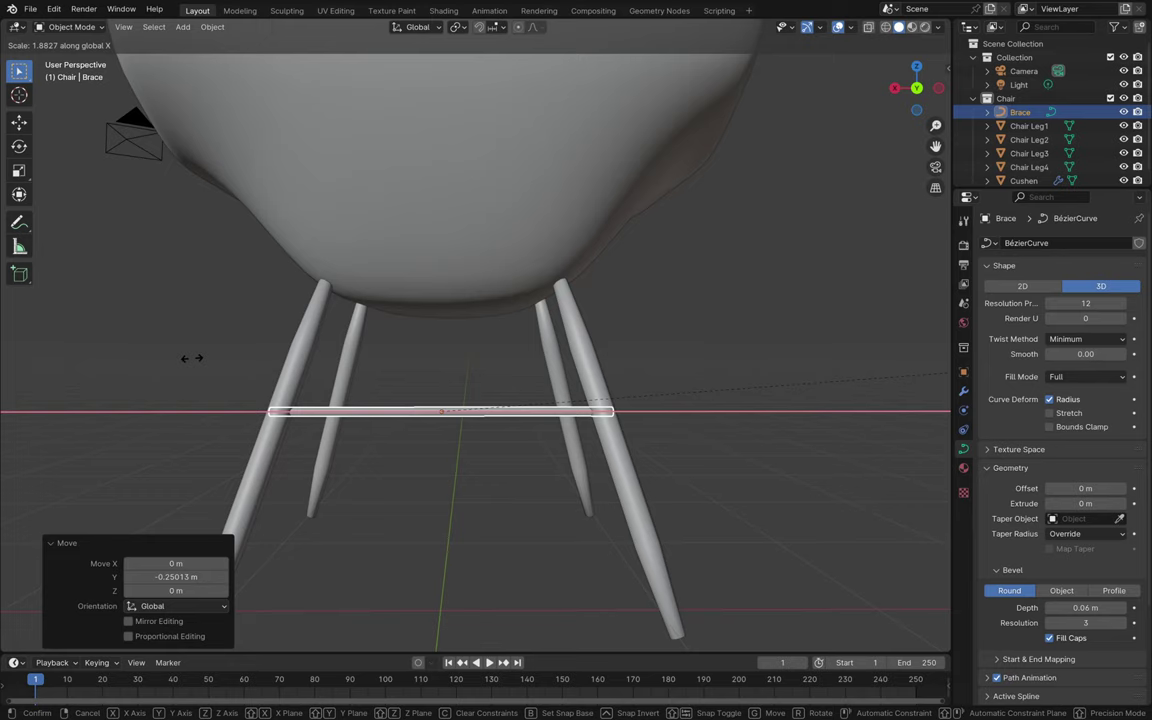
pyautogui.click(222, 338)
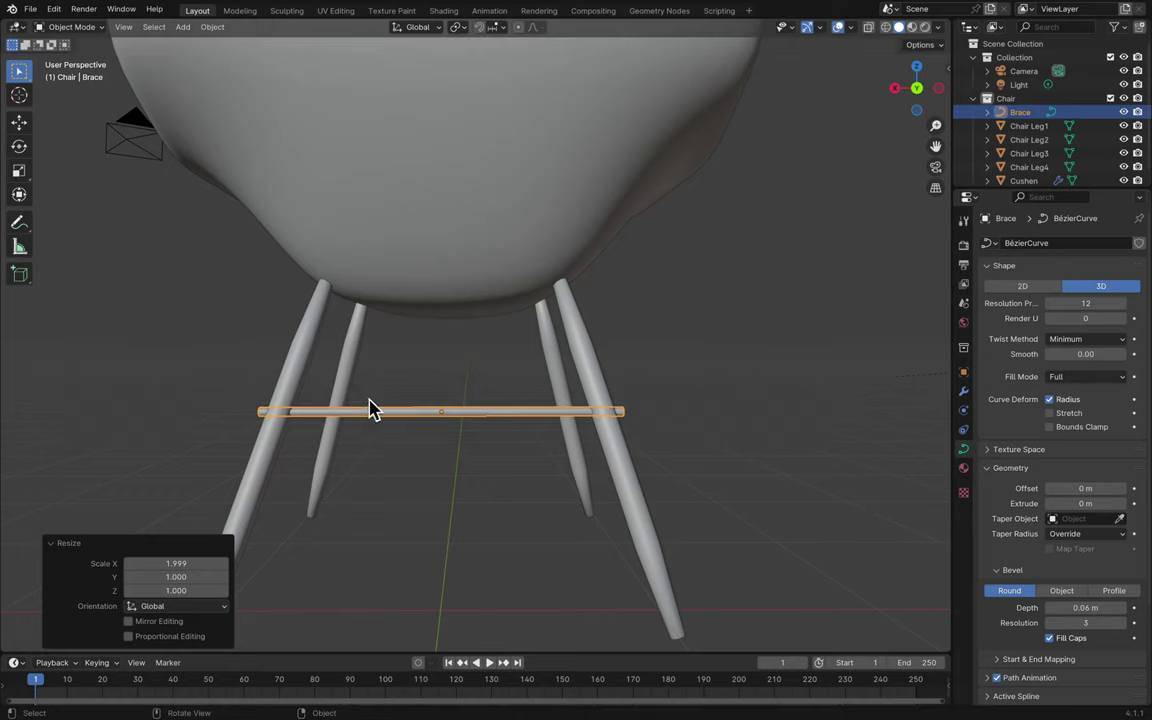
pyautogui.press('r')
pyautogui.press('x')
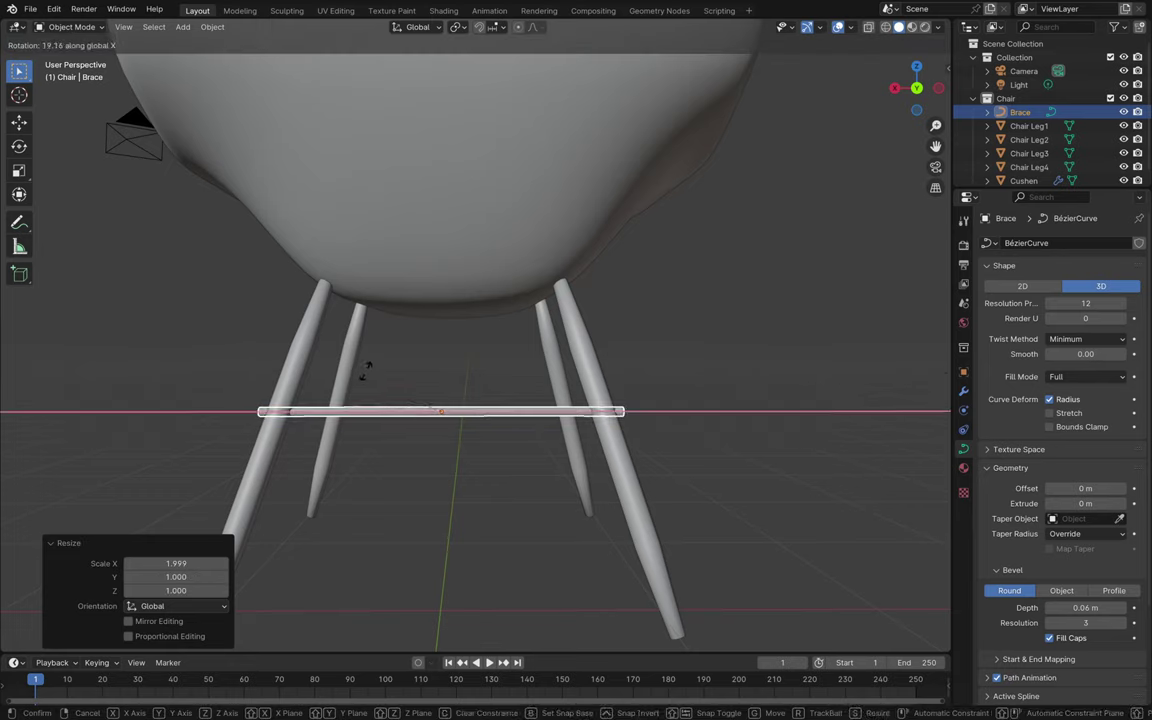
pyautogui.press('Escape')
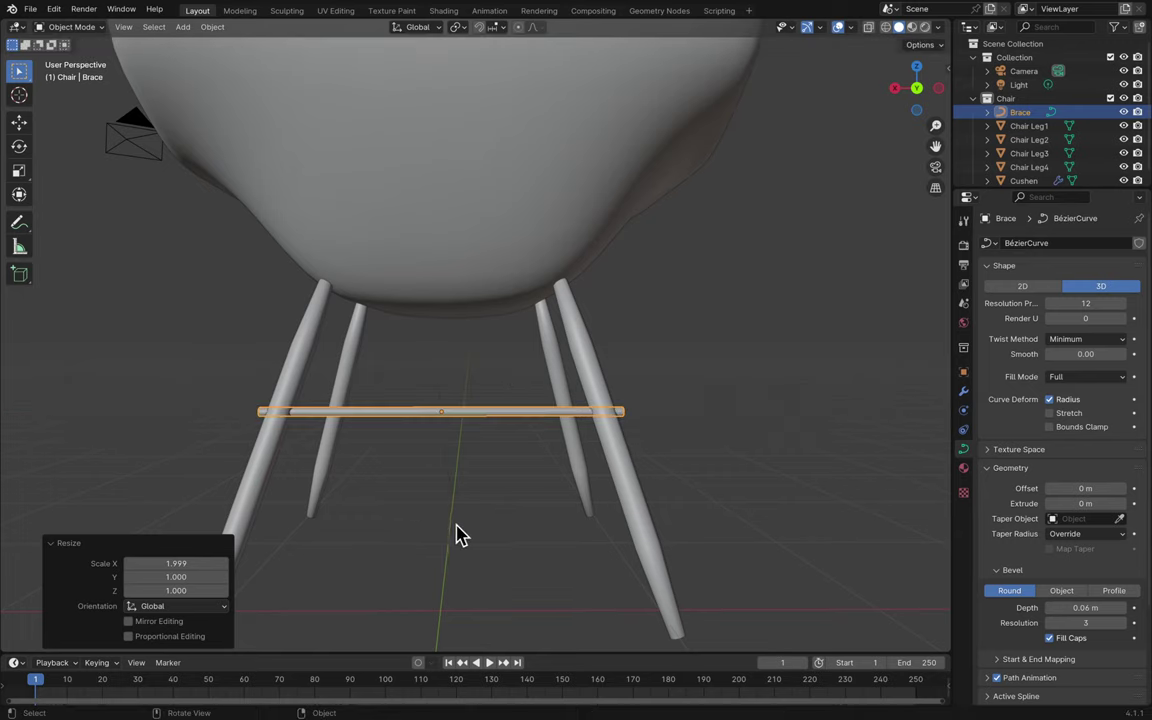
# - Try several X and Y moves on the Brace, cancelling each one
pyautogui.moveTo(560, 429); pyautogui.dragTo(554, 420, button='middle')
pyautogui.press('g')
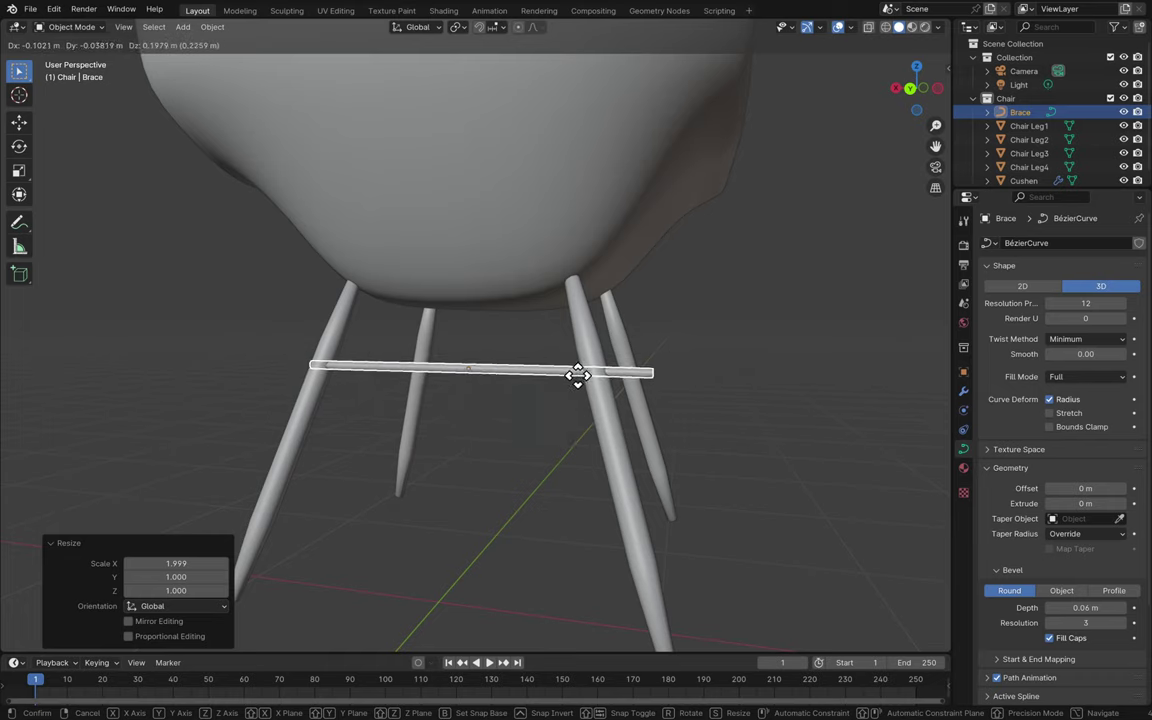
pyautogui.press('Escape')
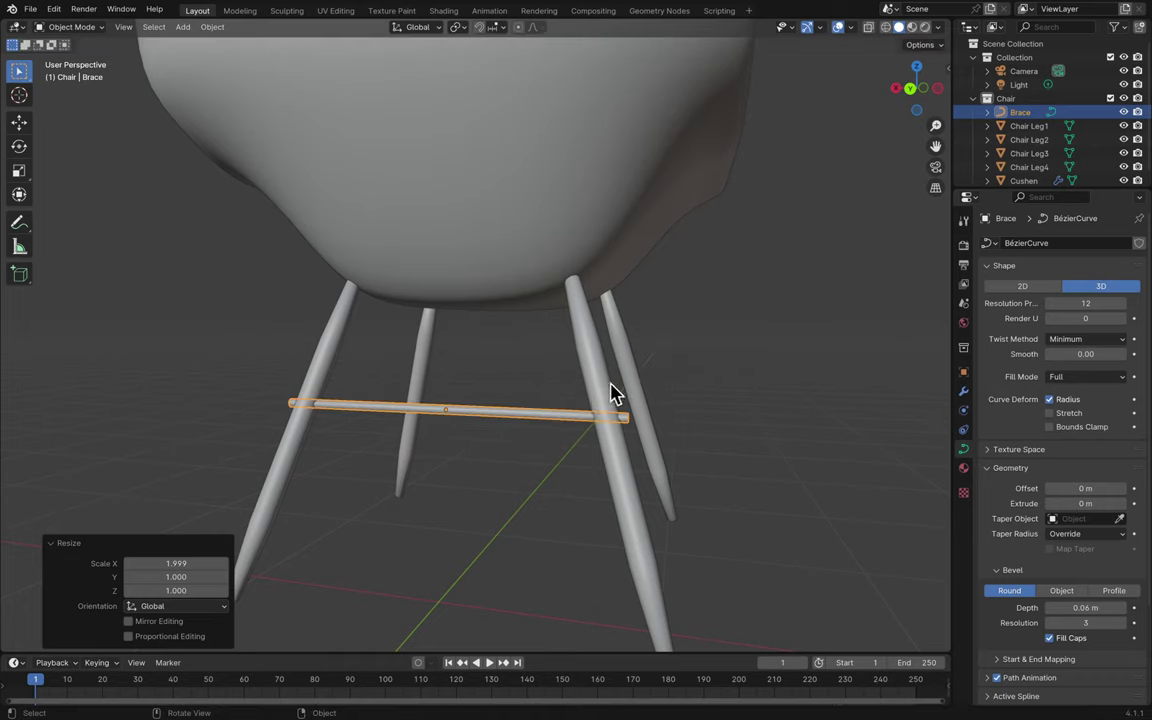
pyautogui.press('g')
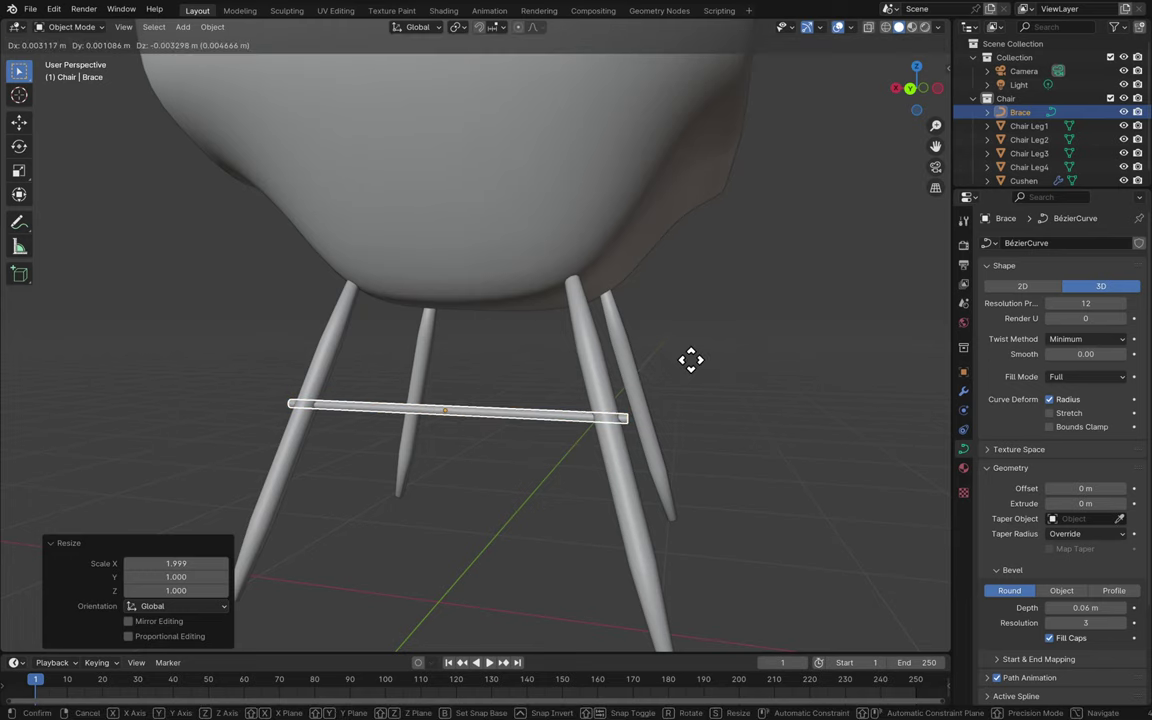
pyautogui.press('Escape')
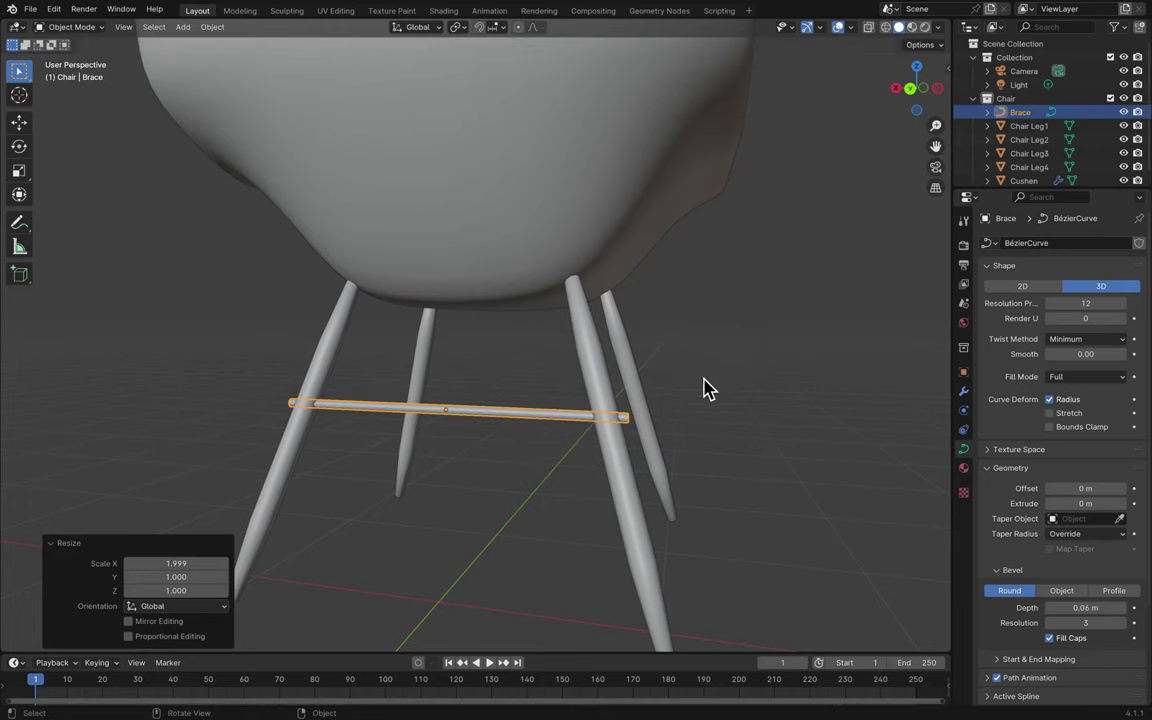
pyautogui.press('x')
pyautogui.press('g')
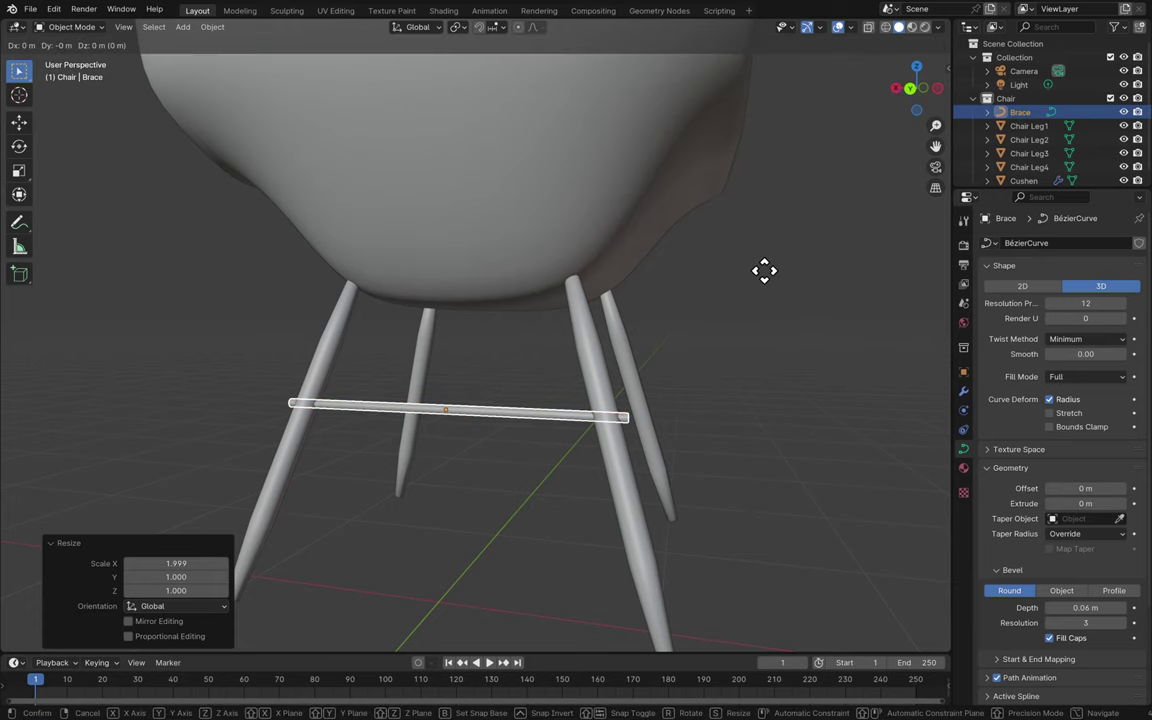
pyautogui.press('x')
pyautogui.press('y')
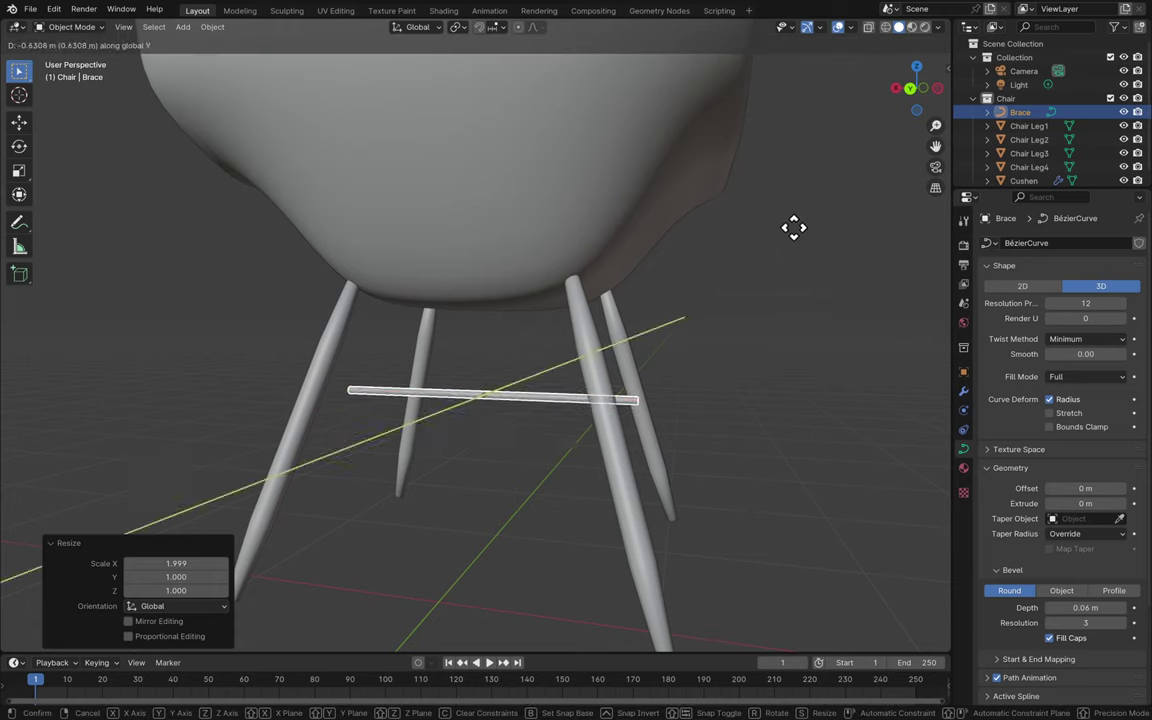
pyautogui.press('x')
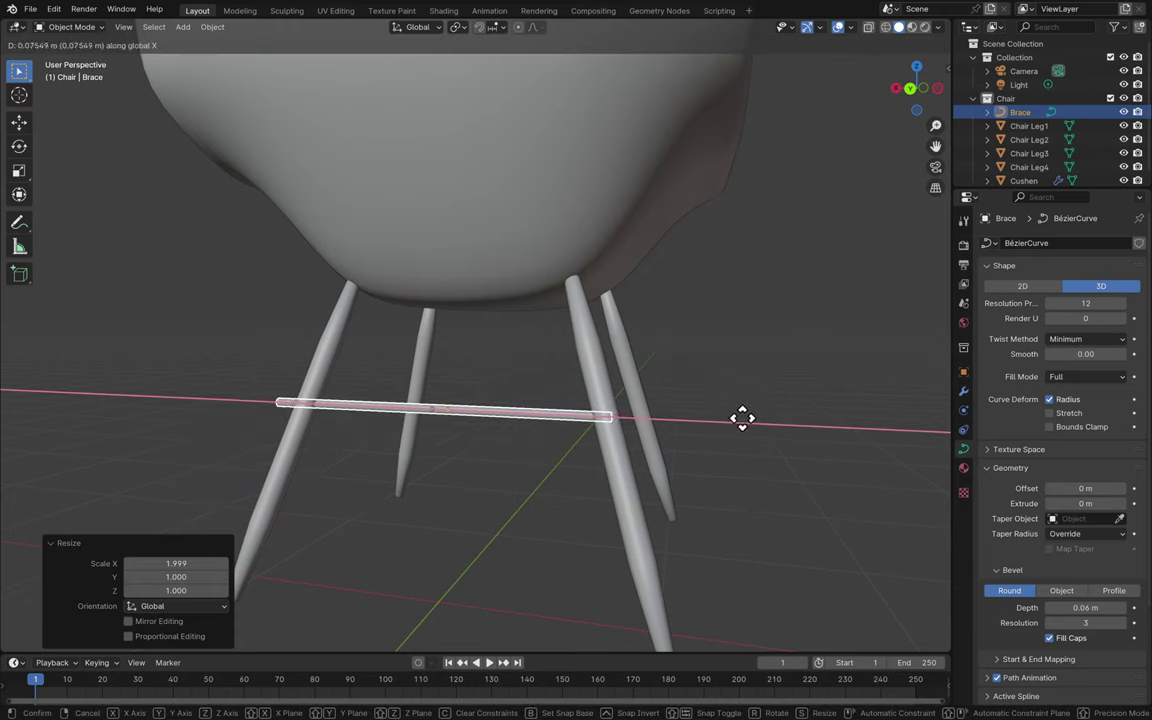
pyautogui.rightClick(745, 425)
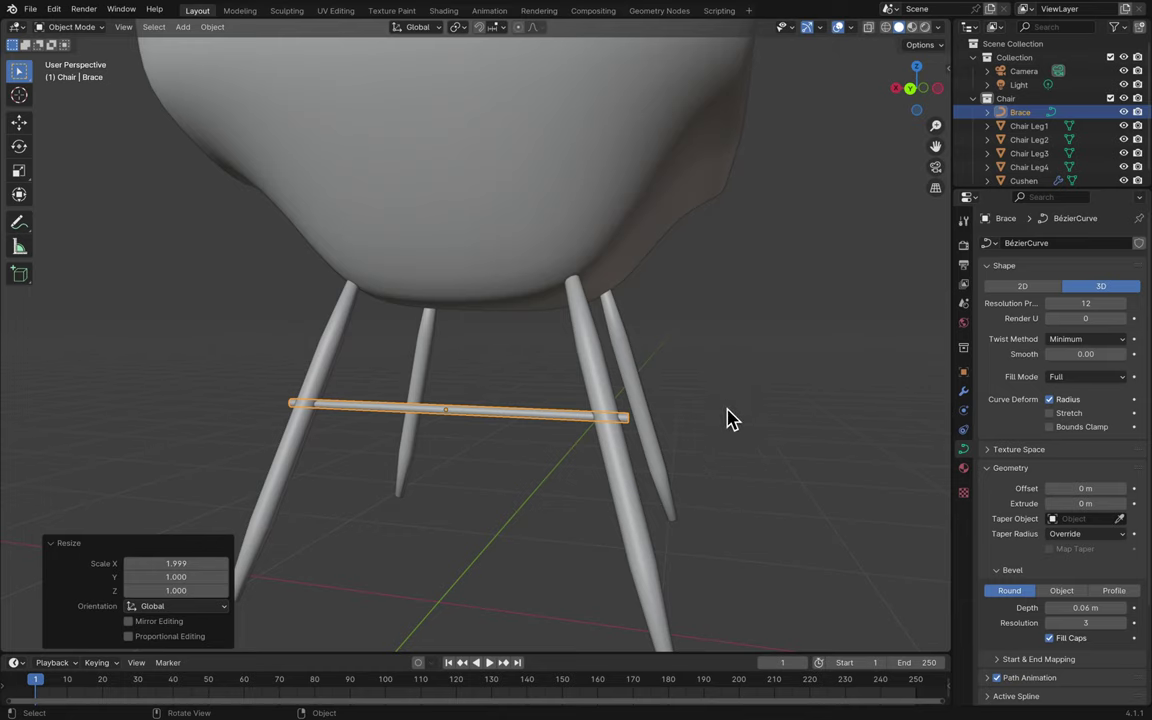
# - Tilt the Brace 13.1° about the Y axis
pyautogui.hscroll(-5, 727, 418)
pyautogui.press('r')
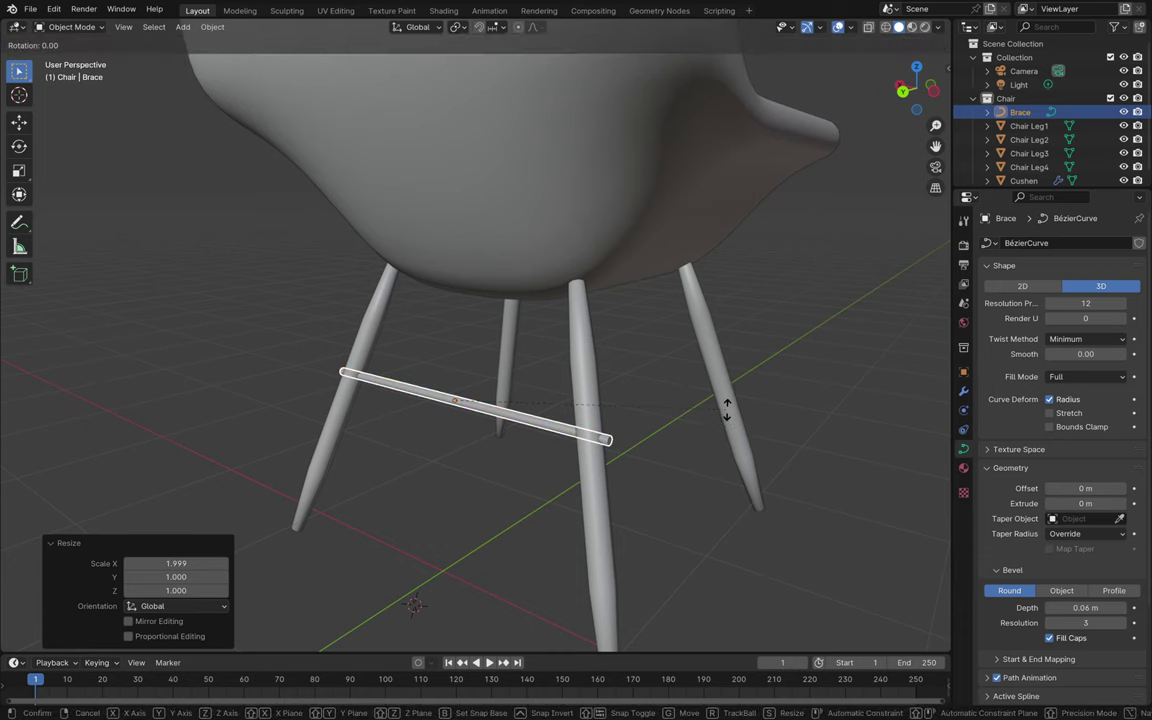
pyautogui.press('x')
pyautogui.press('y')
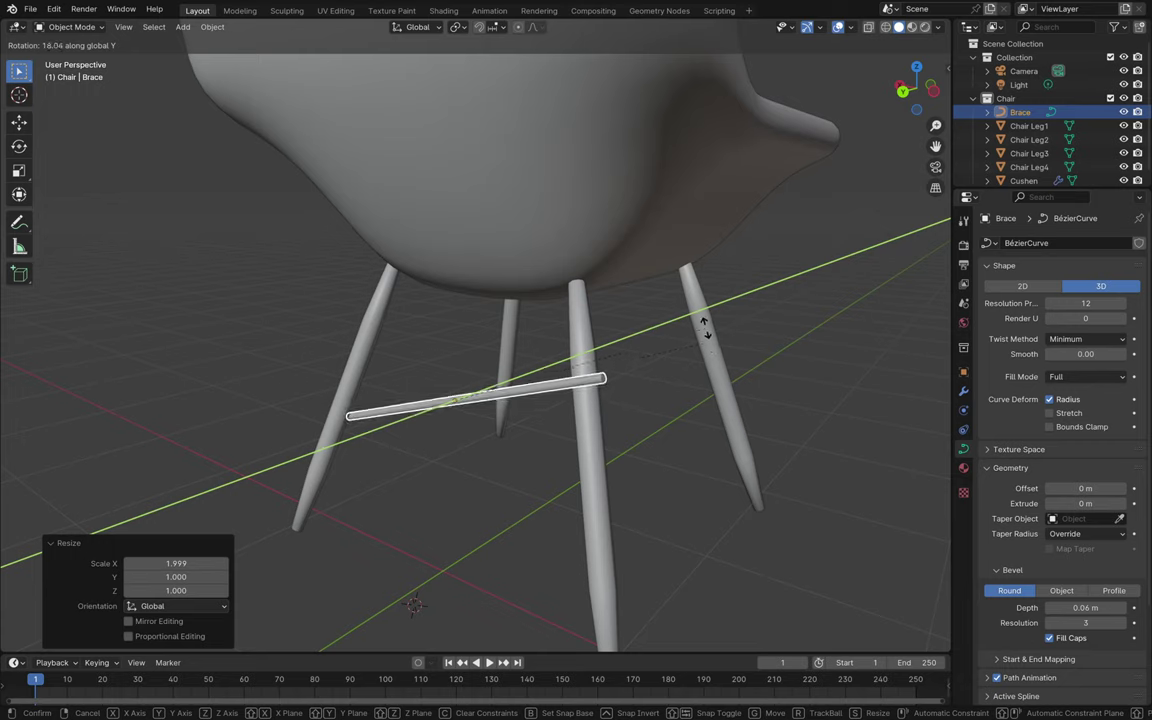
pyautogui.click(707, 340)
# - In the back orthographic view, nudge the Brace against the back legs
pyautogui.moveTo(707, 340); pyautogui.dragTo(712, 358, button='middle')
pyautogui.moveTo(797, 10)
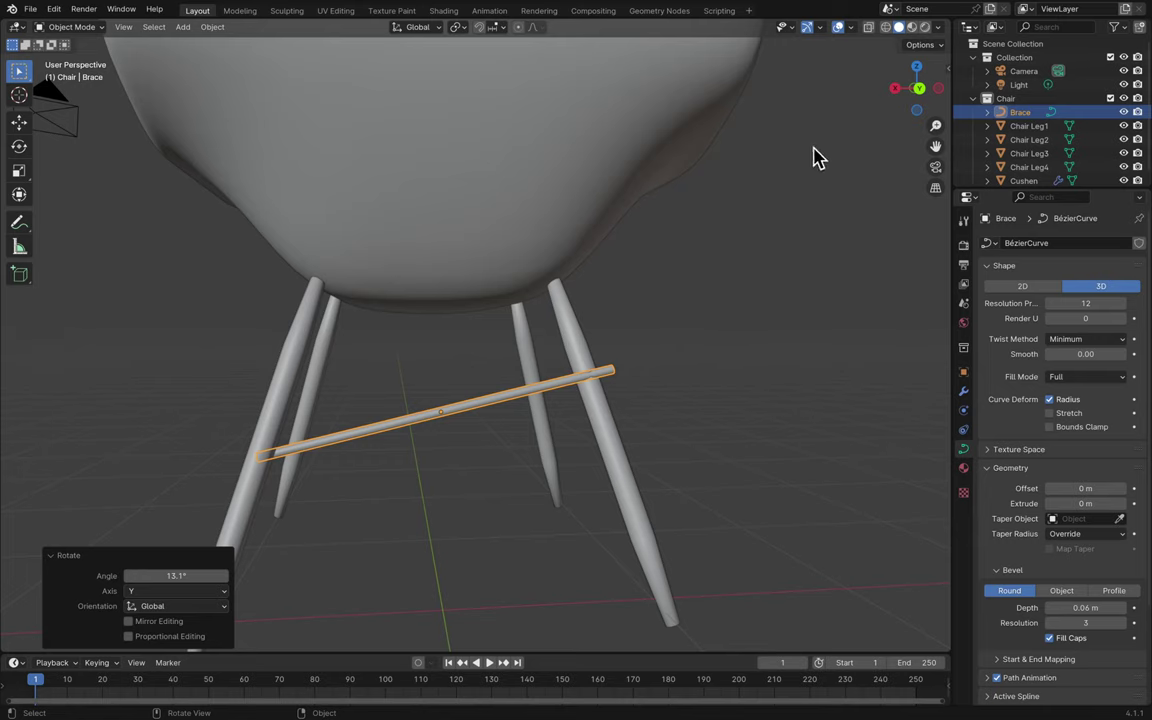
pyautogui.press('g')
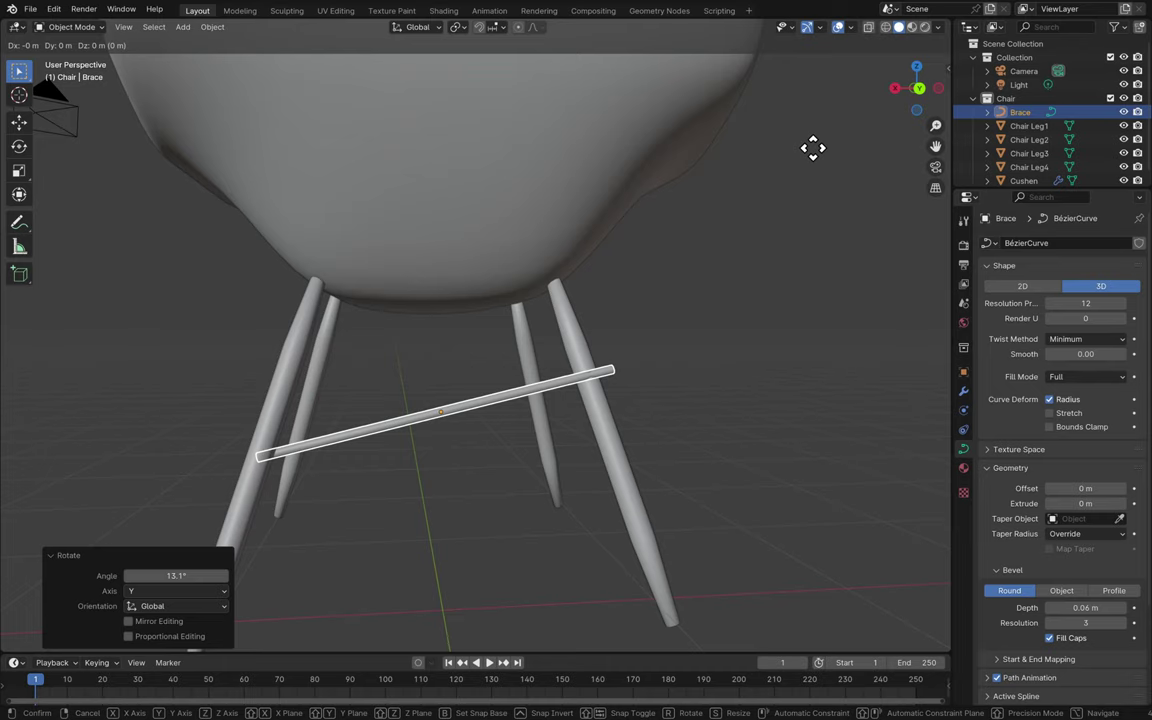
pyautogui.press('Escape')
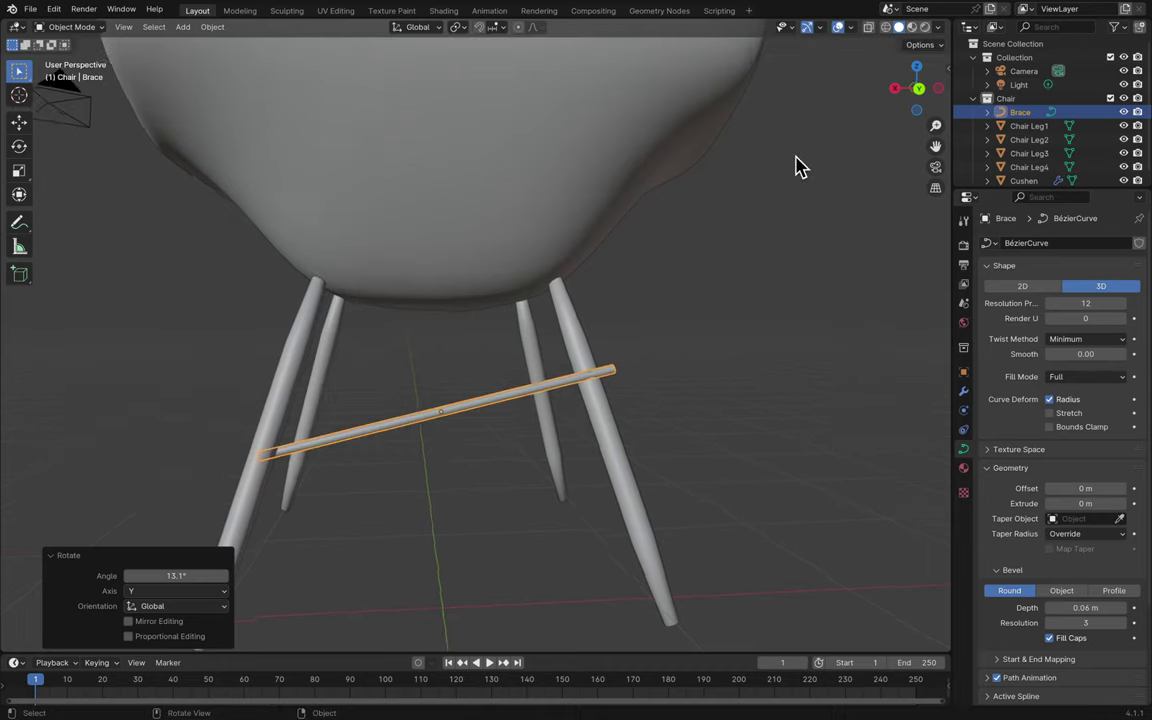
pyautogui.hscroll(10, 800, 165)
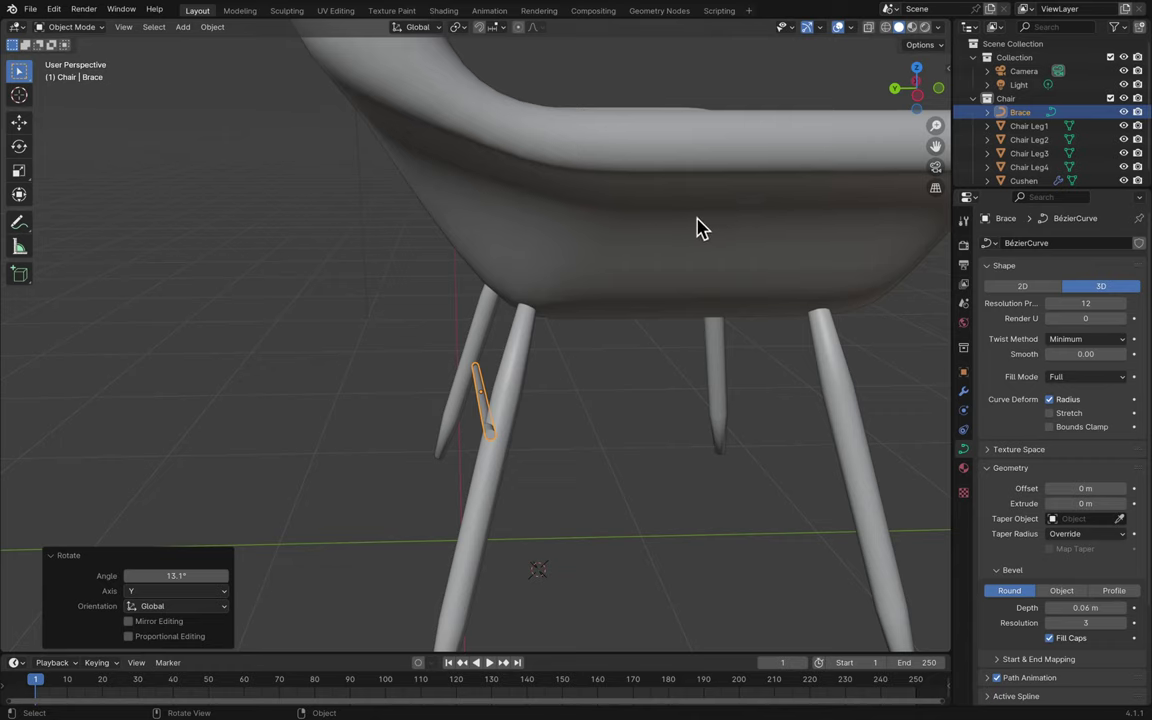
pyautogui.scroll(-5, 651, 237)
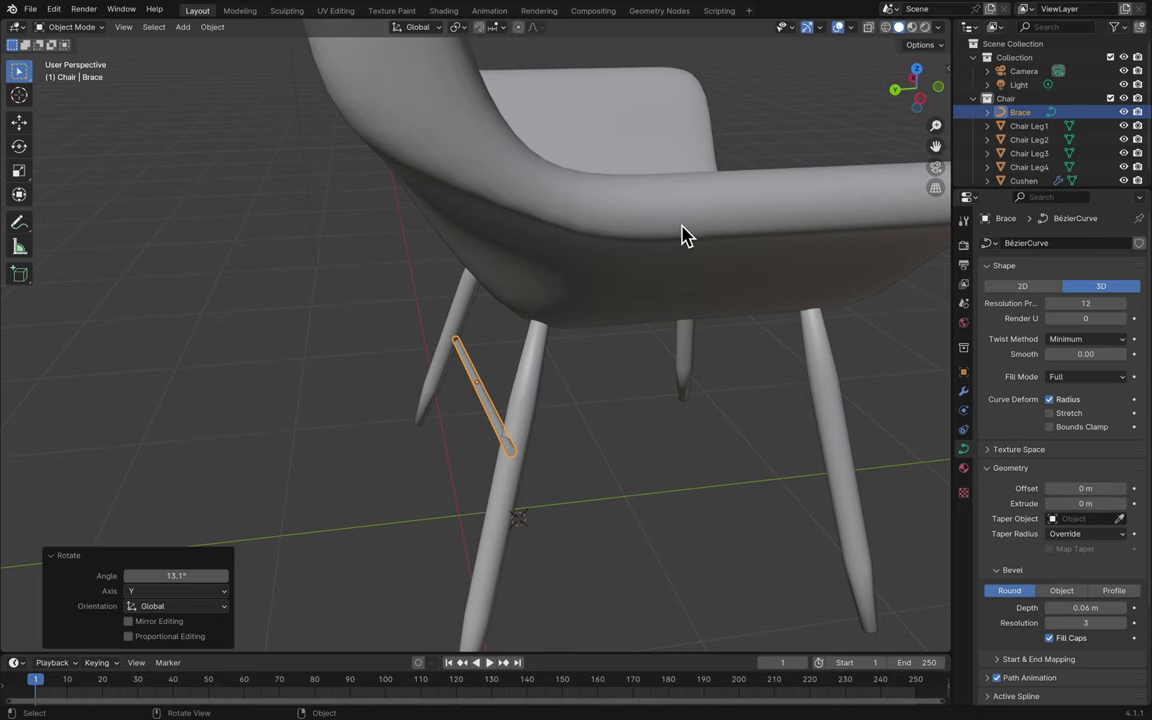
pyautogui.scroll(-5, 682, 235)
pyautogui.click(905, 98)
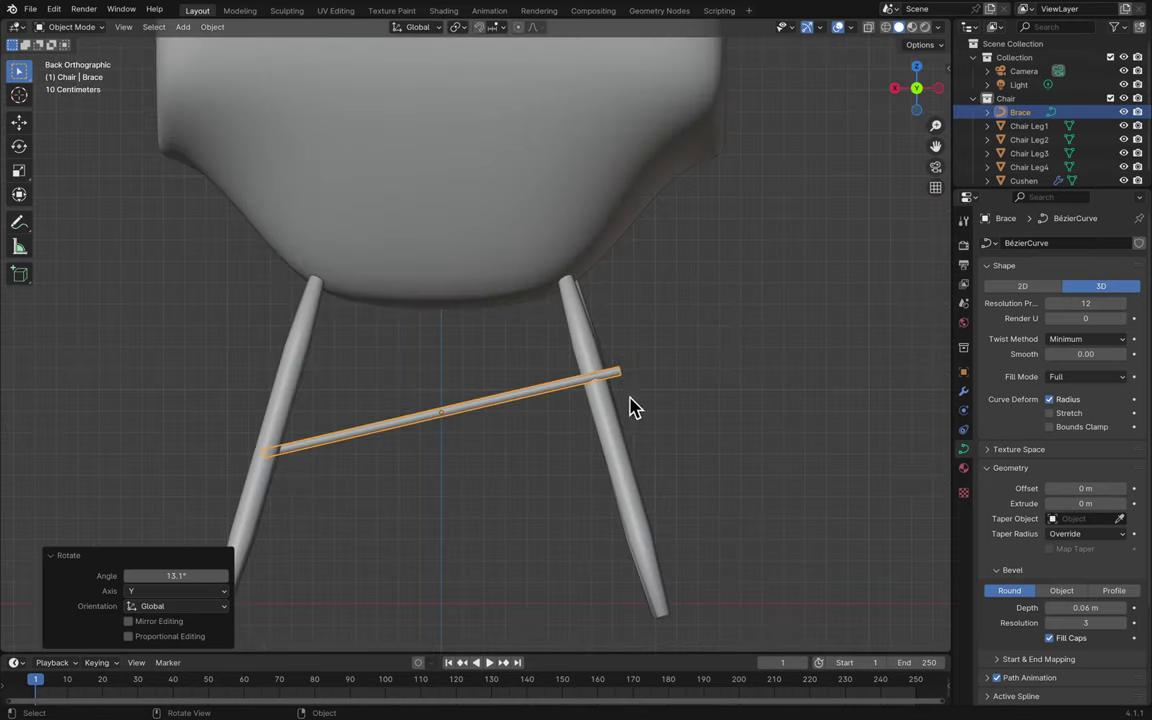
pyautogui.press('g')
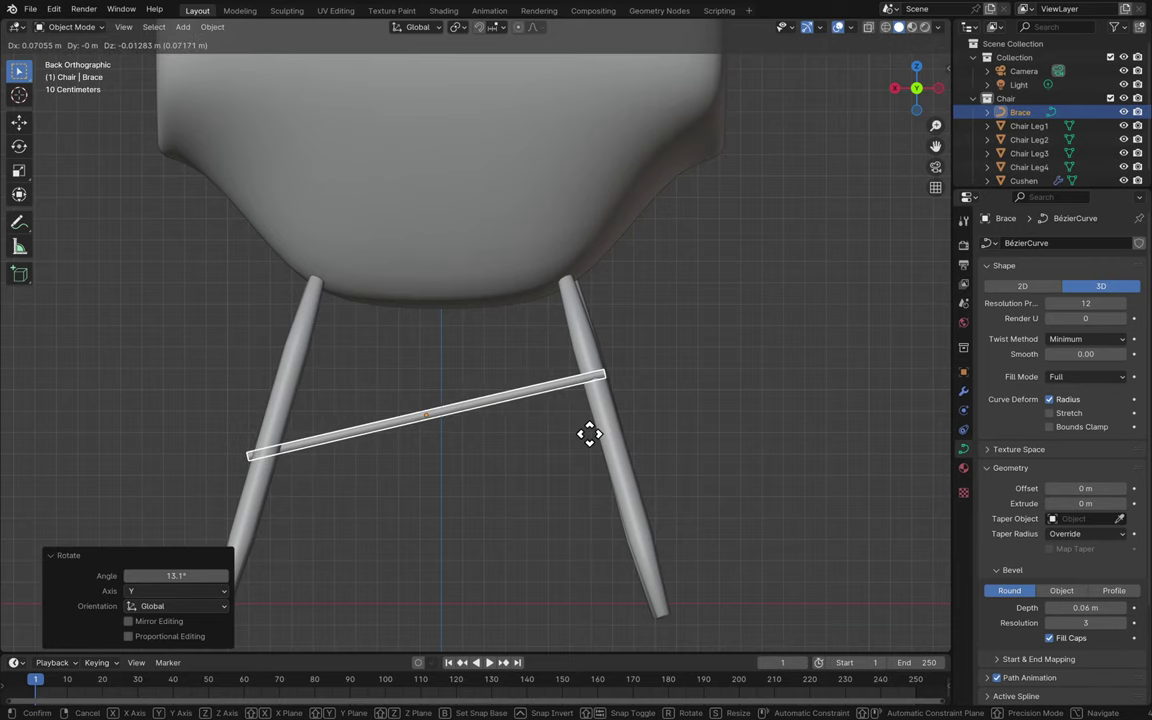
pyautogui.click(595, 438)
# - Switch to the left side view and hide the Chair collection
pyautogui.scroll(-5, 738, 452)
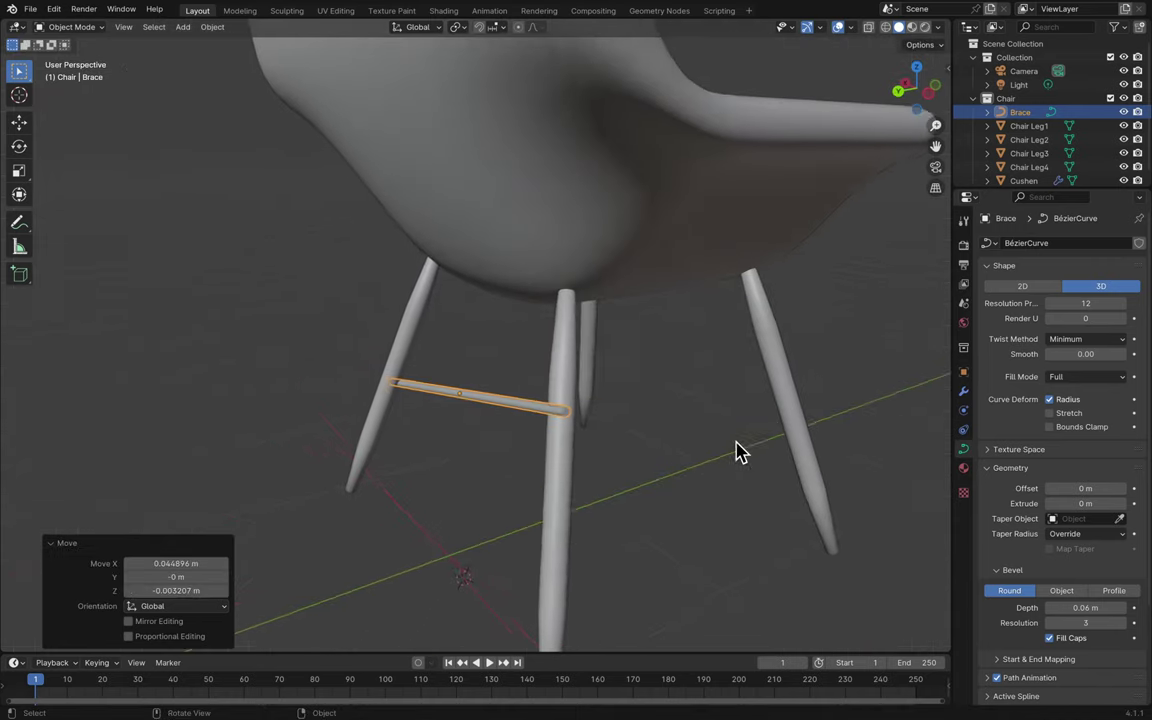
pyautogui.click(932, 100)
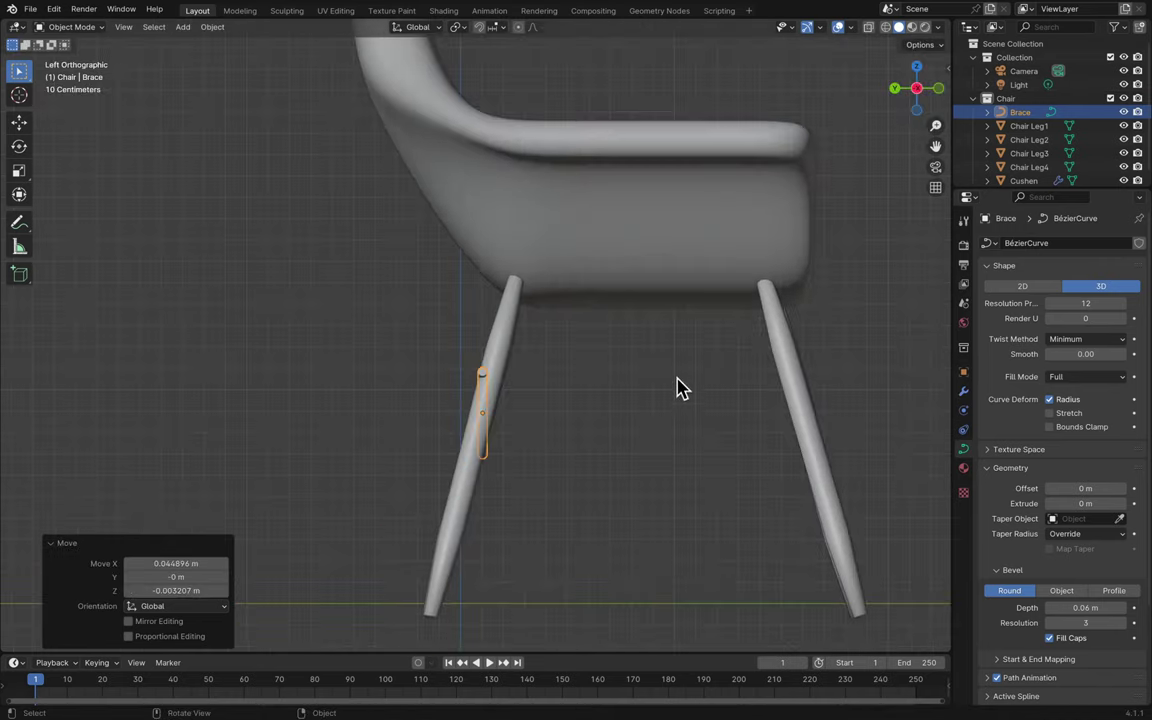
pyautogui.press('1')
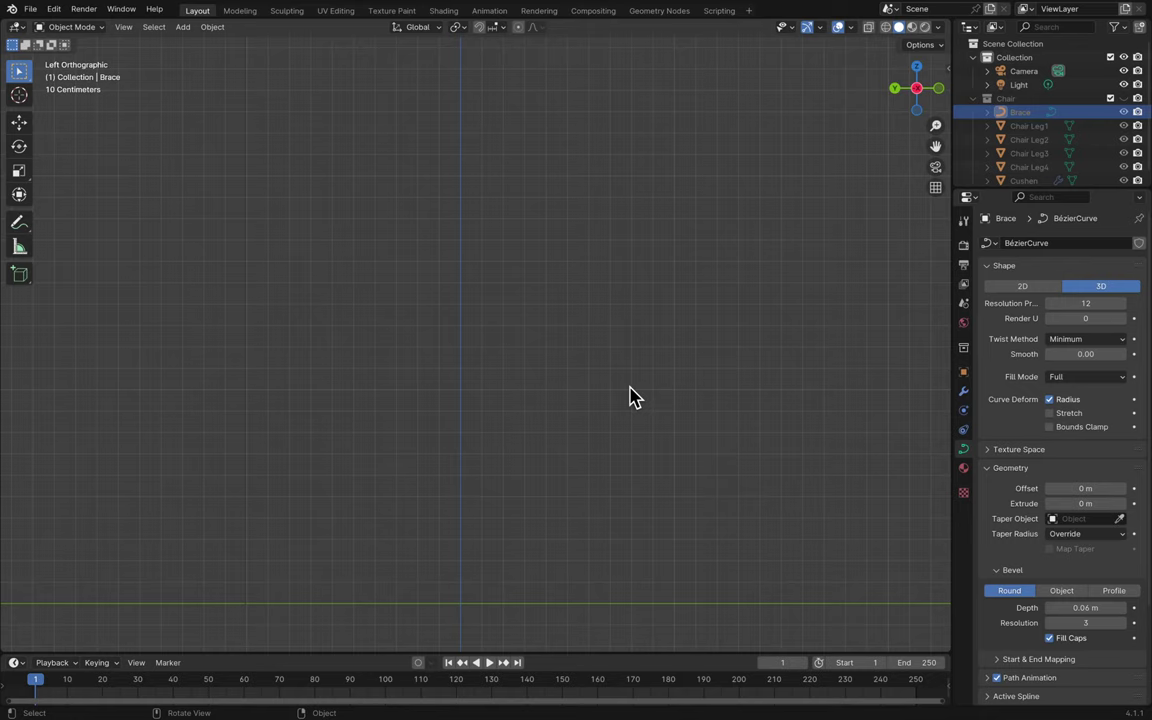
pyautogui.moveTo(633, 386); pyautogui.dragTo(699, 360, button='middle')
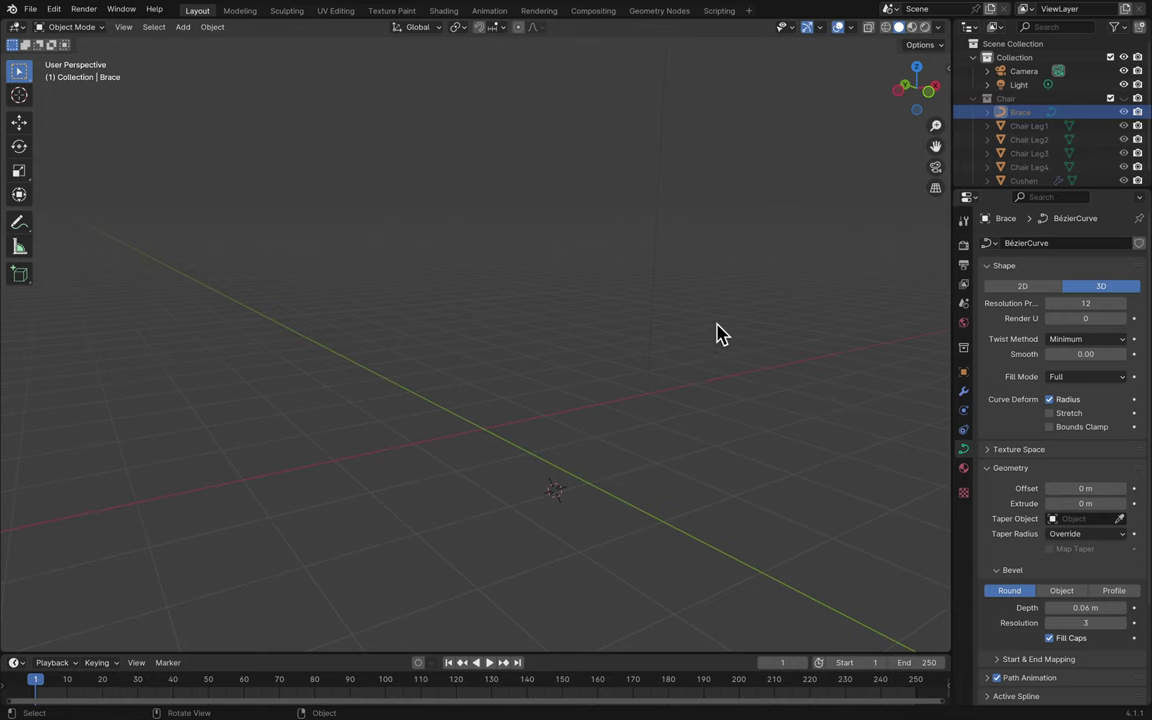
pyautogui.rightClick(717, 334)
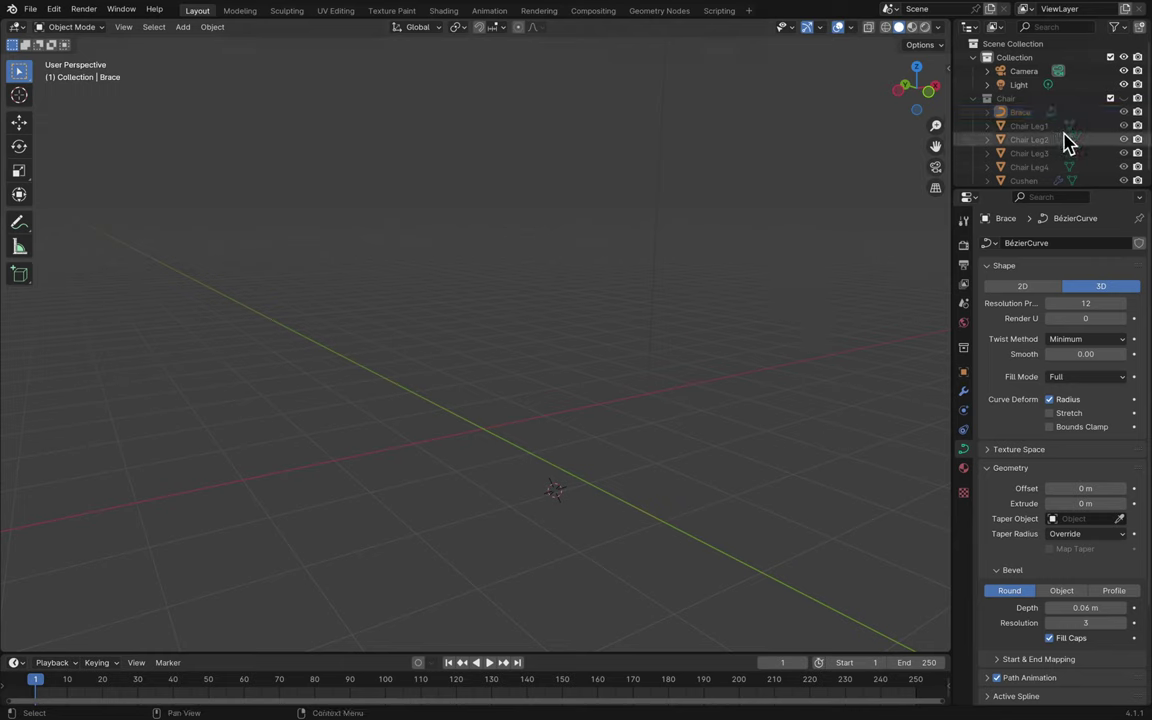
pyautogui.scroll(-1, 1059, 155)
pyautogui.scroll(1, 1059, 155)
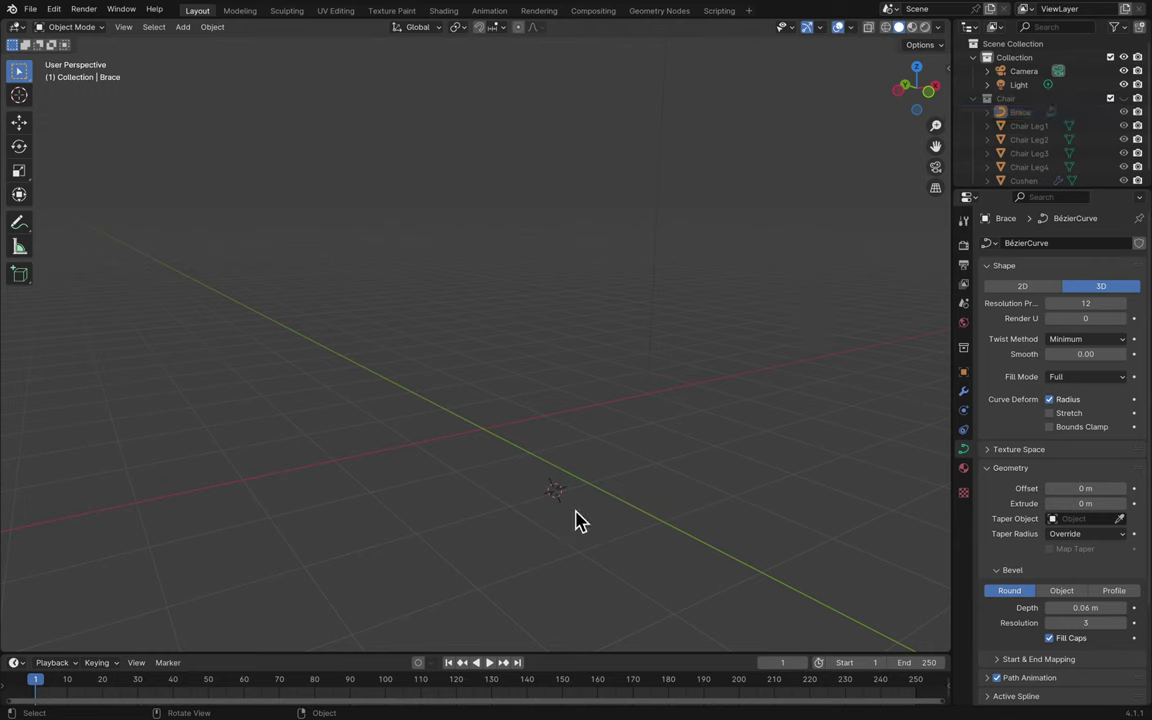
pyautogui.press('2')
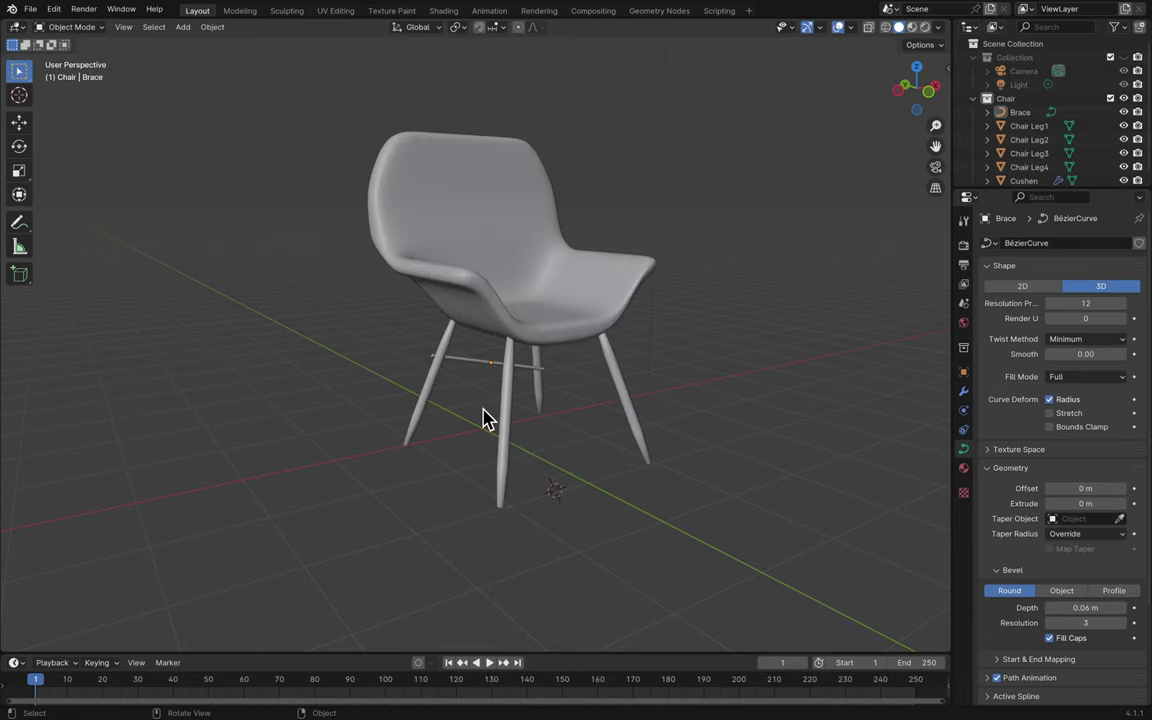
pyautogui.press('1')
pyautogui.press('2')
pyautogui.press('1')
pyautogui.press('2')
pyautogui.press('1')
pyautogui.press('2')
pyautogui.press('1')
pyautogui.press('2')
pyautogui.press('1')
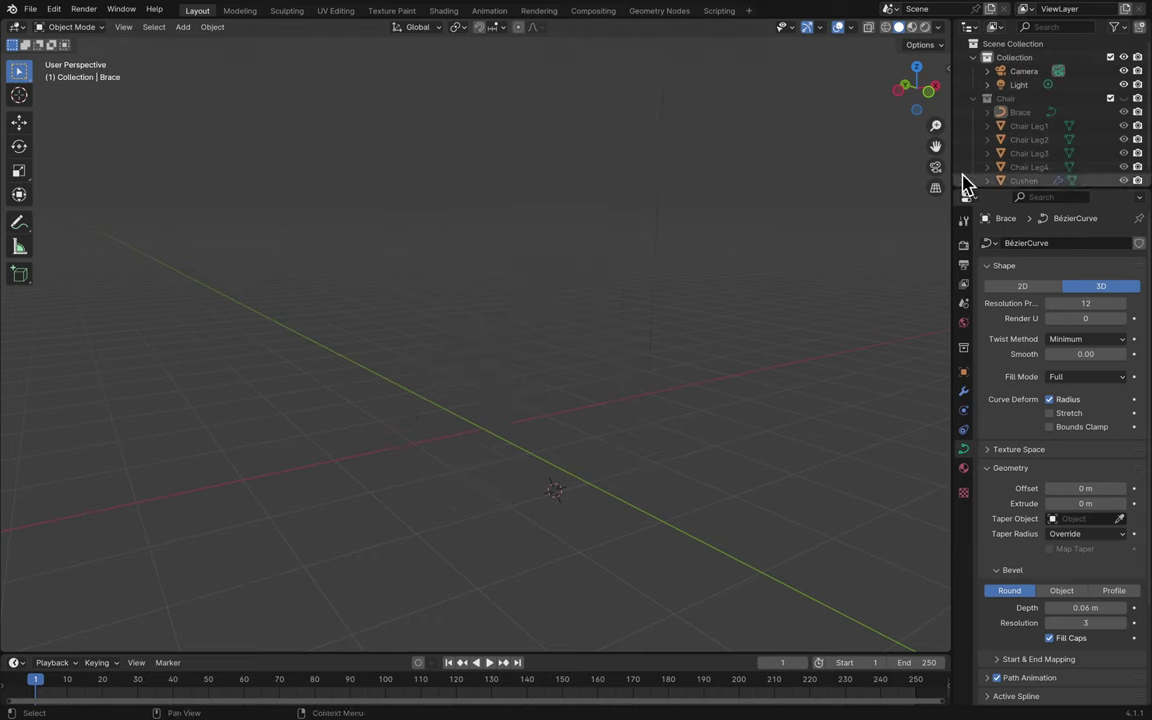
pyautogui.click(1123, 98)
pyautogui.moveTo(681, 249); pyautogui.dragTo(680, 251, button='middle')
pyautogui.scroll(4, 617, 314)
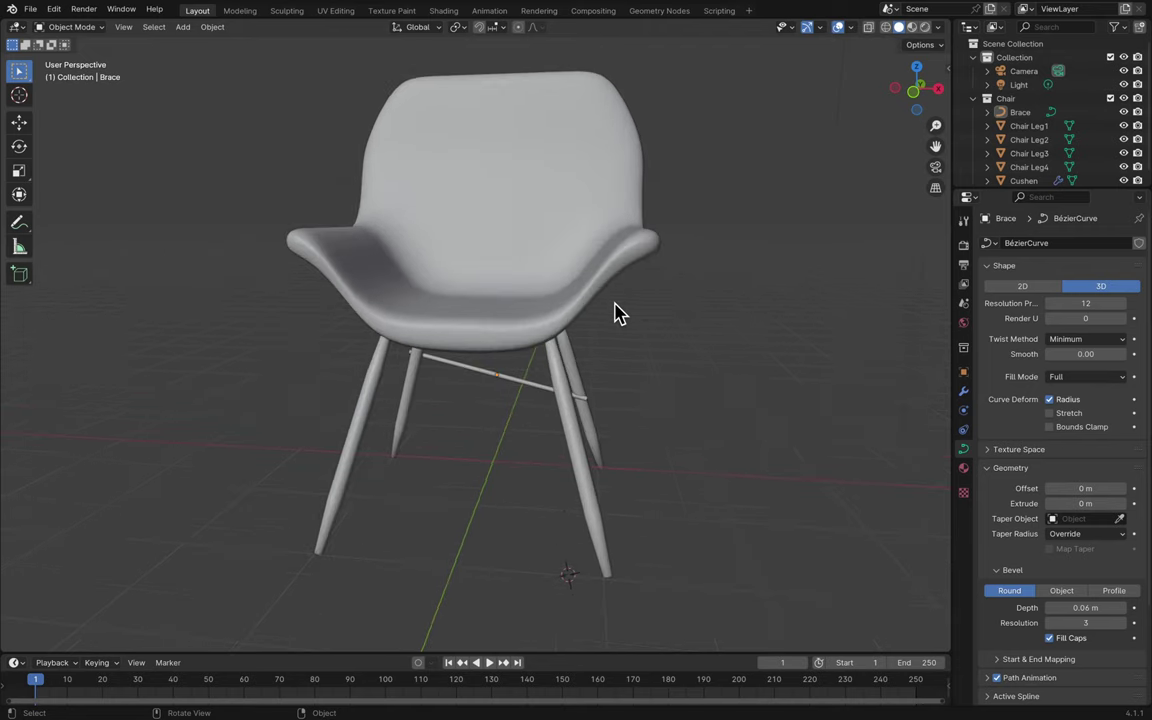
pyautogui.moveTo(617, 314); pyautogui.dragTo(614, 314, button='middle')
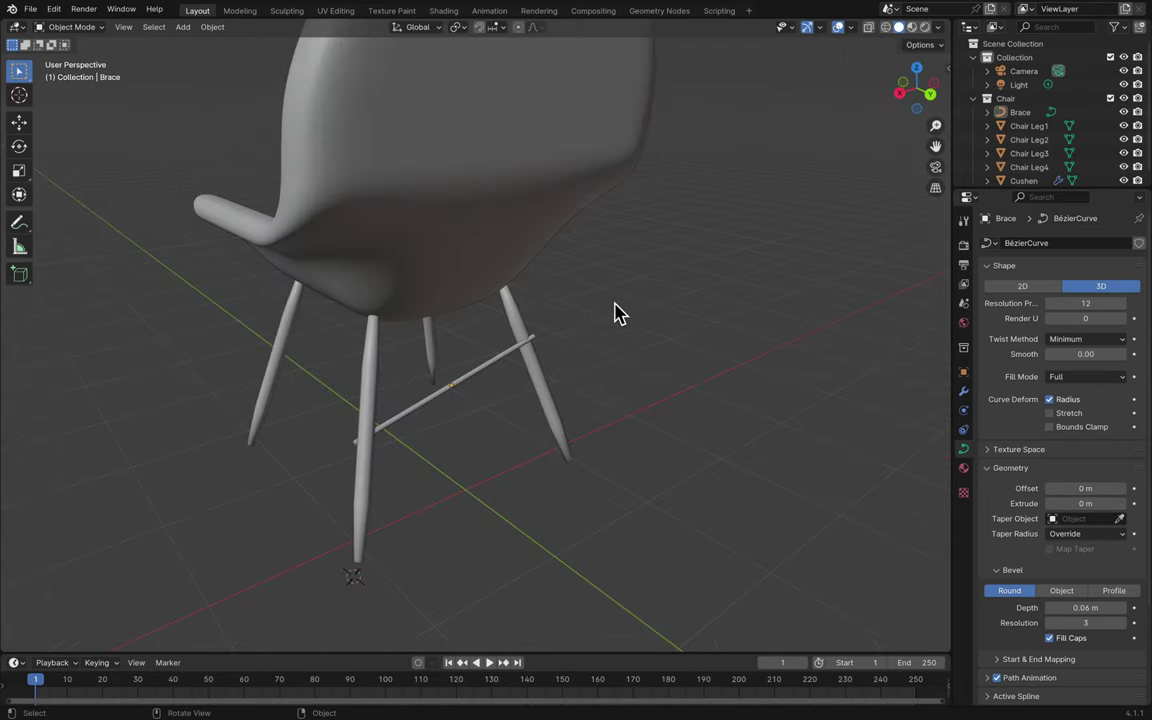
pyautogui.click(452, 398)
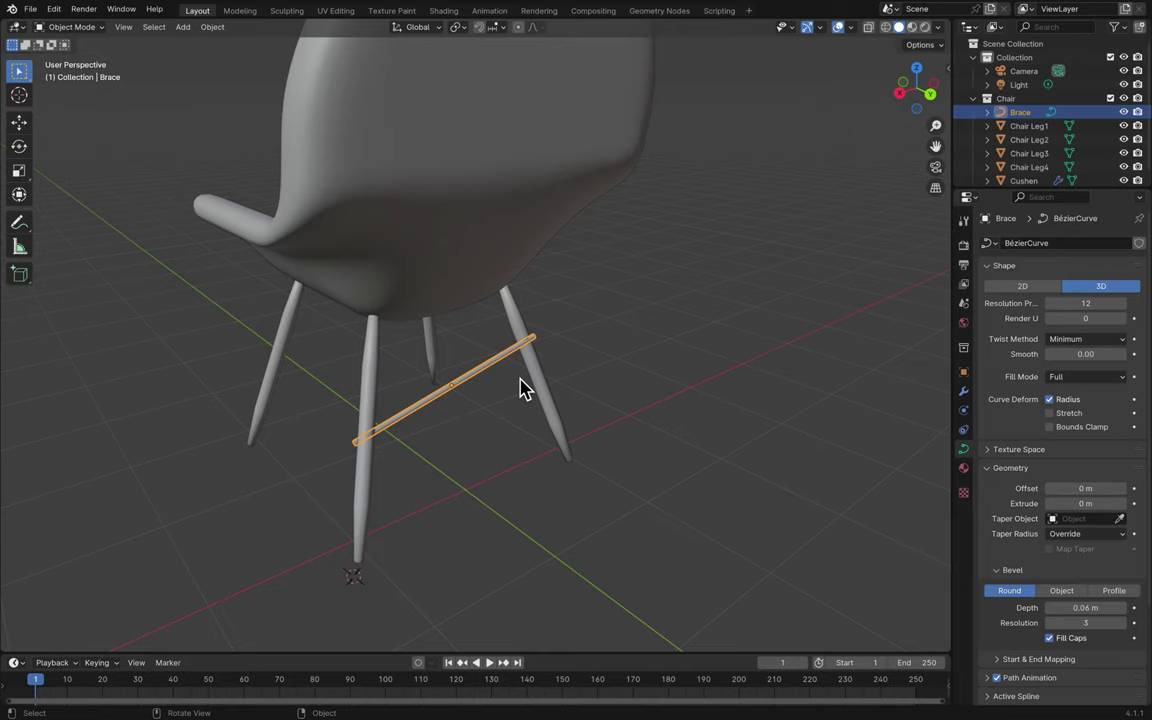
pyautogui.scroll(3, 401, 452)
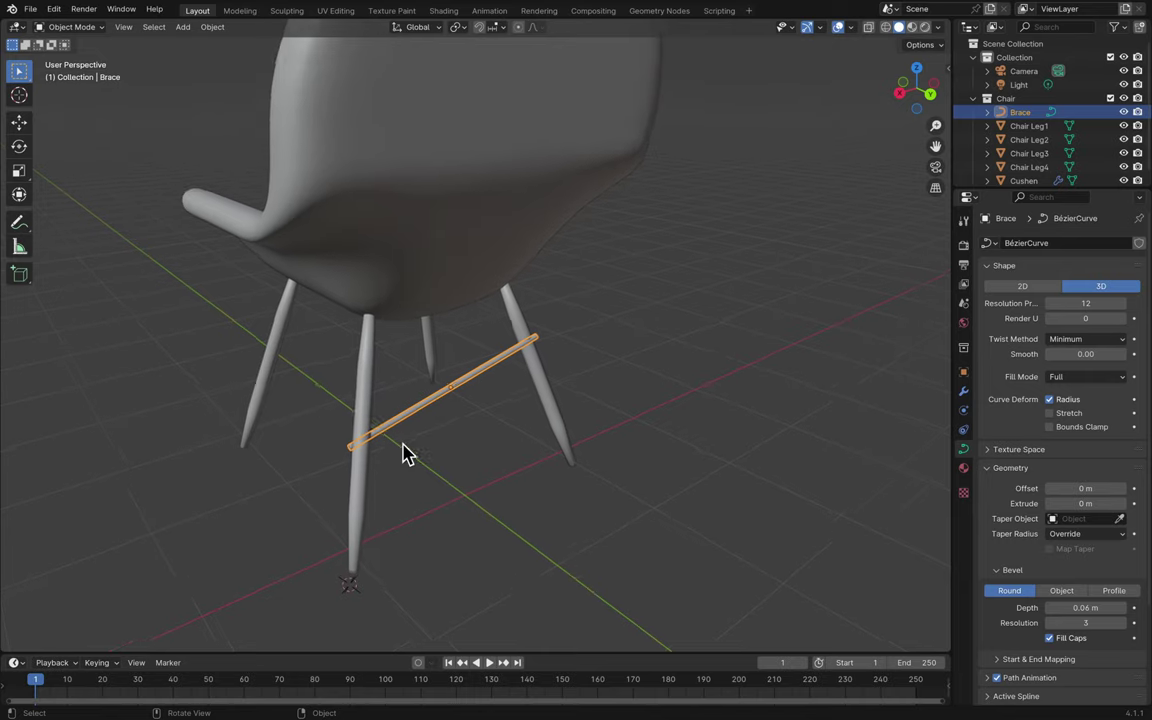
pyautogui.scroll(-10, 401, 452)
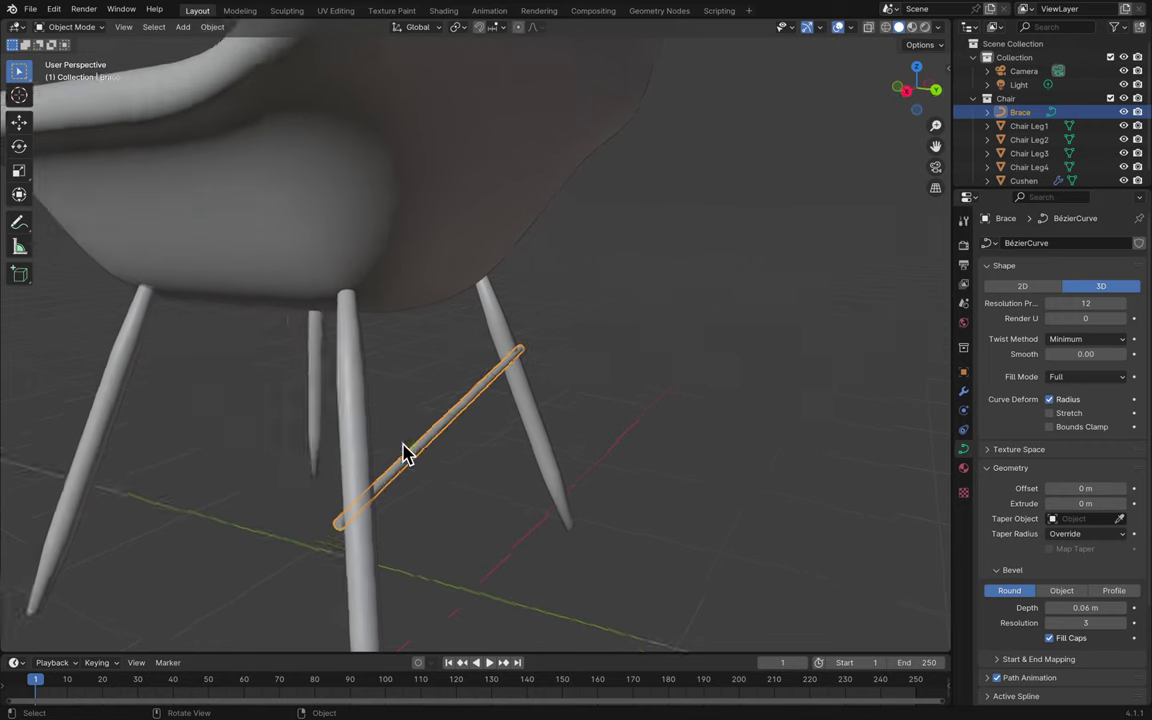
pyautogui.scroll(8, 401, 452)
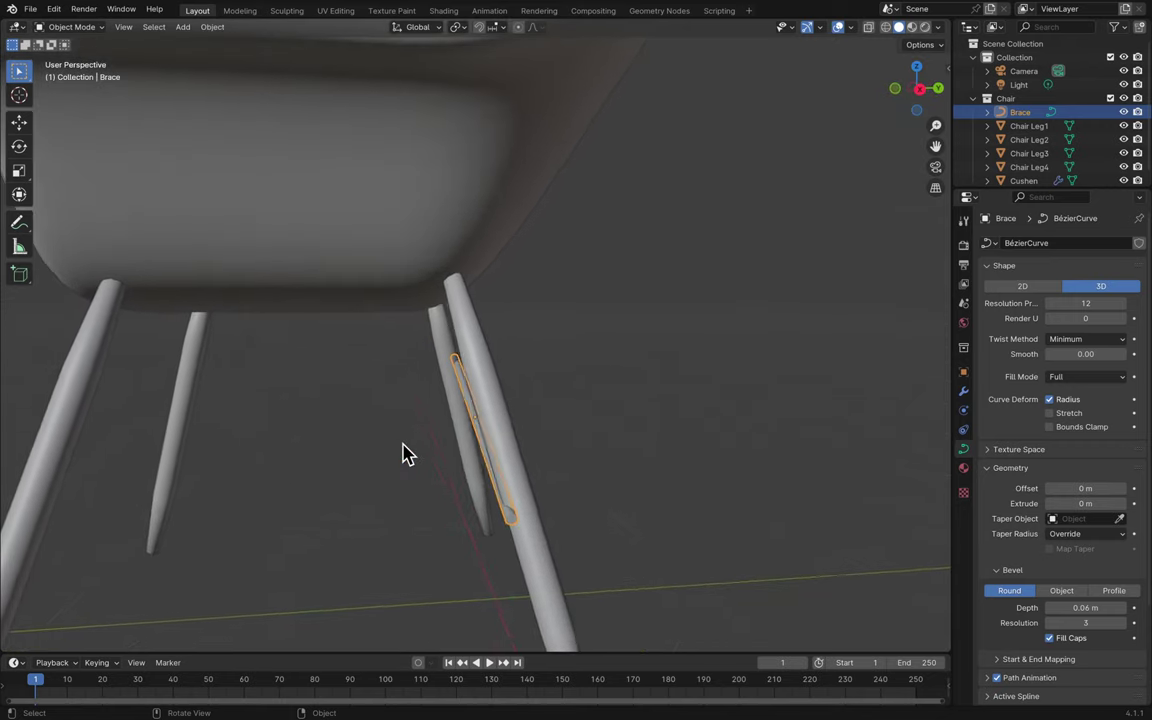
pyautogui.scroll(10, 401, 452)
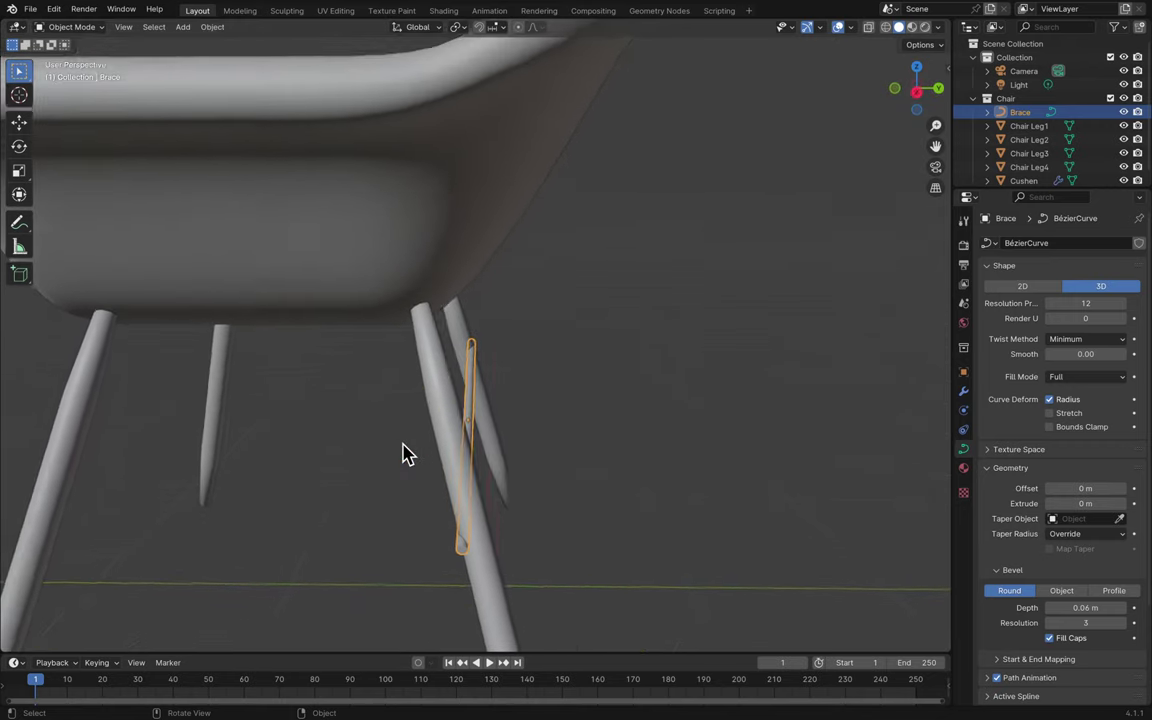
pyautogui.scroll(3, 401, 452)
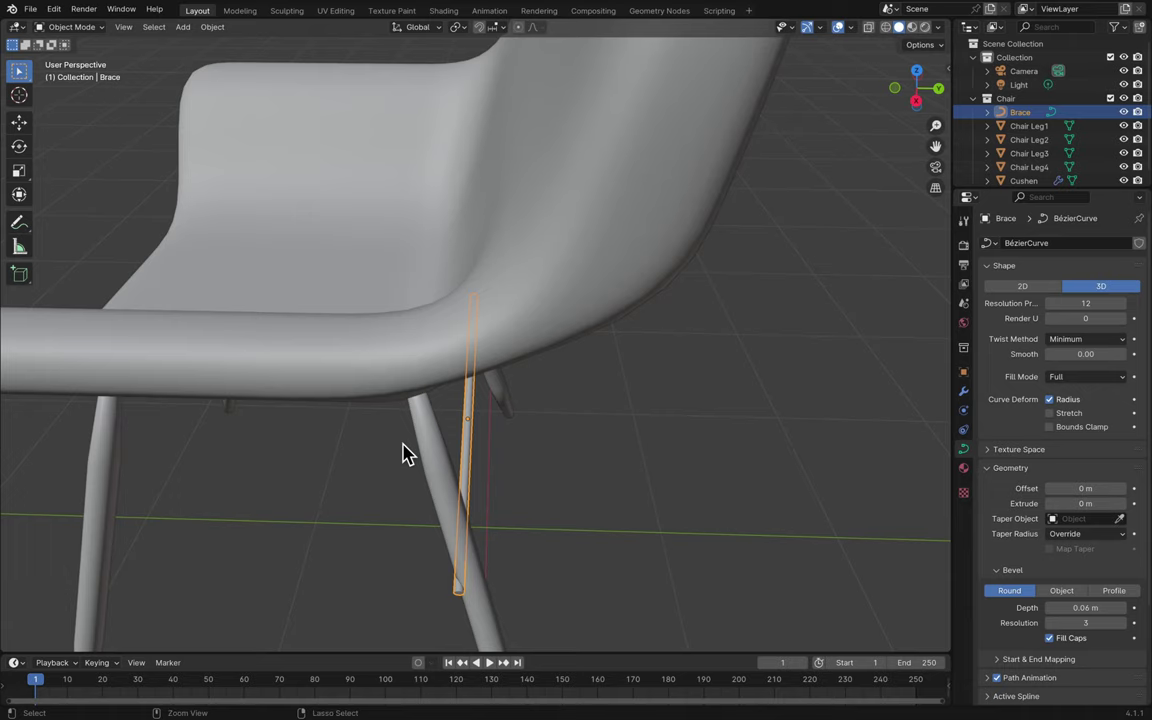
# - Add a level 1 Subdivision Surface to the Brace with Ctrl+1
pyautogui.hotkey('ctrl', '1')
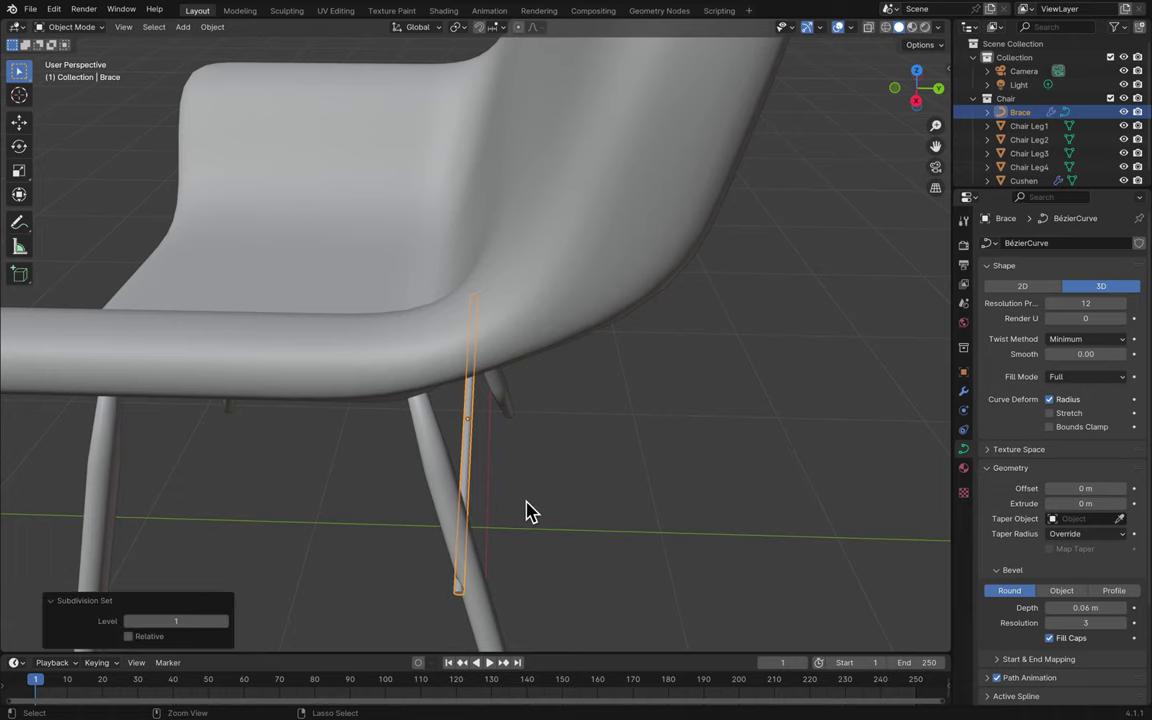
pyautogui.hscroll(5, 599, 499)
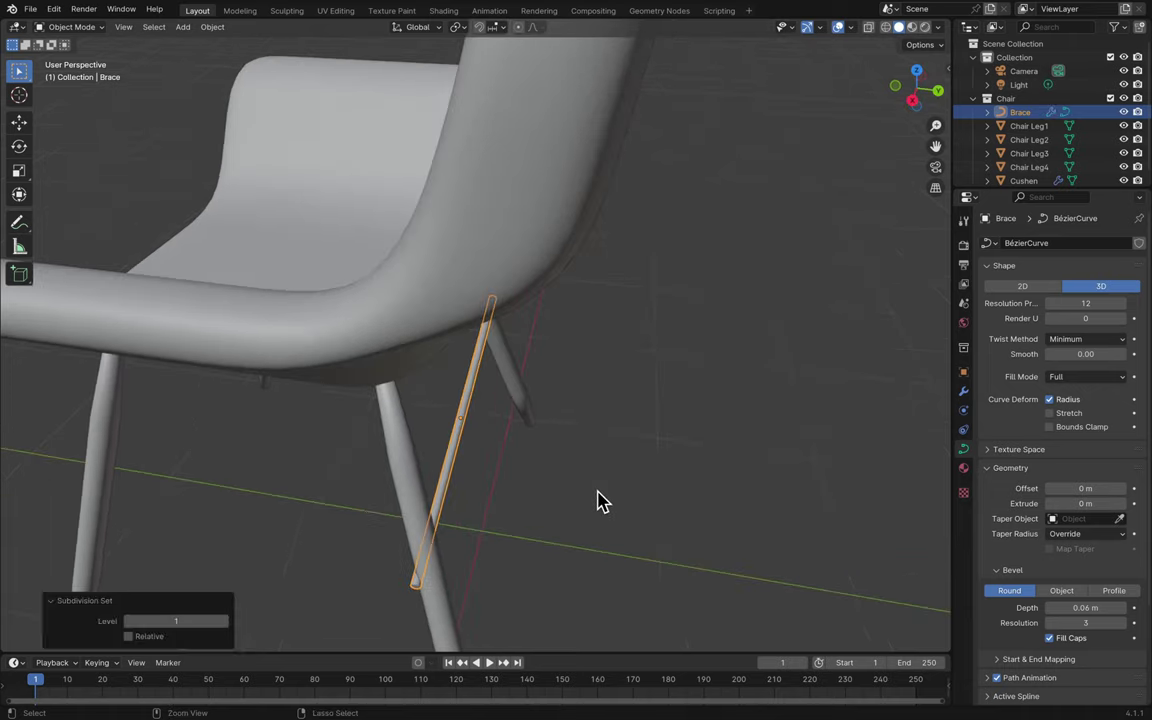
pyautogui.click(610, 505)
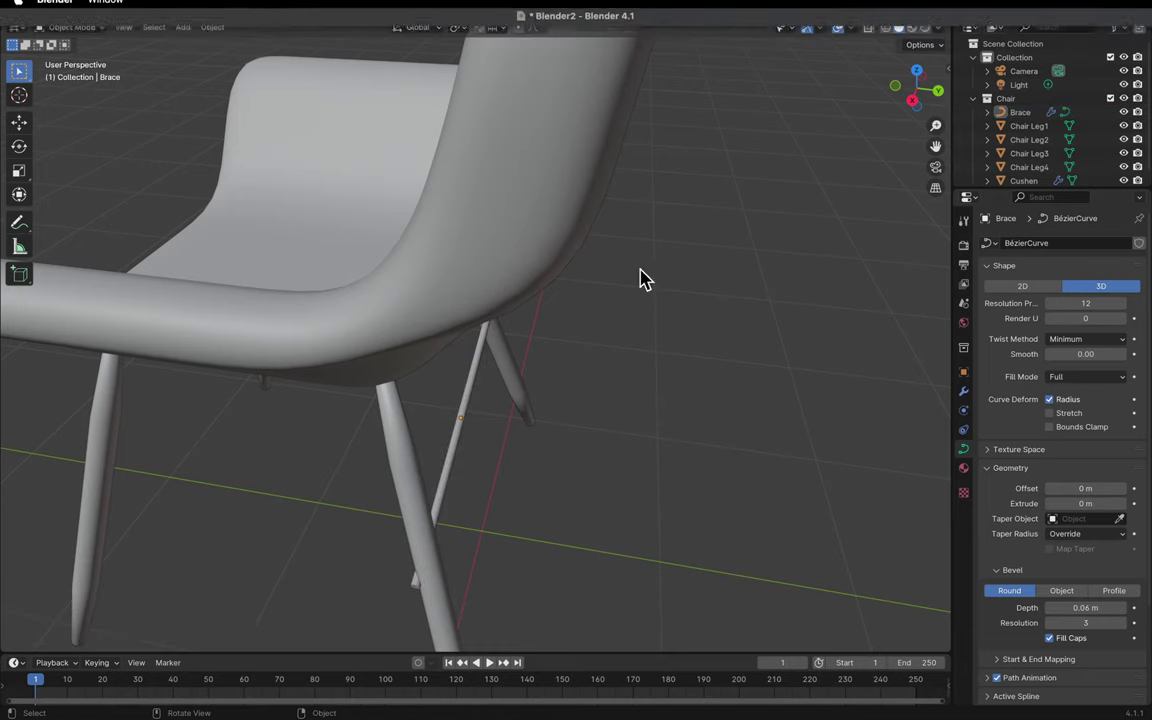
pyautogui.hscroll(5, 725, 525)
pyautogui.click(506, 388)
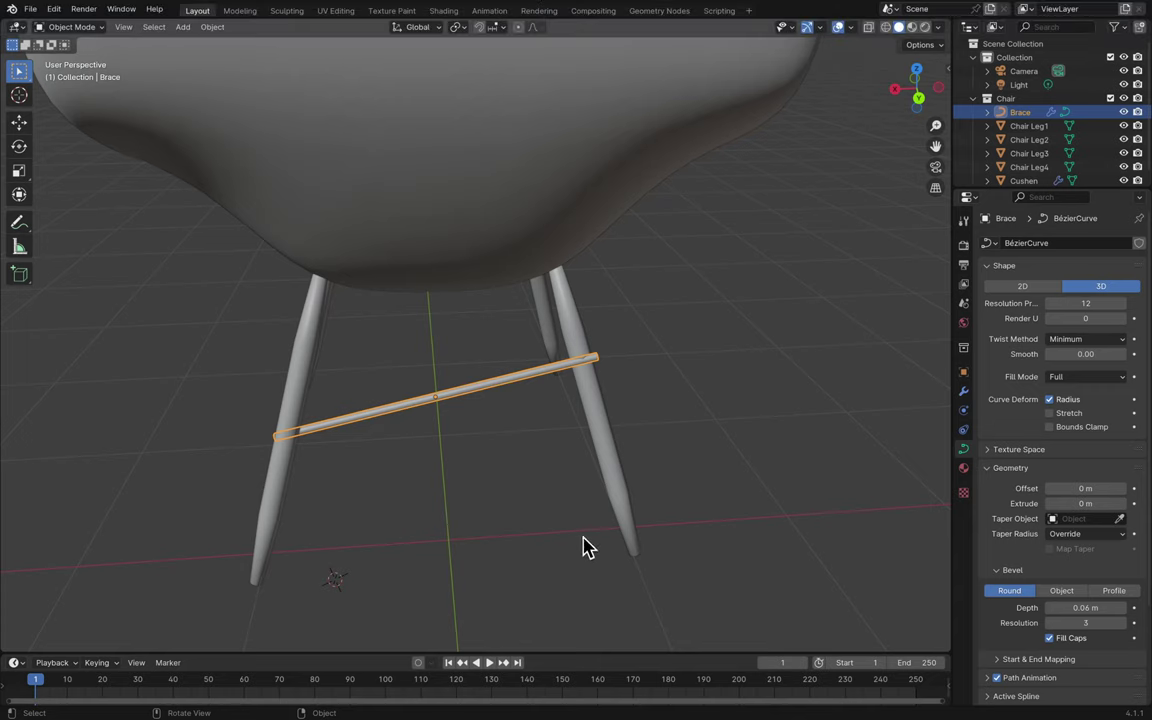
# - Hide and unhide the Brace to check it, then select all objects
pyautogui.press('h')
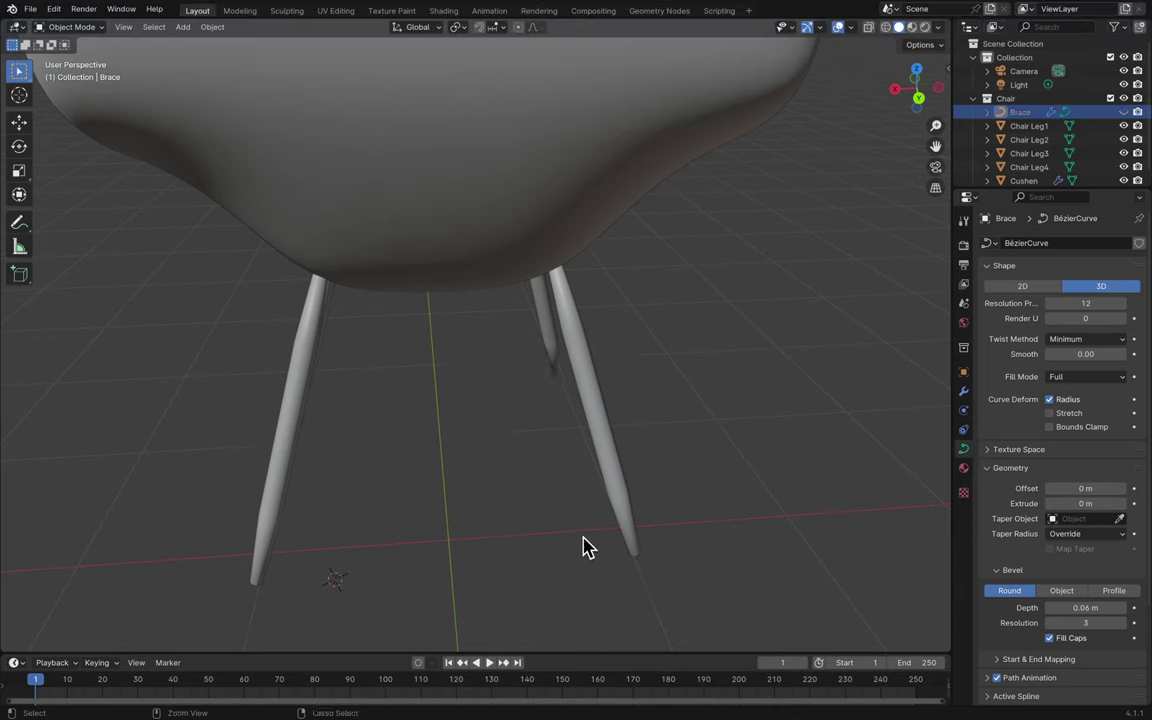
pyautogui.hotkey('alt', 'h')
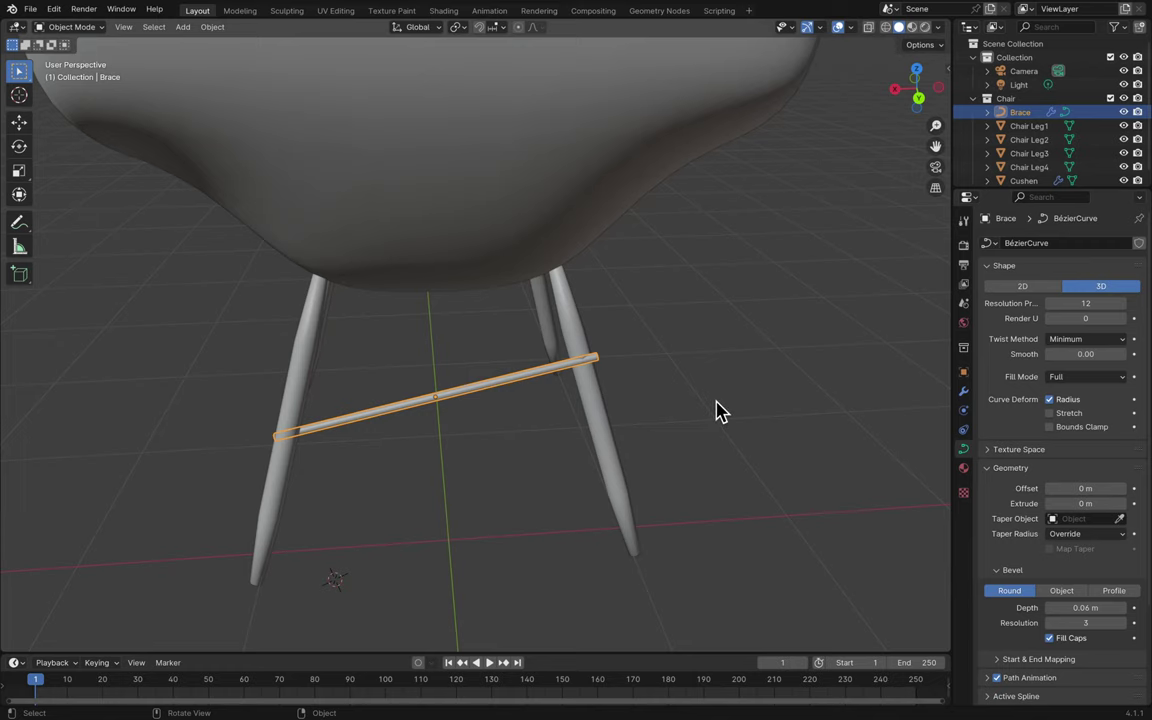
pyautogui.hscroll(10, 718, 410)
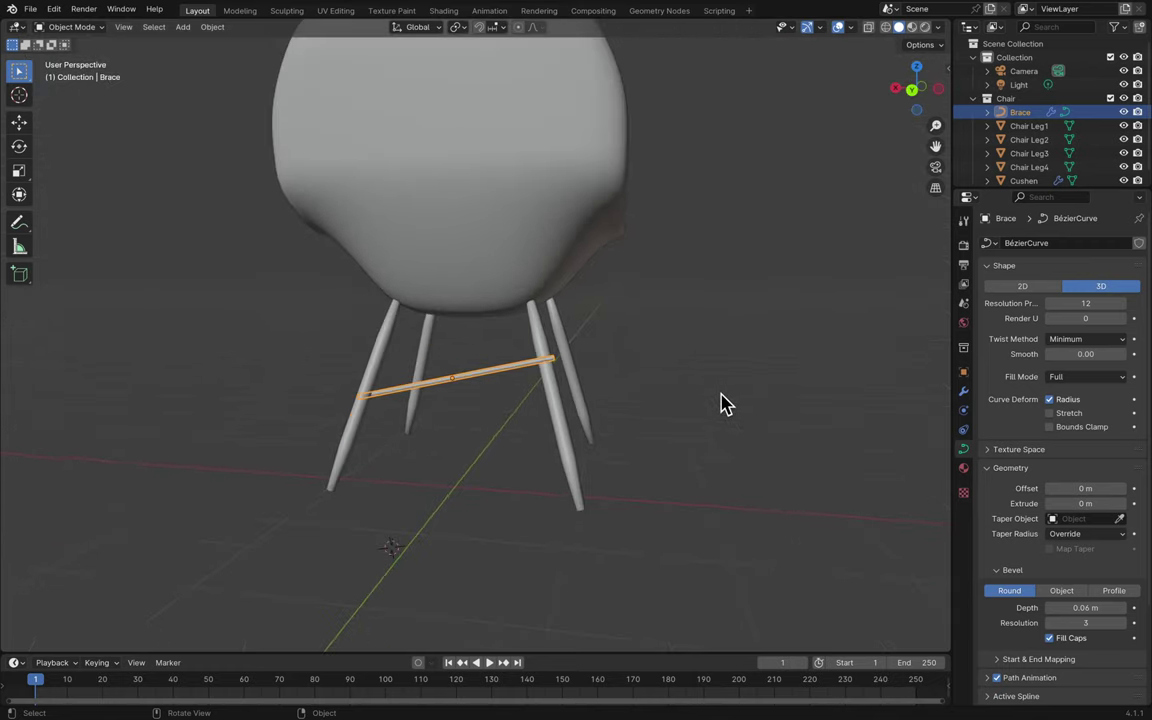
pyautogui.hscroll(10, 725, 405)
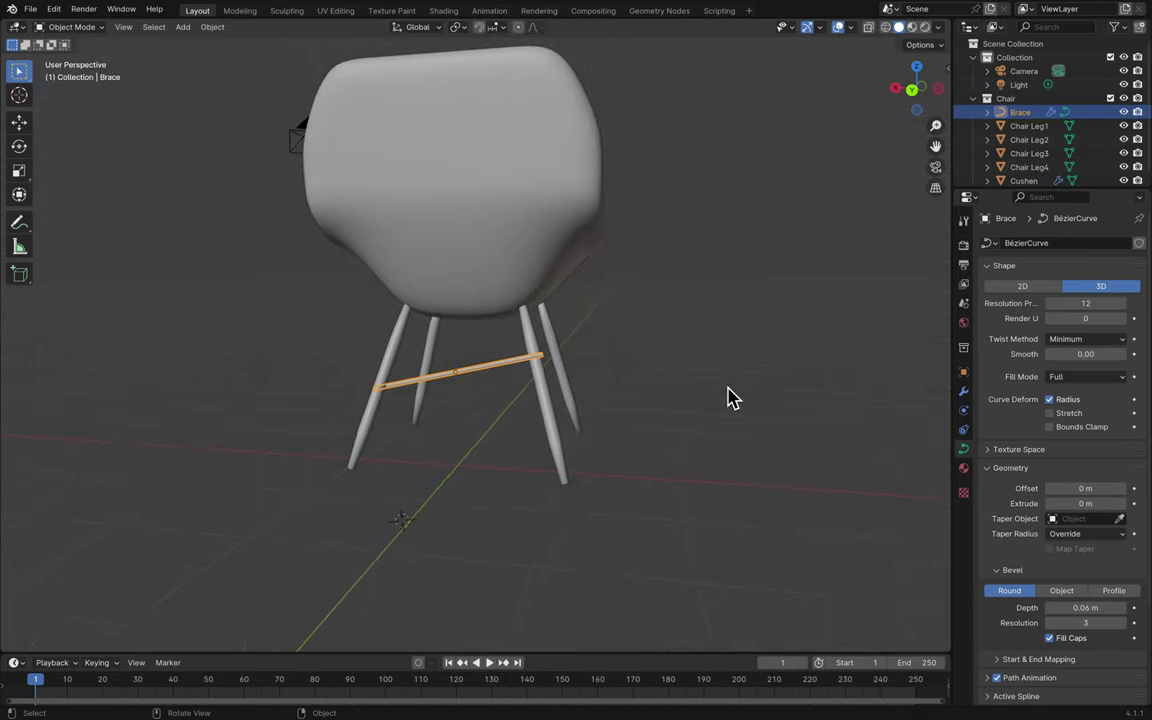
pyautogui.hscroll(5, 769, 489)
pyautogui.click(771, 490)
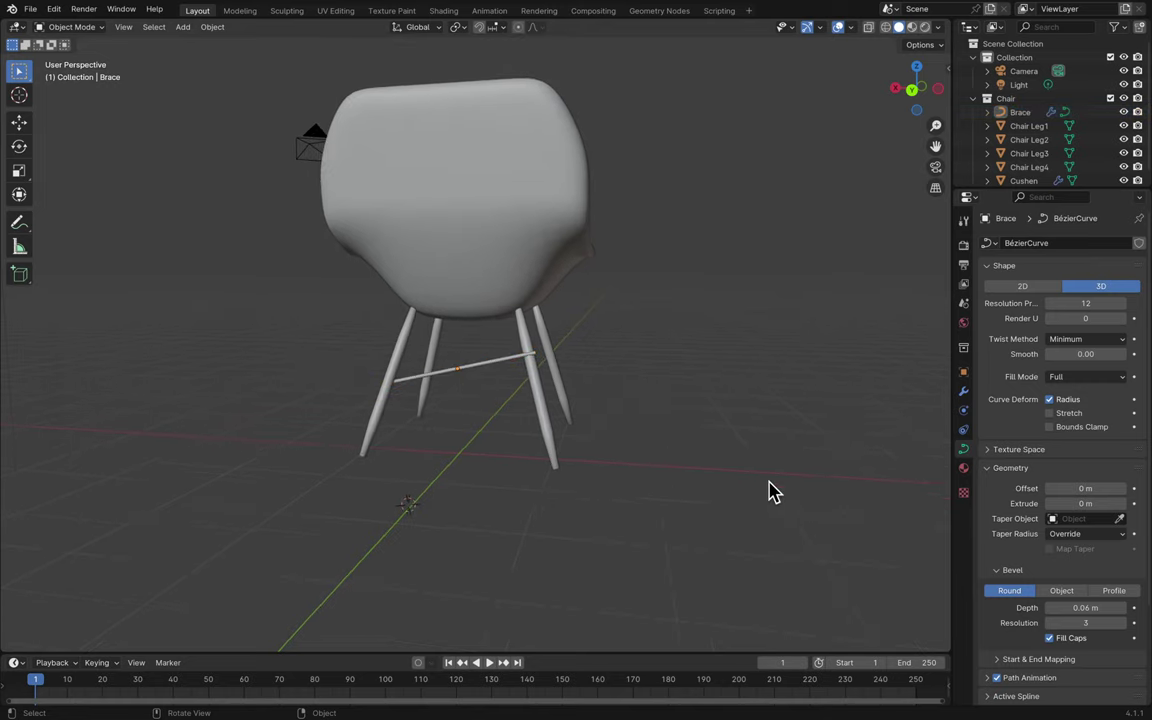
pyautogui.press('a')
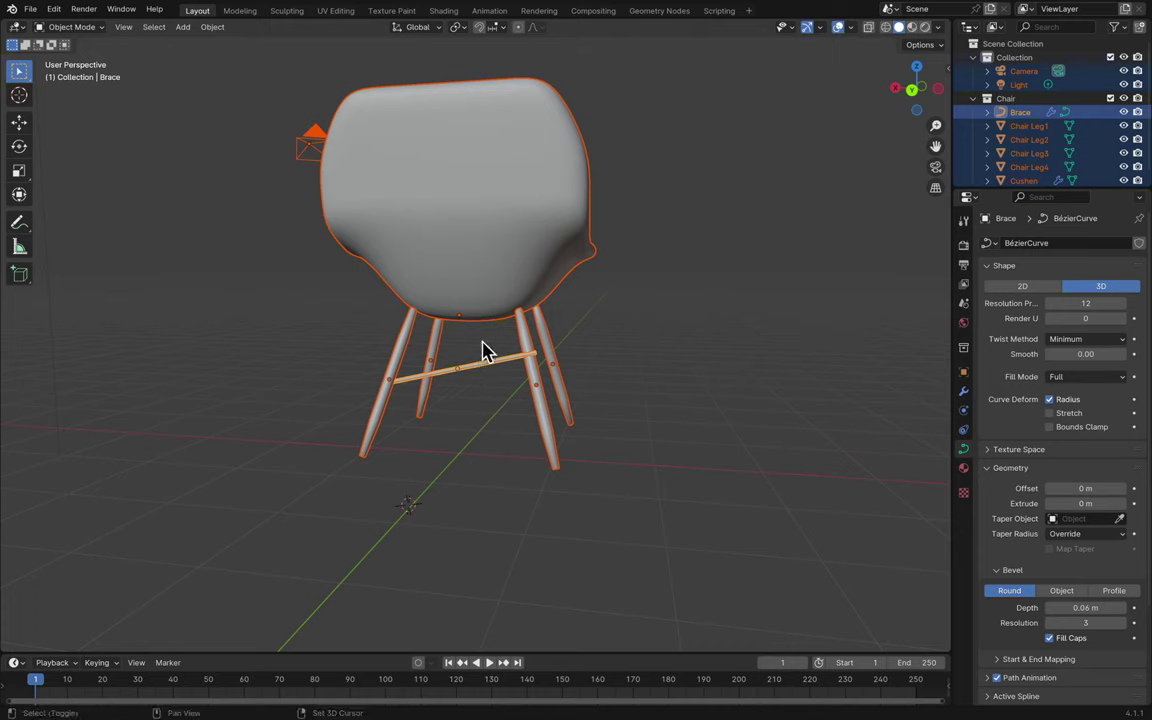
pyautogui.click(486, 368)
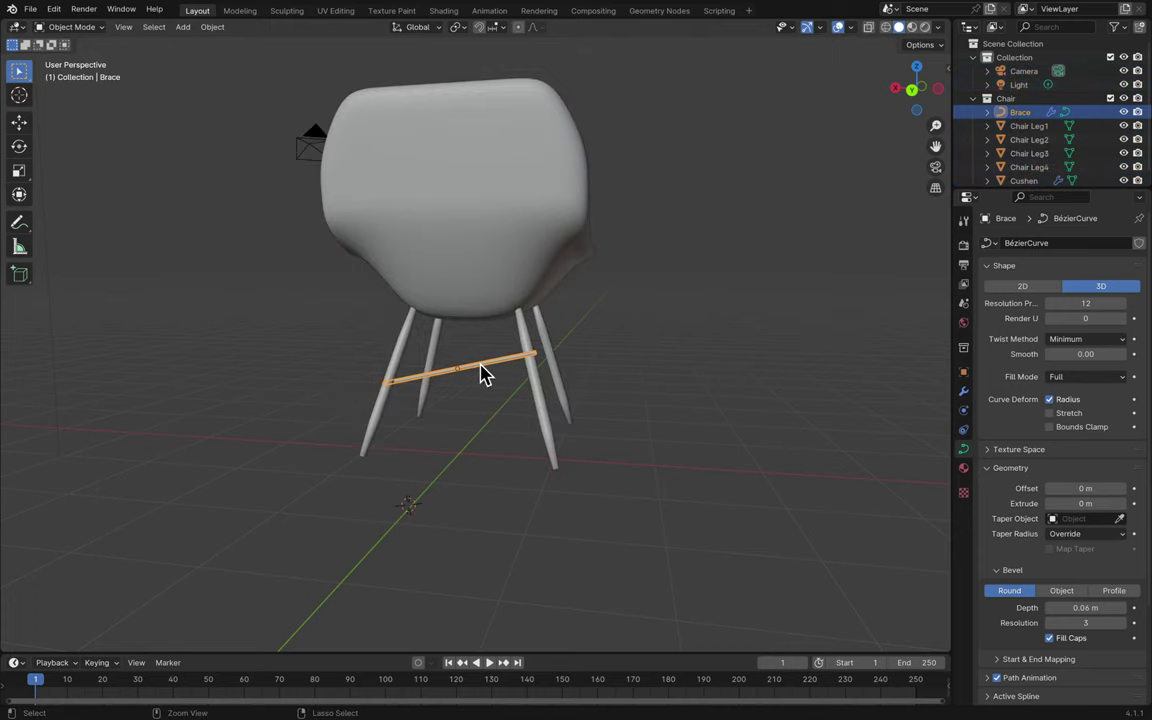
pyautogui.press('a')
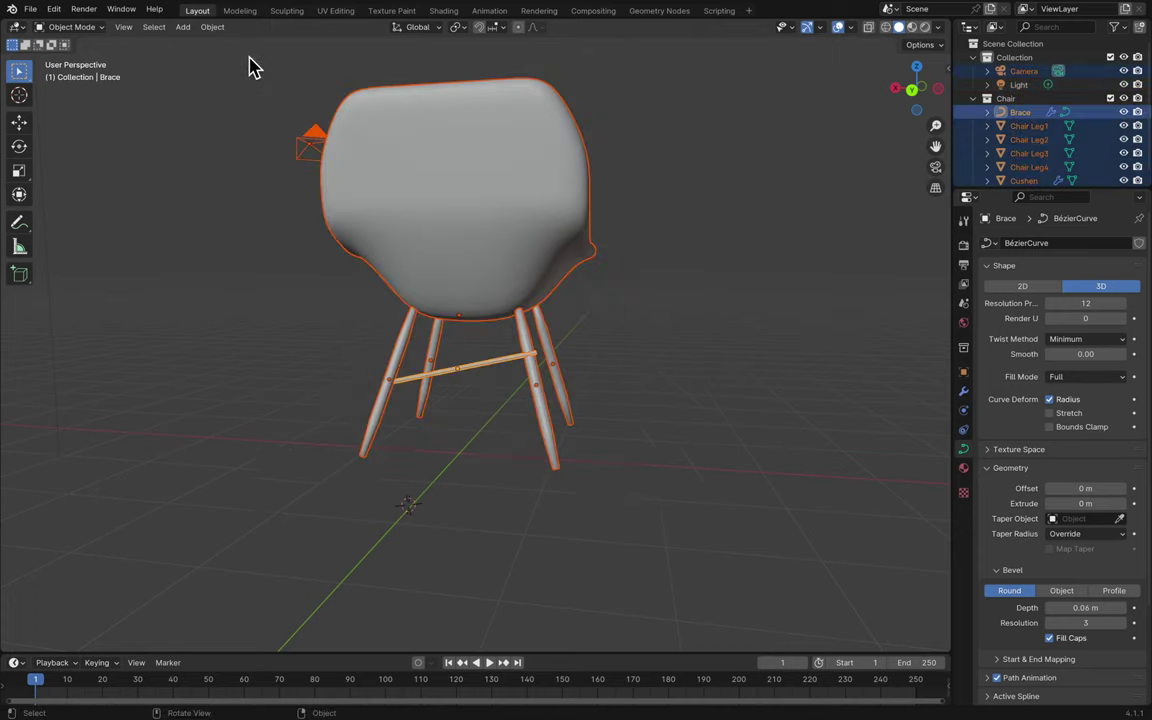
pyautogui.hotkey('alt', 'a')
pyautogui.press('a')
pyautogui.click(474, 375)
pyautogui.hotkey('alt', 'a')
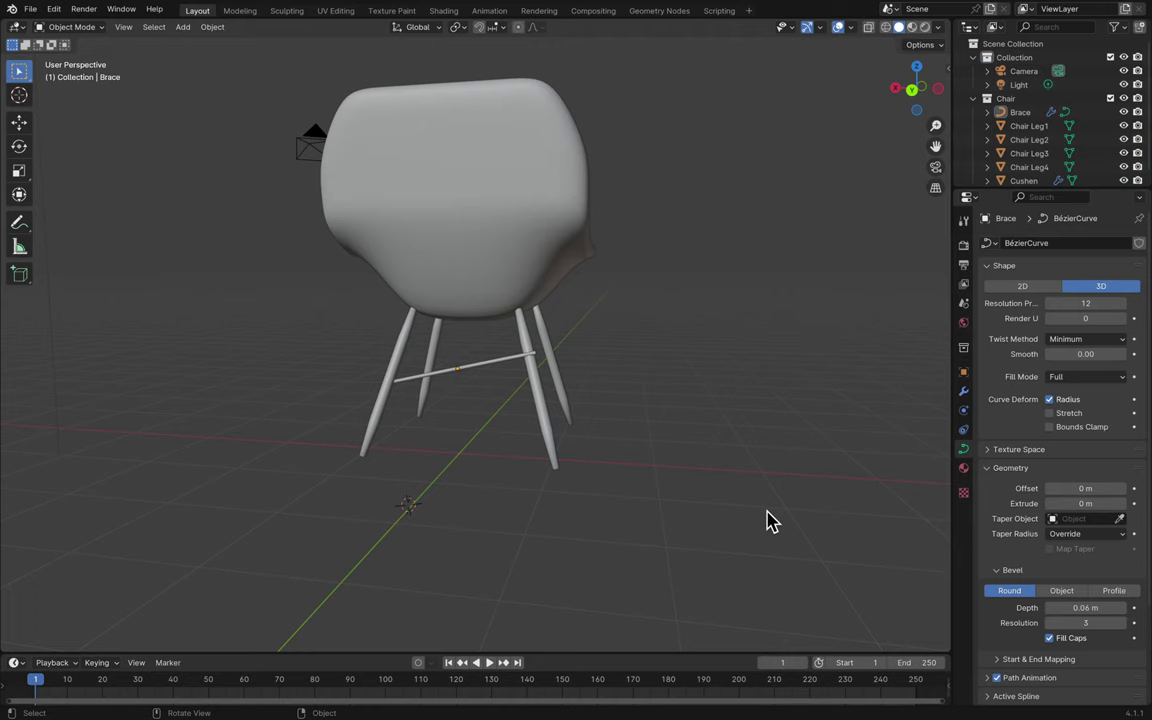
pyautogui.press('a')
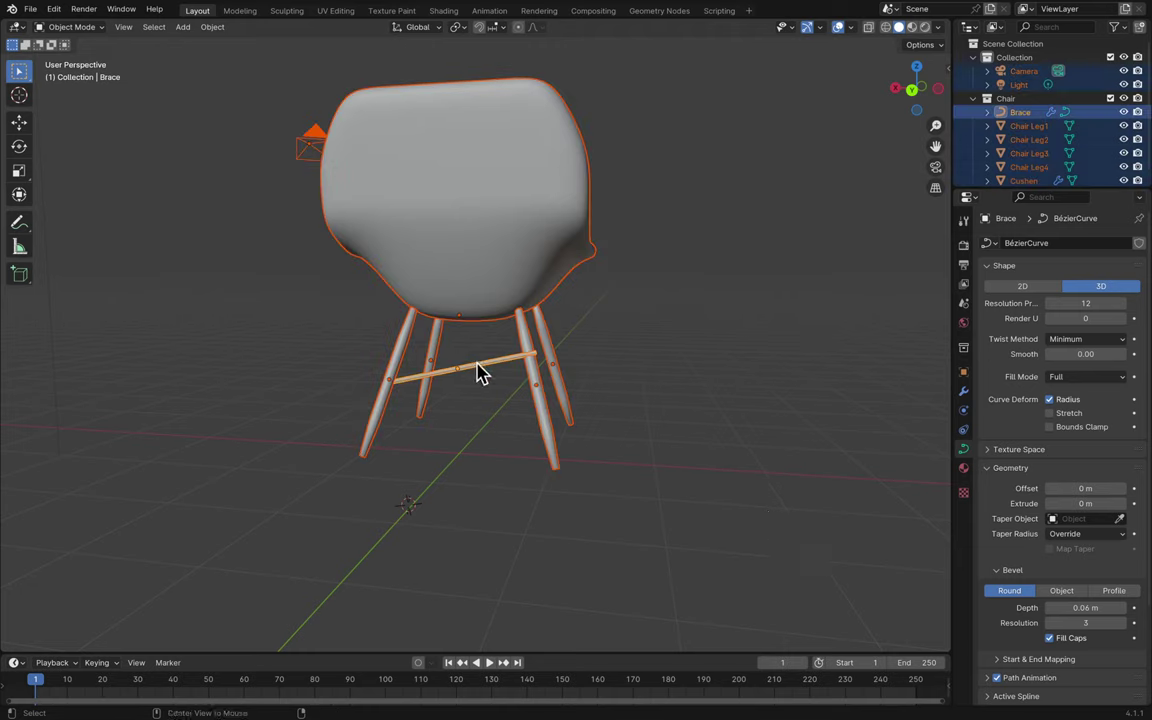
pyautogui.click(477, 372)
pyautogui.click(633, 505)
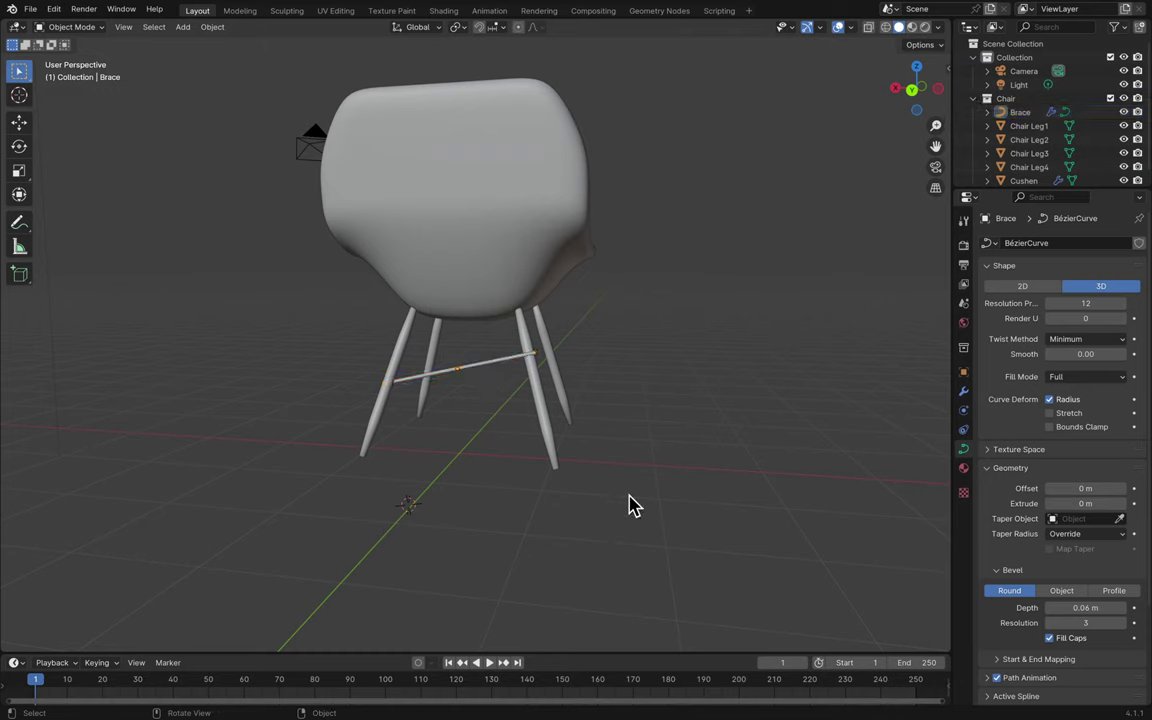
pyautogui.press('a')
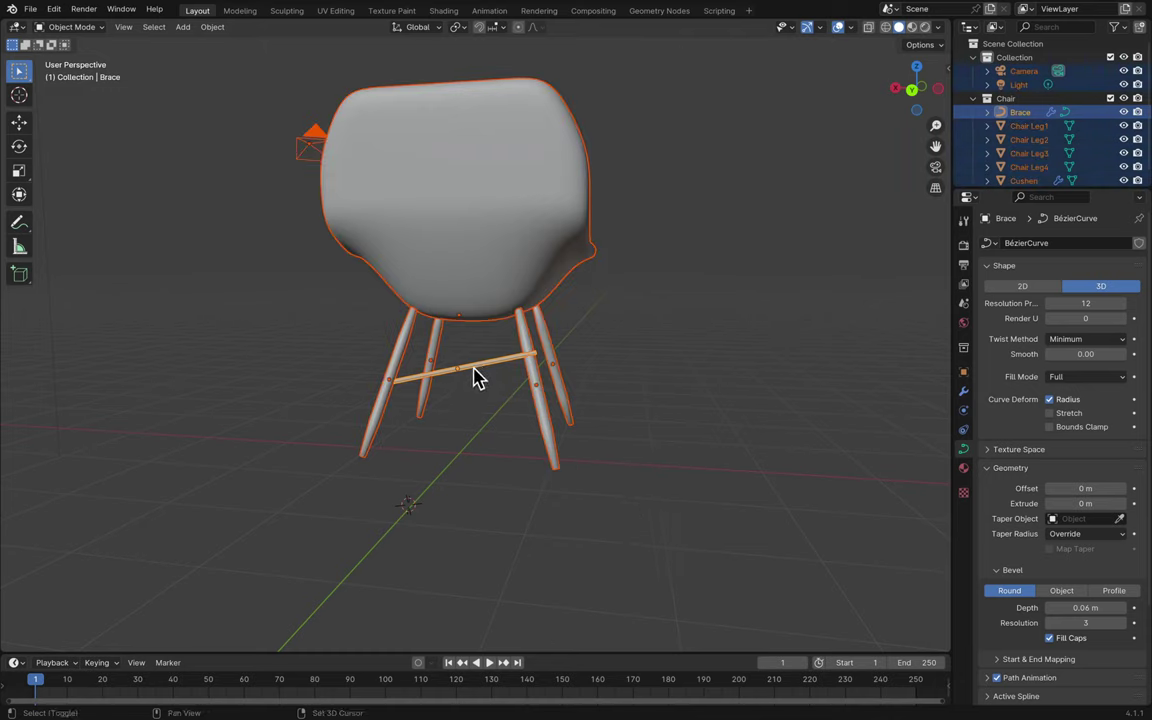
pyautogui.keyDown('shift'); pyautogui.click(477, 372); pyautogui.keyUp('shift')
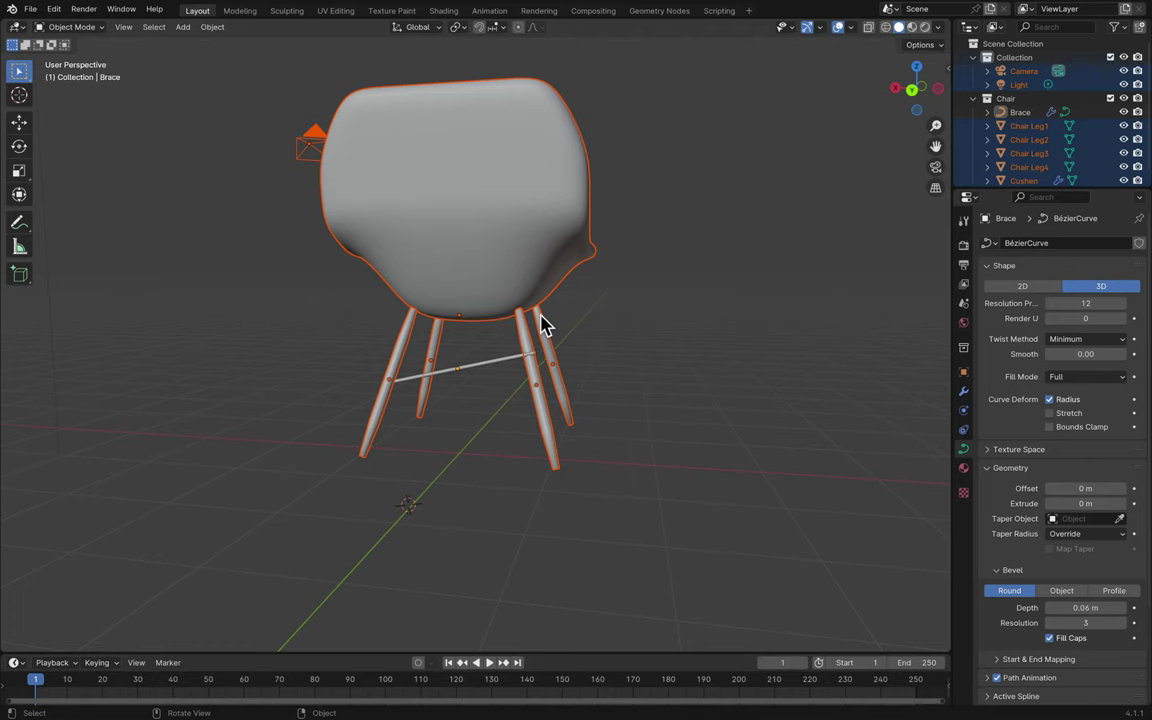
pyautogui.press('h')
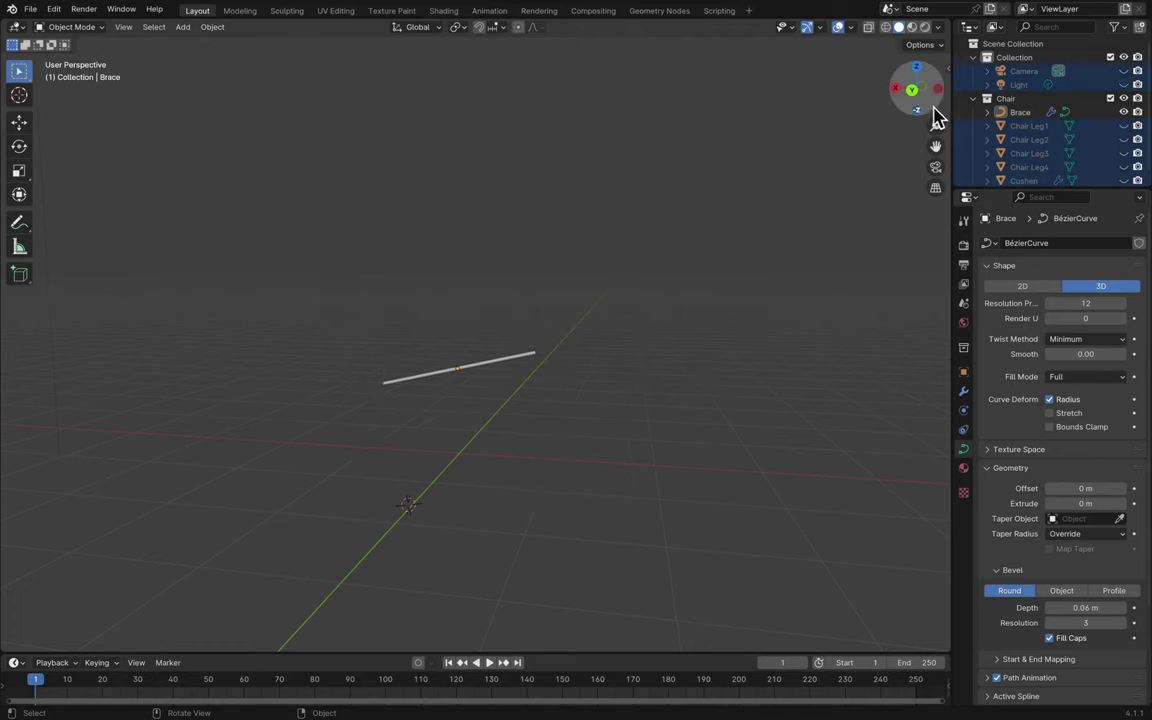
pyautogui.click(938, 91)
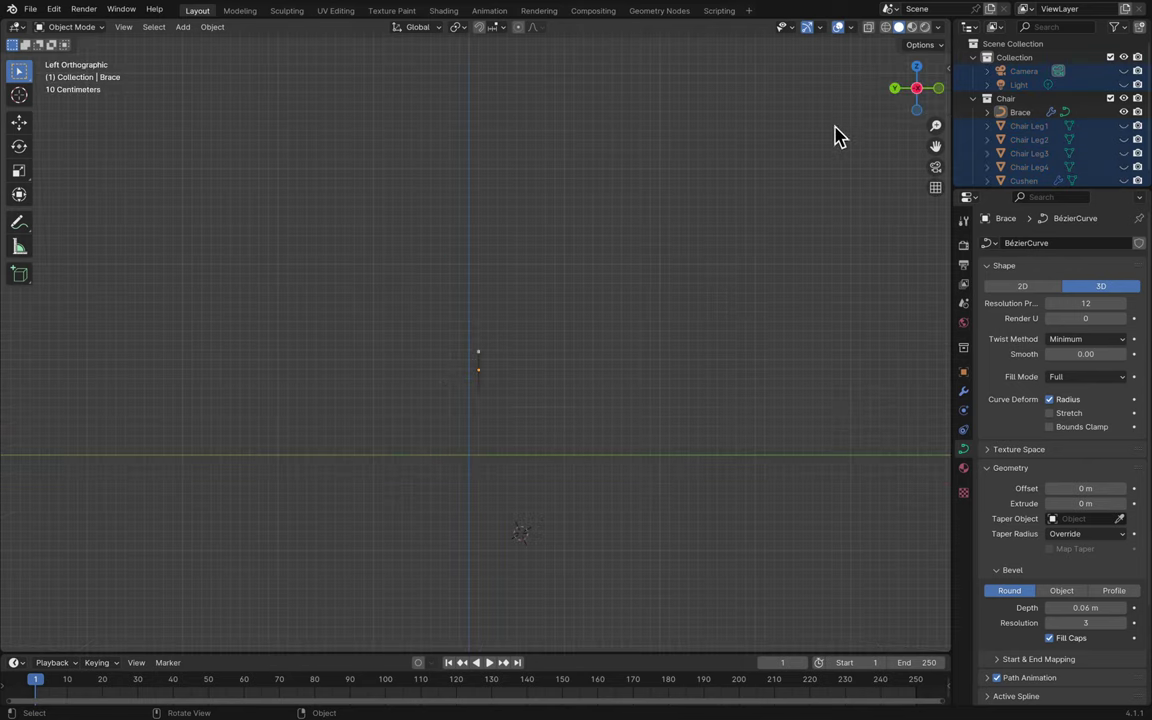
pyautogui.scroll(8, 506, 290)
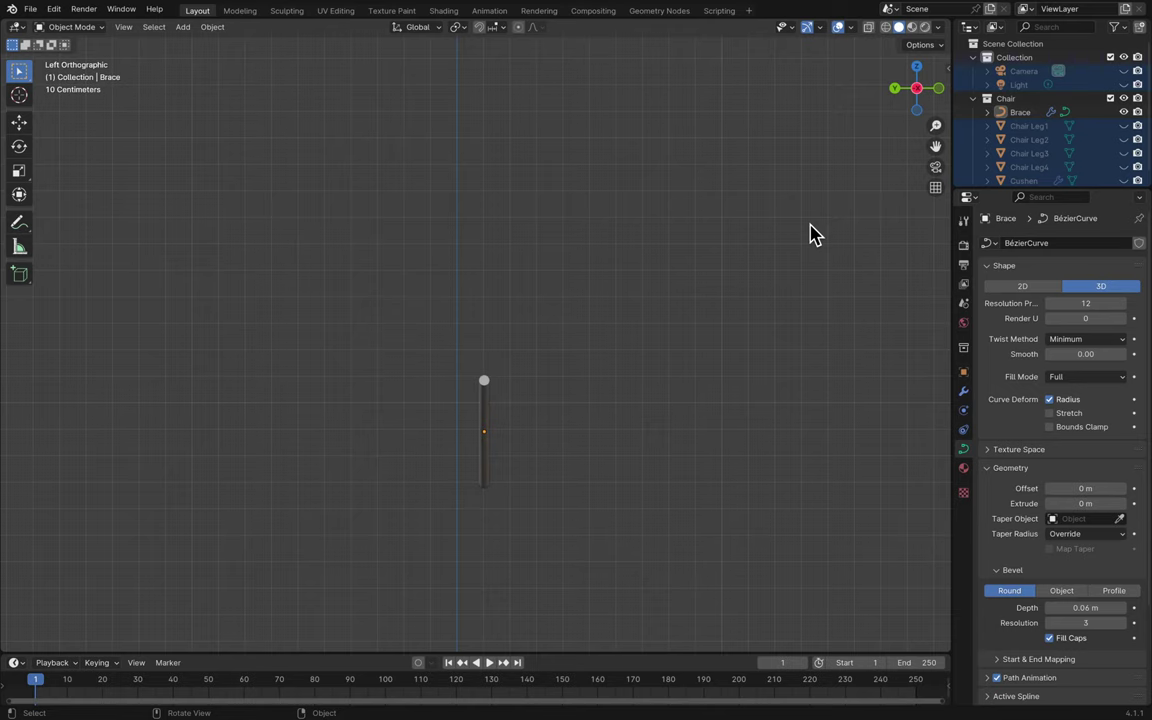
pyautogui.moveTo(812, 234); pyautogui.dragTo(645, 347, button='middle')
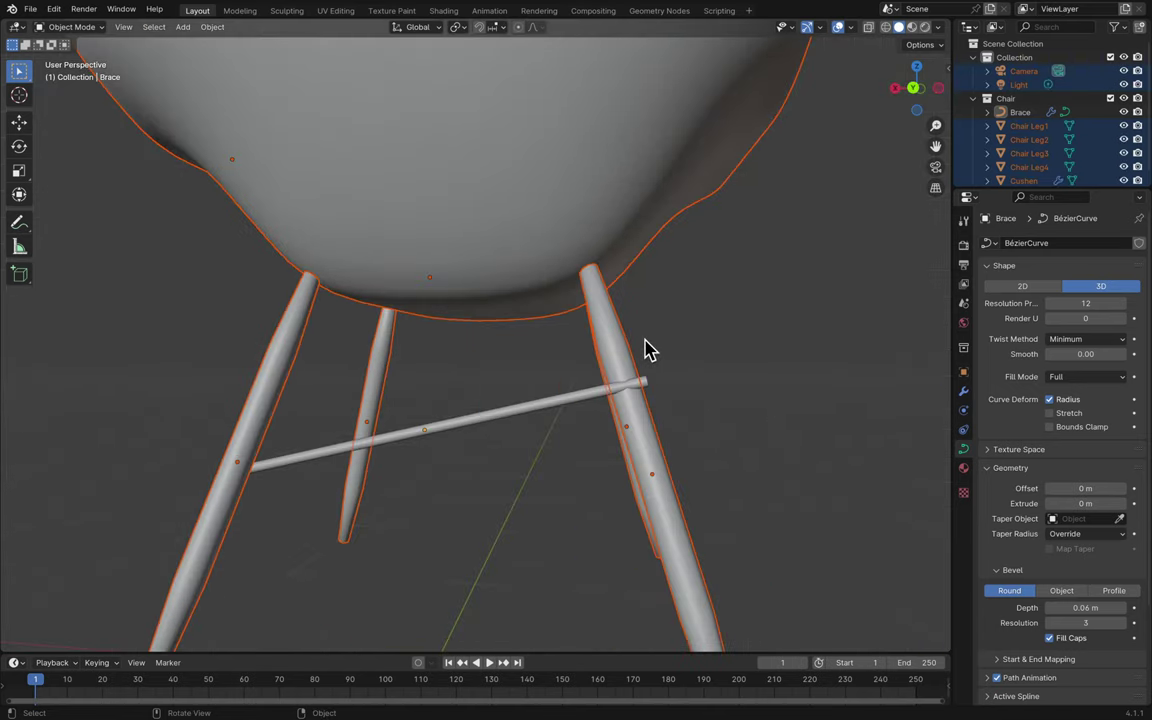
pyautogui.click(583, 400)
pyautogui.moveTo(638, 458); pyautogui.dragTo(557, 350, button='middle')
pyautogui.click(550, 345)
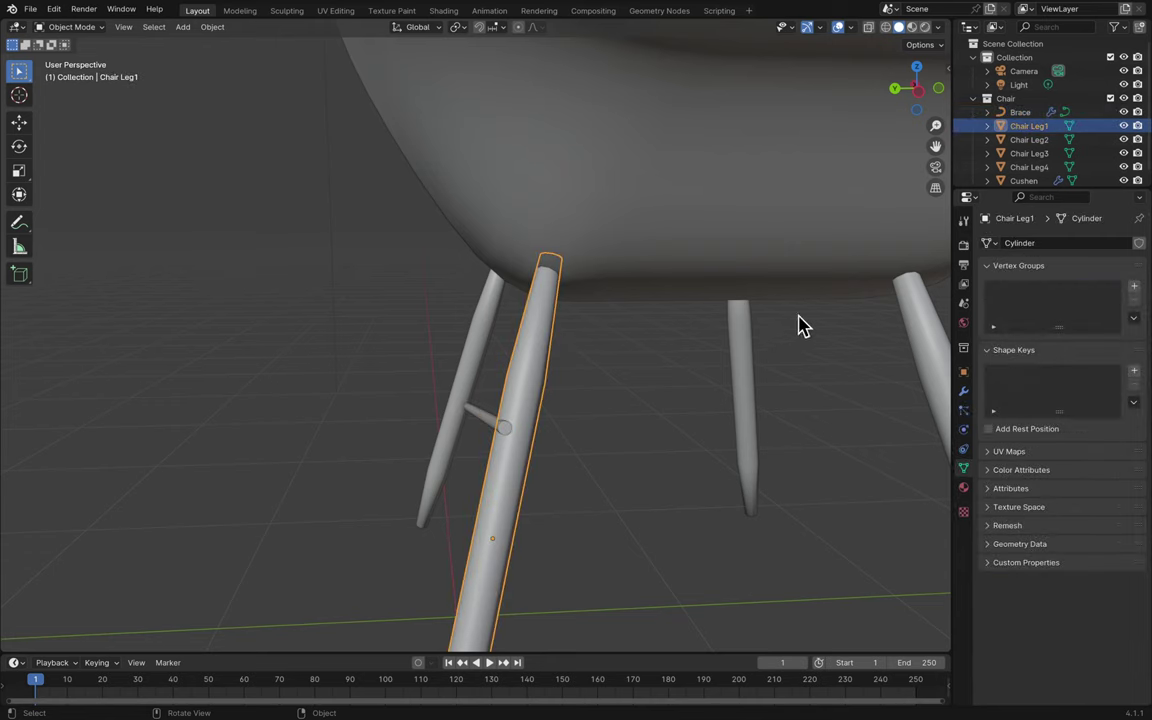
# - Show the sidebar's Item panel with Chair Leg1's location, rotation and scale
pyautogui.press('n')
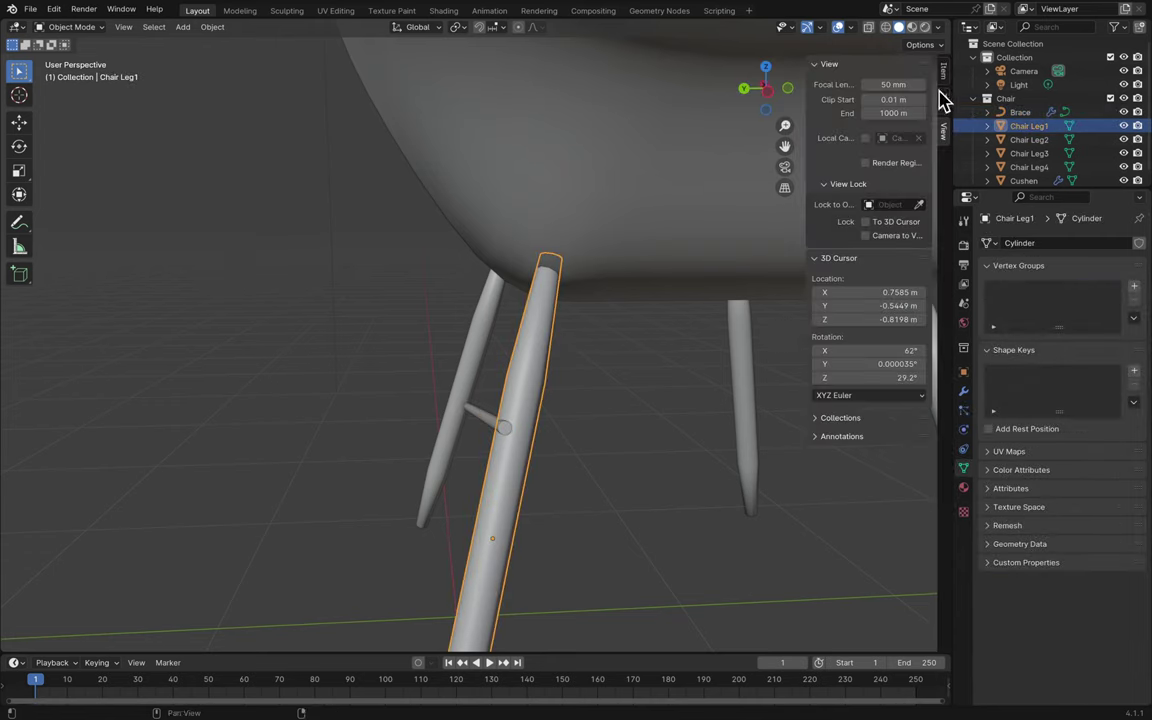
pyautogui.click(943, 72)
pyautogui.click(943, 100)
pyautogui.click(943, 132)
pyautogui.click(943, 72)
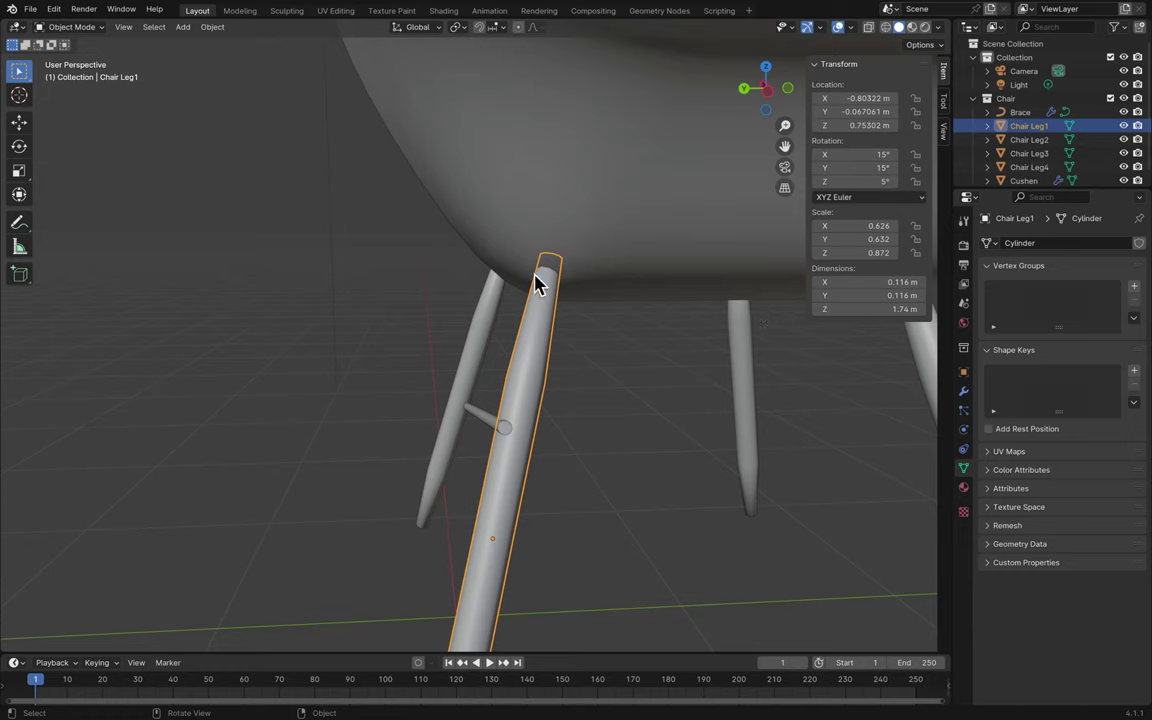
# - Set Chair Leg1's Y location with -1.7, then undo the change
pyautogui.click(482, 340)
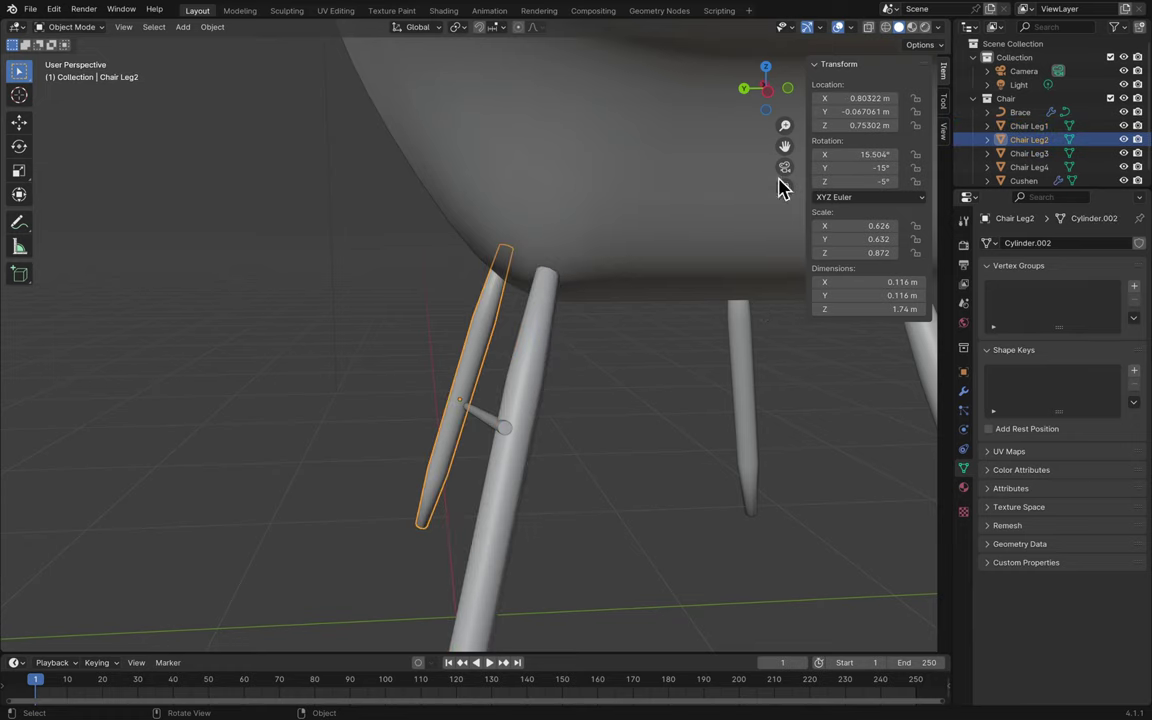
pyautogui.doubleClick(852, 111)
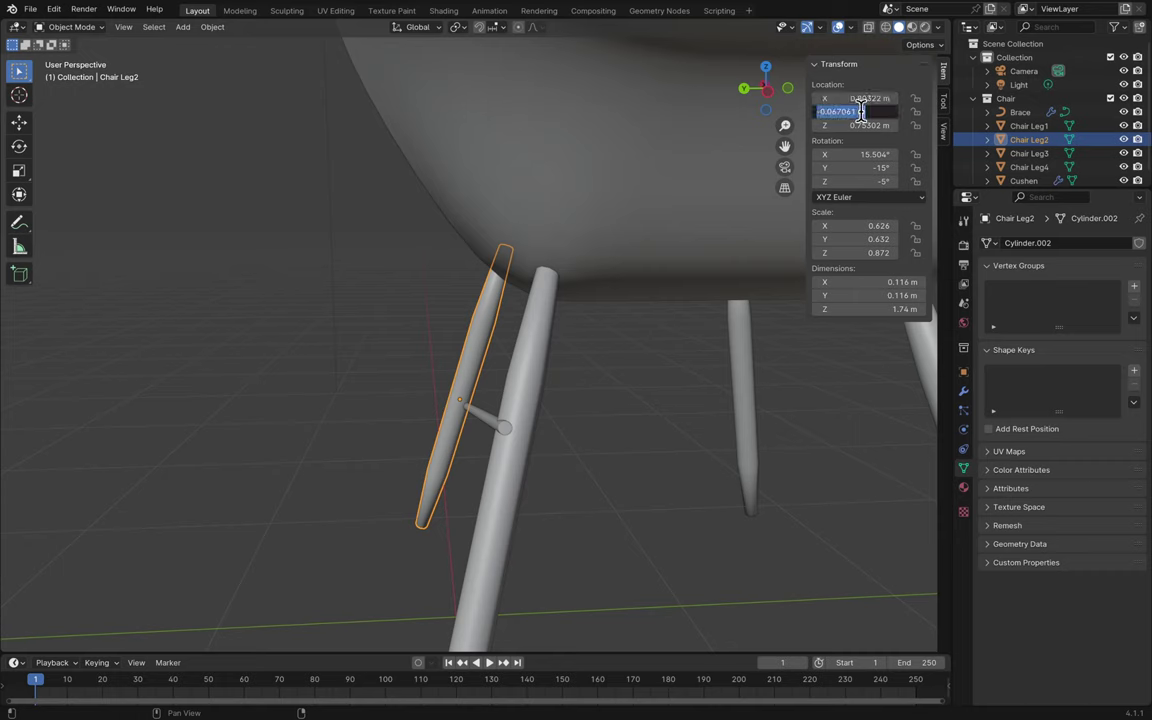
pyautogui.click(548, 334)
pyautogui.press('End')
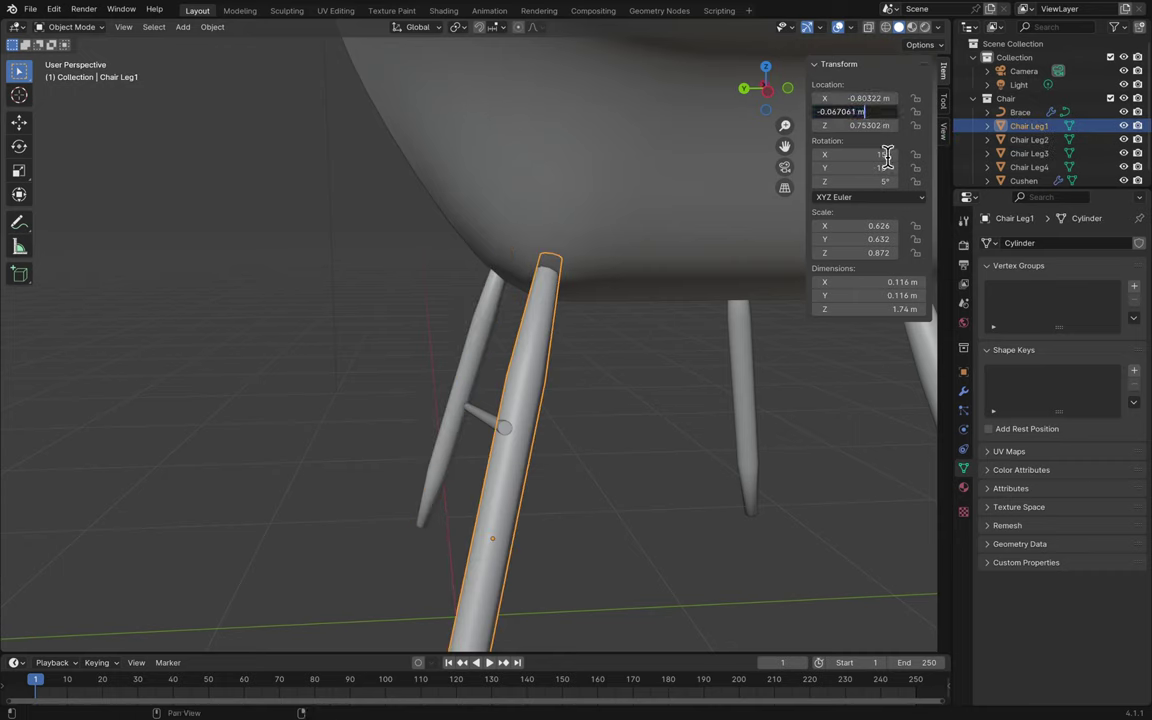
pyautogui.write('-1.7')
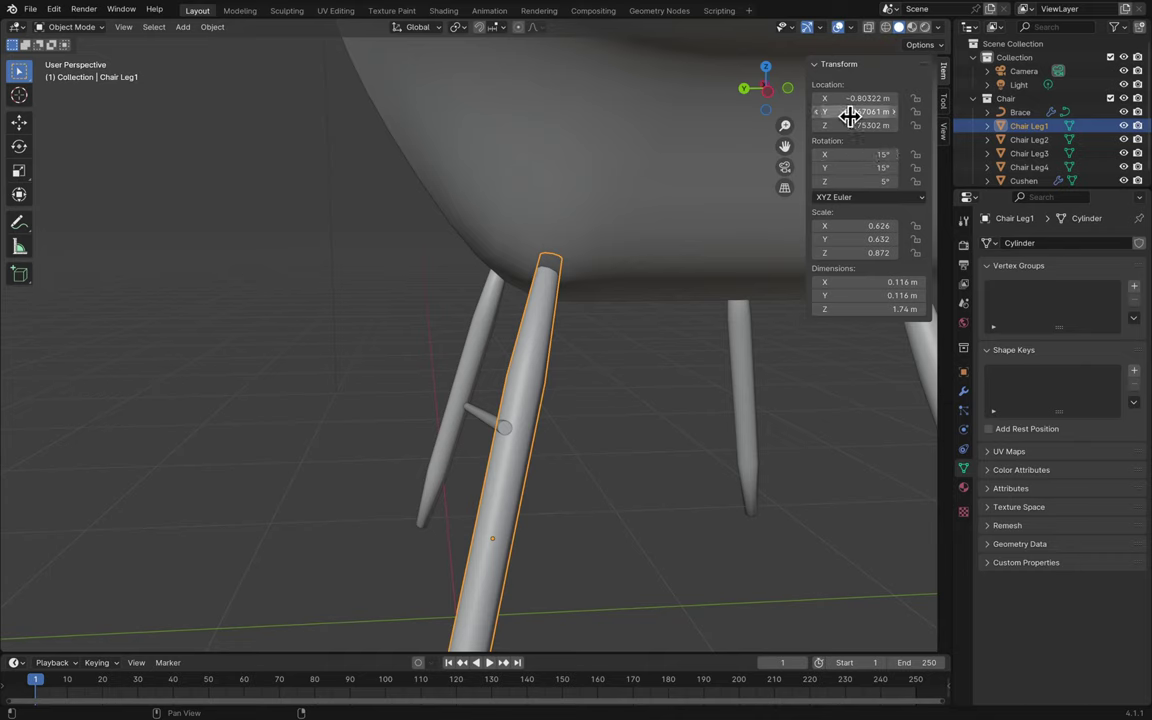
pyautogui.press('Return')
pyautogui.hotkey('ctrl', 'z')
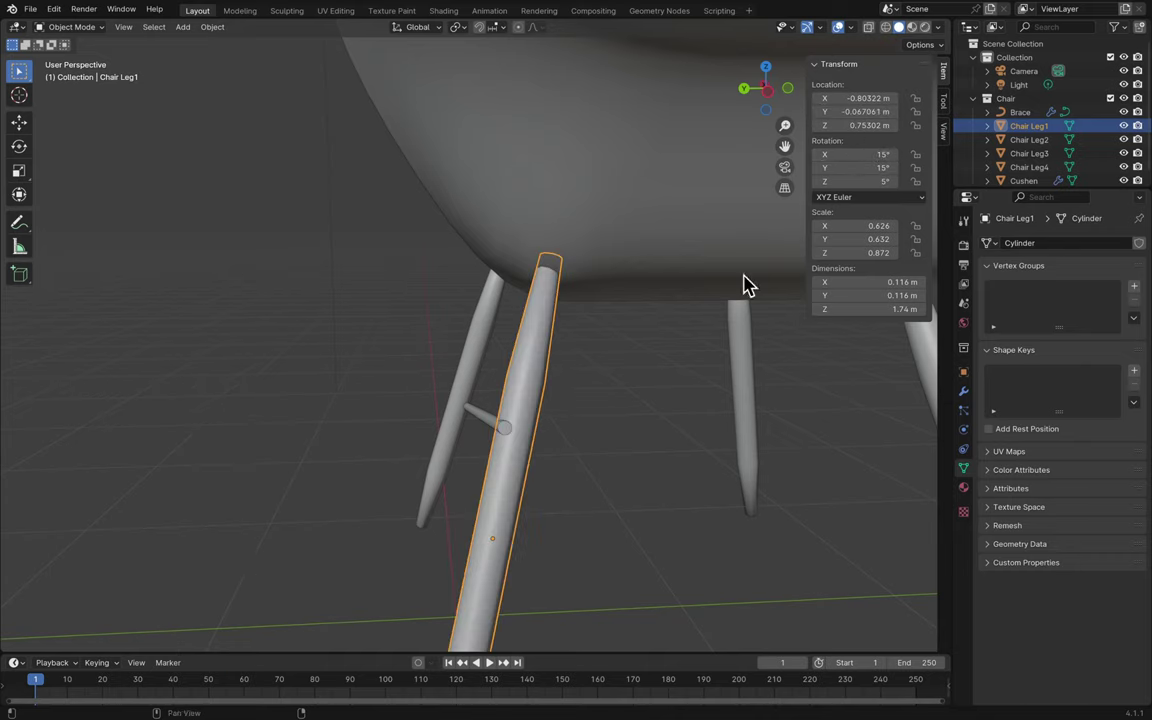
# - Close the sidebar and save the file as Blender2.blend
pyautogui.press('n')
pyautogui.press('super+s')
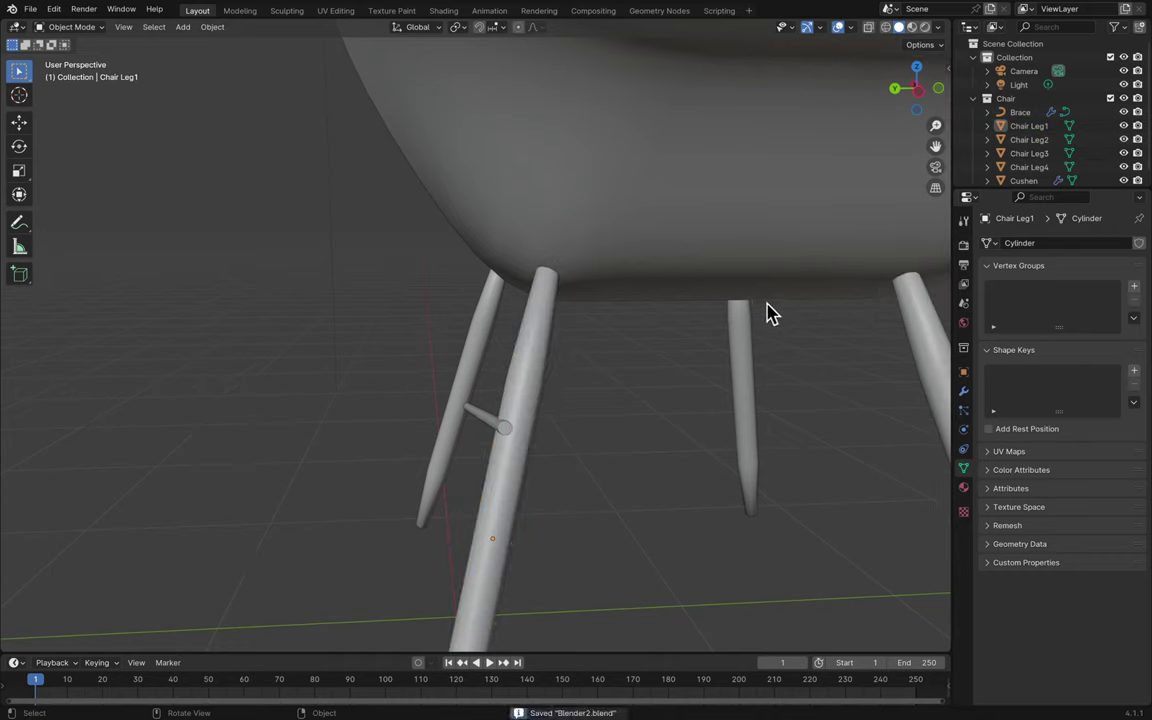
pyautogui.moveTo(874, 8)
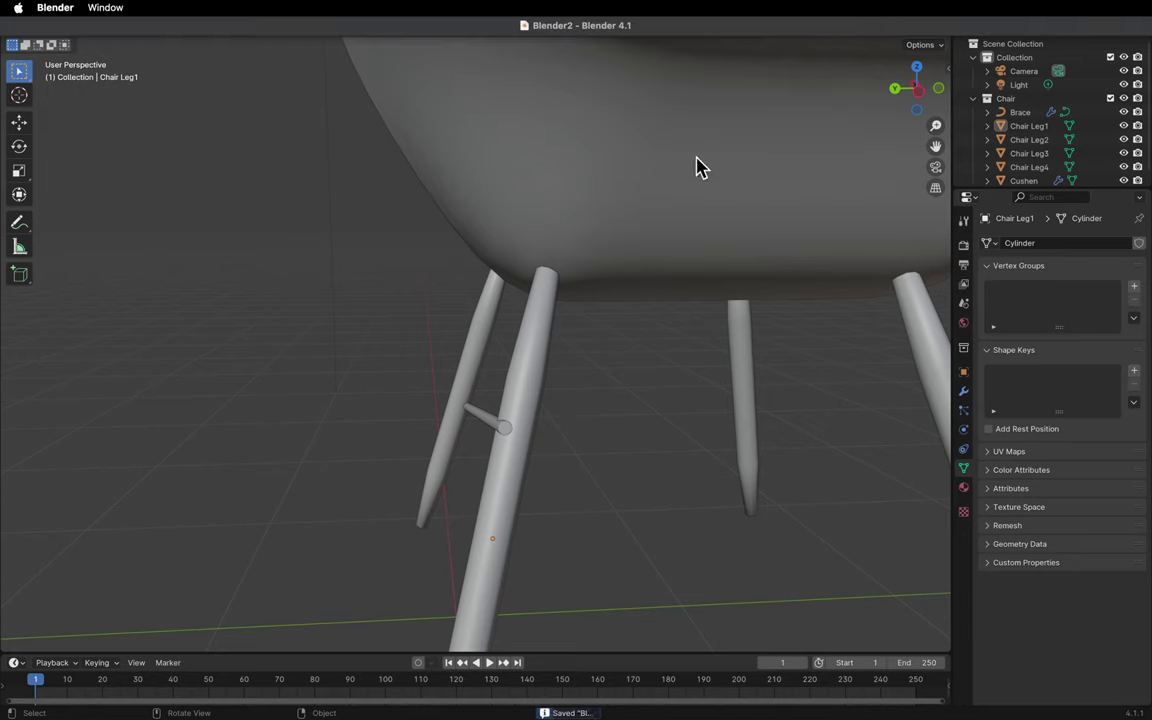
# - Inspect Chair Leg2 from the left and right orthographic views
pyautogui.click(473, 410)
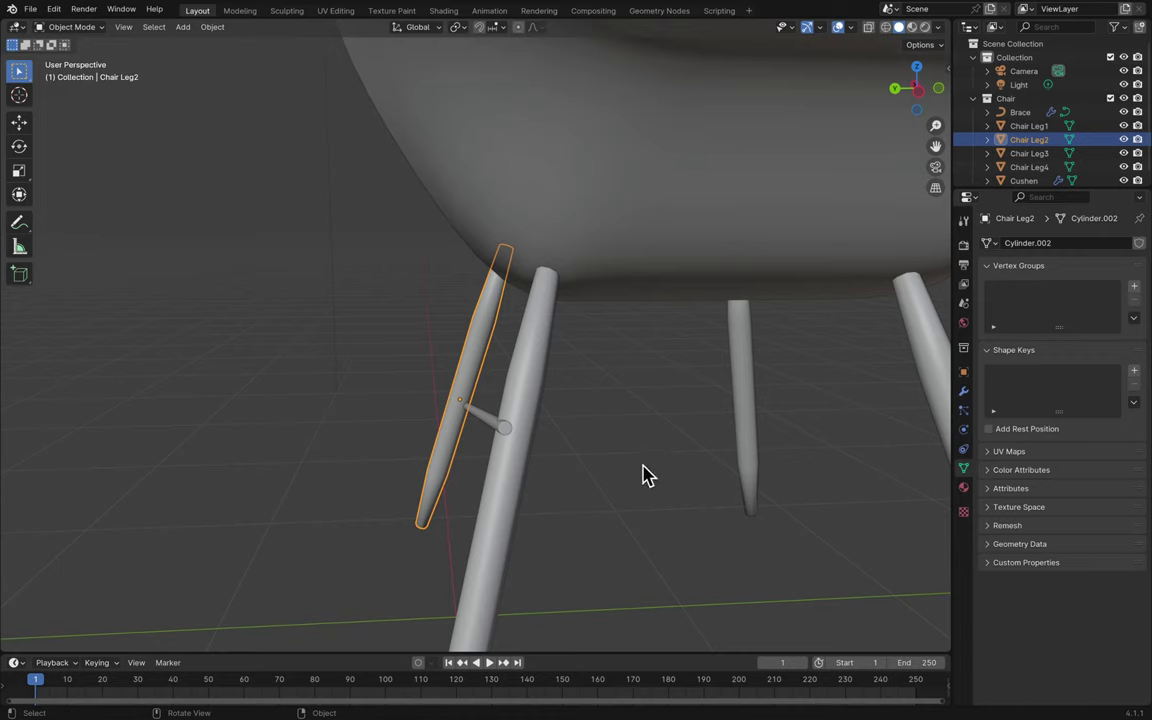
pyautogui.scroll(2, 590, 409)
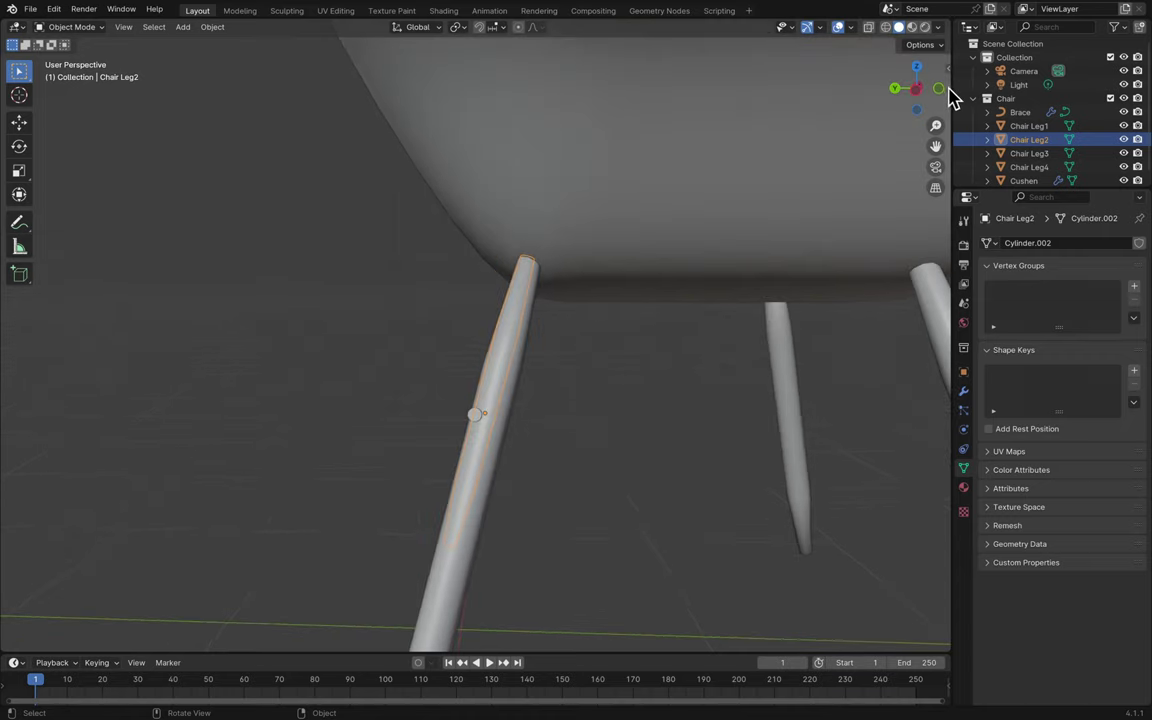
pyautogui.click(917, 93)
pyautogui.click(580, 370)
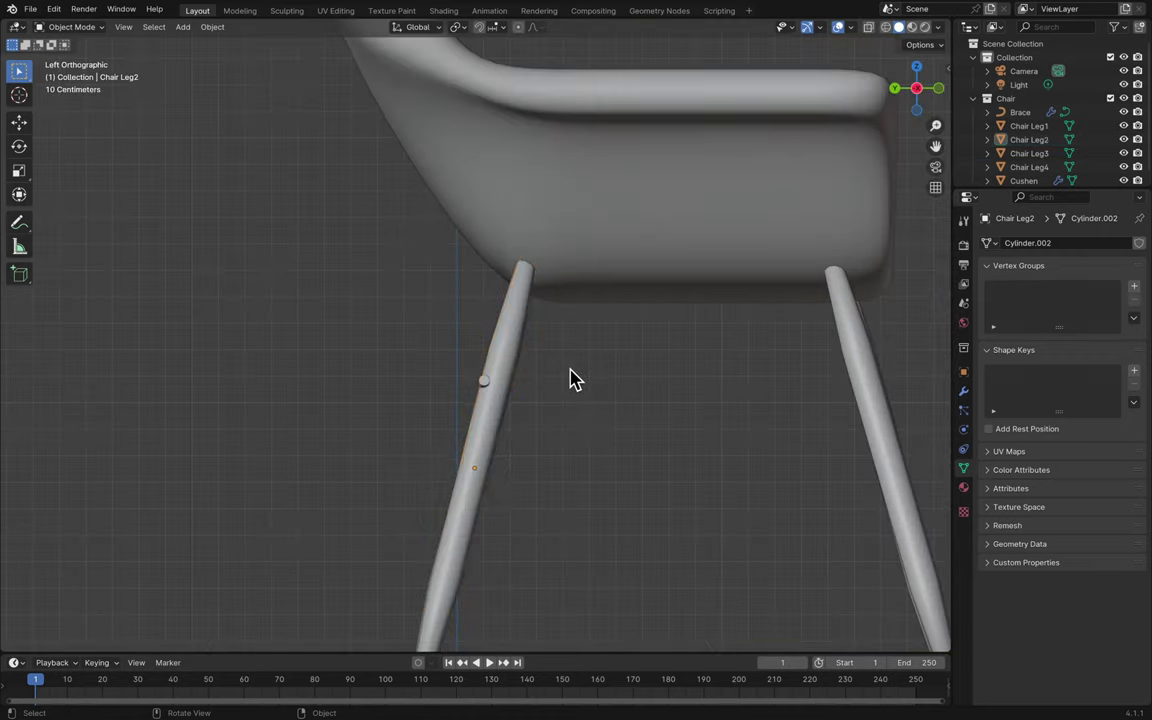
pyautogui.scroll(3, 458, 432)
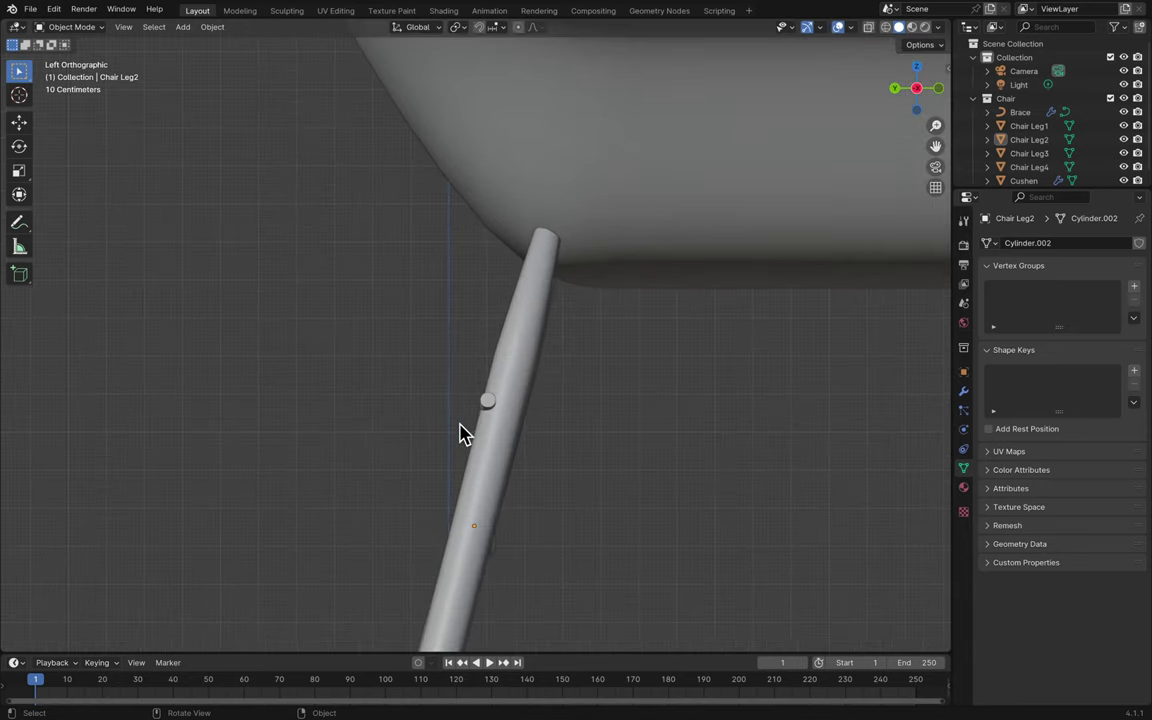
pyautogui.click(919, 89)
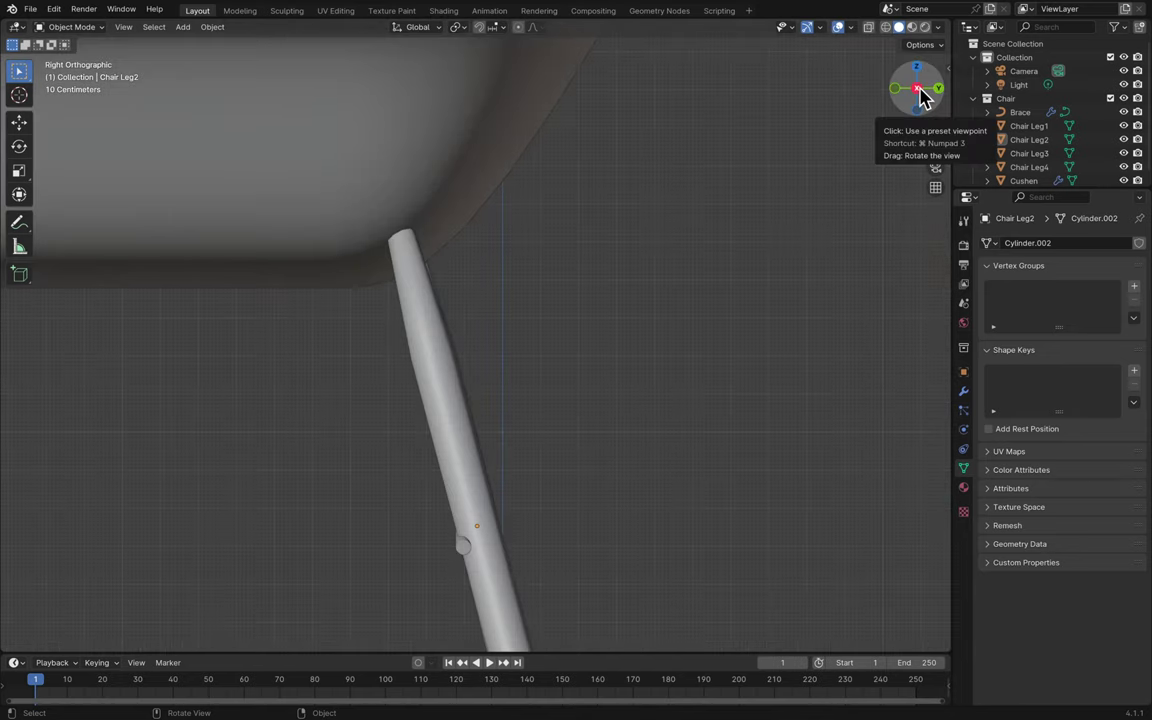
# - Move Chair Leg2 −0.73558 m along Y, away from the front leg
pyautogui.click(472, 408)
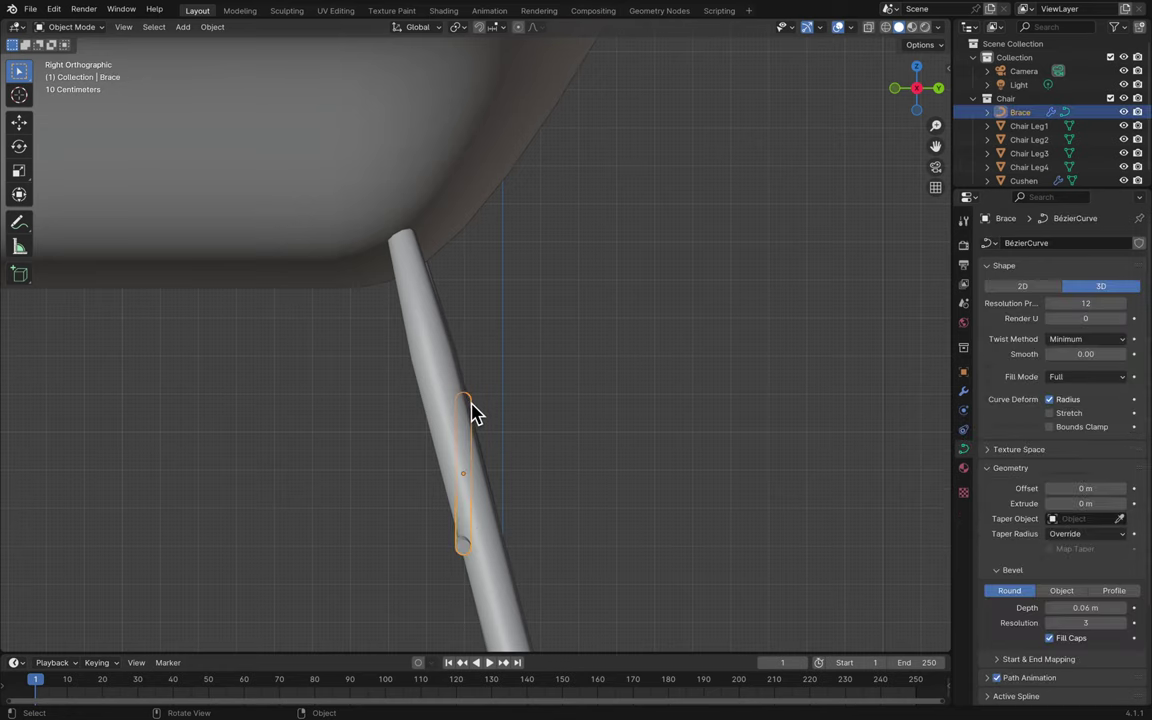
pyautogui.click(455, 411)
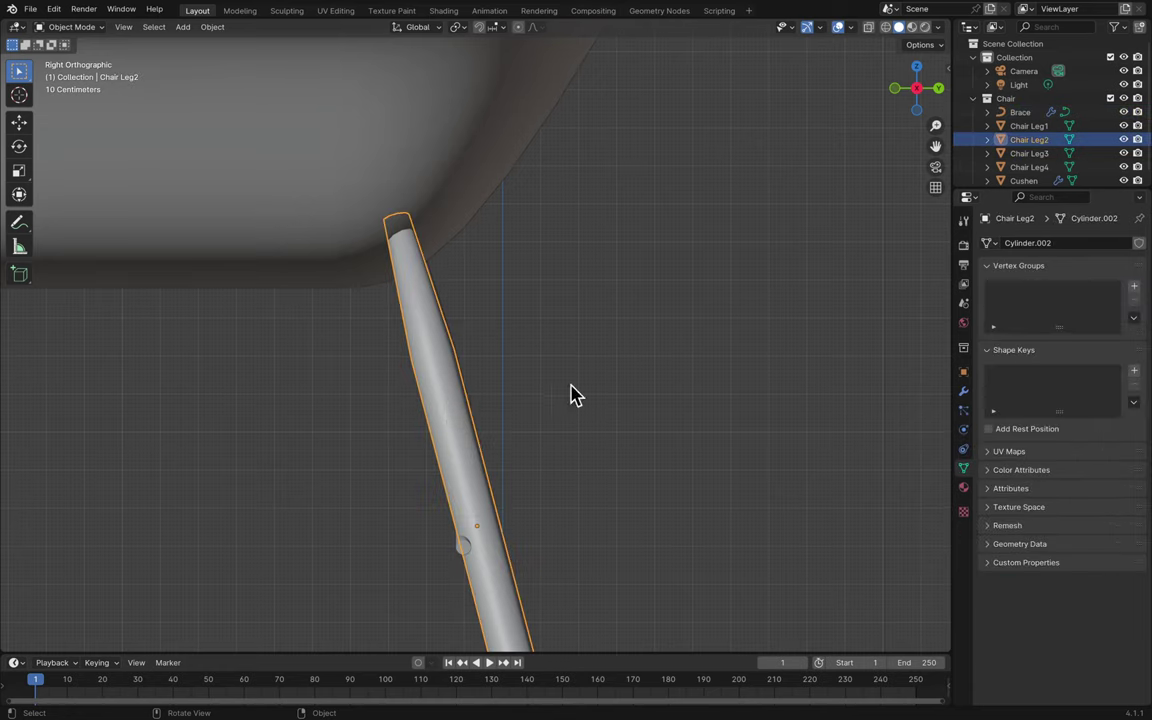
pyautogui.press('g')
pyautogui.press('x')
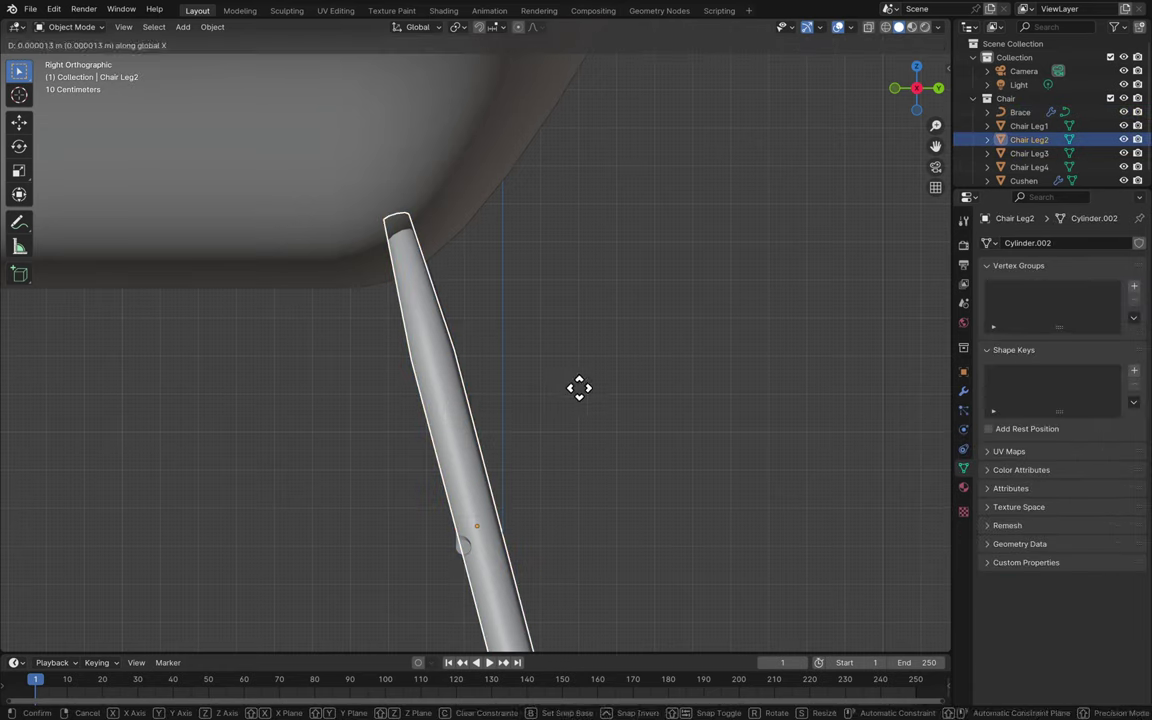
pyautogui.click(675, 414)
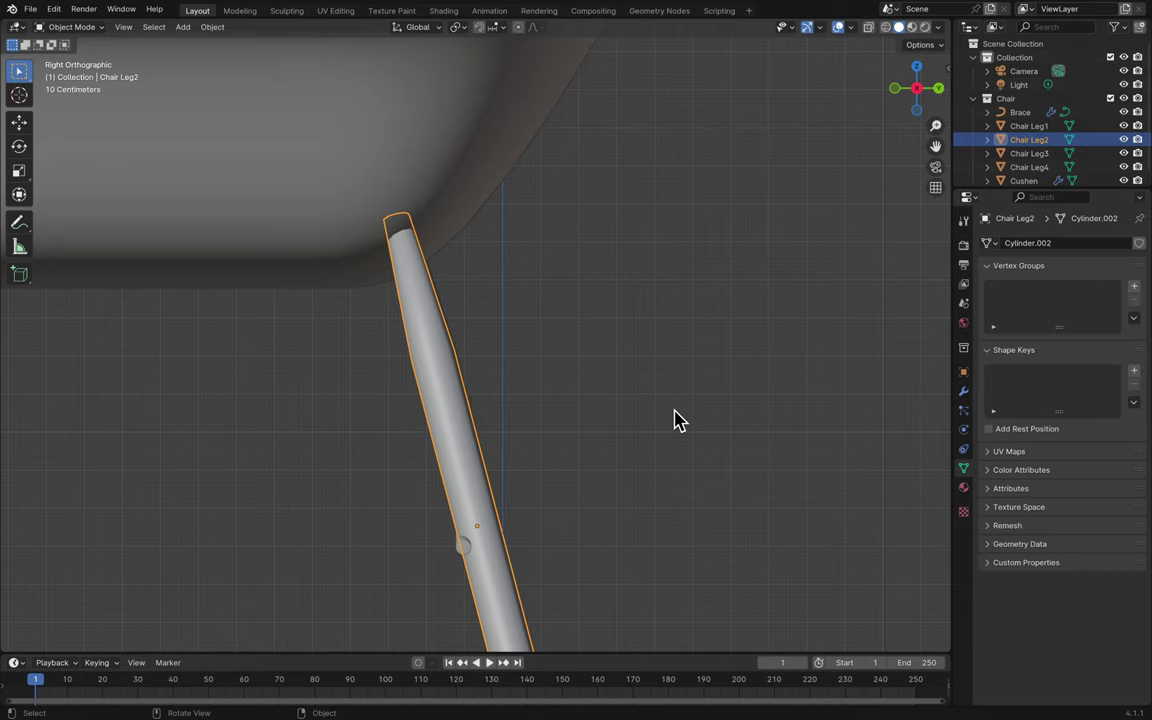
pyautogui.press('g')
pyautogui.press('x')
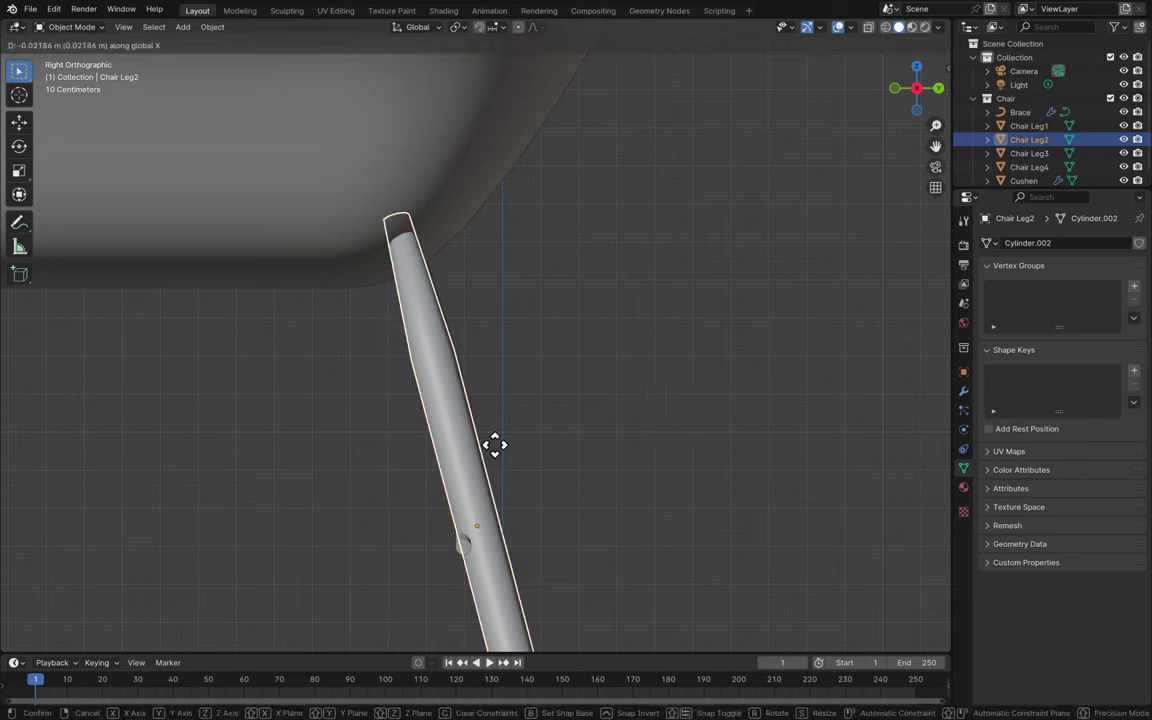
pyautogui.press('y')
pyautogui.click(272, 500)
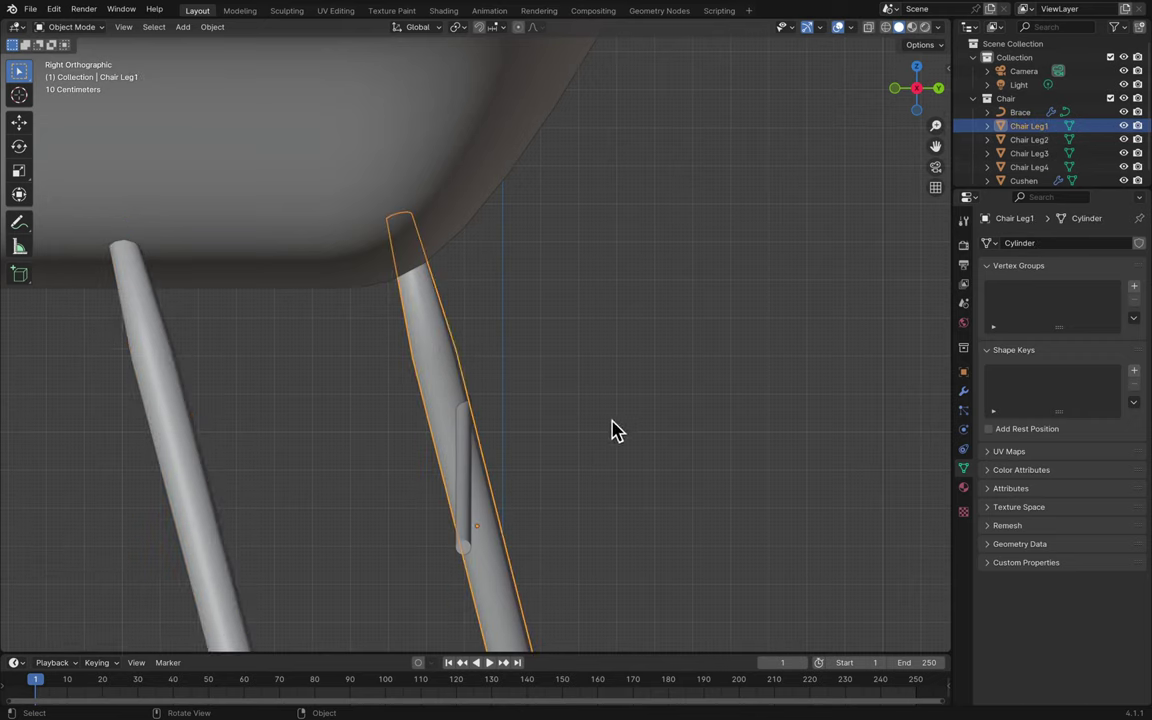
# - Give Chair Leg2 the same Y location as Chair Leg1, -0.067061 m
pyautogui.press('n')
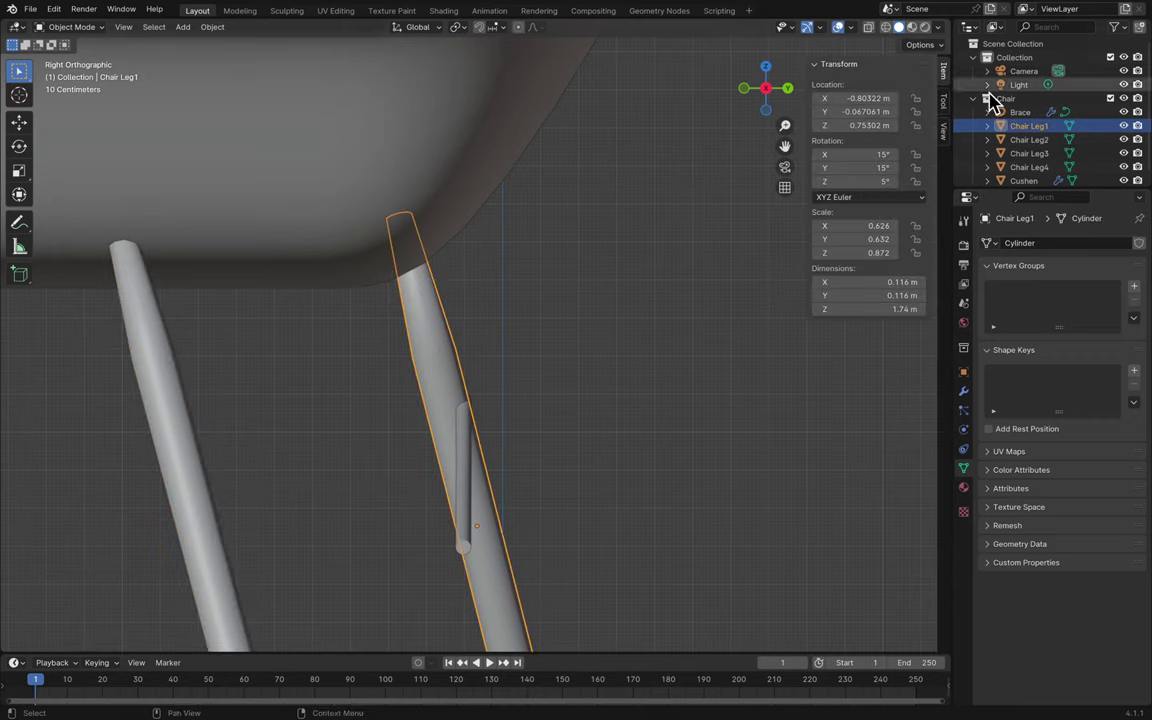
pyautogui.click(849, 112)
pyautogui.hotkey('ctrl', 'c')
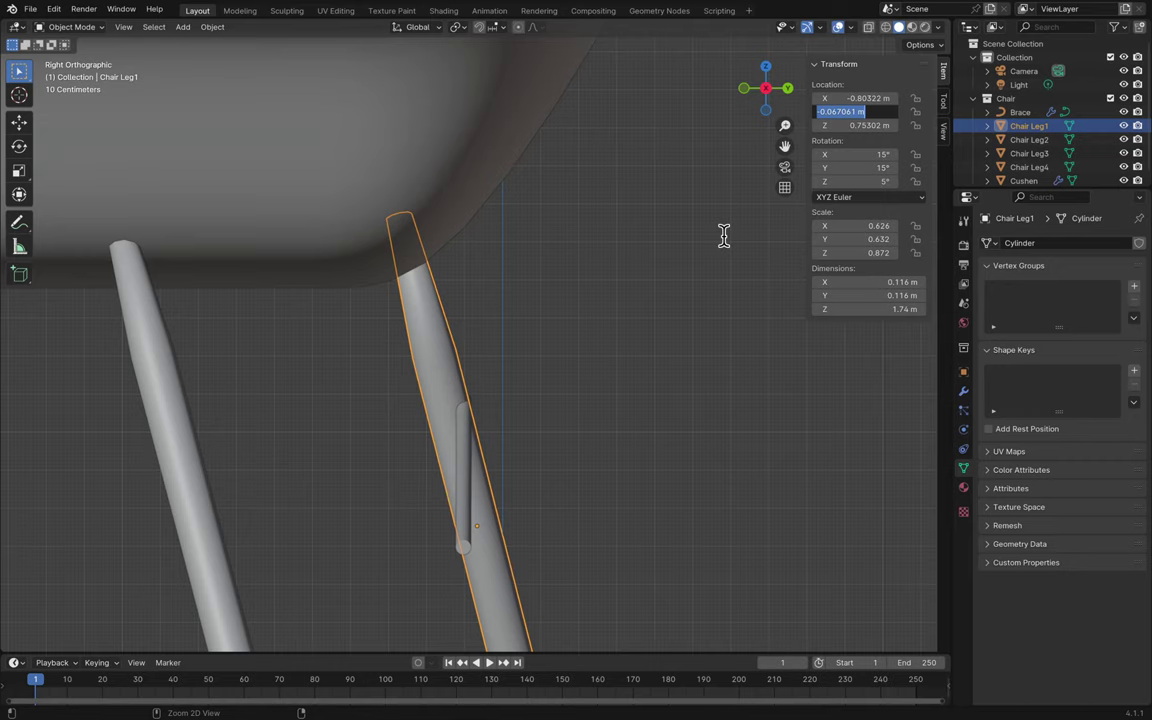
pyautogui.click(172, 390)
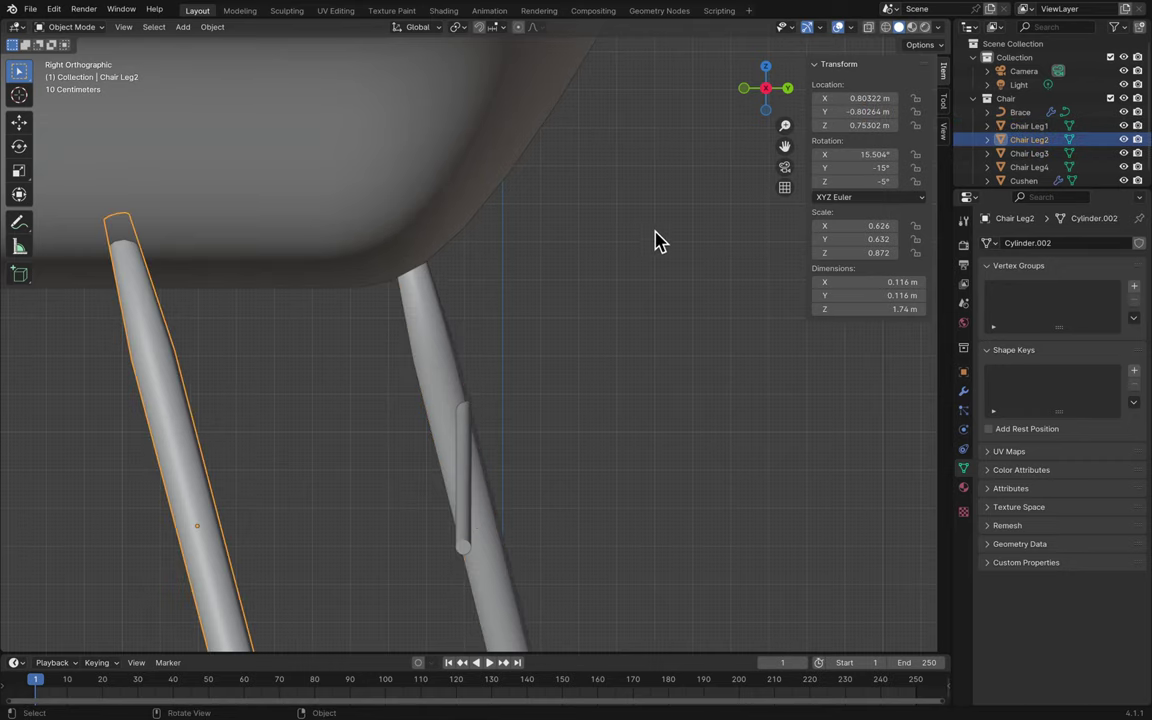
pyautogui.click(868, 112)
pyautogui.hotkey('ctrl', 'v')
pyautogui.press('Return')
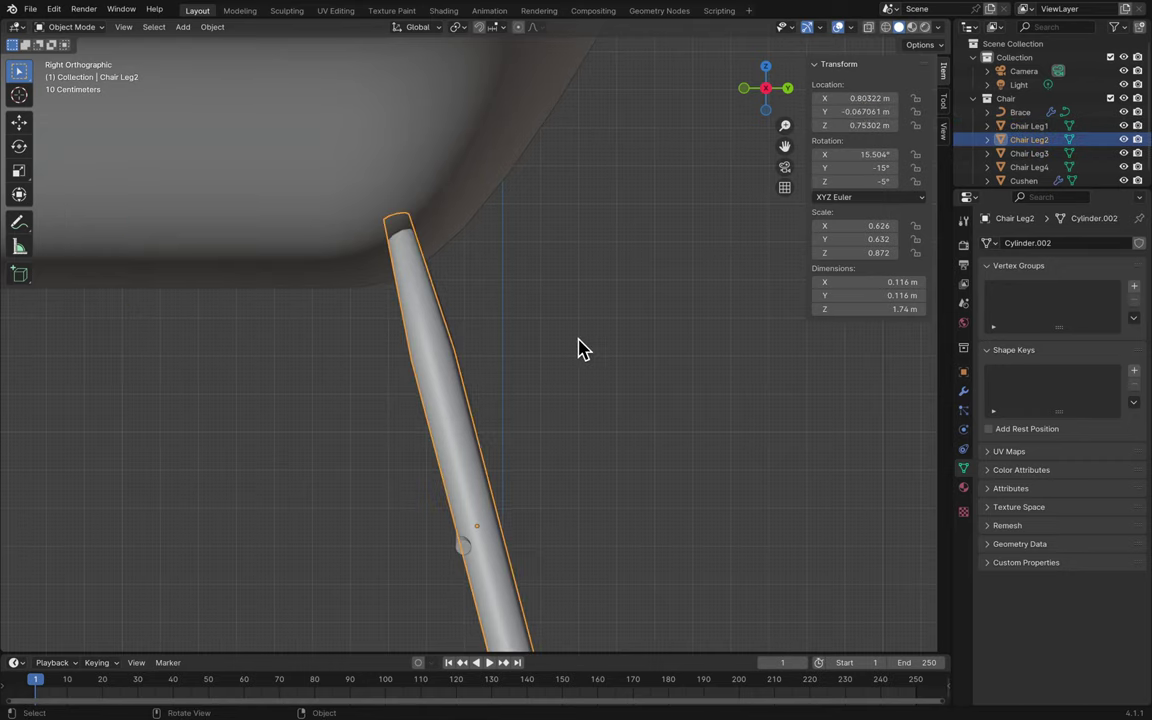
# - View the chair from the right side and below, and select the Brace
pyautogui.scroll(-5, 583, 348)
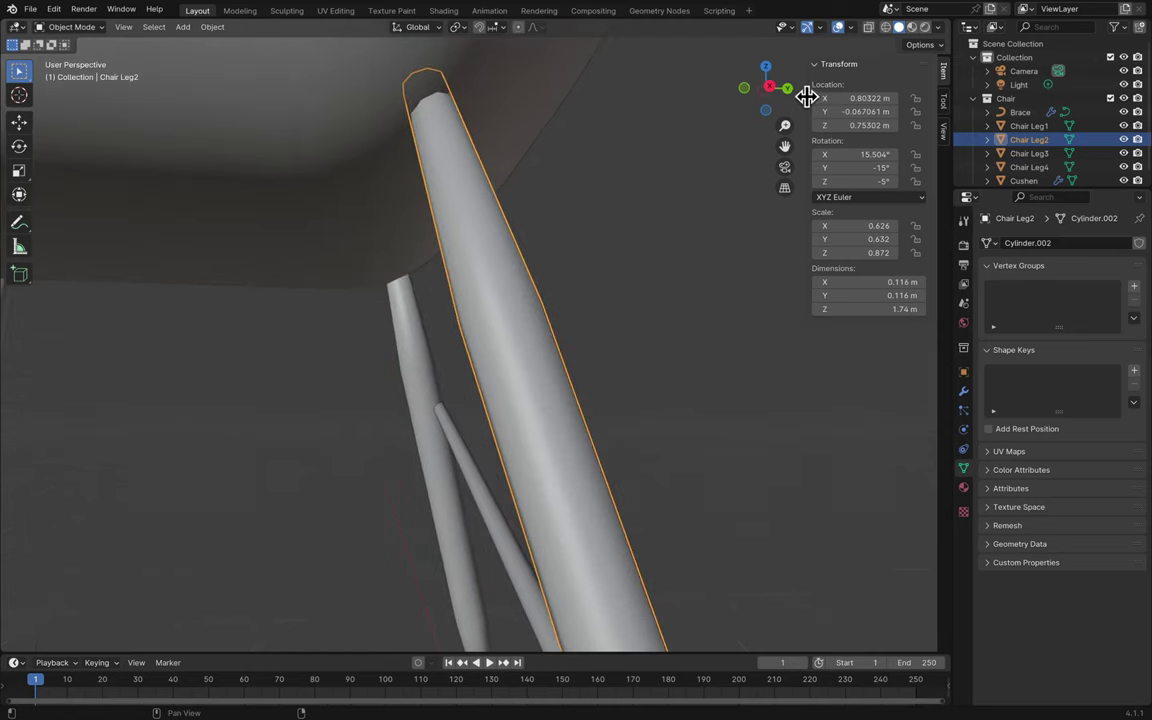
pyautogui.click(770, 90)
pyautogui.moveTo(783, 97); pyautogui.dragTo(782, 134)
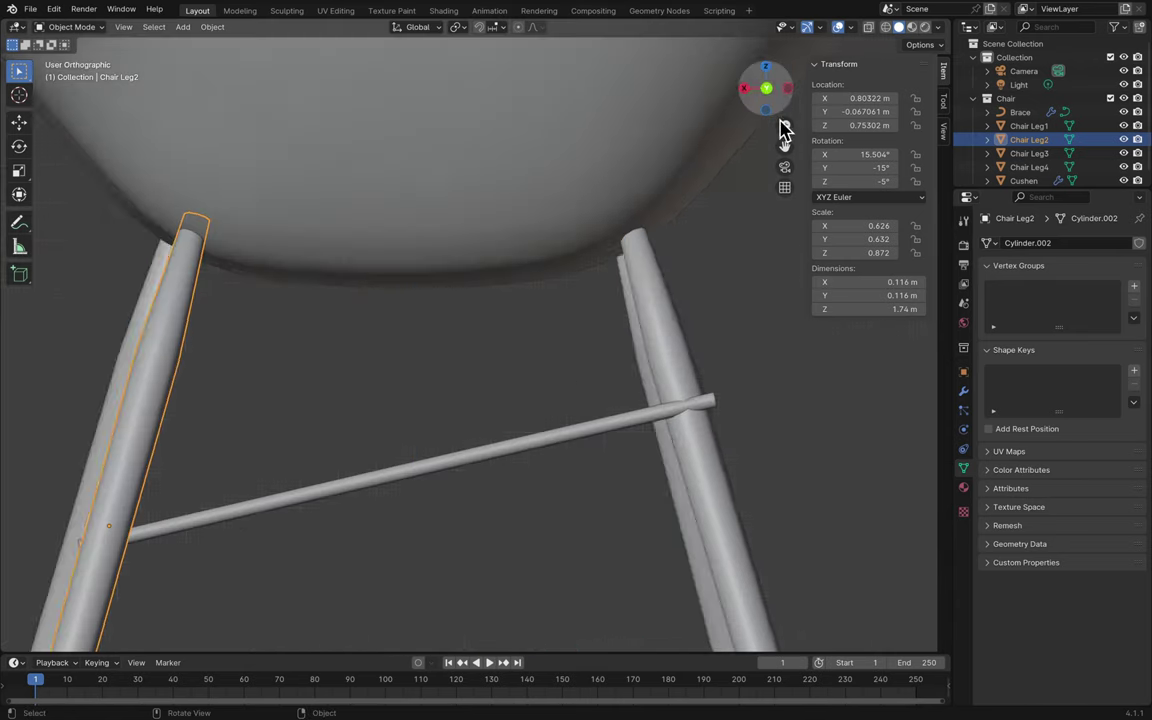
pyautogui.scroll(-5, 589, 352)
pyautogui.scroll(-5, 588, 352)
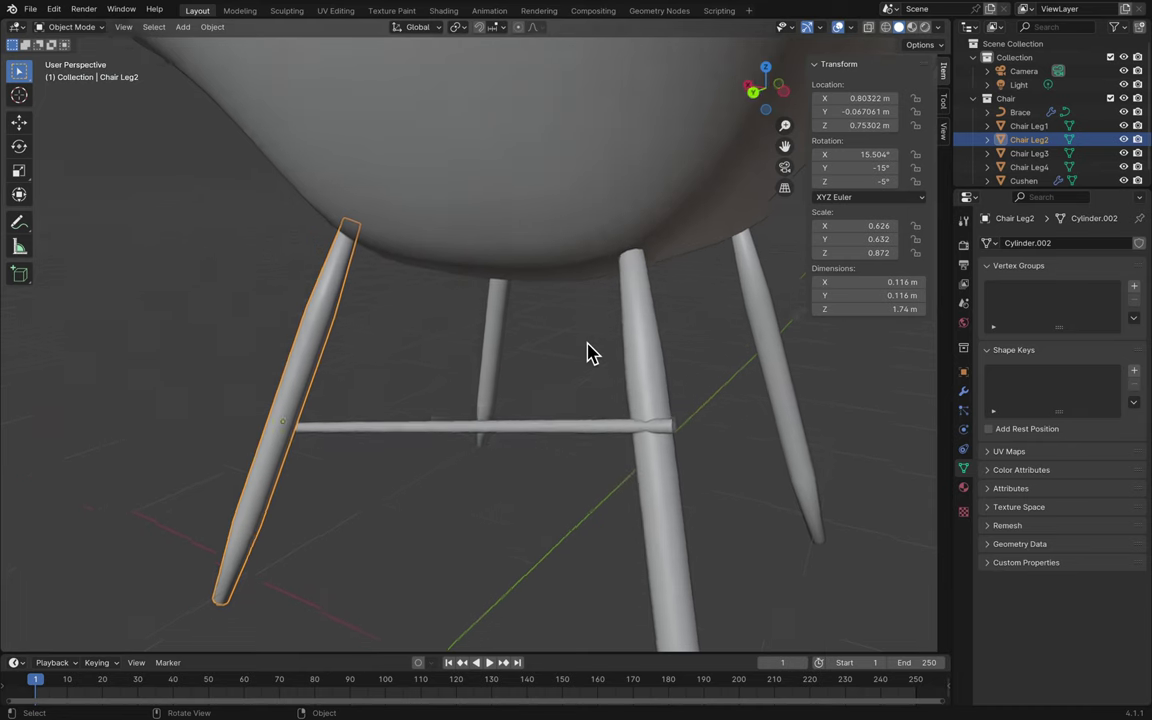
pyautogui.click(505, 440)
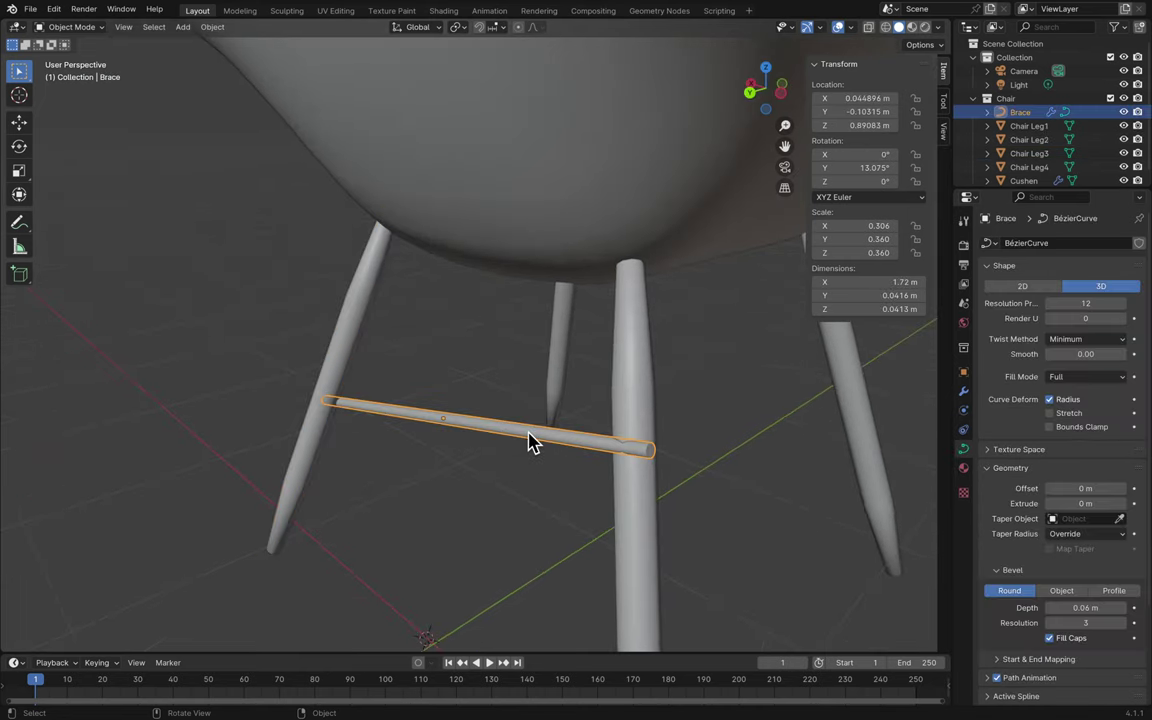
# - Pan and zoom around the Brace to inspect where it reaches the back legs
pyautogui.hscroll(5, 589, 512)
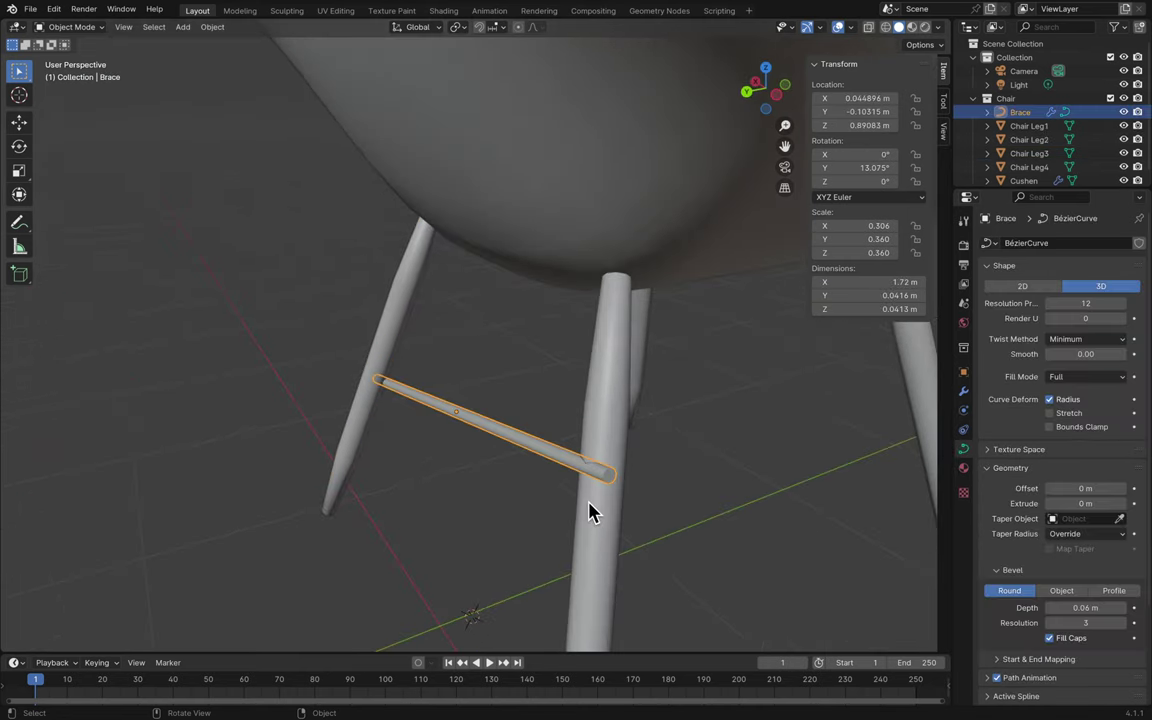
pyautogui.hscroll(10, 589, 512)
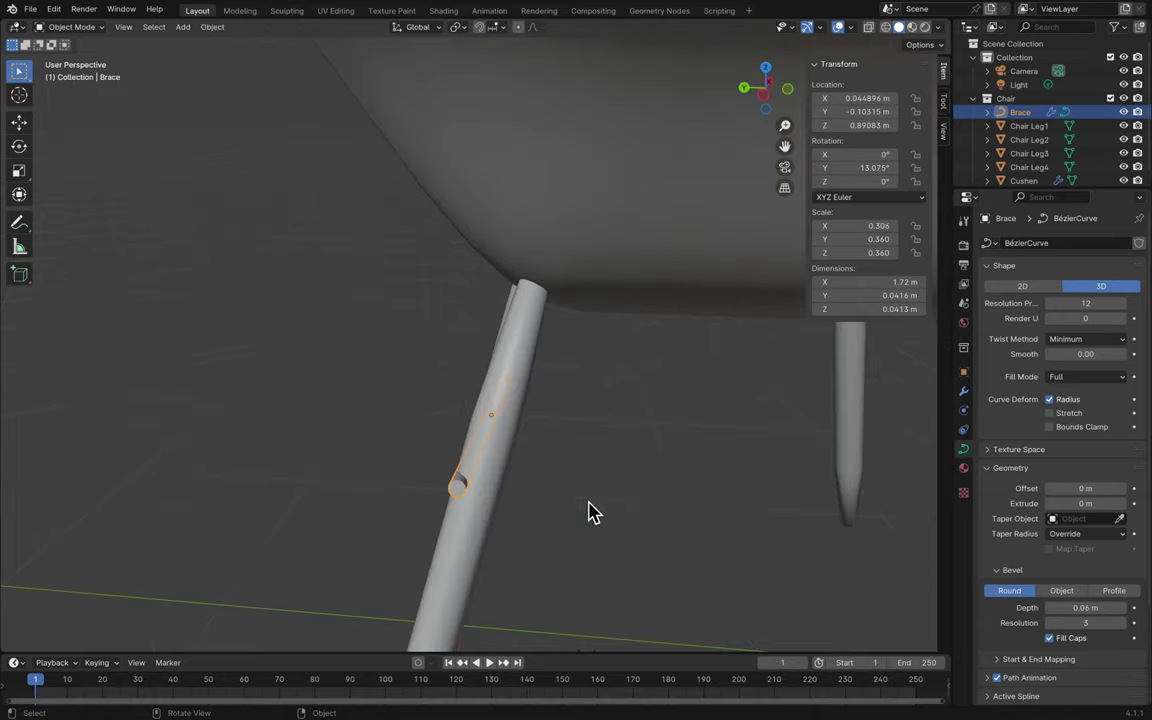
pyautogui.hscroll(3, 590, 512)
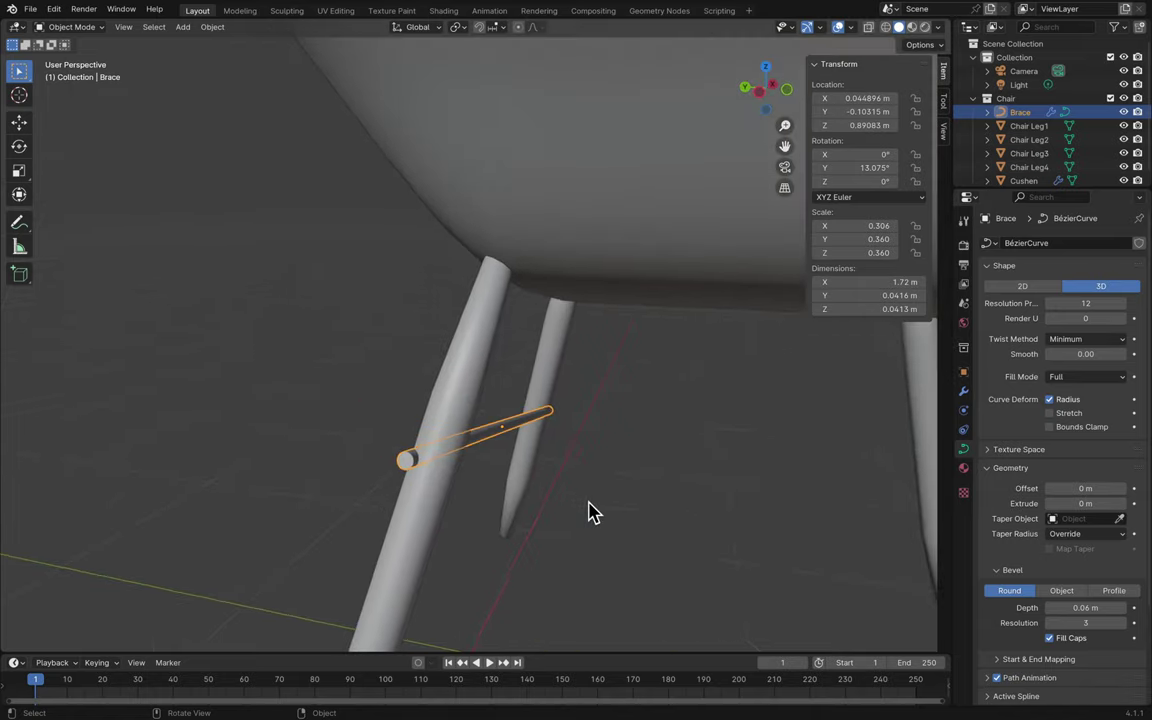
pyautogui.hscroll(10, 589, 512)
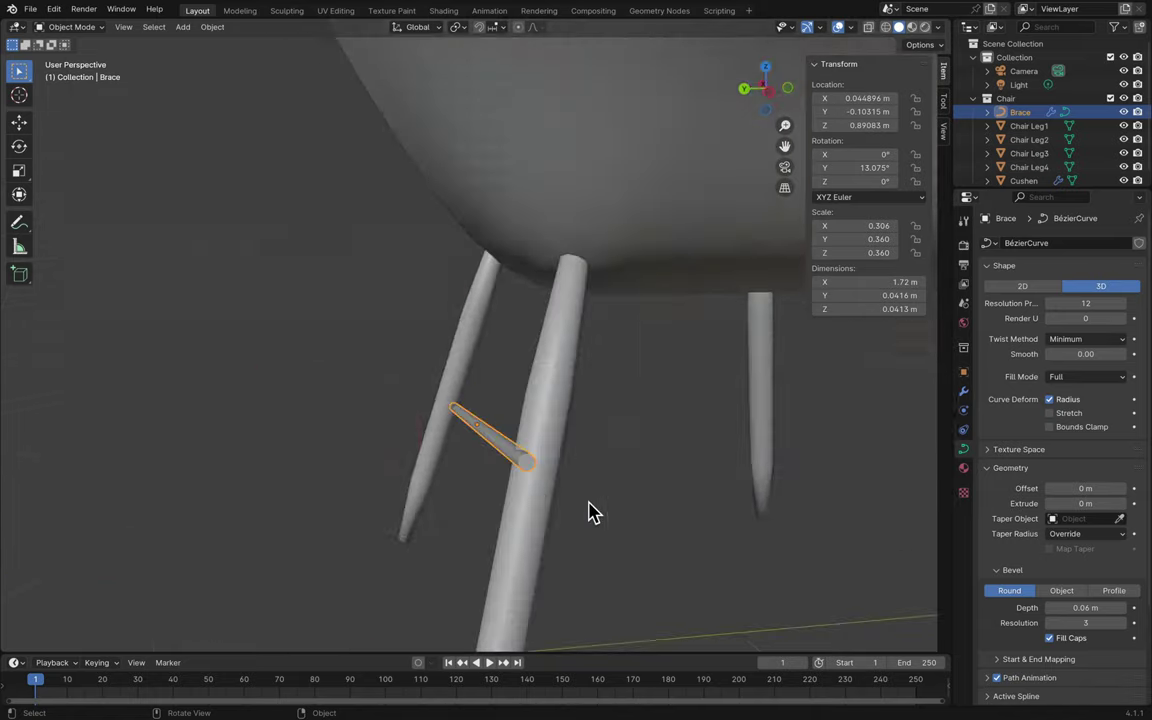
pyautogui.hscroll(5, 589, 511)
pyautogui.keyDown('ctrl'); pyautogui.scroll(5, 751, 460); pyautogui.keyUp('ctrl')
pyautogui.keyDown('ctrl'); pyautogui.scroll(3, 740, 471); pyautogui.keyUp('ctrl')
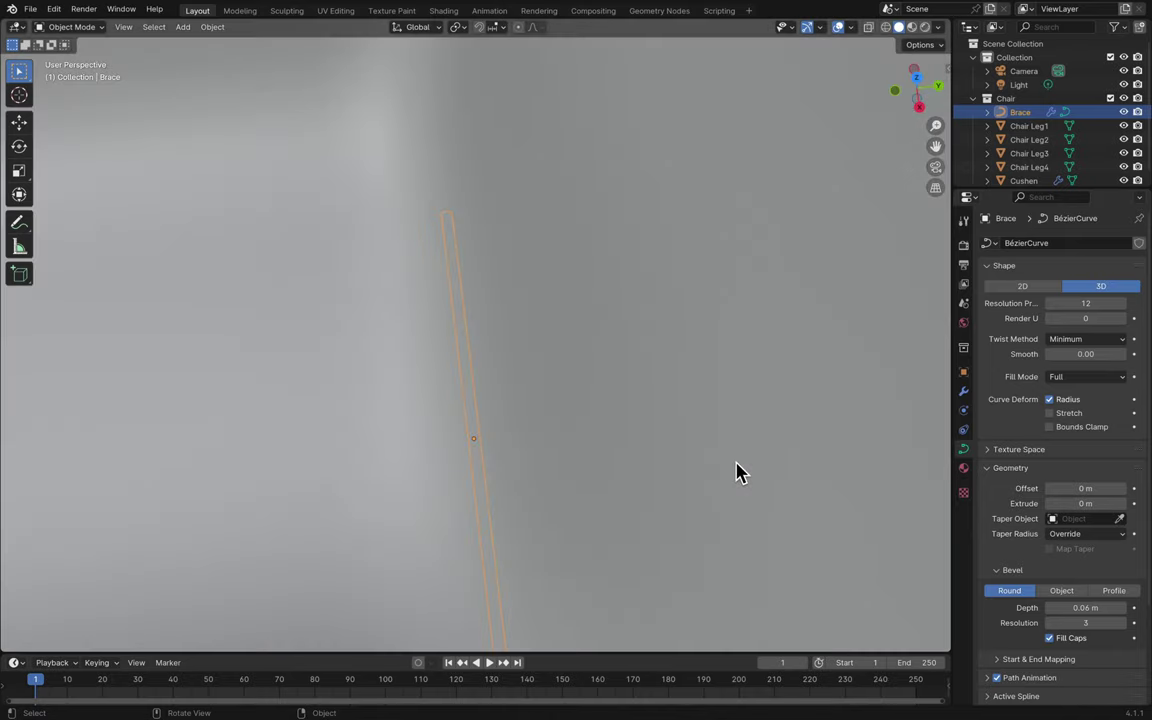
pyautogui.hscroll(5, 740, 471)
pyautogui.keyDown('ctrl'); pyautogui.scroll(-5, 740, 471); pyautogui.keyUp('ctrl')
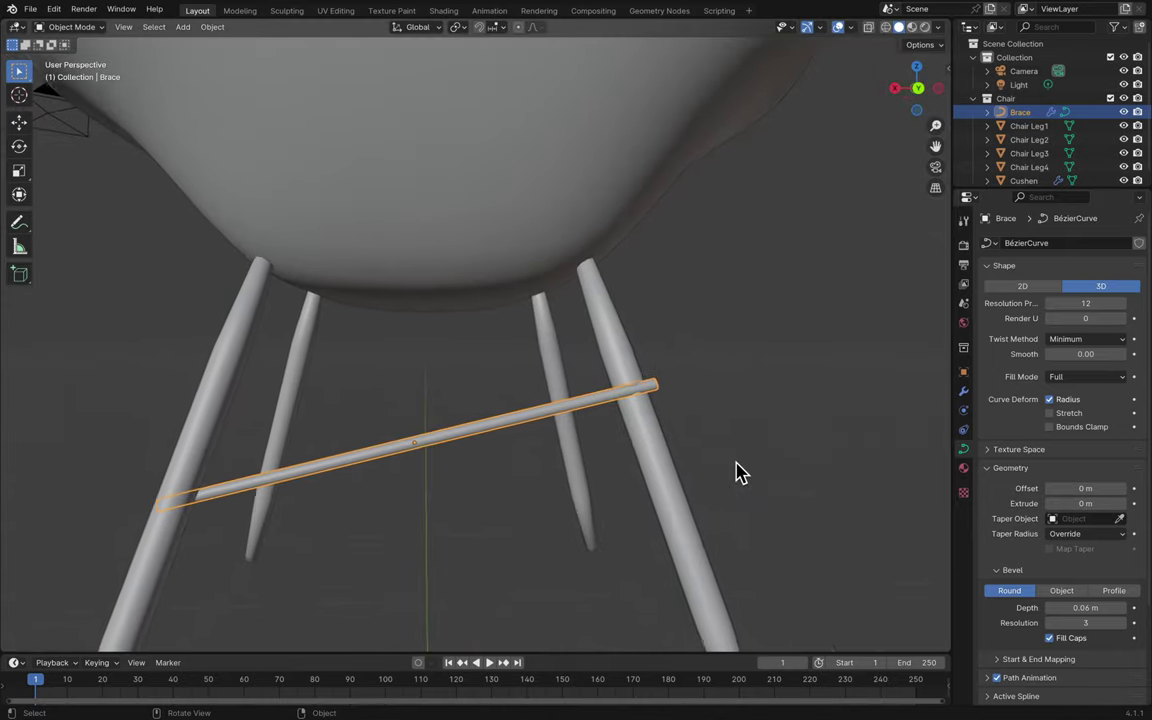
pyautogui.scroll(10, 740, 471)
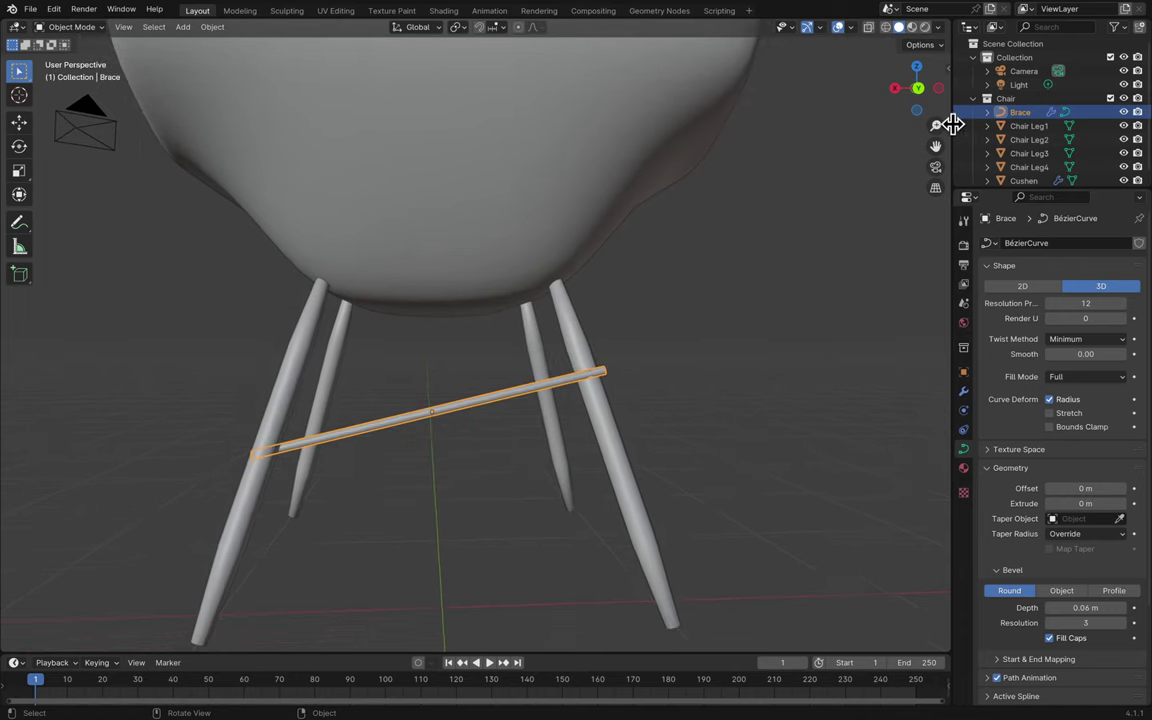
pyautogui.scroll(5, 716, 367)
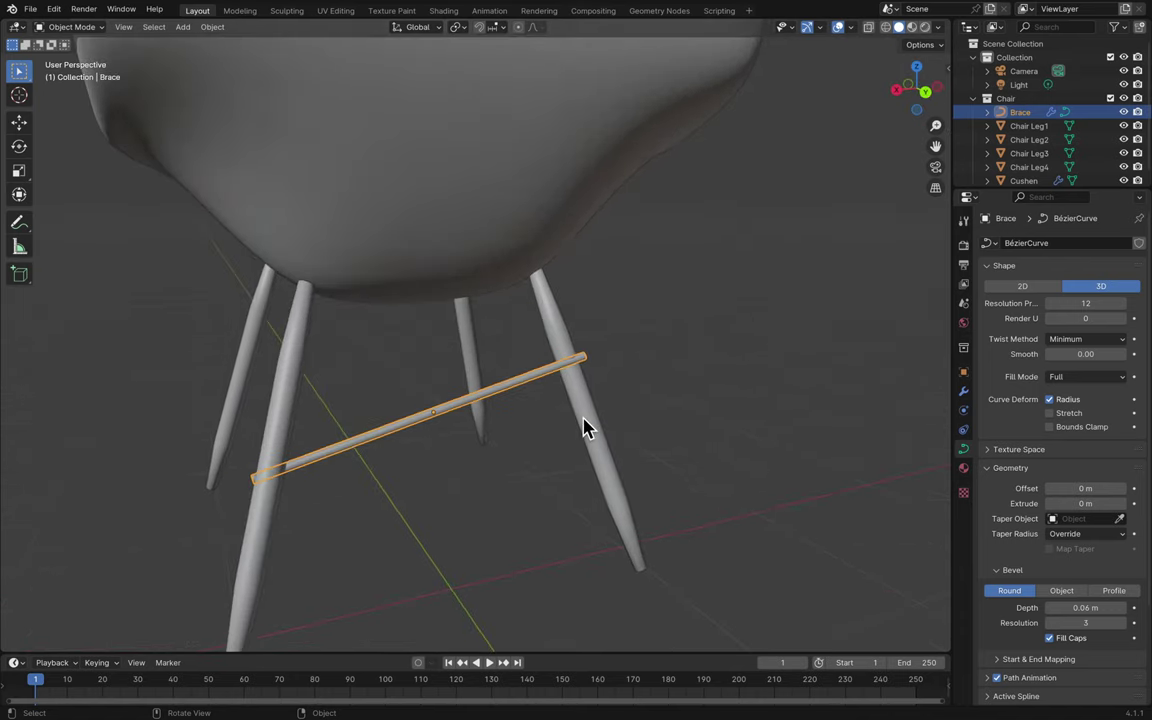
# - Select Chair Leg1, orbit around the legs, then select Chair Leg2
pyautogui.click(586, 428)
pyautogui.moveTo(586, 428); pyautogui.dragTo(362, 506, button='middle')
pyautogui.click(316, 558)
pyautogui.scroll(5, 316, 558)
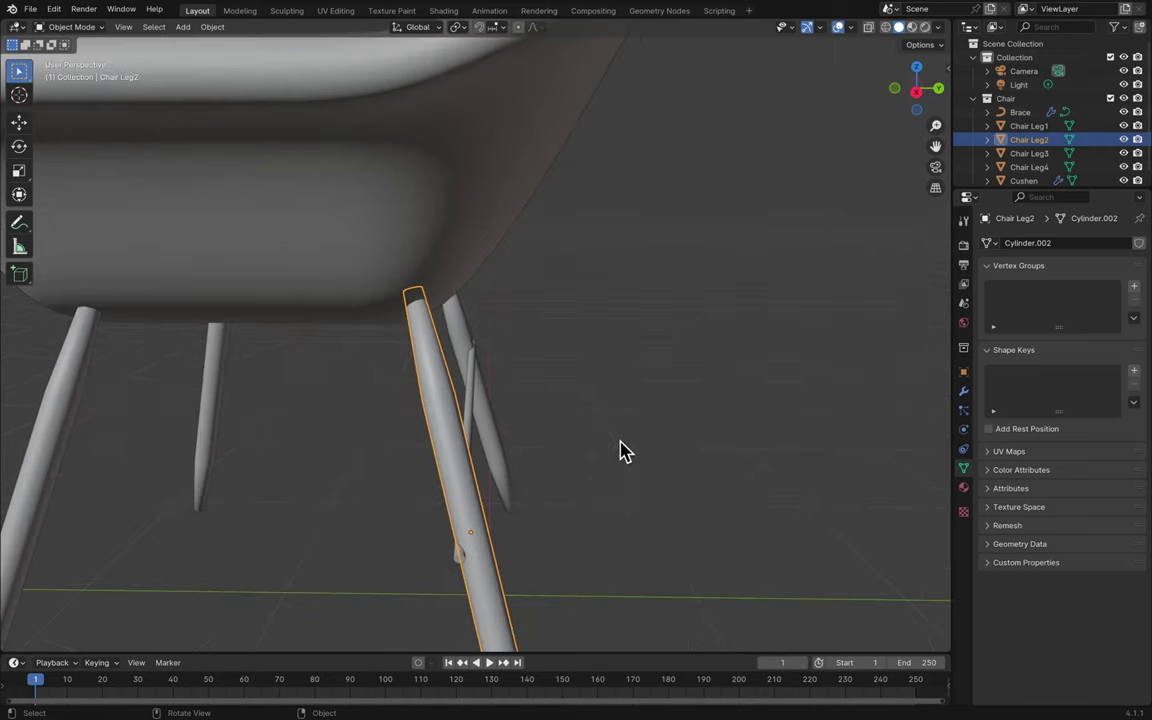
# - Move Chair Leg2 along Y by about -0.042 m
pyautogui.press('g')
pyautogui.press('x')
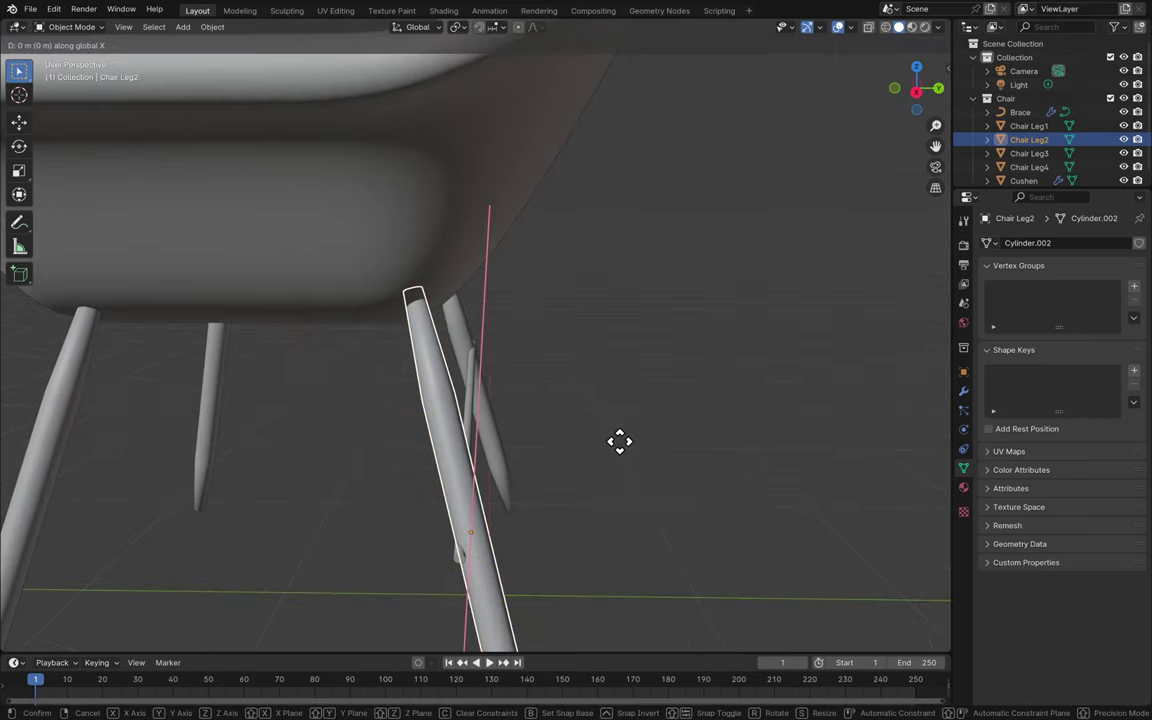
pyautogui.press('y')
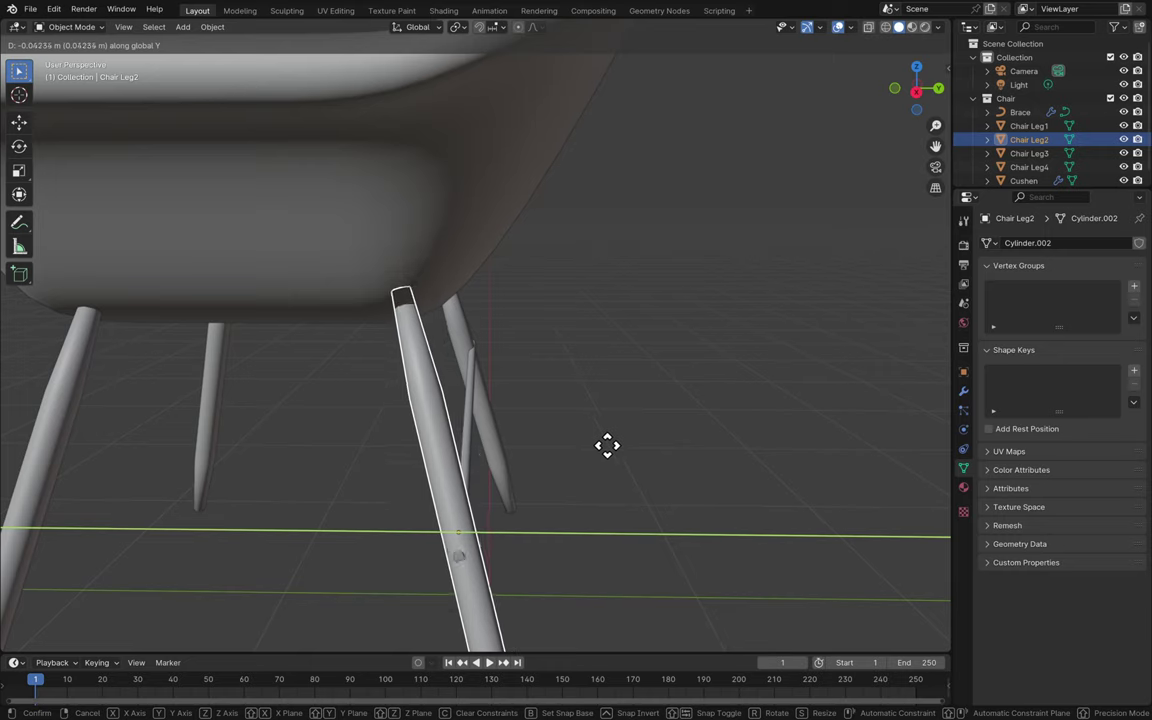
pyautogui.click(607, 446)
# - Shift Chair Leg1 0.036 m along Y and save the file as Blender2.blend
pyautogui.click(458, 348)
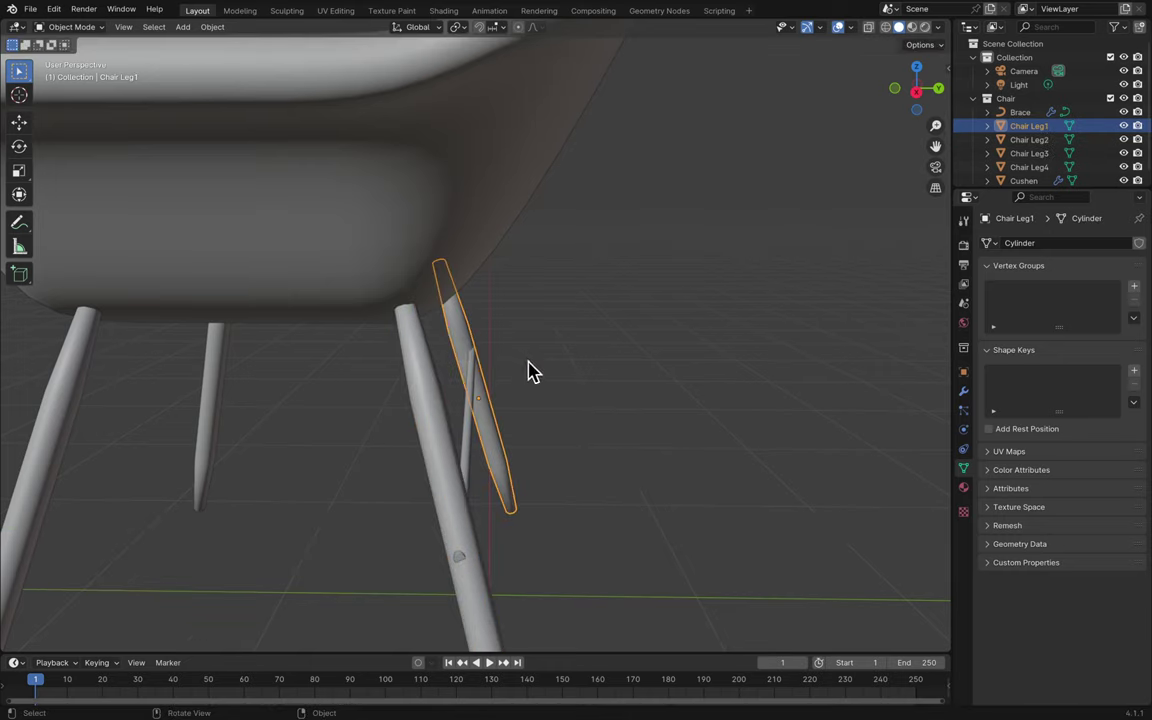
pyautogui.press('g')
pyautogui.press('y')
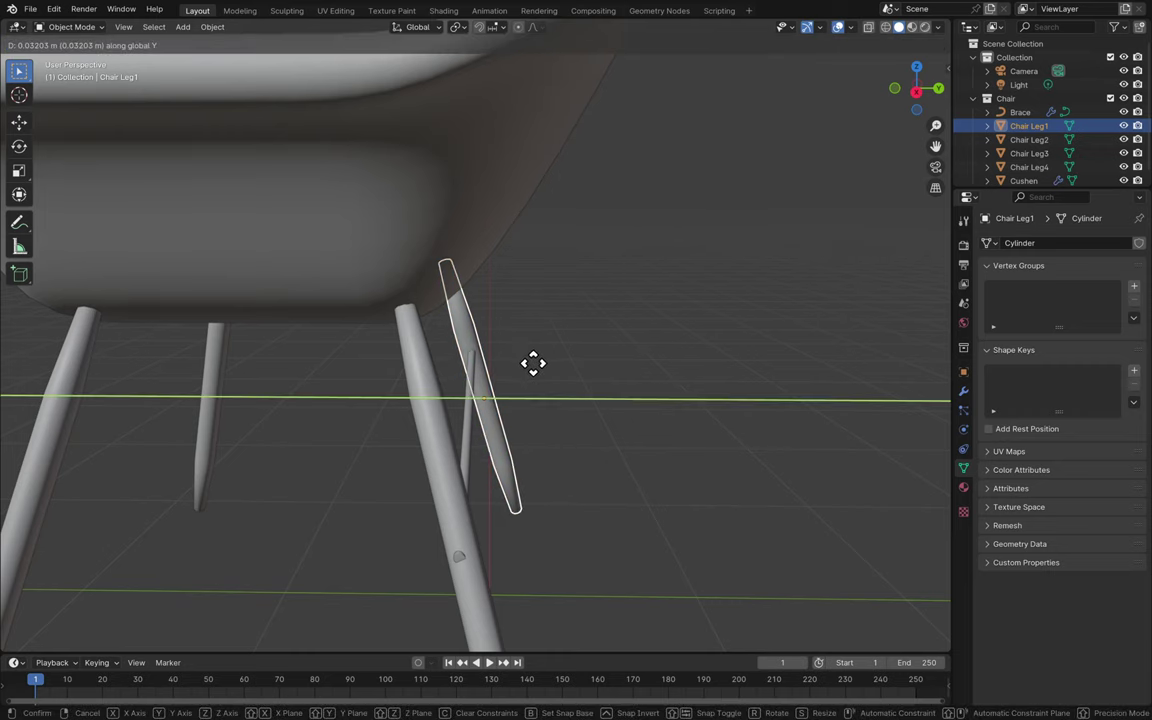
pyautogui.click(533, 363)
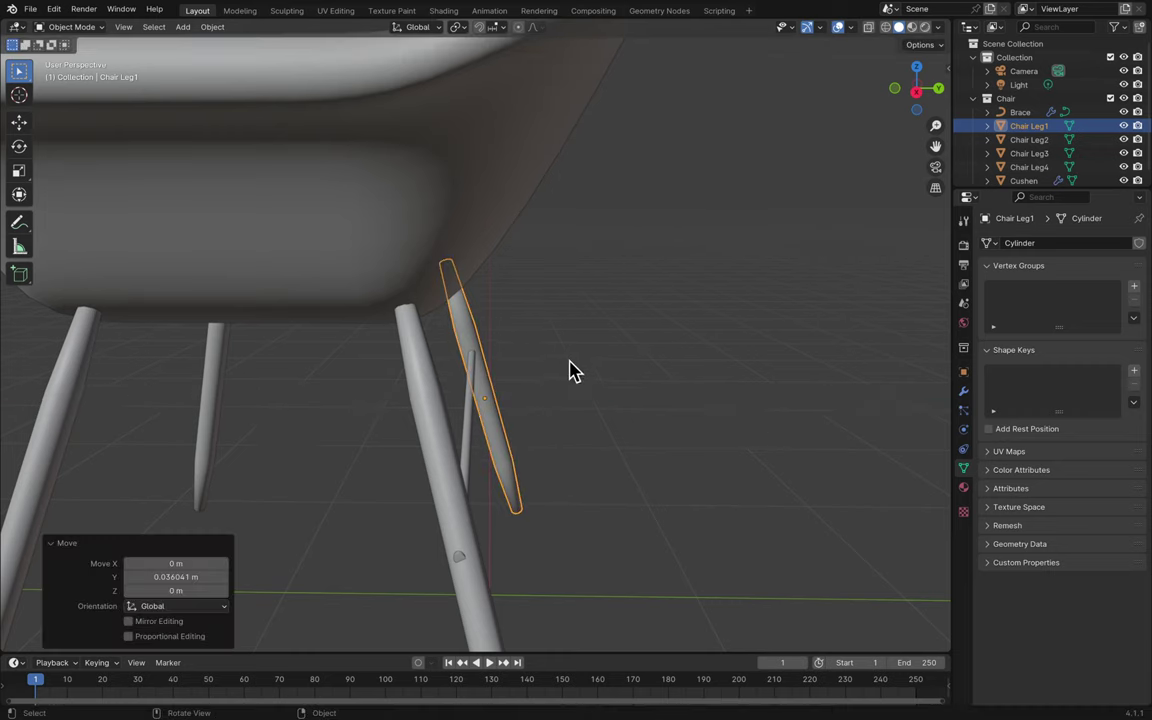
pyautogui.moveTo(568, 370); pyautogui.dragTo(617, 370, button='middle')
pyautogui.press('super+s')
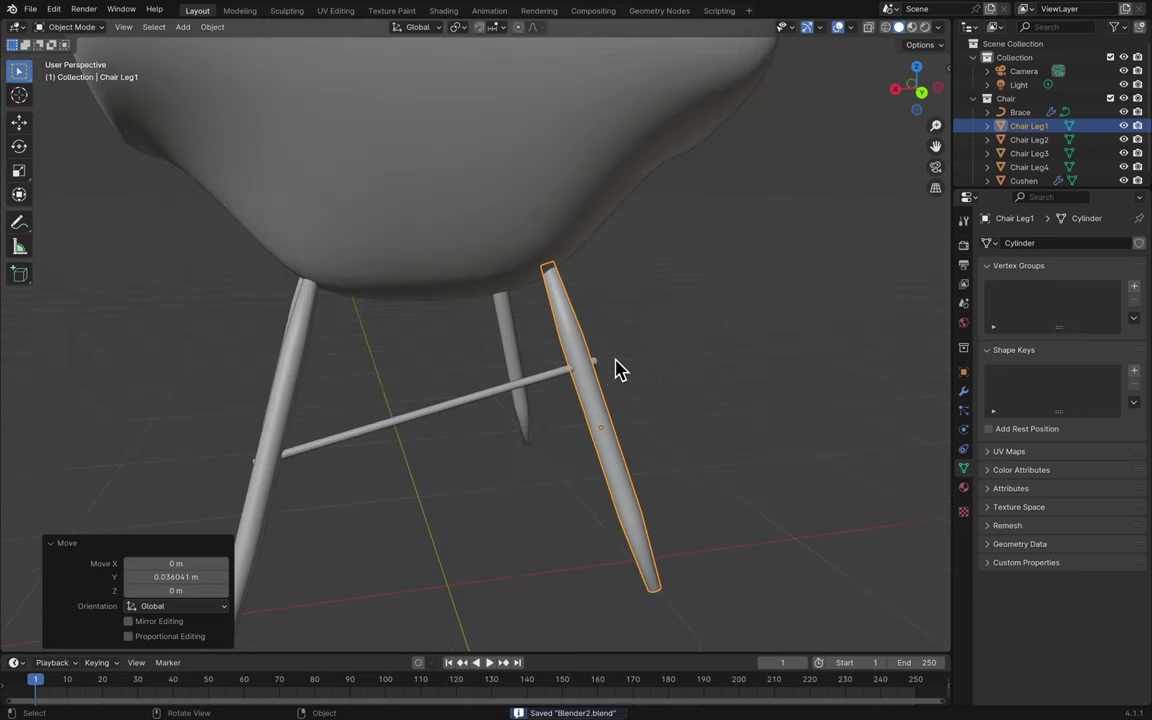
pyautogui.click(497, 405)
# - In Back Orthographic view, scale the brace to 0.903 along X
pyautogui.moveTo(497, 403); pyautogui.dragTo(494, 401, button='middle')
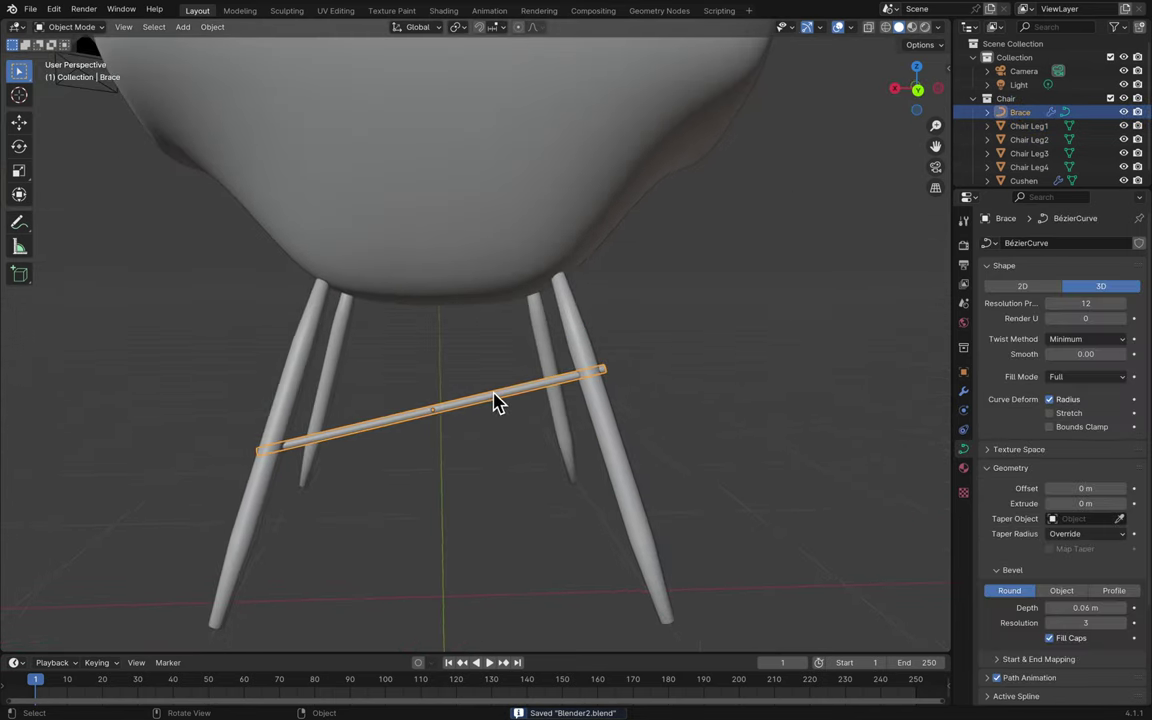
pyautogui.click(918, 103)
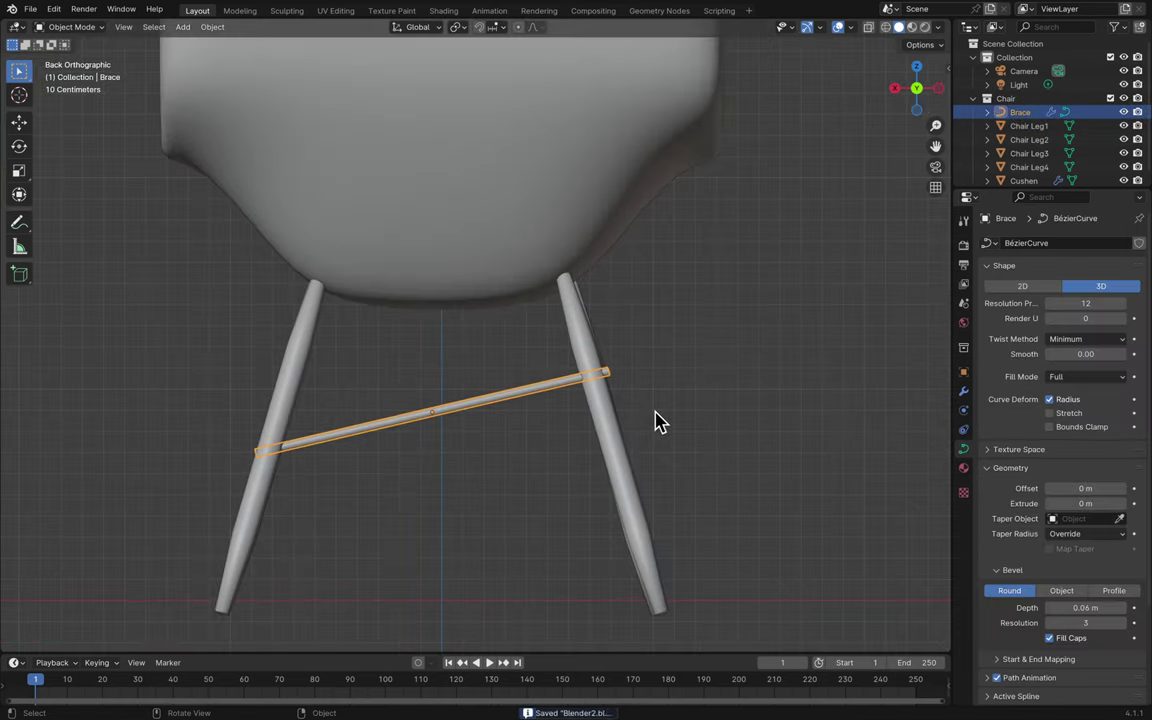
pyautogui.press('s')
pyautogui.press('x')
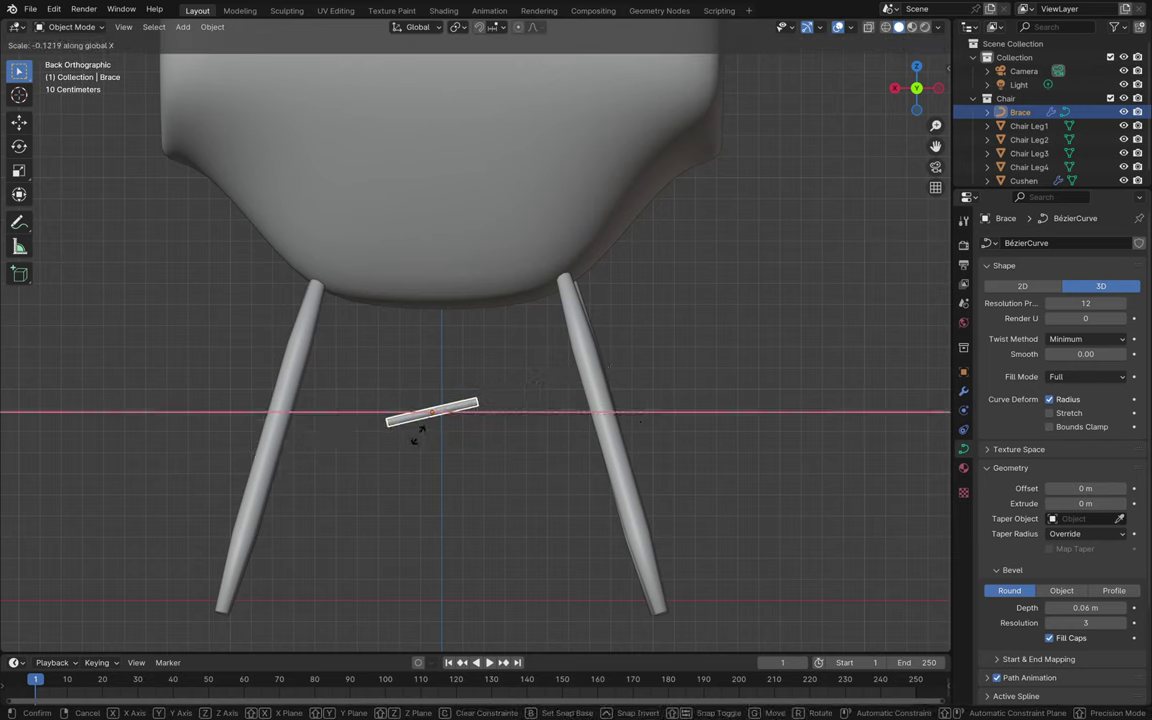
pyautogui.click(632, 389)
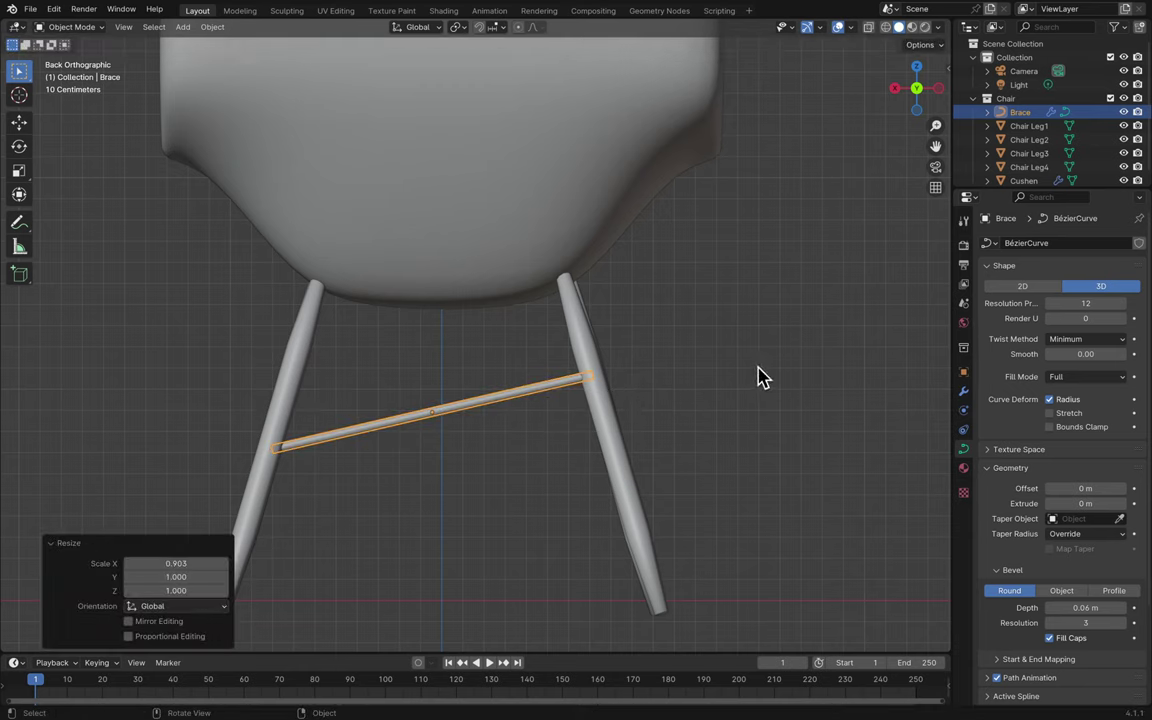
# - Set the brace's Y rotation to 15°, comparing 10° before settling on 15°
pyautogui.press('n')
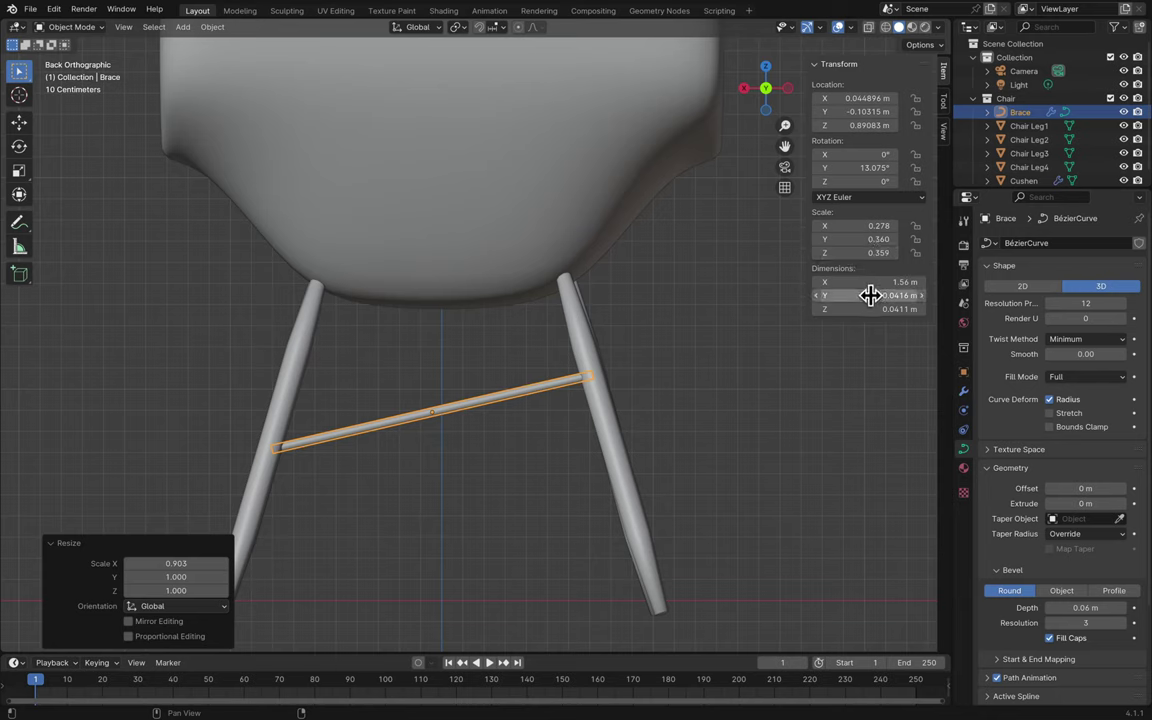
pyautogui.click(878, 168)
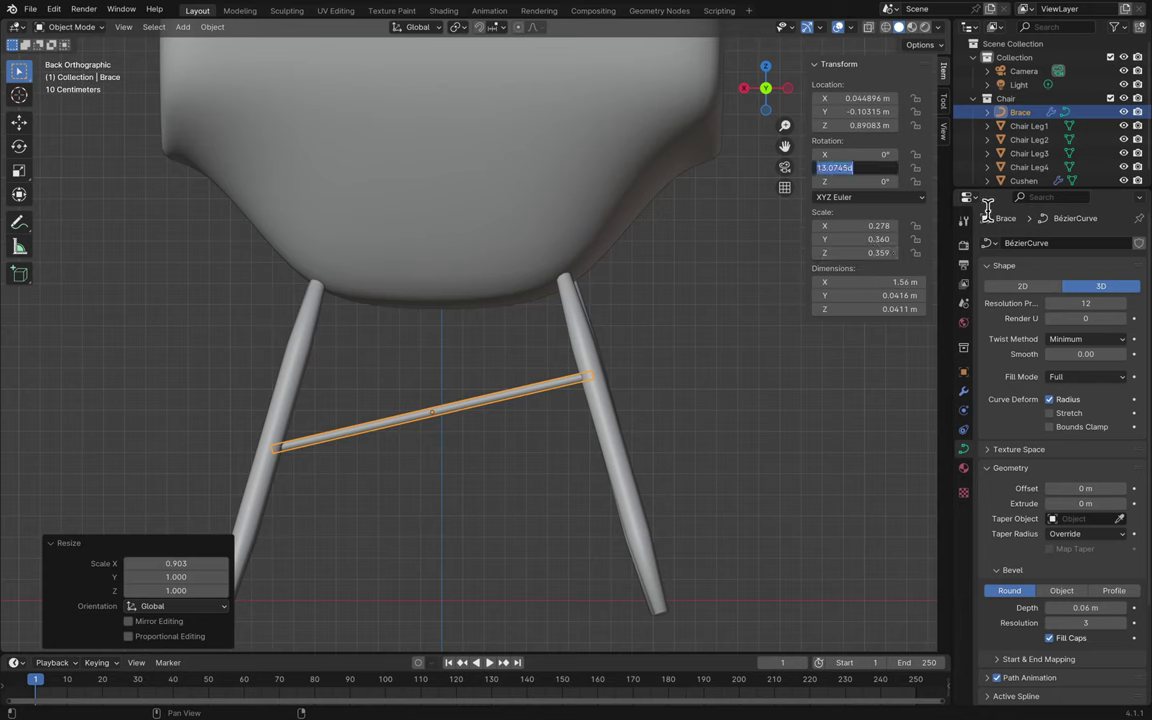
pyautogui.write('15')
pyautogui.press('Return')
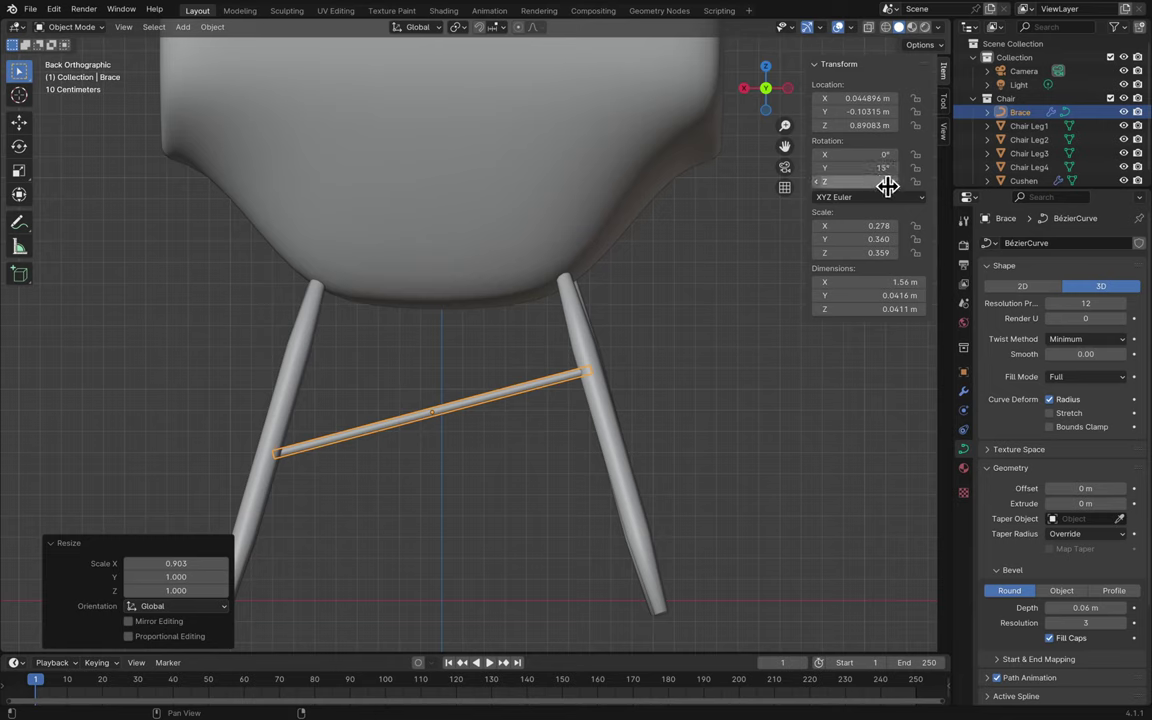
pyautogui.click(877, 169)
pyautogui.write('10')
pyautogui.press('Return')
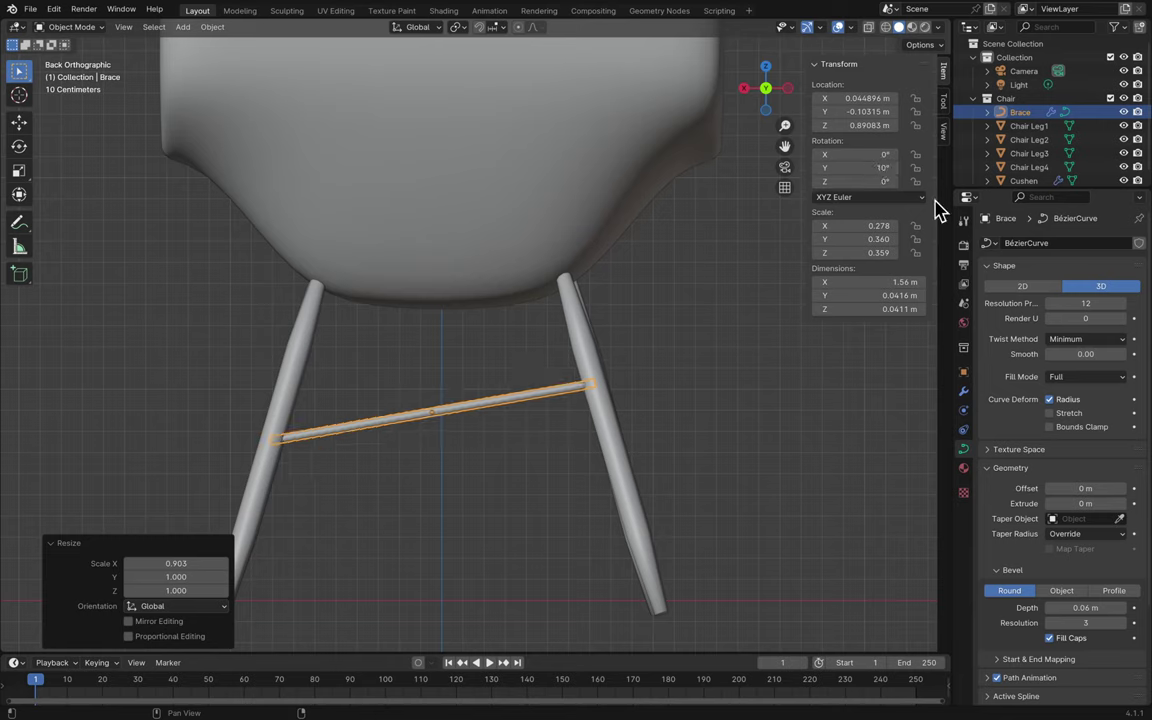
pyautogui.click(877, 168)
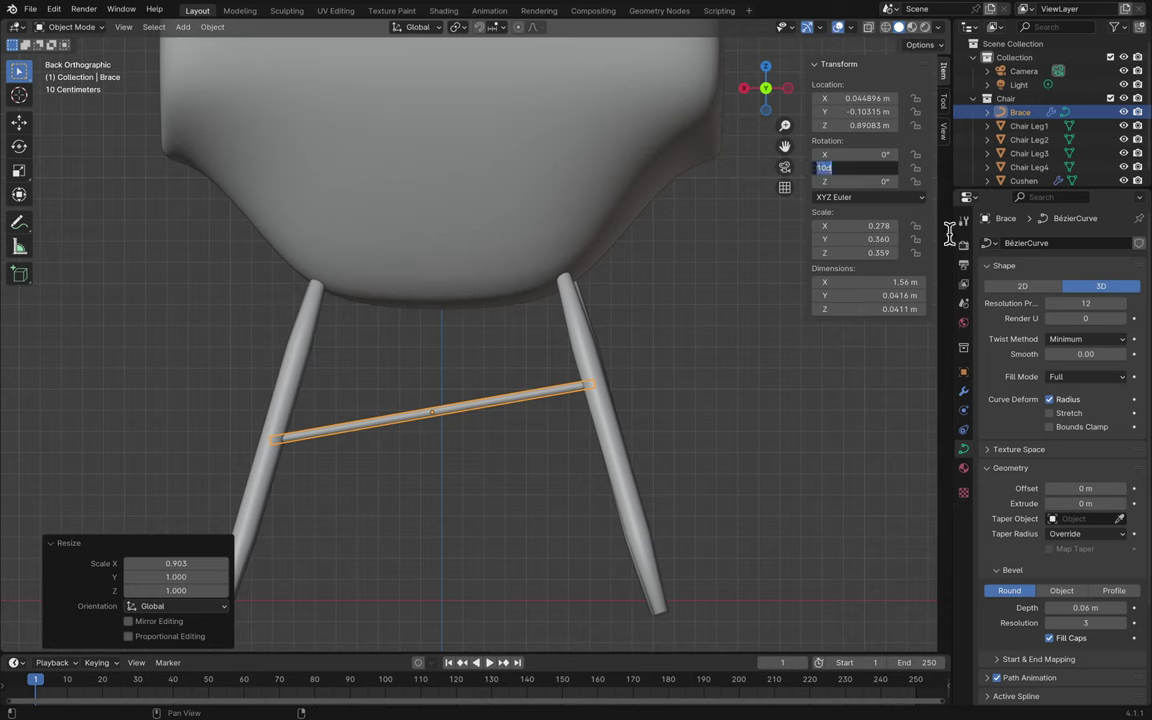
pyautogui.write('15')
pyautogui.press('Return')
pyautogui.click(677, 361)
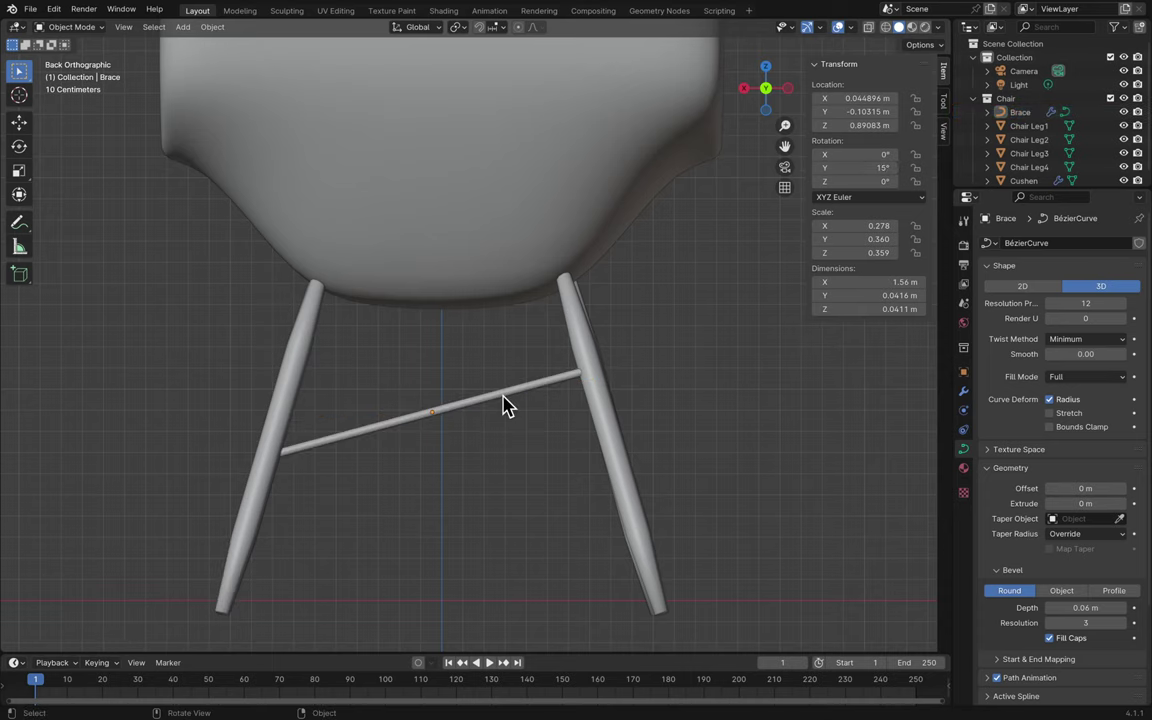
# - Duplicate the brace in place and set the copy's Y rotation to -15°
pyautogui.click(453, 421)
pyautogui.hotkey('shift', 'd')
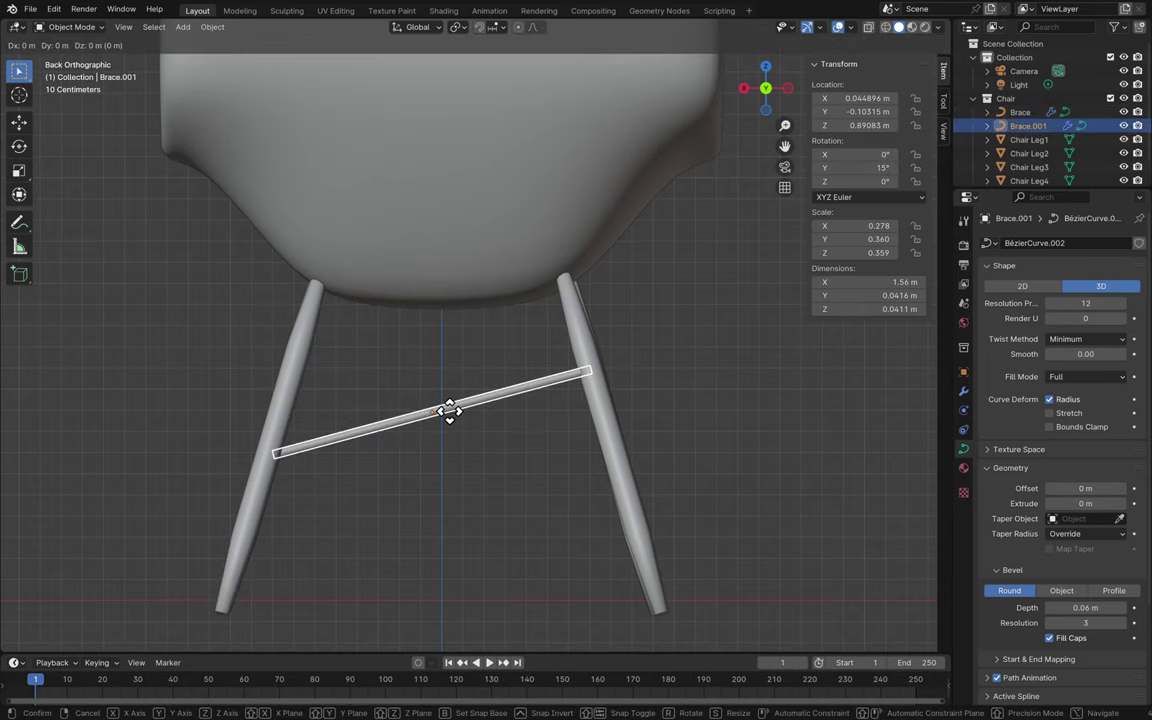
pyautogui.rightClick(452, 419)
pyautogui.click(876, 168)
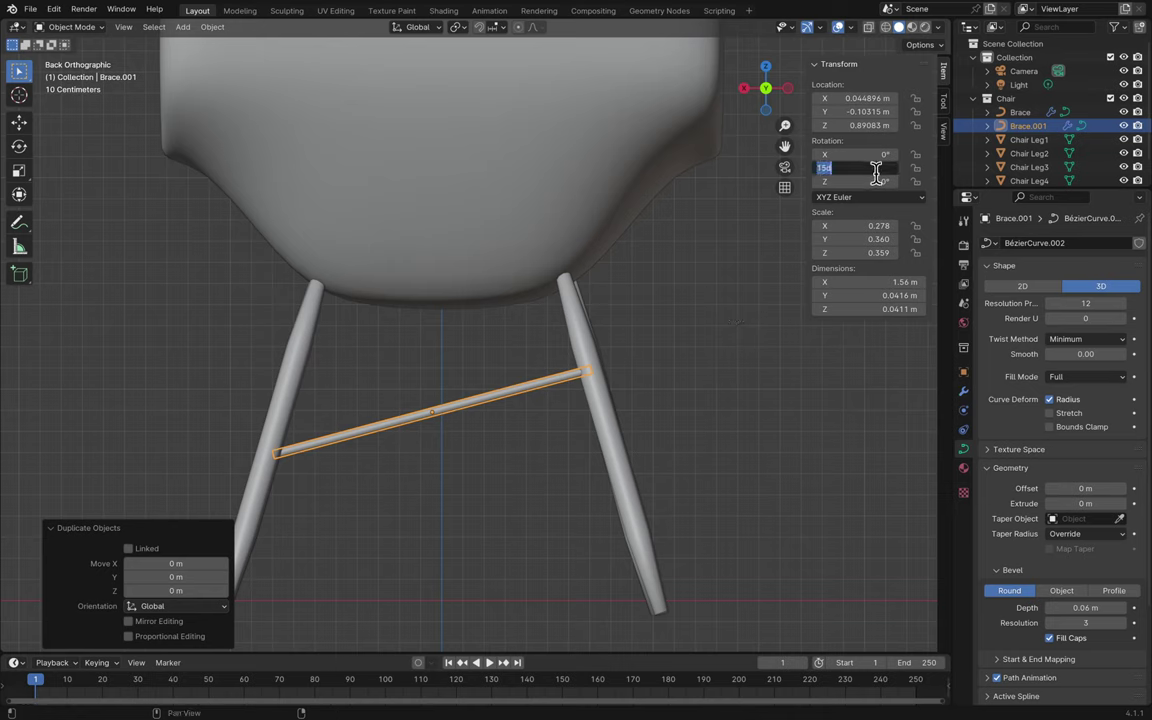
pyautogui.write('-15')
pyautogui.press('Return')
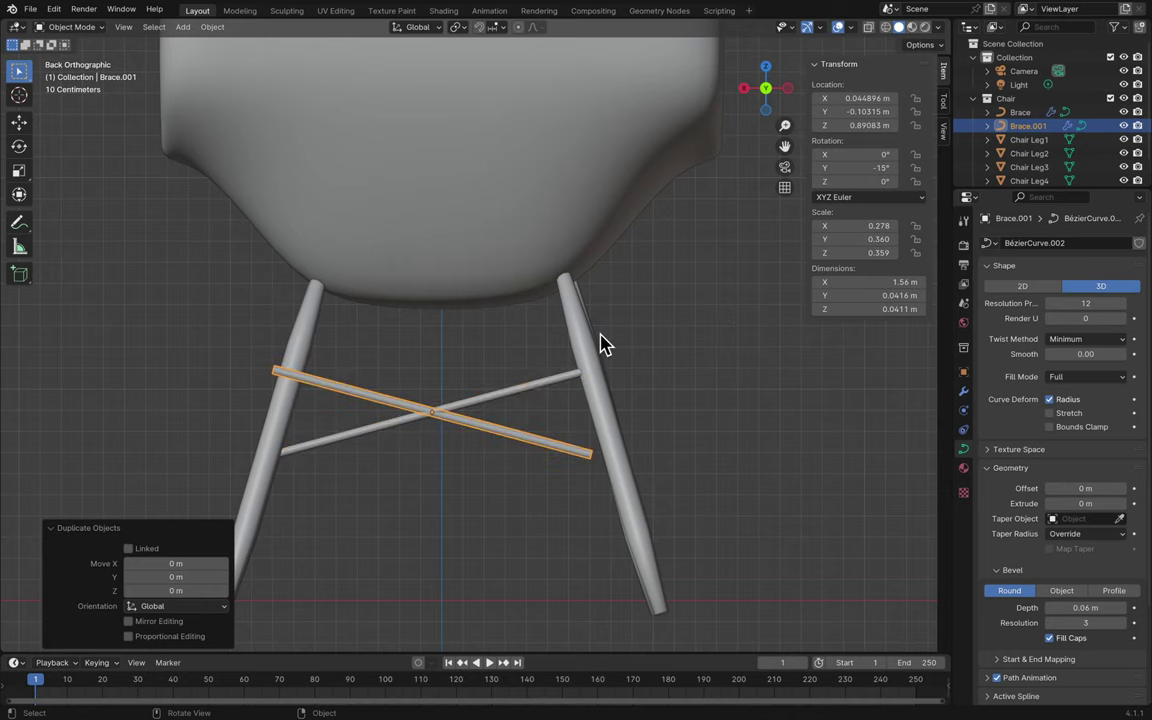
# - Shift the duplicate brace along X so the two bars cross
pyautogui.press('g')
pyautogui.press('x')
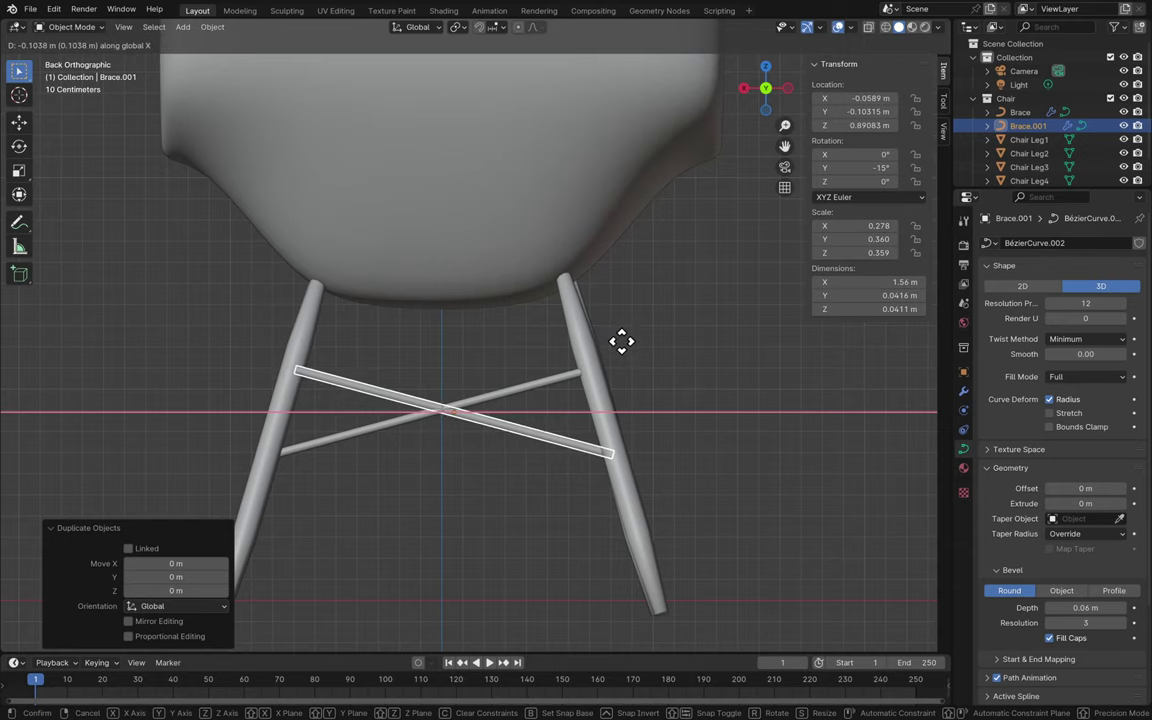
pyautogui.click(621, 350)
pyautogui.moveTo(621, 350); pyautogui.dragTo(625, 350, button='middle')
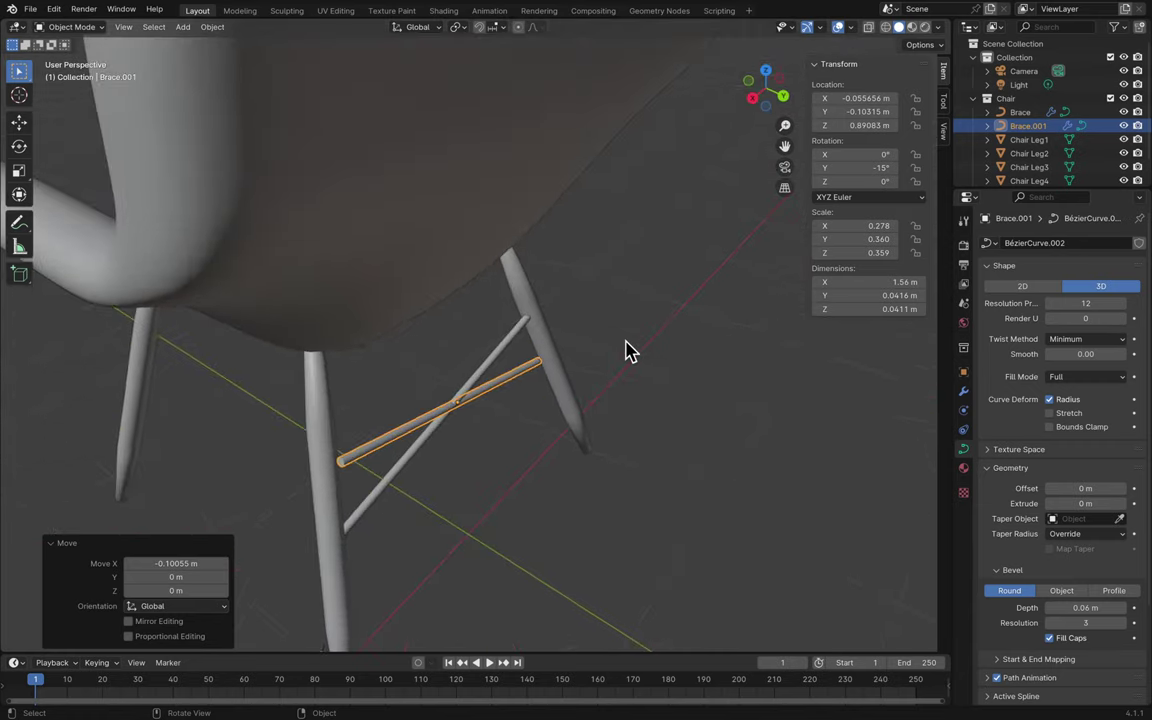
# - Rotate the duplicate about Z to about -7.03° so its end meets the leg
pyautogui.press('r')
pyautogui.press('z')
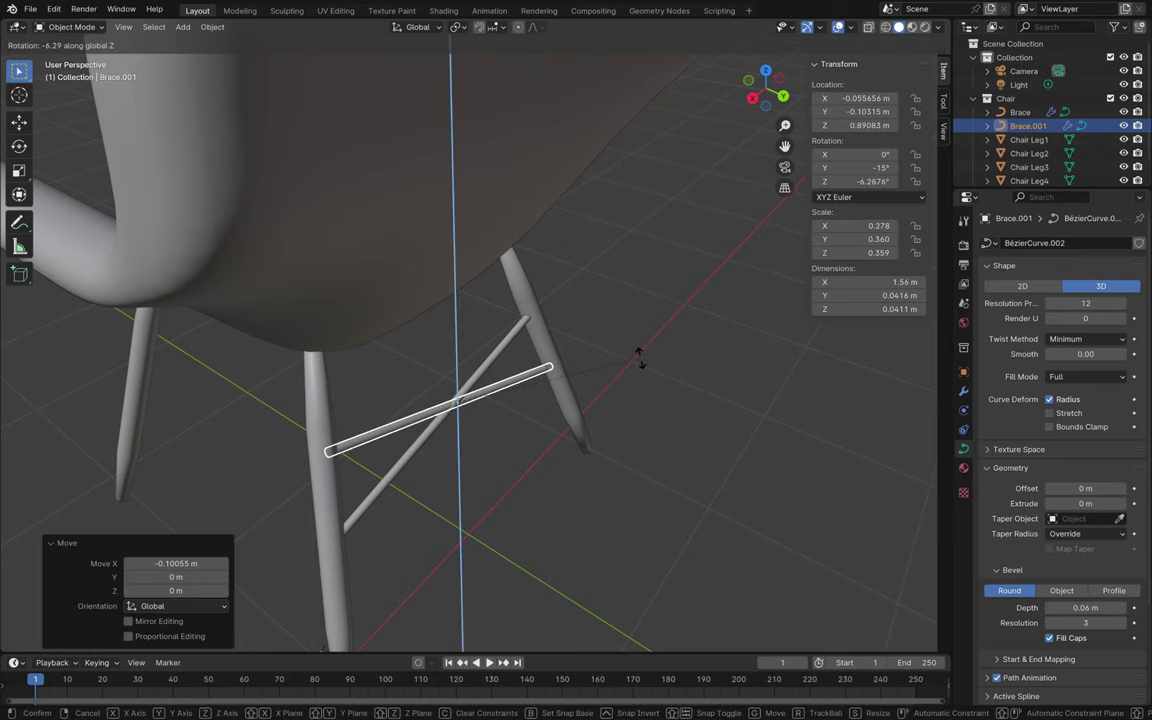
pyautogui.click(640, 360)
pyautogui.moveTo(640, 360); pyautogui.dragTo(641, 360, button='middle')
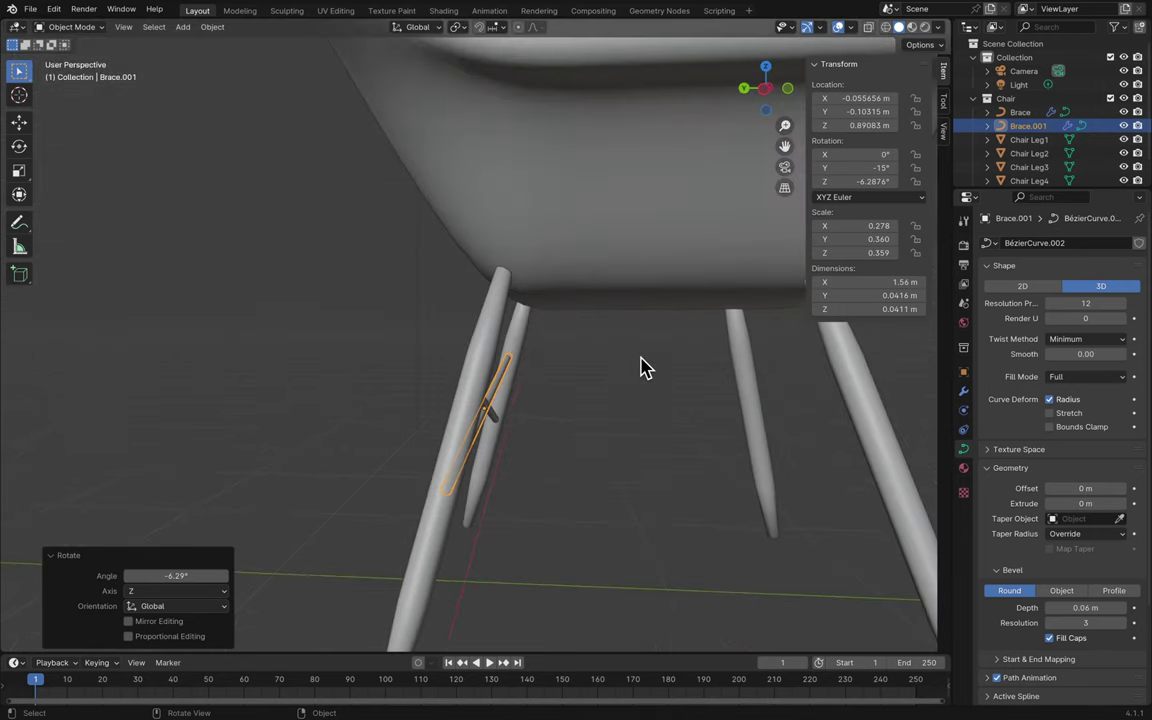
pyautogui.press('r')
pyautogui.press('z')
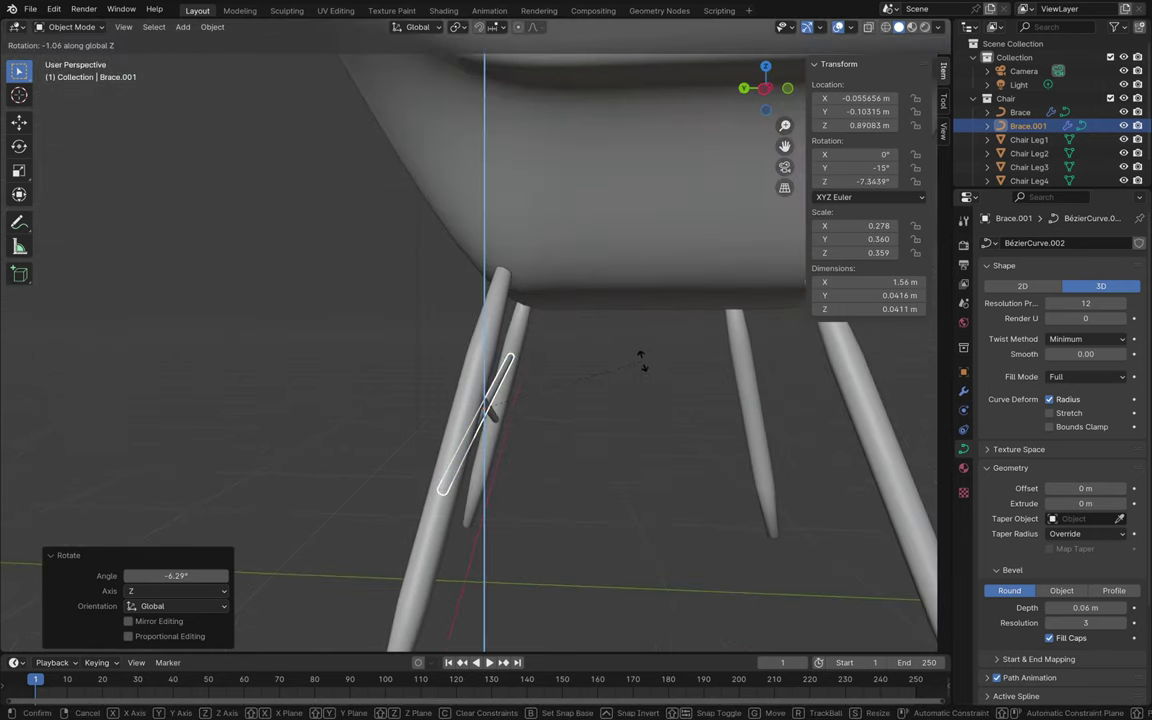
pyautogui.click(640, 360)
pyautogui.moveTo(643, 368); pyautogui.dragTo(468, 390, button='middle')
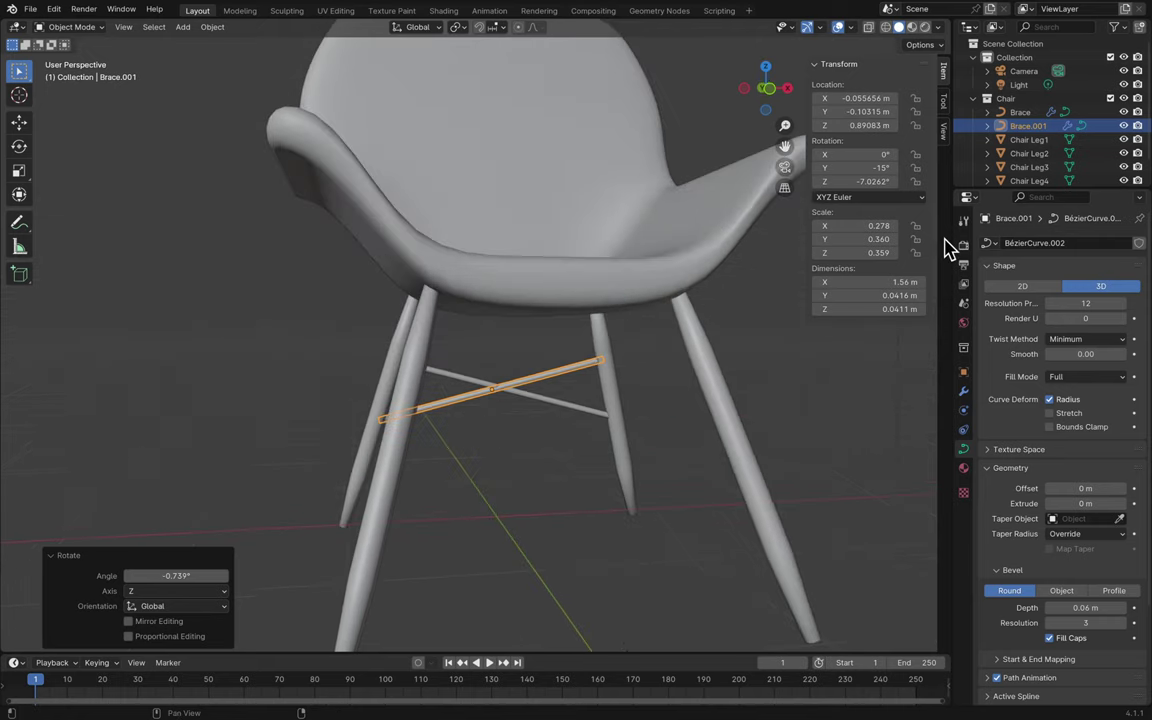
# - Rename the original Brace object to Brace.002 in the Outliner
pyautogui.scroll(-1, 1036, 130)
pyautogui.doubleClick(1050, 112)
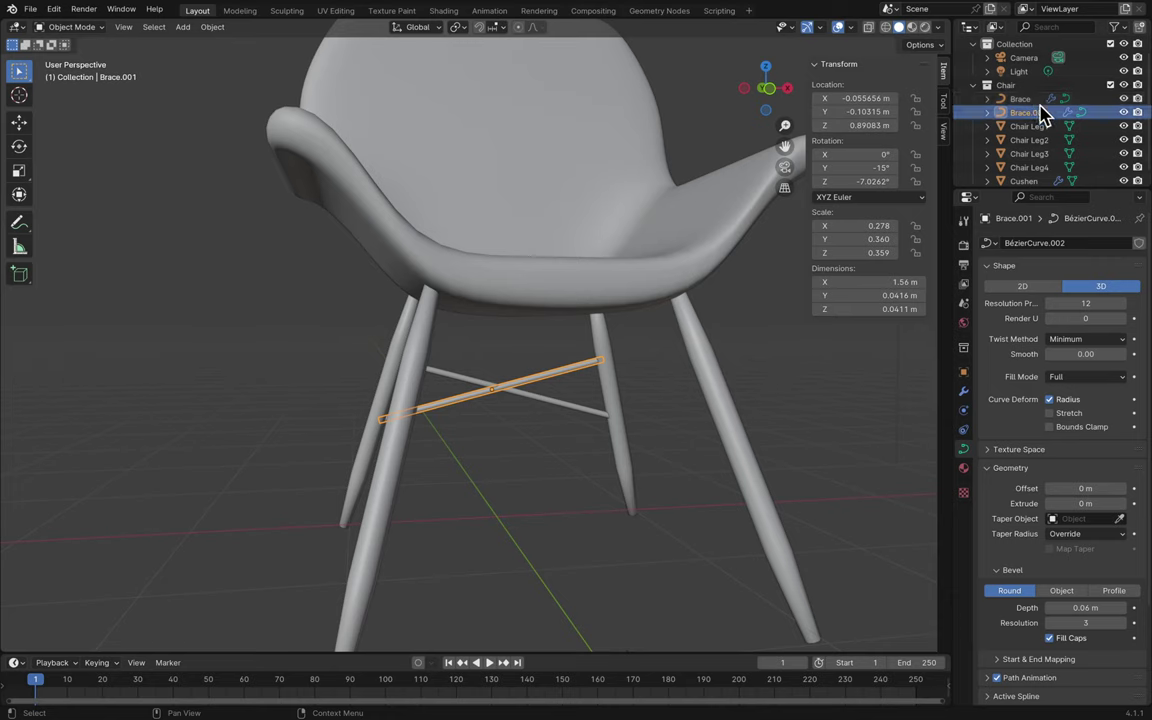
pyautogui.doubleClick(1032, 98)
pyautogui.scroll(1, 1037, 100)
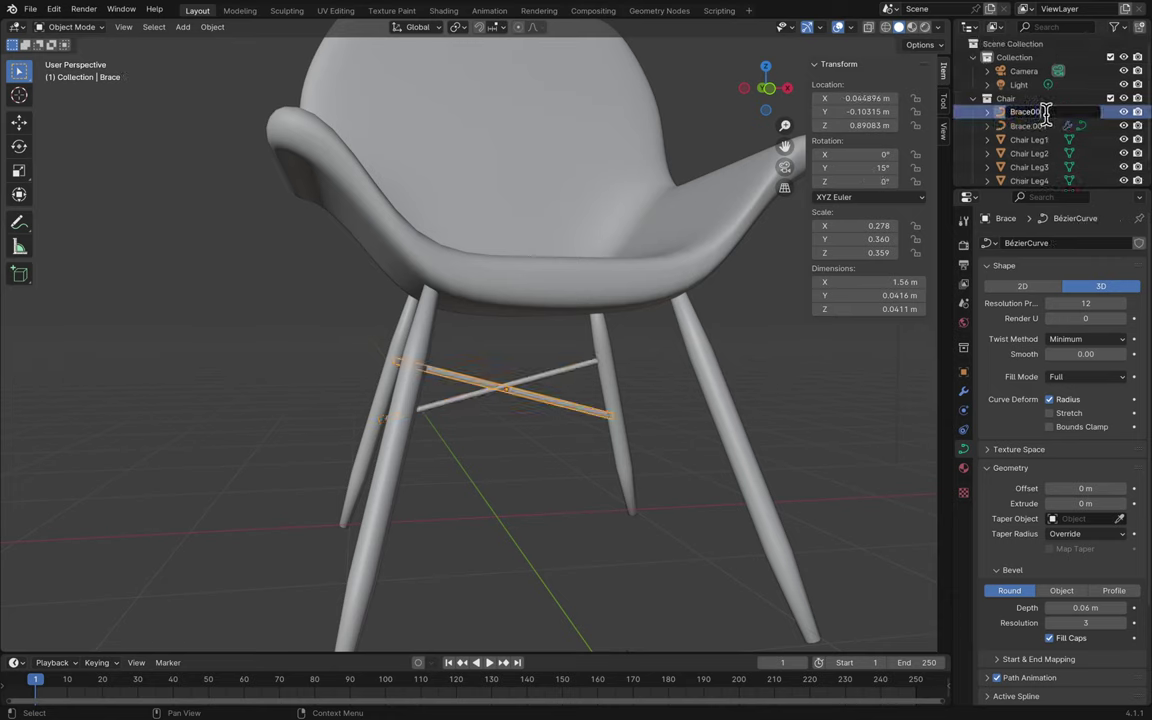
pyautogui.write('.002')
pyautogui.press('Return')
pyautogui.scroll(-1, 1049, 129)
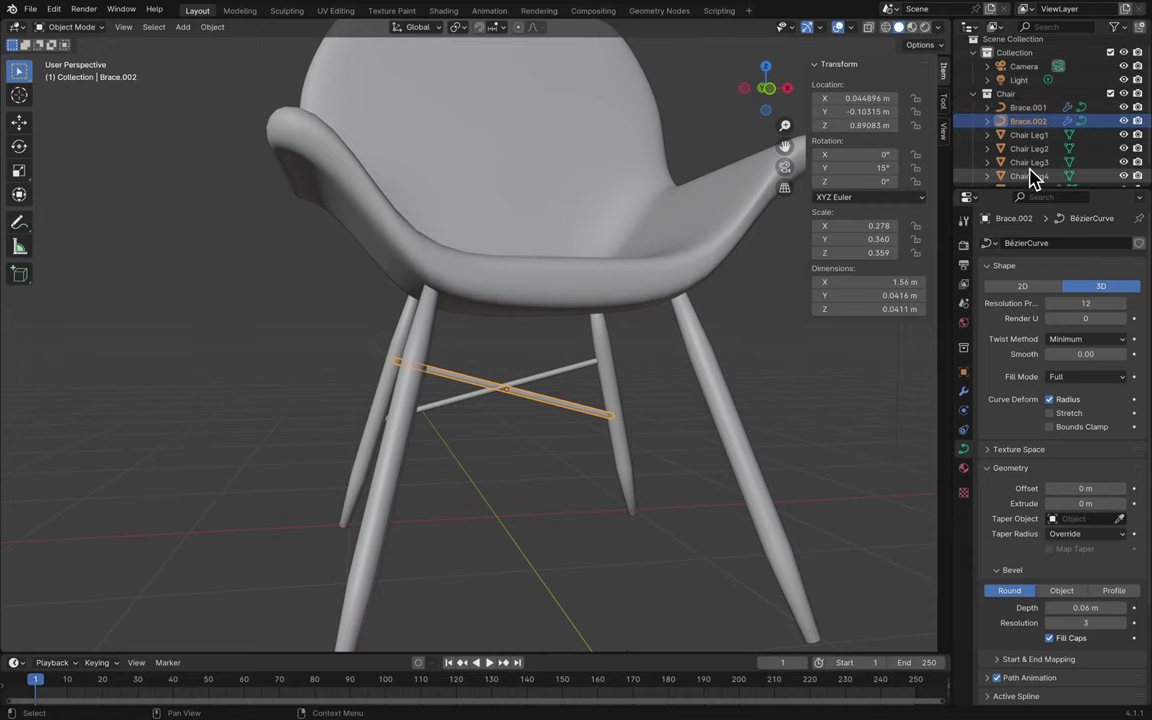
pyautogui.scroll(-1, 1033, 177)
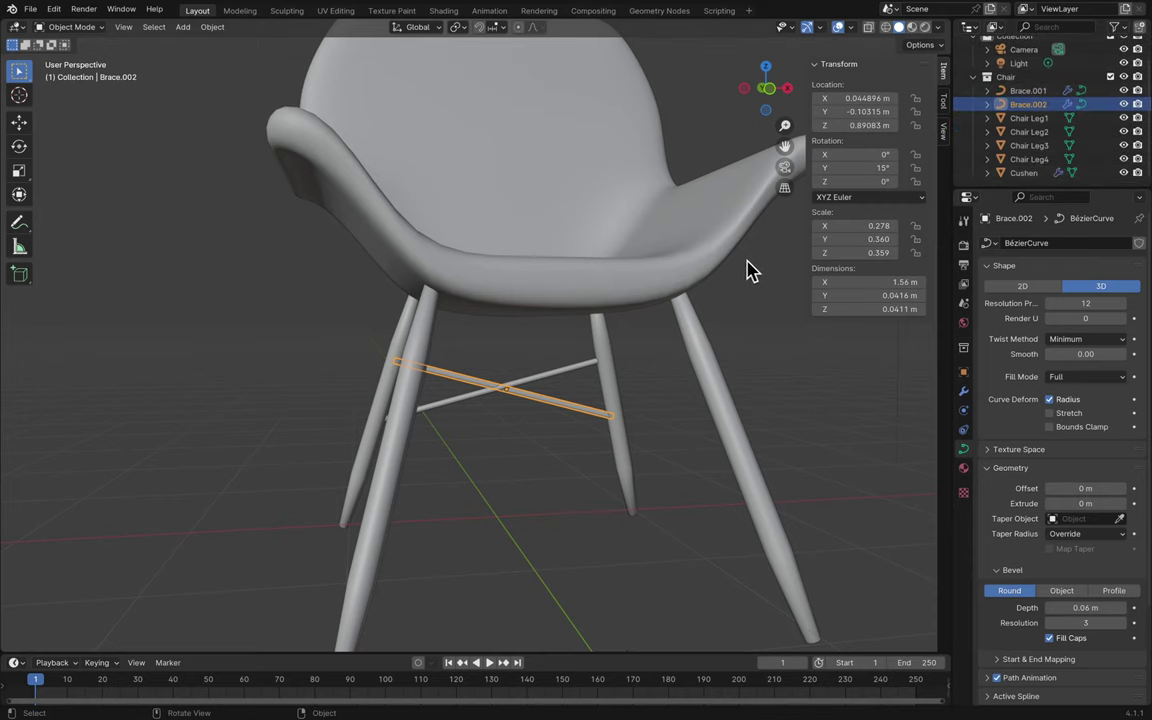
# - Select both back braces and duplicate them in place
pyautogui.moveTo(520, 445); pyautogui.dragTo(520, 445, button='middle')
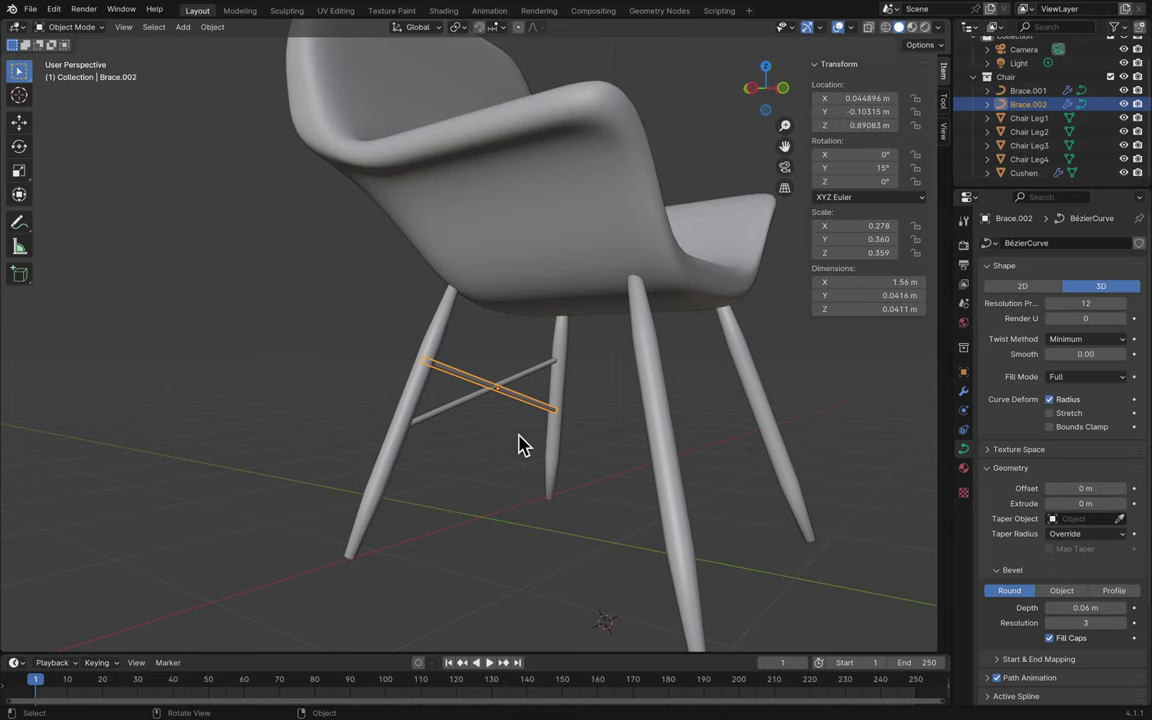
pyautogui.keyDown('shift'); pyautogui.moveTo(506, 449); pyautogui.dragTo(503, 363); pyautogui.keyUp('shift')
pyautogui.hotkey('shift', 'd')
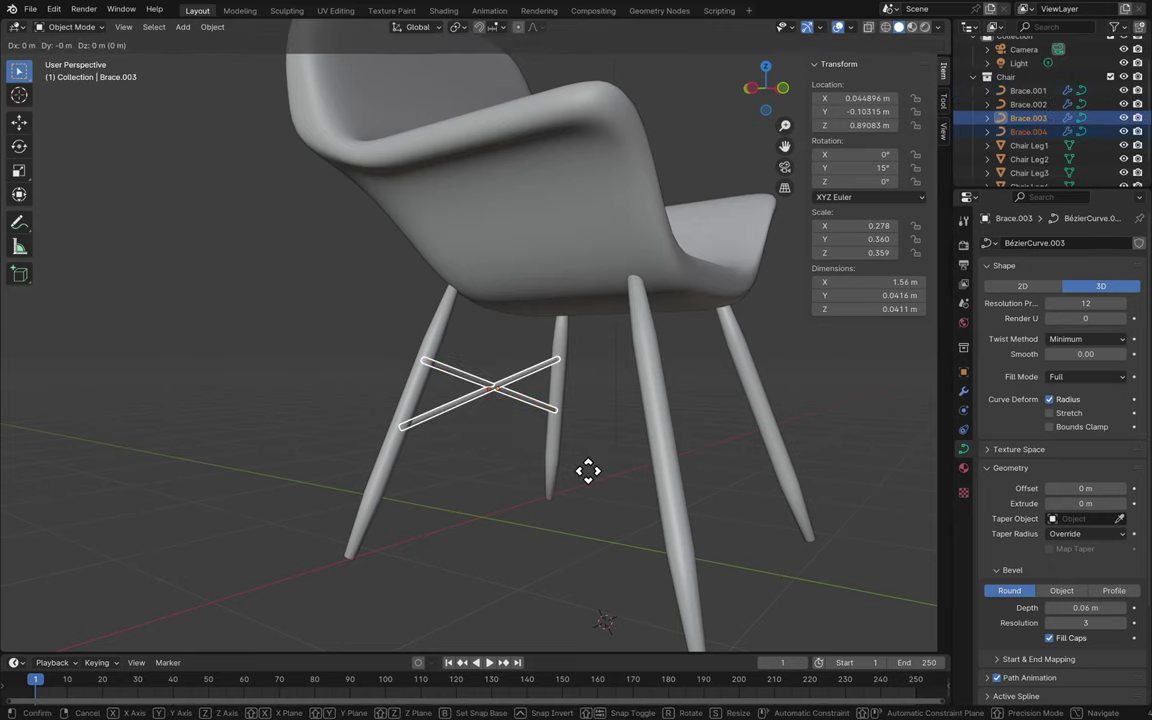
pyautogui.press('x')
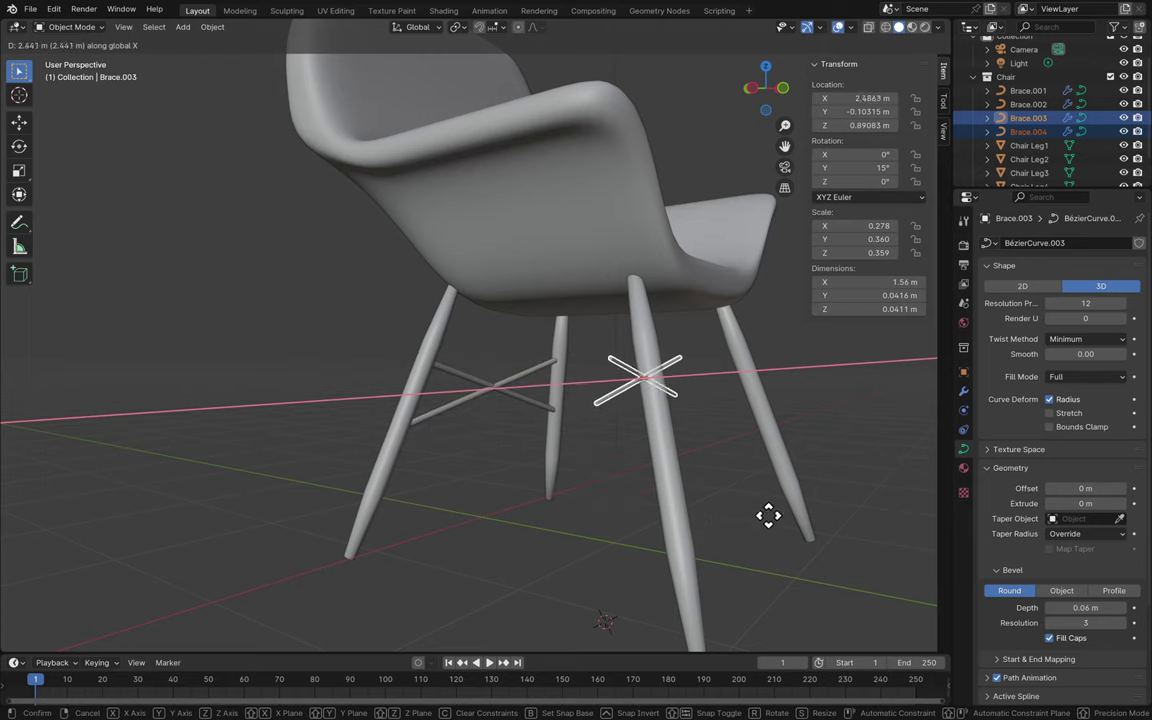
pyautogui.press('y')
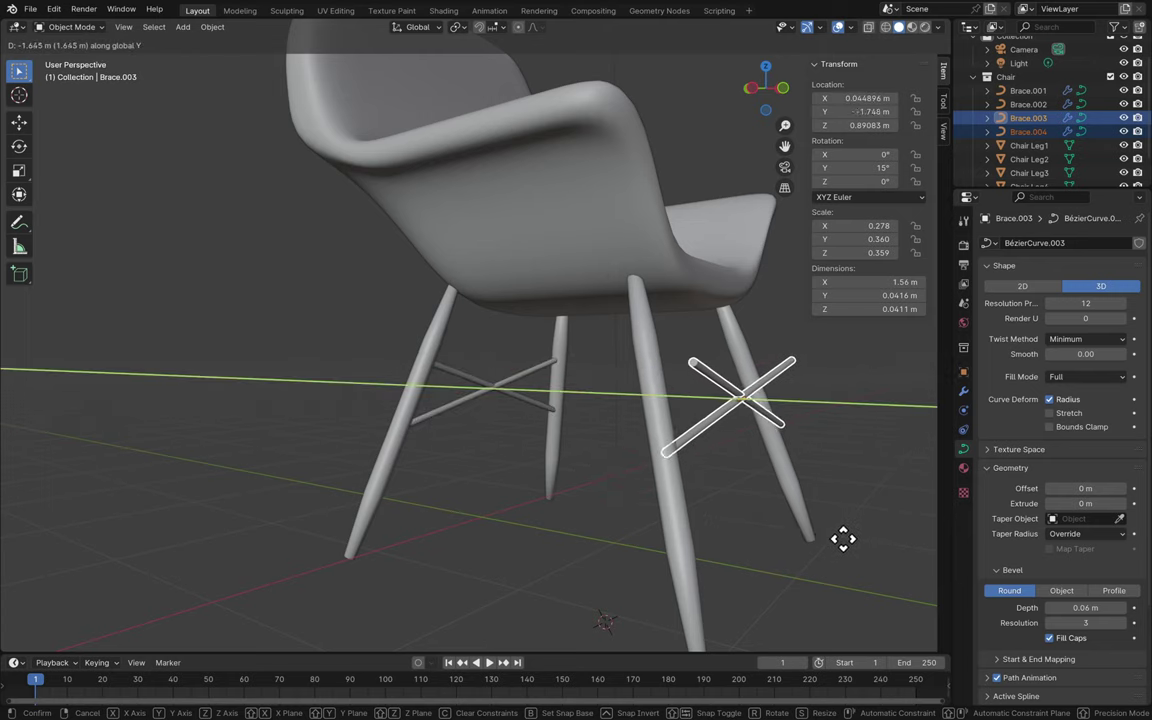
pyautogui.press('Escape')
pyautogui.hscroll(-5, 849, 548)
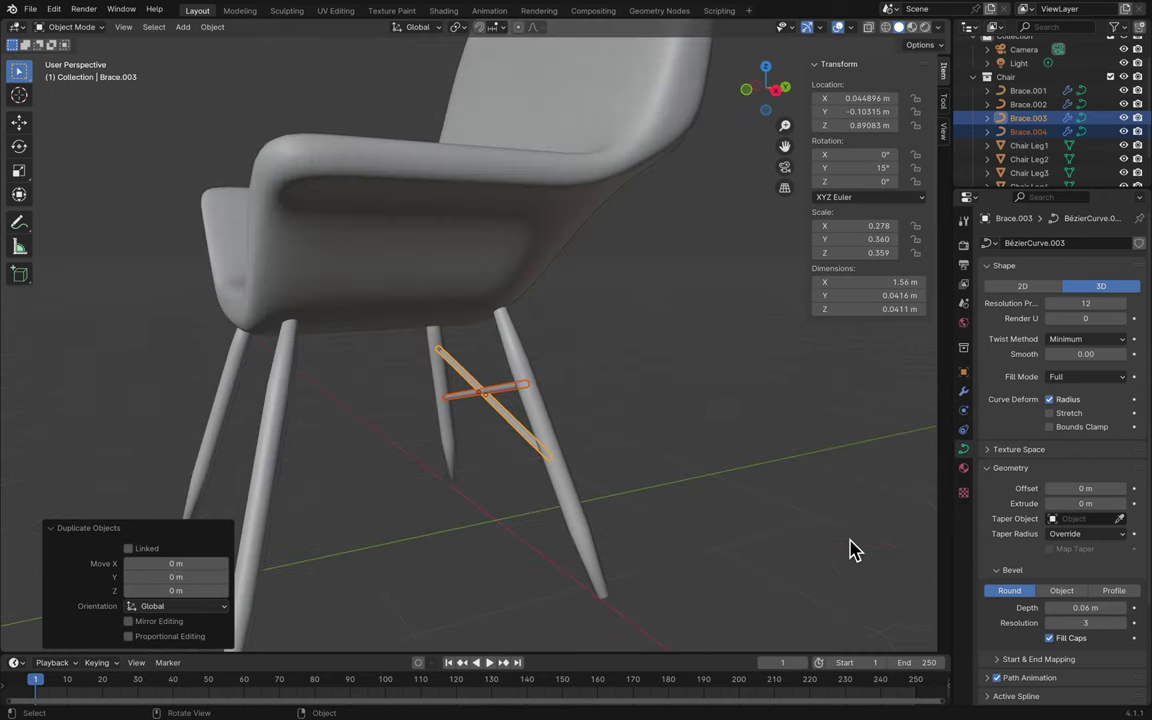
pyautogui.hscroll(-5, 849, 548)
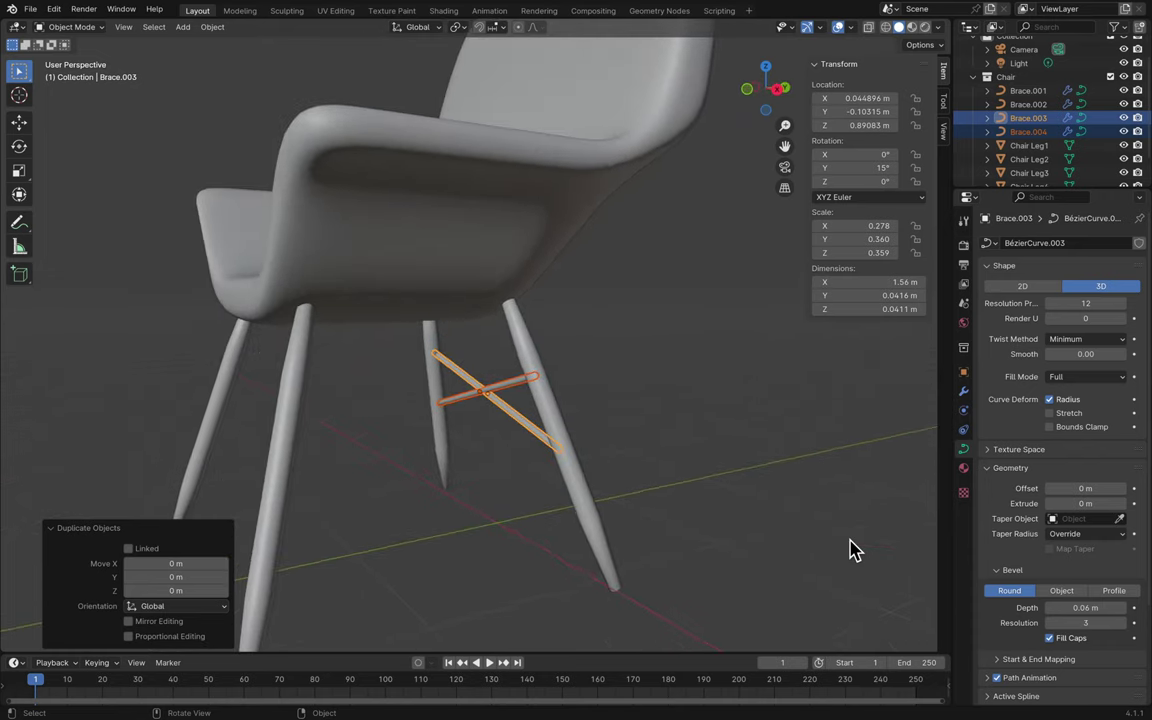
pyautogui.rightClick(849, 548)
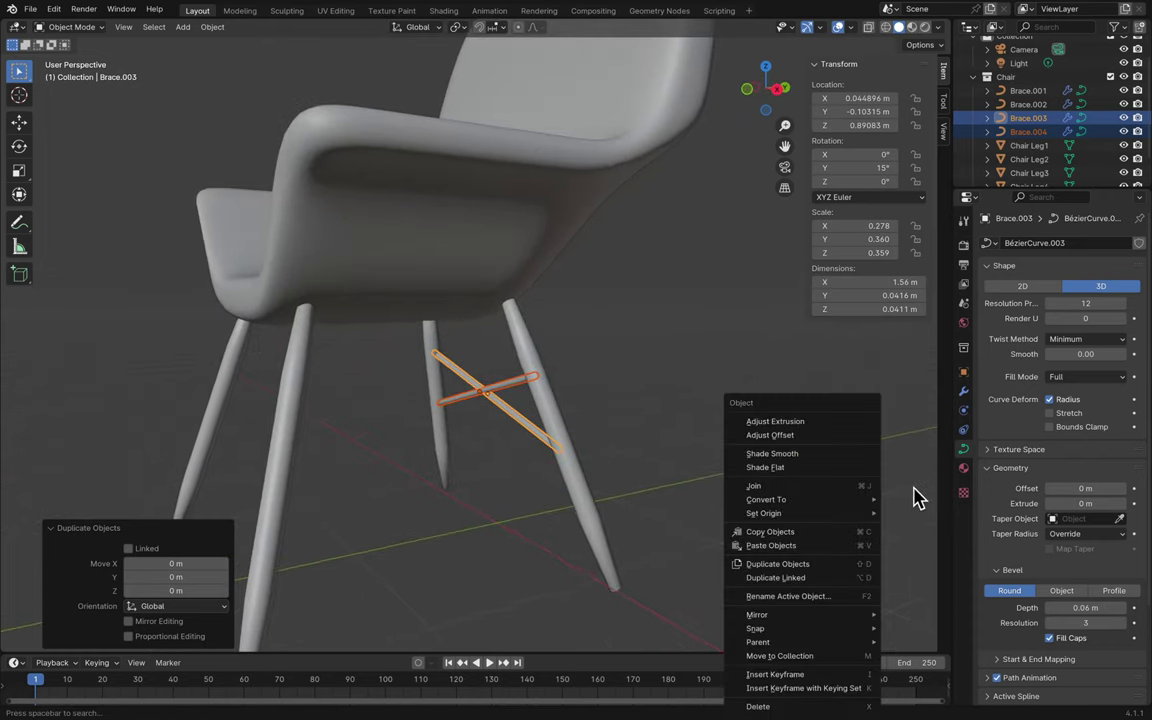
pyautogui.hscroll(-10, 918, 498)
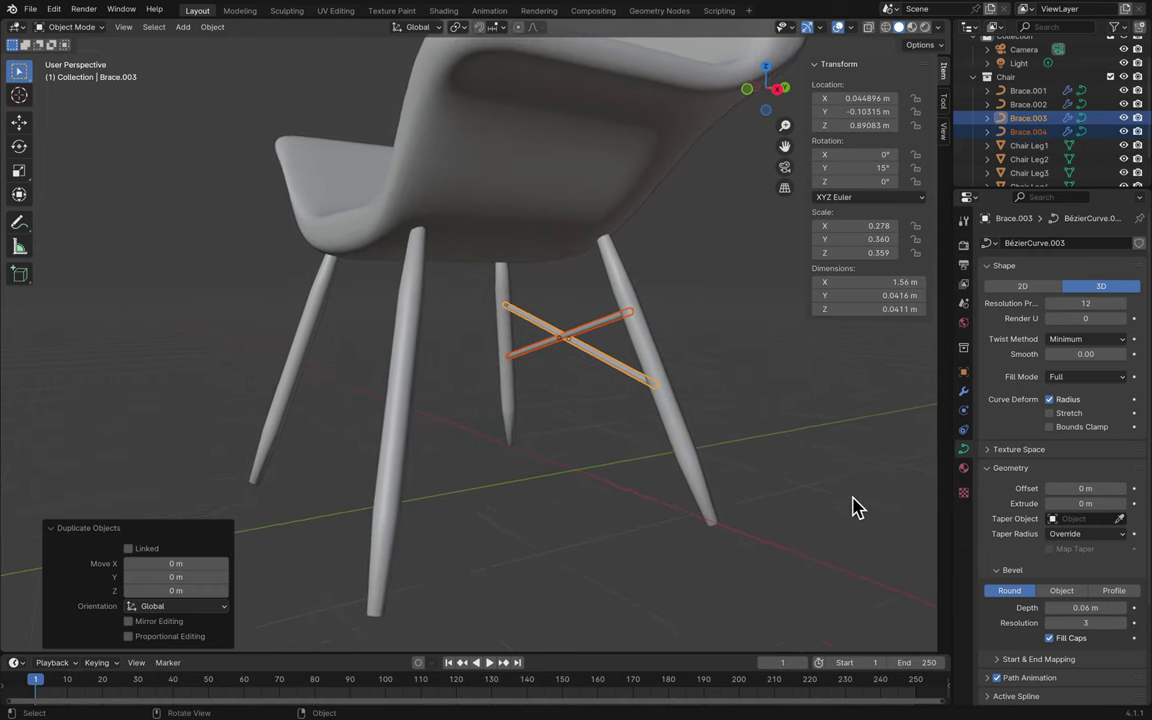
# - Move the duplicated braces -1.421 m along Y to the chair's side
pyautogui.press('g')
pyautogui.press('x')
pyautogui.press('z')
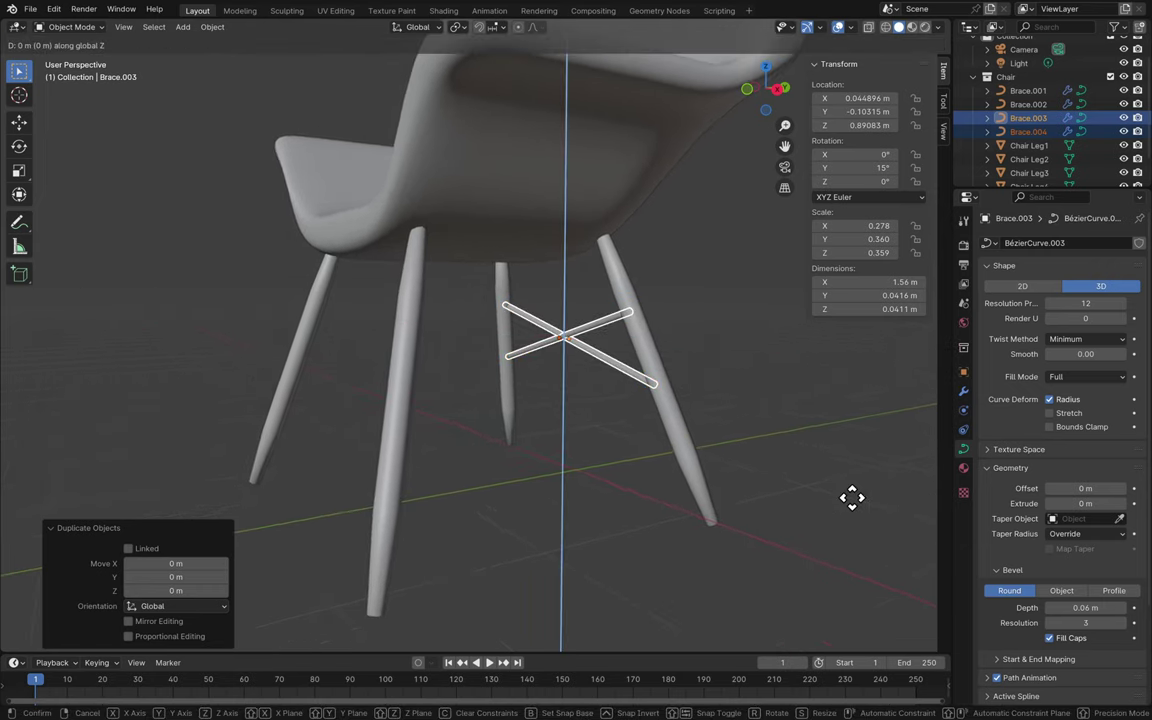
pyautogui.press('y')
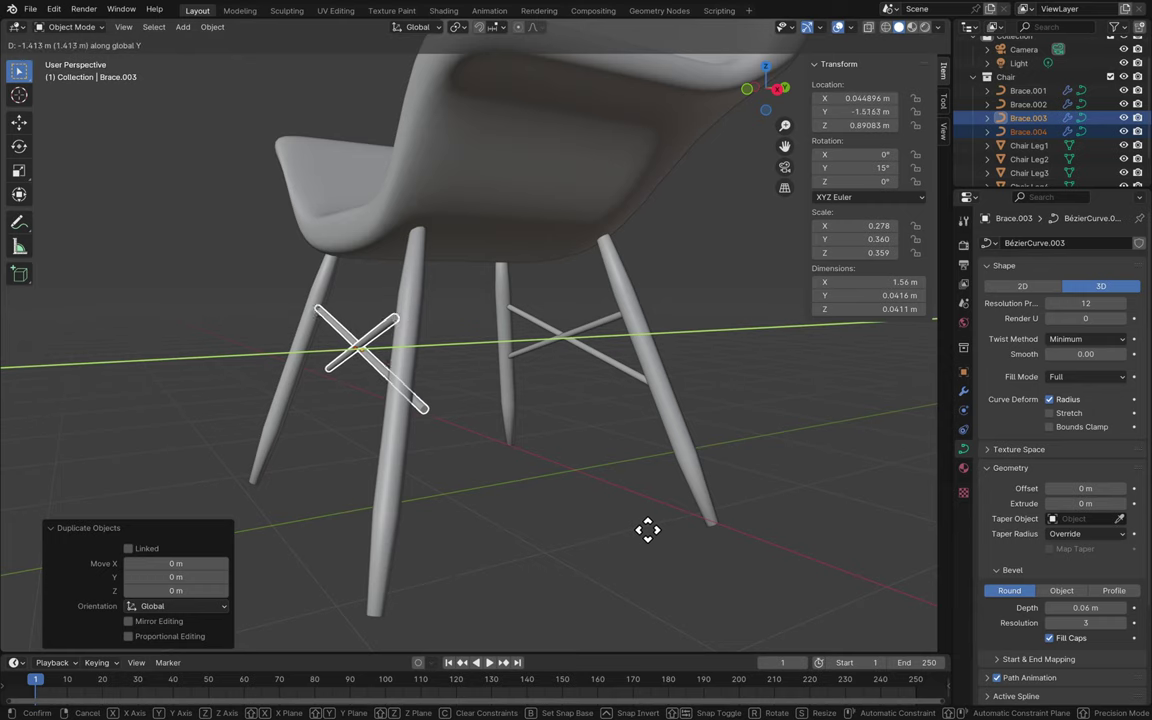
pyautogui.click(648, 536)
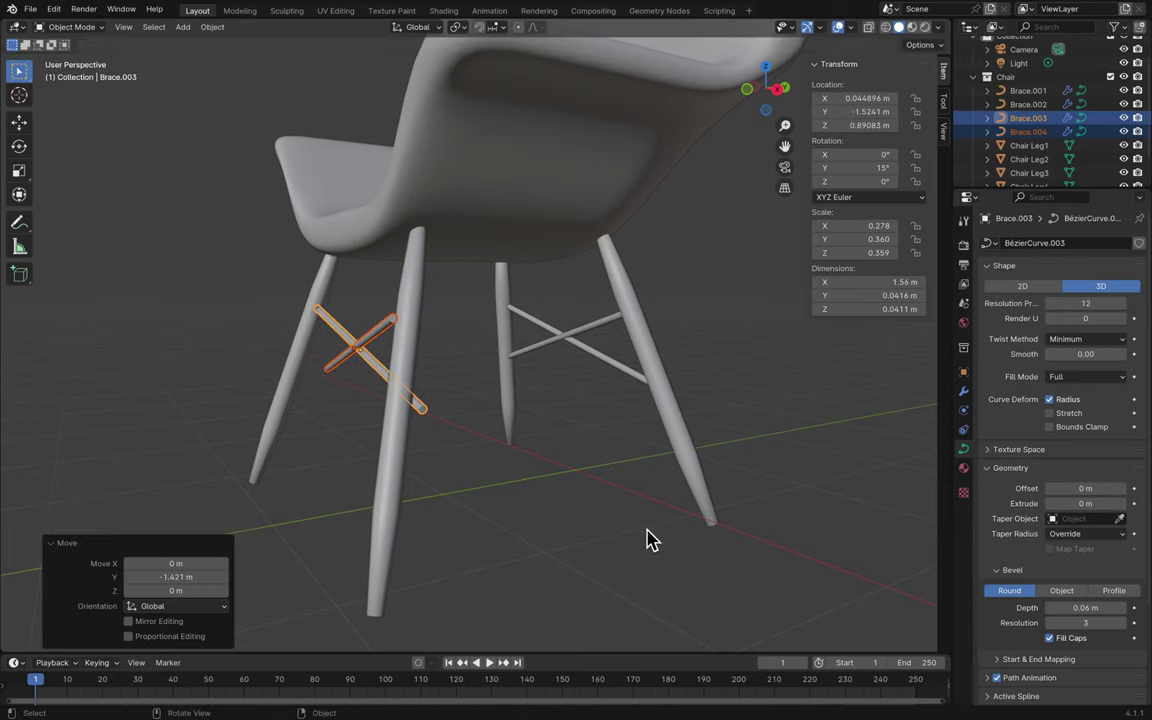
pyautogui.scroll(5, 651, 540)
pyautogui.scroll(3, 649, 540)
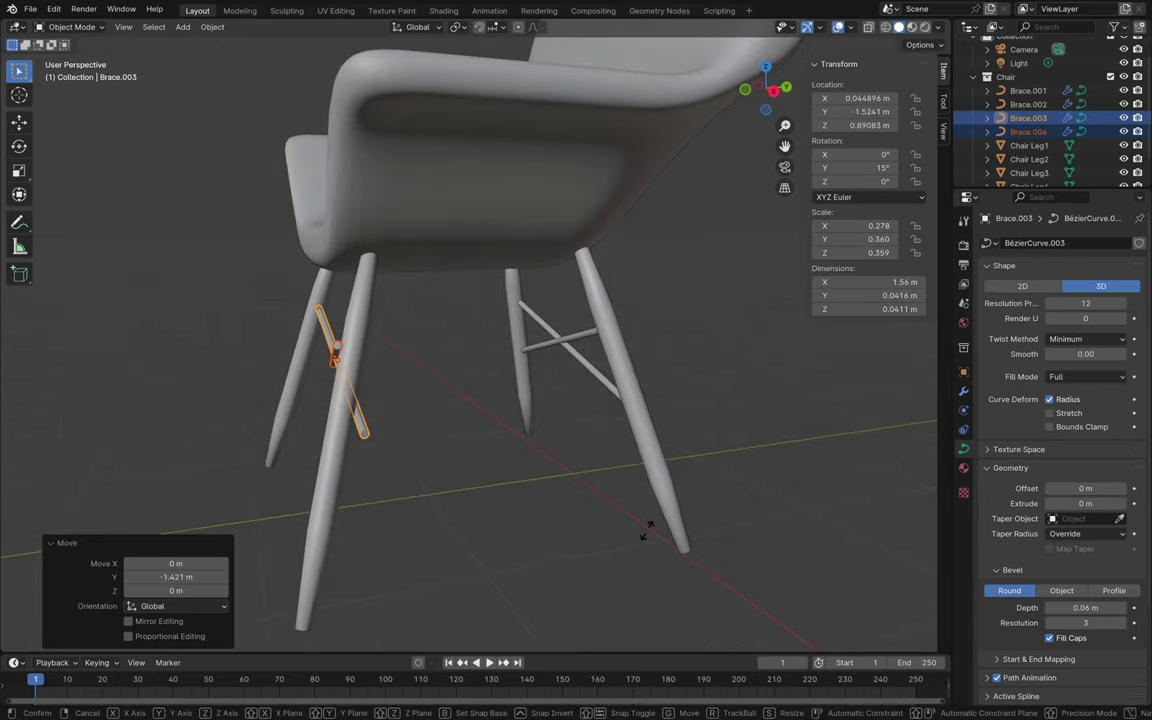
# - Tilt the copied braces -26.8° about X and turn them slightly about Z
pyautogui.press('r')
pyautogui.press('x')
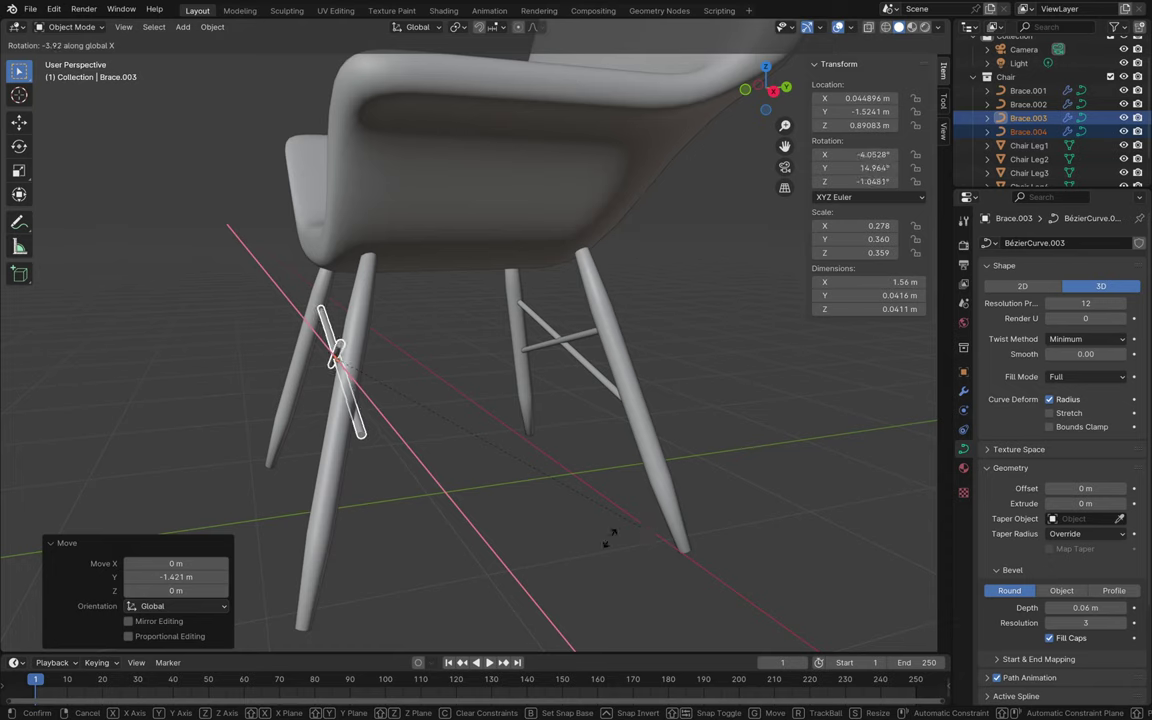
pyautogui.click(448, 525)
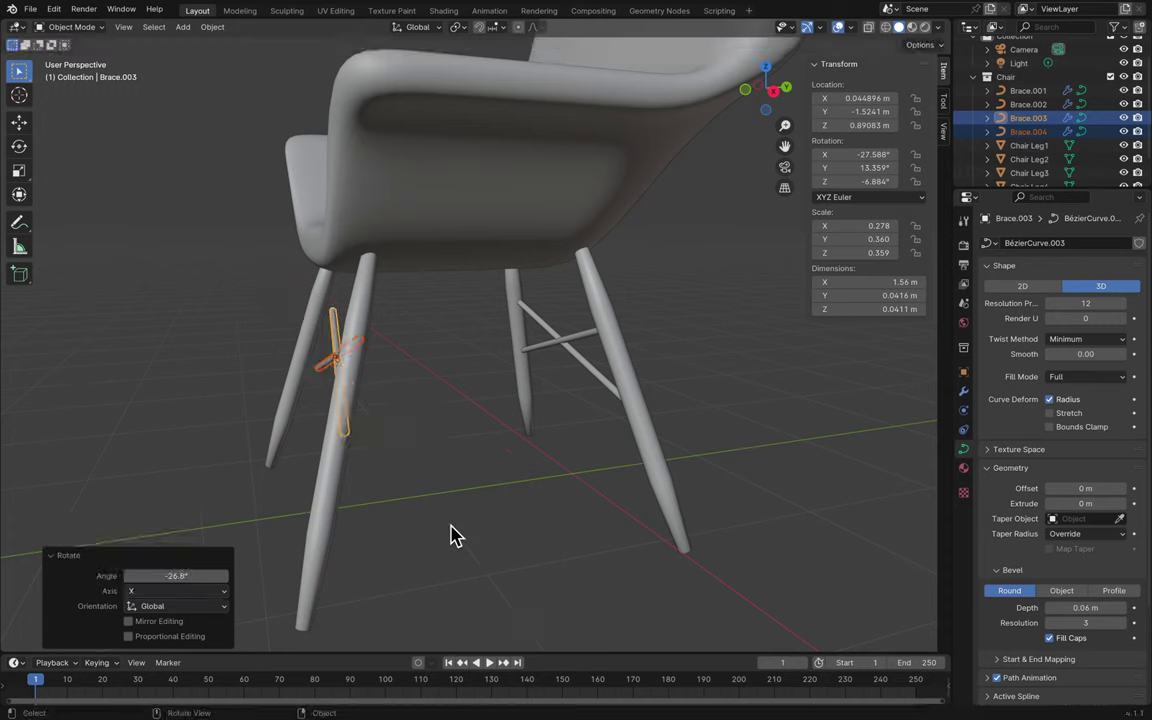
pyautogui.hscroll(-10, 450, 533)
pyautogui.hscroll(-15, 450, 535)
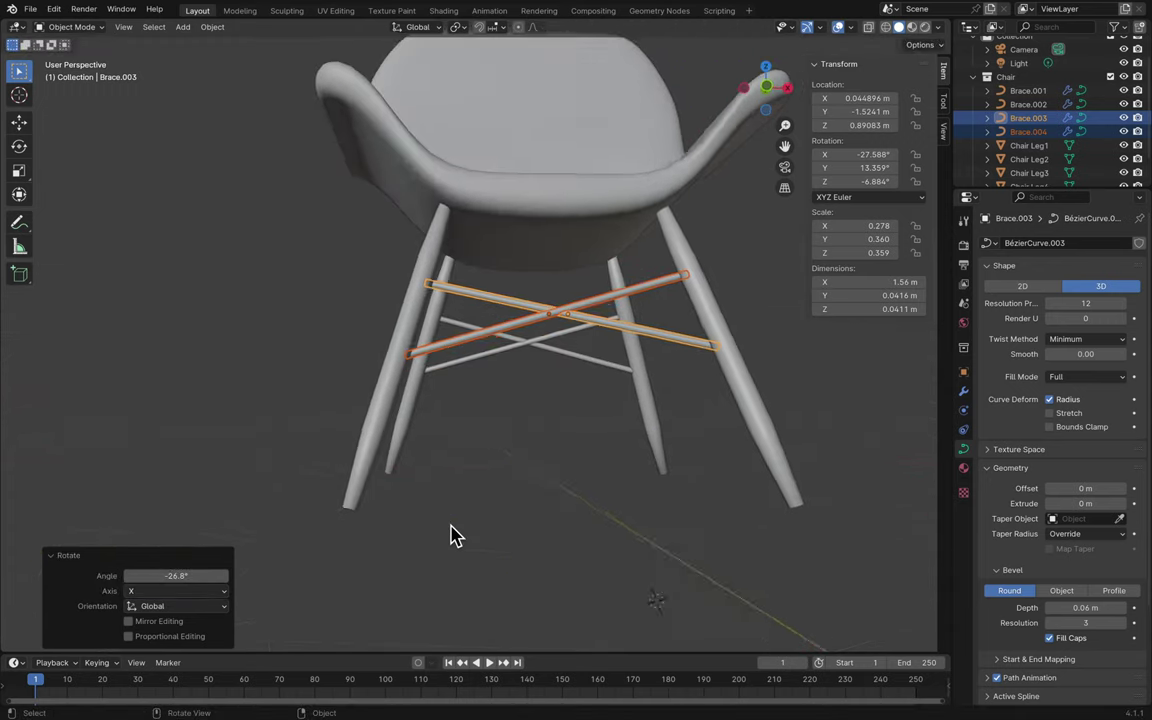
pyautogui.hscroll(-10, 450, 535)
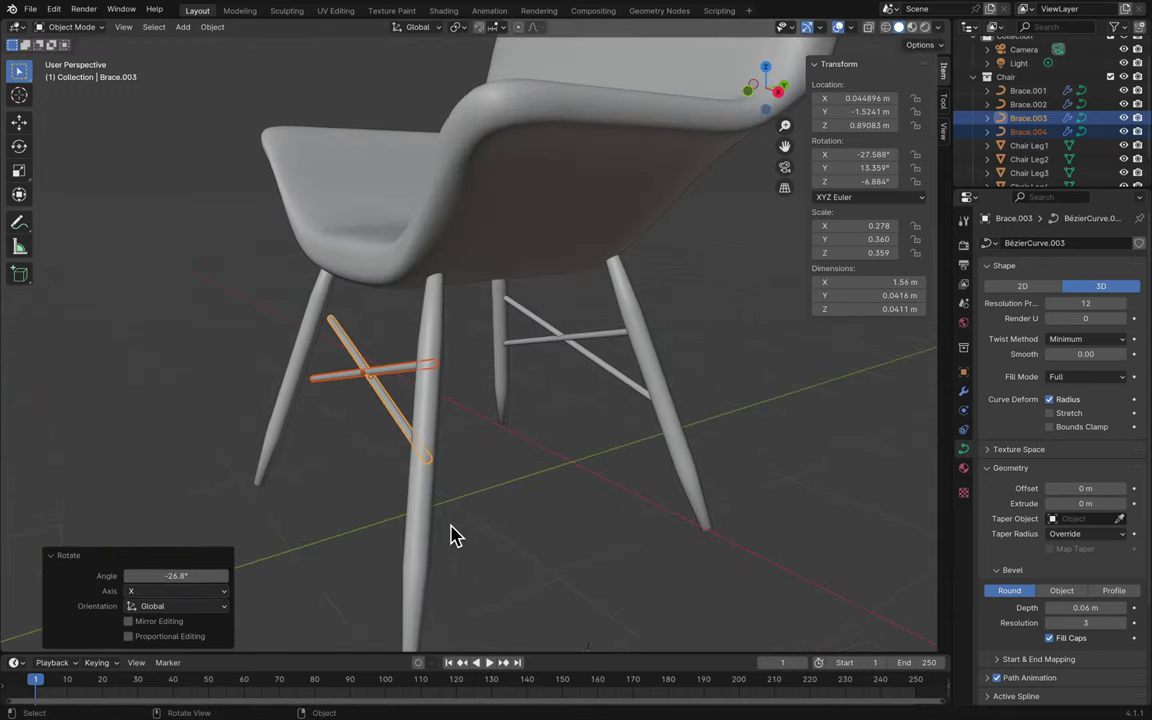
pyautogui.press('r')
pyautogui.press('z')
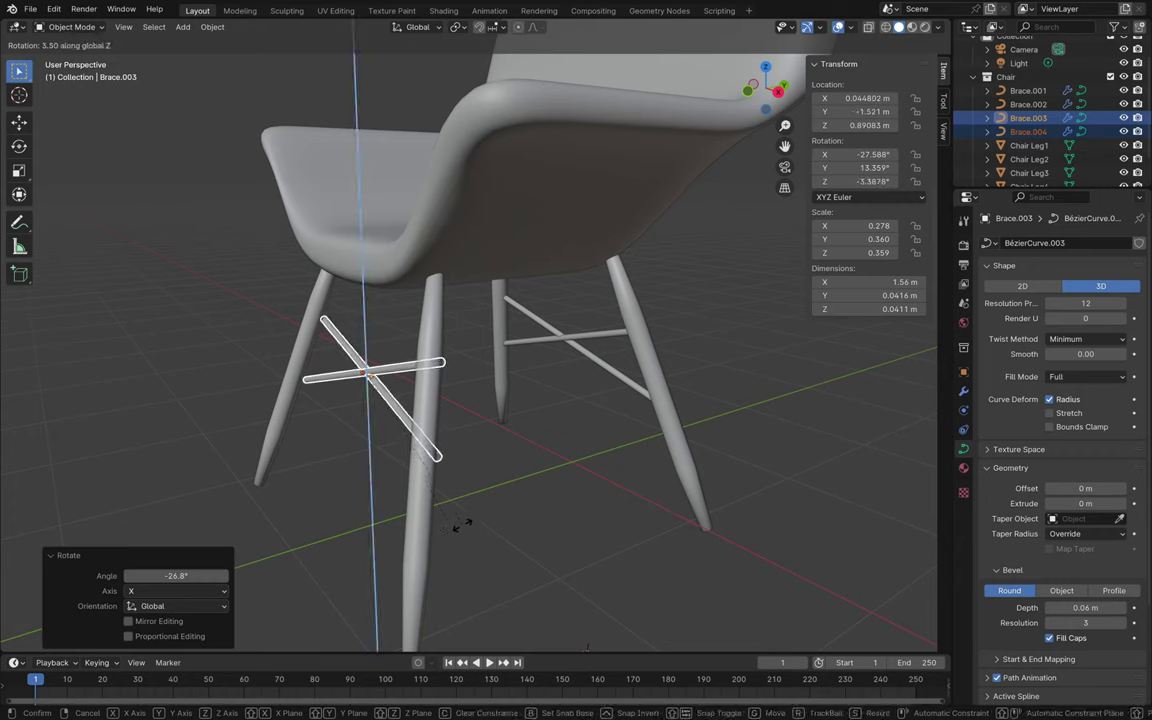
pyautogui.click(455, 527)
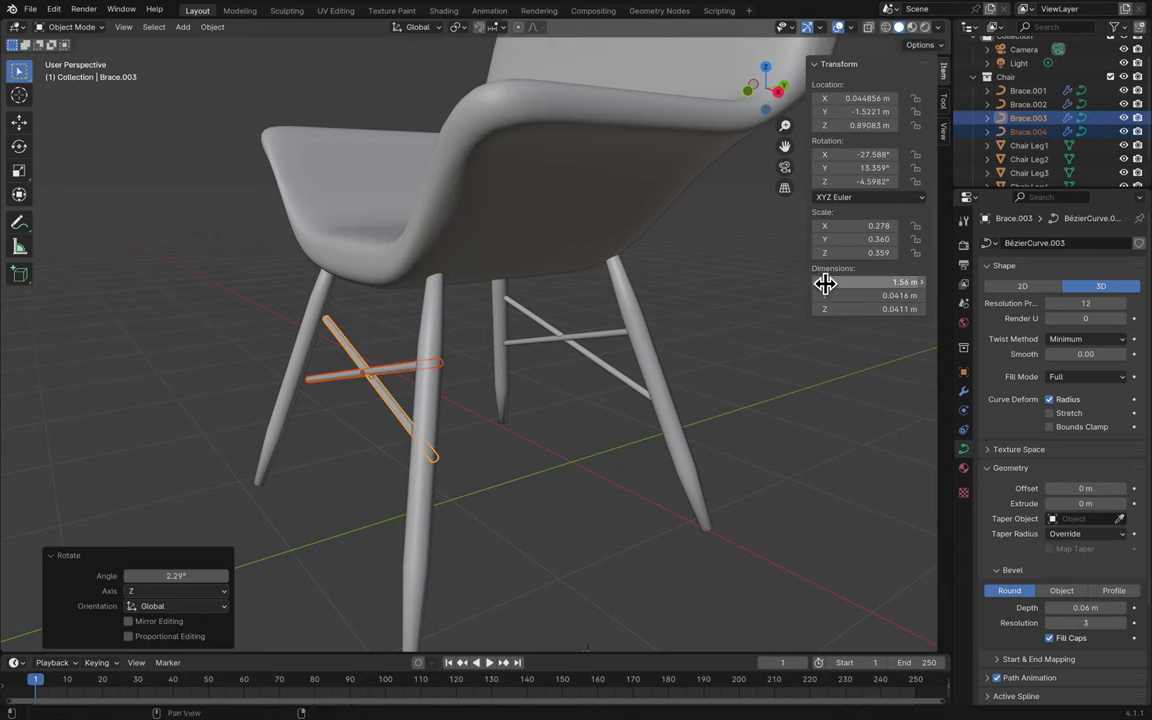
# - Confirm the brace's Z rotation, then set Brace.004's Z rotation to 0°
pyautogui.click(874, 181)
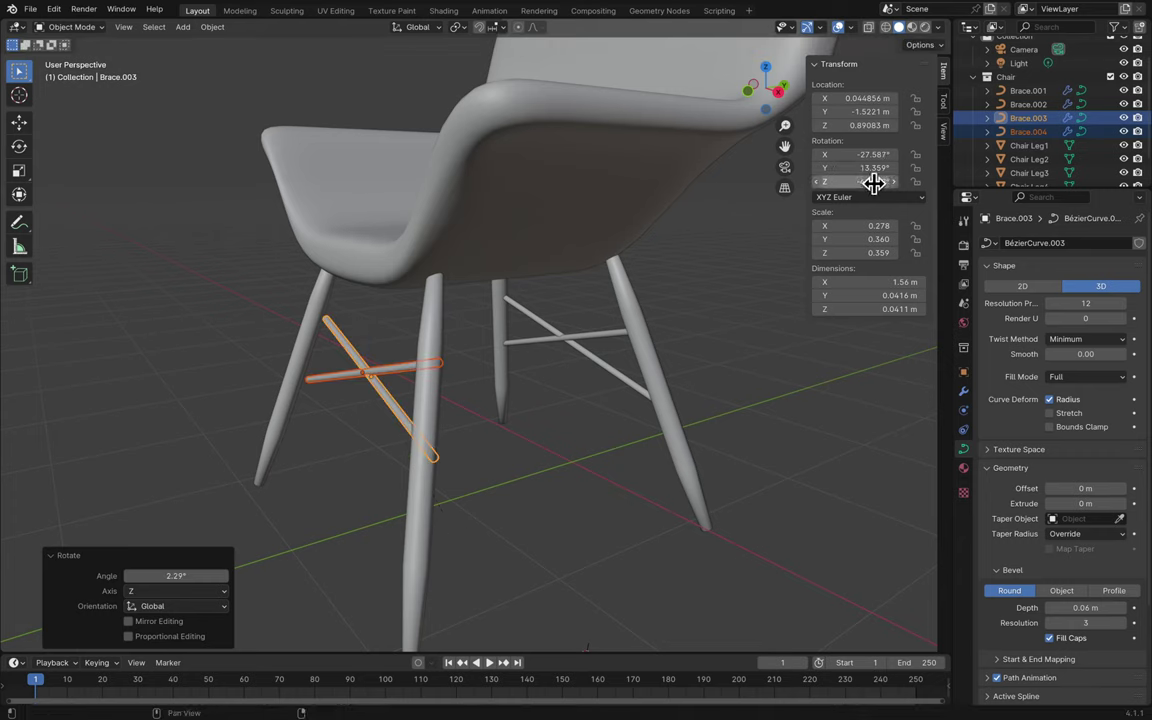
pyautogui.press('Return')
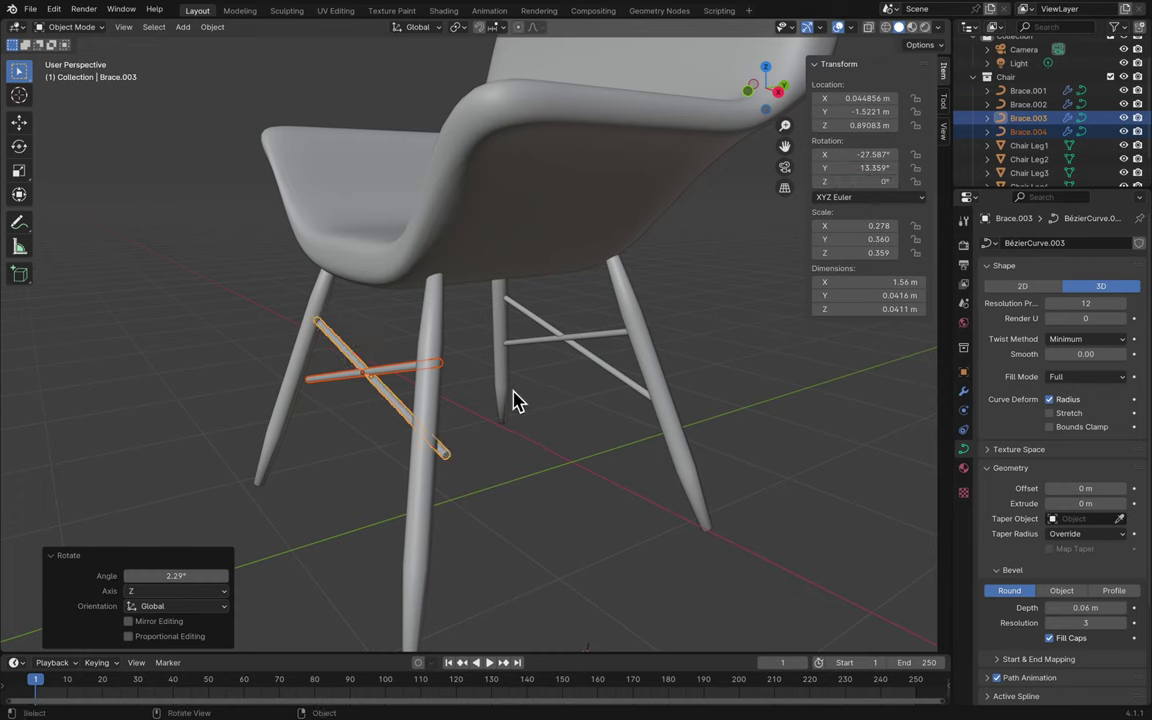
pyautogui.click(500, 396)
pyautogui.click(377, 378)
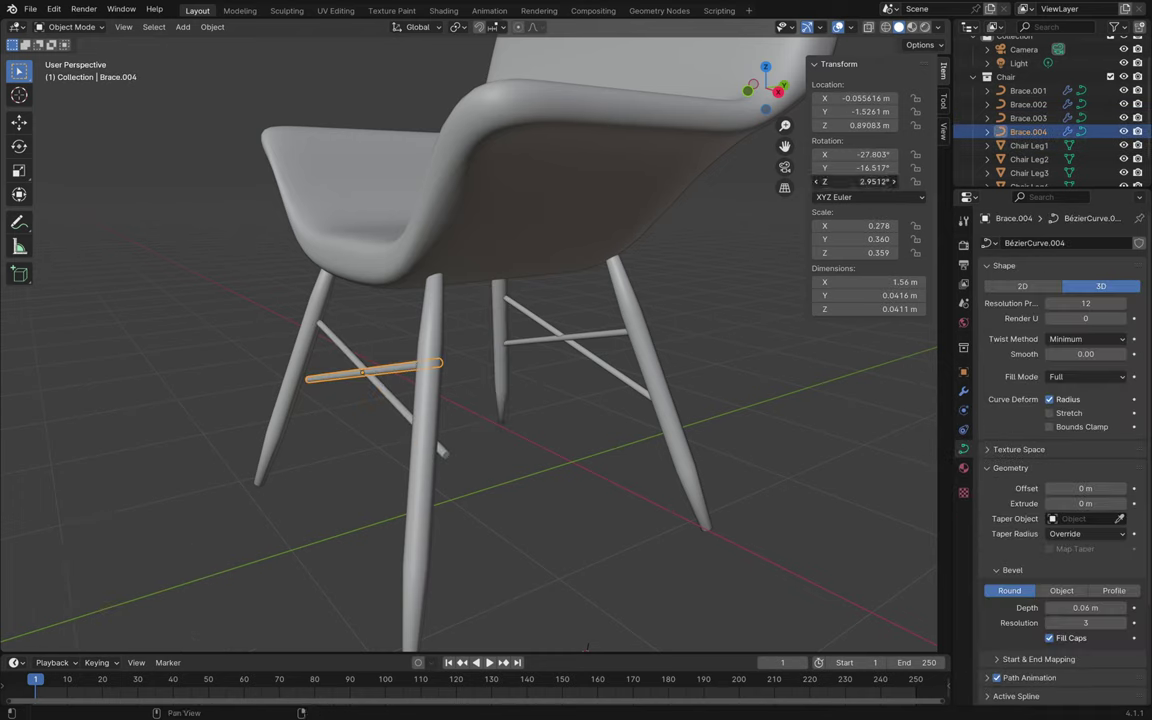
pyautogui.doubleClick(858, 181)
pyautogui.write('0')
pyautogui.press('Return')
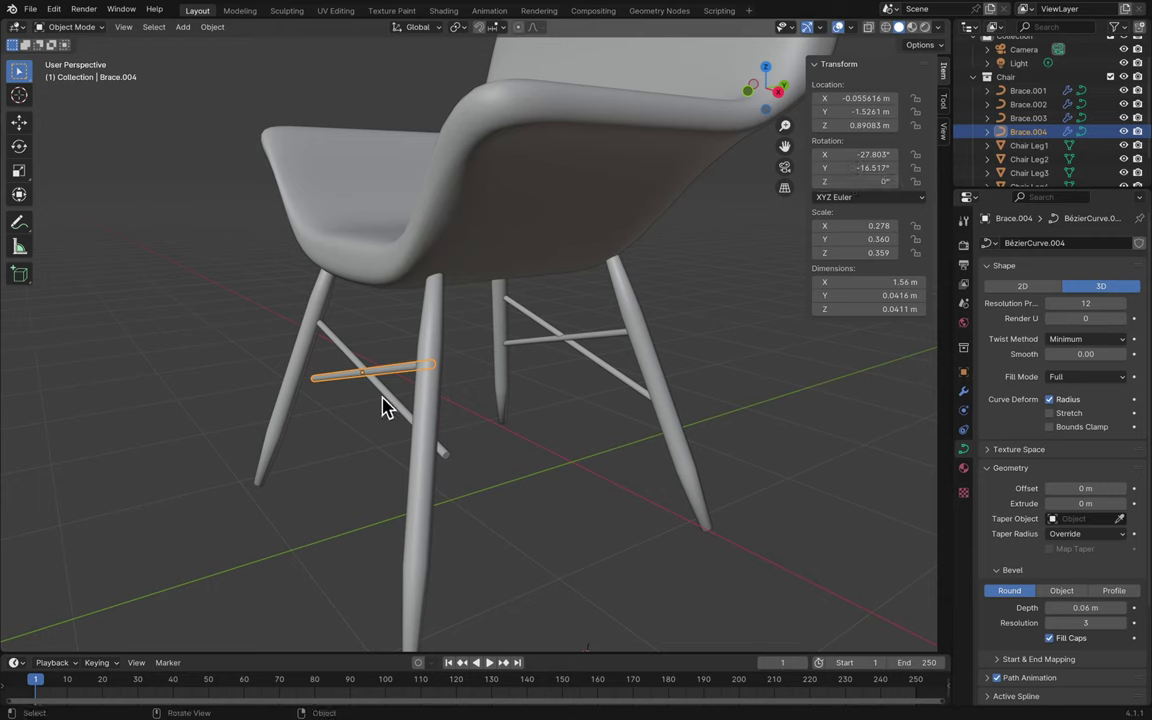
# - Set the diagonal side brace's X rotation to 0°
pyautogui.click(384, 400)
pyautogui.click(497, 428)
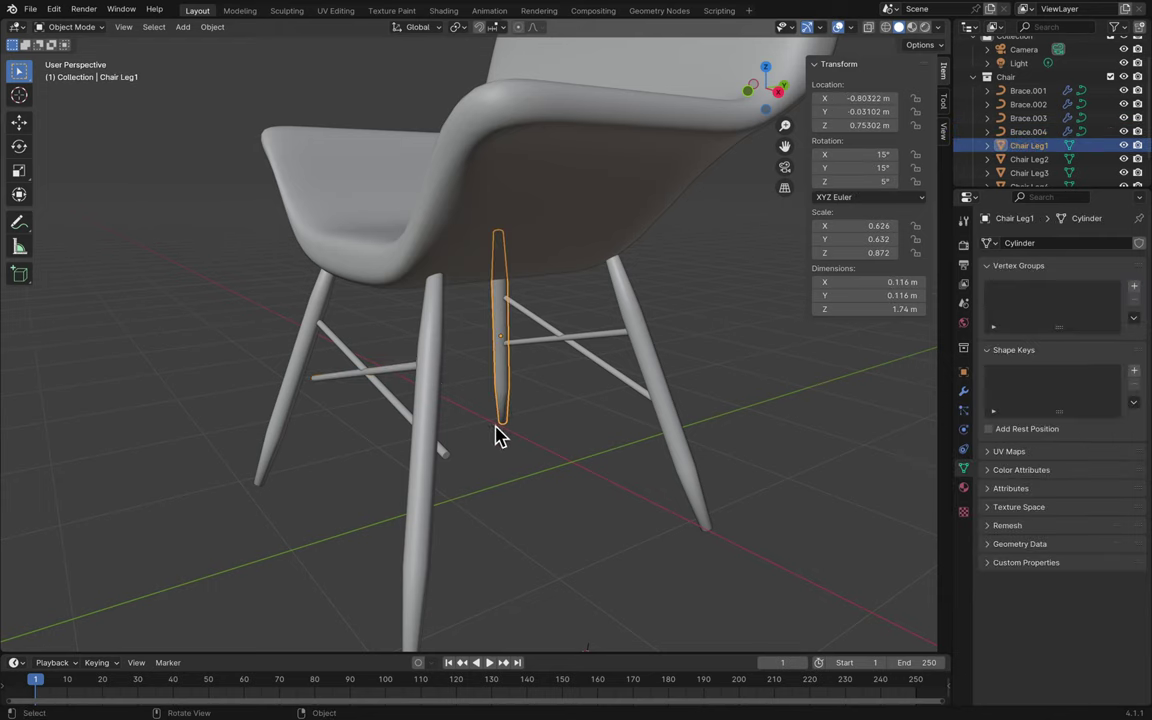
pyautogui.click(545, 438)
pyautogui.click(376, 377)
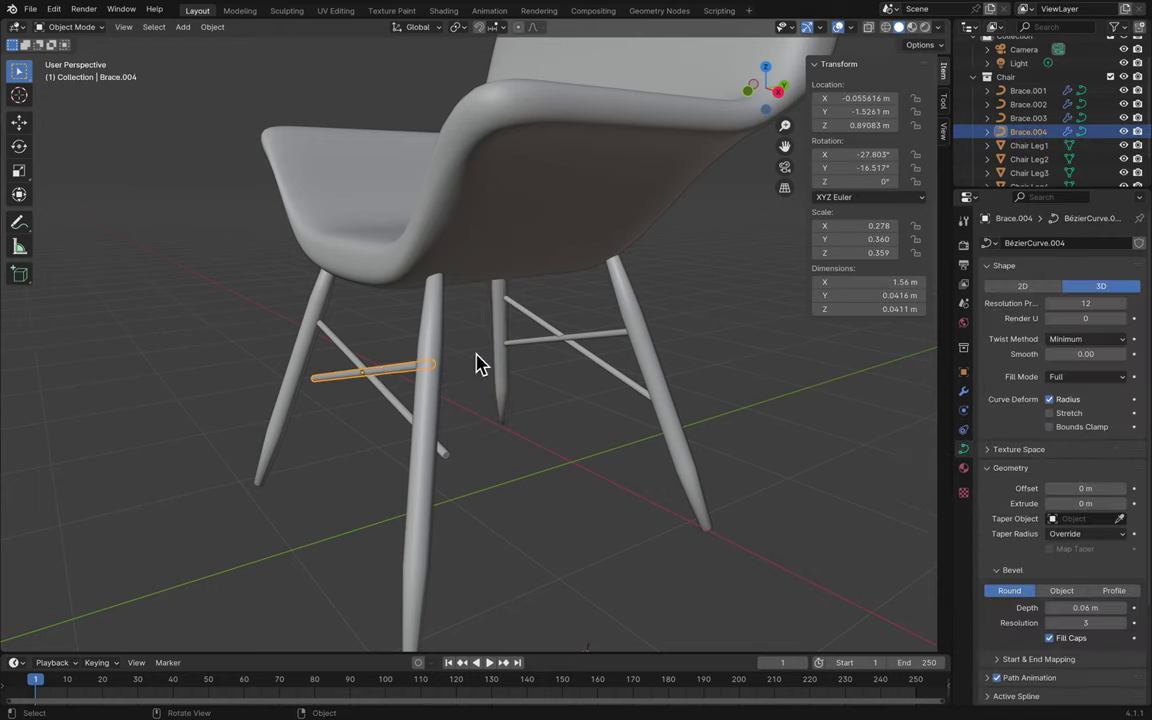
pyautogui.click(601, 343)
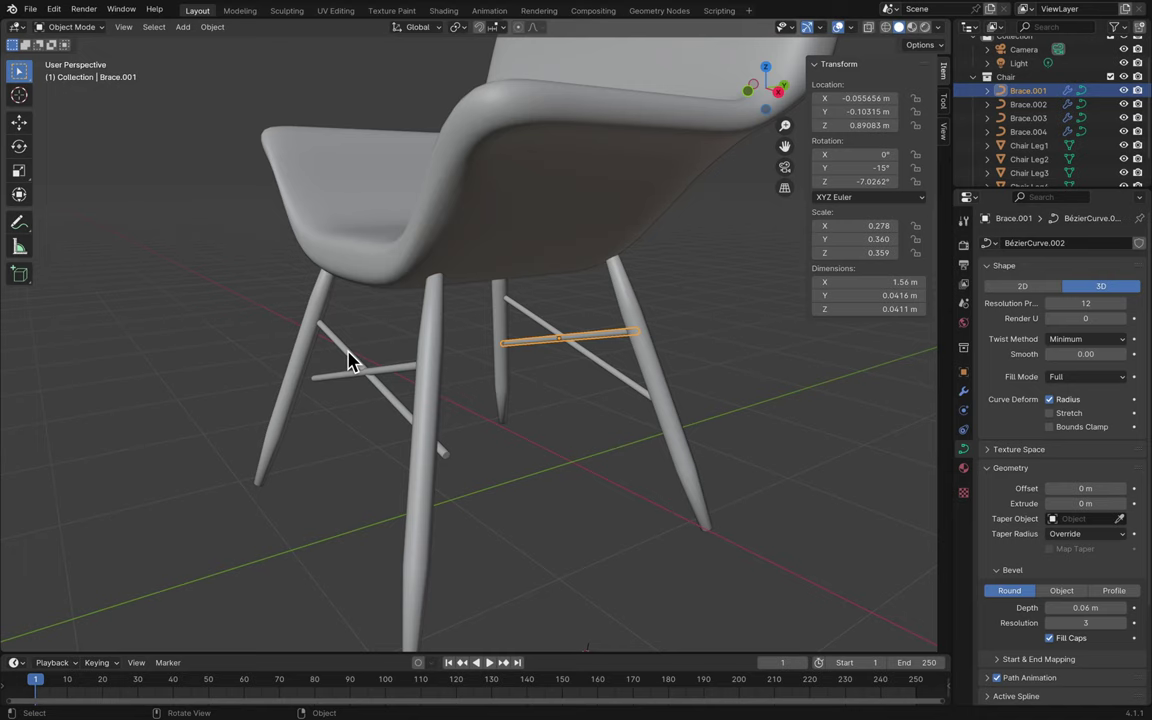
pyautogui.click(352, 357)
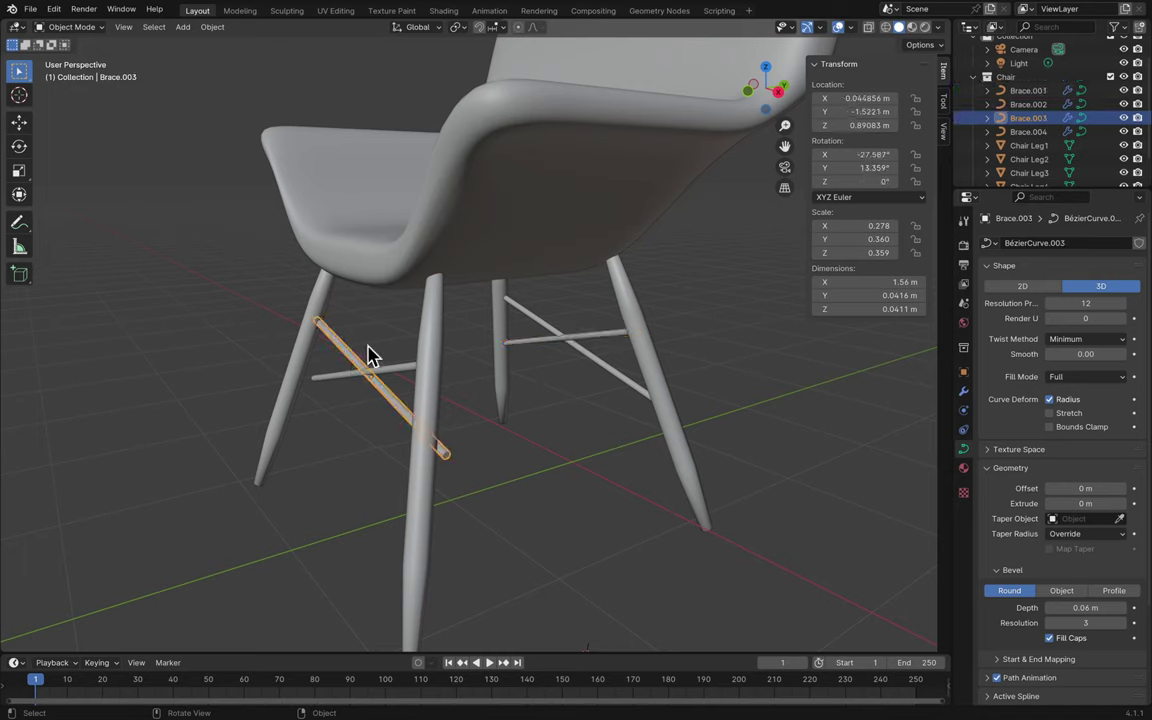
pyautogui.click(852, 155)
pyautogui.write('0')
pyautogui.press('Return')
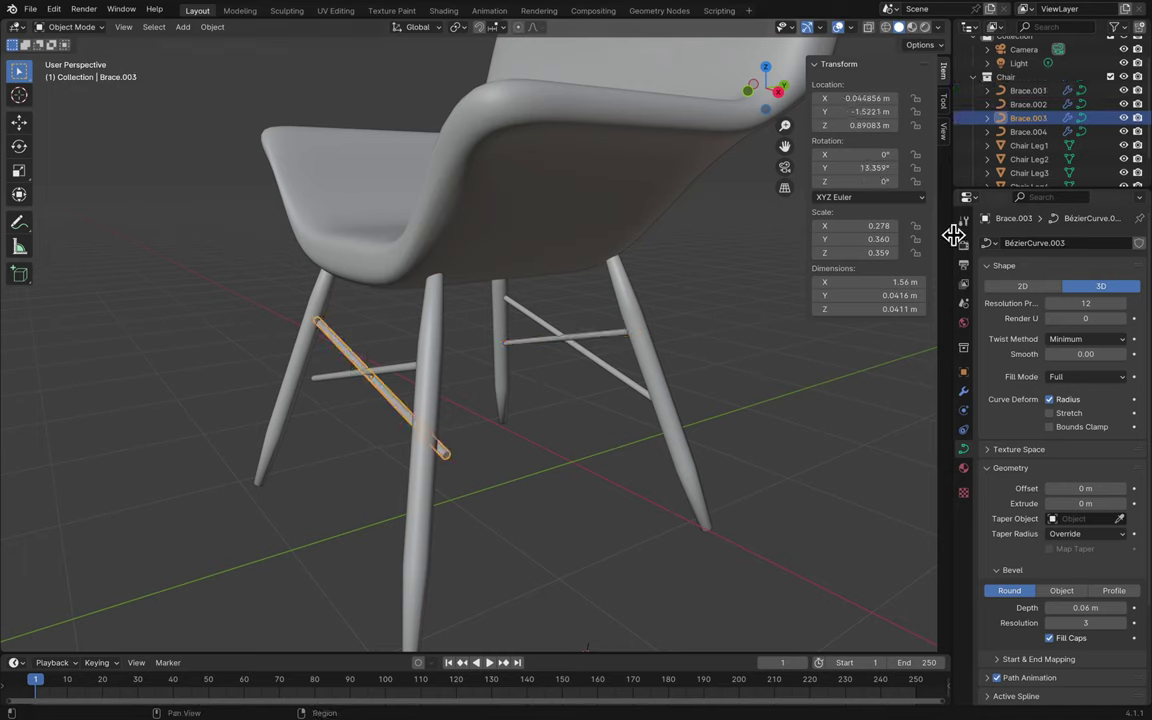
# - Change Brace.004's Y rotation, then set Brace.003's Y rotation to -15°
pyautogui.click(397, 378)
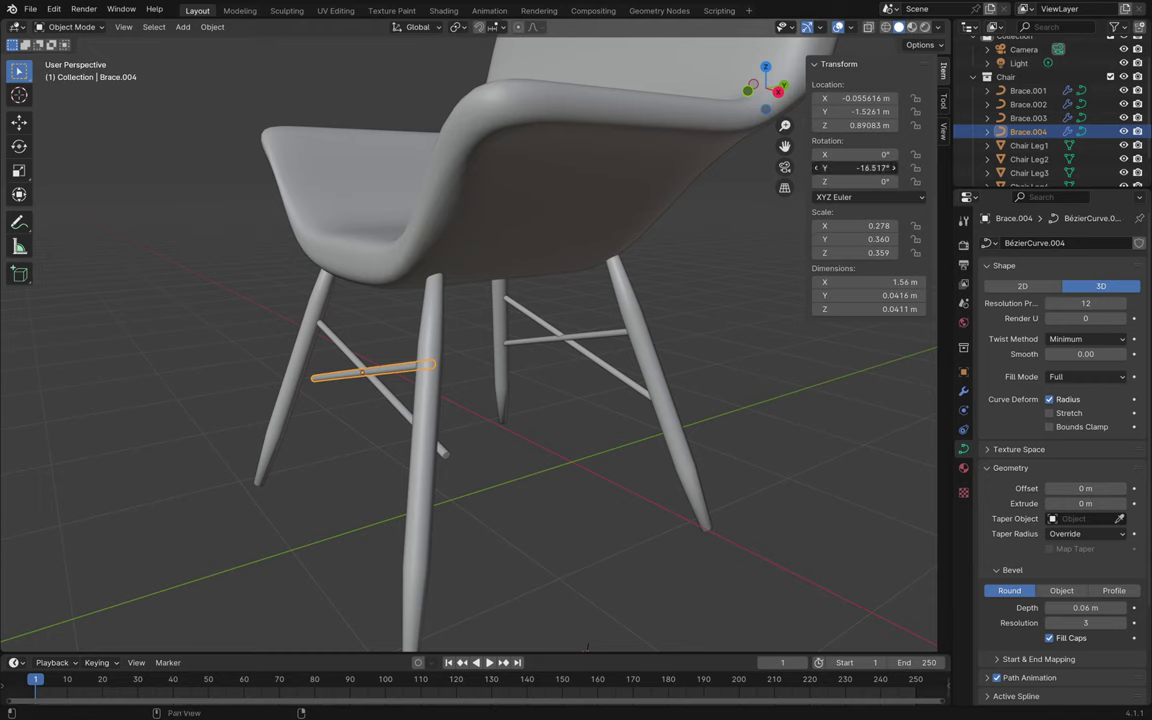
pyautogui.click(850, 167)
pyautogui.write('-1')
pyautogui.press('Return')
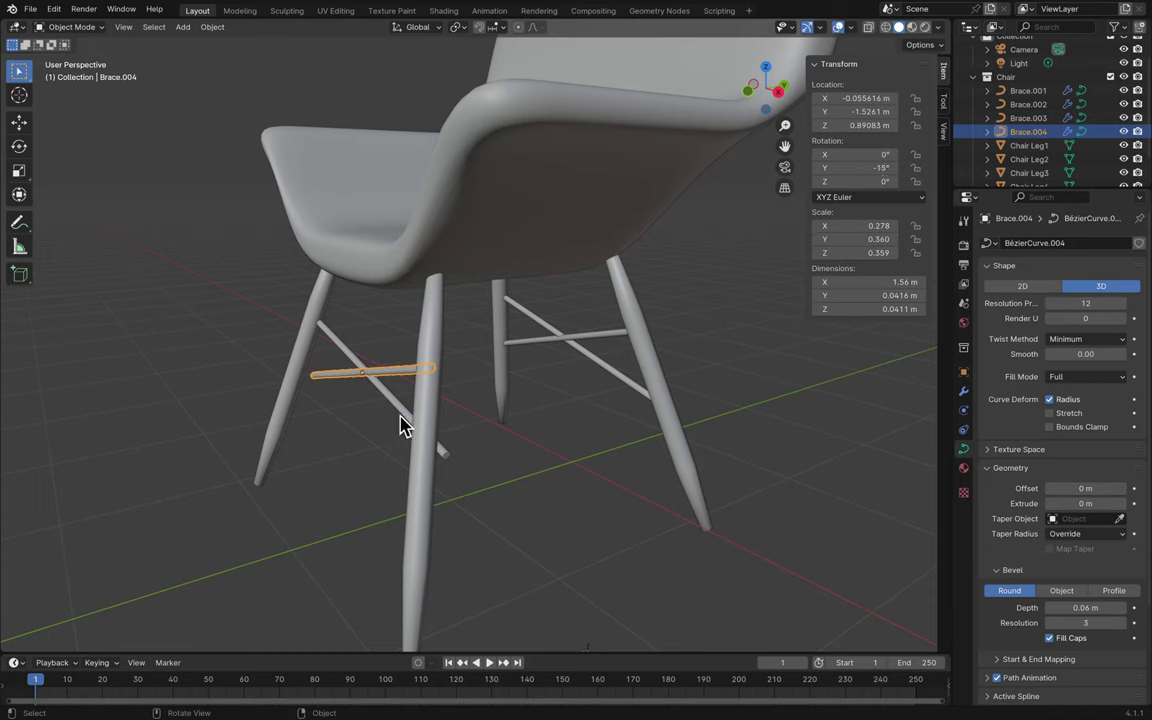
pyautogui.click(399, 412)
pyautogui.click(851, 168)
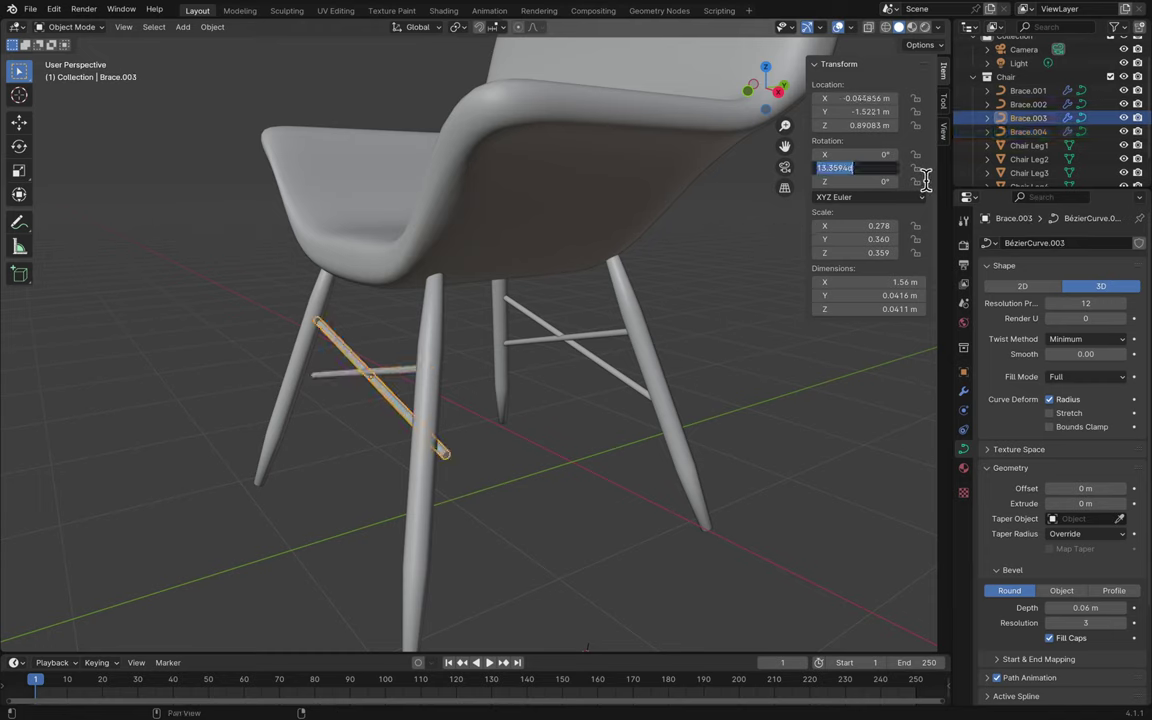
pyautogui.write('-15')
pyautogui.press('Return')
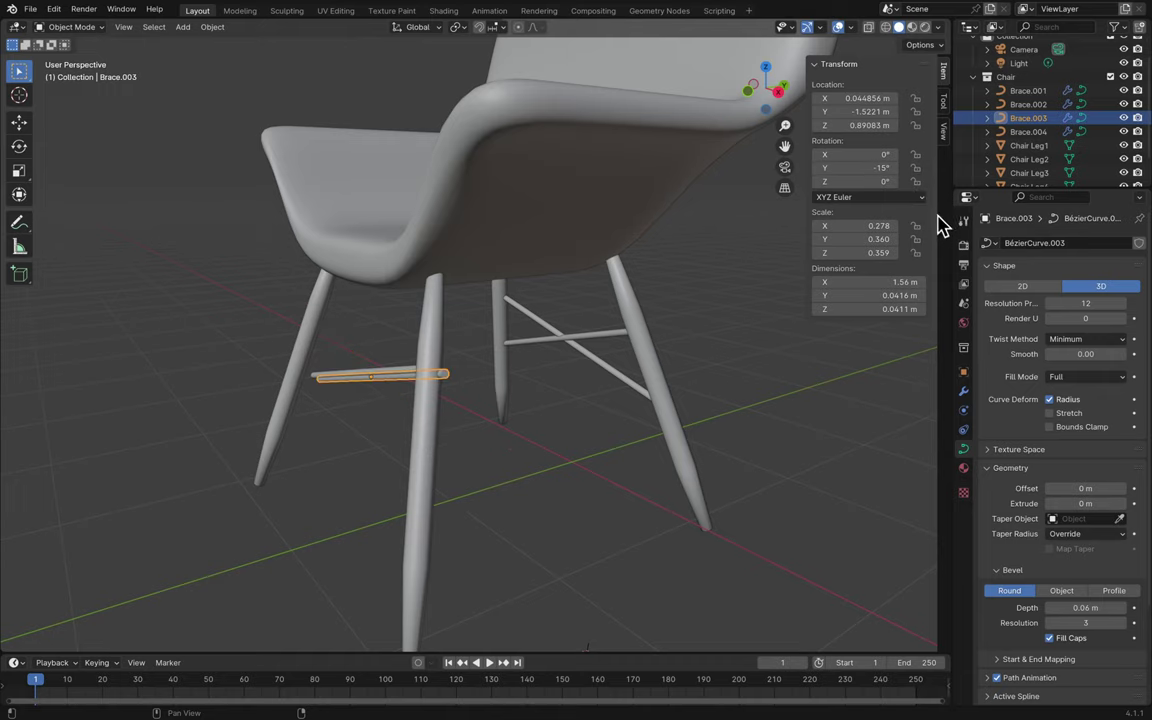
pyautogui.click(900, 169)
pyautogui.write('15')
pyautogui.press('Return')
pyautogui.hscroll(10, 543, 550)
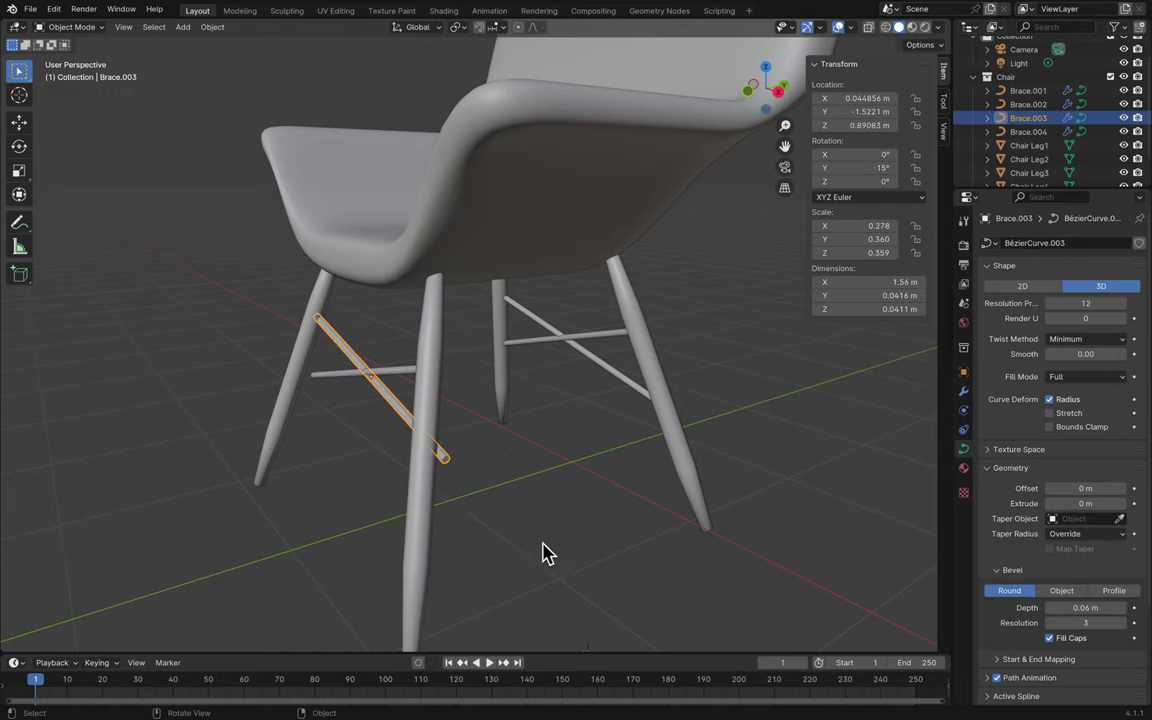
pyautogui.hscroll(10, 543, 553)
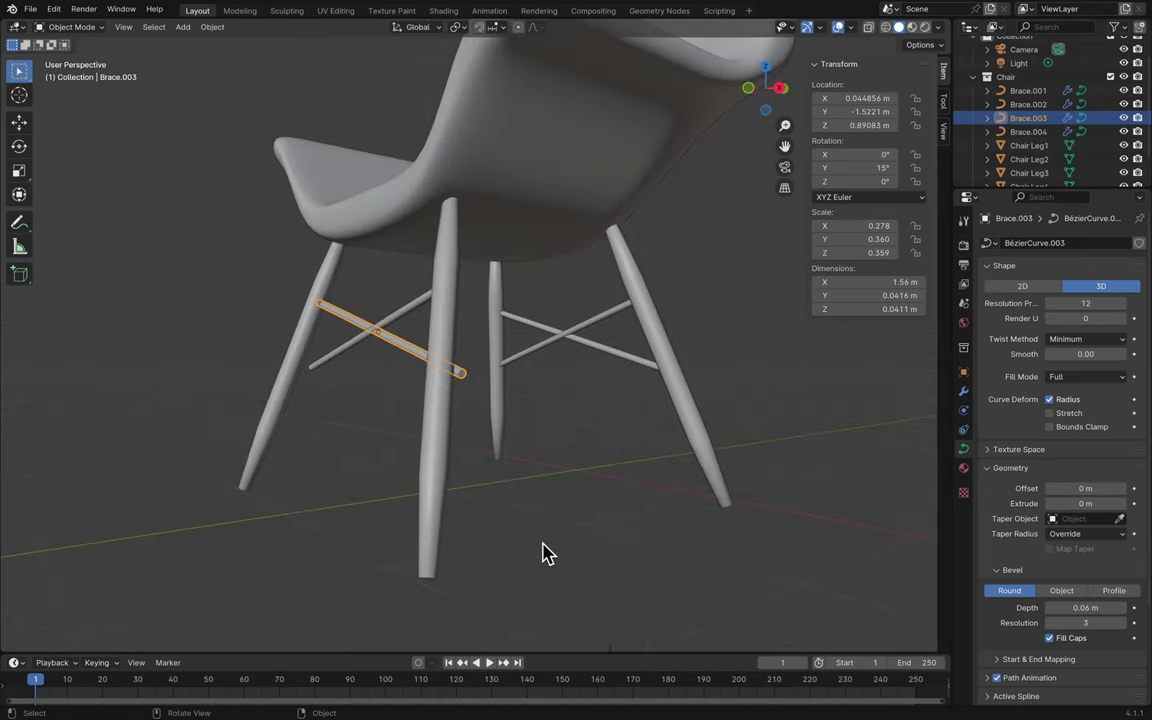
pyautogui.hscroll(5, 543, 553)
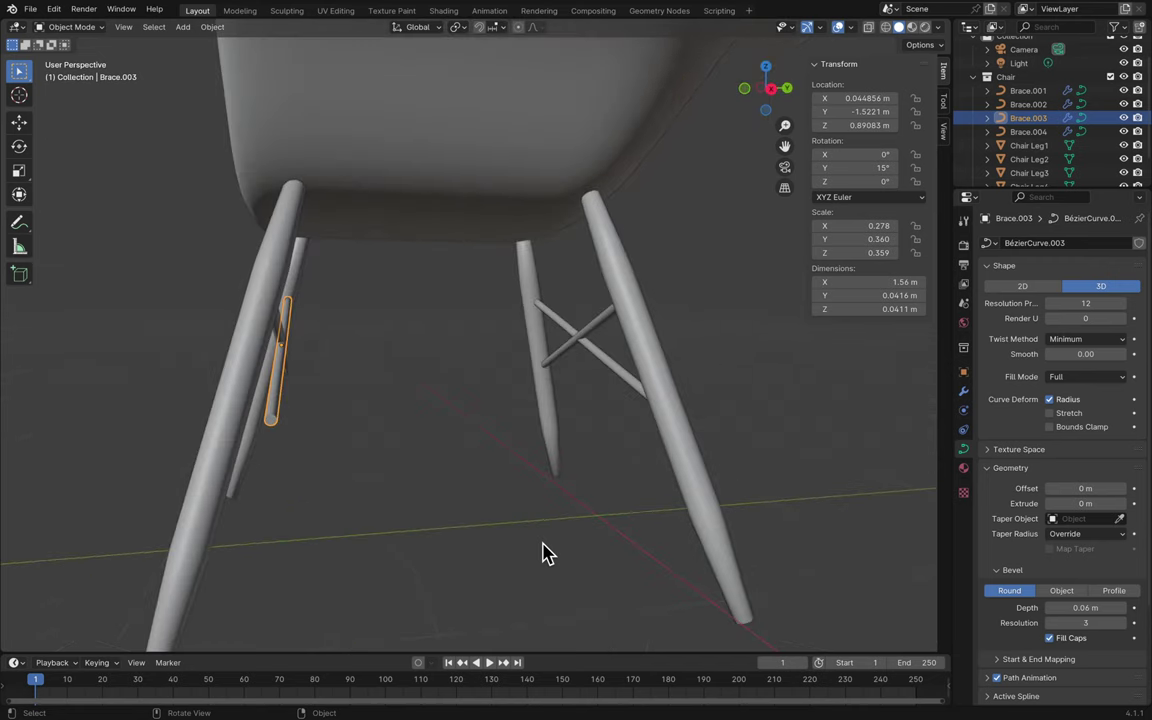
pyautogui.hscroll(10, 543, 553)
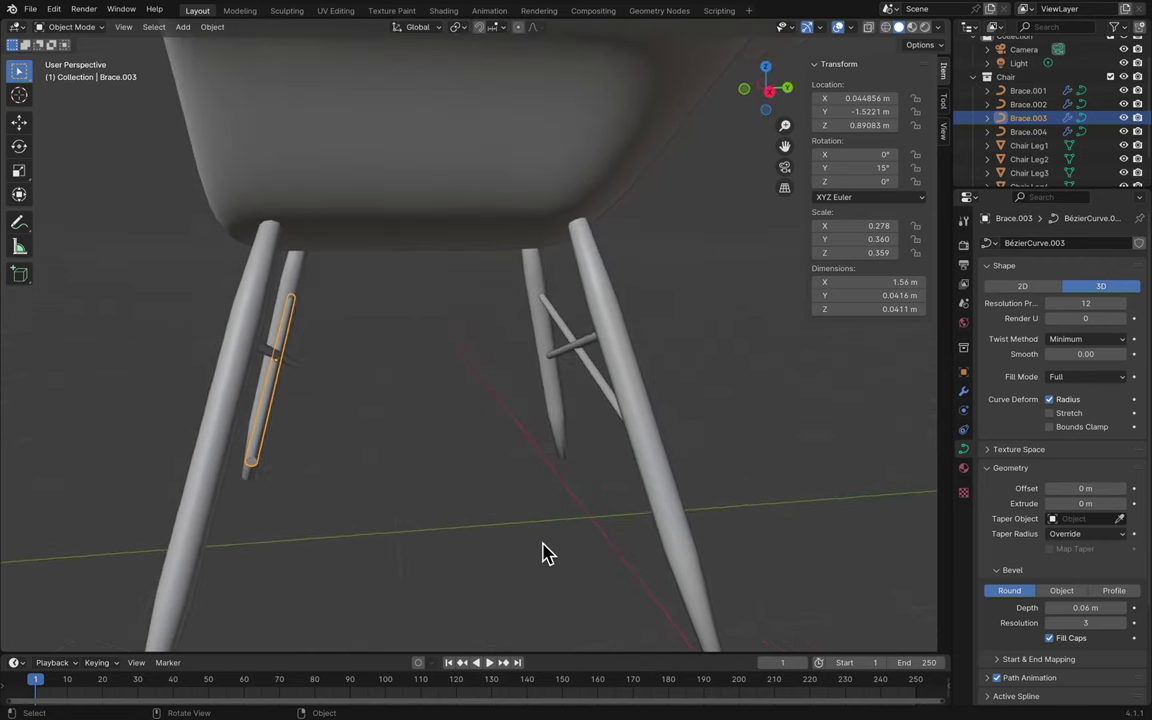
pyautogui.hscroll(8, 335, 393)
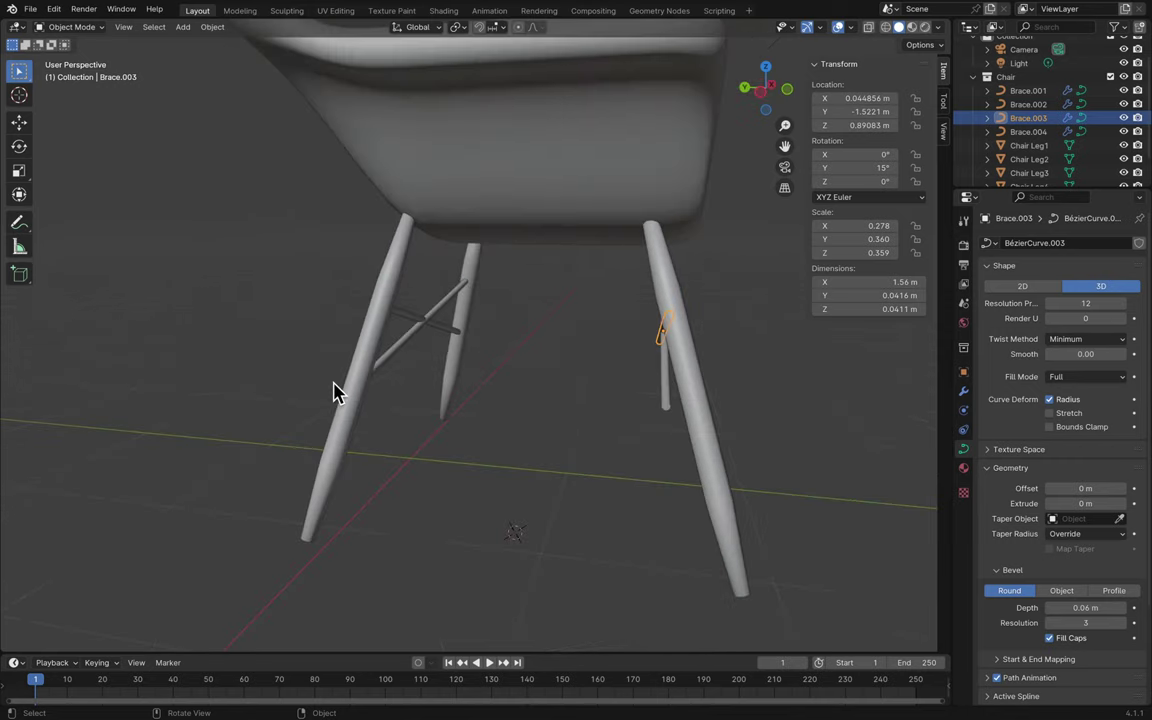
pyautogui.hscroll(8, 713, 328)
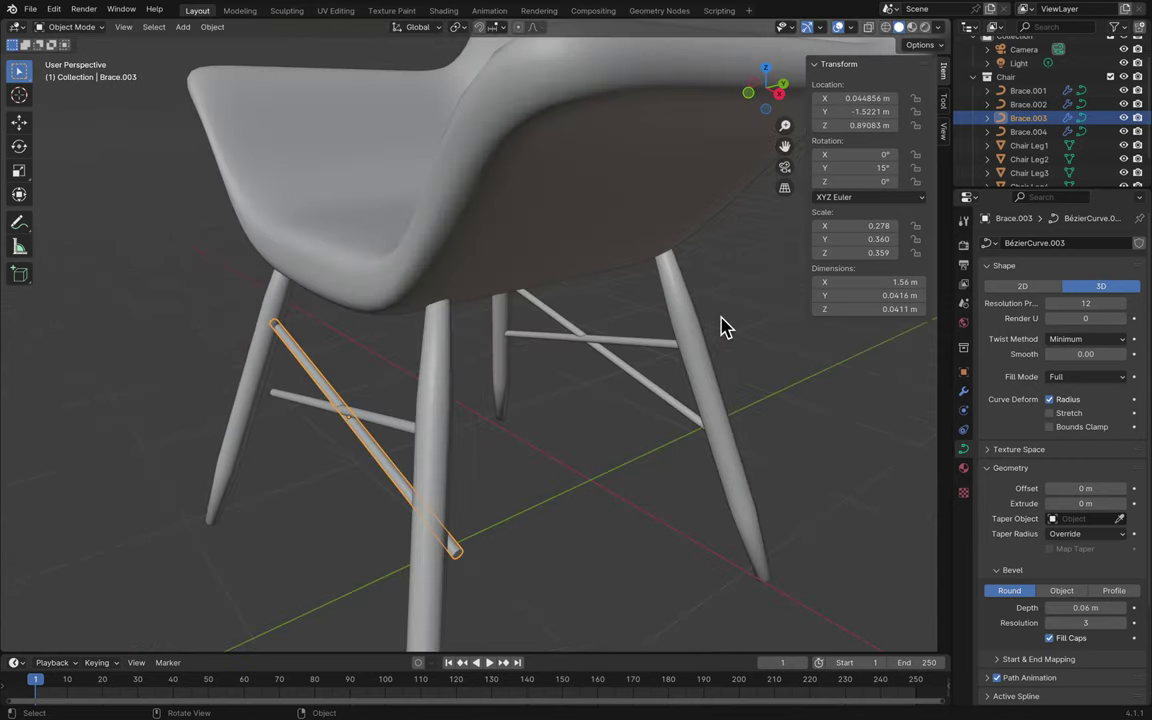
pyautogui.hscroll(10, 725, 328)
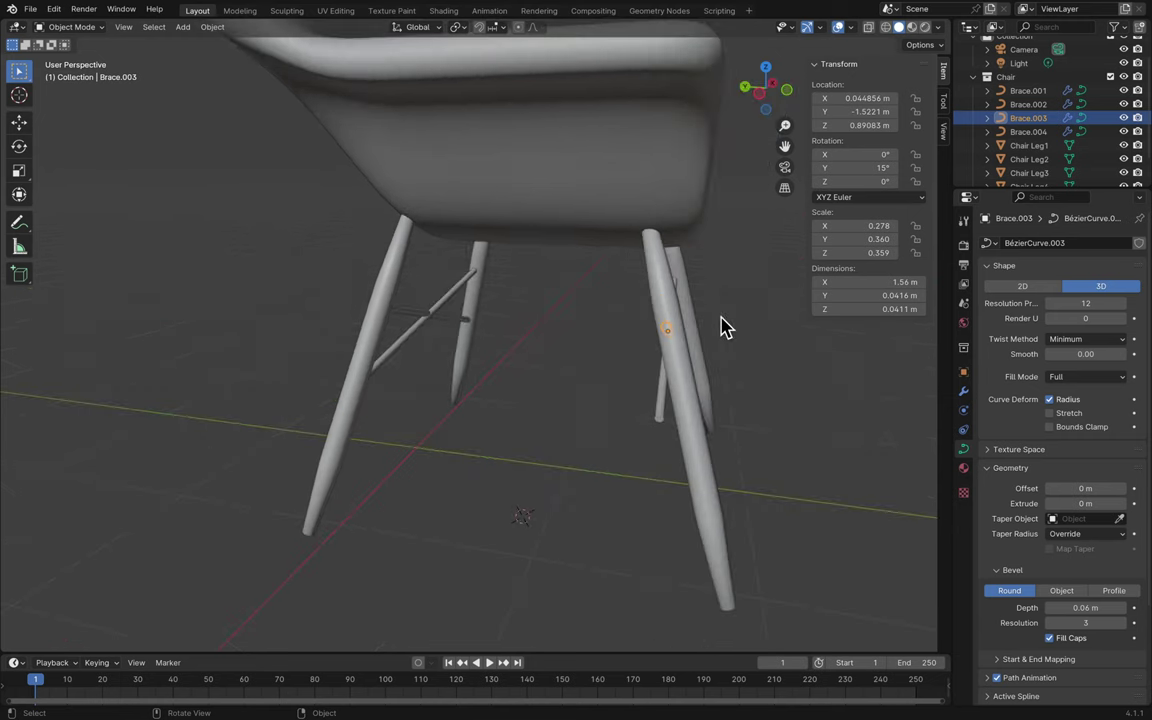
pyautogui.click(738, 340)
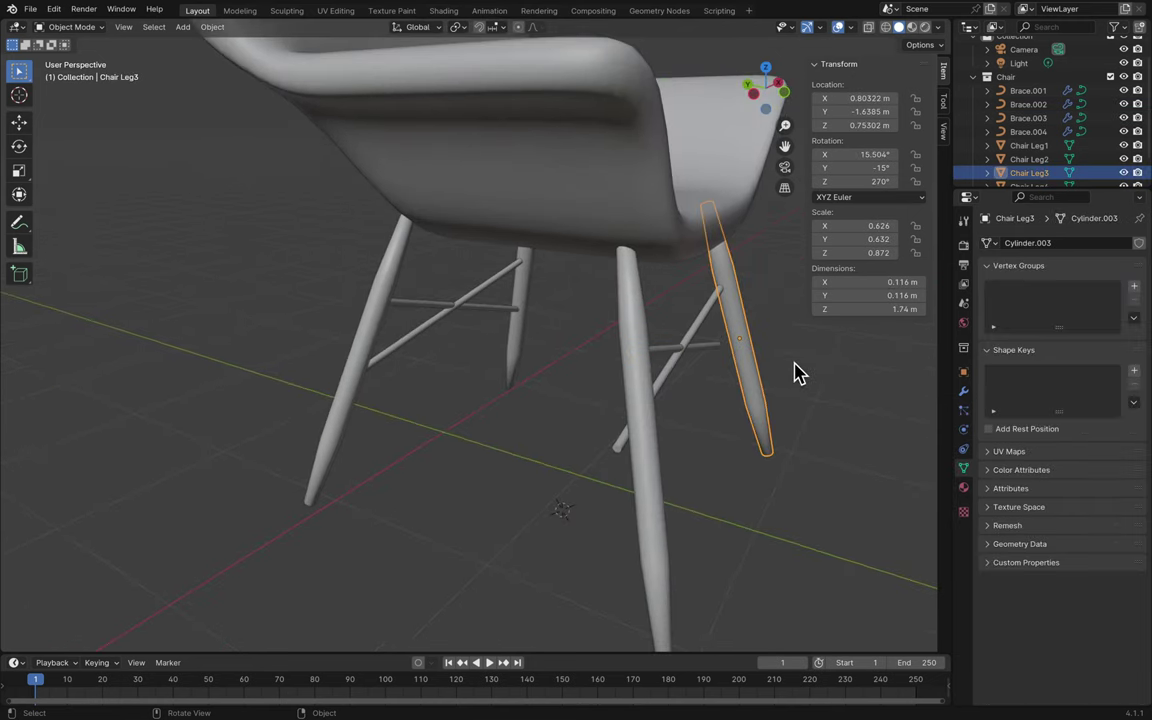
pyautogui.press('g')
pyautogui.press('y')
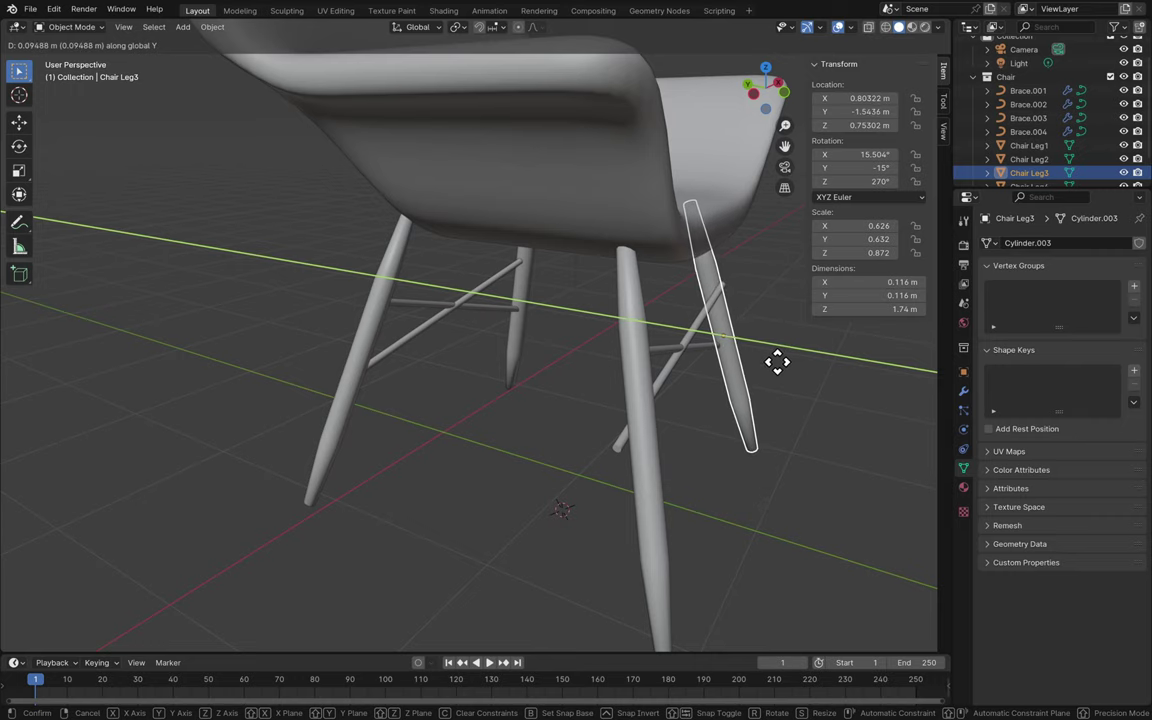
pyautogui.click(778, 369)
pyautogui.hscroll(5, 779, 371)
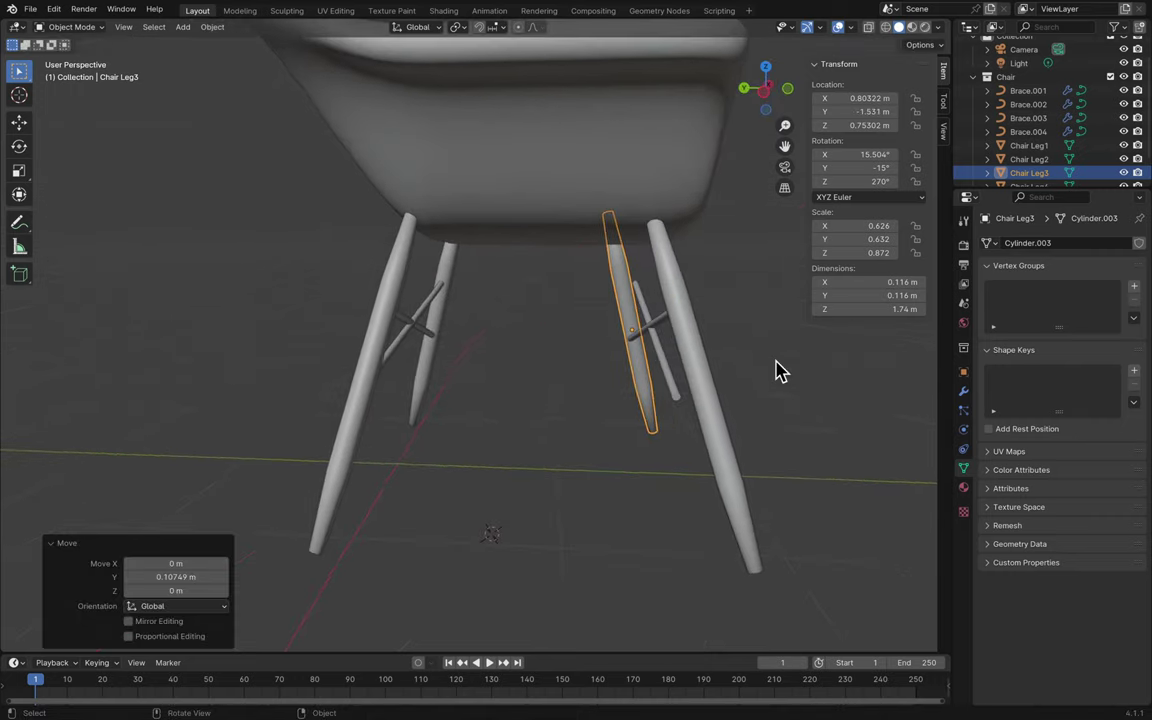
pyautogui.hscroll(10, 778, 369)
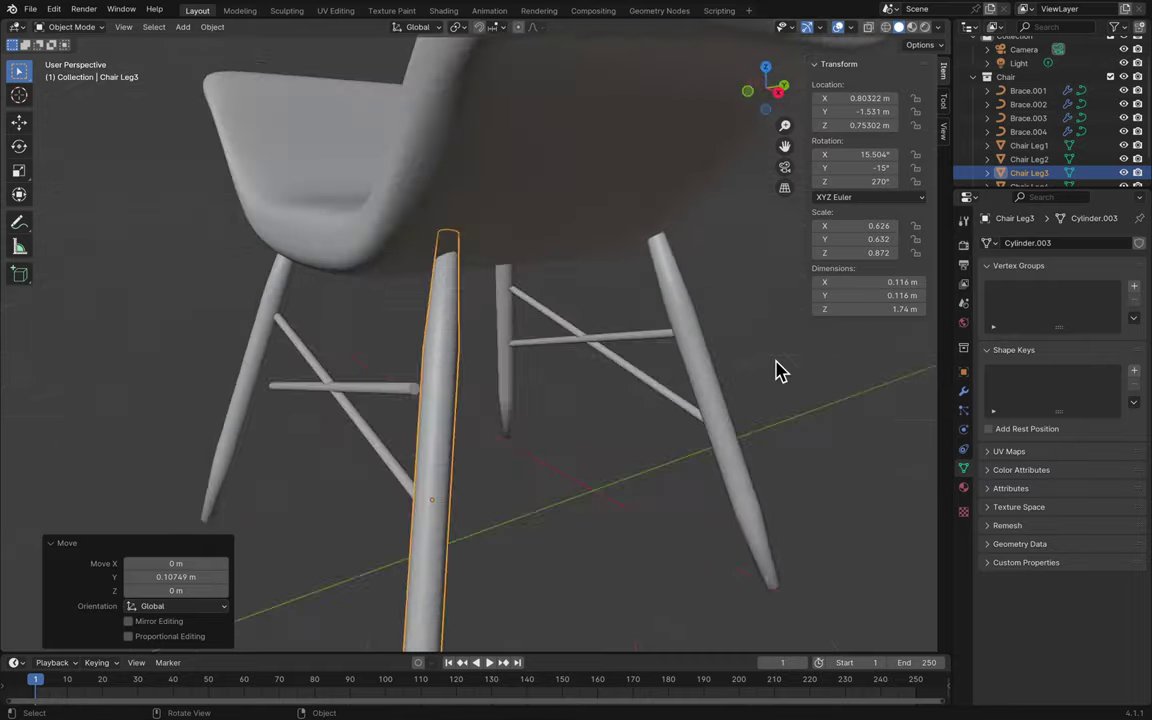
pyautogui.hscroll(8, 778, 369)
pyautogui.click(740, 370)
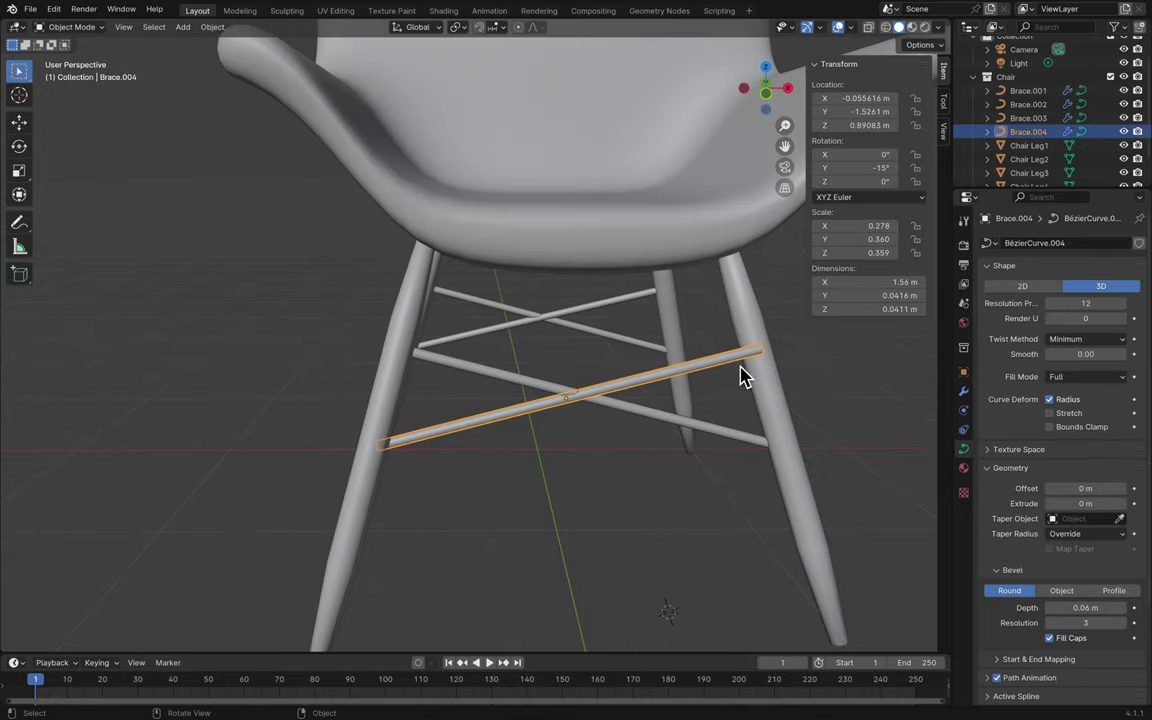
pyautogui.hscroll(8, 742, 376)
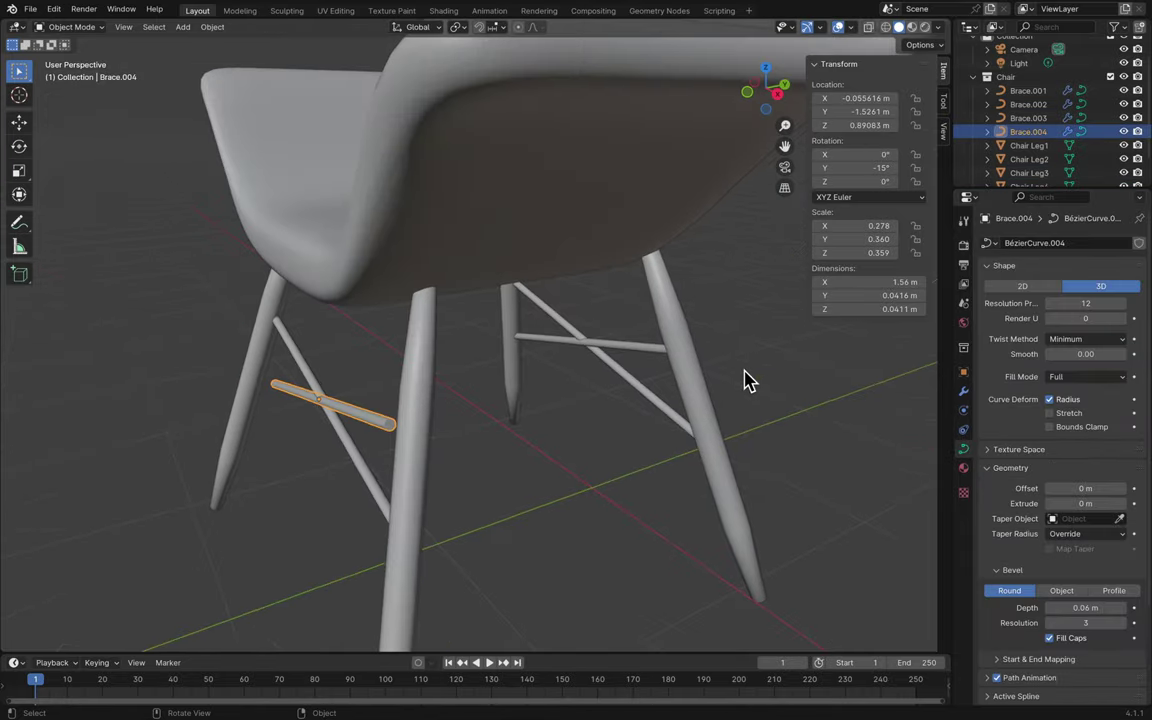
pyautogui.hscroll(10, 745, 380)
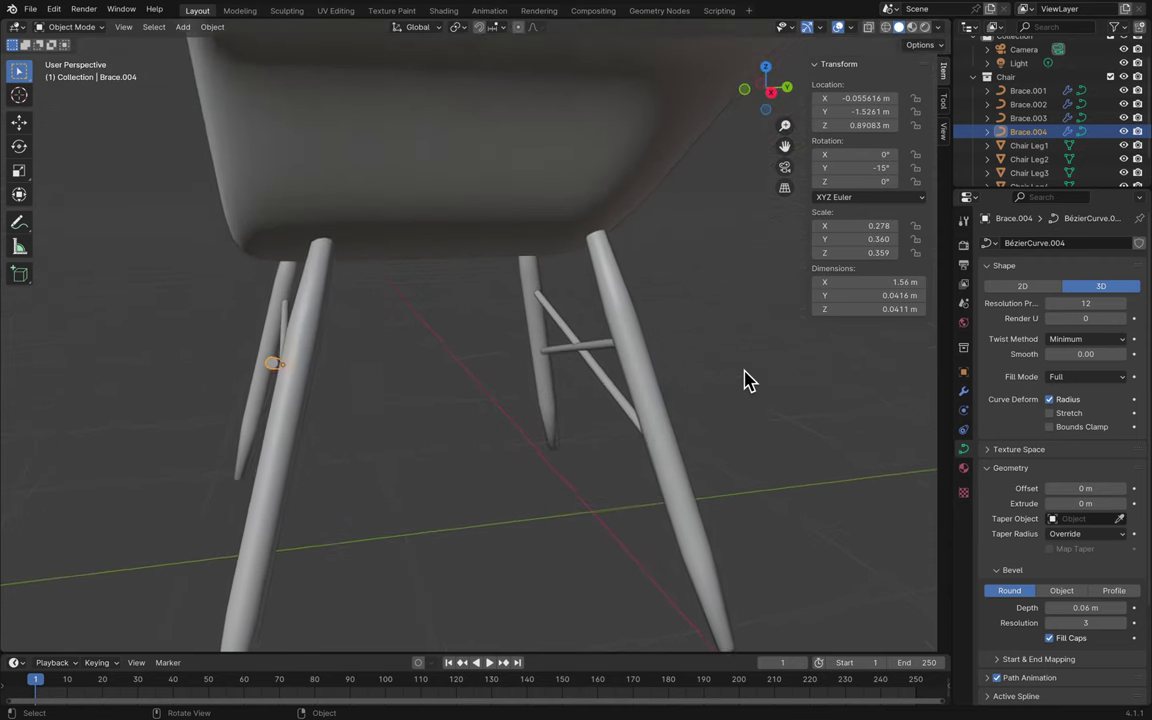
pyautogui.hscroll(10, 745, 380)
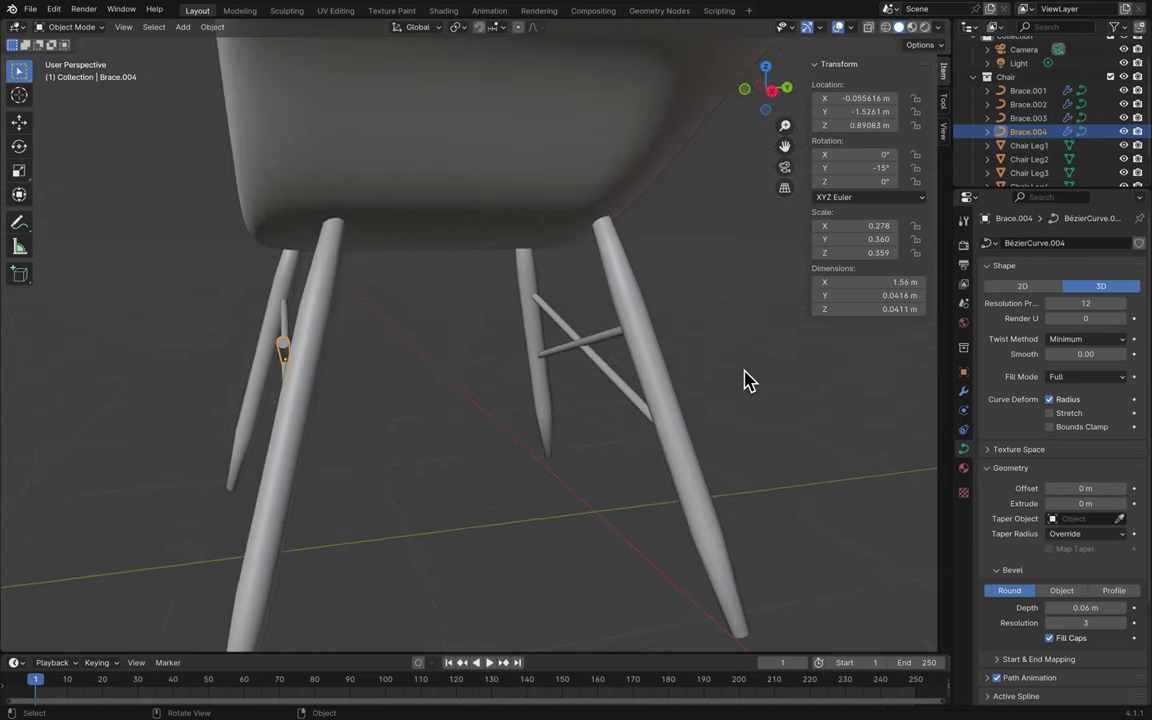
pyautogui.hotkey('ctrl', 'z')
pyautogui.hotkey('ctrl', 'z')
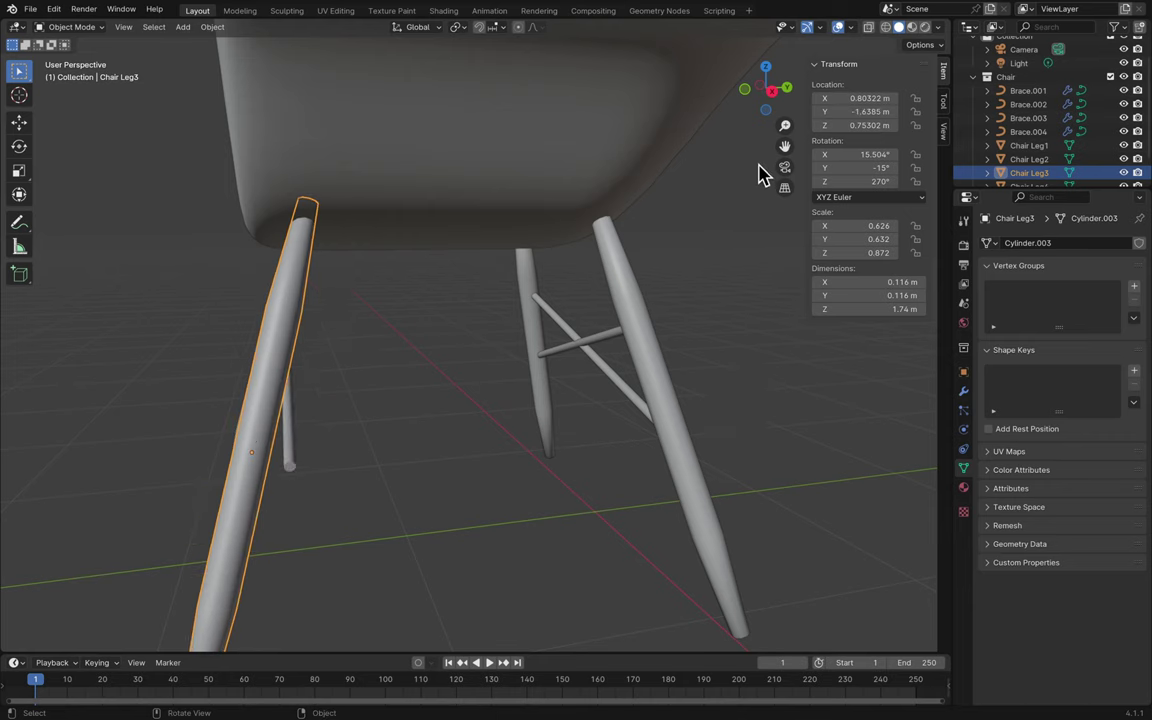
# - From Right Orthographic view, compare the Location Y values of Chair Leg1 and Chair Leg2
pyautogui.click(771, 92)
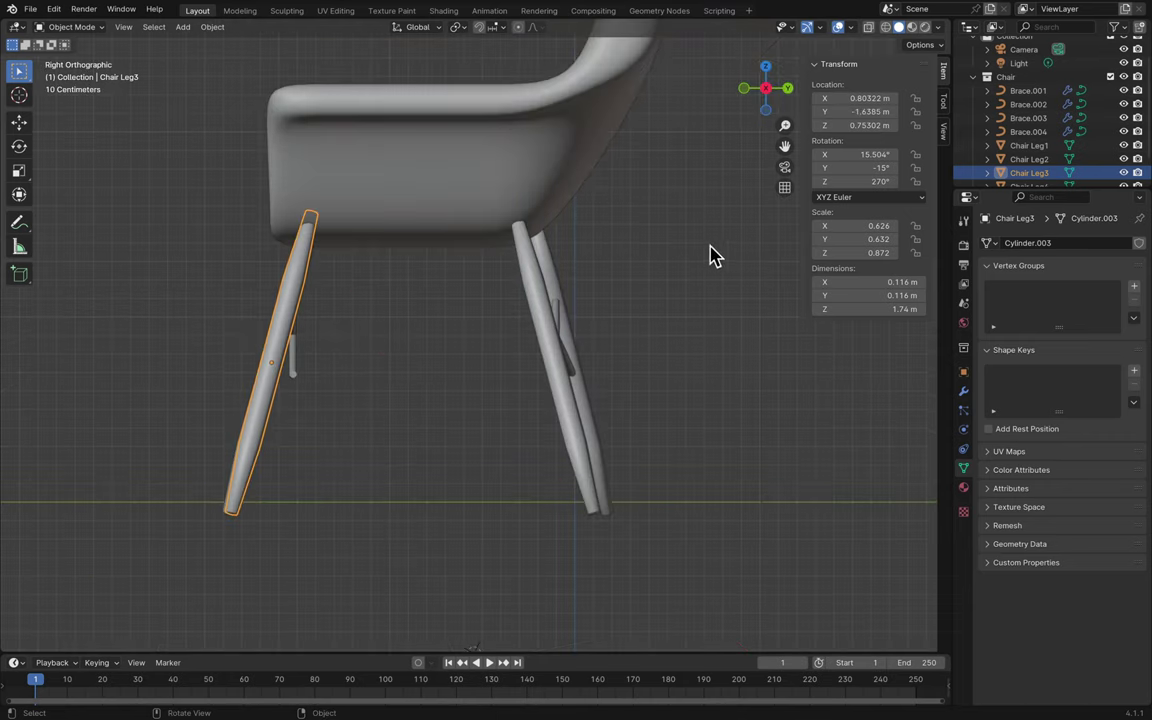
pyautogui.click(553, 270)
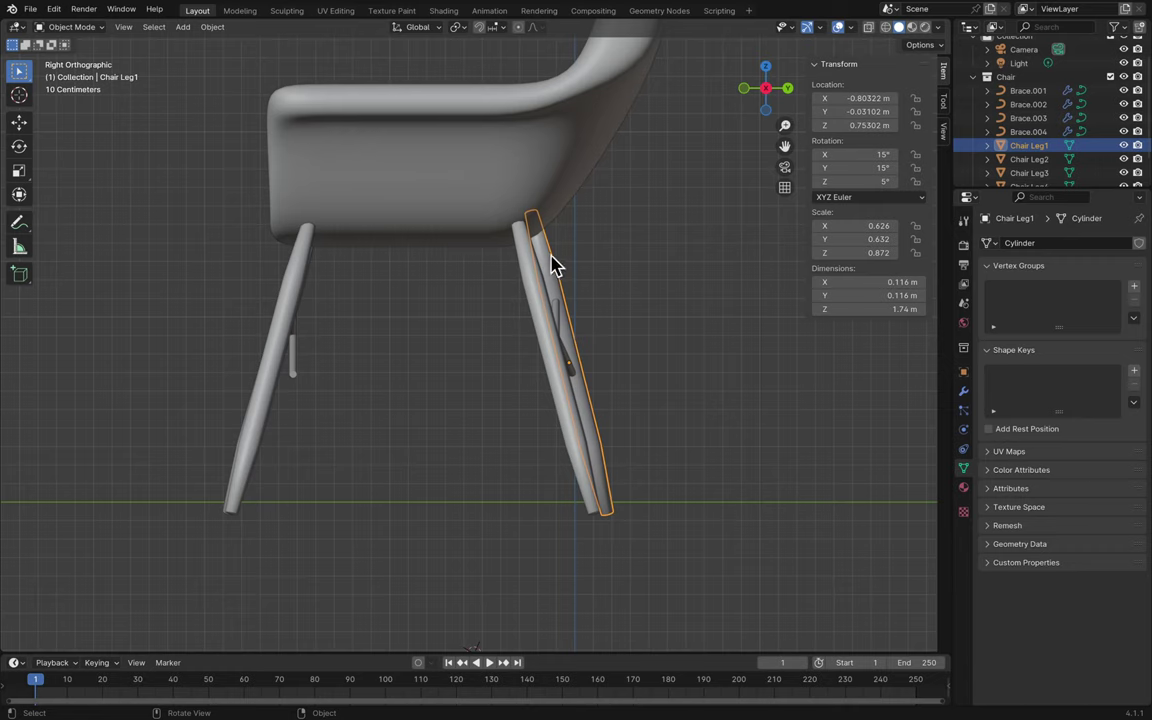
pyautogui.click(533, 276)
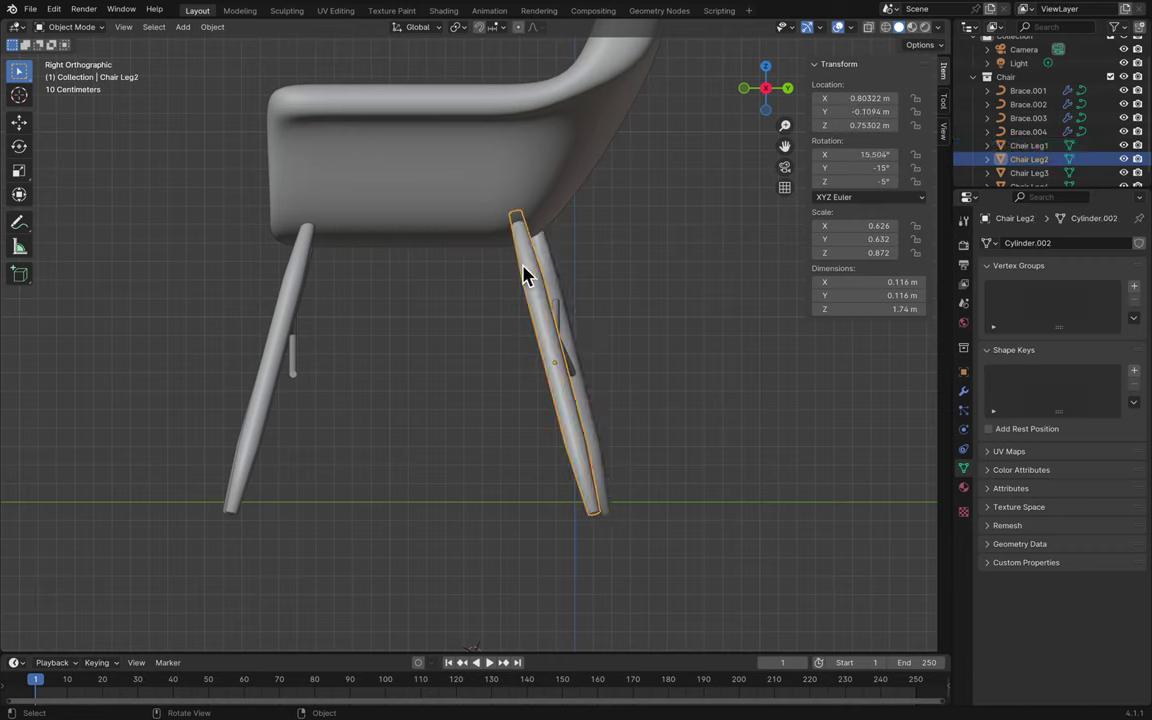
pyautogui.click(858, 111)
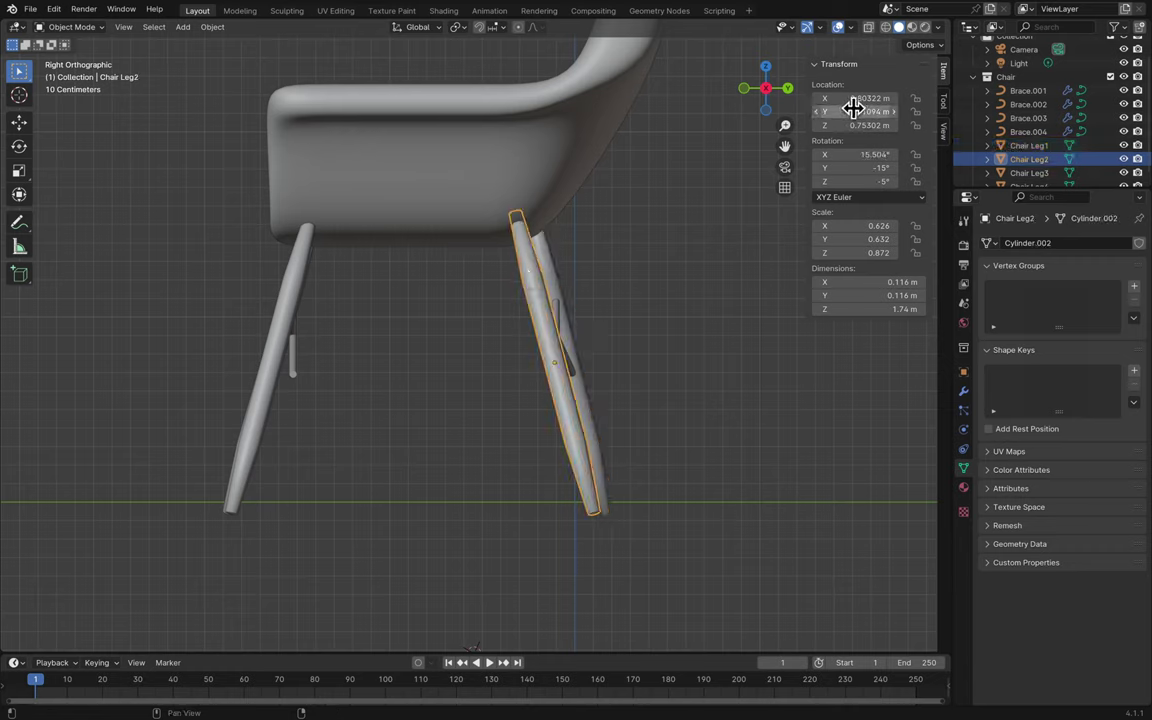
pyautogui.click(512, 290)
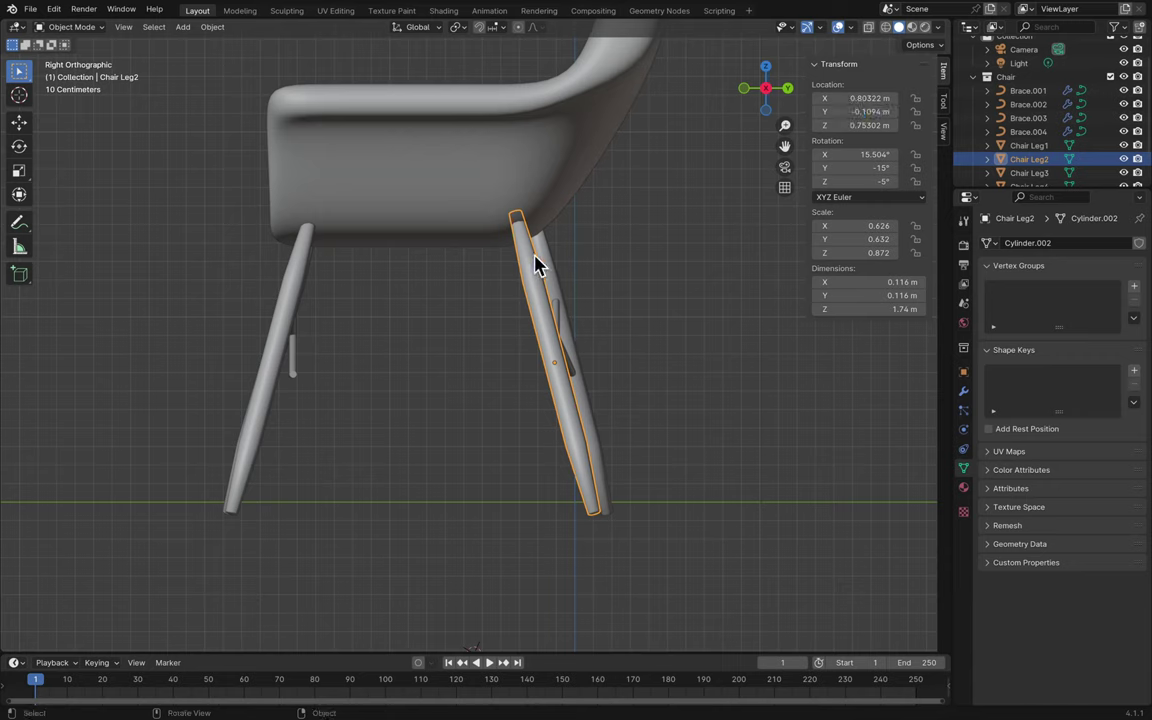
pyautogui.click(538, 263)
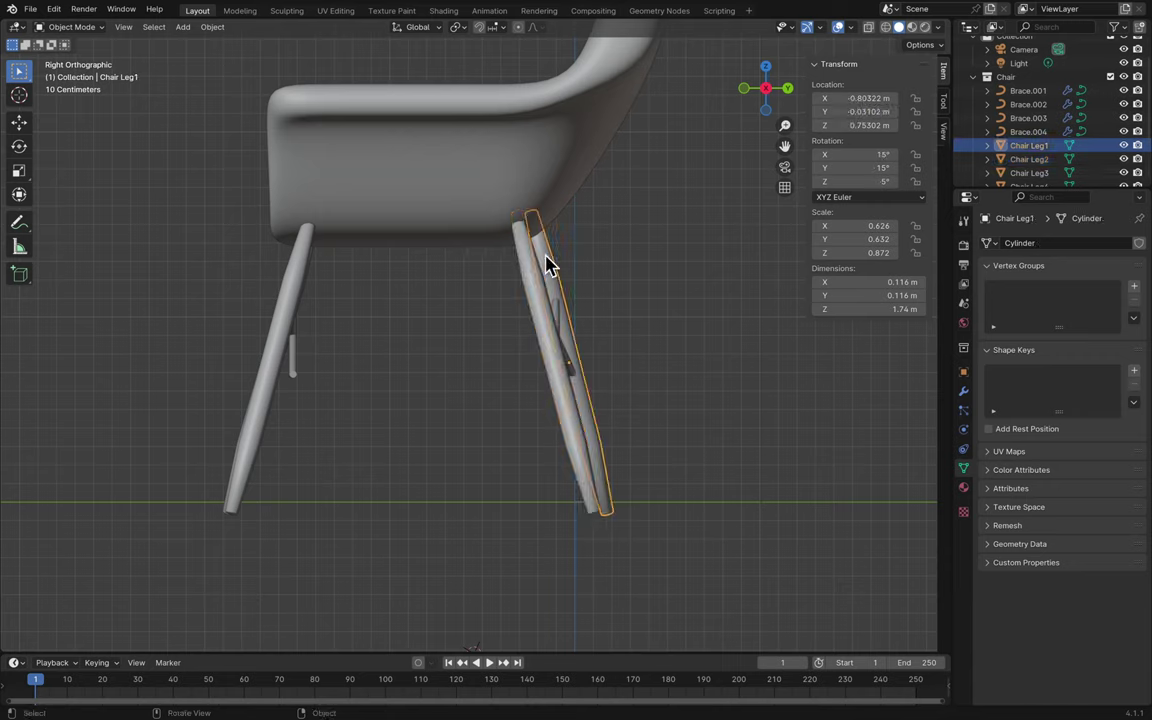
pyautogui.click(858, 114)
pyautogui.click(648, 250)
# - Return to a perspective view of the braces and save the chair as Blender2.blend
pyautogui.hotkey('ctrl', 's')
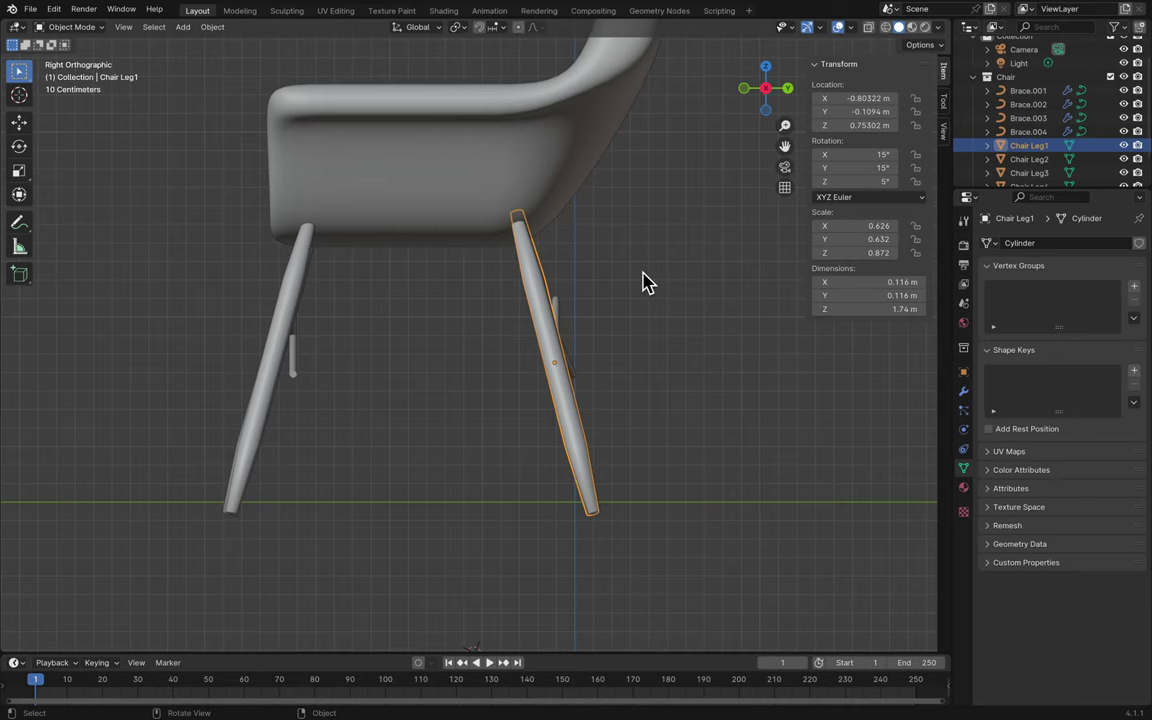
pyautogui.moveTo(585, 343); pyautogui.dragTo(563, 323, button='middle')
pyautogui.hotkey('ctrl', 's')
# - Turn Brace.002 about the vertical Z axis and slide it along Y
pyautogui.click(470, 358)
pyautogui.press('r')
pyautogui.press('z')
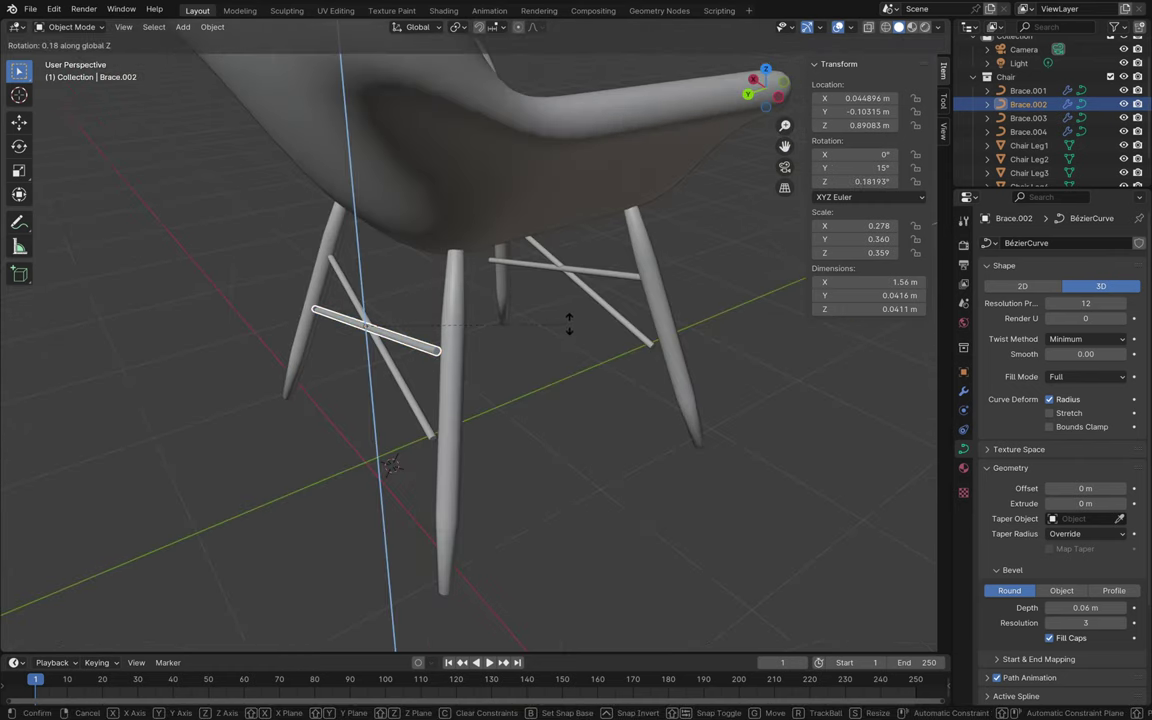
pyautogui.click(605, 320)
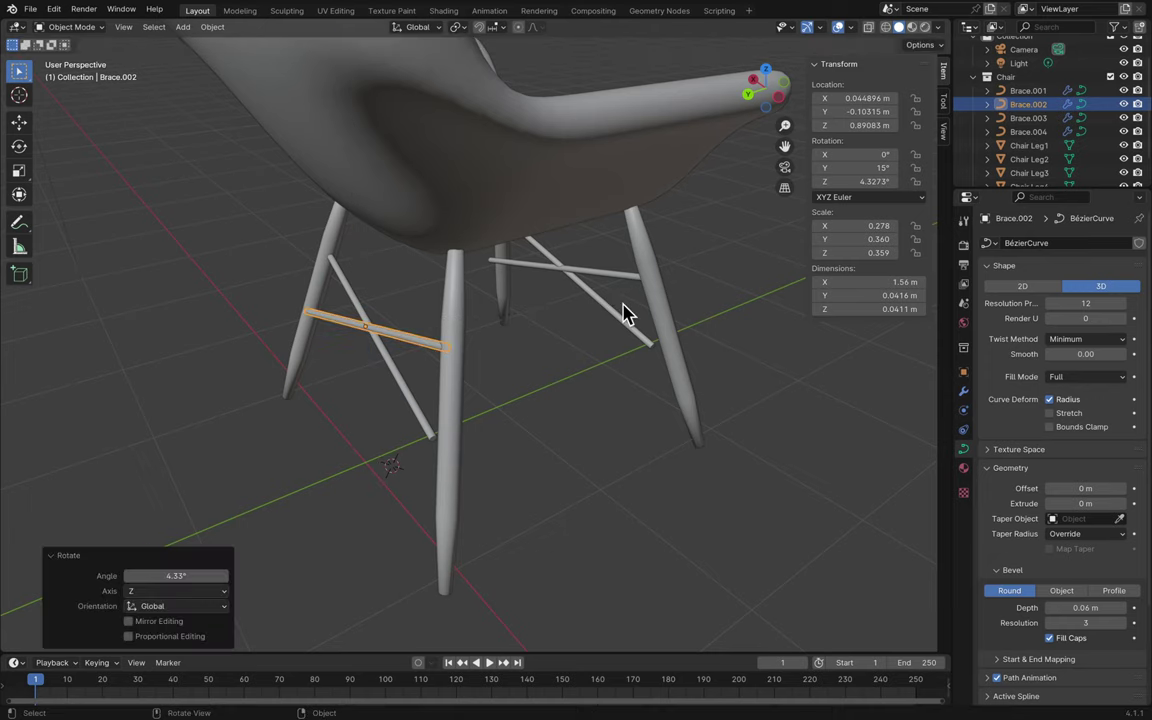
pyautogui.moveTo(605, 330); pyautogui.dragTo(605, 330, button='middle')
pyautogui.press('g')
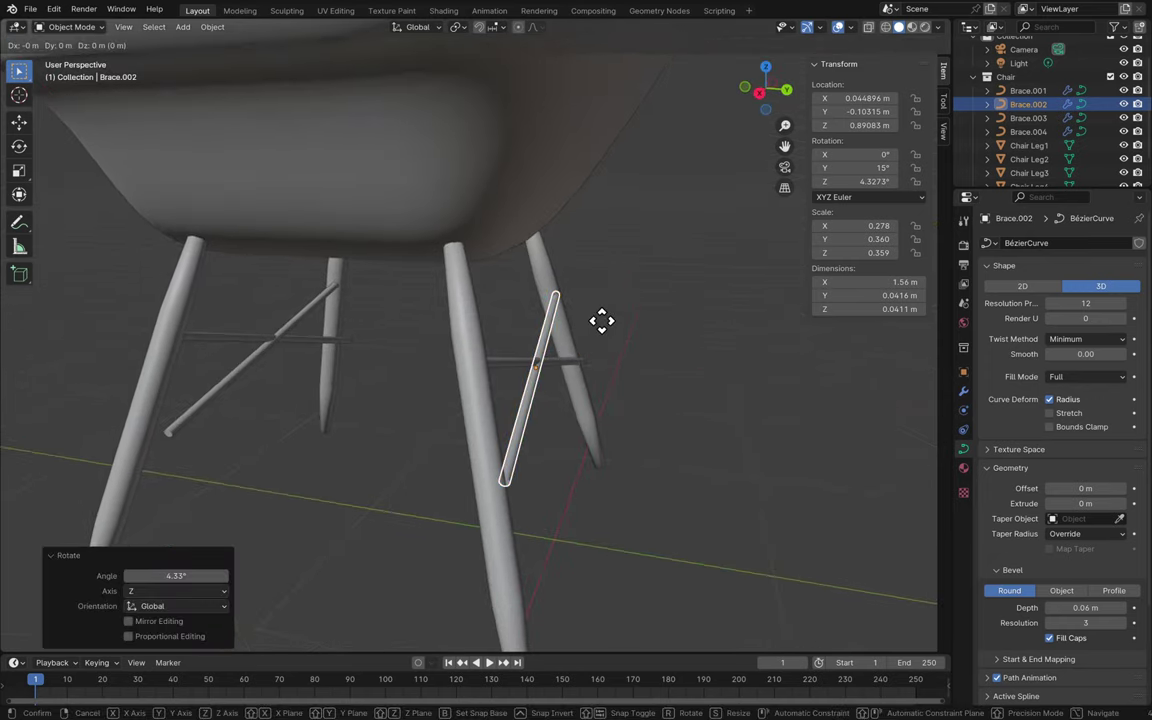
pyautogui.press('x')
pyautogui.press('y')
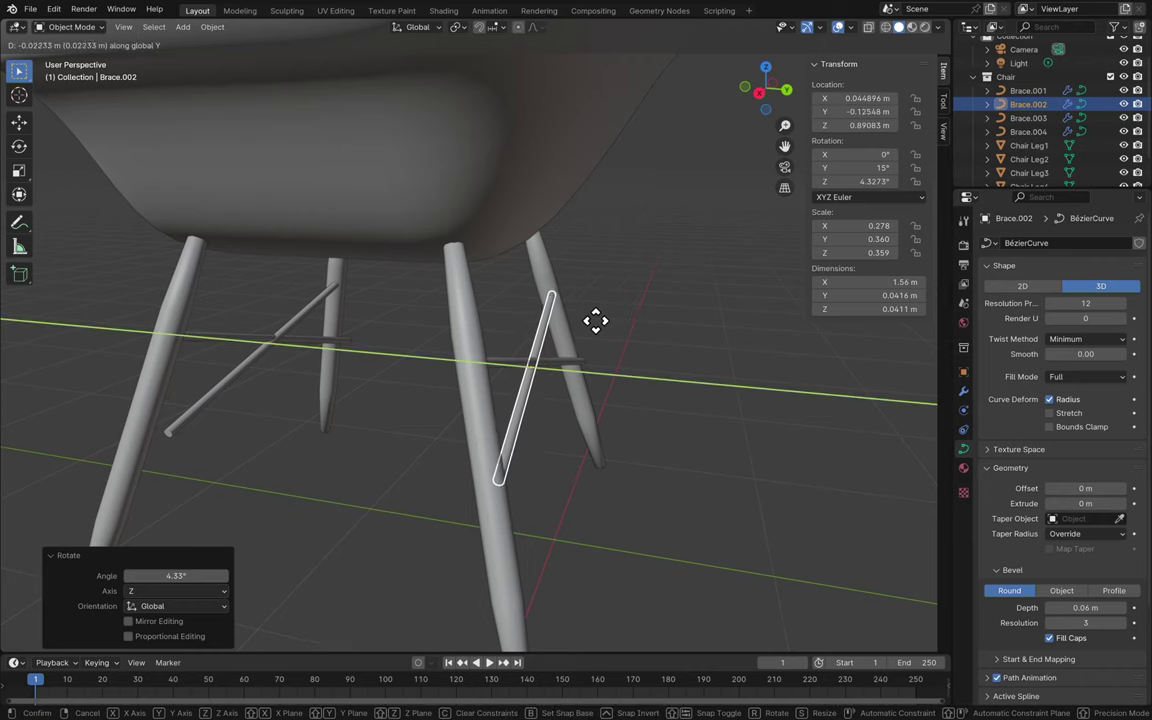
pyautogui.click(593, 320)
pyautogui.moveTo(593, 320); pyautogui.dragTo(596, 331, button='middle')
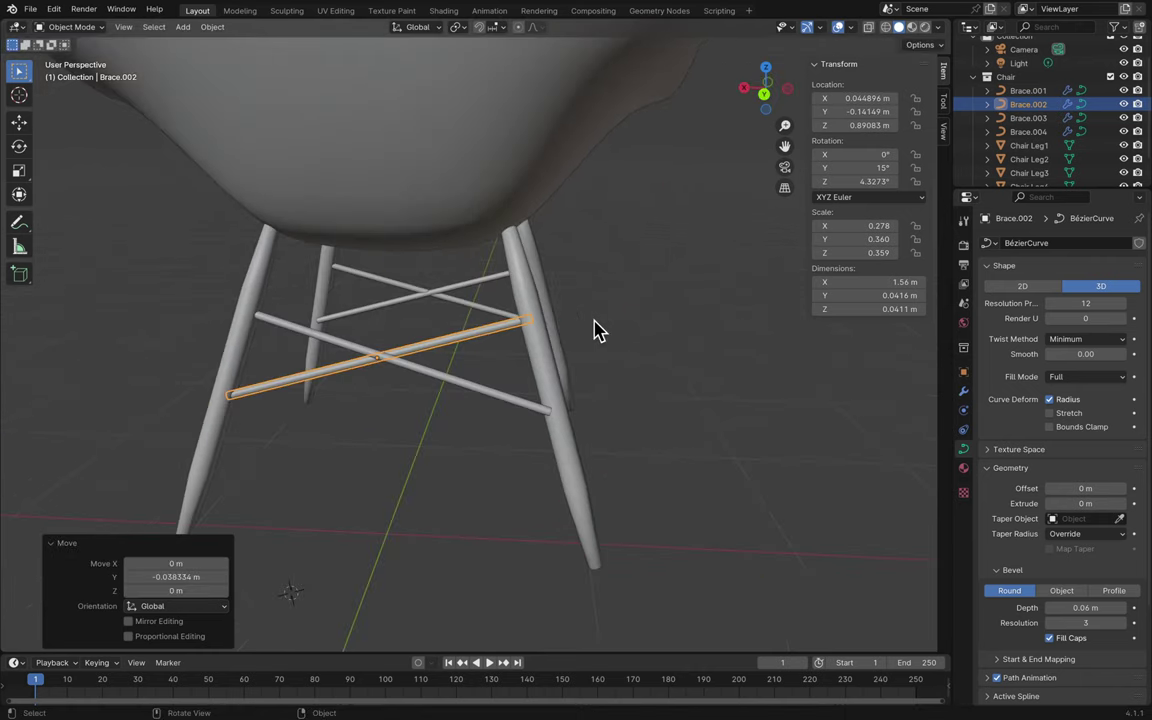
# - Tilt Brace.001 by -18.5° about the X axis, keeping it undeleted
pyautogui.click(508, 404)
pyautogui.moveTo(508, 404); pyautogui.dragTo(508, 404, button='middle')
pyautogui.press('r')
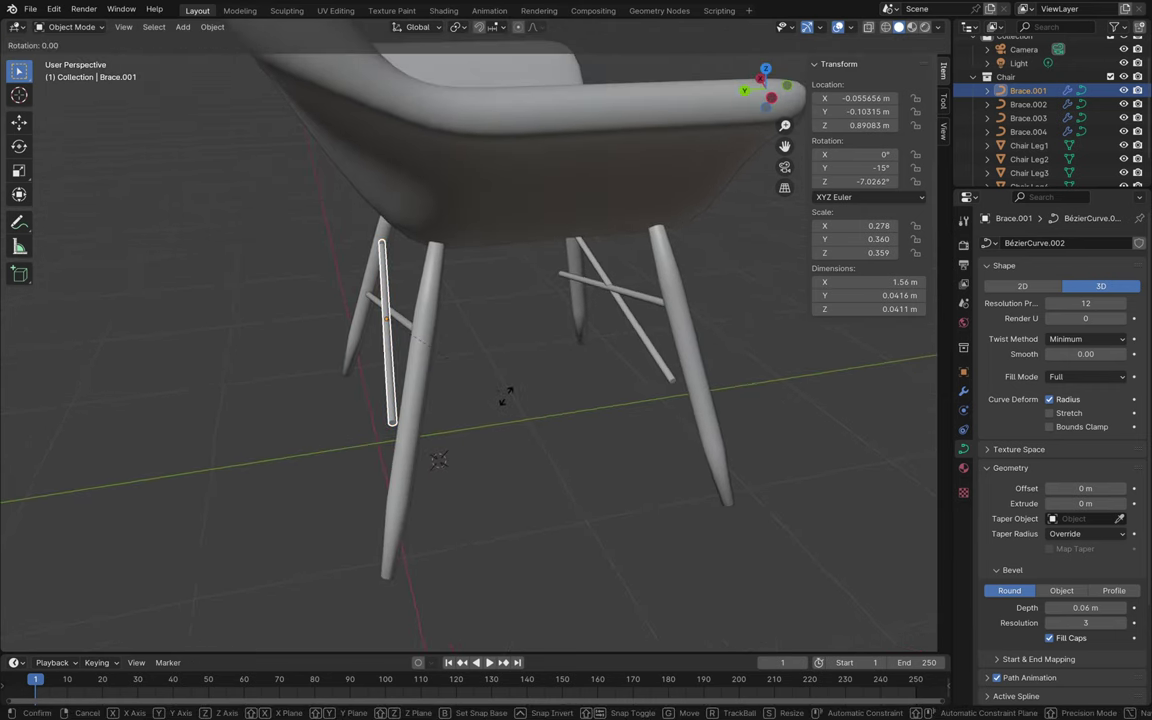
pyautogui.press('x')
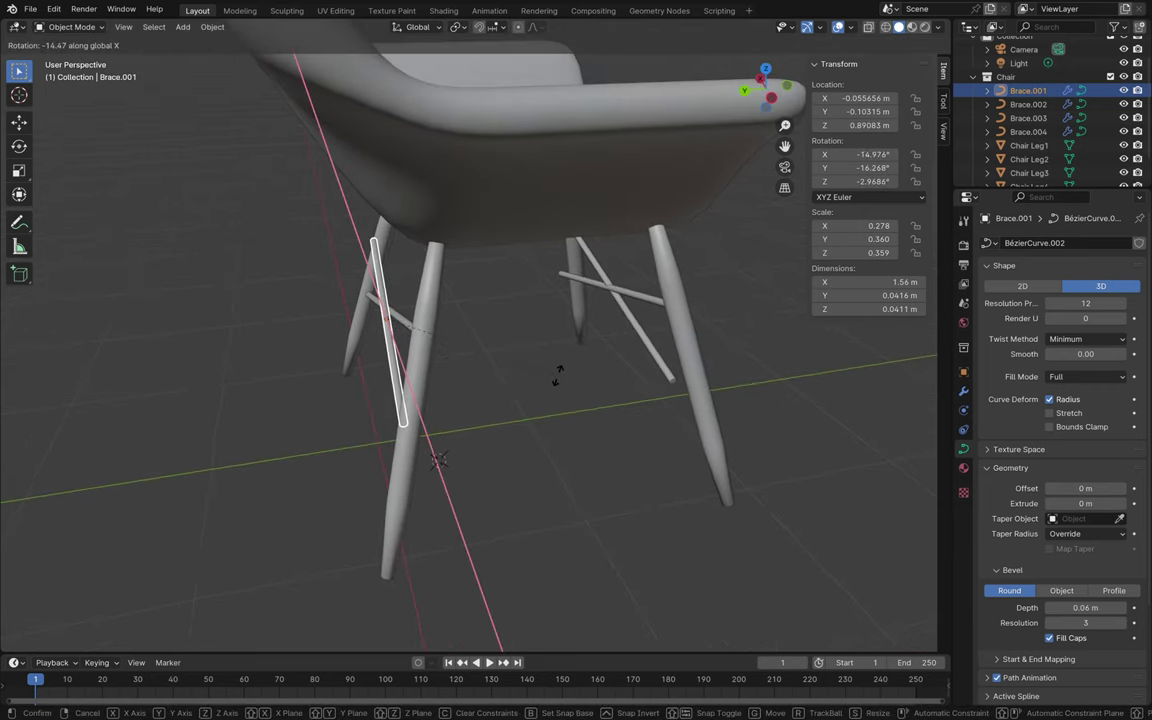
pyautogui.click(575, 375)
pyautogui.press('x')
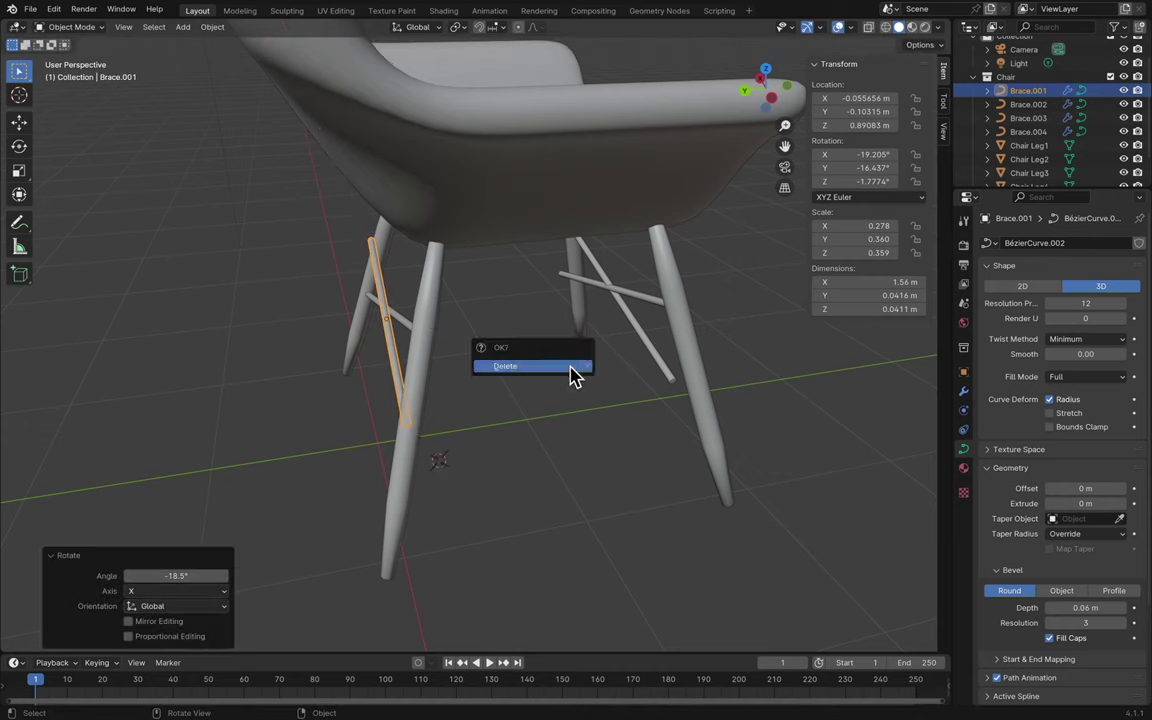
pyautogui.press('Escape')
# - Move Brace.001 vertically along Z, turn it slightly about Z, and slide it along Y
pyautogui.press('g')
pyautogui.press('x')
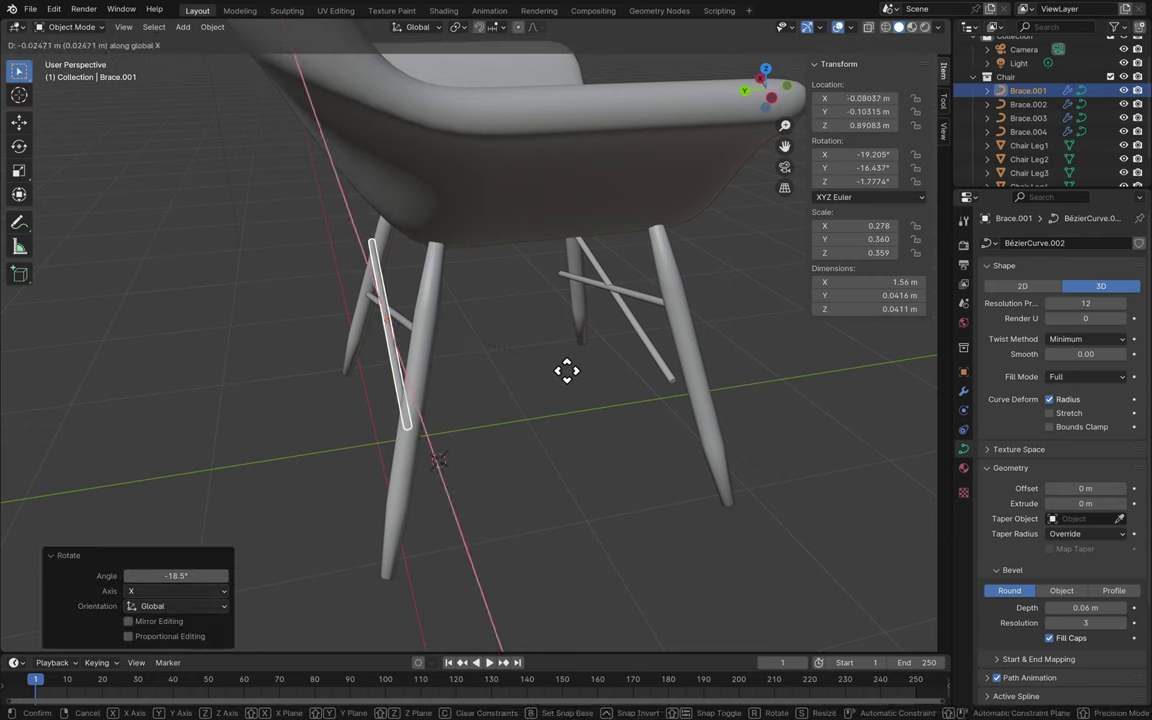
pyautogui.press('z')
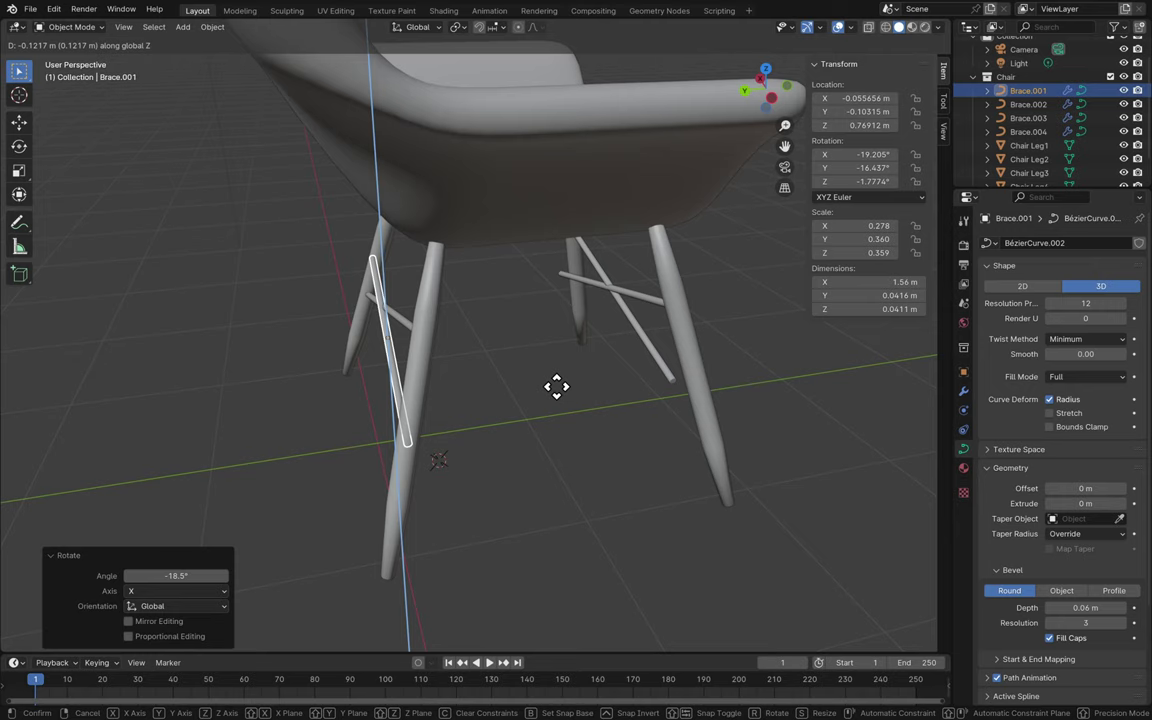
pyautogui.click(575, 396)
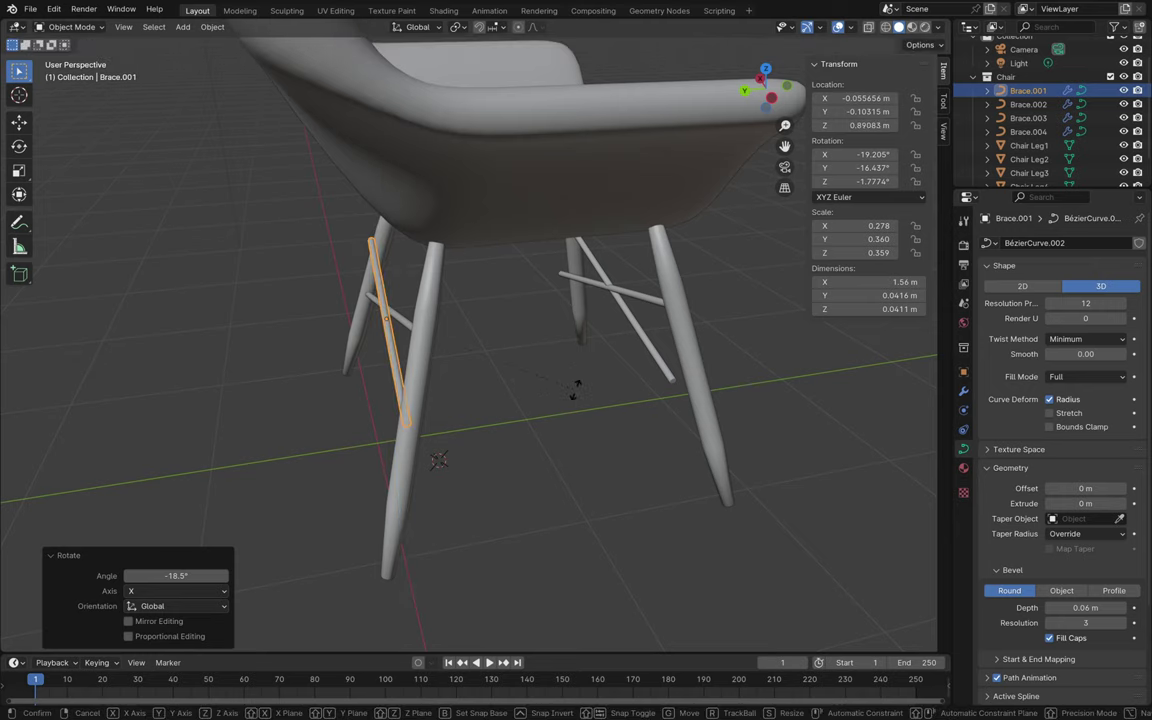
pyautogui.press('r')
pyautogui.press('z')
pyautogui.click(576, 399)
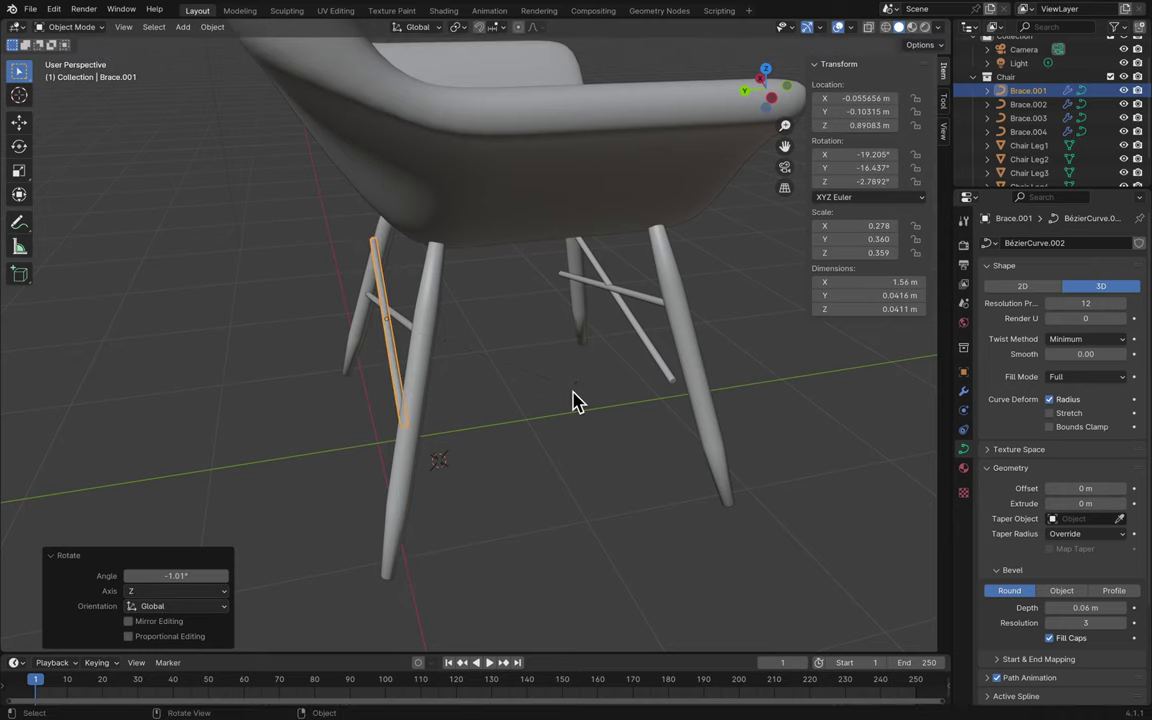
pyautogui.press('g')
pyautogui.press('x')
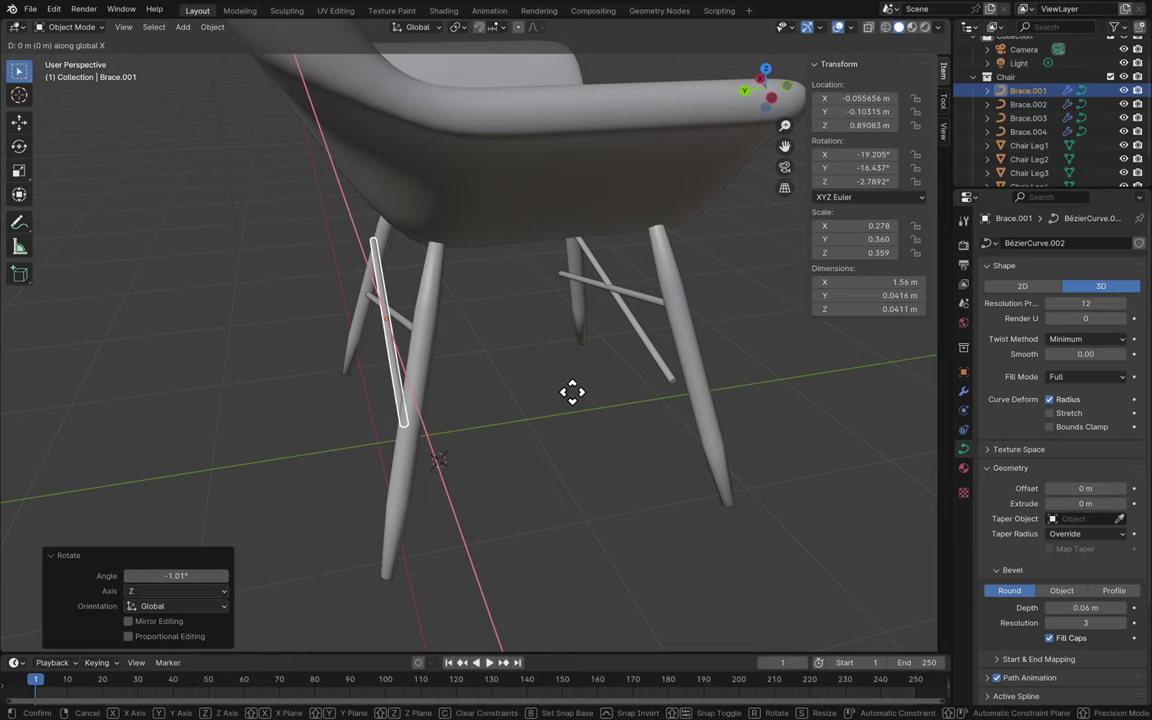
pyautogui.press('y')
pyautogui.click(588, 398)
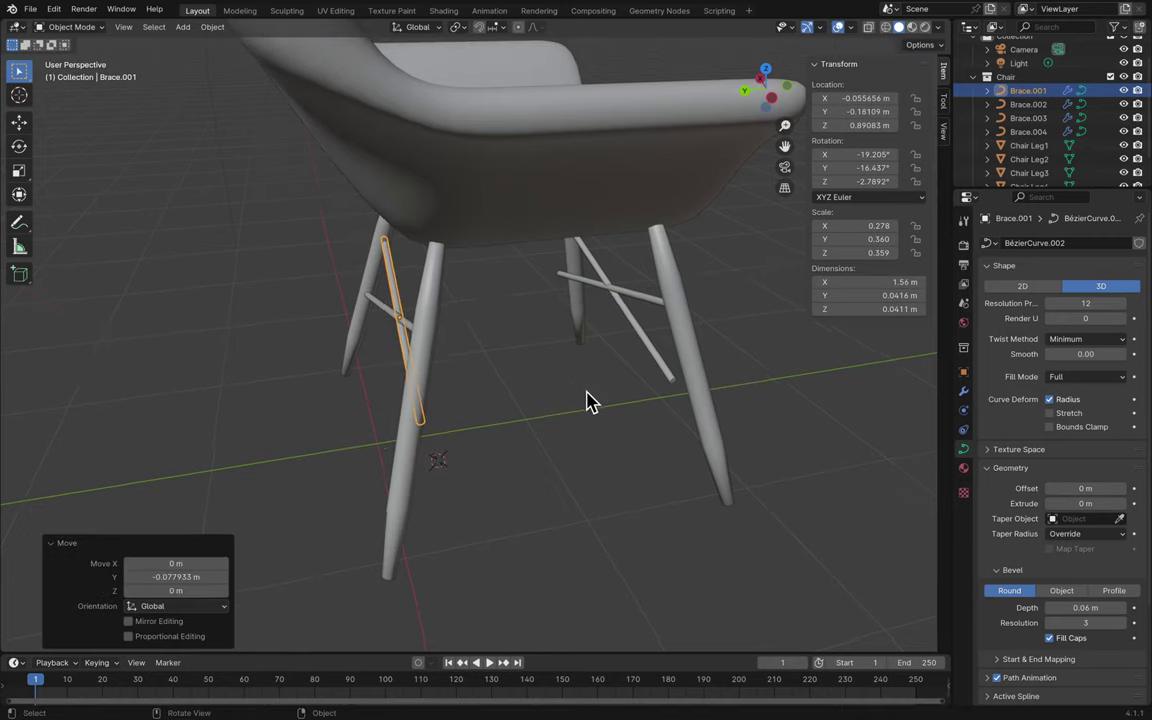
# - Rotate Brace.001 -2.29° about Z and nudge it 0.032728 m along Y between the legs
pyautogui.scroll(10, 588, 400)
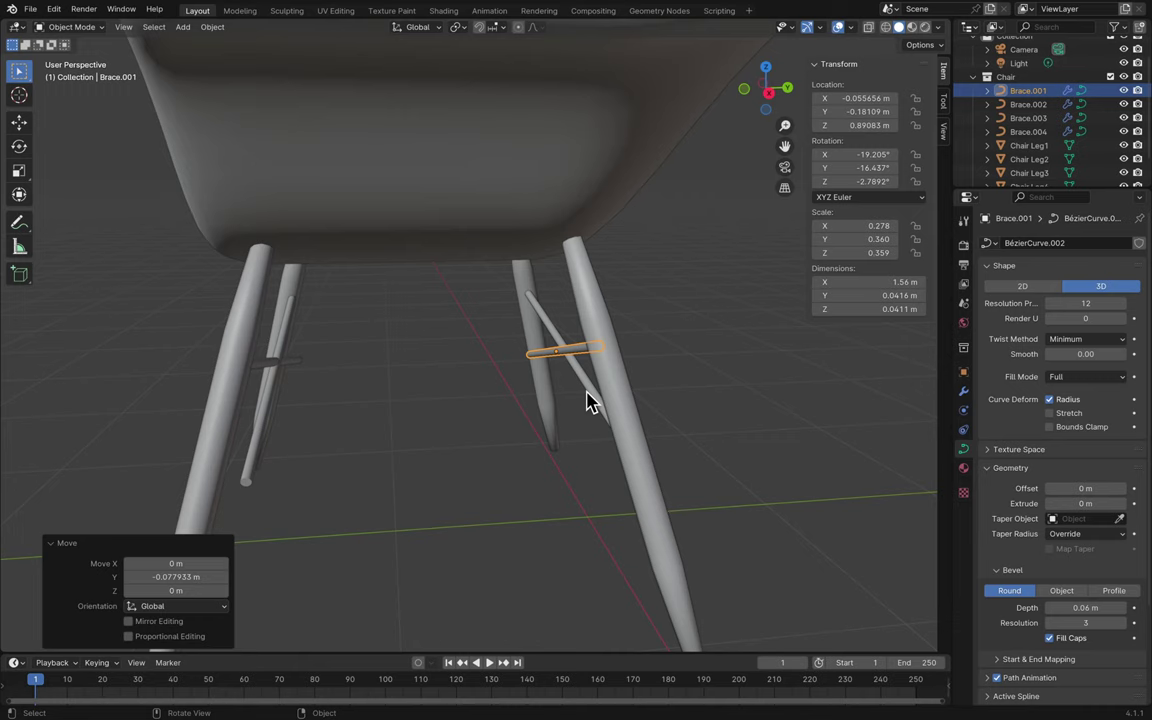
pyautogui.scroll(-10, 588, 400)
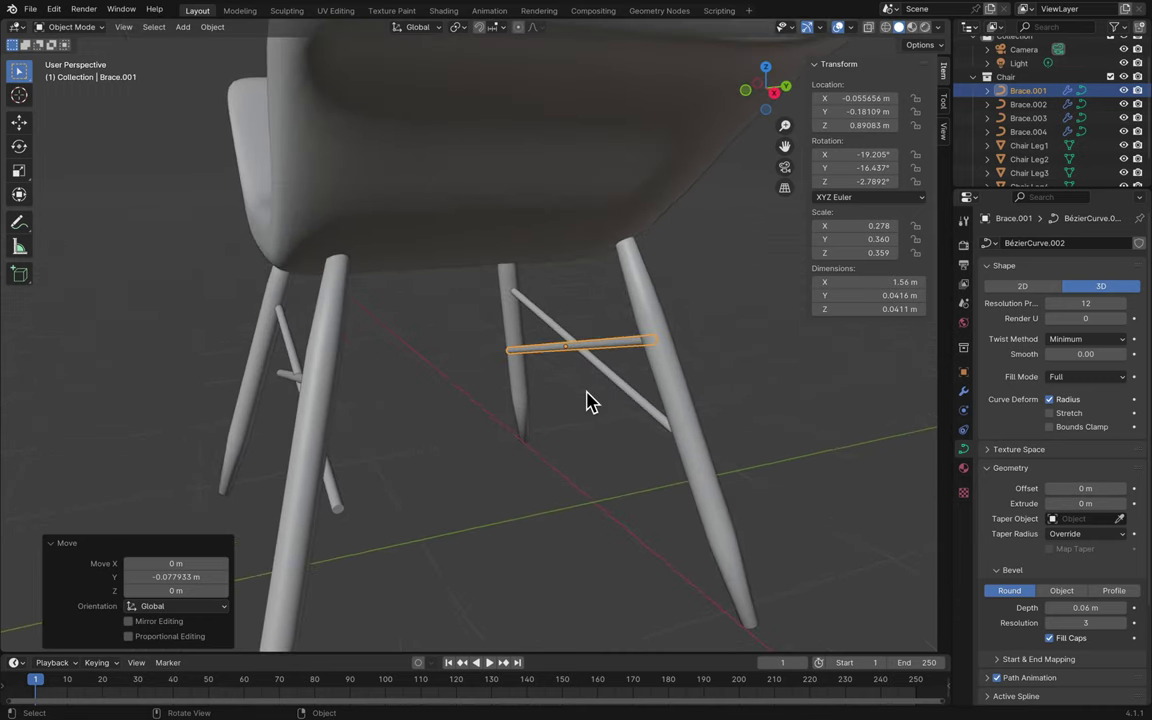
pyautogui.press('r')
pyautogui.press('z')
pyautogui.click(585, 395)
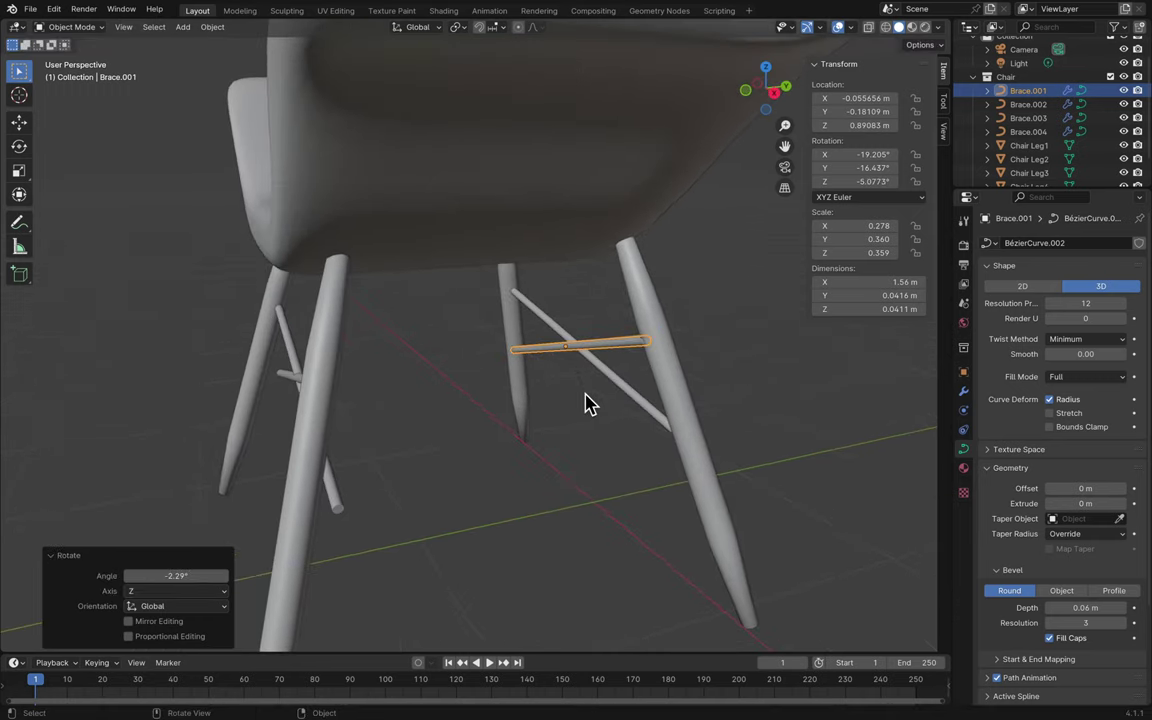
pyautogui.scroll(8, 588, 402)
pyautogui.scroll(5, 588, 403)
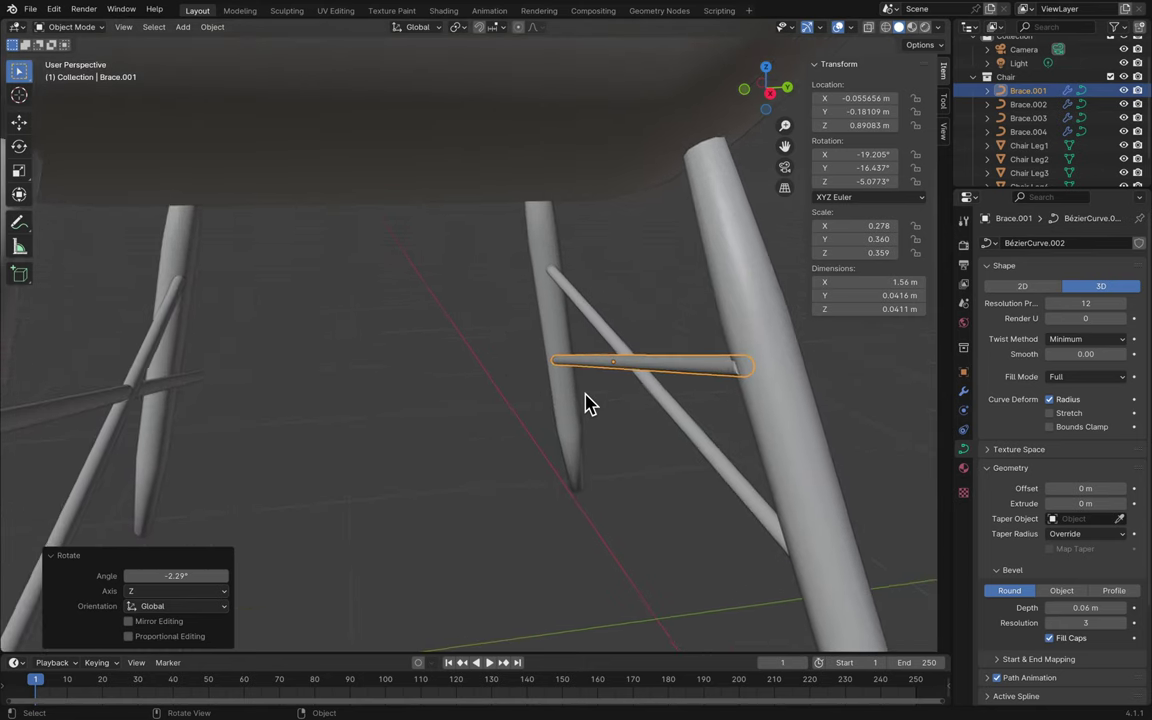
pyautogui.scroll(-5, 600, 408)
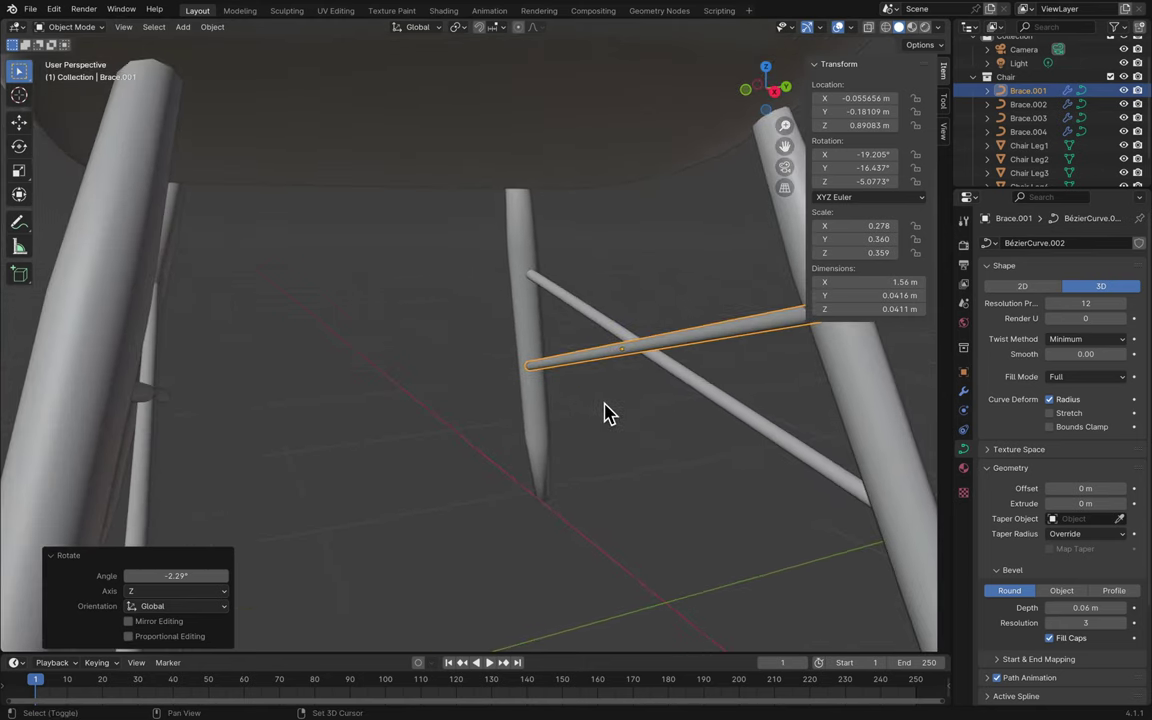
pyautogui.press('n')
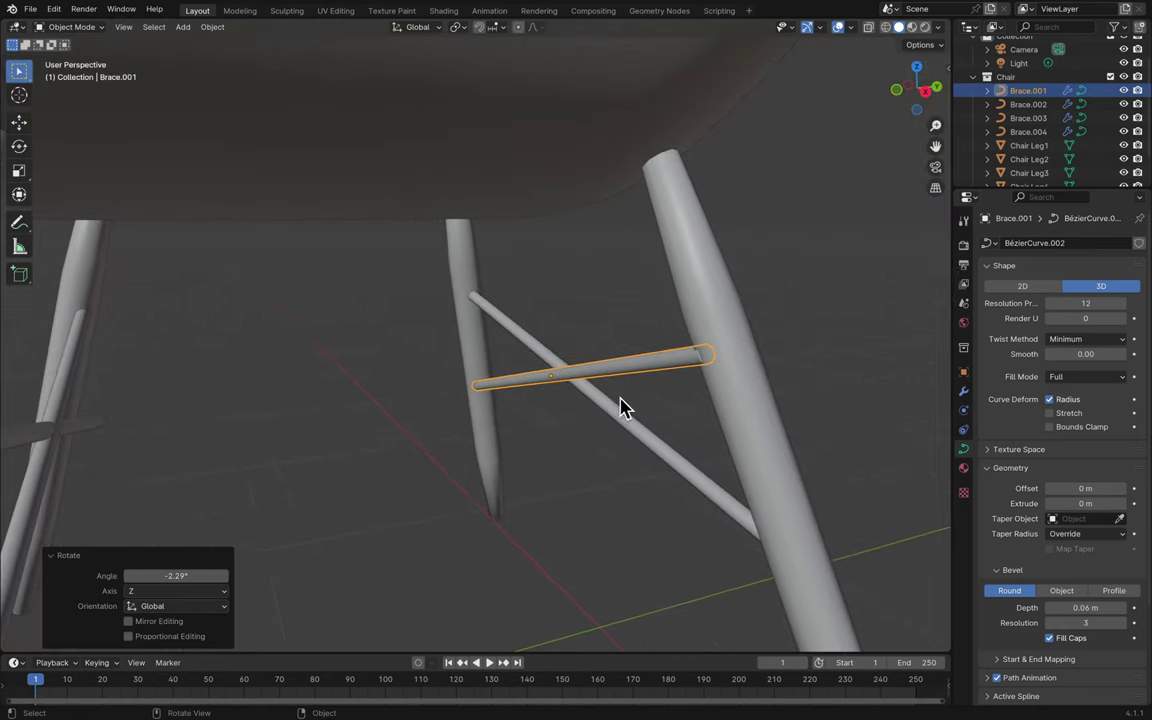
pyautogui.press('g')
pyautogui.press('x')
pyautogui.press('y')
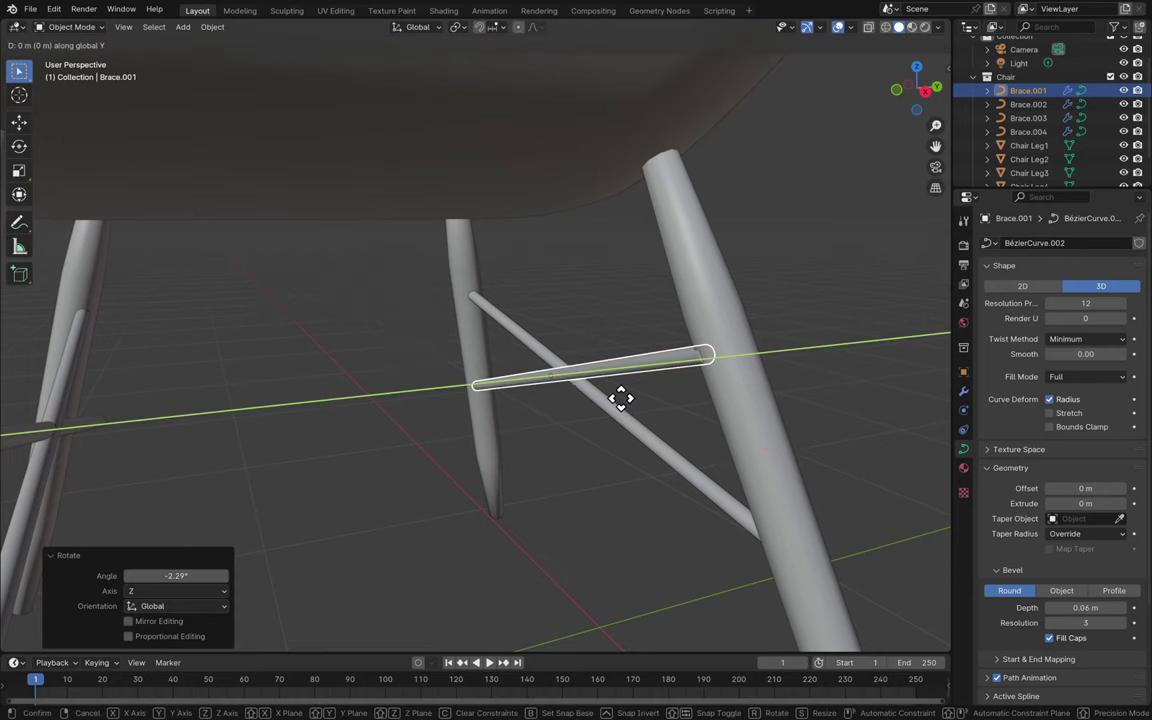
pyautogui.click(627, 398)
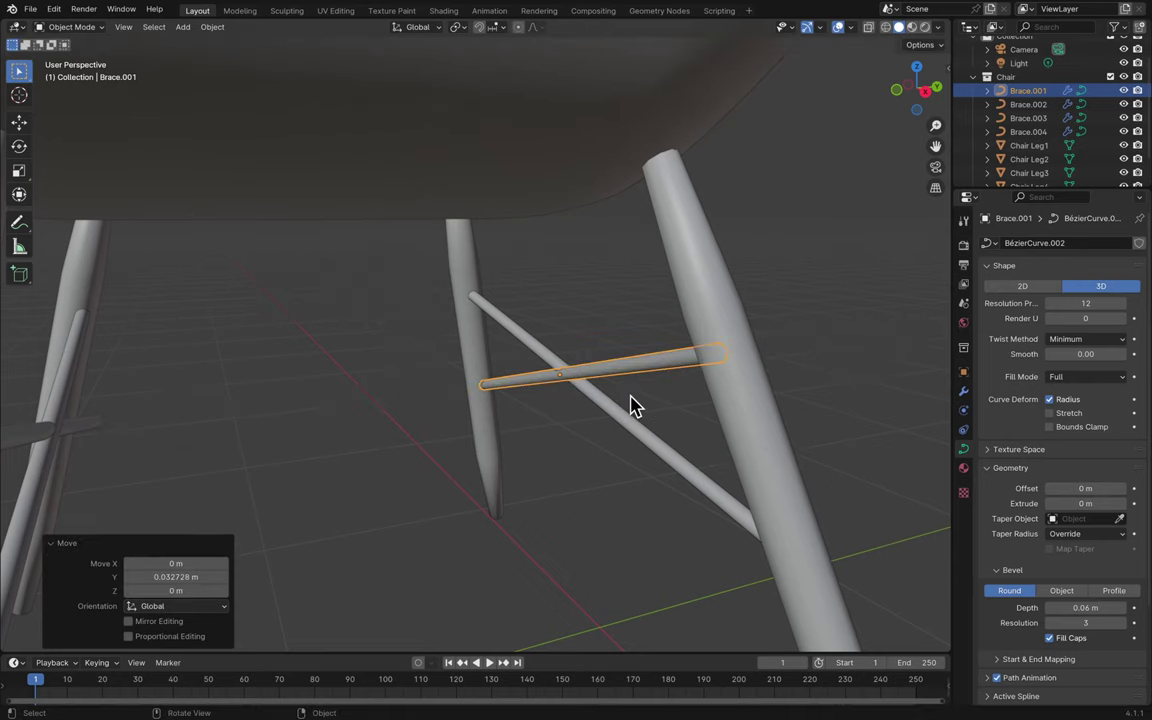
# - Orbit to a side view of the legs and select Brace.004
pyautogui.moveTo(630, 404); pyautogui.dragTo(757, 427, button='middle')
pyautogui.moveTo(463, 400); pyautogui.dragTo(435, 414, button='middle')
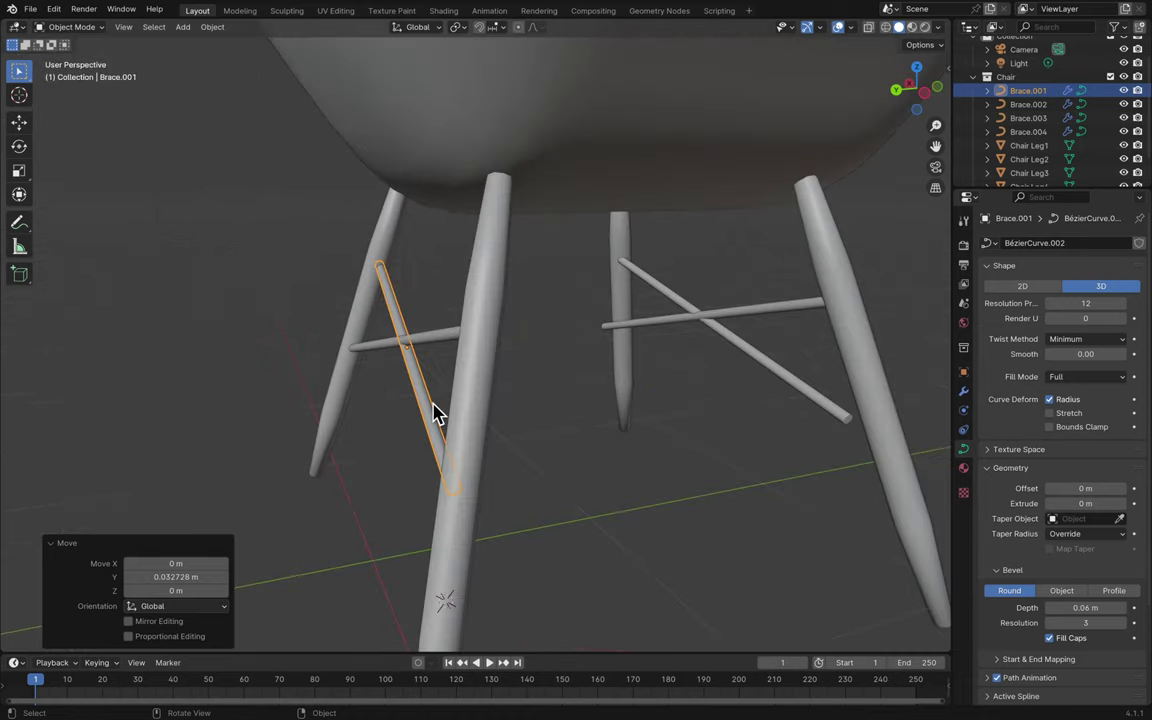
pyautogui.click(750, 350)
# - Slide Brace.004 along the Y axis toward the legs
pyautogui.moveTo(751, 350); pyautogui.dragTo(760, 357, button='middle')
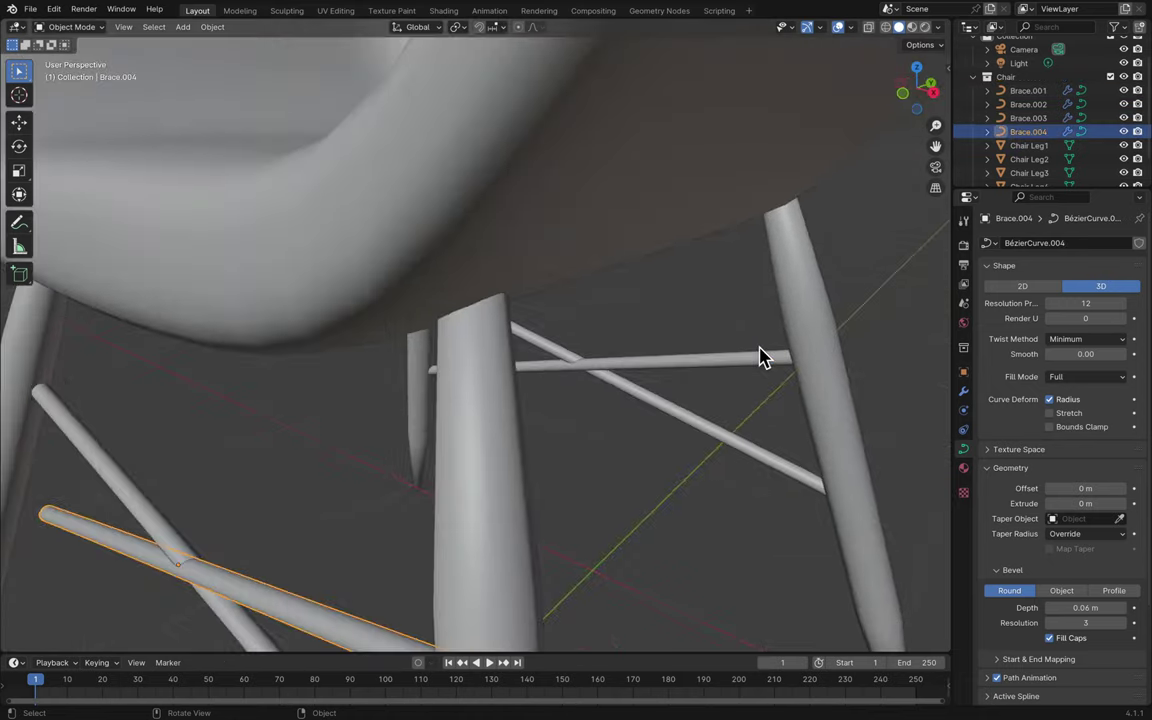
pyautogui.scroll(-4, 760, 357)
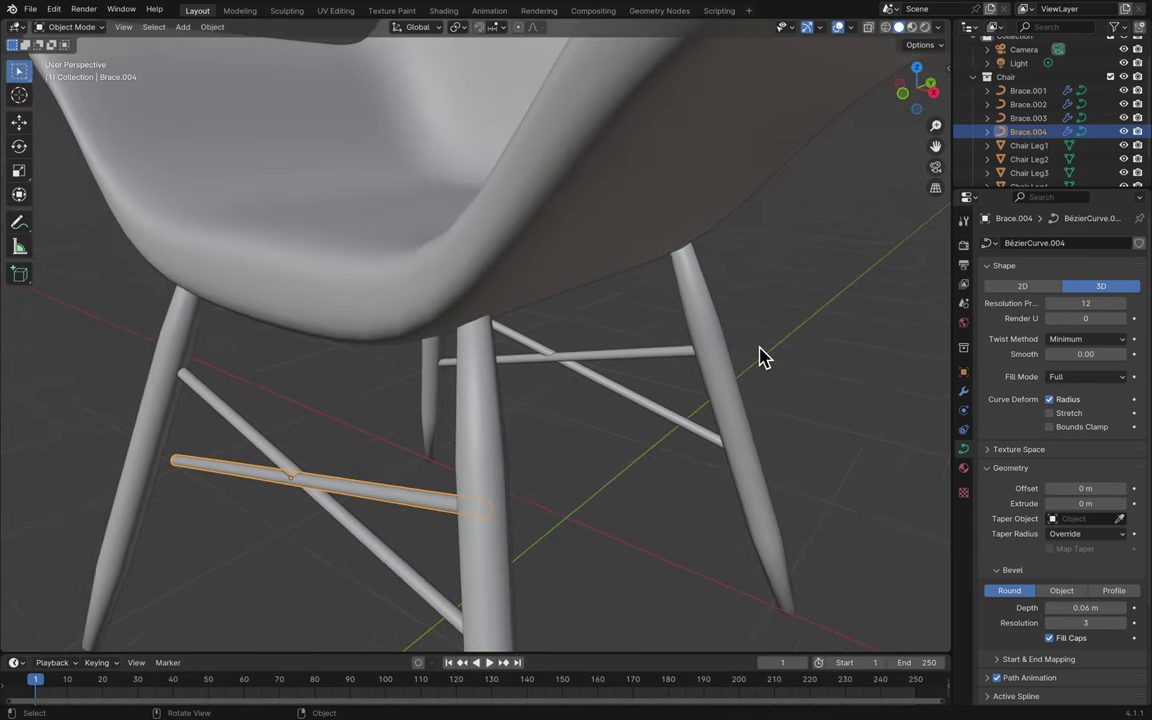
pyautogui.press('g')
pyautogui.press('x')
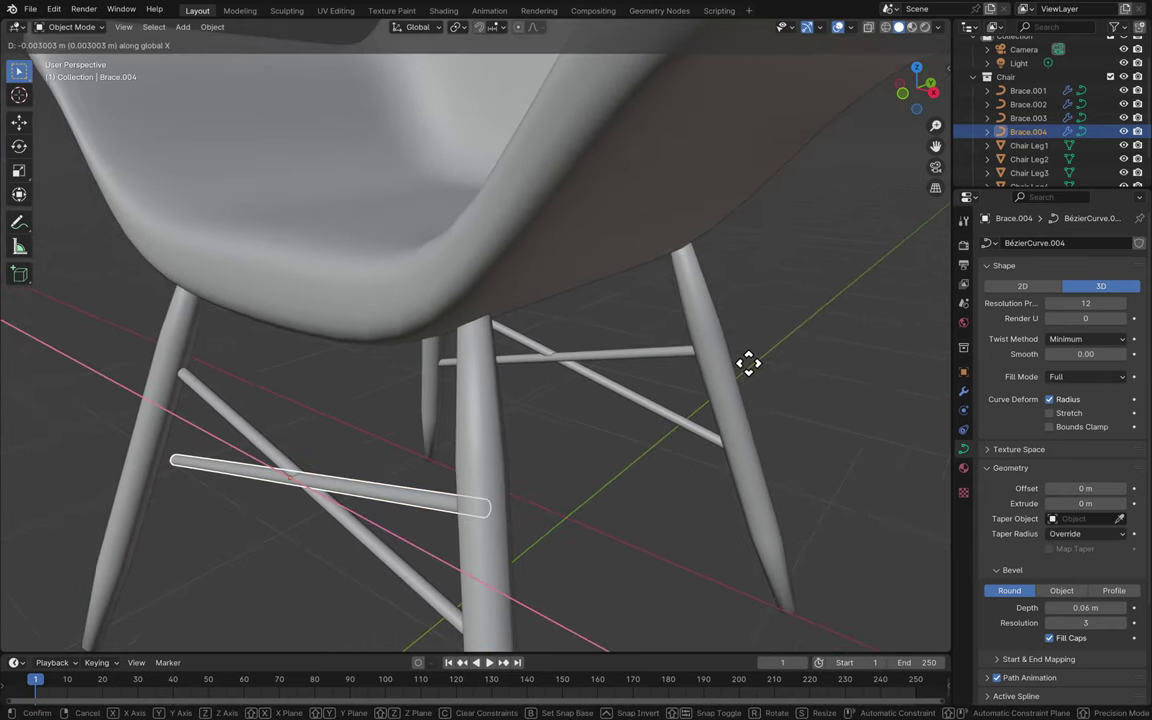
pyautogui.press('y')
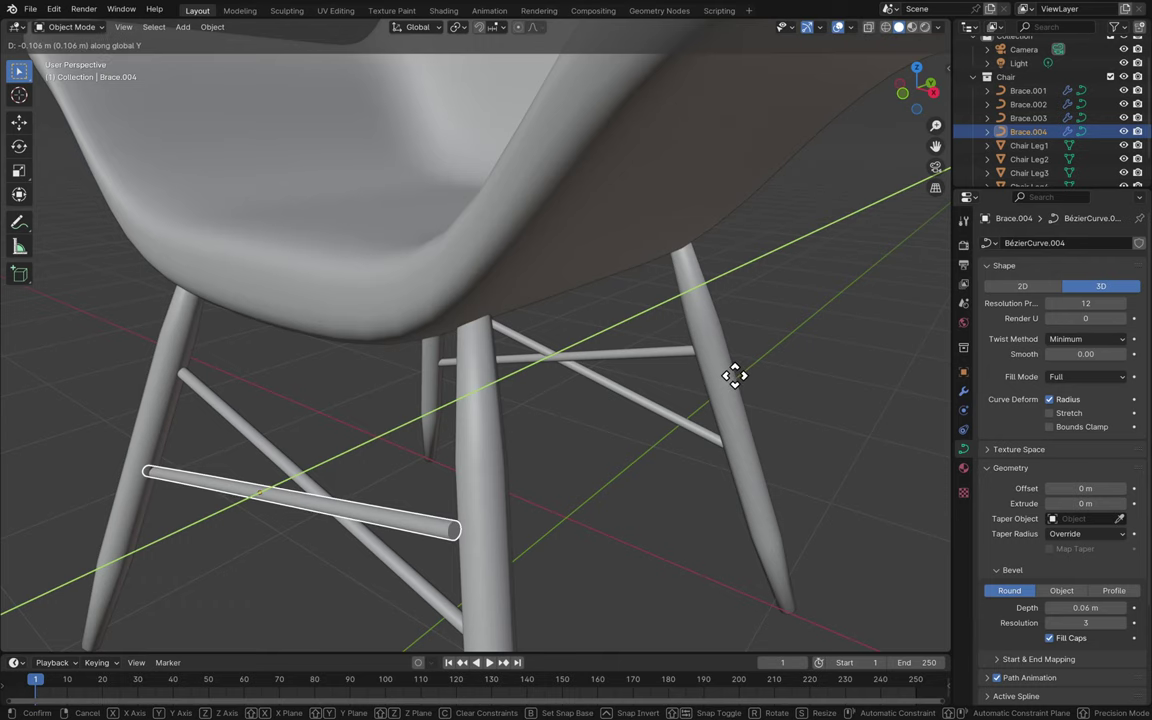
pyautogui.click(735, 376)
# - Rotate Brace.004 about the vertical Z axis, 2.28° then a small correction
pyautogui.hscroll(5, 735, 380)
pyautogui.scroll(6, 736, 382)
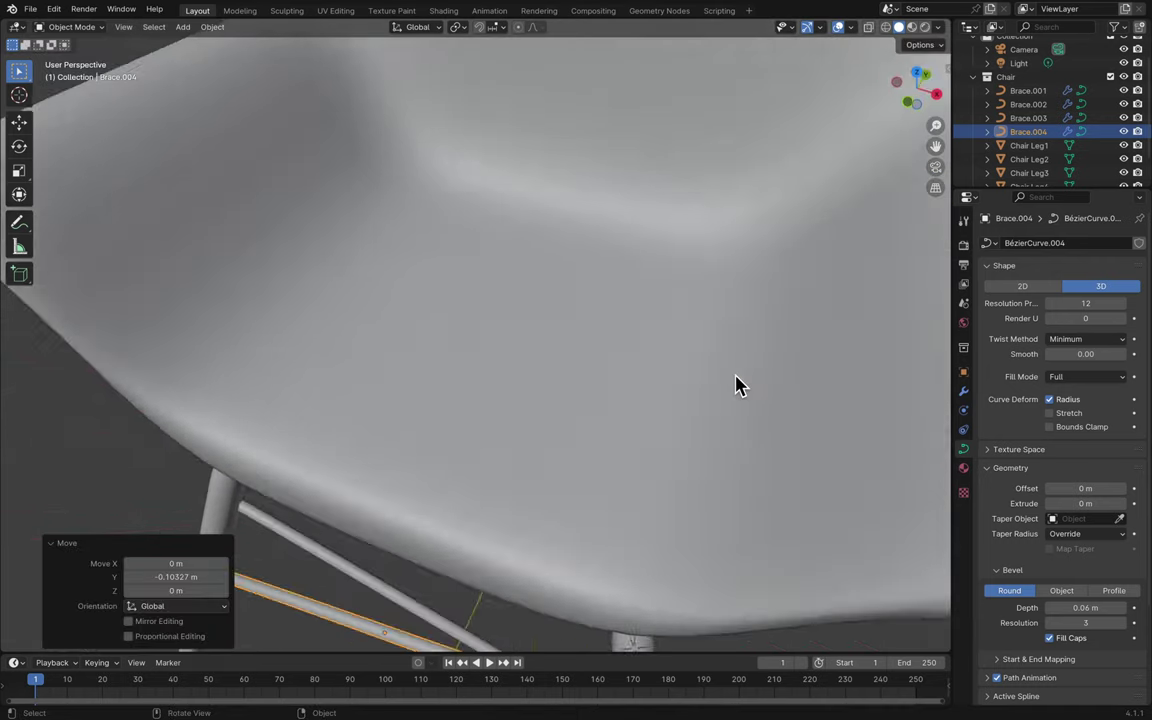
pyautogui.scroll(-8, 736, 383)
pyautogui.press('r')
pyautogui.press('x')
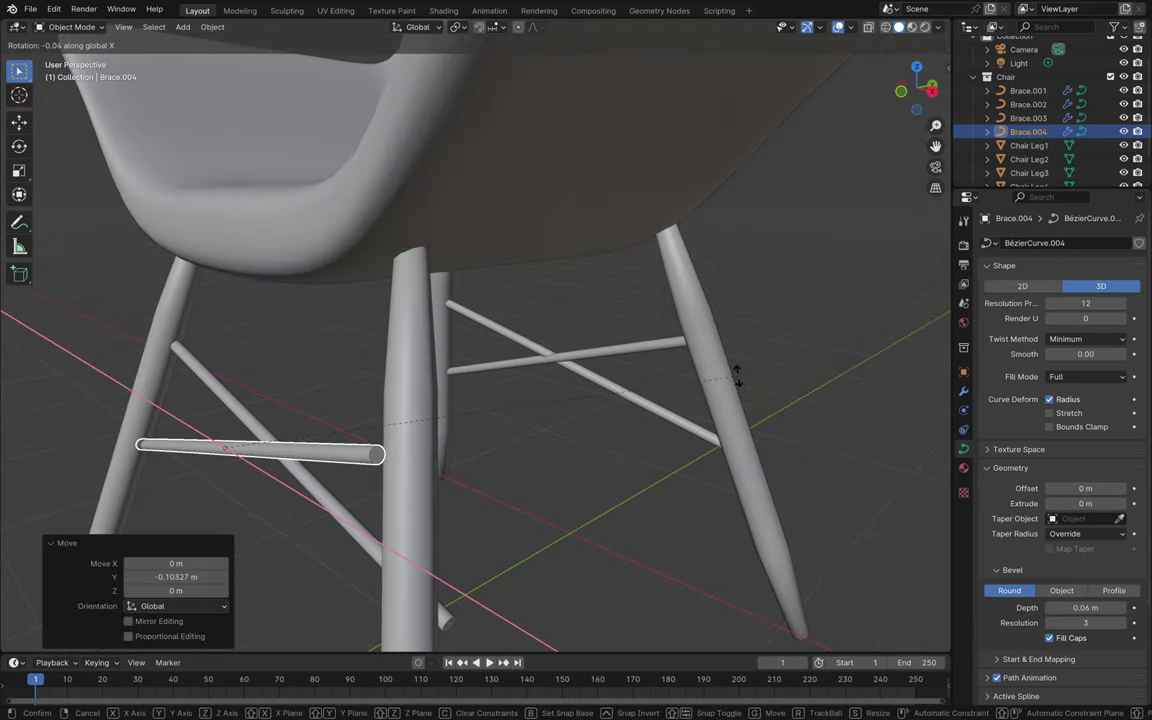
pyautogui.press('z')
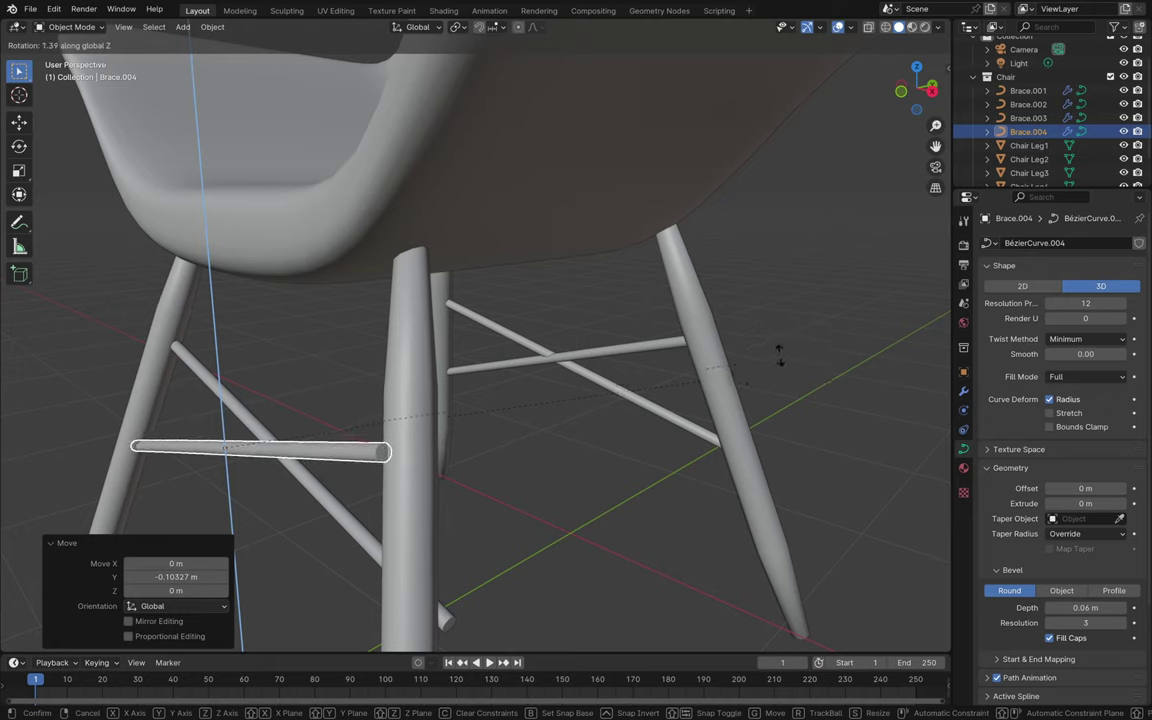
pyautogui.click(804, 352)
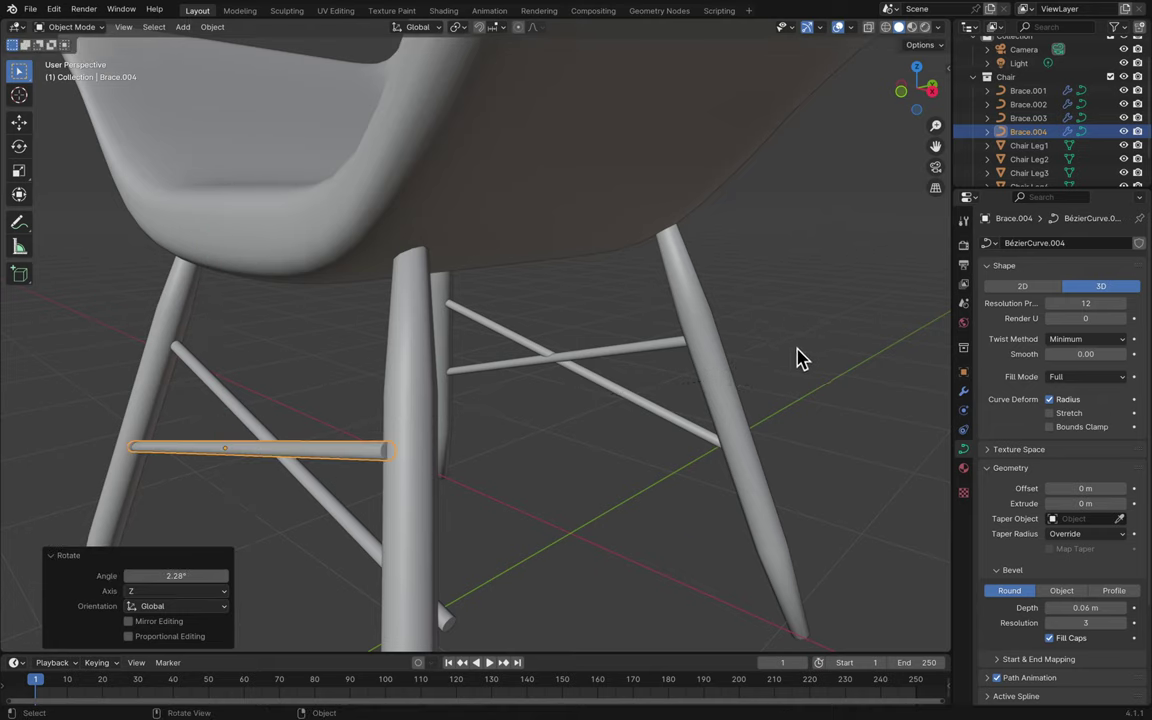
pyautogui.press('r')
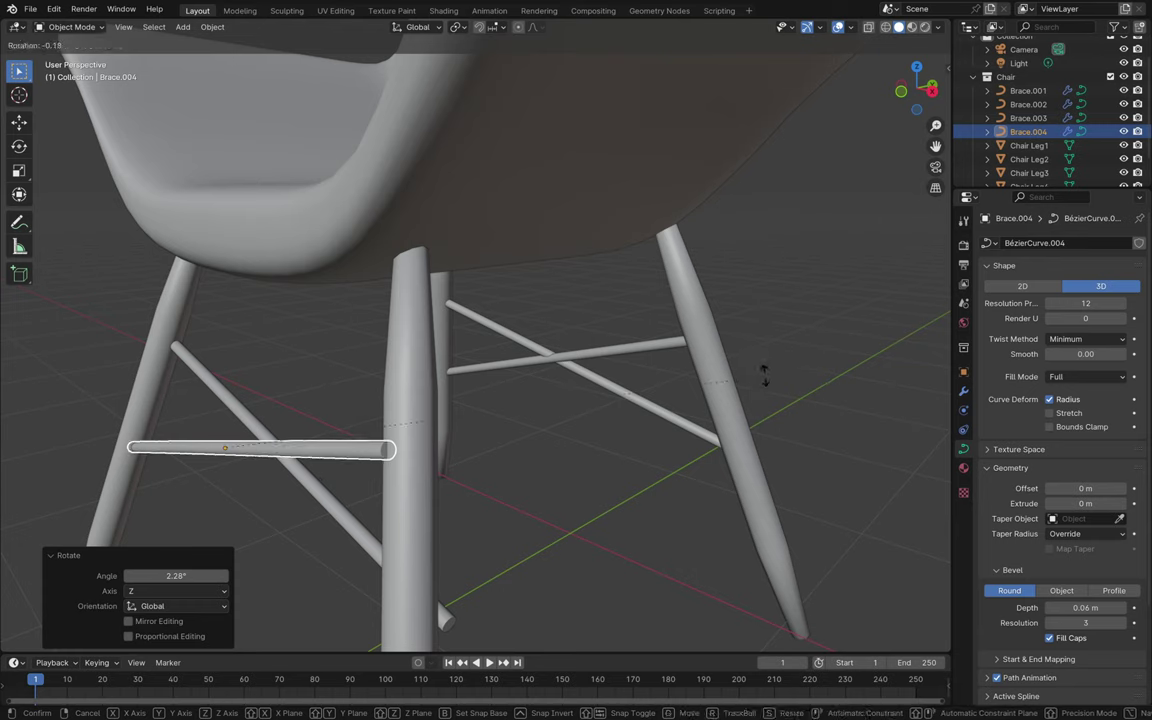
pyautogui.press('z')
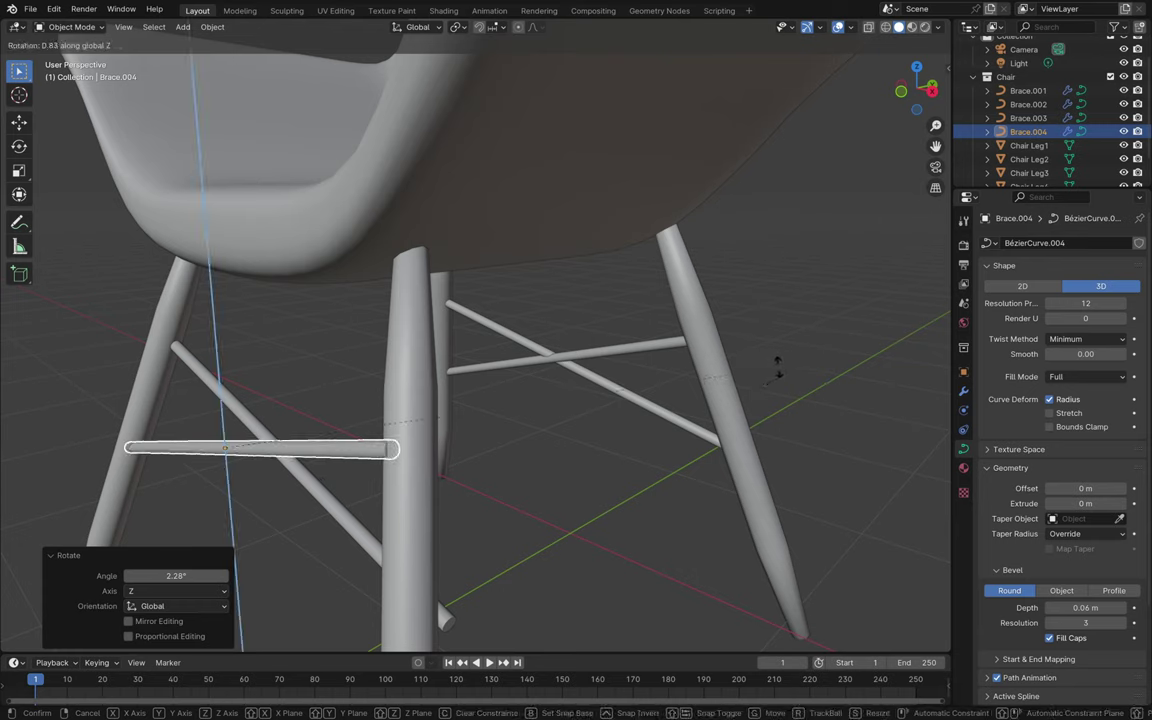
pyautogui.click(783, 372)
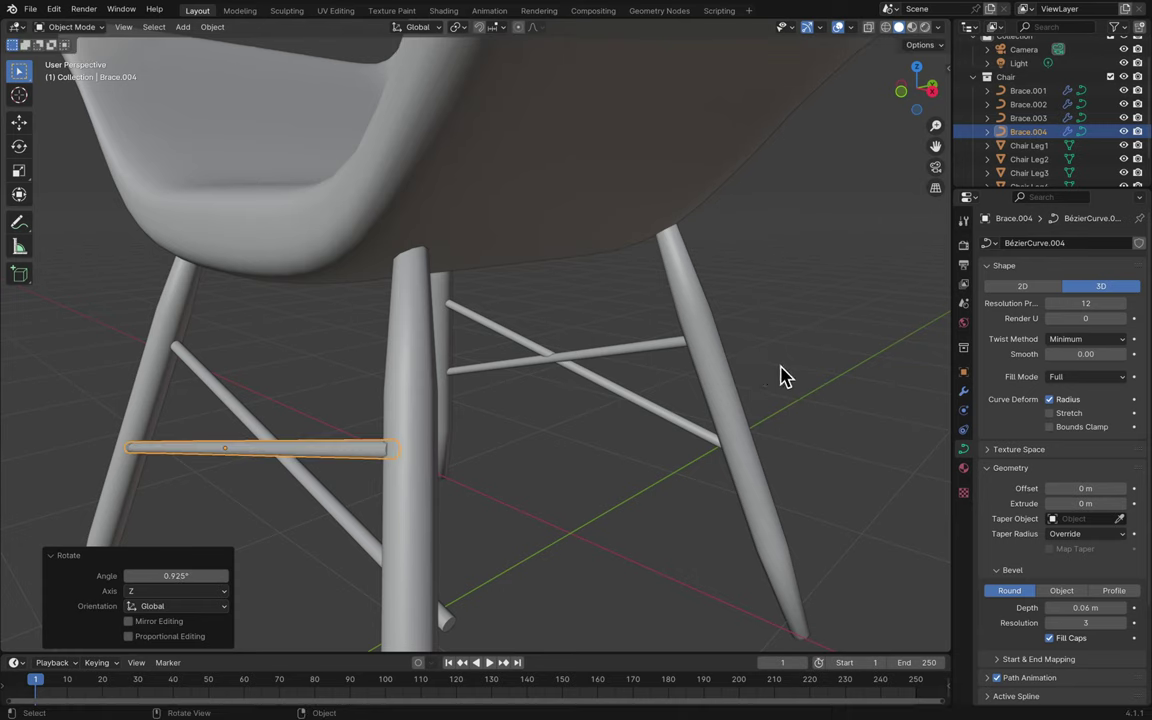
# - Shift Brace.004 0.039806 m along Y so it fits between the legs
pyautogui.press('g')
pyautogui.press('y')
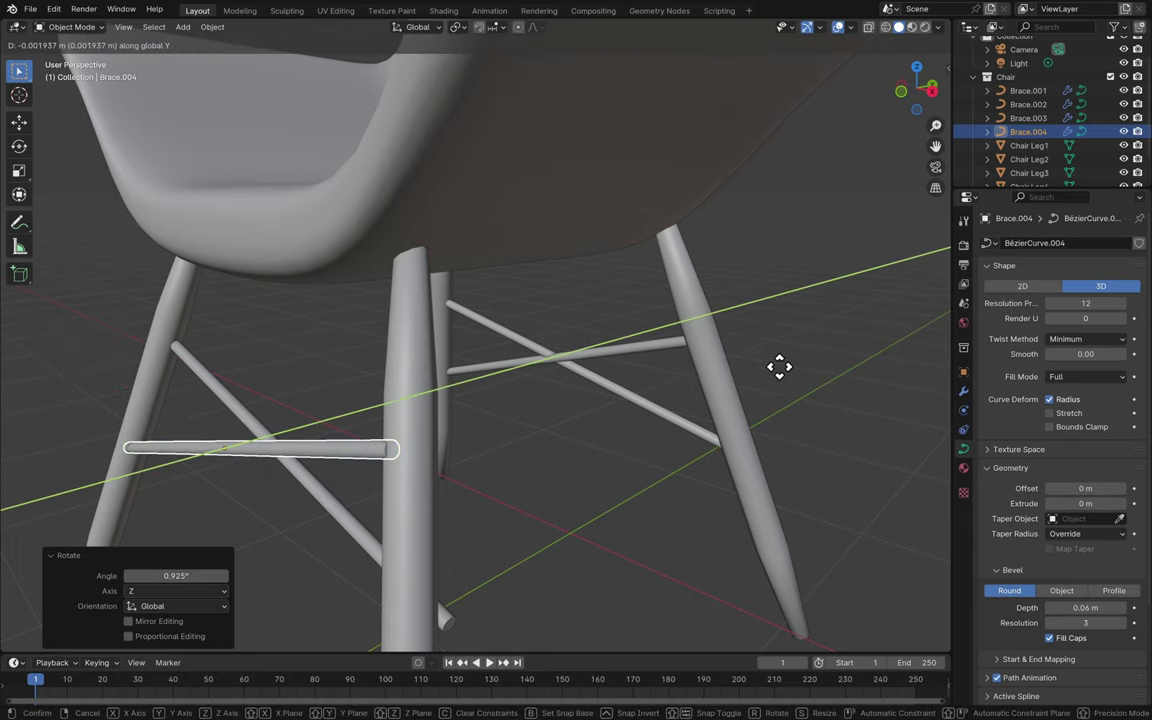
pyautogui.click(789, 362)
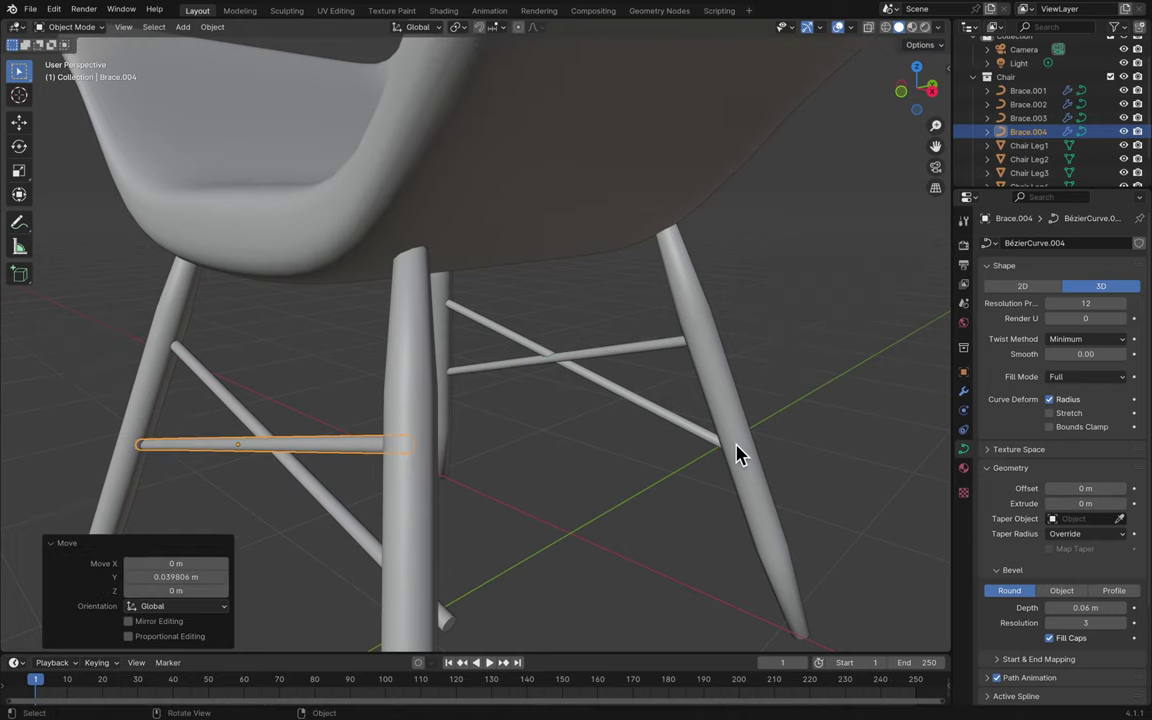
pyautogui.moveTo(738, 458); pyautogui.dragTo(380, 465, button='middle')
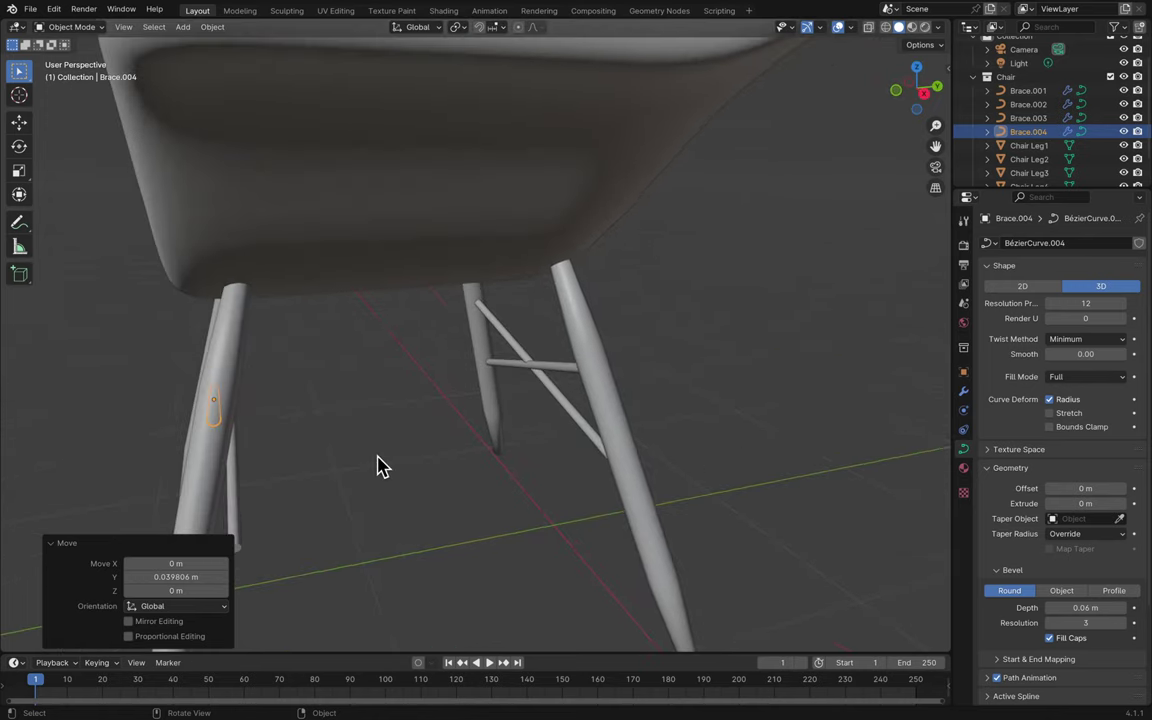
# - Rotate Brace.003 about global Z, correcting from -3.37° to -1.3°
pyautogui.click(237, 498)
pyautogui.moveTo(309, 496); pyautogui.dragTo(309, 496, button='middle')
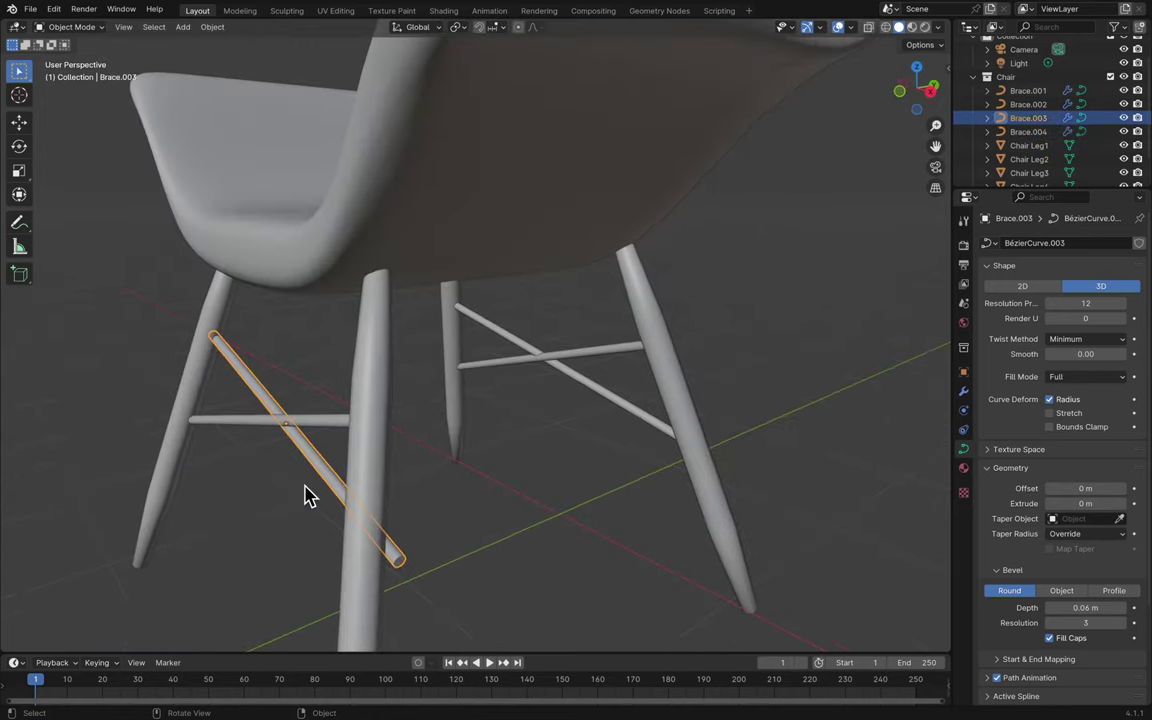
pyautogui.press('r')
pyautogui.press('z')
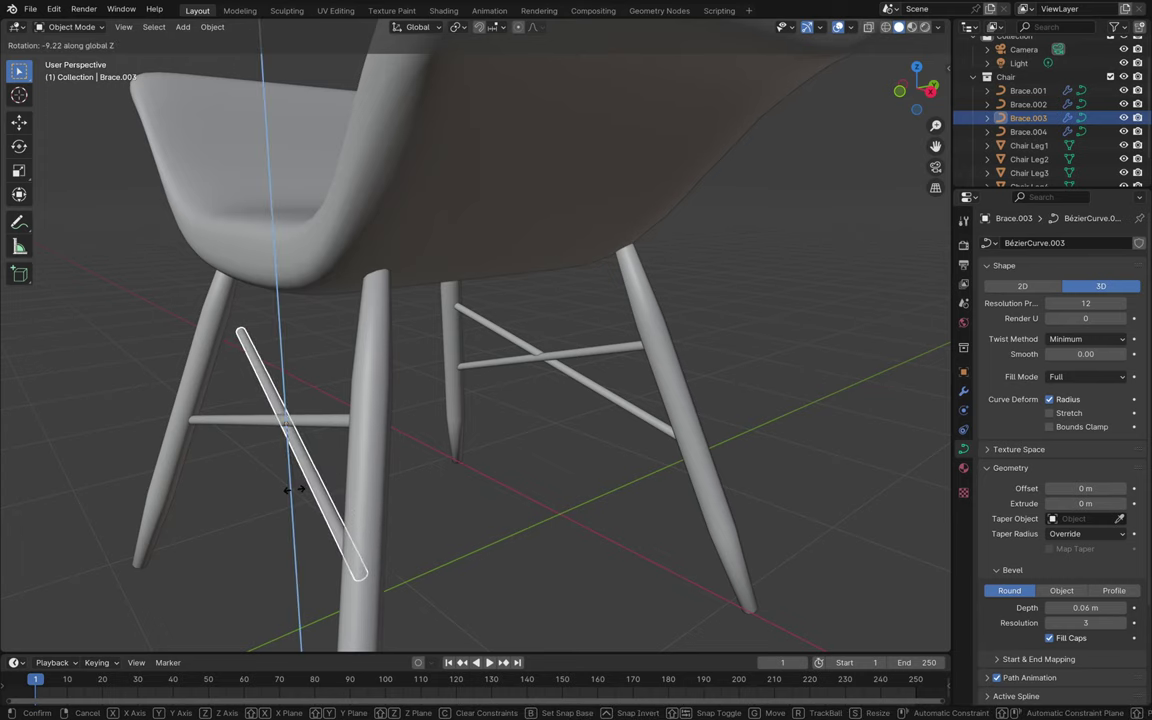
pyautogui.click(303, 488)
pyautogui.moveTo(309, 489); pyautogui.dragTo(305, 494, button='middle')
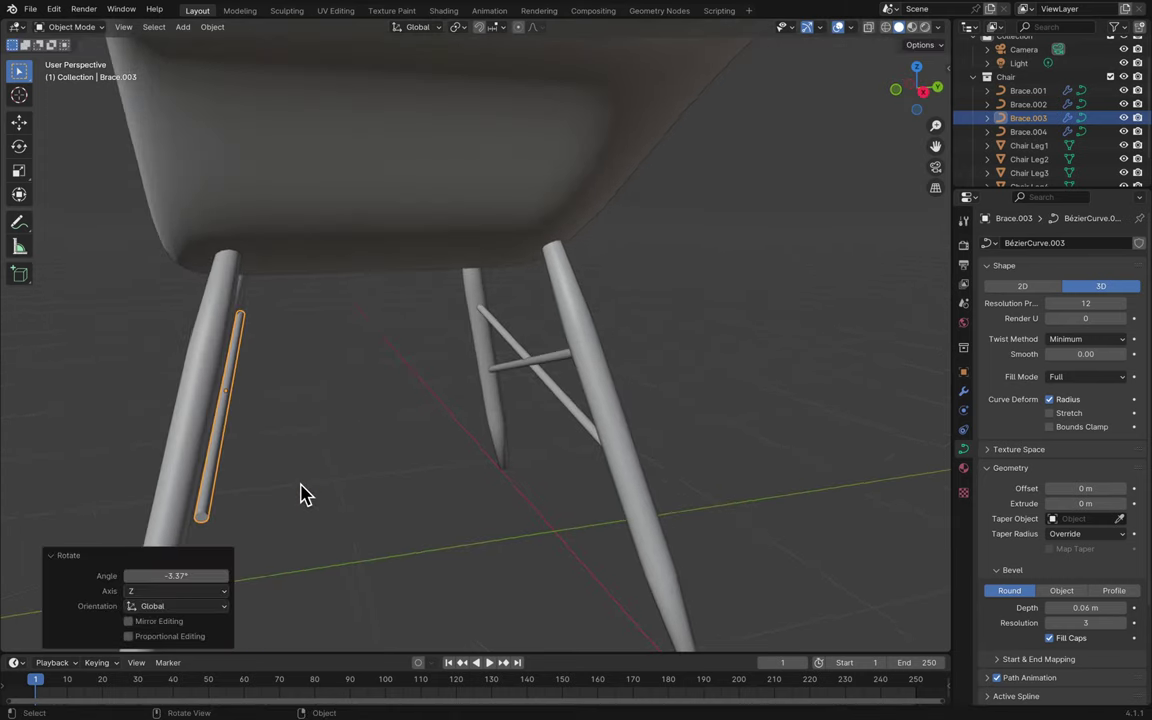
pyautogui.press('r')
pyautogui.press('z')
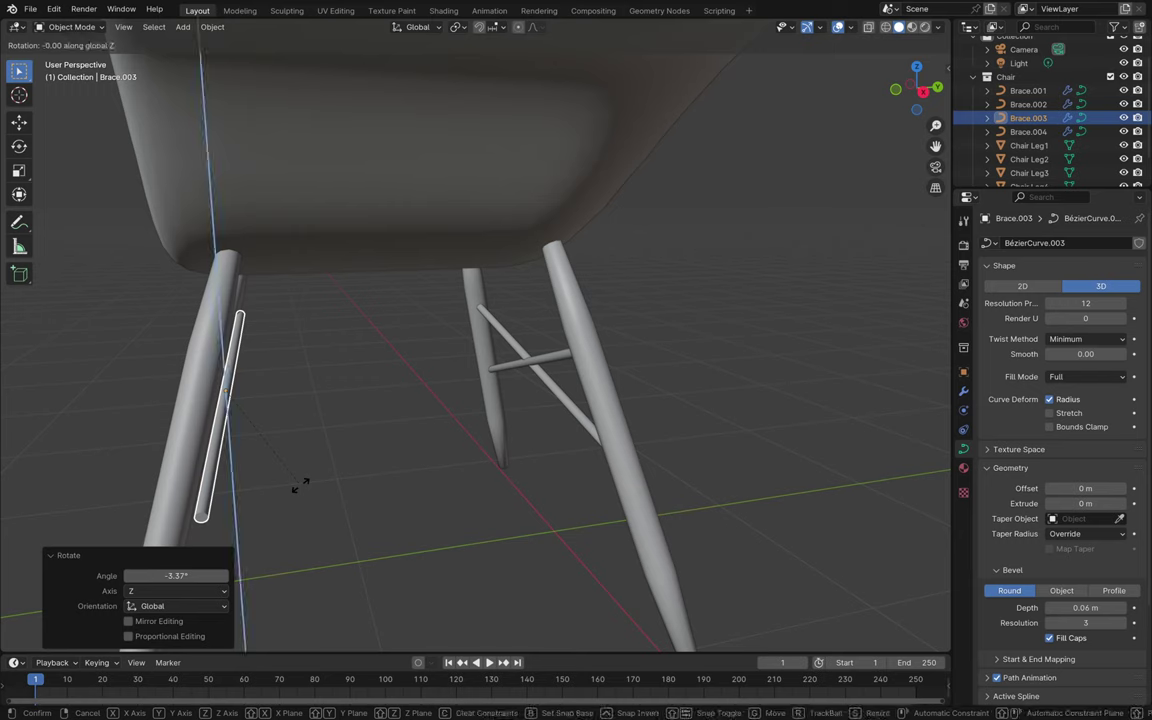
pyautogui.click(304, 495)
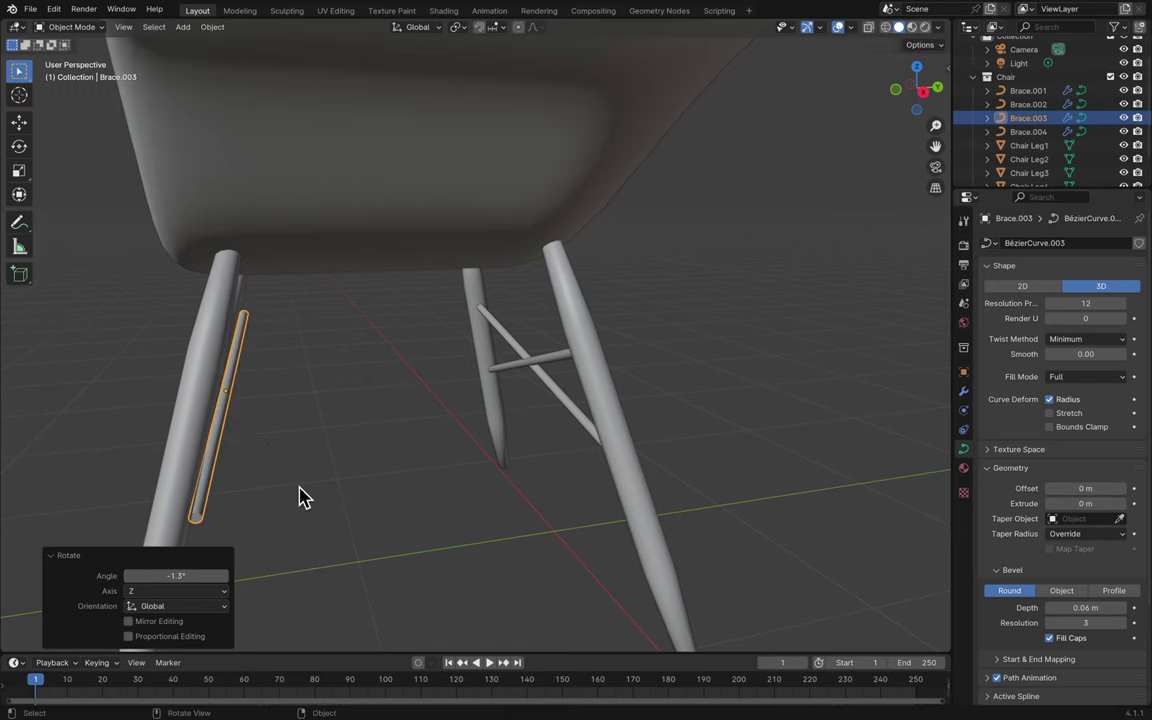
# - Shift Brace.003 -0.079557 m along Y, deselect it, and save Blender2.blend
pyautogui.press('g')
pyautogui.press('x')
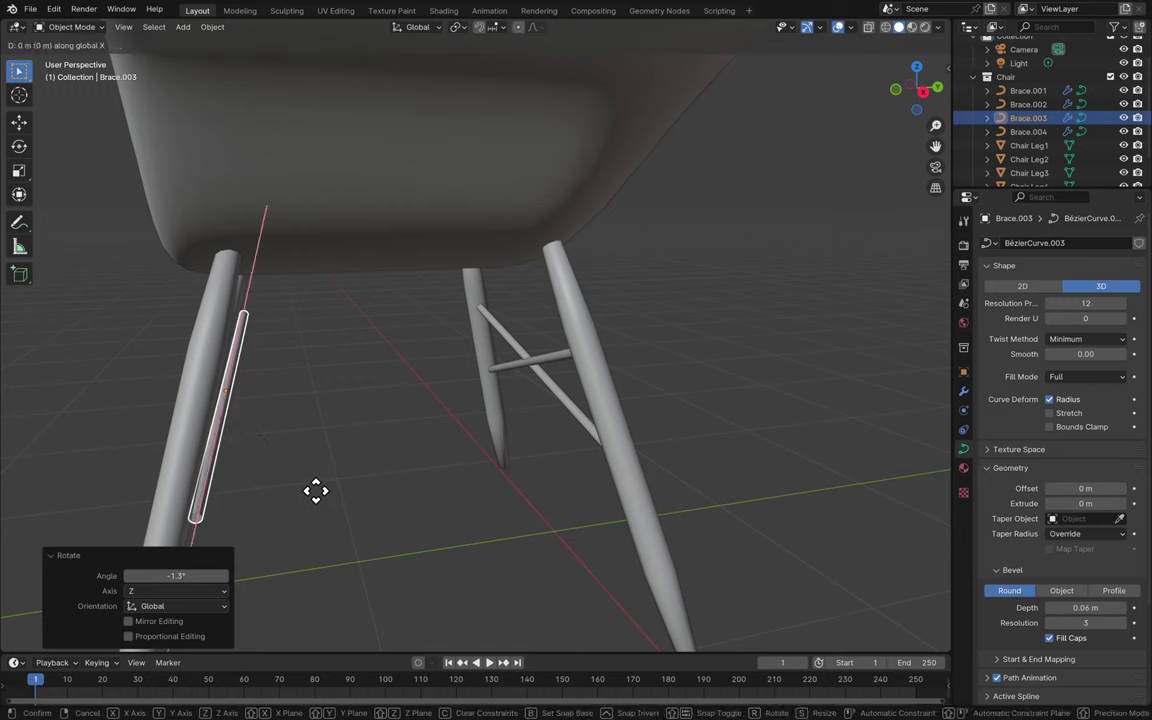
pyautogui.press('y')
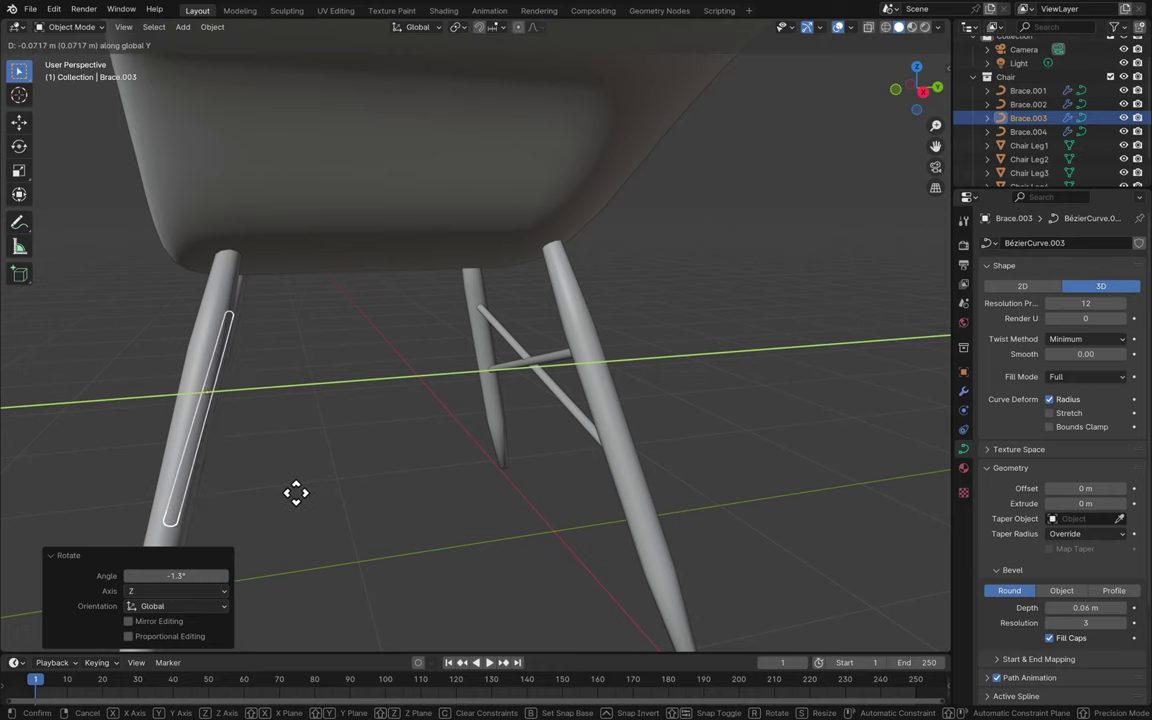
pyautogui.click(296, 496)
pyautogui.scroll(5, 296, 500)
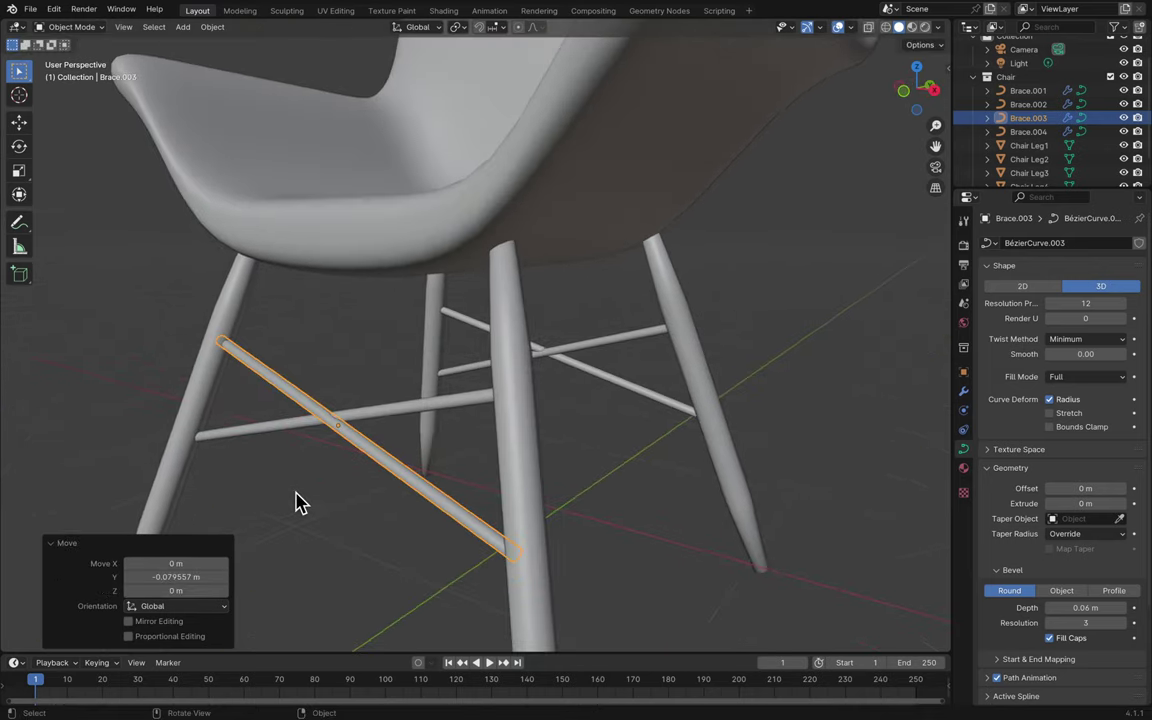
pyautogui.click(296, 500)
pyautogui.hotkey('ctrl', 's')
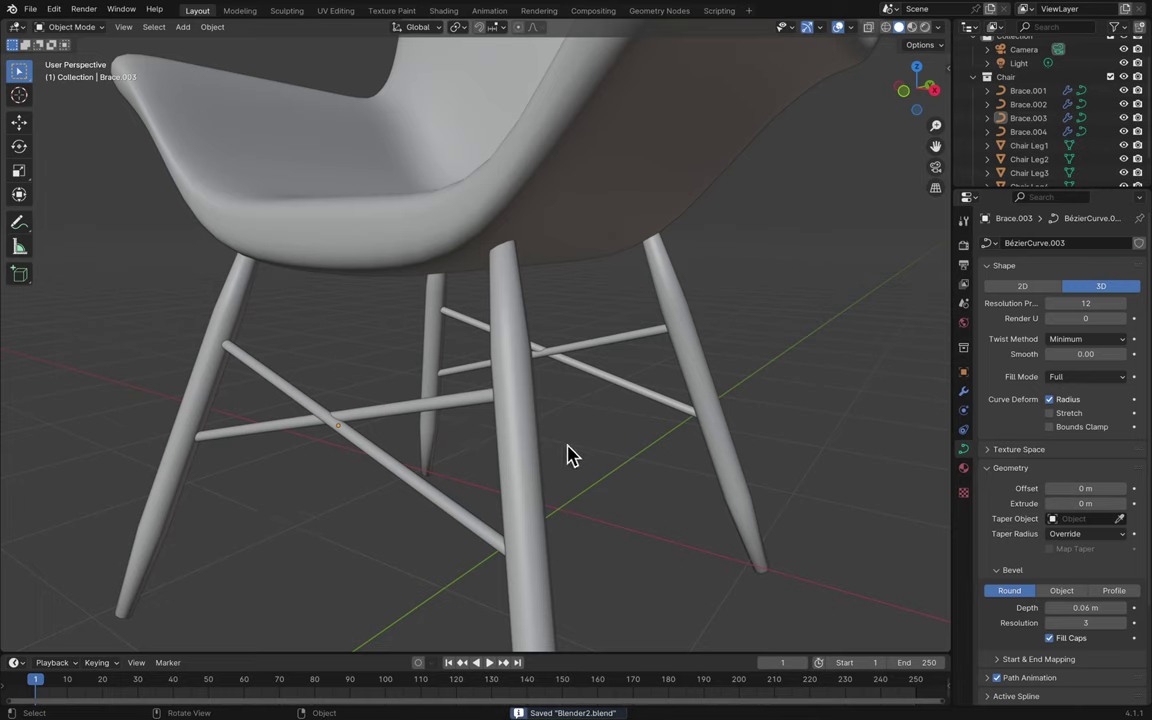
pyautogui.hscroll(-10, 567, 455)
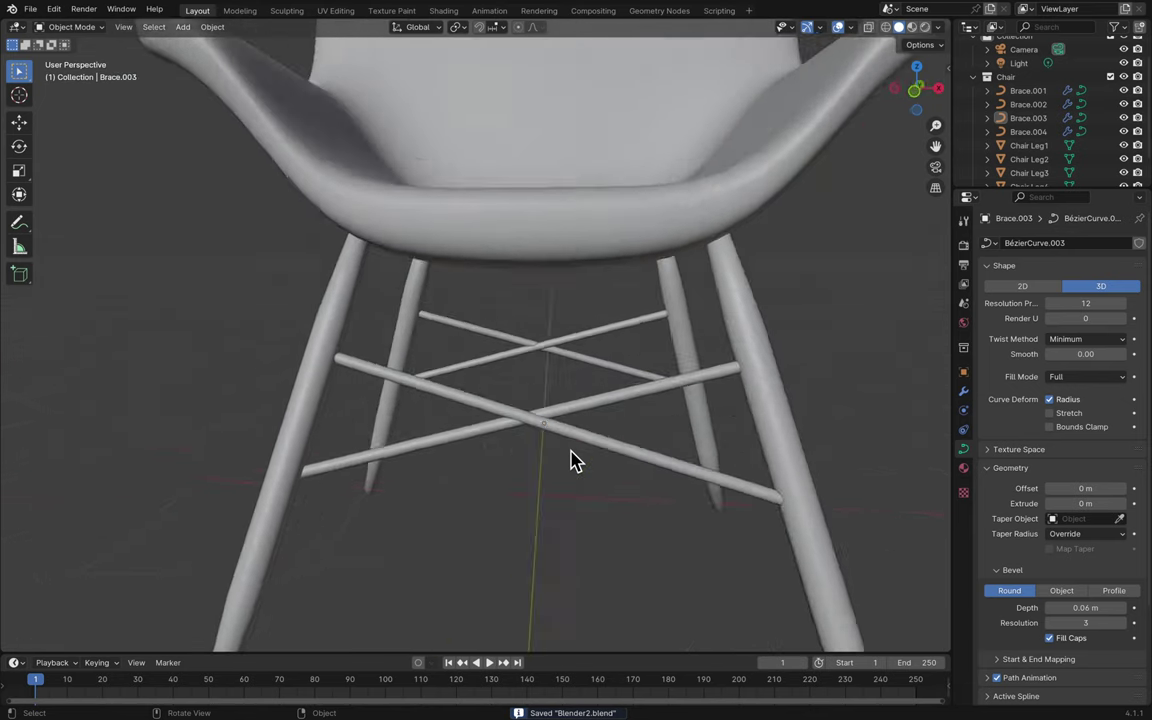
pyautogui.hscroll(-10, 570, 460)
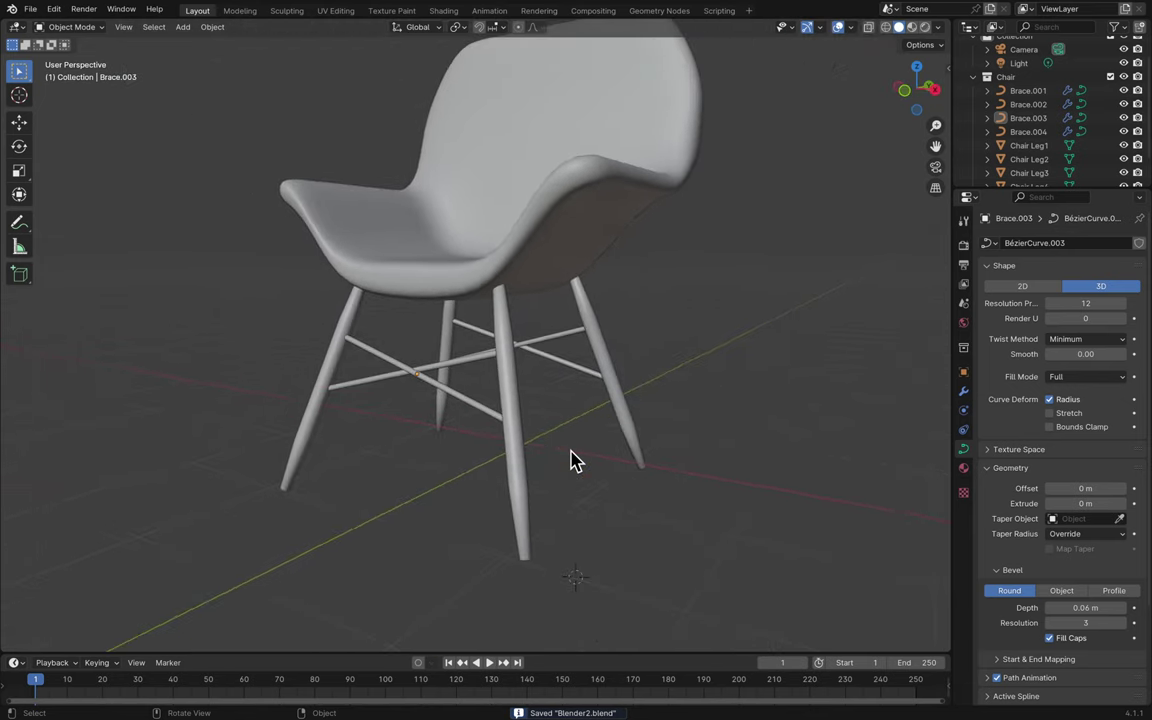
pyautogui.scroll(-10, 572, 460)
pyautogui.moveTo(650, 8)
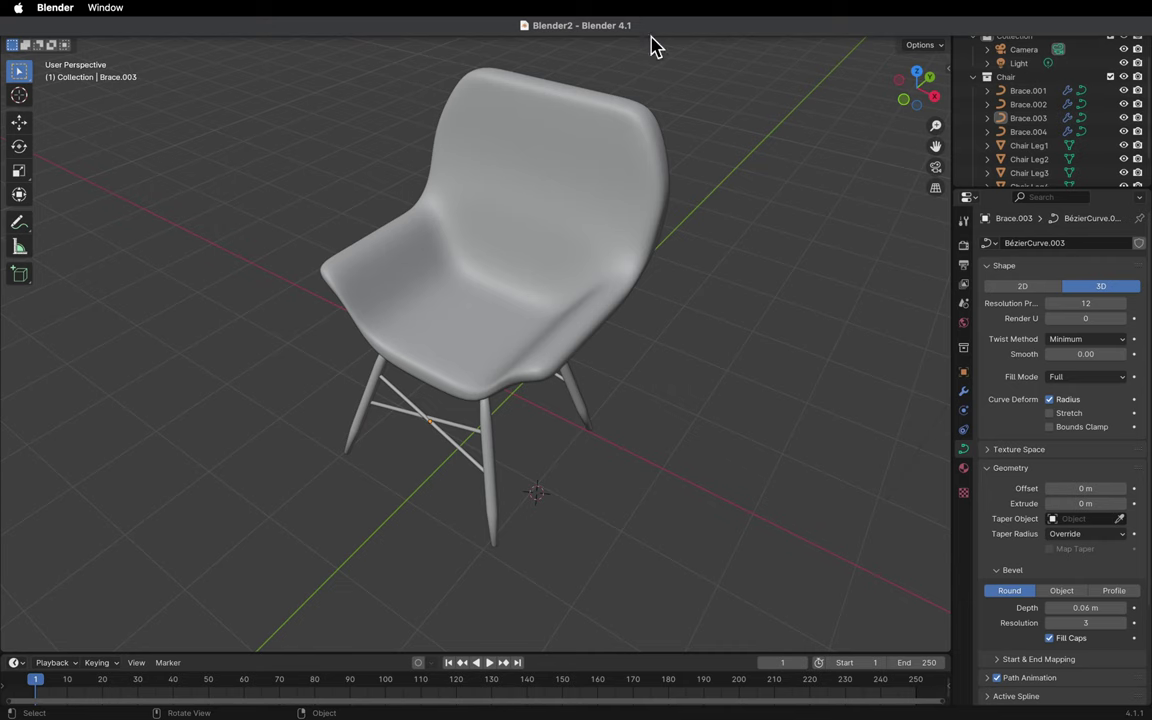
pyautogui.scroll(10, 738, 368)
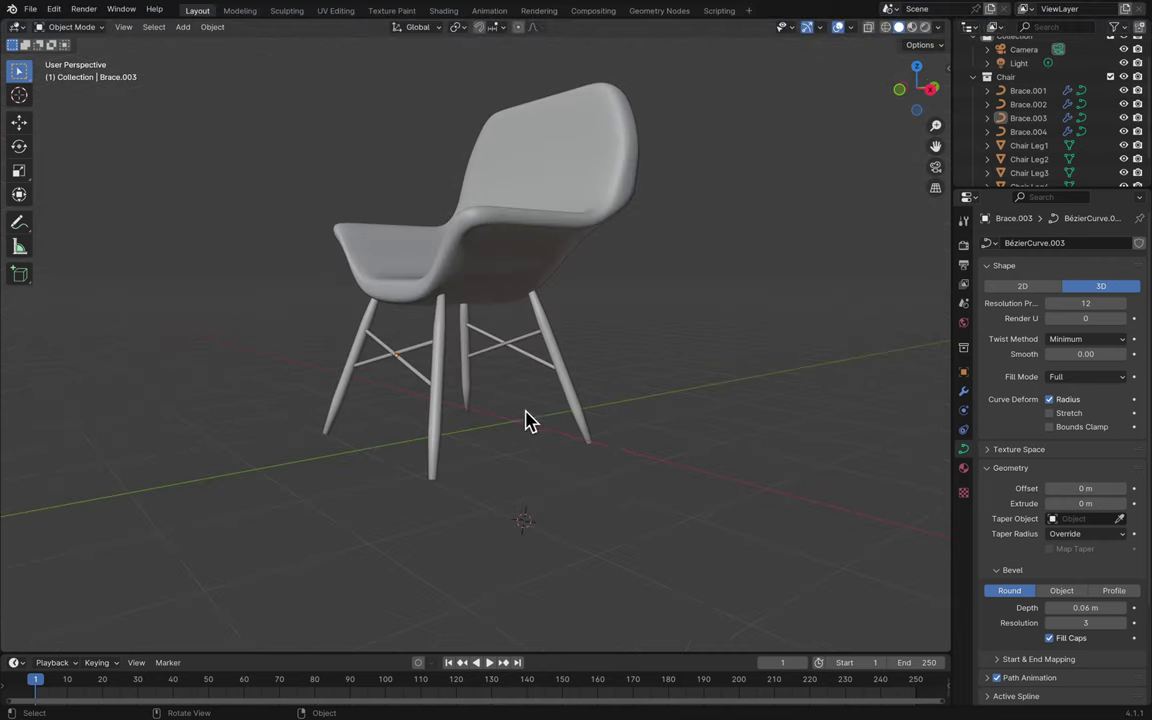
# - Duplicate Brace.001 as Brace.005 and move the copy -0.64531 m along Y toward the front legs
pyautogui.scroll(3, 483, 406)
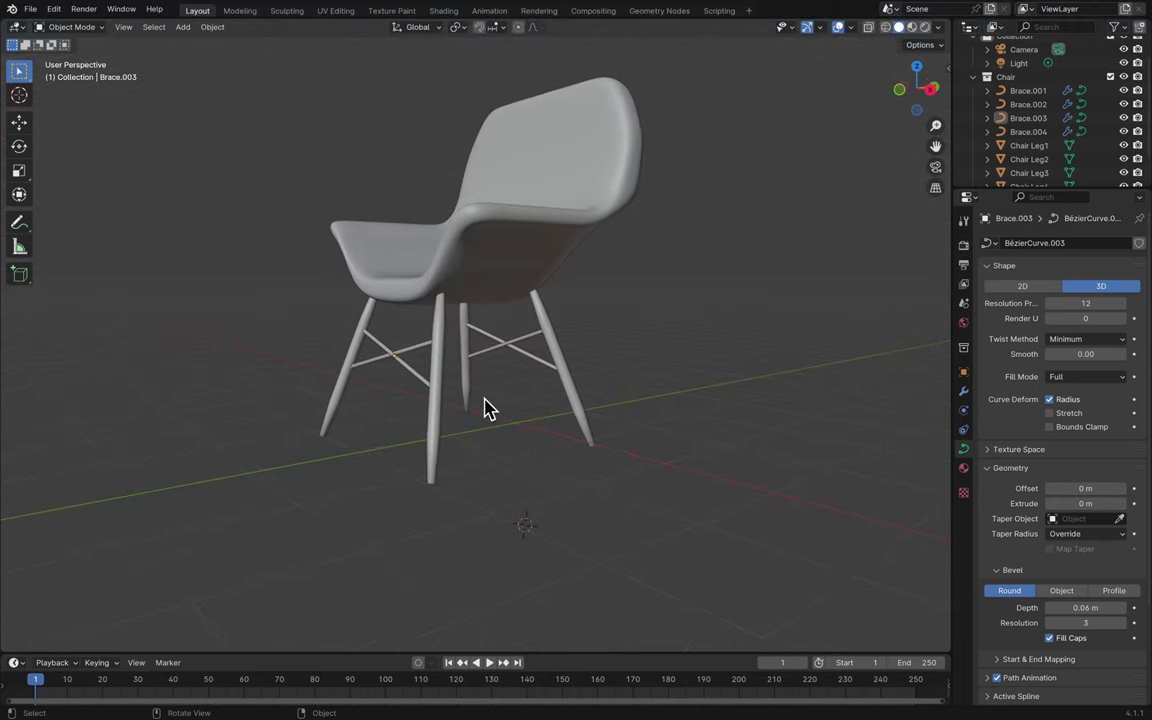
pyautogui.click(513, 344)
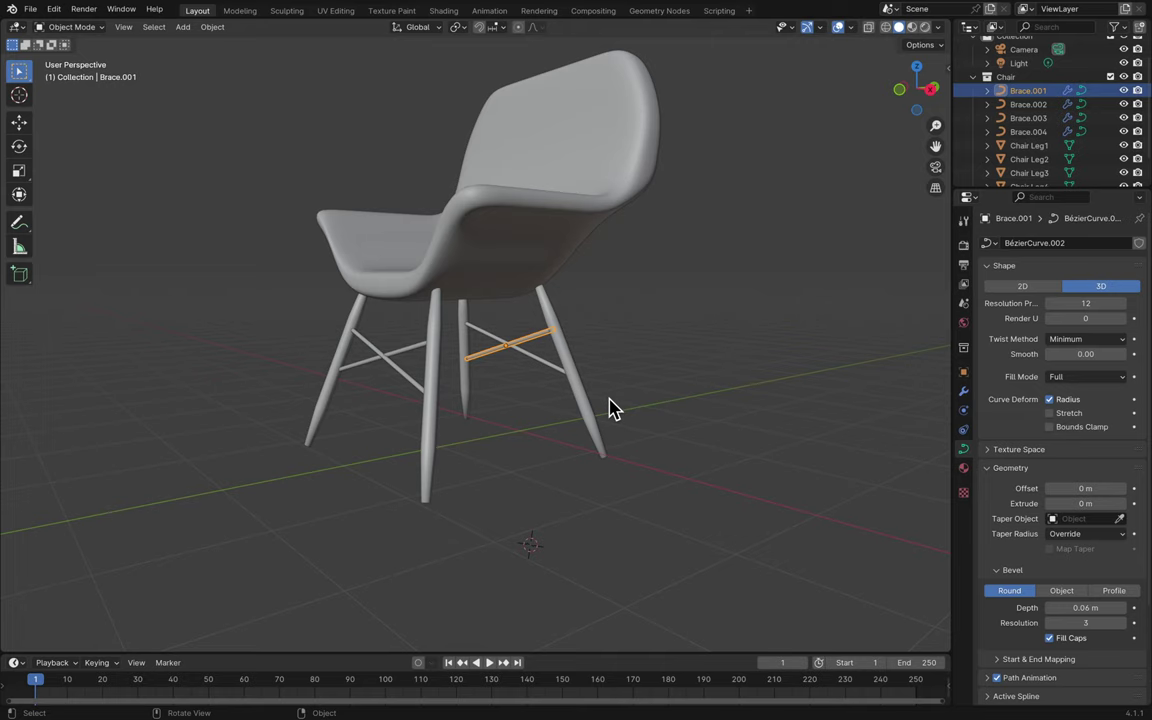
pyautogui.hotkey('shift', 'd')
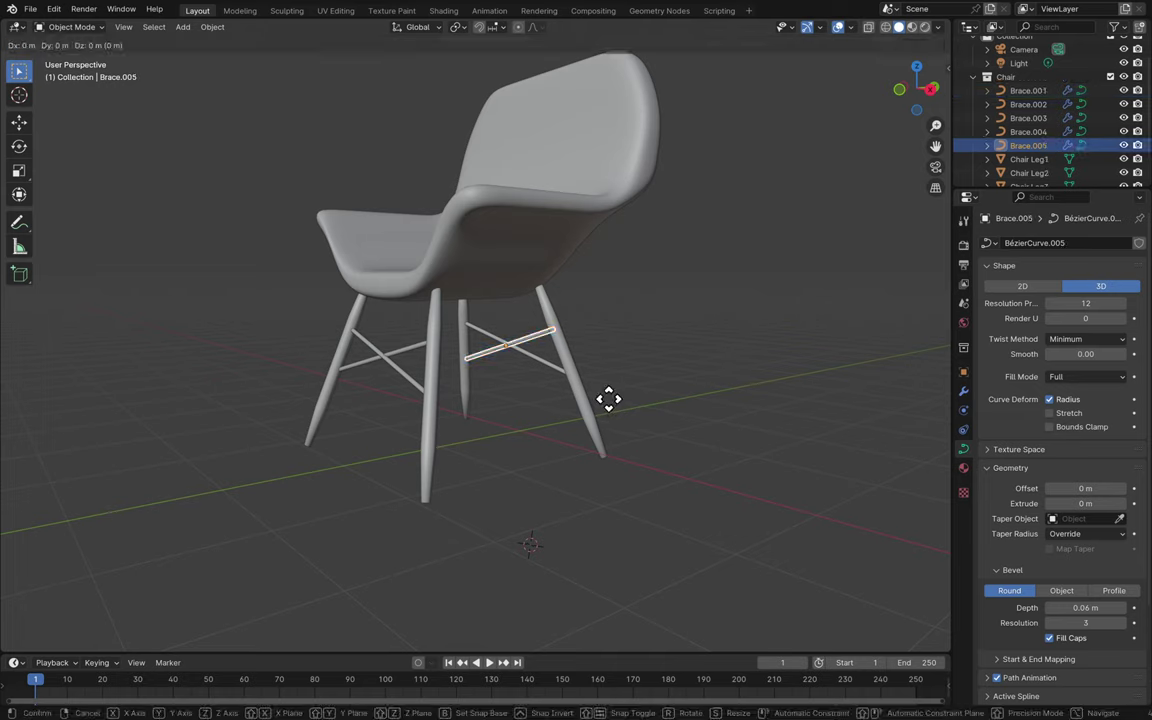
pyautogui.rightClick(608, 399)
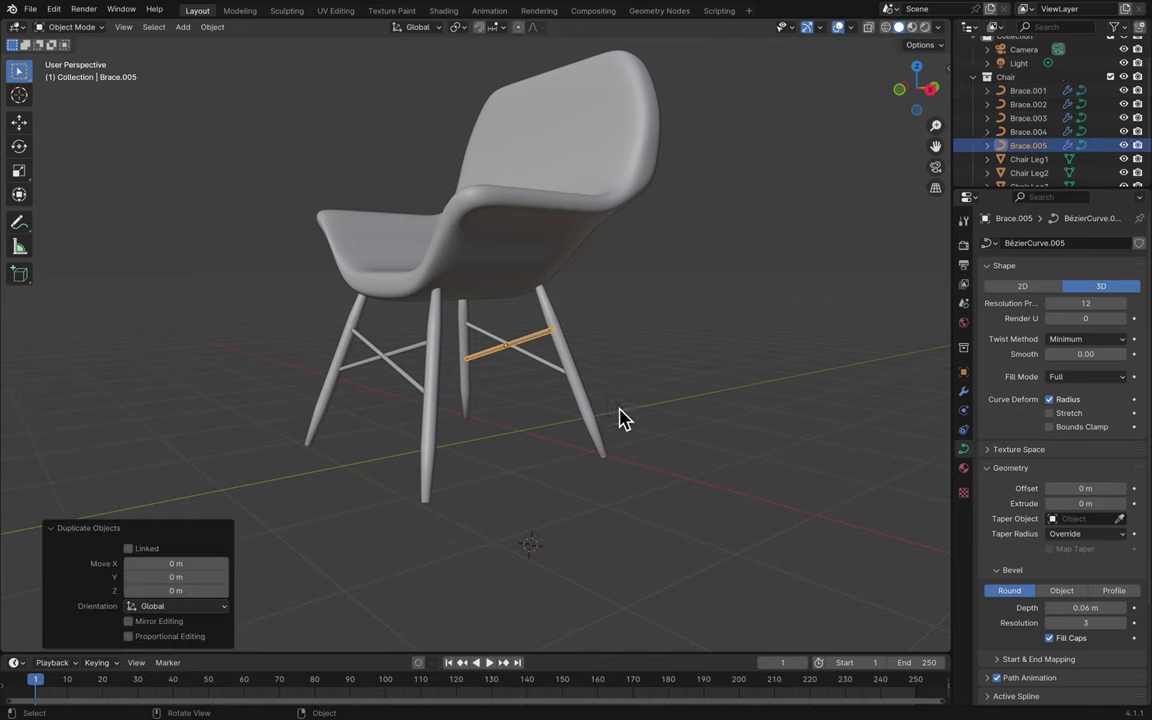
pyautogui.press('g')
pyautogui.press('x')
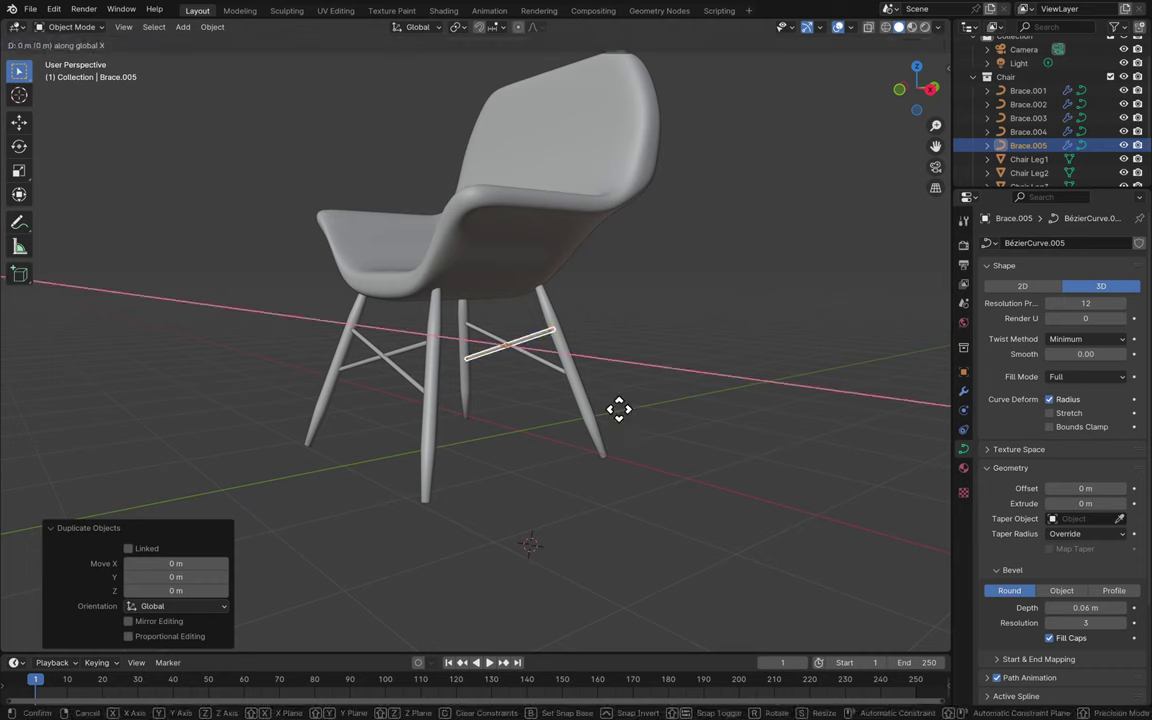
pyautogui.press('y')
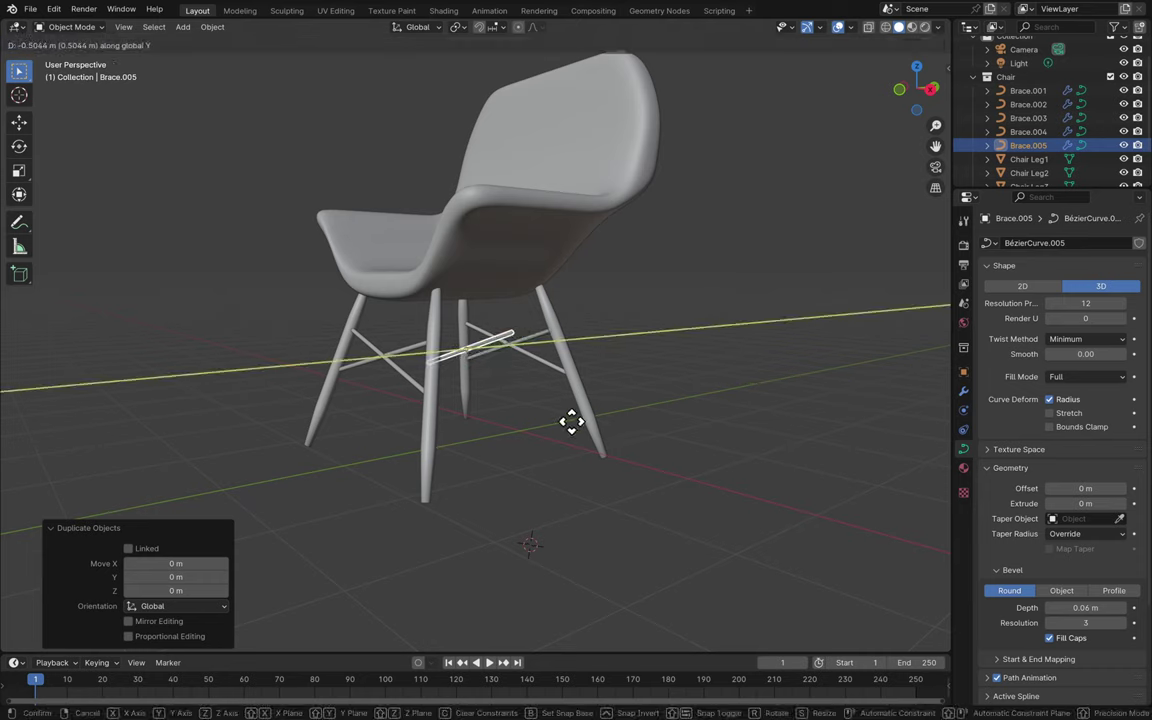
pyautogui.click(568, 423)
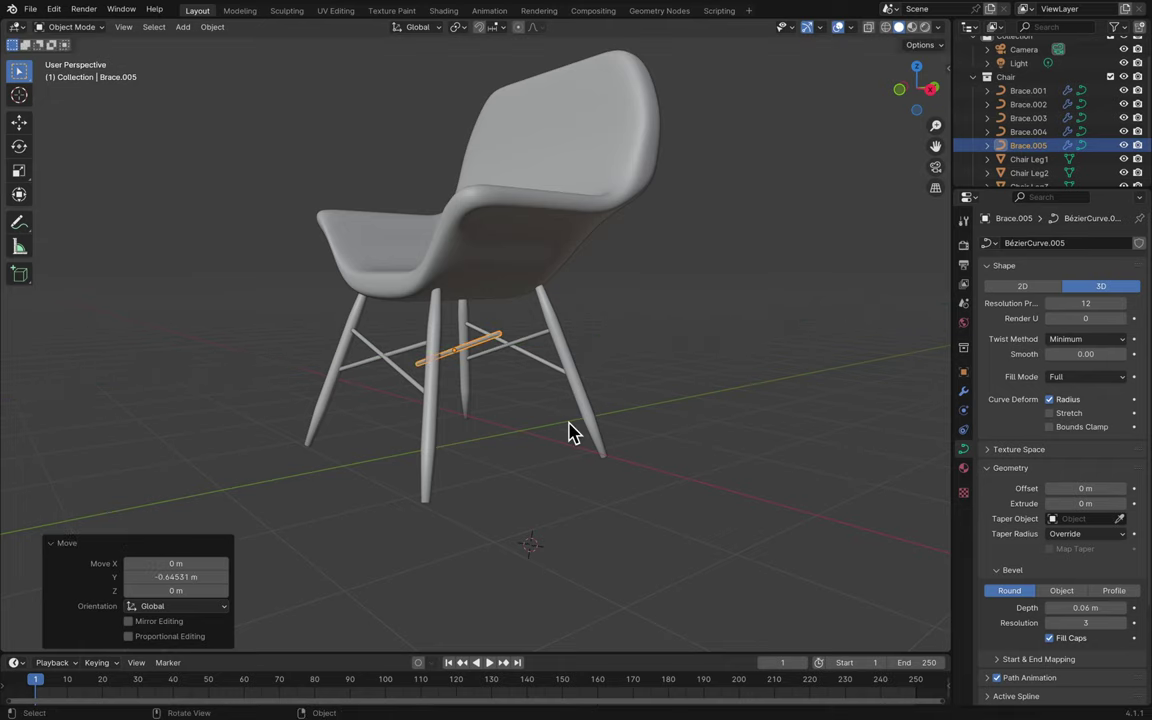
pyautogui.hscroll(10, 570, 432)
pyautogui.hscroll(3, 568, 432)
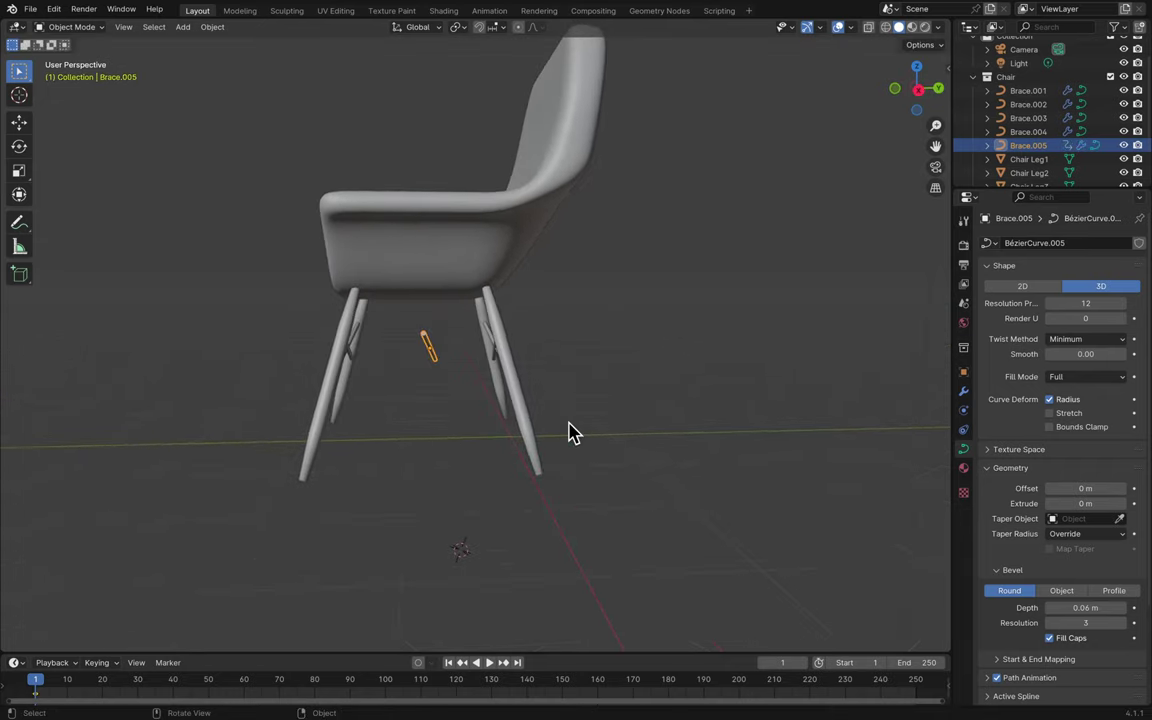
# - In a side orthographic view, reposition Brace.005 and slide it -0.064029 m along Y
pyautogui.click(918, 90)
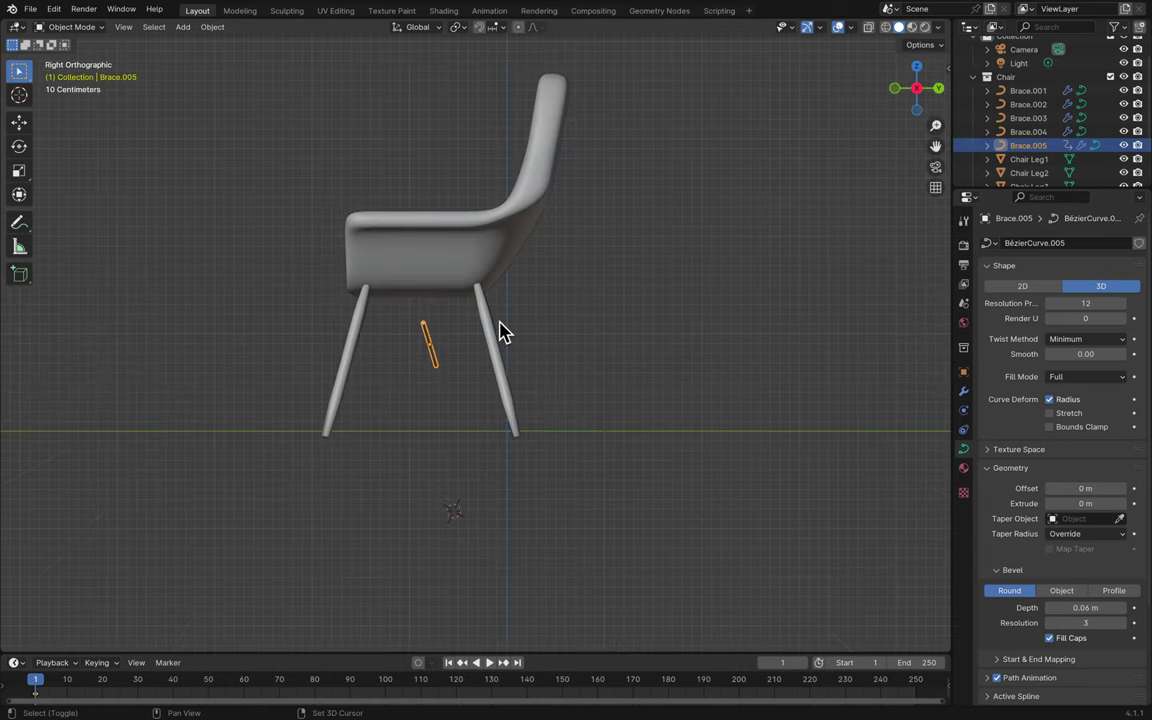
pyautogui.keyDown('shift'); pyautogui.hscroll(-5, 503, 333); pyautogui.keyUp('shift')
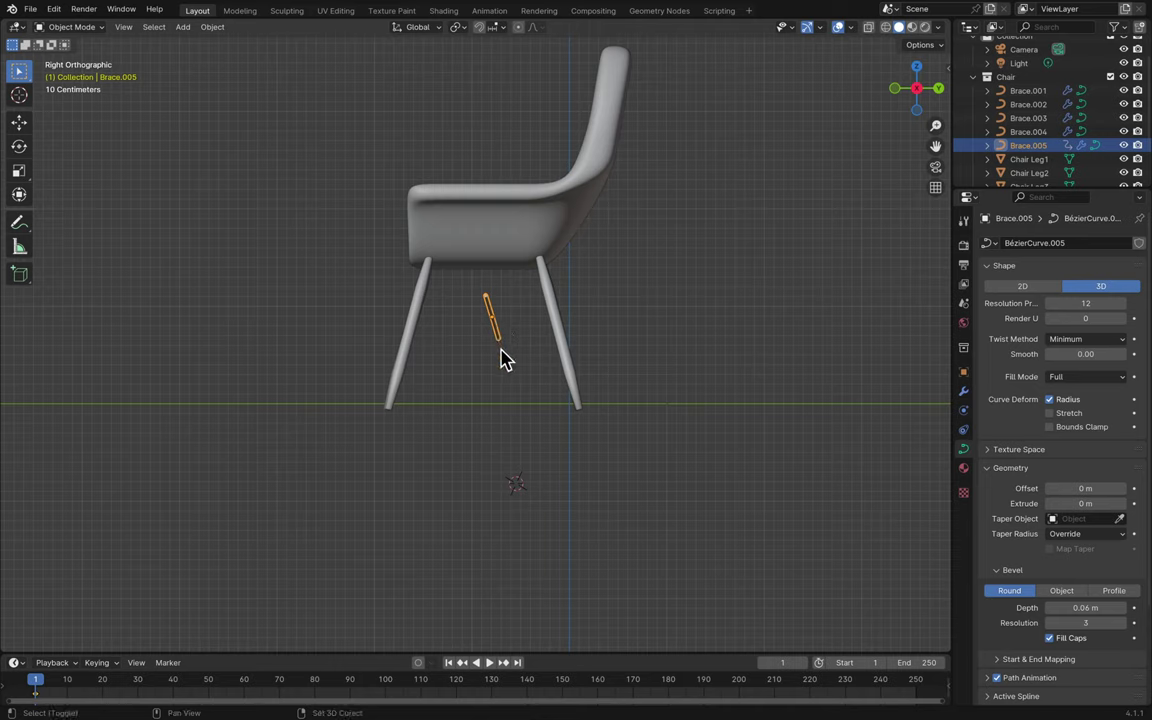
pyautogui.press('g')
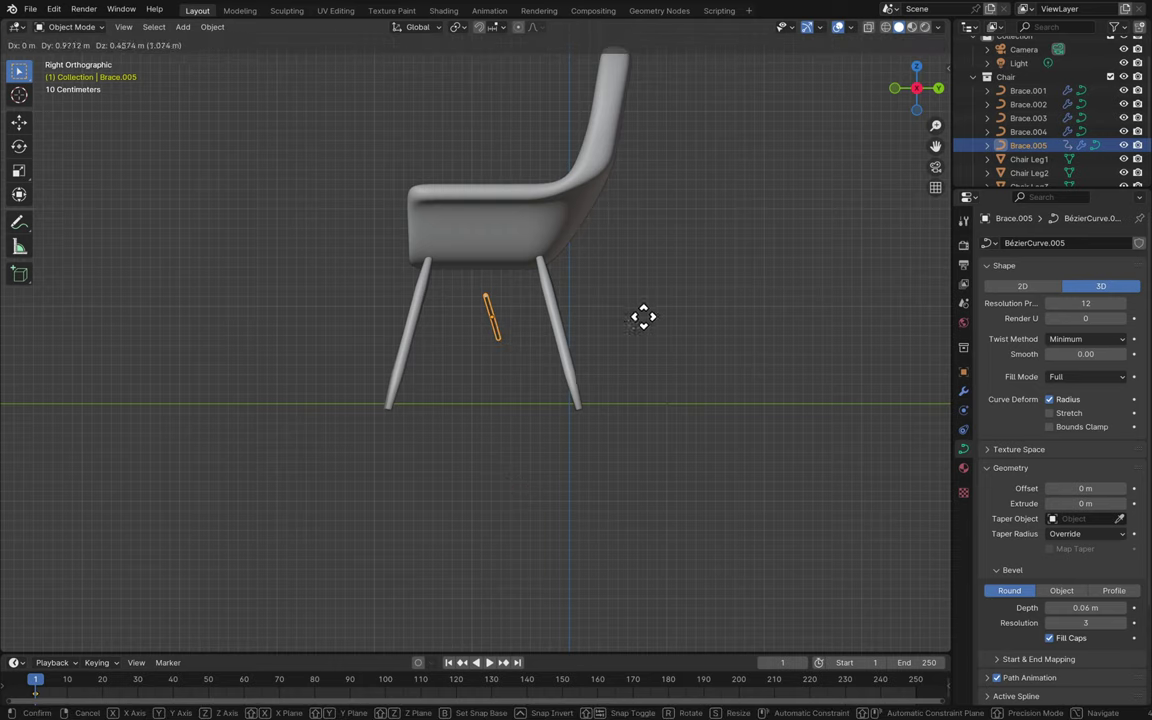
pyautogui.click(571, 430)
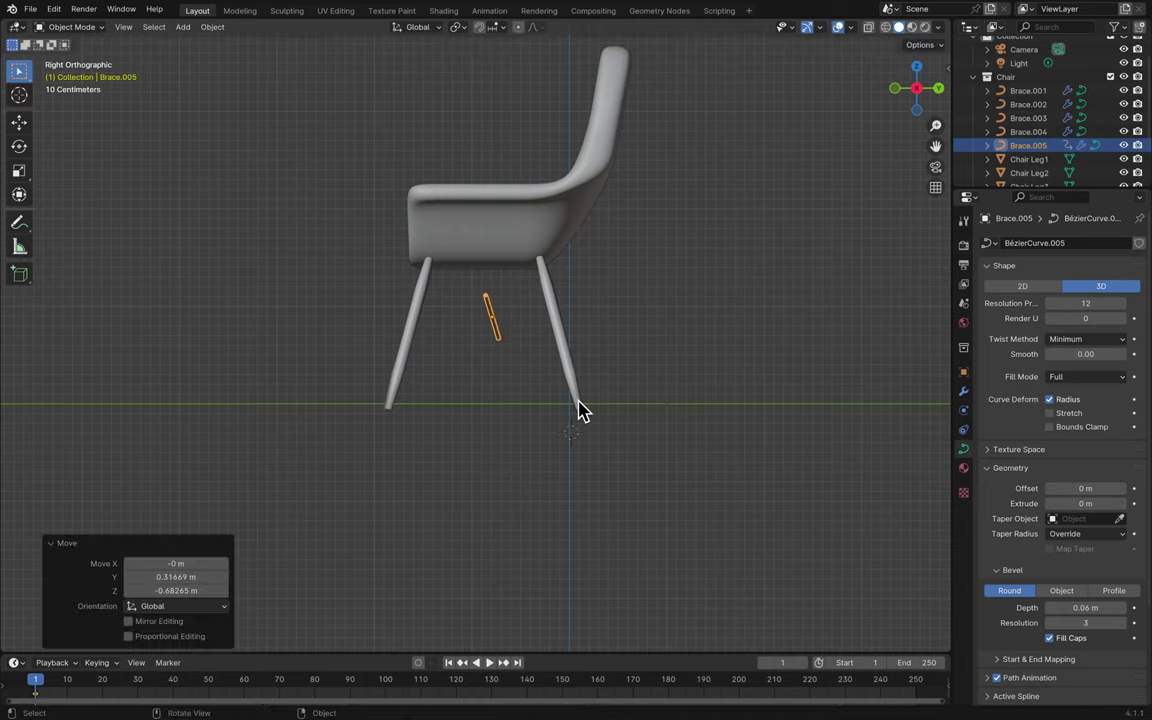
pyautogui.scroll(5, 508, 228)
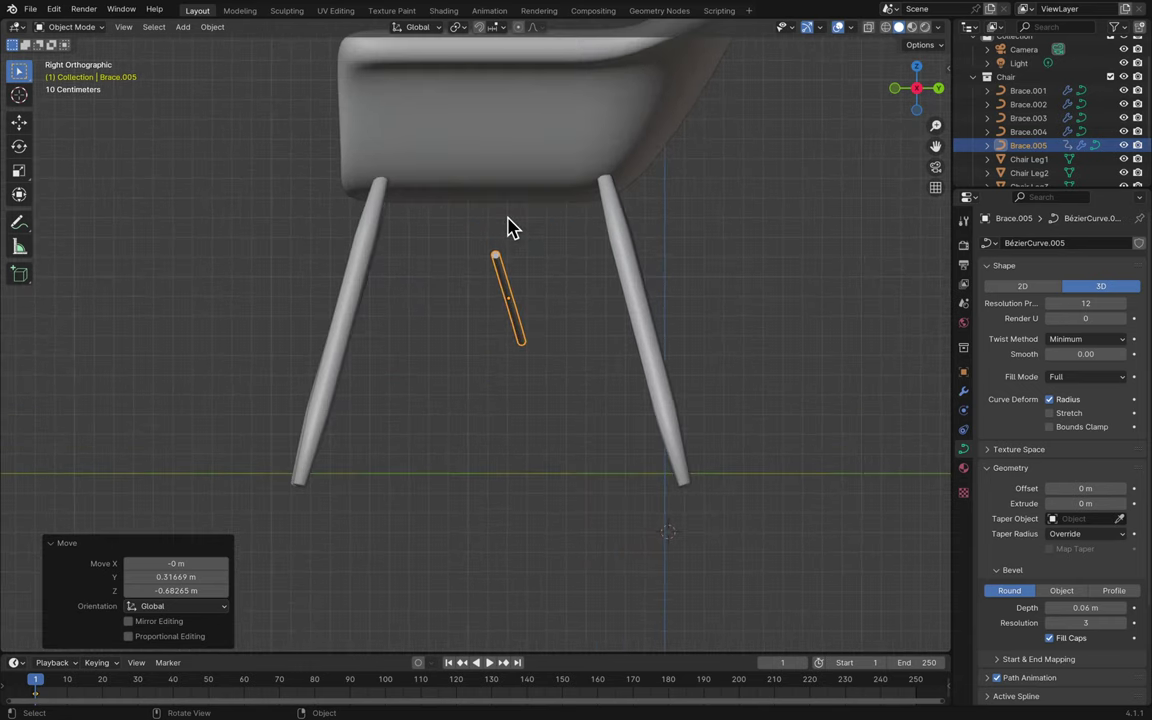
pyautogui.scroll(3, 508, 228)
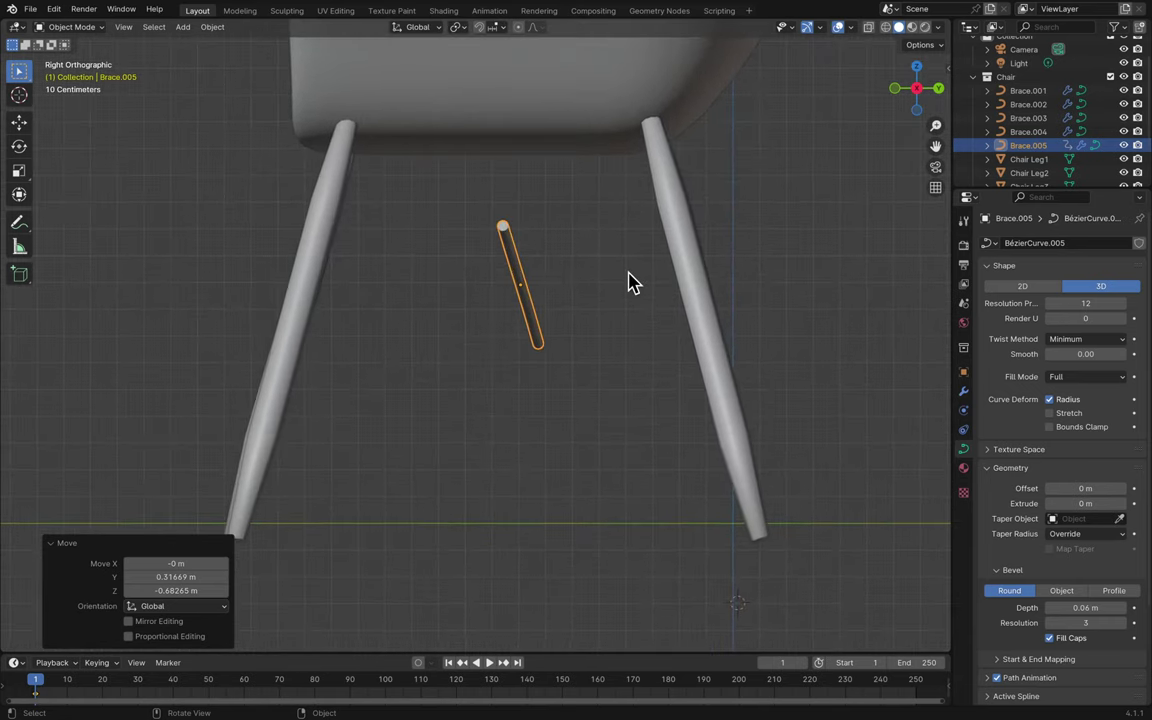
pyautogui.press('g')
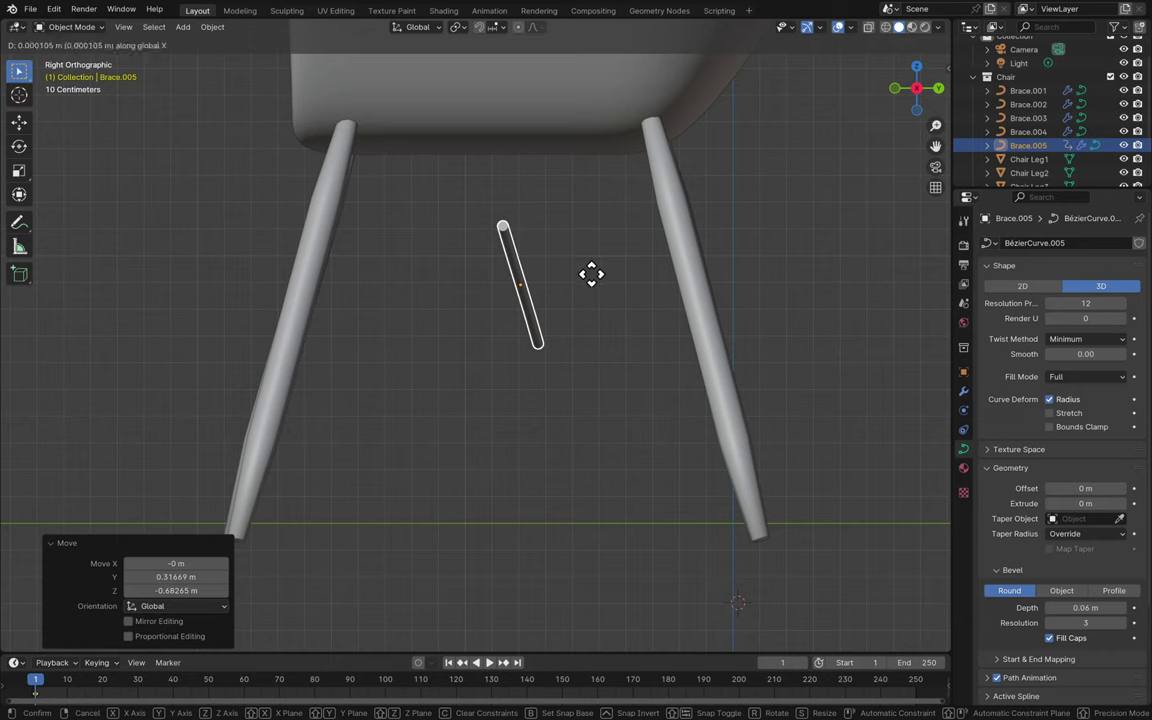
pyautogui.press('y')
pyautogui.click(610, 271)
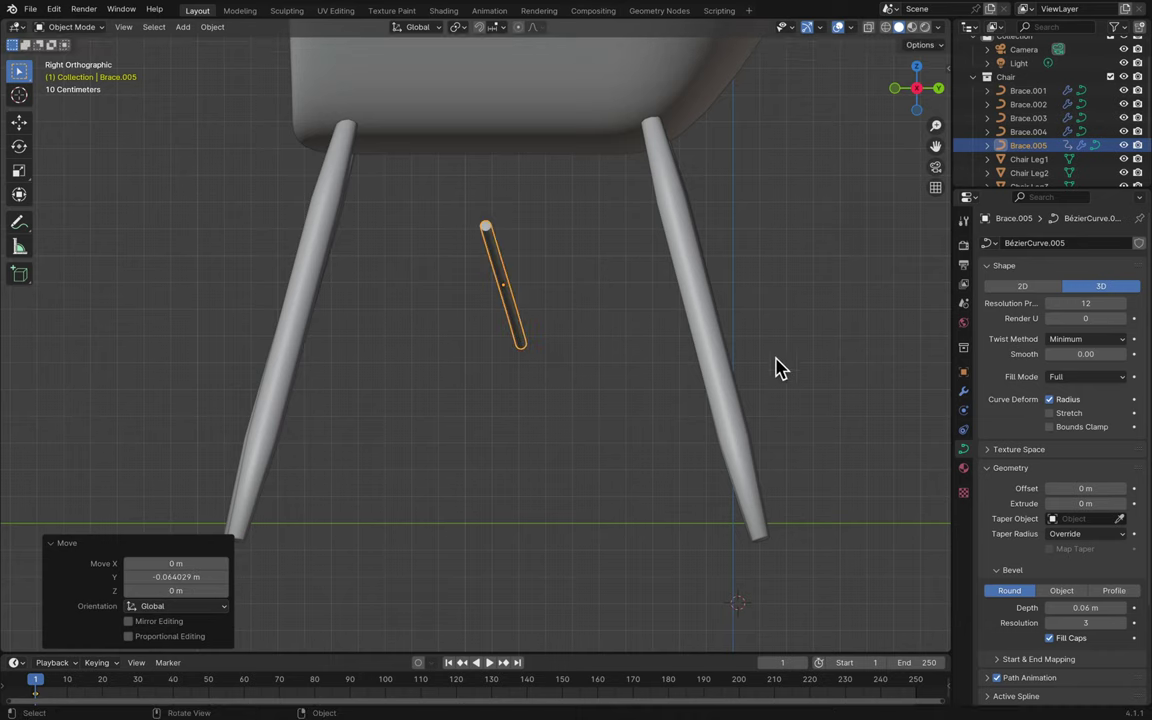
# - Rotate Brace.005 -80.3° about Z so it spans between two legs, undoing a stray nudge
pyautogui.press('r')
pyautogui.press('z')
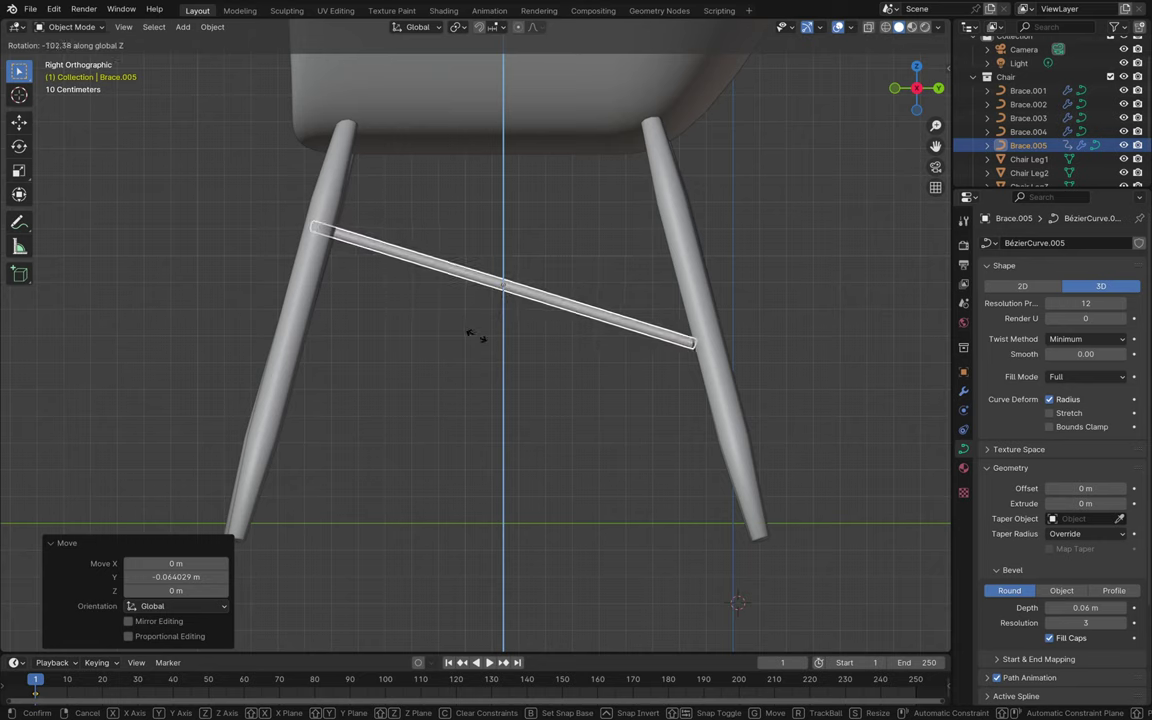
pyautogui.click(510, 345)
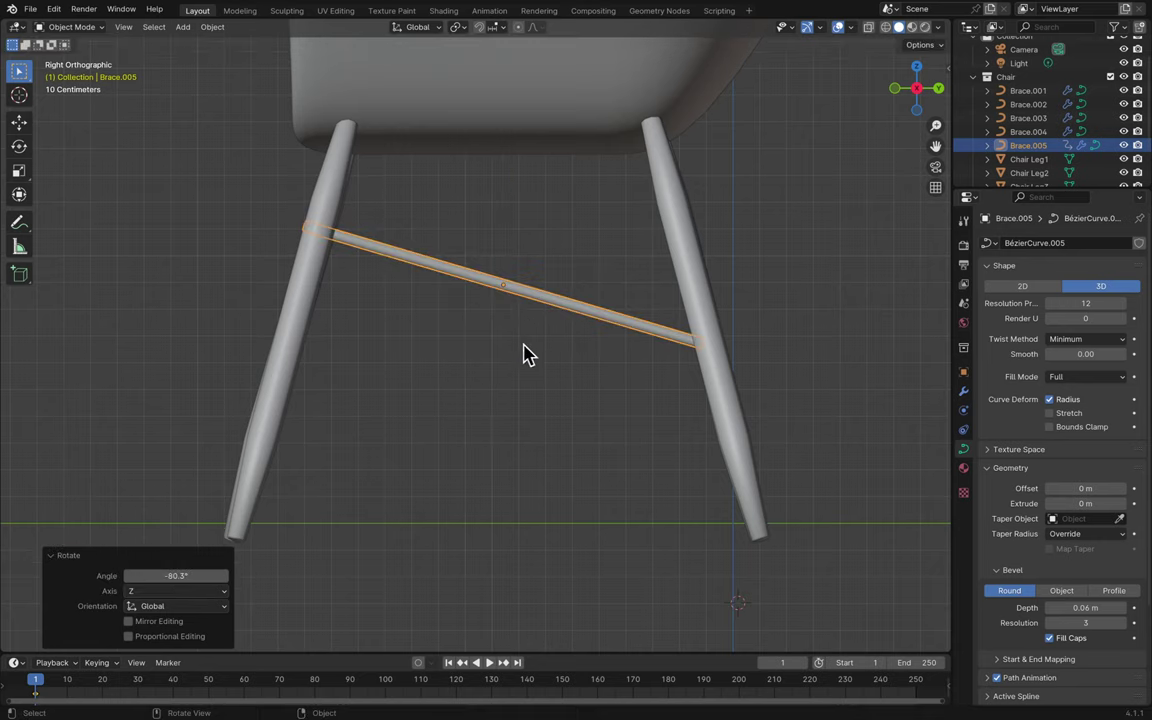
pyautogui.press('g')
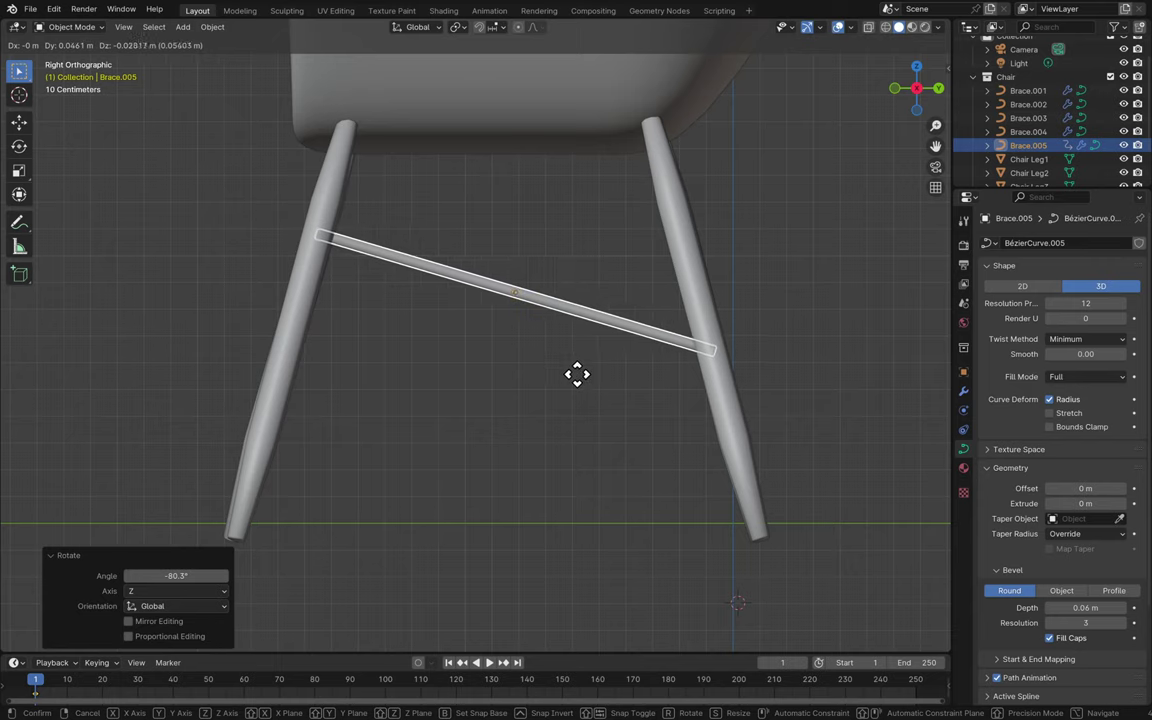
pyautogui.click(591, 386)
pyautogui.hotkey('ctrl', 'z')
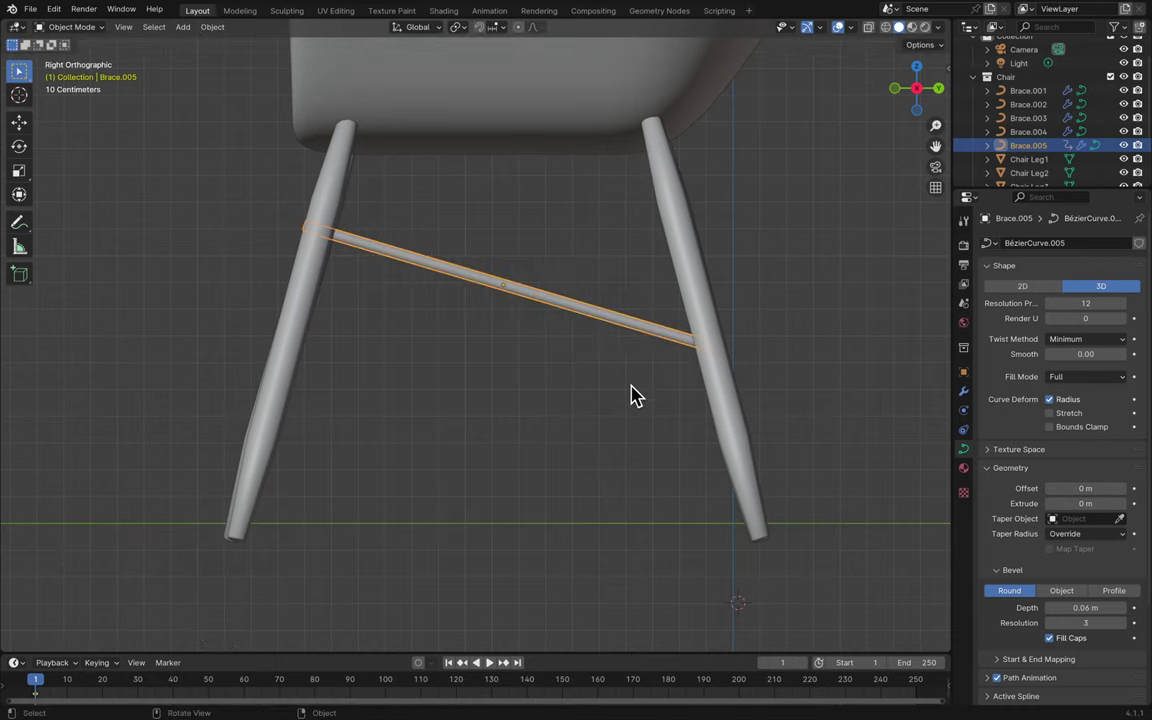
pyautogui.moveTo(652, 380); pyautogui.dragTo(656, 380, button='middle')
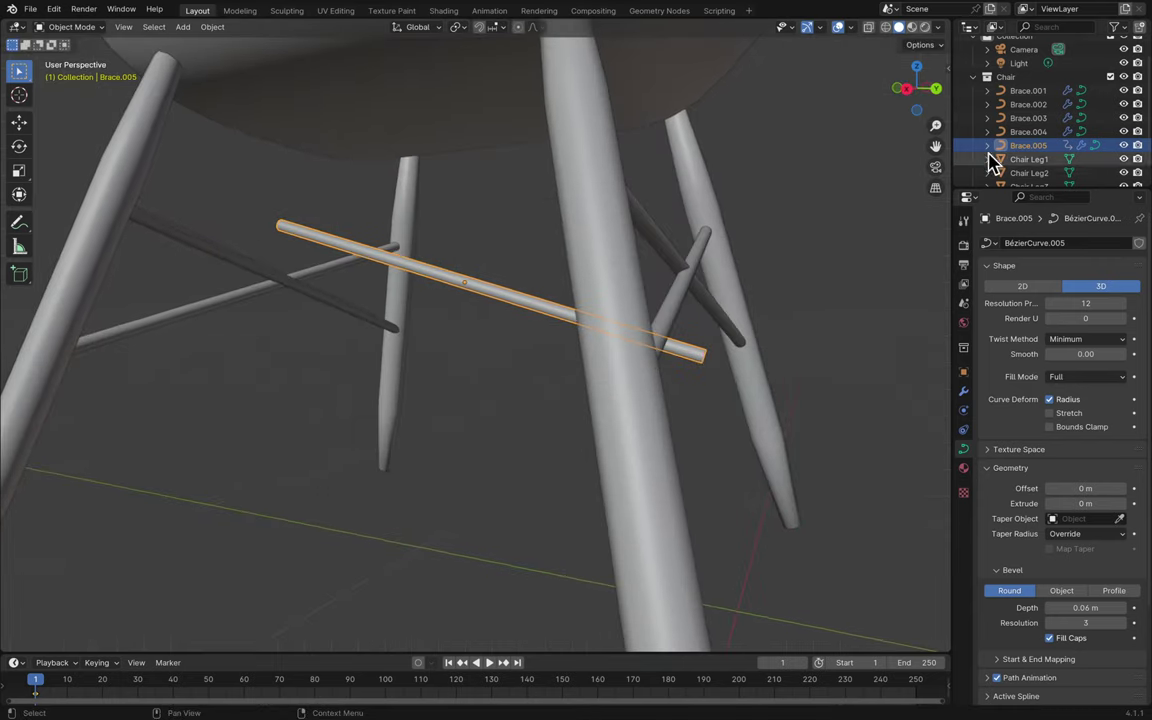
# - From the back view, turn Brace.005 a further -4.8° about Z
pyautogui.moveTo(938, 120); pyautogui.dragTo(933, 95)
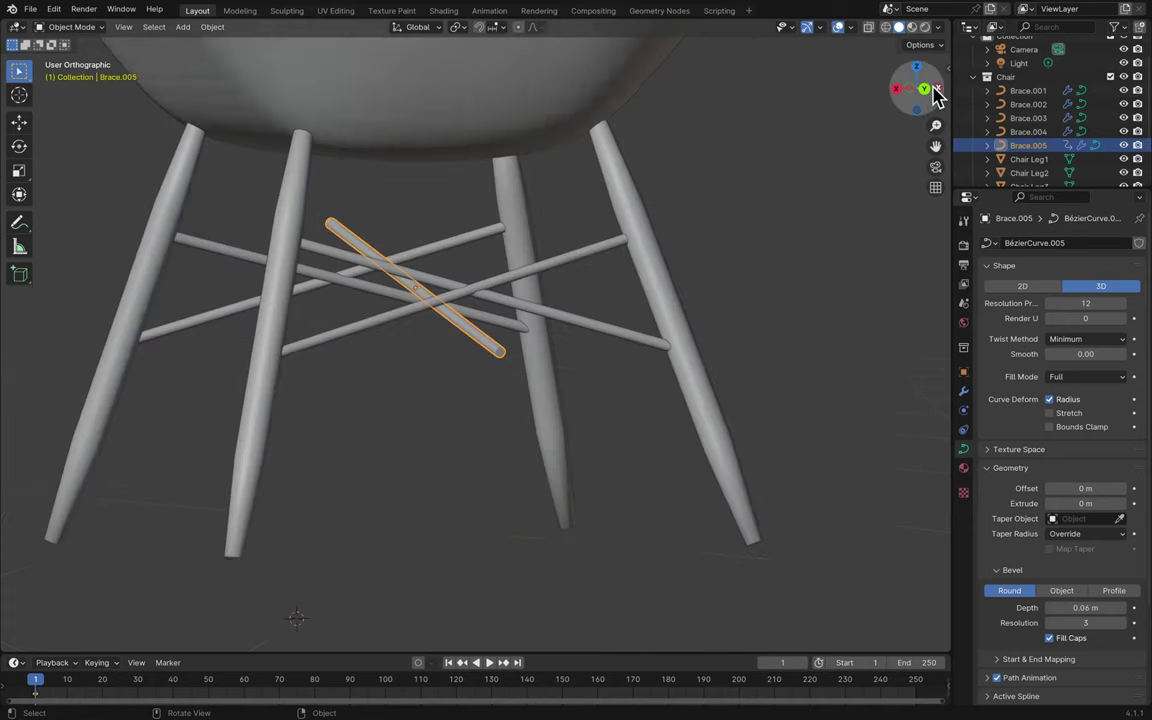
pyautogui.click(916, 88)
pyautogui.click(896, 89)
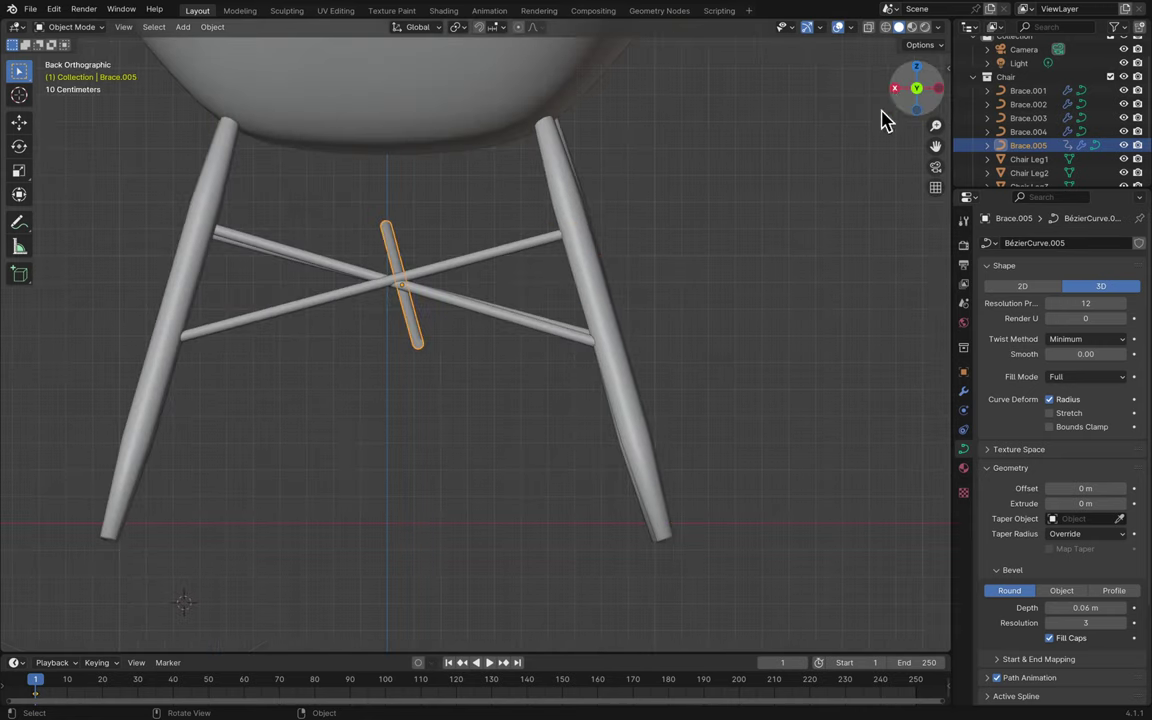
pyautogui.press('g')
pyautogui.rightClick(650, 336)
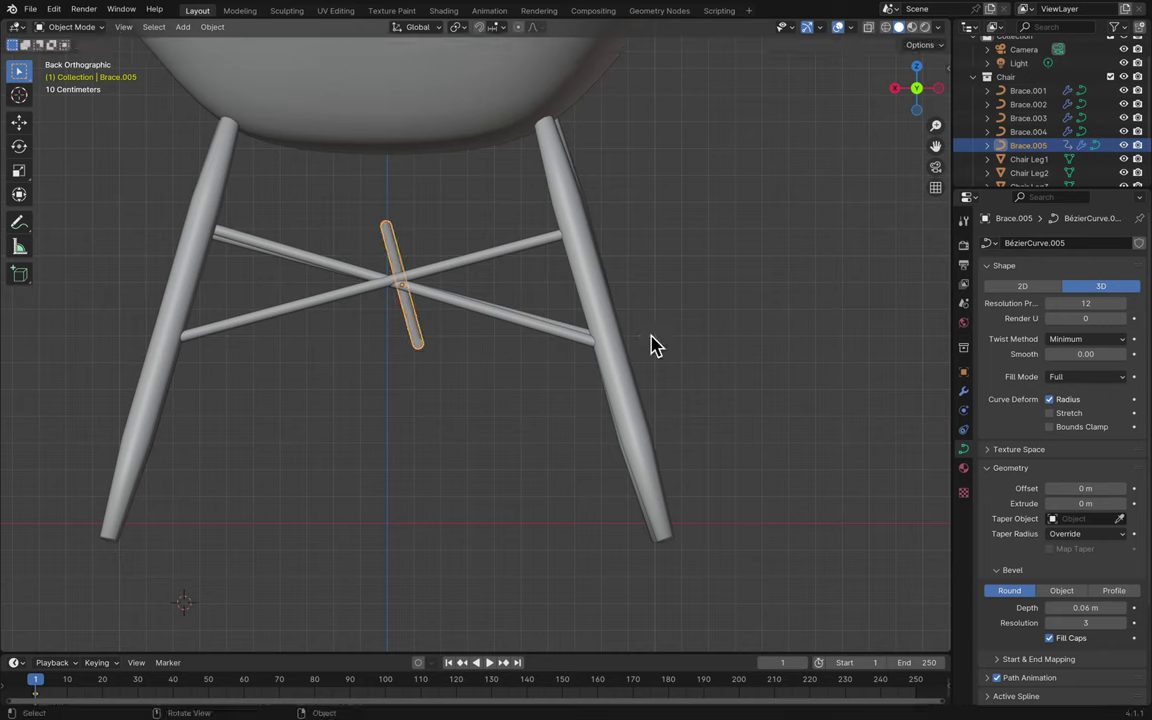
pyautogui.press('r')
pyautogui.press('z')
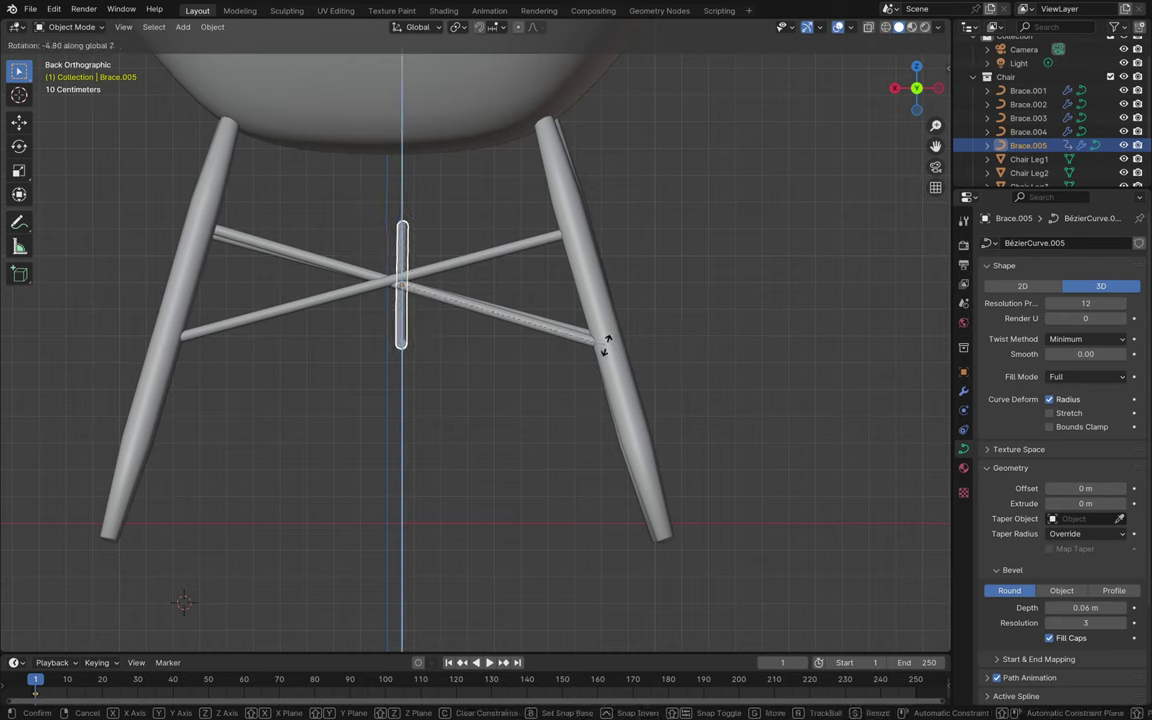
pyautogui.click(607, 352)
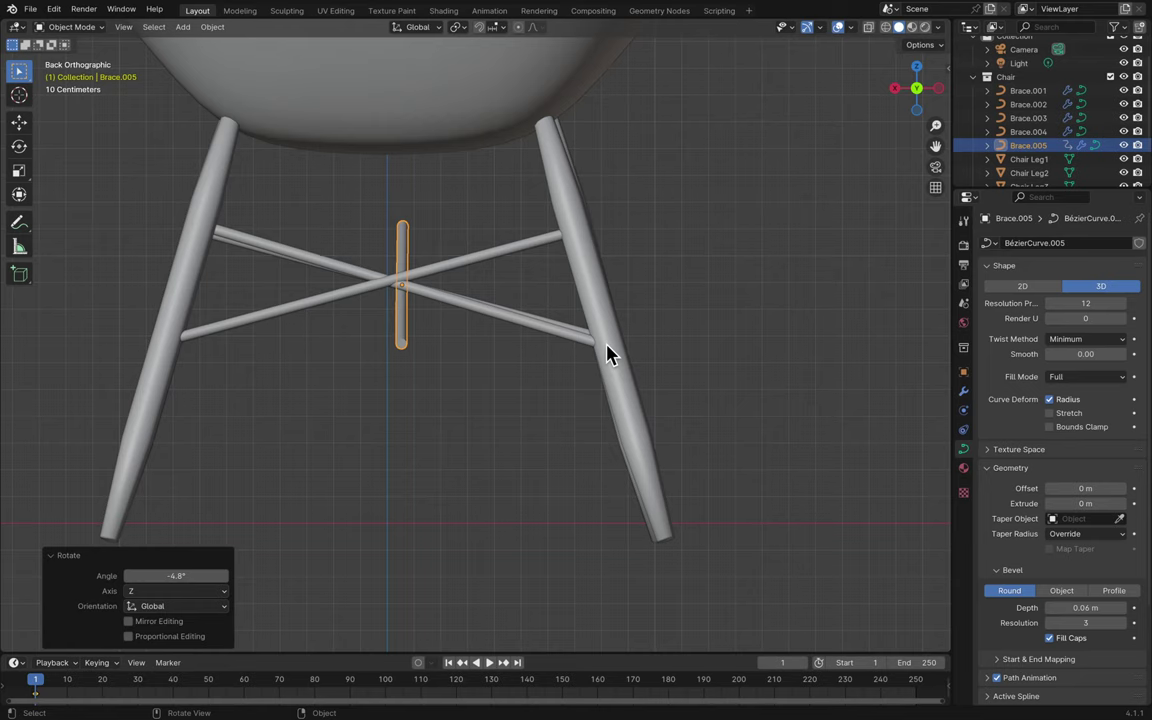
# - Tilt Brace.005 -16.1° about Y to follow the legs and start sliding it along X
pyautogui.press('r')
pyautogui.press('x')
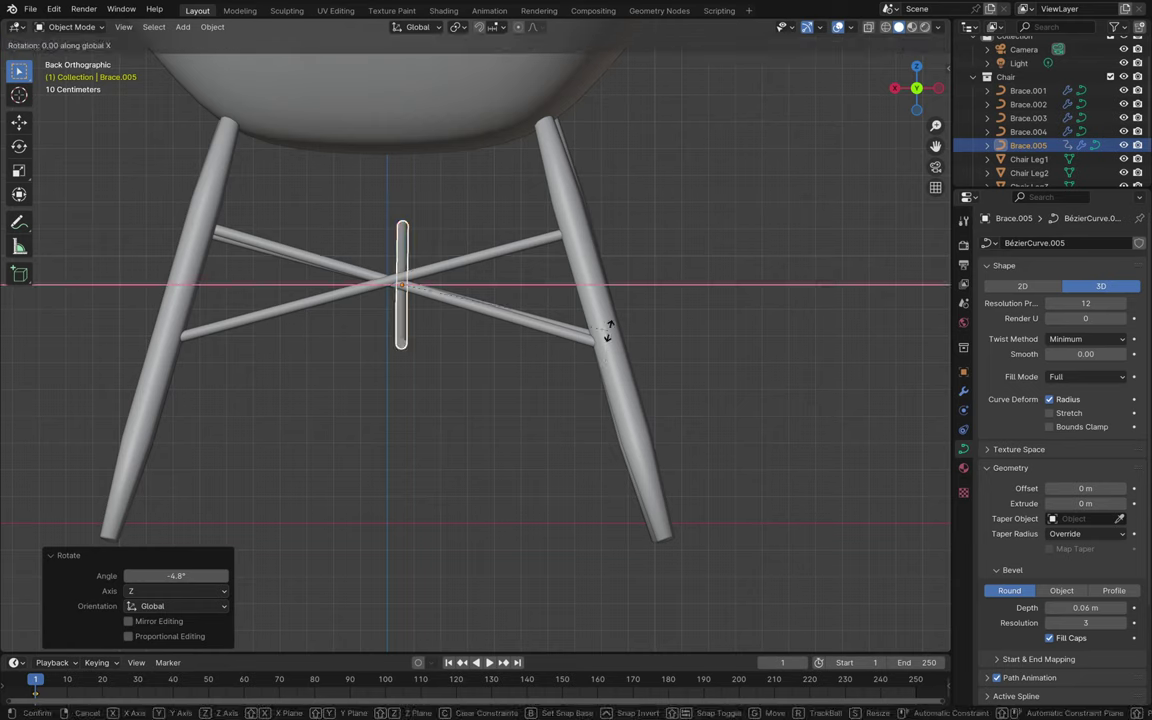
pyautogui.press('Escape')
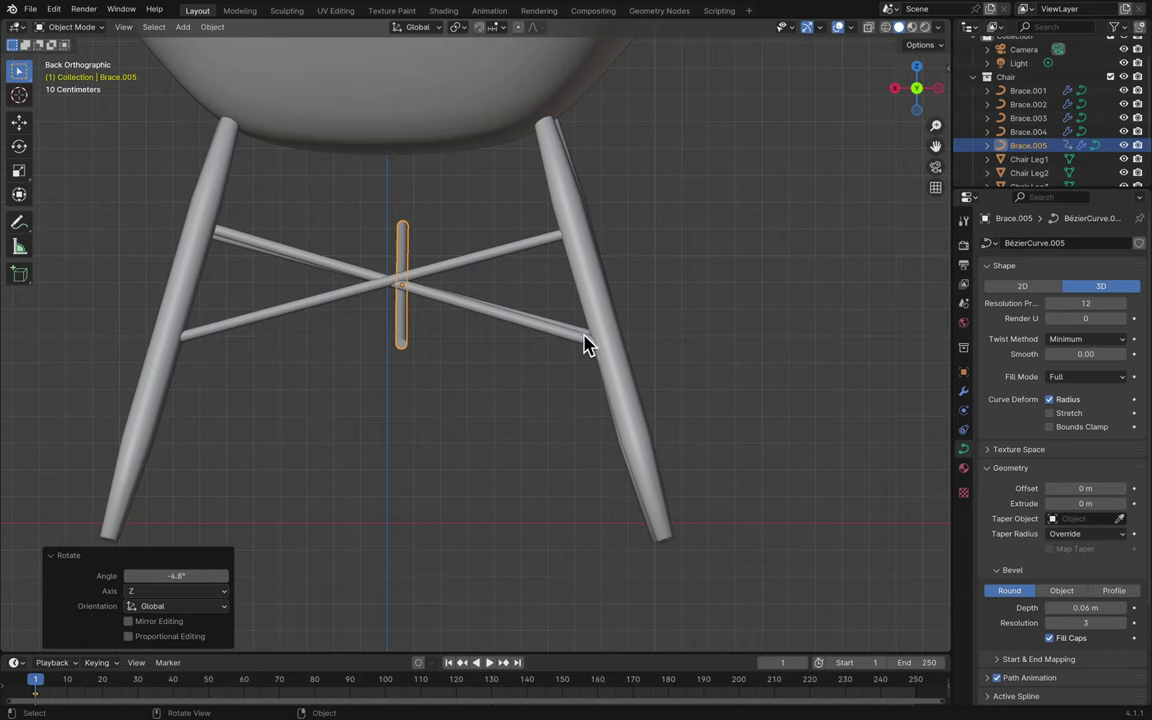
pyautogui.press('r')
pyautogui.press('y')
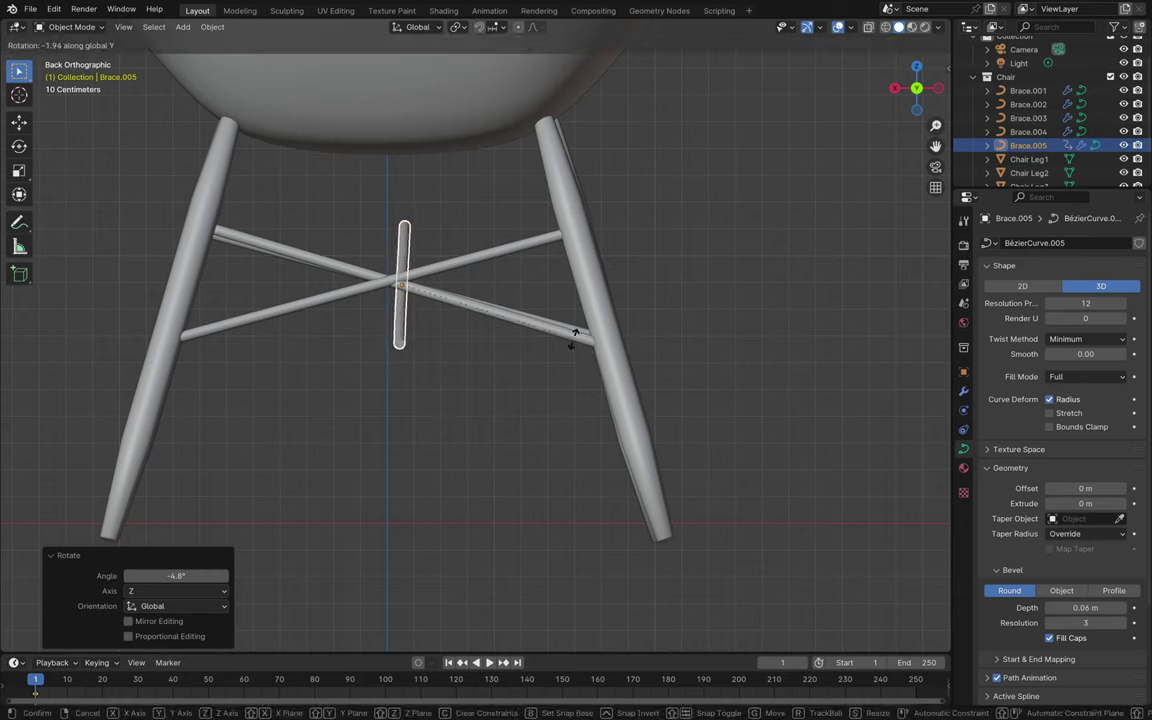
pyautogui.click(495, 343)
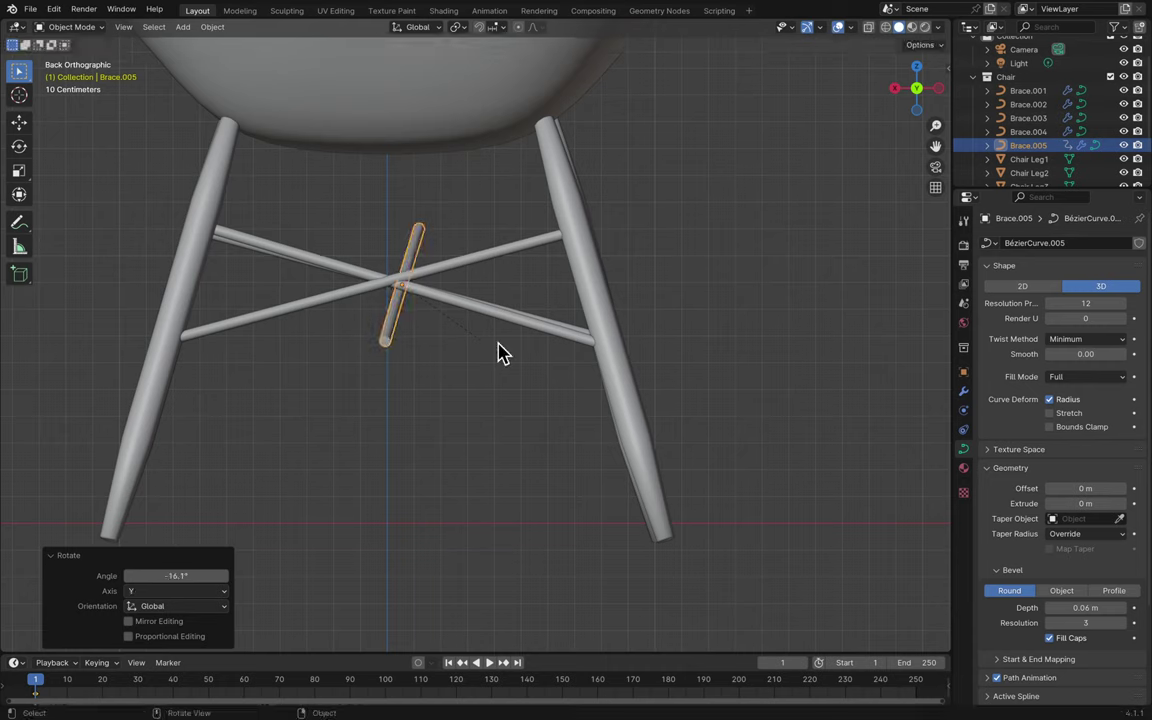
pyautogui.press('g')
pyautogui.press('x')
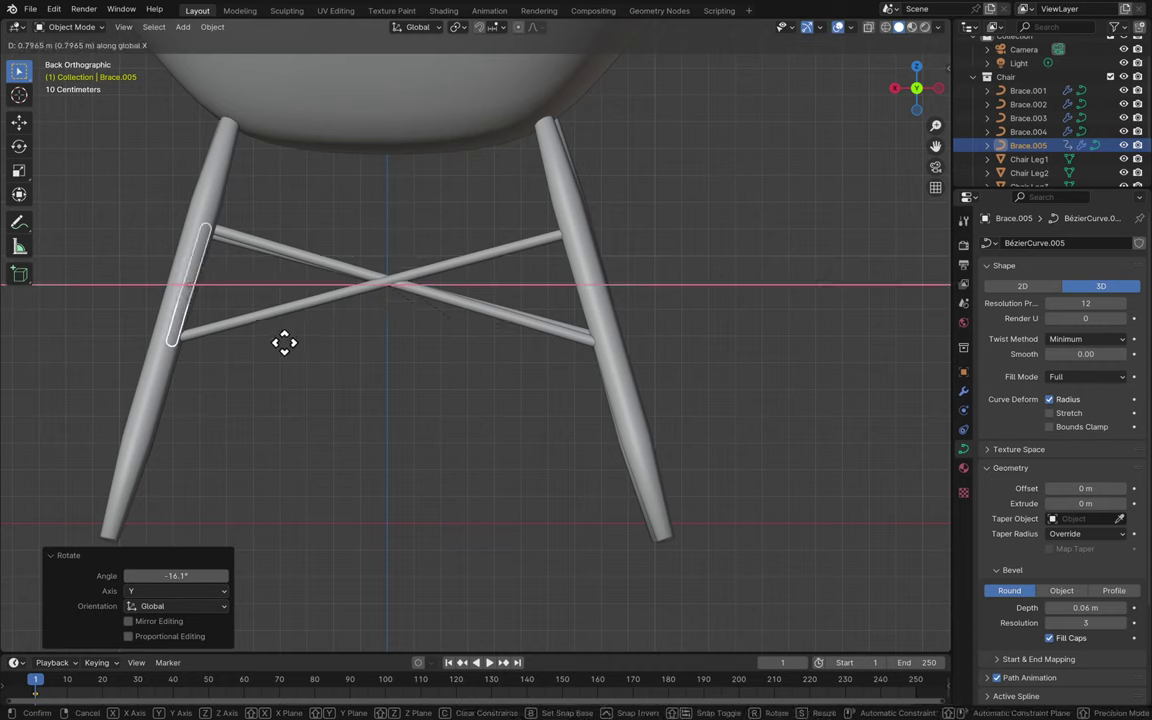
# - Confirm Brace.005 at 0.81189 m along X on the left-side legs, then view from the right
pyautogui.click(280, 343)
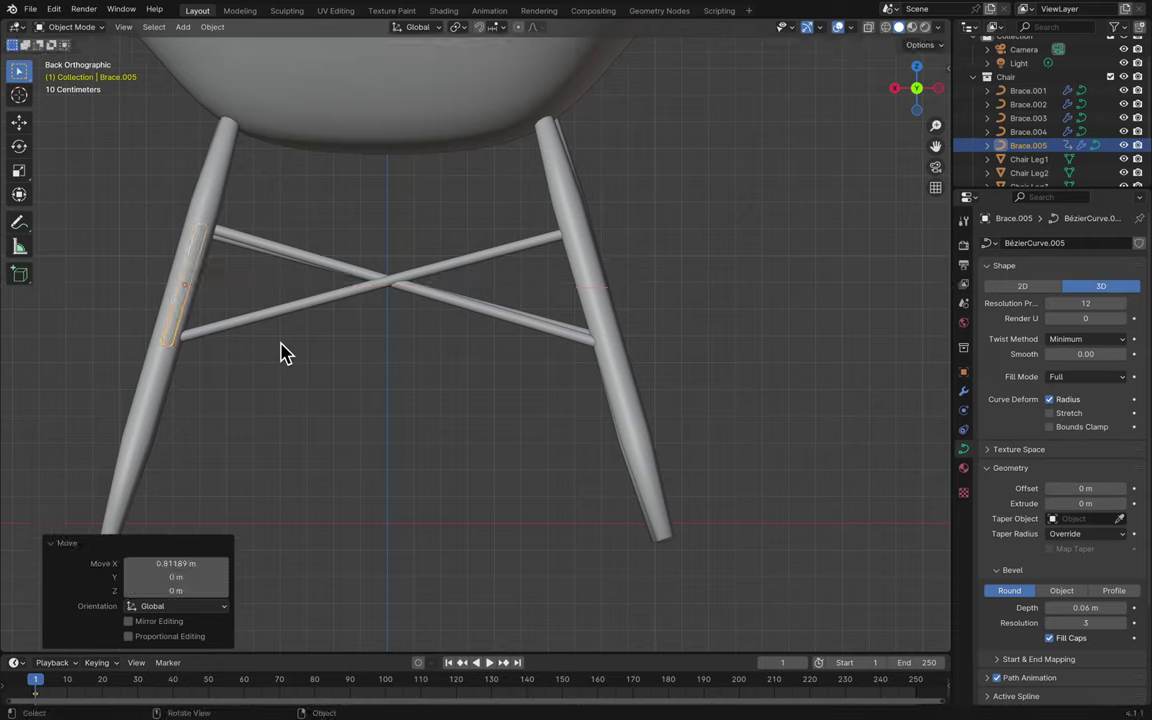
pyautogui.moveTo(280, 343); pyautogui.dragTo(597, 256, button='middle')
pyautogui.click(926, 88)
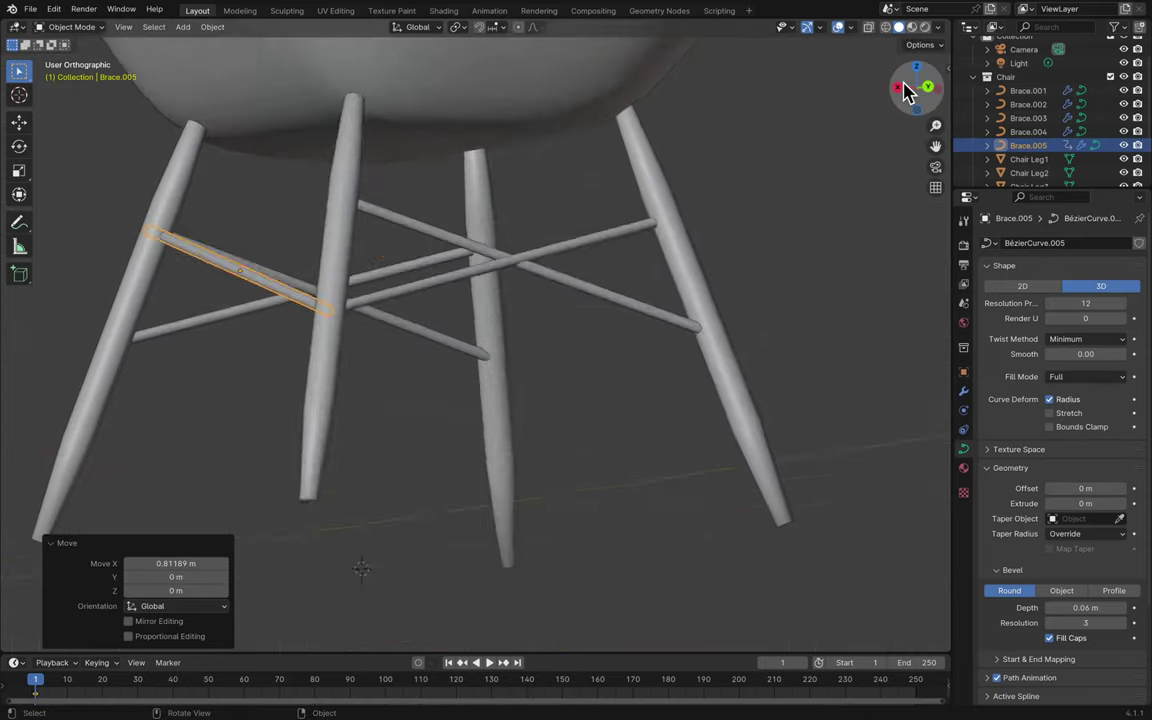
pyautogui.click(941, 90)
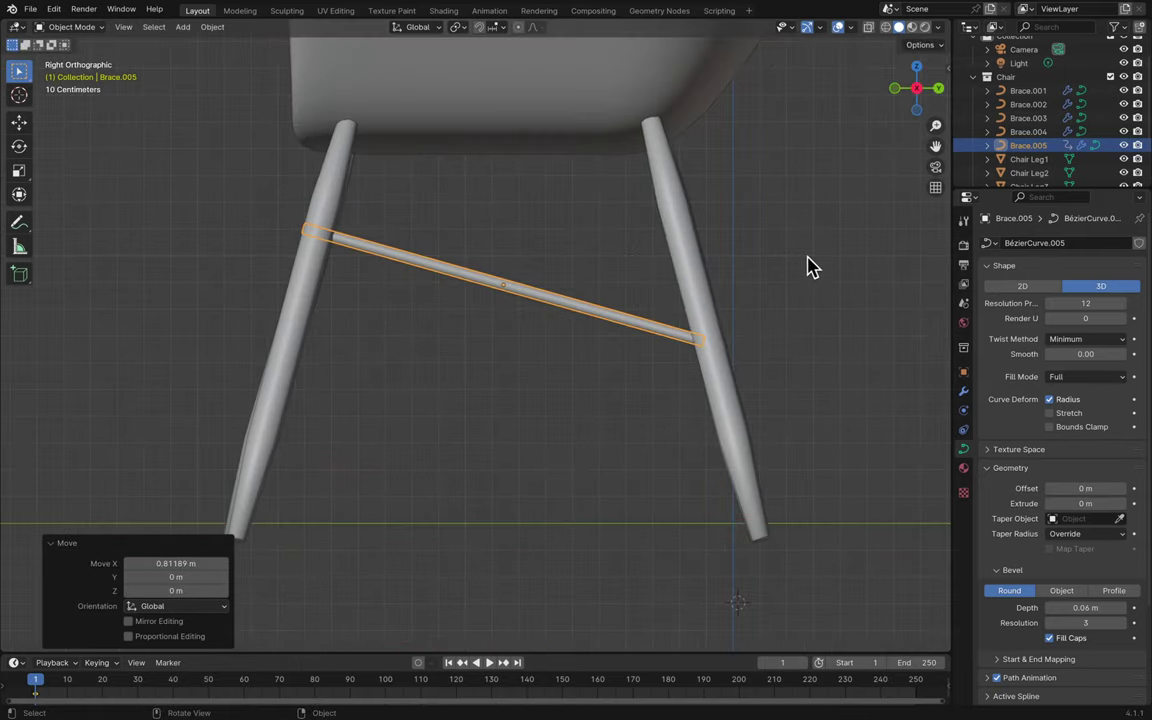
# - Nudge Brace.005 0.046 m along Y so its ends meet the front and back legs
pyautogui.press('g')
pyautogui.press('x')
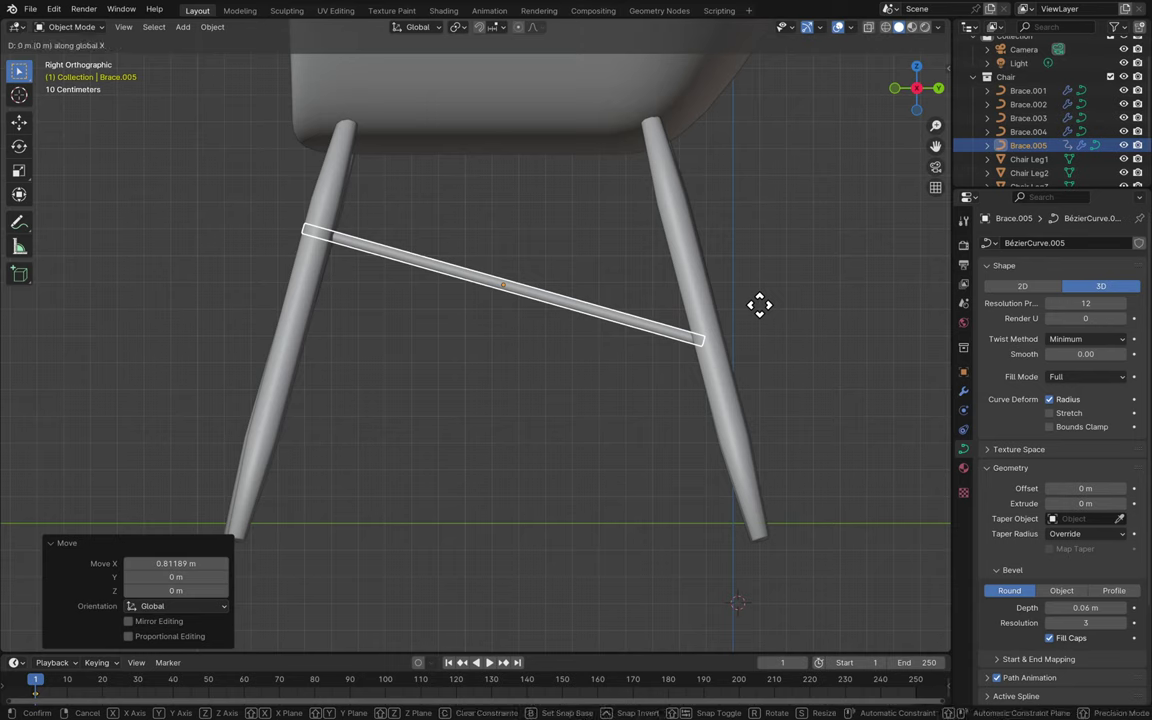
pyautogui.press('y')
pyautogui.click(778, 318)
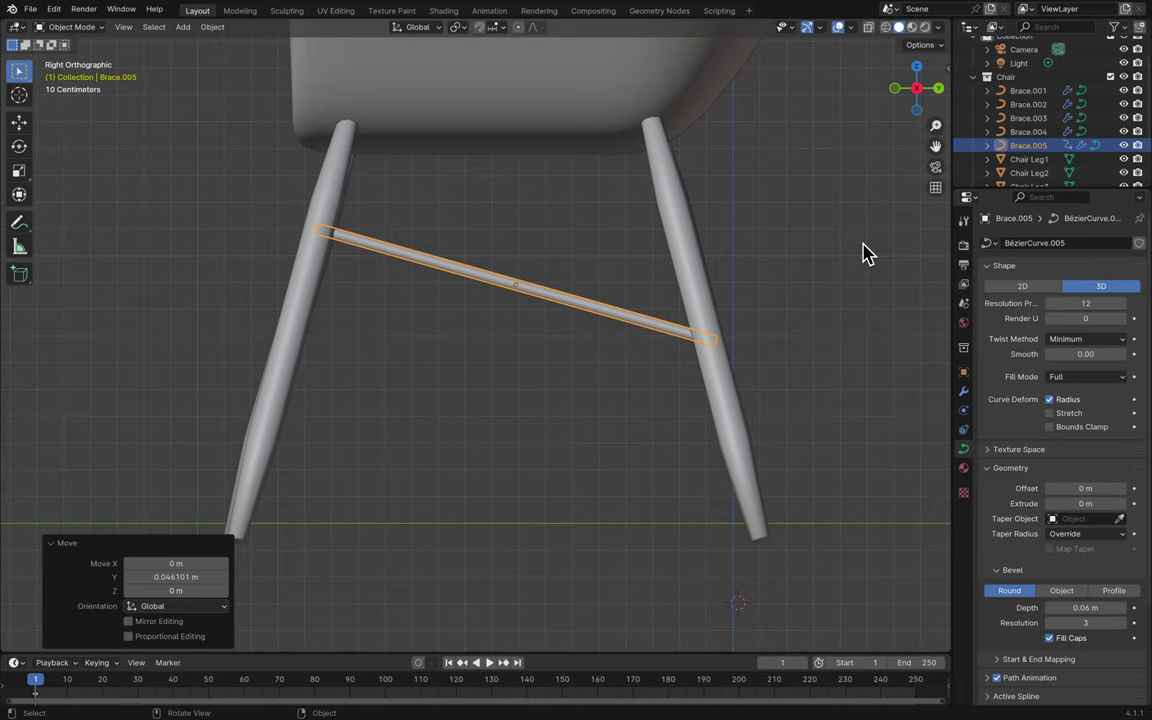
# - Duplicate Brace.005 in place as Brace.006 and show its transform values in the sidebar
pyautogui.hotkey('shift', 'd')
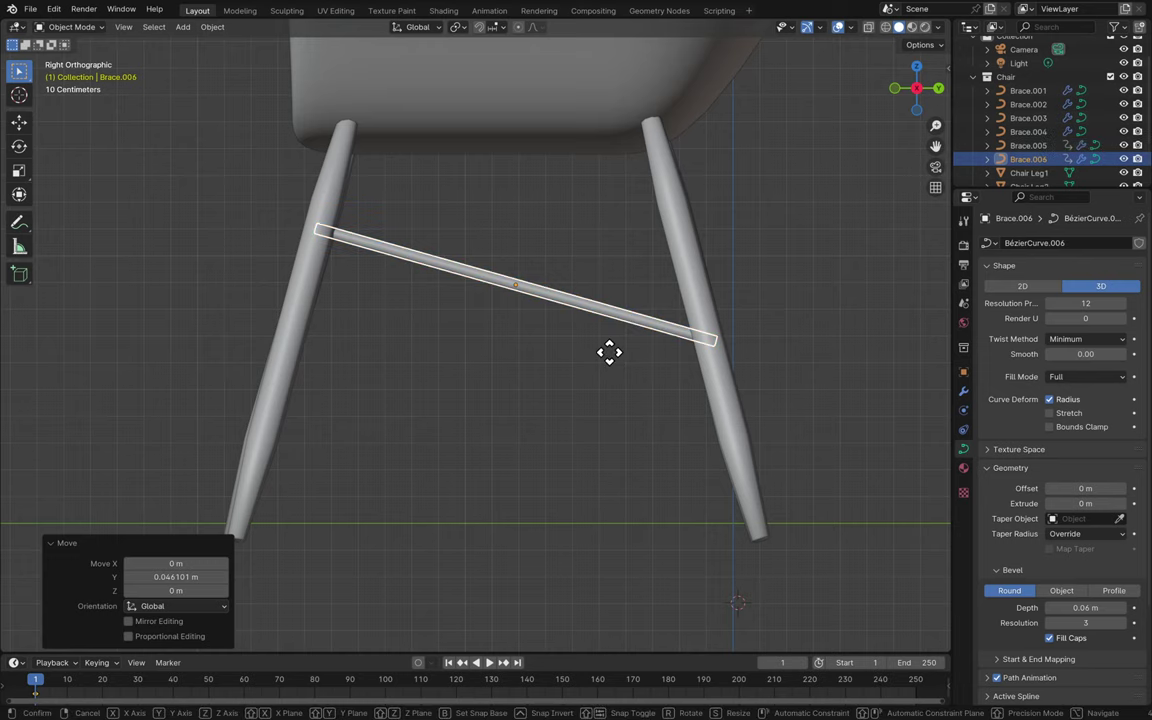
pyautogui.press('Escape')
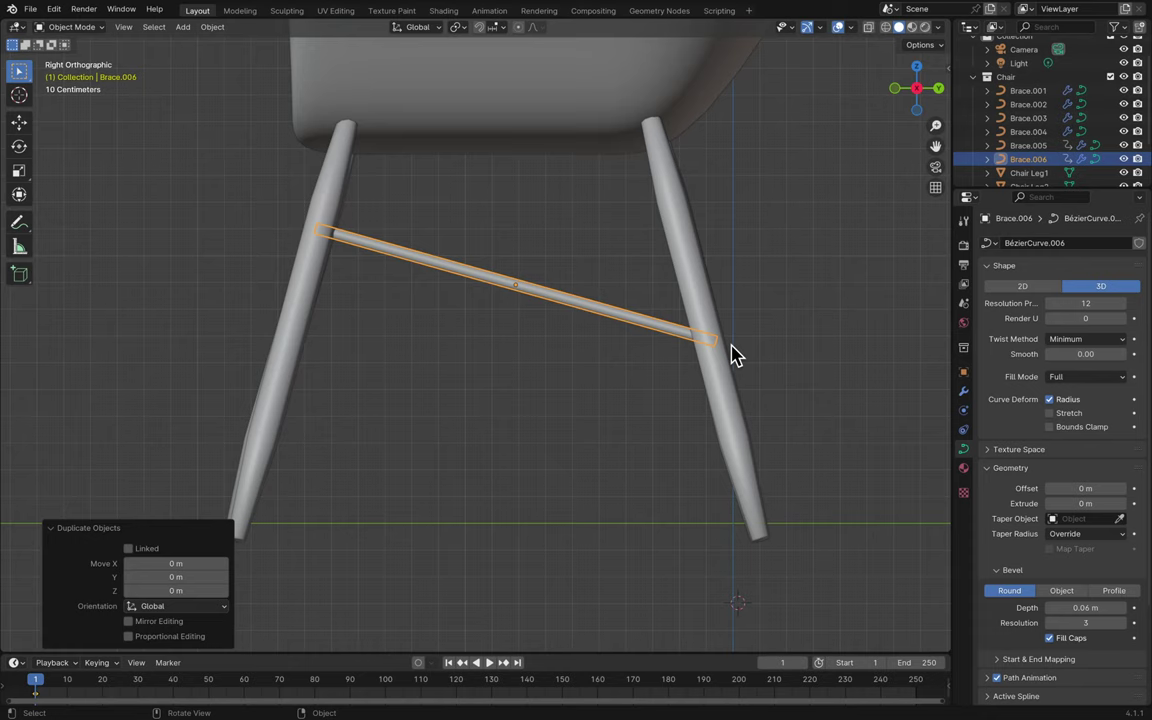
pyautogui.press('r')
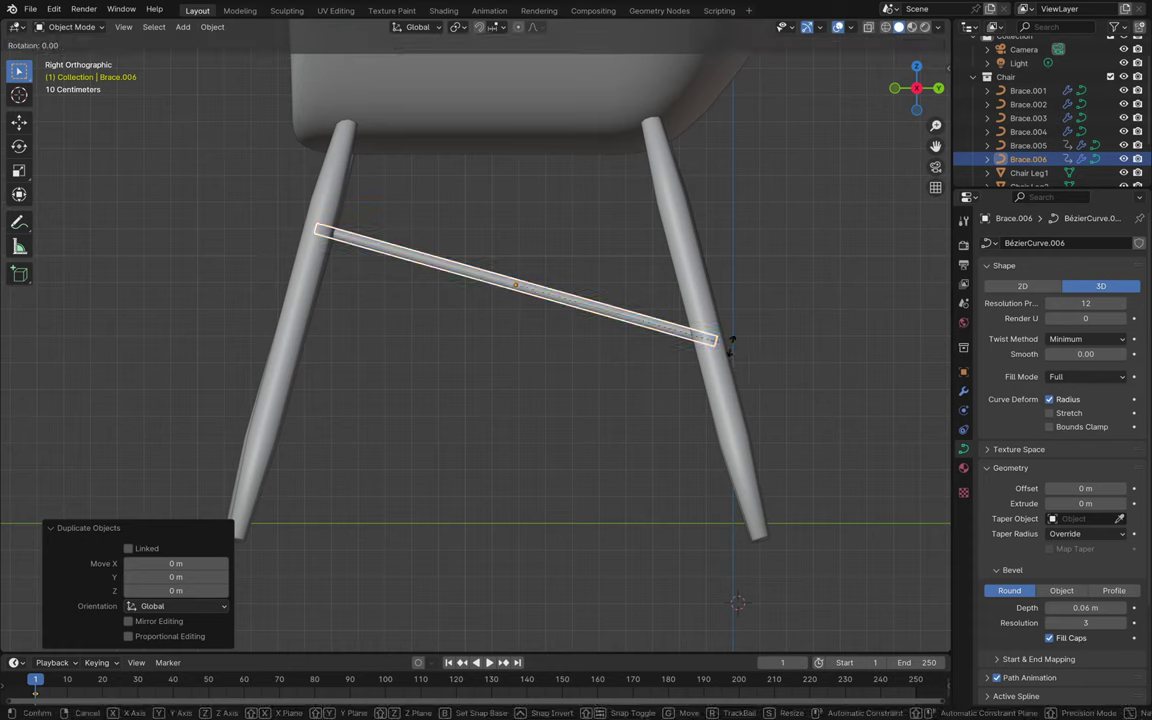
pyautogui.click(730, 341)
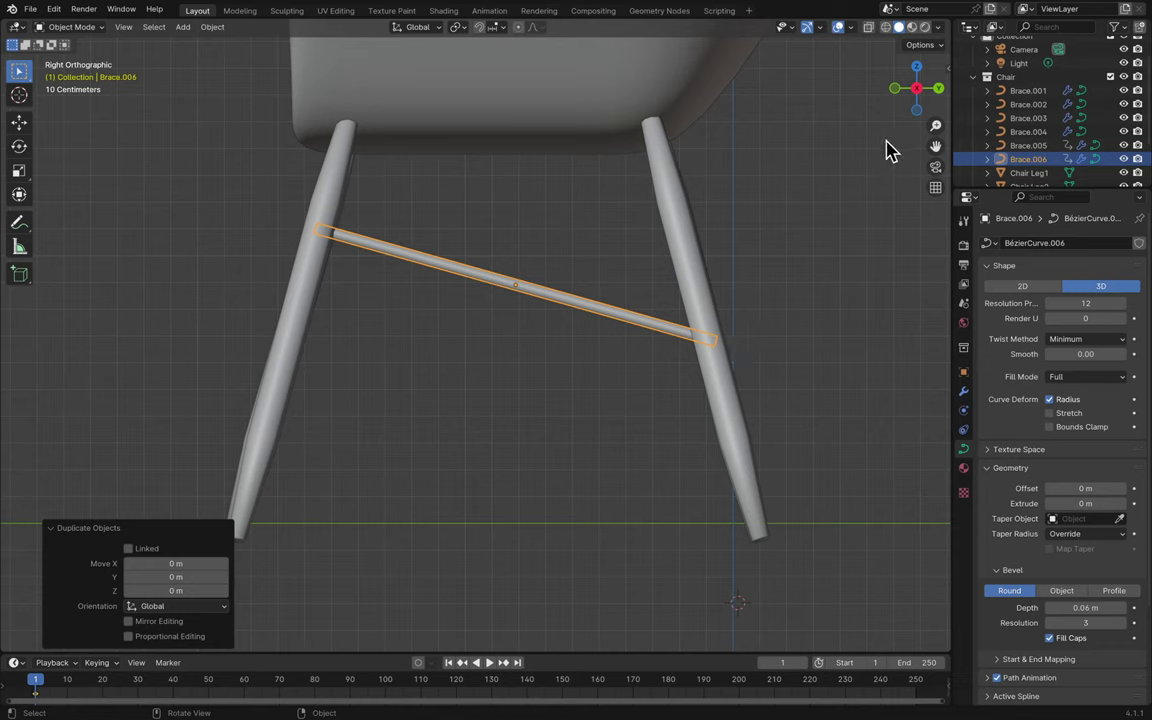
pyautogui.press('n')
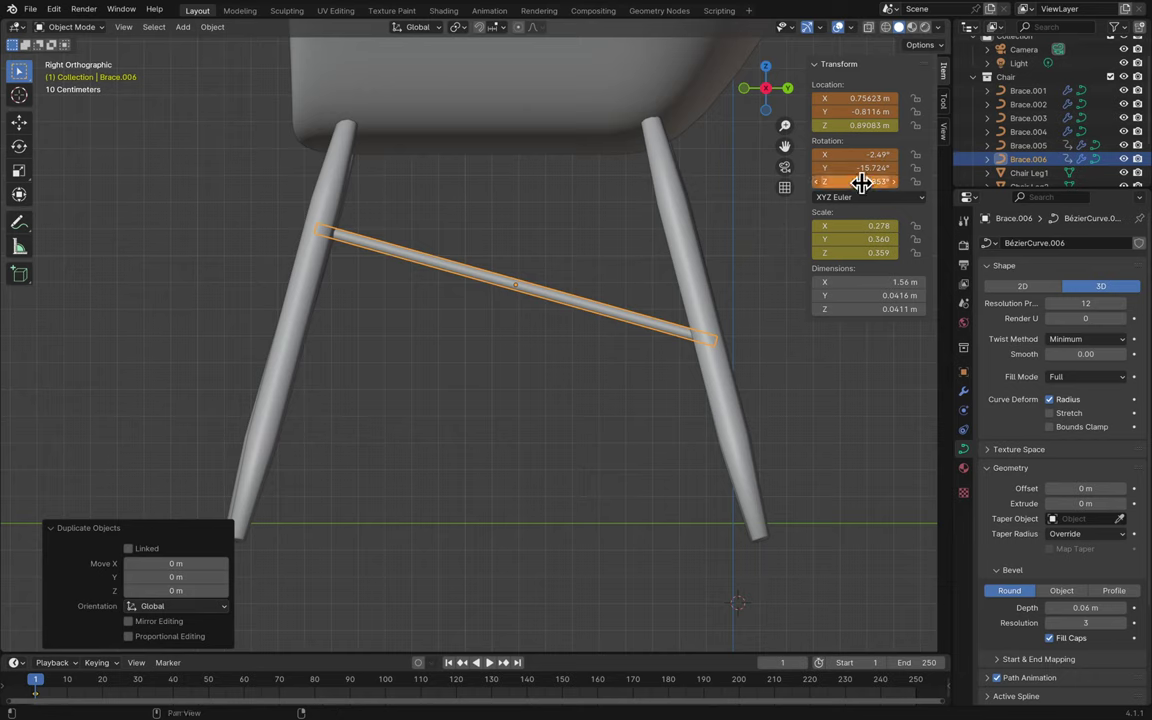
# - Select the original Brace.005 and set its X rotation to 3°
pyautogui.click(622, 272)
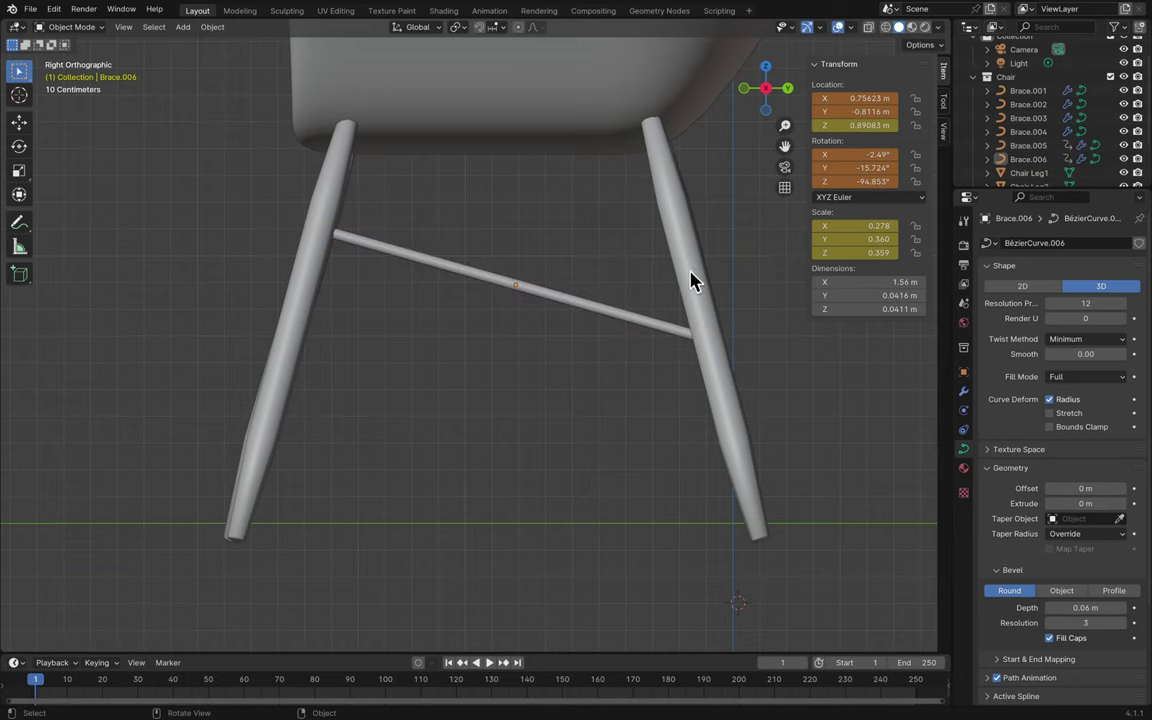
pyautogui.click(596, 323)
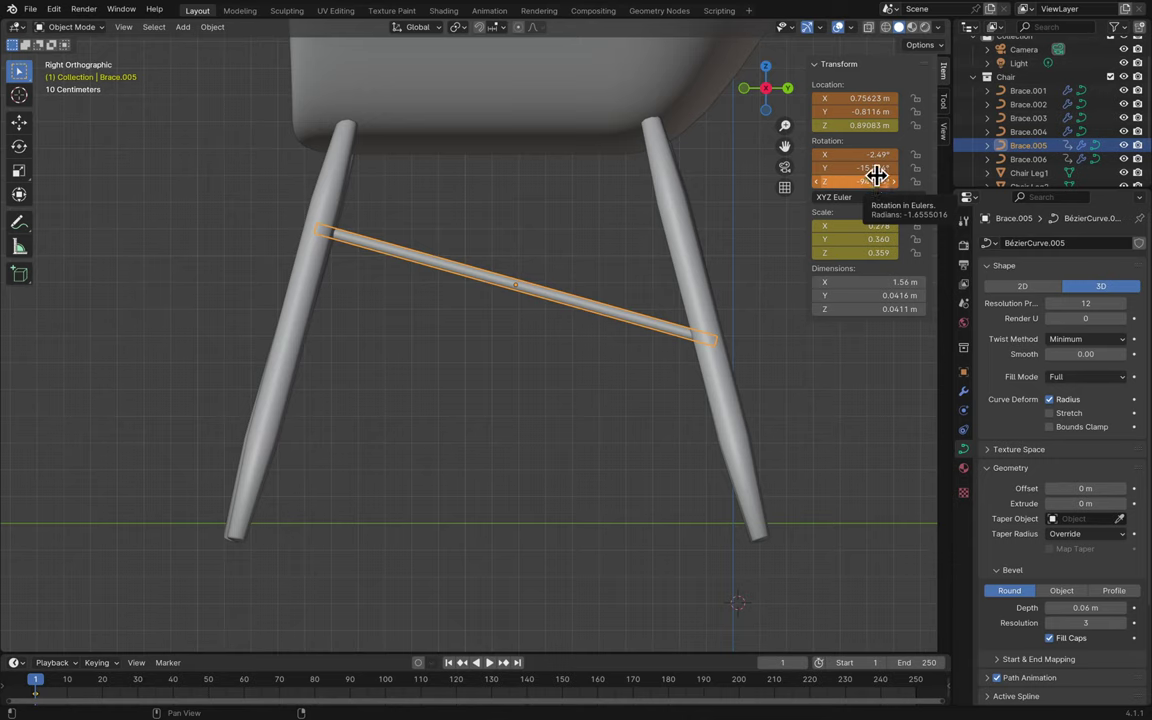
pyautogui.click(870, 156)
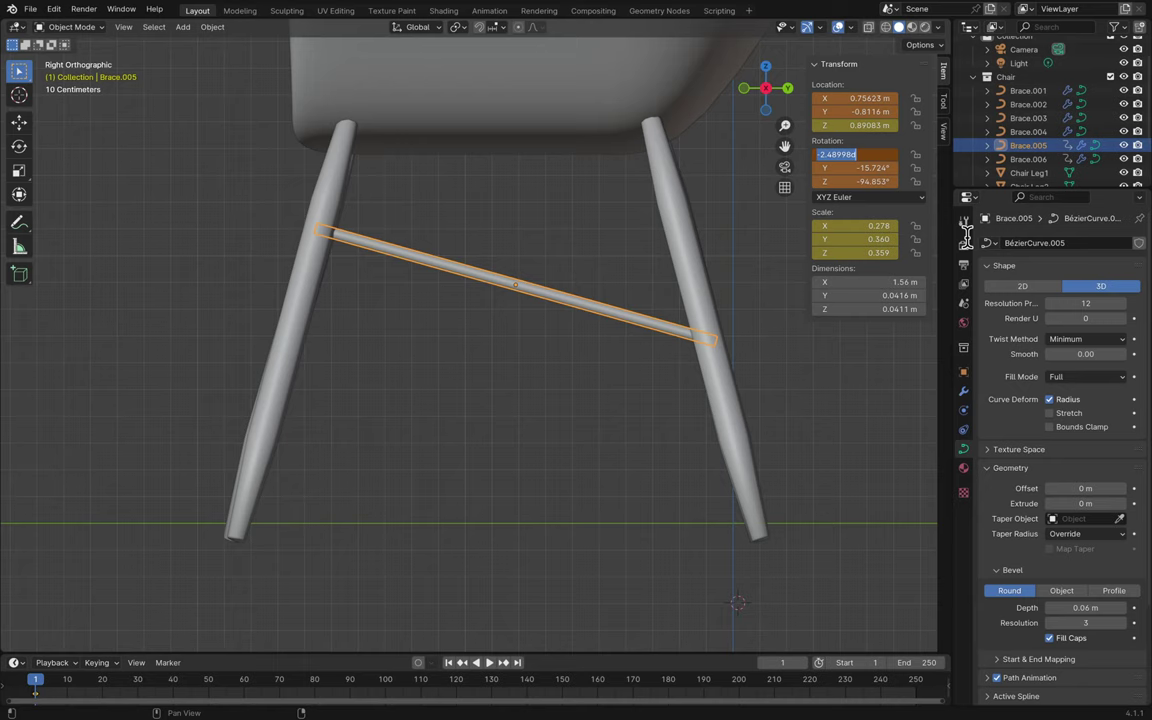
pyautogui.write('3')
pyautogui.press('Return')
pyautogui.hscroll(-5, 784, 404)
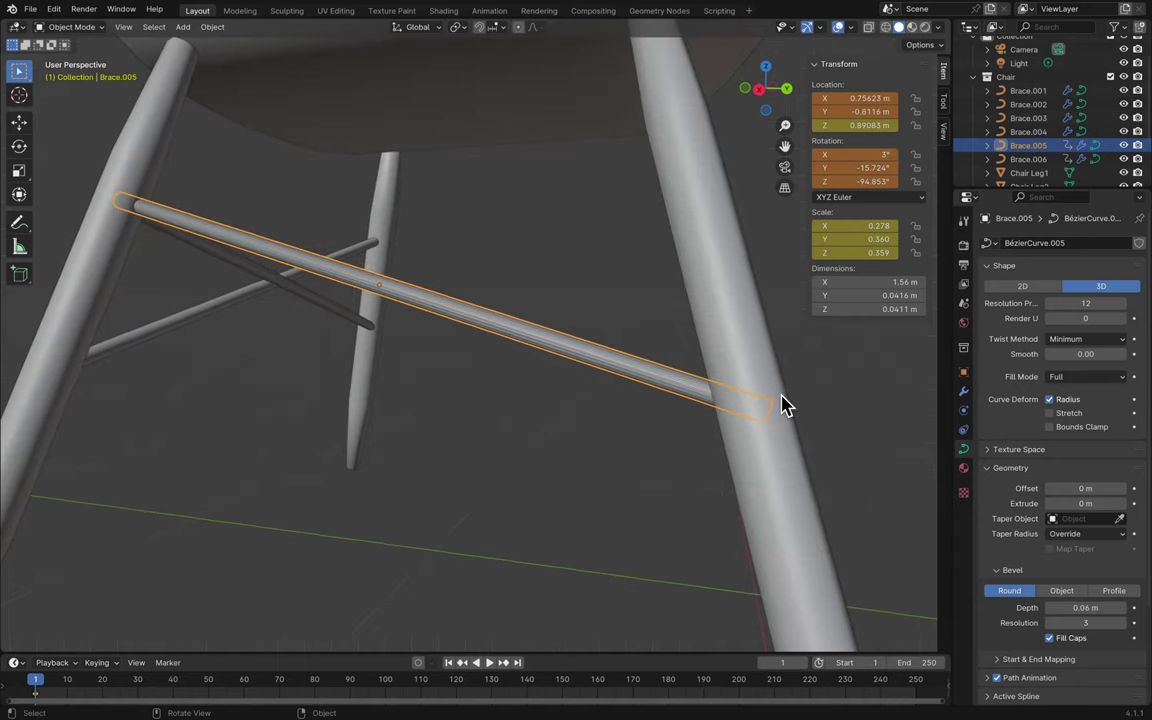
pyautogui.hscroll(-2, 784, 404)
# - Check the other braces, then try an X location of 0 on Brace.006 and undo it
pyautogui.click(661, 289)
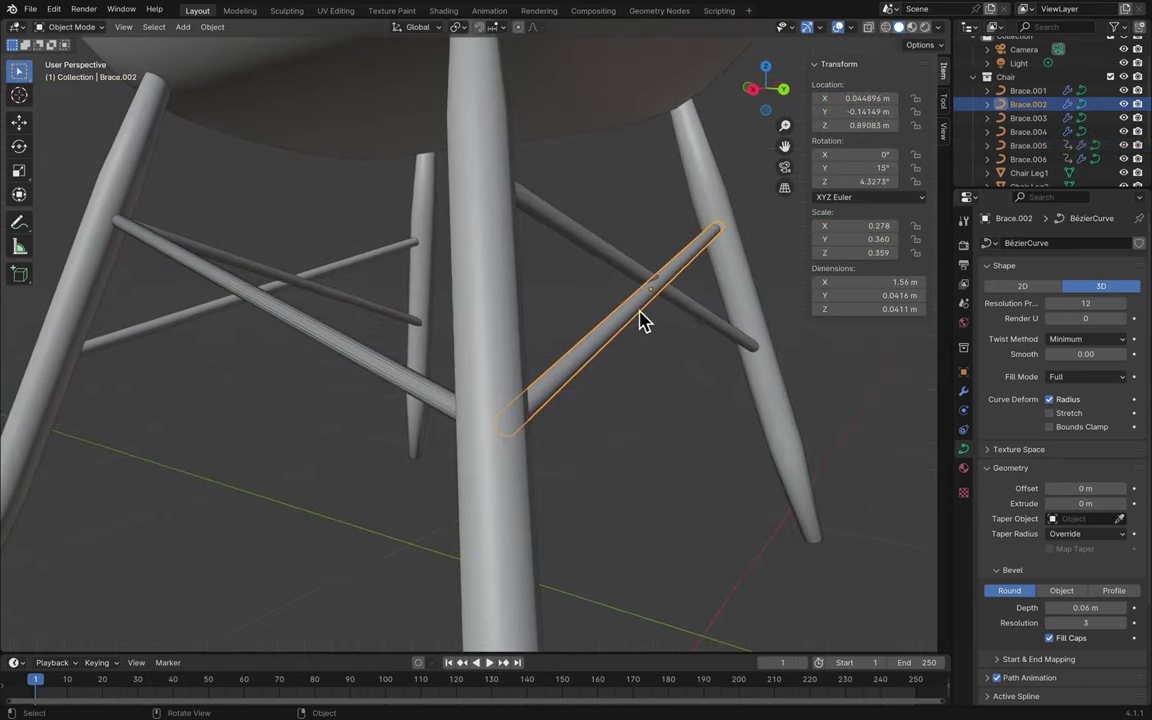
pyautogui.click(619, 265)
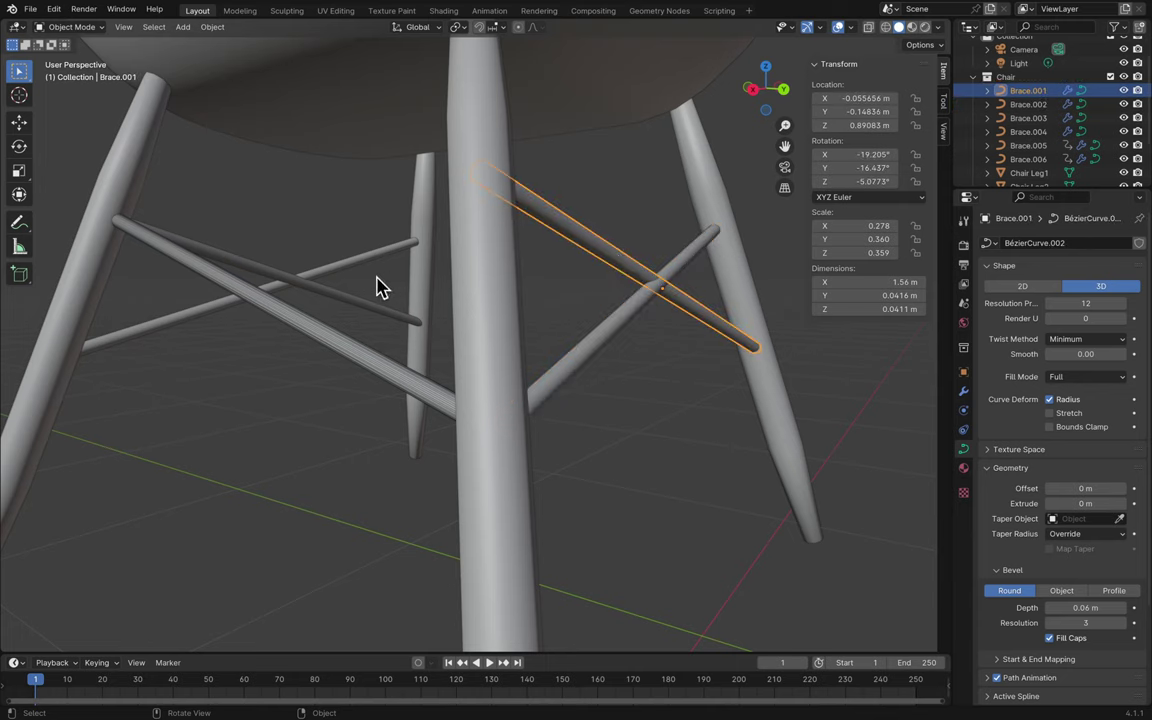
pyautogui.click(625, 322)
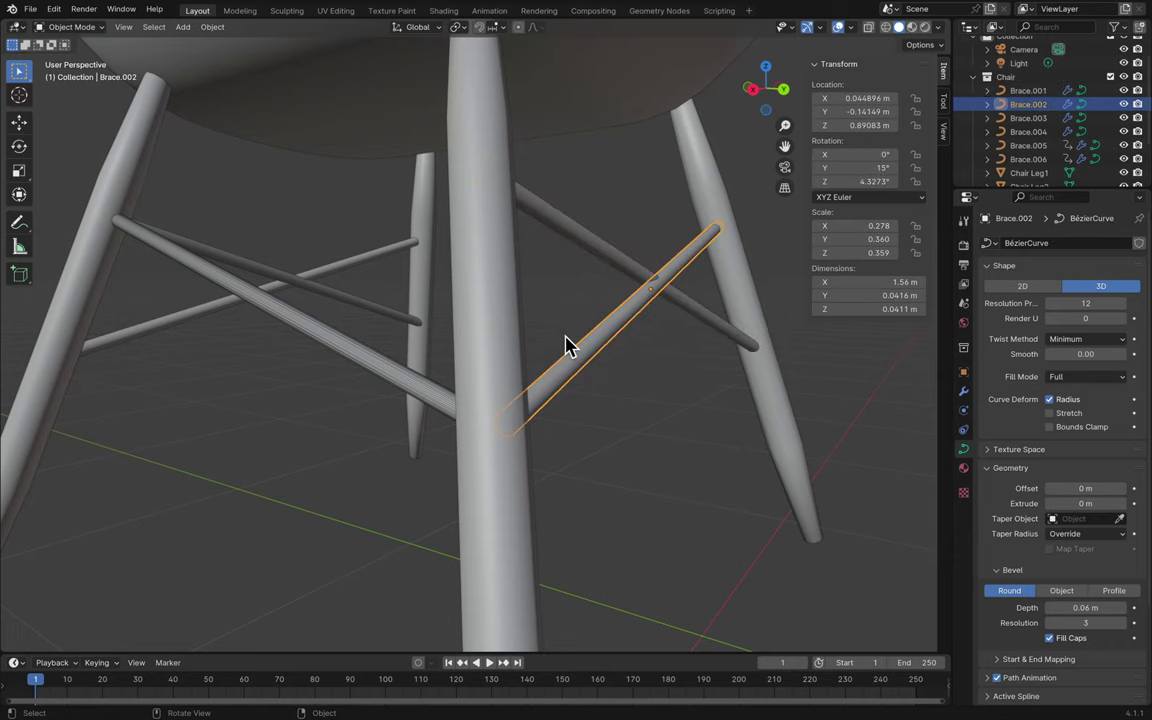
pyautogui.hscroll(-3, 566, 347)
pyautogui.scroll(-5, 566, 347)
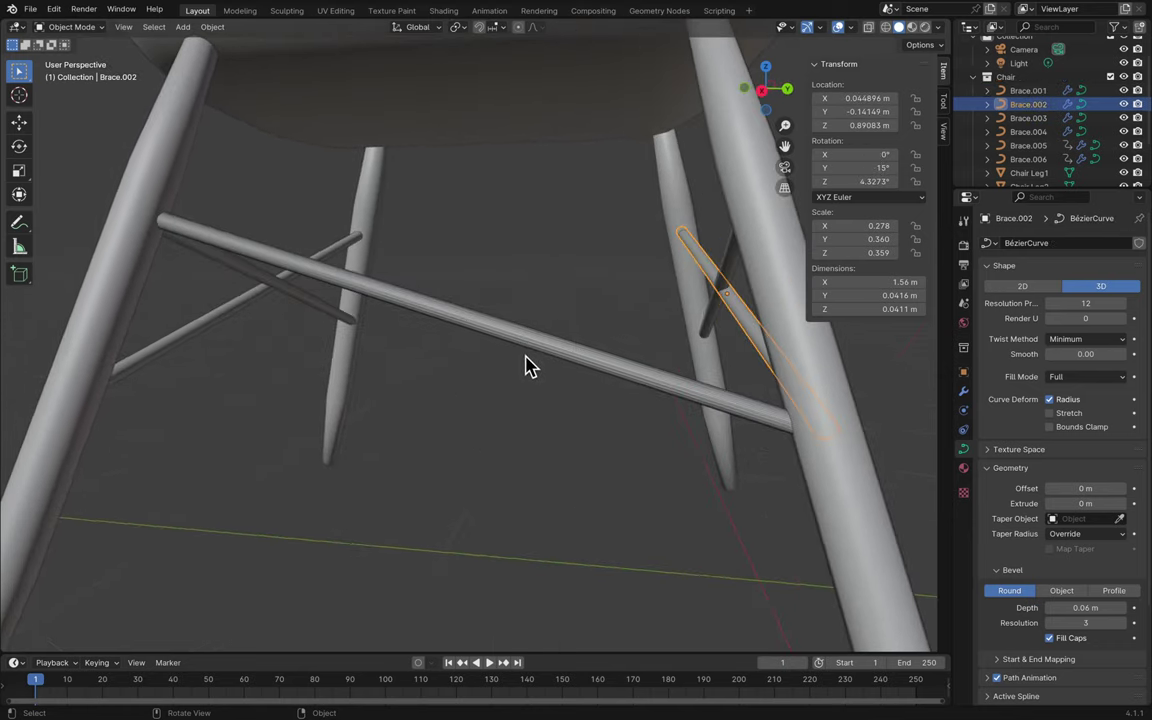
pyautogui.click(522, 355)
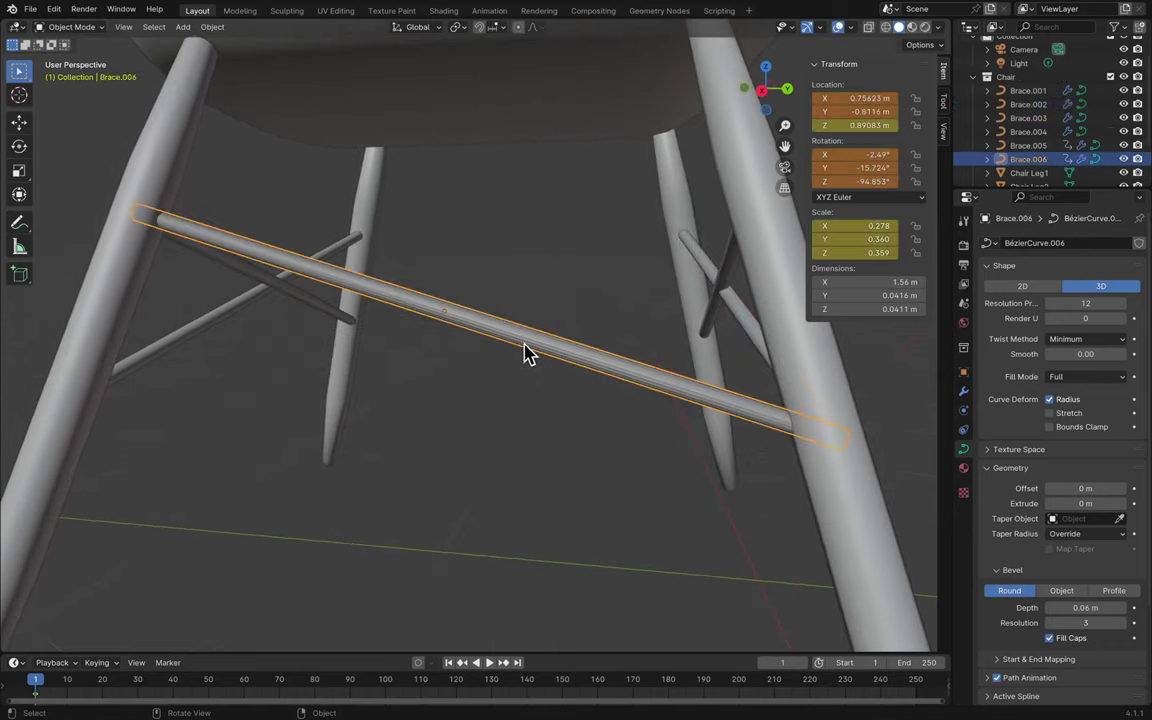
pyautogui.click(868, 98)
pyautogui.write('0.4')
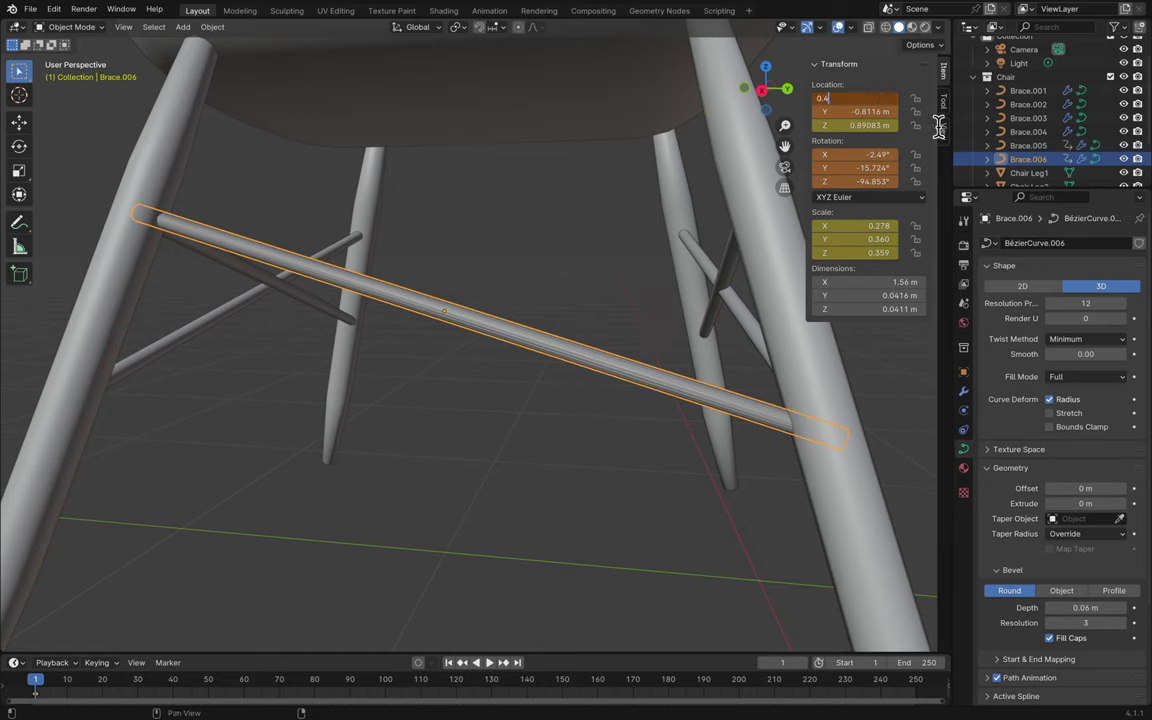
pyautogui.press('Return')
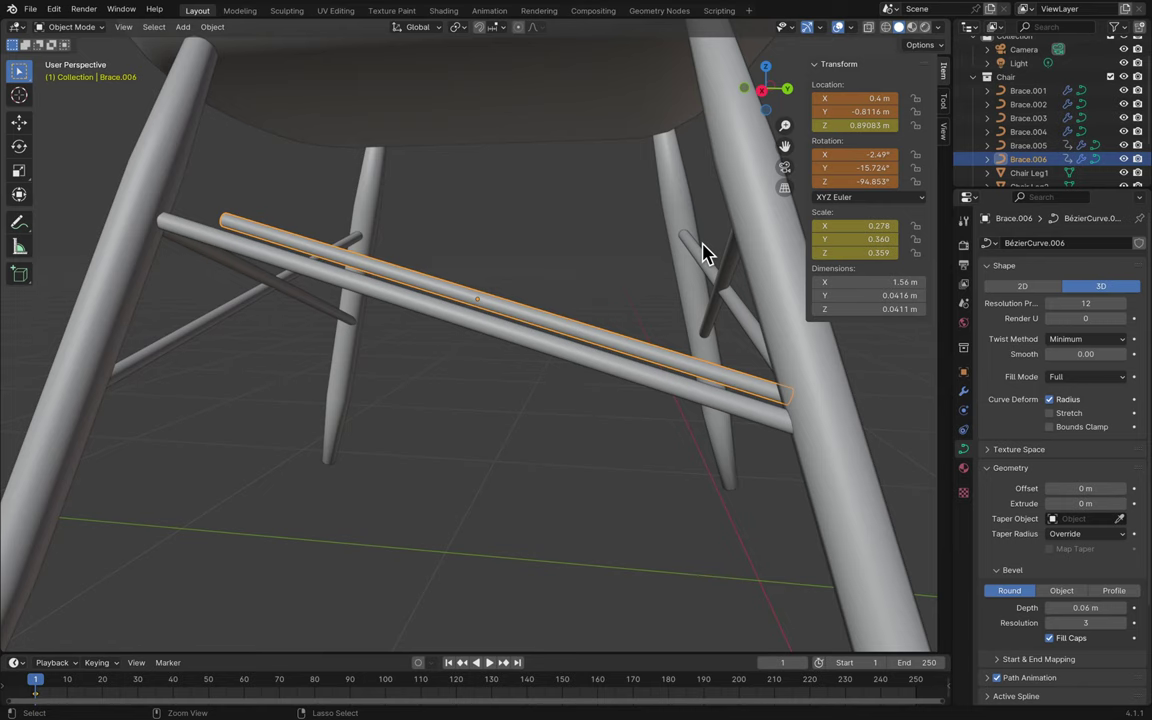
pyautogui.hotkey('ctrl', 'z')
# - Set Brace.006's X rotation to 0.4°, trying and undoing a 0° Y rotation
pyautogui.doubleClick(858, 154)
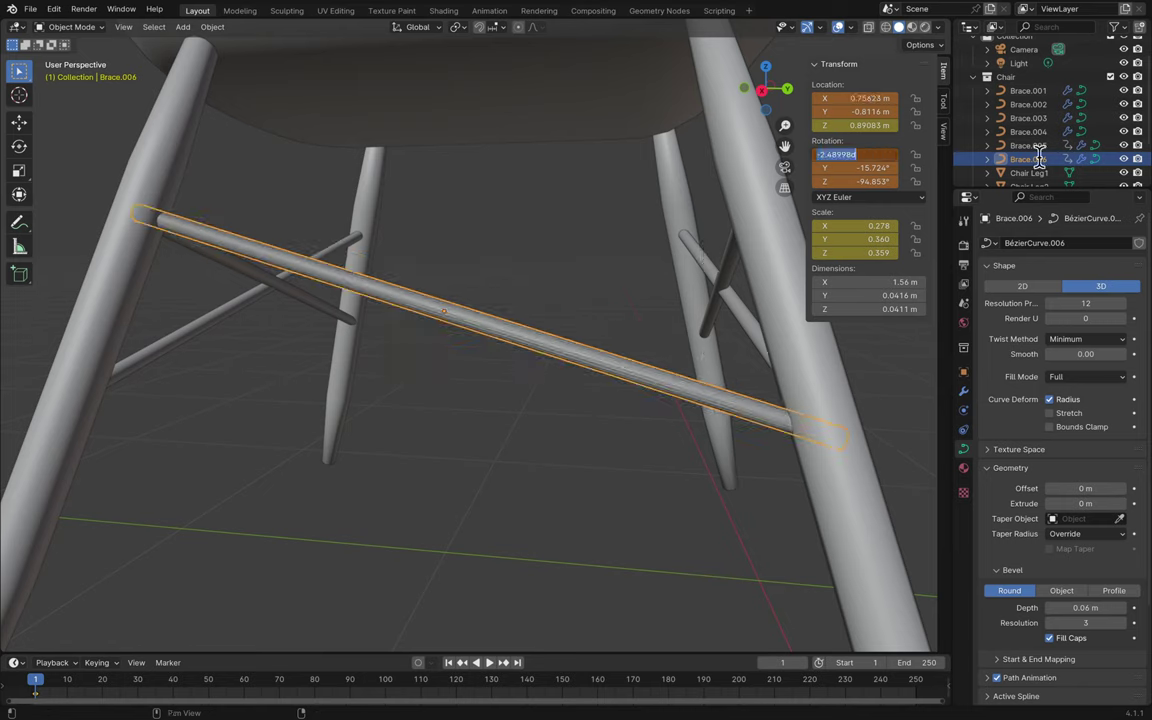
pyautogui.write('0.4')
pyautogui.press('Return')
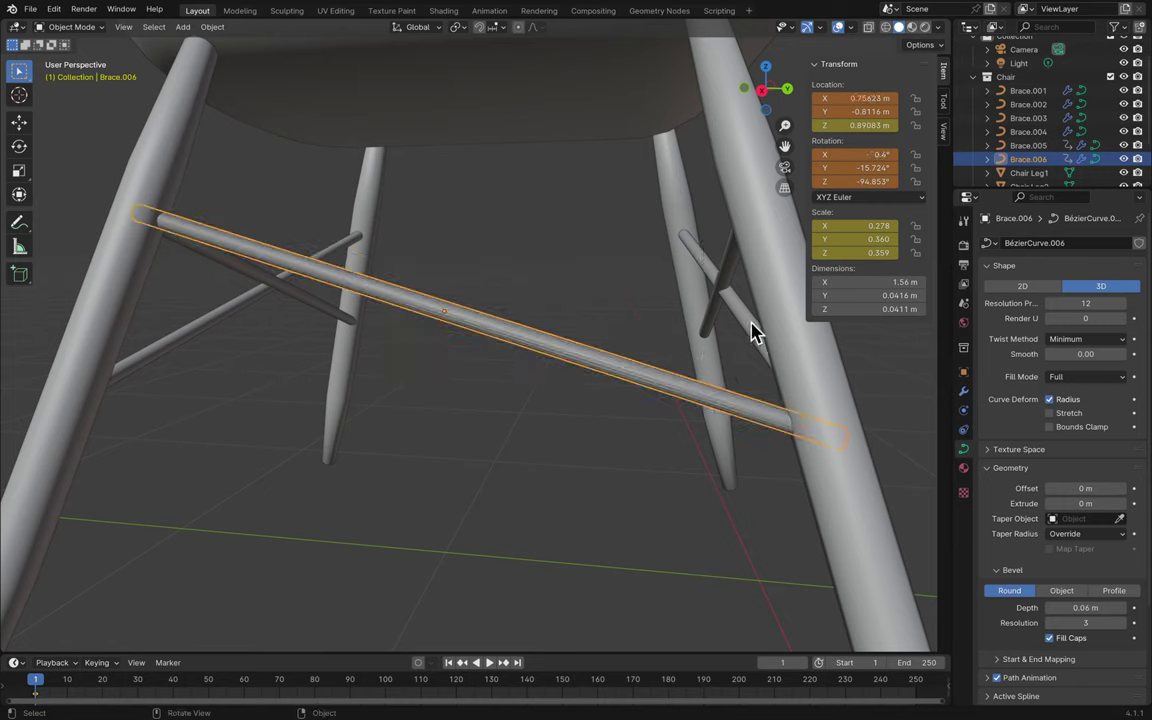
pyautogui.scroll(3, 640, 289)
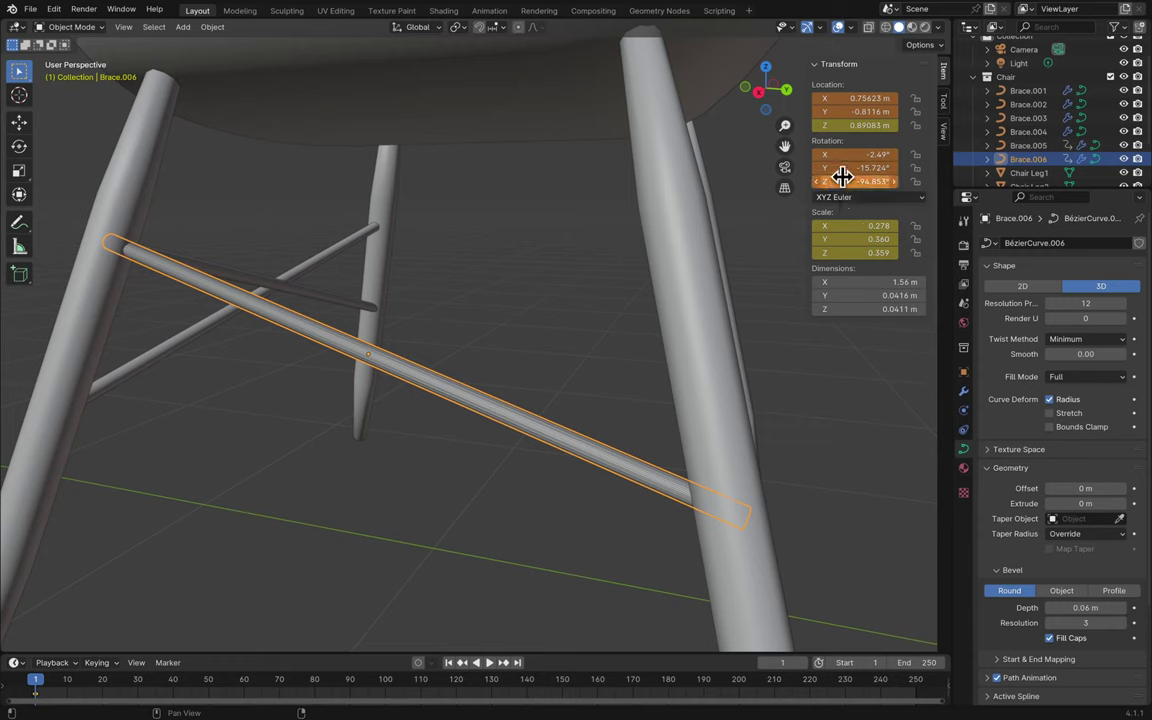
pyautogui.moveTo(866, 154); pyautogui.dragTo(890, 154)
pyautogui.press('Escape')
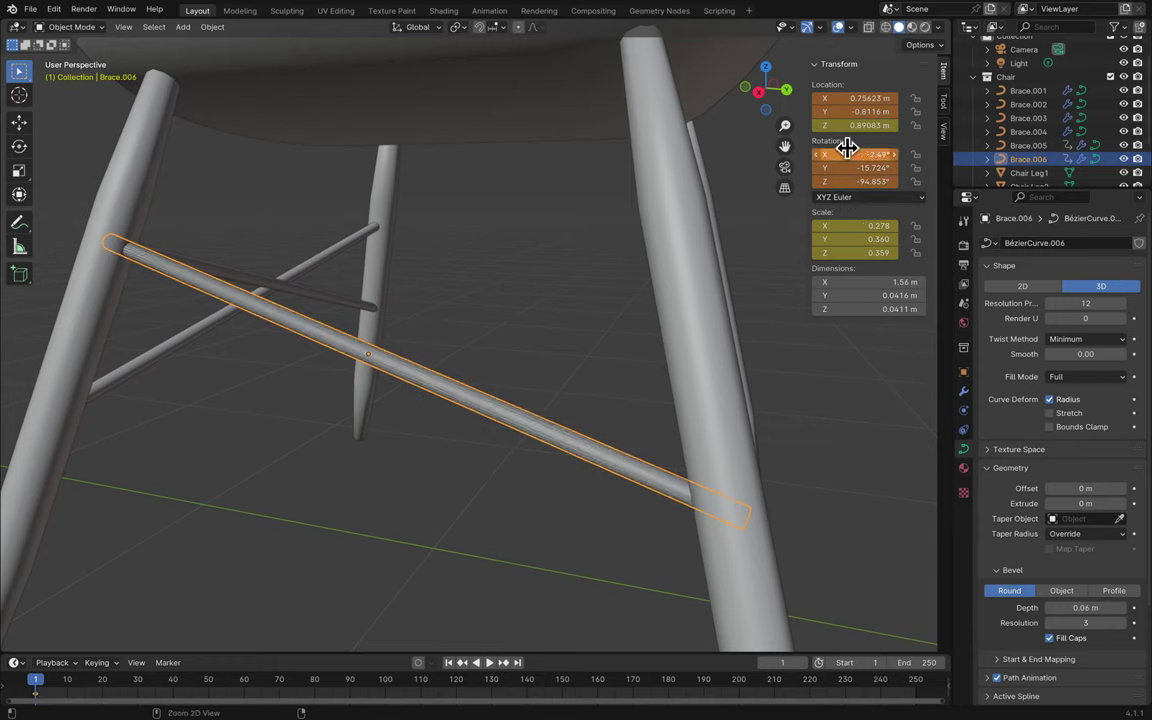
pyautogui.click(879, 180)
pyautogui.click(884, 167)
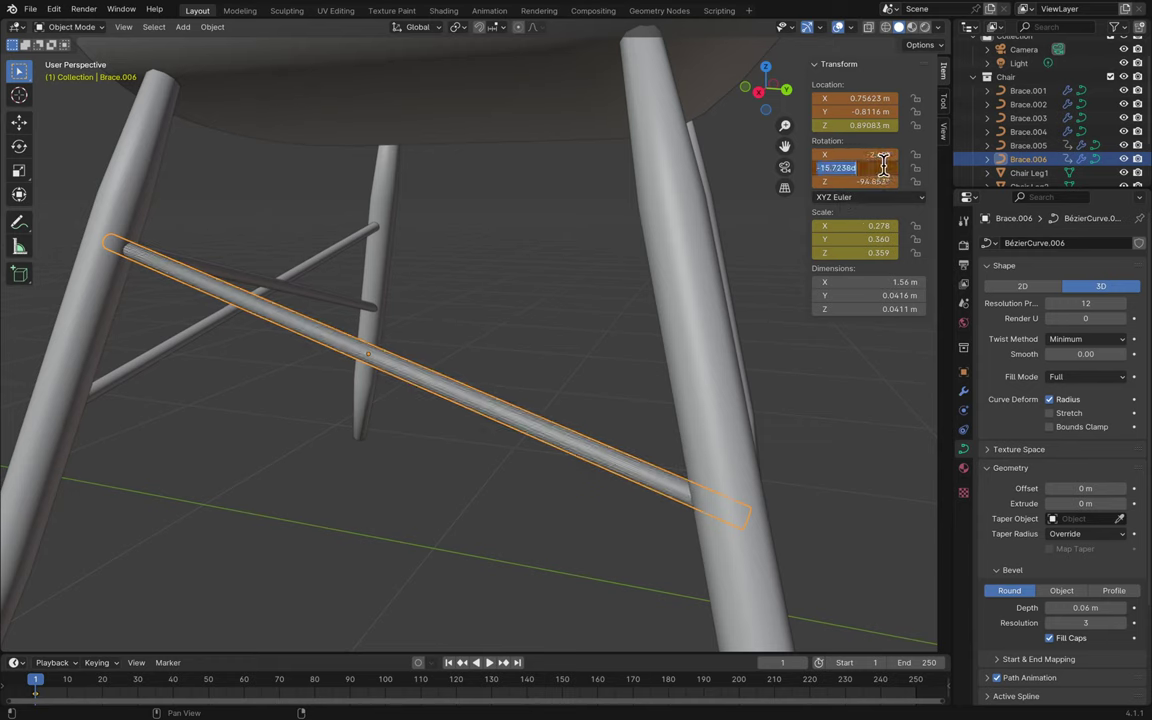
pyautogui.write('0')
pyautogui.press('Return')
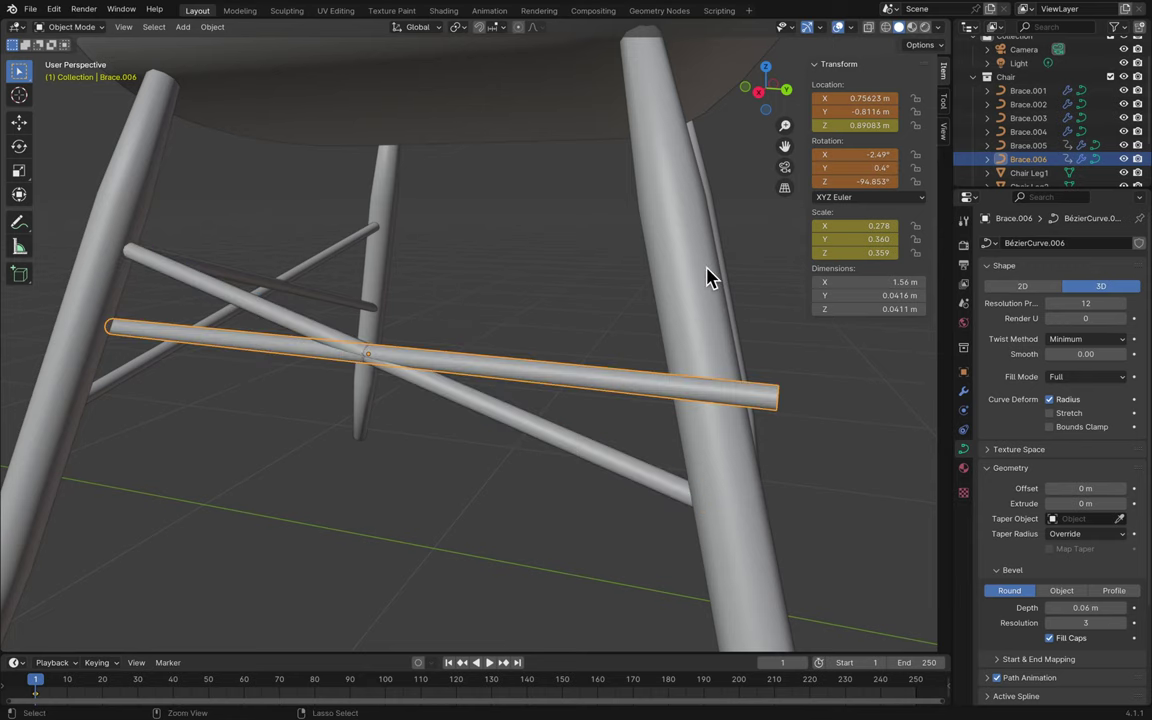
pyautogui.hotkey('ctrl', 'z')
pyautogui.moveTo(763, 330); pyautogui.dragTo(763, 330, button='middle')
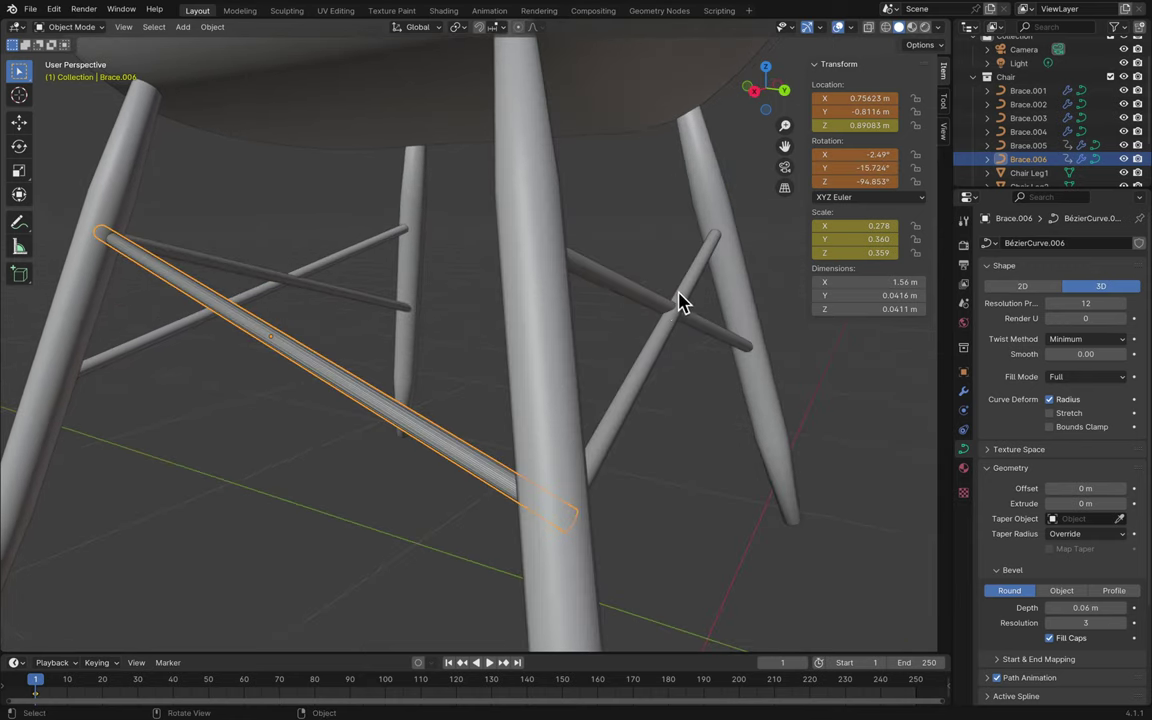
# - Set Brace.005's Y rotation to -15° after undoing a trial 15° X rotation
pyautogui.click(684, 297)
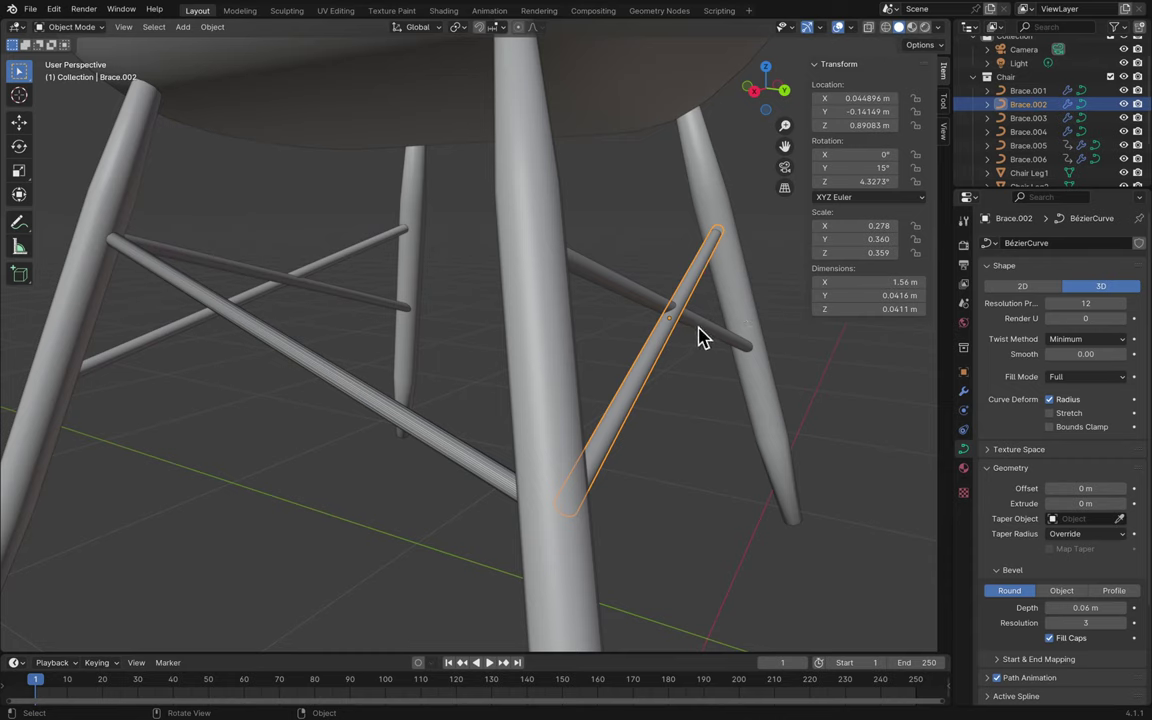
pyautogui.moveTo(843, 151)
pyautogui.mouseDown()
pyautogui.moveTo(860, 152)
pyautogui.moveTo(843, 154)
pyautogui.mouseUp()
pyautogui.click(400, 432)
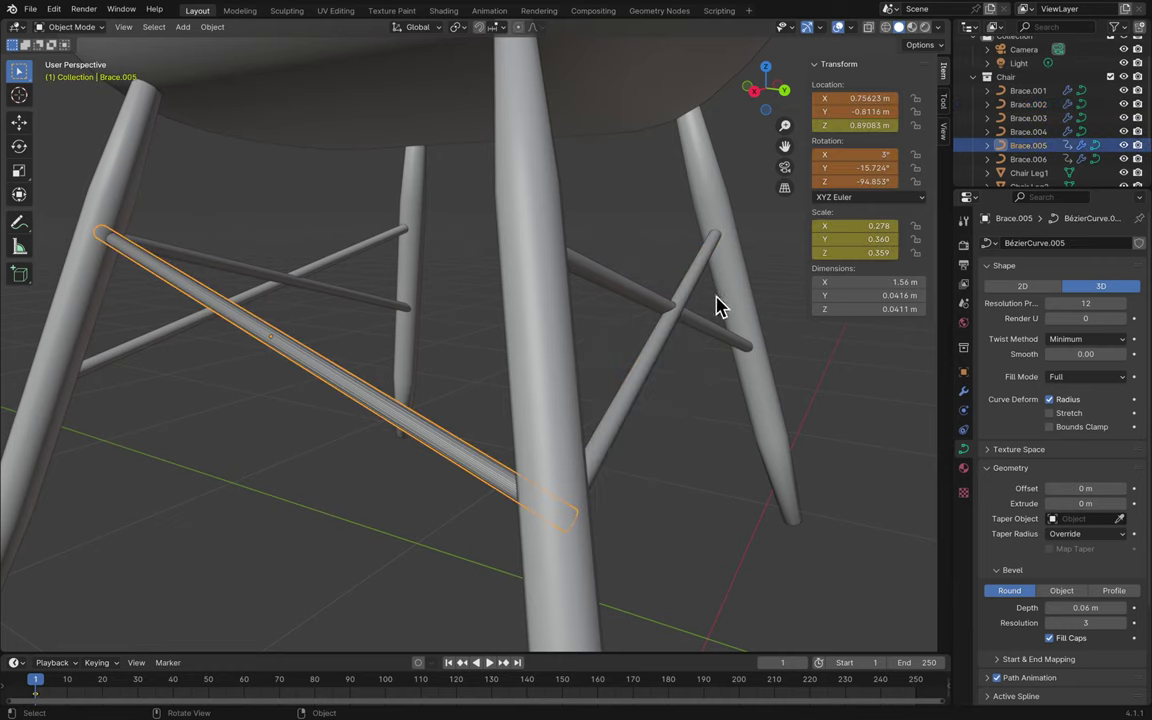
pyautogui.click(874, 155)
pyautogui.write('15')
pyautogui.press('Return')
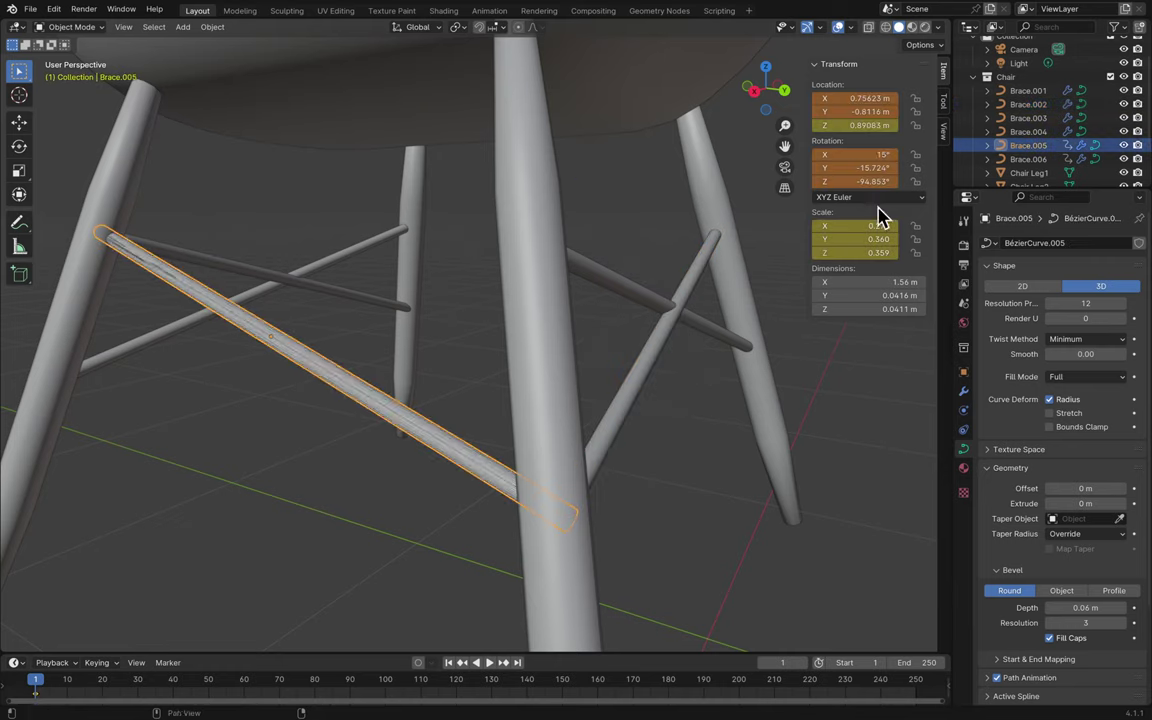
pyautogui.hotkey('ctrl', 'z')
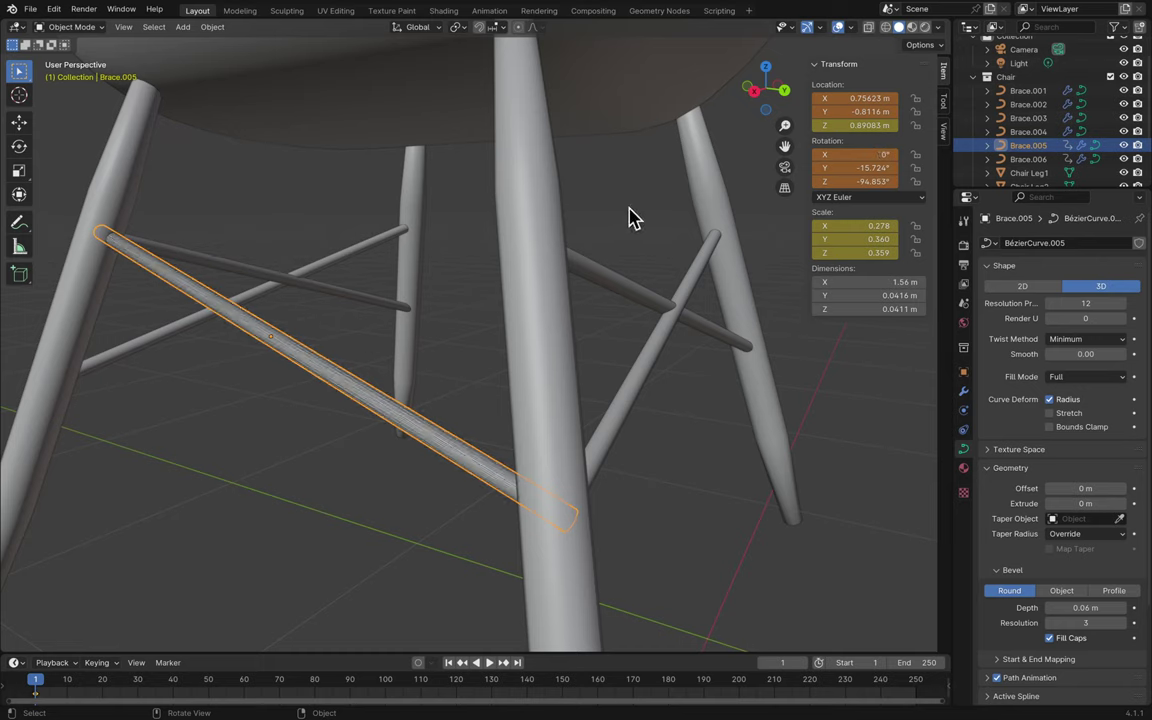
pyautogui.moveTo(872, 155); pyautogui.dragTo(876, 168)
pyautogui.click(876, 168)
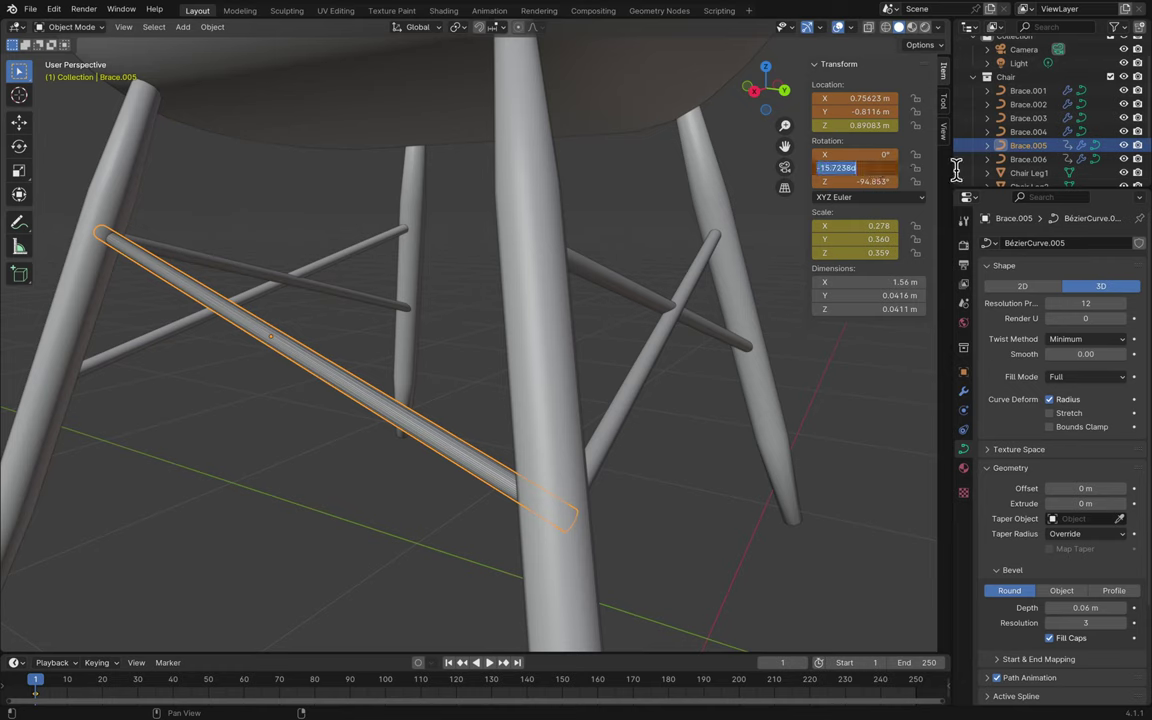
pyautogui.write('-15')
pyautogui.press('Return')
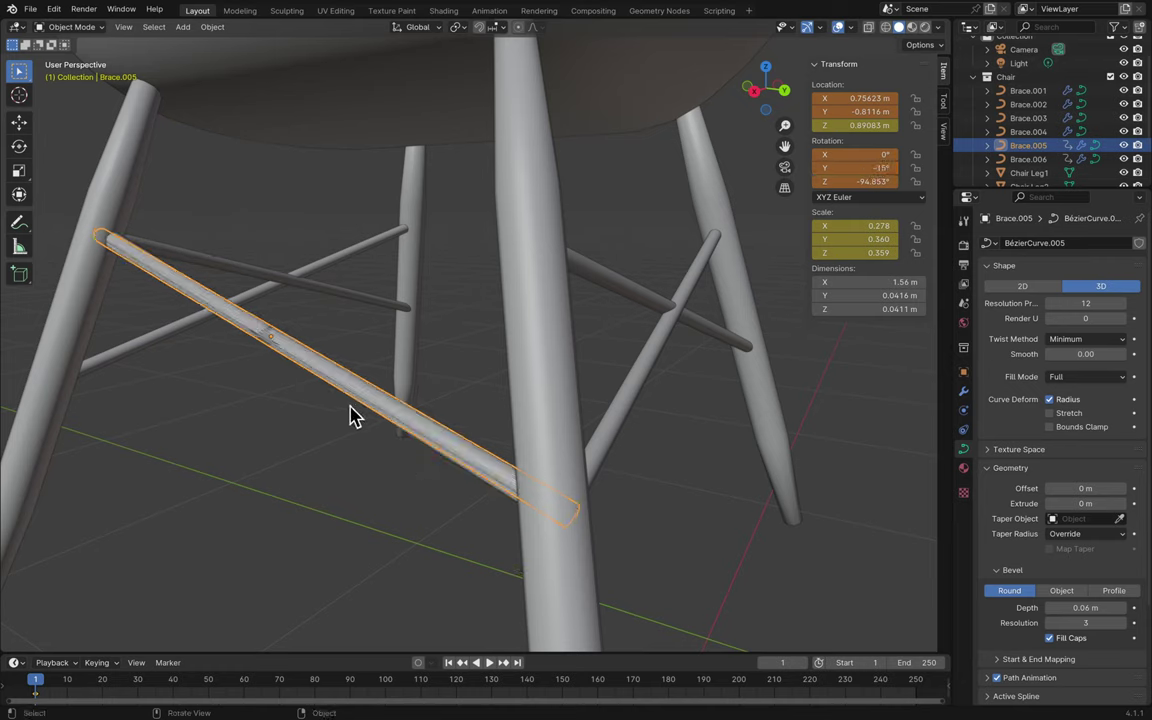
# - Give Brace.006 a 15° Y rotation and 0° X rotation, then check it from the side
pyautogui.click(300, 373)
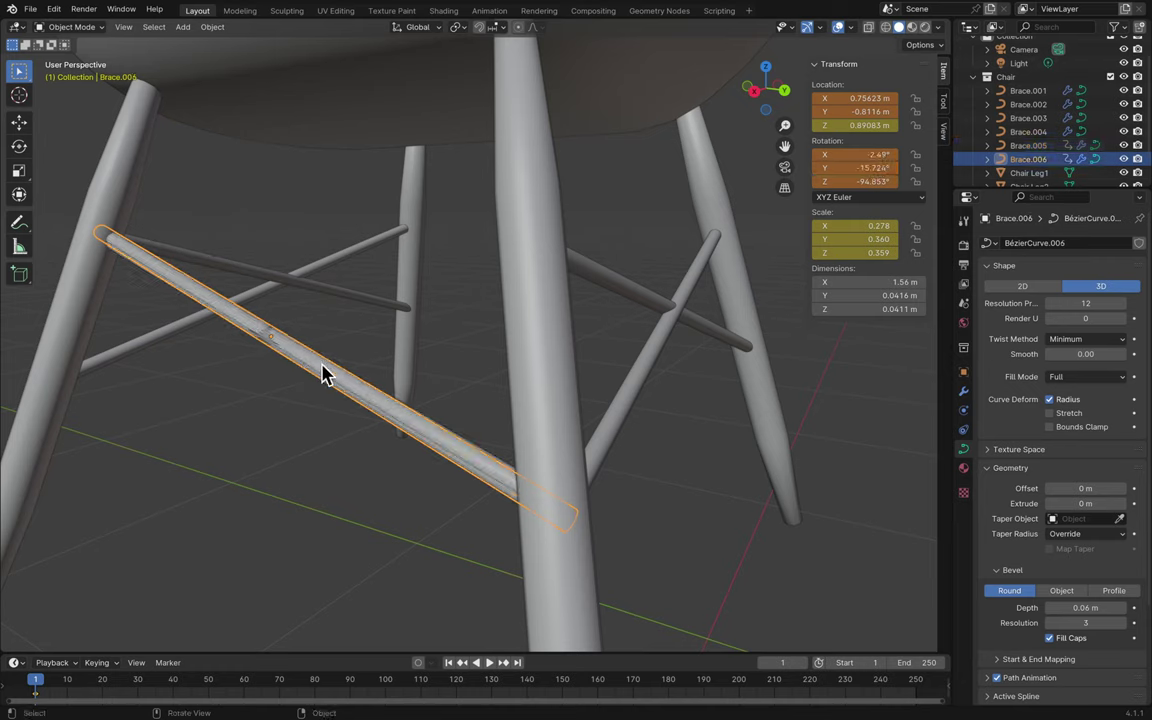
pyautogui.click(847, 168)
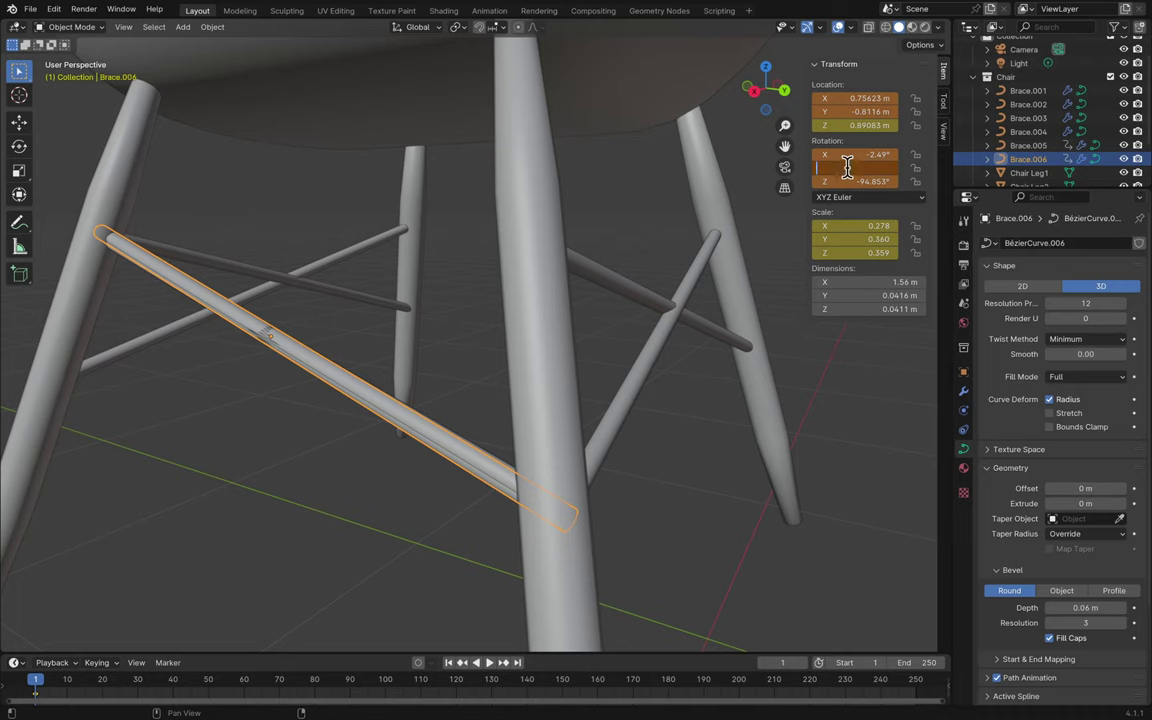
pyautogui.write('15')
pyautogui.press('Return')
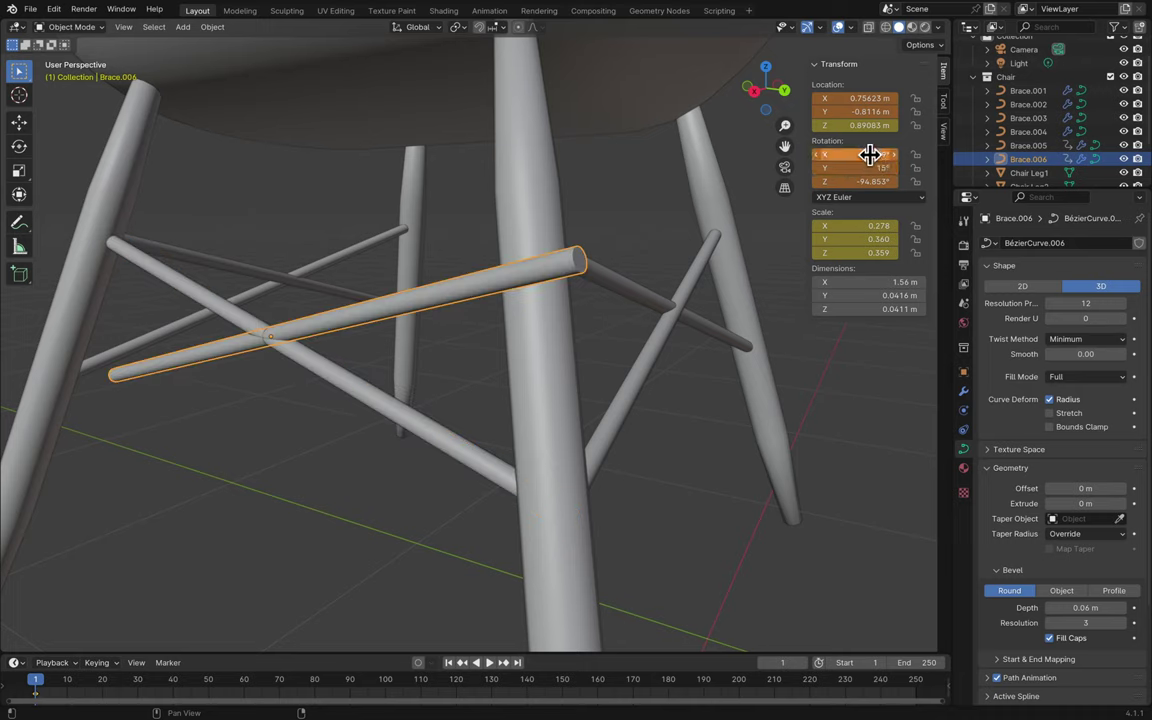
pyautogui.click(874, 154)
pyautogui.write('0')
pyautogui.press('Return')
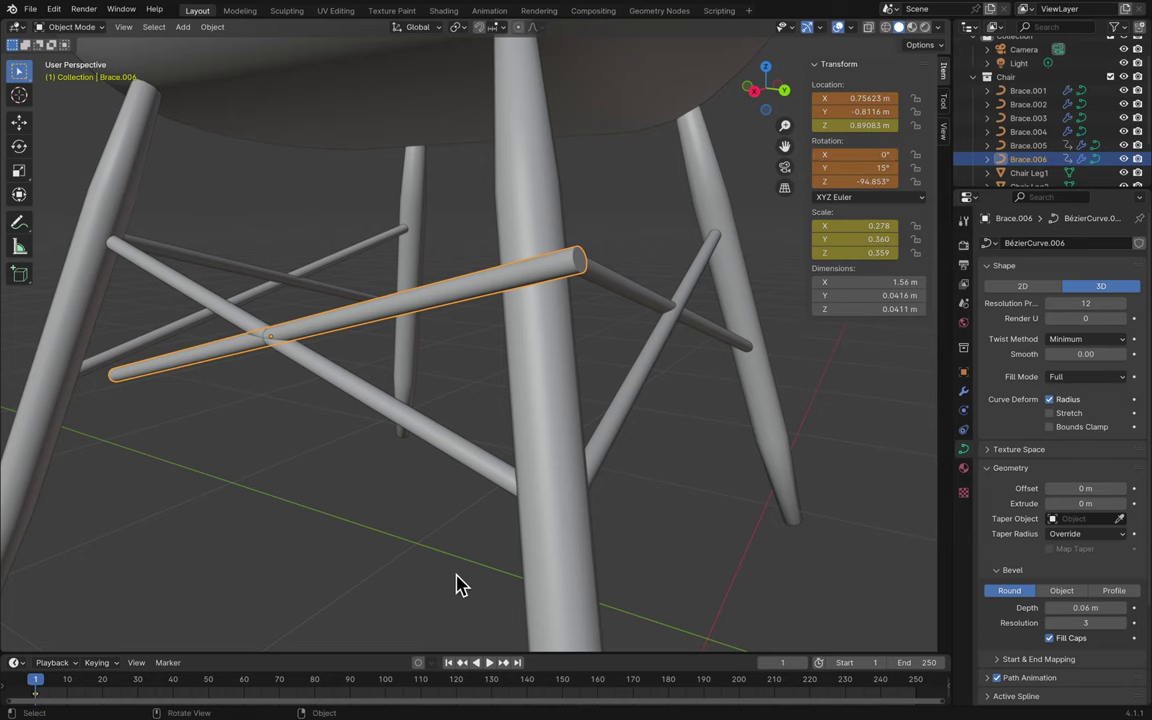
pyautogui.moveTo(458, 584); pyautogui.dragTo(637, 427, button='middle')
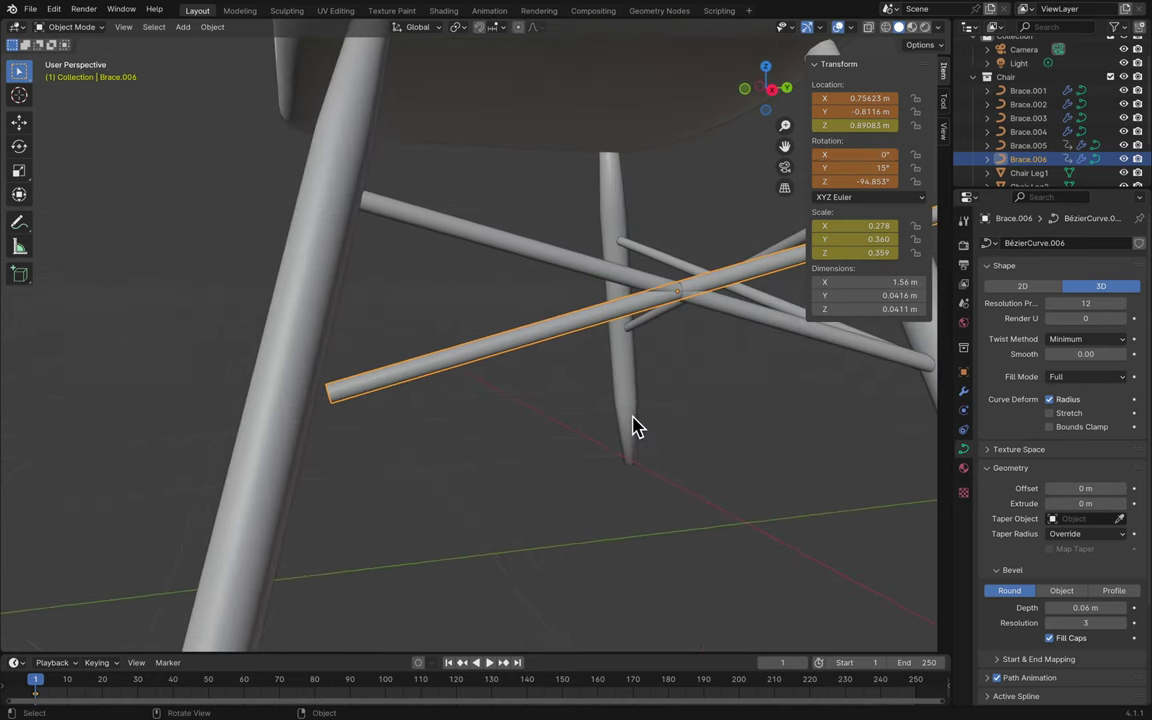
pyautogui.click(773, 90)
pyautogui.press('g')
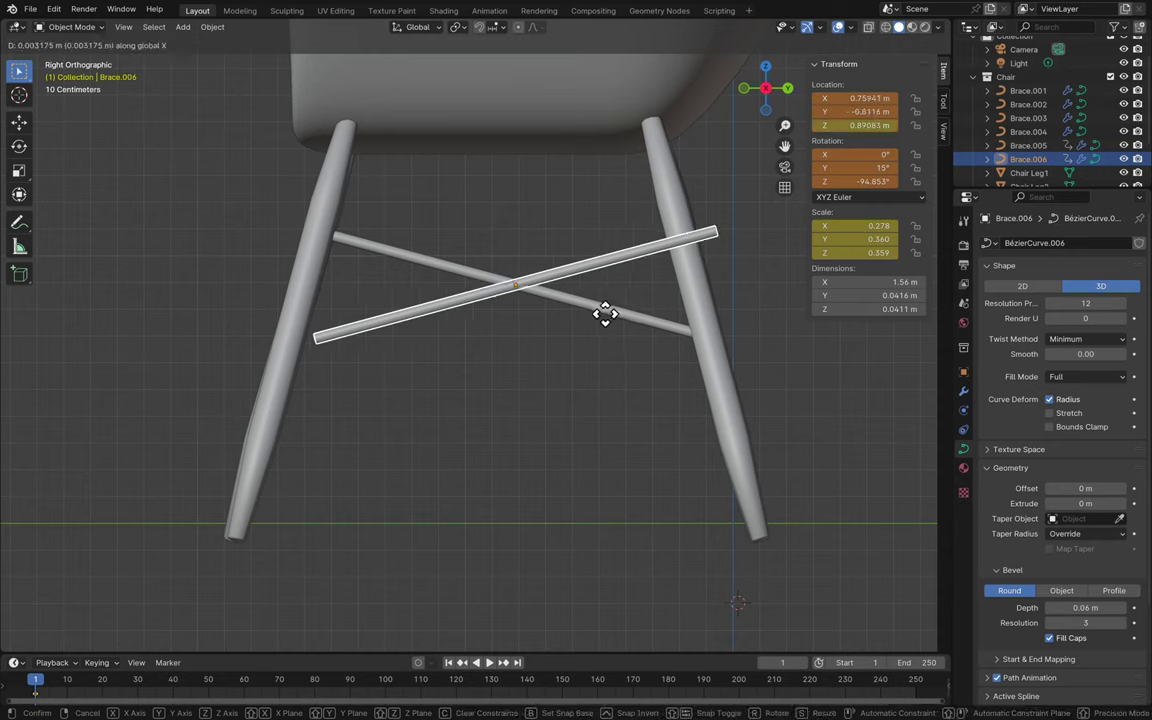
# - Slide Brace.006 along the Y axis to line up with the left legs
pyautogui.press('y')
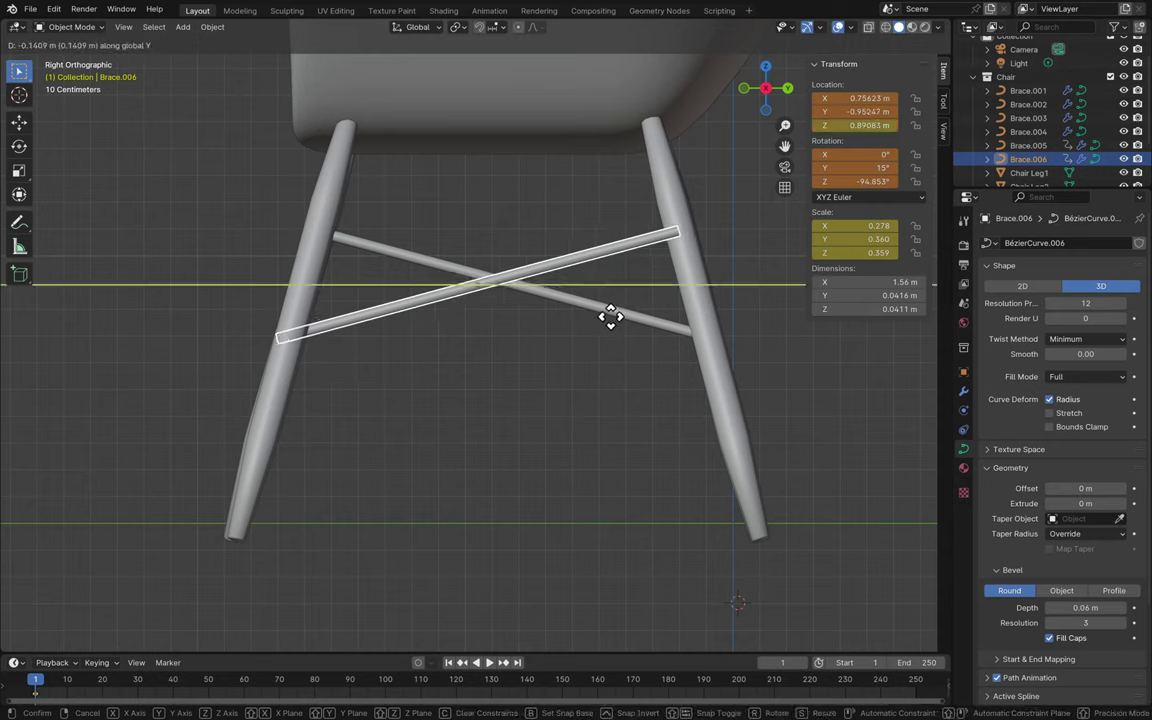
pyautogui.click(612, 317)
pyautogui.moveTo(651, 329); pyautogui.dragTo(652, 333, button='middle')
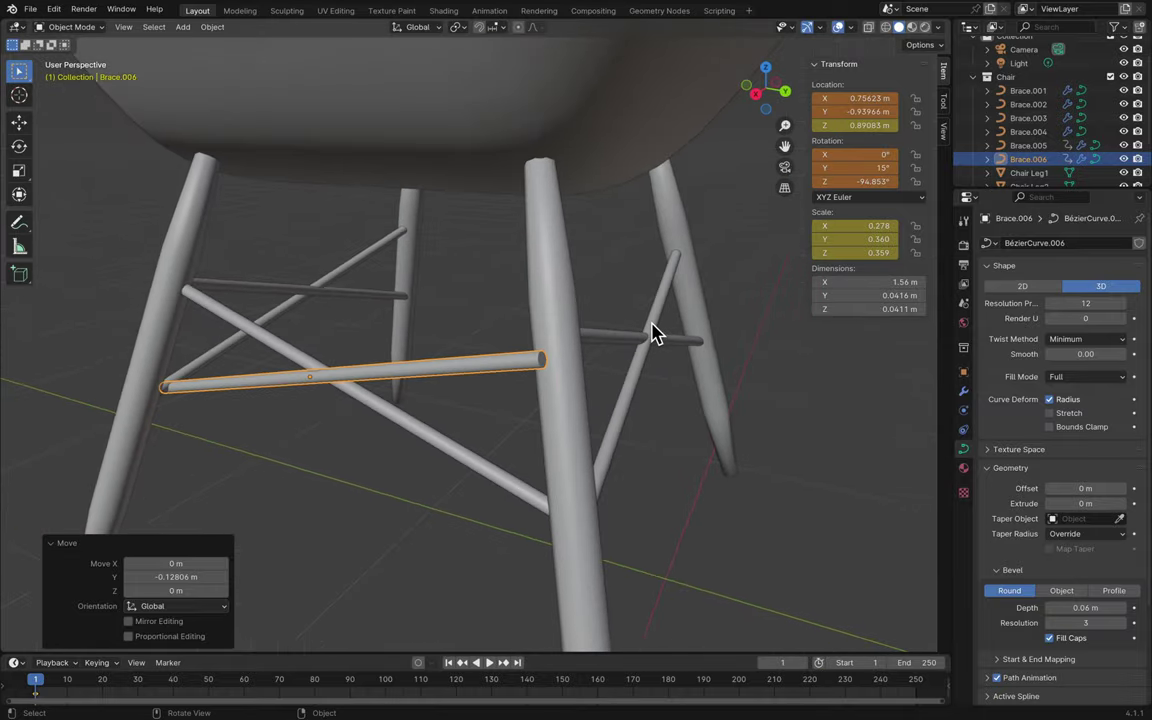
pyautogui.click(786, 93)
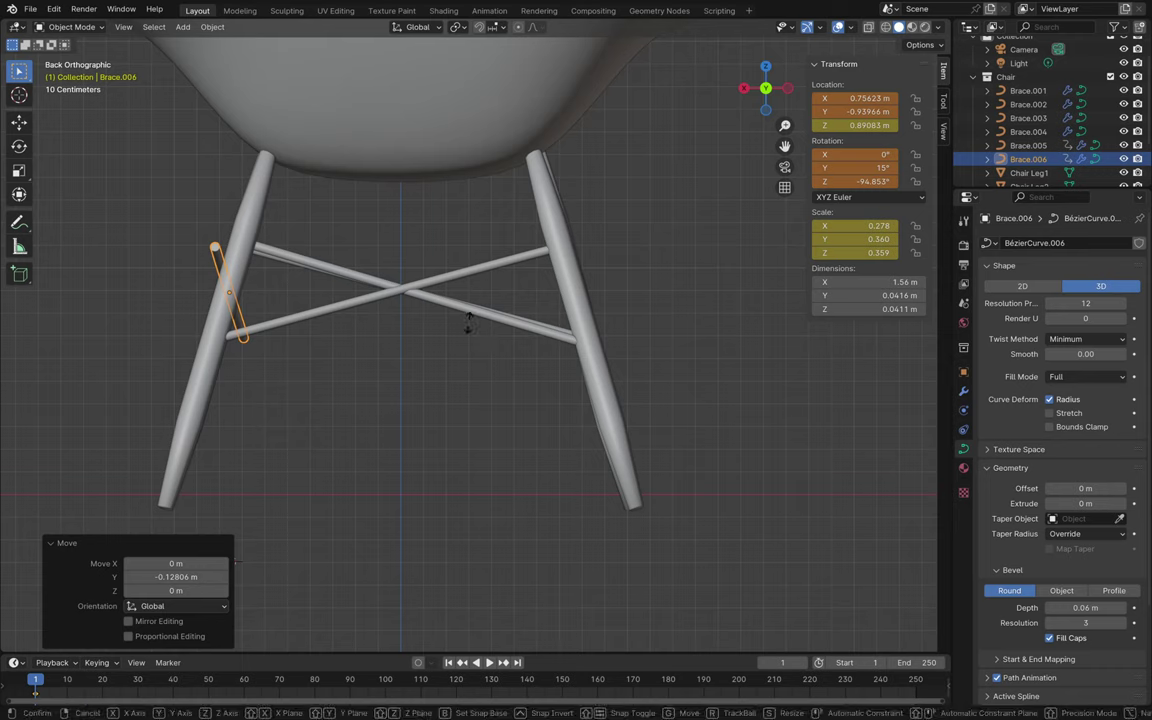
# - Turn Brace.006 9.21° about Z and save Blender2.blend
pyautogui.press('r')
pyautogui.press('x')
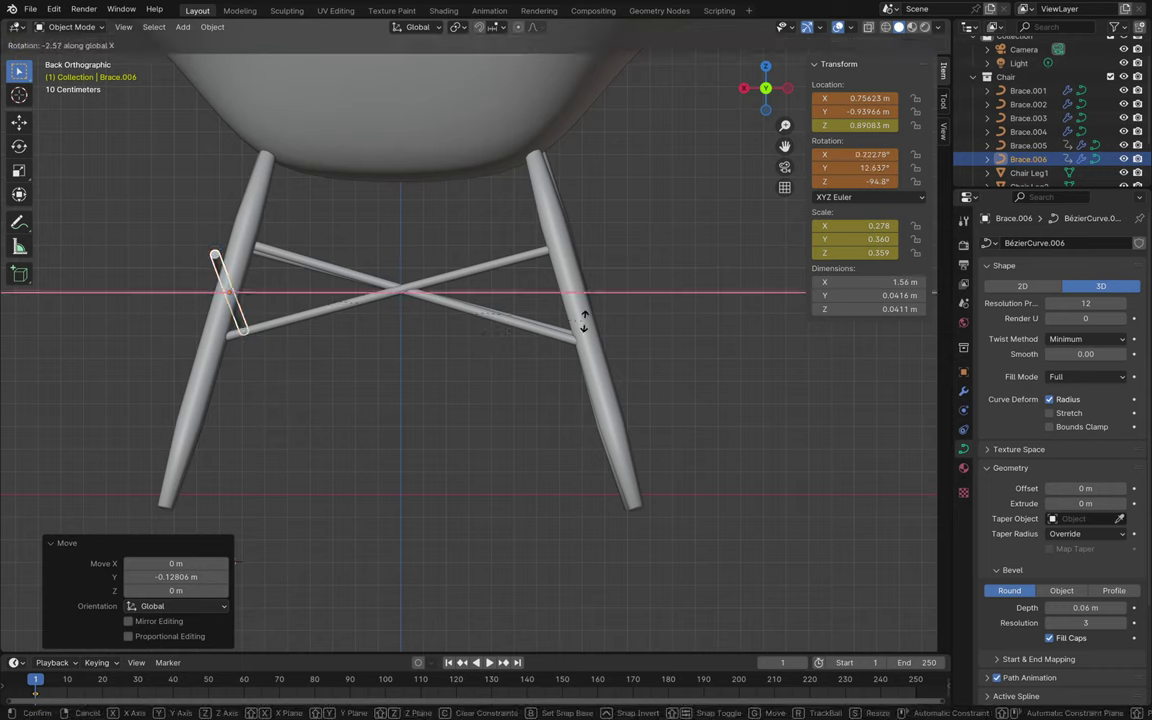
pyautogui.press('z')
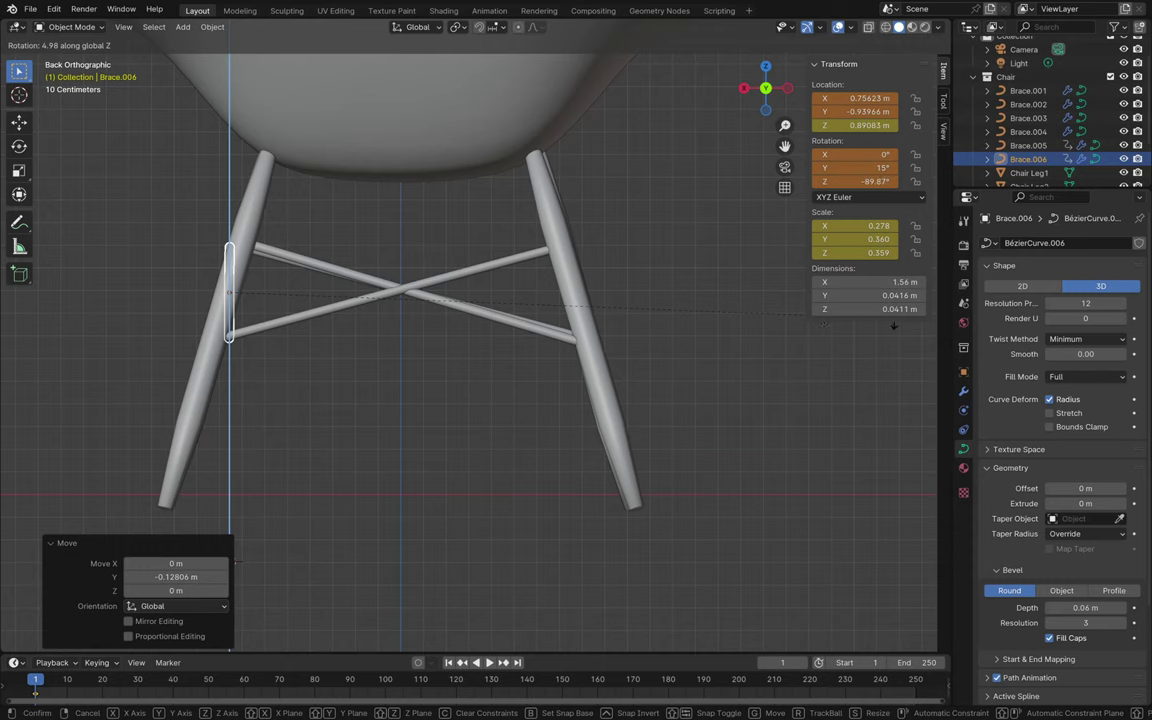
pyautogui.click(483, 286)
pyautogui.moveTo(481, 290); pyautogui.dragTo(486, 337, button='middle')
pyautogui.hotkey('ctrl', 's')
# - Hide the sidebar and save Blender2.blend again
pyautogui.moveTo(573, 298); pyautogui.dragTo(573, 298, button='middle')
pyautogui.scroll(5, 573, 298)
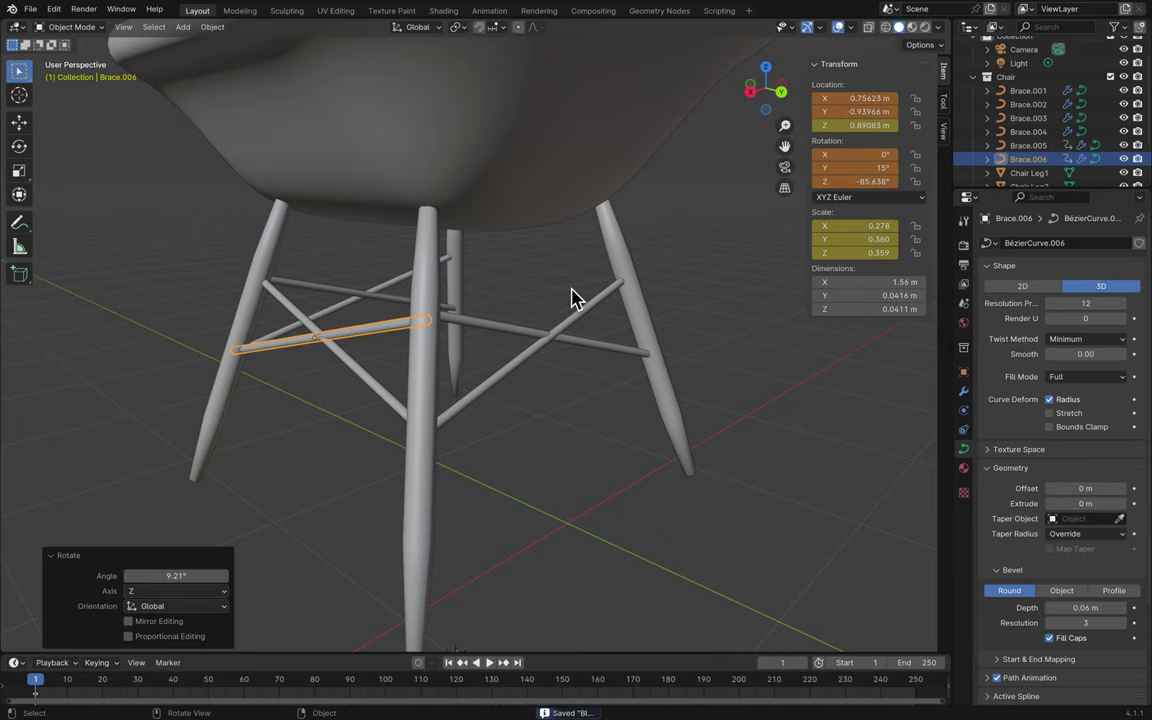
pyautogui.press('n')
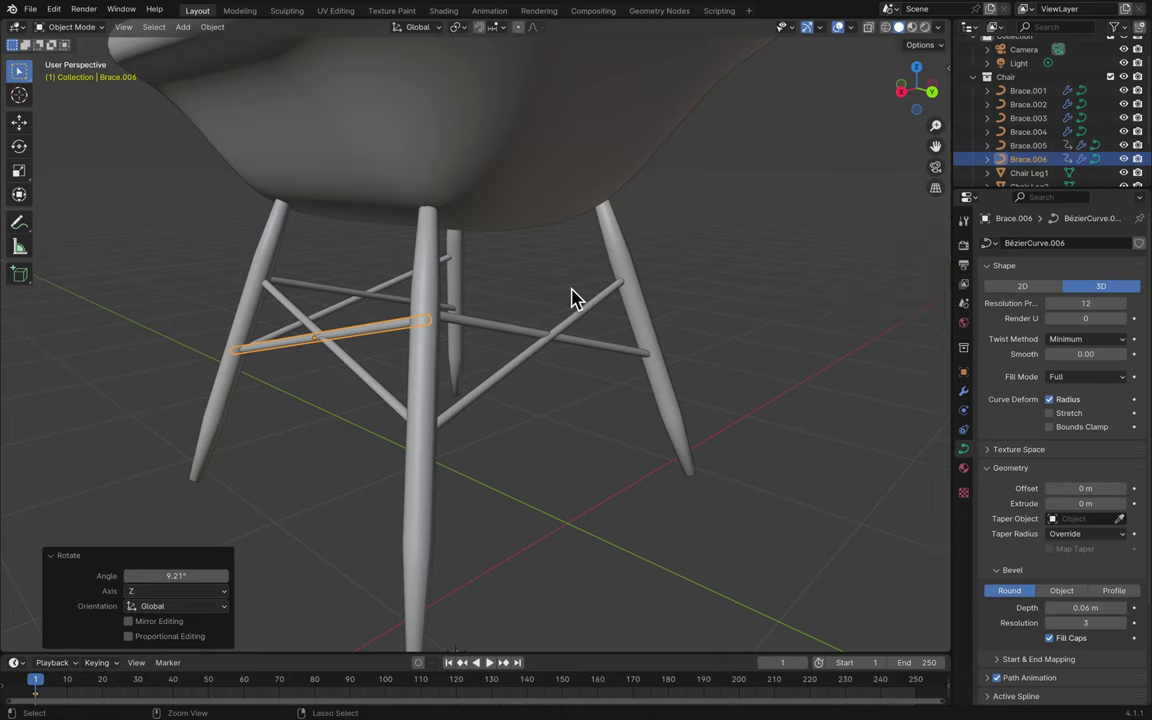
pyautogui.hotkey('ctrl', 's')
pyautogui.moveTo(549, 383); pyautogui.dragTo(586, 363, button='middle')
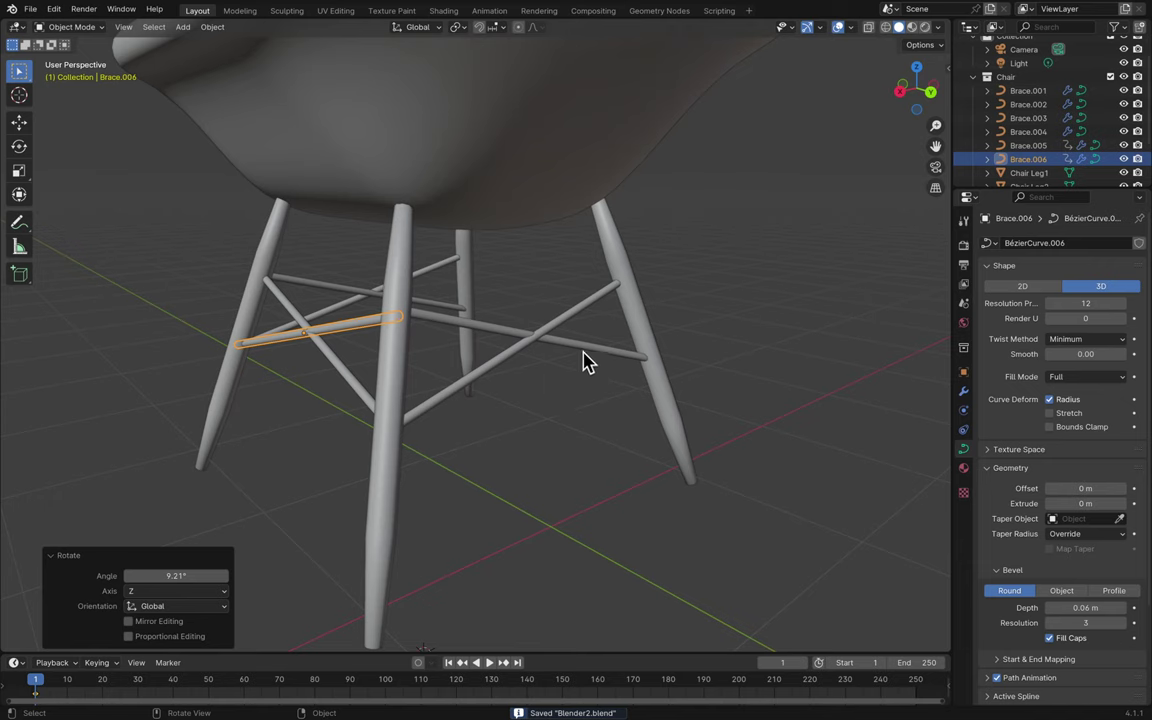
pyautogui.click(931, 94)
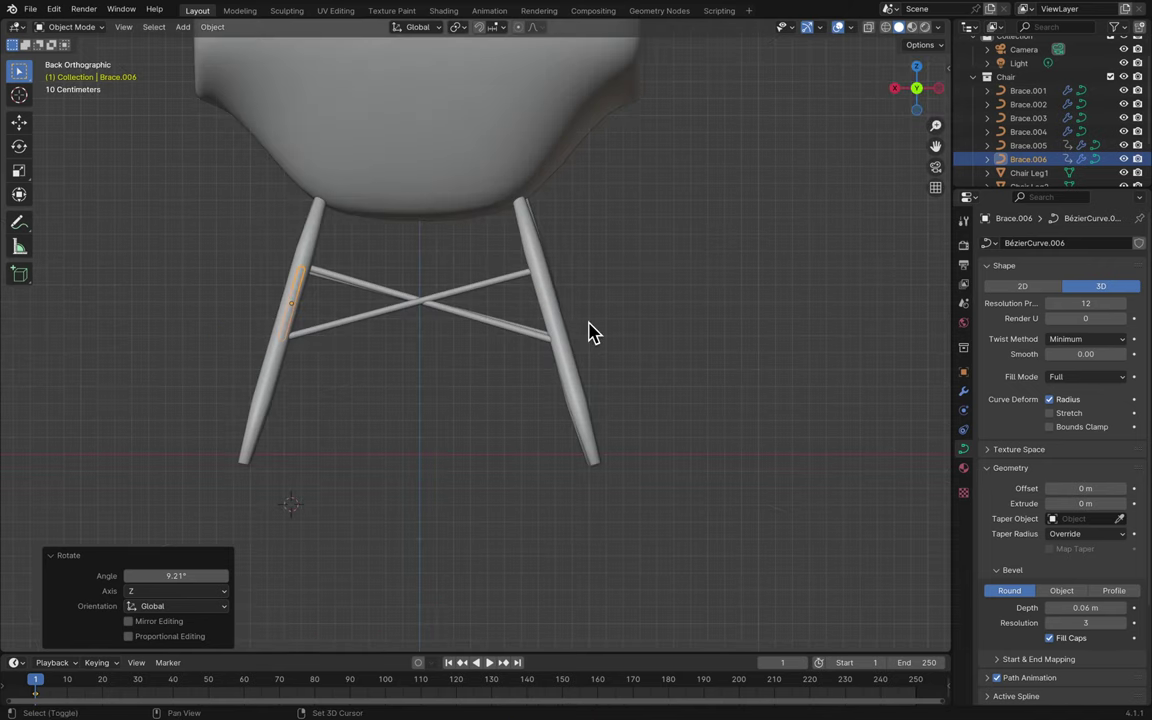
# - Duplicate the side brace as Brace.007 and move it along X onto the opposite legs
pyautogui.hotkey('shift', 'd')
pyautogui.press('z')
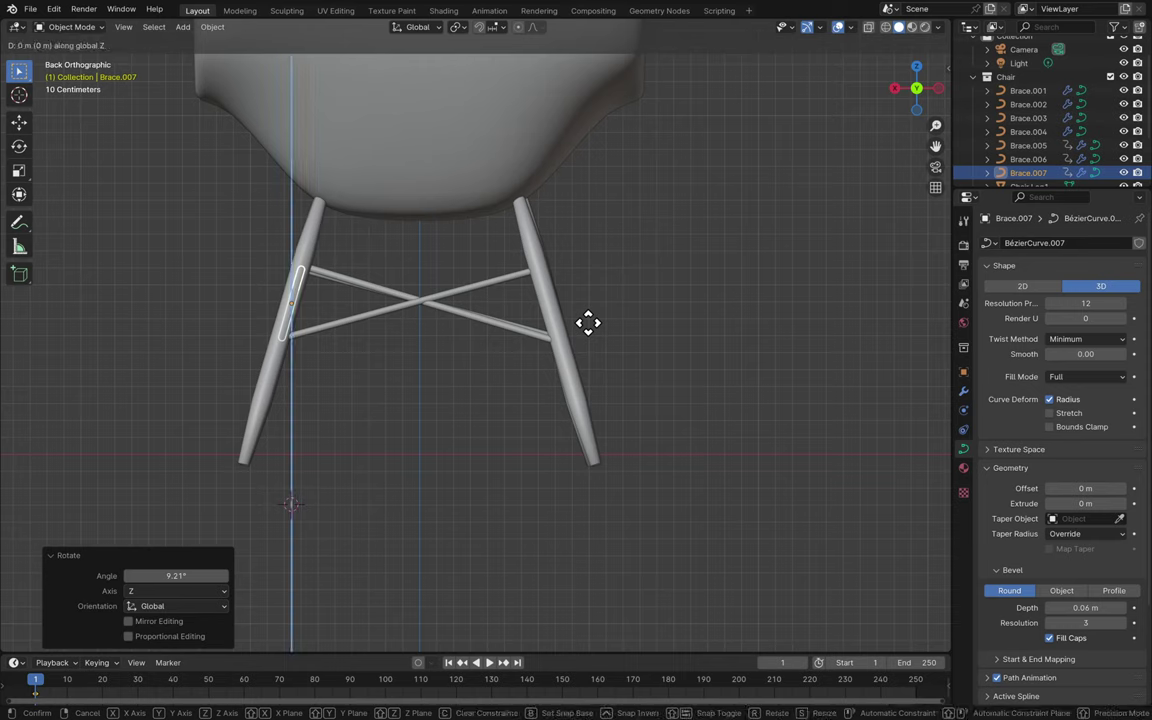
pyautogui.rightClick(588, 322)
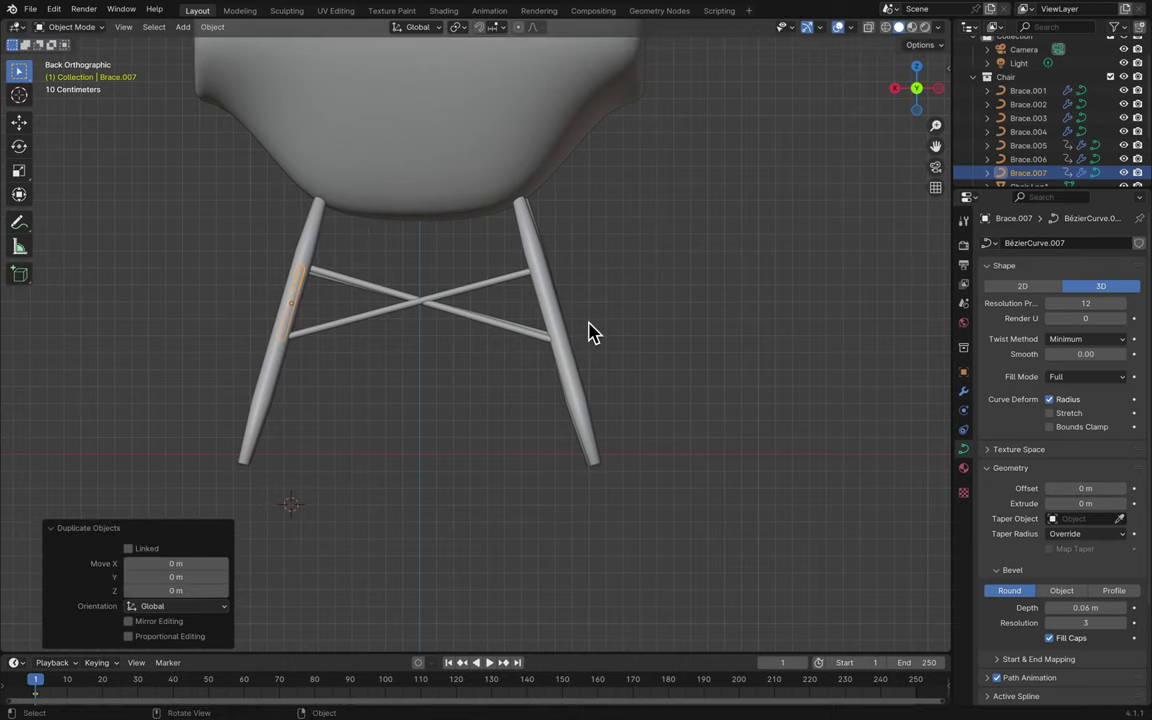
pyautogui.press('g')
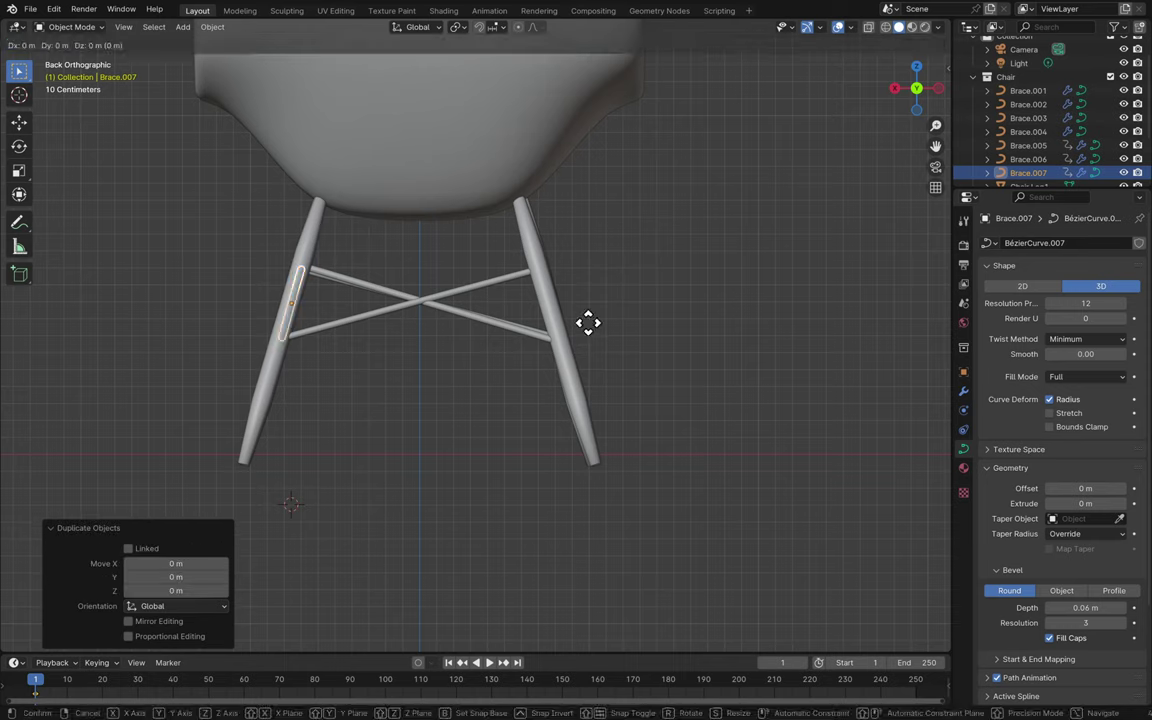
pyautogui.press('z')
pyautogui.press('y')
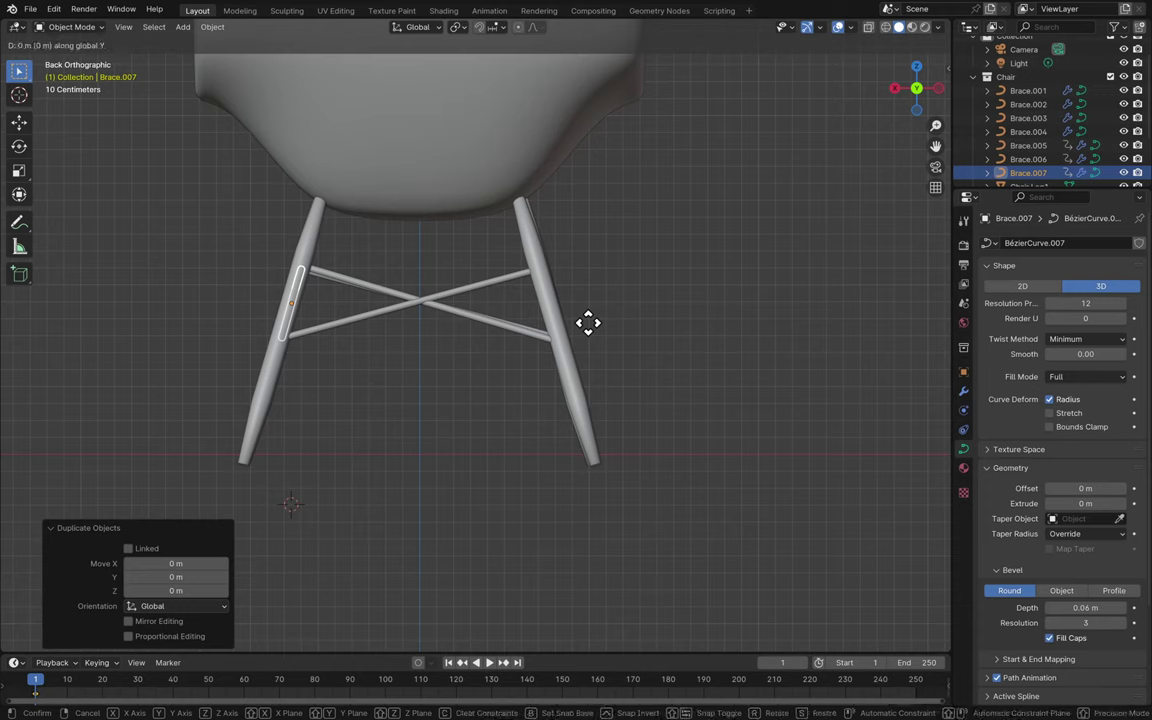
pyautogui.press('x')
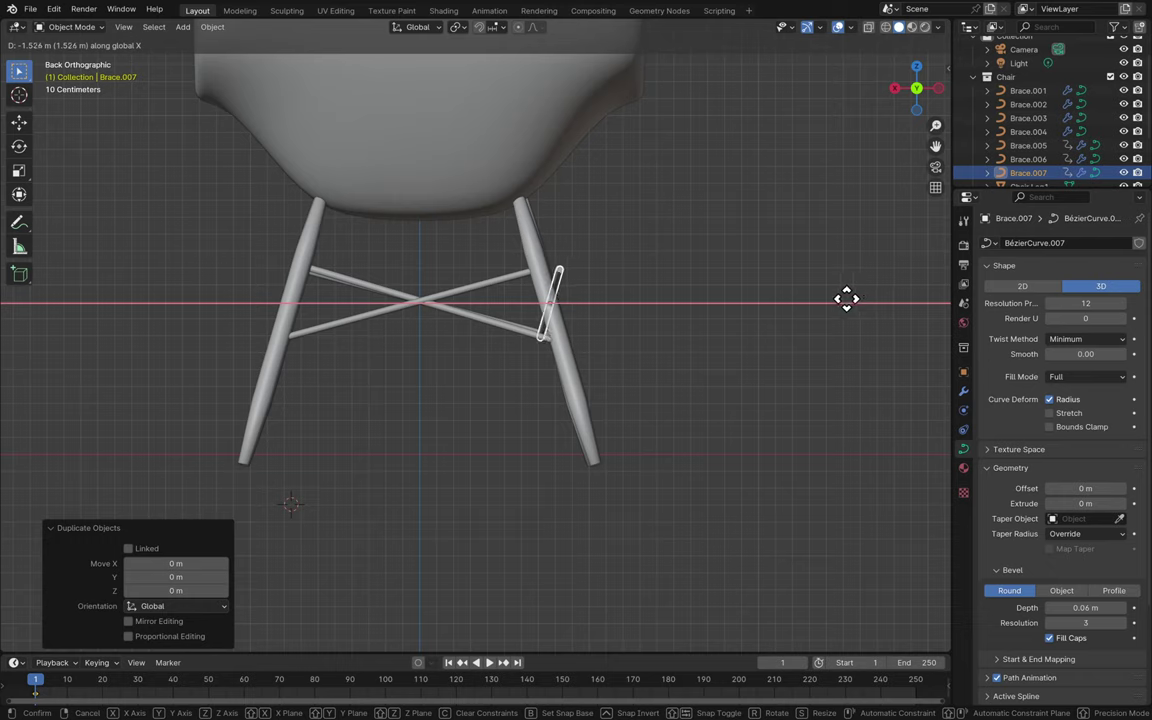
pyautogui.click(846, 301)
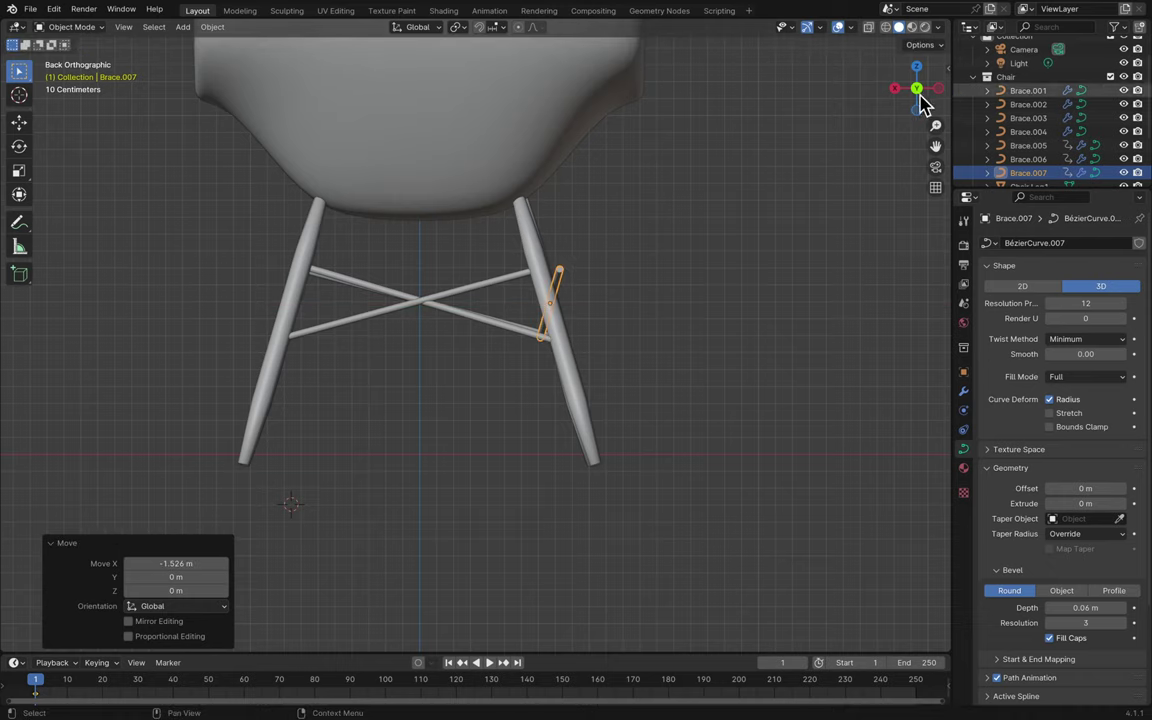
# - Set Brace.007's Y rotation to -15° in the sidebar
pyautogui.press('n')
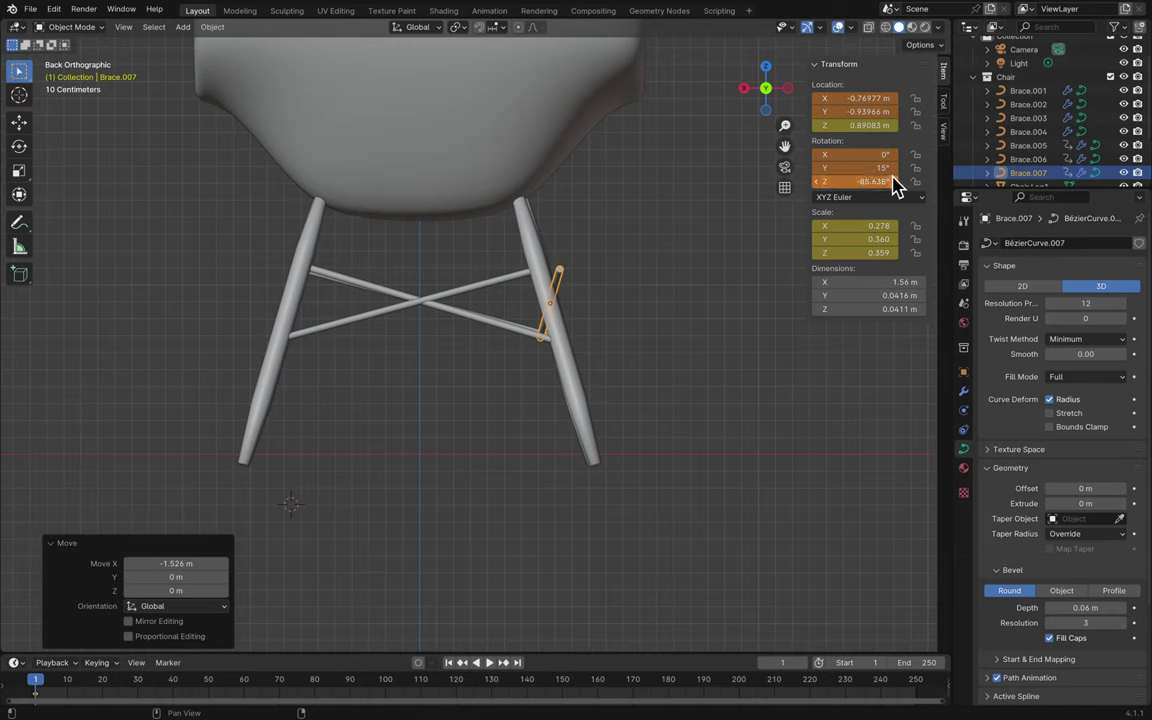
pyautogui.click(879, 165)
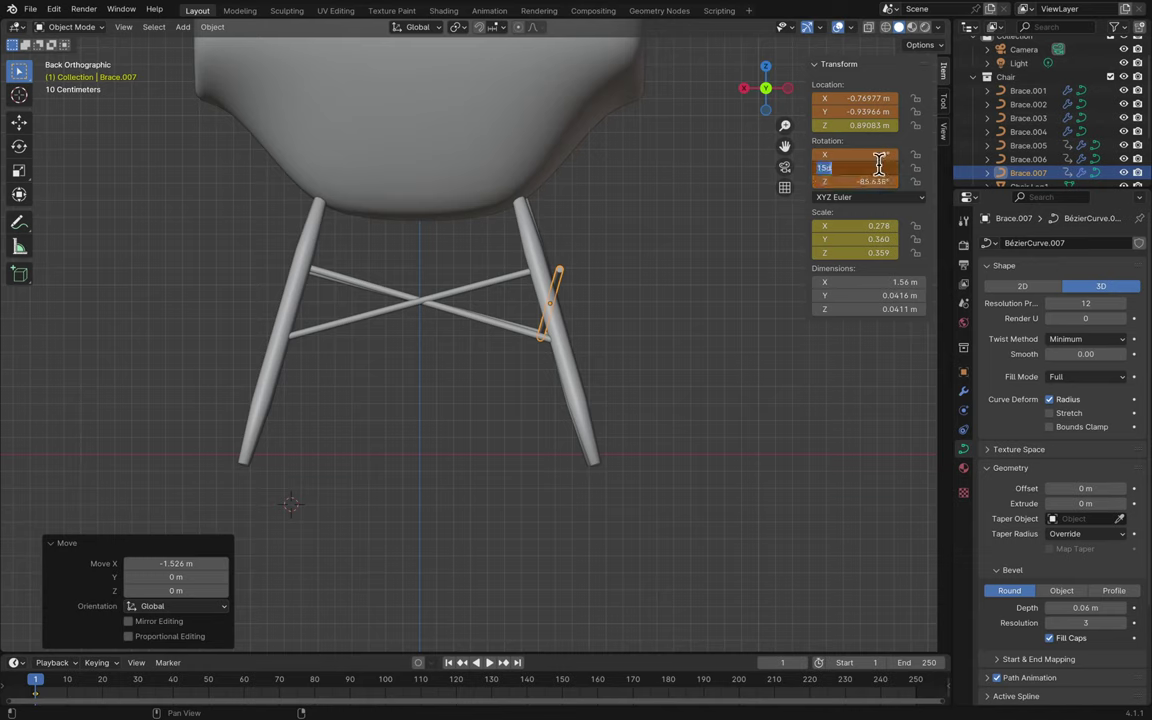
pyautogui.press('Return')
pyautogui.click(866, 181)
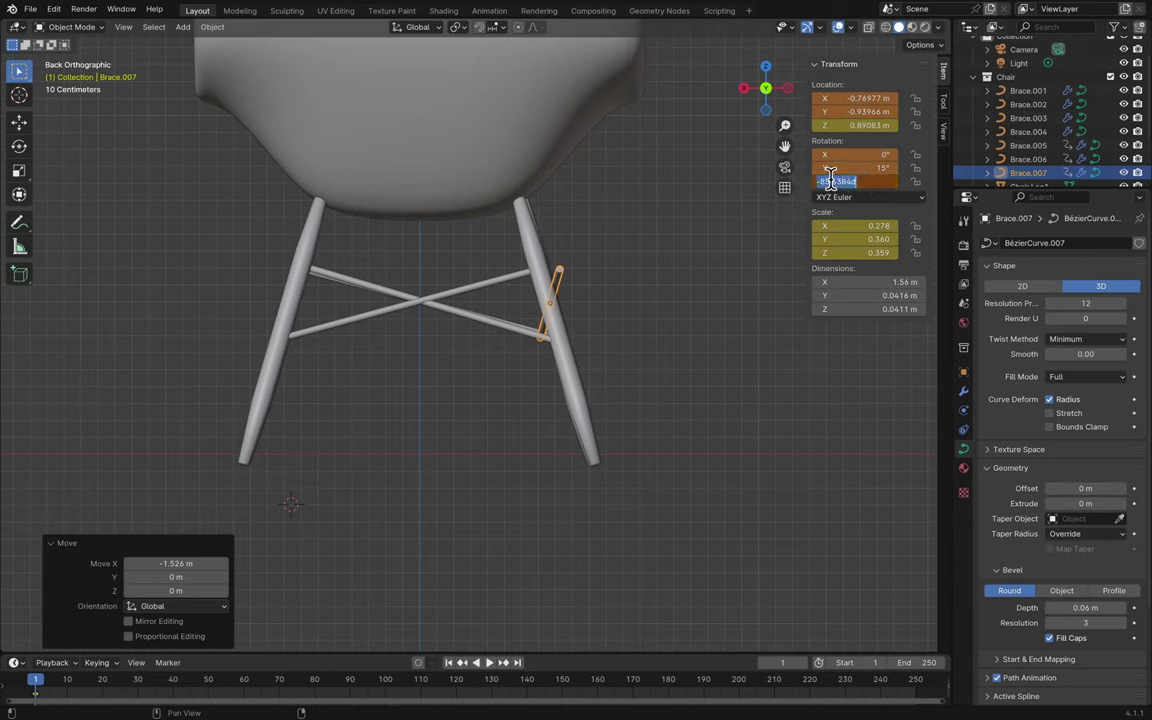
pyautogui.press('Home')
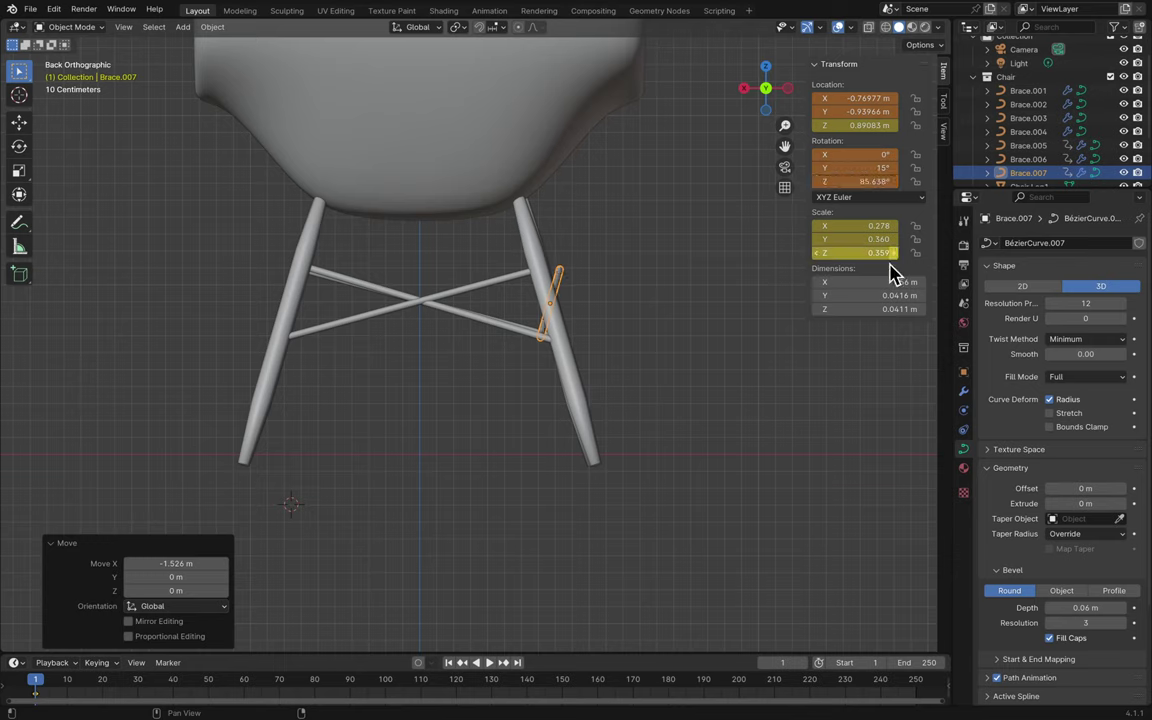
pyautogui.press('Return')
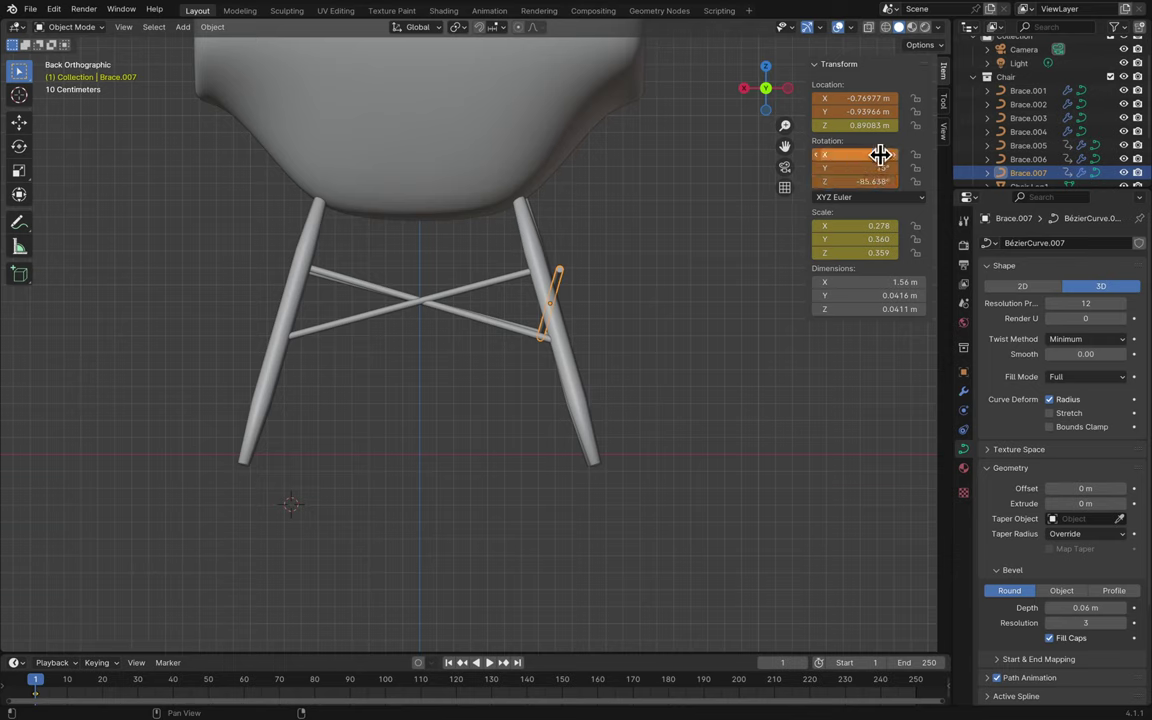
pyautogui.doubleClick(886, 168)
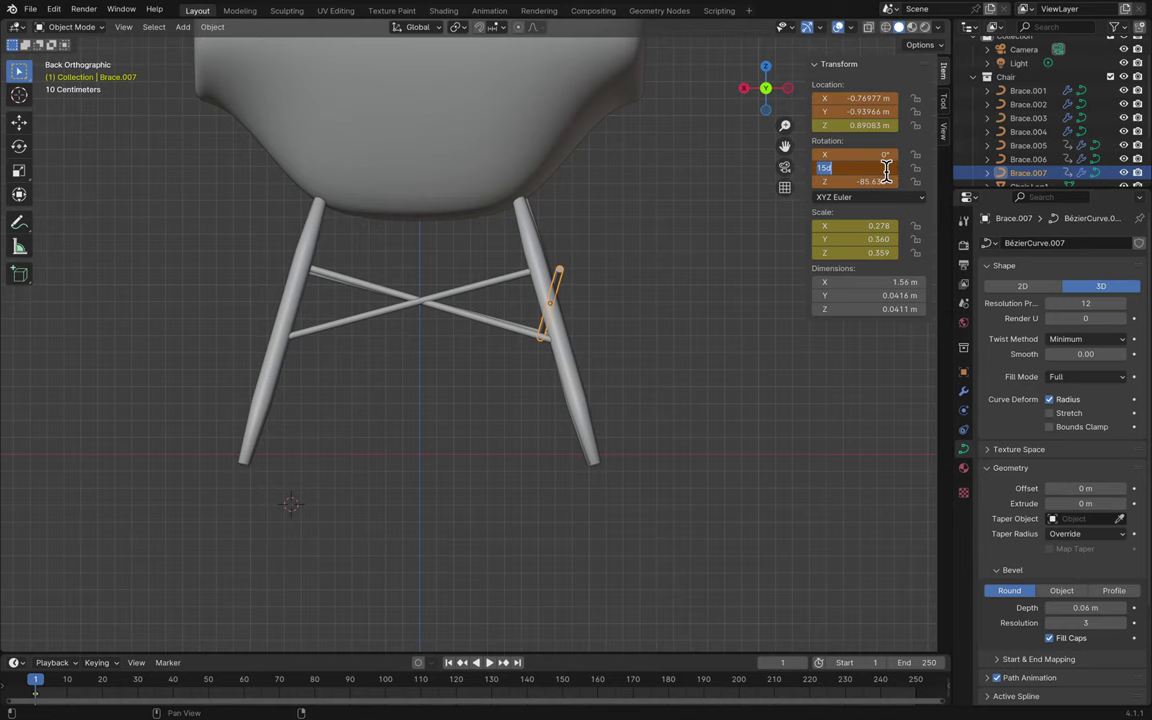
pyautogui.write('-15')
pyautogui.press('Return')
pyautogui.hscroll(-5, 761, 283)
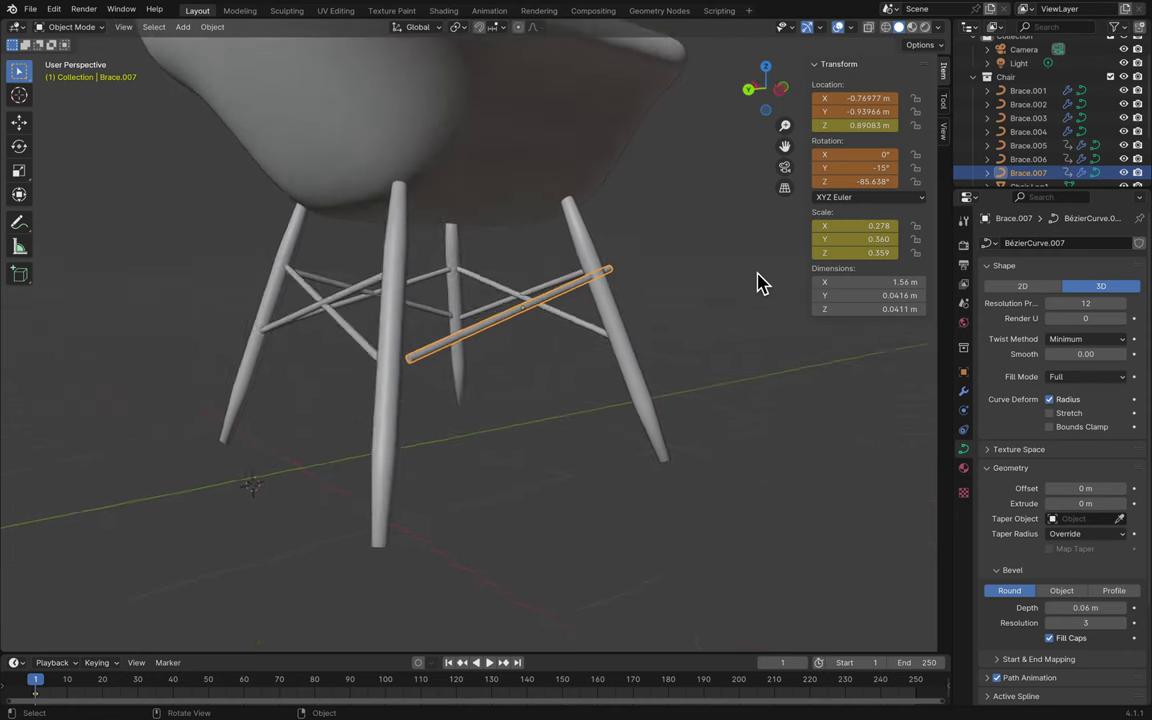
pyautogui.hscroll(-5, 758, 281)
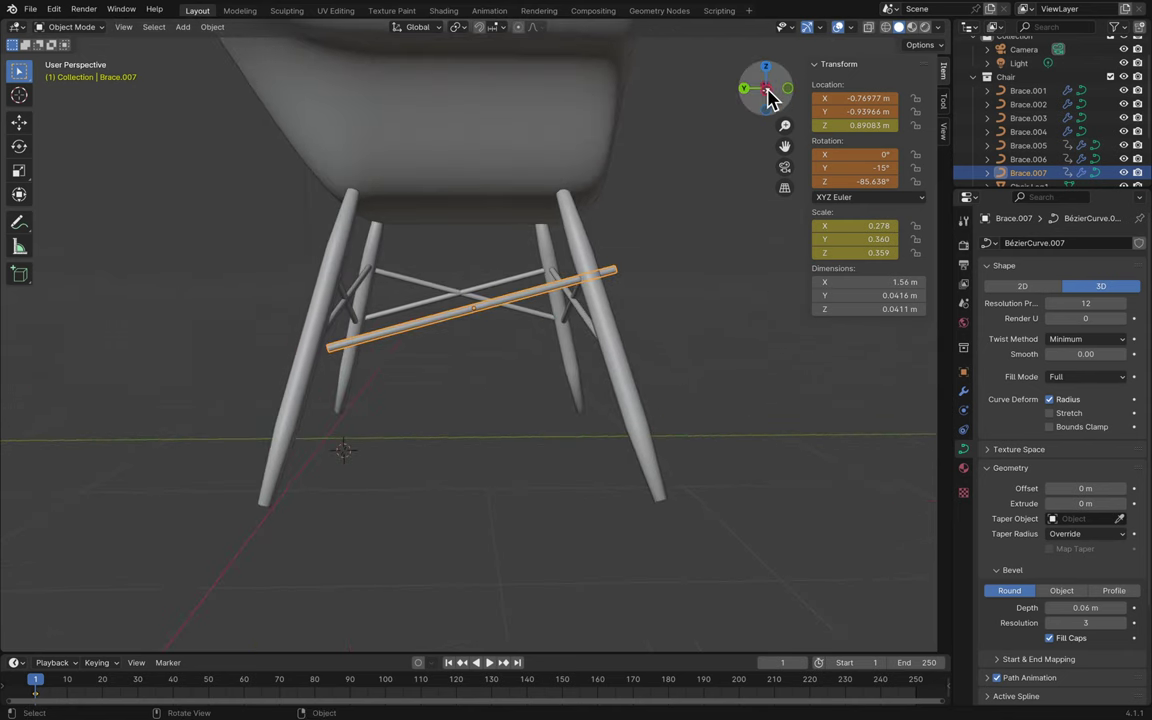
# - Shift Brace.007 0.12143 m along Y in the left side view
pyautogui.click(766, 91)
pyautogui.press('g')
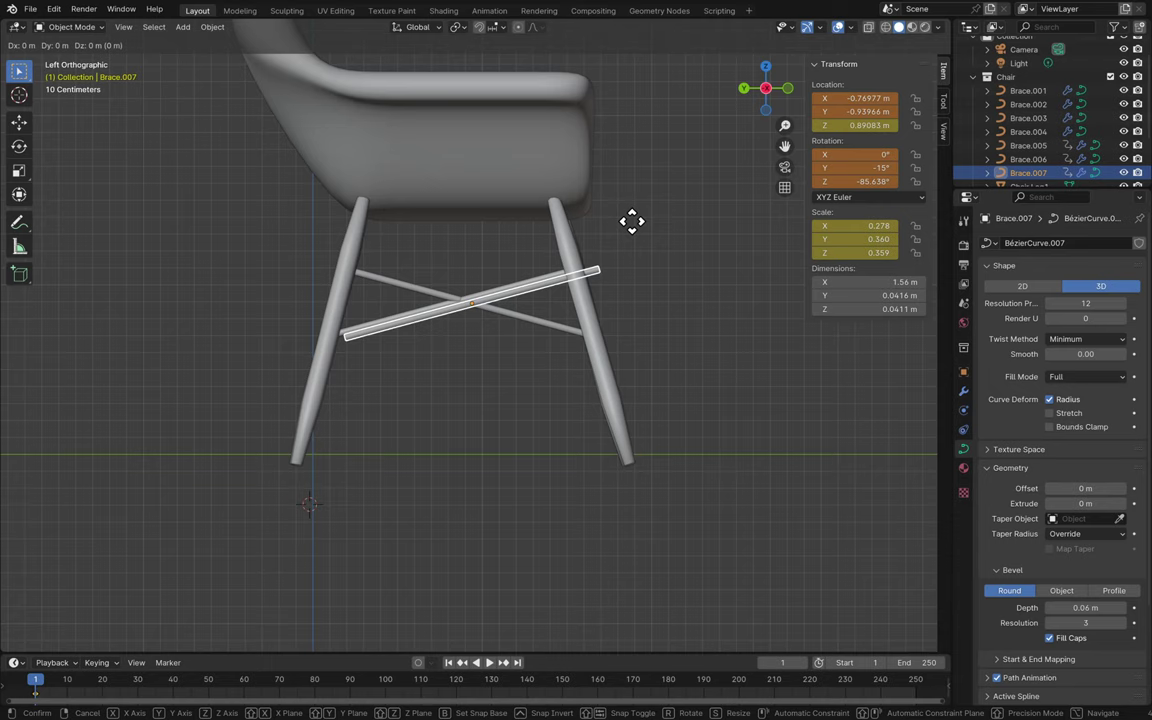
pyautogui.press('y')
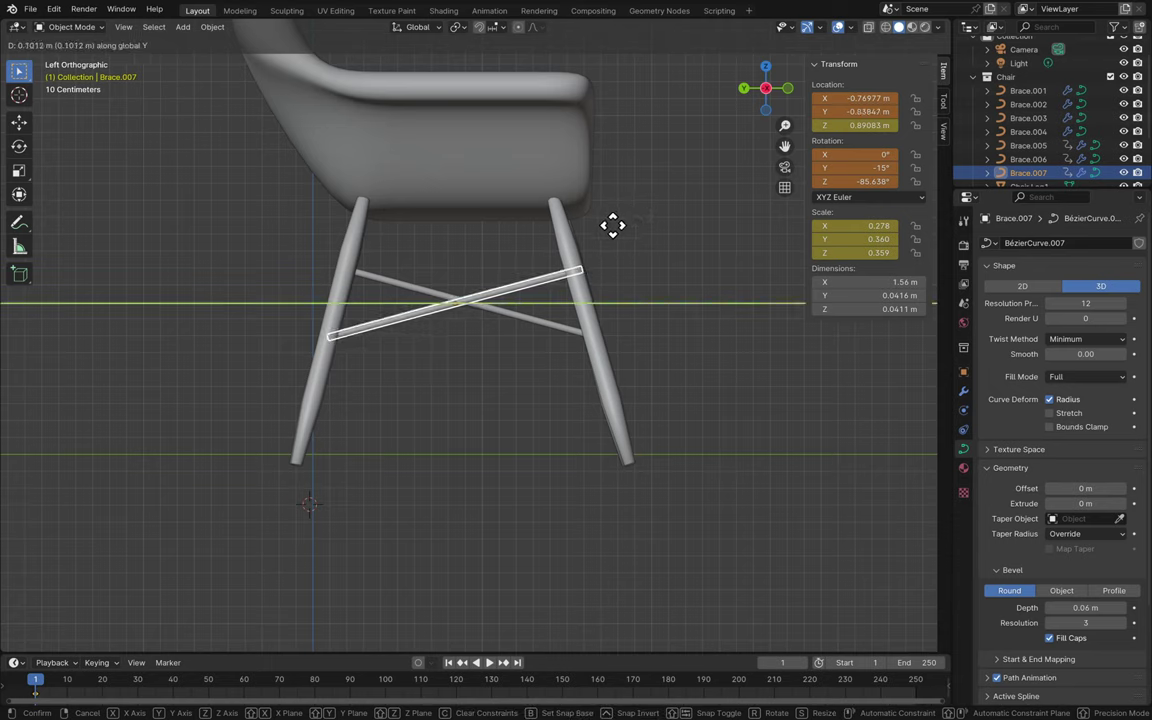
pyautogui.click(611, 226)
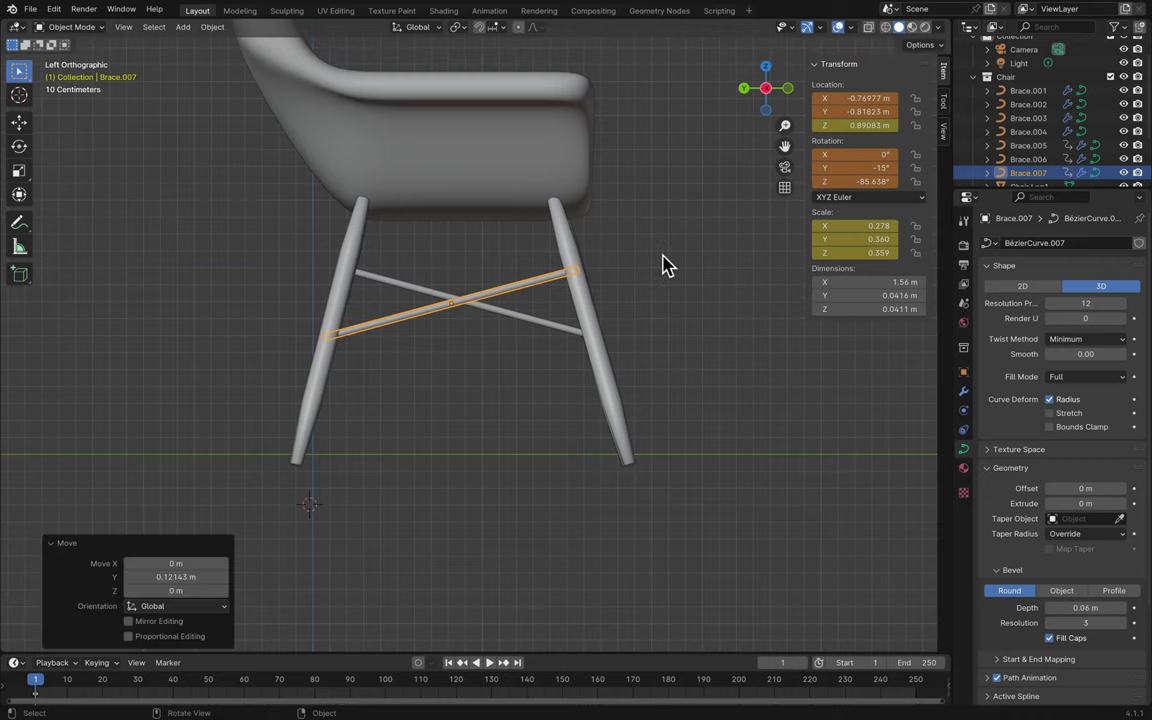
pyautogui.moveTo(663, 262); pyautogui.dragTo(663, 262, button='middle')
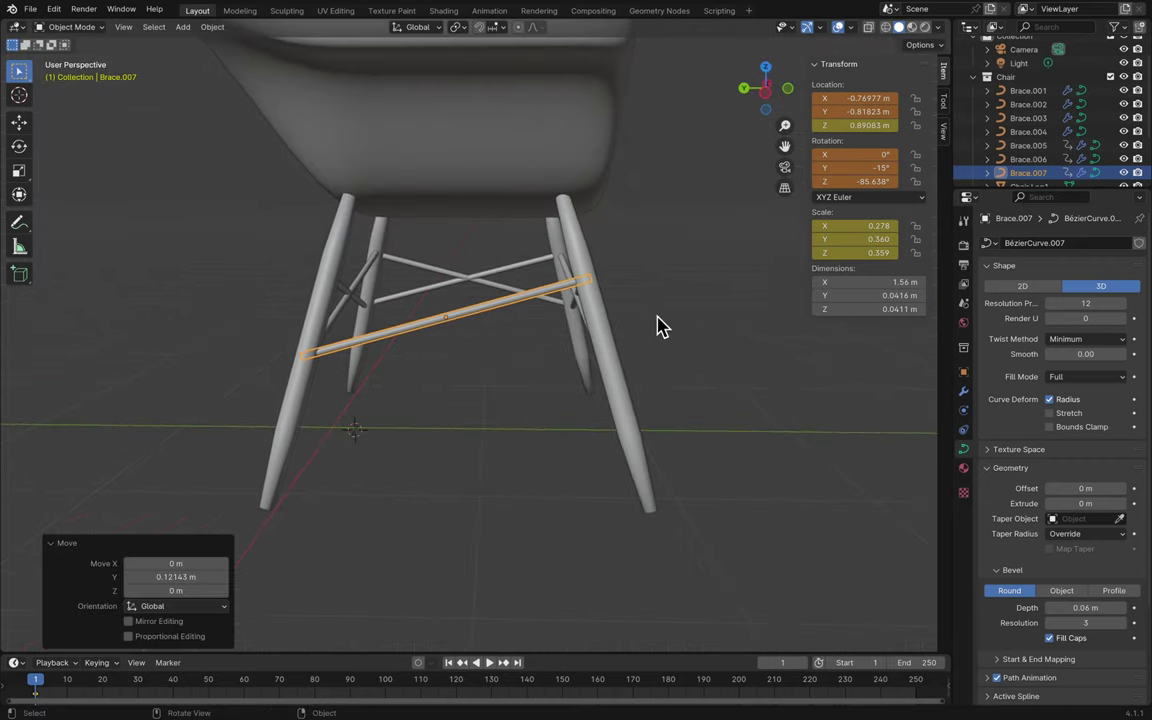
pyautogui.hotkey('shift', 'd')
# - Keep the copied brace in place and set its Y rotation to 15°
pyautogui.rightClick(783, 262)
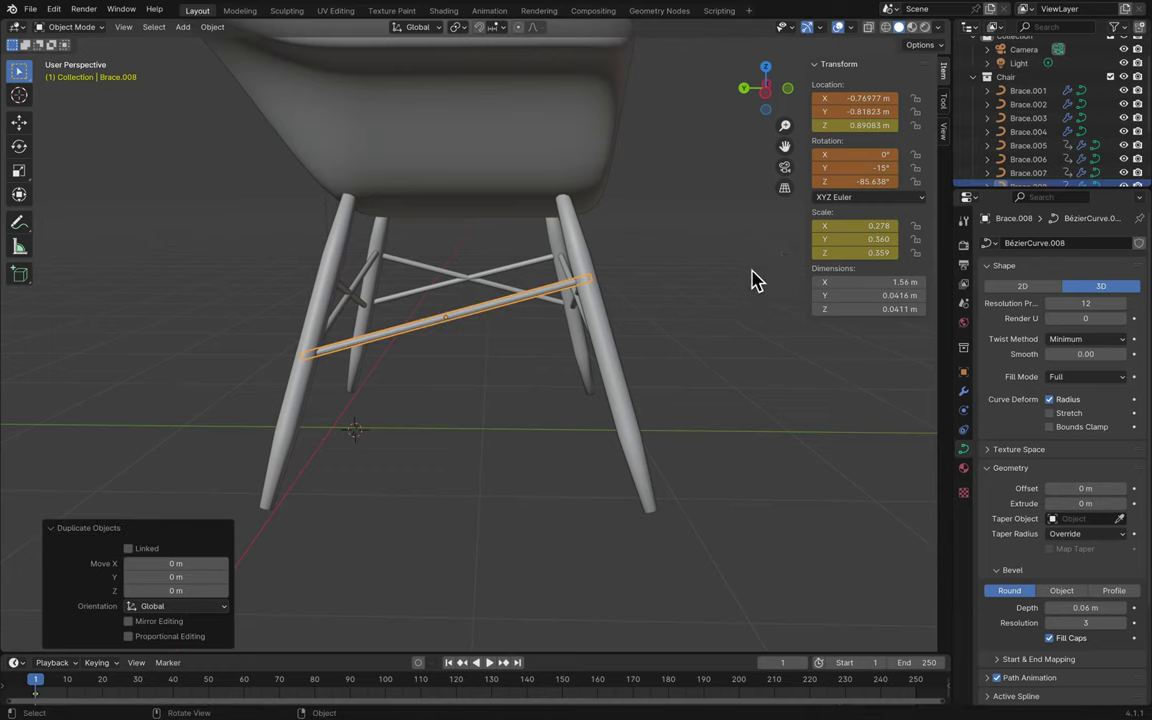
pyautogui.moveTo(874, 176)
pyautogui.mouseDown()
pyautogui.moveTo(990, 176)
pyautogui.moveTo(870, 172)
pyautogui.mouseUp()
pyautogui.click(870, 172)
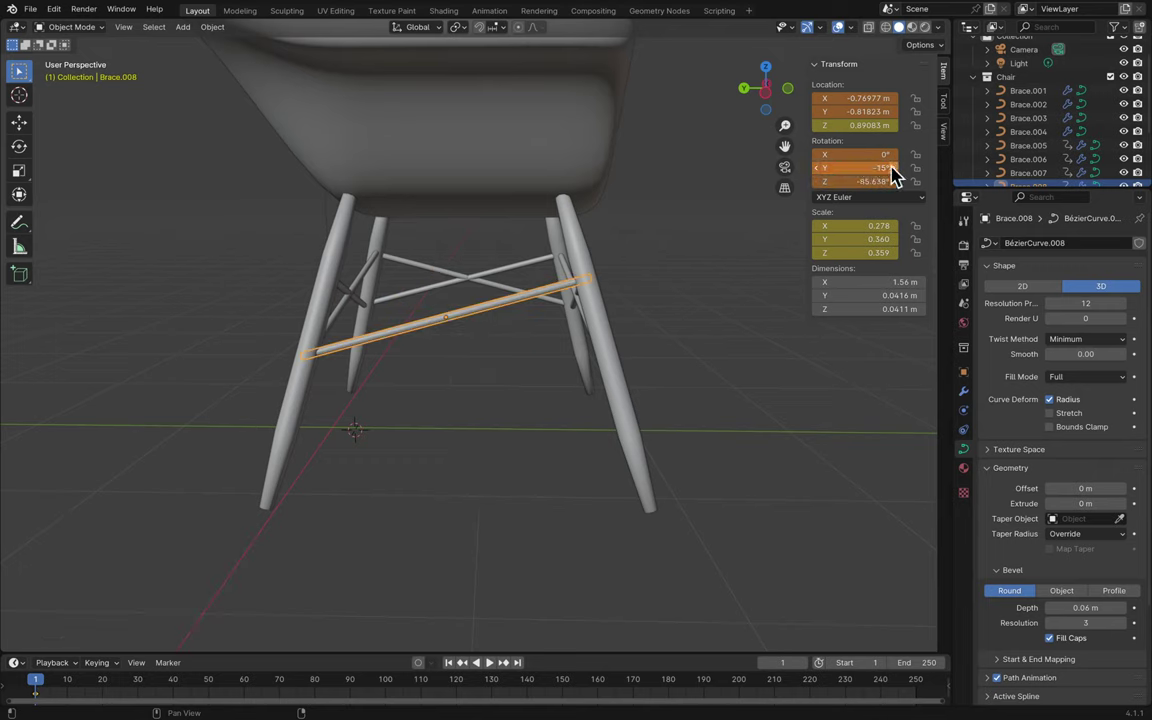
pyautogui.write('15')
pyautogui.press('Return')
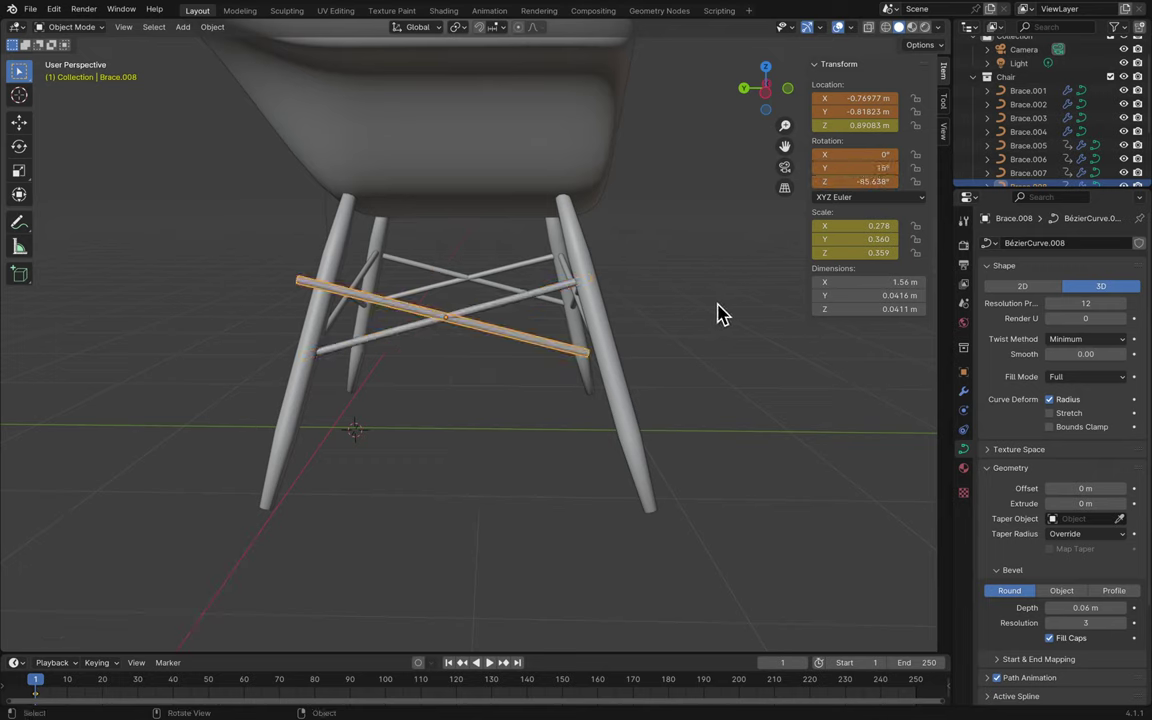
# - Reposition the copied brace along the Y axis between the left front and back legs
pyautogui.click(718, 314)
pyautogui.click(537, 340)
pyautogui.press('g')
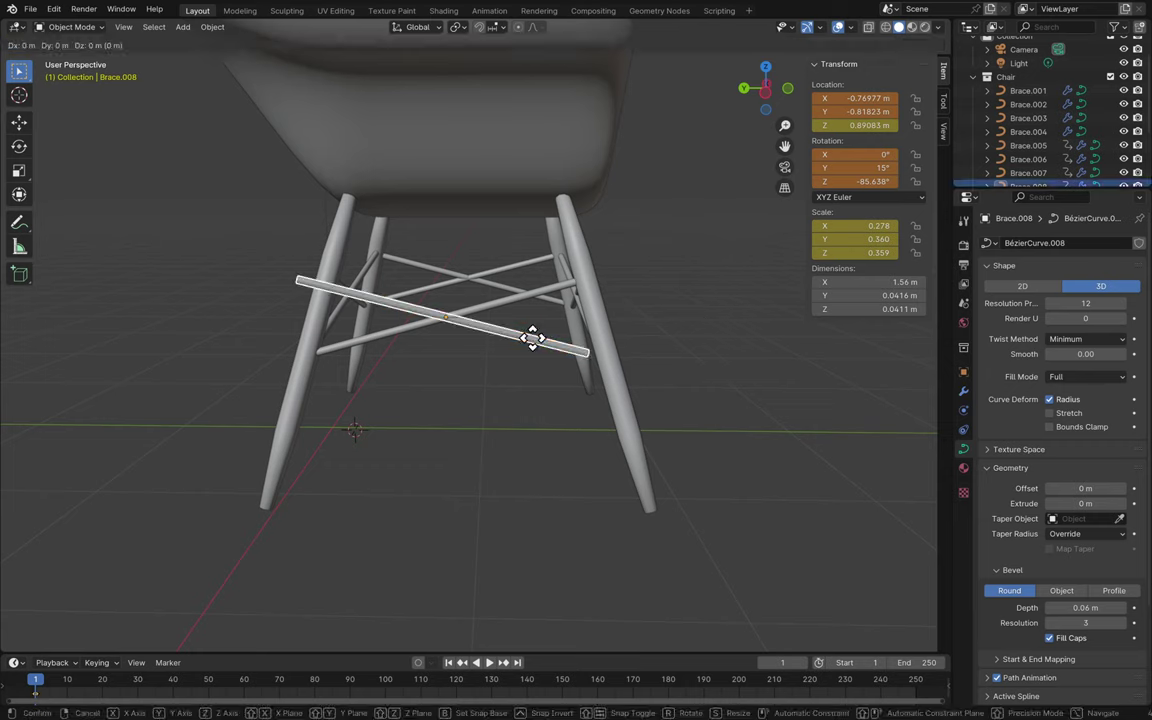
pyautogui.press('z')
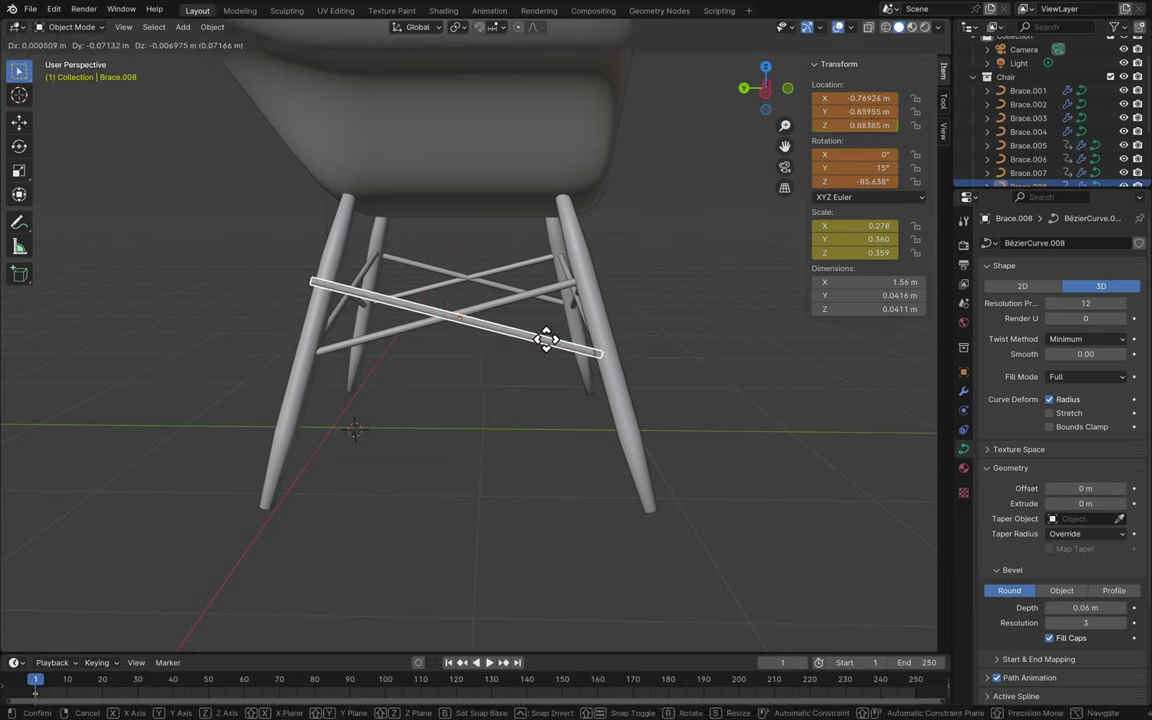
pyautogui.press('y')
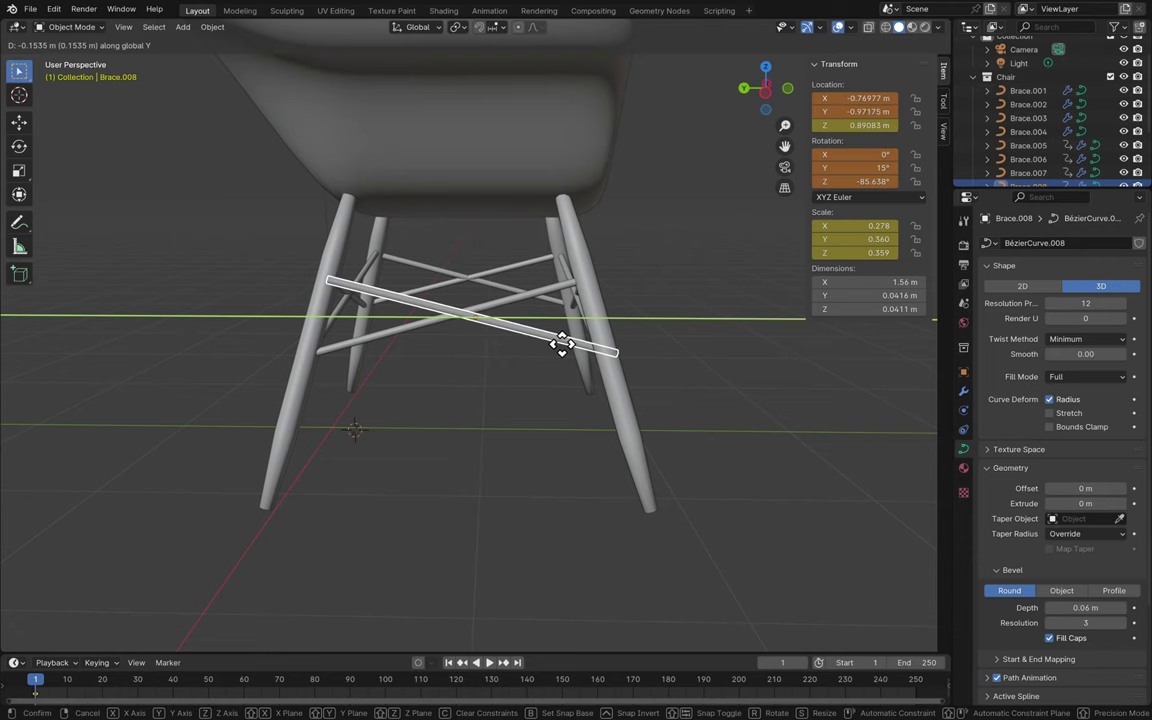
pyautogui.click(555, 345)
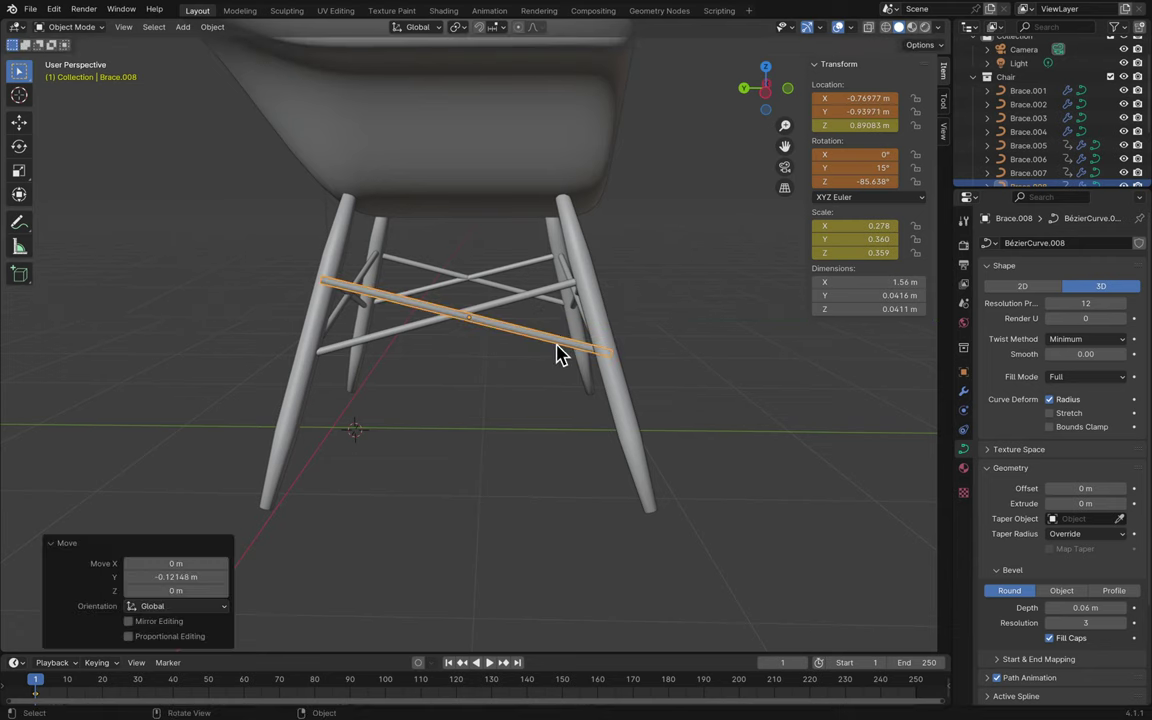
pyautogui.click(765, 96)
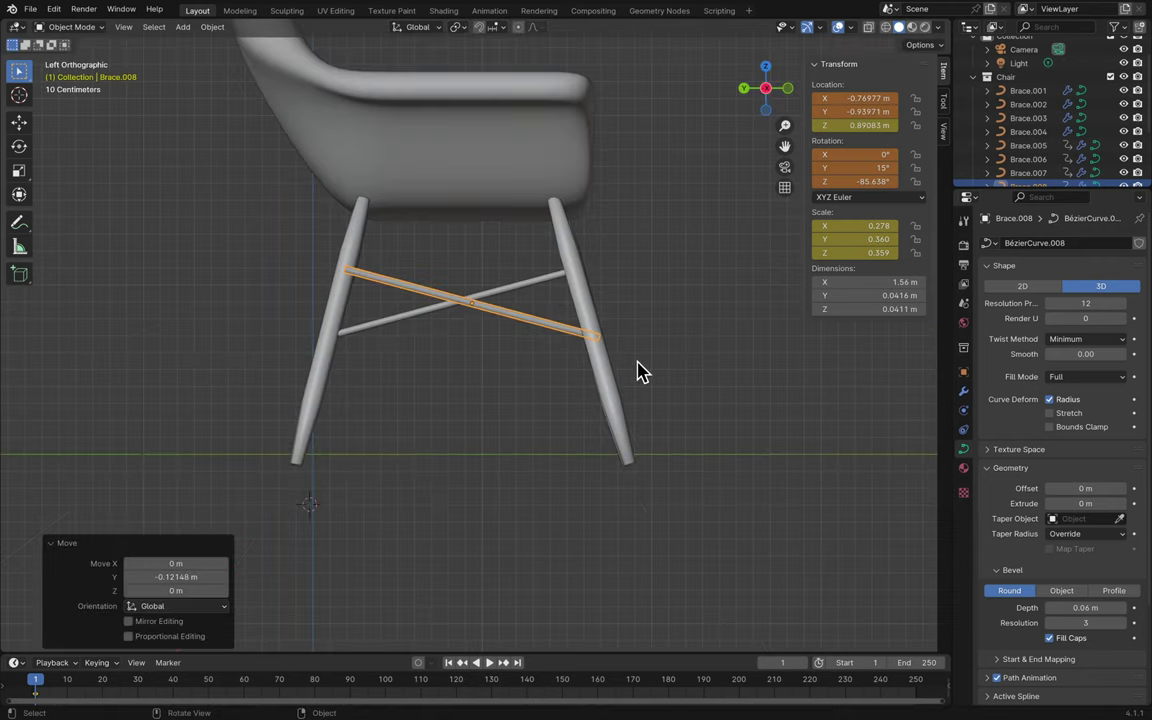
pyautogui.press('g')
pyautogui.press('y')
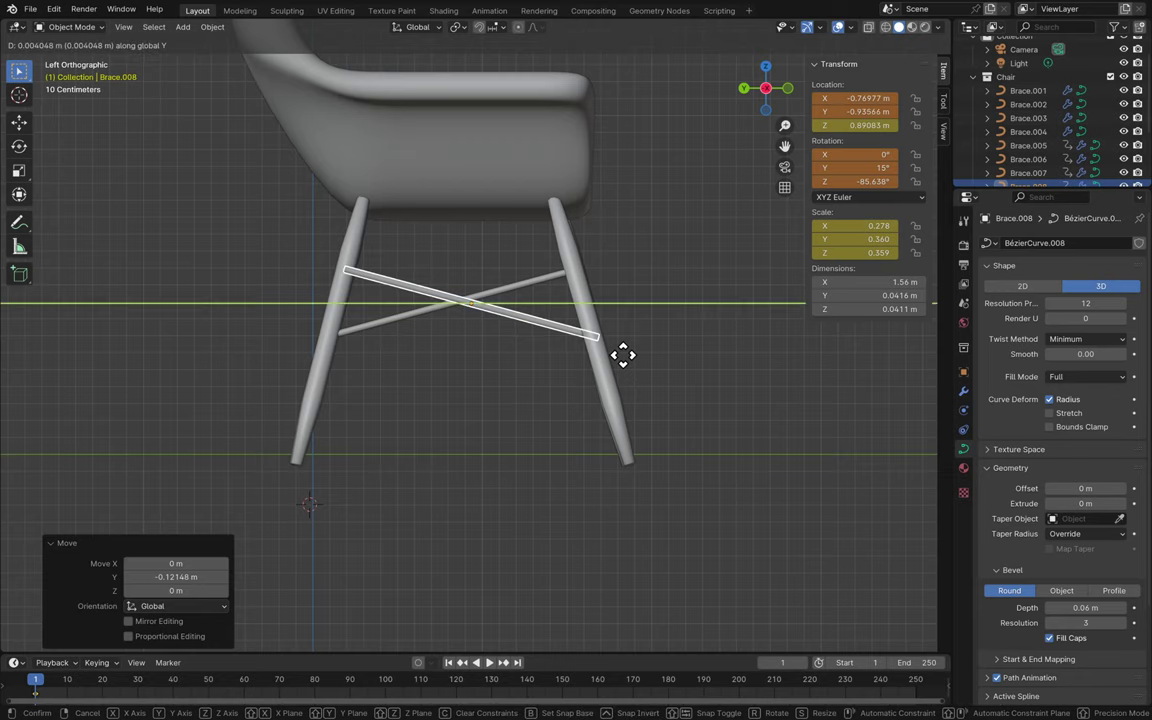
pyautogui.click(618, 356)
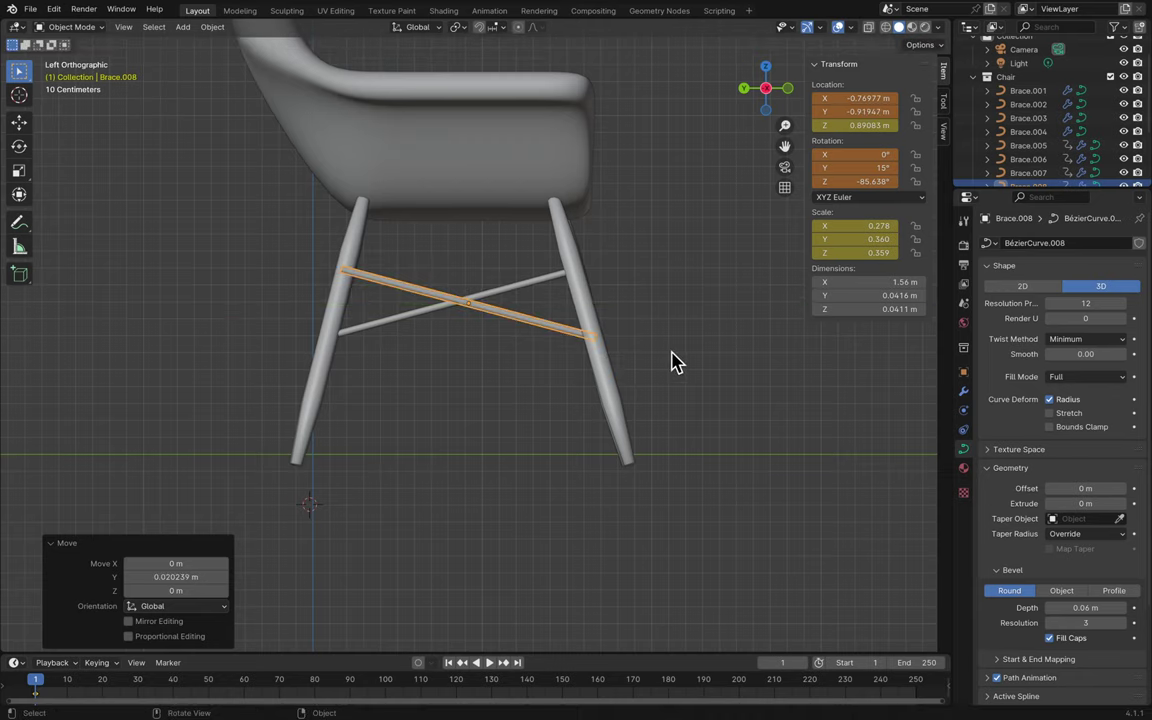
pyautogui.scroll(-5, 676, 362)
pyautogui.scroll(-5, 676, 362)
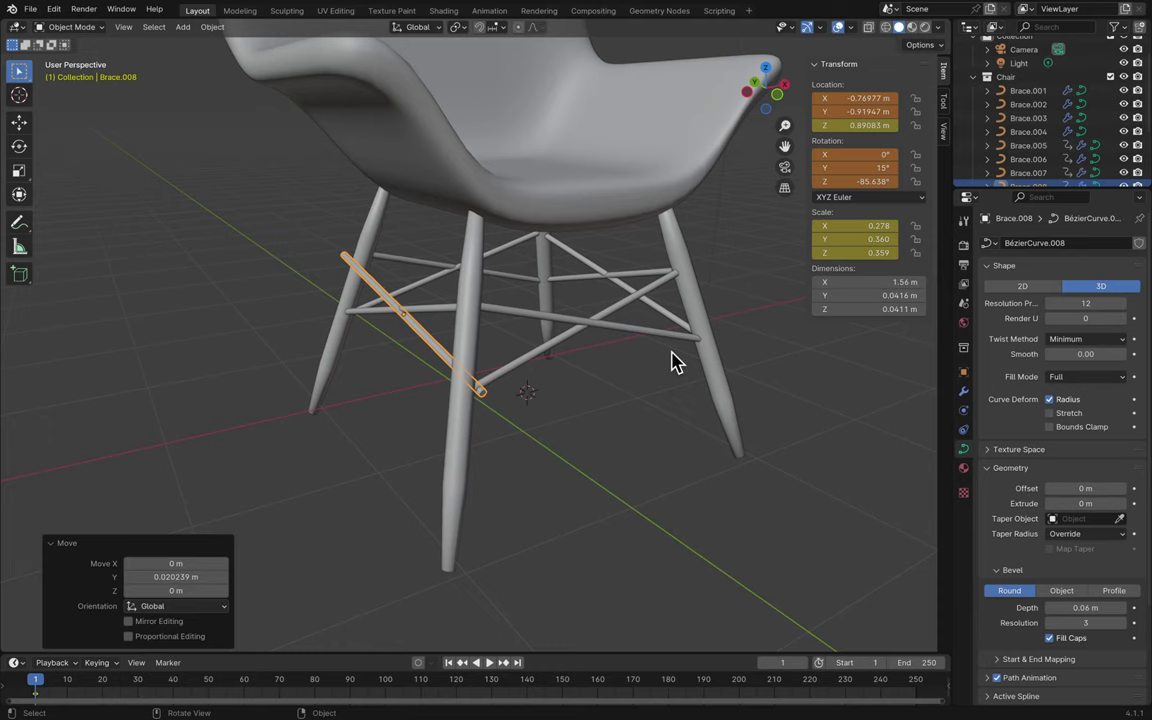
# - Turn the brace -8.43° about Z in front view
pyautogui.click(828, 182)
pyautogui.press('Return')
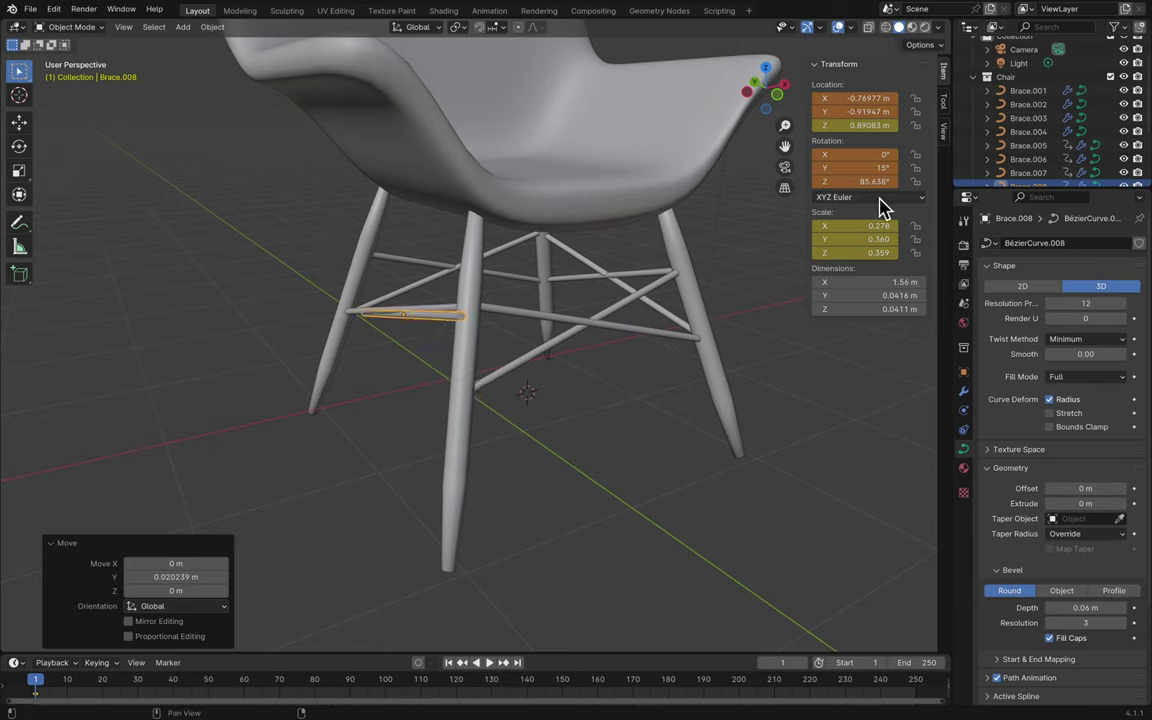
pyautogui.hotkey('ctrl', 'z')
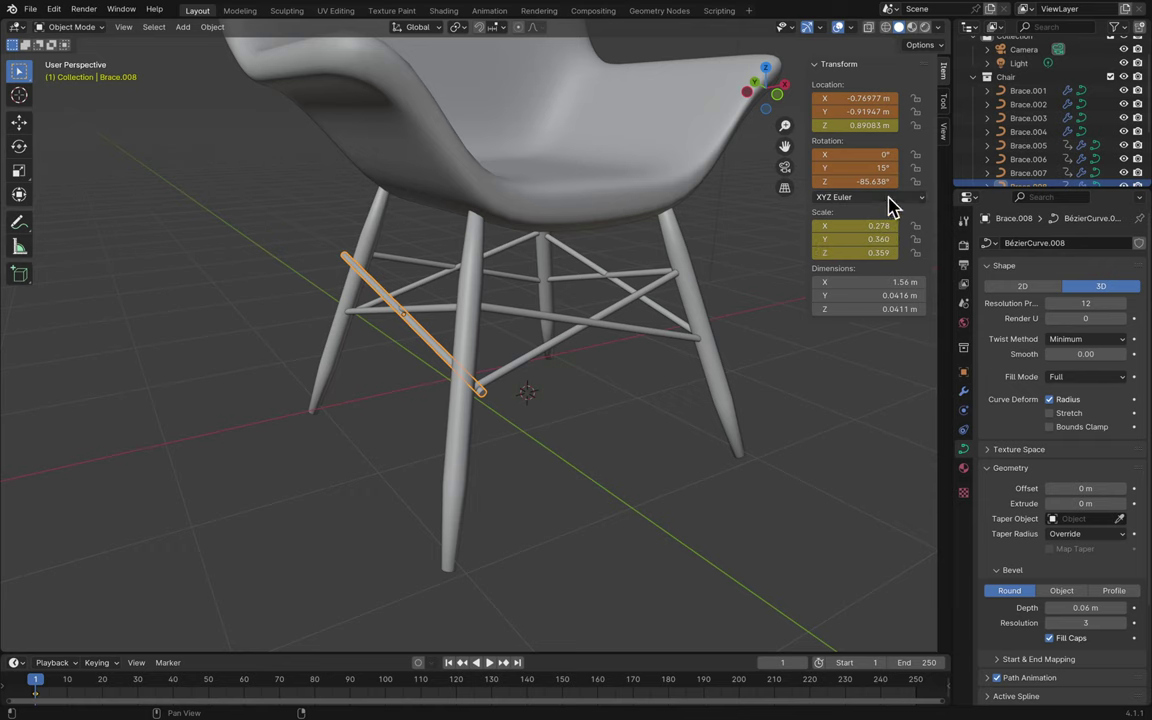
pyautogui.press('KP_1')
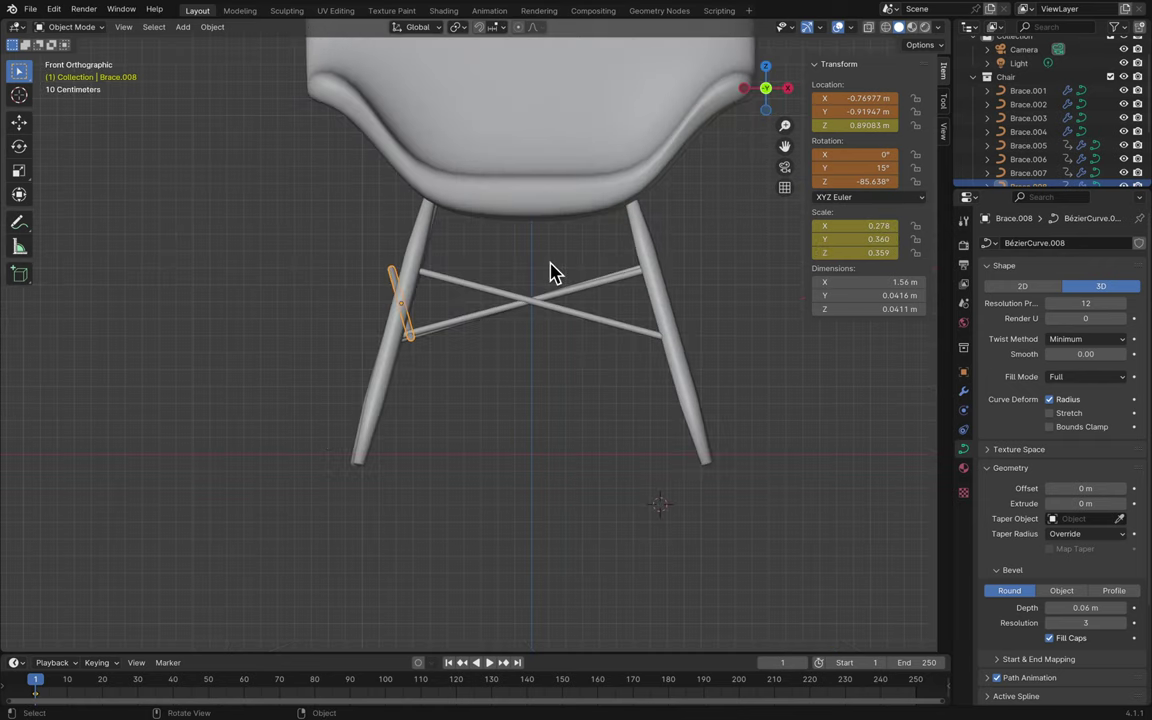
pyautogui.press('r')
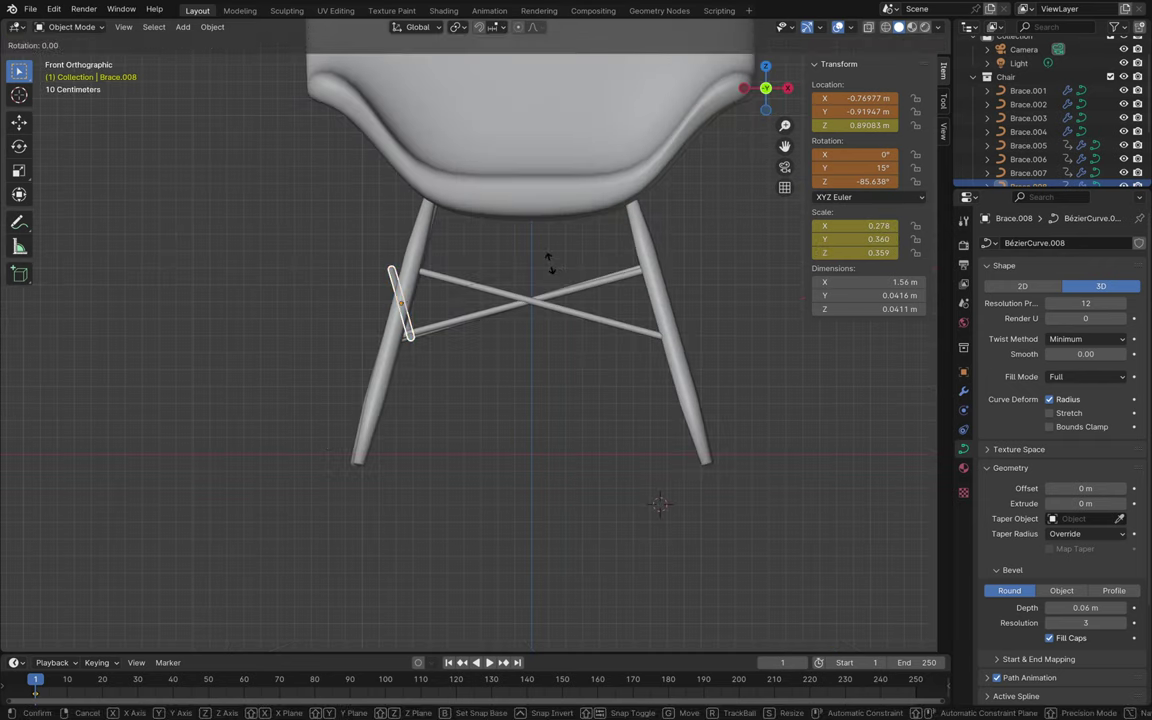
pyautogui.press('z')
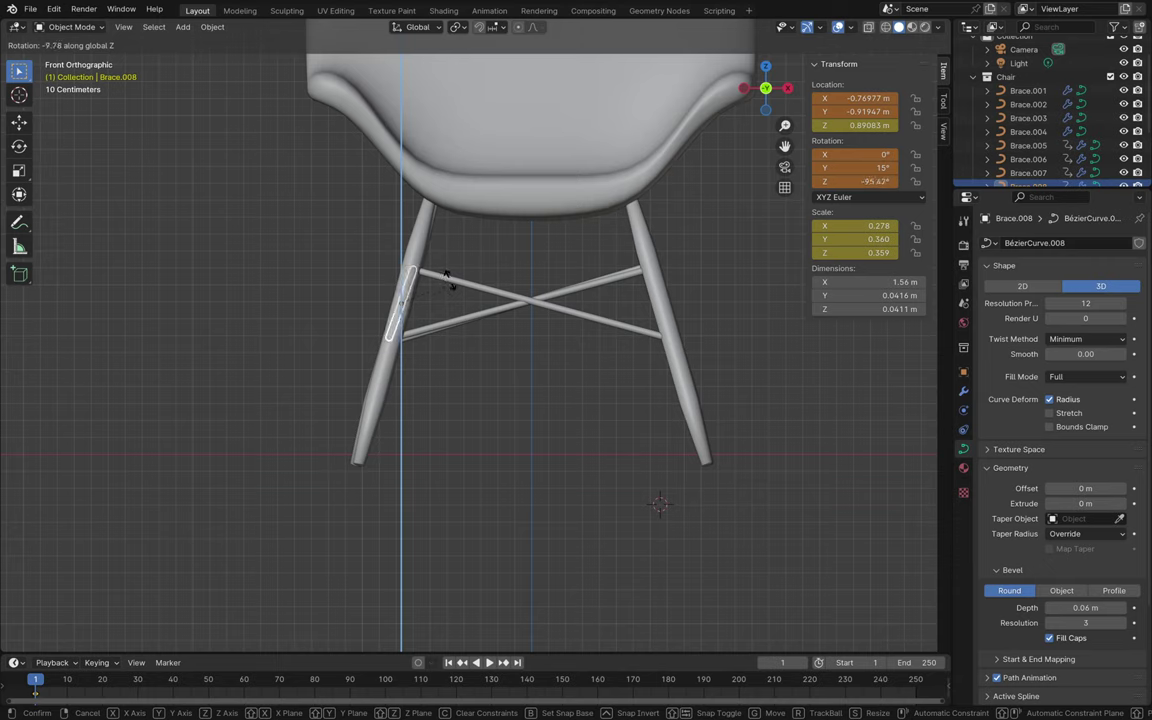
pyautogui.click(449, 281)
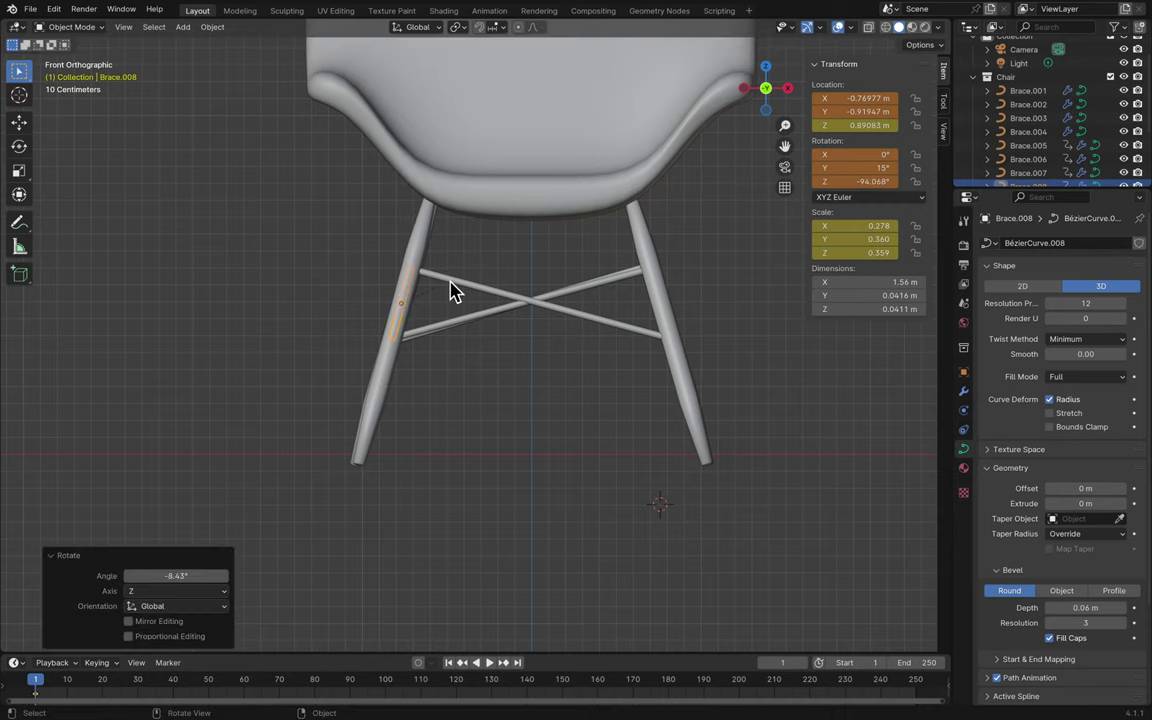
# - Hide the sidebar and save Blender2.blend
pyautogui.hotkey('ctrl', 's')
pyautogui.press('n')
pyautogui.hotkey('ctrl', 's')
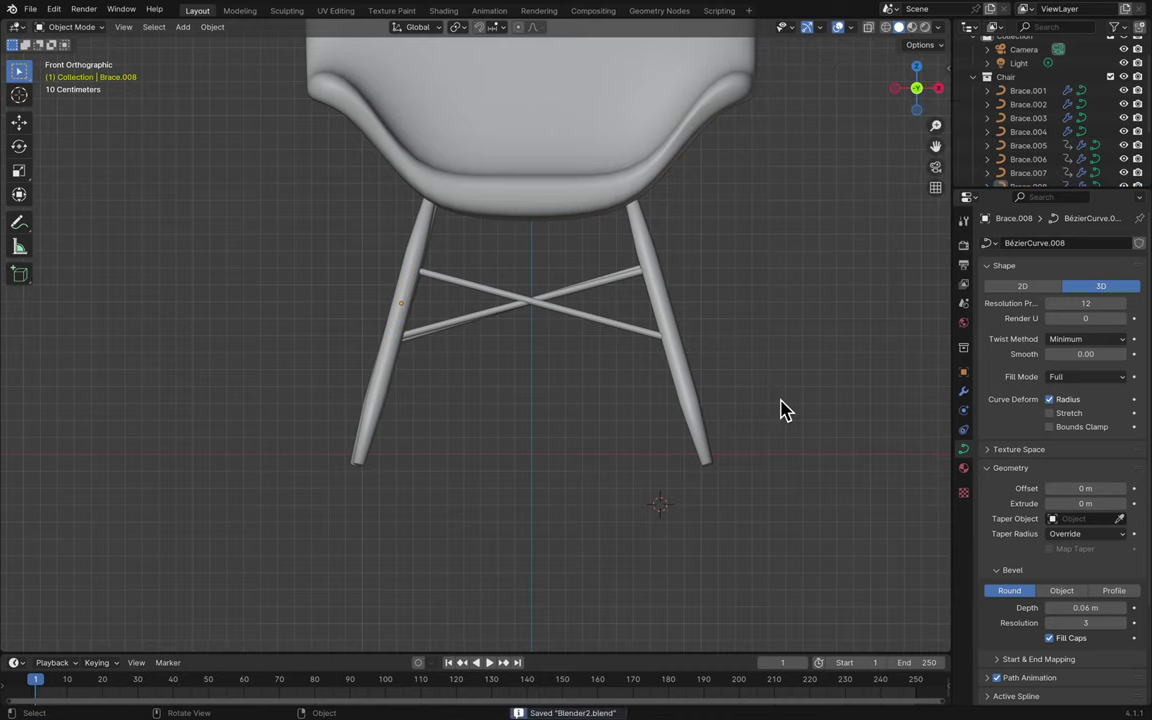
pyautogui.scroll(-5, 785, 410)
pyautogui.scroll(-8, 785, 410)
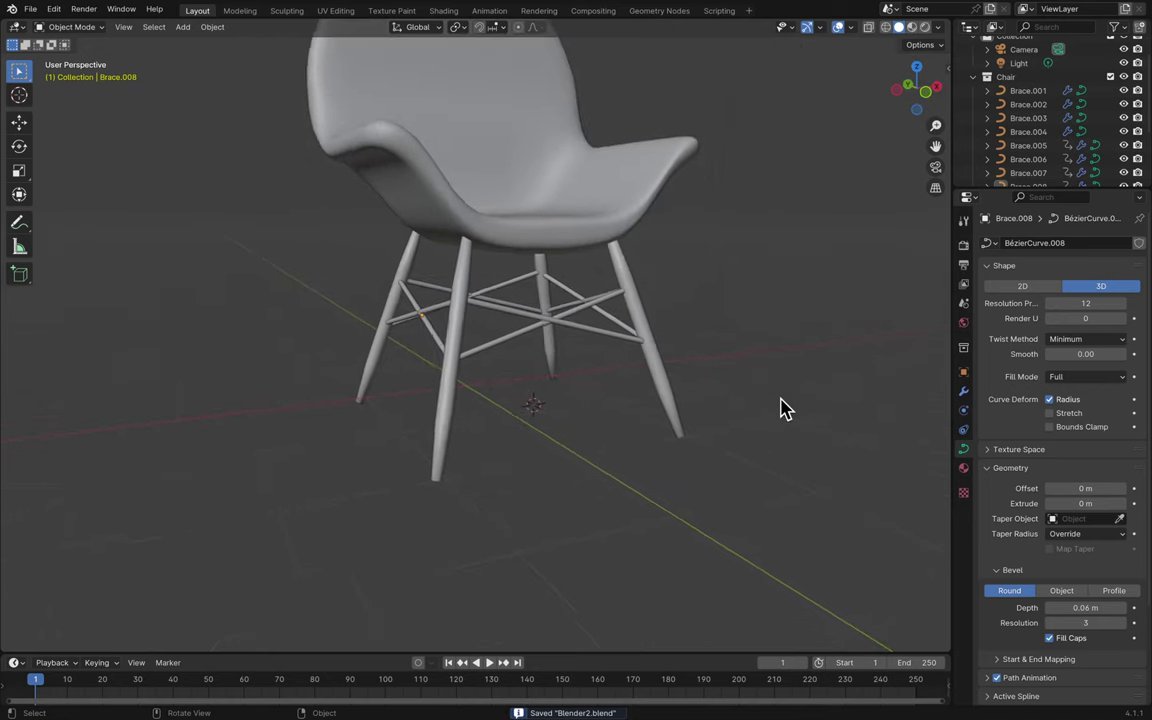
pyautogui.hscroll(-10, 797, 391)
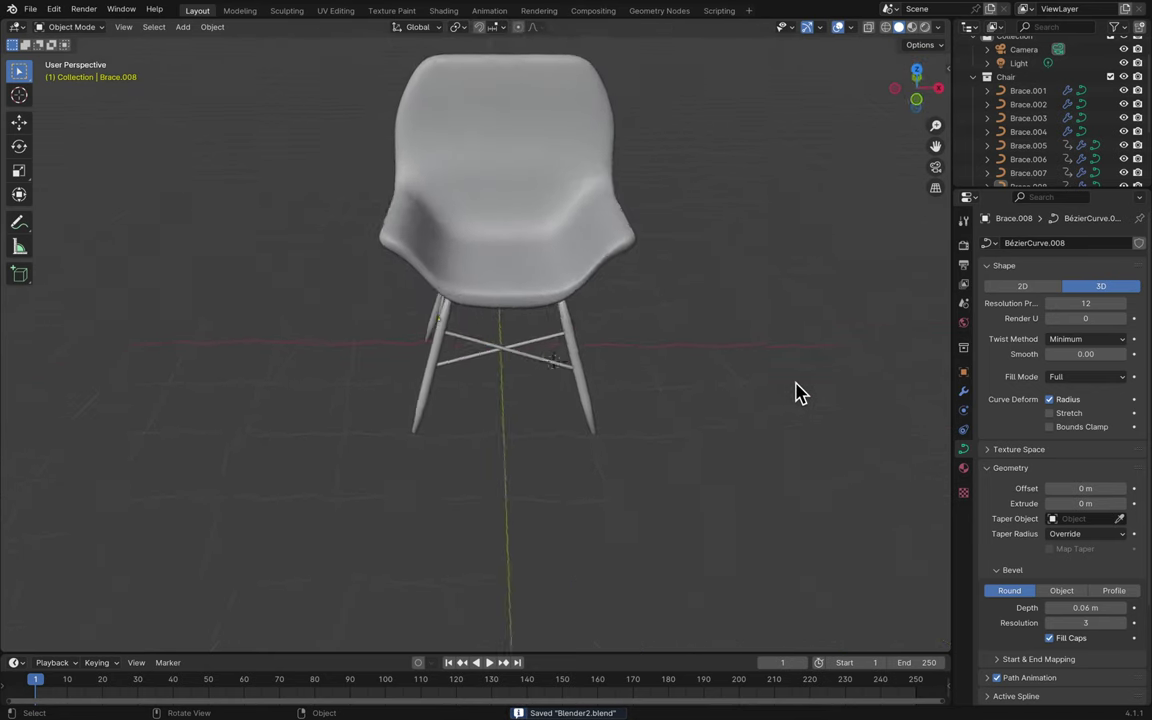
pyautogui.hscroll(-2, 797, 391)
pyautogui.hotkey('ctrl', 's')
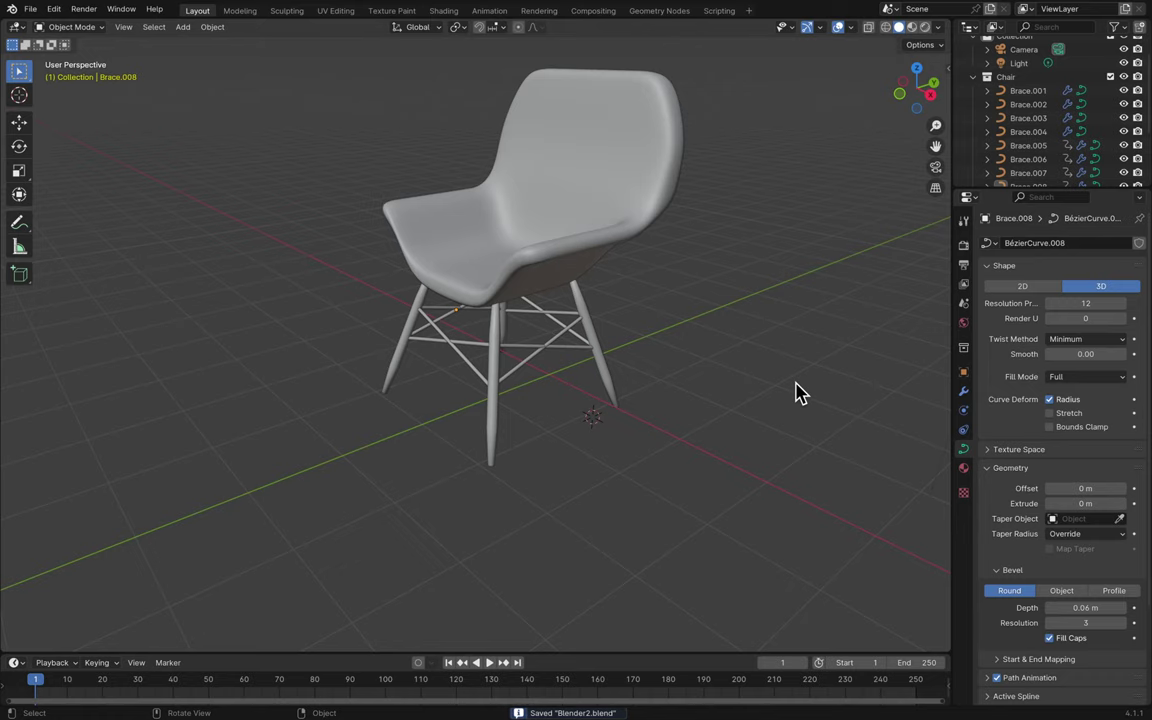
pyautogui.moveTo(935, 147); pyautogui.dragTo(906, 197)
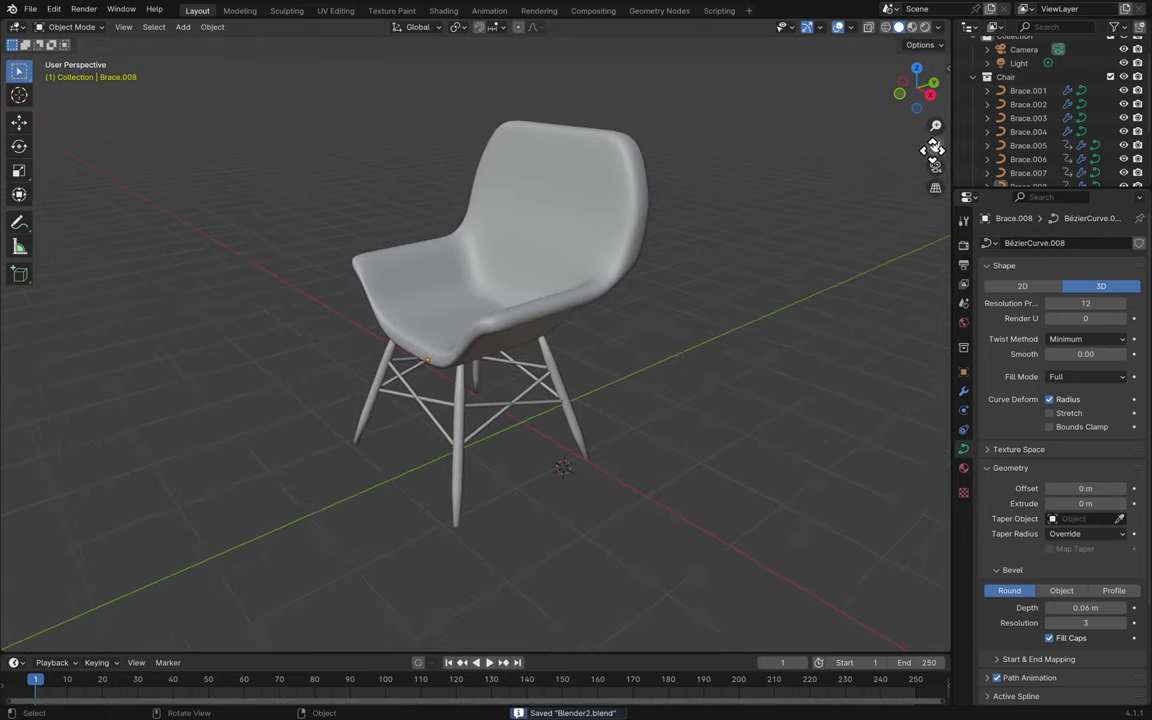
pyautogui.hscroll(-6, 784, 222)
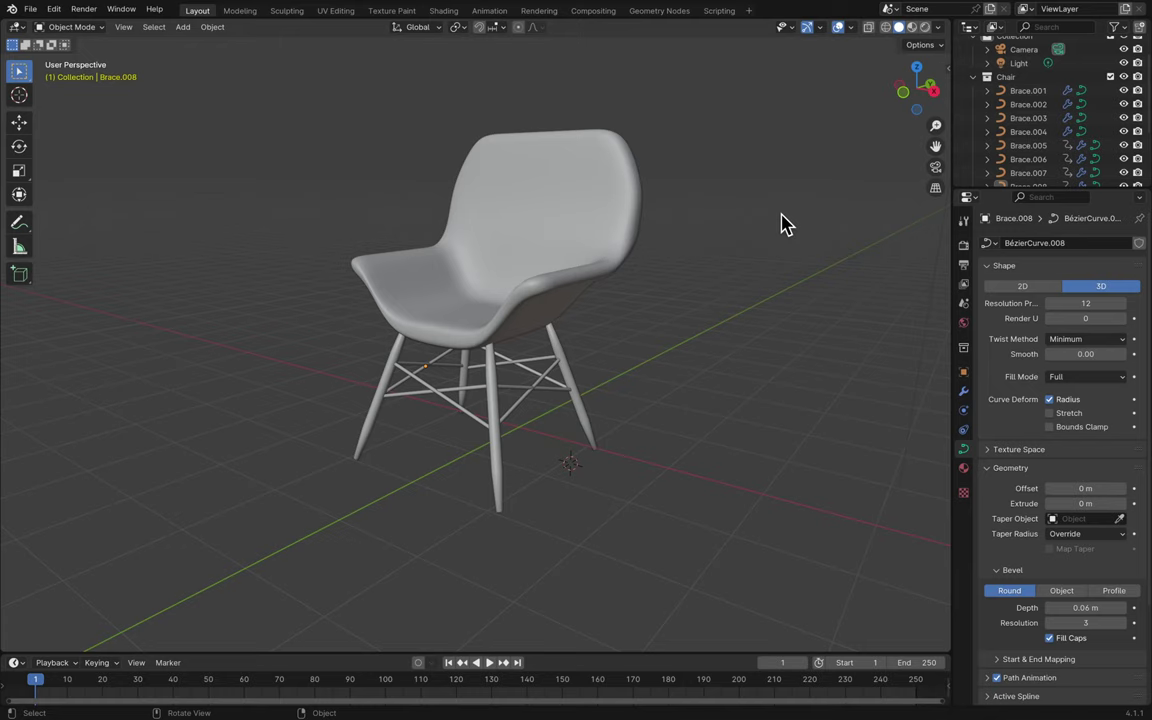
# - Collapse the Chair and Collection entries in the Outliner and save
pyautogui.click(974, 77)
pyautogui.scroll(2, 1040, 132)
pyautogui.hotkey('ctrl', 's')
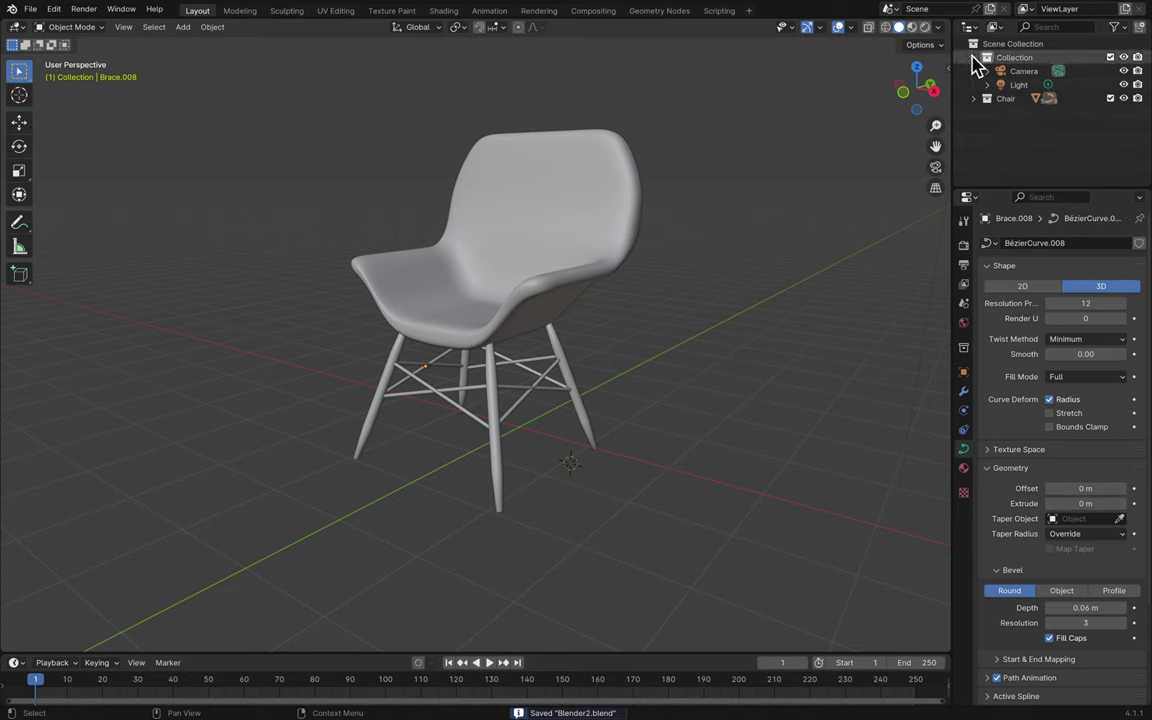
pyautogui.click(975, 58)
# - Create a new collection, rename it Table, and save the file
pyautogui.rightClick(1012, 102)
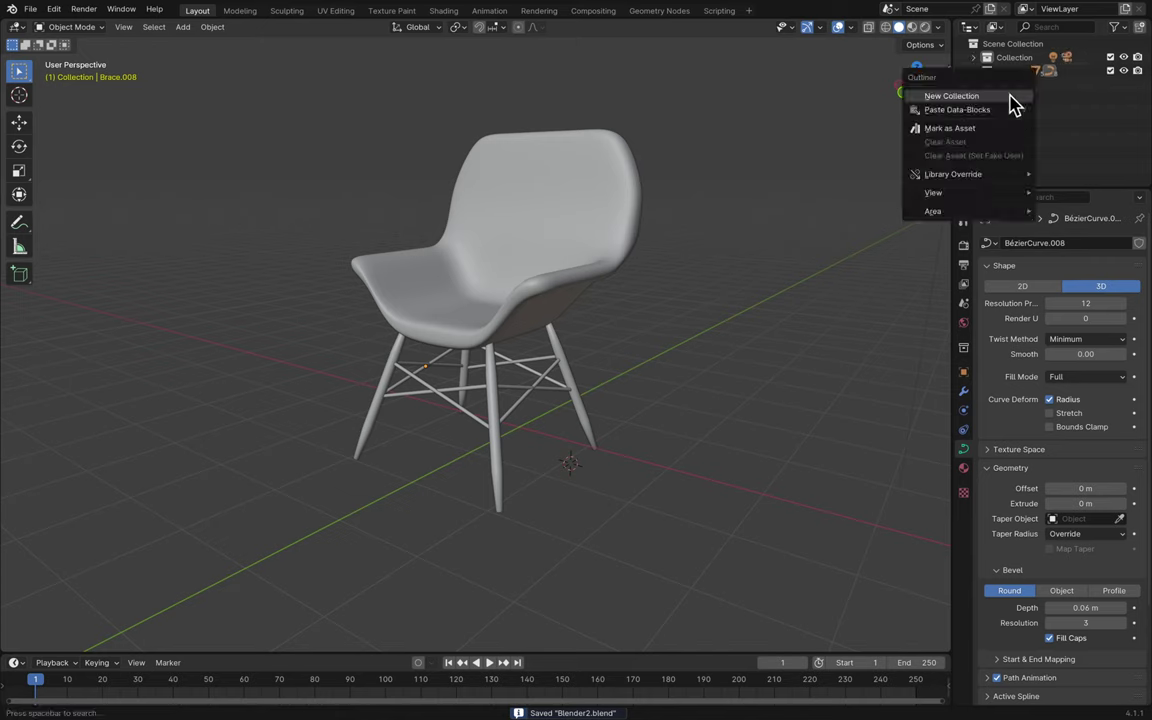
pyautogui.click(1012, 96)
pyautogui.doubleClick(1020, 84)
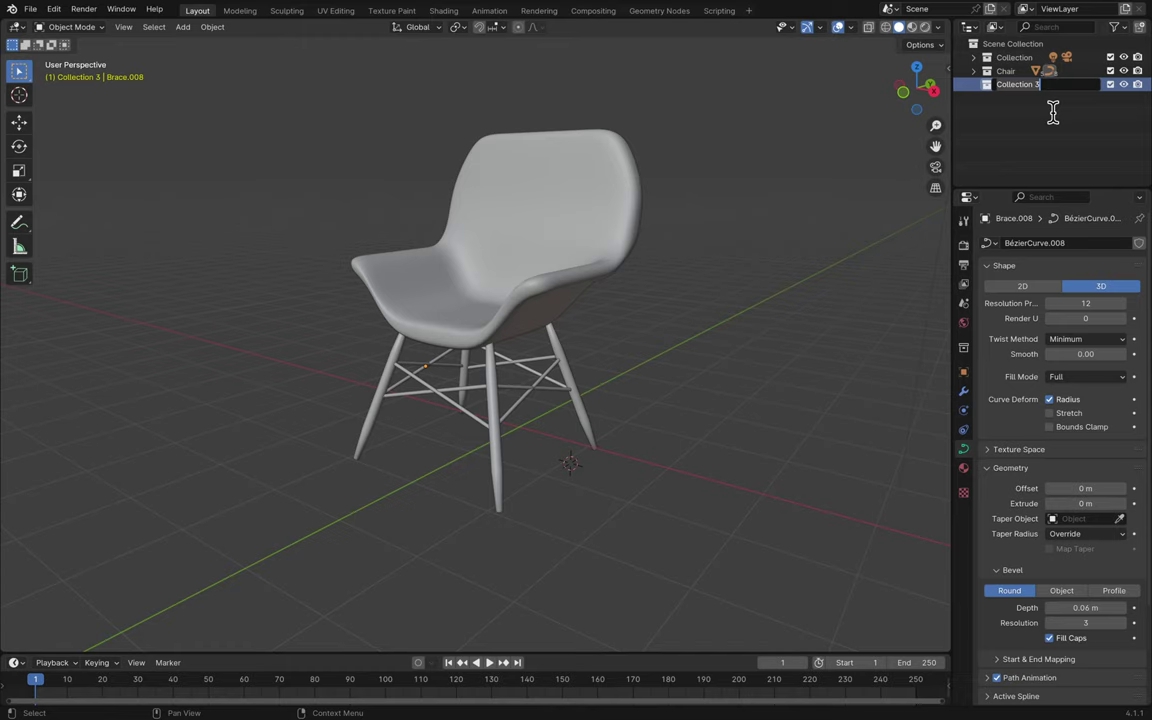
pyautogui.write('Table')
pyautogui.press('Return')
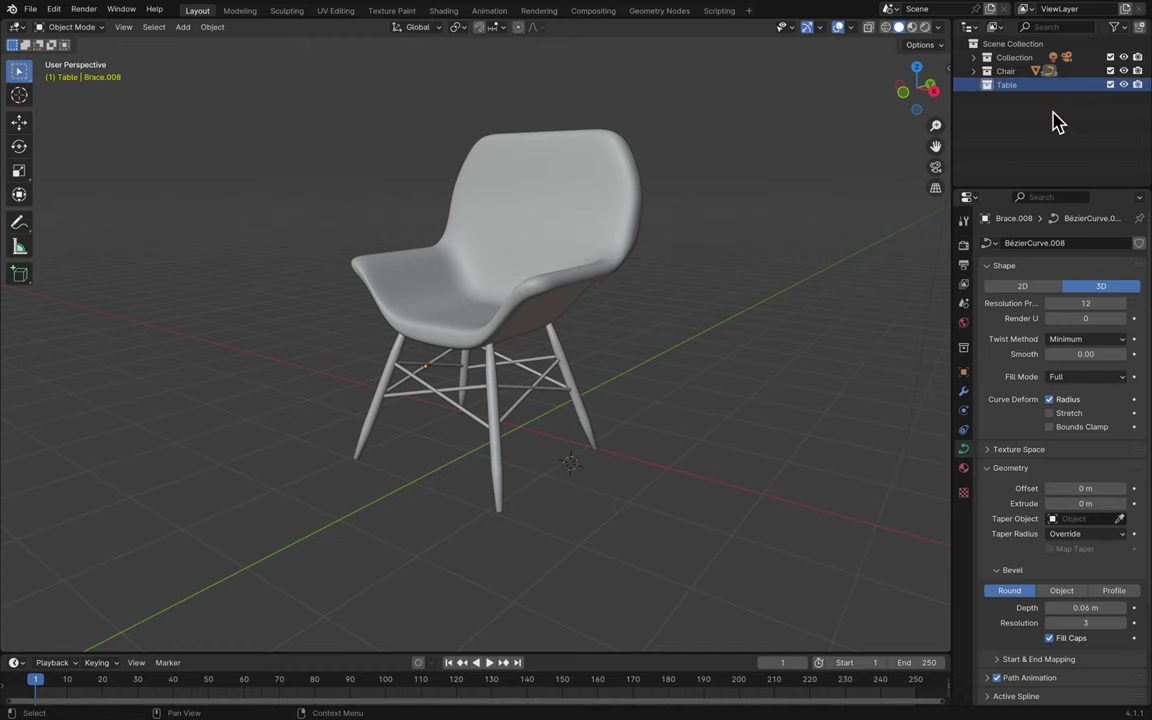
pyautogui.hotkey('ctrl', 's')
pyautogui.click(1003, 72)
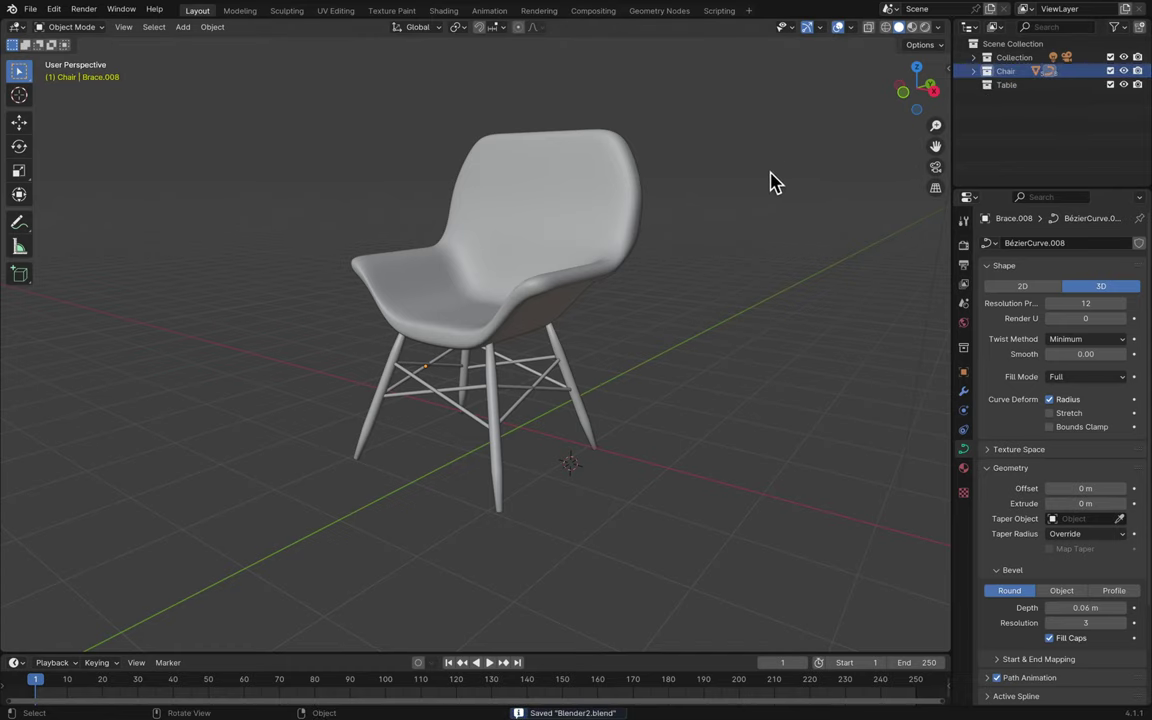
pyautogui.moveTo(761, 183); pyautogui.dragTo(761, 175, button='middle')
pyautogui.moveTo(780, 2)
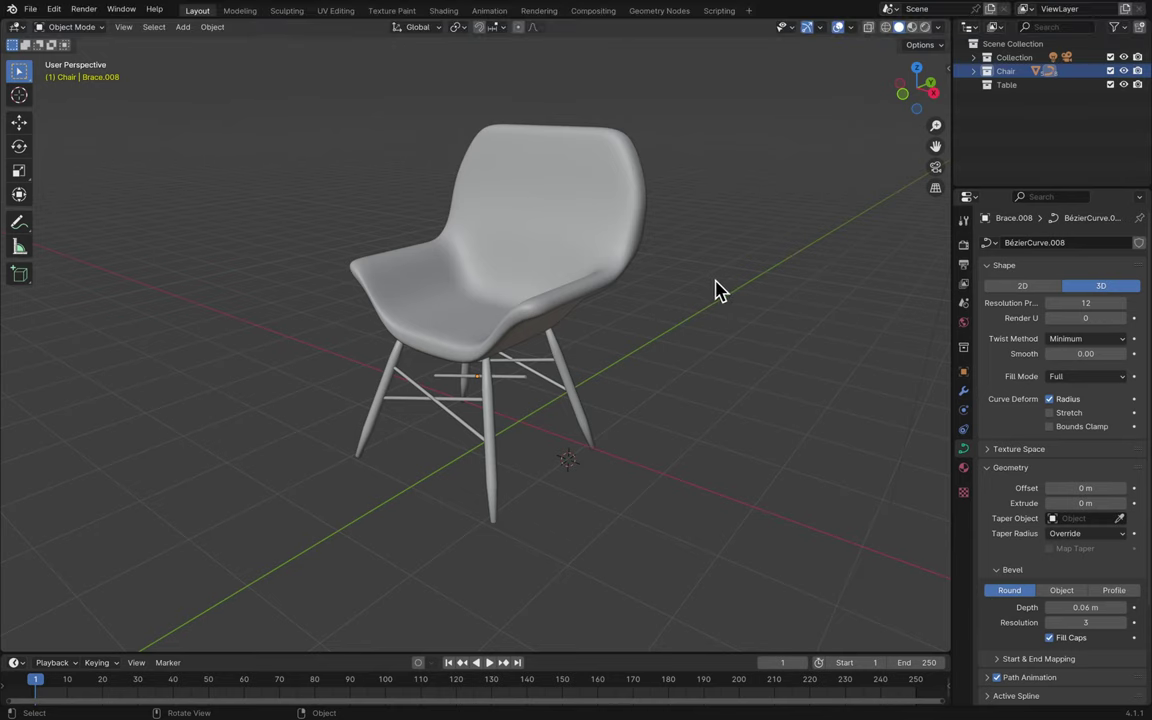
pyautogui.hscroll(10, 638, 319)
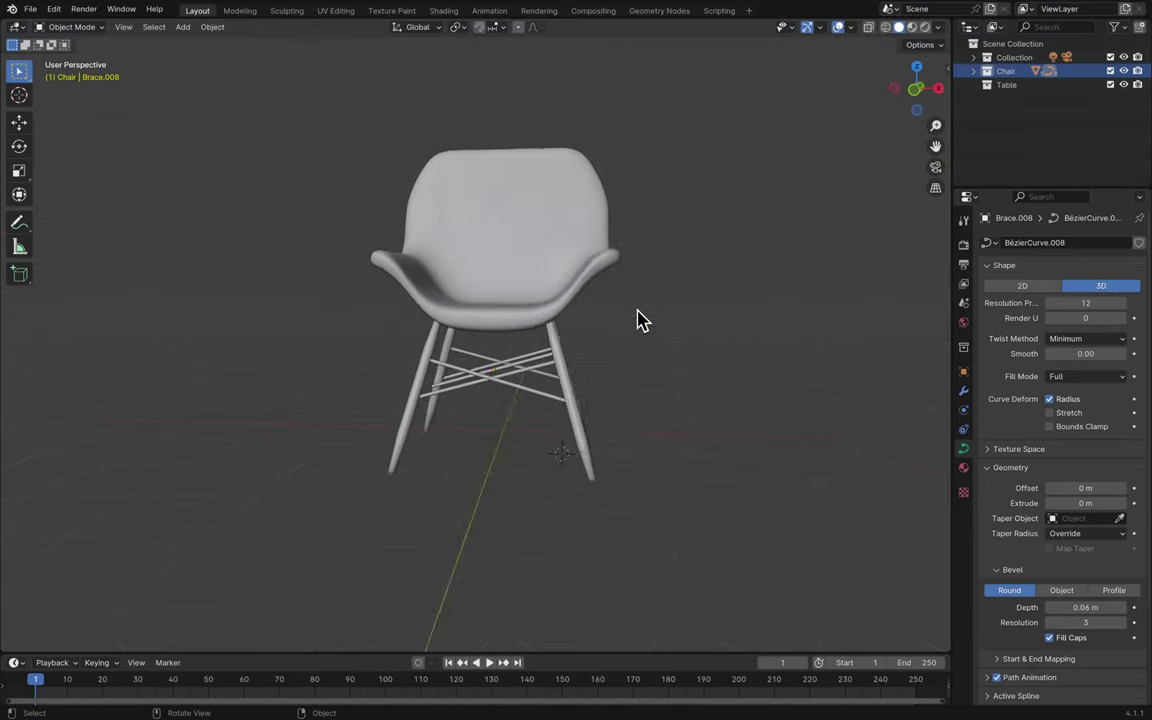
pyautogui.hscroll(5, 640, 319)
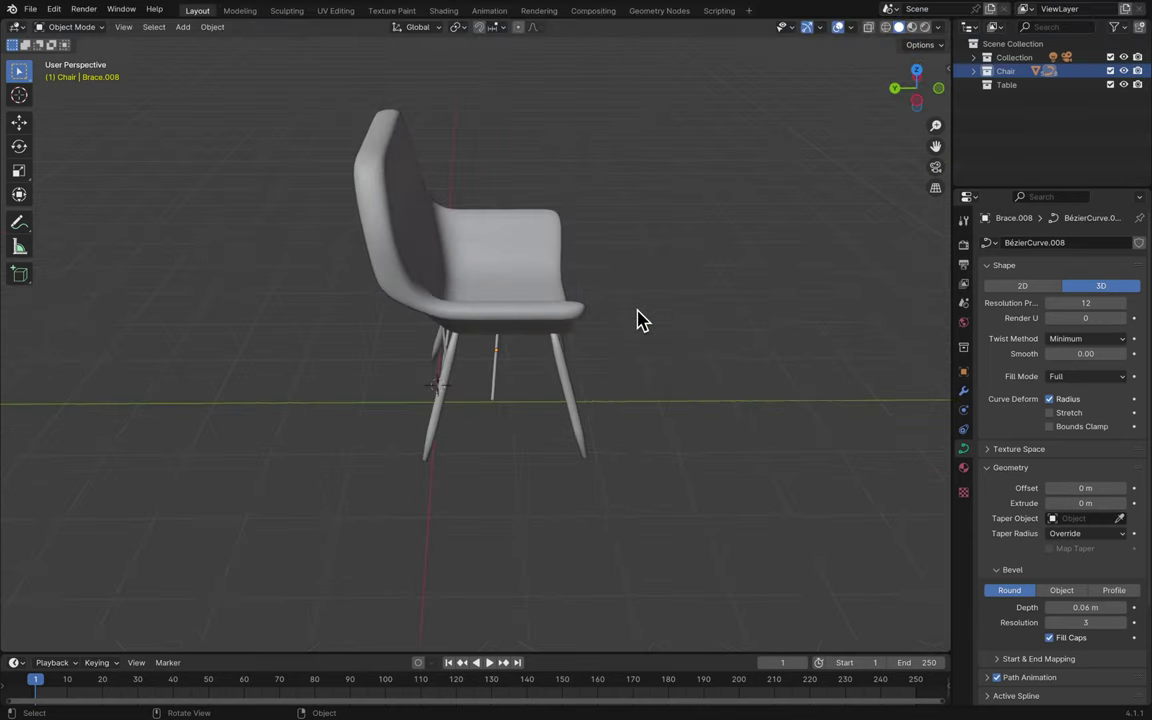
pyautogui.hscroll(15, 640, 320)
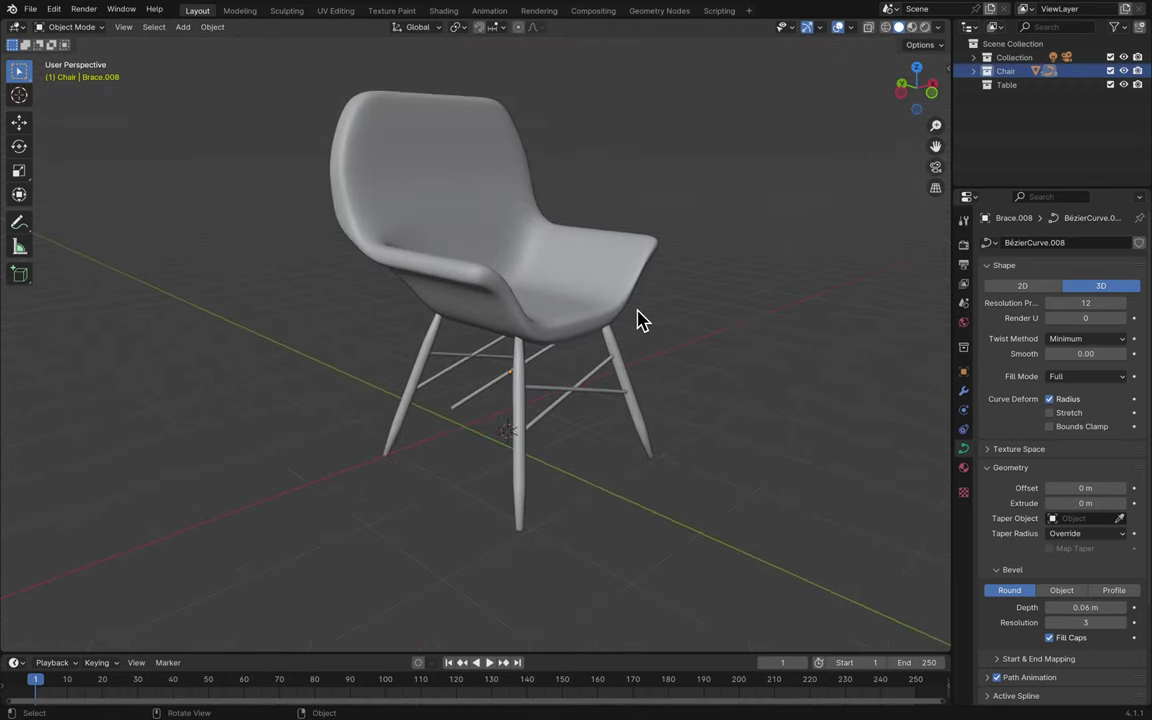
pyautogui.scroll(20, 640, 320)
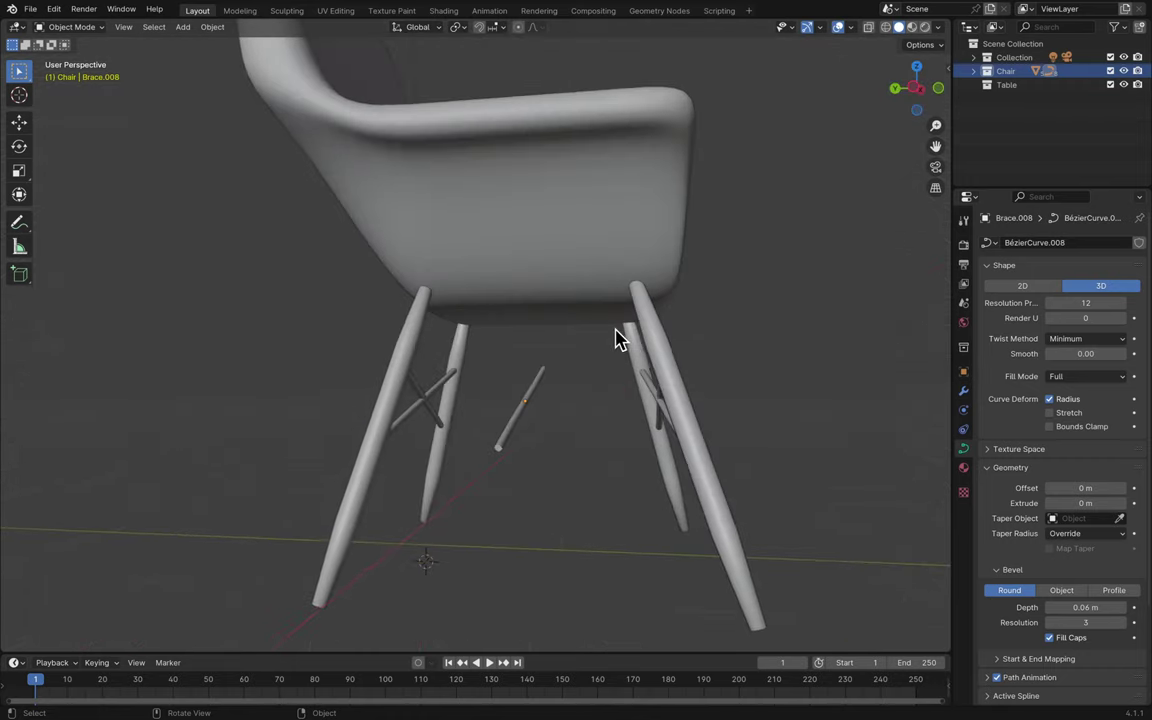
pyautogui.scroll(-10, 615, 338)
pyautogui.moveTo(615, 340); pyautogui.dragTo(612, 358, button='middle')
# - Select and frame Brace.005 under the seat, trying a move and a rotation but cancelling both
pyautogui.click(479, 418)
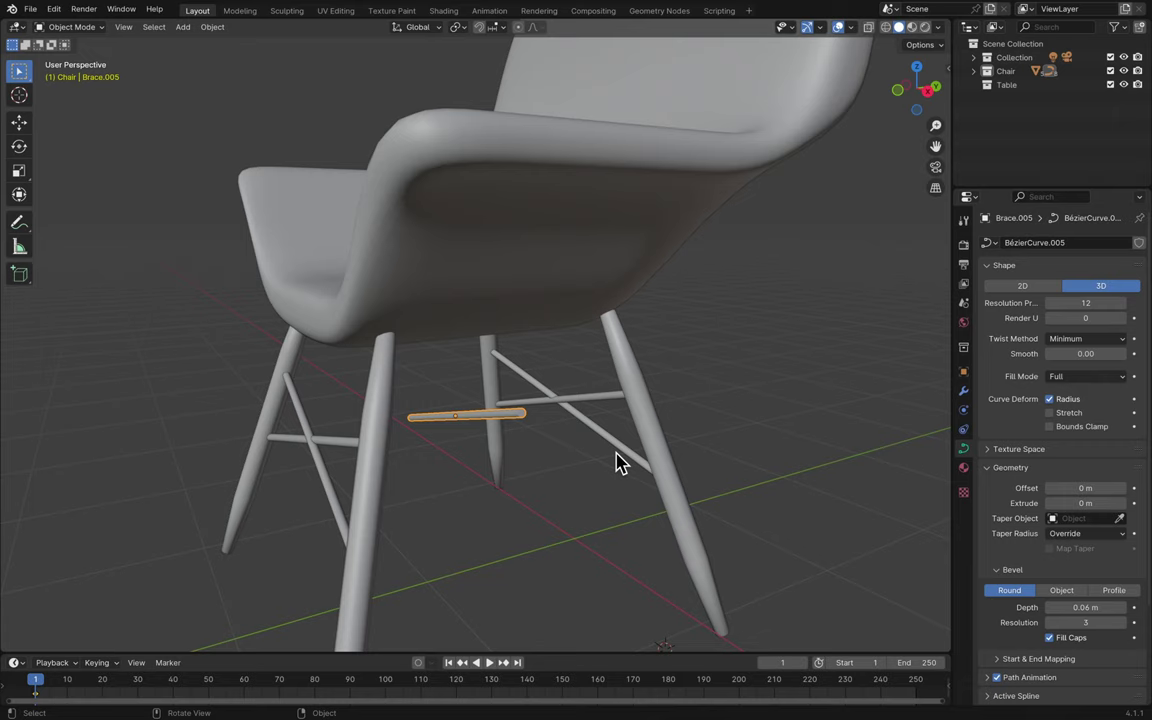
pyautogui.press('KP_Decimal')
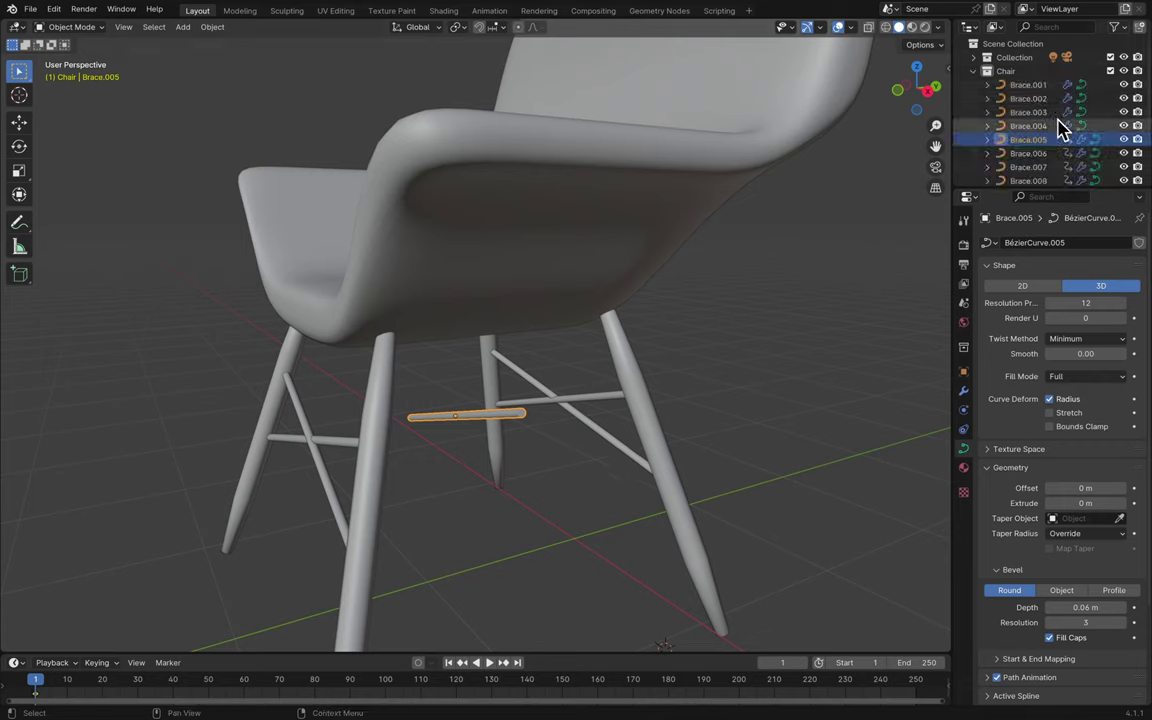
pyautogui.scroll(1, 1063, 128)
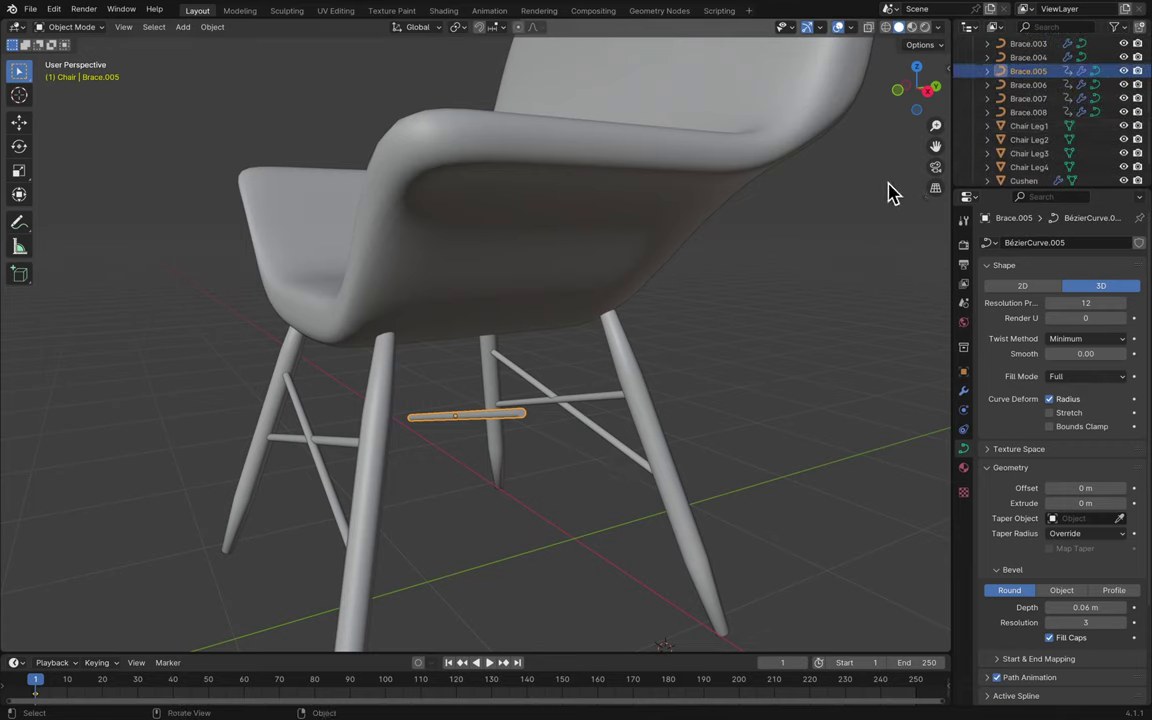
pyautogui.press('g')
pyautogui.press('z')
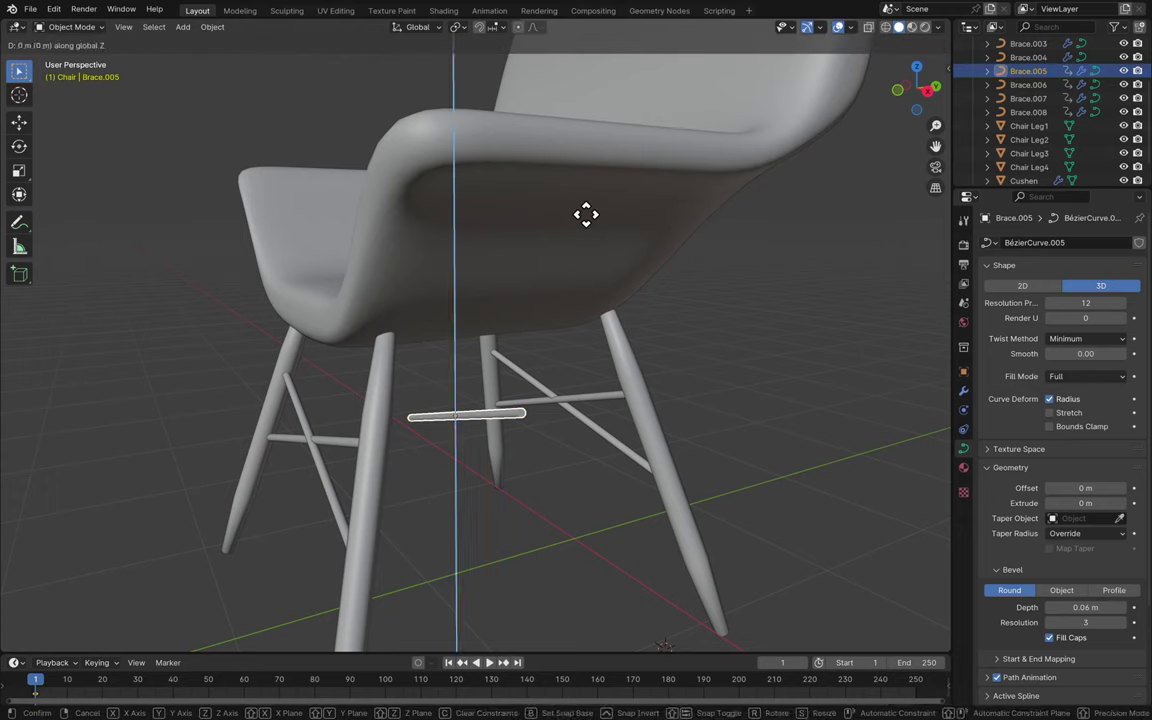
pyautogui.press('x')
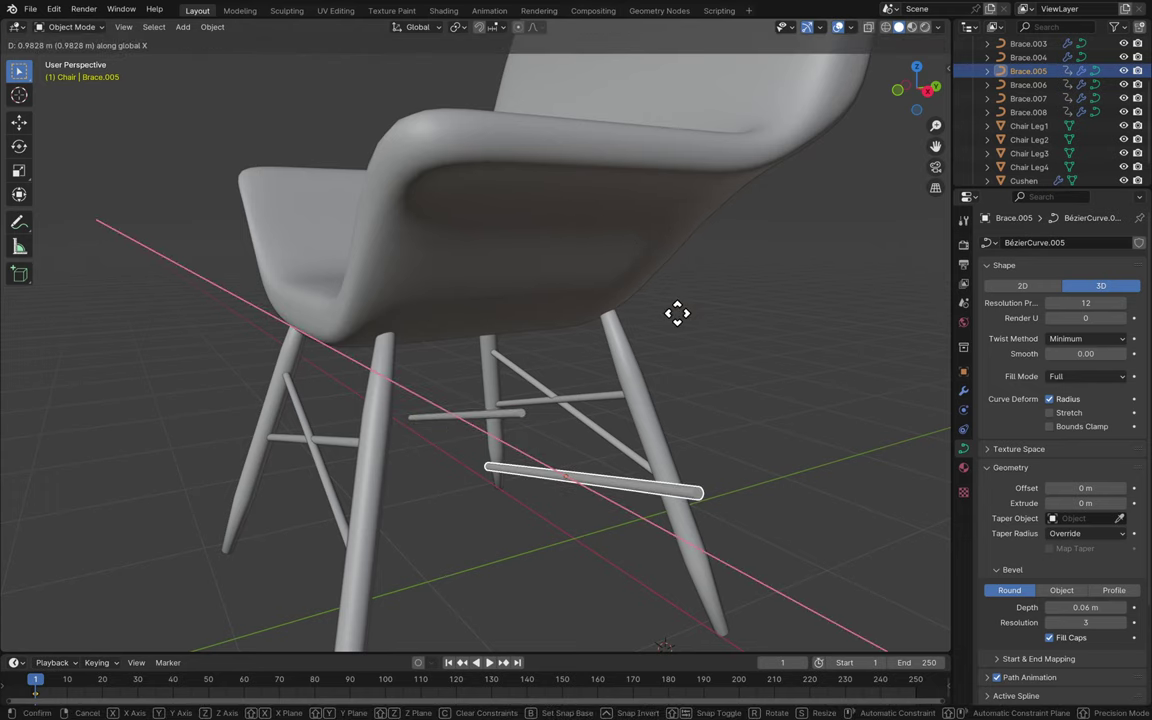
pyautogui.press('Escape')
pyautogui.press('r')
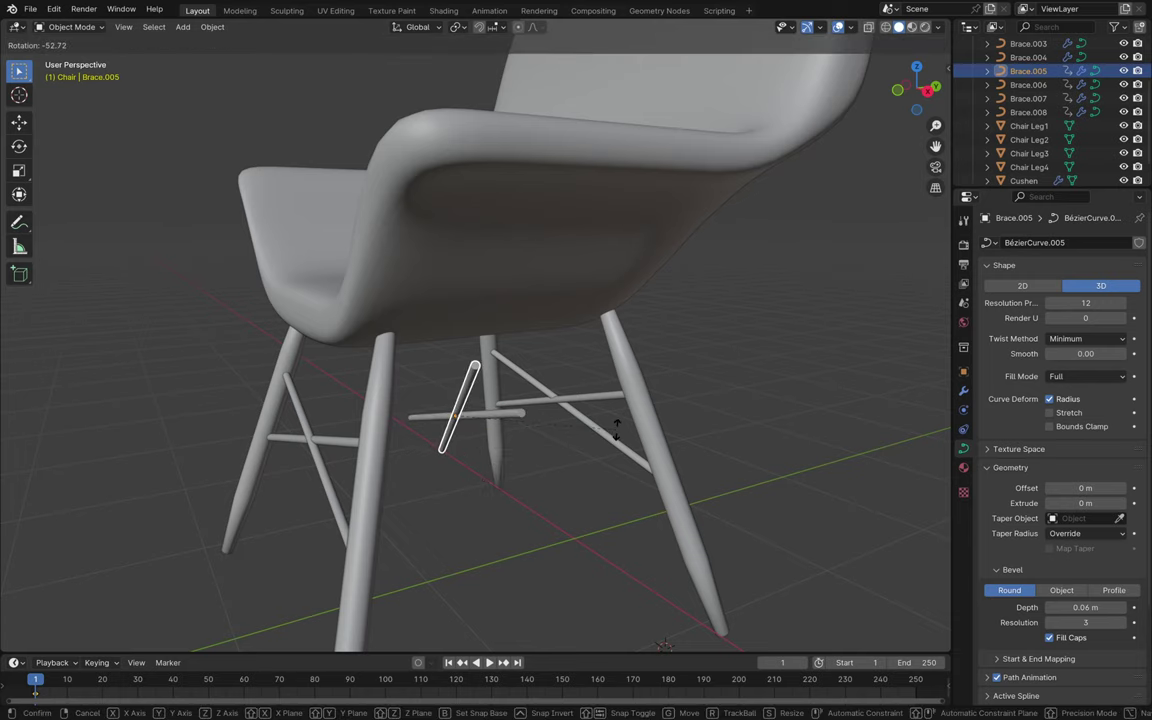
pyautogui.press('Escape')
# - From the straight right-side view, rotate Brace.005 about the vertical Z axis
pyautogui.moveTo(776, 350); pyautogui.dragTo(912, 183, button='middle')
pyautogui.moveTo(870, 240); pyautogui.dragTo(866, 270, button='middle')
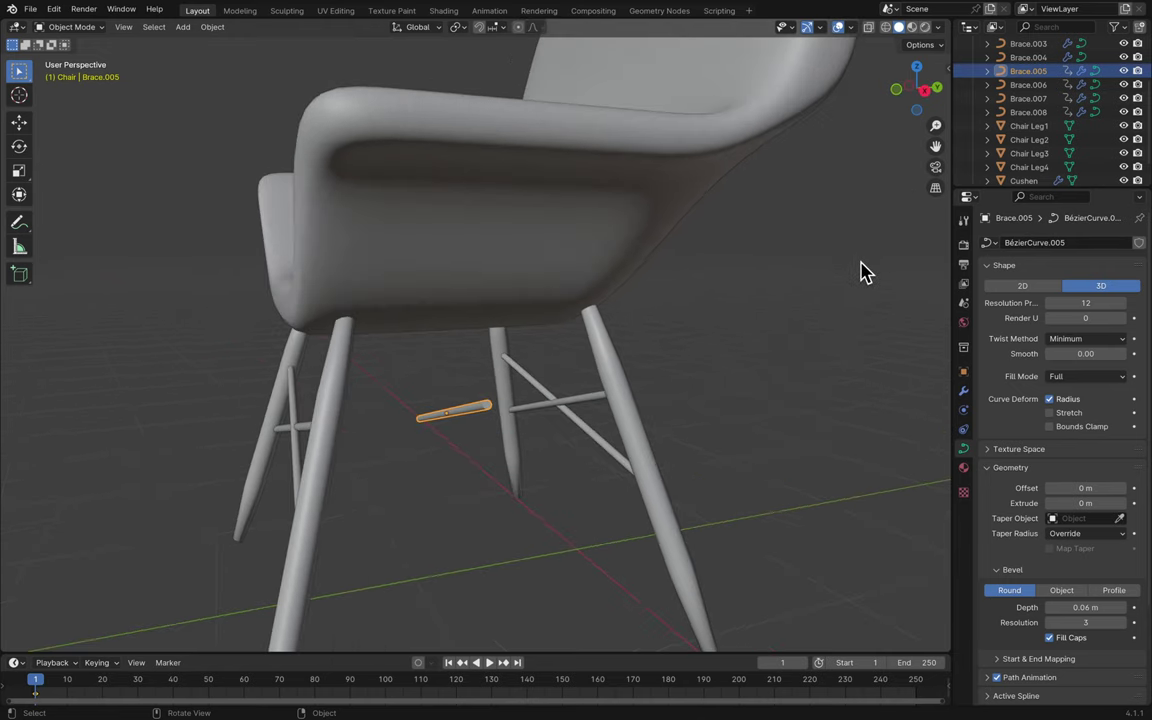
pyautogui.click(925, 92)
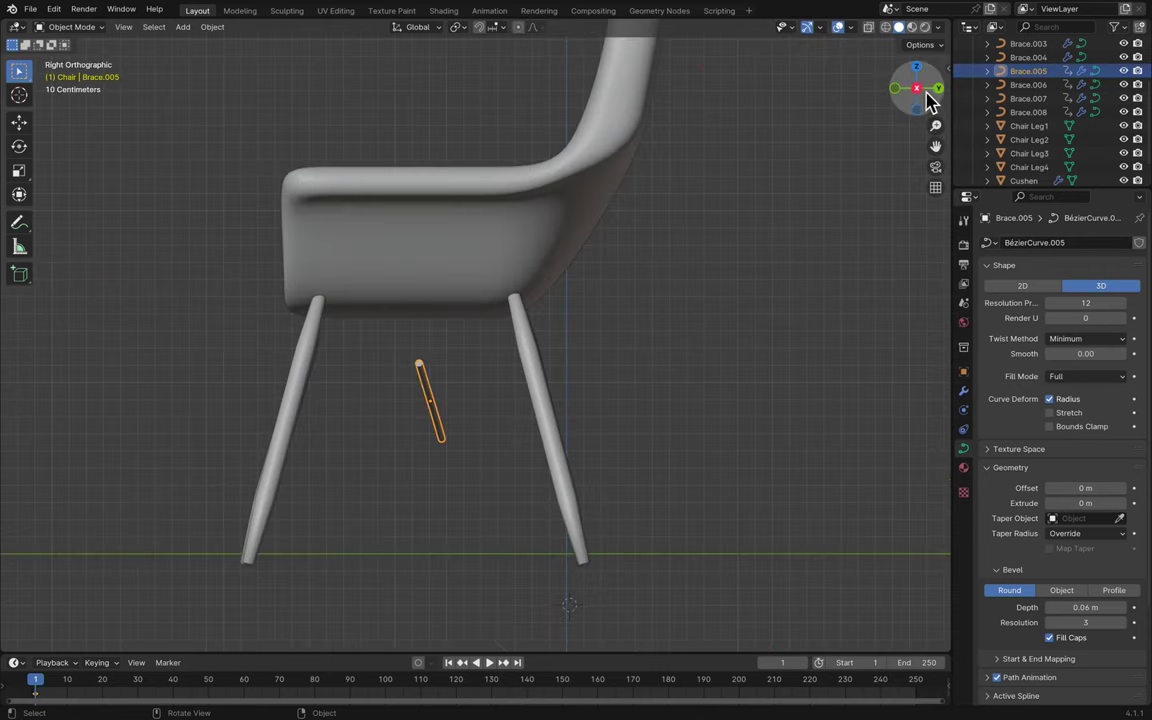
pyautogui.click(938, 90)
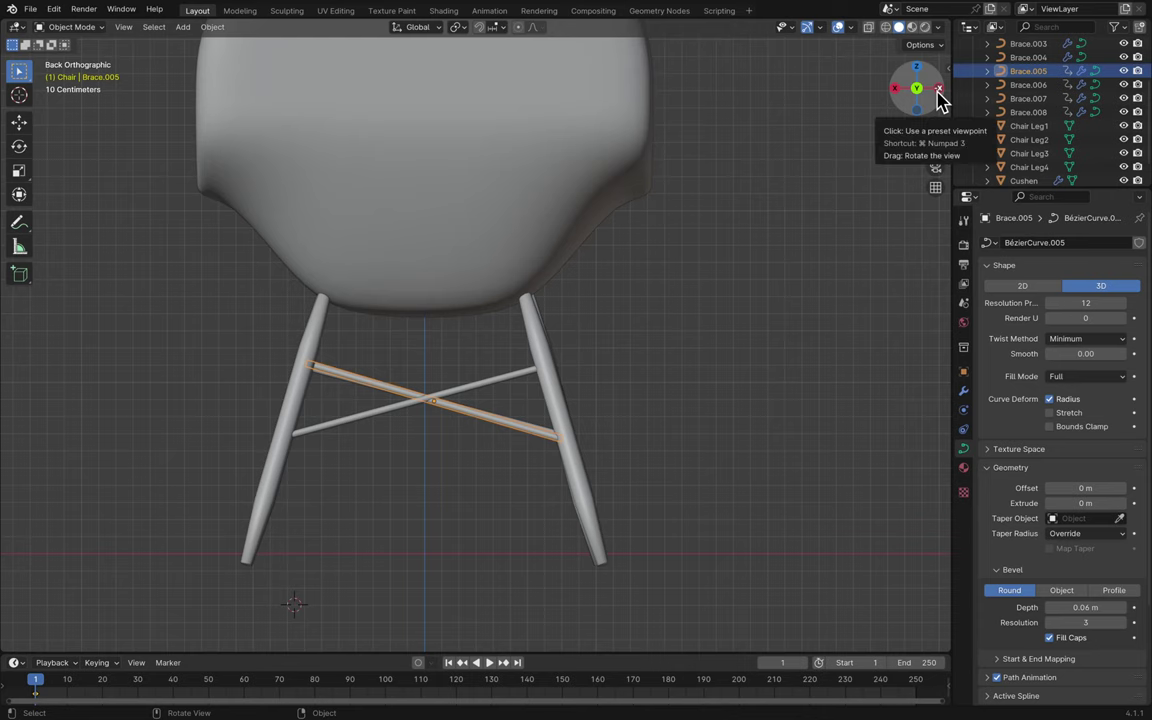
pyautogui.click(898, 92)
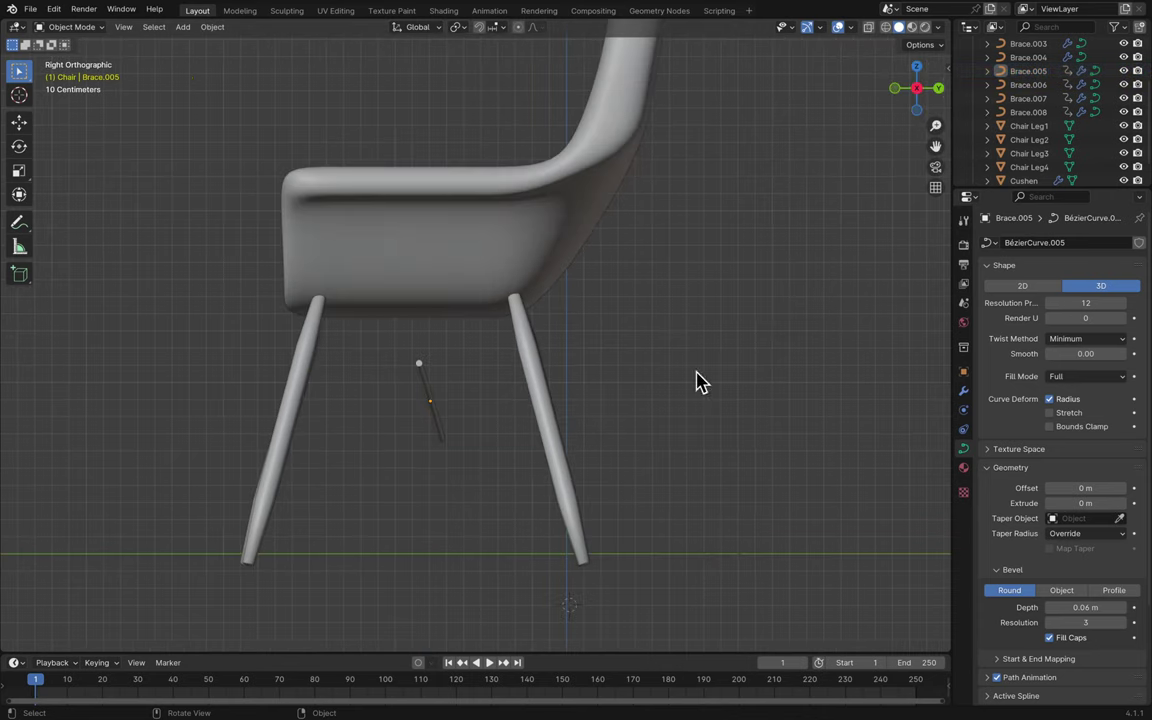
pyautogui.click(428, 400)
pyautogui.press('r')
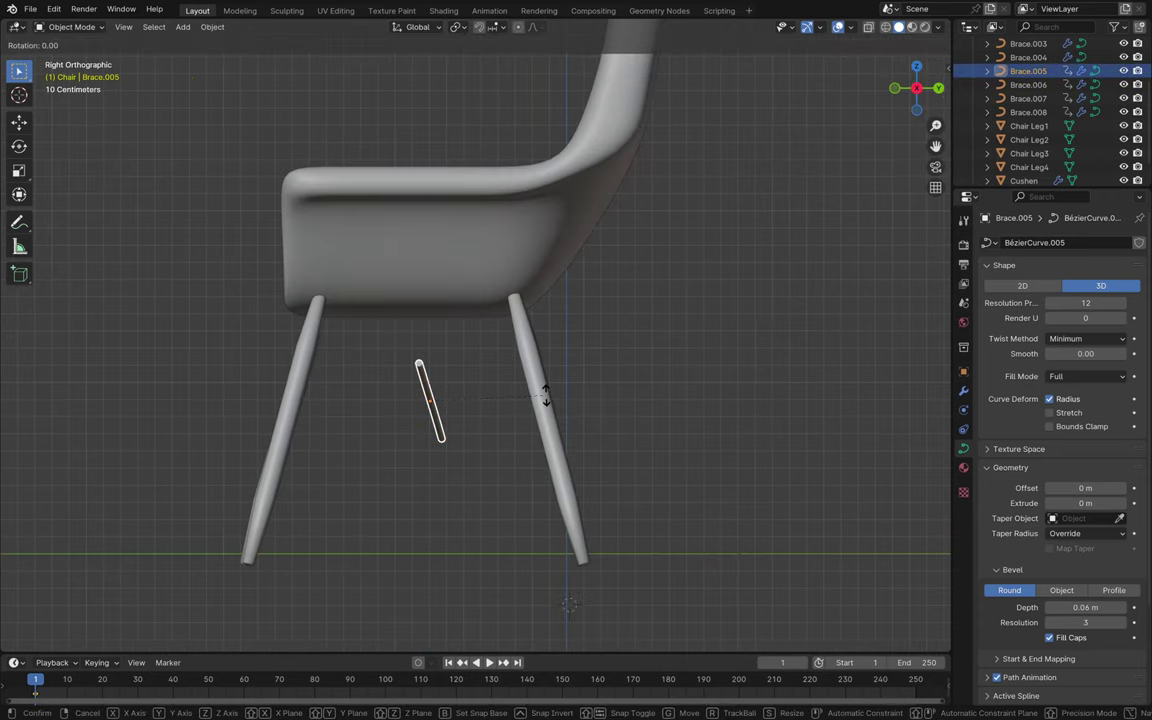
pyautogui.press('z')
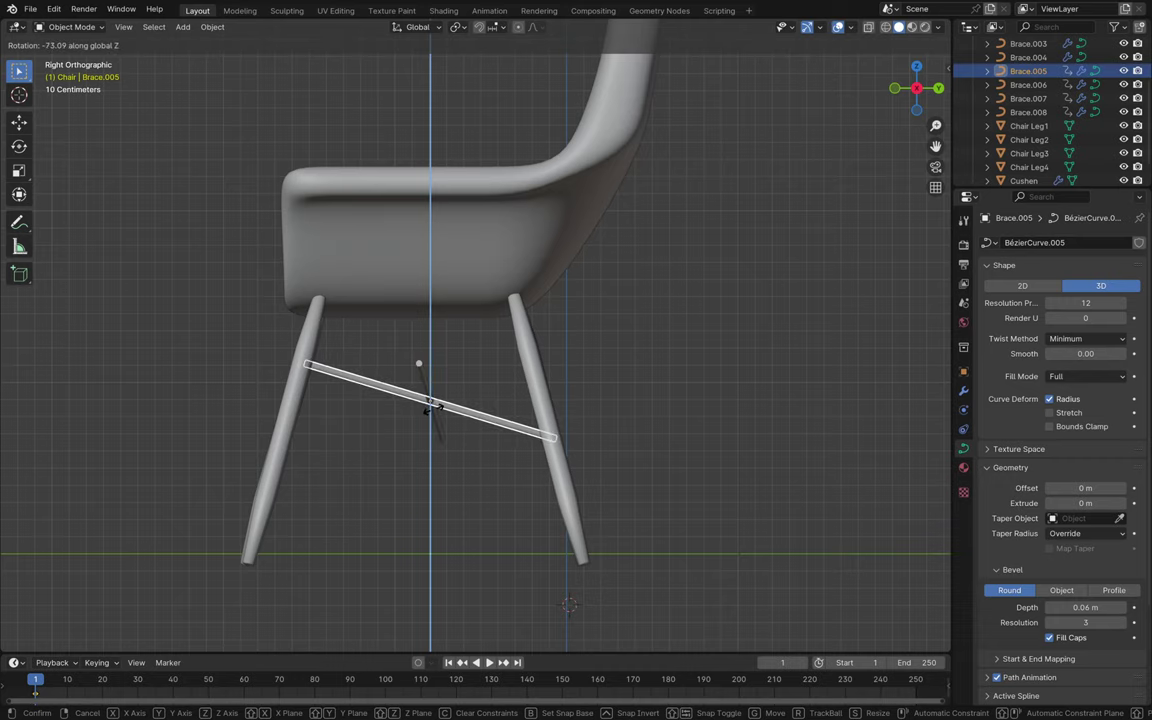
pyautogui.click(433, 409)
# - Set the brace's rotation angle to exactly 90° in the Rotate redo panel
pyautogui.moveTo(442, 417); pyautogui.dragTo(413, 405, button='middle')
pyautogui.click(180, 592)
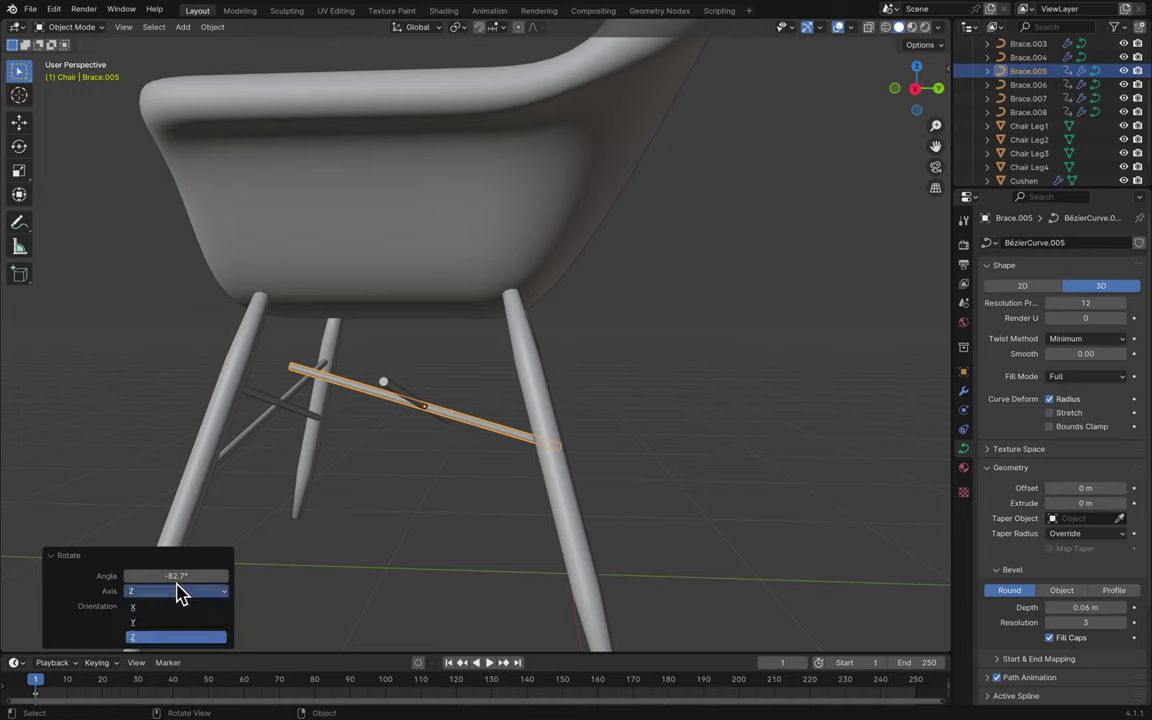
pyautogui.click(198, 576)
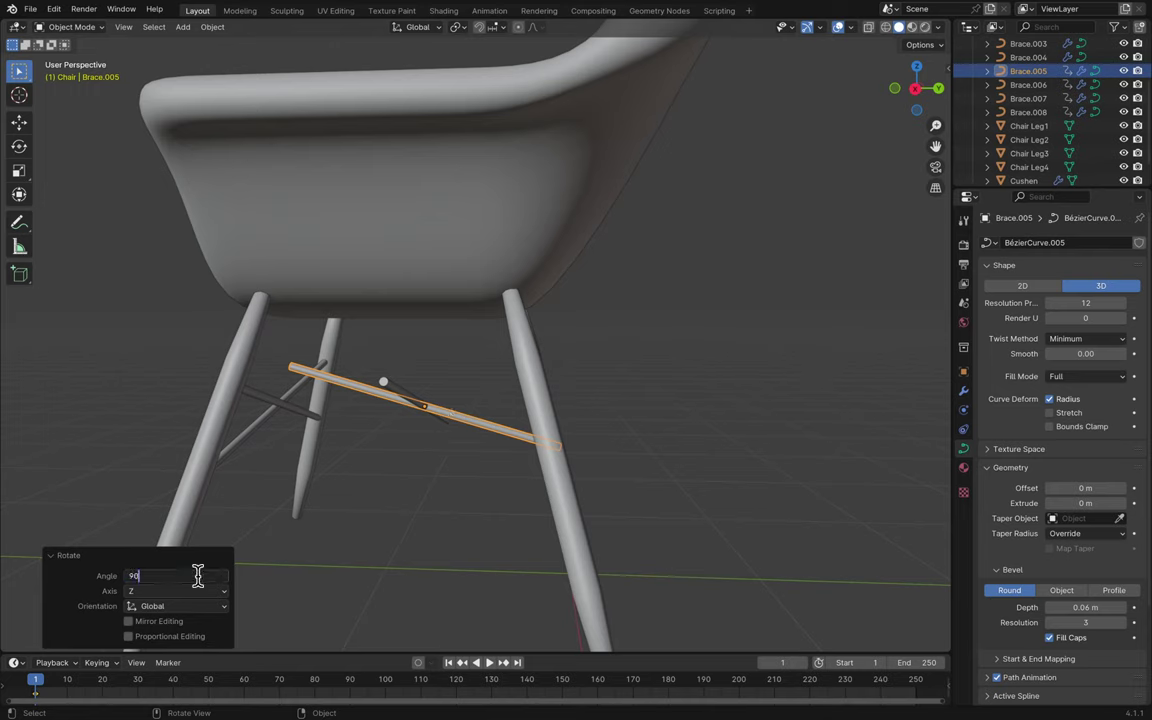
pyautogui.write('90')
pyautogui.press('Return')
# - Give Brace.006 a Z rotation of -90° in the Transform sidebar, then hide the sidebar
pyautogui.click(403, 397)
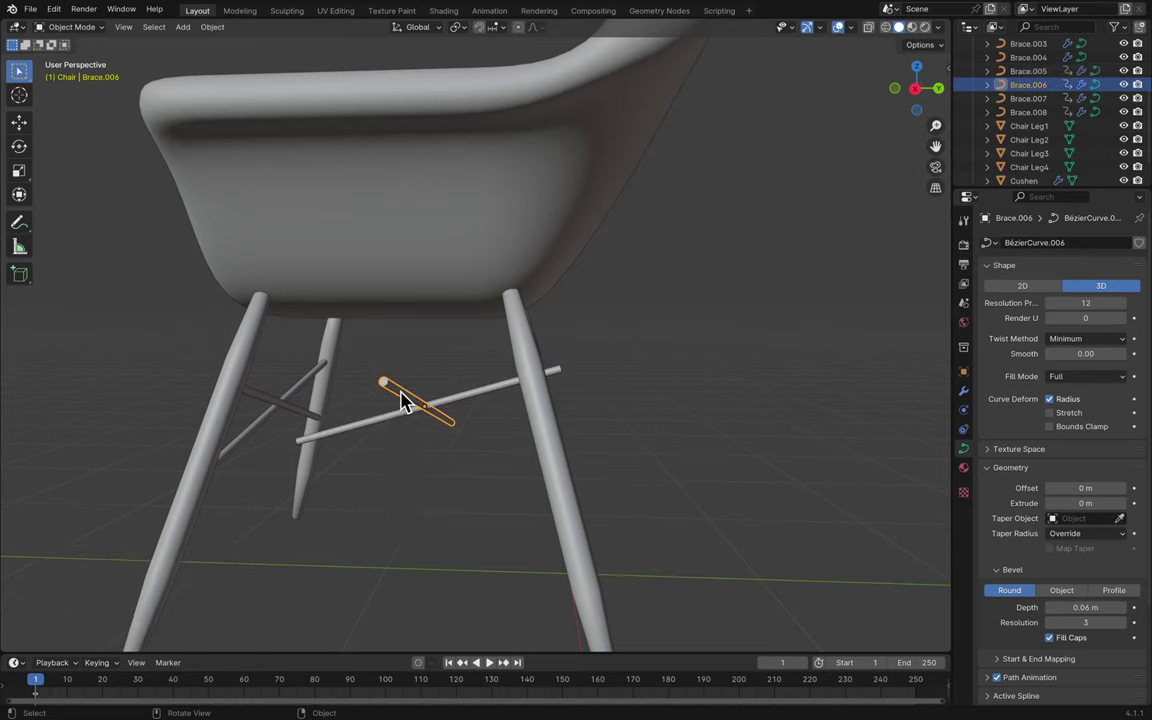
pyautogui.click(943, 116)
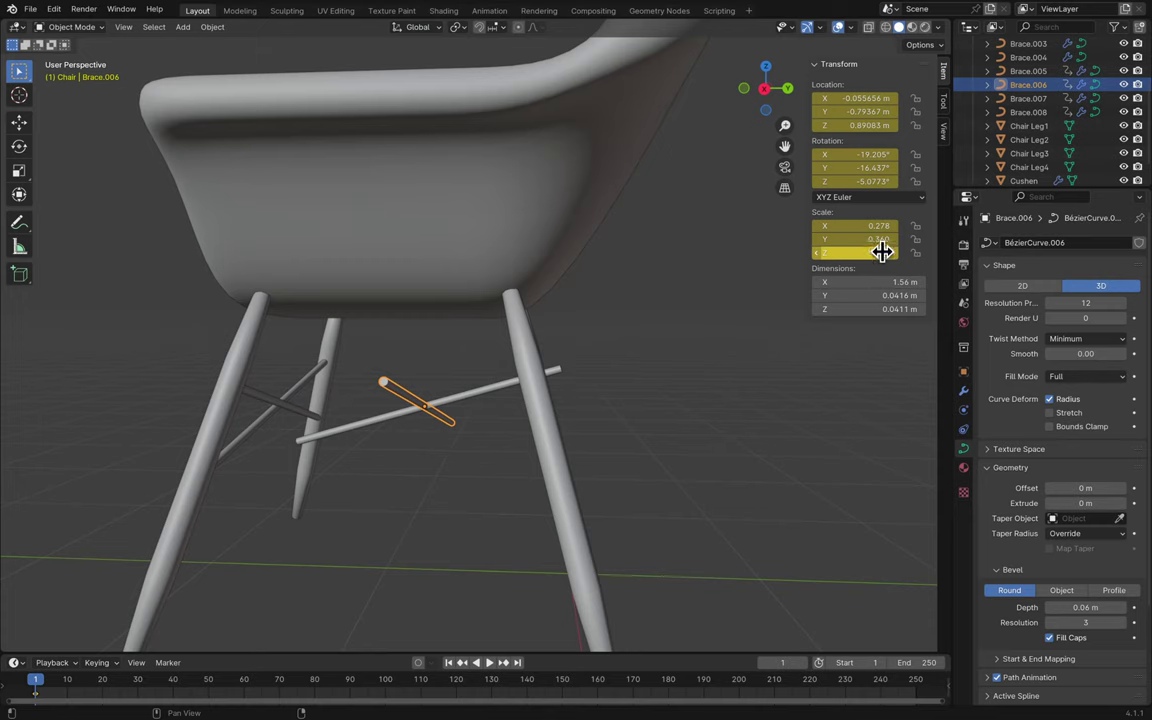
pyautogui.click(880, 181)
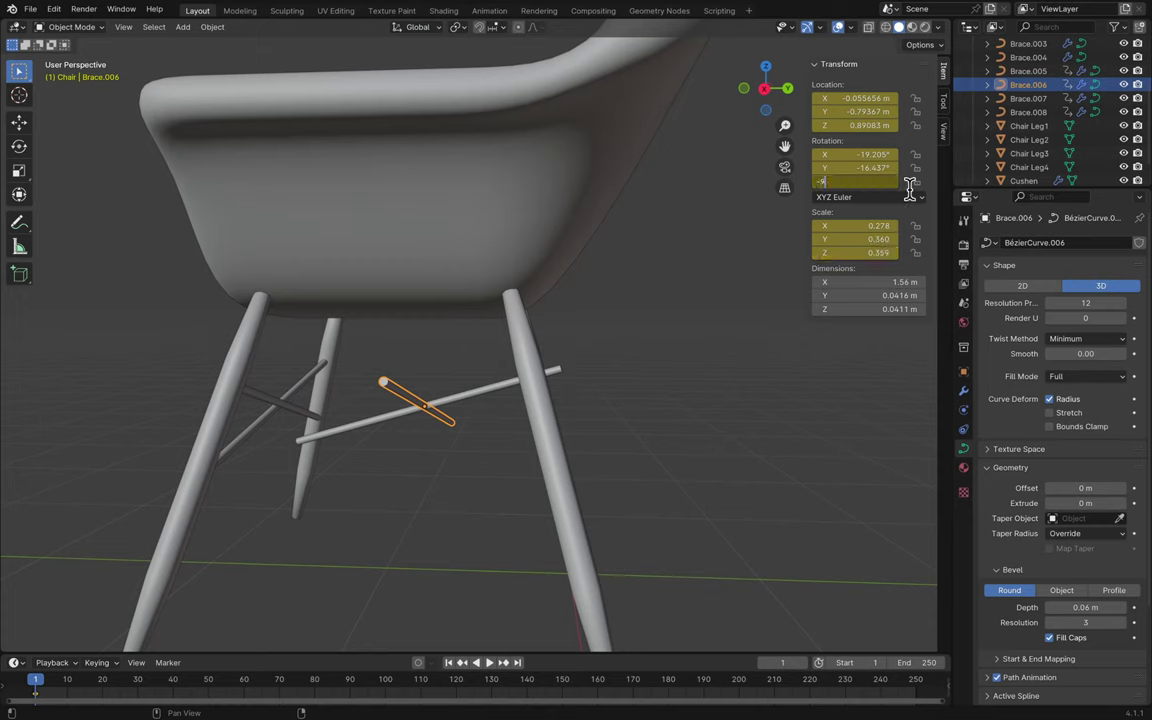
pyautogui.press('Return')
pyautogui.scroll(-3, 656, 365)
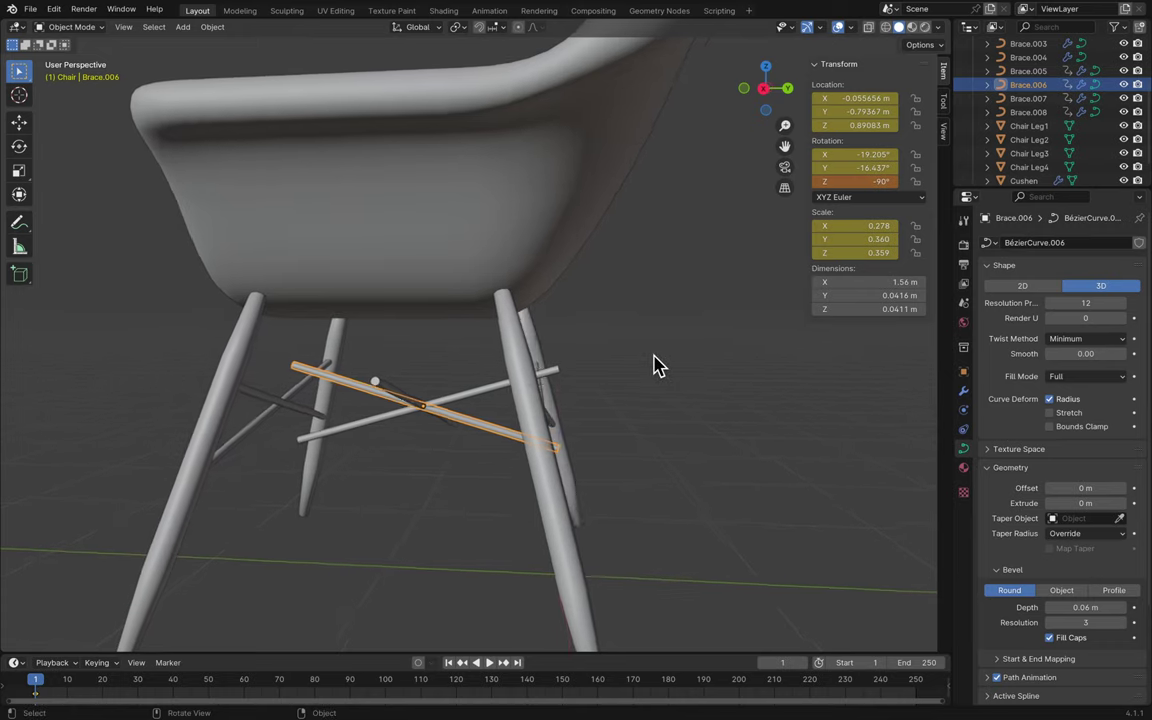
pyautogui.press('n')
# - Clear the selection and select the upright brace Brace.007
pyautogui.hotkey('alt', 'a')
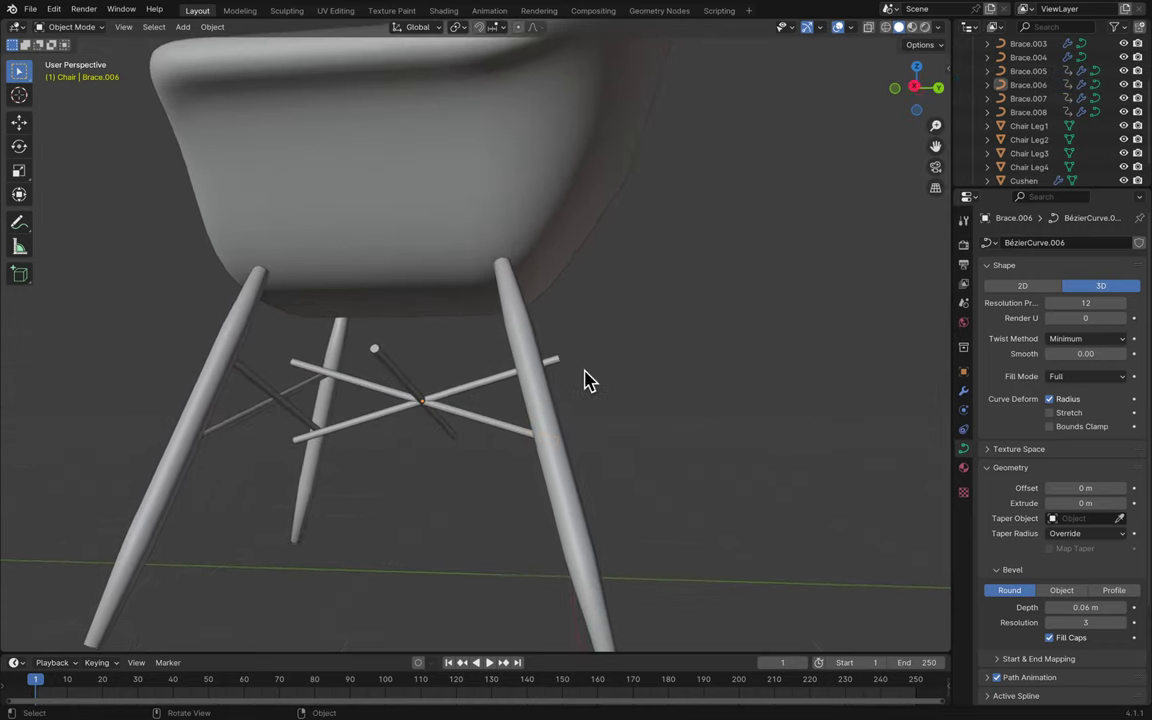
pyautogui.hscroll(3, 587, 380)
pyautogui.hscroll(5, 587, 380)
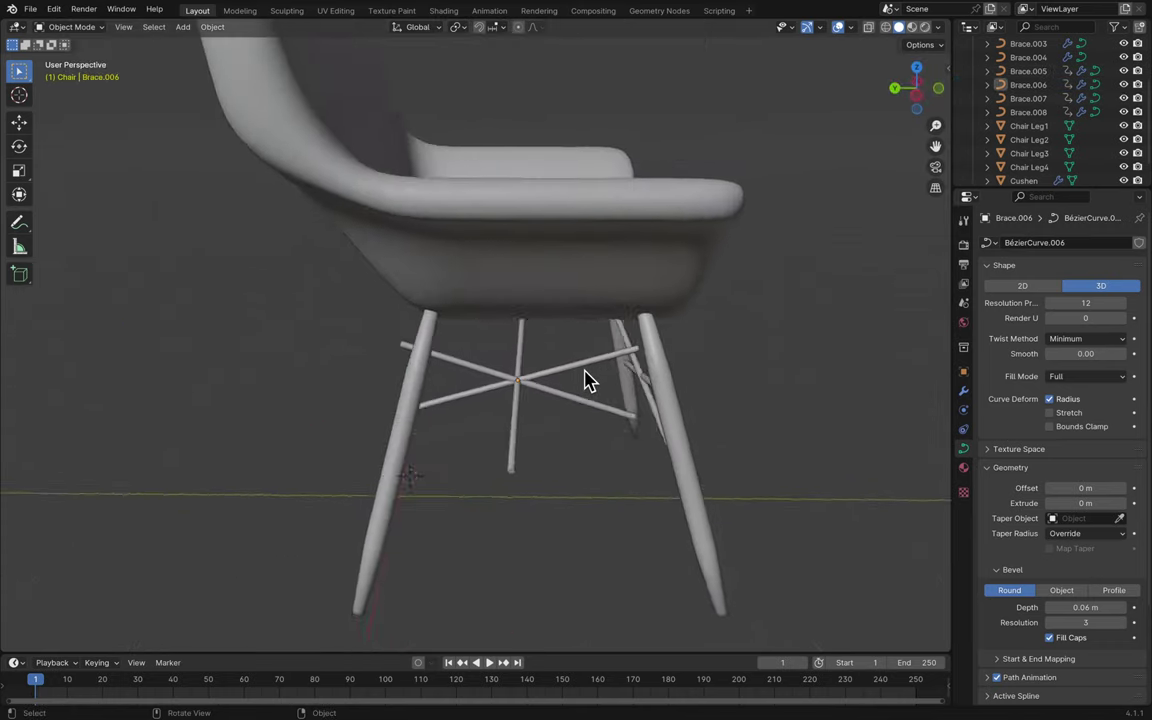
pyautogui.click(516, 418)
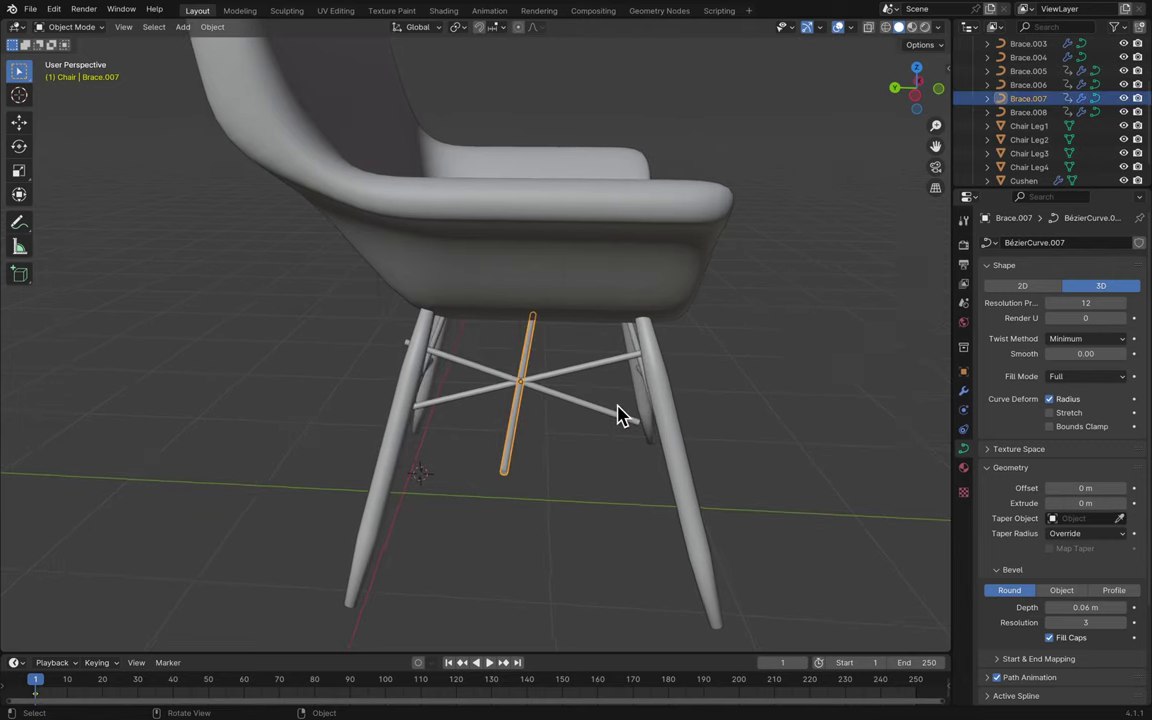
pyautogui.hscroll(2, 617, 415)
# - Delete both upright braces and save the blend file
pyautogui.press('x')
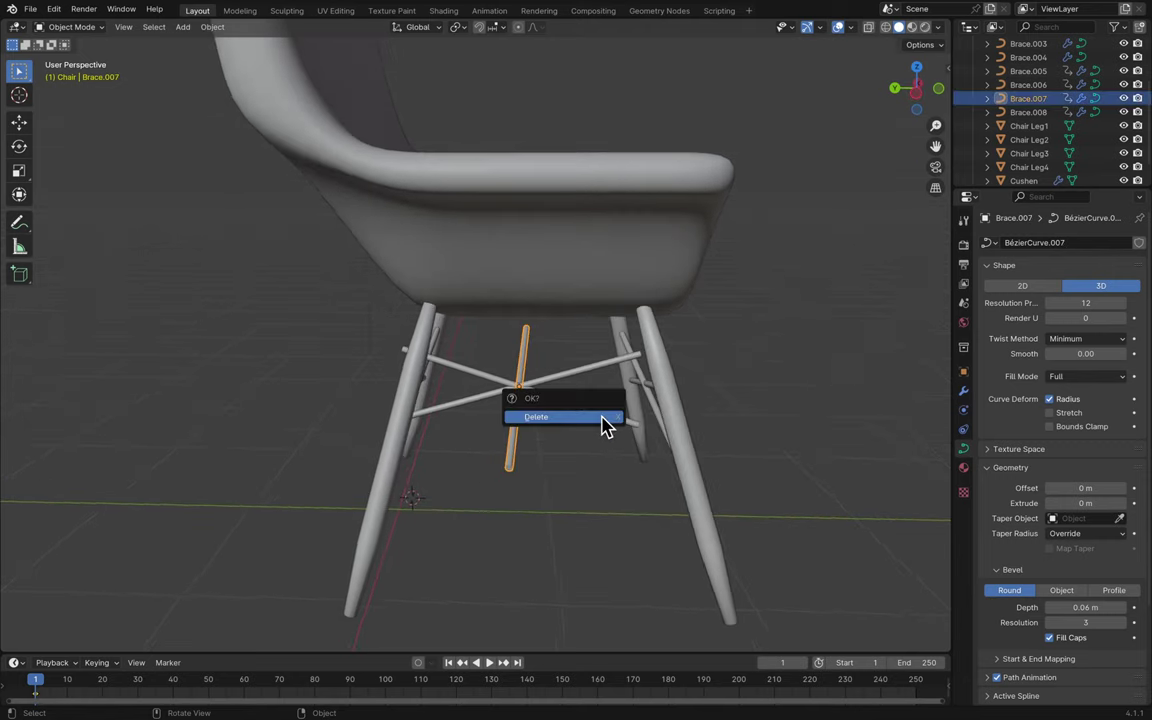
pyautogui.click(607, 423)
pyautogui.click(516, 428)
pyautogui.press('x')
pyautogui.click(519, 430)
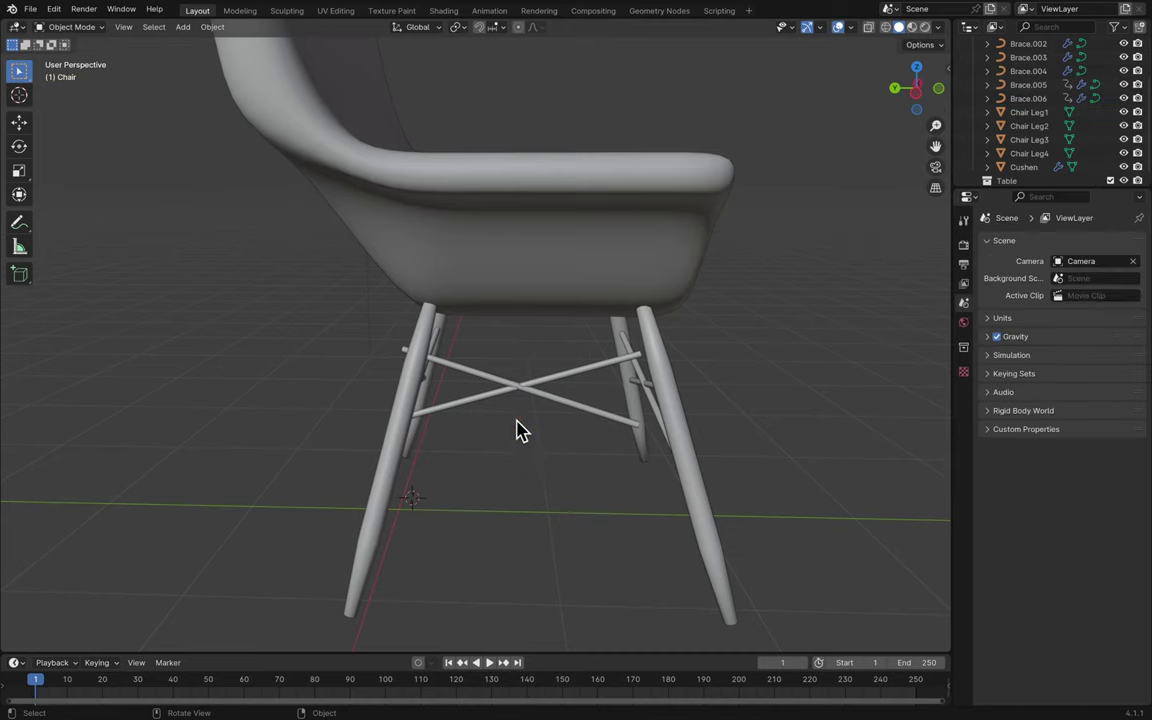
pyautogui.hotkey('ctrl', 's')
# - In the right-side view, slide the first crossing brace along the Y axis
pyautogui.click(537, 400)
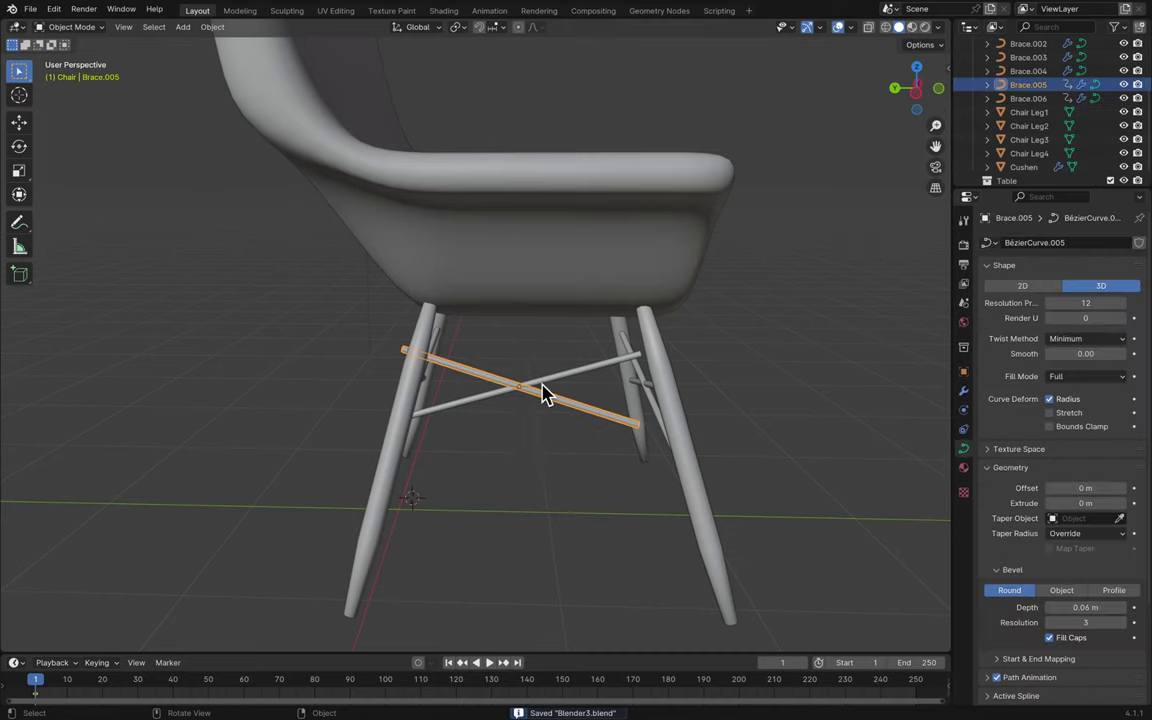
pyautogui.moveTo(587, 380); pyautogui.dragTo(597, 378, button='middle')
pyautogui.click(916, 90)
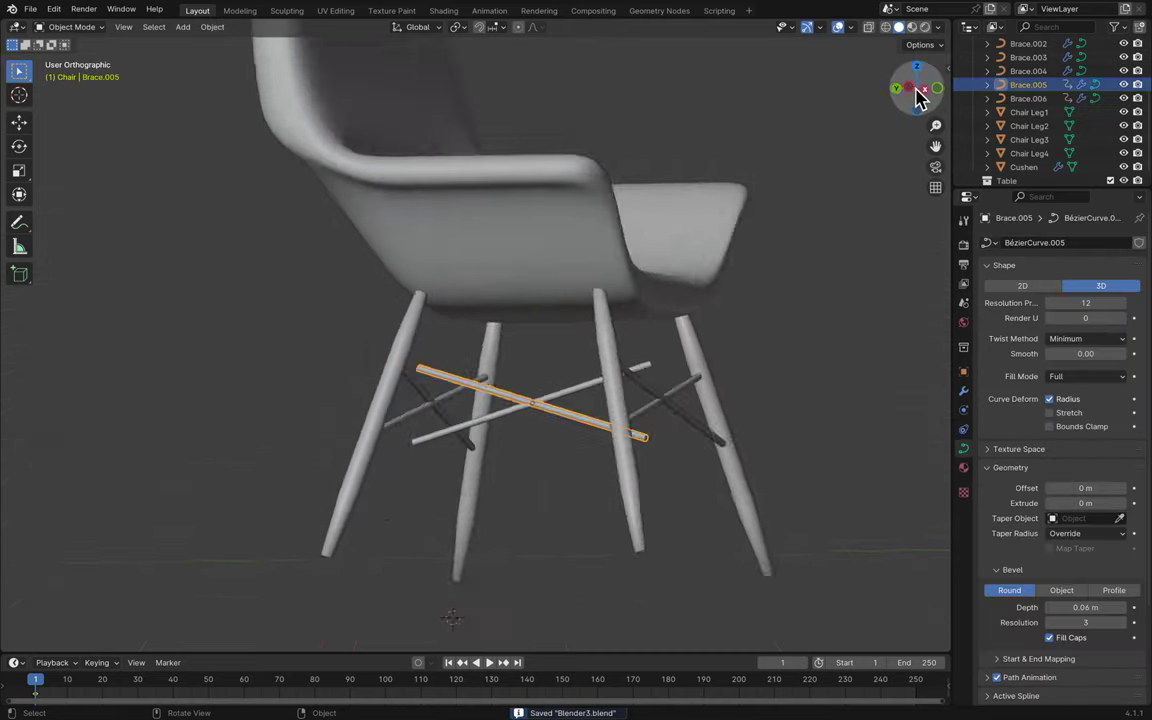
pyautogui.press('g')
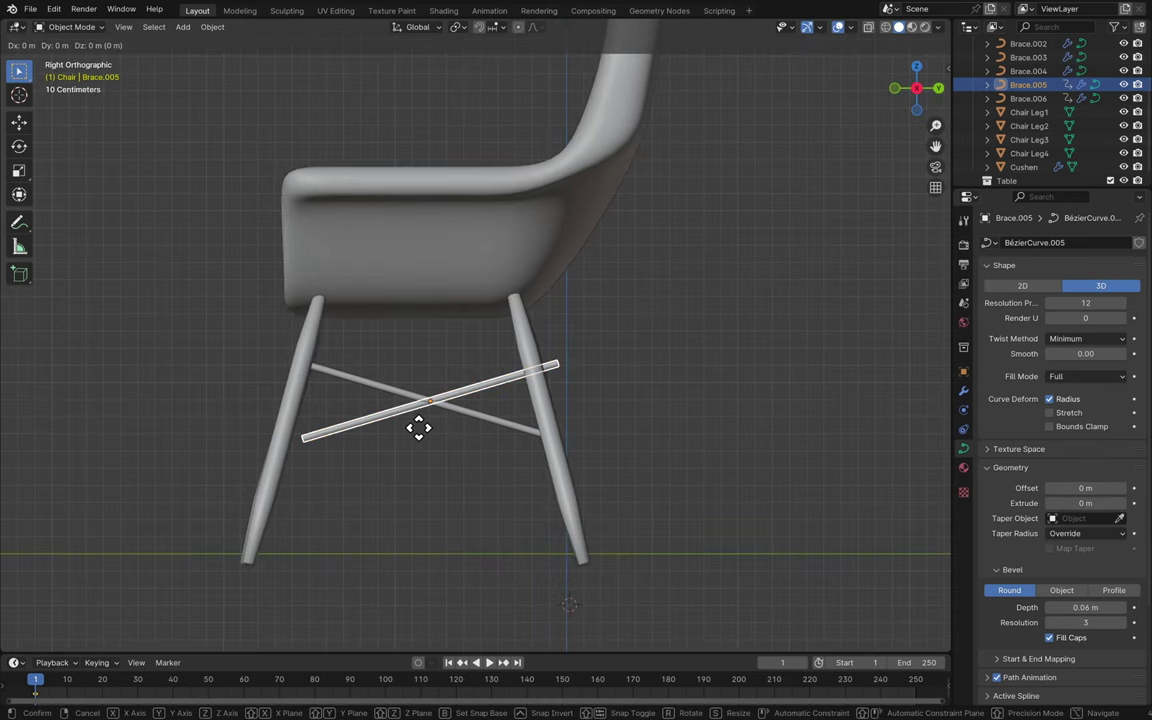
pyautogui.press('x')
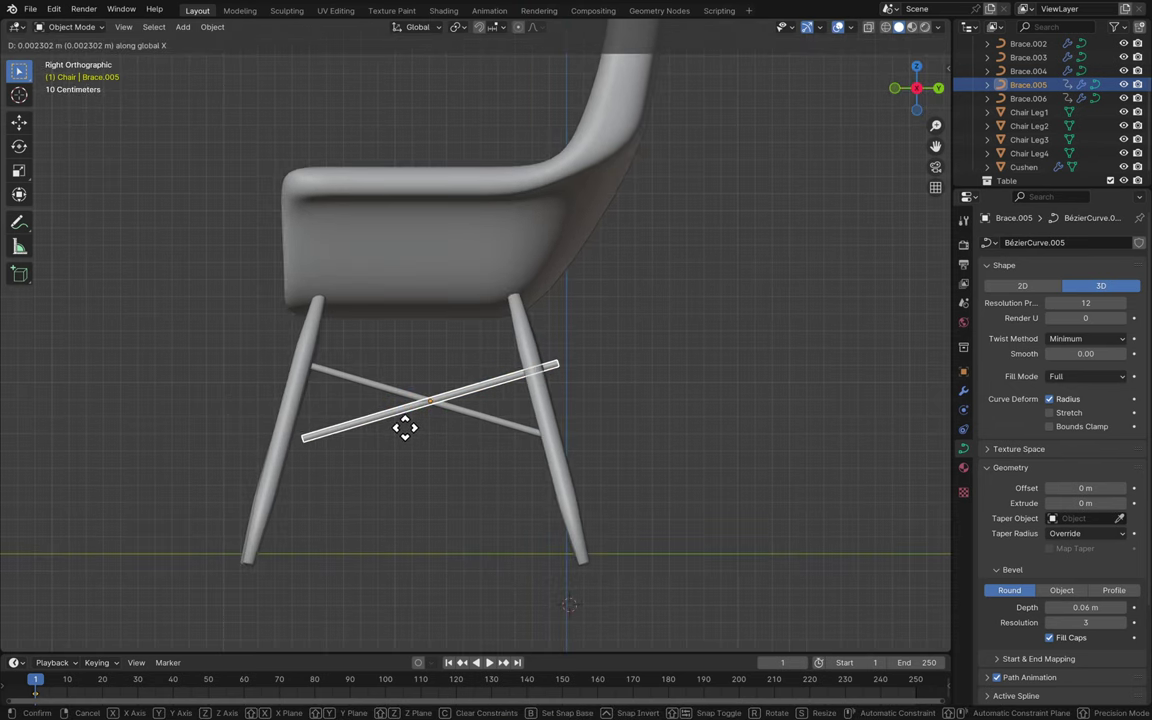
pyautogui.press('y')
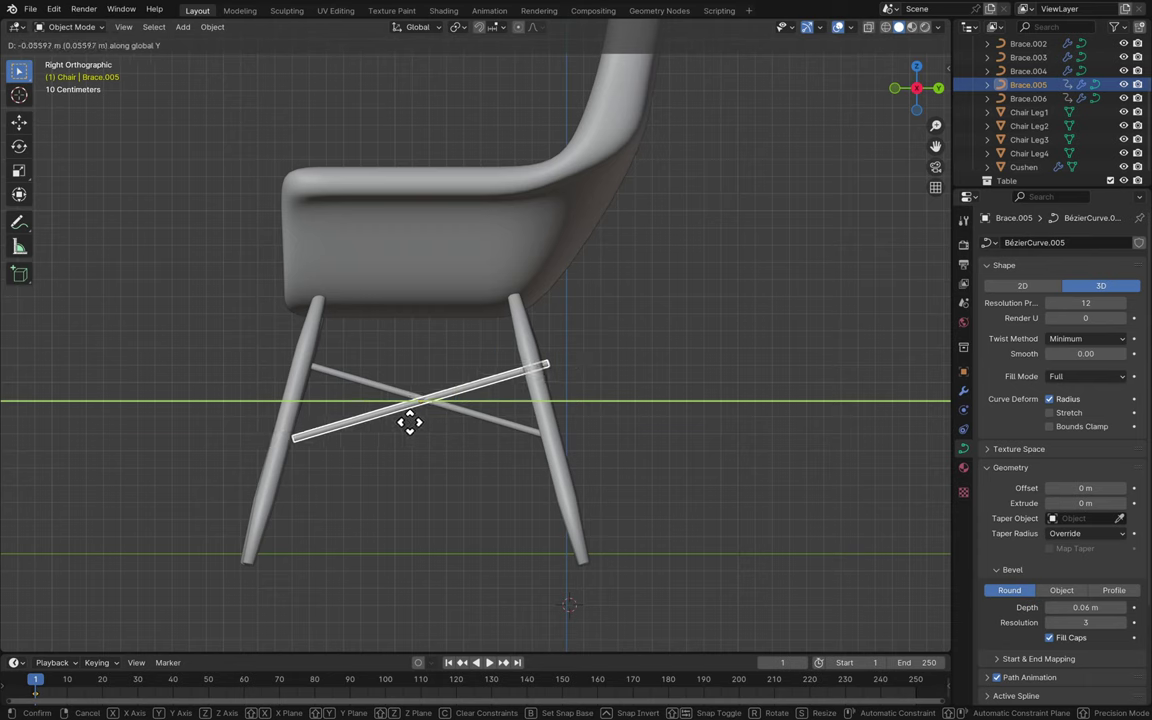
pyautogui.click(404, 424)
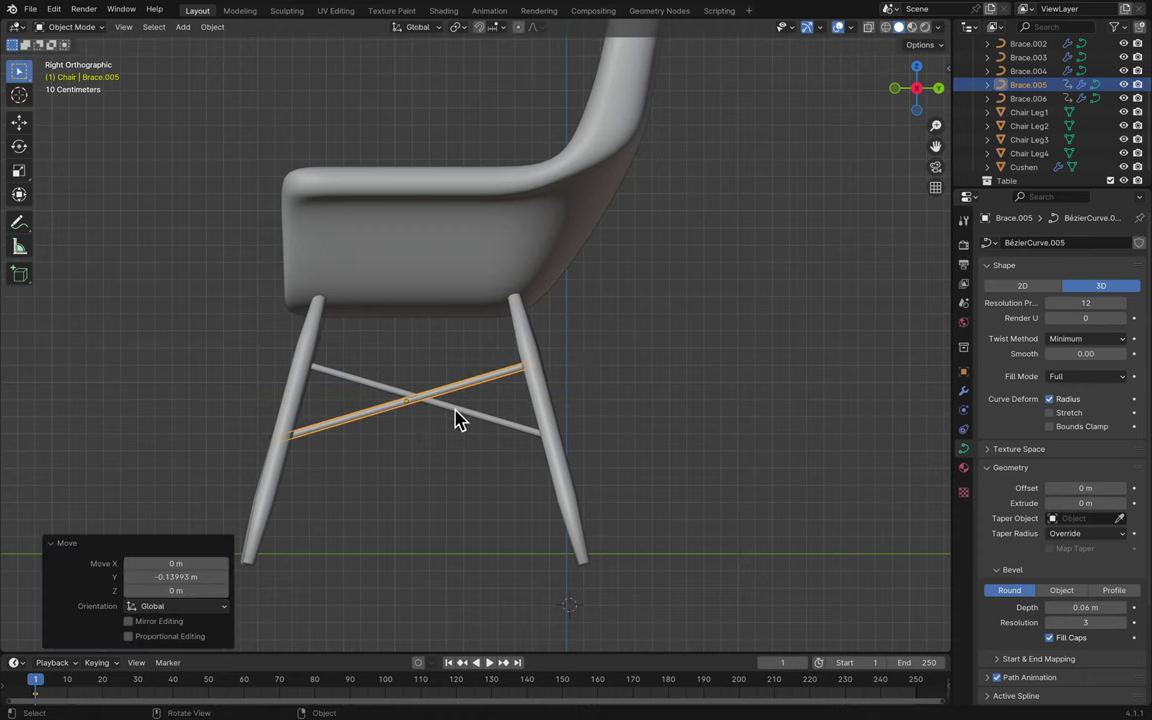
# - Shift the other crossing brace slightly along Y, check it from behind, and save as Blender3.blend
pyautogui.click(455, 412)
pyautogui.press('g')
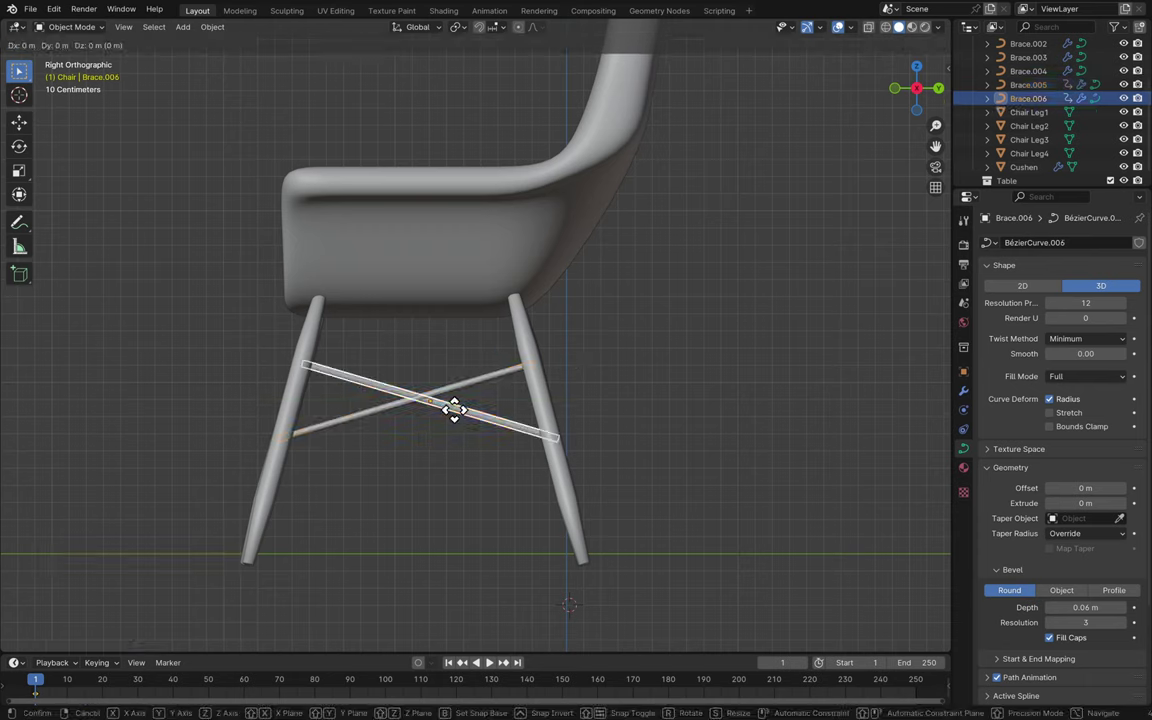
pyautogui.press('x')
pyautogui.press('y')
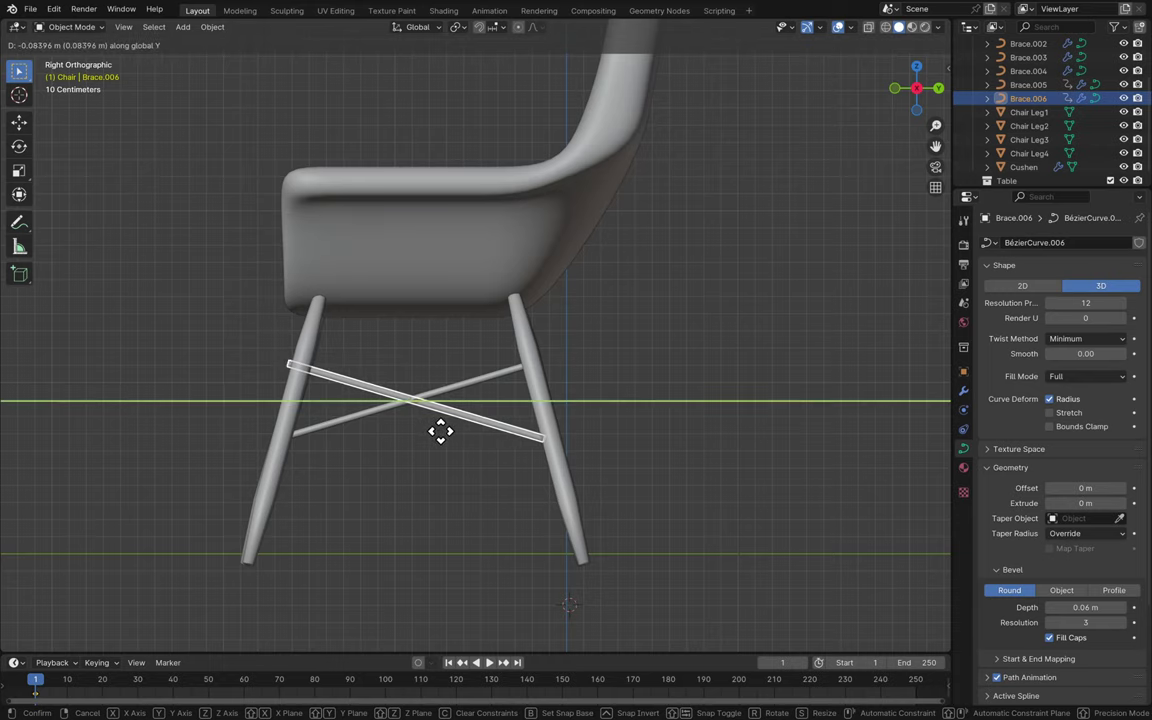
pyautogui.click(455, 441)
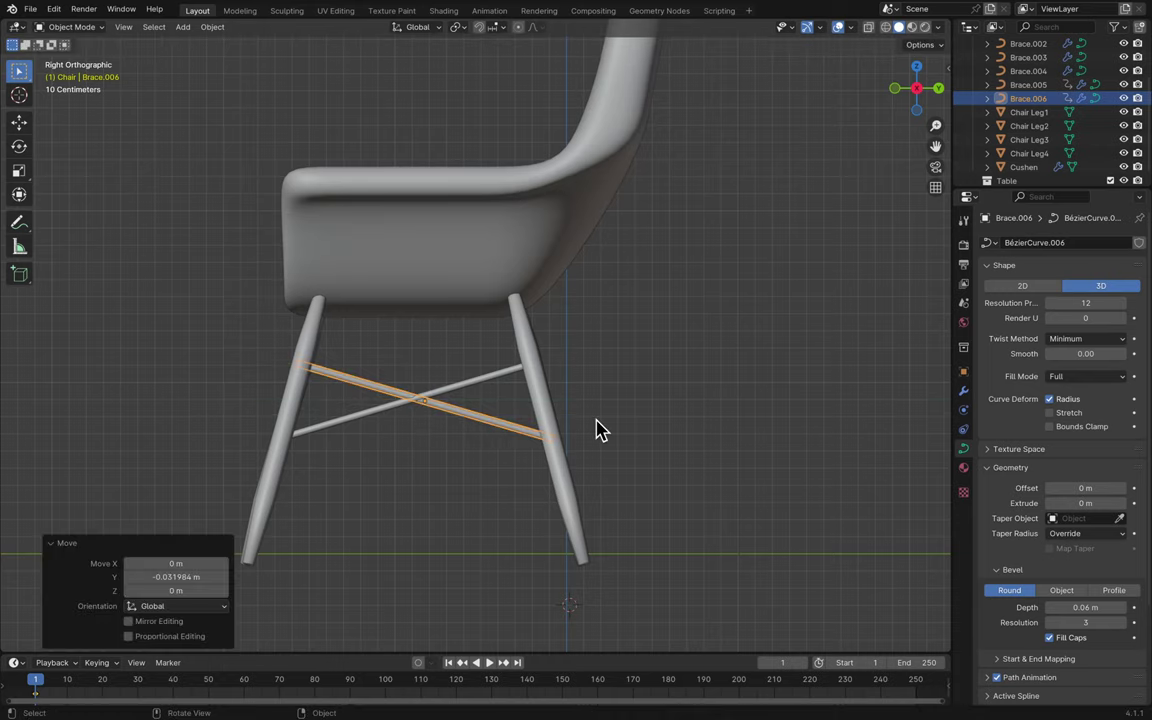
pyautogui.moveTo(596, 430); pyautogui.dragTo(757, 393, button='middle')
pyautogui.hotkey('ctrl', 's')
# - Box-select both crossing braces and move them along X against the left-side legs in front view
pyautogui.keyDown('shift'); pyautogui.moveTo(553, 395); pyautogui.dragTo(575, 432); pyautogui.keyUp('shift')
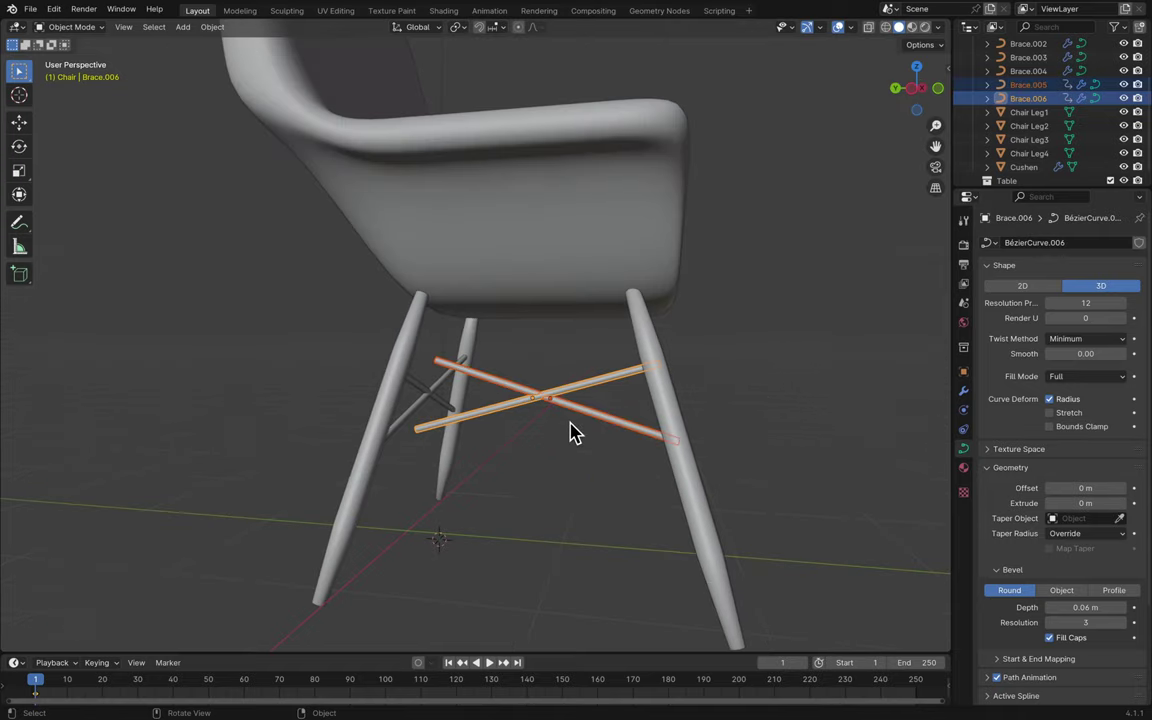
pyautogui.click(939, 89)
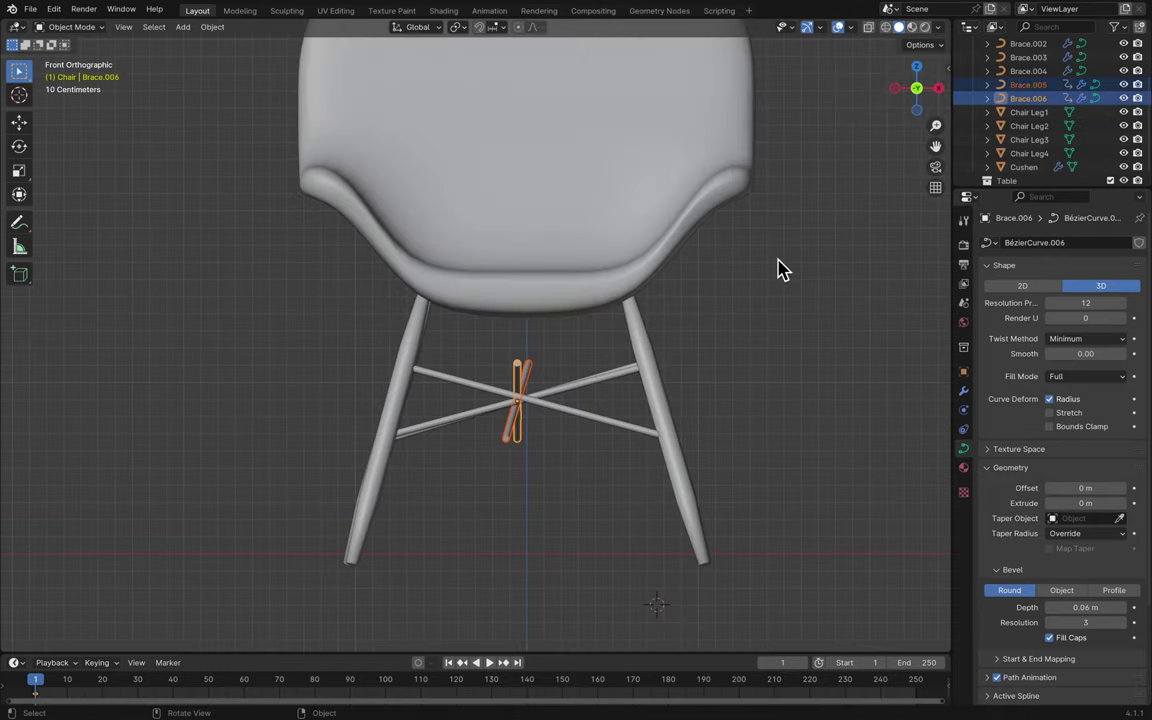
pyautogui.moveTo(596, 410); pyautogui.dragTo(566, 443, button='middle')
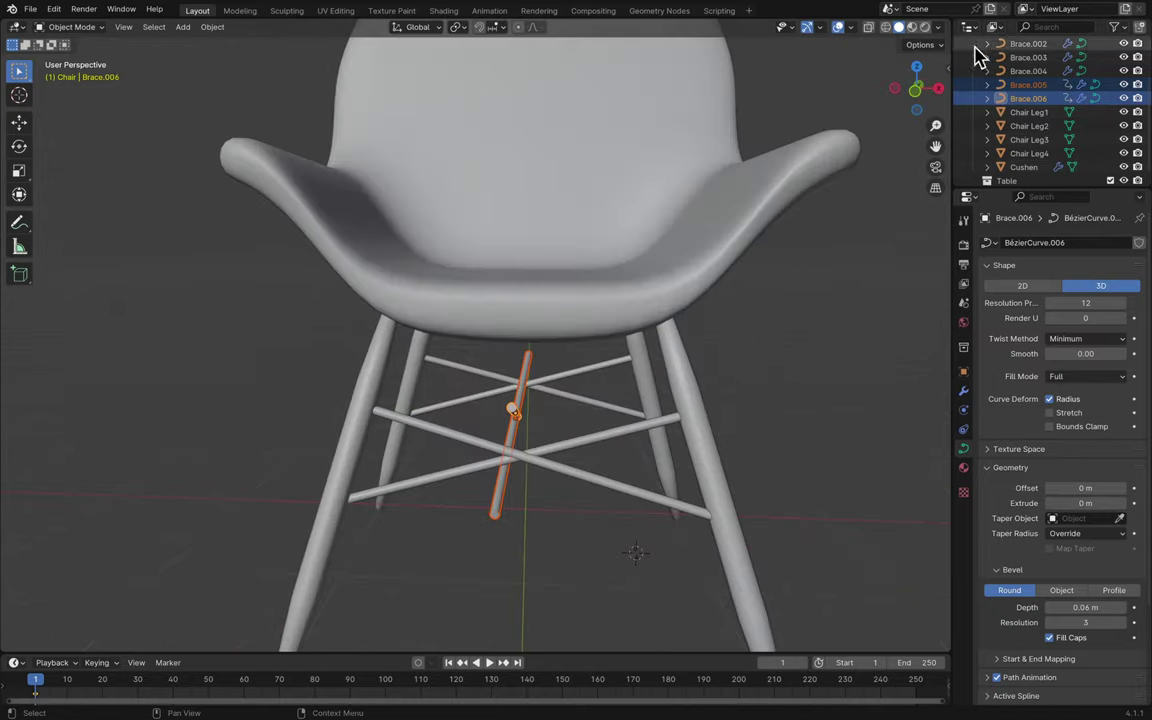
pyautogui.click(917, 95)
pyautogui.press('g')
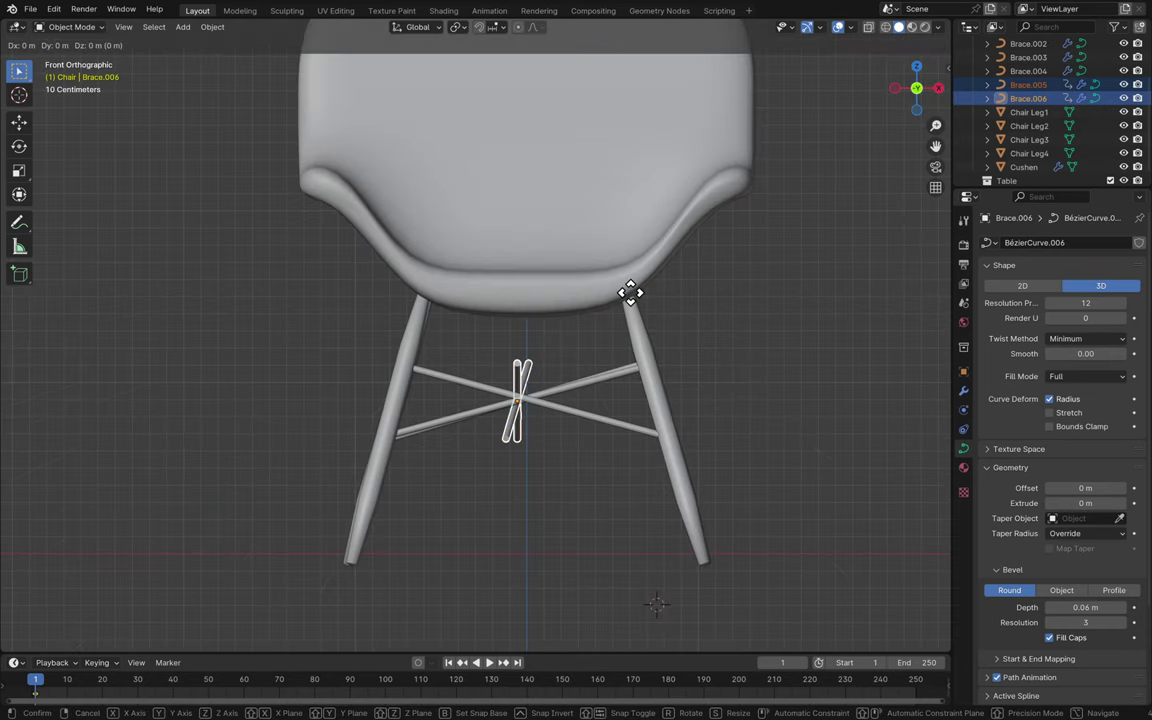
pyautogui.press('y')
pyautogui.press('x')
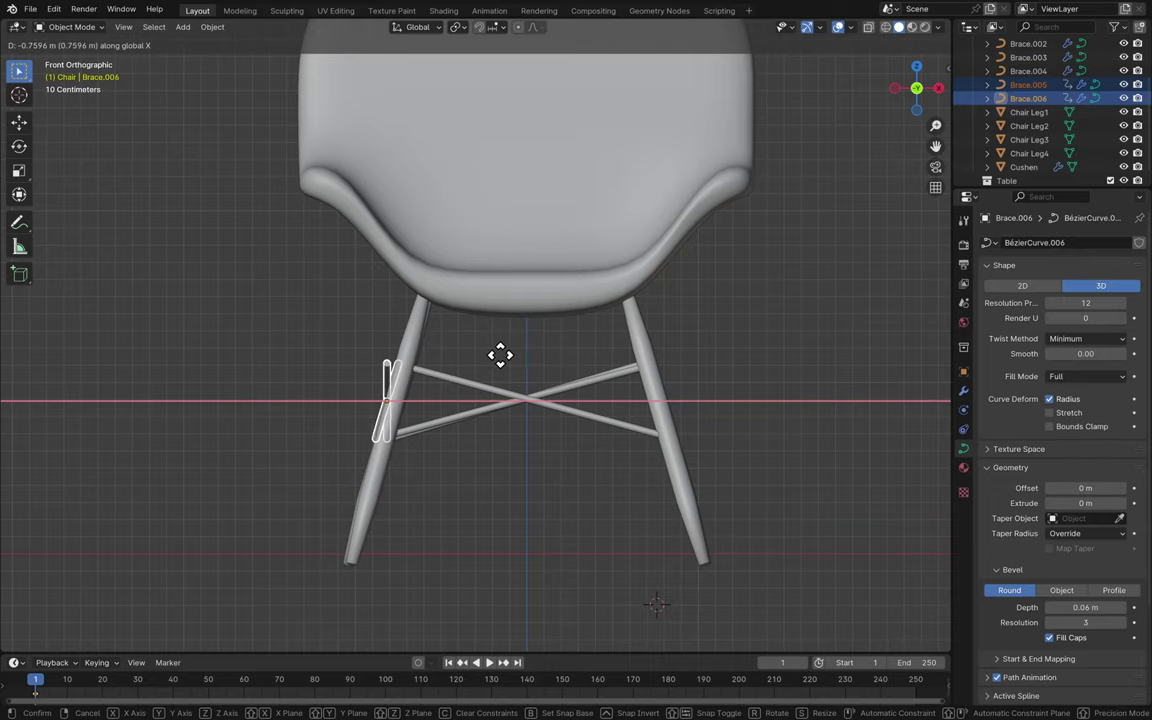
pyautogui.click(510, 360)
pyautogui.moveTo(509, 367); pyautogui.dragTo(513, 367, button='middle')
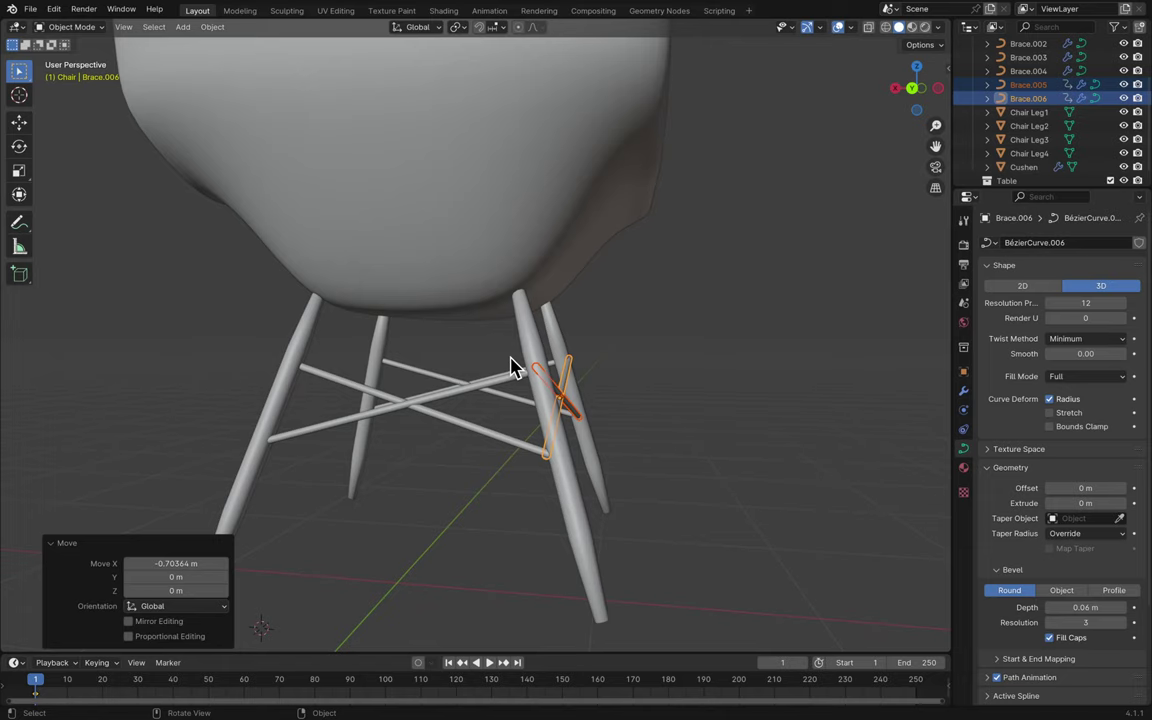
pyautogui.click(668, 352)
# - Rotate Brace.006 by 4.12° about Z and save
pyautogui.moveTo(668, 352); pyautogui.dragTo(550, 408, button='middle')
pyautogui.click(641, 450)
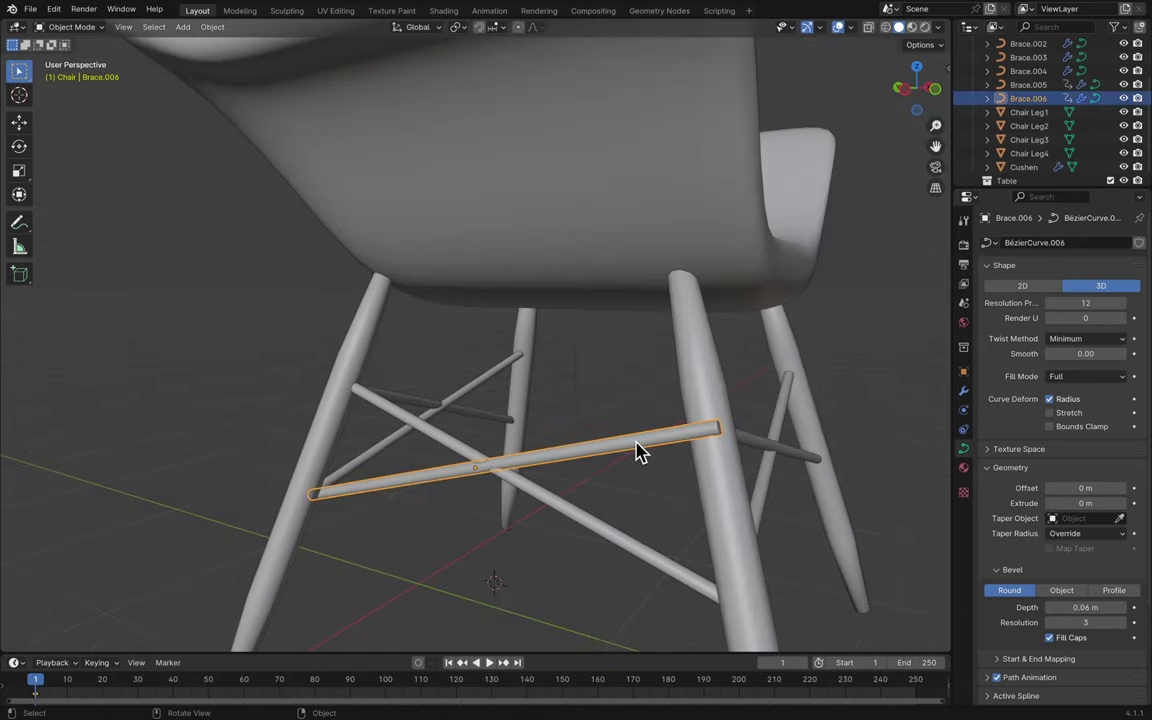
pyautogui.moveTo(640, 453); pyautogui.dragTo(641, 452, button='middle')
pyautogui.press('r')
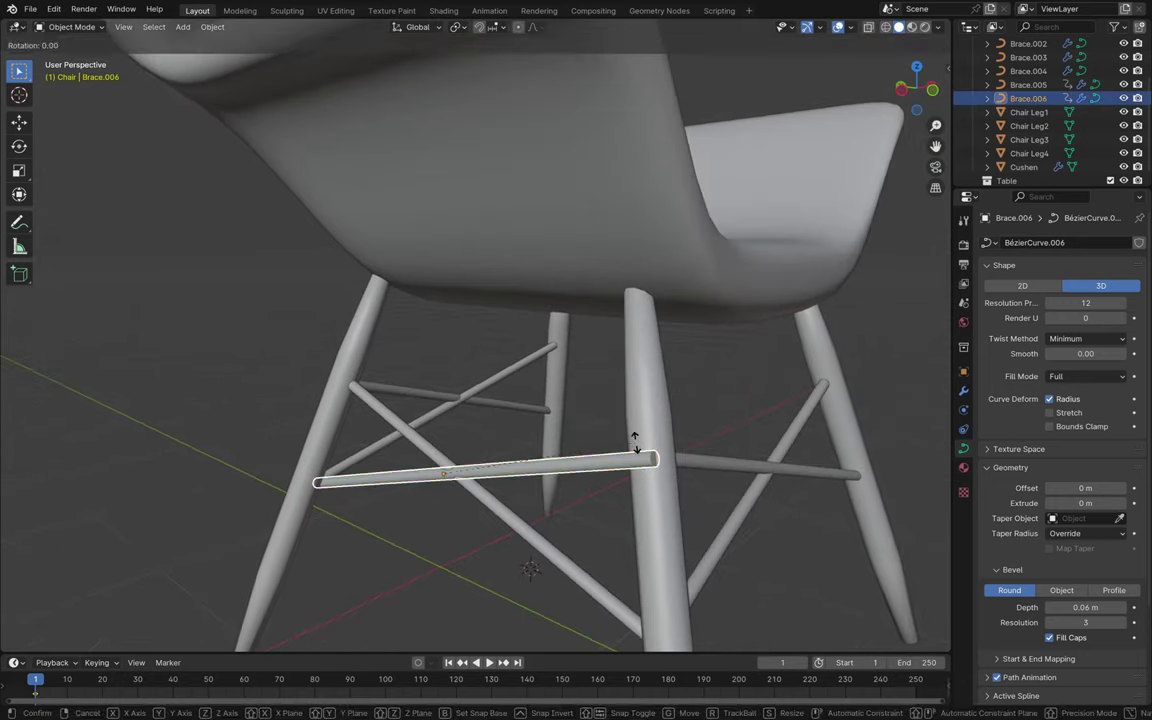
pyautogui.press('z')
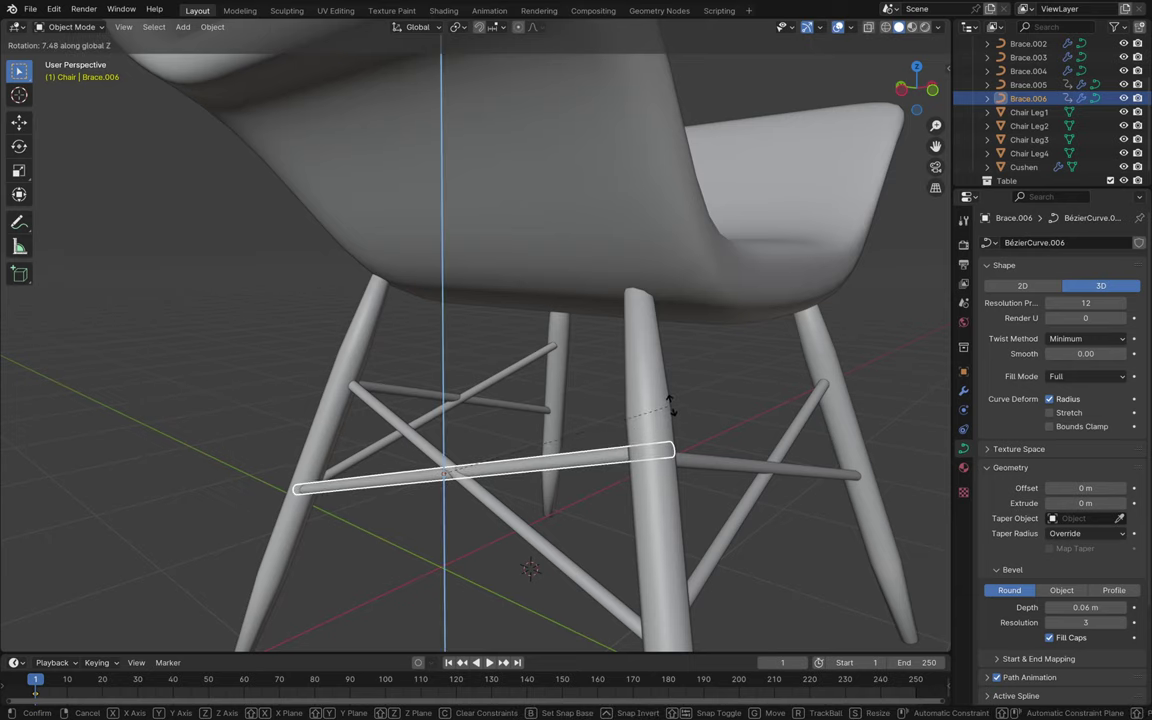
pyautogui.click(669, 428)
pyautogui.moveTo(669, 429); pyautogui.dragTo(672, 430, button='middle')
pyautogui.hotkey('ctrl', 's')
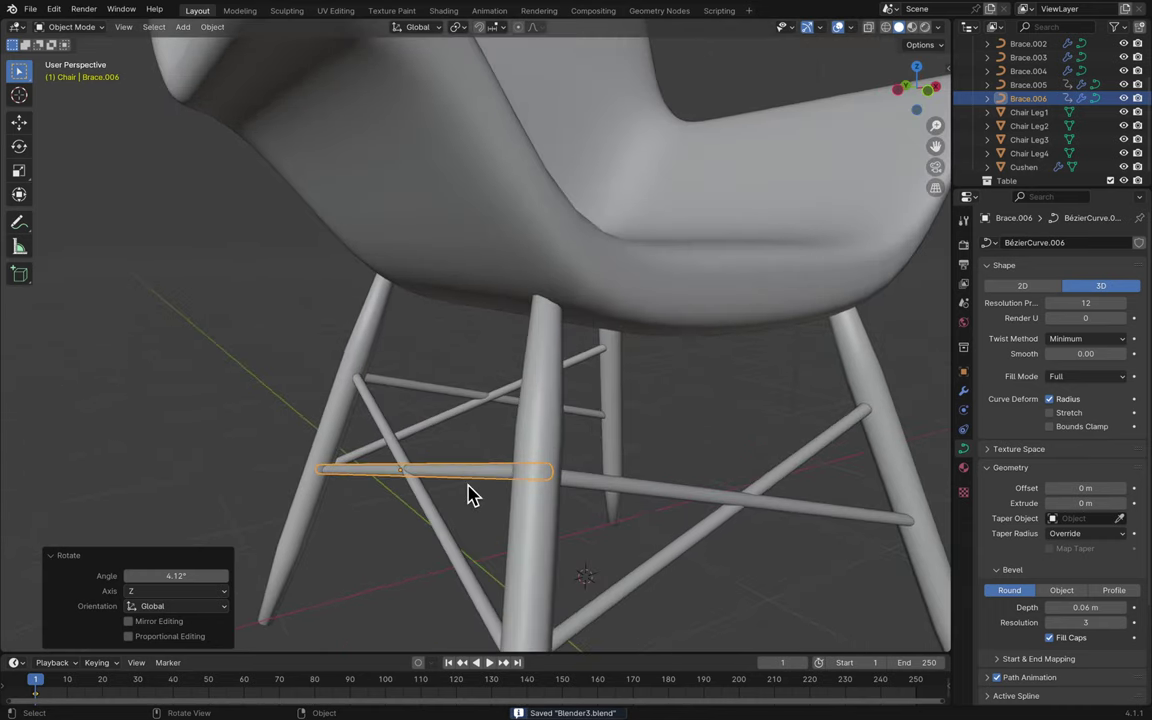
# - Nudge Brace.006 0.012 m along X and save
pyautogui.press('g')
pyautogui.press('y')
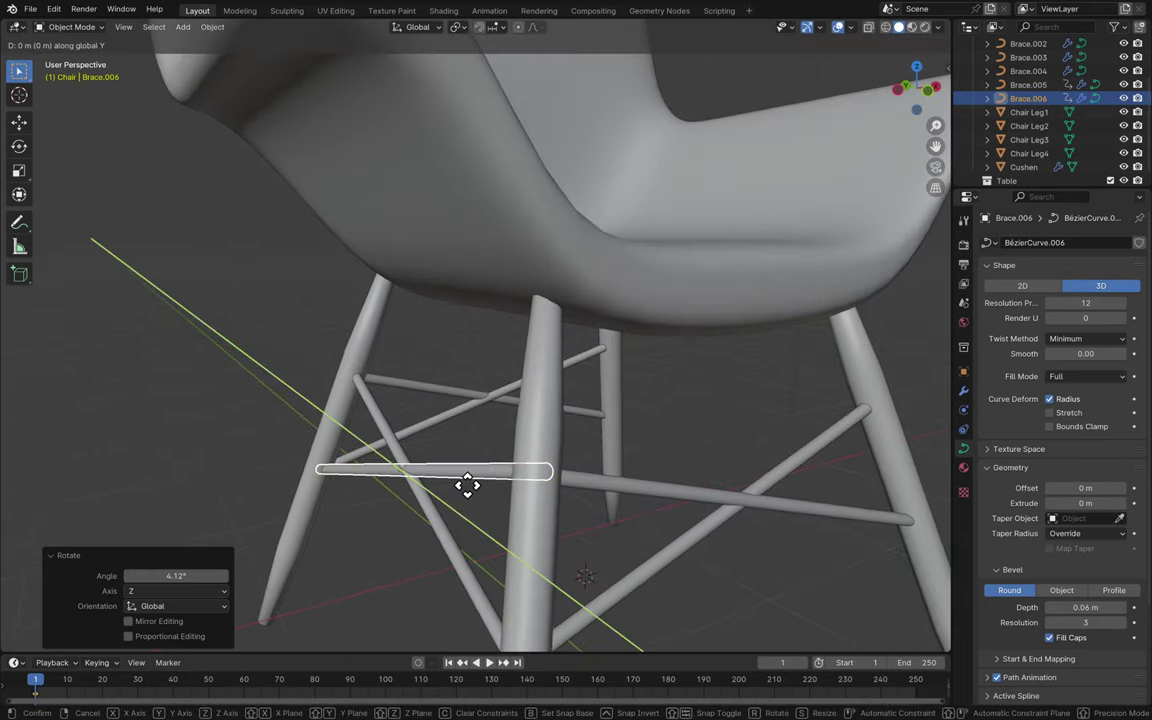
pyautogui.press('x')
pyautogui.click(470, 485)
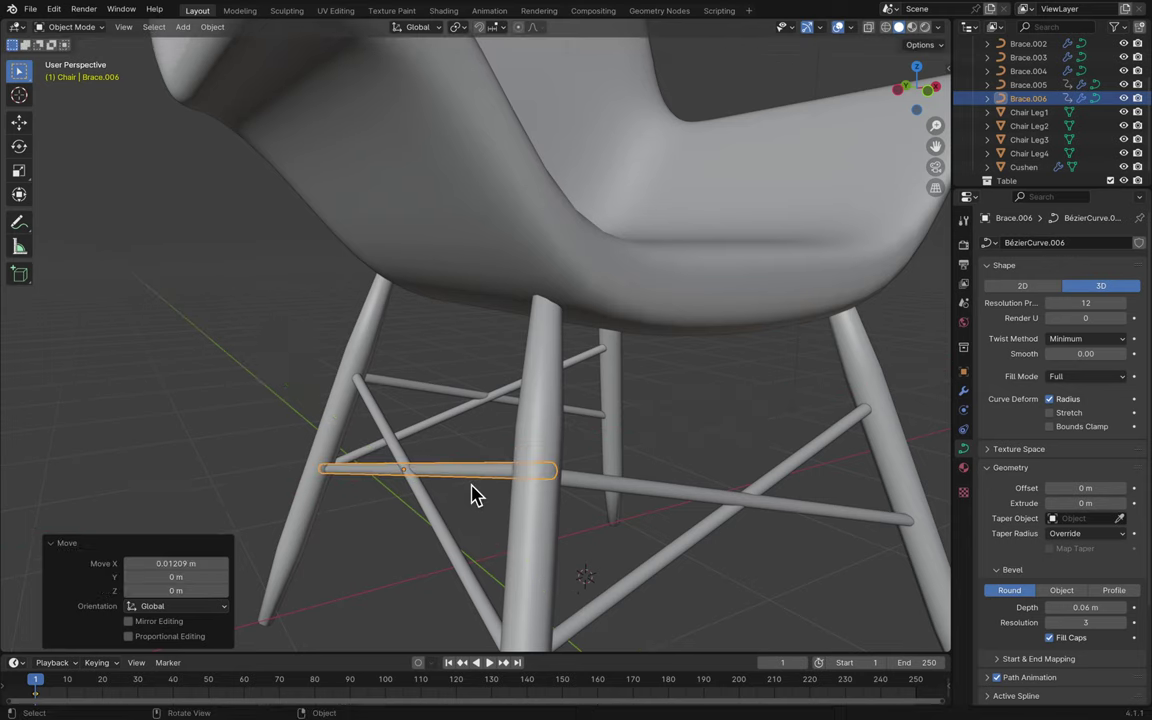
pyautogui.hotkey('ctrl', 's')
# - Box-select both crossing braces again and frame them in the view
pyautogui.moveTo(565, 528); pyautogui.dragTo(428, 523, button='middle')
pyautogui.click(440, 524)
pyautogui.moveTo(440, 516); pyautogui.dragTo(378, 362)
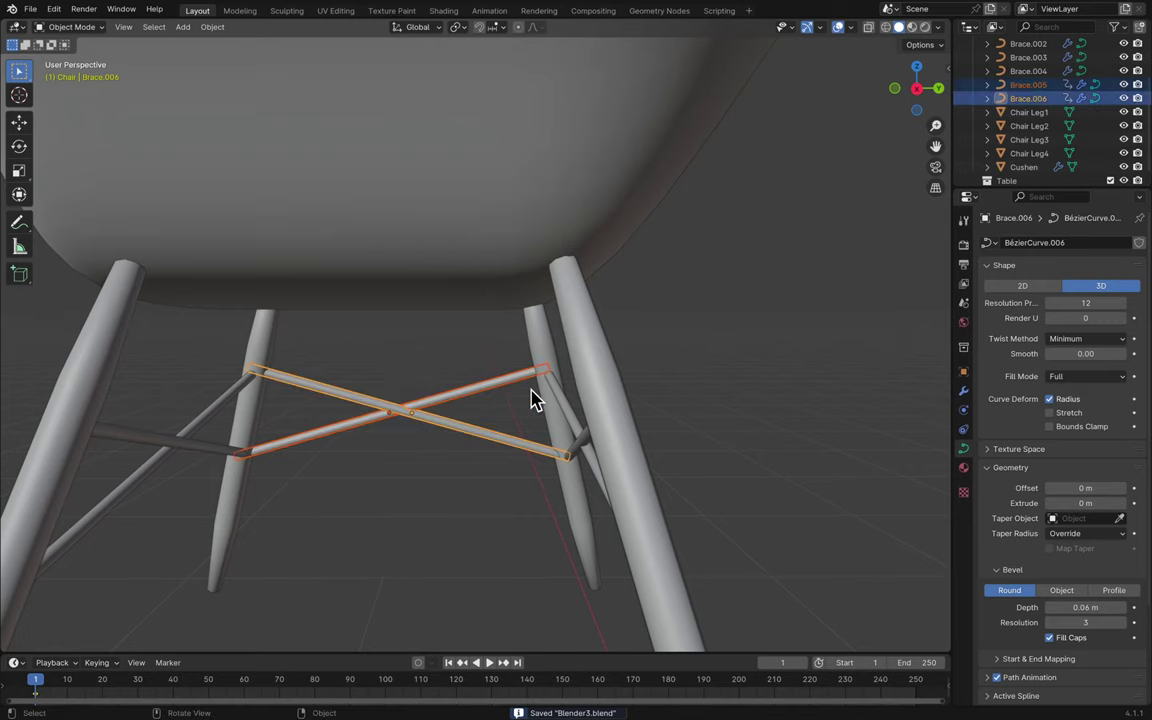
pyautogui.press('KP_Decimal')
pyautogui.moveTo(530, 398); pyautogui.dragTo(531, 398, button='middle')
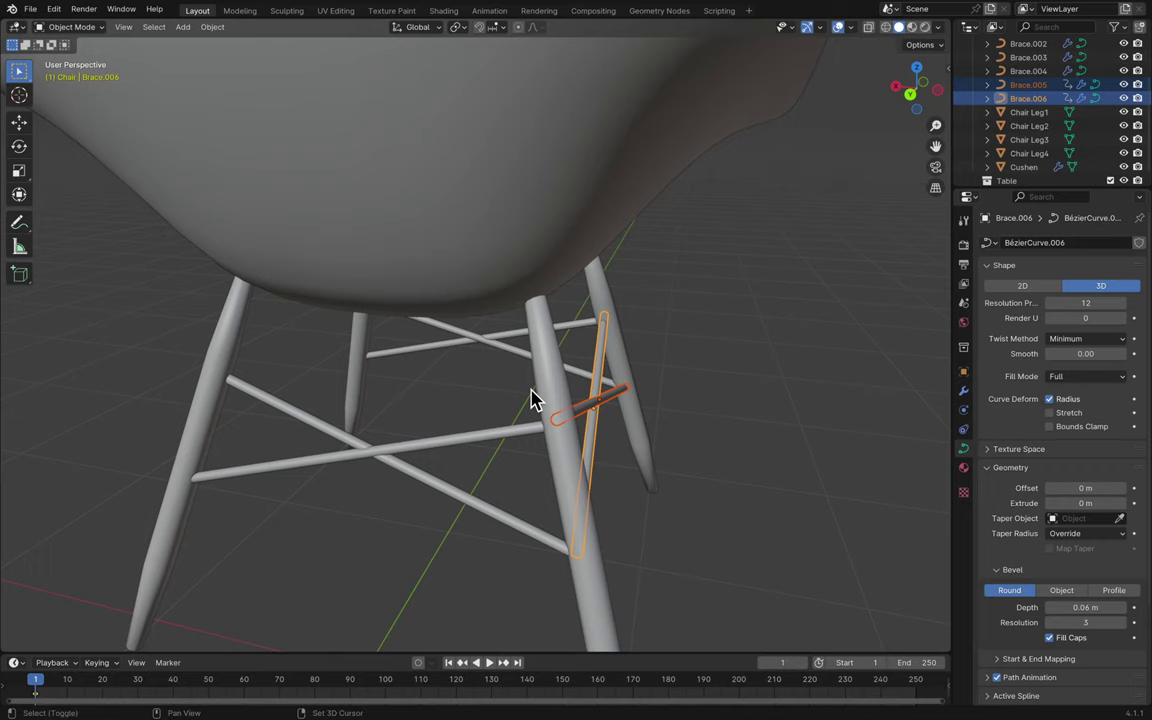
# - Duplicate the two crossing braces and move the copies 1.6313 m along X to the opposite side
pyautogui.hotkey('shift', 'd')
pyautogui.rightClick(530, 391)
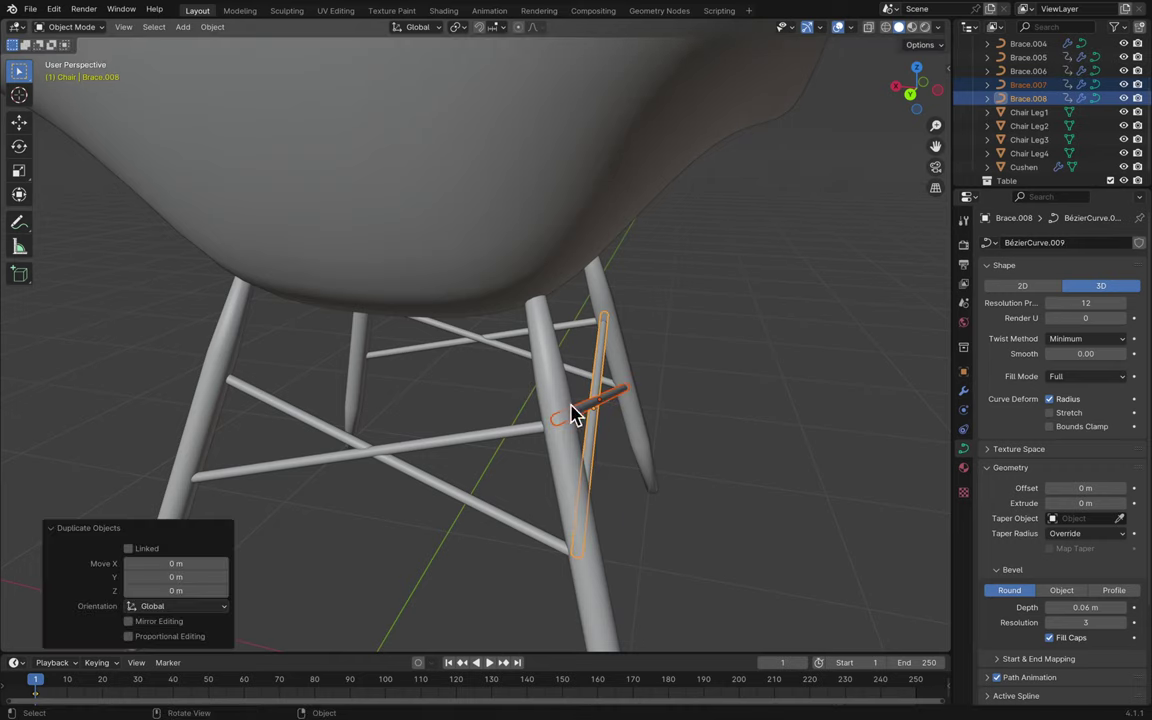
pyautogui.moveTo(621, 440); pyautogui.dragTo(620, 430, button='middle')
pyautogui.press('g')
pyautogui.press('x')
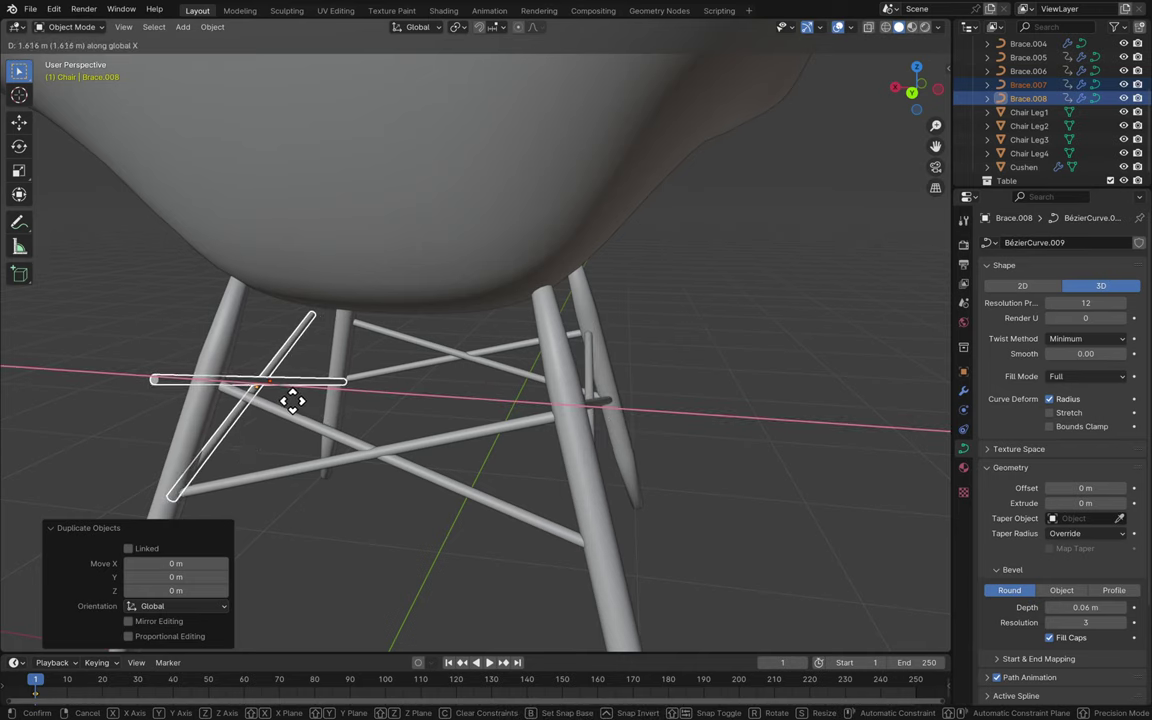
pyautogui.click(290, 401)
pyautogui.scroll(5, 293, 410)
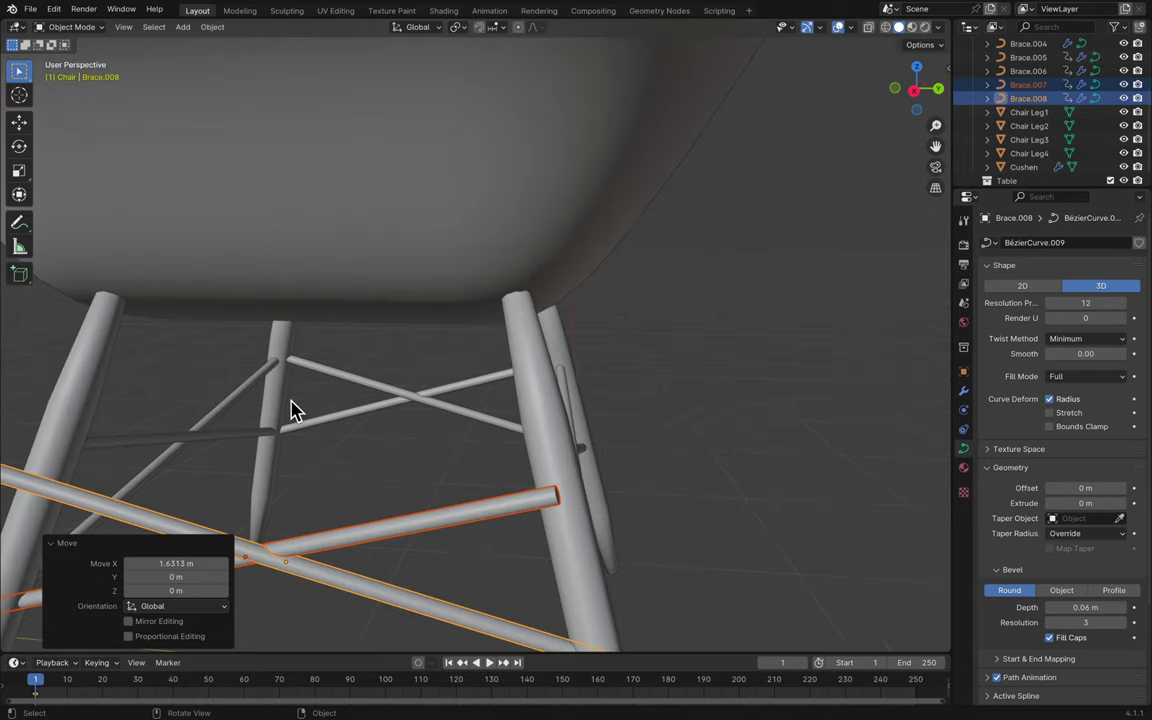
pyautogui.moveTo(292, 410); pyautogui.dragTo(292, 410, button='middle')
# - Select only Brace.008 and view it in Back Orthographic, zoomed in
pyautogui.click(416, 440)
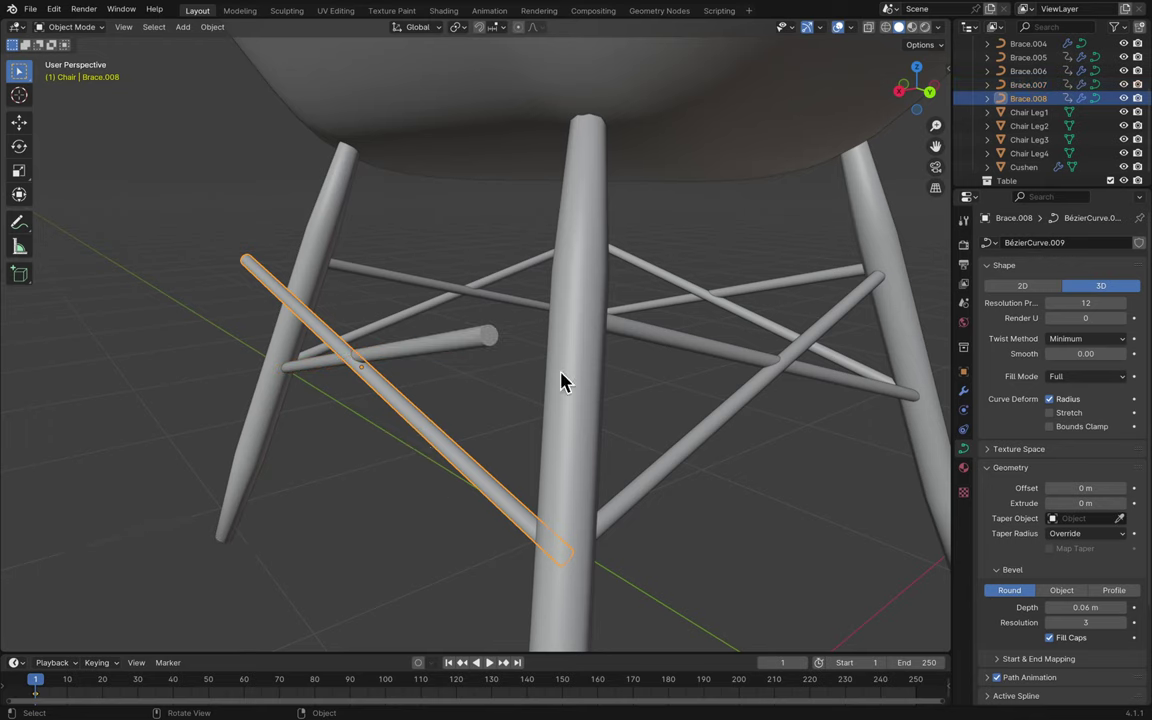
pyautogui.click(929, 93)
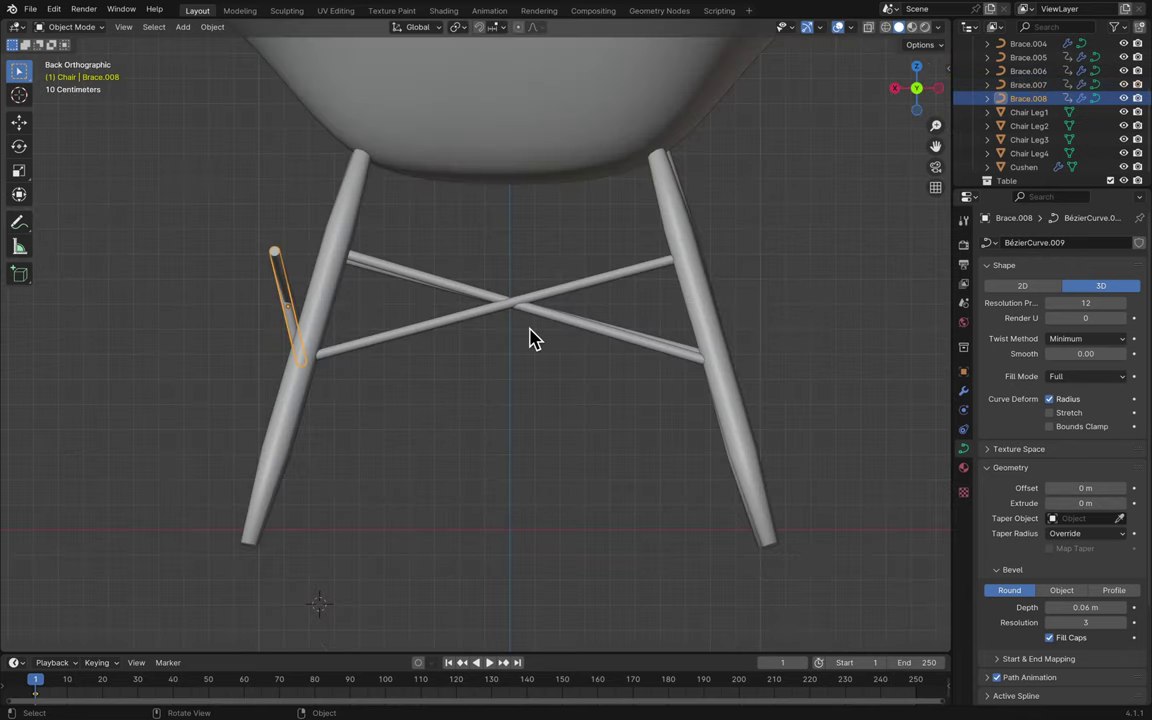
pyautogui.keyDown('shift'); pyautogui.hscroll(-5, 530, 338); pyautogui.keyUp('shift')
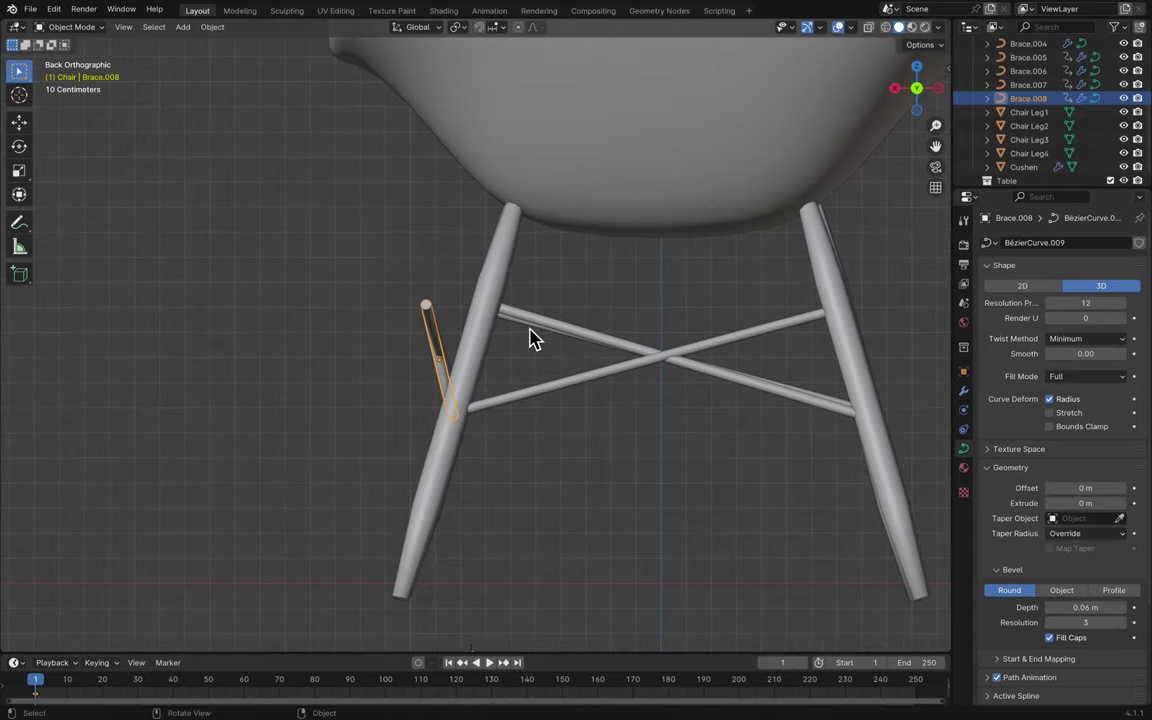
pyautogui.scroll(1, 530, 338)
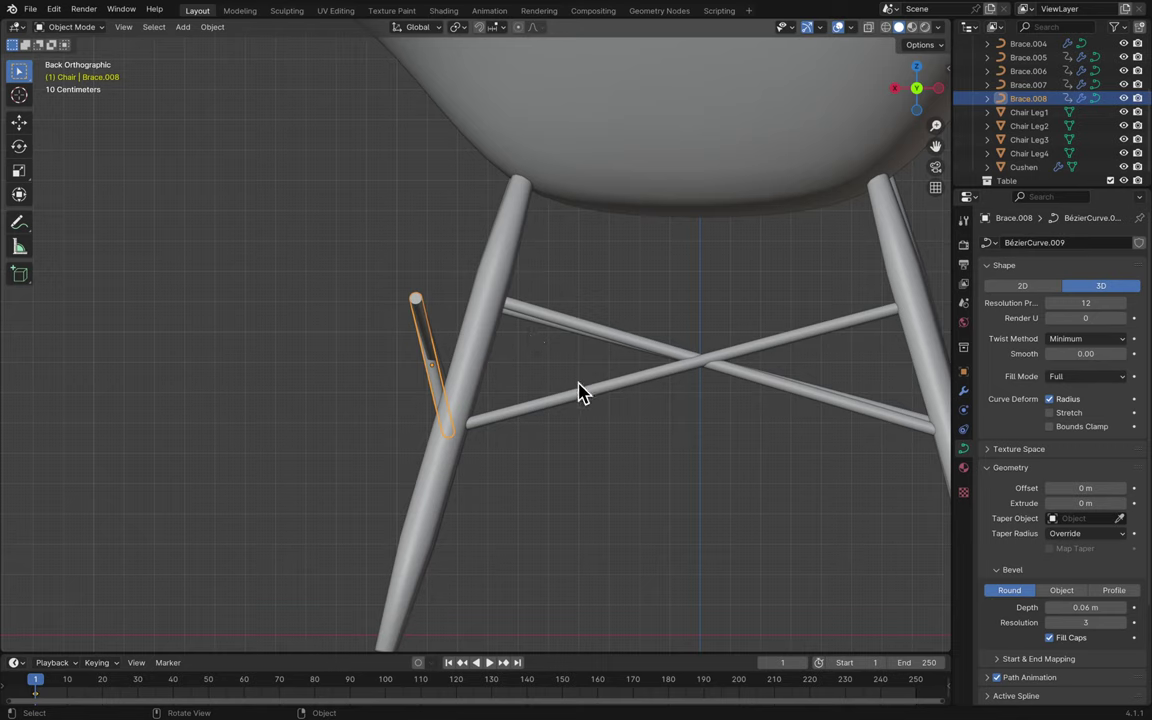
# - Tilt the selected brace -30.4° about Y, slide it along X onto the leg, and correct its angle
pyautogui.press('r')
pyautogui.press('x')
pyautogui.press('y')
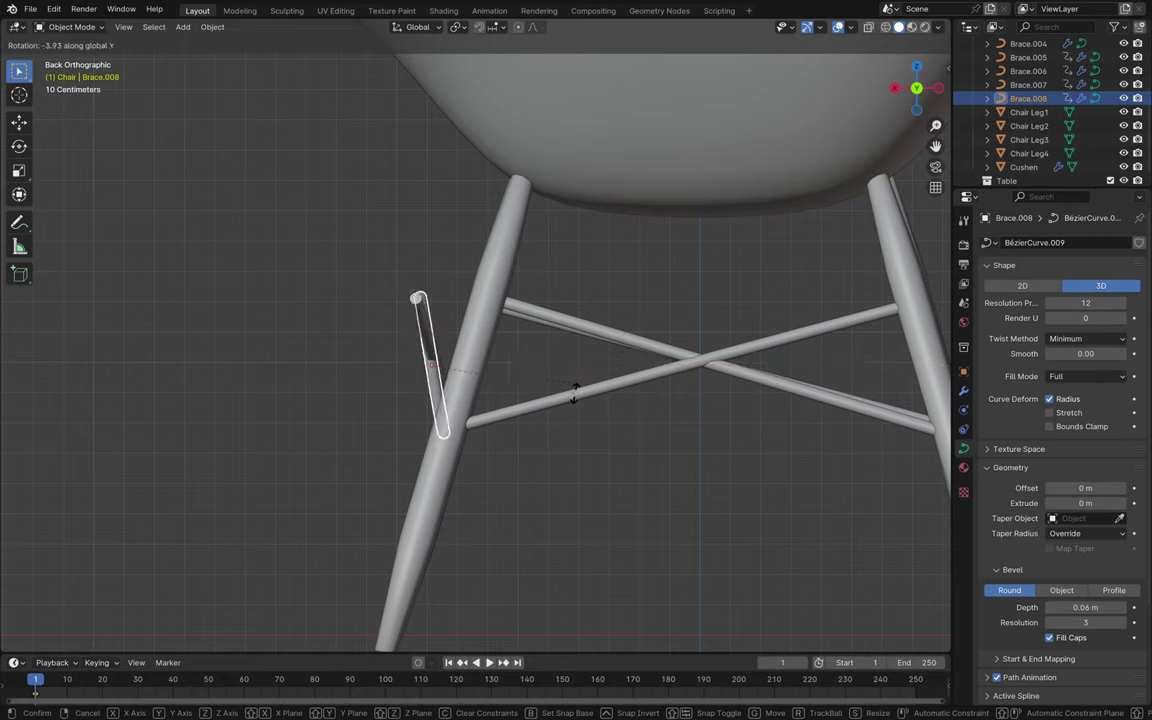
pyautogui.click(537, 450)
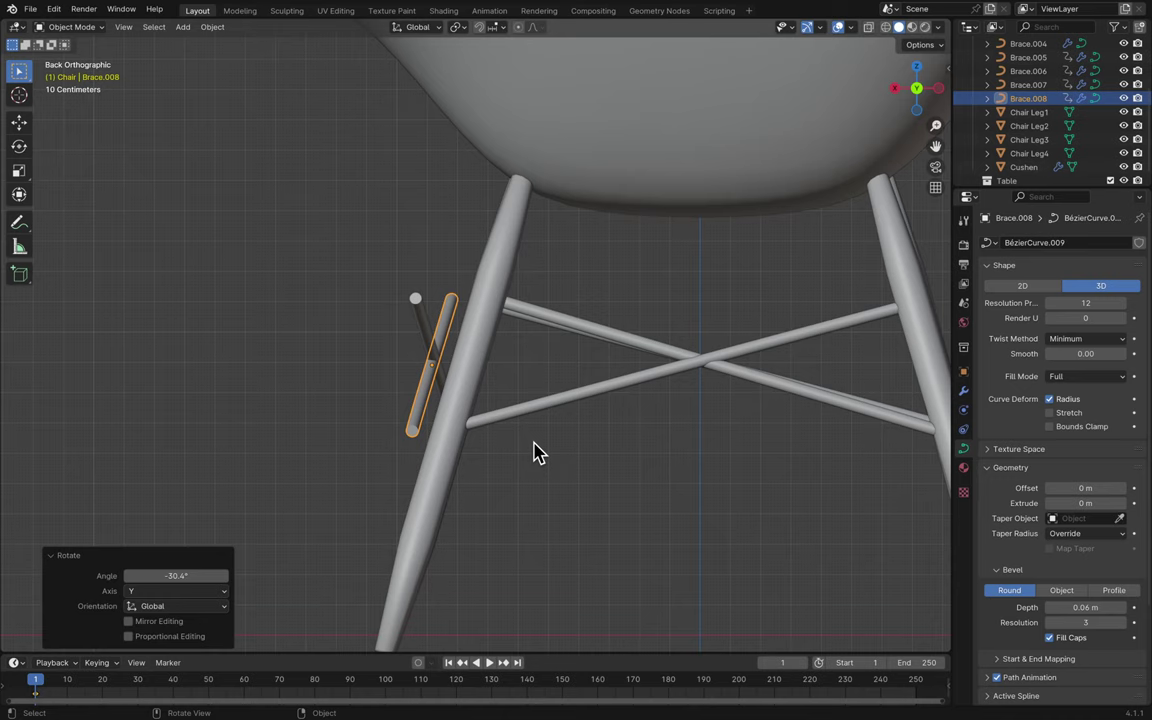
pyautogui.press('g')
pyautogui.press('x')
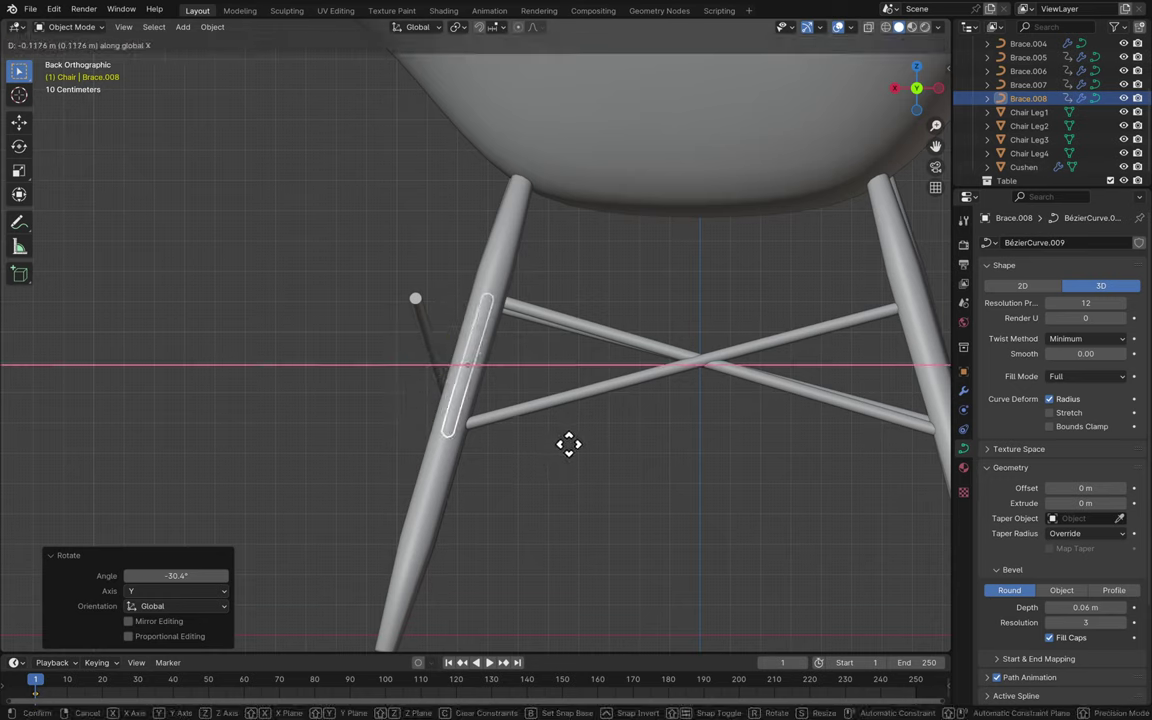
pyautogui.click(568, 444)
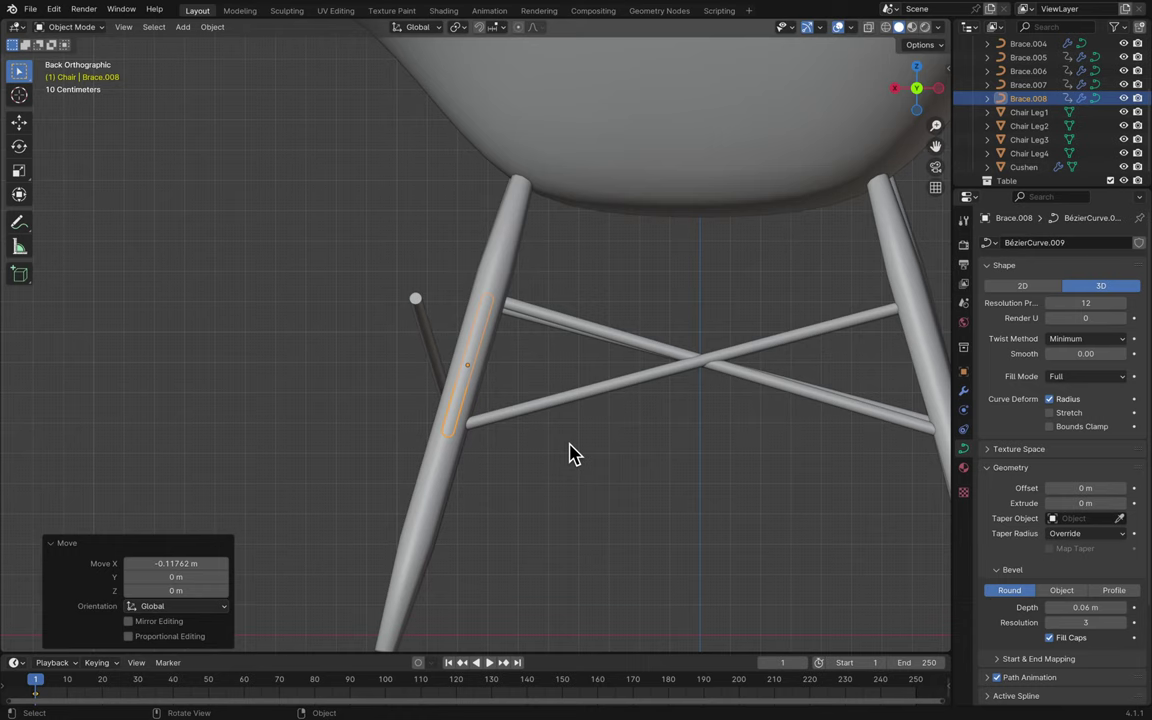
pyautogui.press('r')
pyautogui.press('z')
pyautogui.press('x')
pyautogui.press('y')
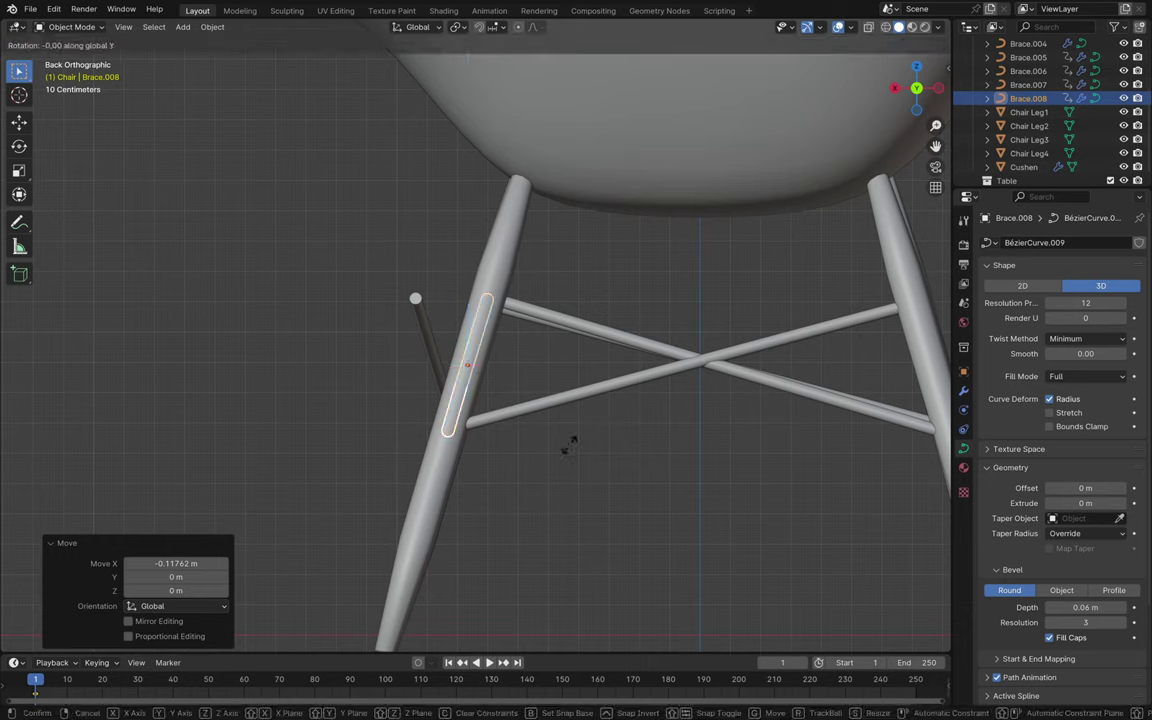
pyautogui.click(570, 447)
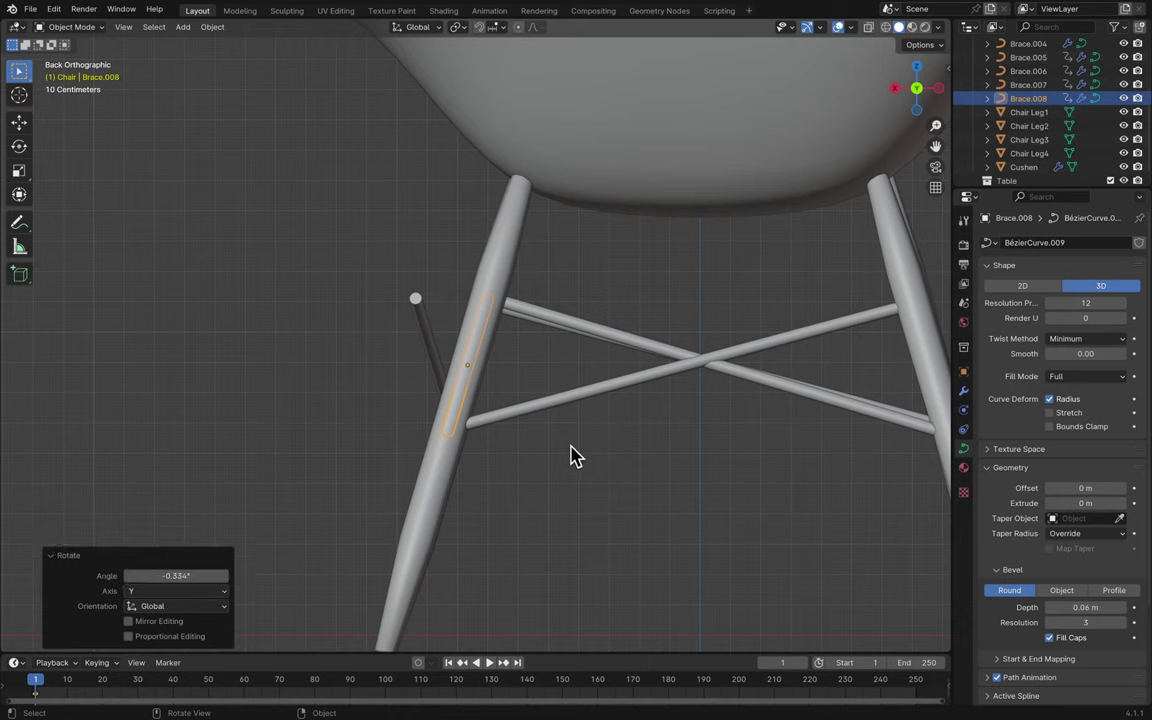
# - Tilt Brace.007 about -34.8° around the Y axis and slide it sideways along X
pyautogui.click(438, 368)
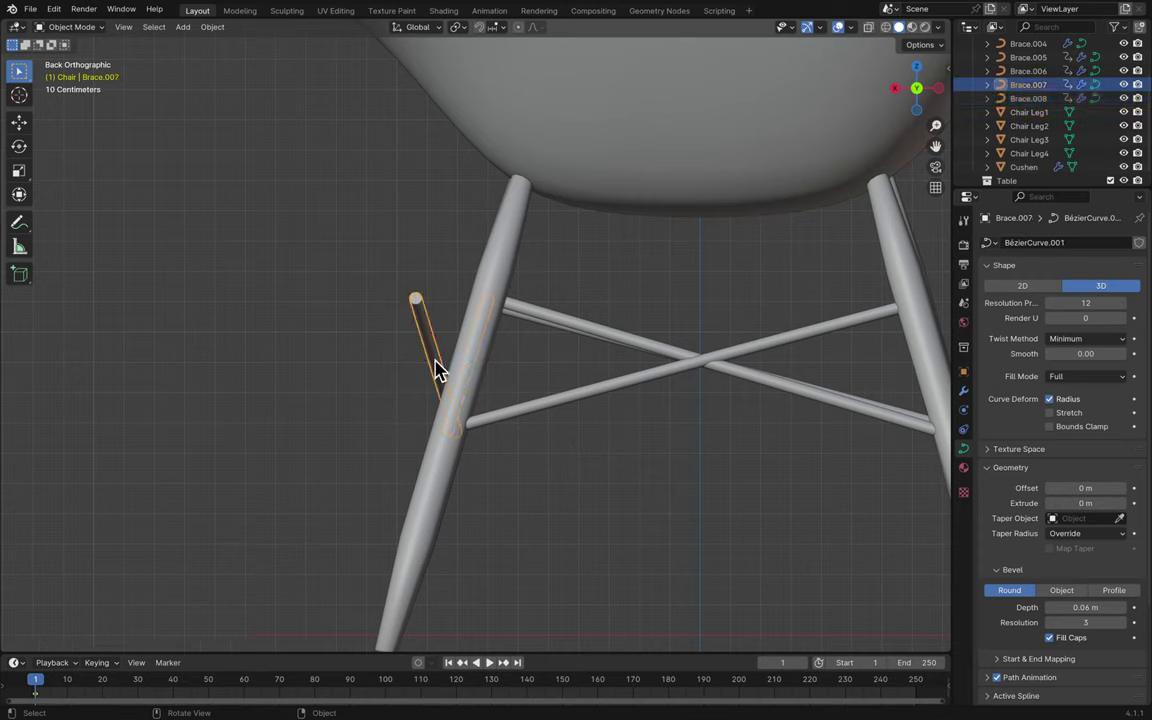
pyautogui.press('r')
pyautogui.press('x')
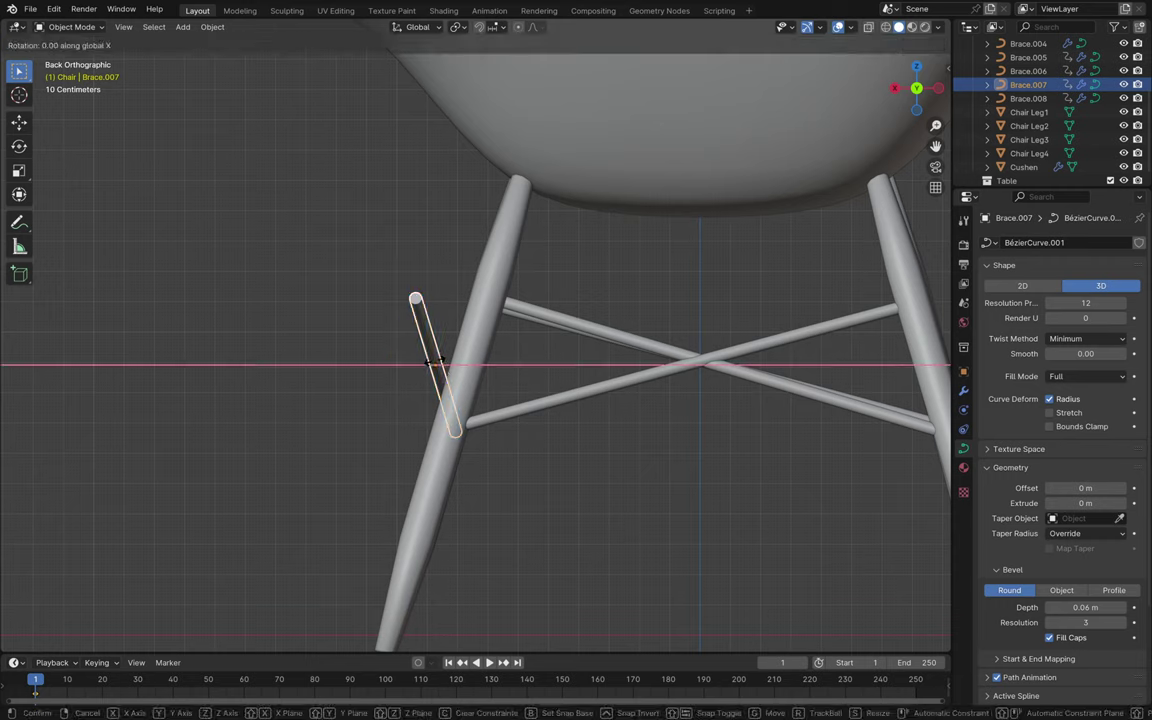
pyautogui.press('y')
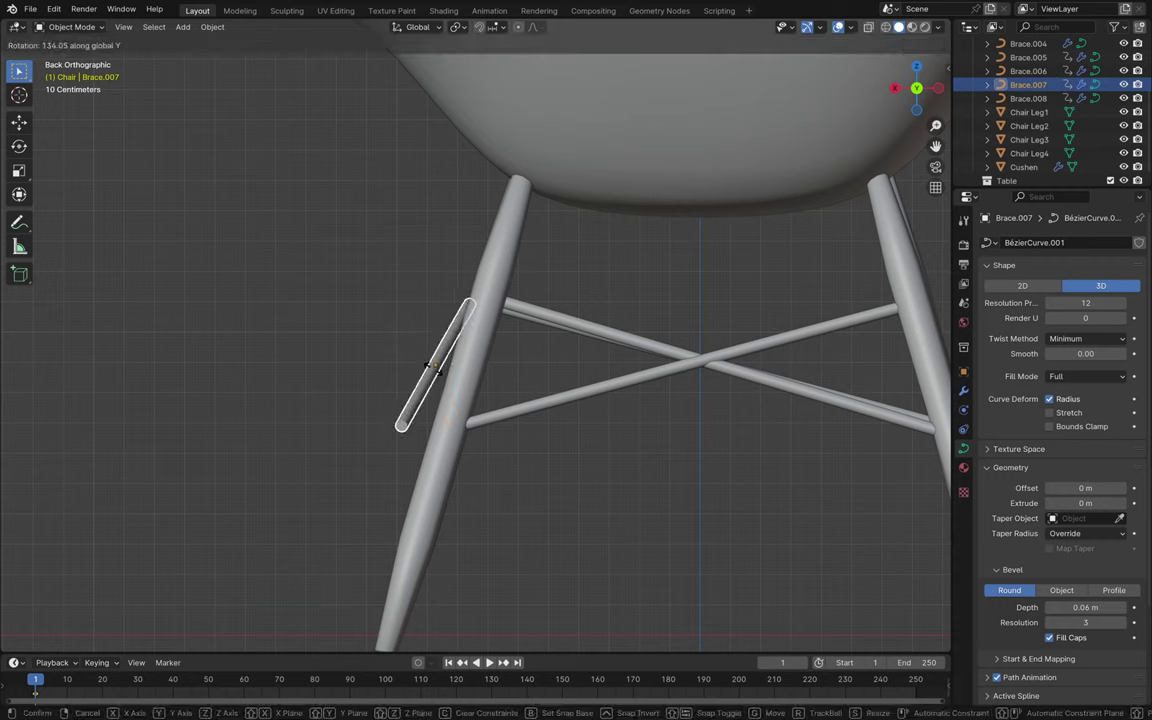
pyautogui.click(476, 257)
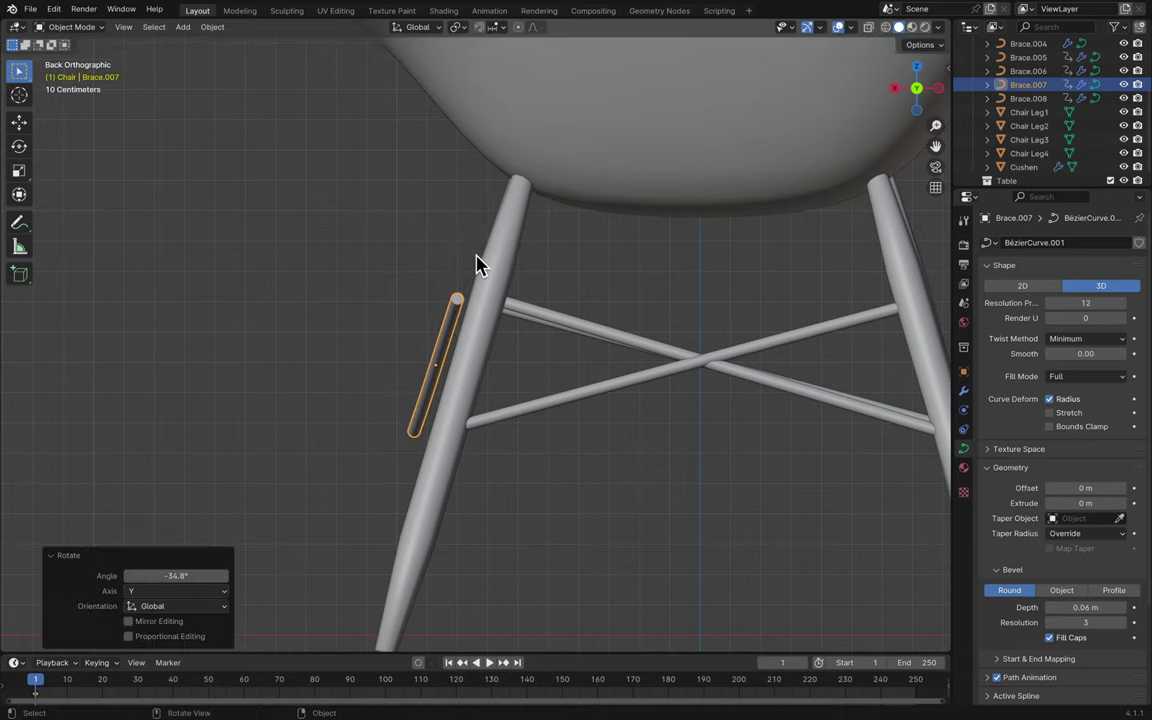
pyautogui.press('g')
pyautogui.press('x')
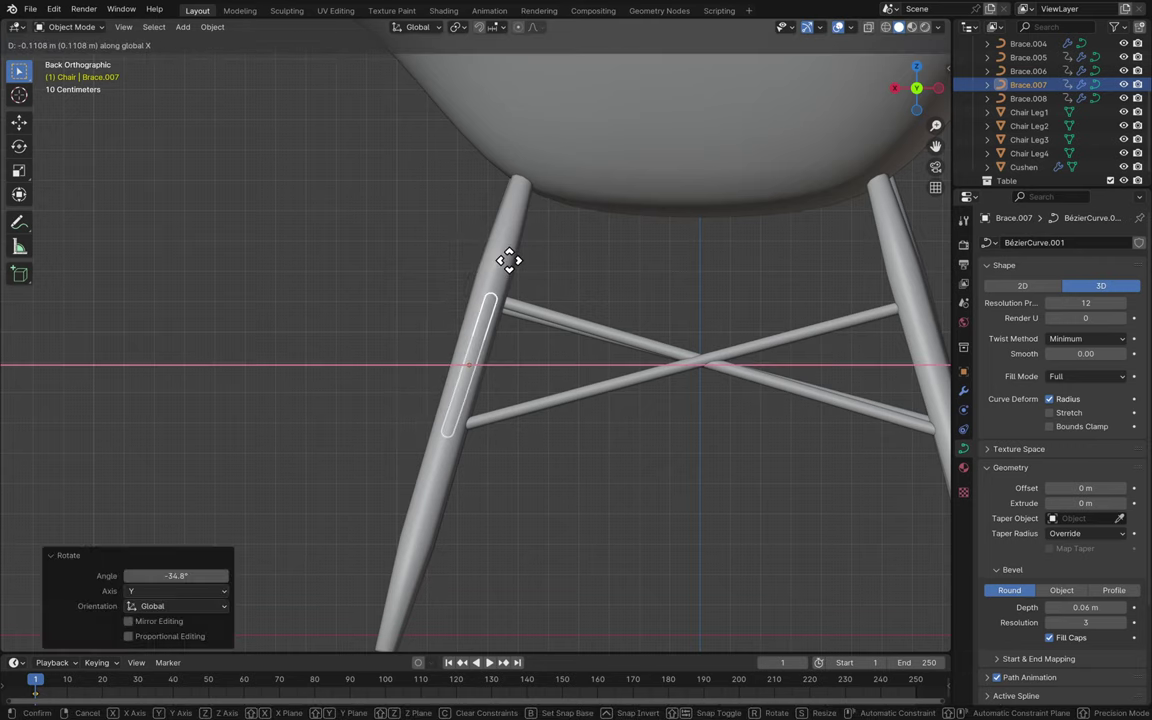
pyautogui.click(509, 260)
# - Shift Brace.007 a little further along X to bridge the legs, save, and deselect it
pyautogui.moveTo(509, 262); pyautogui.dragTo(612, 295, button='middle')
pyautogui.press('g')
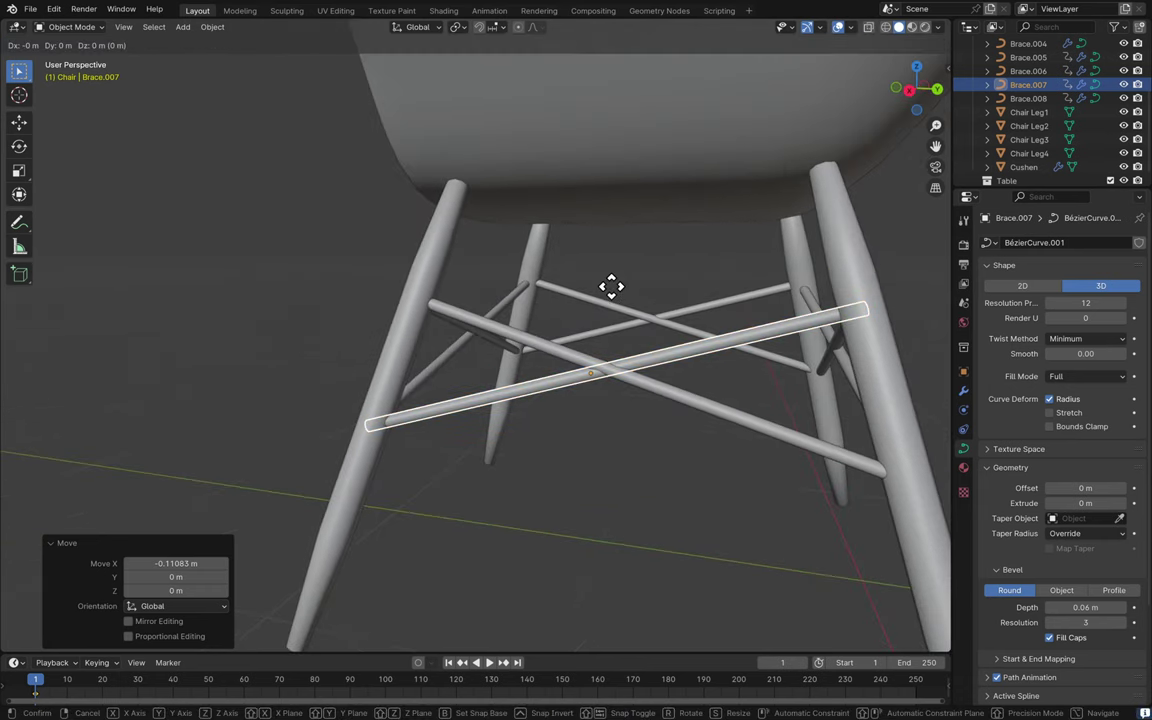
pyautogui.press('x')
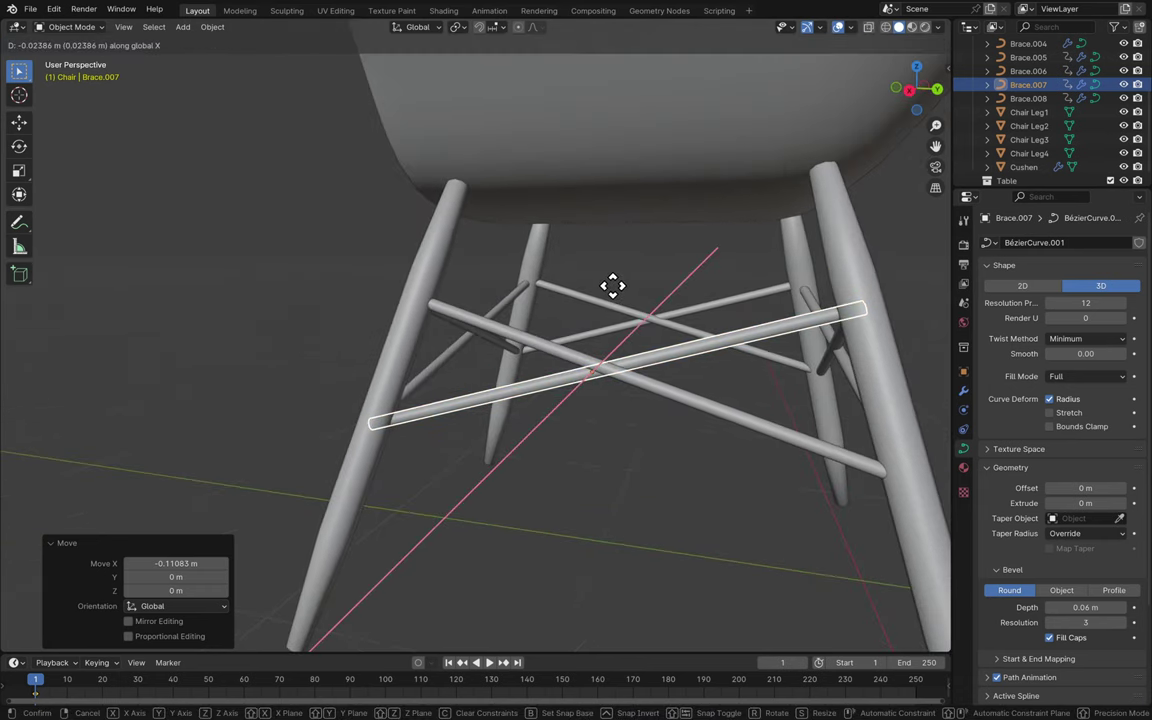
pyautogui.click(614, 287)
pyautogui.hotkey('ctrl', 's')
pyautogui.click(694, 267)
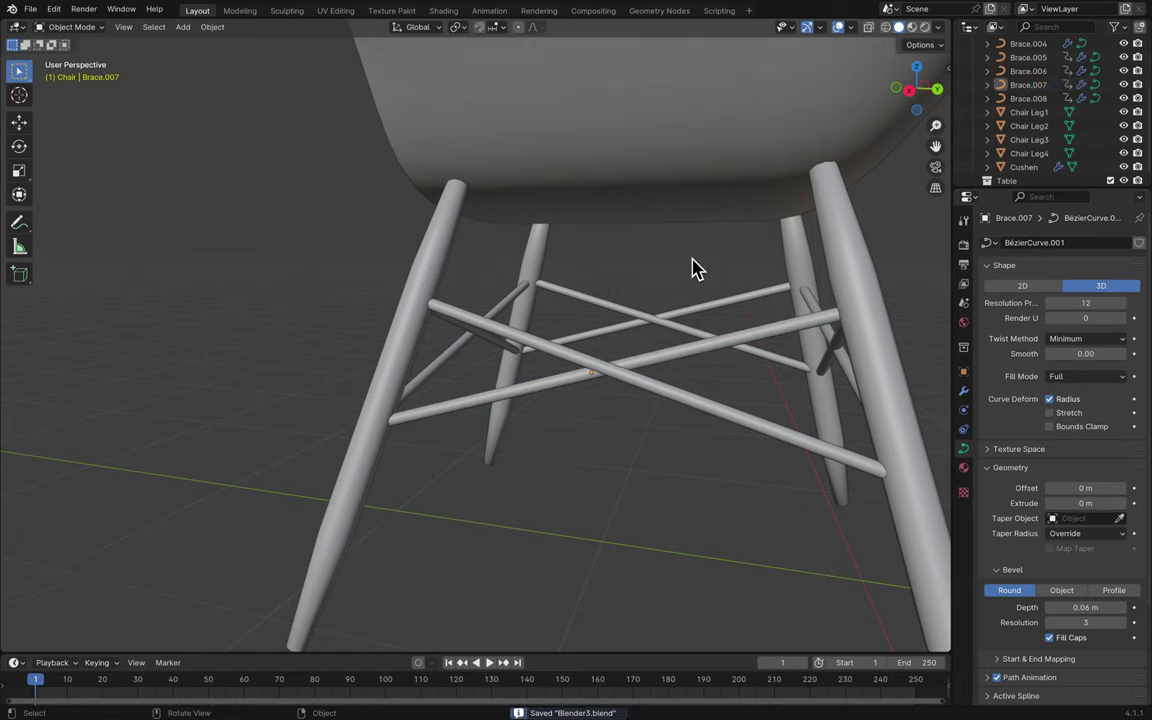
pyautogui.scroll(5, 694, 267)
pyautogui.scroll(-6, 697, 268)
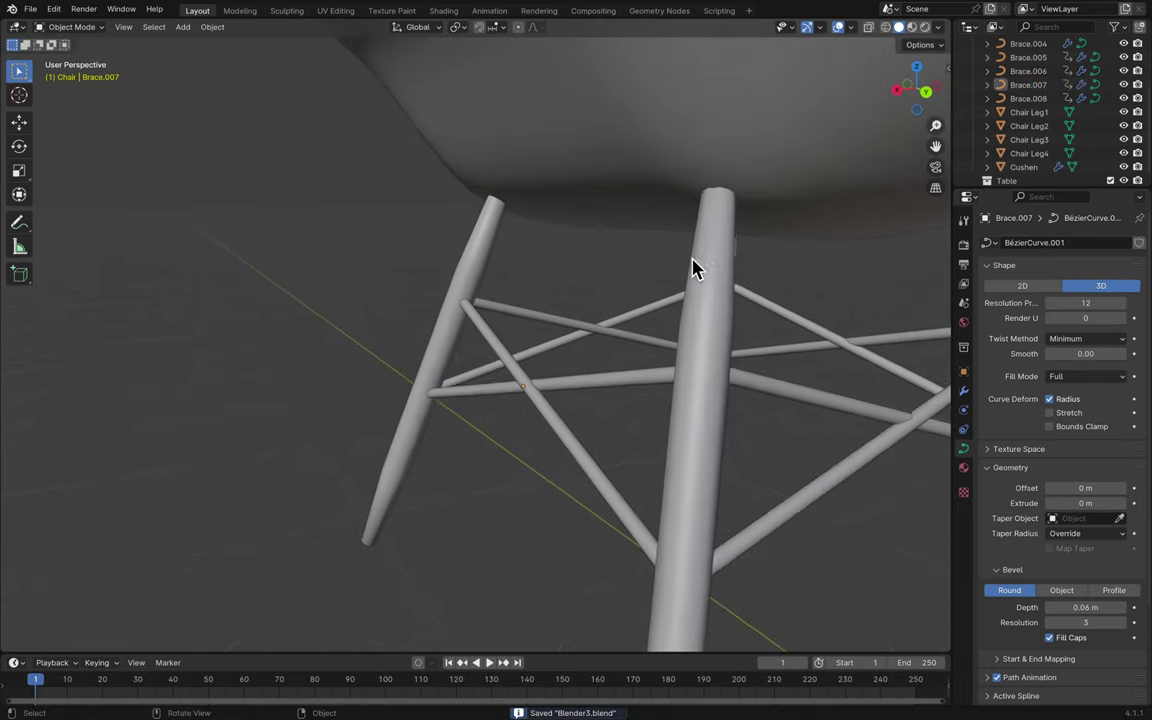
pyautogui.hscroll(-10, 704, 267)
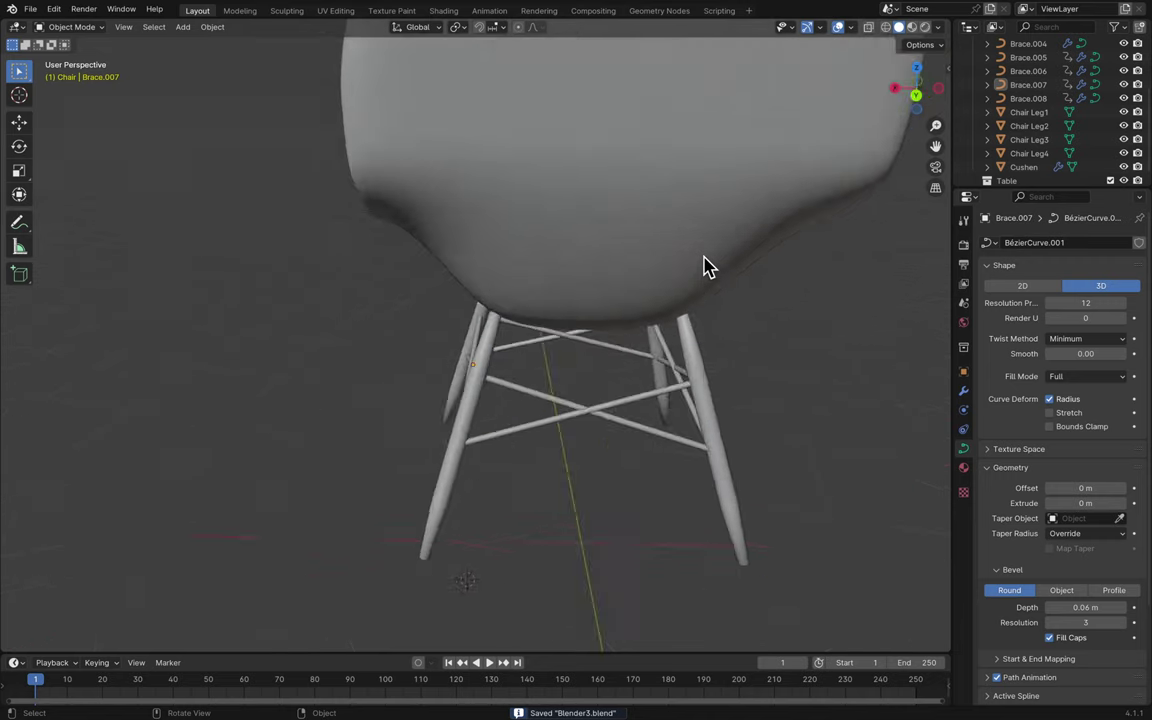
# - Collapse the Chair collection in the Outliner and save Blender3.blend
pyautogui.hscroll(-12, 704, 267)
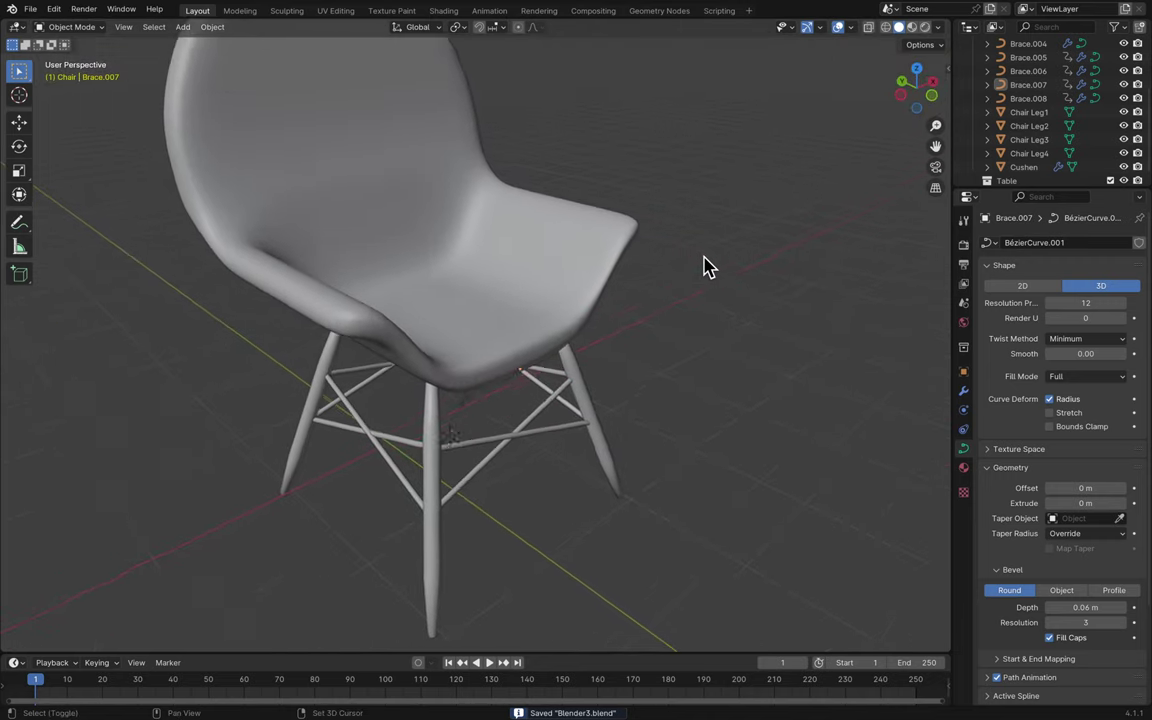
pyautogui.hscroll(-12, 704, 267)
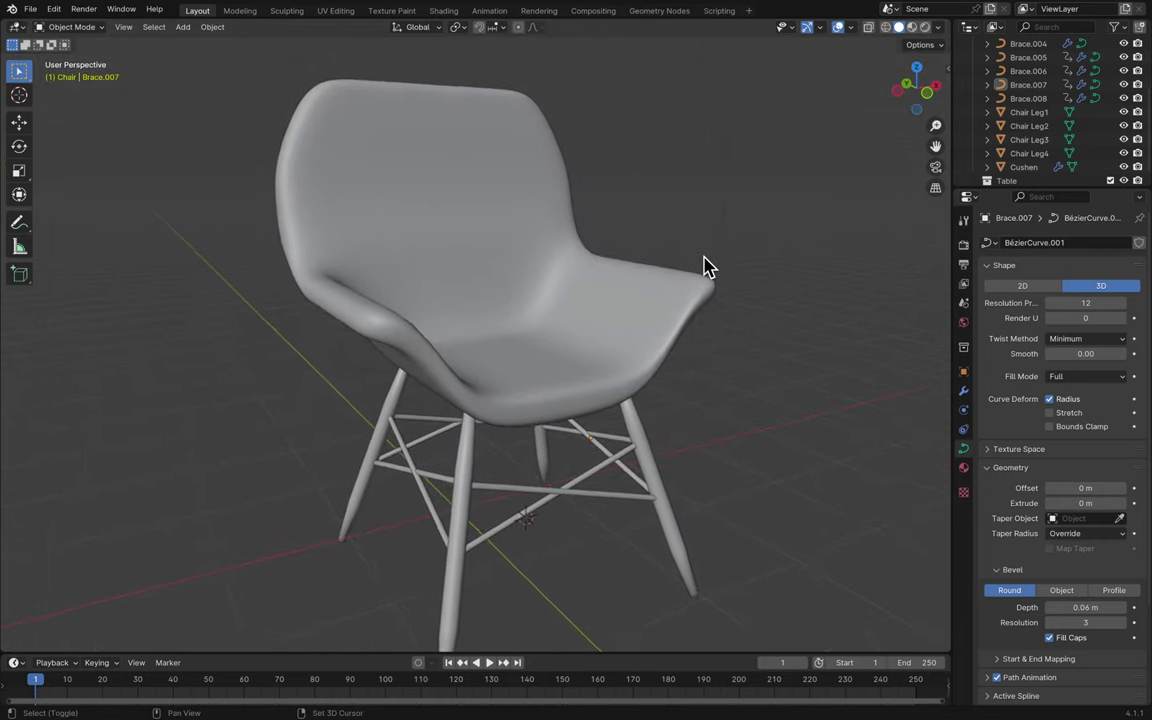
pyautogui.hscroll(-12, 704, 267)
pyautogui.hotkey('ctrl', 's')
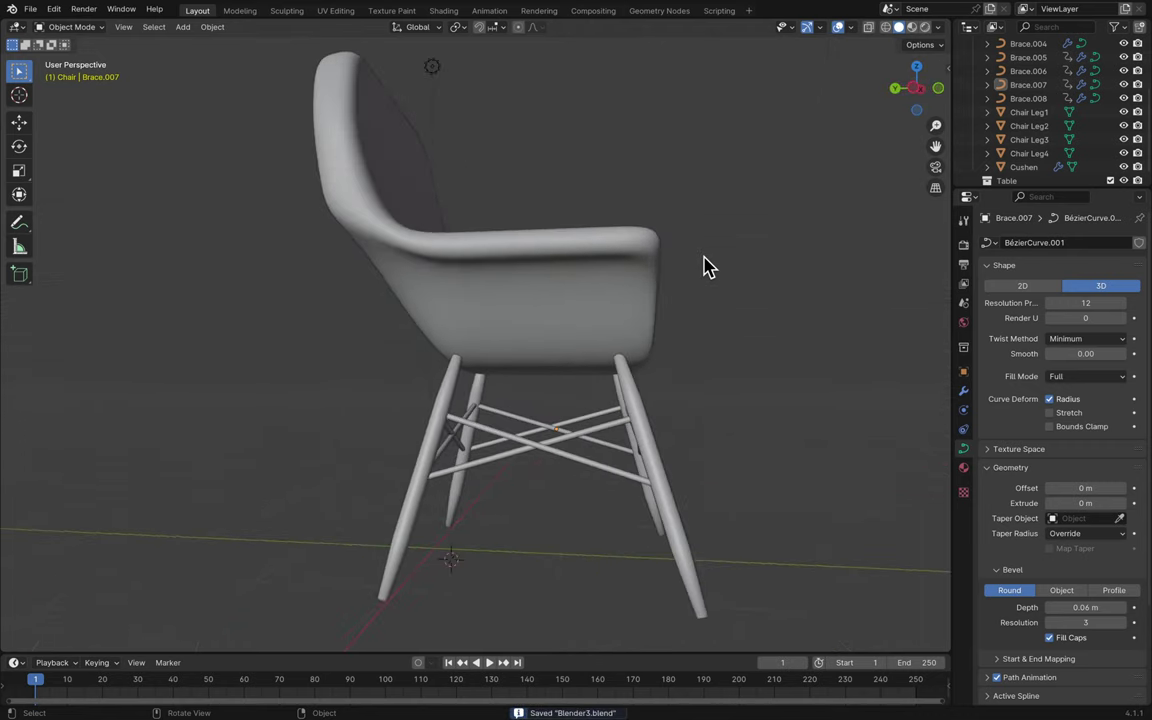
pyautogui.hscroll(-6, 704, 267)
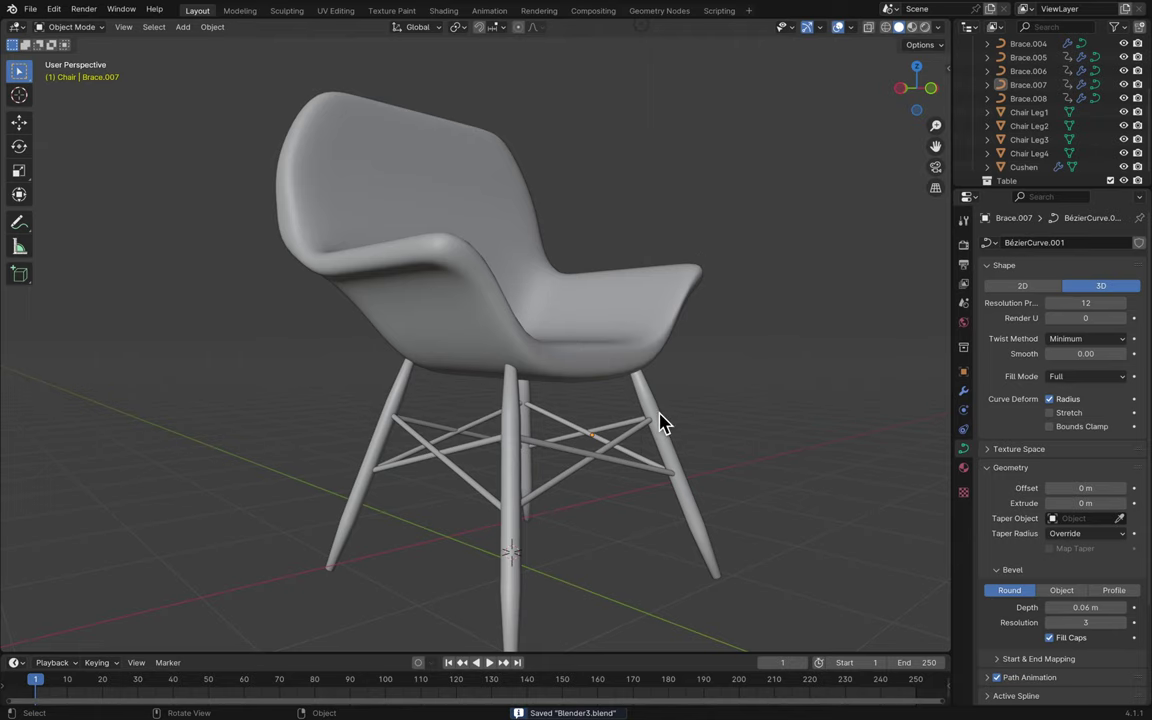
pyautogui.scroll(-15, 704, 321)
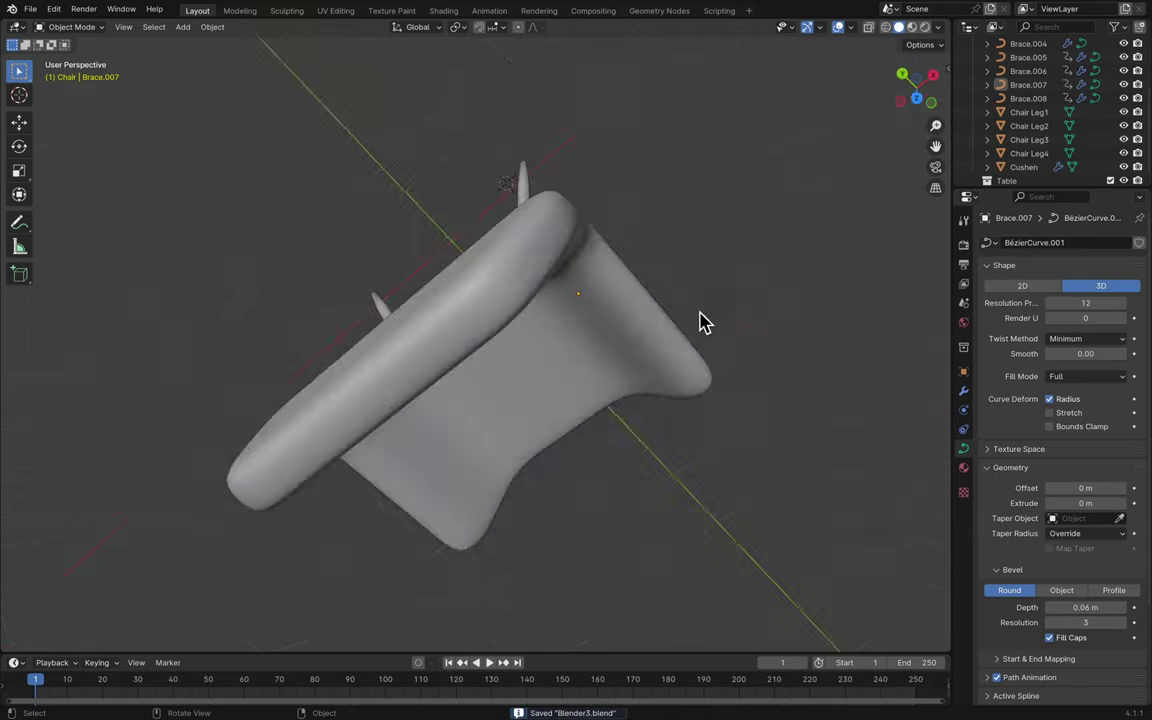
pyautogui.scroll(15, 762, 278)
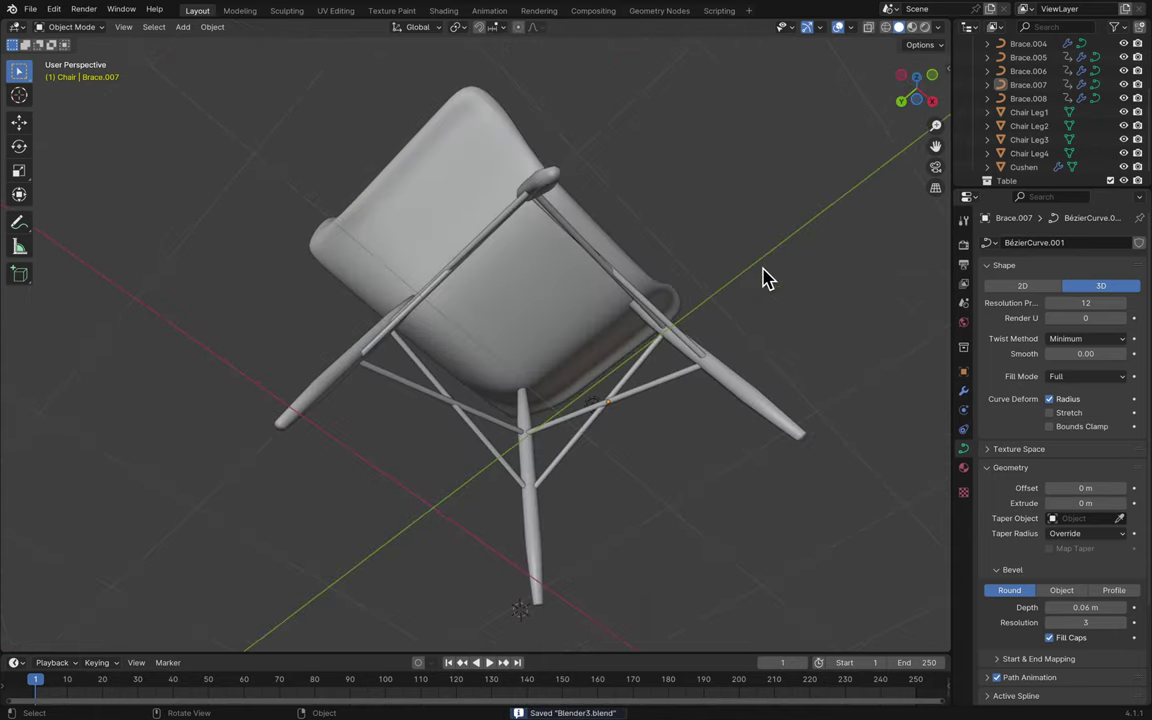
pyautogui.keyDown('ctrl'); pyautogui.keyDown('alt'); pyautogui.scroll(-12, 762, 278); pyautogui.keyUp('alt'); pyautogui.keyUp('ctrl')
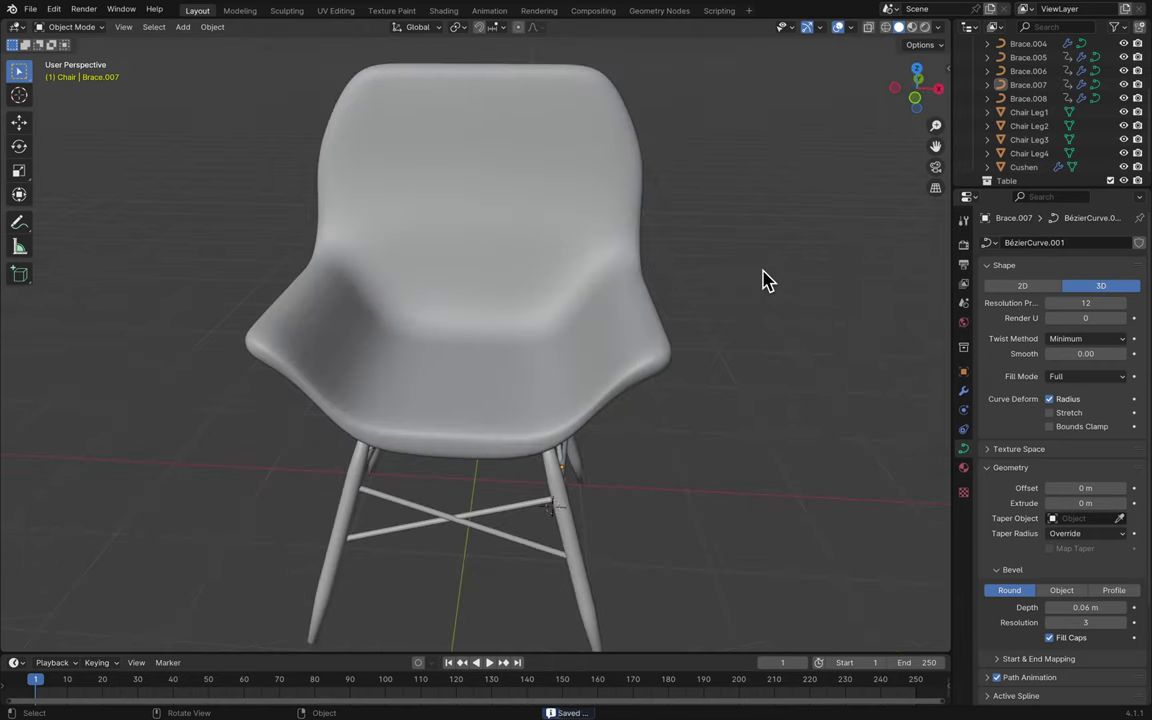
pyautogui.keyDown('ctrl'); pyautogui.keyDown('alt'); pyautogui.scroll(3, 762, 278); pyautogui.keyUp('alt'); pyautogui.keyUp('ctrl')
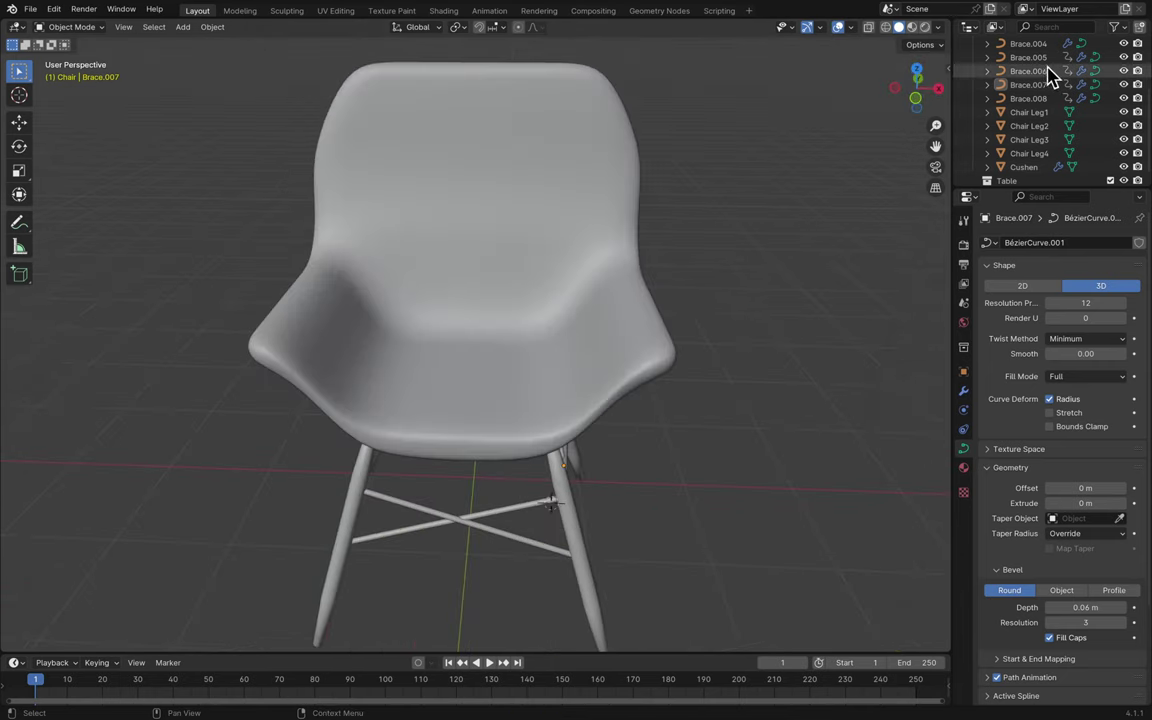
pyautogui.scroll(5, 1049, 75)
pyautogui.click(987, 71)
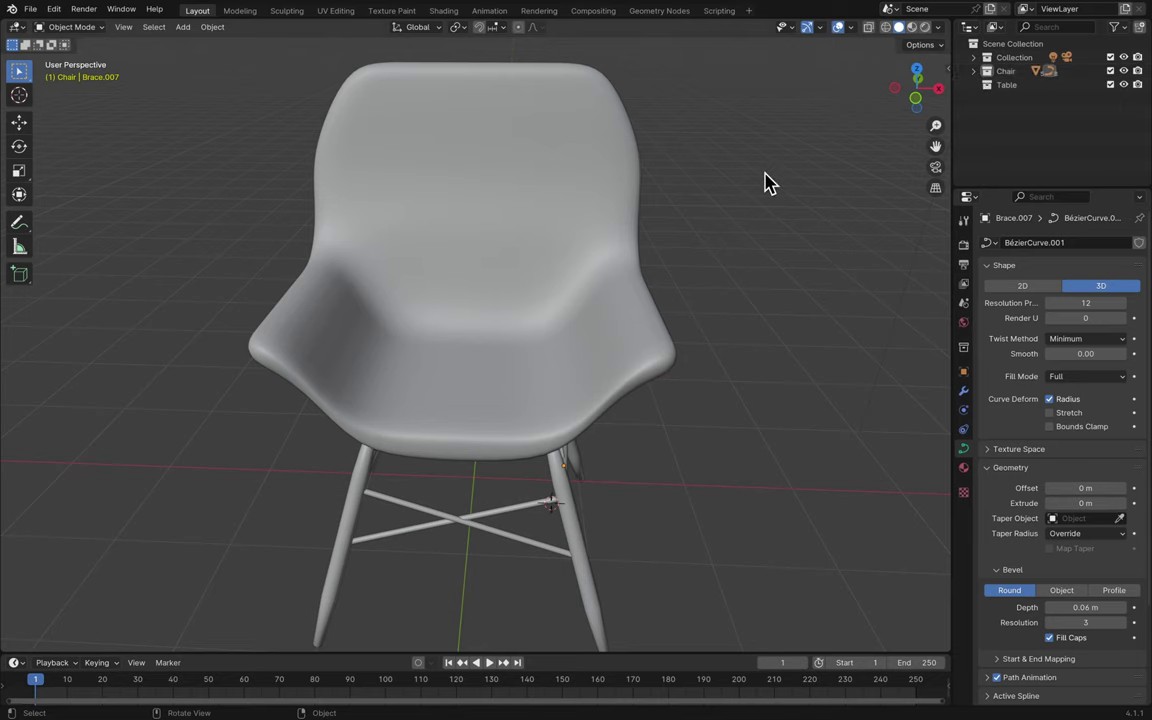
pyautogui.hotkey('ctrl', 's')
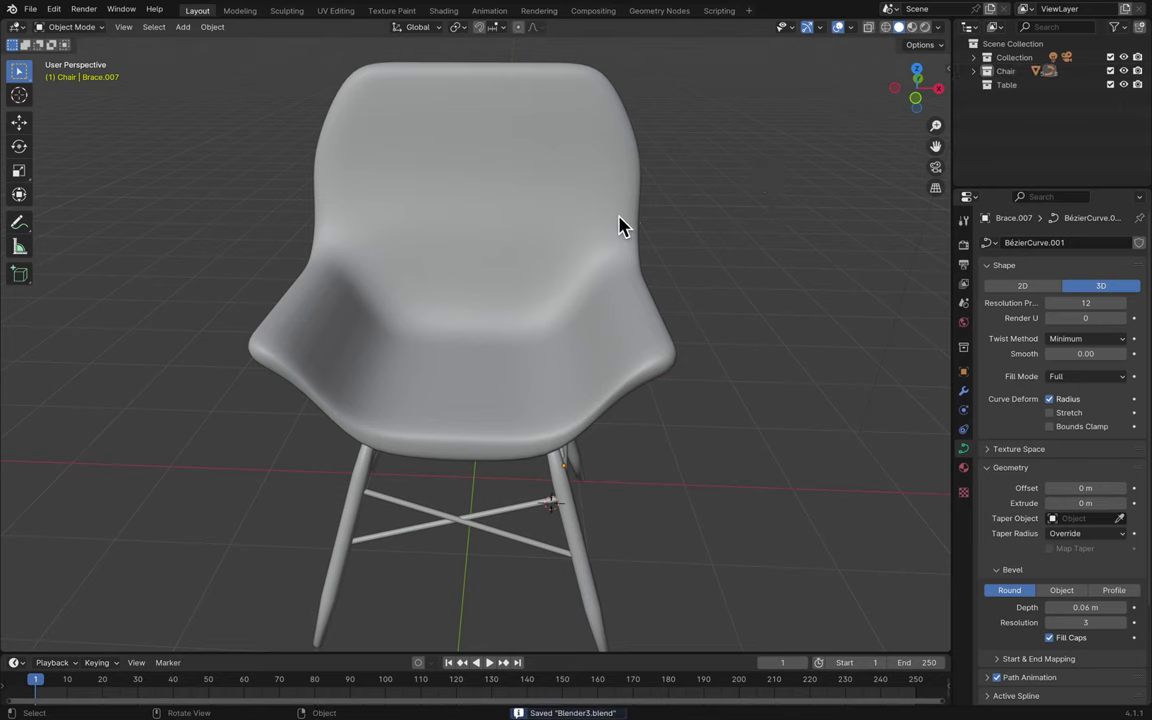
# - Select the Cushen seat and split the 3D viewport into two side-by-side views
pyautogui.click(620, 224)
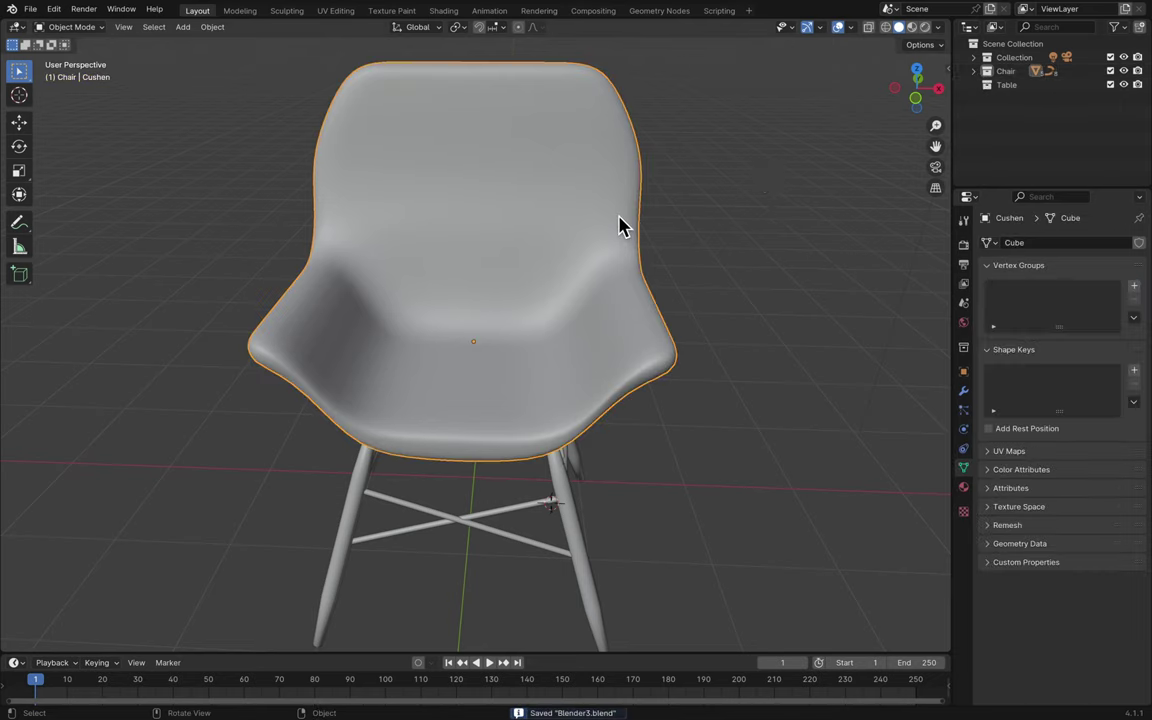
pyautogui.moveTo(620, 224); pyautogui.dragTo(784, 303, button='middle')
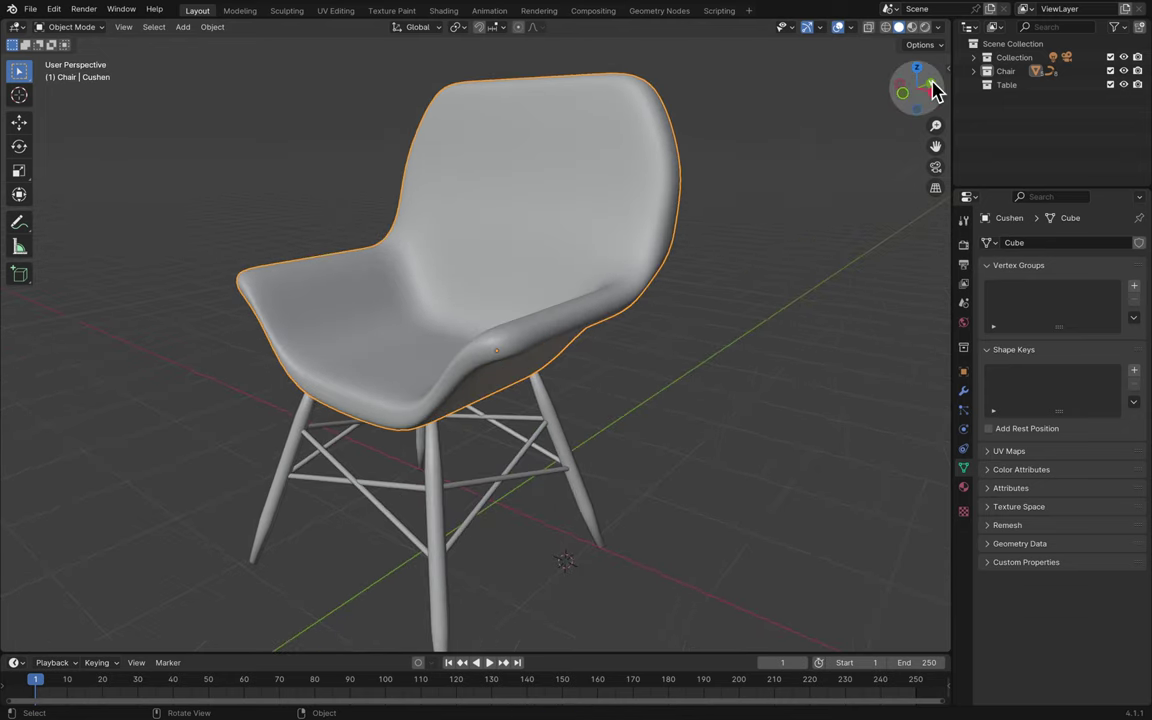
pyautogui.moveTo(946, 23); pyautogui.dragTo(468, 90)
# - Switch the right-hand area to the Shader Editor to show Cushen's material nodes
pyautogui.click(485, 28)
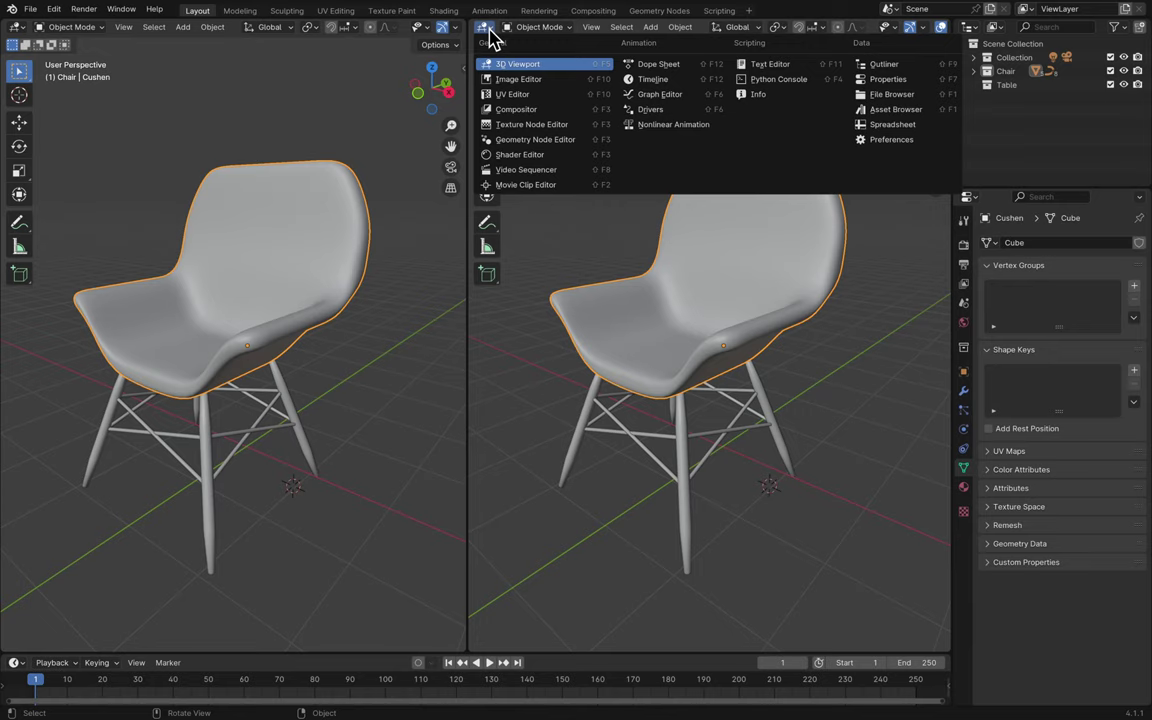
pyautogui.click(525, 155)
pyautogui.scroll(4, 583, 400)
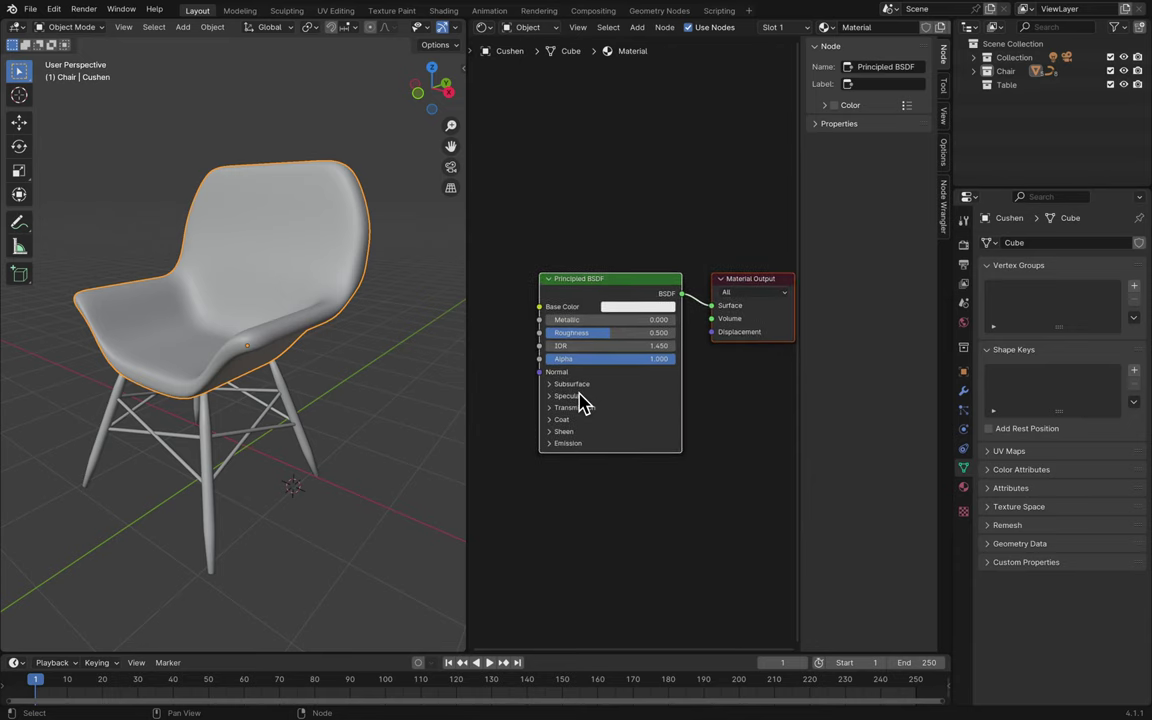
# - Search add-ons for 'node' in Preferences and confirm Node Wrangler is enabled
pyautogui.hotkey('ctrl', ',')
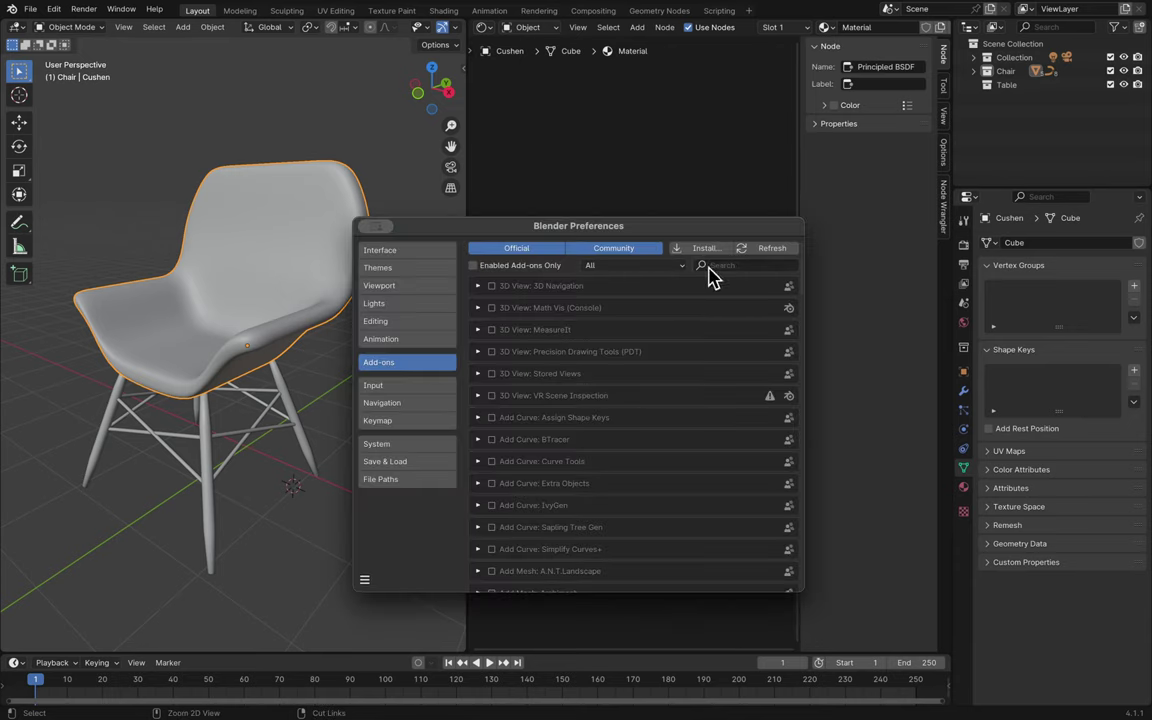
pyautogui.write('node')
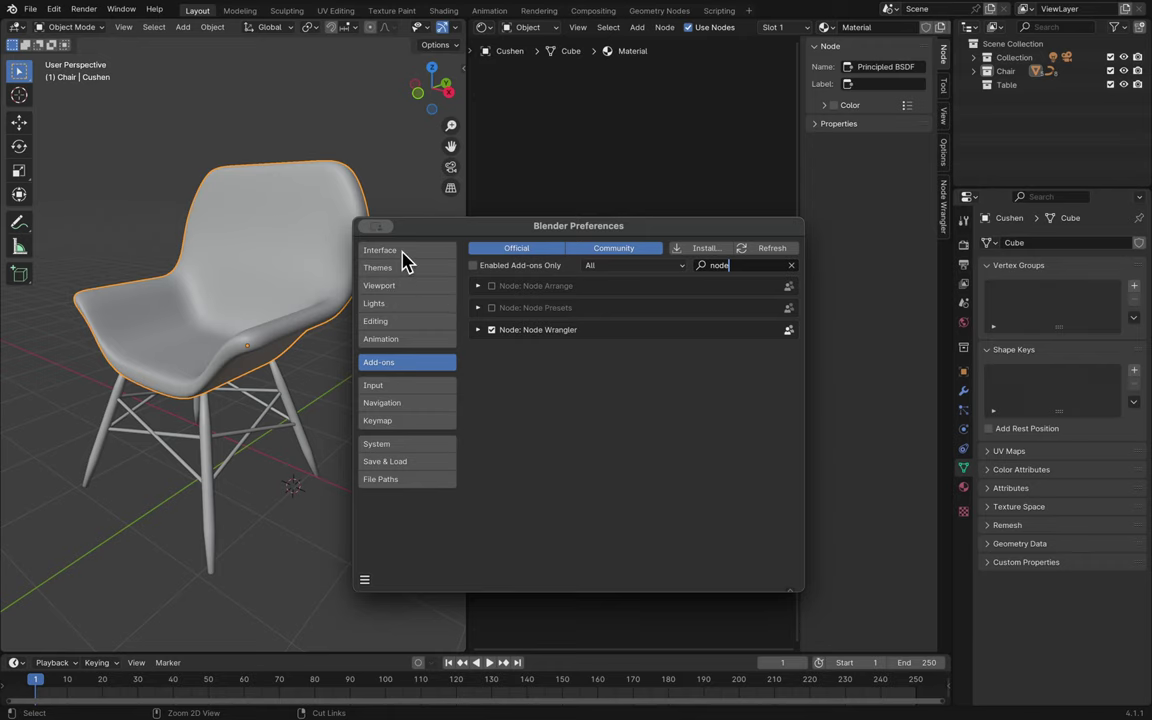
pyautogui.click(789, 347)
# - Pan the node graph and select the Principled BSDF node
pyautogui.hscroll(-1, 735, 399)
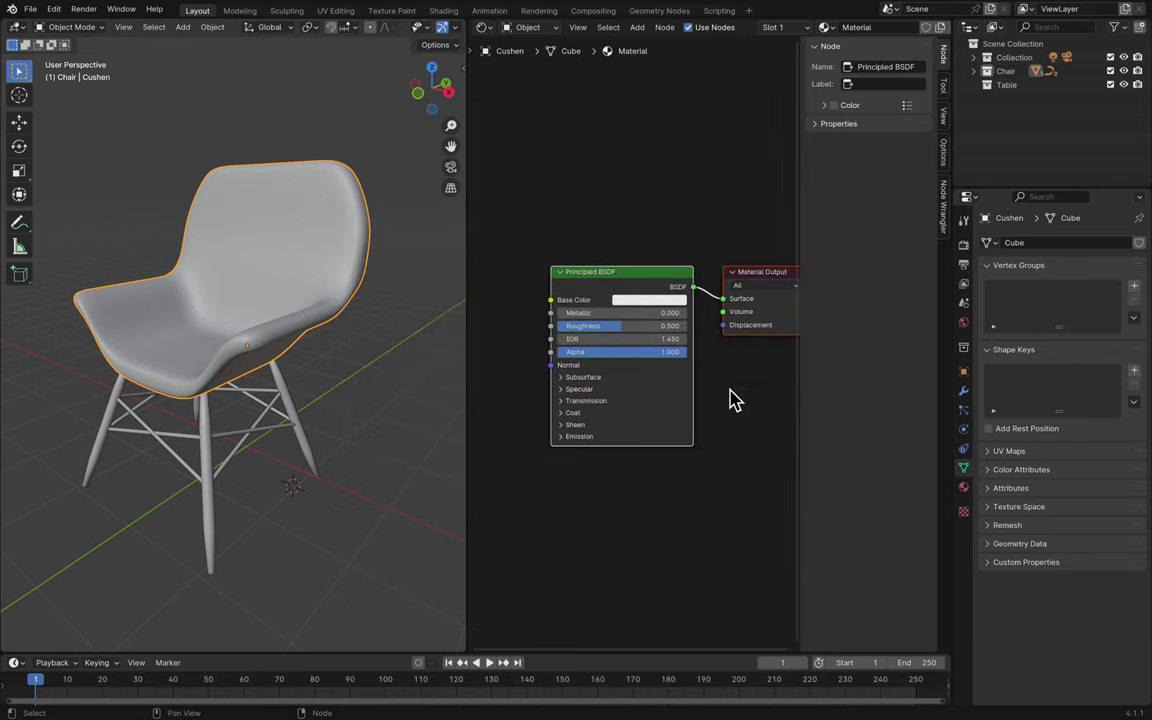
pyautogui.hscroll(-2, 735, 347)
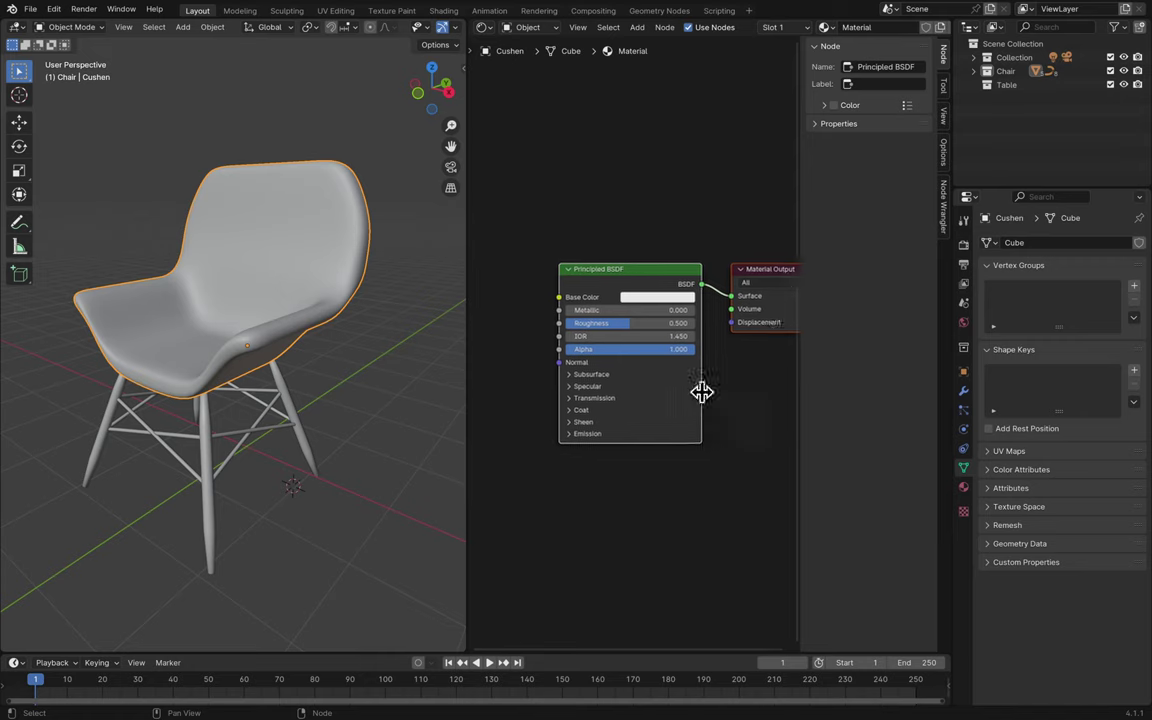
pyautogui.click(678, 285)
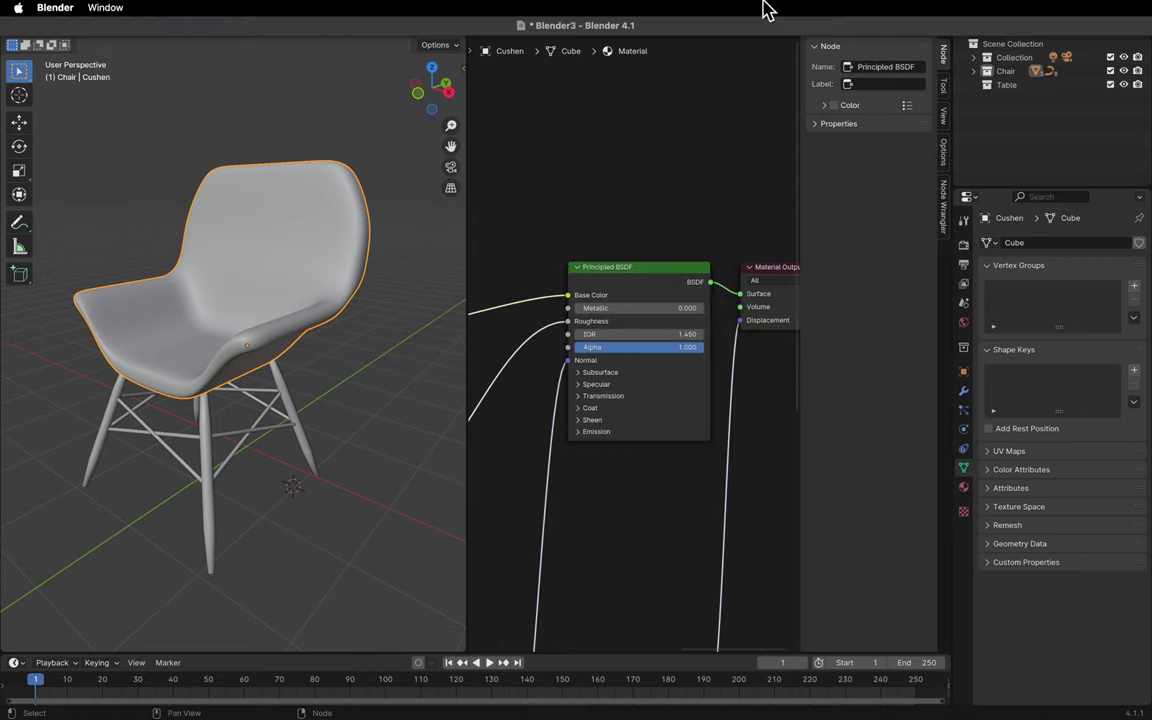
# - Set the Displacement node's Scale to 0, then bring up the cushion's Material properties
pyautogui.scroll(-4, 746, 188)
pyautogui.scroll(-5, 757, 186)
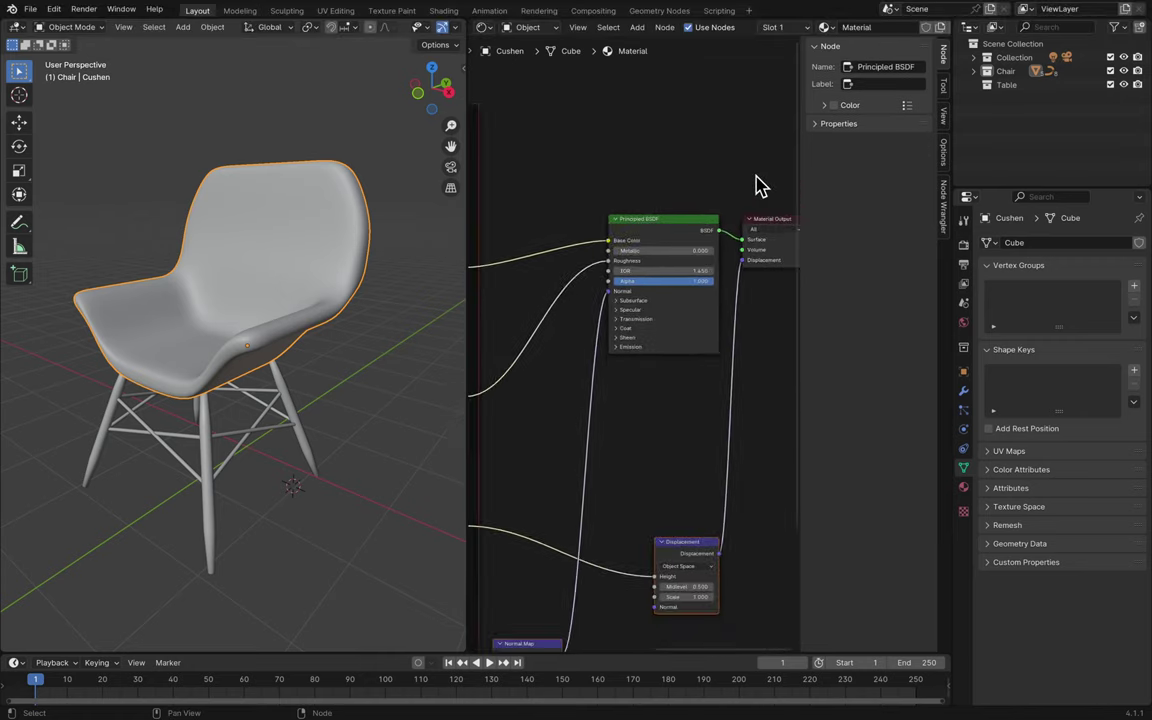
pyautogui.scroll(5, 757, 186)
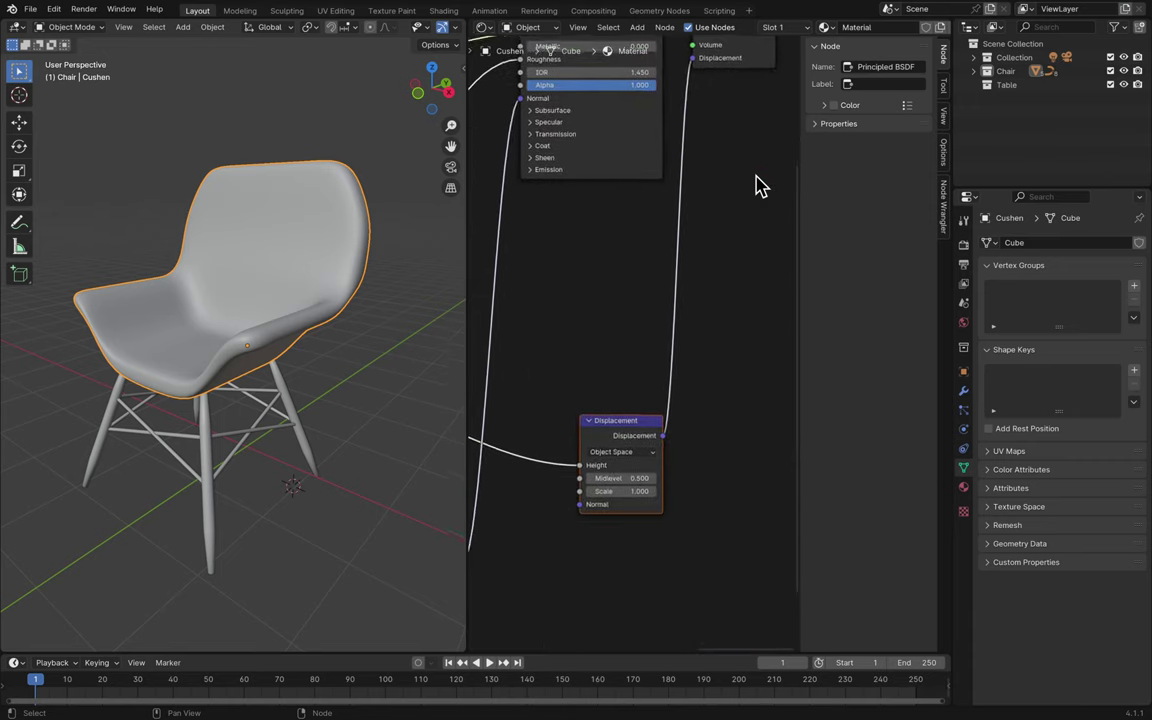
pyautogui.click(625, 428)
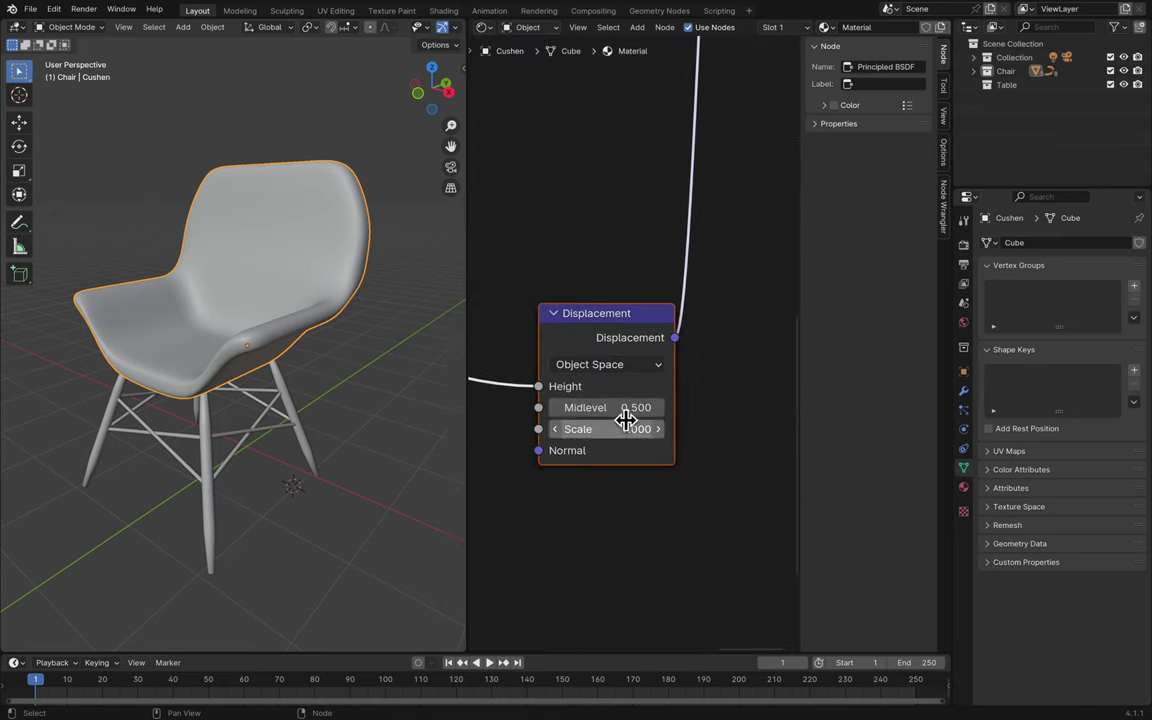
pyautogui.write('0')
pyautogui.press('Return')
pyautogui.click(540, 205)
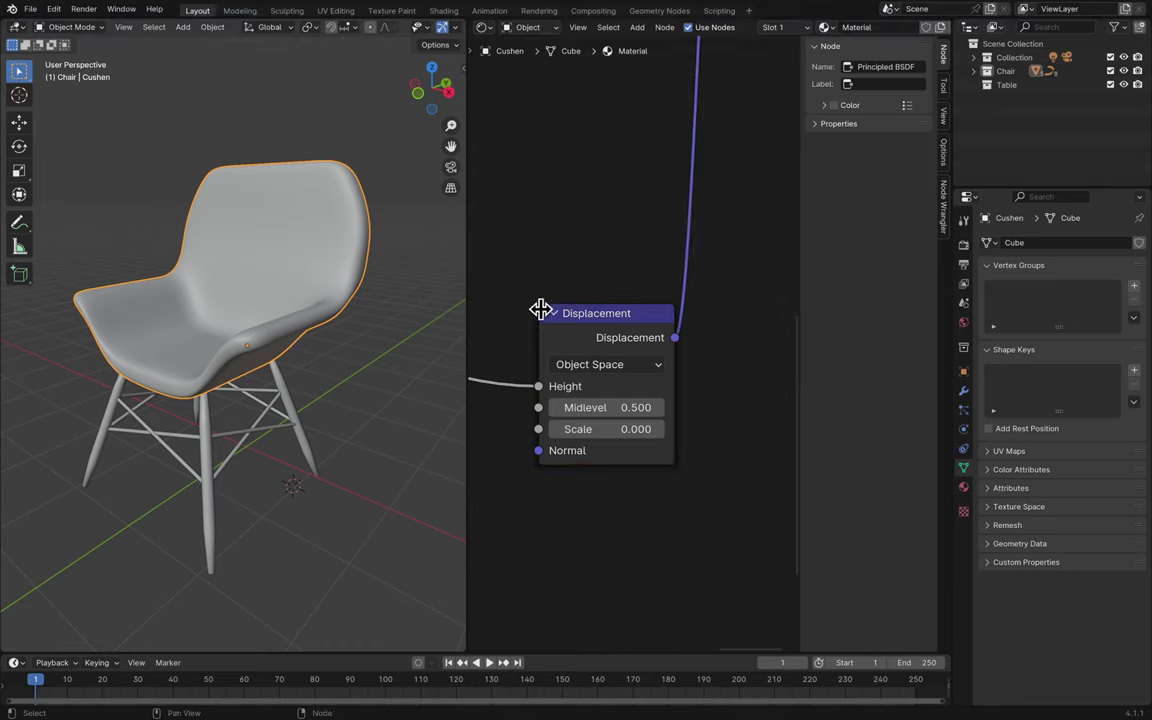
pyautogui.click(964, 487)
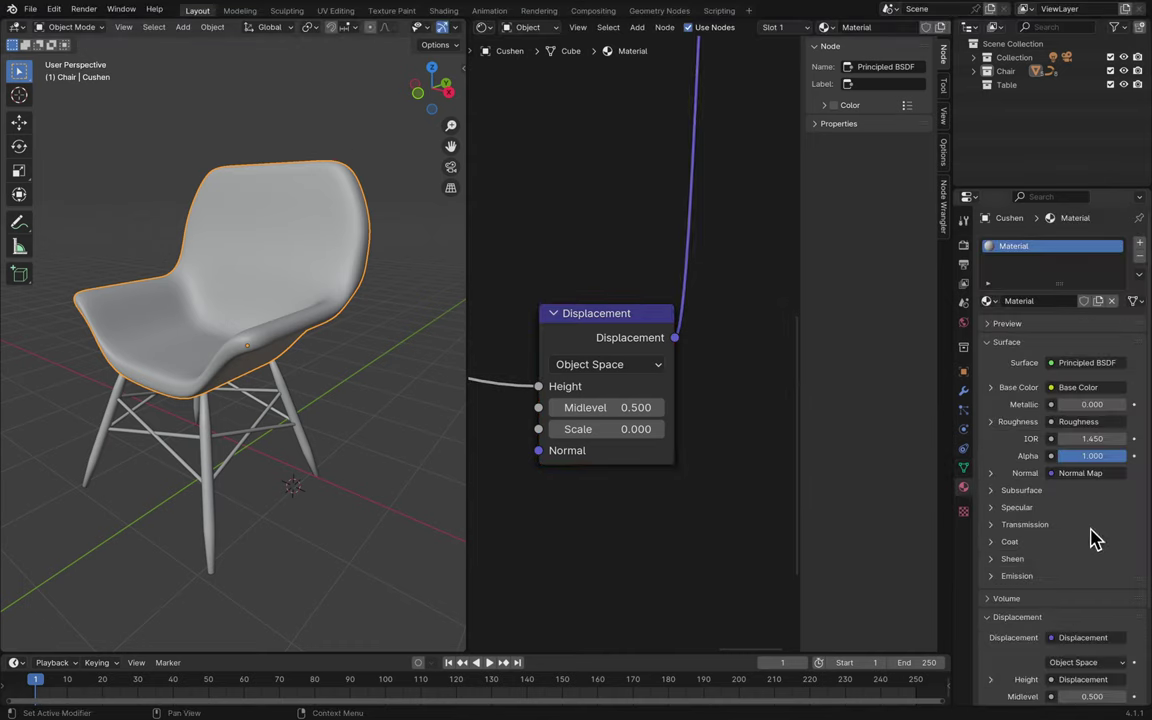
# - Glance at the render engine and output settings before returning to the Material tab
pyautogui.scroll(-5, 1095, 538)
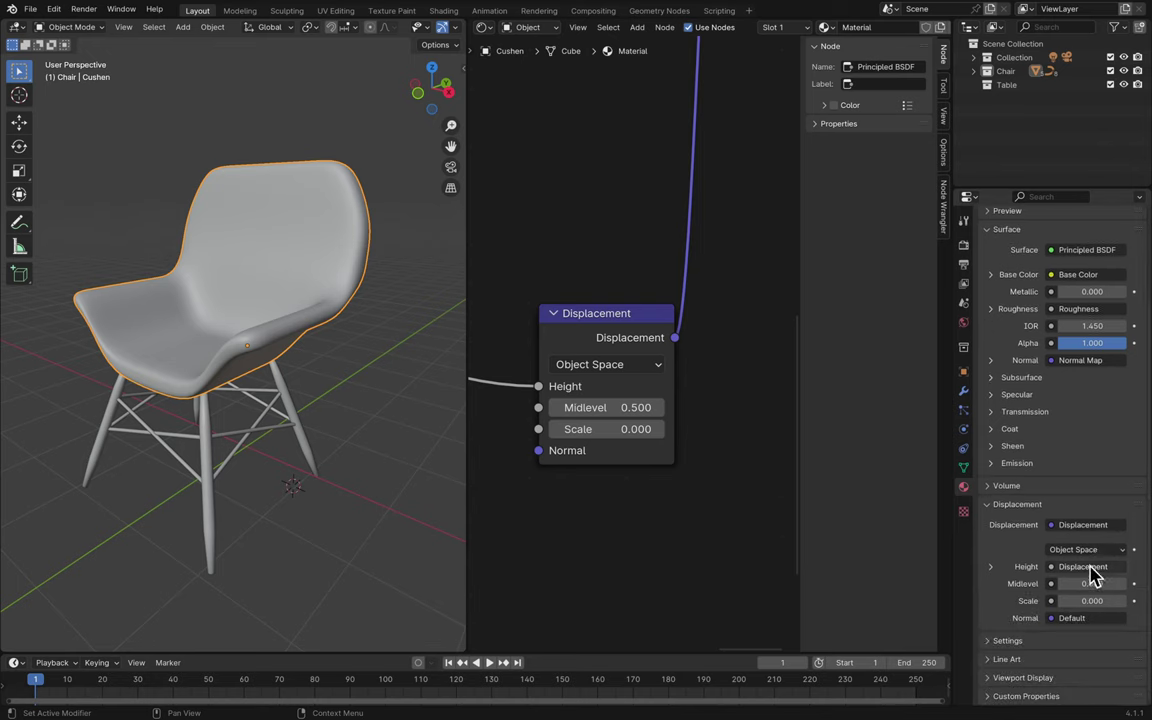
pyautogui.click(964, 247)
pyautogui.scroll(3, 1040, 305)
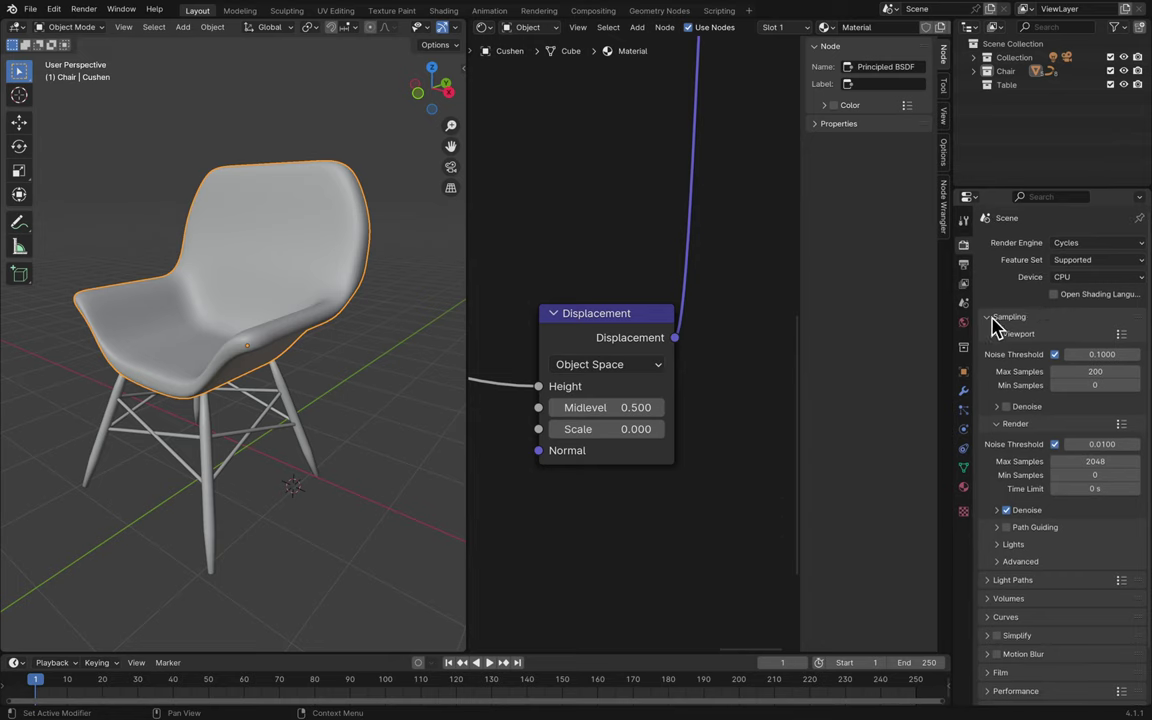
pyautogui.click(964, 487)
pyautogui.scroll(-5, 1046, 463)
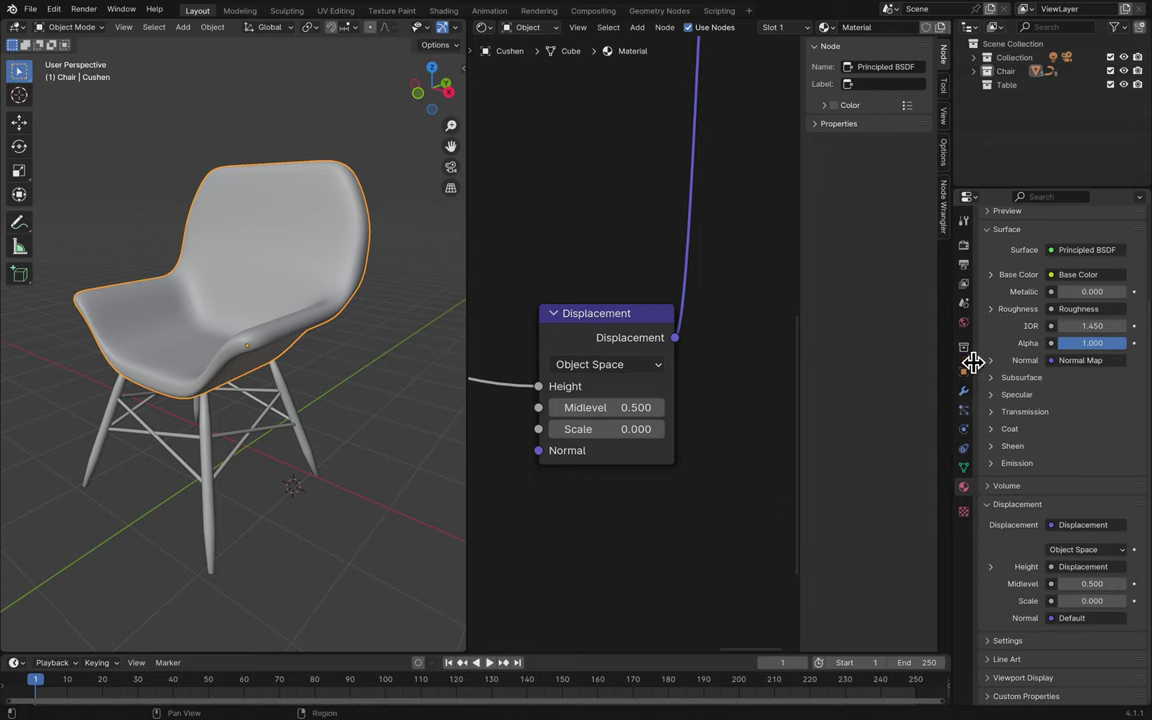
pyautogui.click(964, 266)
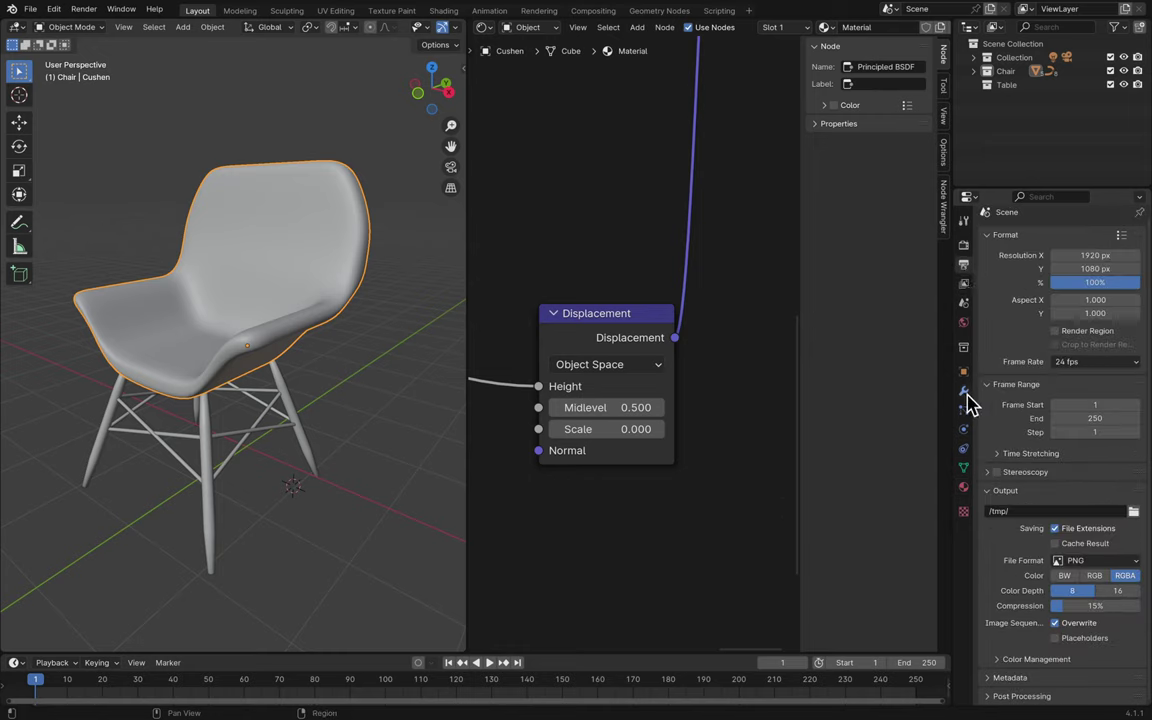
pyautogui.click(965, 489)
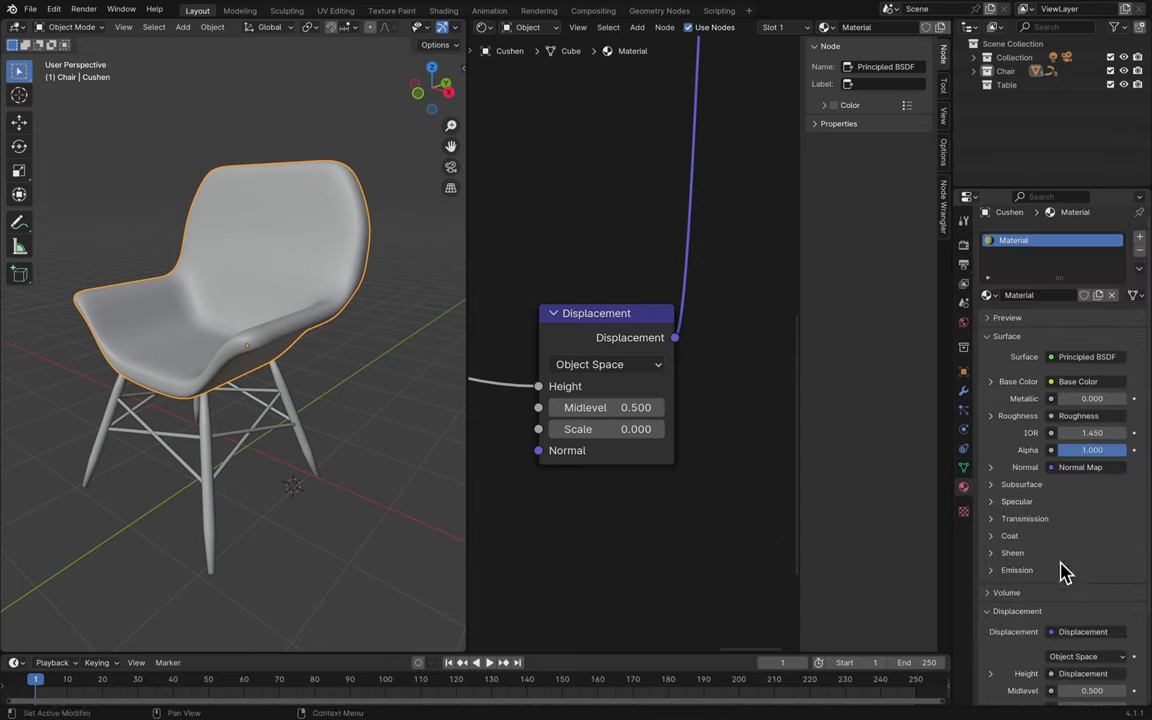
# - Set the material's surface Displacement method to Displacement Only and widen the 3D view
pyautogui.scroll(-1, 1072, 565)
pyautogui.scroll(1, 1072, 565)
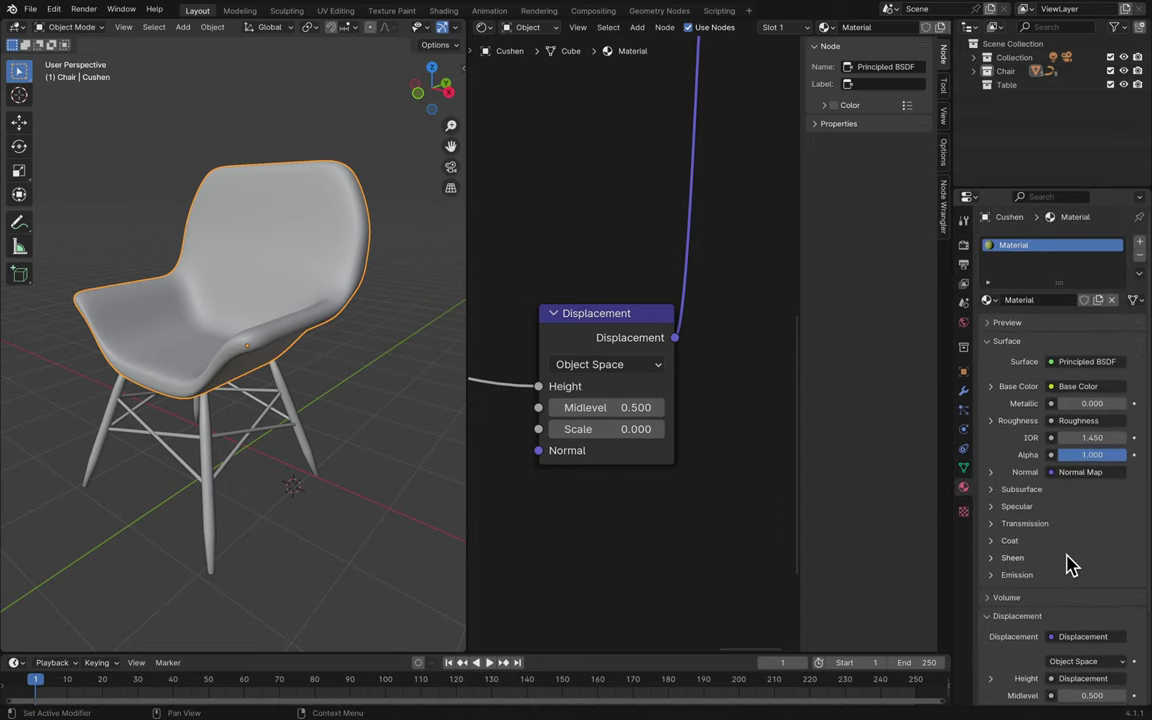
pyautogui.scroll(-3, 1072, 565)
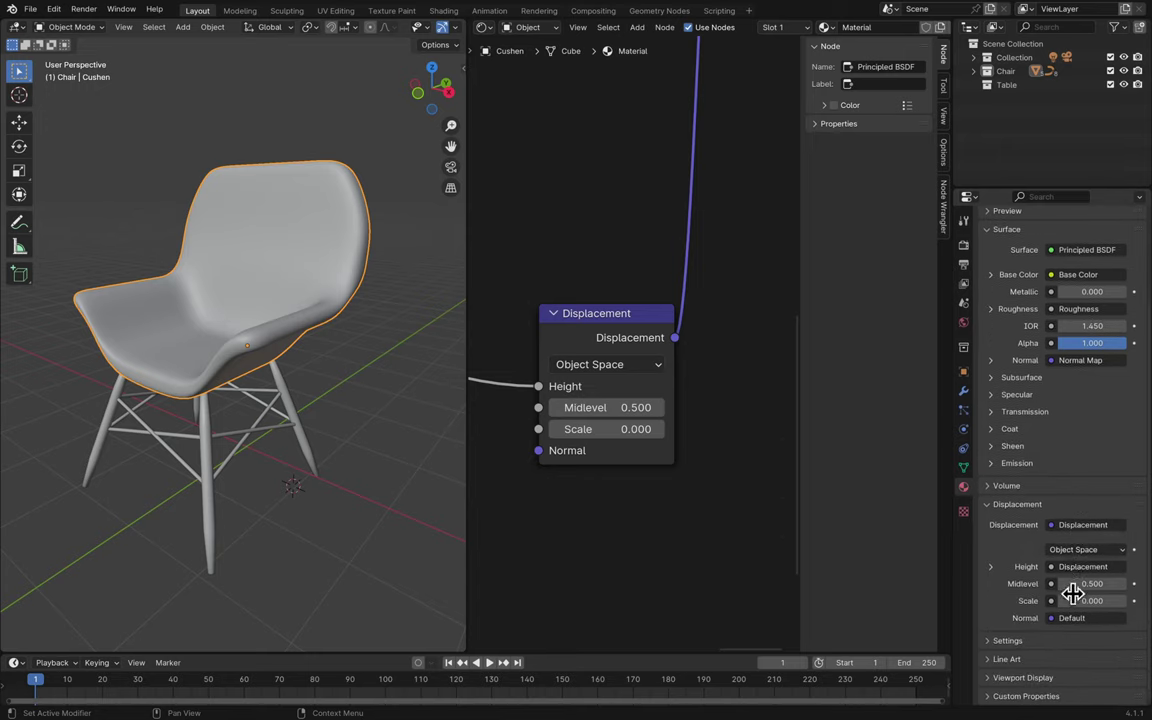
pyautogui.click(997, 642)
pyautogui.scroll(-5, 1049, 645)
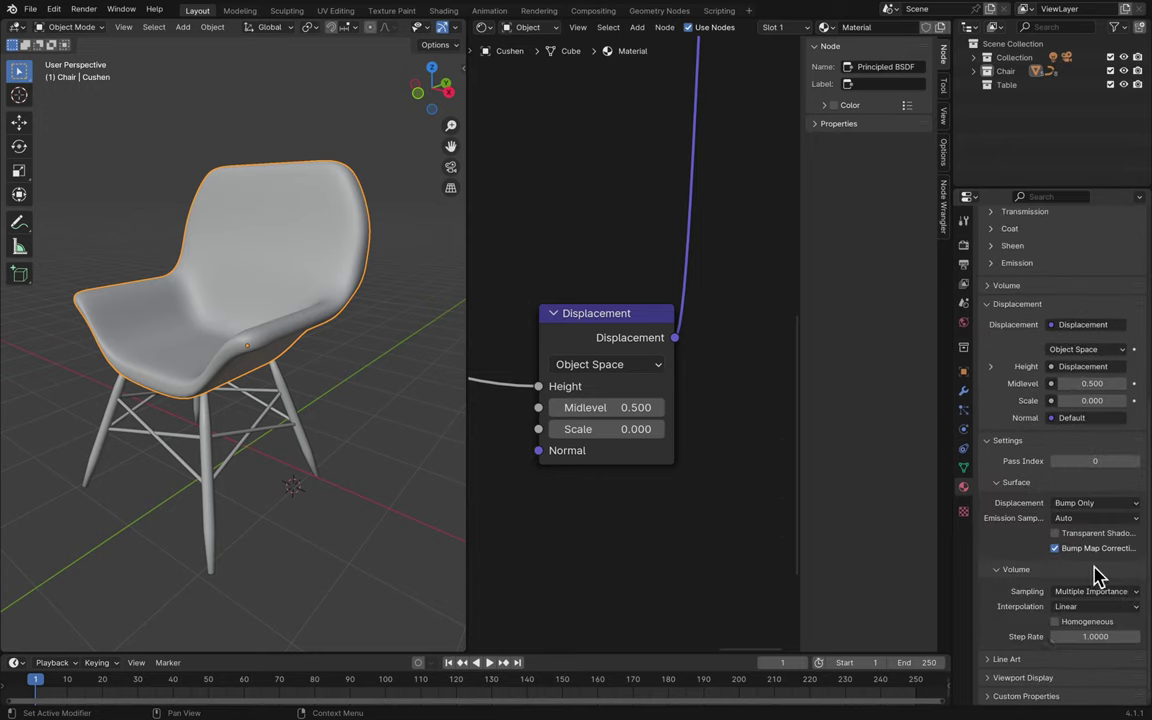
pyautogui.click(1085, 508)
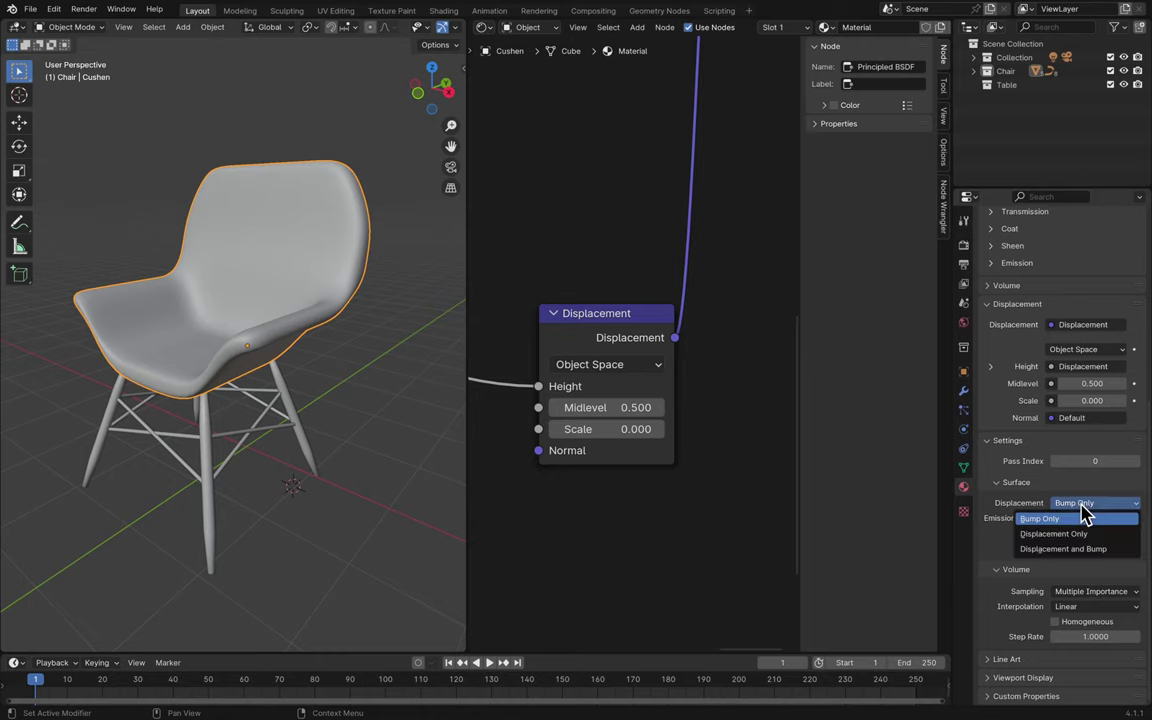
pyautogui.click(1083, 534)
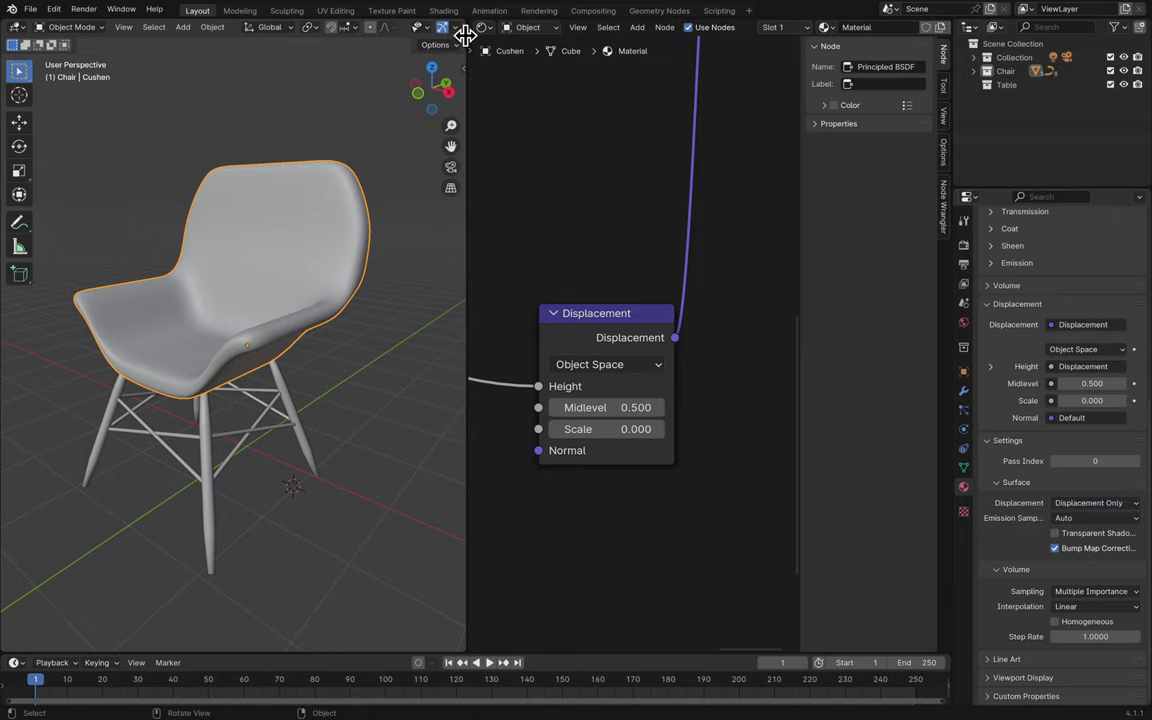
pyautogui.moveTo(465, 35); pyautogui.dragTo(607, 80)
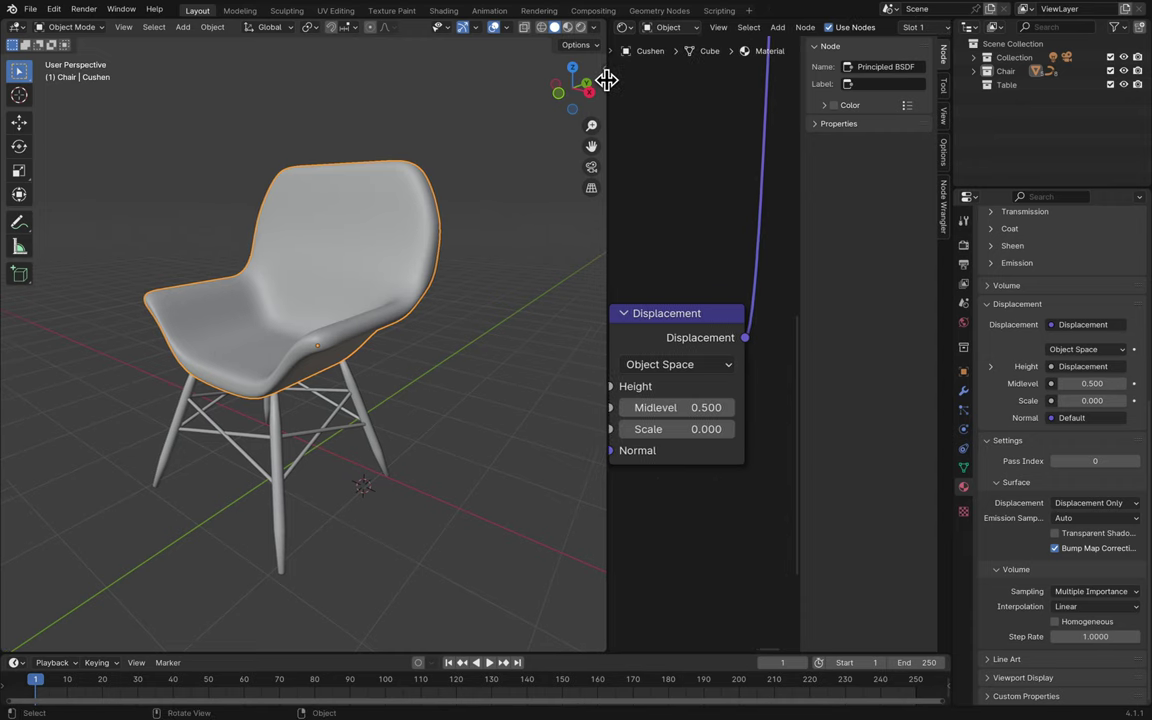
# - Switch to Material Preview shading and orbit around the chair to inspect the woven seat
pyautogui.click(567, 27)
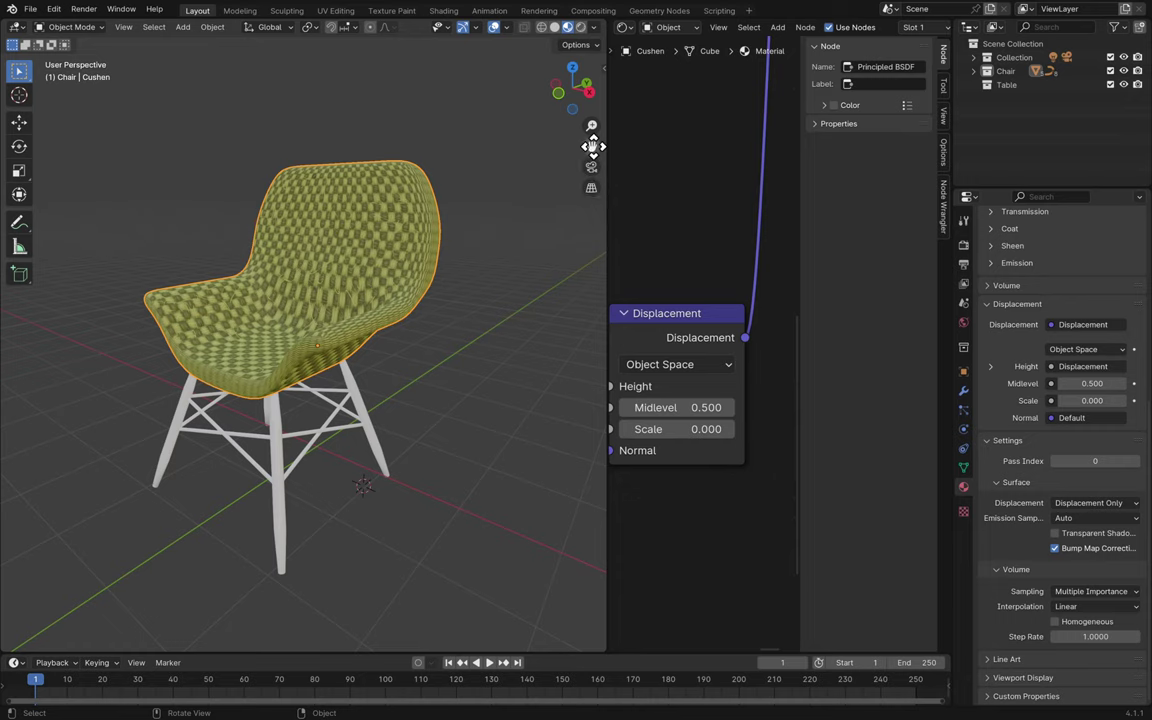
pyautogui.moveTo(591, 125); pyautogui.dragTo(591, 128)
pyautogui.hscroll(10, 481, 317)
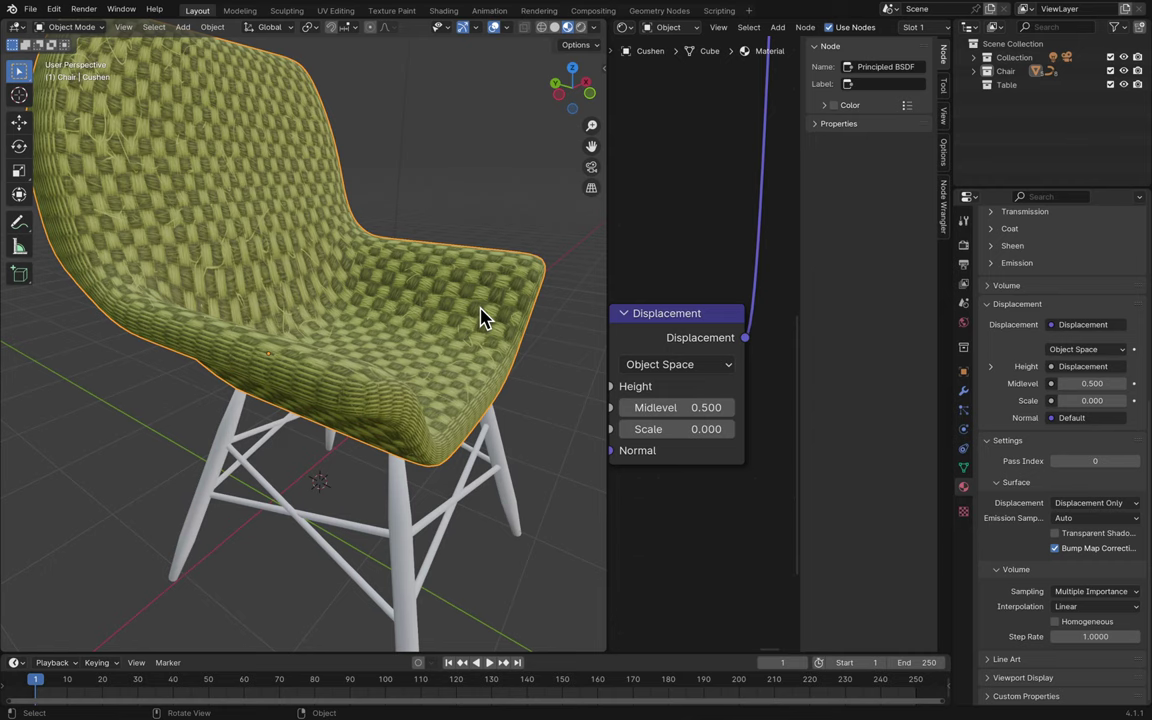
pyautogui.hscroll(10, 476, 231)
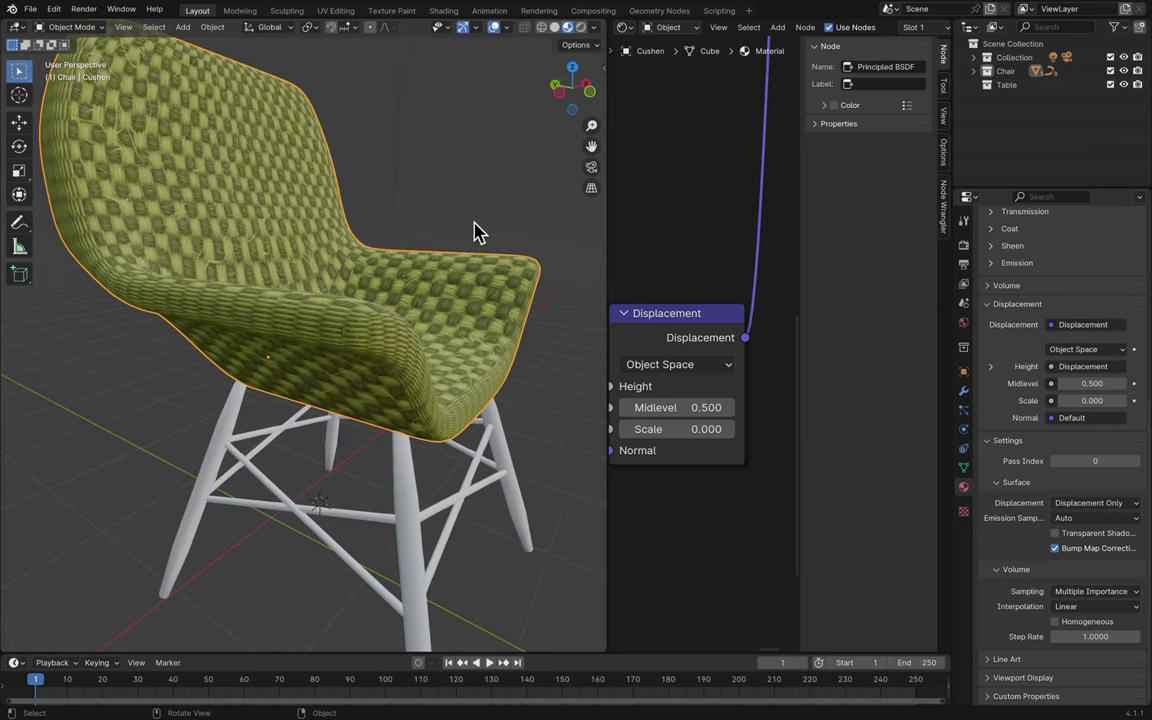
pyautogui.hscroll(10, 476, 231)
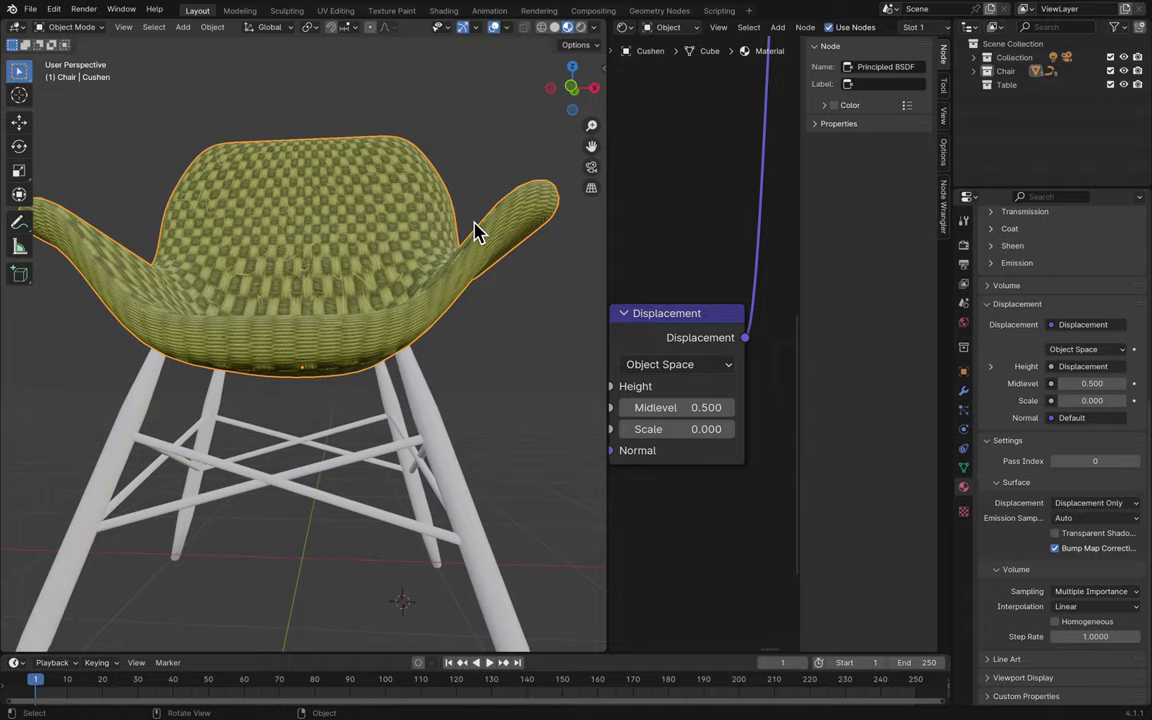
pyautogui.hscroll(10, 476, 231)
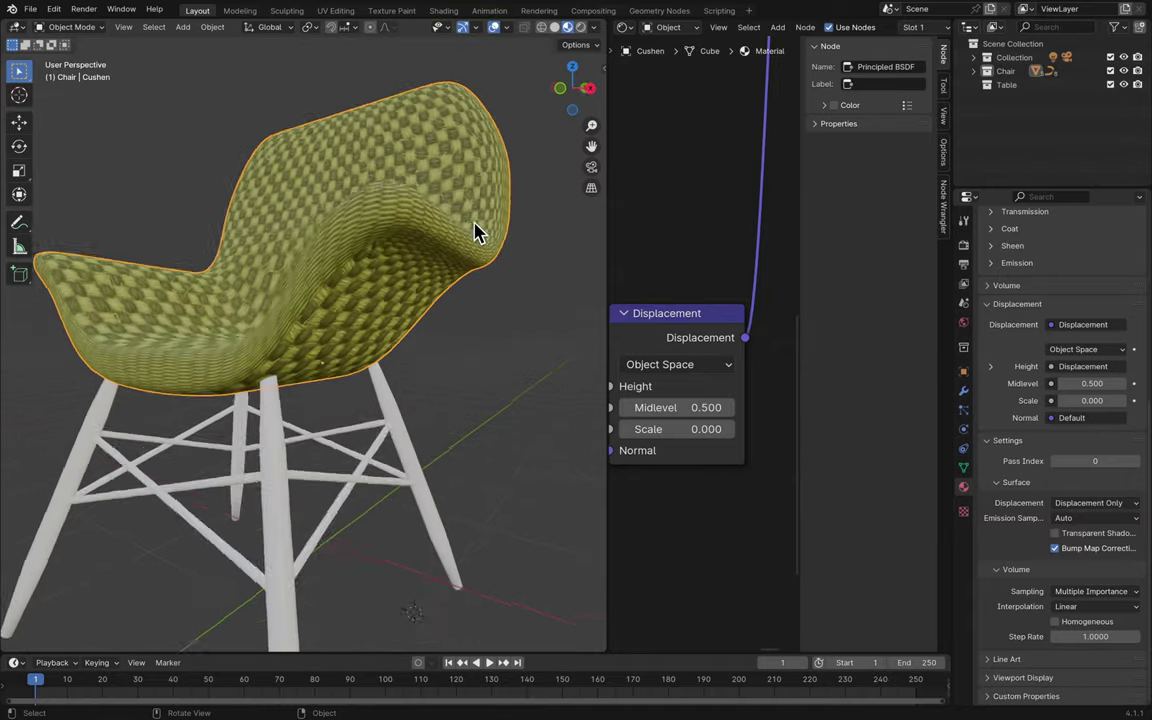
pyautogui.hscroll(5, 476, 231)
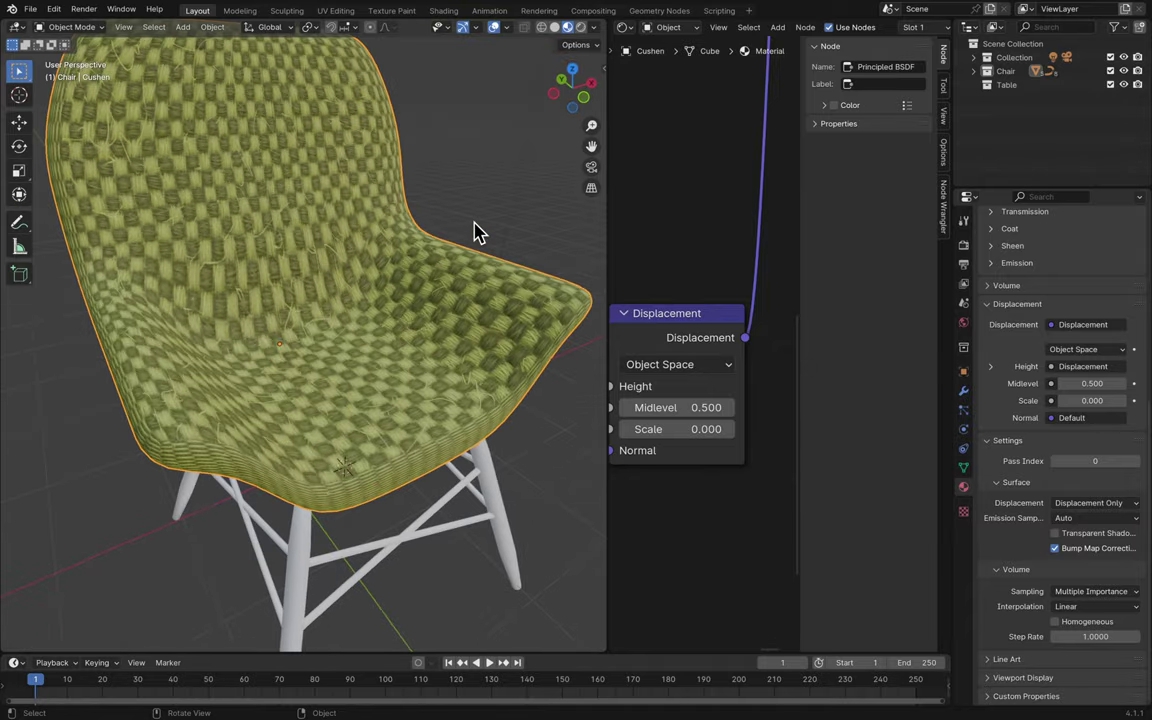
pyautogui.hscroll(10, 476, 231)
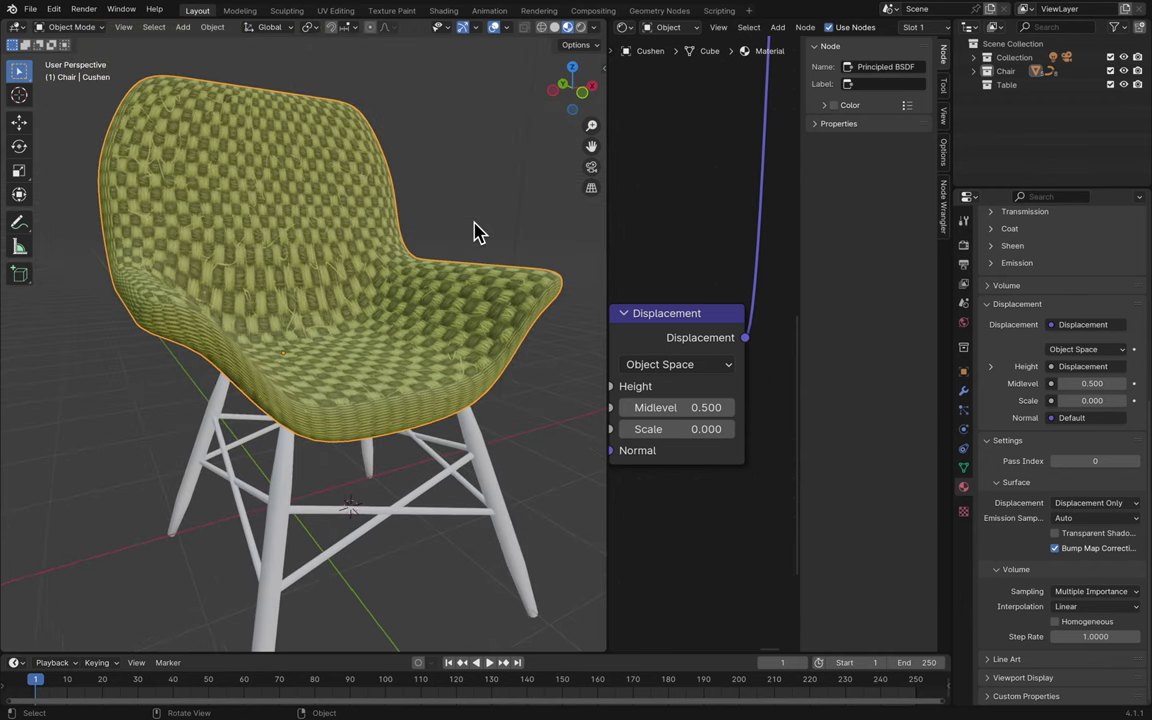
pyautogui.hscroll(6, 476, 231)
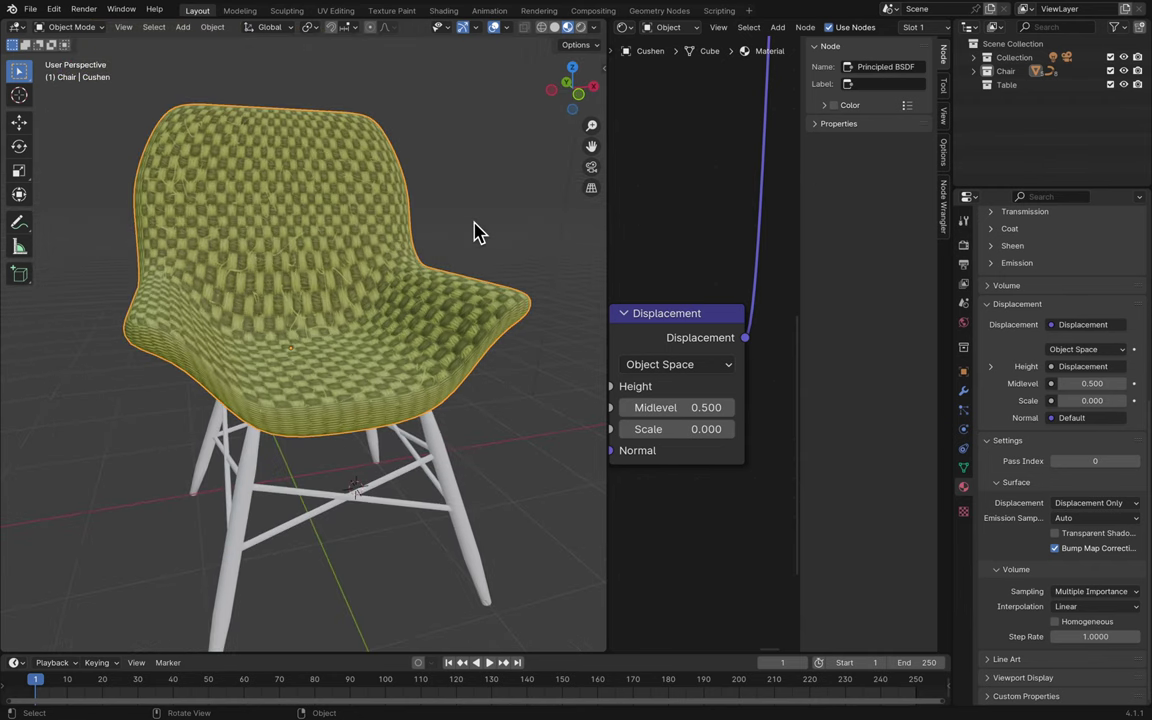
pyautogui.keyDown('ctrl'); pyautogui.moveTo(753, 438); pyautogui.dragTo(765, 433, button='right'); pyautogui.keyUp('ctrl')
# - Zoom out the node graph, then switch the viewport to Rendered shading
pyautogui.rightClick(768, 433)
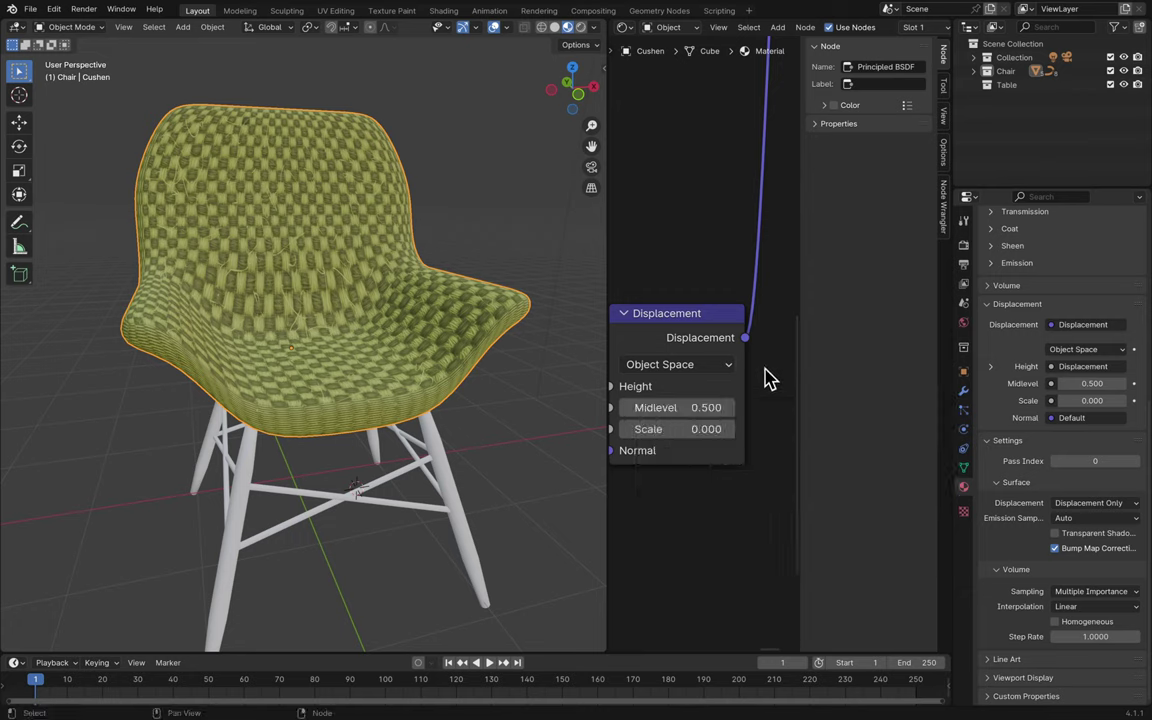
pyautogui.keyDown('ctrl'); pyautogui.moveTo(766, 378); pyautogui.dragTo(764, 369, button='middle'); pyautogui.keyUp('ctrl')
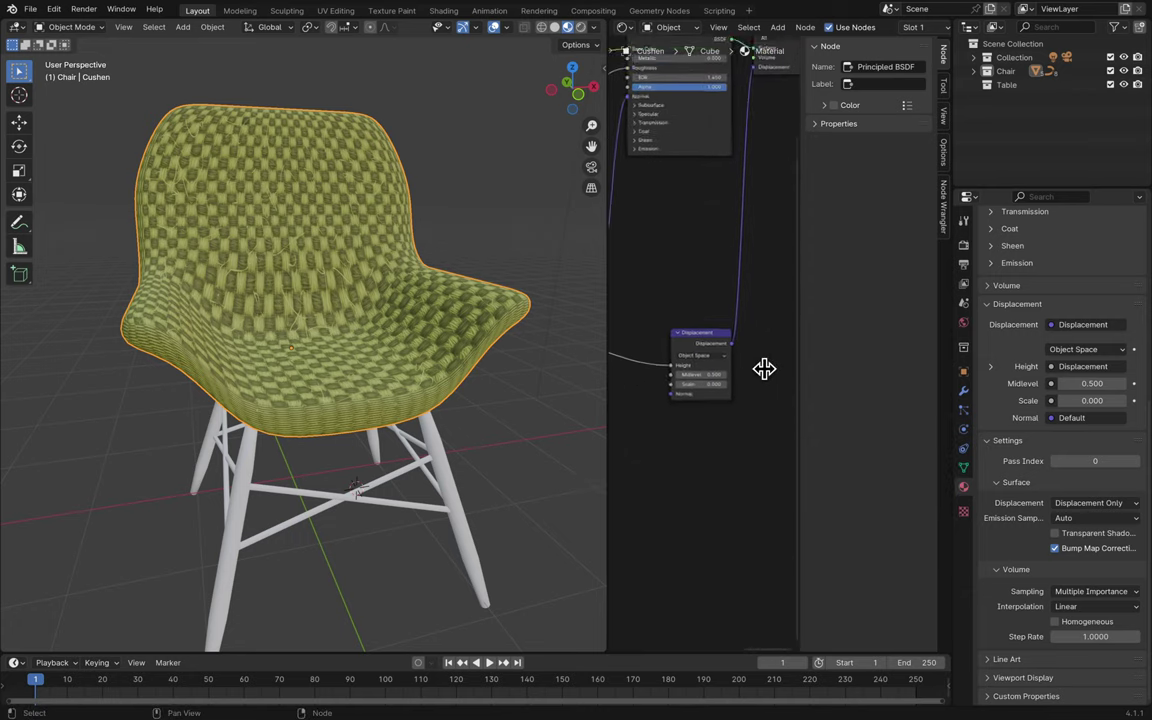
pyautogui.scroll(5, 764, 369)
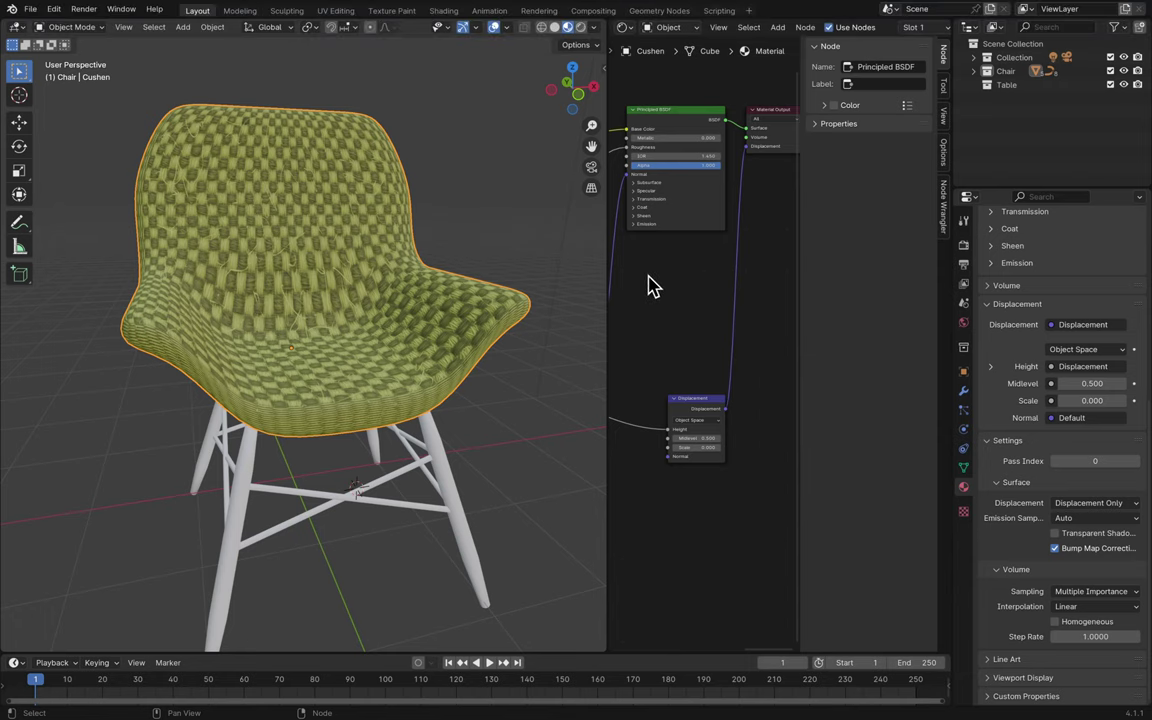
pyautogui.hscroll(-10, 504, 309)
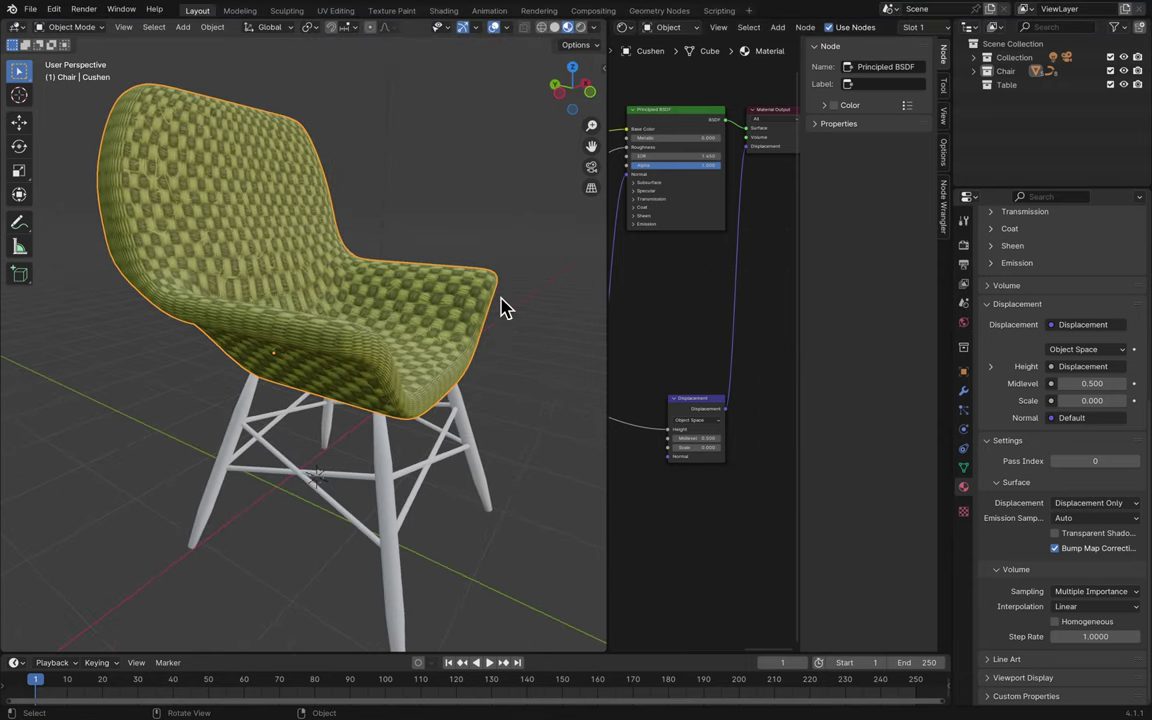
pyautogui.click(580, 28)
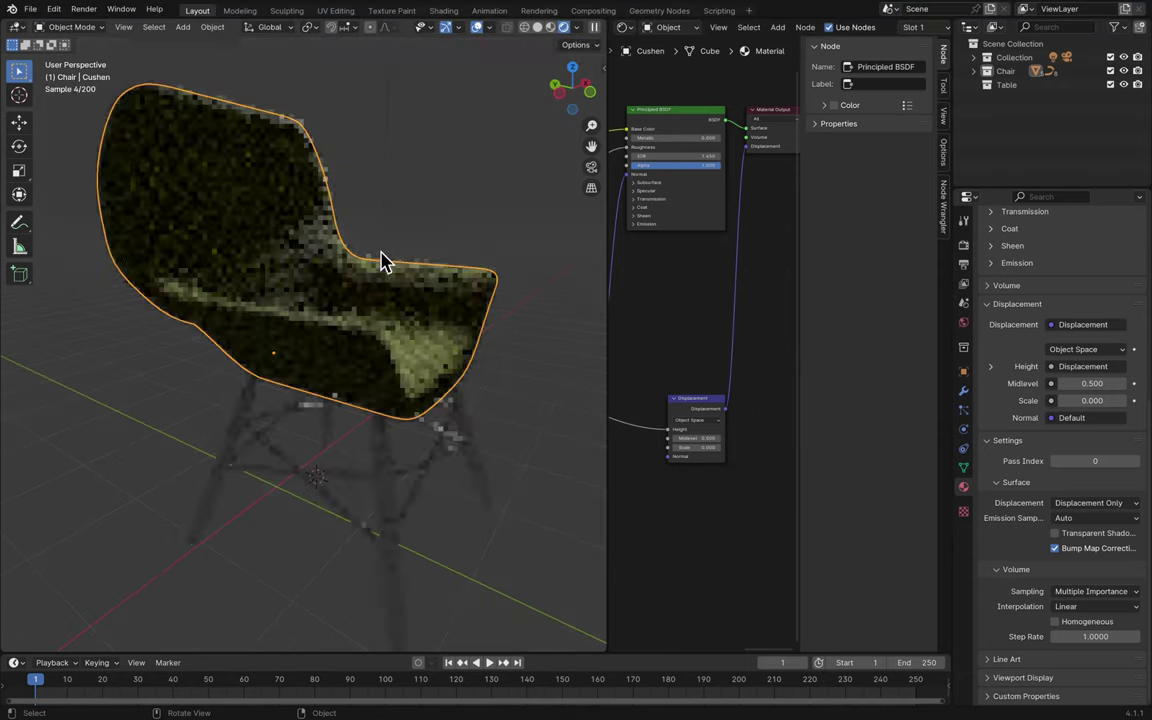
# - Adjust the rendered view and box-select the whole chair, seat and legs together
pyautogui.hscroll(-15, 516, 278)
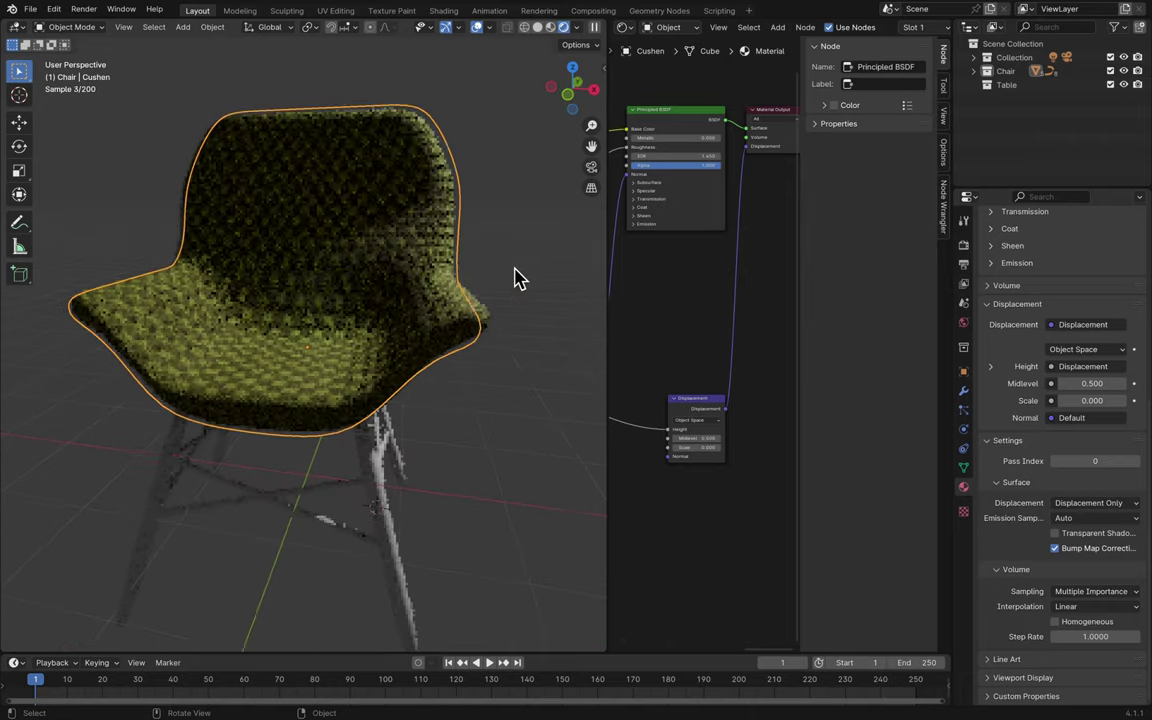
pyautogui.scroll(-8, 516, 278)
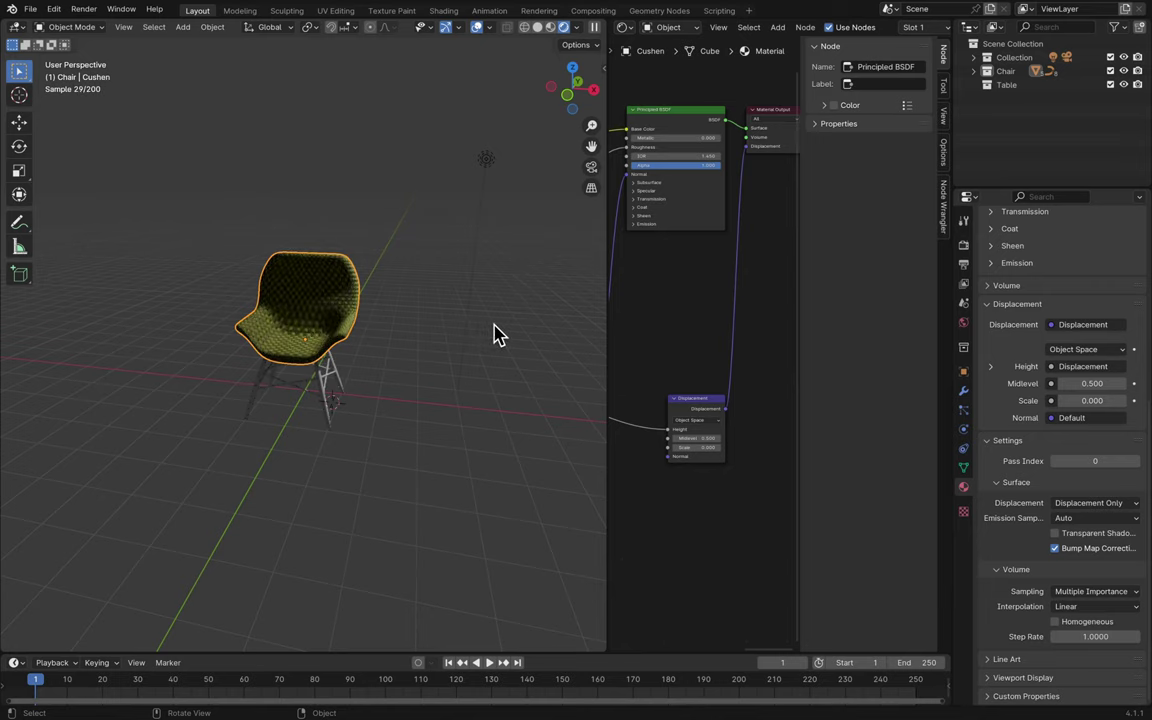
pyautogui.hscroll(-10, 496, 334)
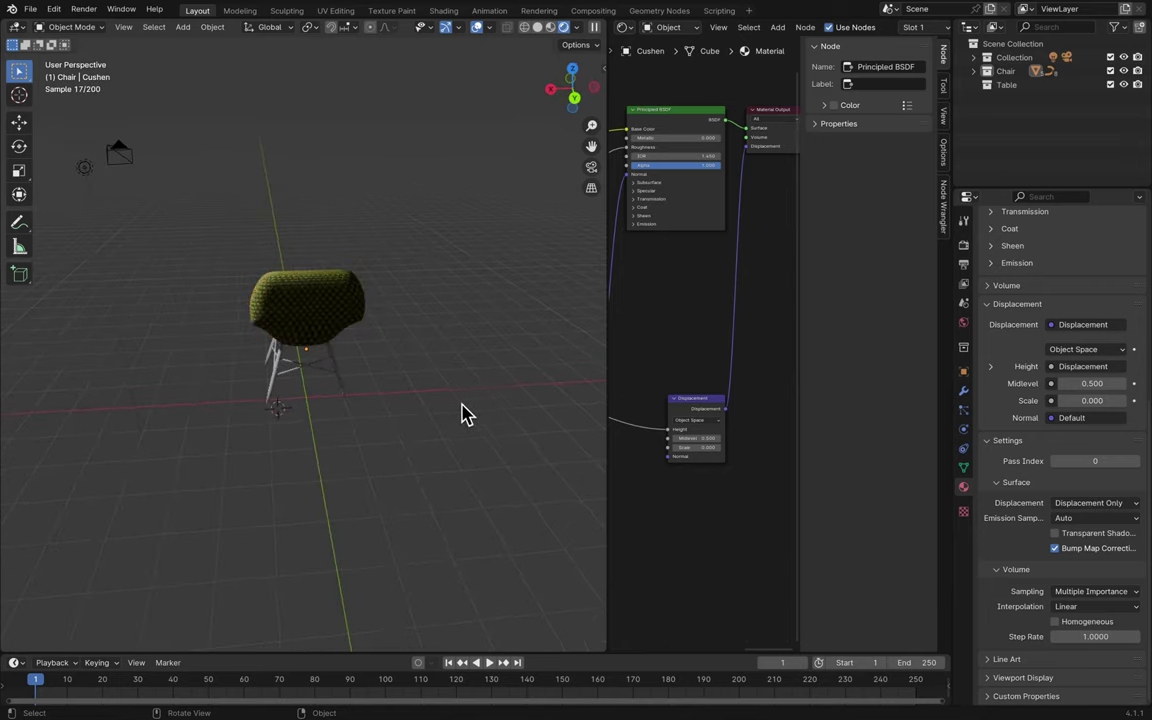
pyautogui.moveTo(448, 452); pyautogui.dragTo(230, 250)
pyautogui.hscroll(-15, 300, 295)
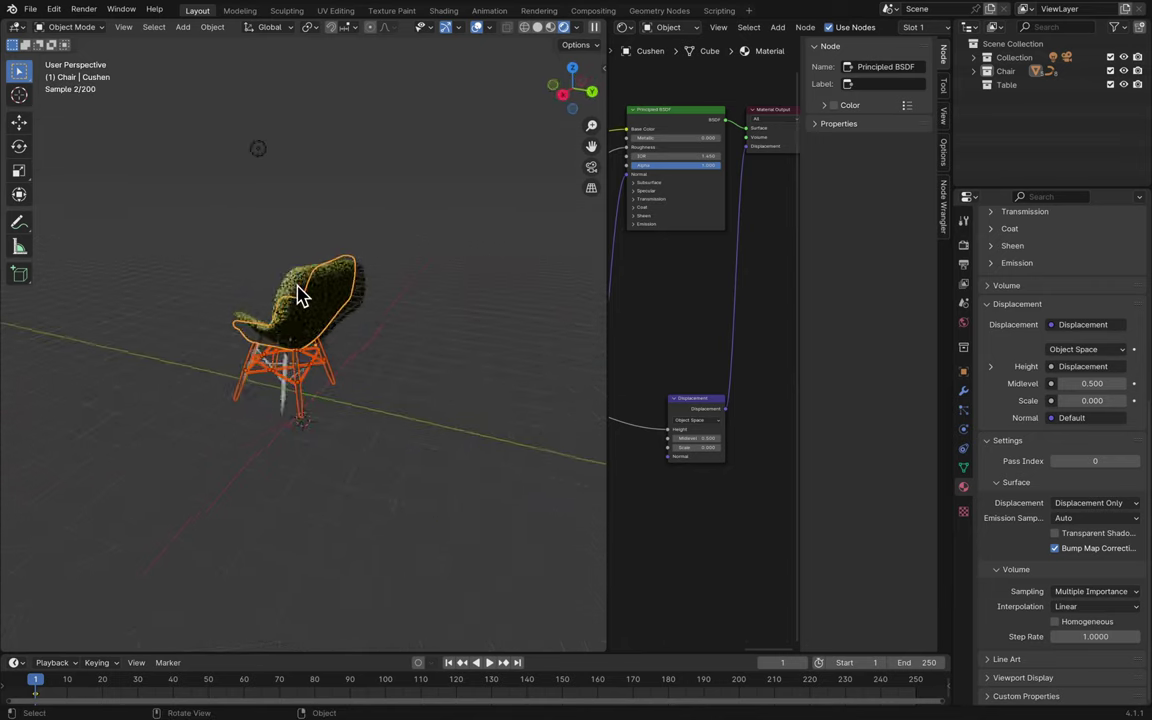
pyautogui.hscroll(-10, 300, 295)
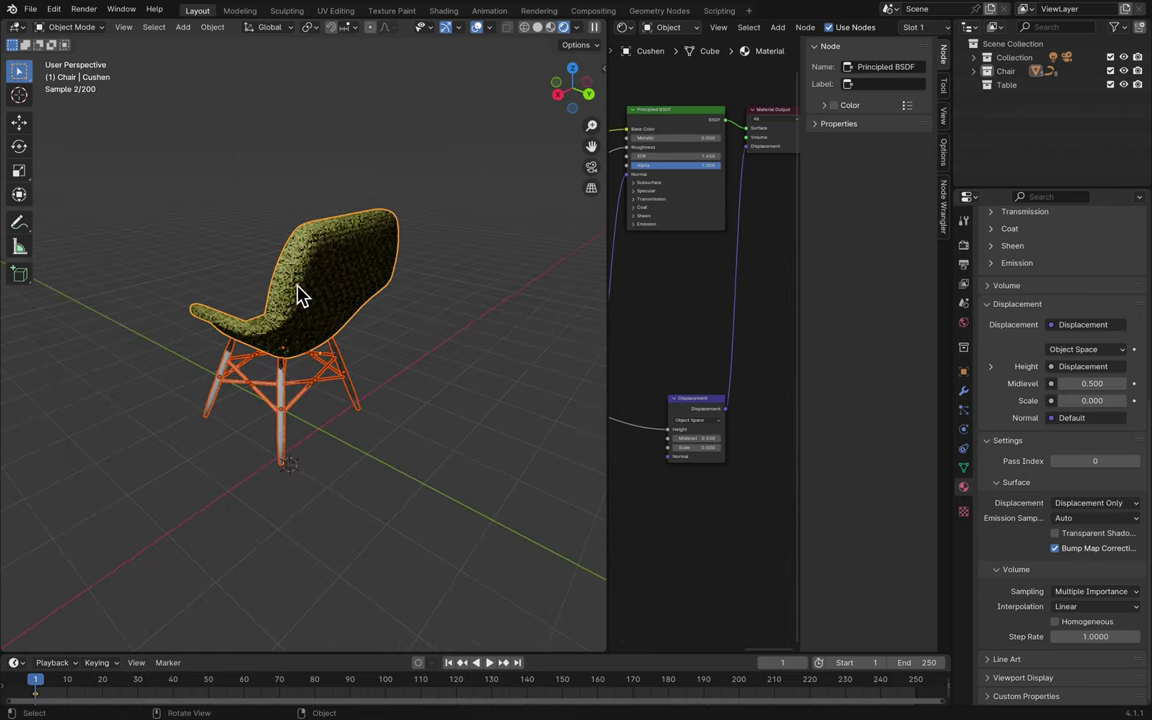
# - Rotate the chair exactly 180° around the Z axis, then deselect it
pyautogui.press('r')
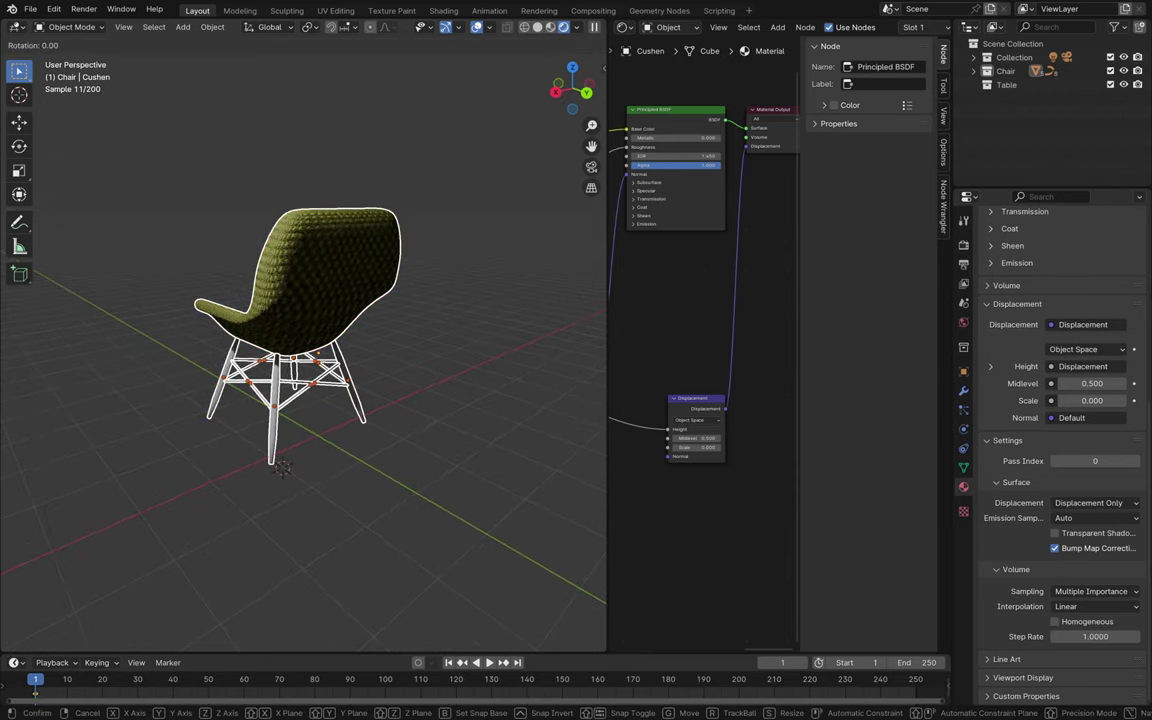
pyautogui.press('z')
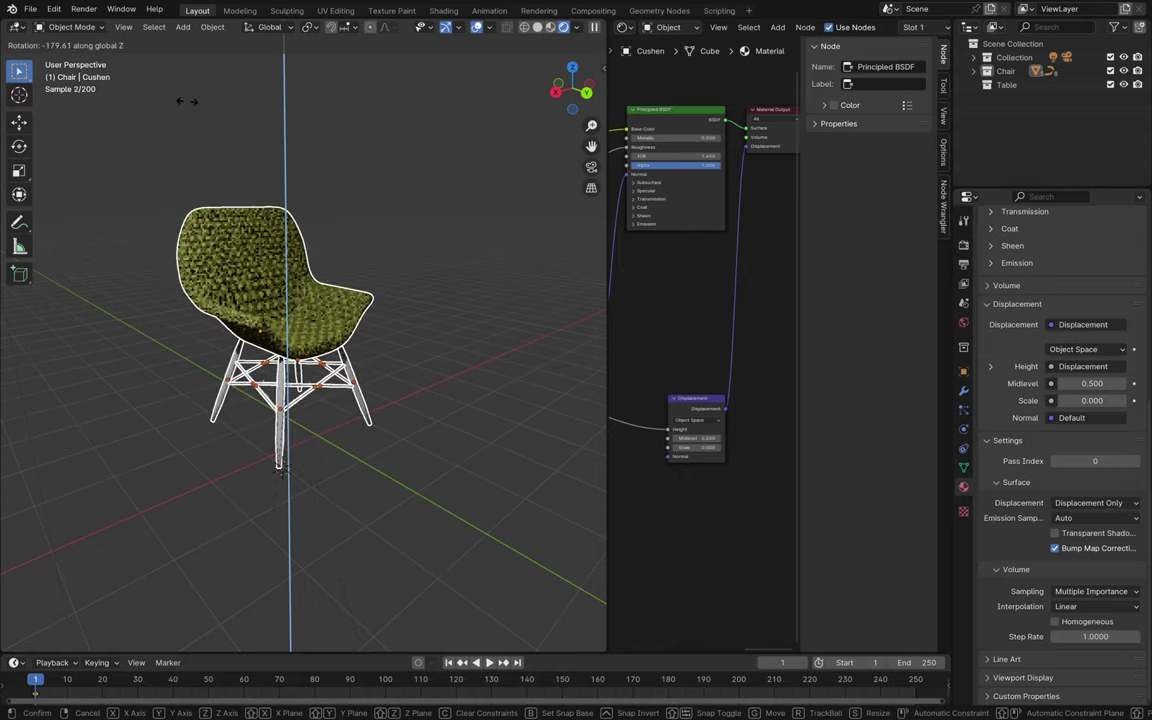
pyautogui.click(182, 185)
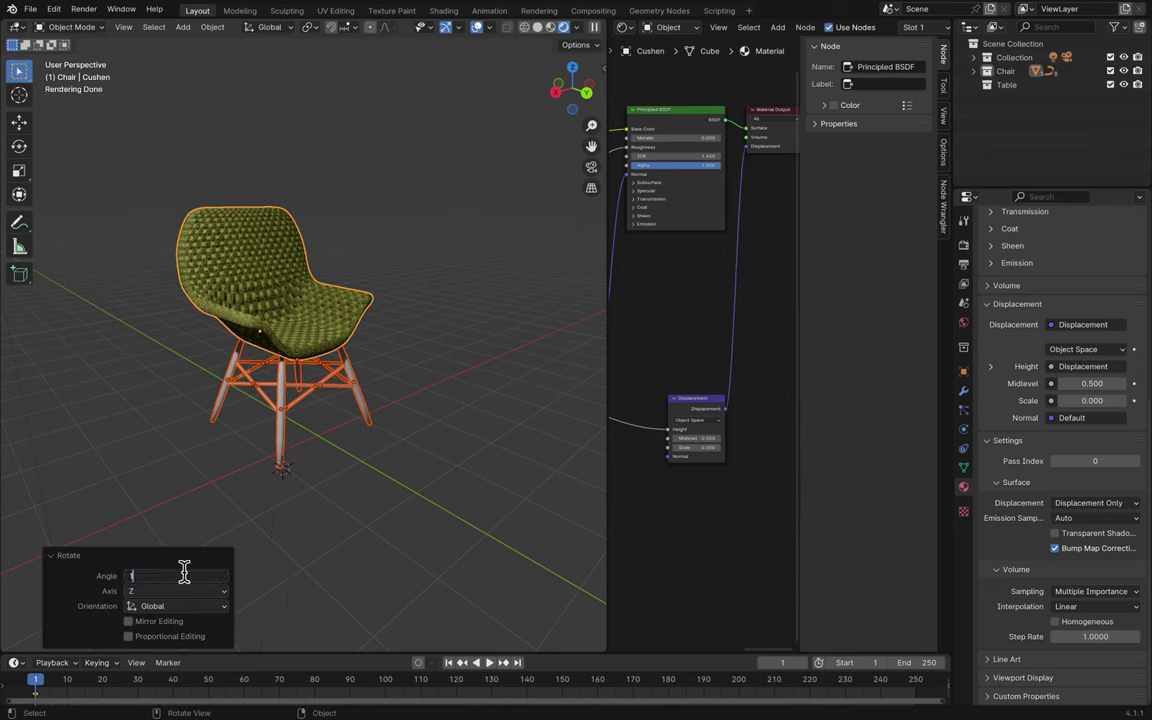
pyautogui.press('Return')
pyautogui.click(421, 447)
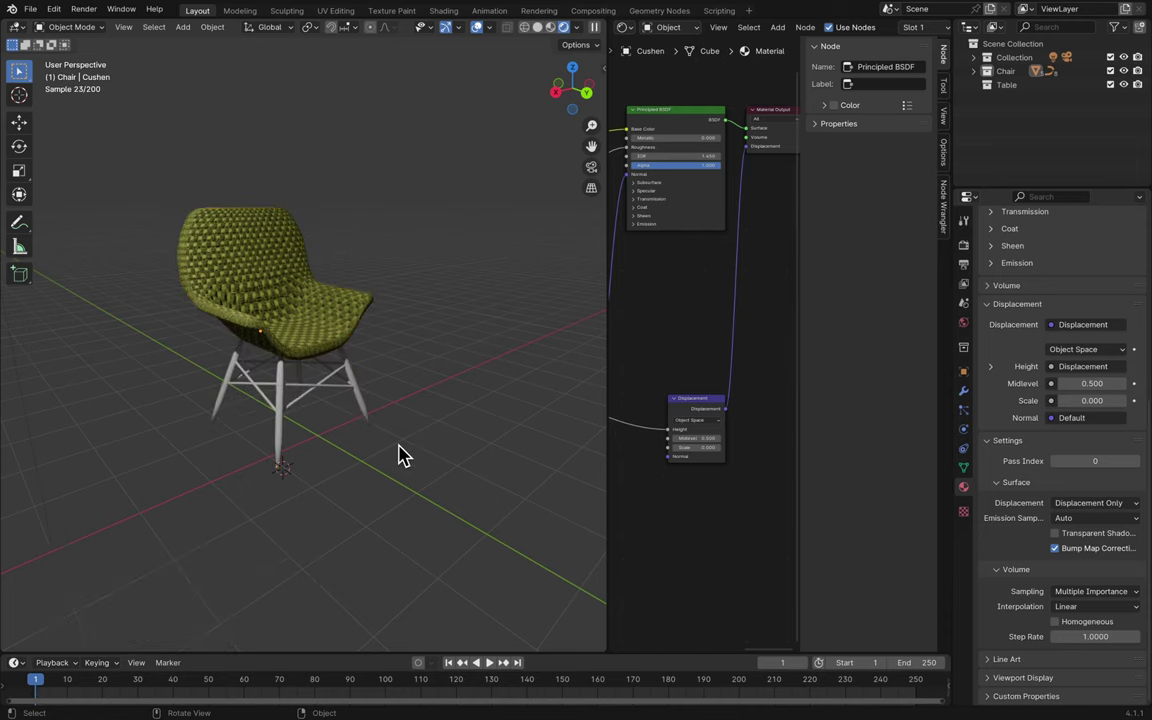
# - Save Blender3.blend
pyautogui.hscroll(-5, 398, 456)
pyautogui.hscroll(-10, 398, 456)
pyautogui.hotkey('ctrl', 's')
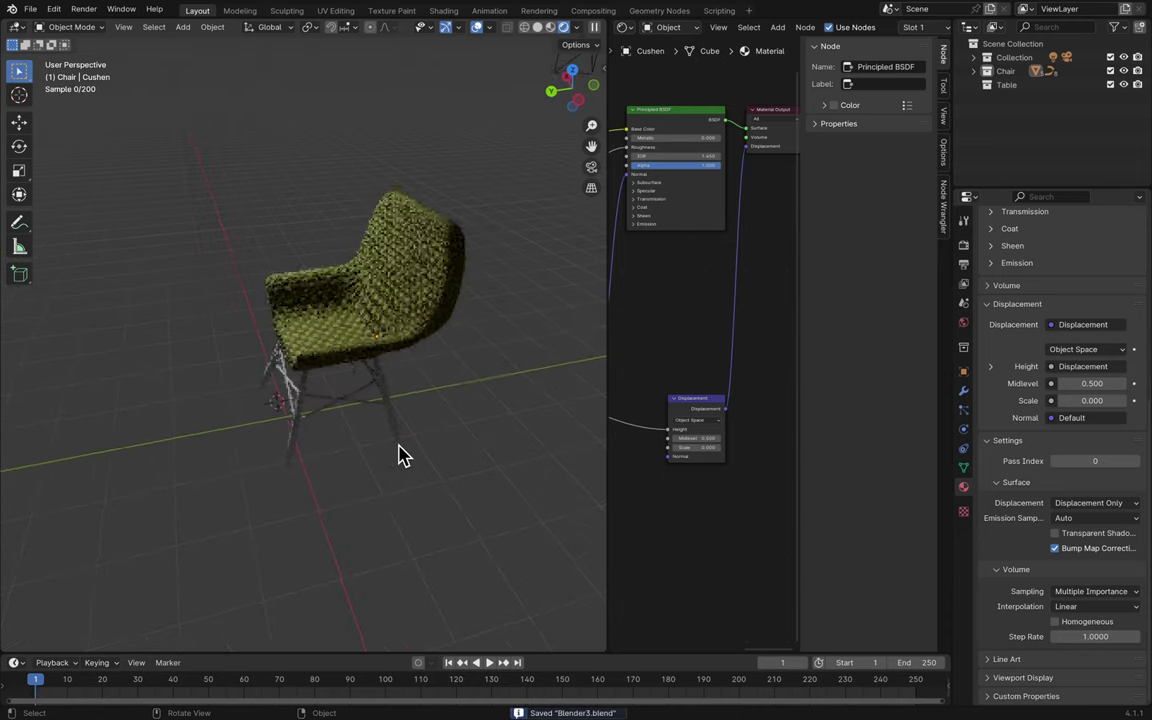
pyautogui.hscroll(-10, 398, 456)
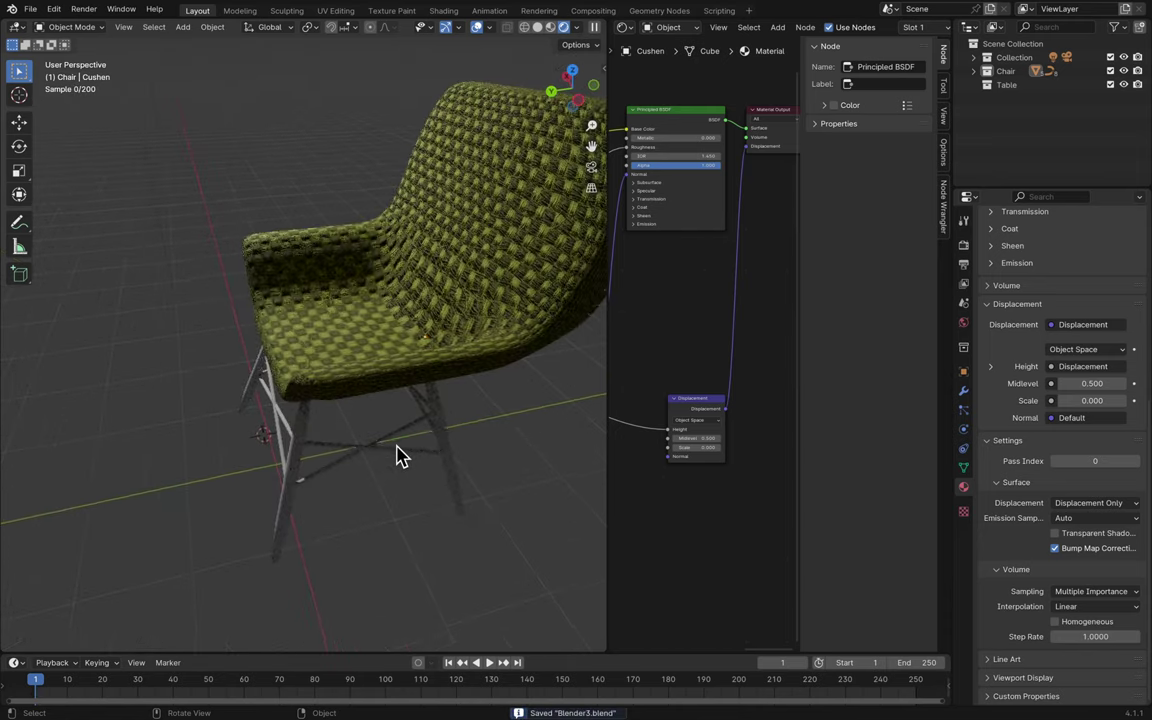
pyautogui.hscroll(-10, 398, 456)
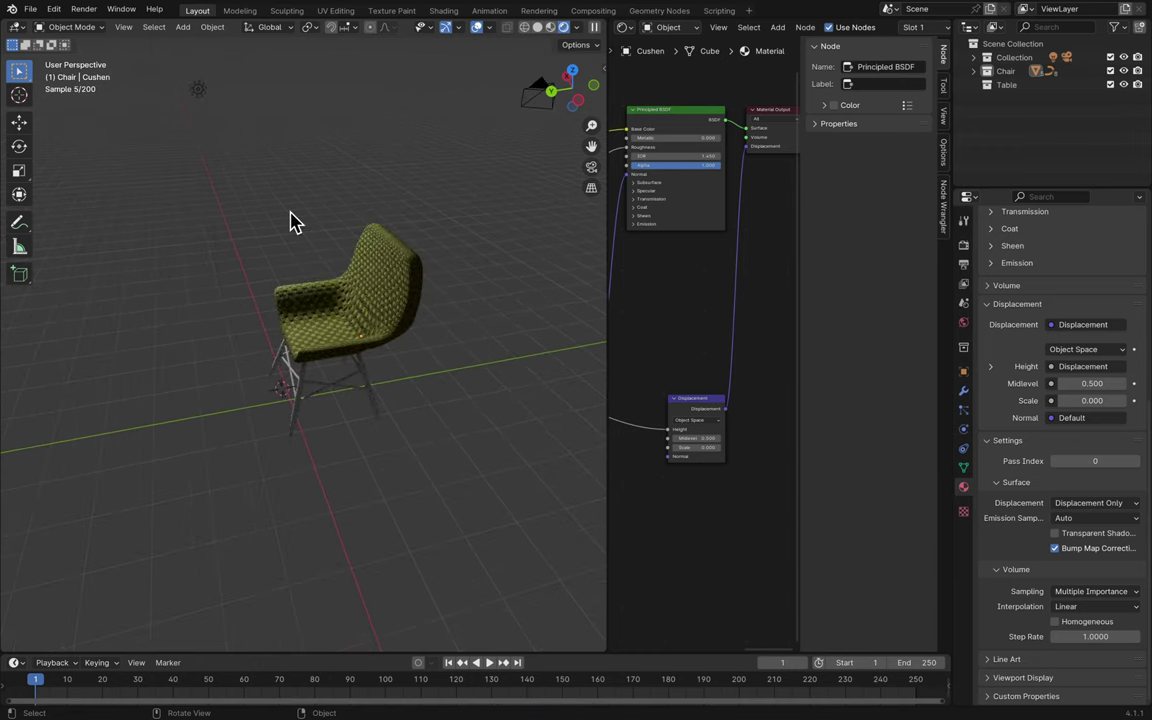
pyautogui.hscroll(-5, 170, 238)
# - Set the point light's Power to 1000 W after trying 100000 W and 10000 W
pyautogui.click(75, 115)
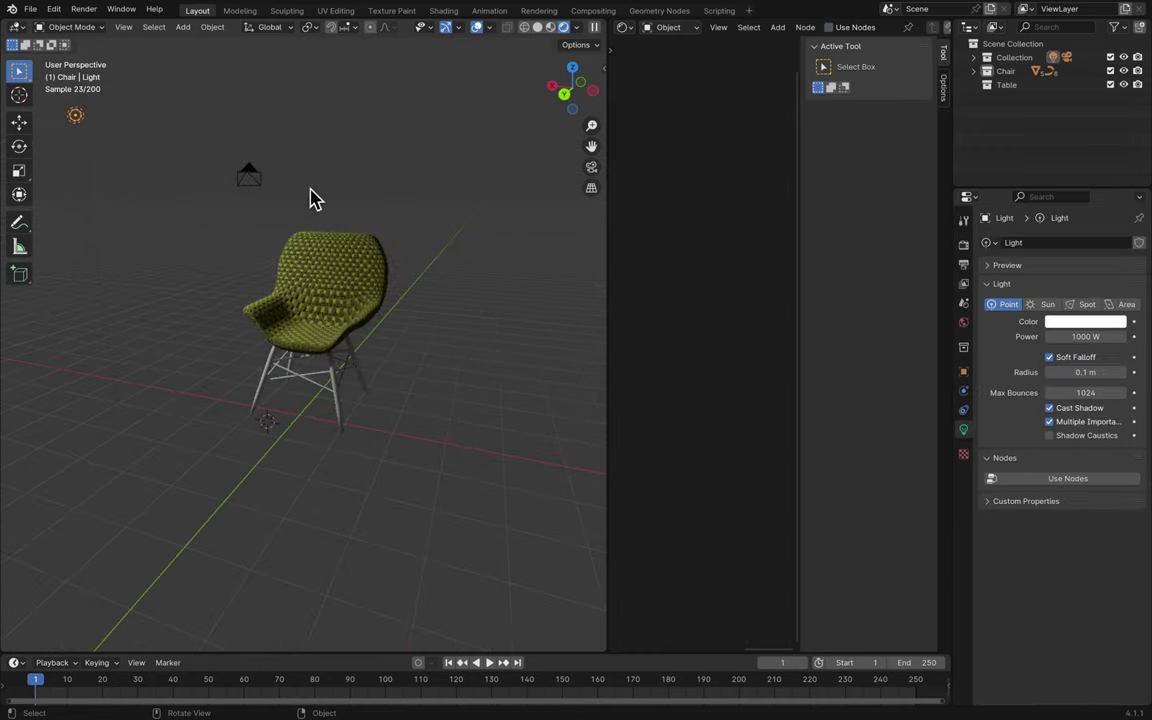
pyautogui.moveTo(1085, 336); pyautogui.dragTo(1103, 340)
pyautogui.click(1103, 340)
pyautogui.write('10')
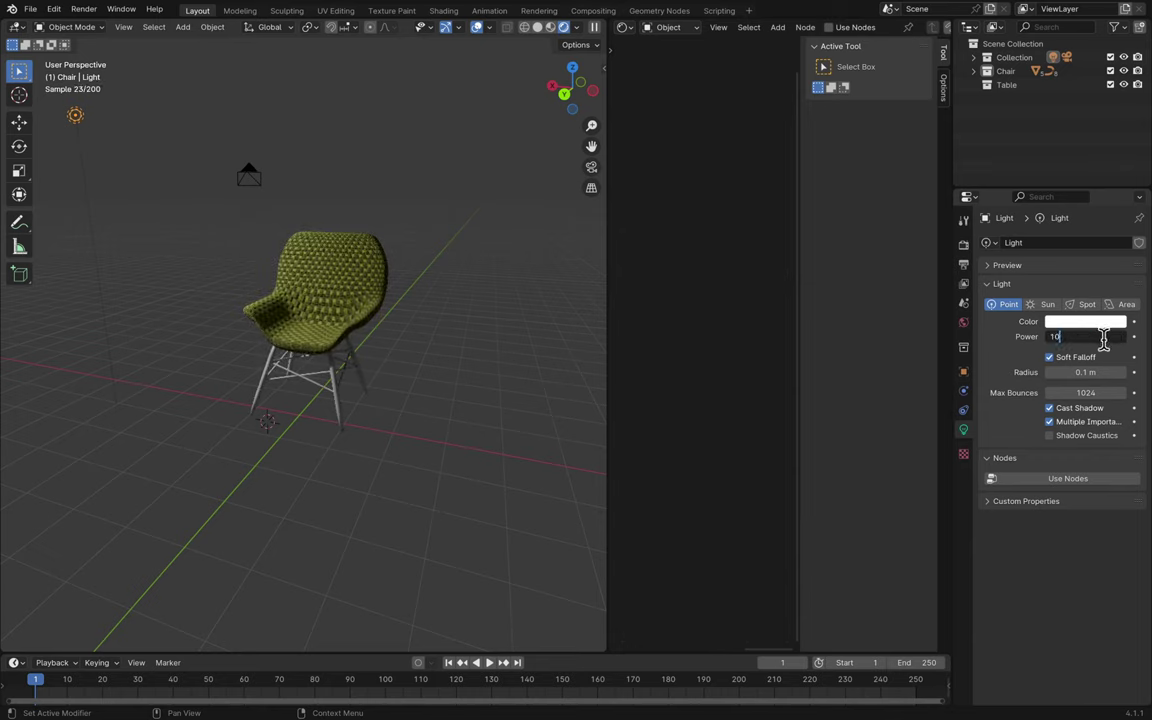
pyautogui.write('0000')
pyautogui.press('Return')
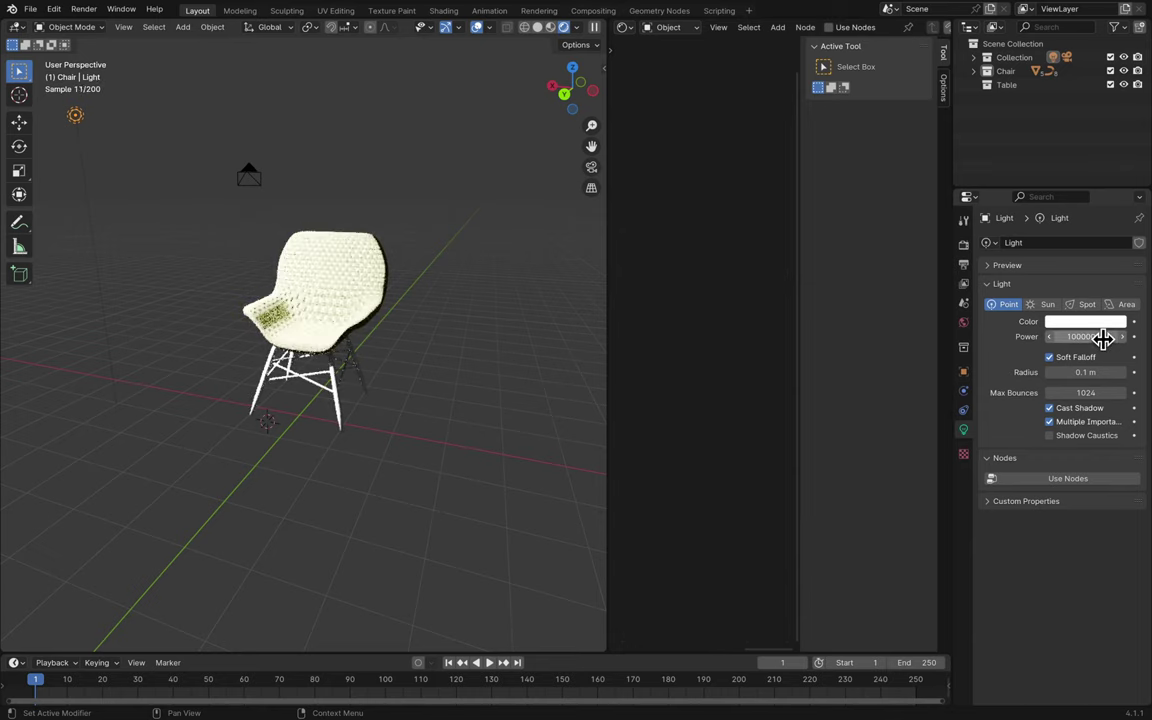
pyautogui.click(1103, 340)
pyautogui.write('10000')
pyautogui.press('Return')
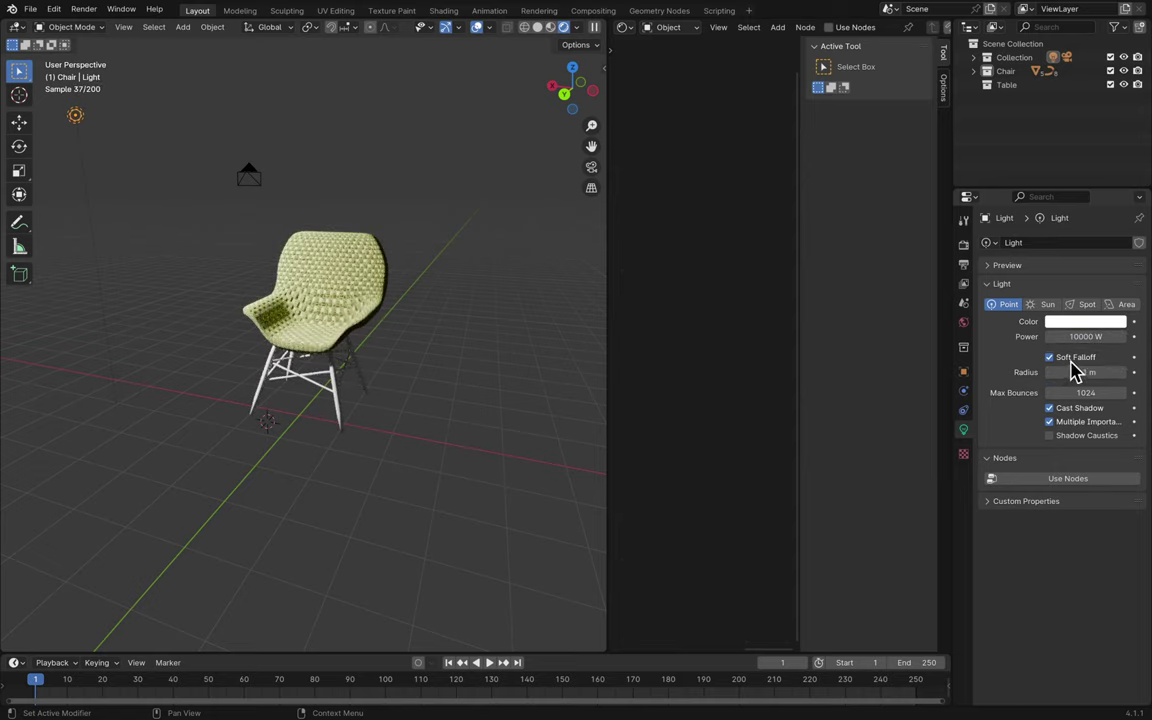
pyautogui.click(1070, 338)
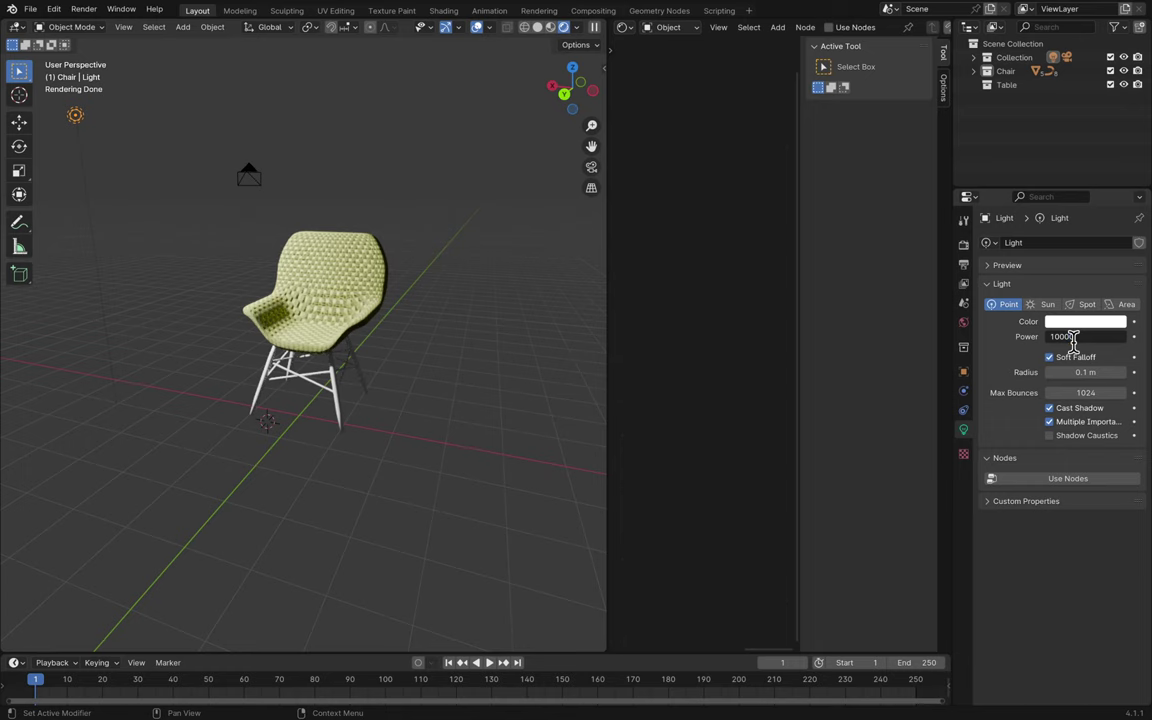
pyautogui.write('1000')
pyautogui.press('Return')
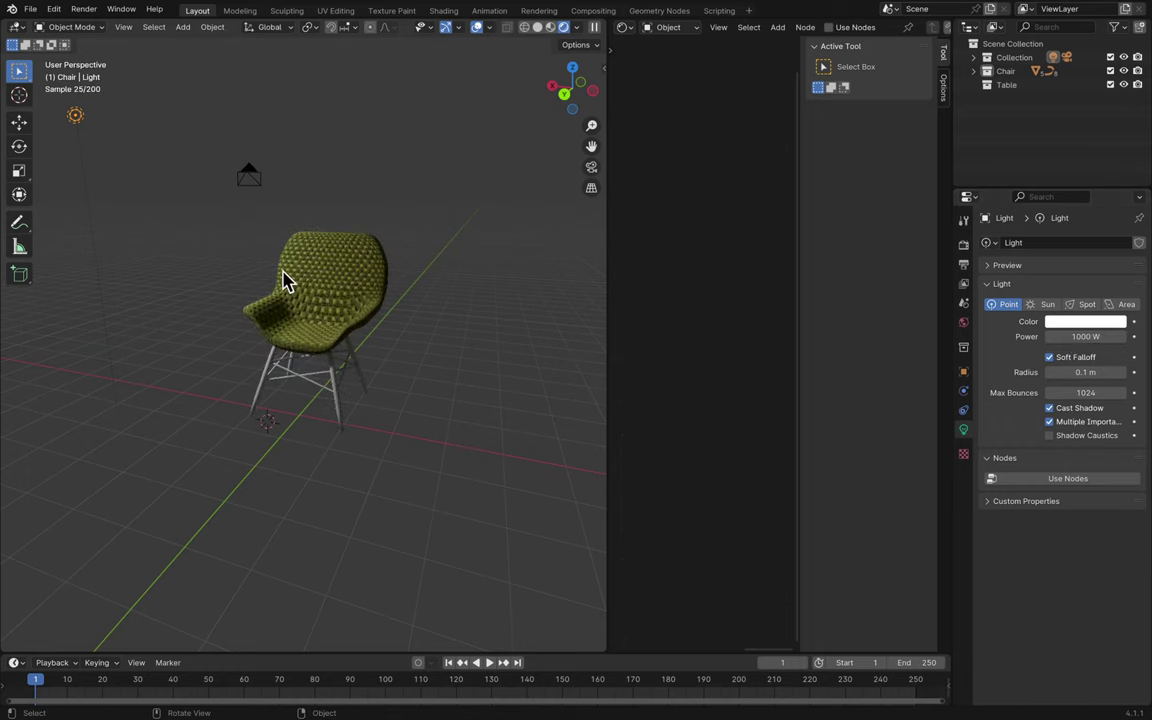
# - Save the file and zoom in close on the seat's displaced woven checker texture
pyautogui.scroll(5, 283, 281)
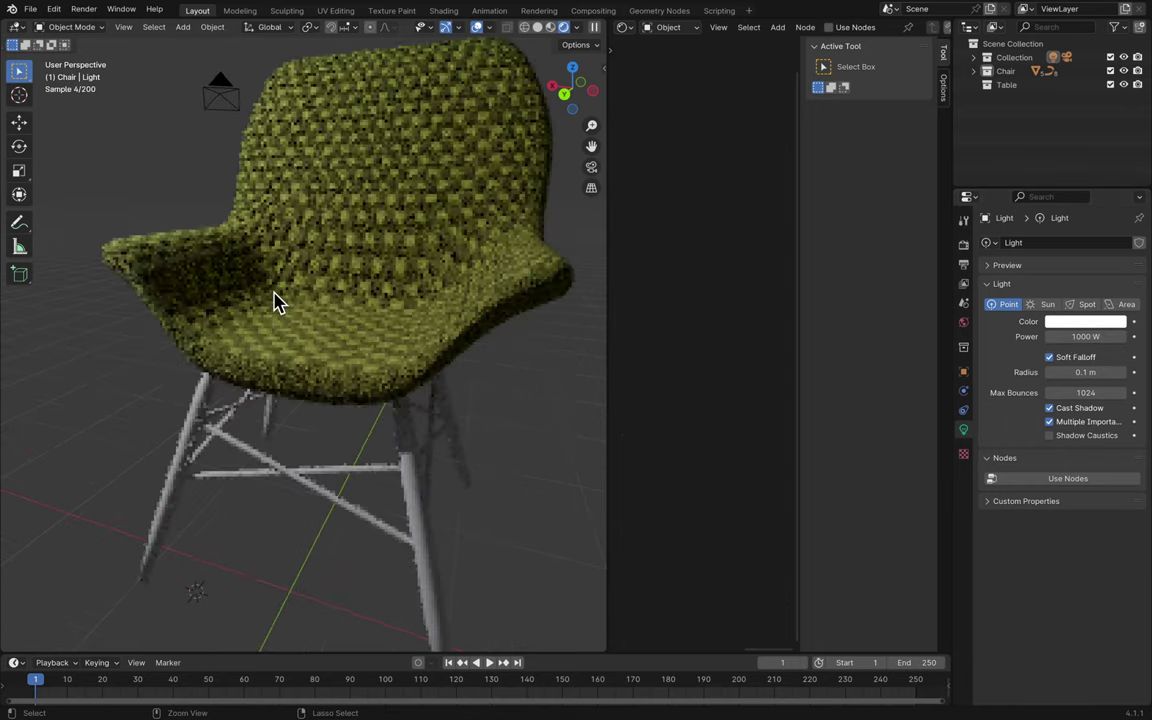
pyautogui.hotkey('ctrl', 's')
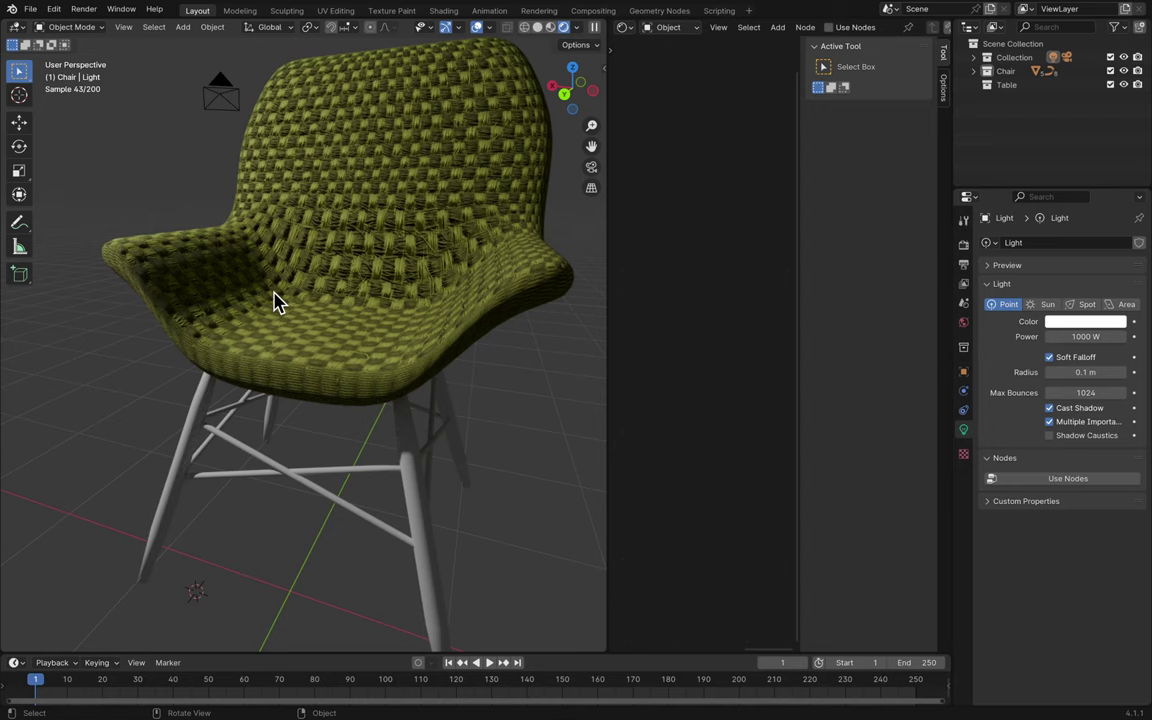
pyautogui.scroll(5, 277, 303)
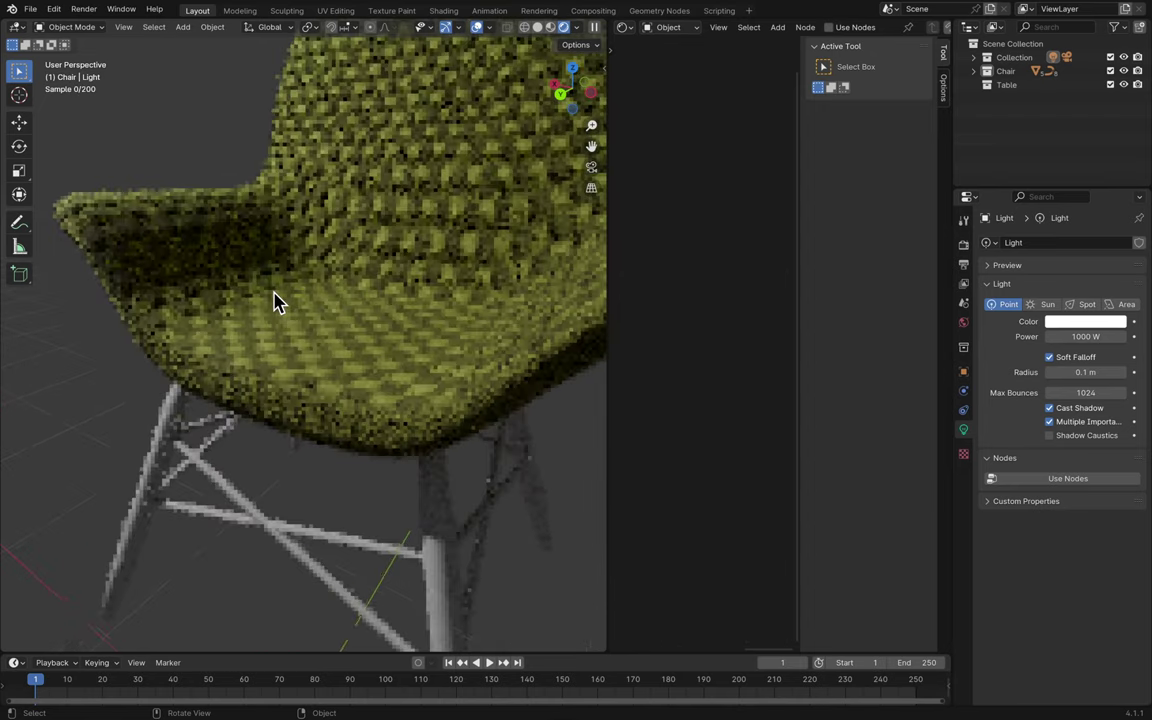
pyautogui.scroll(6, 277, 303)
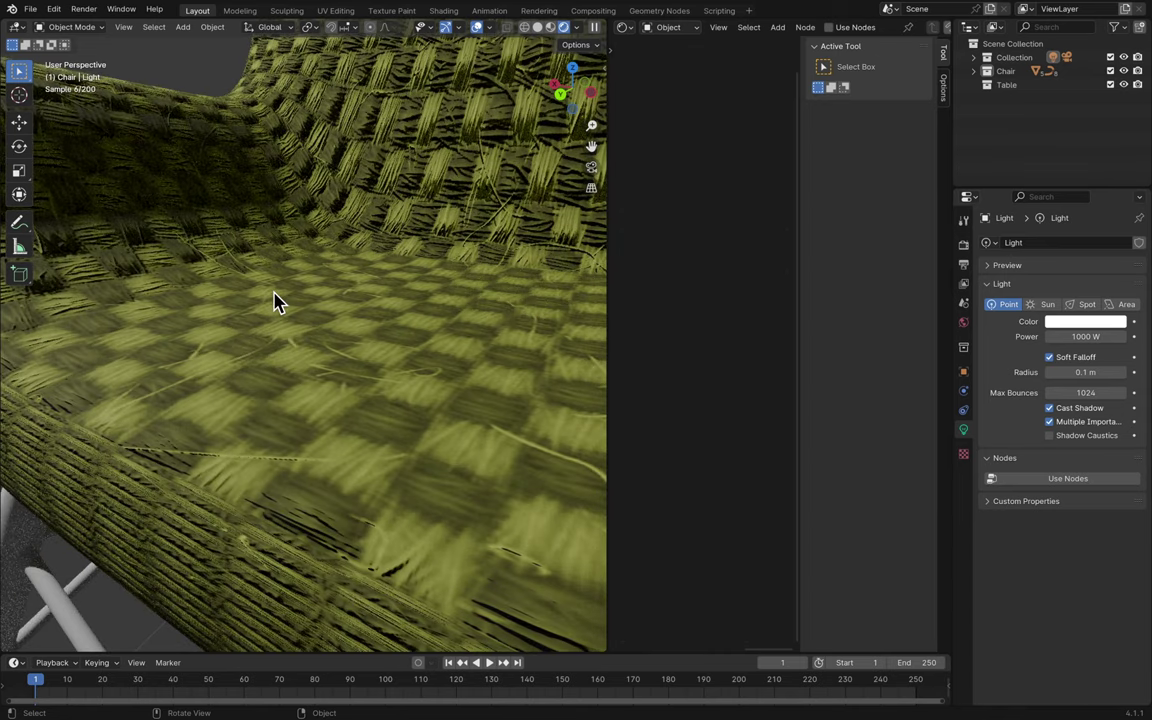
pyautogui.scroll(6, 277, 303)
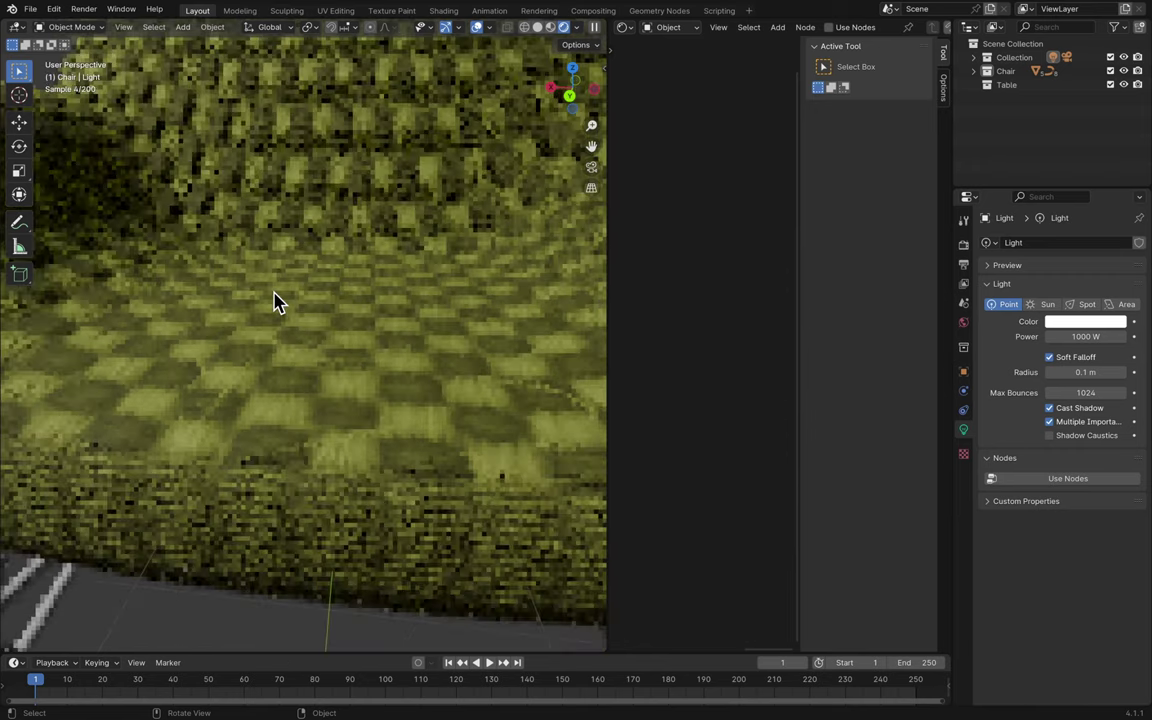
pyautogui.scroll(4, 277, 303)
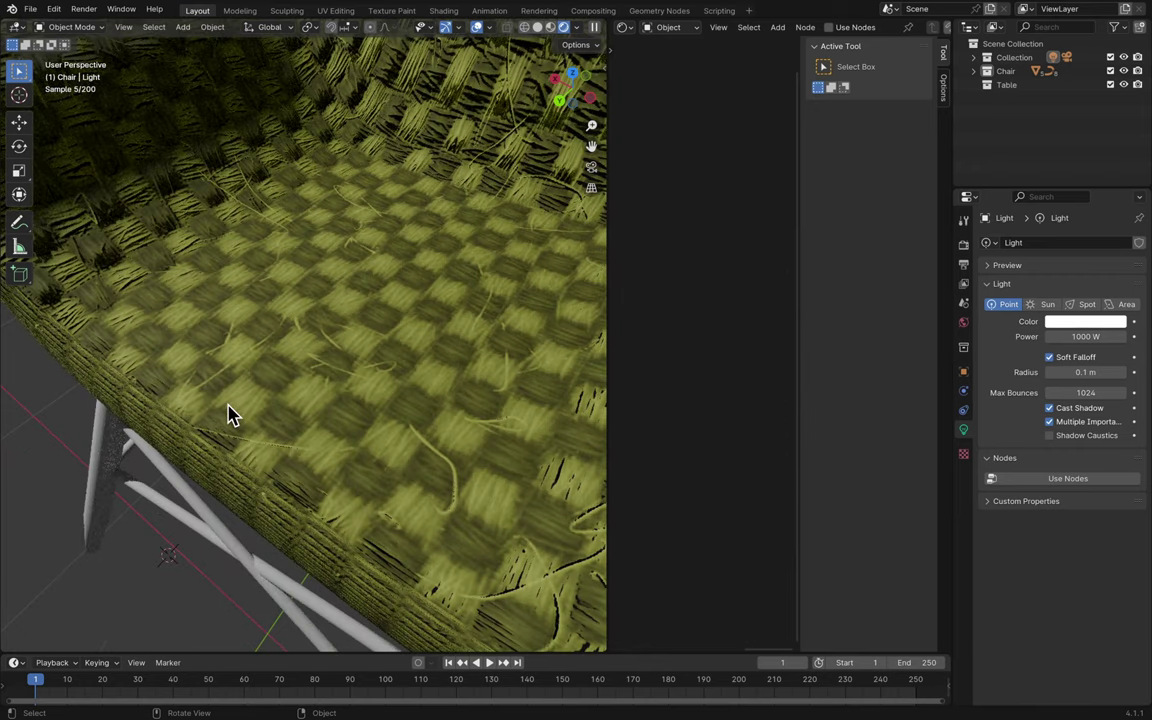
pyautogui.scroll(1, 228, 415)
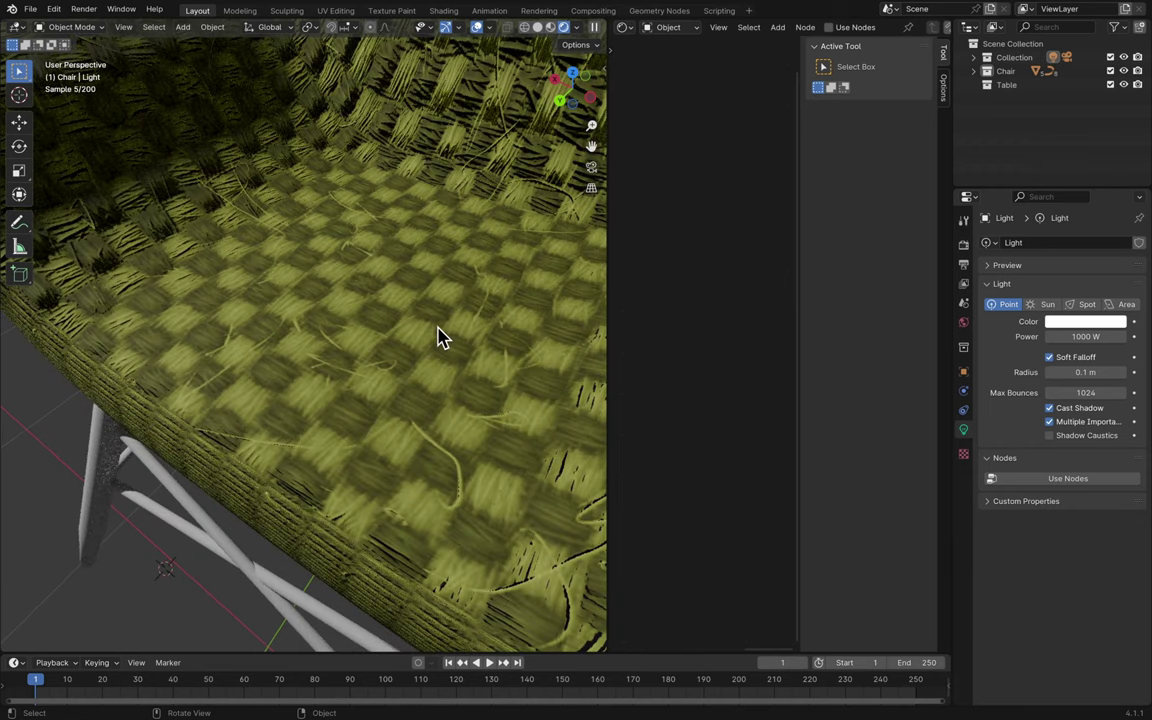
pyautogui.press('F12')
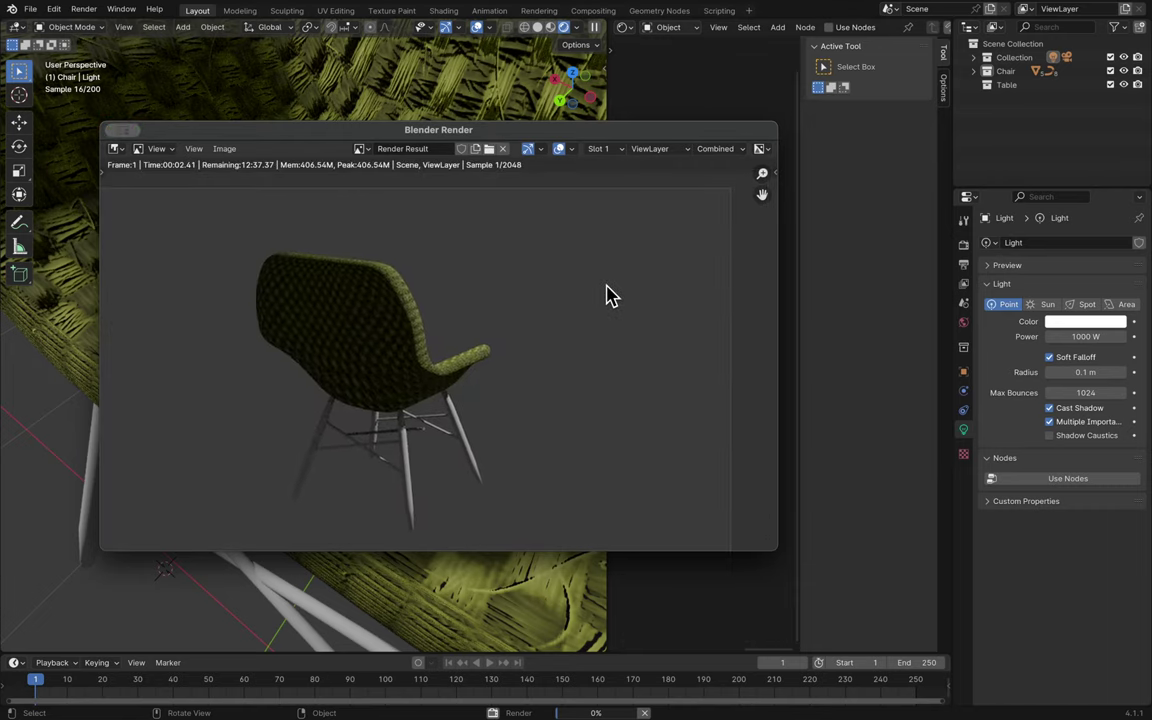
pyautogui.hscroll(-3, 609, 295)
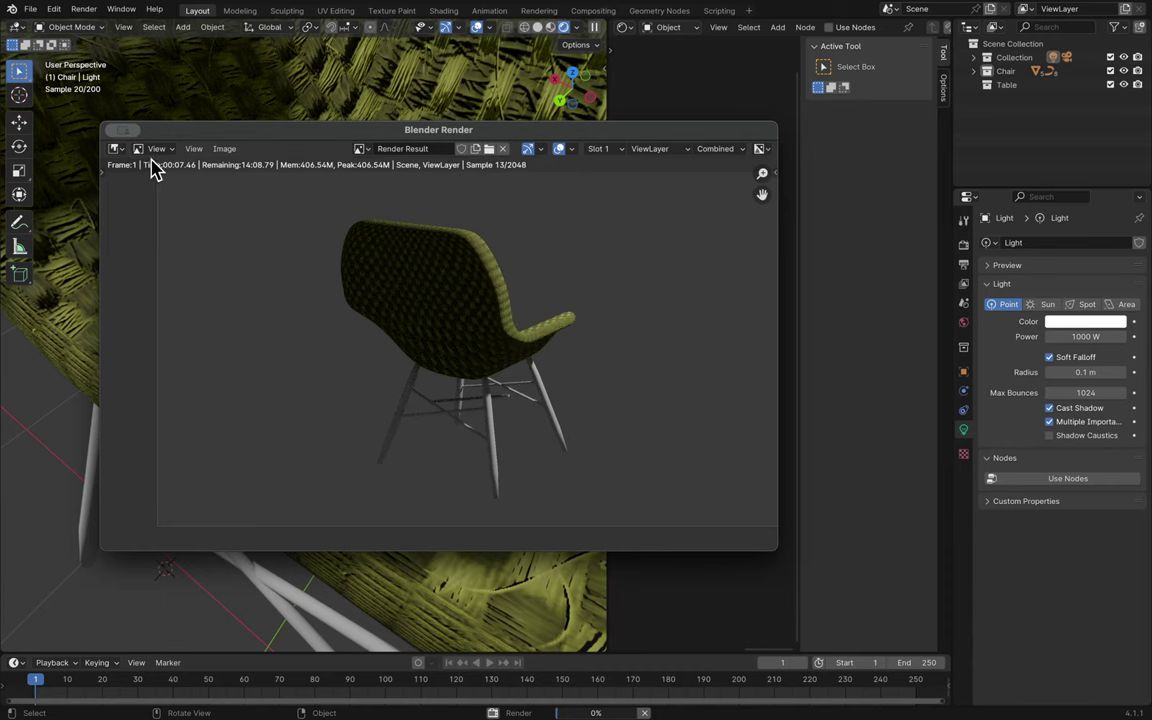
pyautogui.click(113, 130)
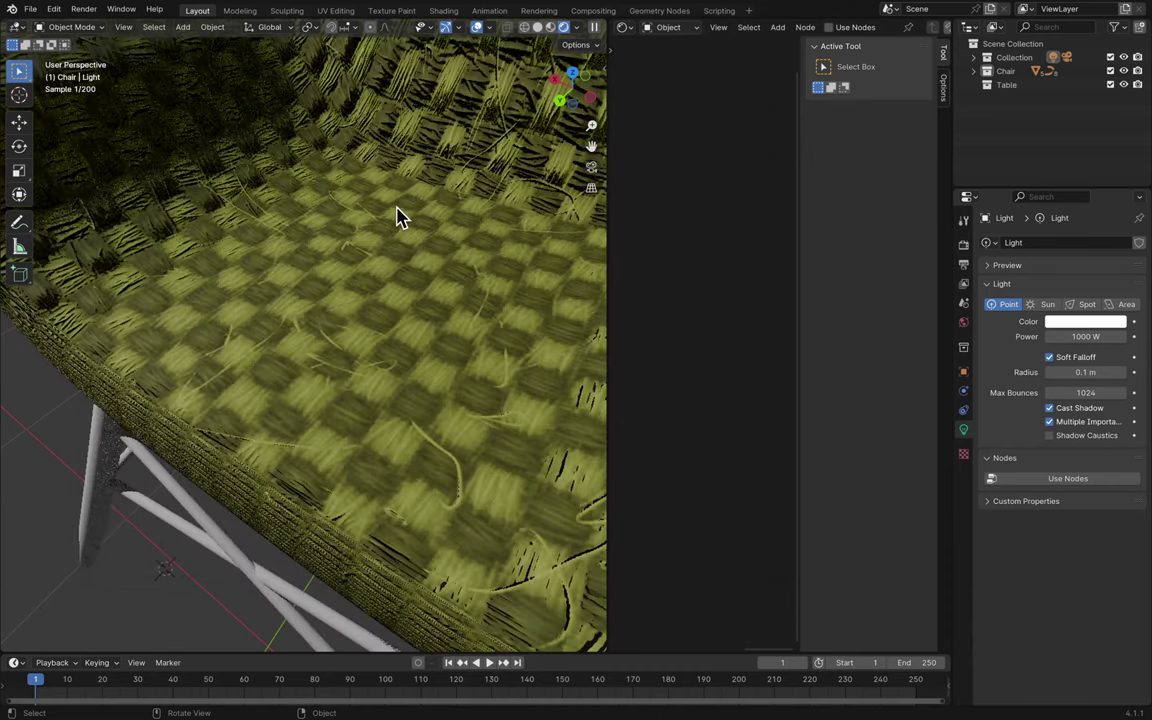
# - Frame the camera view close on the woven seat and render the shot with F12
pyautogui.click(591, 169)
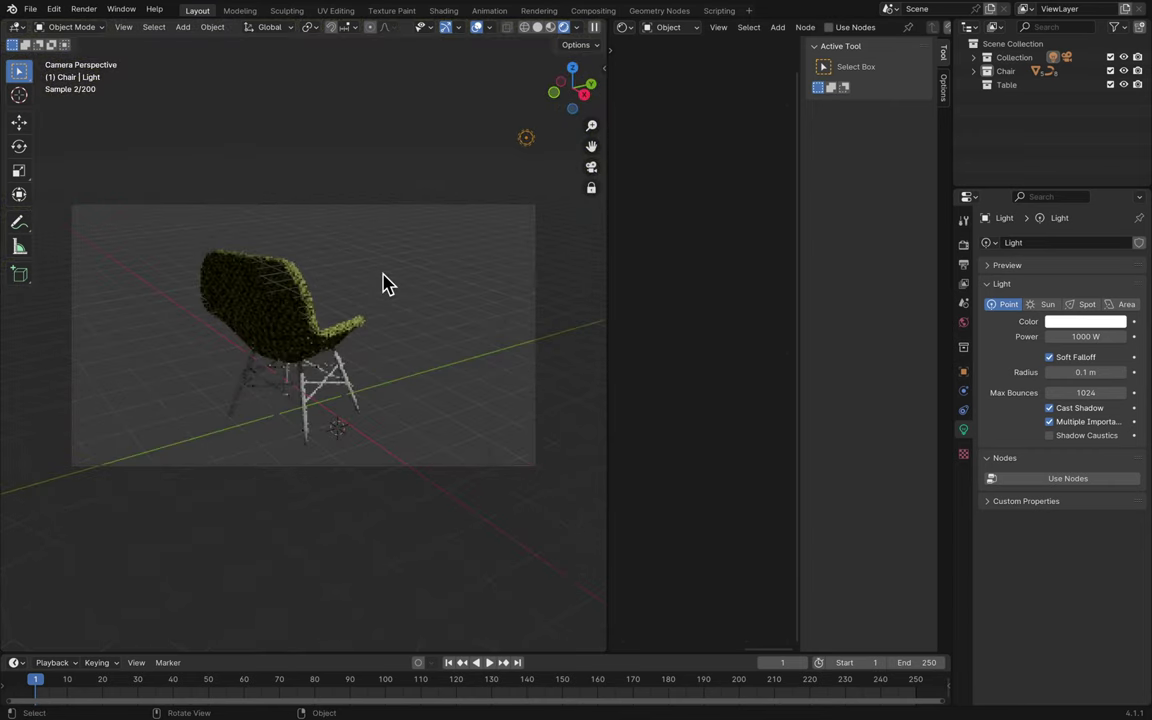
pyautogui.moveTo(388, 284); pyautogui.dragTo(309, 339, button='middle')
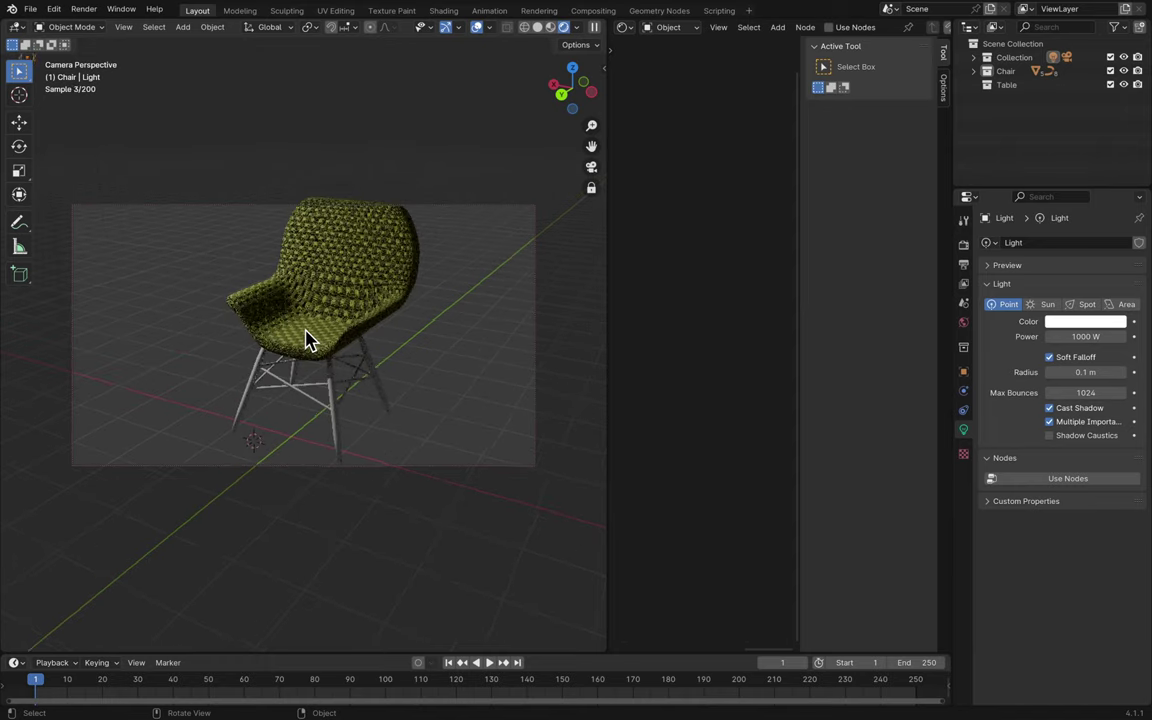
pyautogui.scroll(8, 309, 339)
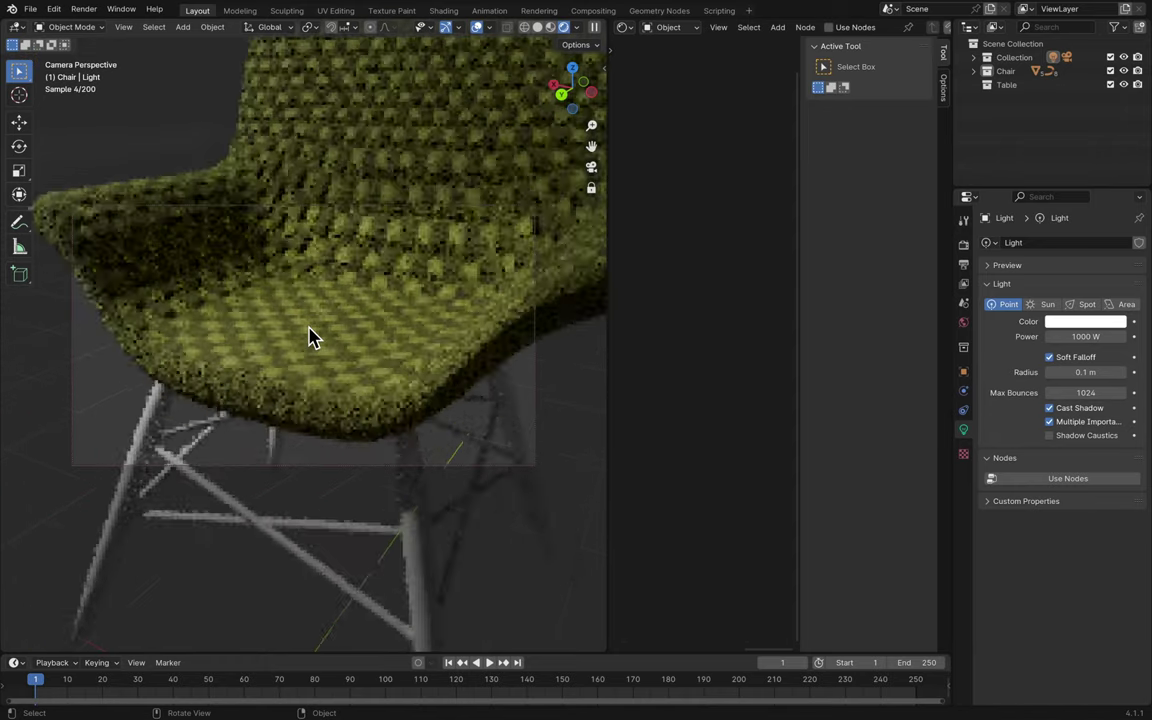
pyautogui.scroll(4, 309, 337)
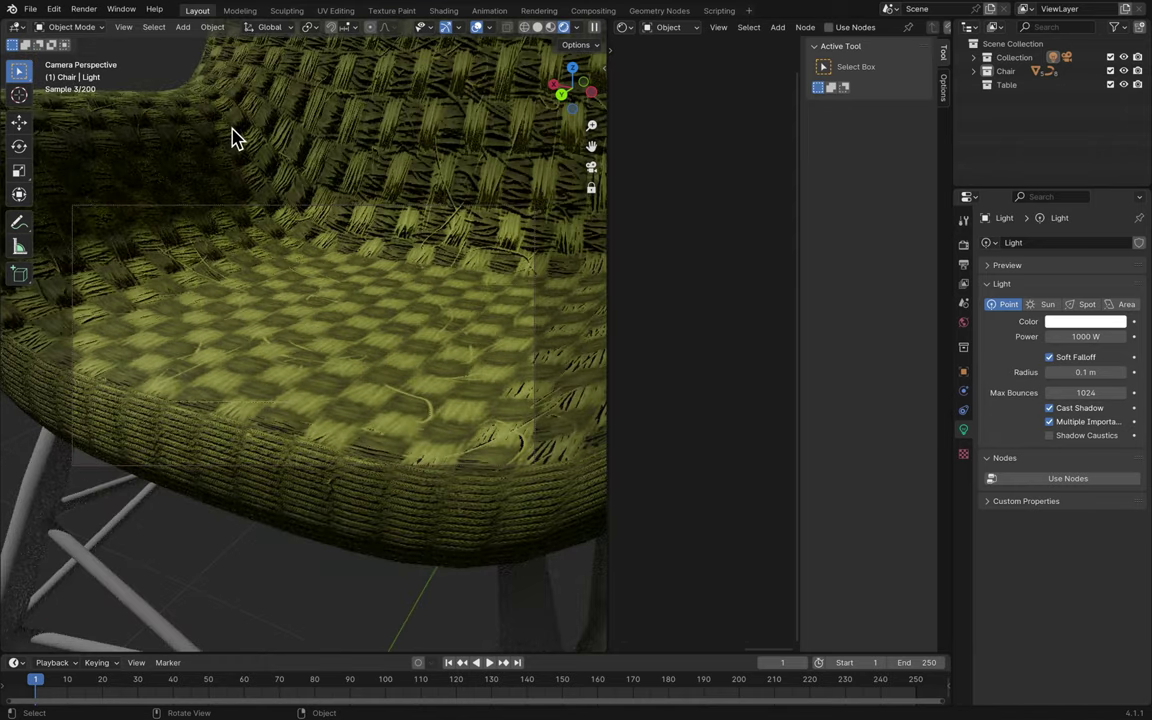
pyautogui.press('F12')
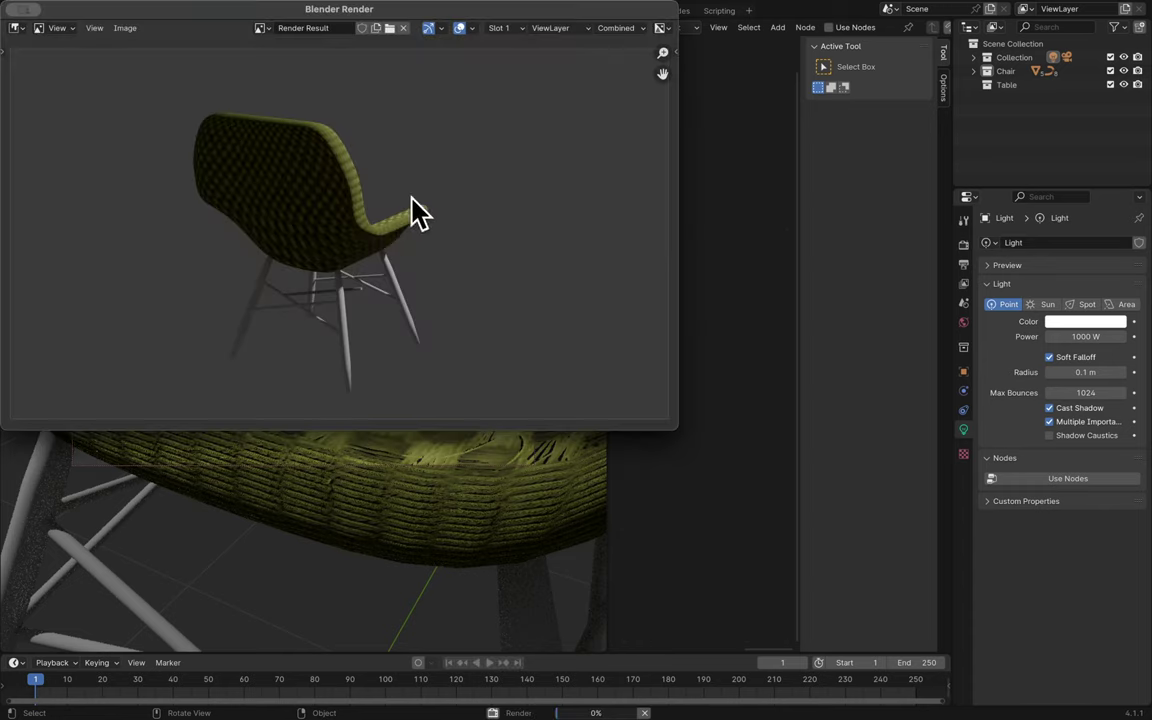
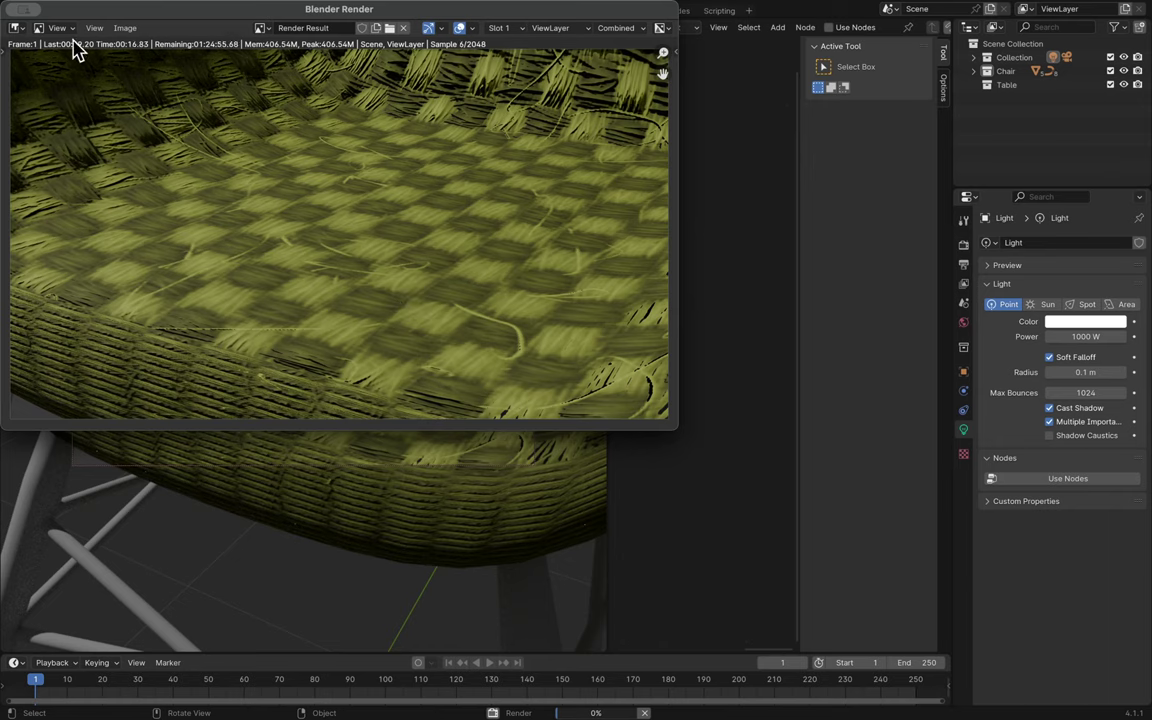
# - Close the finished render and undo, then redo, the stray light power change
pyautogui.press('Escape')
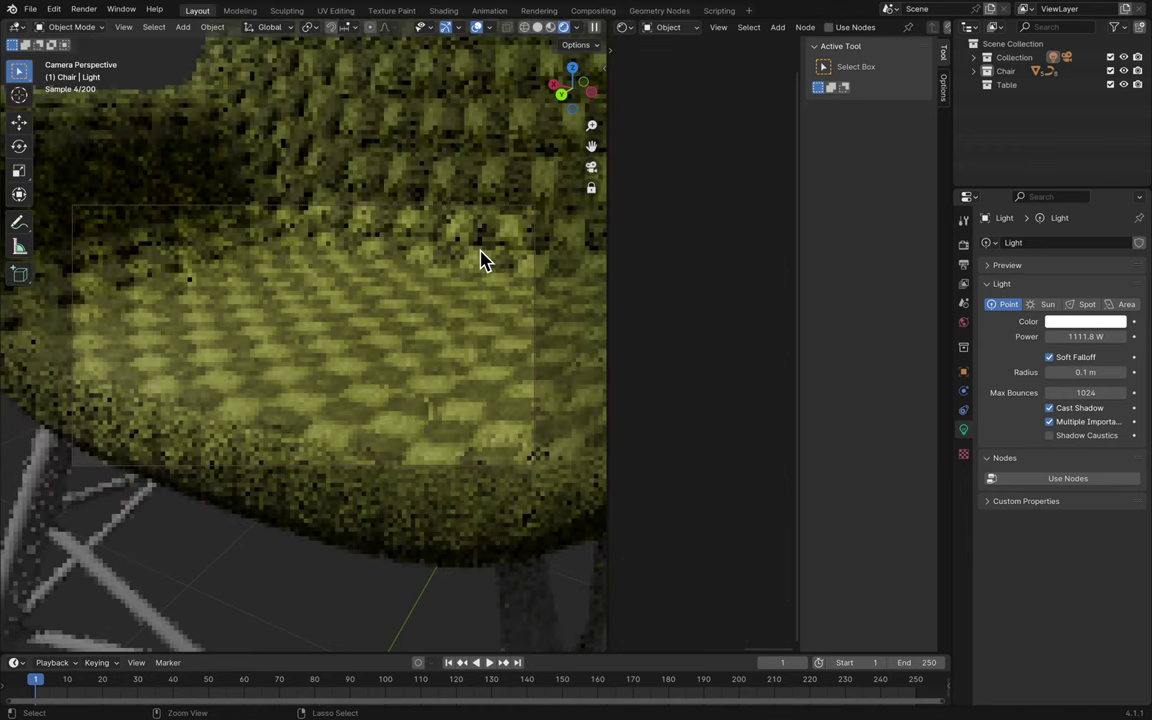
pyautogui.hotkey('ctrl', 'z')
pyautogui.hotkey('ctrl', 'z')
pyautogui.hotkey('ctrl', 'shift', 'z')
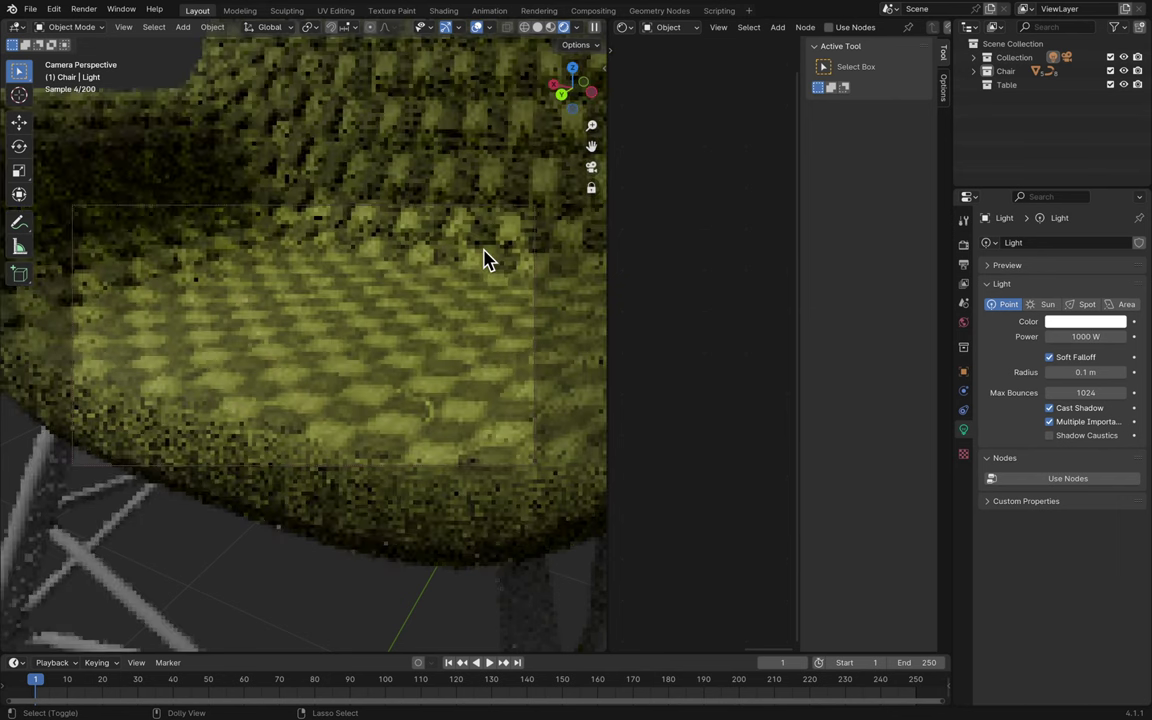
pyautogui.scroll(-2, 411, 321)
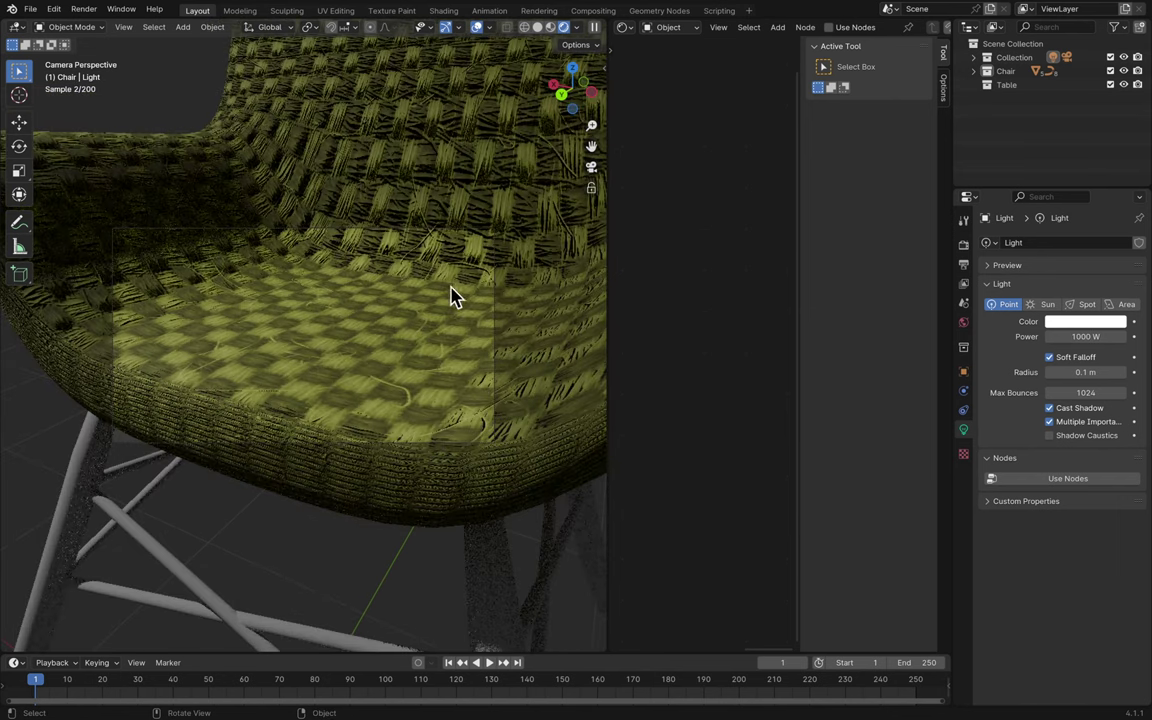
# - Lock the camera to the view and switch the viewport to Material Preview shading
pyautogui.click(591, 190)
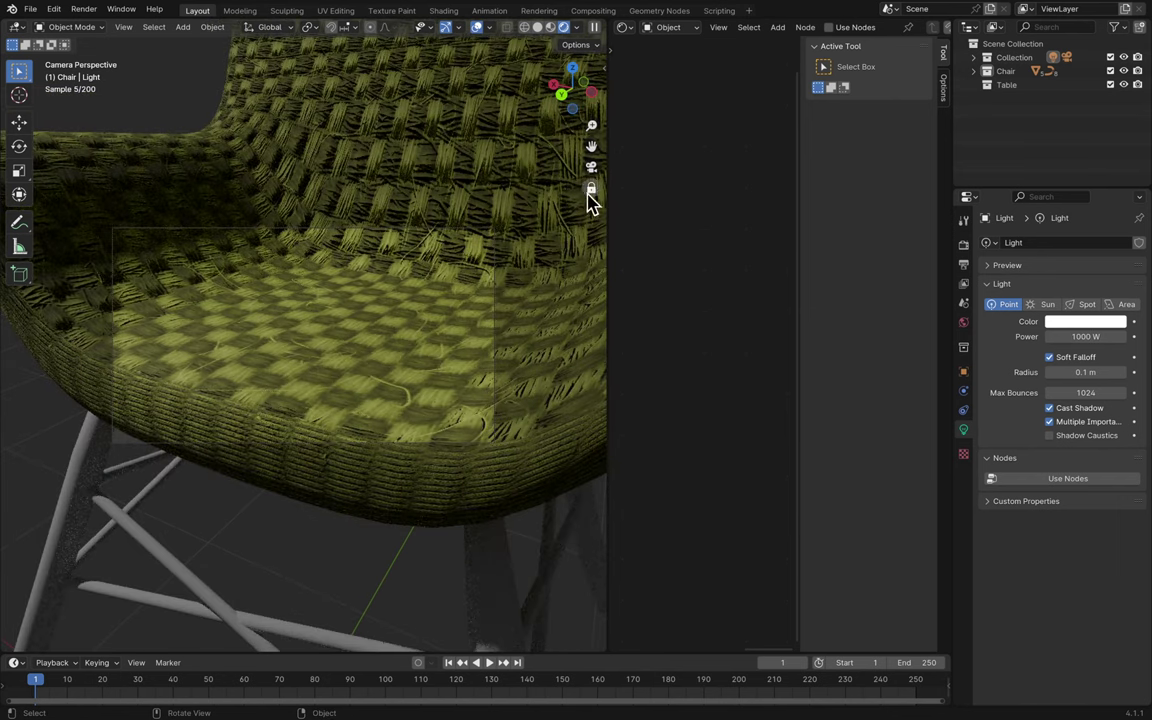
pyautogui.scroll(4, 451, 292)
pyautogui.scroll(-4, 447, 291)
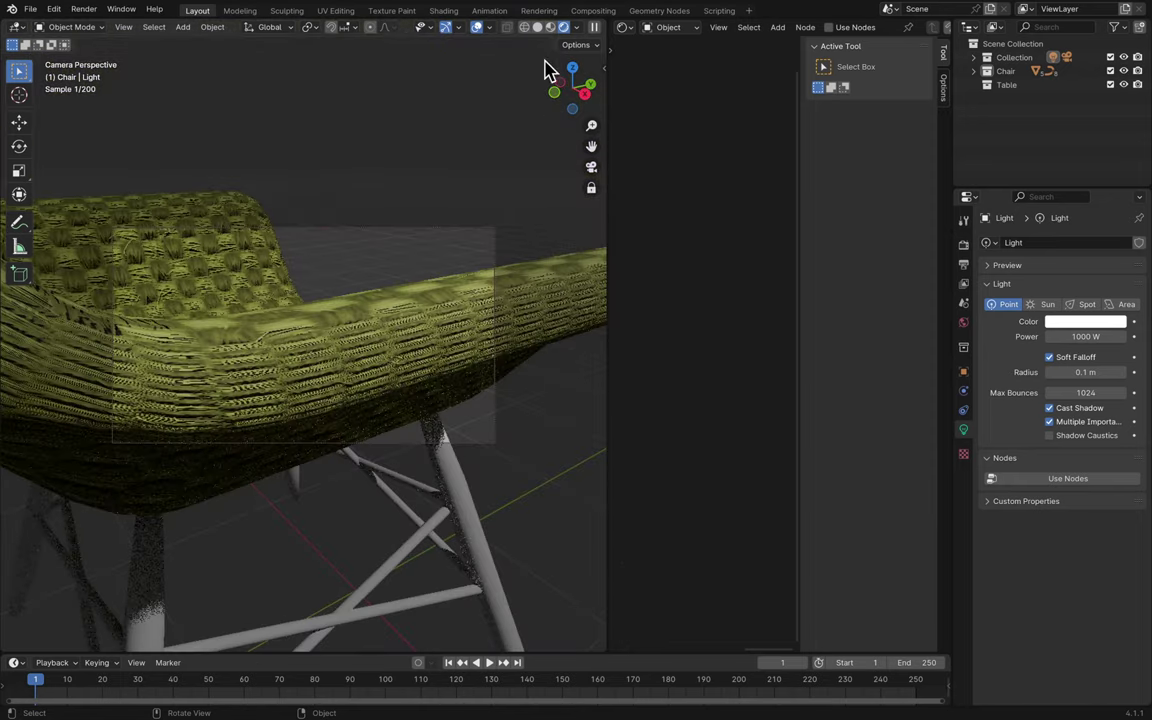
pyautogui.click(550, 27)
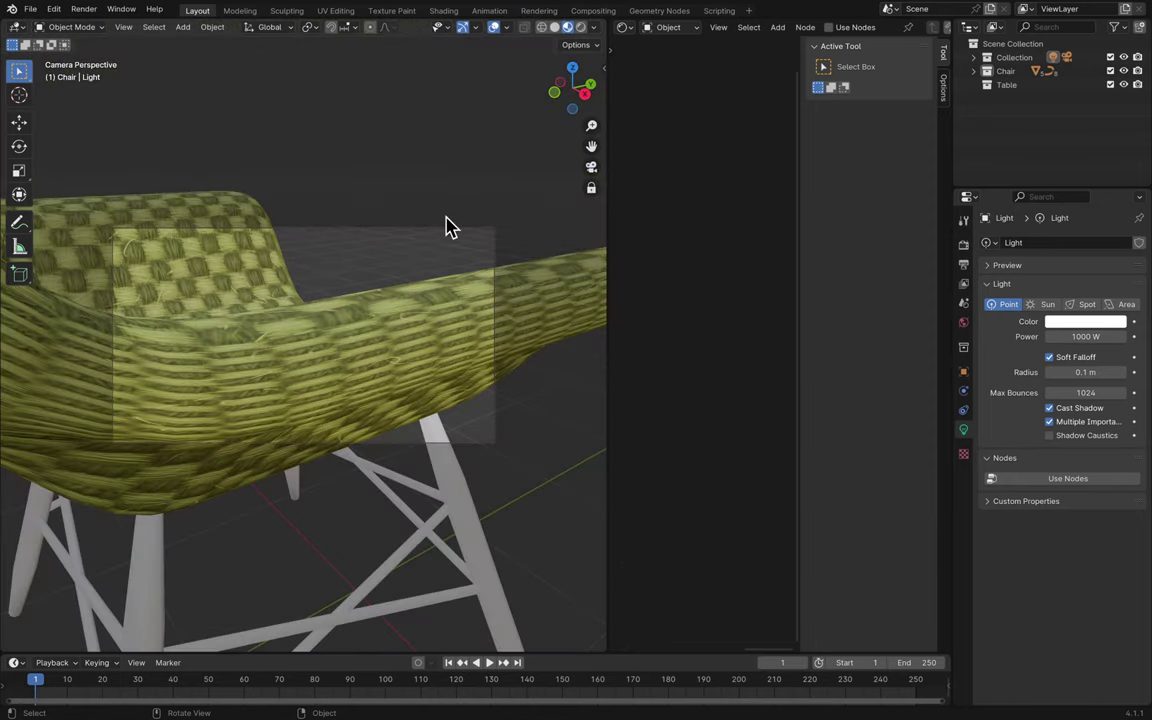
pyautogui.hscroll(-5, 447, 226)
pyautogui.scroll(-6, 447, 226)
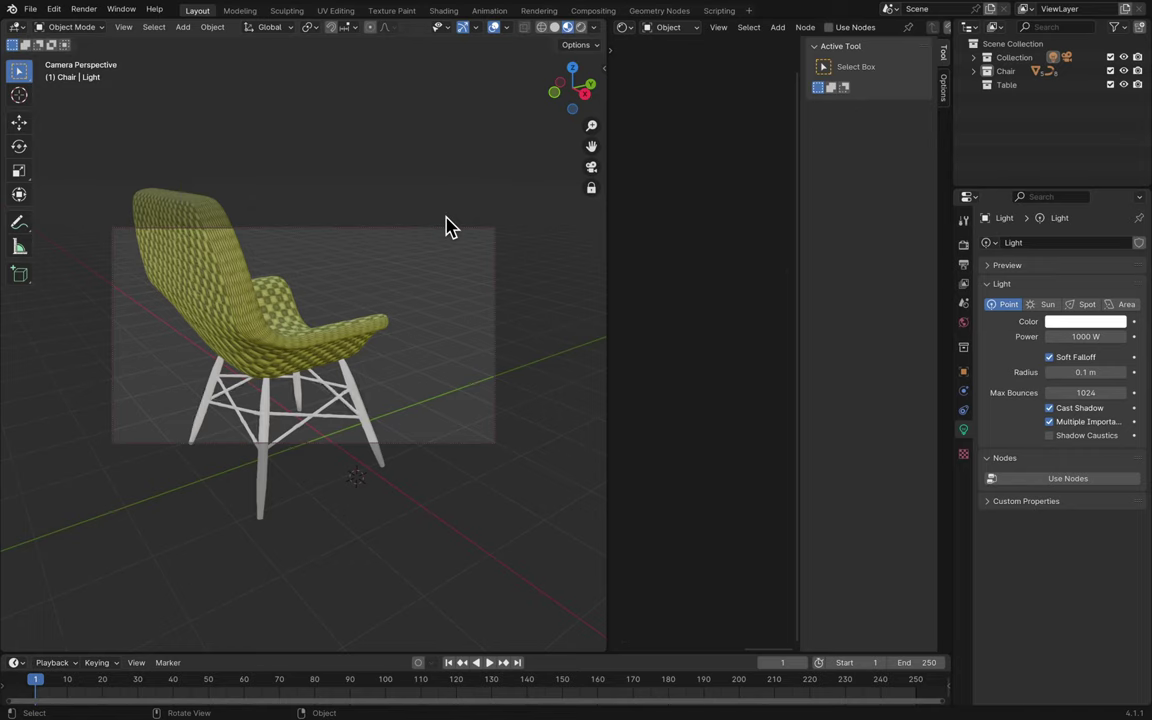
pyautogui.hscroll(-10, 447, 226)
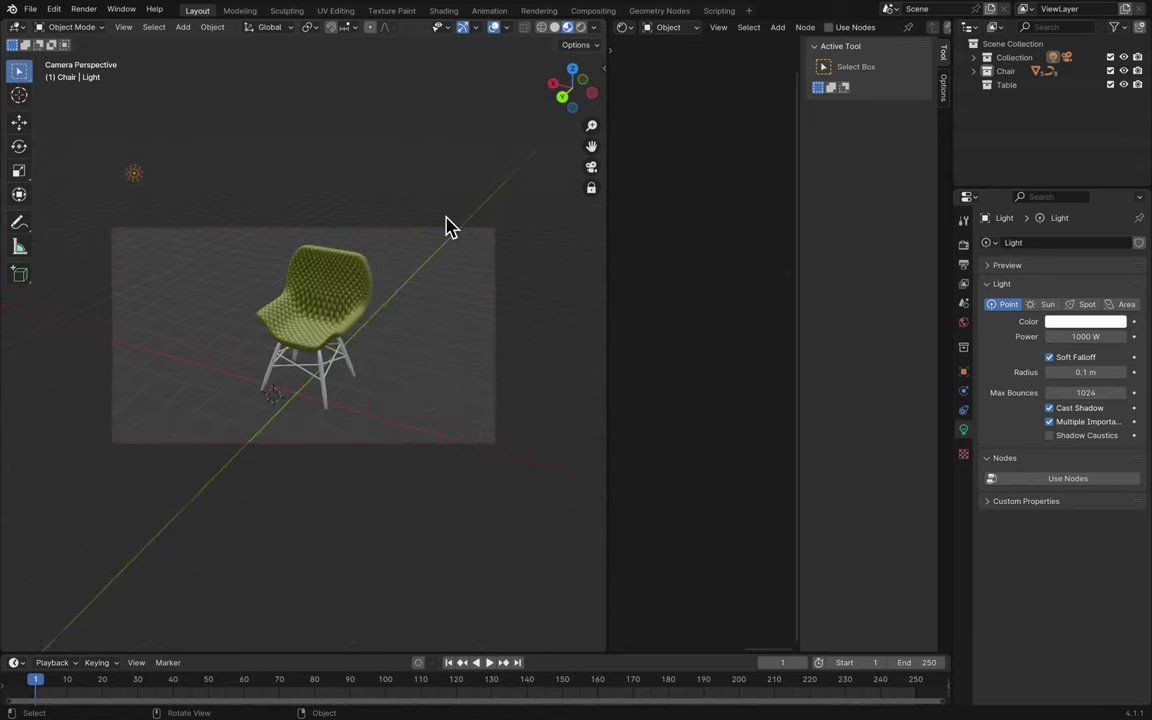
pyautogui.hscroll(-4, 447, 226)
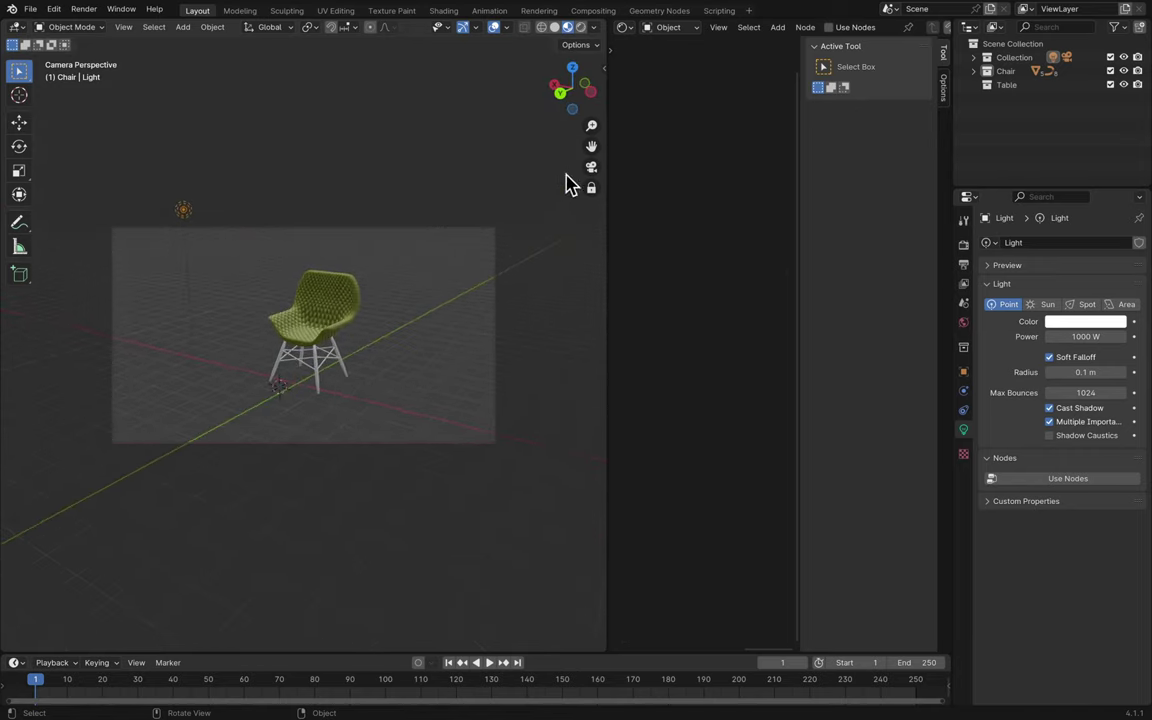
# - Leave camera view and orbit and zoom freely around the woven-fabric chair
pyautogui.moveTo(591, 146); pyautogui.dragTo(583, 184)
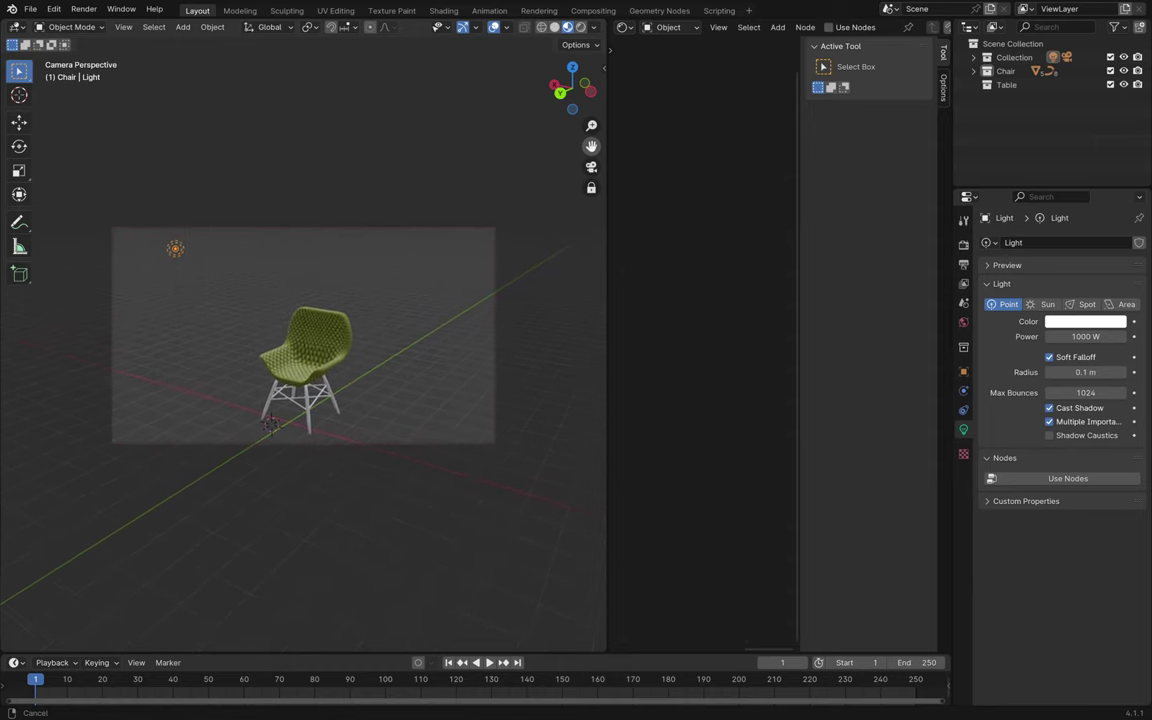
pyautogui.click(591, 167)
pyautogui.hscroll(-10, 365, 388)
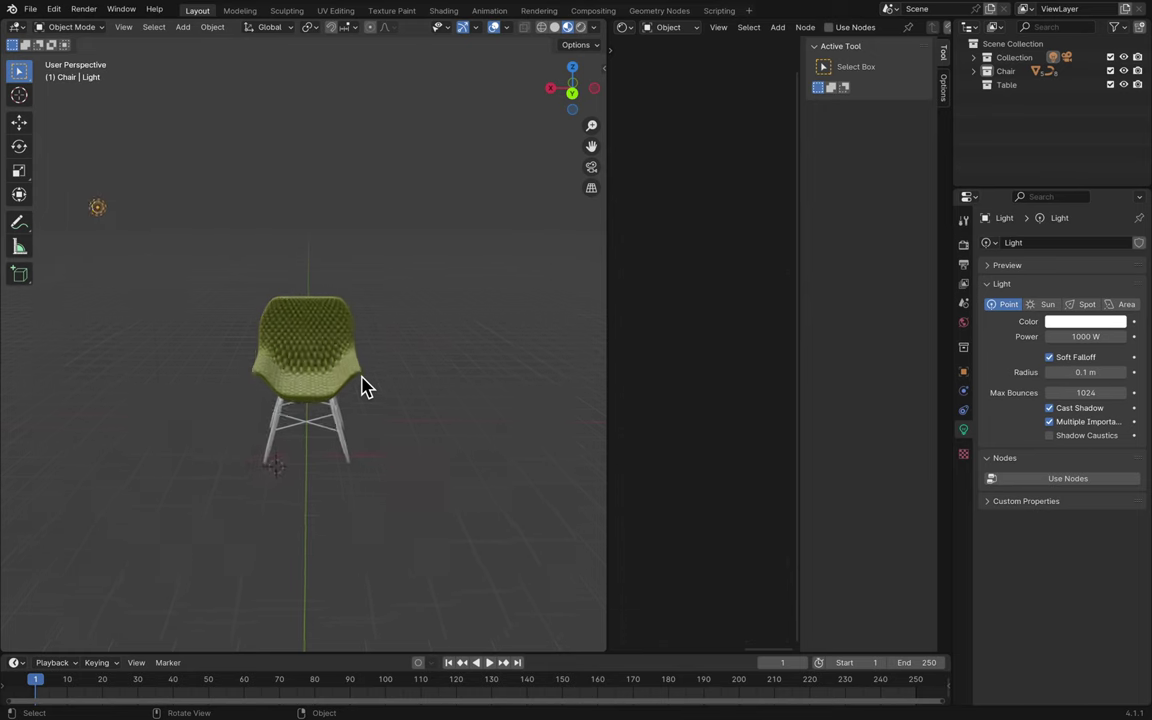
pyautogui.scroll(8, 530, 340)
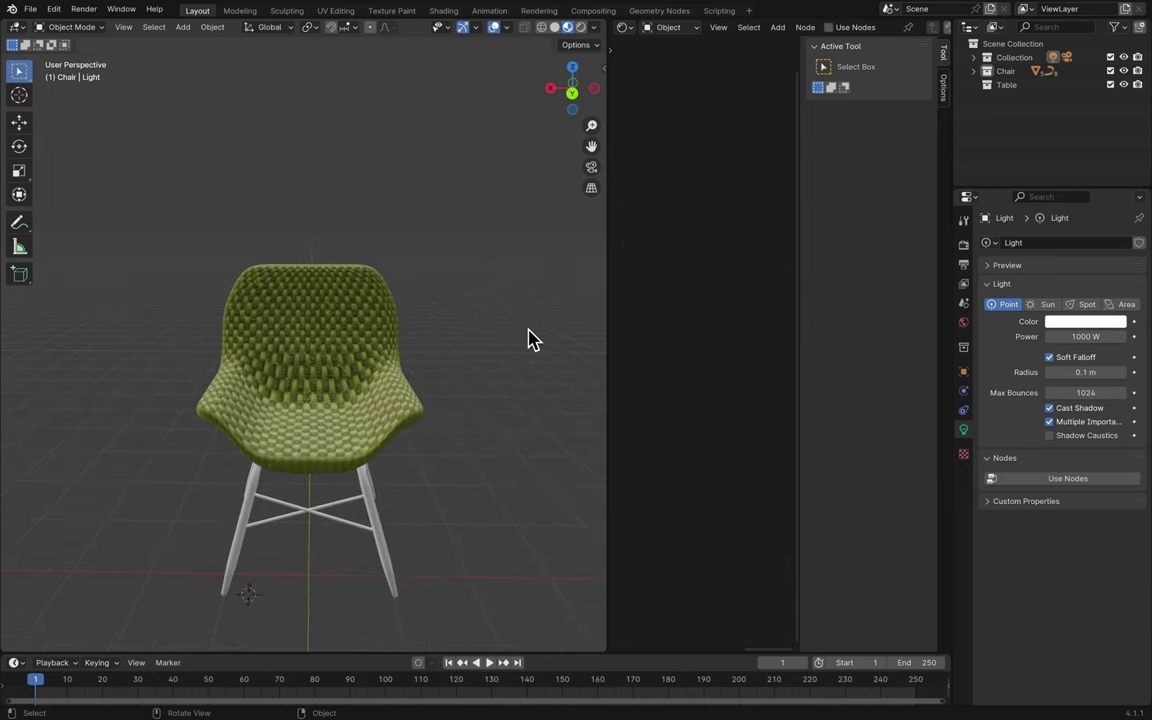
pyautogui.hscroll(5, 530, 340)
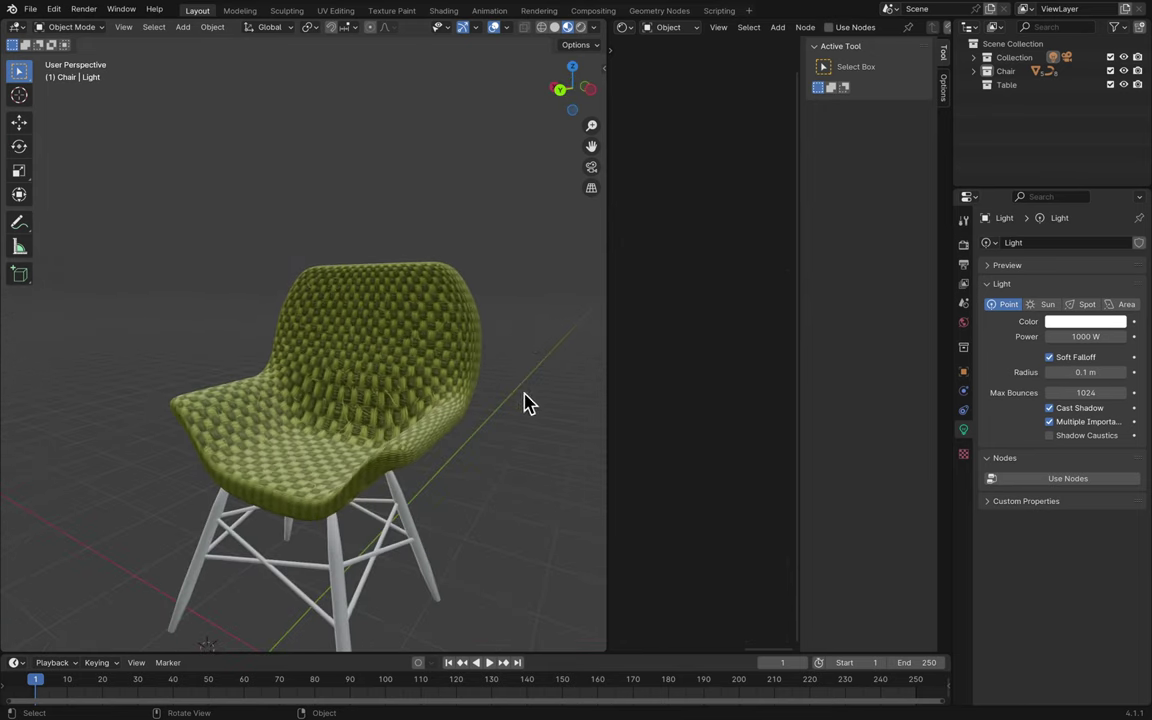
pyautogui.hscroll(-6, 528, 403)
pyautogui.scroll(-5, 528, 403)
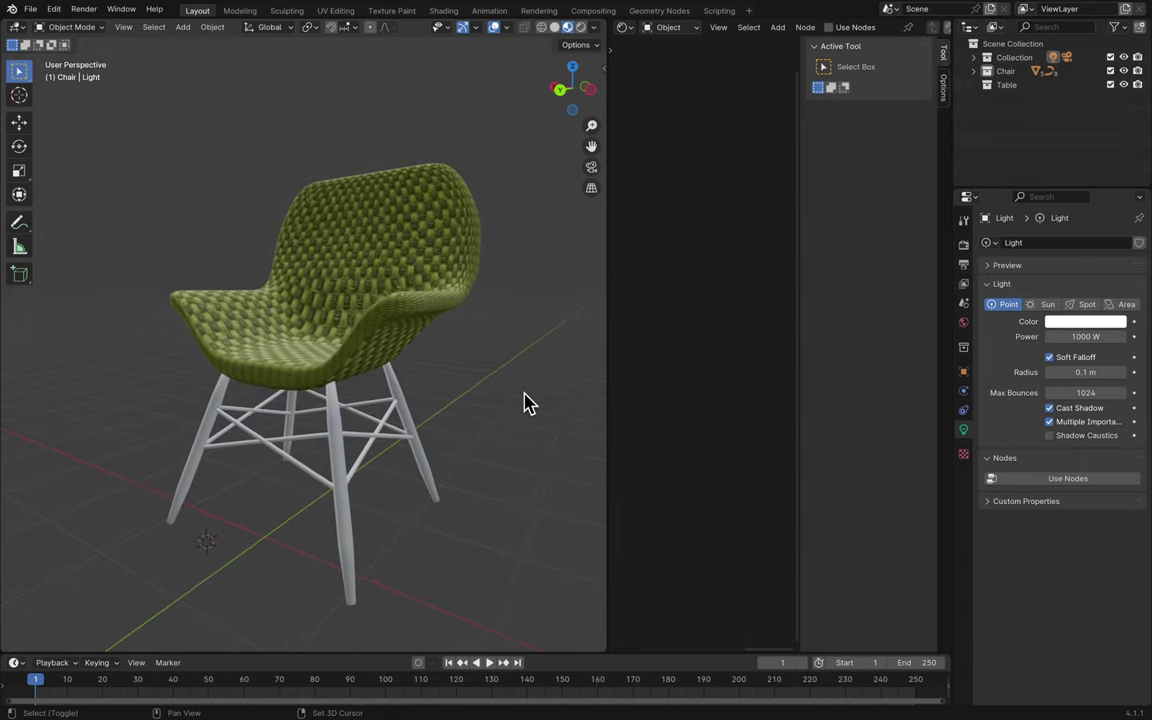
pyautogui.scroll(-5, 528, 403)
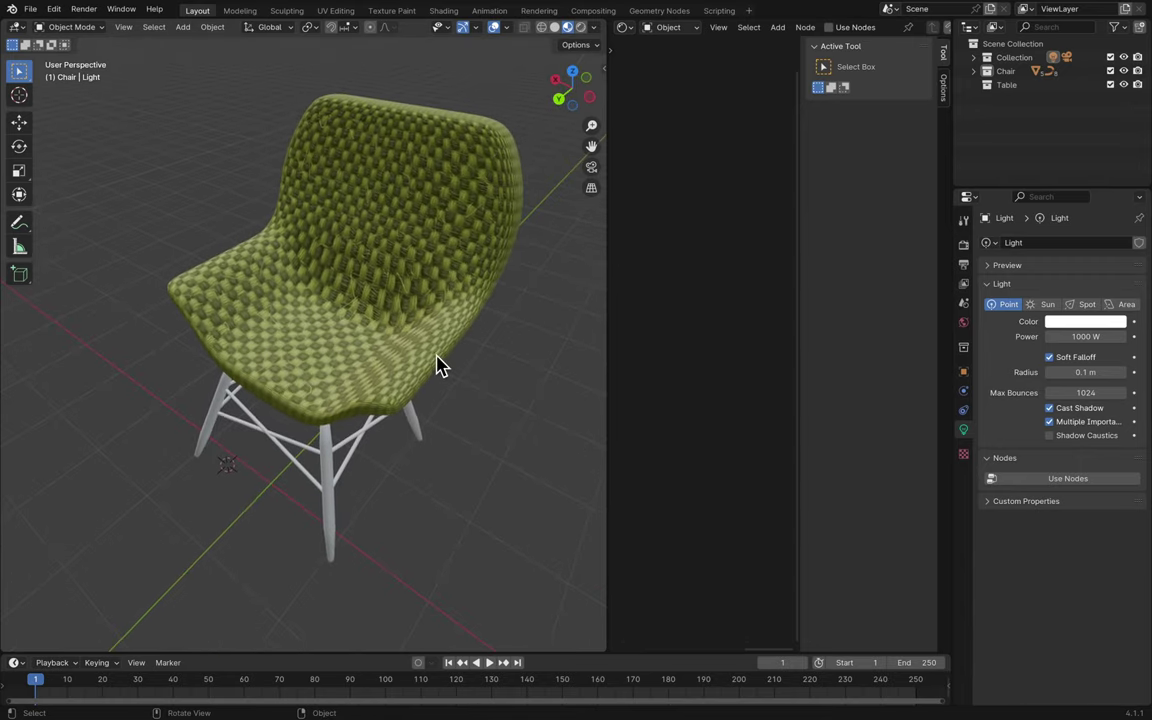
pyautogui.scroll(4, 437, 365)
pyautogui.scroll(8, 437, 365)
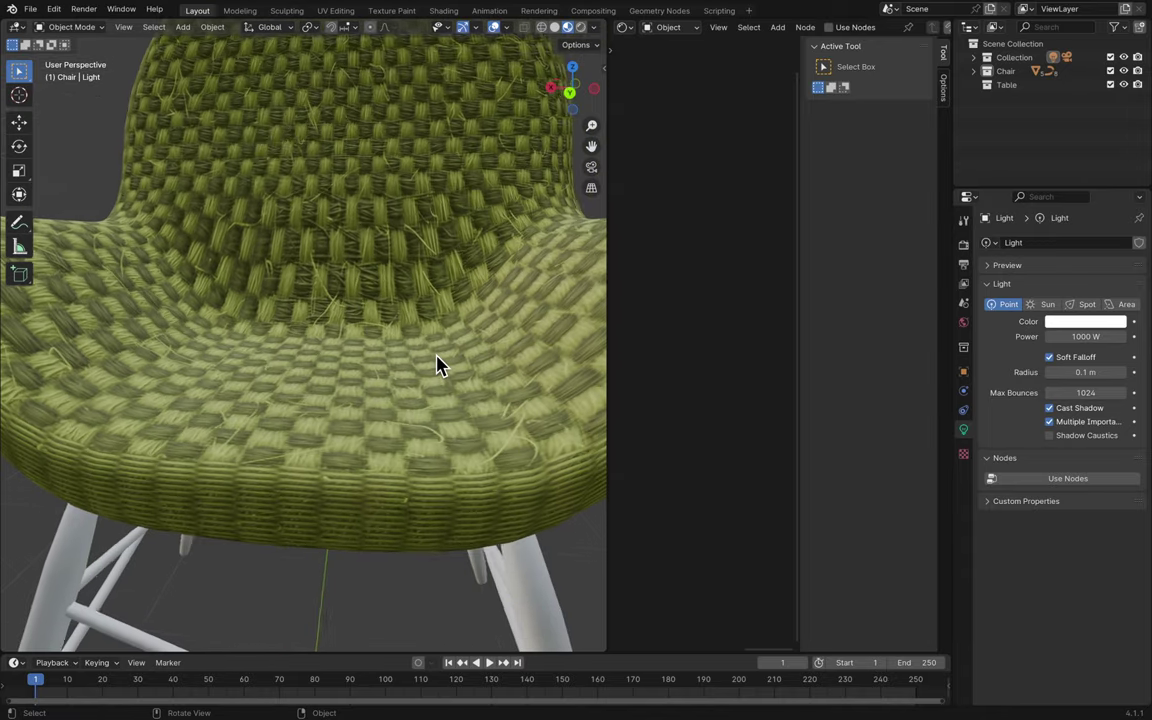
pyautogui.scroll(1, 437, 365)
pyautogui.click(433, 361)
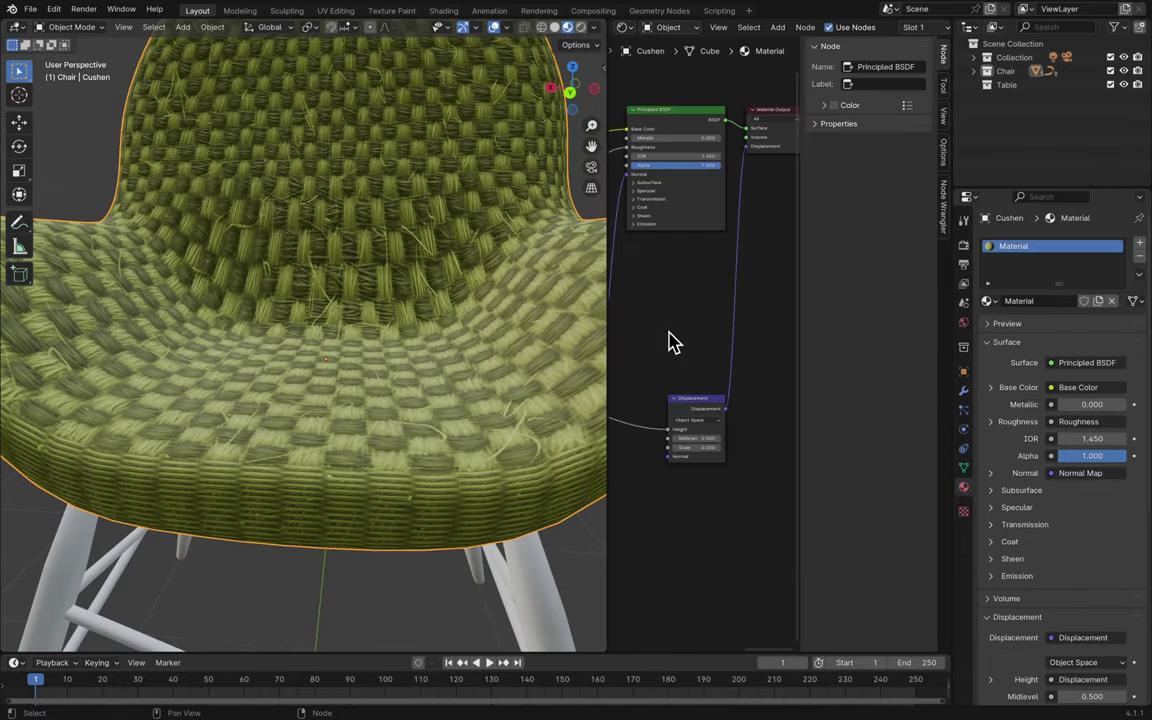
pyautogui.scroll(3, 687, 290)
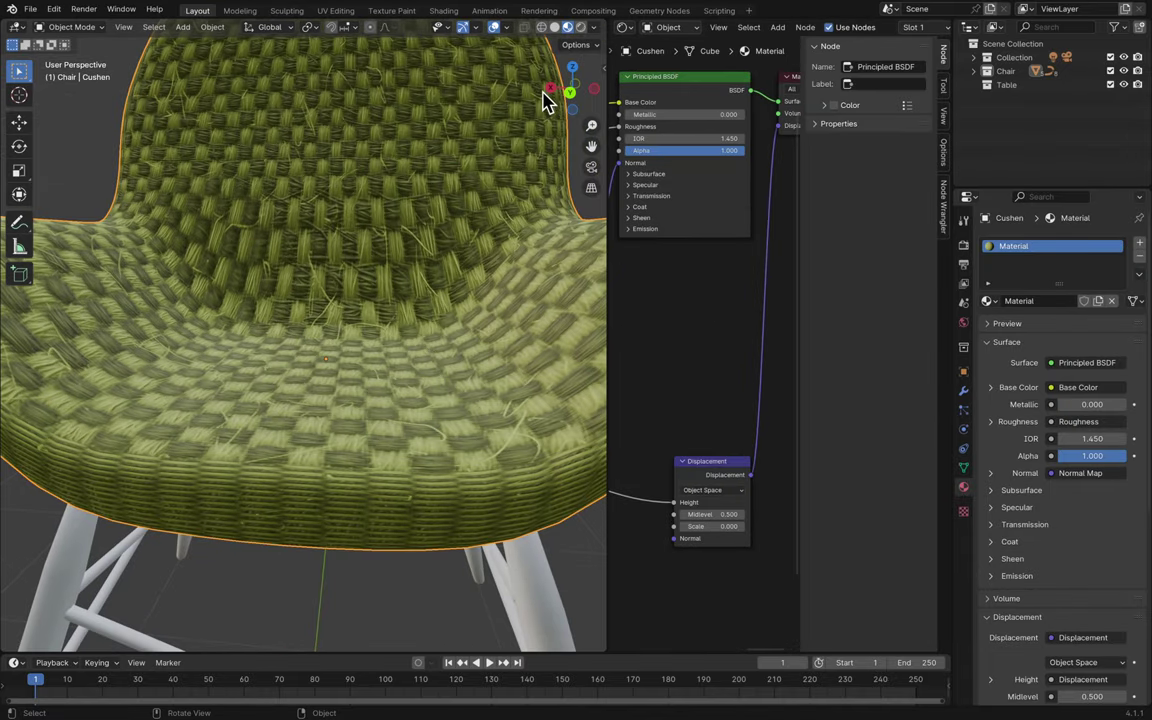
pyautogui.click(580, 27)
pyautogui.moveTo(509, 175)
pyautogui.mouseDown(button='middle')
pyautogui.moveTo(476, 211)
pyautogui.moveTo(496, 226)
pyautogui.moveTo(602, 231)
pyautogui.mouseUp(button='middle')
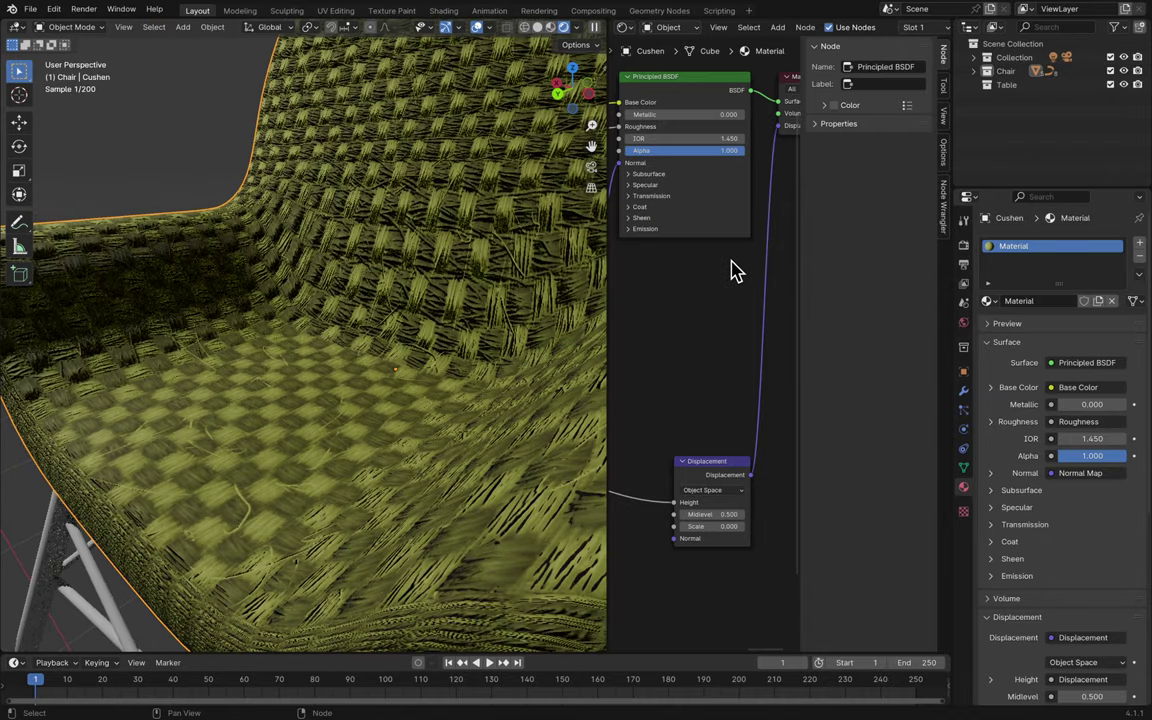
pyautogui.scroll(2, 736, 271)
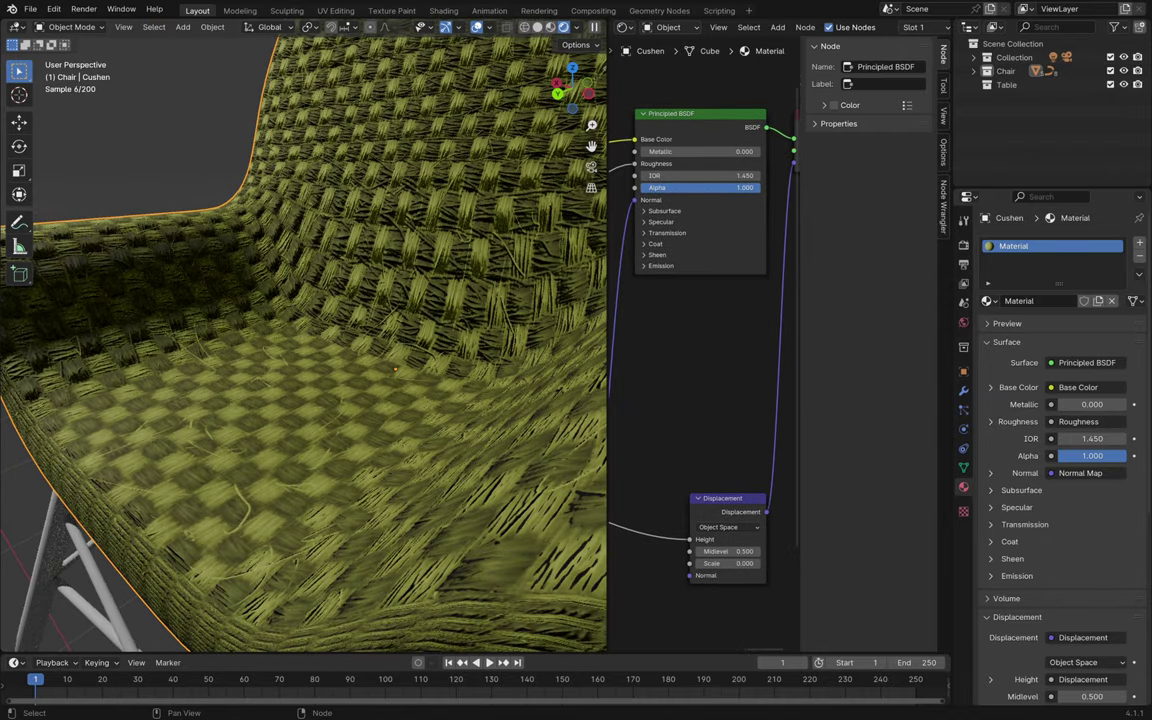
pyautogui.moveTo(660, 187); pyautogui.dragTo(758, 195)
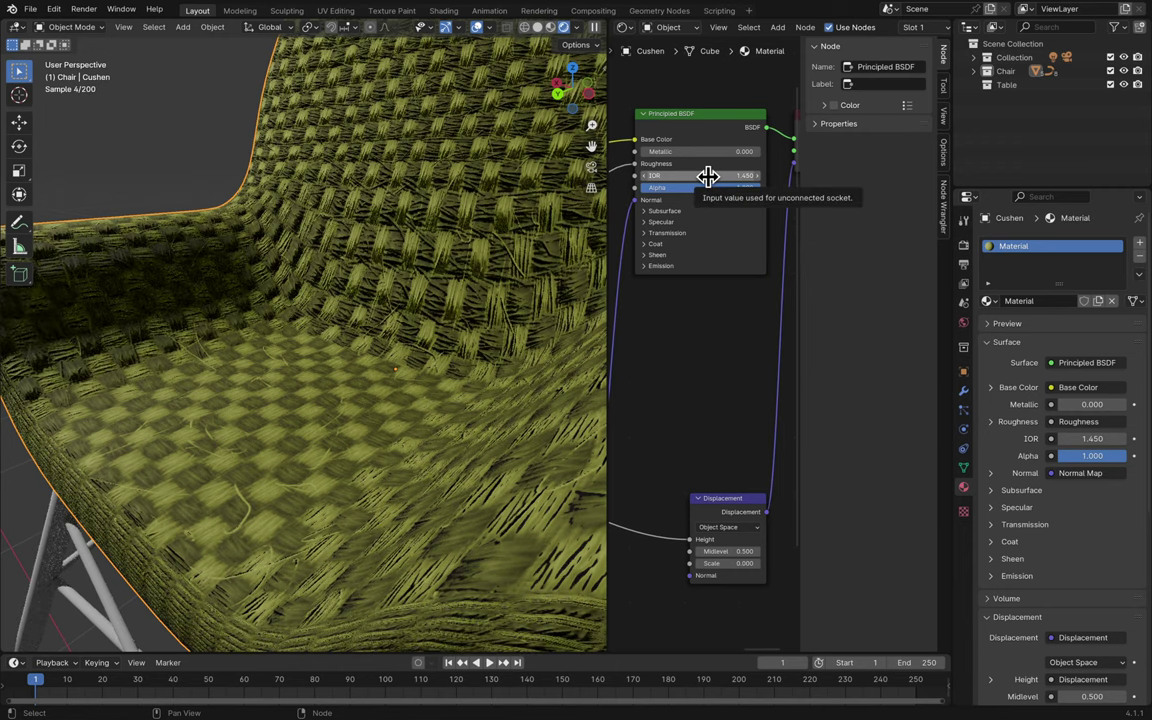
pyautogui.moveTo(707, 177)
pyautogui.mouseDown()
pyautogui.moveTo(790, 177)
pyautogui.moveTo(707, 175)
pyautogui.moveTo(717, 177)
pyautogui.mouseUp()
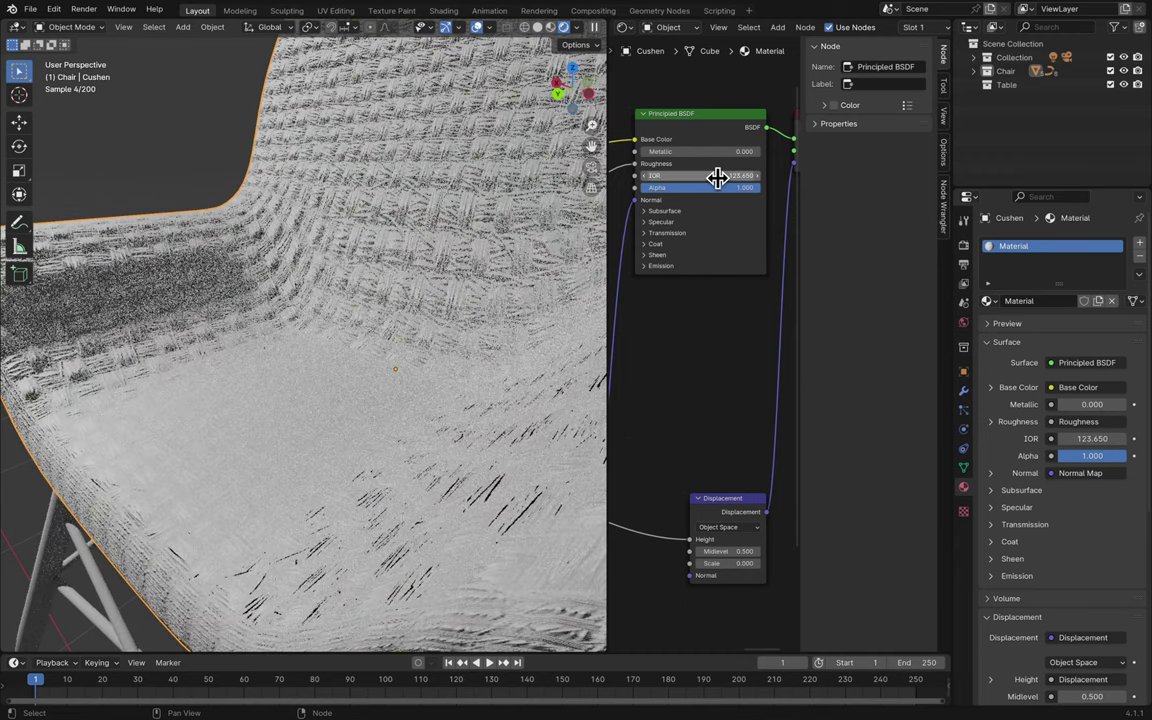
pyautogui.hotkey('ctrl', 'z')
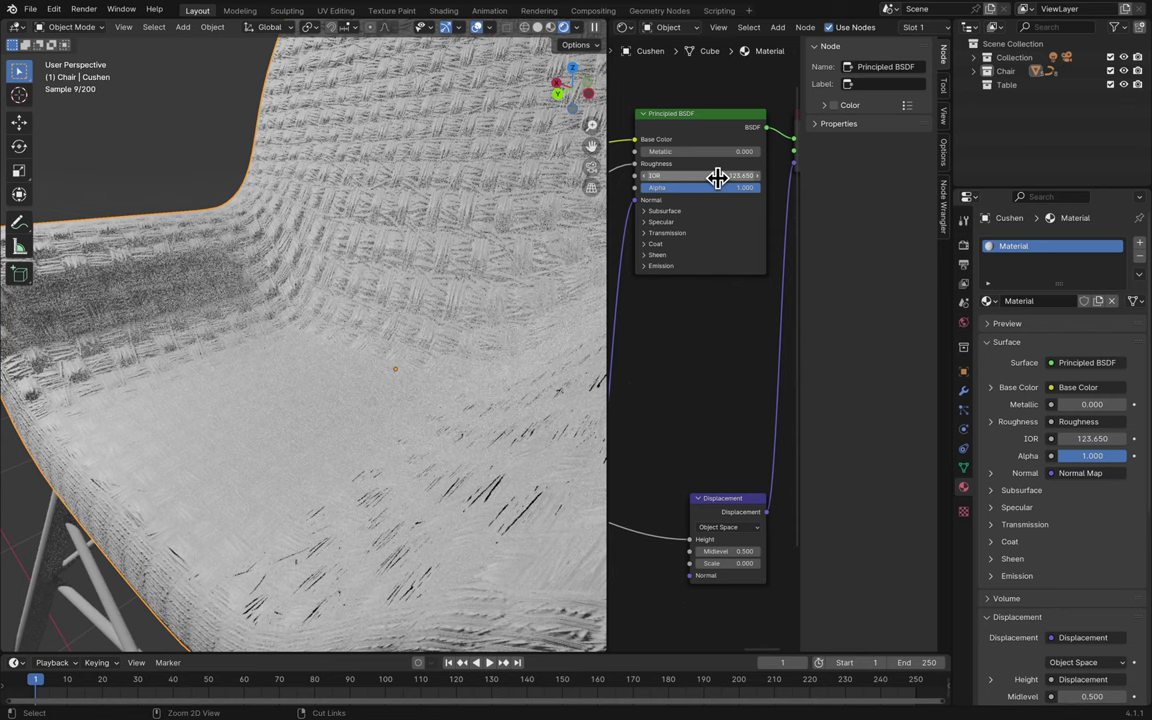
pyautogui.moveTo(720, 175); pyautogui.dragTo(705, 175)
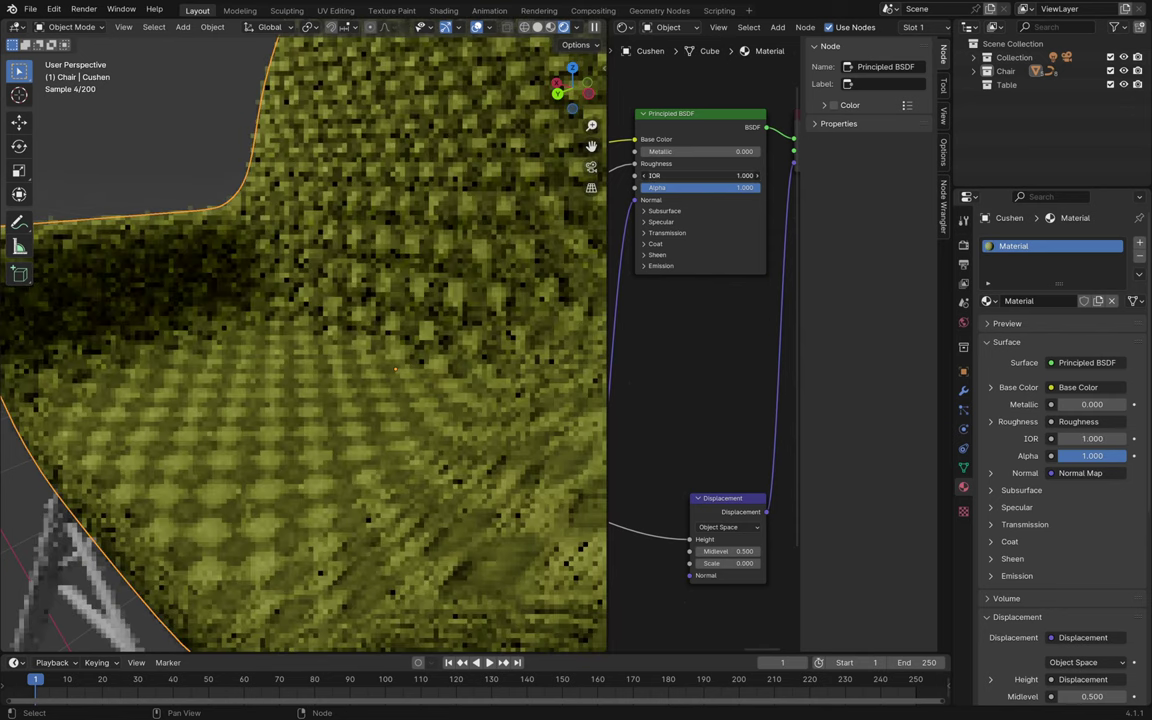
pyautogui.hotkey('ctrl', 'z')
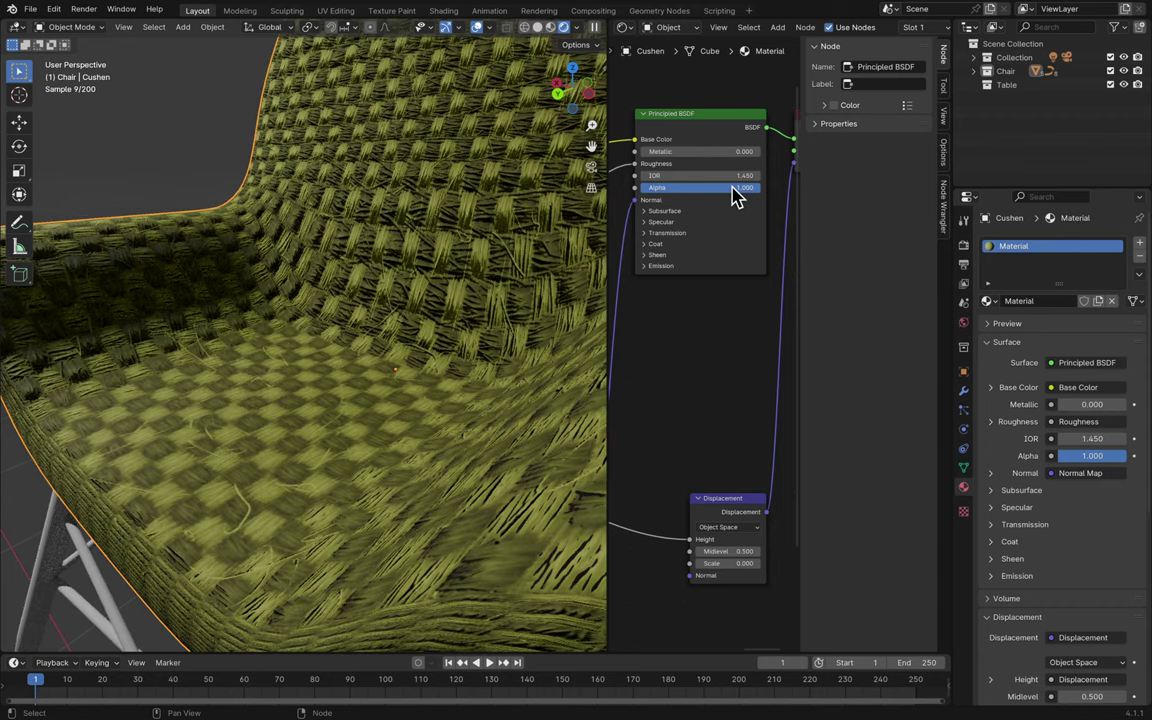
pyautogui.moveTo(712, 151); pyautogui.dragTo(760, 152)
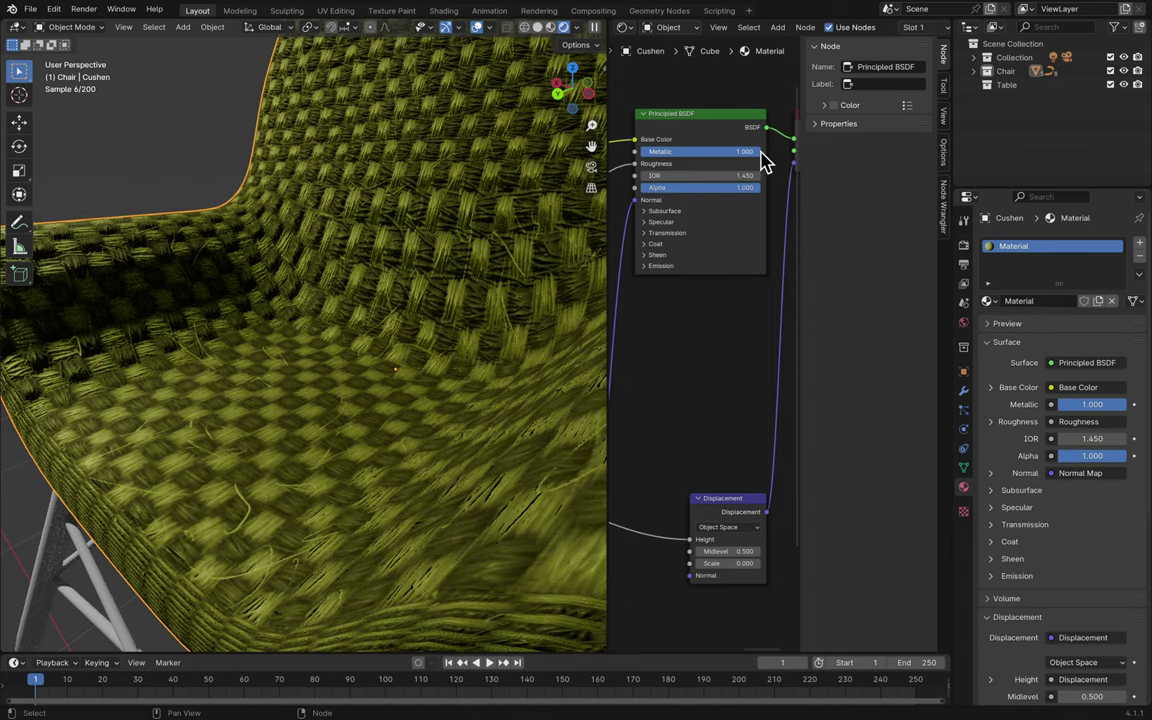
pyautogui.hotkey('ctrl', 'z')
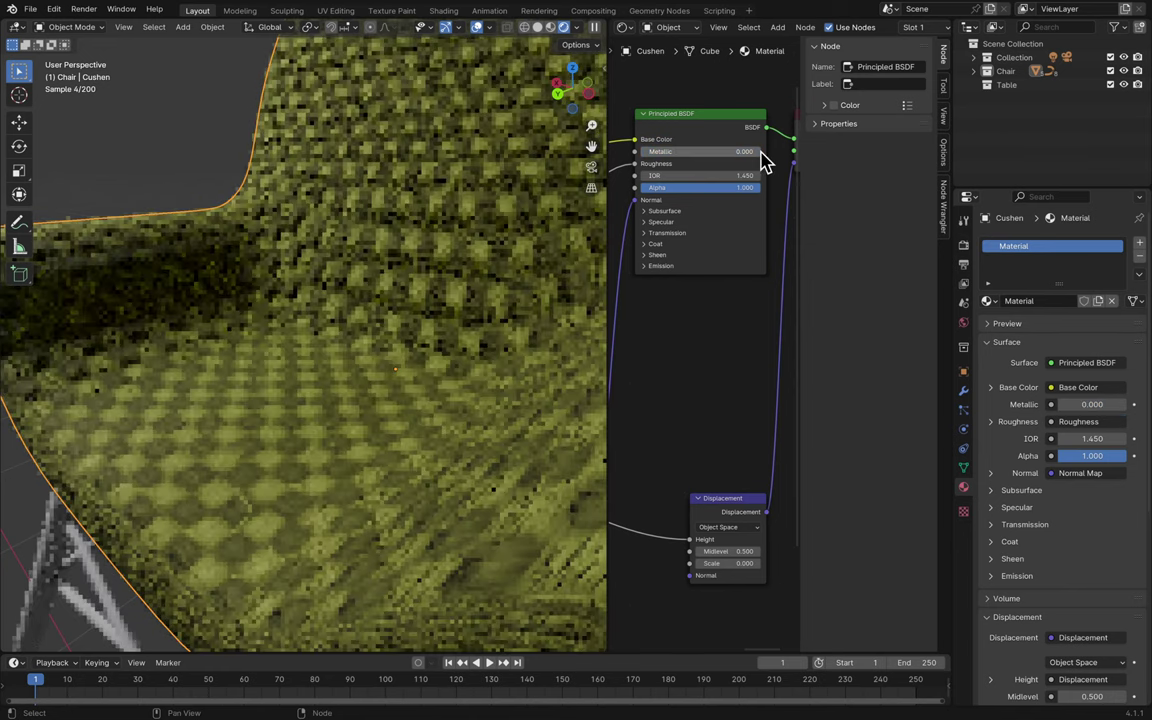
pyautogui.hotkey('ctrl', 's')
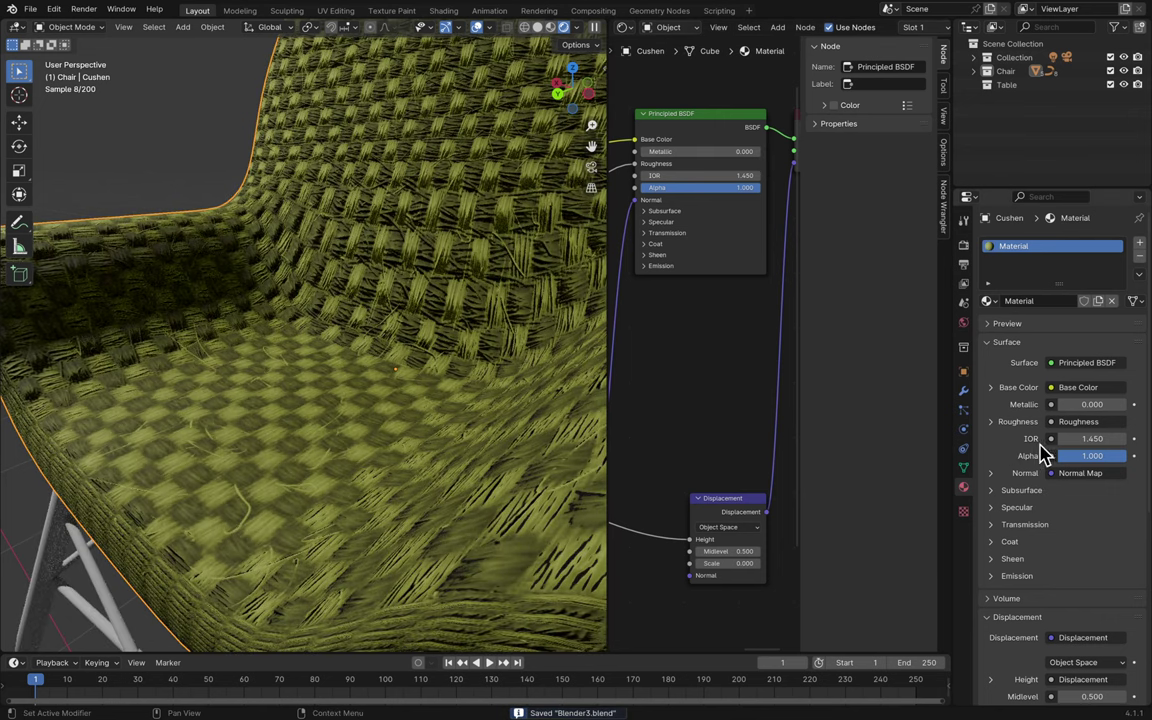
pyautogui.scroll(-1, 1015, 428)
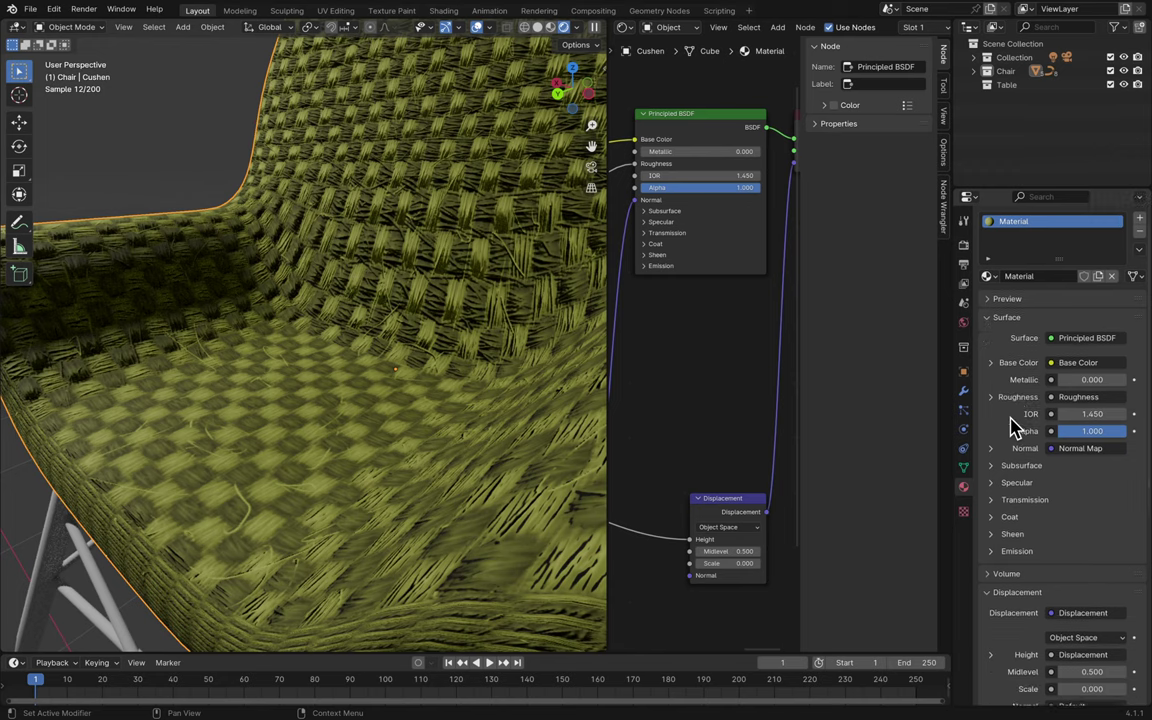
pyautogui.scroll(-4, 1015, 428)
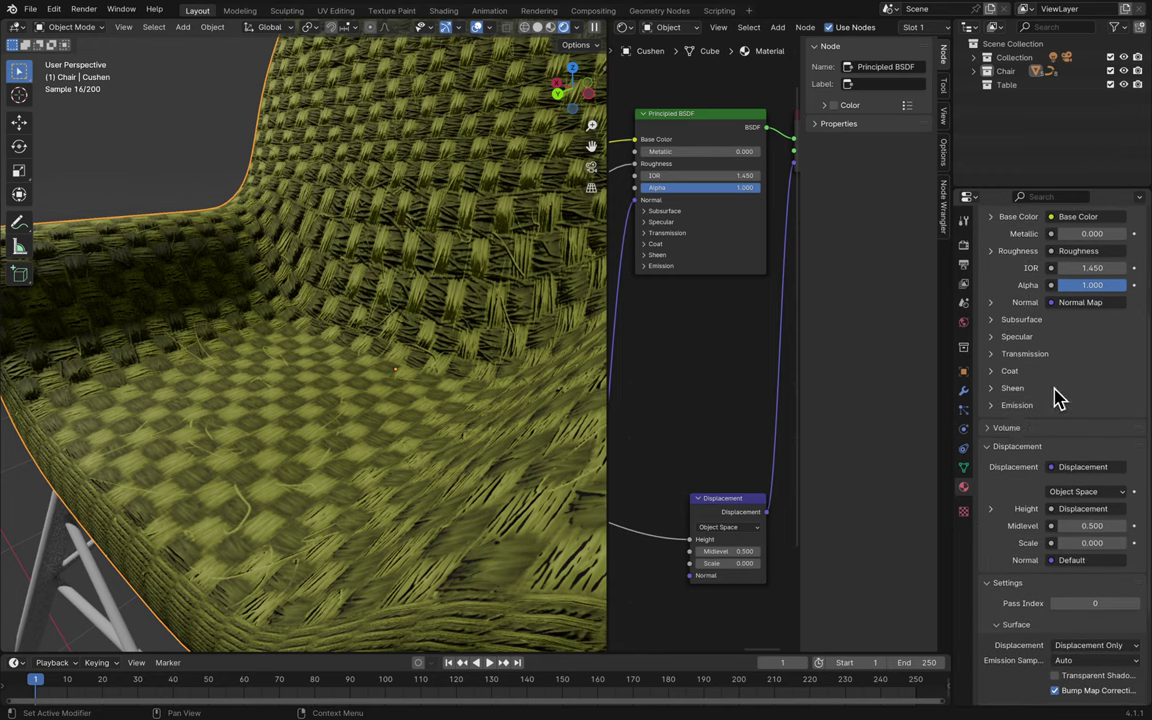
pyautogui.scroll(-3, 1056, 395)
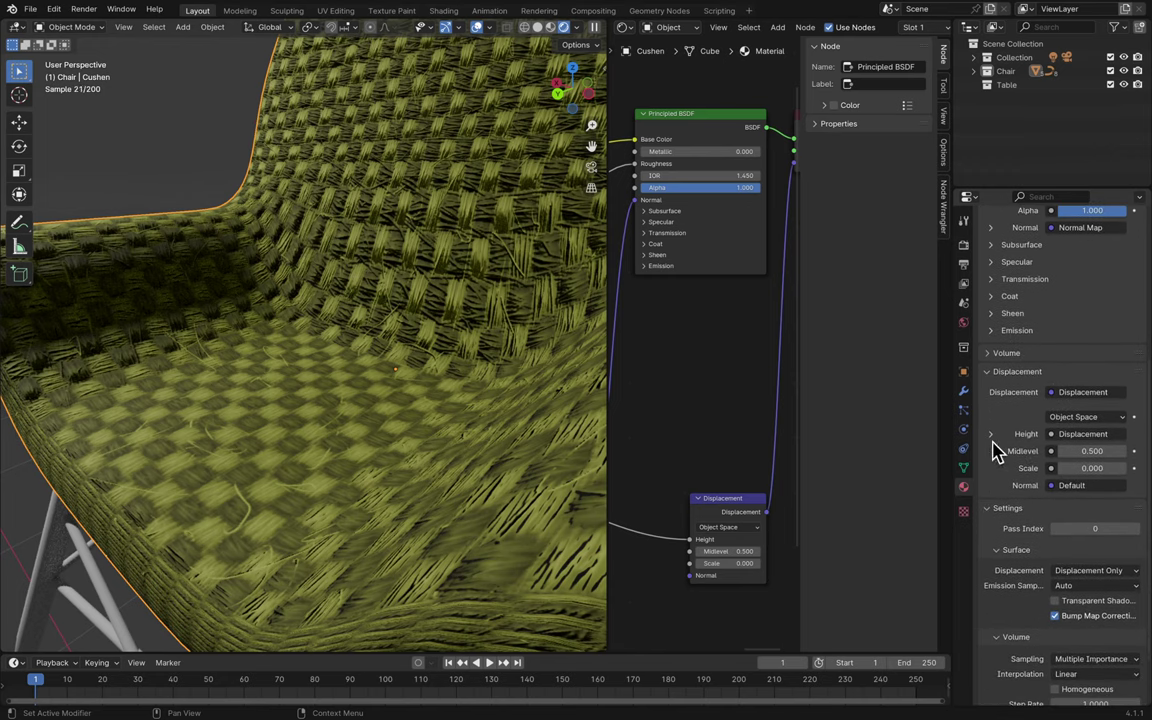
pyautogui.scroll(-3, 995, 452)
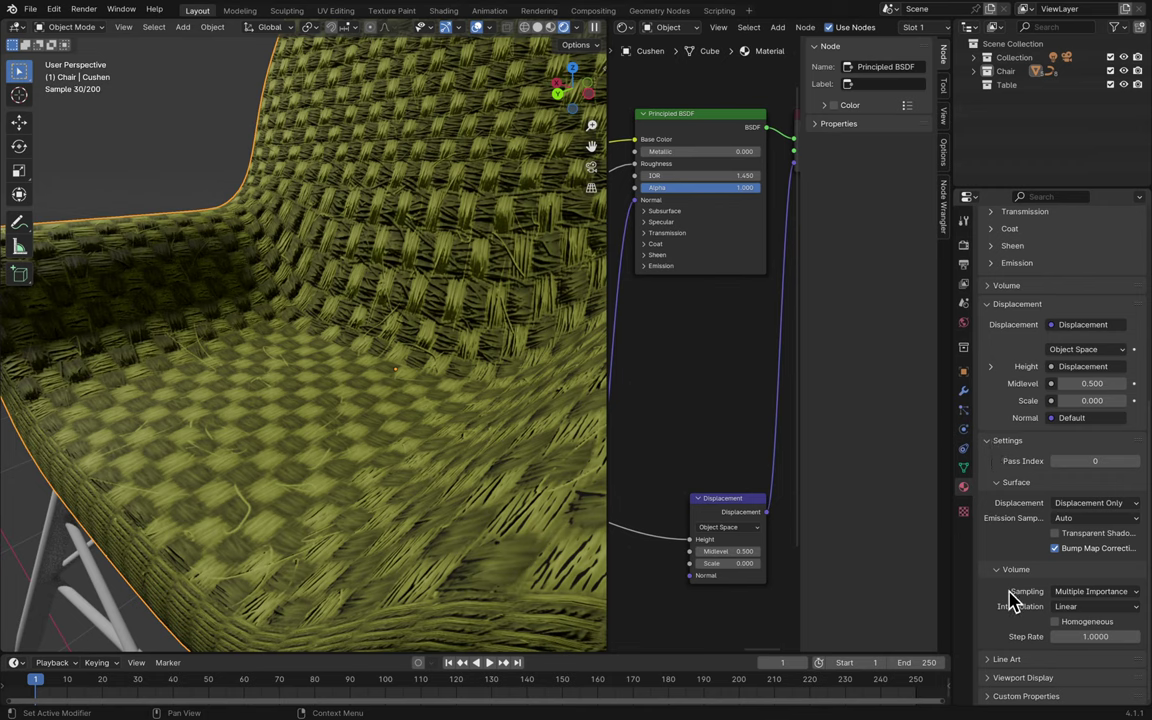
pyautogui.scroll(12, 1005, 540)
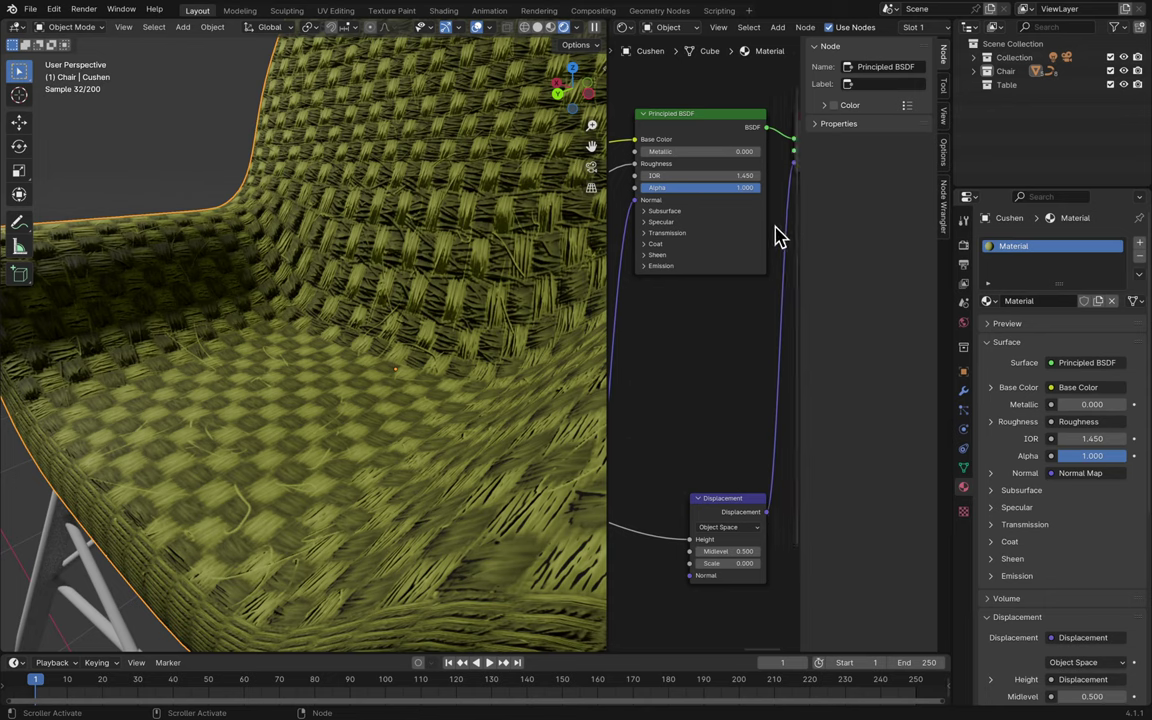
# - Bring the Mapping node into view, test an X location offset, then undo it back to zero
pyautogui.keyDown('ctrl'); pyautogui.hscroll(-10, 700, 330); pyautogui.keyUp('ctrl')
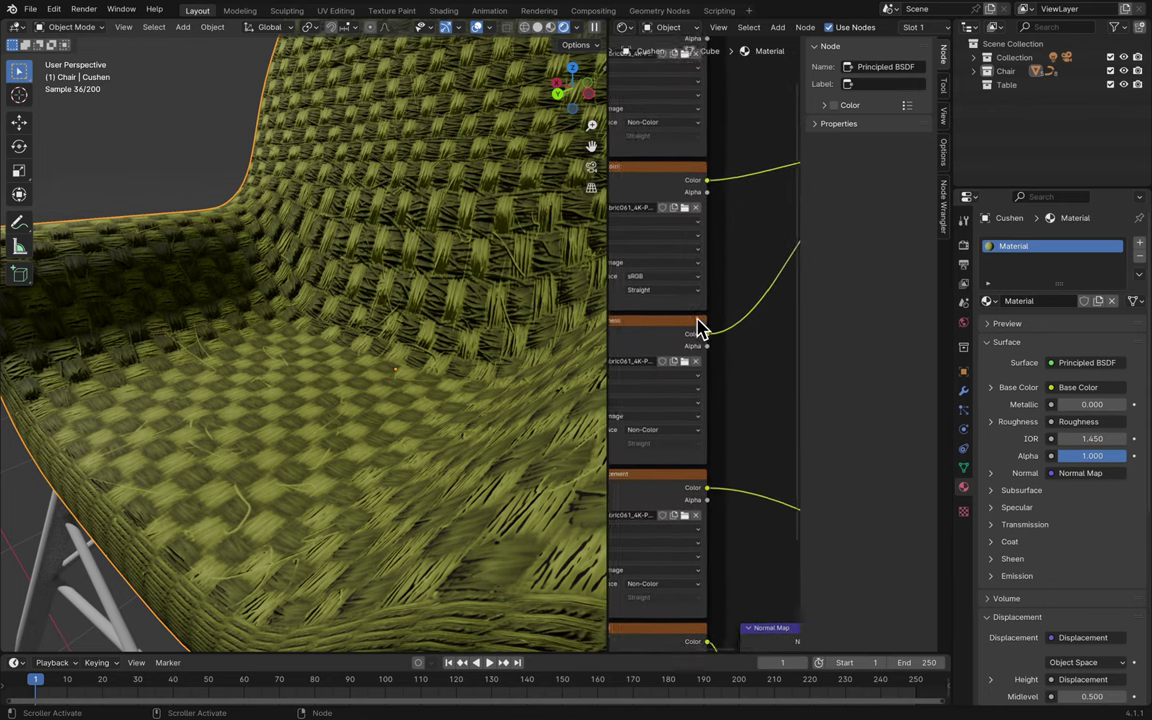
pyautogui.keyDown('ctrl'); pyautogui.hscroll(-10, 645, 338); pyautogui.keyUp('ctrl')
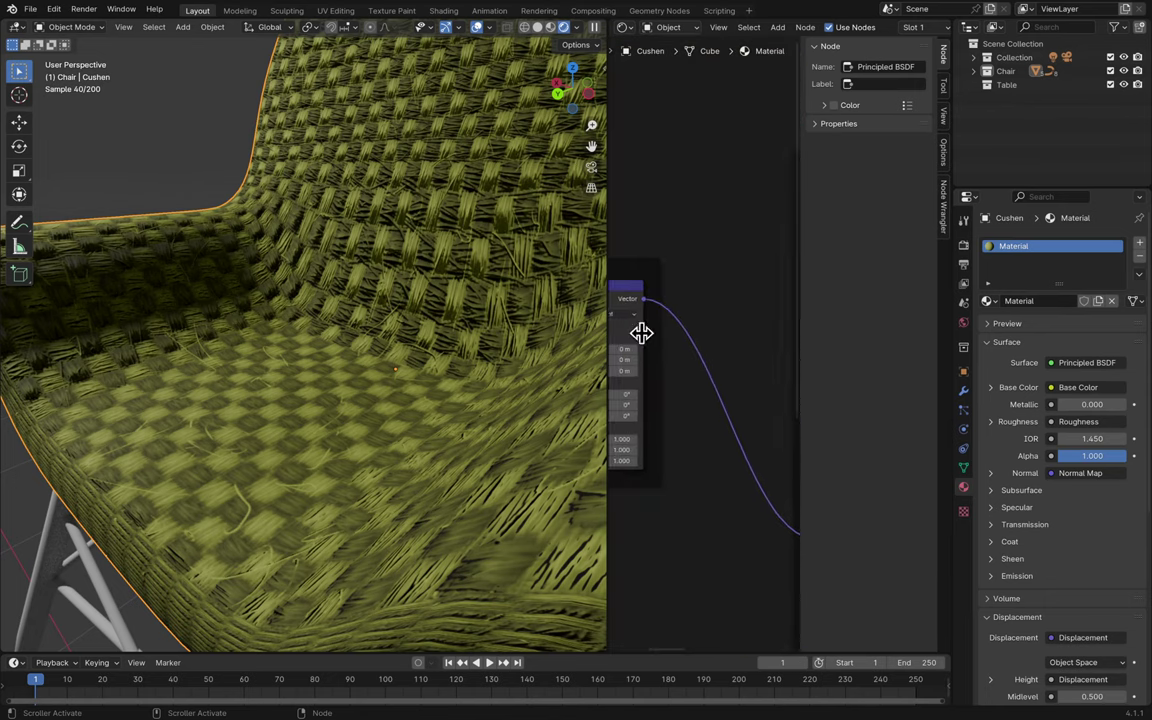
pyautogui.keyDown('ctrl'); pyautogui.hscroll(-4, 645, 338); pyautogui.keyUp('ctrl')
pyautogui.keyDown('shift'); pyautogui.scroll(-5, 645, 338); pyautogui.keyUp('shift')
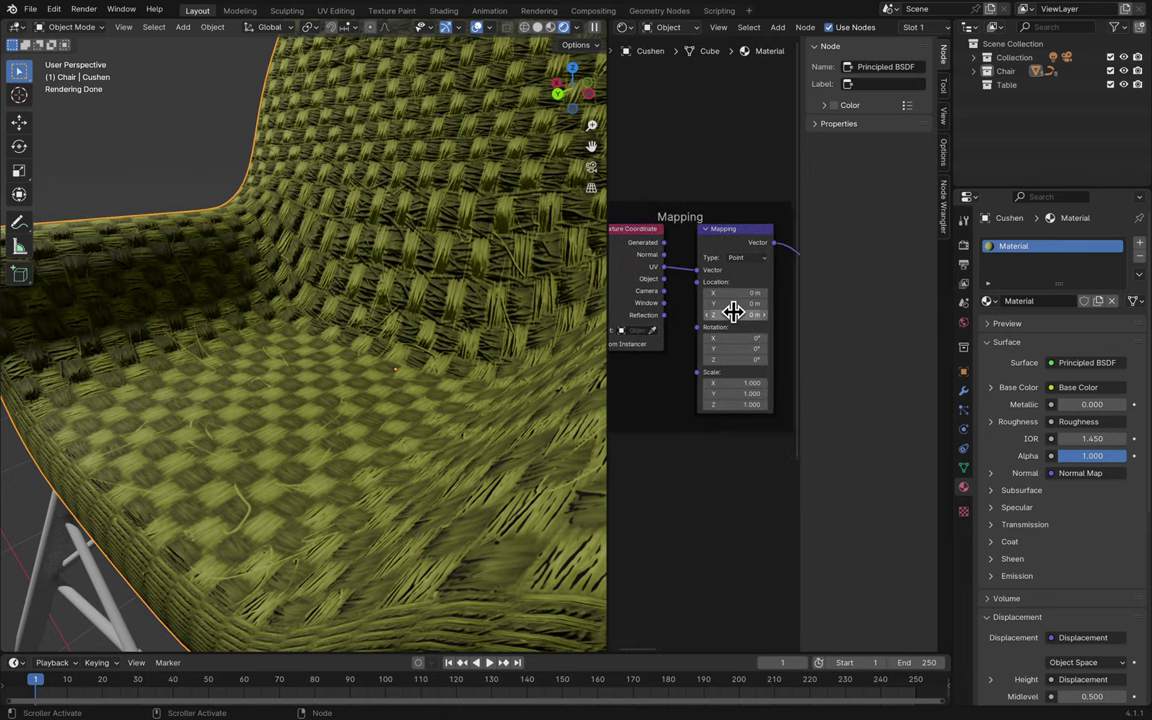
pyautogui.moveTo(735, 292); pyautogui.dragTo(800, 314)
pyautogui.hotkey('ctrl', 'z')
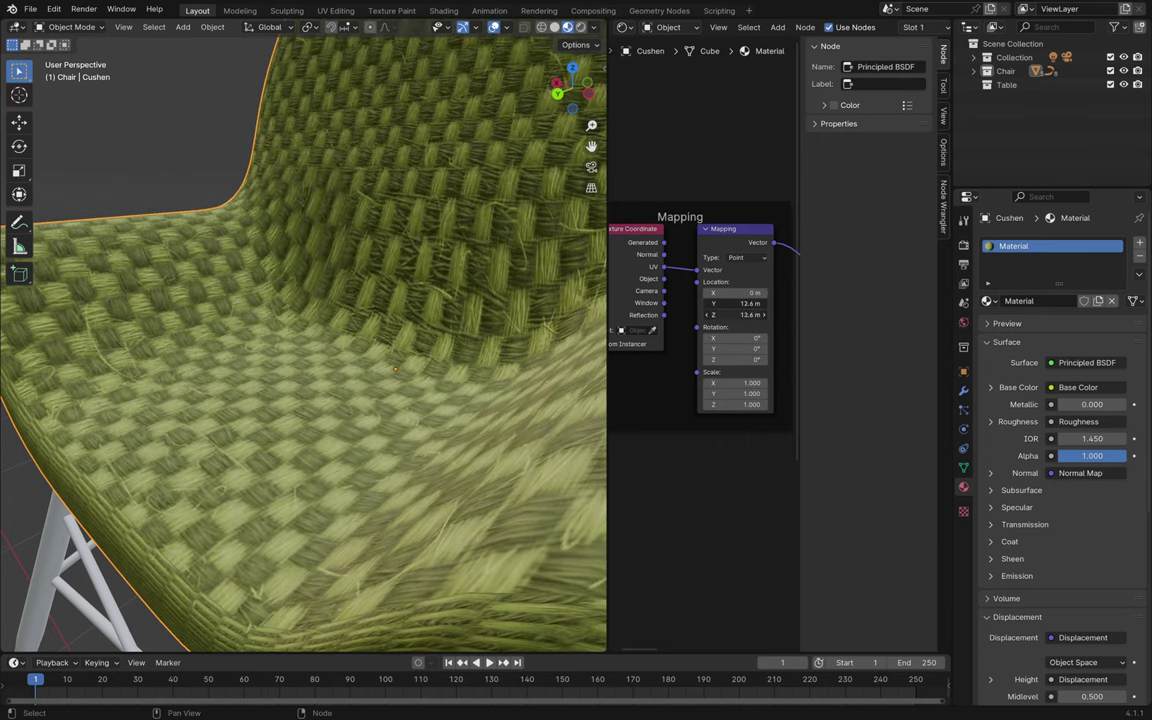
pyautogui.hotkey('ctrl', 'z')
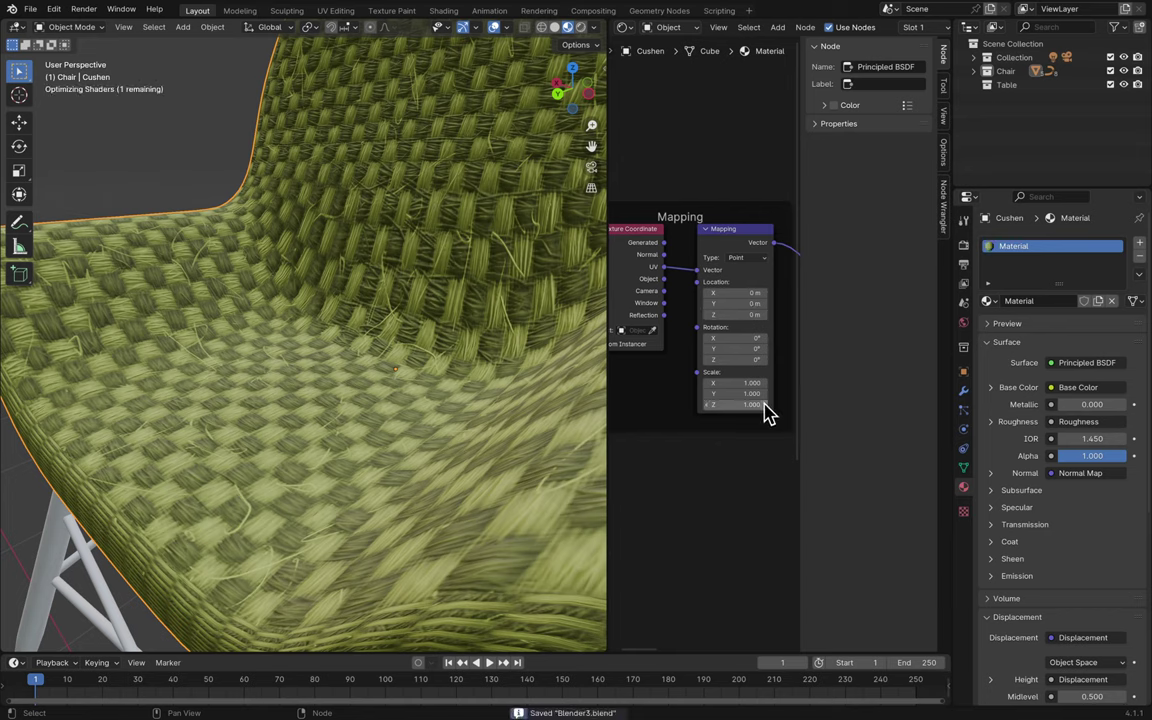
# - Try the Texture, Vector and Normal mapping types, then restore Point
pyautogui.click(737, 257)
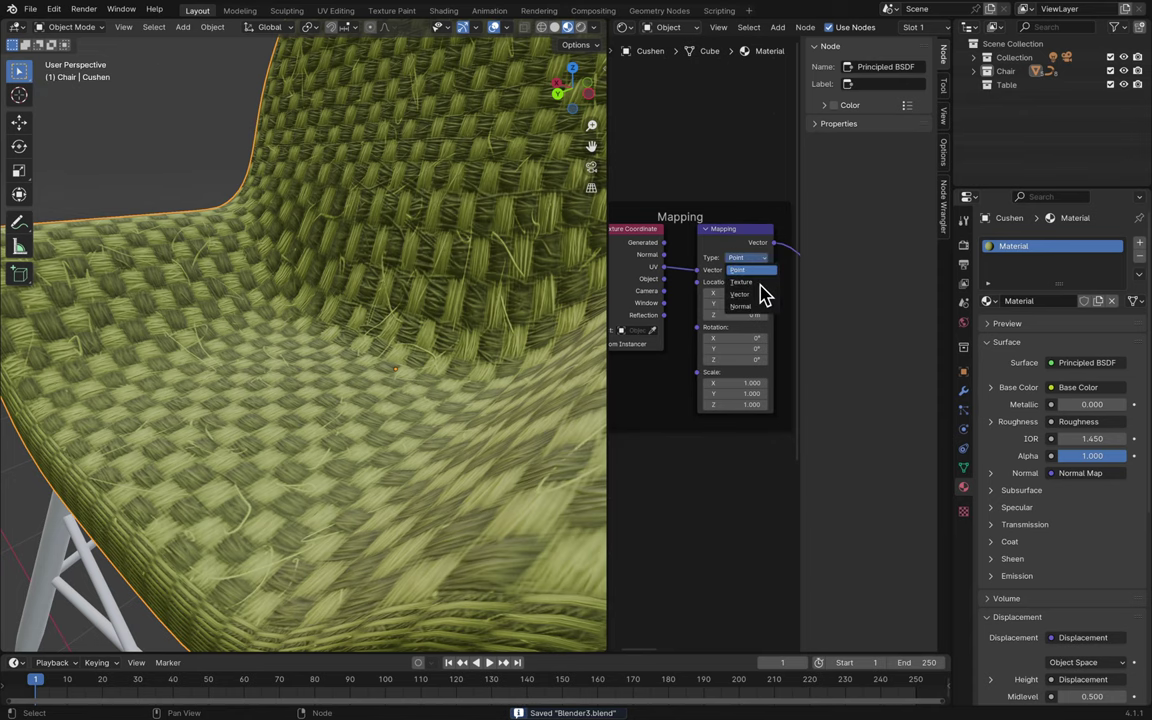
pyautogui.click(759, 283)
pyautogui.click(757, 261)
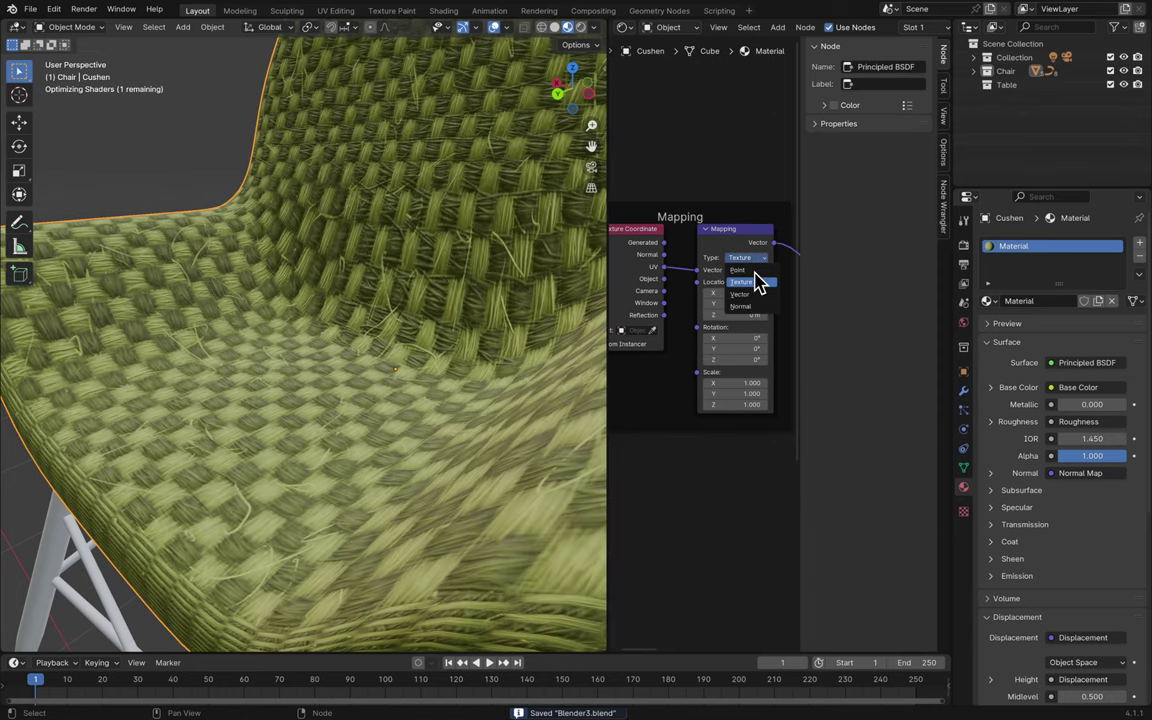
pyautogui.click(752, 270)
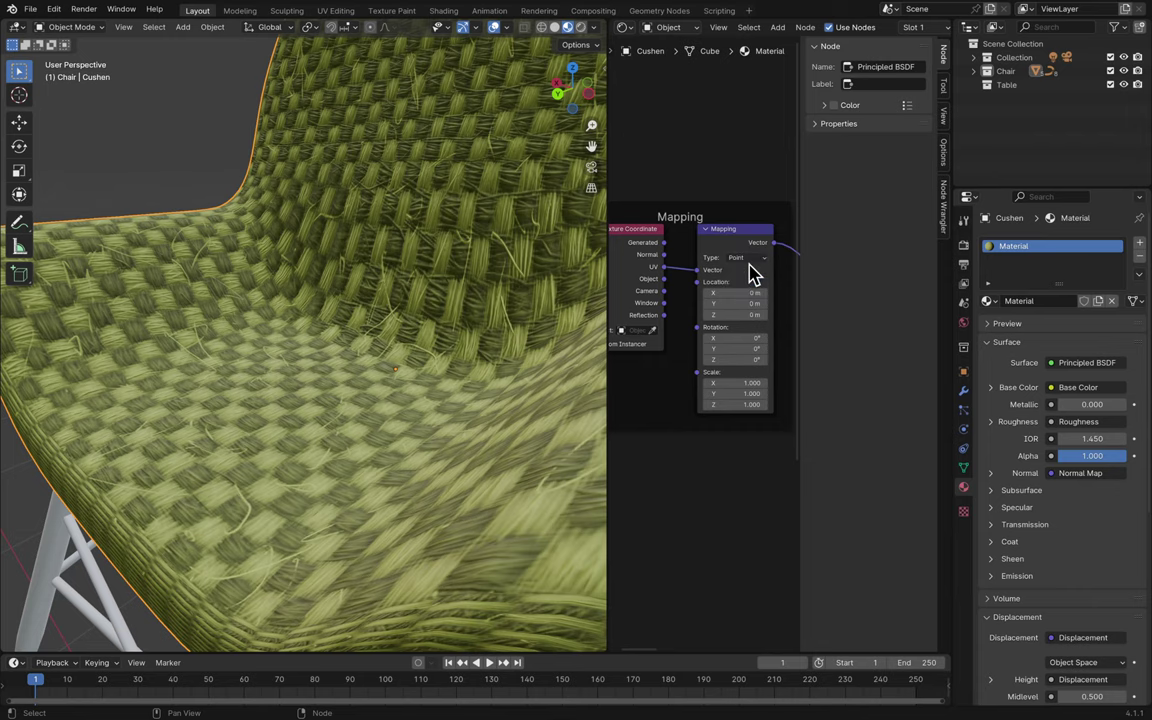
pyautogui.click(749, 260)
pyautogui.click(749, 280)
pyautogui.click(747, 262)
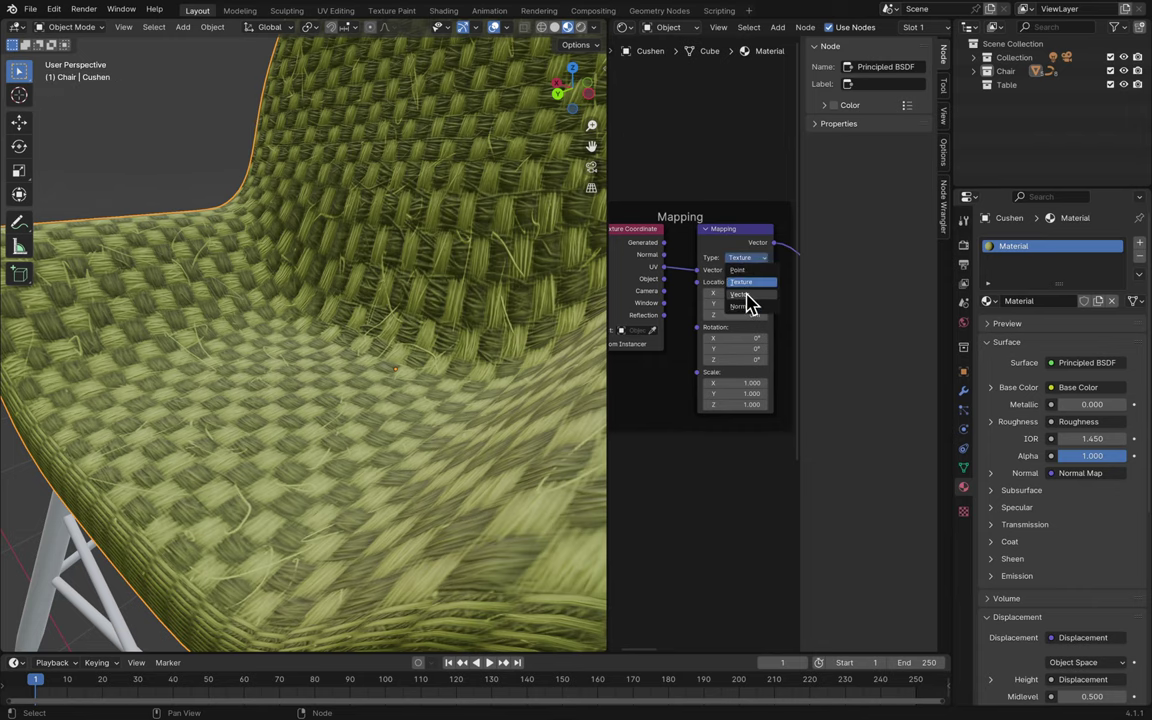
pyautogui.click(748, 290)
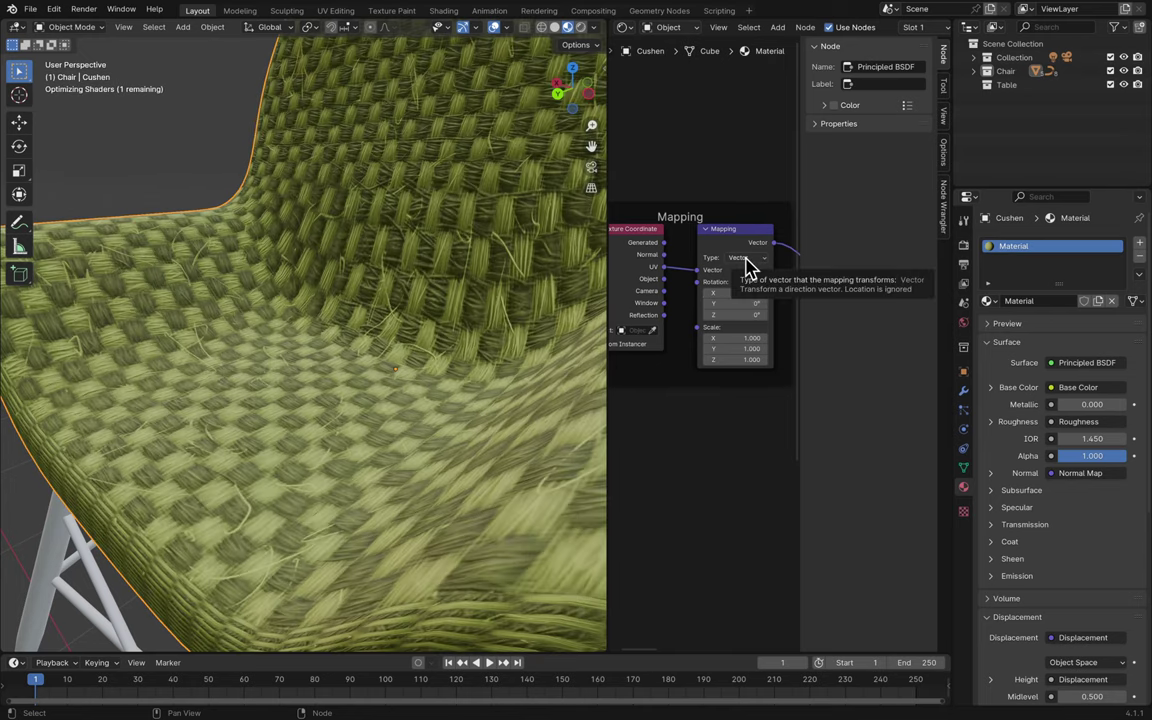
pyautogui.click(748, 262)
pyautogui.click(745, 307)
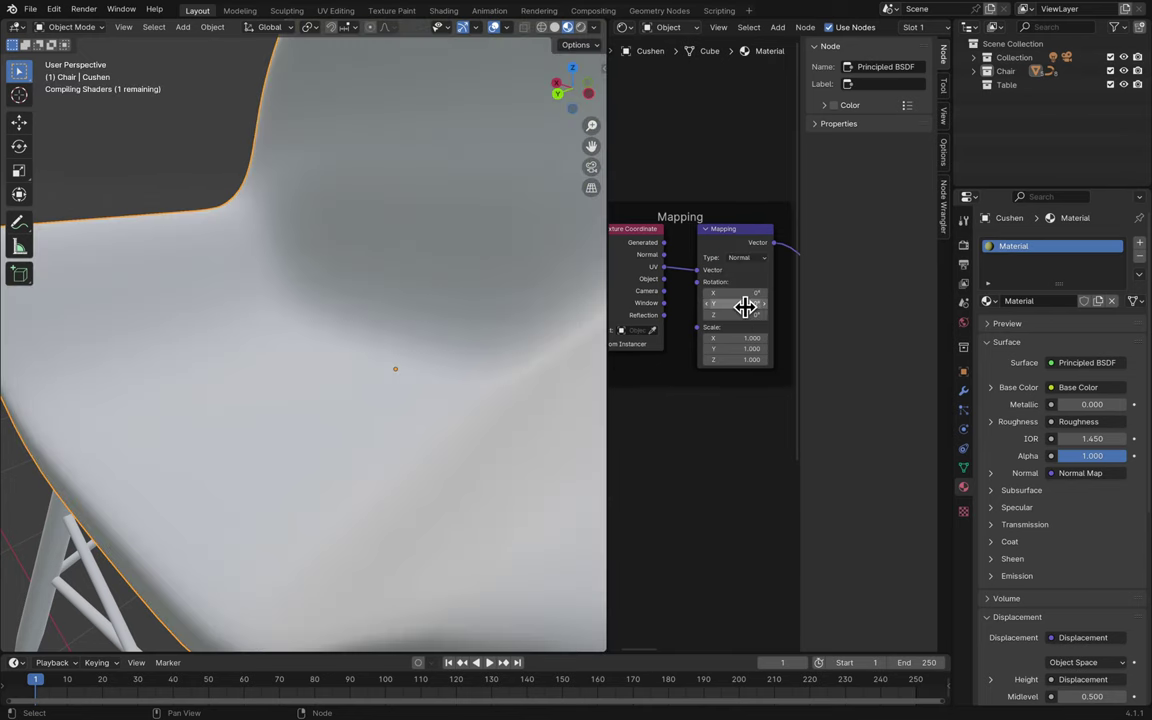
pyautogui.click(751, 260)
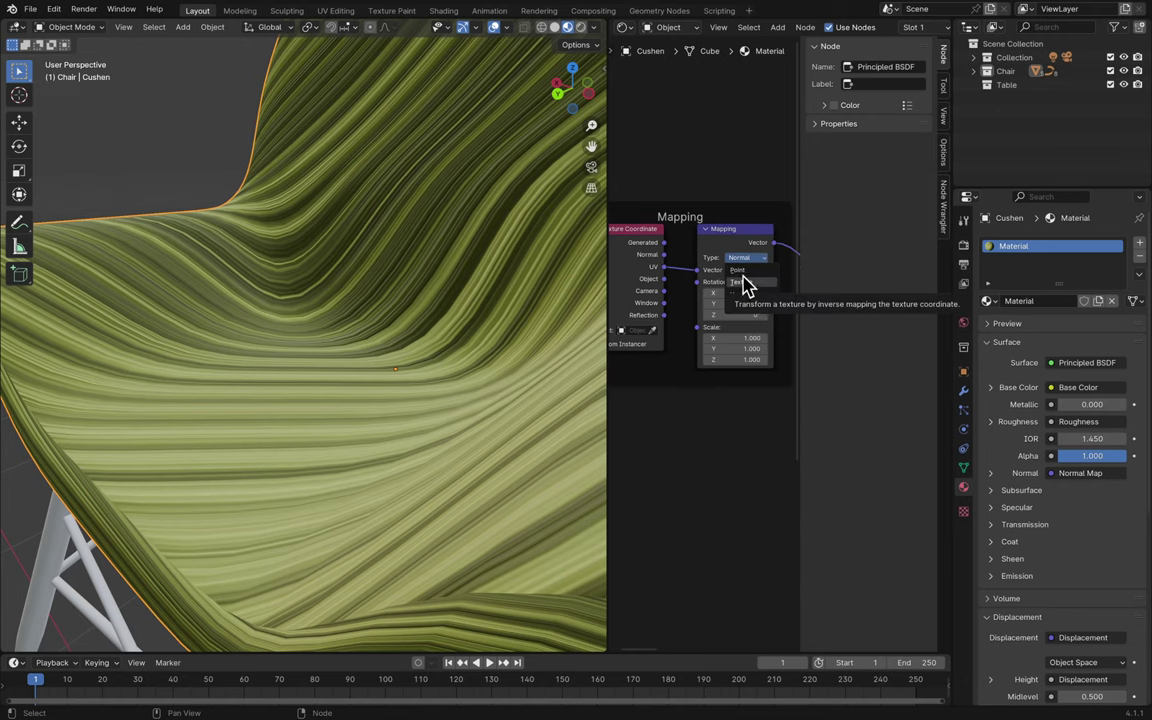
pyautogui.click(745, 271)
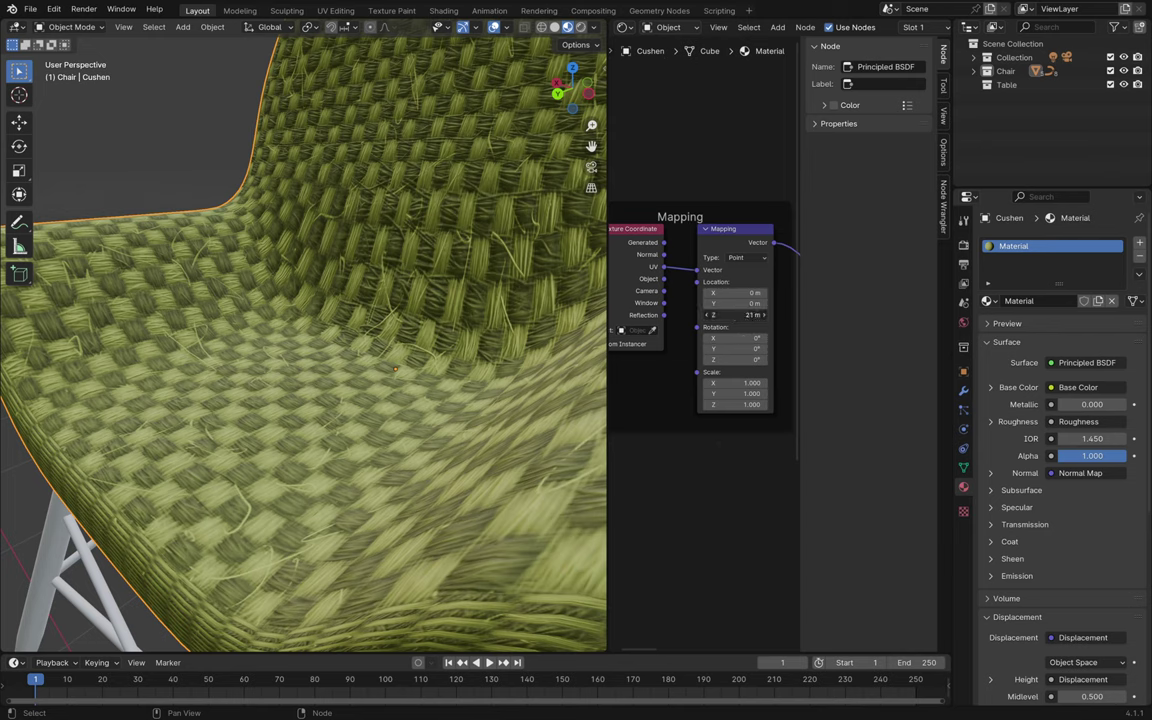
# - Experiment with Z location, Z scale and Y scale values such as 0.800 and 1.000
pyautogui.moveTo(742, 315); pyautogui.dragTo(742, 317)
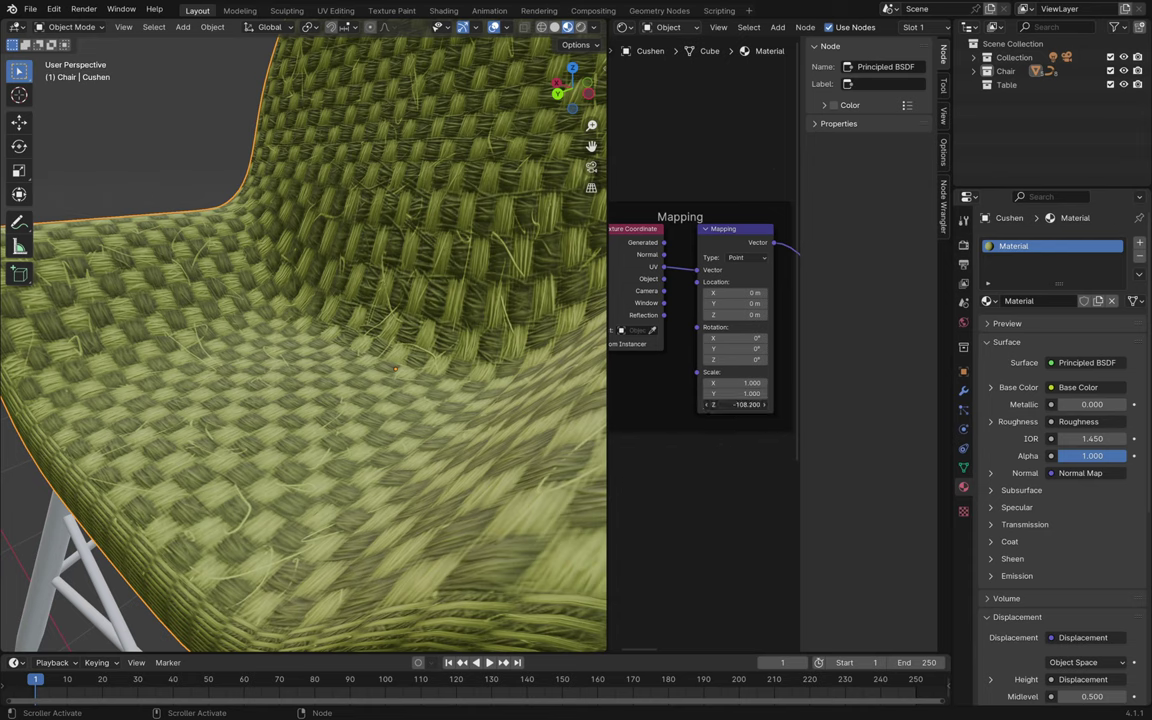
pyautogui.moveTo(738, 404); pyautogui.dragTo(717, 391)
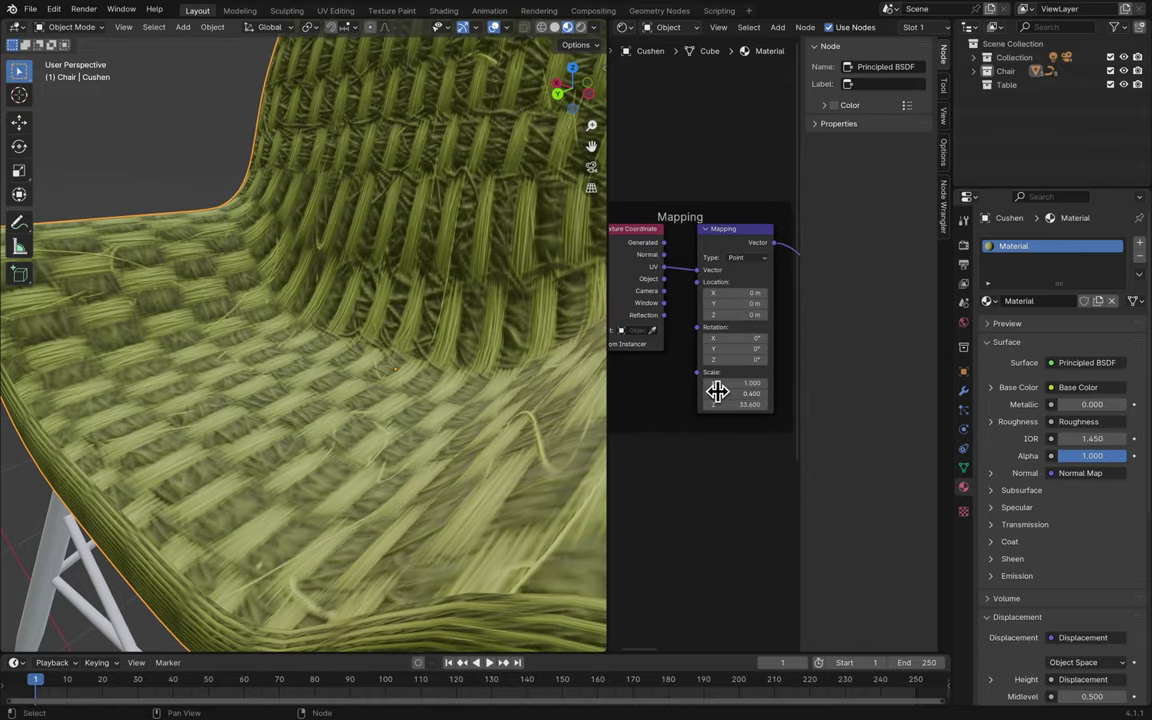
pyautogui.click(765, 394)
pyautogui.click(765, 394)
pyautogui.click(765, 394)
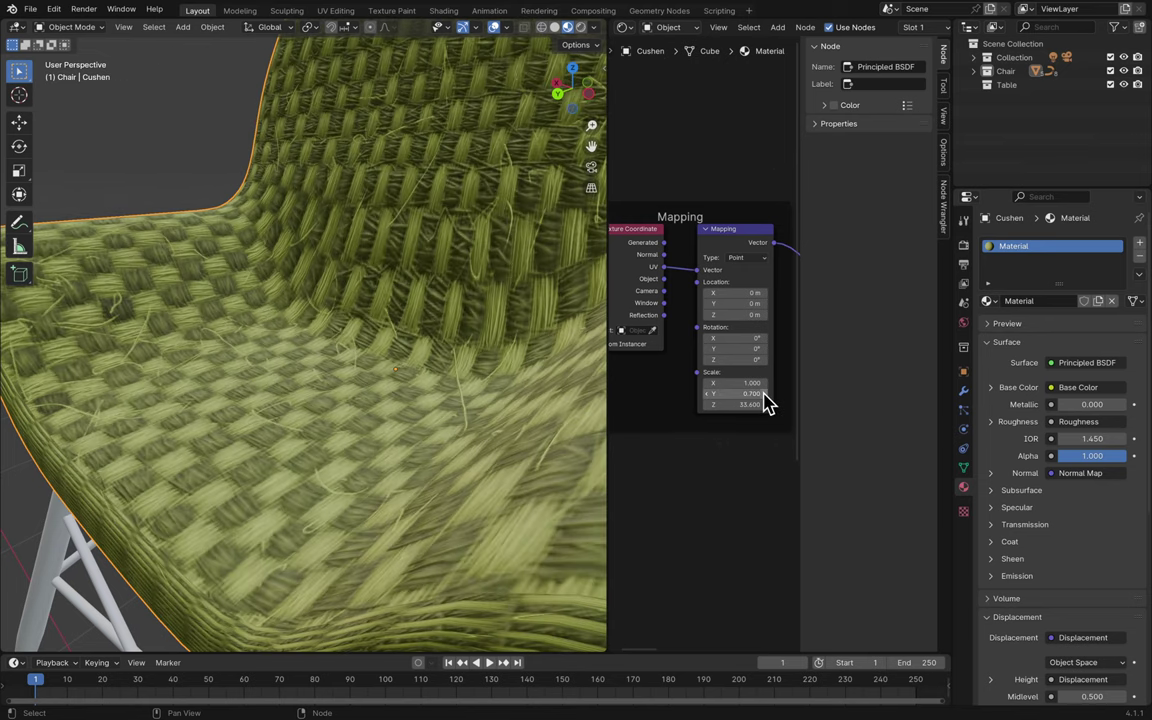
pyautogui.click(765, 394)
pyautogui.moveTo(717, 393); pyautogui.dragTo(704, 401)
pyautogui.click(707, 394)
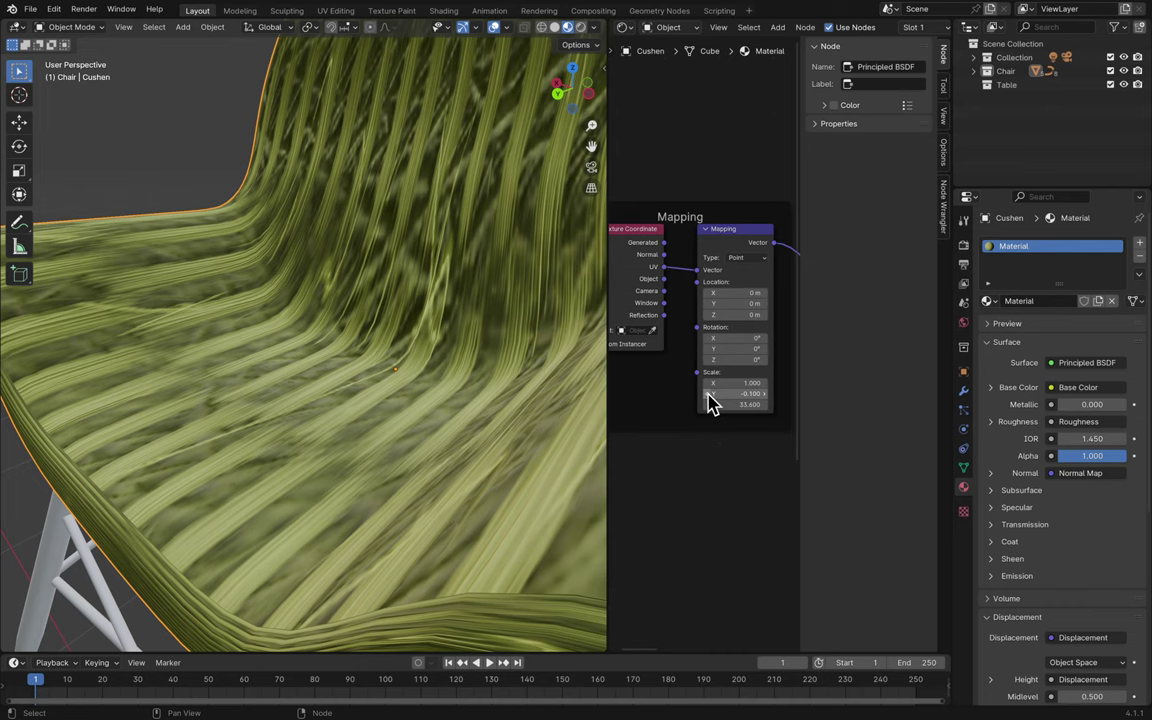
pyautogui.click(765, 394)
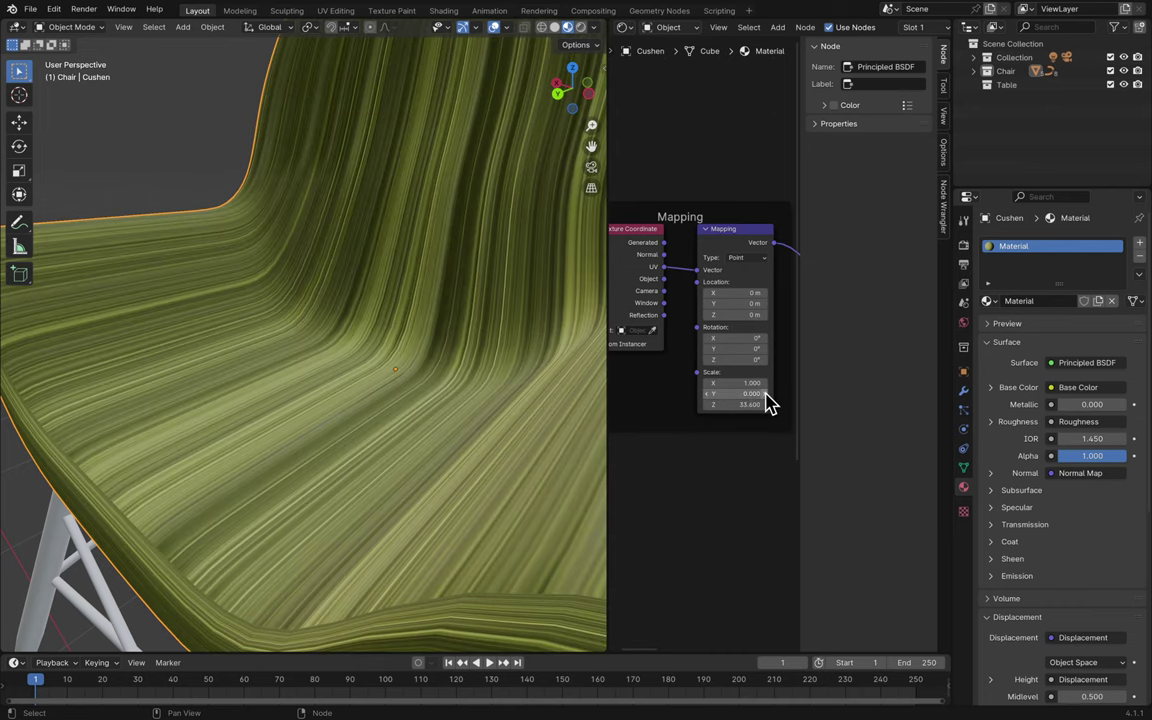
# - Enter 1 for both the Y and Z scale of the Mapping node
pyautogui.click(766, 394)
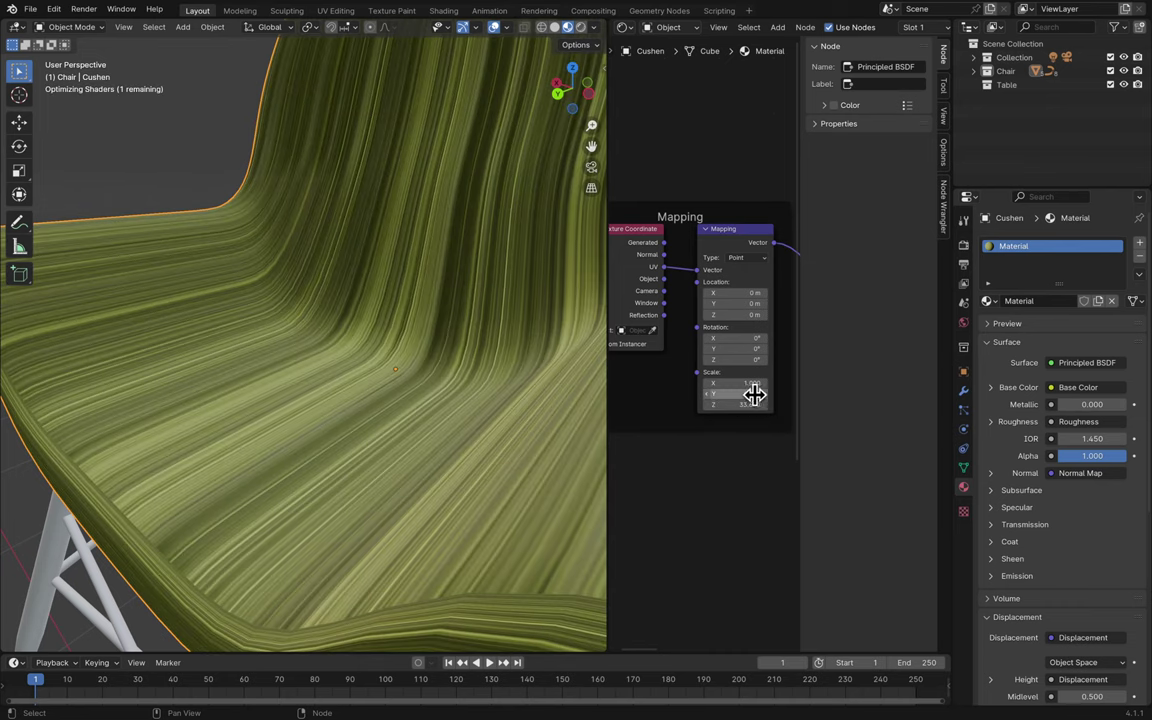
pyautogui.write('1')
pyautogui.press('Tab')
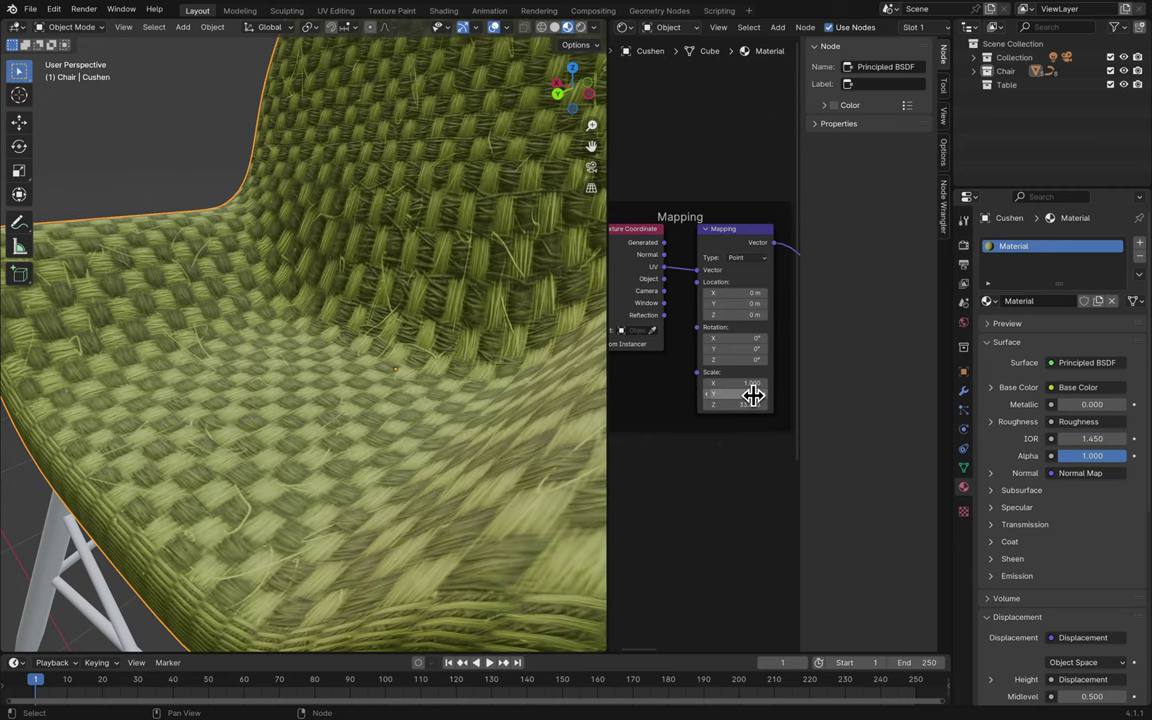
pyautogui.write('1')
pyautogui.press('Return')
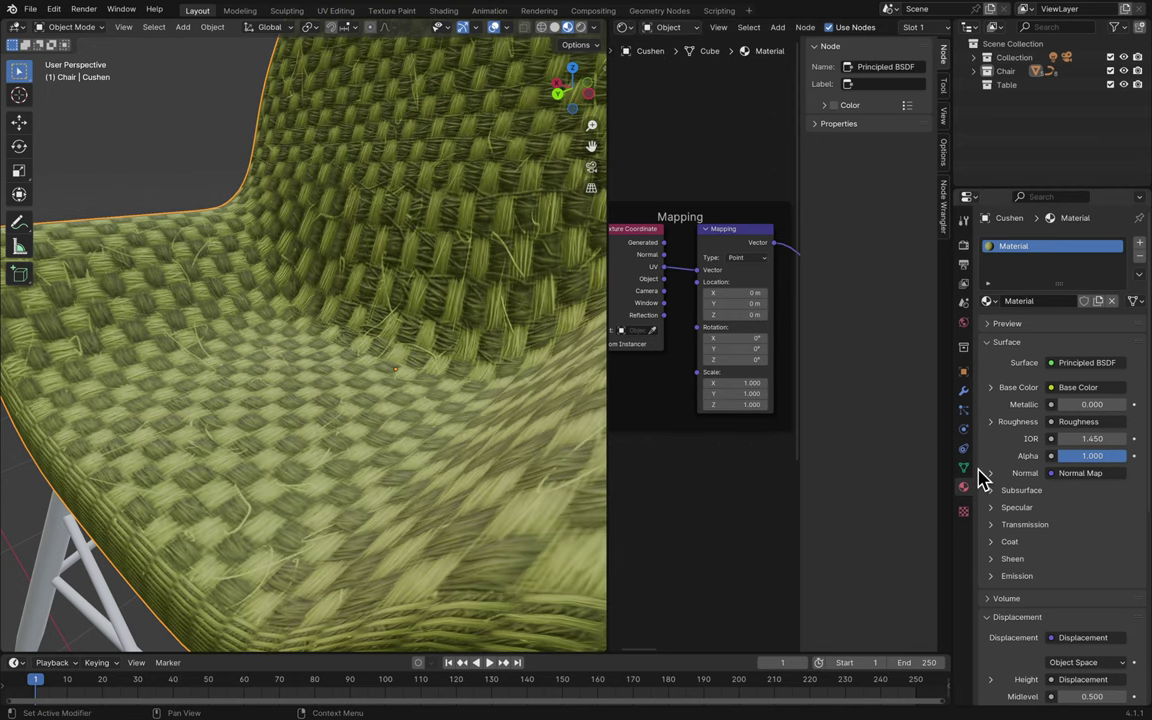
# - Orbit to the cushion's front edge and trial-drag the Mapping Z and X scale values
pyautogui.moveTo(390, 502); pyautogui.dragTo(390, 502, button='middle')
pyautogui.moveTo(731, 405); pyautogui.dragTo(790, 405)
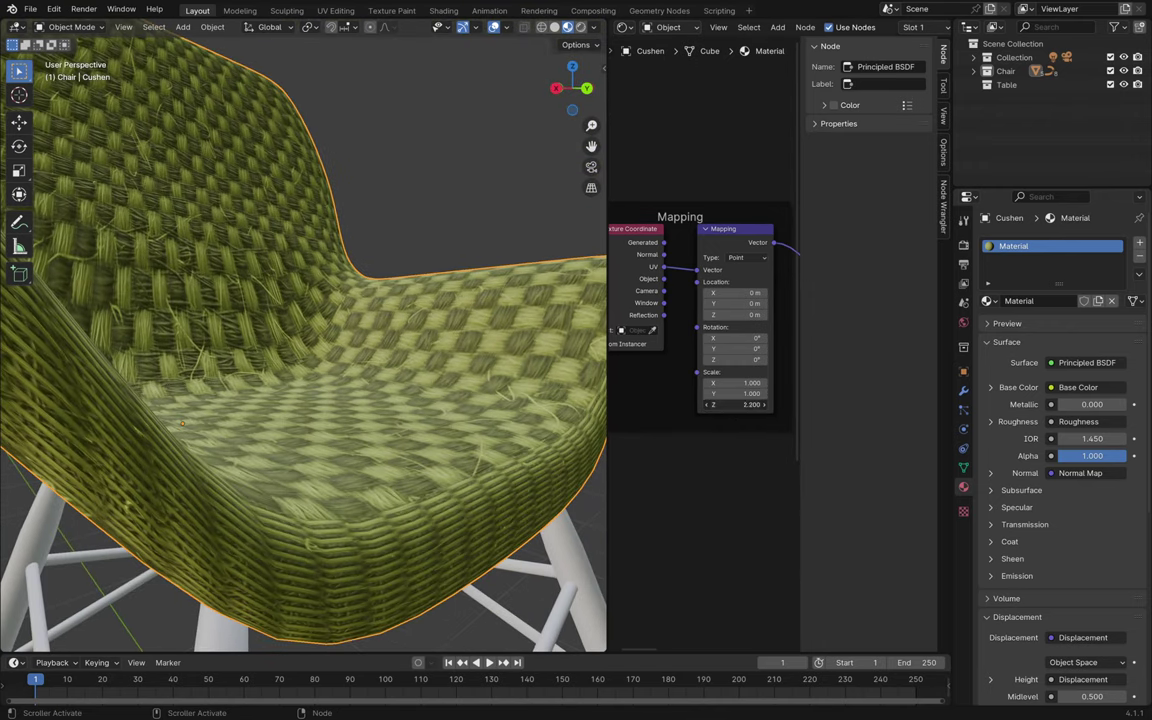
pyautogui.press('Escape')
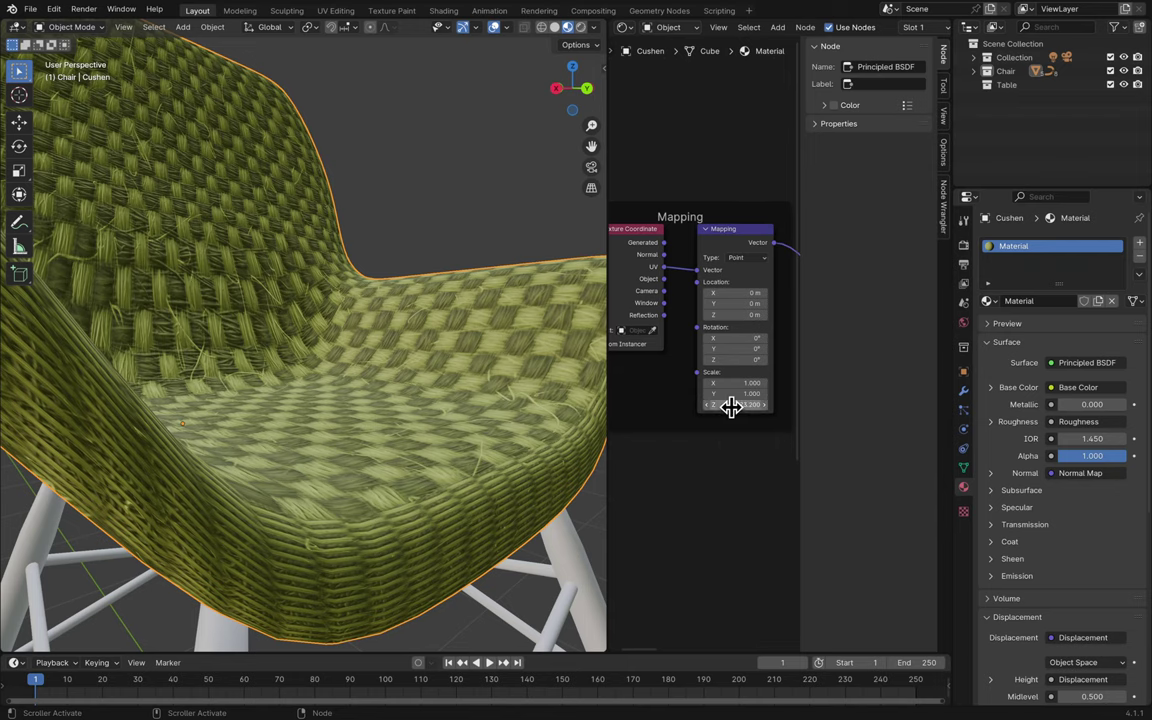
pyautogui.moveTo(735, 383); pyautogui.dragTo(835, 383)
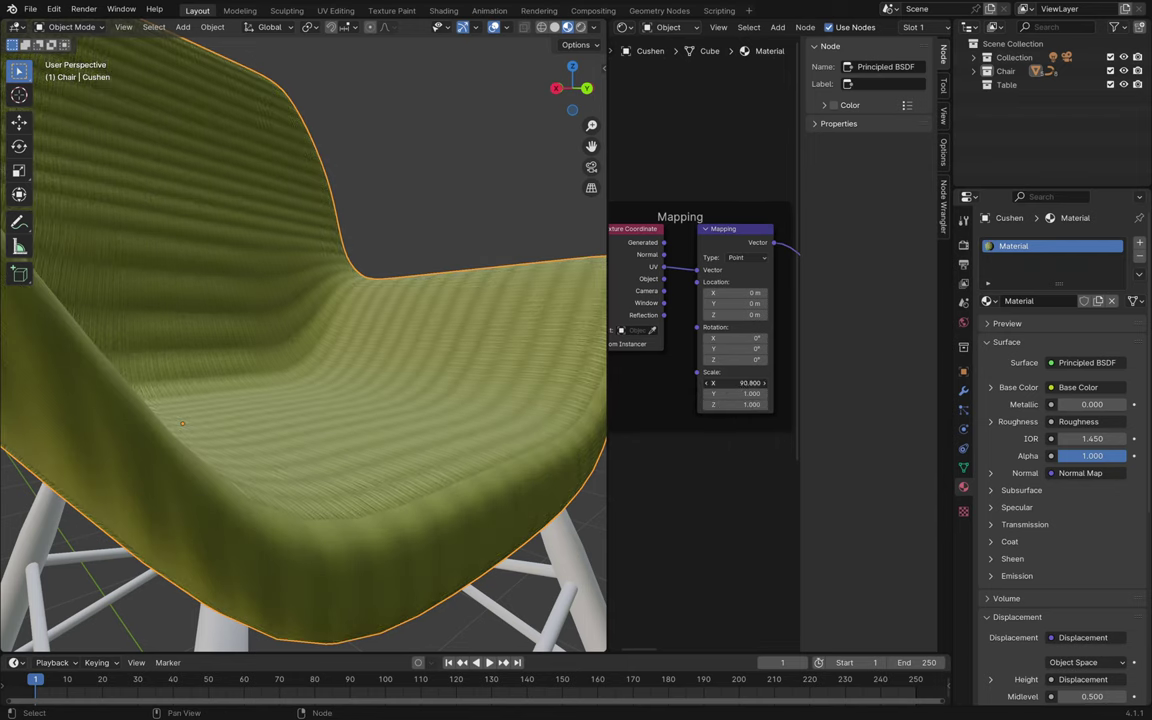
pyautogui.moveTo(735, 383); pyautogui.dragTo(595, 383)
pyautogui.moveTo(735, 383); pyautogui.dragTo(766, 411)
# - Set the Mapping Y scale to 20.6, then 1.6, finally settling it at 9.600
pyautogui.click(745, 393)
pyautogui.write('20.6')
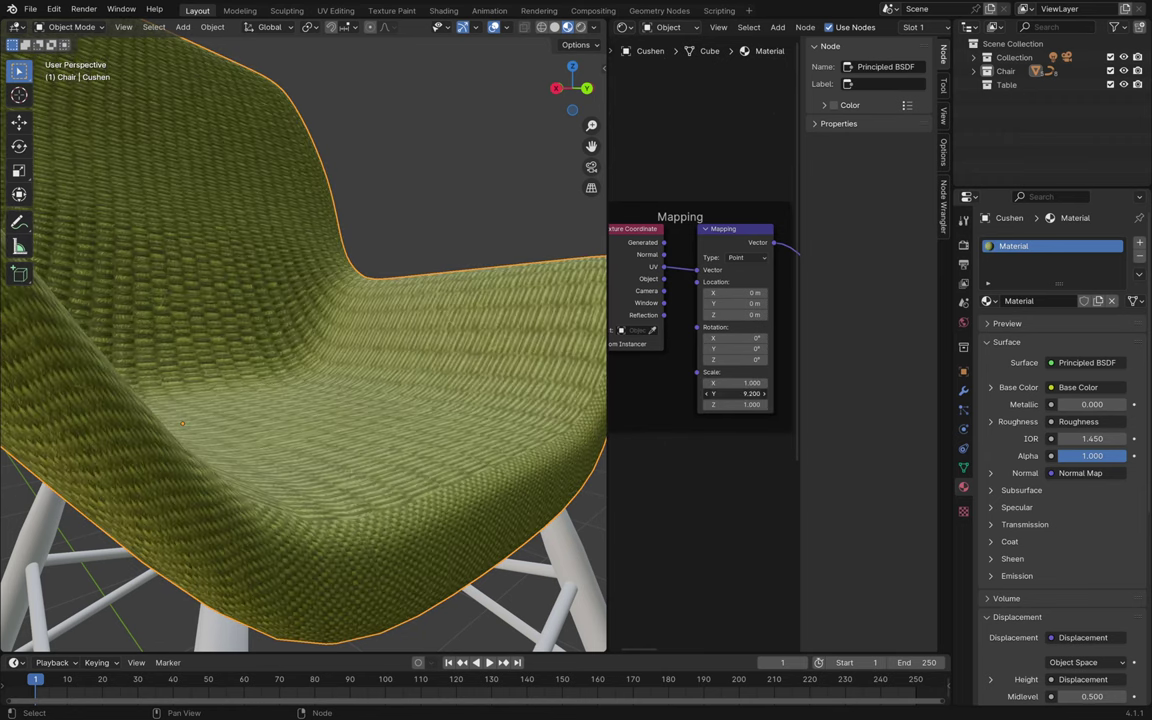
pyautogui.press('Return')
pyautogui.click(745, 393)
pyautogui.write('1.6')
pyautogui.press('Return')
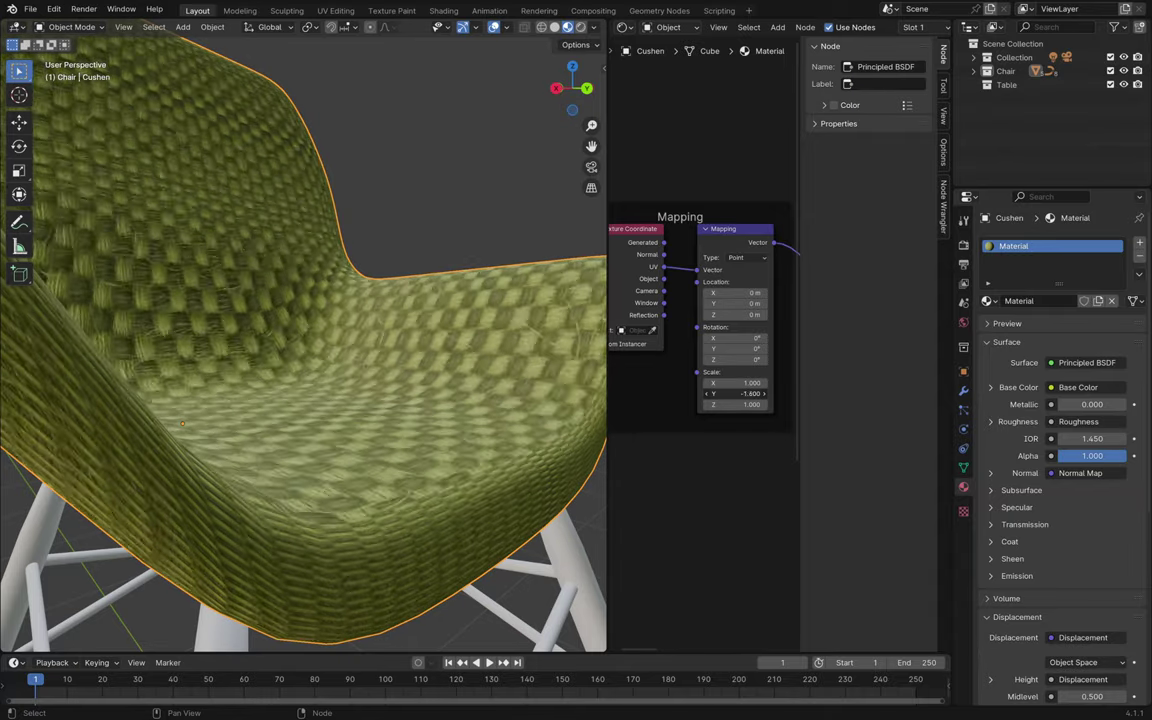
pyautogui.moveTo(745, 393); pyautogui.dragTo(856, 393)
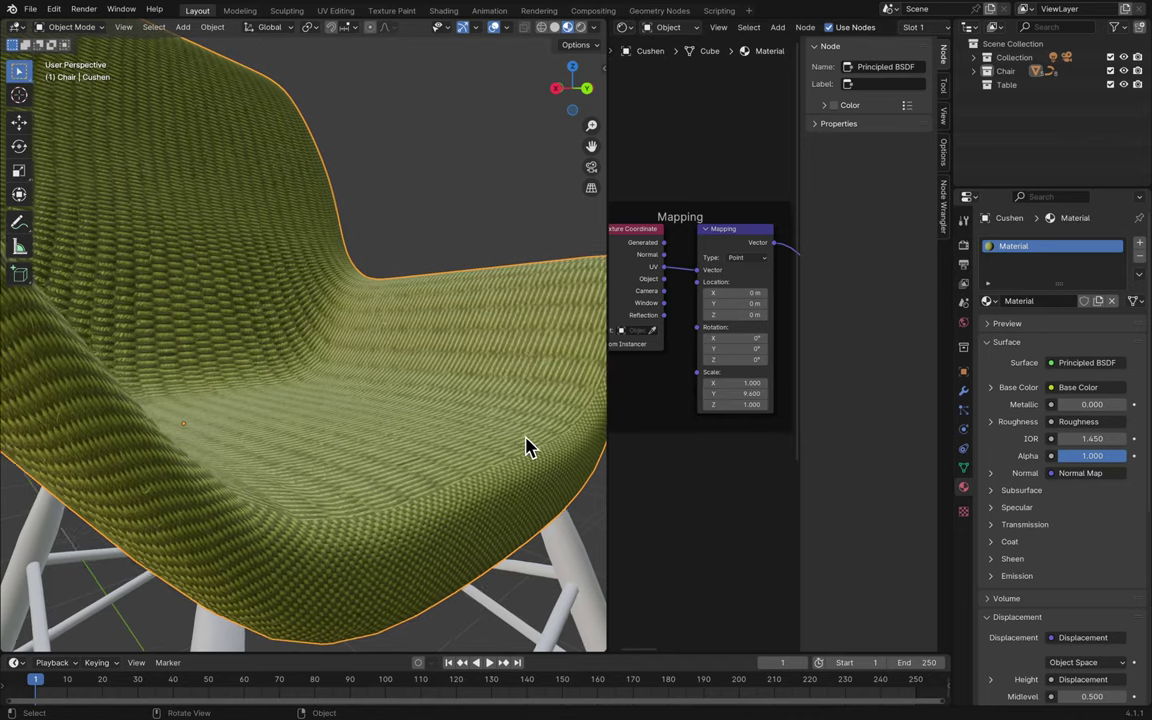
pyautogui.moveTo(527, 442); pyautogui.dragTo(528, 447, button='middle')
pyautogui.scroll(-8, 527, 446)
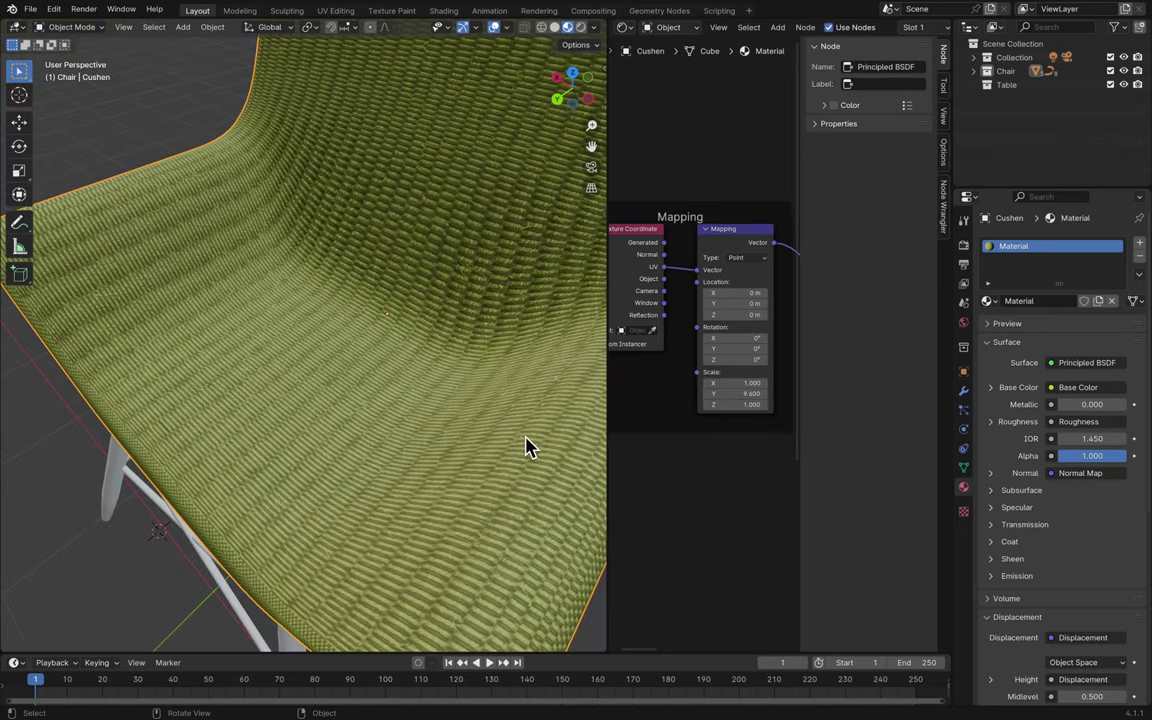
pyautogui.hscroll(-2, 666, 370)
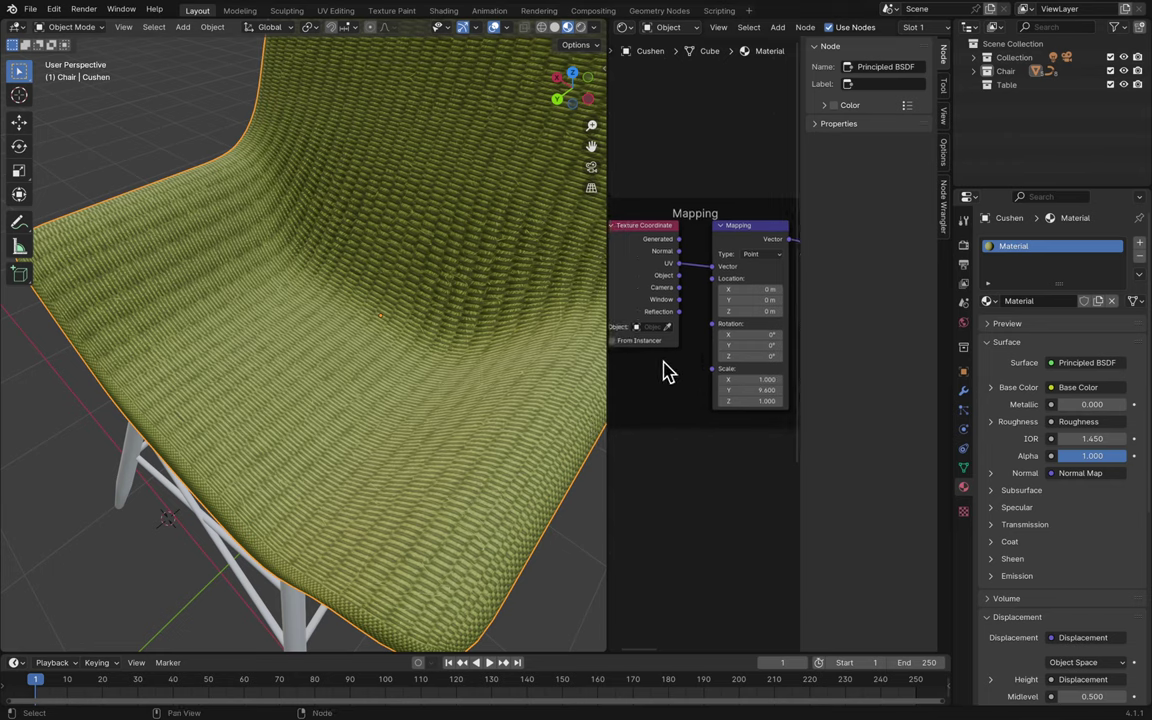
# - Try a Mapping Scale Y of 0, restore it to 1, and undo the edit
pyautogui.click(769, 377)
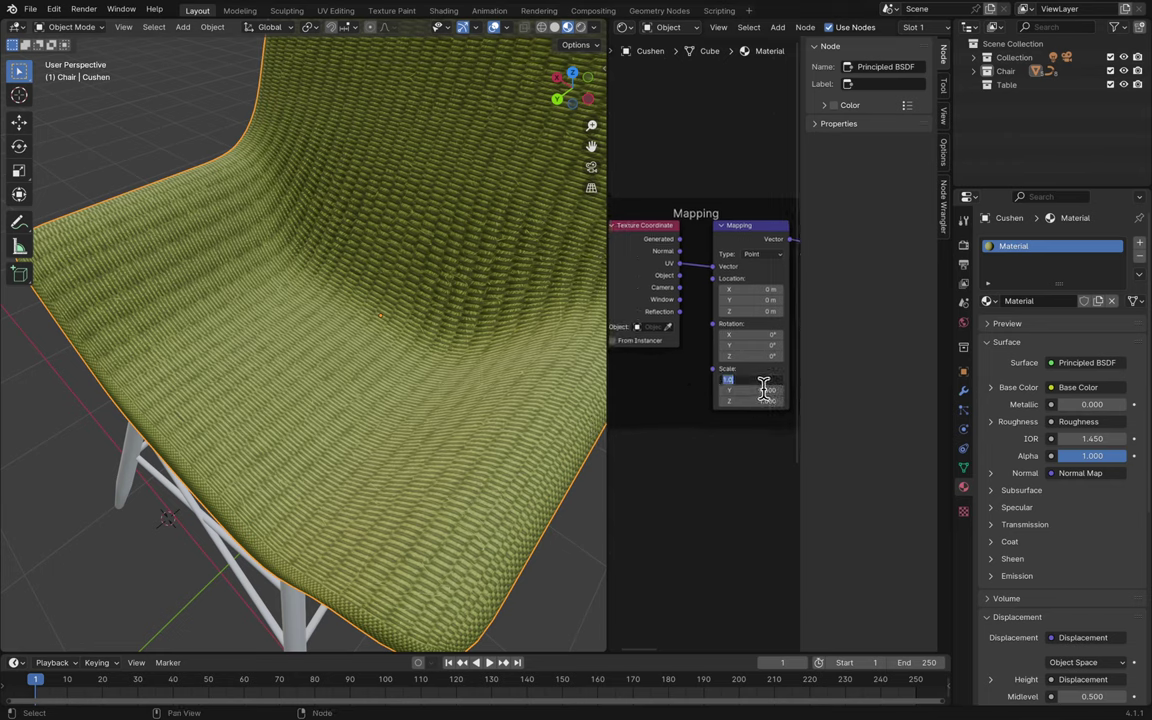
pyautogui.press('Tab')
pyautogui.write('0')
pyautogui.press('Tab')
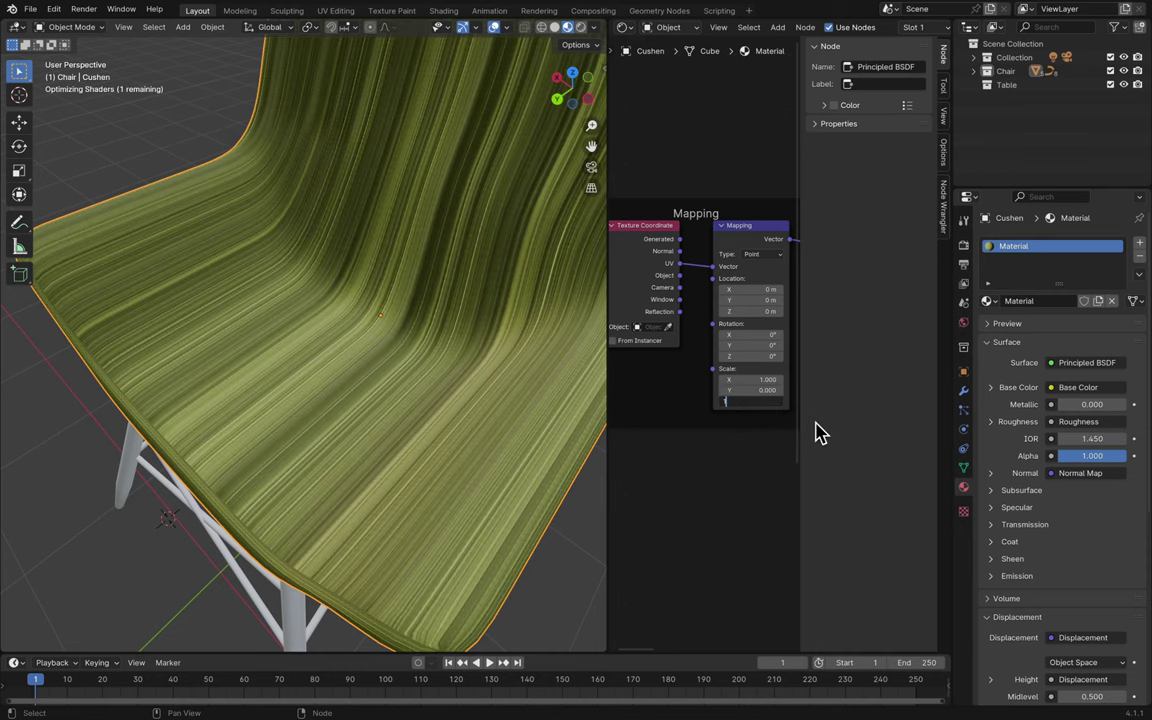
pyautogui.write('1')
pyautogui.press('Return')
pyautogui.hotkey('ctrl', 'z')
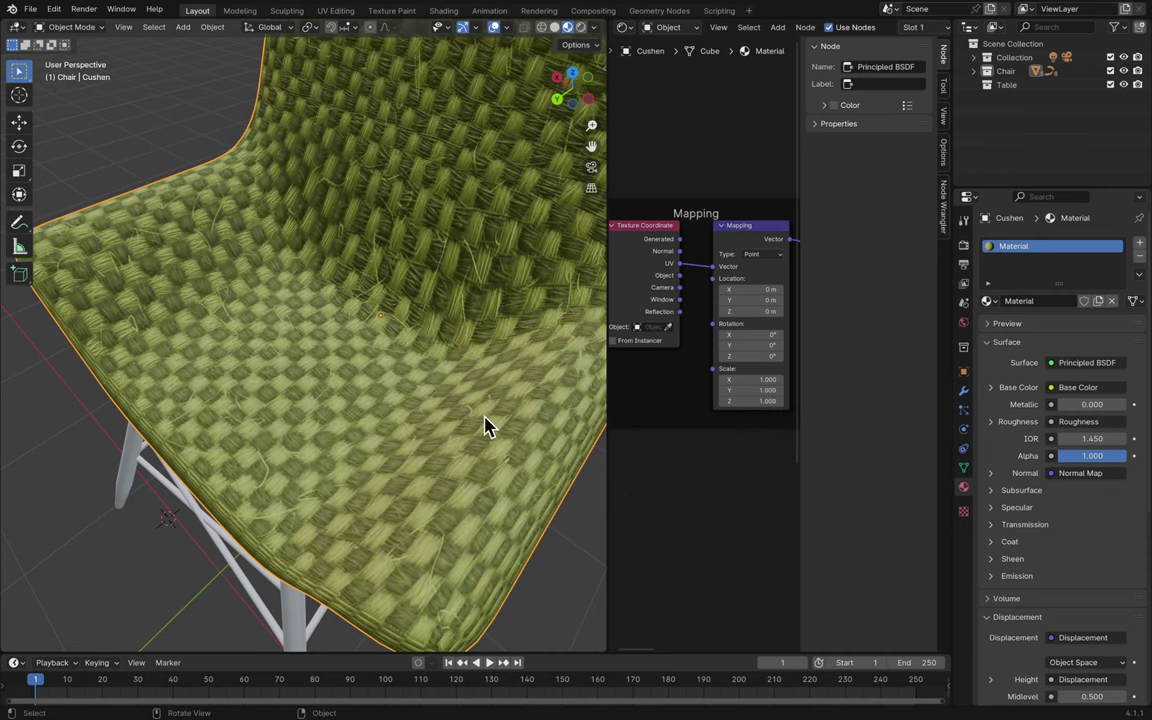
pyautogui.scroll(8, 484, 425)
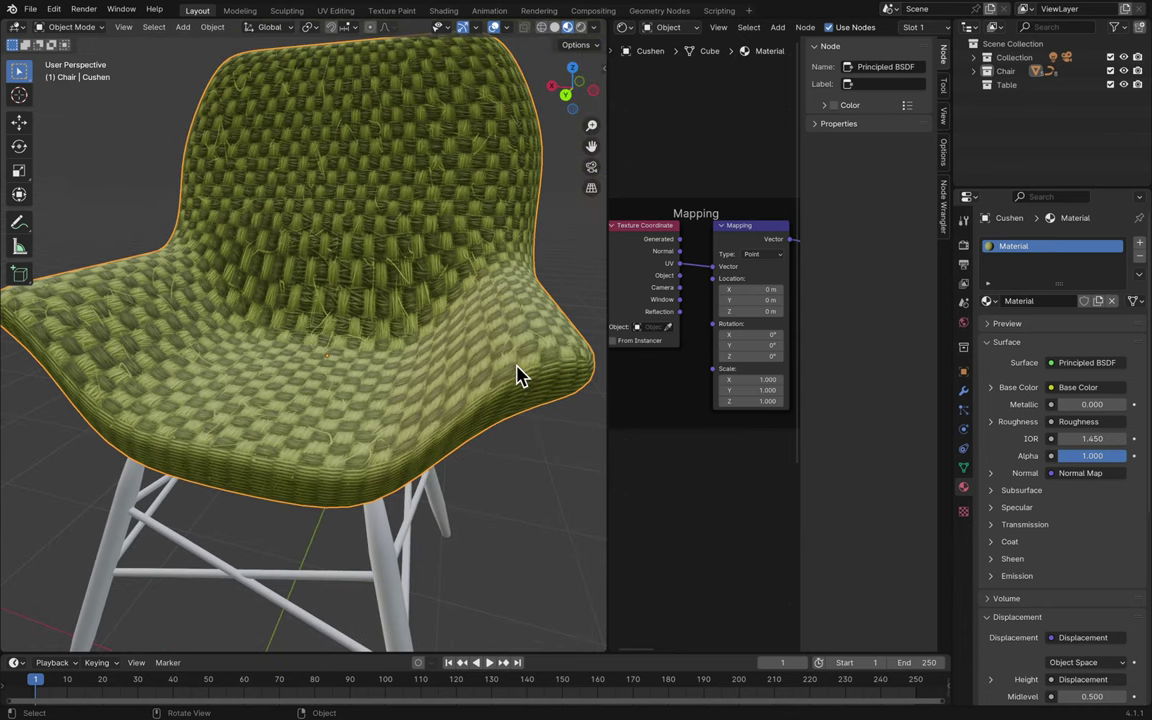
pyautogui.scroll(-10, 518, 375)
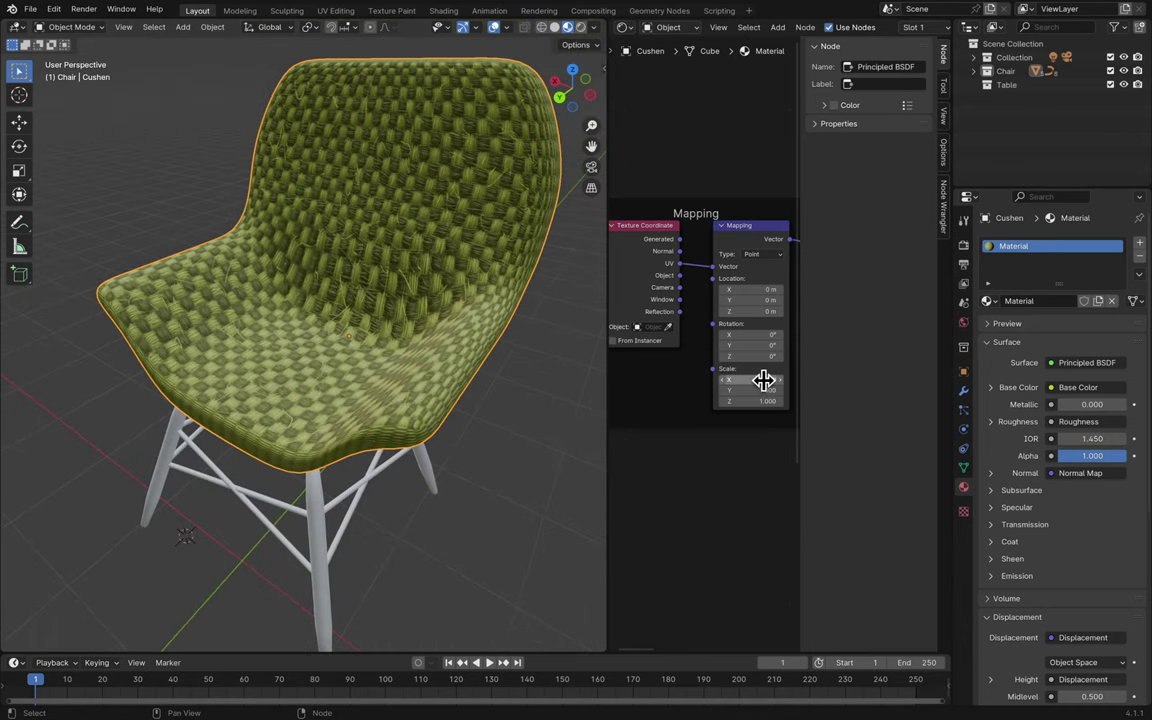
# - Set the Mapping Scale X, Y and Z all to 2
pyautogui.write('2')
pyautogui.press('Tab')
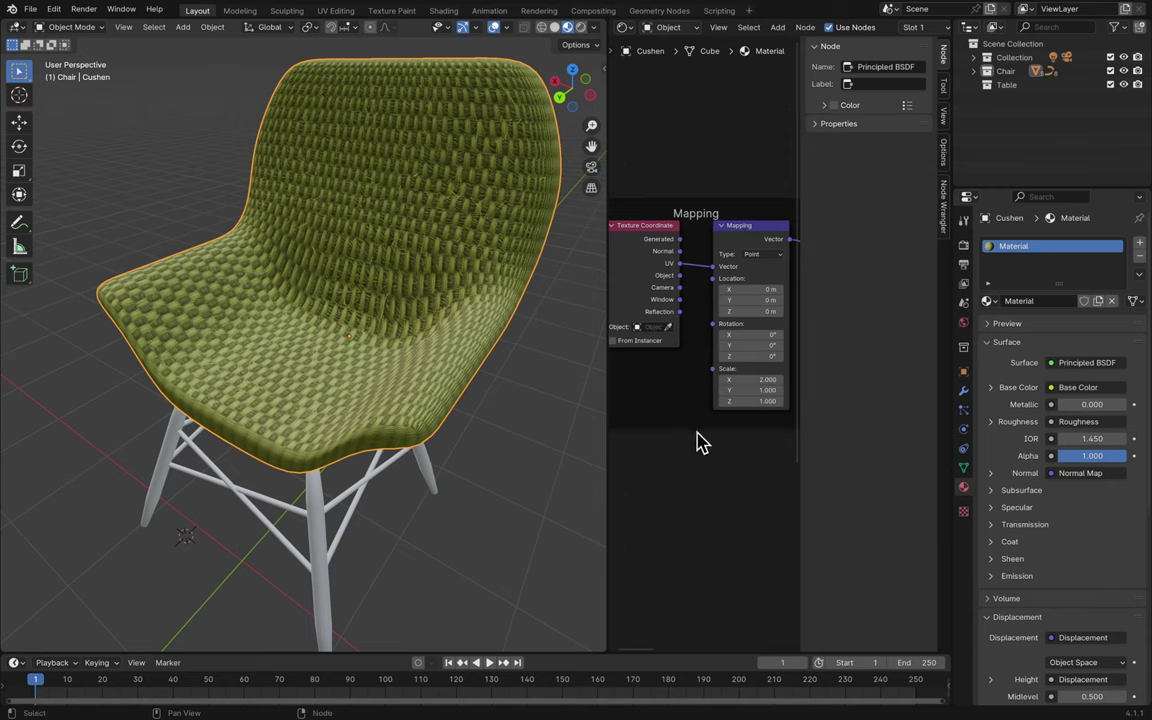
pyautogui.write('2')
pyautogui.press('Return')
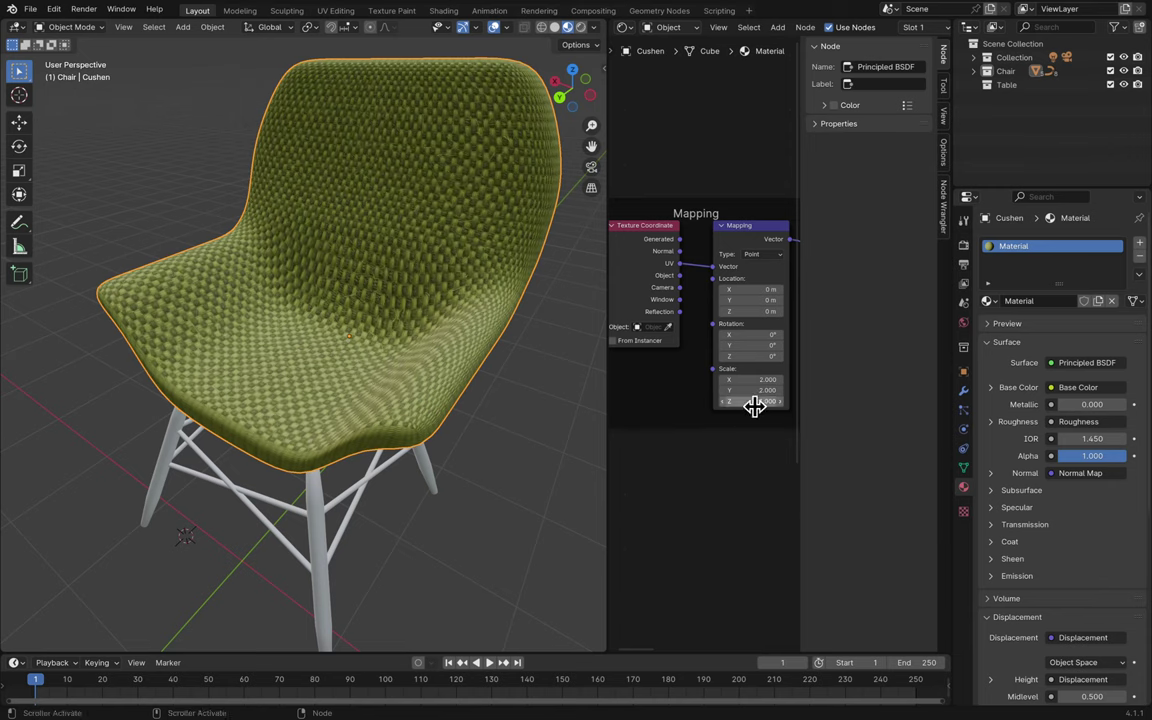
pyautogui.click(756, 401)
pyautogui.write('2')
pyautogui.press('Return')
pyautogui.scroll(3, 532, 463)
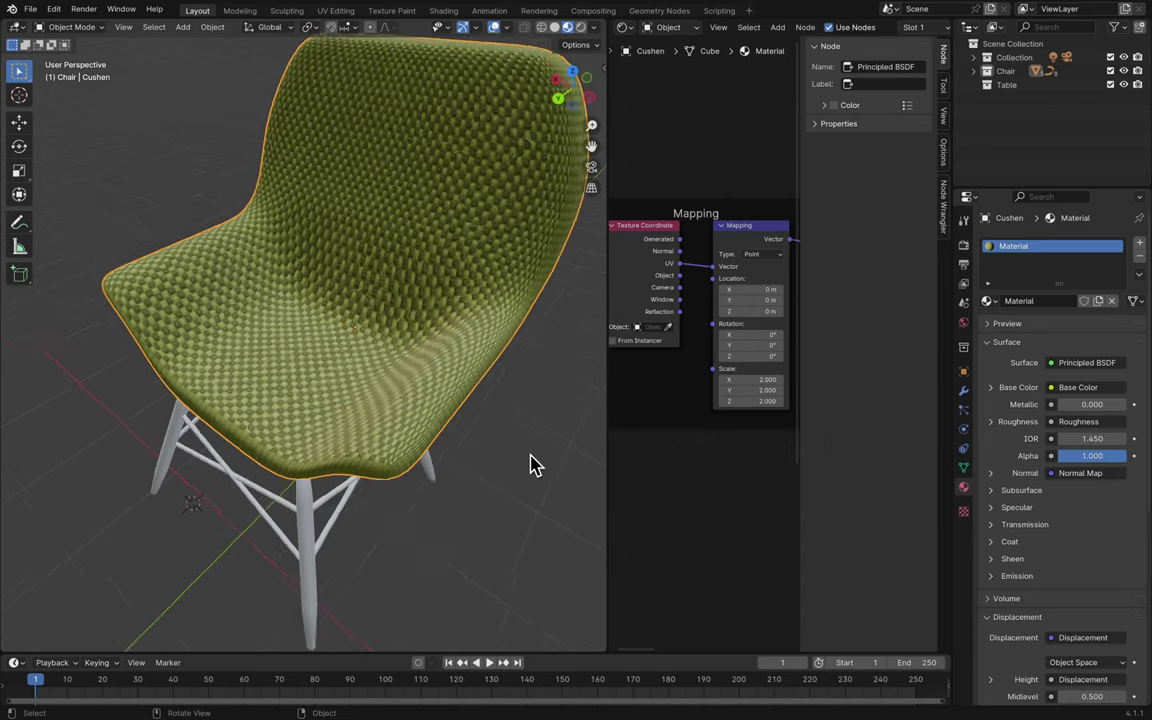
# - Raise the Mapping Scale X, Y and Z each to 3
pyautogui.click(760, 380)
pyautogui.write('3')
pyautogui.press('Return')
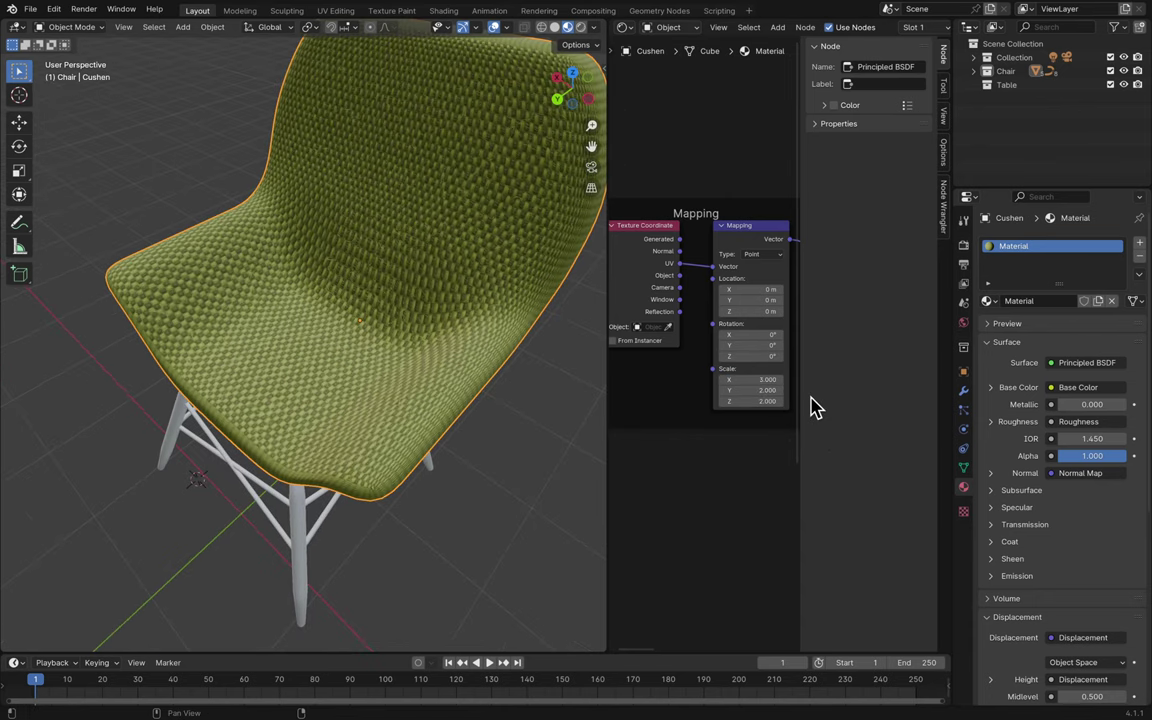
pyautogui.click(758, 391)
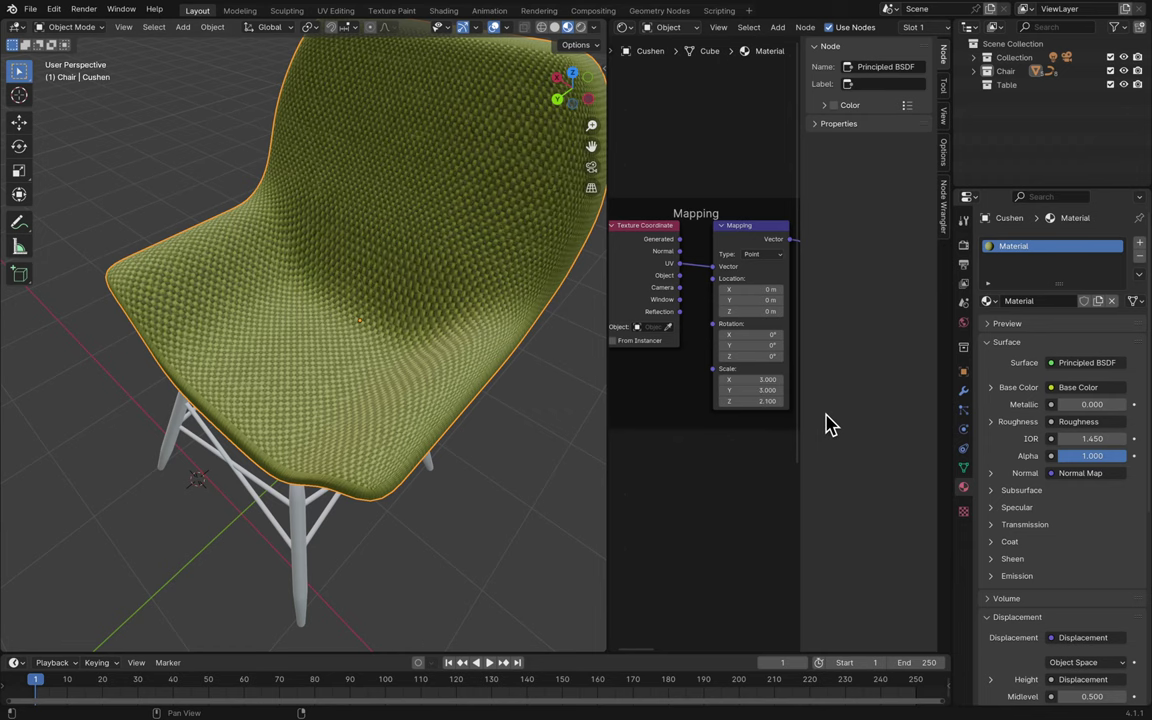
pyautogui.write('3')
pyautogui.press('Return')
pyautogui.click(758, 400)
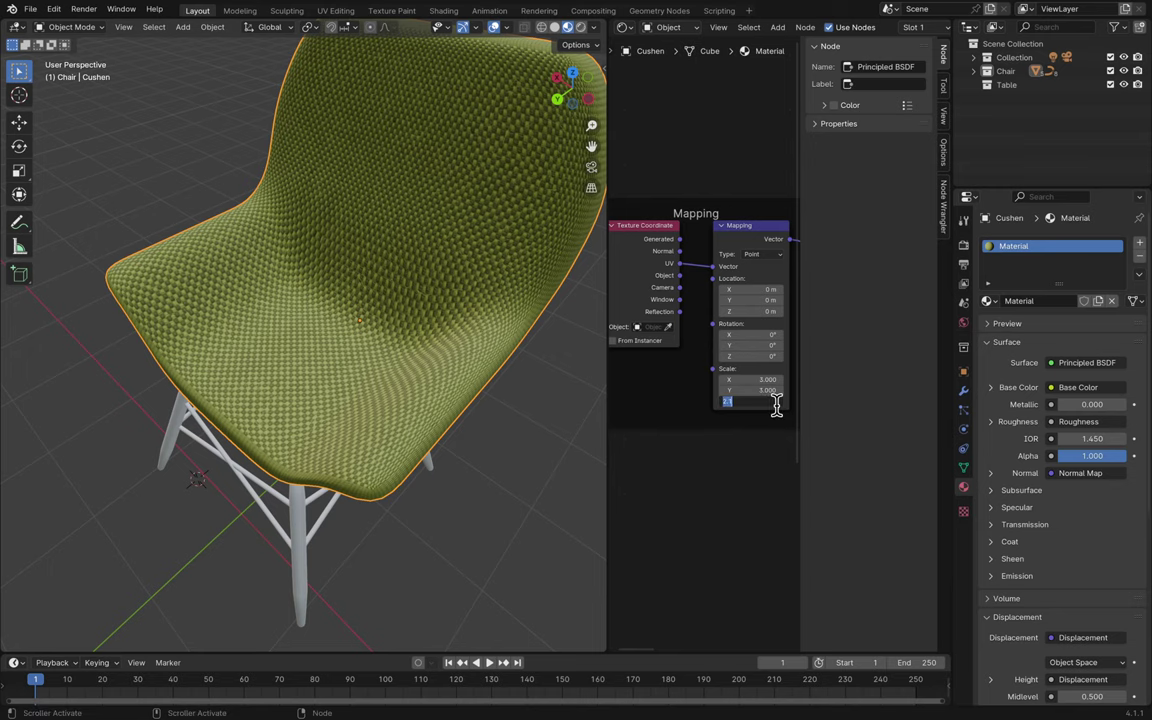
pyautogui.write('3')
pyautogui.press('Return')
pyautogui.scroll(-5, 571, 473)
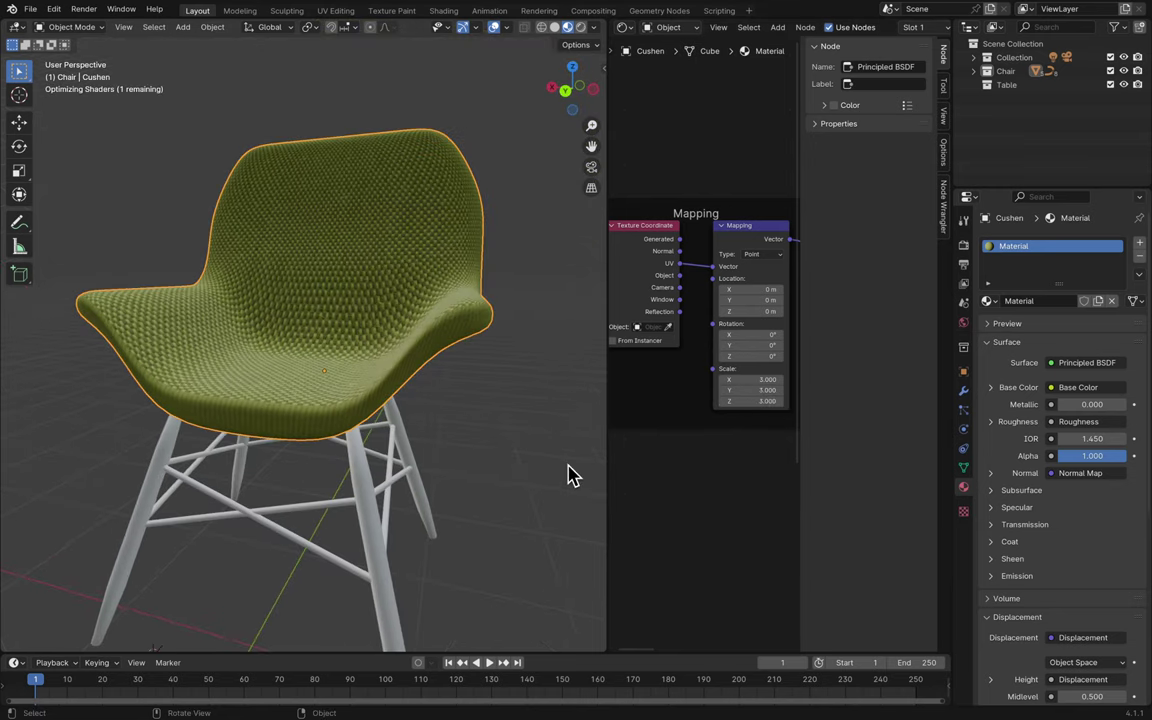
# - Save the blend file
pyautogui.hotkey('ctrl', 's')
pyautogui.scroll(10, 576, 430)
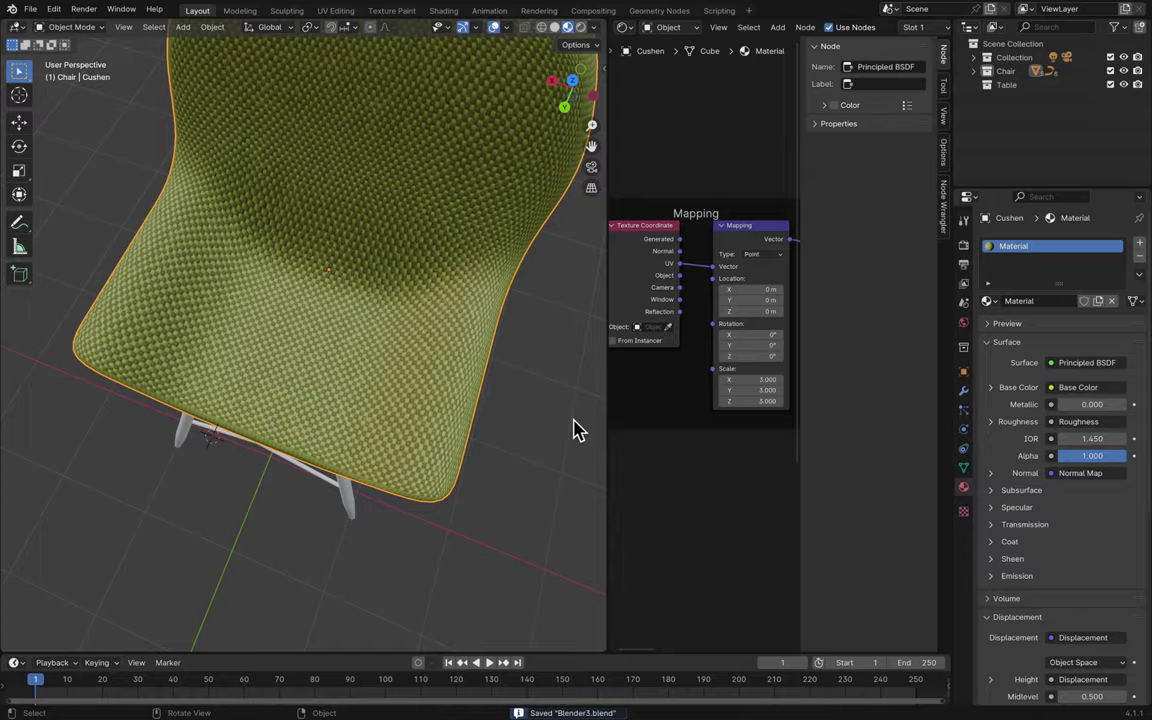
pyautogui.scroll(10, 576, 430)
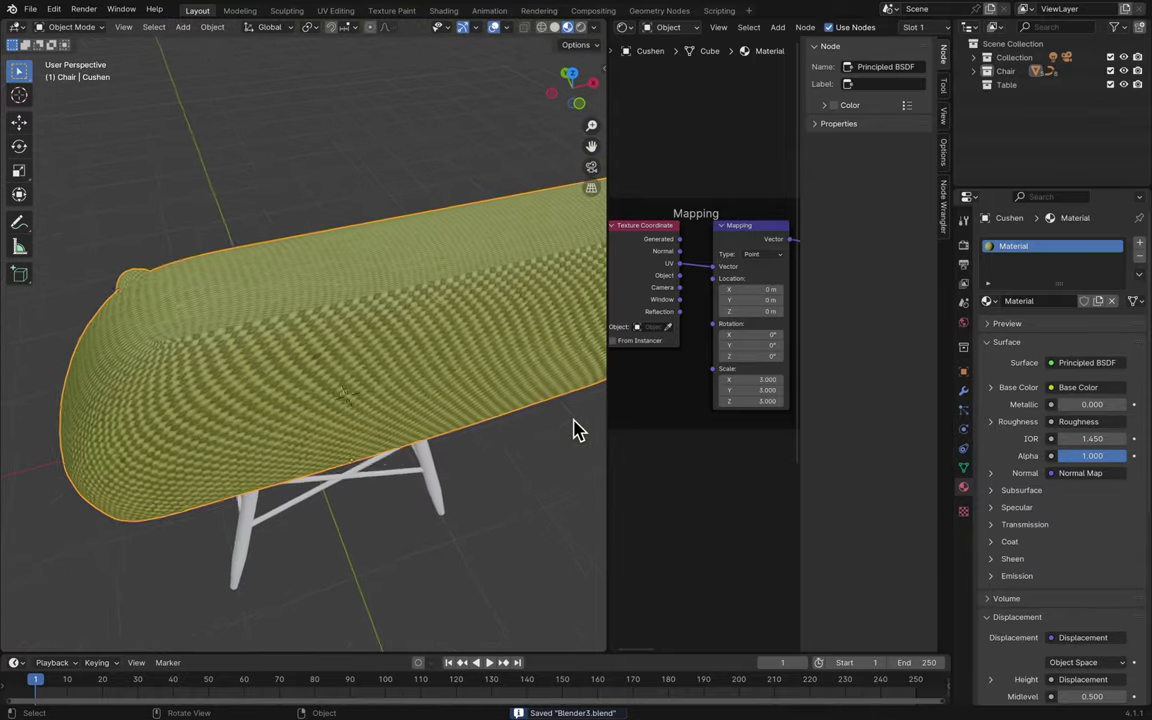
pyautogui.scroll(10, 576, 430)
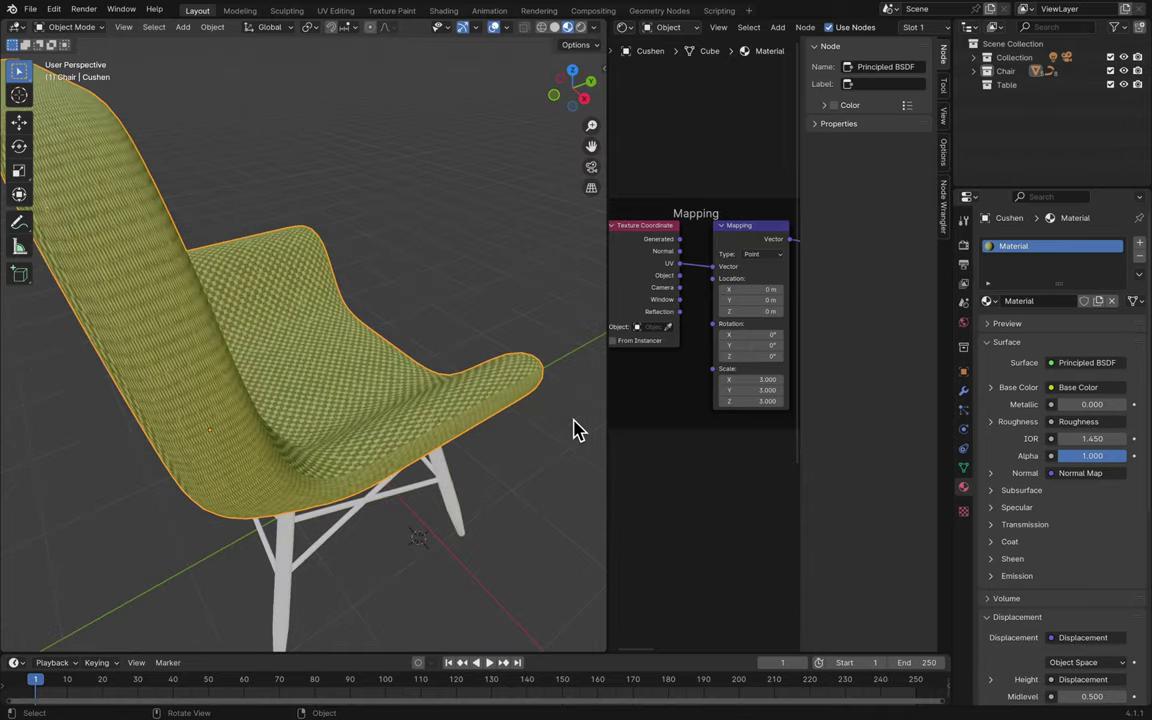
# - Snap to the Right Orthographic view, recentre the chair, and switch to Solid shading
pyautogui.click(585, 100)
pyautogui.scroll(8, 329, 239)
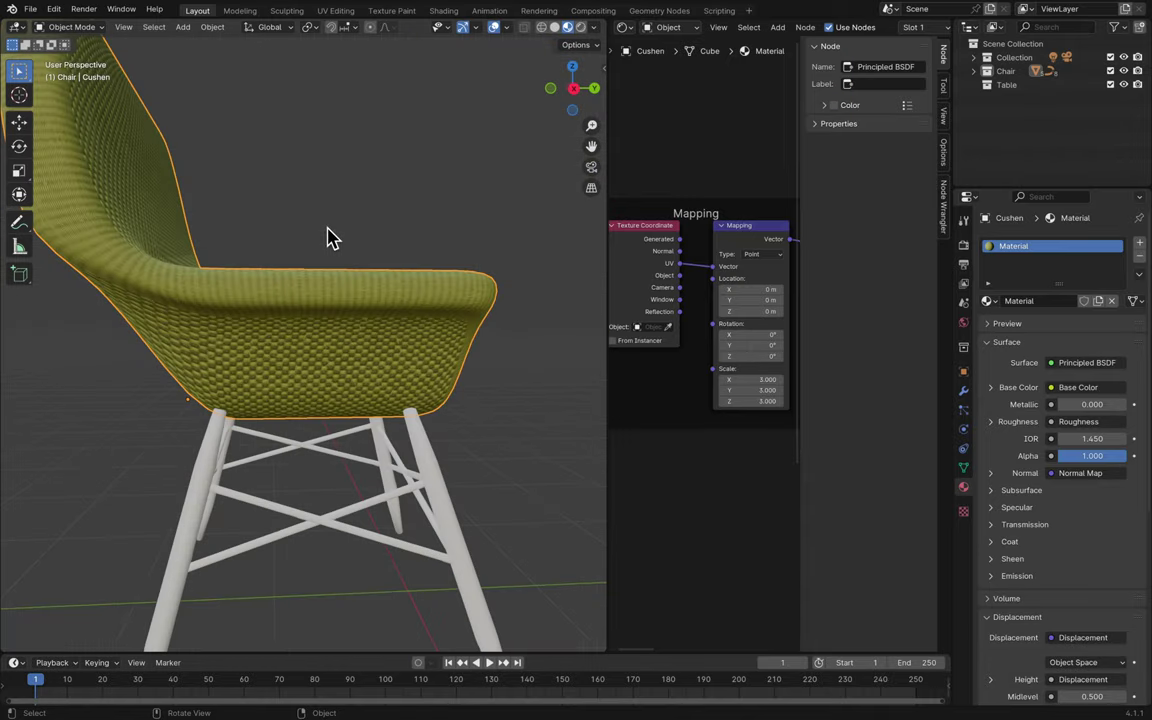
pyautogui.click(576, 90)
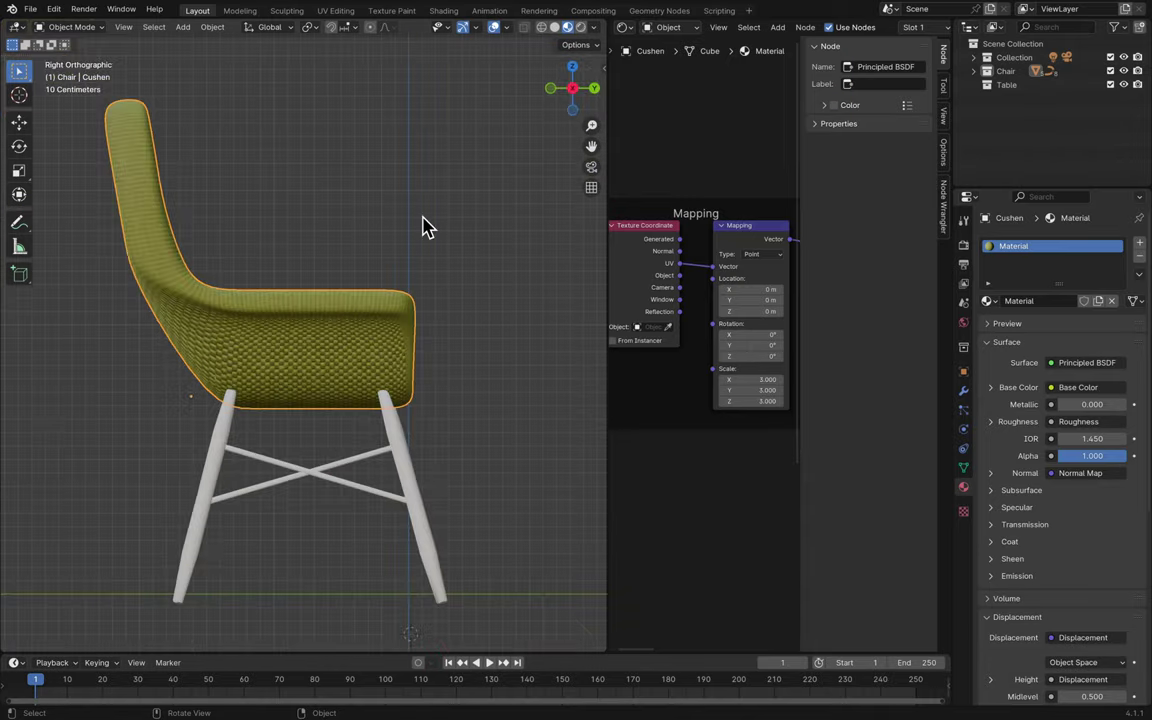
pyautogui.scroll(5, 424, 226)
pyautogui.keyDown('shift'); pyautogui.moveTo(424, 226); pyautogui.dragTo(434, 234, button='middle'); pyautogui.keyUp('shift')
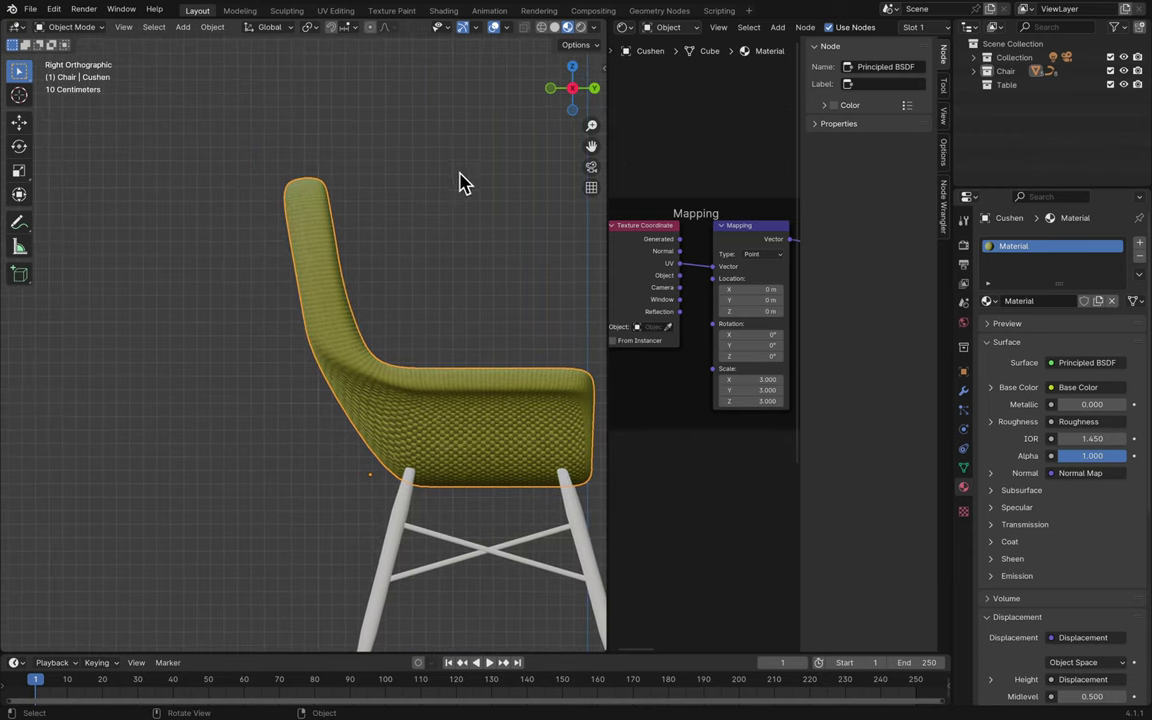
pyautogui.click(555, 28)
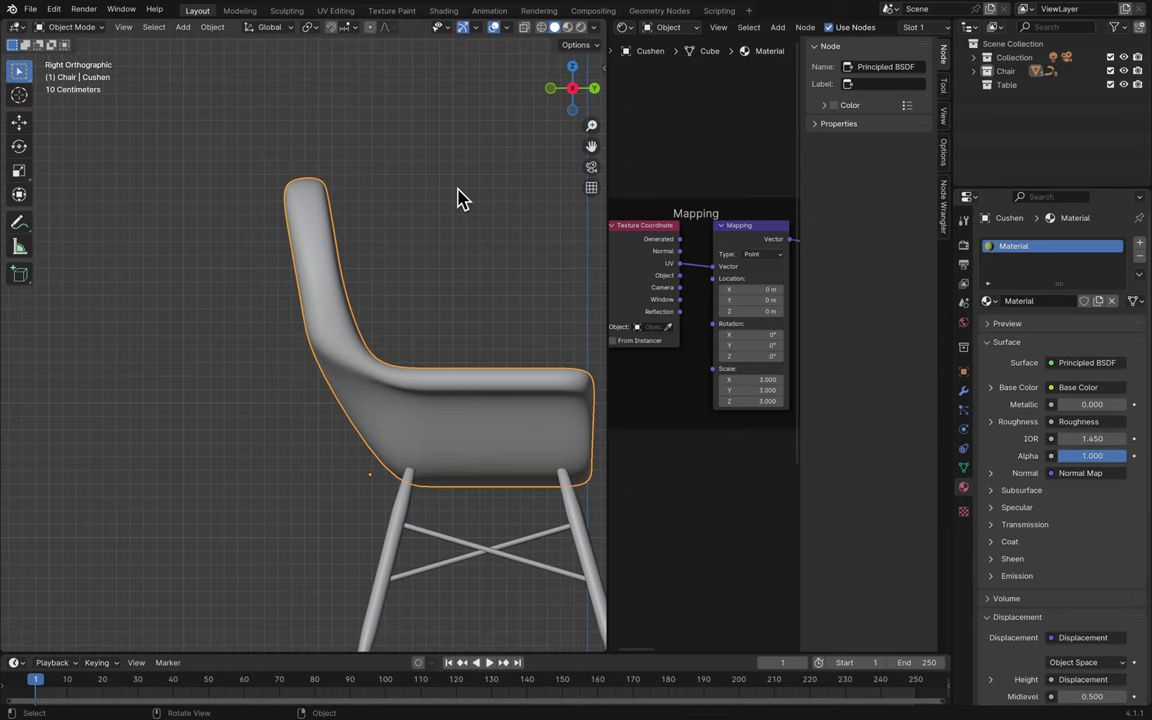
# - In Edit Mode with X-ray on, box-select the cushion backrest's front-edge vertices
pyautogui.press('Tab')
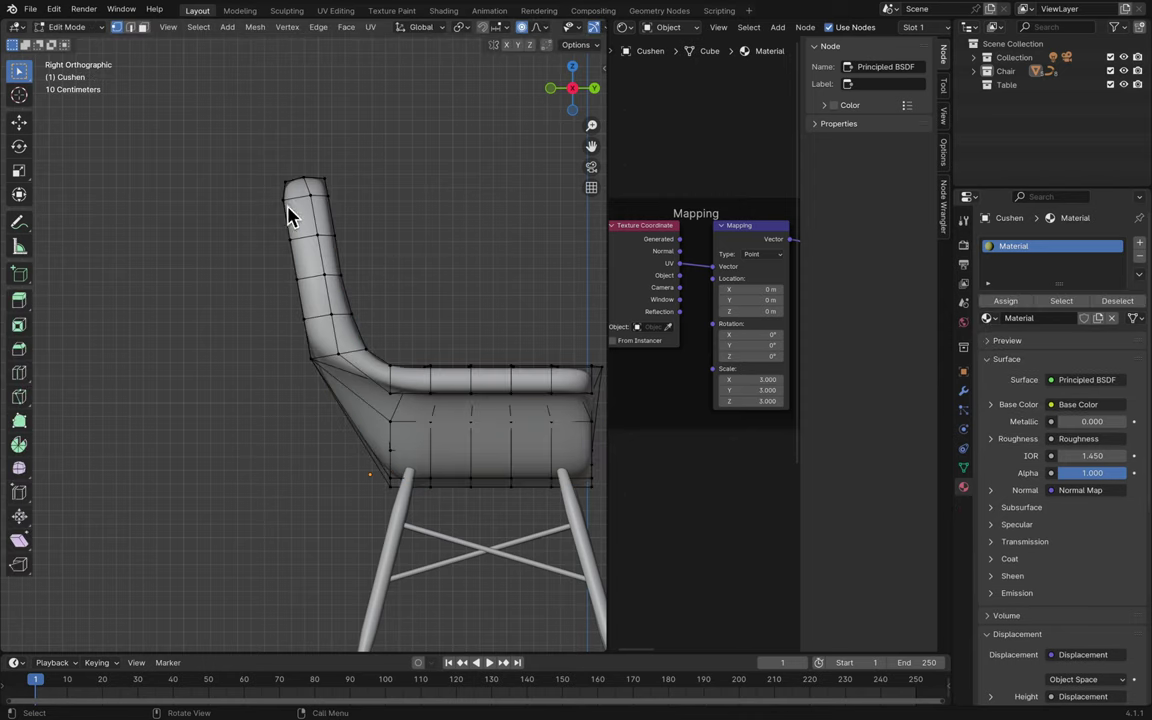
pyautogui.moveTo(256, 170); pyautogui.dragTo(298, 190)
pyautogui.moveTo(607, 57); pyautogui.dragTo(761, 76)
pyautogui.click(679, 28)
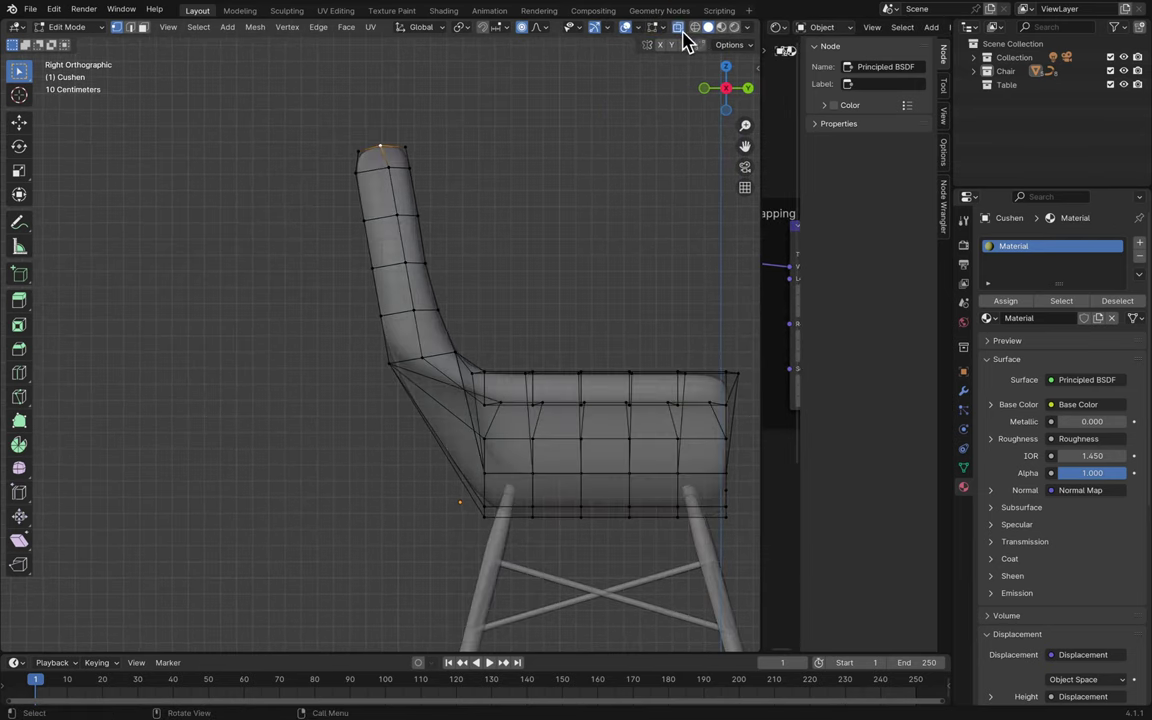
pyautogui.moveTo(328, 140); pyautogui.dragTo(401, 366)
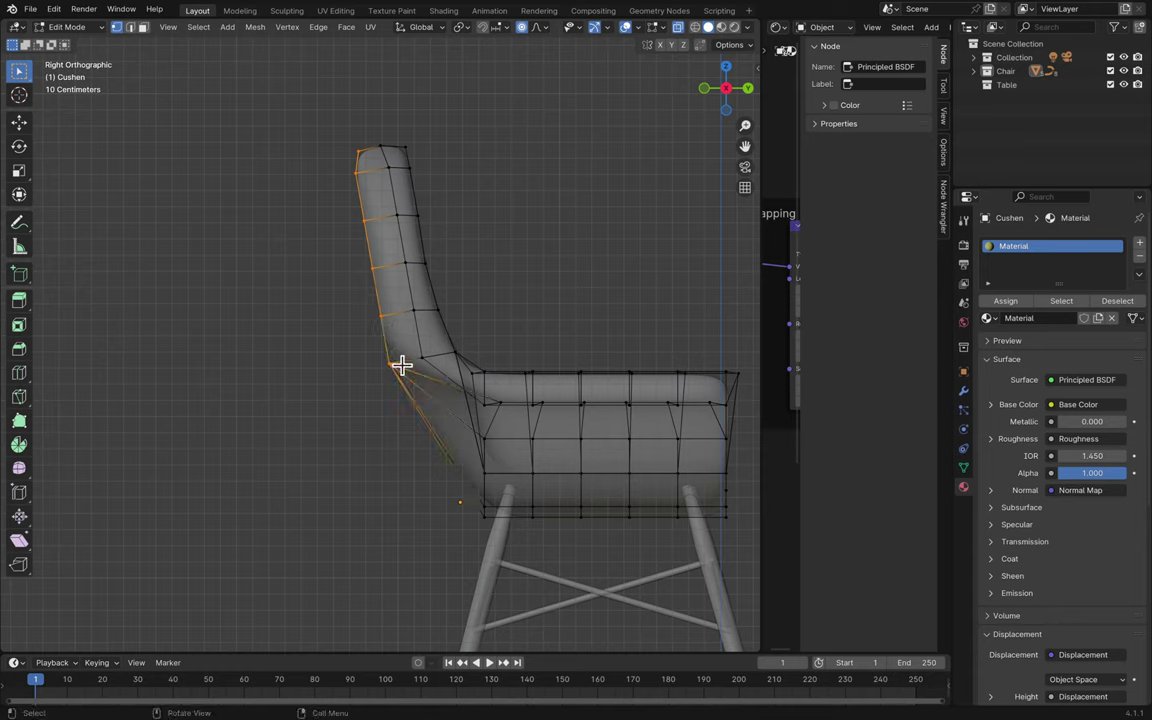
# - Move the selected backrest vertices slightly along the Y axis
pyautogui.press('g')
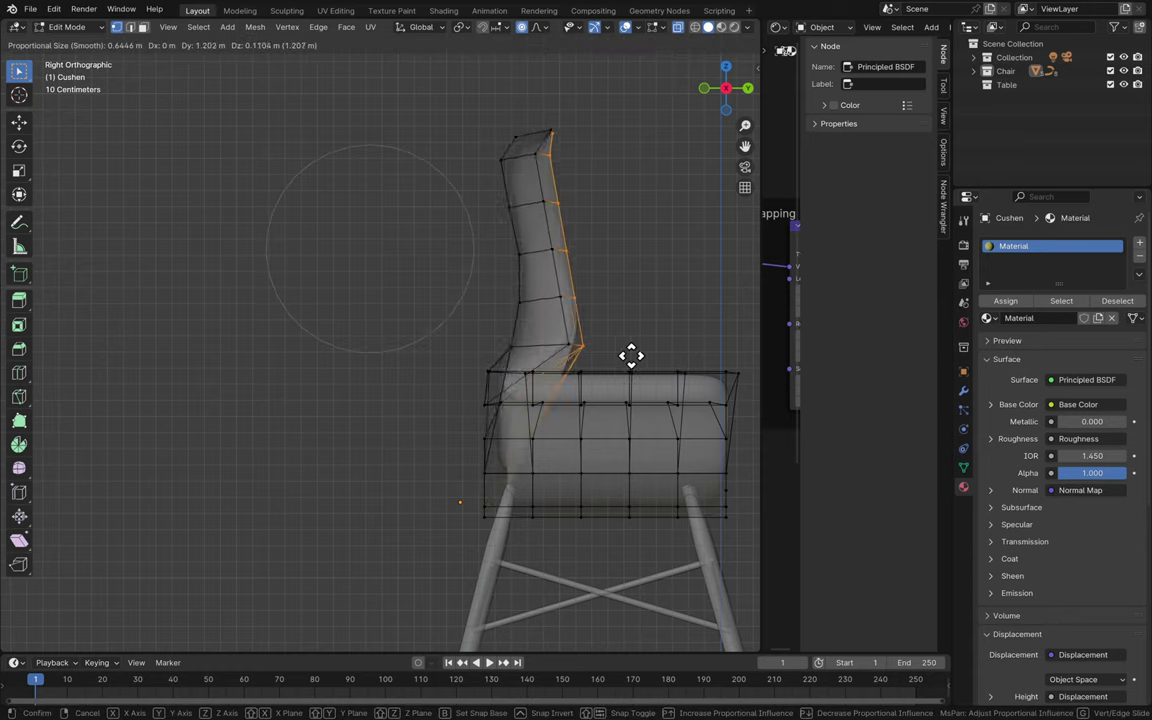
pyautogui.press('Escape')
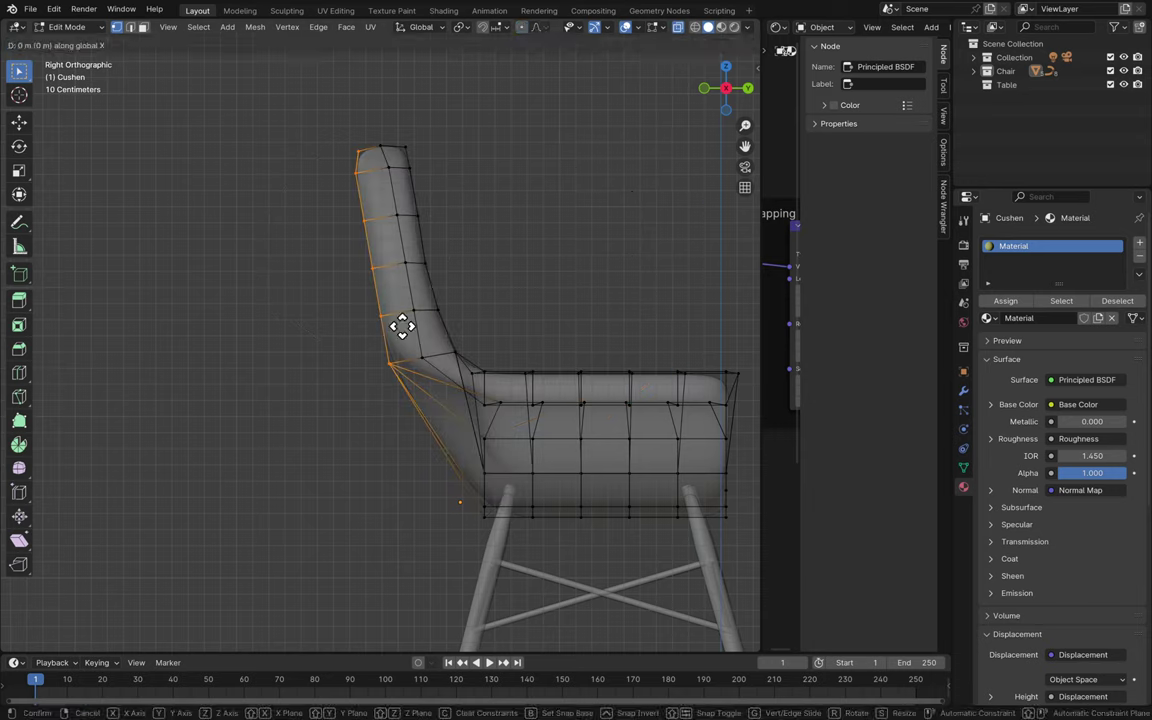
pyautogui.press('g')
pyautogui.press('x')
pyautogui.press('y')
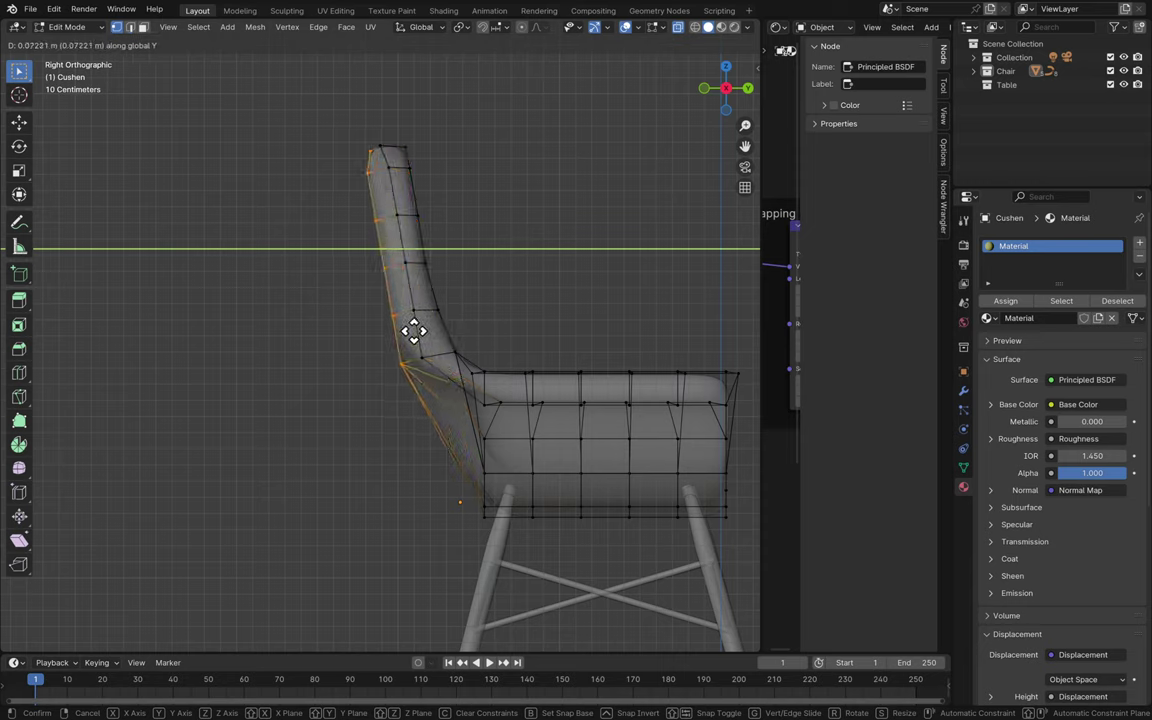
pyautogui.click(415, 329)
# - Back in Object Mode, restore Material Preview without X-ray and save the file
pyautogui.click(545, 292)
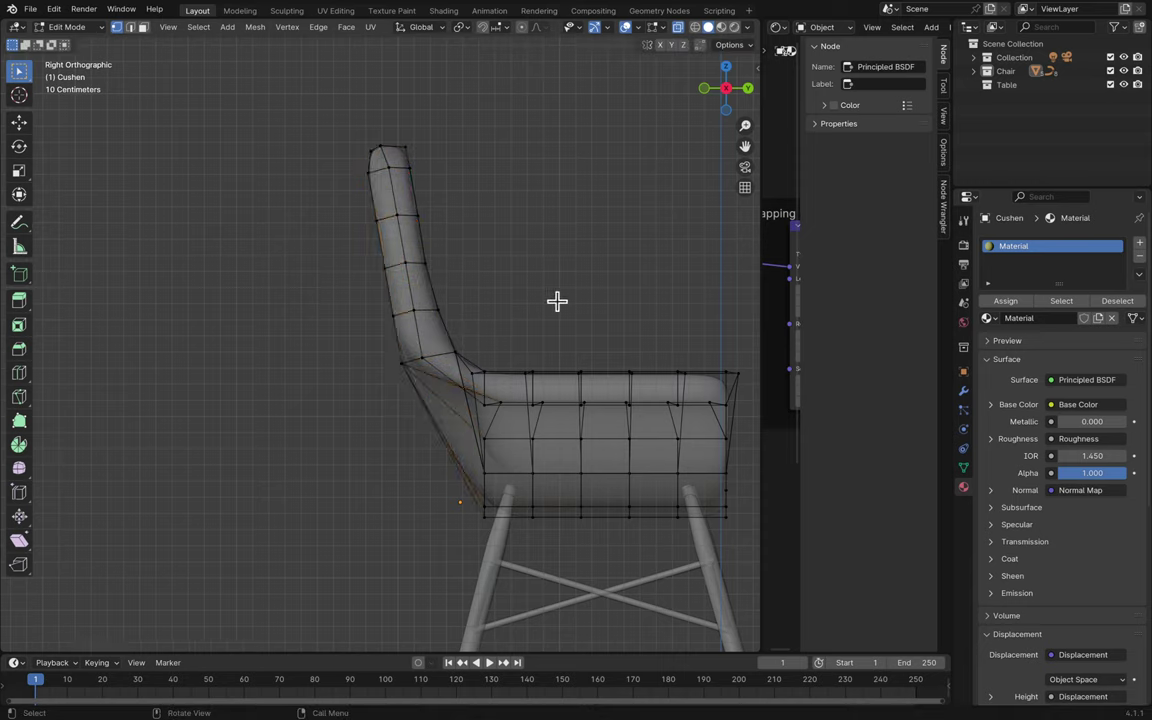
pyautogui.press('Tab')
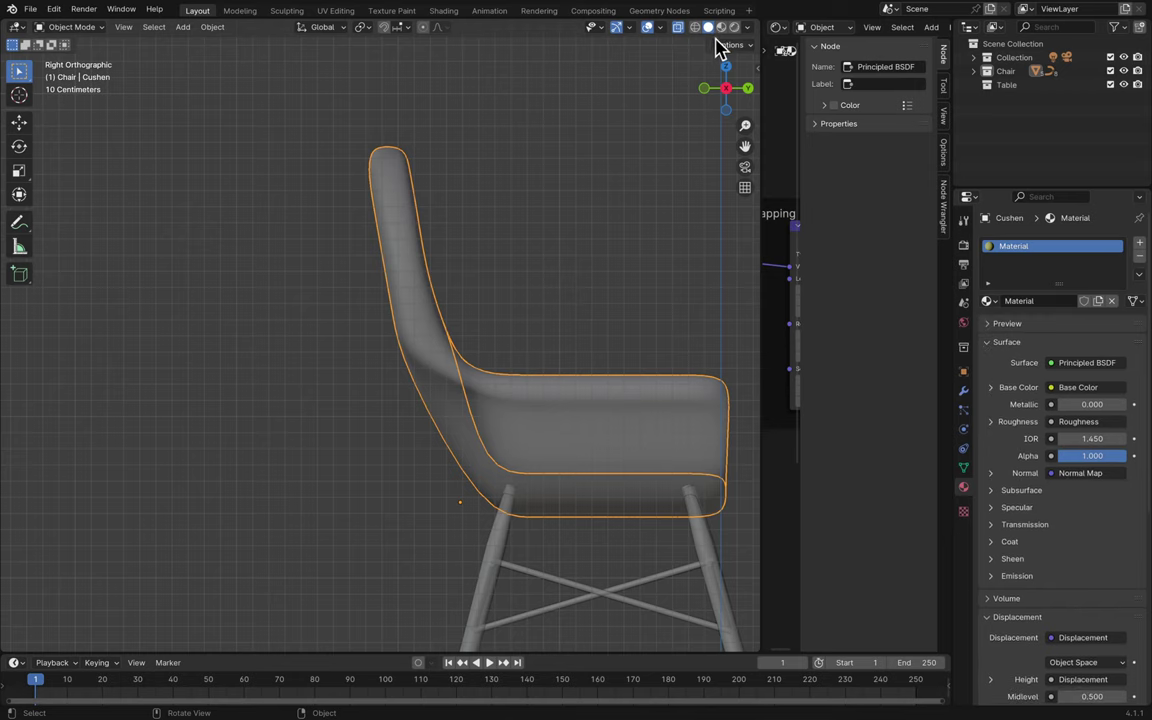
pyautogui.click(722, 28)
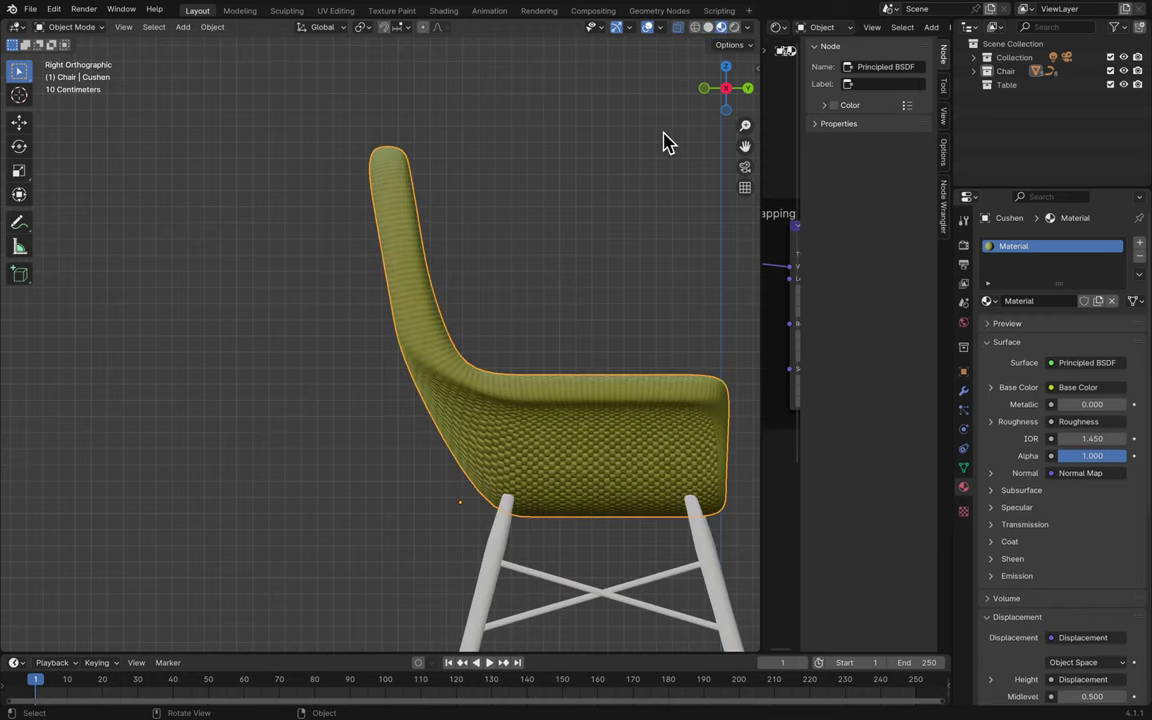
pyautogui.click(678, 28)
pyautogui.moveTo(694, 57); pyautogui.dragTo(666, 134, button='middle')
pyautogui.scroll(-5, 671, 137)
pyautogui.hotkey('ctrl', 's')
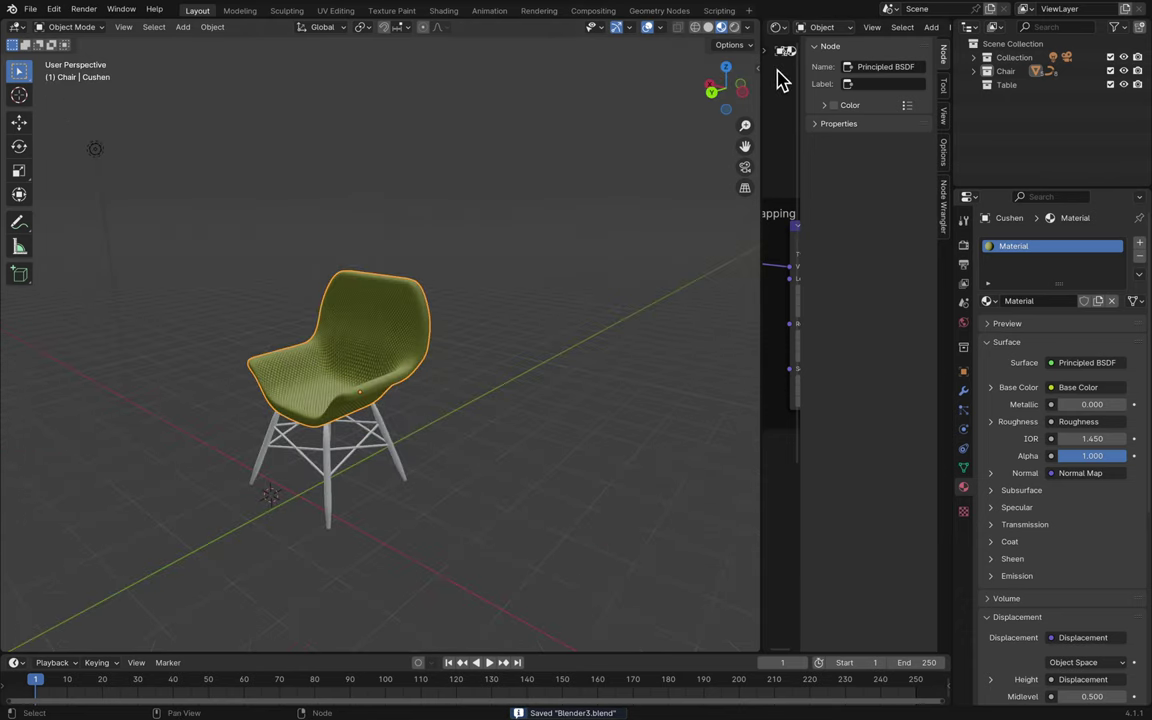
# - Widen the Shader Editor, reframe the chair, and select the front leg Chair Leg3
pyautogui.moveTo(762, 22)
pyautogui.mouseDown()
pyautogui.moveTo(728, 21)
pyautogui.moveTo(777, 31)
pyautogui.moveTo(777, 21)
pyautogui.mouseUp()
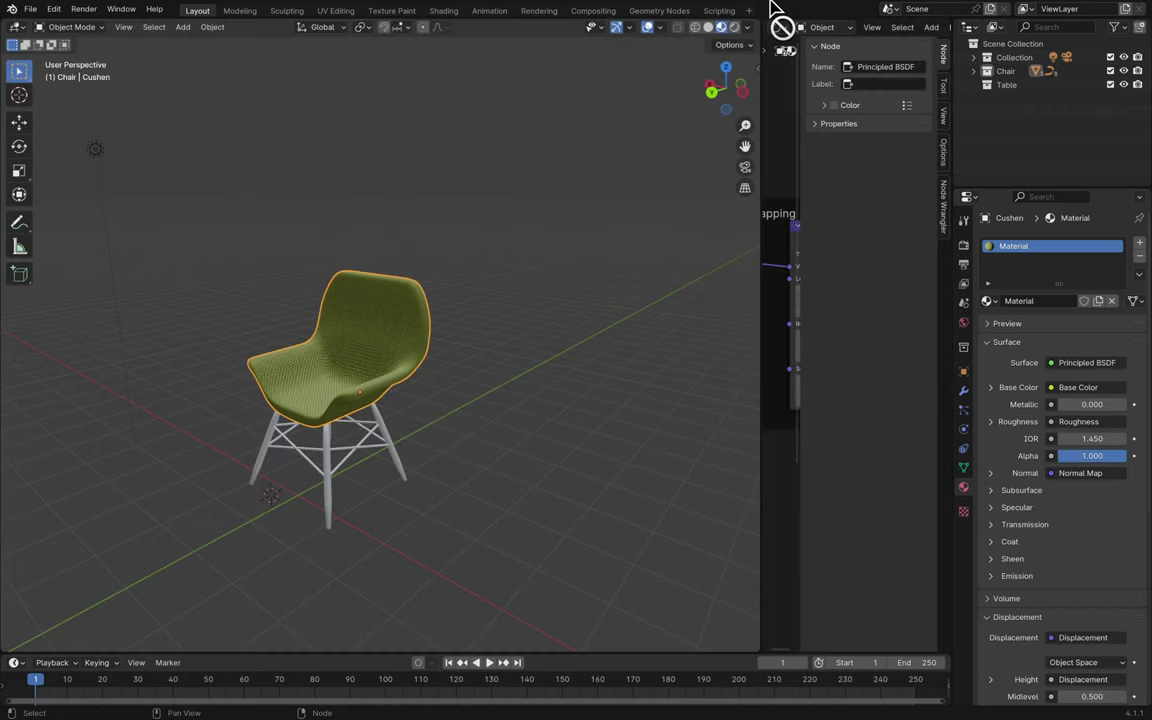
pyautogui.moveTo(764, 229); pyautogui.dragTo(589, 229)
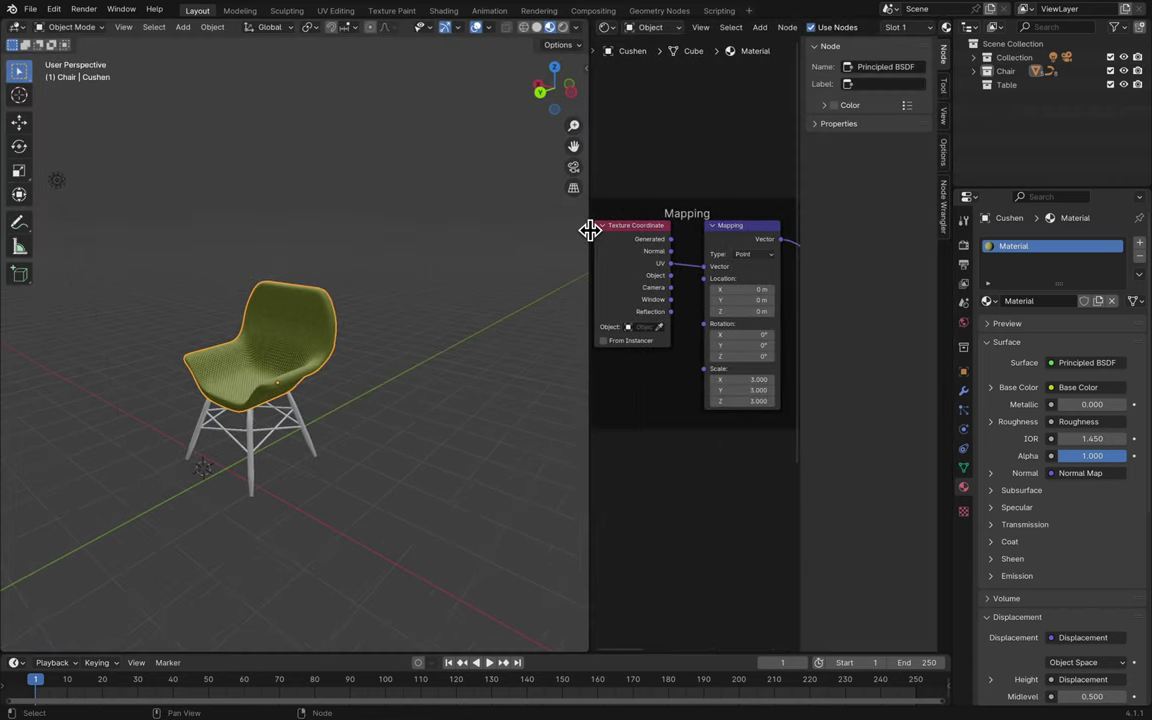
pyautogui.hscroll(10, 390, 452)
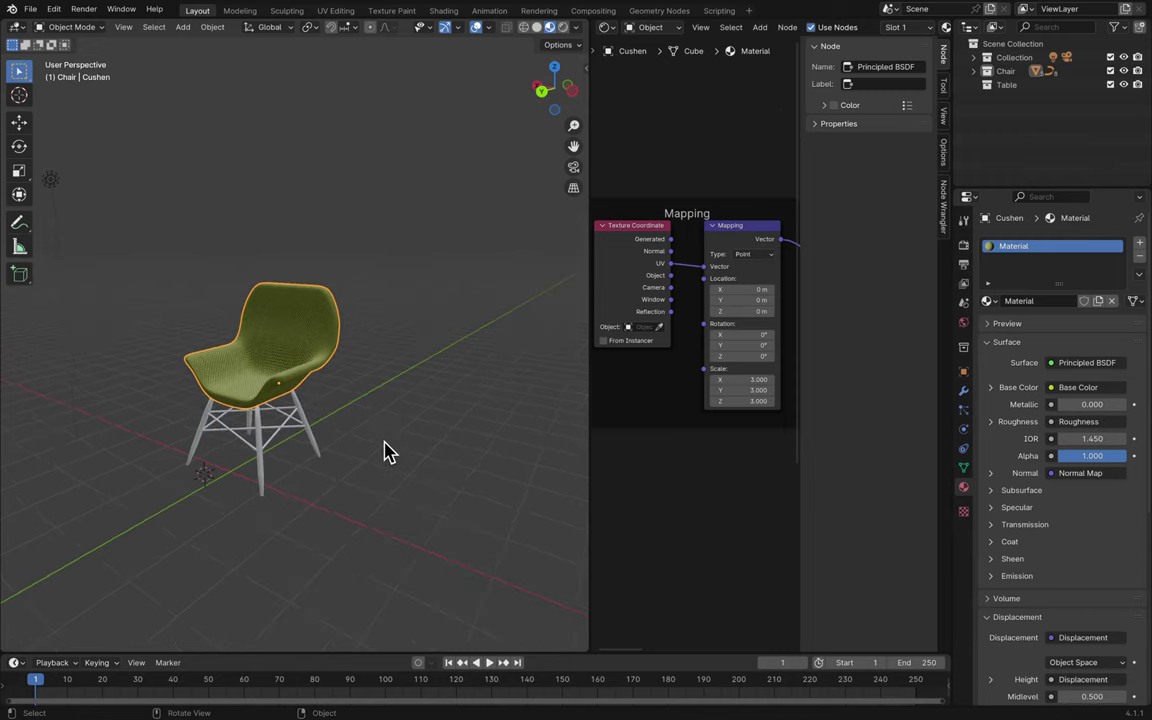
pyautogui.scroll(8, 390, 452)
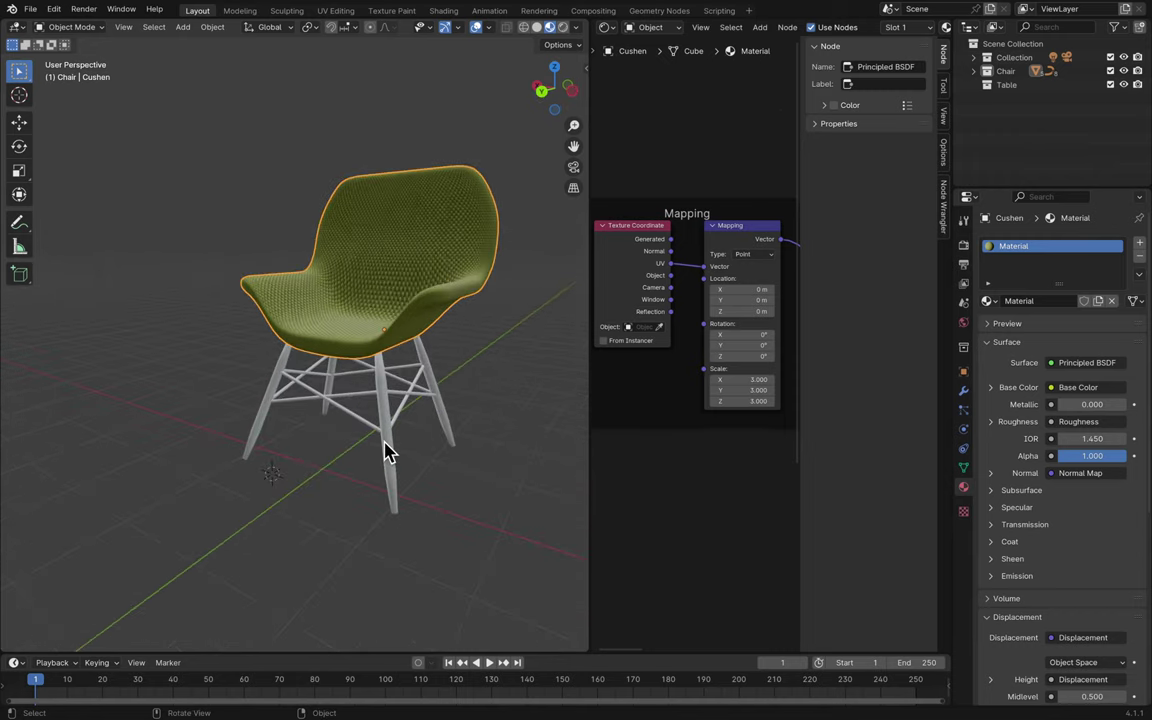
pyautogui.keyDown('shift'); pyautogui.hscroll(2, 390, 452); pyautogui.keyUp('shift')
pyautogui.hscroll(6, 390, 452)
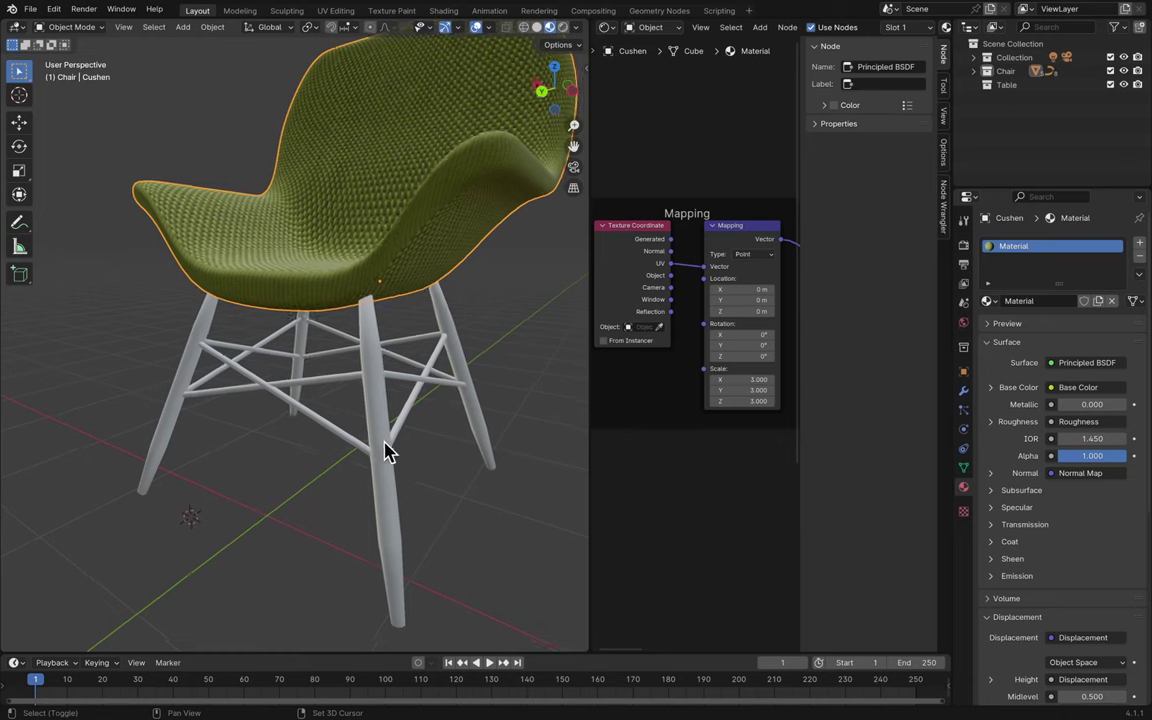
pyautogui.click(390, 452)
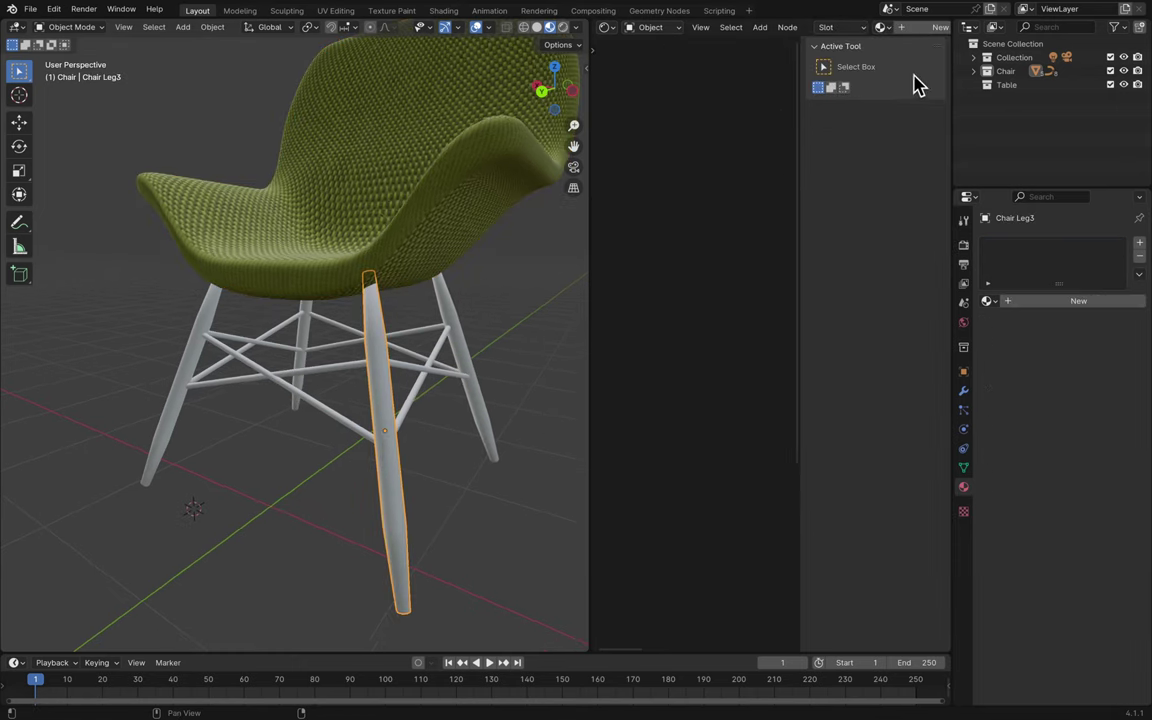
# - Add a new material, Material.001, to the front chair leg Chair Leg3
pyautogui.click(905, 27)
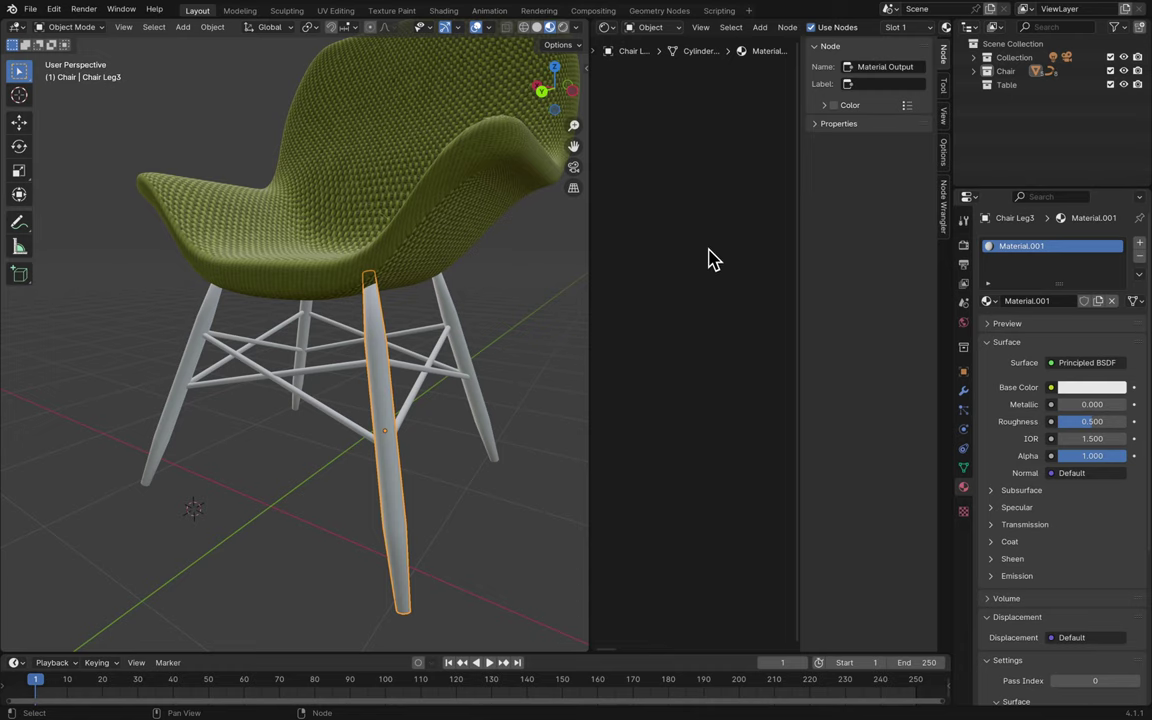
pyautogui.hscroll(5, 712, 258)
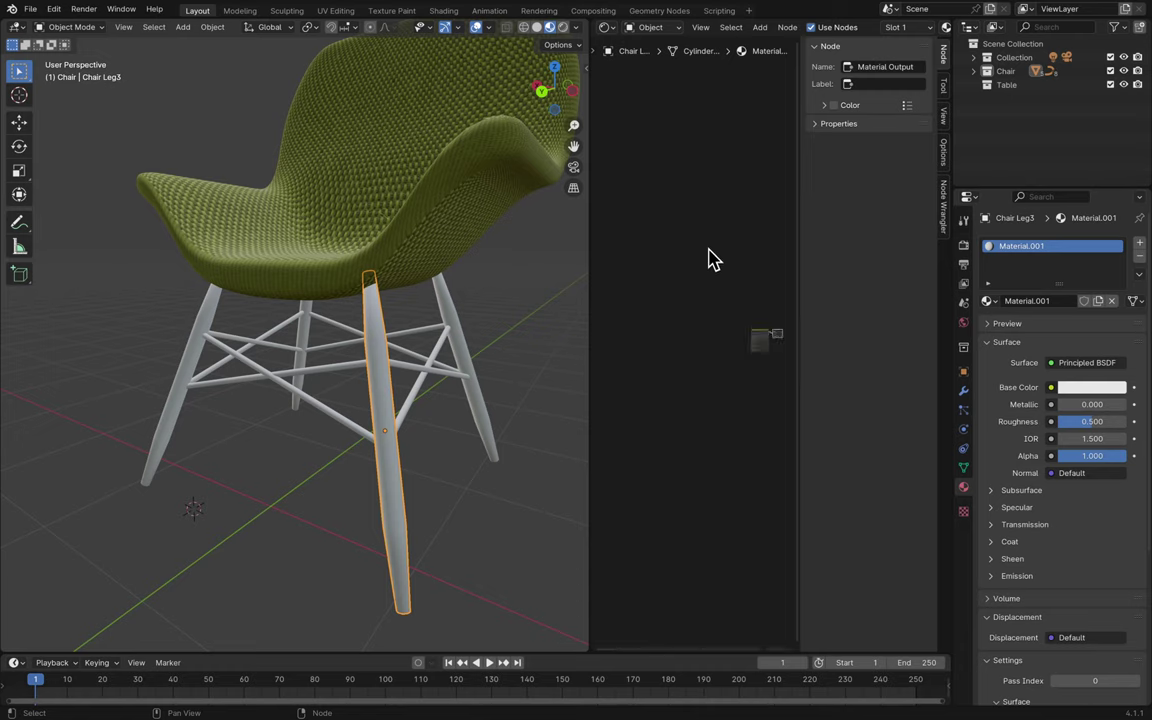
pyautogui.scroll(2, 757, 342)
pyautogui.scroll(-3, 757, 342)
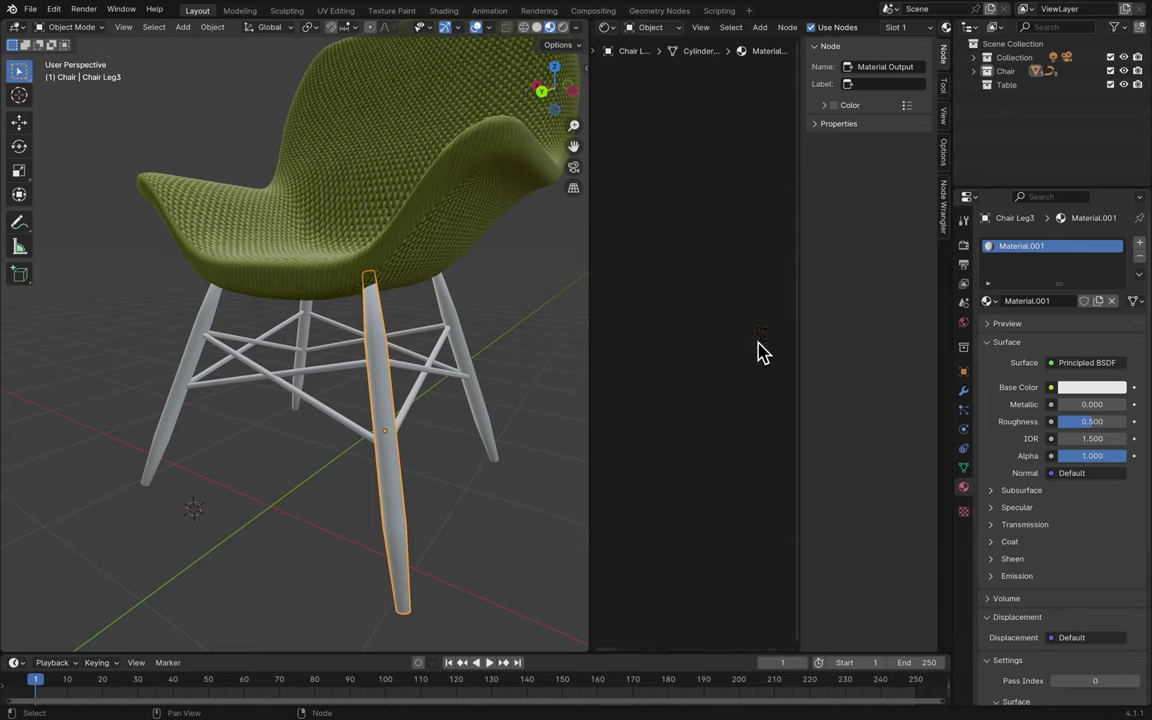
pyautogui.scroll(6, 760, 345)
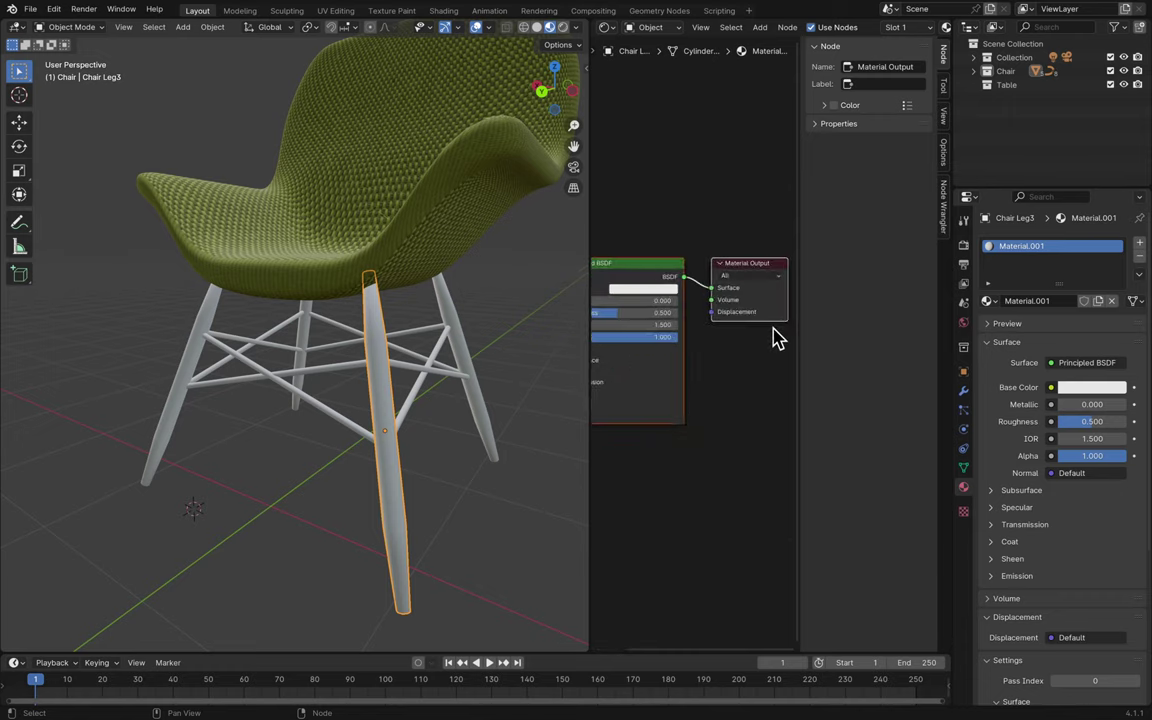
pyautogui.hscroll(-3, 774, 334)
pyautogui.hscroll(-1, 745, 398)
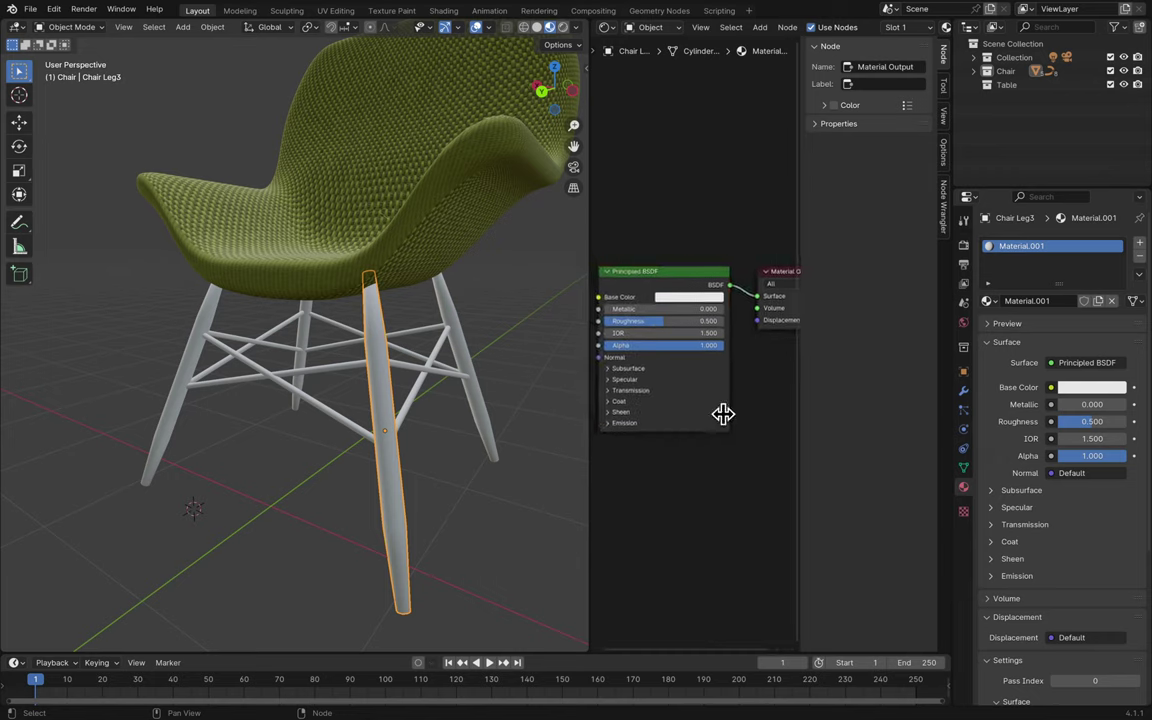
# - Wire the wood image textures into the Principled BSDF for colour, roughness, normal and displacement
pyautogui.click(723, 414)
pyautogui.hotkey('ctrl', 'z')
pyautogui.click(703, 280)
pyautogui.hotkey('ctrl', 'shift', 't')
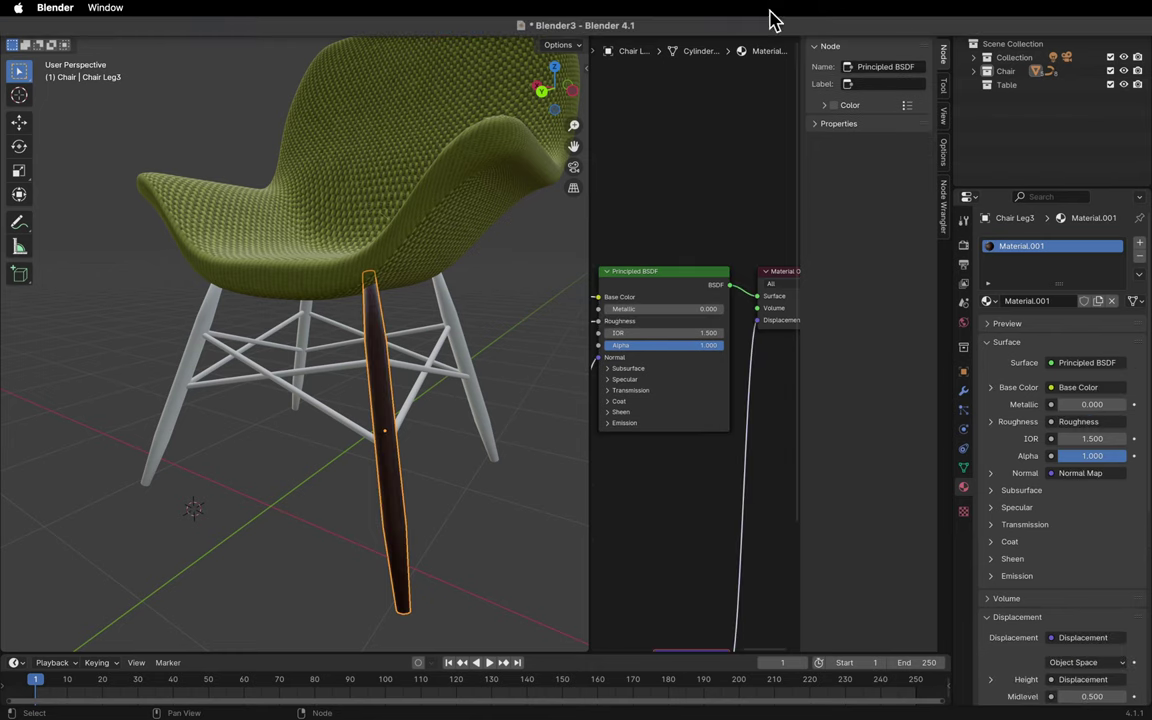
pyautogui.scroll(-5, 738, 188)
pyautogui.hscroll(-5, 738, 188)
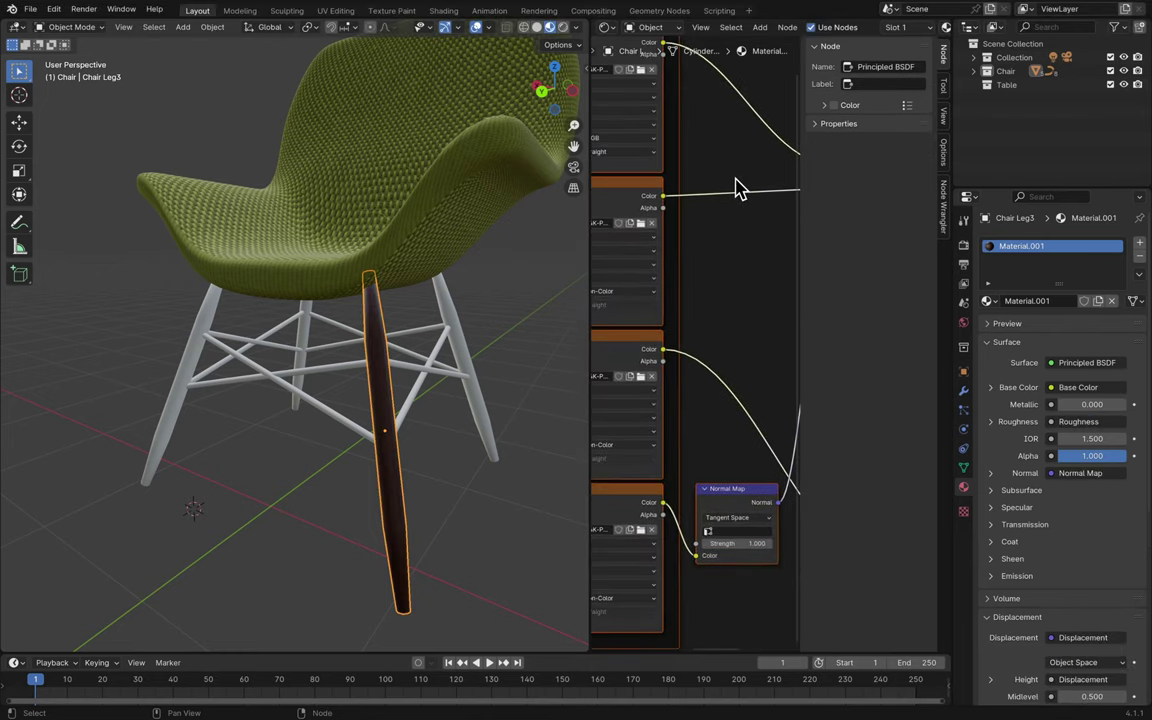
pyautogui.scroll(3, 738, 188)
pyautogui.hscroll(4, 738, 188)
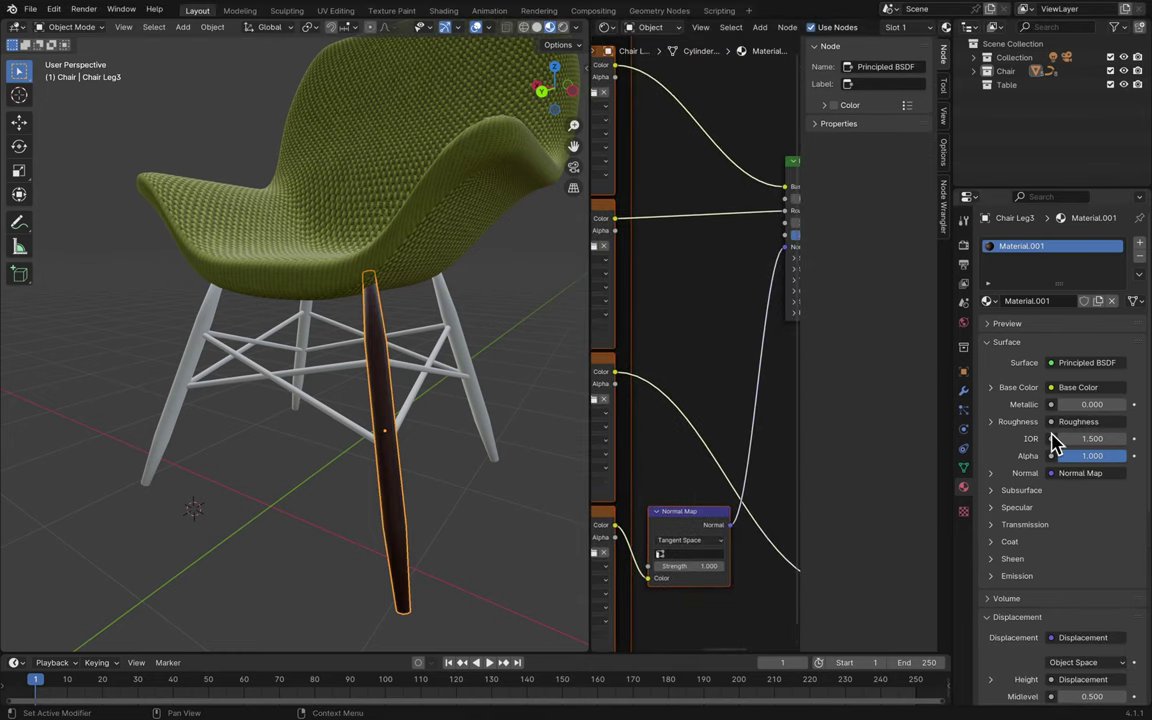
pyautogui.scroll(-6, 1078, 538)
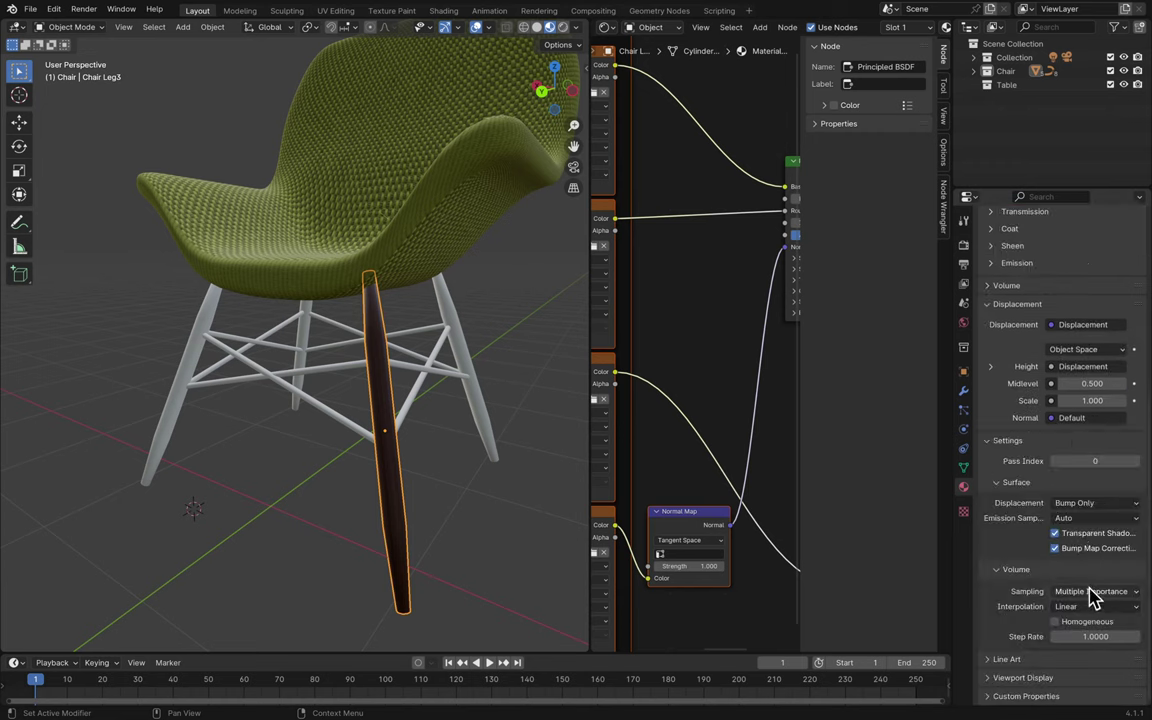
# - Set the material's surface displacement to Displacement Only and preview the leg in Rendered shading
pyautogui.click(1092, 503)
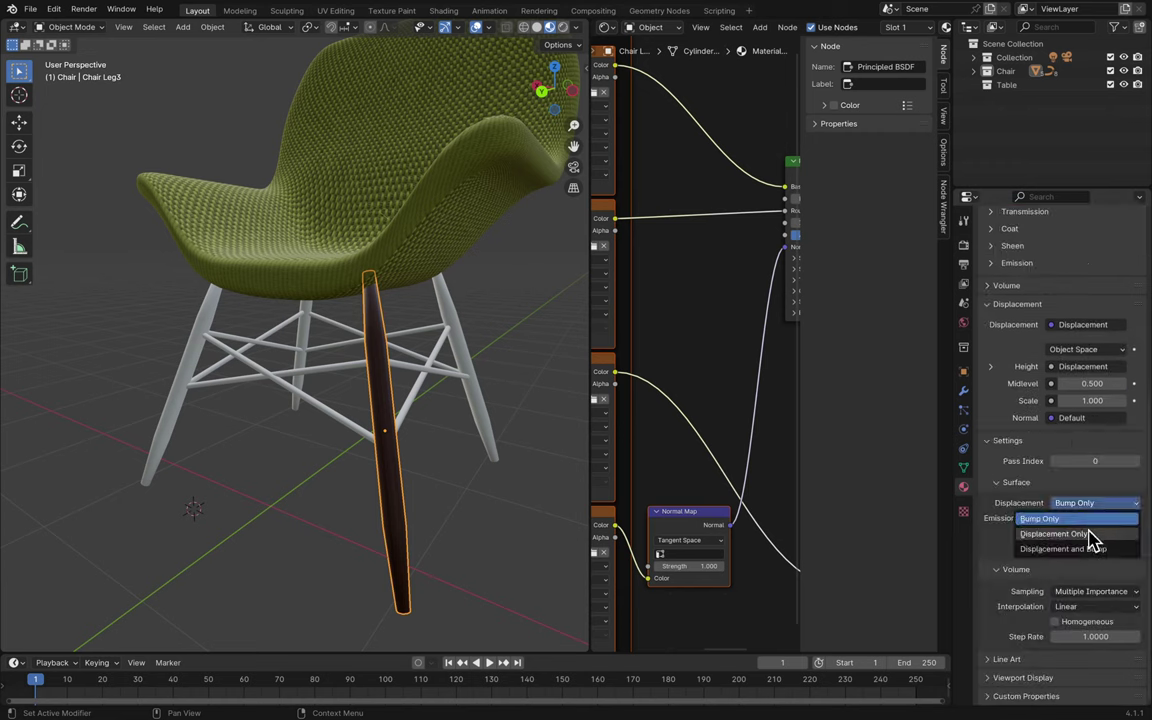
pyautogui.click(1088, 534)
pyautogui.hscroll(5, 746, 494)
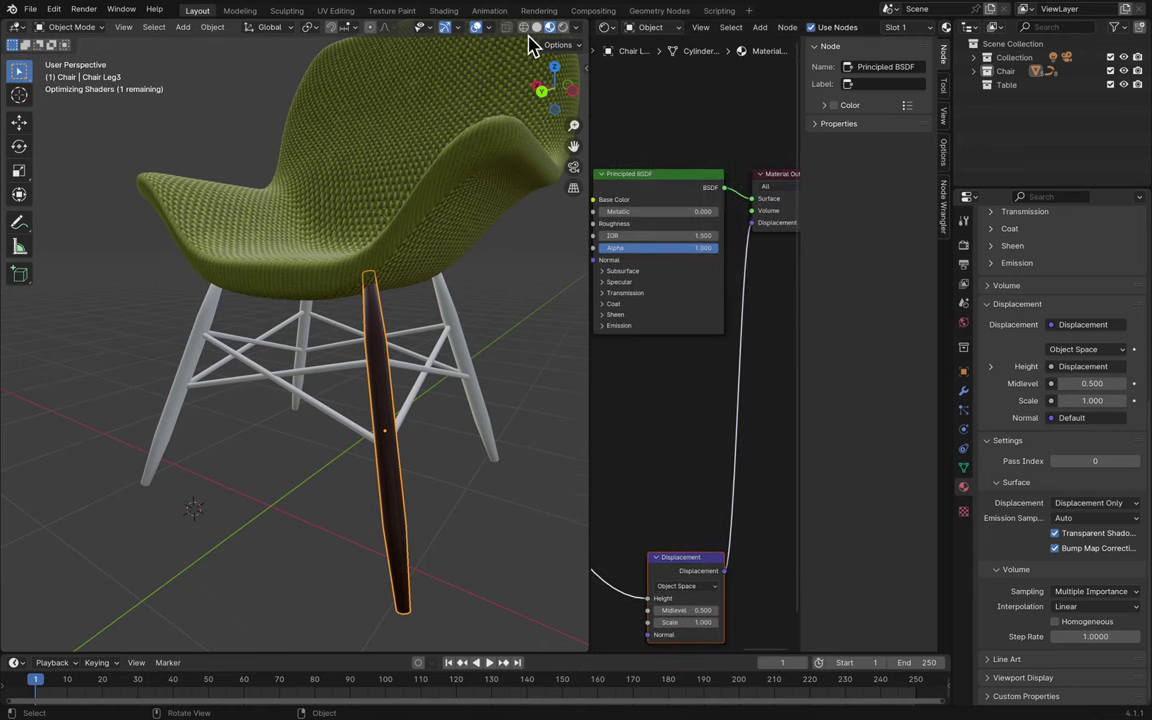
pyautogui.click(560, 28)
pyautogui.hscroll(5, 716, 374)
pyautogui.scroll(-2, 716, 374)
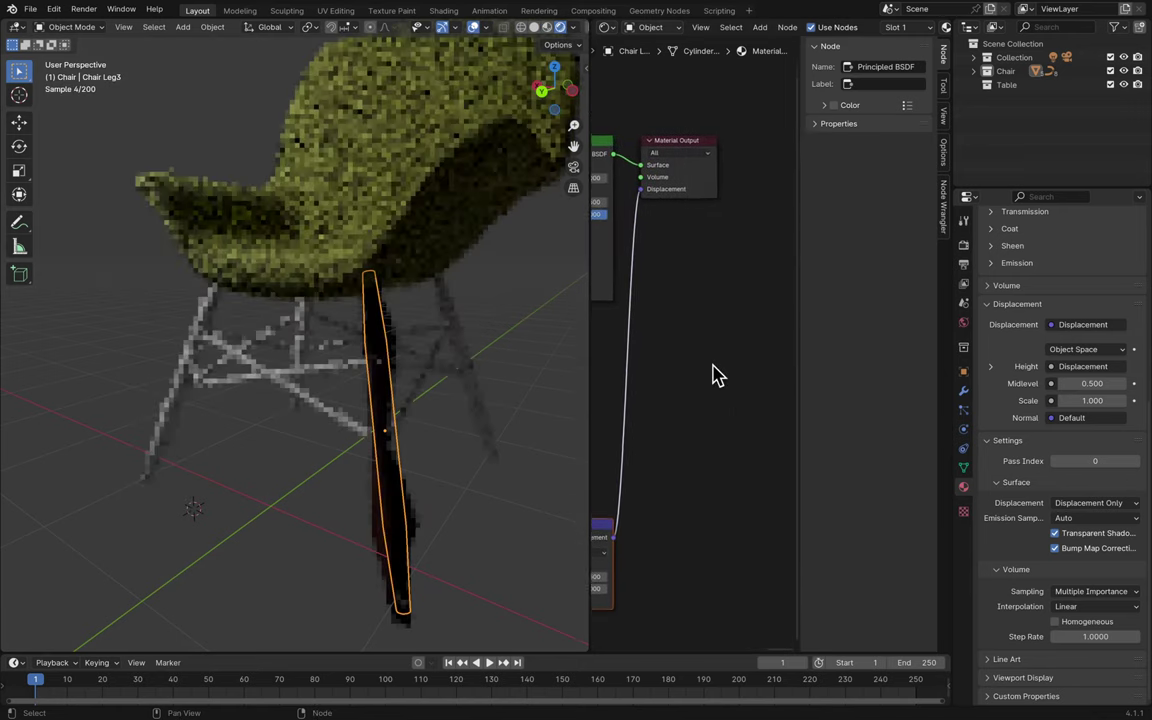
pyautogui.hscroll(-3, 716, 374)
pyautogui.scroll(5, 404, 362)
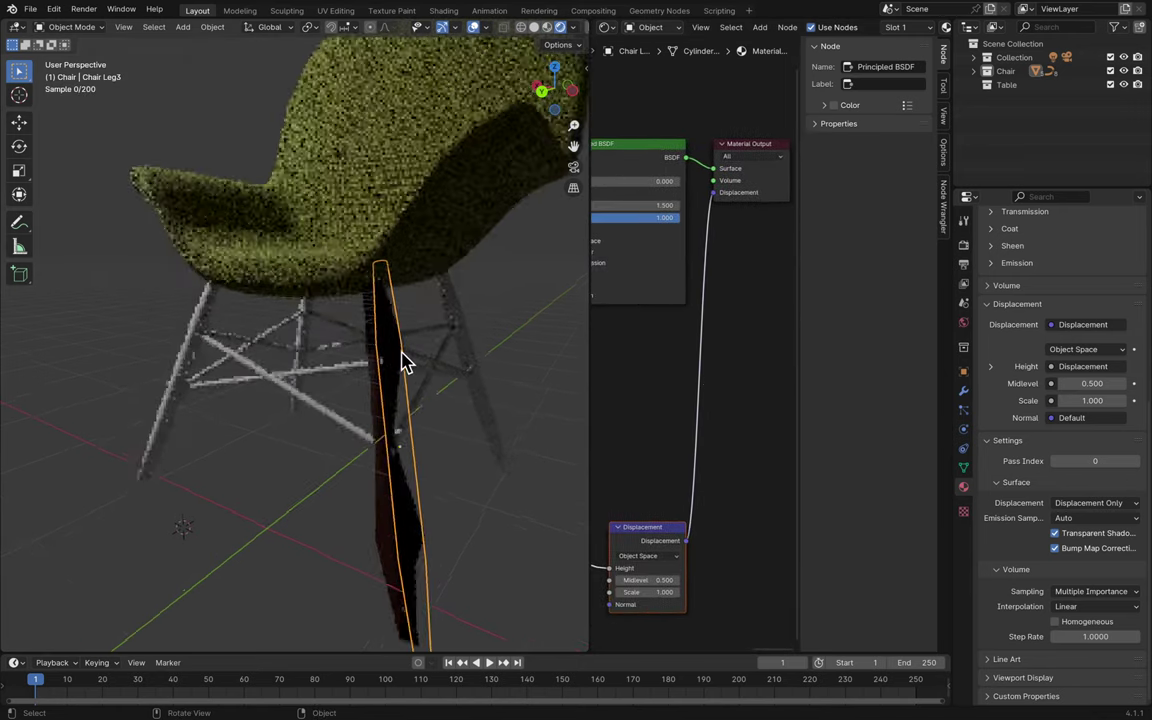
pyautogui.moveTo(573, 146); pyautogui.dragTo(450, 30)
pyautogui.moveTo(563, 105); pyautogui.dragTo(510, 388)
pyautogui.moveTo(510, 388); pyautogui.dragTo(571, 175, button='middle')
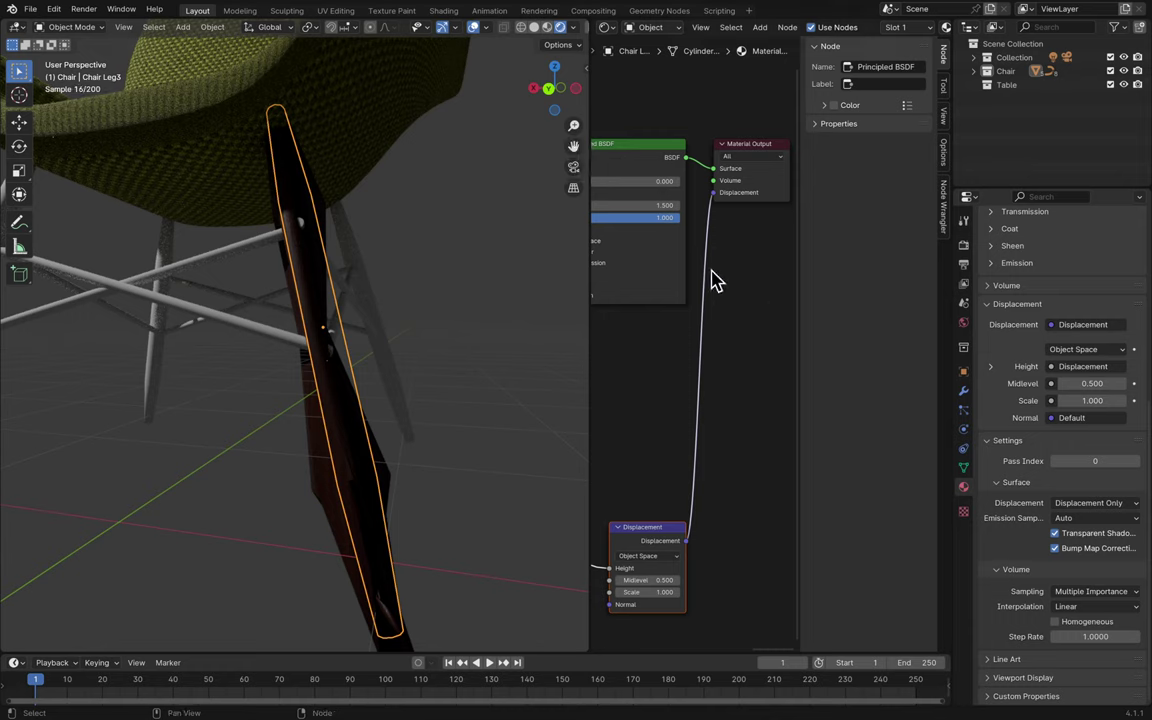
# - Set the Displacement node Scale to 0, after briefly trying 0.001
pyautogui.hscroll(-5, 717, 288)
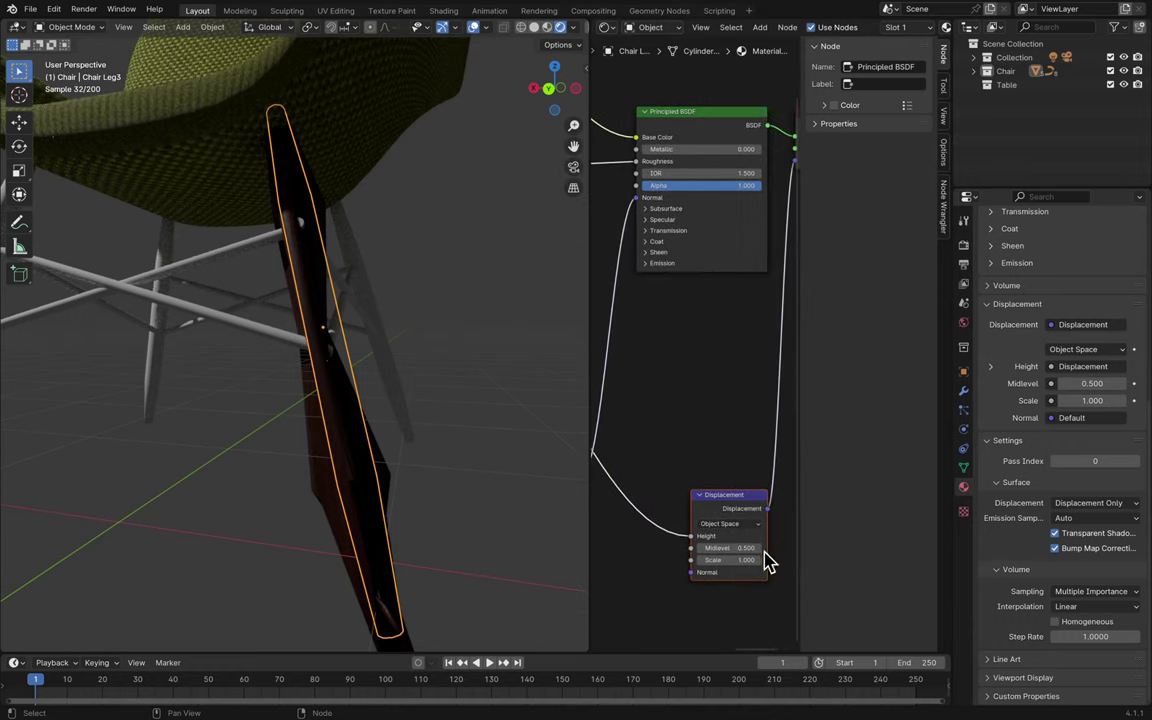
pyautogui.click(742, 560)
pyautogui.write('0')
pyautogui.press('Return')
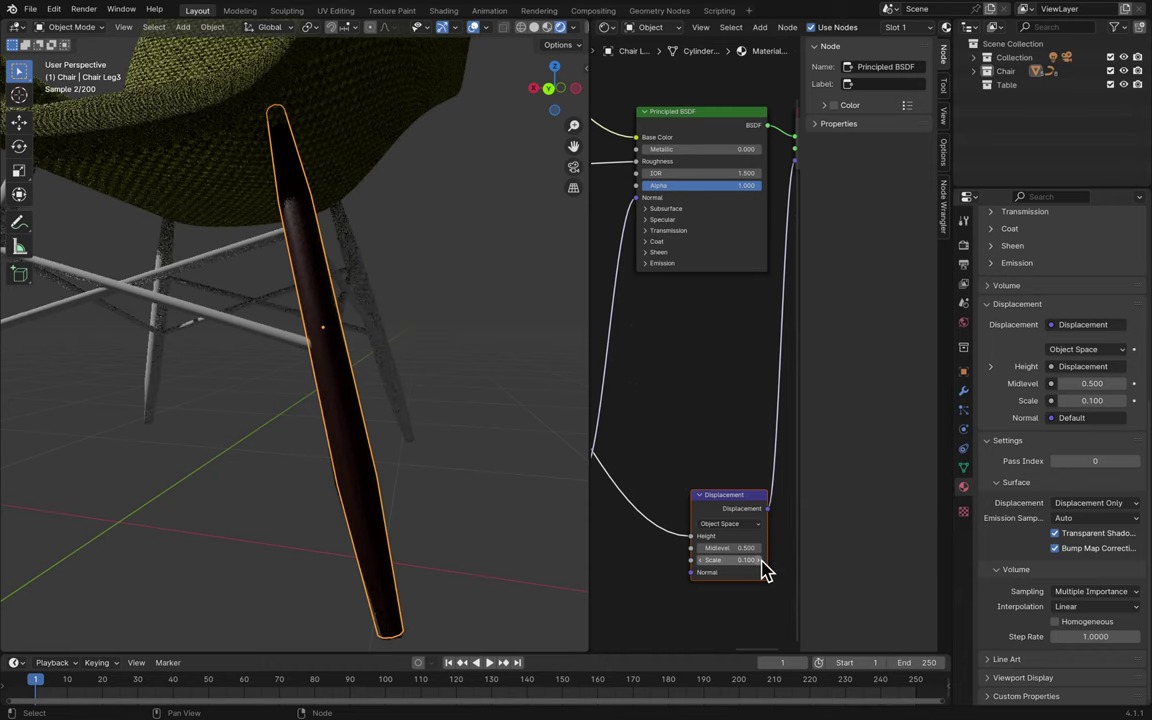
pyautogui.click(742, 561)
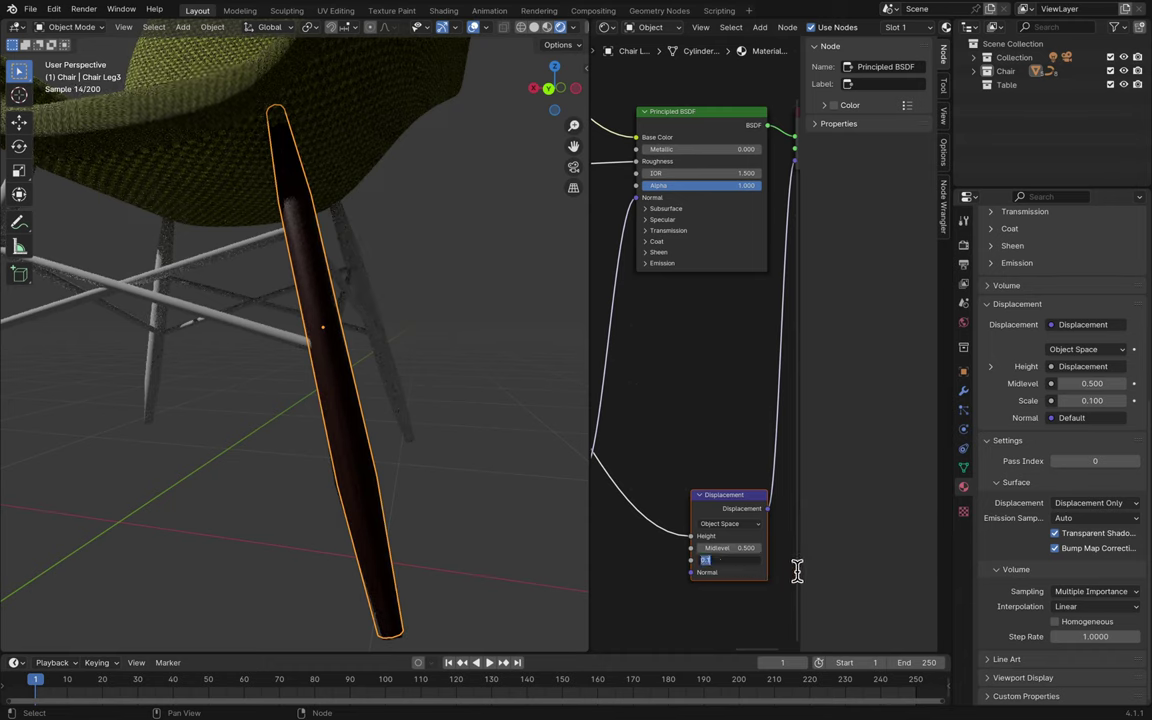
pyautogui.write('0.001')
pyautogui.press('Return')
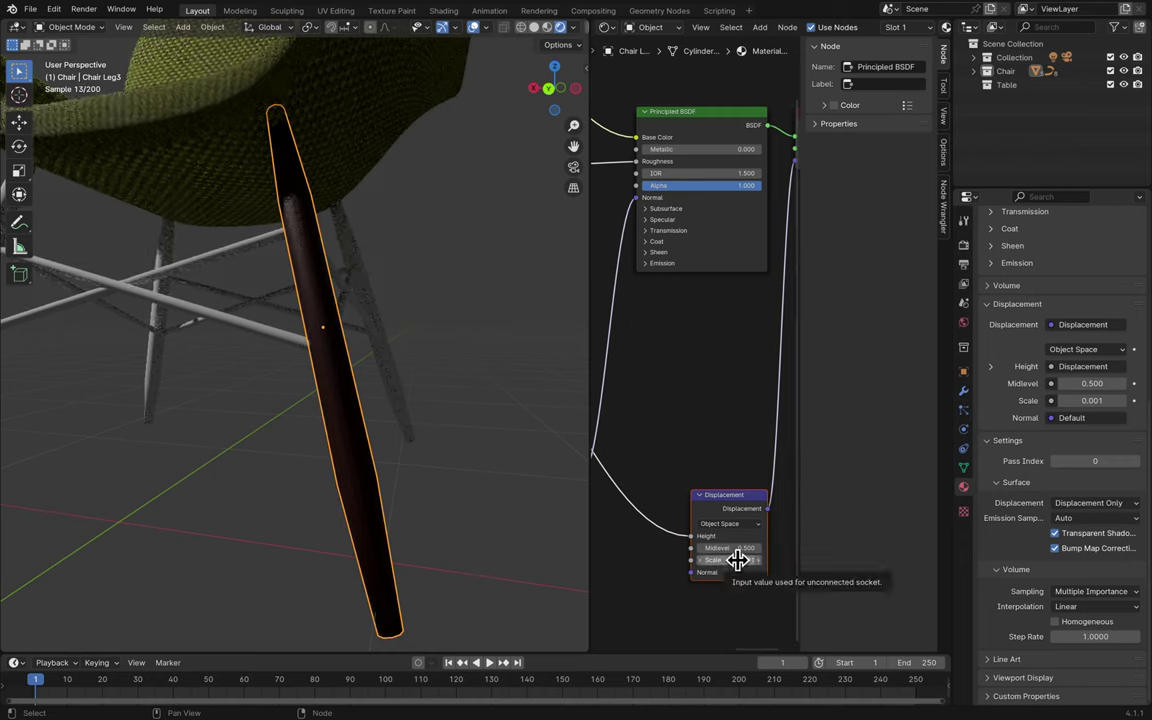
pyautogui.press('BackSpace')
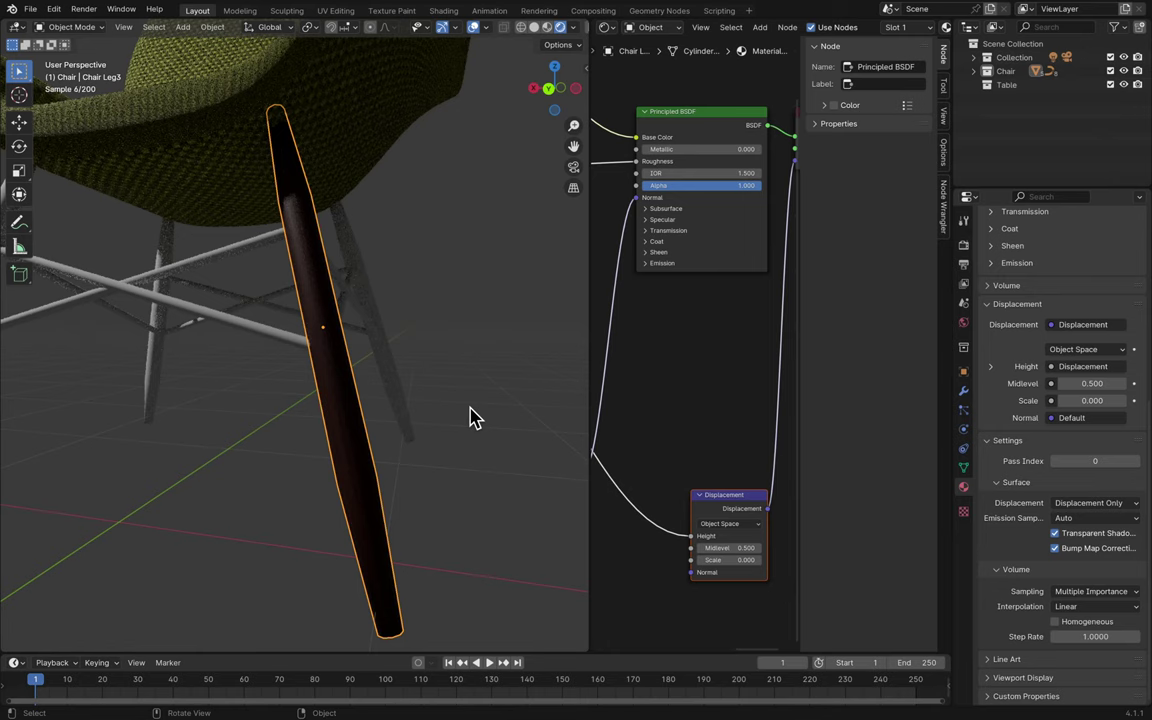
pyautogui.scroll(5, 474, 418)
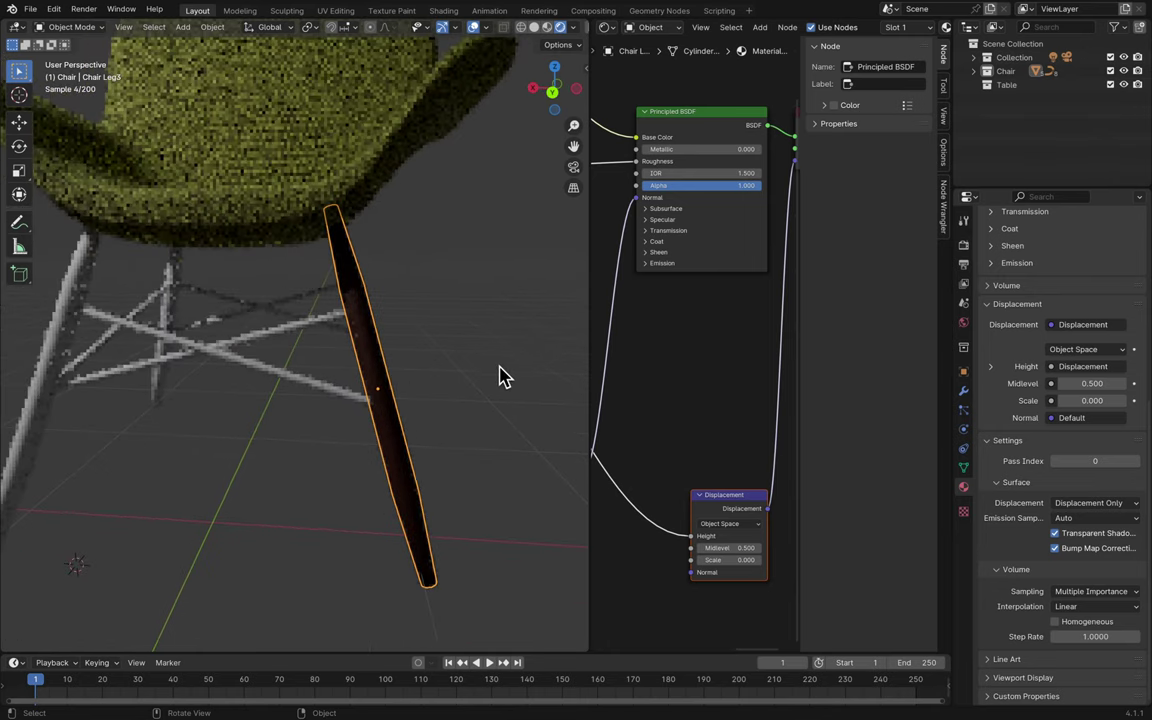
# - Try Metallic at 1 and undo it, save Blender3.blend, and deselect to inspect the leg
pyautogui.scroll(2, 505, 375)
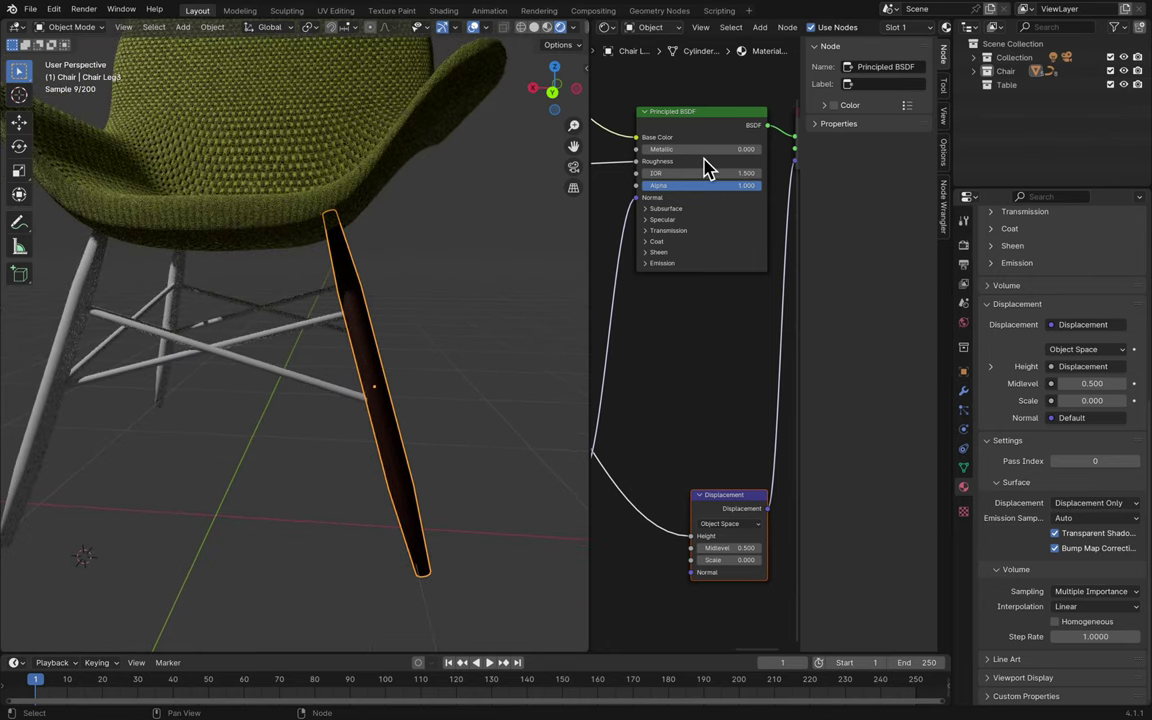
pyautogui.moveTo(699, 159); pyautogui.dragTo(765, 162)
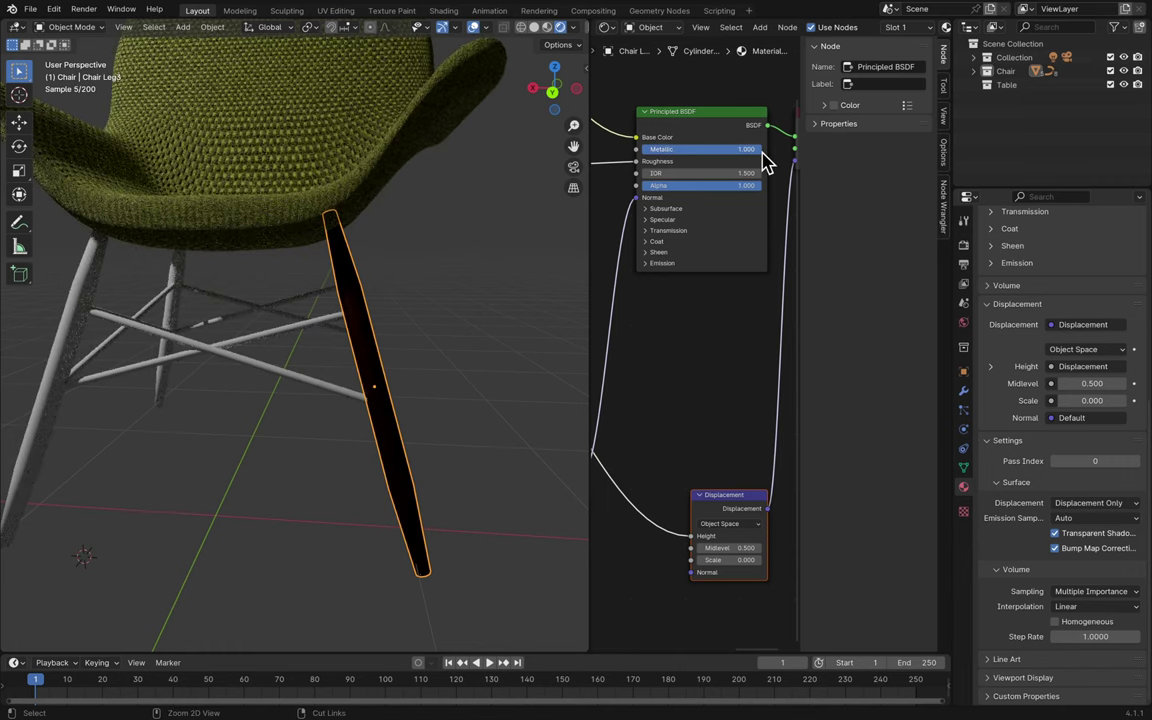
pyautogui.hotkey('ctrl', 'z')
pyautogui.hotkey('ctrl', 's')
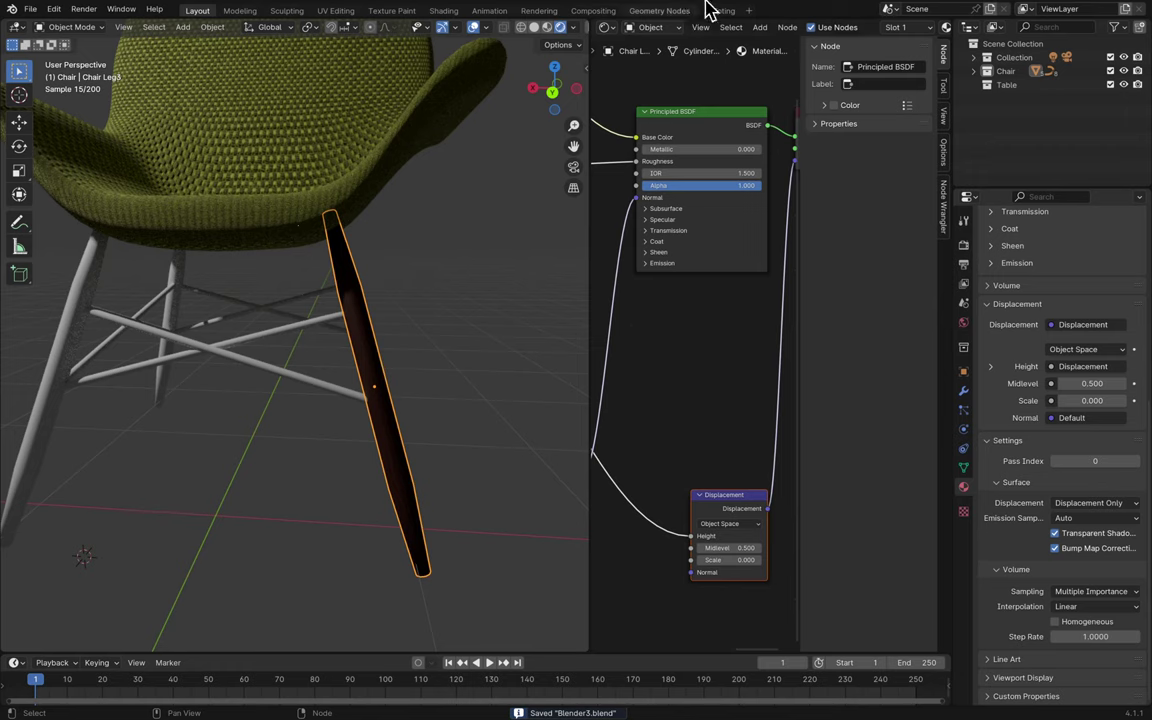
pyautogui.moveTo(419, 357); pyautogui.dragTo(420, 360, button='middle')
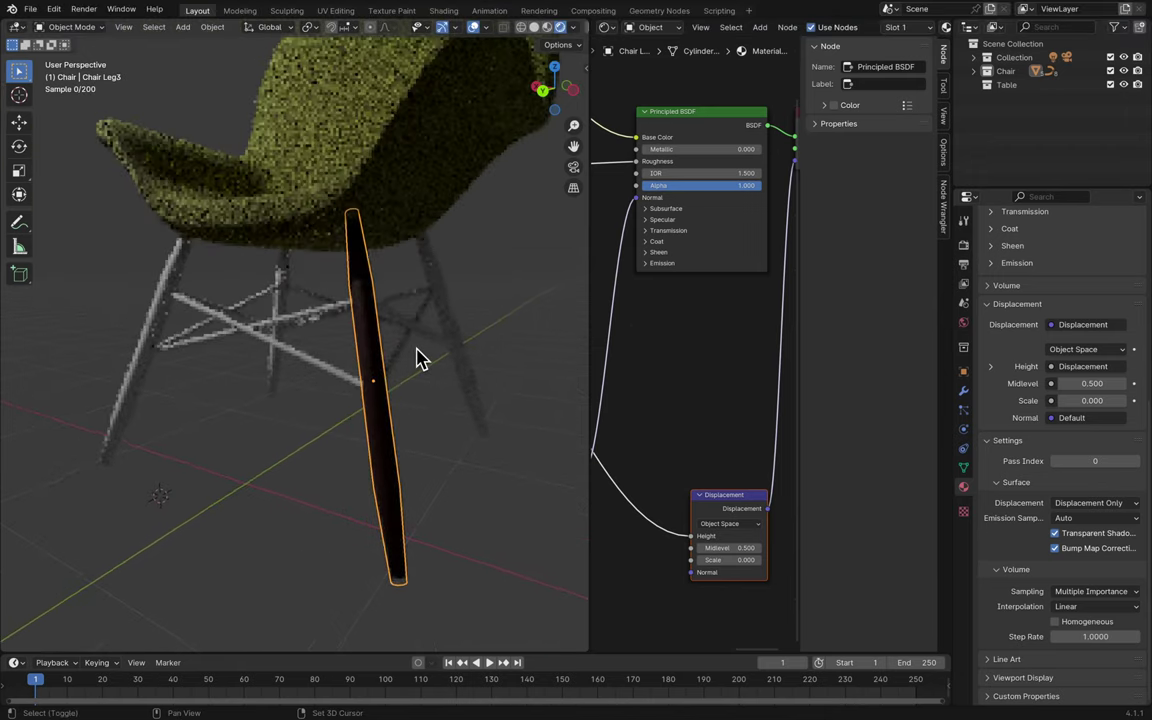
pyautogui.click(452, 332)
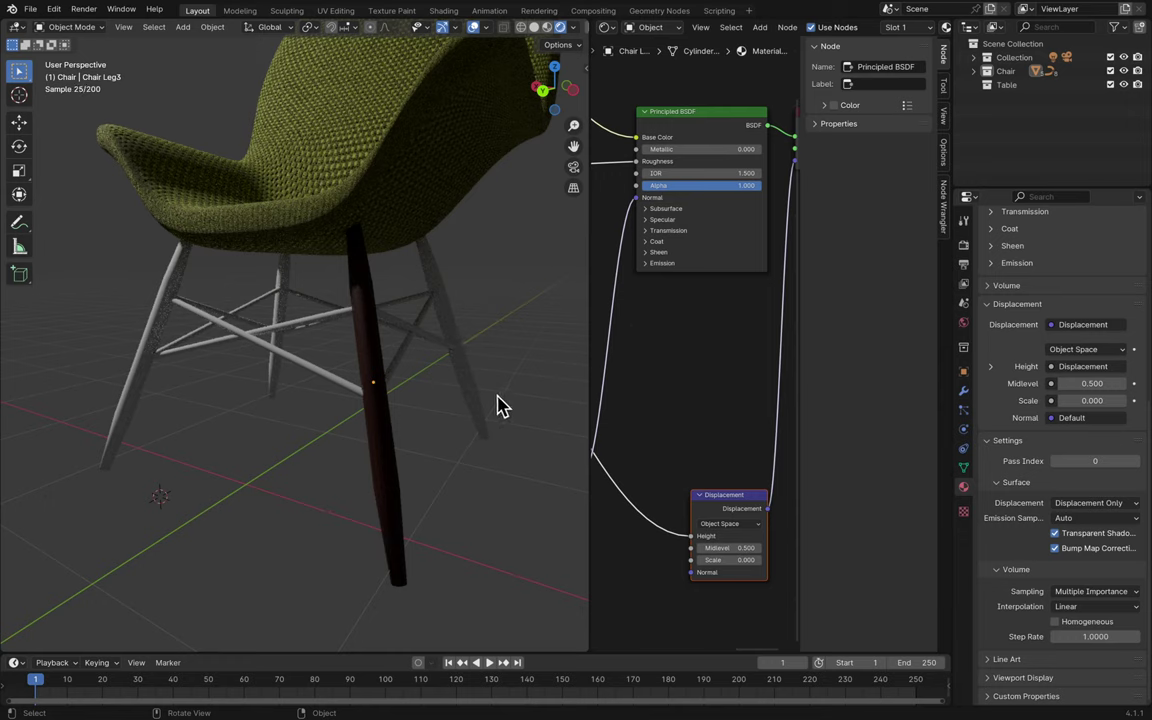
pyautogui.hscroll(2, 714, 319)
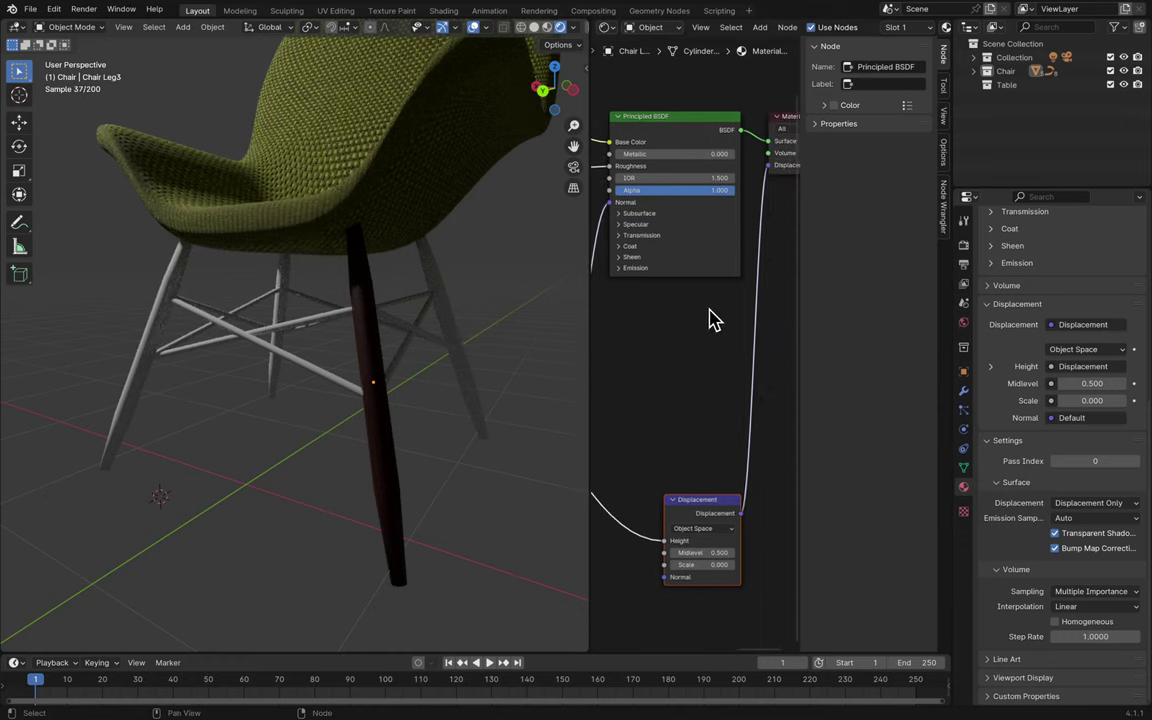
# - Rename Chair Leg3's material from Material.001 to 'Wewd Braughn', then select Chair Leg2
pyautogui.click(964, 267)
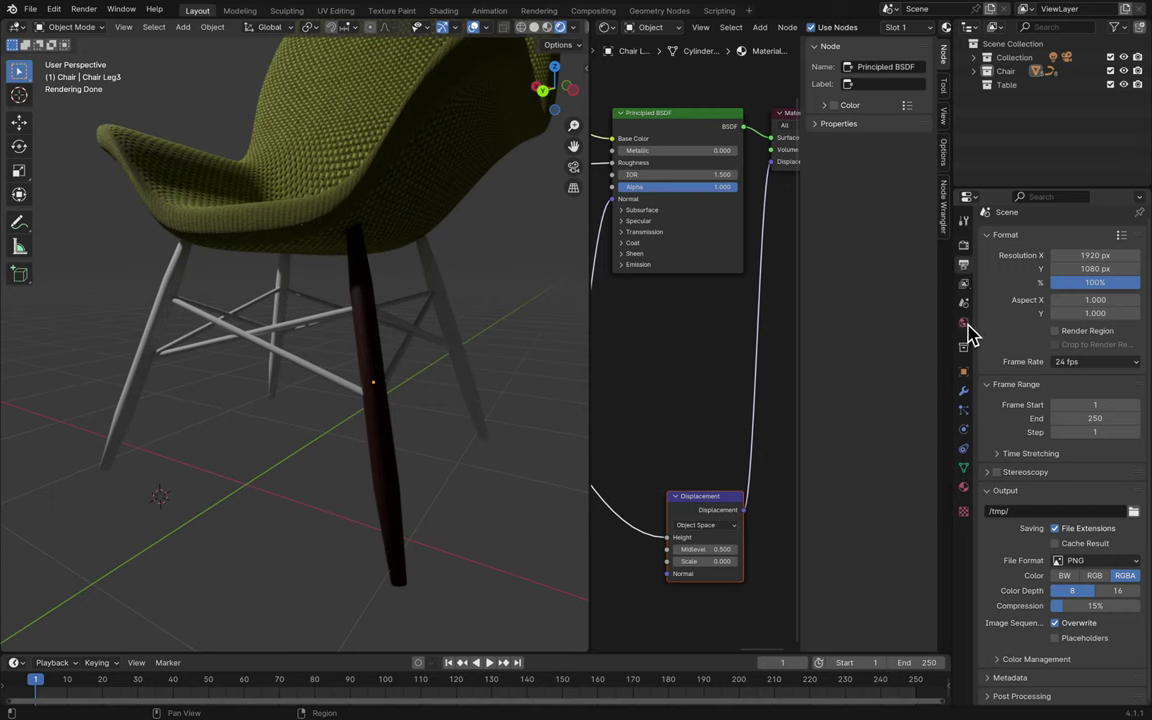
pyautogui.click(964, 487)
pyautogui.scroll(-8, 1040, 500)
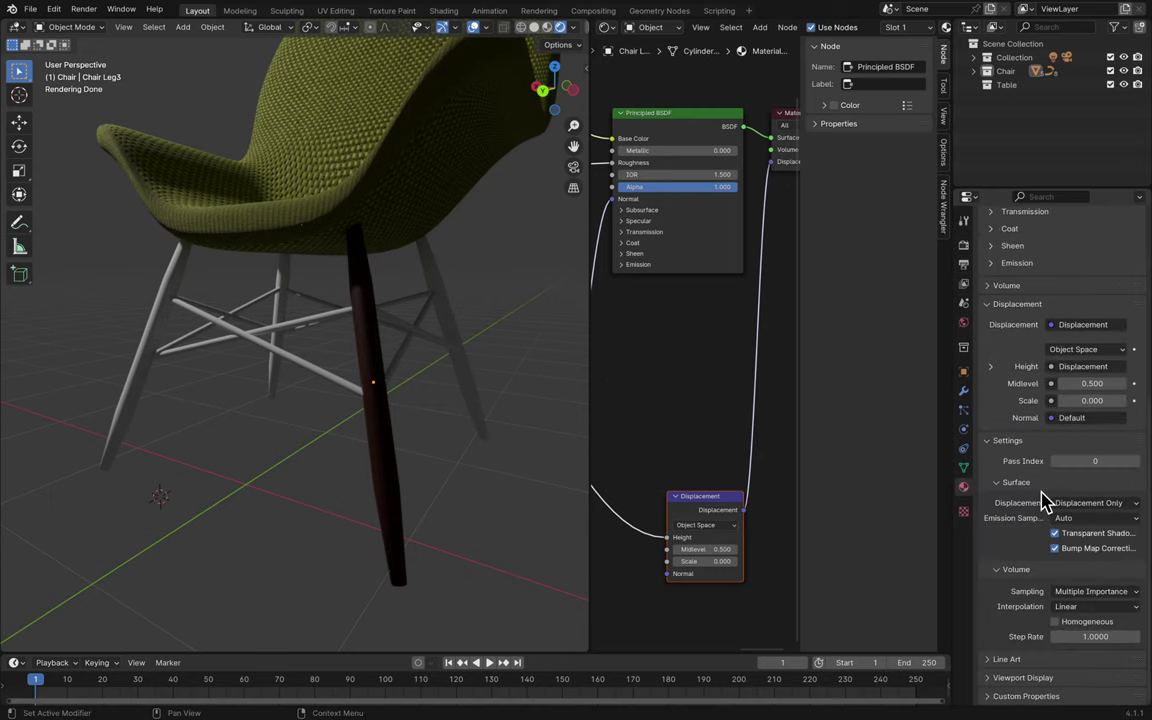
pyautogui.scroll(8, 1040, 500)
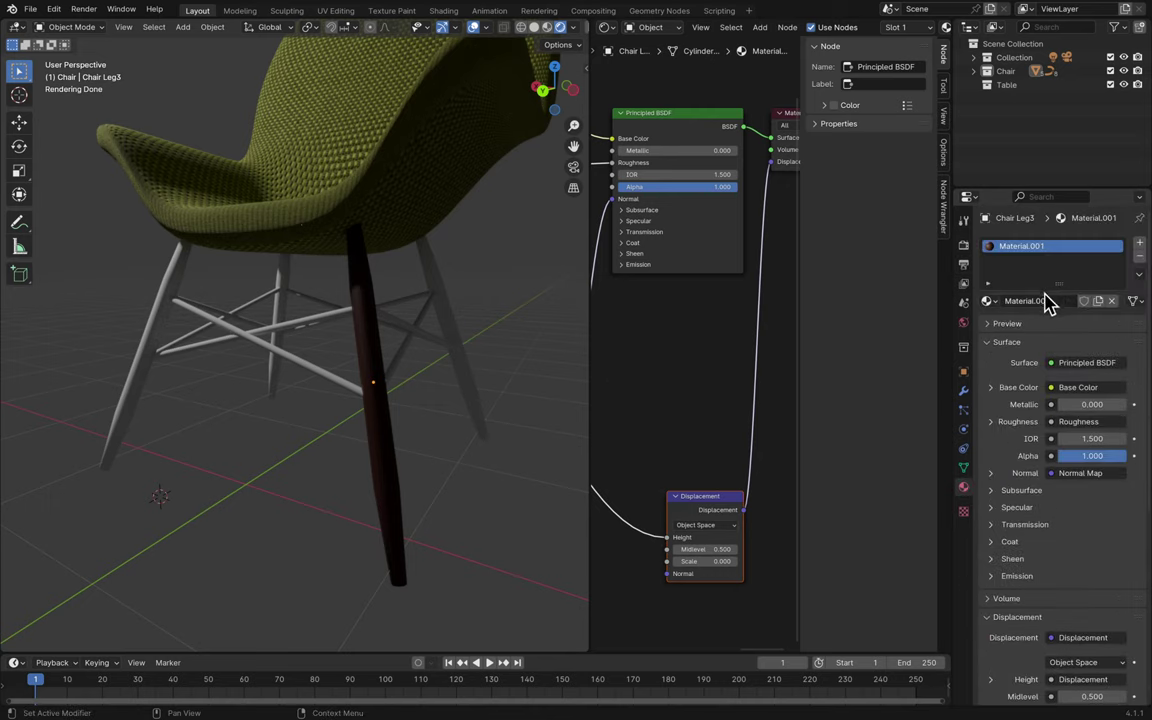
pyautogui.write('Wewd')
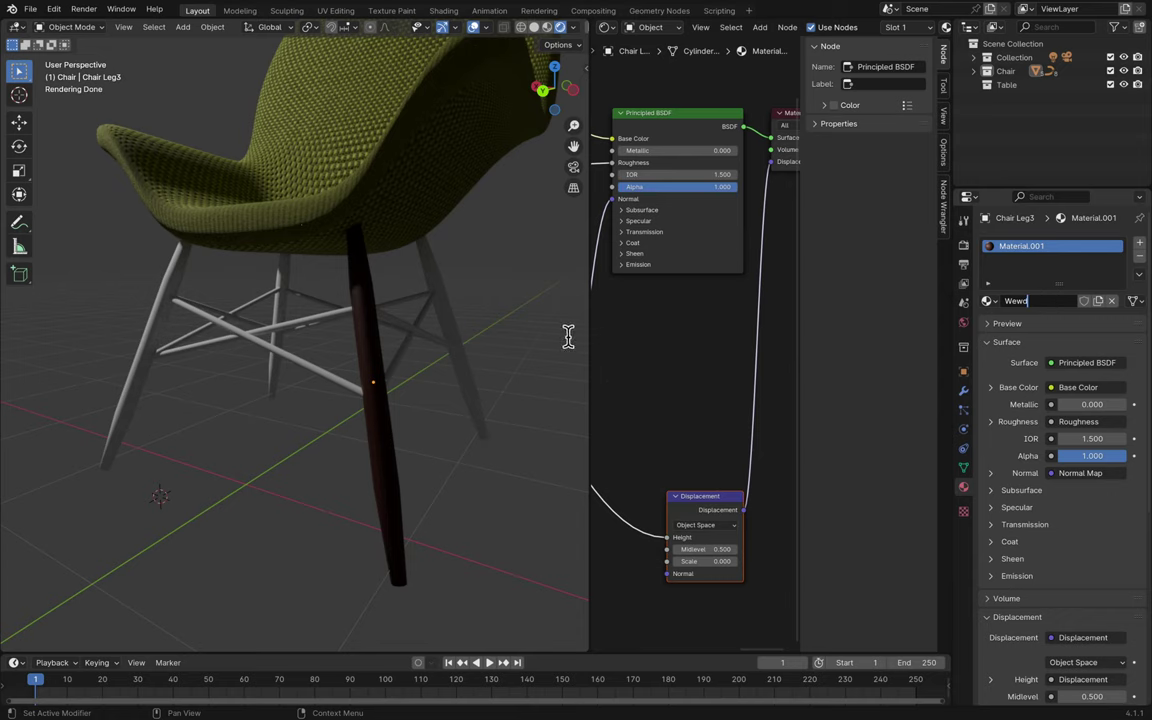
pyautogui.write('Braughn')
pyautogui.press('Return')
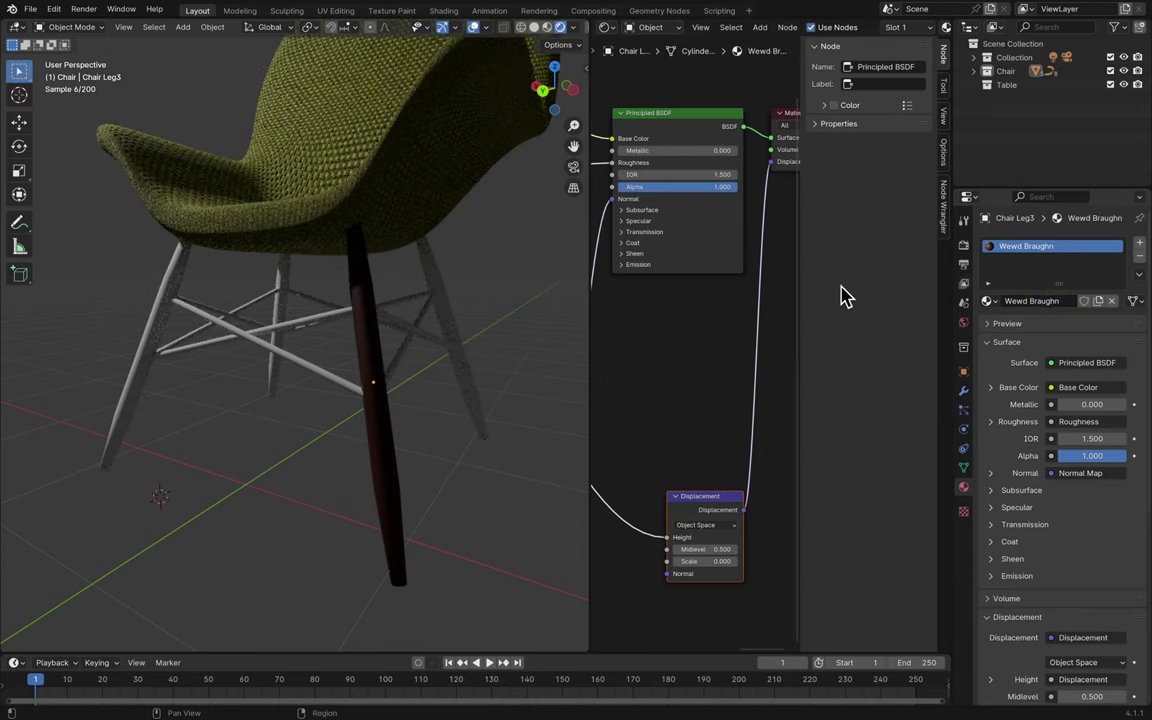
pyautogui.click(447, 327)
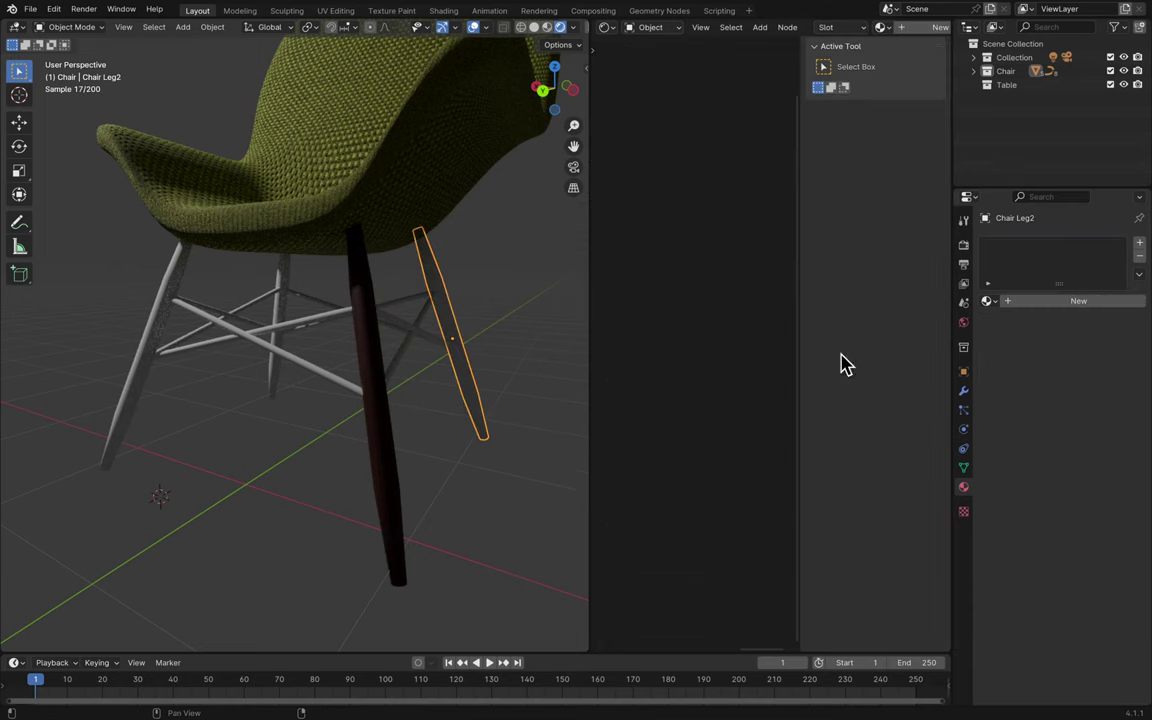
# - Assign the Wewd Braughn material to Chair Leg2, Chair Leg4 and Chair Leg1
pyautogui.click(988, 300)
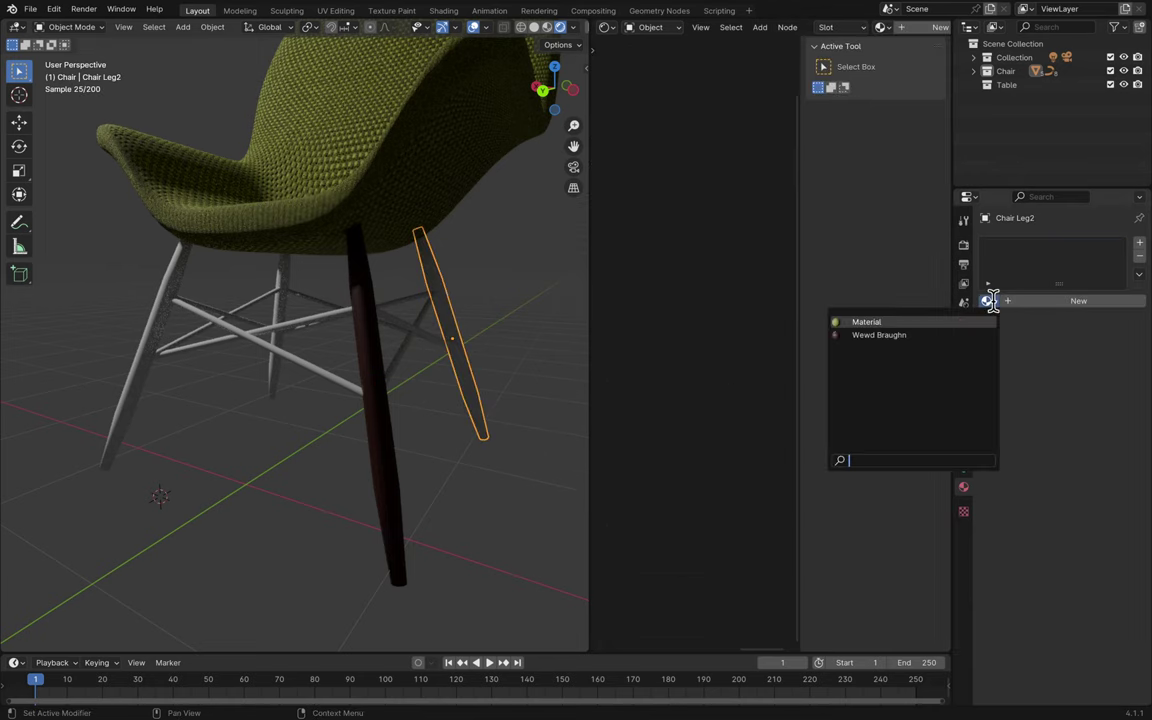
pyautogui.click(946, 336)
pyautogui.click(169, 331)
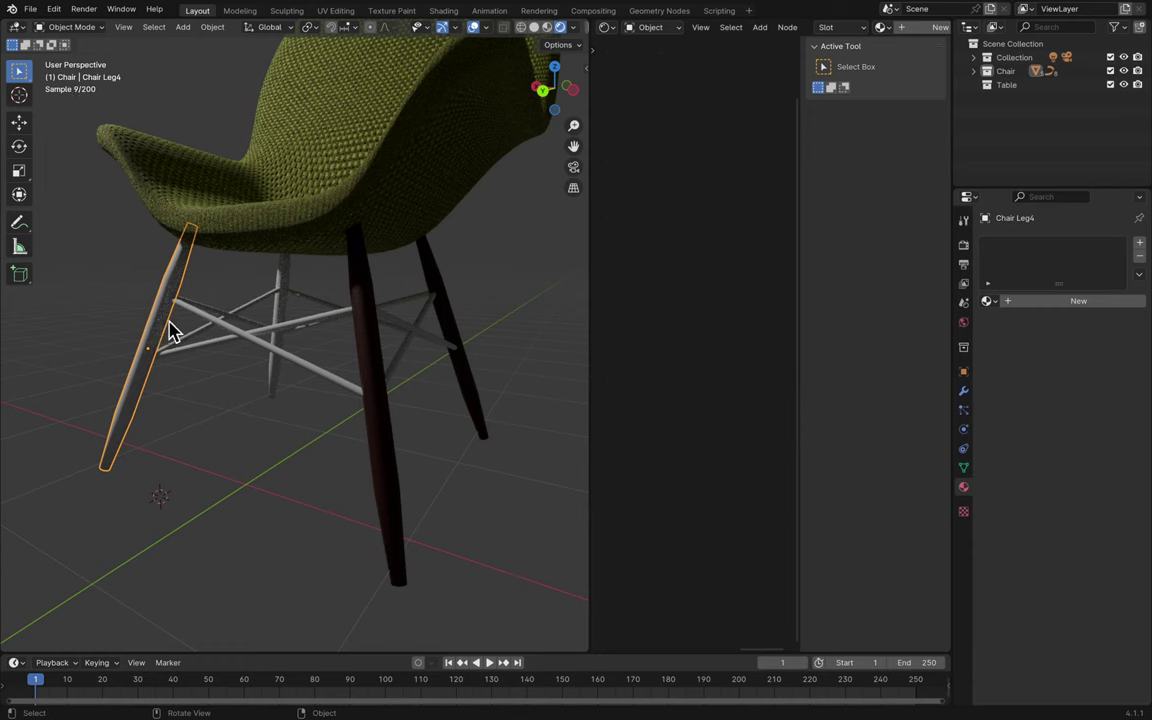
pyautogui.click(988, 300)
pyautogui.click(938, 334)
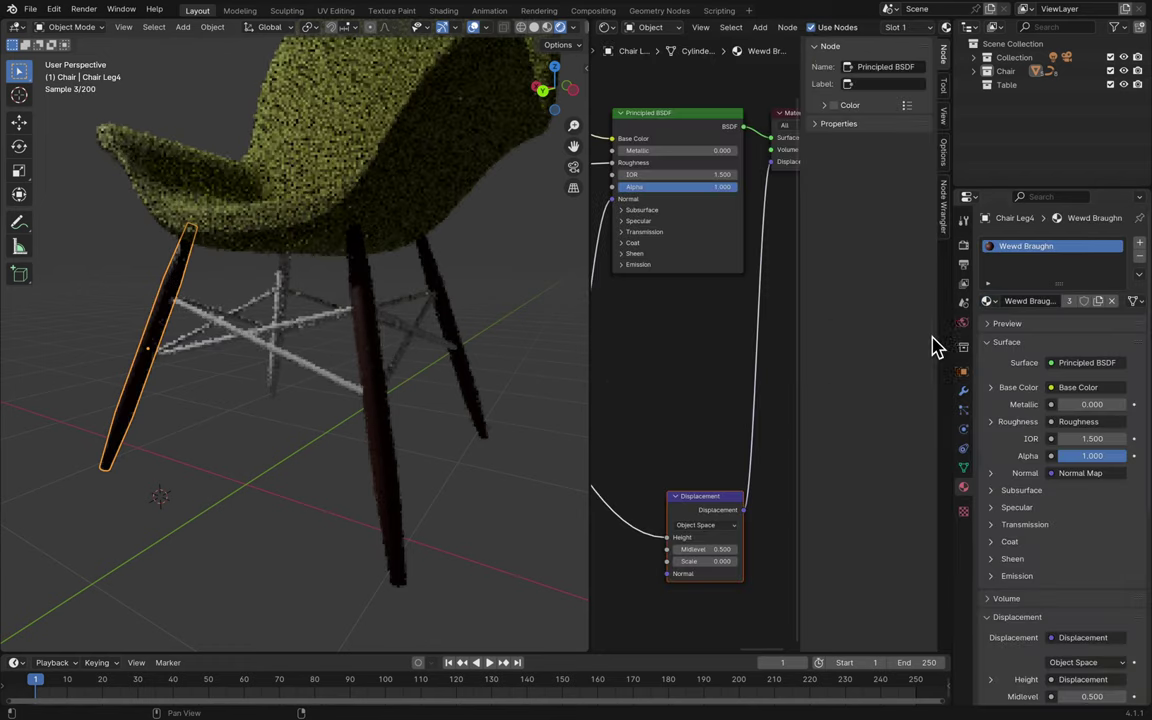
pyautogui.click(285, 282)
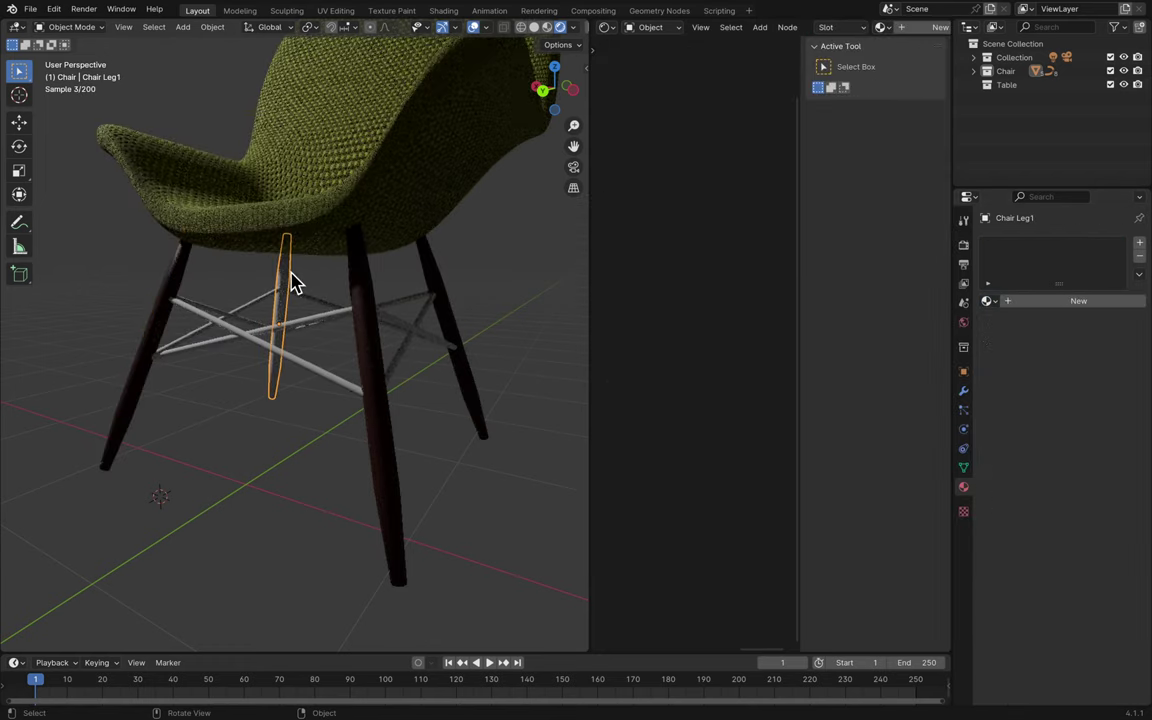
pyautogui.click(988, 300)
pyautogui.click(940, 336)
# - Rename the Cushen seat shell's material to 'Fabricc' and save Blender3.blend
pyautogui.click(347, 200)
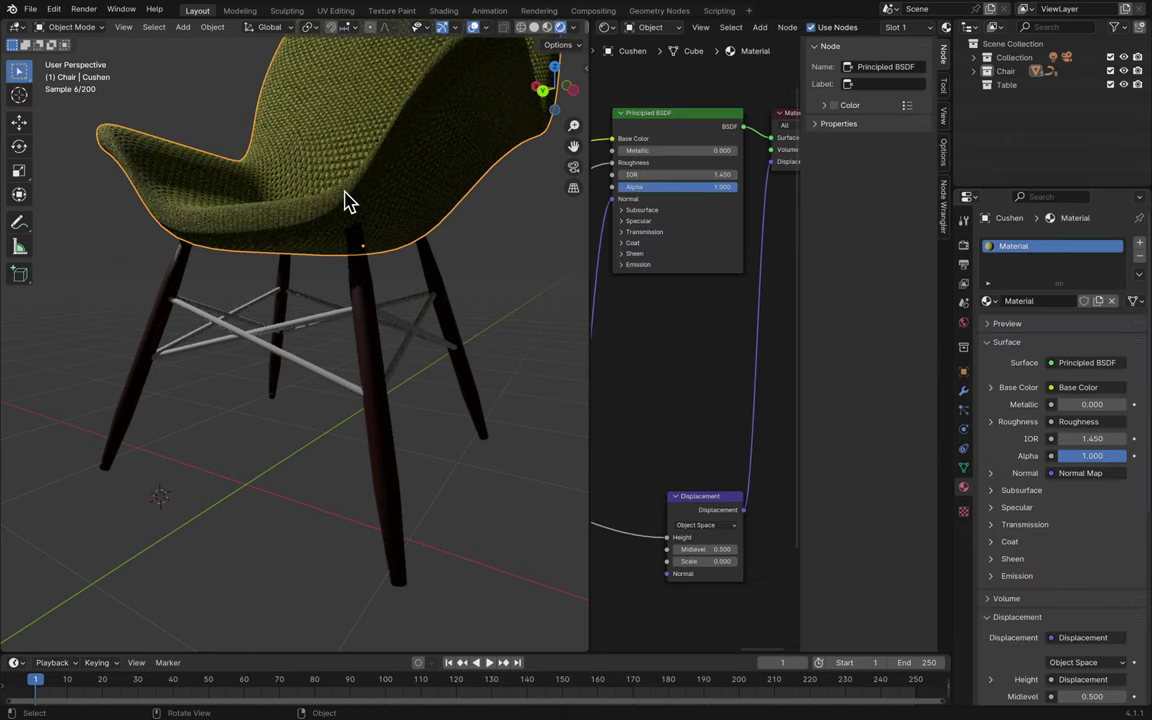
pyautogui.doubleClick(1031, 300)
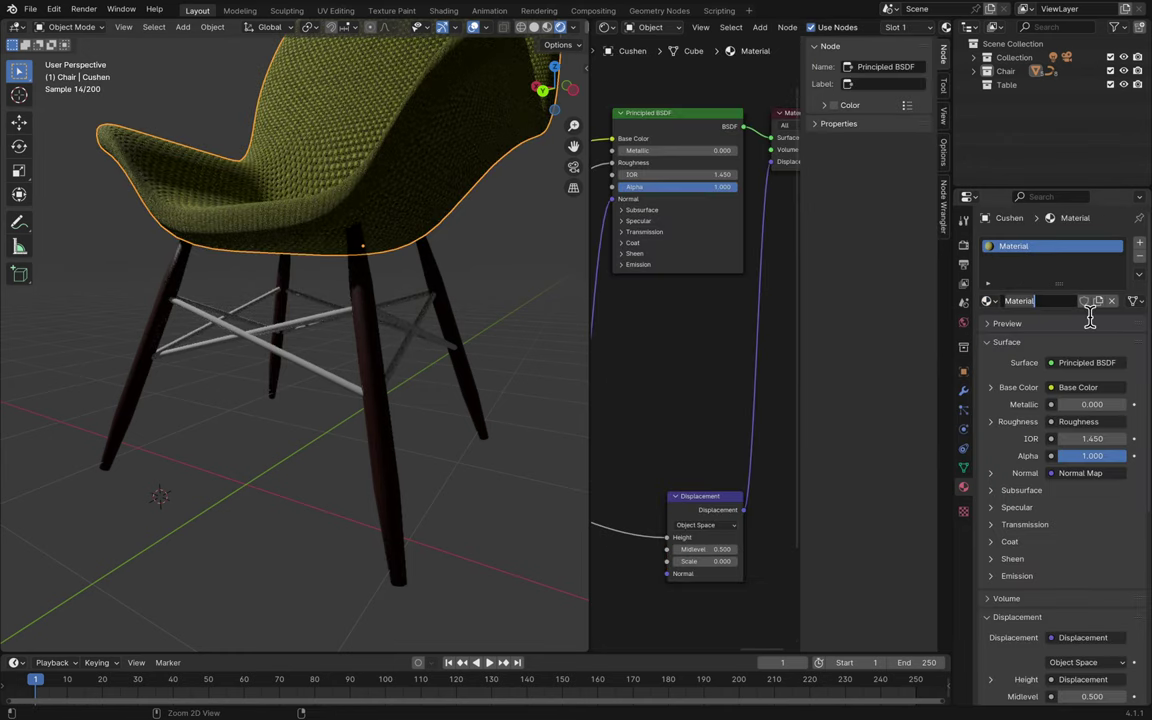
pyautogui.write('Fa')
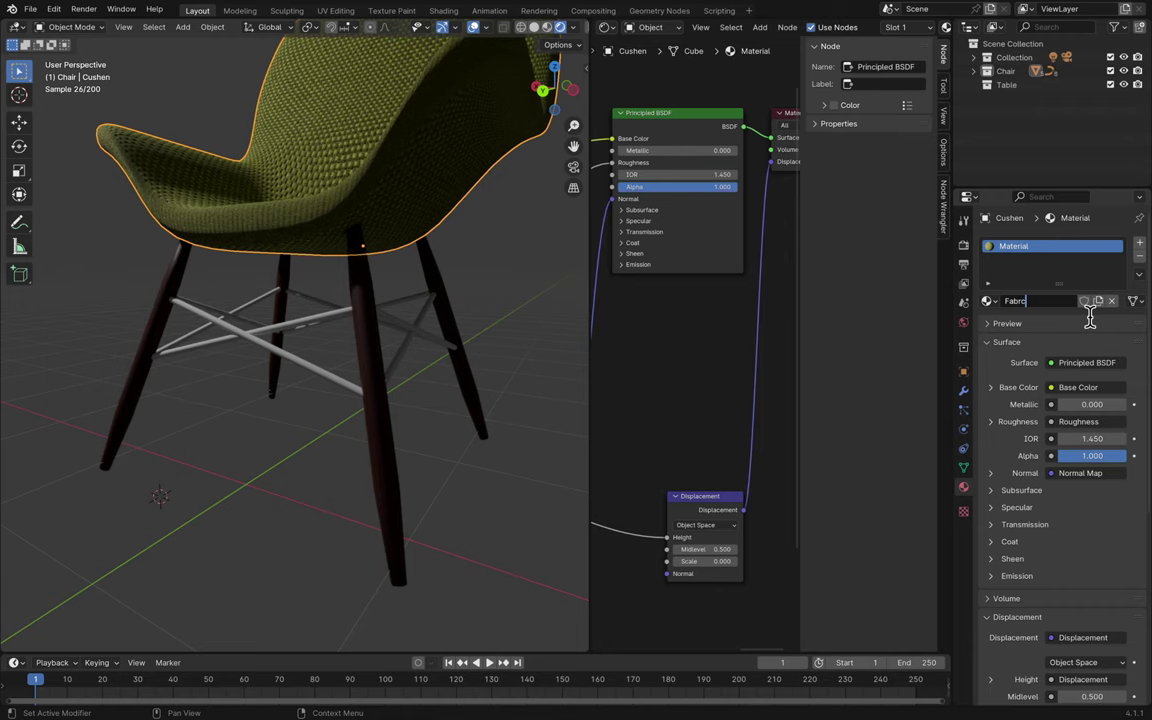
pyautogui.write('bricc')
pyautogui.press('Return')
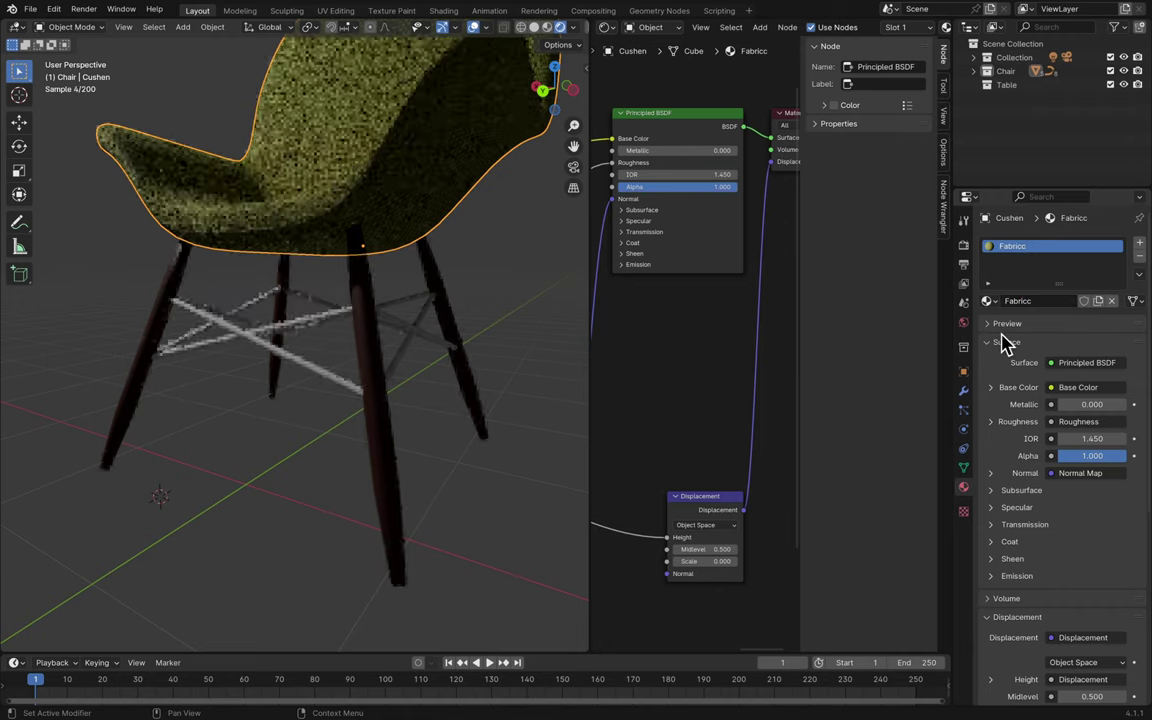
pyautogui.hotkey('ctrl', 's')
pyautogui.moveTo(514, 350); pyautogui.dragTo(520, 352, button='middle')
# - Switch the viewport to Material Preview shading and save the file
pyautogui.hscroll(-5, 516, 350)
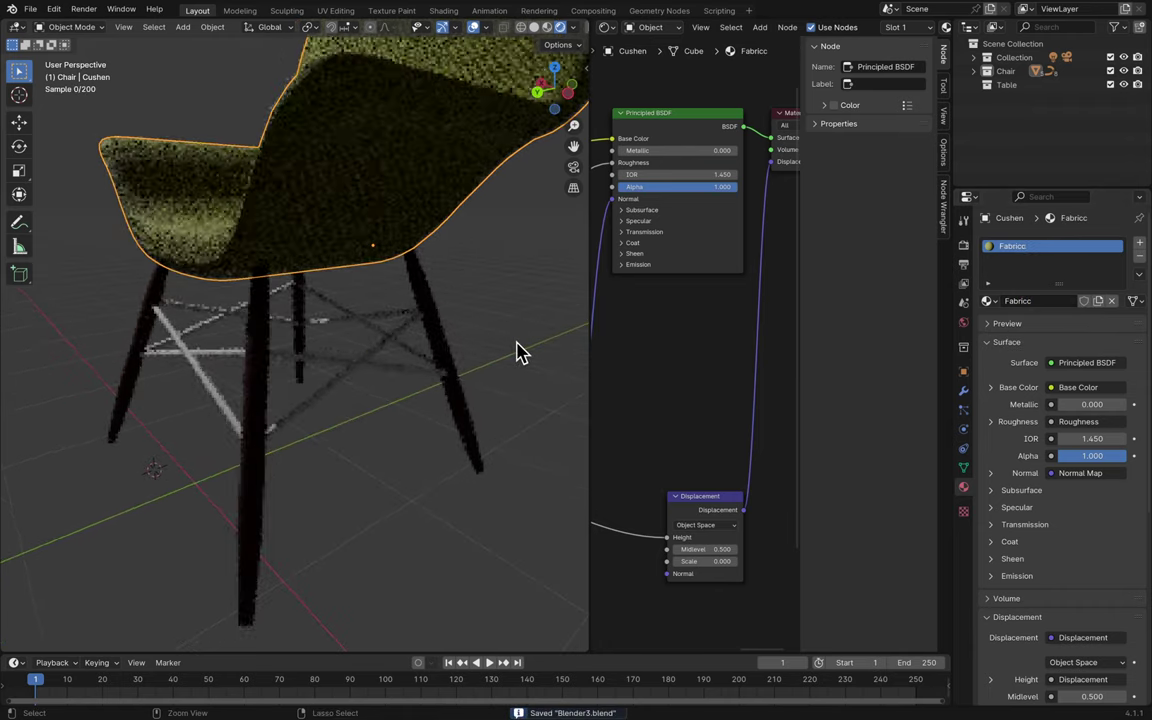
pyautogui.scroll(5, 516, 350)
pyautogui.scroll(-3, 516, 350)
pyautogui.hscroll(-10, 516, 350)
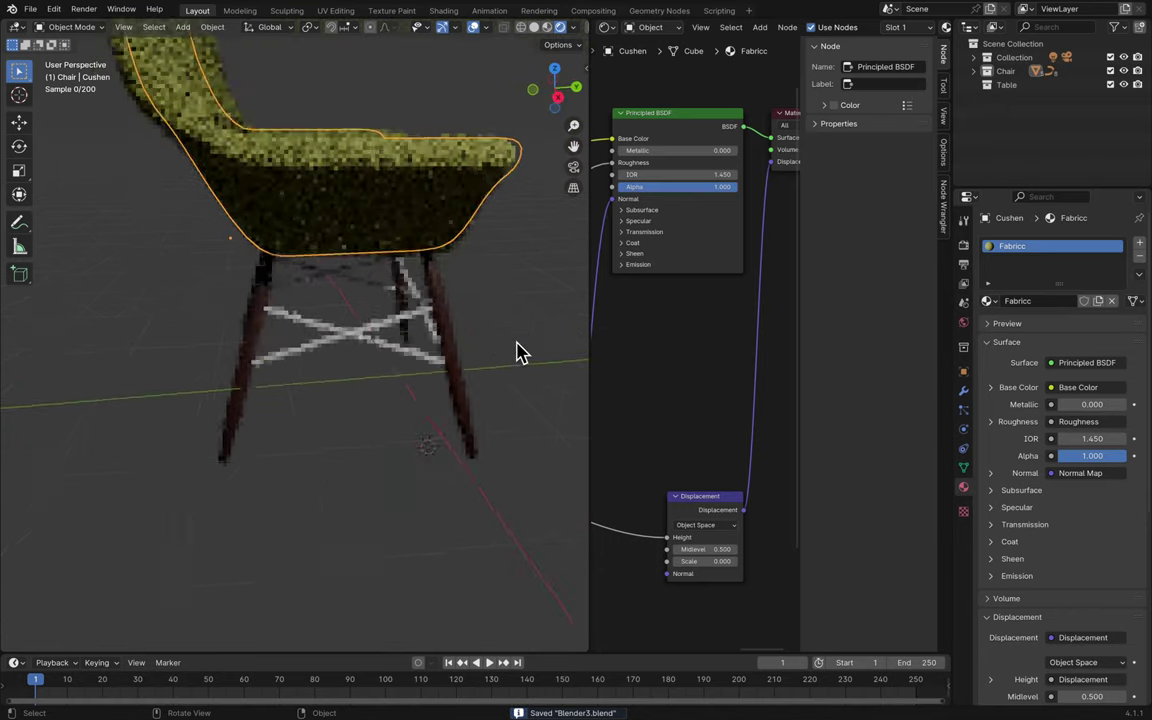
pyautogui.click(548, 27)
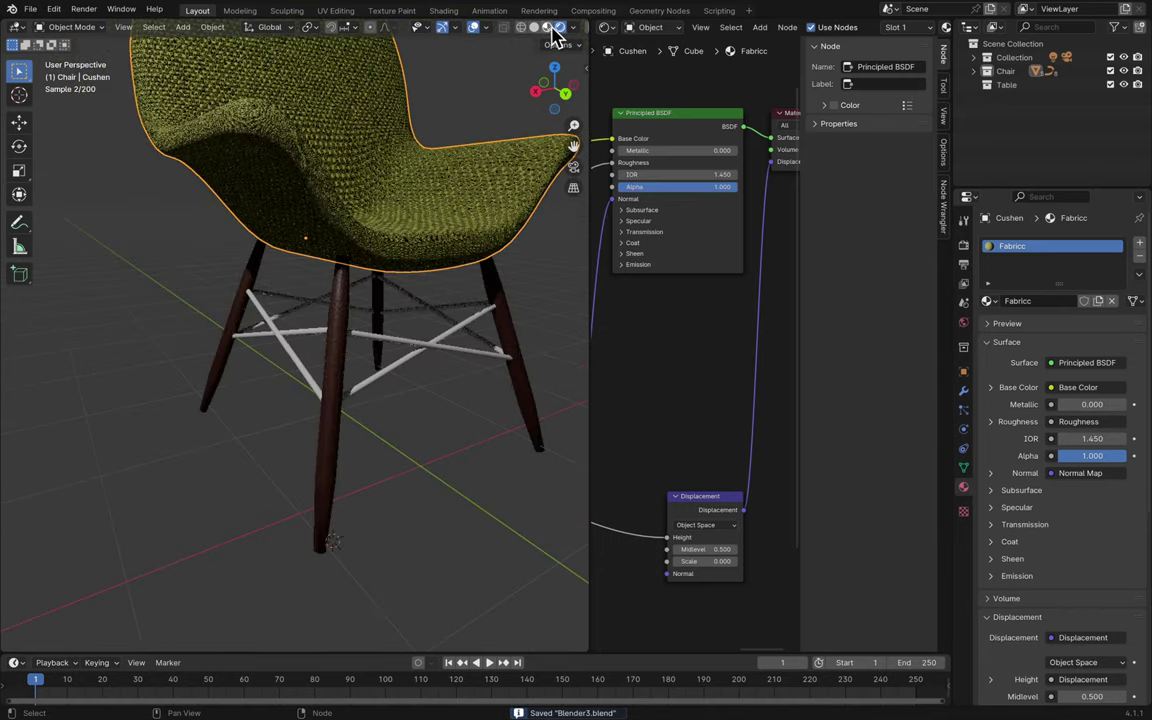
pyautogui.hotkey('ctrl', 's')
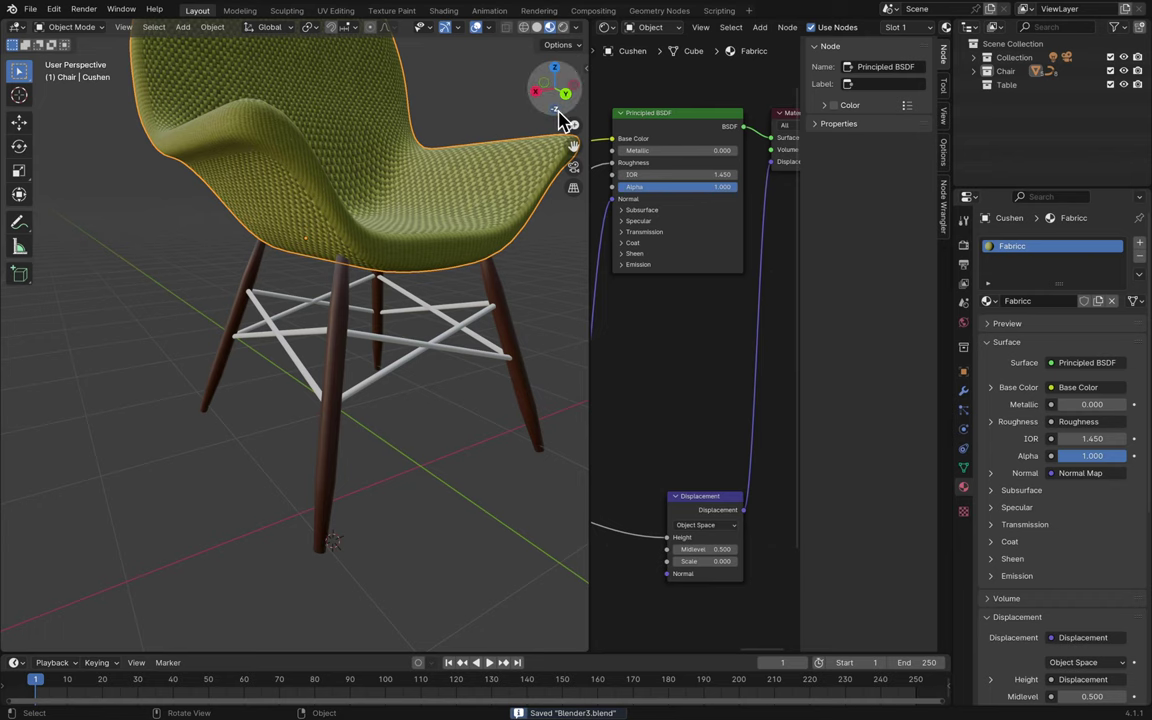
# - Pan and orbit around the finished chair, then save Blender3.blend again
pyautogui.moveTo(573, 146); pyautogui.dragTo(483, 206)
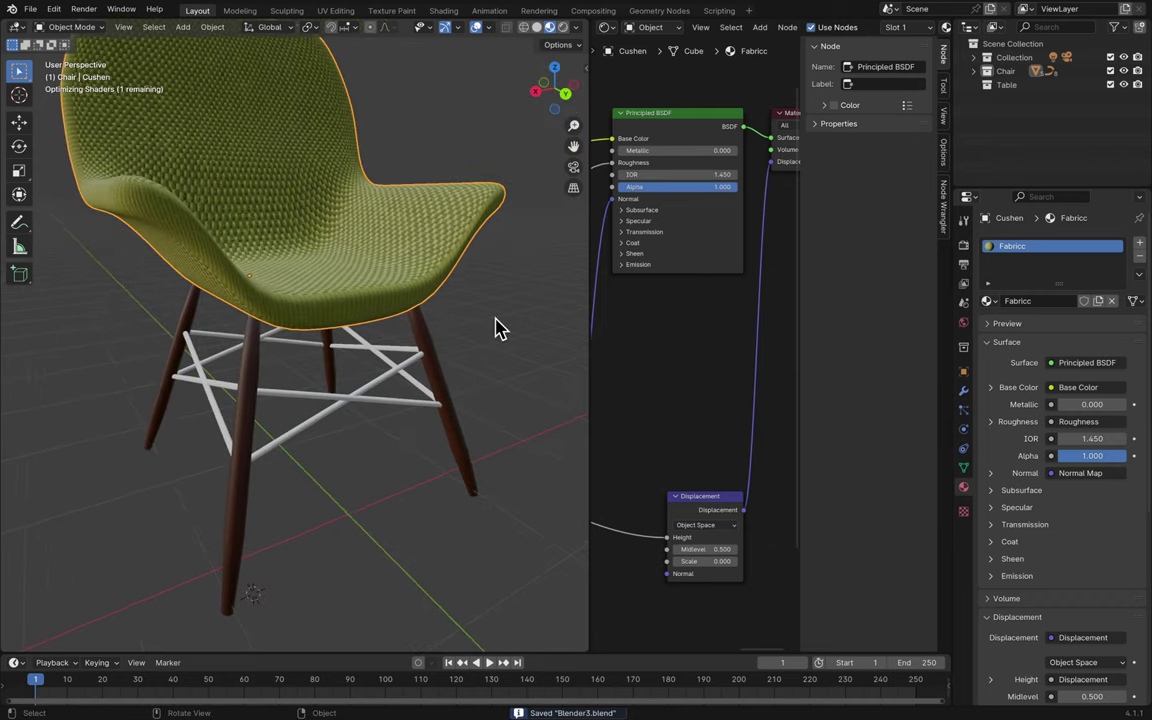
pyautogui.hscroll(-5, 496, 327)
pyautogui.hscroll(-10, 496, 327)
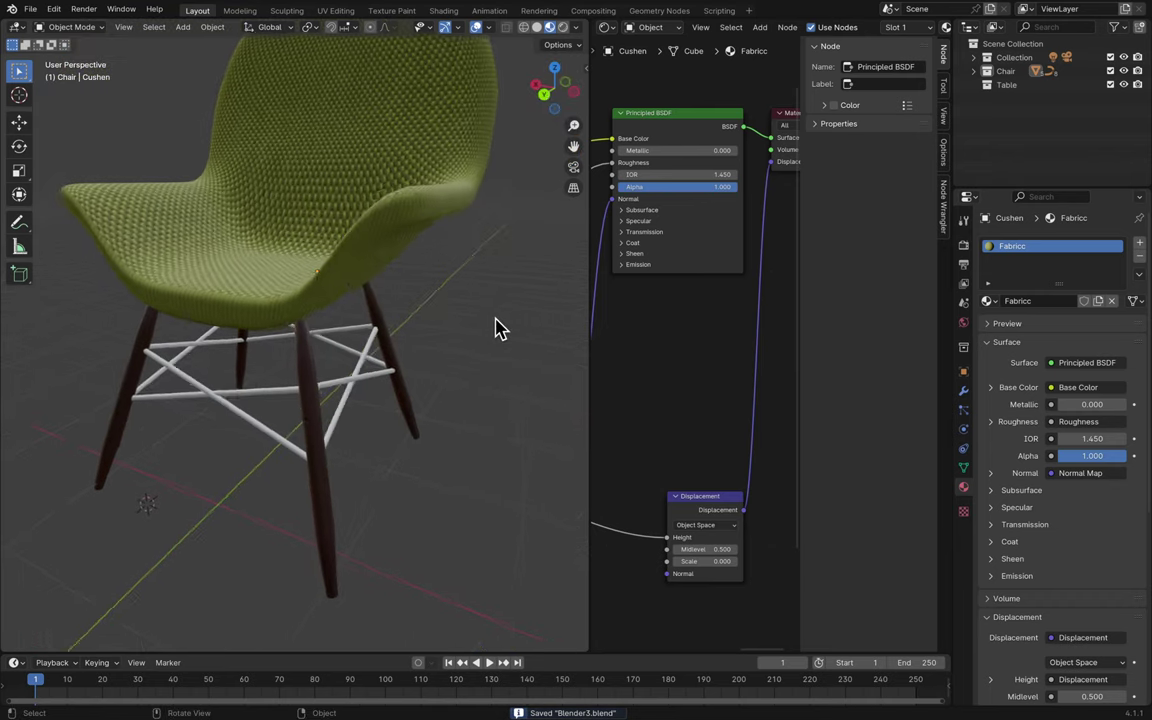
pyautogui.scroll(-5, 574, 126)
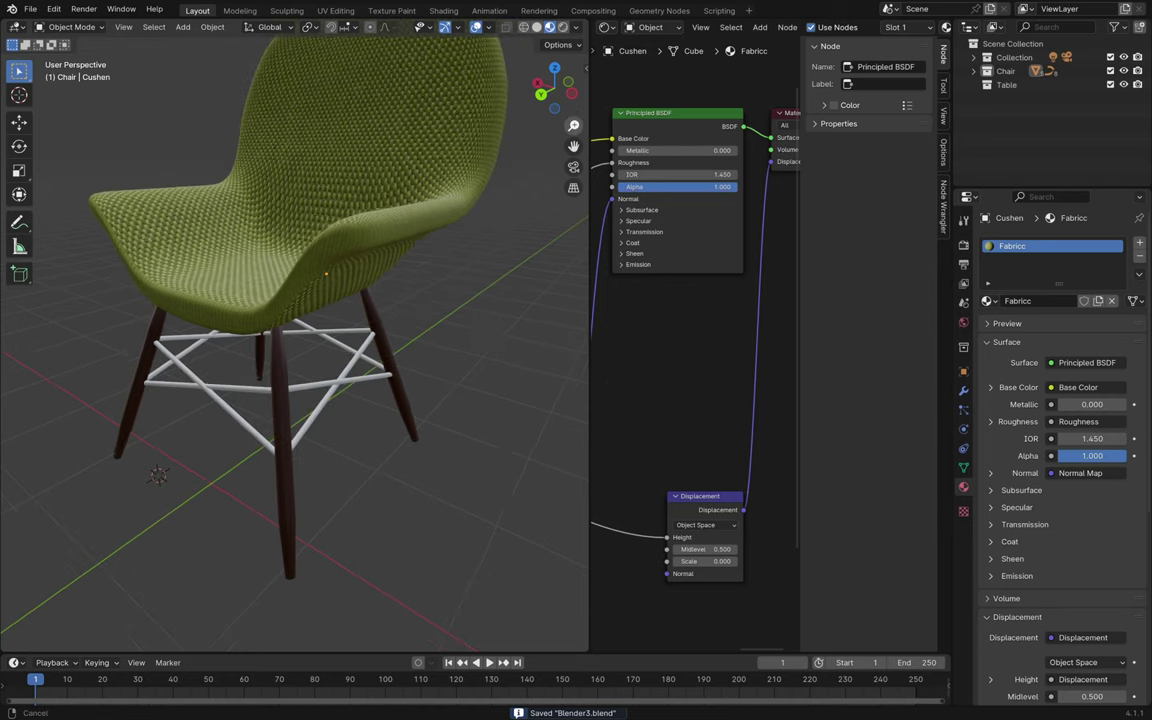
pyautogui.moveTo(575, 135)
pyautogui.mouseDown()
pyautogui.moveTo(575, 125)
pyautogui.moveTo(574, 135)
pyautogui.mouseUp()
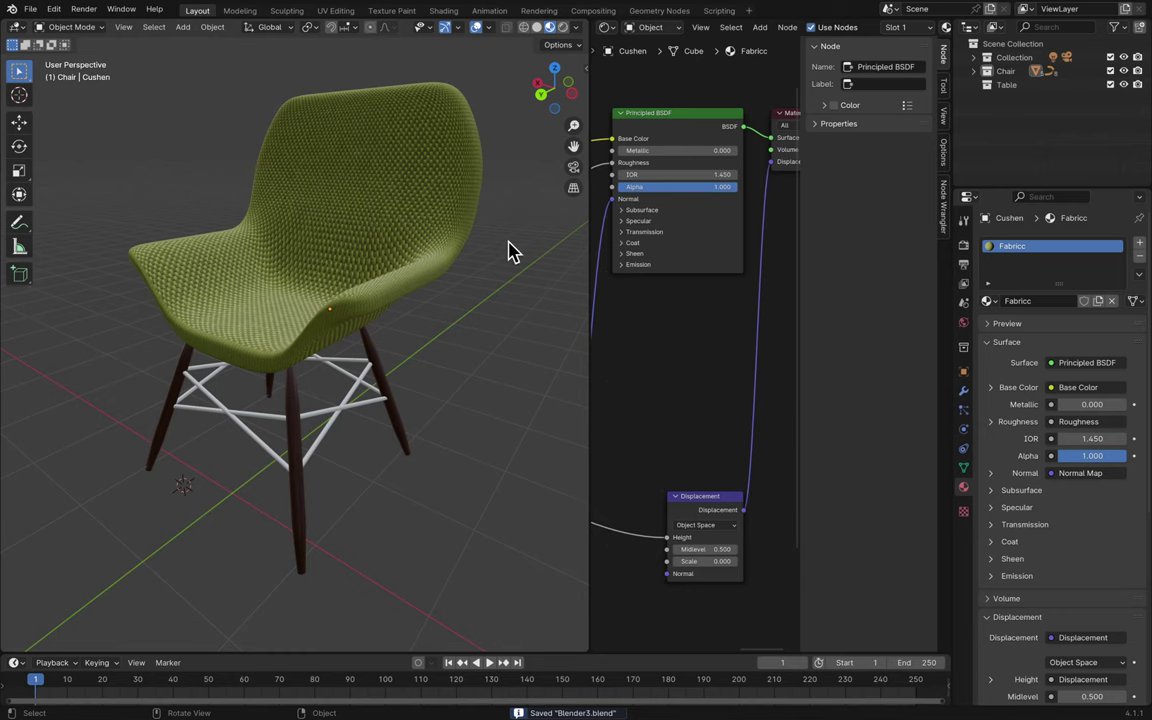
pyautogui.hscroll(-3, 509, 250)
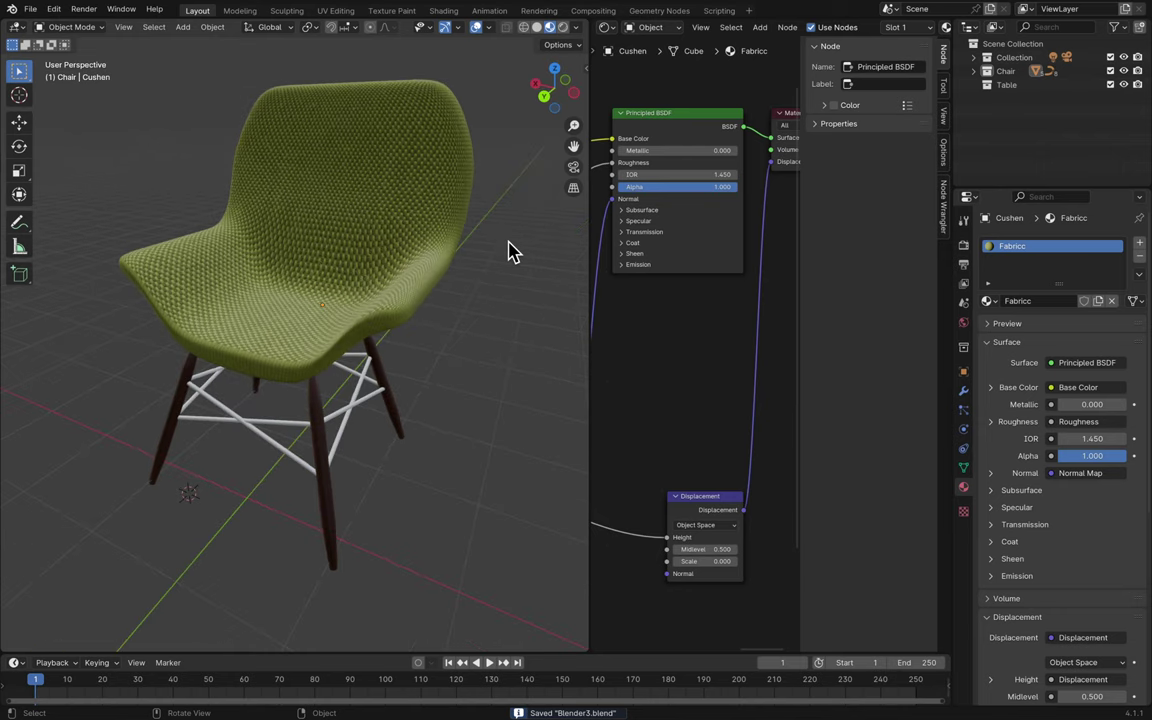
pyautogui.hscroll(-5, 509, 250)
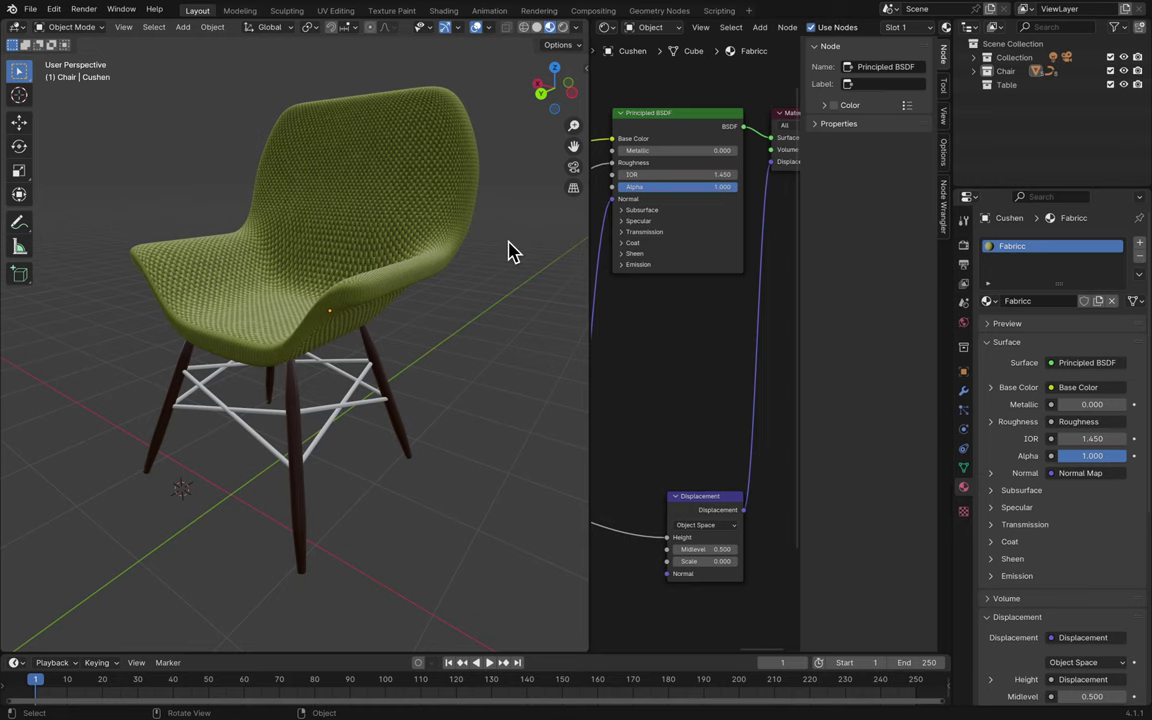
pyautogui.hscroll(-10, 508, 250)
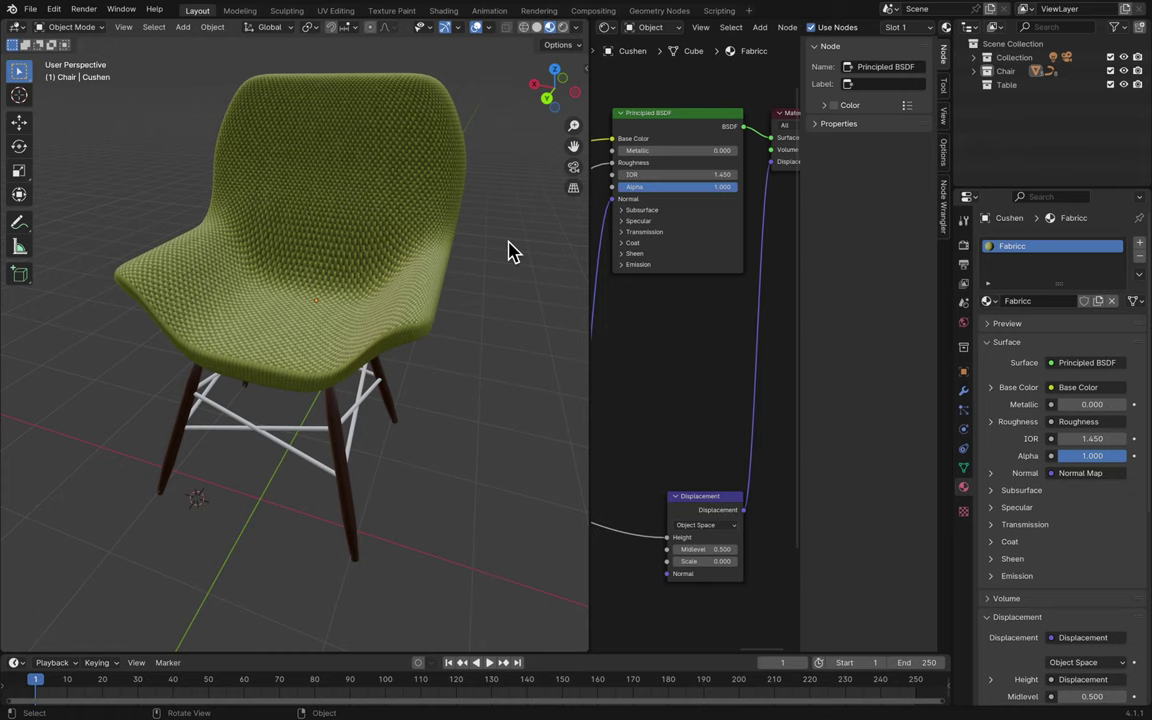
pyautogui.hscroll(6, 520, 270)
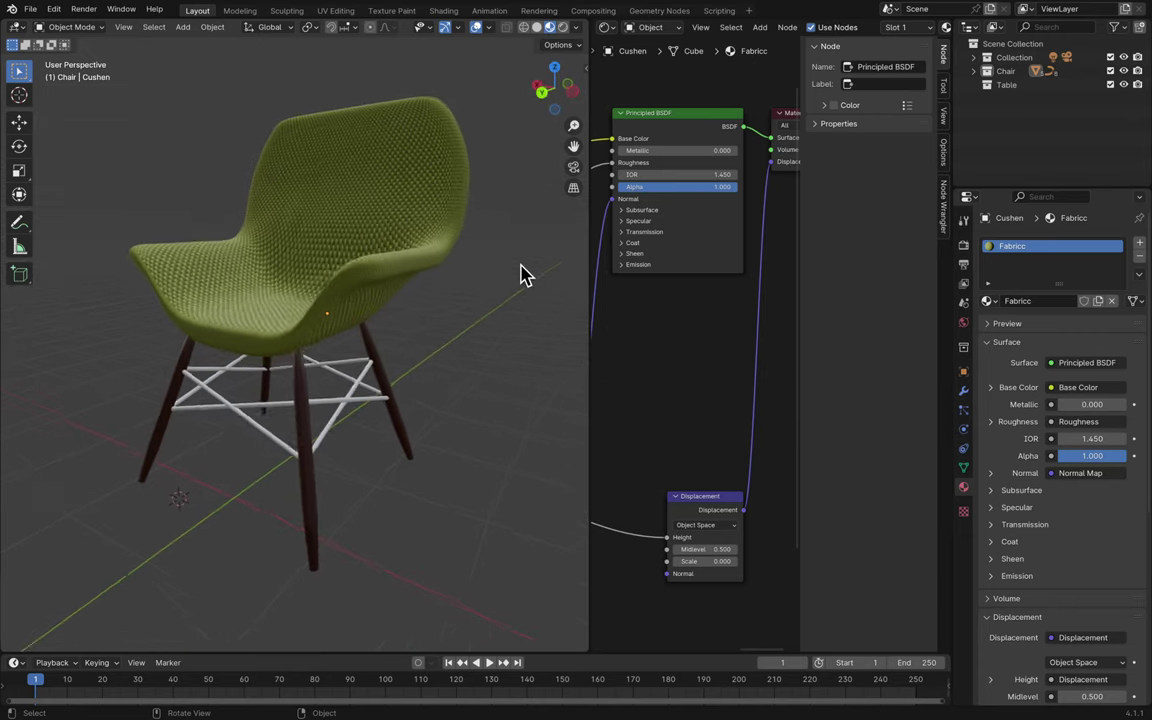
pyautogui.hotkey('ctrl', 's')
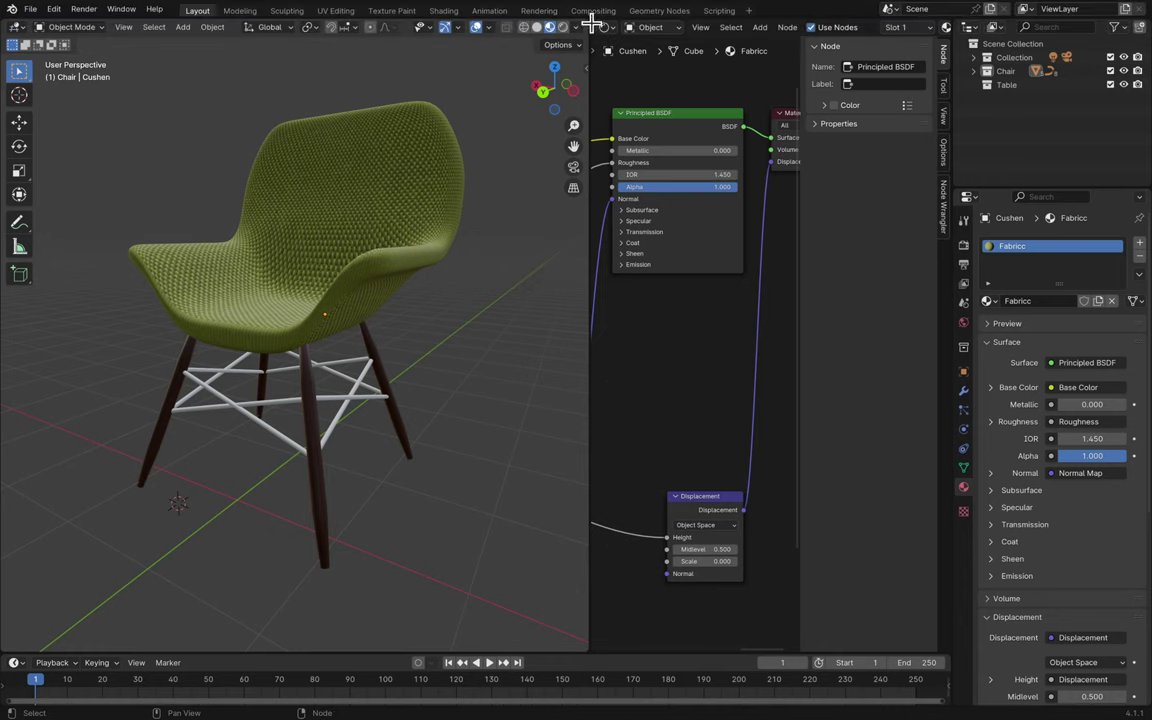
# - Split the 3D viewport and turn the right half into a Shader Editor with Shift+F3
pyautogui.moveTo(593, 22); pyautogui.dragTo(672, 46)
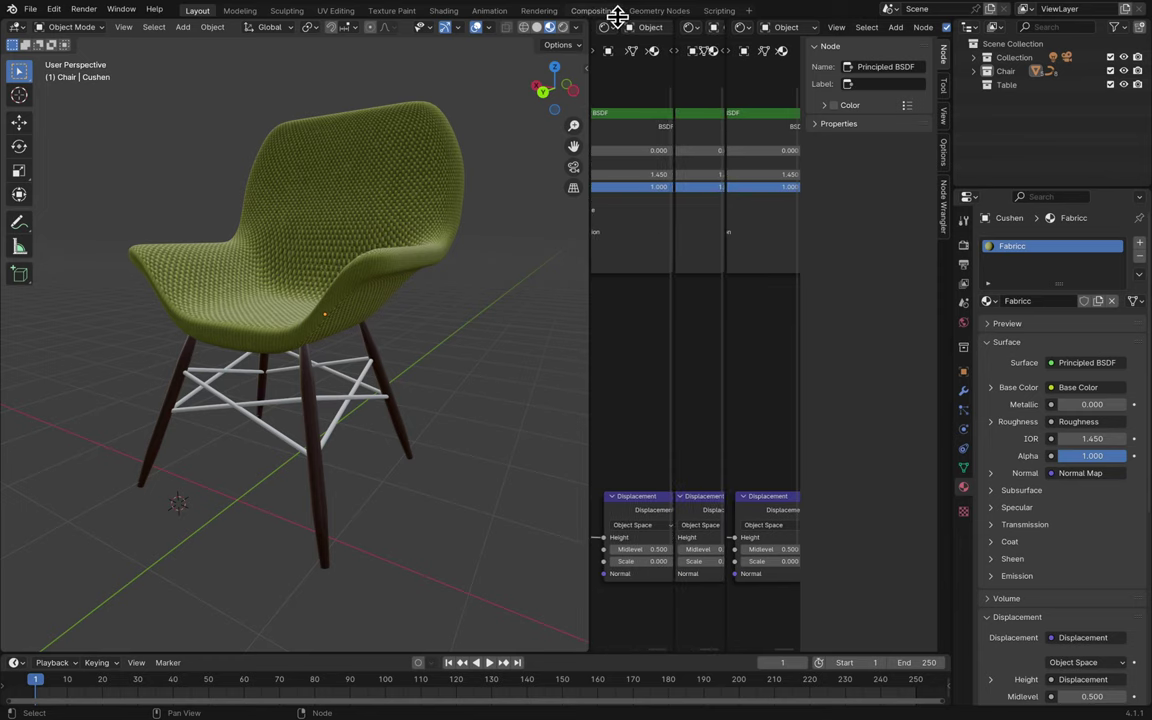
pyautogui.moveTo(589, 17); pyautogui.dragTo(742, 30)
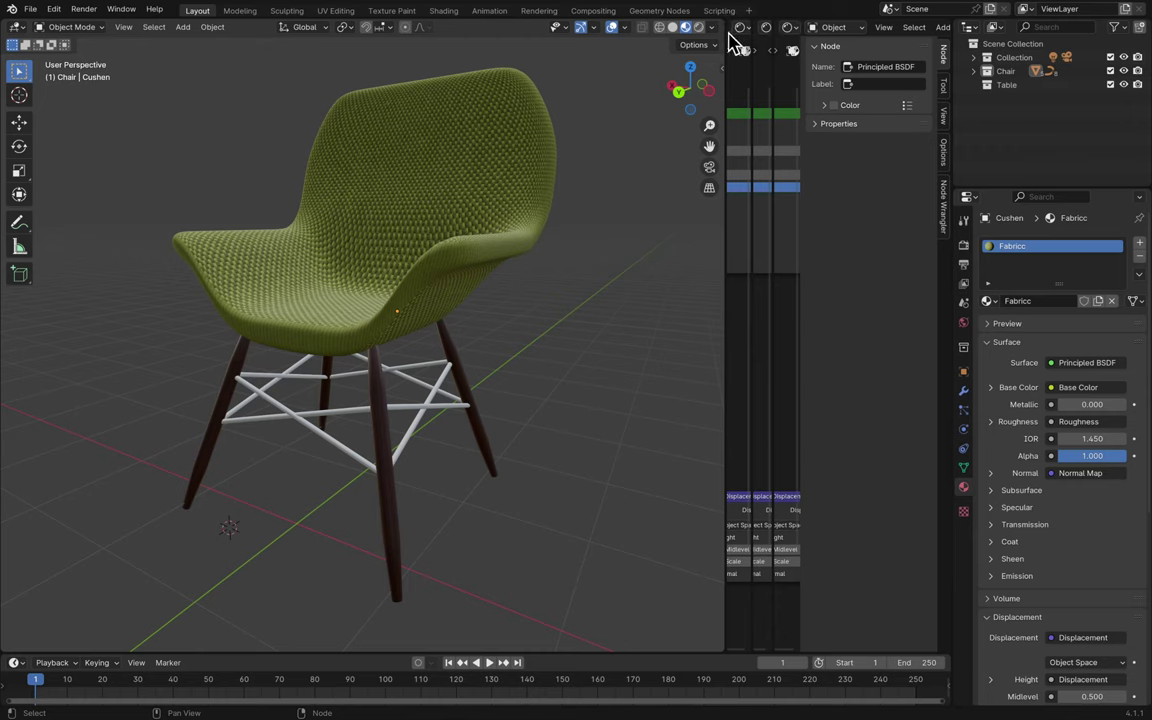
pyautogui.moveTo(722, 20); pyautogui.dragTo(321, 33)
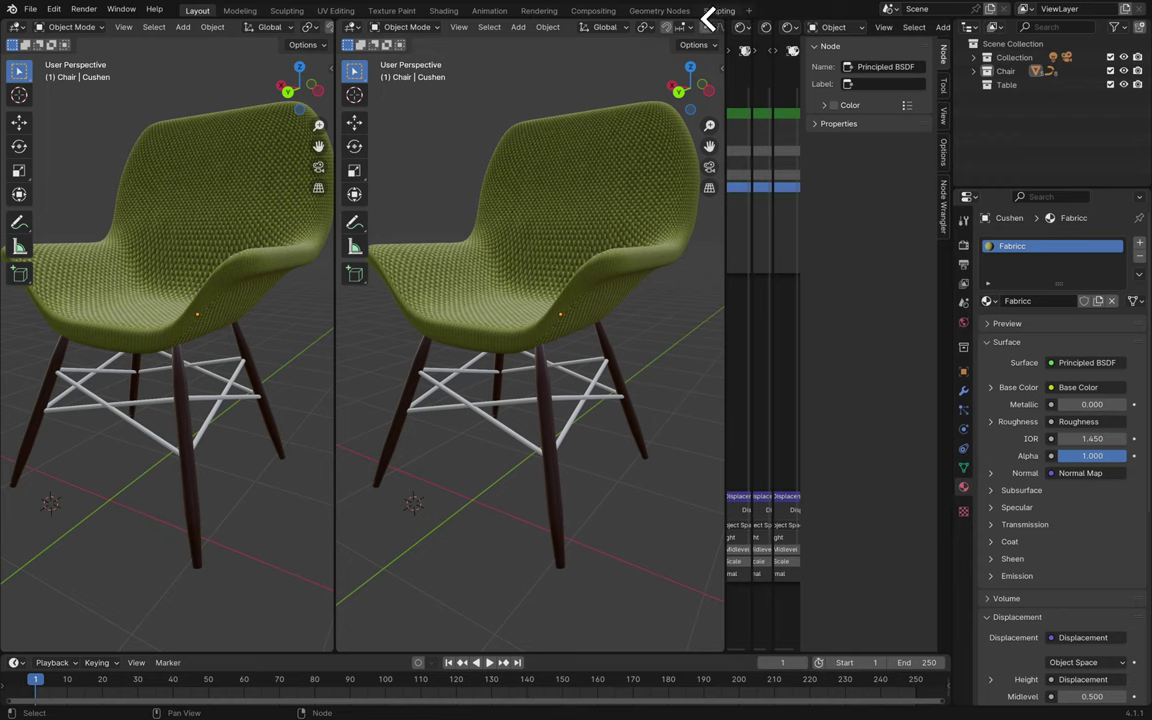
pyautogui.hotkey('shift', 'F3')
# - Split that Shader Editor into stacked panes, widen the upper ones, and join away a neighbour
pyautogui.moveTo(775, 22); pyautogui.dragTo(713, 62)
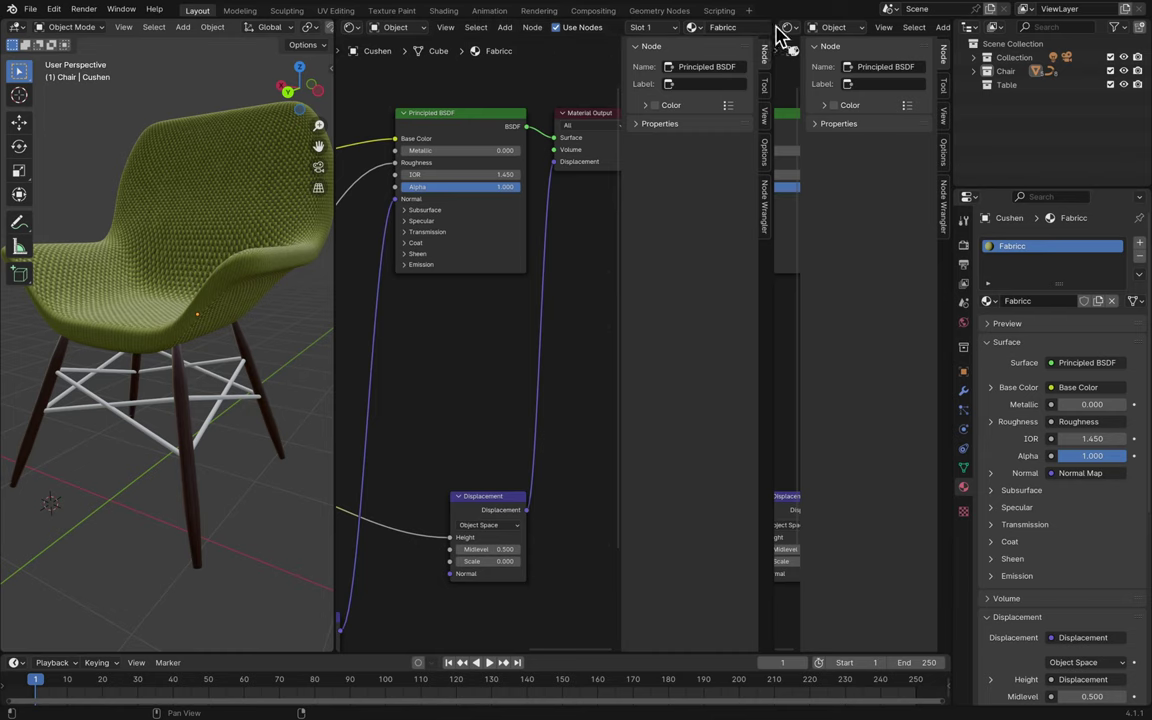
pyautogui.moveTo(773, 22); pyautogui.dragTo(700, 179)
pyautogui.moveTo(768, 170); pyautogui.dragTo(766, 104)
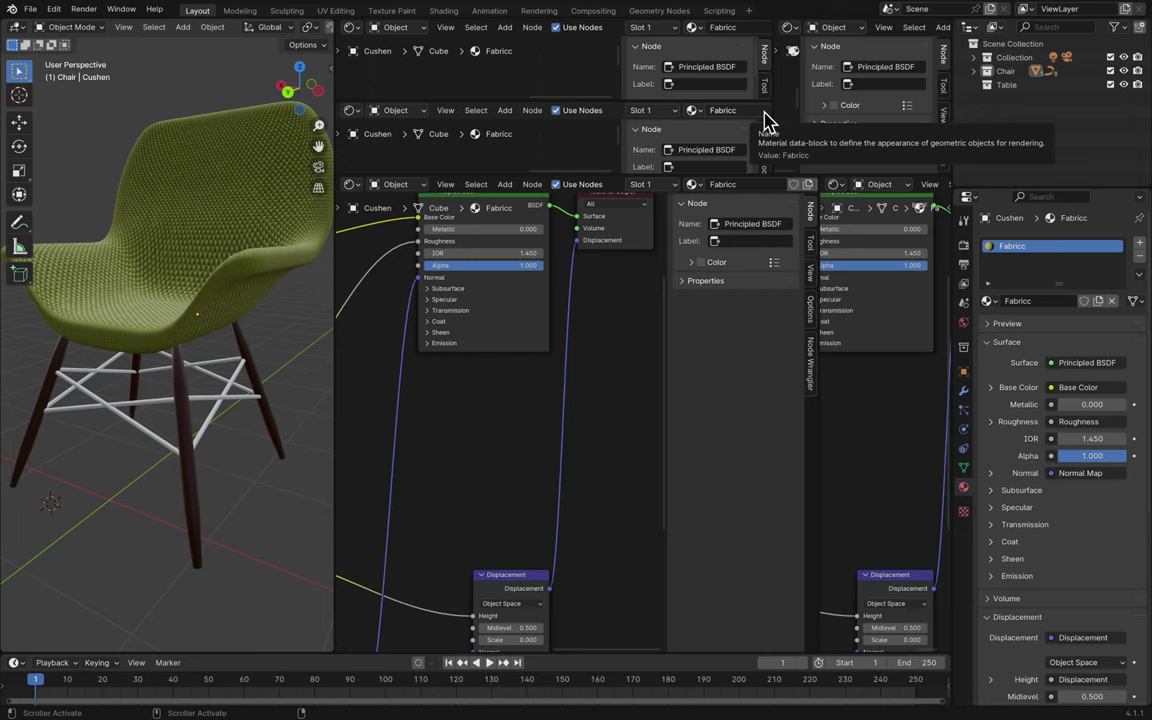
pyautogui.moveTo(774, 106); pyautogui.dragTo(669, 116)
pyautogui.moveTo(594, 101); pyautogui.dragTo(570, 53)
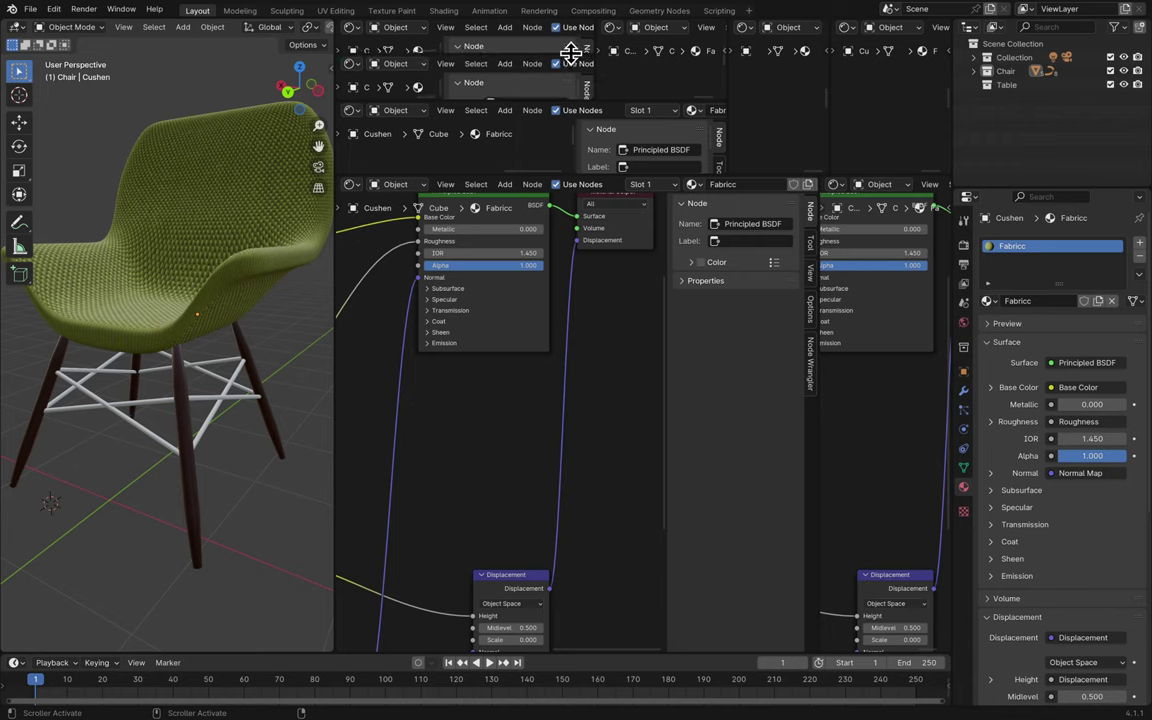
# - Join the middle and right node editor strips into full-height editors
pyautogui.rightClick(665, 174)
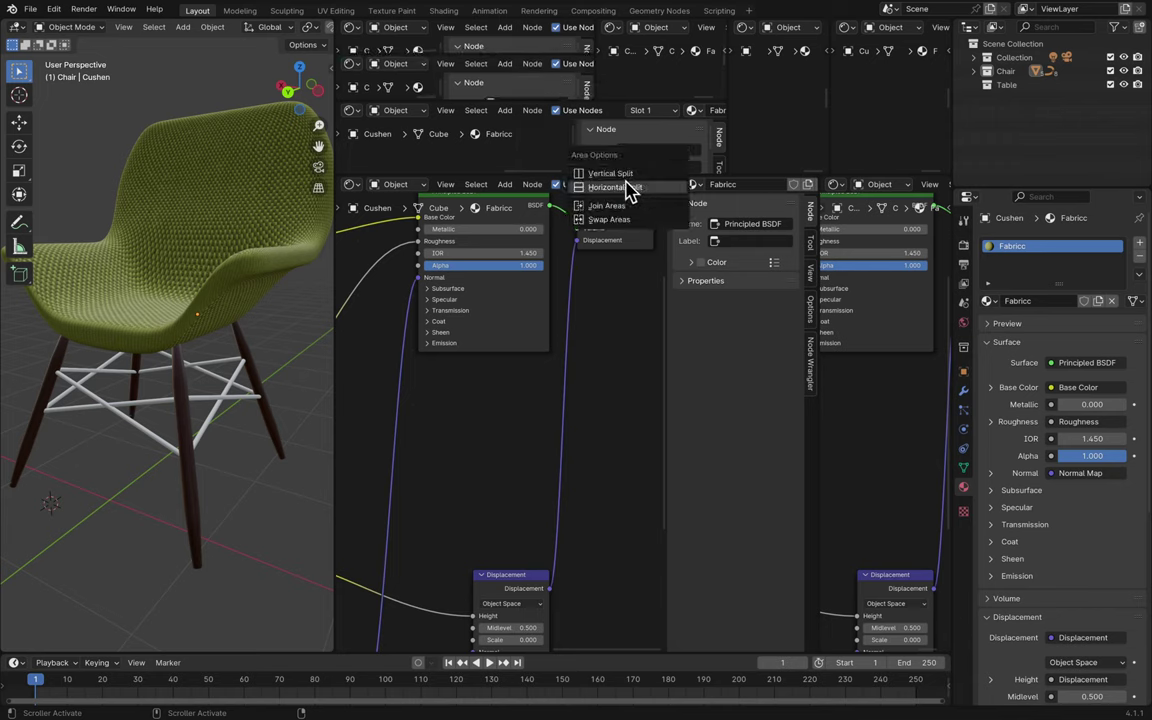
pyautogui.click(606, 205)
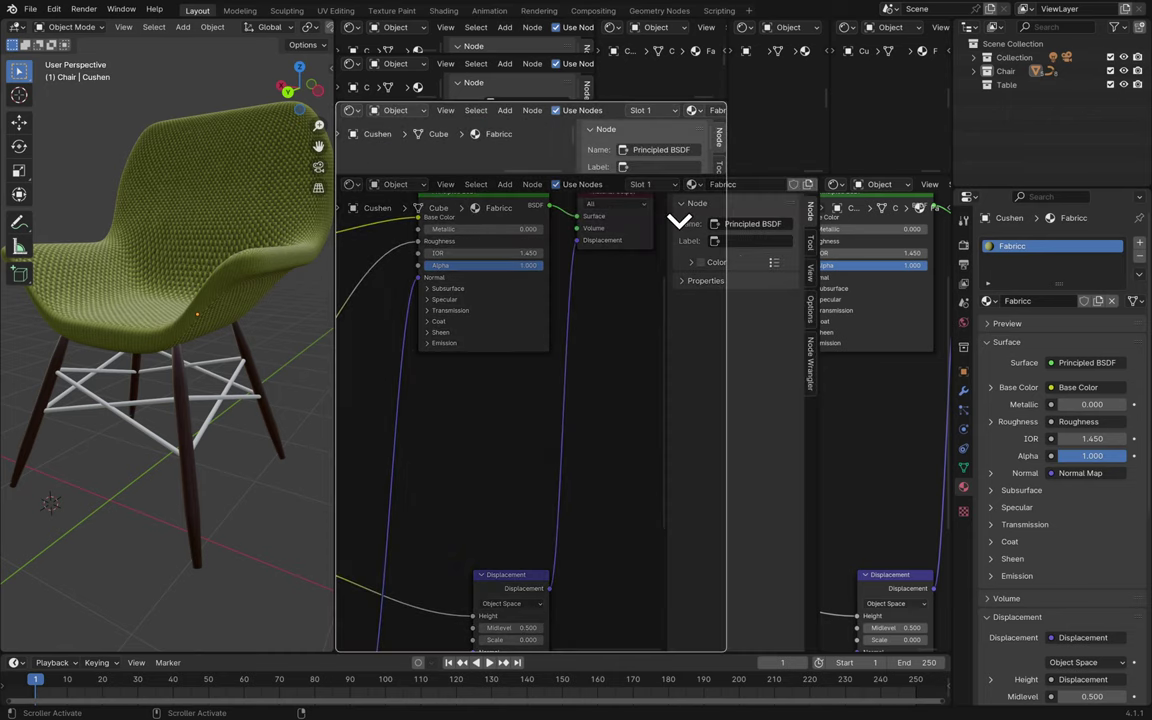
pyautogui.click(727, 187)
pyautogui.rightClick(727, 186)
pyautogui.click(729, 176)
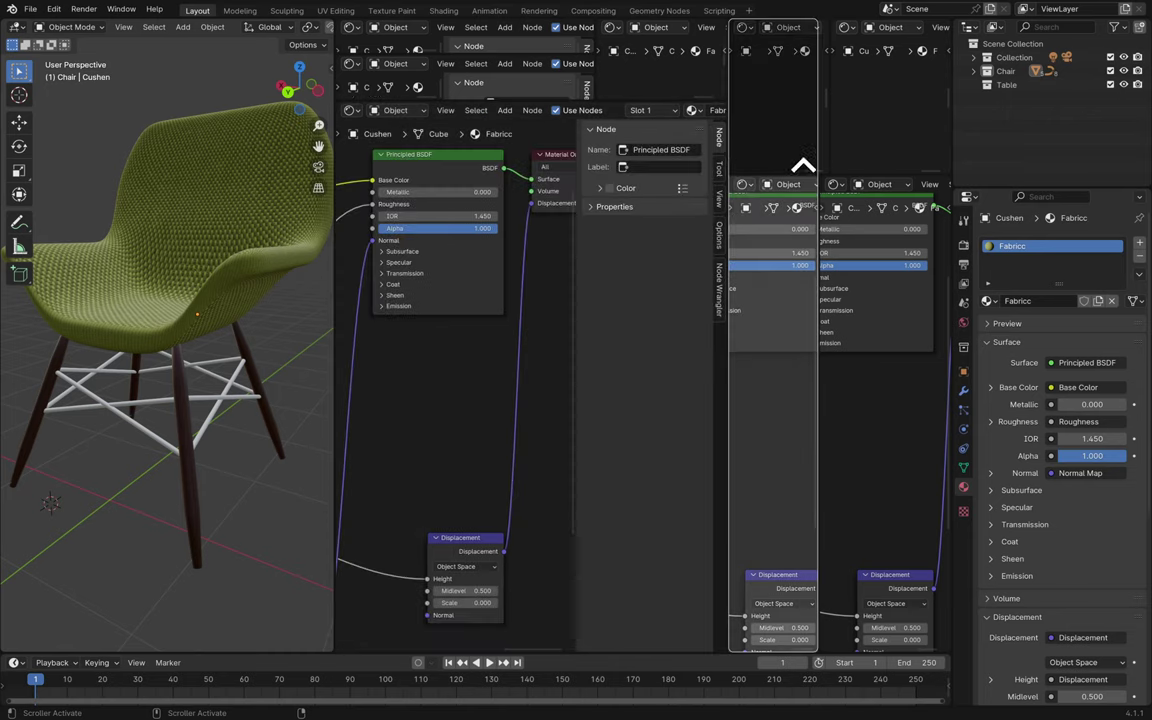
pyautogui.click(791, 170)
pyautogui.rightClick(827, 176)
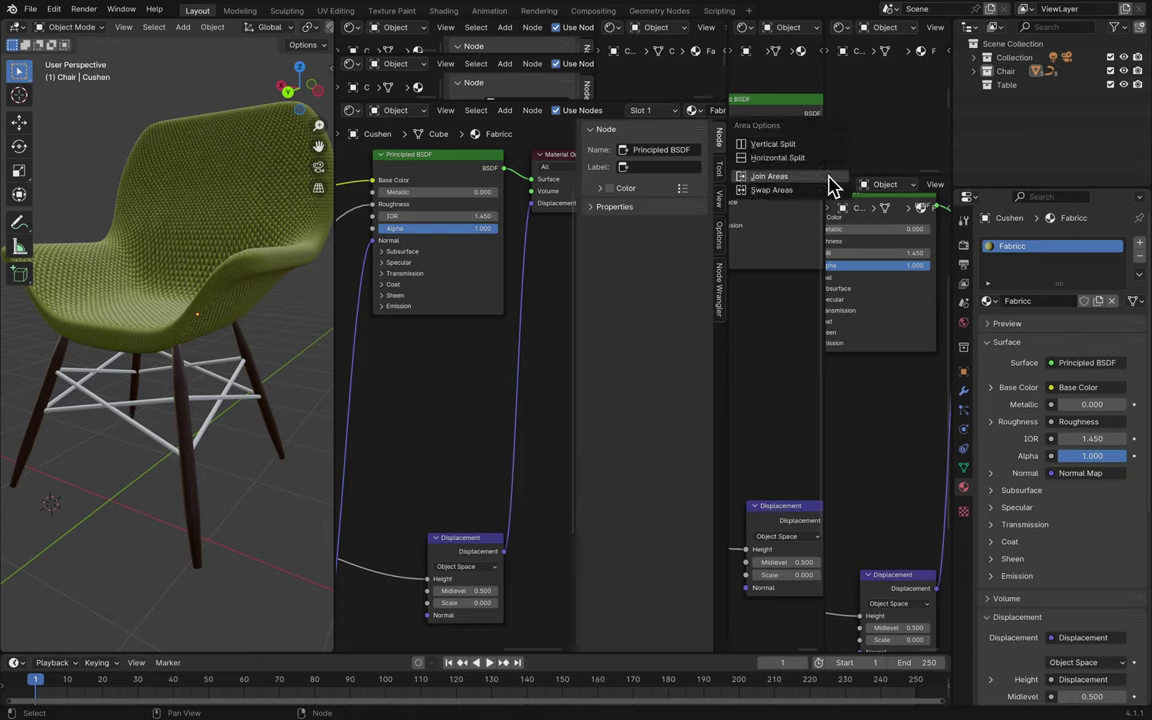
pyautogui.click(830, 185)
pyautogui.click(843, 180)
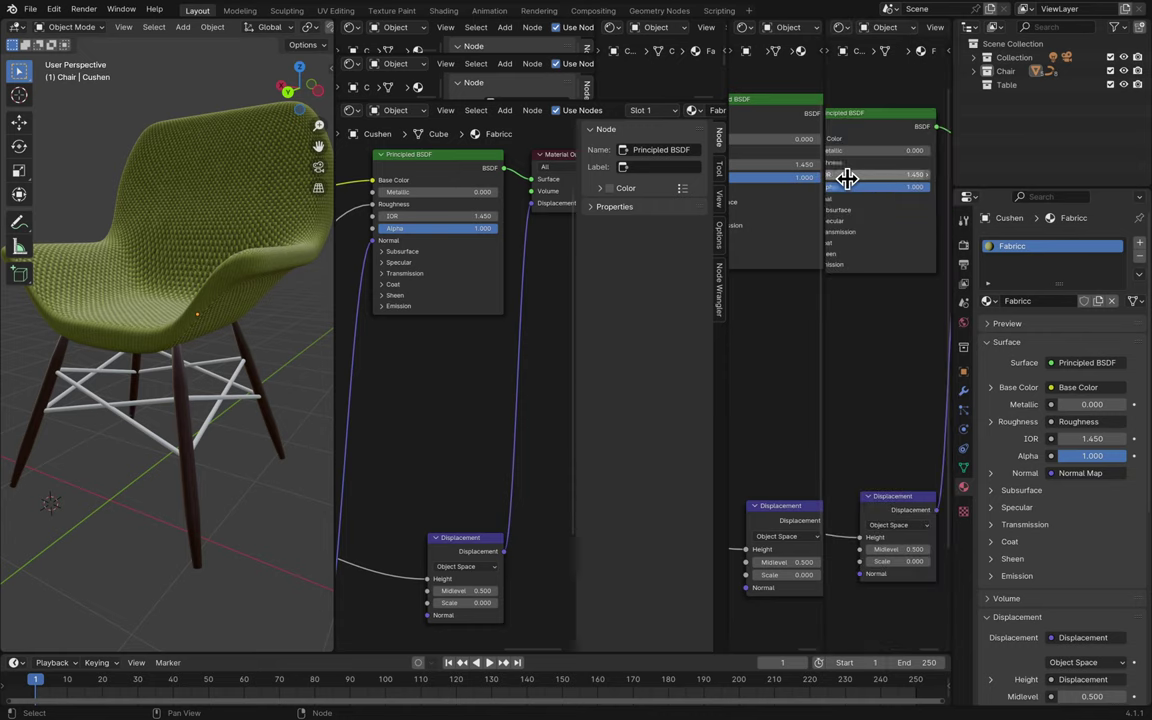
# - Merge the top node editor panes into their neighbouring editors
pyautogui.rightClick(725, 33)
pyautogui.click(725, 67)
pyautogui.click(805, 64)
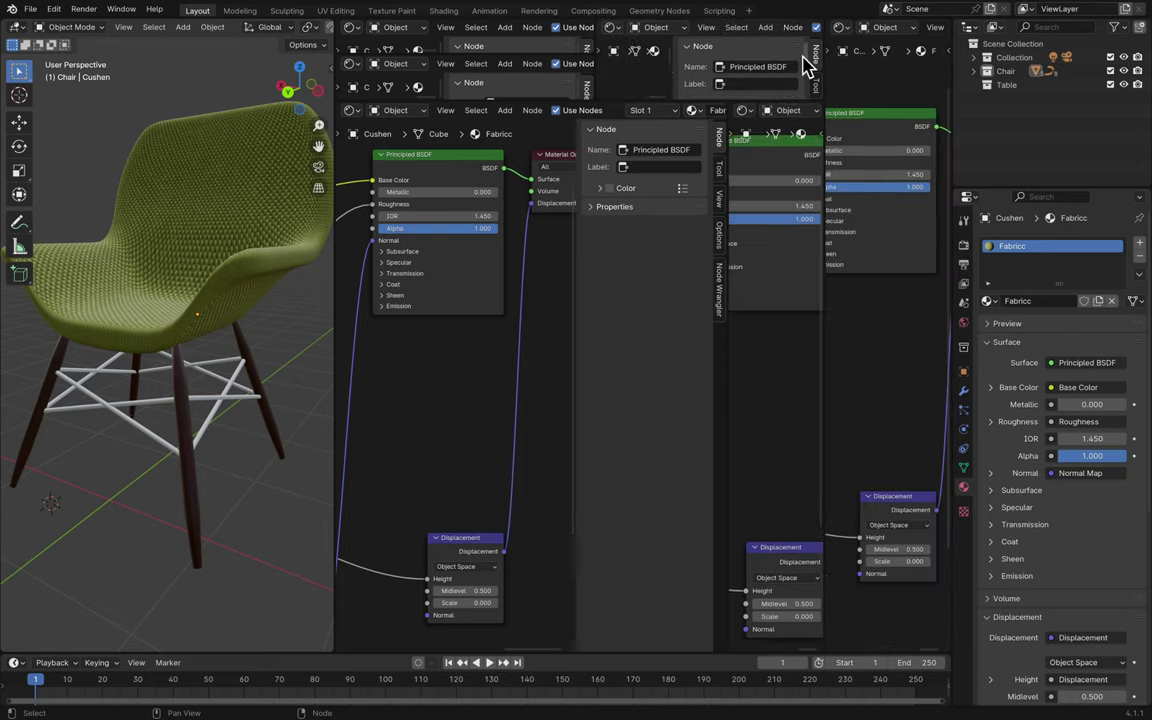
pyautogui.rightClick(825, 33)
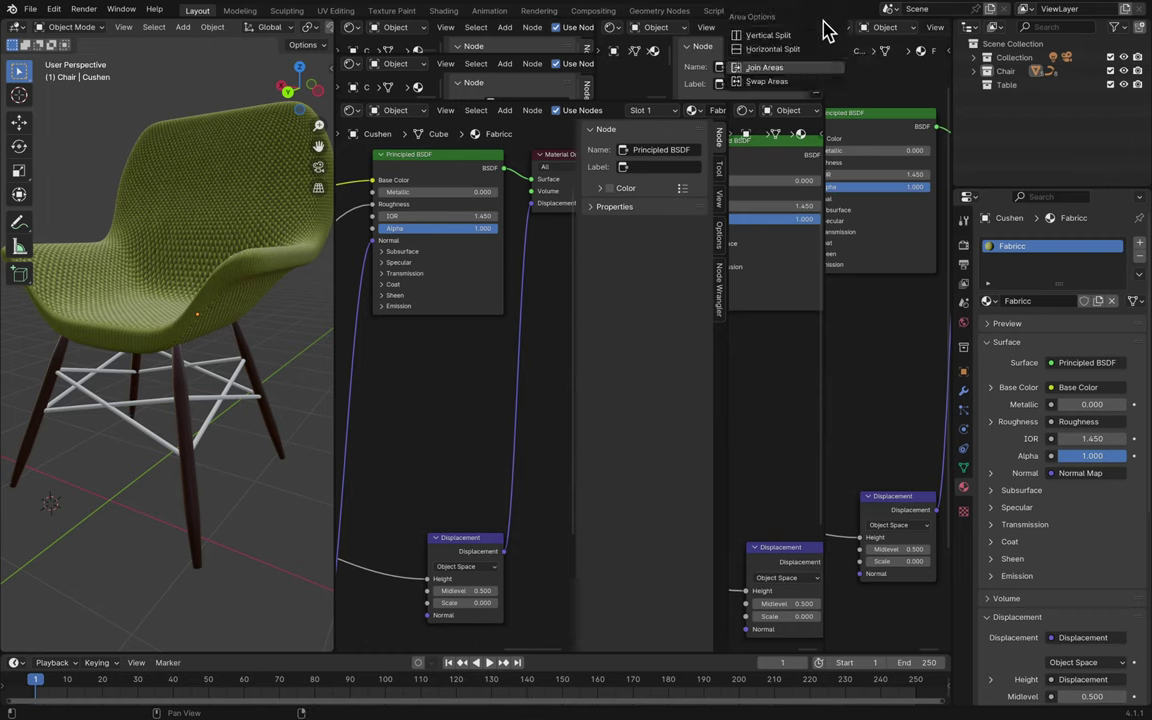
pyautogui.click(822, 67)
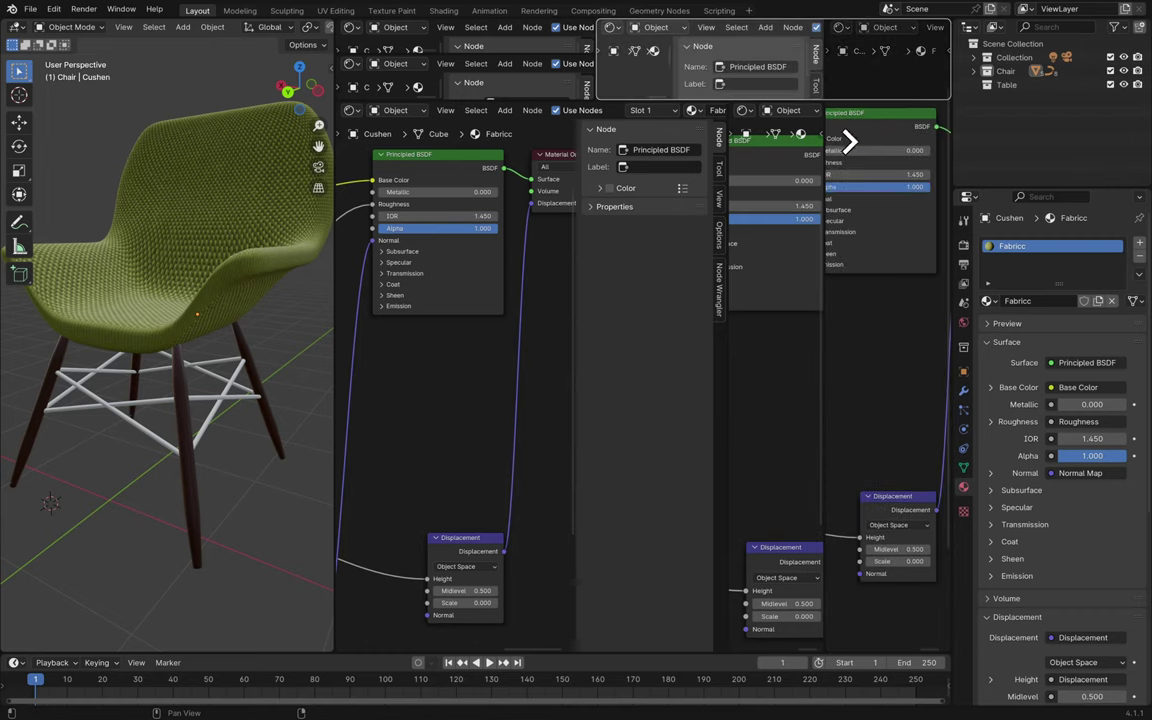
pyautogui.click(838, 84)
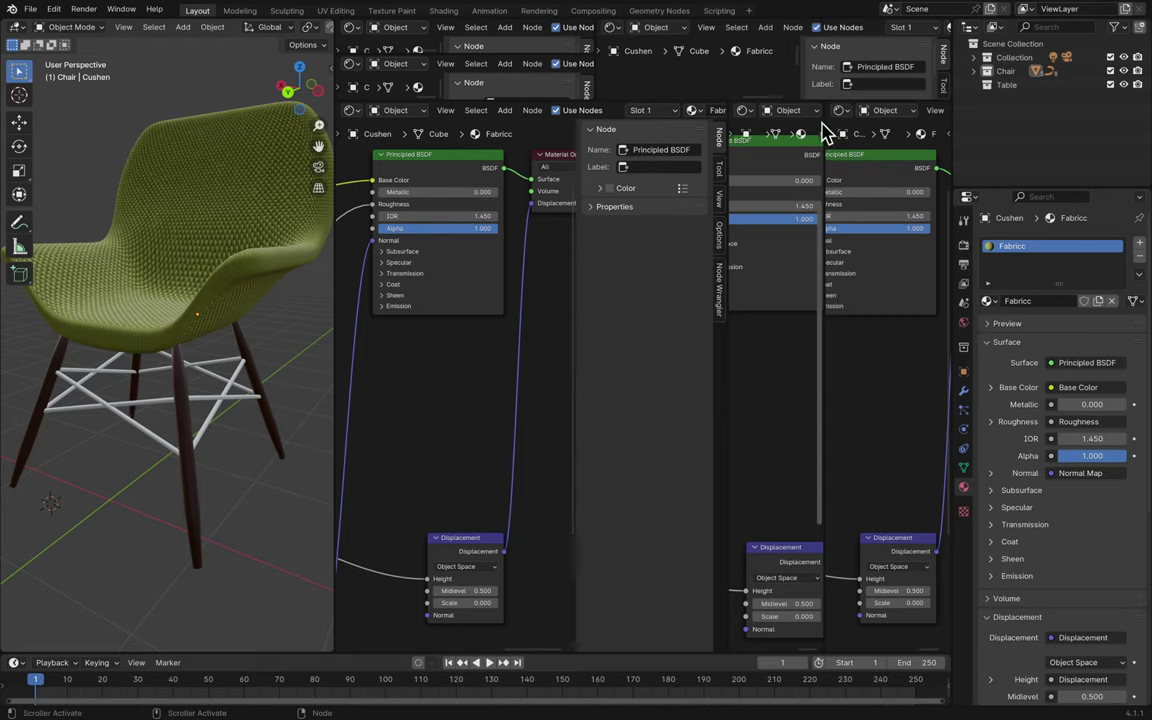
pyautogui.rightClick(830, 112)
pyautogui.click(815, 103)
pyautogui.click(787, 163)
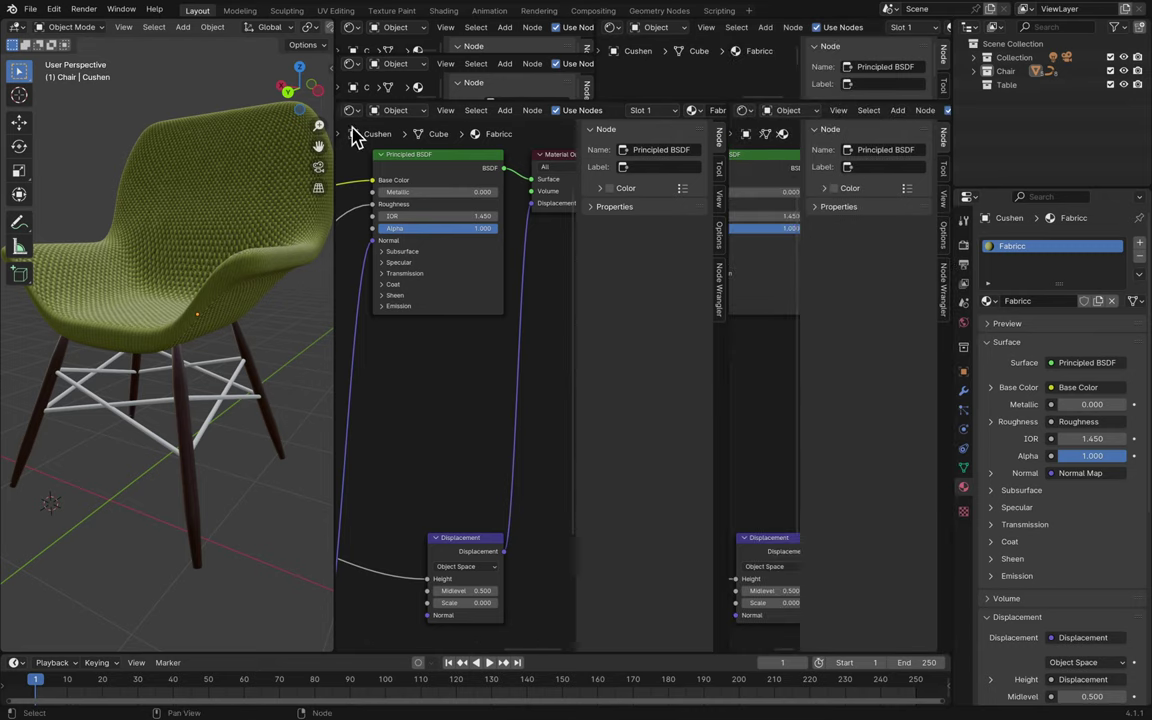
# - Extend the 3D view over the adjacent node editor and the thin top strips
pyautogui.rightClick(335, 100)
pyautogui.click(342, 106)
pyautogui.click(376, 106)
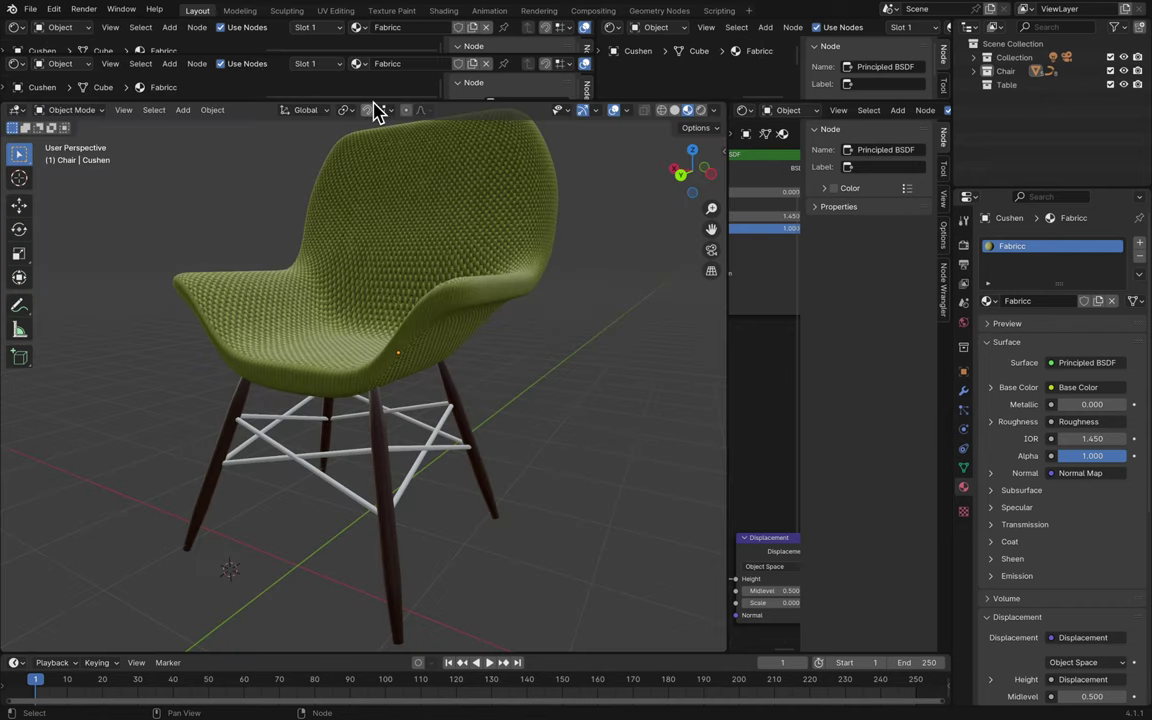
pyautogui.rightClick(406, 100)
pyautogui.click(406, 106)
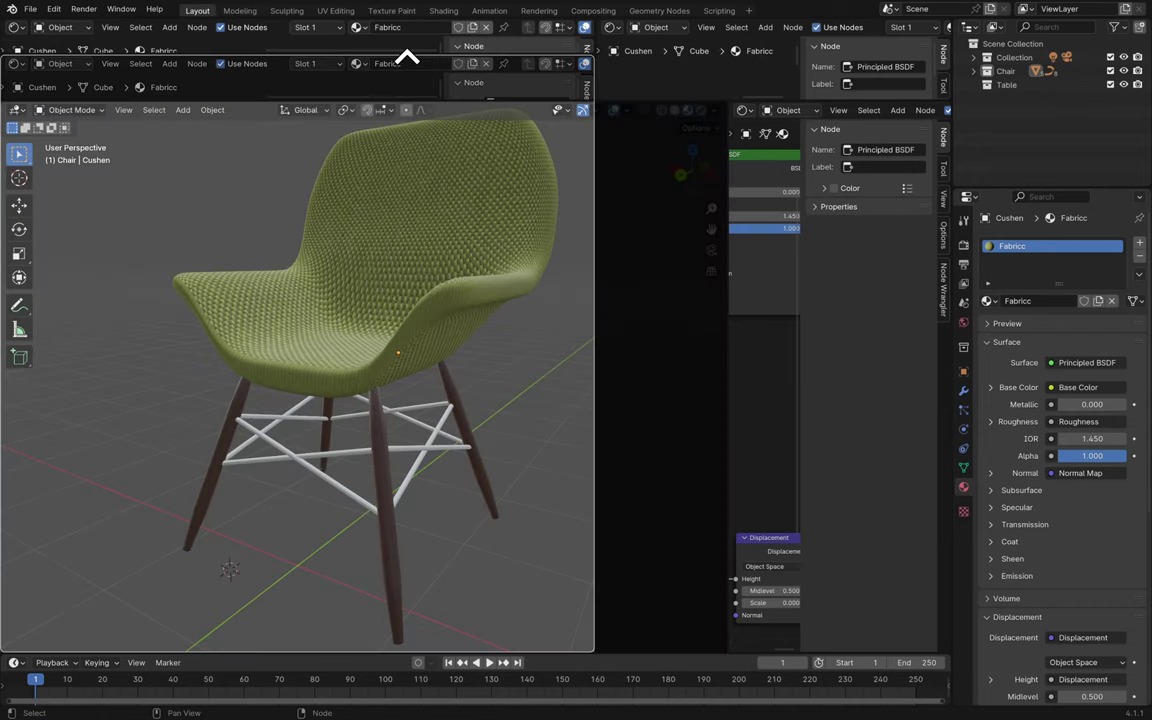
pyautogui.click(420, 90)
pyautogui.rightClick(599, 98)
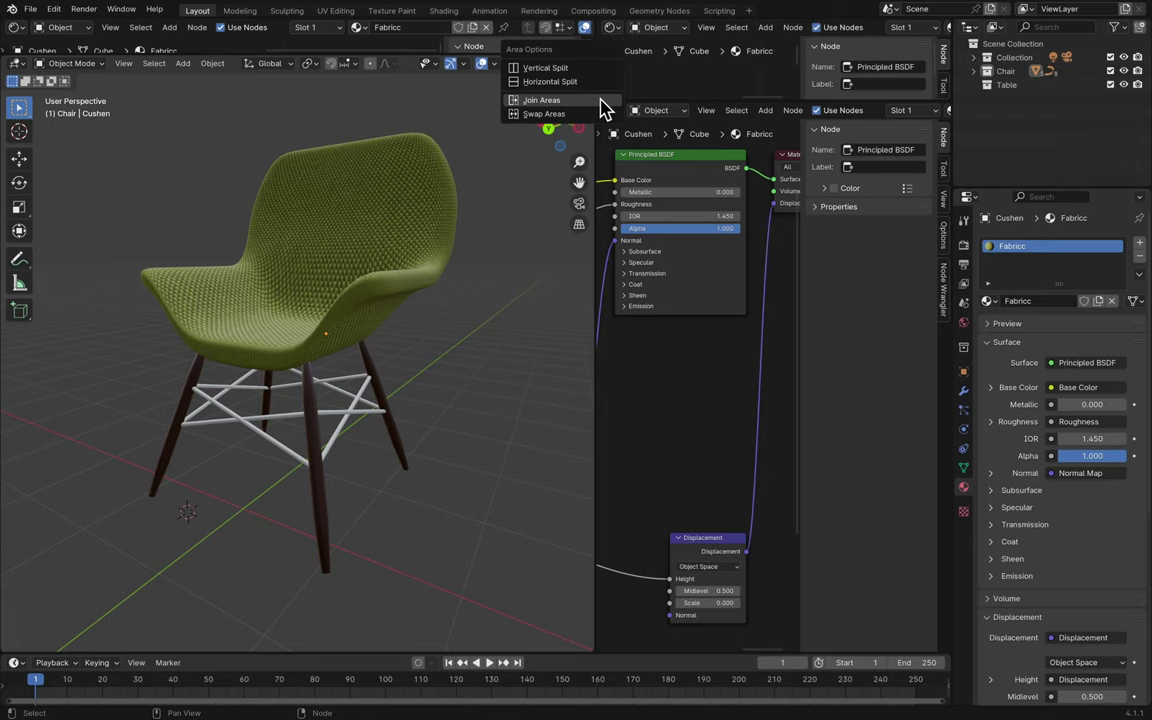
pyautogui.click(601, 101)
pyautogui.click(637, 103)
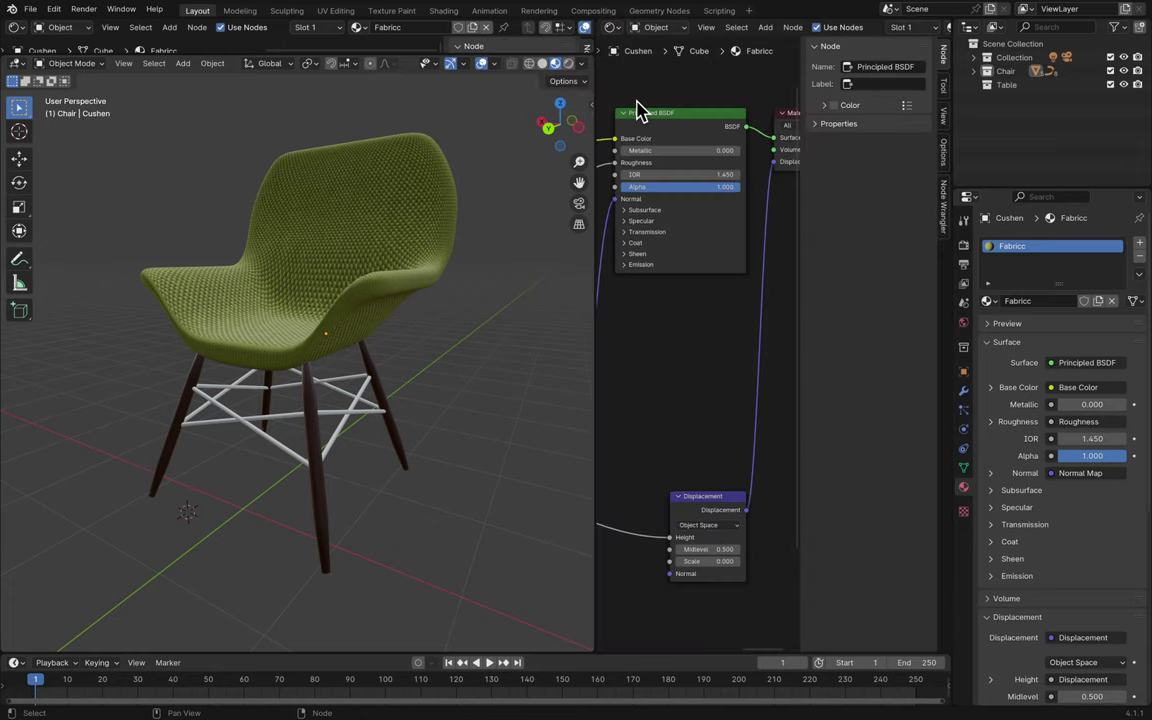
pyautogui.rightClick(593, 55)
pyautogui.click(602, 70)
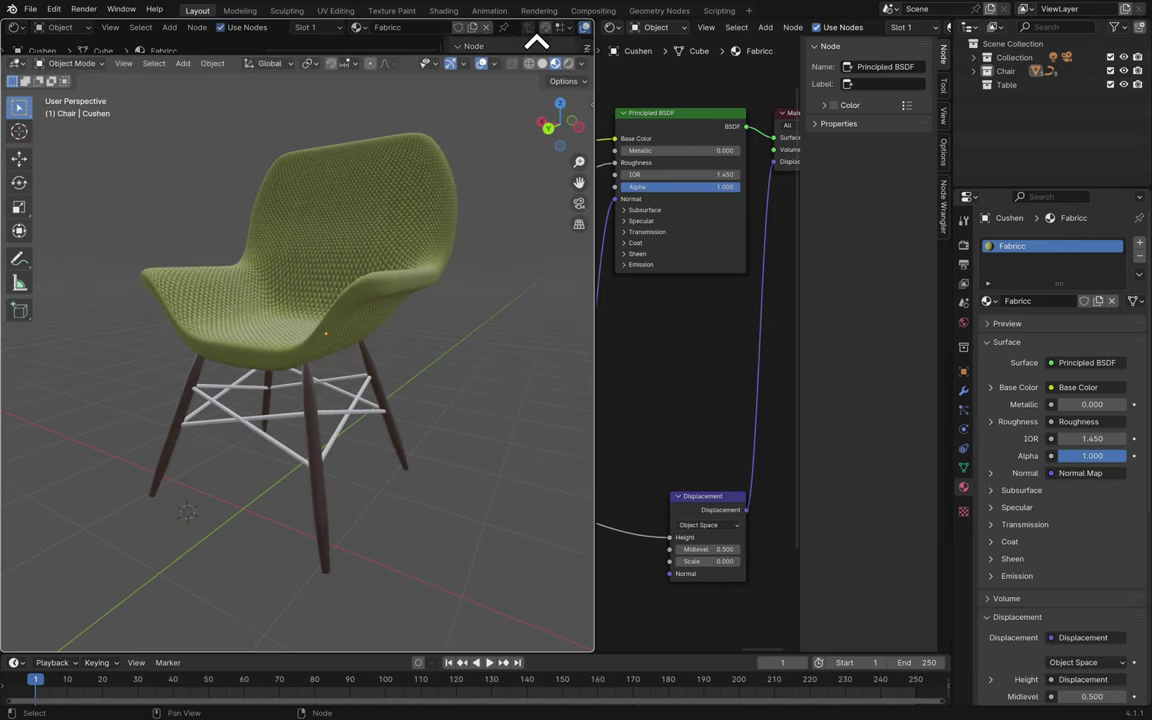
pyautogui.click(537, 42)
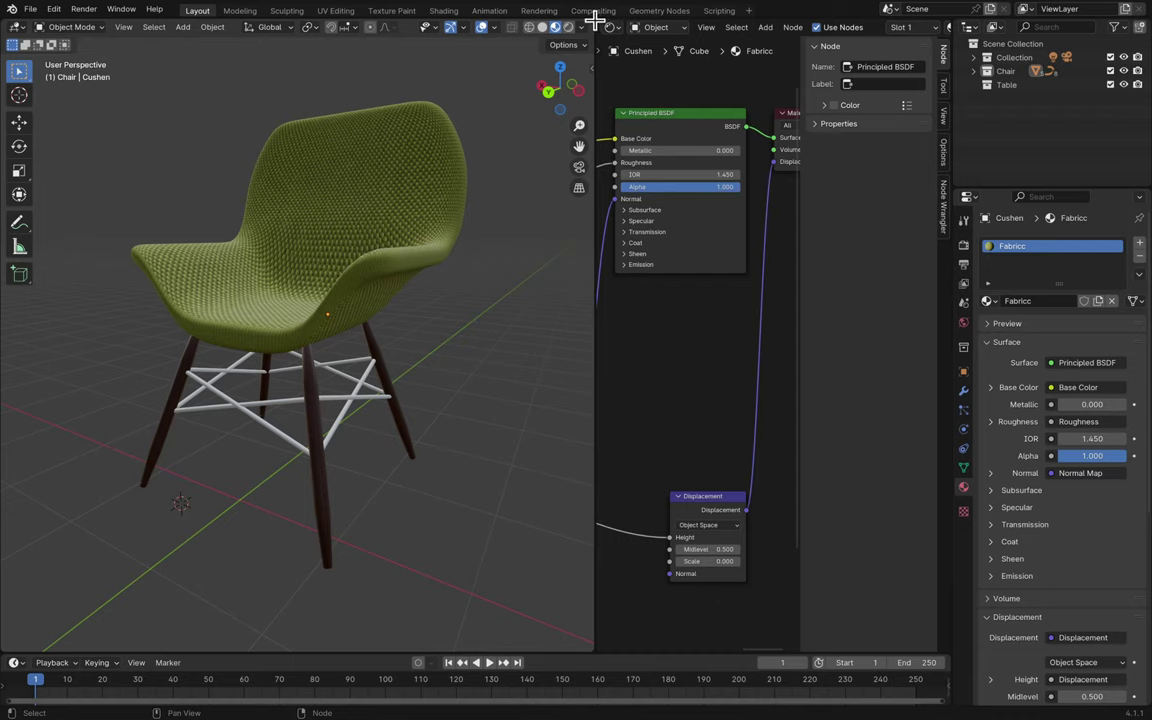
# - Split the node editor, swap the two halves, then rejoin them into one
pyautogui.moveTo(595, 18); pyautogui.dragTo(779, 200)
pyautogui.rightClick(604, 30)
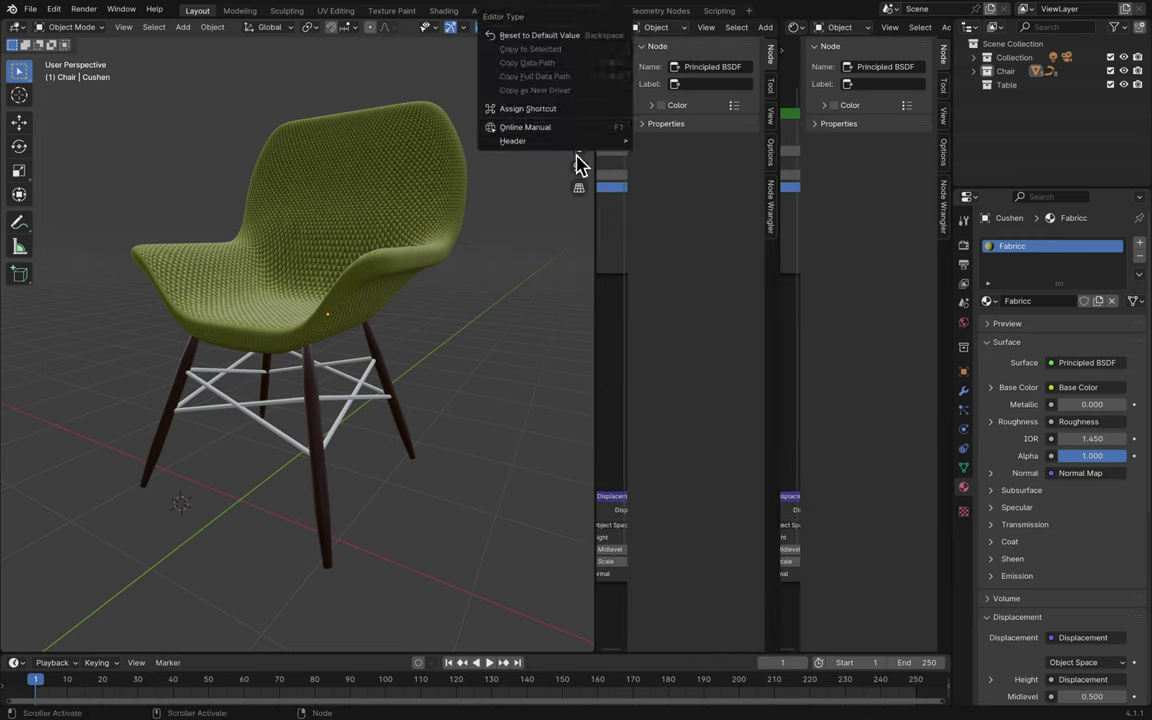
pyautogui.press('Escape')
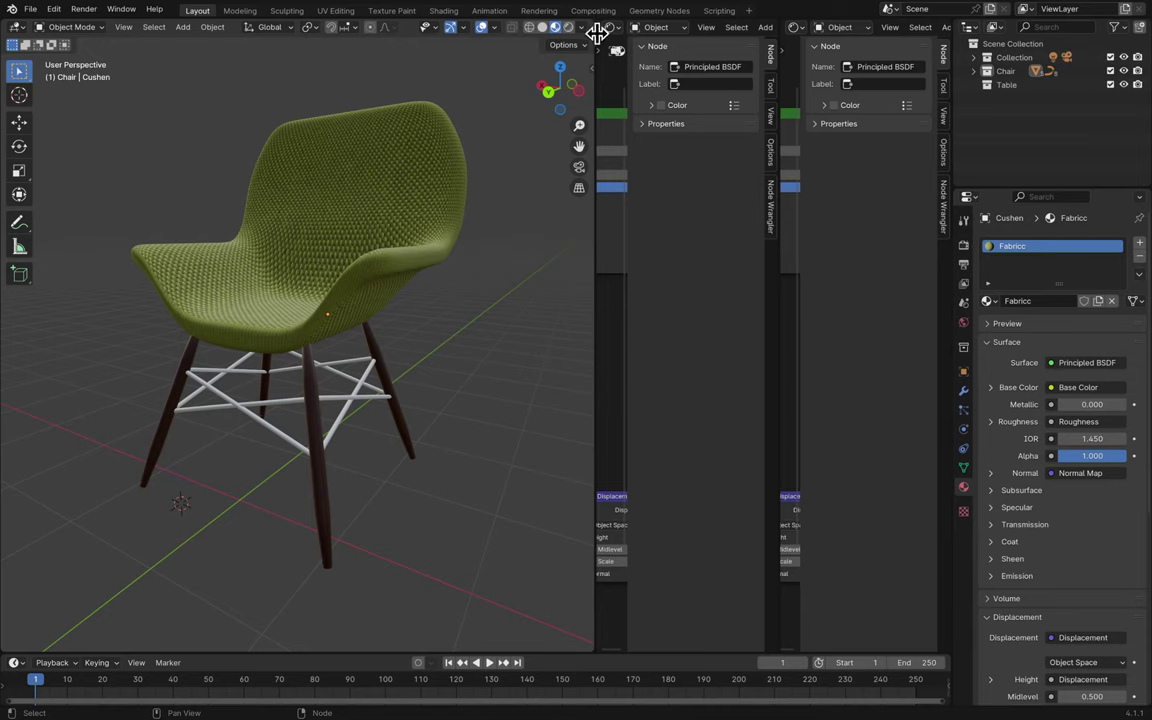
pyautogui.rightClick(599, 40)
pyautogui.click(591, 84)
pyautogui.click(765, 90)
pyautogui.moveTo(779, 188)
pyautogui.mouseDown()
pyautogui.moveTo(710, 188)
pyautogui.moveTo(789, 175)
pyautogui.mouseUp()
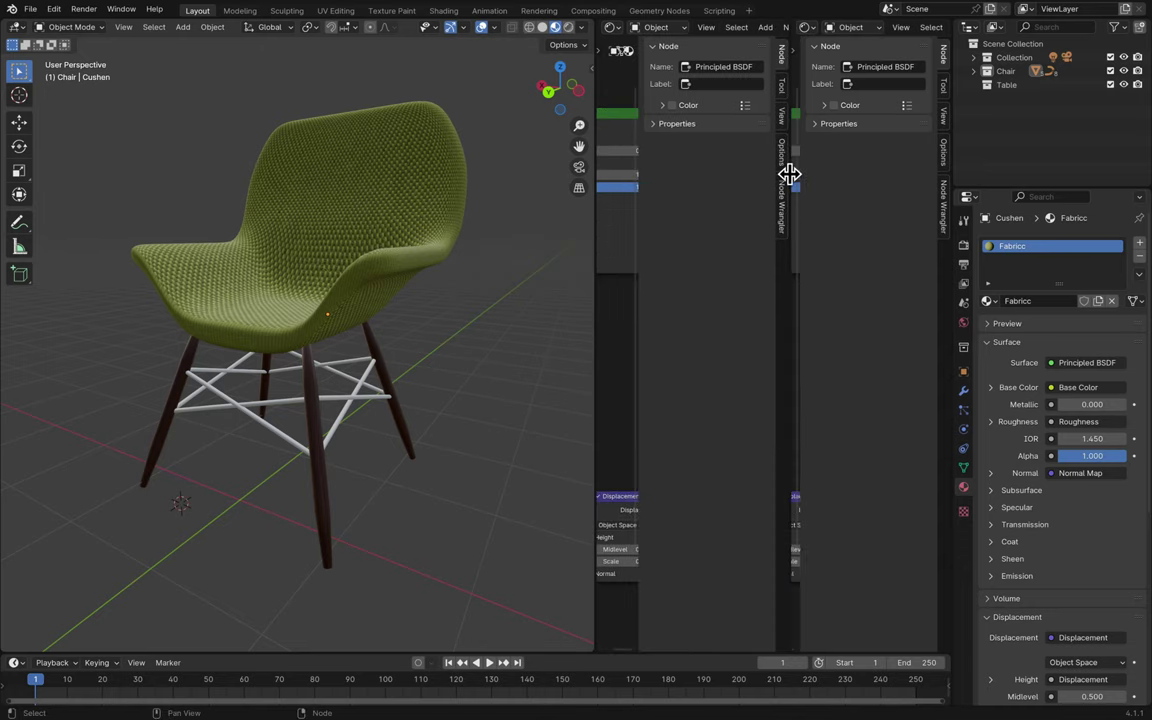
pyautogui.rightClick(790, 175)
pyautogui.click(794, 176)
pyautogui.click(764, 183)
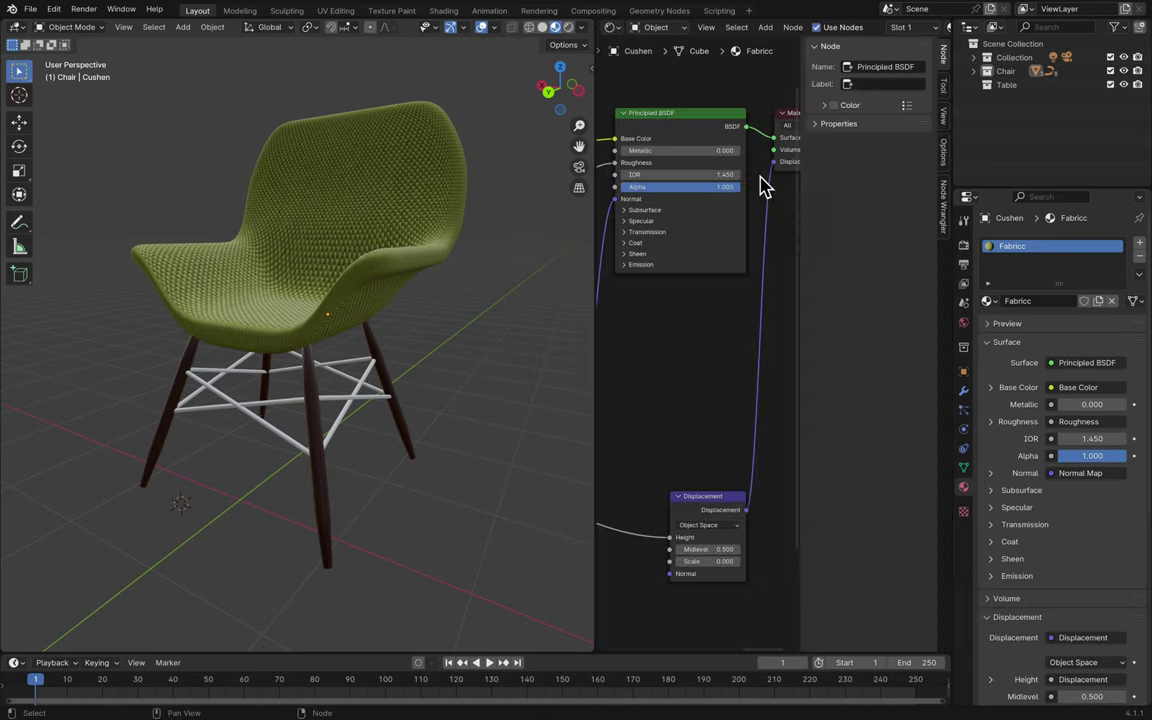
# - Join the last node editor into the 3D view so it fills the workspace, and save
pyautogui.rightClick(595, 157)
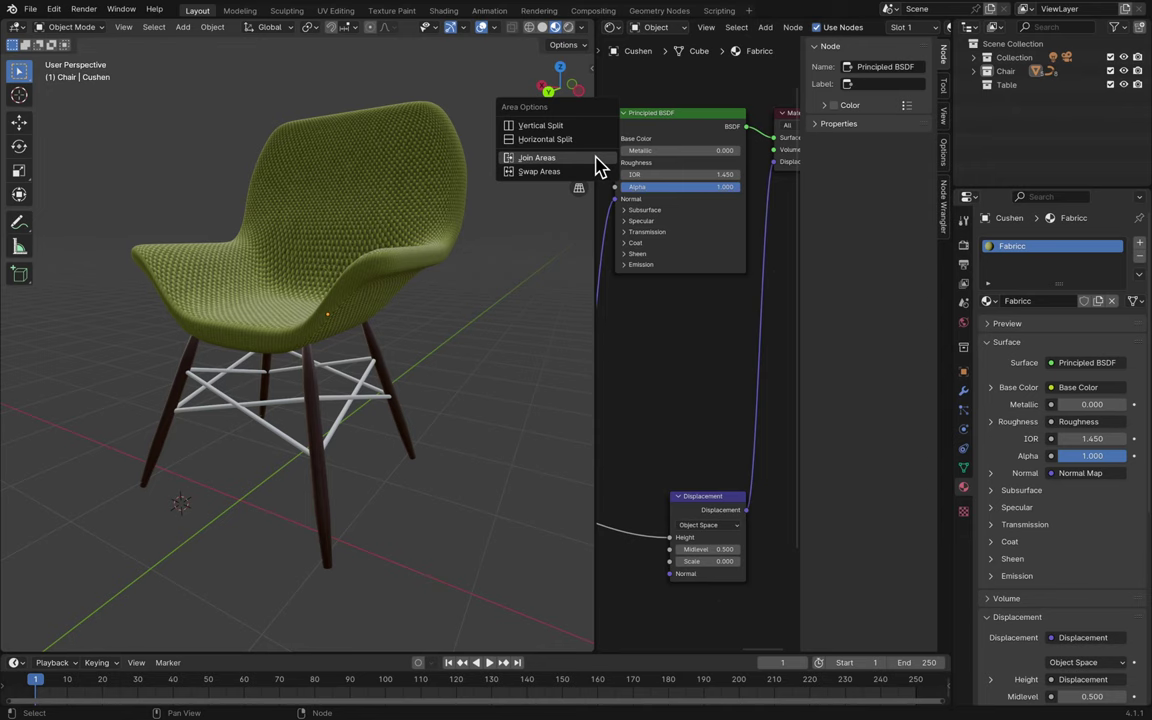
pyautogui.click(599, 162)
pyautogui.click(689, 165)
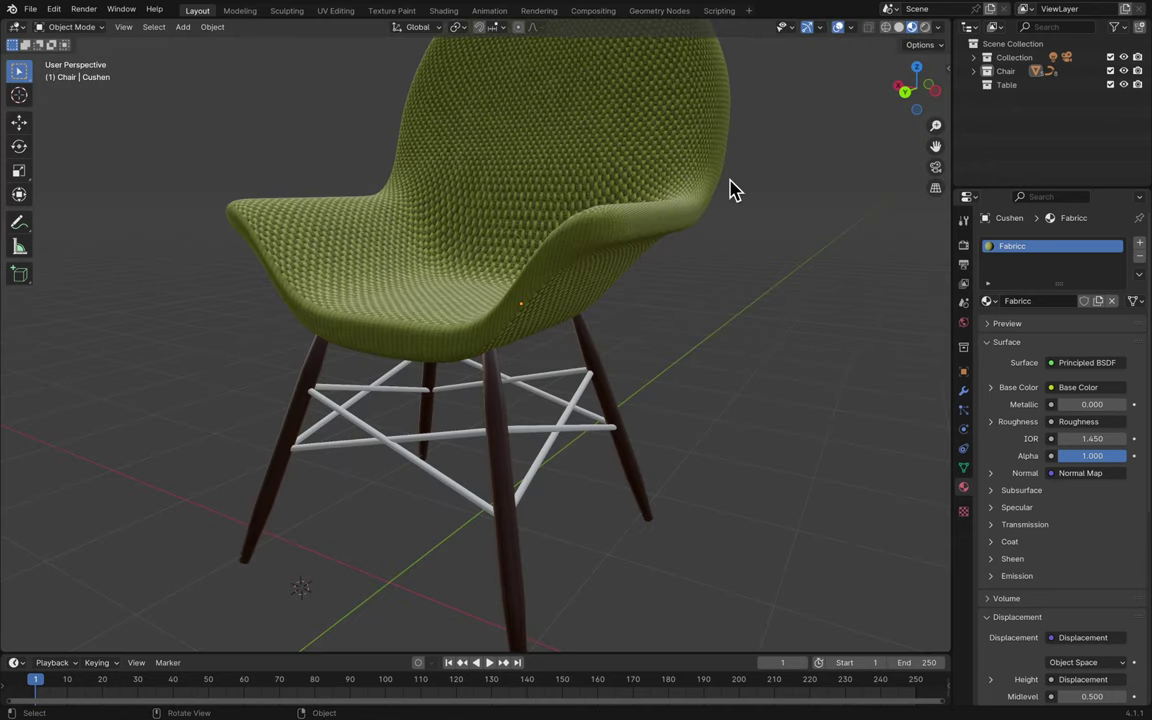
pyautogui.moveTo(733, 190); pyautogui.dragTo(730, 181, button='middle')
pyautogui.hotkey('ctrl', 's')
pyautogui.moveTo(731, 251); pyautogui.dragTo(722, 260, button='middle')
pyautogui.moveTo(721, 2)
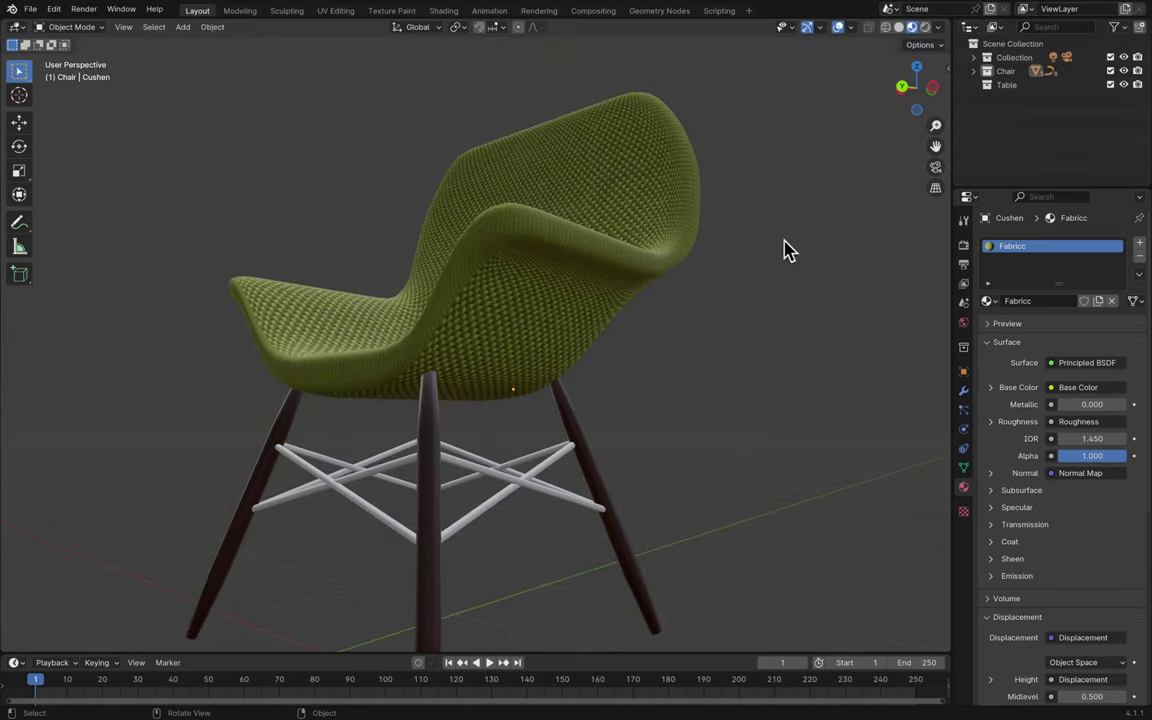
# - Select brace Brace.008, open a Shader Editor beside the 3D view, and add a new material
pyautogui.click(520, 484)
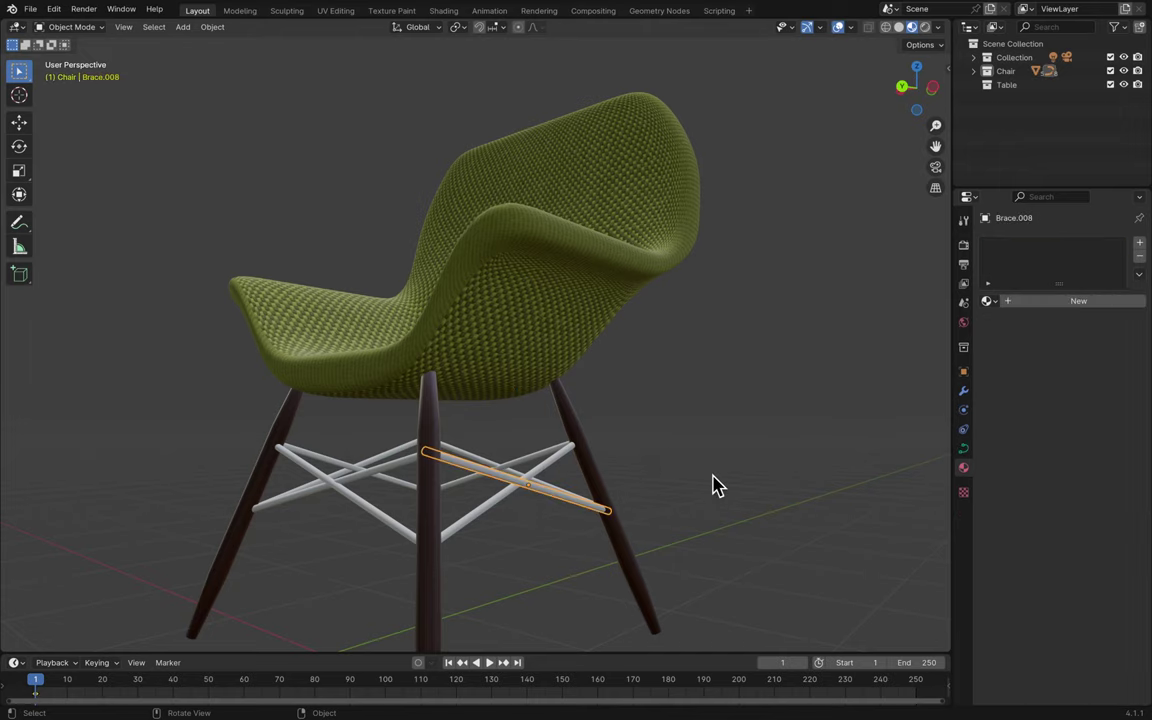
pyautogui.moveTo(957, 25); pyautogui.dragTo(493, 68)
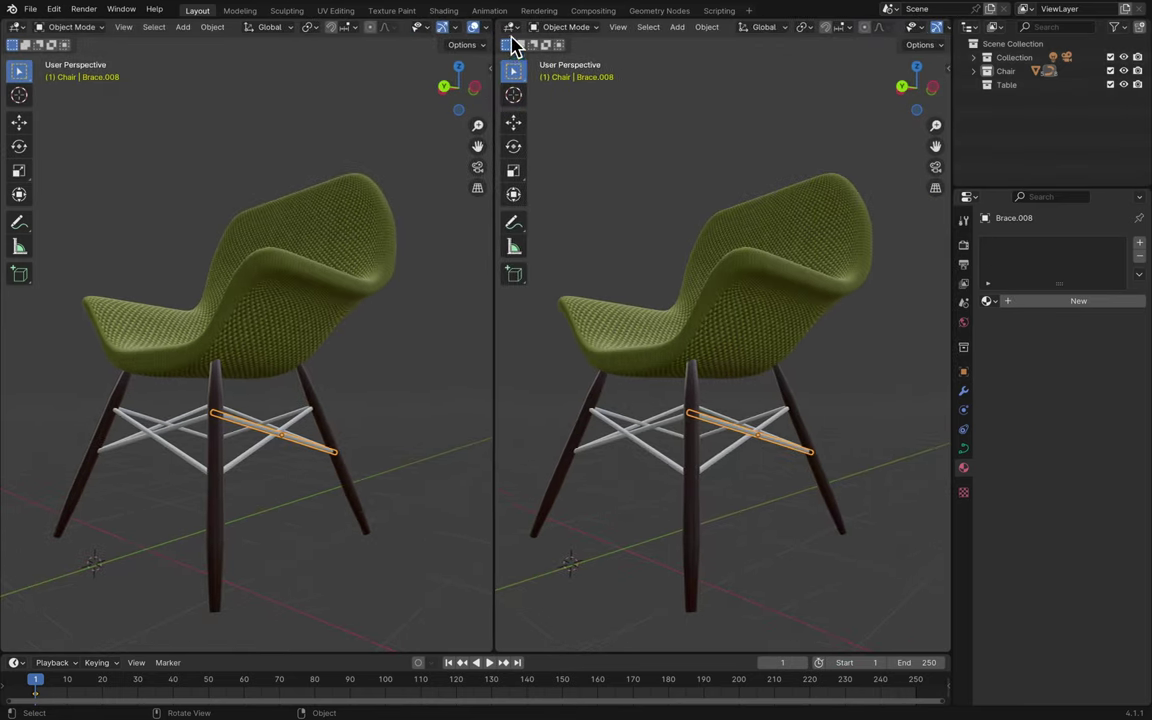
pyautogui.click(512, 28)
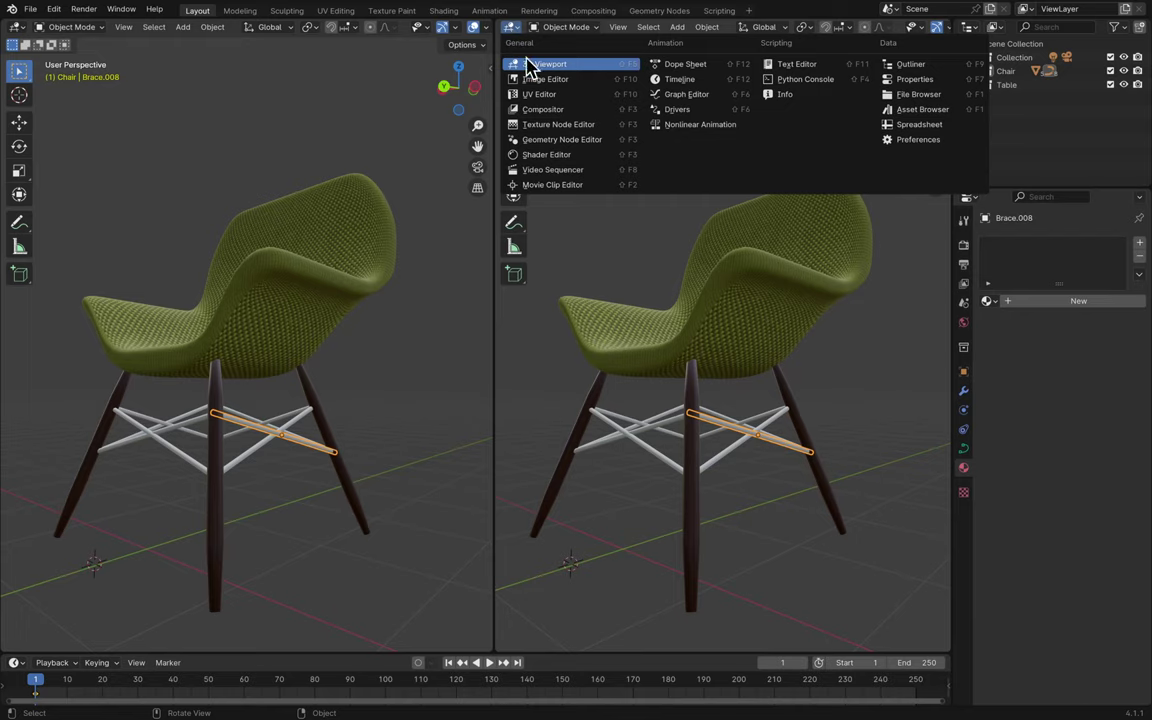
pyautogui.click(596, 155)
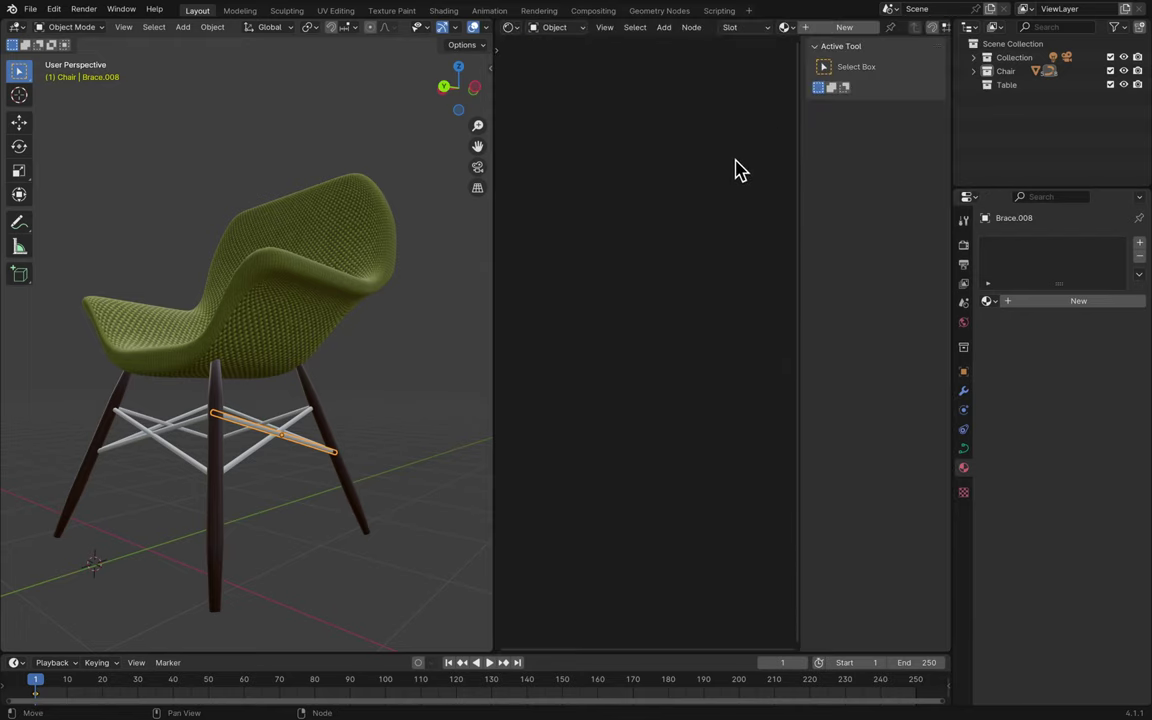
pyautogui.click(858, 28)
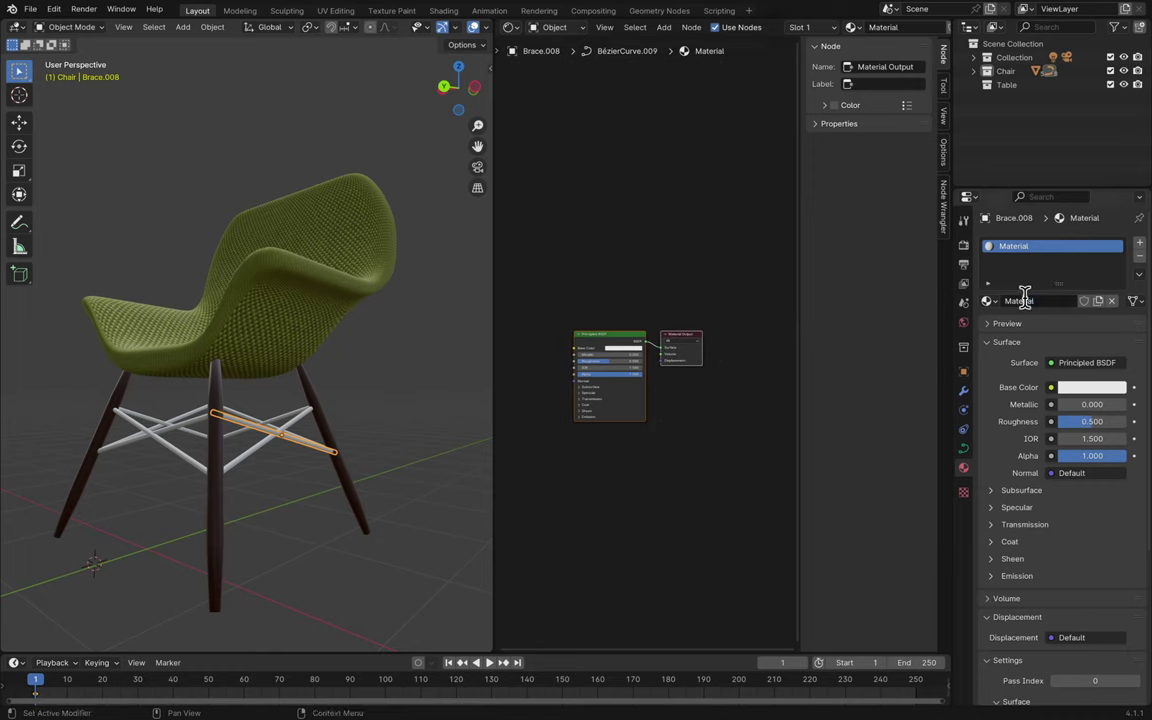
# - Name the brace's new material 'Metal'
pyautogui.write('Metal')
pyautogui.press('Return')
pyautogui.scroll(5, 597, 390)
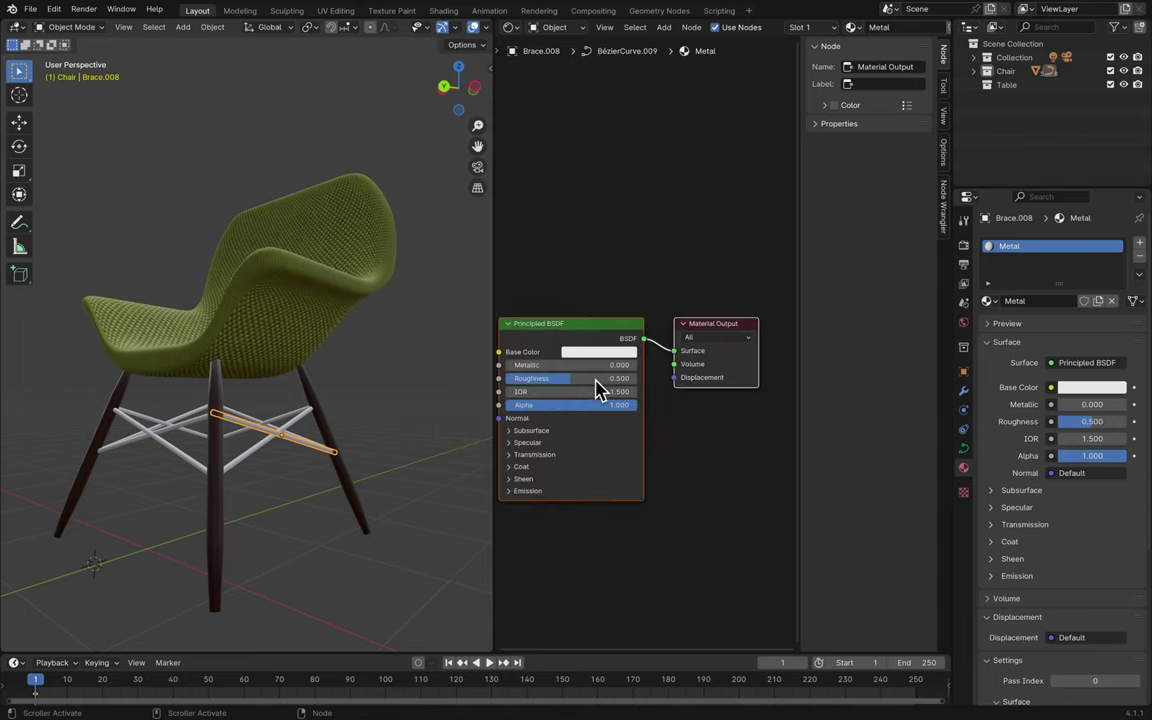
pyautogui.press('Home')
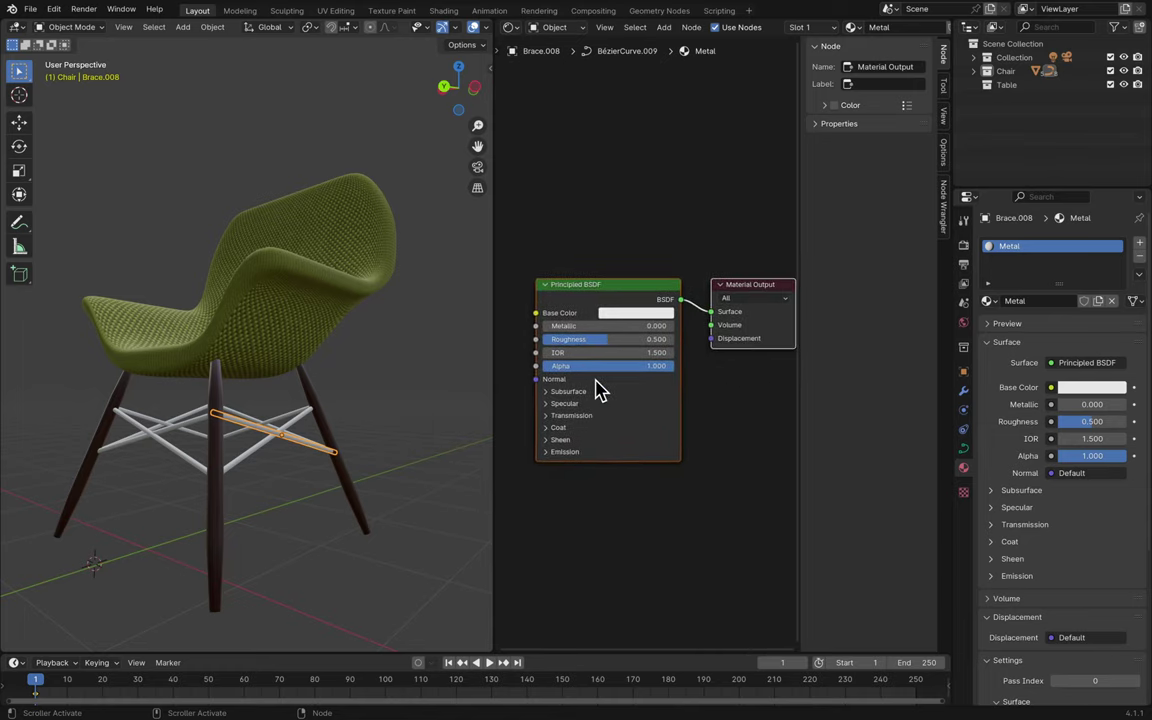
# - Set the Metal material's surface displacement method to Displacement Only
pyautogui.click(622, 300)
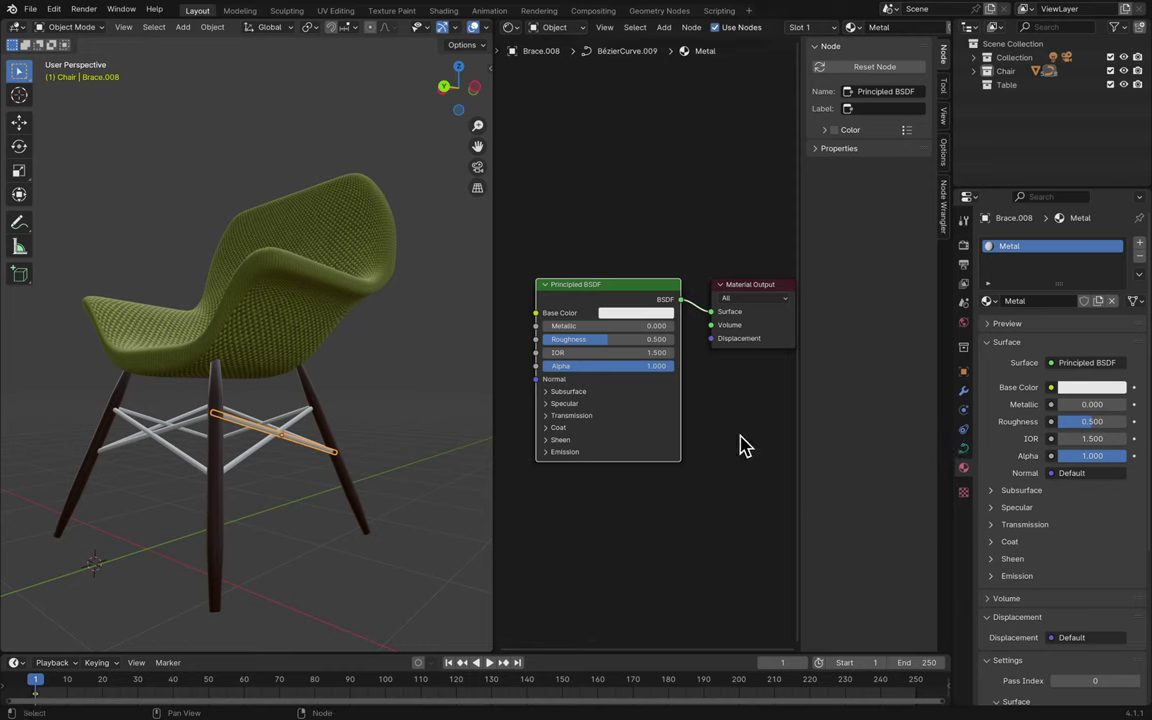
pyautogui.scroll(-5, 1087, 590)
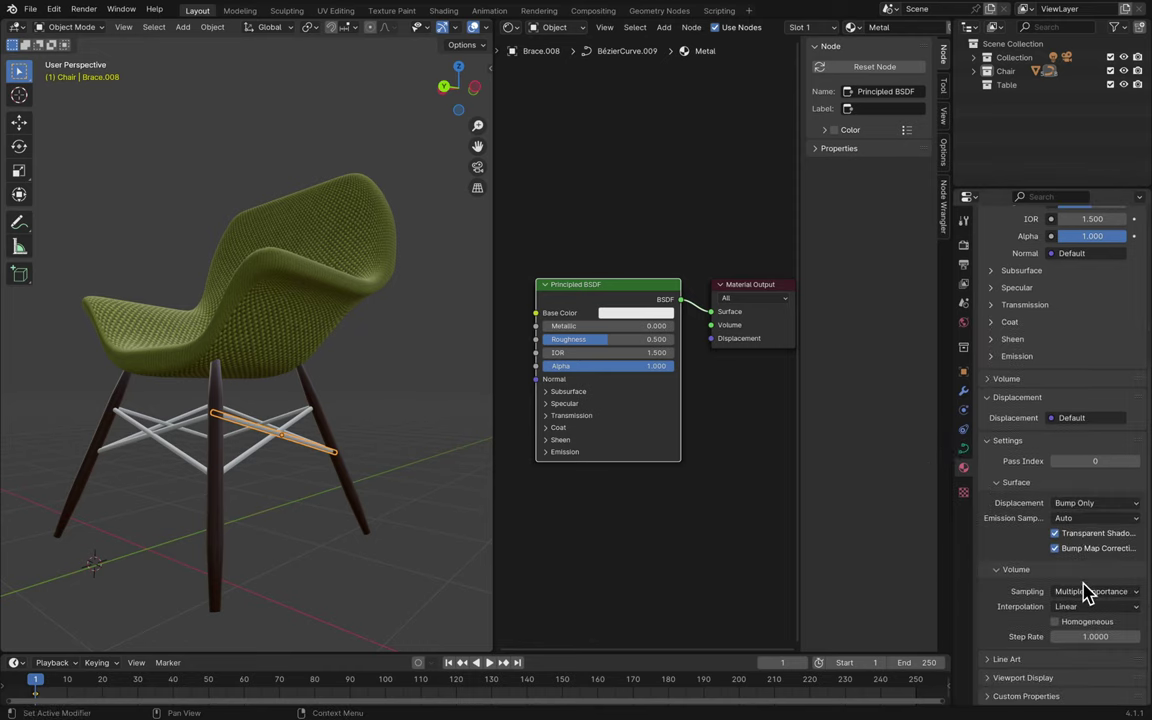
pyautogui.click(1085, 504)
pyautogui.click(1074, 537)
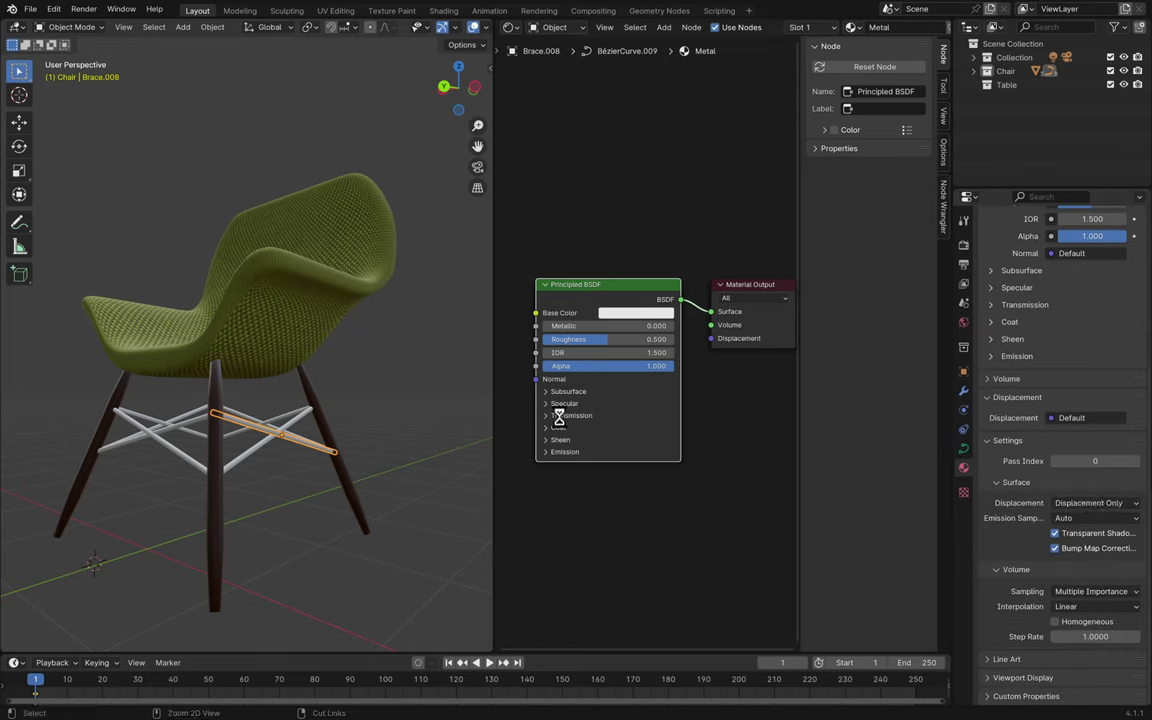
# - Save the file and widen the 3D view across the node editor
pyautogui.hotkey('ctrl', 's')
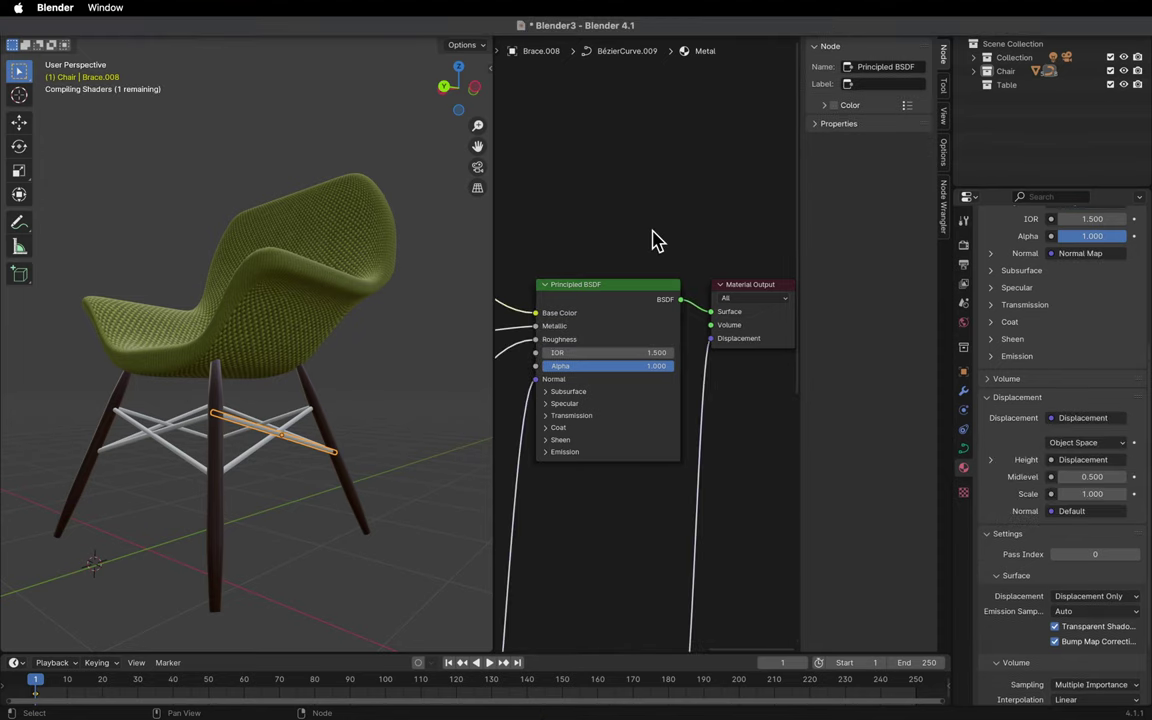
pyautogui.scroll(-8, 660, 200)
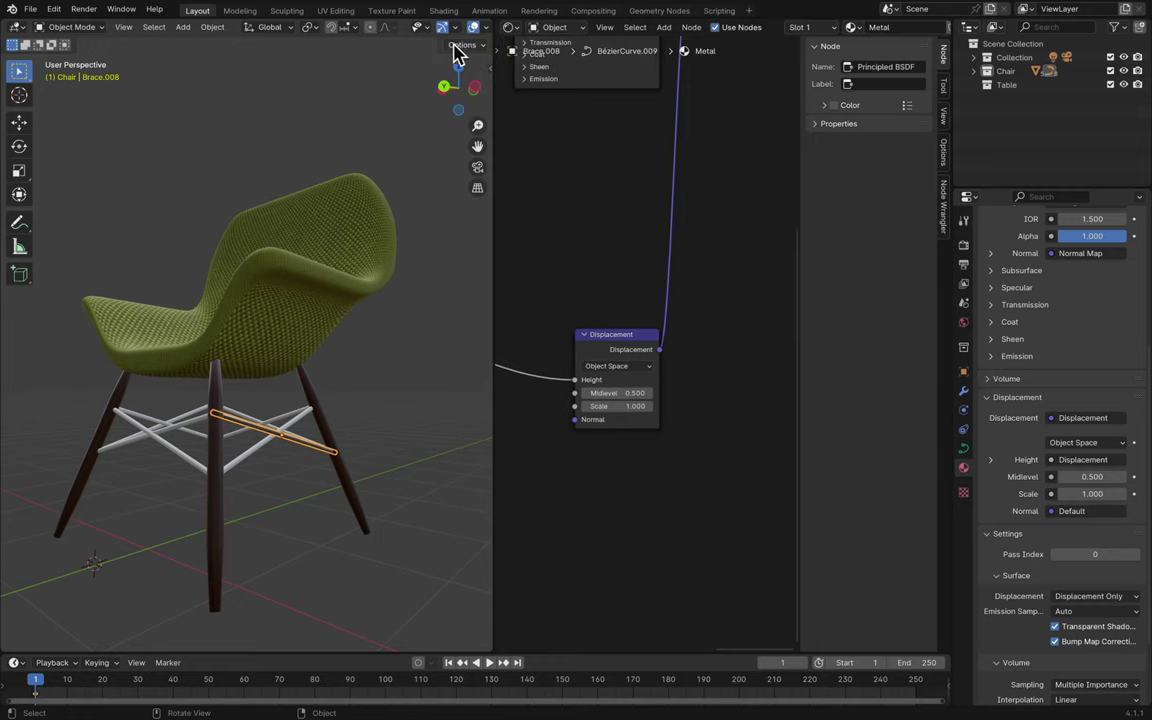
pyautogui.moveTo(490, 60)
pyautogui.mouseDown()
pyautogui.moveTo(501, 51)
pyautogui.moveTo(795, 95)
pyautogui.mouseUp()
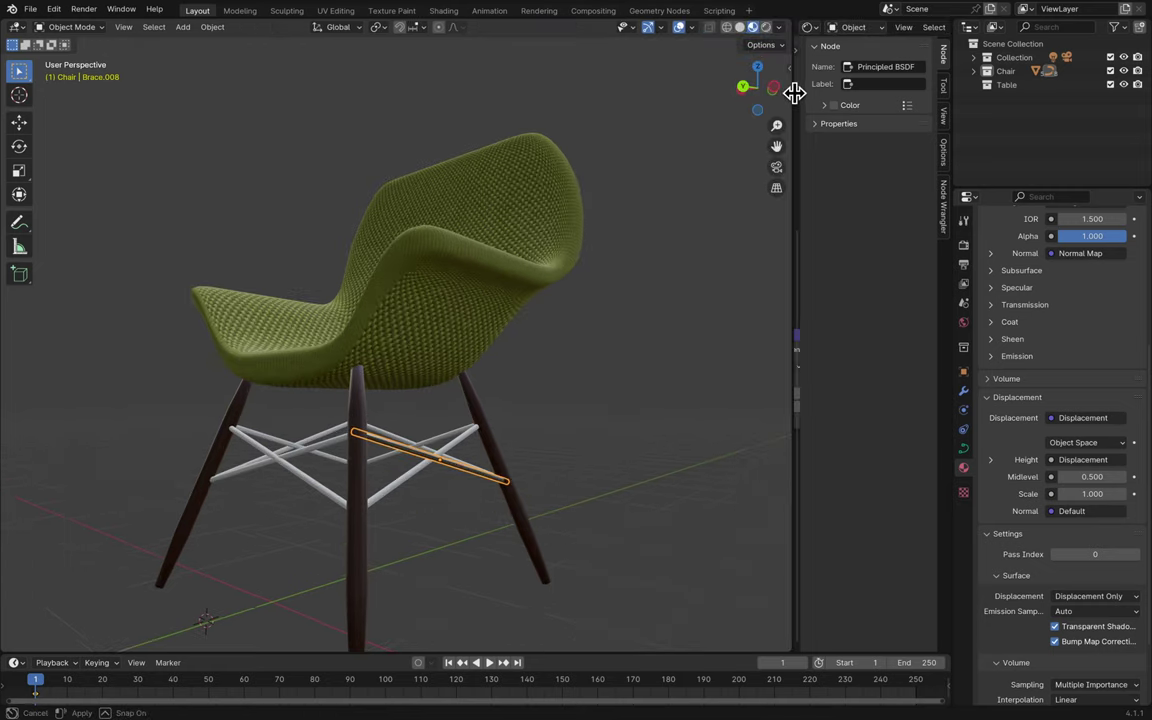
# - Switch the viewport to rendered shading and bring the node editor back beside it
pyautogui.click(752, 27)
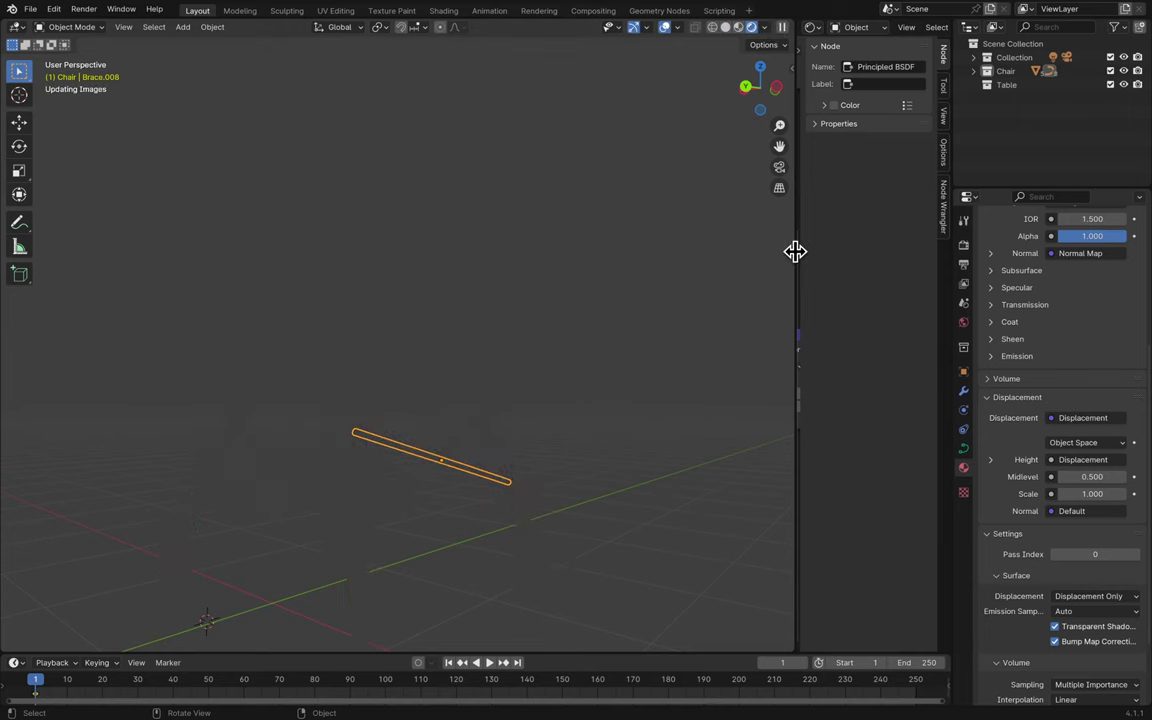
pyautogui.moveTo(795, 251); pyautogui.dragTo(638, 267)
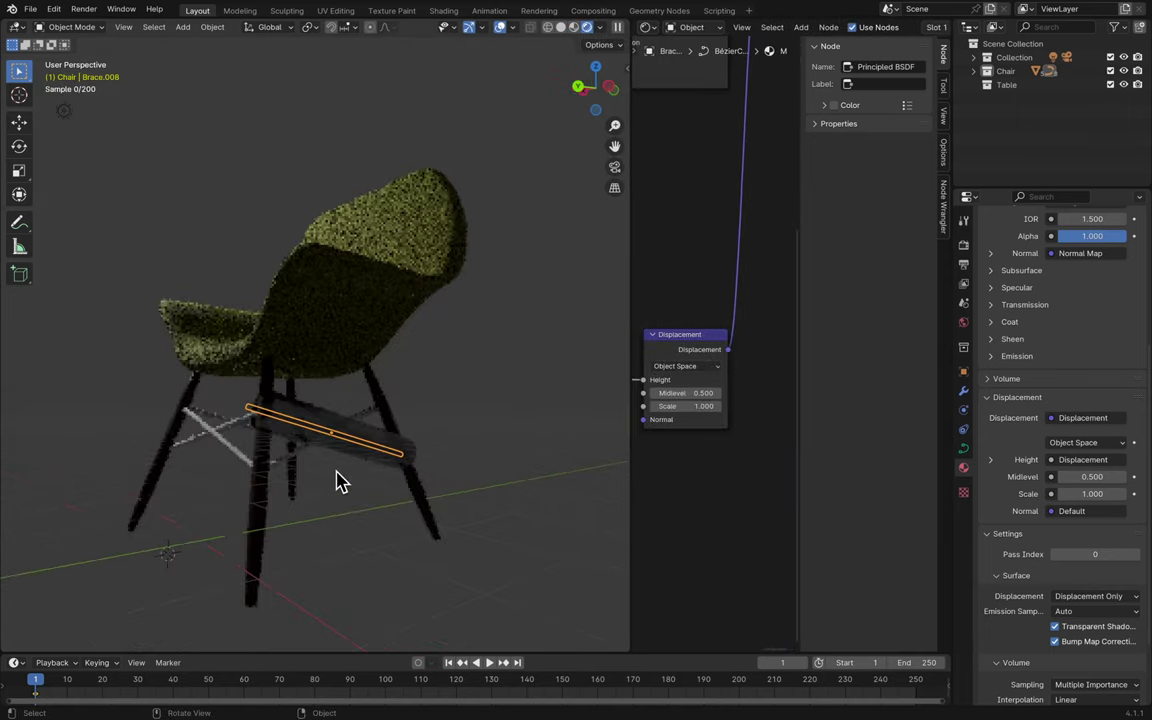
pyautogui.scroll(5, 338, 481)
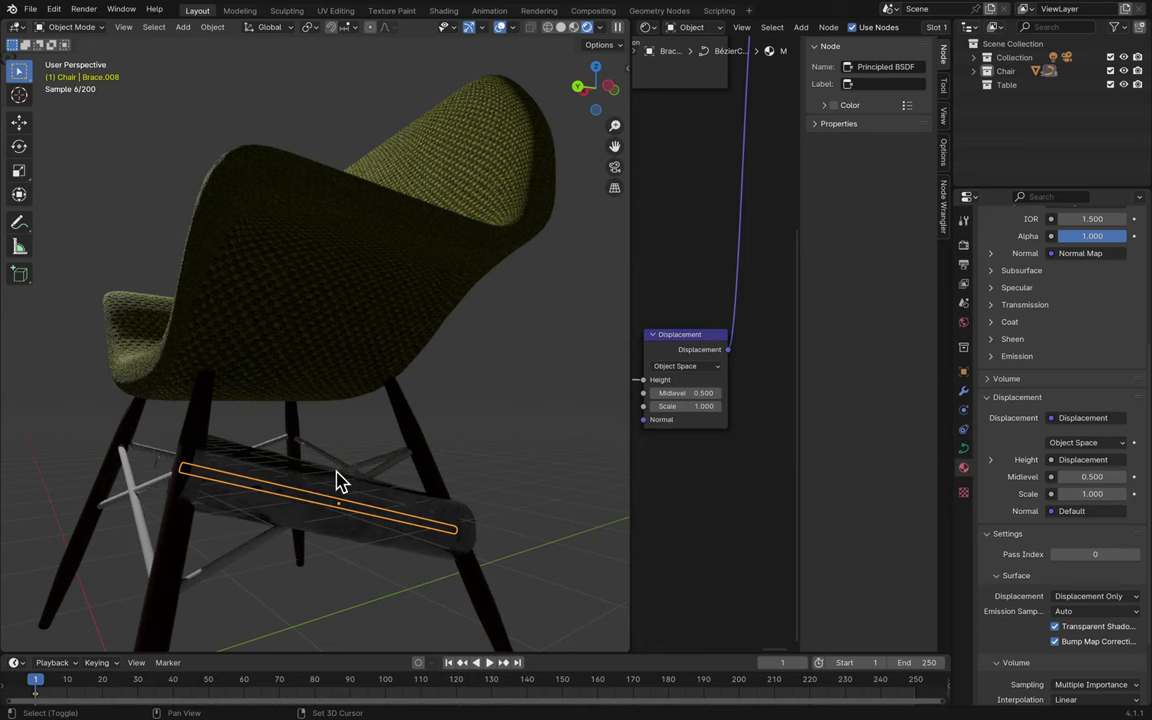
pyautogui.scroll(5, 338, 481)
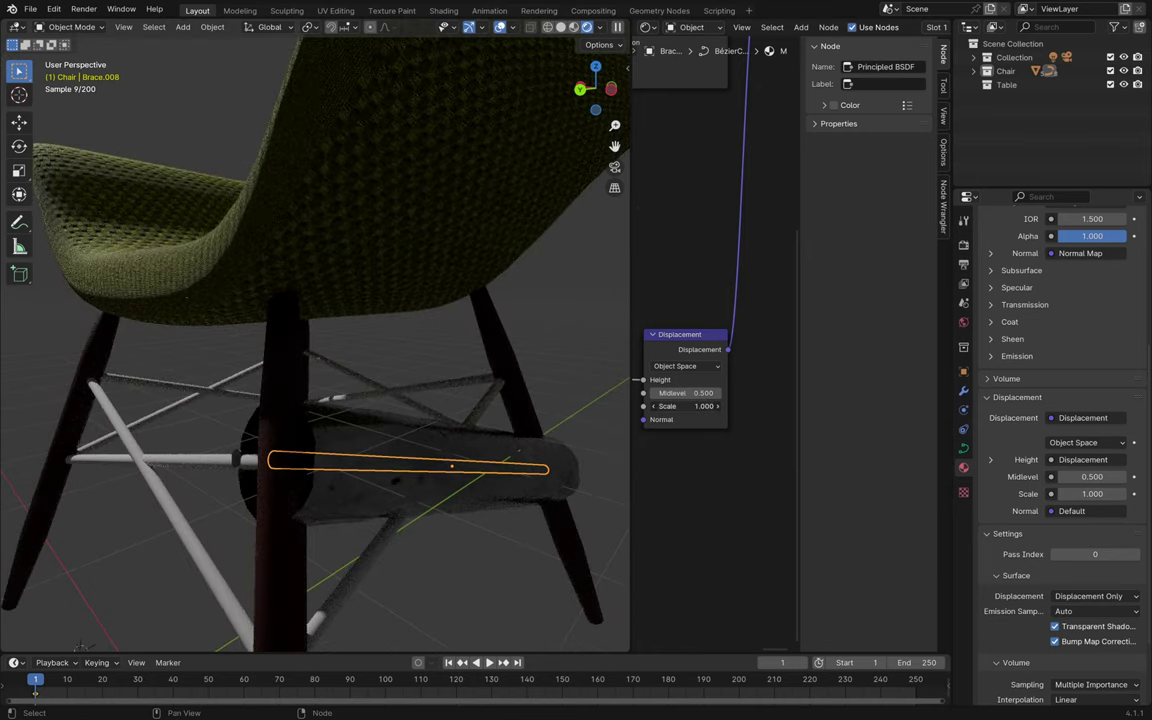
# - Test a displacement scale of about 22 on the Metal brace, then set it to 0
pyautogui.moveTo(690, 406)
pyautogui.mouseDown()
pyautogui.moveTo(734, 406)
pyautogui.moveTo(700, 406)
pyautogui.mouseUp()
pyautogui.hscroll(5, 505, 405)
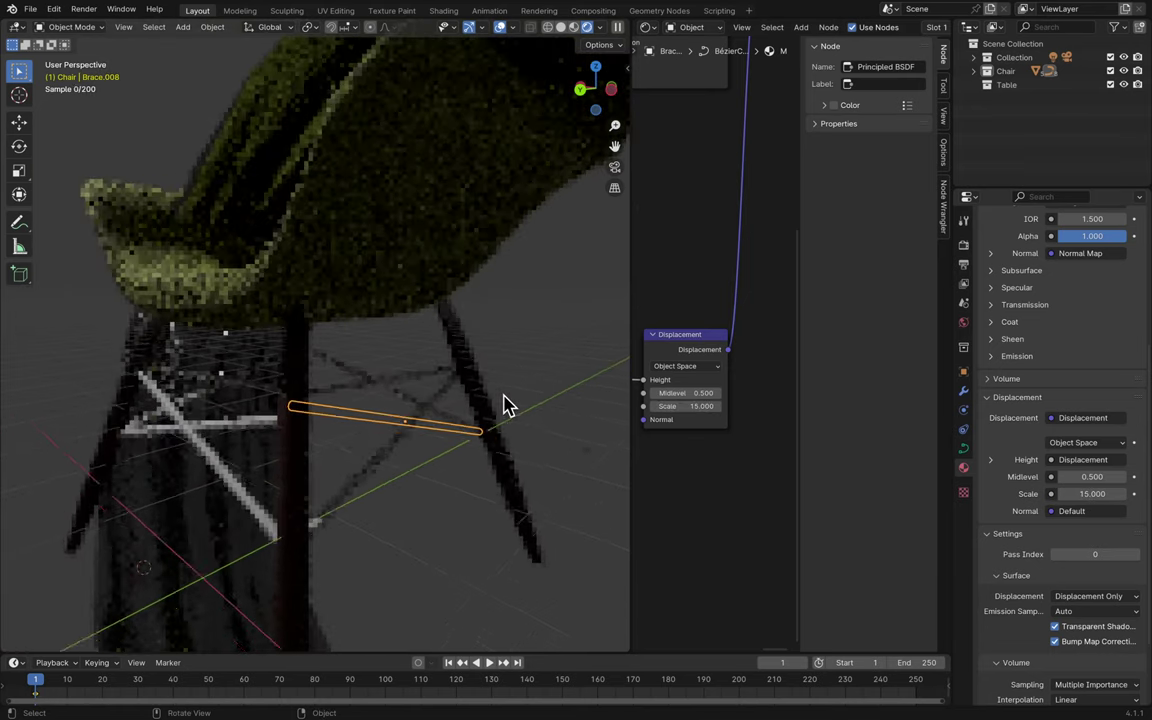
pyautogui.scroll(-5, 505, 405)
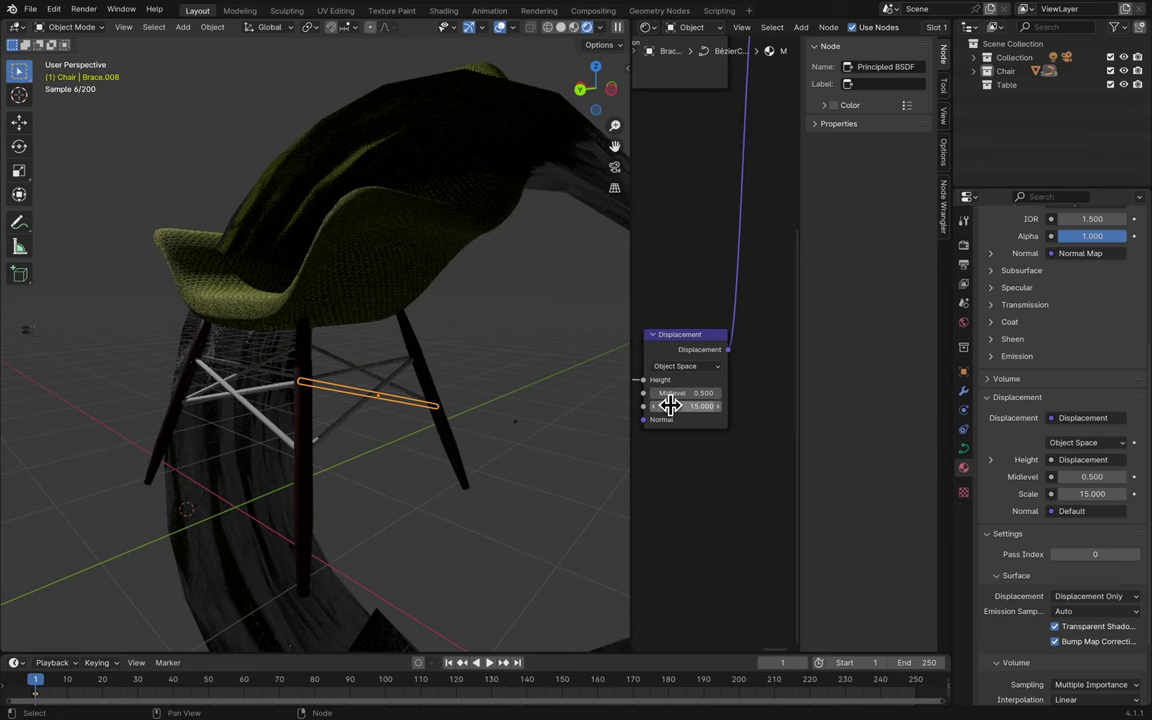
pyautogui.moveTo(670, 405)
pyautogui.mouseDown()
pyautogui.moveTo(685, 405)
pyautogui.moveTo(658, 405)
pyautogui.mouseUp()
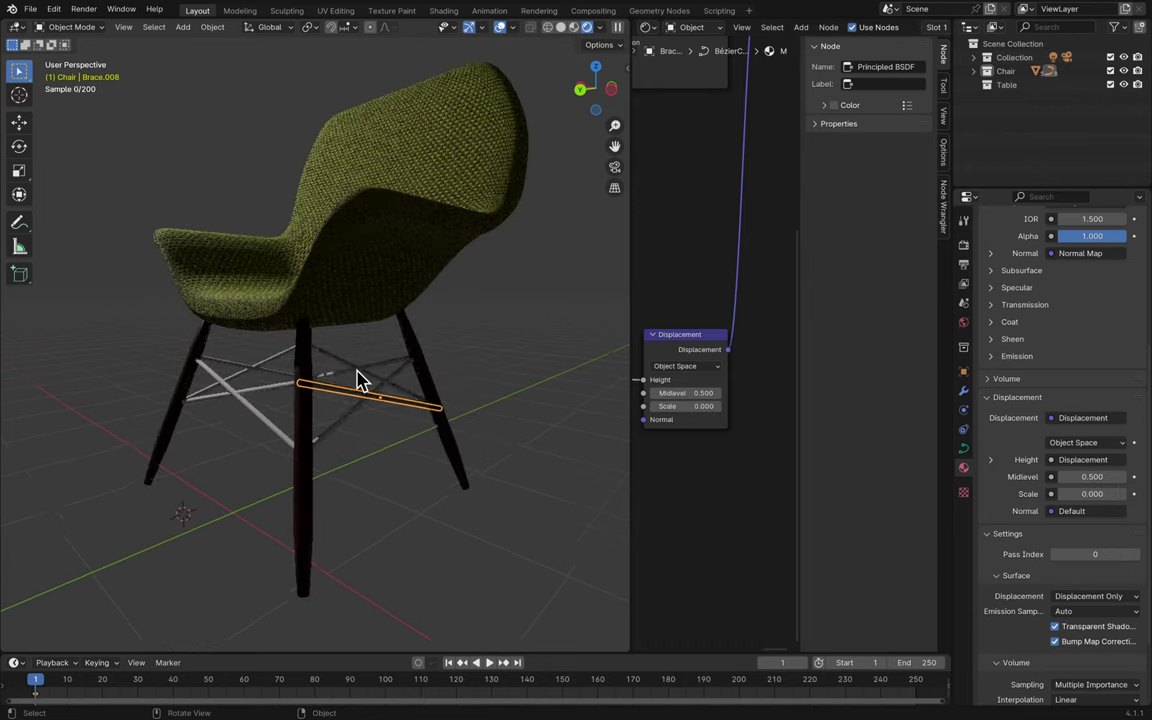
pyautogui.moveTo(360, 382); pyautogui.dragTo(347, 400, button='middle')
pyautogui.hscroll(-10, 518, 380)
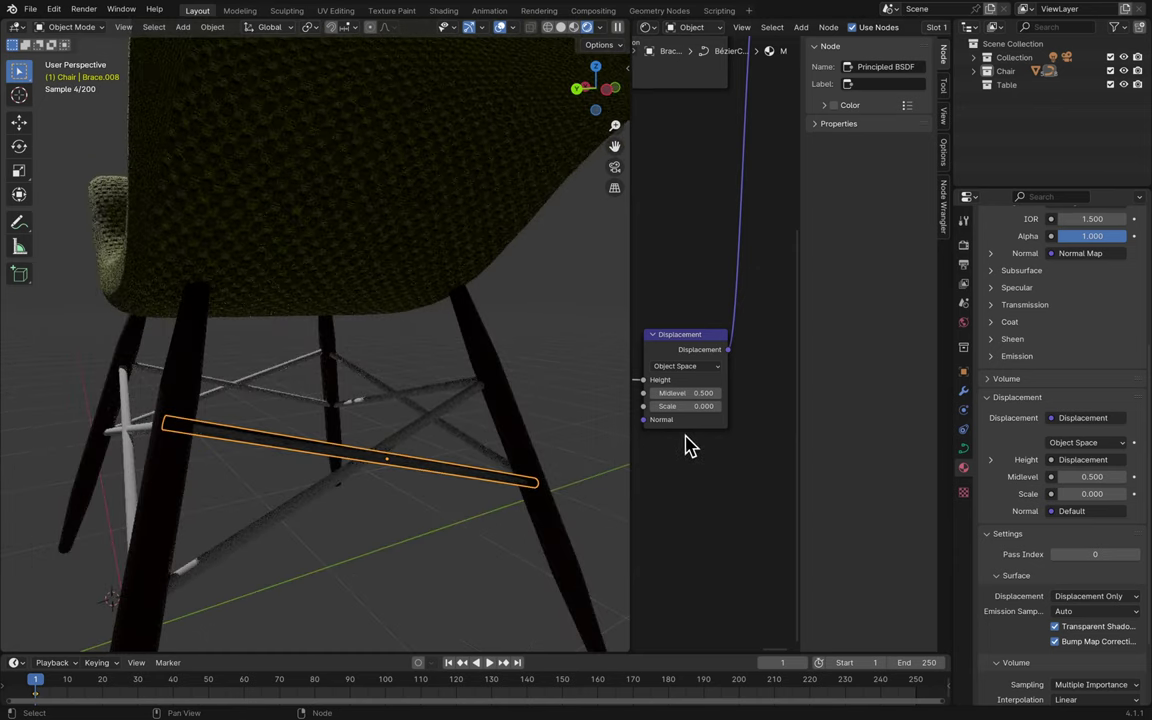
pyautogui.hscroll(-10, 686, 444)
pyautogui.hscroll(-15, 686, 444)
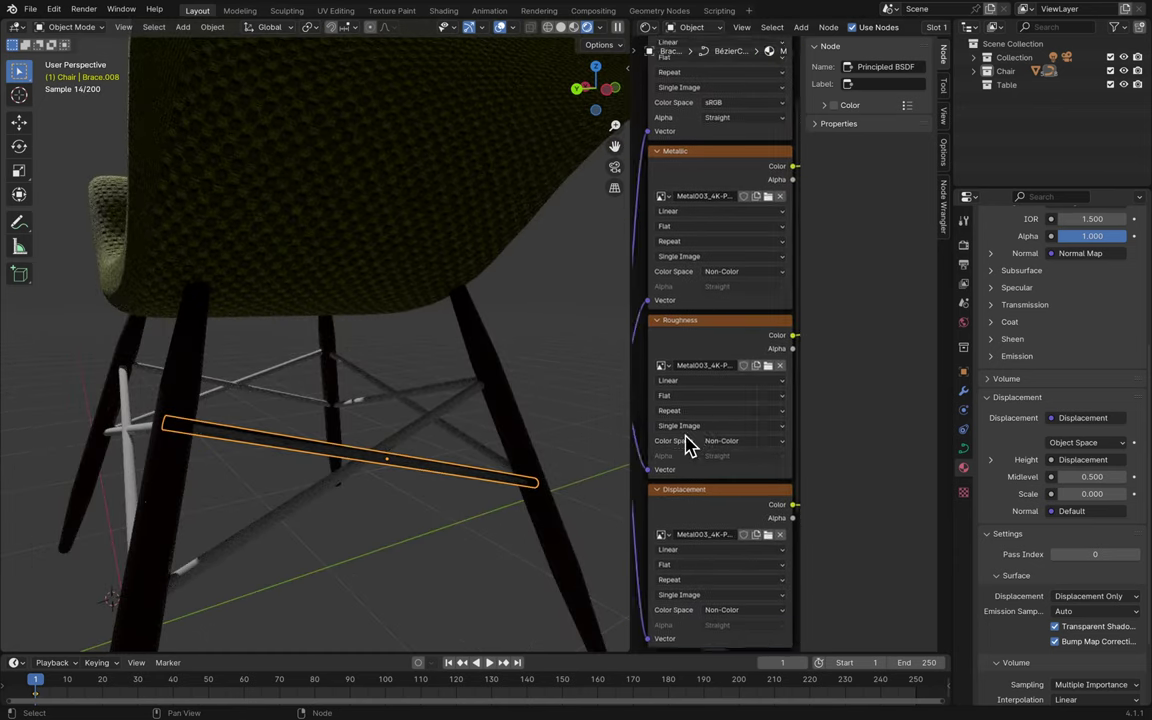
pyautogui.scroll(-10, 686, 444)
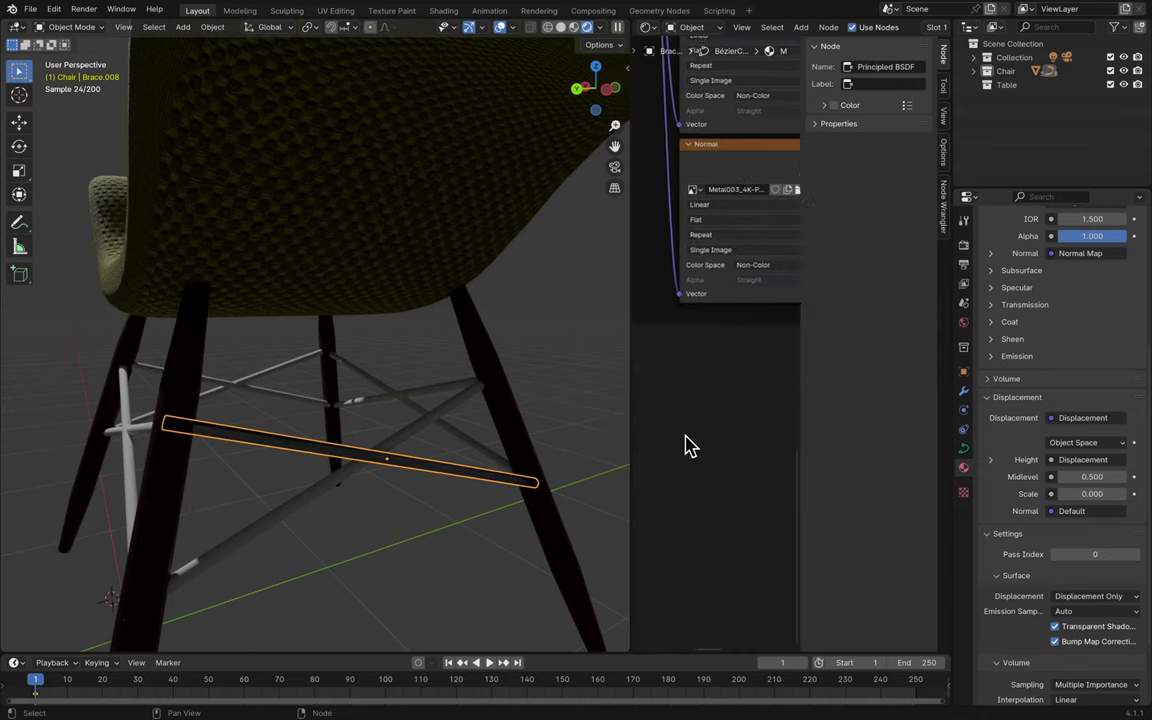
pyautogui.hscroll(10, 686, 444)
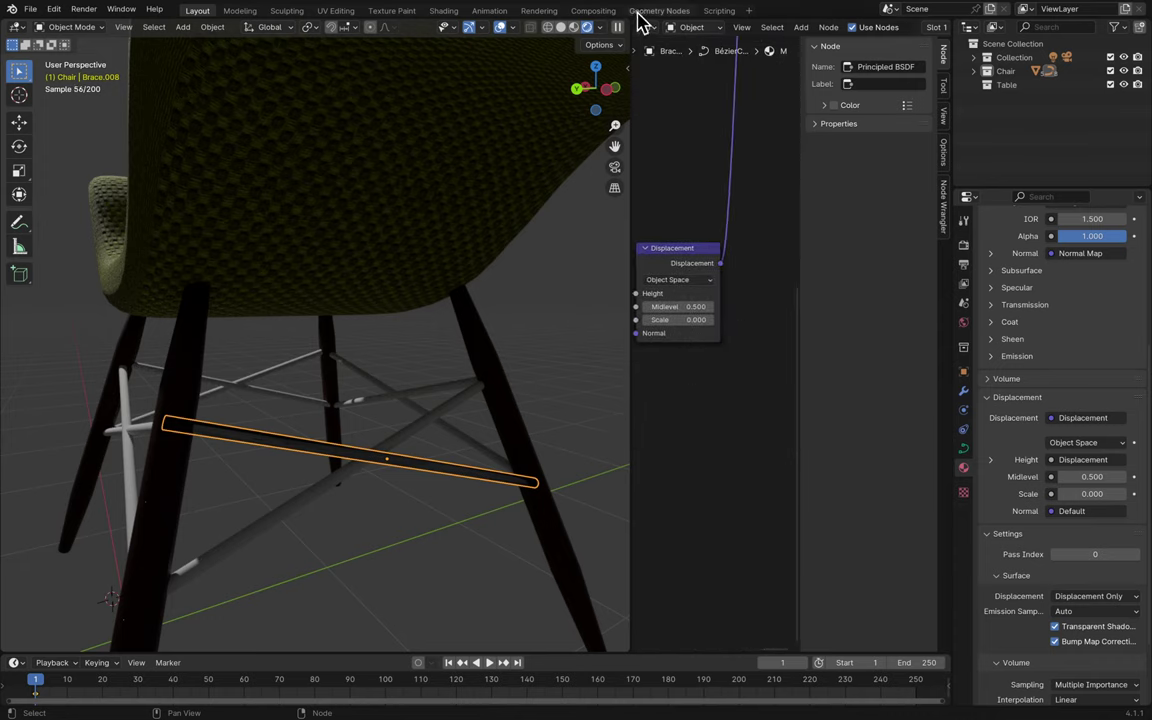
# - Merge the node editor into the 3D view and select Brace.007 plus the X braces
pyautogui.moveTo(628, 22); pyautogui.dragTo(681, 20)
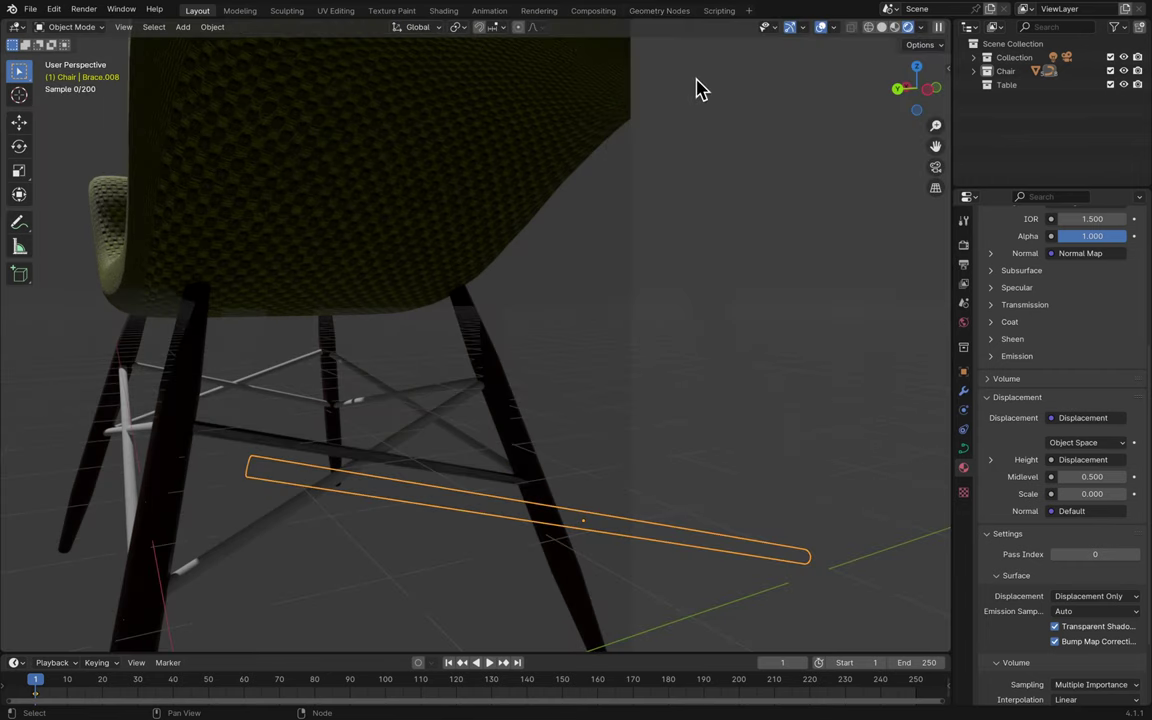
pyautogui.scroll(-5, 783, 352)
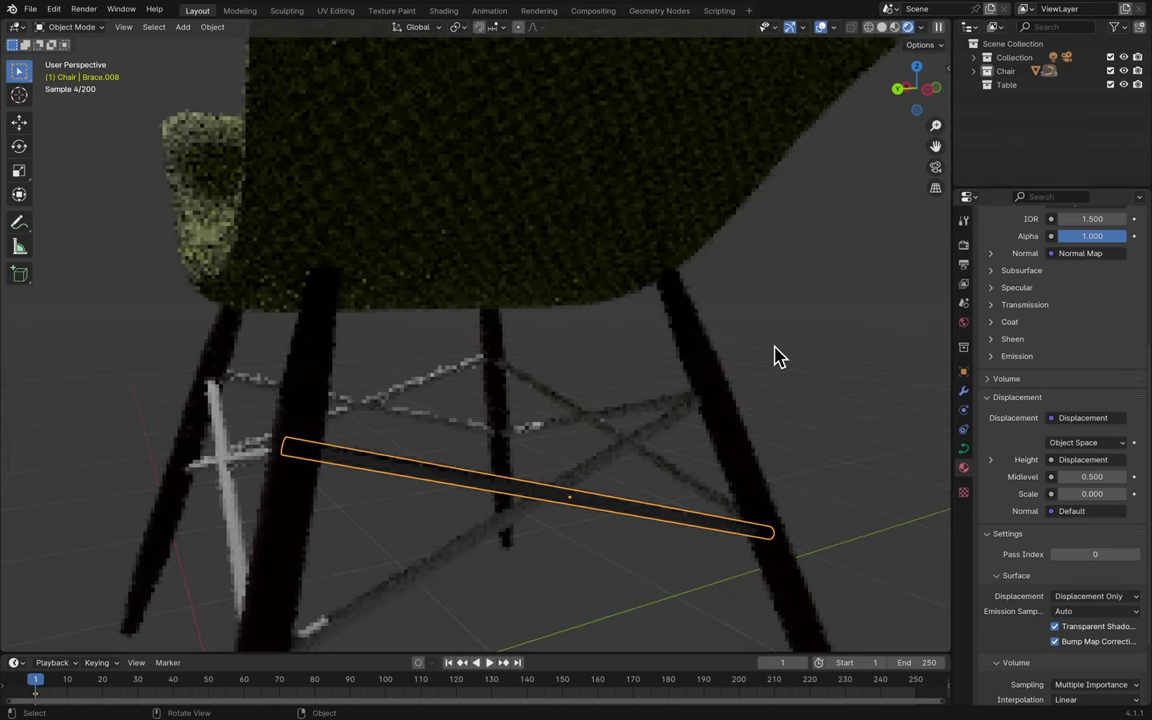
pyautogui.click(645, 447)
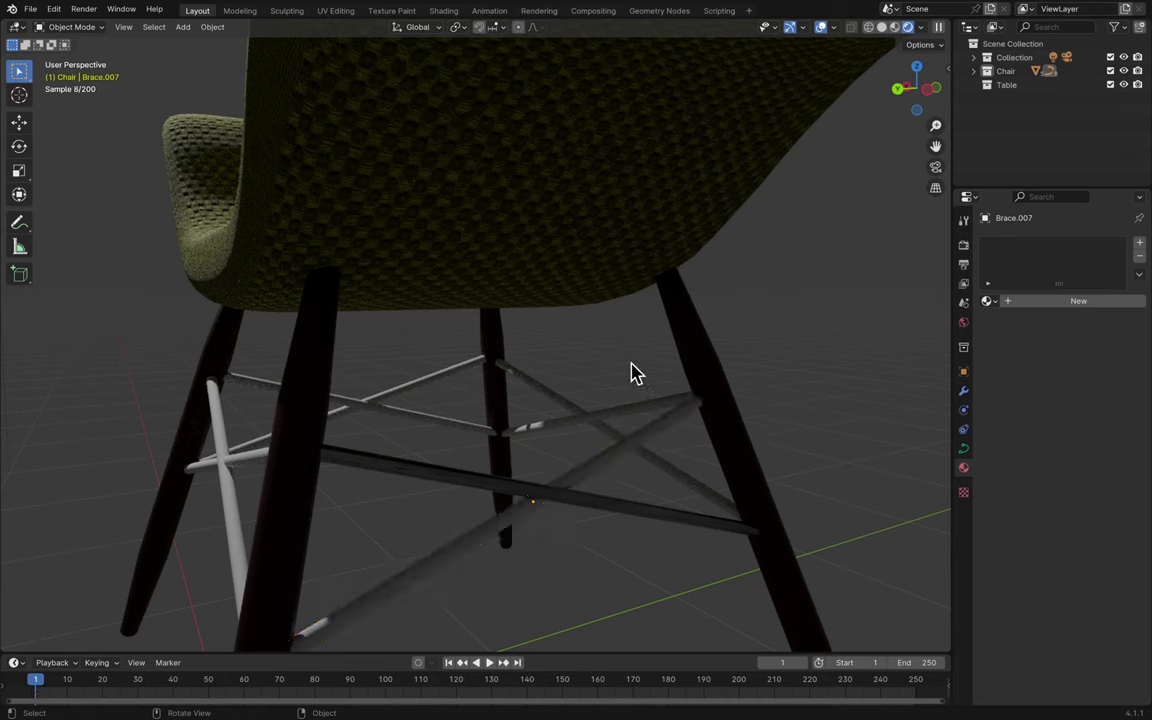
pyautogui.keyDown('shift'); pyautogui.moveTo(637, 361); pyautogui.dragTo(593, 478); pyautogui.keyUp('shift')
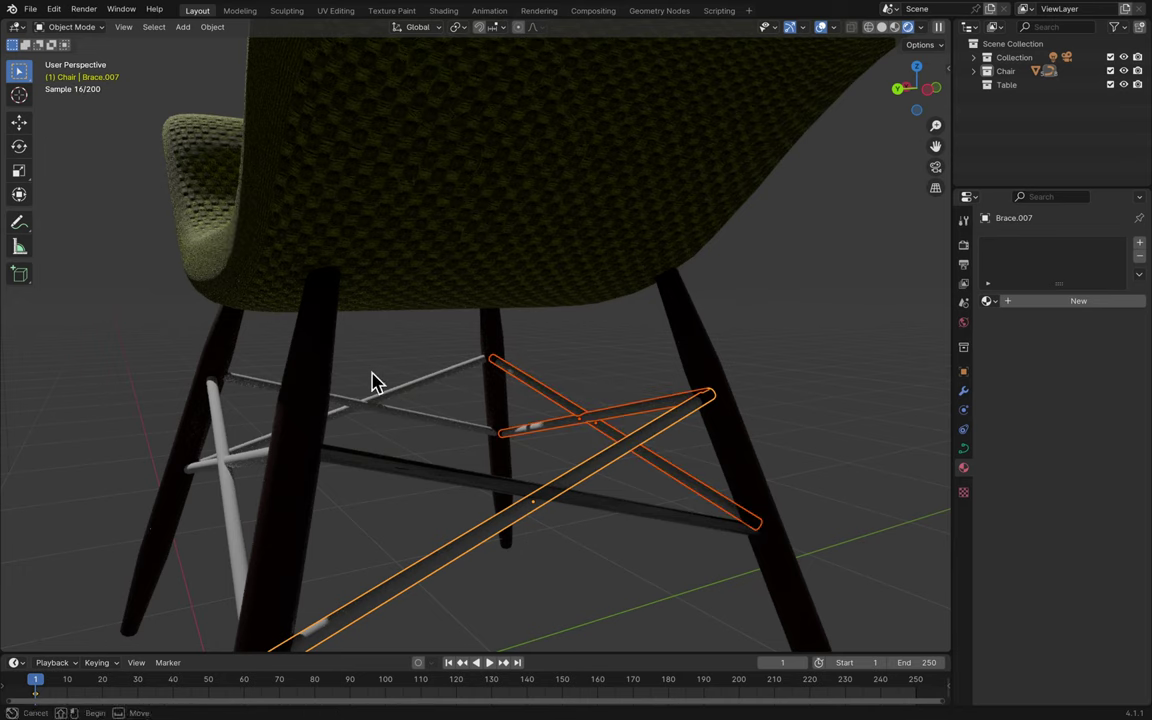
pyautogui.keyDown('shift'); pyautogui.moveTo(373, 383); pyautogui.dragTo(265, 467); pyautogui.keyUp('shift')
pyautogui.keyDown('shift'); pyautogui.click(246, 458); pyautogui.keyUp('shift')
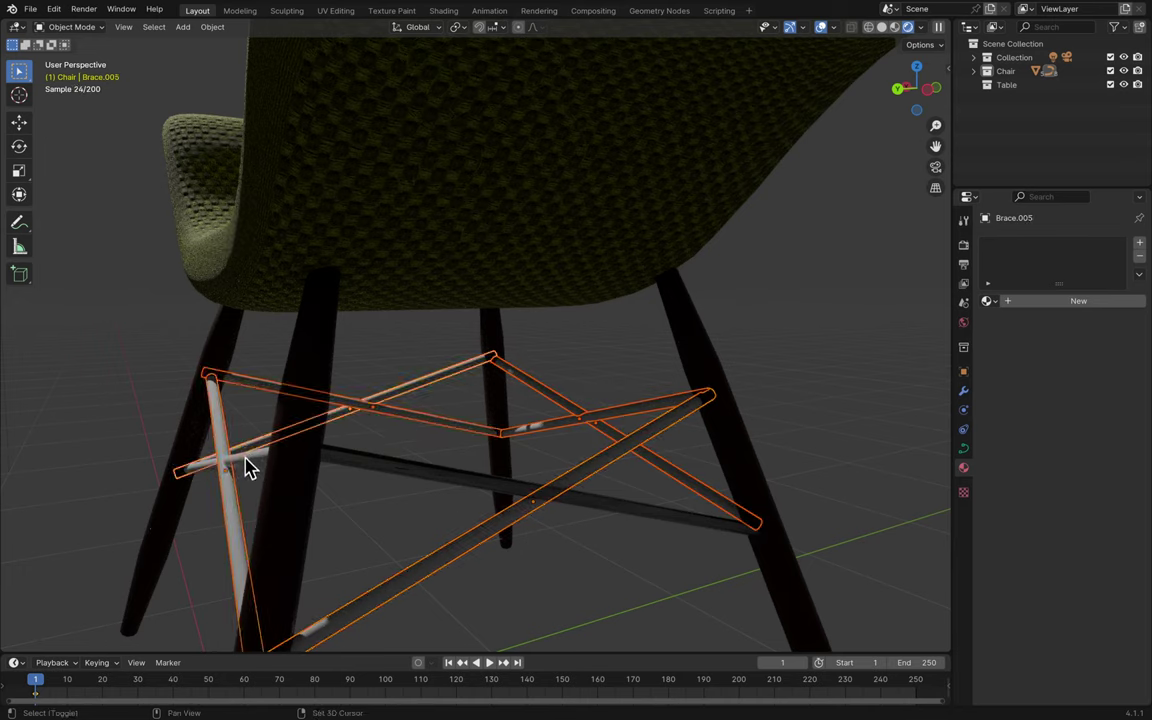
# - Assign the existing Metal material to the selected braces, discarding the extra default material
pyautogui.click(1020, 302)
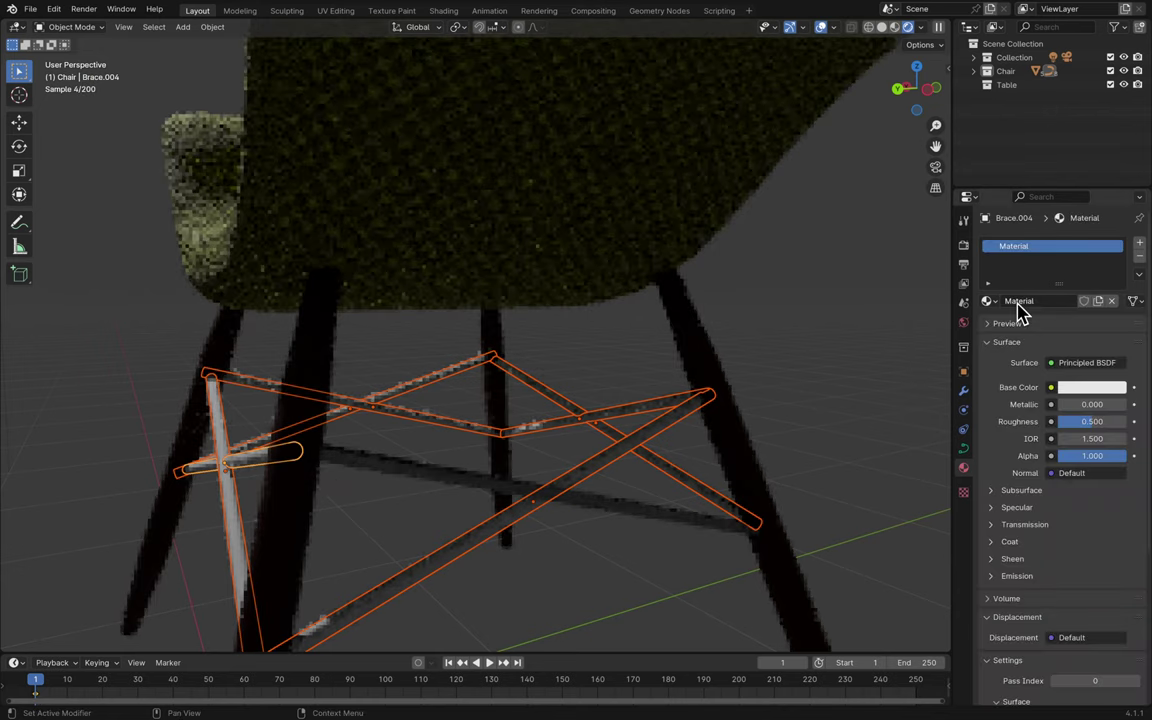
pyautogui.click(1139, 255)
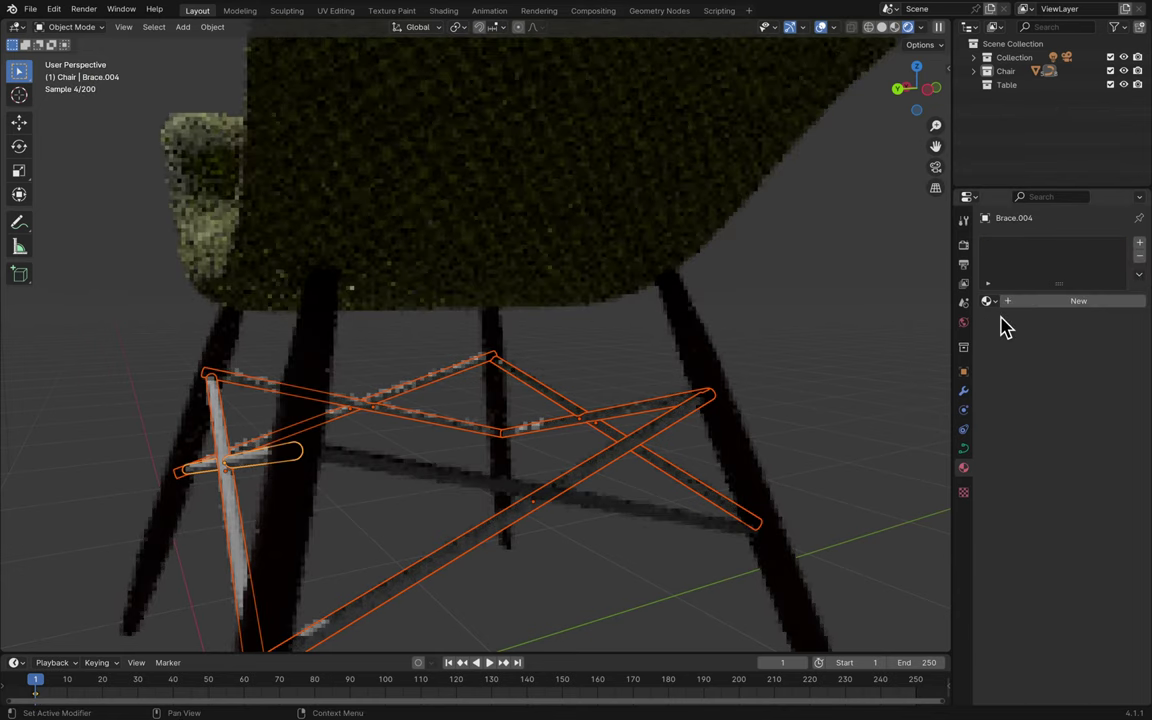
pyautogui.click(986, 300)
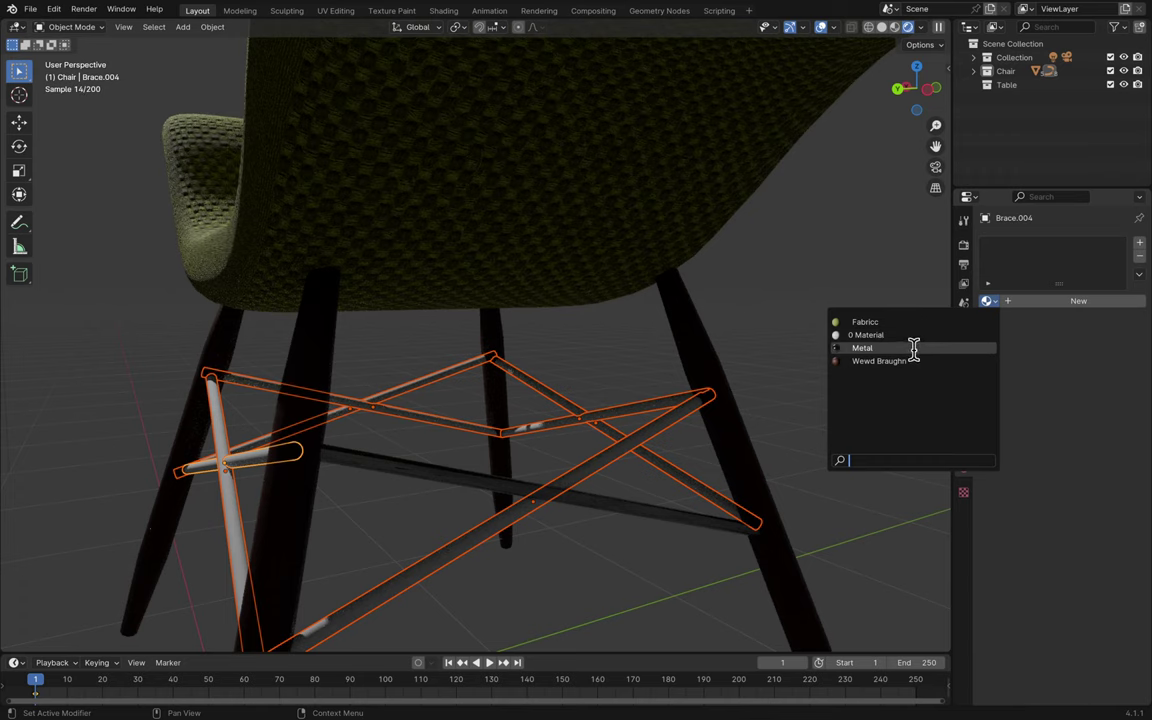
pyautogui.click(916, 347)
pyautogui.click(805, 405)
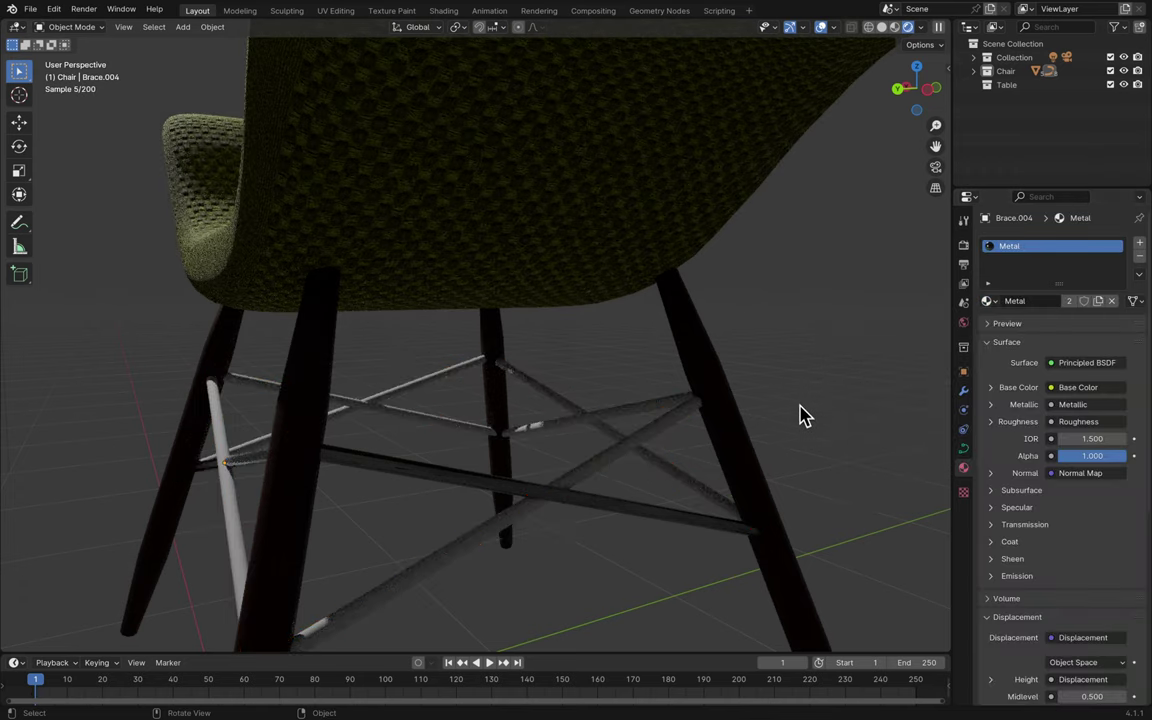
# - Select the thin brace Brace.007, then undo three steps back
pyautogui.moveTo(285, 502); pyautogui.dragTo(563, 532, button='middle')
pyautogui.click(586, 519)
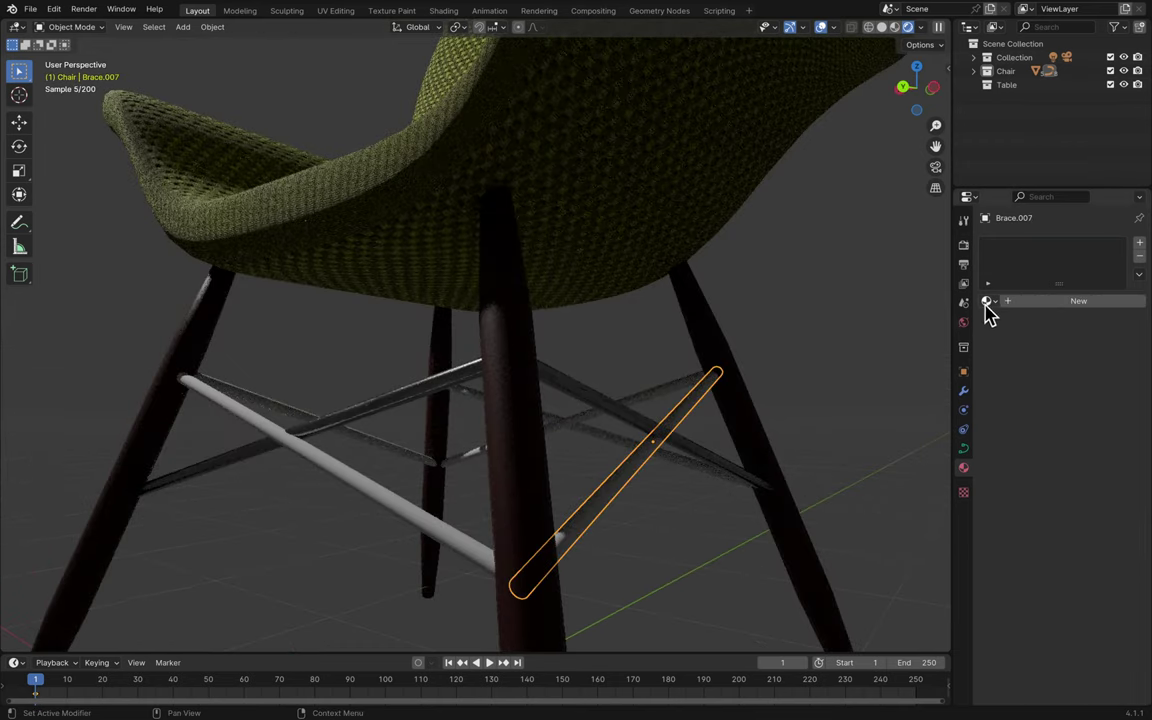
pyautogui.hotkey('ctrl', 'z')
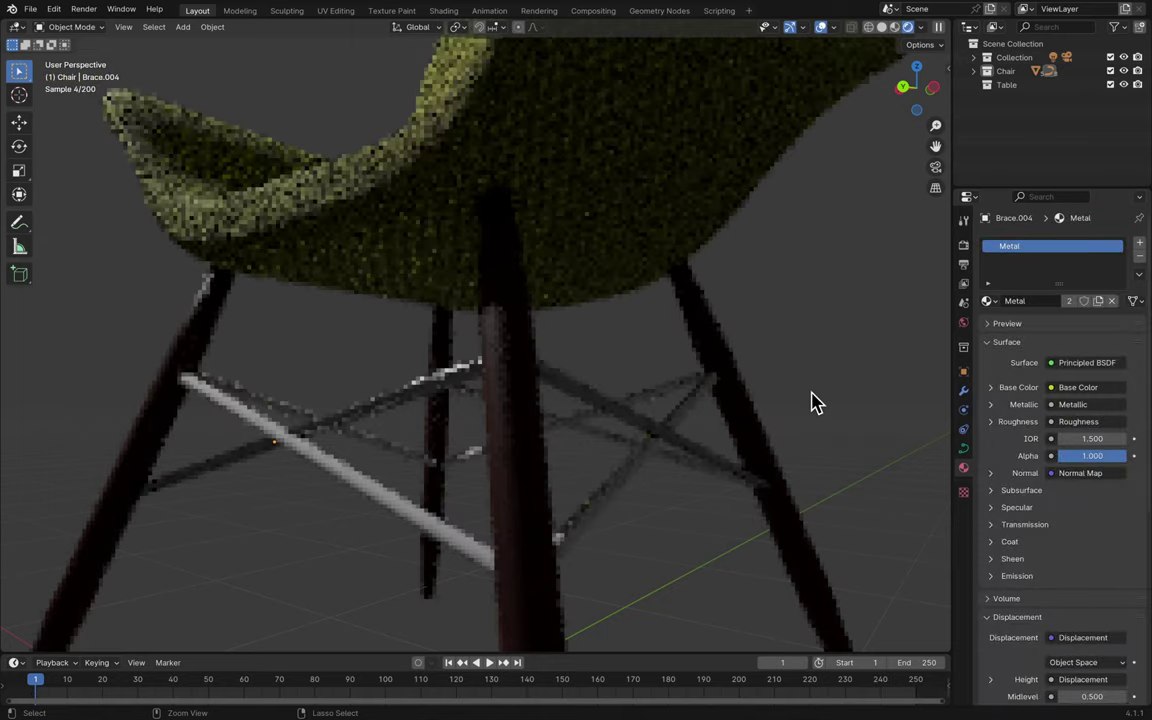
pyautogui.hotkey('ctrl', 'z')
pyautogui.hotkey('ctrl', 'z')
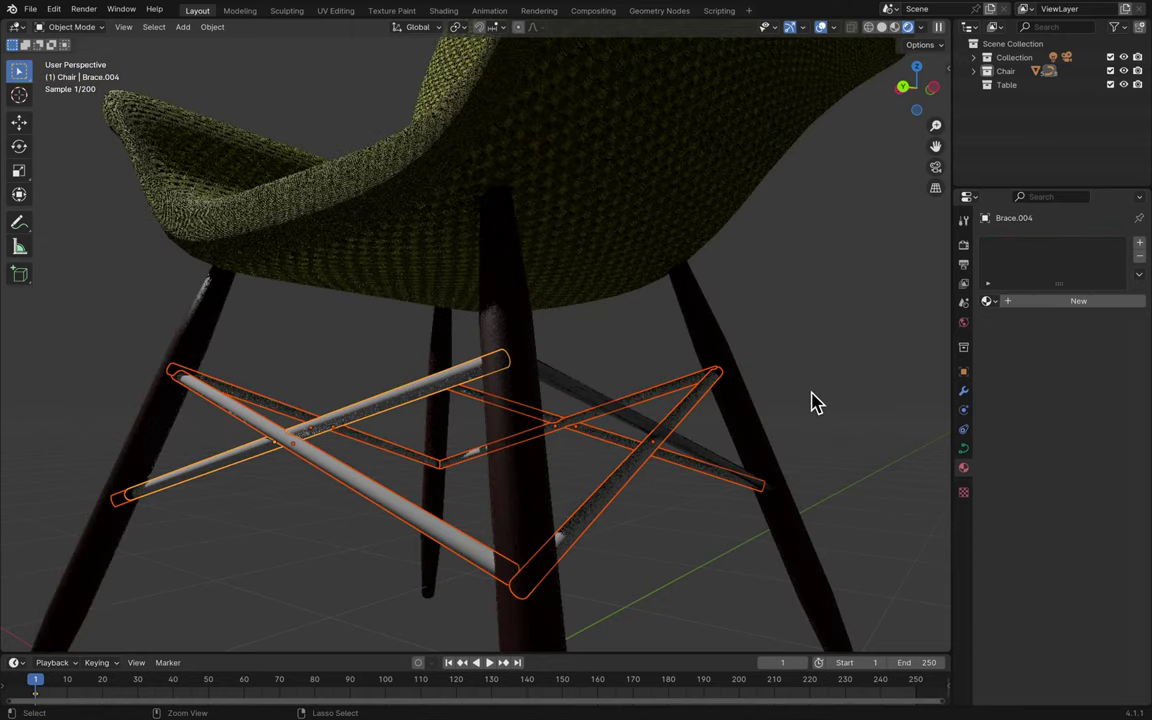
pyautogui.hotkey('ctrl', 'z')
pyautogui.hotkey('ctrl', 'z')
pyautogui.hotkey('ctrl', 'z')
# - Select Brace.008, check its material list, and save Blender3.blend
pyautogui.moveTo(812, 401); pyautogui.dragTo(772, 441, button='middle')
pyautogui.click(652, 493)
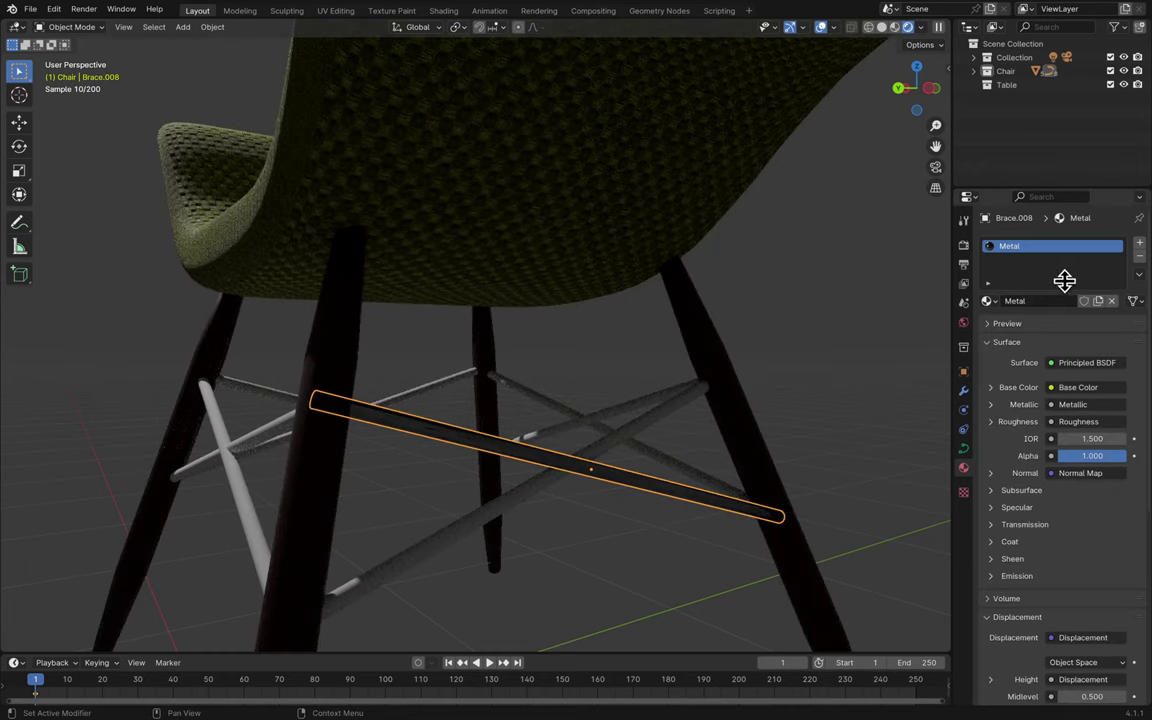
pyautogui.click(988, 301)
pyautogui.hotkey('ctrl', 's')
pyautogui.scroll(6, 605, 540)
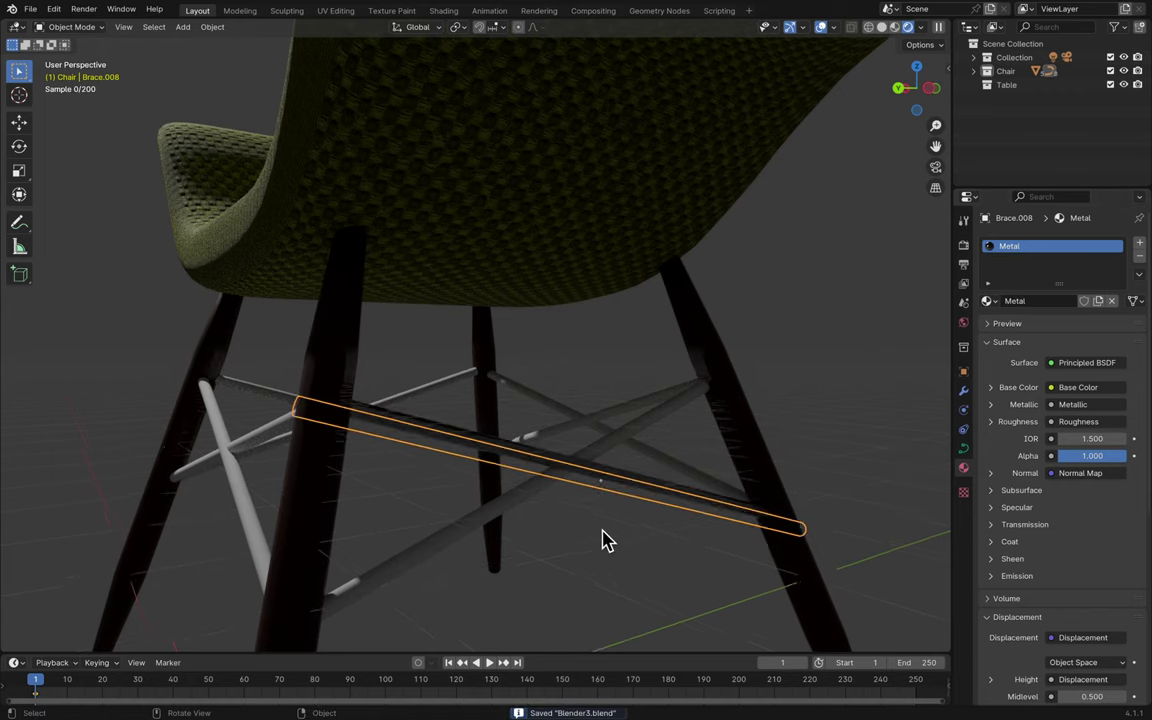
pyautogui.scroll(-6, 605, 540)
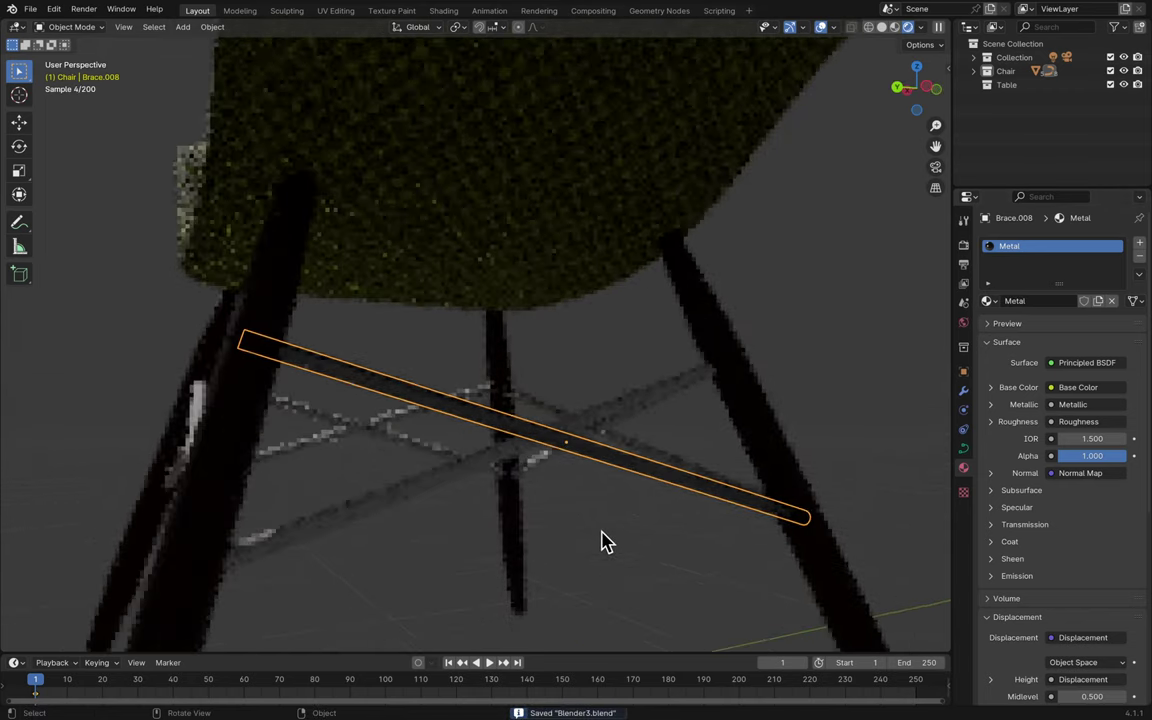
# - Add a point light and move it along X beside the chair
pyautogui.scroll(-2, 605, 540)
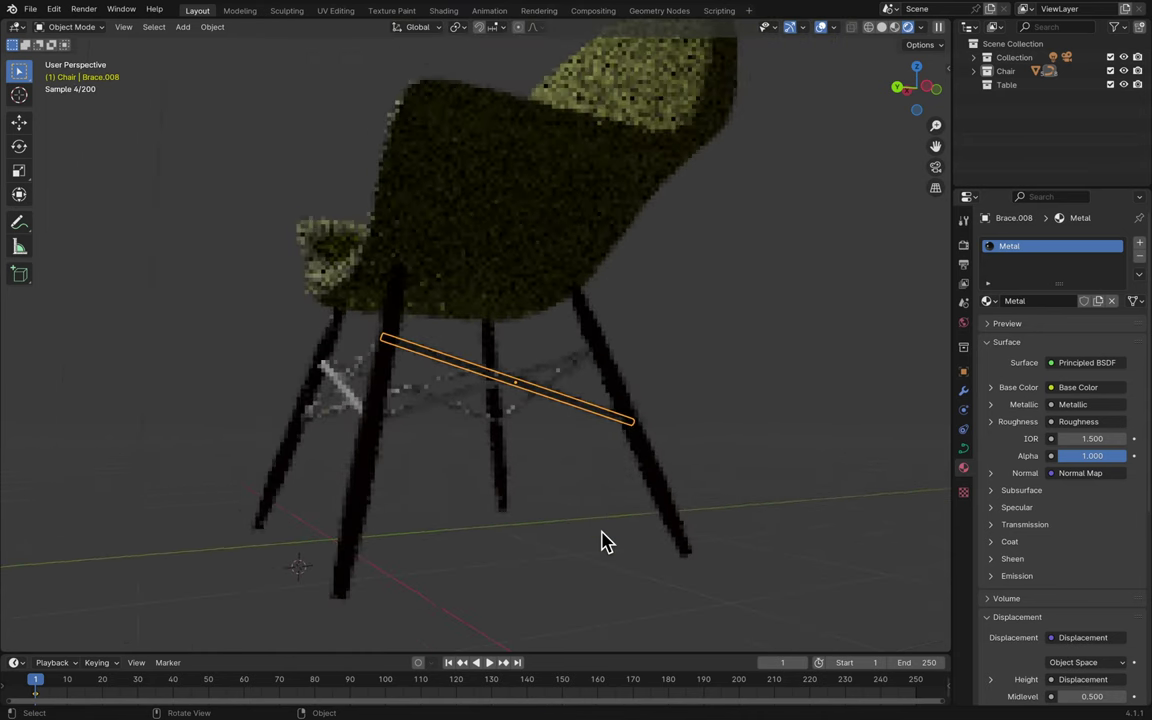
pyautogui.hotkey('shift', 'a')
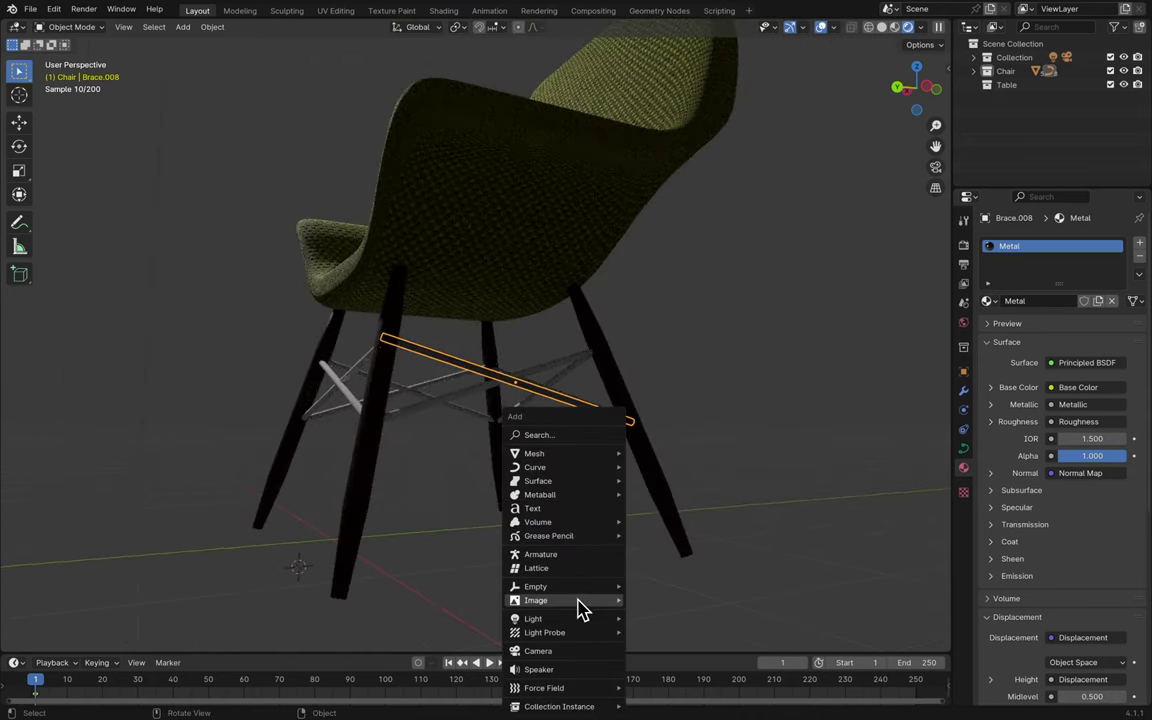
pyautogui.moveTo(590, 618)
pyautogui.click(687, 620)
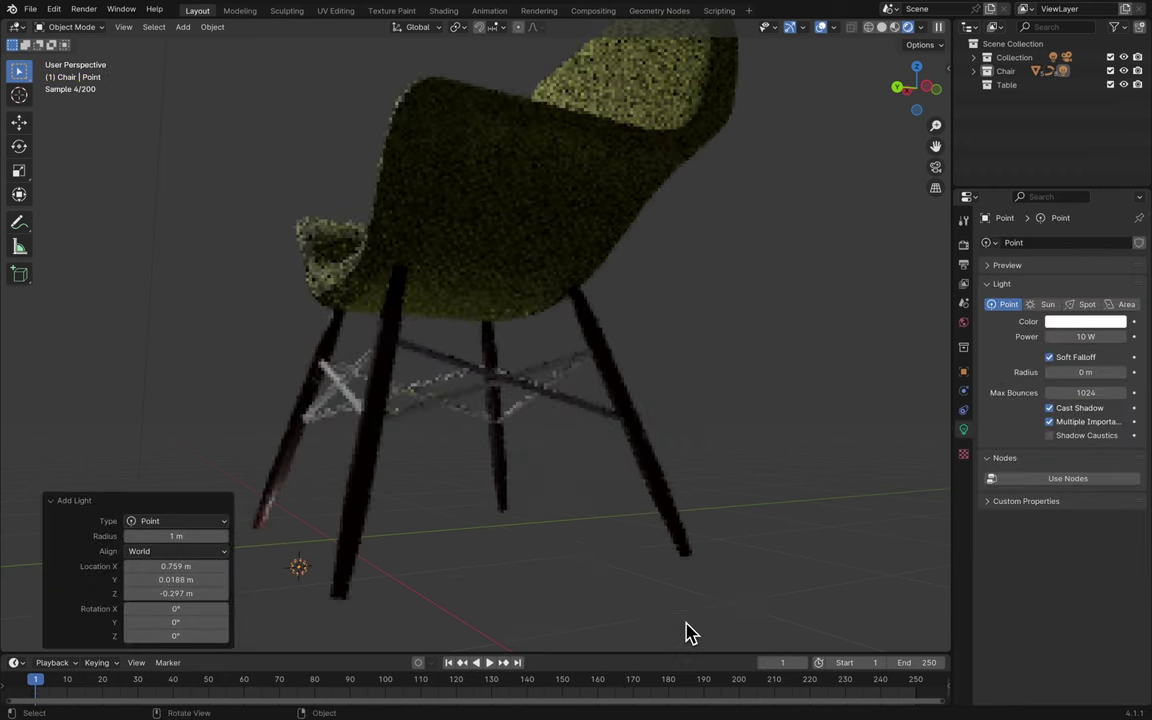
pyautogui.hscroll(-10, 681, 584)
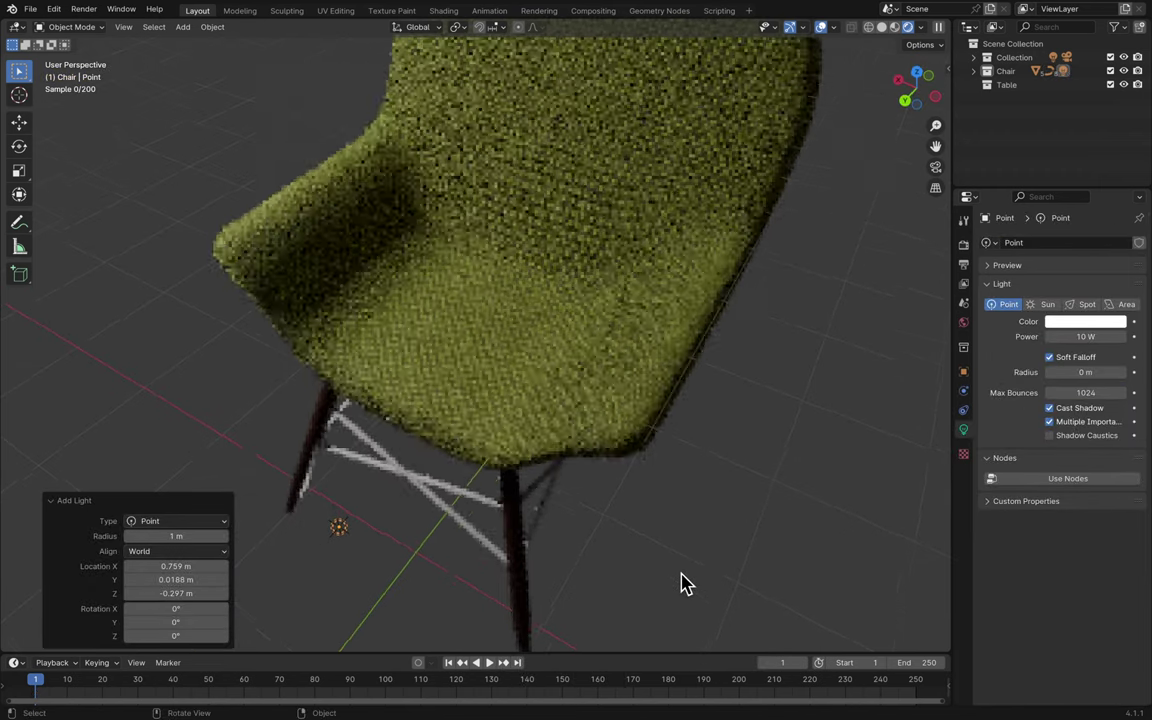
pyautogui.press('g')
pyautogui.press('z')
pyautogui.press('x')
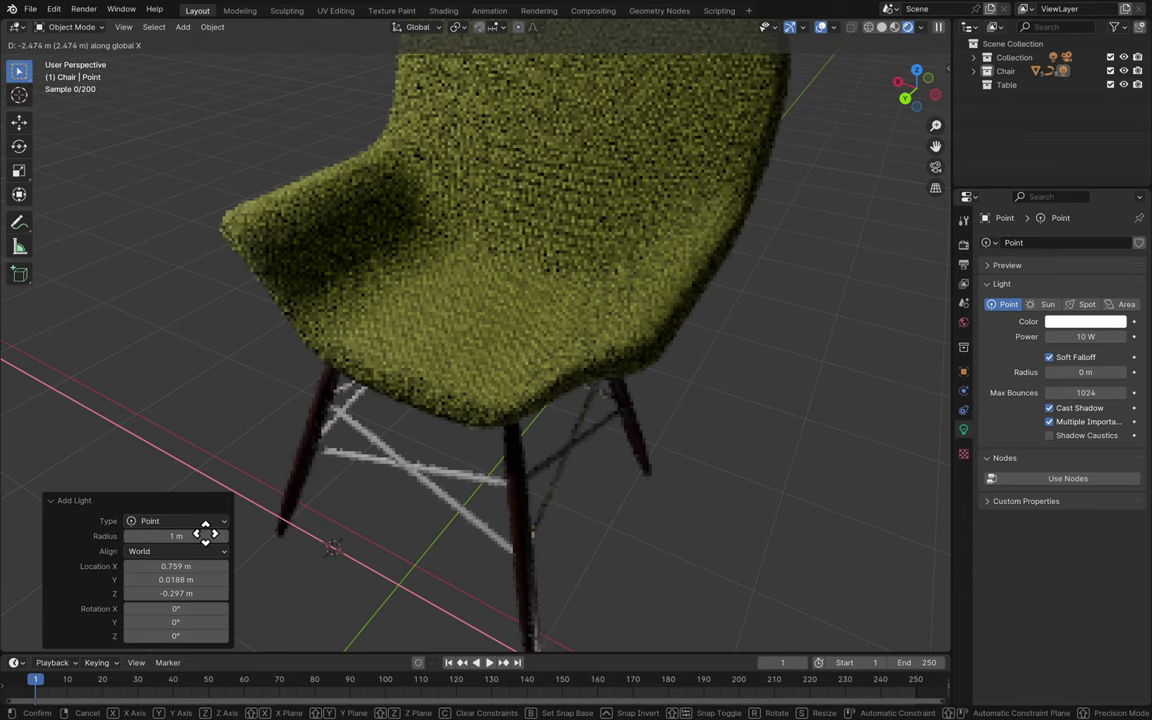
pyautogui.click(284, 535)
# - Move the light in Y and Z, raising it above and beside the chair
pyautogui.hscroll(-10, 284, 535)
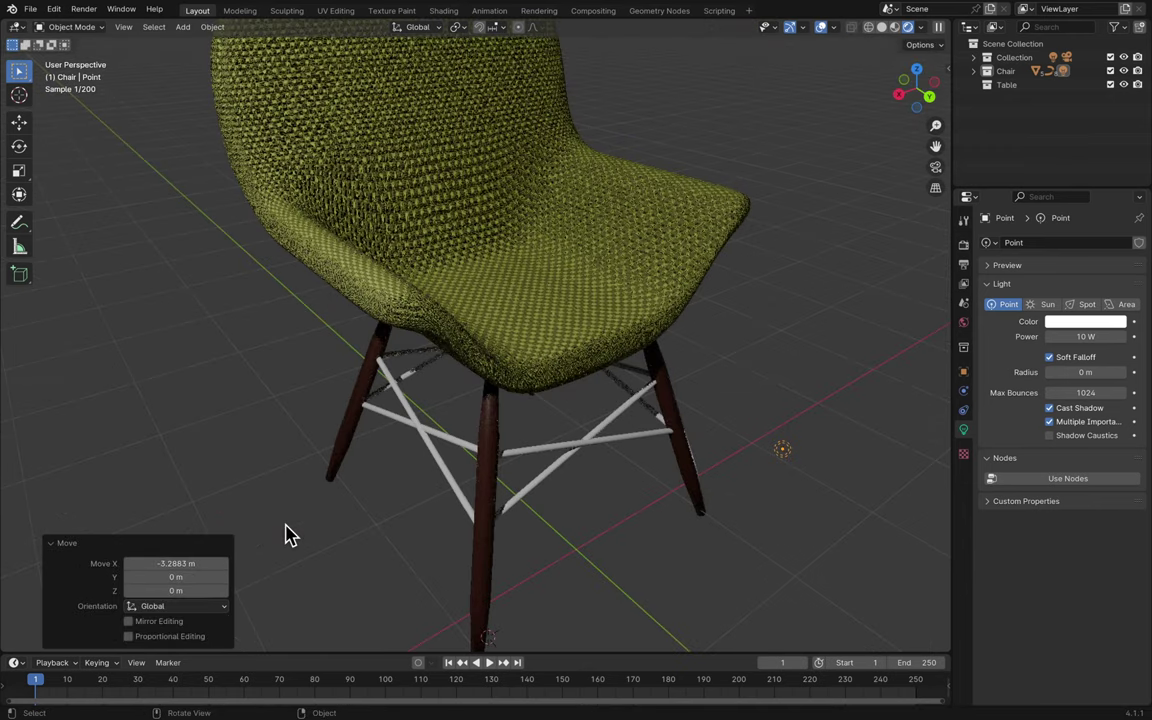
pyautogui.press('g')
pyautogui.press('x')
pyautogui.press('Escape')
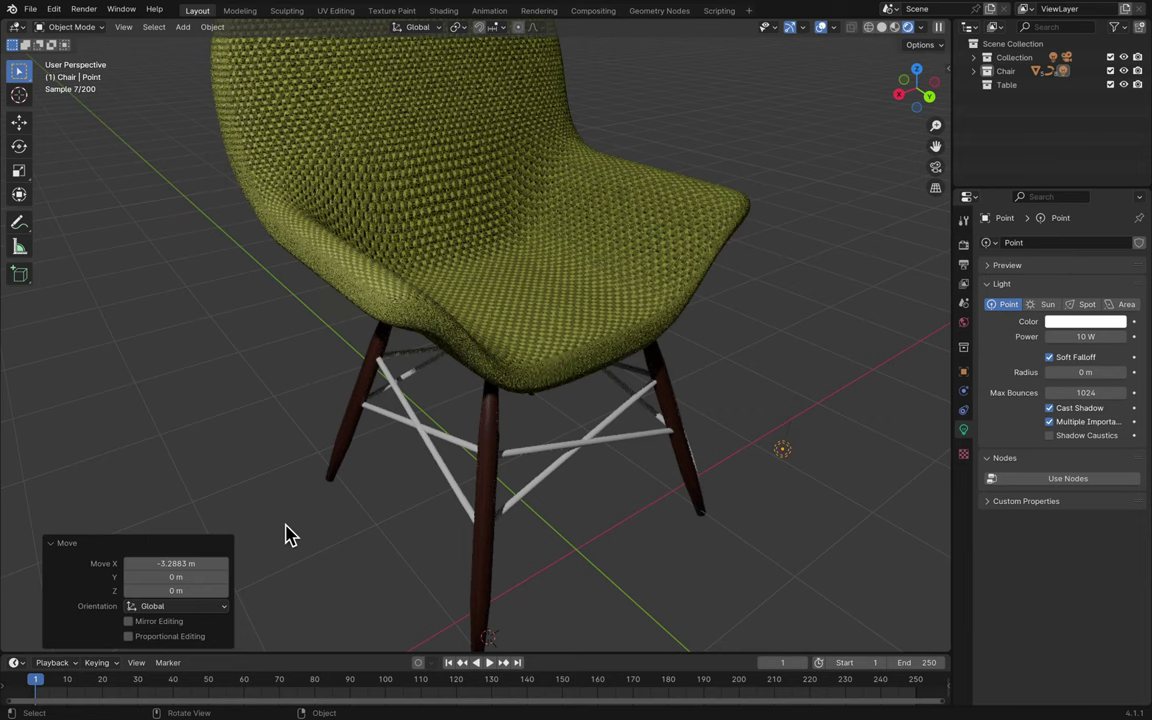
pyautogui.press('g')
pyautogui.hotkey('shift', 'x')
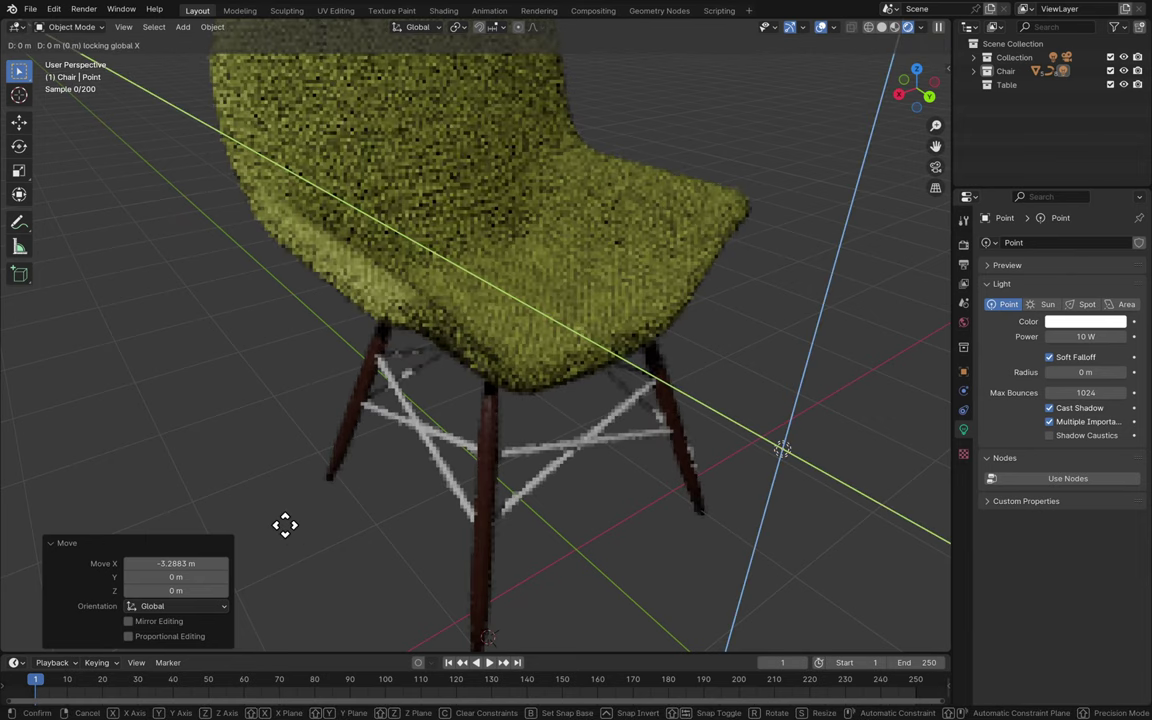
pyautogui.click(189, 340)
pyautogui.moveTo(188, 347); pyautogui.dragTo(599, 432, button='middle')
# - Shift the light 1.1441 m along X, then begin another move locked off X
pyautogui.press('g')
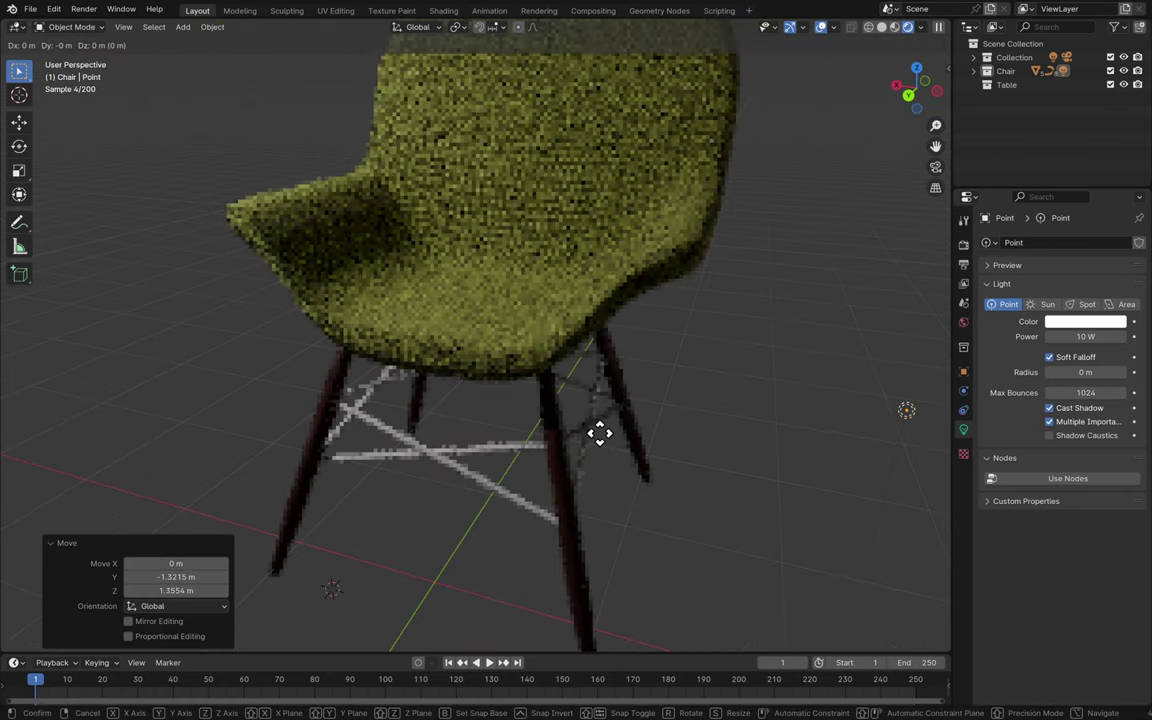
pyautogui.press('x')
pyautogui.click(398, 412)
pyautogui.moveTo(398, 419); pyautogui.dragTo(398, 420, button='middle')
pyautogui.scroll(3, 398, 418)
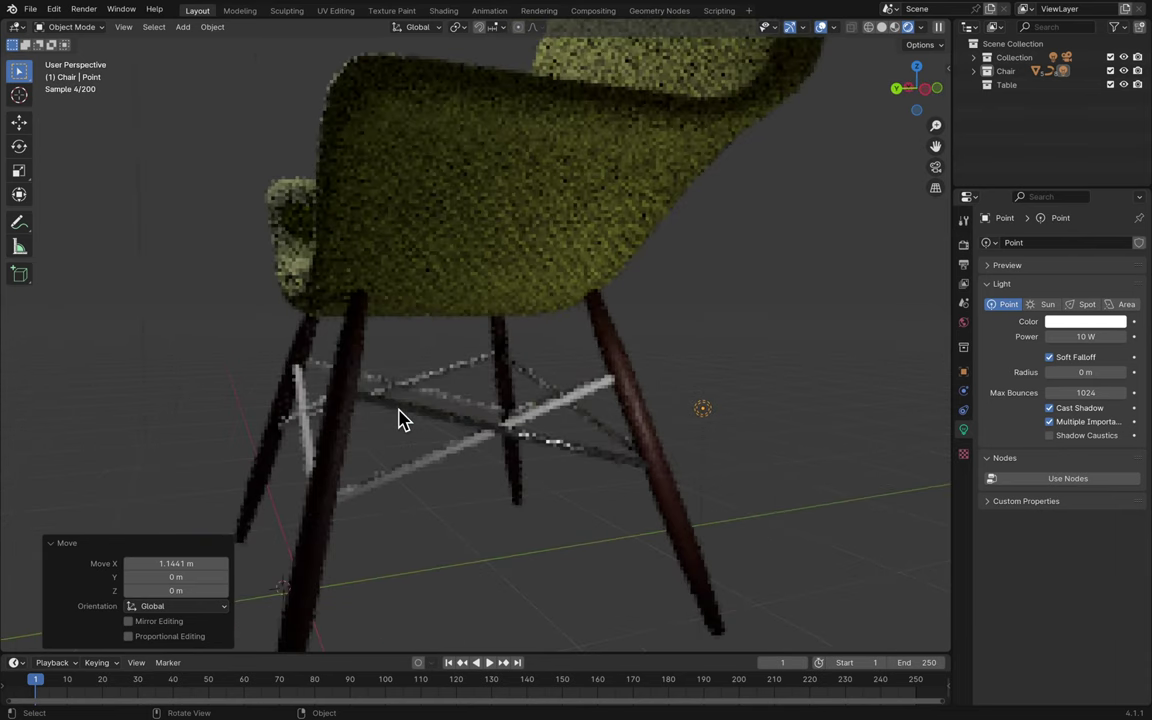
pyautogui.press('g')
pyautogui.press('x')
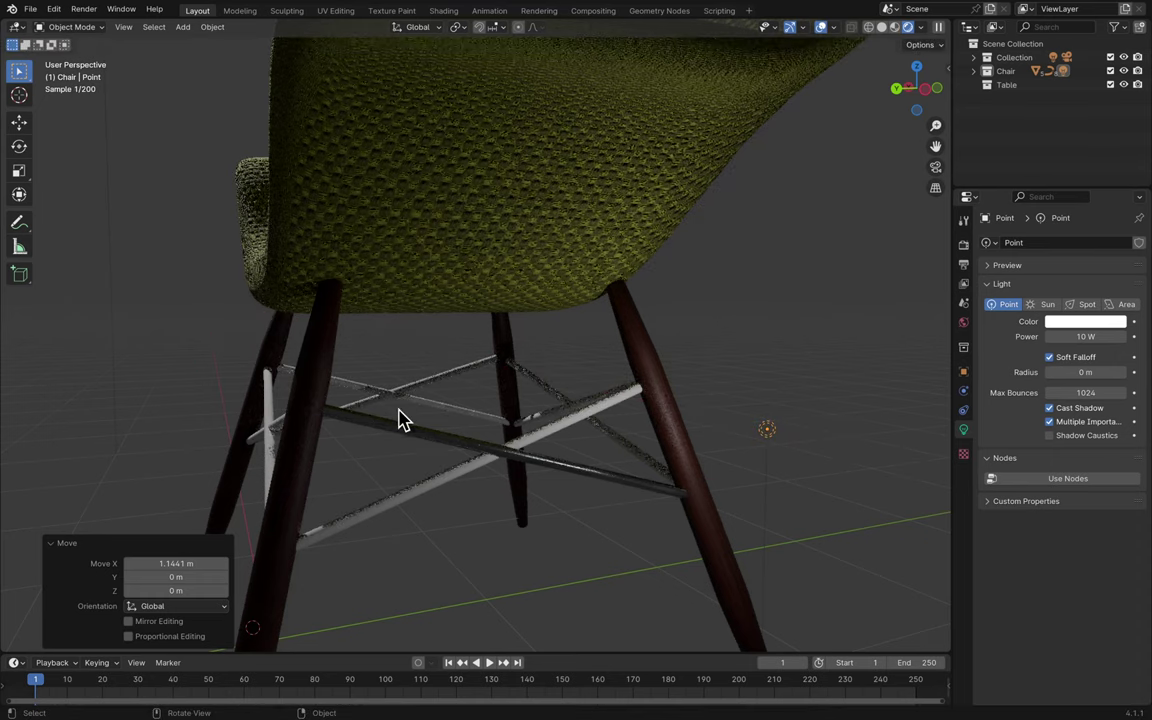
pyautogui.hotkey('shift', 'x')
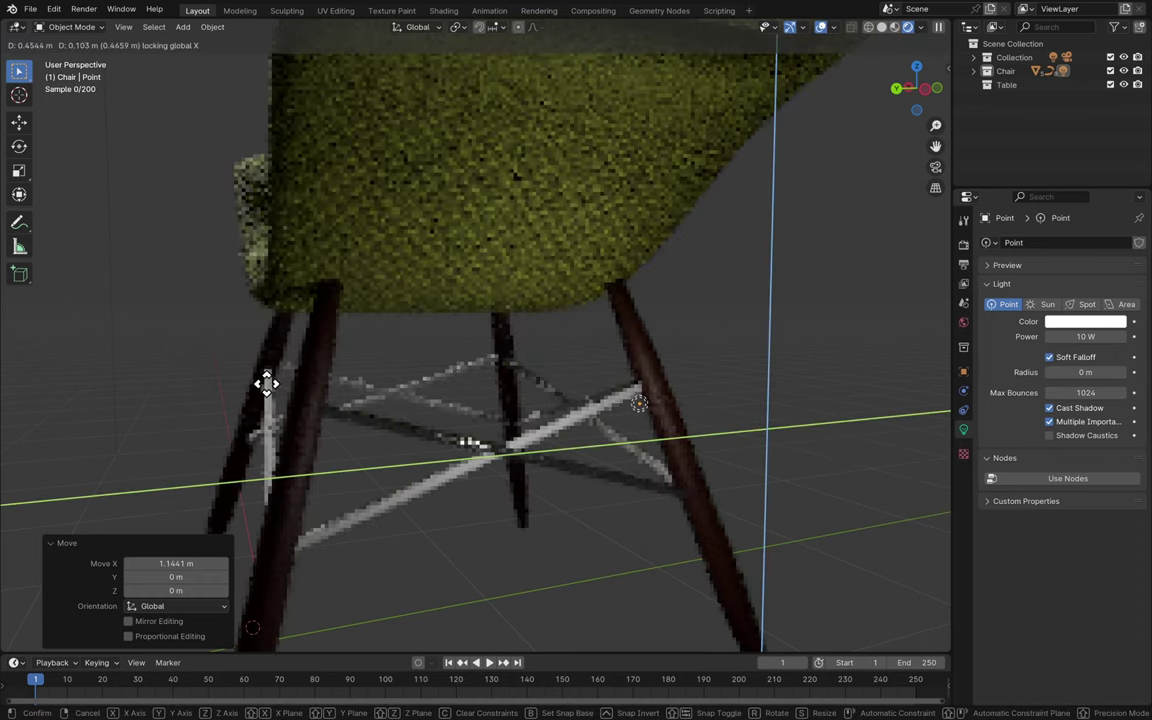
# - Settle the light beside the braces and assign the Metal material to Brace.007
pyautogui.click(265, 383)
pyautogui.hscroll(-10, 355, 502)
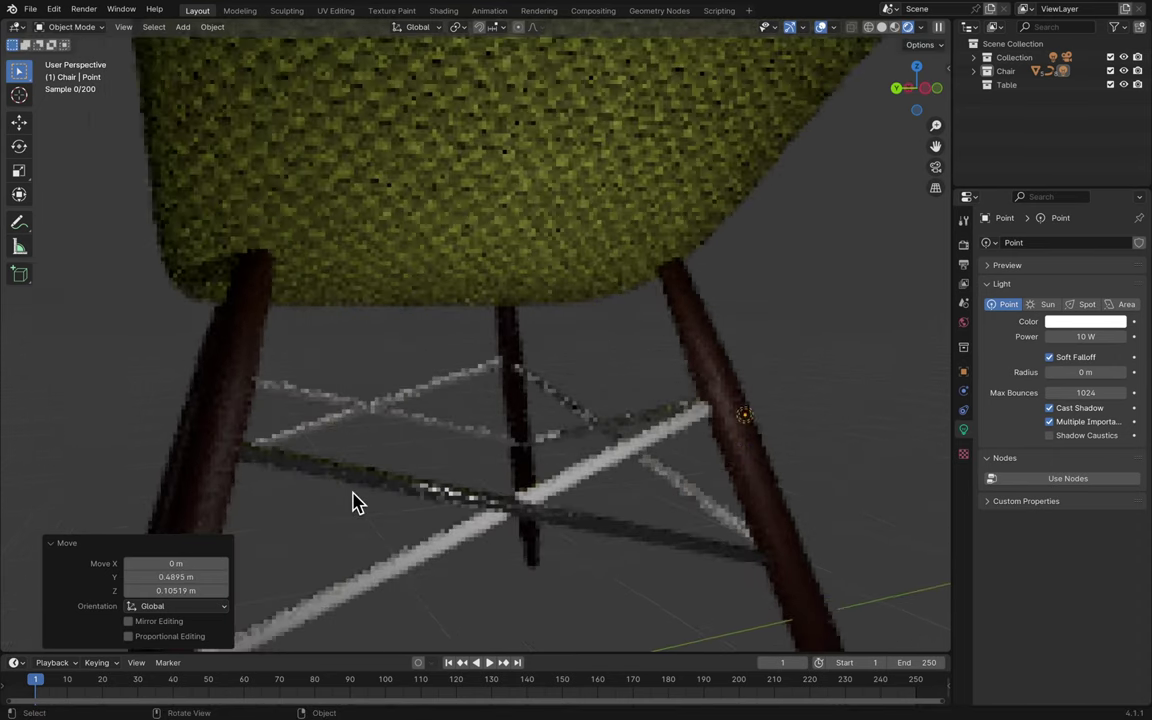
pyautogui.click(598, 444)
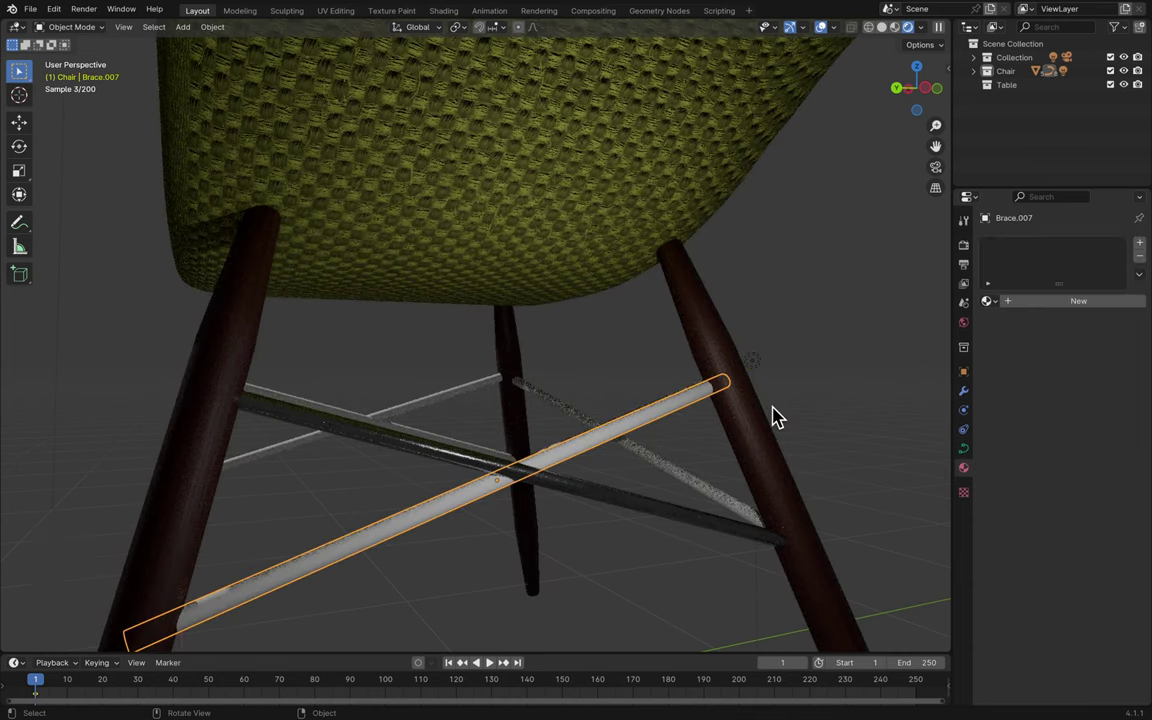
pyautogui.click(988, 304)
pyautogui.click(965, 332)
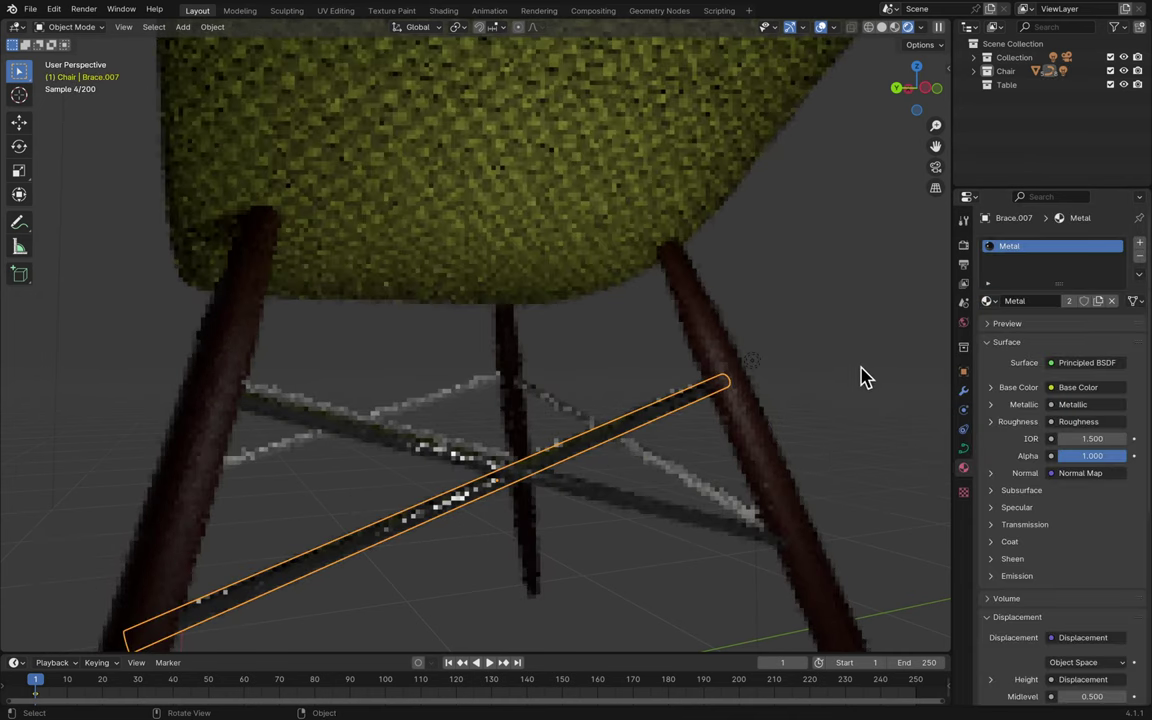
# - Deselect the brace and split the 3D view into two areas
pyautogui.click(843, 378)
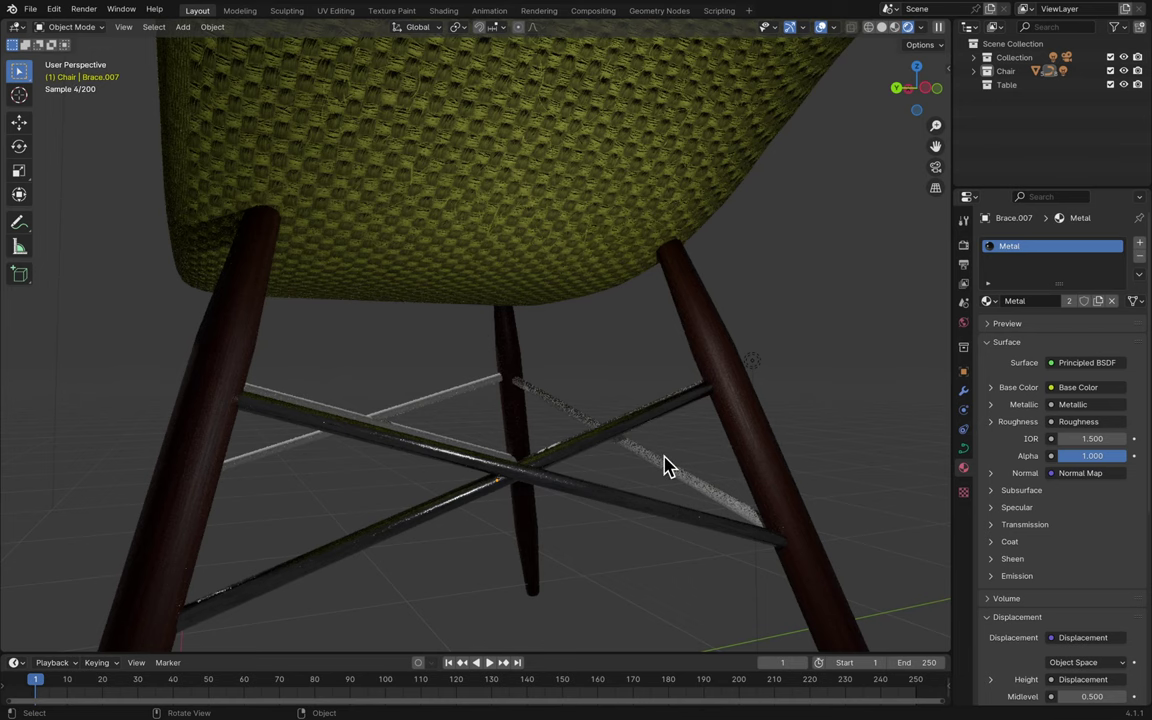
pyautogui.hscroll(-10, 665, 467)
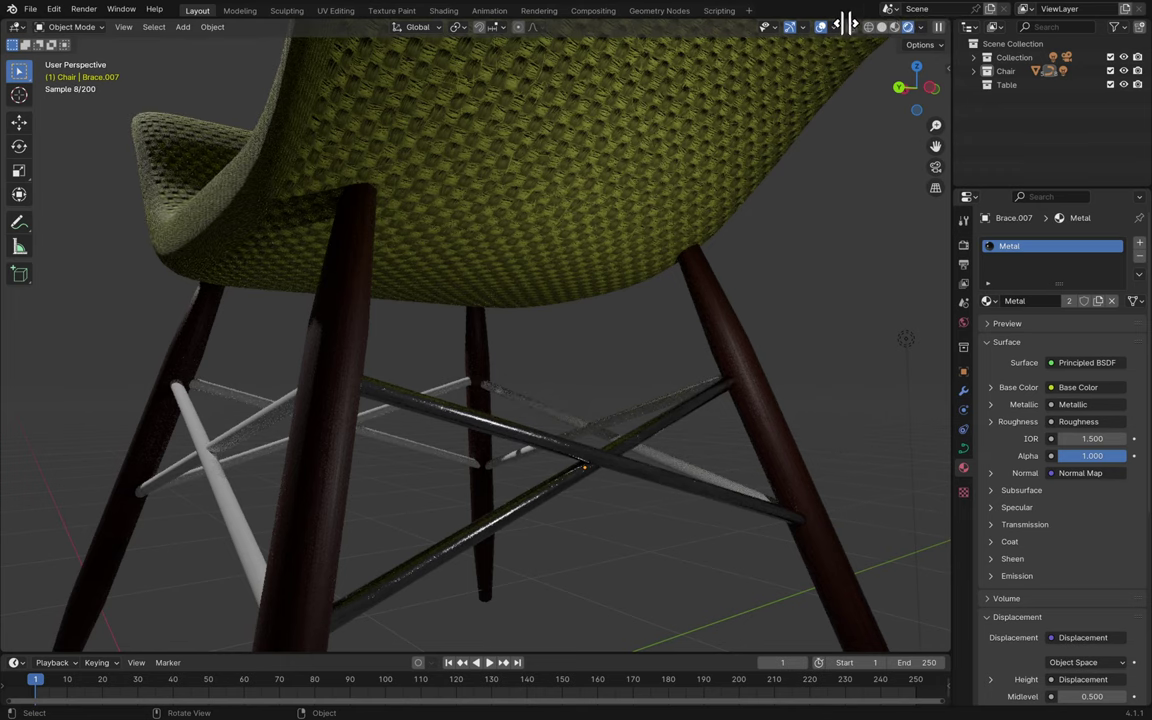
pyautogui.moveTo(845, 24); pyautogui.dragTo(630, 26)
# - Make the new area a Shader Editor and pan to the Metal material's Mapping node
pyautogui.click(648, 27)
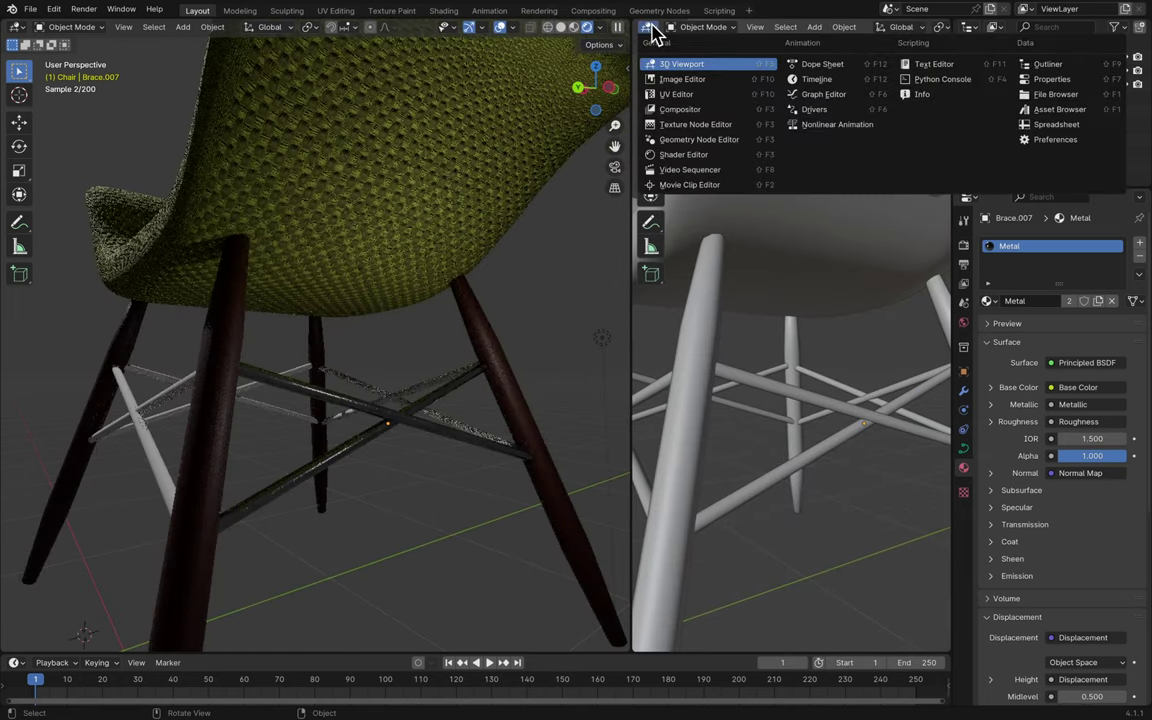
pyautogui.click(683, 154)
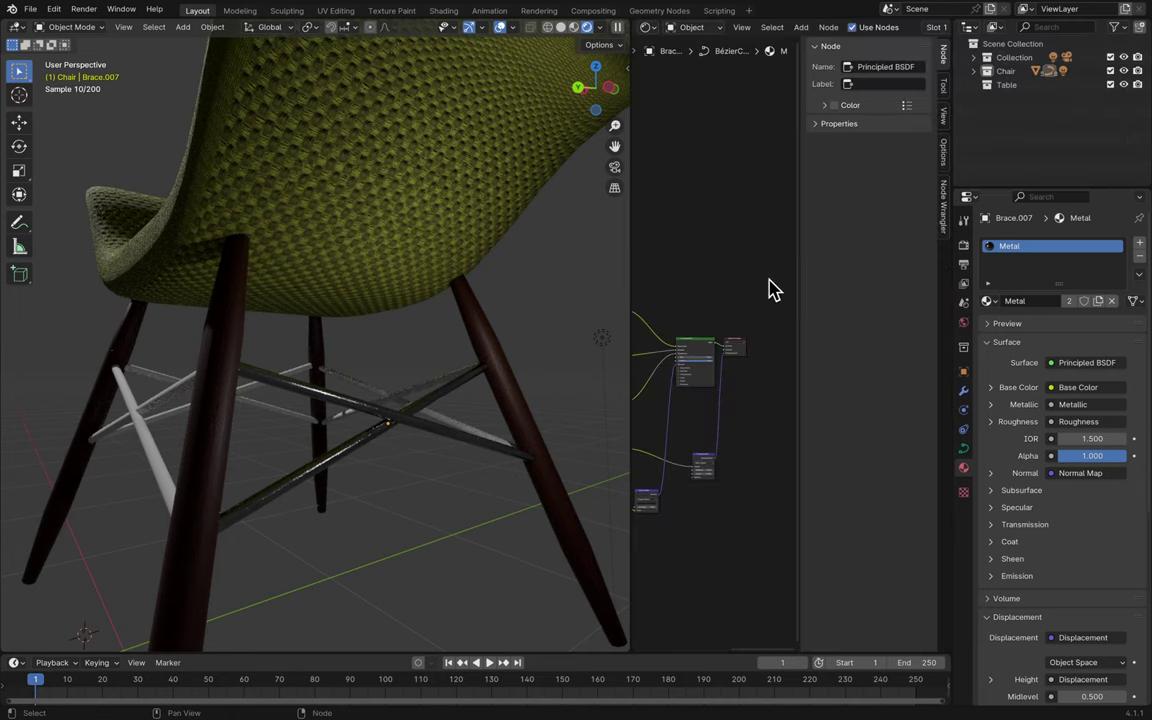
pyautogui.scroll(3, 740, 311)
pyautogui.scroll(8, 740, 311)
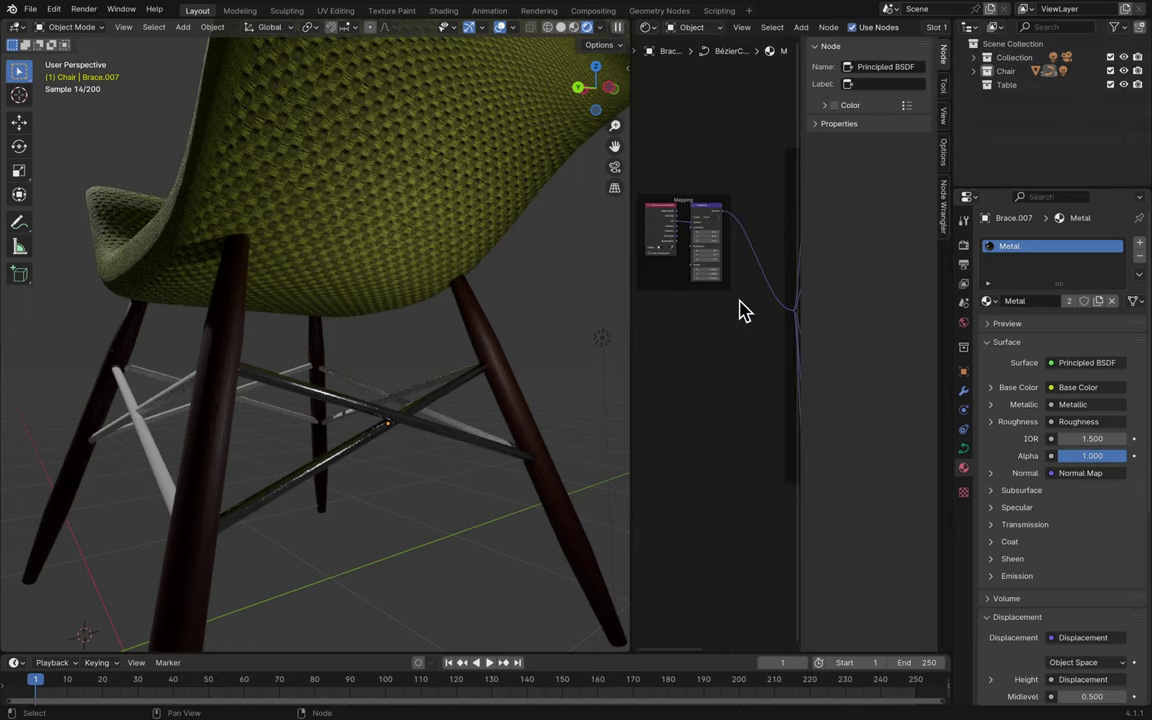
pyautogui.scroll(3, 740, 311)
pyautogui.hscroll(6, 740, 311)
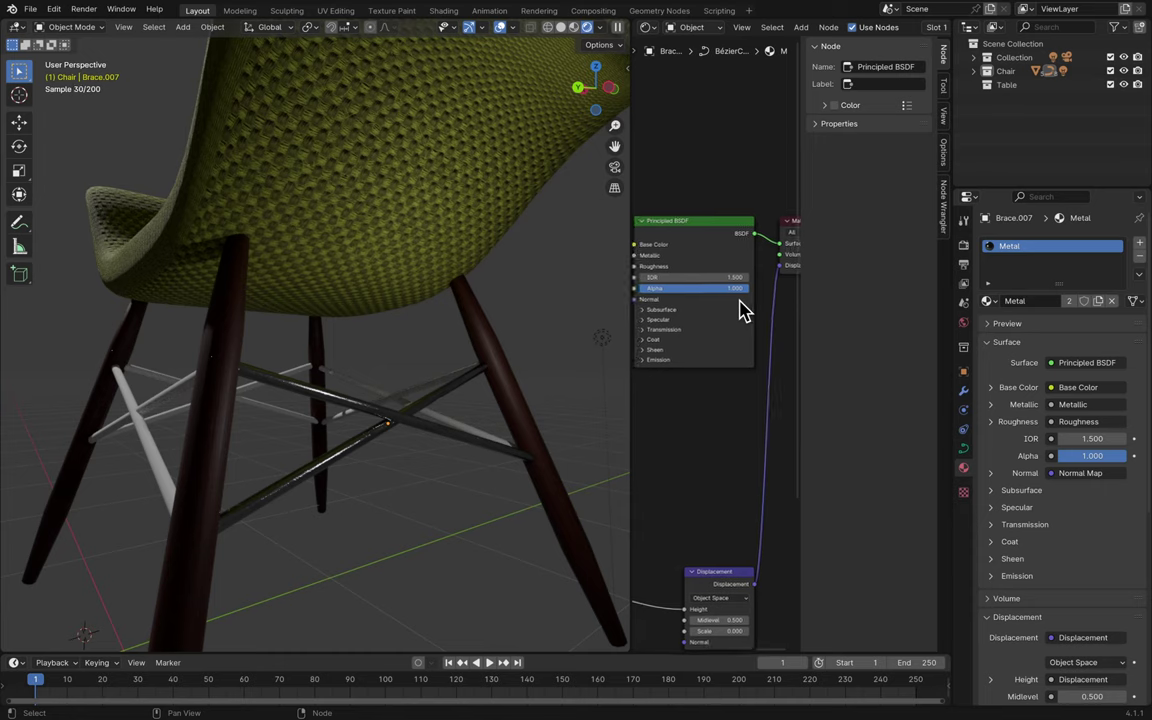
pyautogui.hscroll(-8, 699, 258)
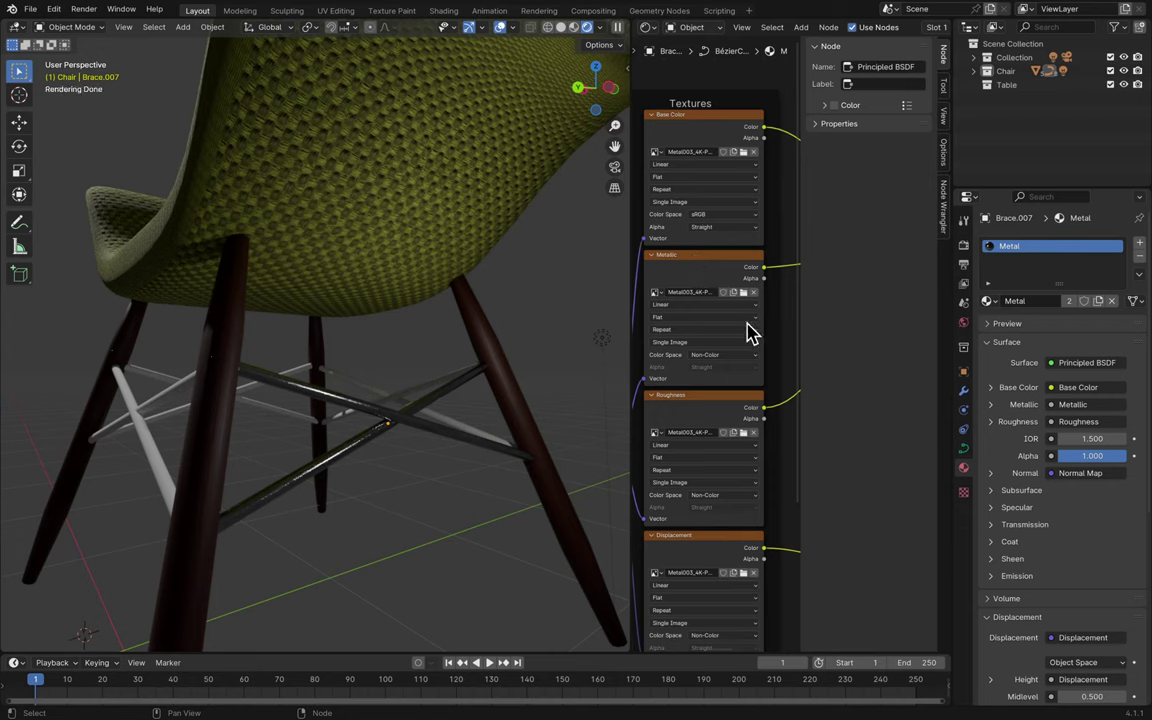
pyautogui.hscroll(-10, 745, 336)
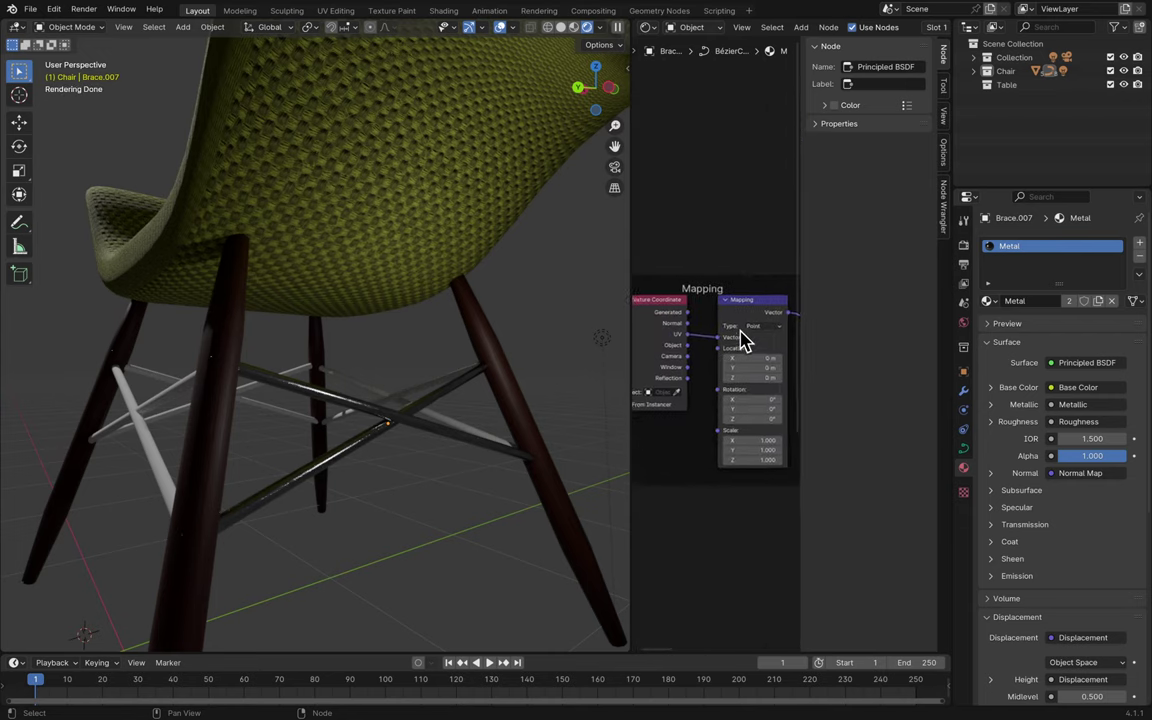
pyautogui.scroll(-1, 745, 338)
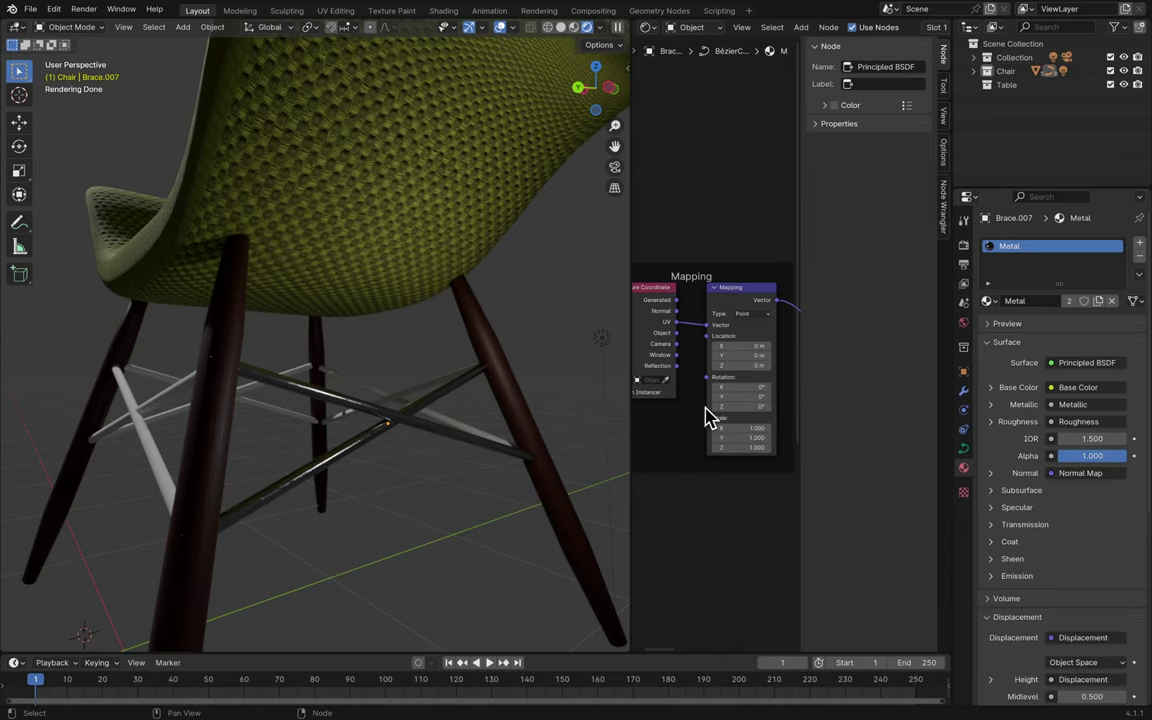
pyautogui.hscroll(-1, 720, 522)
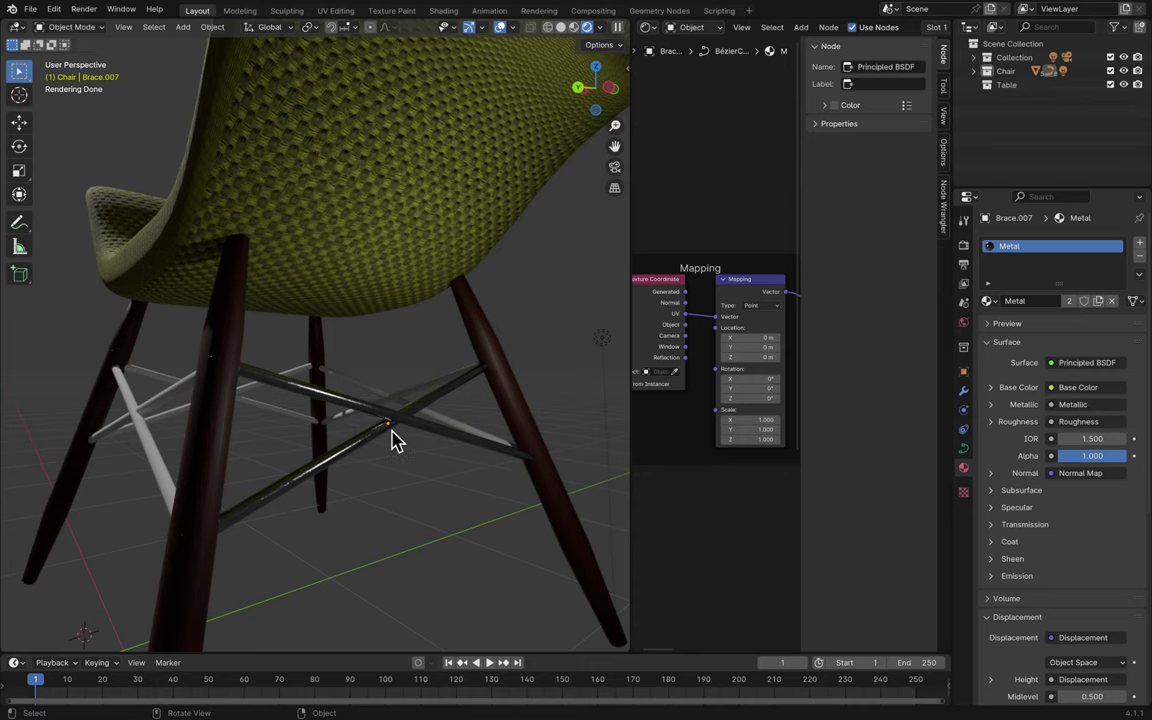
pyautogui.scroll(-10, 395, 440)
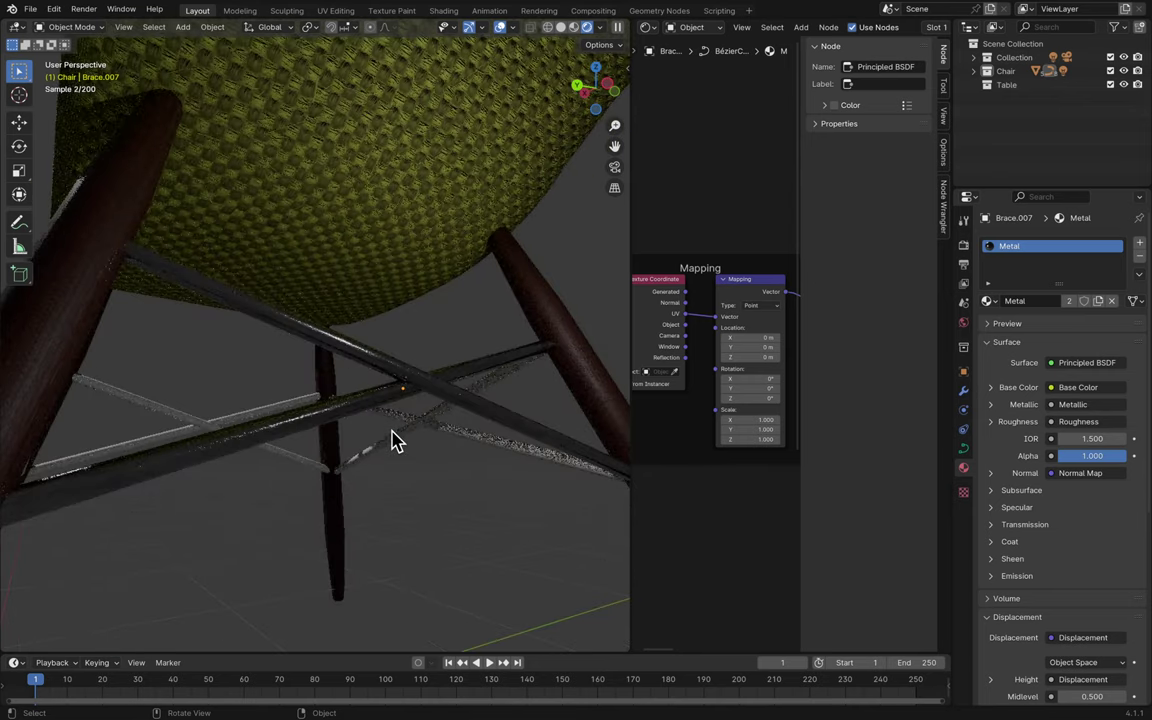
pyautogui.scroll(6, 395, 440)
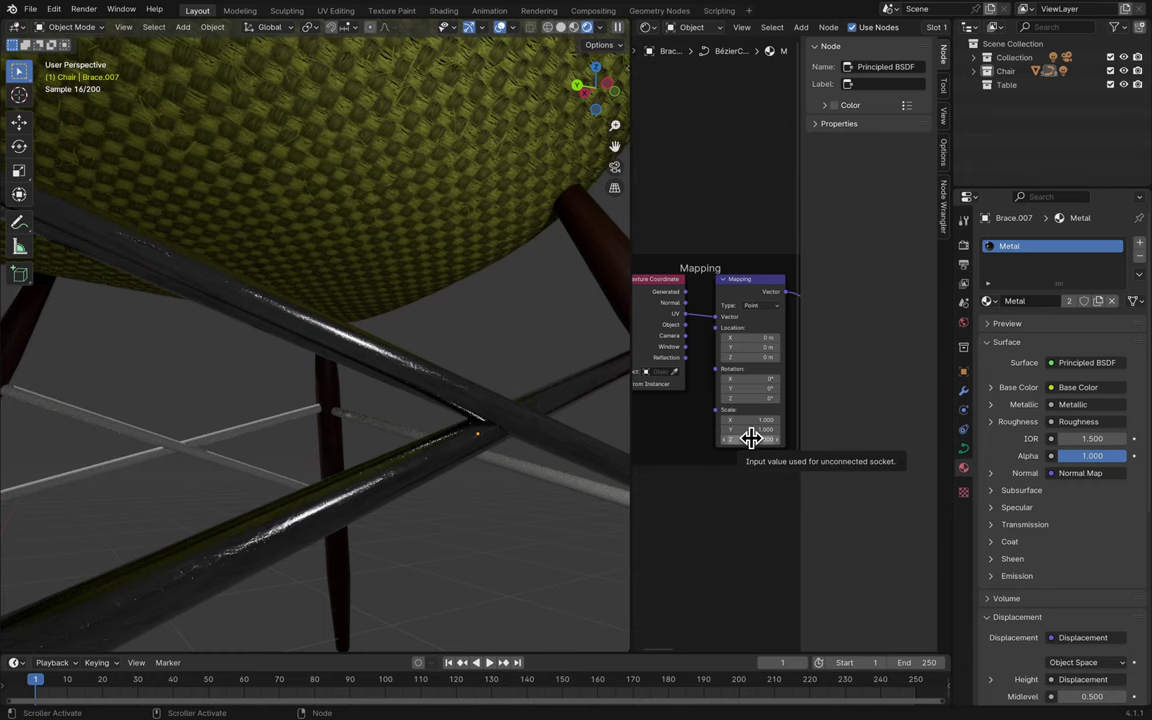
# - Try stretching the Mapping Scale Y, then revert the scale to 1.000
pyautogui.moveTo(752, 430); pyautogui.dragTo(784, 421)
pyautogui.press('Escape')
pyautogui.press('Escape')
pyautogui.press('Escape')
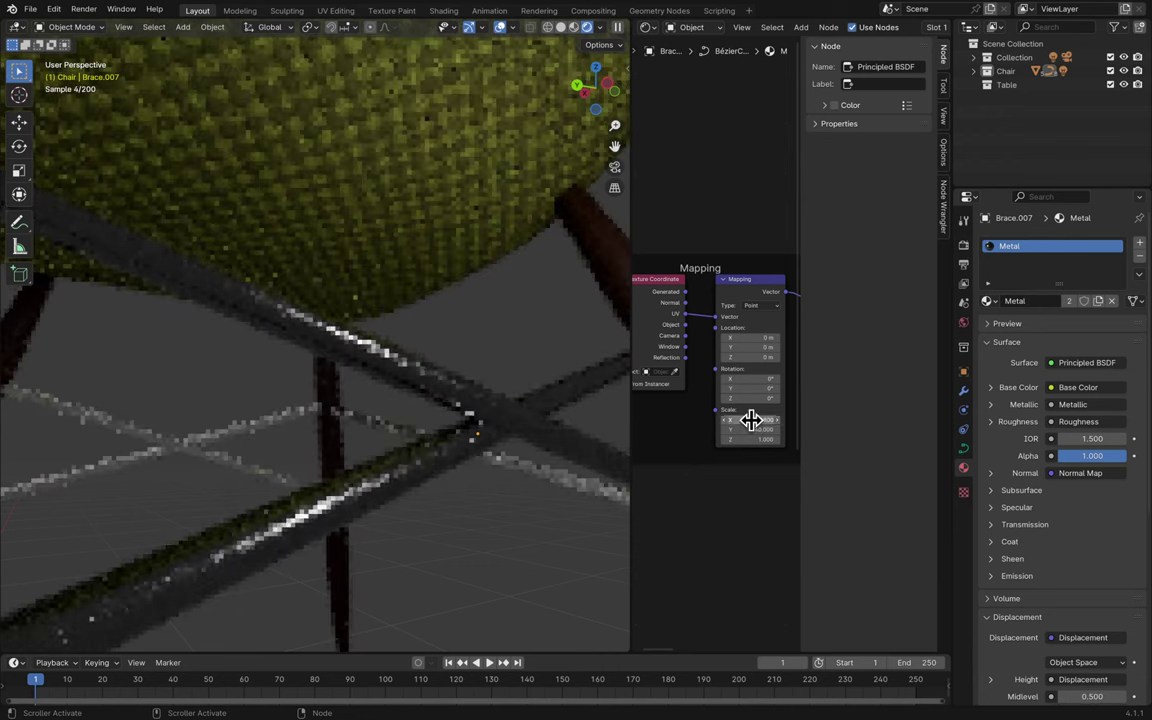
pyautogui.hotkey('ctrl', 'z')
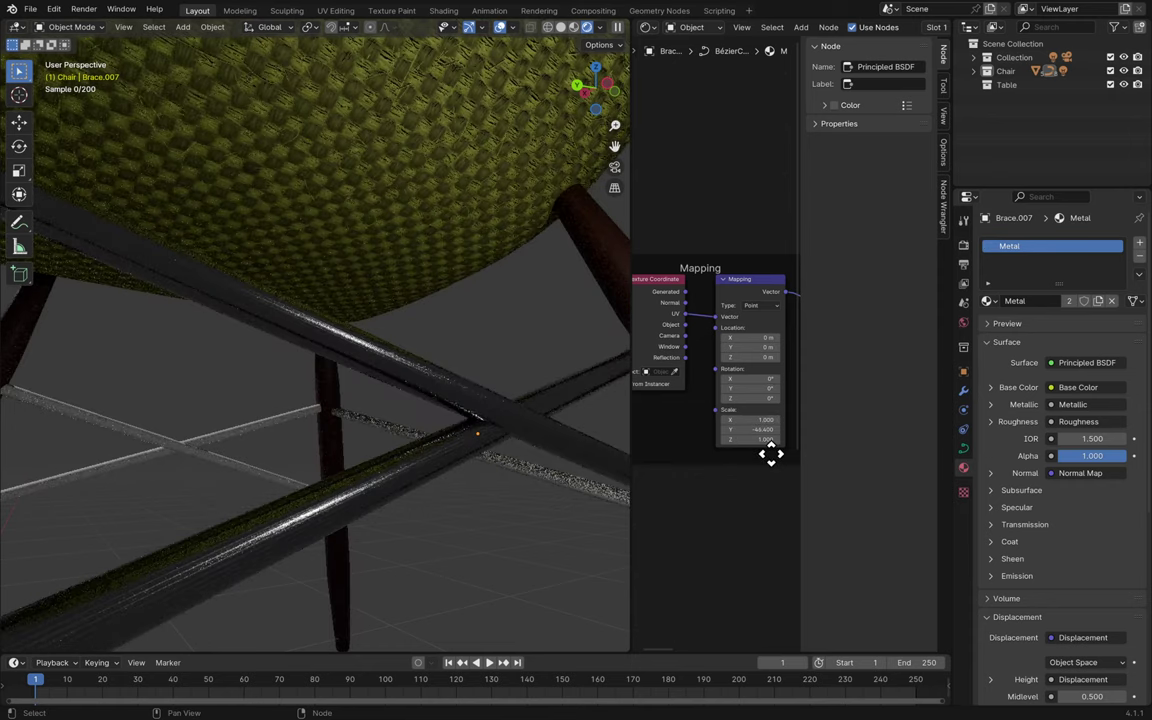
pyautogui.click(760, 430)
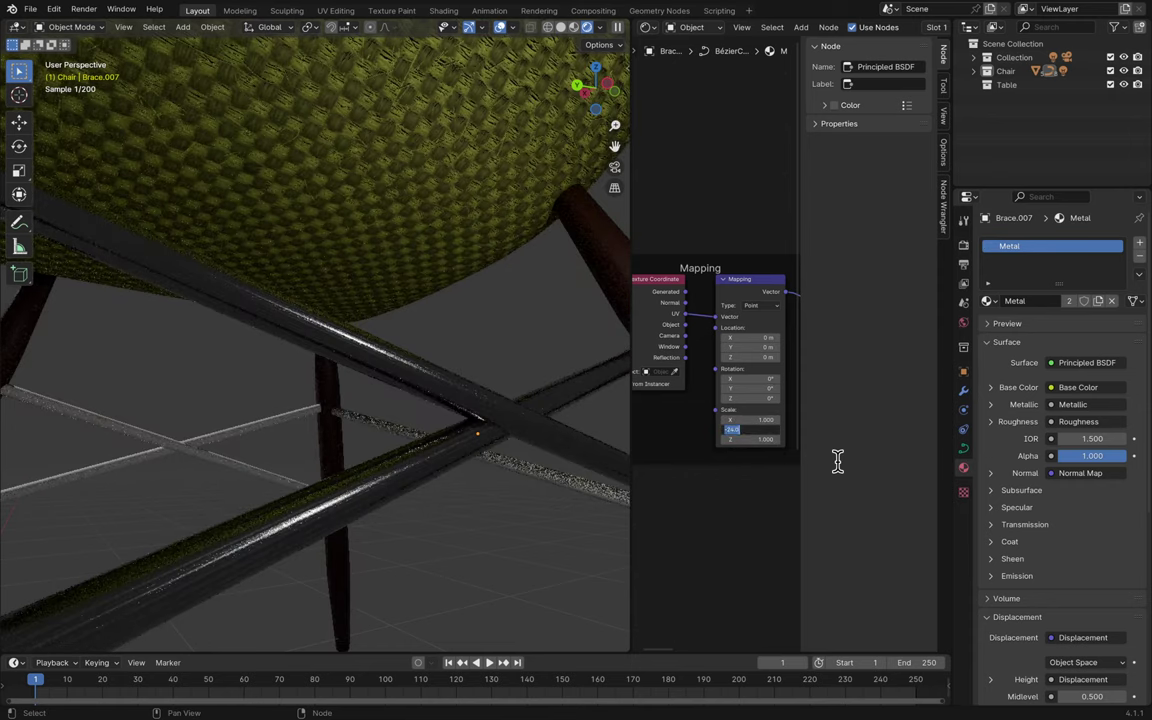
# - Save the file, orbiting to inspect the braces and a dark chair leg
pyautogui.moveTo(507, 583); pyautogui.dragTo(417, 545, button='middle')
pyautogui.hotkey('ctrl', 's')
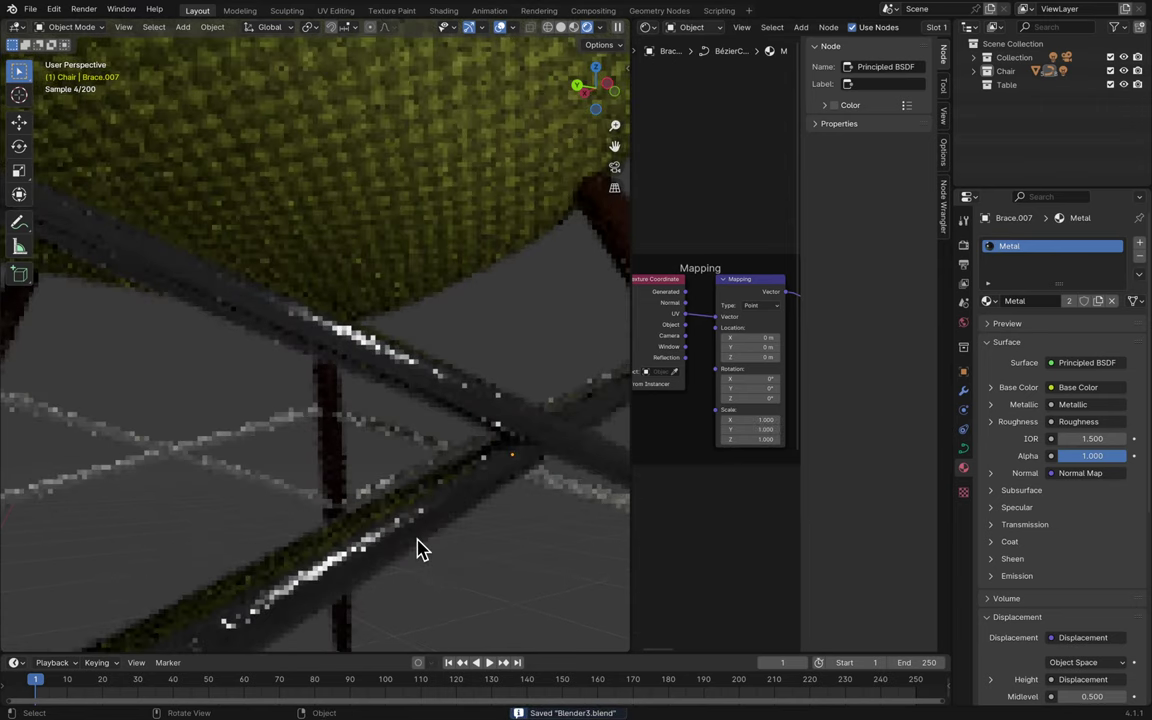
pyautogui.moveTo(417, 545); pyautogui.dragTo(419, 548, button='middle')
pyautogui.scroll(5, 418, 503)
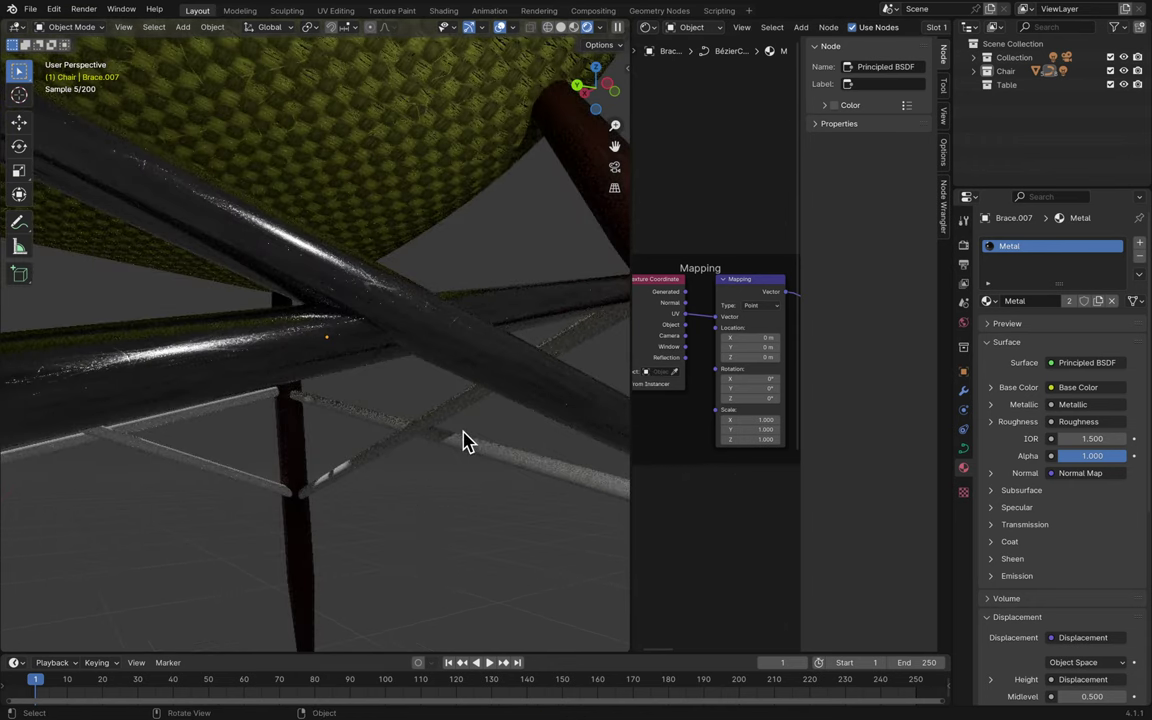
# - Select Brace.008 and try Texture, Vector and Normal mapping types before returning to Point
pyautogui.click(445, 327)
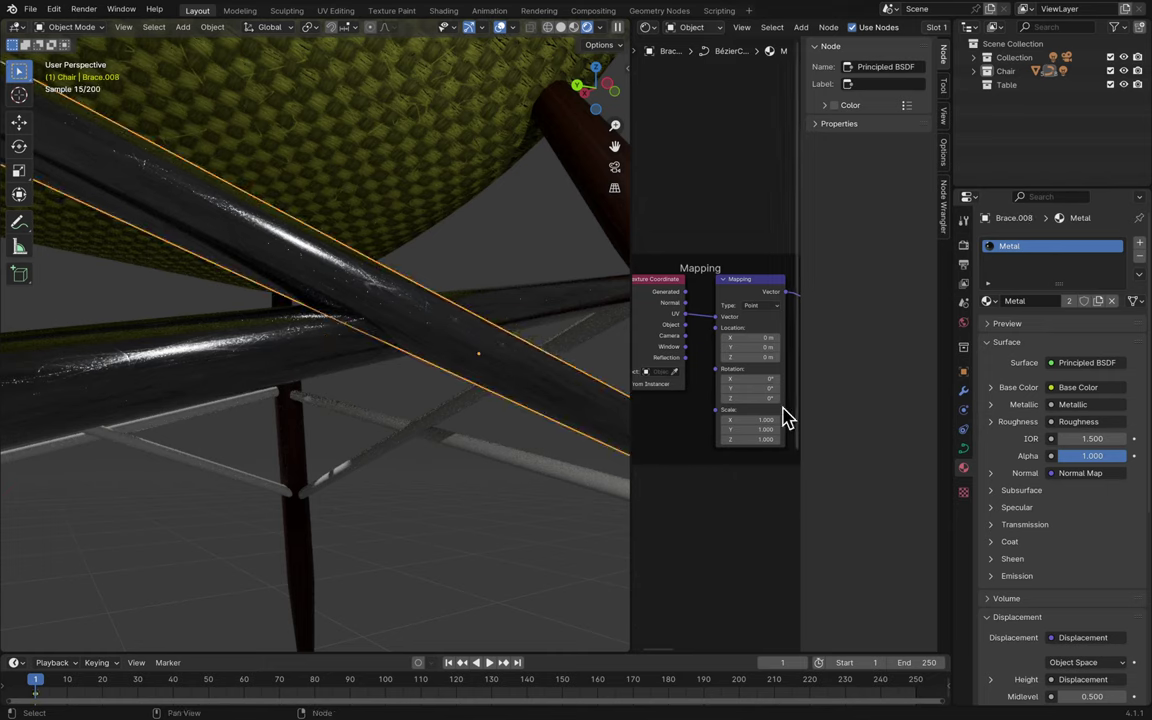
pyautogui.click(760, 306)
pyautogui.click(771, 330)
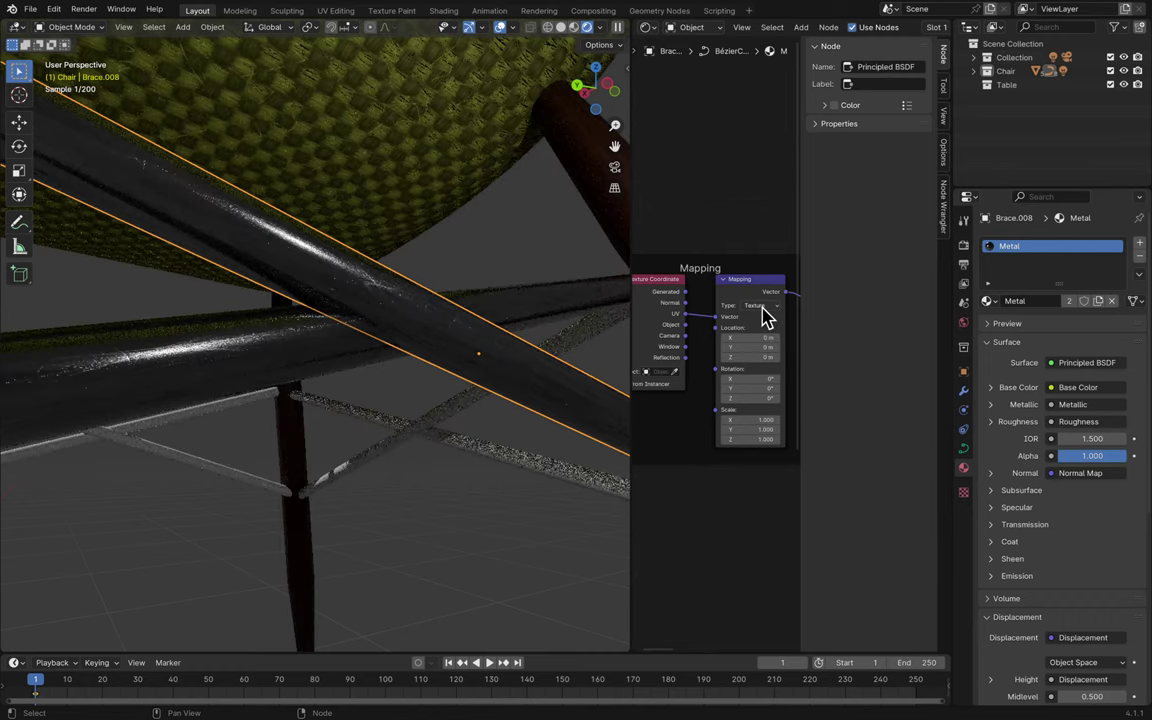
pyautogui.click(762, 309)
pyautogui.click(762, 339)
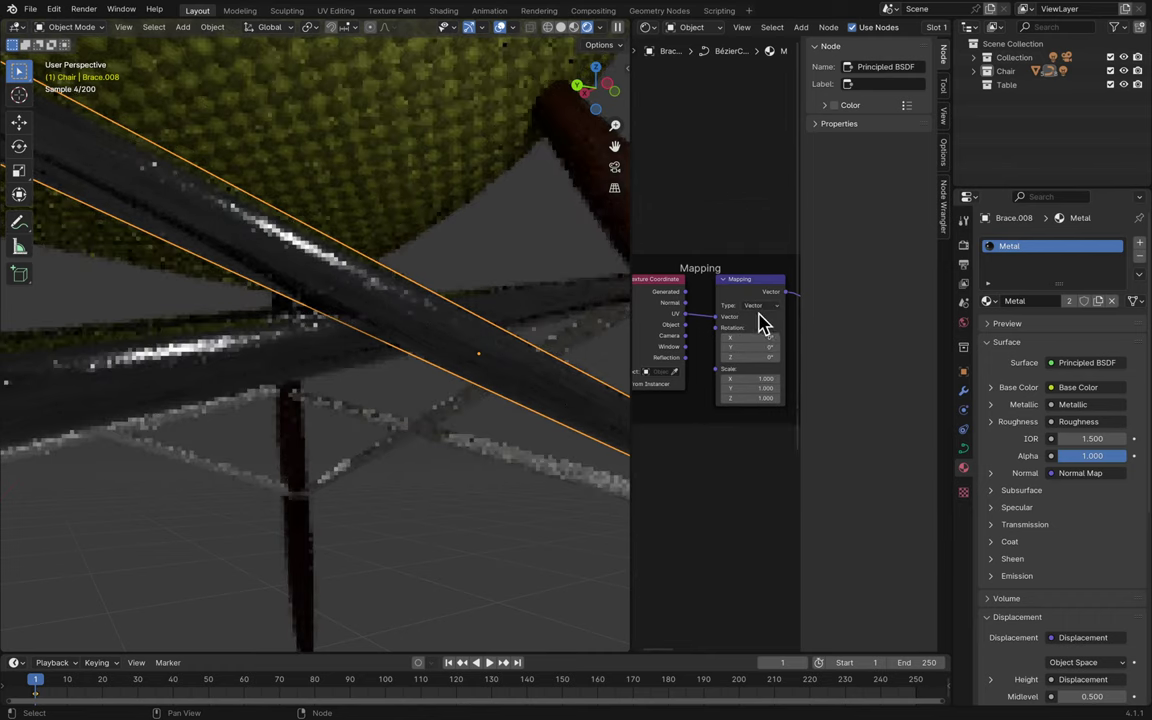
pyautogui.click(762, 307)
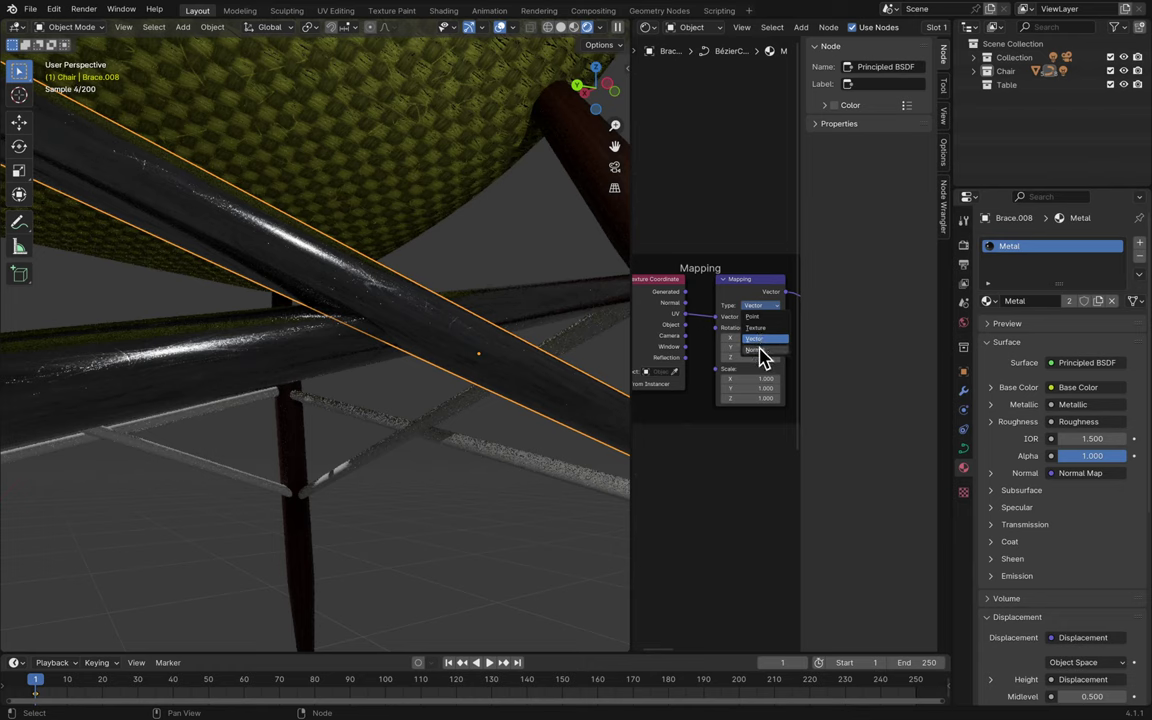
pyautogui.click(760, 350)
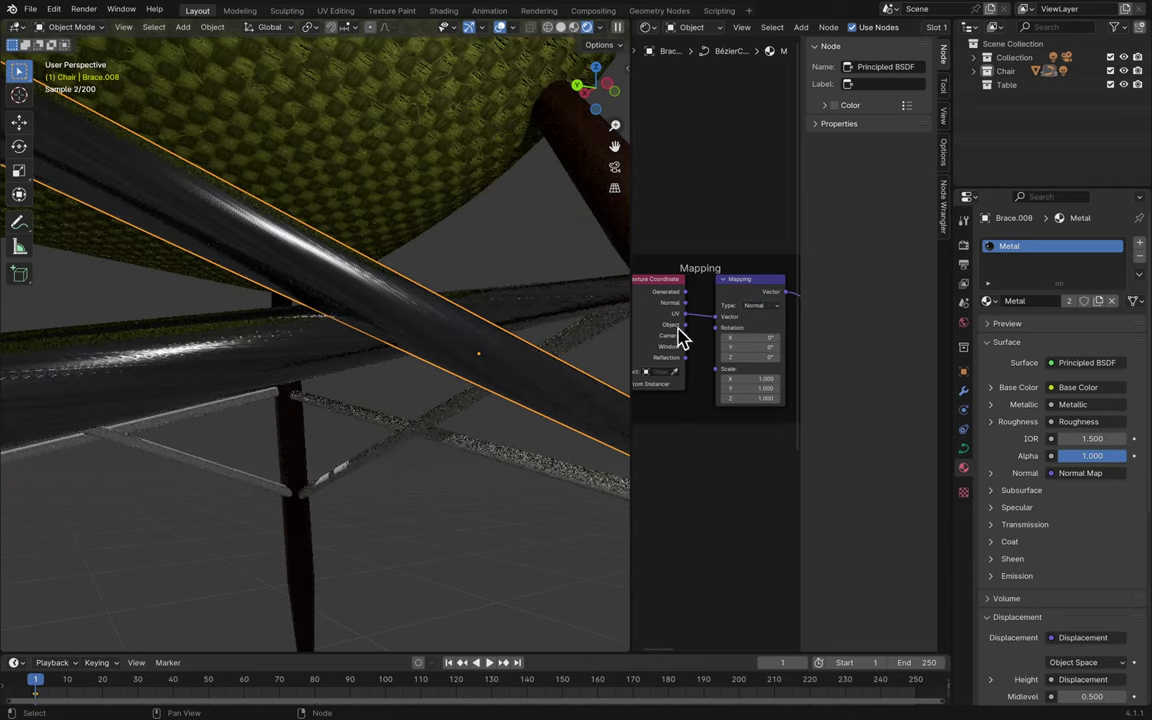
pyautogui.click(749, 305)
pyautogui.click(762, 317)
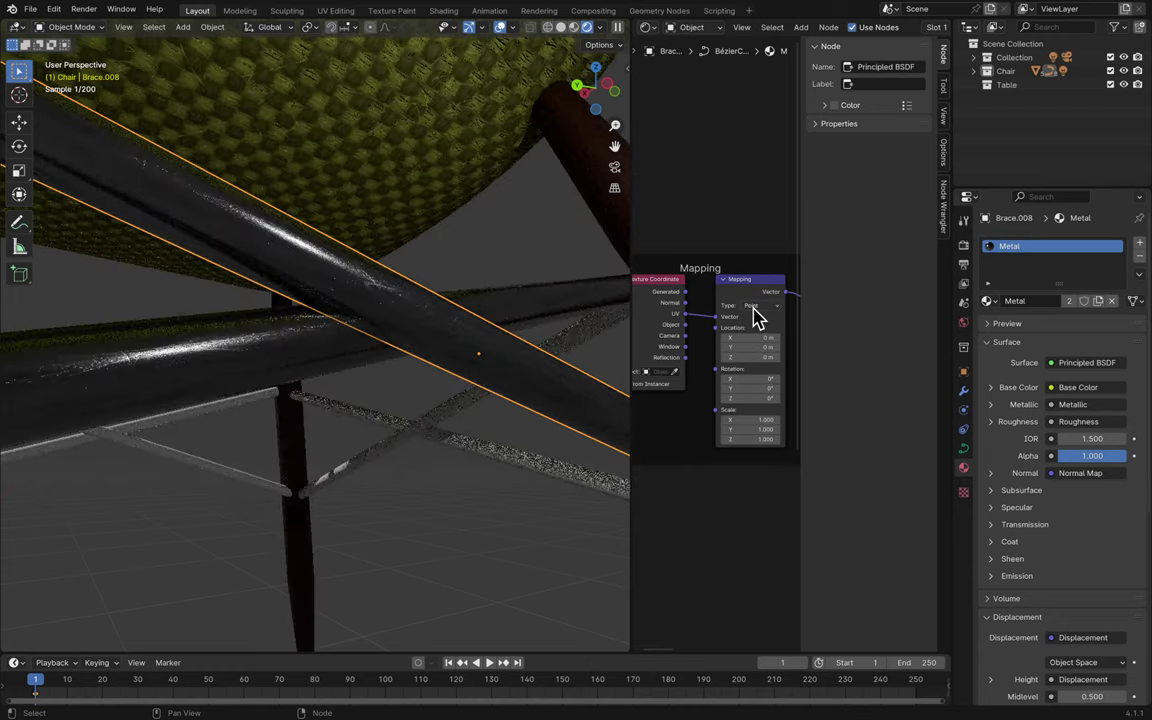
pyautogui.scroll(-10, 497, 263)
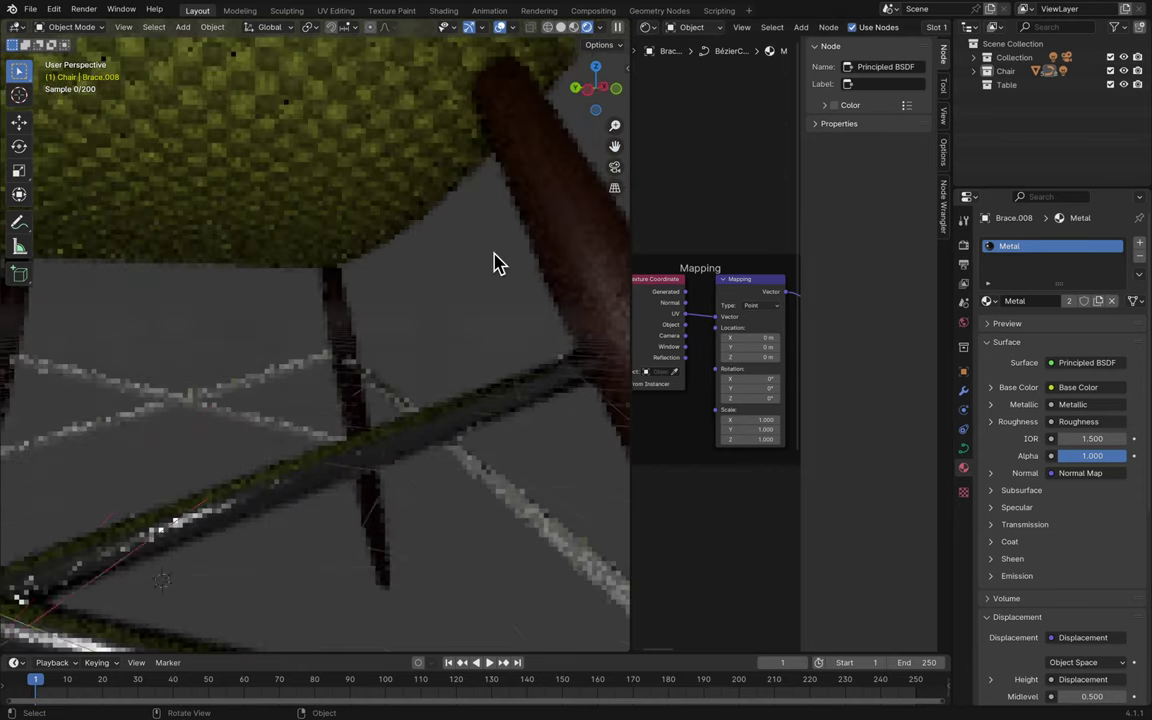
pyautogui.scroll(-5, 311, 512)
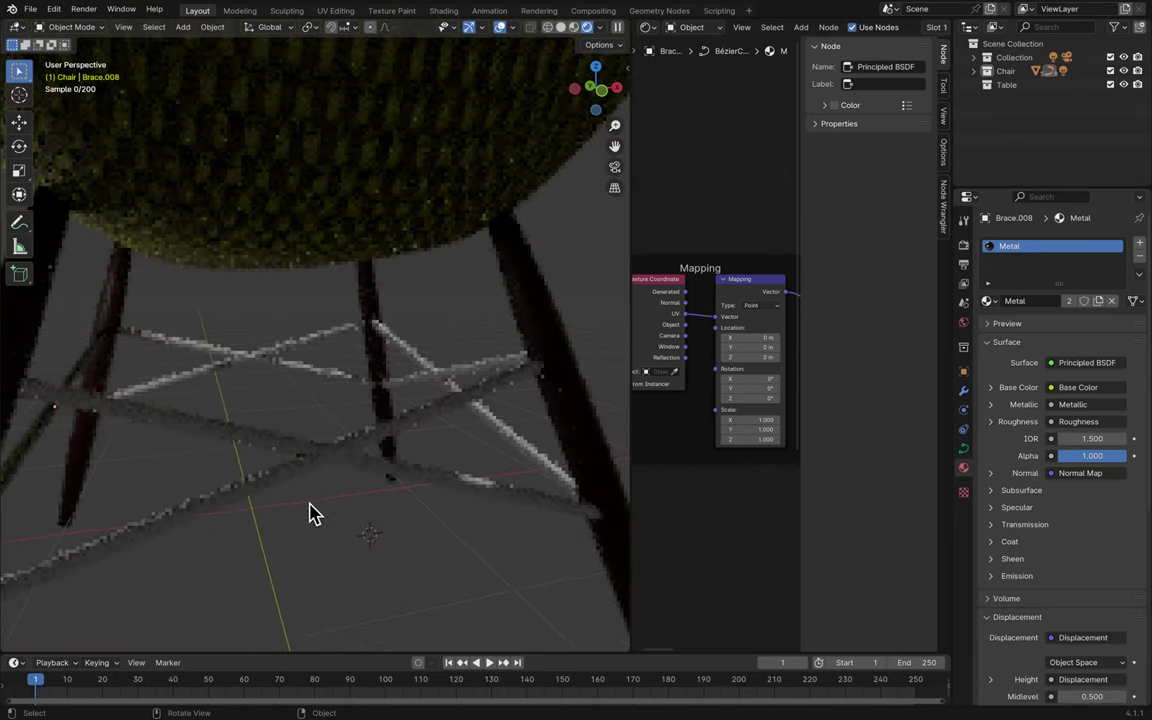
# - Assign the Metal material to braces Brace.001, Brace.002 and Brace.005
pyautogui.click(358, 452)
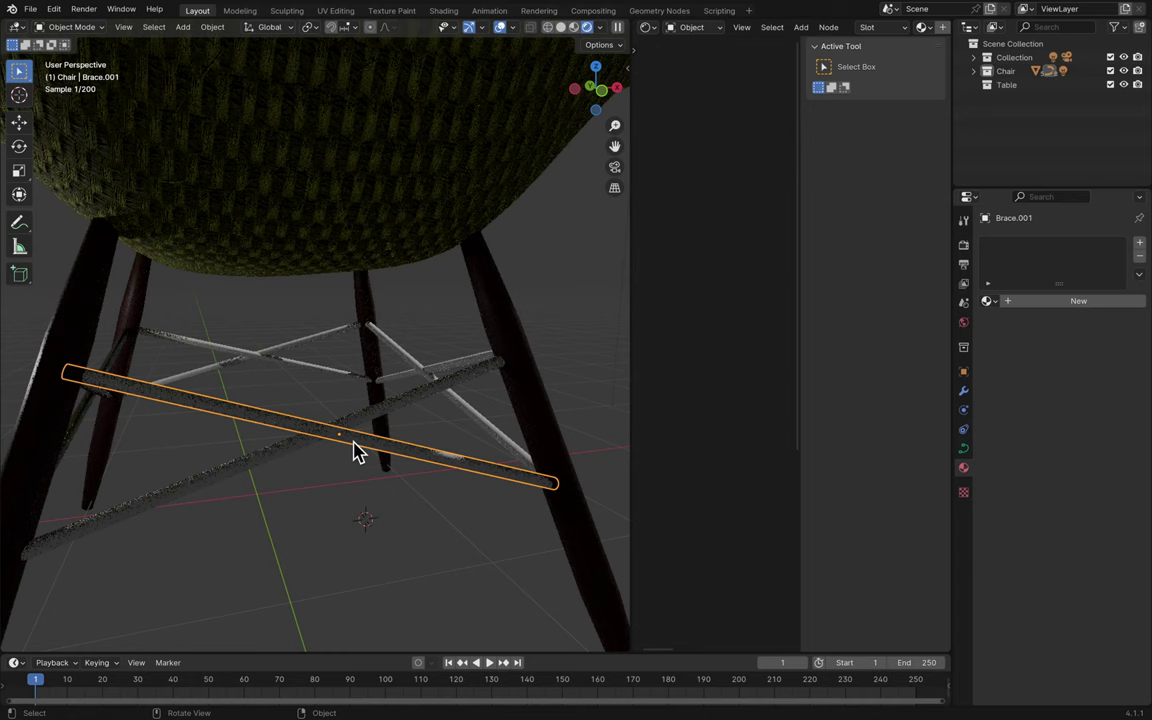
pyautogui.click(987, 300)
pyautogui.click(948, 337)
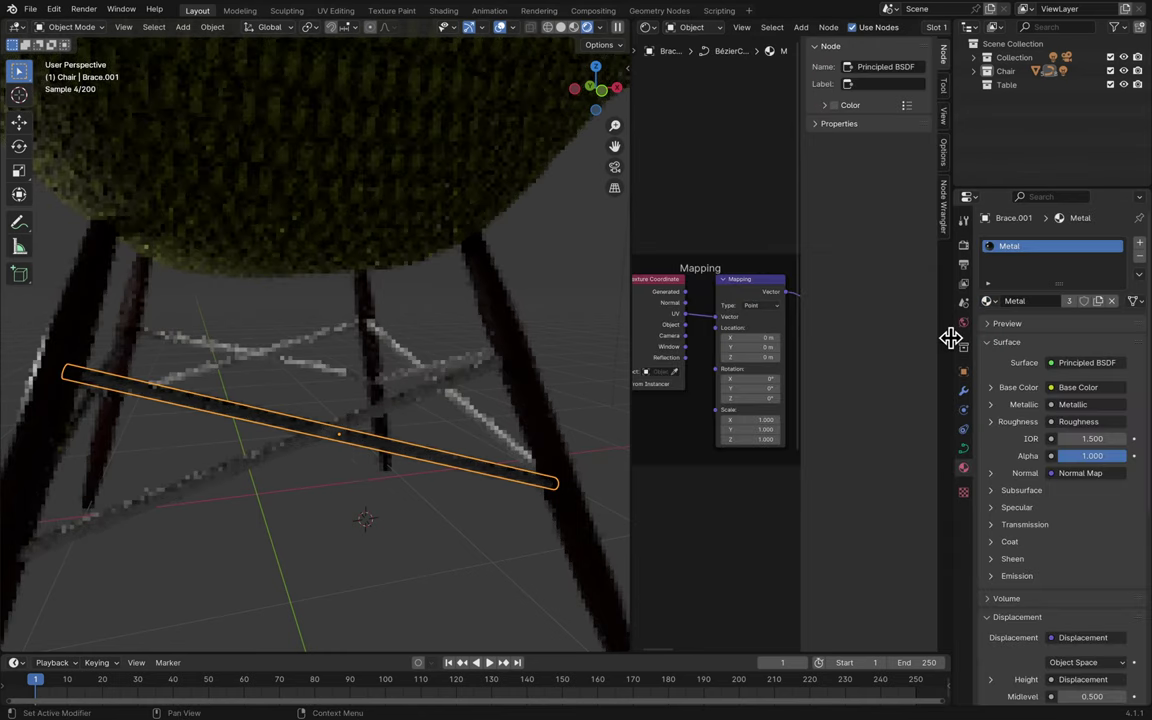
pyautogui.click(408, 397)
pyautogui.click(987, 300)
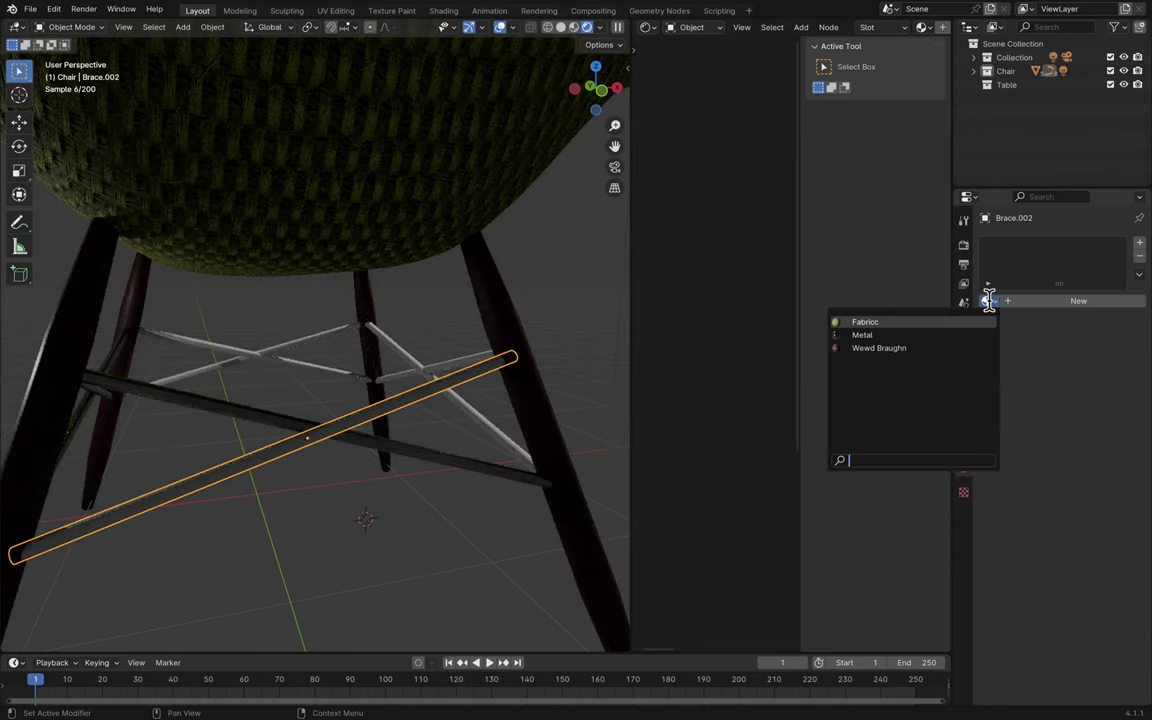
pyautogui.click(952, 335)
pyautogui.click(435, 377)
pyautogui.click(987, 300)
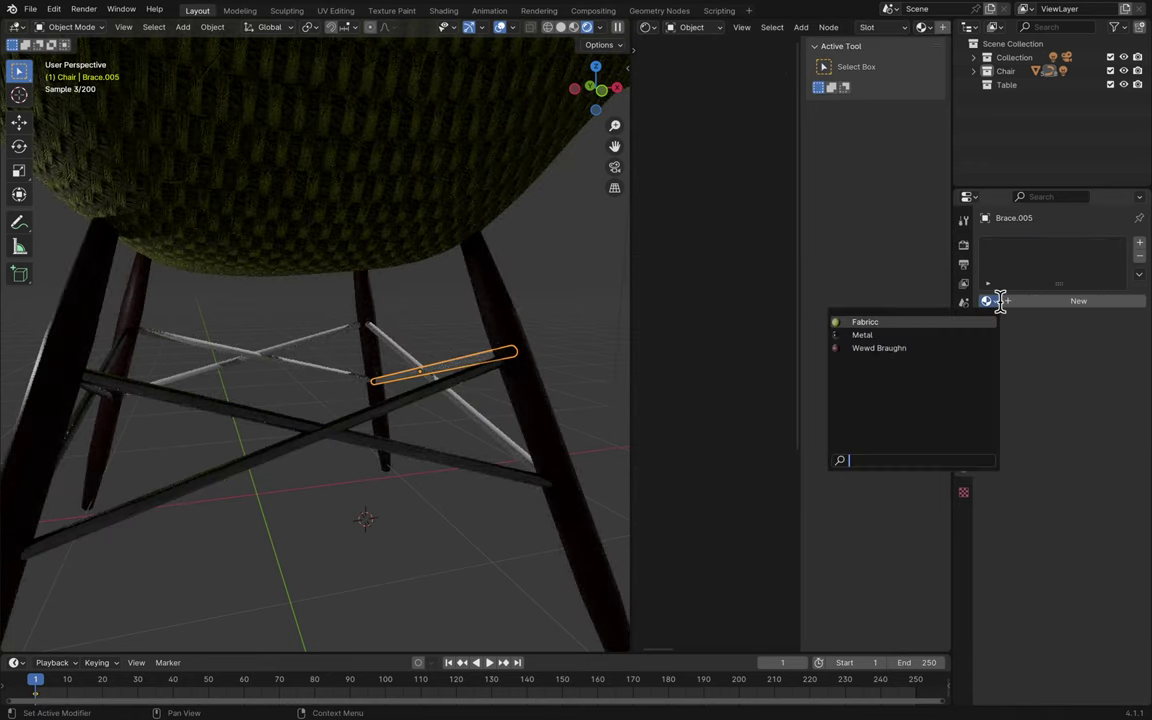
pyautogui.click(959, 334)
# - Assign the Metal material to braces Brace.006, Brace.003 and Brace.004
pyautogui.click(386, 345)
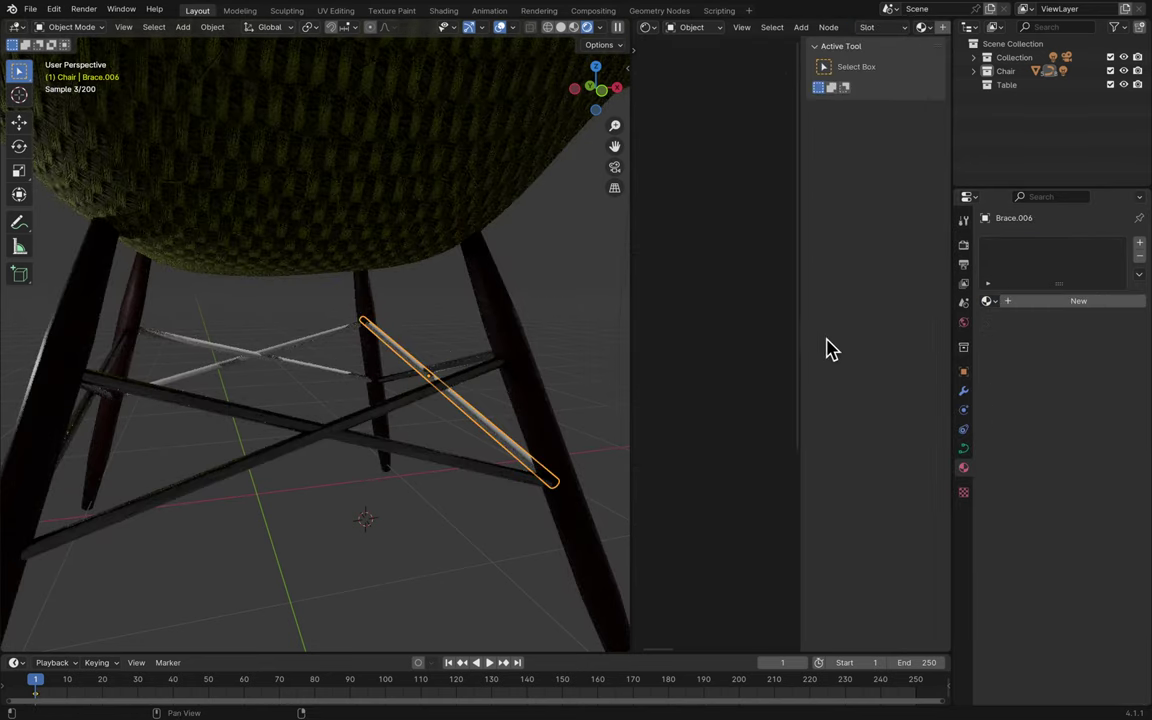
pyautogui.click(987, 300)
pyautogui.click(955, 334)
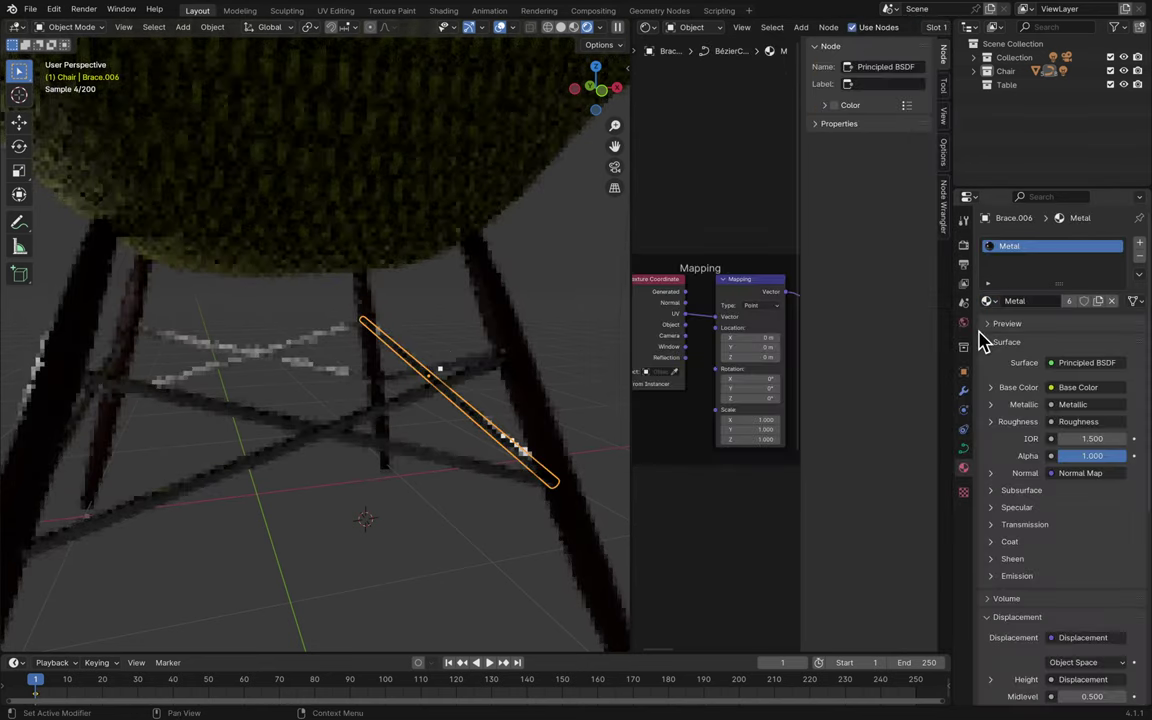
pyautogui.click(293, 344)
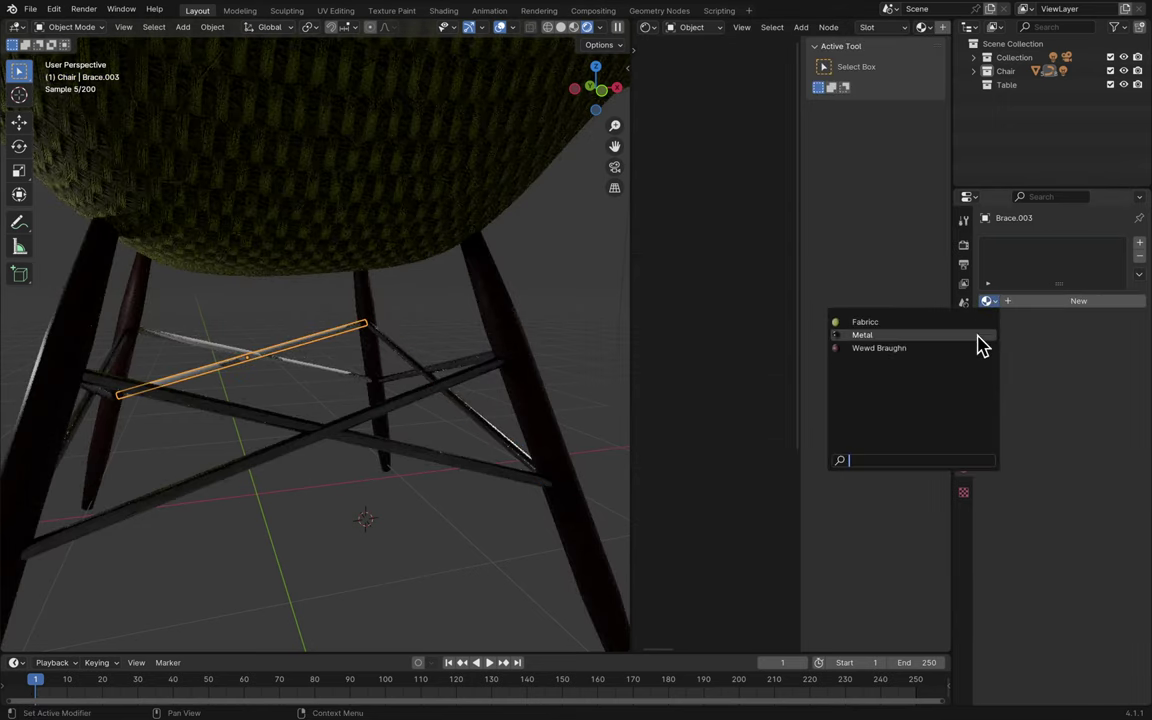
pyautogui.click(979, 335)
pyautogui.click(316, 368)
pyautogui.click(987, 301)
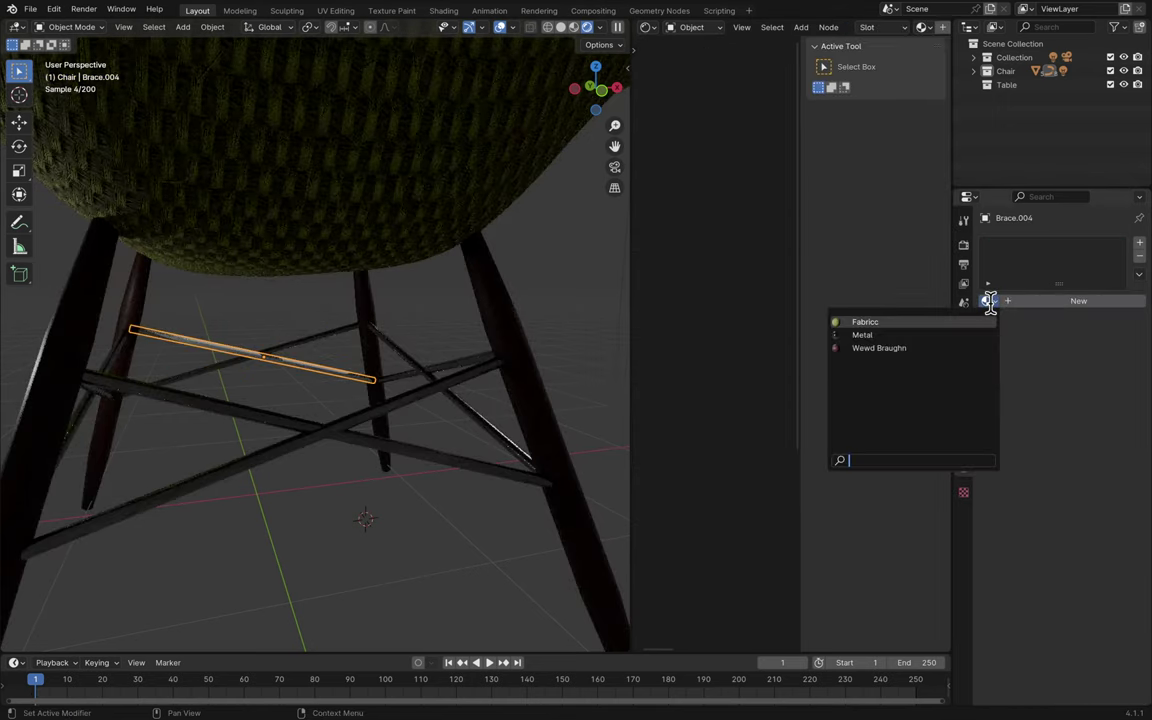
pyautogui.click(967, 336)
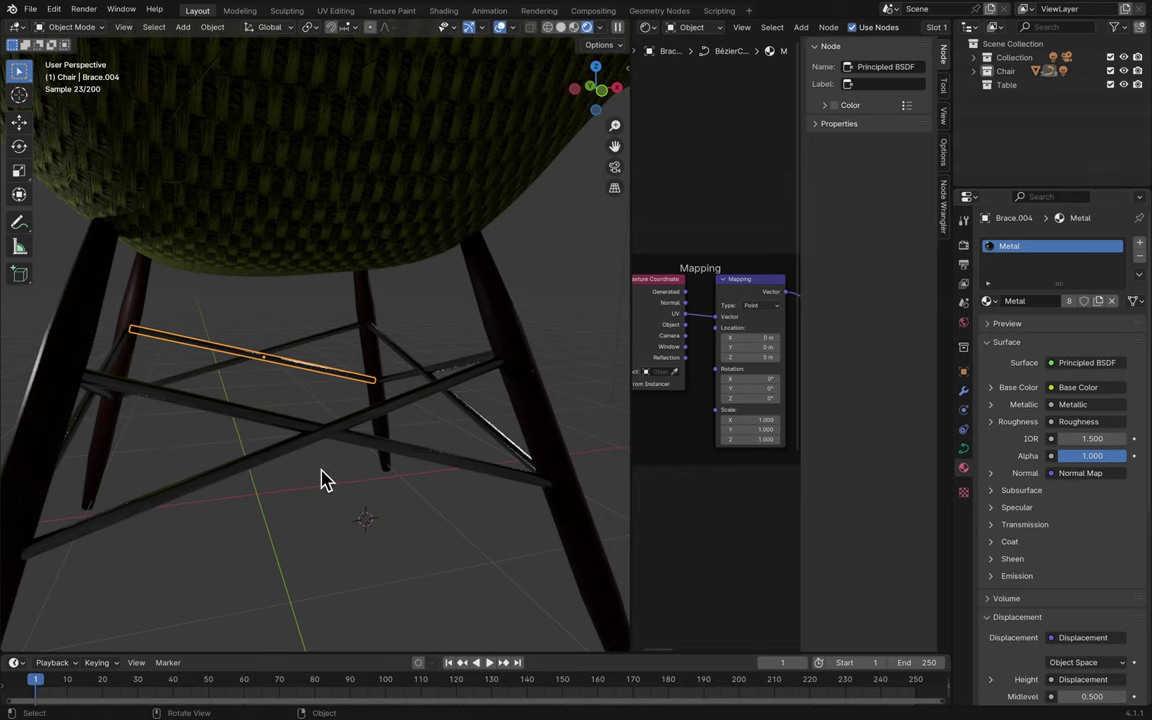
# - Delete the point light so only the world lighting illuminates the chair
pyautogui.moveTo(321, 478); pyautogui.dragTo(422, 458, button='middle')
pyautogui.scroll(-8, 422, 458)
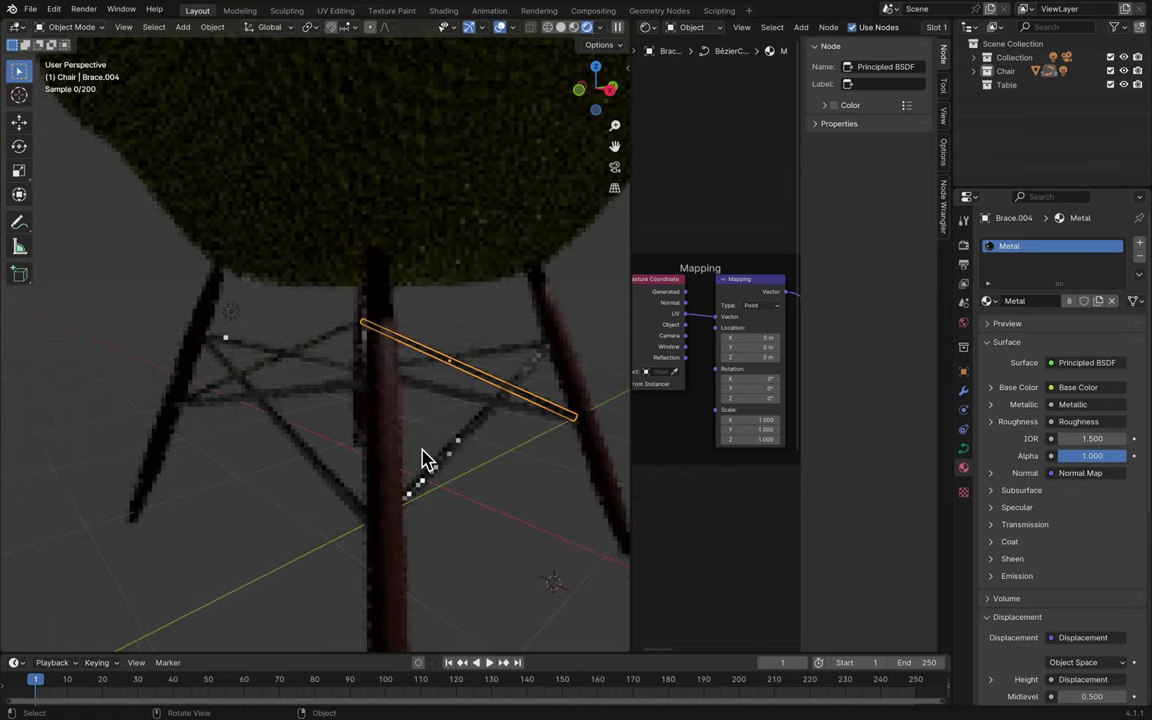
pyautogui.scroll(-6, 422, 458)
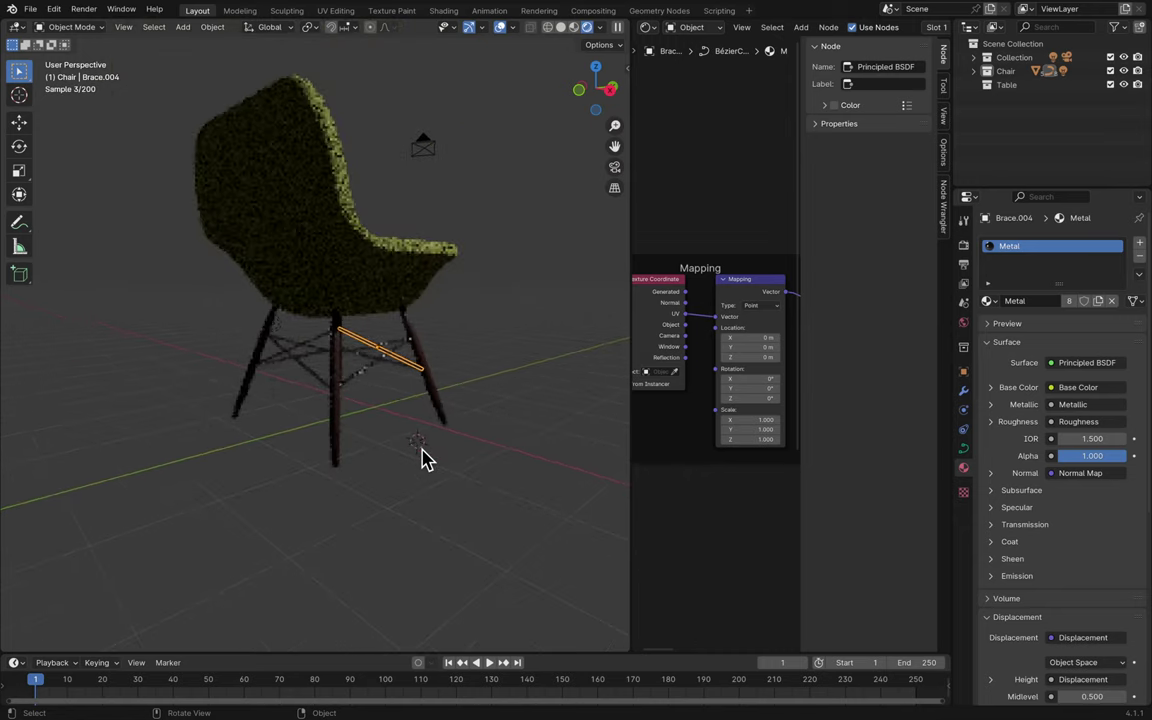
pyautogui.moveTo(422, 458); pyautogui.dragTo(422, 460, button='middle')
pyautogui.click(390, 373)
pyautogui.press('x')
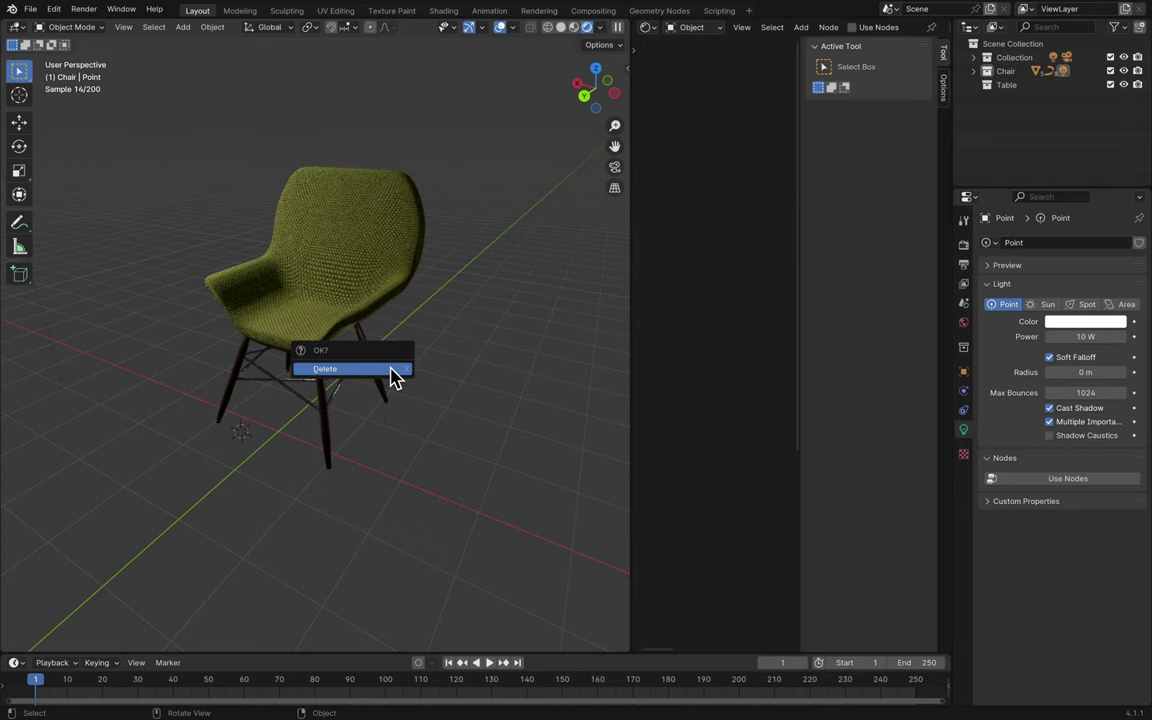
pyautogui.click(391, 375)
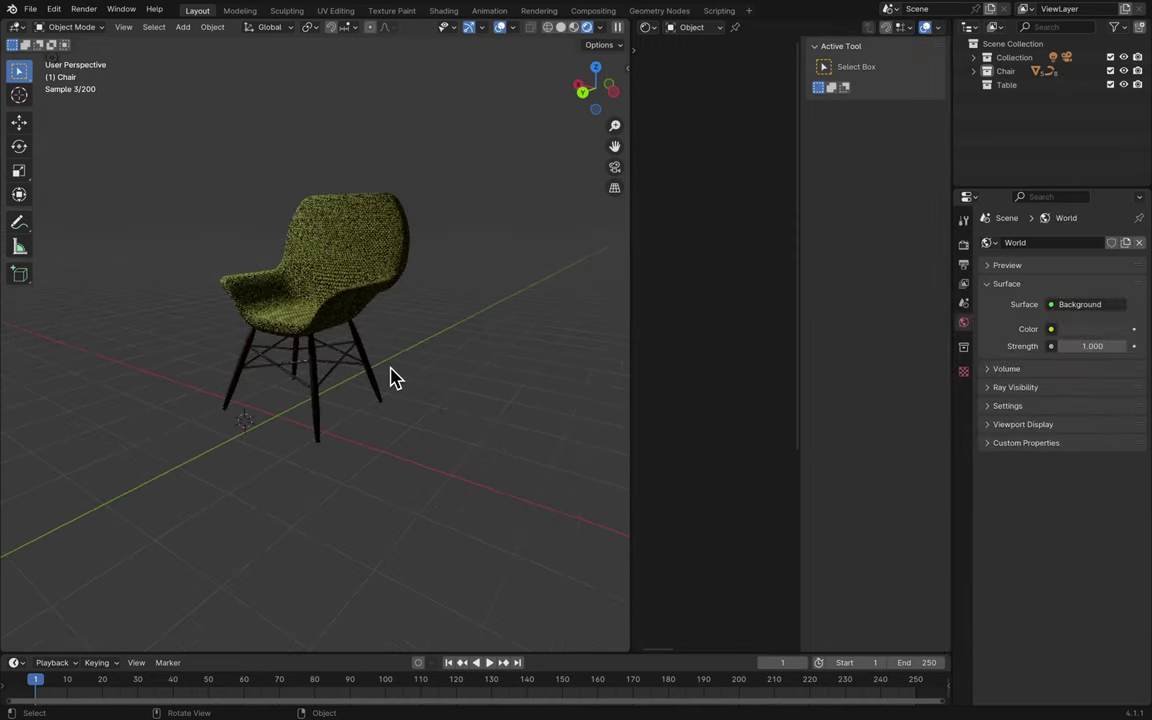
# - Recentre the chair in the viewport and save Blender3.blend
pyautogui.keyDown('shift'); pyautogui.moveTo(392, 378); pyautogui.dragTo(392, 378, button='middle'); pyautogui.keyUp('shift')
pyautogui.scroll(3, 392, 378)
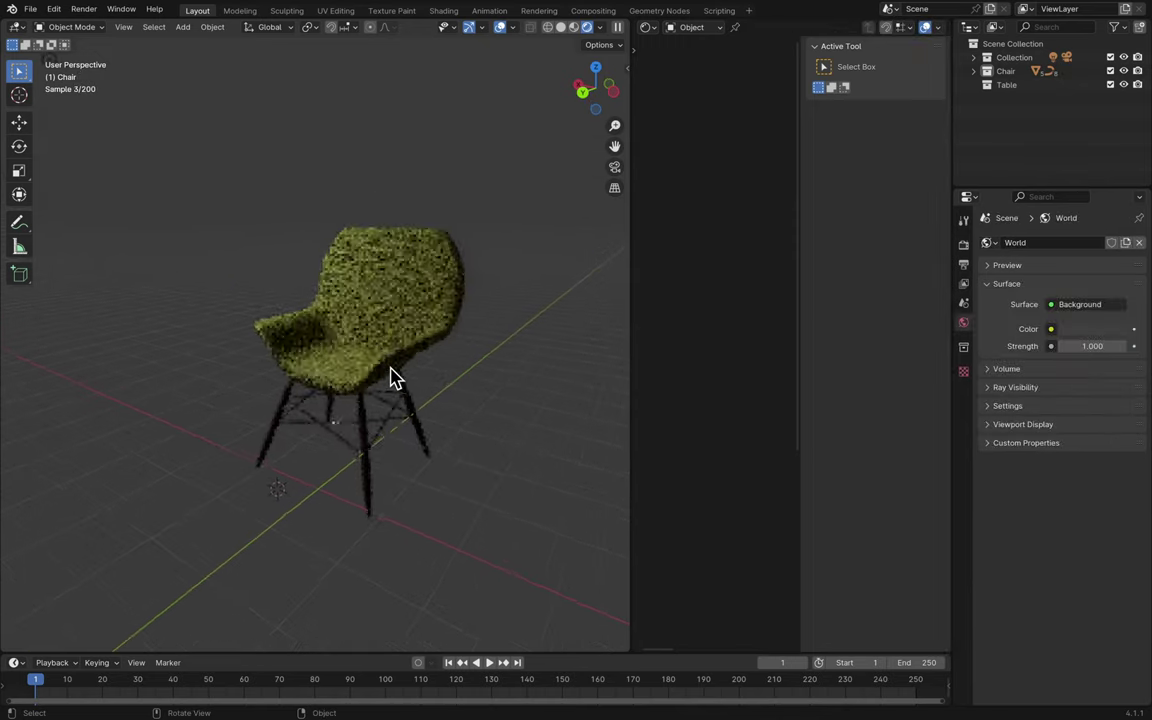
pyautogui.hotkey('ctrl', 's')
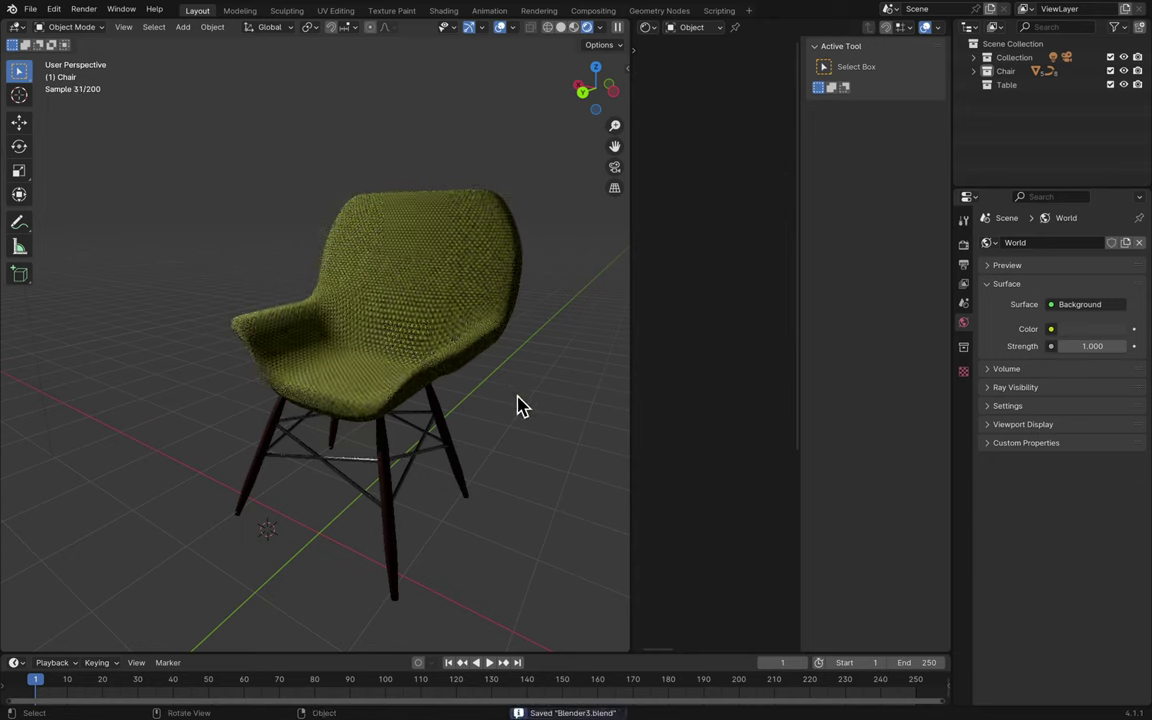
pyautogui.scroll(1, 520, 405)
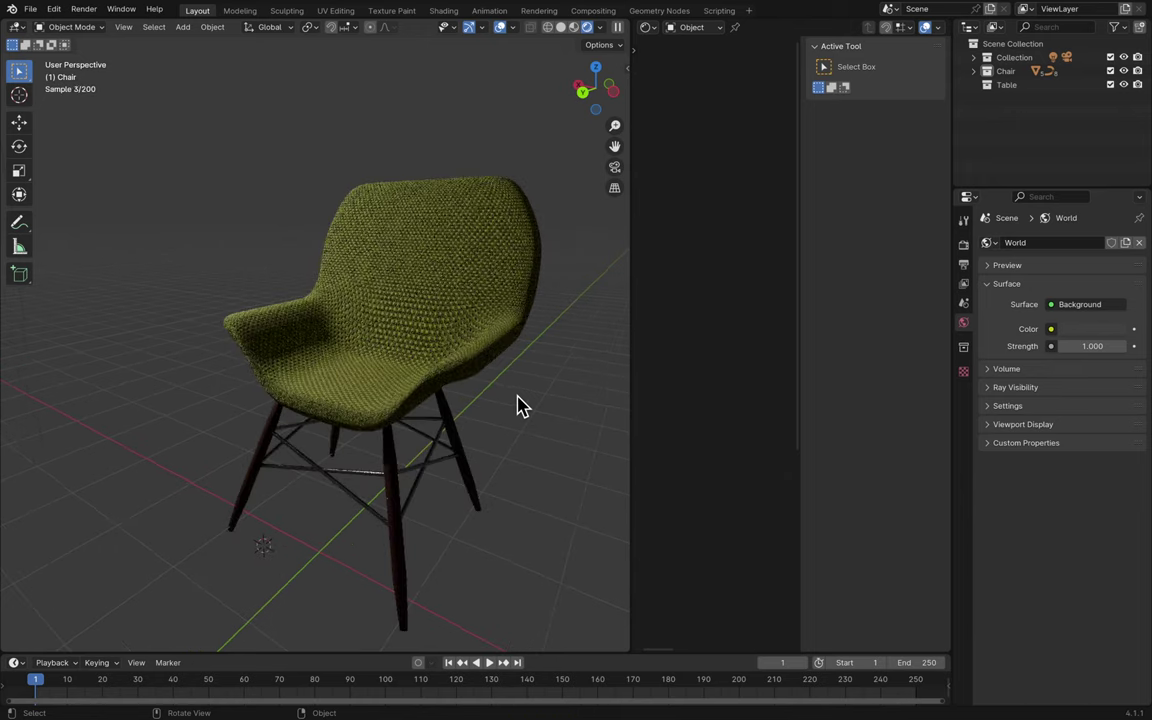
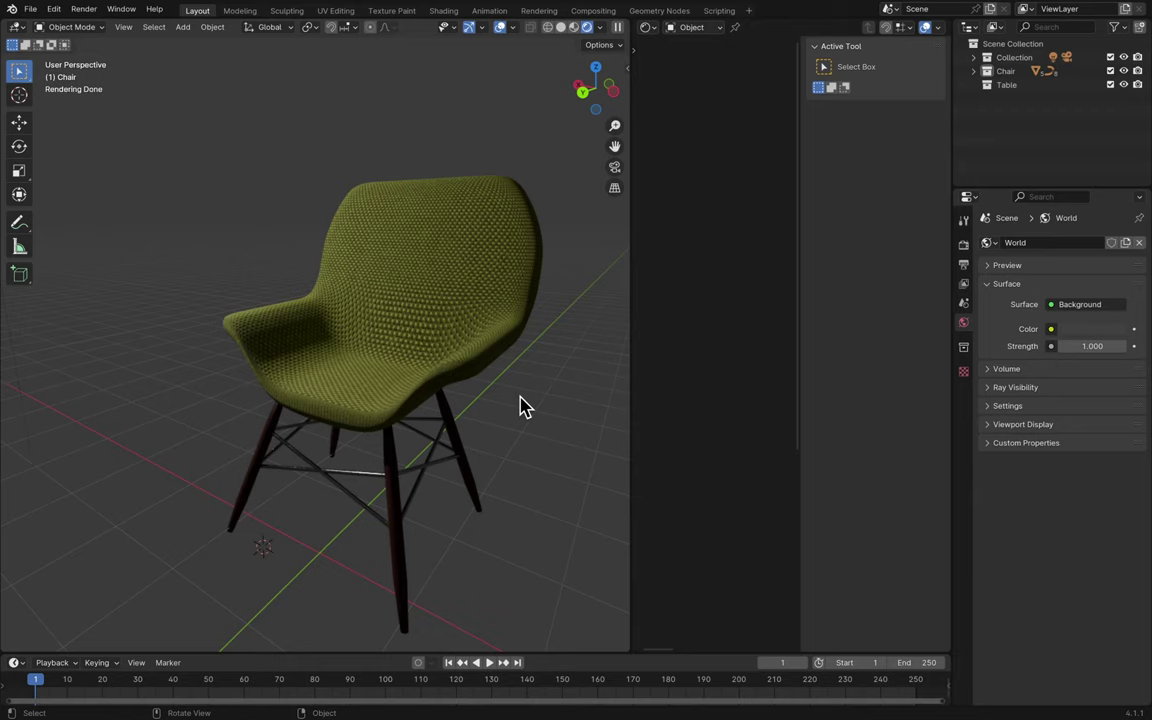
# - Save Blender3.blend, join the 3D viewport with the empty editor beside it, and switch to Material Preview shading
pyautogui.hotkey('ctrl', 's')
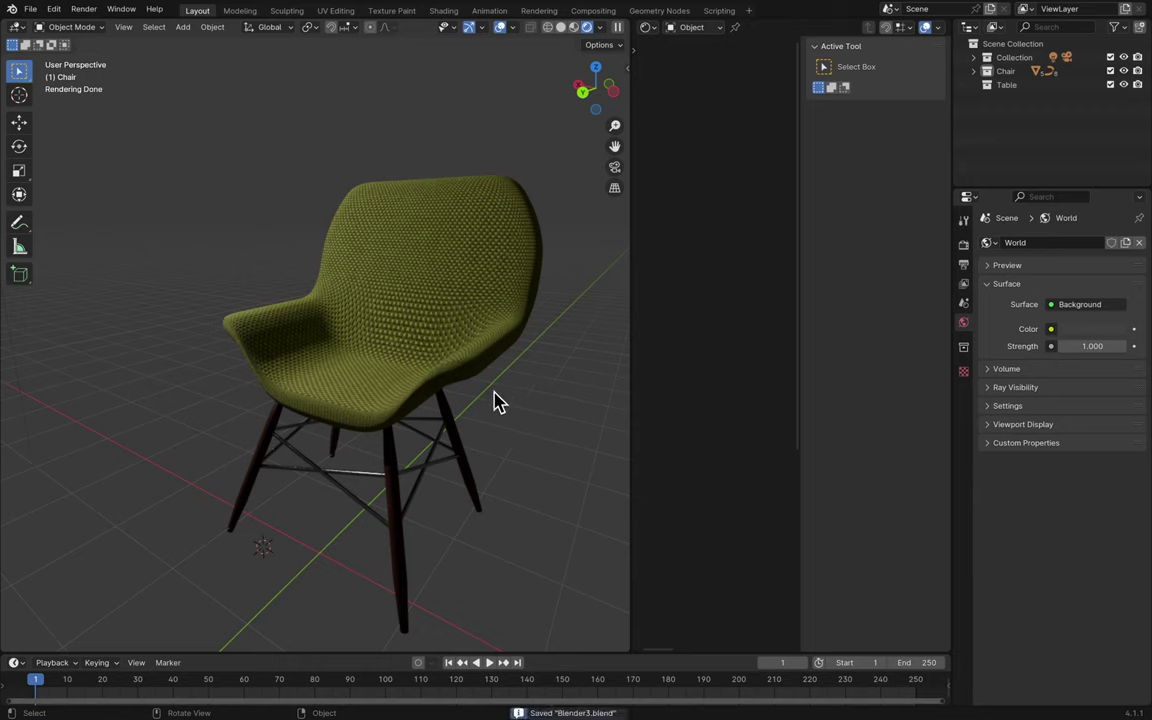
pyautogui.rightClick(630, 20)
pyautogui.click(628, 69)
pyautogui.click(771, 62)
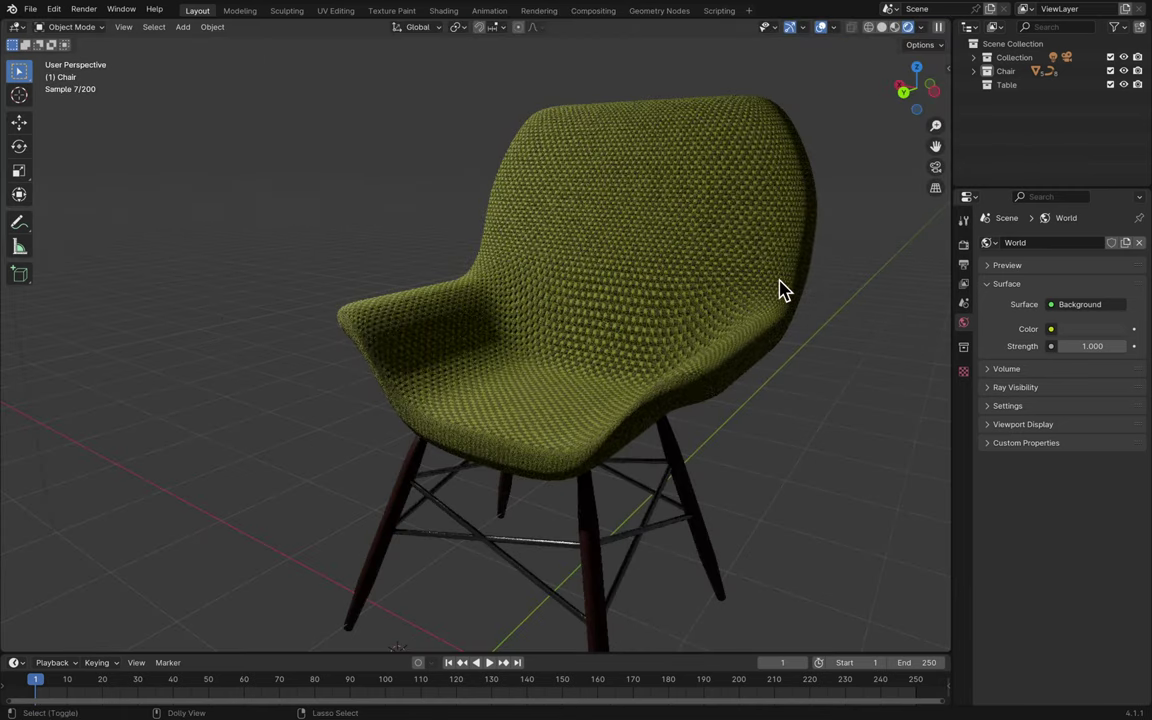
pyautogui.hscroll(-10, 783, 290)
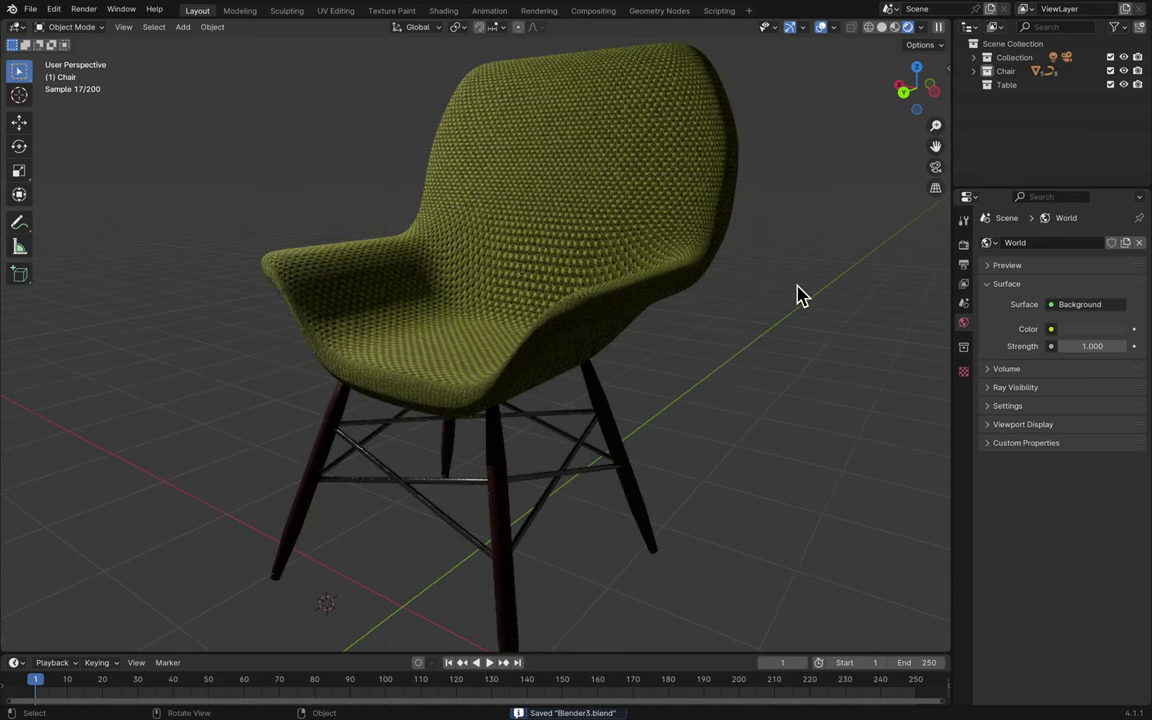
pyautogui.click(890, 28)
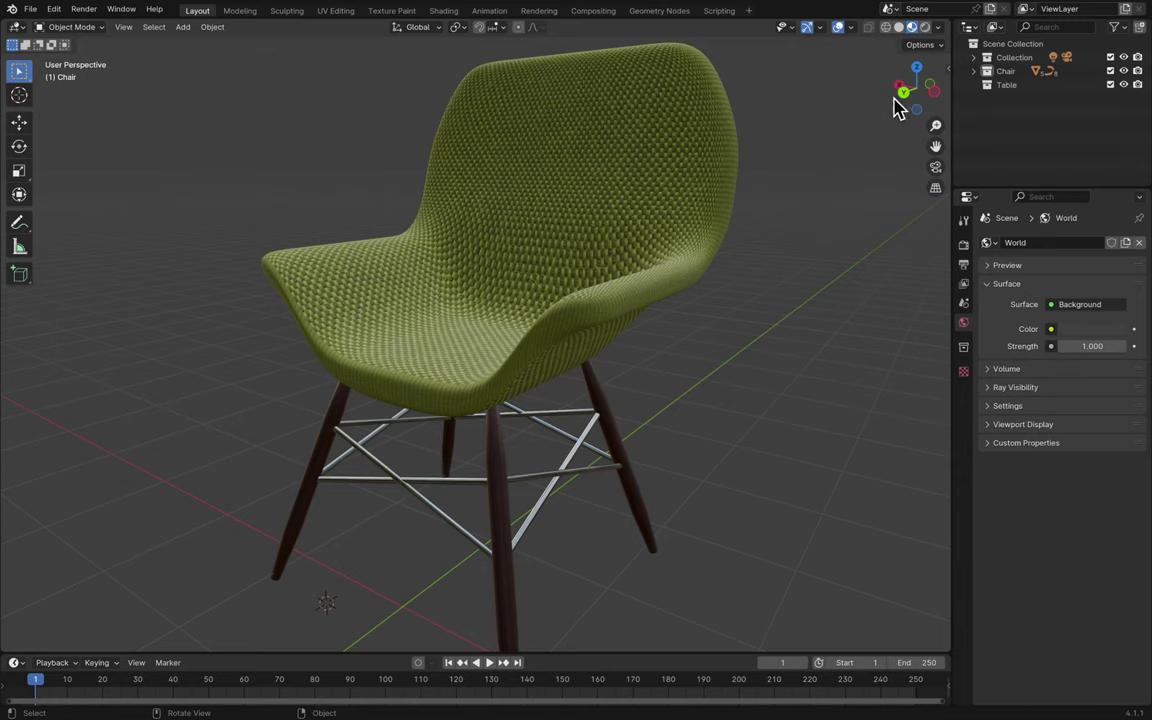
# - Switch to Solid shading and back to Material Preview, then save the file
pyautogui.click(898, 27)
pyautogui.scroll(-3, 743, 224)
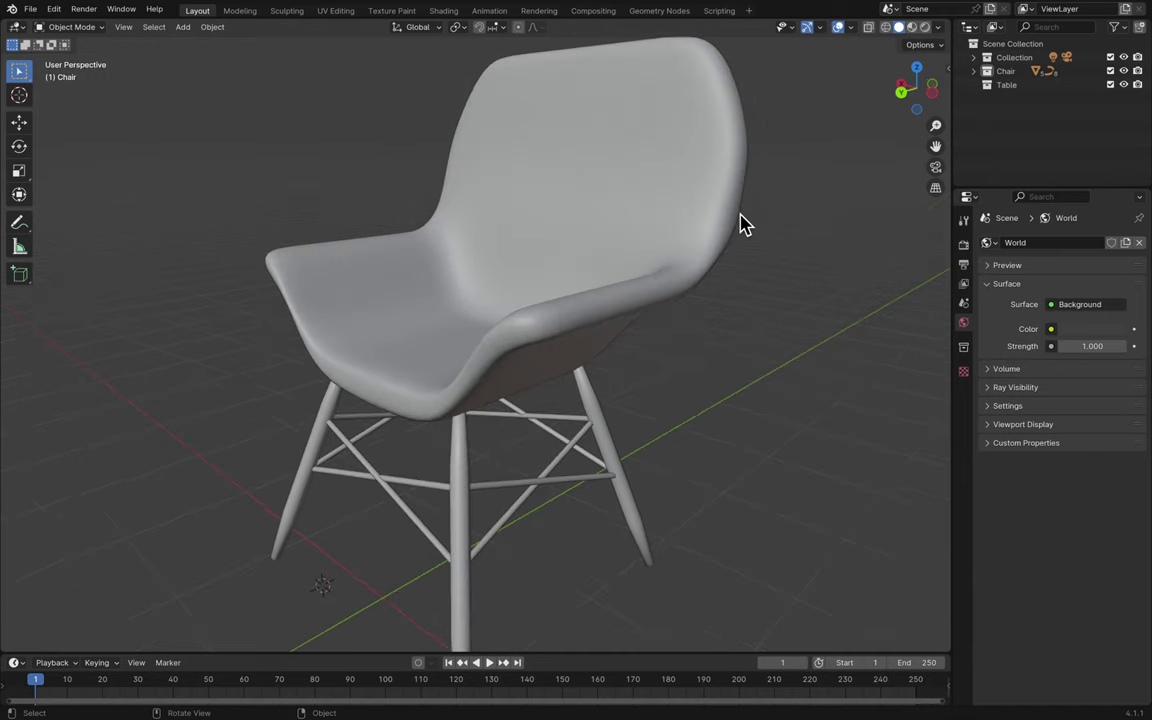
pyautogui.click(911, 27)
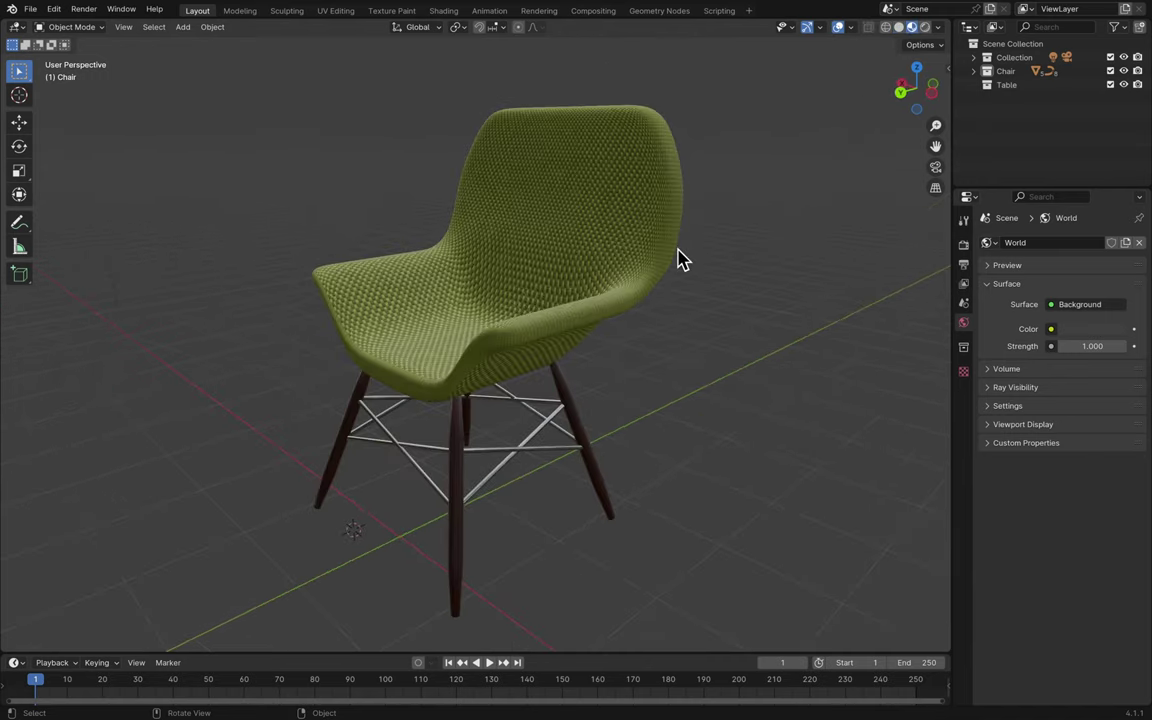
pyautogui.scroll(-5, 645, 288)
pyautogui.scroll(-2, 645, 288)
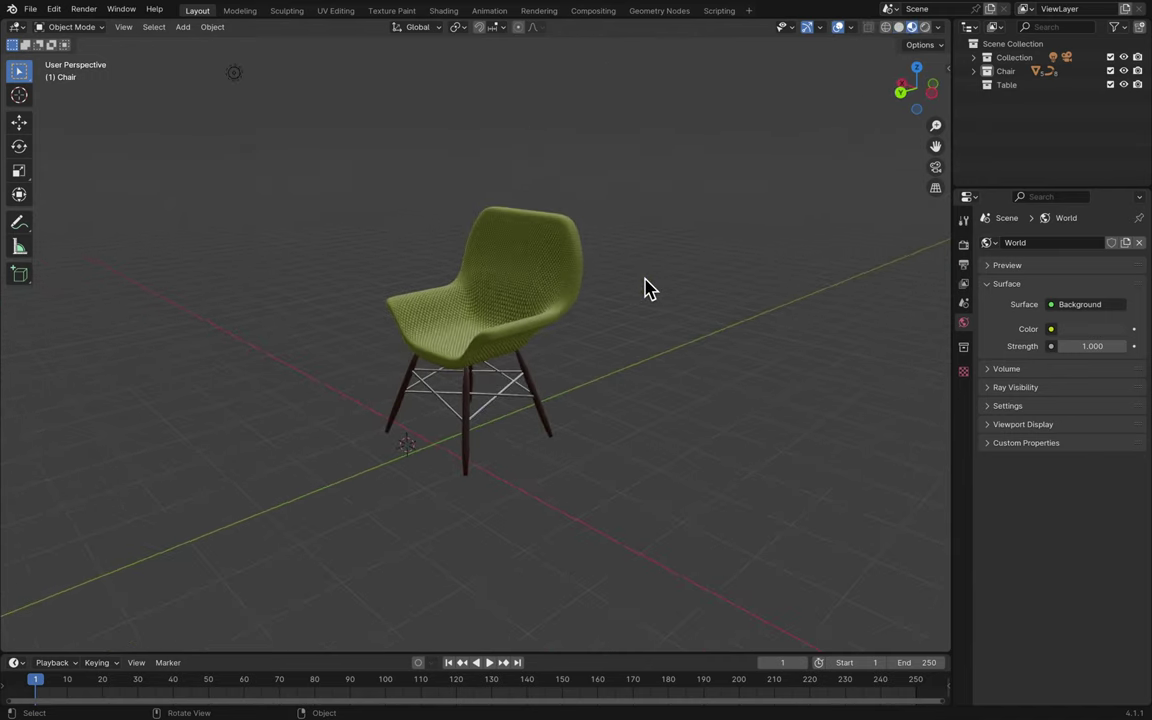
pyautogui.hscroll(-8, 645, 288)
pyautogui.hotkey('ctrl', 's')
pyautogui.hscroll(-10, 645, 288)
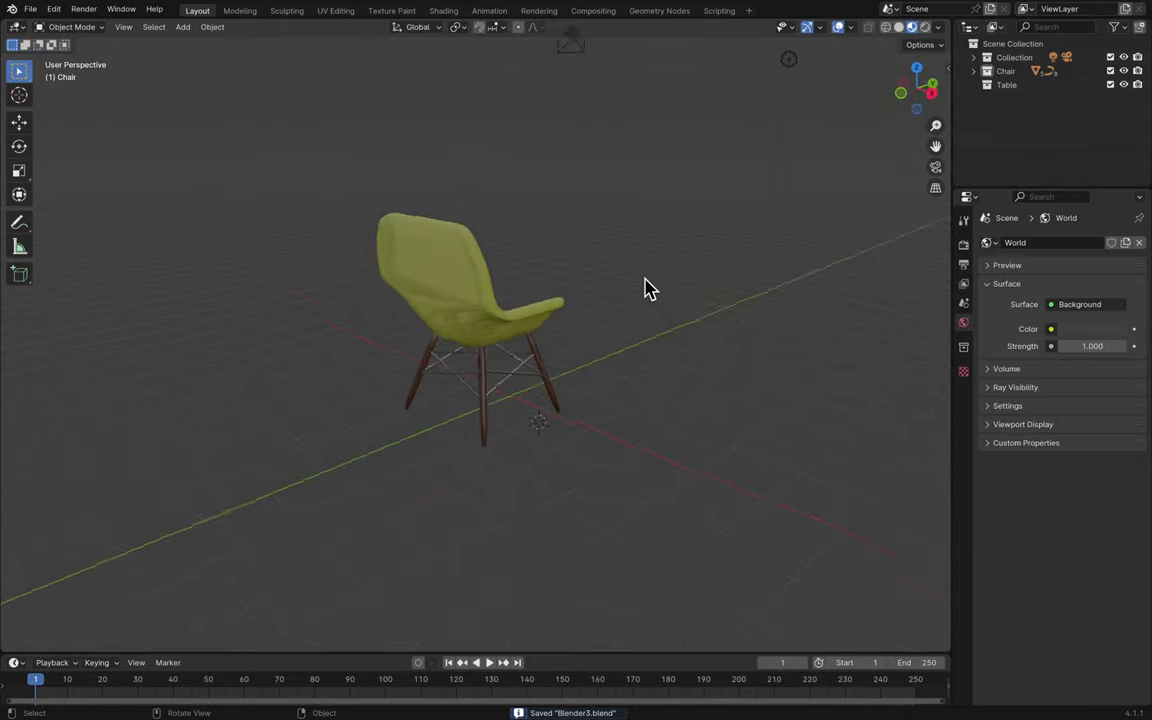
pyautogui.hscroll(-10, 645, 288)
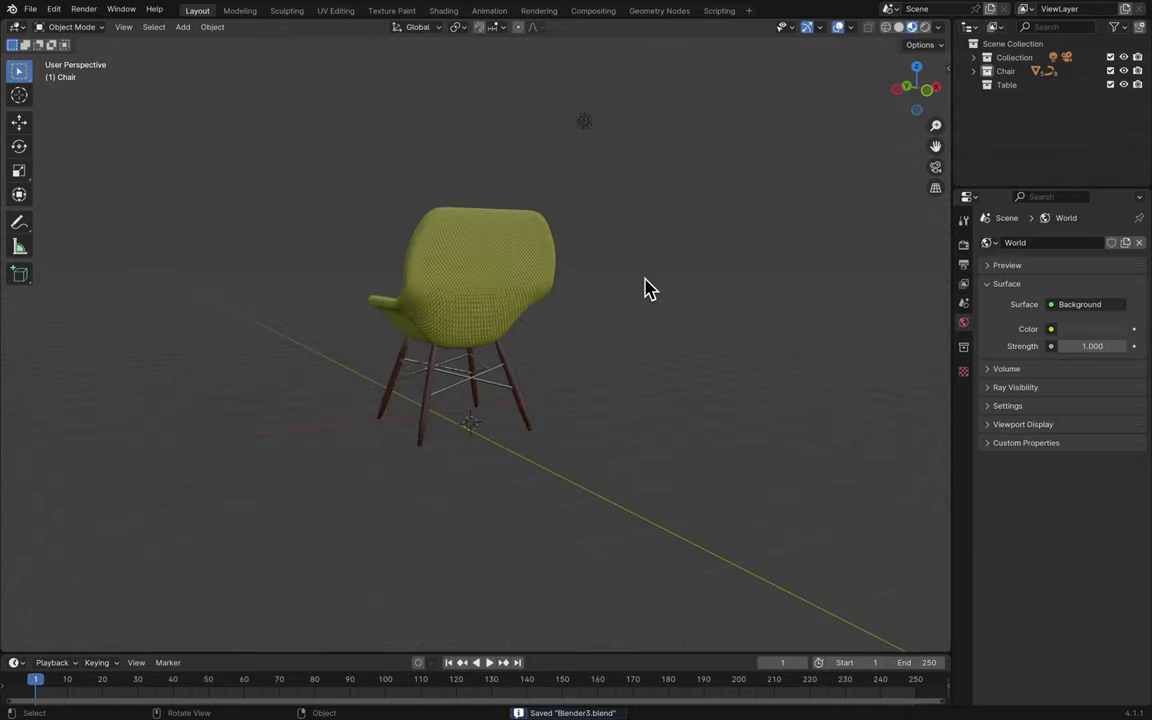
pyautogui.hscroll(-10, 645, 288)
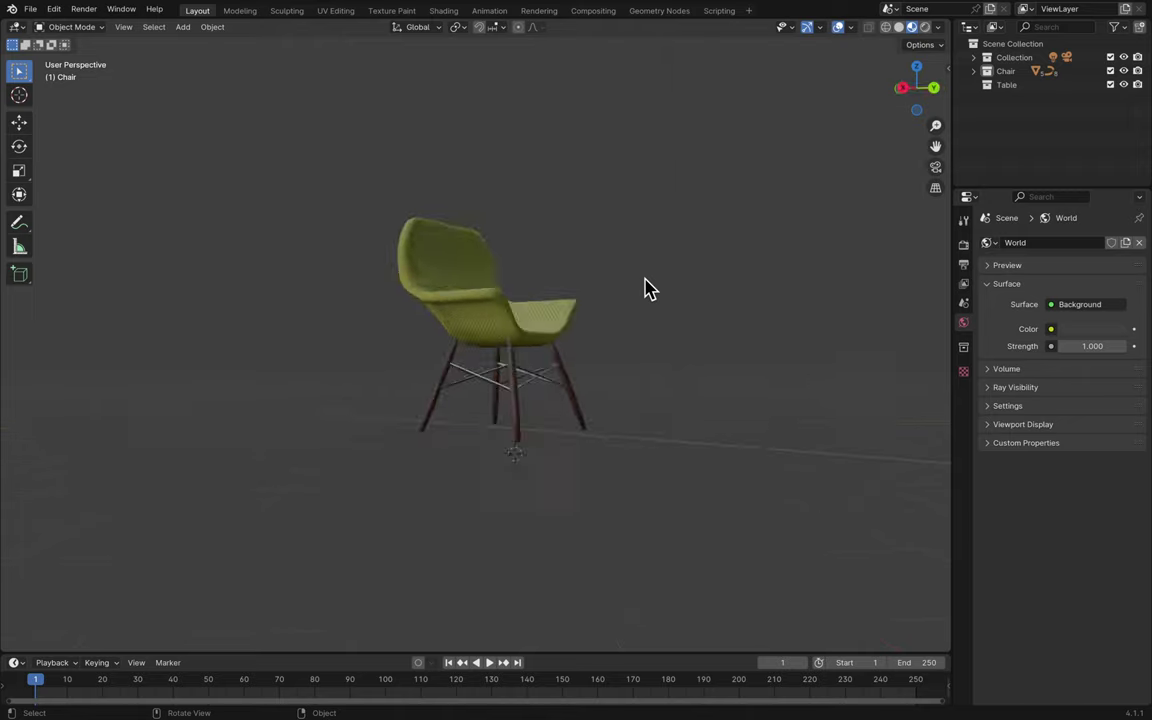
pyautogui.hscroll(-8, 645, 288)
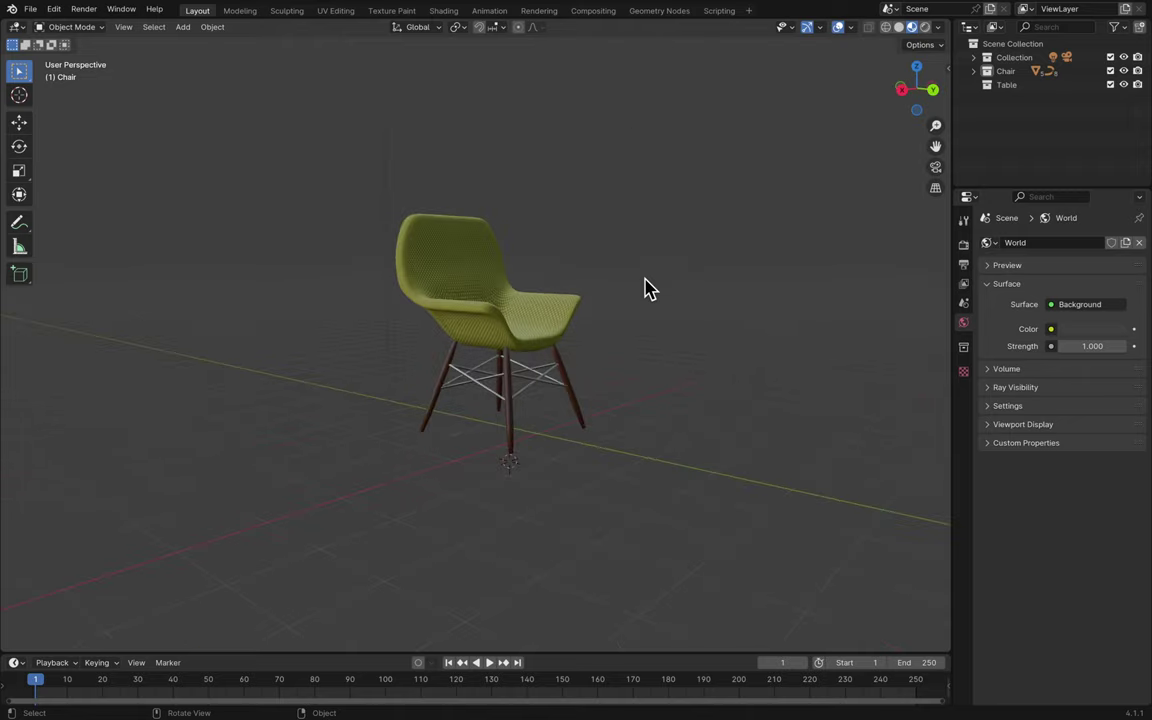
pyautogui.hscroll(-10, 645, 288)
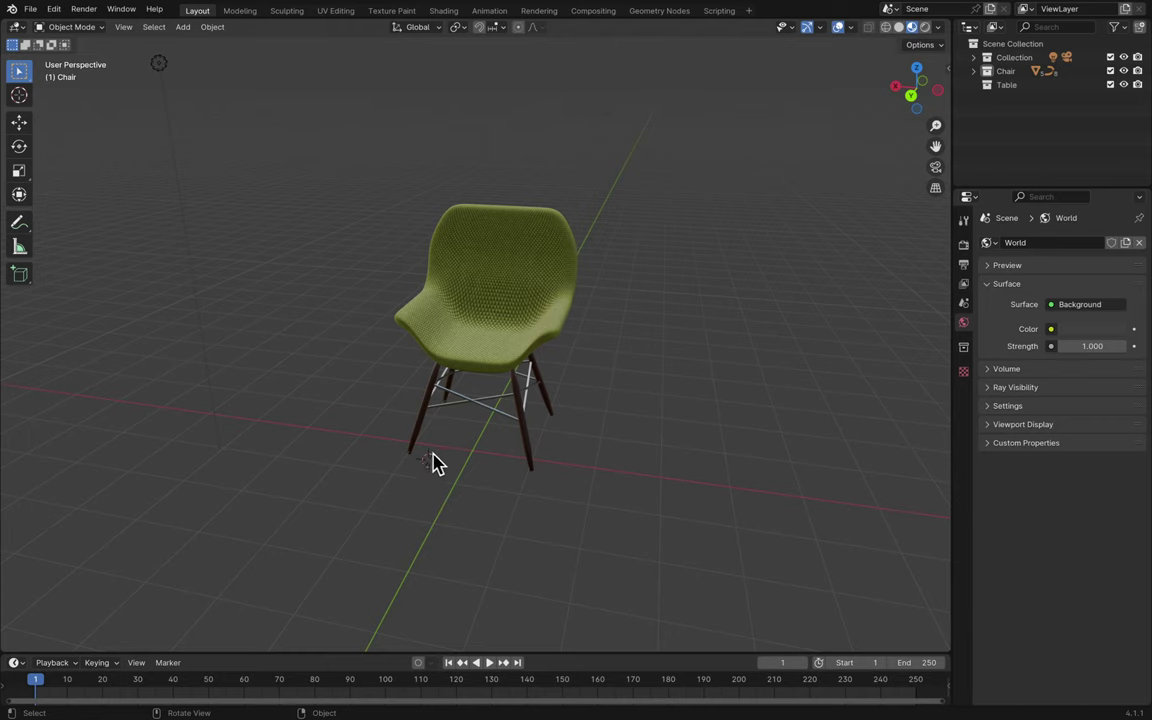
# - Move the chair by -0.025642 m X, 0.91021 m Y and 0.16344 m Z, near the origin
pyautogui.rightClick(490, 458)
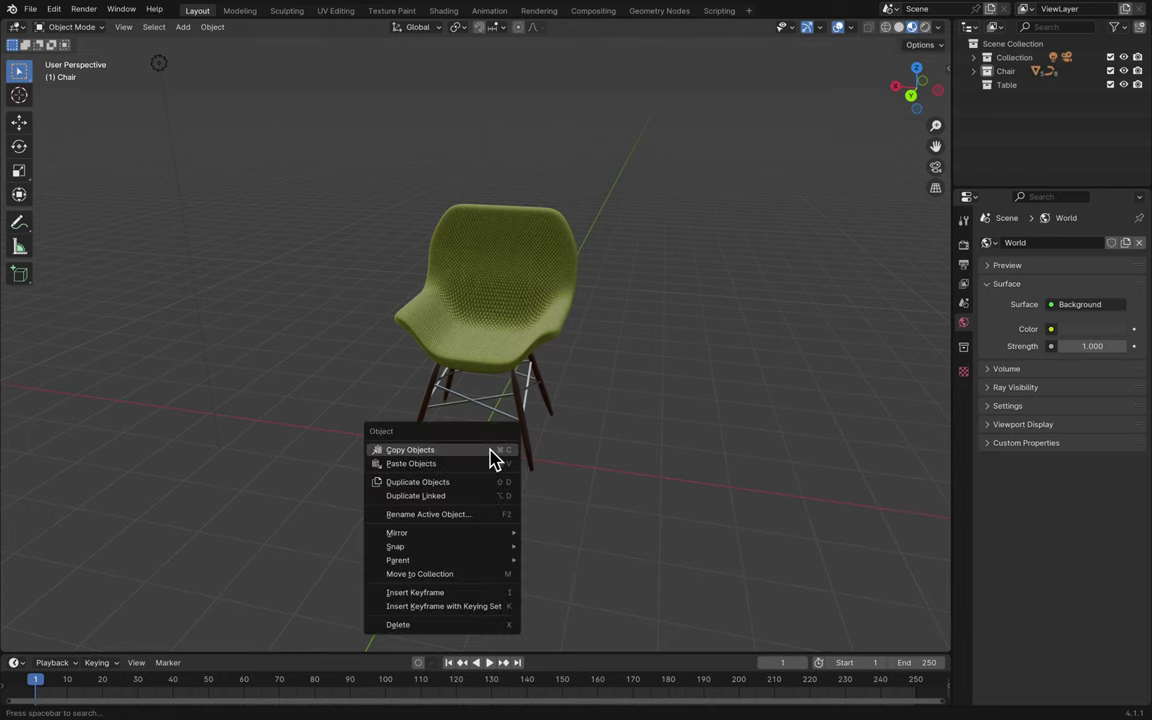
pyautogui.press('g')
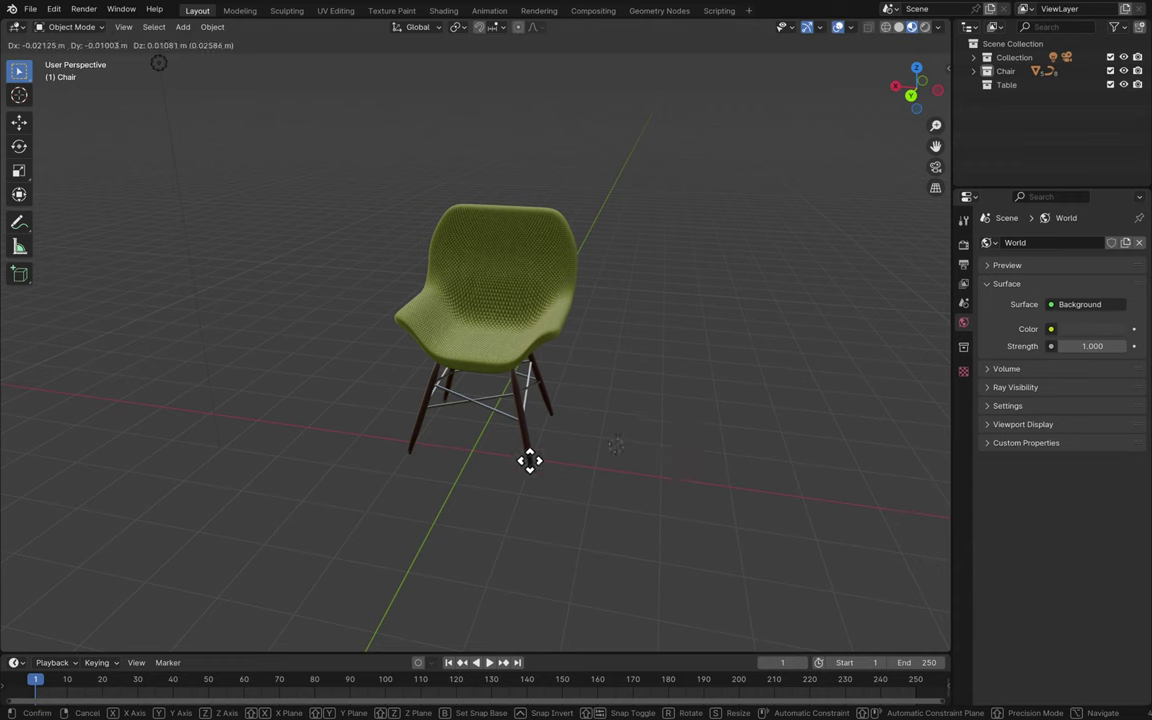
pyautogui.click(473, 449)
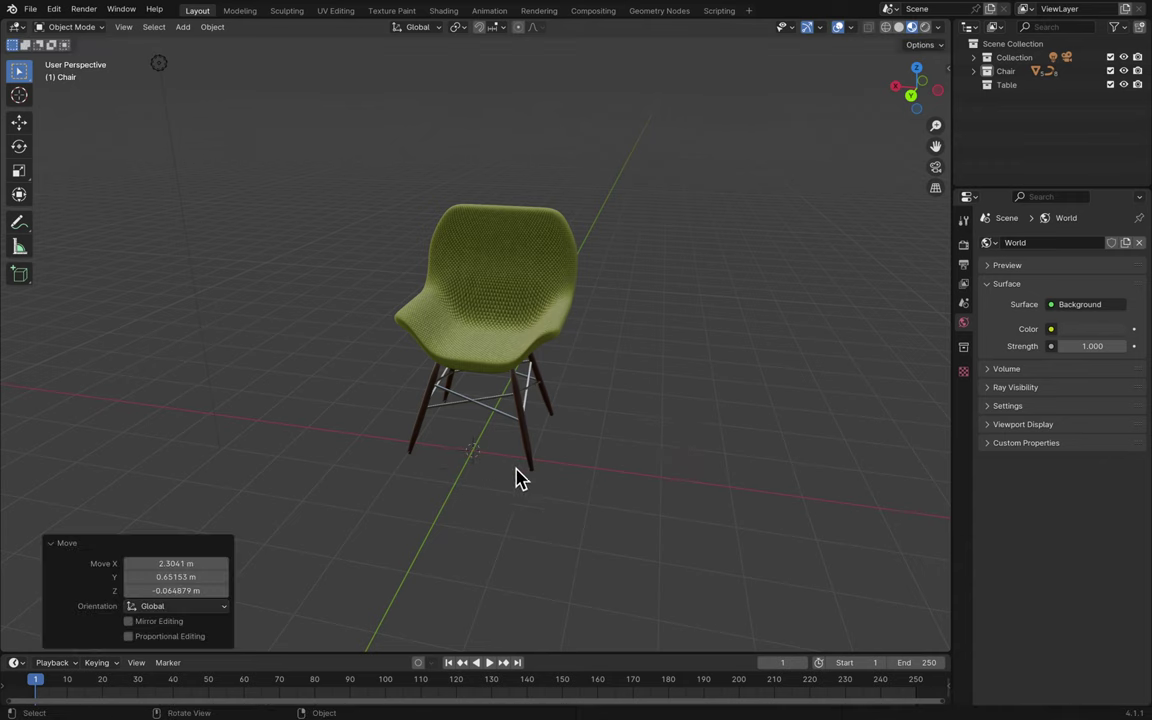
pyautogui.scroll(6, 530, 494)
pyautogui.hscroll(-5, 530, 494)
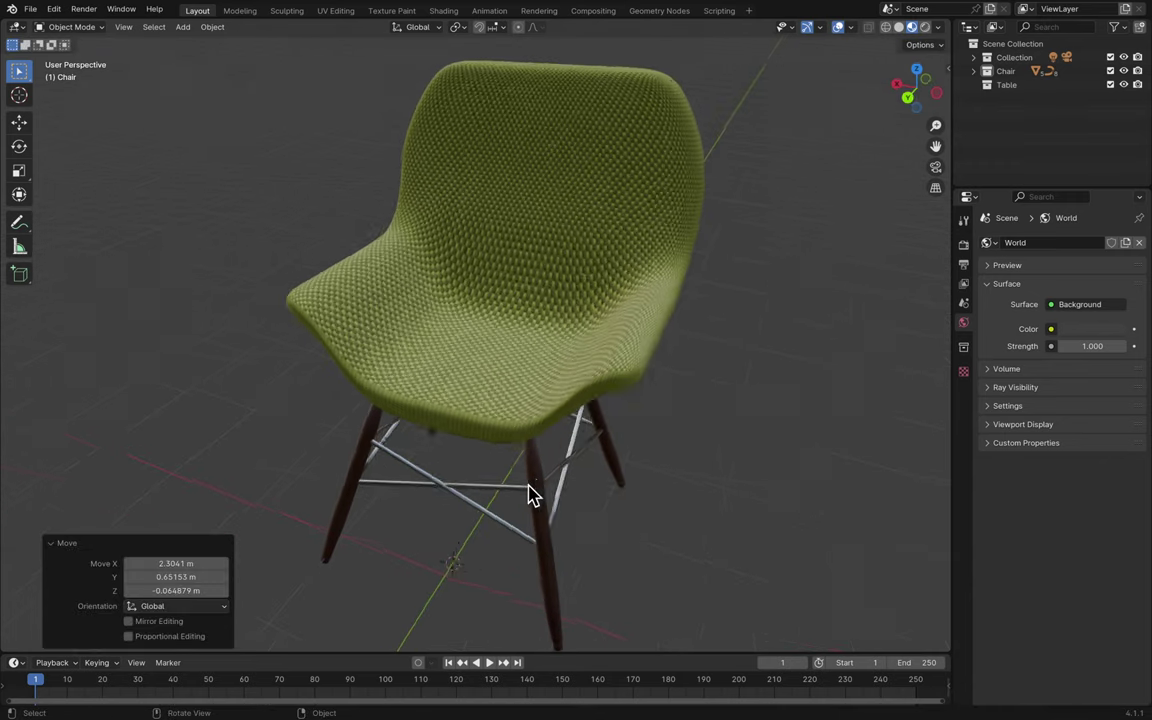
pyautogui.hscroll(-5, 530, 494)
pyautogui.hscroll(-10, 530, 494)
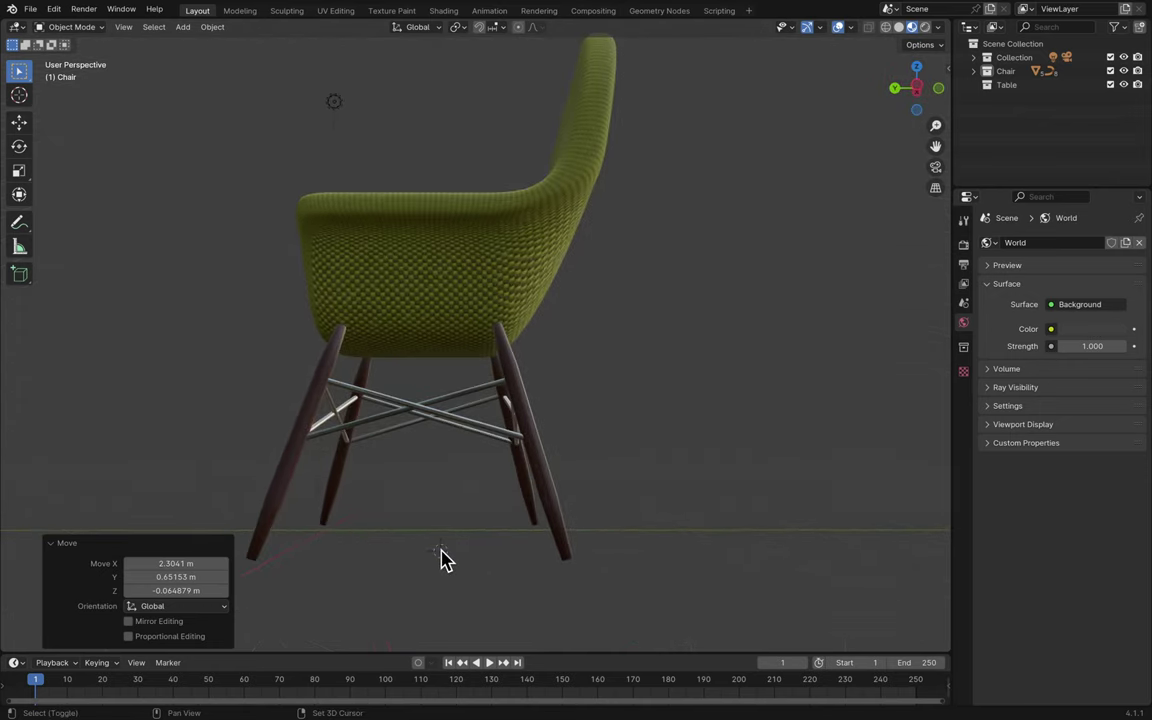
pyautogui.press('g')
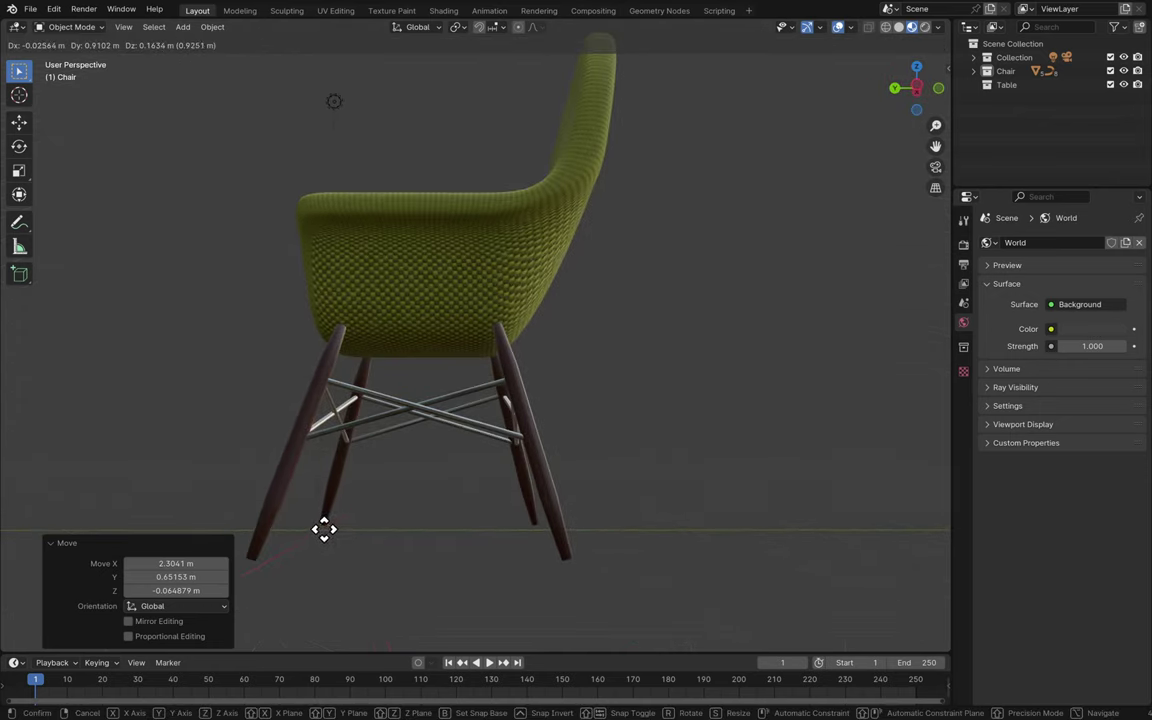
pyautogui.click(325, 530)
pyautogui.hscroll(-10, 542, 509)
pyautogui.hscroll(-10, 542, 509)
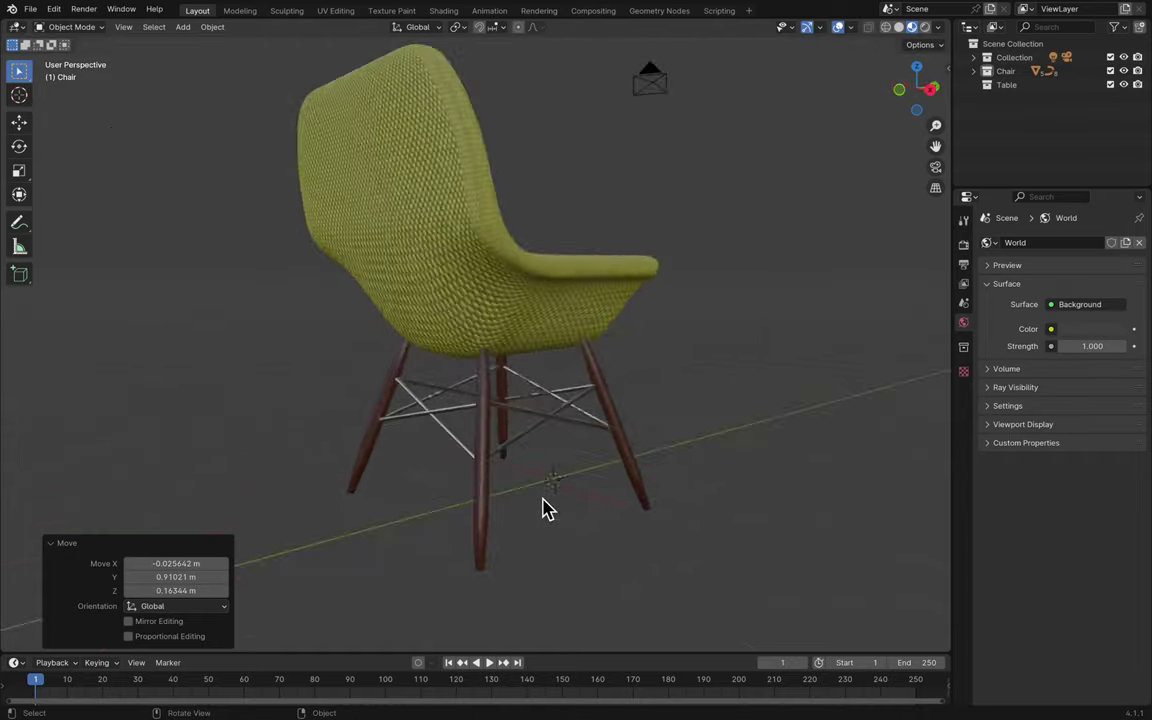
pyautogui.hscroll(-10, 707, 386)
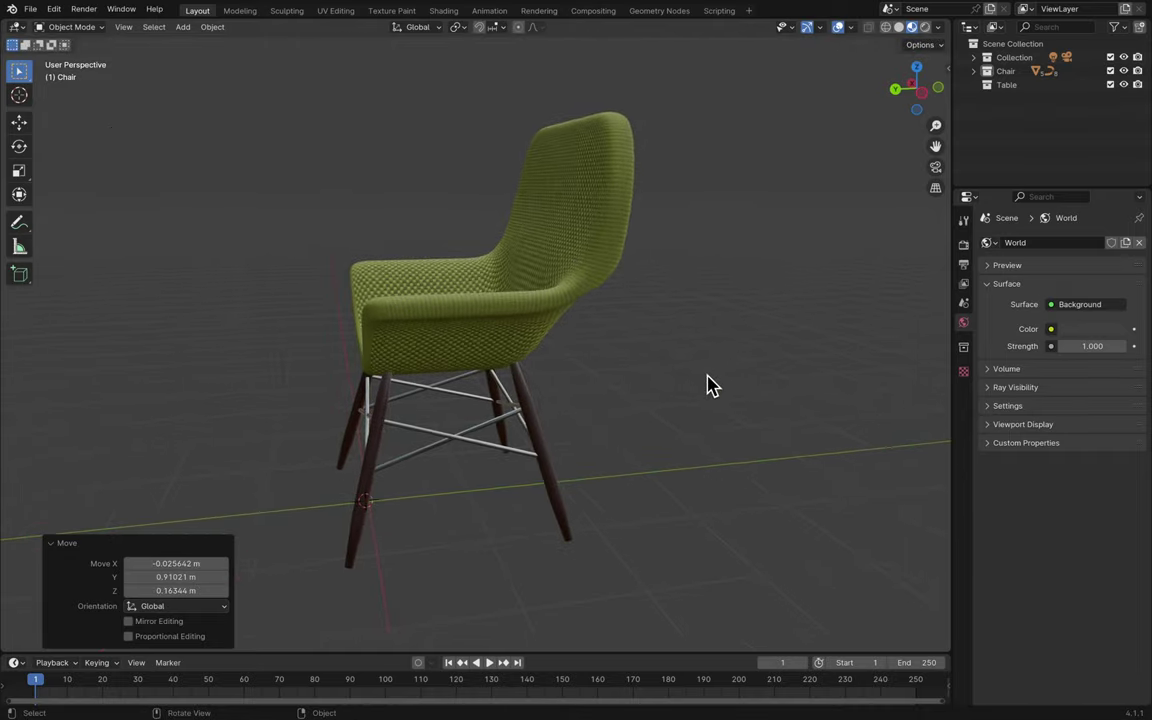
pyautogui.scroll(-5, 738, 373)
pyautogui.scroll(-5, 745, 370)
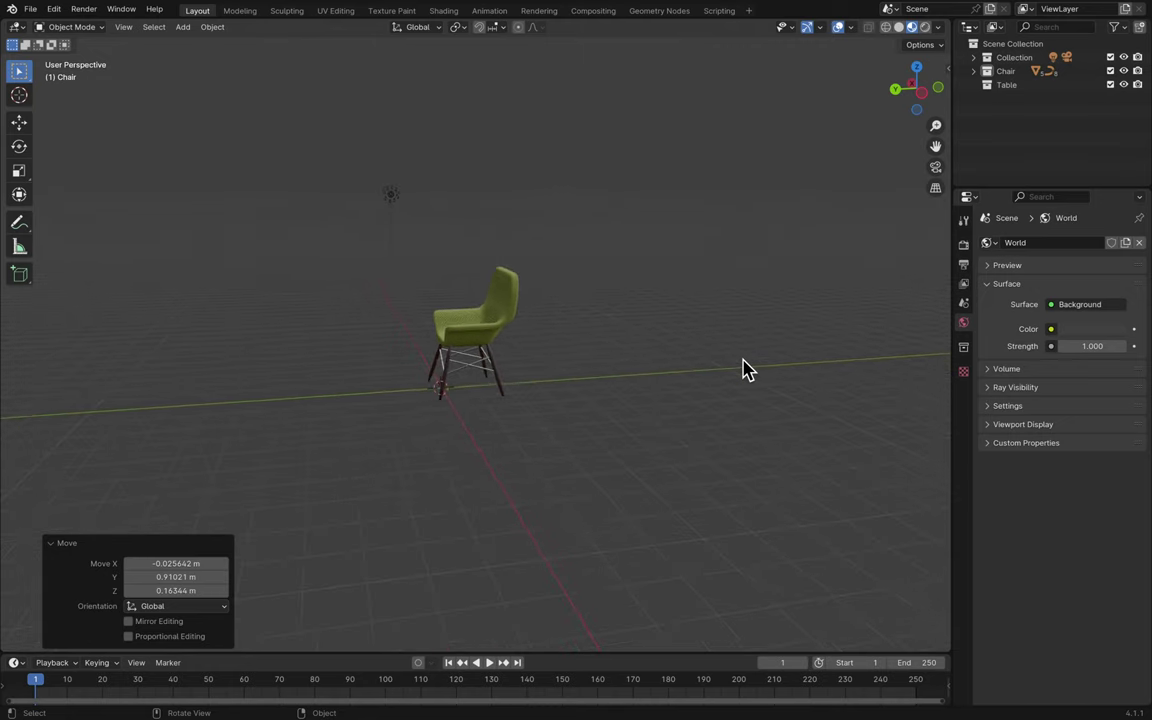
# - Select the point light and hide it from the Outliner's Collection list
pyautogui.click(386, 197)
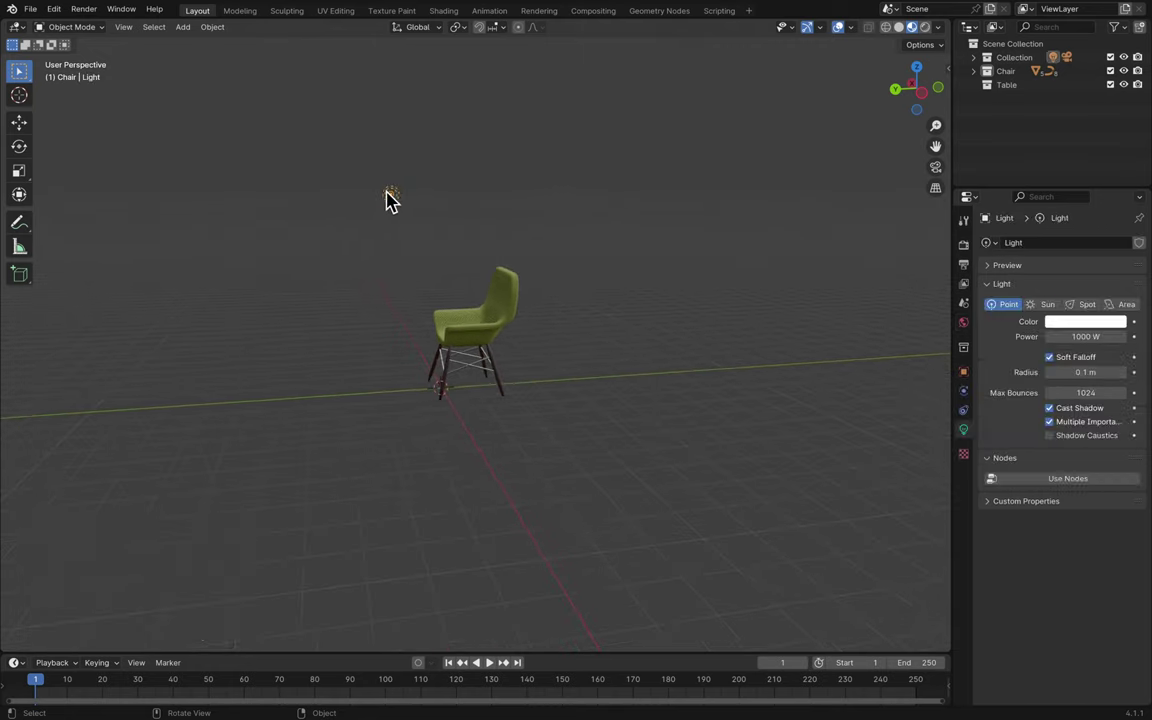
pyautogui.hscroll(-2, 757, 310)
pyautogui.hscroll(-3, 757, 310)
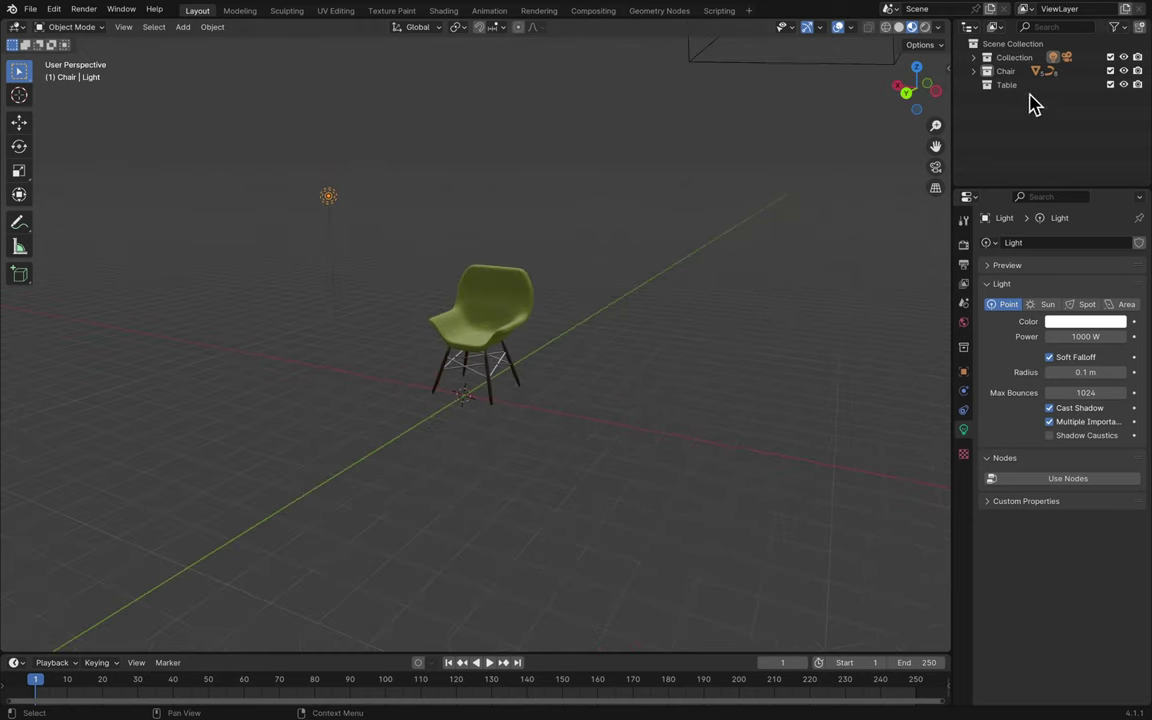
pyautogui.click(974, 57)
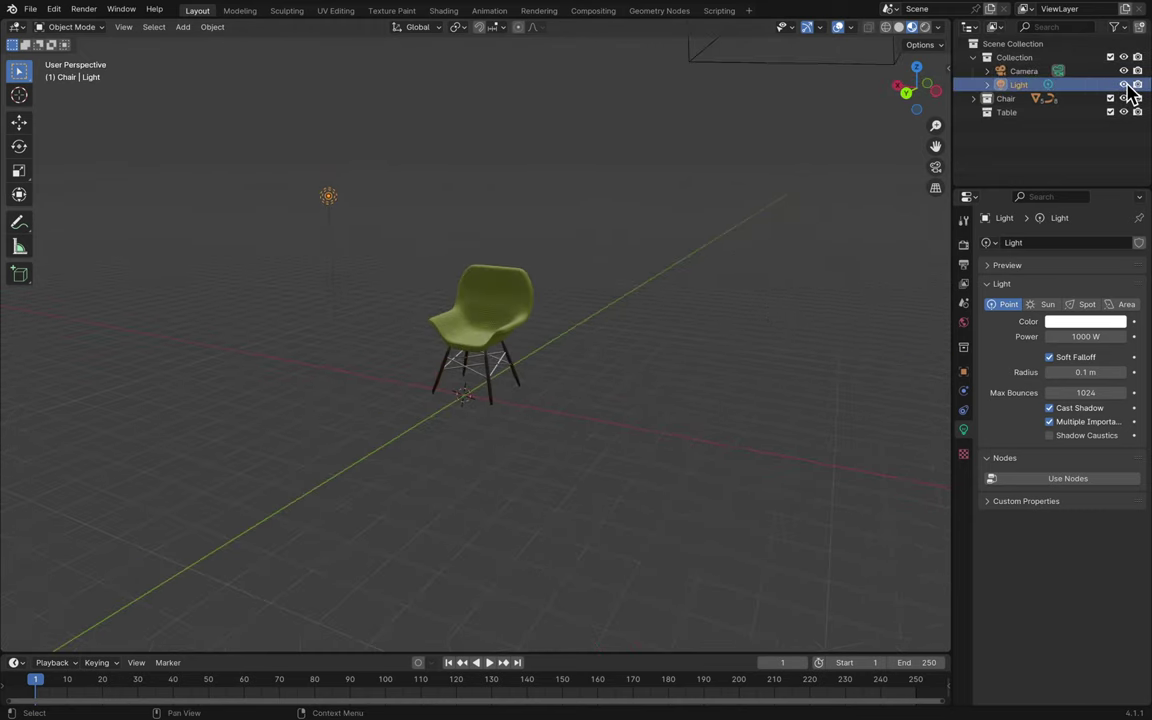
pyautogui.click(1124, 85)
pyautogui.click(974, 57)
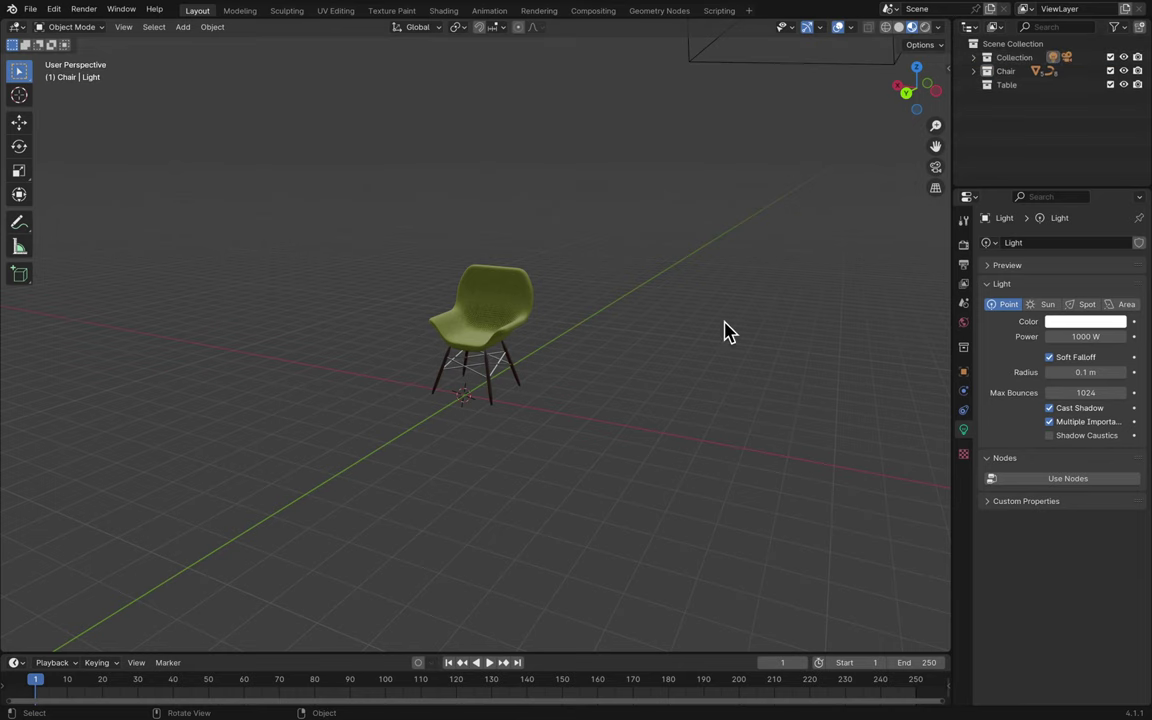
# - Preview the scene in Rendered shading, return to Material Preview, unhide the light and save
pyautogui.scroll(5, 509, 360)
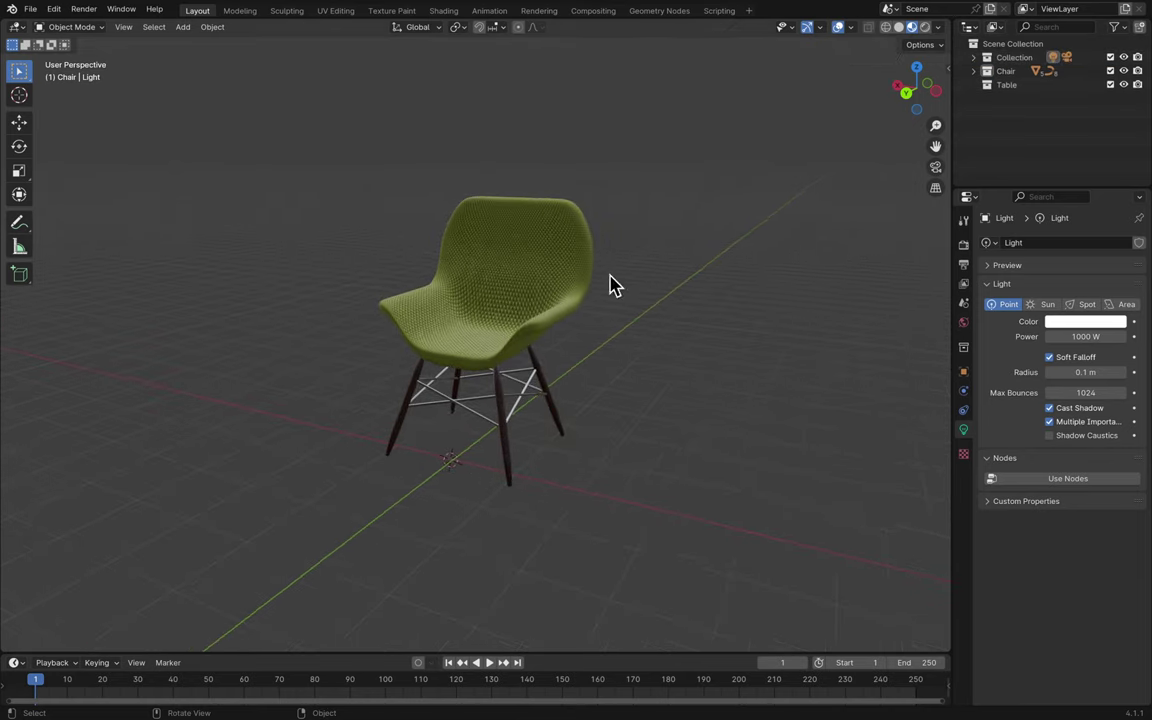
pyautogui.click(922, 28)
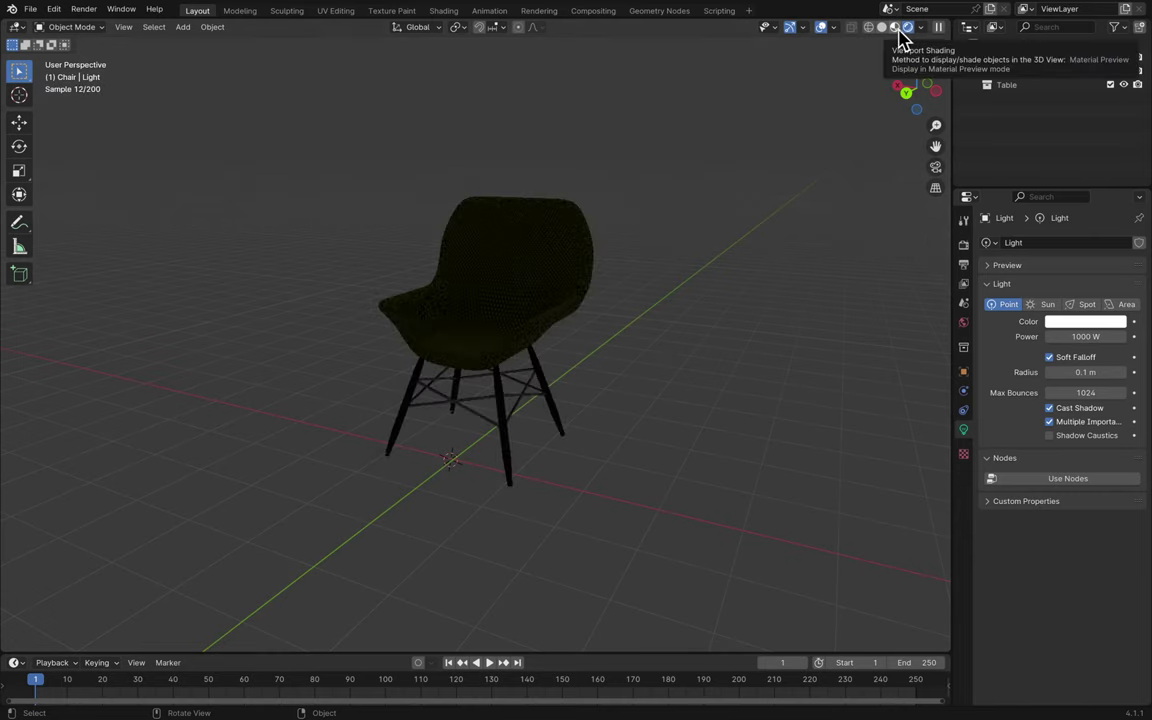
pyautogui.click(903, 37)
pyautogui.scroll(2, 1008, 57)
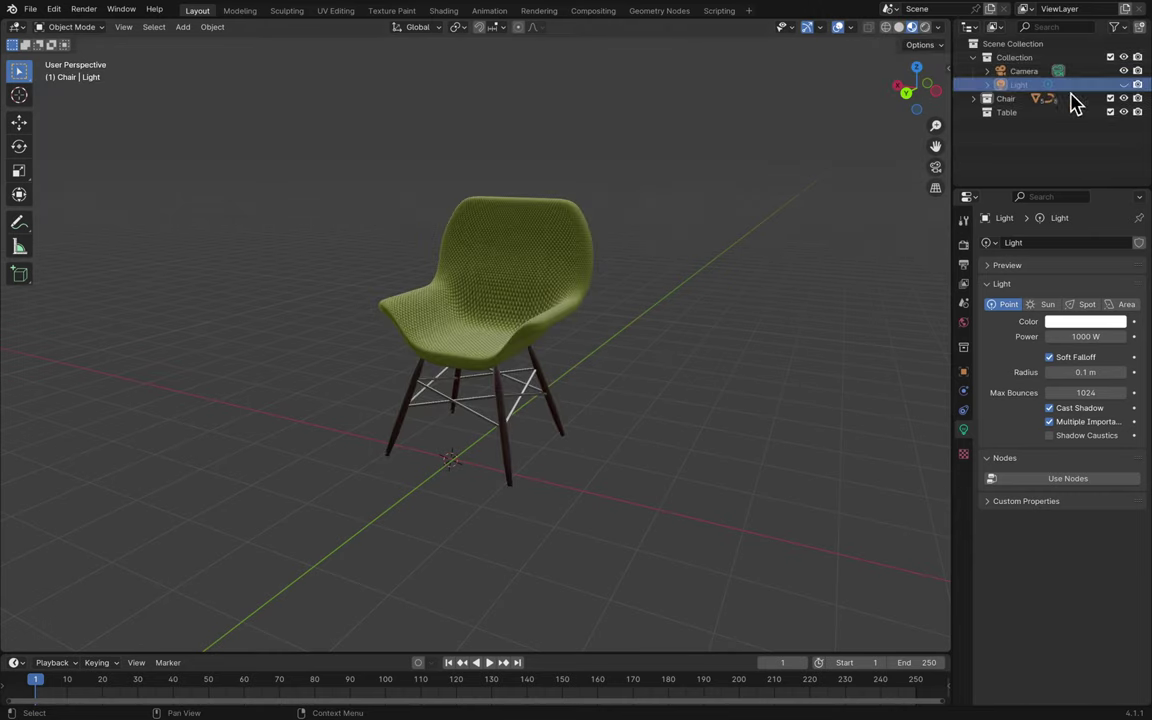
pyautogui.click(1122, 85)
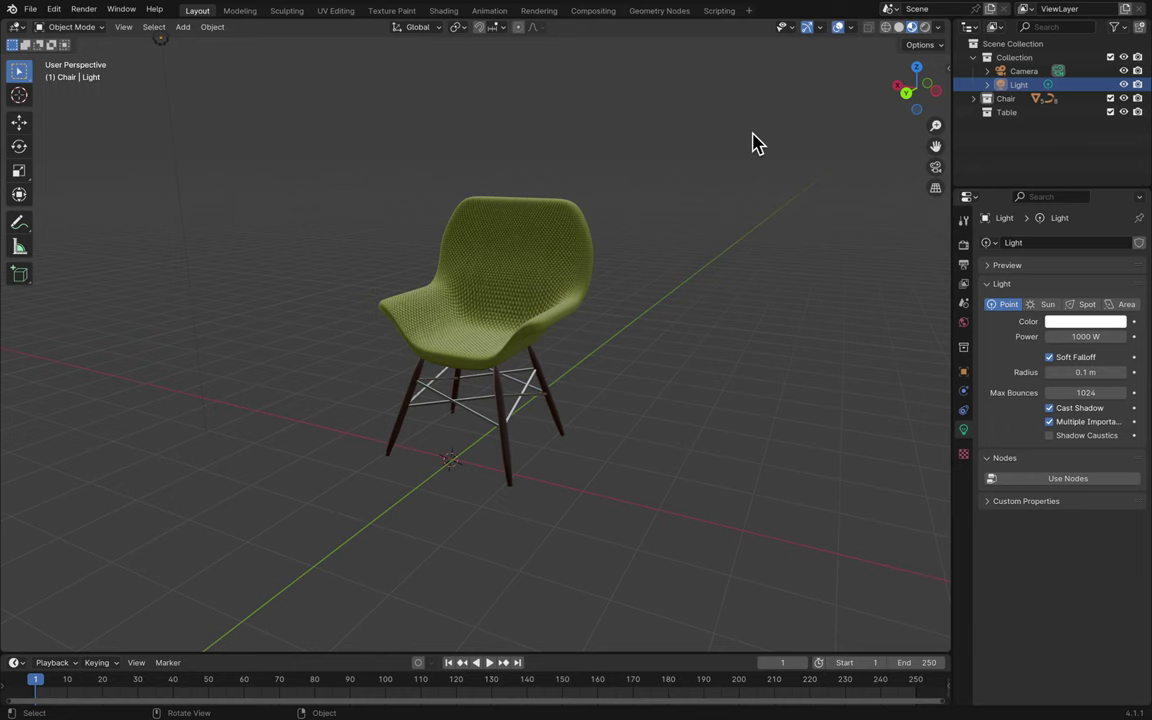
pyautogui.hotkey('ctrl', 's')
# - Select the cushion, save, then hide and reveal the chair objects
pyautogui.click(532, 296)
pyautogui.hotkey('ctrl', '1')
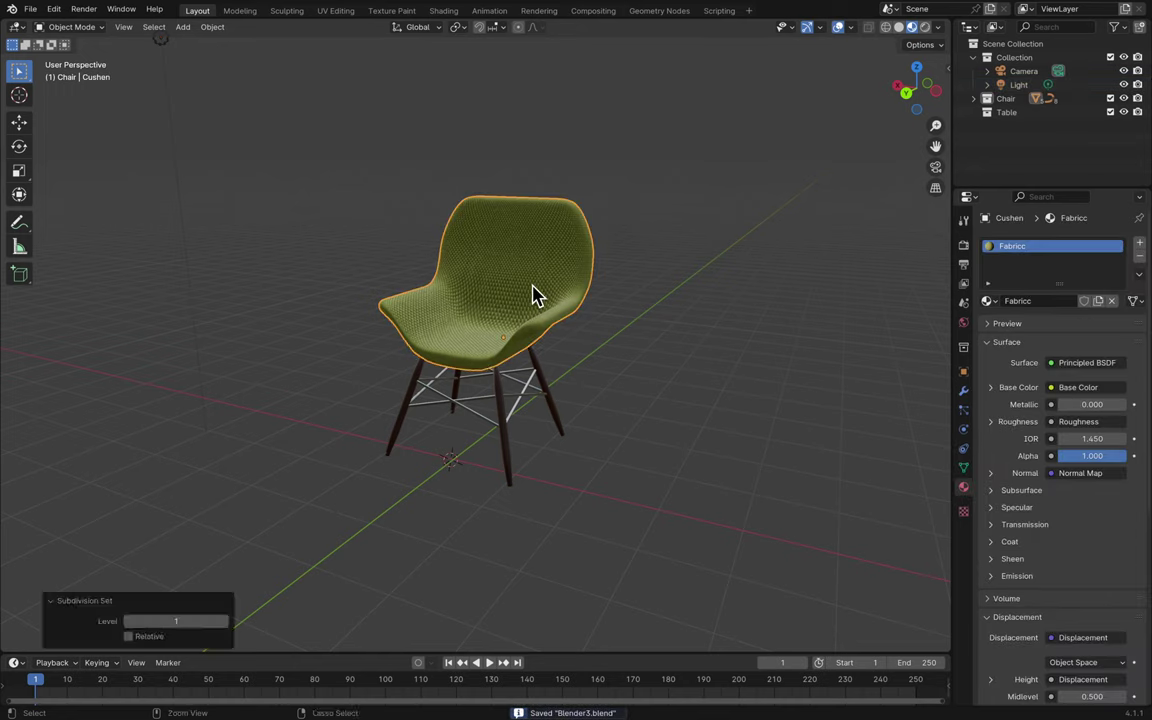
pyautogui.hotkey('ctrl', 's')
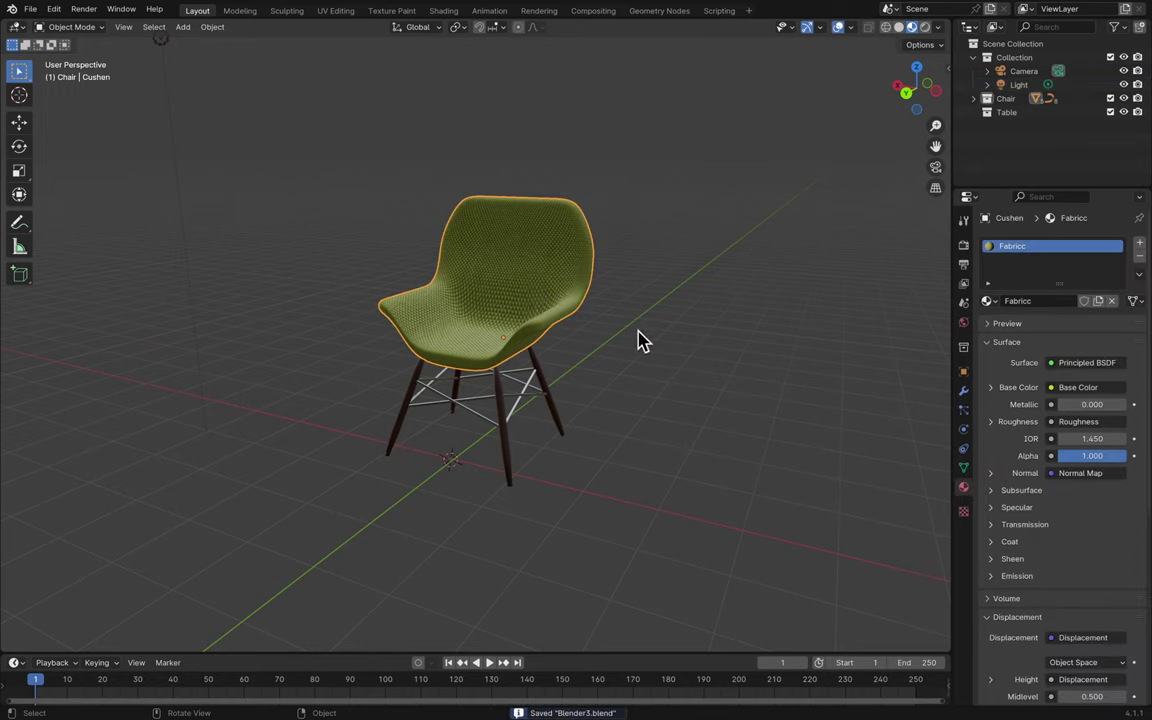
pyautogui.press('h')
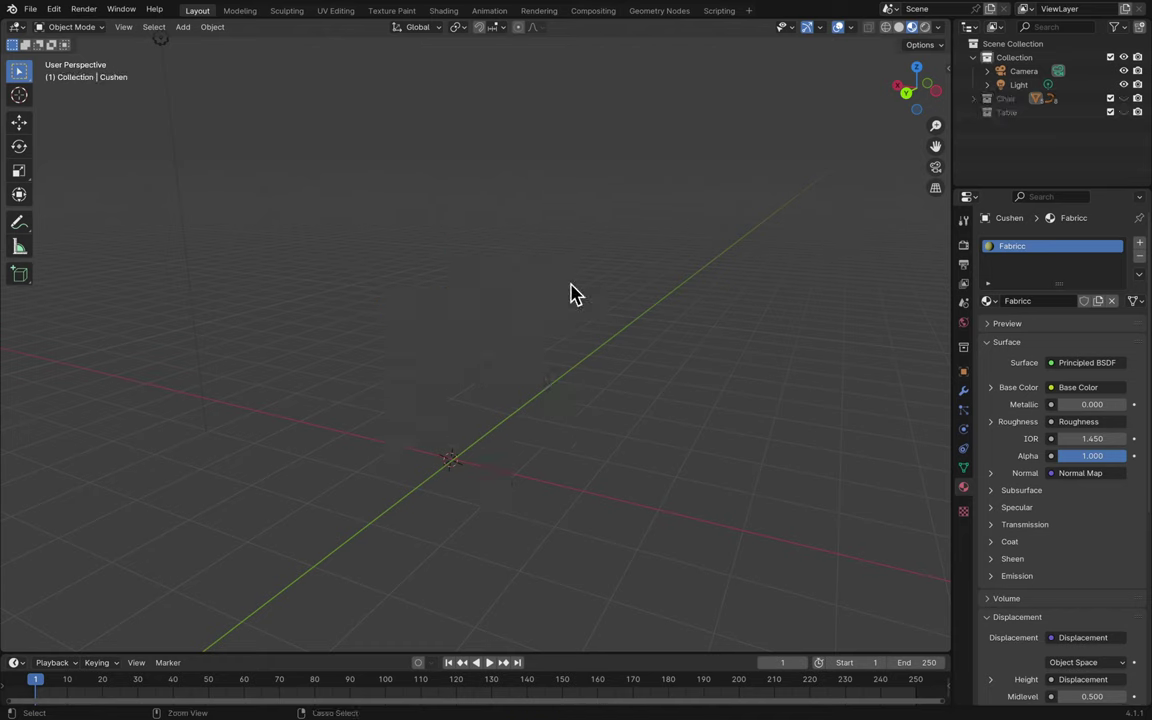
pyautogui.hotkey('alt', 'h')
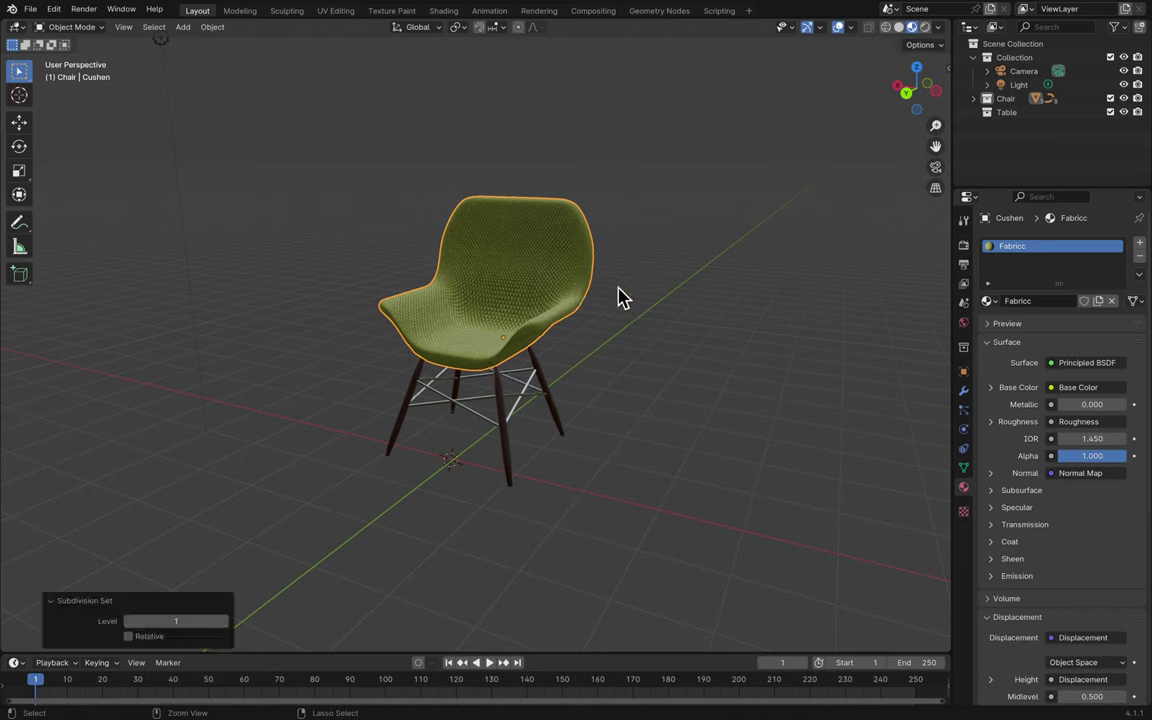
pyautogui.click(626, 295)
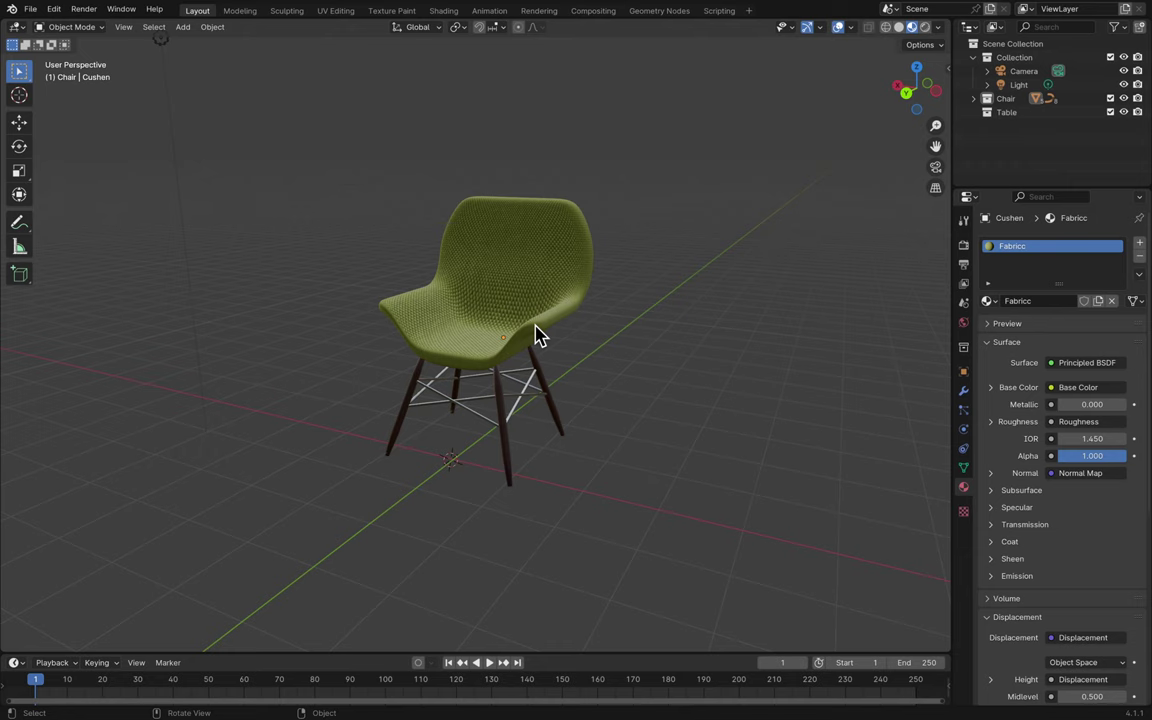
# - Reselect the cushion, undo twice, collapse the camera-and-light collection, and save
pyautogui.scroll(2, 537, 335)
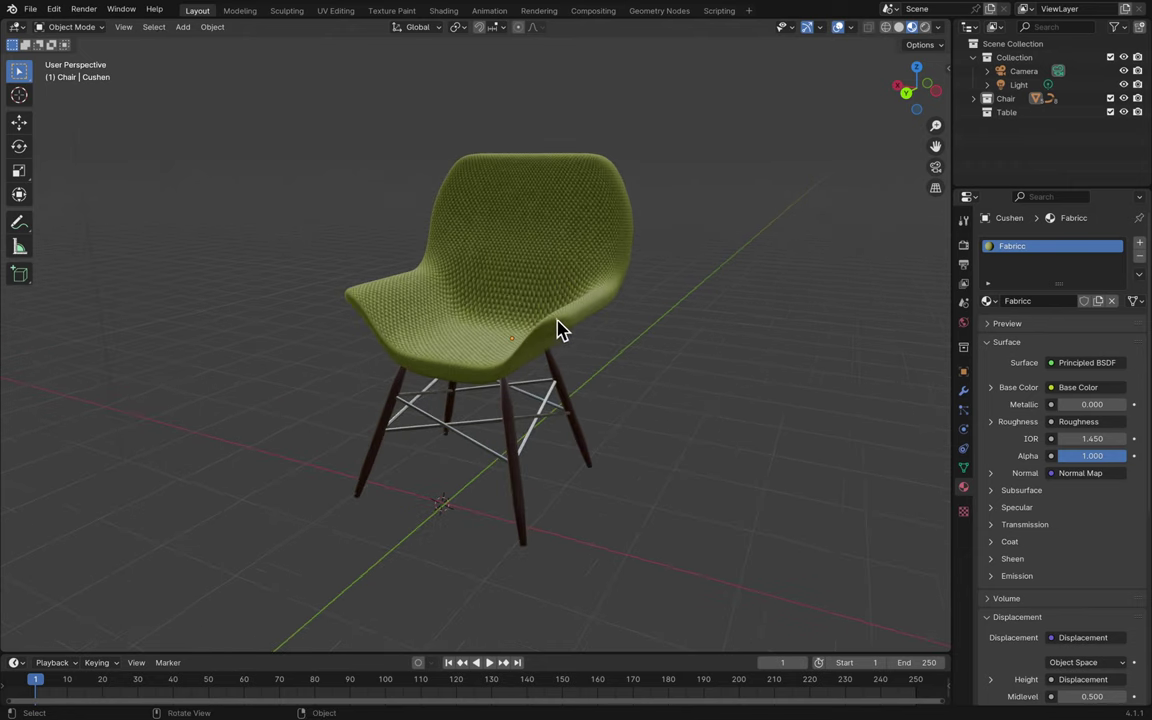
pyautogui.click(560, 331)
pyautogui.hotkey('ctrl', 'z')
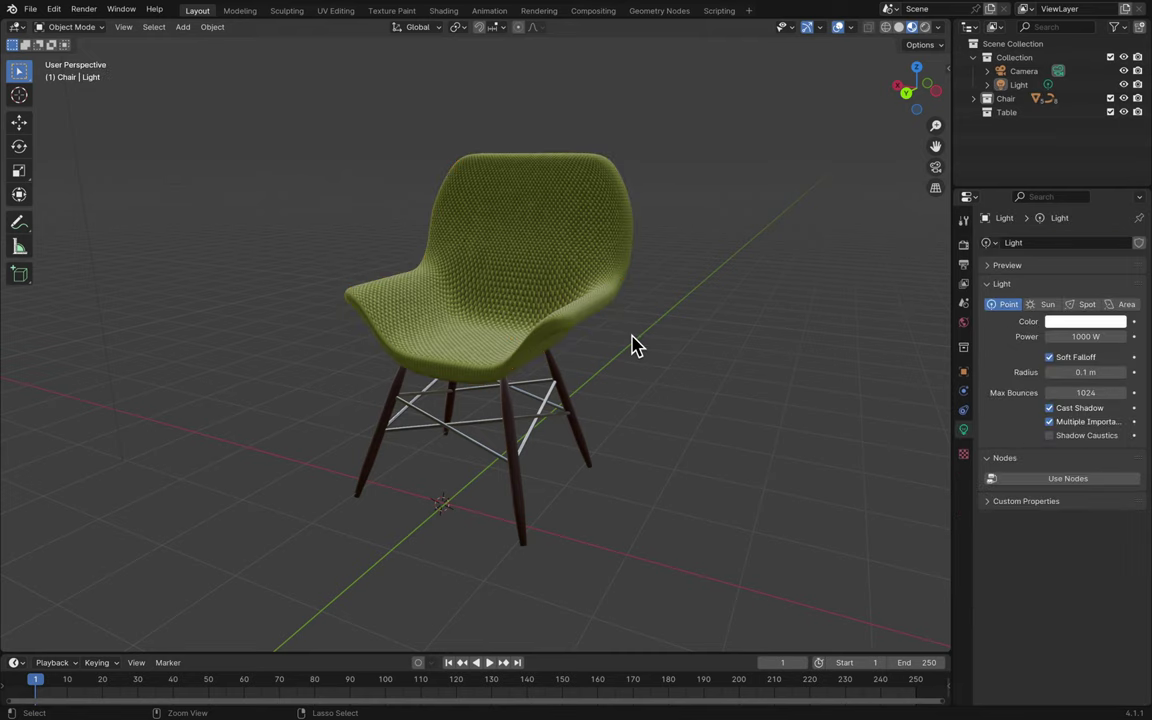
pyautogui.hotkey('ctrl', 'z')
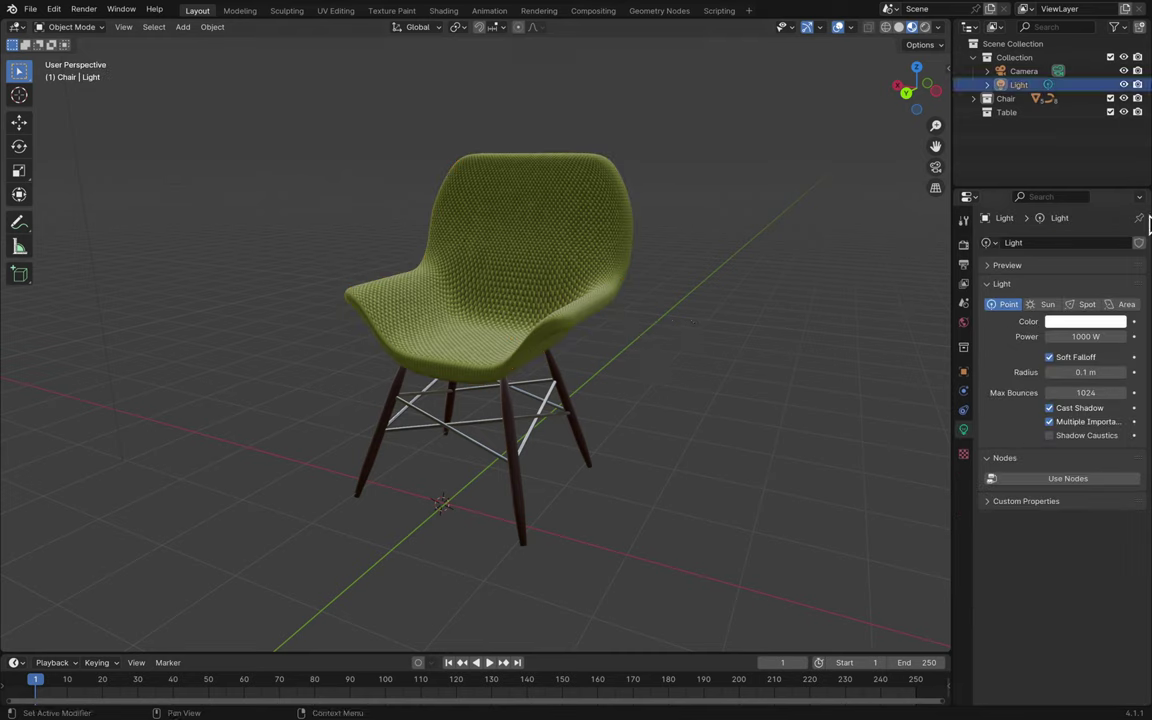
pyautogui.click(973, 58)
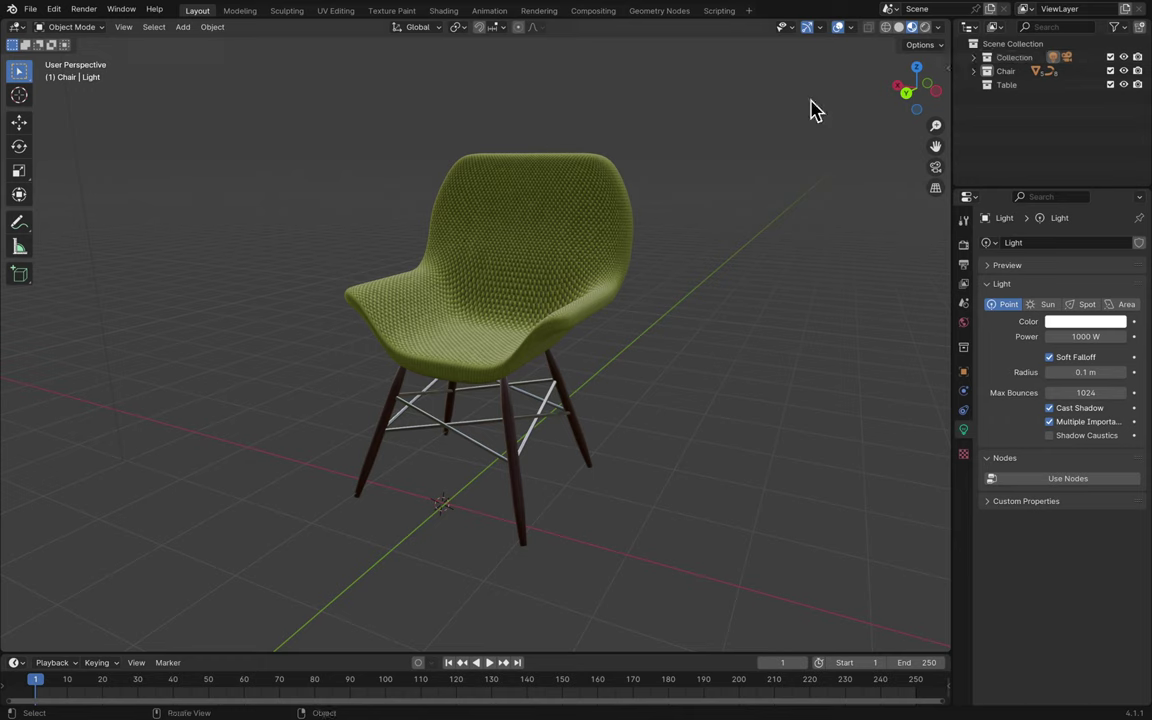
pyautogui.hotkey('ctrl', 's')
# - Toggle the Chair collection's exclude checkbox off and on several times
pyautogui.click(1110, 72)
pyautogui.click(1110, 72)
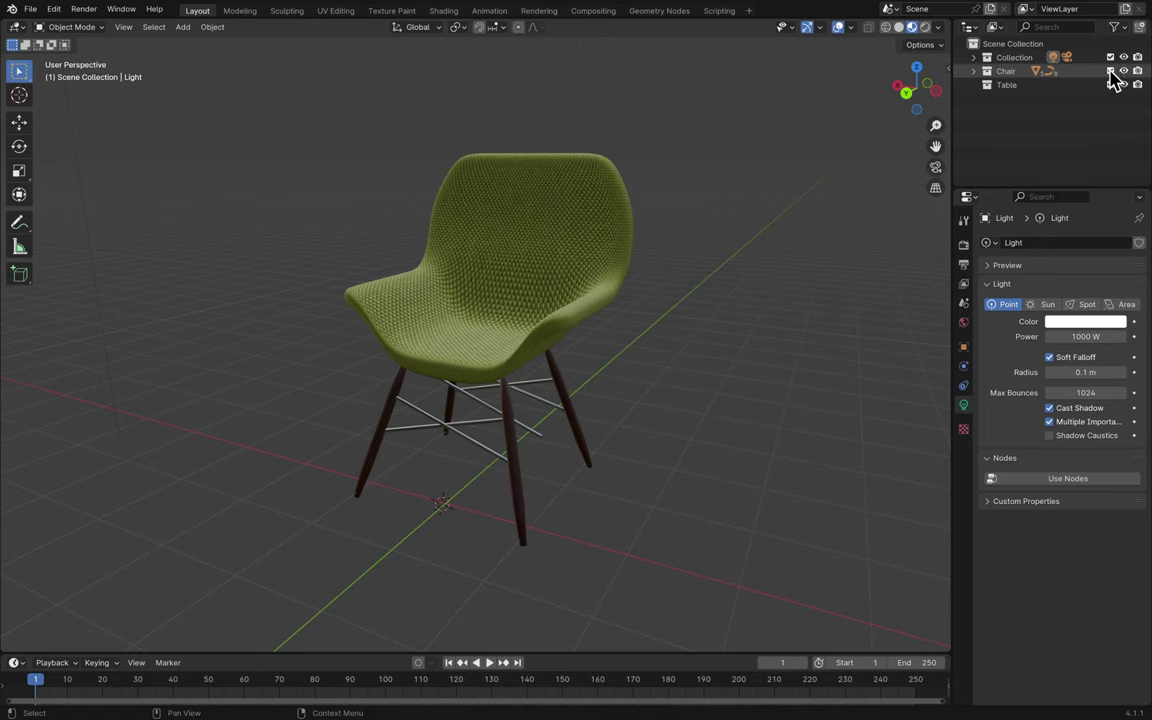
pyautogui.click(1110, 72)
pyautogui.click(1110, 72)
pyautogui.moveTo(964, 185); pyautogui.dragTo(950, 200, button='middle')
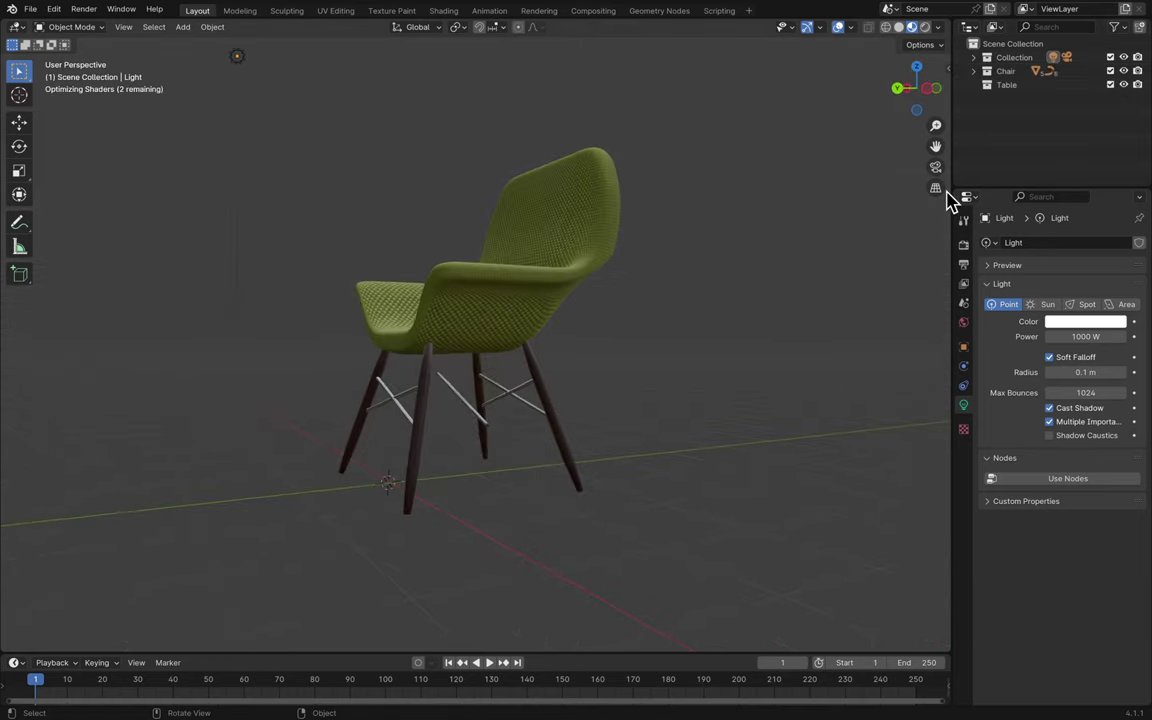
pyautogui.click(1110, 72)
pyautogui.click(1110, 72)
pyautogui.click(1110, 72)
pyautogui.click(1110, 72)
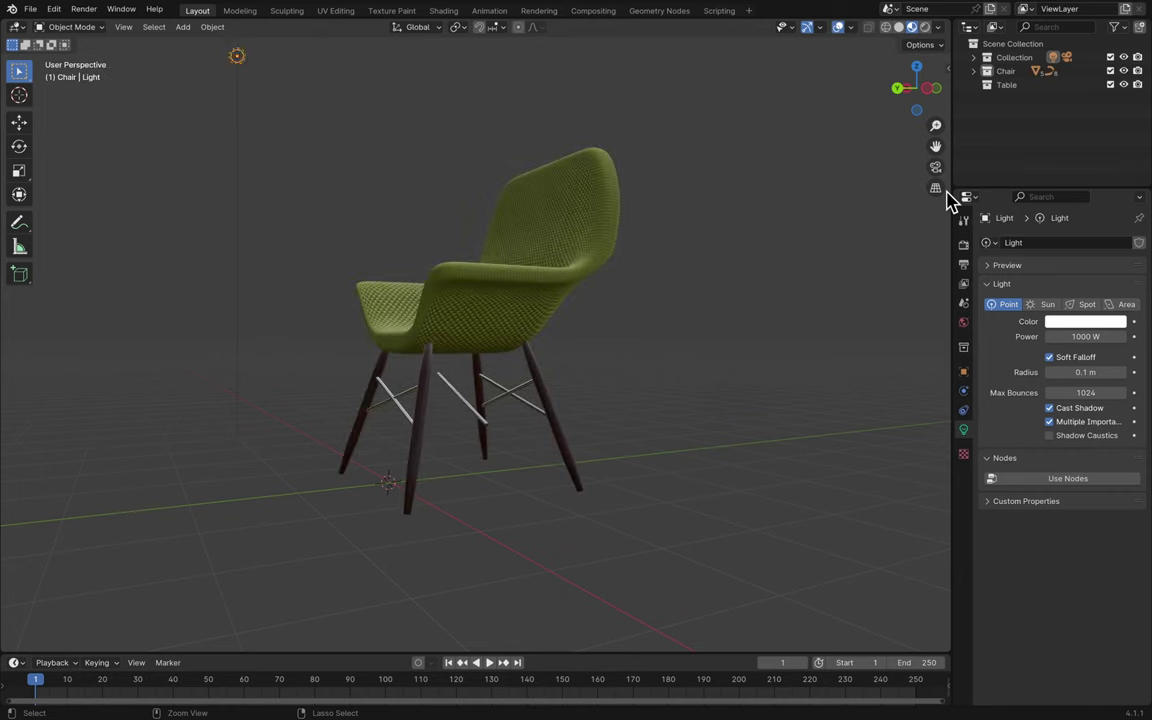
# - Select the chrome brace Brace.005 and step through its recent edits with undo and redo
pyautogui.click(950, 200)
pyautogui.click(522, 382)
pyautogui.click(520, 384)
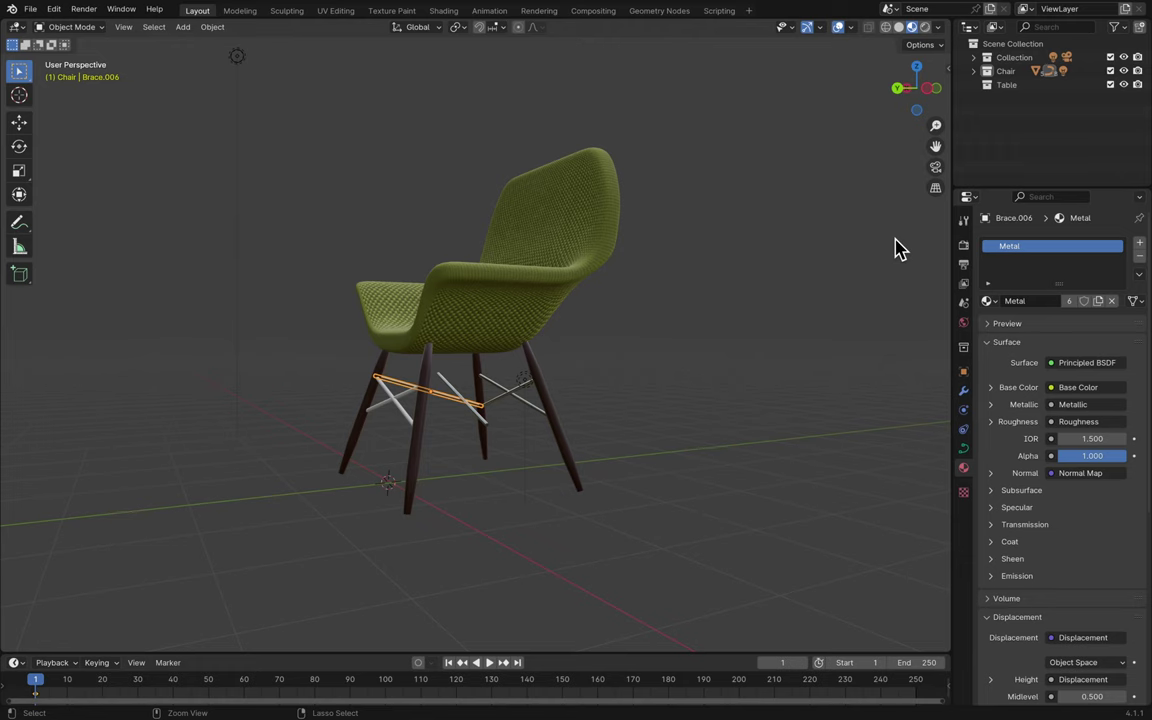
pyautogui.scroll(5, 830, 312)
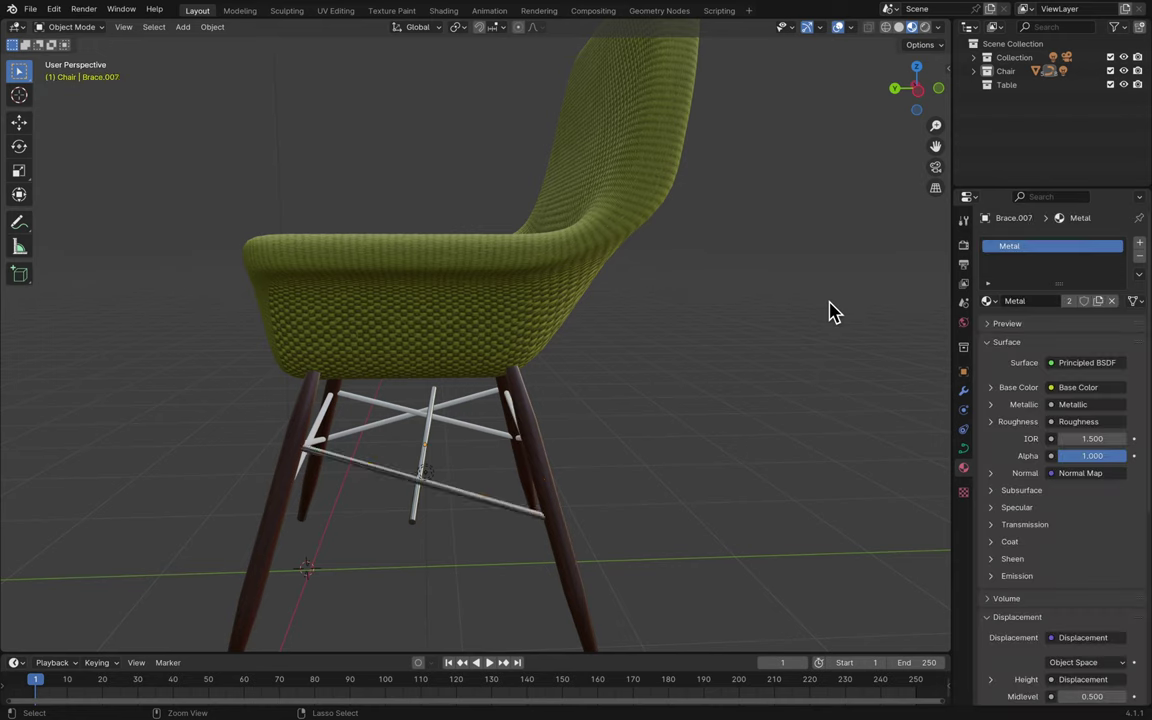
pyautogui.hotkey('ctrl', 'z')
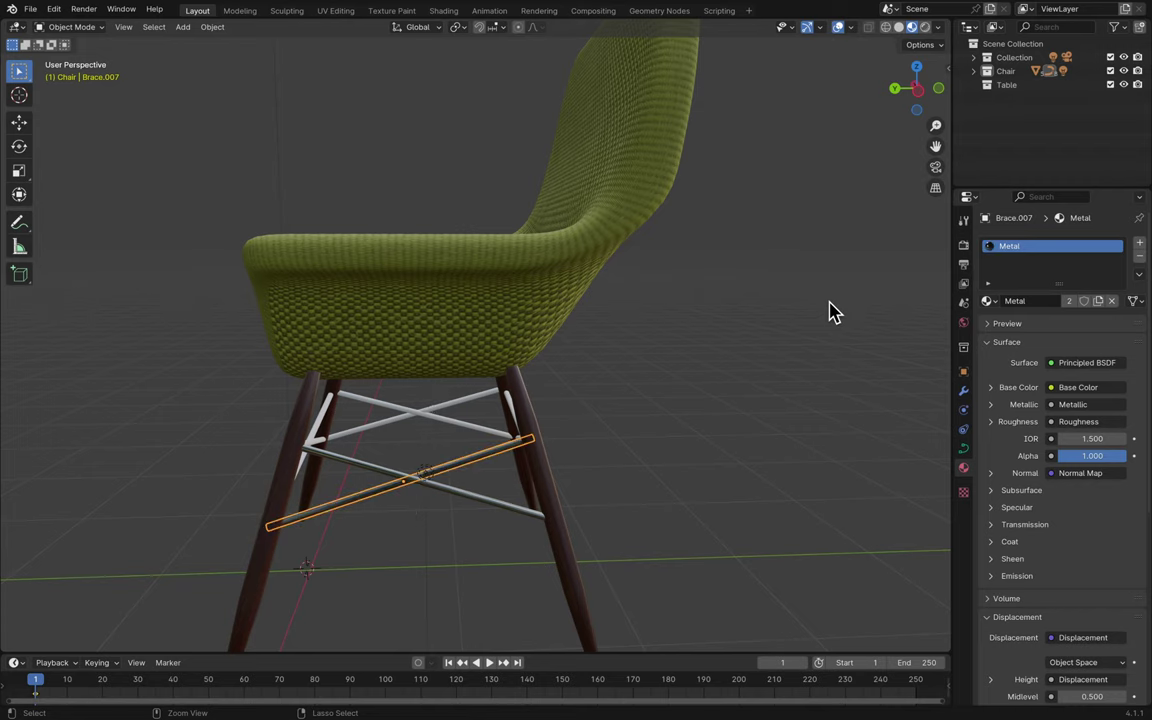
pyautogui.hscroll(-15, 828, 312)
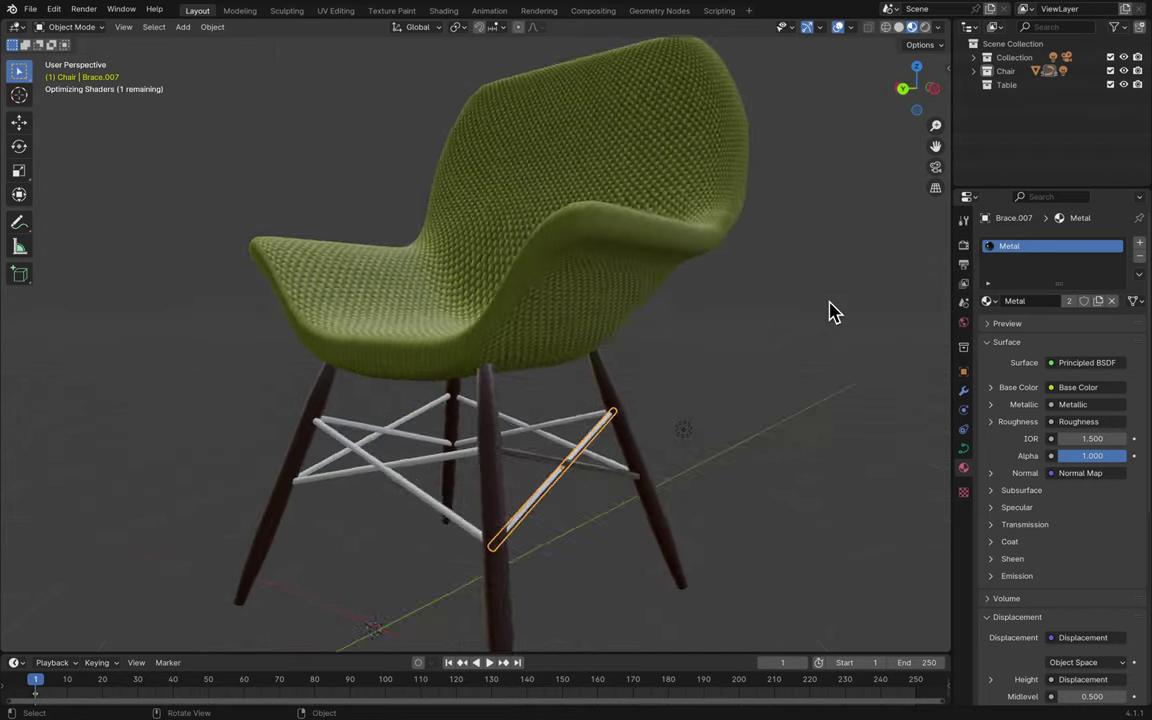
pyautogui.hscroll(-6, 828, 312)
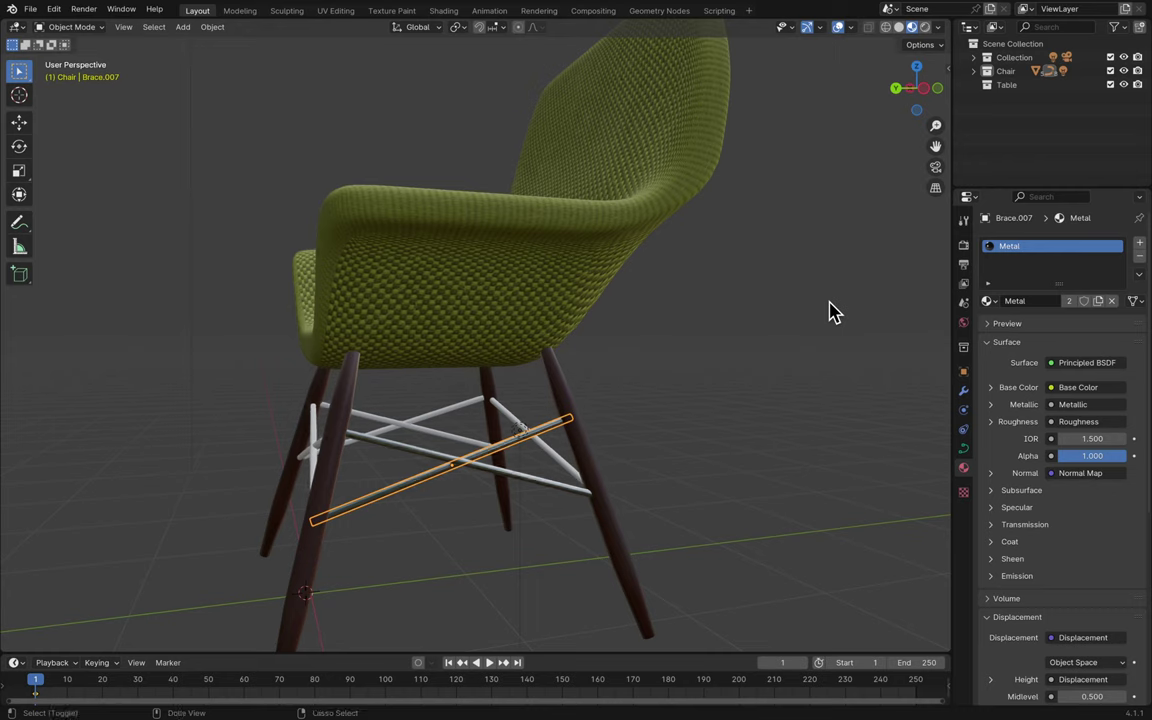
pyautogui.hotkey('ctrl', 'z')
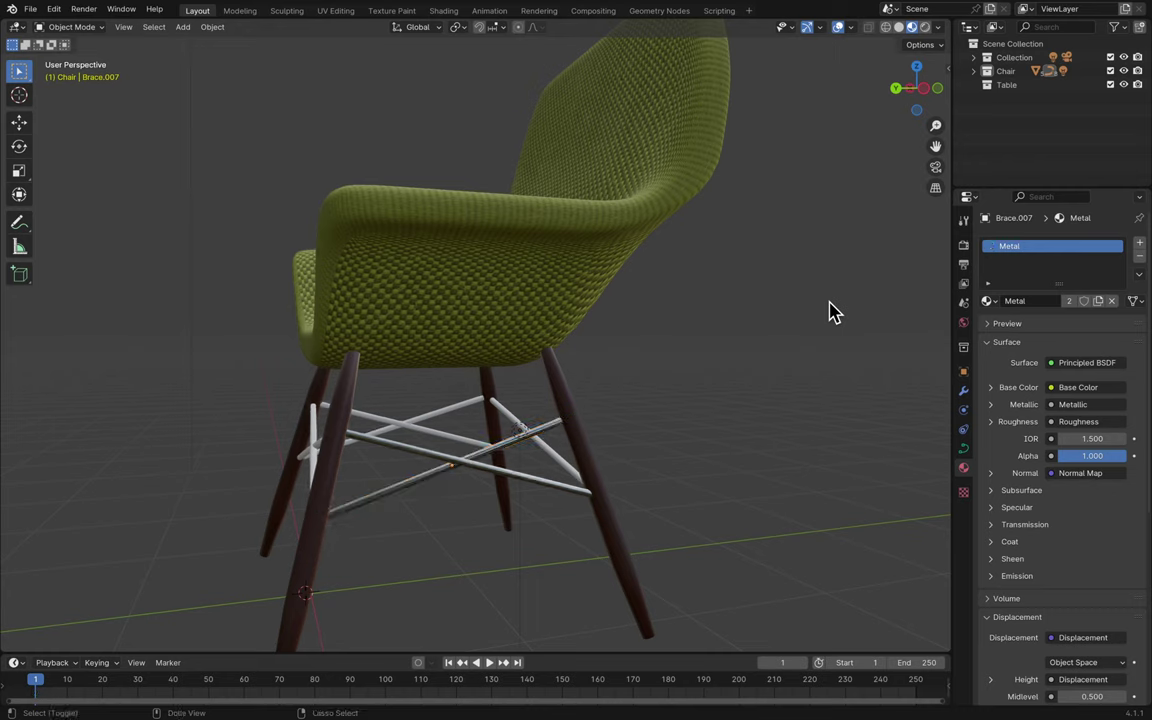
pyautogui.hotkey('ctrl', 'z')
pyautogui.hotkey('ctrl', 'z')
pyautogui.hotkey('ctrl', 'z')
pyautogui.hotkey('ctrl', 'z')
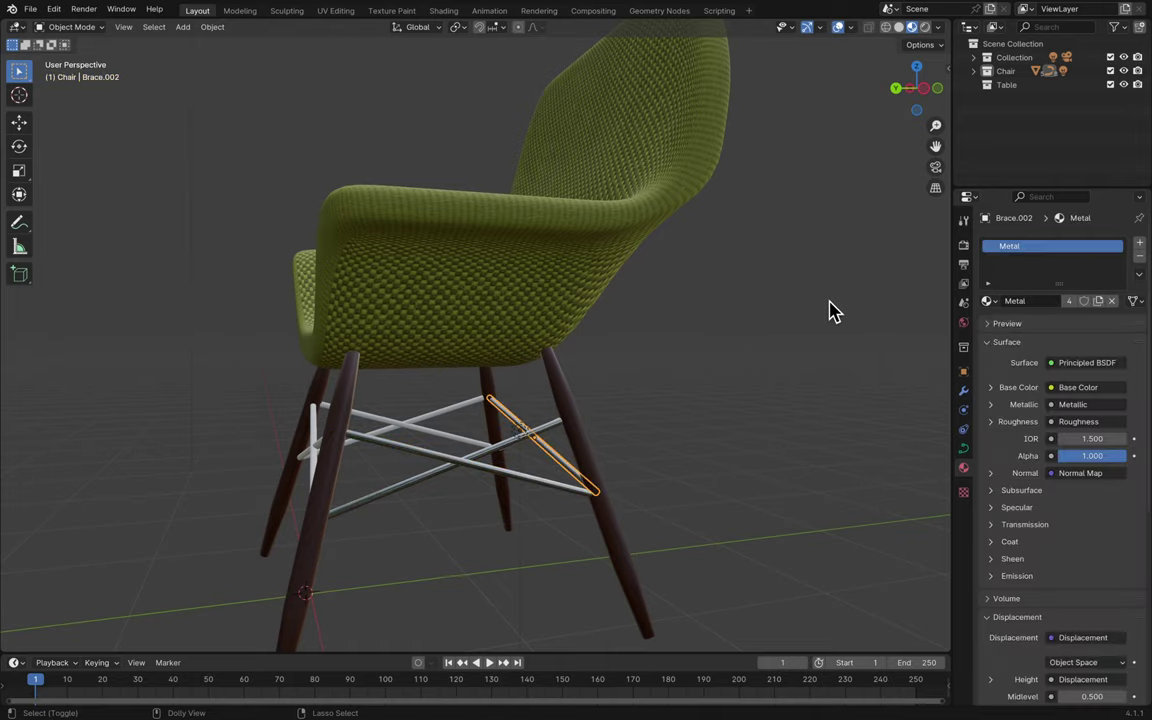
pyautogui.hotkey('ctrl', 'shift', 'z')
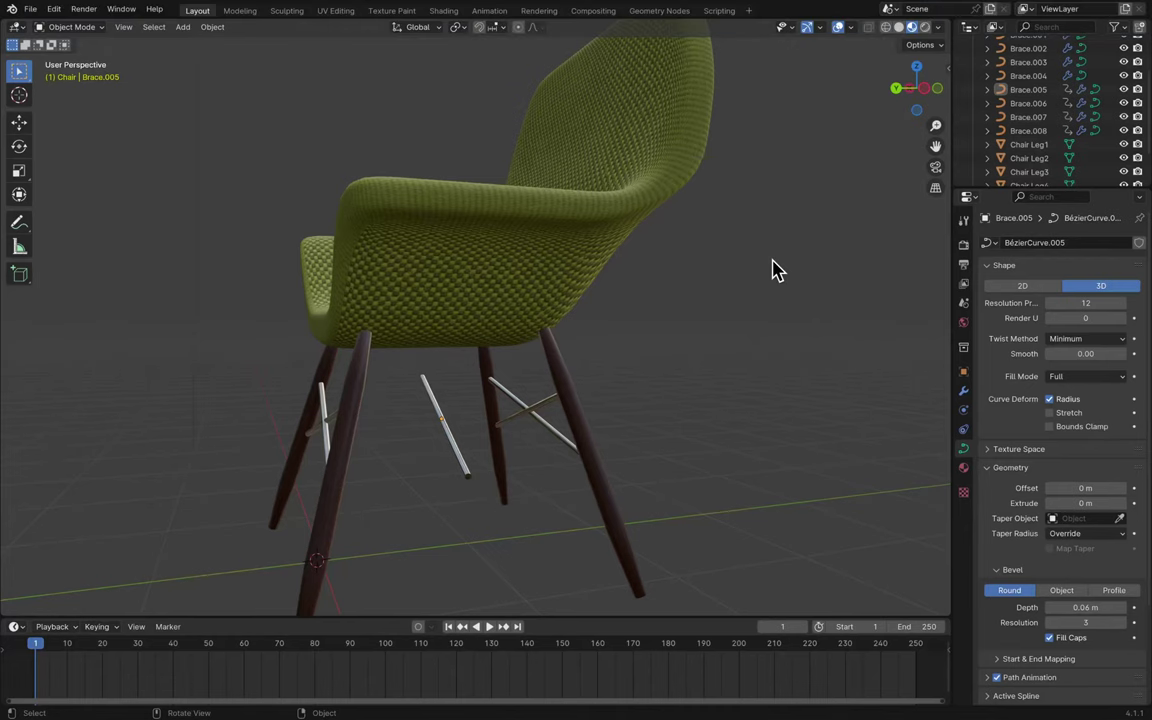
pyautogui.moveTo(653, 432); pyautogui.dragTo(595, 480, button='middle')
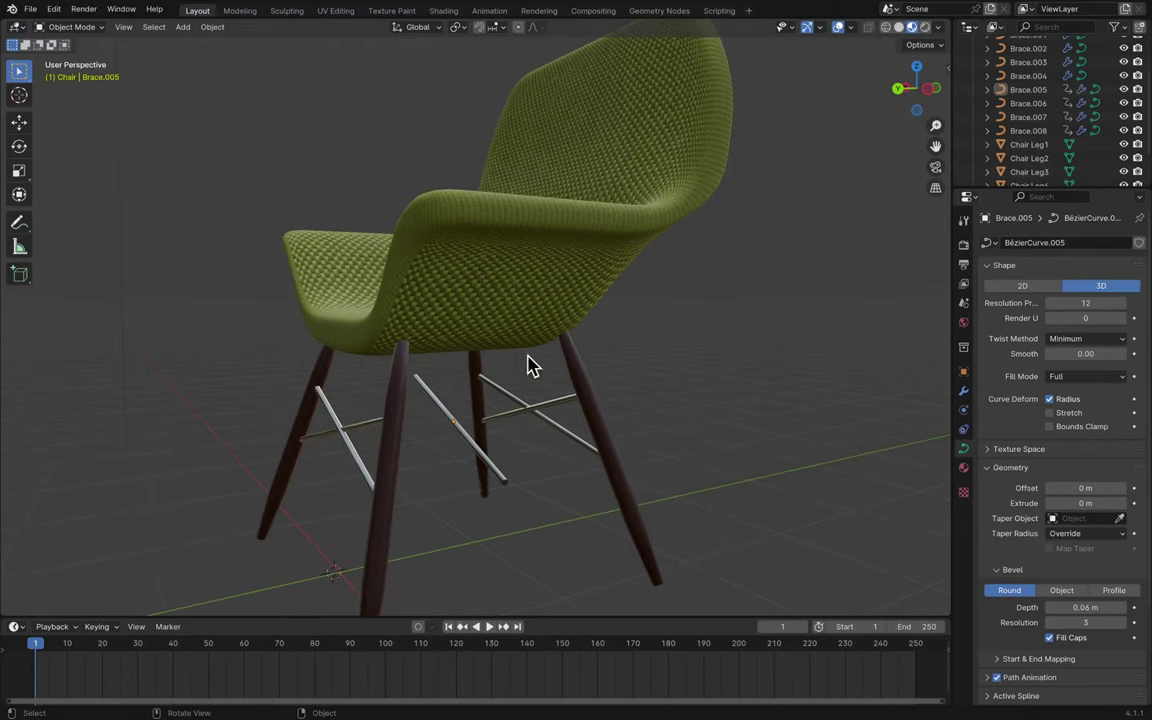
pyautogui.click(476, 450)
pyautogui.click(532, 506)
pyautogui.moveTo(532, 506); pyautogui.dragTo(532, 508, button='middle')
pyautogui.click(520, 471)
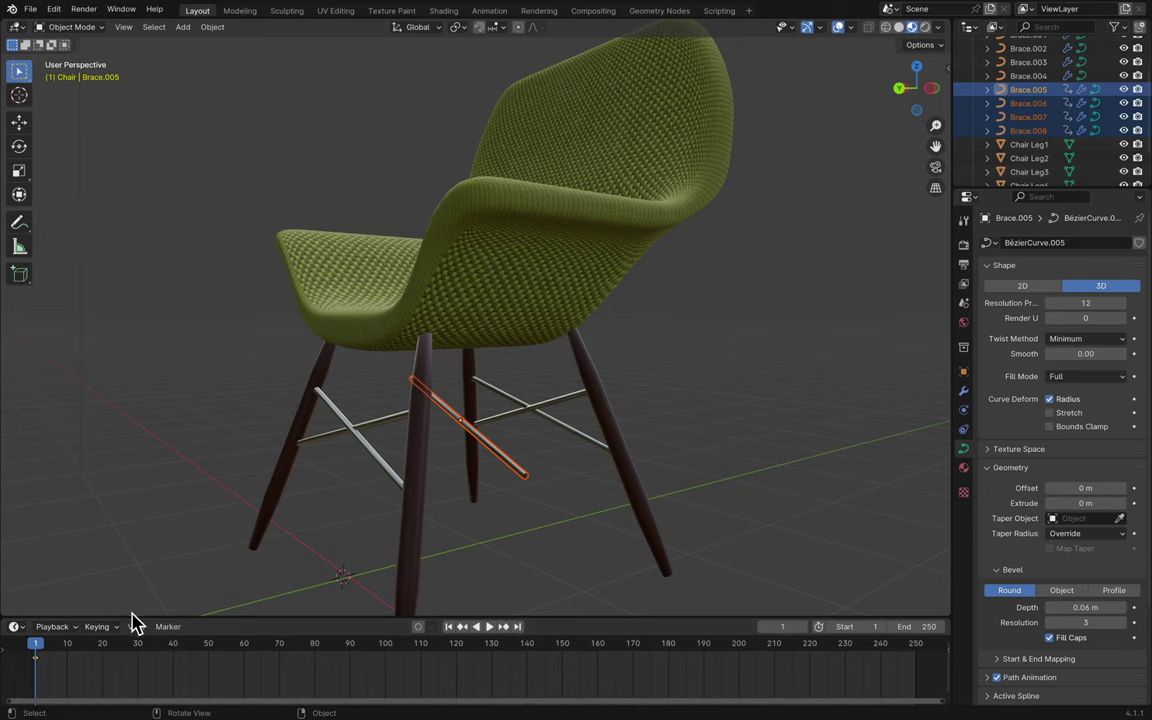
pyautogui.moveTo(131, 600); pyautogui.dragTo(100, 452)
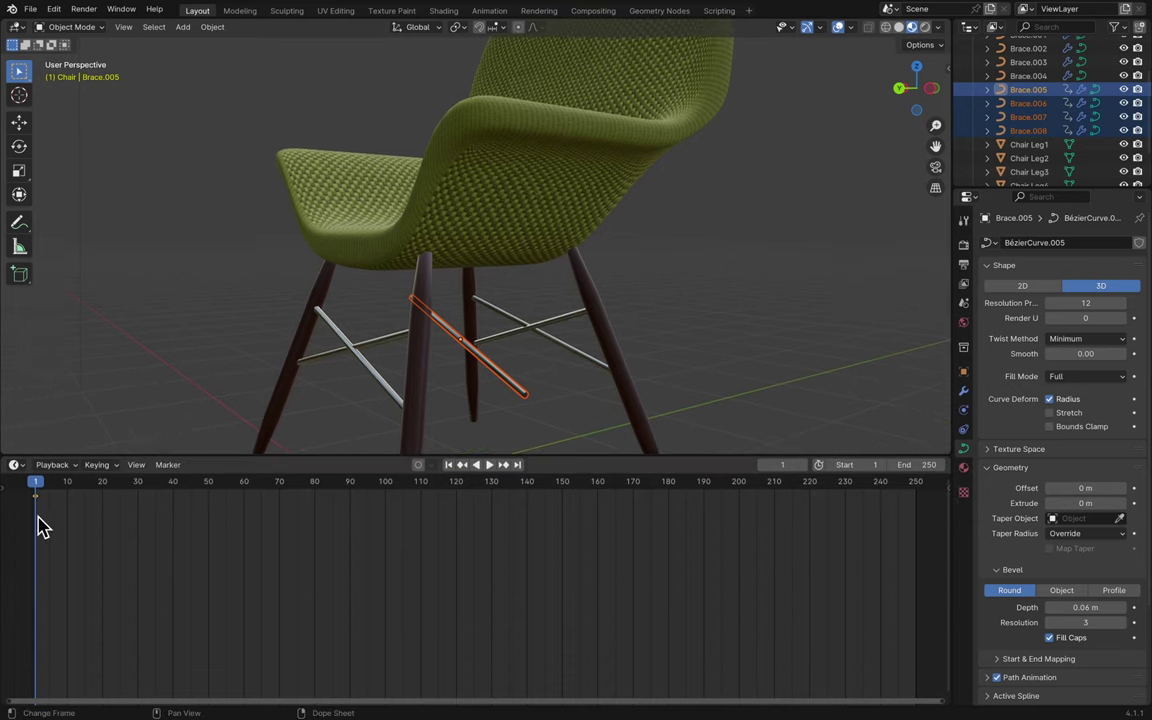
pyautogui.rightClick(40, 527)
pyautogui.click(172, 315)
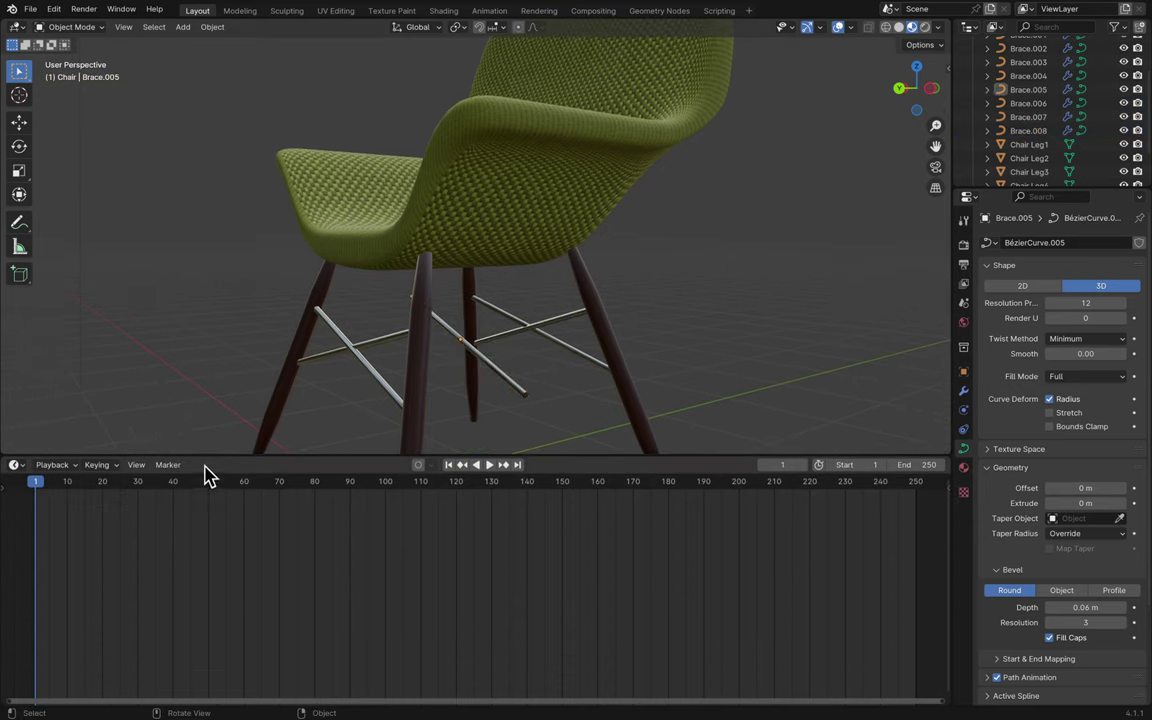
pyautogui.moveTo(203, 455); pyautogui.dragTo(176, 692)
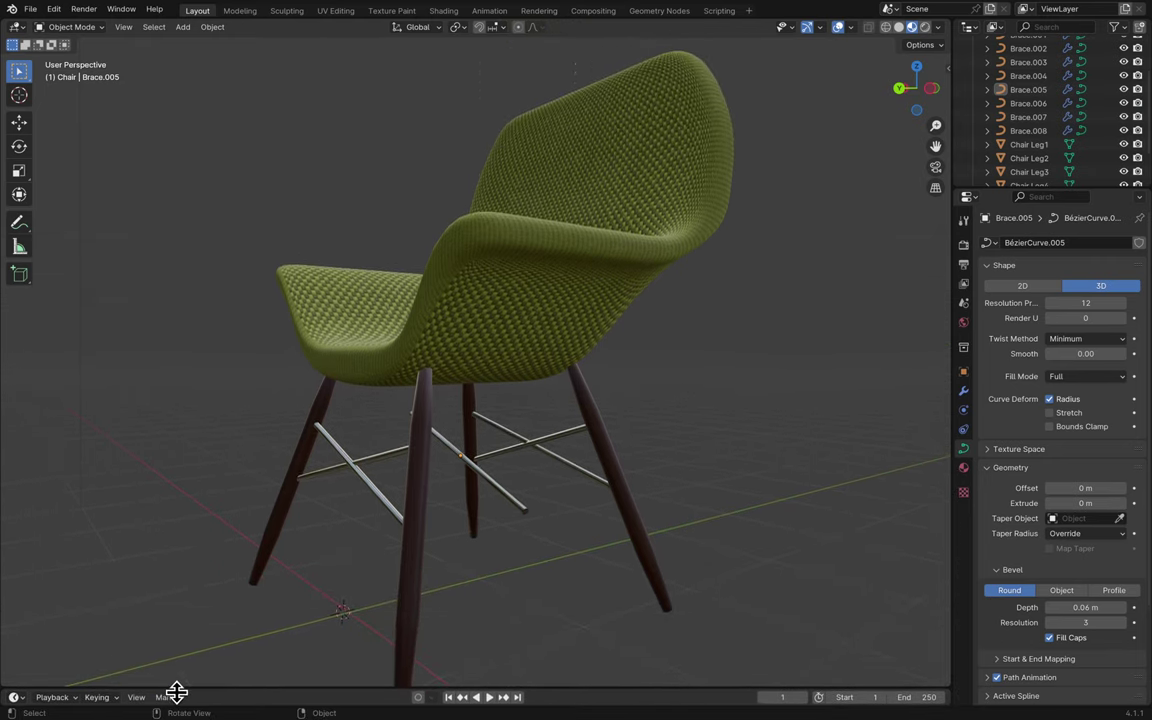
pyautogui.scroll(5, 489, 514)
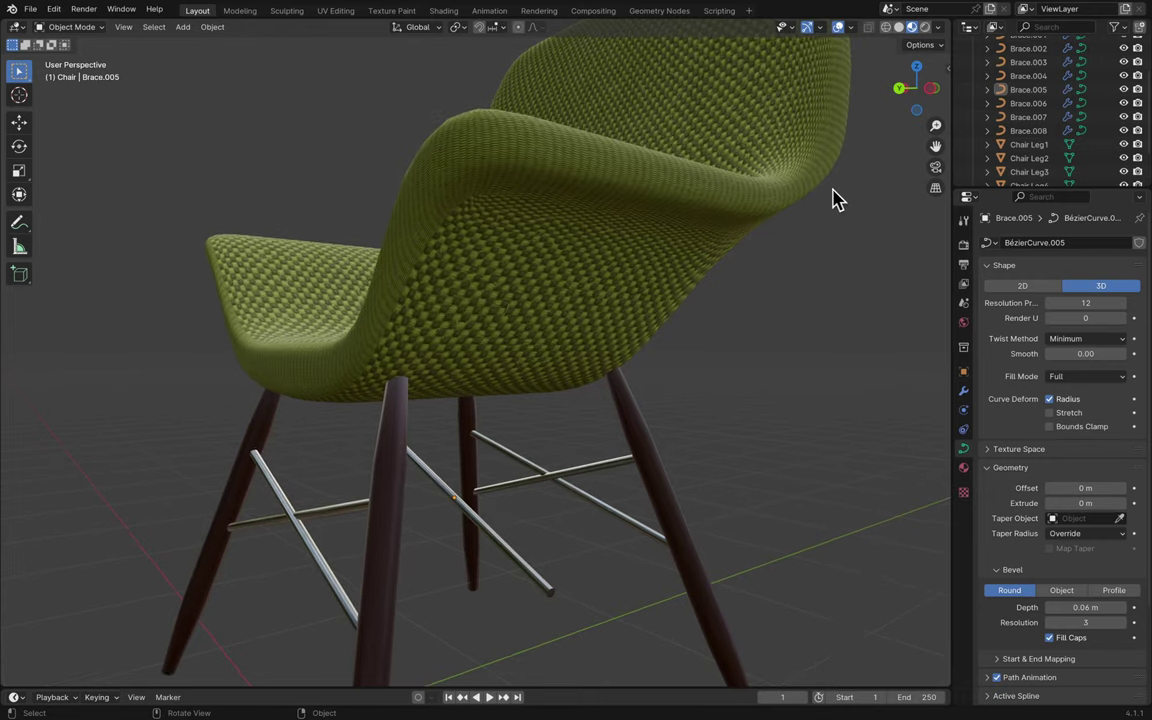
# - Use the navigation gizmo to go from Front to Back view, ending in Left Orthographic
pyautogui.click(943, 95)
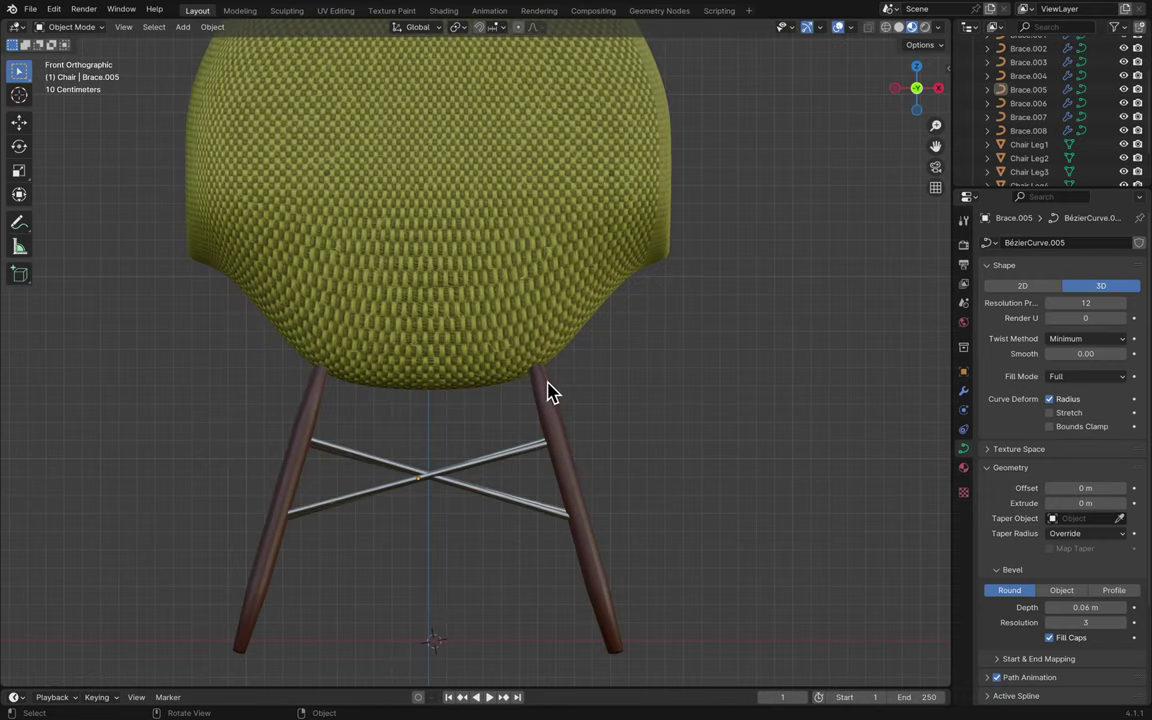
pyautogui.hscroll(10, 545, 505)
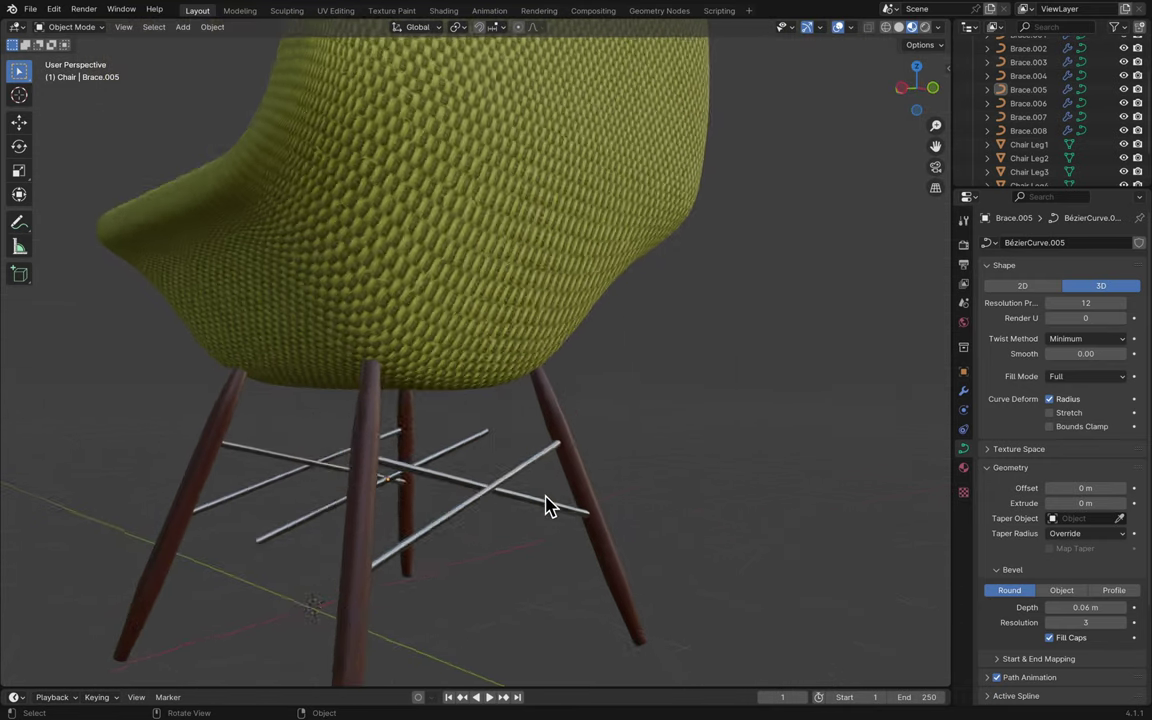
pyautogui.hscroll(10, 545, 505)
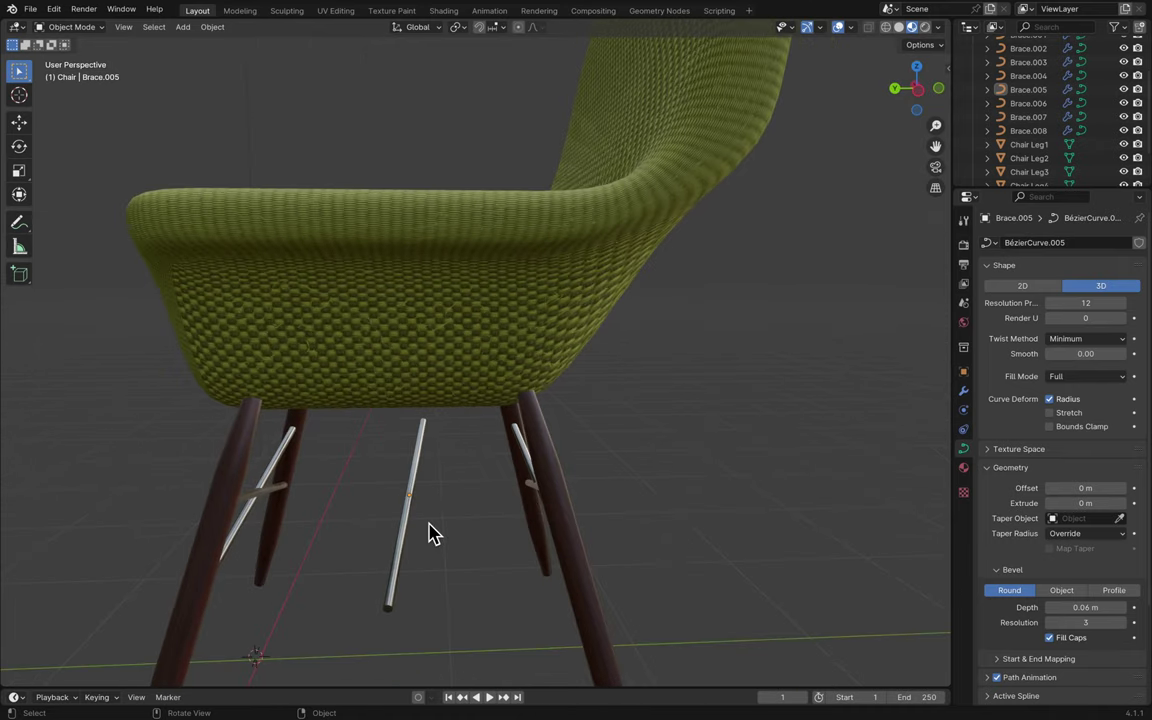
pyautogui.moveTo(373, 510); pyautogui.dragTo(432, 540)
pyautogui.hscroll(10, 617, 455)
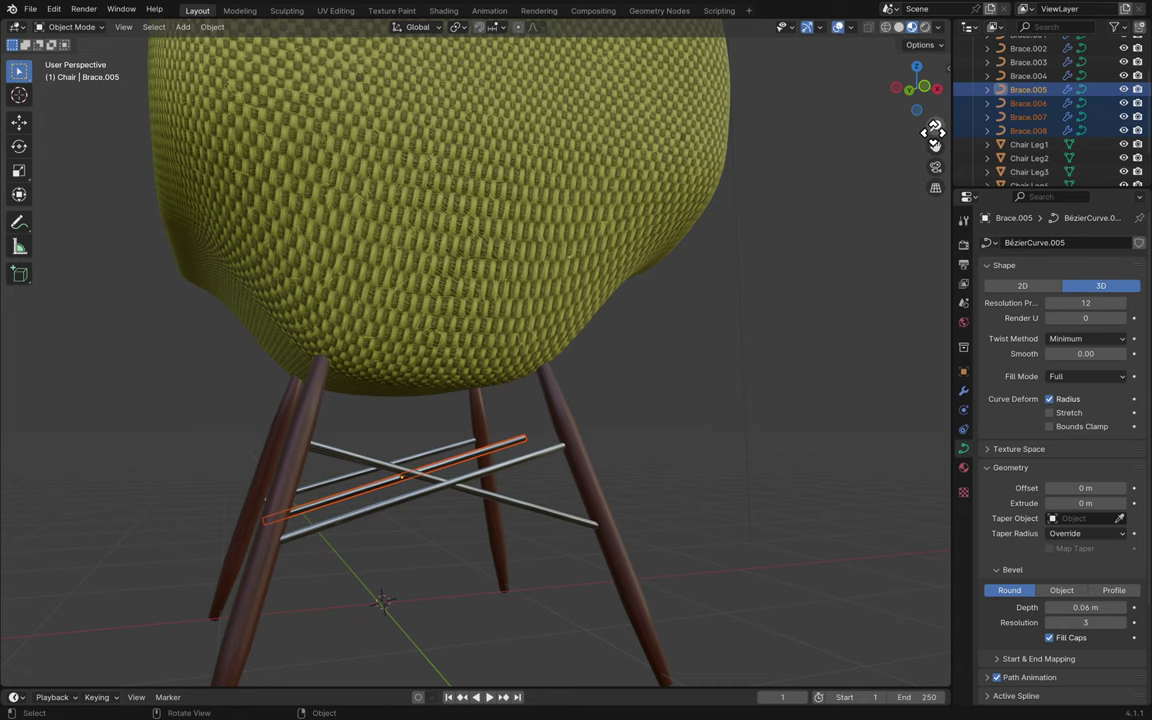
pyautogui.click(920, 88)
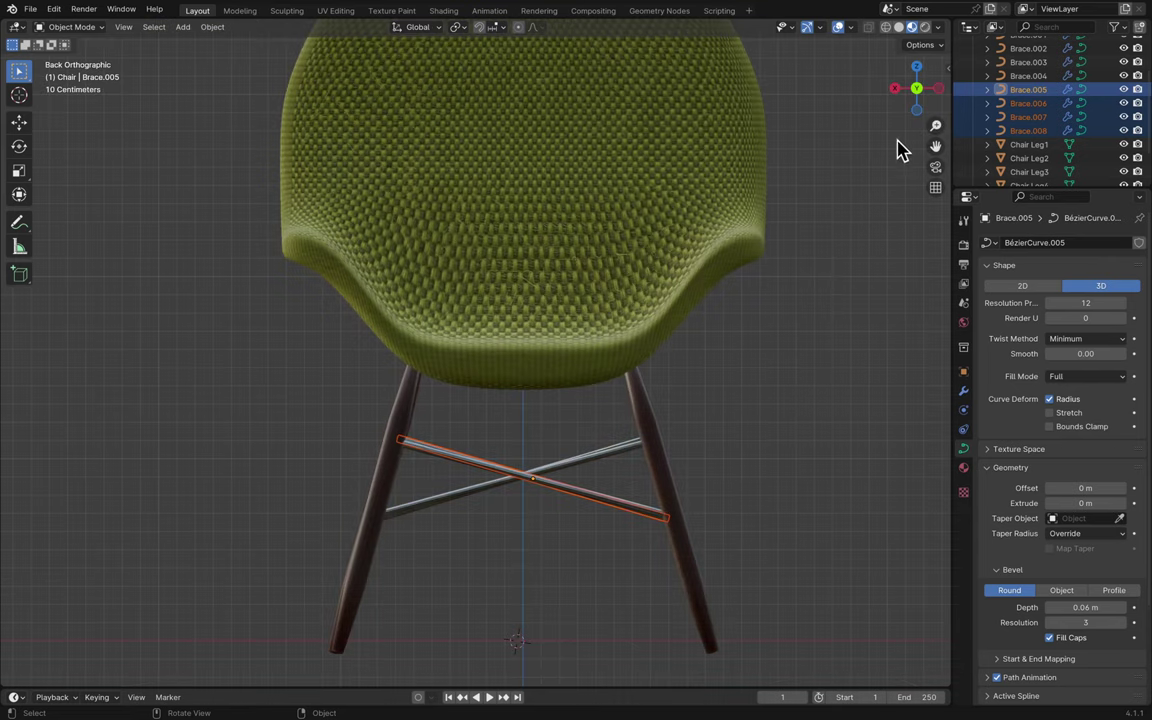
pyautogui.click(938, 89)
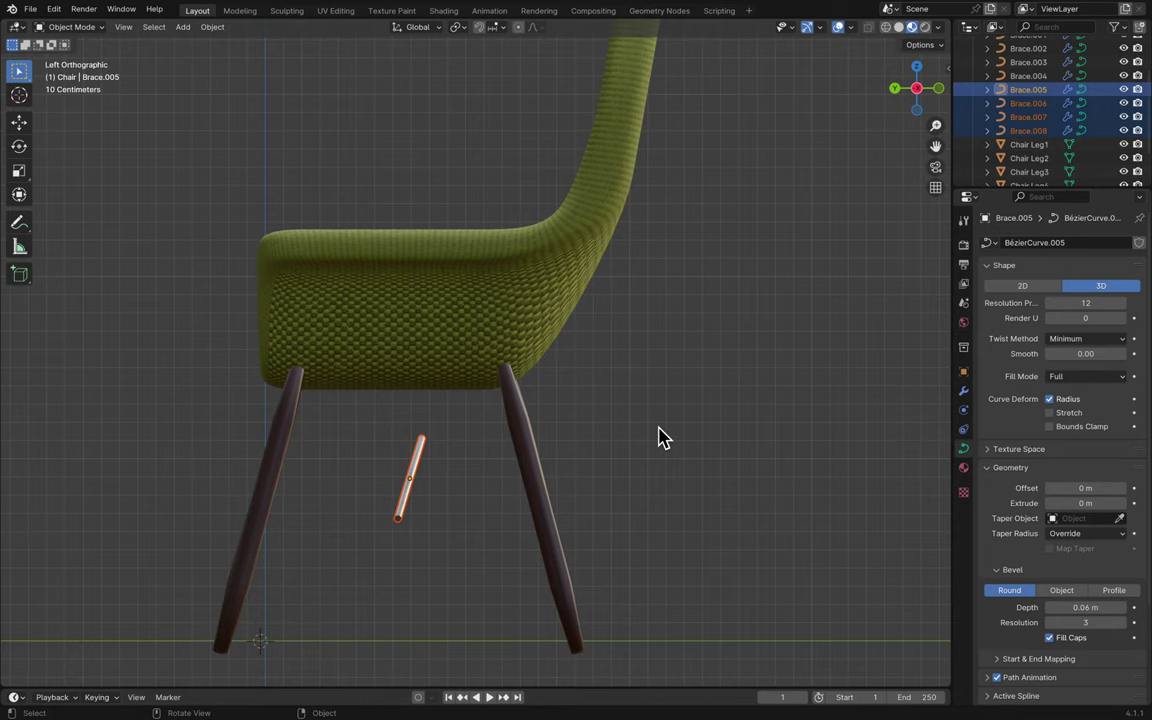
# - Rotate Brace.005 about -89.5° around Z so it runs front-to-back
pyautogui.press('r')
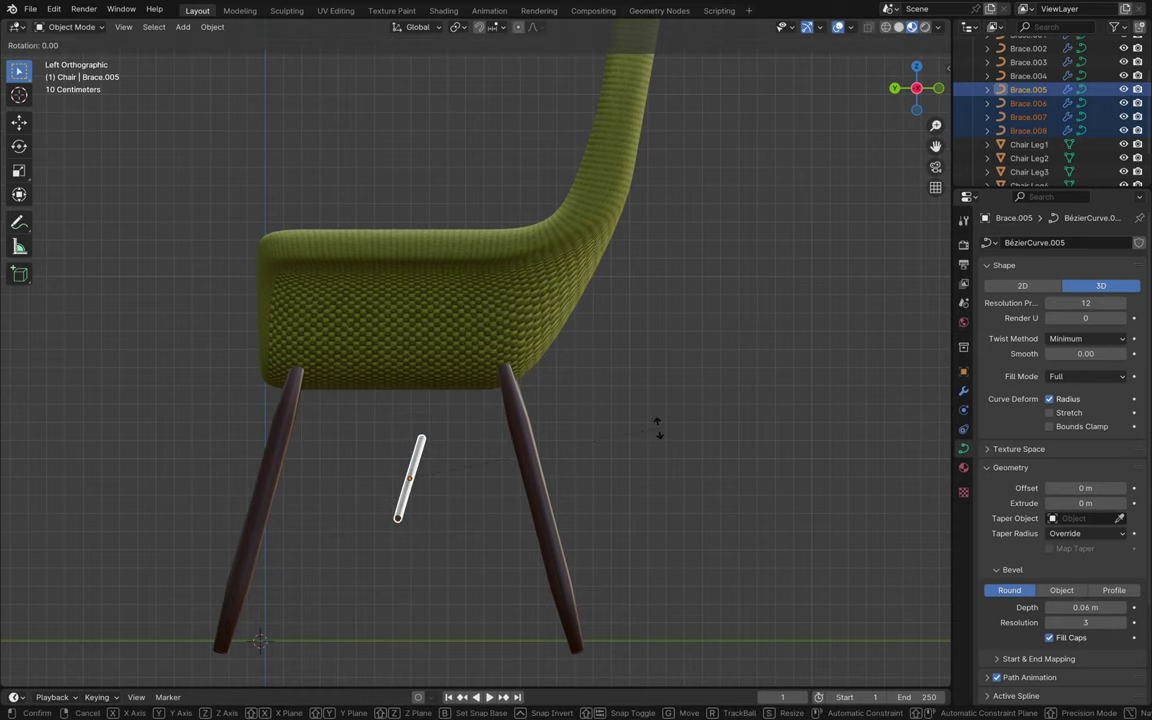
pyautogui.press('z')
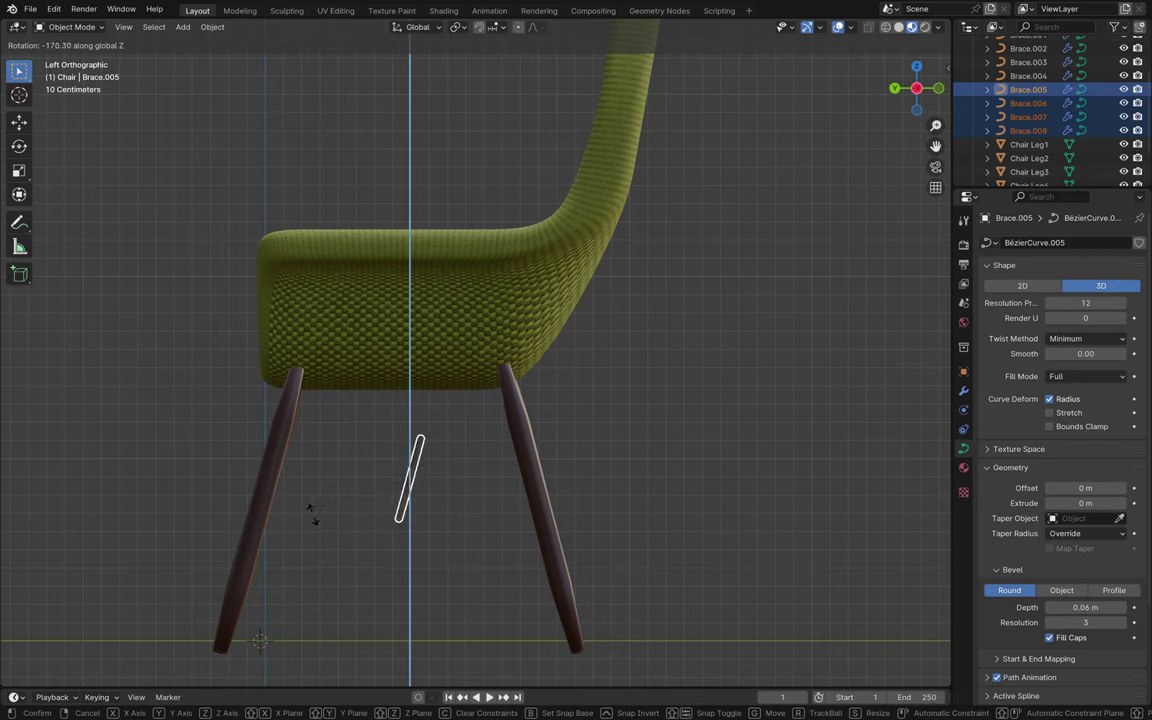
pyautogui.click(420, 528)
pyautogui.moveTo(420, 528); pyautogui.dragTo(419, 532, button='middle')
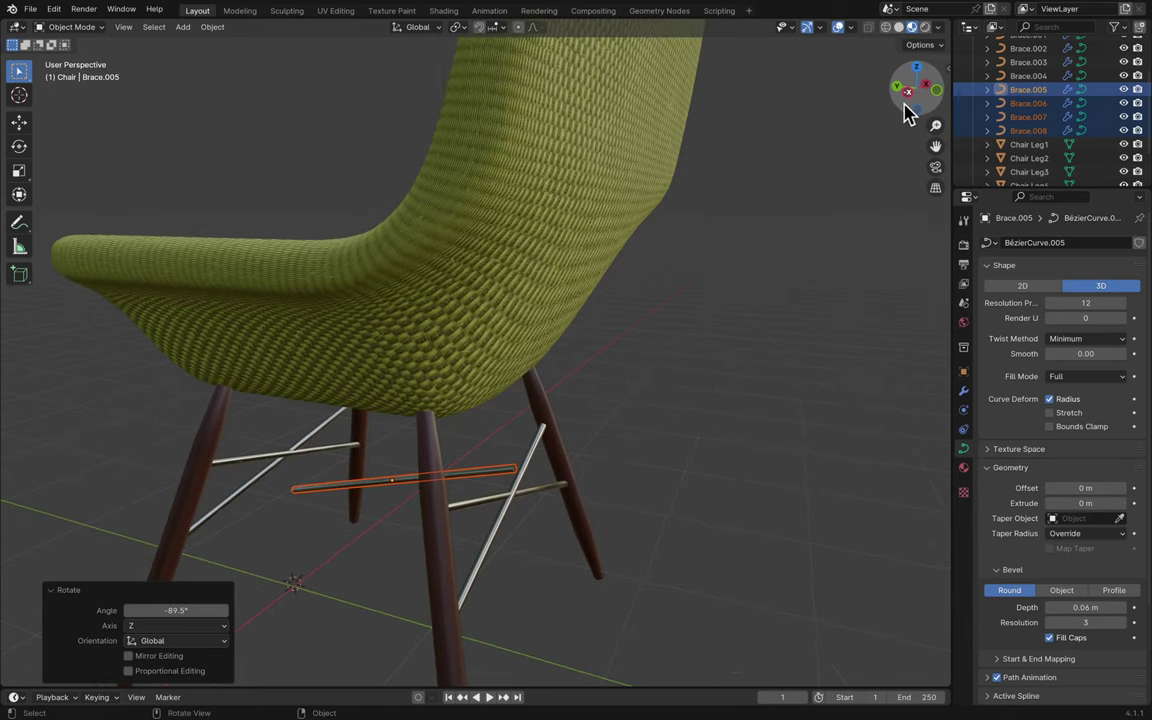
# - In Front view, rotate the brace a further 4.47° on Z and move it -0.70012 m along X
pyautogui.click(935, 93)
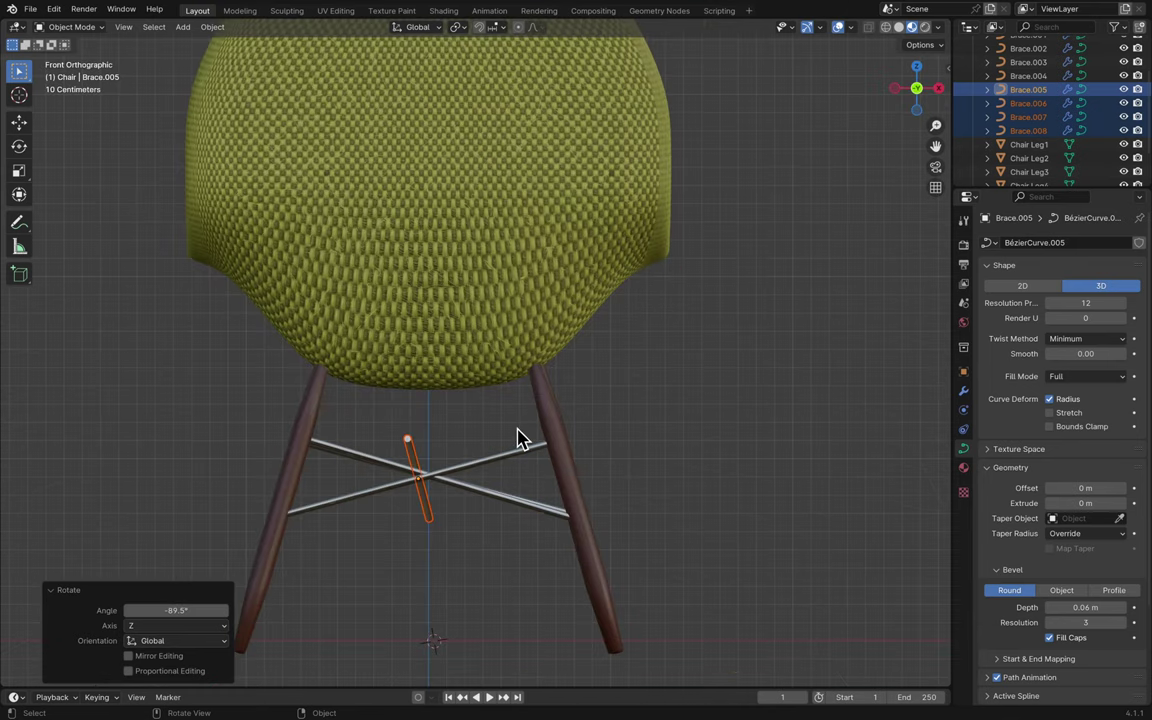
pyautogui.press('r')
pyautogui.press('z')
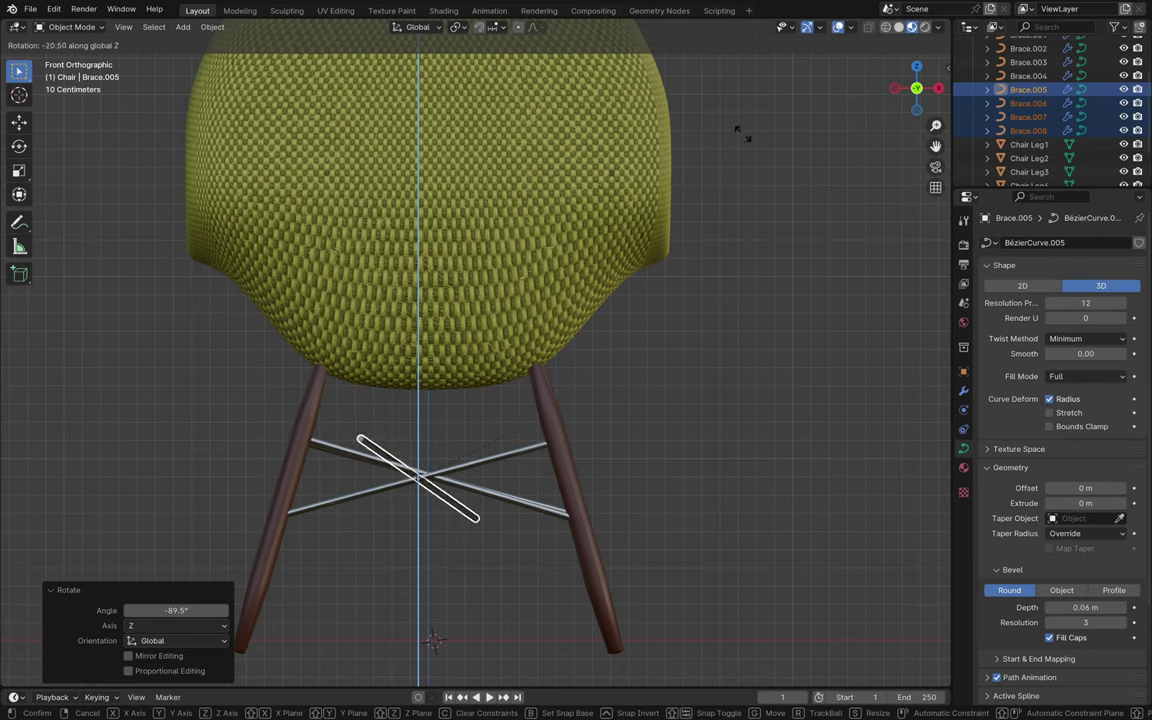
pyautogui.click(905, 283)
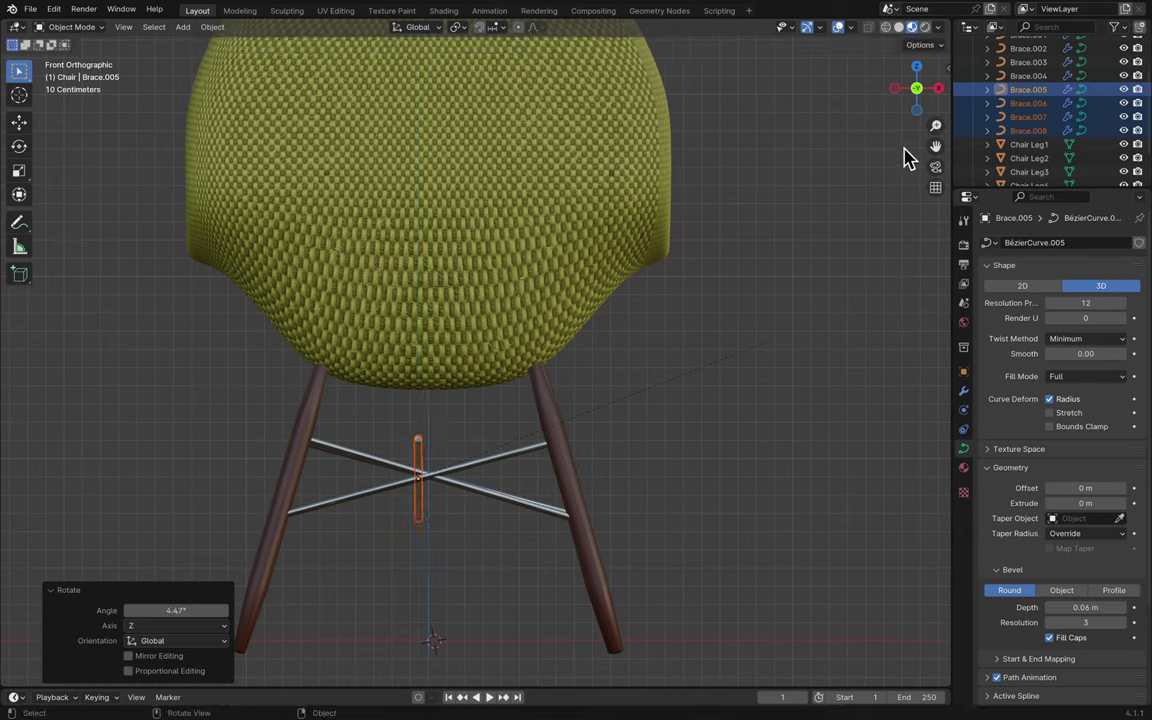
pyautogui.press('g')
pyautogui.press('x')
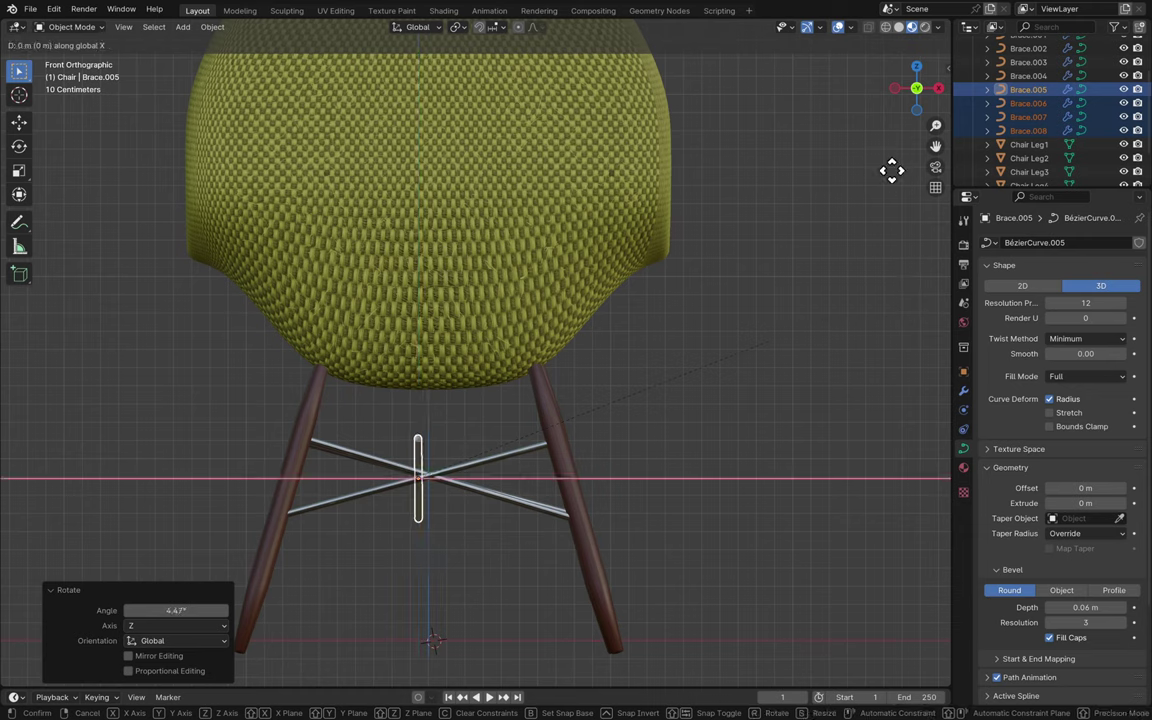
pyautogui.click(765, 180)
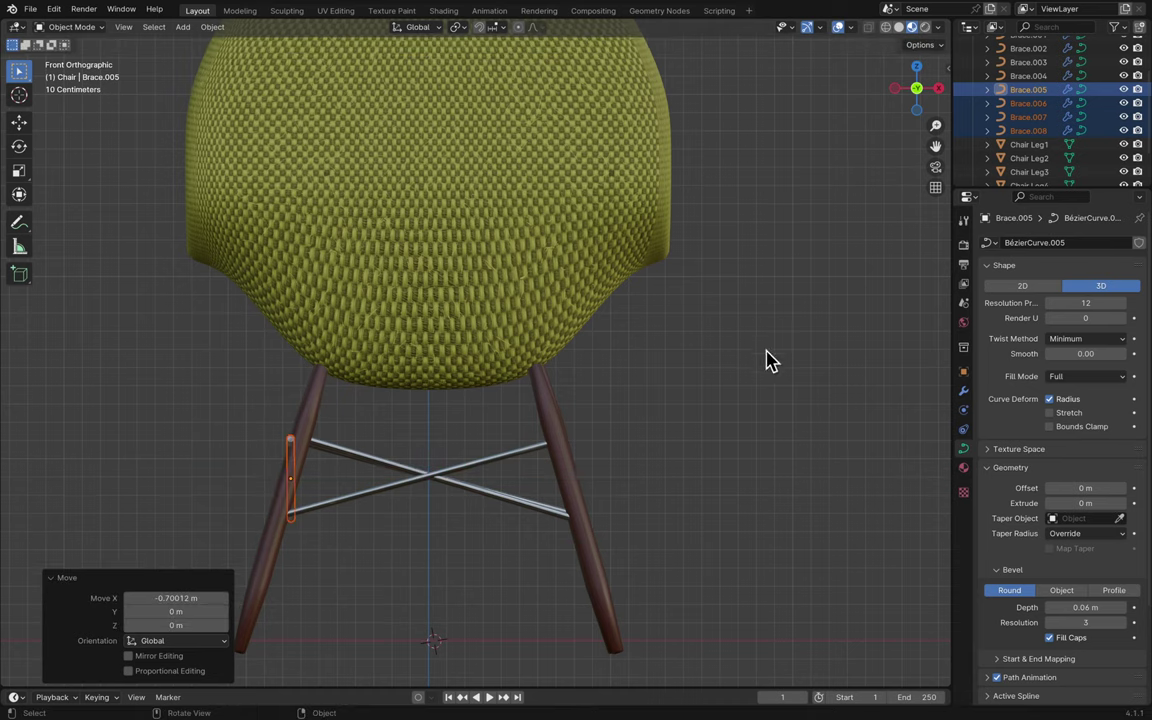
# - Select Brace.005 with Brace.006 and move them 1.5132 m along X to span the right legs
pyautogui.click(895, 90)
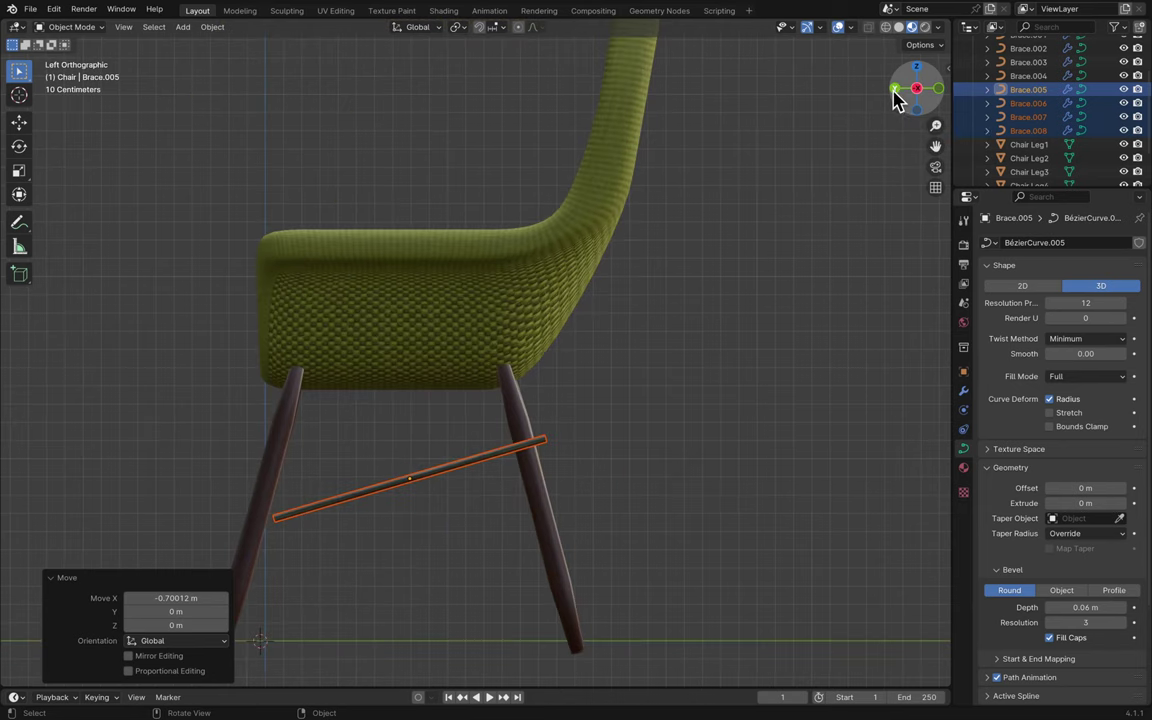
pyautogui.click(463, 493)
pyautogui.click(444, 483)
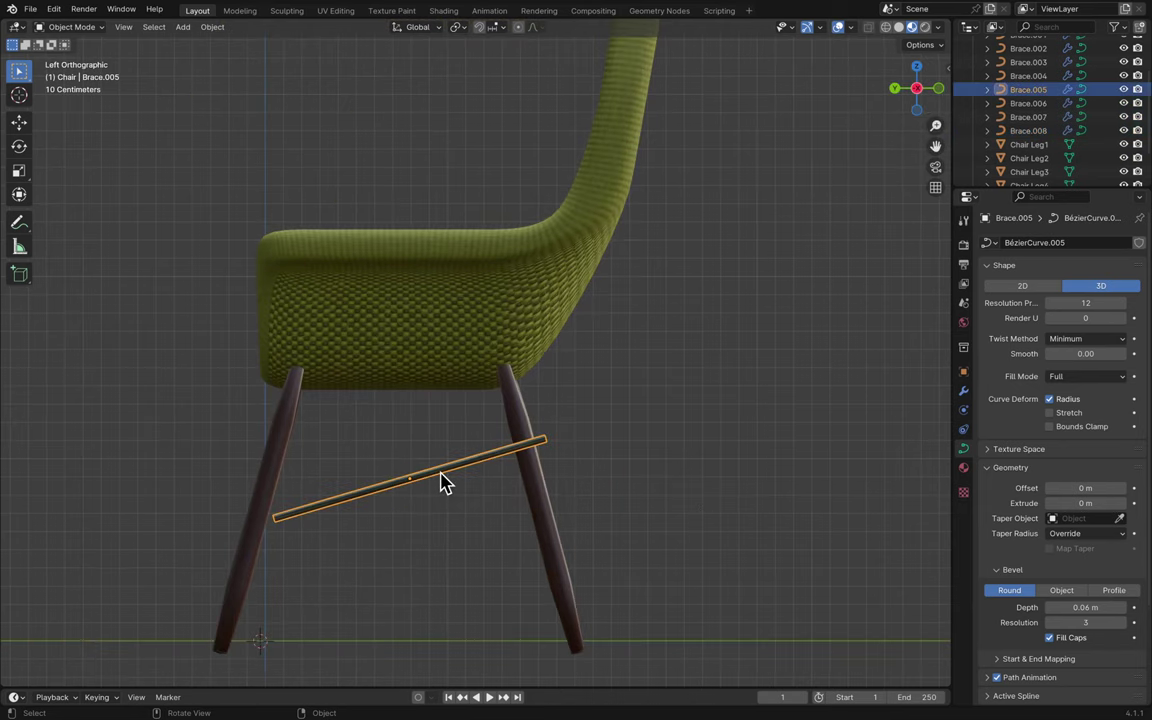
pyautogui.keyDown('ctrl'); pyautogui.click(1041, 103); pyautogui.keyUp('ctrl')
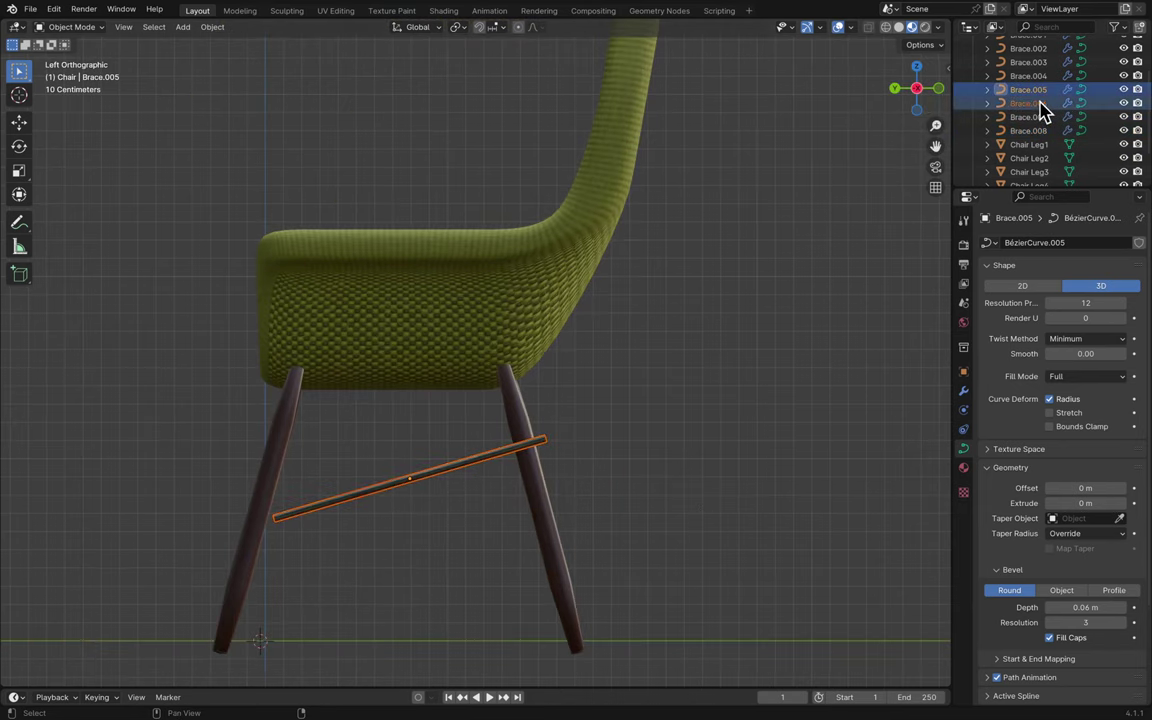
pyautogui.click(939, 89)
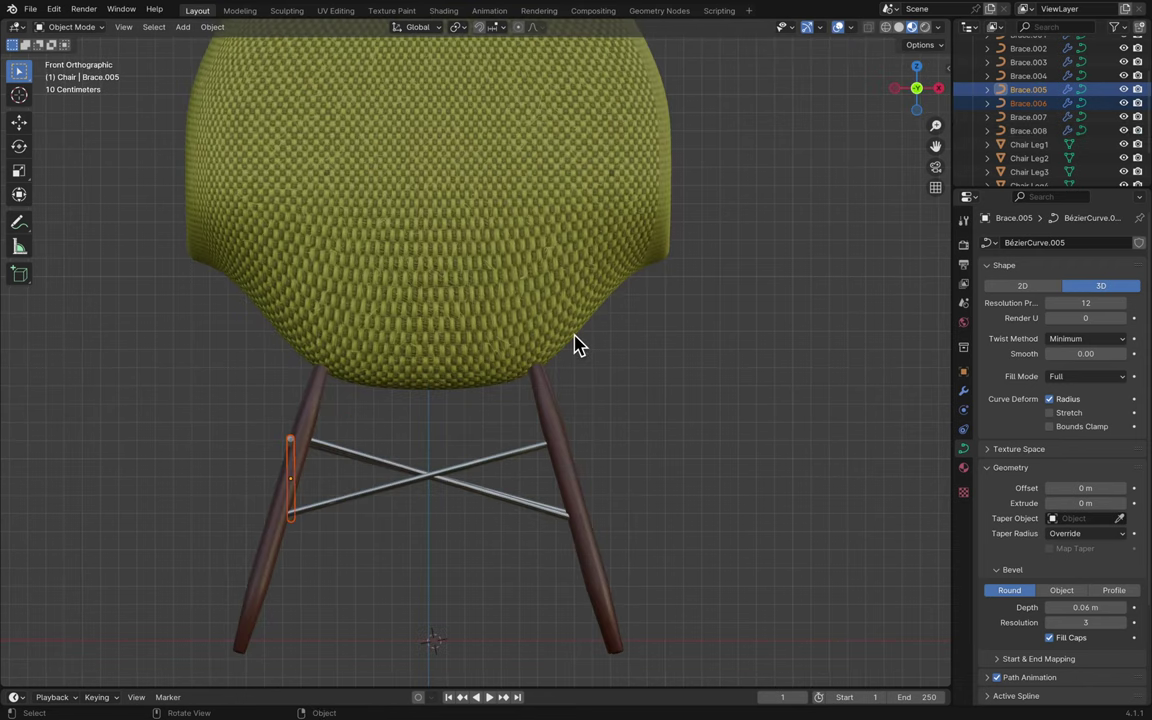
pyautogui.press('g')
pyautogui.press('z')
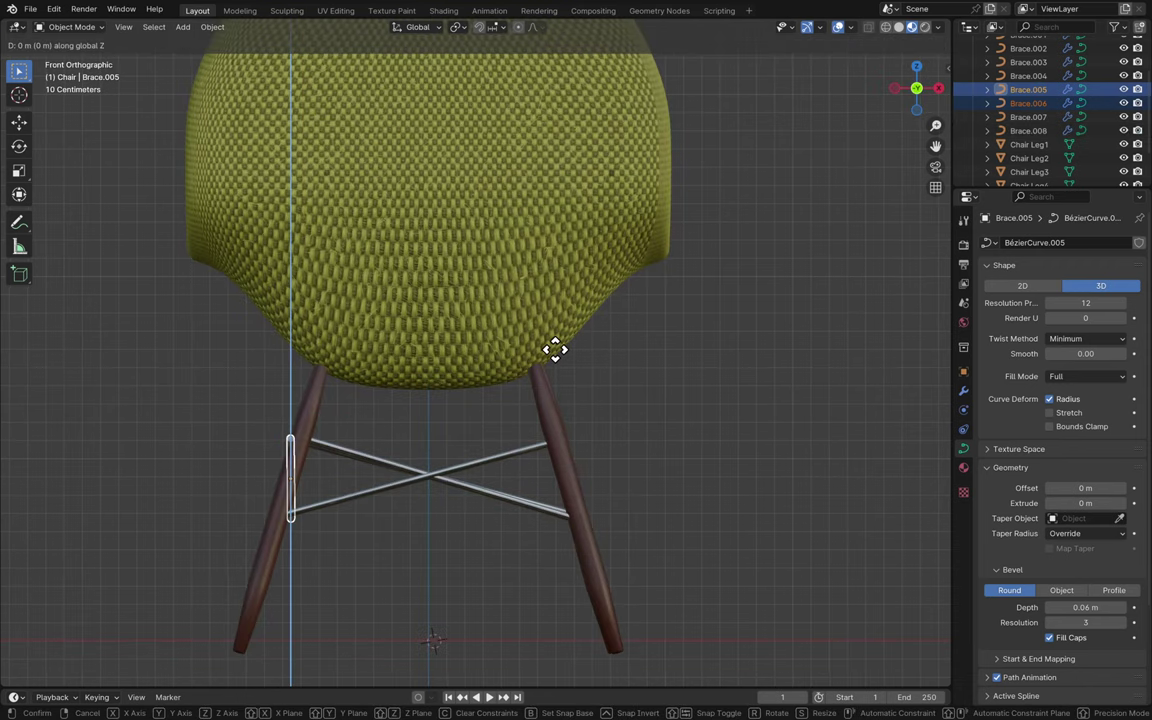
pyautogui.press('x')
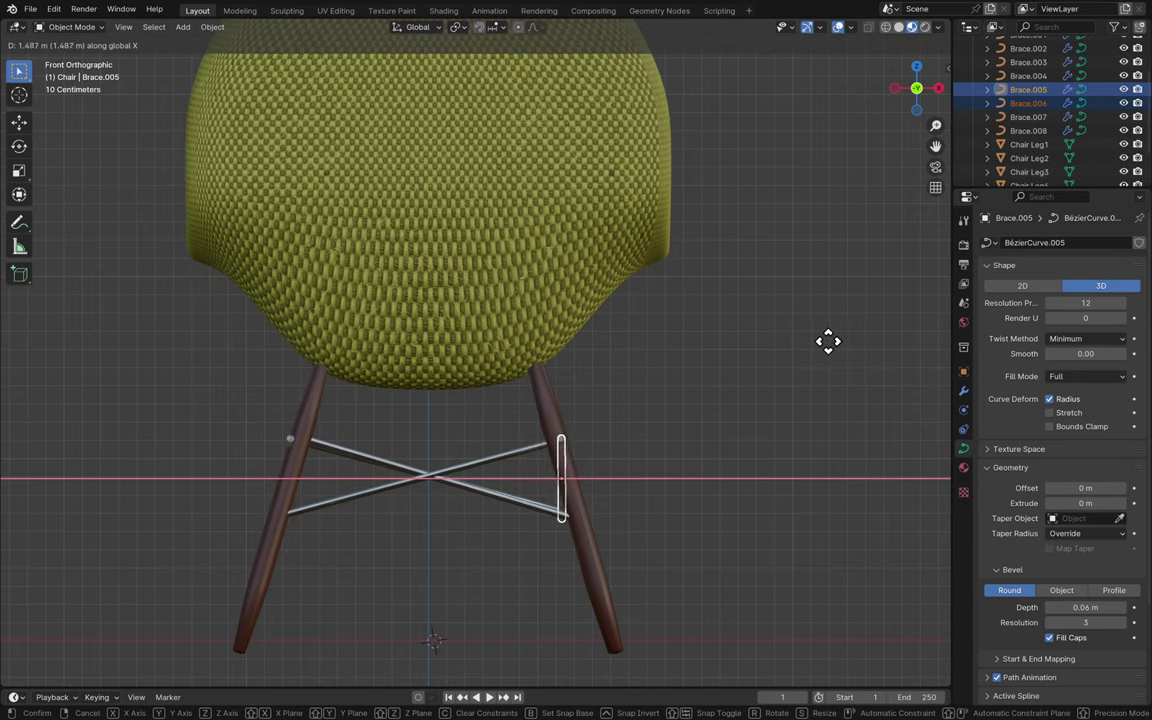
pyautogui.click(830, 340)
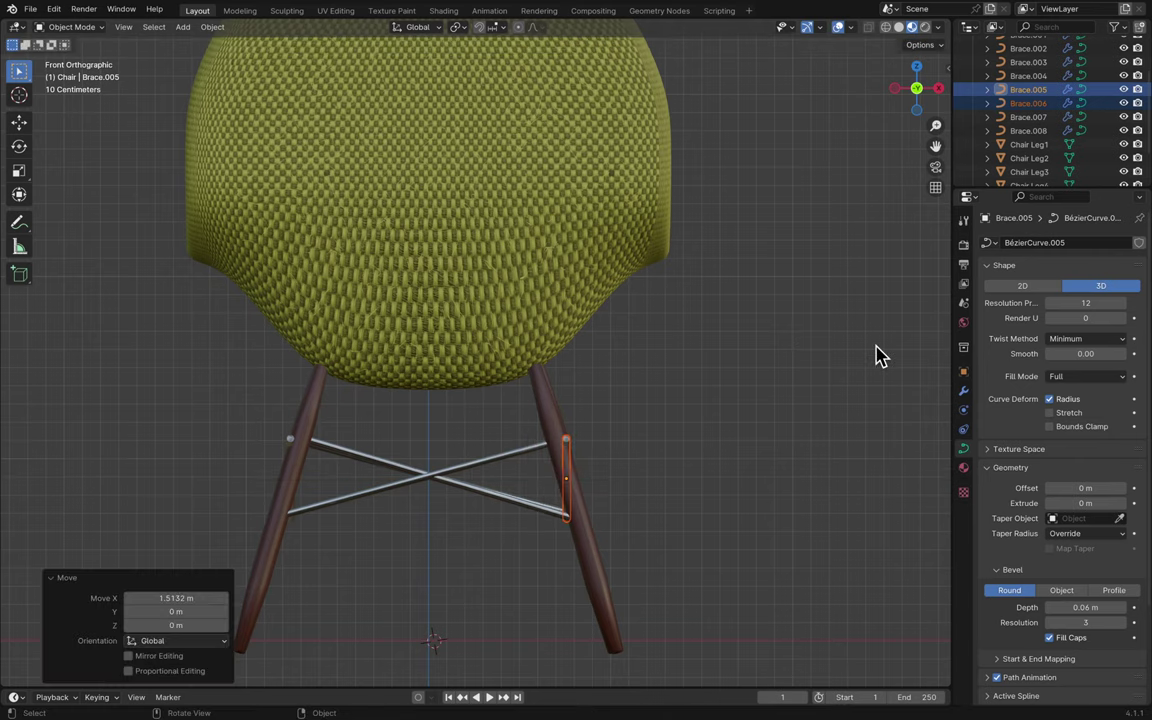
# - Zoom in on the Left view to check the braces, then deselect them
pyautogui.scroll(-10, 875, 355)
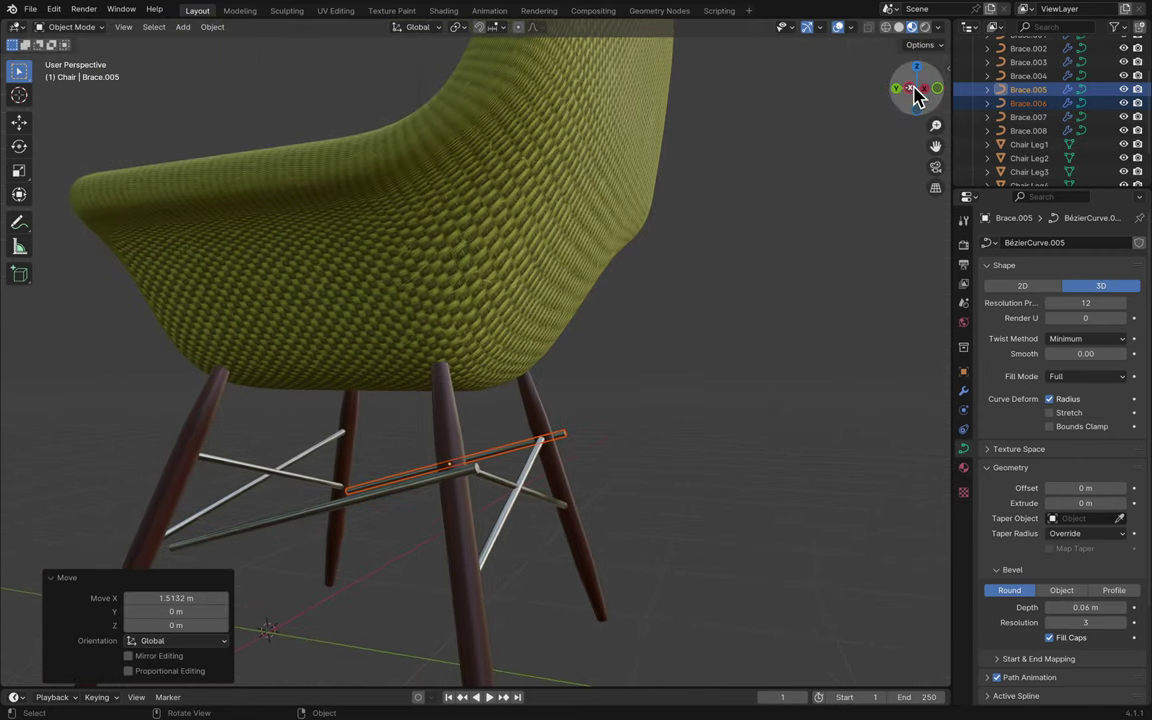
pyautogui.click(912, 88)
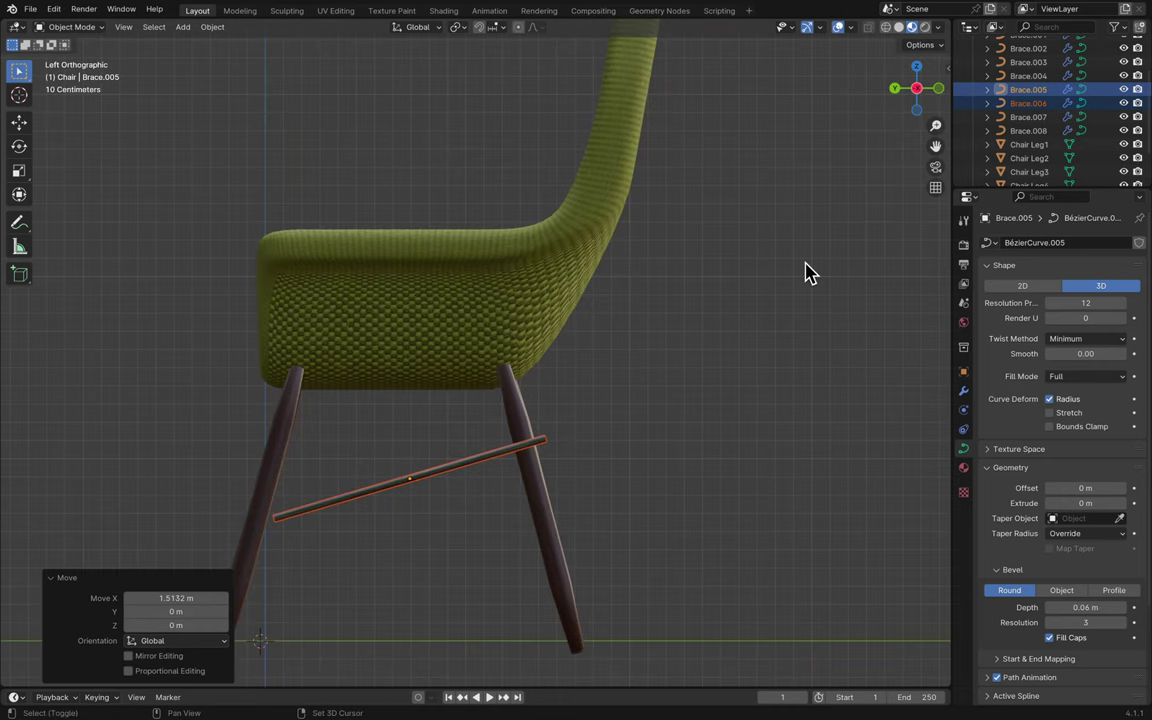
pyautogui.scroll(5, 808, 272)
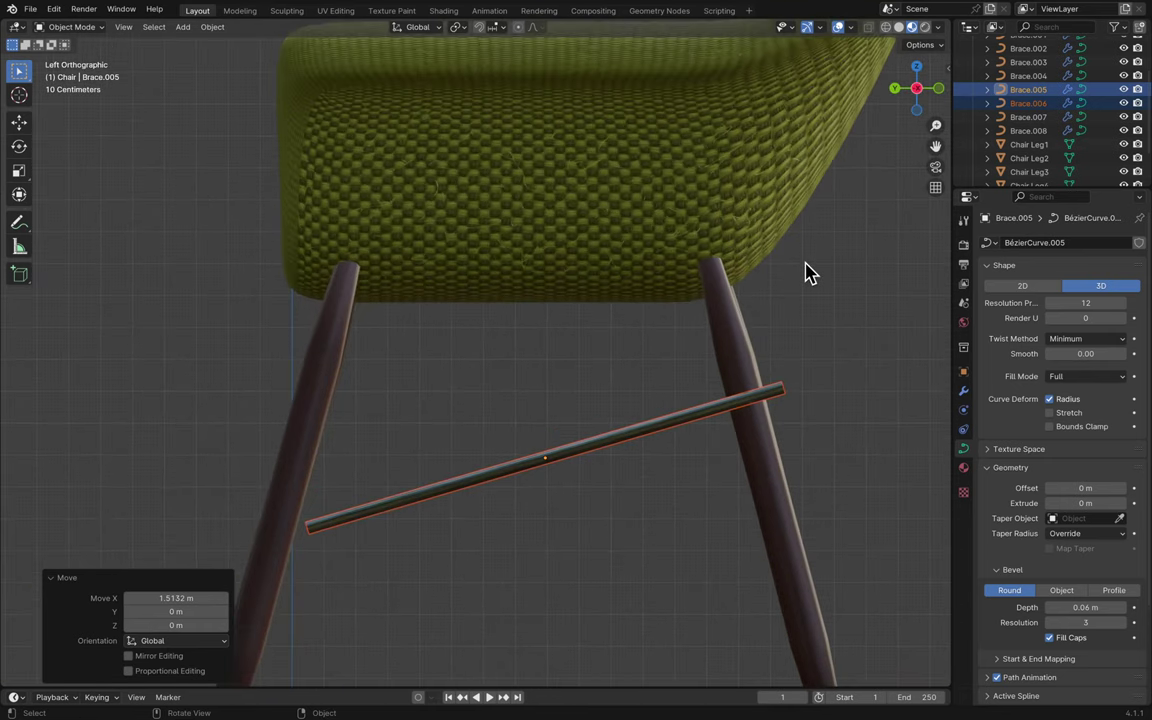
pyautogui.scroll(3, 808, 272)
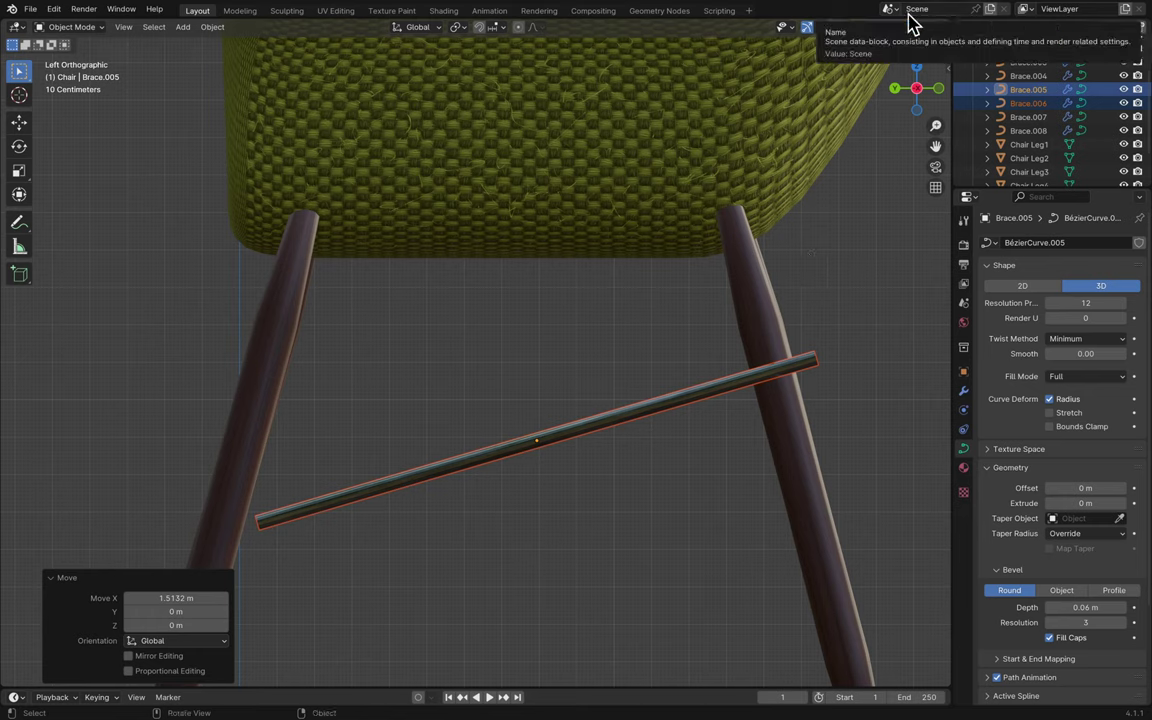
pyautogui.click(602, 448)
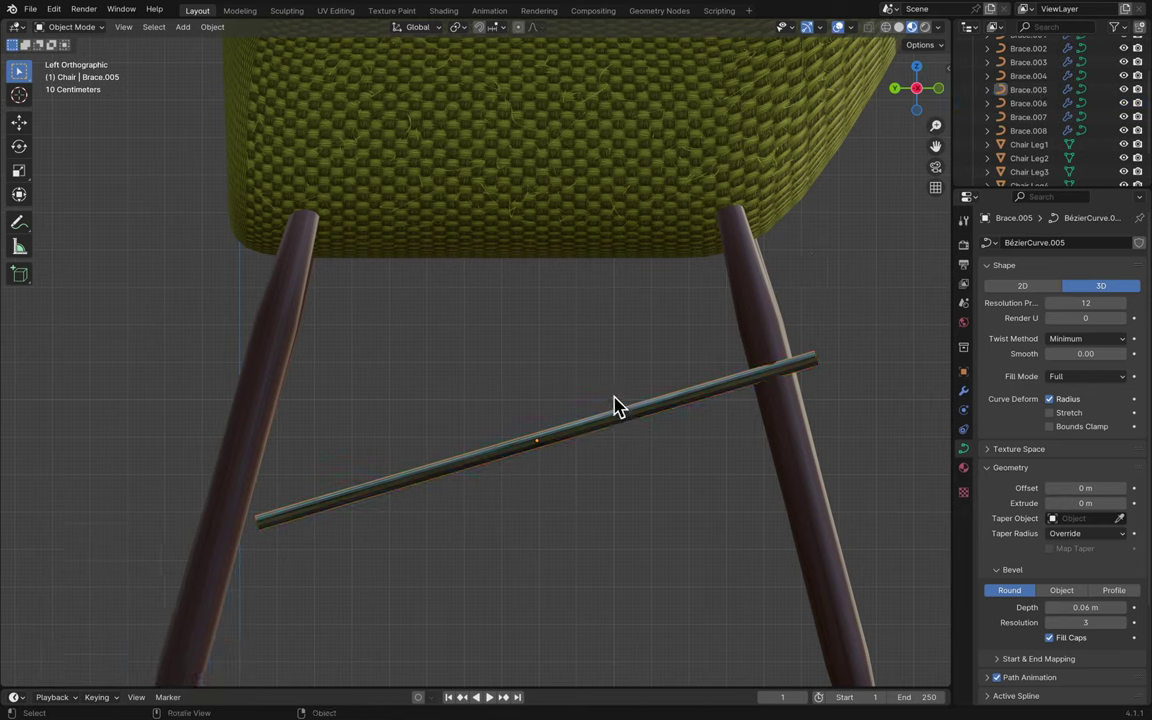
# - Shift Brace.007 along Y, then start a rotation on it and cancel it
pyautogui.click(583, 442)
pyautogui.press('g')
pyautogui.press('x')
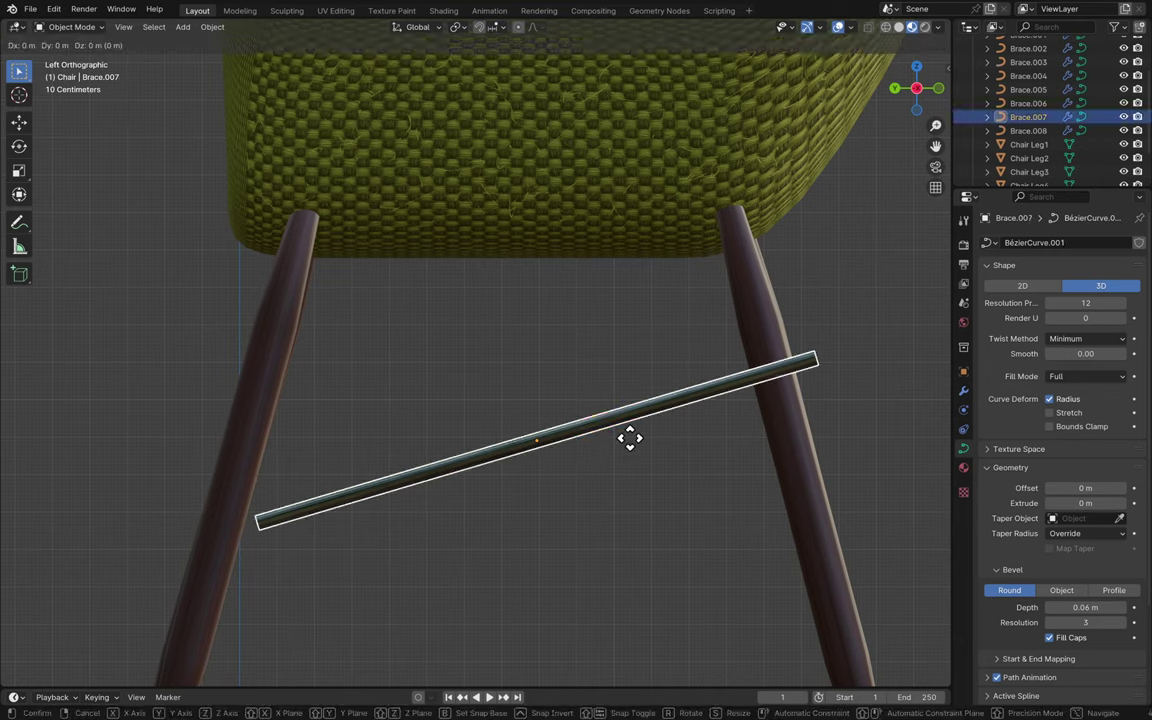
pyautogui.press('y')
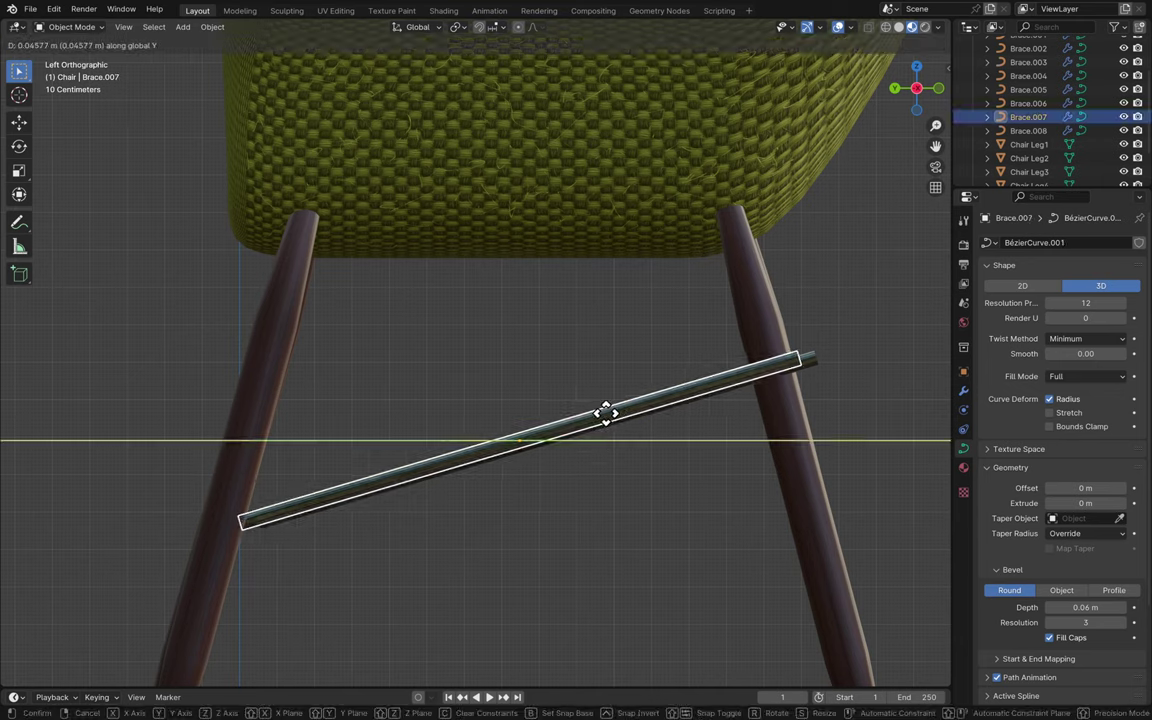
pyautogui.click(594, 418)
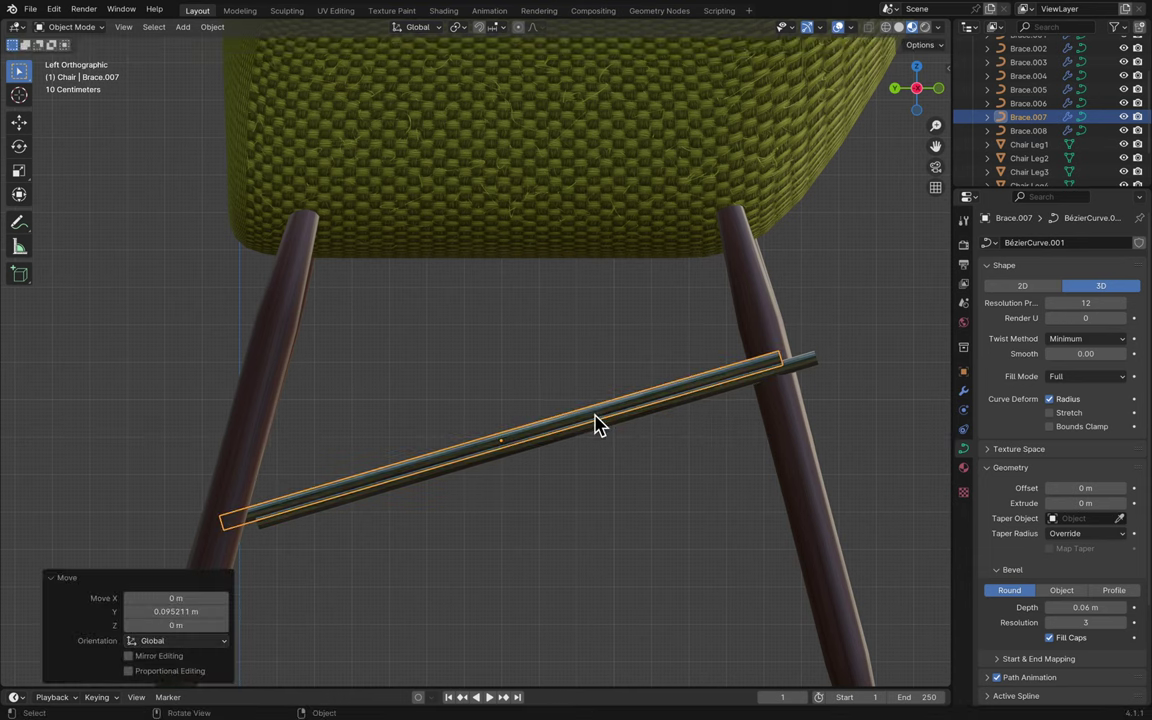
pyautogui.press('r')
pyautogui.press('y')
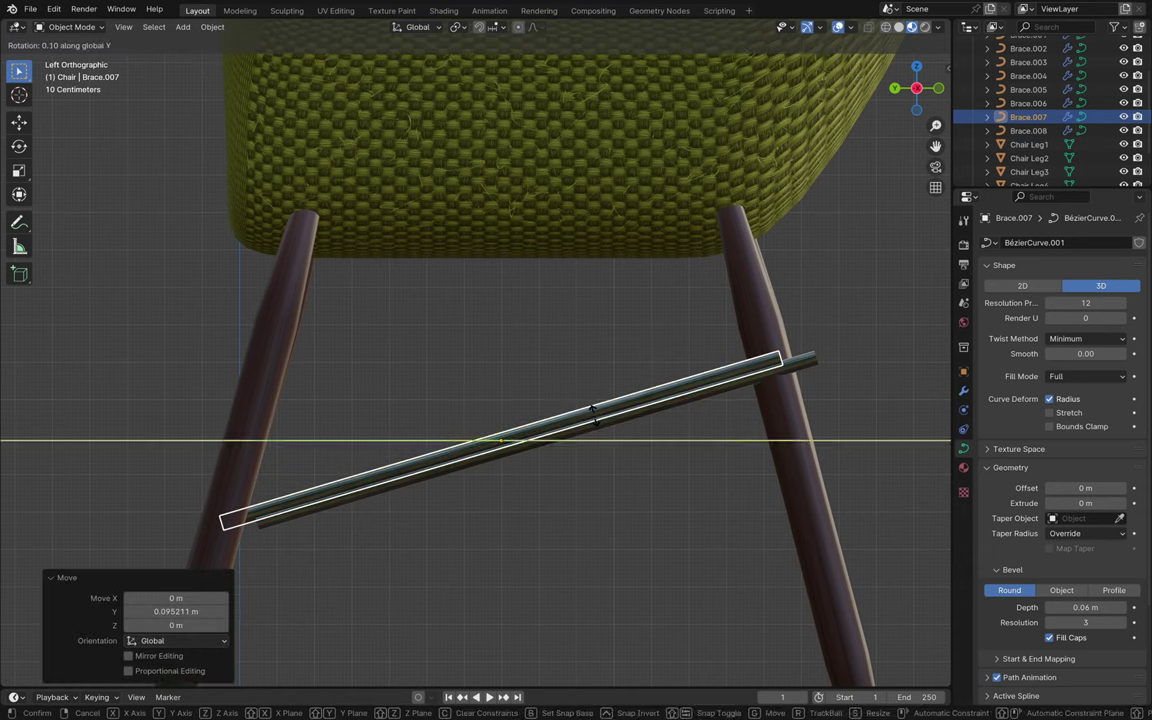
pyautogui.press('x')
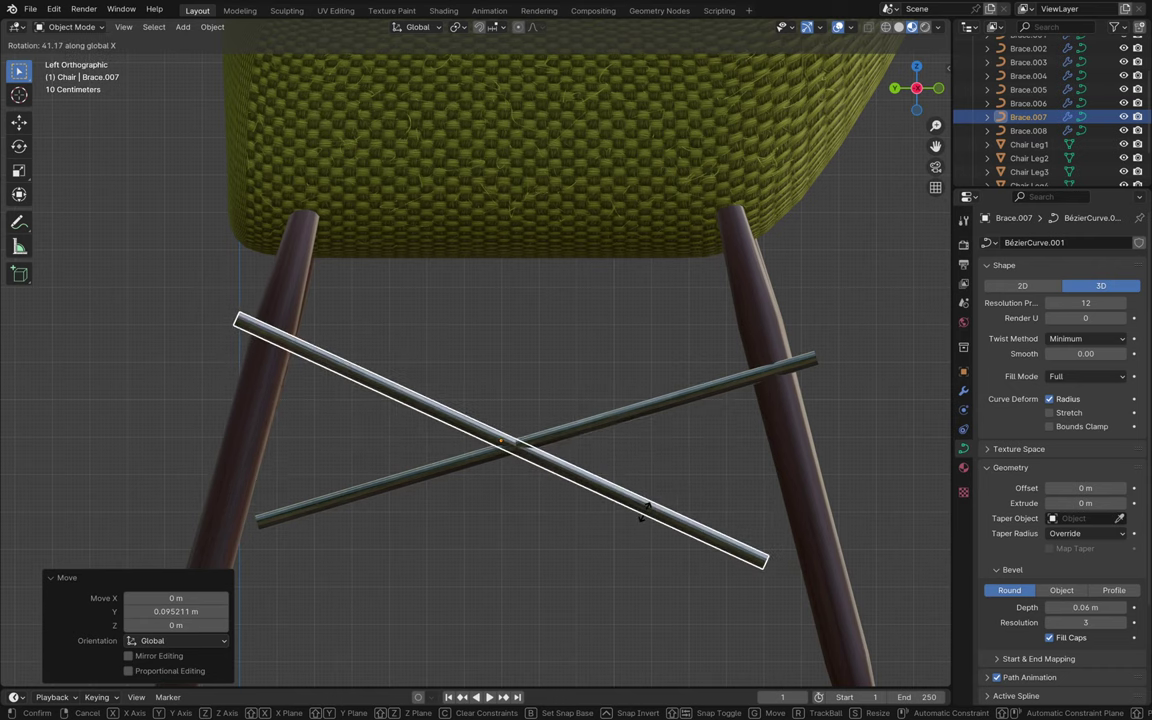
pyautogui.press('Escape')
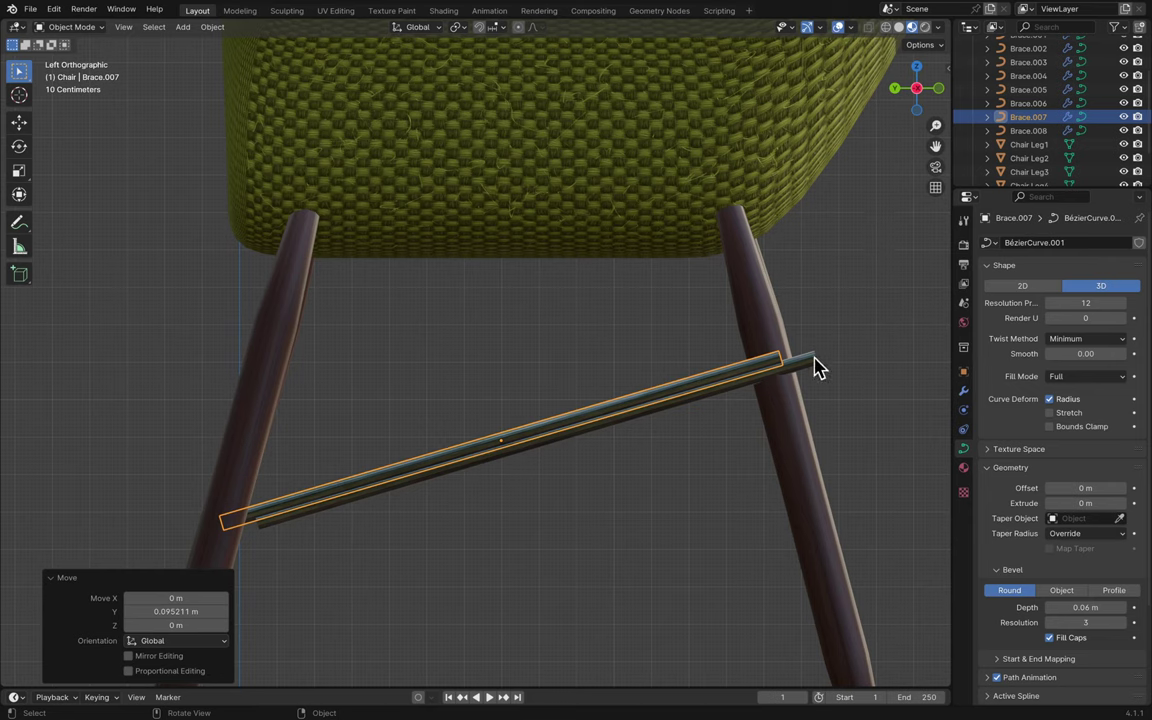
# - Move Brace.008 about 0.097 m along global Y and keep it selected
pyautogui.click(809, 375)
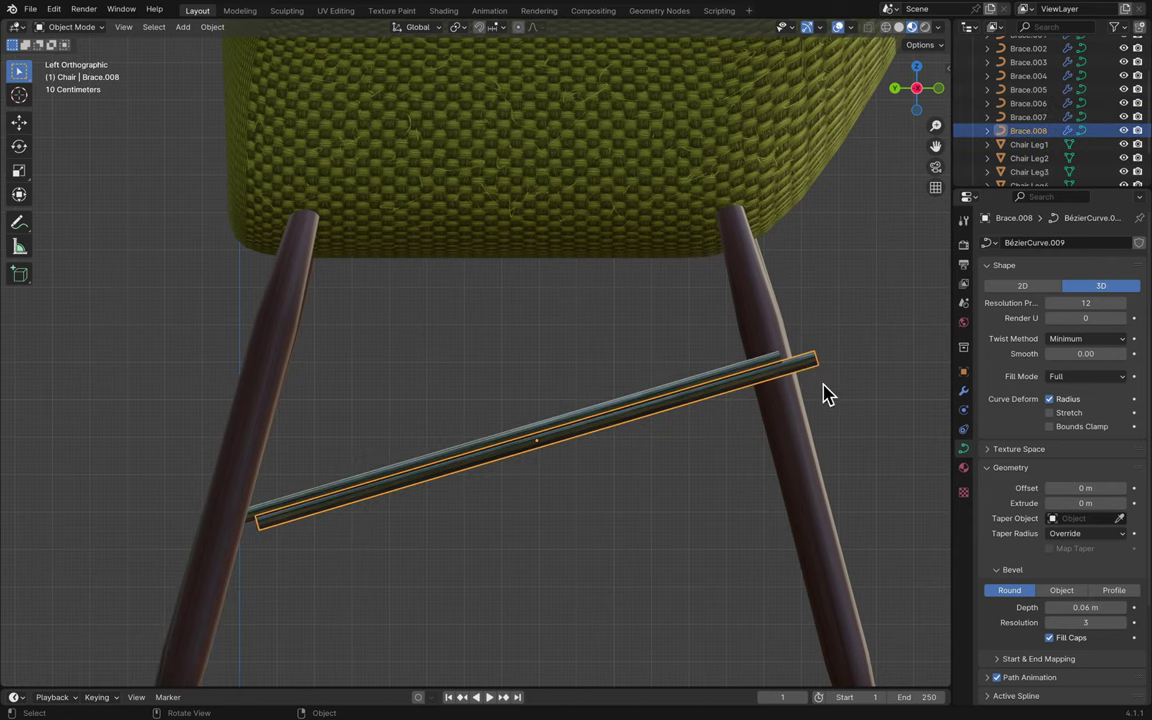
pyautogui.press('g')
pyautogui.press('x')
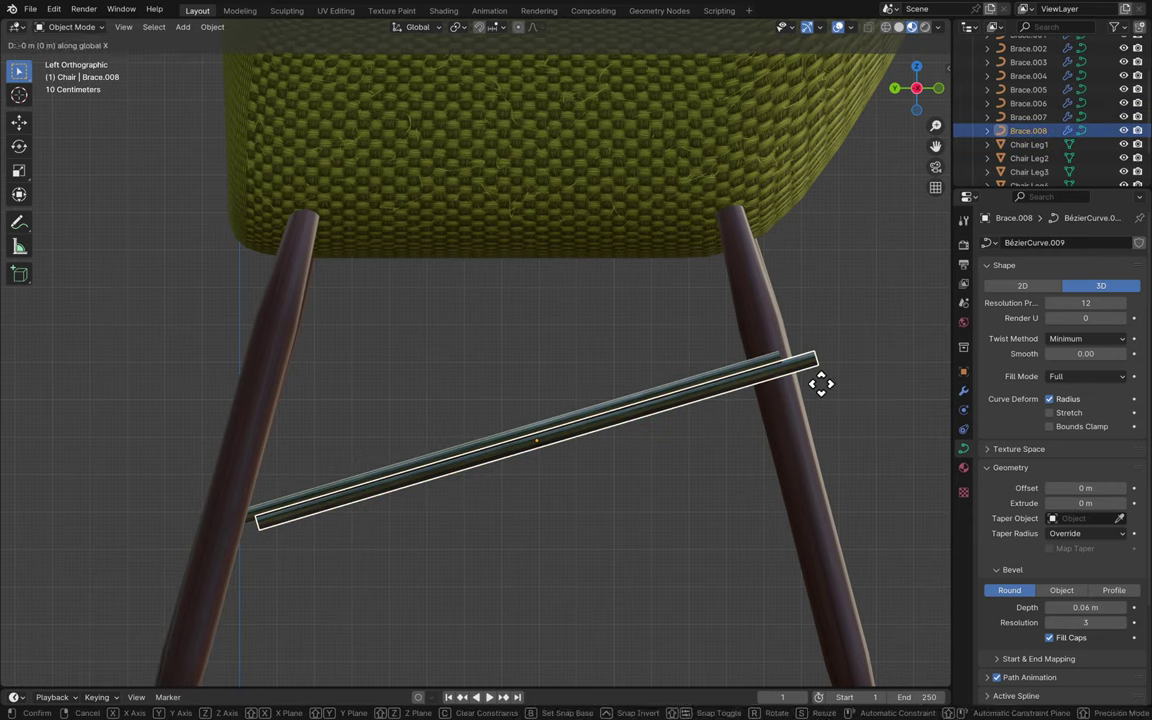
pyautogui.press('y')
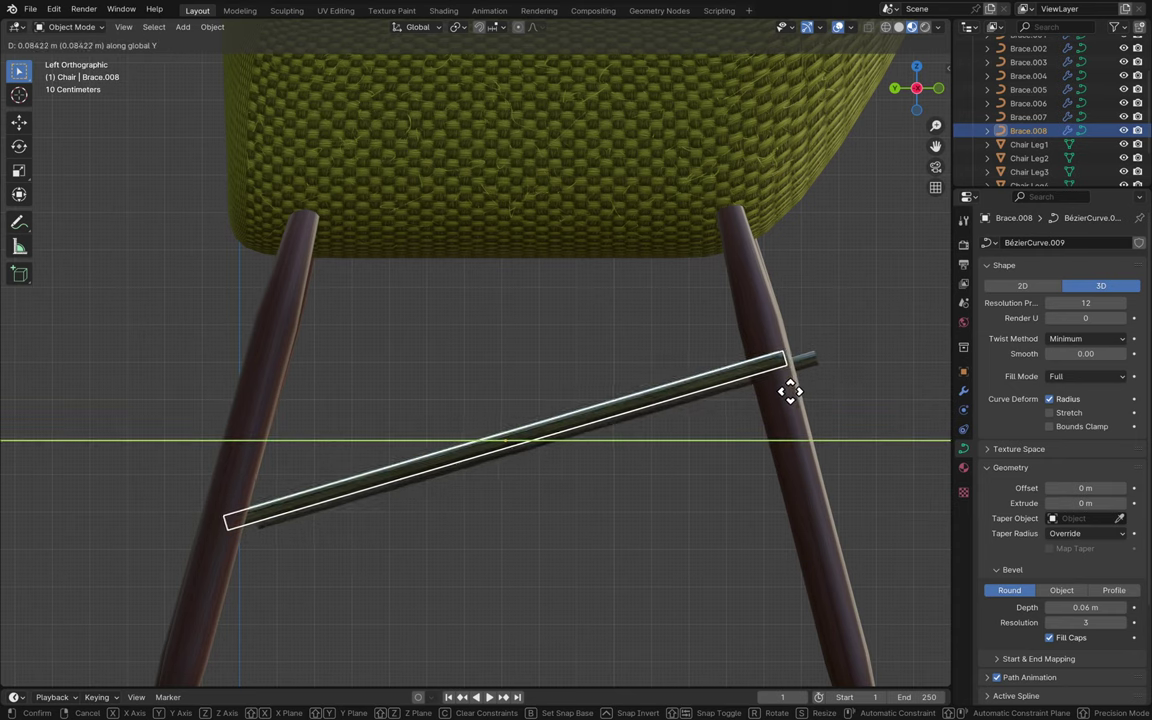
pyautogui.click(790, 398)
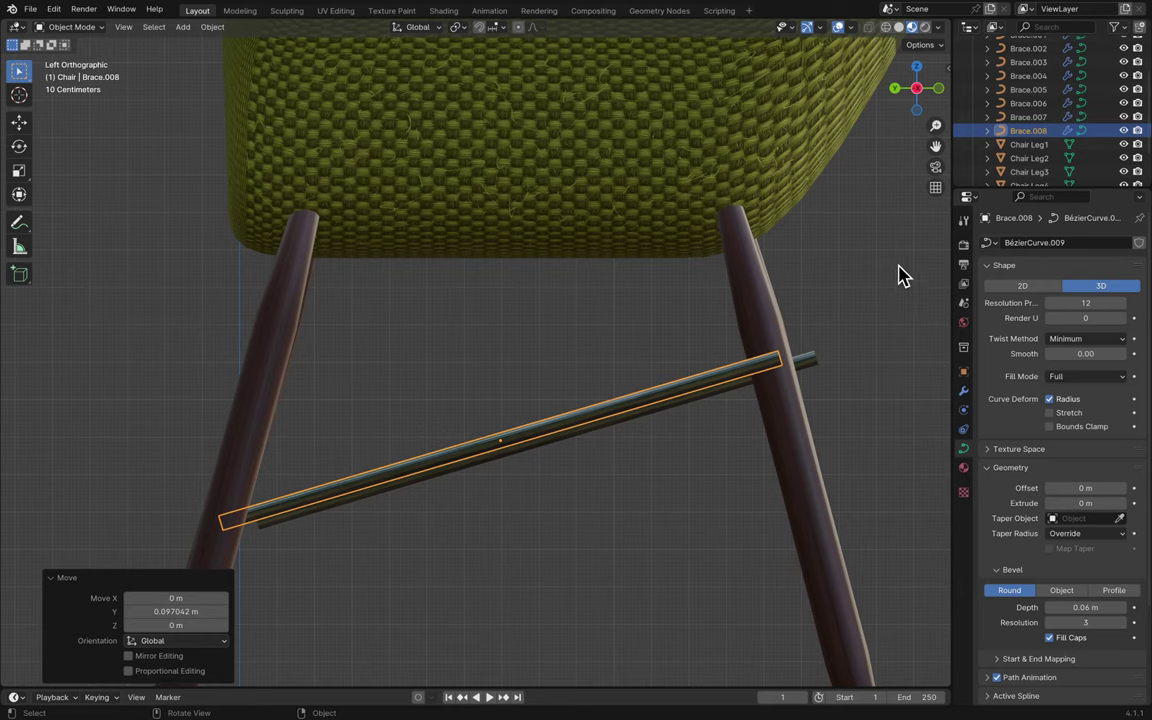
pyautogui.click(737, 398)
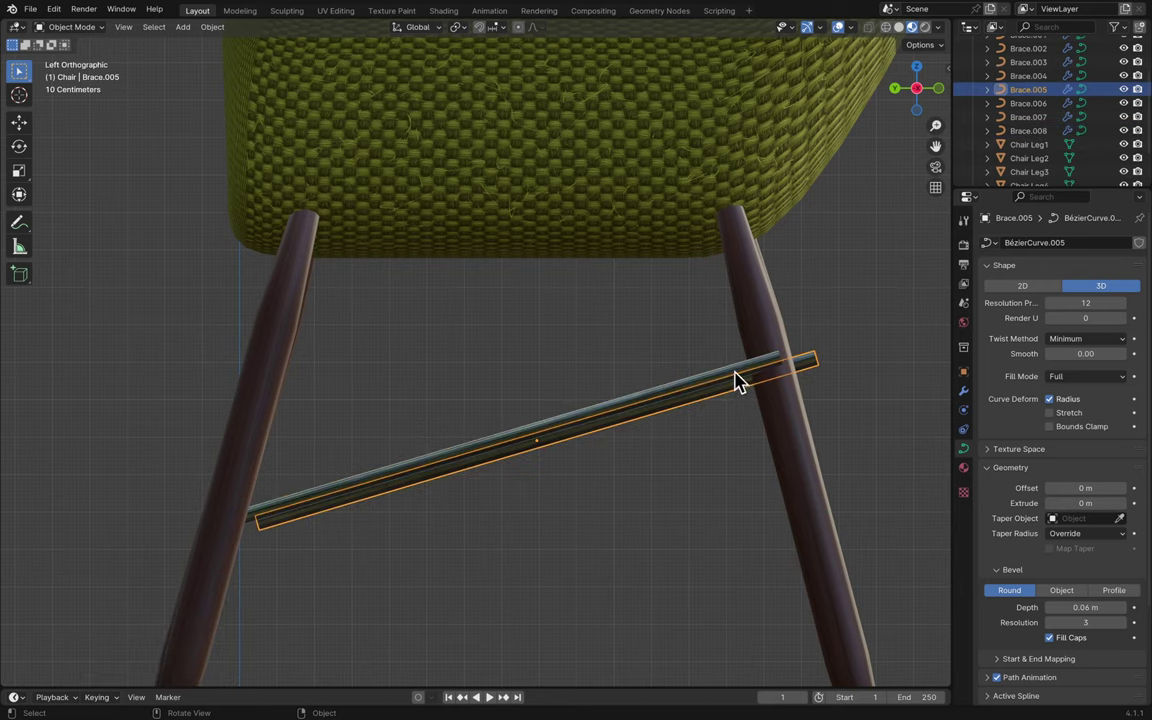
pyautogui.click(737, 383)
# - Go to the Left view and show the sidebar with Brace.008's transform values
pyautogui.moveTo(790, 381); pyautogui.dragTo(806, 388, button='middle')
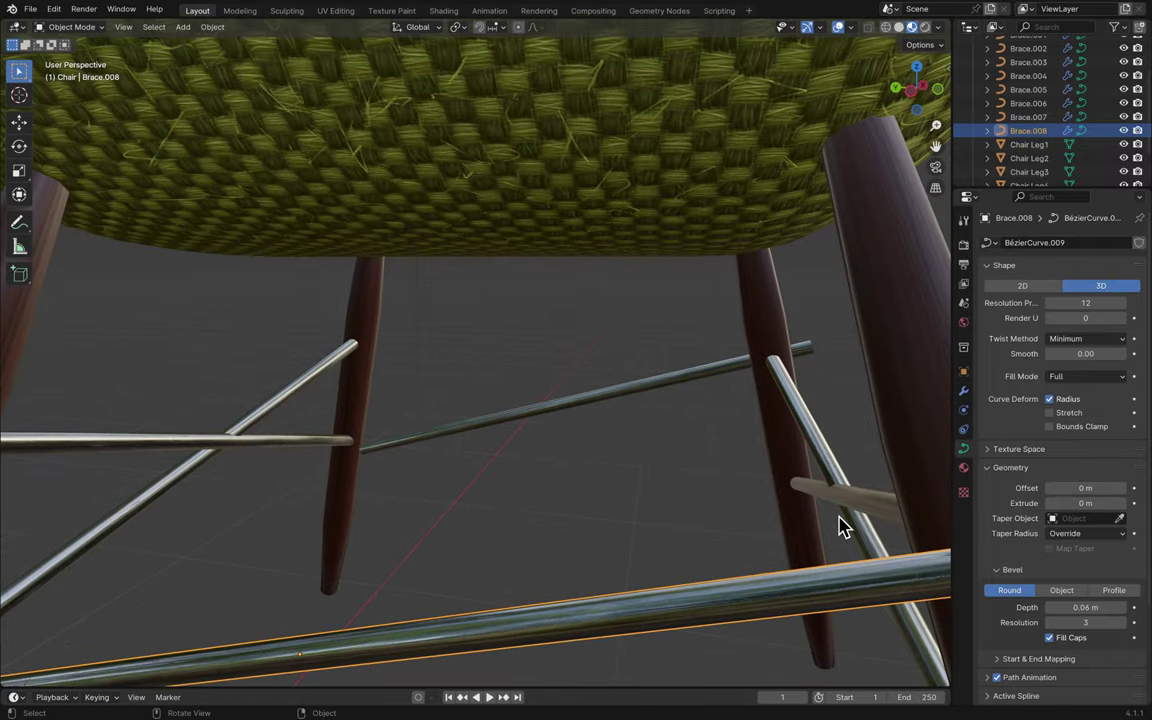
pyautogui.moveTo(840, 528); pyautogui.dragTo(840, 528, button='middle')
pyautogui.moveTo(632, 470); pyautogui.dragTo(805, 147, button='middle')
pyautogui.moveTo(905, 110); pyautogui.dragTo(910, 105)
pyautogui.click(910, 104)
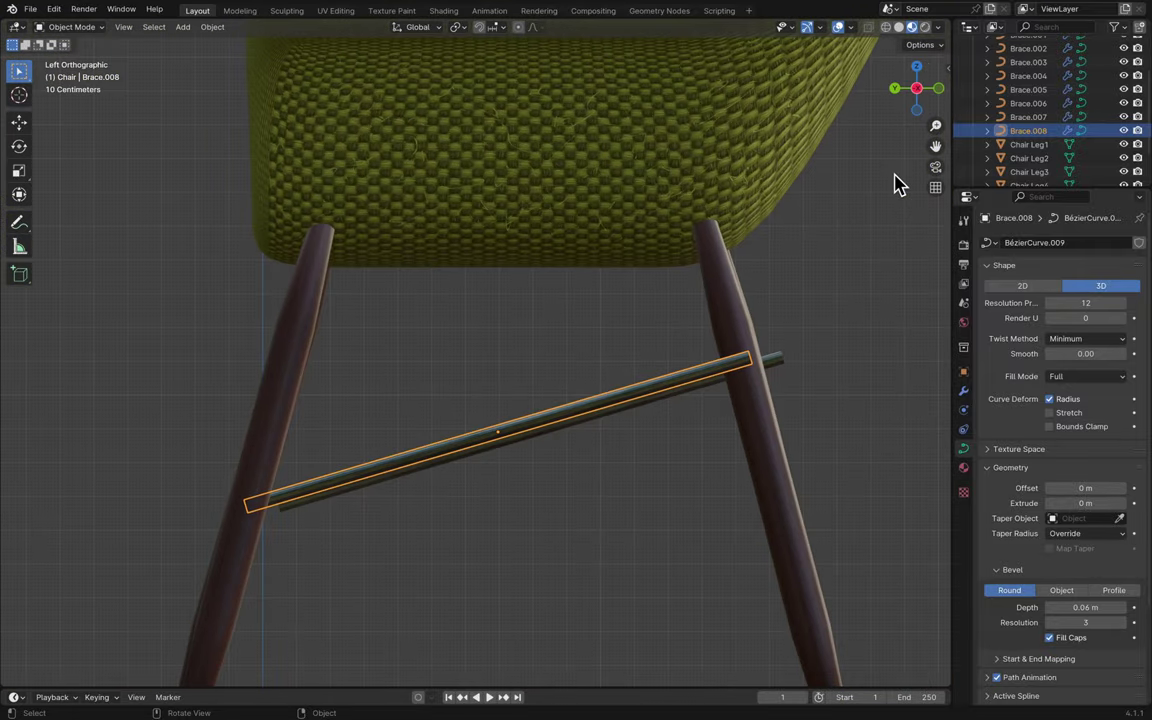
pyautogui.press('n')
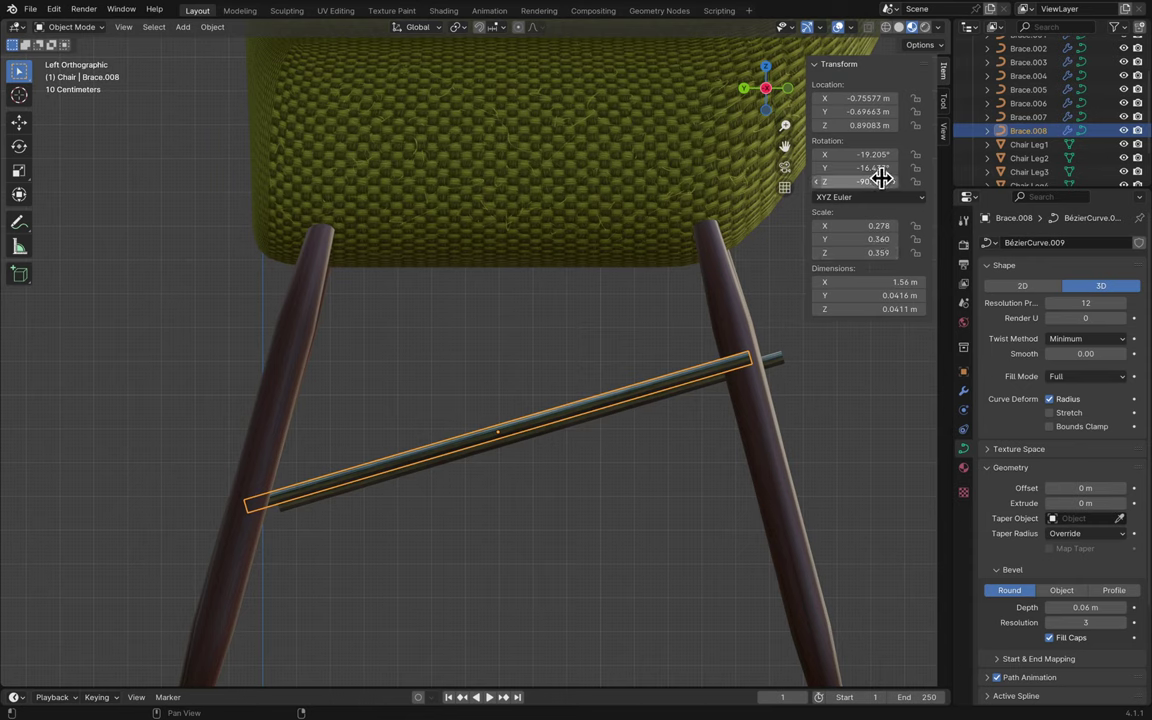
# - Set Brace.008's Y rotation to -15° and Brace.007's to 15° so they cross
pyautogui.click(840, 168)
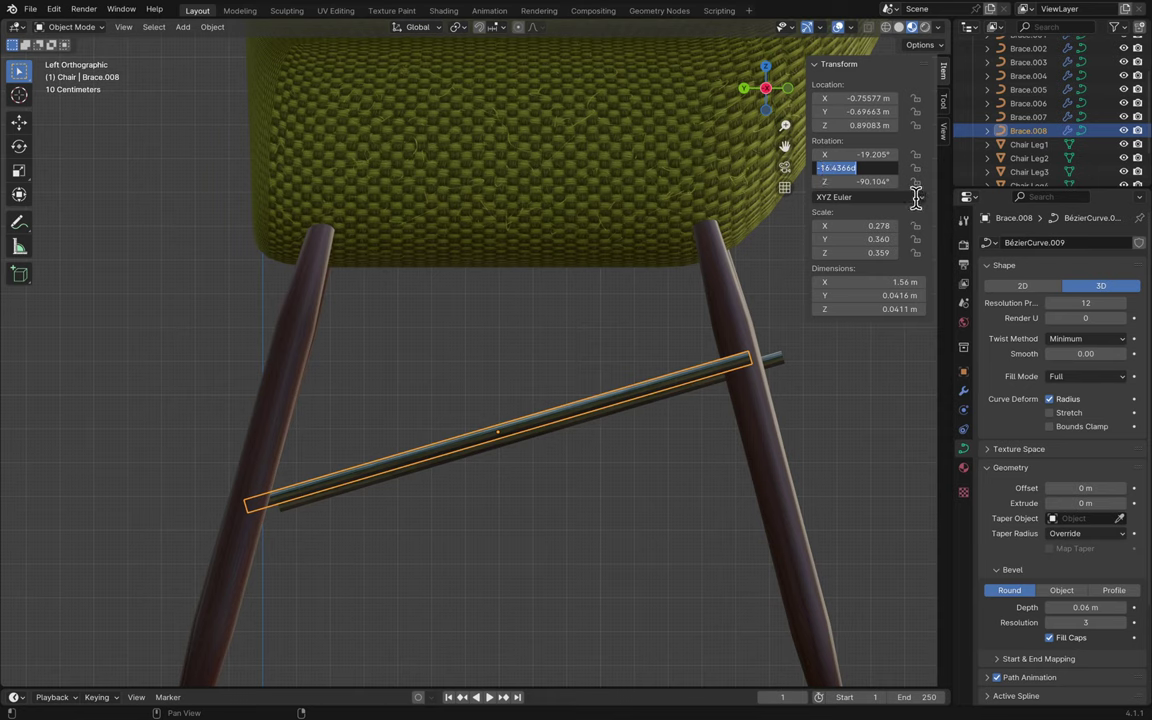
pyautogui.write('-15')
pyautogui.press('Return')
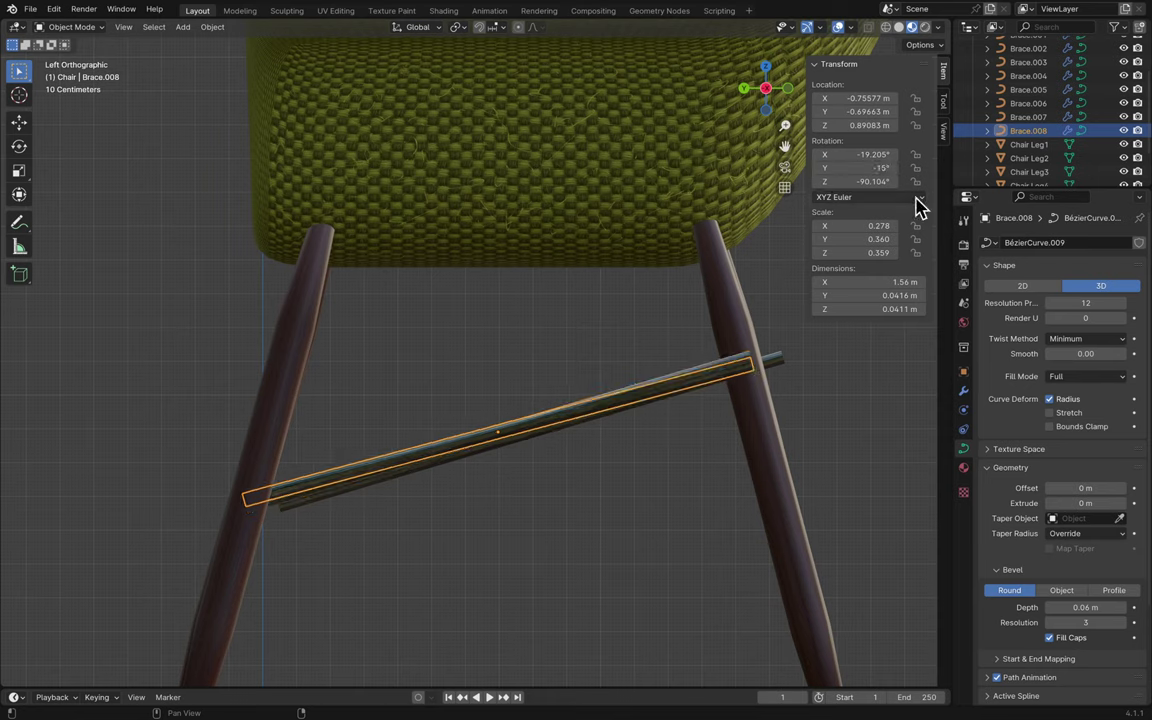
pyautogui.click(735, 368)
pyautogui.click(903, 170)
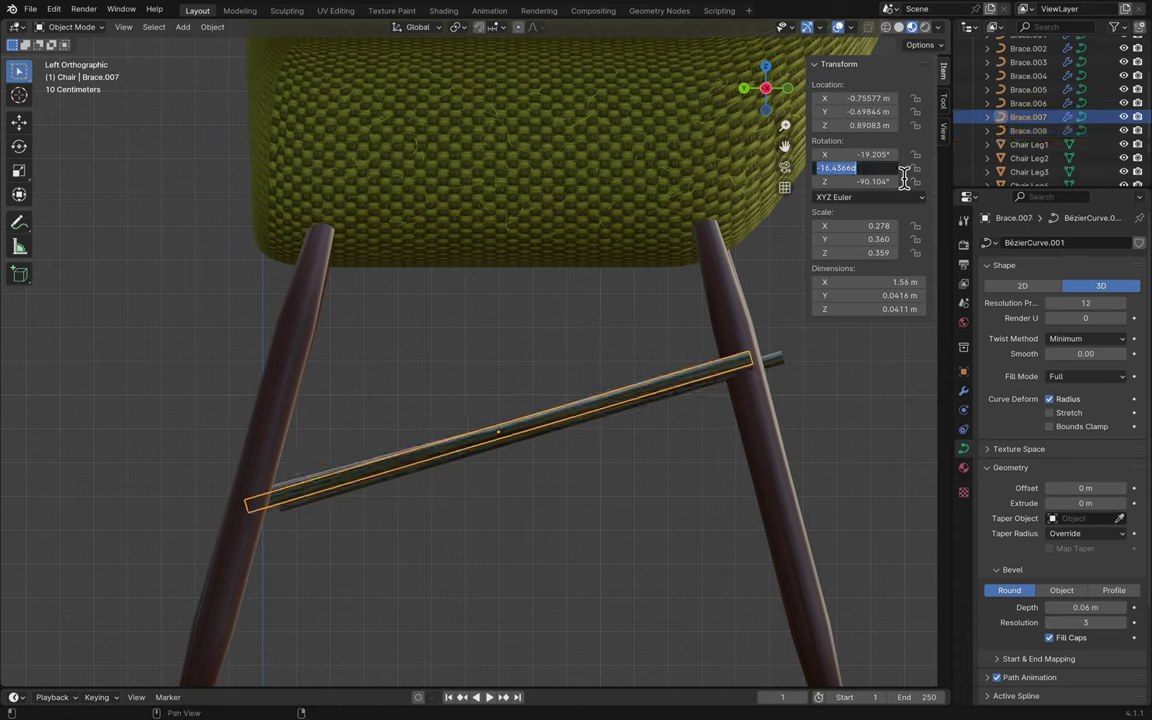
pyautogui.press('Return')
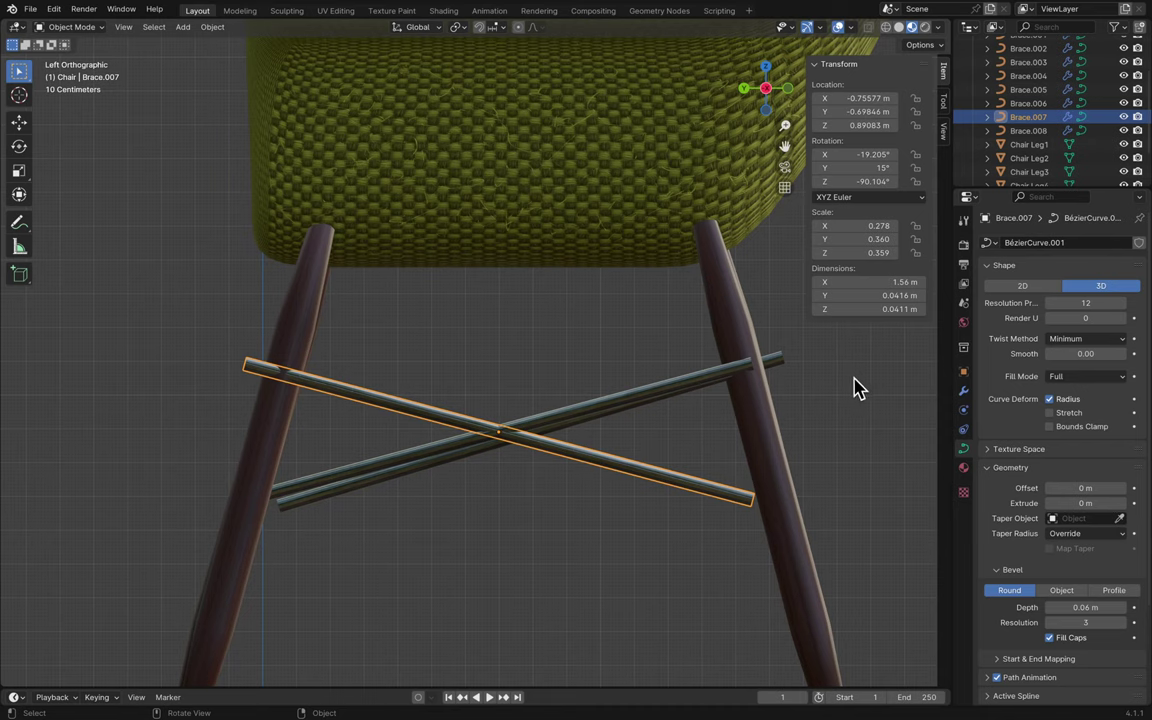
# - Move Brace.007 -0.09945 m along Y and hide the sidebar
pyautogui.press('g')
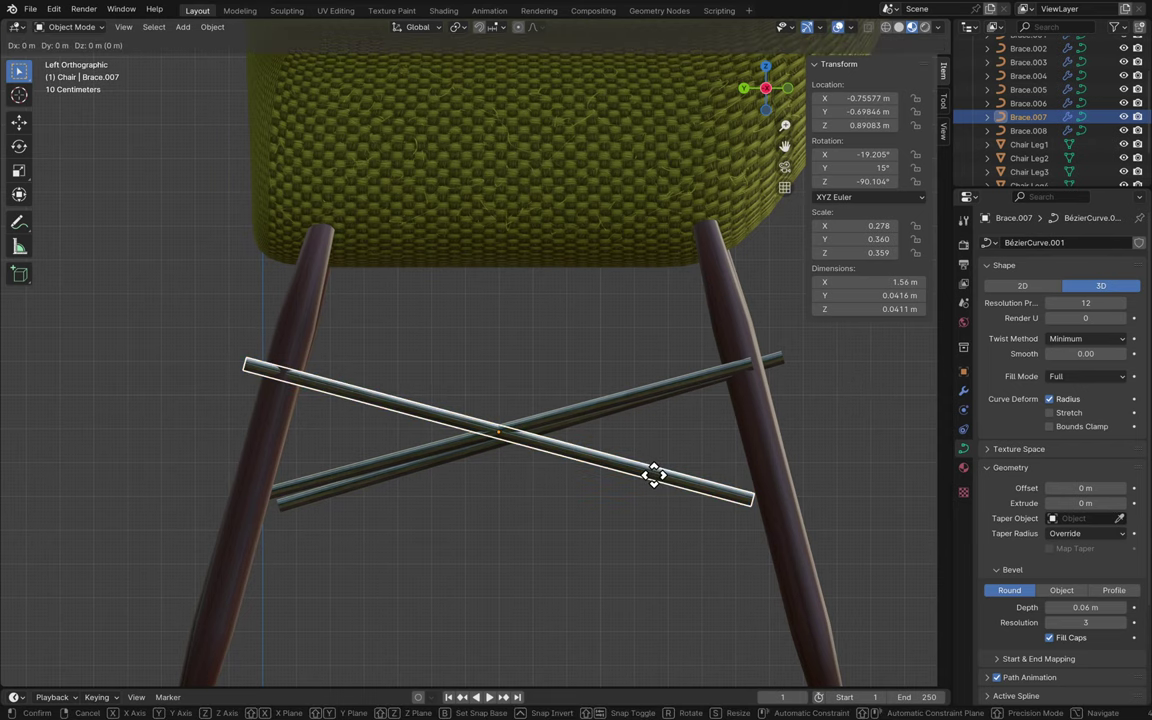
pyautogui.press('y')
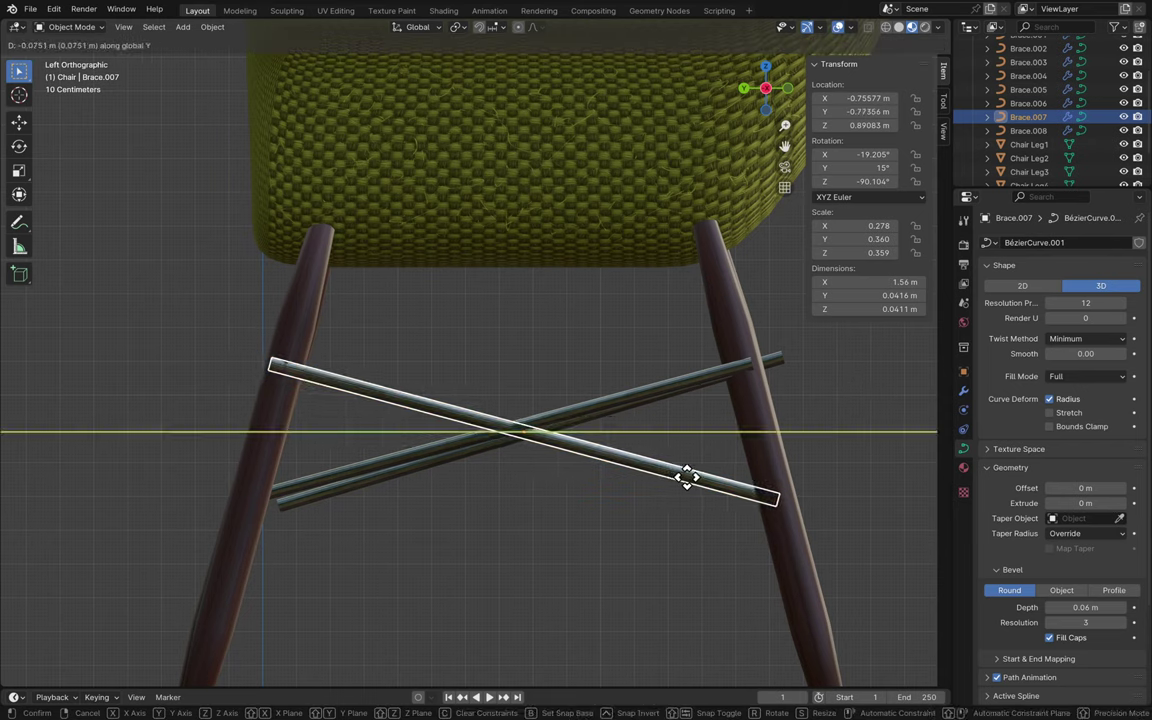
pyautogui.click(687, 479)
pyautogui.scroll(-10, 689, 488)
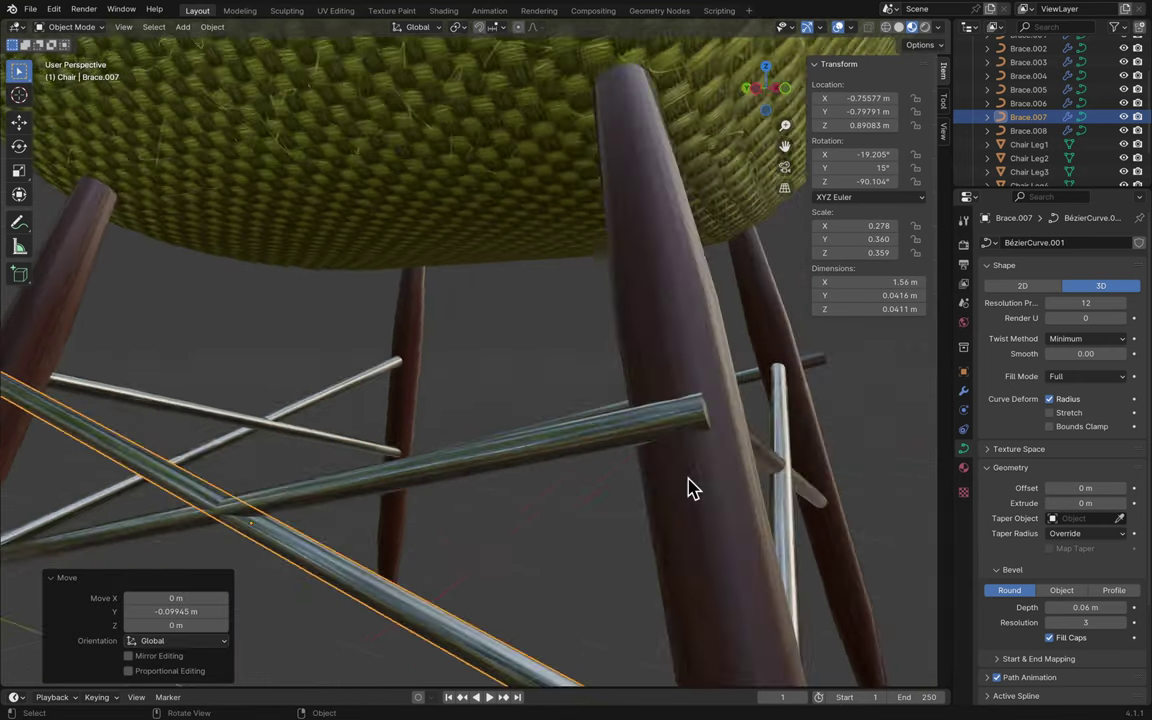
pyautogui.press('n')
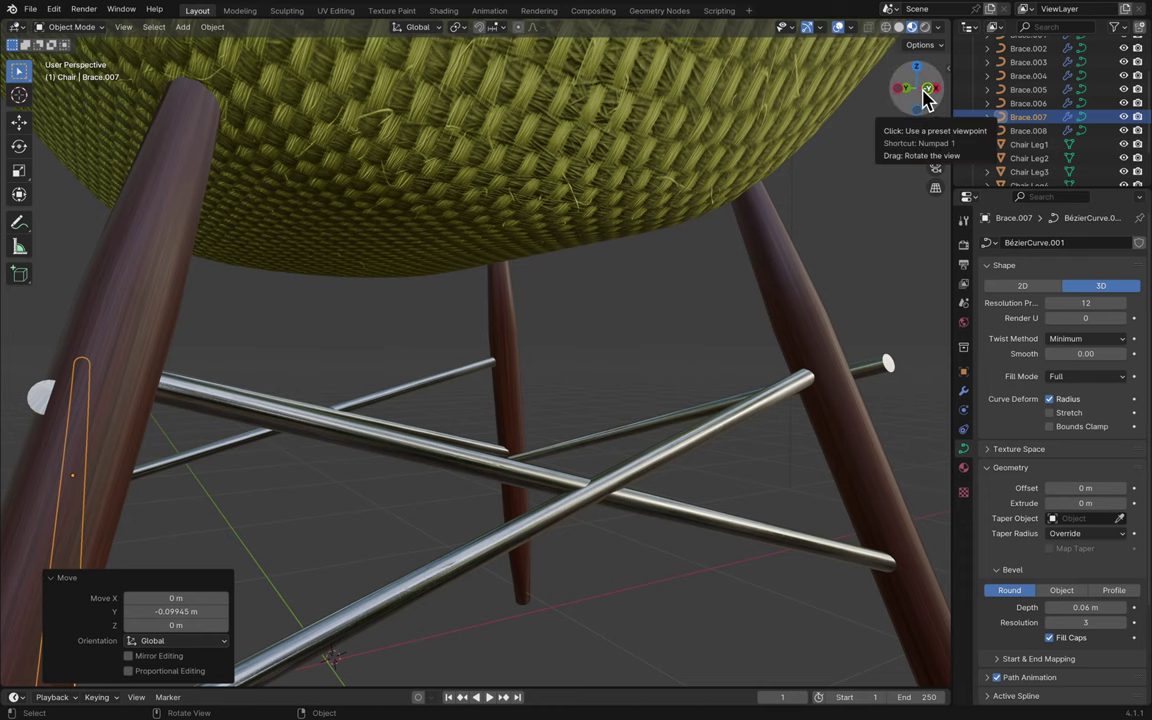
# - Inspect the chair from the front and right views, selecting Chair Leg2 and Brace.005
pyautogui.click(927, 96)
pyautogui.keyDown('shift'); pyautogui.hscroll(-10, 590, 345); pyautogui.keyUp('shift')
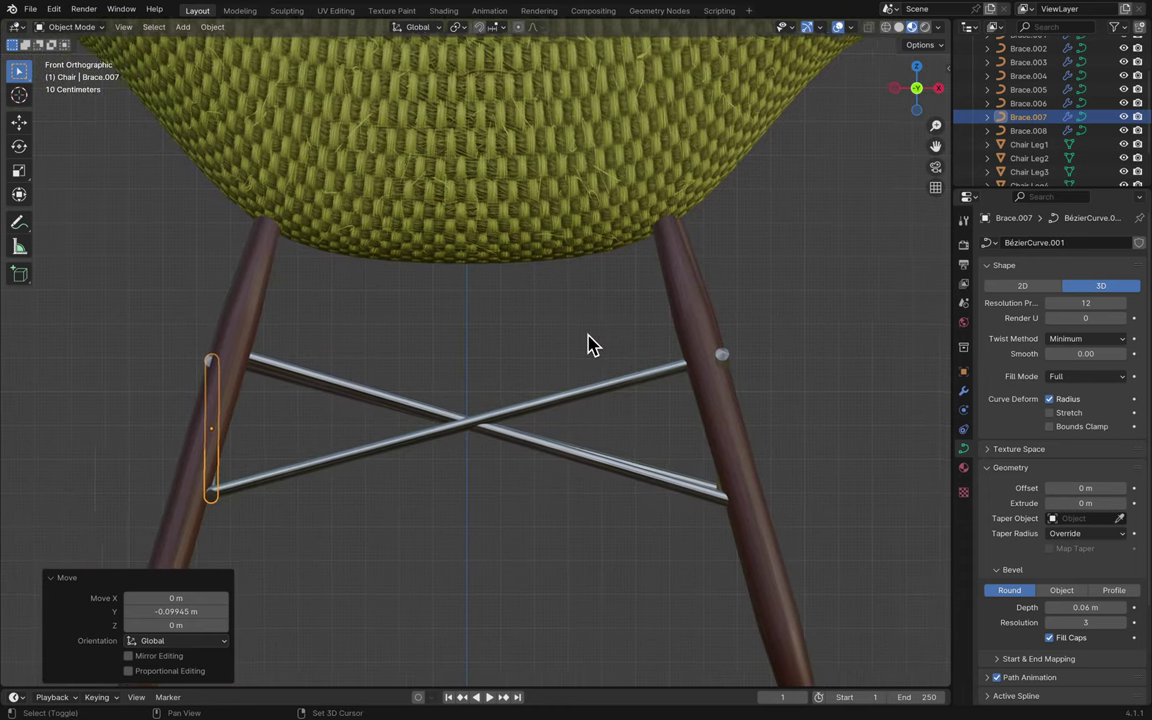
pyautogui.scroll(4, 590, 345)
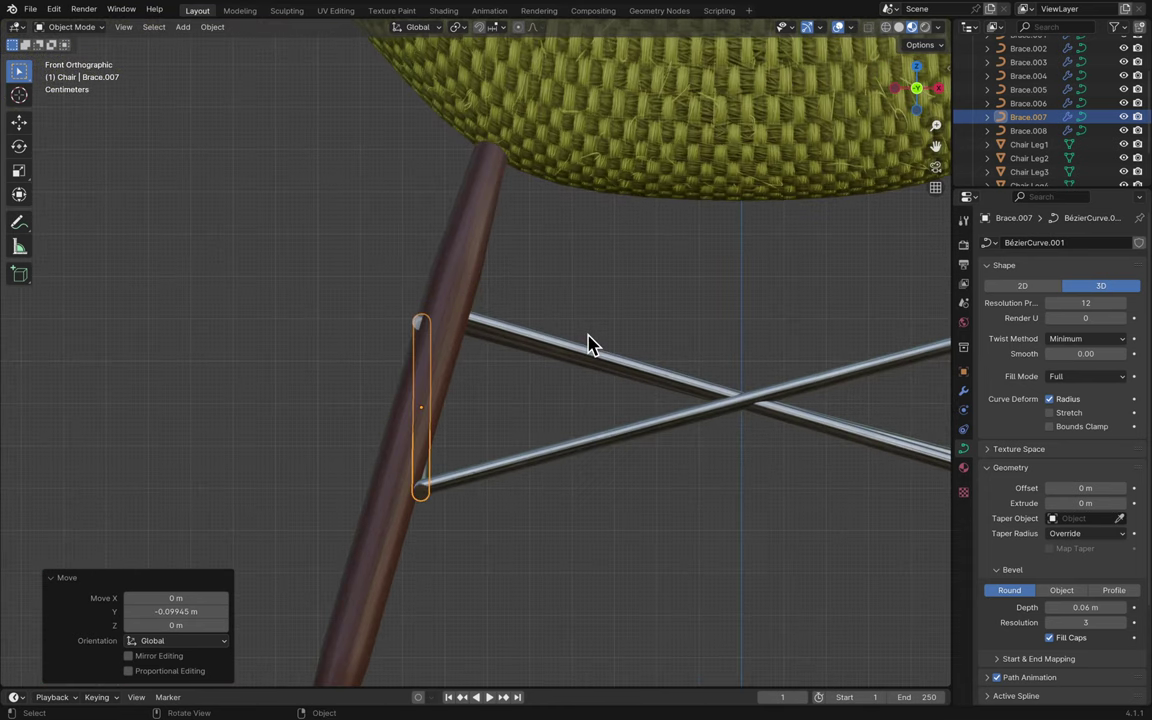
pyautogui.keyDown('shift'); pyautogui.hscroll(-1, 590, 345); pyautogui.keyUp('shift')
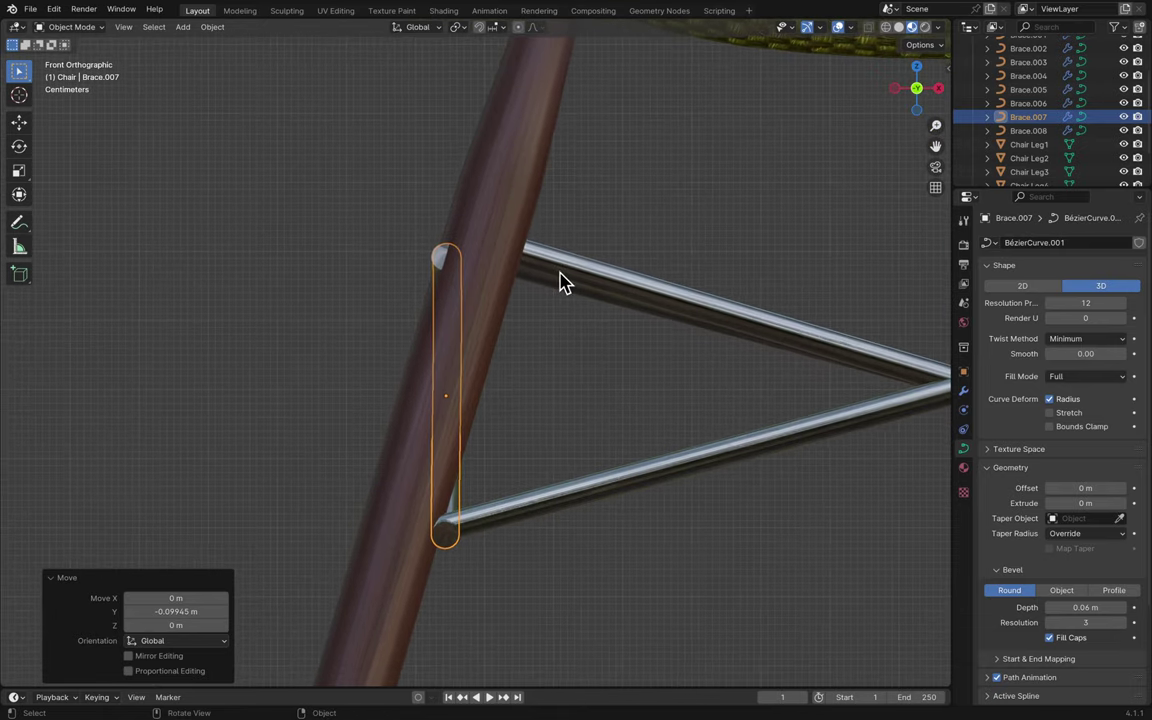
pyautogui.click(502, 248)
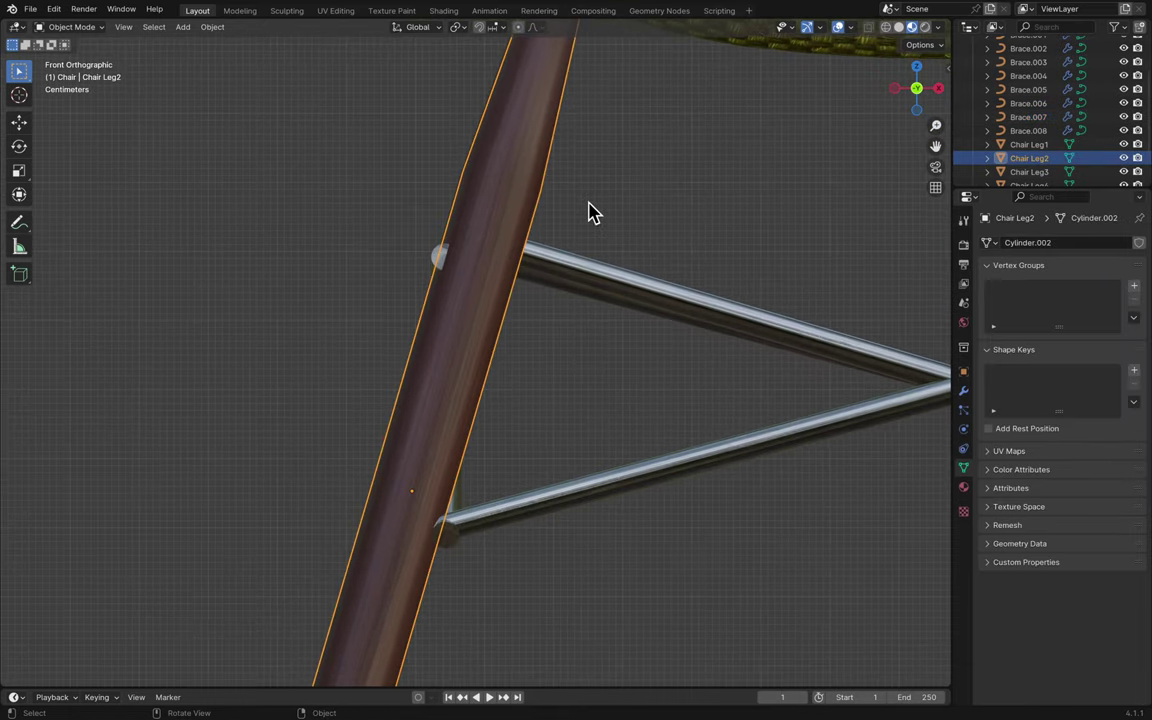
pyautogui.scroll(10, 590, 213)
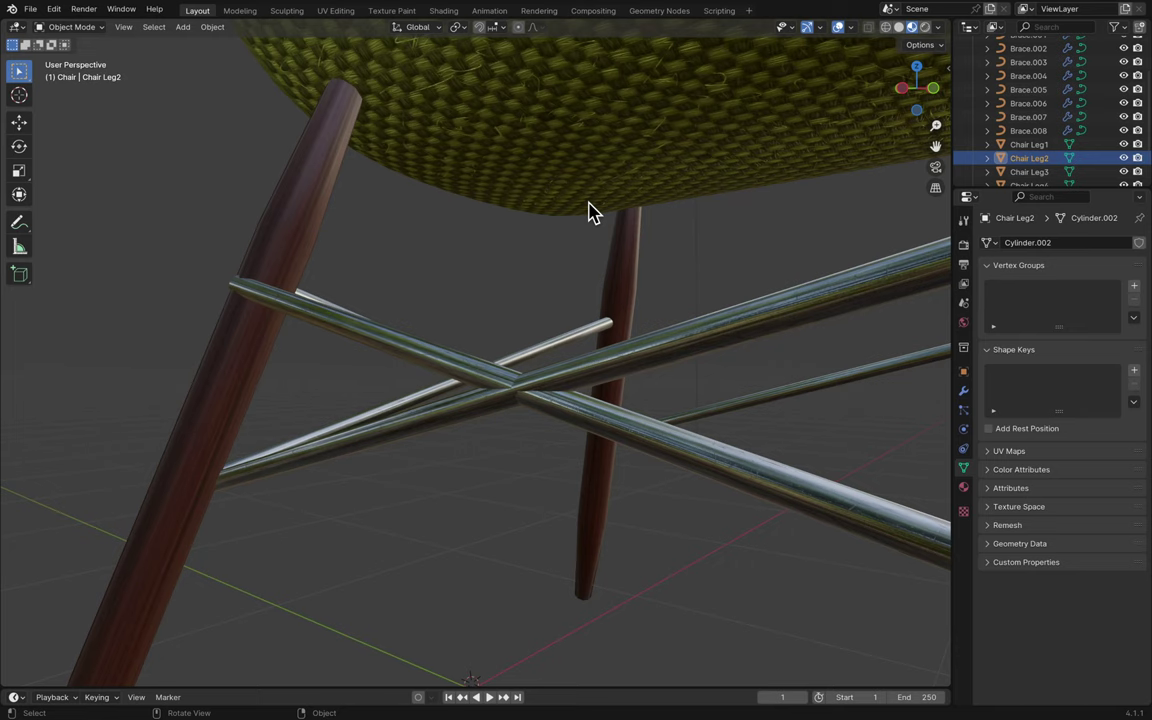
pyautogui.click(935, 96)
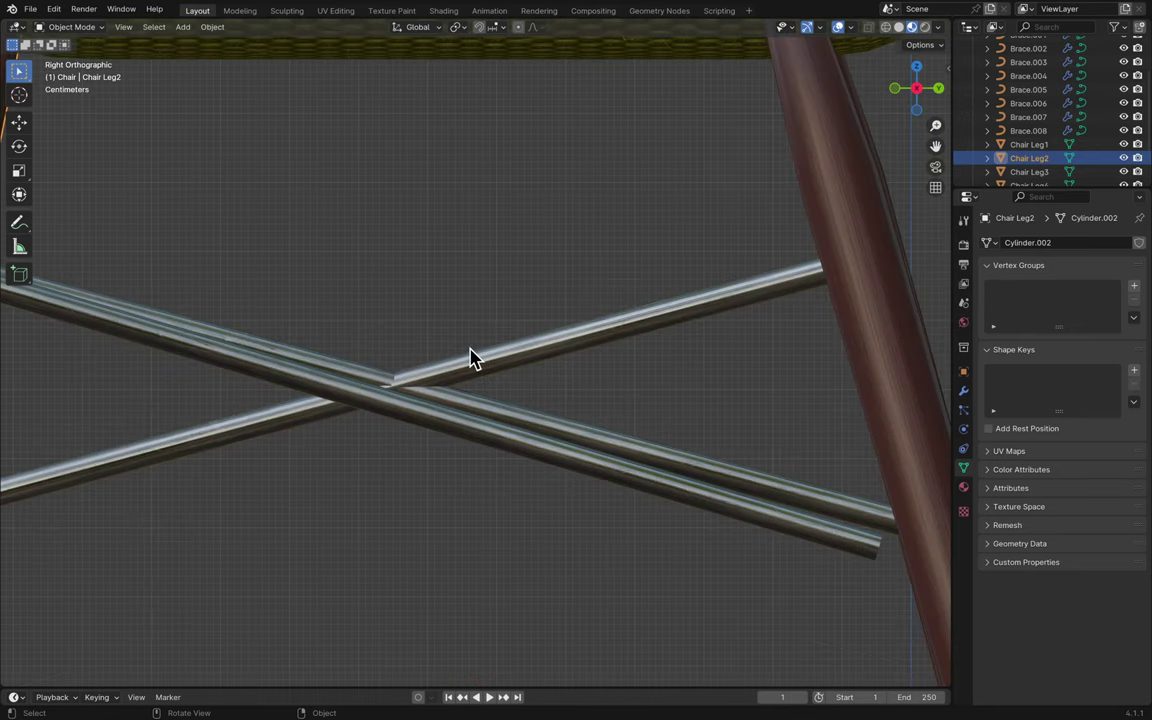
pyautogui.hscroll(-10, 517, 377)
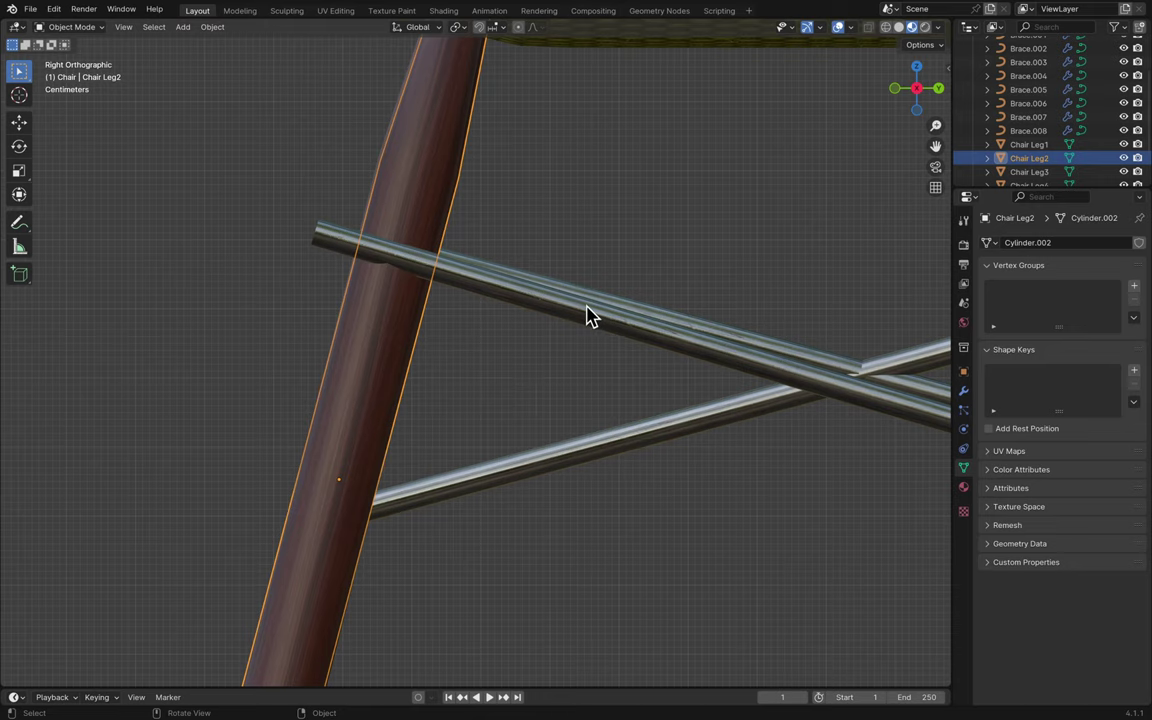
pyautogui.click(507, 301)
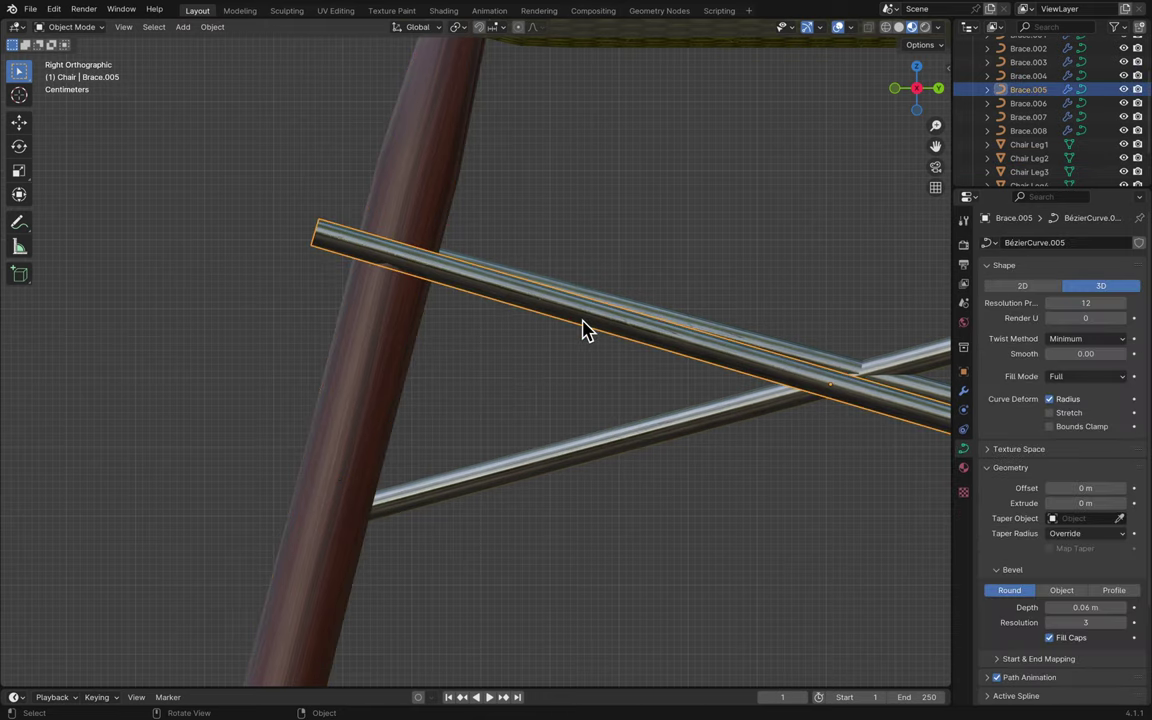
pyautogui.scroll(-10, 597, 317)
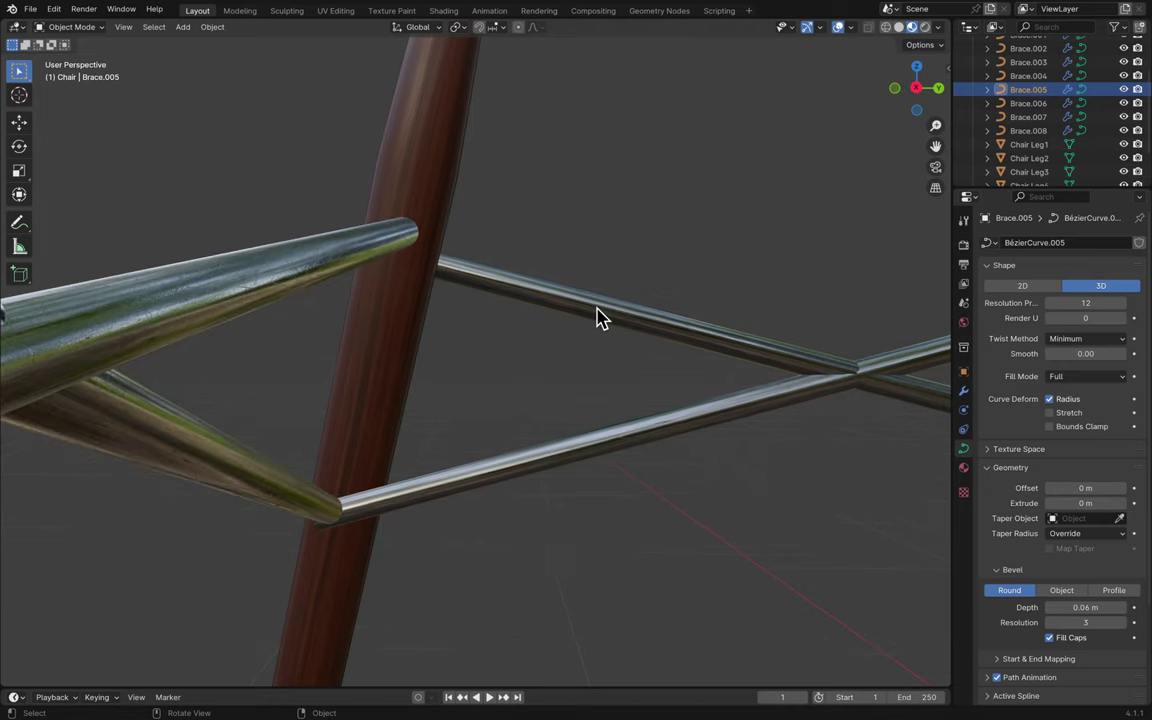
# - From the left view, clear the selection and pick the diagonal Brace.007 rod
pyautogui.click(914, 96)
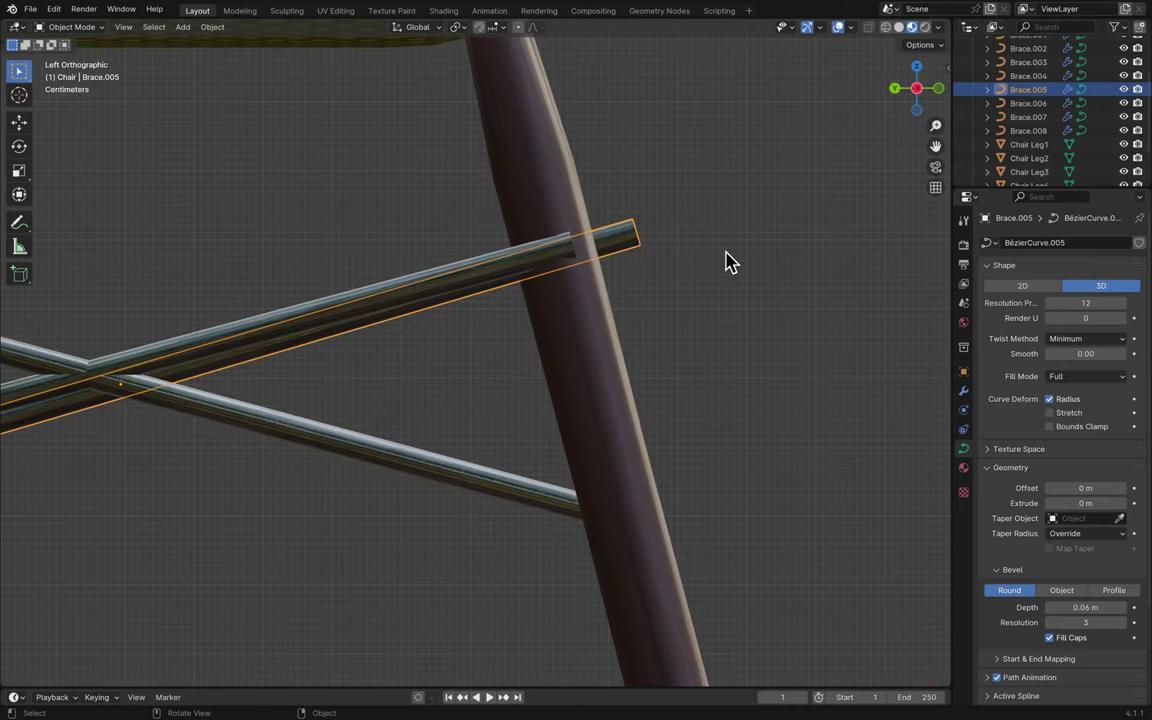
pyautogui.scroll(-4, 730, 273)
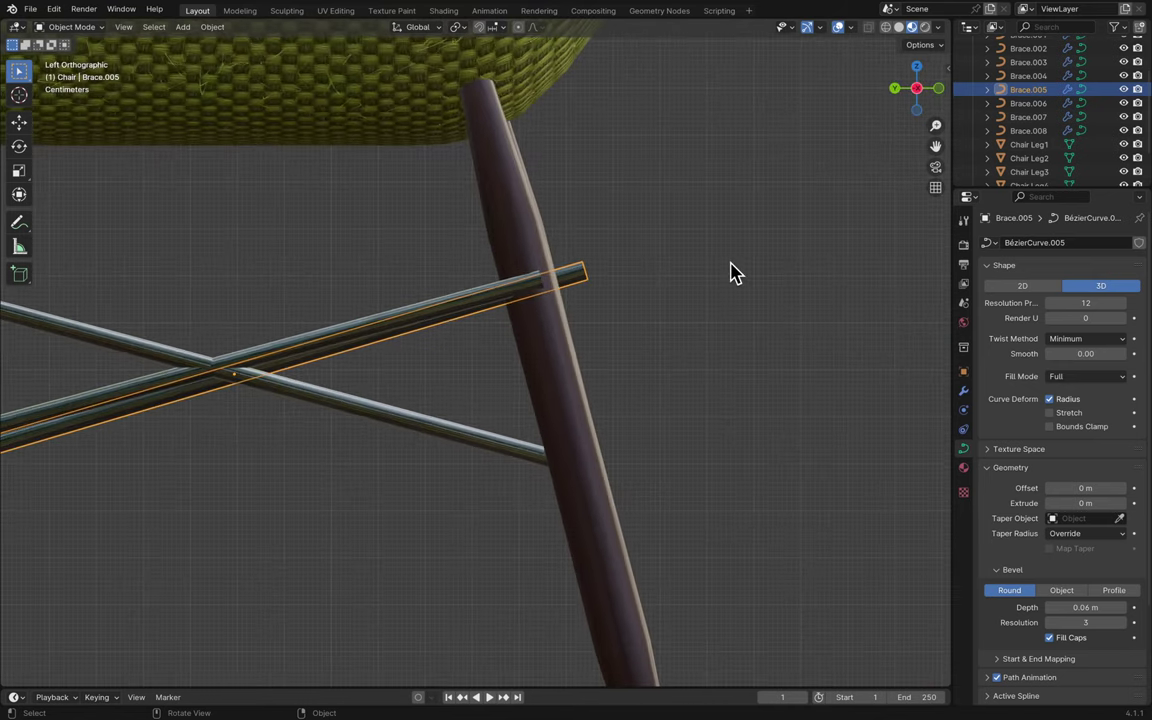
pyautogui.scroll(-10, 858, 165)
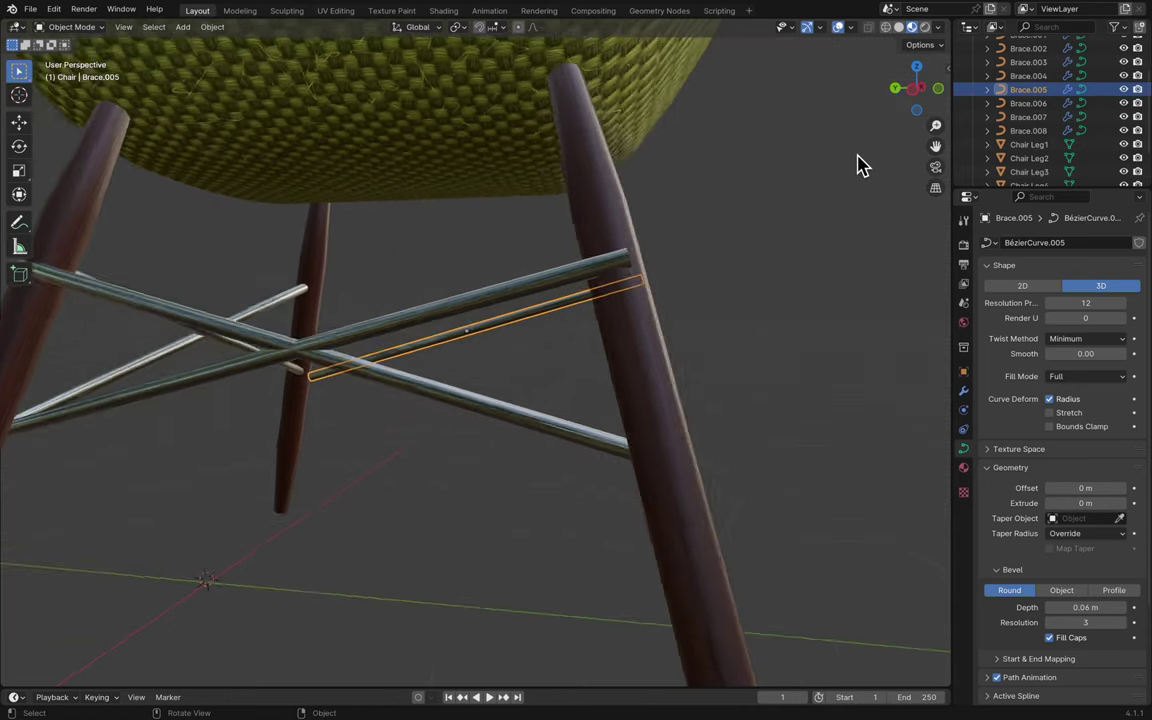
pyautogui.scroll(-8, 858, 165)
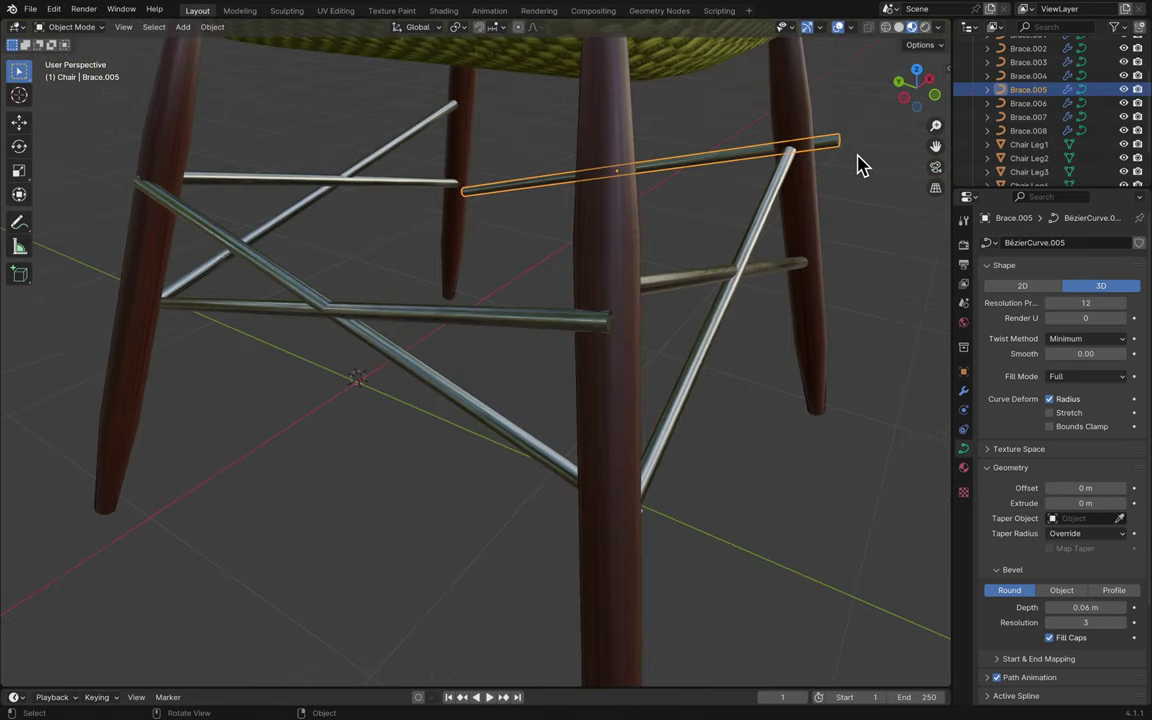
pyautogui.click(905, 102)
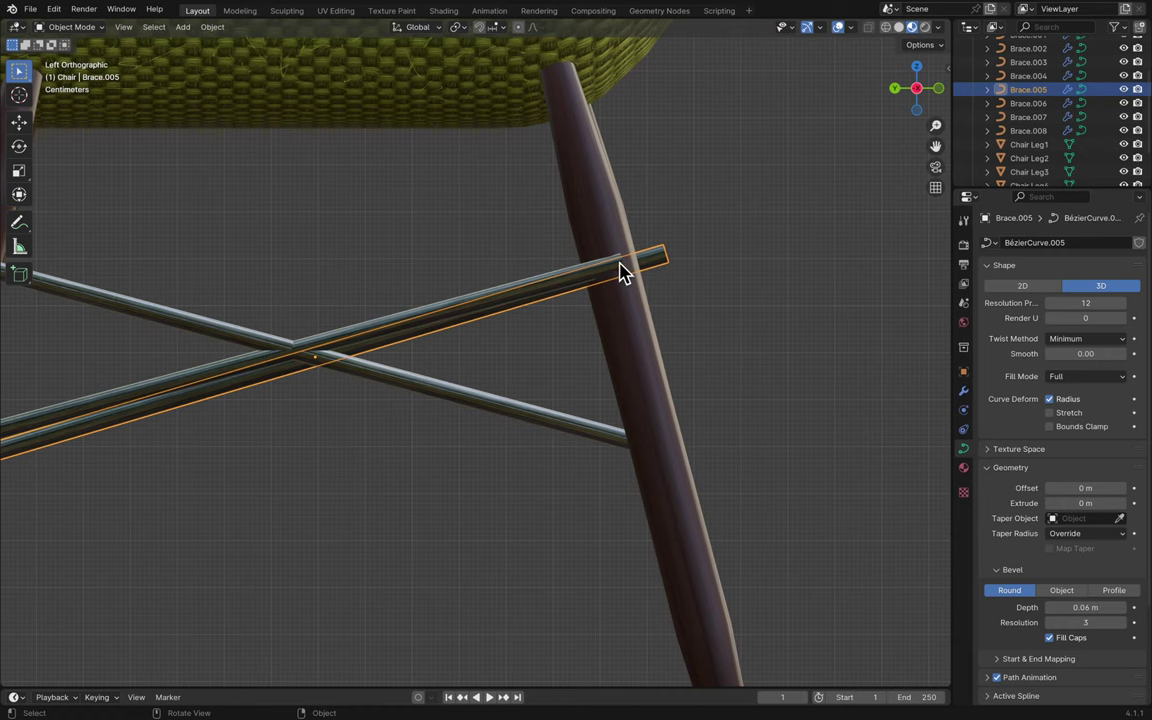
pyautogui.keyDown('shift'); pyautogui.hscroll(-5, 620, 270); pyautogui.keyUp('shift')
pyautogui.keyDown('shift'); pyautogui.hscroll(-5, 620, 270); pyautogui.keyUp('shift')
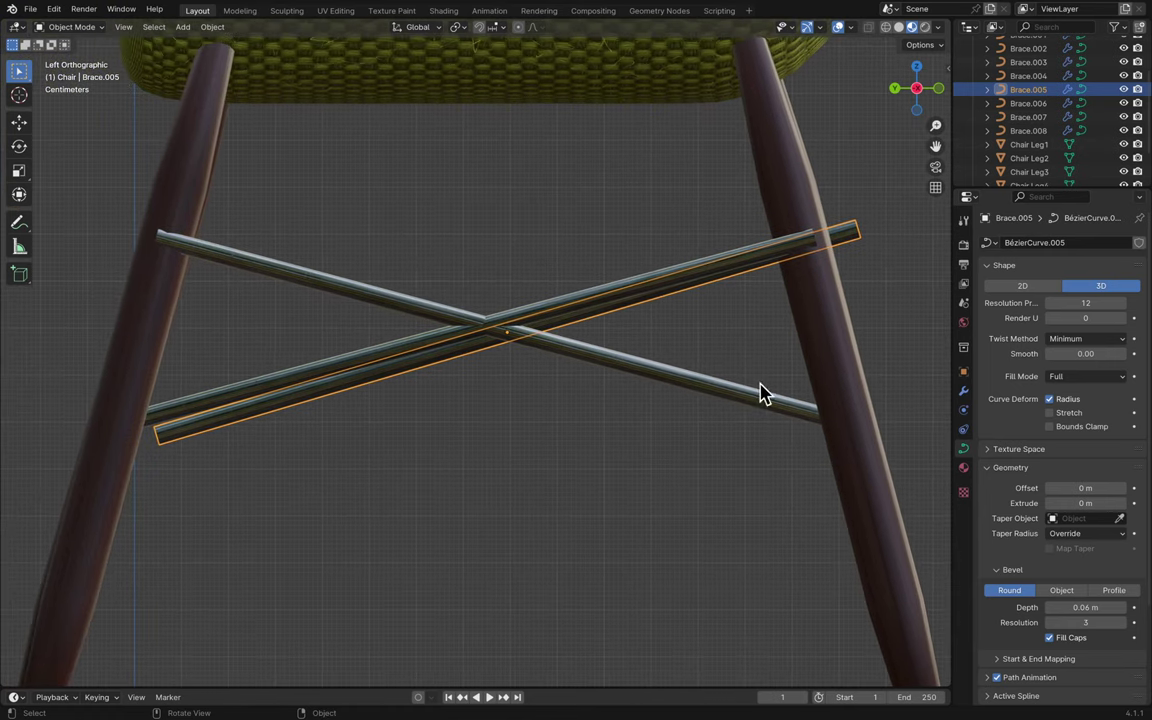
pyautogui.click(660, 350)
pyautogui.click(416, 321)
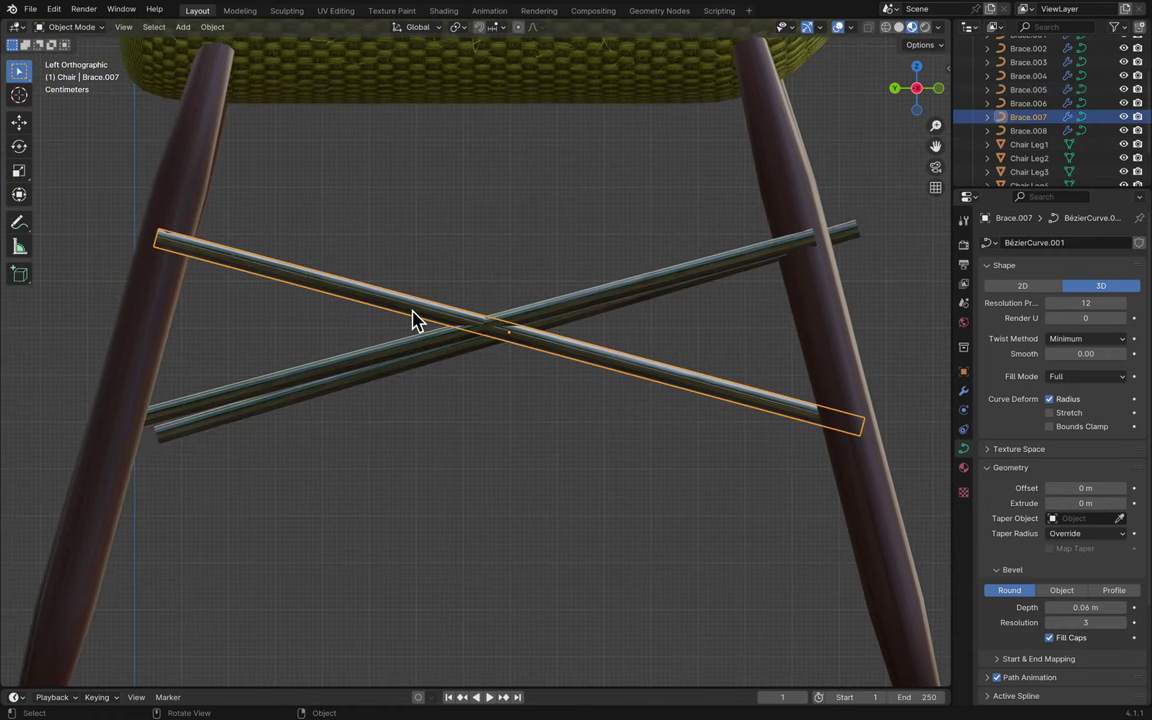
pyautogui.hscroll(-10, 784, 219)
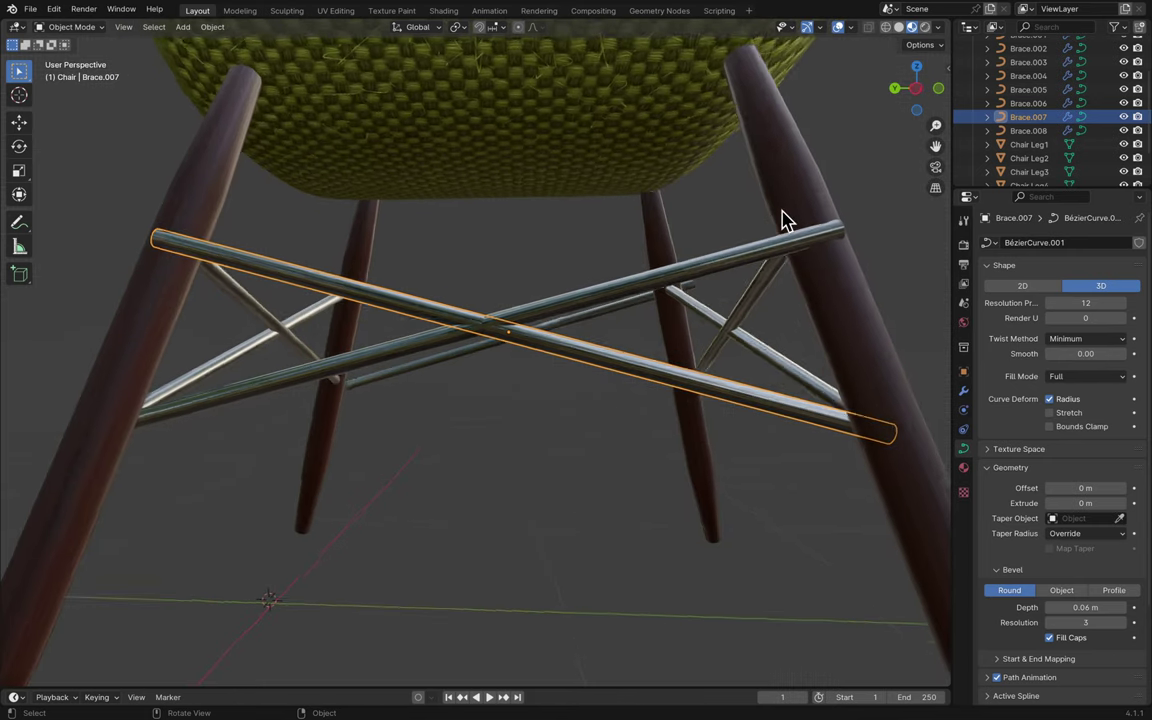
# - Shift Brace.007 slightly along X and turn it about -5° around Z
pyautogui.press('g')
pyautogui.press('x')
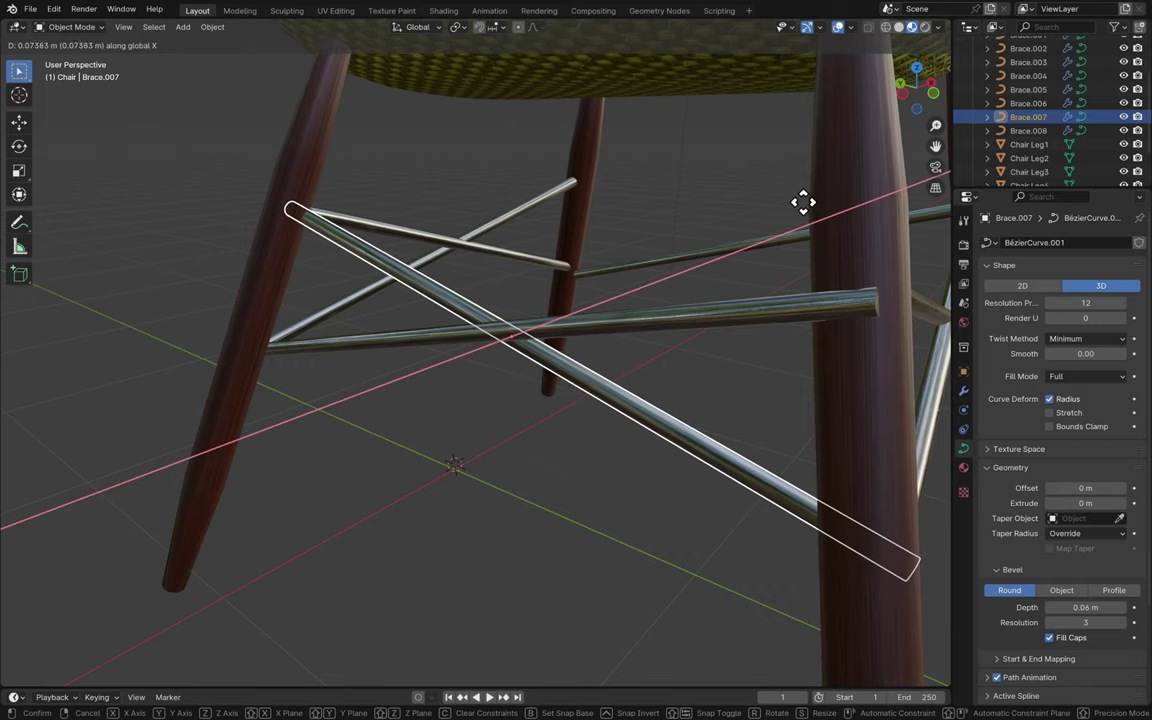
pyautogui.click(804, 208)
pyautogui.hscroll(10, 800, 215)
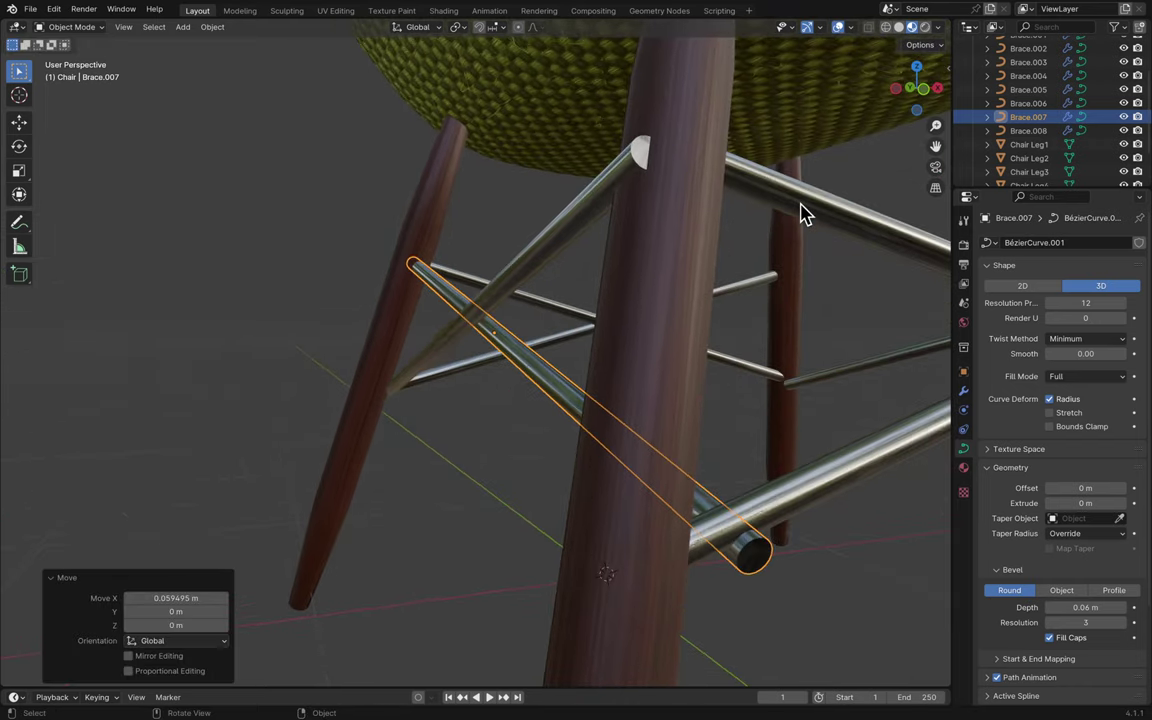
pyautogui.hscroll(3, 800, 215)
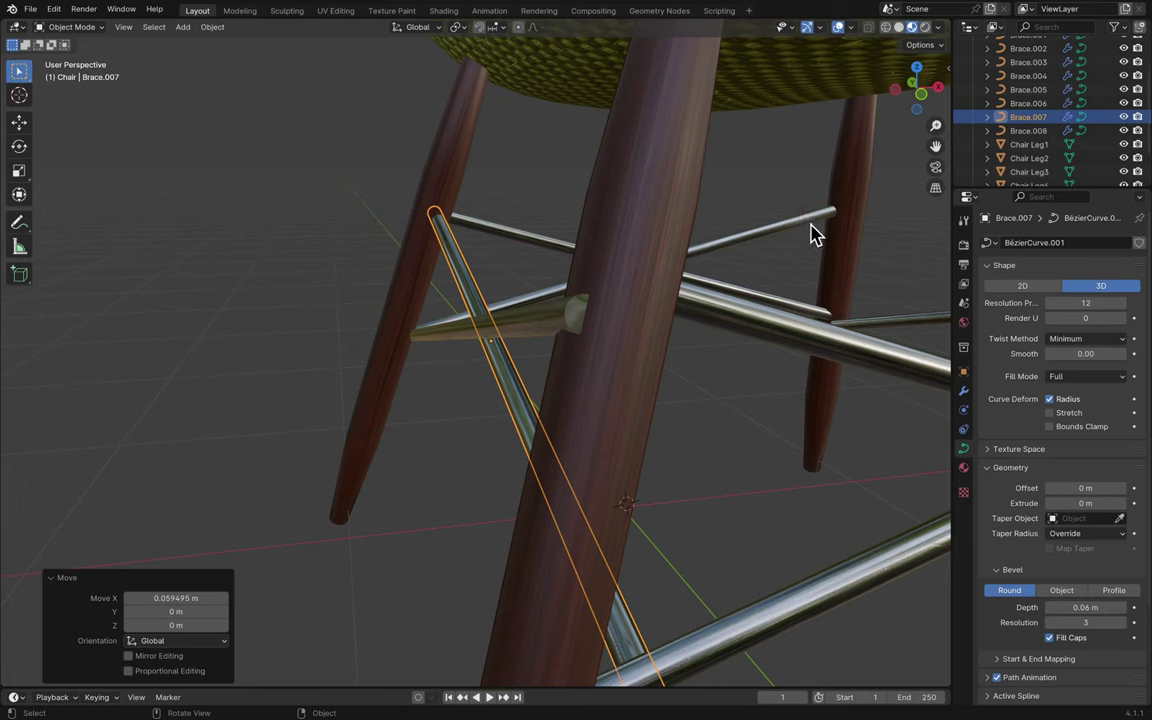
pyautogui.press('r')
pyautogui.press('z')
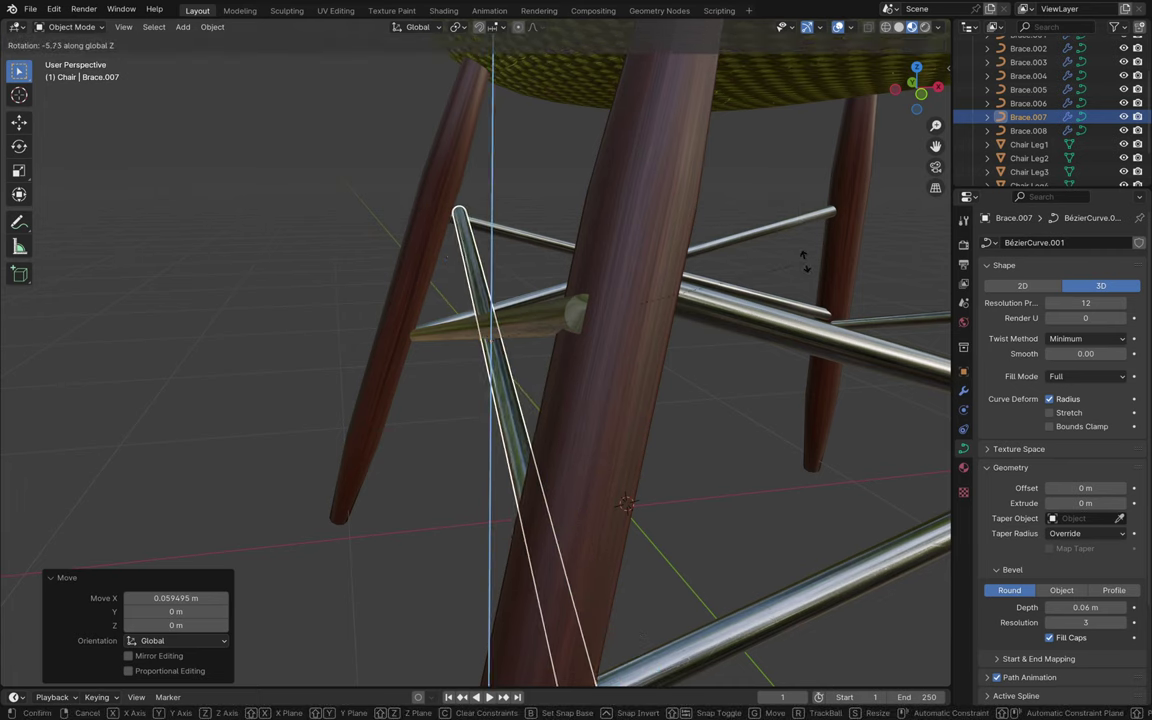
pyautogui.click(810, 262)
pyautogui.moveTo(810, 262); pyautogui.dragTo(810, 262, button='middle')
# - Shift Brace.007 back along the X axis
pyautogui.press('g')
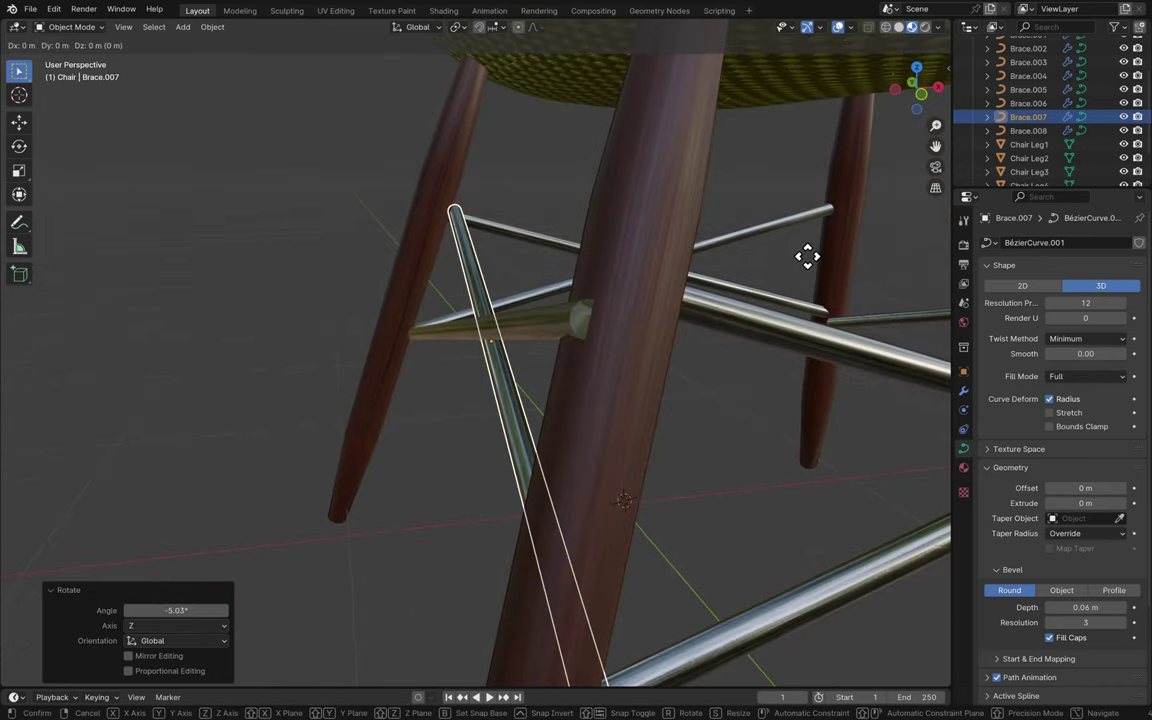
pyautogui.press('x')
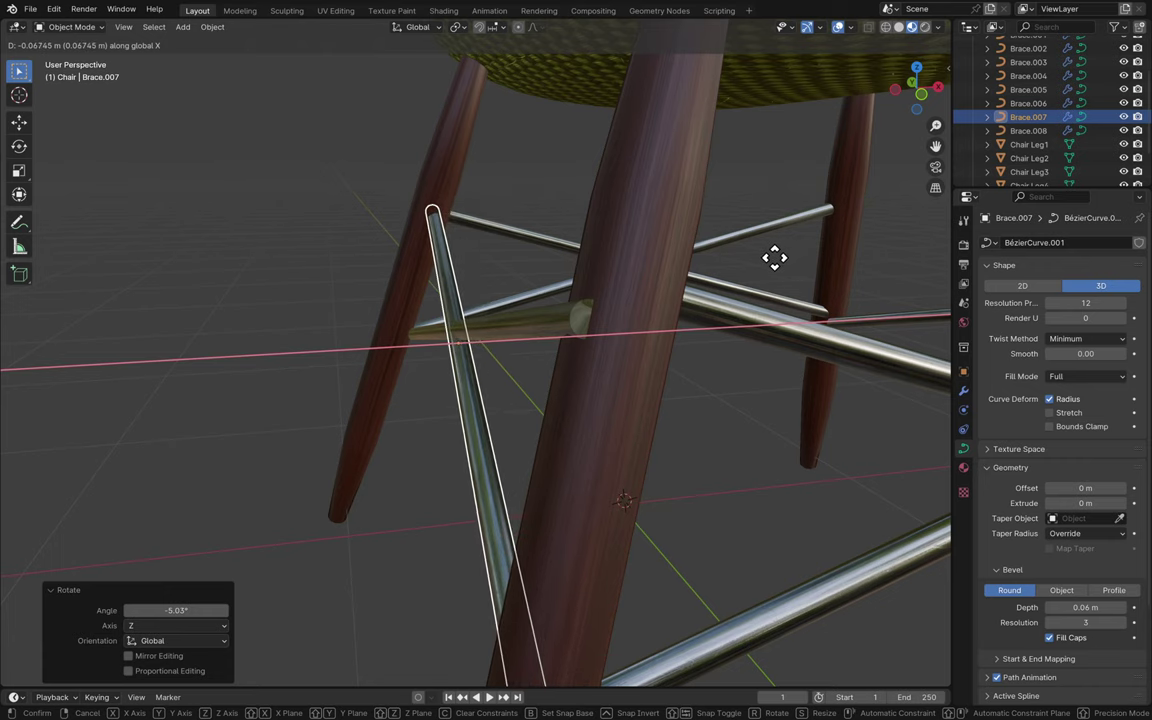
pyautogui.click(776, 262)
pyautogui.moveTo(777, 265); pyautogui.dragTo(777, 265, button='middle')
# - Turn Brace.008 3.59° on Z plus a small extra turn, and save
pyautogui.click(662, 328)
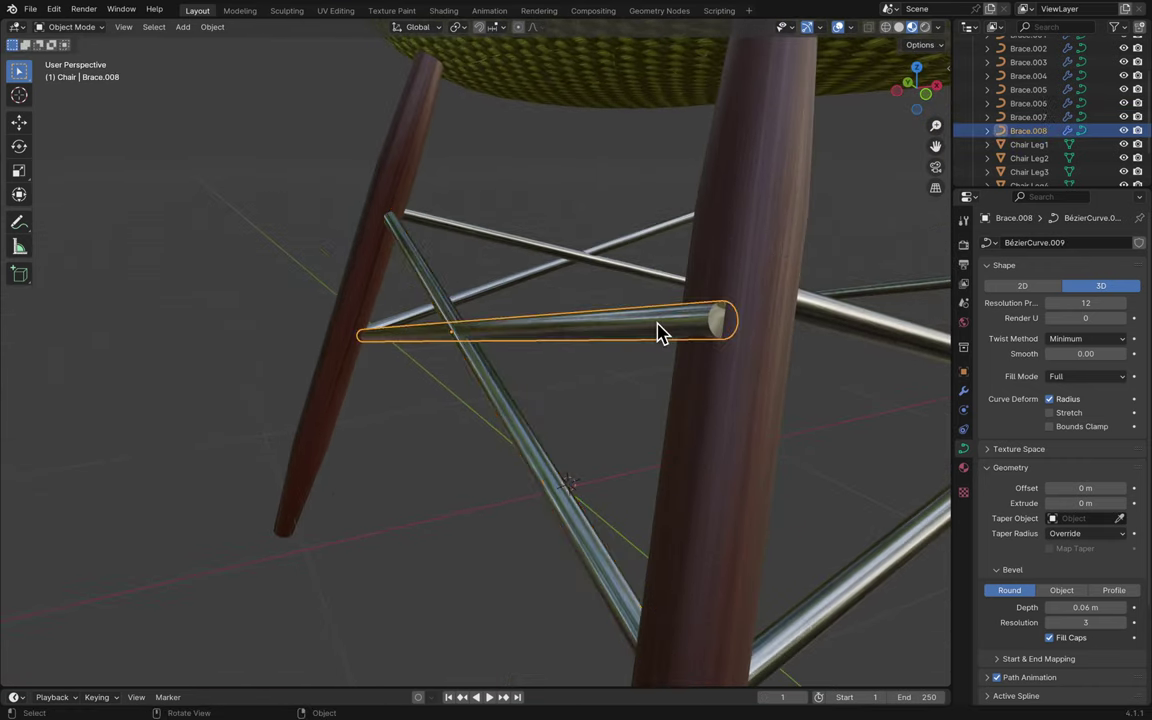
pyautogui.press('r')
pyautogui.press('z')
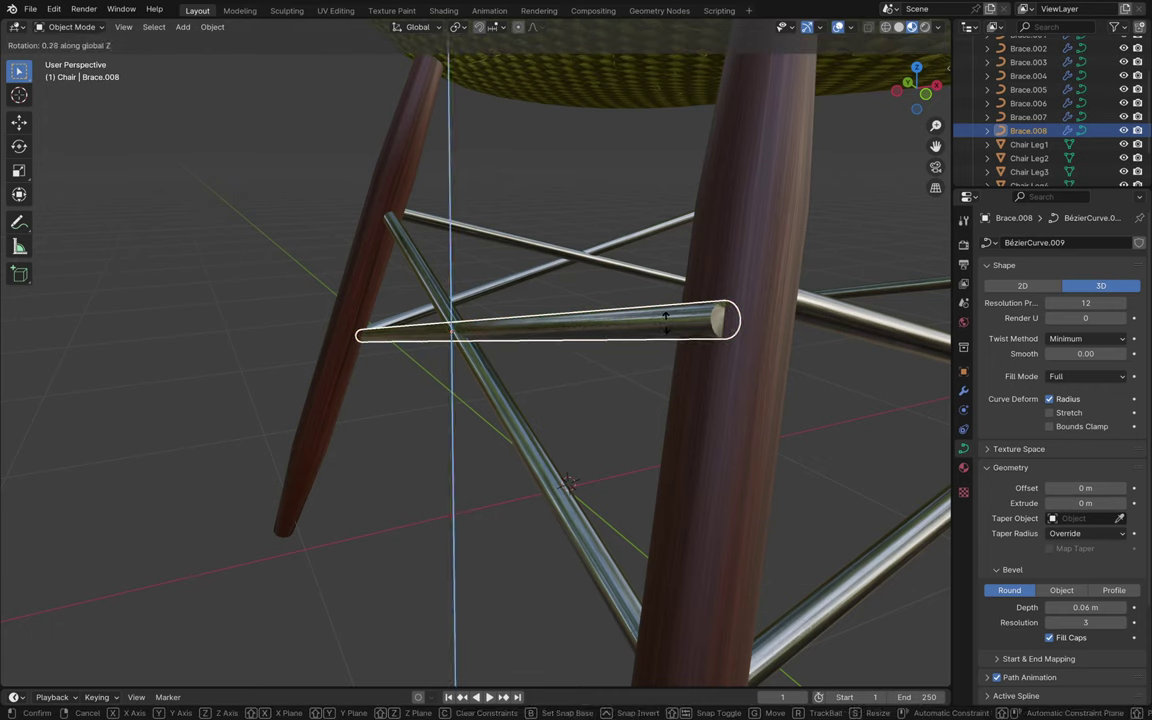
pyautogui.click(720, 310)
pyautogui.moveTo(720, 312); pyautogui.dragTo(672, 340, button='middle')
pyautogui.press('r')
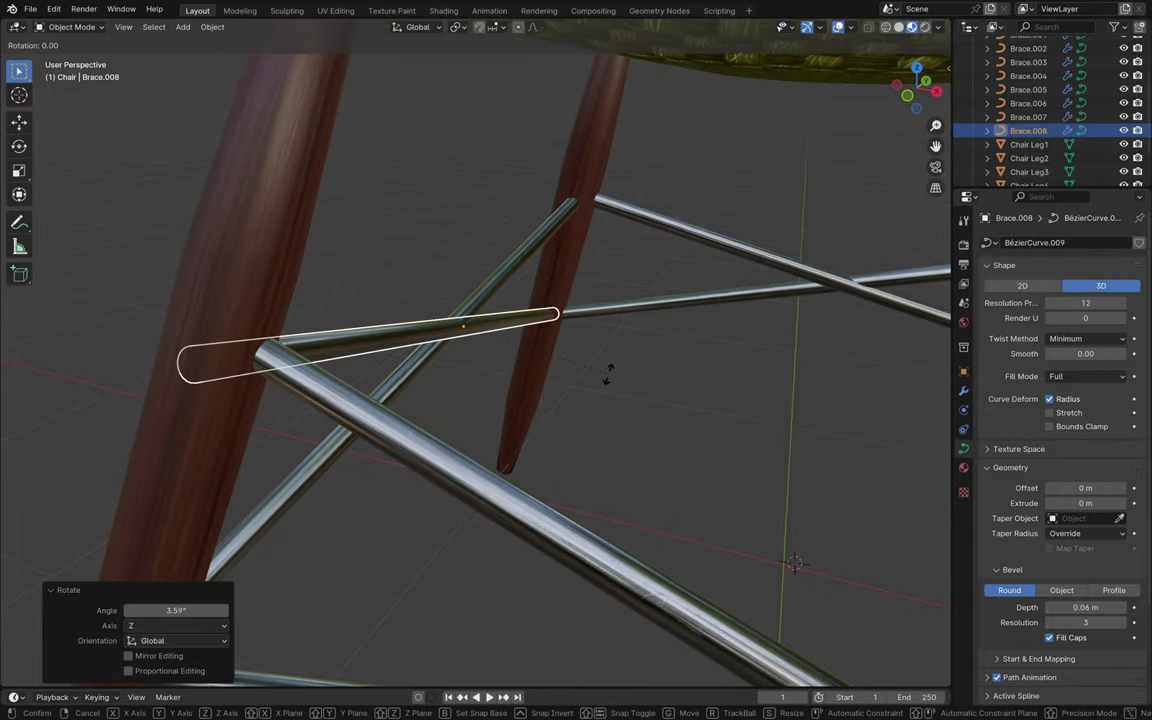
pyautogui.press('z')
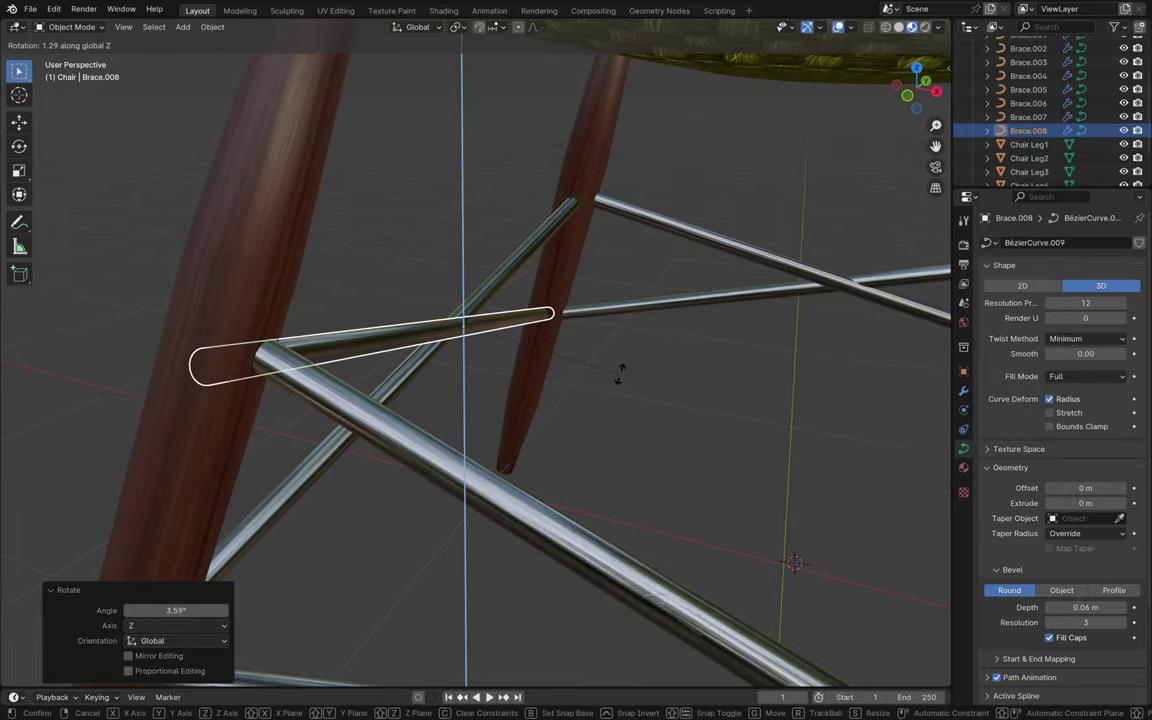
pyautogui.click(620, 380)
pyautogui.hotkey('ctrl', 's')
# - Box-select the front Brace.005 rod and set its Y rotation to -15° in the sidebar
pyautogui.moveTo(620, 383); pyautogui.dragTo(586, 429, button='middle')
pyautogui.click(727, 422)
pyautogui.moveTo(727, 422); pyautogui.dragTo(731, 427, button='middle')
pyautogui.click(583, 617)
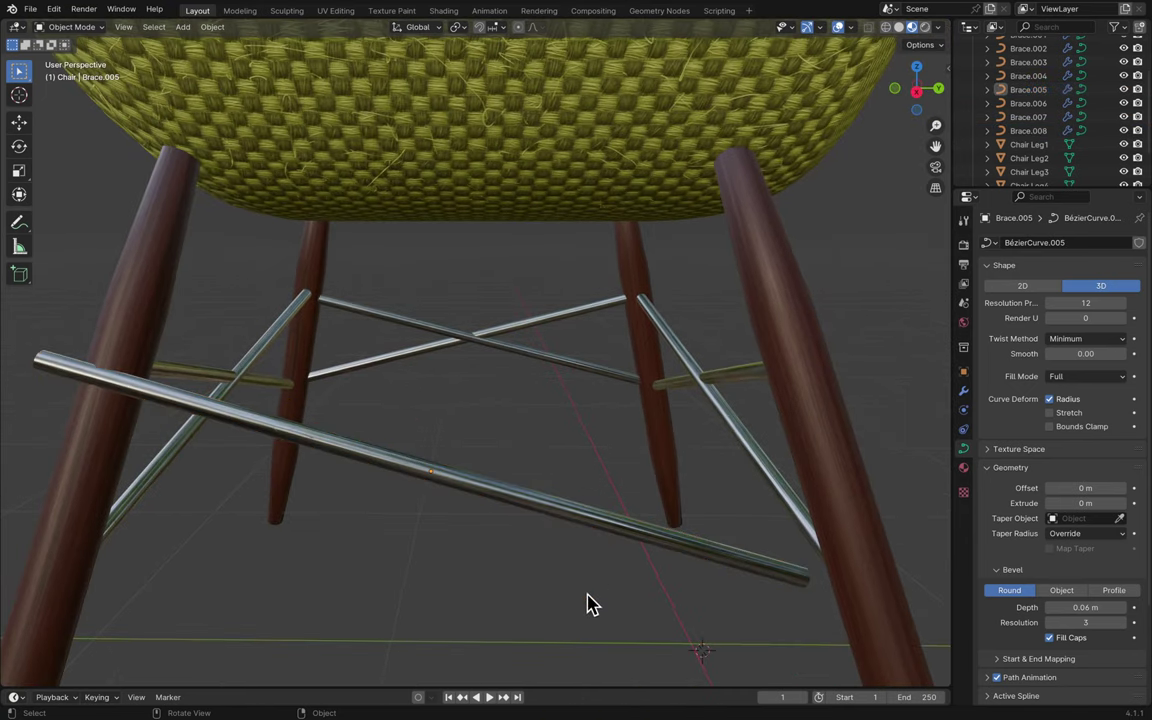
pyautogui.moveTo(590, 603); pyautogui.dragTo(633, 502)
pyautogui.press('n')
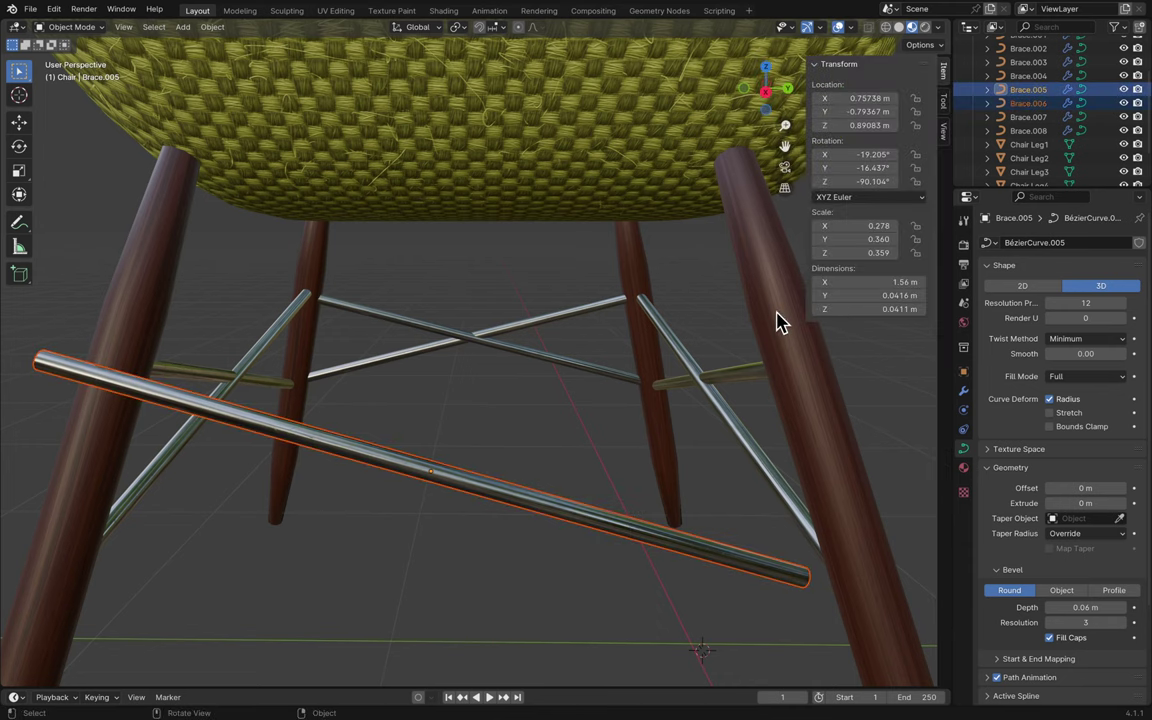
pyautogui.click(860, 168)
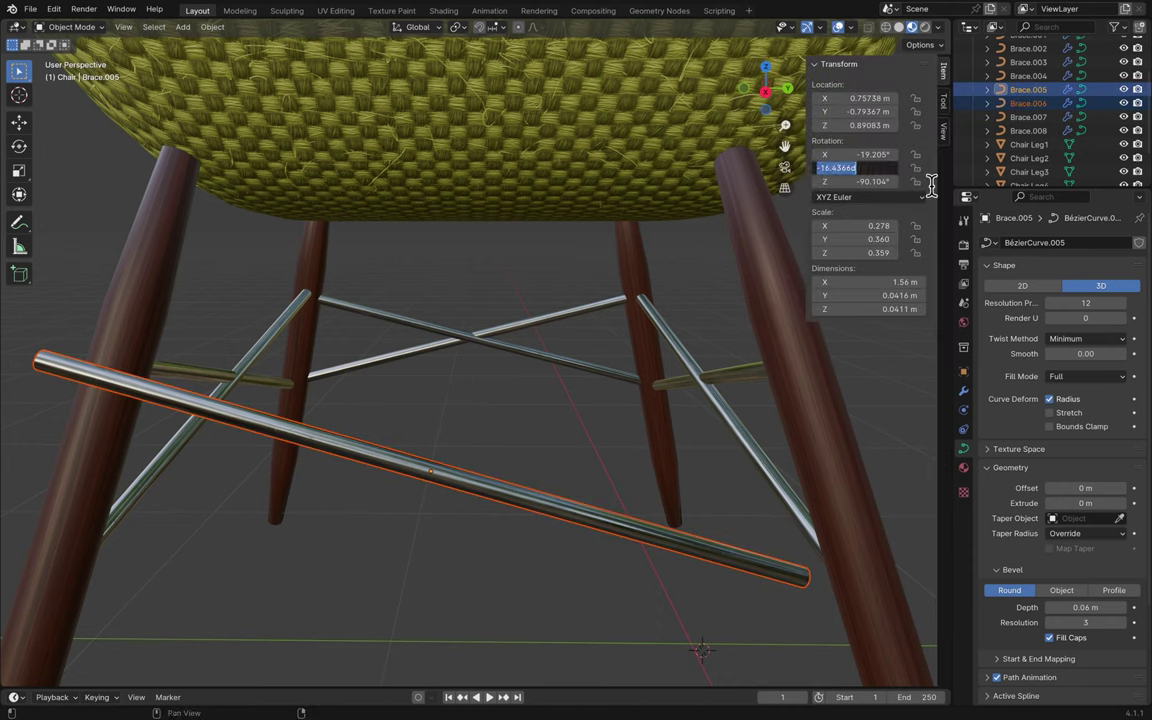
pyautogui.write('5')
pyautogui.press('Return')
# - Set Brace.005's X rotation to 0°, undoing a mistaken -15° entry
pyautogui.click(872, 155)
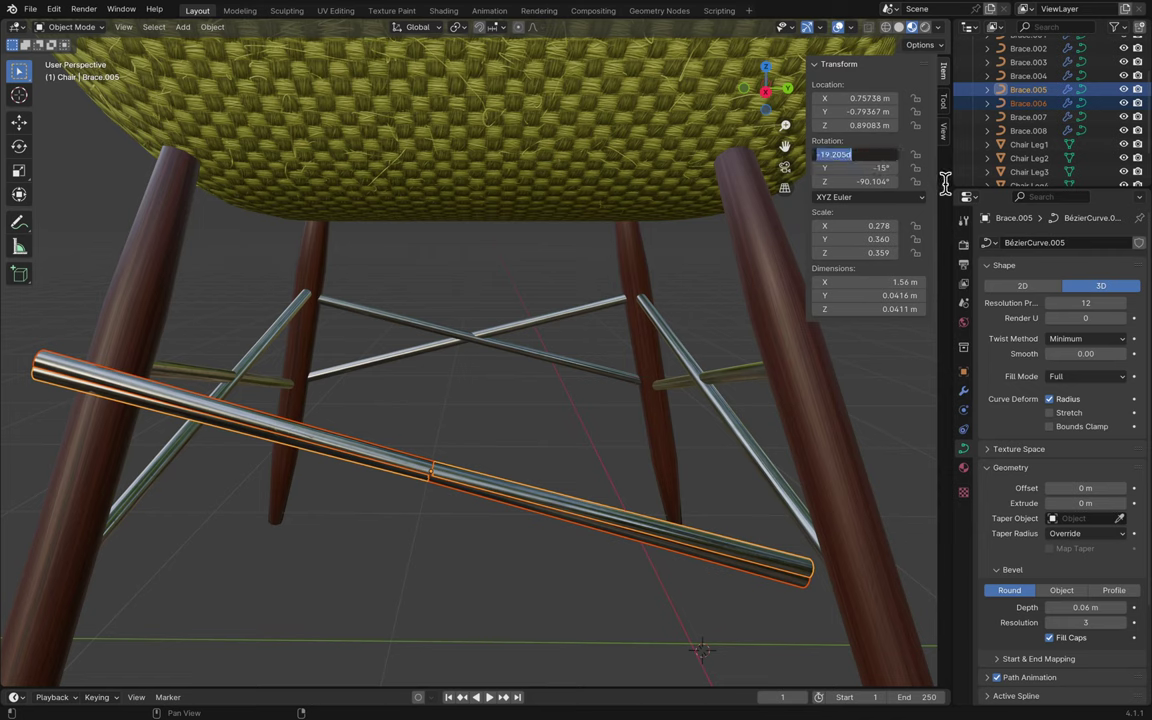
pyautogui.write('-15')
pyautogui.press('Return')
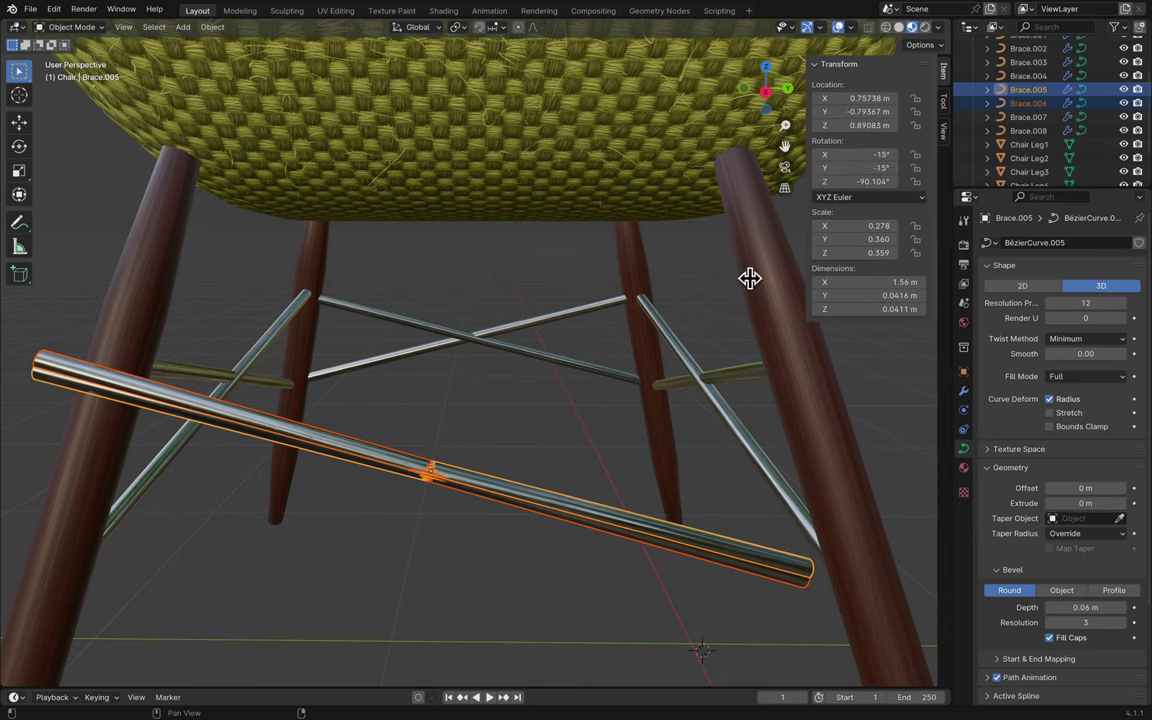
pyautogui.hotkey('ctrl', 'z')
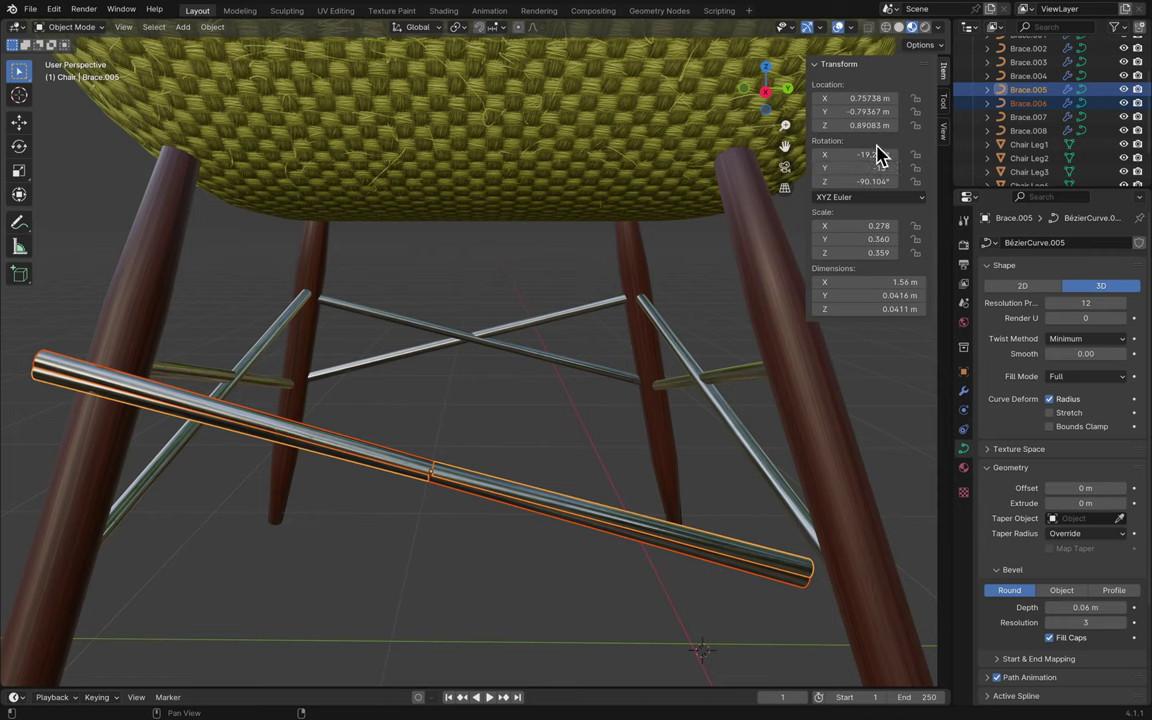
pyautogui.click(882, 153)
pyautogui.write('0')
pyautogui.press('Return')
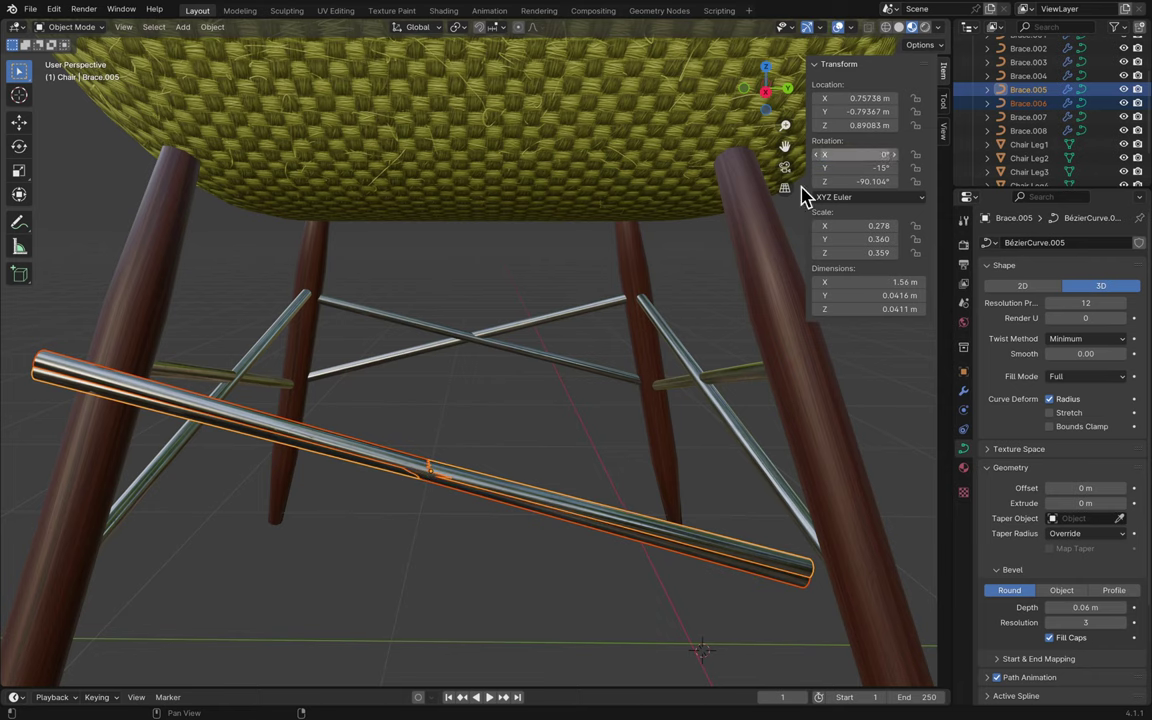
pyautogui.press('n')
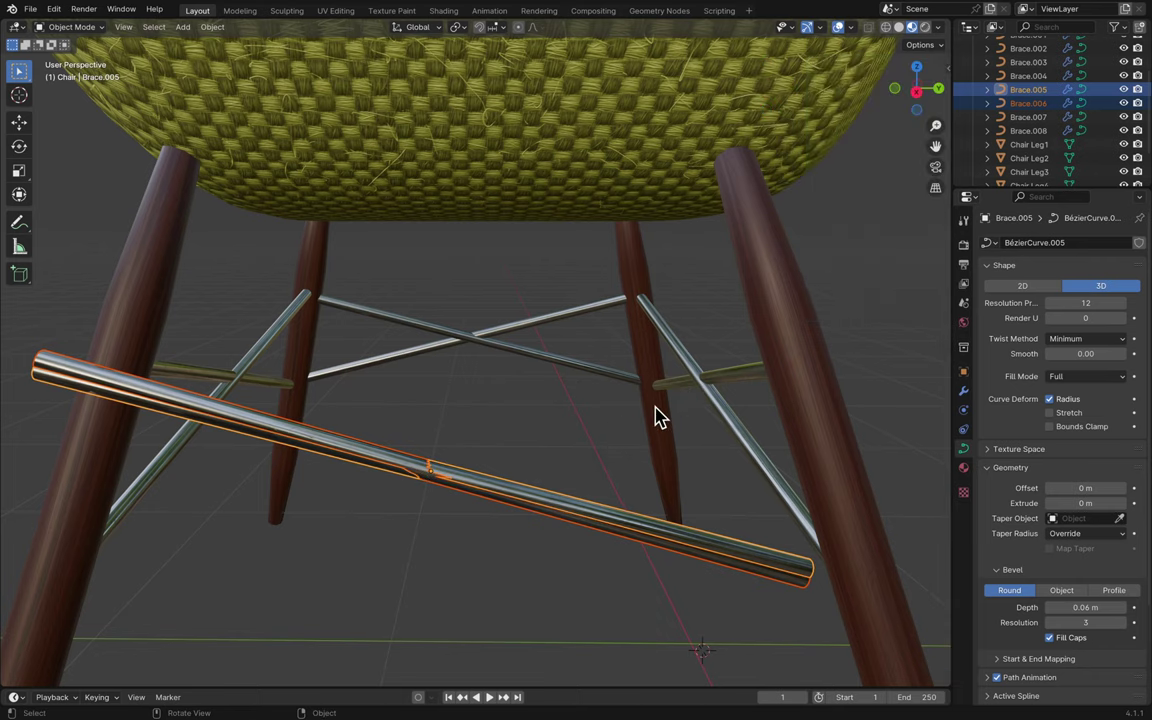
# - Select the overlapping Brace.006 rod and set its X rotation to 0°
pyautogui.scroll(-3, 656, 416)
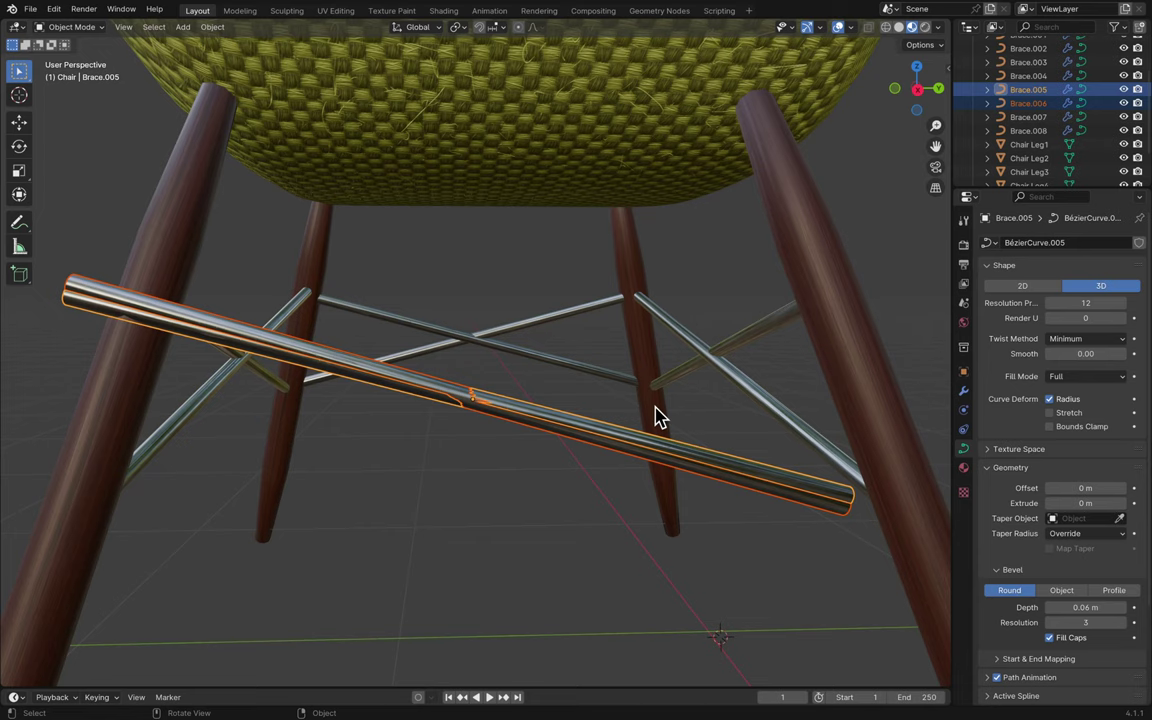
pyautogui.click(589, 468)
pyautogui.click(596, 443)
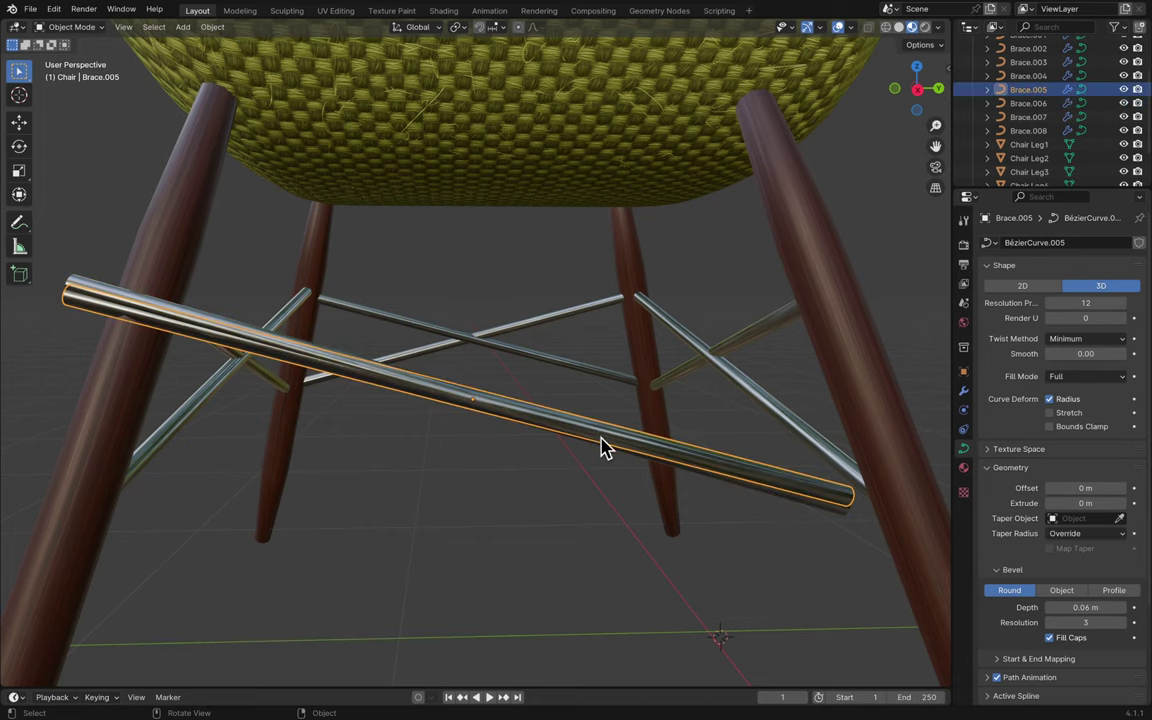
pyautogui.press('n')
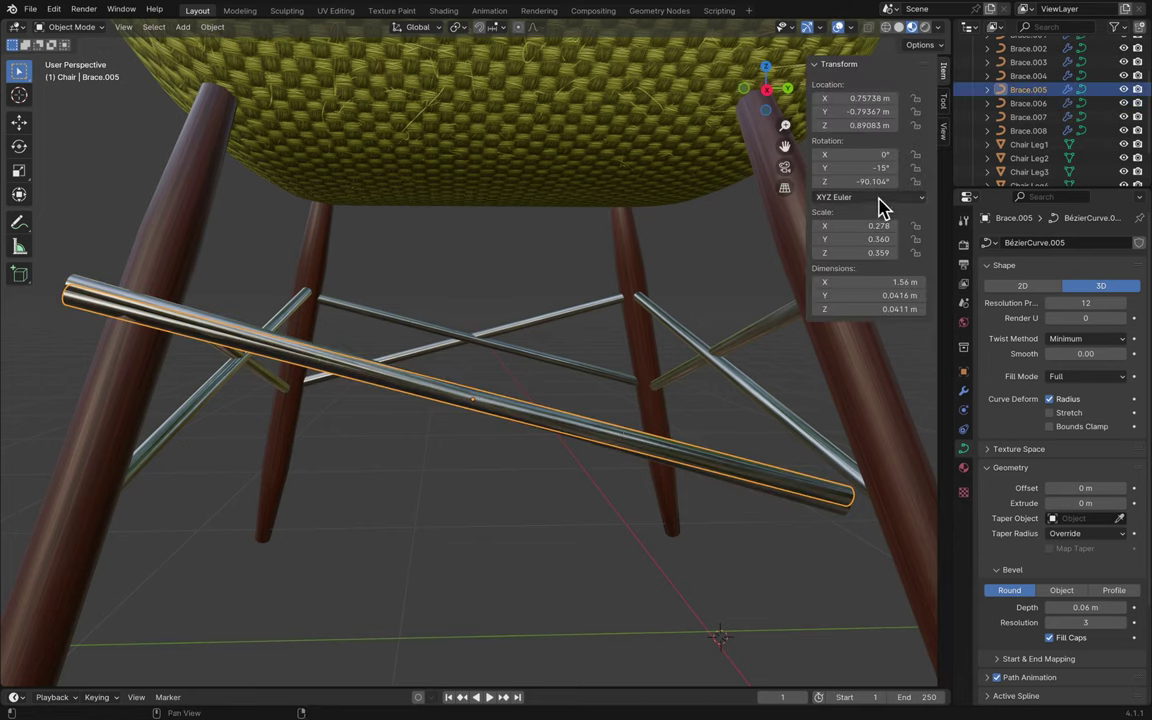
pyautogui.press('n')
pyautogui.click(760, 500)
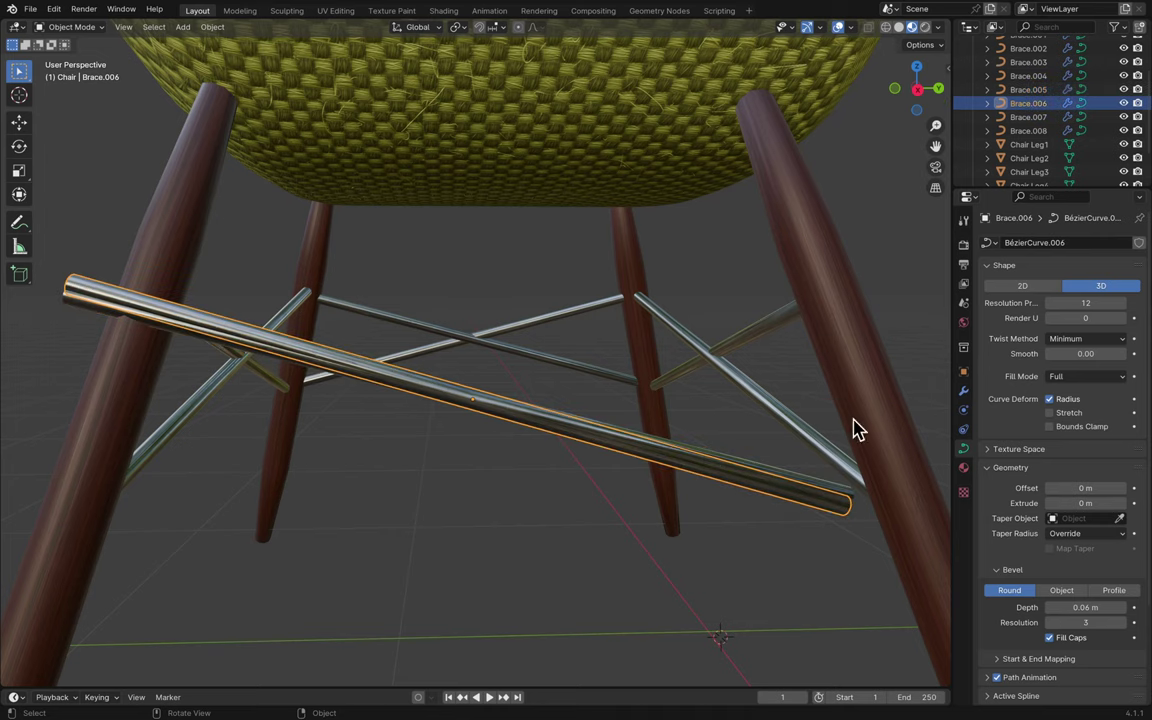
pyautogui.press('n')
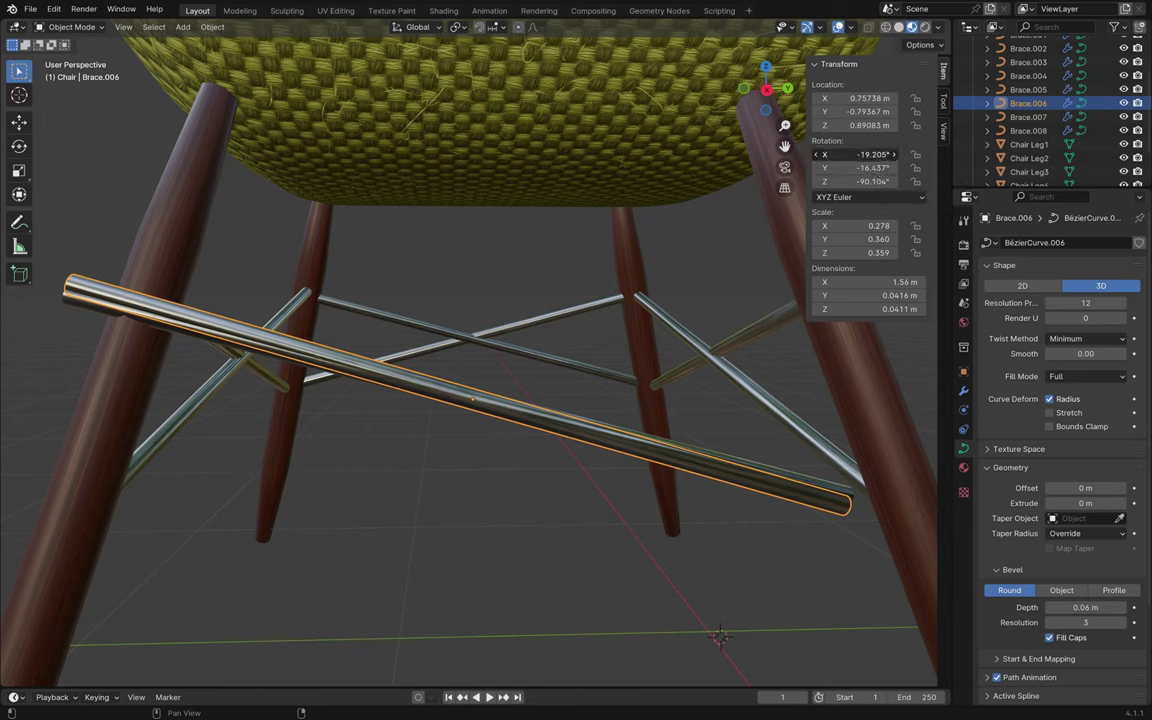
pyautogui.click(858, 154)
pyautogui.write('0')
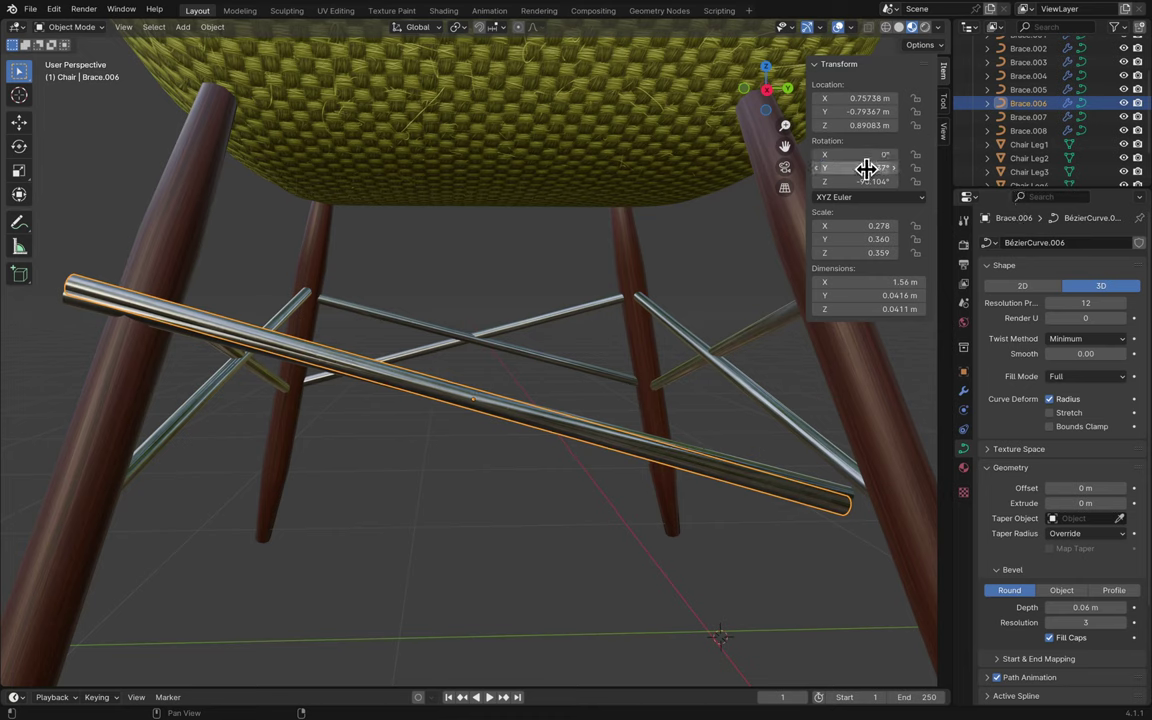
# - Set Brace.006's Y rotation to 15° so it crosses Brace.005, then close the sidebar
pyautogui.click(862, 168)
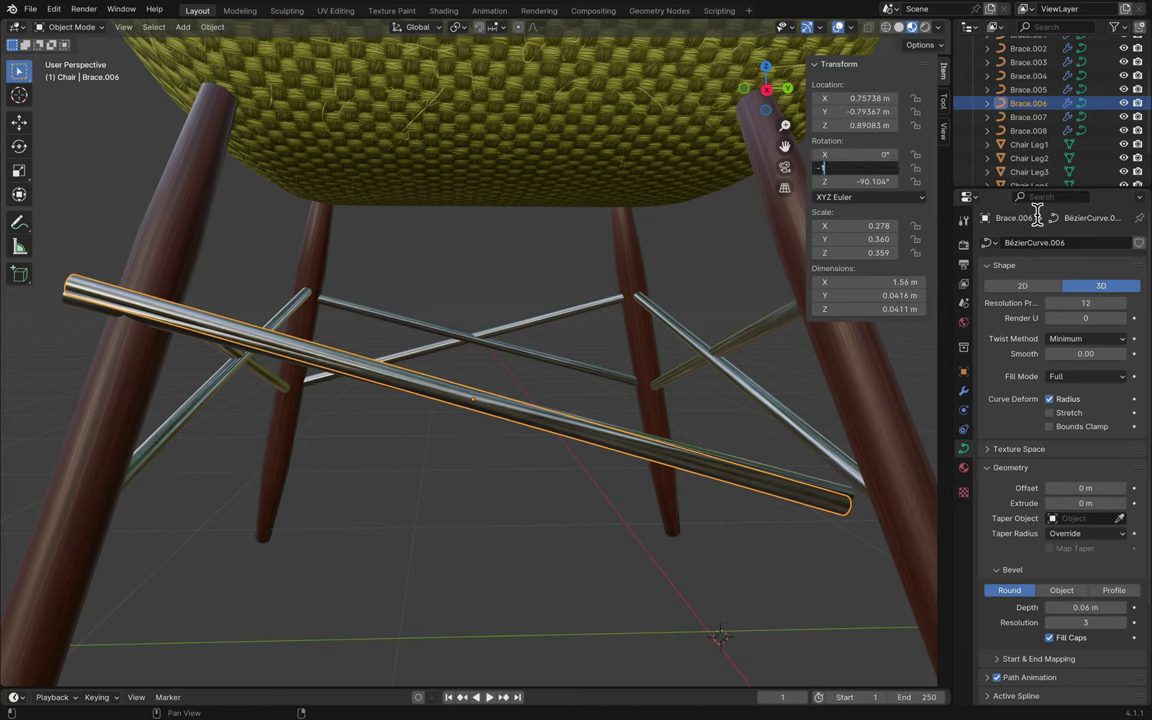
pyautogui.write('-15')
pyautogui.press('Return')
pyautogui.click(866, 168)
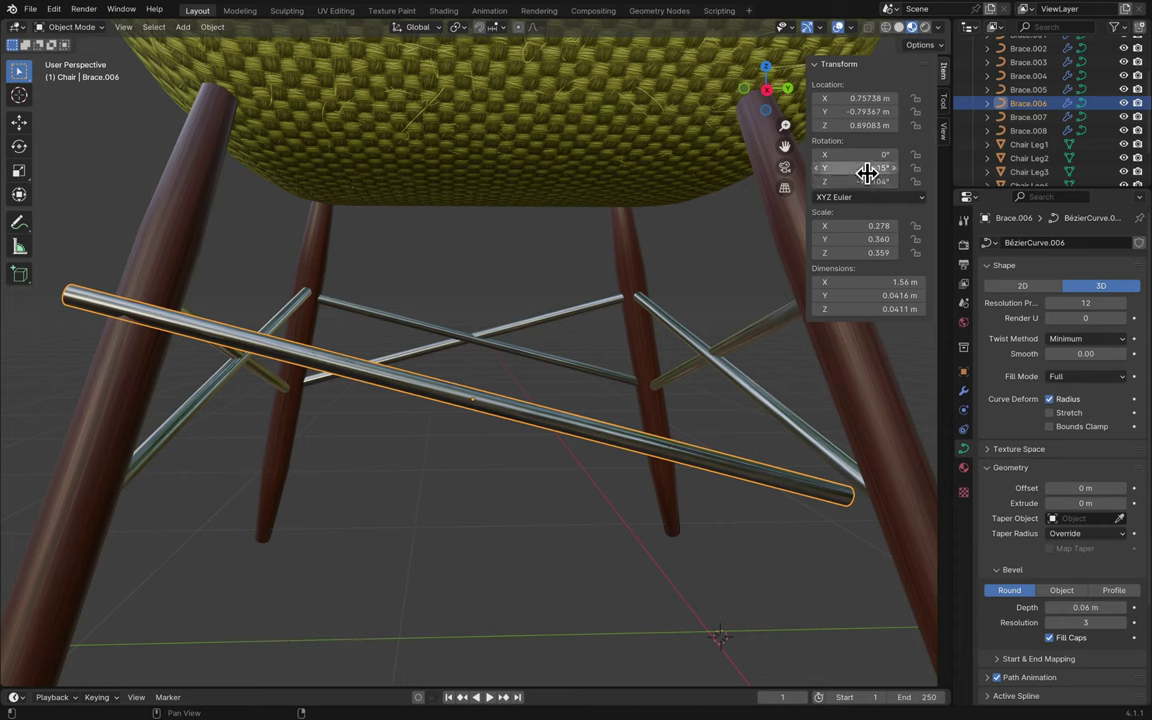
pyautogui.write('15')
pyautogui.press('Return')
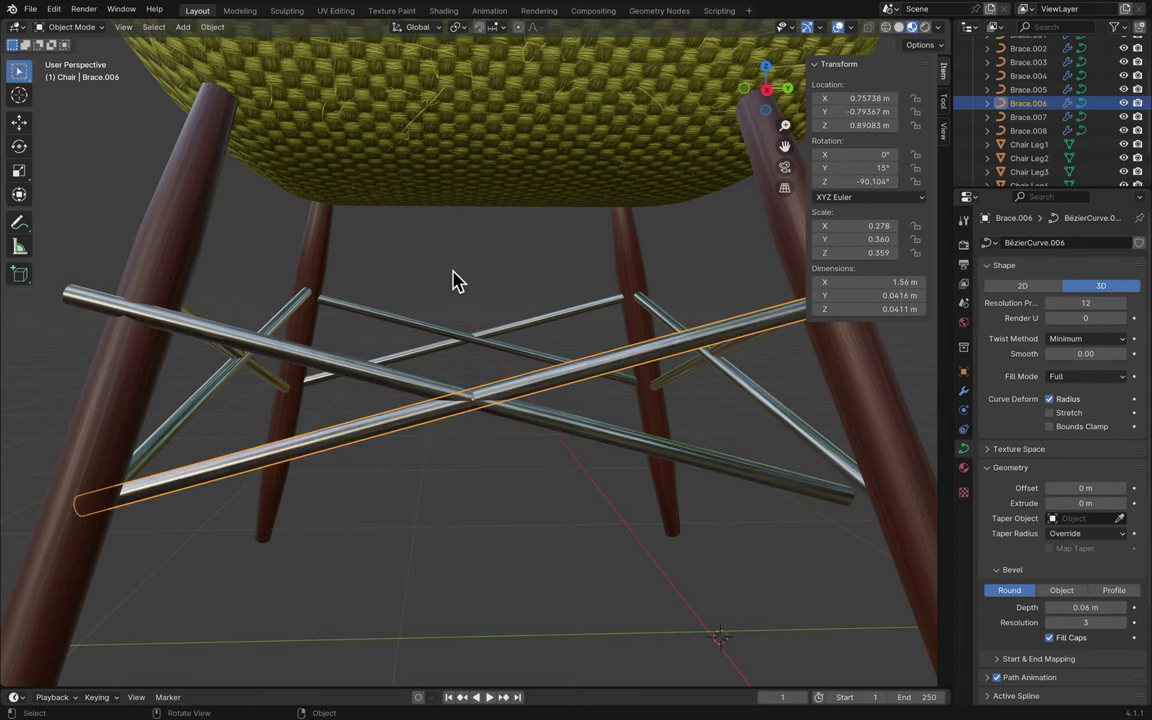
pyautogui.click(473, 355)
pyautogui.moveTo(548, 404); pyautogui.dragTo(558, 414, button='middle')
pyautogui.press('n')
pyautogui.click(590, 431)
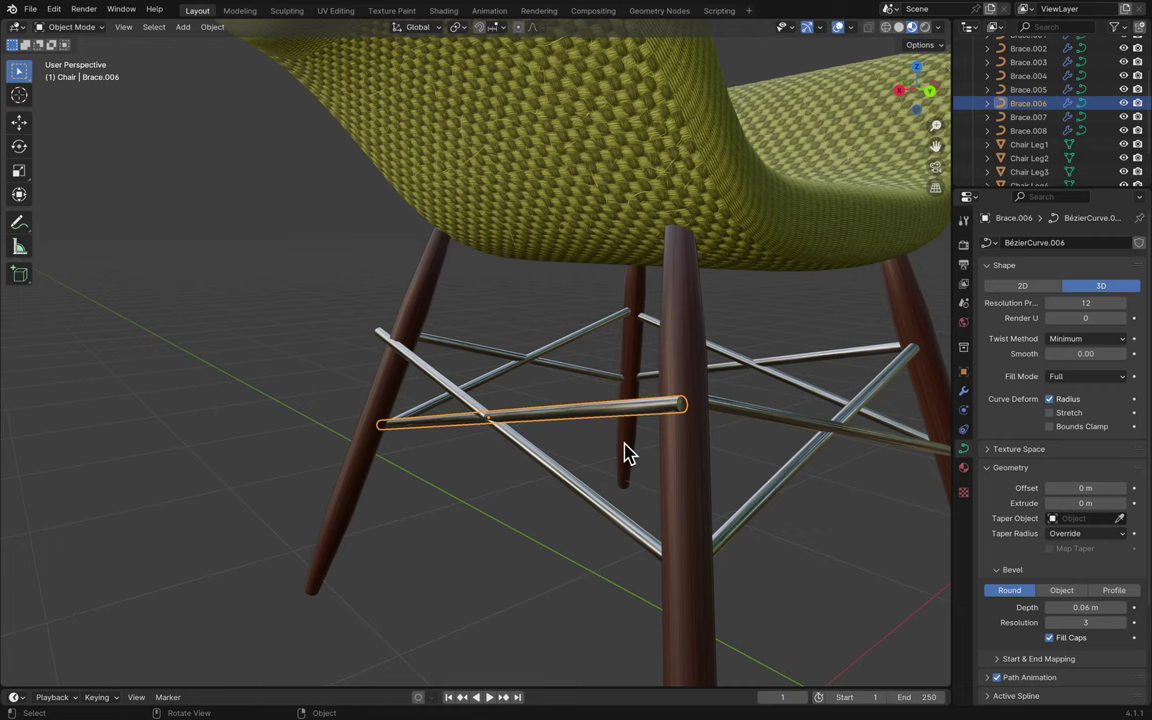
# - Rotate Brace.006 3.66° on Z and give Brace.005 a small Z turn
pyautogui.press('r')
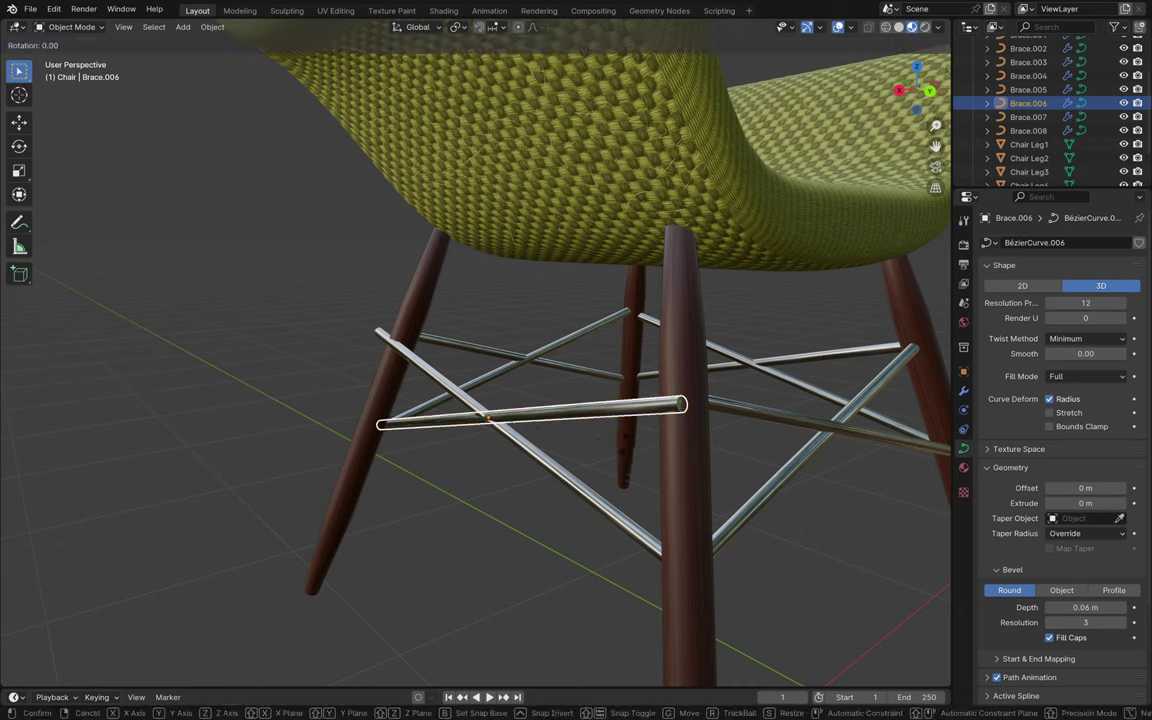
pyautogui.press('z')
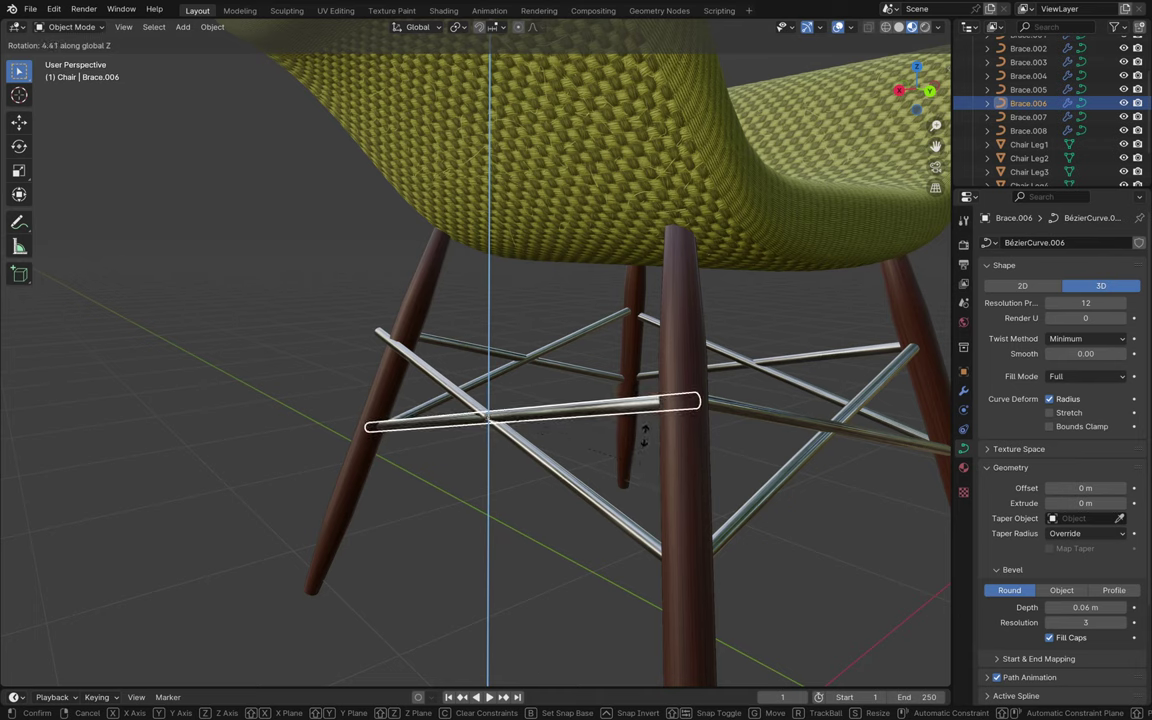
pyautogui.click(645, 440)
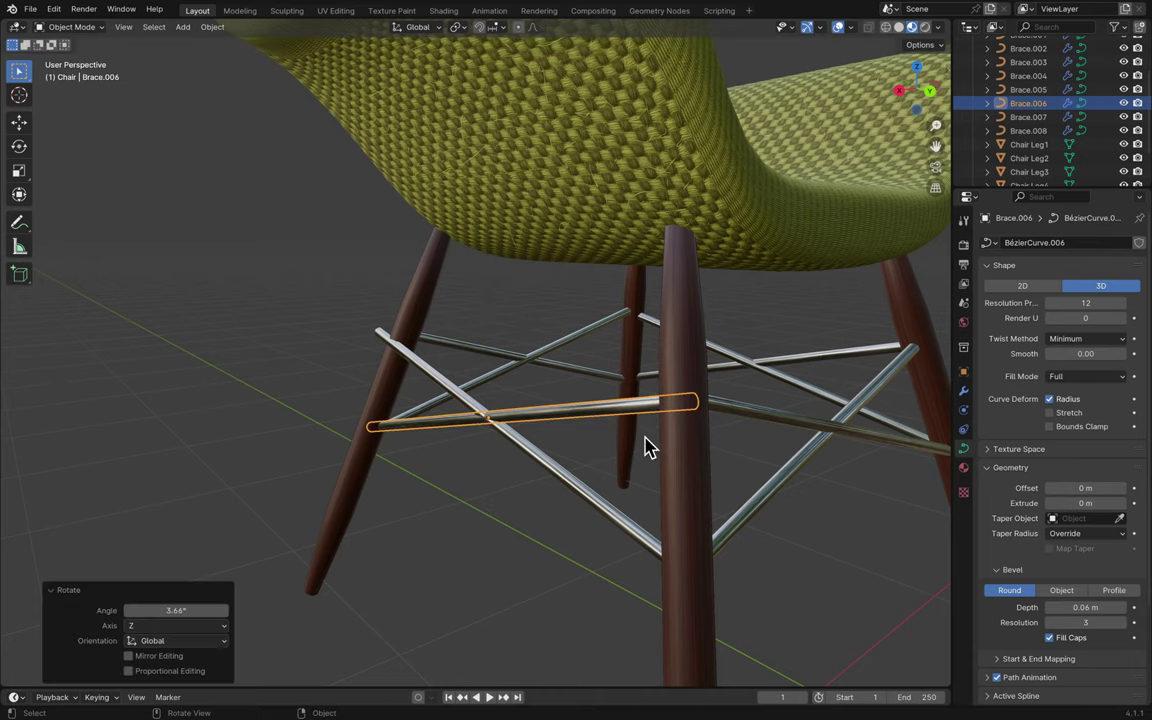
pyautogui.click(537, 455)
pyautogui.press('r')
pyautogui.press('z')
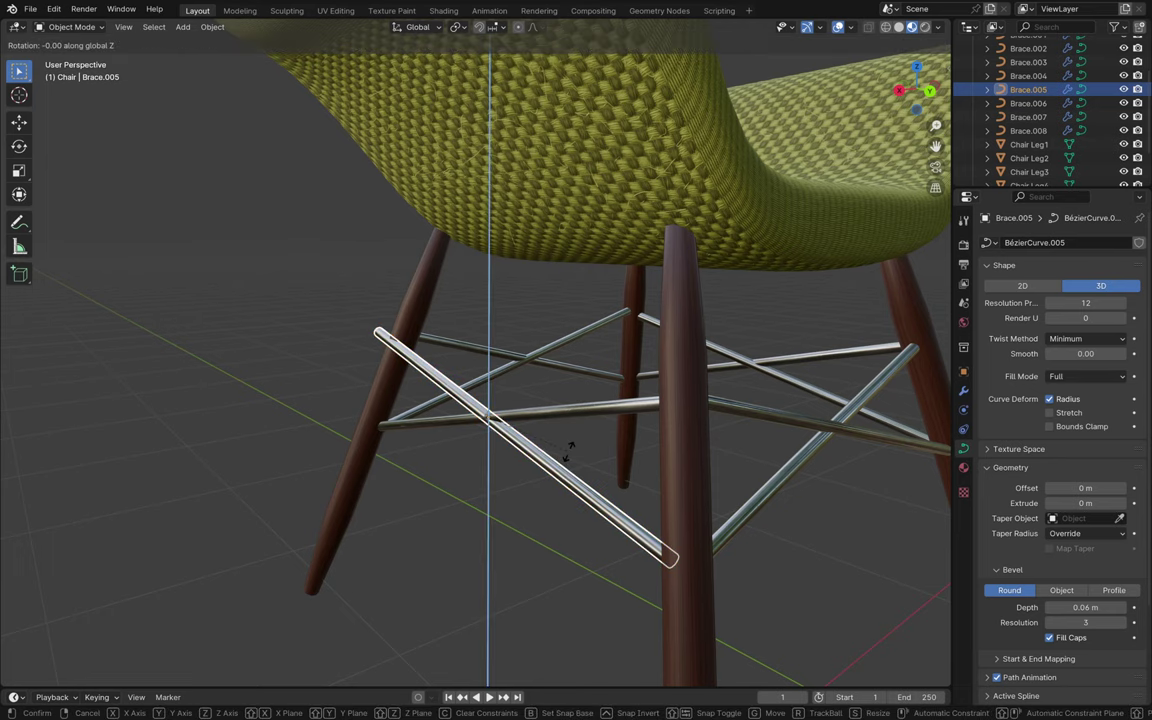
pyautogui.click(579, 468)
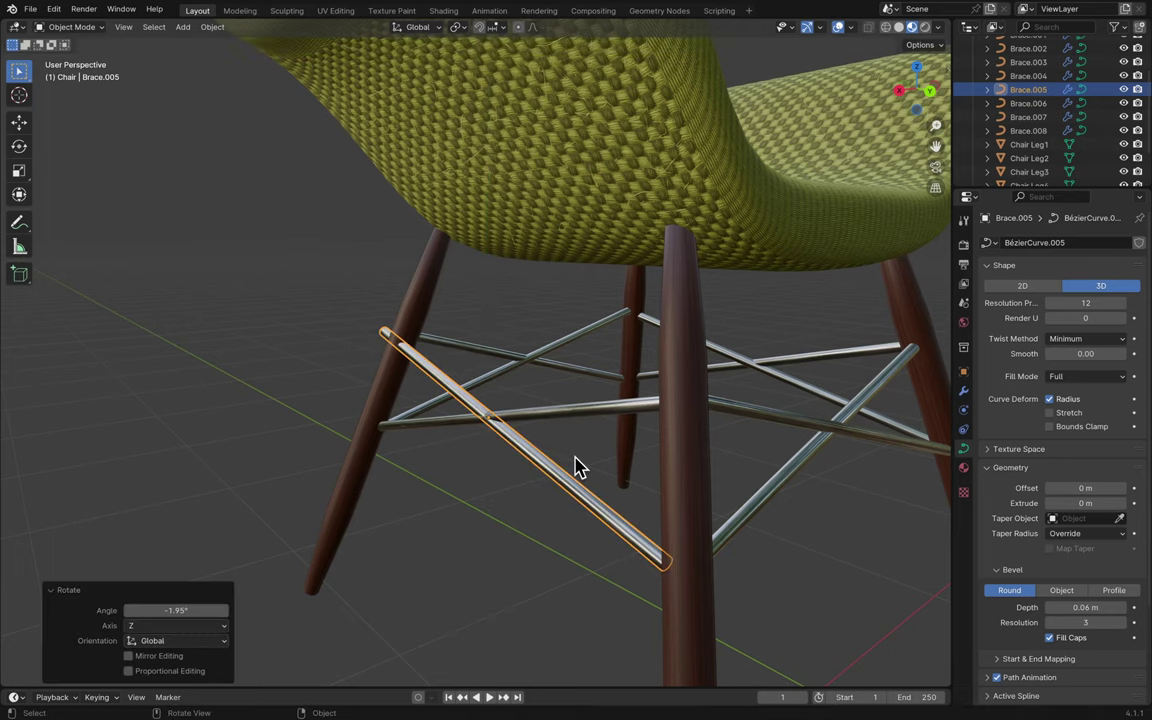
# - Move Brace.005 along Y toward the legs and save
pyautogui.moveTo(579, 468); pyautogui.dragTo(577, 467, button='middle')
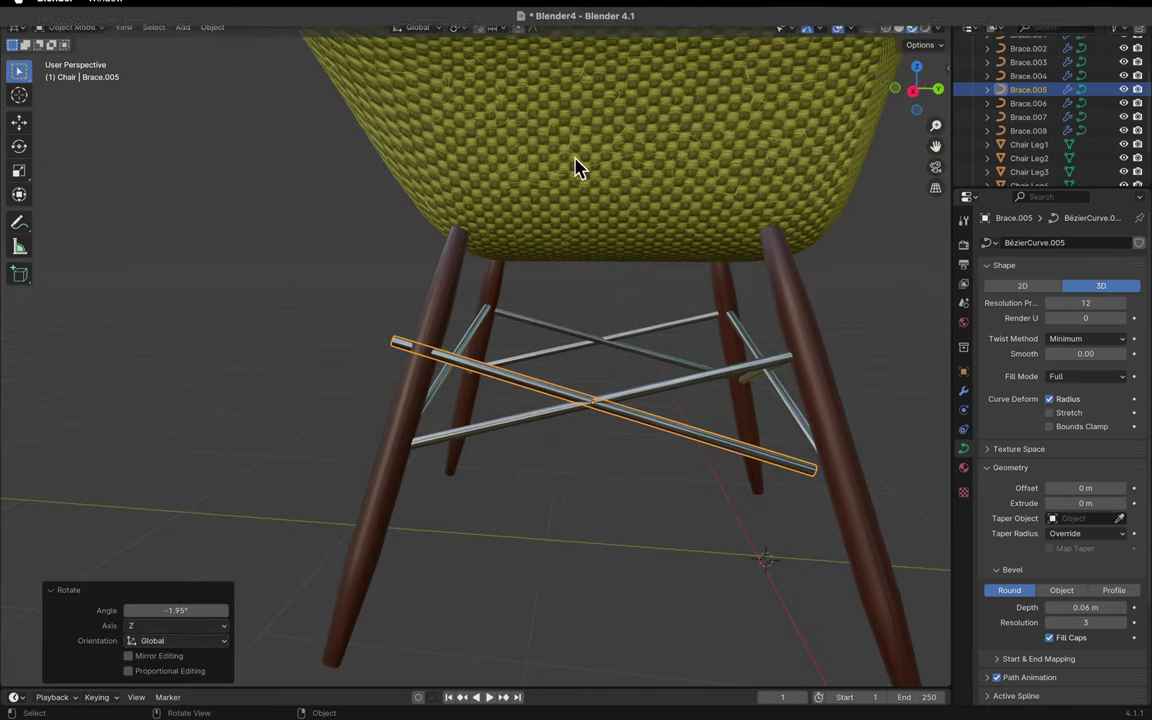
pyautogui.press('g')
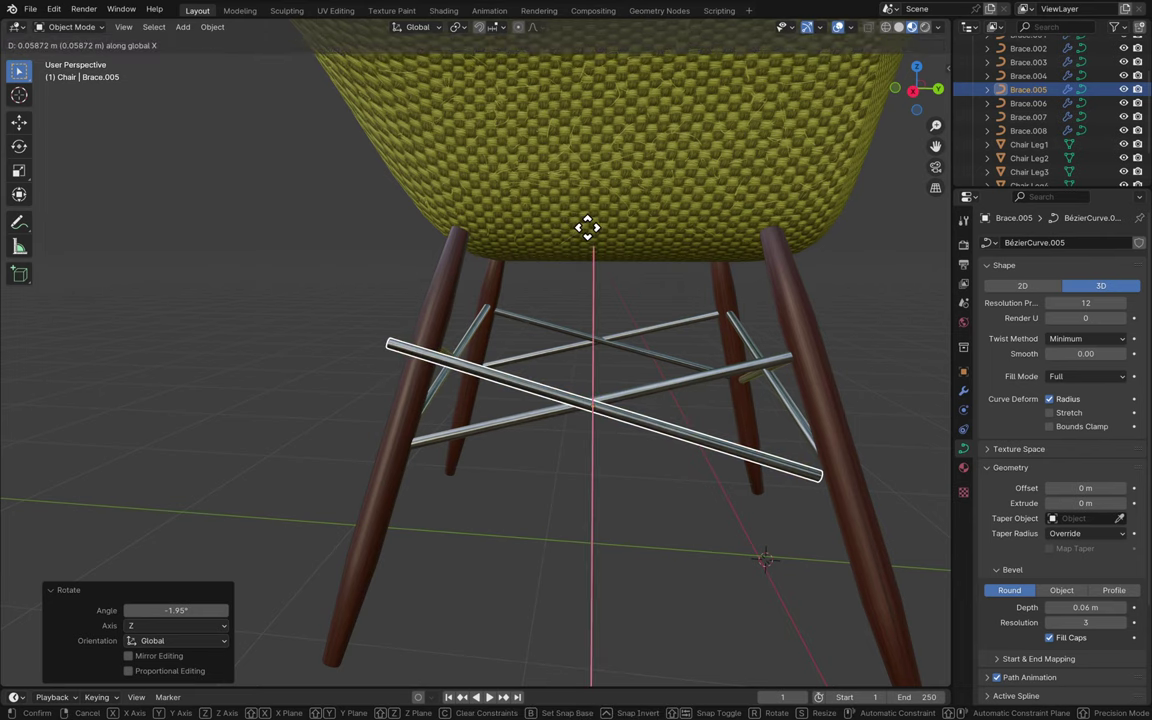
pyautogui.press('y')
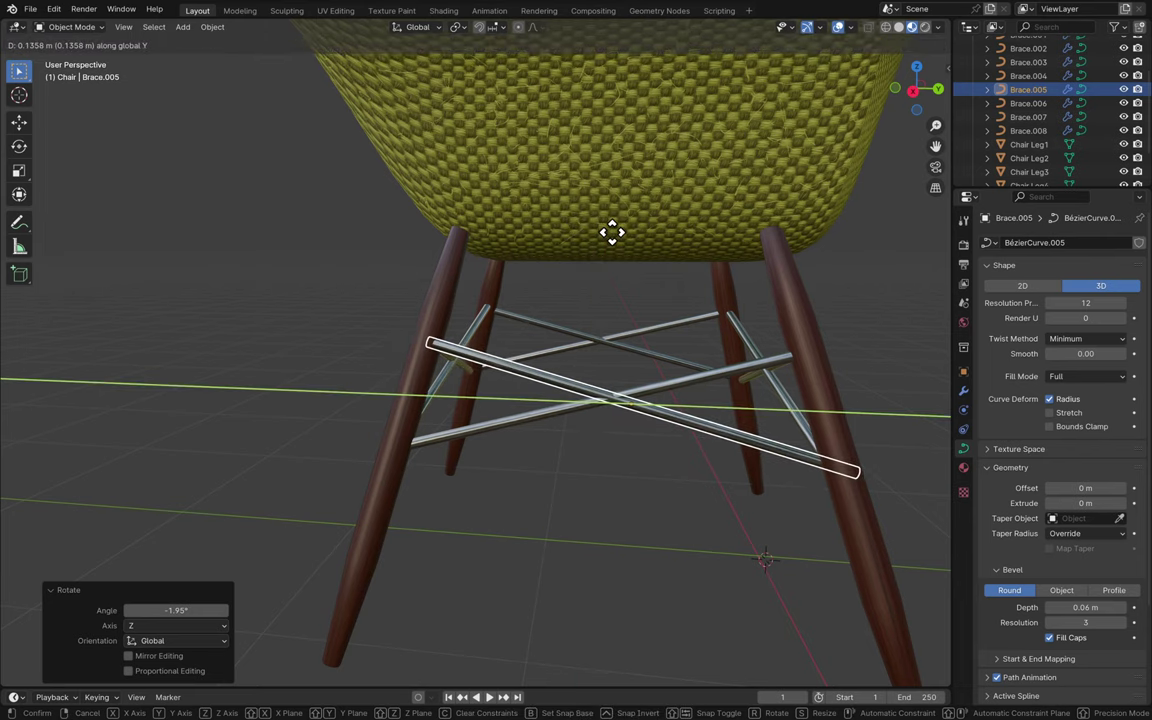
pyautogui.click(610, 236)
pyautogui.moveTo(613, 243); pyautogui.dragTo(613, 243, button='middle')
pyautogui.hotkey('ctrl', 's')
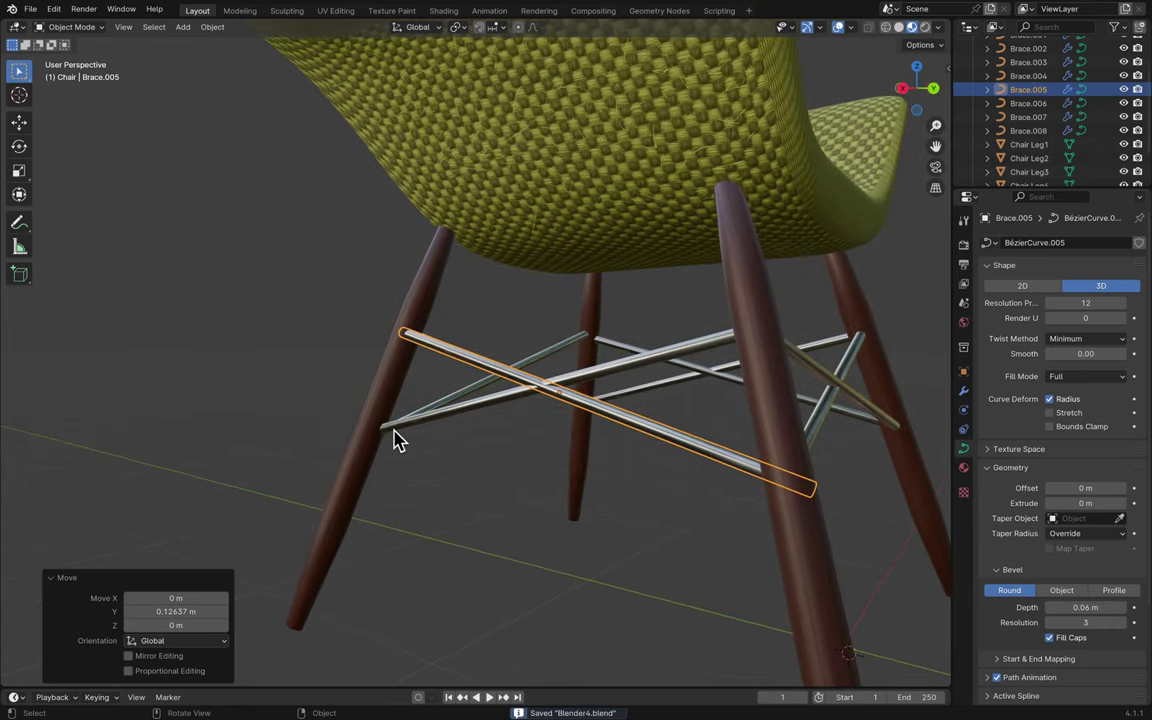
# - Rotate Brace.005 by -2.97° around Z and save
pyautogui.moveTo(396, 437); pyautogui.dragTo(399, 437, button='middle')
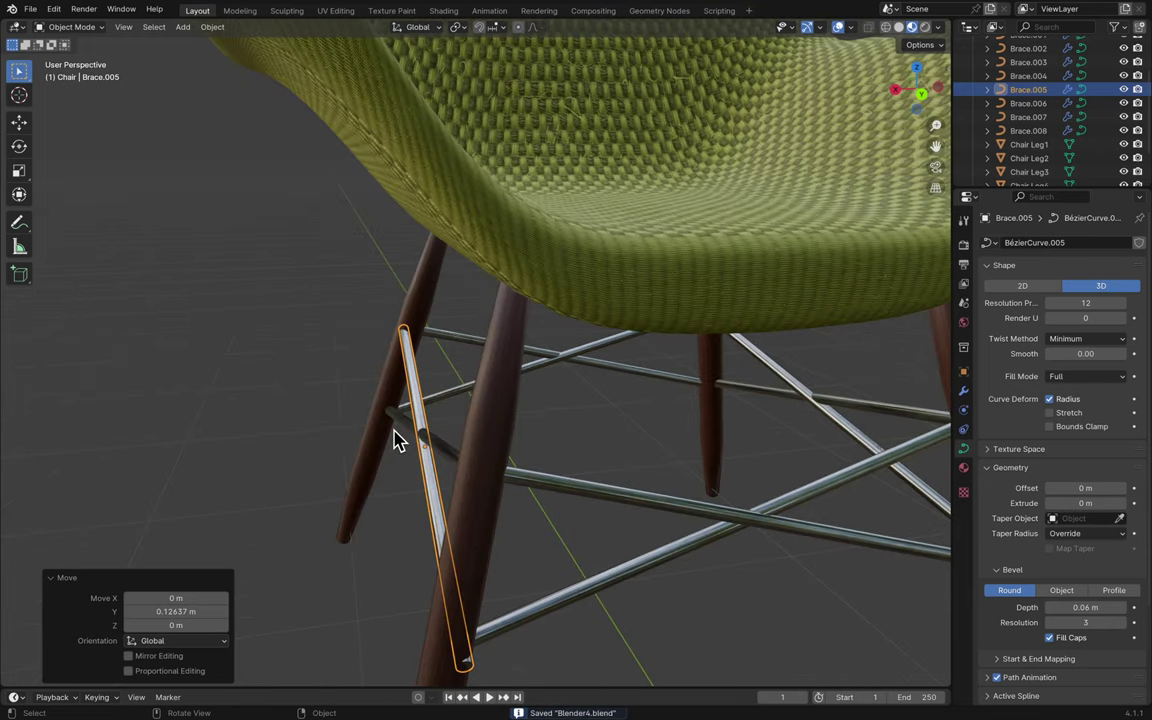
pyautogui.press('r')
pyautogui.press('z')
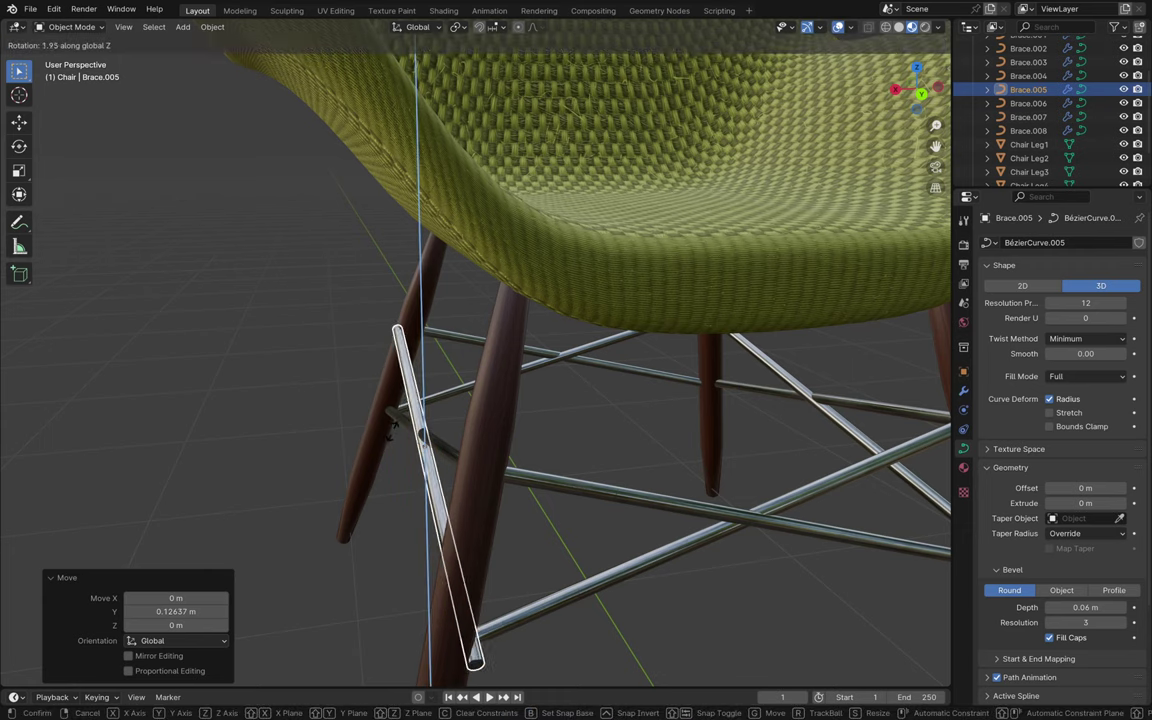
pyautogui.click(397, 428)
pyautogui.moveTo(397, 428); pyautogui.dragTo(400, 443, button='middle')
pyautogui.hotkey('ctrl', 's')
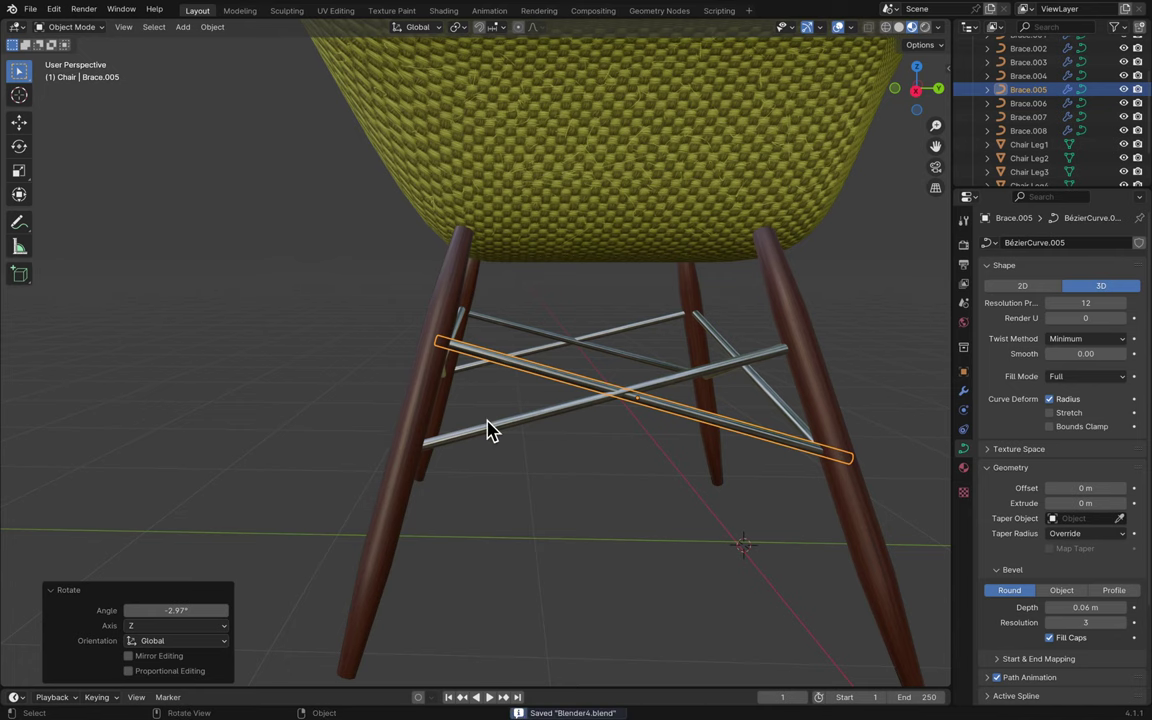
# - Nudge Brace.005 slightly along Y and save
pyautogui.moveTo(488, 429); pyautogui.dragTo(637, 434, button='middle')
pyautogui.press('g')
pyautogui.press('x')
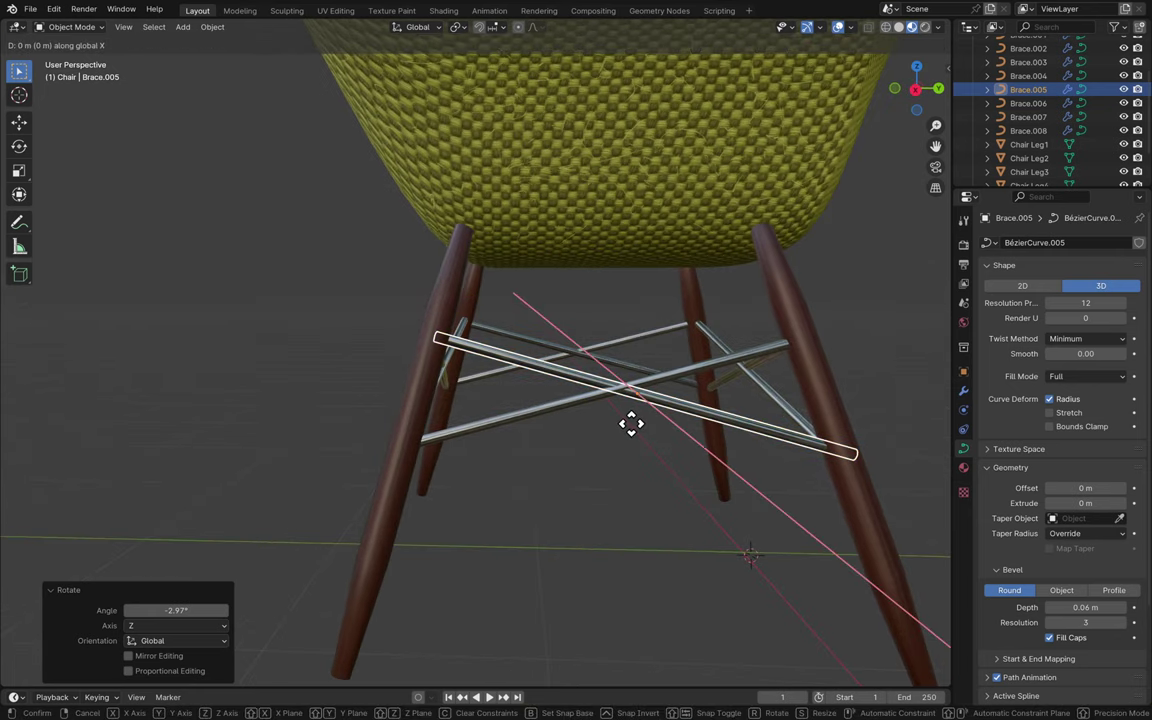
pyautogui.press('y')
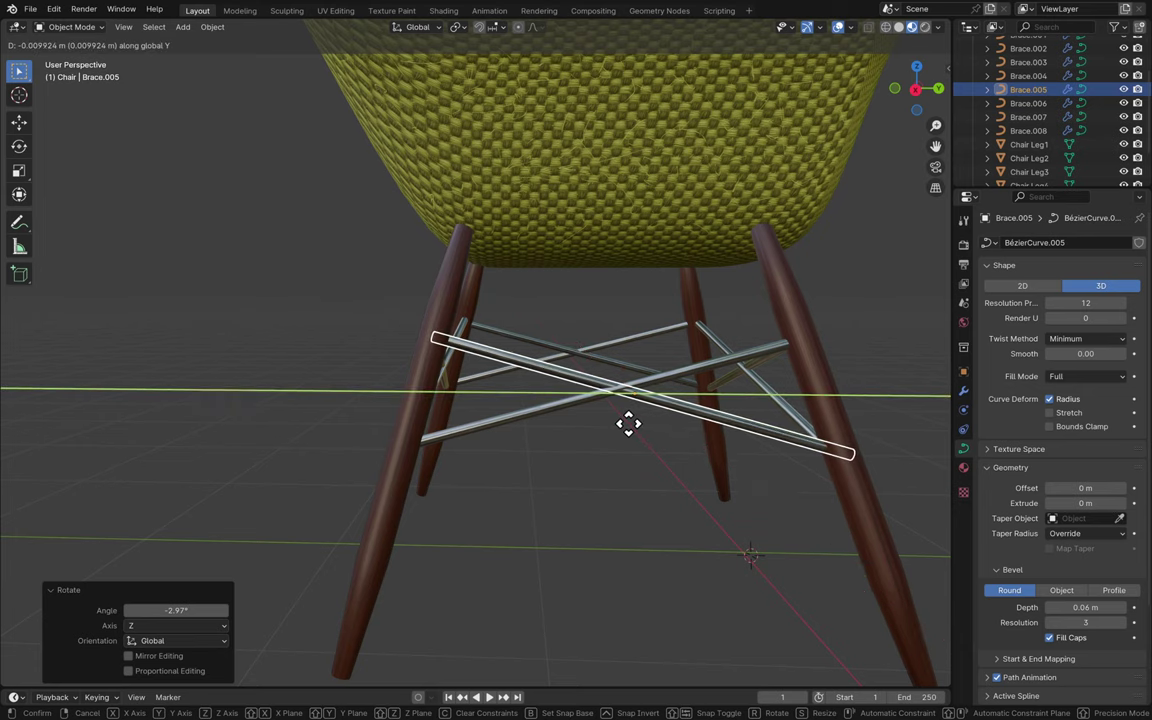
pyautogui.click(683, 437)
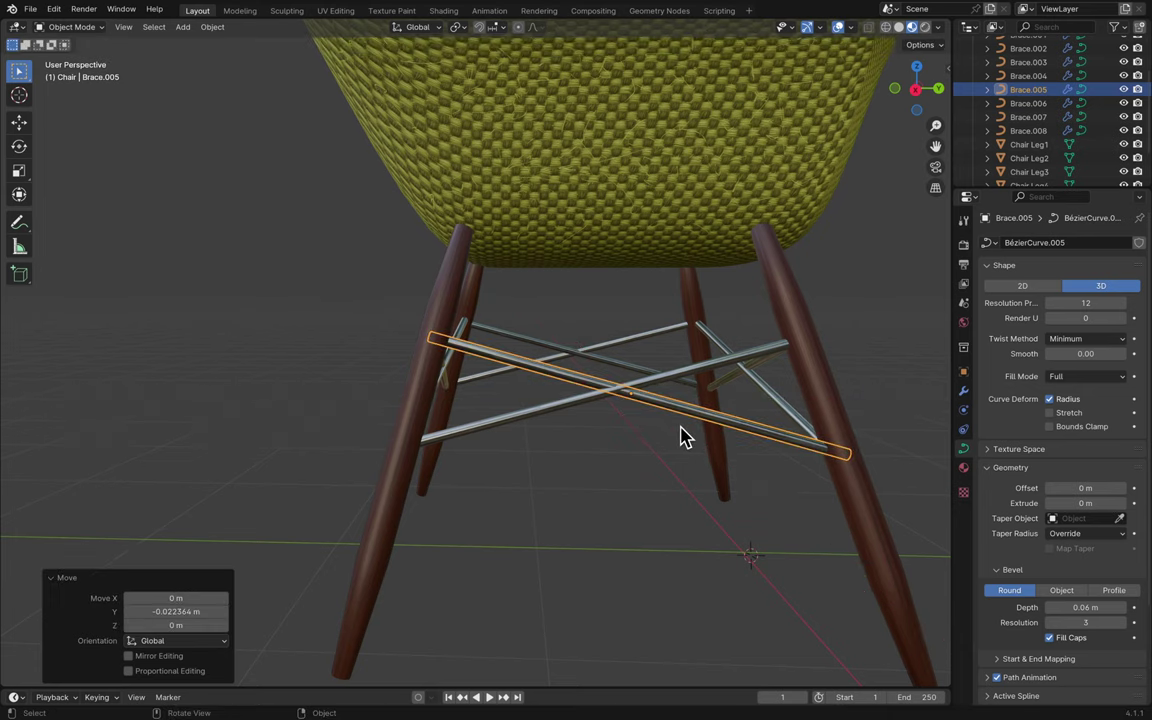
pyautogui.hscroll(-5, 683, 437)
pyautogui.hotkey('ctrl', 's')
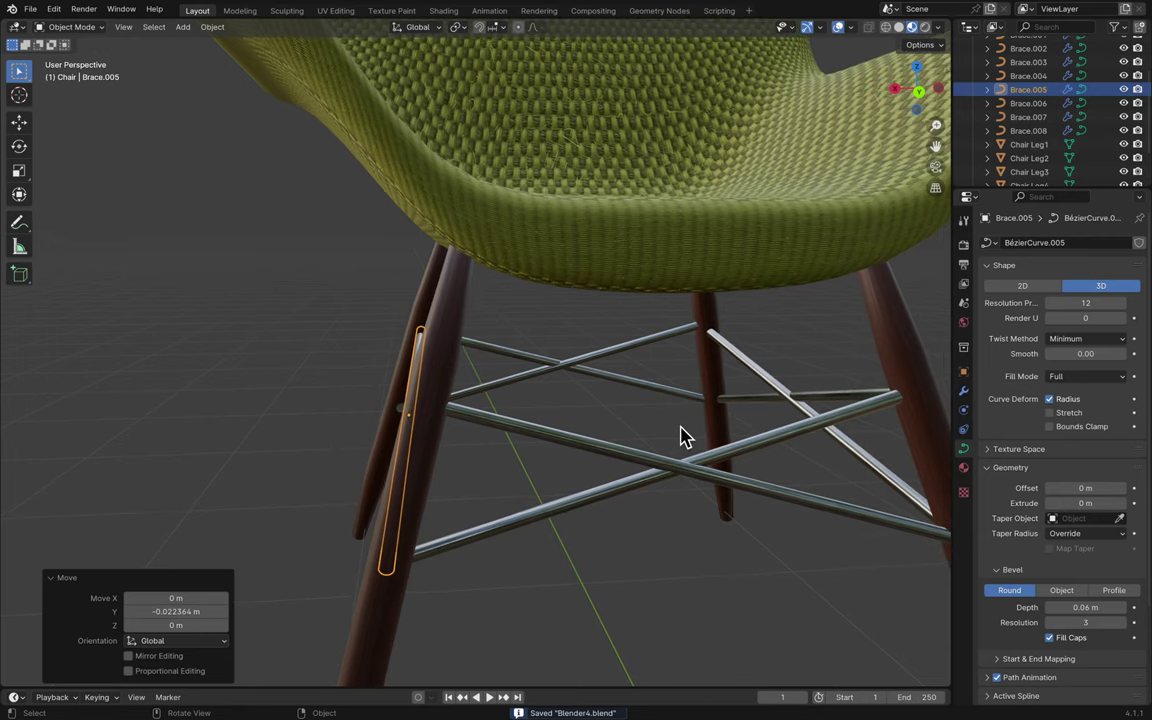
pyautogui.hscroll(-5, 683, 437)
# - Shift Brace.006 0.009716 m along X and save
pyautogui.click(617, 419)
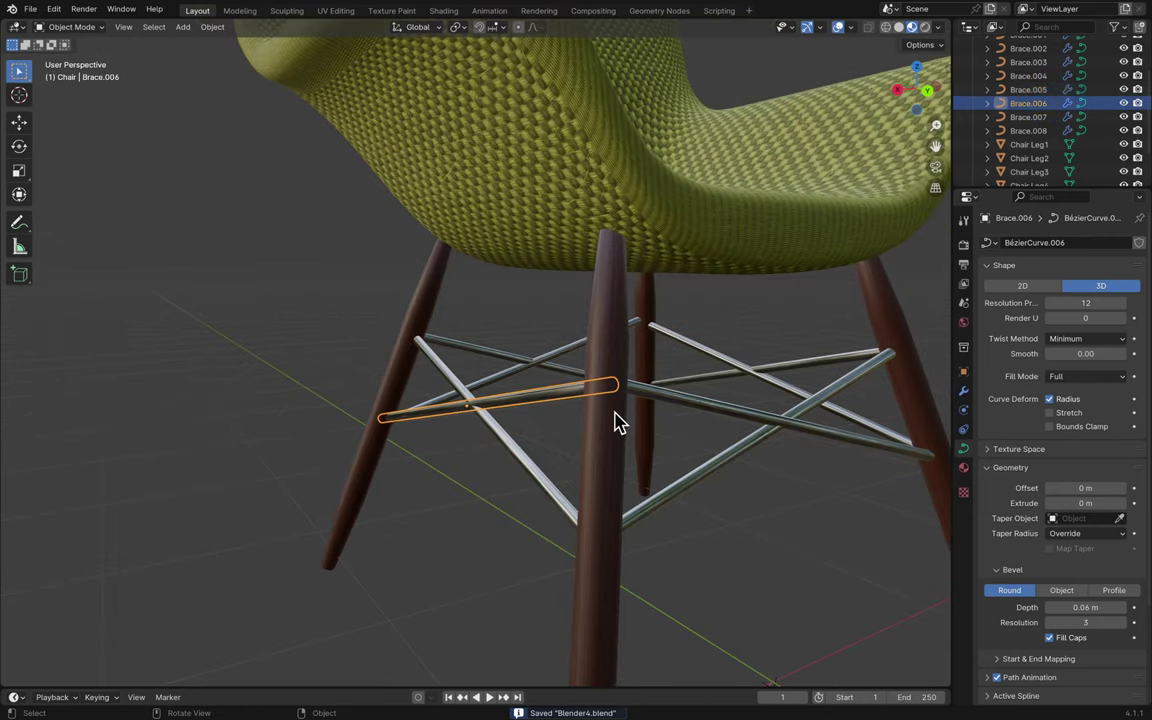
pyautogui.hscroll(-5, 617, 419)
pyautogui.scroll(5, 617, 419)
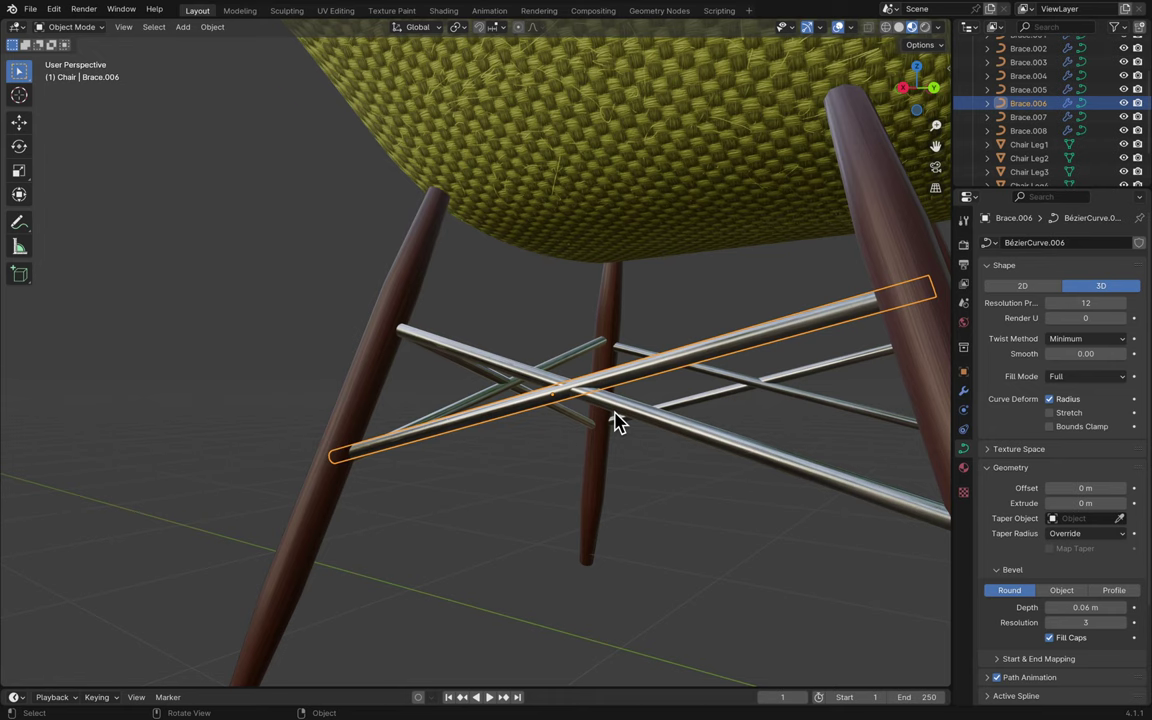
pyautogui.press('g')
pyautogui.press('x')
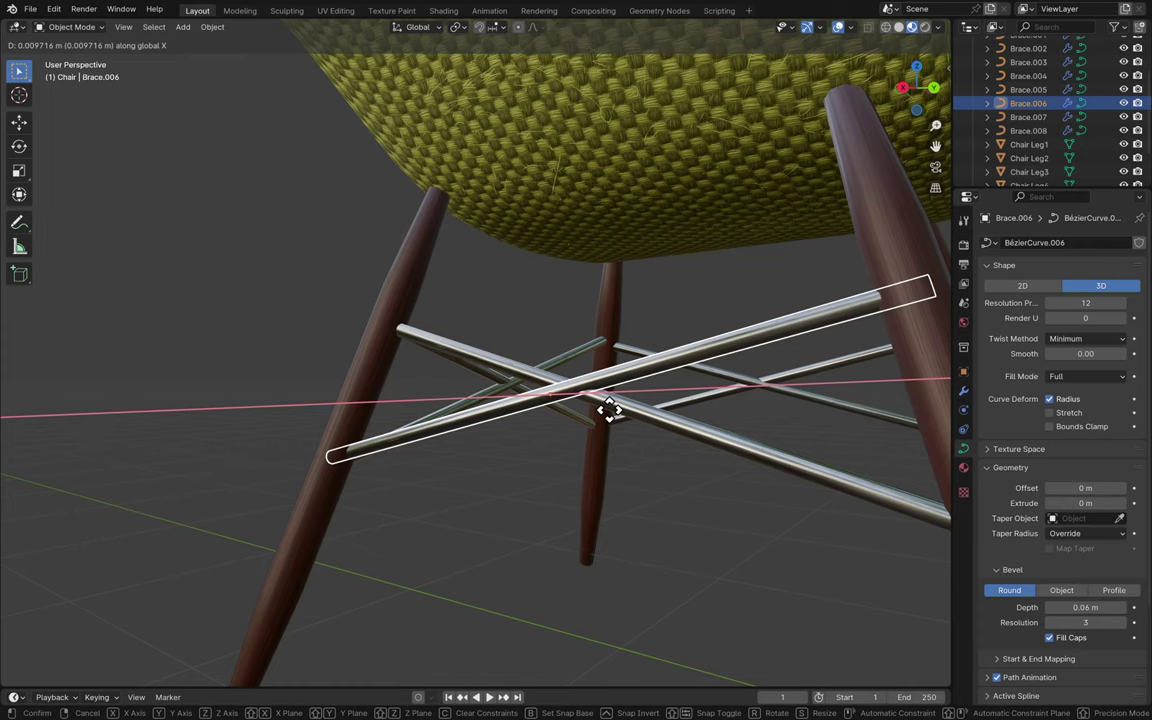
pyautogui.click(615, 420)
pyautogui.hotkey('ctrl', 's')
pyautogui.scroll(-8, 615, 420)
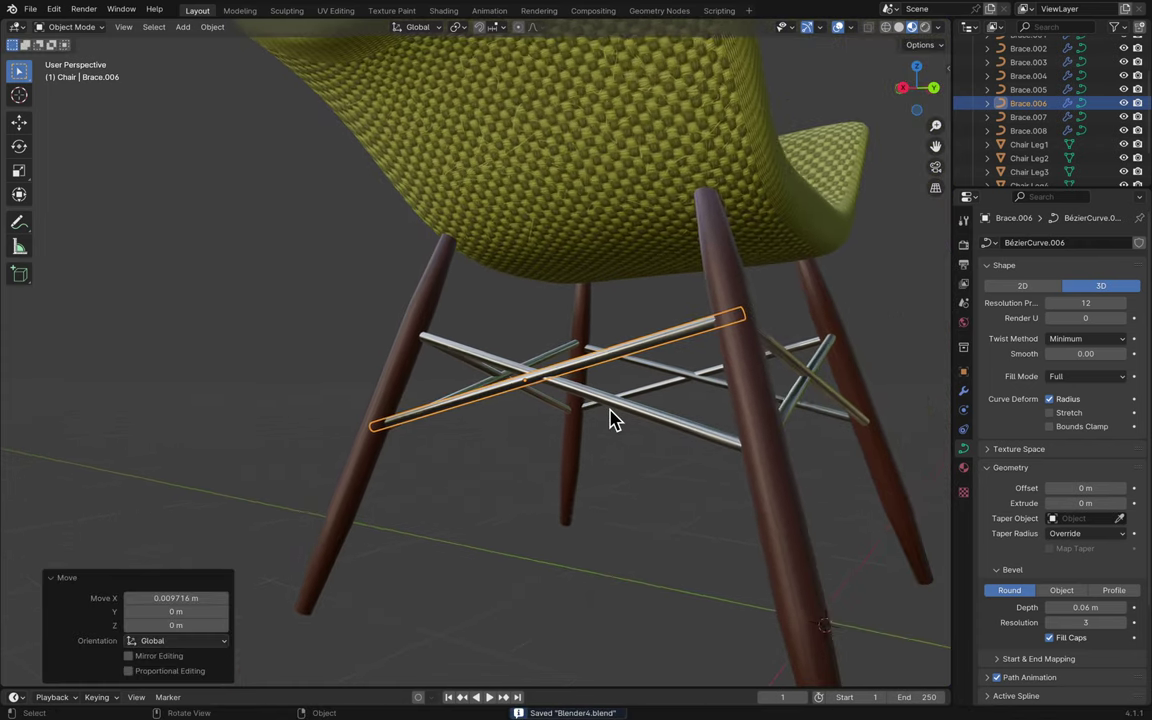
pyautogui.scroll(-10, 615, 420)
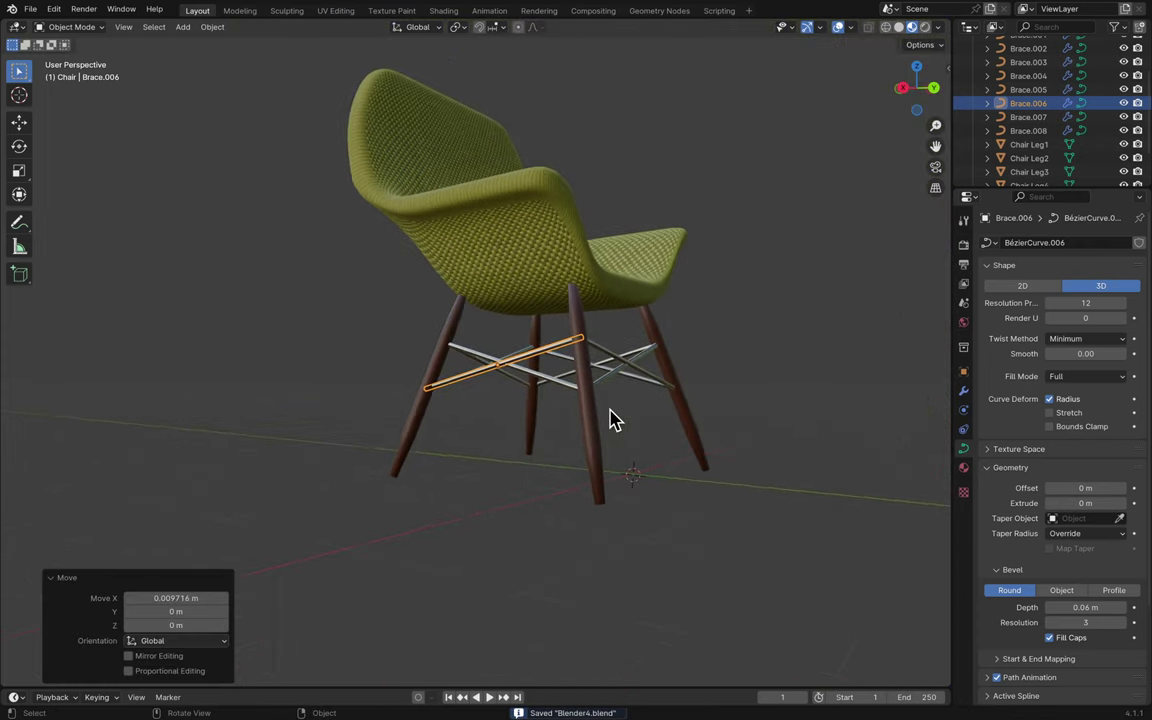
# - Deselect the brace, collapse Chair in the Outliner, and restore the Shader Editor split with Ctrl+Space
pyautogui.scroll(-5, 615, 420)
pyautogui.click(731, 362)
pyautogui.hscroll(10, 735, 362)
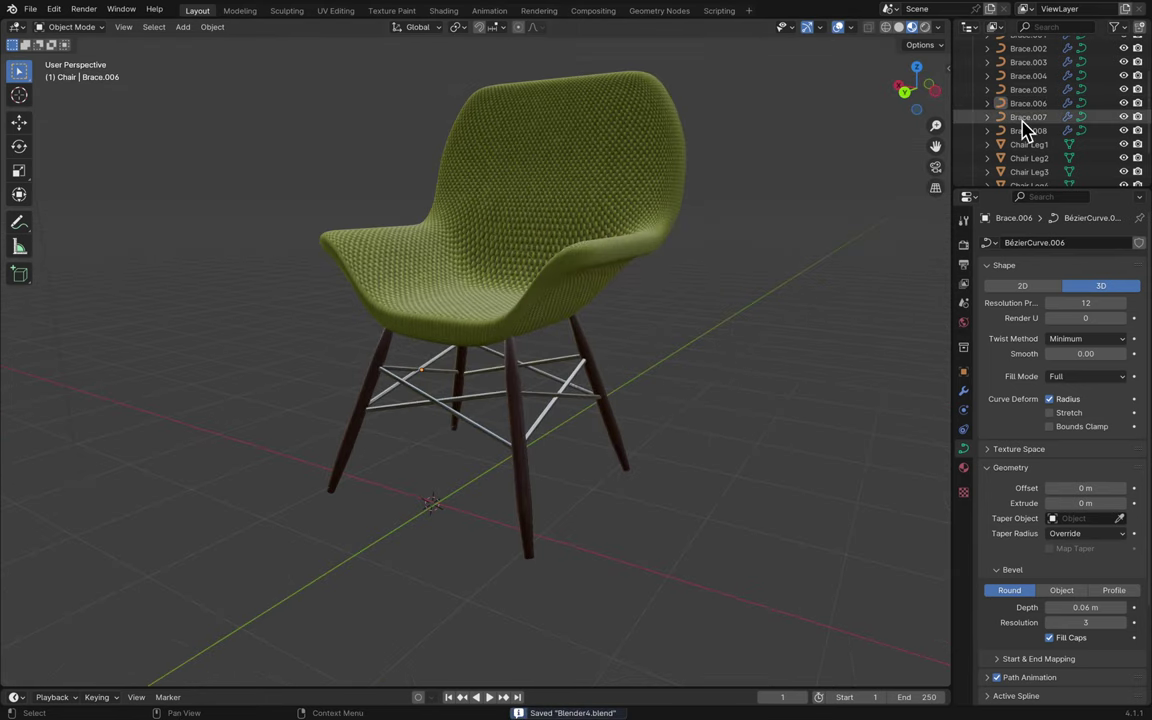
pyautogui.scroll(3, 1021, 120)
pyautogui.click(986, 71)
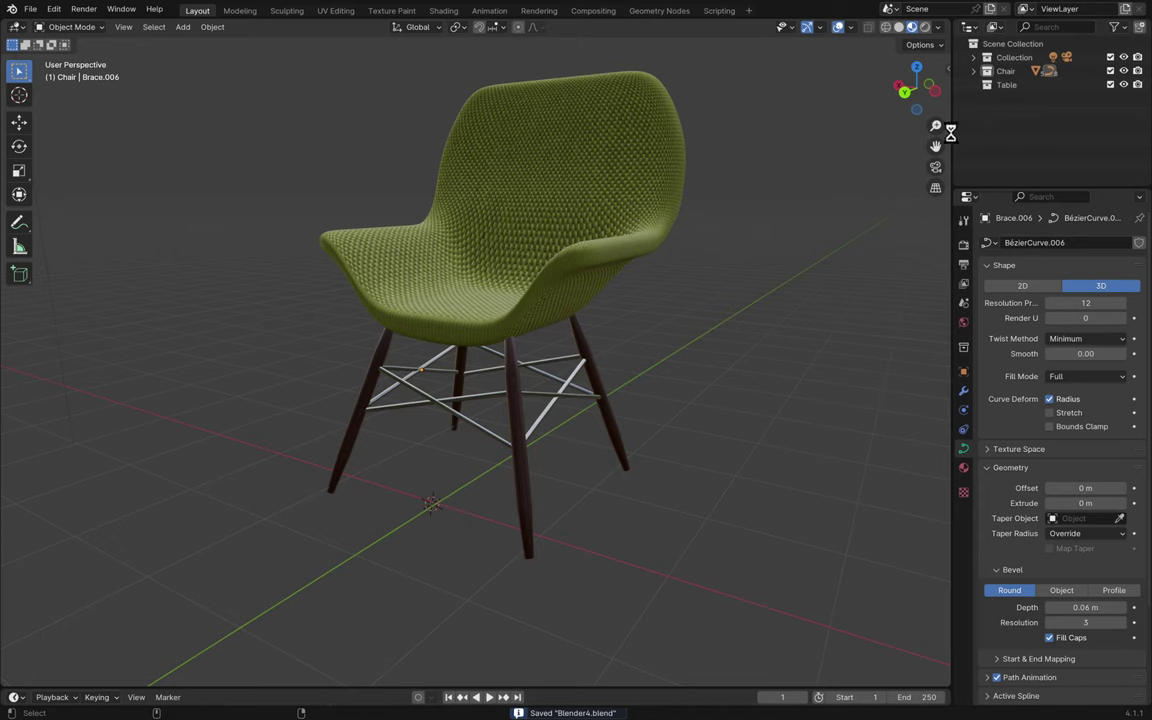
pyautogui.moveTo(808, 8)
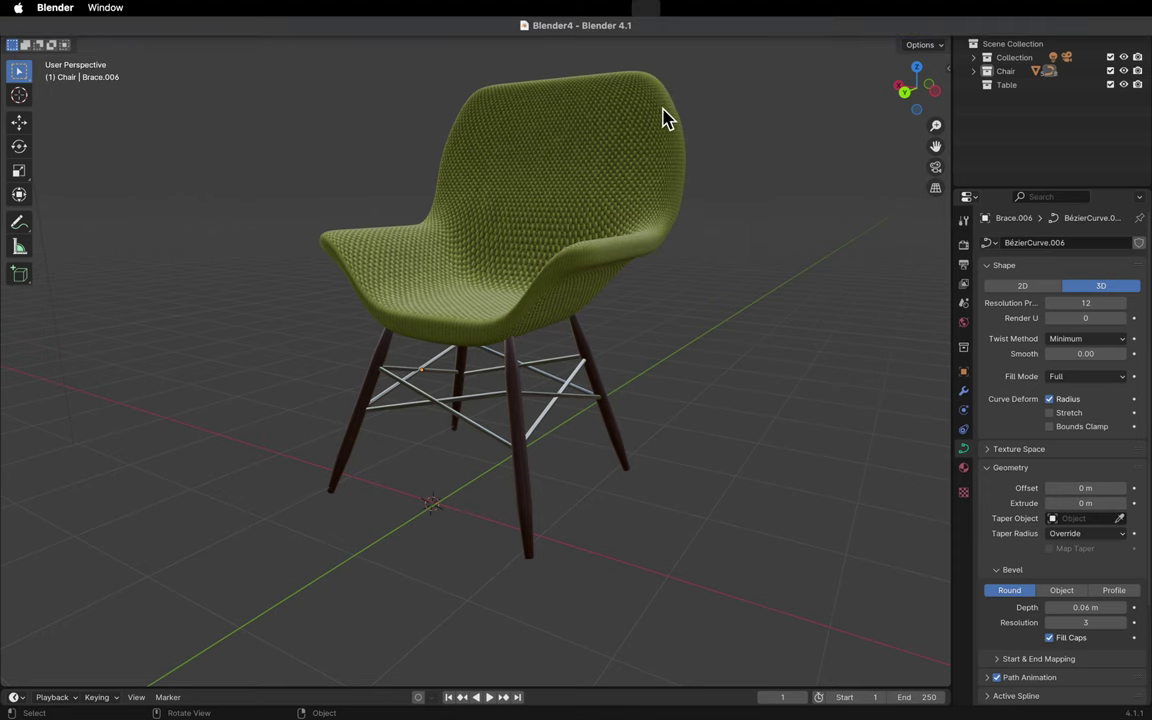
pyautogui.hotkey('ctrl', 'space')
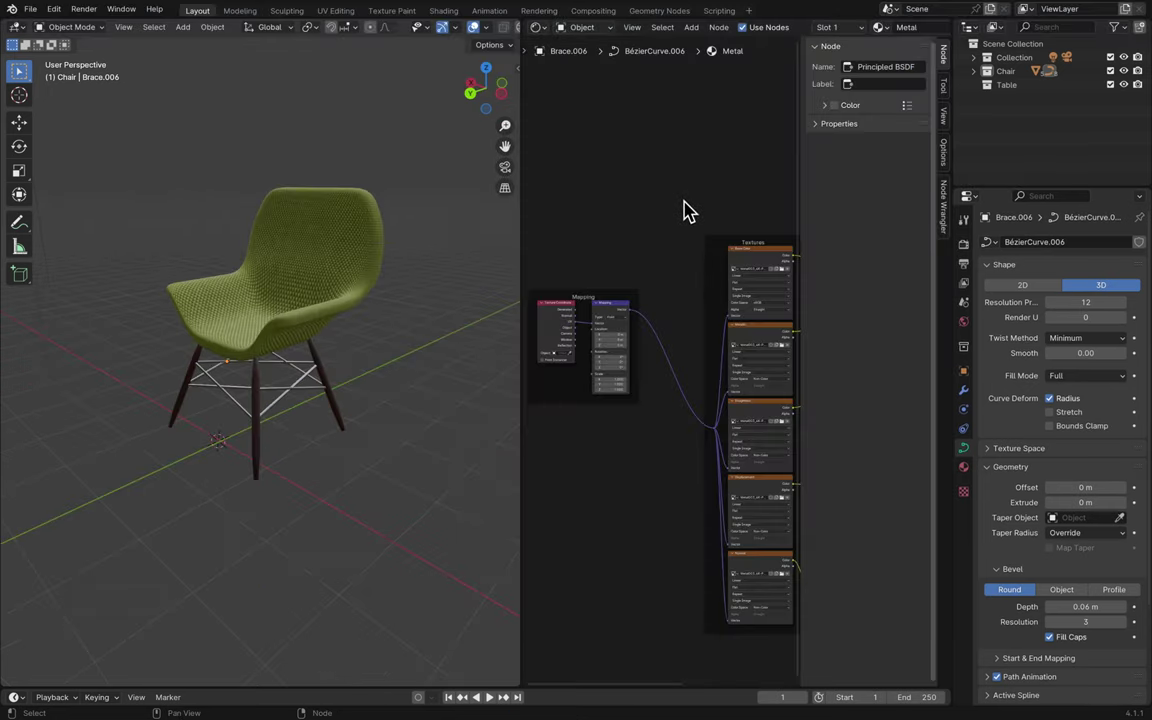
# - Select Chair Leg3 and frame both its wood Mapping node and the leg in view
pyautogui.scroll(2, 684, 198)
pyautogui.moveTo(684, 198); pyautogui.dragTo(663, 229, button='middle')
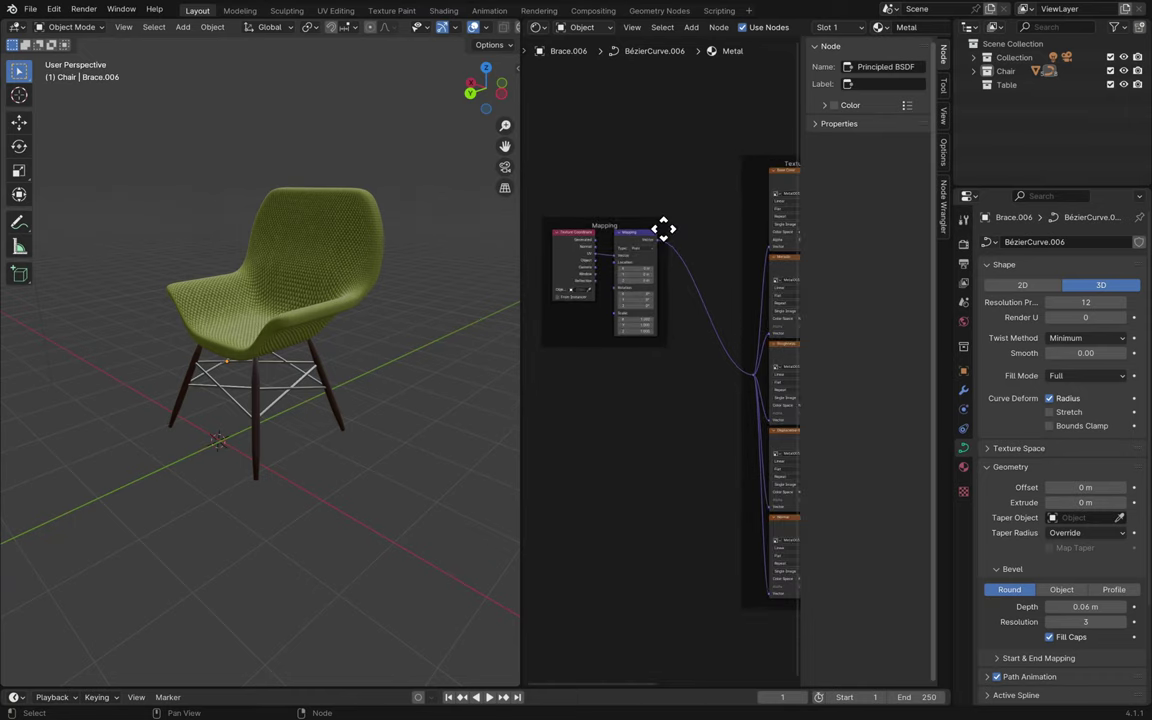
pyautogui.scroll(6, 665, 230)
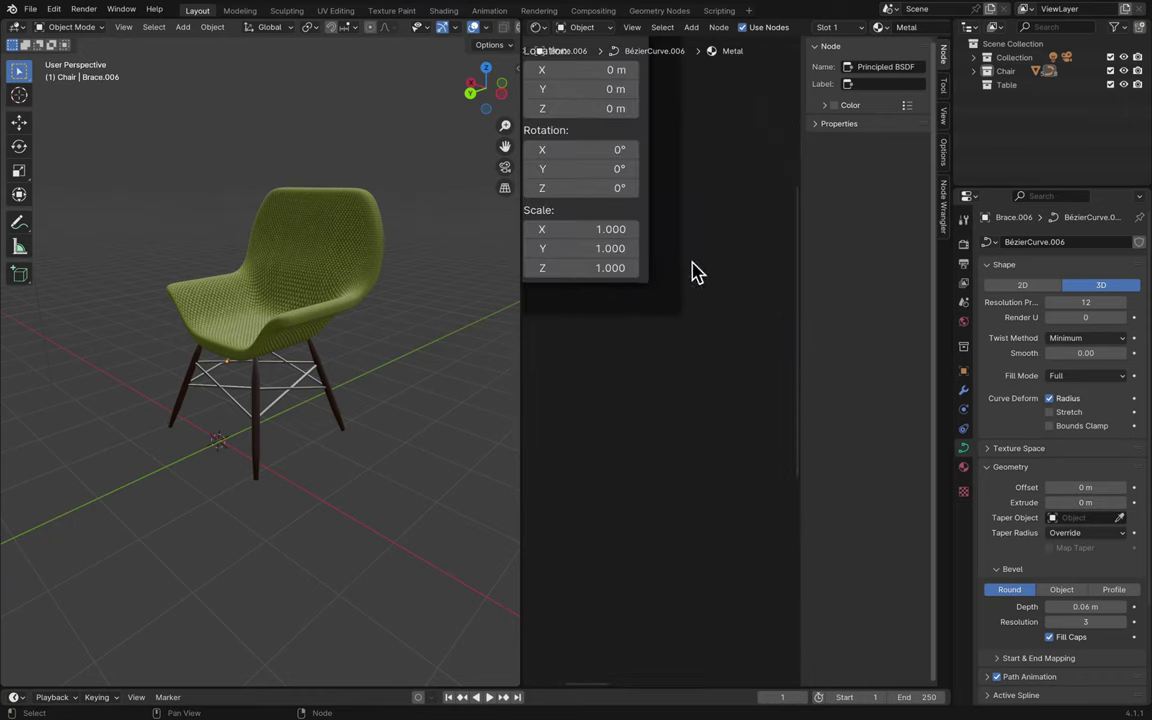
pyautogui.scroll(5, 694, 270)
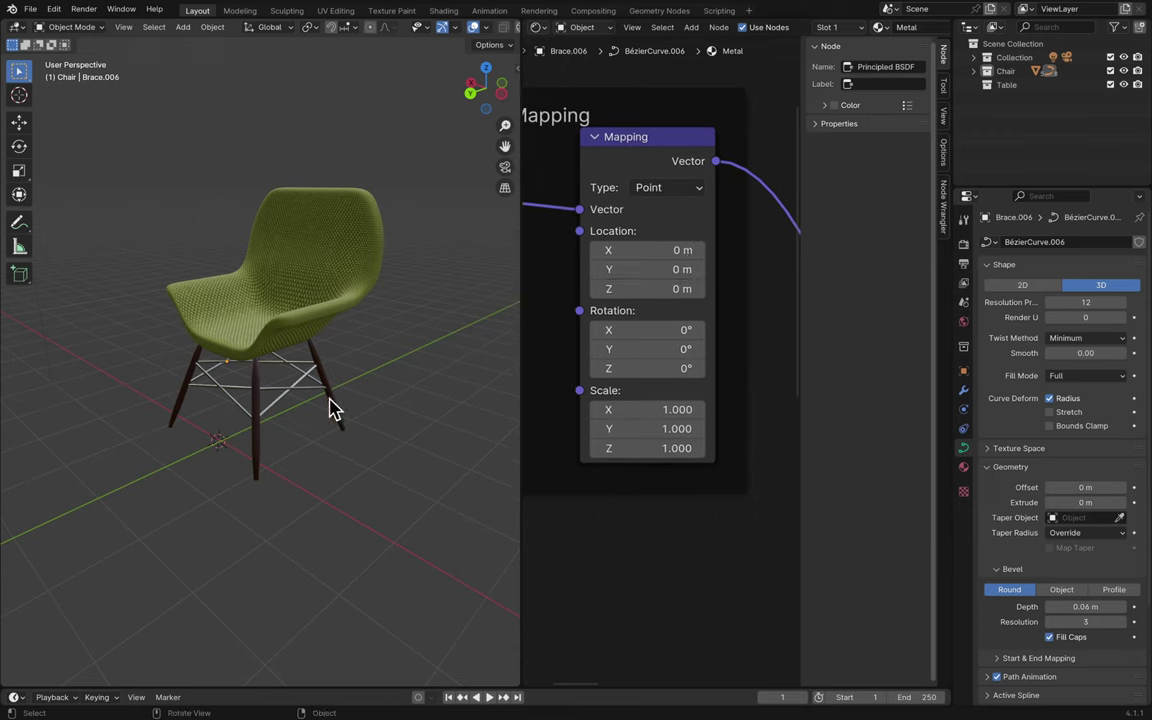
pyautogui.click(256, 413)
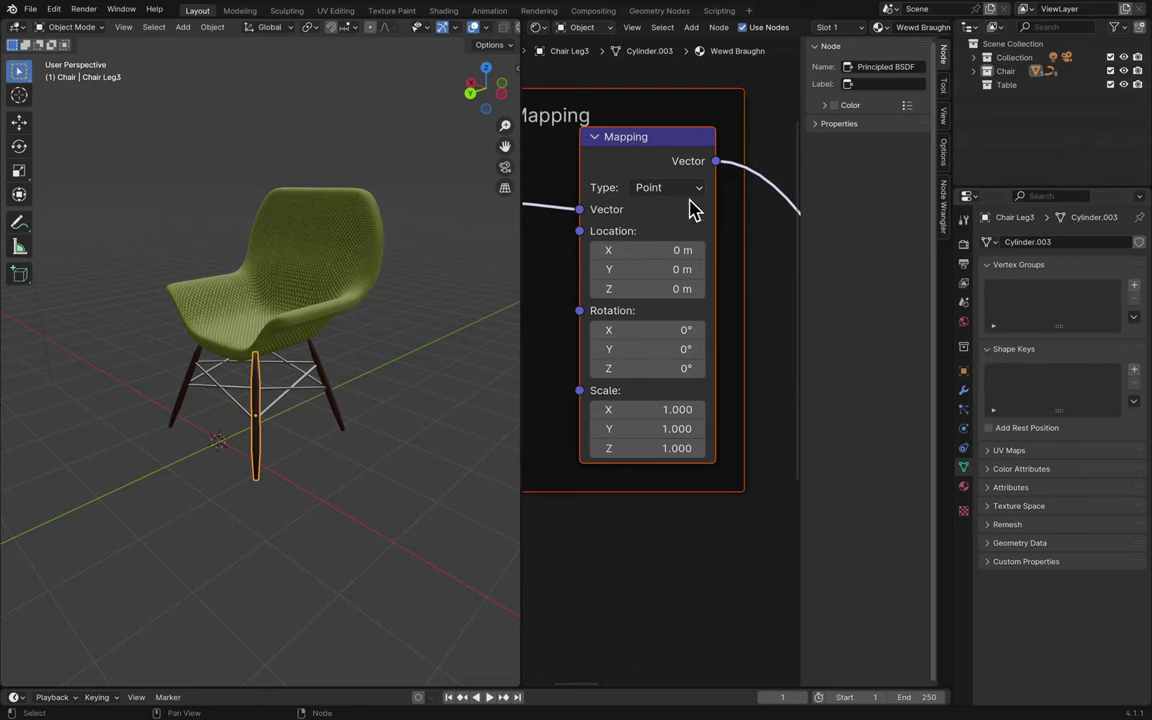
pyautogui.click(778, 266)
pyautogui.moveTo(778, 266); pyautogui.dragTo(773, 248, button='middle')
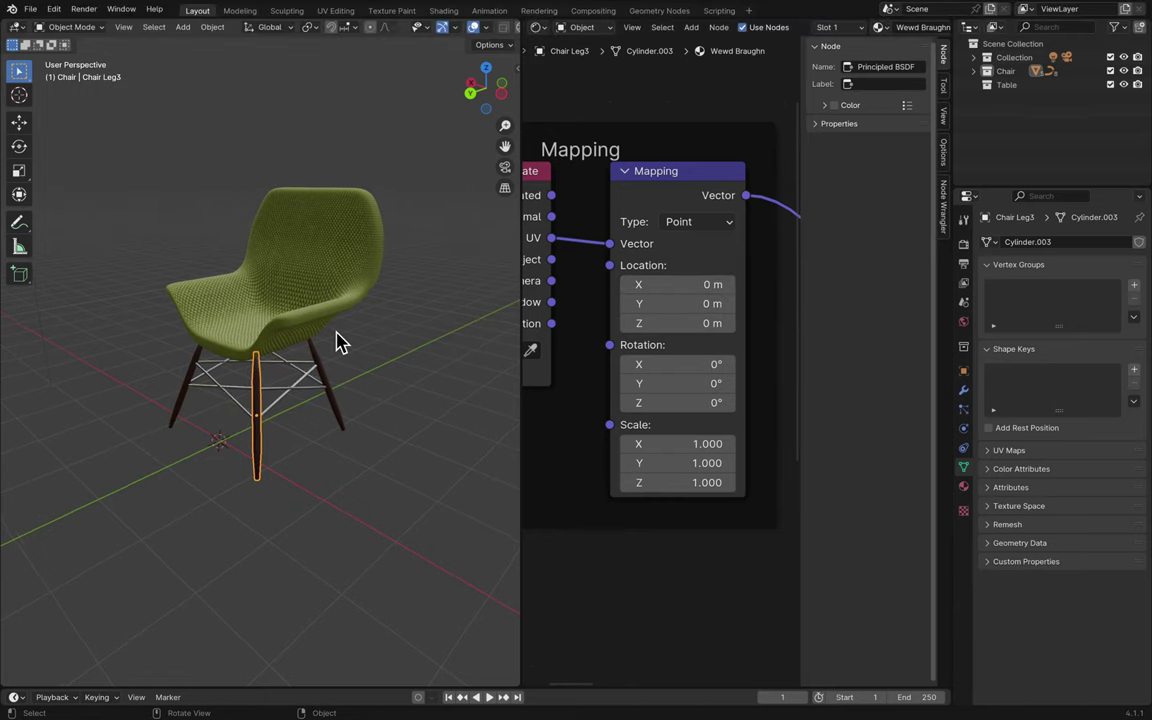
pyautogui.moveTo(337, 337); pyautogui.dragTo(472, 193, button='middle')
pyautogui.moveTo(505, 125); pyautogui.dragTo(490, 275)
# - Stretch the wood grain along the leg by raising Mapping Scale Y to about 36.2
pyautogui.hscroll(10, 463, 381)
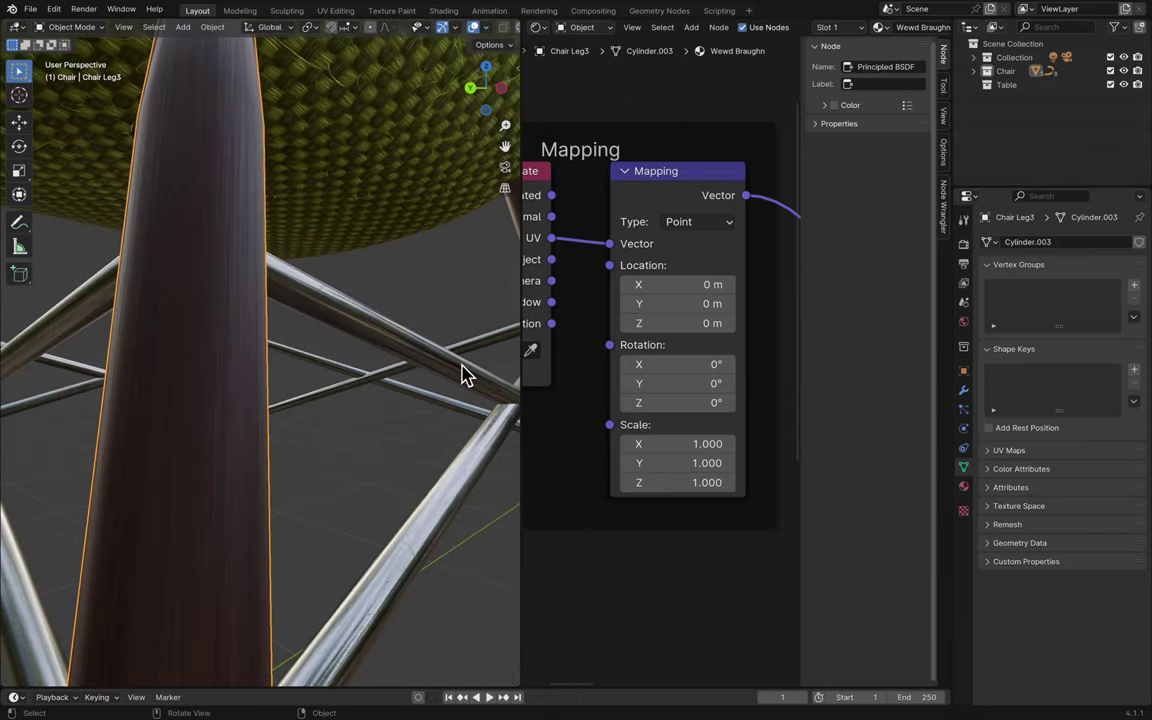
pyautogui.hscroll(10, 463, 375)
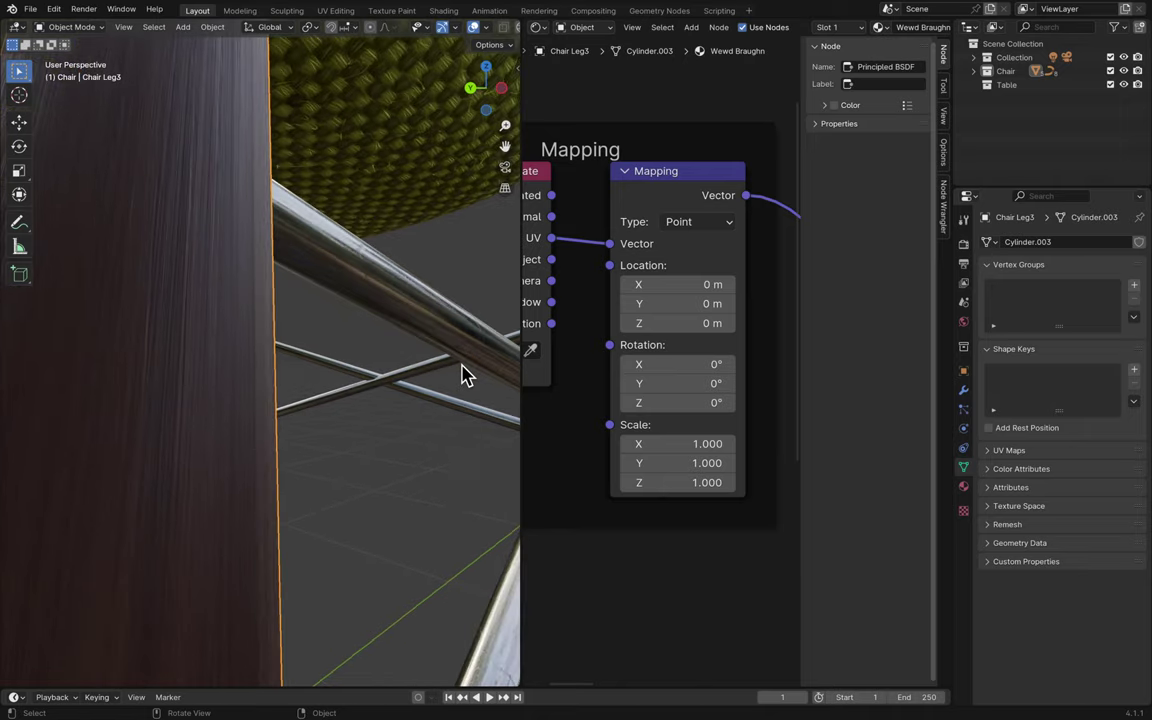
pyautogui.hscroll(10, 463, 375)
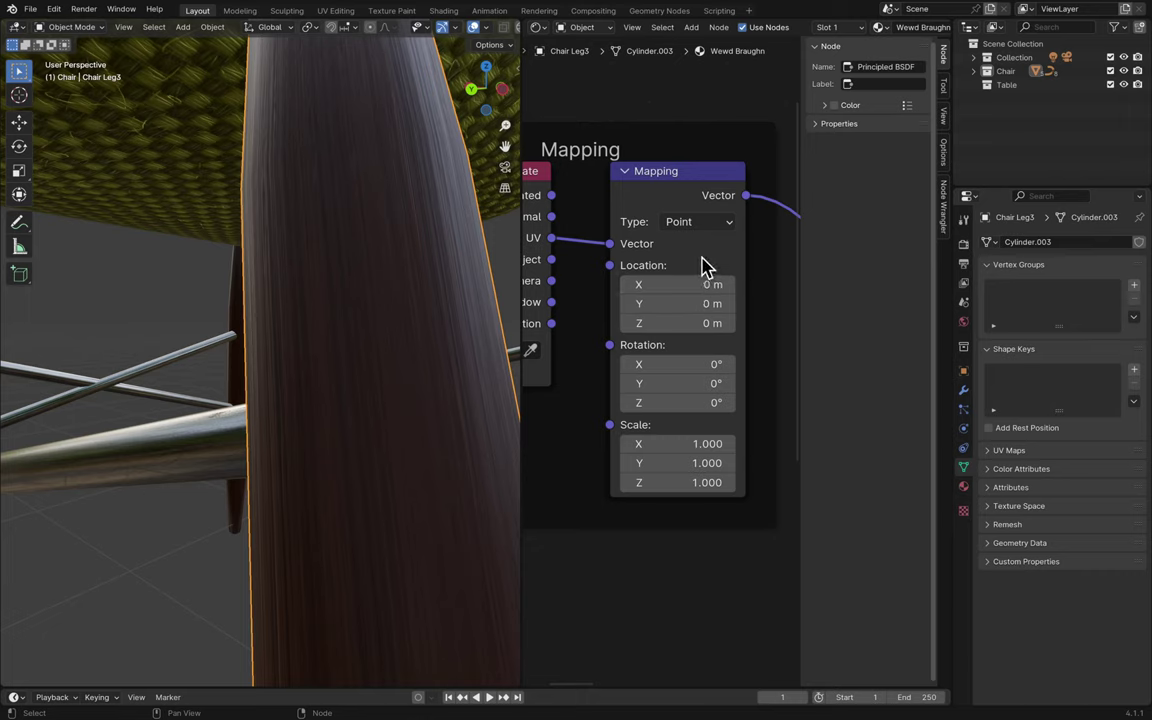
pyautogui.moveTo(714, 265); pyautogui.dragTo(728, 265, button='middle')
pyautogui.hscroll(2, 728, 265)
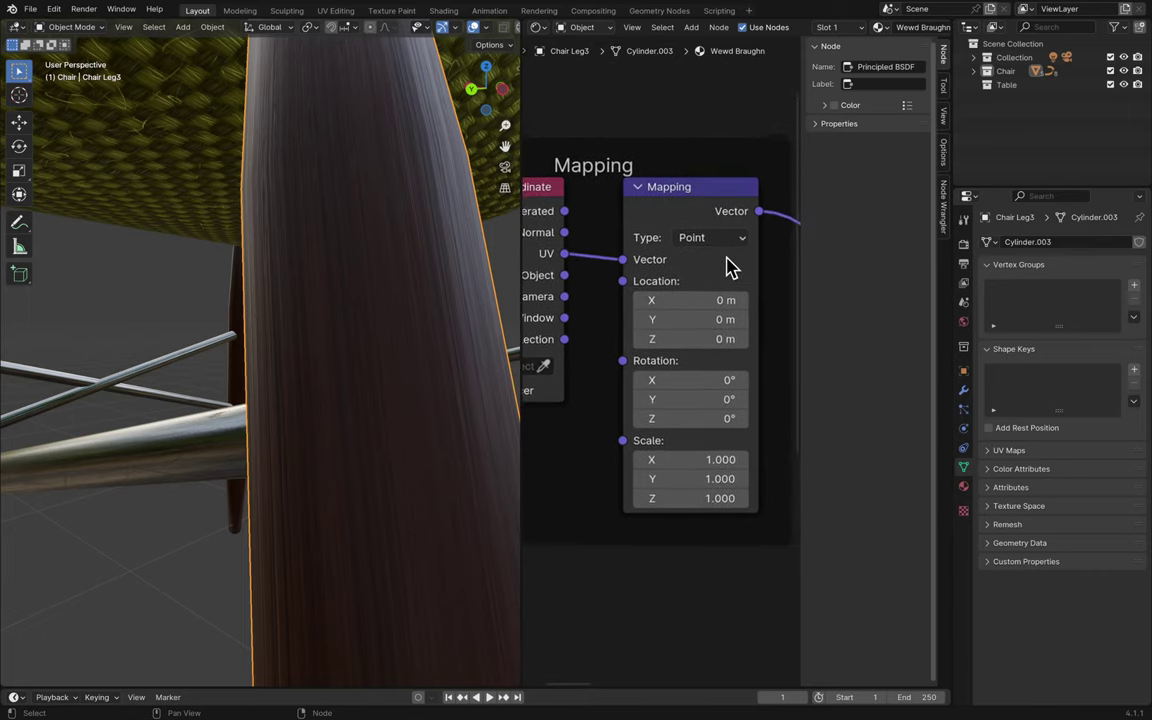
pyautogui.hscroll(15, 757, 273)
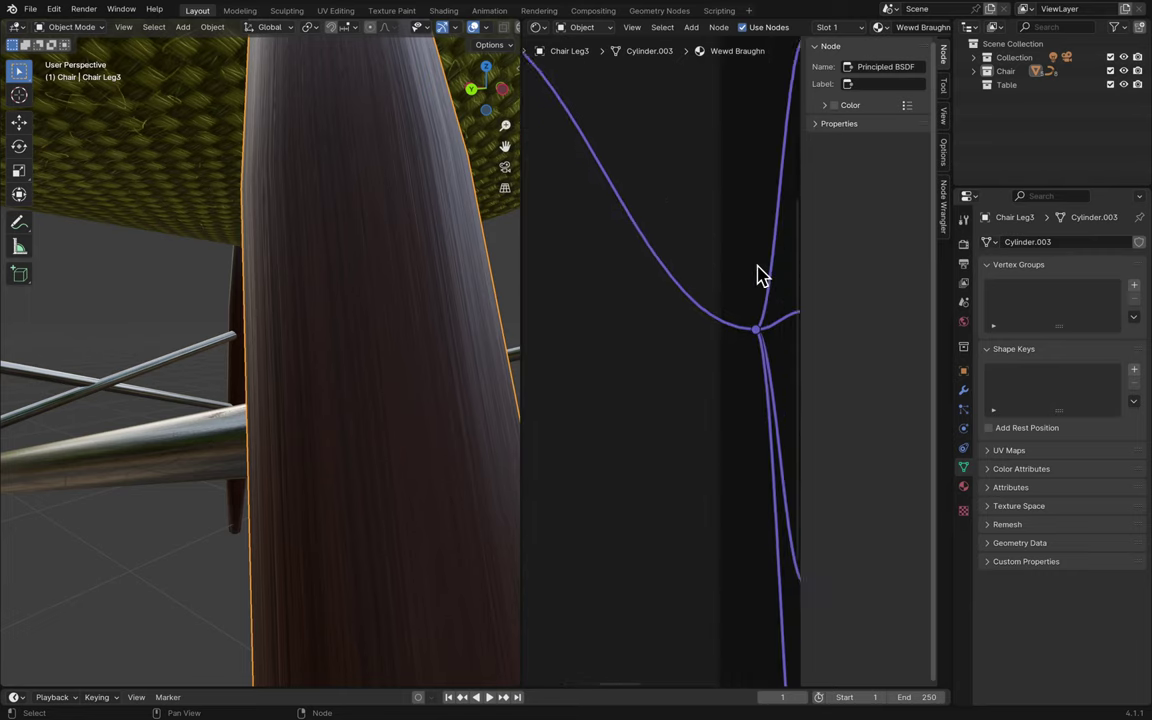
pyautogui.hscroll(-15, 757, 273)
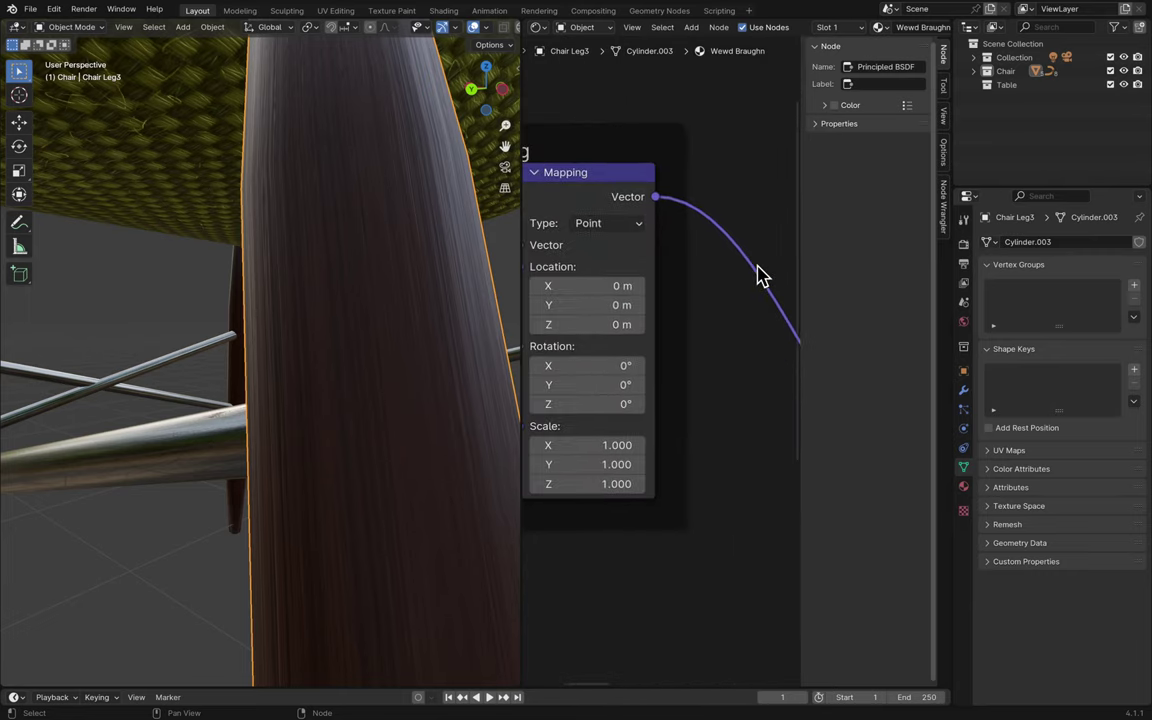
pyautogui.hscroll(1, 757, 273)
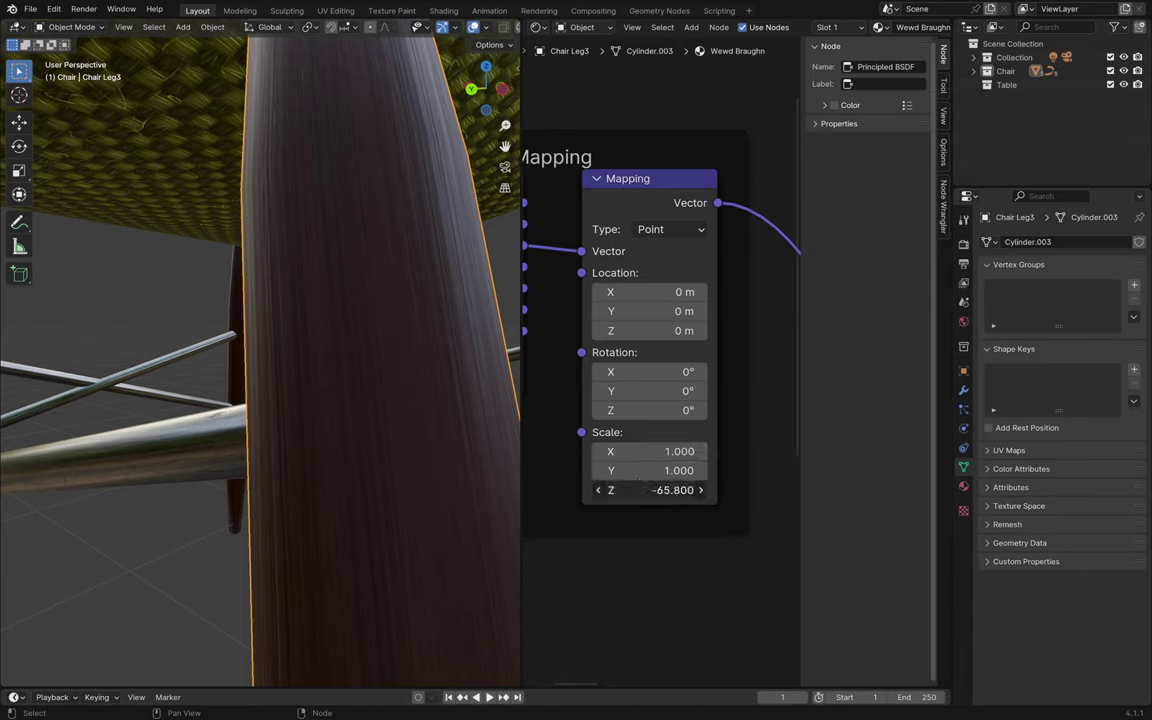
pyautogui.moveTo(643, 490); pyautogui.dragTo(643, 494)
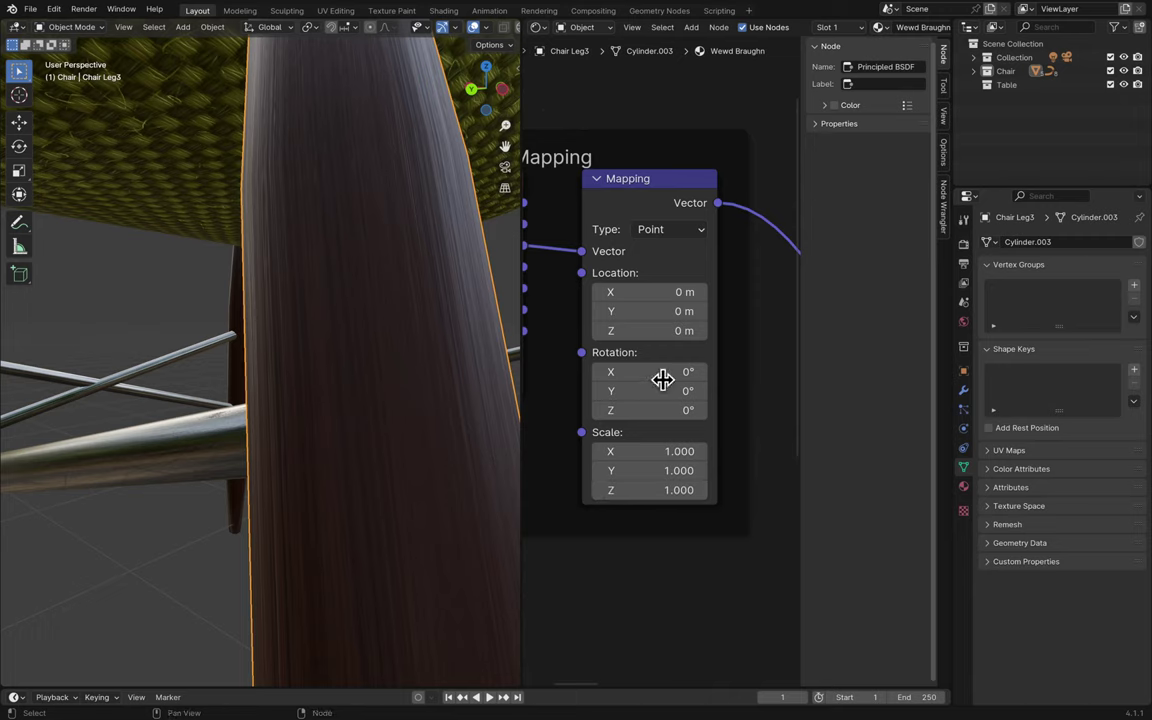
pyautogui.moveTo(629, 451)
pyautogui.mouseDown()
pyautogui.moveTo(680, 451)
pyautogui.moveTo(657, 470)
pyautogui.moveTo(690, 470)
pyautogui.moveTo(629, 470)
pyautogui.mouseUp()
pyautogui.press('Escape')
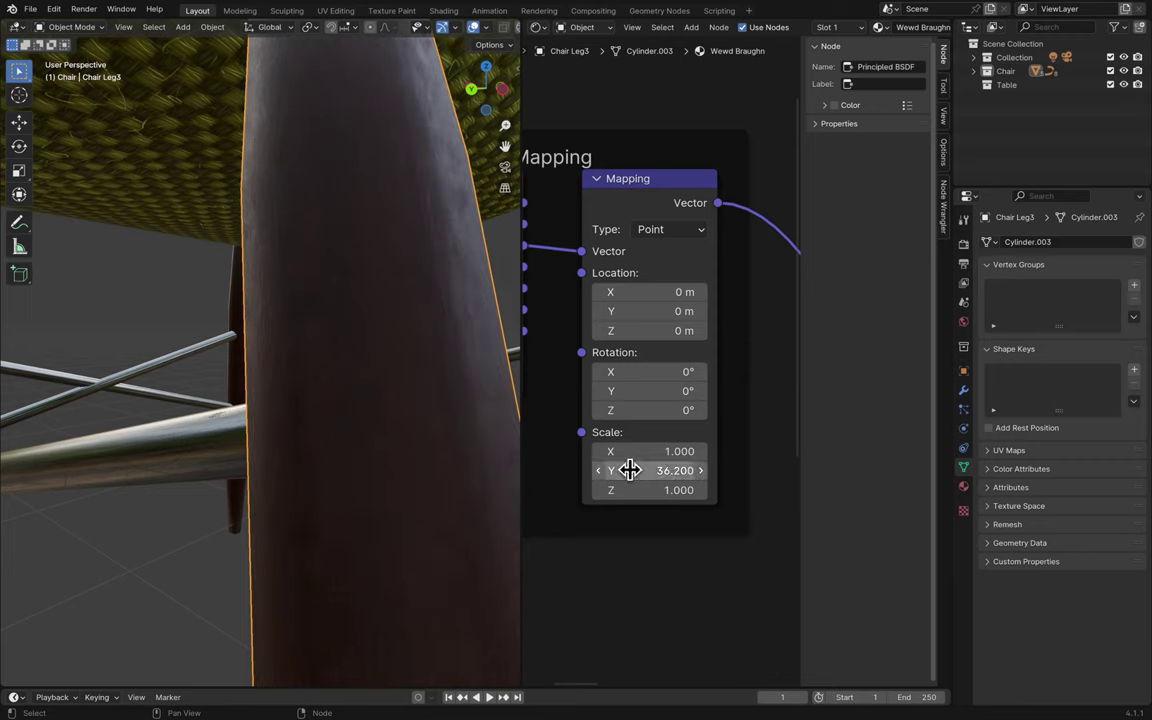
# - Enter 40 for Mapping Scale Y and orbit around the leg to check the grain
pyautogui.click(629, 470)
pyautogui.write('40')
pyautogui.press('Return')
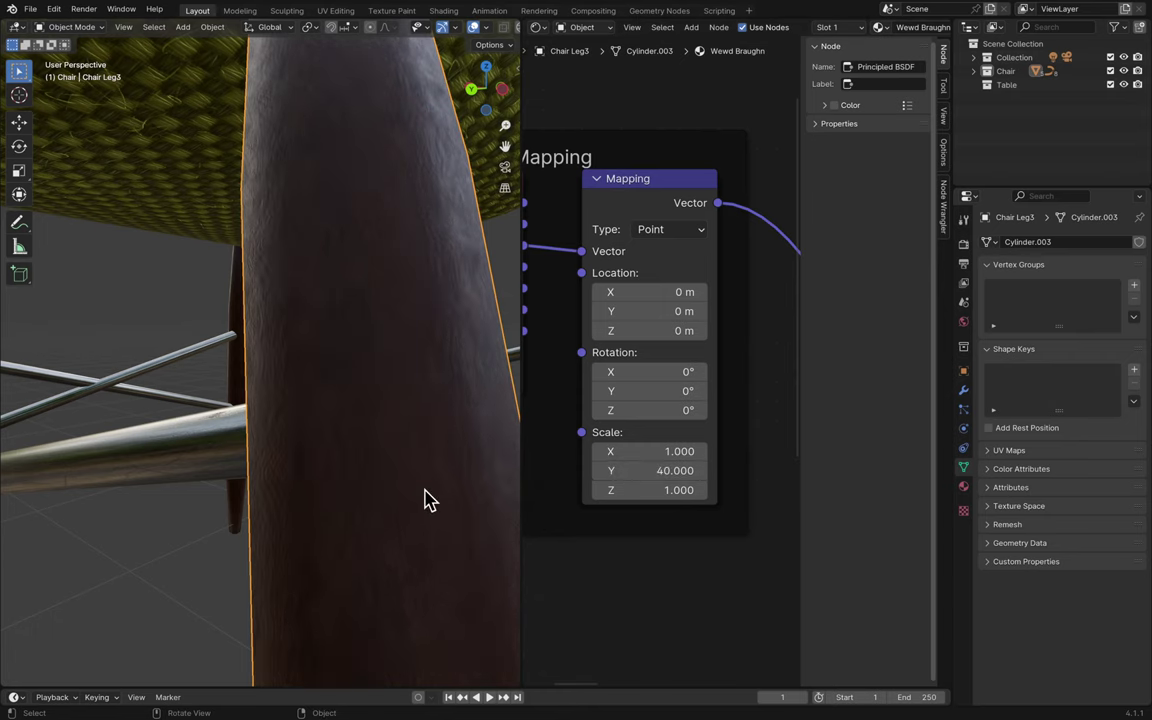
pyautogui.moveTo(424, 496); pyautogui.dragTo(424, 500, button='middle')
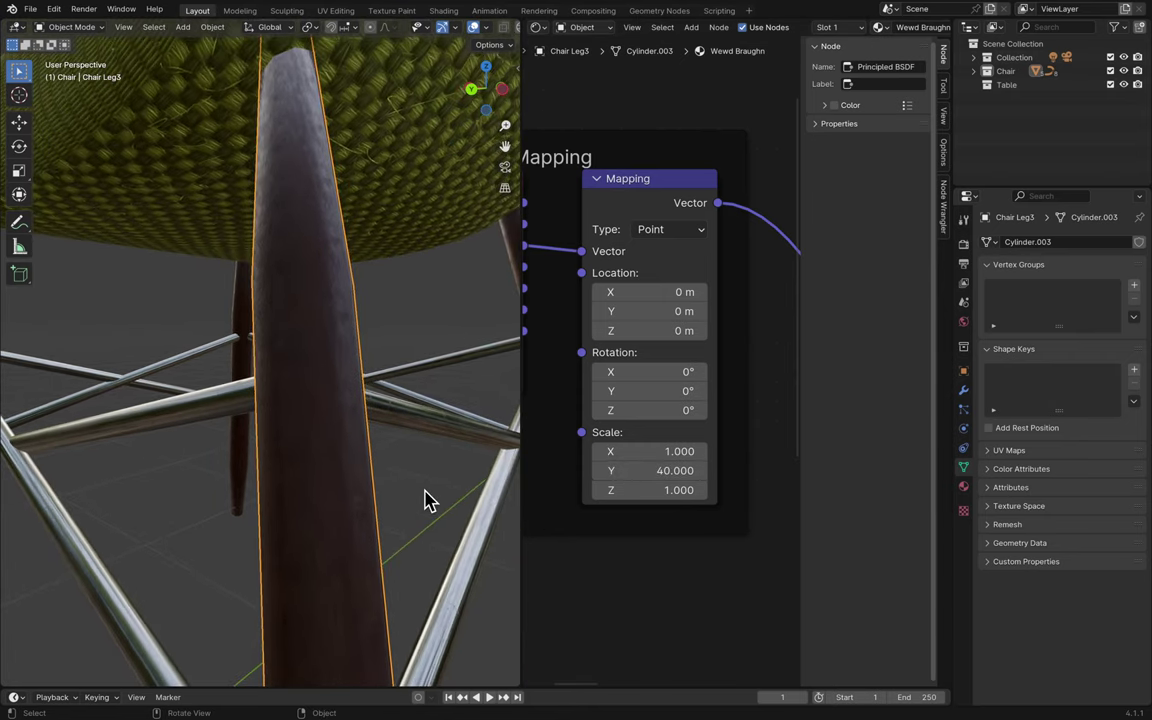
pyautogui.moveTo(424, 500); pyautogui.dragTo(424, 500, button='middle')
pyautogui.moveTo(312, 475); pyautogui.dragTo(312, 475, button='middle')
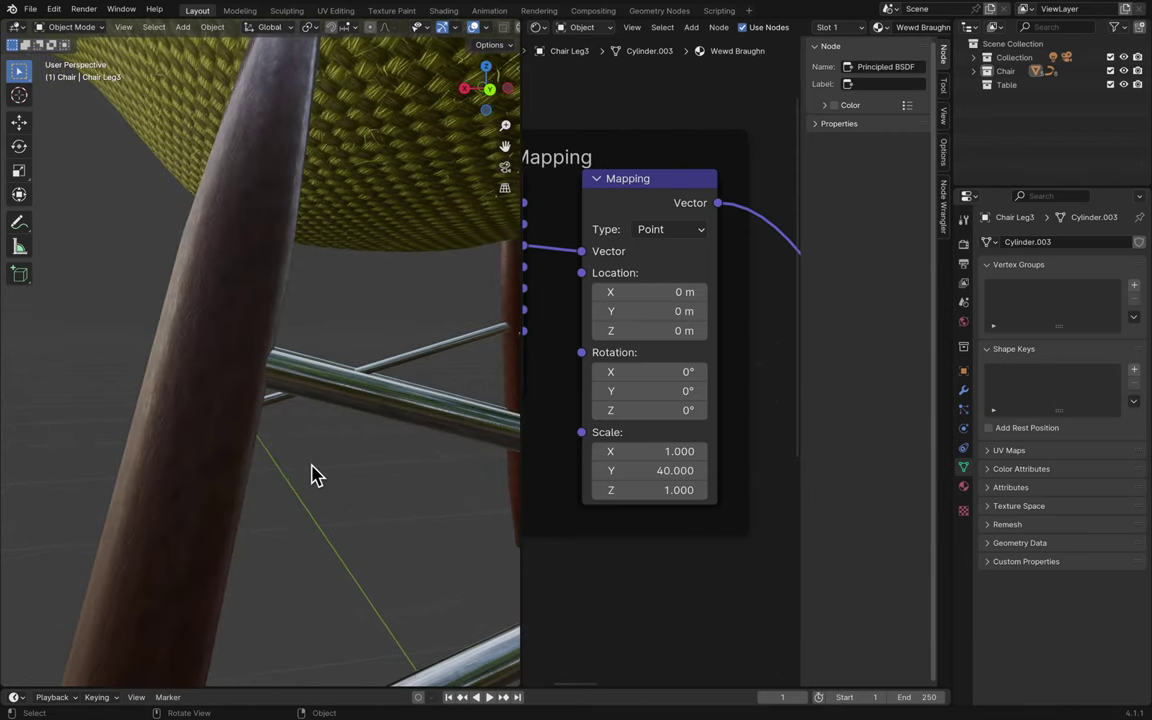
pyautogui.moveTo(399, 298); pyautogui.dragTo(330, 342, button='middle')
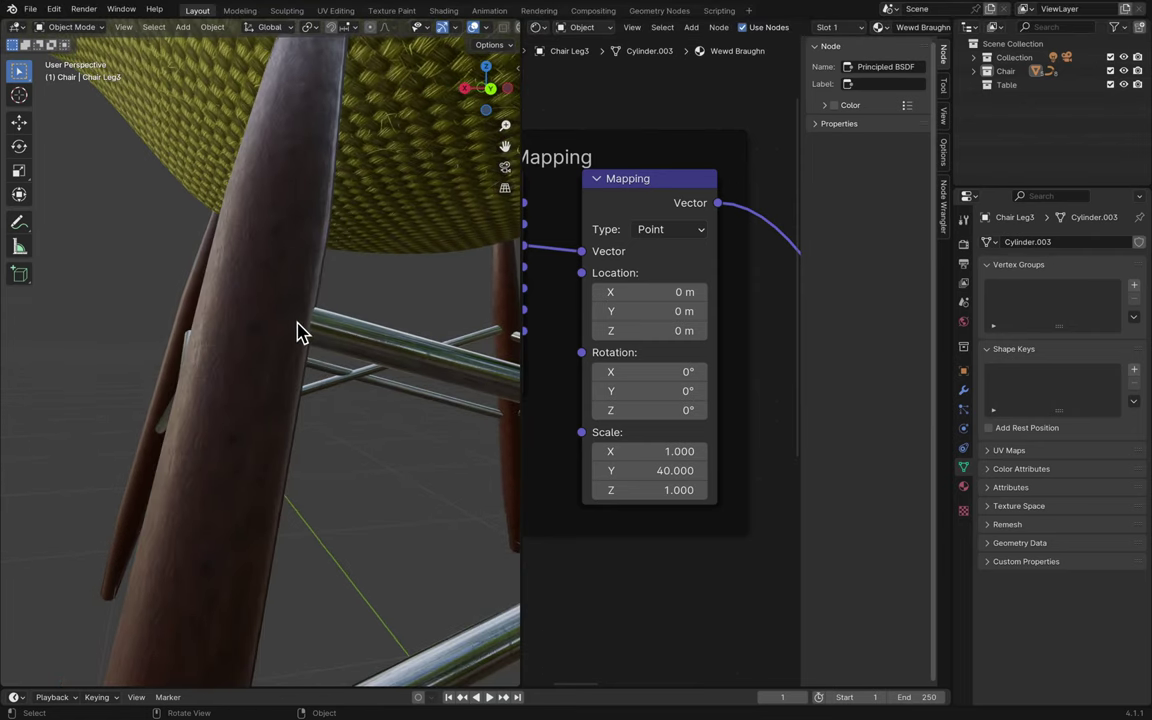
# - Select the front leg, Chair Leg4, and inspect its lengthwise-stretched grain
pyautogui.click(300, 333)
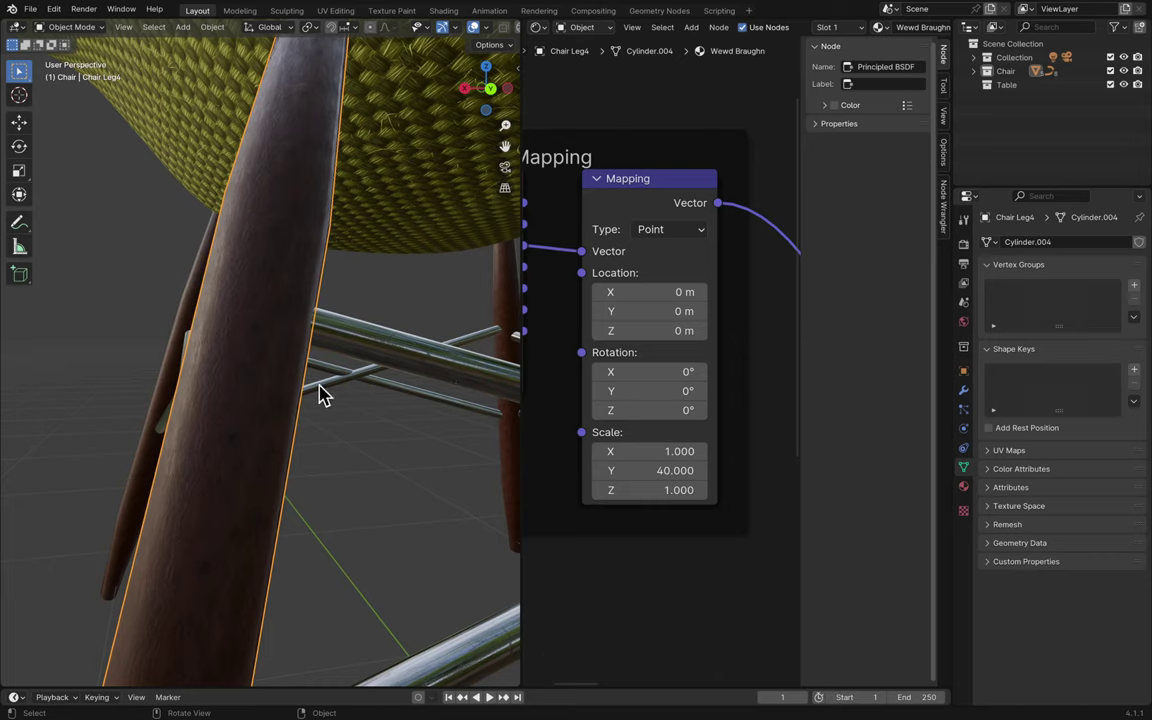
pyautogui.scroll(5, 320, 393)
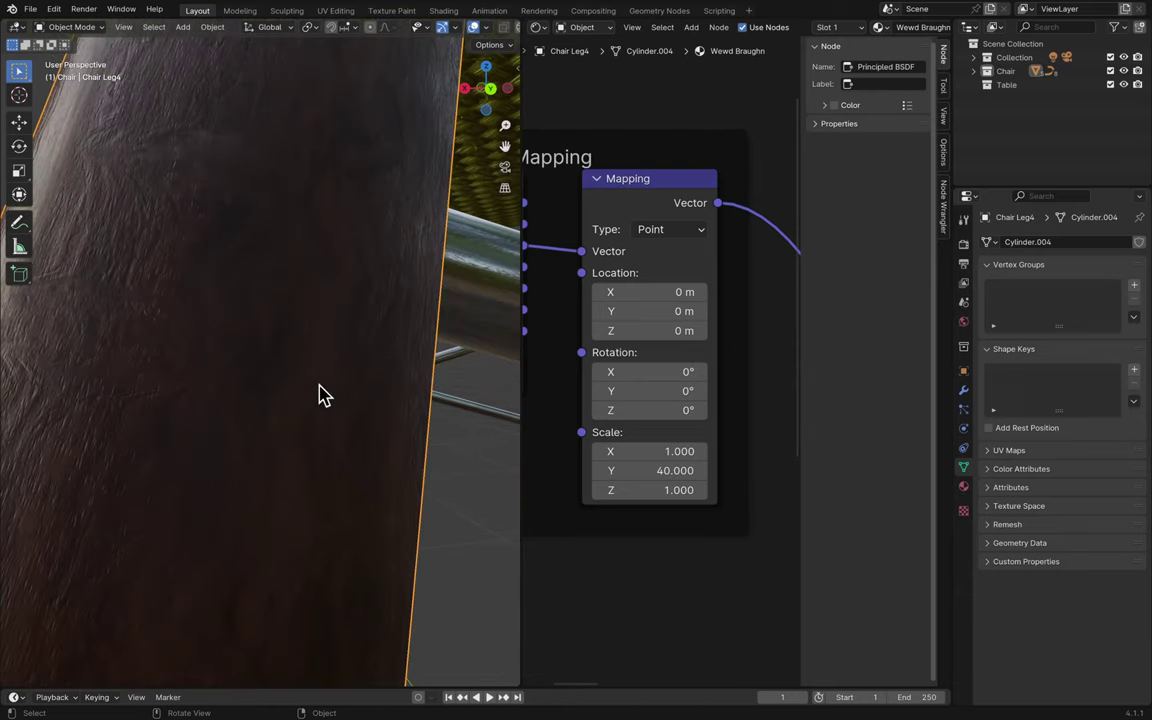
pyautogui.scroll(-5, 275, 470)
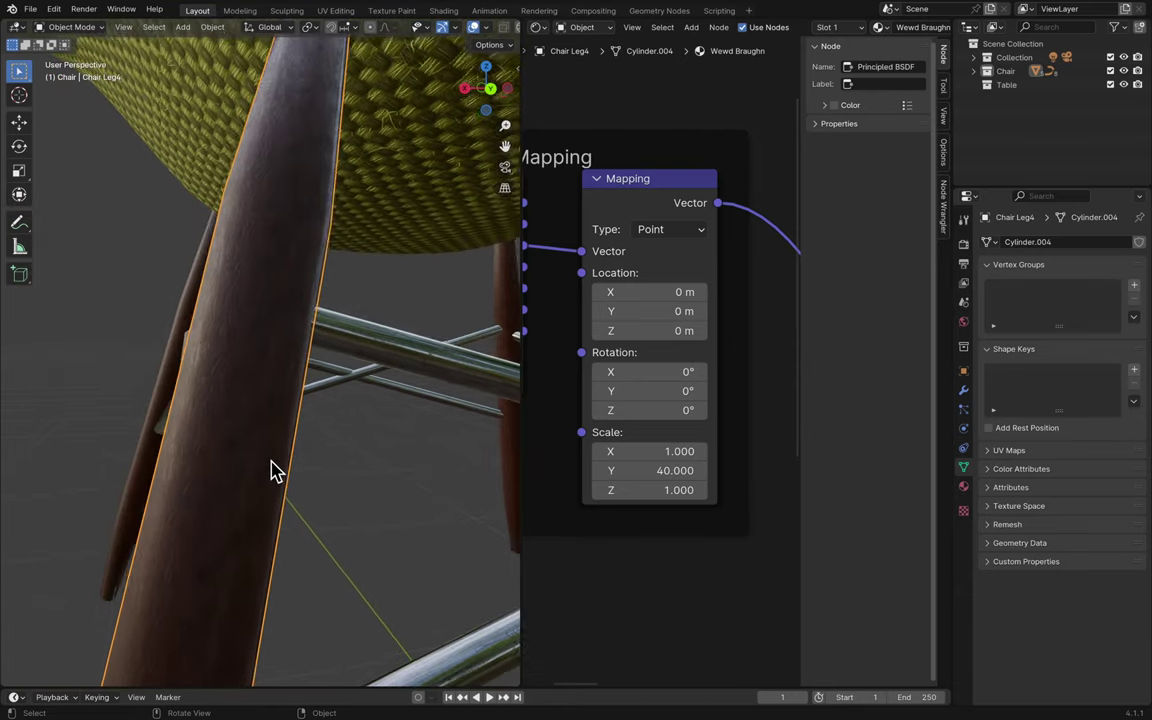
pyautogui.scroll(-3, 275, 470)
pyautogui.scroll(-4, 341, 443)
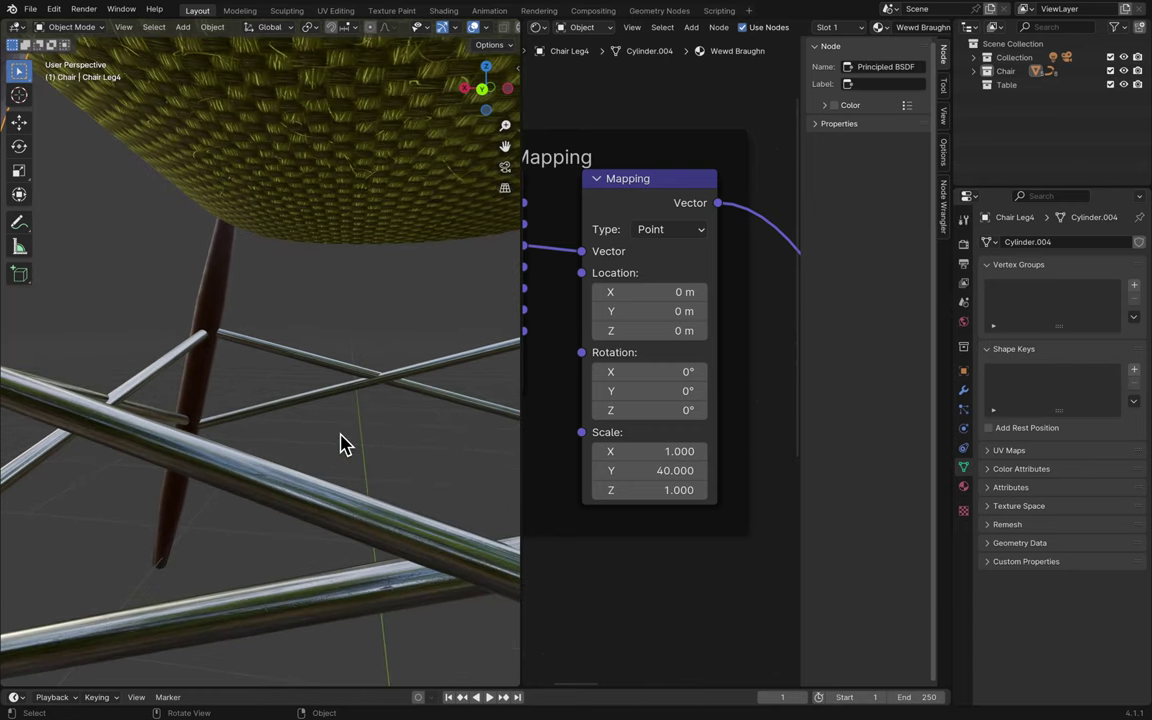
pyautogui.scroll(8, 341, 443)
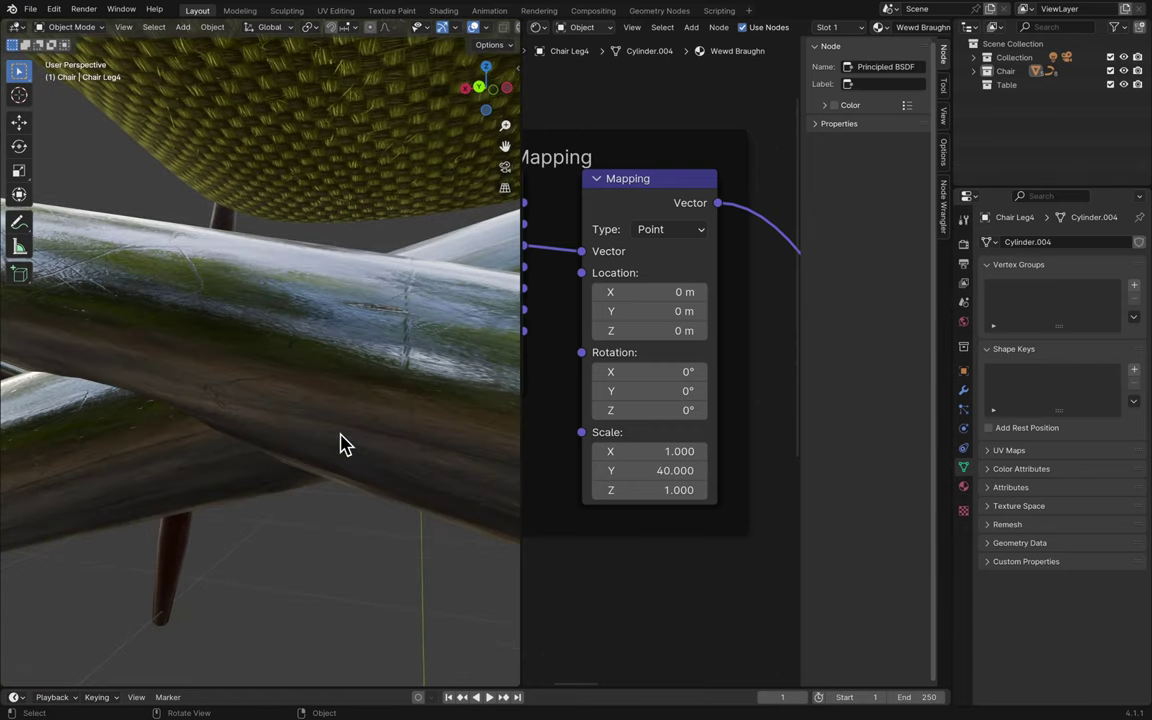
# - Set Brace.003's Metal Mapping Scale Y to 0.100 and save Blender4.blend
pyautogui.click(329, 395)
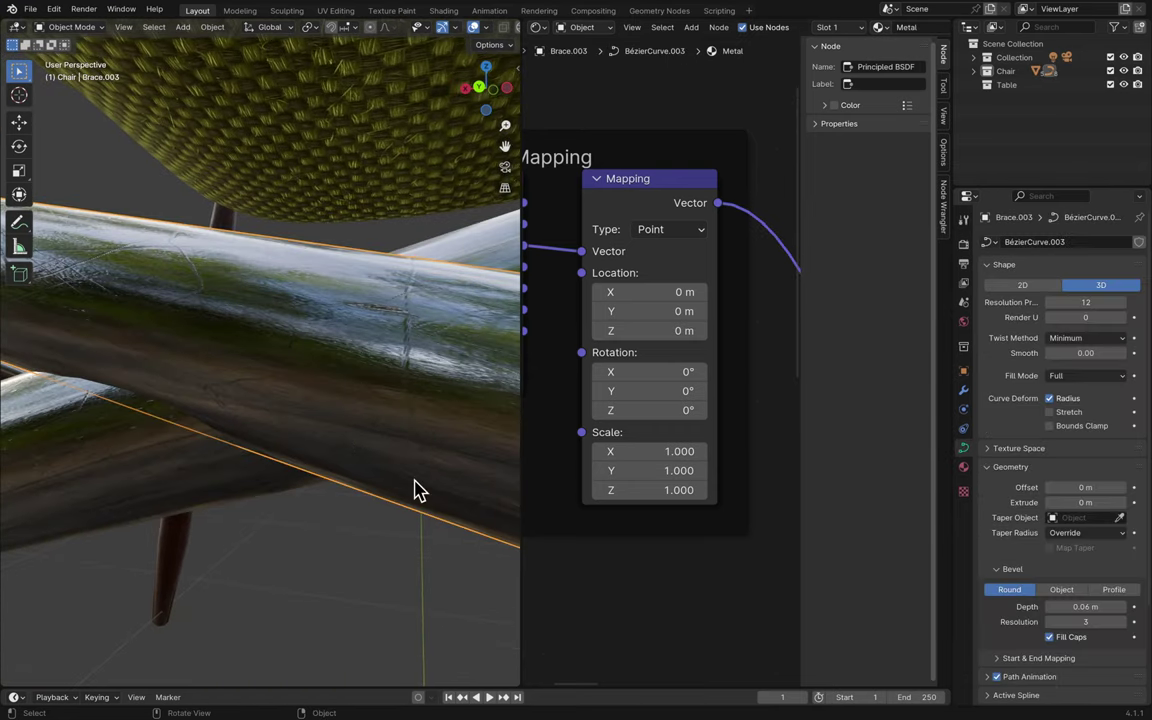
pyautogui.scroll(-3, 418, 490)
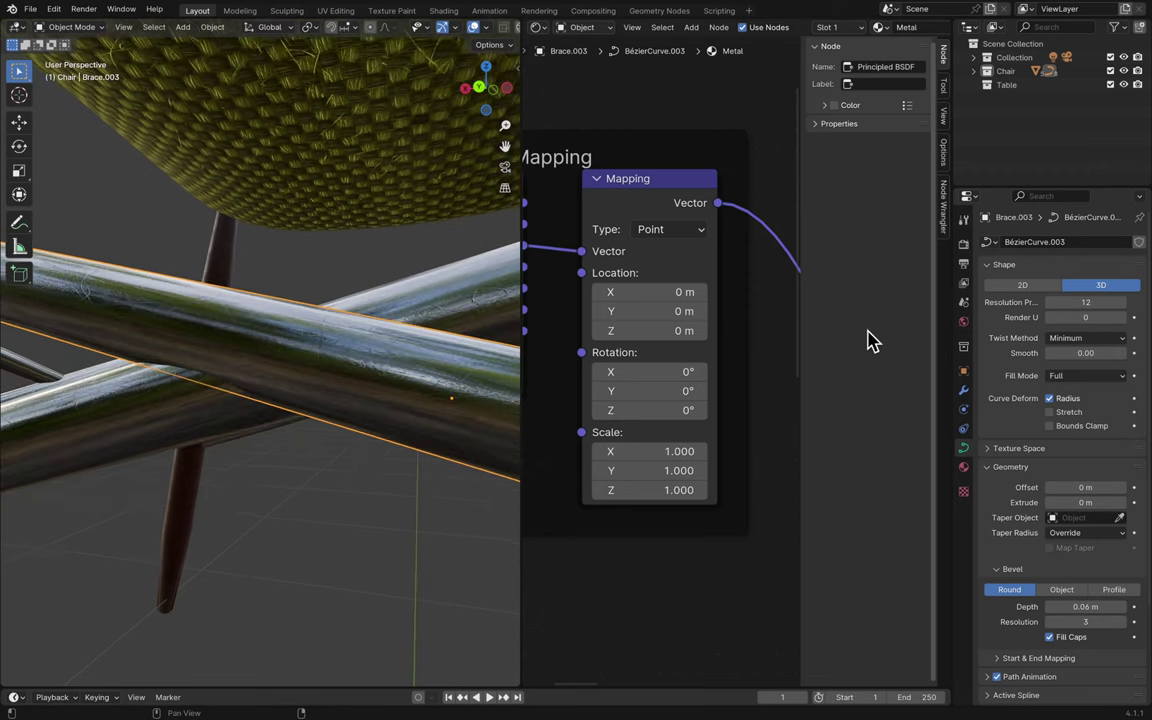
pyautogui.moveTo(656, 470); pyautogui.dragTo(689, 471)
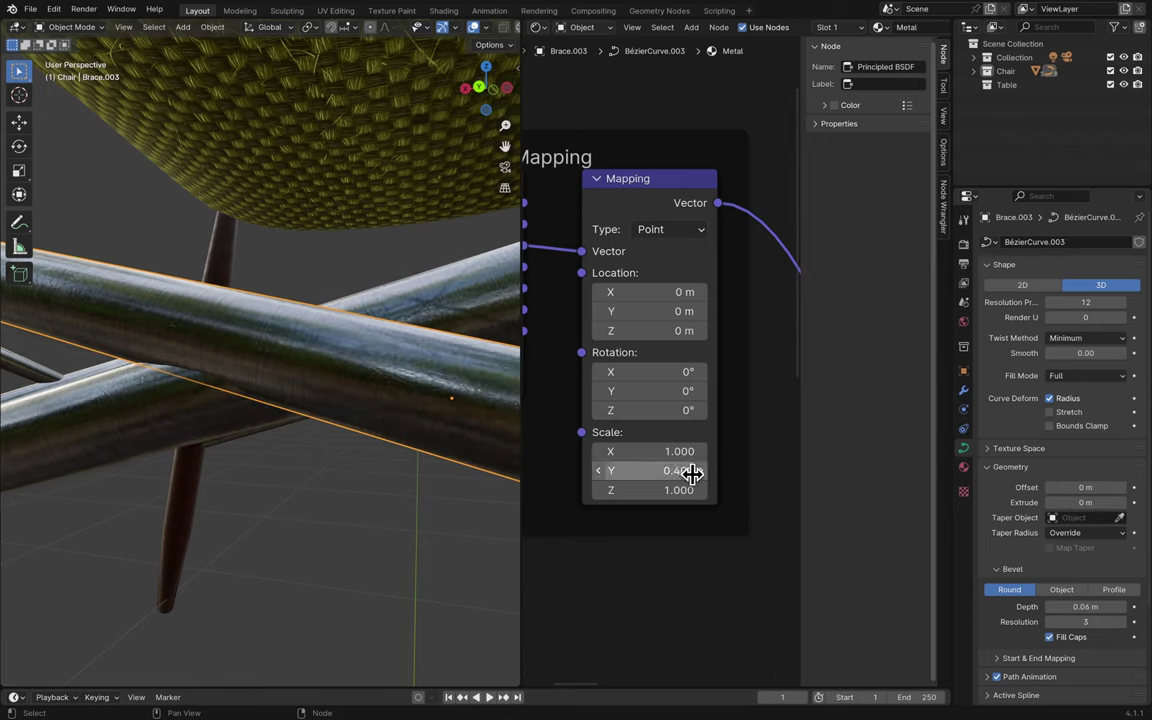
pyautogui.click(599, 472)
pyautogui.click(599, 472)
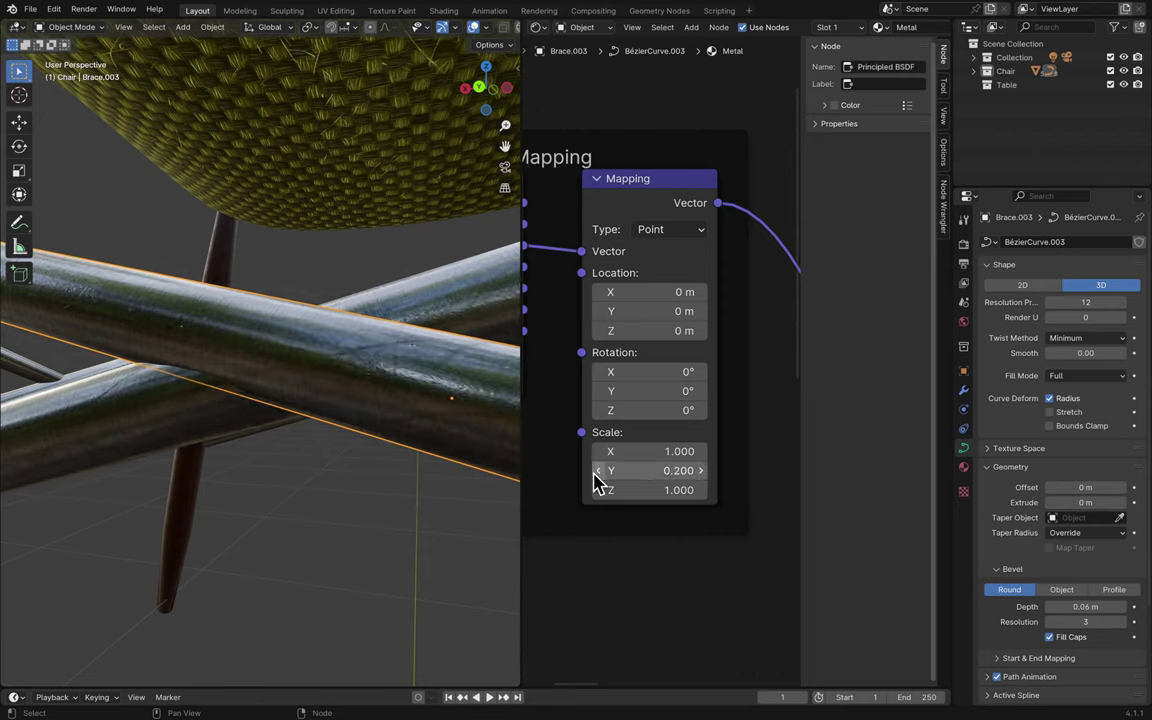
pyautogui.click(598, 473)
pyautogui.click(598, 473)
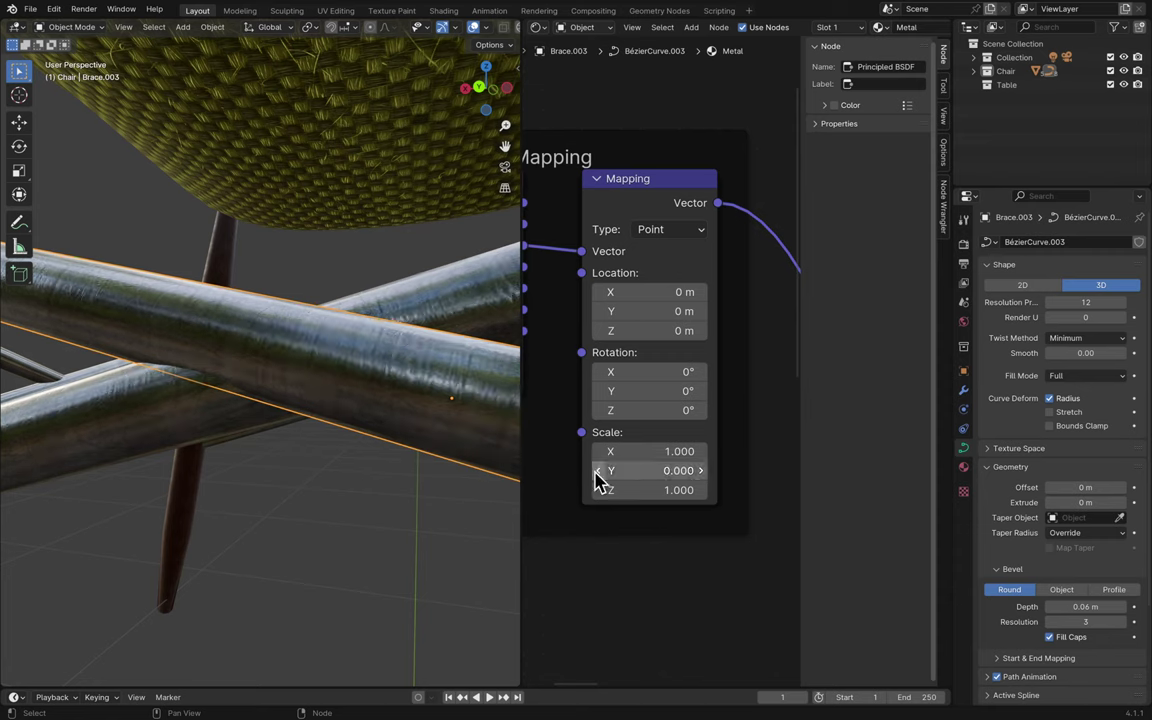
pyautogui.click(702, 472)
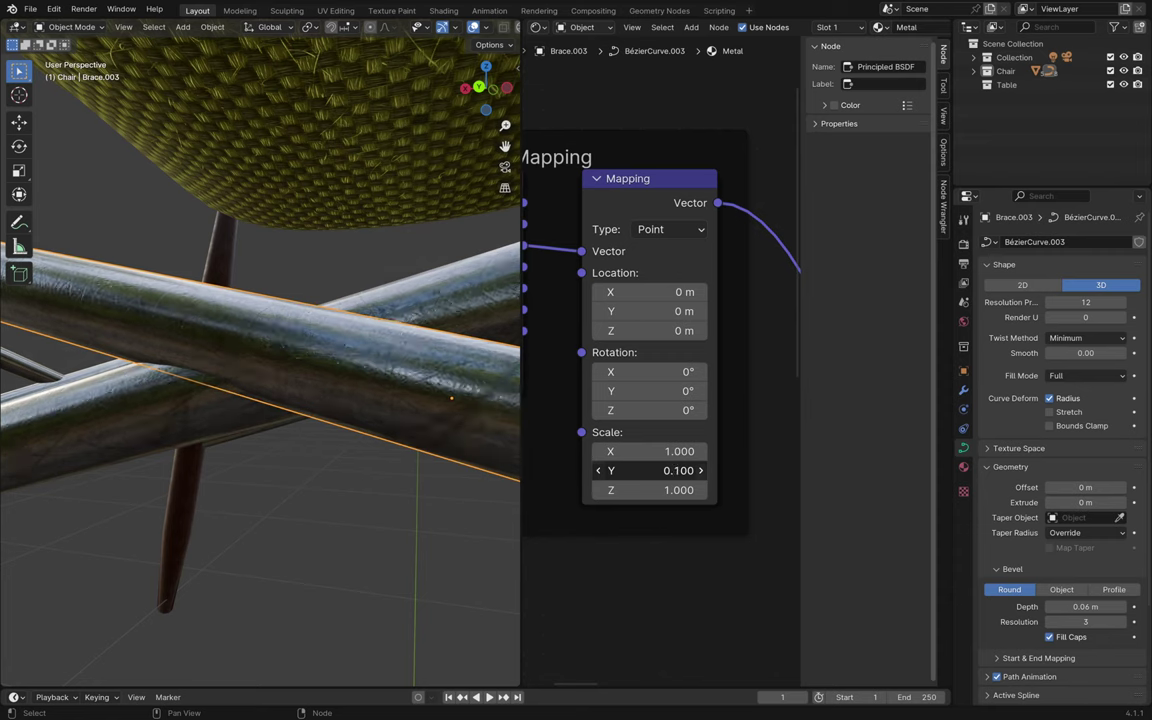
pyautogui.click(702, 472)
pyautogui.click(598, 473)
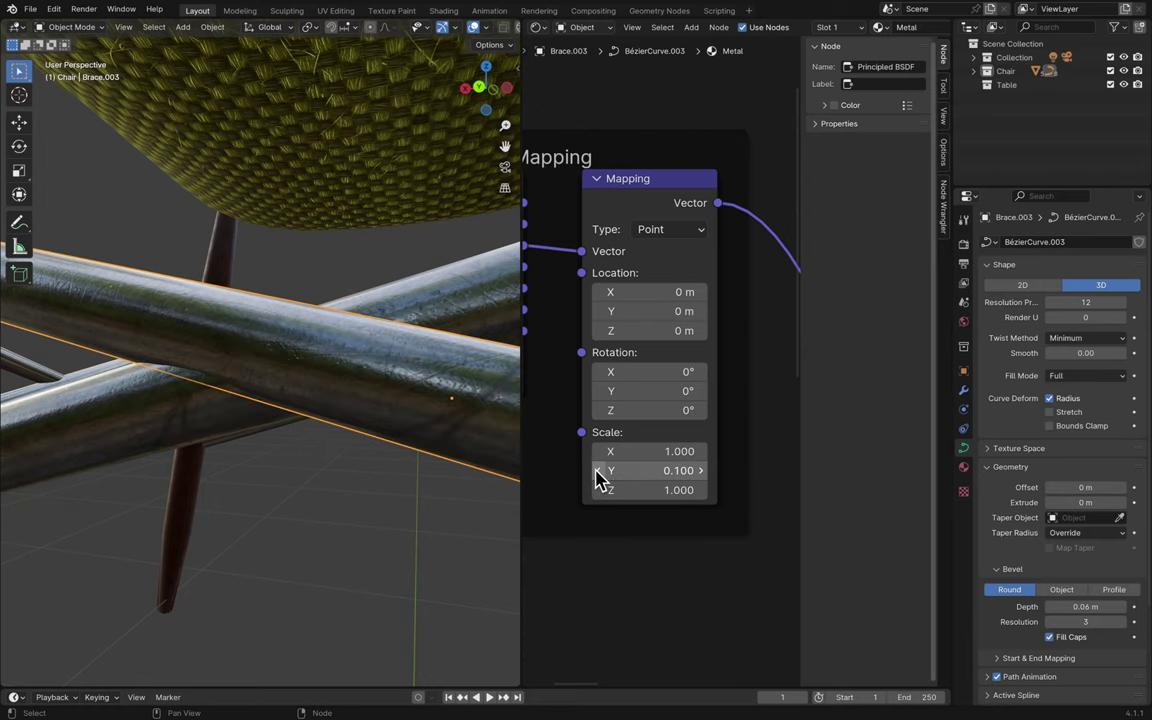
pyautogui.hotkey('ctrl', 's')
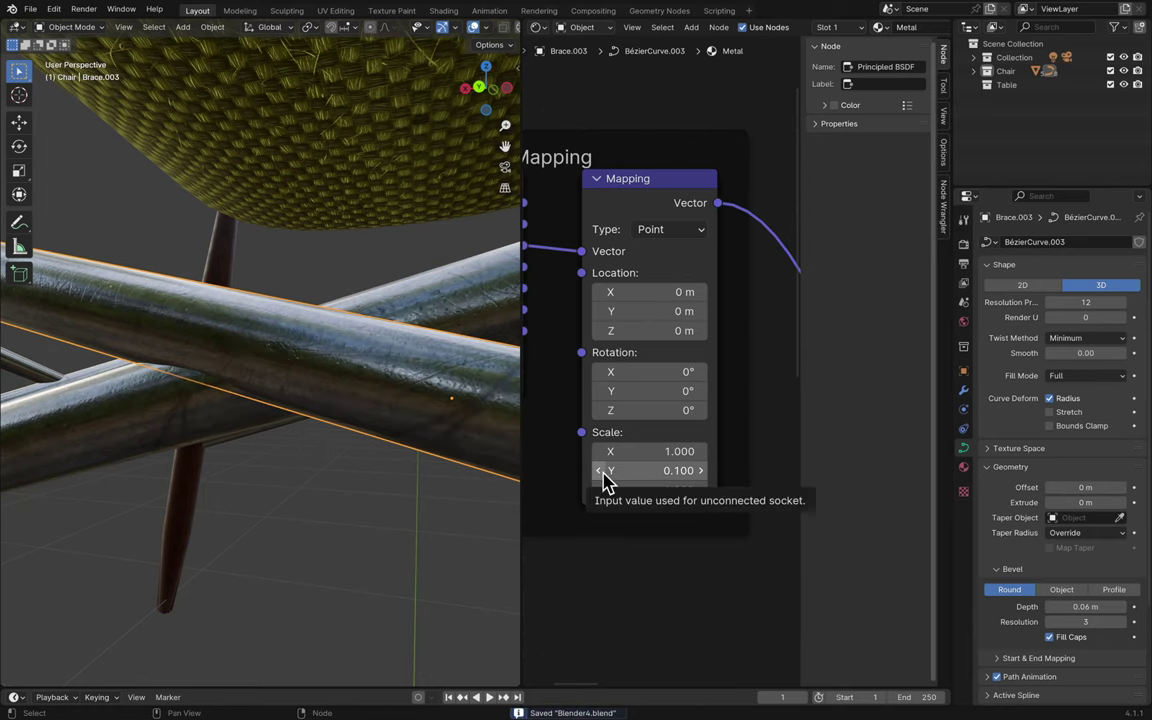
# - Zoom out to see the whole chair and save Blender4.blend again
pyautogui.scroll(-5, 422, 500)
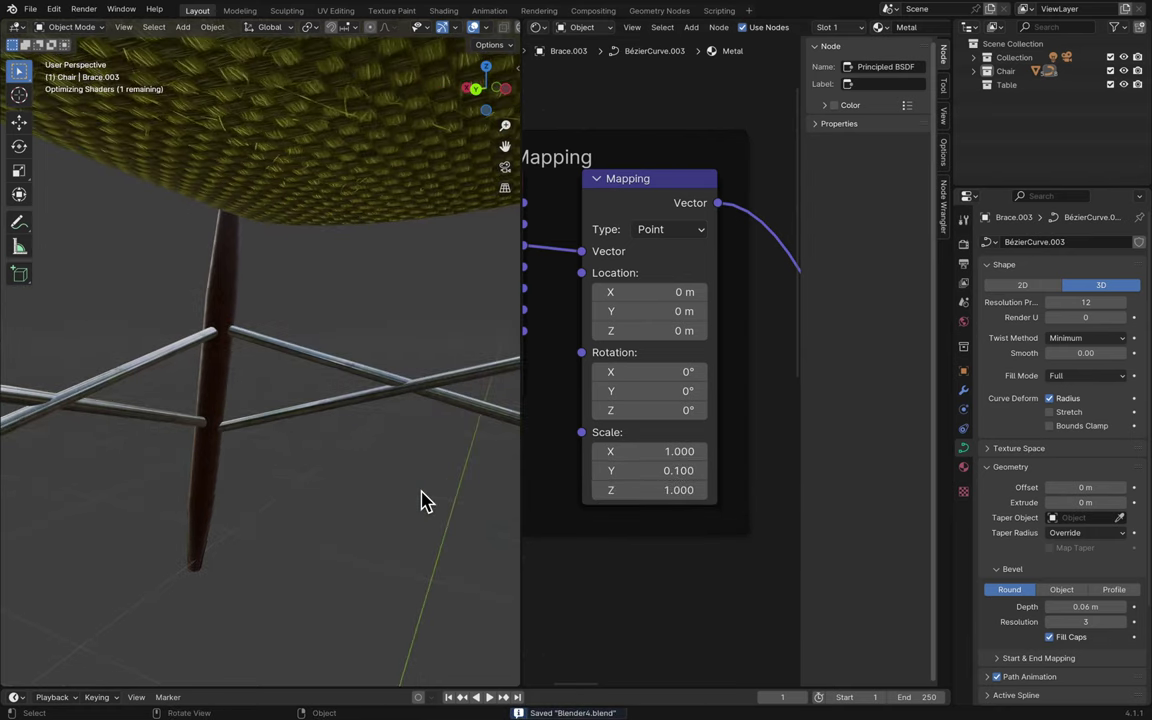
pyautogui.scroll(-5, 422, 500)
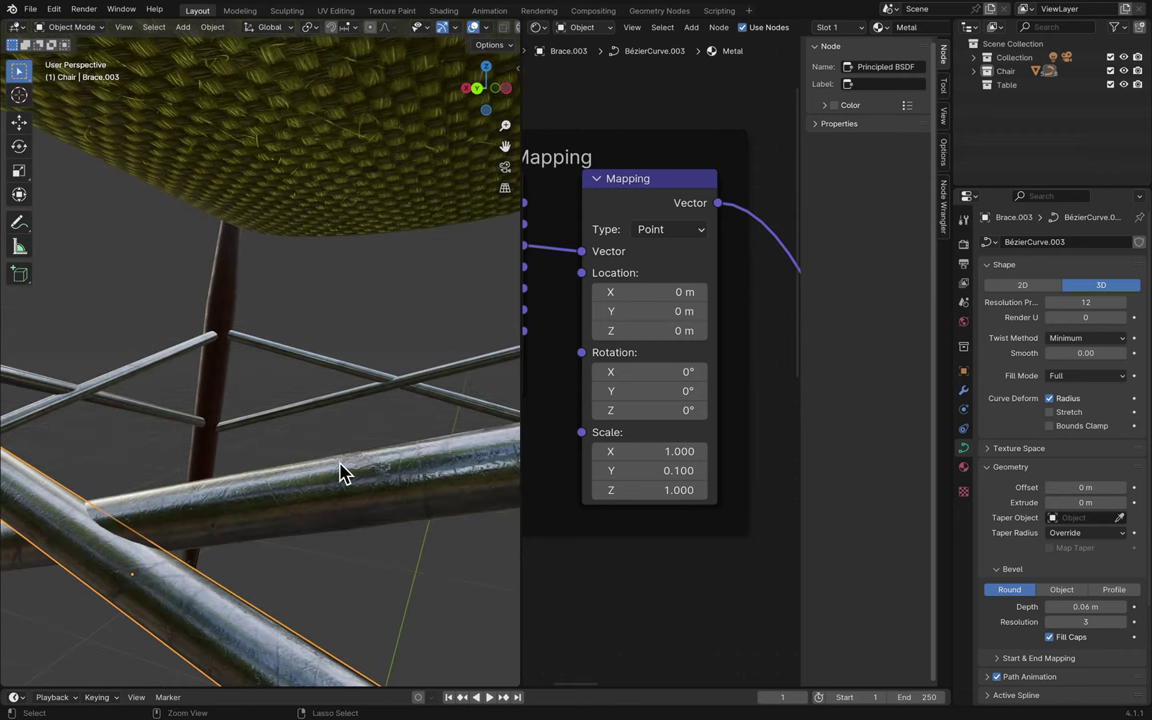
pyautogui.scroll(3, 340, 472)
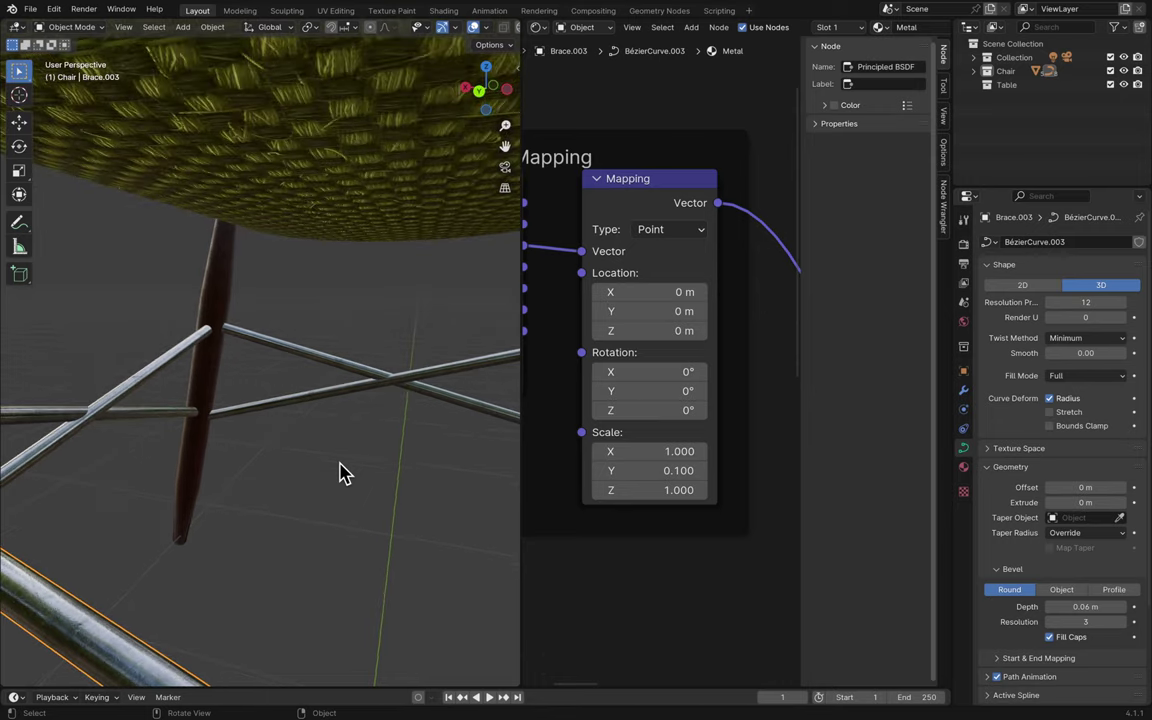
pyautogui.scroll(-3, 340, 472)
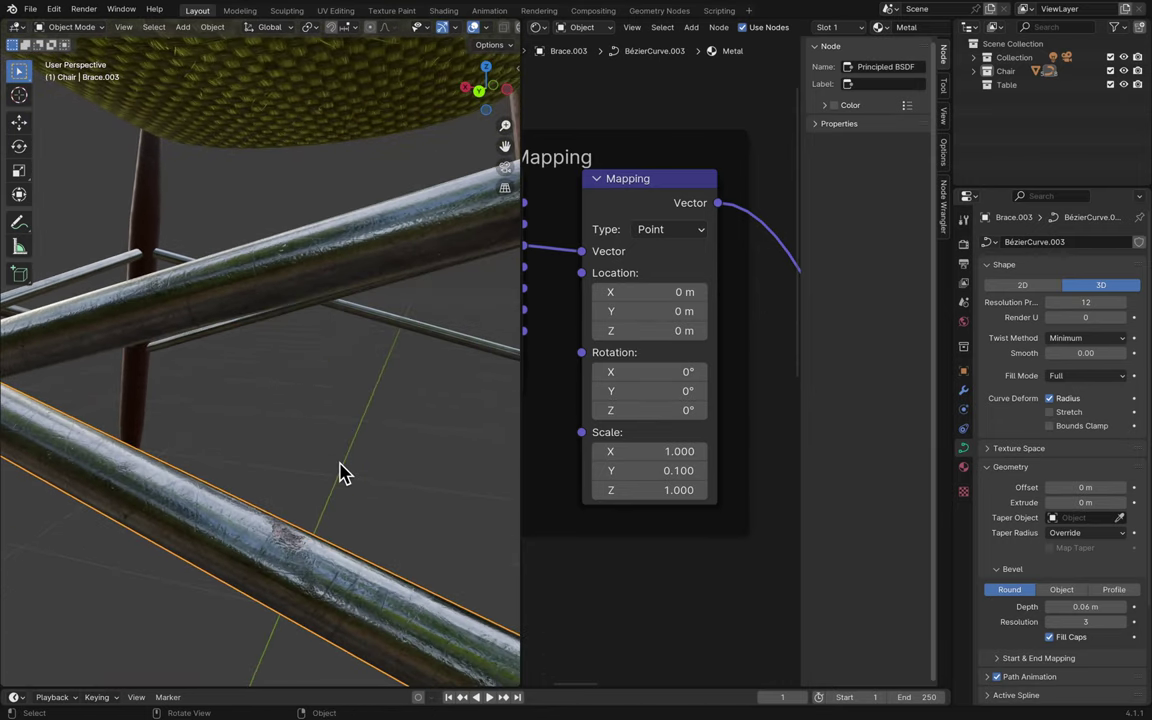
pyautogui.scroll(-4, 340, 472)
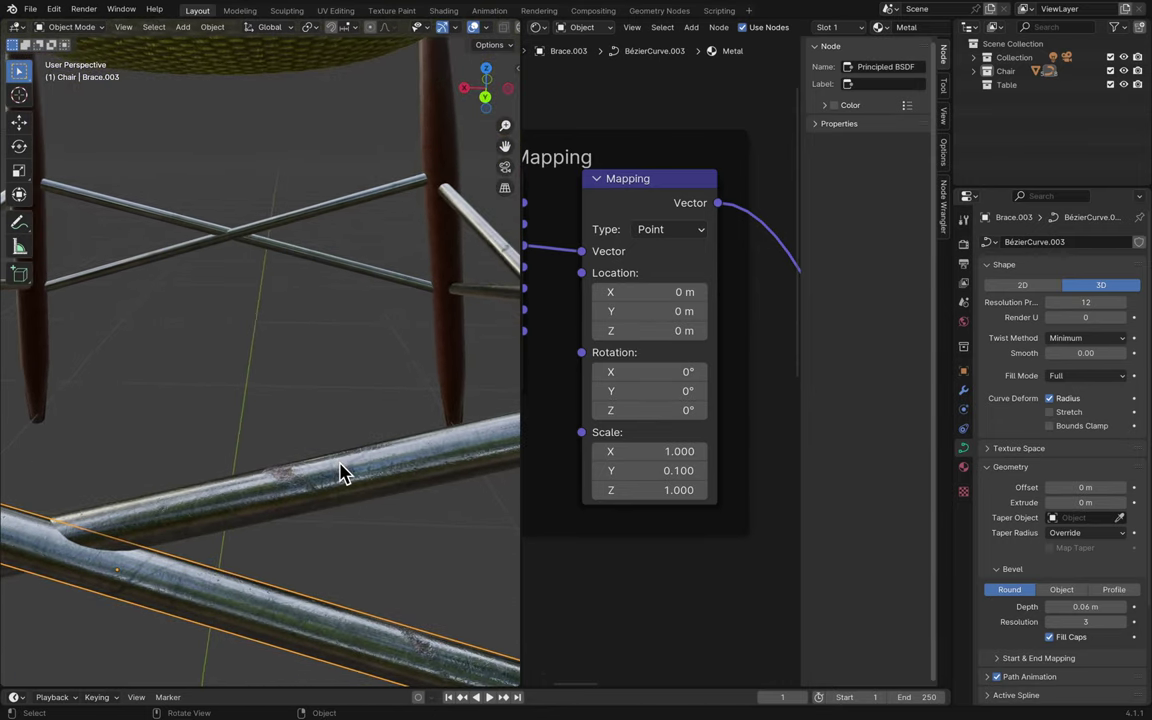
pyautogui.scroll(5, 293, 502)
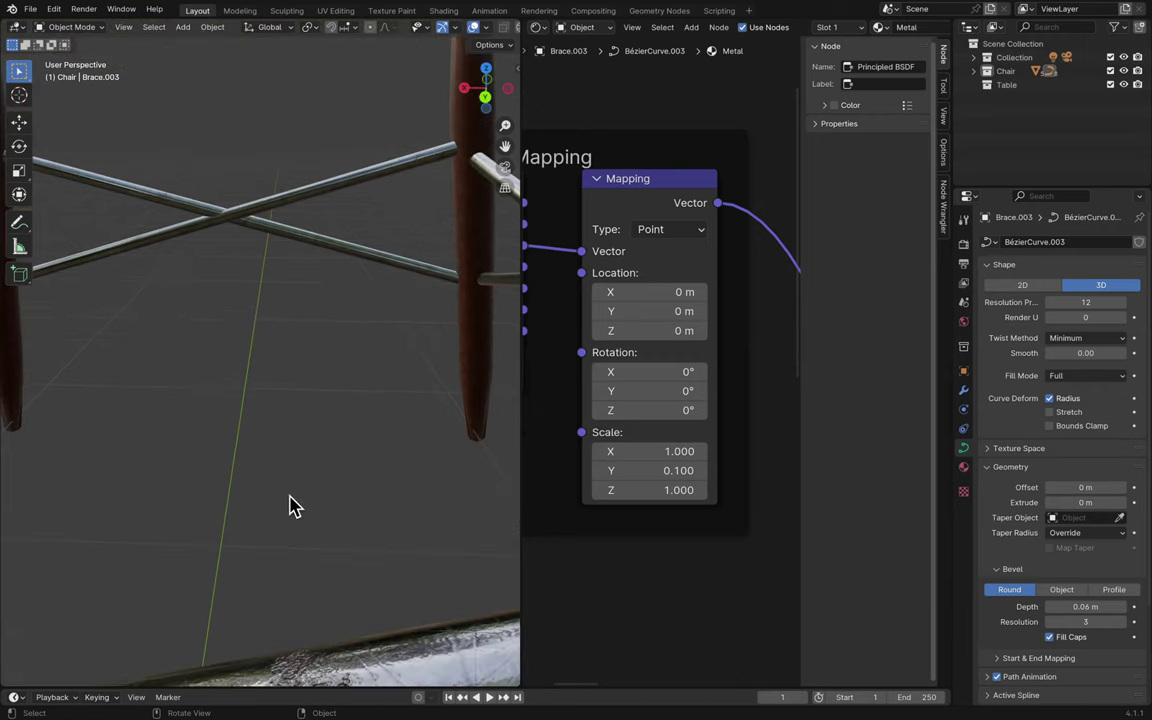
pyautogui.scroll(-4, 293, 502)
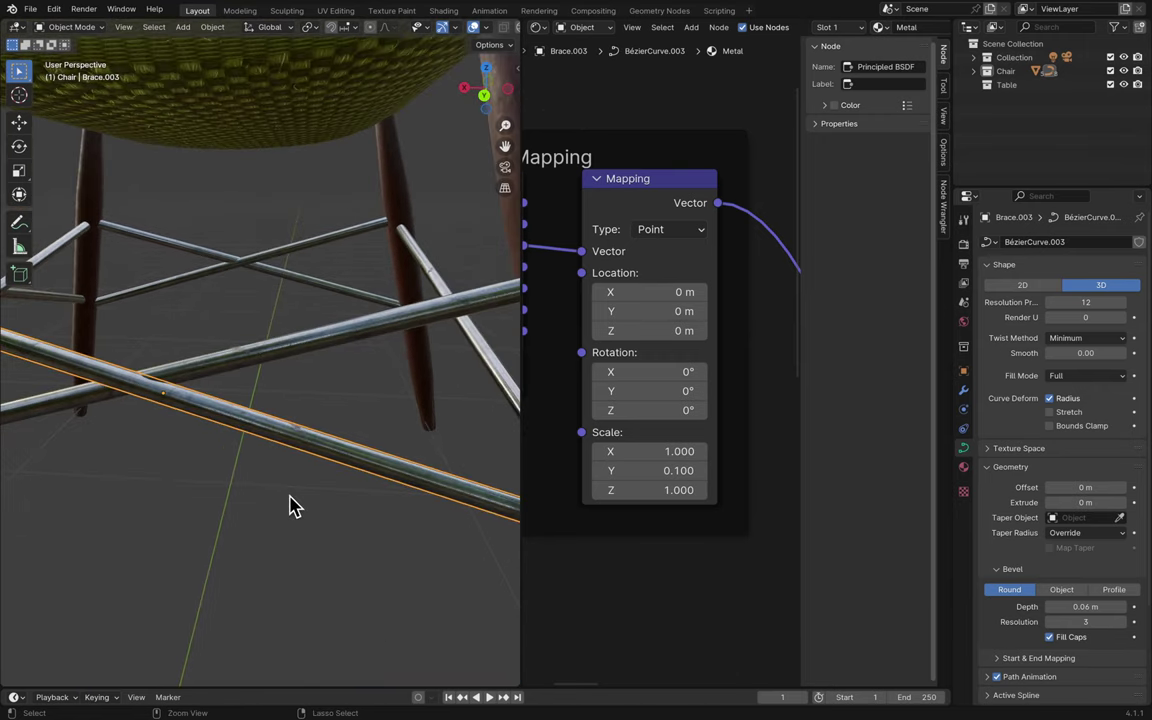
pyautogui.hotkey('ctrl', 's')
pyautogui.scroll(-3, 293, 502)
pyautogui.scroll(-7, 293, 502)
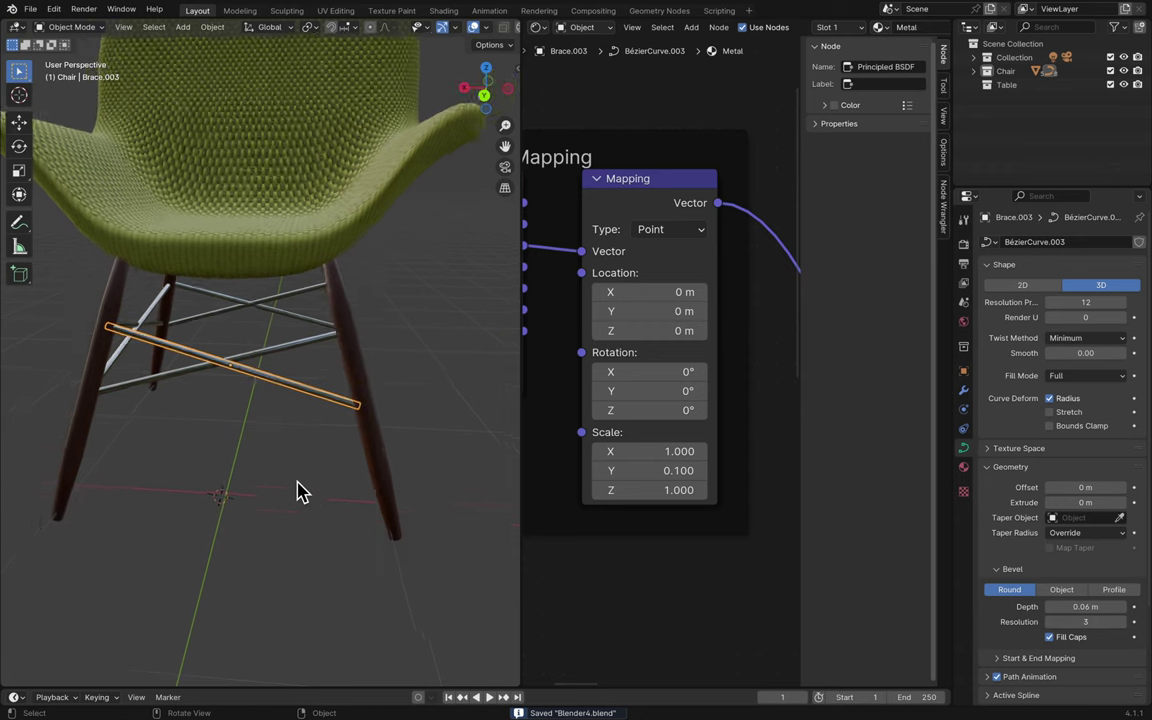
# - Select the seat cushion and rotate the view around the chair
pyautogui.click(282, 259)
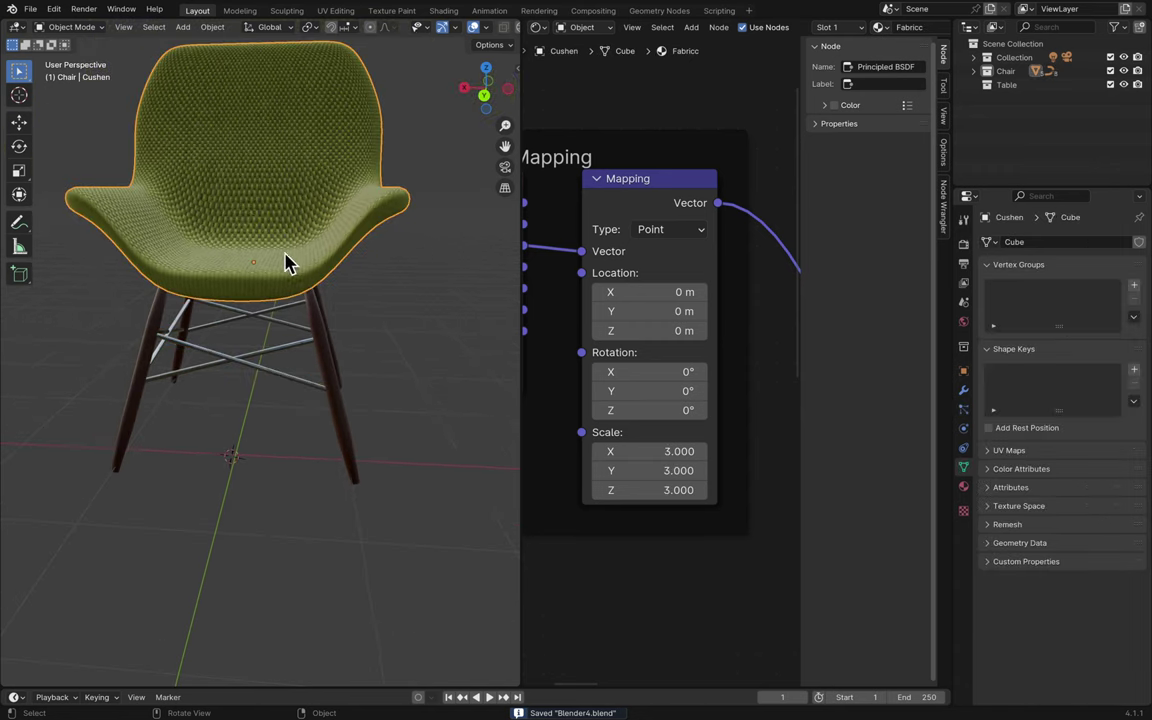
pyautogui.moveTo(288, 260); pyautogui.dragTo(334, 275, button='middle')
pyautogui.moveTo(460, 183); pyautogui.dragTo(465, 185, button='middle')
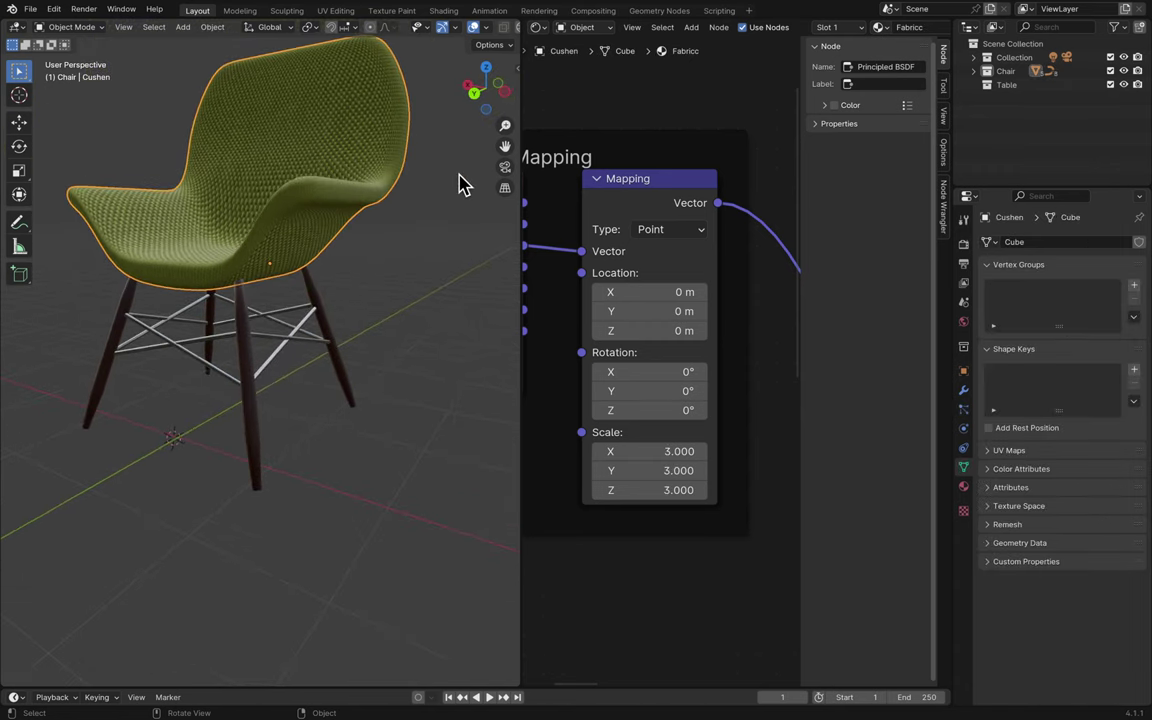
pyautogui.moveTo(505, 146); pyautogui.dragTo(545, 195)
pyautogui.scroll(6, 404, 239)
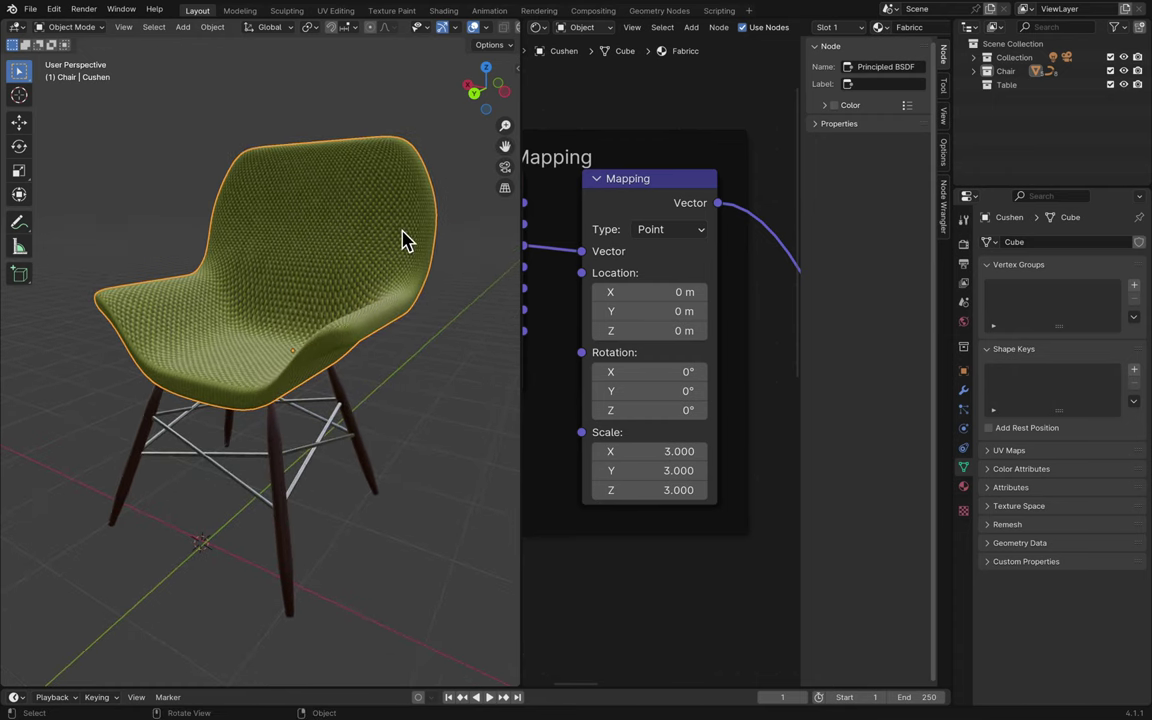
pyautogui.press('KP_4')
pyautogui.press('KP_4')
pyautogui.press('KP_4')
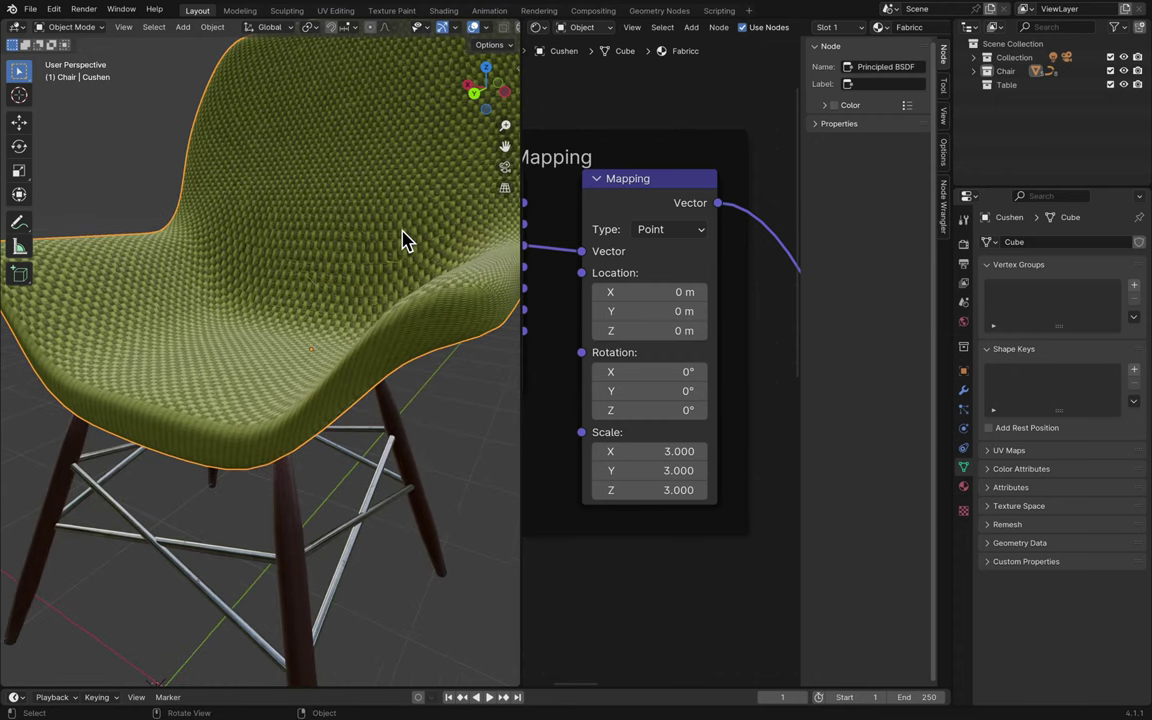
pyautogui.press('KP_4')
pyautogui.press('KP_4')
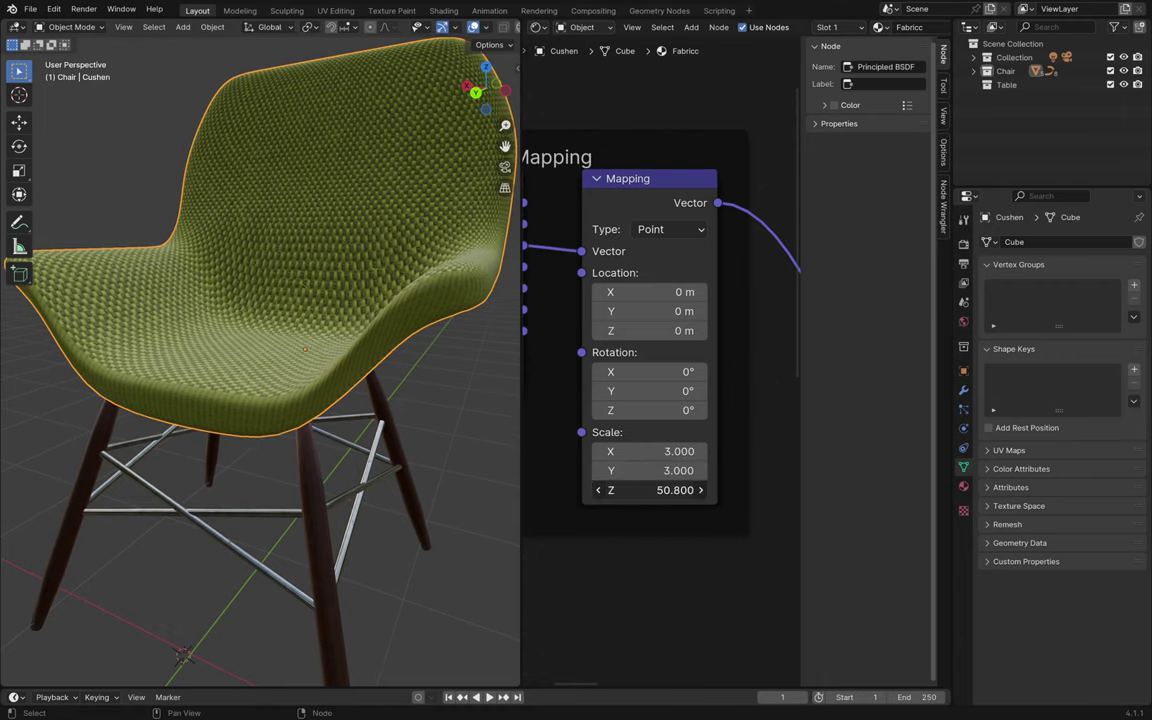
# - Set the fabric Mapping Scale Z to 3 and save the file
pyautogui.click(648, 490)
pyautogui.write('3')
pyautogui.press('Return')
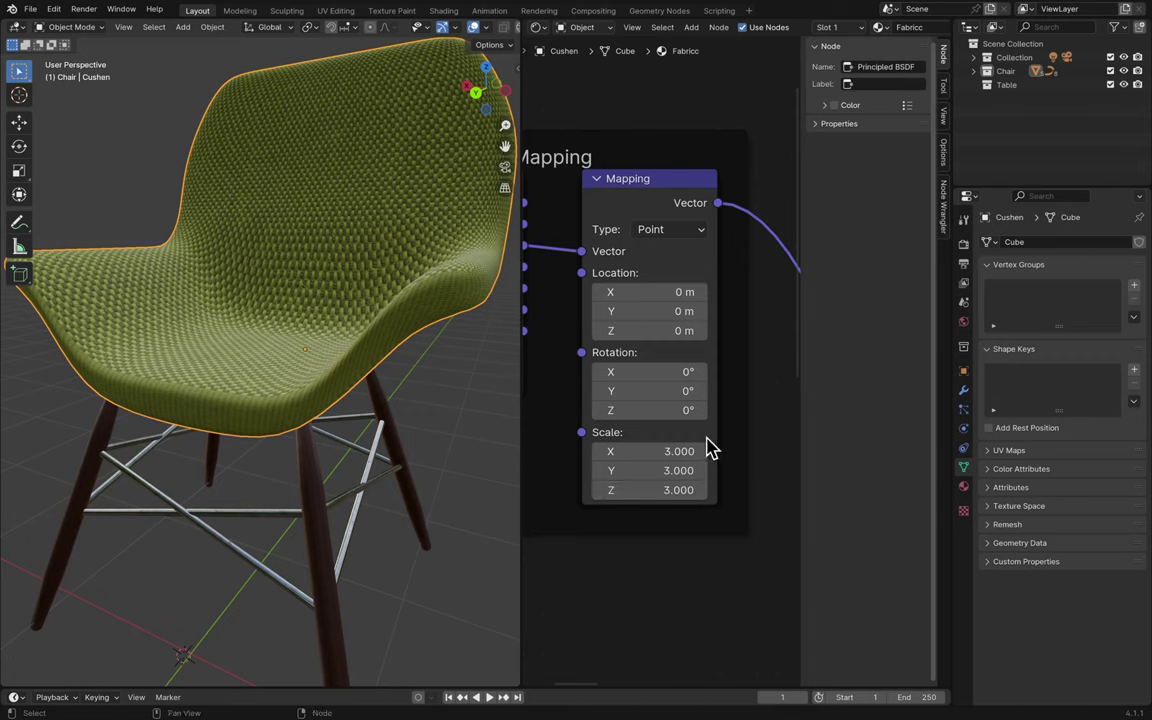
pyautogui.moveTo(415, 8)
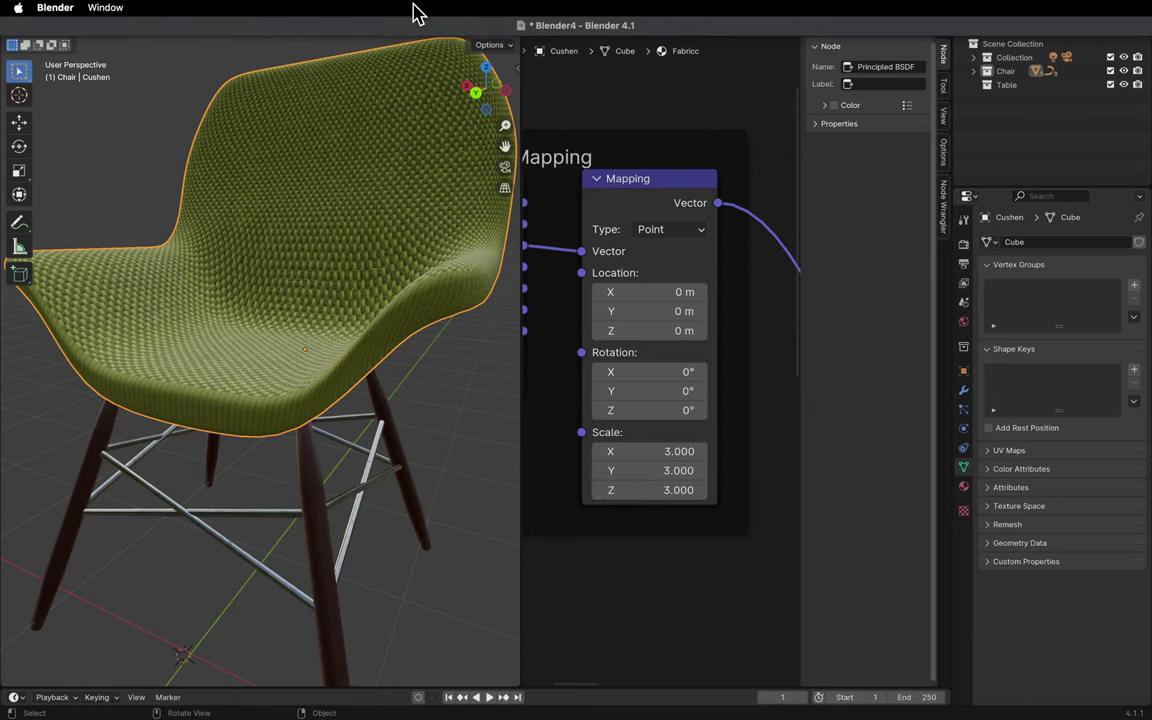
pyautogui.press('super+s')
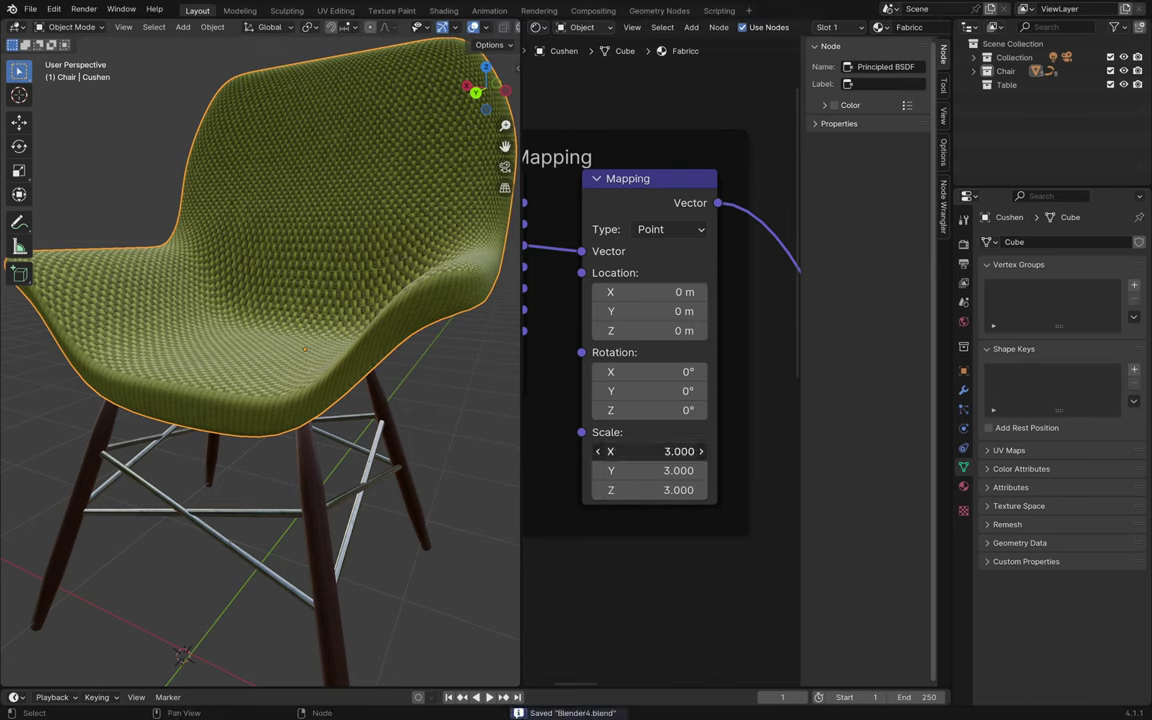
# - Try different X, Y and Z scales, then switch Mapping type to Texture with negative Scale X
pyautogui.moveTo(650, 451); pyautogui.dragTo(760, 451)
pyautogui.hotkey('ctrl', 'z')
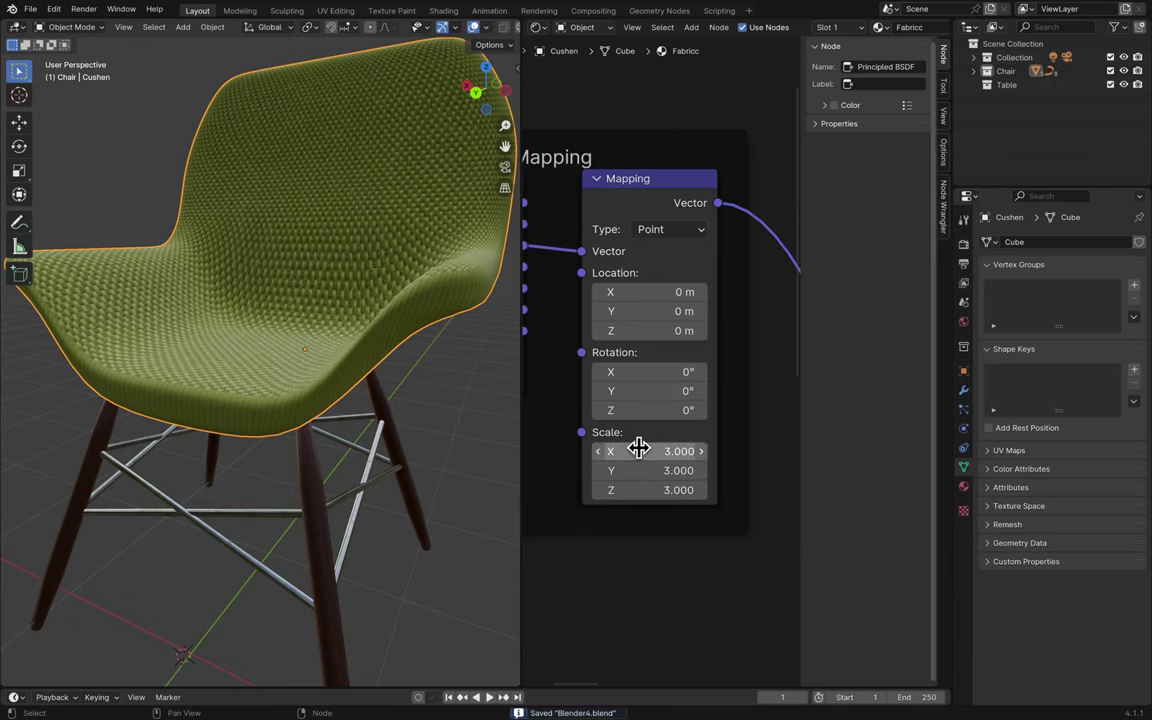
pyautogui.moveTo(607, 470); pyautogui.dragTo(670, 489)
pyautogui.hotkey('ctrl', 'z')
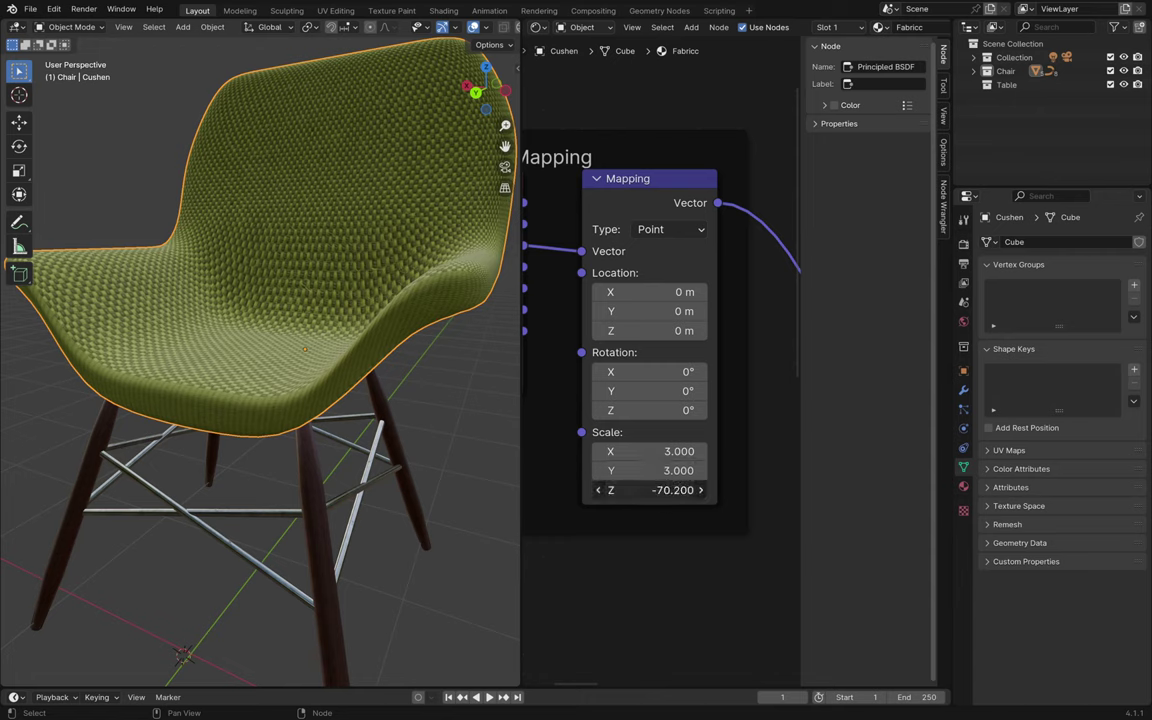
pyautogui.moveTo(670, 489)
pyautogui.mouseDown()
pyautogui.moveTo(650, 490)
pyautogui.moveTo(668, 490)
pyautogui.moveTo(658, 496)
pyautogui.mouseUp()
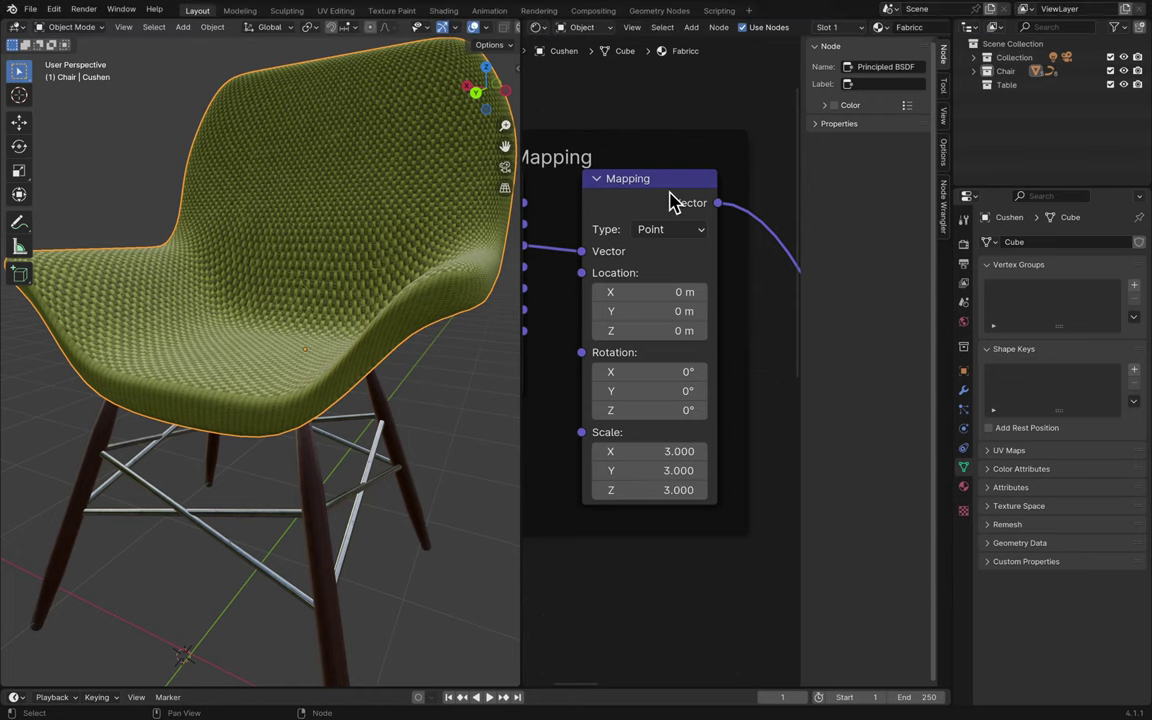
pyautogui.click(672, 230)
pyautogui.click(662, 274)
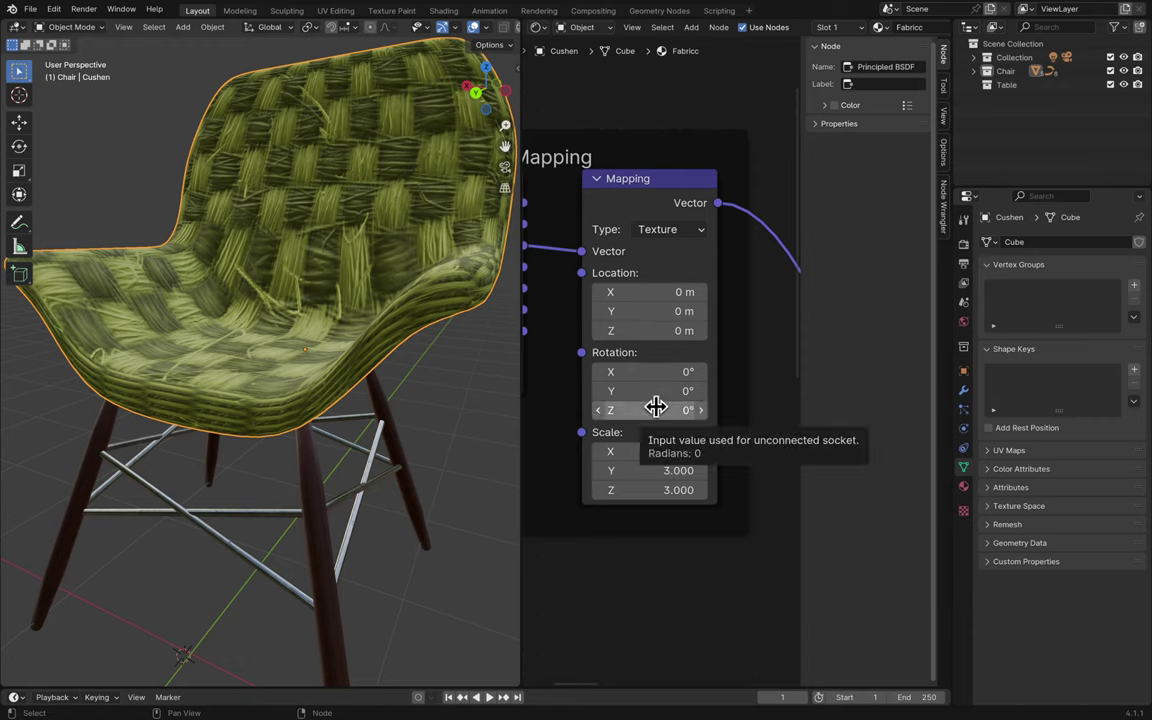
pyautogui.moveTo(645, 456); pyautogui.dragTo(610, 456)
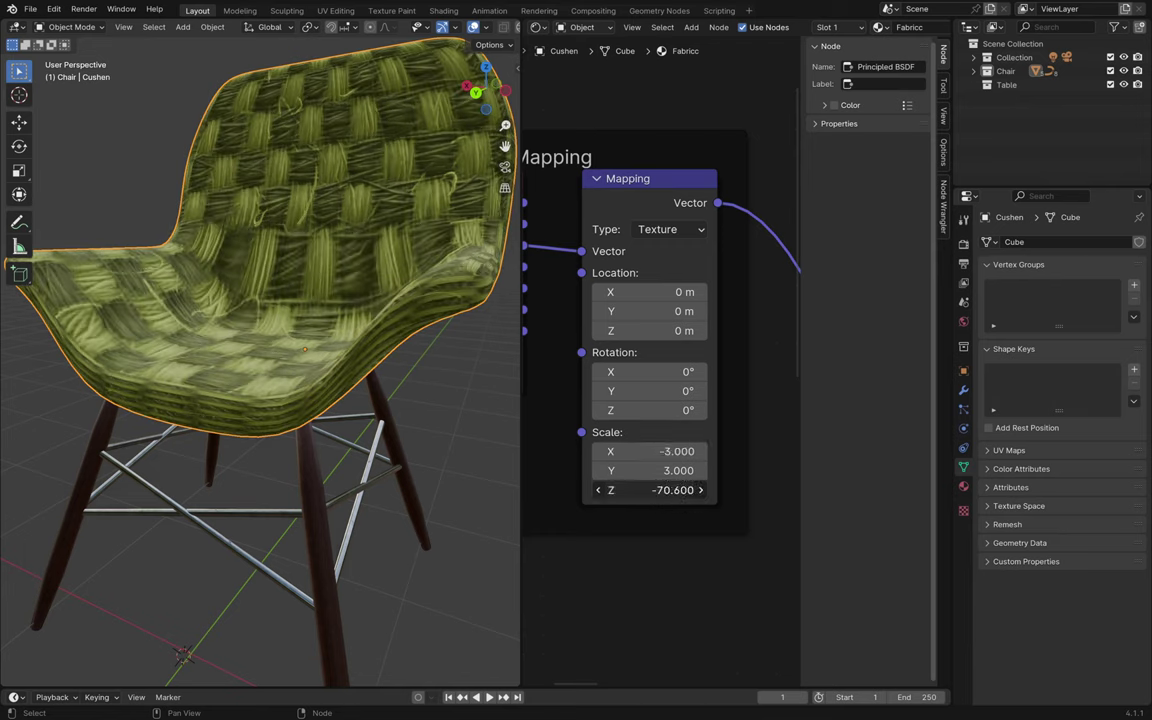
pyautogui.moveTo(656, 489); pyautogui.dragTo(627, 470)
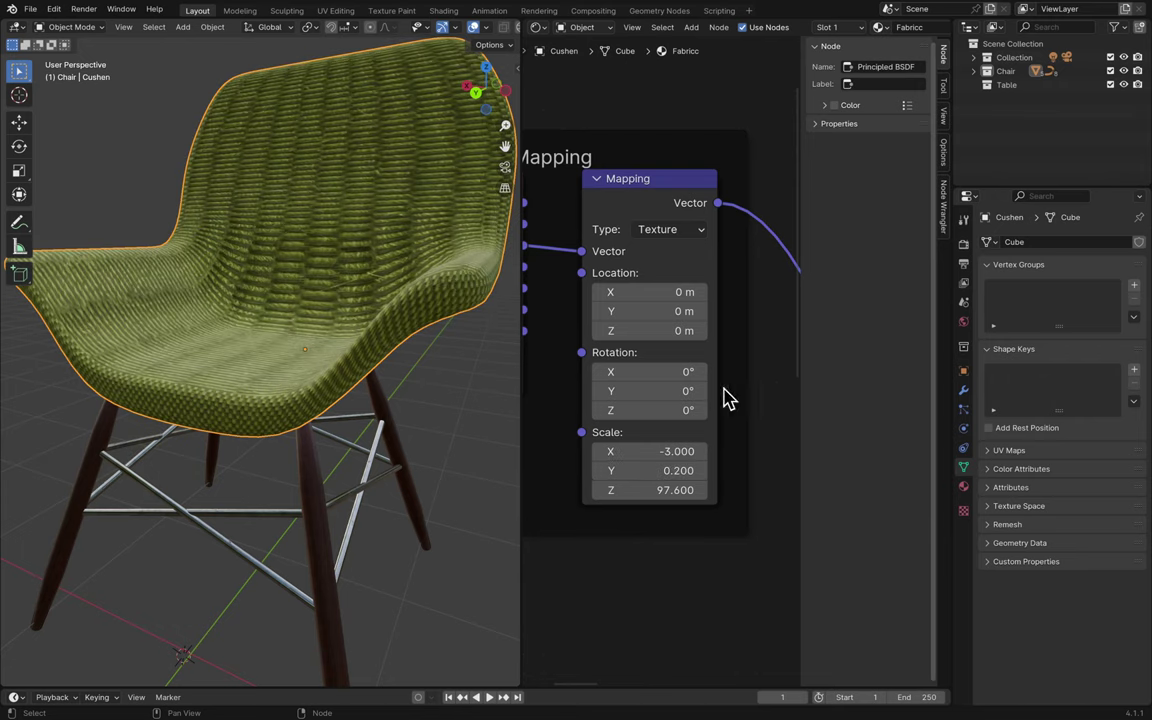
# - Switch the Mapping type to Vector with Scale X 0.6 and Scale Y -5.4
pyautogui.click(680, 231)
pyautogui.click(679, 294)
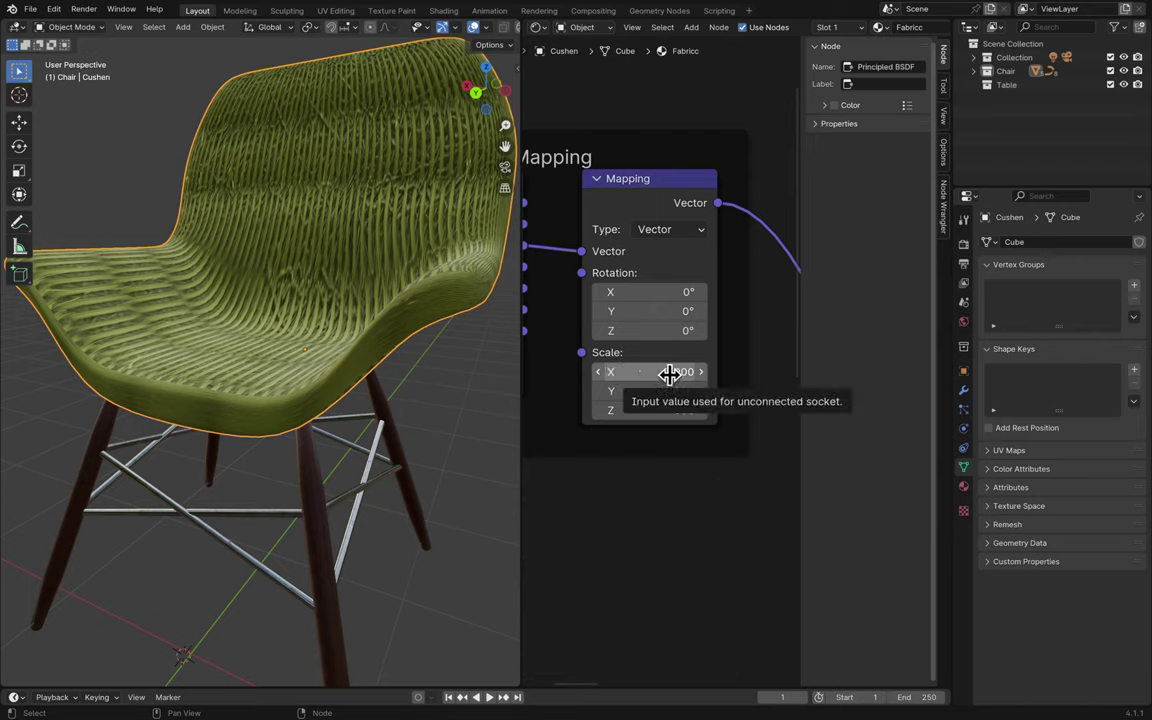
pyautogui.moveTo(668, 372)
pyautogui.mouseDown()
pyautogui.moveTo(592, 372)
pyautogui.moveTo(750, 372)
pyautogui.moveTo(671, 372)
pyautogui.mouseUp()
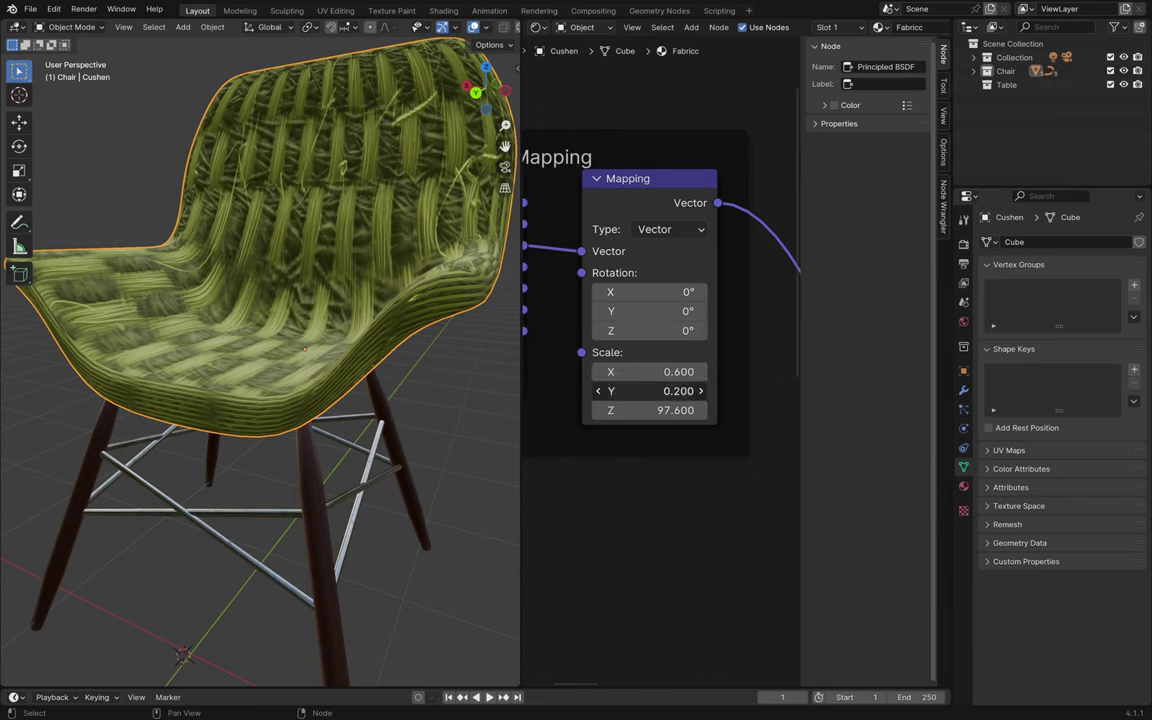
pyautogui.moveTo(674, 391); pyautogui.dragTo(620, 391)
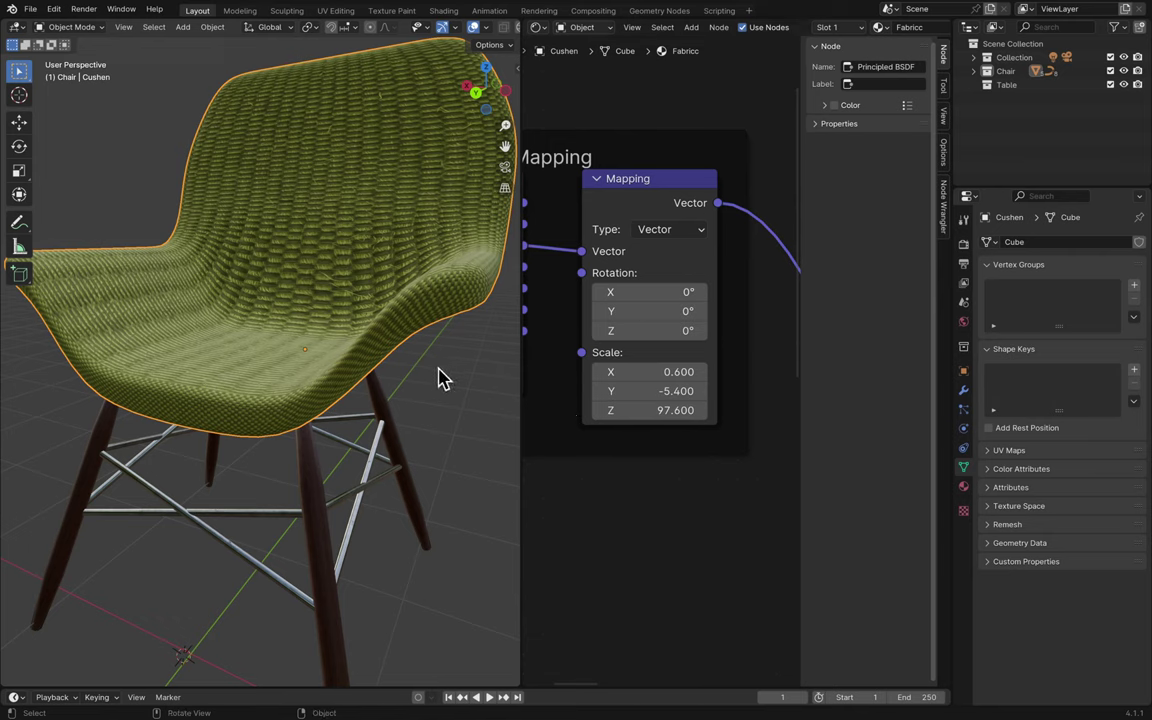
pyautogui.scroll(6, 437, 378)
pyautogui.scroll(-5, 437, 378)
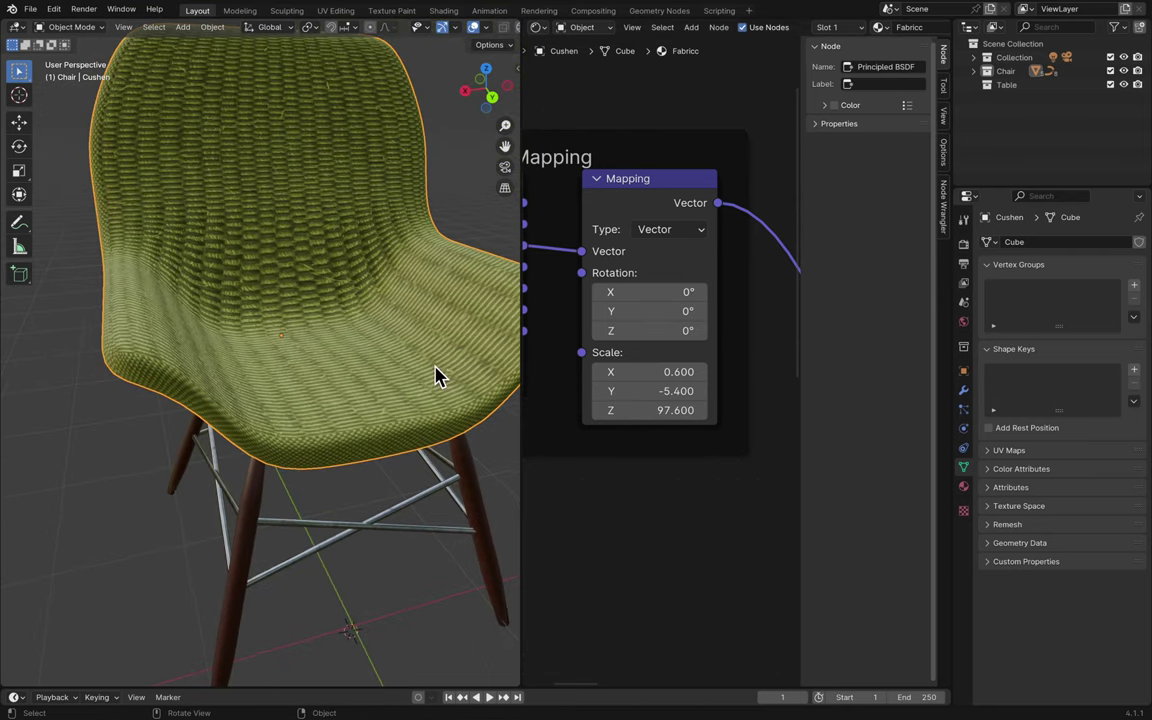
pyautogui.hscroll(-4, 437, 378)
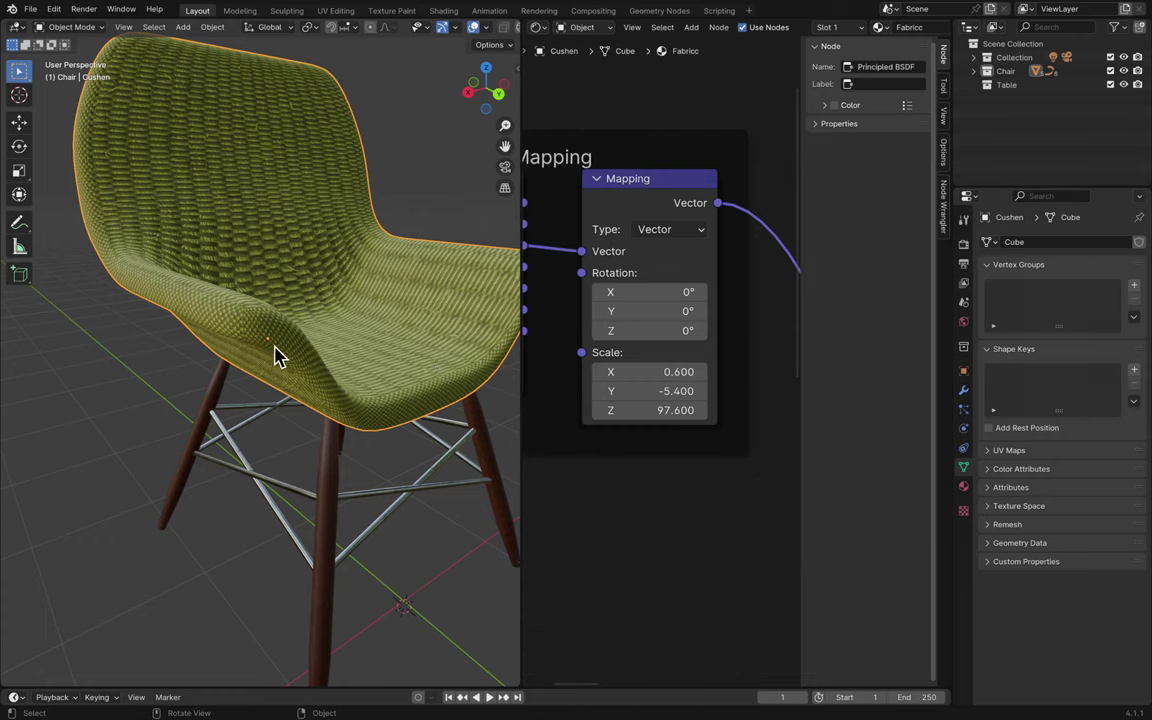
pyautogui.scroll(6, 278, 357)
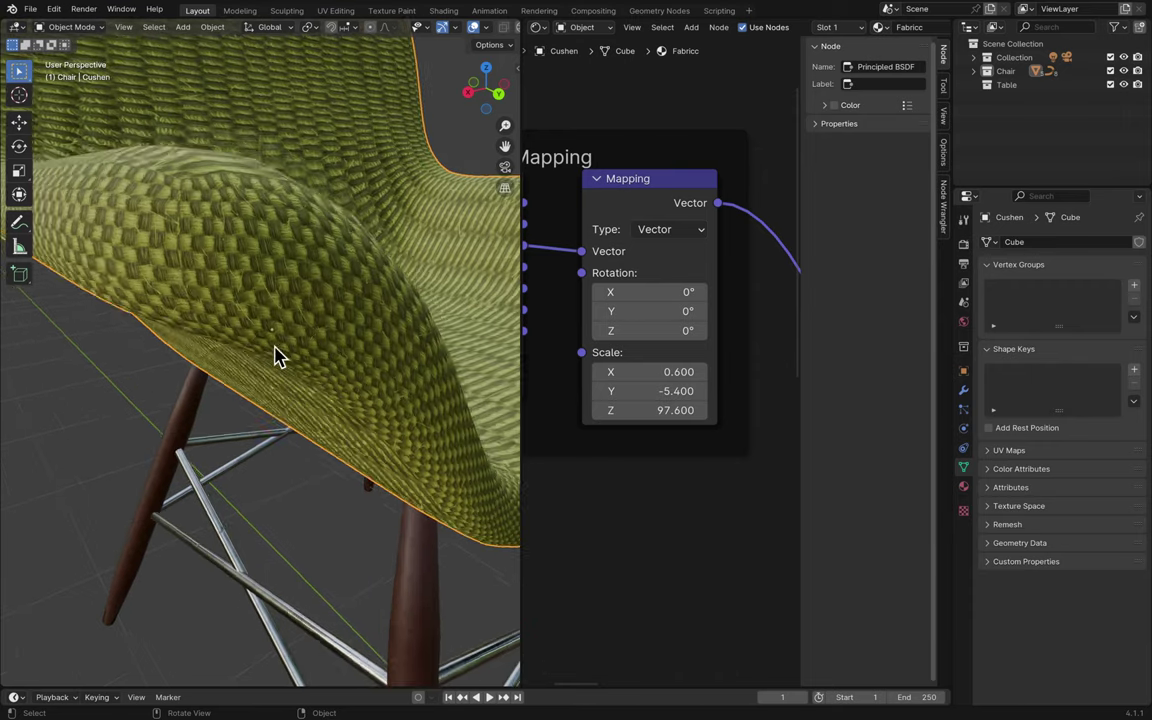
pyautogui.hscroll(-5, 278, 357)
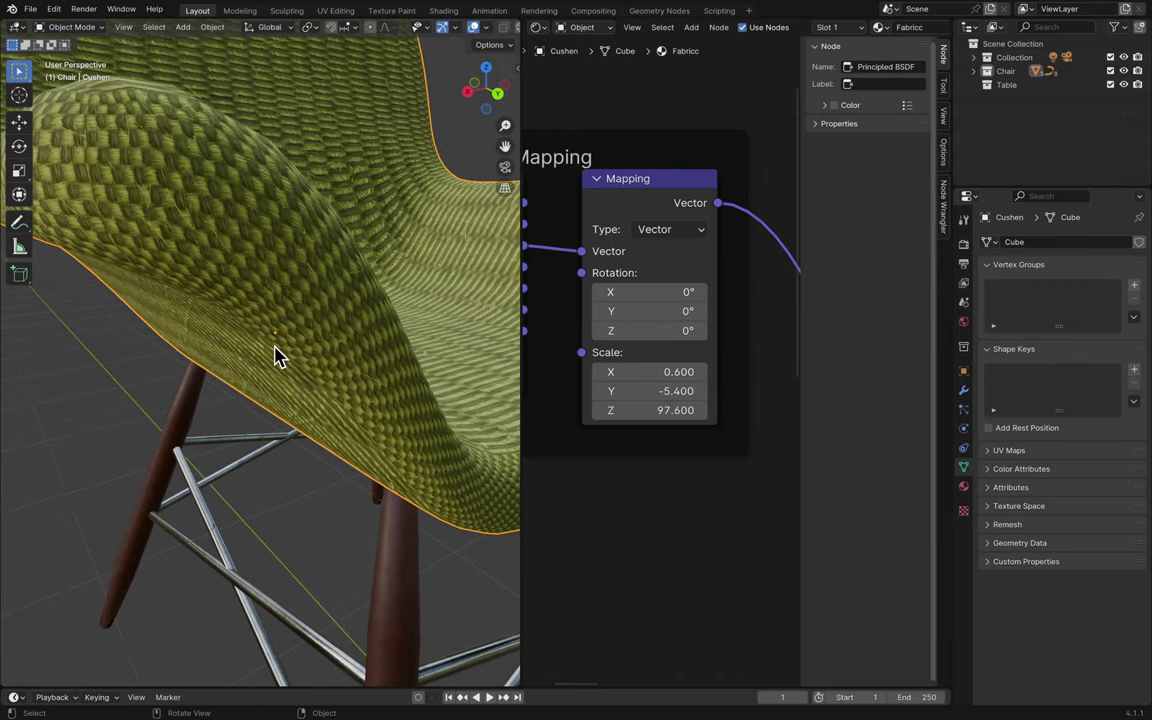
pyautogui.hscroll(-2, 278, 357)
pyautogui.hscroll(-8, 278, 357)
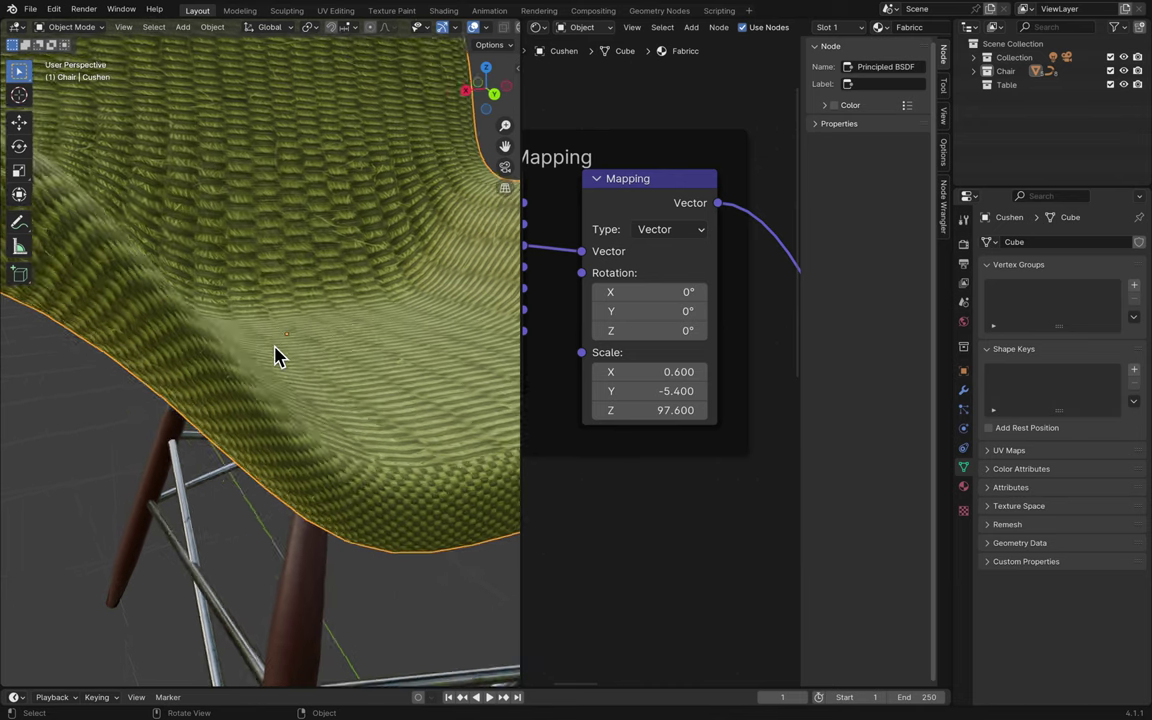
pyautogui.scroll(-6, 278, 357)
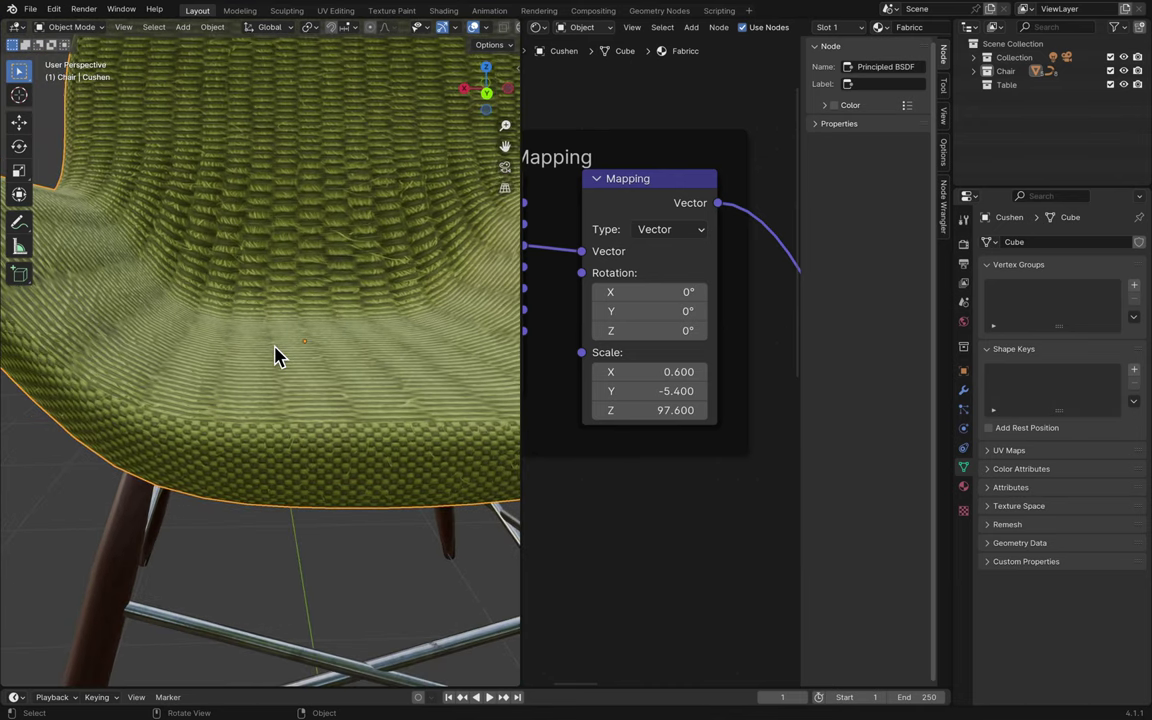
# - Zero Mapping Scale Z and bring Scale X to -0.6 and Scale Y to -4.4
pyautogui.moveTo(630, 410); pyautogui.dragTo(680, 410)
pyautogui.click(630, 410)
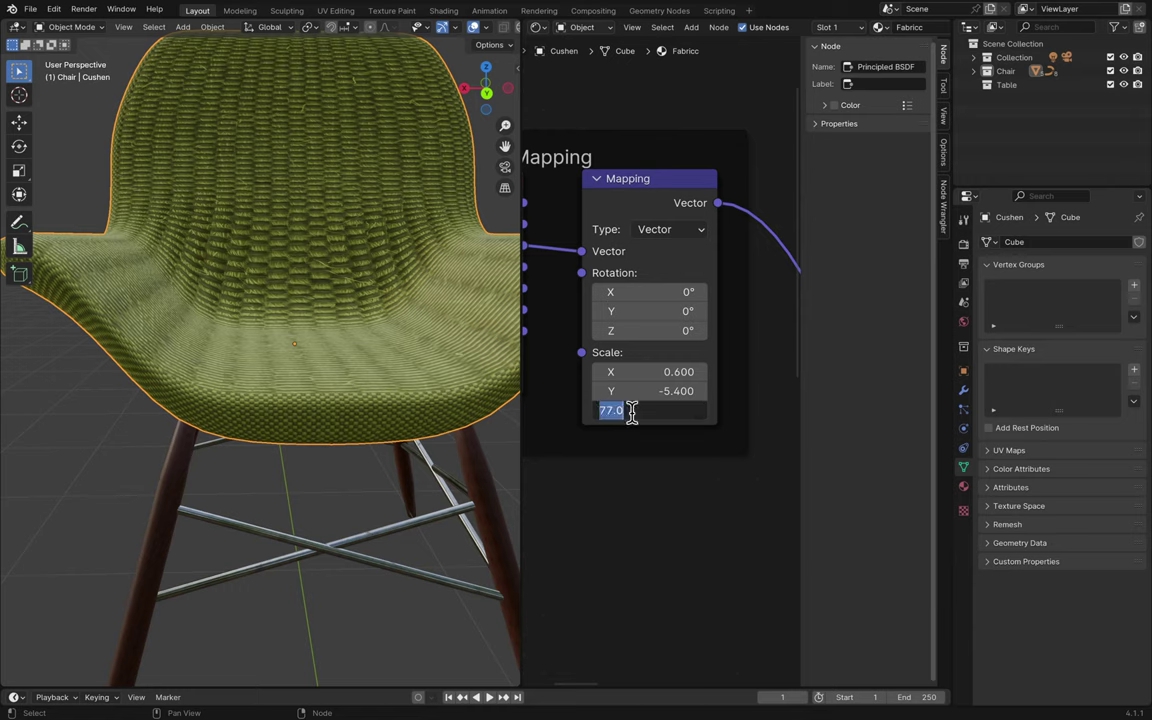
pyautogui.write('0')
pyautogui.press('Return')
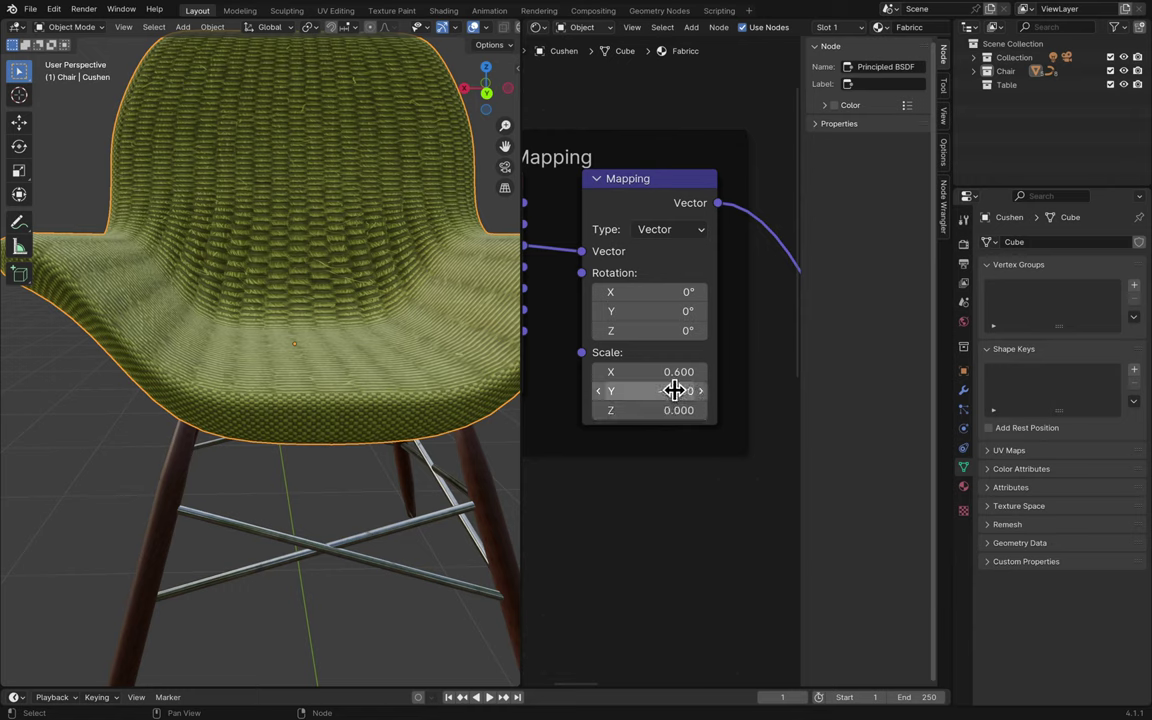
pyautogui.moveTo(675, 391); pyautogui.dragTo(820, 378)
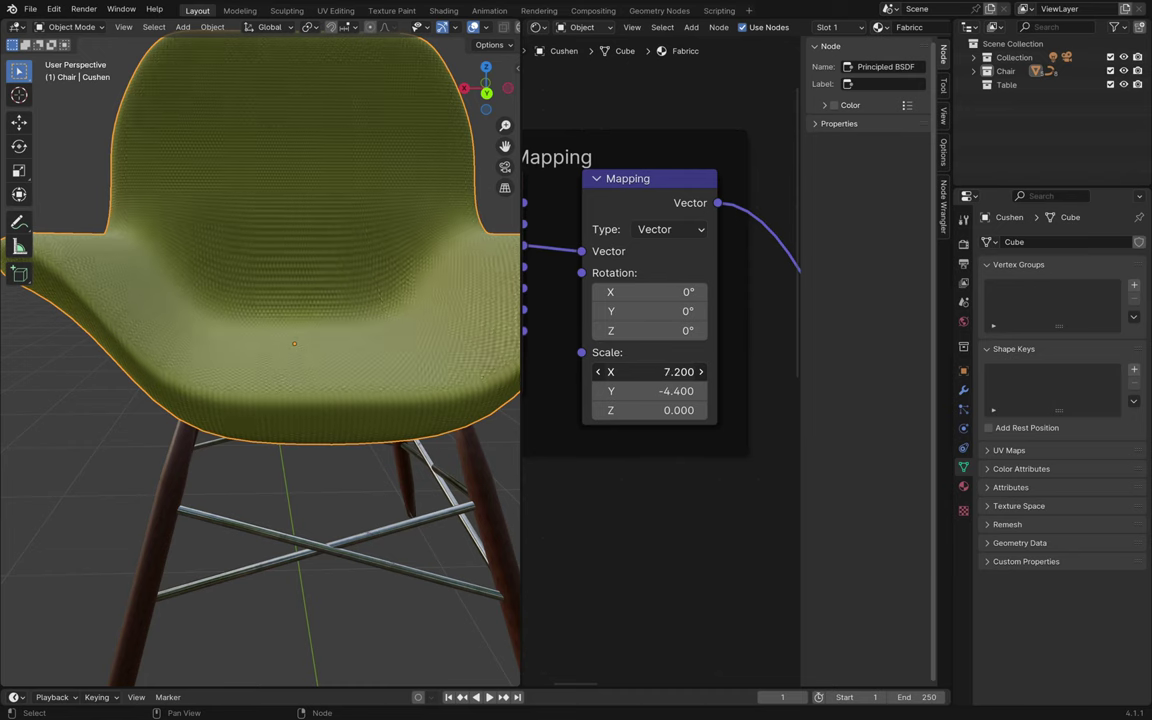
pyautogui.moveTo(546, 375); pyautogui.dragTo(675, 375)
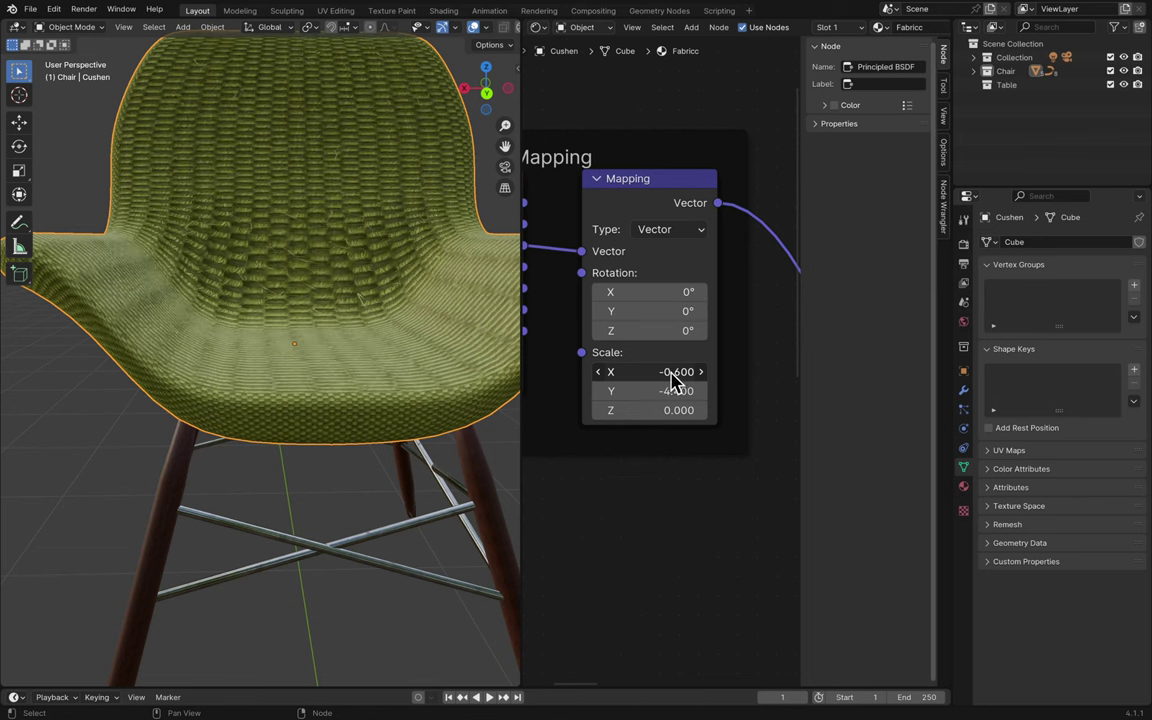
# - Change the Mapping type to Point and tilt Rotation X slightly
pyautogui.click(678, 232)
pyautogui.click(680, 255)
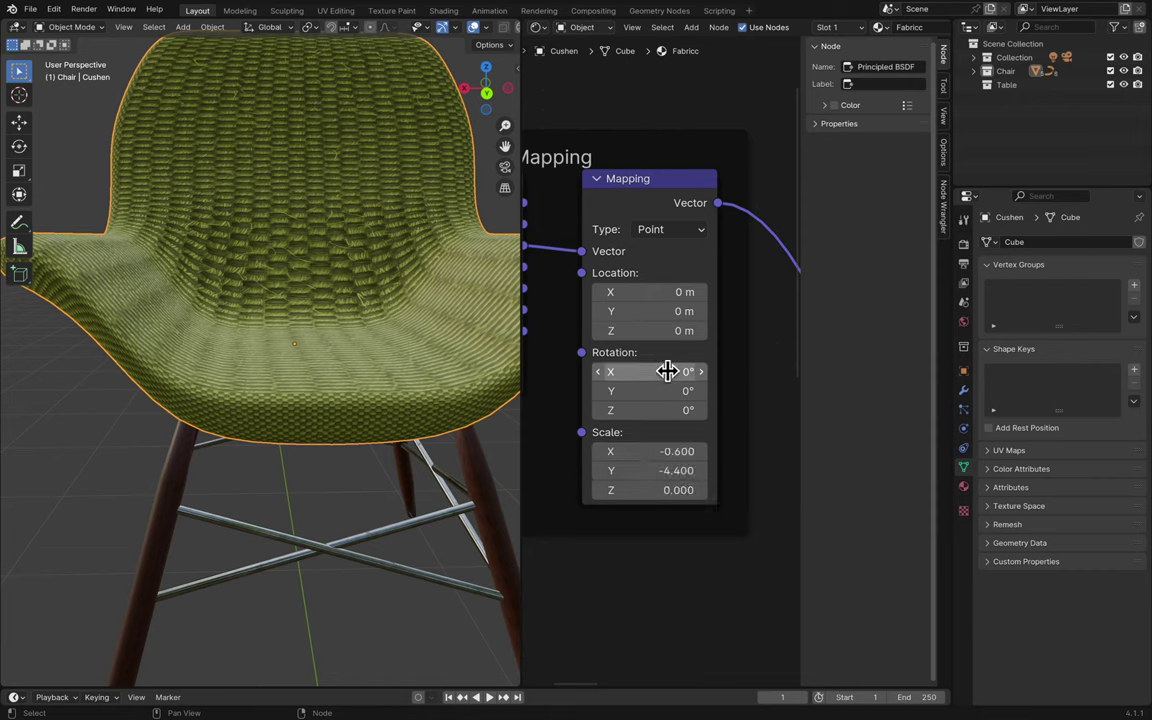
pyautogui.moveTo(666, 371)
pyautogui.mouseDown()
pyautogui.moveTo(730, 371)
pyautogui.moveTo(664, 371)
pyautogui.mouseUp()
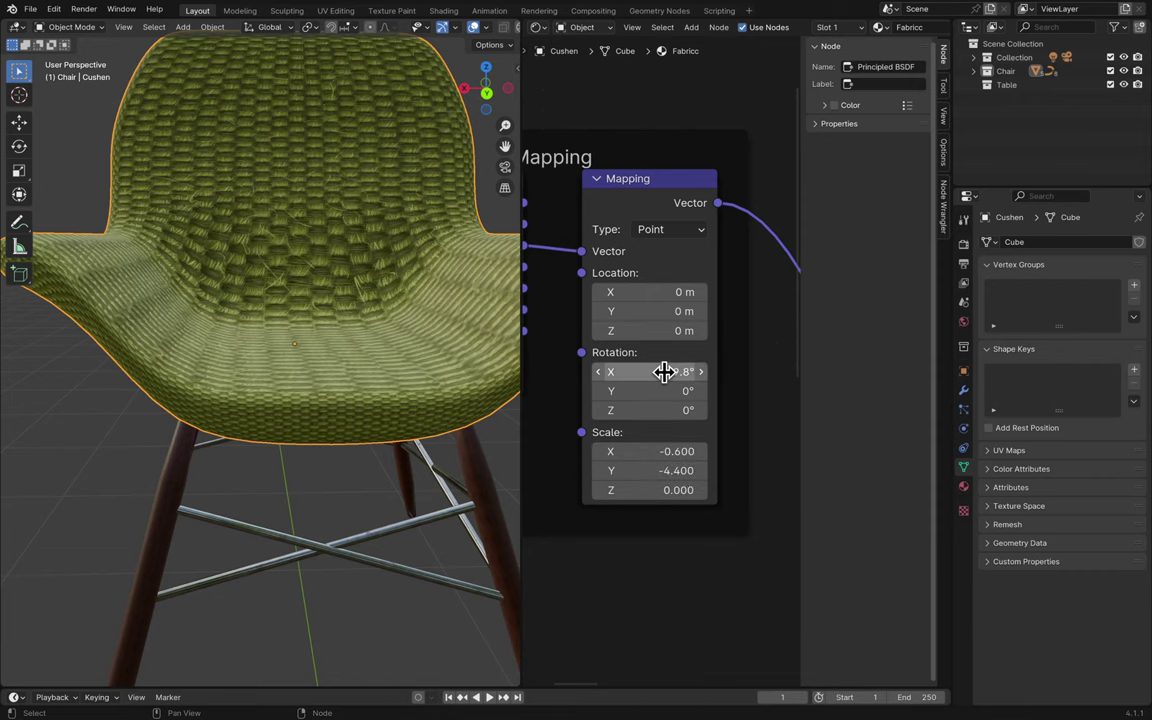
pyautogui.click(678, 232)
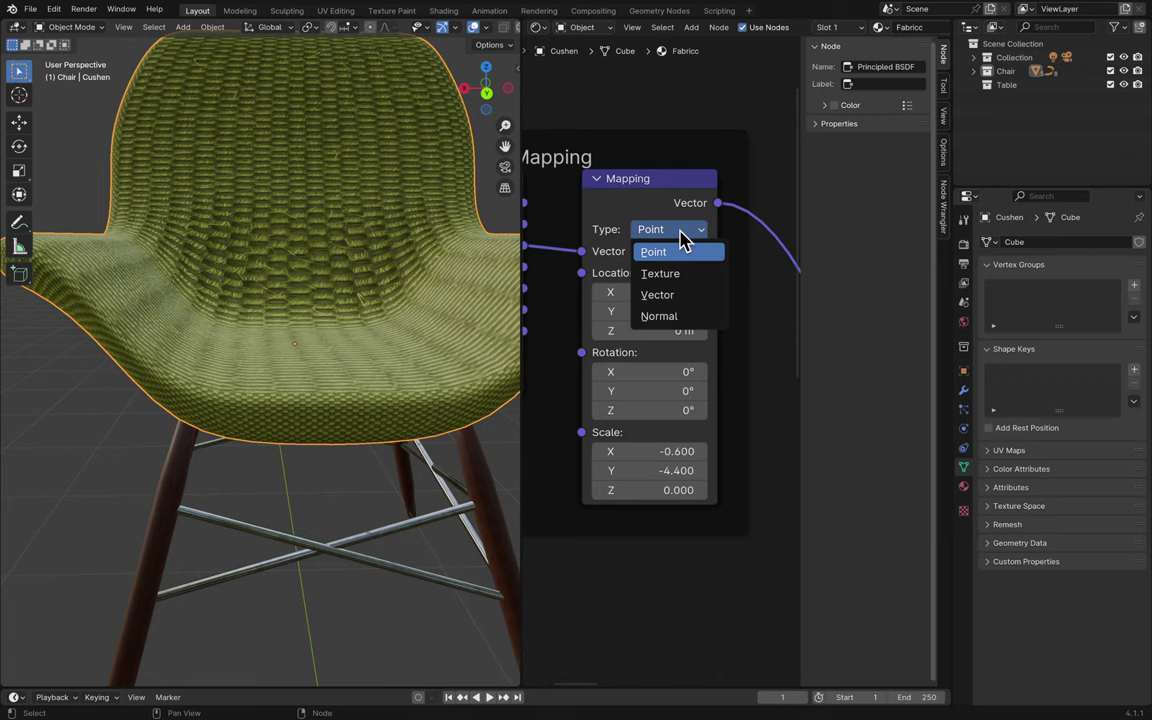
# - Set the Mapping type to Normal and zero the X, Y and Z scales
pyautogui.click(684, 316)
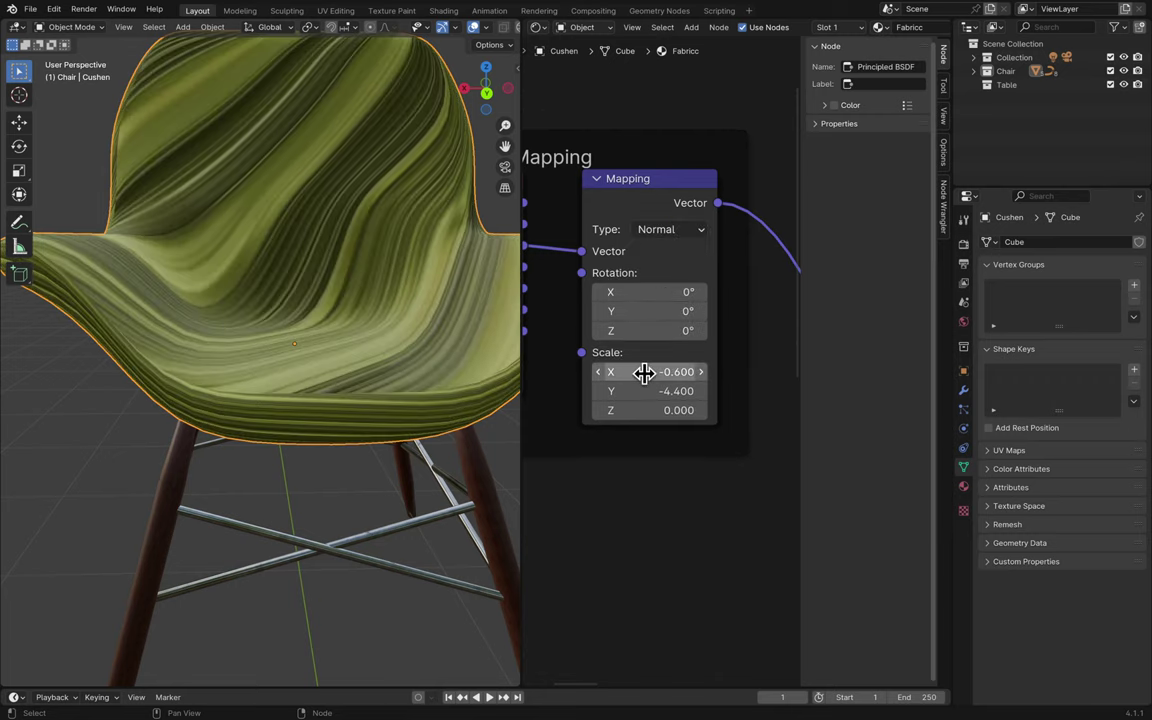
pyautogui.moveTo(637, 390)
pyautogui.mouseDown()
pyautogui.moveTo(715, 390)
pyautogui.moveTo(637, 390)
pyautogui.moveTo(700, 390)
pyautogui.moveTo(650, 390)
pyautogui.mouseUp()
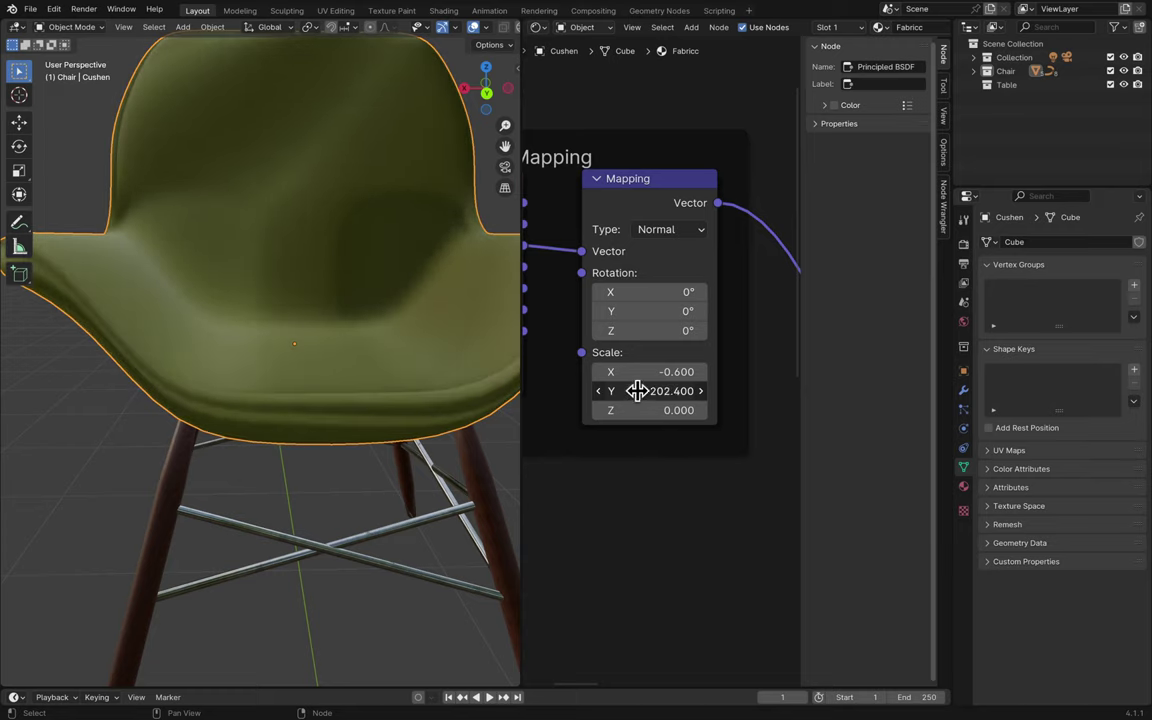
pyautogui.press('Return')
pyautogui.click(661, 370)
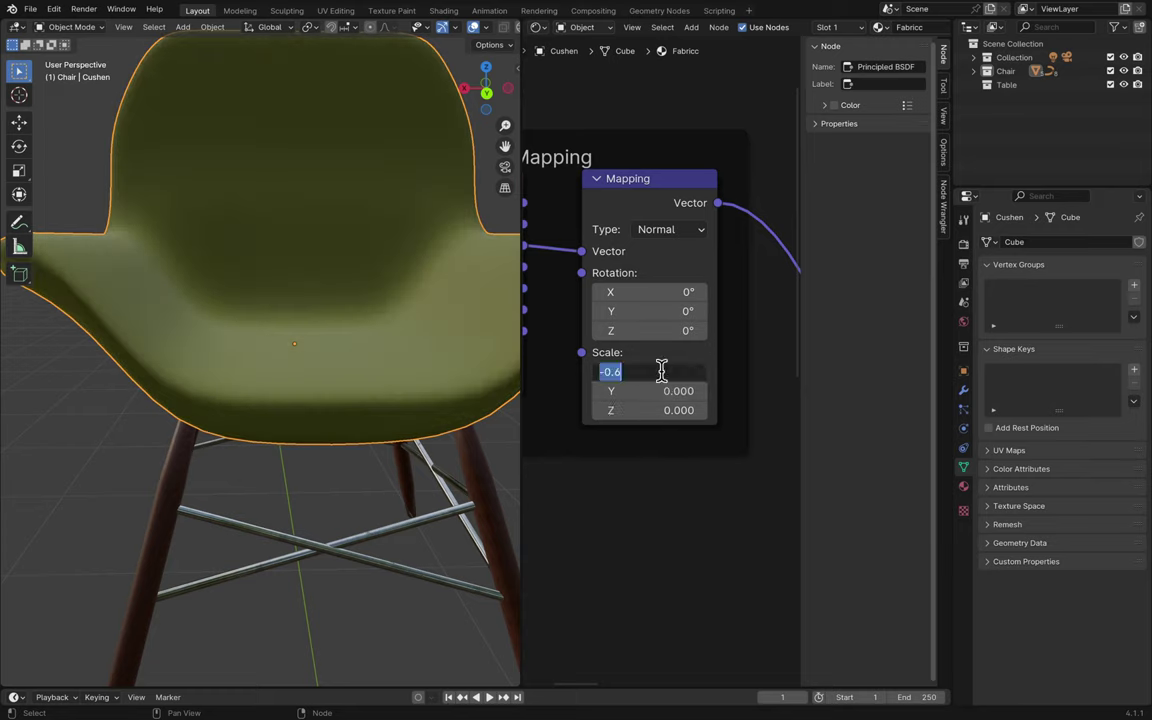
pyautogui.write('0')
pyautogui.press('Return')
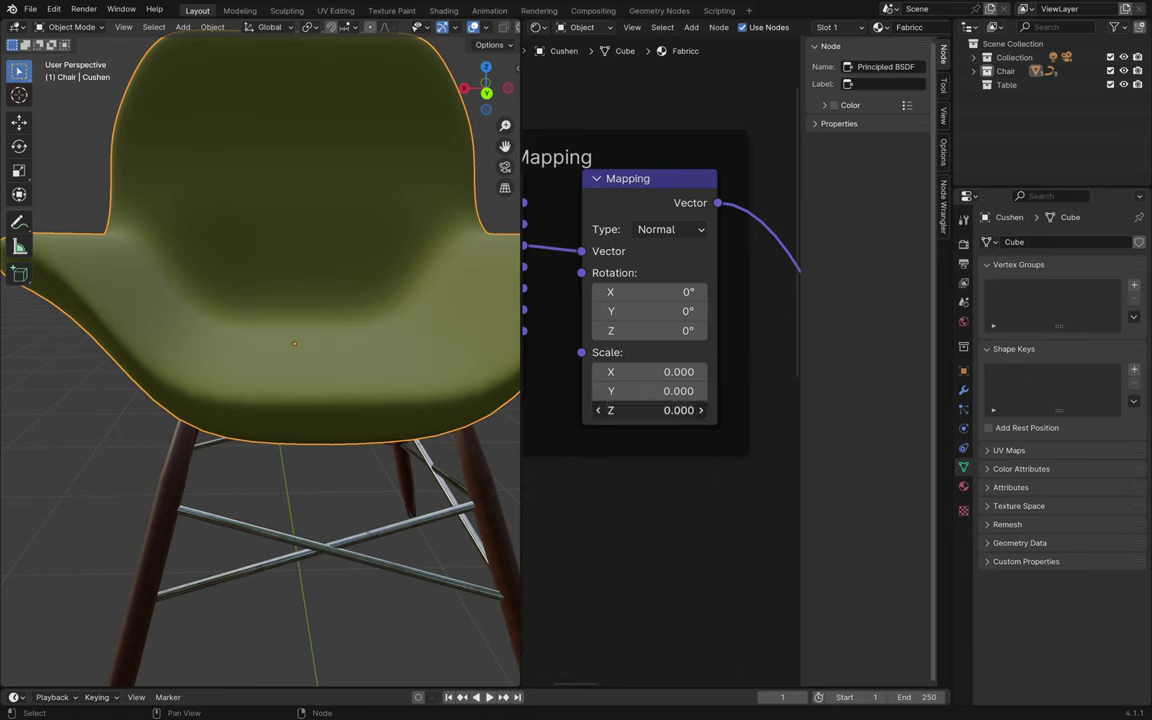
pyautogui.moveTo(703, 406); pyautogui.dragTo(642, 372)
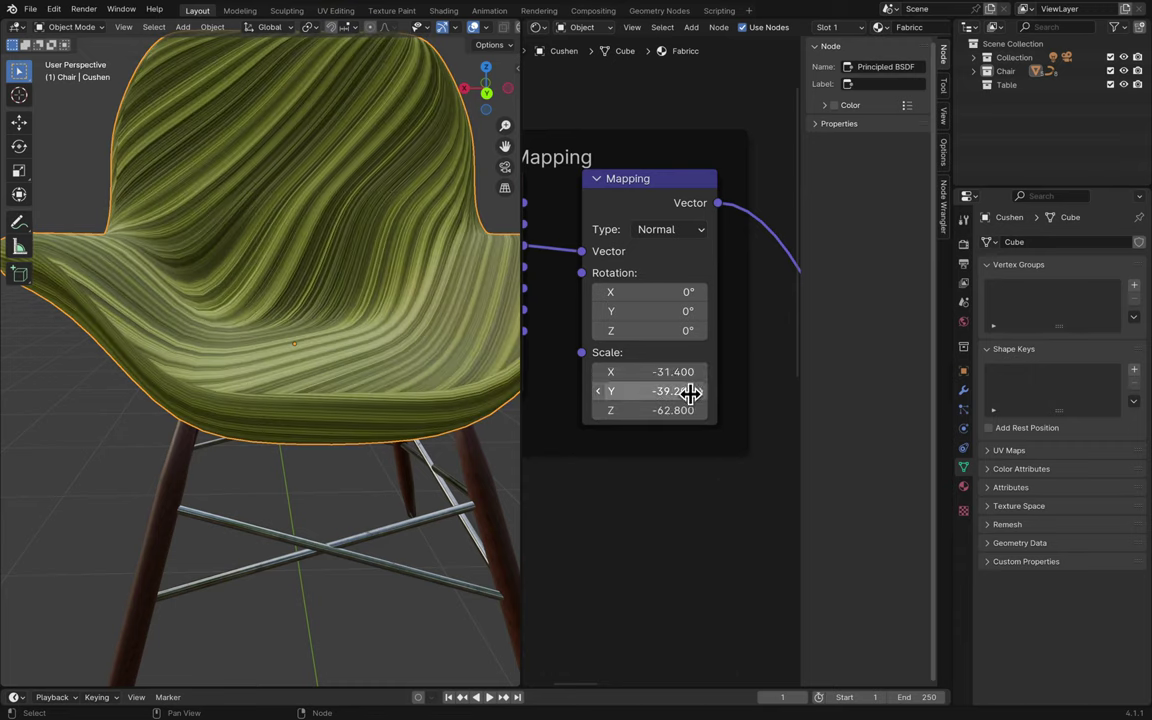
pyautogui.write('0')
pyautogui.click(668, 410)
pyautogui.write('0')
pyautogui.press('Return')
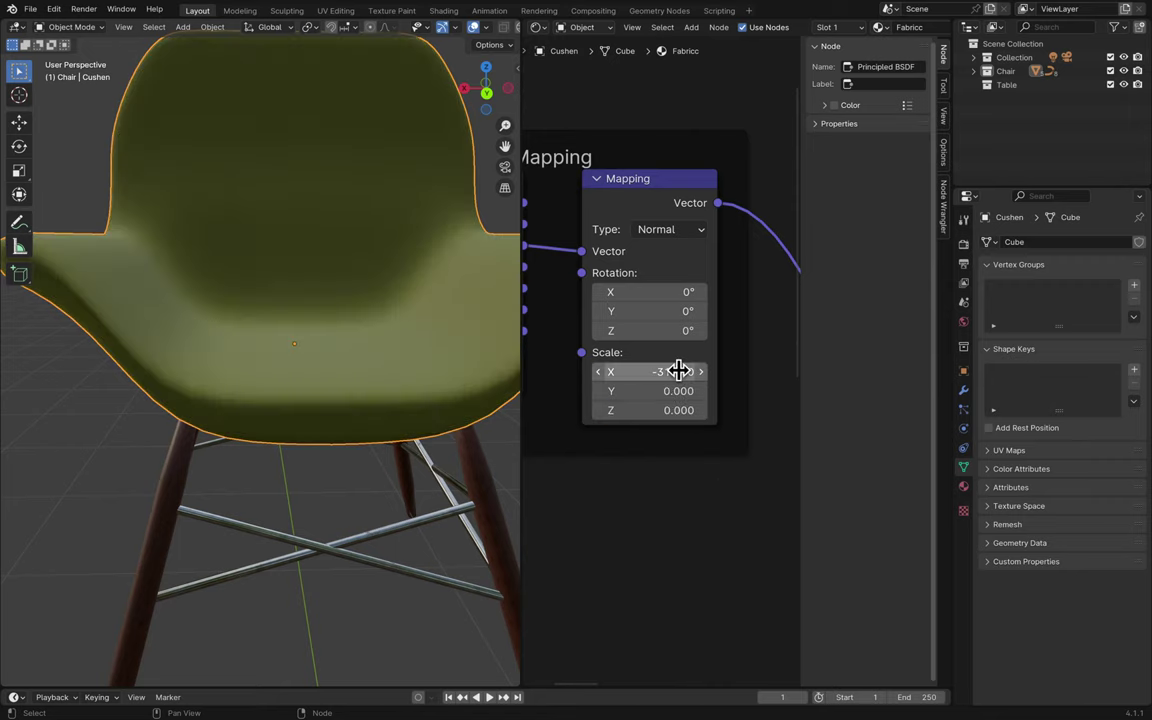
# - Experiment with nudging the X, Y and Z scales, raising Z to about 1
pyautogui.moveTo(665, 372); pyautogui.dragTo(652, 372)
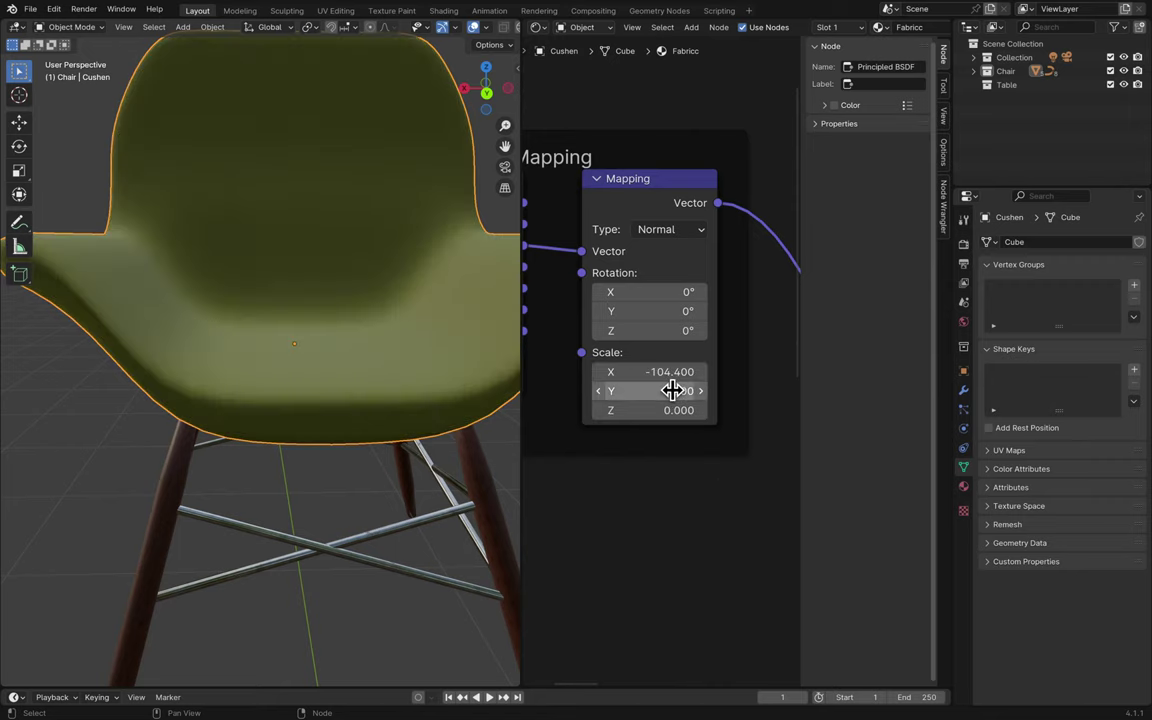
pyautogui.click(703, 391)
pyautogui.click(701, 410)
pyautogui.click(701, 410)
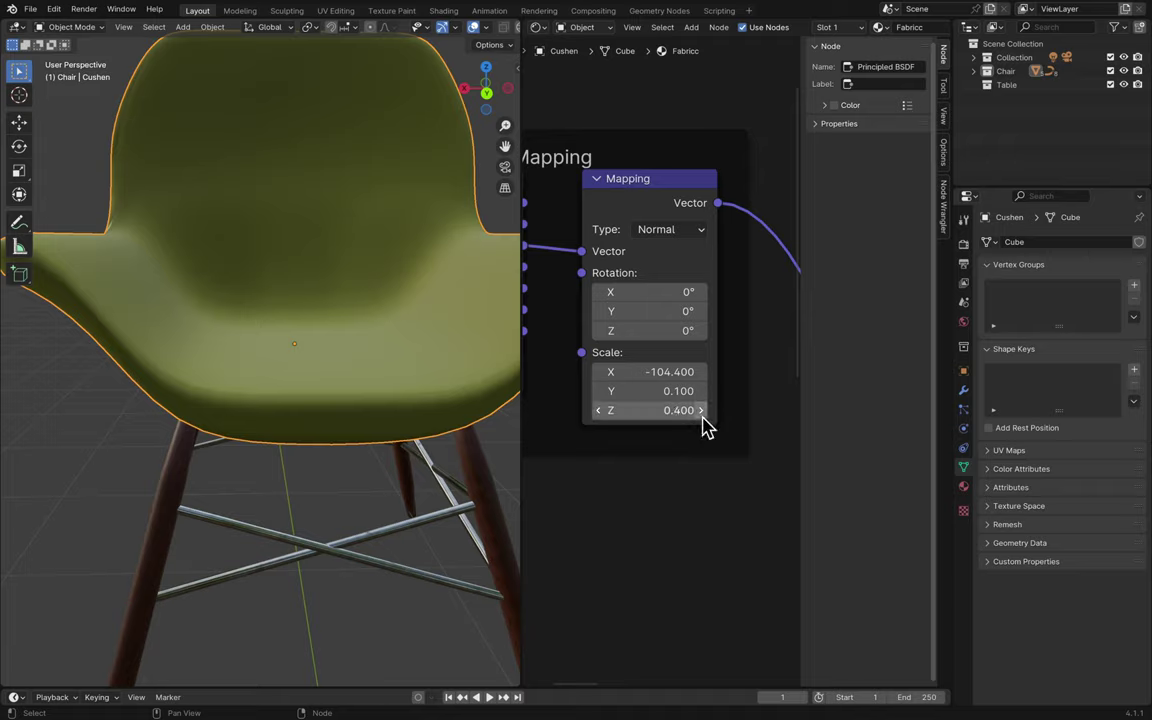
pyautogui.click(701, 410)
pyautogui.moveTo(660, 416); pyautogui.dragTo(680, 410)
pyautogui.moveTo(615, 391); pyautogui.dragTo(596, 372)
pyautogui.moveTo(674, 408)
pyautogui.mouseDown()
pyautogui.moveTo(700, 410)
pyautogui.moveTo(689, 404)
pyautogui.mouseUp()
# - Reset Scale X and Z to 0 for a plain green cushion and save Blender4.blend
pyautogui.click(663, 372)
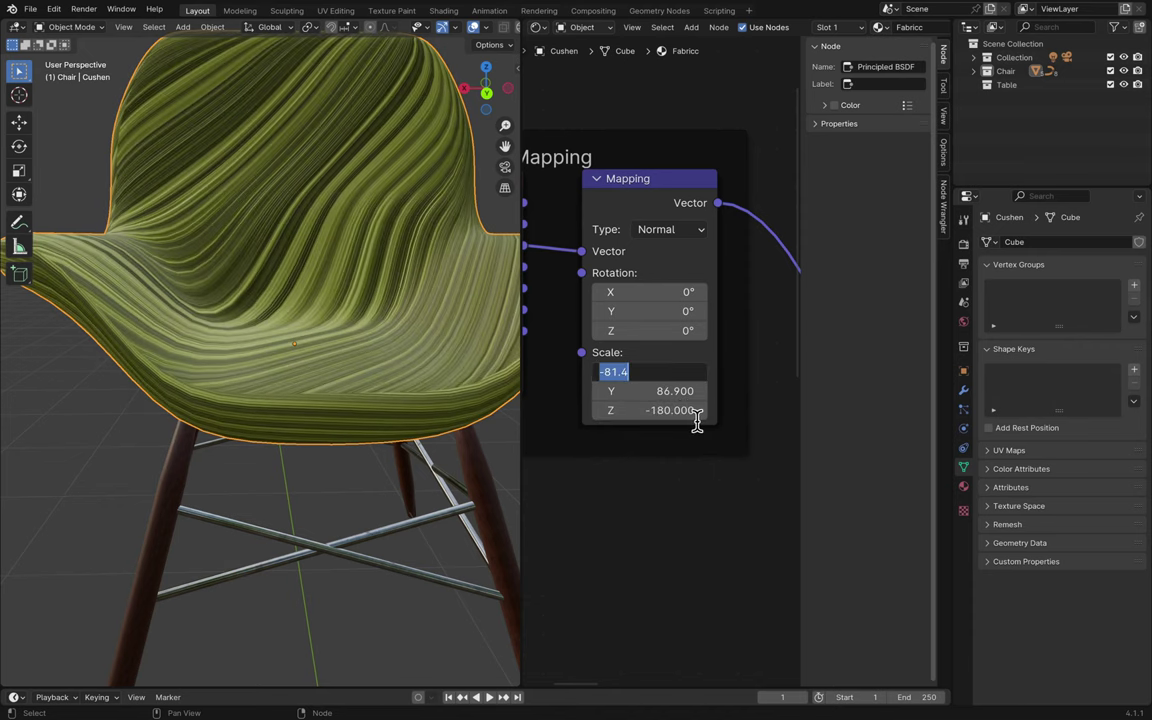
pyautogui.press('Return')
pyautogui.write('0')
pyautogui.press('Return')
pyautogui.click(671, 410)
pyautogui.write('0')
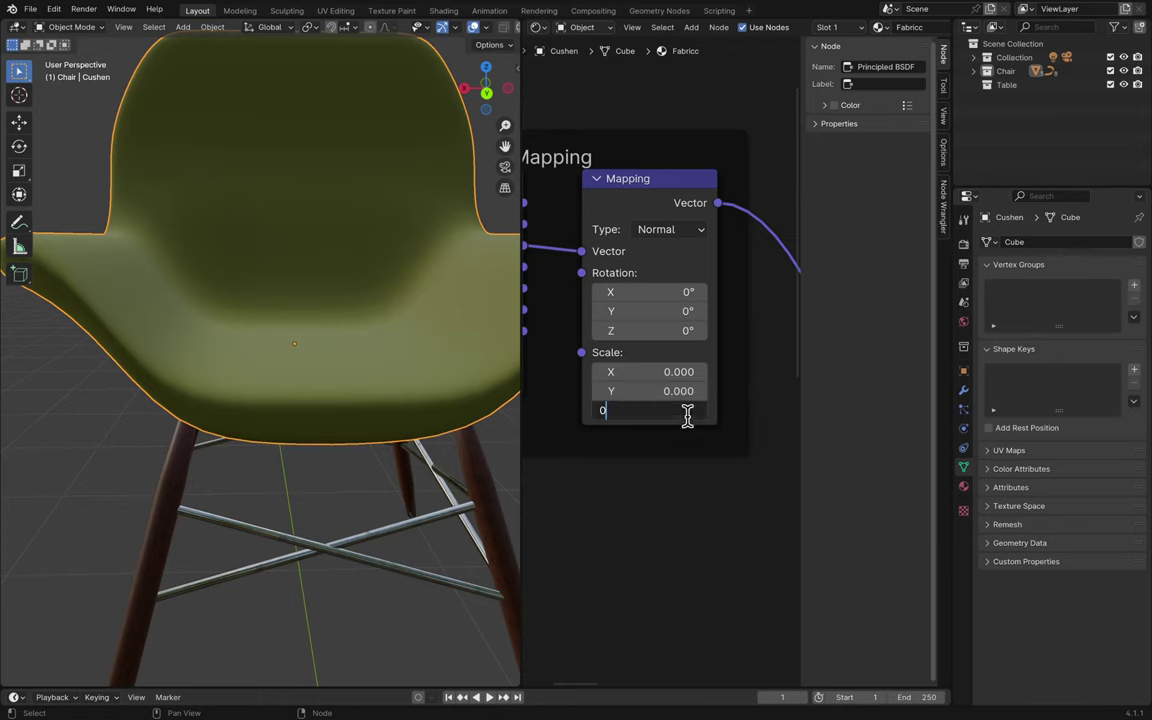
pyautogui.press('Return')
pyautogui.hotkey('ctrl', 's')
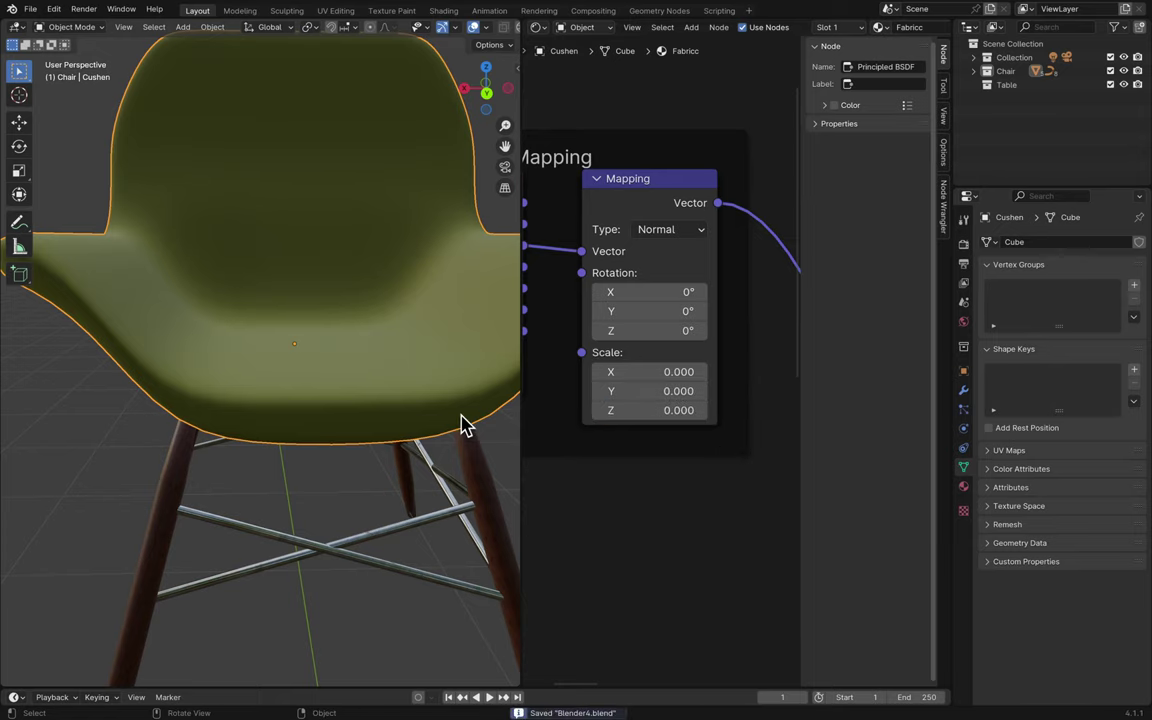
pyautogui.moveTo(463, 424); pyautogui.dragTo(470, 410, button='middle')
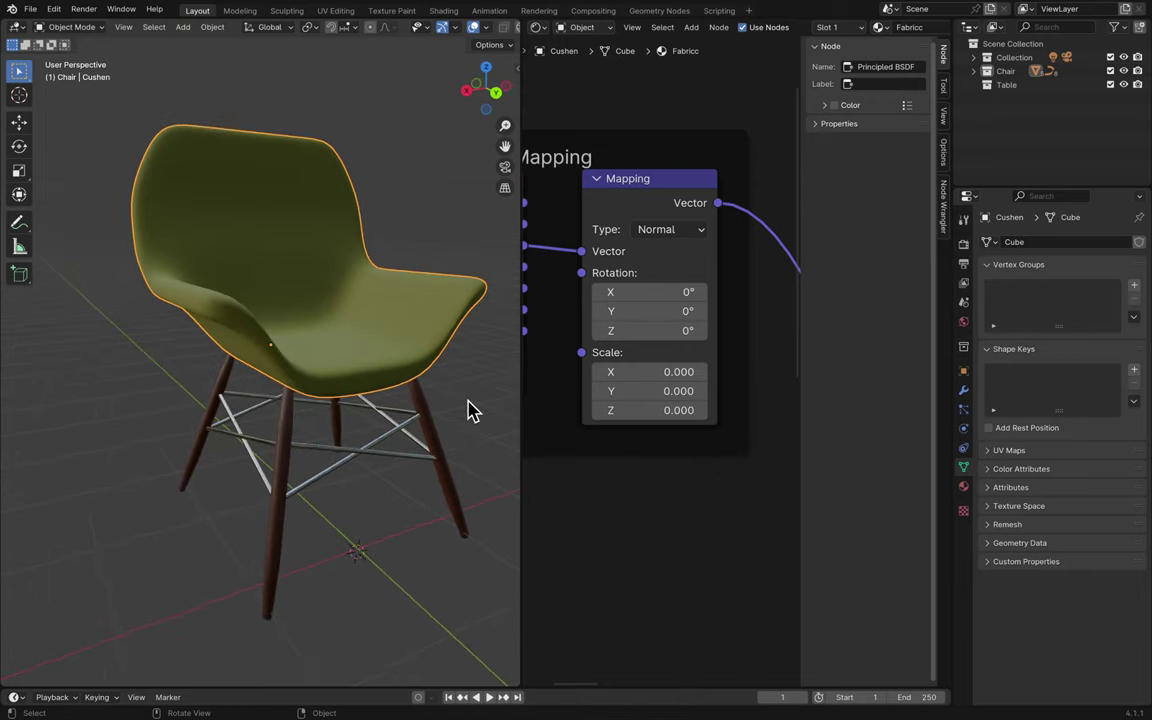
pyautogui.moveTo(470, 410); pyautogui.dragTo(468, 406, button='middle')
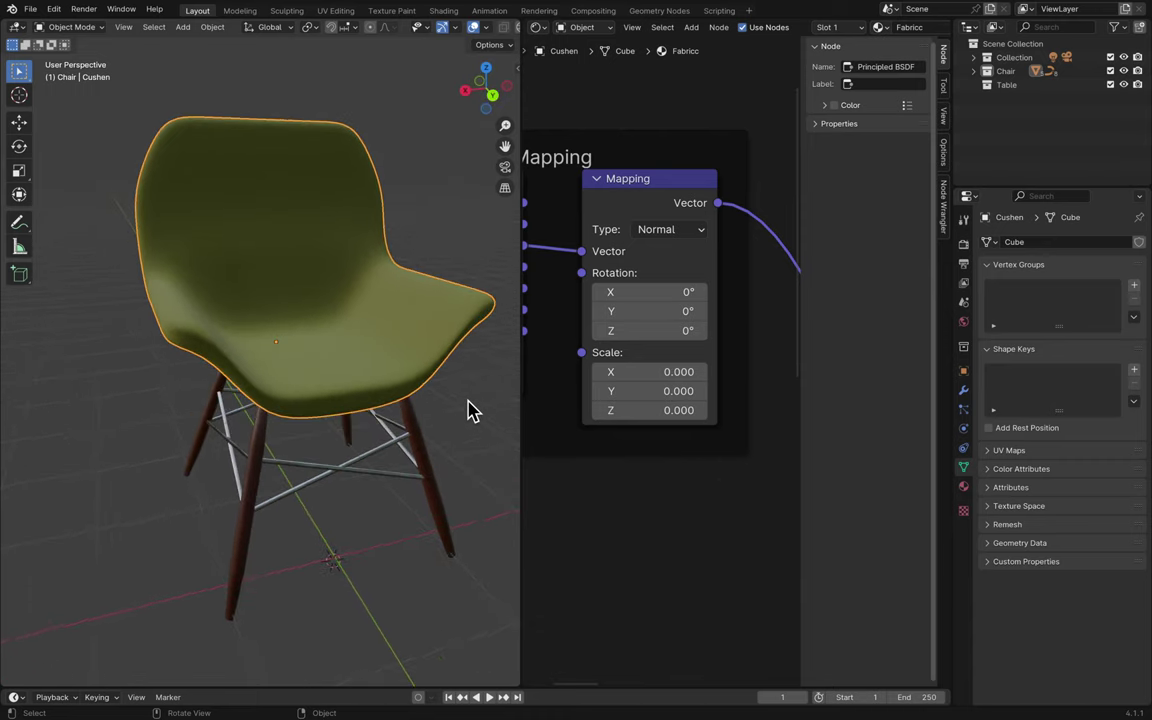
# - Switch the cushion Mapping node type to Point and bring its X scale down to 3
pyautogui.click(668, 232)
pyautogui.click(660, 252)
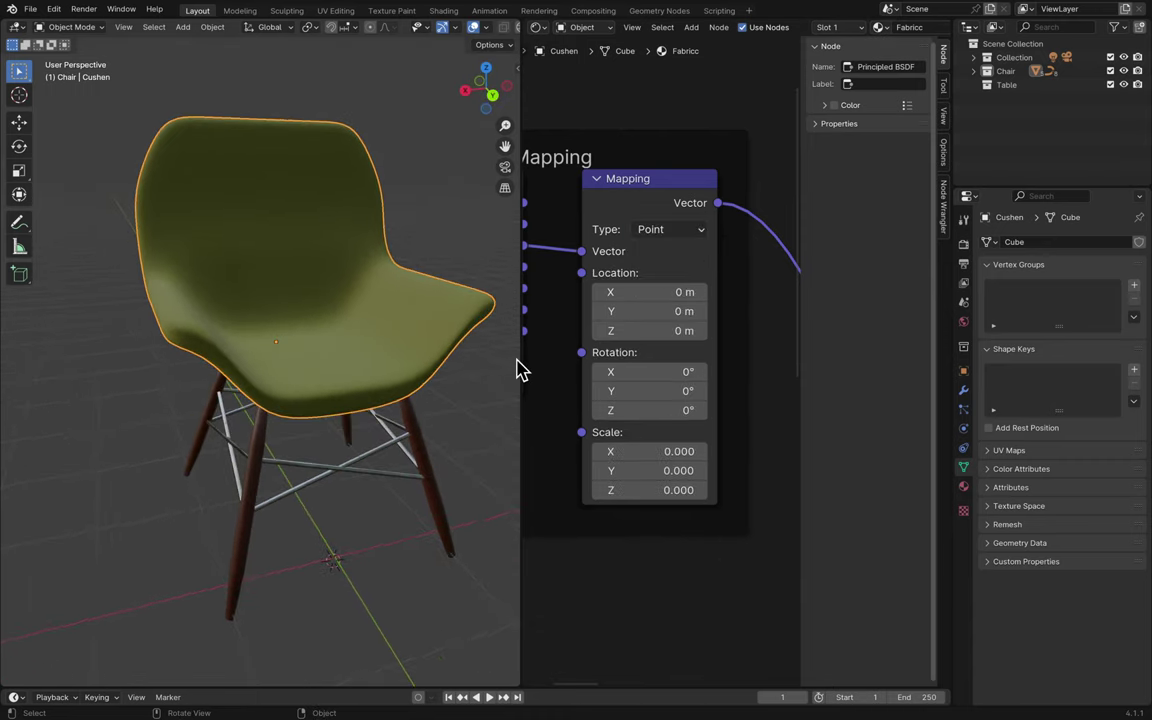
pyautogui.click(664, 451)
pyautogui.write('11.6')
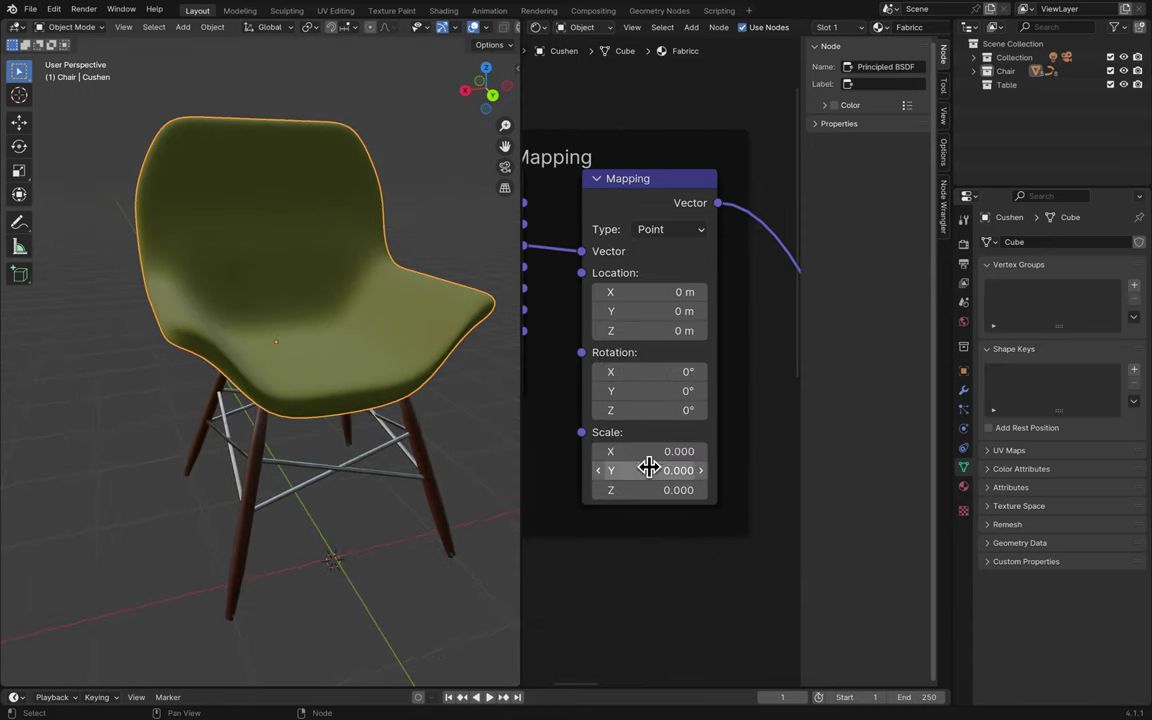
pyautogui.press('Return')
pyautogui.moveTo(650, 451)
pyautogui.mouseDown()
pyautogui.moveTo(700, 451)
pyautogui.moveTo(605, 451)
pyautogui.mouseUp()
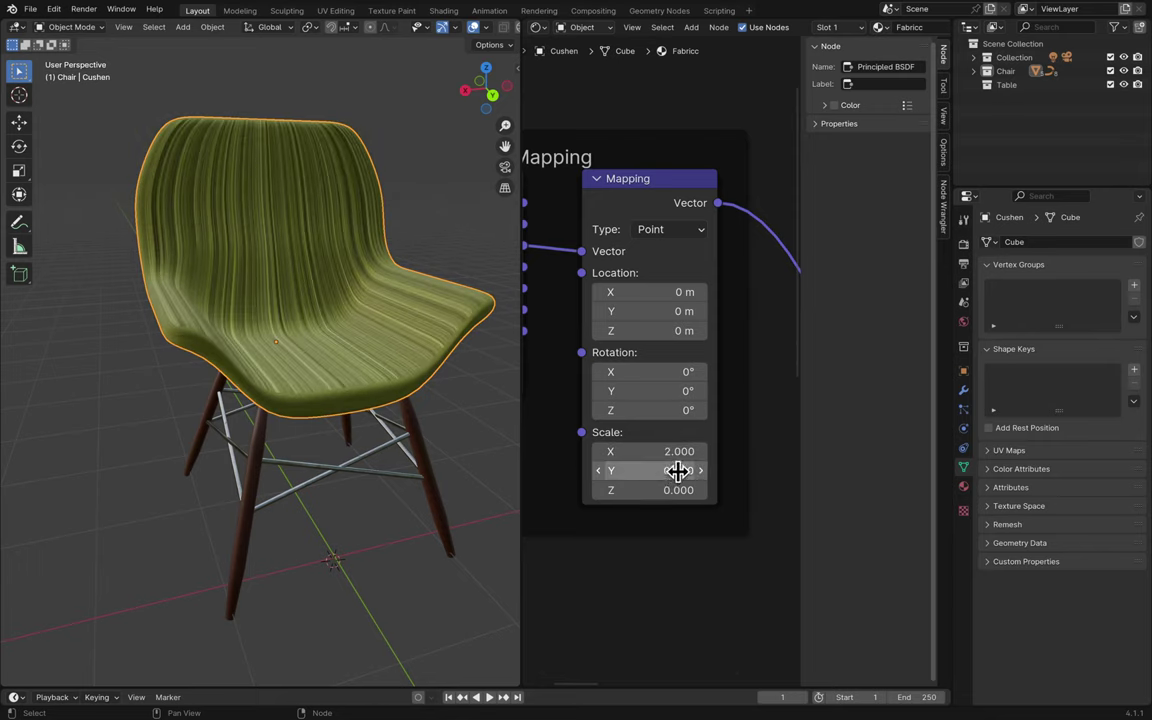
pyautogui.click(679, 451)
pyautogui.press('Return')
# - Set the Mapping node's Y and Z scale to 3, making the scale uniform
pyautogui.click(666, 468)
pyautogui.write('3')
pyautogui.press('Return')
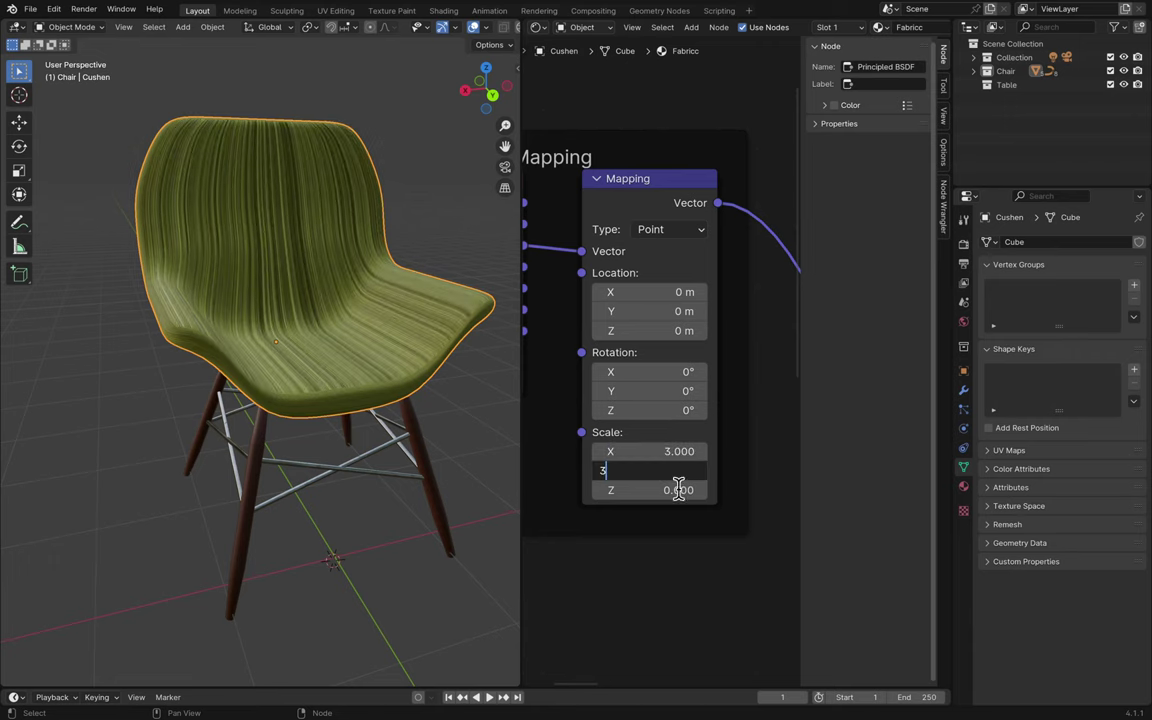
pyautogui.click(676, 490)
pyautogui.write('4')
pyautogui.press('Return')
pyautogui.click(676, 490)
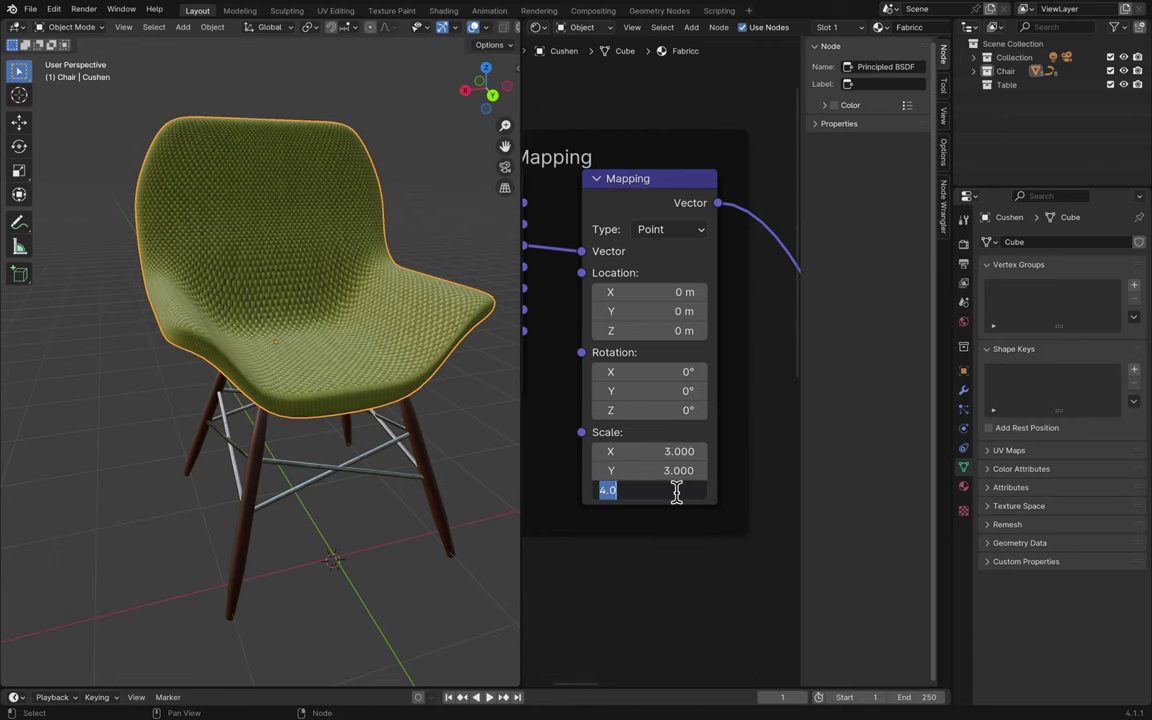
pyautogui.press('Return')
# - Save Blender4.blend and orbit the viewport to inspect the chair's fine knit cushion
pyautogui.hotkey('ctrl', 's')
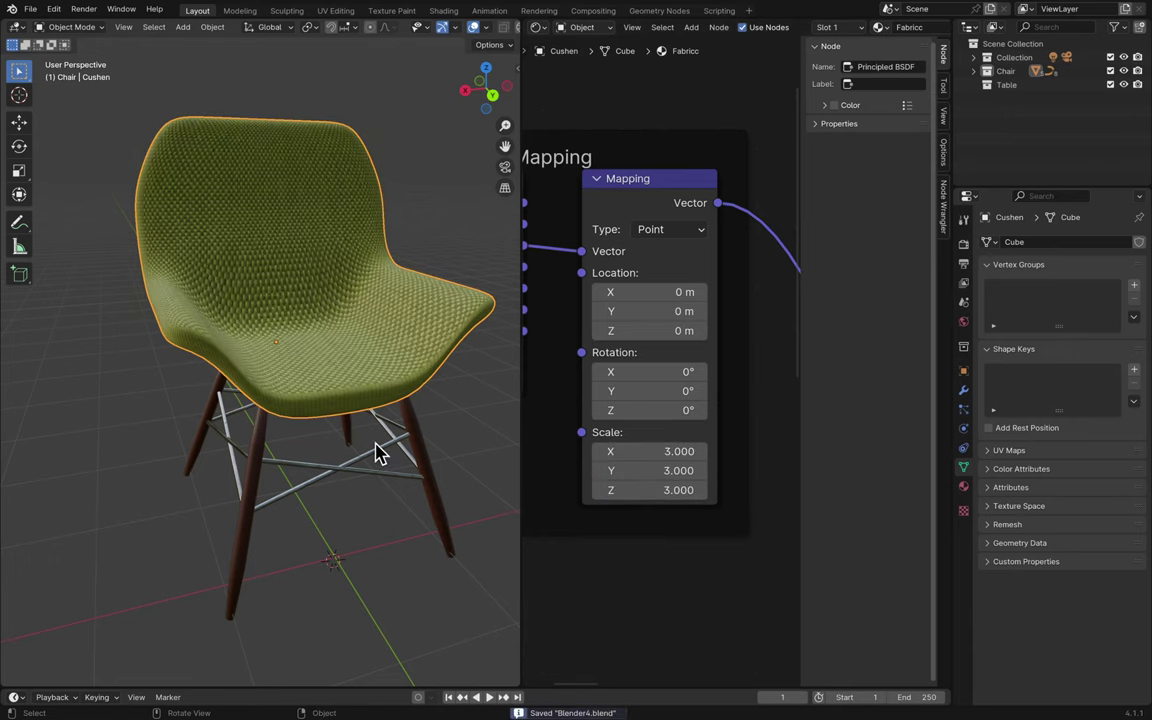
pyautogui.hscroll(-10, 378, 452)
pyautogui.hscroll(-3, 378, 452)
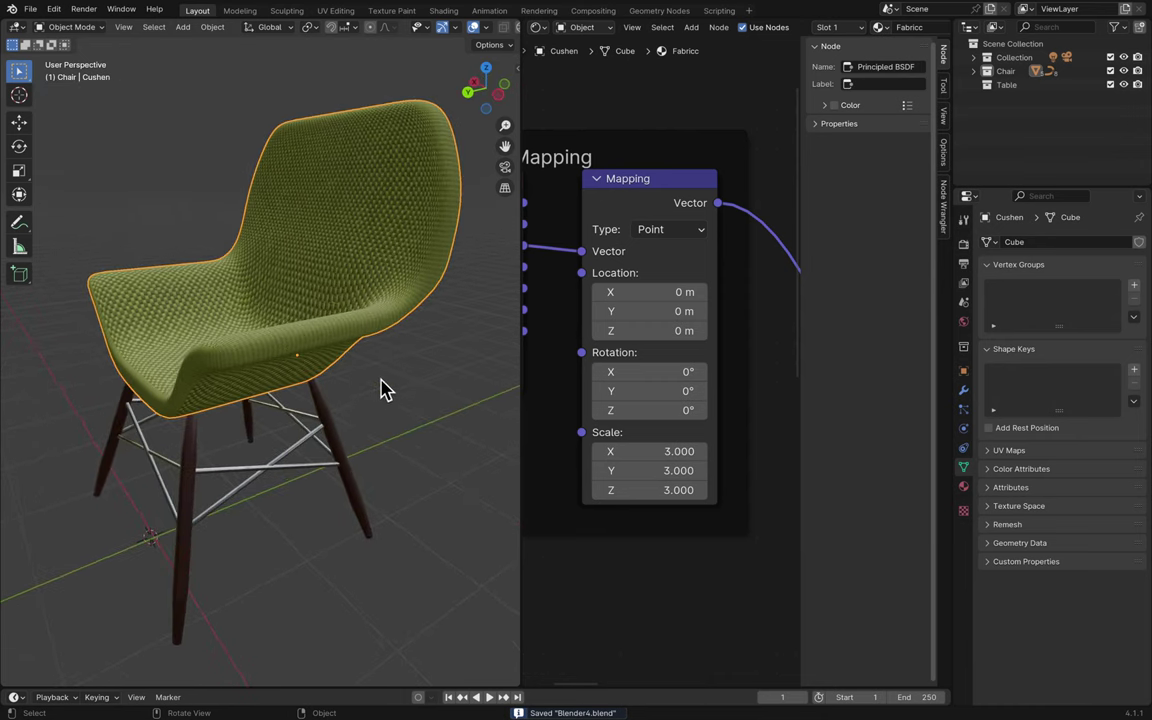
pyautogui.hscroll(-6, 378, 396)
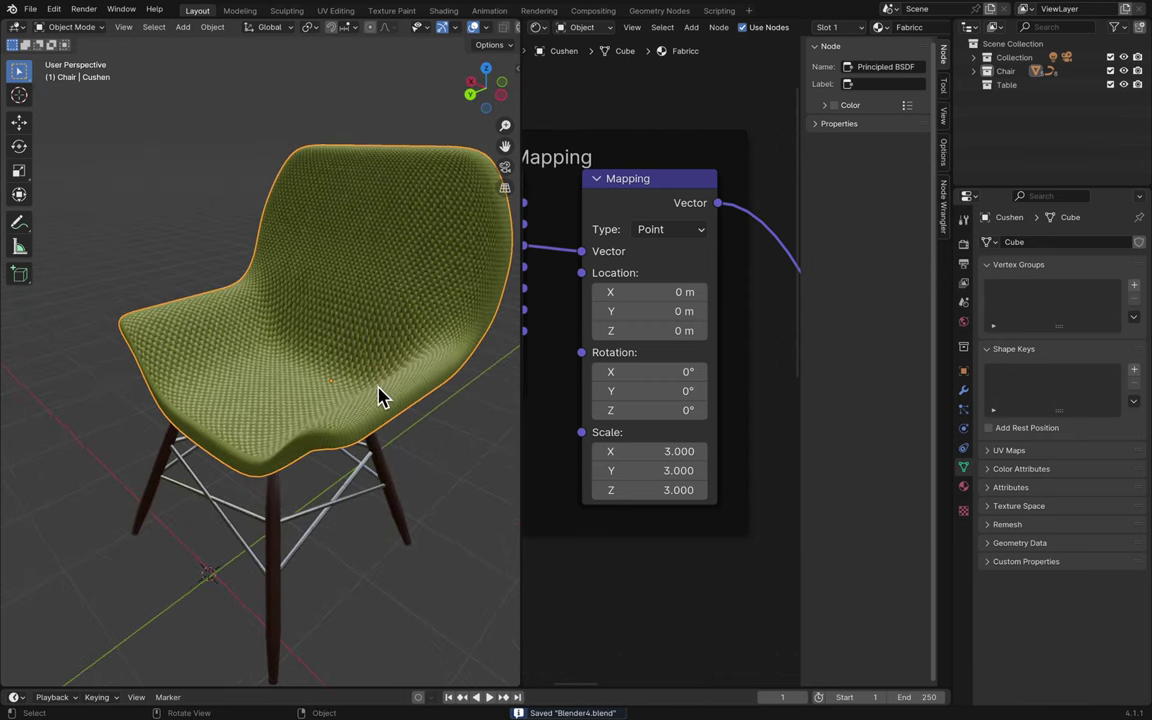
pyautogui.hscroll(-6, 378, 396)
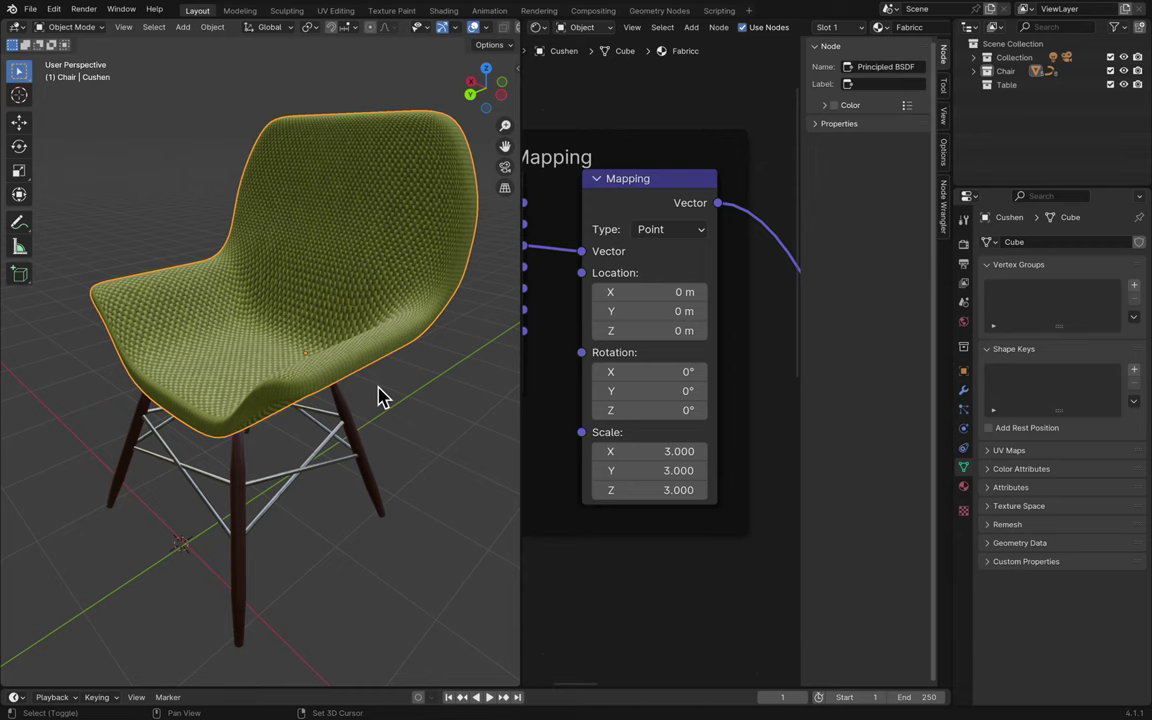
pyautogui.hscroll(-8, 378, 396)
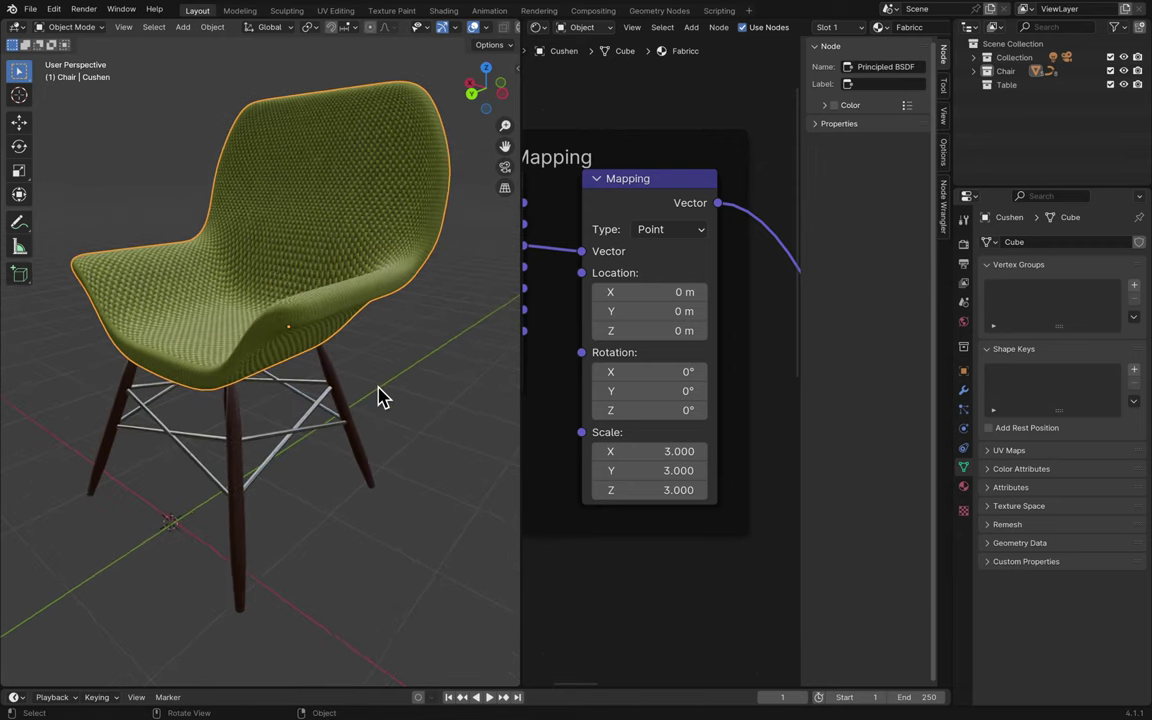
pyautogui.hscroll(-4, 378, 396)
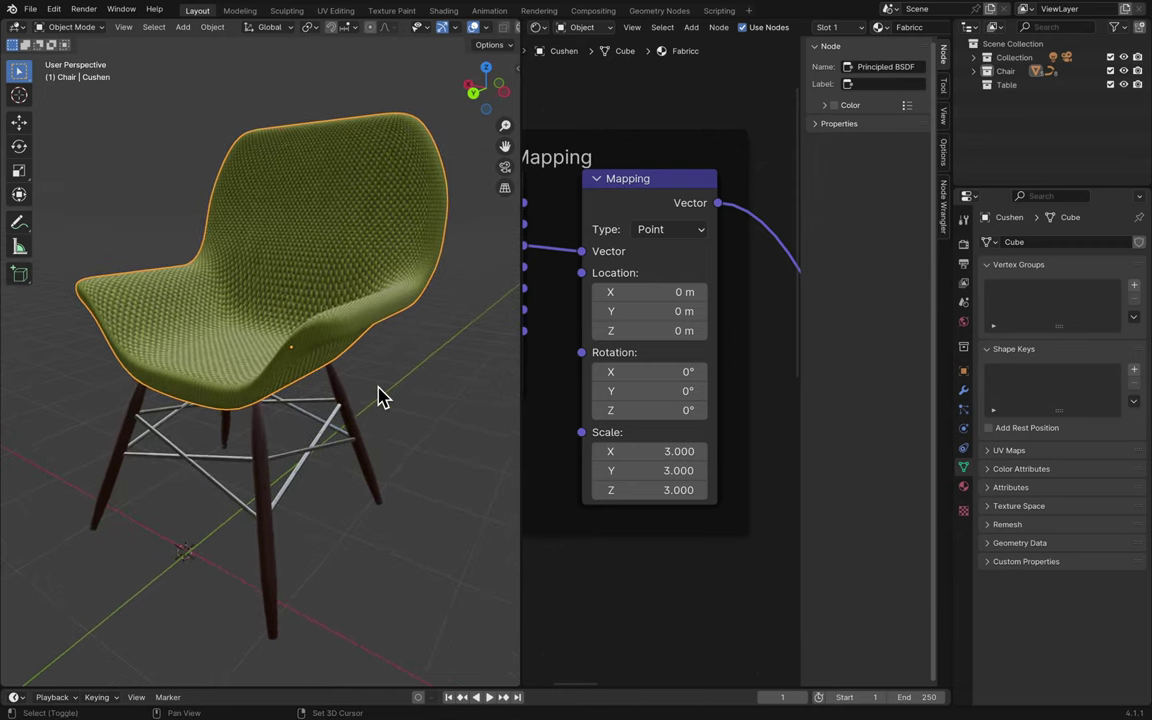
pyautogui.hotkey('ctrl', 's')
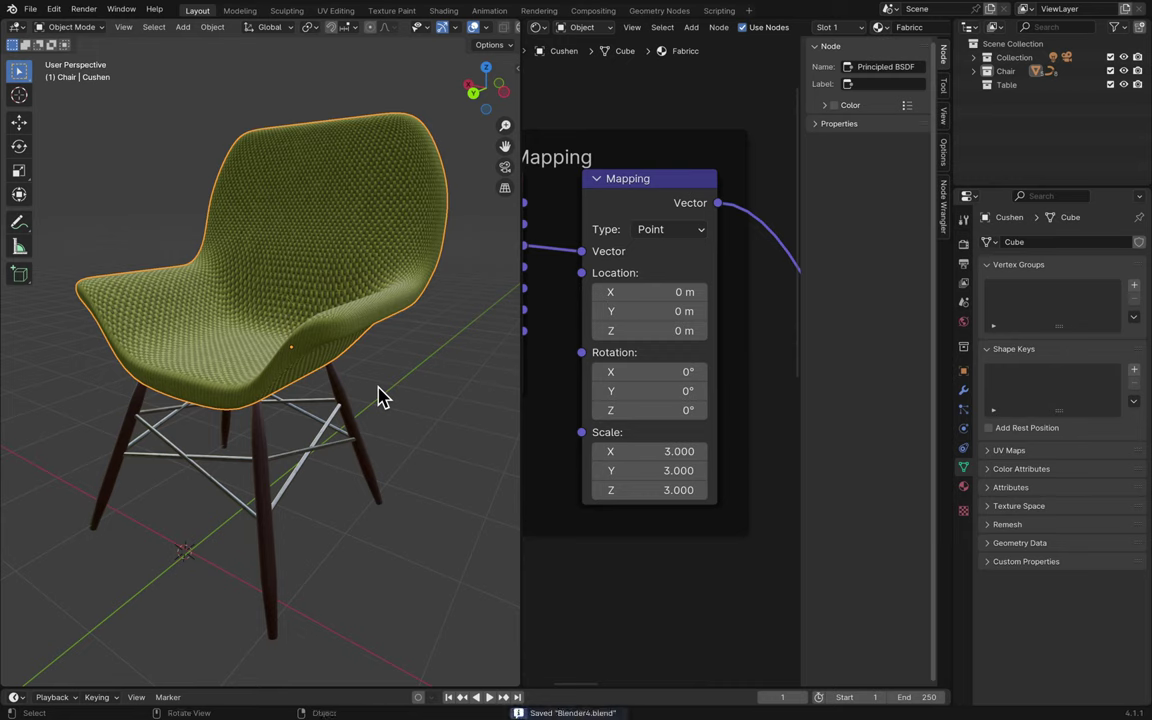
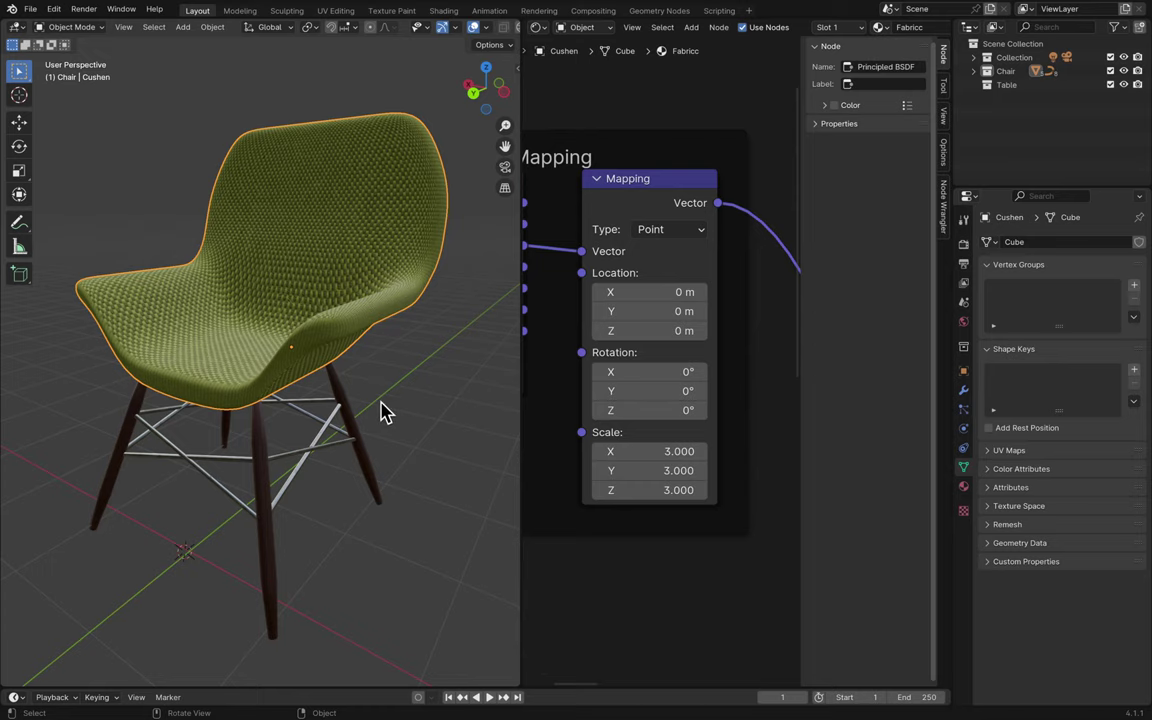
# - Orbit around the finished chair to inspect it and save the file as Blender4.blend
pyautogui.scroll(-5, 372, 380)
pyautogui.hotkey('ctrl', 's')
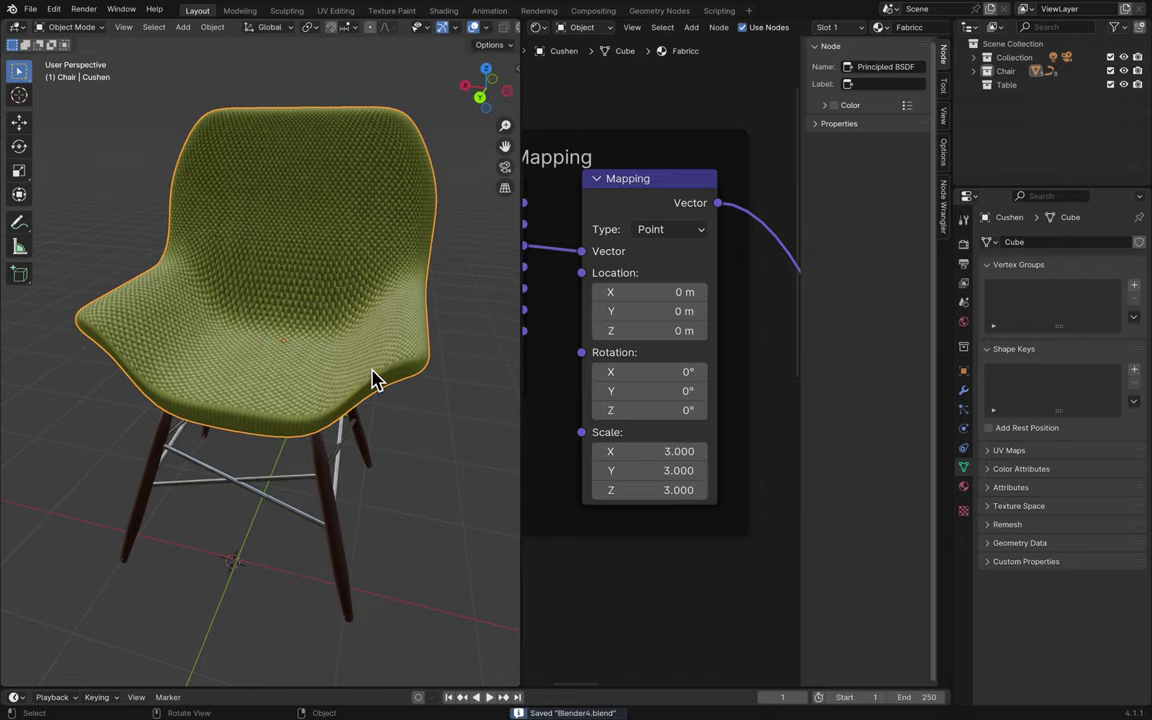
pyautogui.scroll(3, 372, 380)
pyautogui.hscroll(-15, 372, 380)
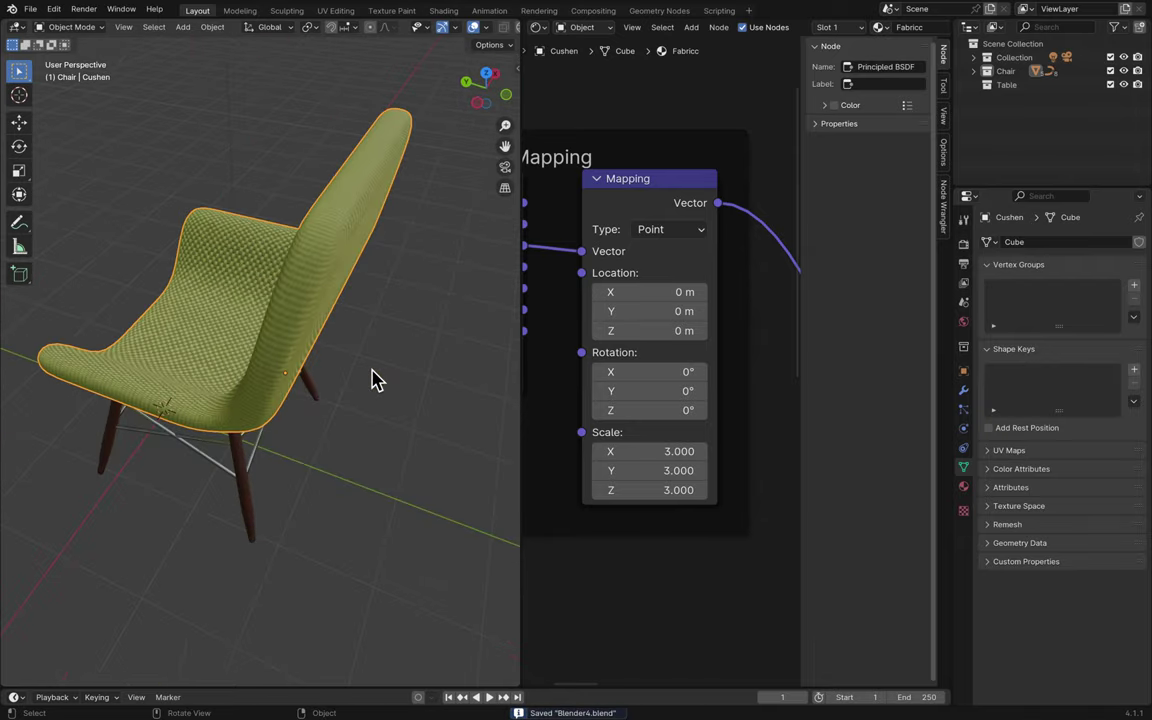
pyautogui.hscroll(-15, 372, 380)
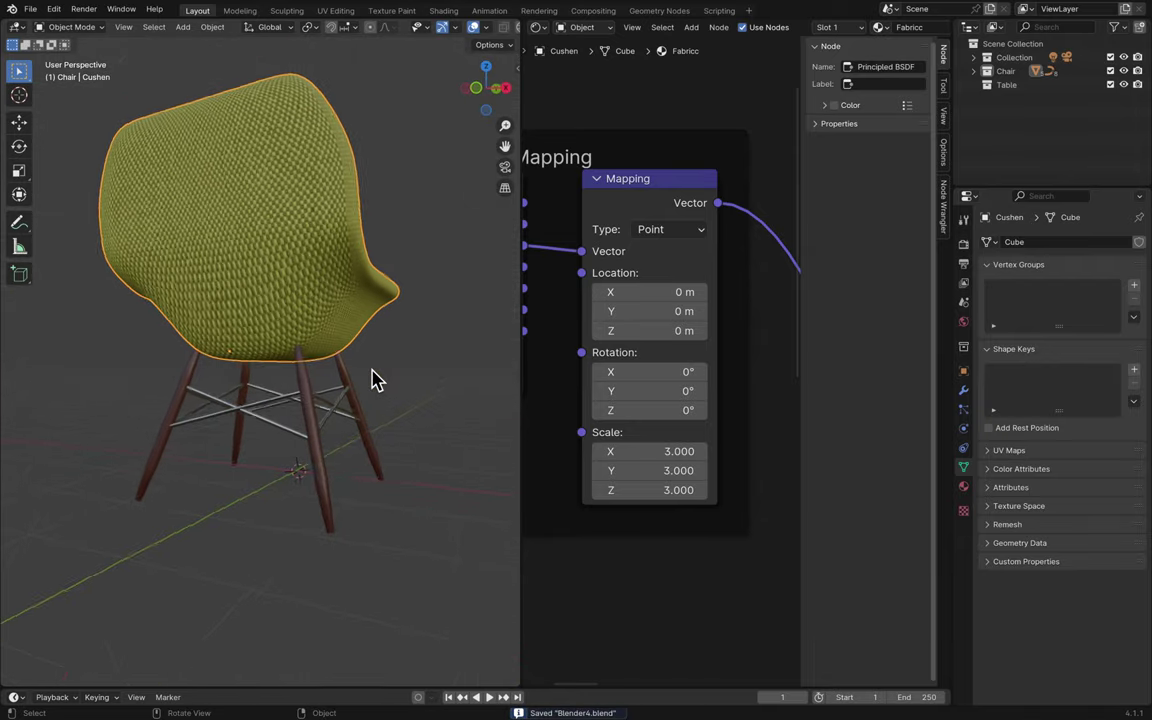
pyautogui.hscroll(-10, 372, 380)
pyautogui.scroll(10, 372, 380)
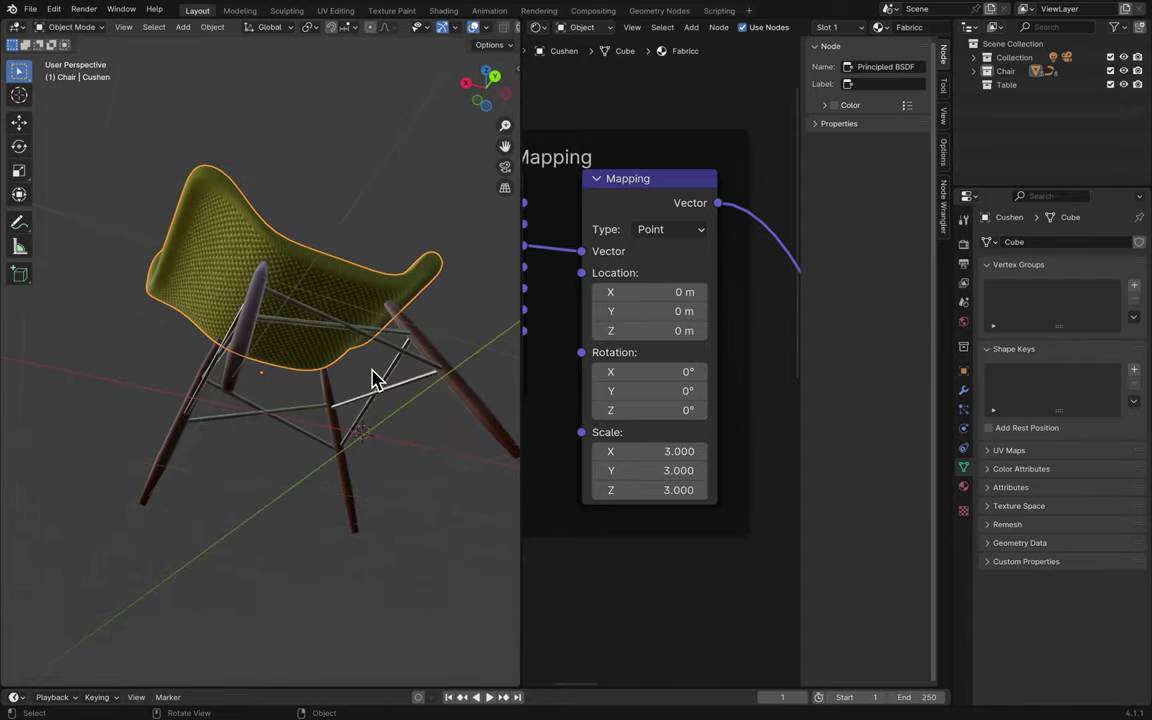
pyautogui.scroll(-10, 372, 380)
pyautogui.hscroll(-10, 372, 380)
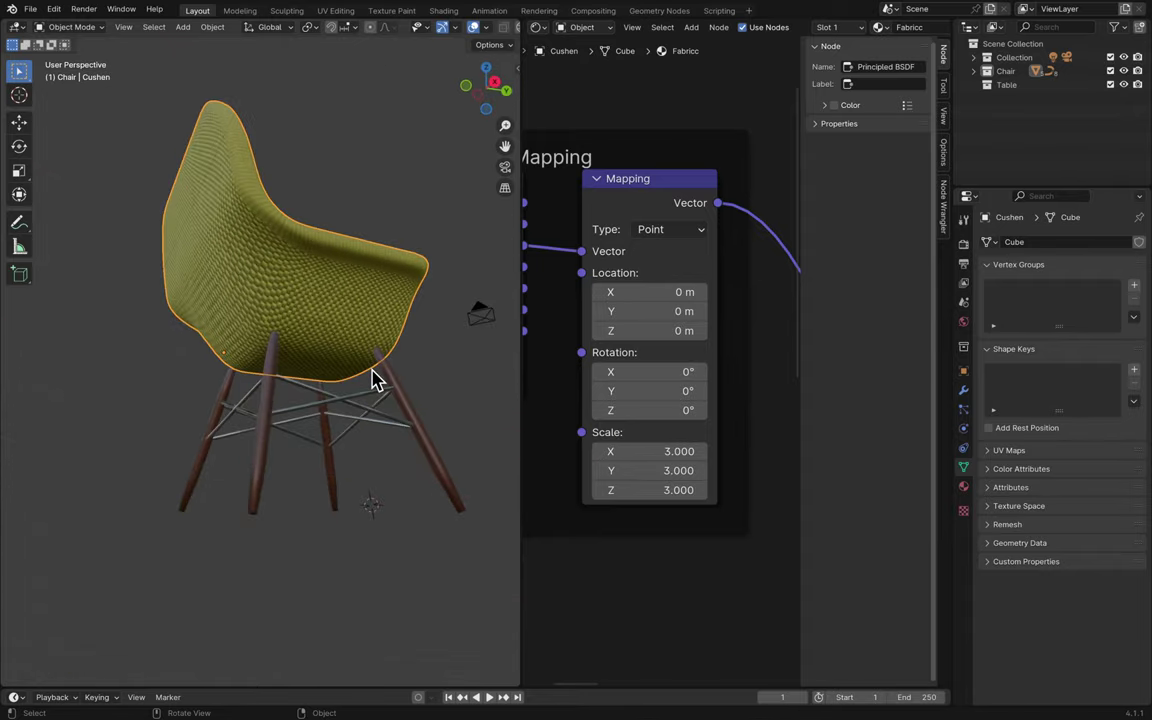
pyautogui.hscroll(-10, 372, 380)
pyautogui.press('super+s')
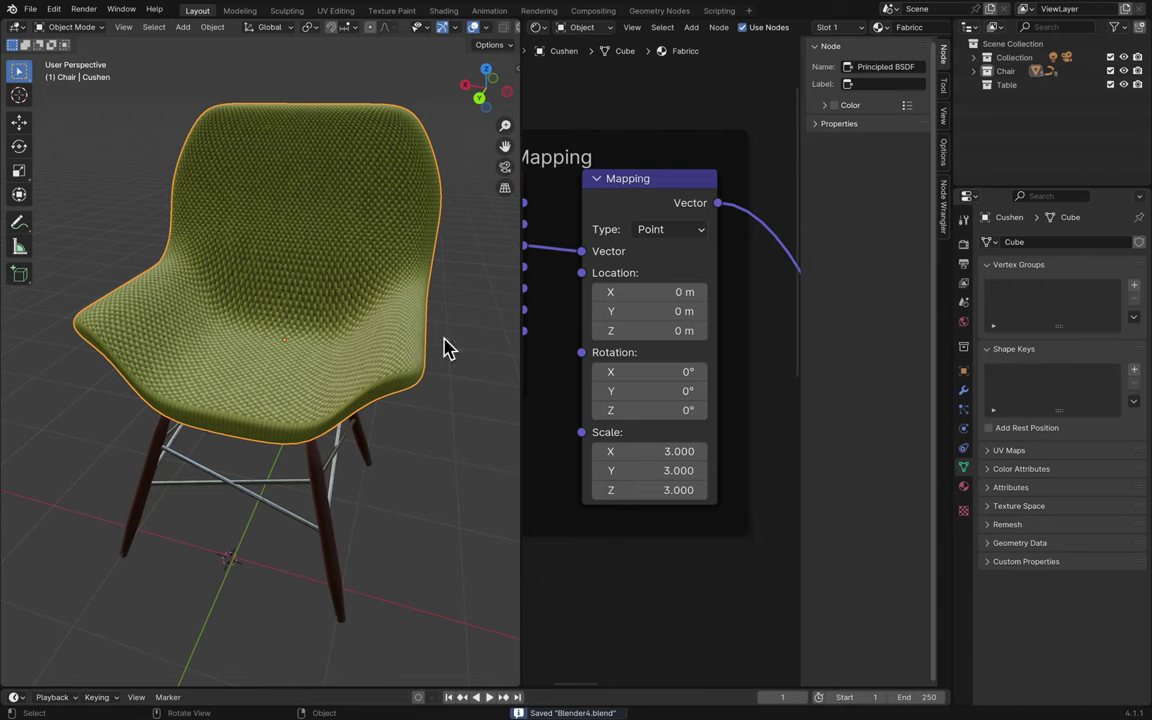
# - Deselect the chair cushion and save the file again
pyautogui.scroll(-6, 445, 221)
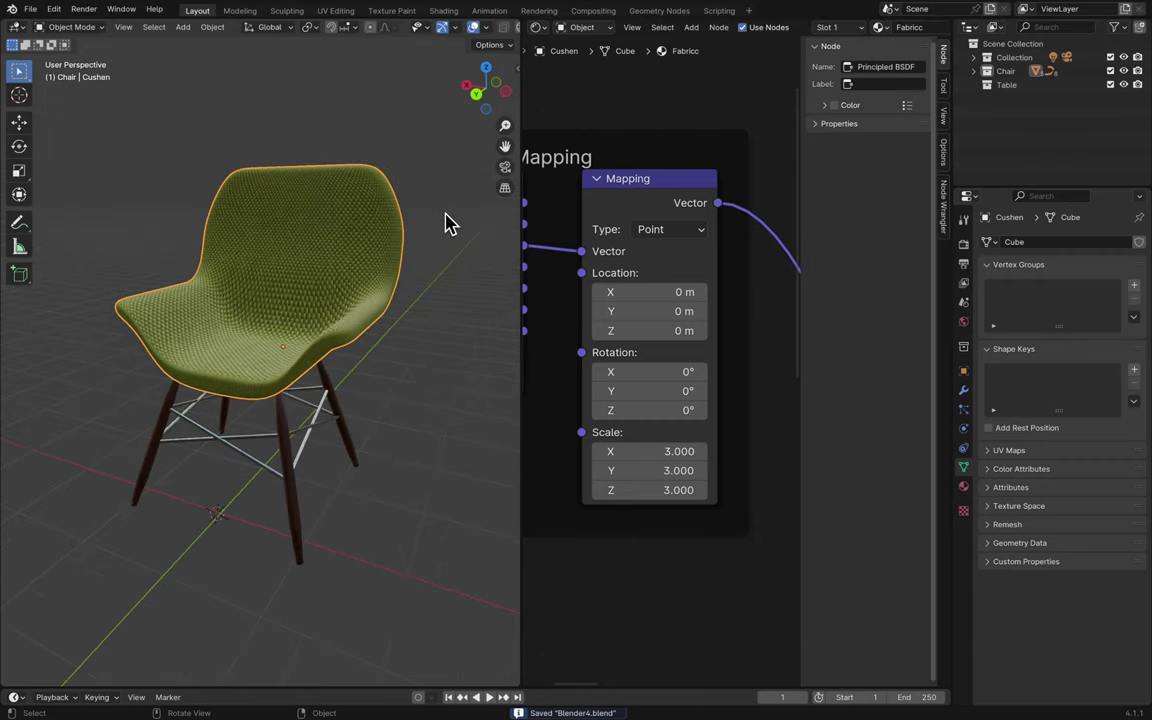
pyautogui.scroll(-5, 445, 221)
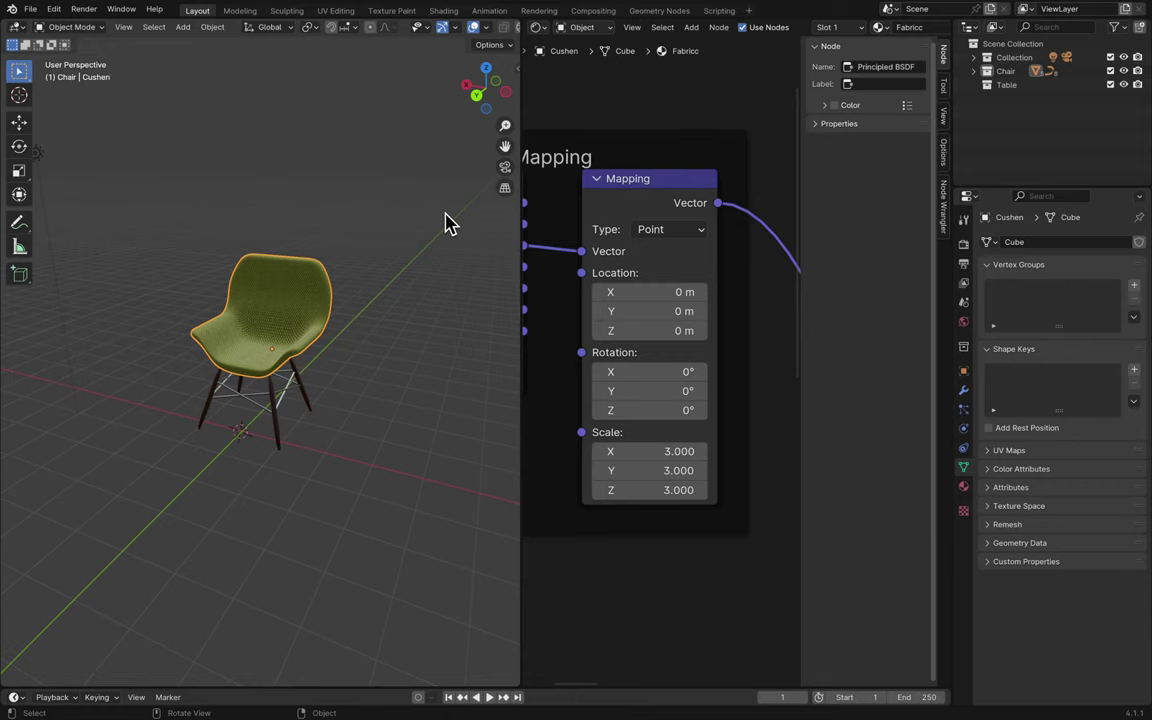
pyautogui.click(409, 297)
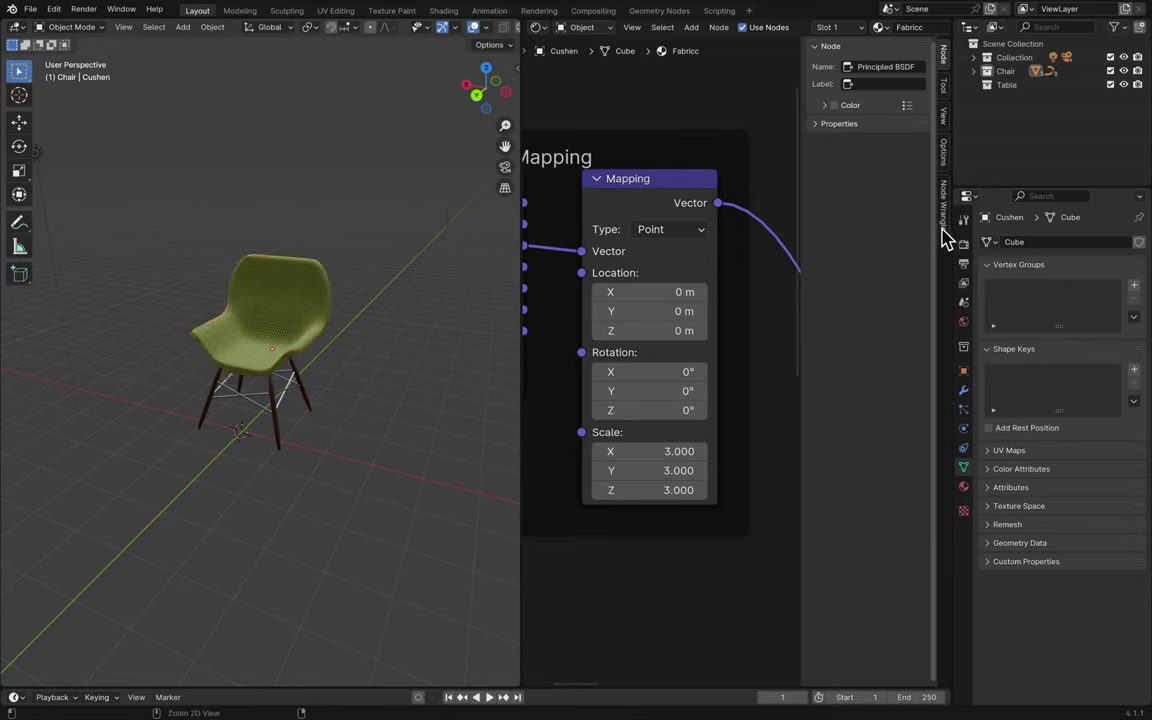
pyautogui.hotkey('ctrl', 's')
# - Hide the Chair collection and widen the 3D viewport to the full window width
pyautogui.click(1124, 71)
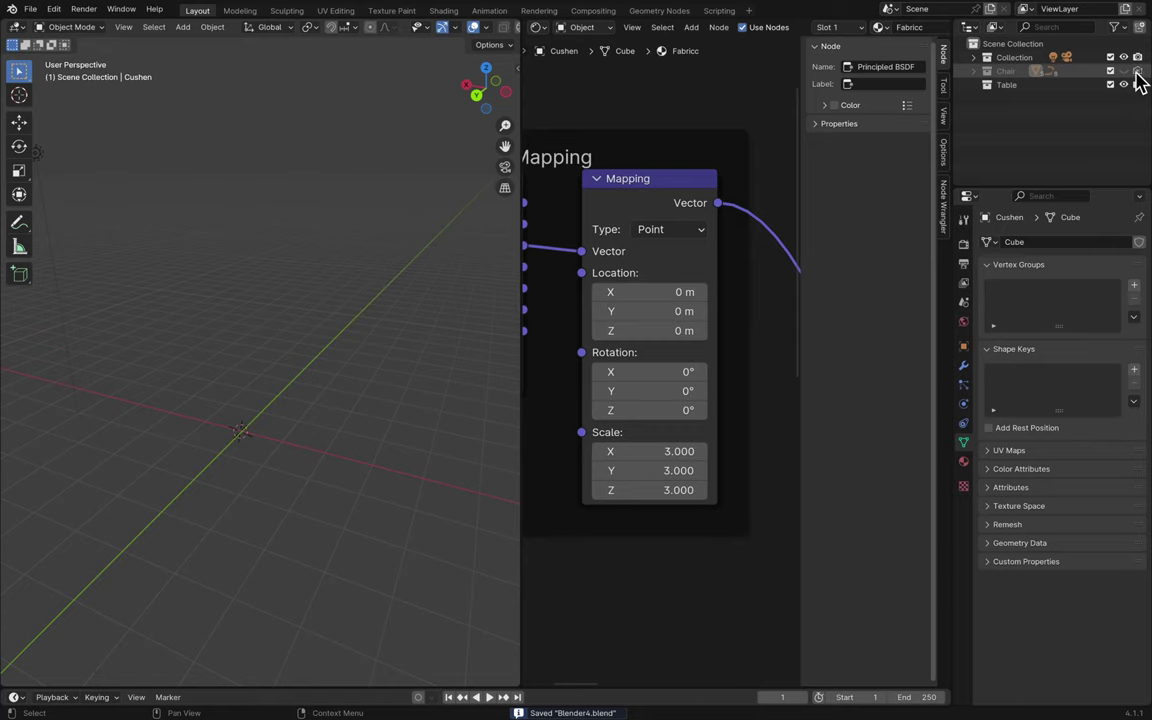
pyautogui.click(1015, 86)
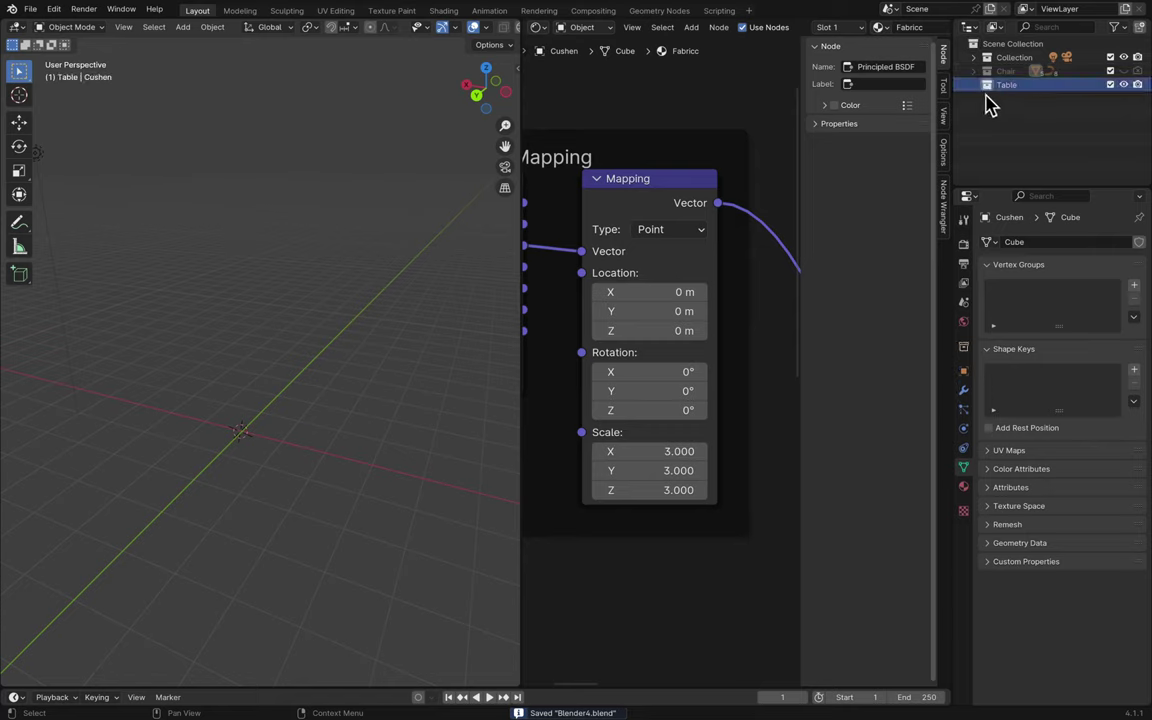
pyautogui.scroll(-2, 700, 115)
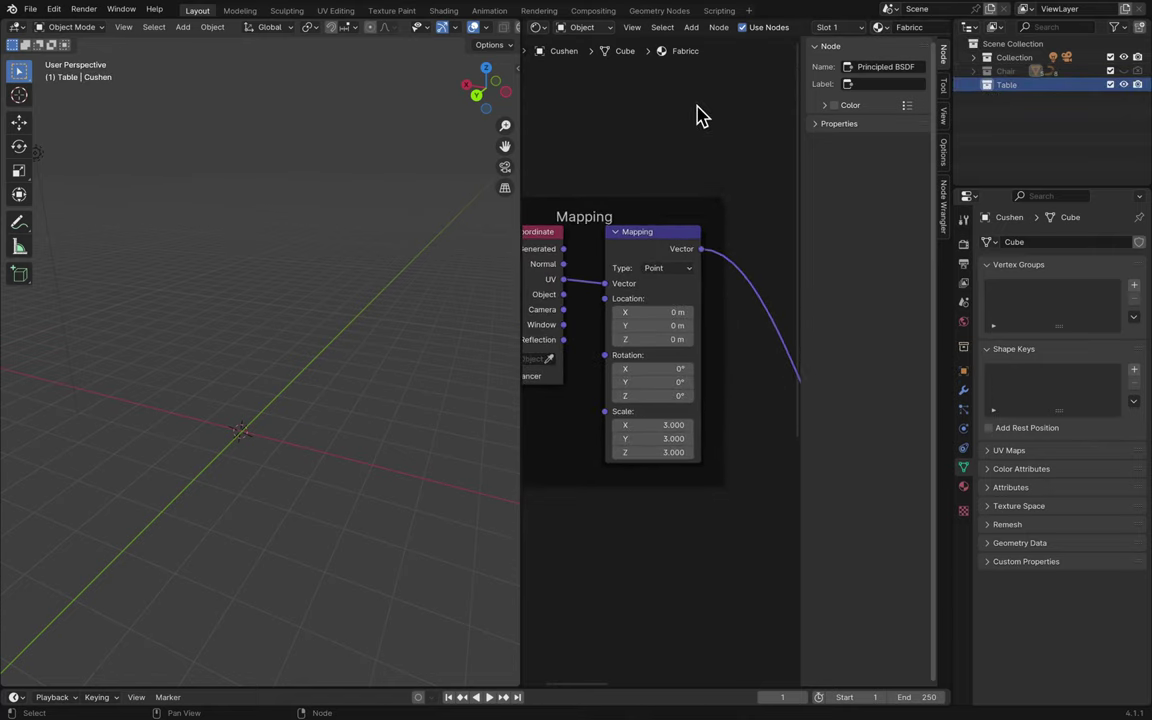
pyautogui.scroll(-1, 606, 144)
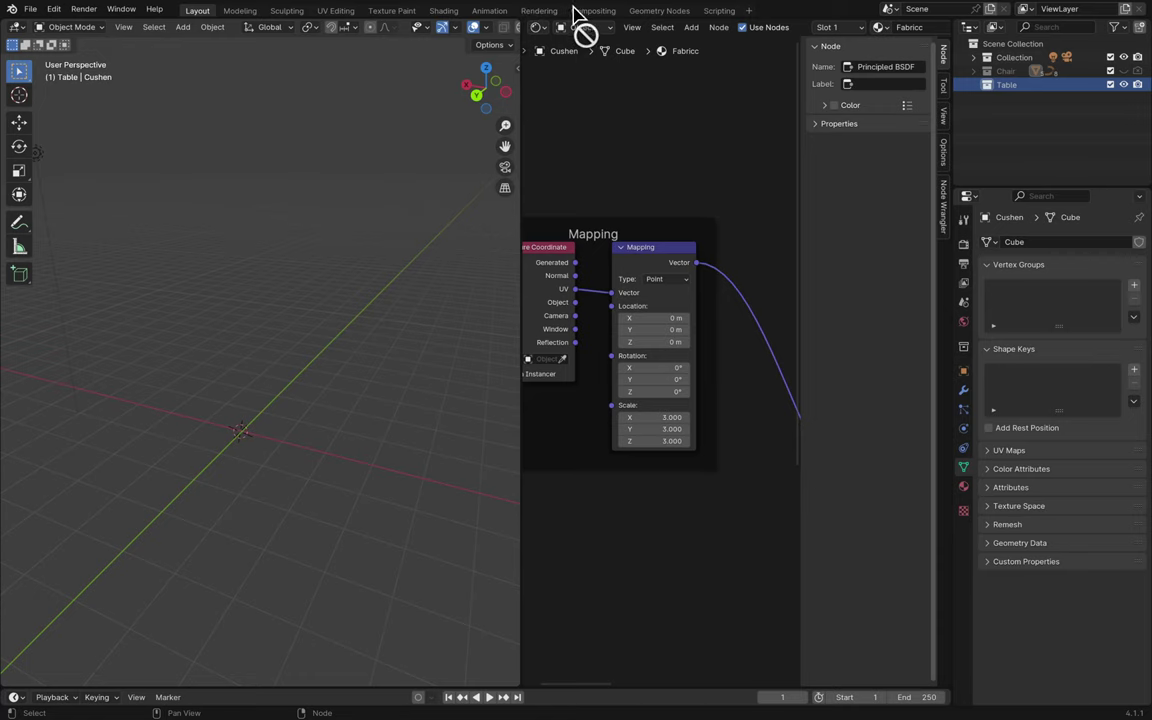
pyautogui.moveTo(585, 35); pyautogui.dragTo(670, 52)
pyautogui.moveTo(674, 8)
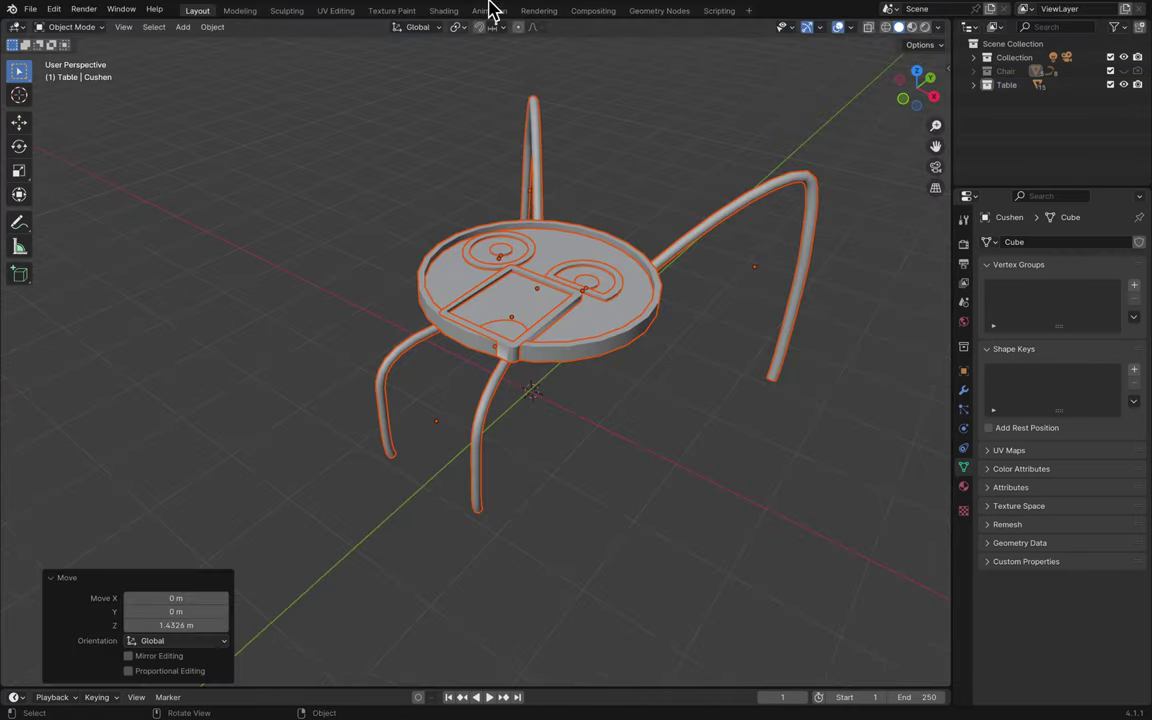
pyautogui.moveTo(490, 8)
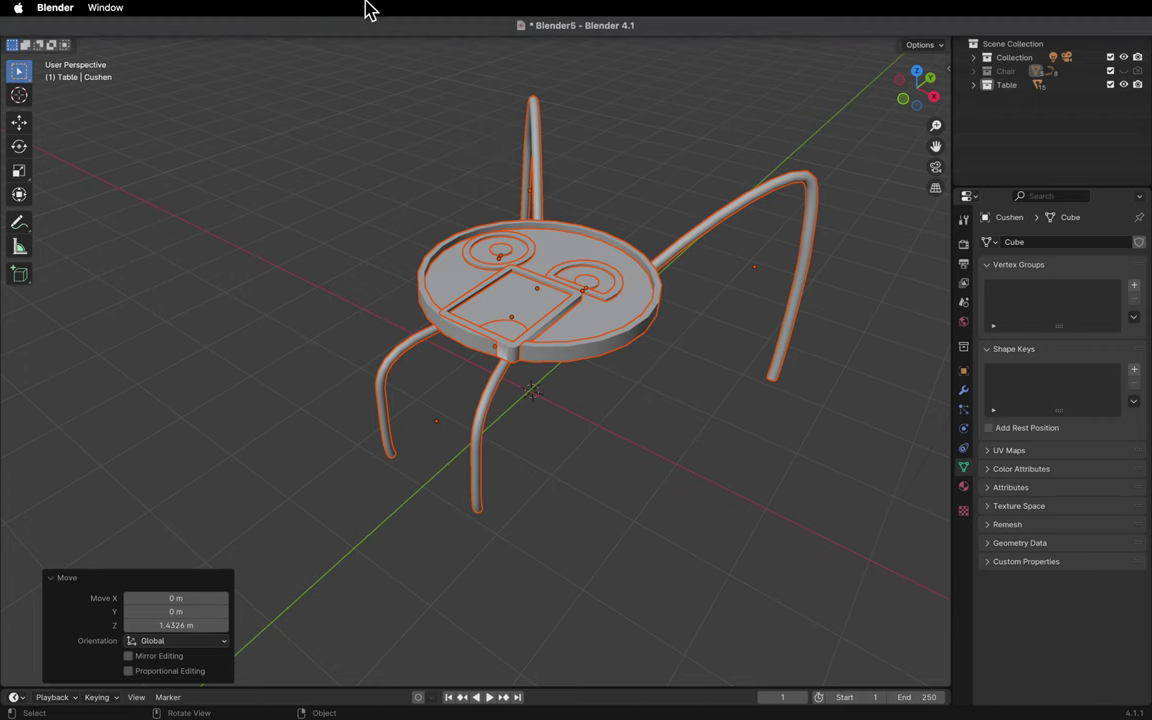
# - Deselect the table parts and rename the Table collection to 'Tableold'
pyautogui.hscroll(5, 428, 227)
pyautogui.hscroll(5, 483, 244)
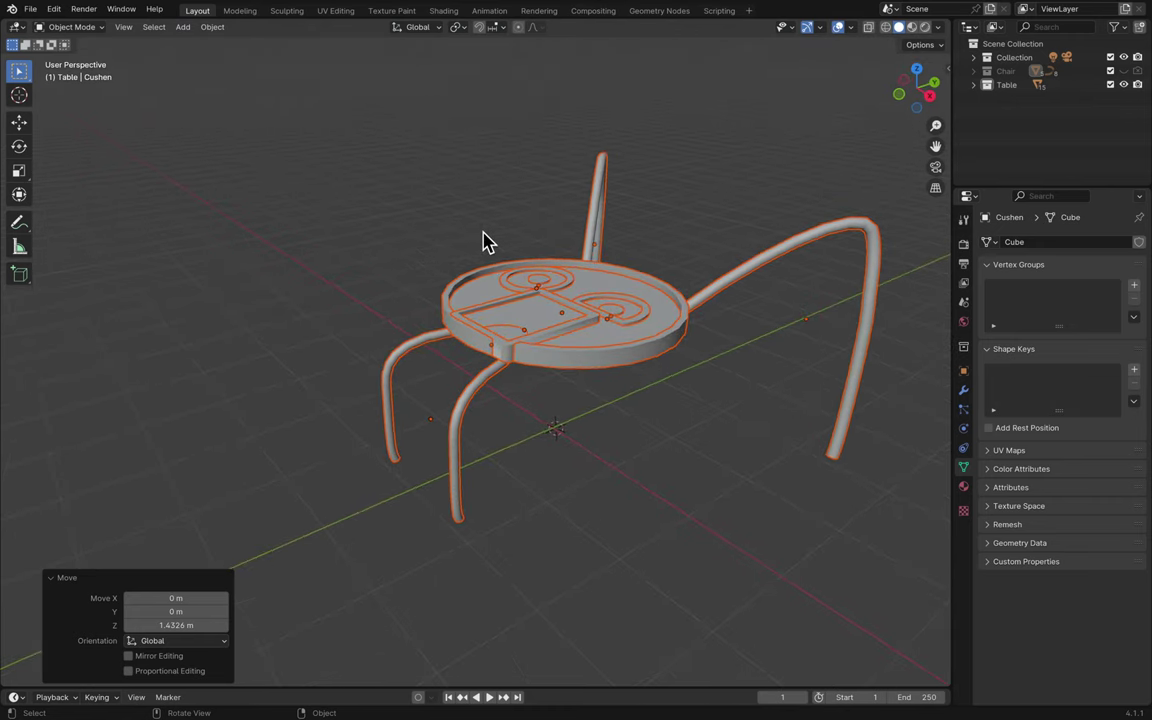
pyautogui.hscroll(5, 483, 244)
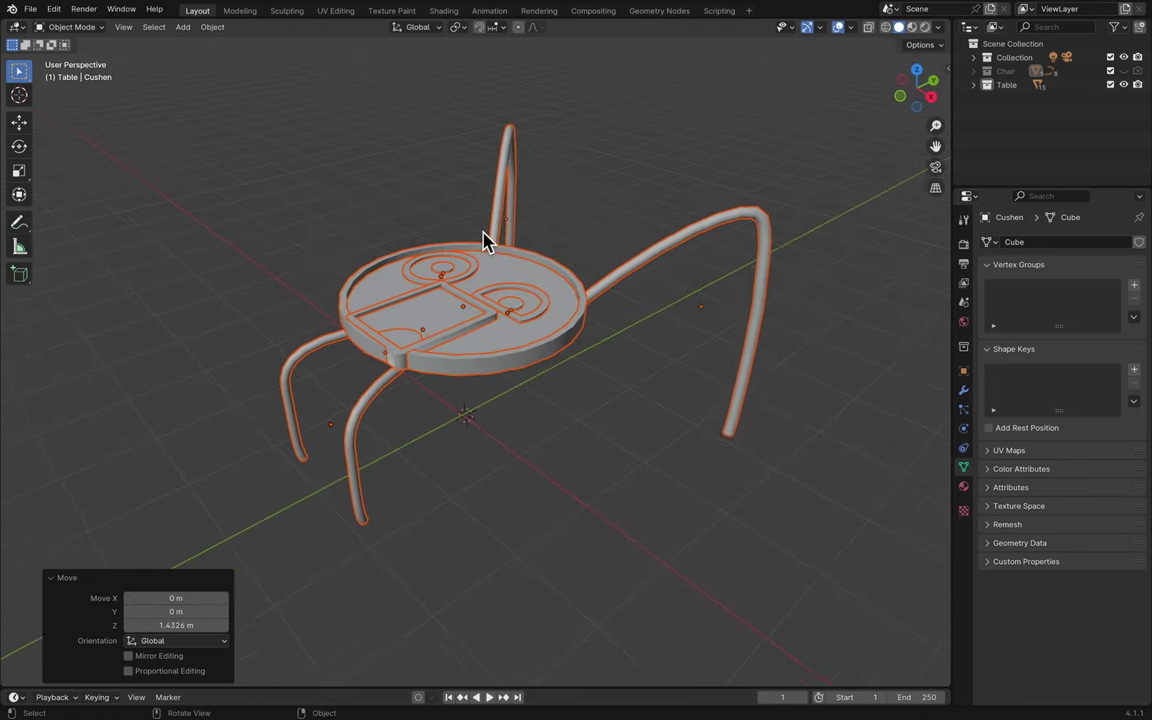
pyautogui.click(581, 375)
pyautogui.click(1003, 85)
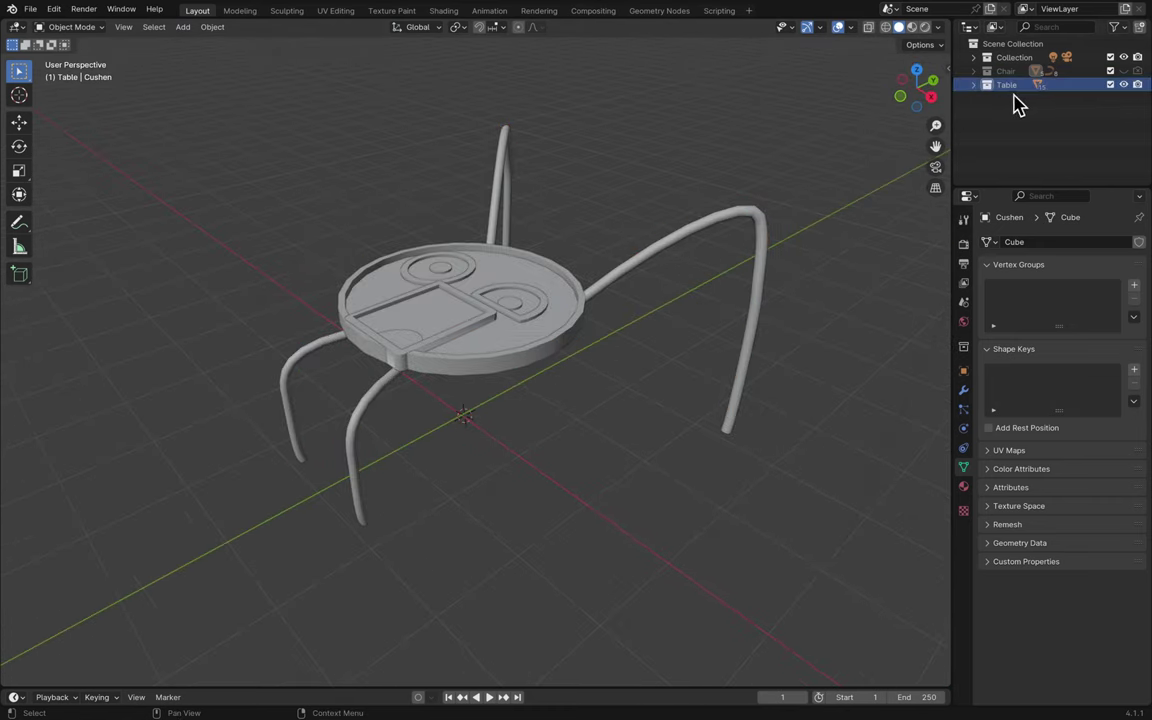
pyautogui.doubleClick(1010, 87)
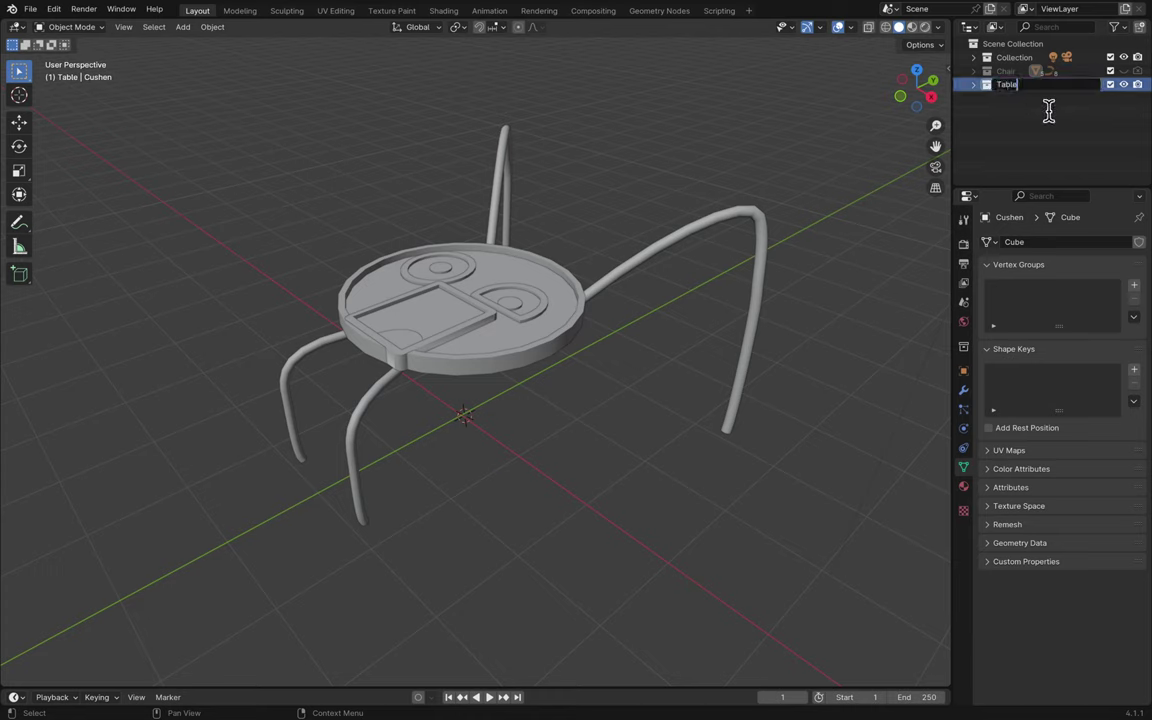
pyautogui.write('old')
pyautogui.press('Return')
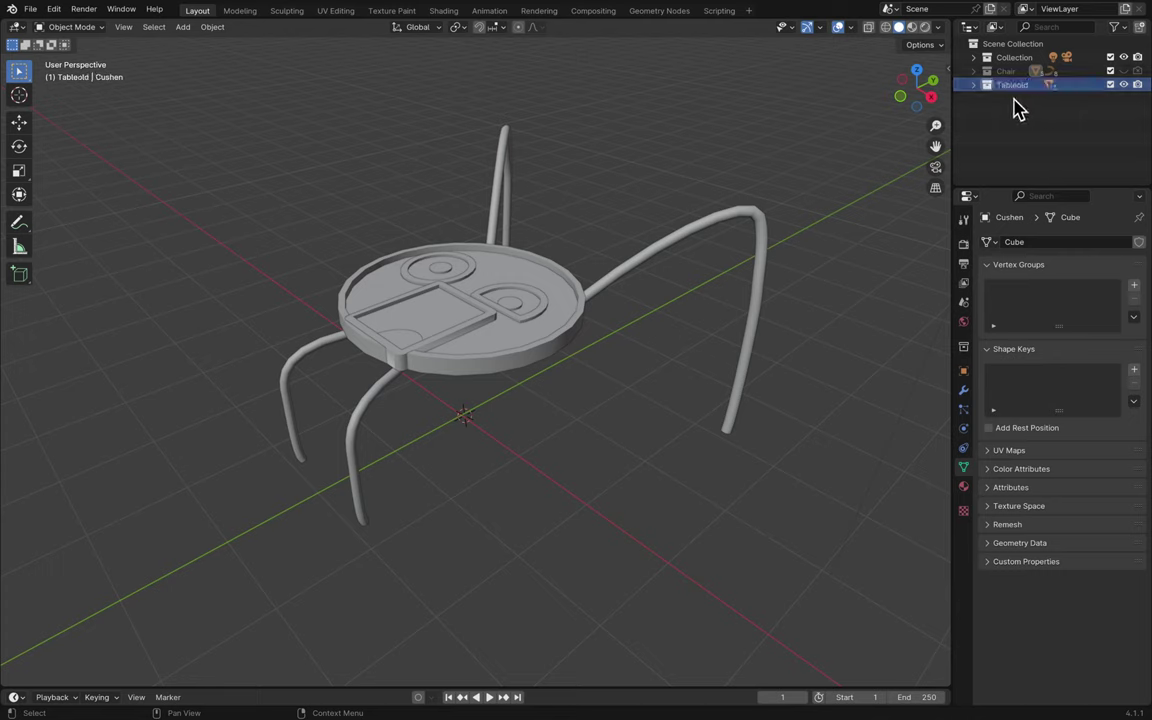
# - Add a new empty collection named 'Table' and deselect it
pyautogui.rightClick(1017, 126)
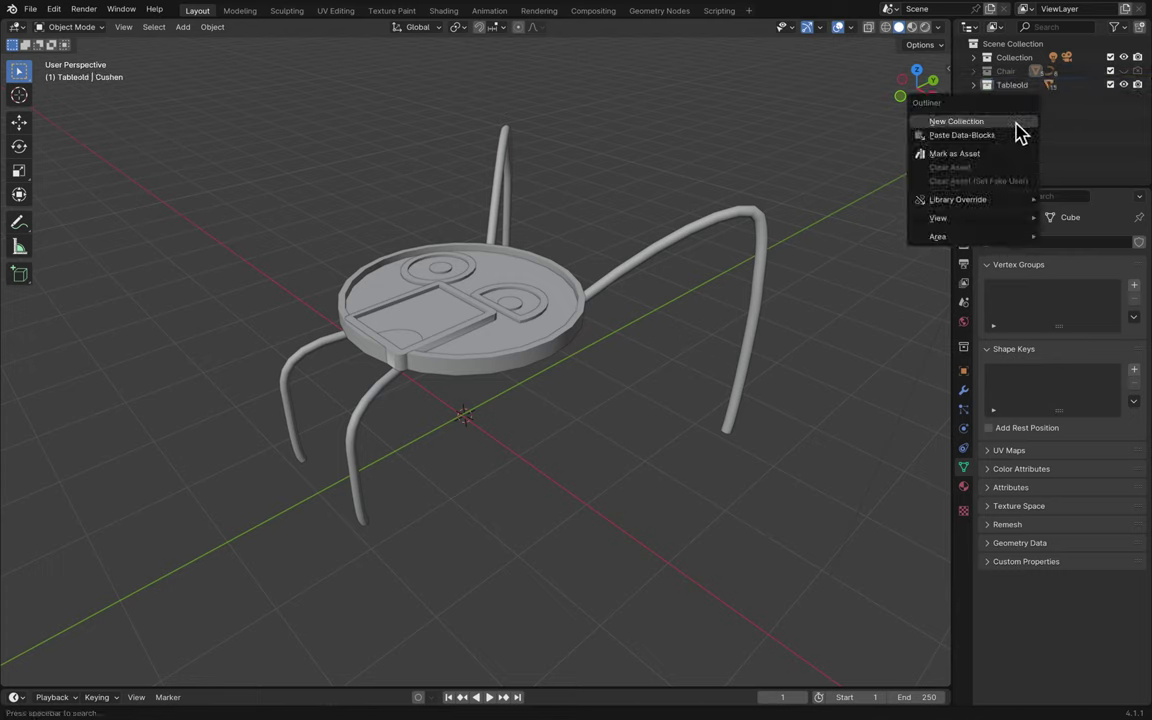
pyautogui.click(956, 121)
pyautogui.click(1029, 99)
pyautogui.doubleClick(1029, 99)
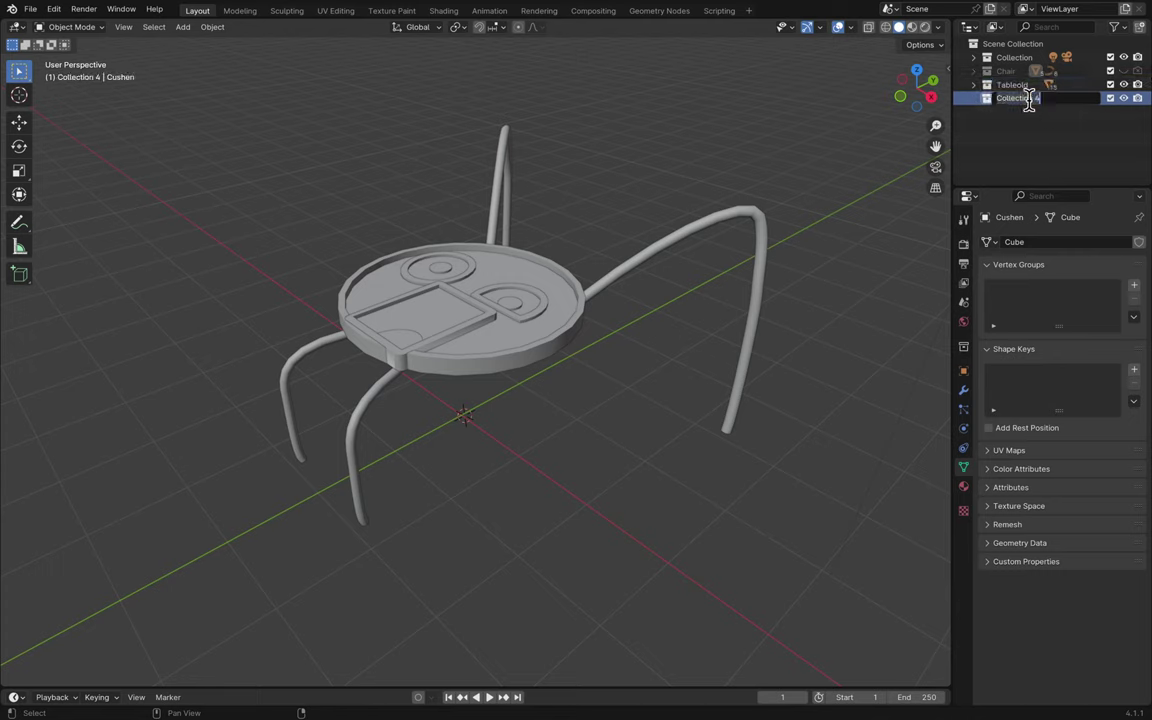
pyautogui.press('Return')
pyautogui.click(1073, 128)
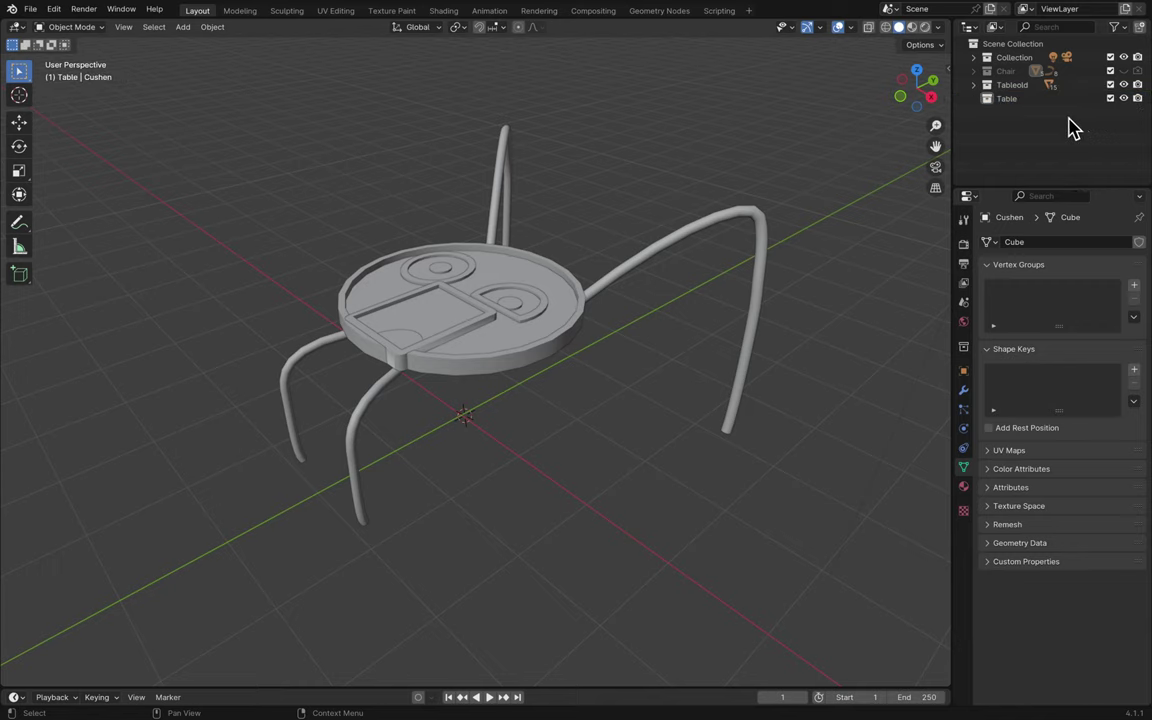
# - Show the chair while orbiting, then hide it again and make the Table collection active
pyautogui.scroll(-5, 687, 327)
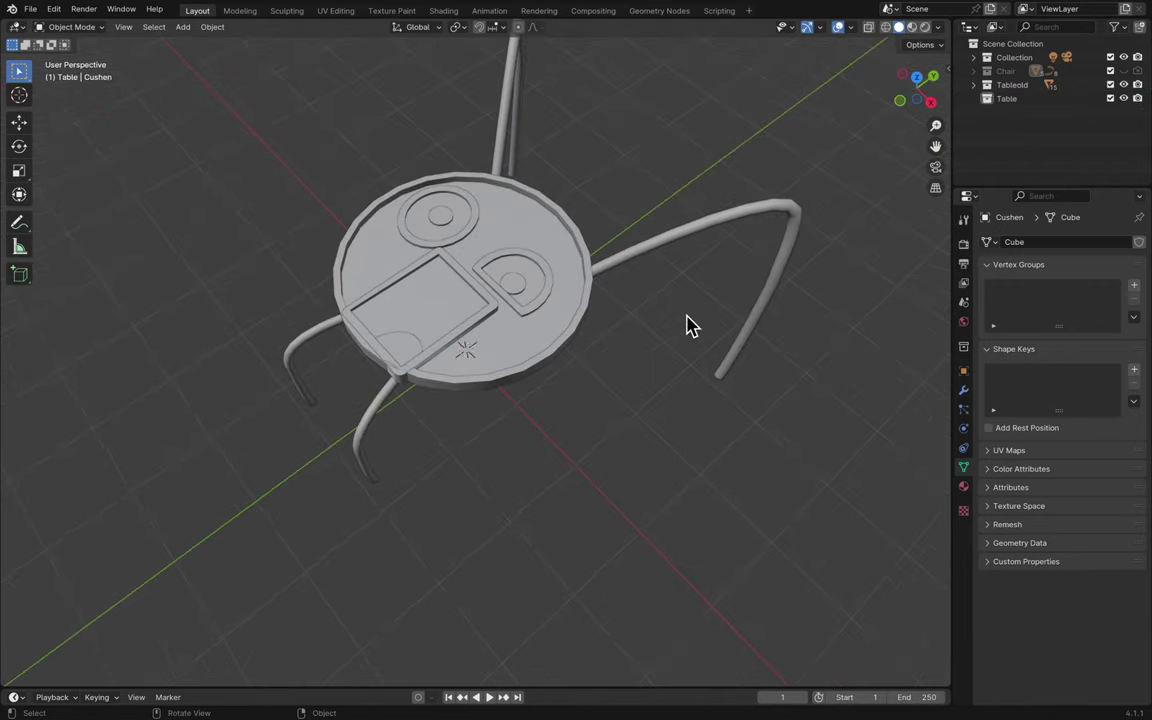
pyautogui.scroll(5, 687, 327)
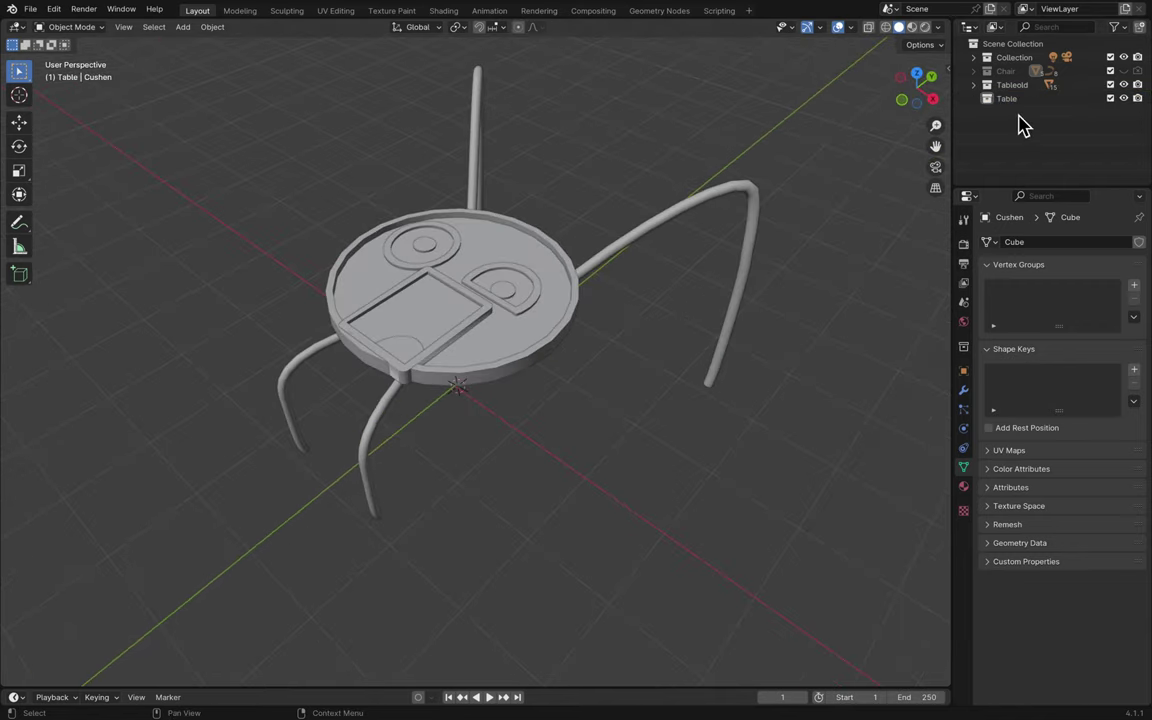
pyautogui.click(1123, 71)
pyautogui.hscroll(-5, 733, 218)
pyautogui.hscroll(-10, 733, 218)
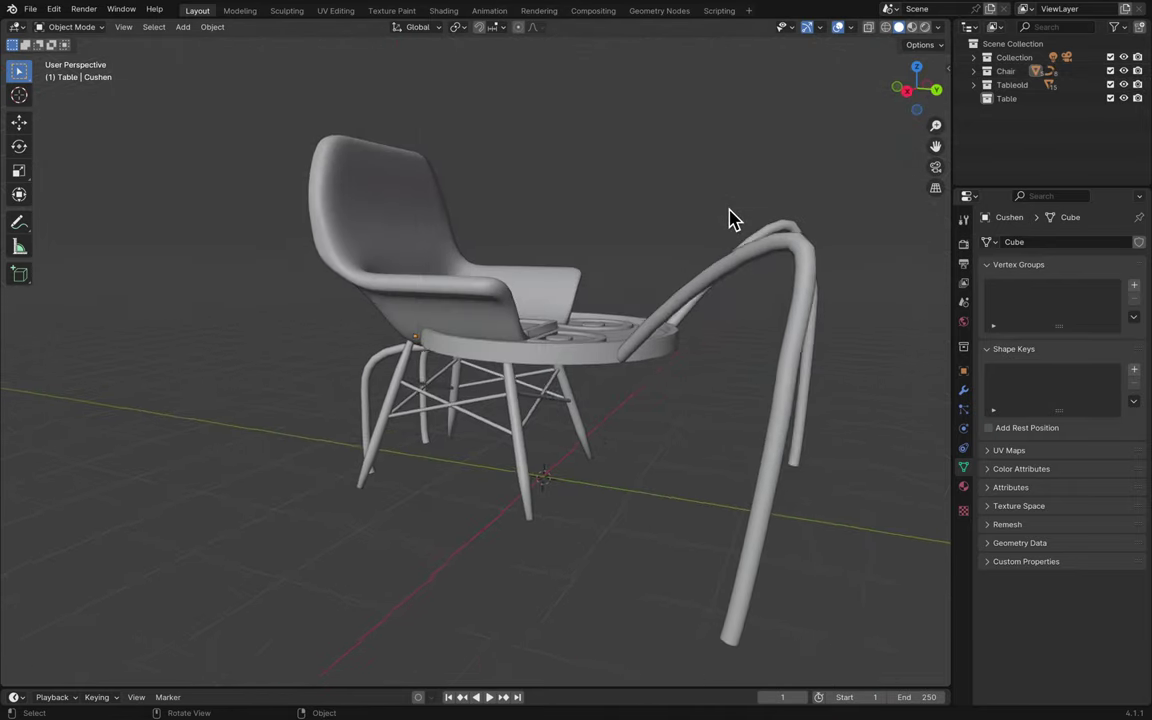
pyautogui.hscroll(-10, 733, 218)
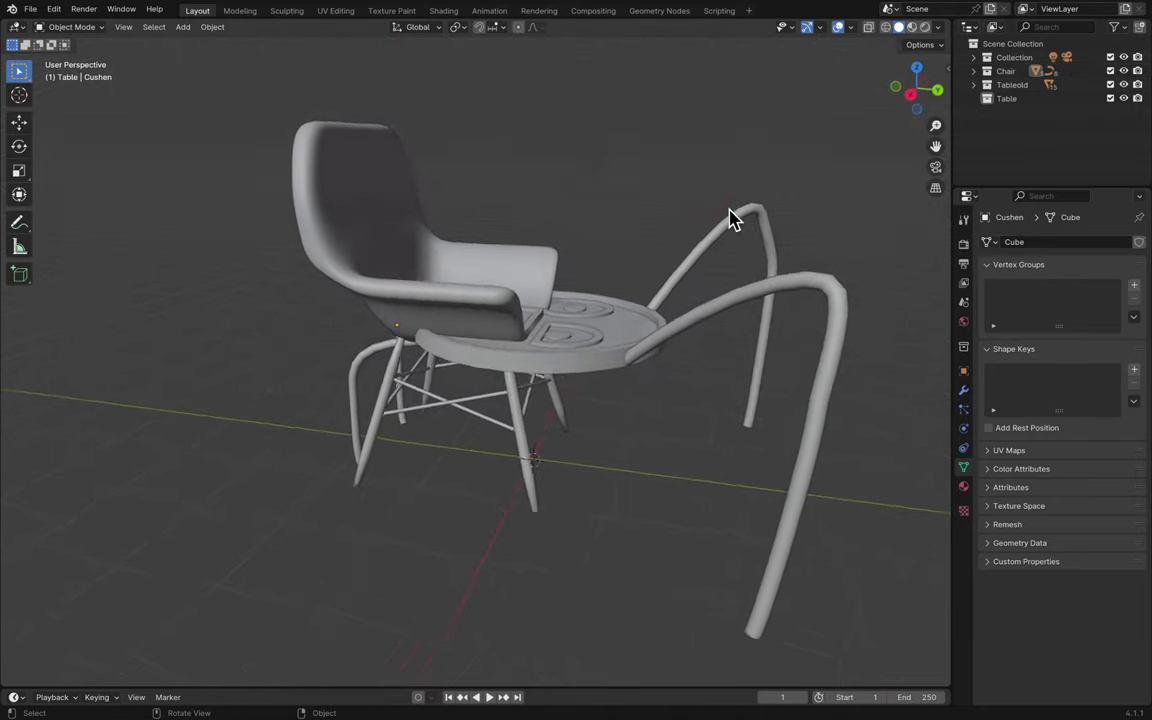
pyautogui.hscroll(-10, 733, 218)
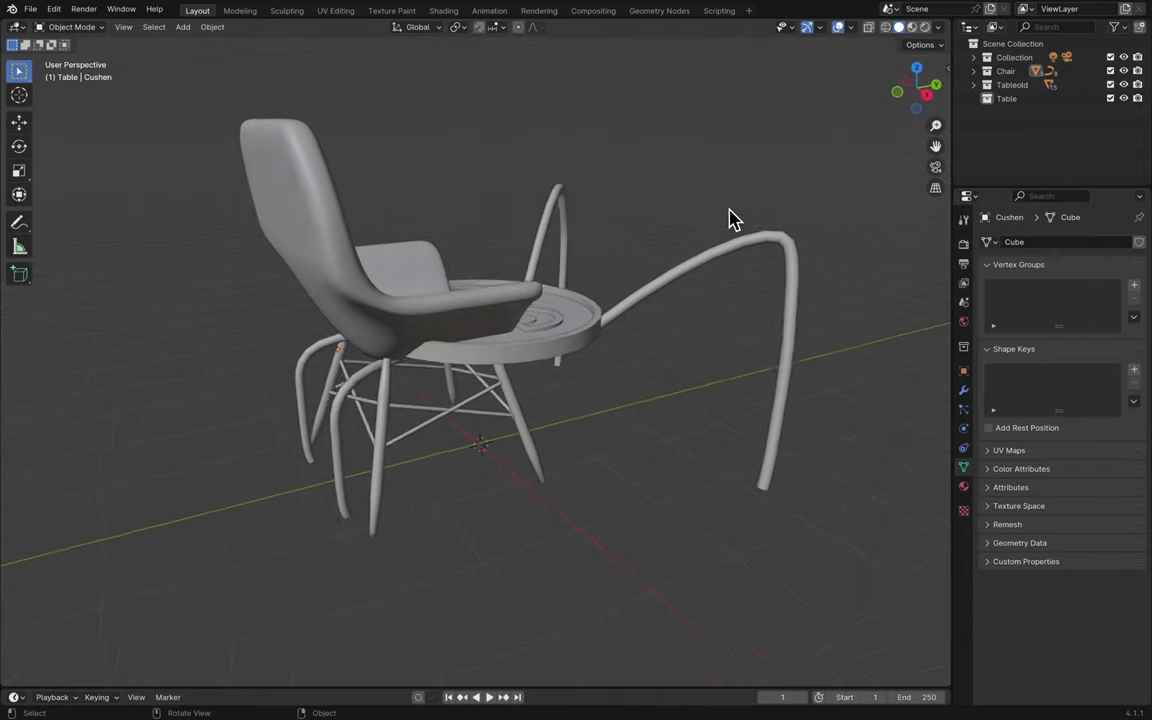
pyautogui.hscroll(-10, 733, 218)
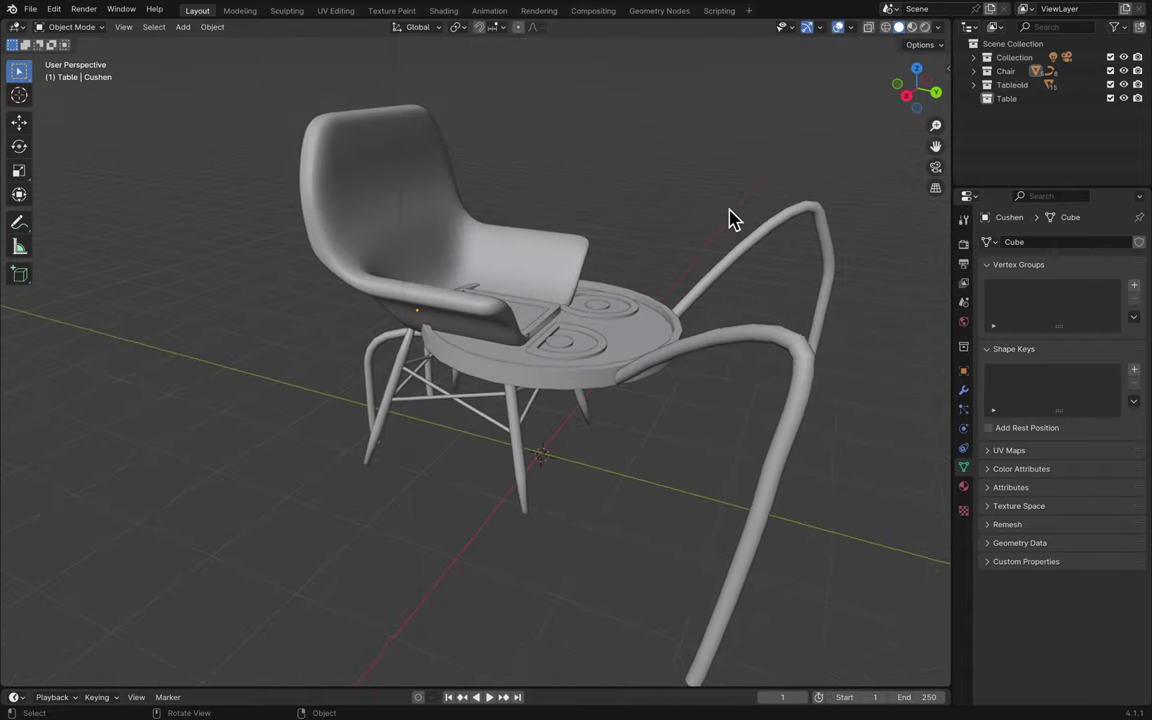
pyautogui.hscroll(-8, 733, 218)
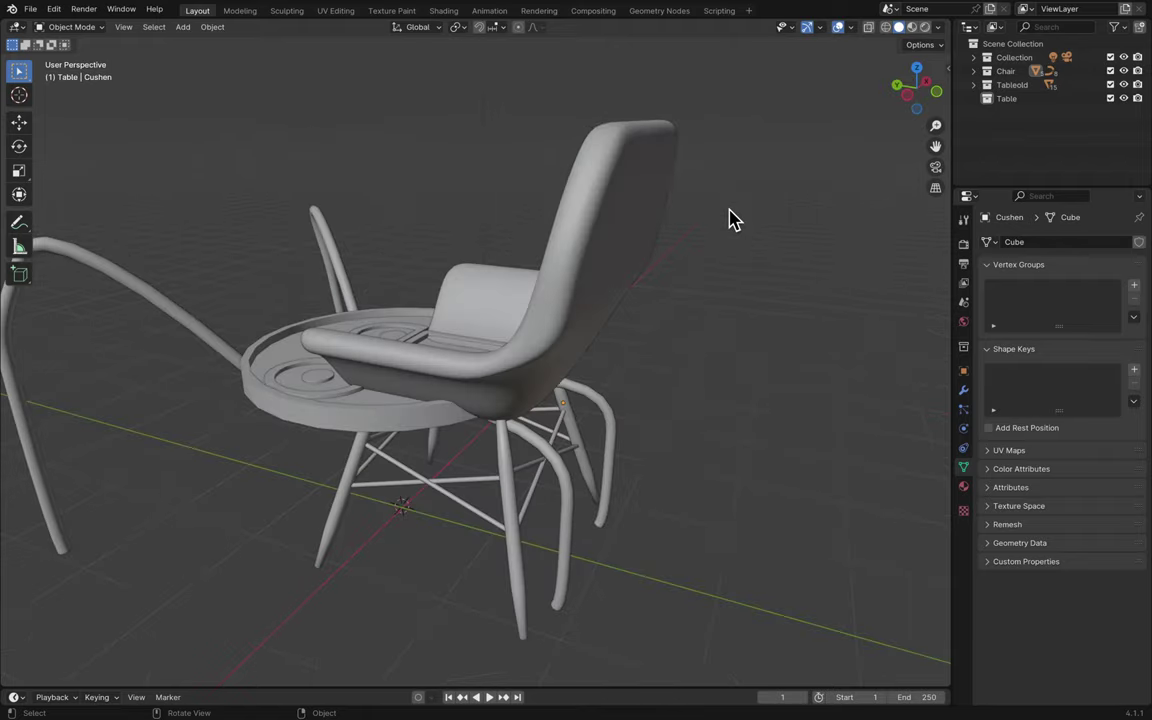
pyautogui.hscroll(-2, 733, 218)
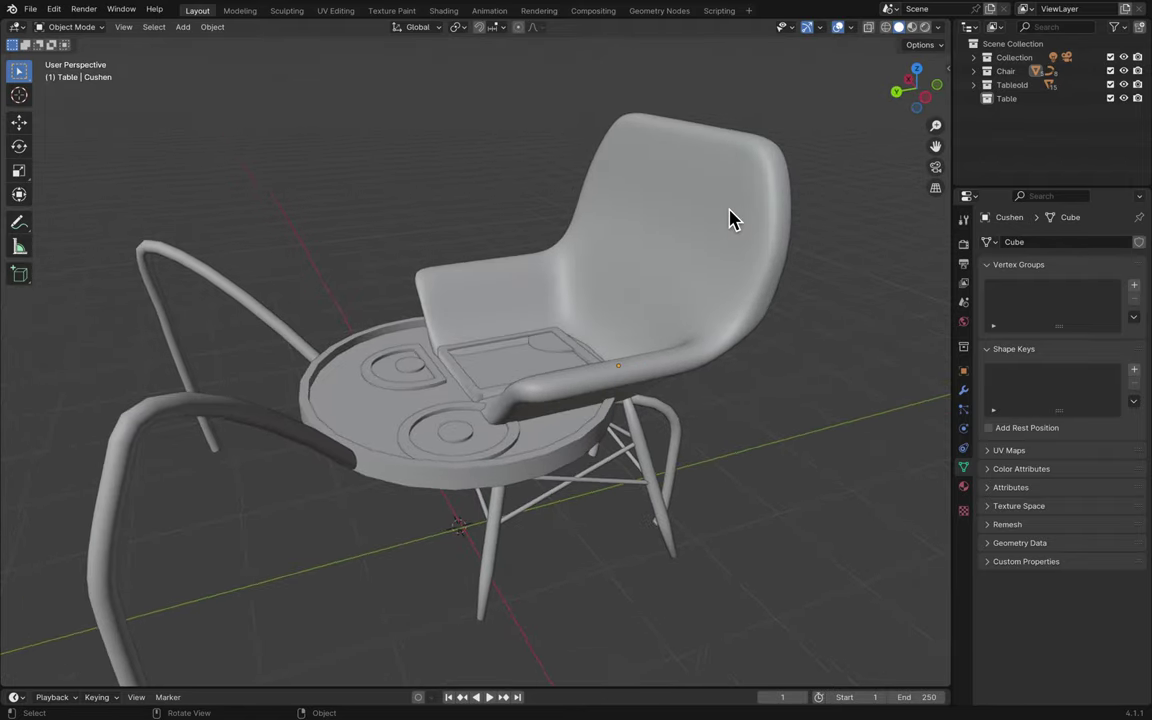
pyautogui.hscroll(-12, 733, 218)
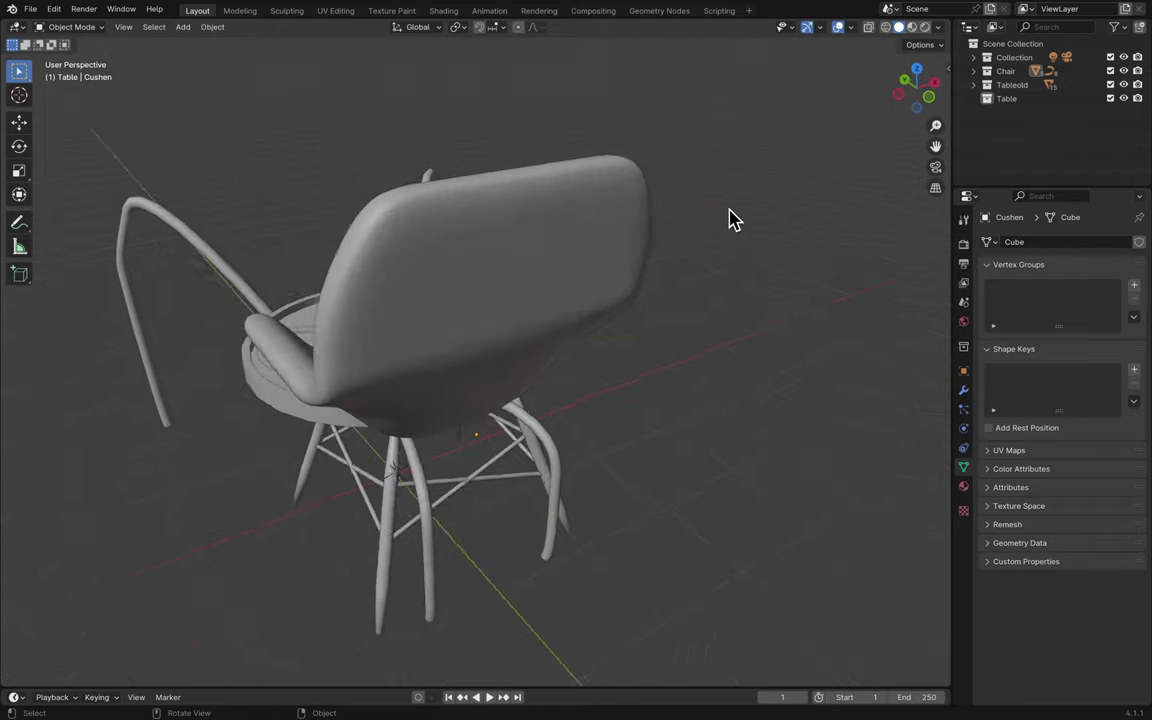
pyautogui.hscroll(-8, 733, 218)
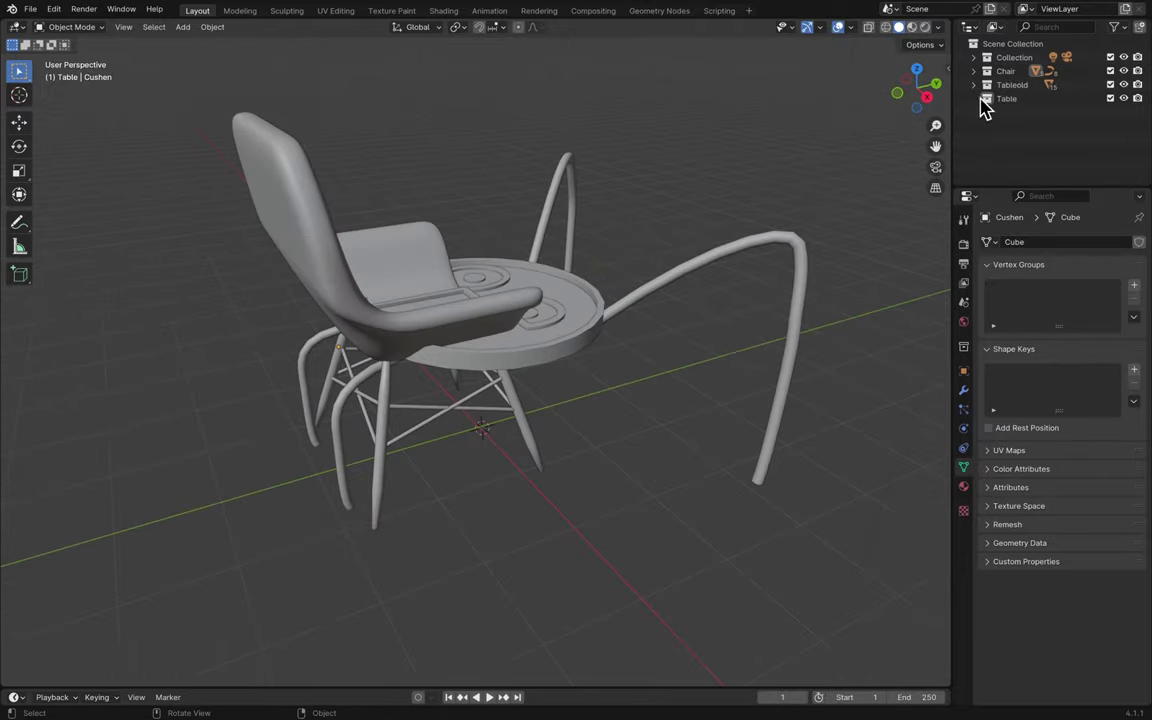
pyautogui.click(1123, 70)
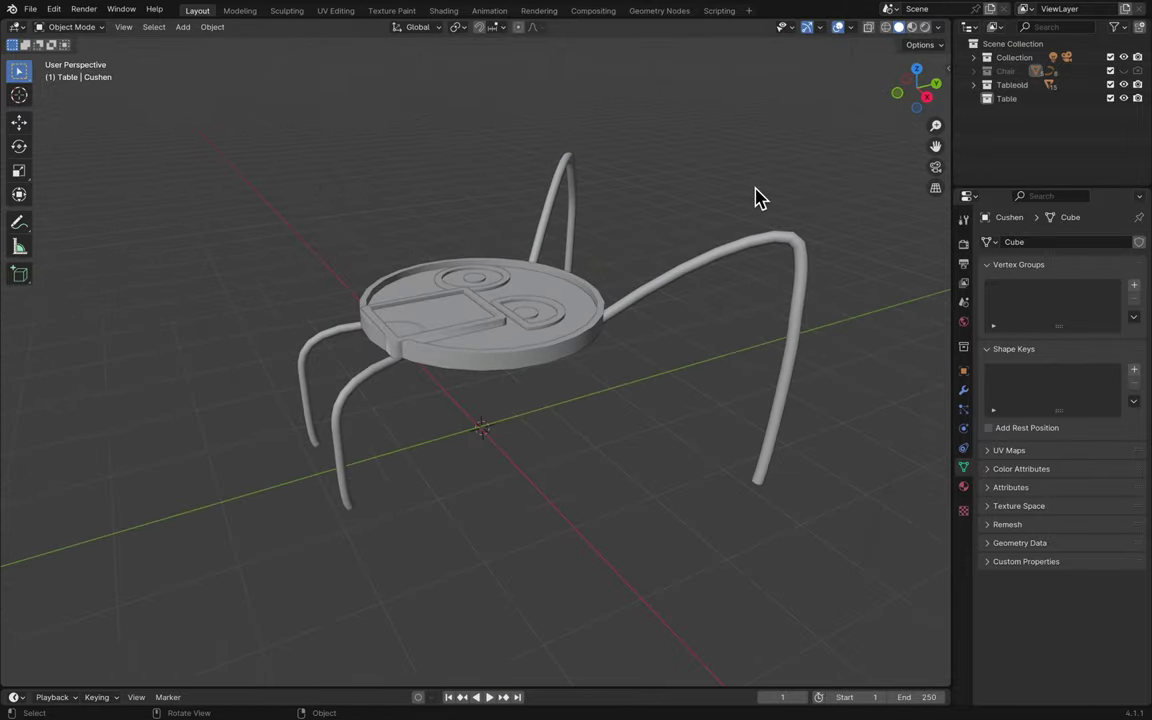
pyautogui.click(1015, 100)
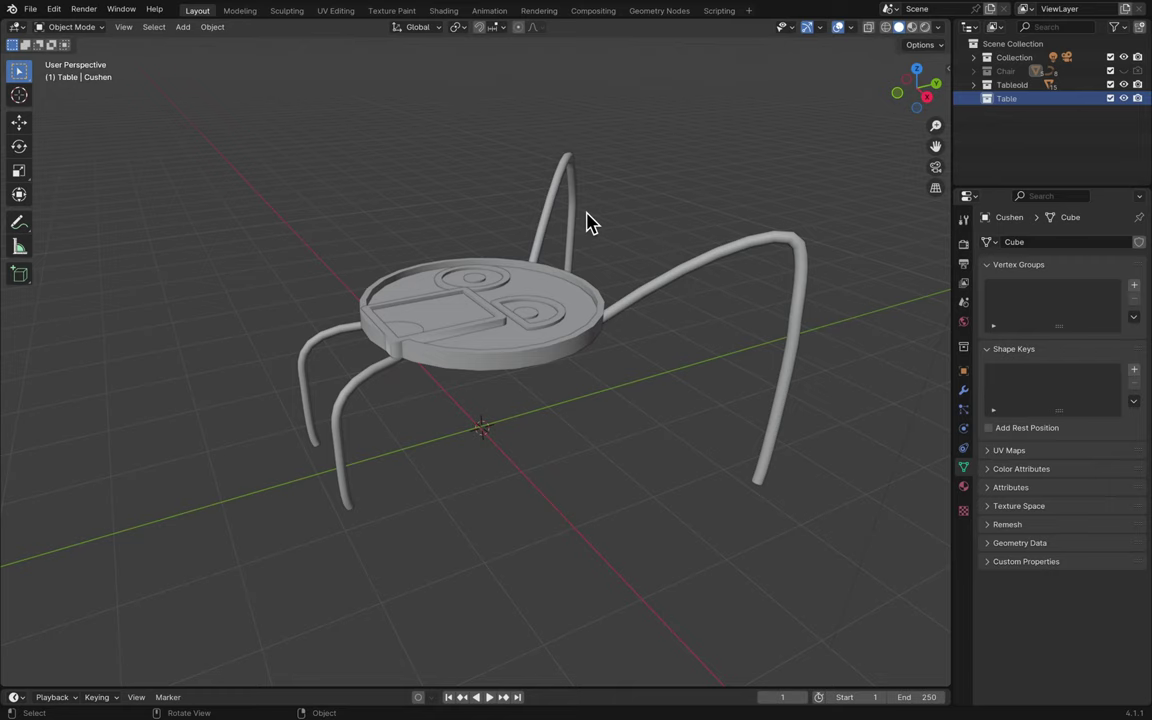
# - Add a cylinder, try smooth shading on it, then delete it
pyautogui.hotkey('shift', 'a')
pyautogui.moveTo(591, 233)
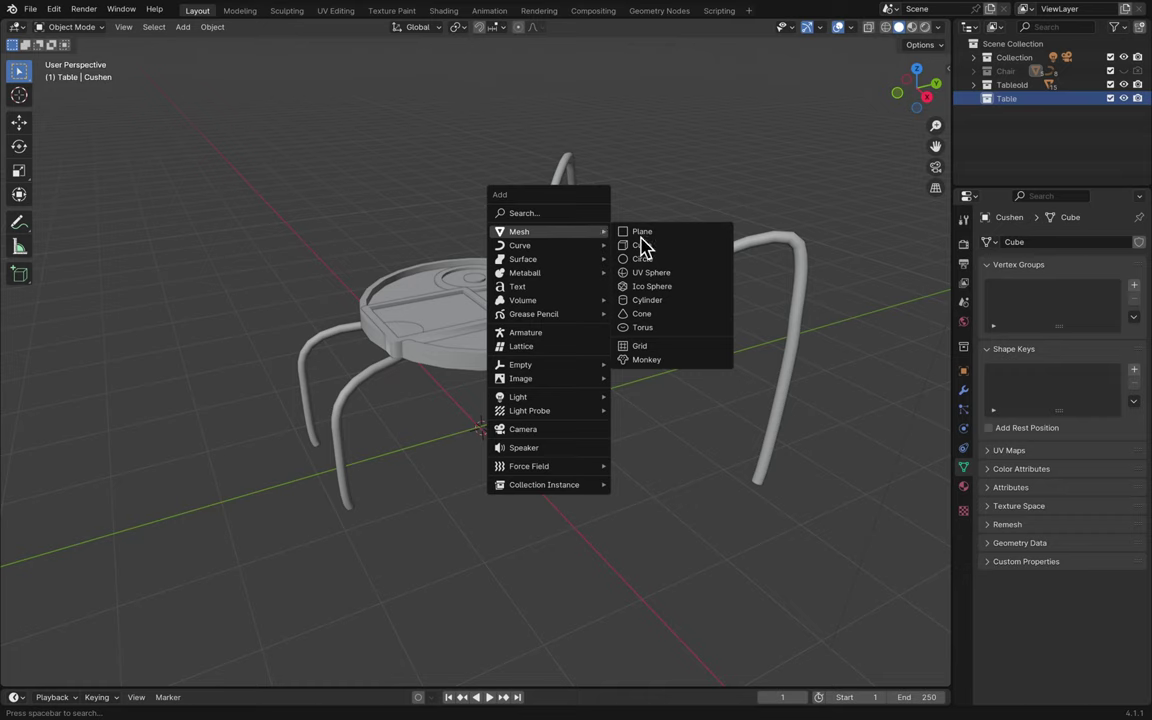
pyautogui.click(656, 301)
pyautogui.moveTo(551, 460); pyautogui.dragTo(551, 460, button='middle')
pyautogui.scroll(2, 550, 463)
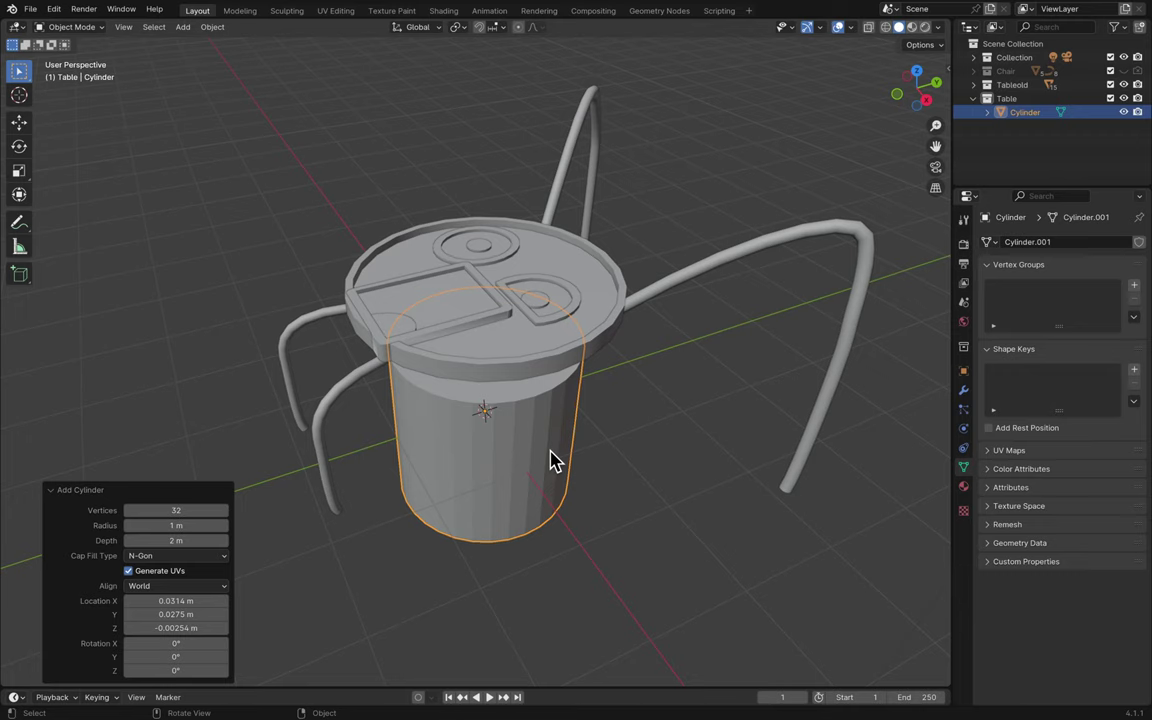
pyautogui.rightClick(512, 445)
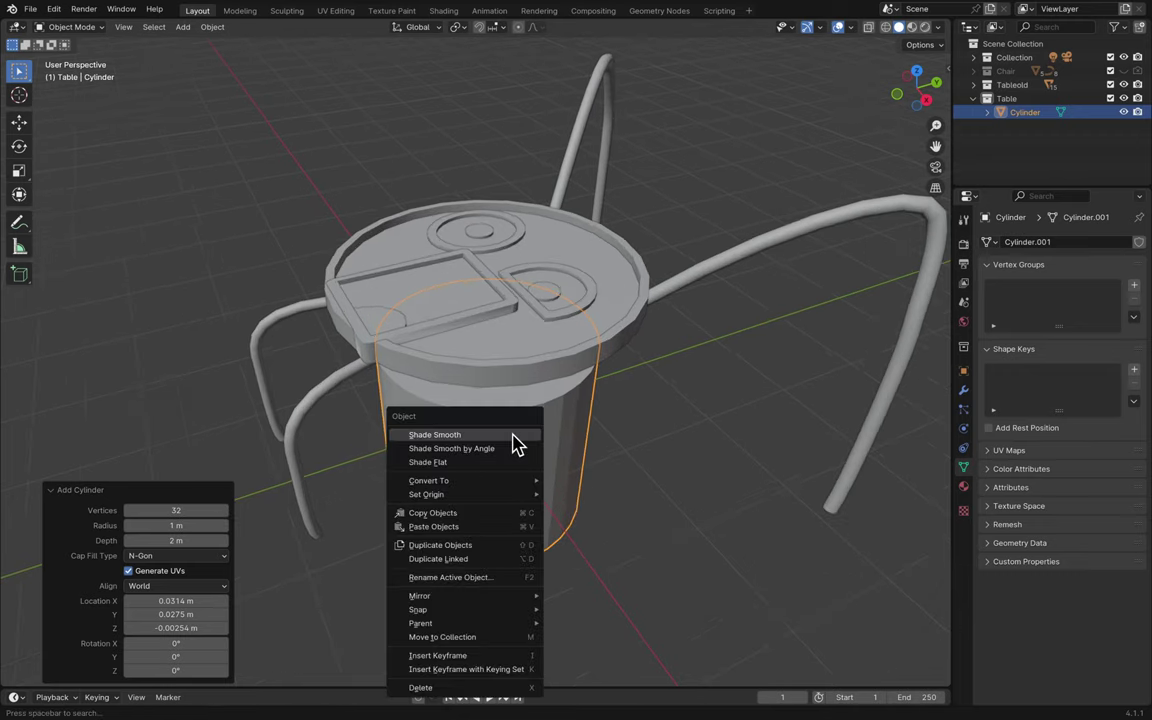
pyautogui.click(514, 443)
pyautogui.moveTo(561, 509); pyautogui.dragTo(480, 500, button='middle')
pyautogui.press('Delete')
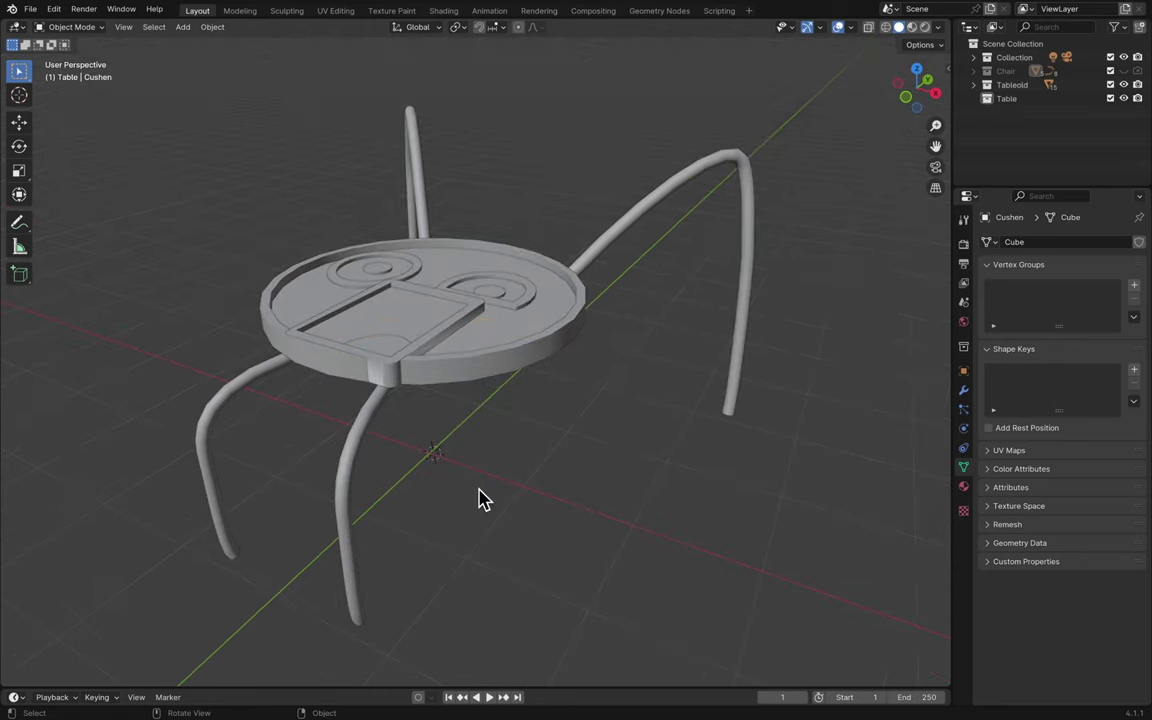
# - Add a fresh cylinder mesh and begin raising its vertex count
pyautogui.hotkey('shift', 'a')
pyautogui.moveTo(483, 495)
pyautogui.moveTo(483, 455)
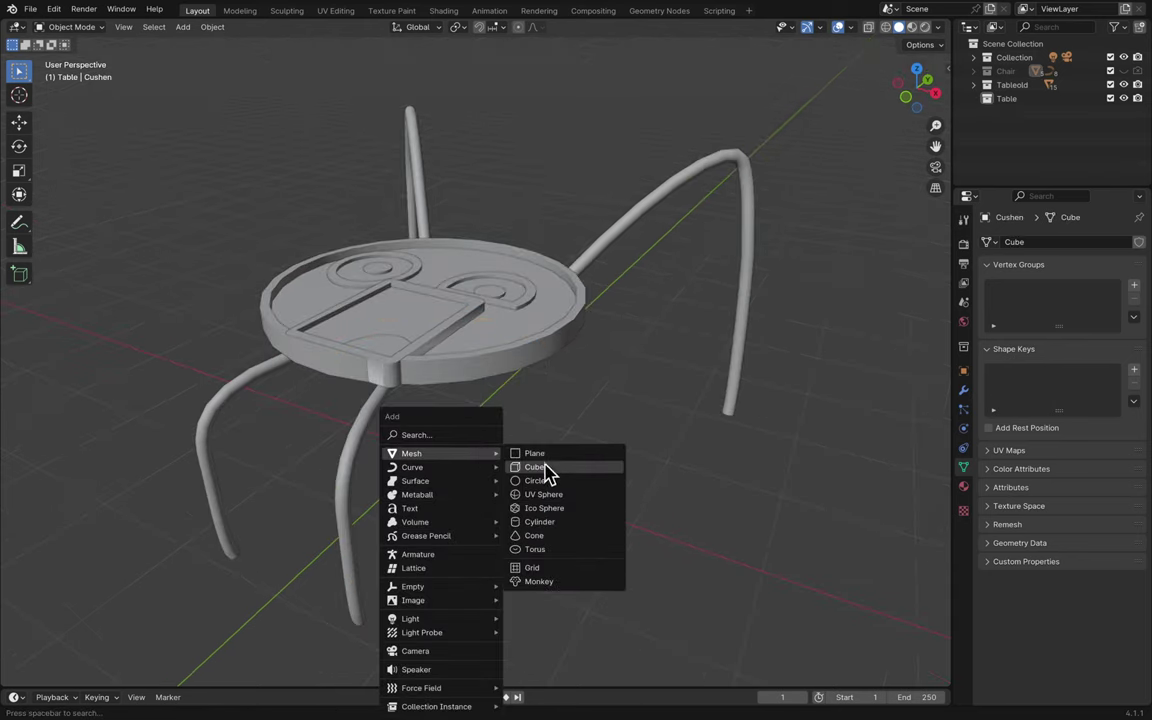
pyautogui.click(541, 525)
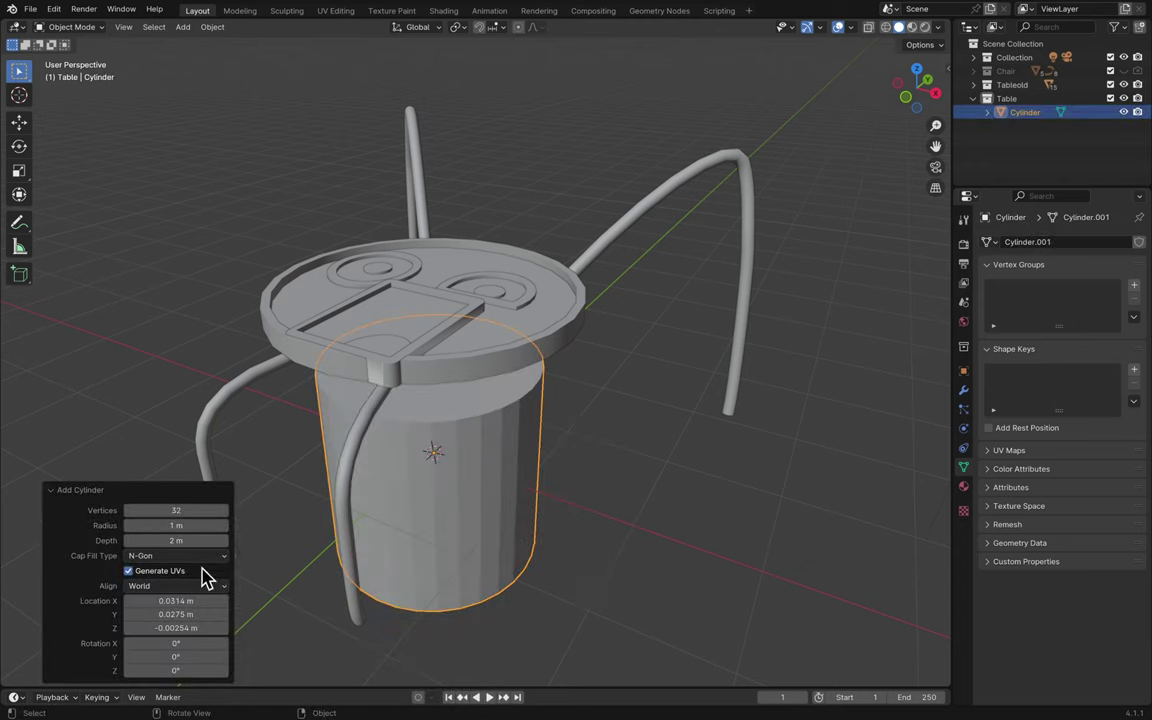
pyautogui.click(224, 511)
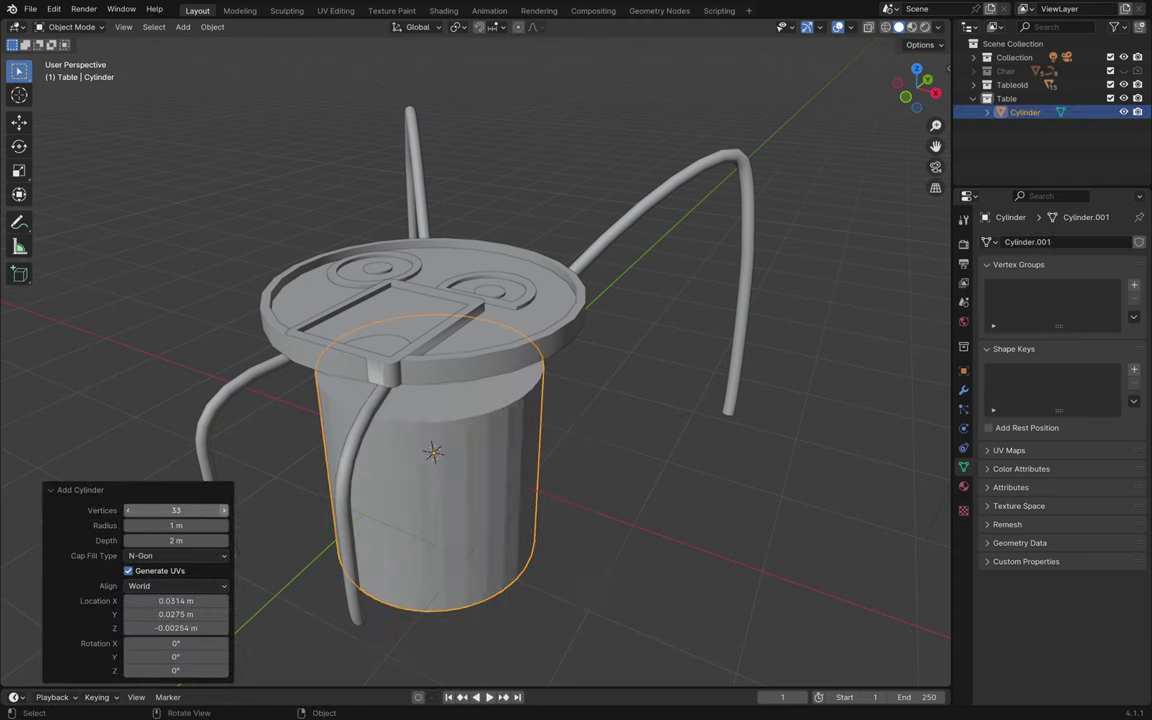
pyautogui.click(224, 511)
pyautogui.click(224, 511)
pyautogui.click(224, 511)
pyautogui.click(224, 511)
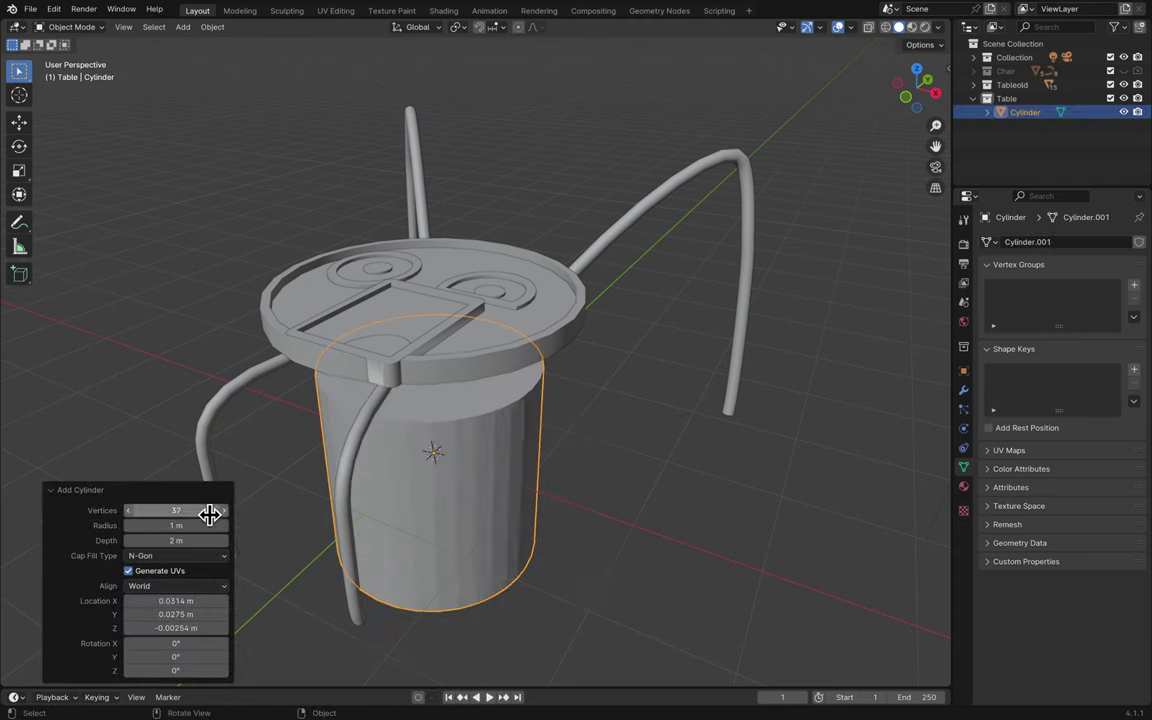
pyautogui.scroll(-5, 321, 489)
pyautogui.scroll(-10, 321, 489)
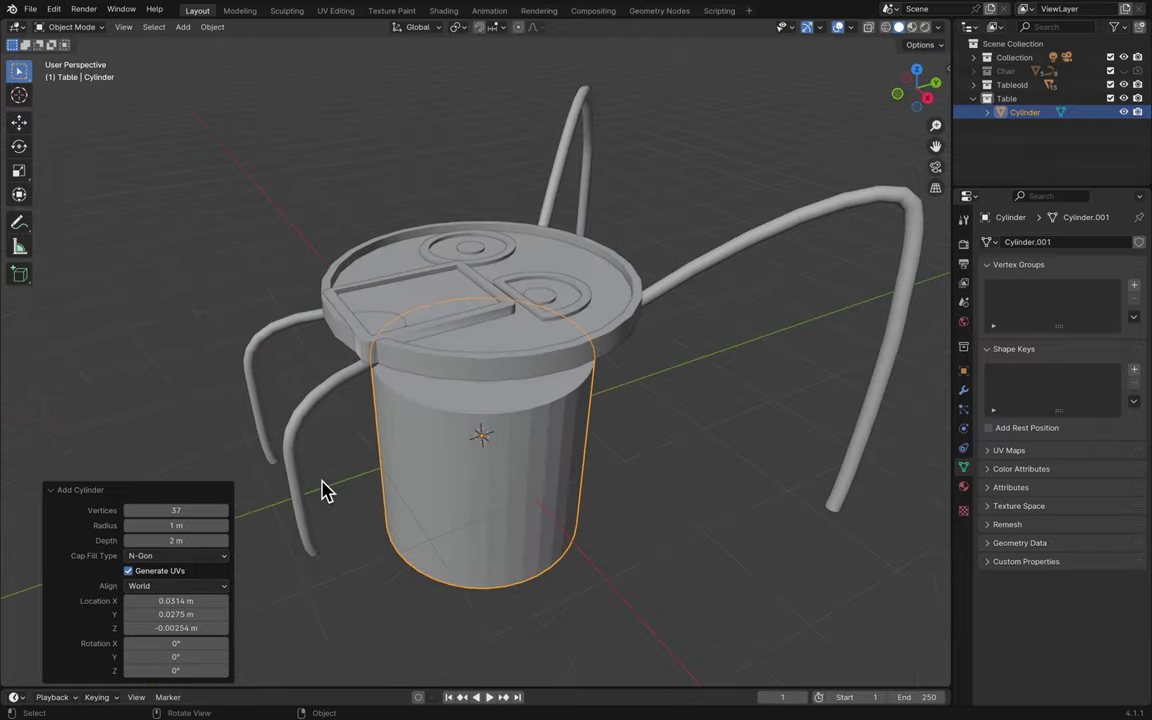
pyautogui.scroll(10, 321, 489)
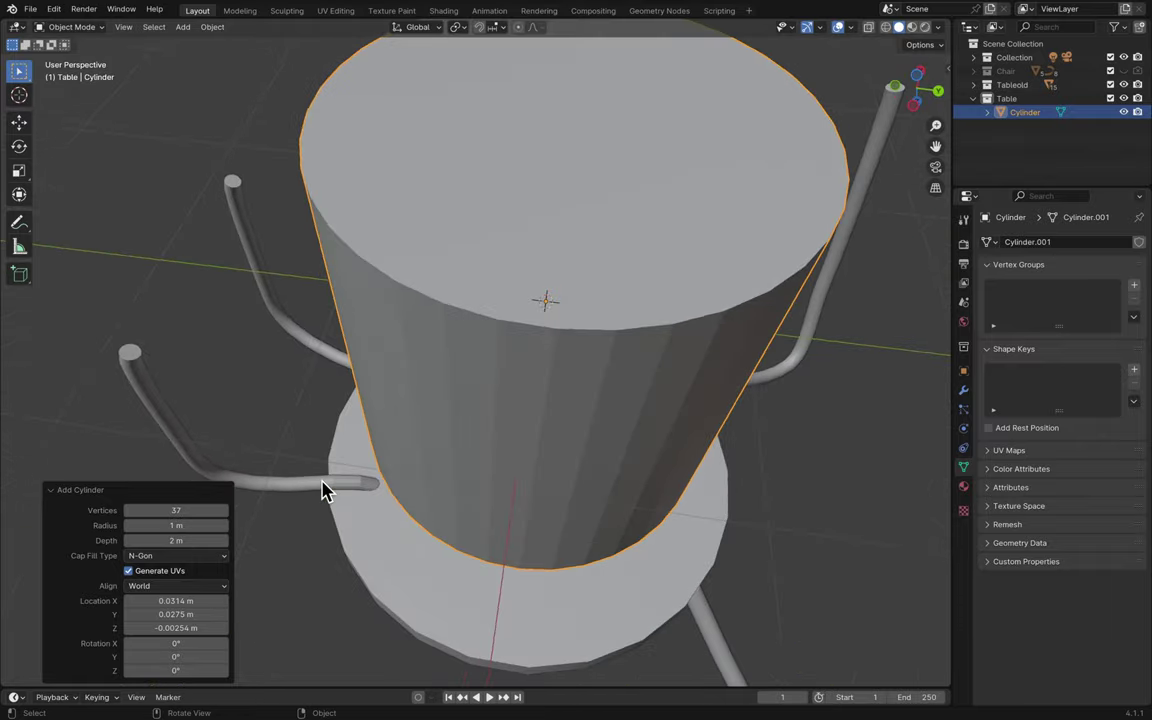
pyautogui.scroll(3, 321, 489)
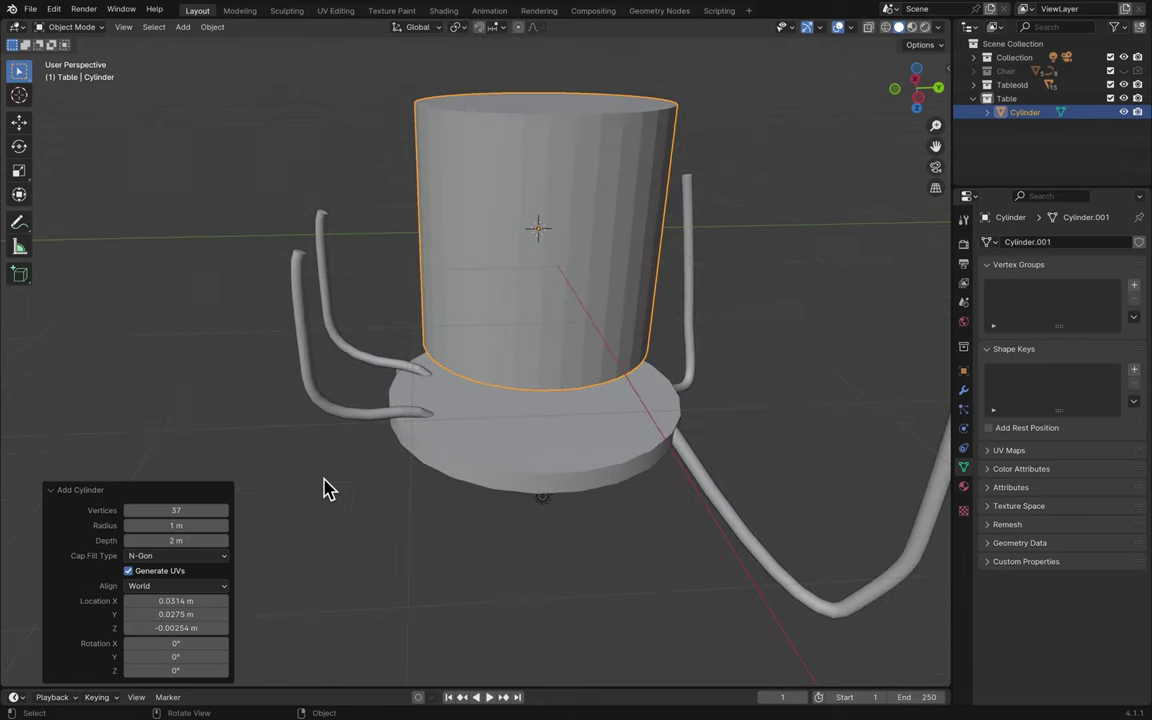
pyautogui.scroll(5, 404, 424)
pyautogui.scroll(5, 404, 424)
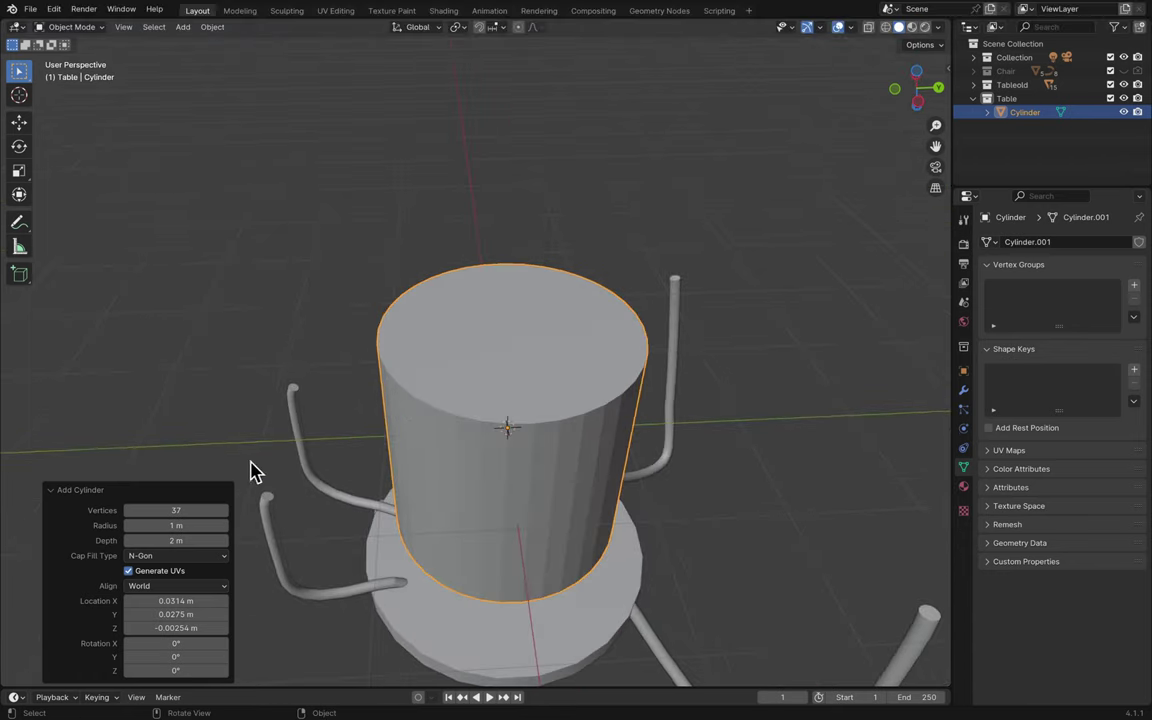
# - Set the cylinder to 30 vertices with a 1.32 m radius
pyautogui.click(130, 511)
pyautogui.click(130, 511)
pyautogui.click(130, 511)
pyautogui.click(130, 511)
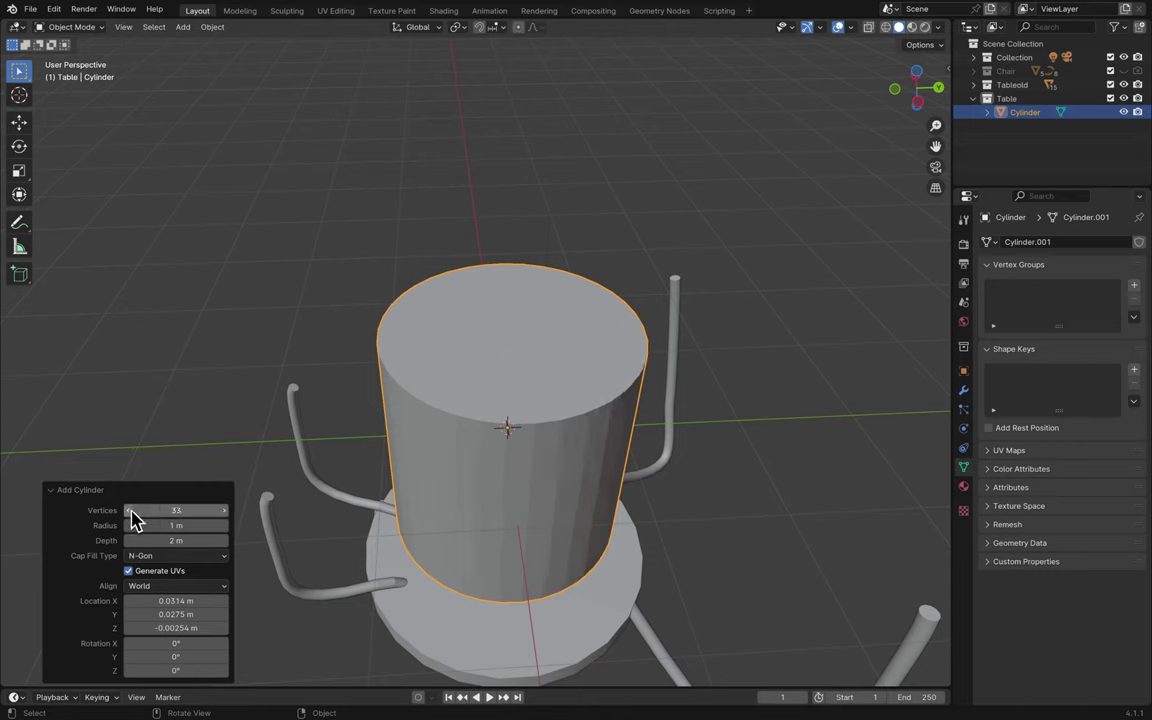
pyautogui.click(128, 511)
pyautogui.click(128, 511)
pyautogui.click(128, 511)
pyautogui.click(128, 511)
pyautogui.click(128, 511)
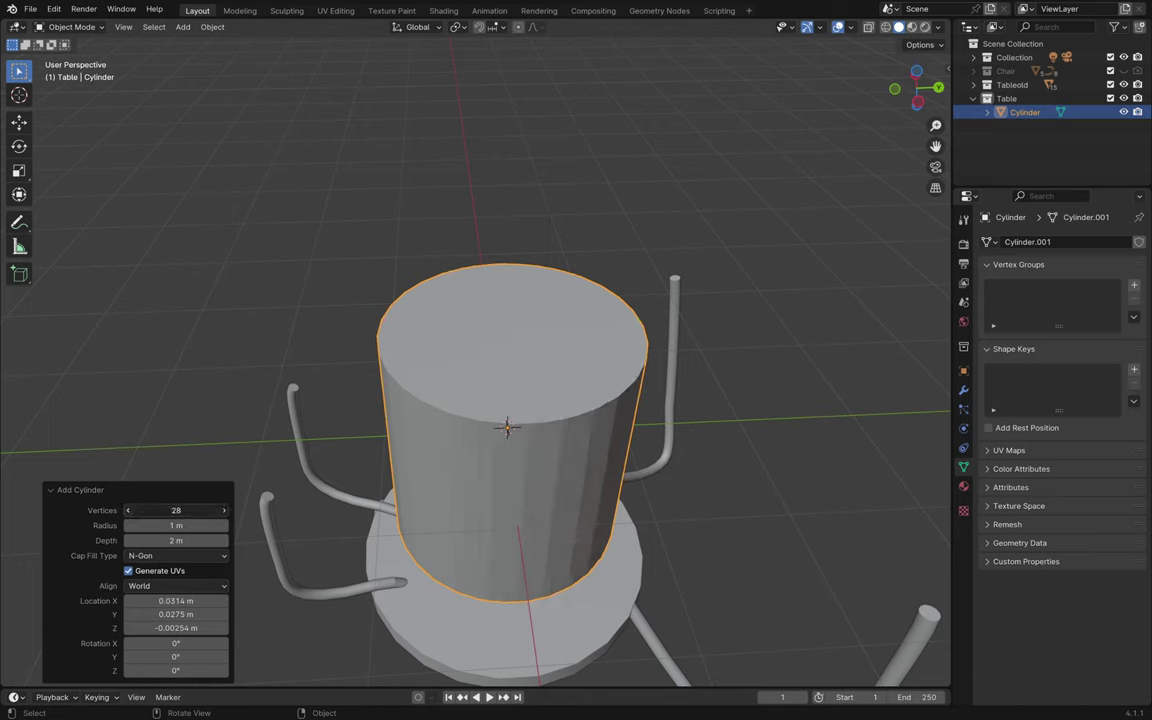
pyautogui.click(128, 511)
pyautogui.click(128, 511)
pyautogui.click(128, 511)
pyautogui.click(128, 511)
pyautogui.click(128, 511)
pyautogui.click(128, 511)
pyautogui.click(128, 511)
pyautogui.click(128, 511)
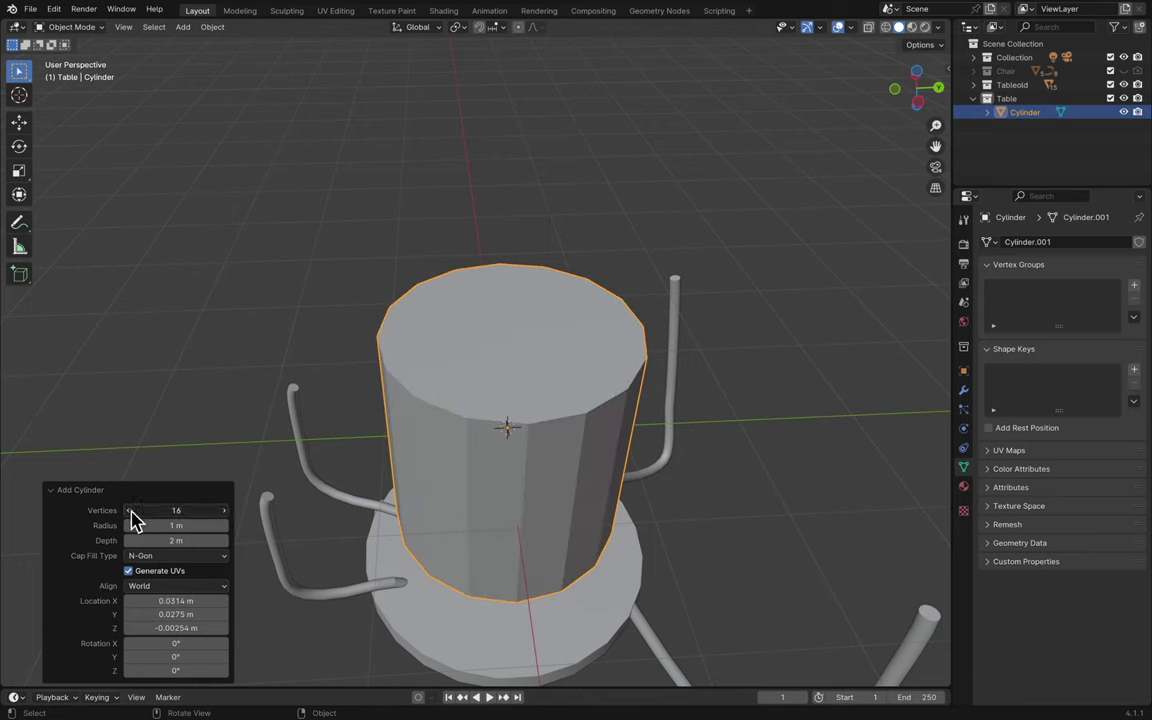
pyautogui.click(128, 511)
pyautogui.click(128, 511)
pyautogui.click(128, 511)
pyautogui.click(128, 511)
pyautogui.click(128, 511)
pyautogui.click(224, 511)
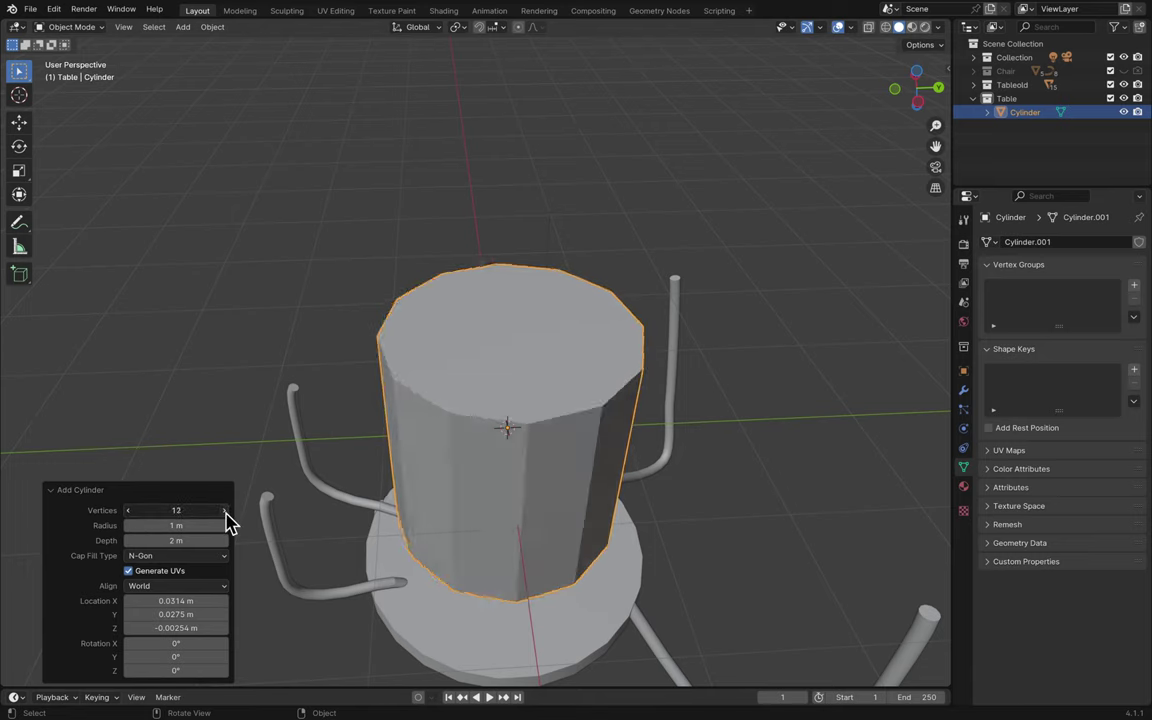
pyautogui.click(224, 511)
pyautogui.click(224, 511)
pyautogui.click(224, 511)
pyautogui.click(224, 511)
pyautogui.click(224, 511)
pyautogui.click(224, 511)
pyautogui.click(224, 511)
pyautogui.click(224, 511)
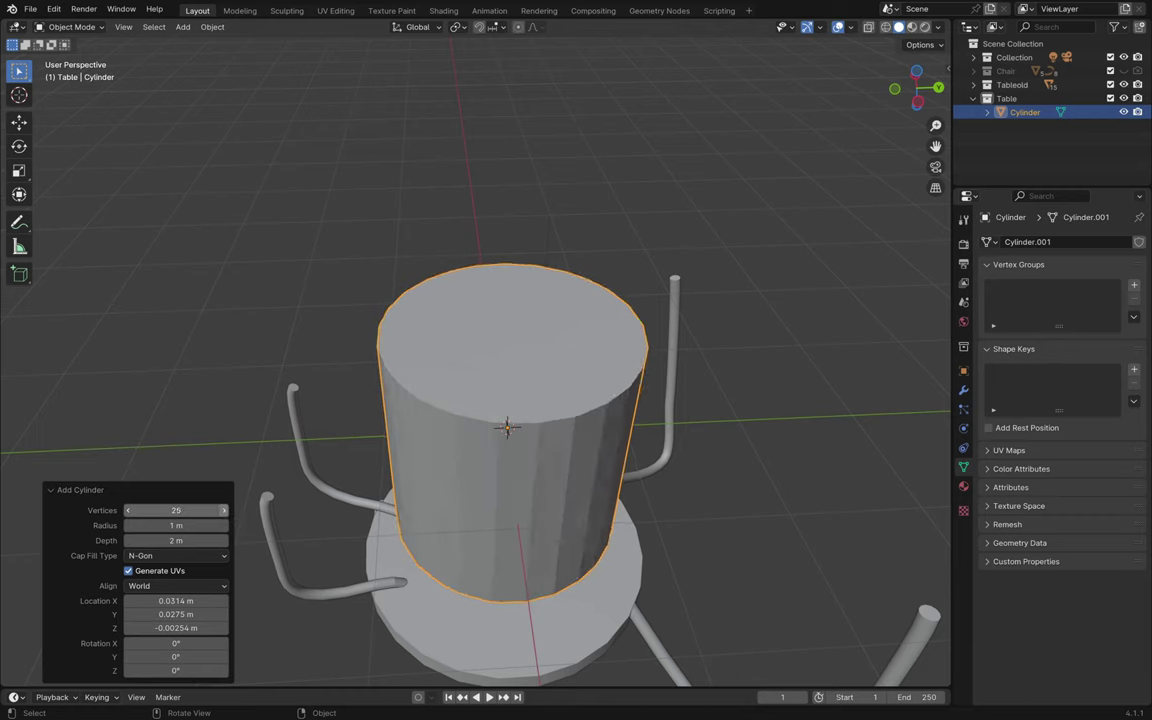
pyautogui.click(224, 511)
pyautogui.click(224, 511)
pyautogui.click(224, 511)
pyautogui.click(224, 511)
pyautogui.click(224, 511)
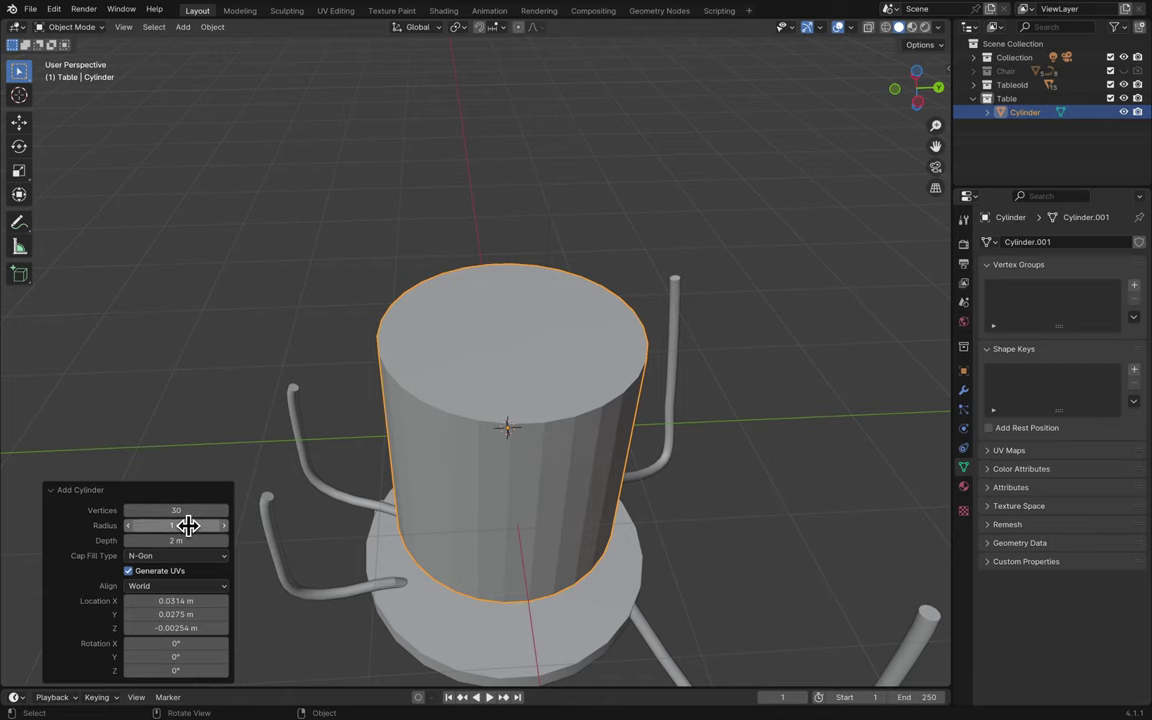
pyautogui.moveTo(187, 525); pyautogui.dragTo(204, 525)
pyautogui.moveTo(419, 419); pyautogui.dragTo(476, 425, button='middle')
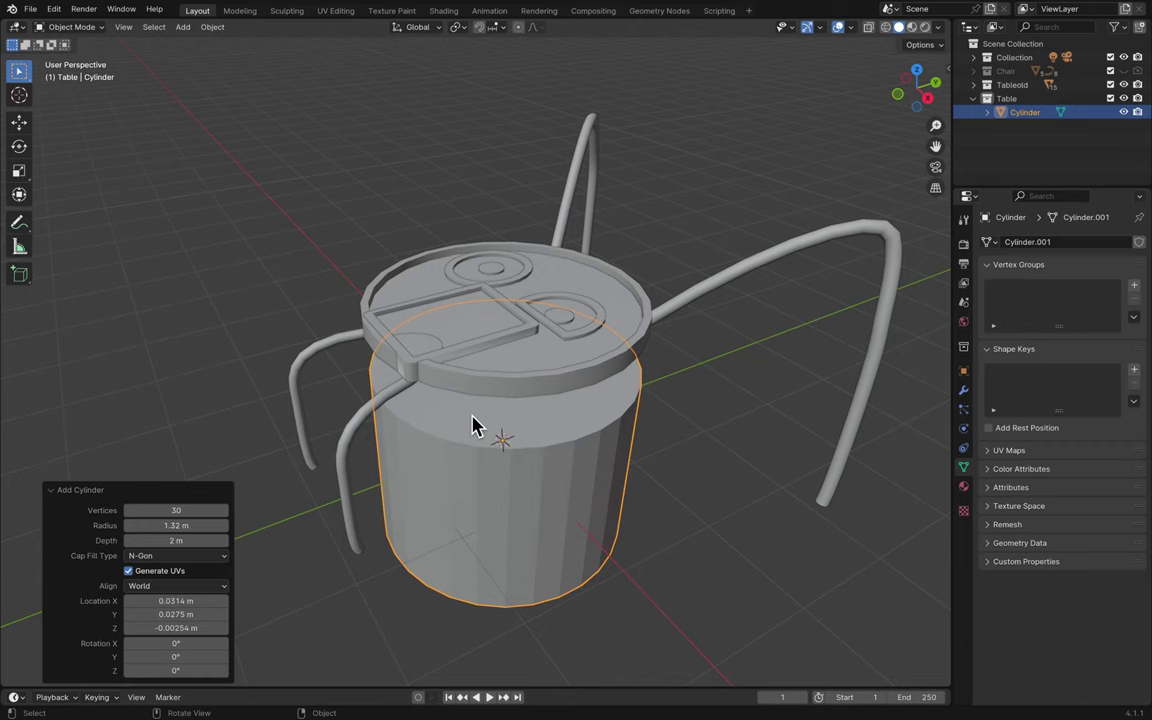
# - Cancel a vertical move of the cylinder and set its cap fill to Triangle Fan
pyautogui.scroll(2, 475, 425)
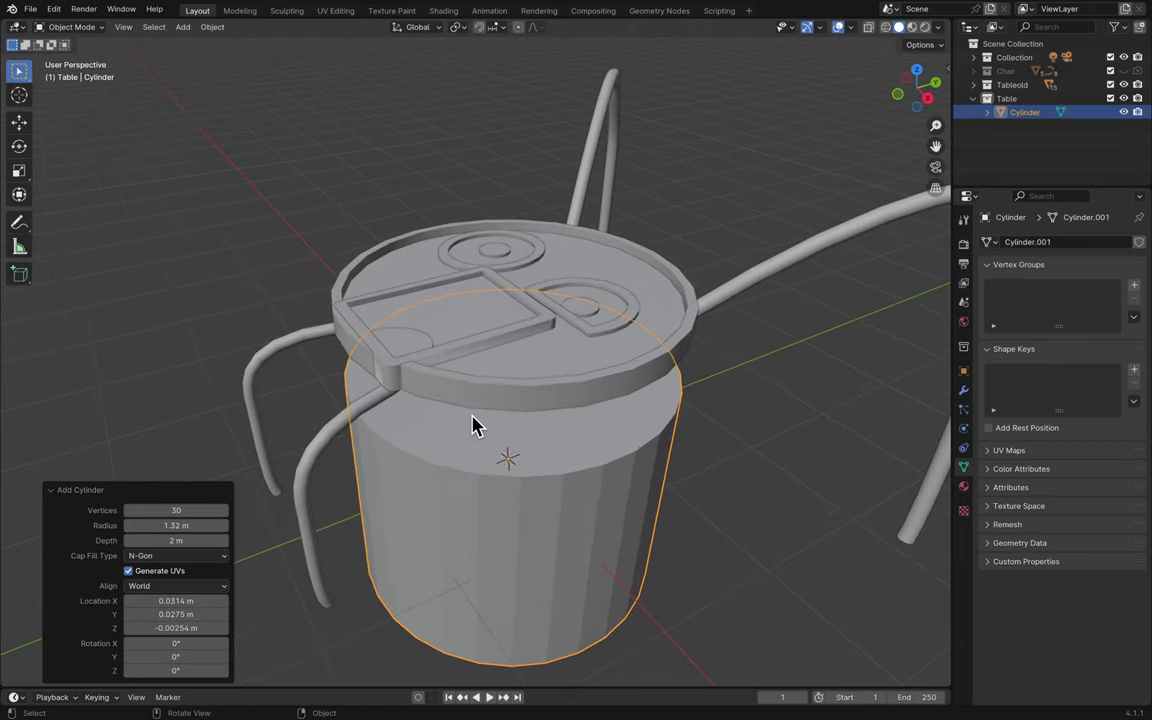
pyautogui.press('g')
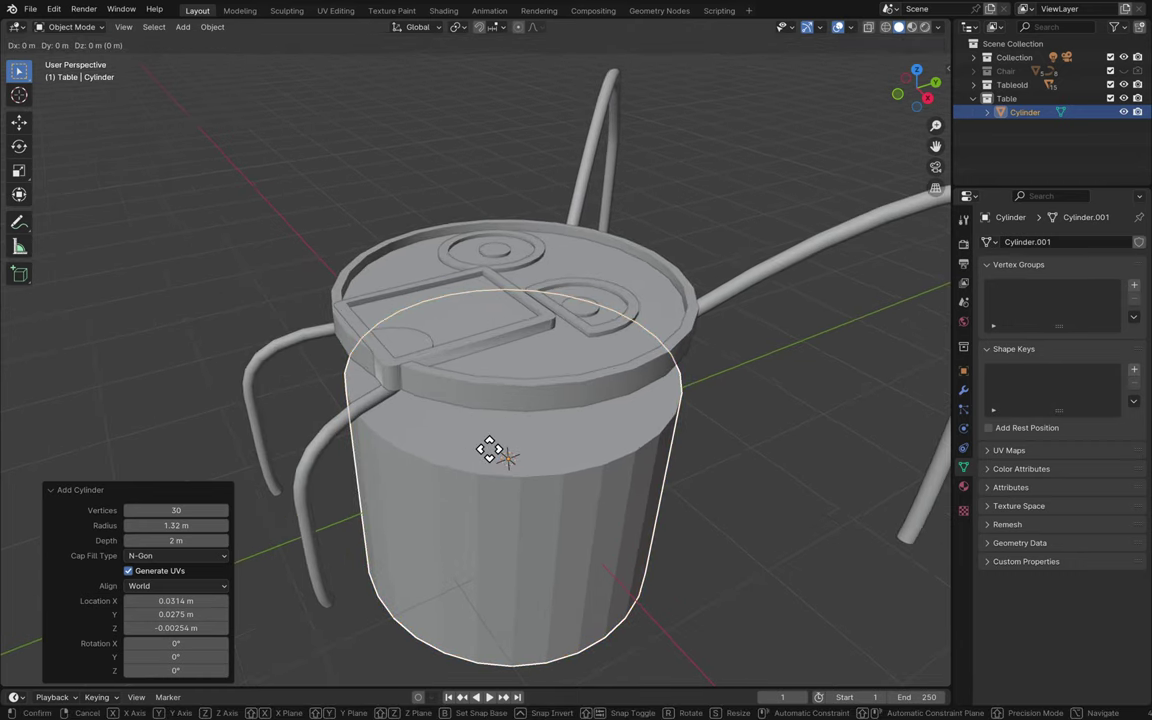
pyautogui.press('z')
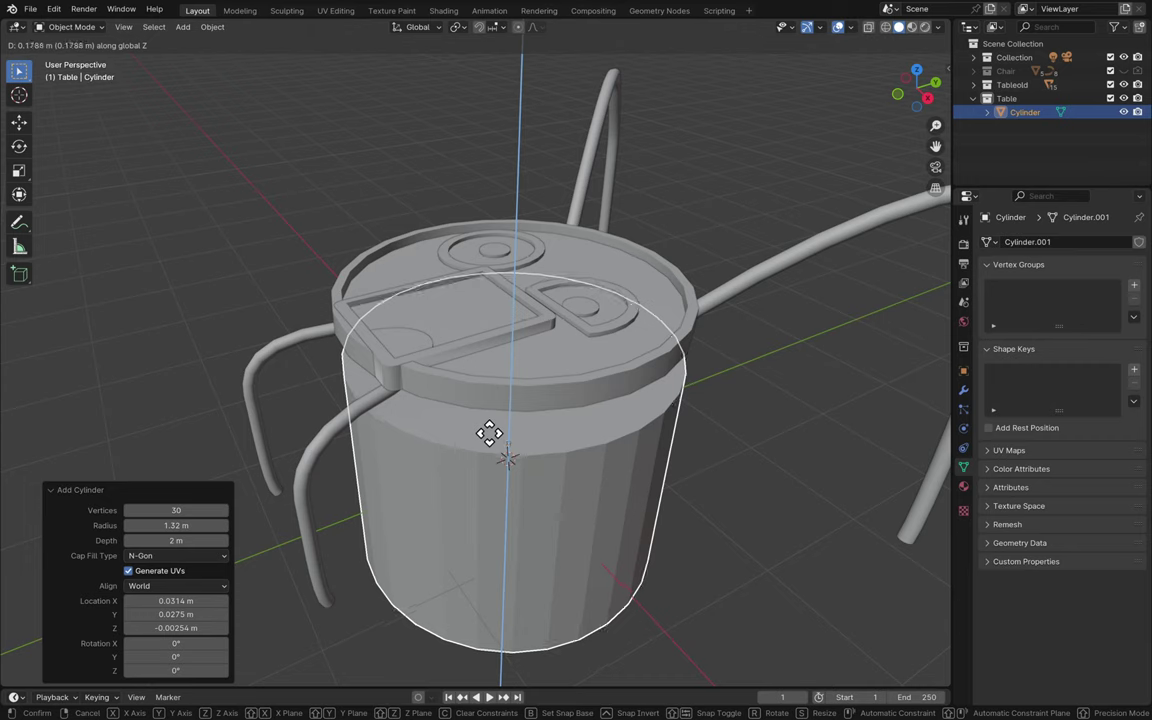
pyautogui.press('Escape')
pyautogui.click(182, 556)
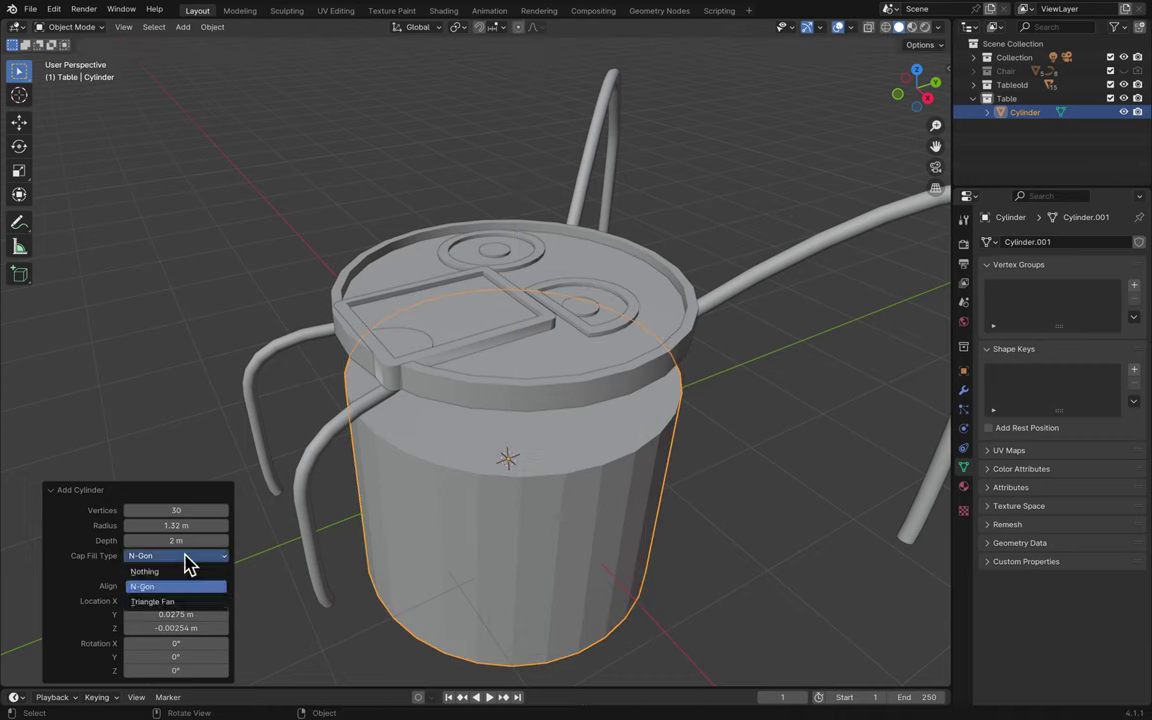
pyautogui.click(186, 601)
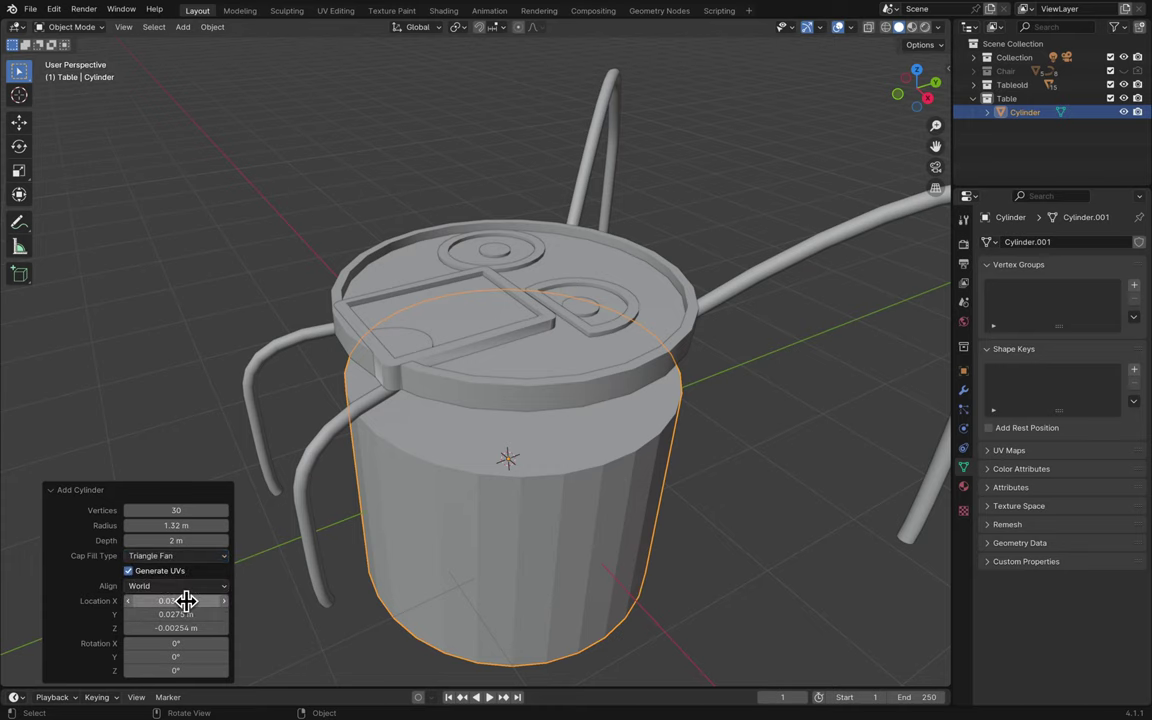
# - Change the cap fill to Nothing, then to N-Gon, and deselect the cylinder
pyautogui.scroll(5, 335, 530)
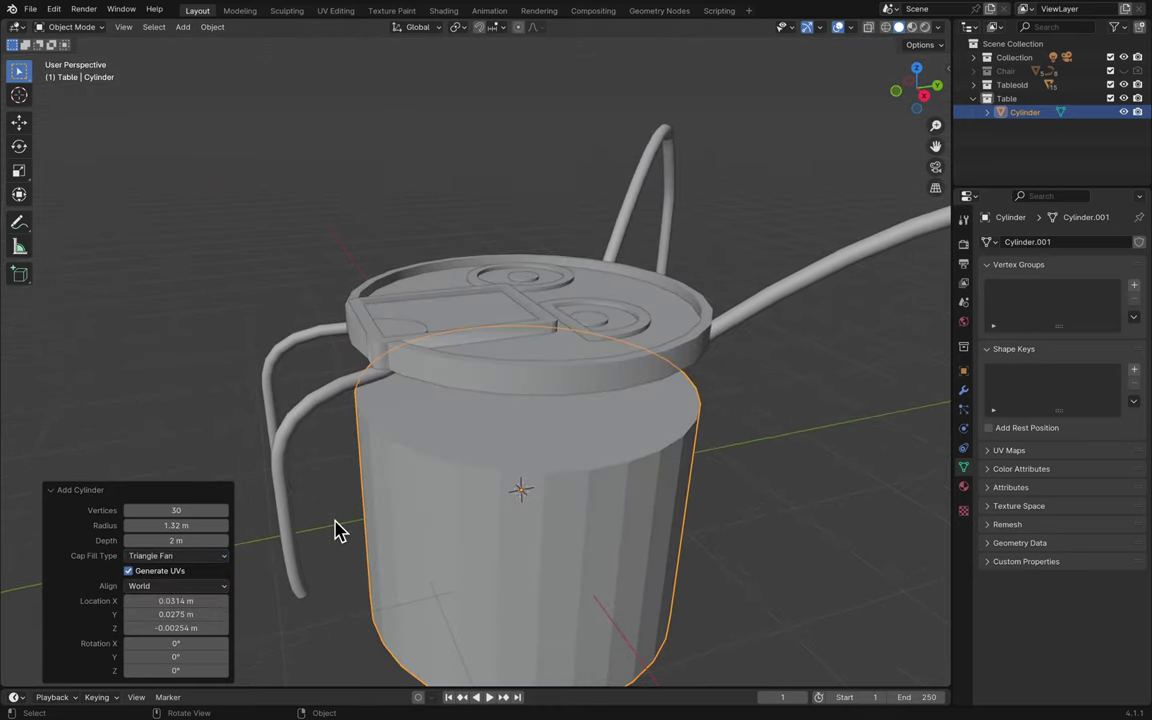
pyautogui.click(187, 558)
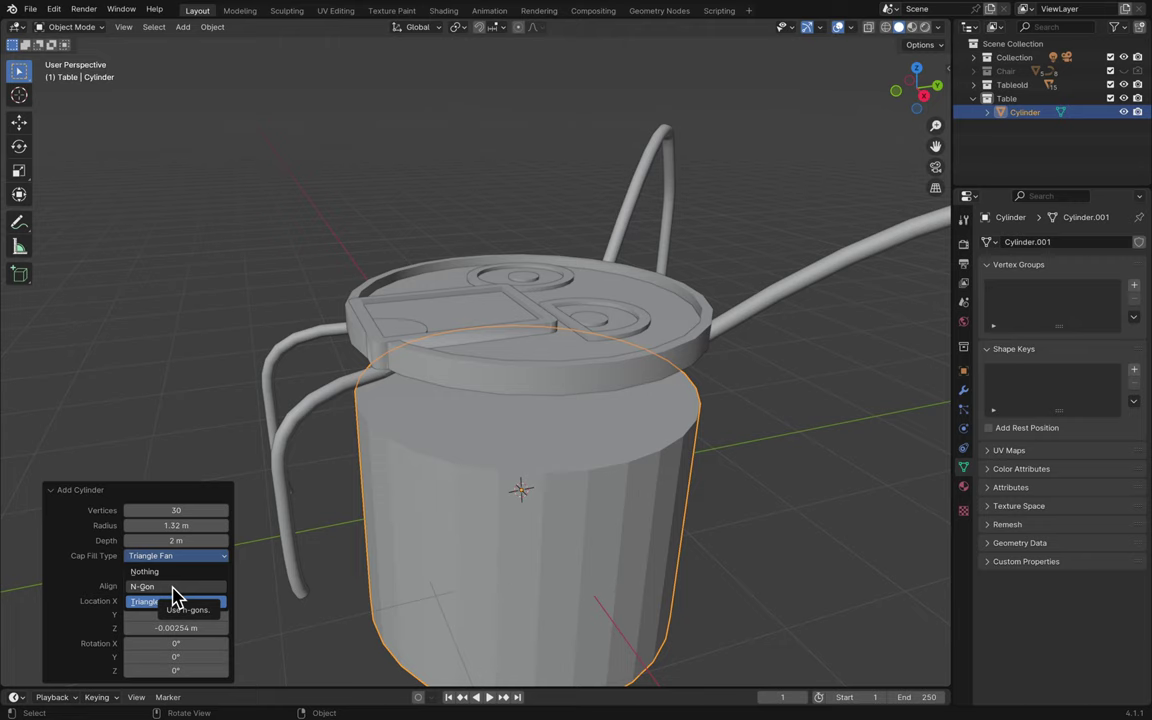
pyautogui.click(176, 572)
pyautogui.scroll(5, 258, 527)
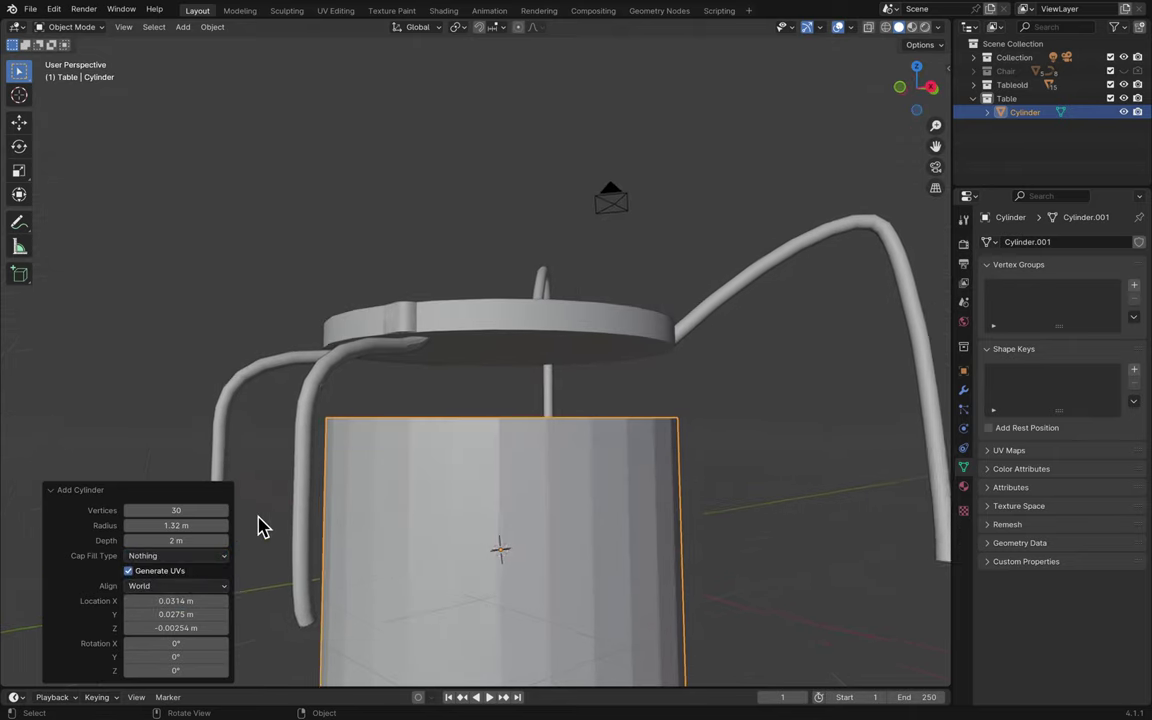
pyautogui.scroll(3, 258, 527)
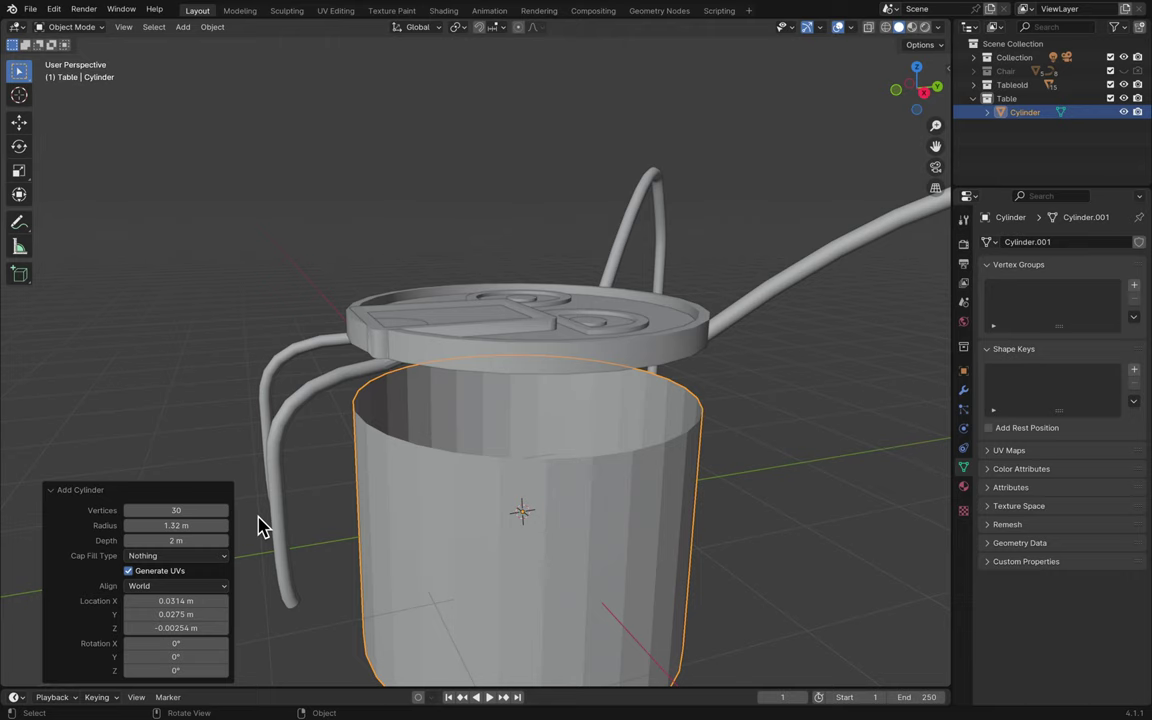
pyautogui.click(200, 556)
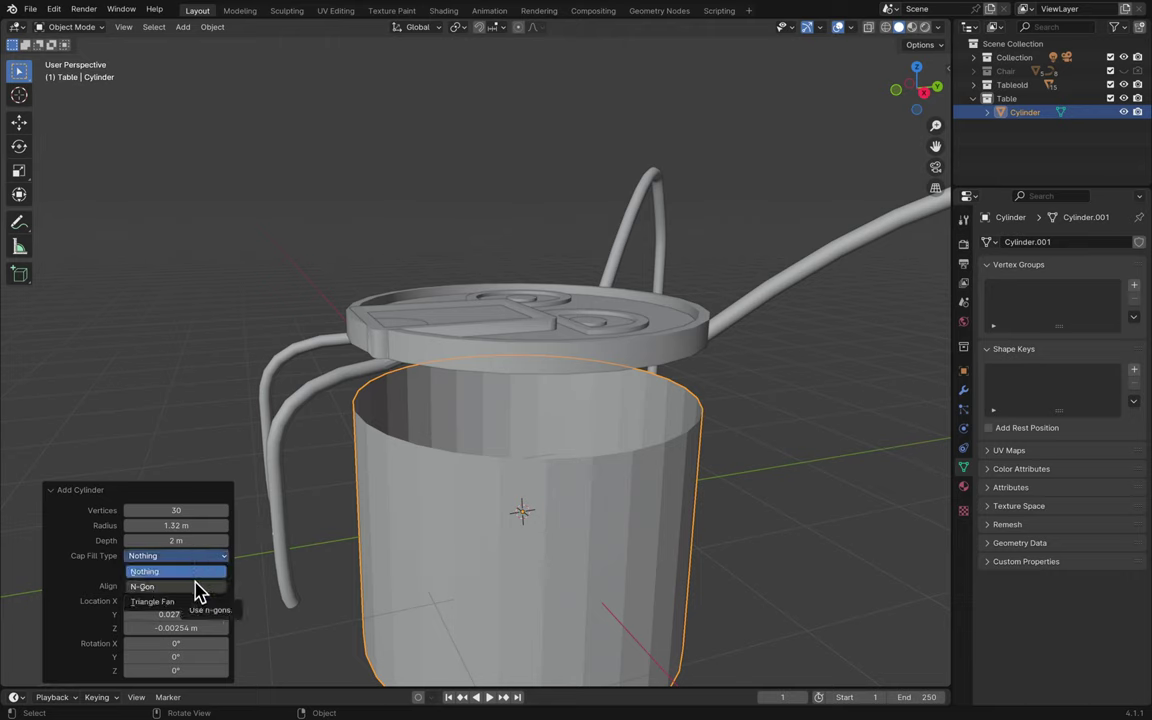
pyautogui.click(197, 586)
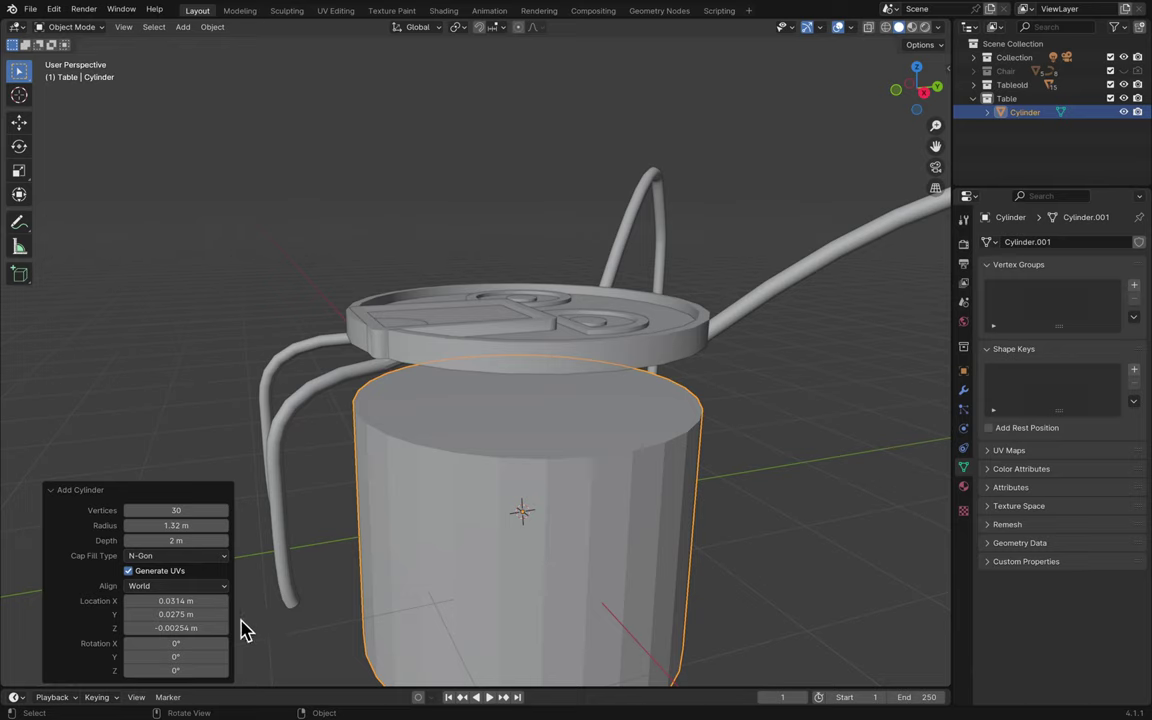
pyautogui.click(272, 620)
pyautogui.click(450, 581)
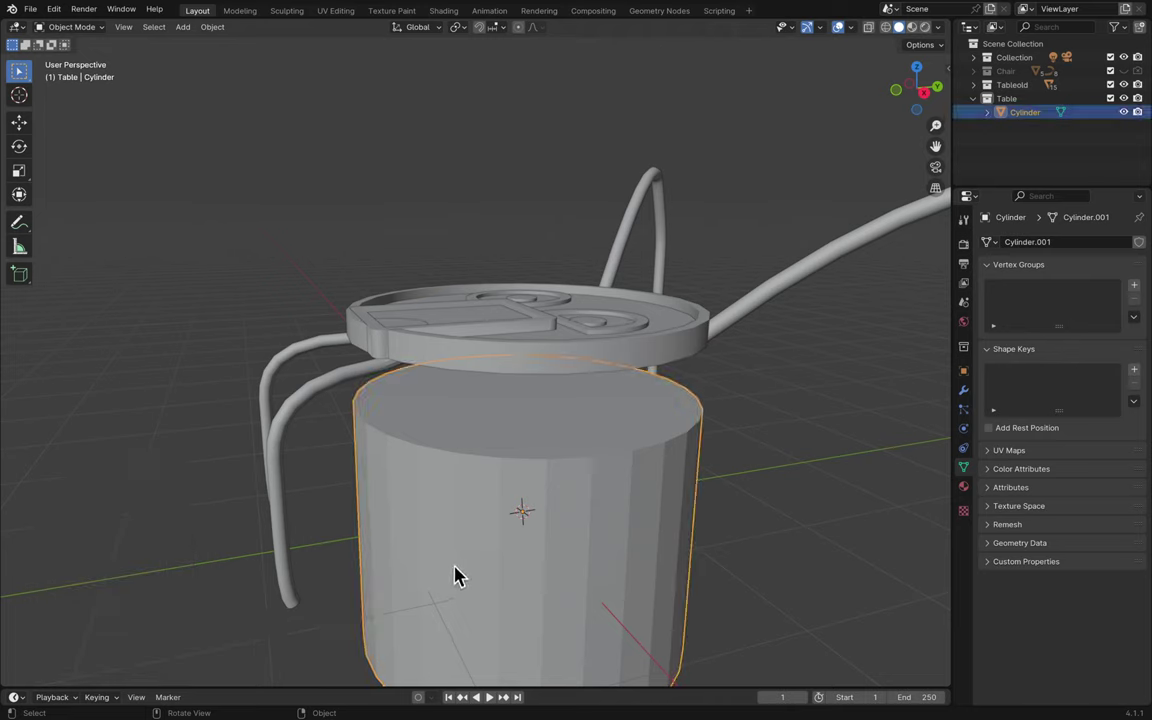
pyautogui.keyDown('ctrl'); pyautogui.click(455, 577); pyautogui.keyUp('ctrl')
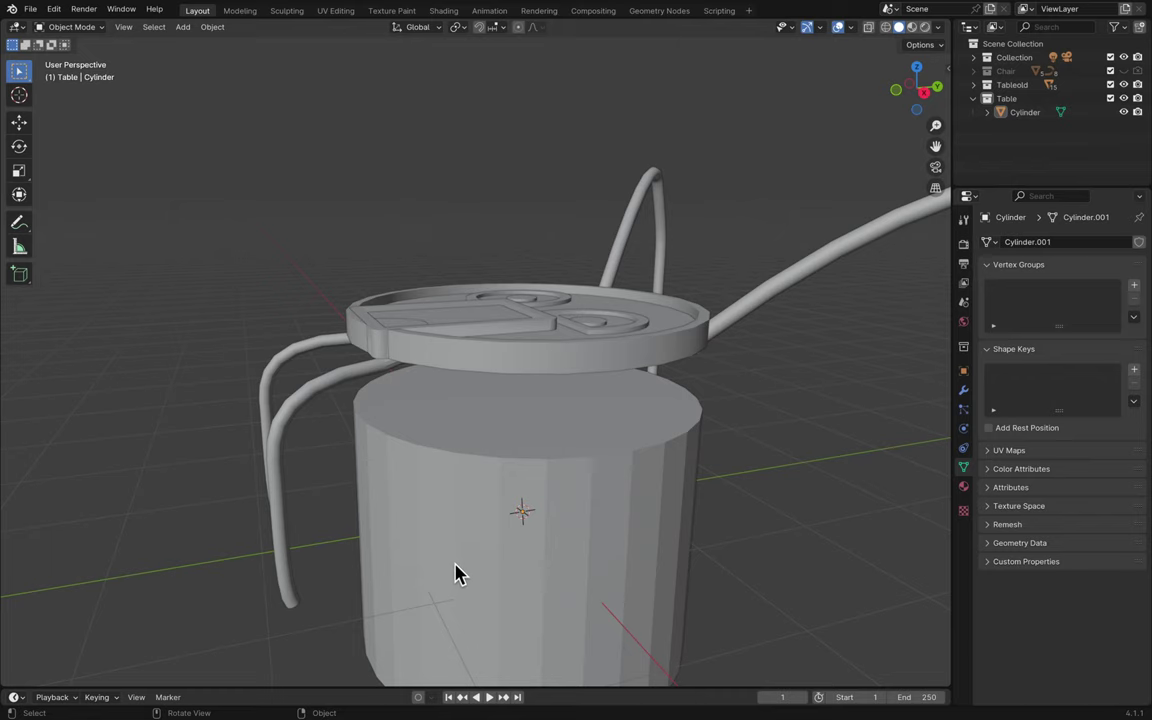
# - Delete the cylinder, then undo the deletion
pyautogui.keyDown('ctrl'); pyautogui.click(455, 573); pyautogui.keyUp('ctrl')
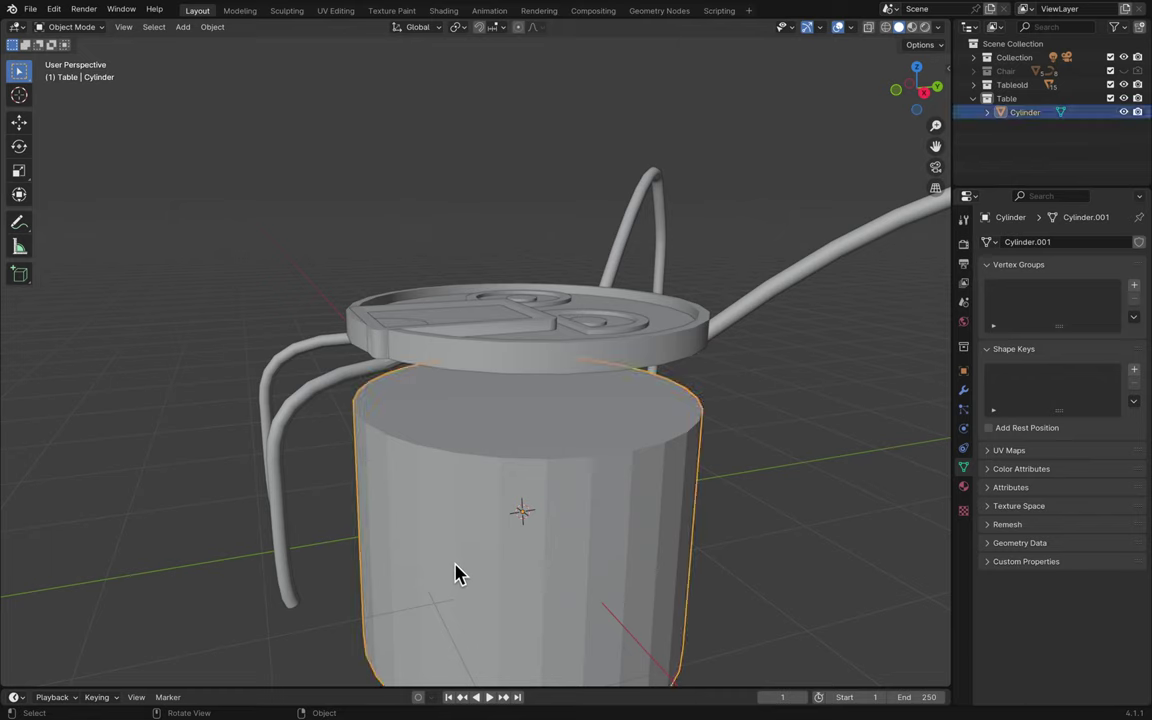
pyautogui.press('Delete')
pyautogui.hotkey('ctrl', 'z')
pyautogui.scroll(-10, 455, 573)
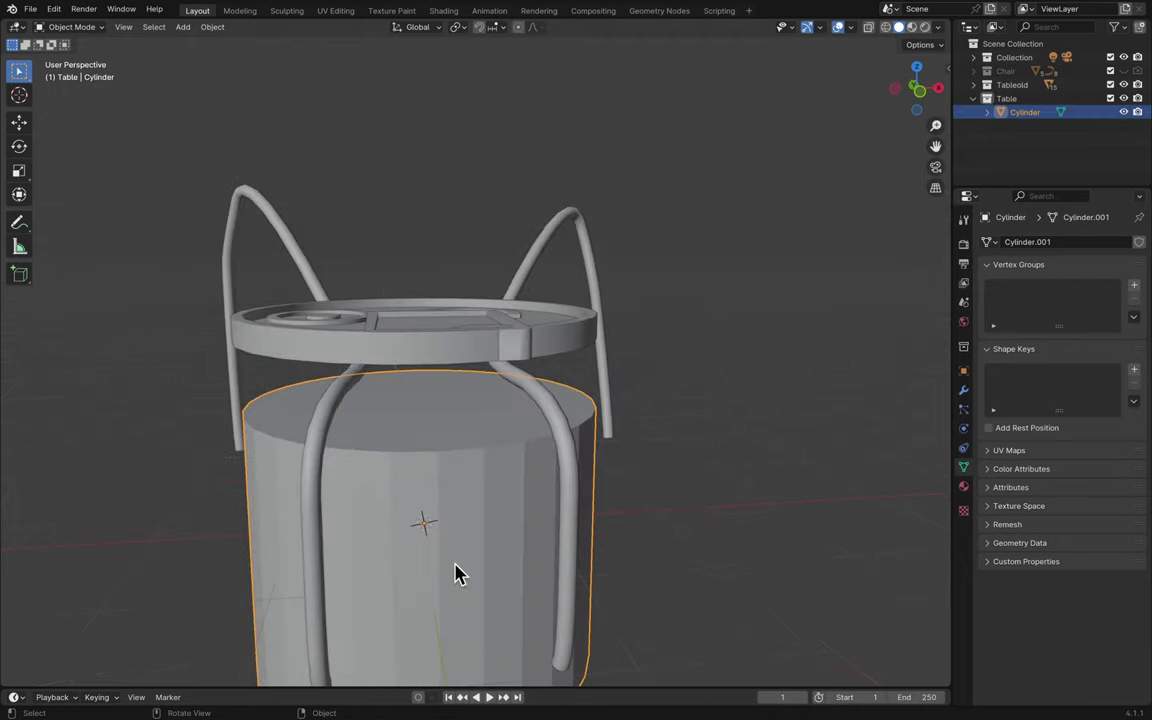
pyautogui.scroll(-10, 455, 573)
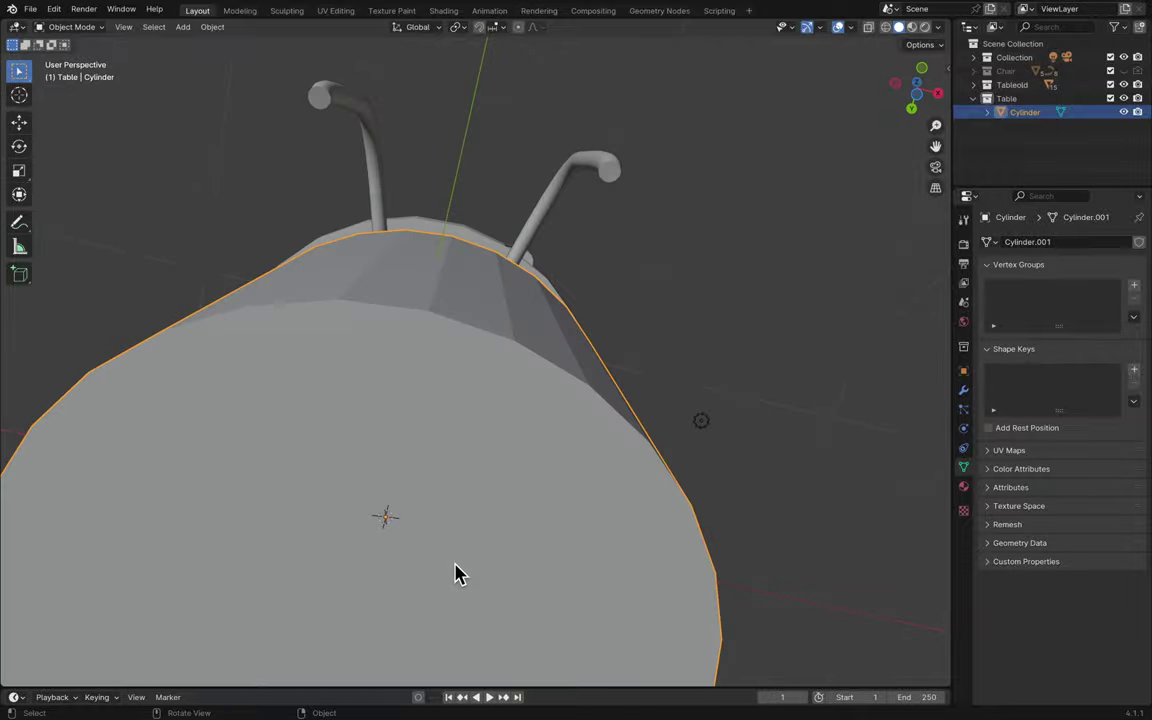
pyautogui.scroll(-10, 455, 573)
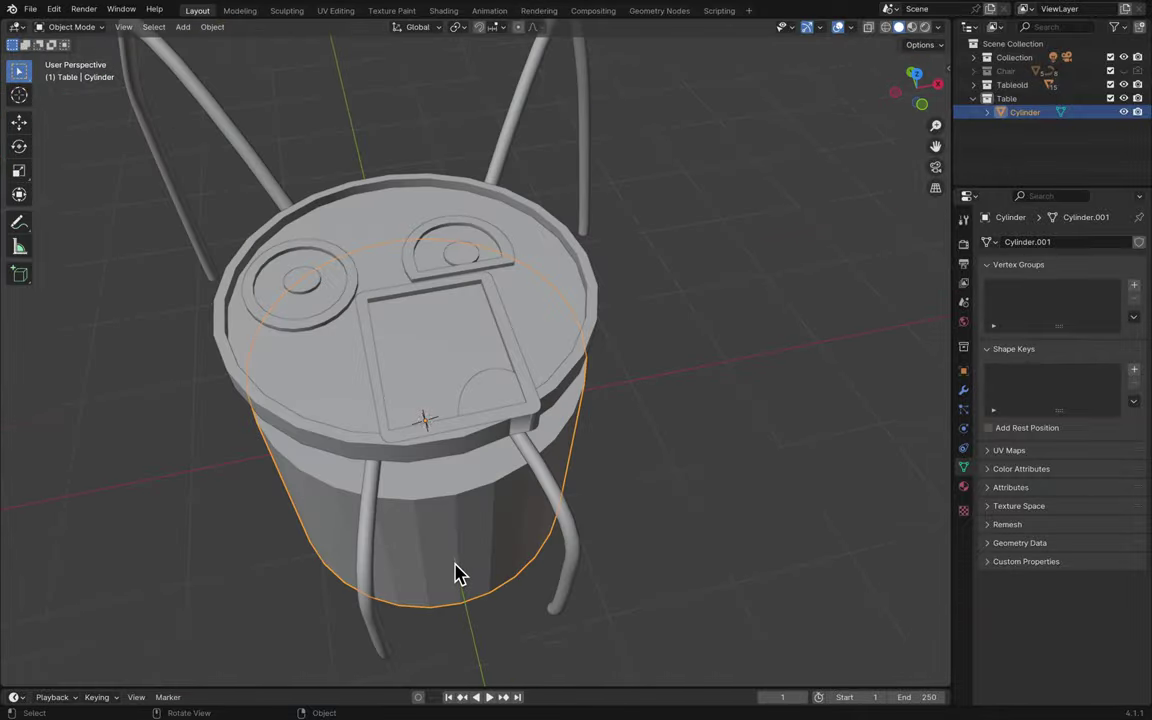
pyautogui.scroll(-10, 455, 573)
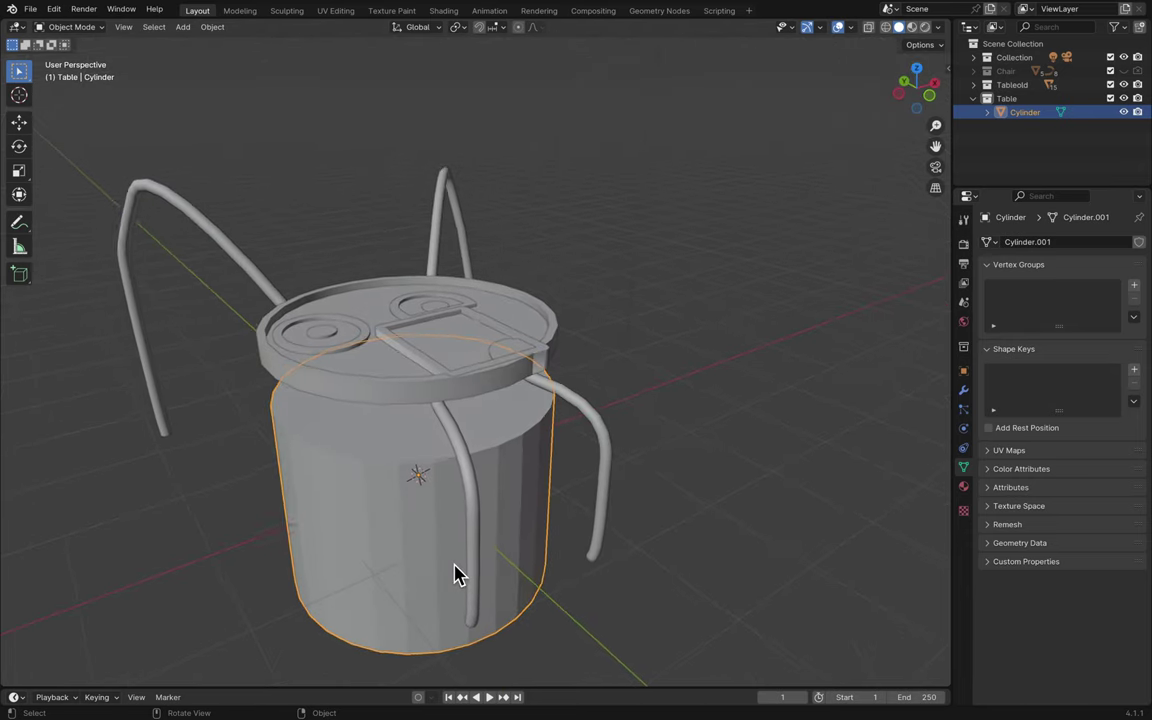
pyautogui.scroll(-2, 455, 573)
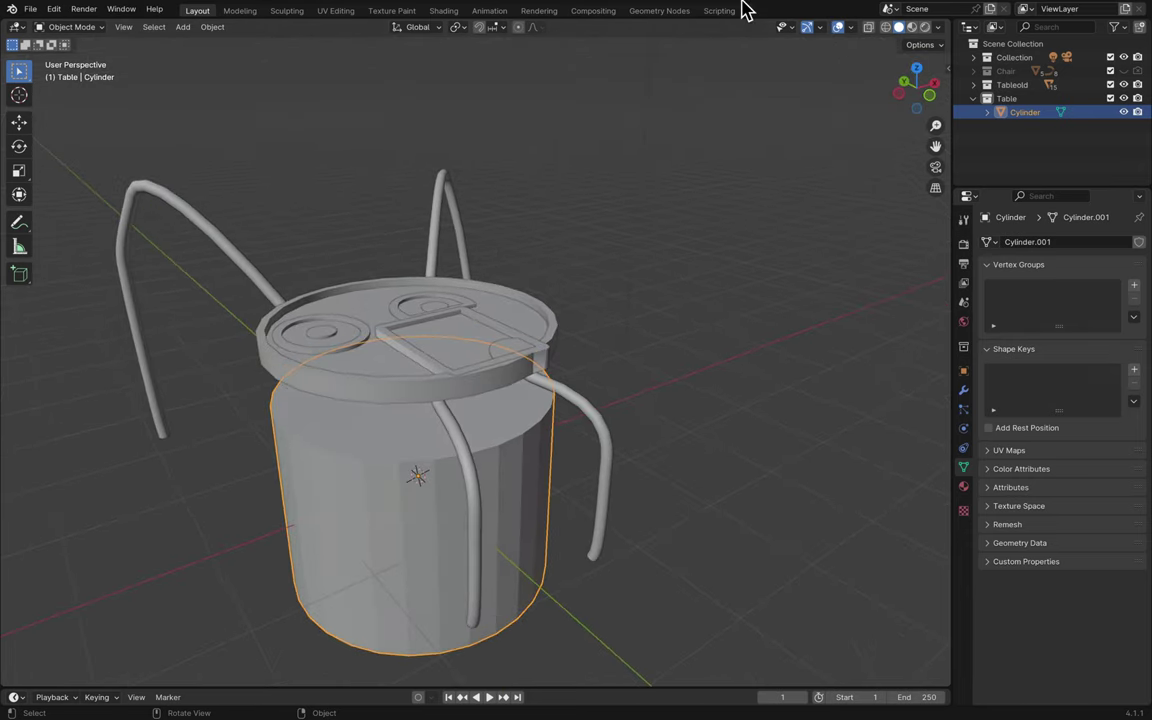
# - Snap the 3D cursor to the world origin, delete the cylinder, and bring up the Add menu
pyautogui.moveTo(745, 10)
pyautogui.hotkey('shift', 's')
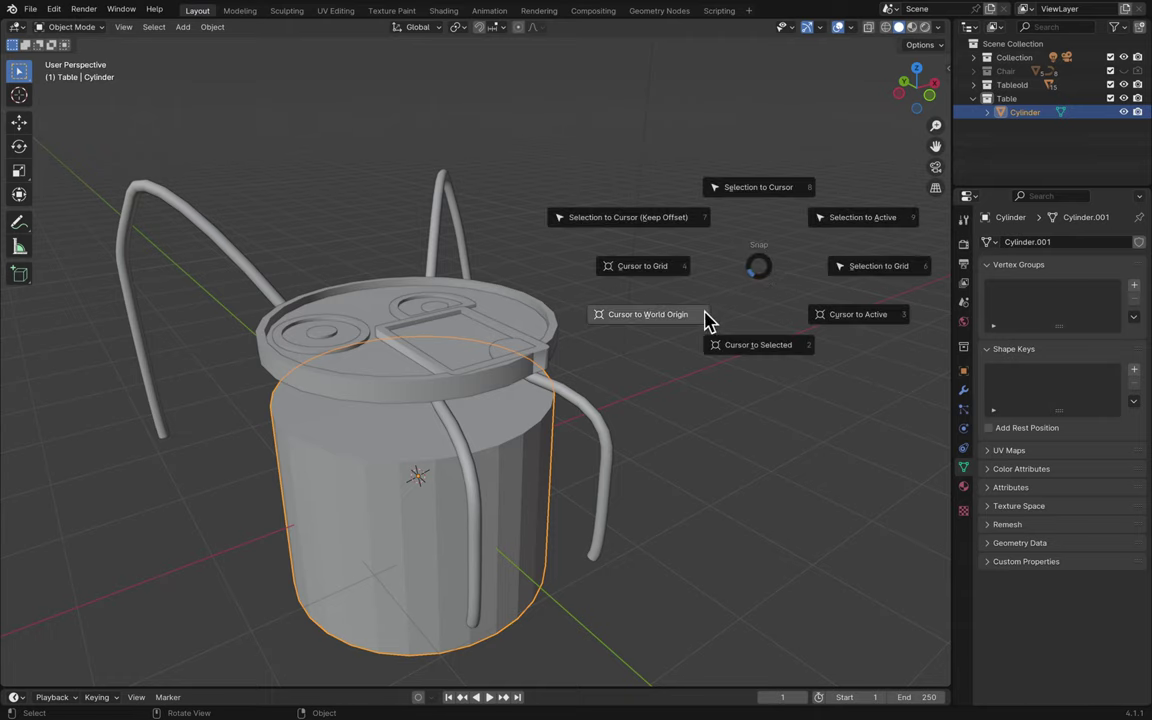
pyautogui.click(703, 318)
pyautogui.hscroll(-5, 698, 382)
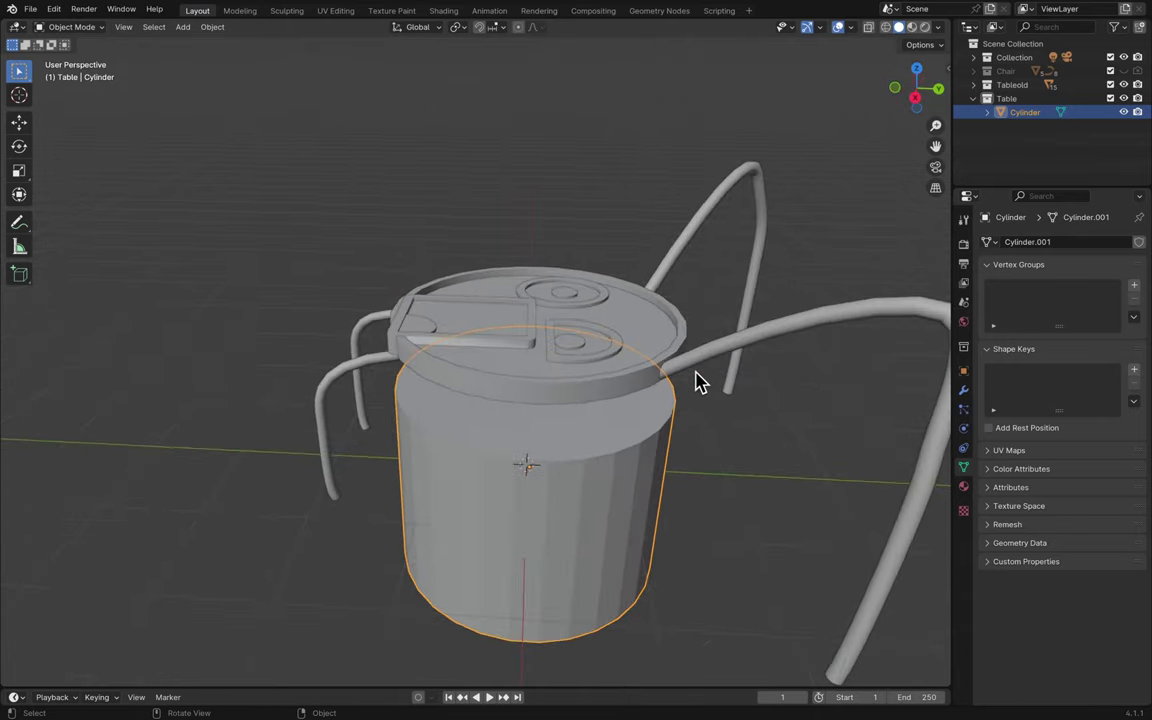
pyautogui.press('Delete')
pyautogui.hscroll(-5, 698, 460)
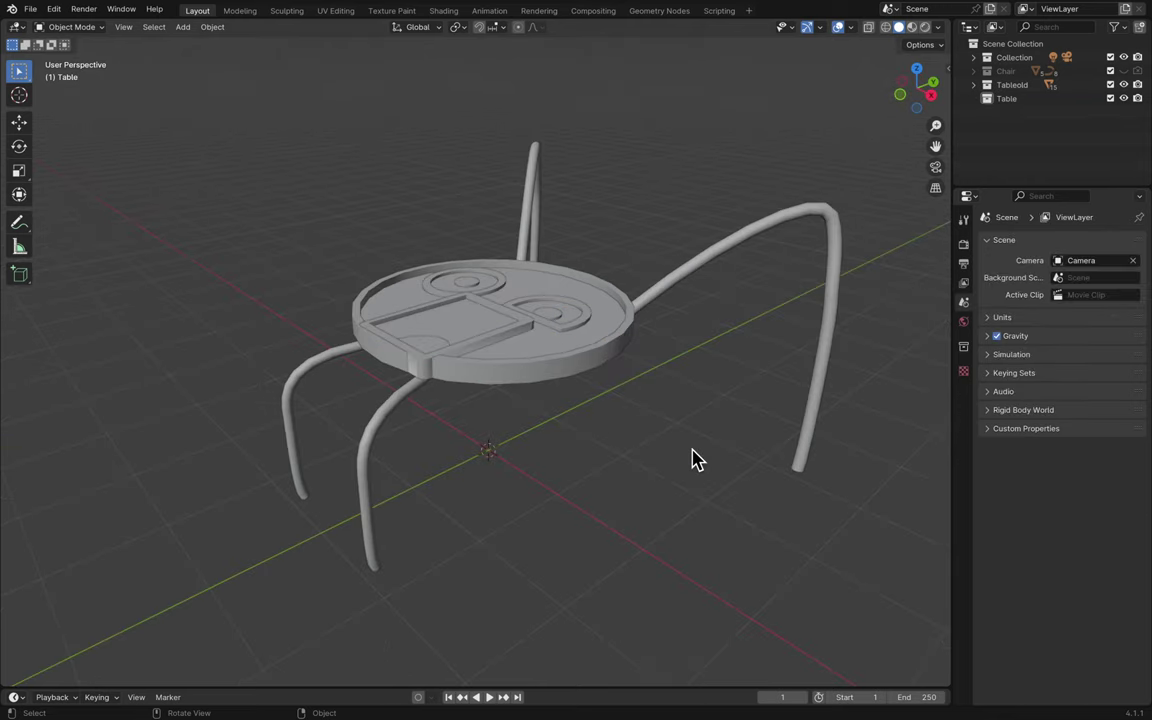
pyautogui.hotkey('shift', 'a')
# - Add a cylinder mesh and set its radius to 1.32 m, checking it from the bottom view
pyautogui.moveTo(694, 458)
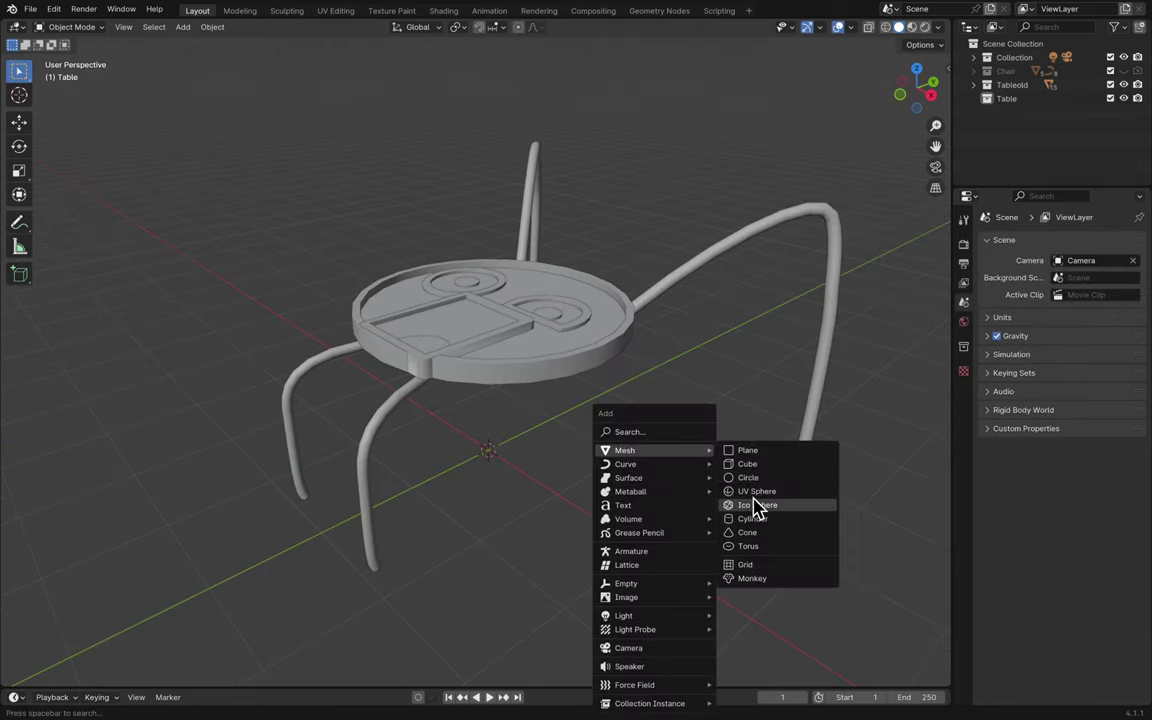
pyautogui.click(752, 520)
pyautogui.hscroll(-8, 702, 532)
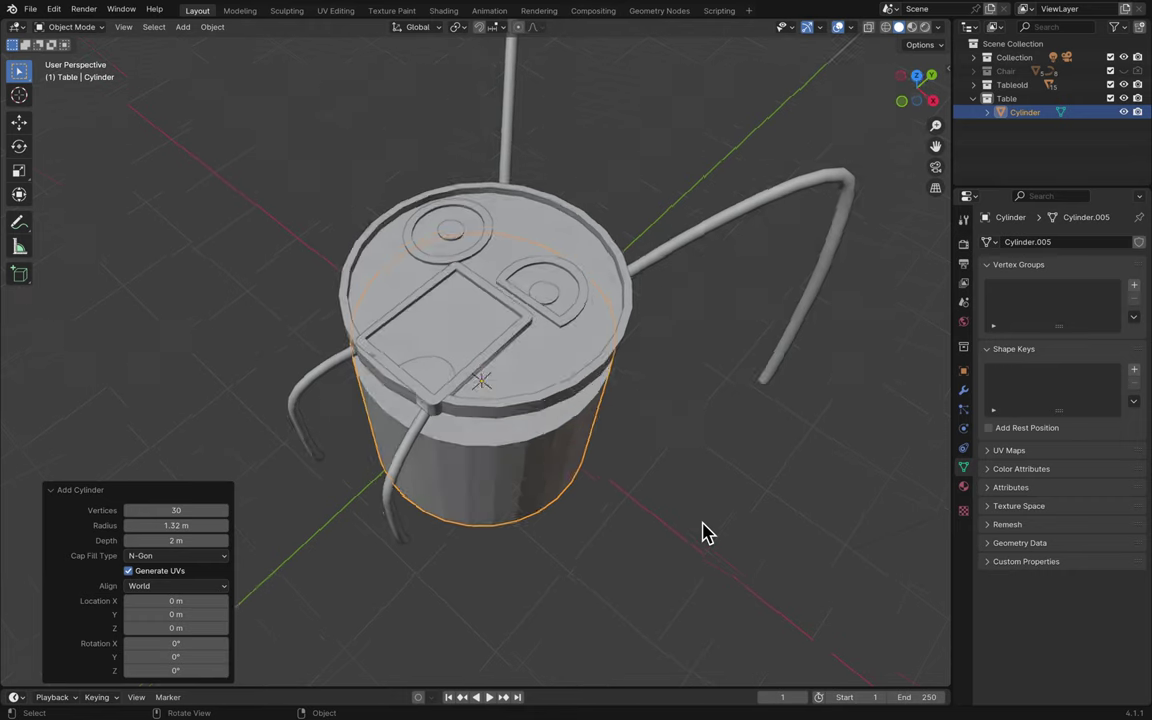
pyautogui.scroll(10, 330, 567)
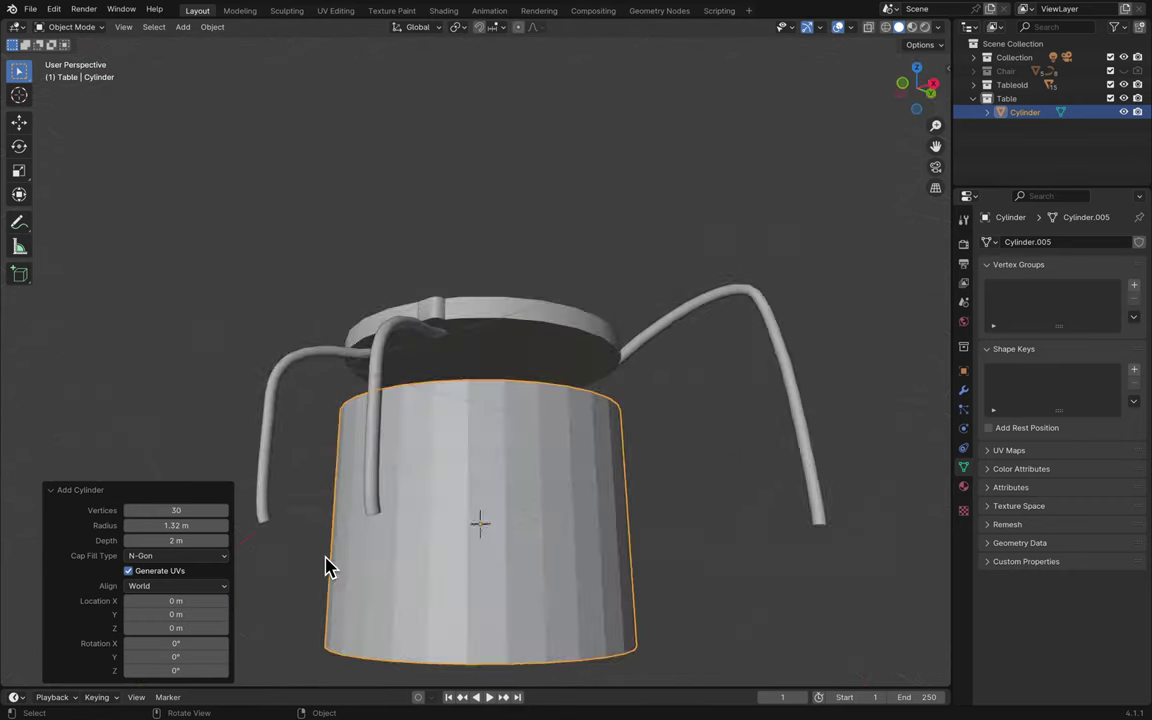
pyautogui.click(913, 102)
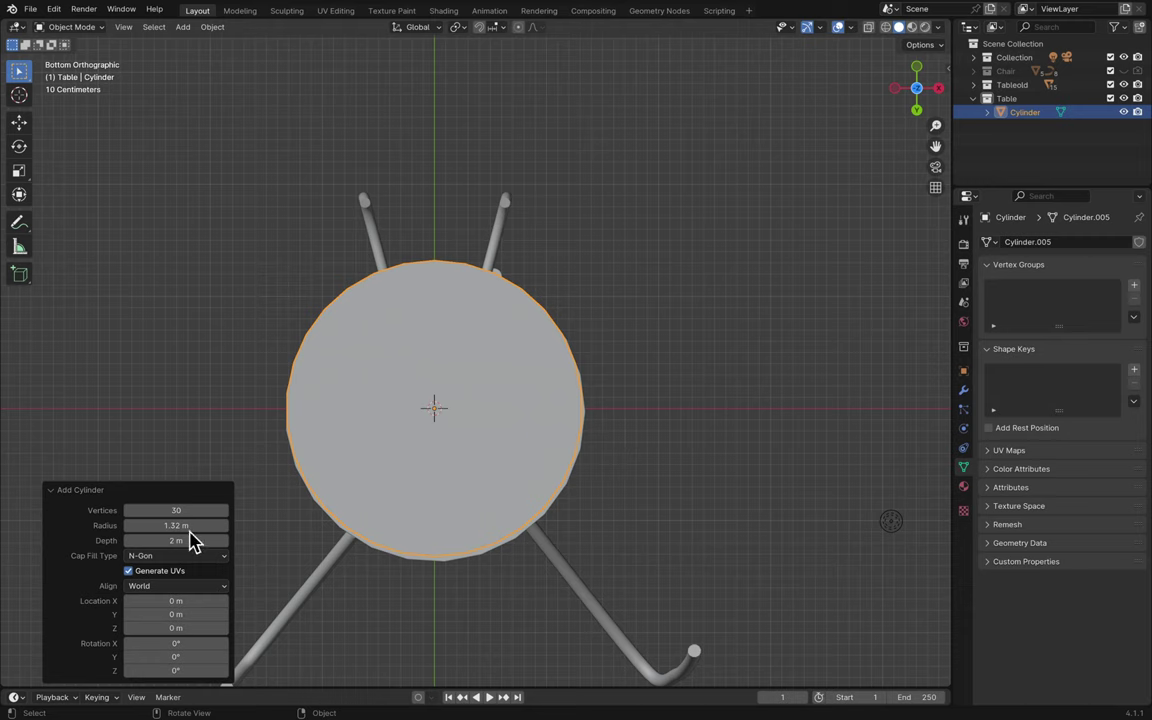
pyautogui.moveTo(176, 525)
pyautogui.mouseDown()
pyautogui.moveTo(154, 522)
pyautogui.moveTo(185, 517)
pyautogui.moveTo(175, 517)
pyautogui.mouseUp()
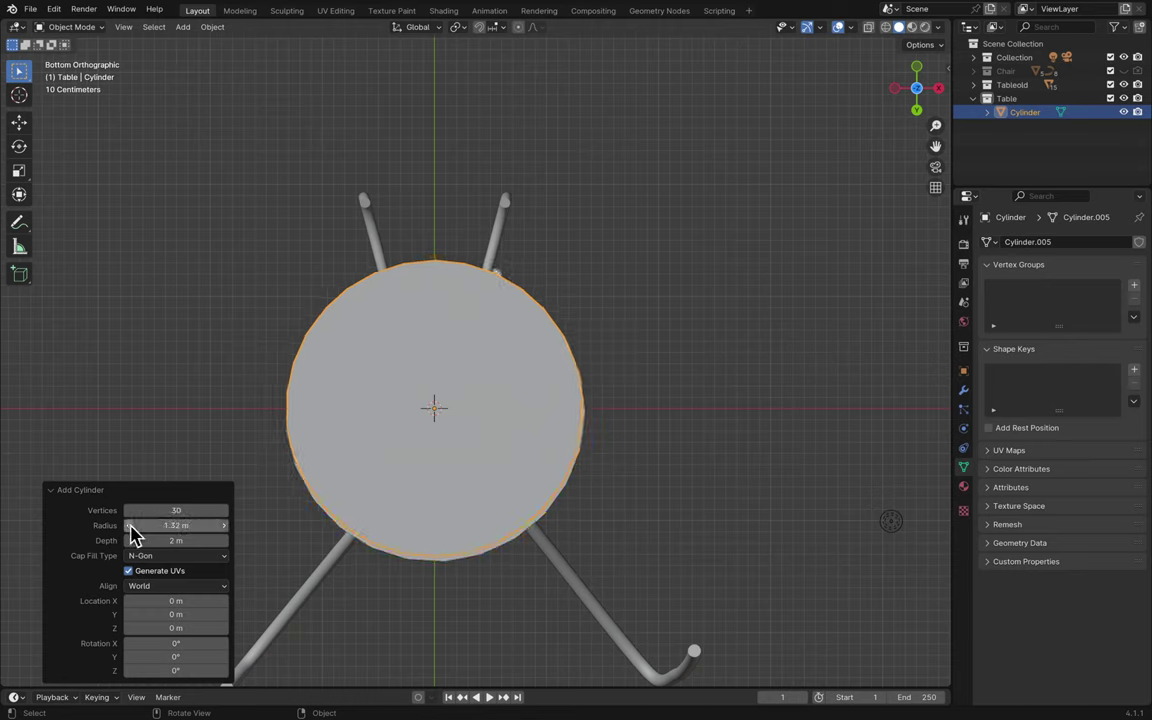
pyautogui.click(220, 526)
# - Try 3D Cursor alignment for the new cylinder, then set its alignment back to World
pyautogui.moveTo(489, 450); pyautogui.dragTo(489, 451, button='middle')
pyautogui.moveTo(368, 514); pyautogui.dragTo(368, 514, button='middle')
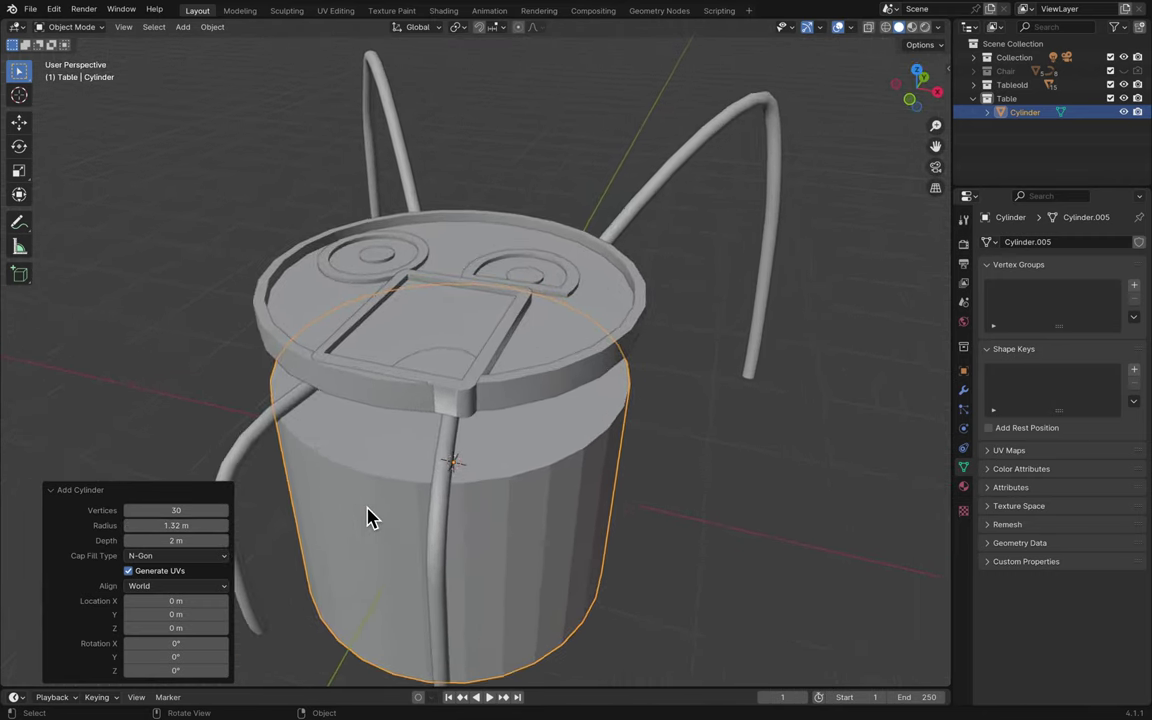
pyautogui.click(189, 588)
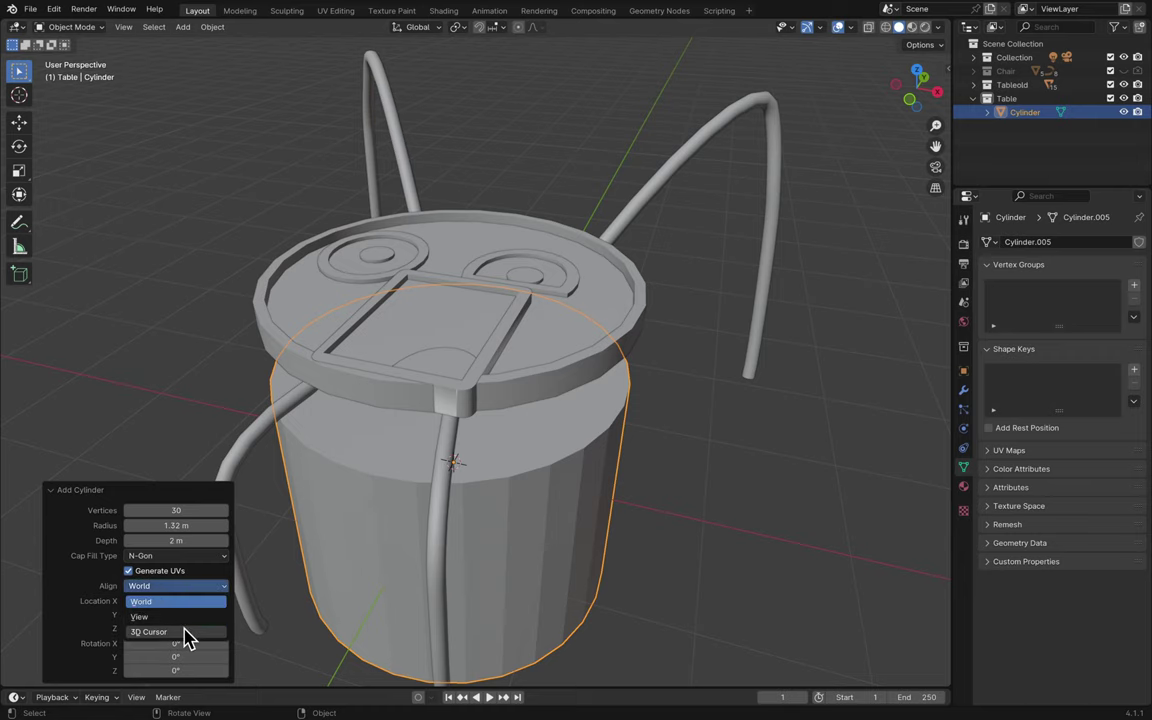
pyautogui.click(186, 632)
pyautogui.click(204, 588)
pyautogui.click(200, 601)
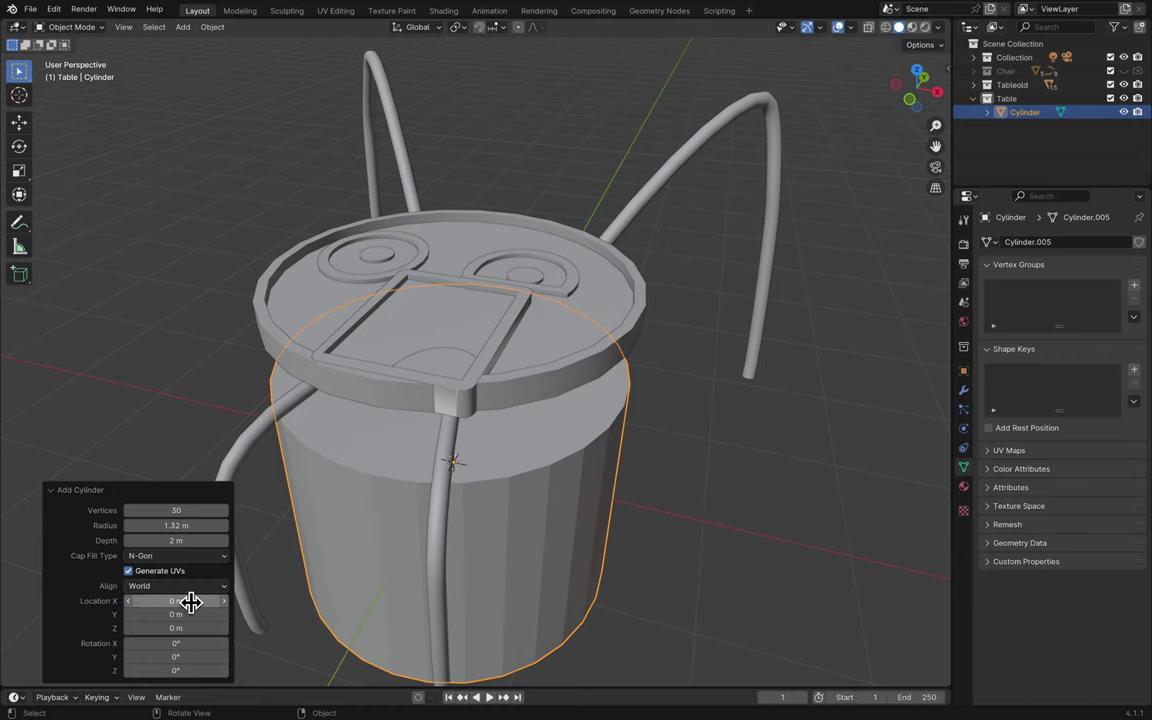
pyautogui.moveTo(342, 576); pyautogui.dragTo(342, 576, button='middle')
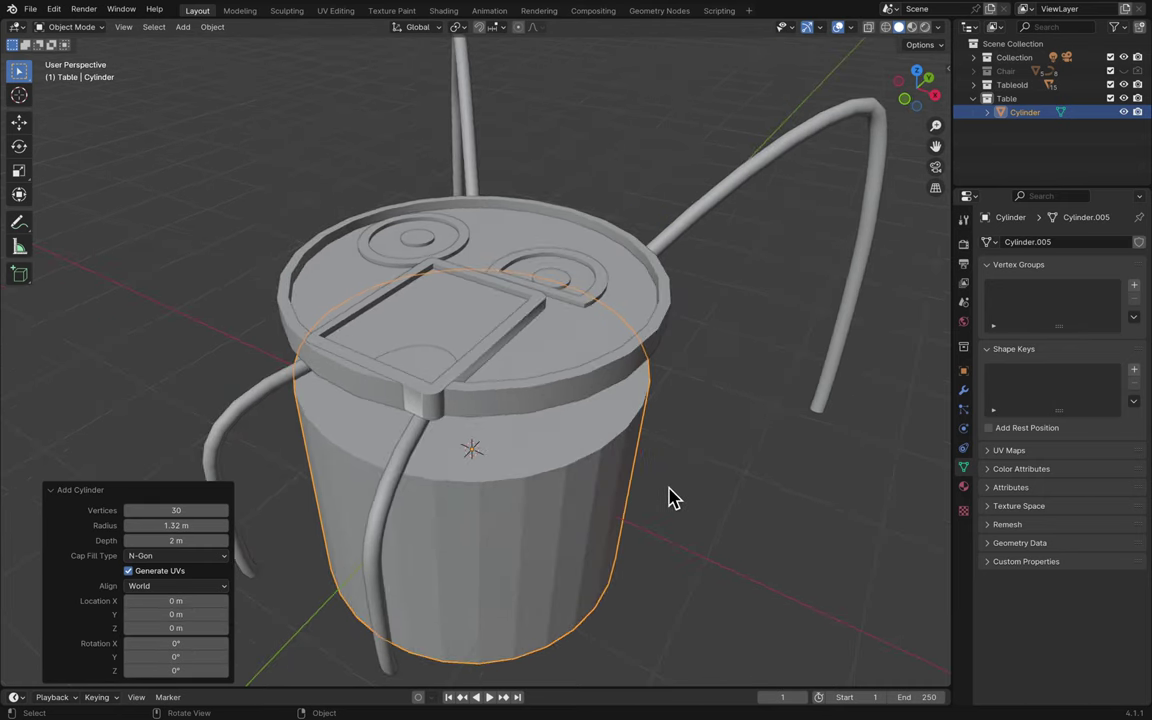
# - Try Shade Smooth, then Shade Smooth by Angle, then Shade Flat on the cylinder
pyautogui.click(558, 530)
pyautogui.rightClick(580, 518)
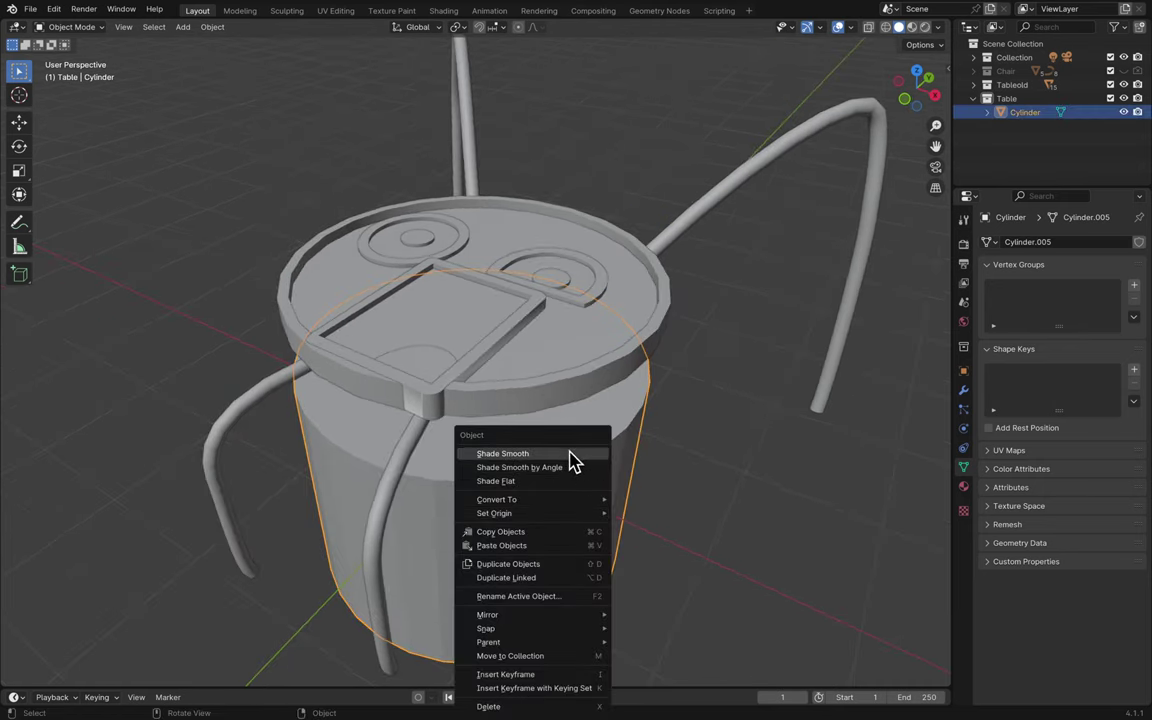
pyautogui.click(571, 455)
pyautogui.moveTo(700, 487); pyautogui.dragTo(632, 502, button='middle')
pyautogui.press('Tab')
pyautogui.press('Tab')
pyautogui.rightClick(575, 503)
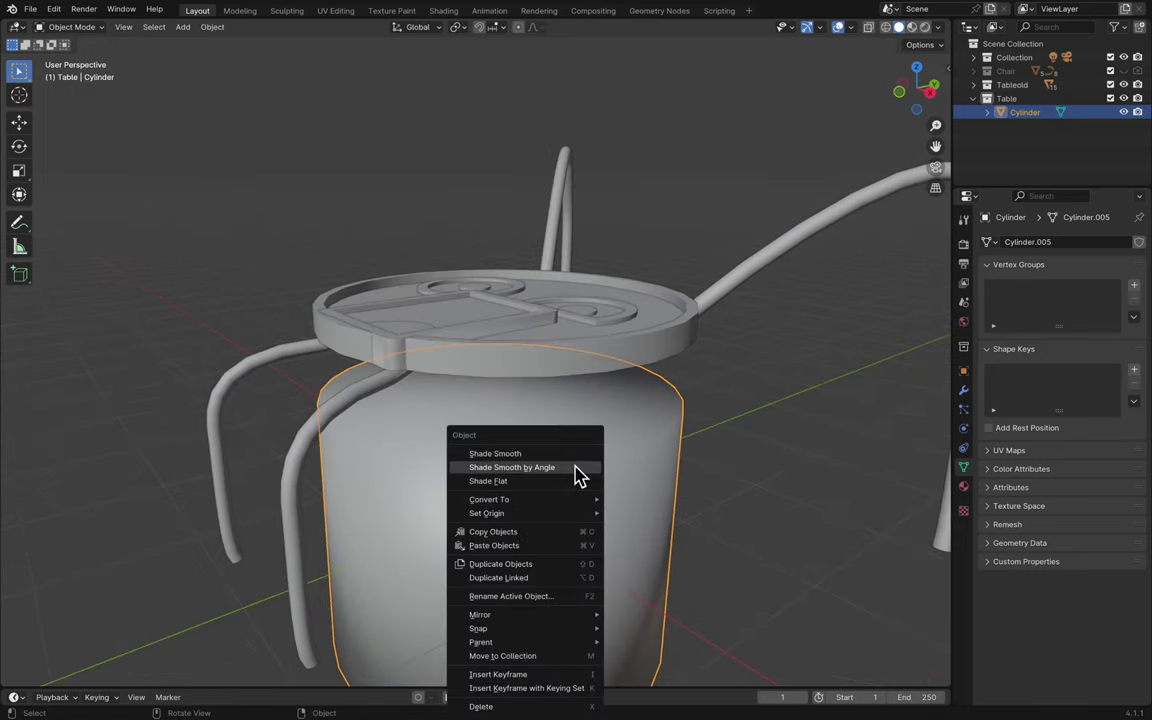
pyautogui.click(570, 468)
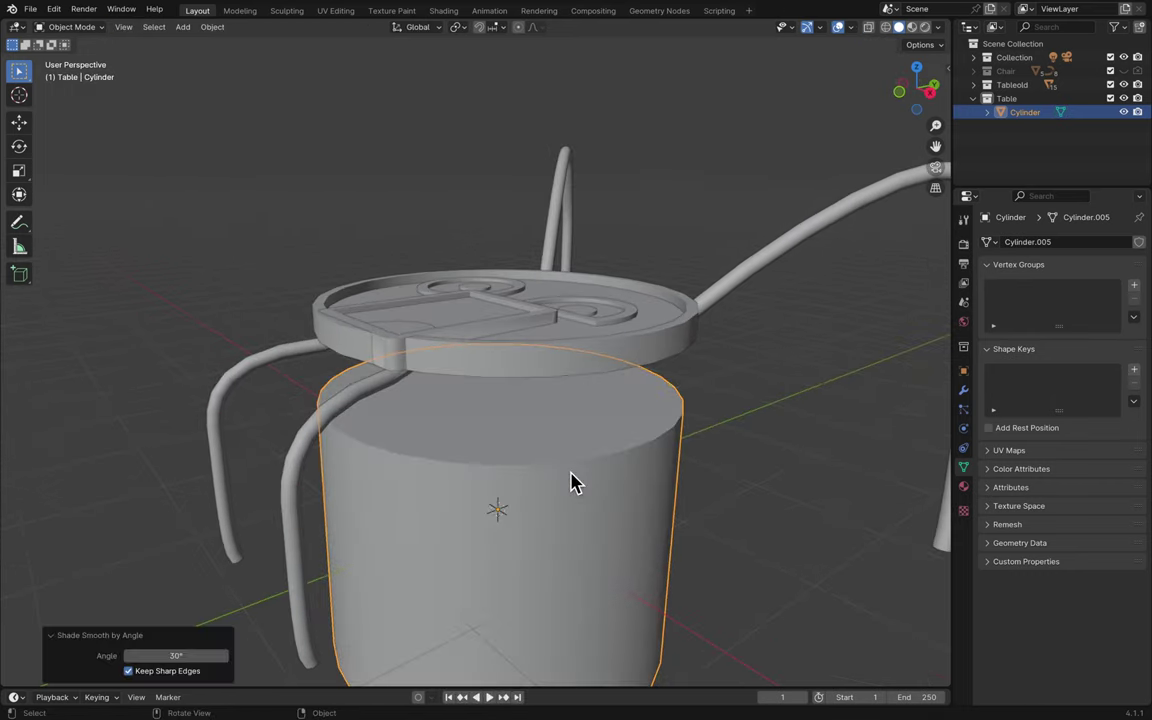
pyautogui.rightClick(575, 497)
pyautogui.click(575, 482)
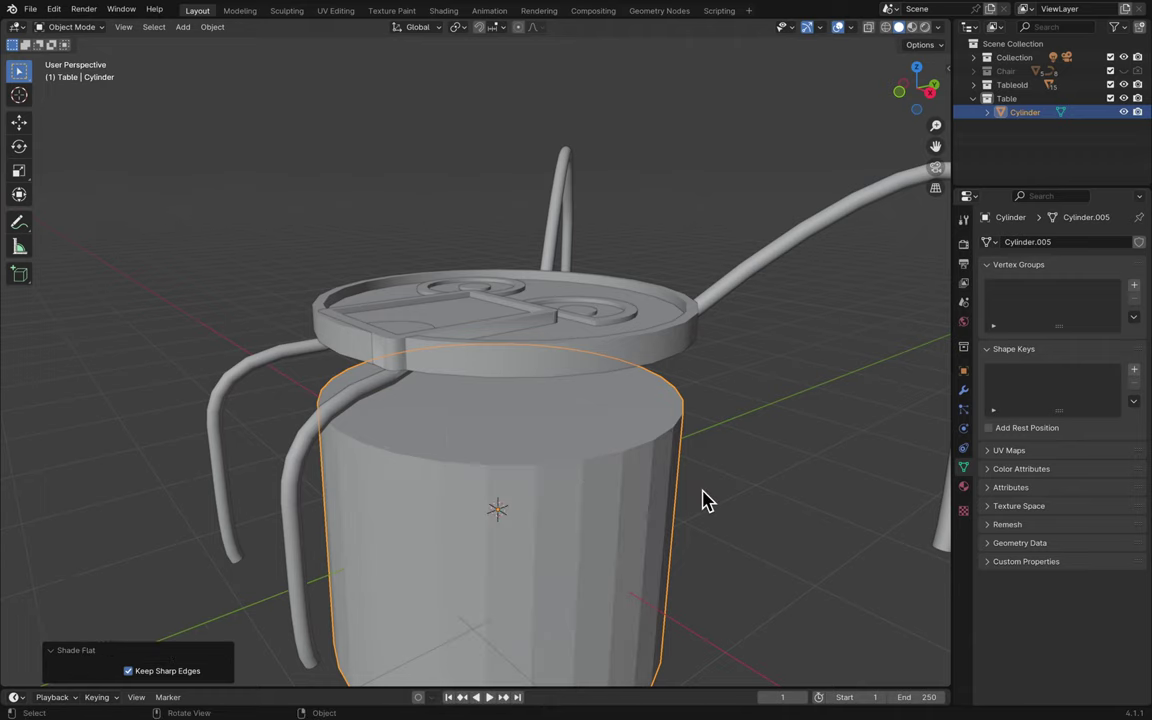
# - Reselect the cylinder from a lower side view and apply Shade Smooth by Angle
pyautogui.click(704, 500)
pyautogui.rightClick(648, 482)
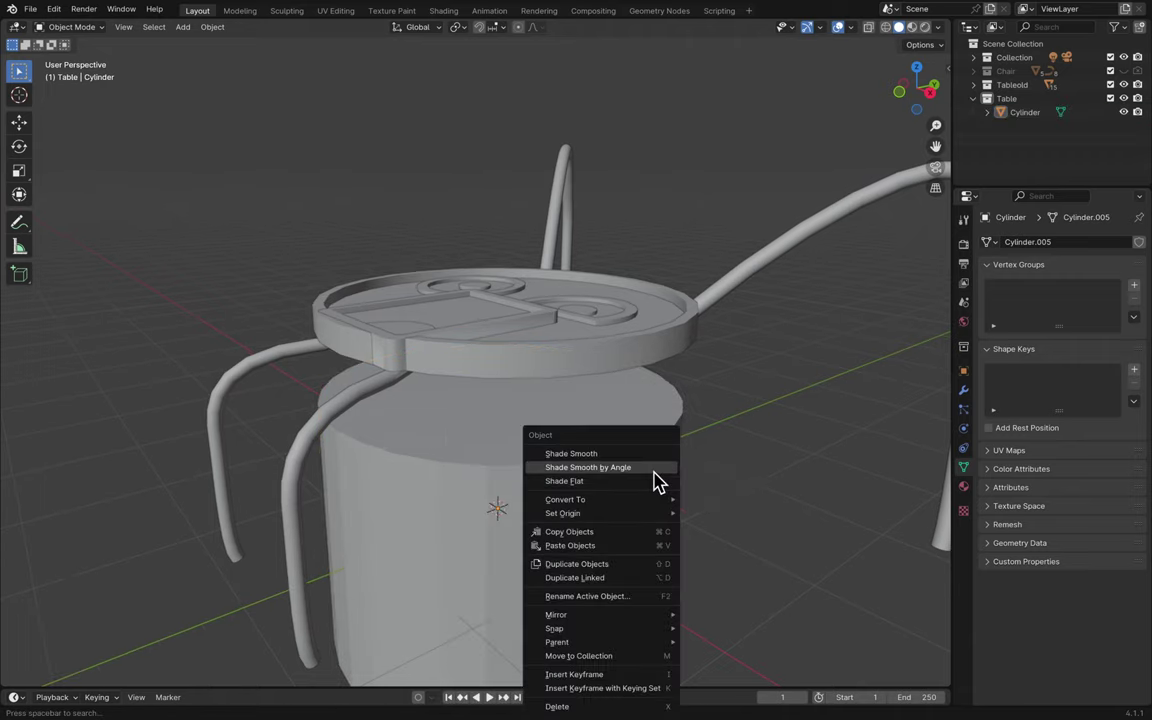
pyautogui.press('Escape')
pyautogui.moveTo(686, 478); pyautogui.dragTo(617, 474, button='middle')
pyautogui.rightClick(619, 485)
pyautogui.press('Escape')
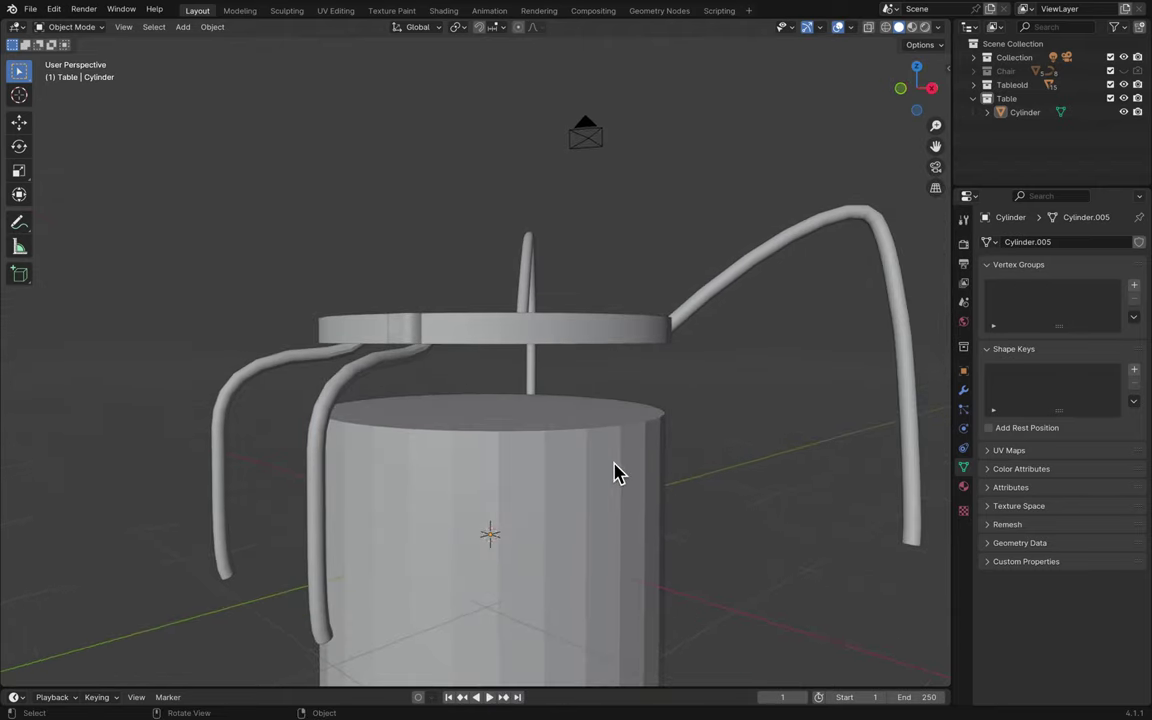
pyautogui.click(617, 474)
pyautogui.rightClick(617, 474)
pyautogui.click(617, 482)
# - Apply plain Shade Smooth, then switch the cylinder to Shade Flat and deselect it
pyautogui.scroll(-10, 725, 460)
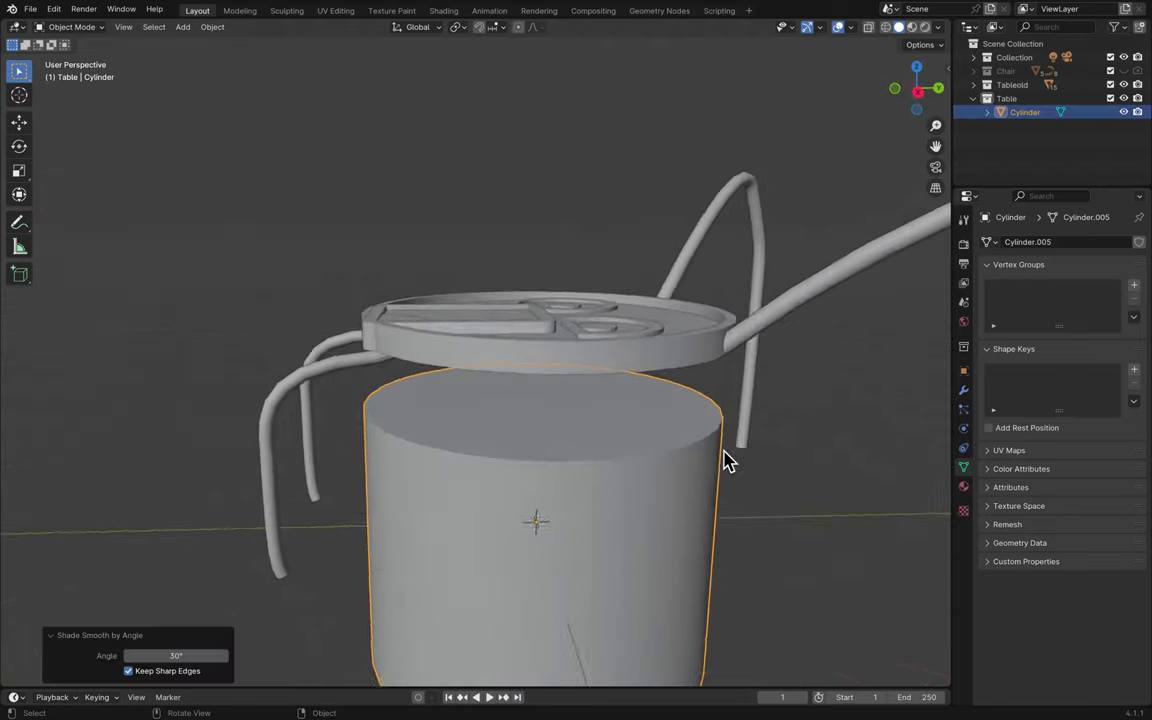
pyautogui.hscroll(10, 725, 460)
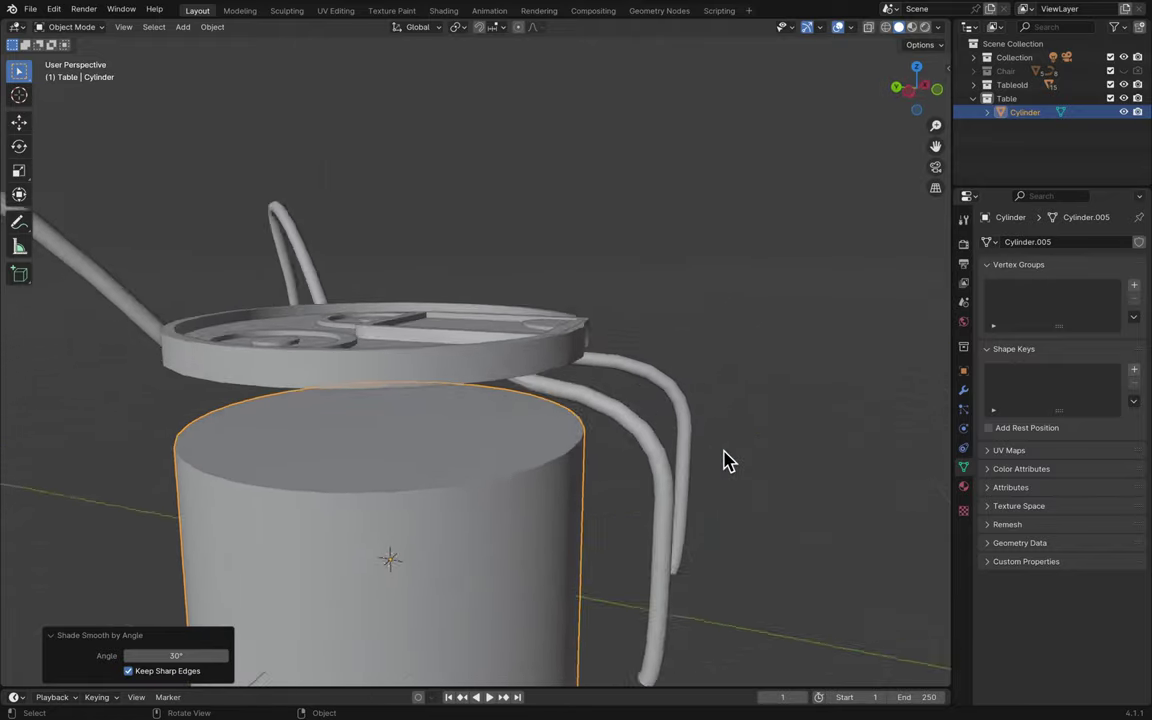
pyautogui.scroll(-8, 725, 460)
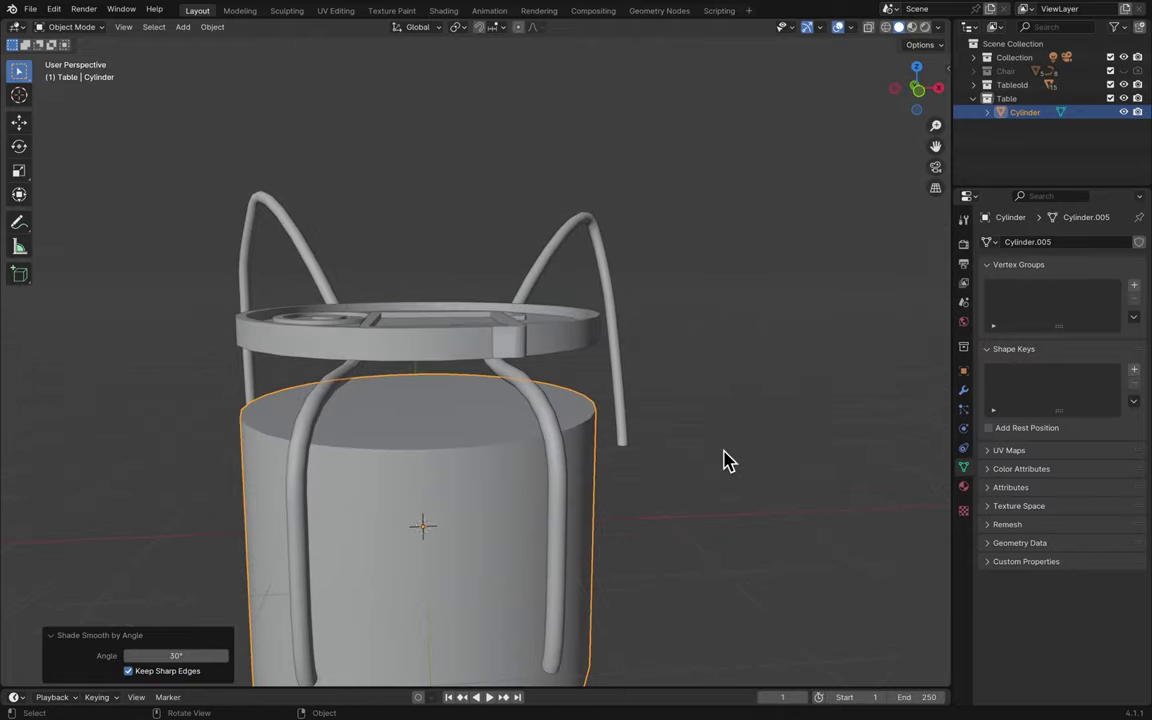
pyautogui.scroll(-3, 622, 500)
pyautogui.rightClick(576, 510)
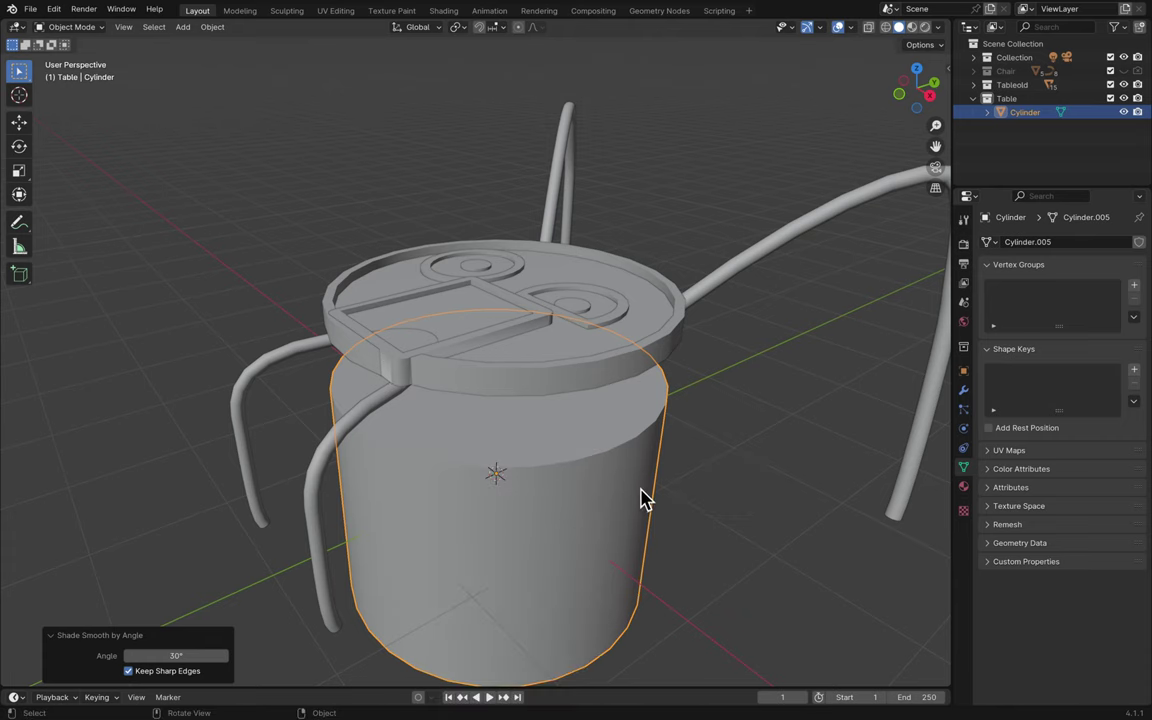
pyautogui.scroll(5, 645, 505)
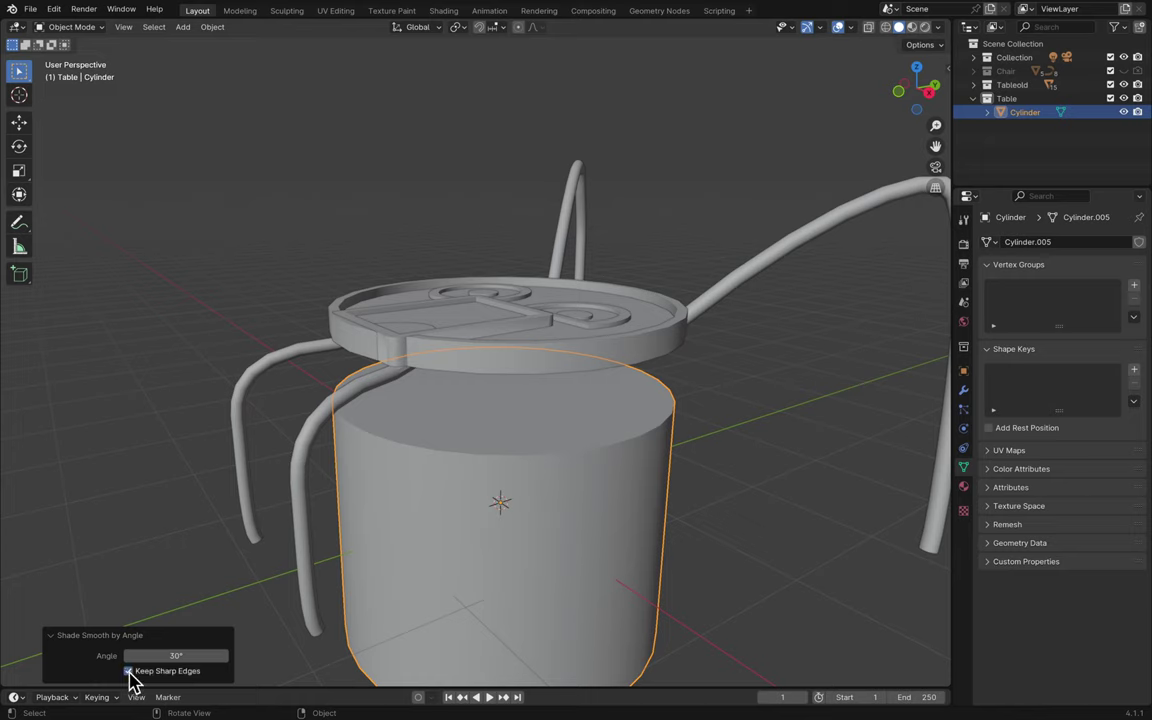
pyautogui.rightClick(461, 550)
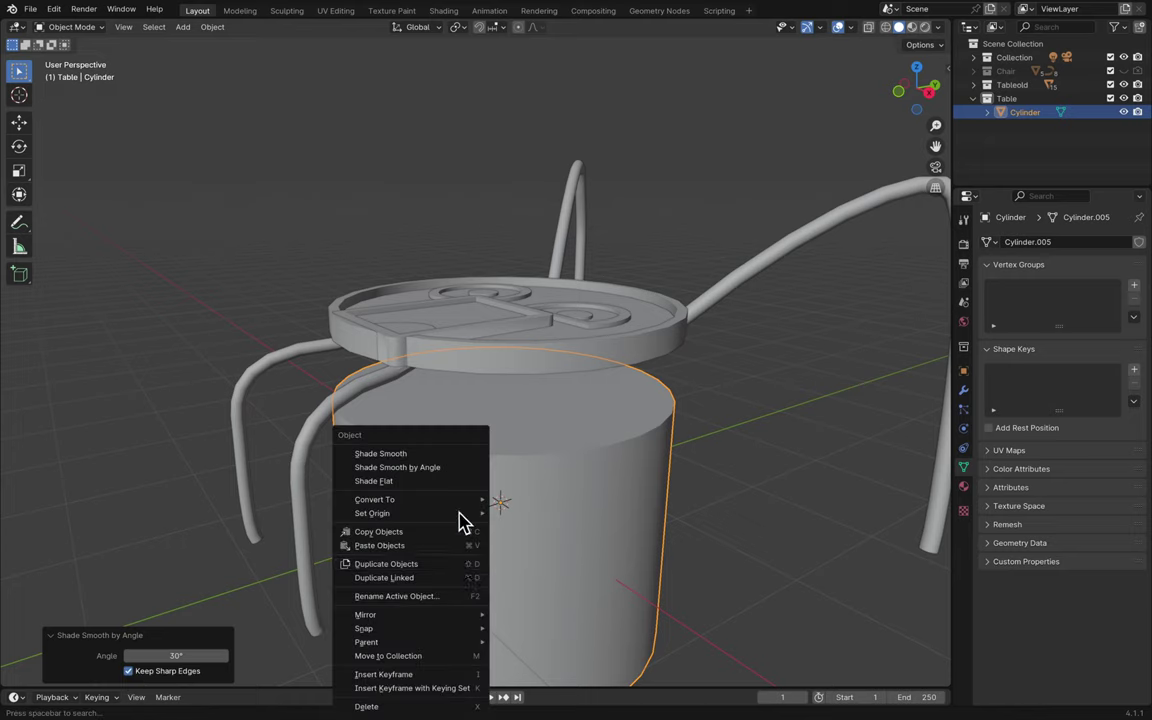
pyautogui.click(432, 458)
pyautogui.rightClick(432, 470)
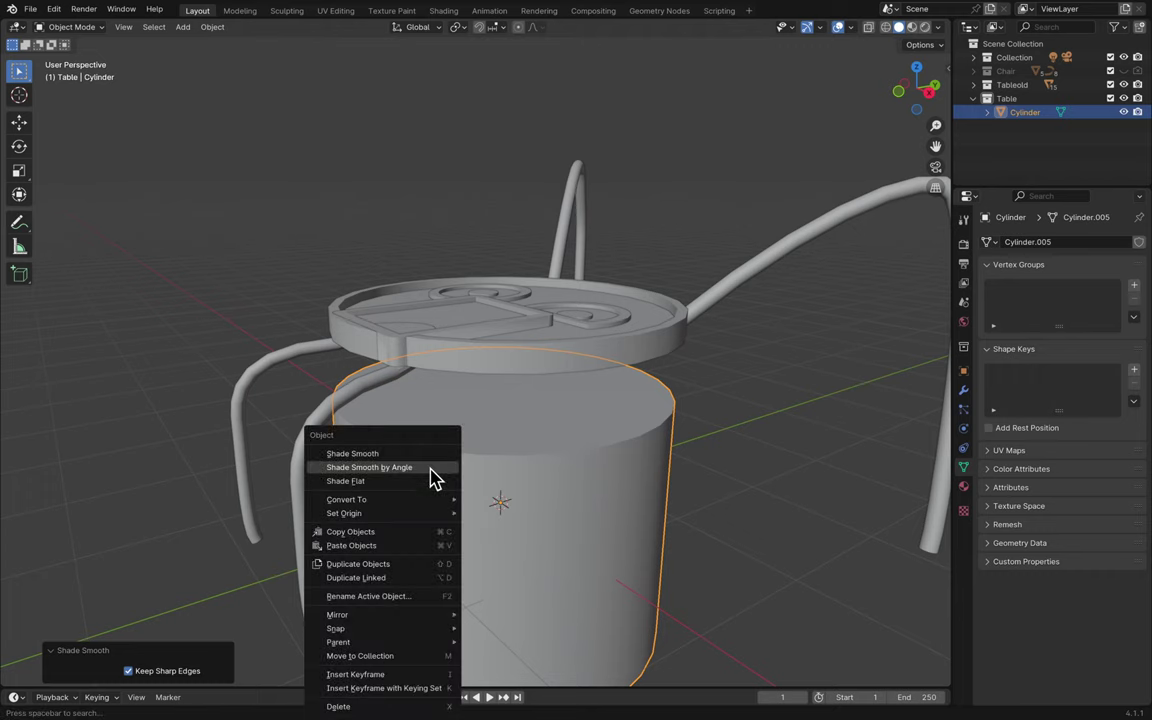
pyautogui.click(440, 481)
pyautogui.click(697, 447)
pyautogui.scroll(-5, 697, 447)
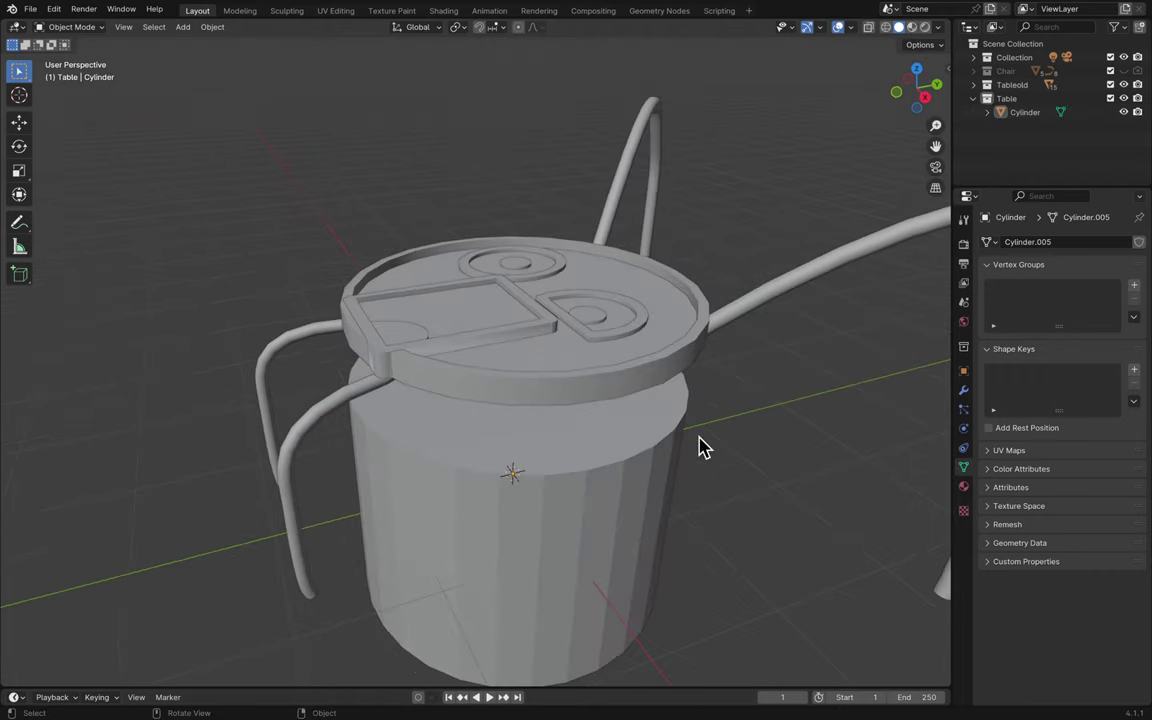
# - Raise the cylinder 0.68693 m along Z
pyautogui.click(640, 476)
pyautogui.press('g')
pyautogui.press('z')
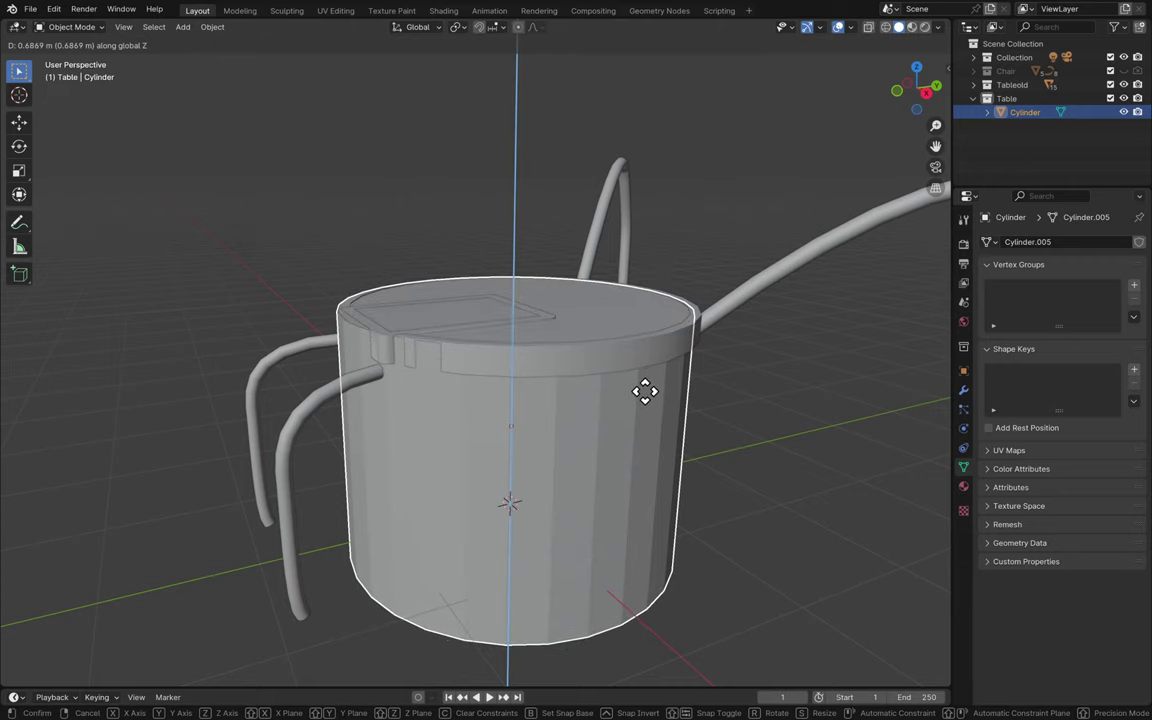
pyautogui.click(645, 391)
pyautogui.scroll(-6, 647, 397)
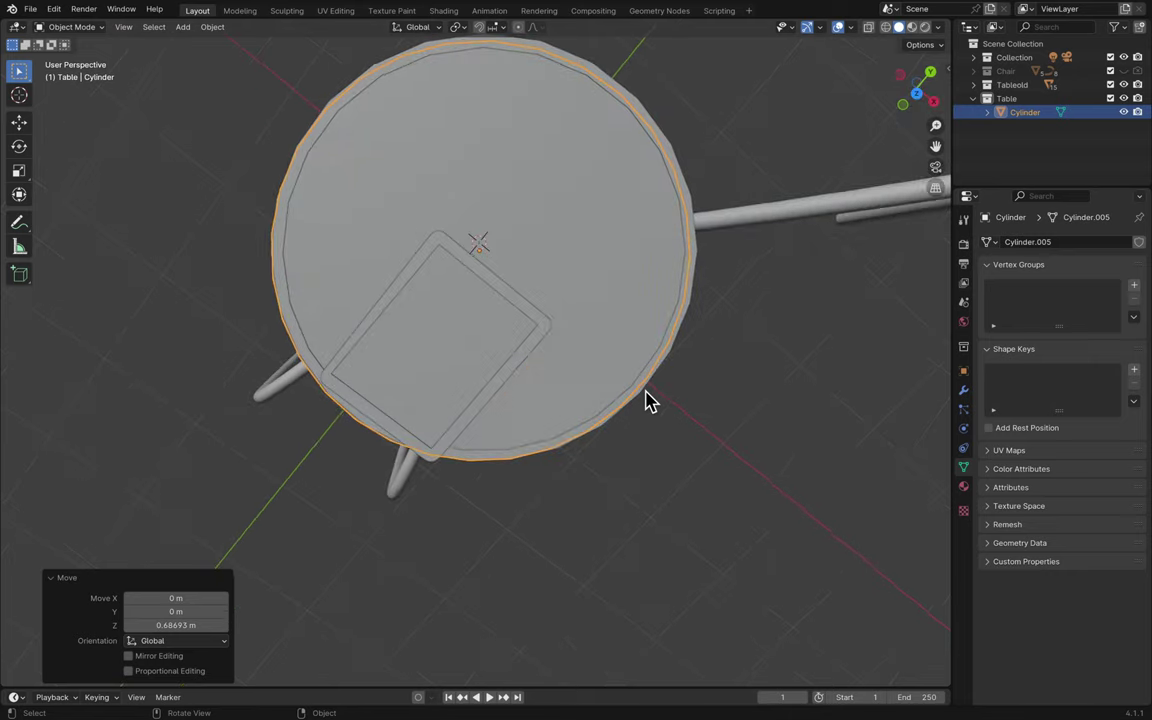
pyautogui.scroll(10, 647, 400)
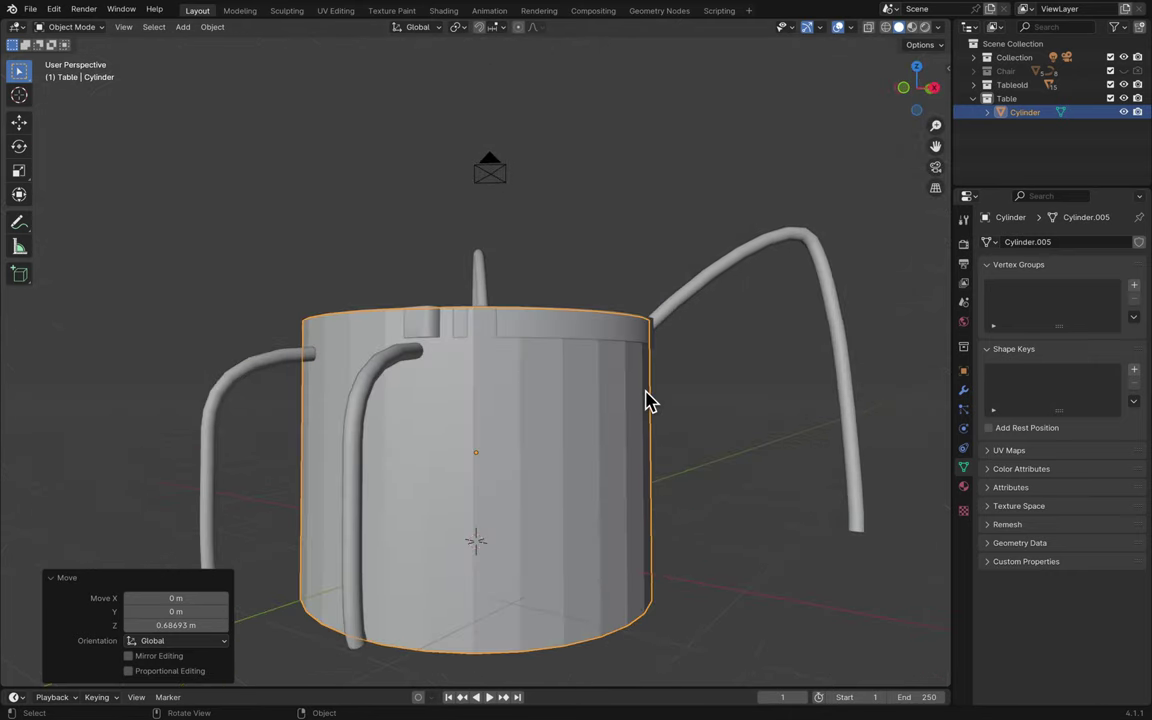
pyautogui.scroll(-3, 646, 393)
# - Flatten the cylinder along Z into a disc and move it to tabletop height
pyautogui.press('s')
pyautogui.press('z')
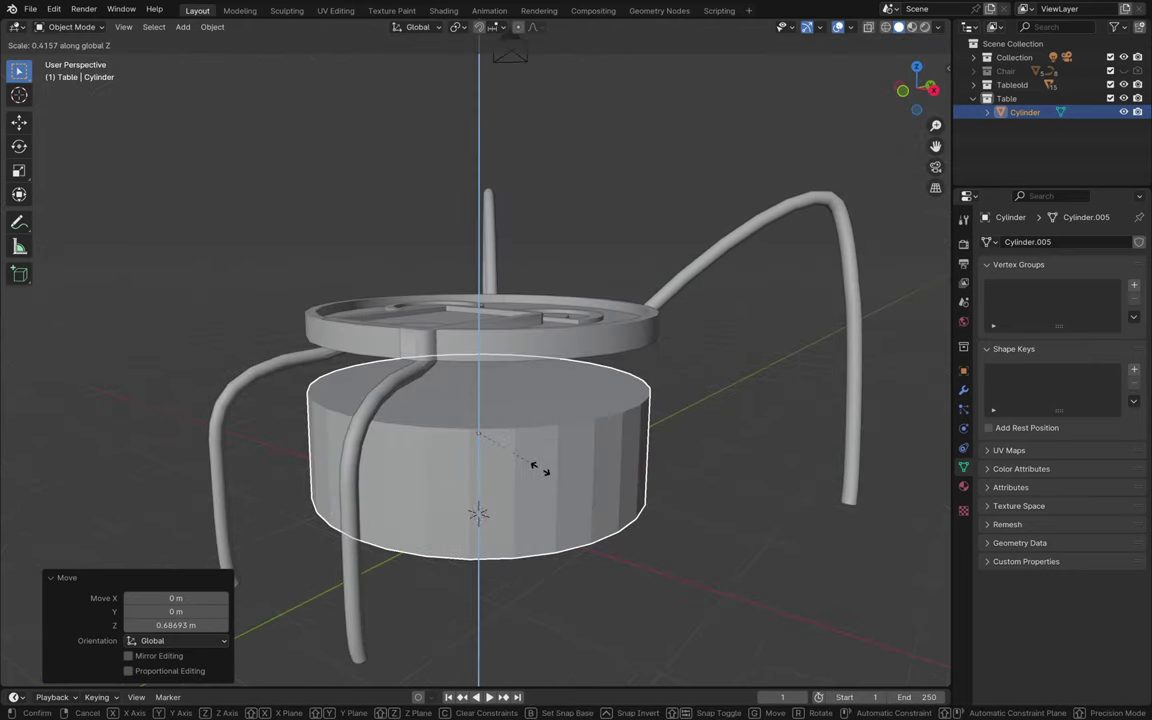
pyautogui.click(480, 466)
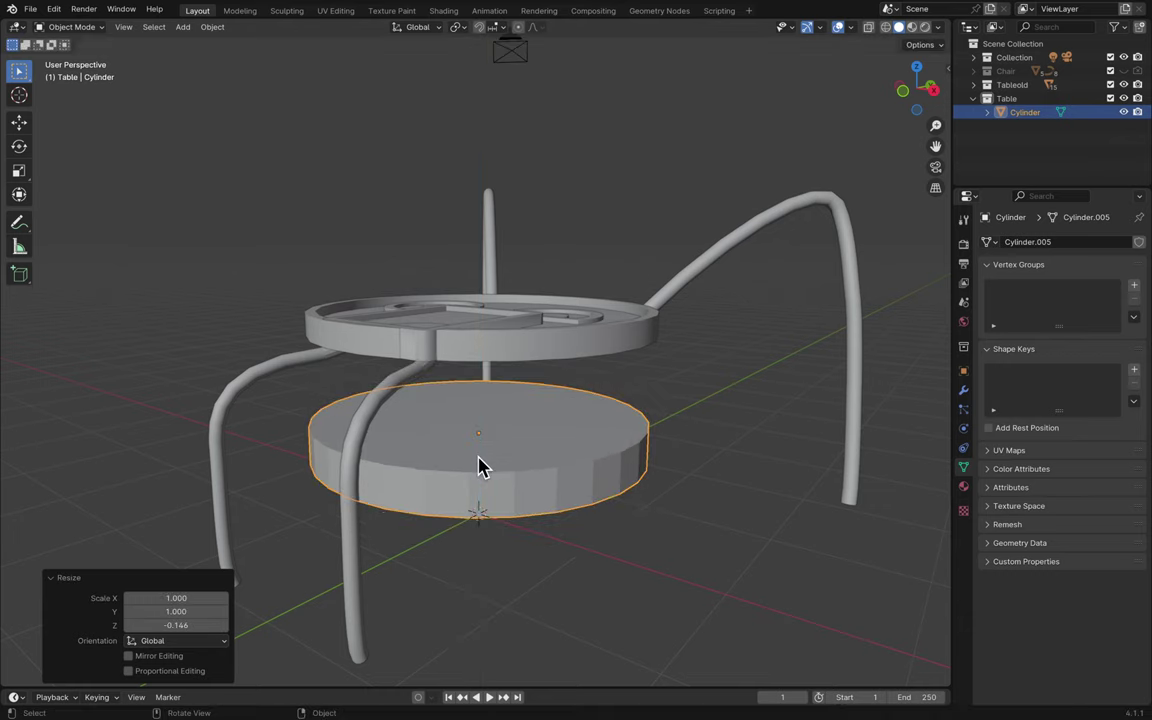
pyautogui.press('g')
pyautogui.press('z')
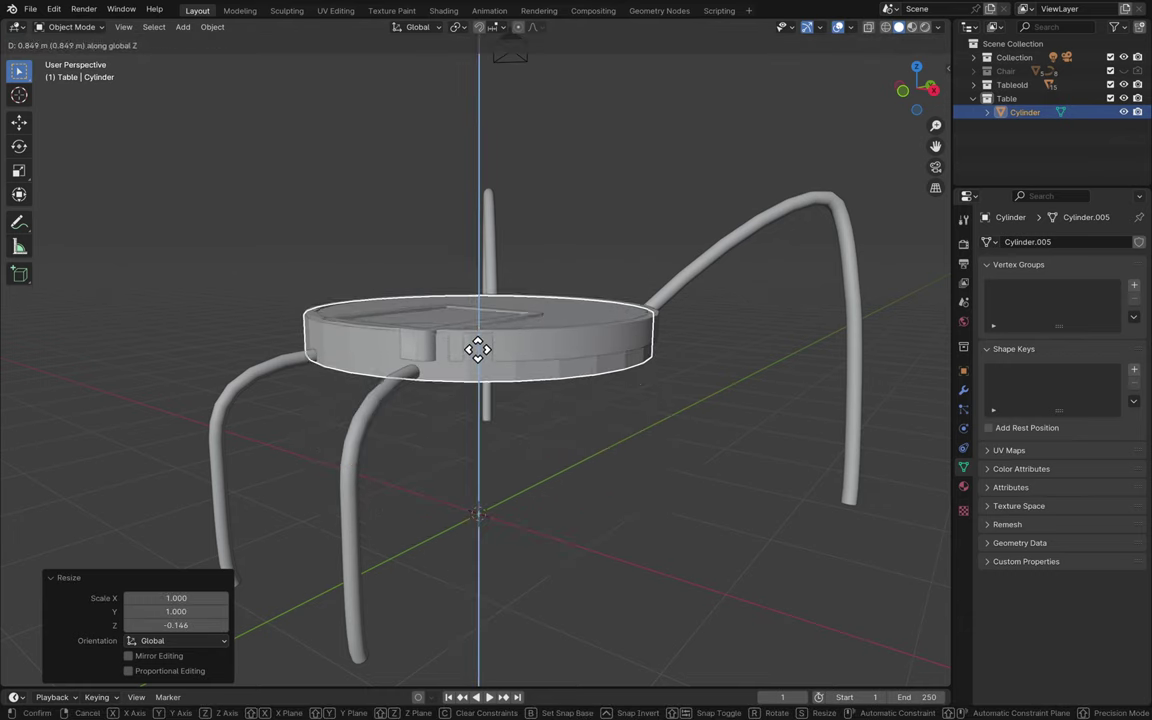
pyautogui.click(477, 346)
pyautogui.press('s')
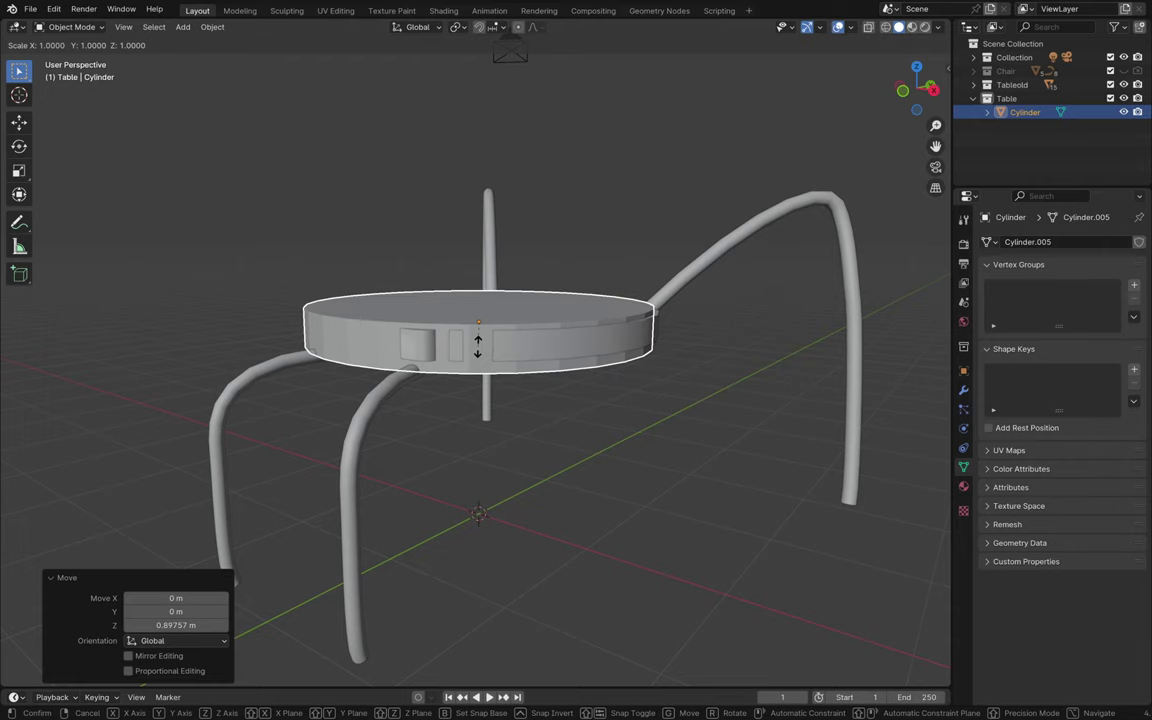
pyautogui.press('z')
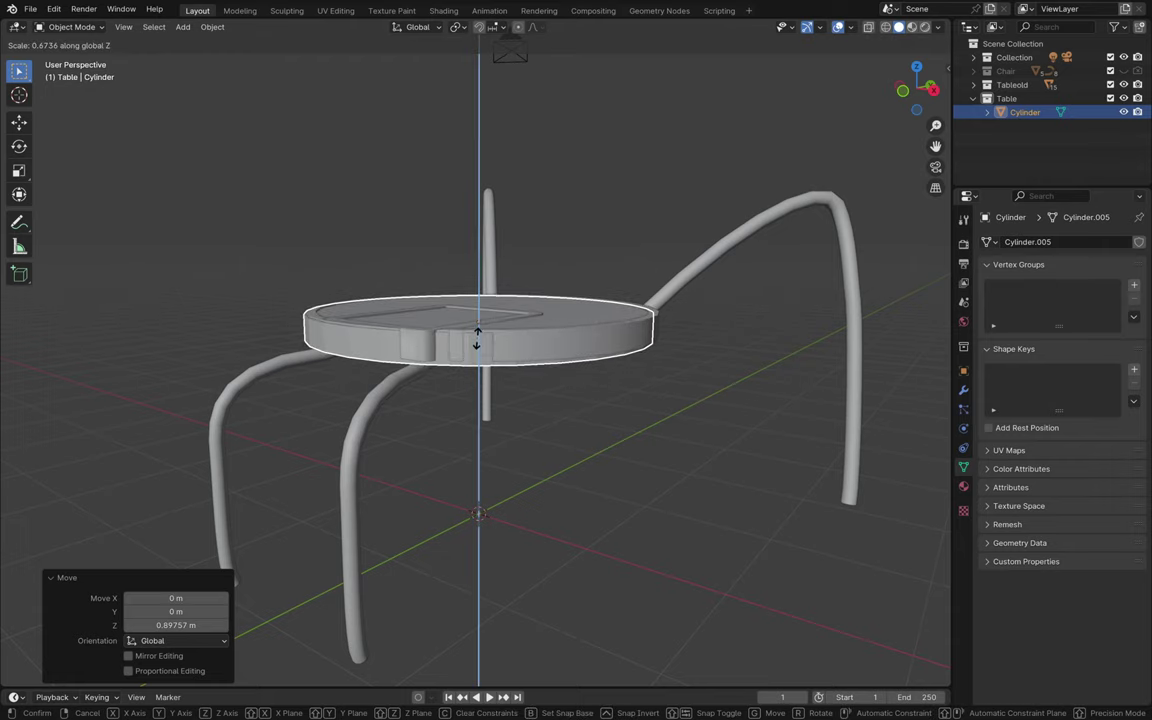
pyautogui.click(477, 346)
# - Nudge the disc slightly along Z so it rests on the tabletop
pyautogui.scroll(3, 496, 411)
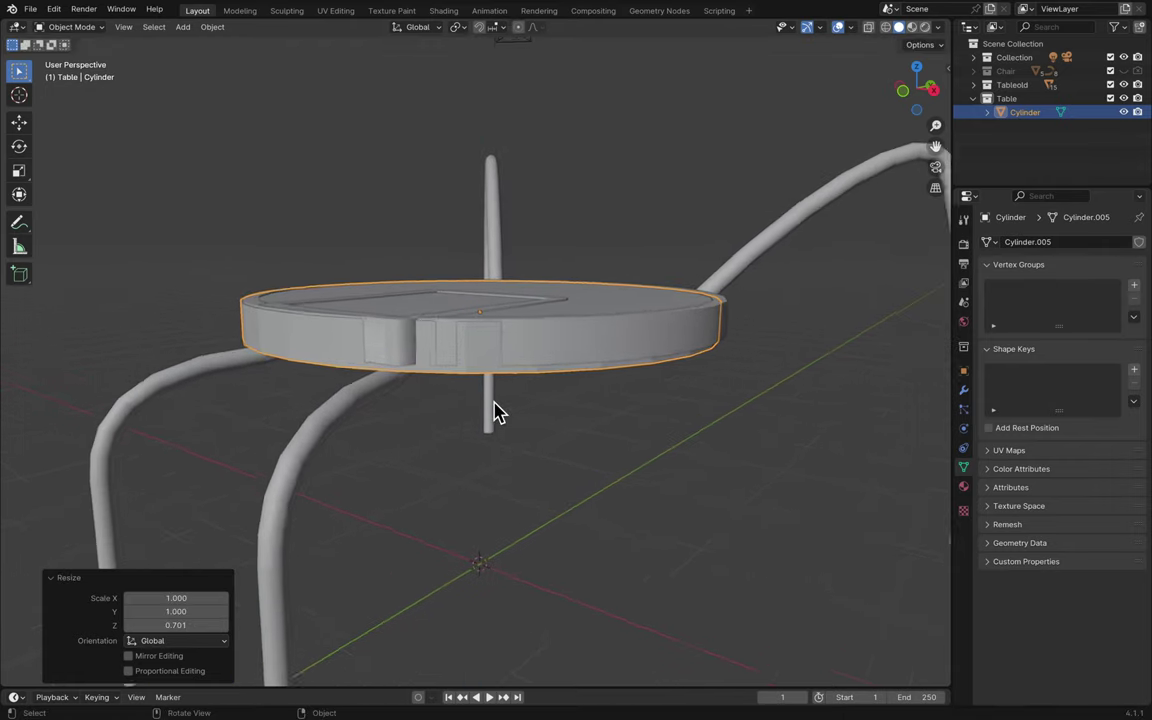
pyautogui.scroll(3, 496, 411)
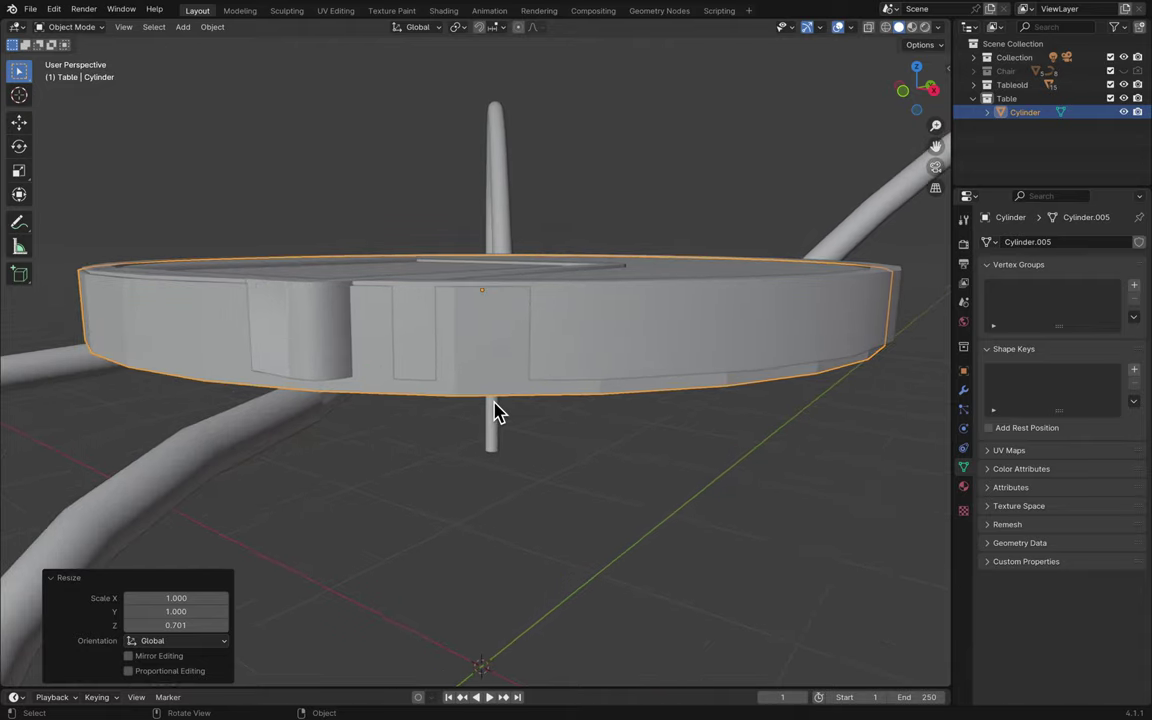
pyautogui.press('g')
pyautogui.press('z')
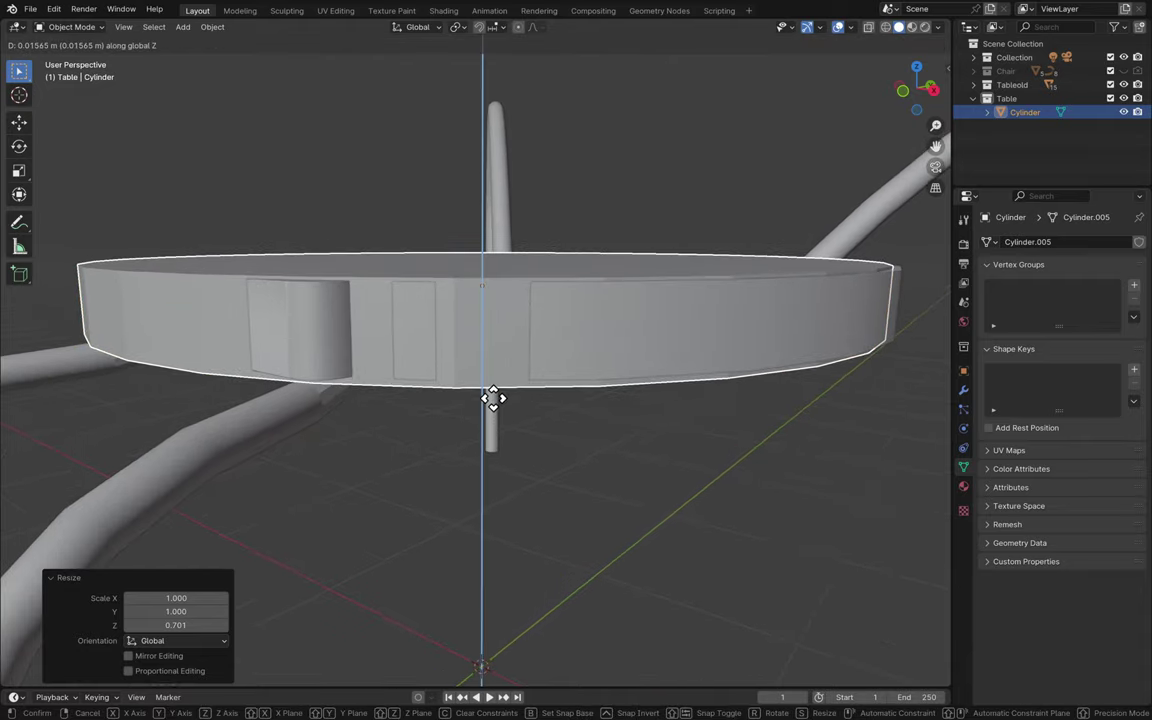
pyautogui.click(493, 398)
pyautogui.scroll(-5, 496, 406)
pyautogui.scroll(4, 496, 406)
pyautogui.scroll(-4, 496, 406)
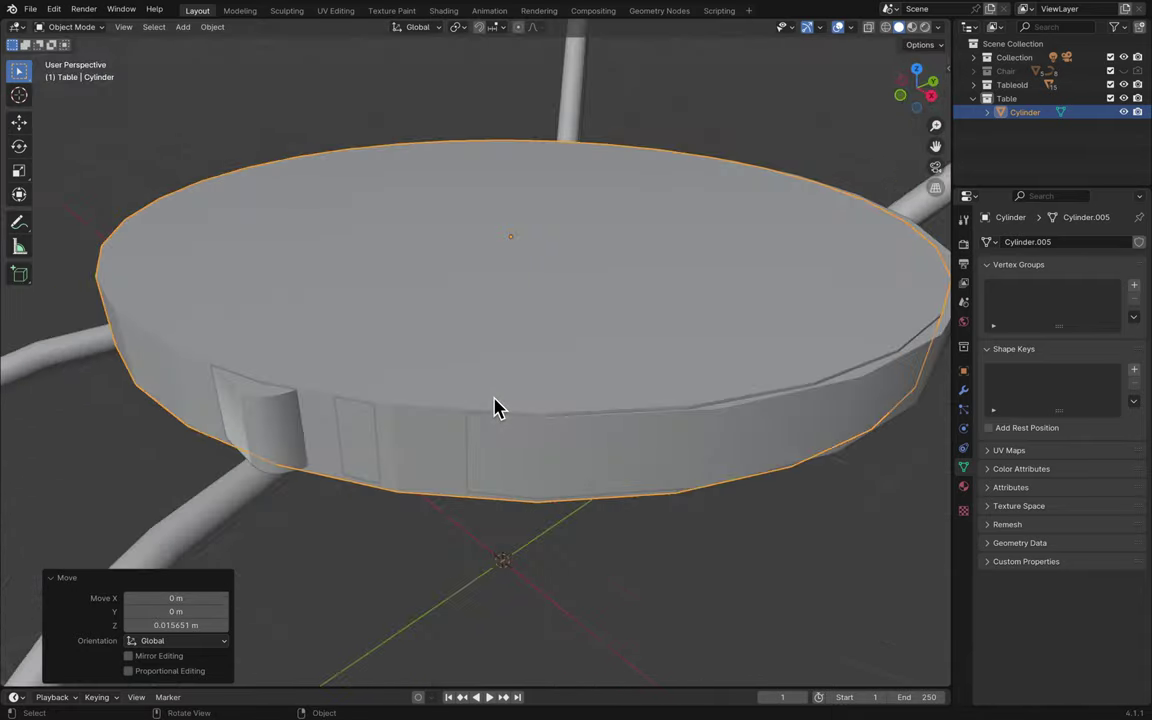
pyautogui.scroll(-5, 496, 406)
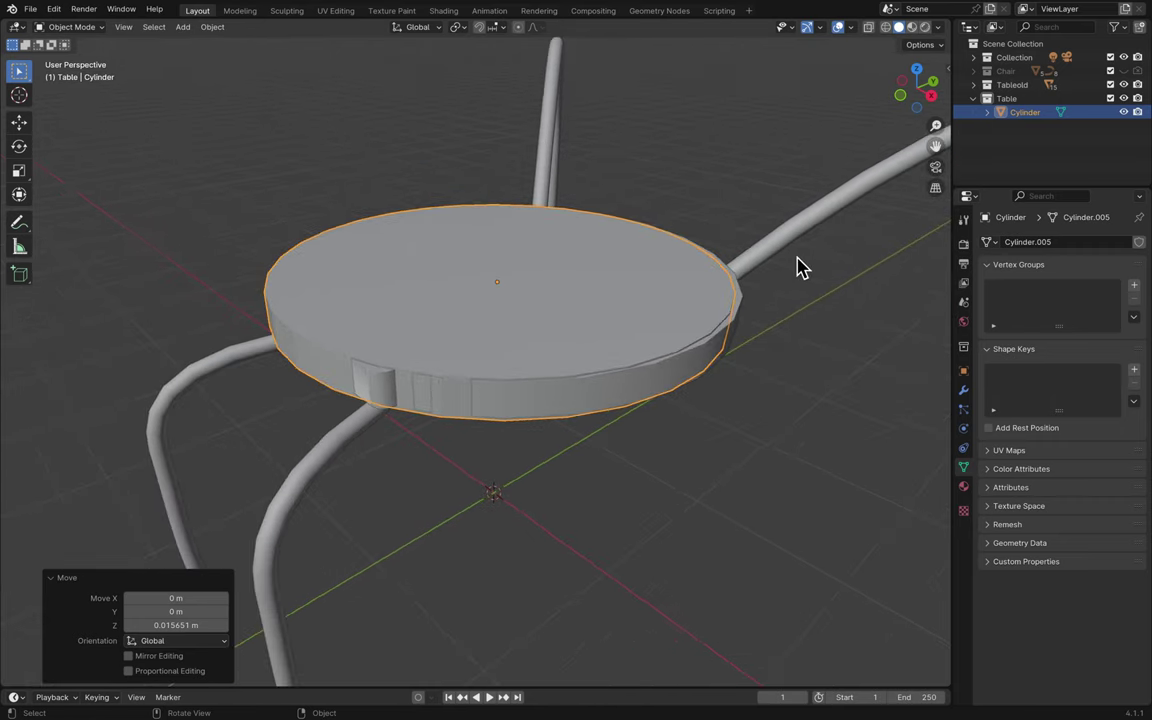
pyautogui.scroll(3, 800, 265)
# - Toggle the disc and Table collection visibility to compare with the engraved top
pyautogui.click(1124, 113)
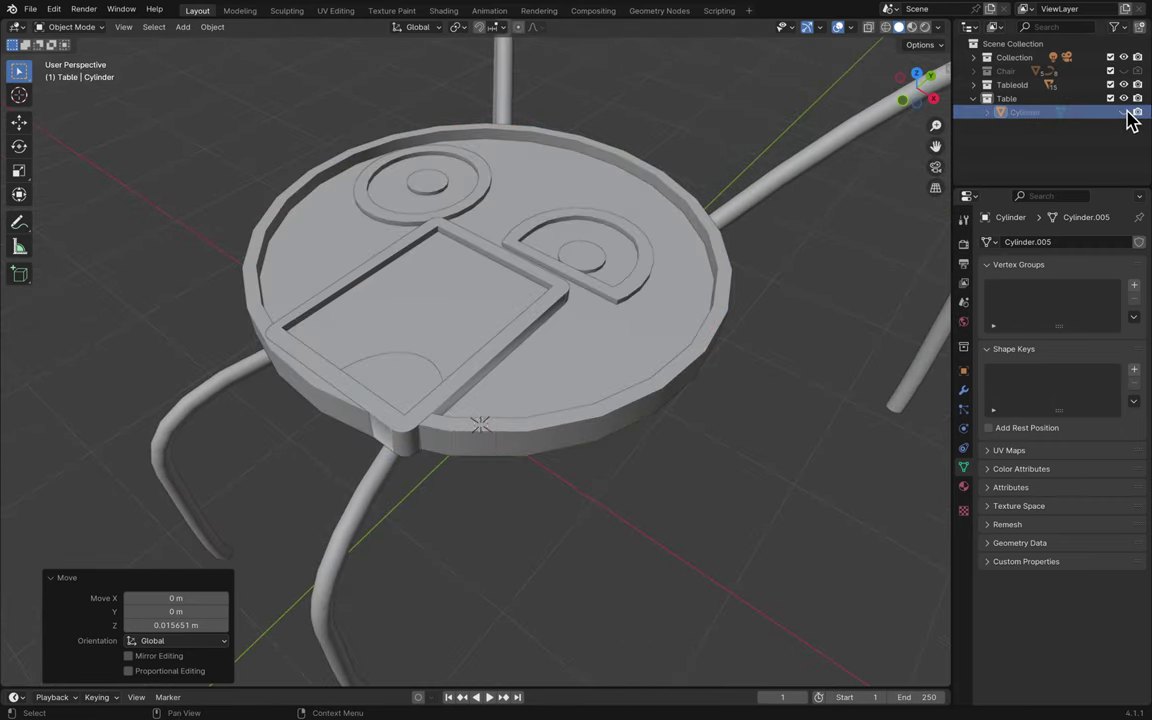
pyautogui.hscroll(10, 752, 318)
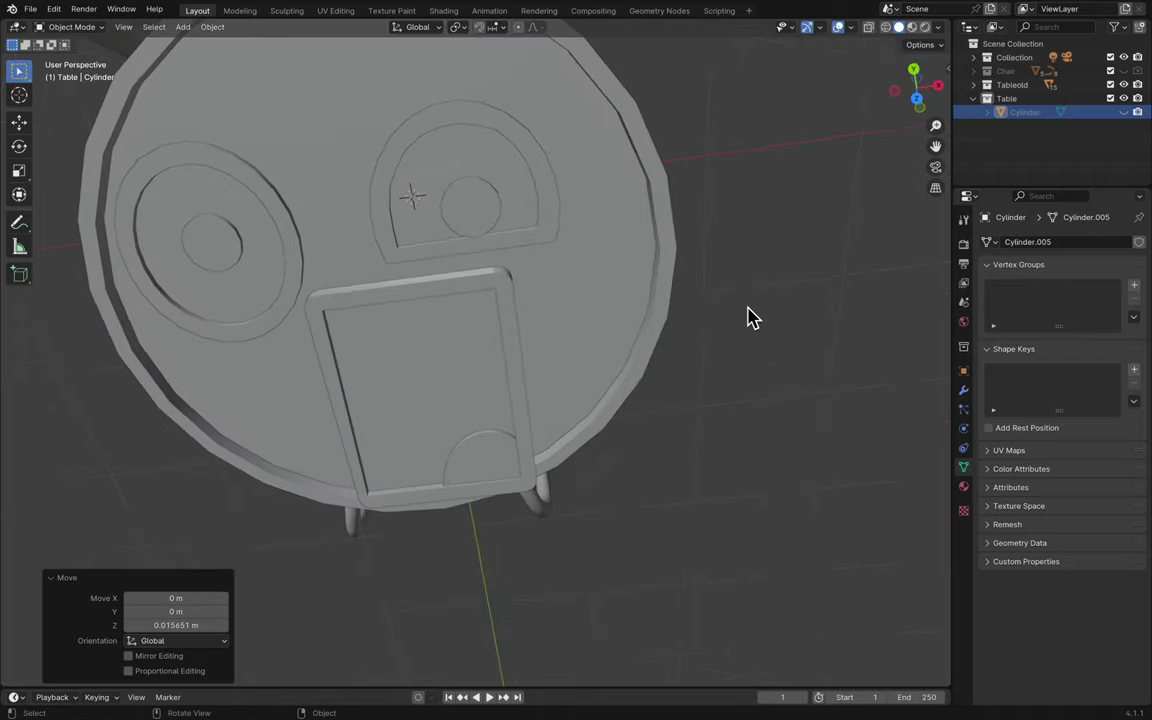
pyautogui.hscroll(10, 752, 318)
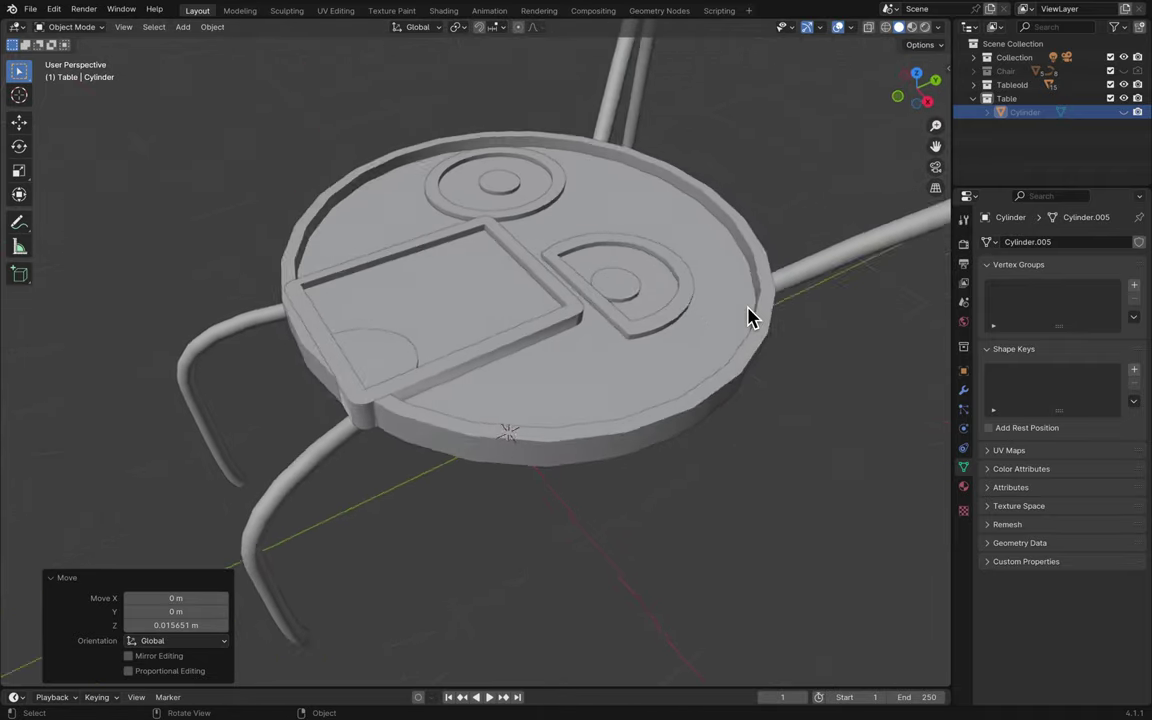
pyautogui.hscroll(5, 752, 318)
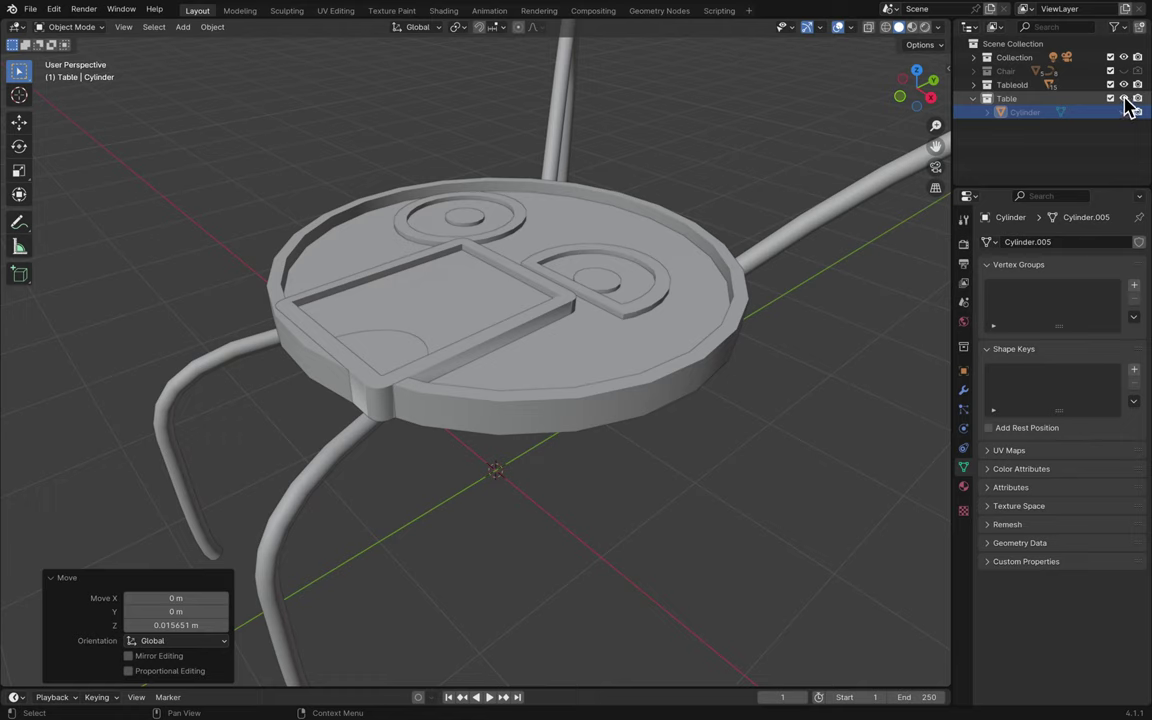
pyautogui.click(1124, 98)
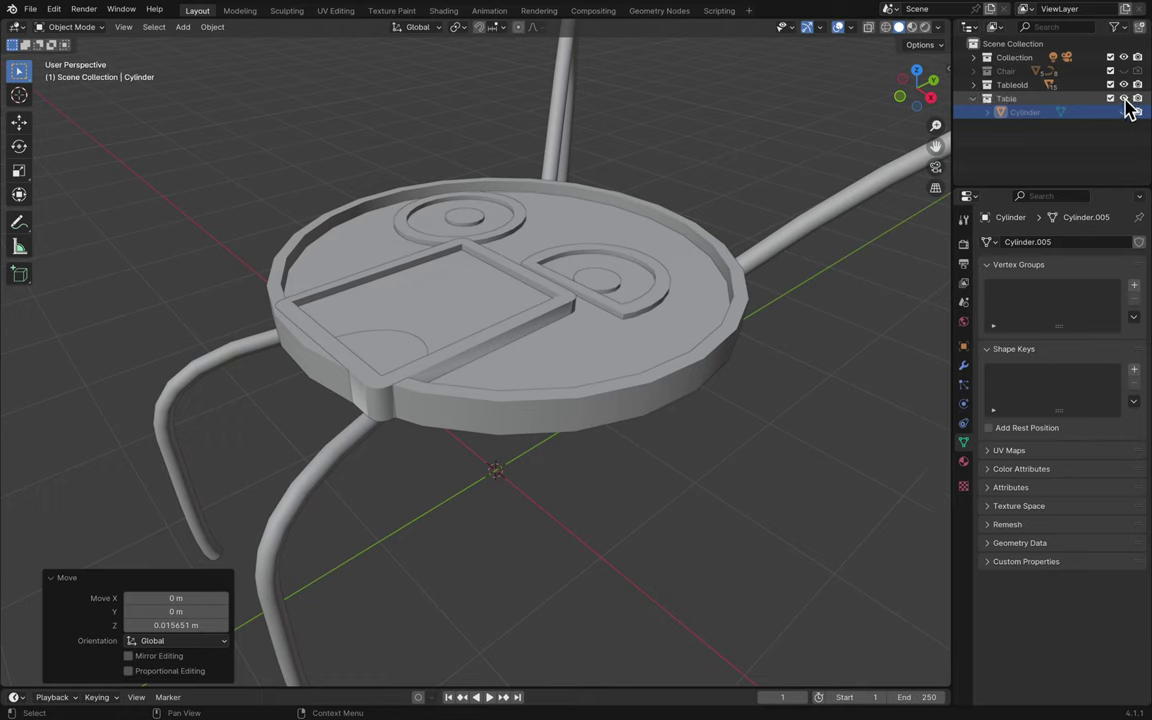
pyautogui.click(1127, 111)
pyautogui.click(1124, 113)
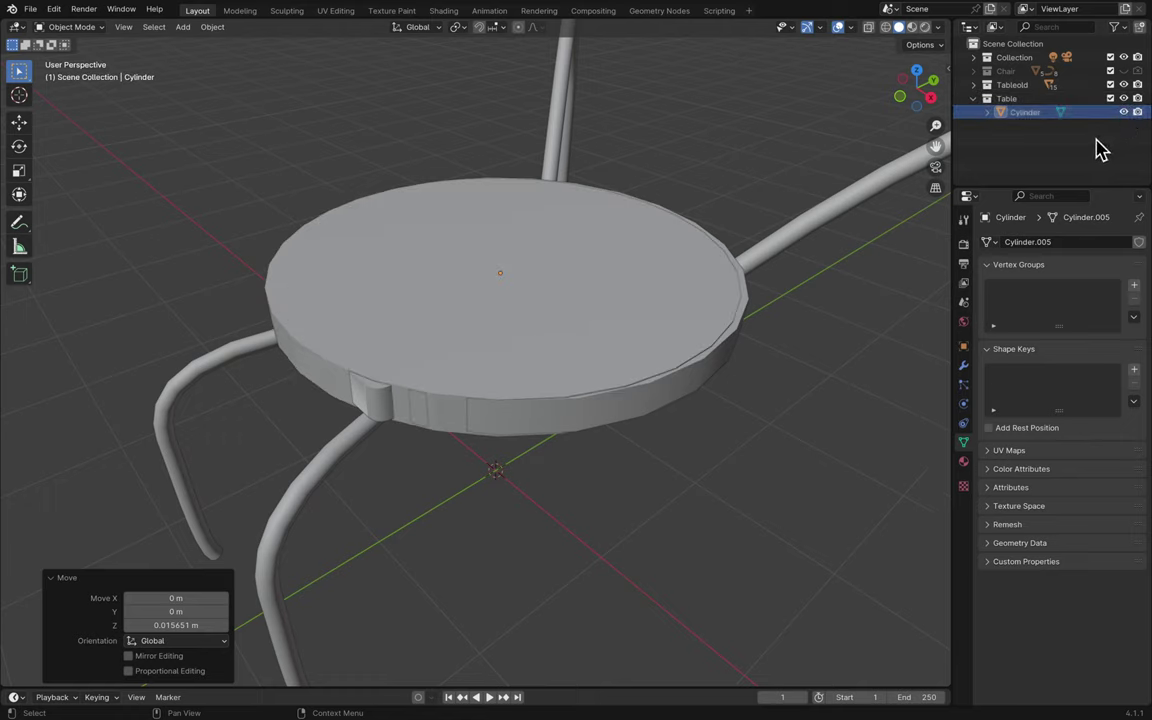
pyautogui.moveTo(855, 270); pyautogui.dragTo(854, 267, button='middle')
# - Hide the Table collection and box-select the old table top and all its legs
pyautogui.click(1010, 85)
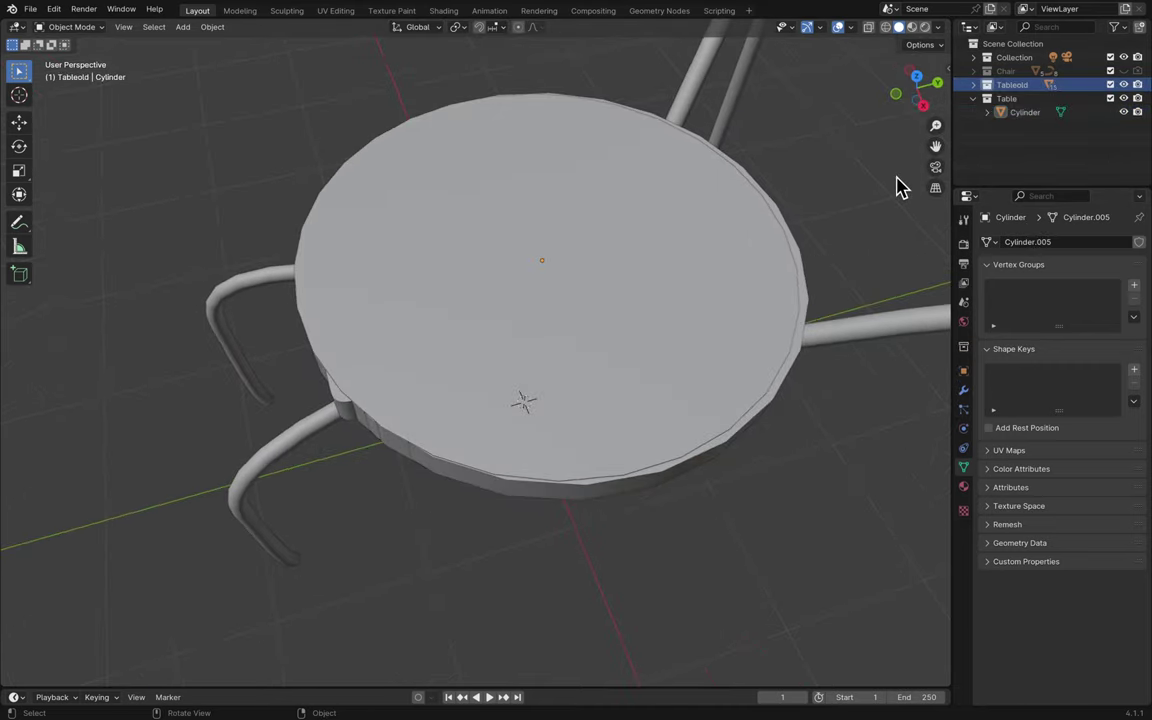
pyautogui.moveTo(897, 188); pyautogui.dragTo(897, 186, button='middle')
pyautogui.click(1124, 100)
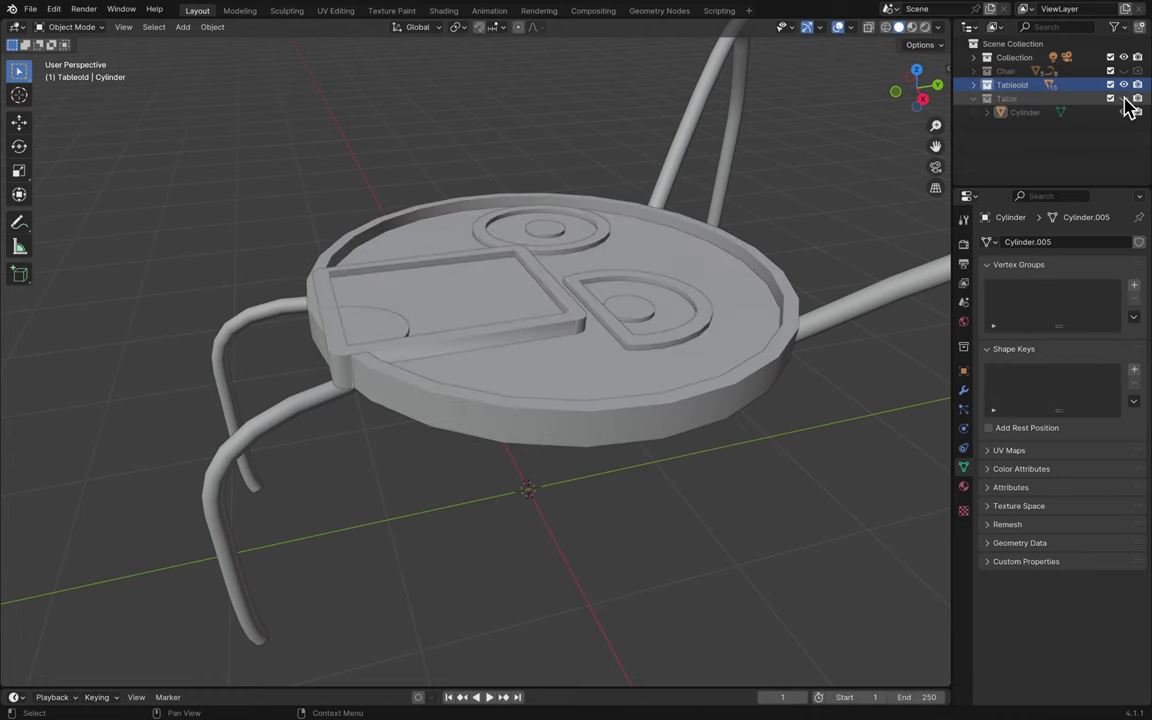
pyautogui.scroll(-5, 815, 232)
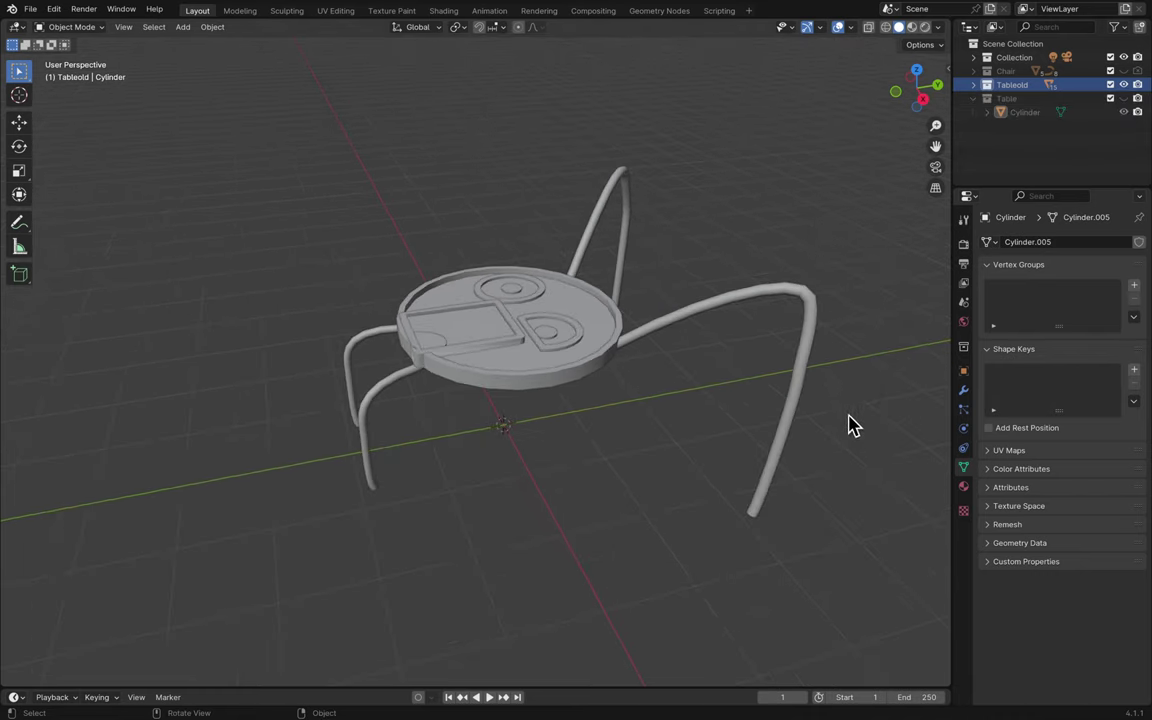
pyautogui.moveTo(848, 512); pyautogui.dragTo(316, 138)
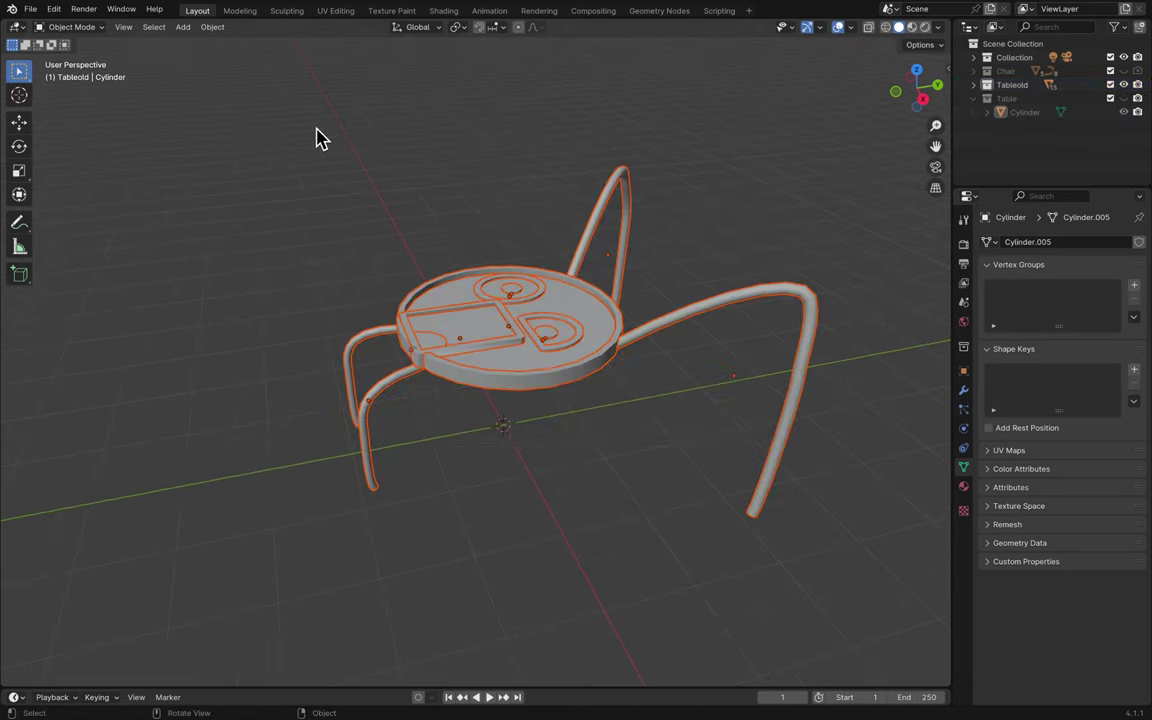
# - Shift the old table top and legs −0.035 m to line up with the new top
pyautogui.scroll(5, 421, 280)
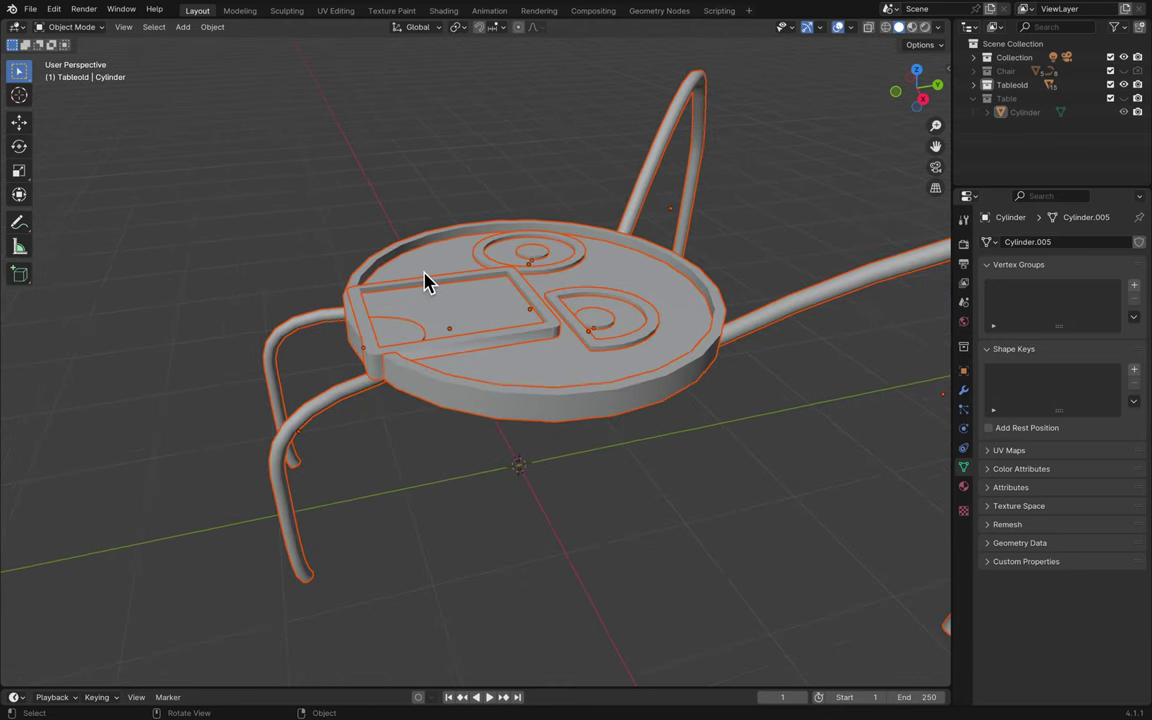
pyautogui.scroll(-3, 424, 283)
pyautogui.moveTo(424, 283); pyautogui.dragTo(522, 278, button='middle')
pyautogui.scroll(3, 522, 278)
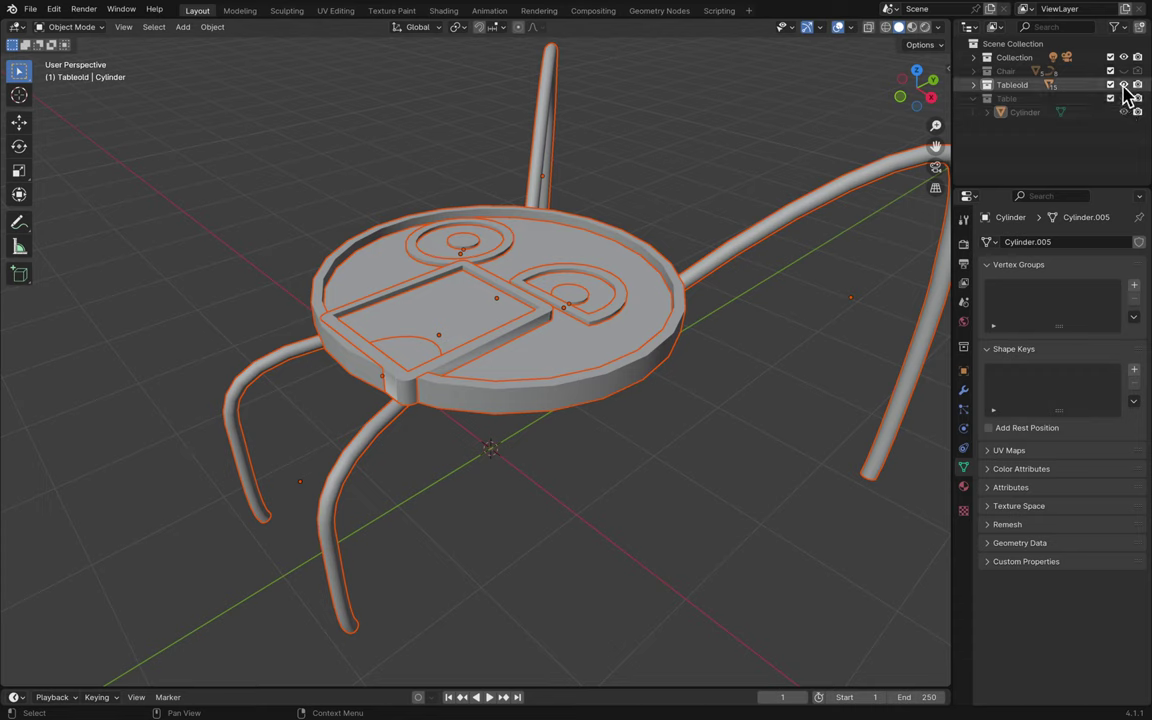
pyautogui.click(1124, 98)
pyautogui.scroll(-10, 800, 380)
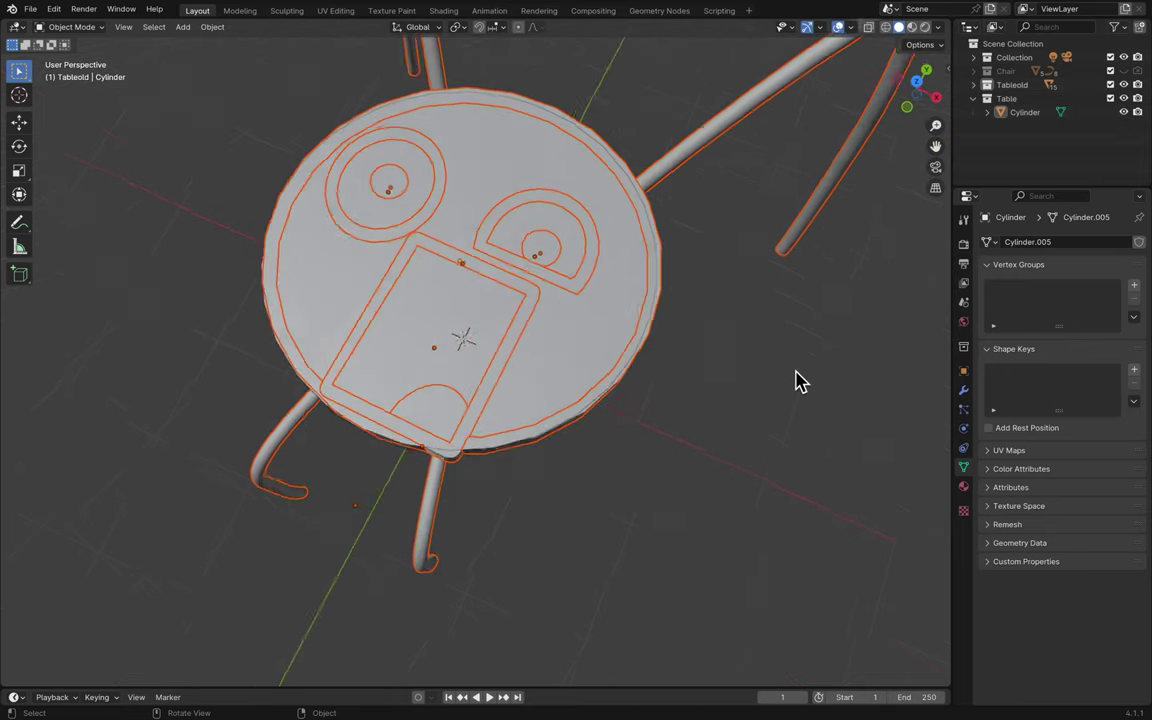
pyautogui.press('g')
pyautogui.press('x')
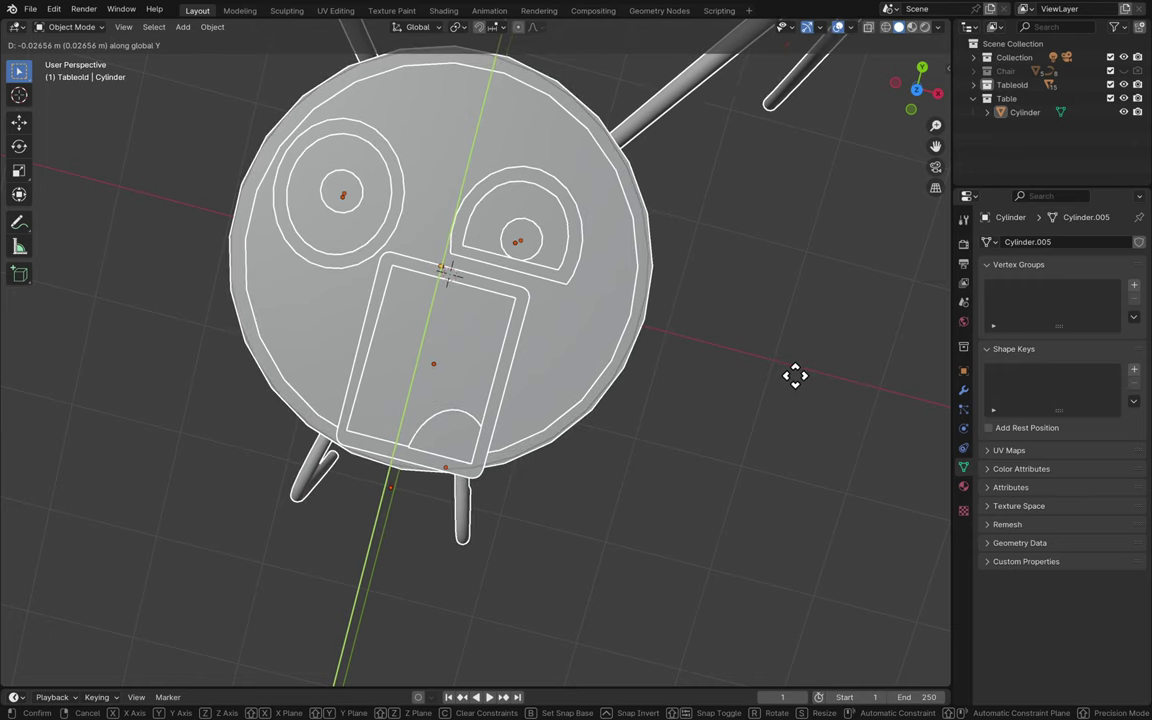
pyautogui.click(795, 377)
pyautogui.scroll(-8, 797, 386)
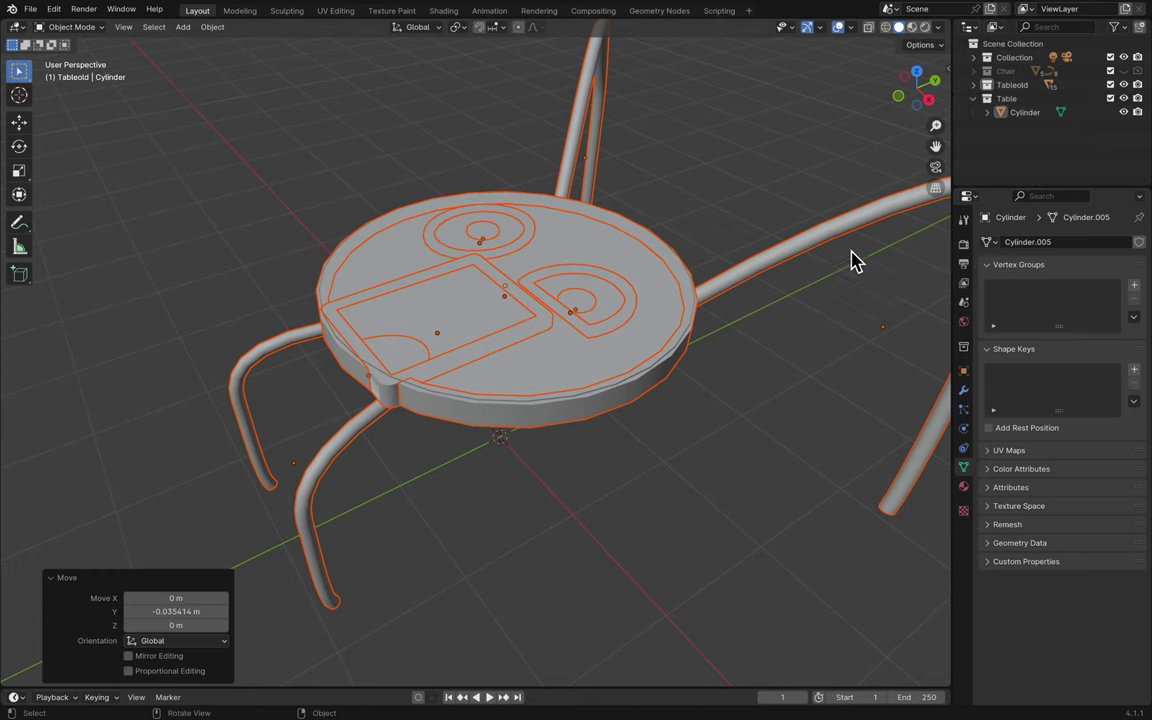
pyautogui.click(836, 278)
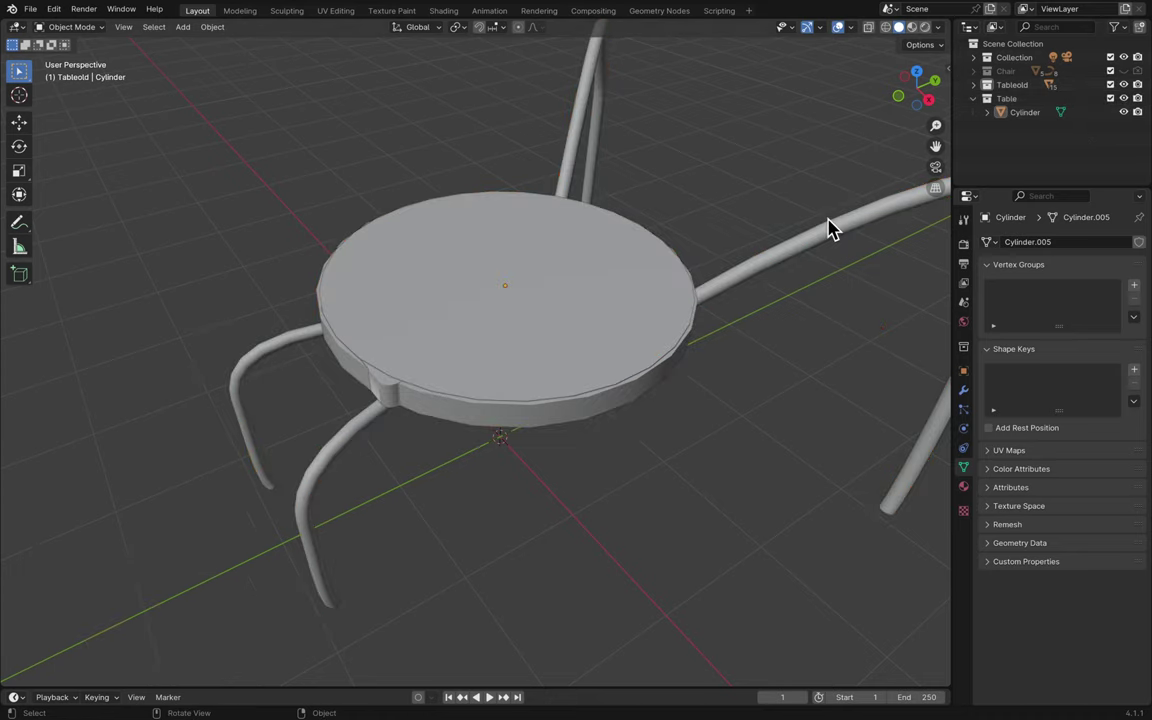
# - Check the scene in Material Preview and Rendered shading, then return to Solid
pyautogui.scroll(-6, 730, 338)
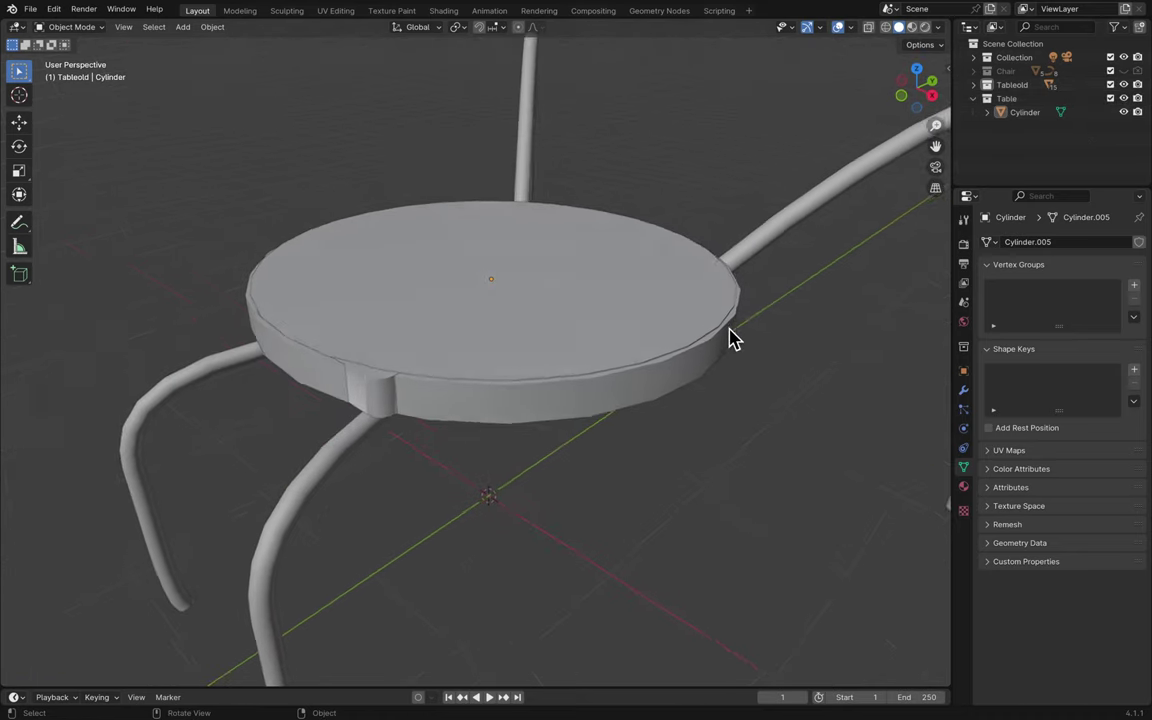
pyautogui.click(911, 29)
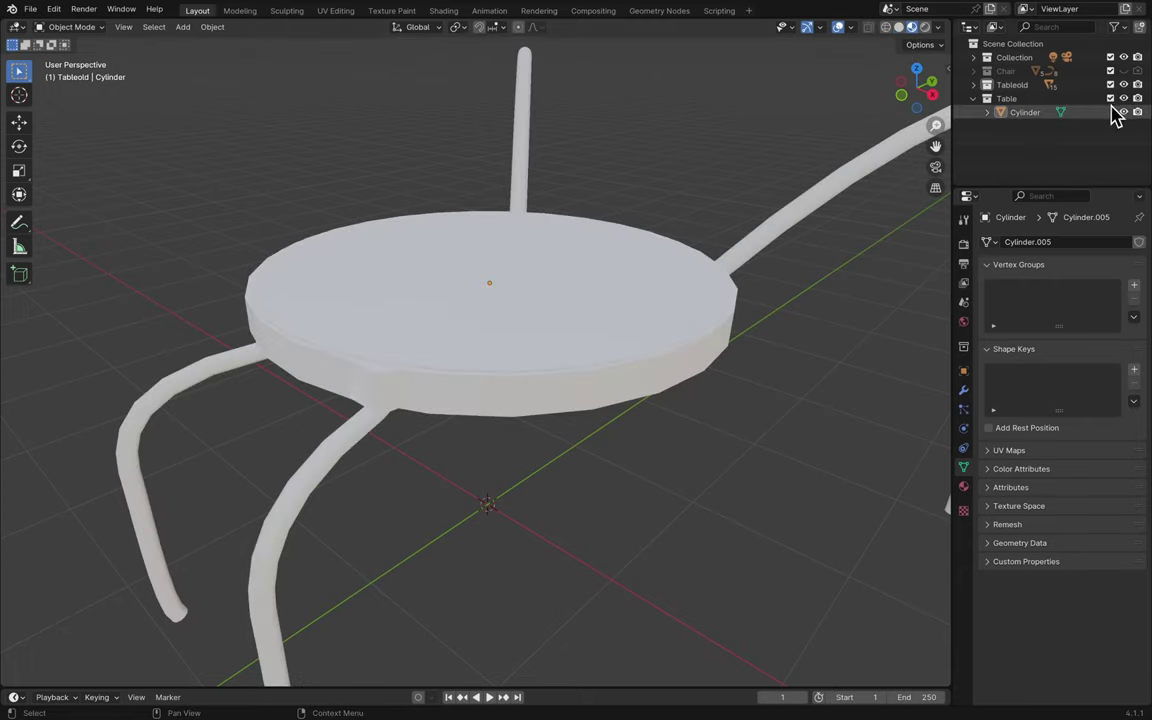
pyautogui.moveTo(812, 298); pyautogui.dragTo(895, 64, button='middle')
pyautogui.click(926, 29)
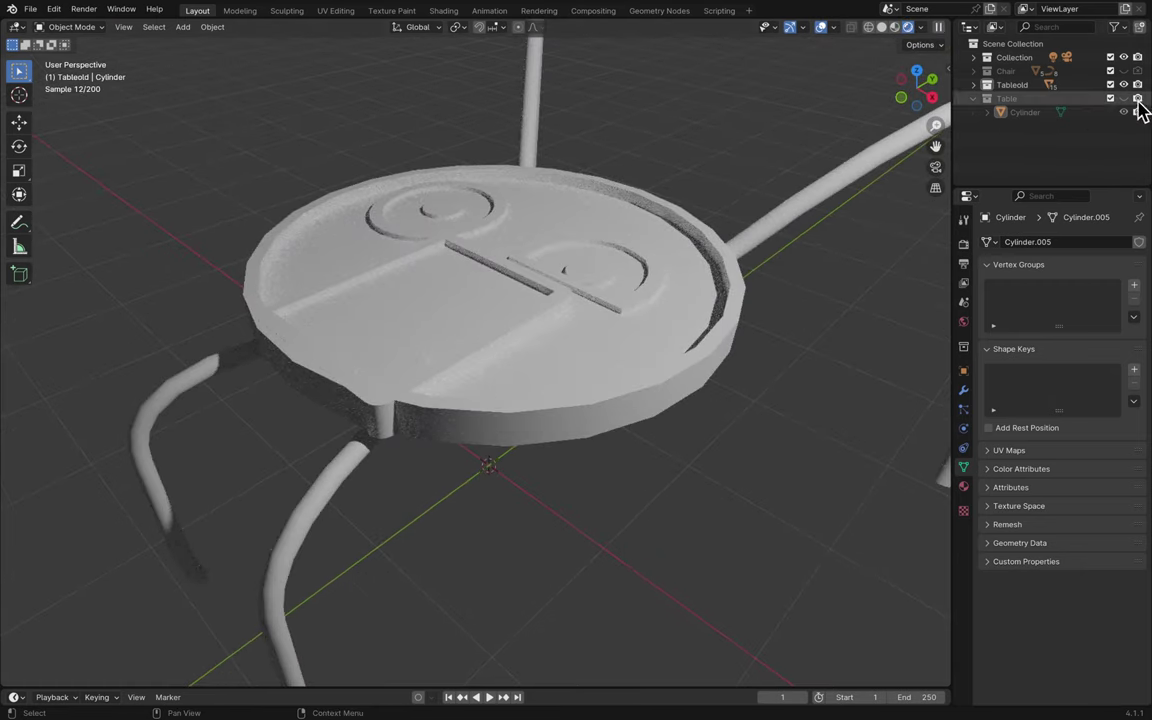
pyautogui.click(881, 28)
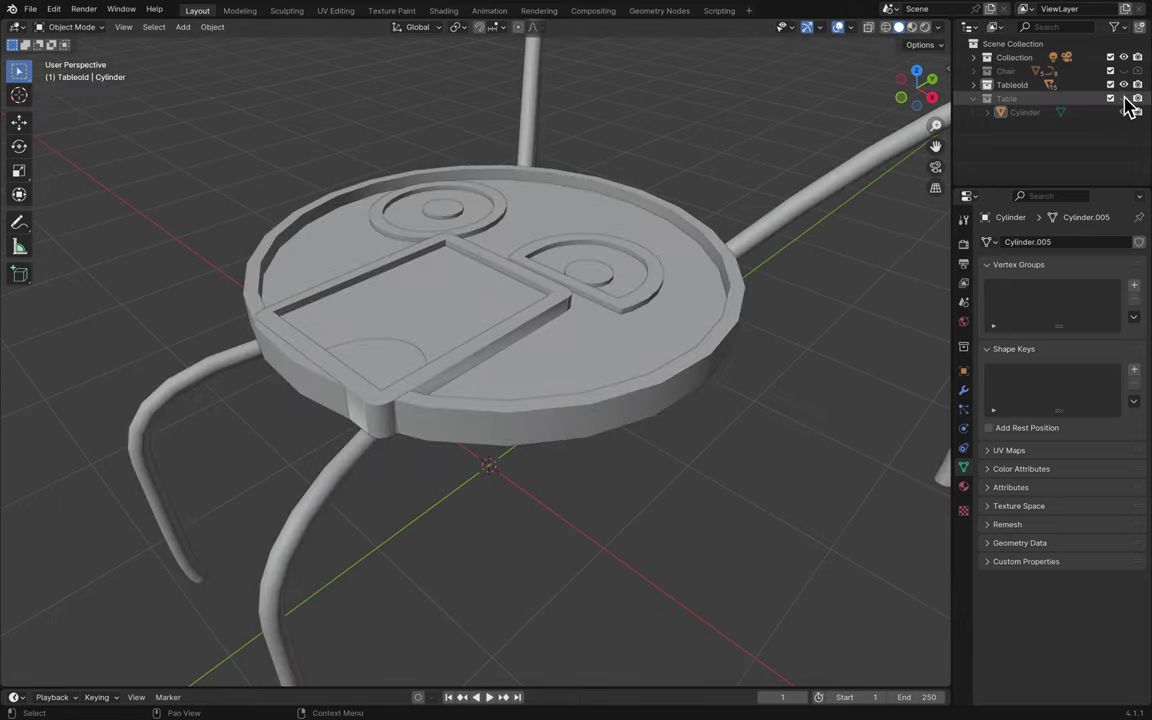
# - Hide Tableold and duplicate the table-top Cylinder in place
pyautogui.click(1124, 99)
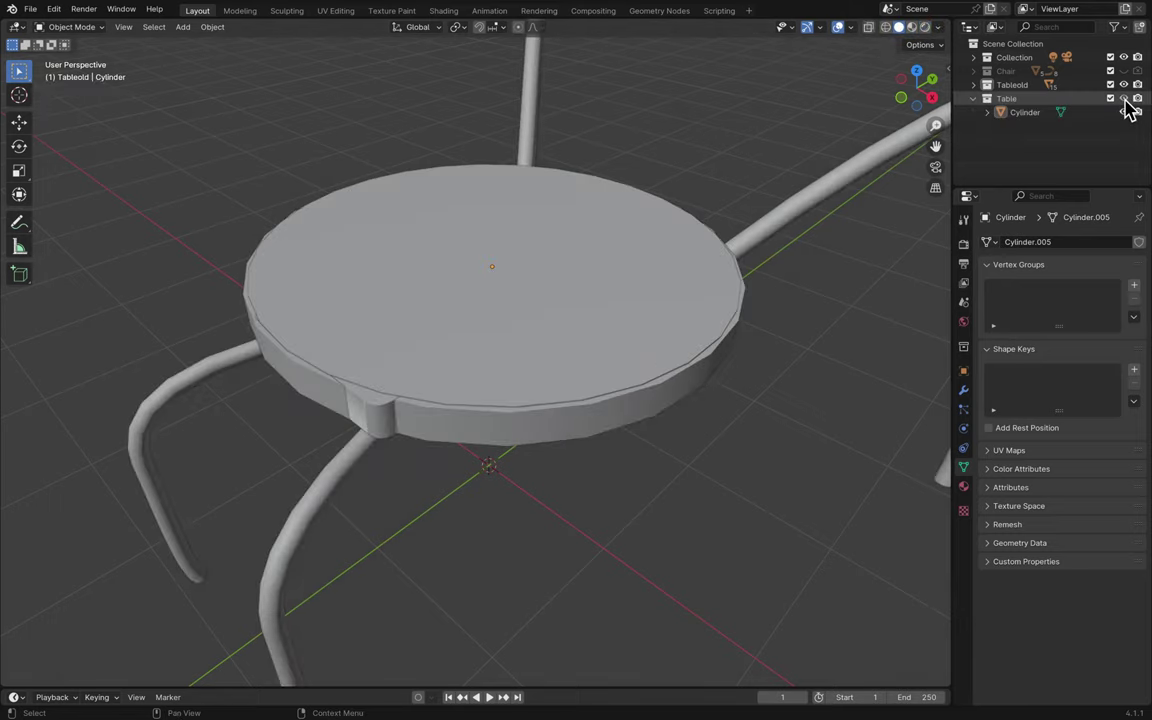
pyautogui.click(1124, 85)
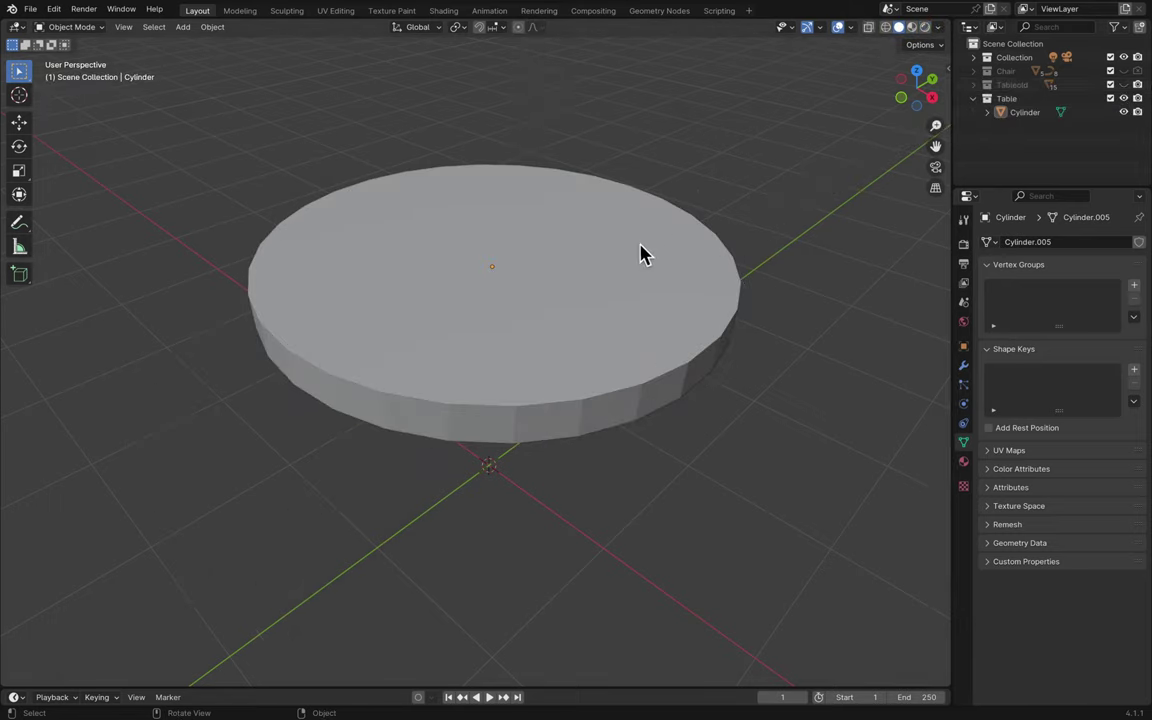
pyautogui.click(630, 268)
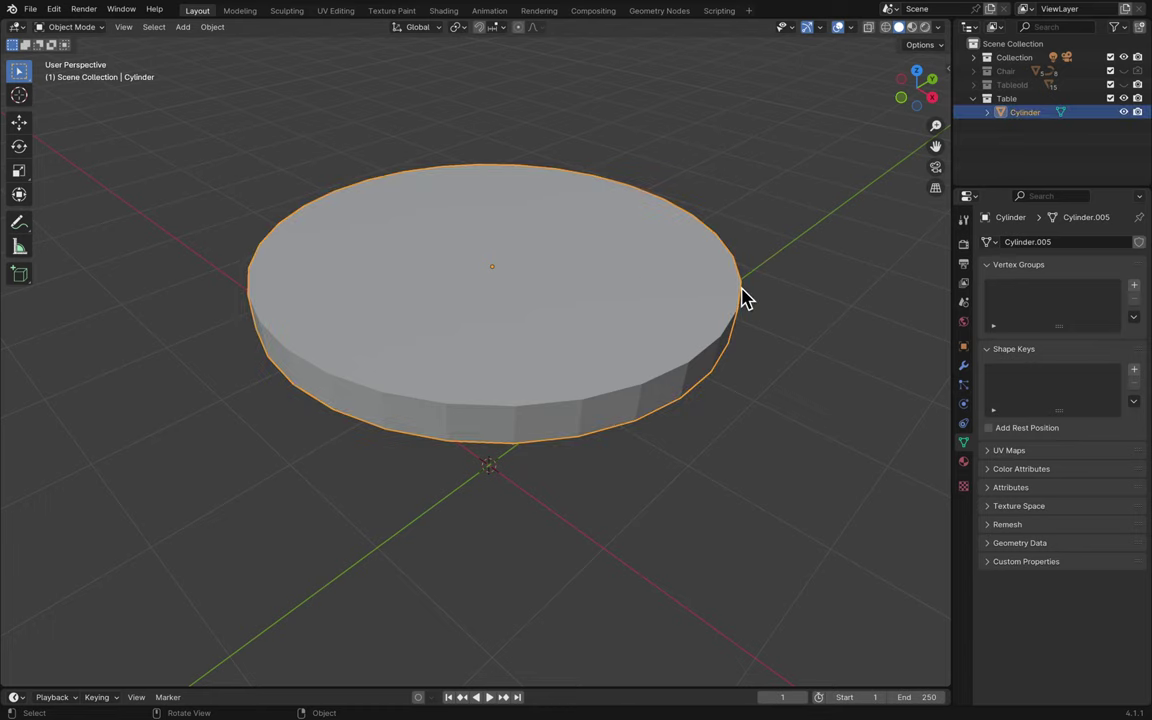
pyautogui.hotkey('shift', 'd')
pyautogui.rightClick(757, 191)
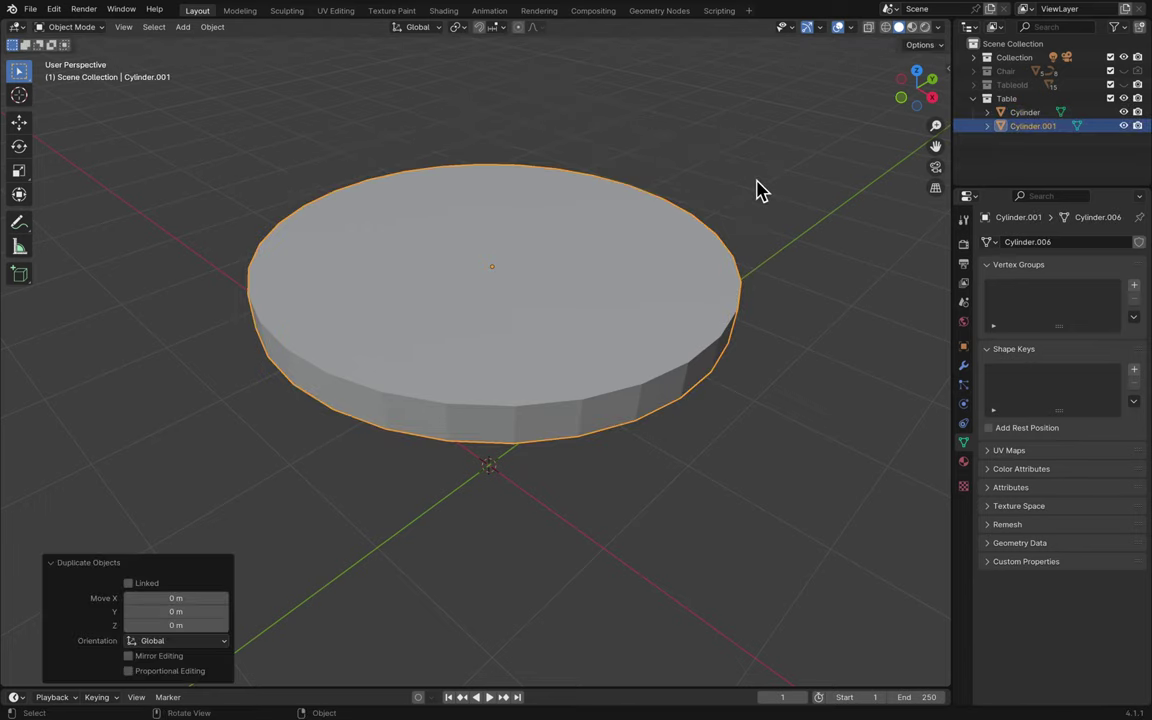
# - Rename the copy 'Booleanations' and hide it to reveal the engraved top
pyautogui.click(1124, 85)
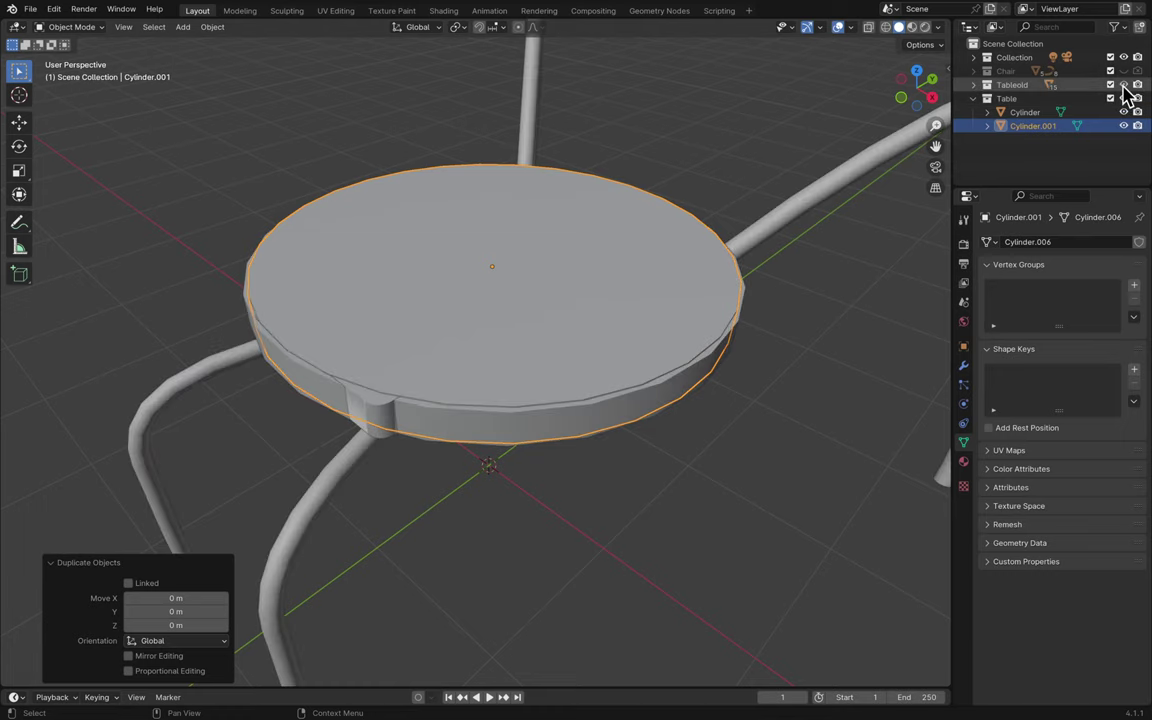
pyautogui.moveTo(725, 257); pyautogui.dragTo(1113, 183, button='middle')
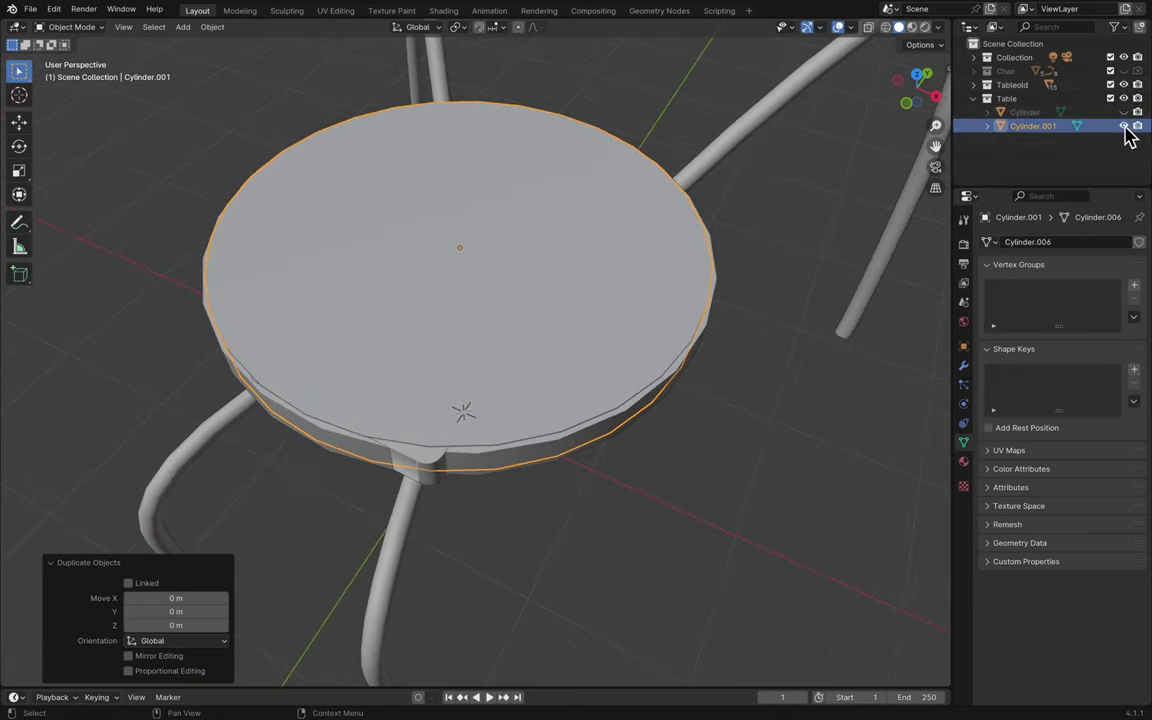
pyautogui.doubleClick(1048, 132)
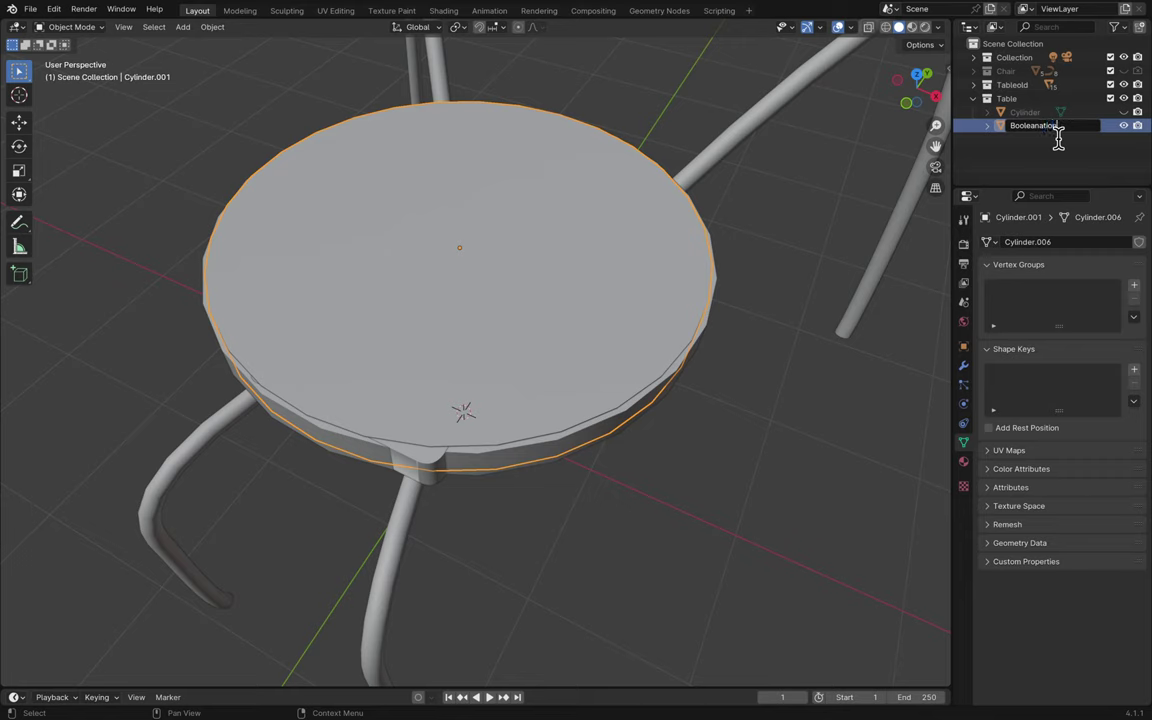
pyautogui.press('Return')
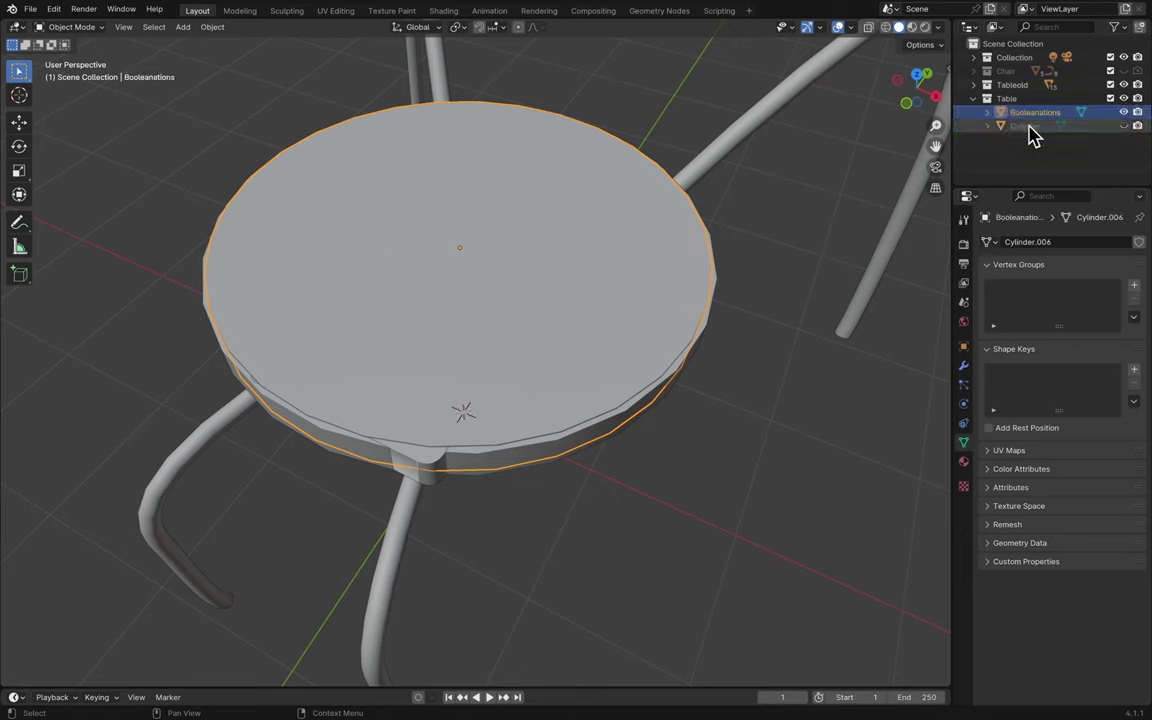
pyautogui.click(1026, 147)
pyautogui.click(1123, 112)
# - Unhide Booleanations and scale it uniformly to 0.959
pyautogui.click(1110, 127)
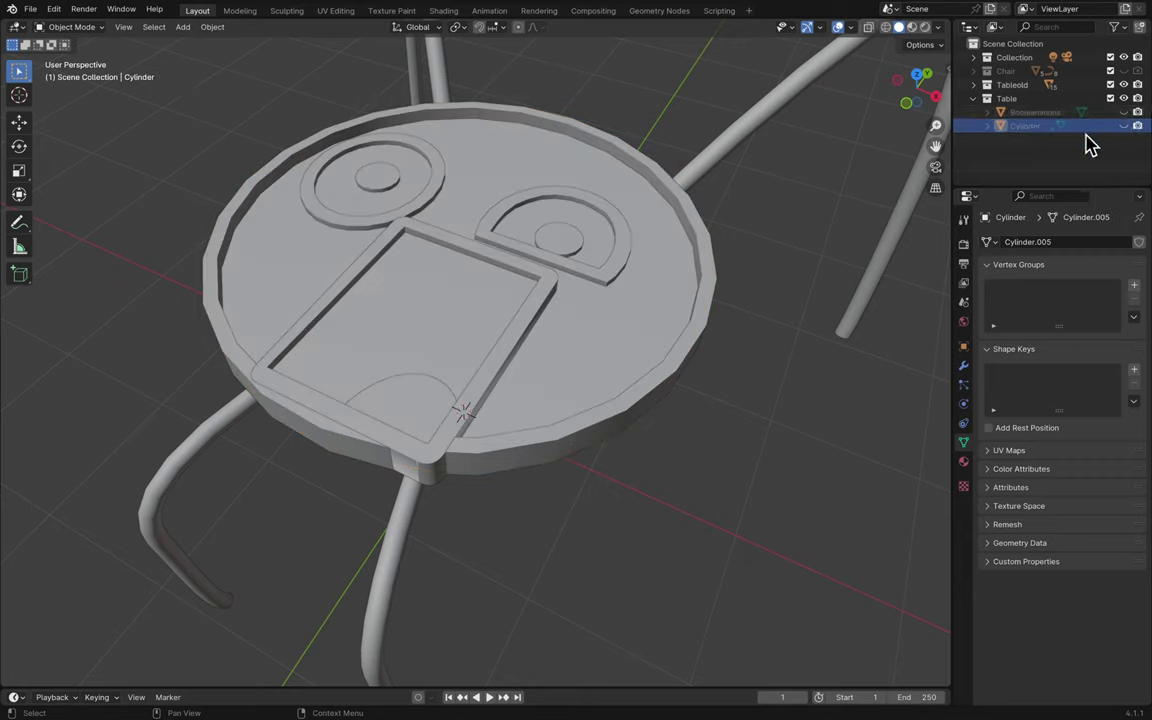
pyautogui.click(1050, 113)
pyautogui.click(1123, 112)
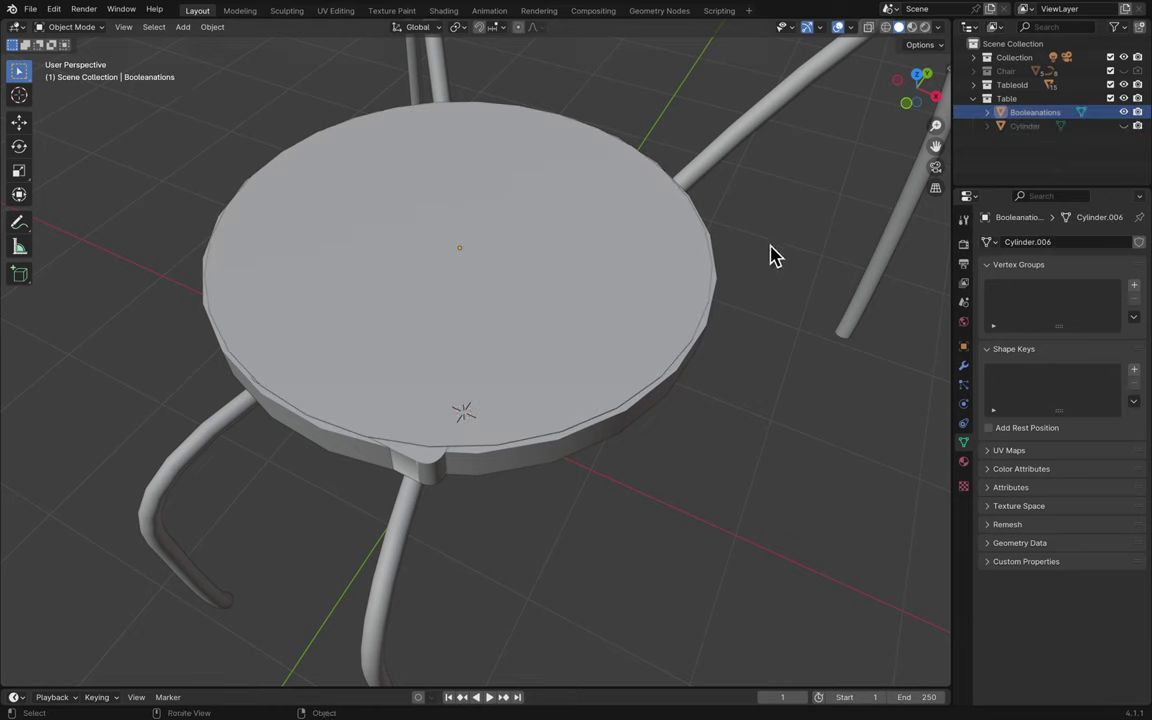
pyautogui.press('s')
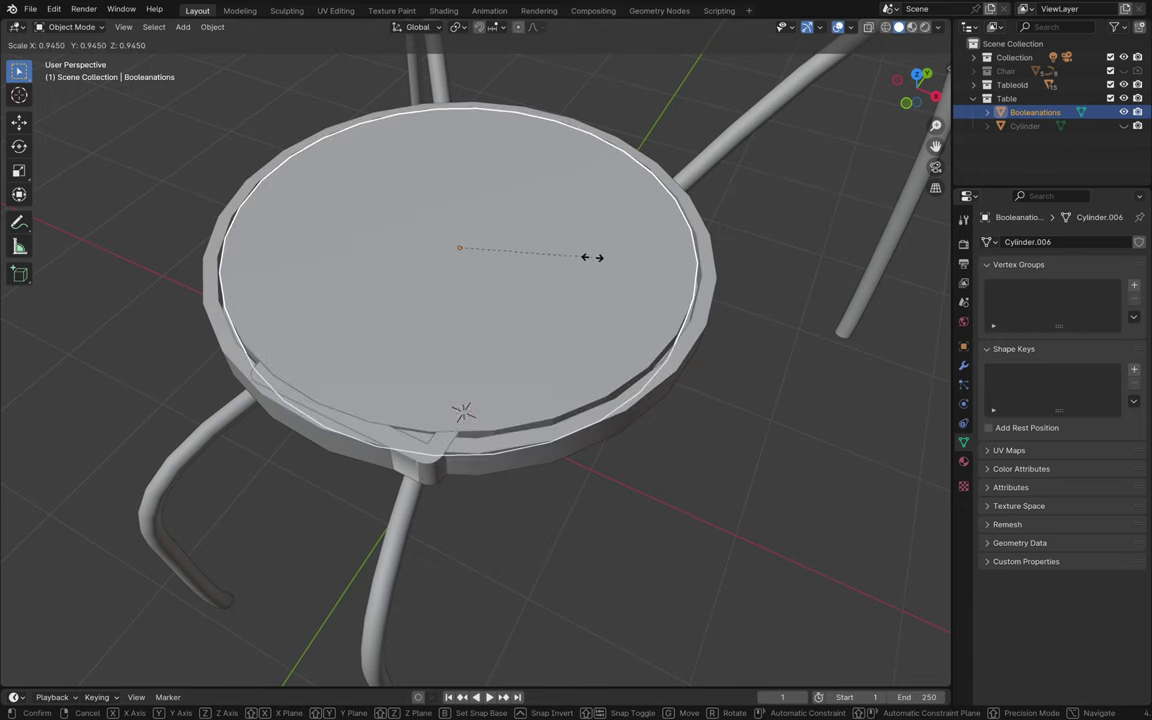
pyautogui.click(596, 262)
pyautogui.moveTo(596, 262); pyautogui.dragTo(596, 268, button='middle')
pyautogui.scroll(5, 596, 266)
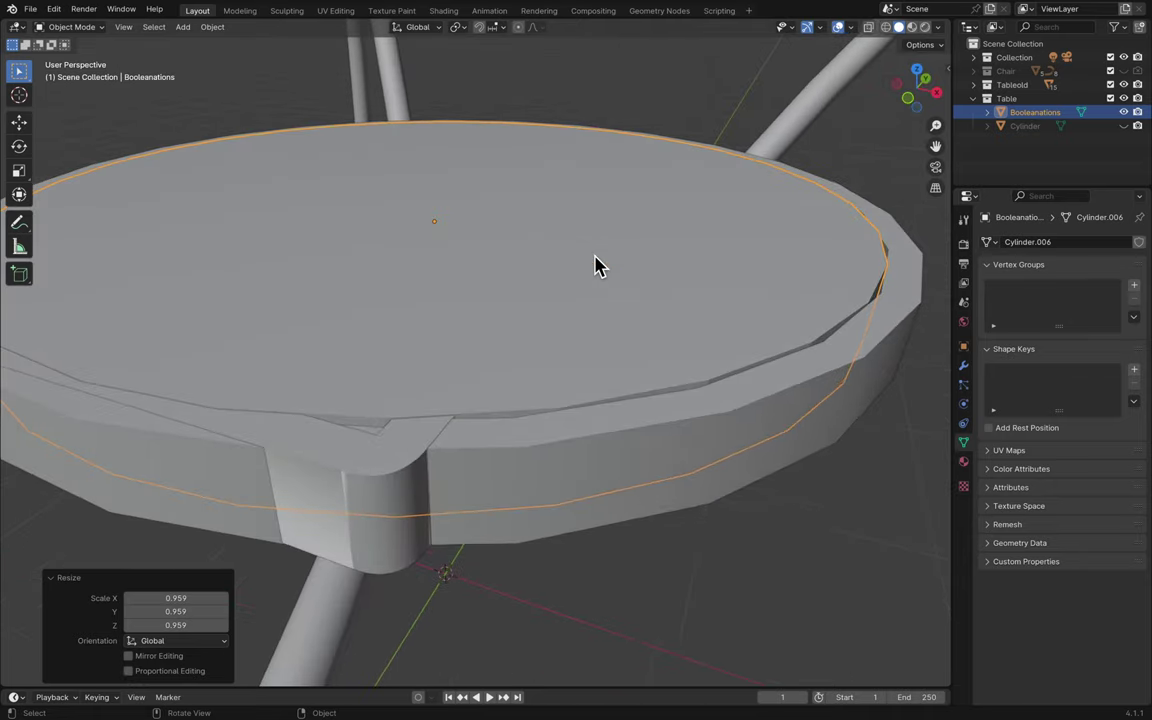
pyautogui.press('s')
pyautogui.press('z')
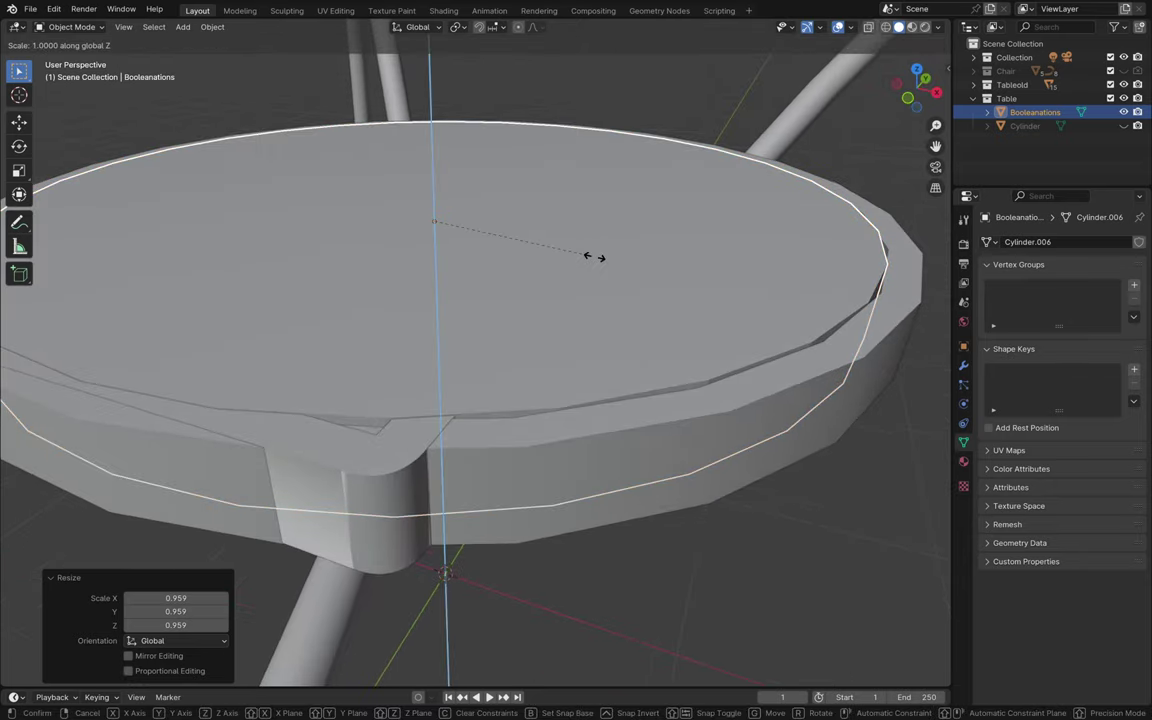
pyautogui.press('Escape')
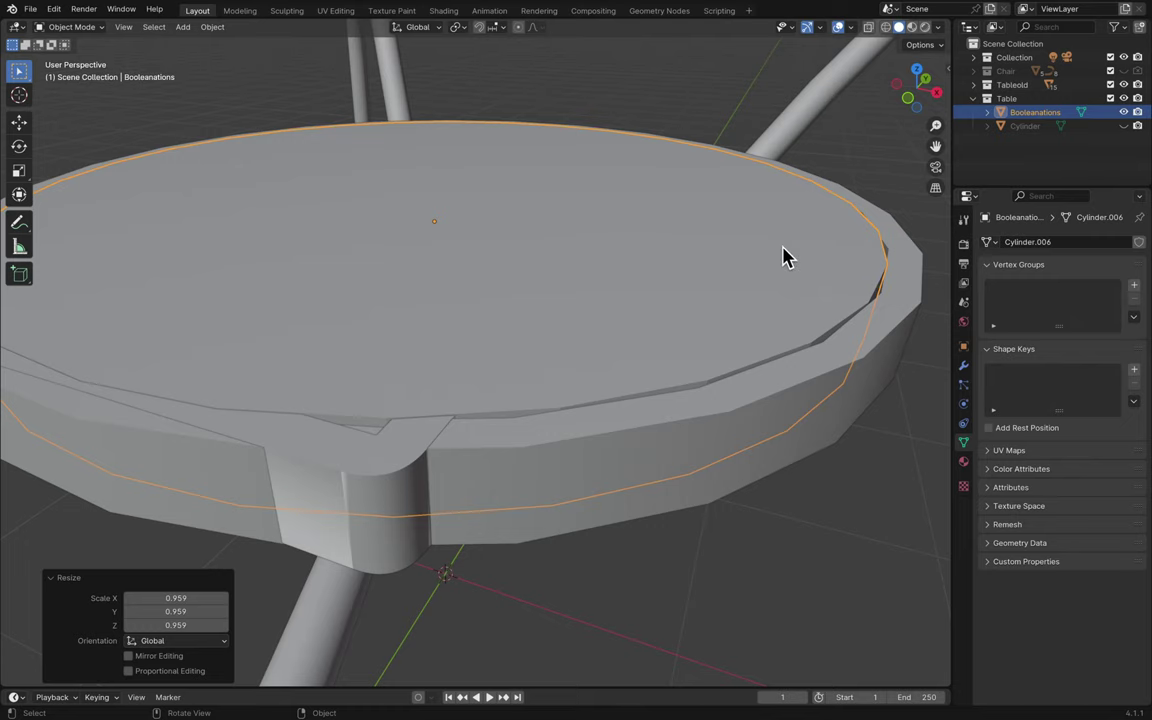
pyautogui.scroll(3, 783, 257)
# - Raise Booleanations about 0.25 m along Z
pyautogui.press('g')
pyautogui.press('z')
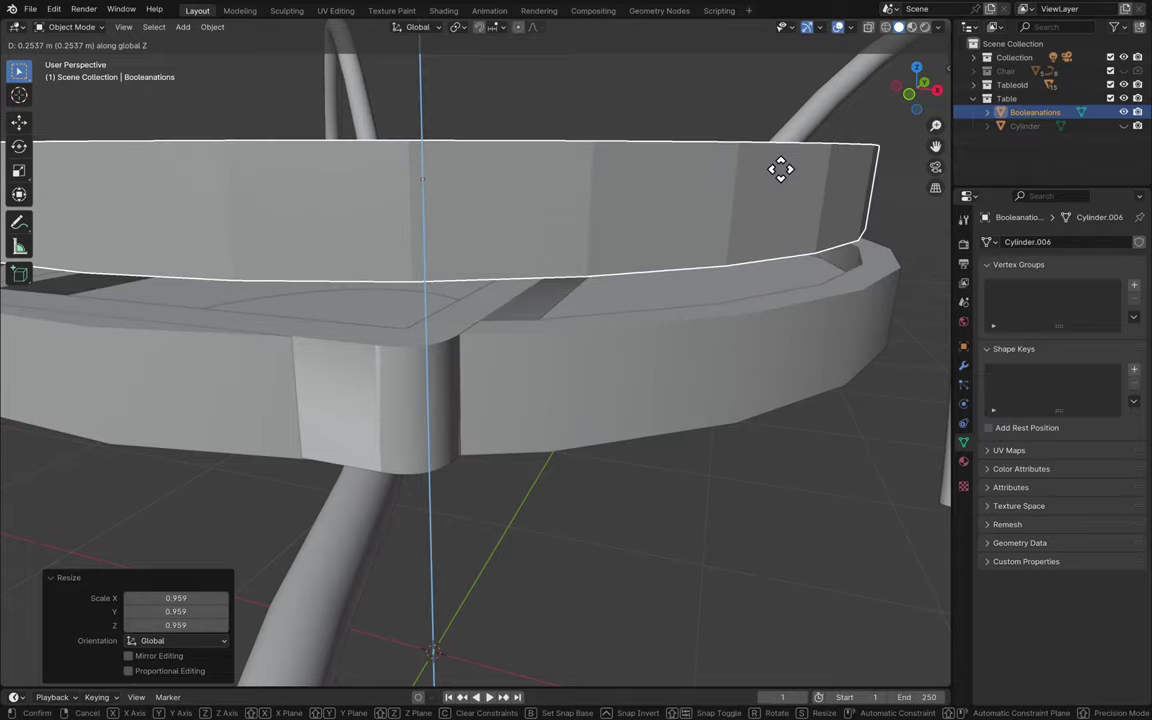
pyautogui.click(781, 169)
pyautogui.scroll(5, 818, 234)
pyautogui.scroll(-5, 818, 234)
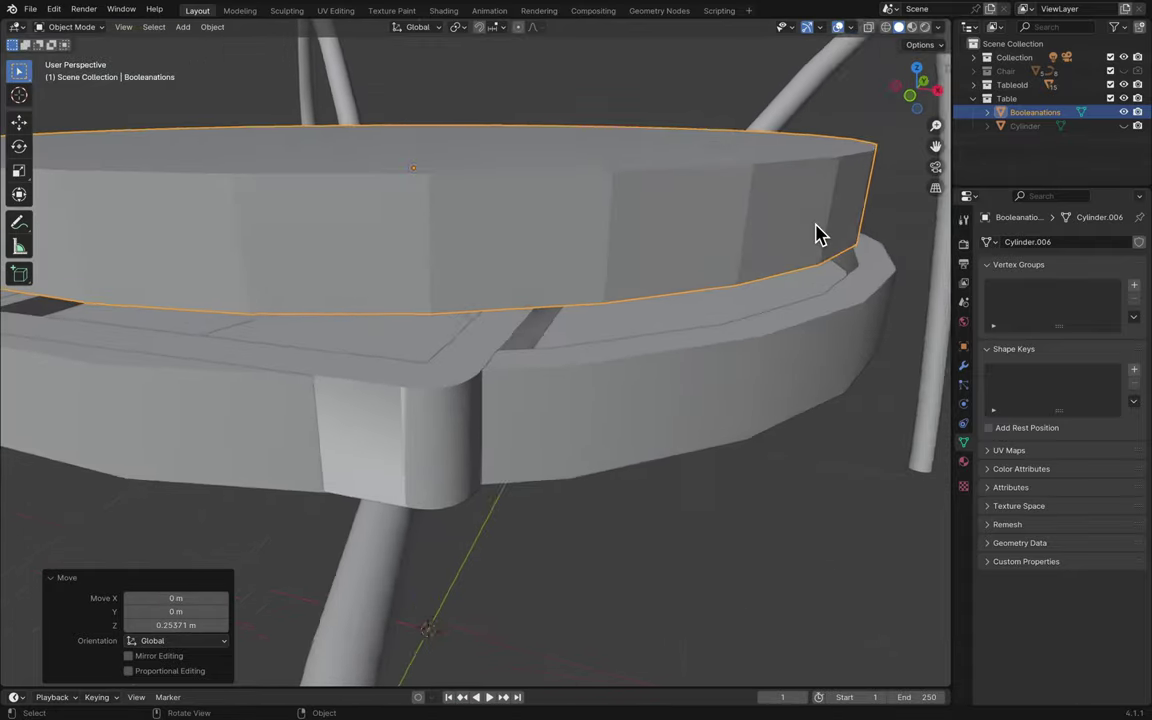
pyautogui.hscroll(-10, 818, 234)
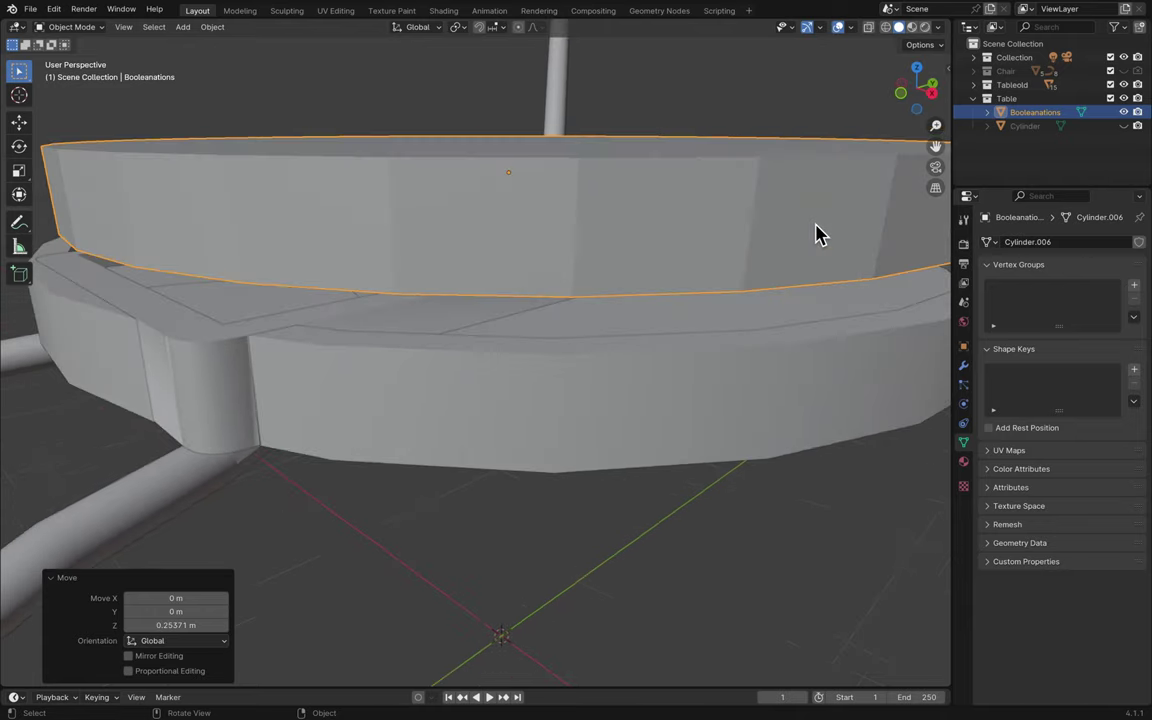
pyautogui.hscroll(-10, 818, 234)
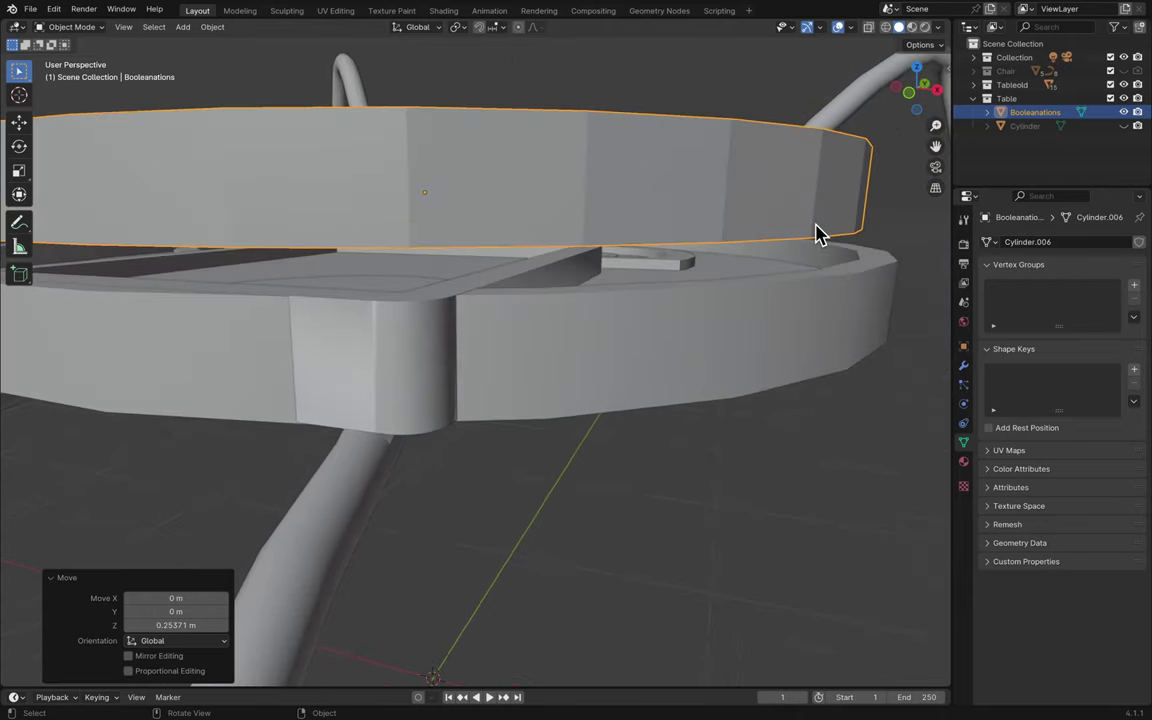
# - Lower the Booleanations disc about 0.13 m and check it in front orthographic view
pyautogui.press('g')
pyautogui.press('z')
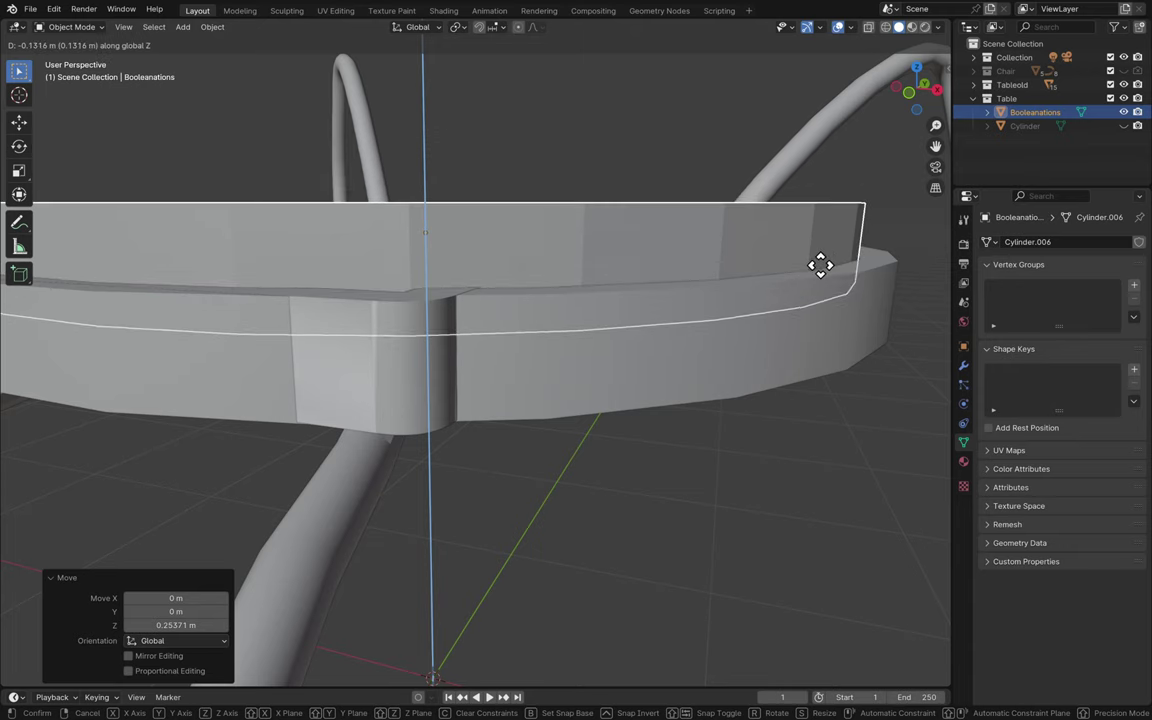
pyautogui.click(819, 262)
pyautogui.hscroll(-10, 820, 275)
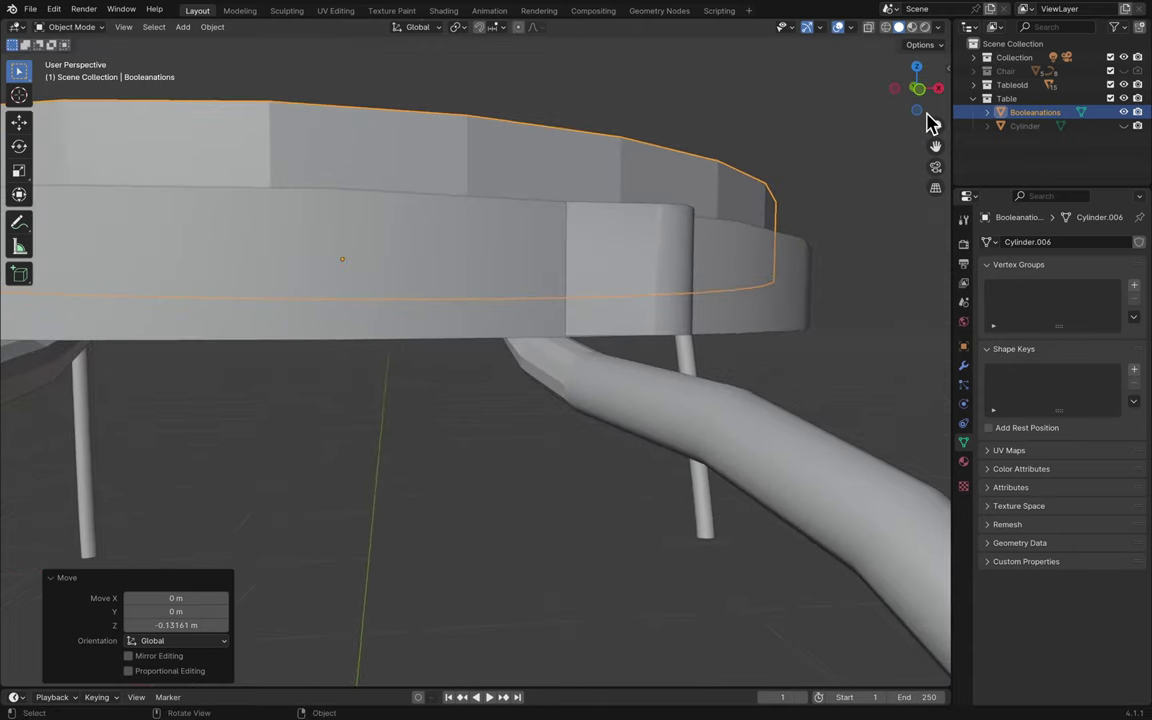
pyautogui.click(919, 90)
# - Lower the Booleanations disc a further 0.008768 m along Z, then inspect the tabletop
pyautogui.press('g')
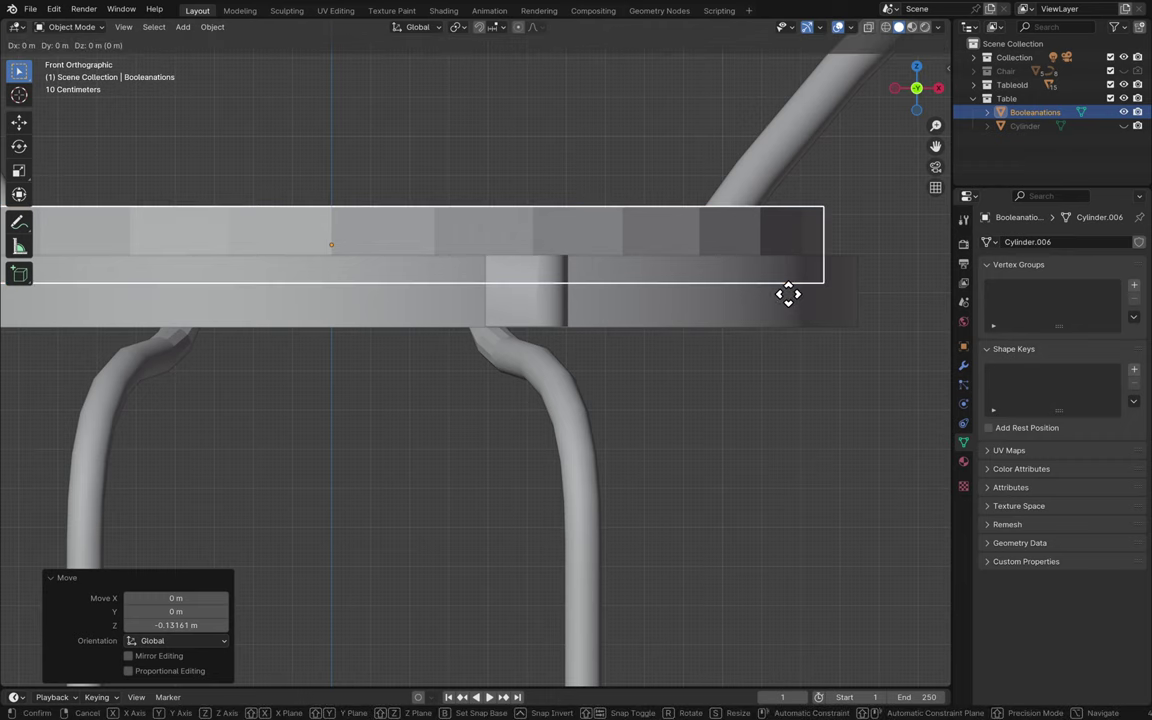
pyautogui.press('z')
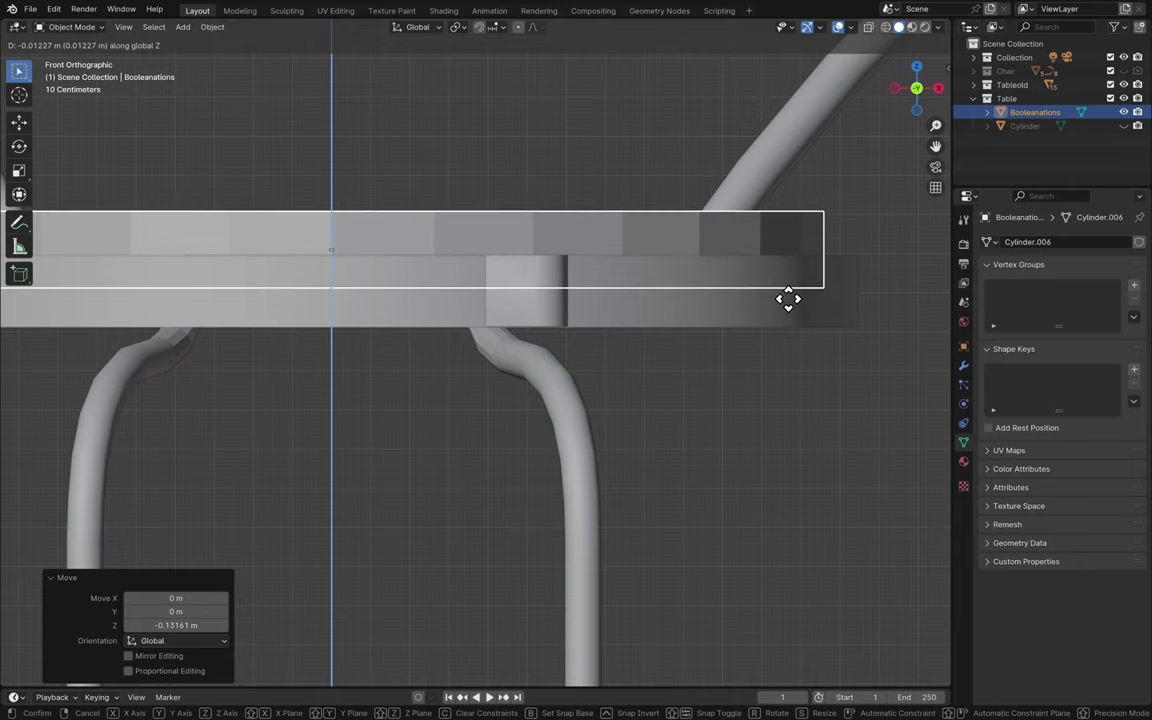
pyautogui.click(788, 297)
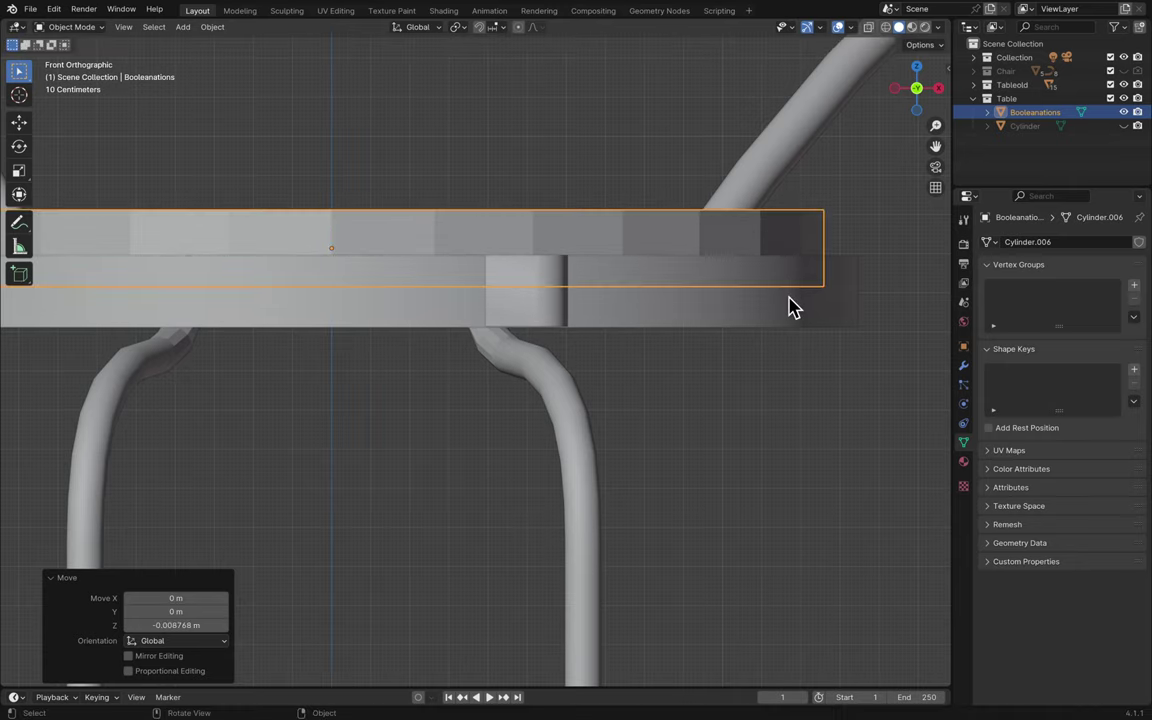
pyautogui.moveTo(787, 306); pyautogui.dragTo(790, 306, button='middle')
pyautogui.scroll(-6, 788, 306)
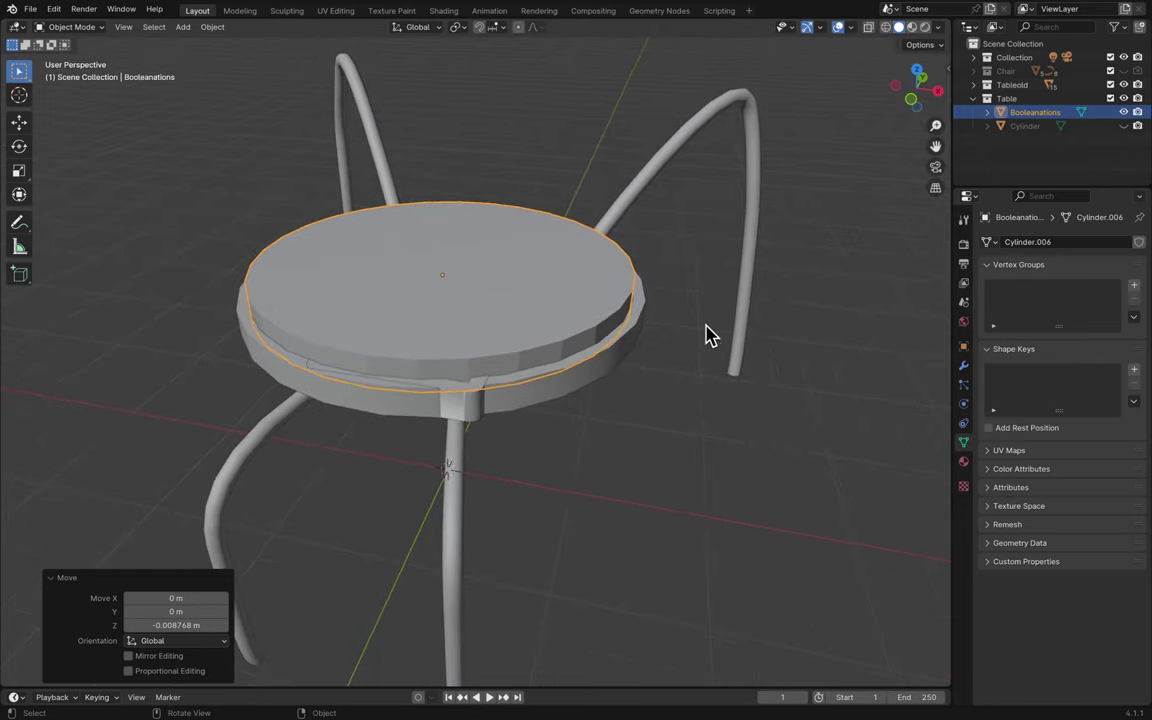
pyautogui.moveTo(707, 335); pyautogui.dragTo(703, 333, button='middle')
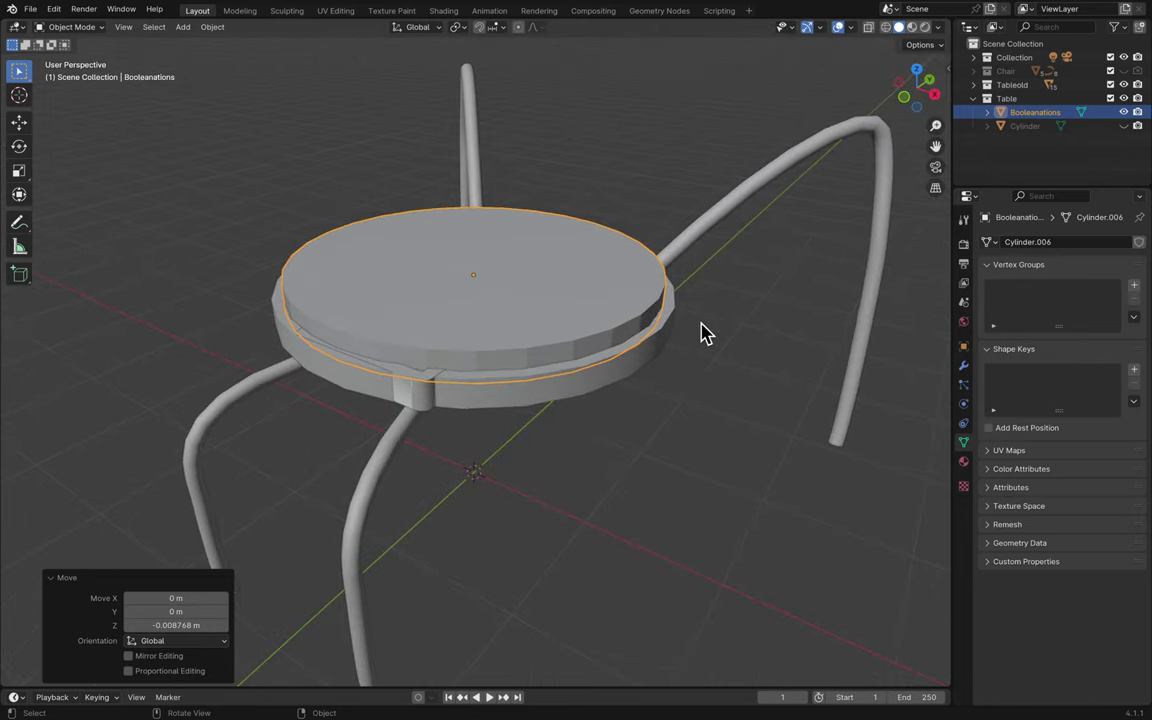
pyautogui.moveTo(719, 317); pyautogui.dragTo(717, 316, button='middle')
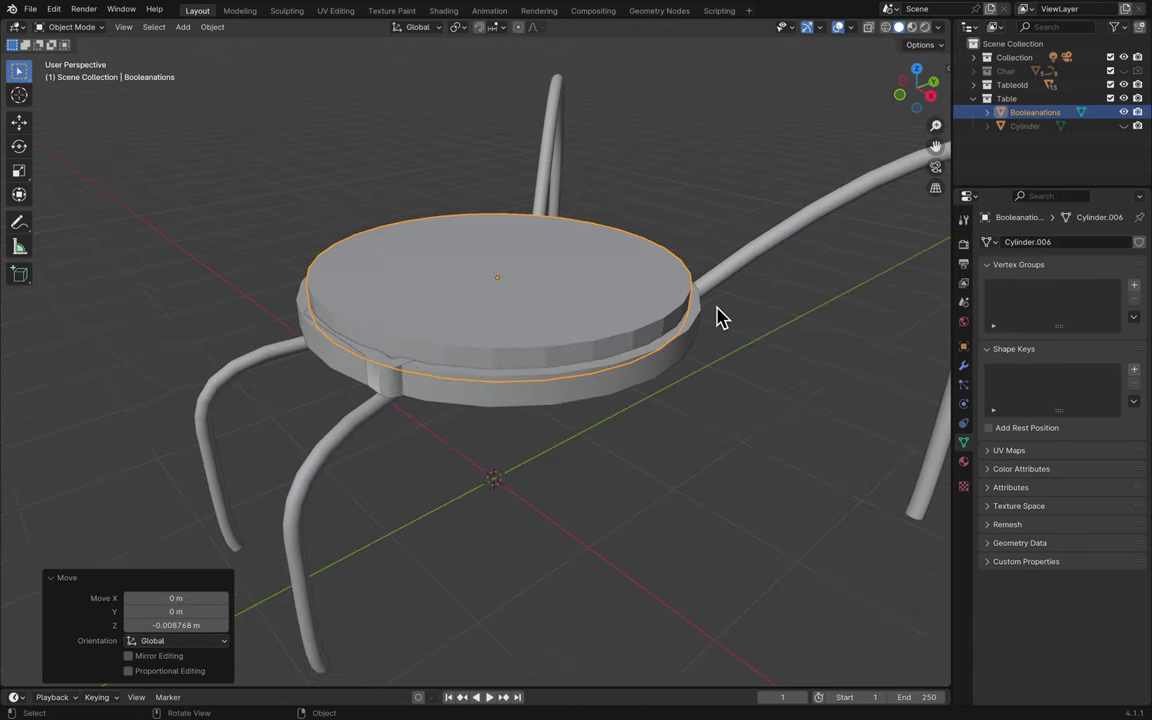
pyautogui.scroll(2, 720, 318)
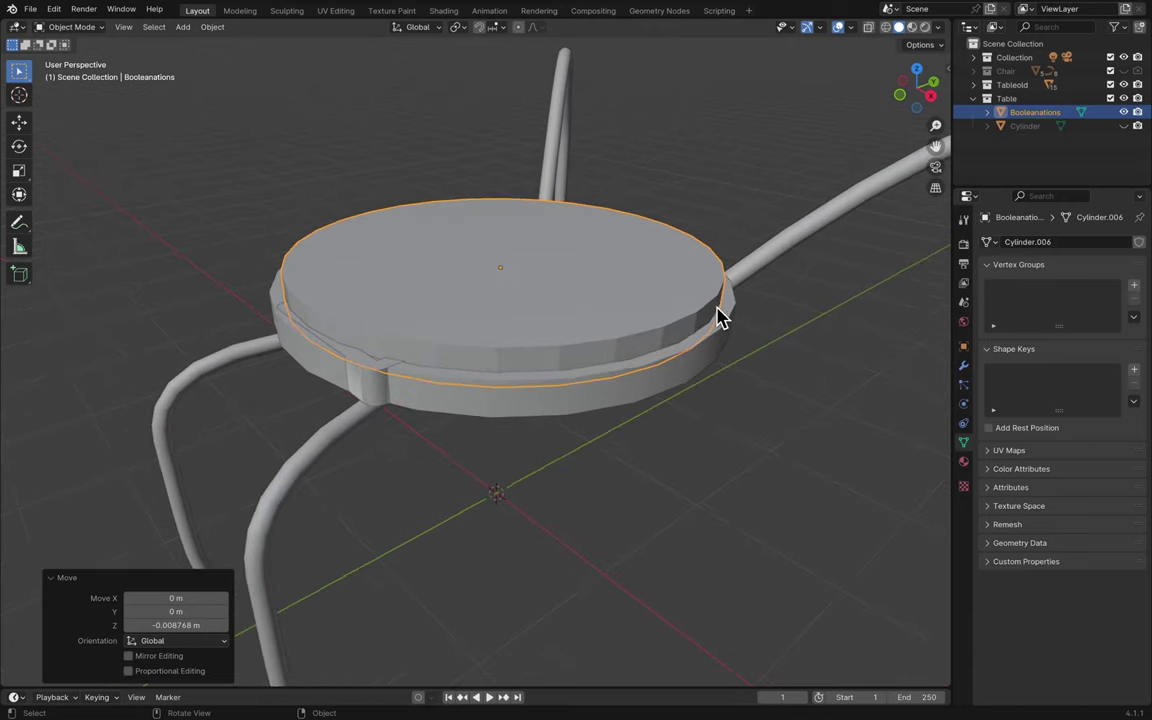
# - Hide the old table, unhide the Cylinder, and select the Cylinder
pyautogui.click(1123, 112)
pyautogui.click(1123, 112)
pyautogui.click(1124, 85)
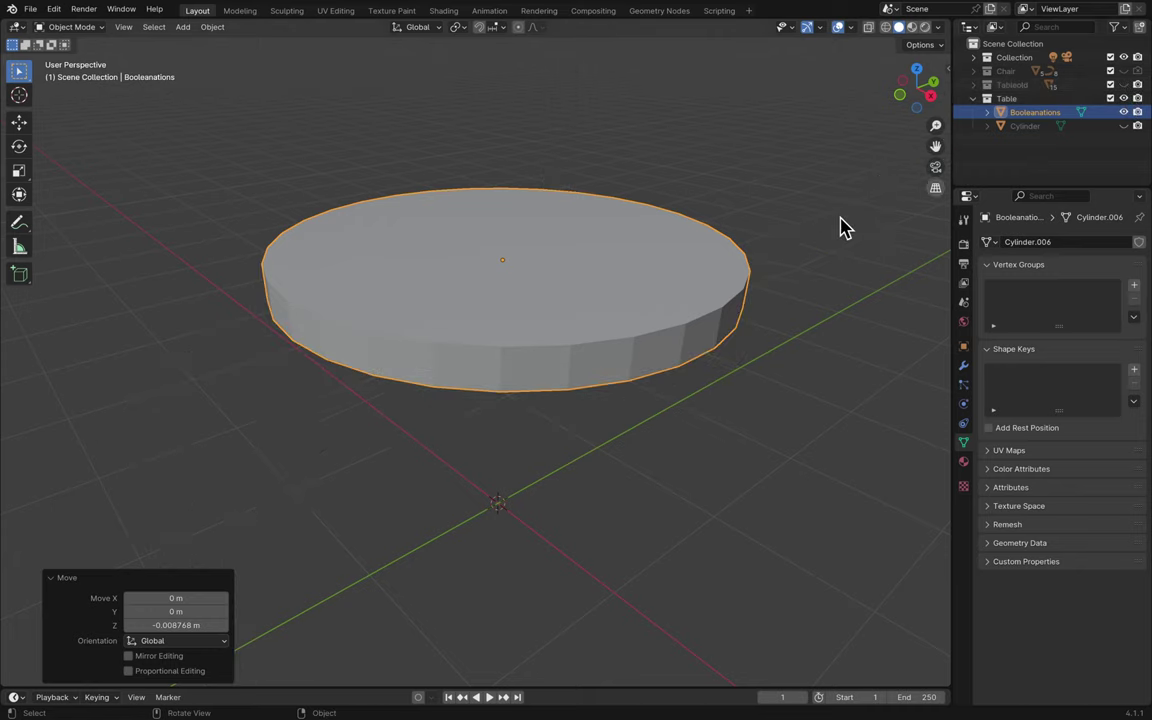
pyautogui.click(1123, 126)
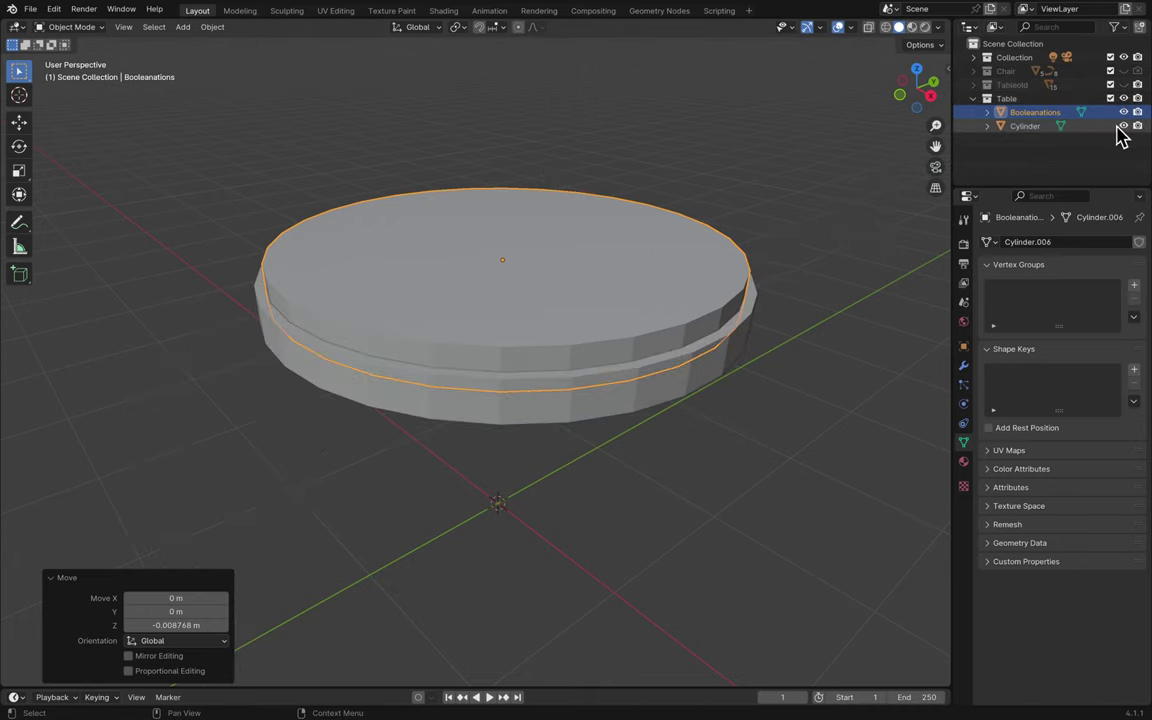
pyautogui.scroll(5, 818, 252)
pyautogui.click(818, 252)
pyautogui.click(692, 318)
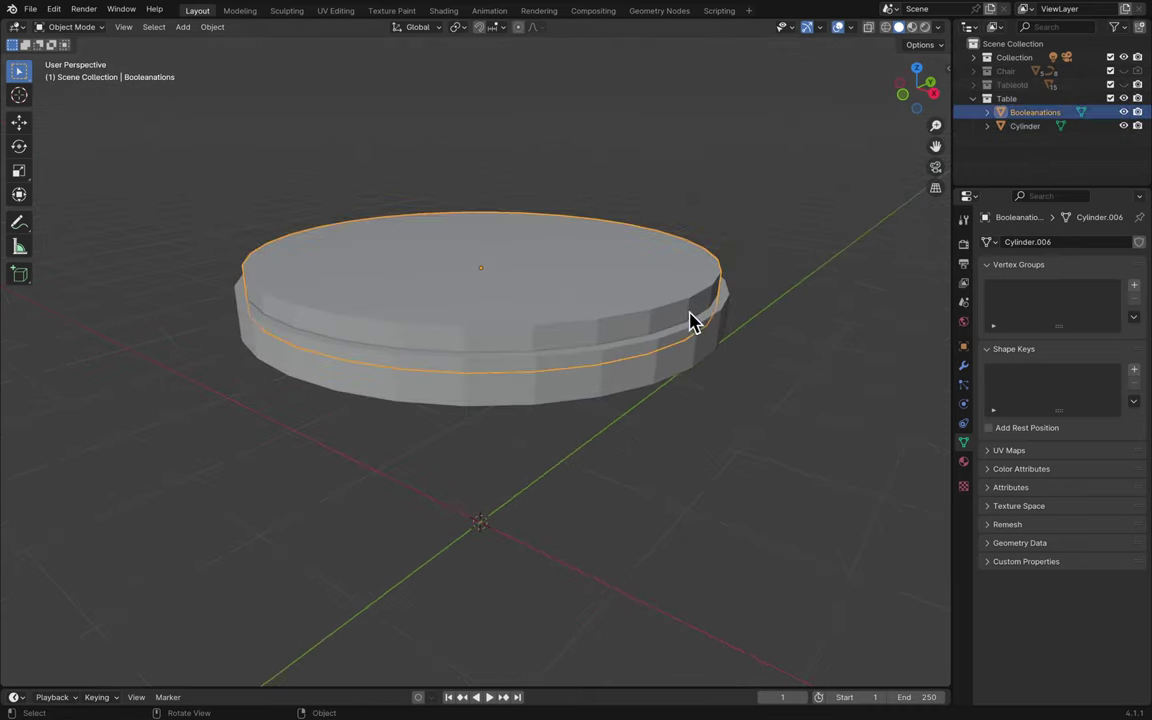
pyautogui.click(697, 338)
# - Save, then add a Boolean modifier to the Cylinder that cuts with the Booleanations disc
pyautogui.click(964, 366)
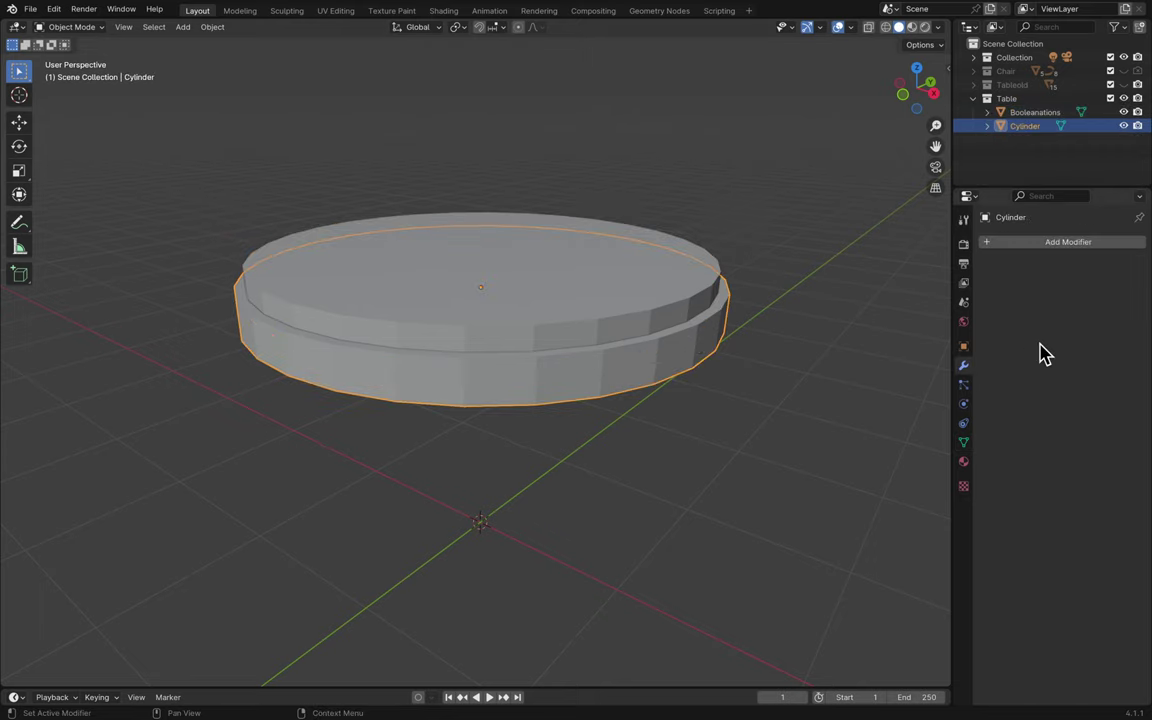
pyautogui.hotkey('ctrl', 's')
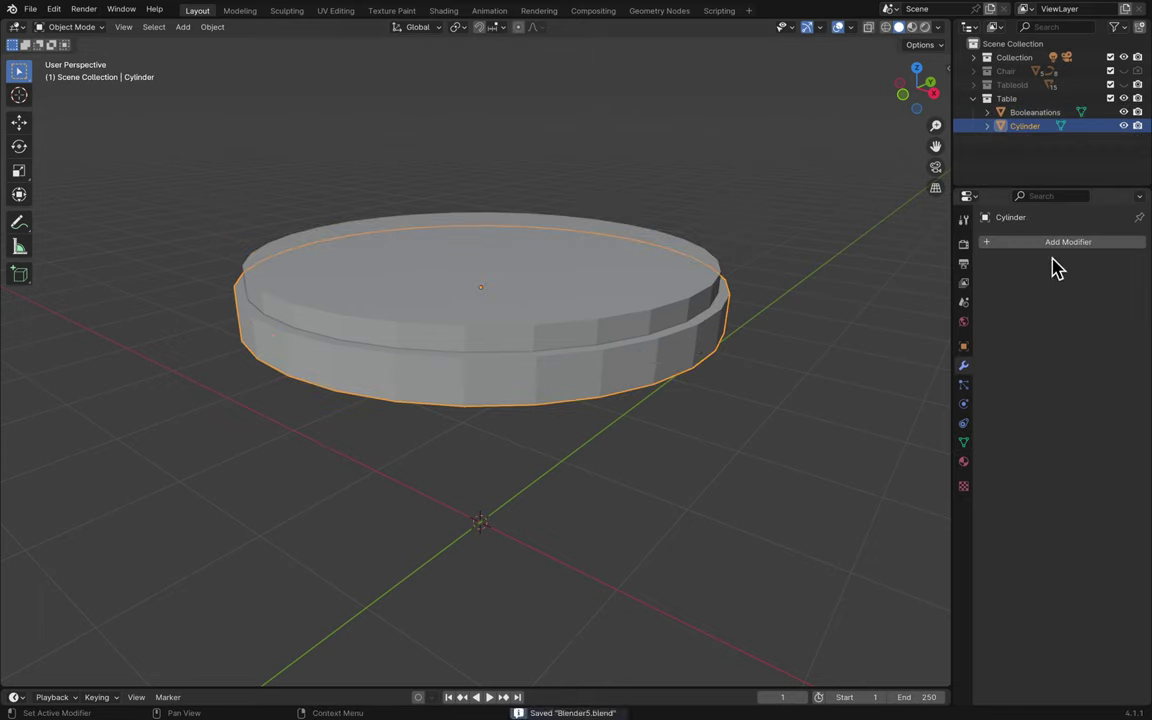
pyautogui.click(1072, 245)
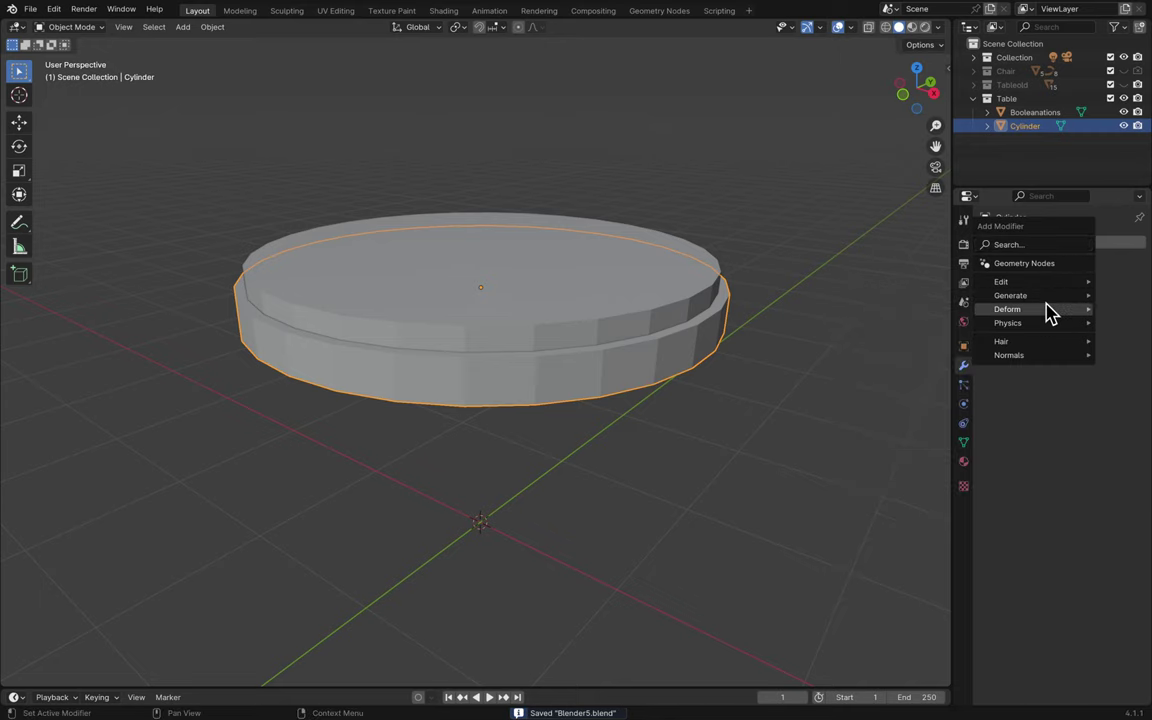
pyautogui.moveTo(1045, 301)
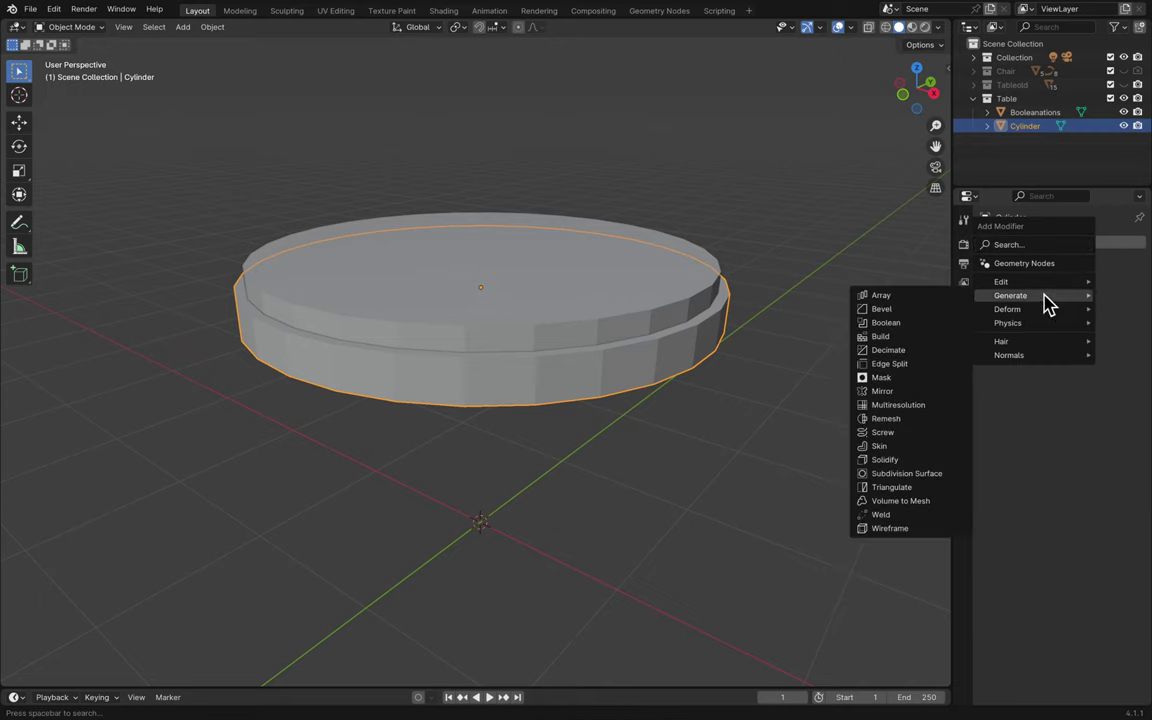
pyautogui.click(958, 324)
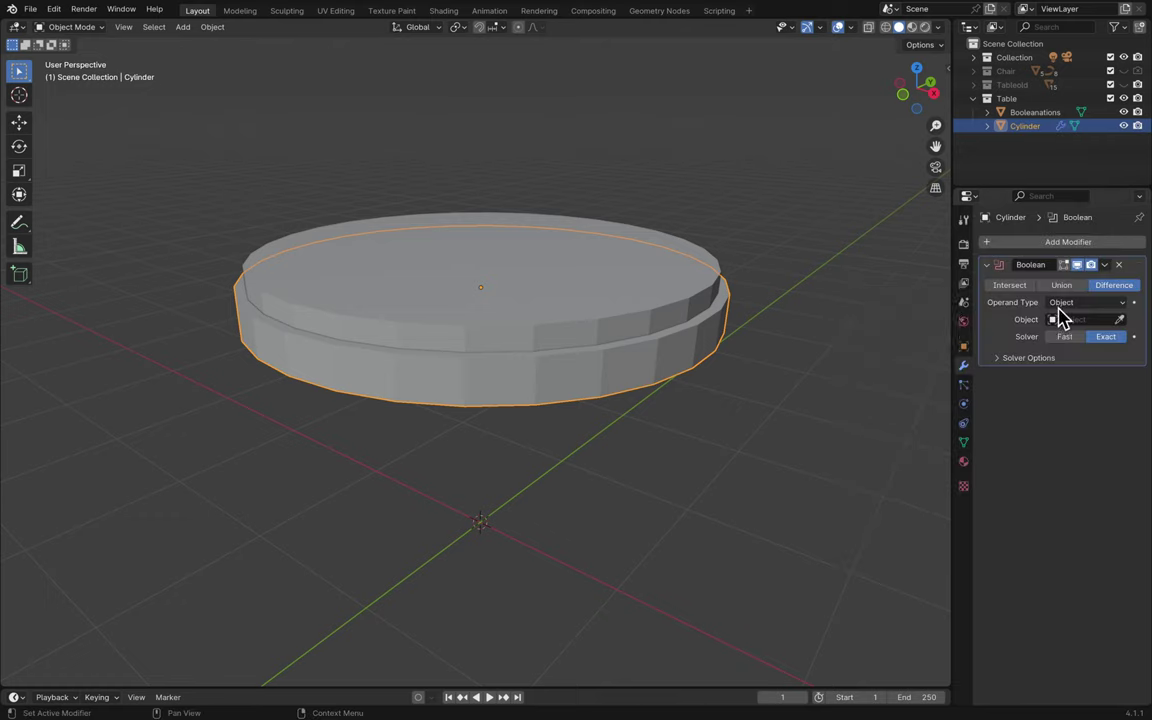
pyautogui.click(1121, 320)
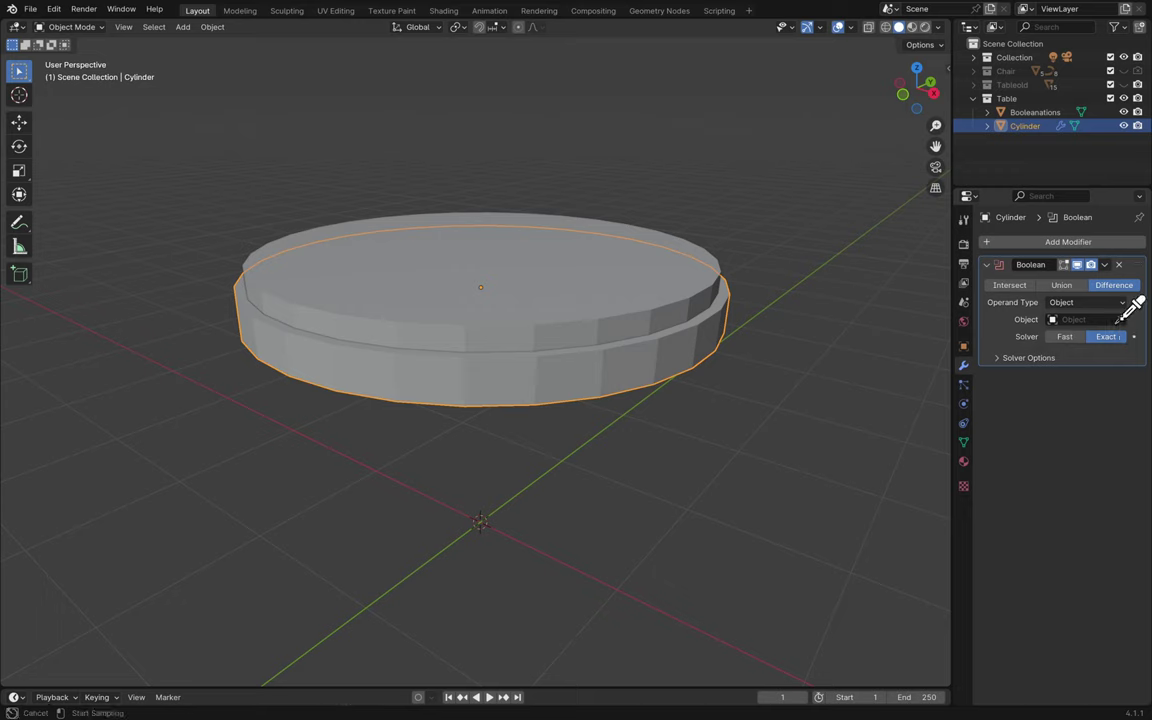
pyautogui.click(610, 300)
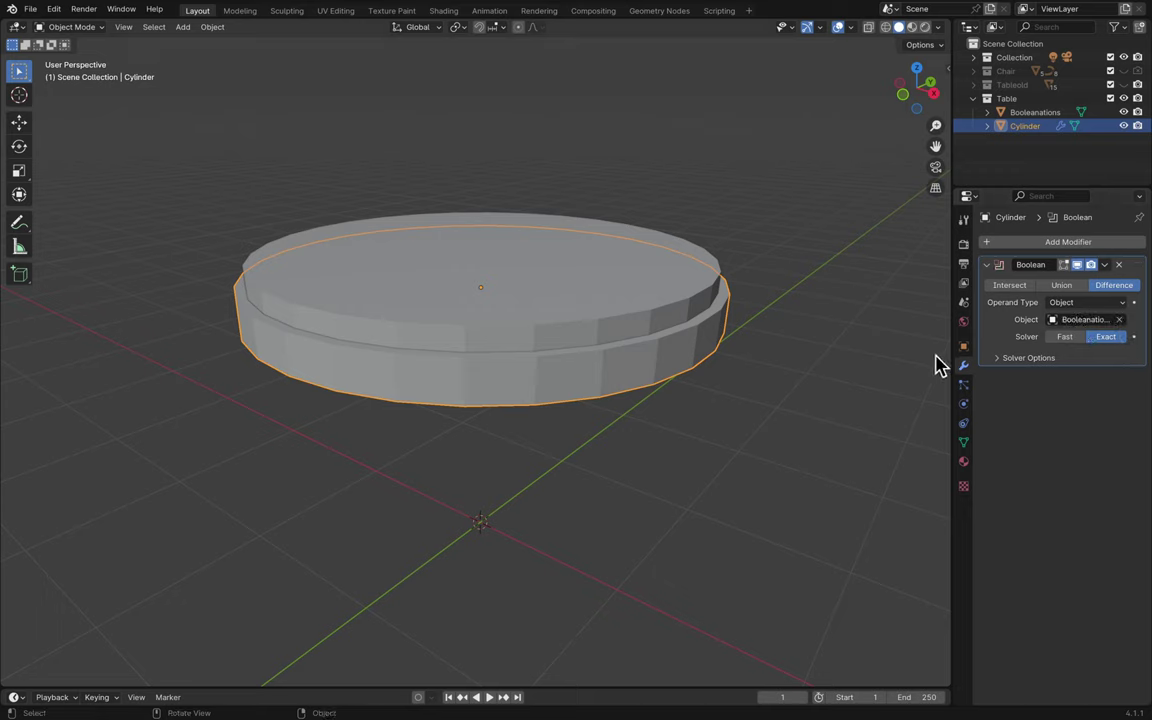
# - Check the Boolean's Operand Type and keep it set to Object
pyautogui.scroll(1, 768, 378)
pyautogui.scroll(1, 768, 378)
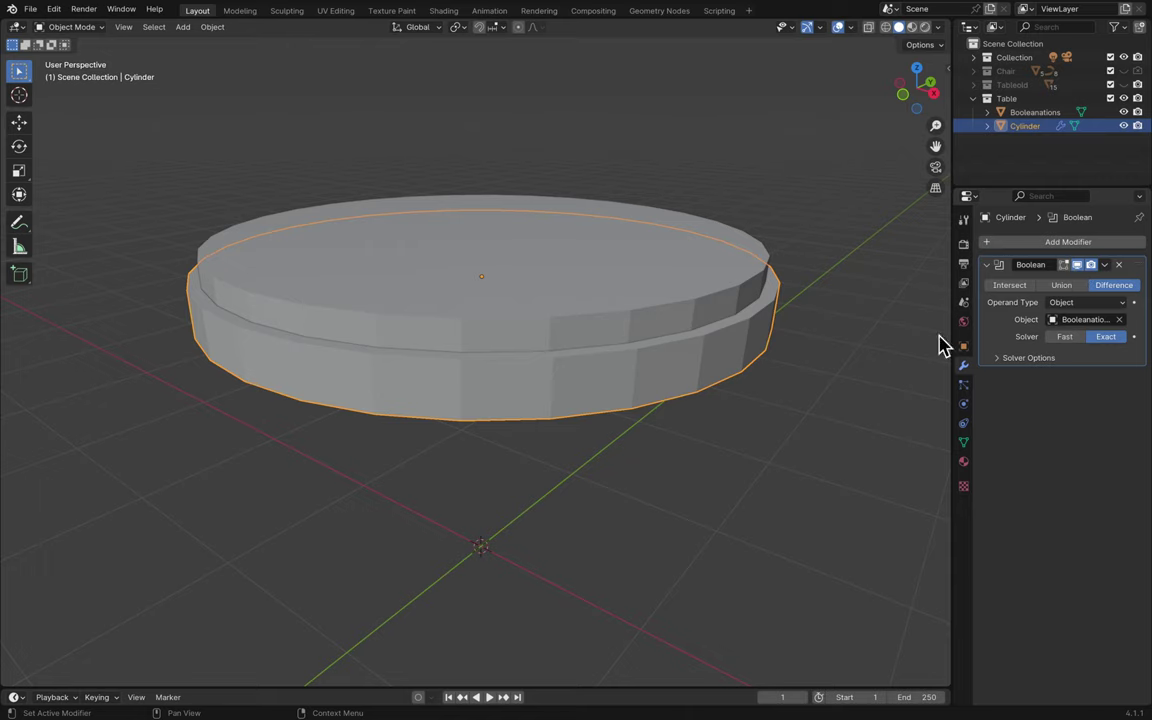
pyautogui.click(1028, 358)
pyautogui.click(1028, 360)
pyautogui.click(1068, 303)
pyautogui.click(1068, 315)
pyautogui.click(1075, 303)
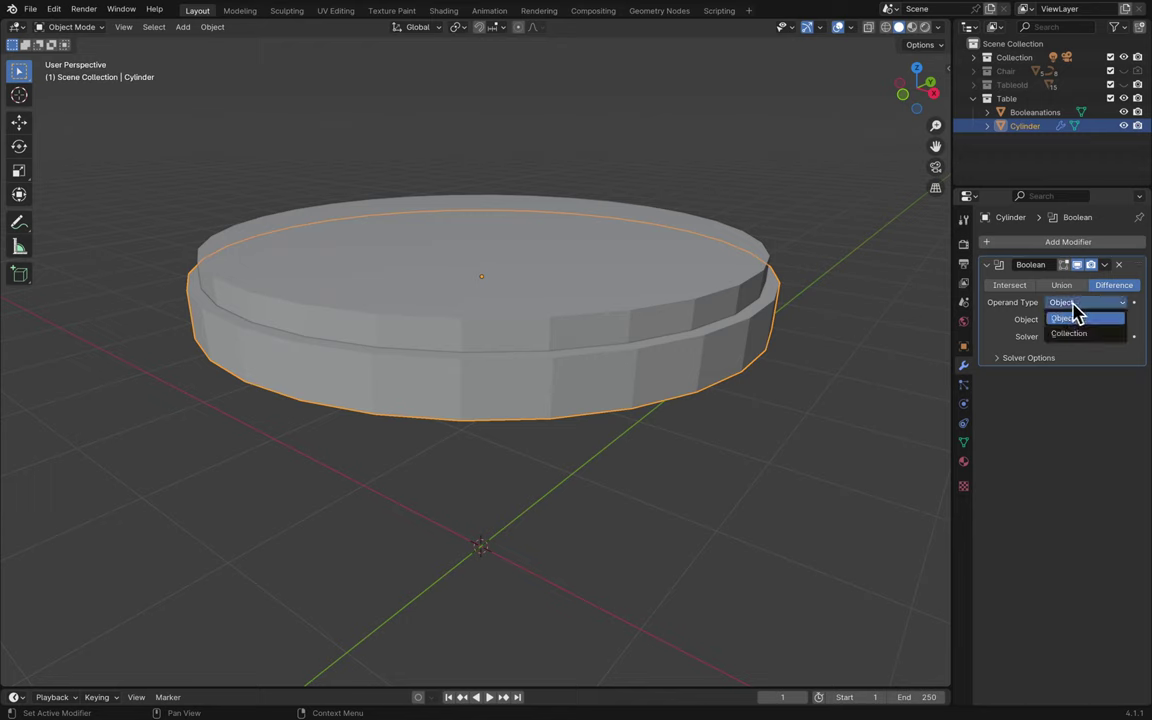
pyautogui.click(1075, 318)
# - Expand Solver Options, keep Materials as Index Based, and select the Booleanations disc
pyautogui.click(1016, 360)
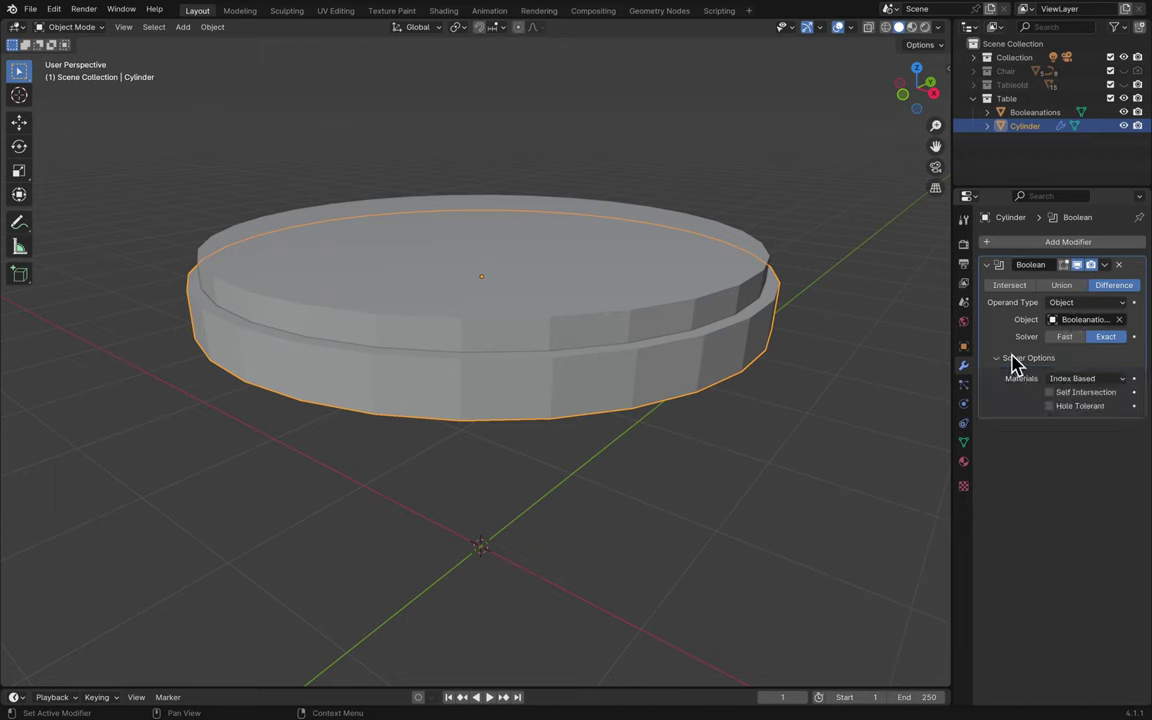
pyautogui.click(1080, 378)
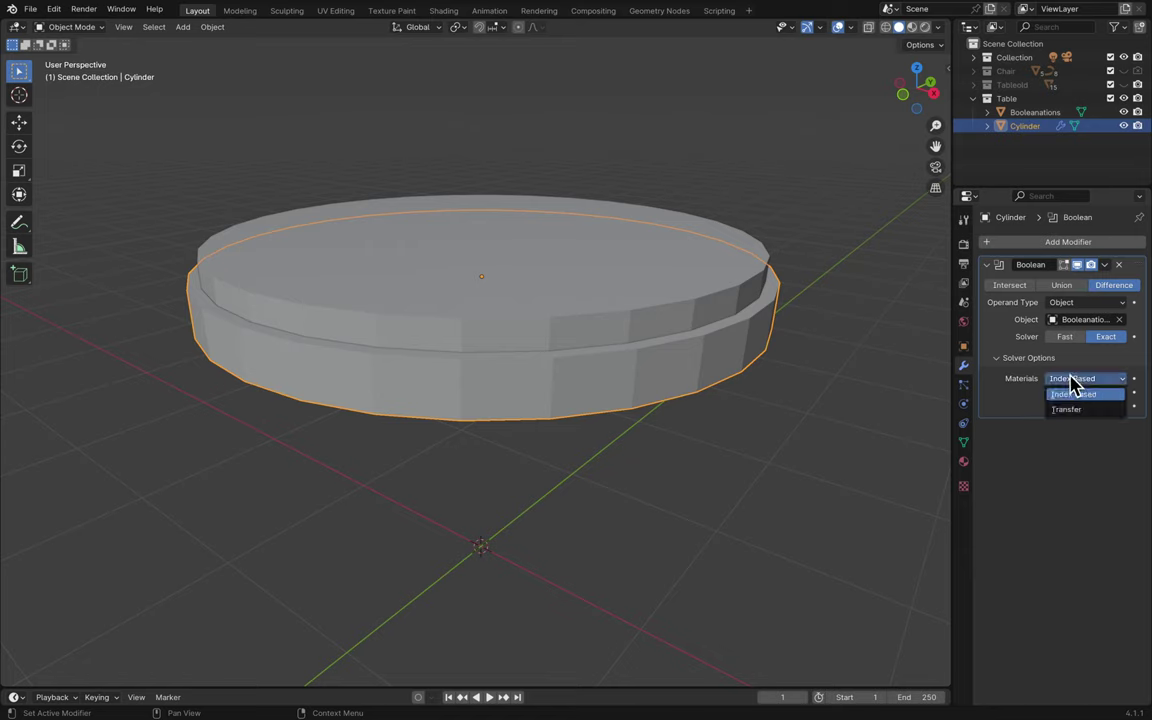
pyautogui.click(1075, 410)
pyautogui.click(1080, 380)
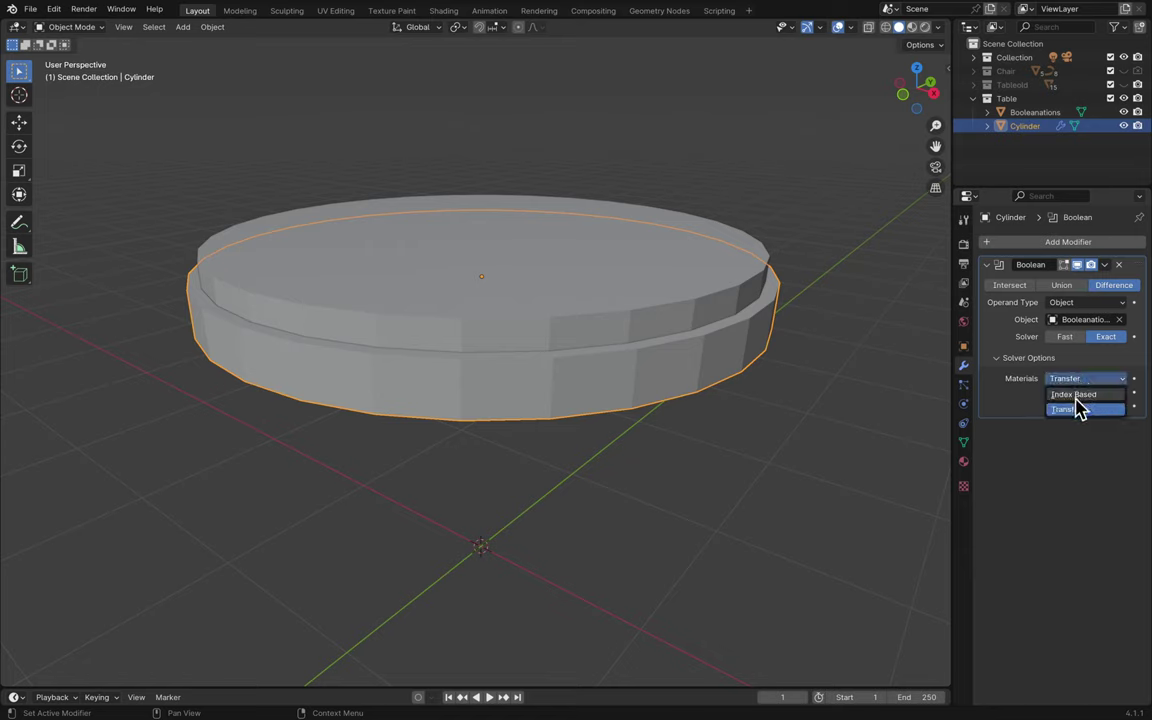
pyautogui.click(1073, 394)
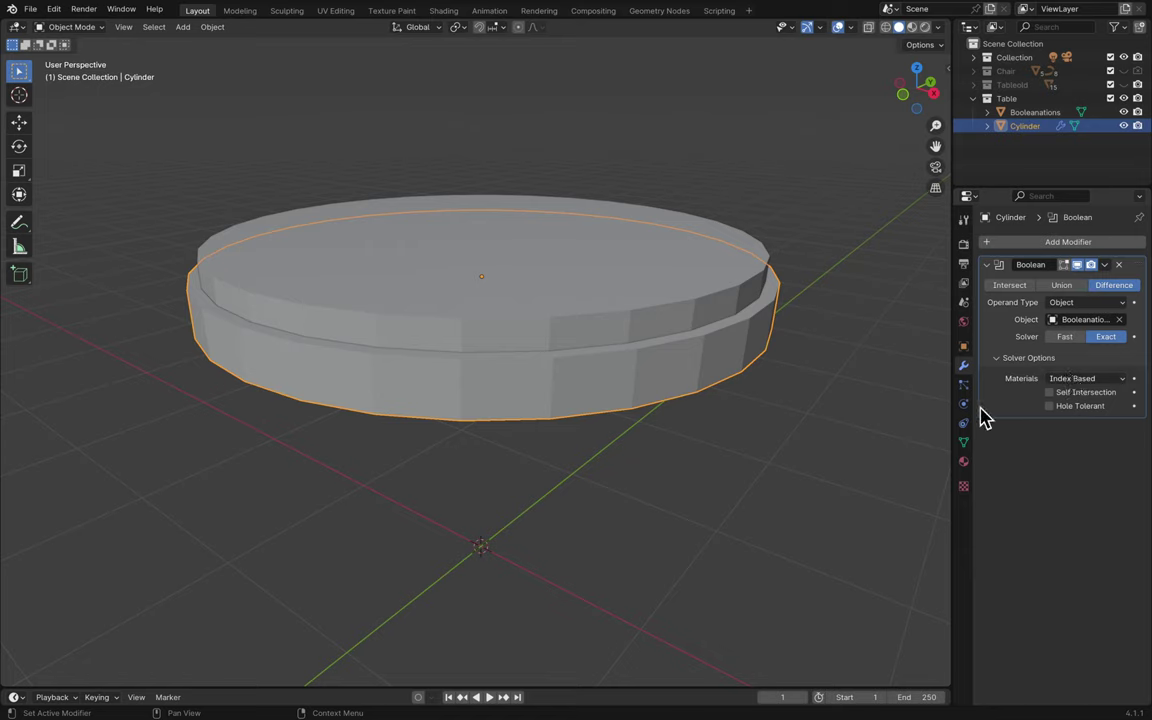
pyautogui.click(830, 283)
pyautogui.click(755, 283)
# - Toggle the Booleanations disc's visibility to compare the cut, leaving it shown
pyautogui.scroll(3, 780, 328)
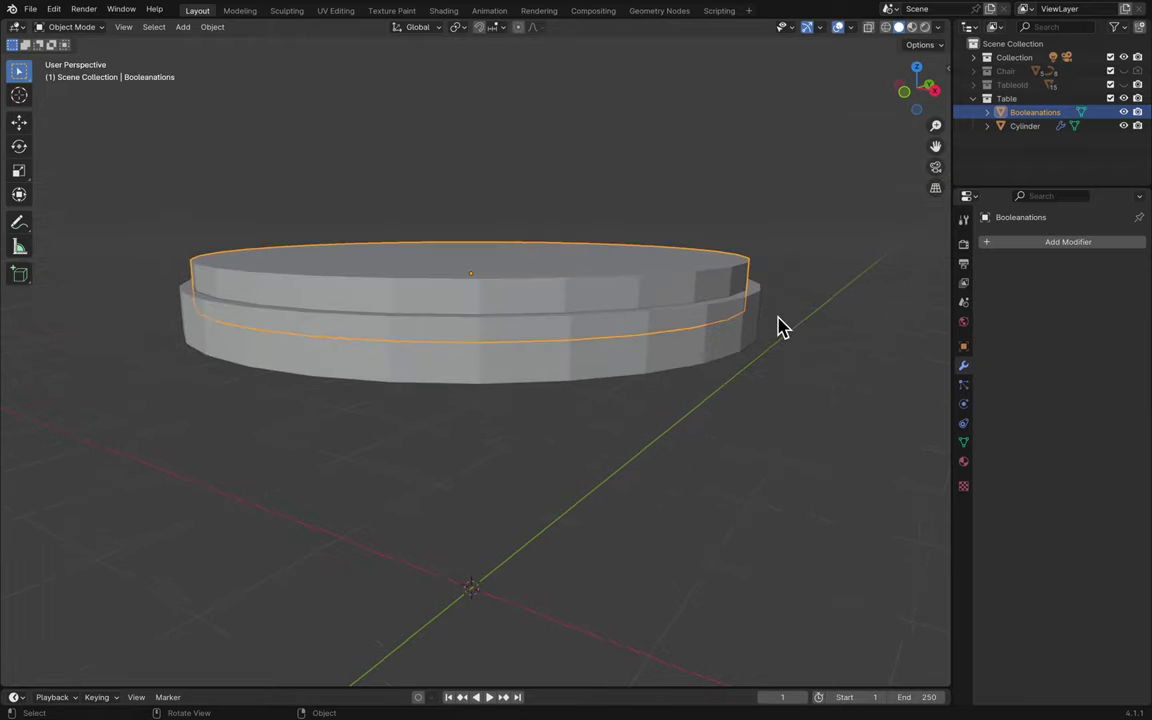
pyautogui.scroll(5, 780, 328)
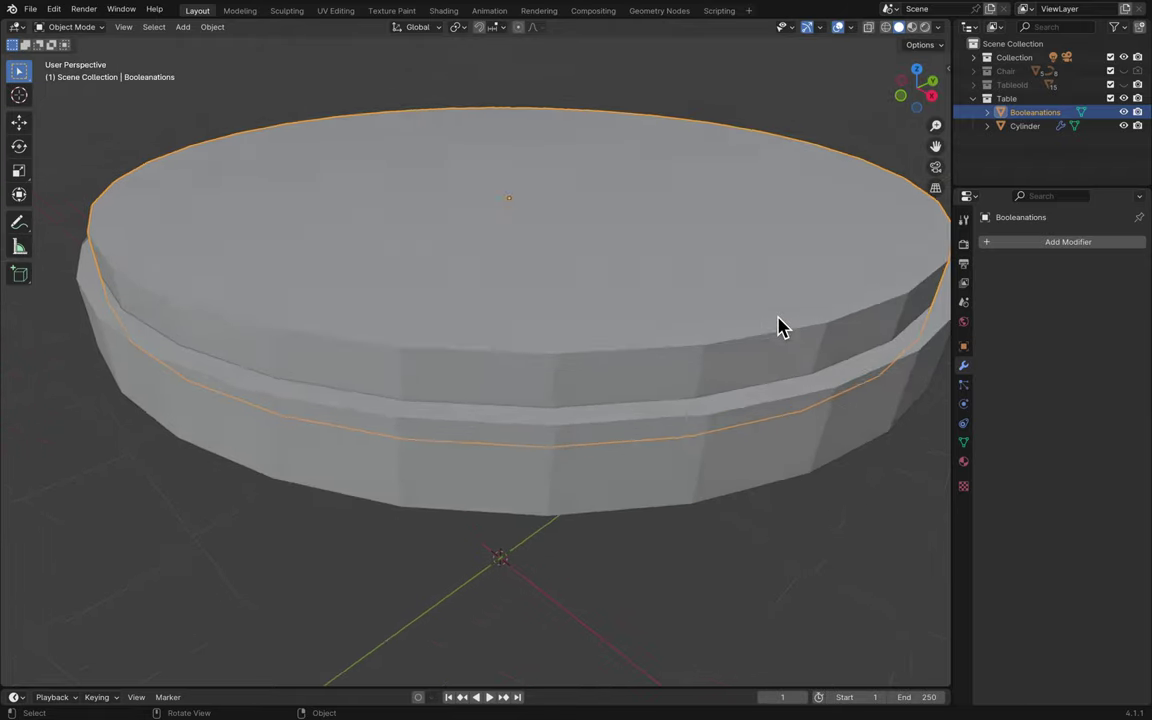
pyautogui.click(1123, 112)
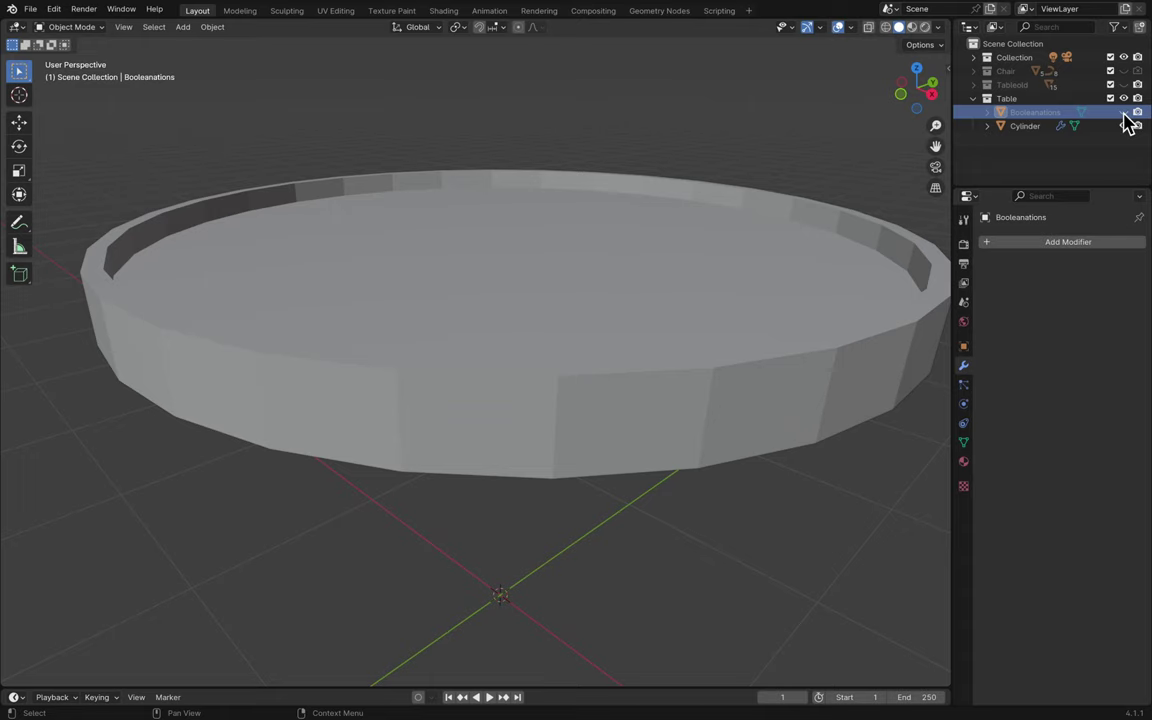
pyautogui.click(1124, 113)
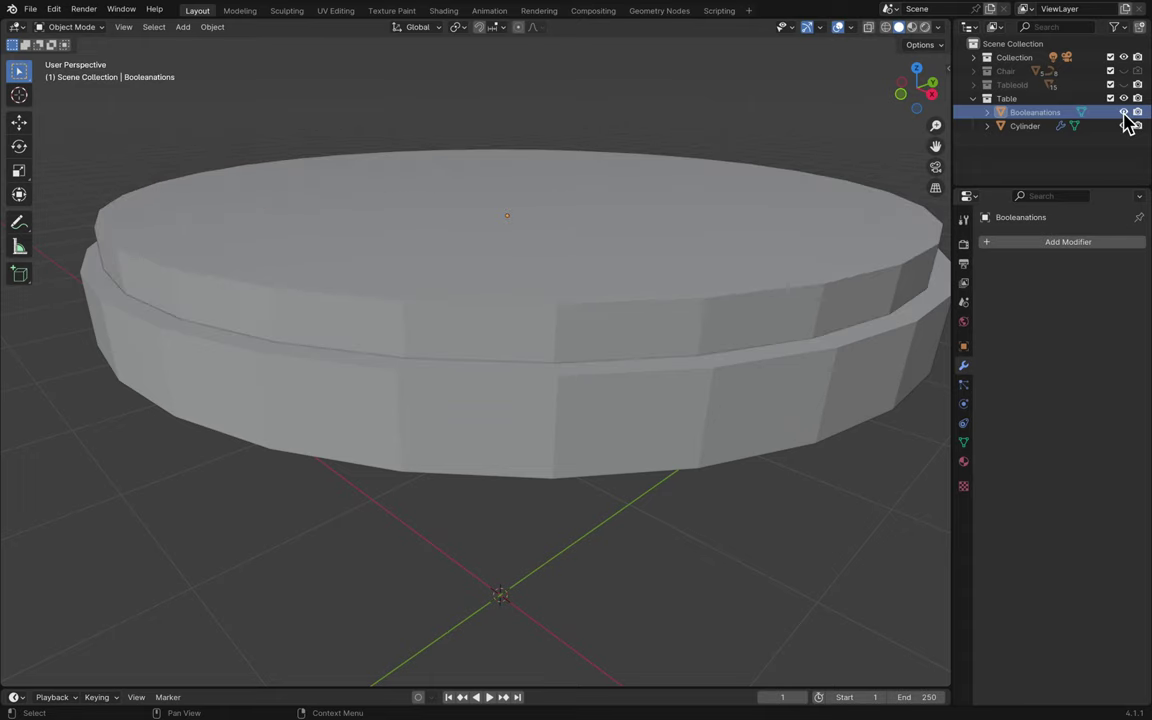
pyautogui.click(1124, 113)
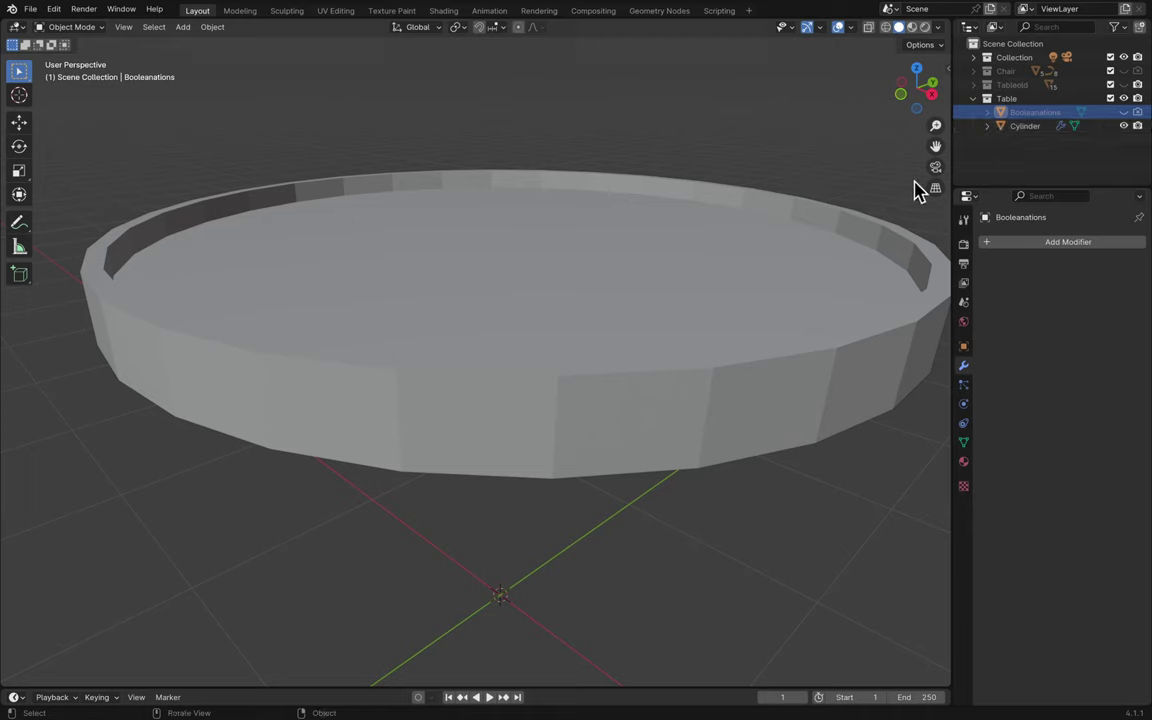
pyautogui.click(1124, 112)
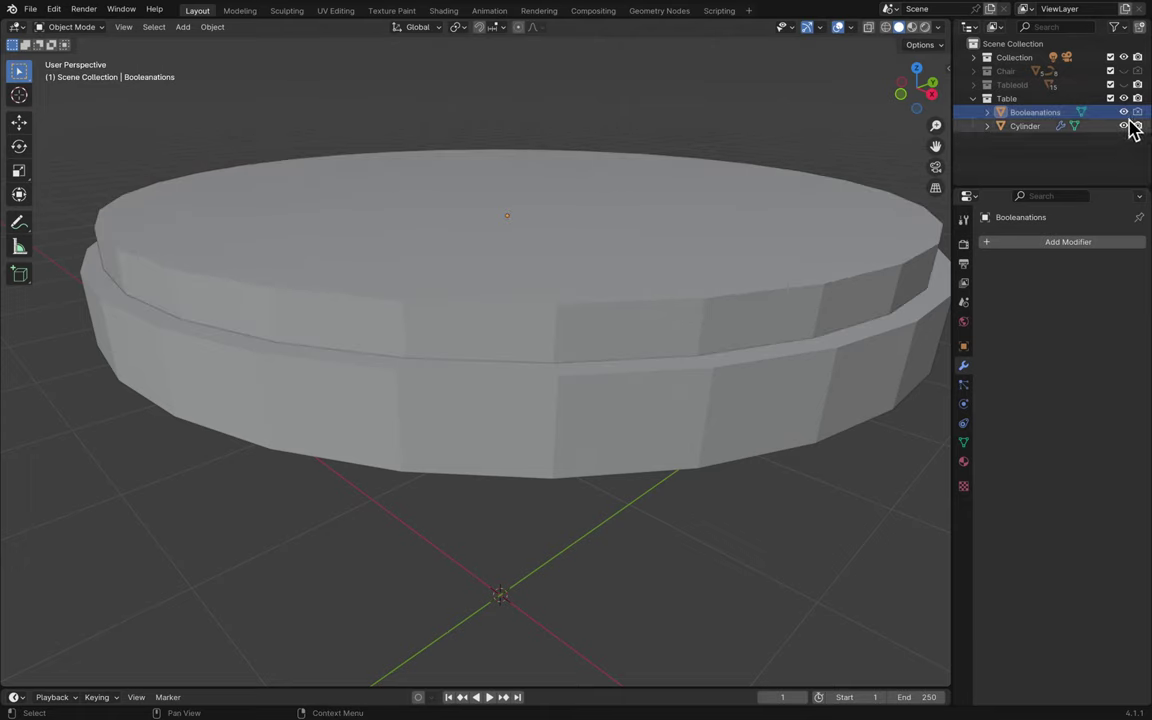
# - Lower the Booleanations disc about 0.105 m along Z to deepen the recess
pyautogui.press('z')
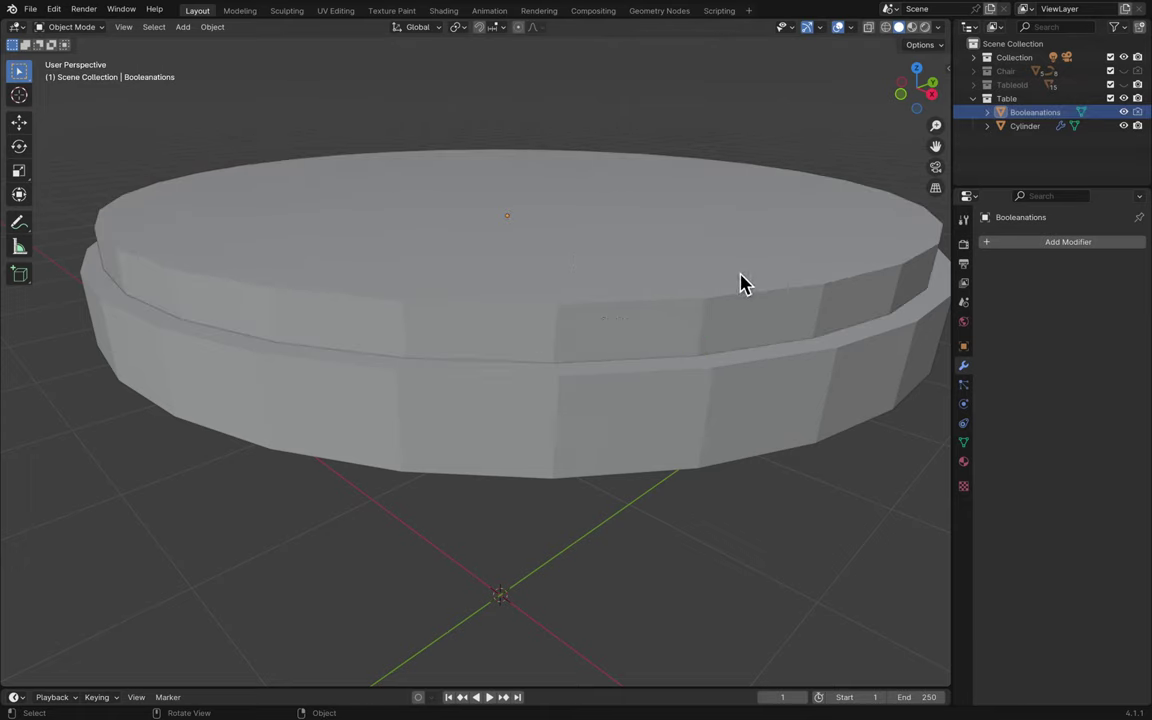
pyautogui.click(684, 263)
pyautogui.press('g')
pyautogui.press('z')
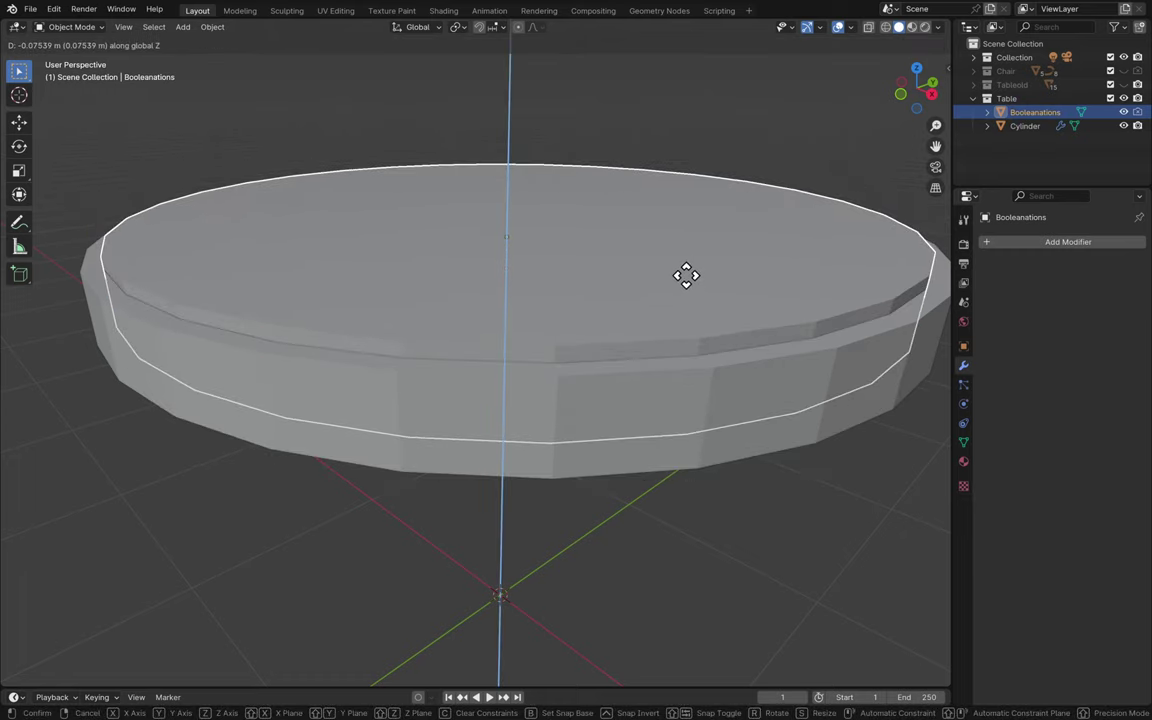
pyautogui.click(686, 284)
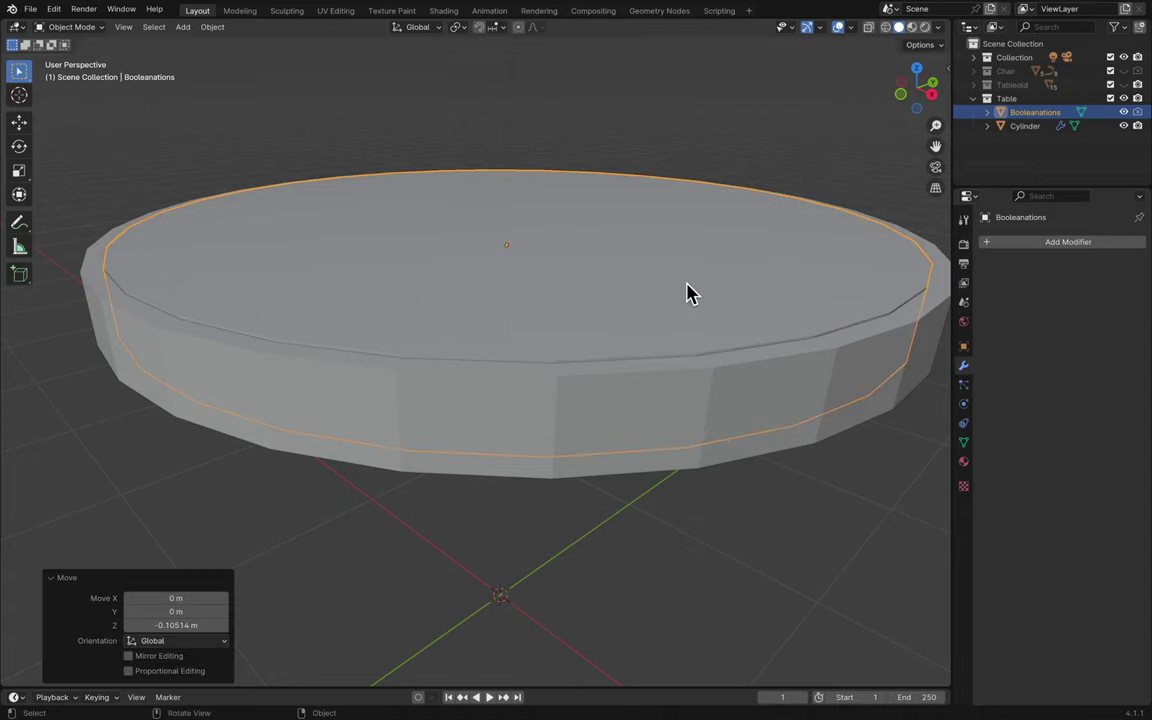
# - Hide the cutter disc and save the file
pyautogui.click(1123, 112)
pyautogui.scroll(-5, 735, 390)
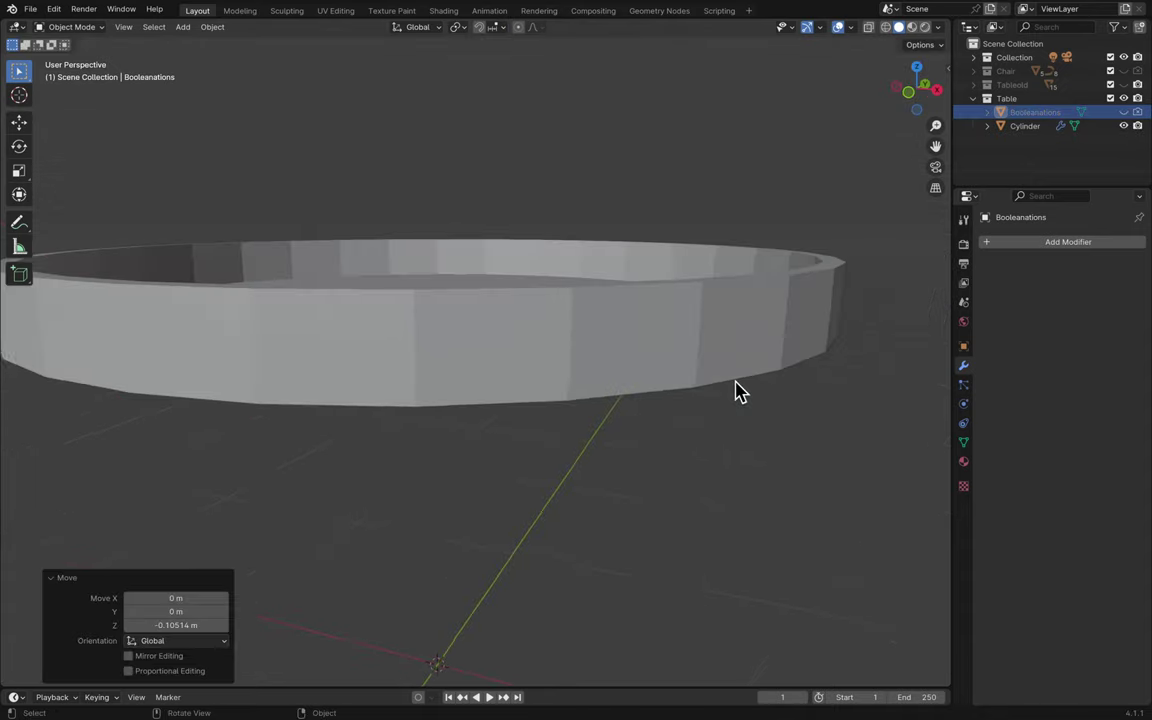
pyautogui.hotkey('alt', 'h')
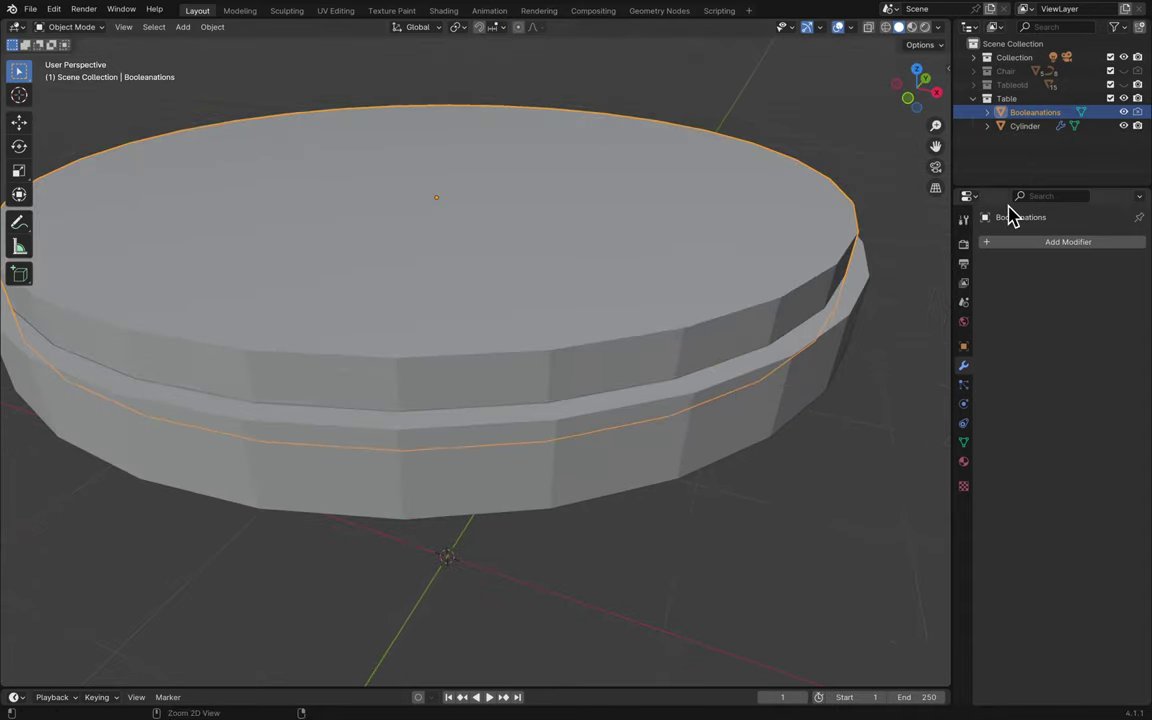
pyautogui.hotkey('ctrl', 'z')
pyautogui.hotkey('ctrl', 'z')
pyautogui.hotkey('ctrl', 's')
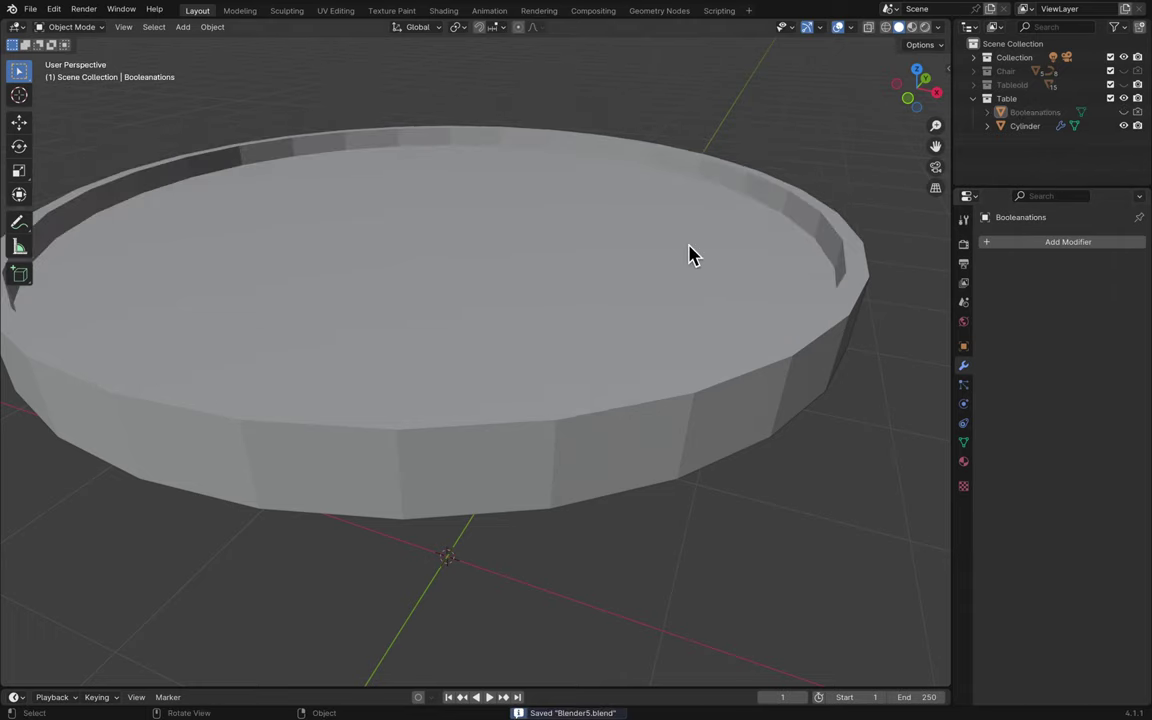
# - Rename Booleanations to 'Booleanations1' and save
pyautogui.scroll(-5, 712, 240)
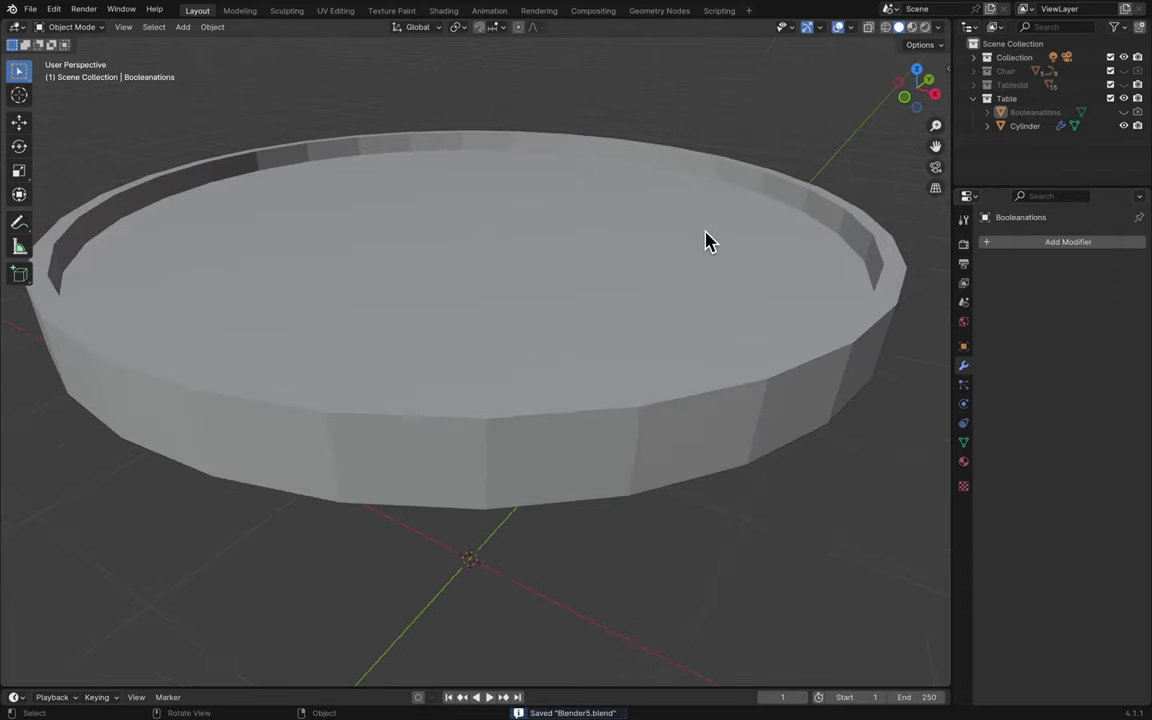
pyautogui.click(1060, 114)
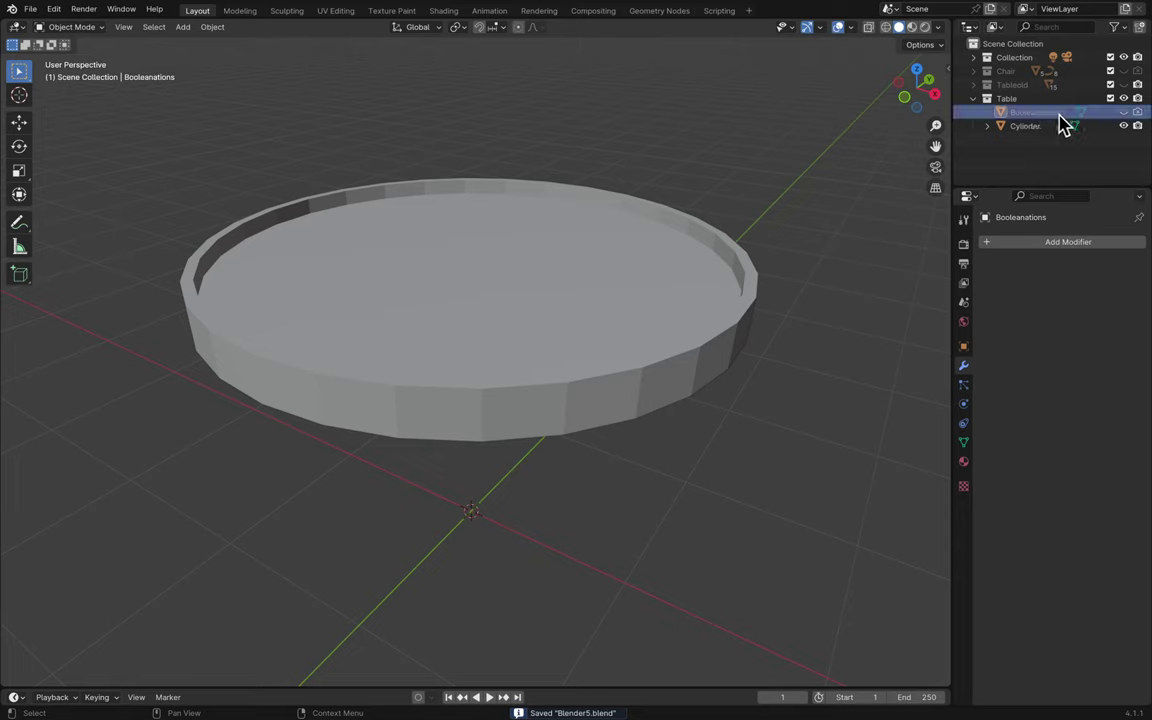
pyautogui.doubleClick(1063, 115)
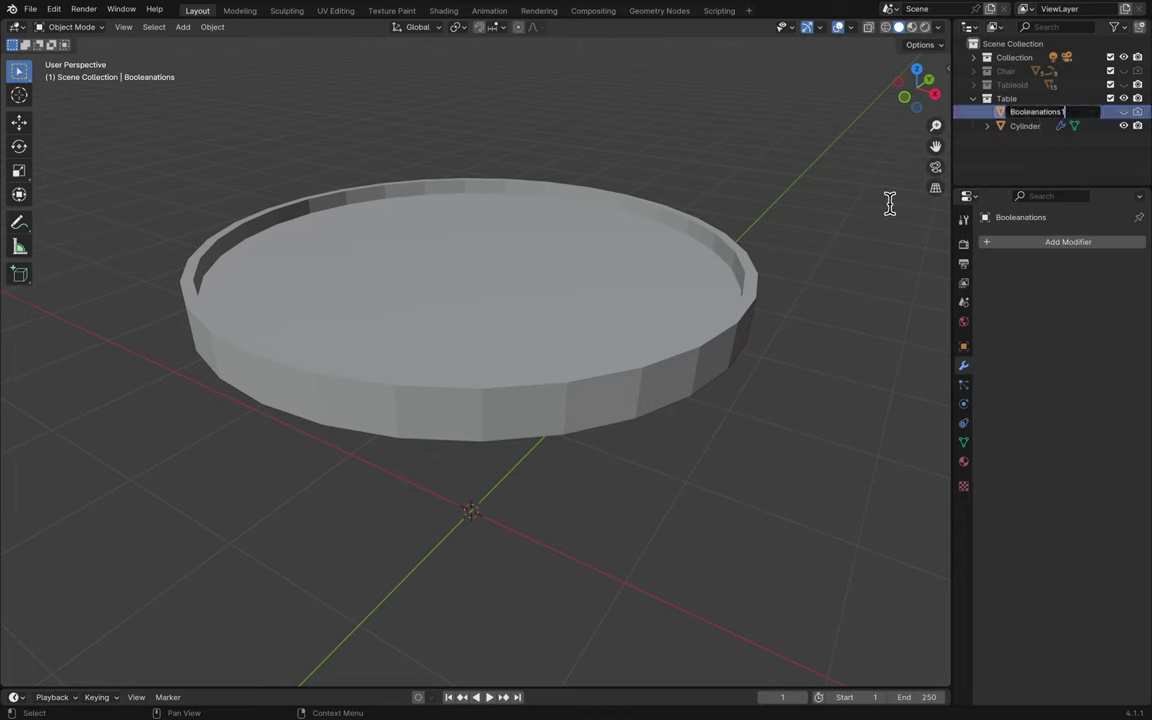
pyautogui.press('Return')
pyautogui.hotkey('ctrl', 's')
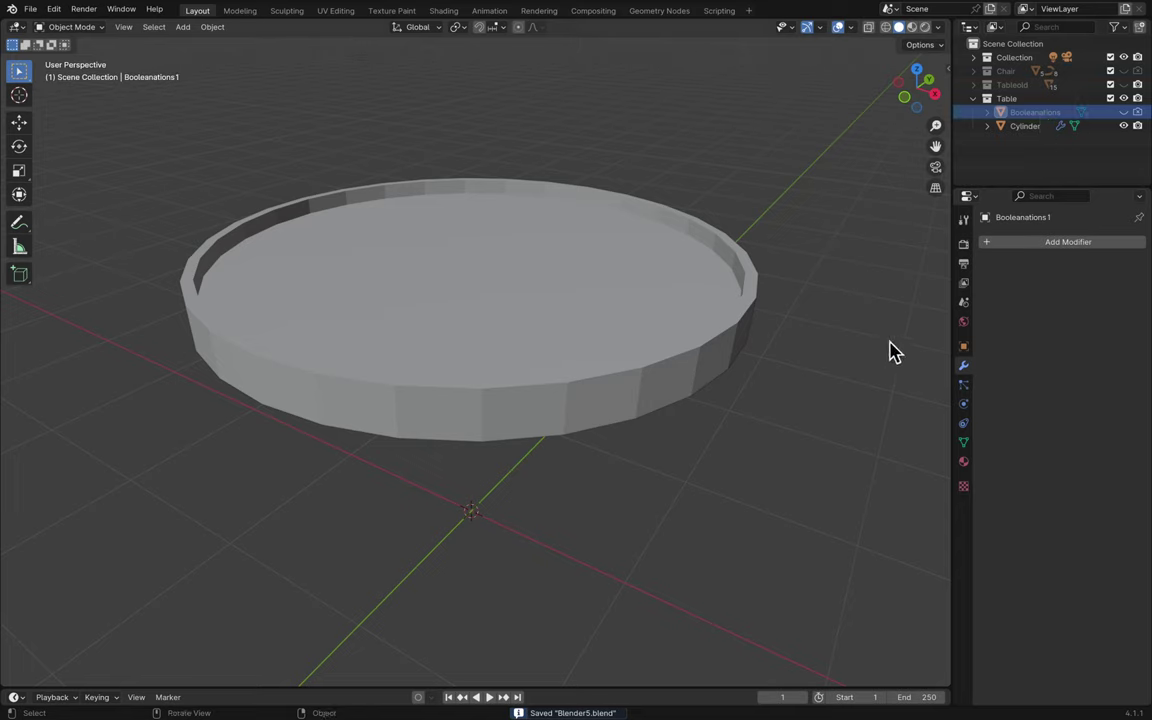
# - Rename the Cylinder to 'BladtasticTabletop' and save
pyautogui.click(722, 340)
pyautogui.click(802, 291)
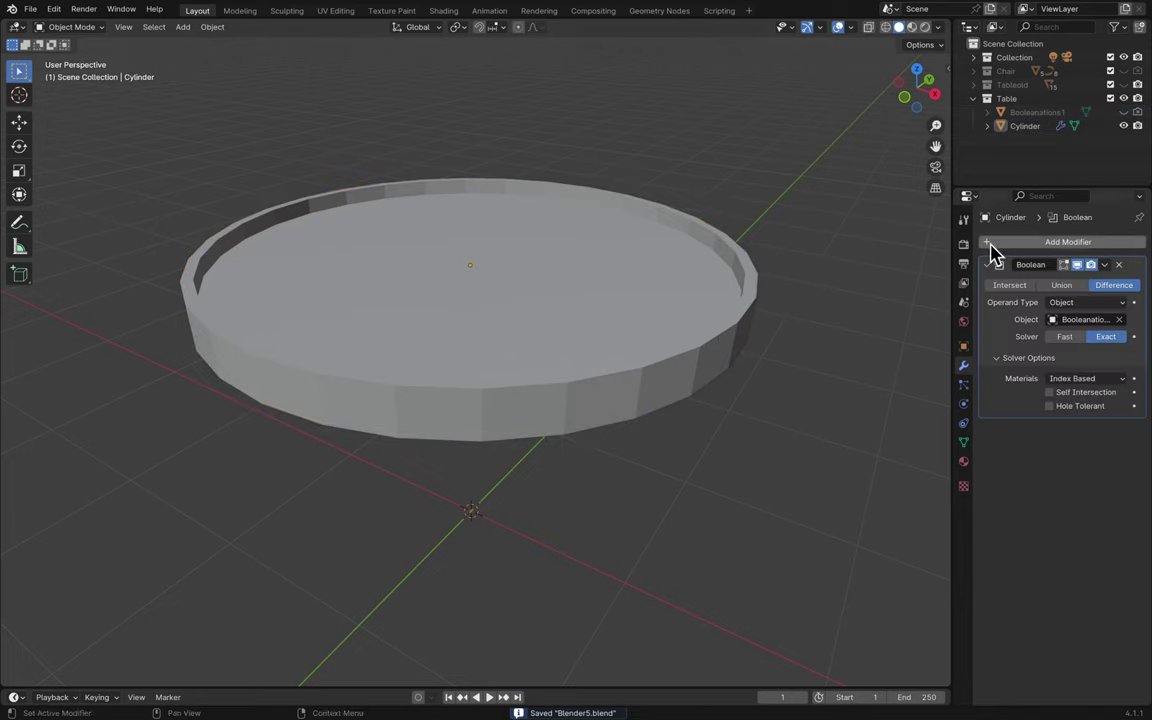
pyautogui.doubleClick(1030, 125)
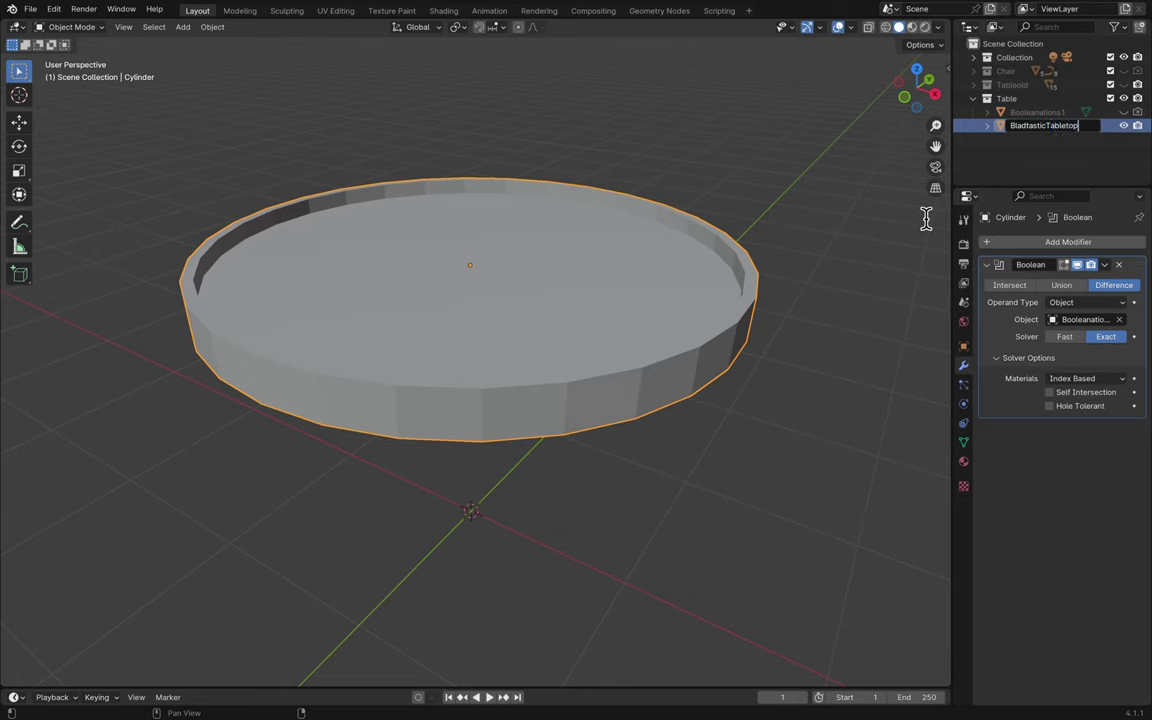
pyautogui.press('Return')
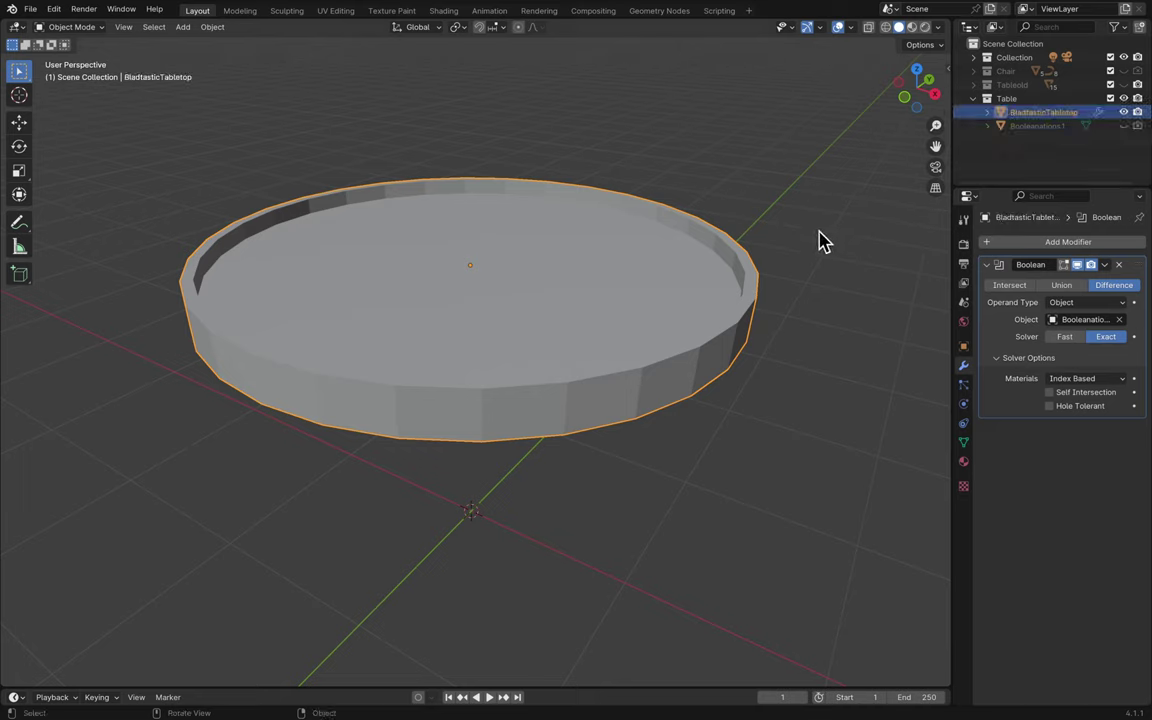
pyautogui.click(815, 226)
pyautogui.hotkey('ctrl', 's')
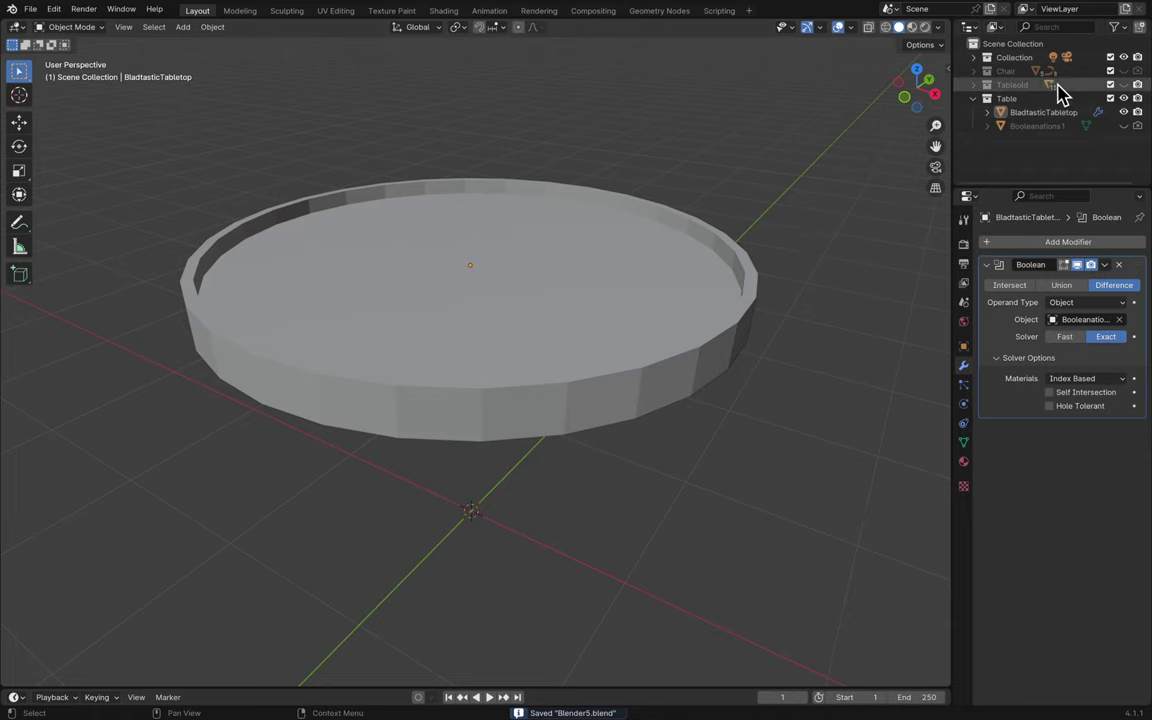
# - Unhide Tableold and view the tabletop from above
pyautogui.click(1124, 86)
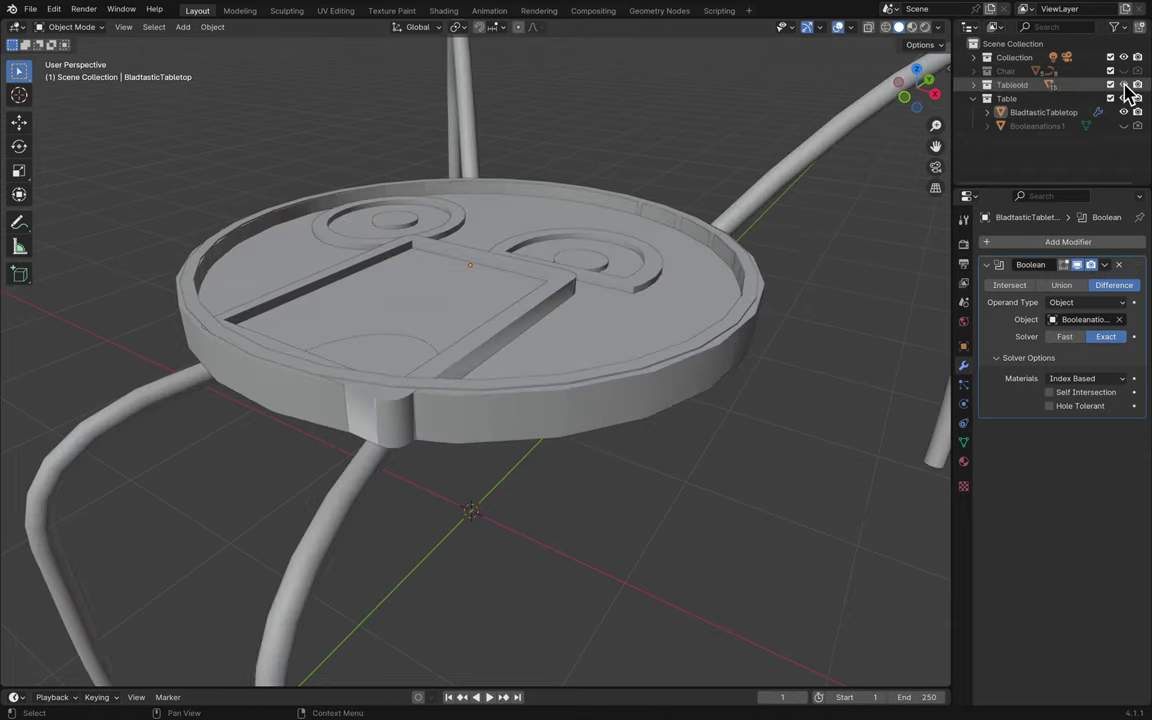
pyautogui.moveTo(856, 229); pyautogui.dragTo(812, 211, button='middle')
pyautogui.scroll(-3, 864, 232)
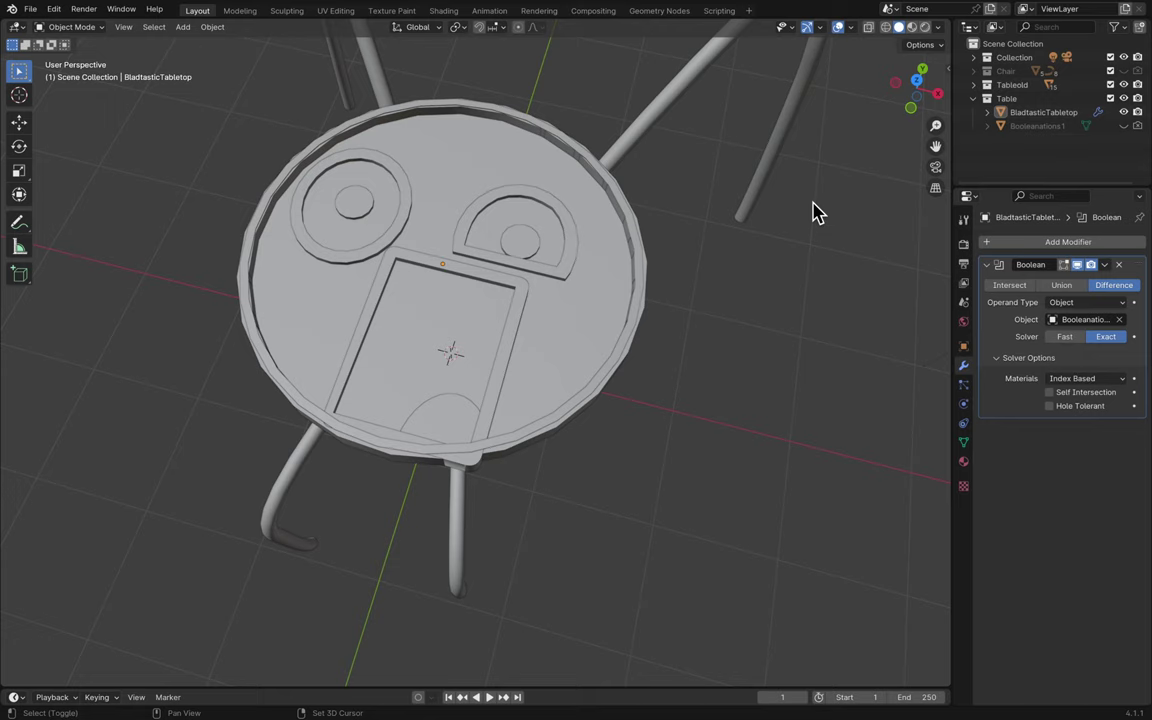
pyautogui.hotkey('shift', 'a')
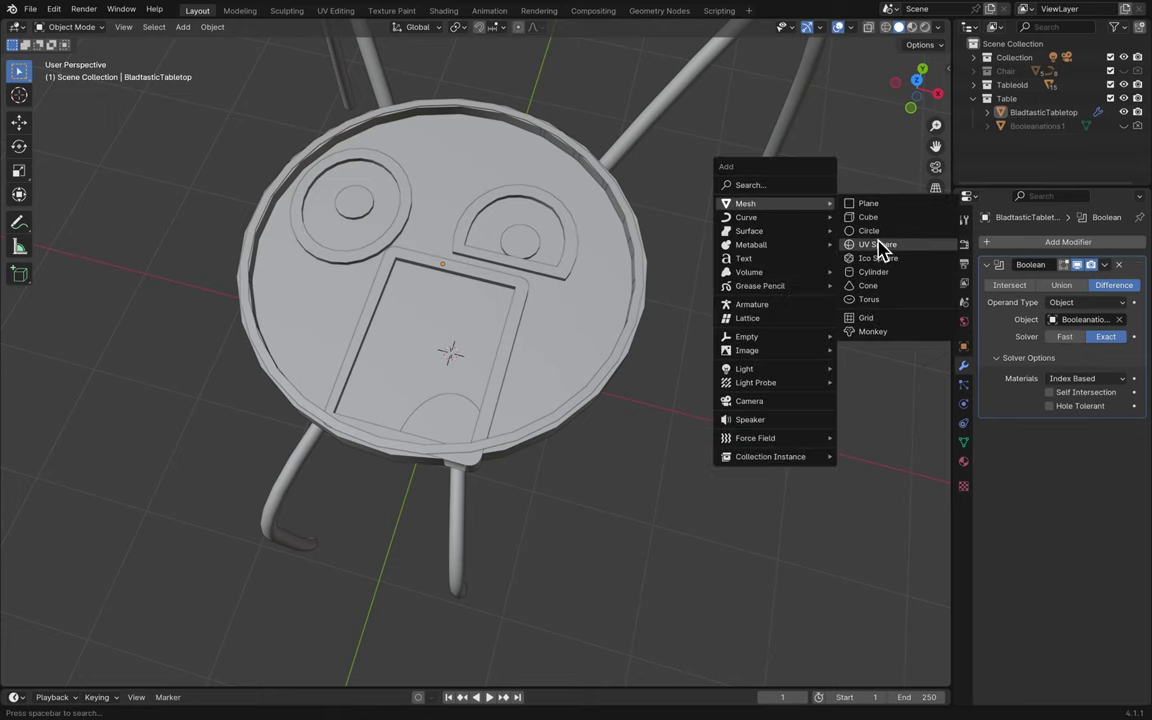
# - Add a cylinder mesh, reduce it to 9 sides, and raise it above the table
pyautogui.click(873, 273)
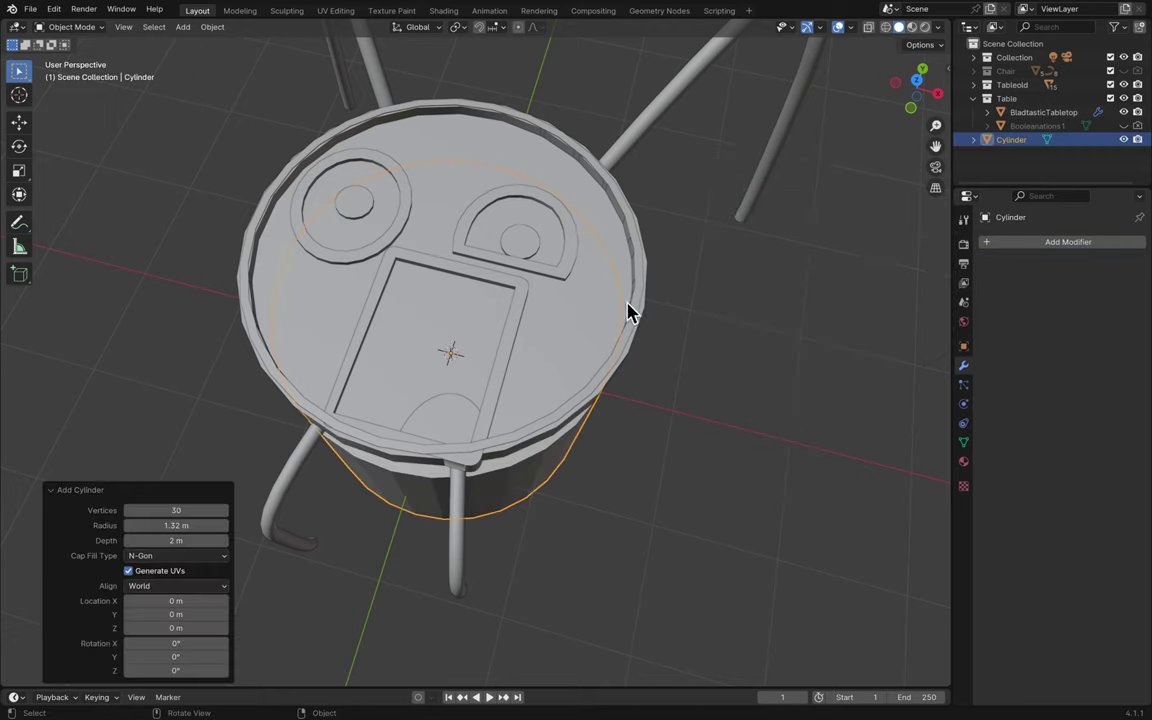
pyautogui.moveTo(627, 309); pyautogui.dragTo(267, 468, button='middle')
pyautogui.press('g')
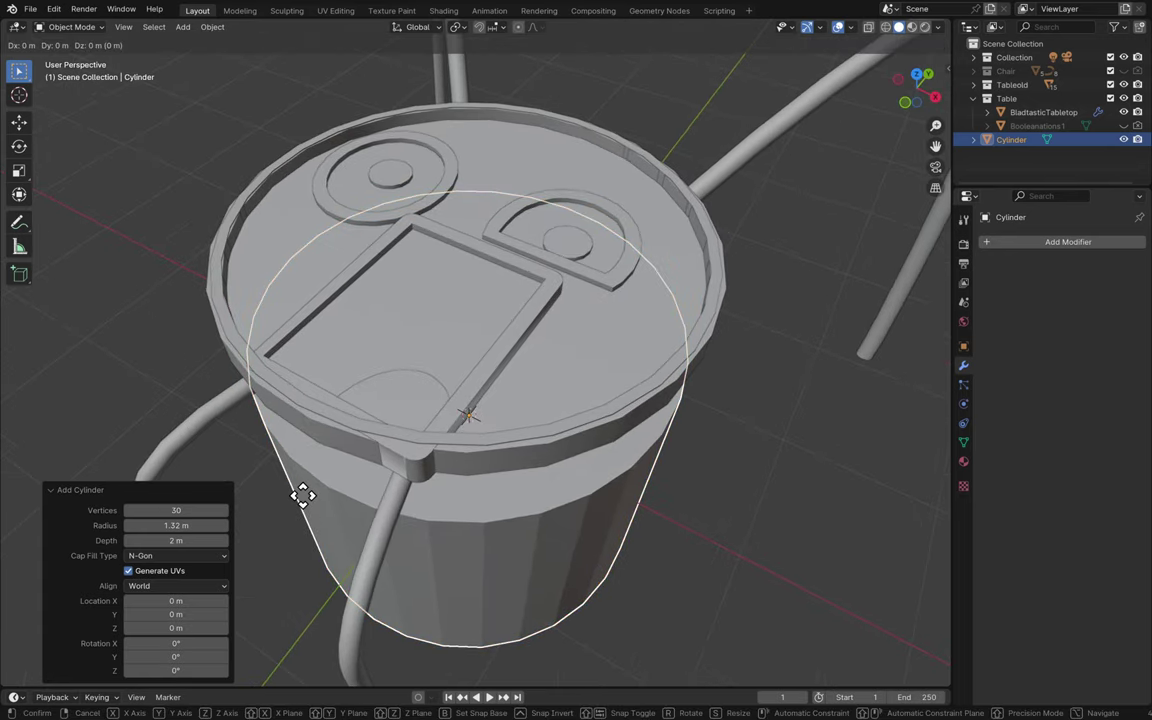
pyautogui.press('Escape')
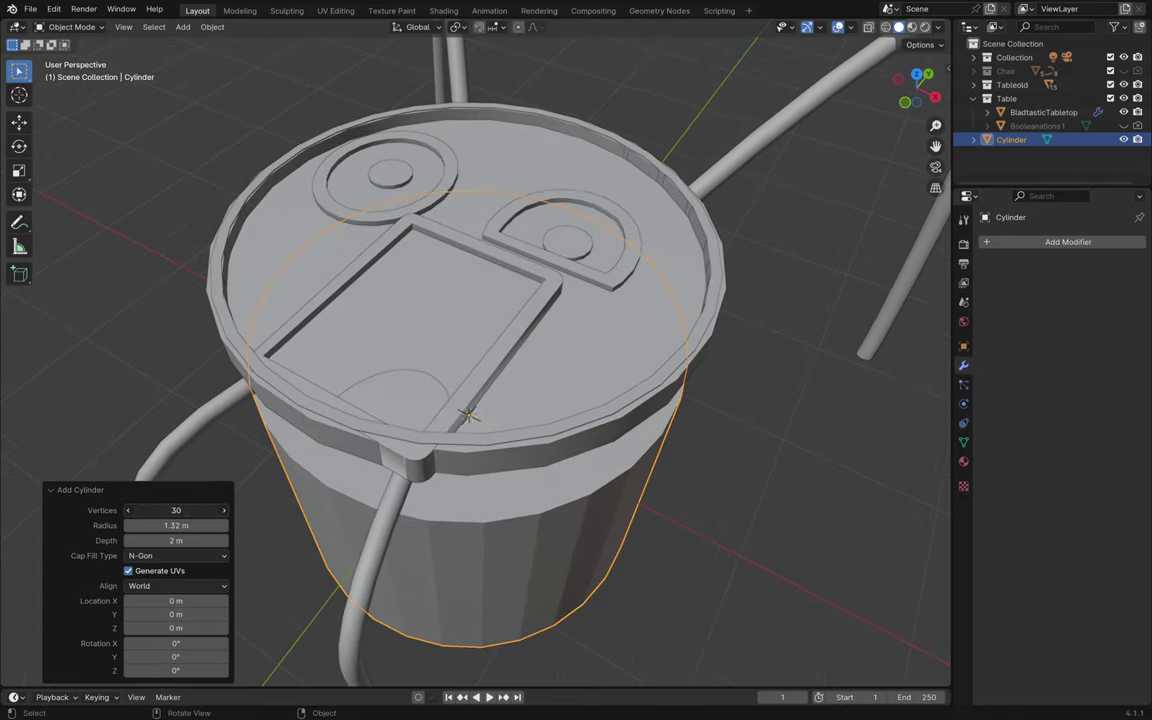
pyautogui.moveTo(206, 497)
pyautogui.mouseDown()
pyautogui.moveTo(185, 509)
pyautogui.moveTo(202, 514)
pyautogui.mouseUp()
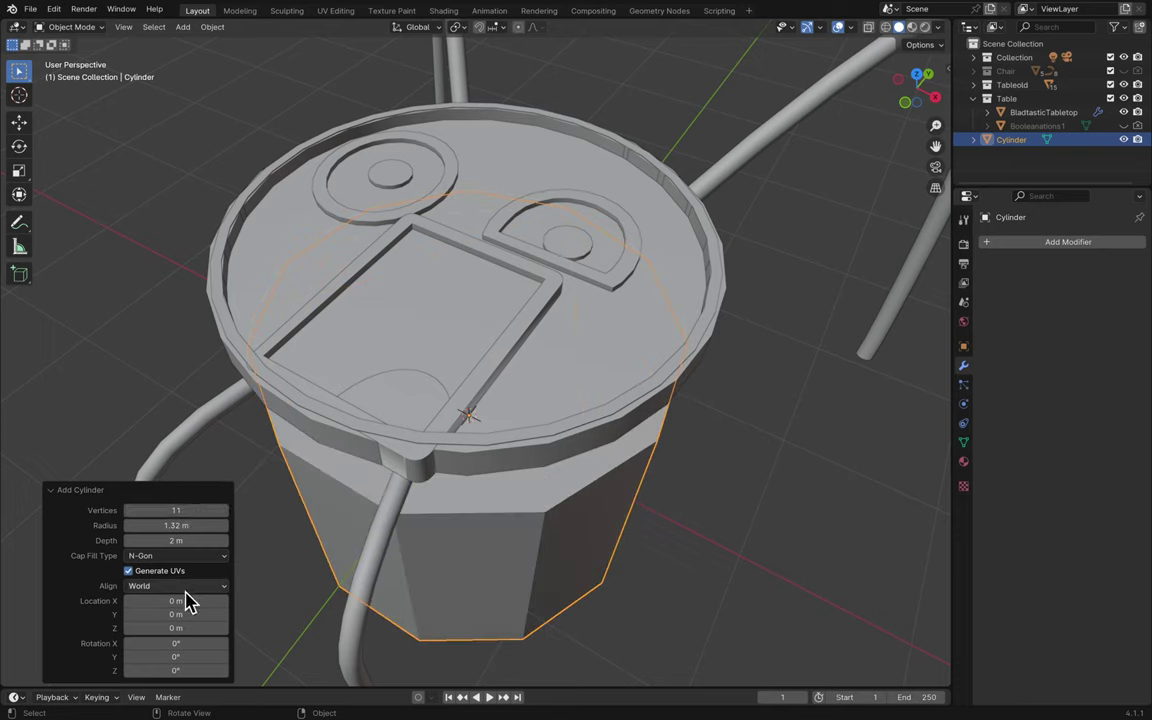
pyautogui.moveTo(188, 622); pyautogui.dragTo(238, 621)
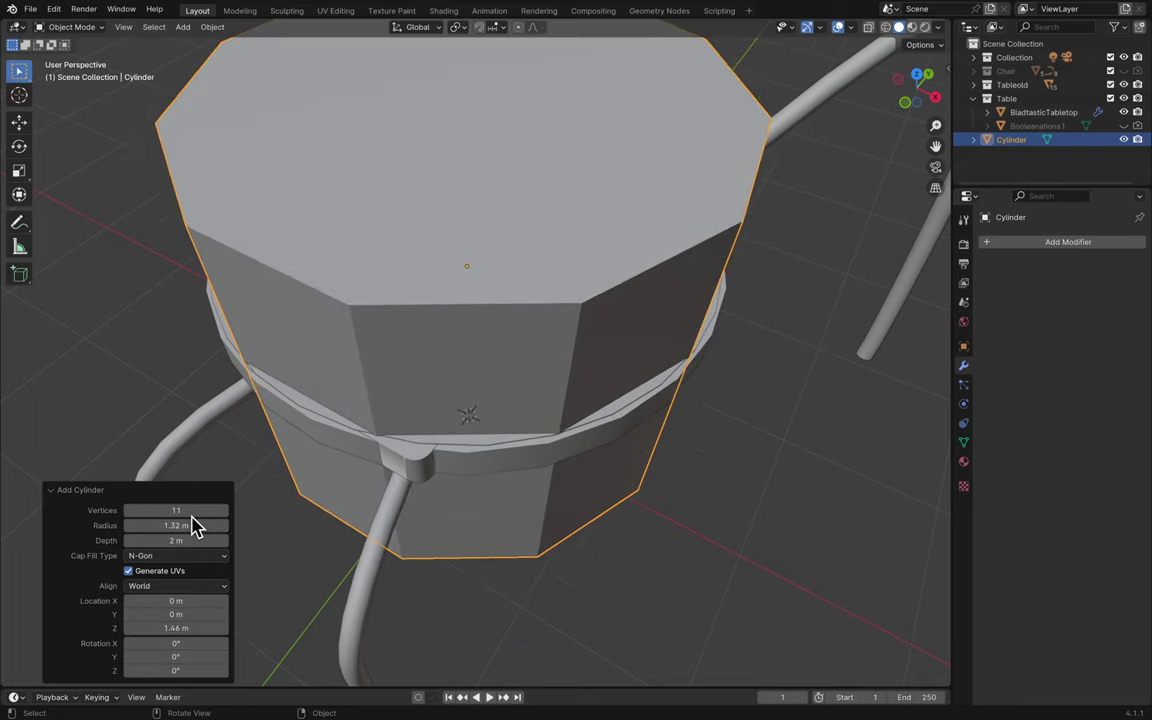
pyautogui.moveTo(196, 510); pyautogui.dragTo(123, 527)
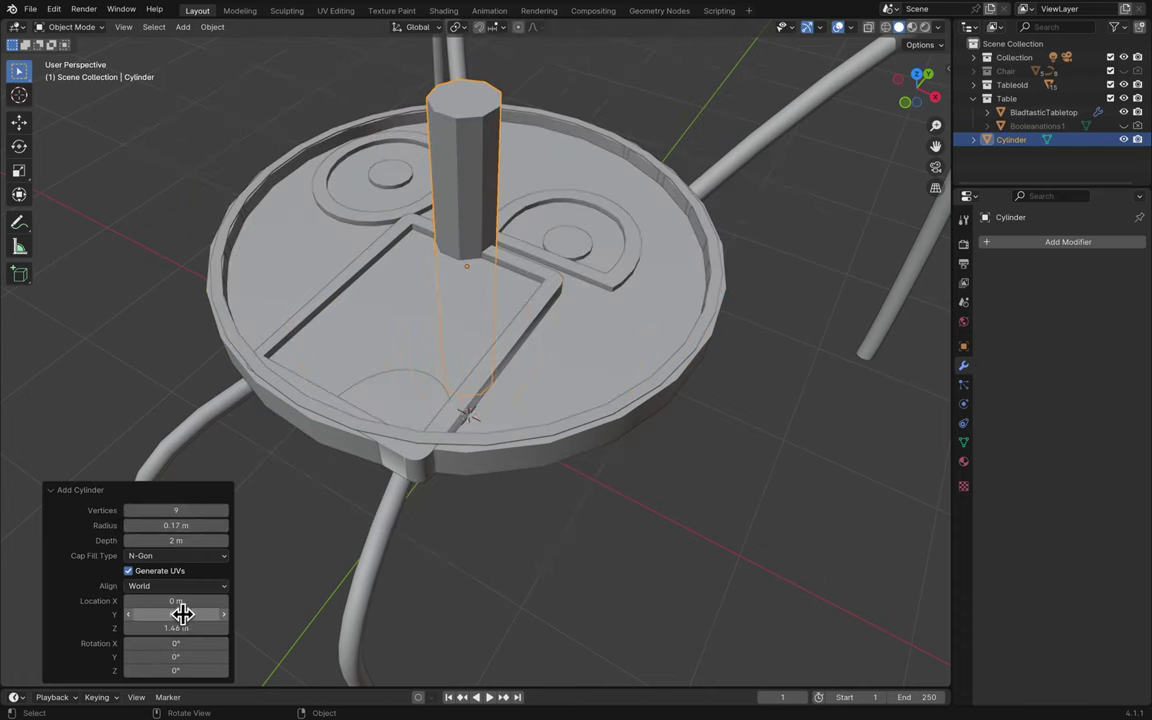
# - Set the cylinder's location to Y 0.38 m and X -0.76 m over the round engraving
pyautogui.hscroll(-10, 432, 470)
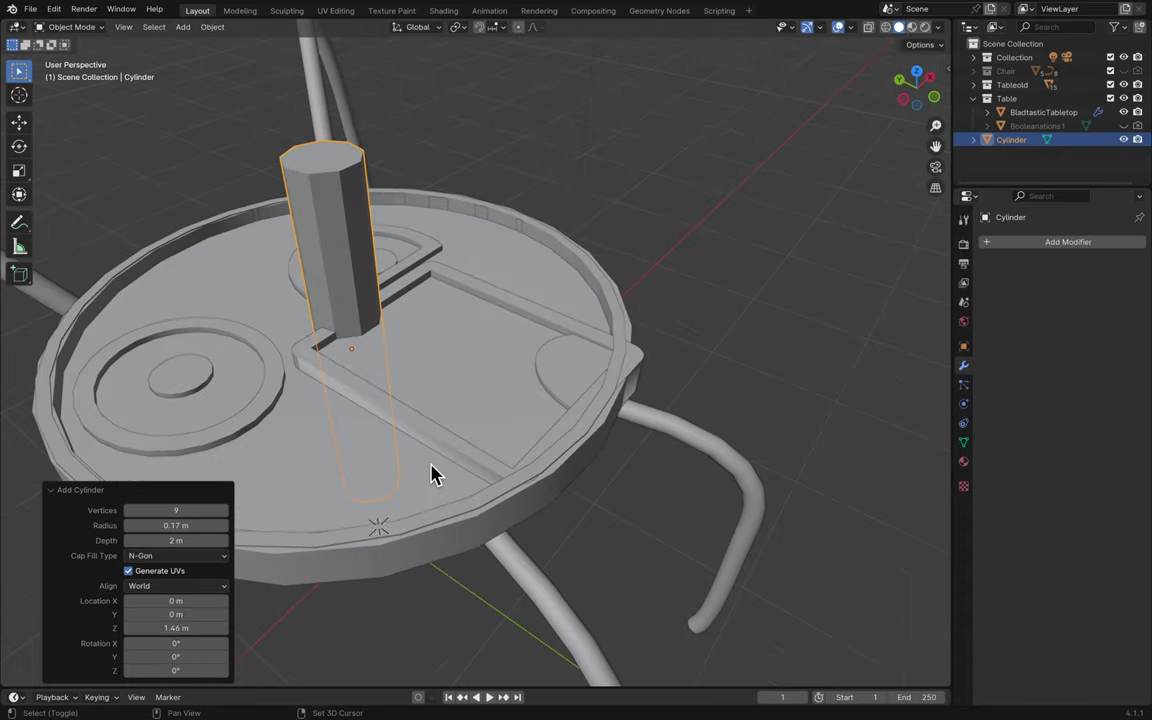
pyautogui.scroll(-10, 432, 470)
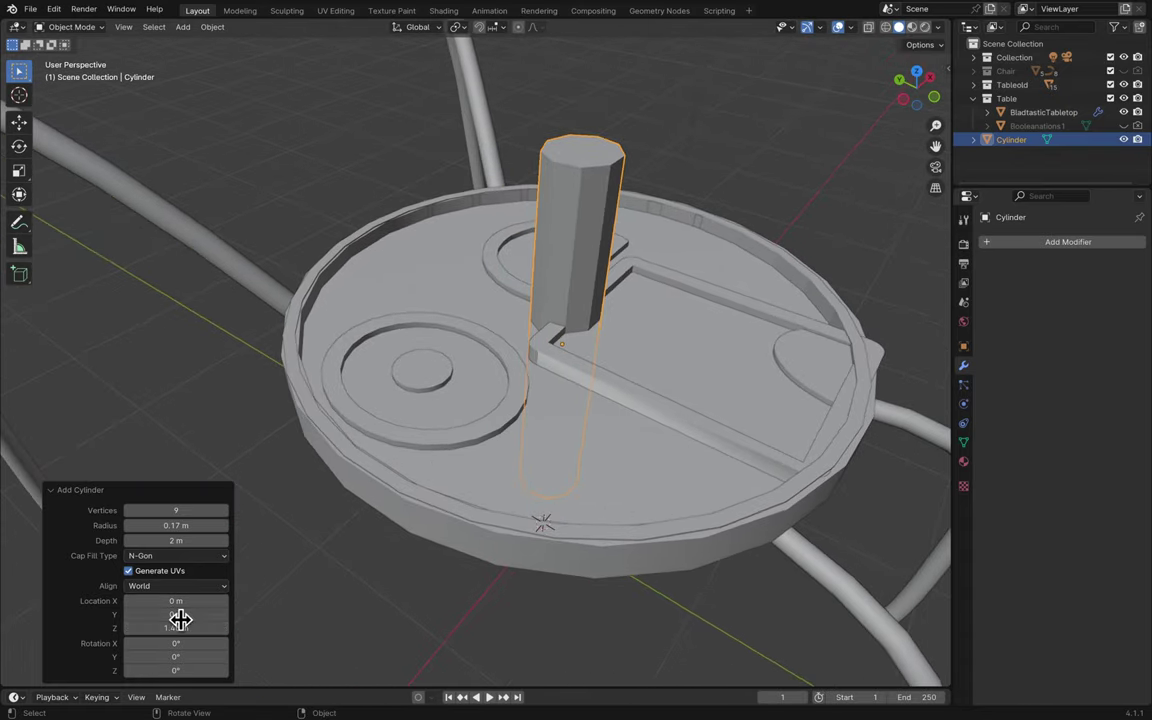
pyautogui.moveTo(179, 619); pyautogui.dragTo(154, 620)
pyautogui.scroll(5, 355, 550)
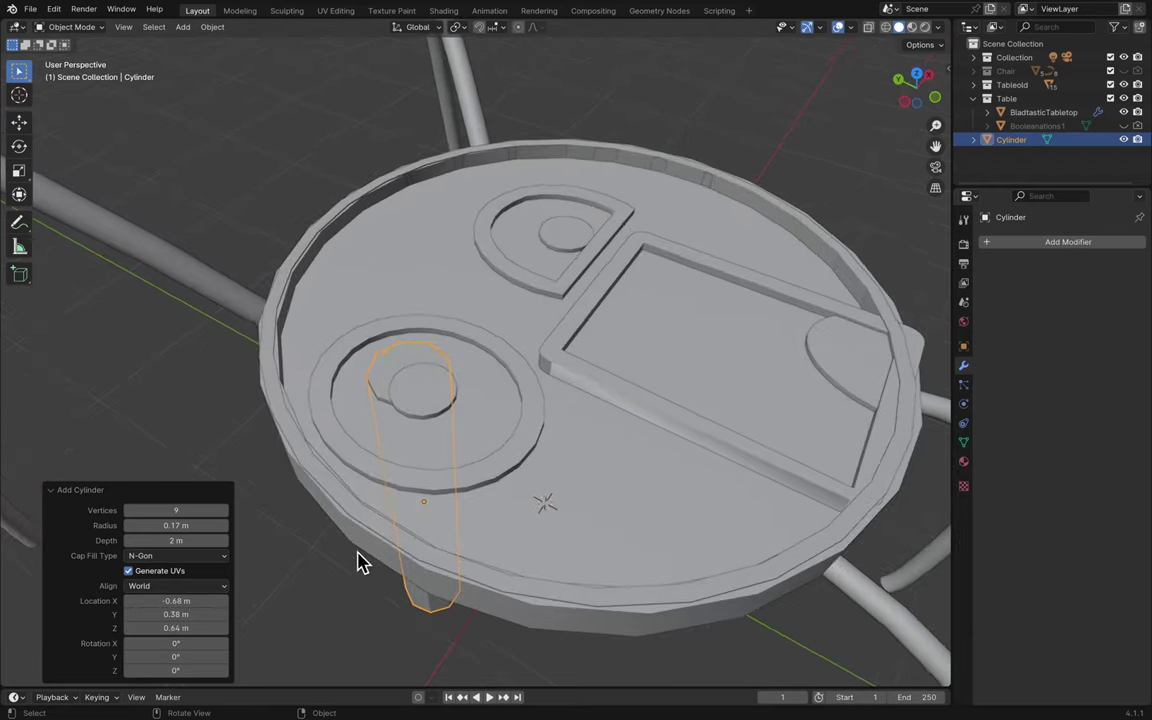
pyautogui.scroll(5, 358, 562)
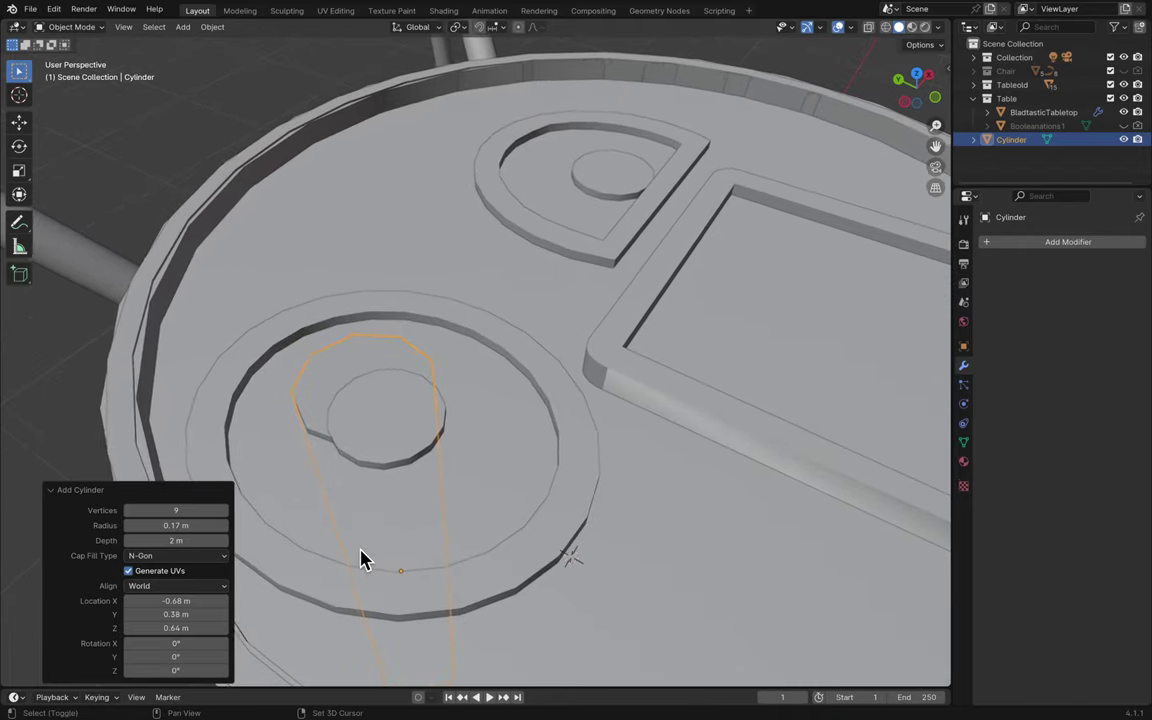
pyautogui.scroll(-6, 362, 560)
pyautogui.scroll(4, 362, 558)
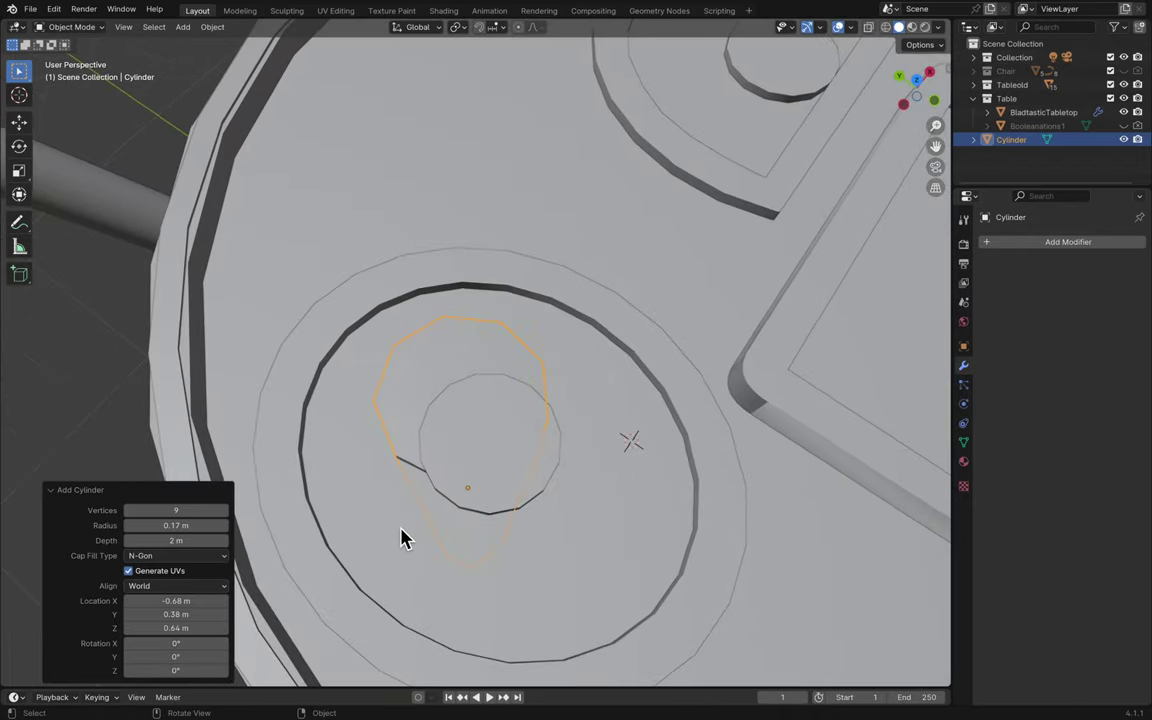
pyautogui.scroll(6, 400, 538)
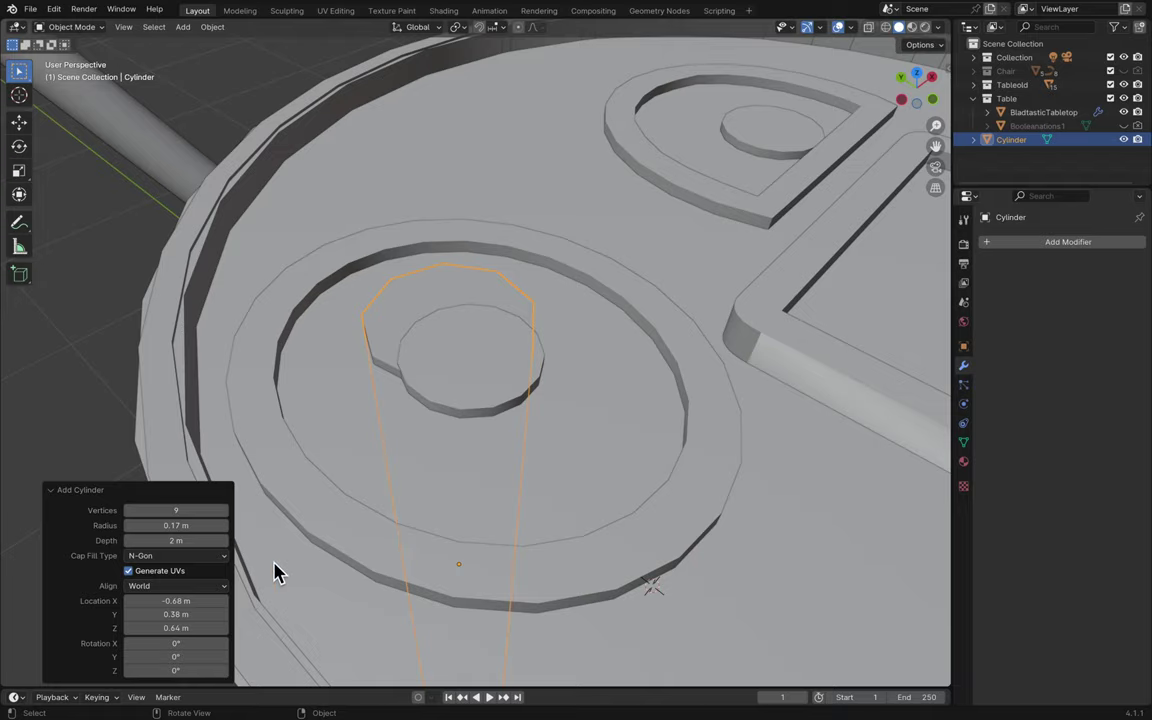
pyautogui.moveTo(211, 598)
pyautogui.mouseDown()
pyautogui.moveTo(195, 598)
pyautogui.moveTo(208, 597)
pyautogui.mouseUp()
pyautogui.scroll(5, 437, 571)
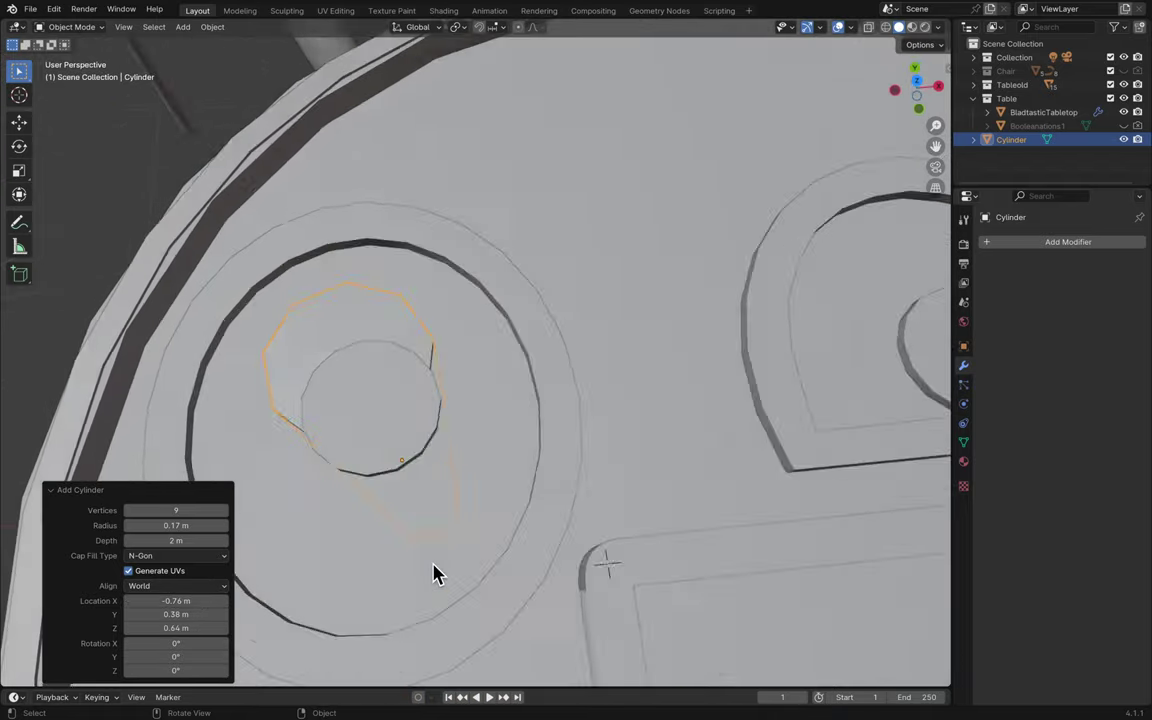
pyautogui.scroll(6, 432, 571)
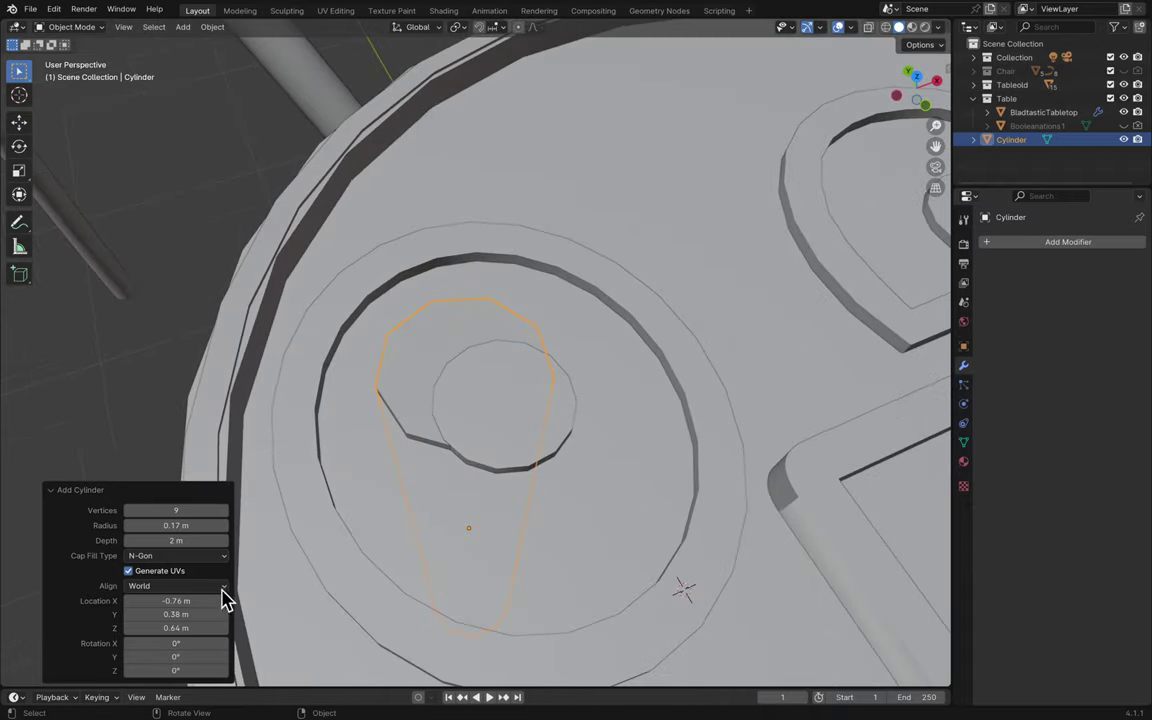
# - Place the cylinder at Y 0.28 m and Z 1.52 m with a 0.21 m depth
pyautogui.moveTo(177, 612)
pyautogui.mouseDown()
pyautogui.moveTo(172, 602)
pyautogui.moveTo(176, 627)
pyautogui.mouseUp()
pyautogui.moveTo(175, 627); pyautogui.dragTo(171, 625)
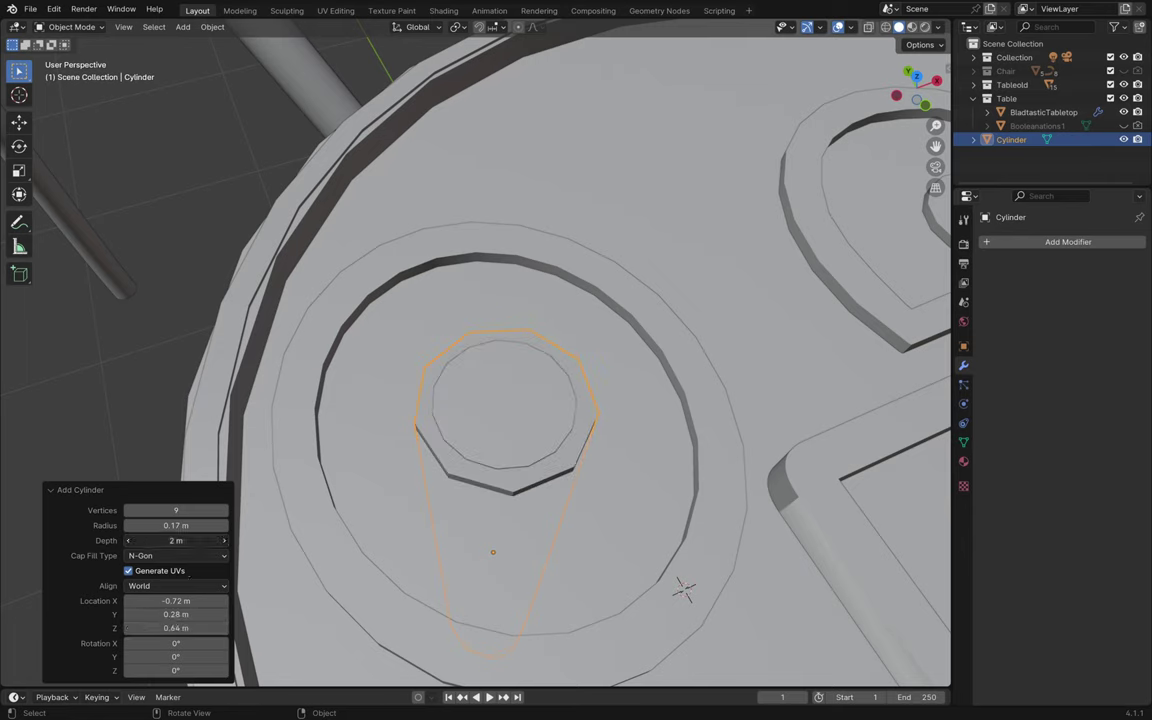
pyautogui.moveTo(176, 540); pyautogui.dragTo(125, 537)
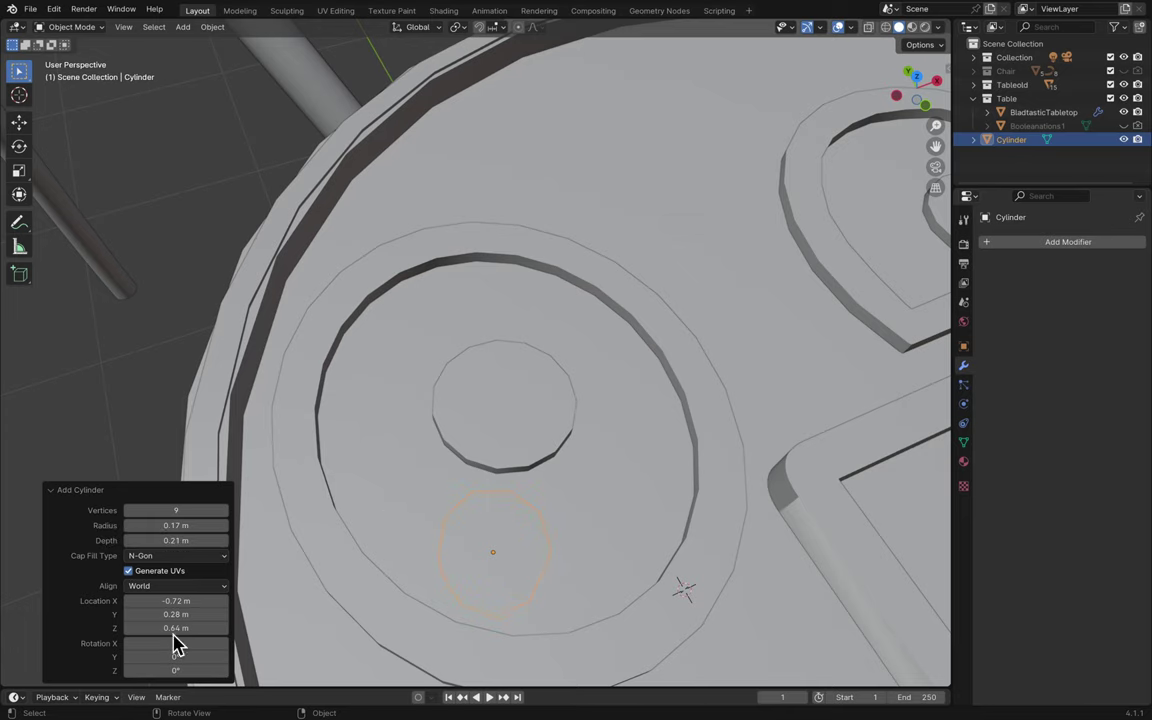
pyautogui.moveTo(195, 627); pyautogui.dragTo(207, 627)
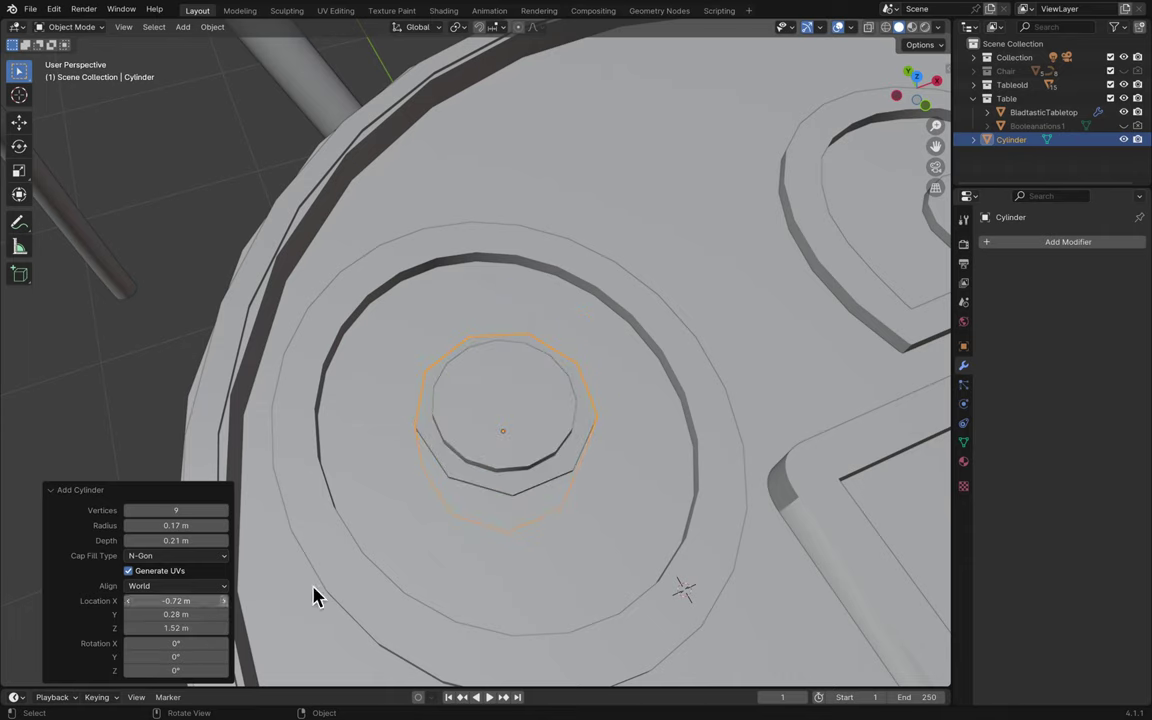
pyautogui.moveTo(314, 597); pyautogui.dragTo(530, 425, button='middle')
pyautogui.scroll(3, 528, 421)
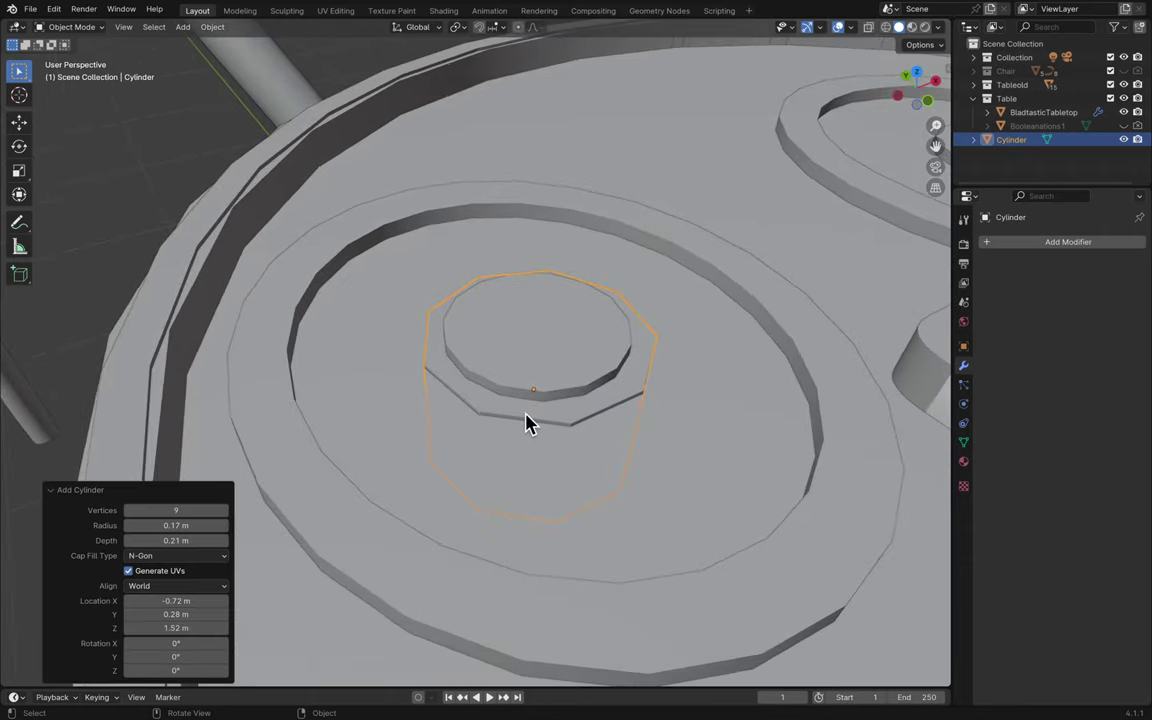
# - Set the cylinder's radius to 0.15 m and its vertex count to 12
pyautogui.moveTo(173, 530); pyautogui.dragTo(170, 527)
pyautogui.scroll(-5, 342, 437)
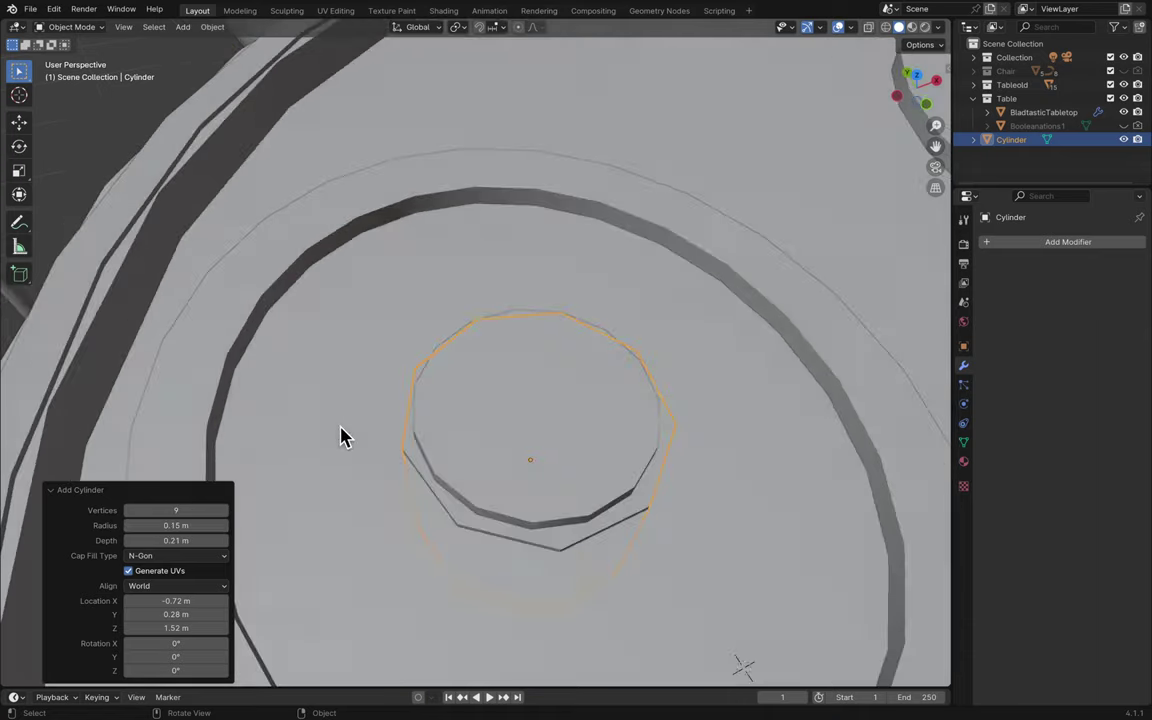
pyautogui.scroll(5, 340, 437)
pyautogui.scroll(-4, 340, 437)
pyautogui.scroll(1, 340, 437)
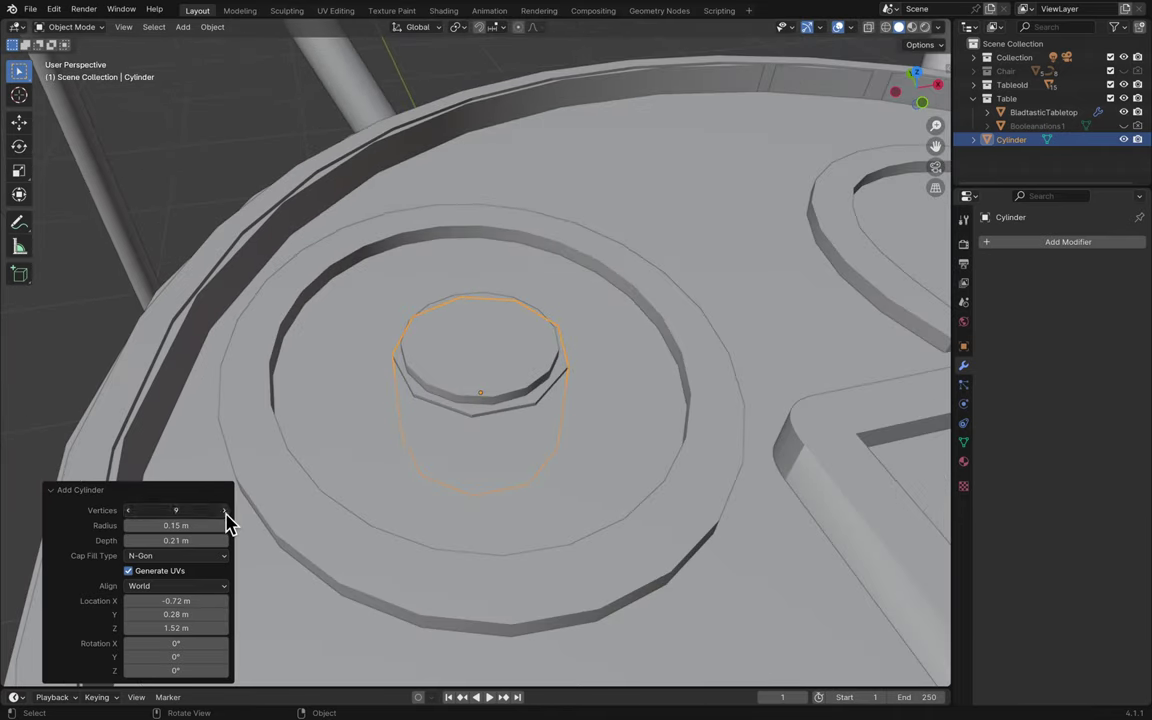
pyautogui.click(225, 513)
pyautogui.click(225, 513)
pyautogui.click(225, 513)
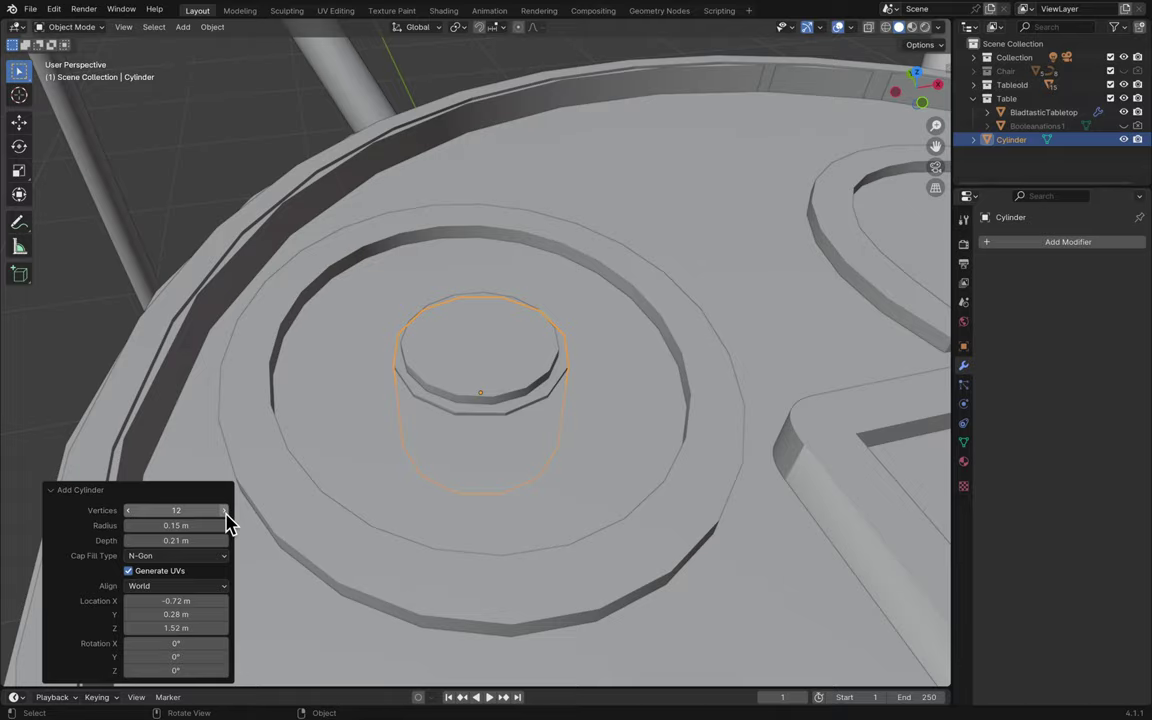
pyautogui.scroll(-5, 350, 468)
pyautogui.scroll(5, 350, 468)
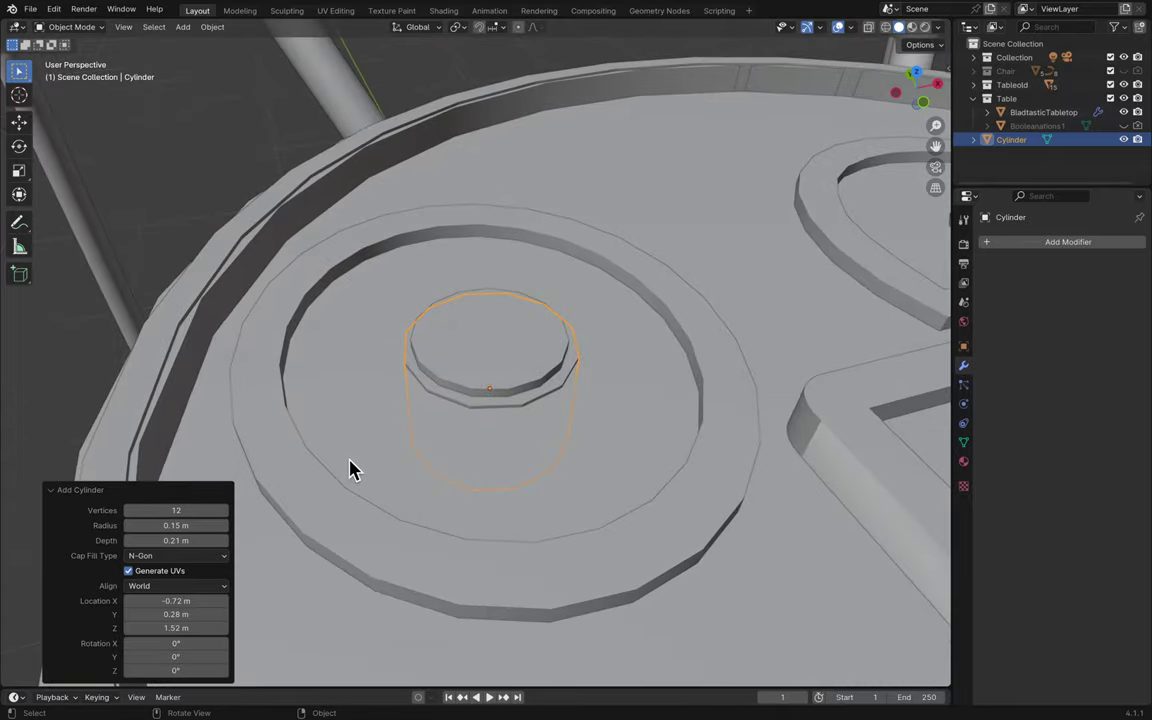
pyautogui.scroll(-3, 455, 405)
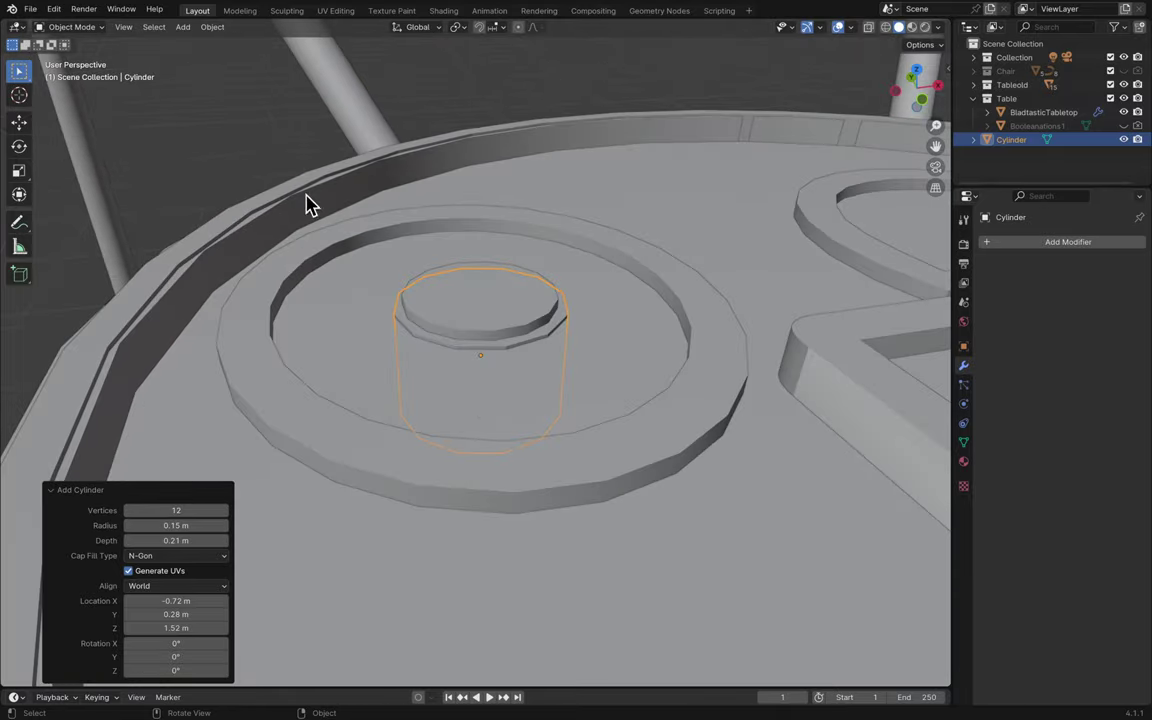
# - Move the cylinder up slightly along Z
pyautogui.press('g')
pyautogui.press('z')
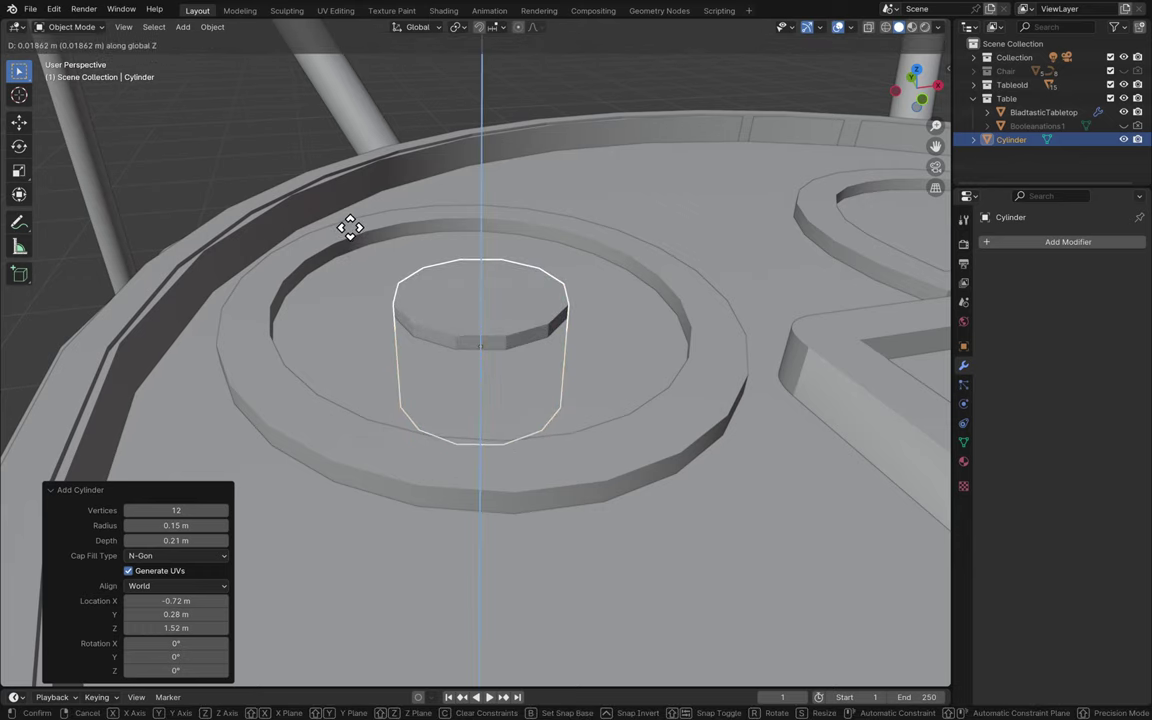
pyautogui.click(350, 227)
pyautogui.scroll(5, 478, 337)
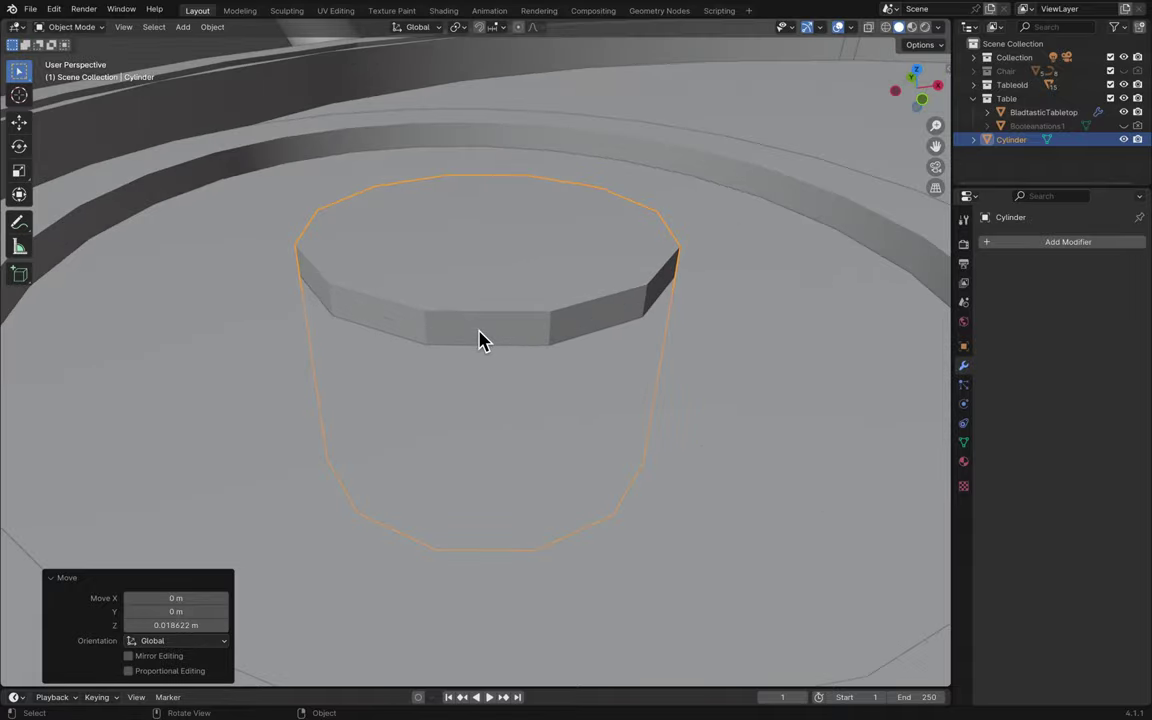
pyautogui.scroll(4, 478, 337)
pyautogui.scroll(-3, 478, 337)
pyautogui.scroll(5, 478, 337)
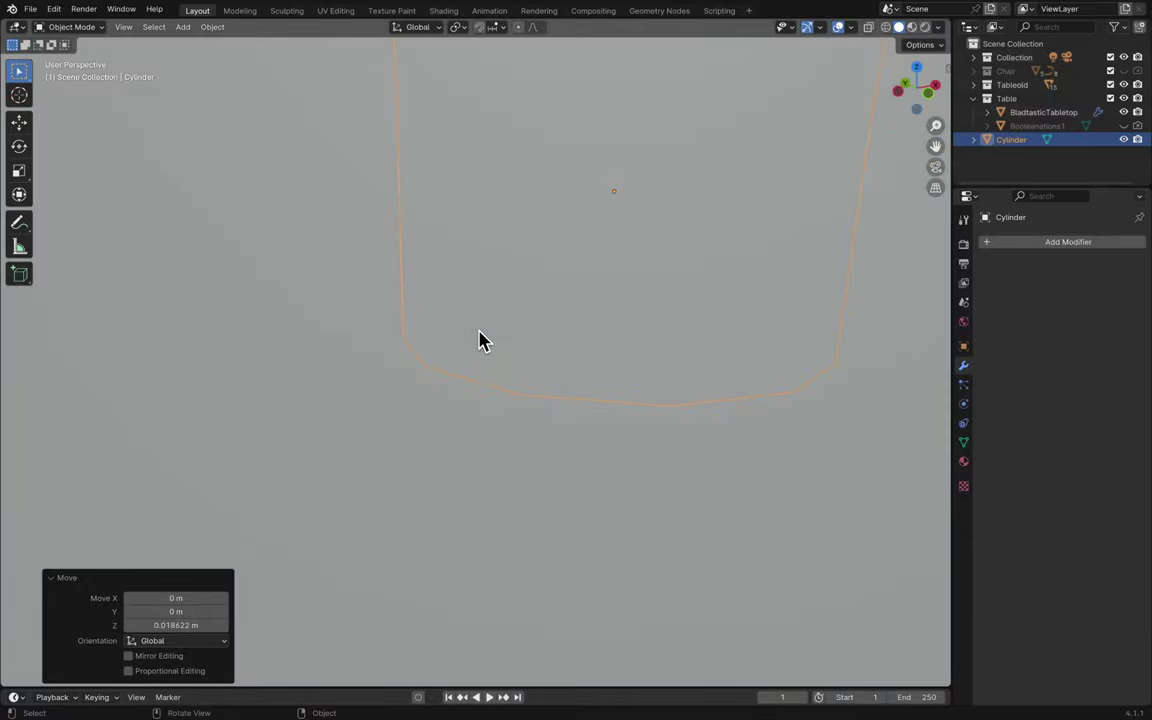
pyautogui.scroll(-5, 478, 340)
pyautogui.scroll(-6, 478, 340)
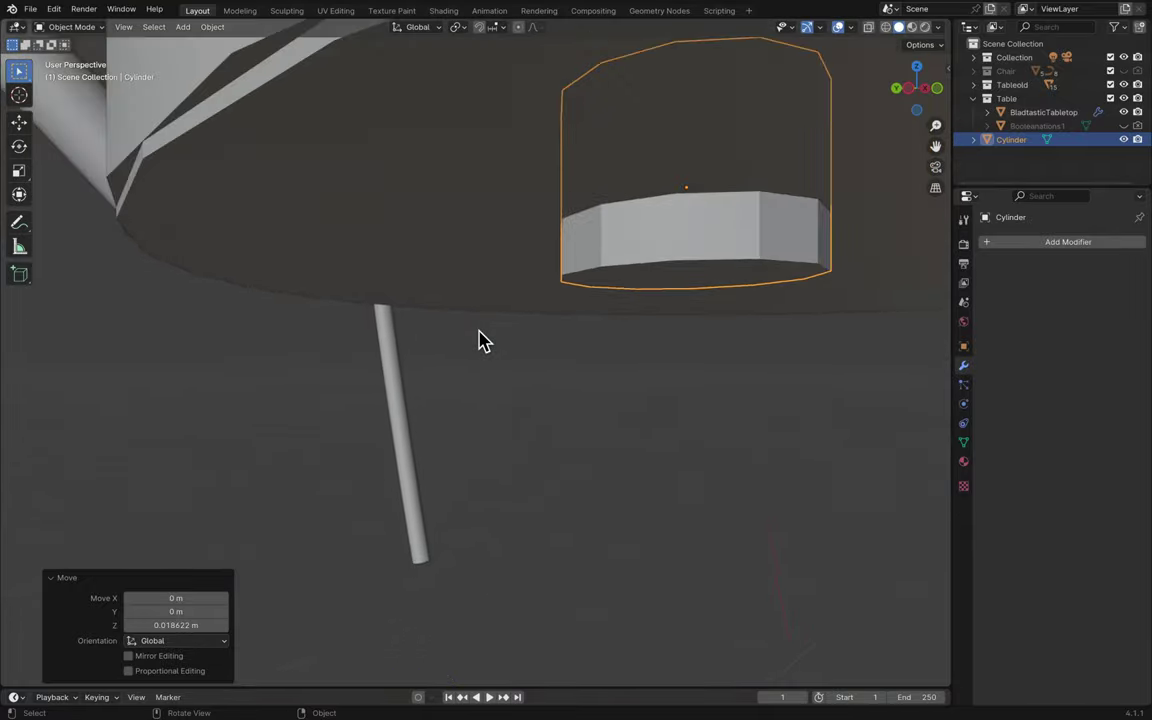
pyautogui.scroll(-2, 478, 340)
# - Flatten the cylinder to 0.474 vertical scale and raise it into the recess
pyautogui.press('s')
pyautogui.press('z')
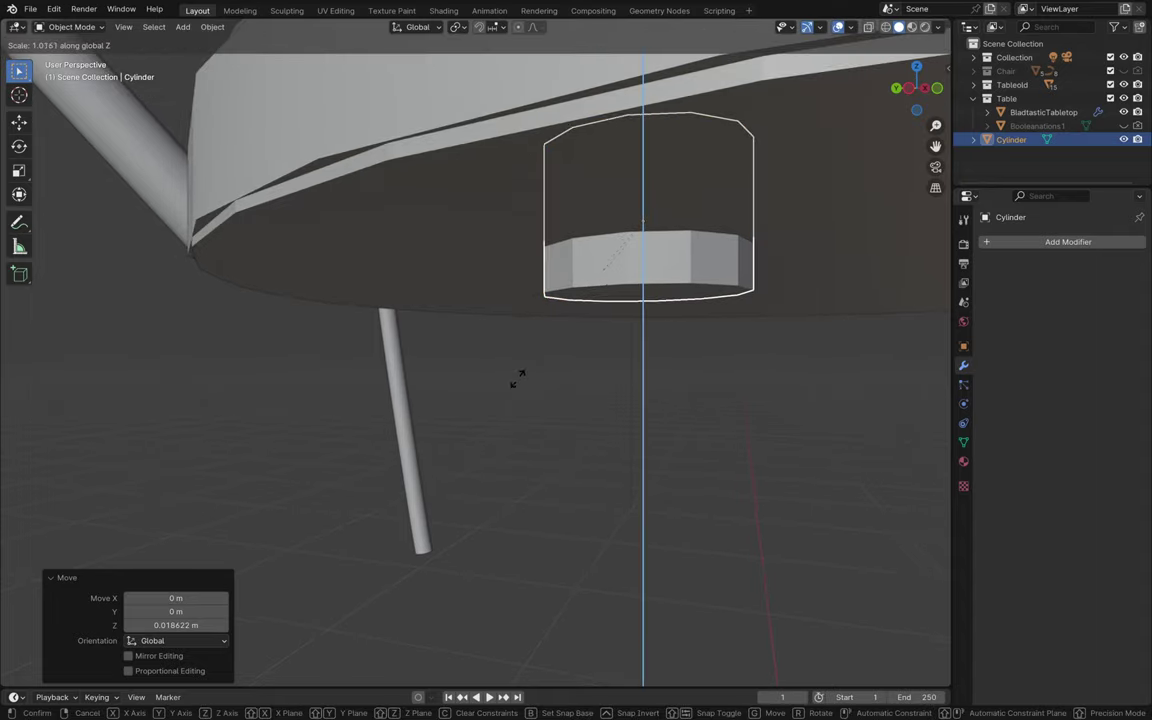
pyautogui.click(598, 306)
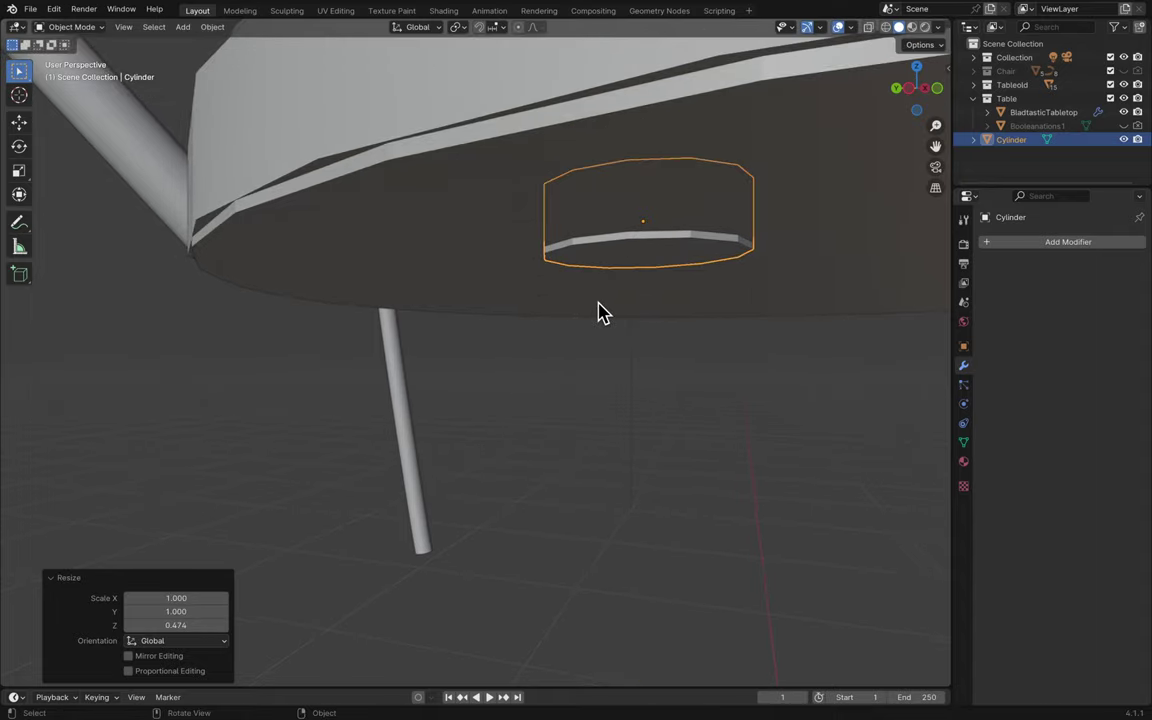
pyautogui.moveTo(598, 311); pyautogui.dragTo(599, 309, button='middle')
pyautogui.press('g')
pyautogui.press('z')
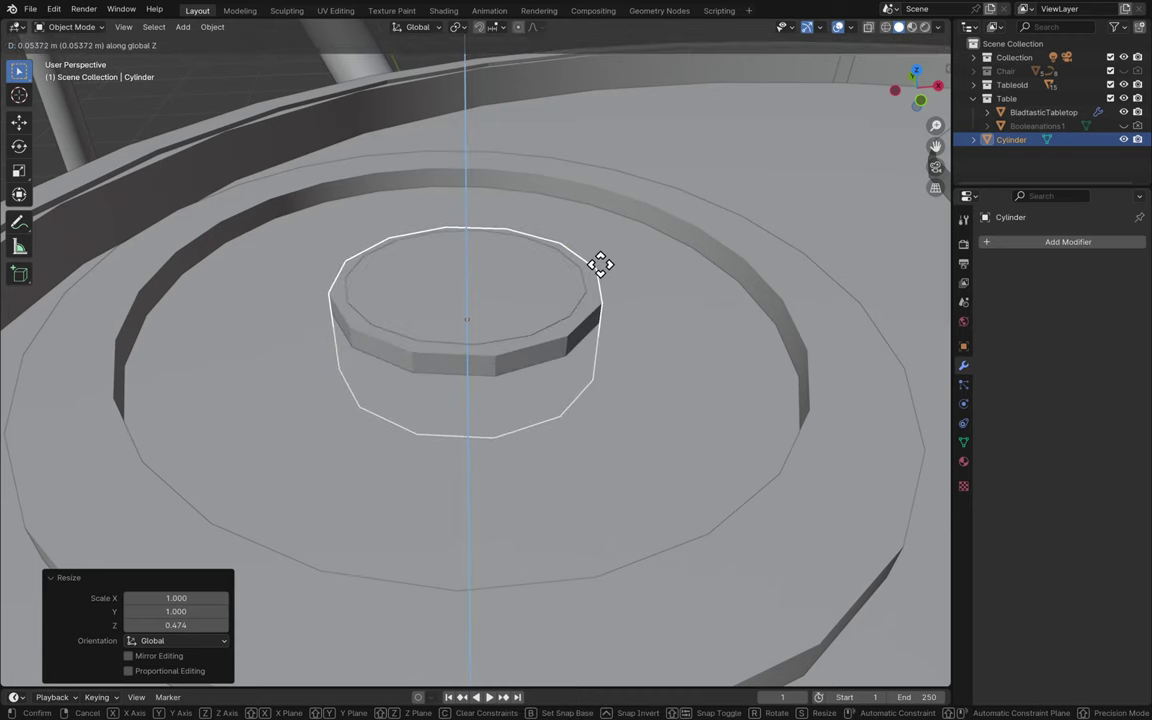
pyautogui.click(600, 263)
# - Begin narrowing the peg's width with its height locked (Shift+Z)
pyautogui.press('s')
pyautogui.press('z')
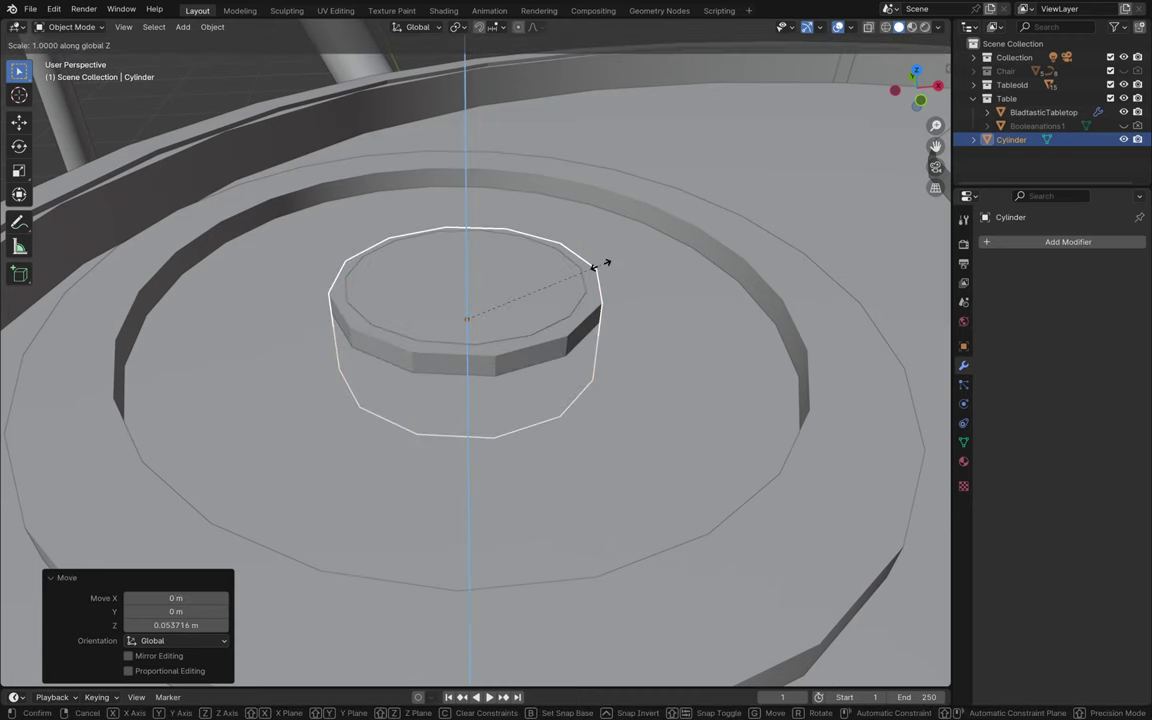
pyautogui.press('Escape')
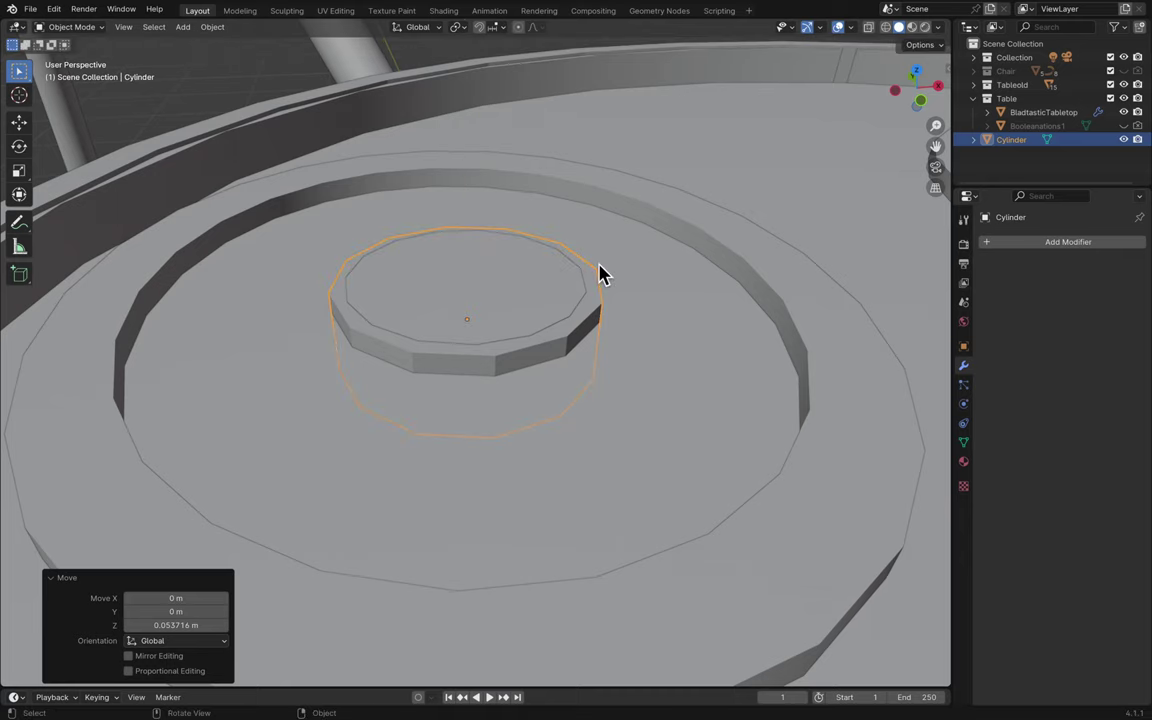
pyautogui.press('s')
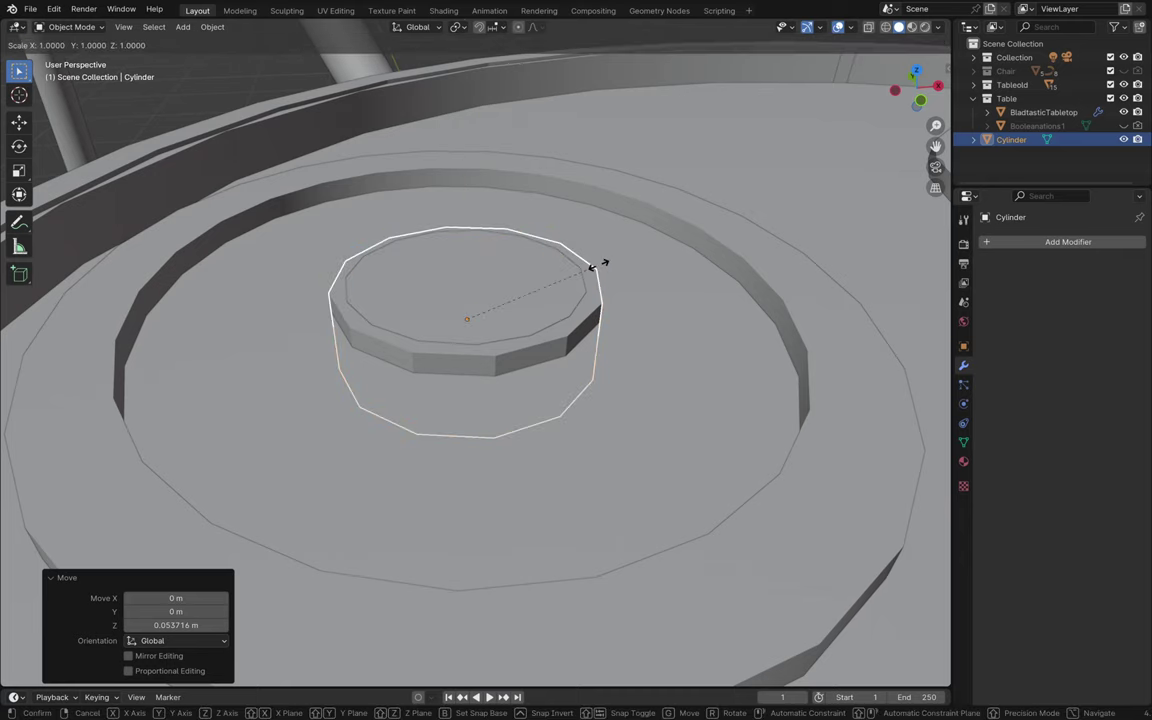
pyautogui.press('x')
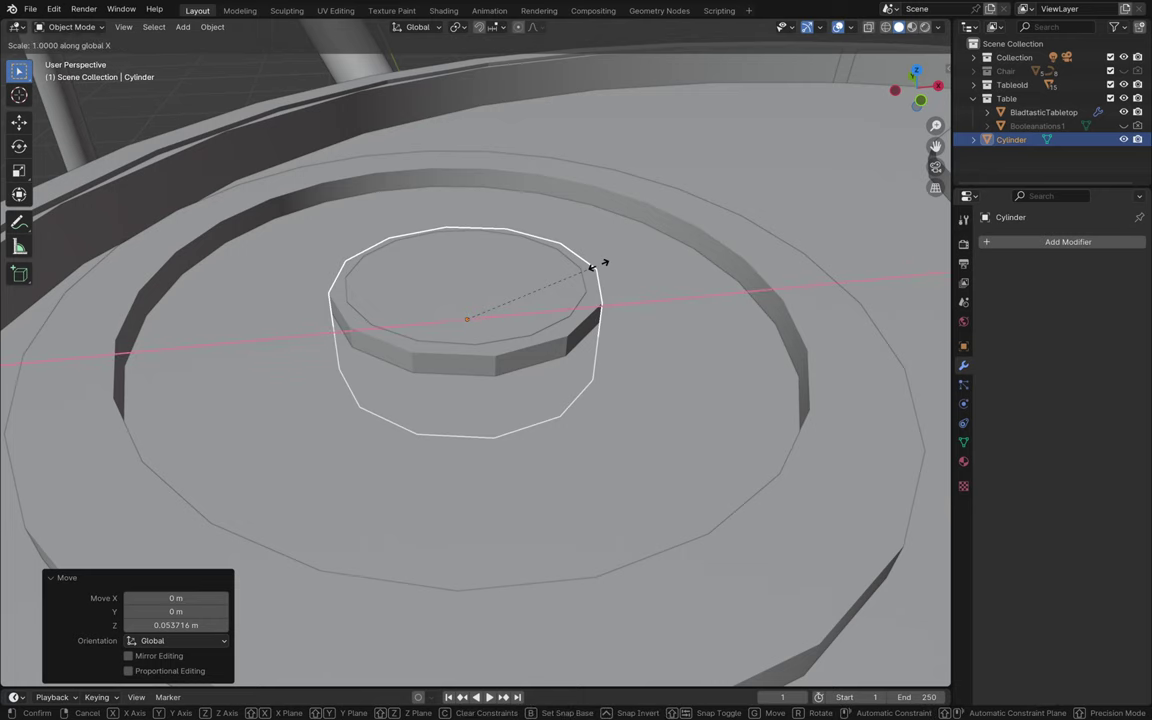
pyautogui.press('Escape')
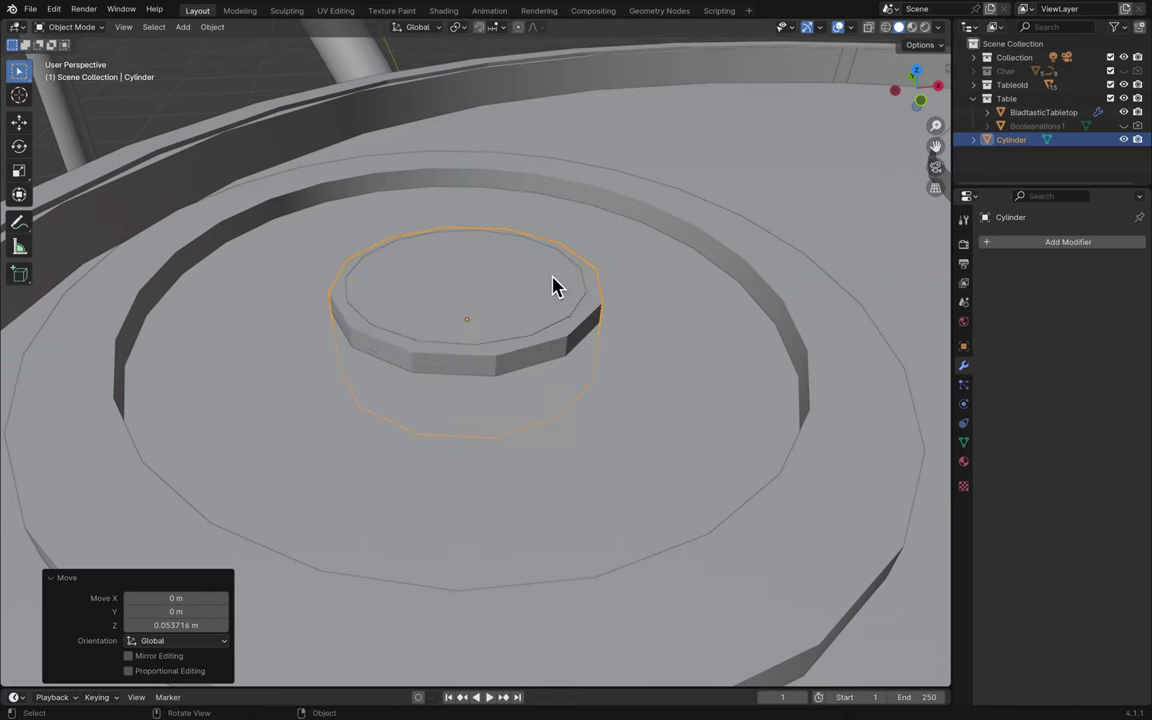
pyautogui.press('s')
pyautogui.hotkey('shift', 'z')
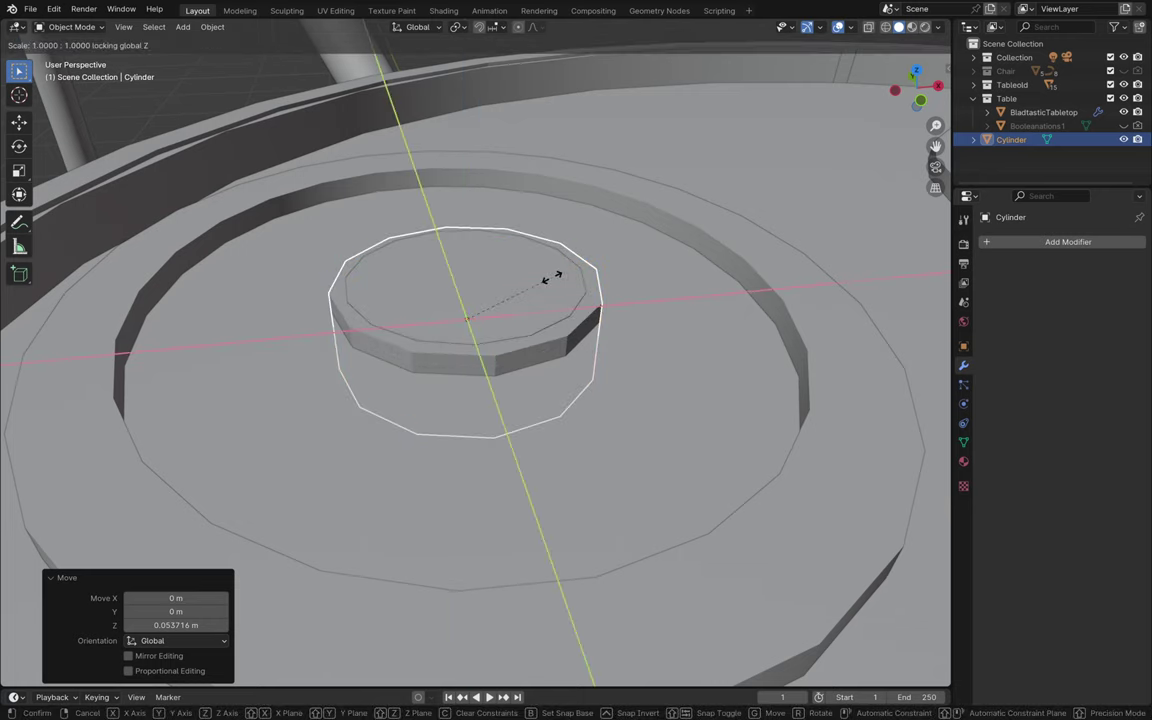
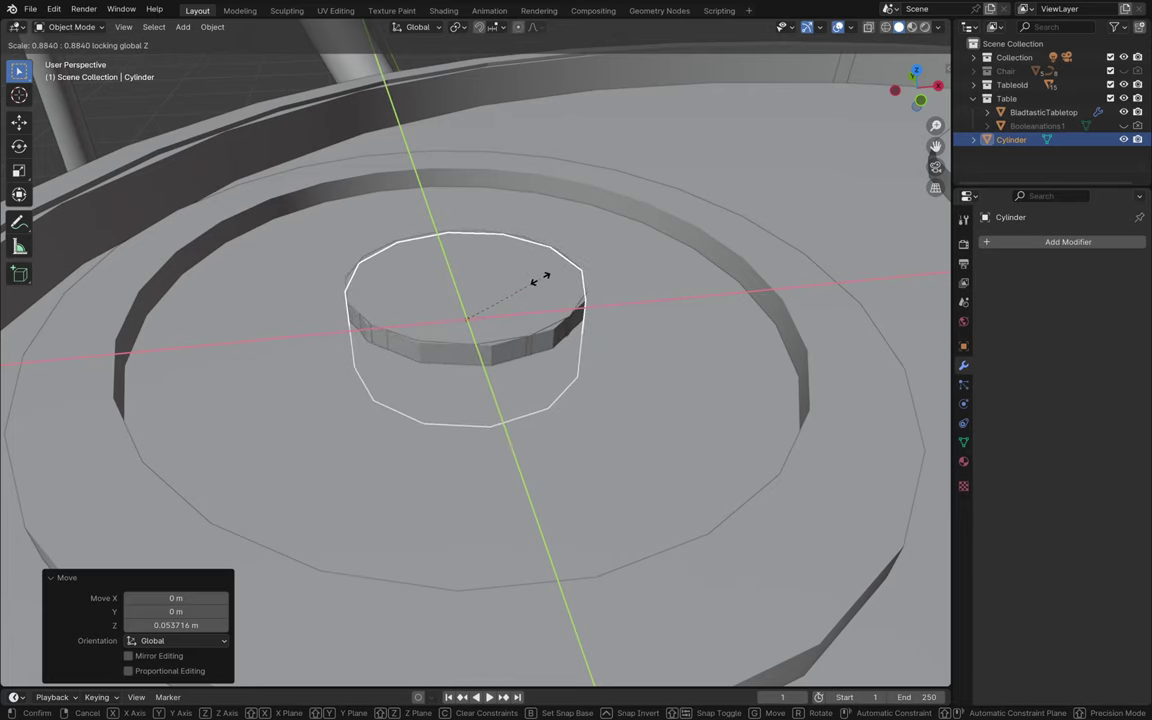
# - Confirm shrinking the small cylinder in the left eye ring to 0.884
pyautogui.click(540, 279)
pyautogui.scroll(-10, 679, 291)
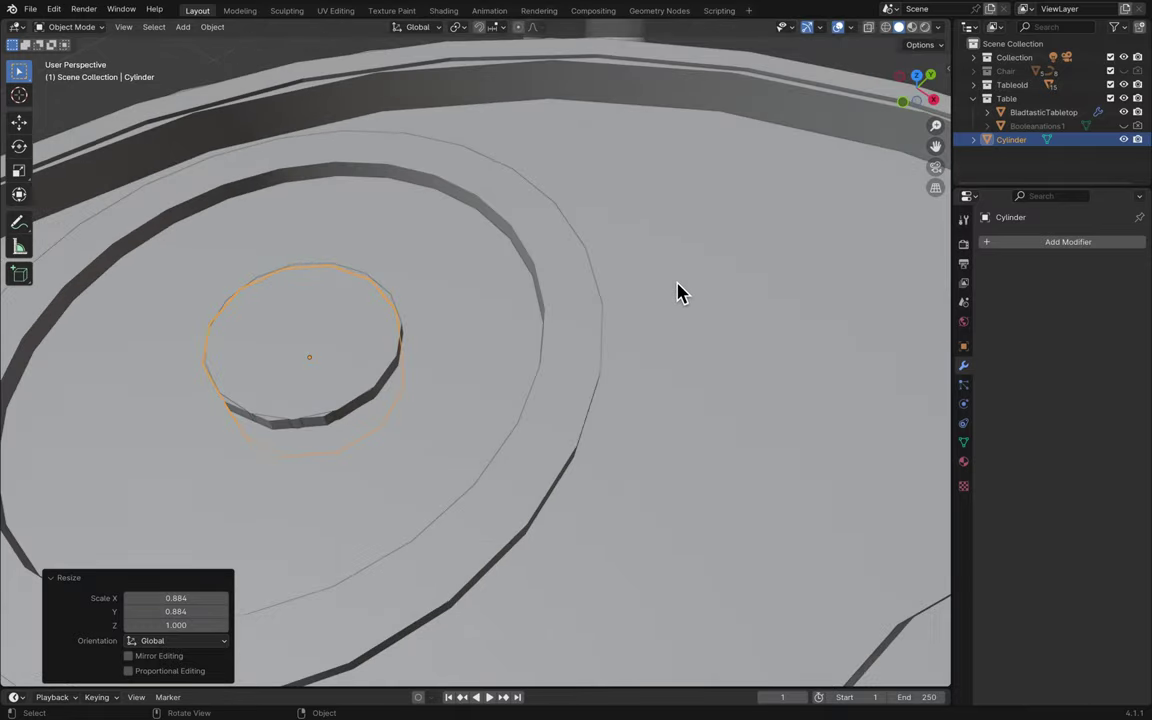
pyautogui.scroll(-10, 679, 291)
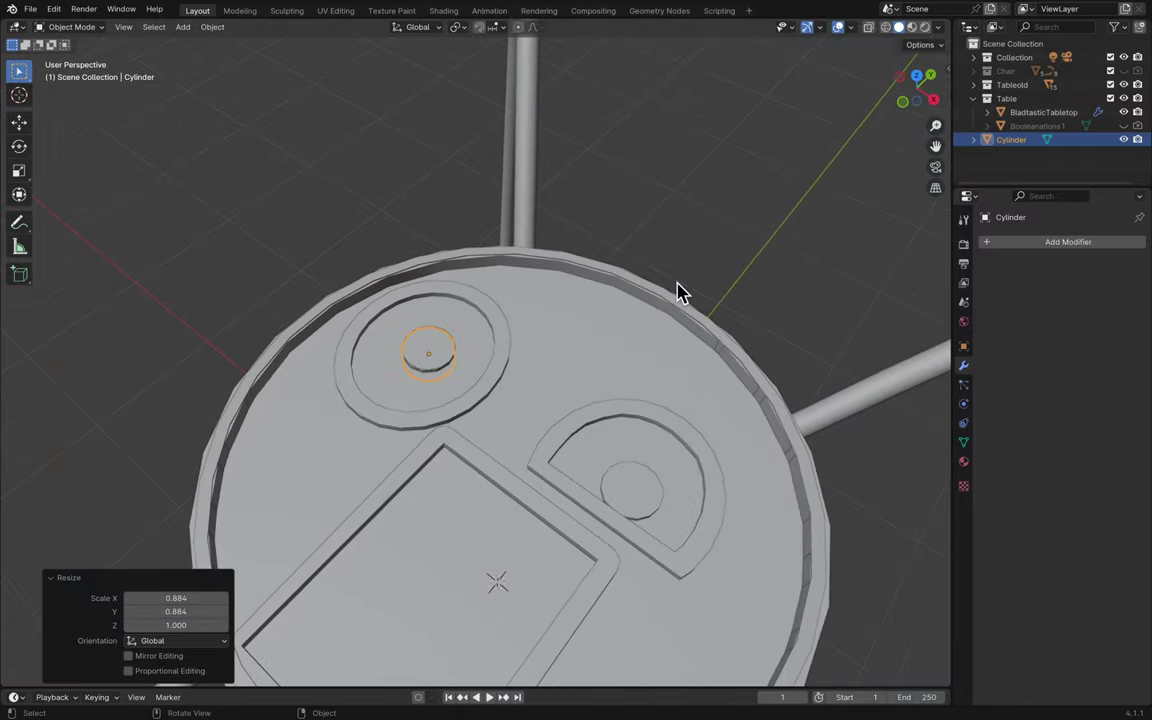
# - Rename the Cylinder object to Eye1, then to Iris1
pyautogui.click(1010, 143)
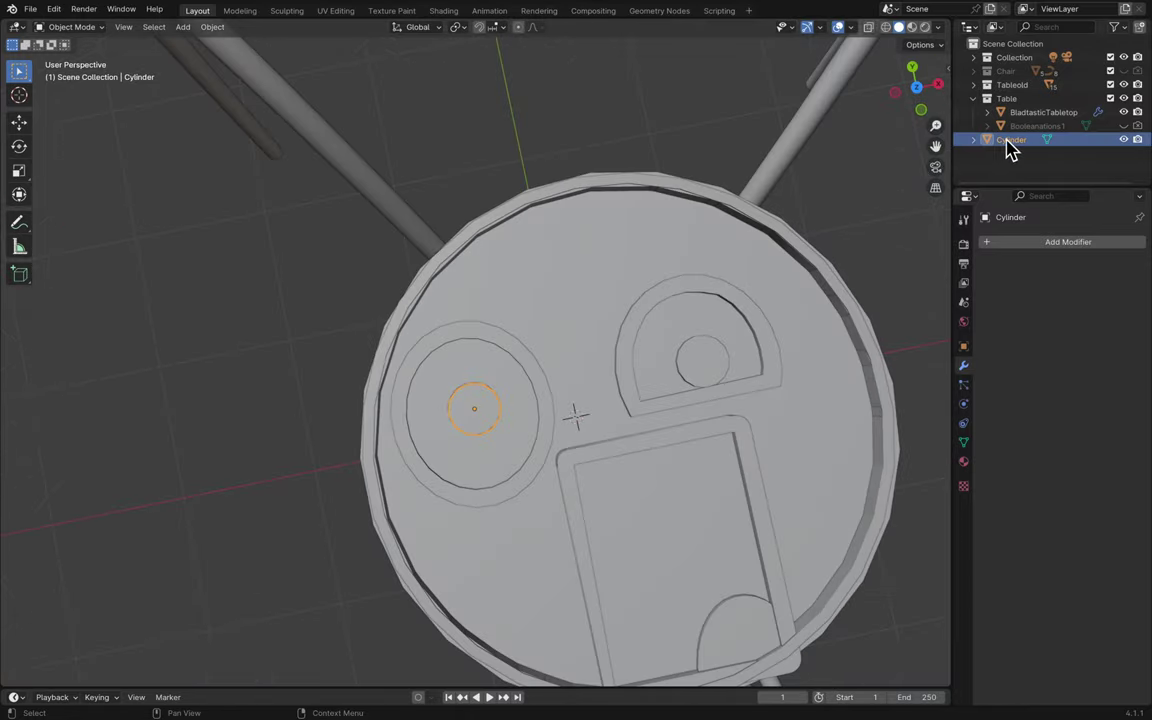
pyautogui.doubleClick(1010, 141)
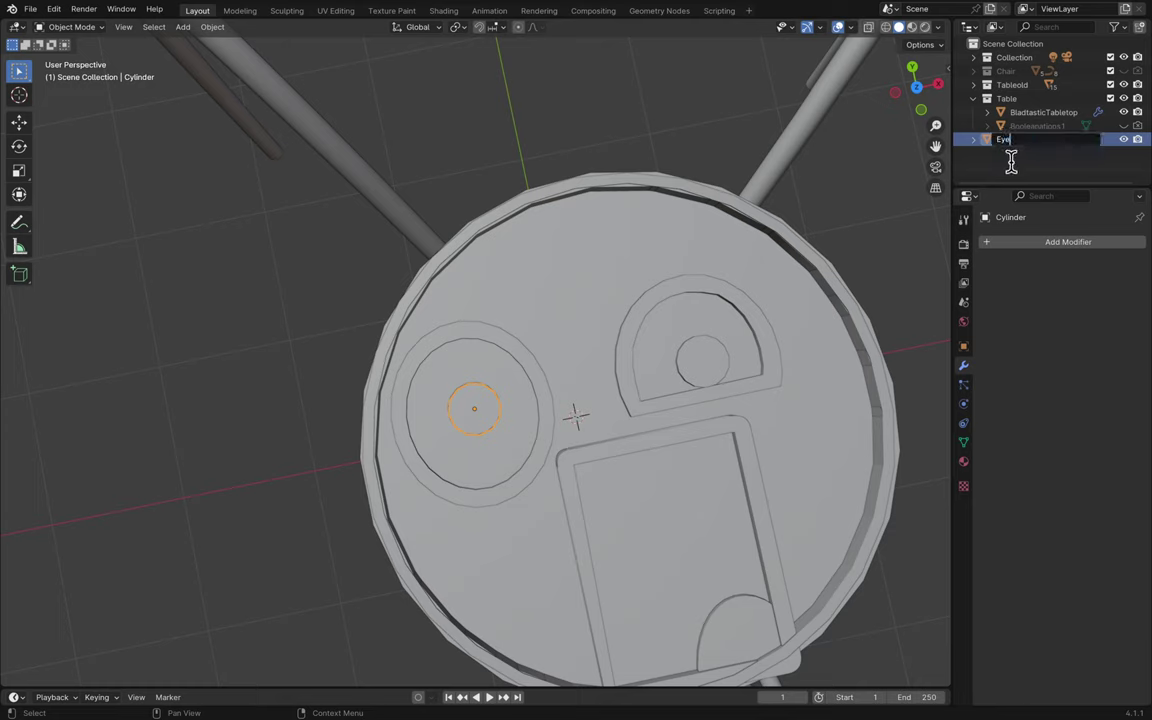
pyautogui.write('Eye1')
pyautogui.press('Return')
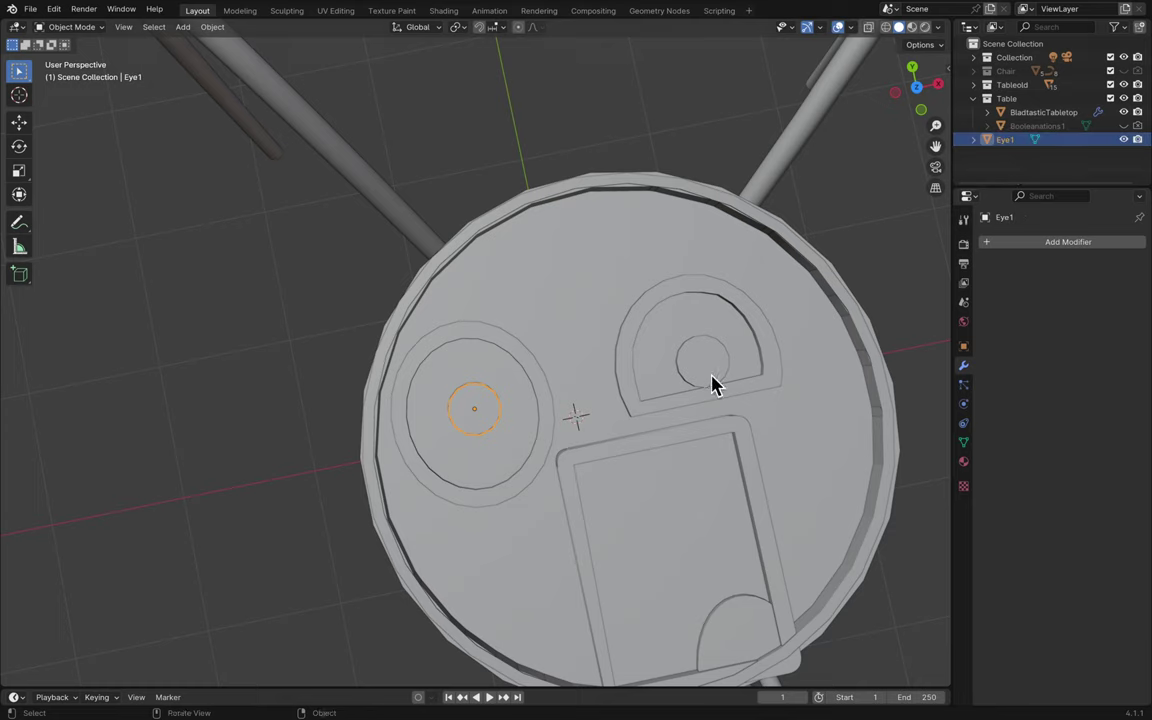
pyautogui.doubleClick(1040, 142)
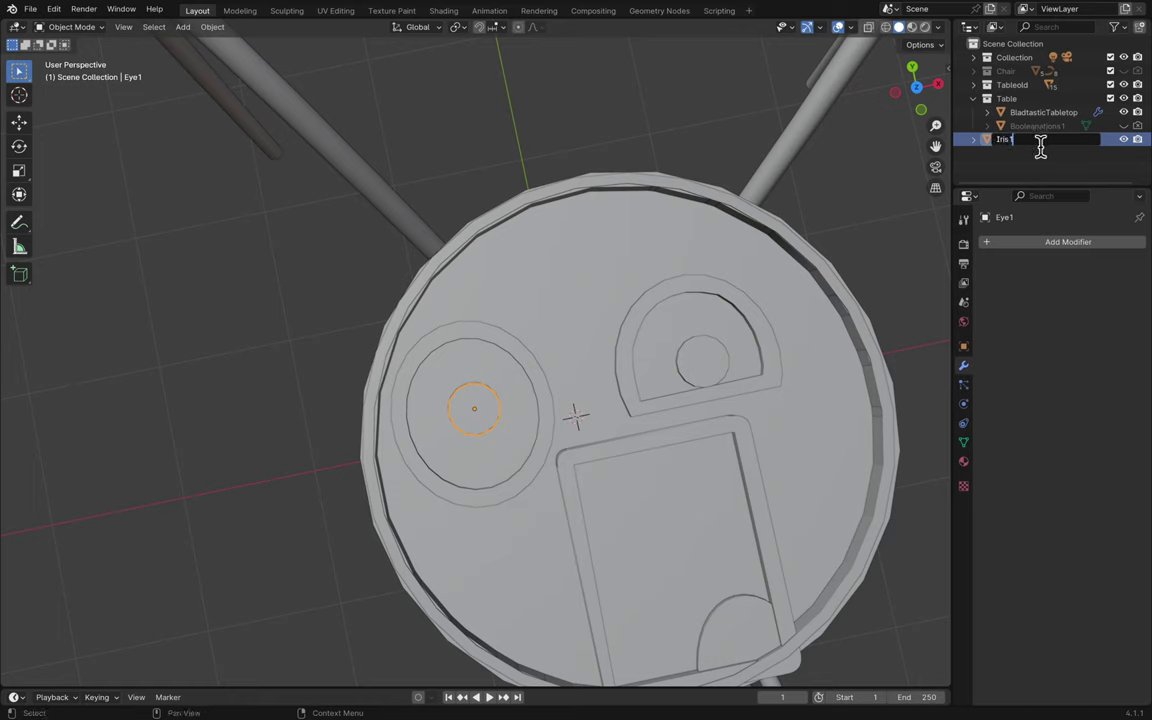
pyautogui.press('Return')
# - Duplicate Iris1 in place, rename the copy Iris2.001, and save the file
pyautogui.hotkey('shift', 'd')
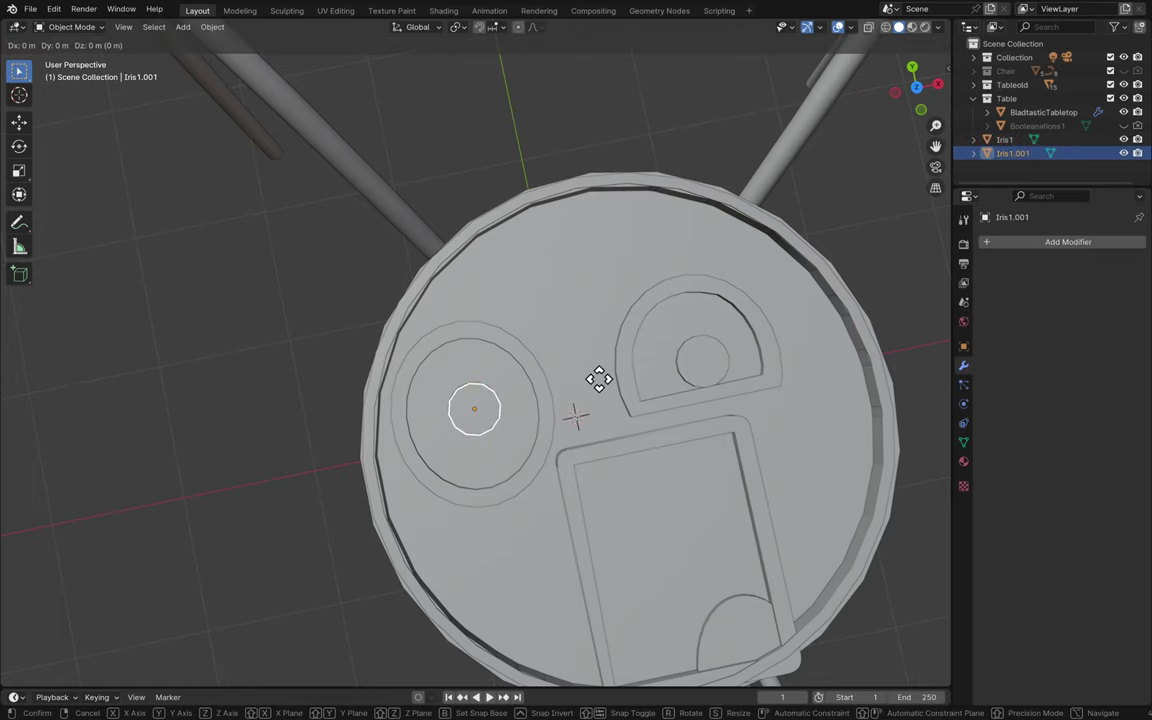
pyautogui.rightClick(600, 388)
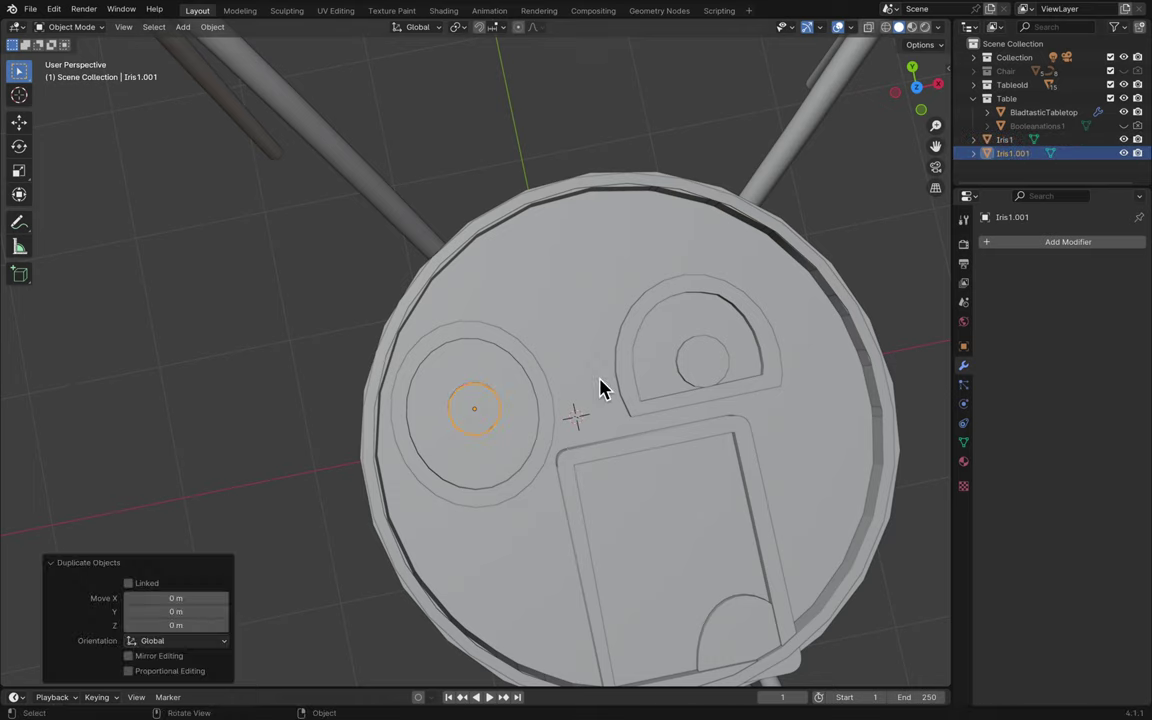
pyautogui.doubleClick(1030, 153)
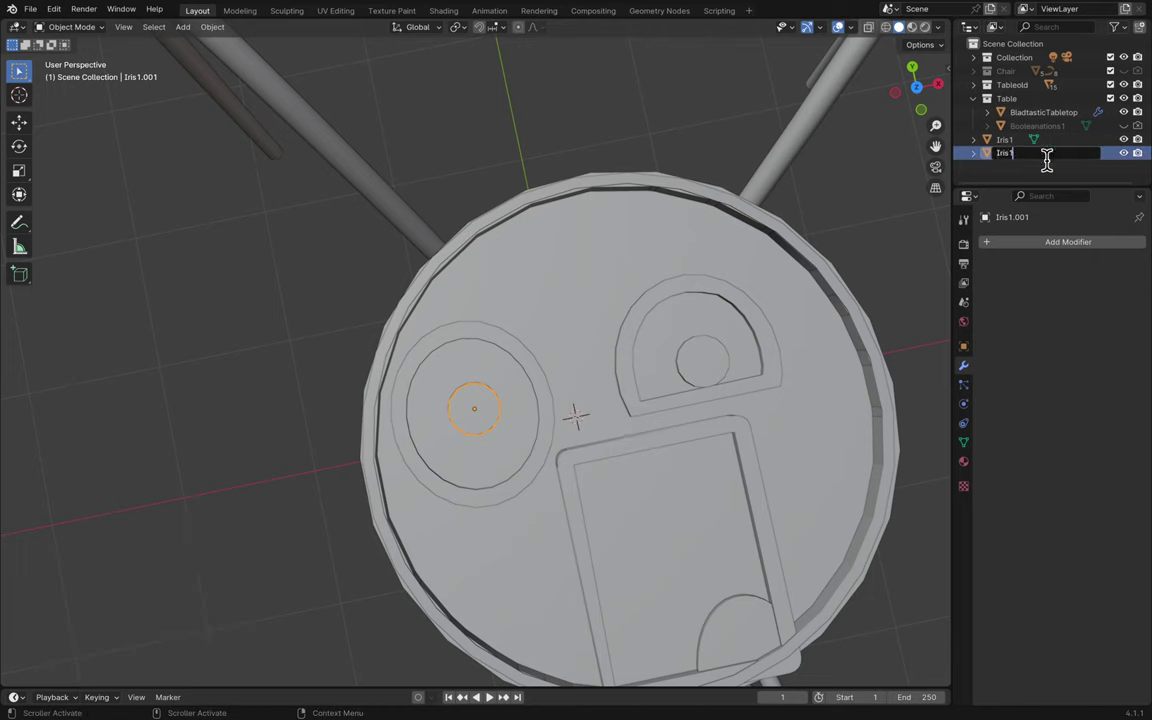
pyautogui.write('Iris2.001')
pyautogui.press('Return')
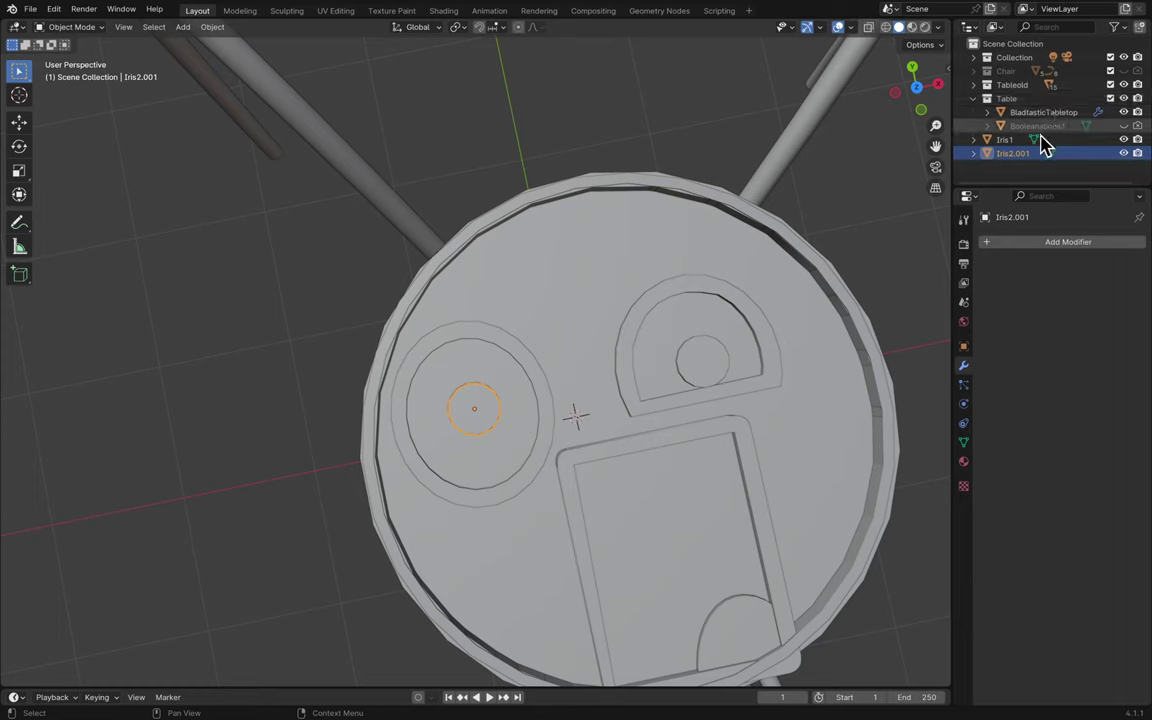
pyautogui.doubleClick(1033, 153)
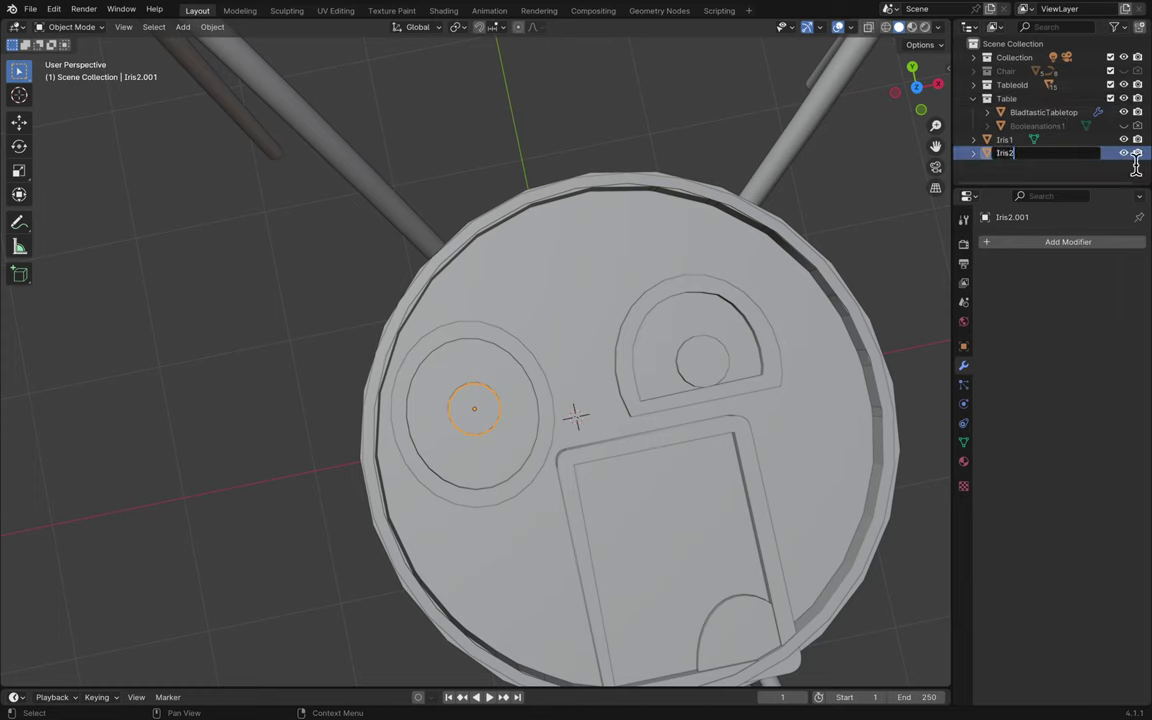
pyautogui.press('Return')
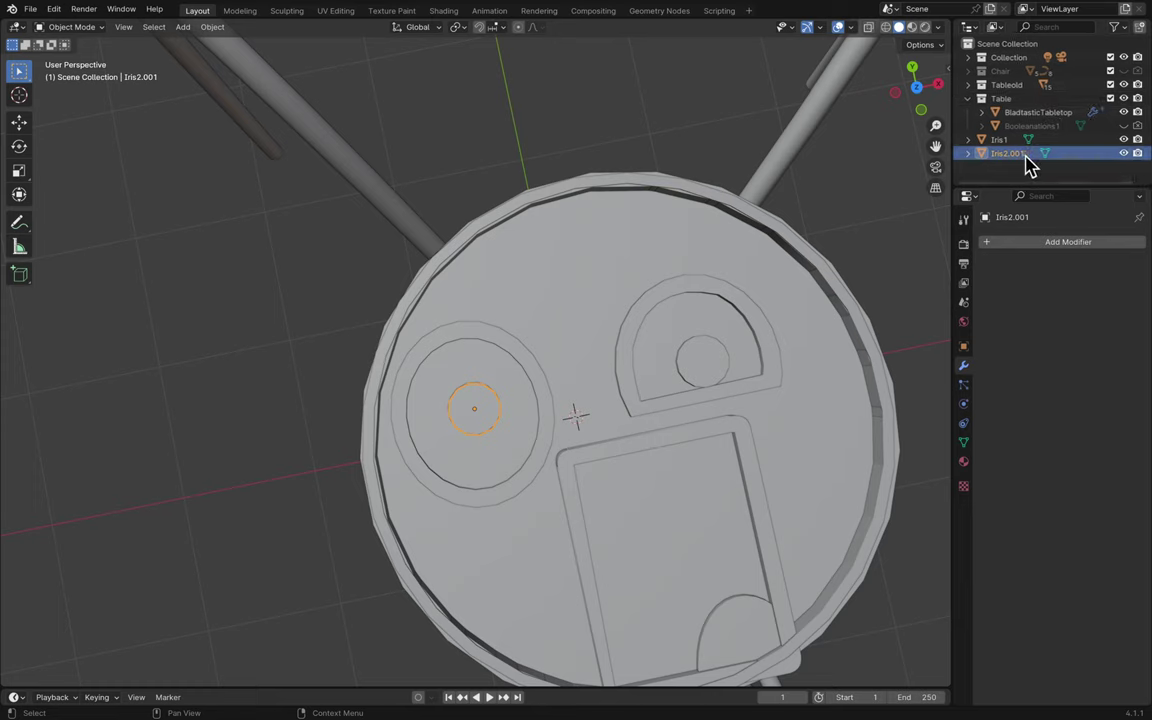
pyautogui.doubleClick(1036, 153)
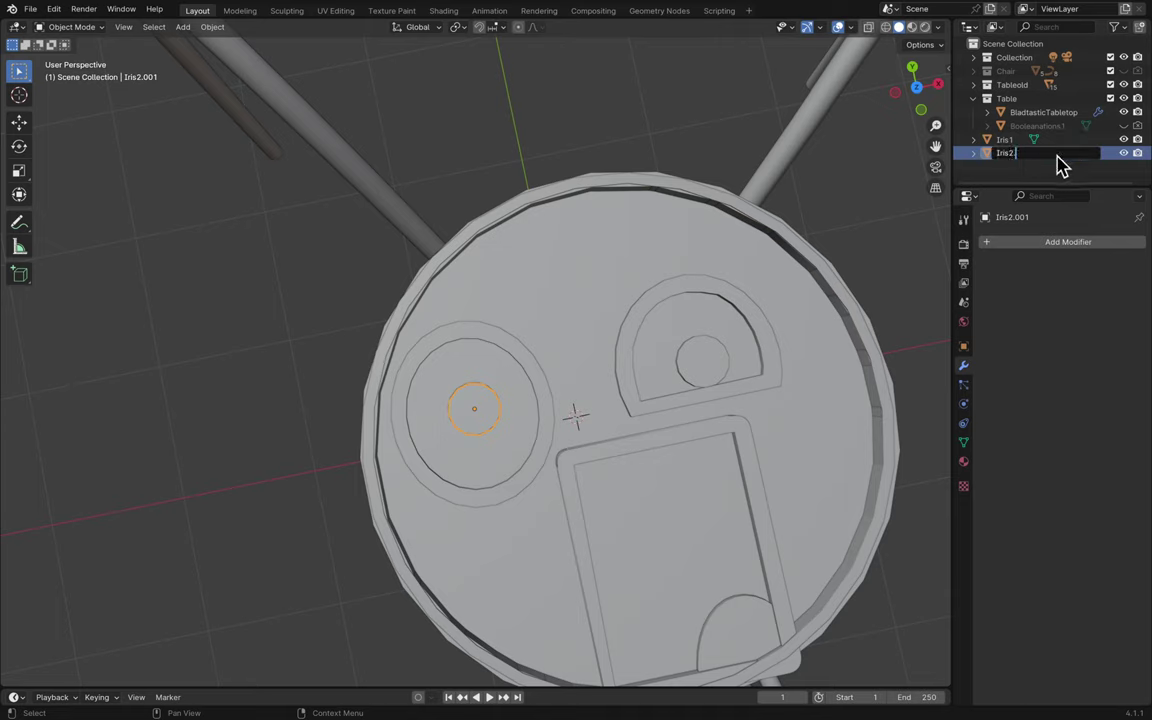
pyautogui.write('.')
pyautogui.press('Escape')
pyautogui.hotkey('ctrl', 's')
# - Rename the two irises to Iris 2 and Iris 1, leaving Iris 2 selected
pyautogui.press('Up')
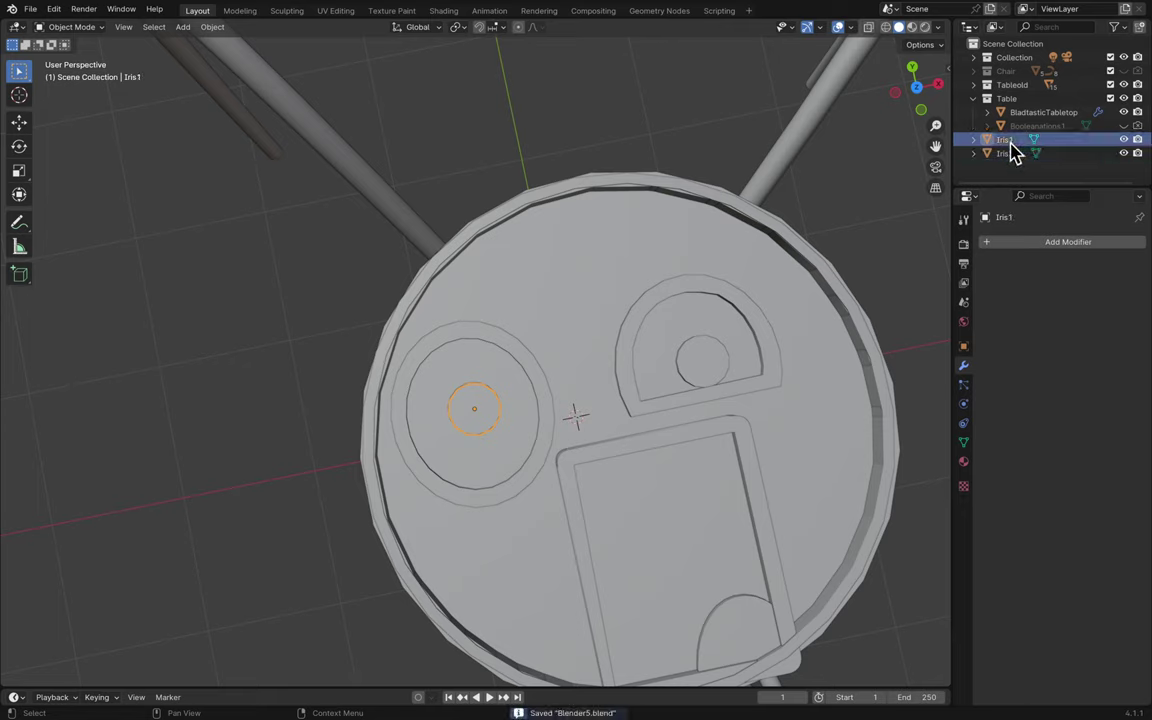
pyautogui.doubleClick(1015, 153)
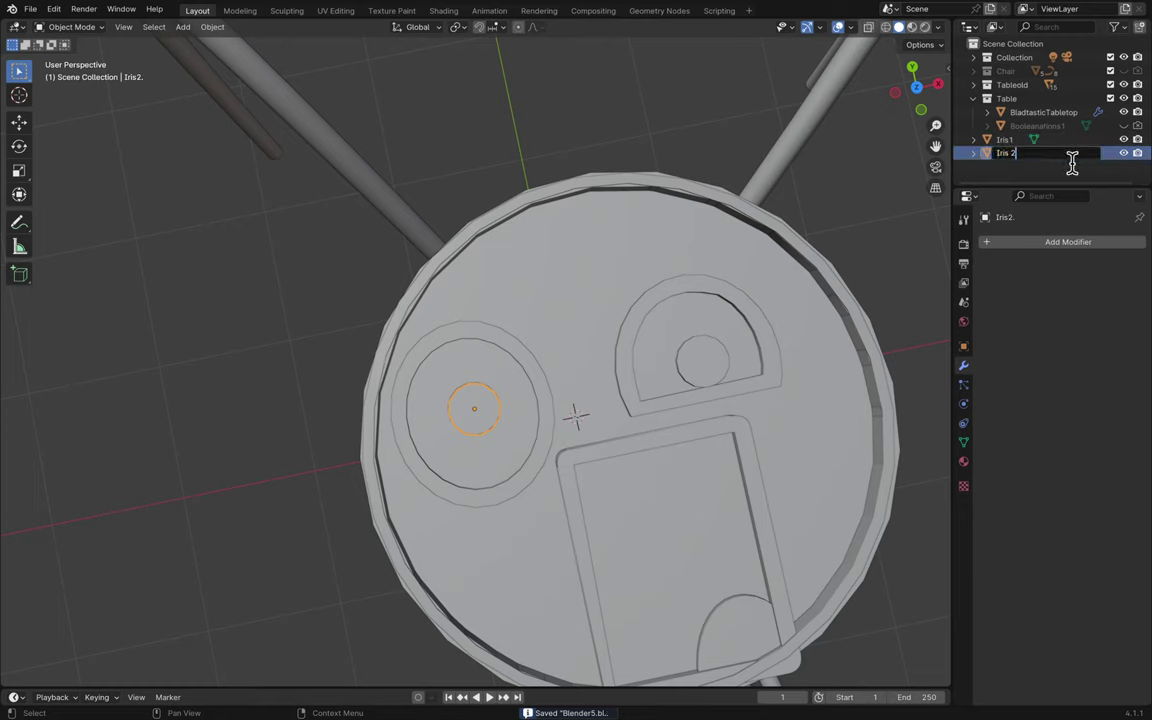
pyautogui.press('Return')
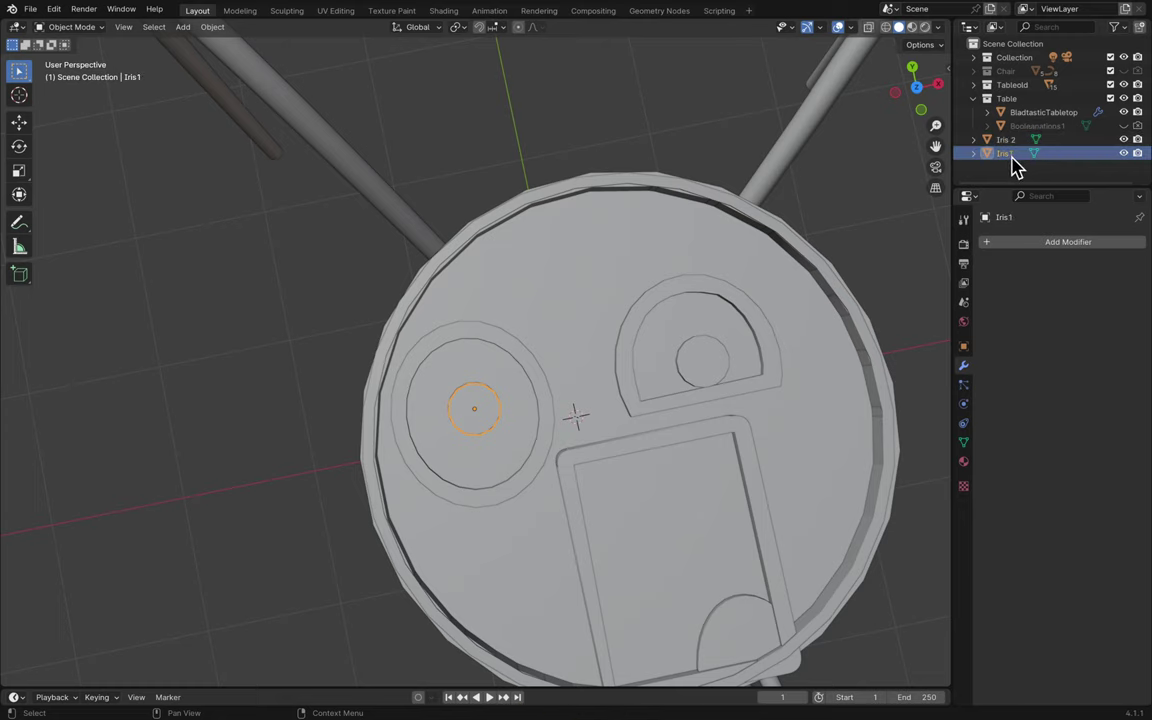
pyautogui.doubleClick(1008, 153)
pyautogui.press('Return')
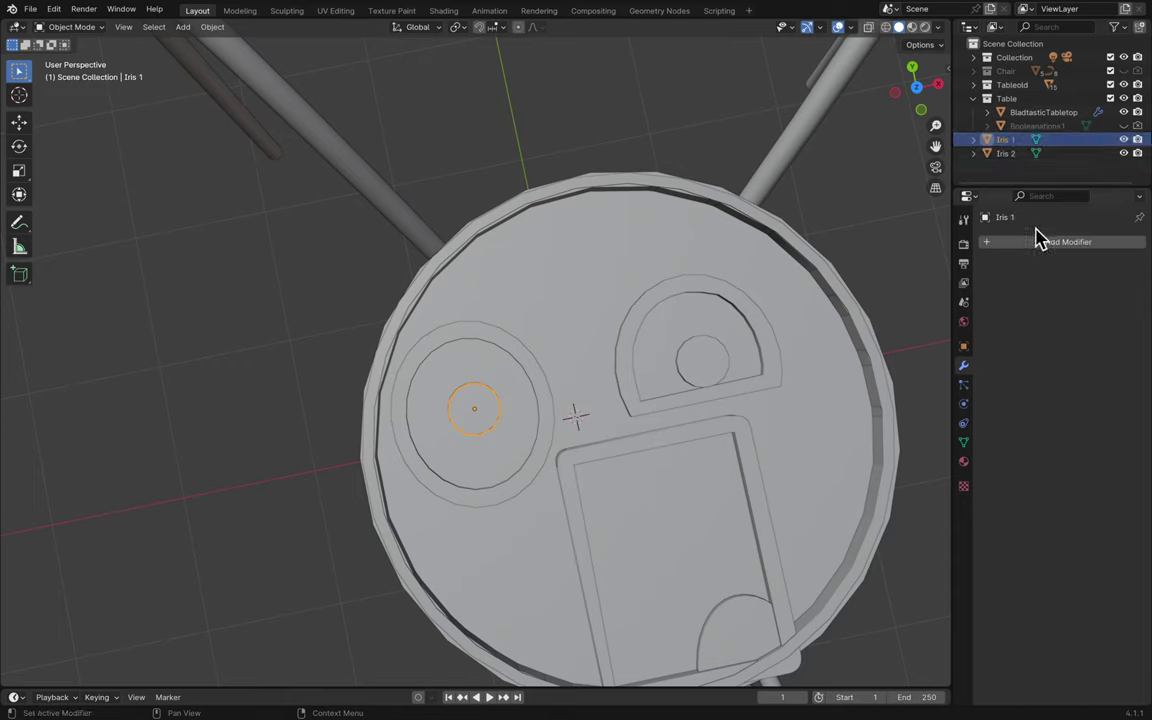
pyautogui.click(1010, 154)
pyautogui.click(1014, 142)
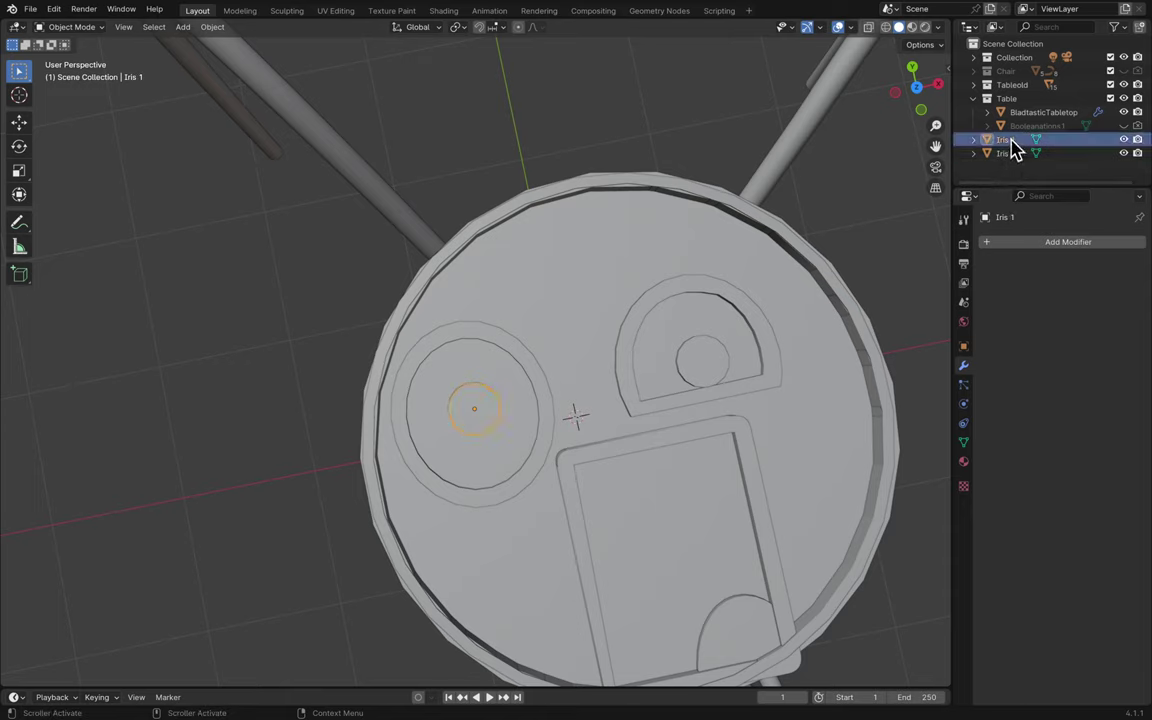
pyautogui.click(1011, 155)
# - Move Iris 2 1.184 m along X into the right eye ring and save
pyautogui.press('g')
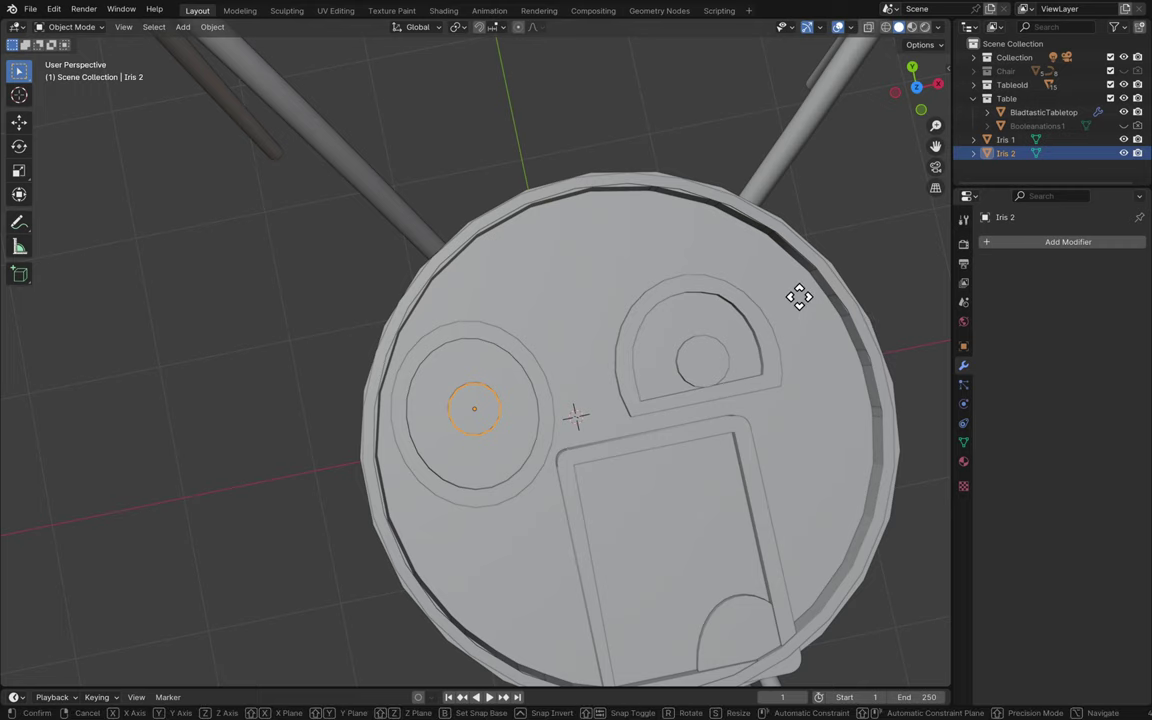
pyautogui.press('x')
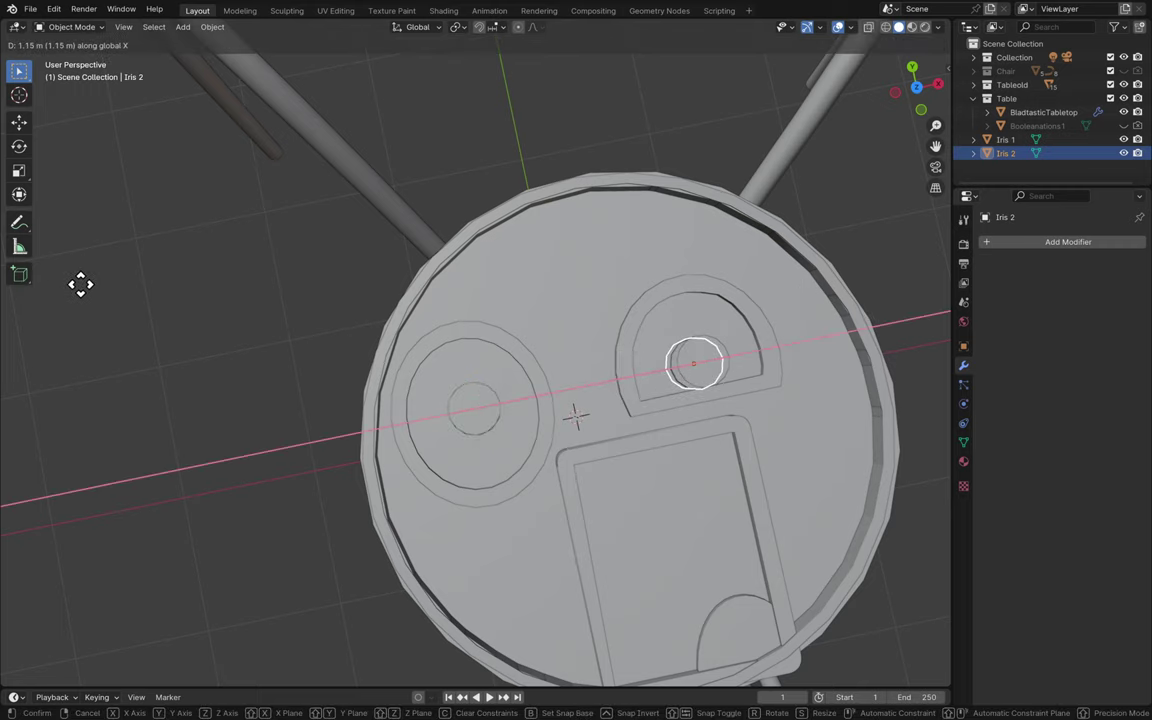
pyautogui.click(87, 284)
pyautogui.moveTo(158, 305); pyautogui.dragTo(158, 305, button='middle')
pyautogui.scroll(6, 515, 495)
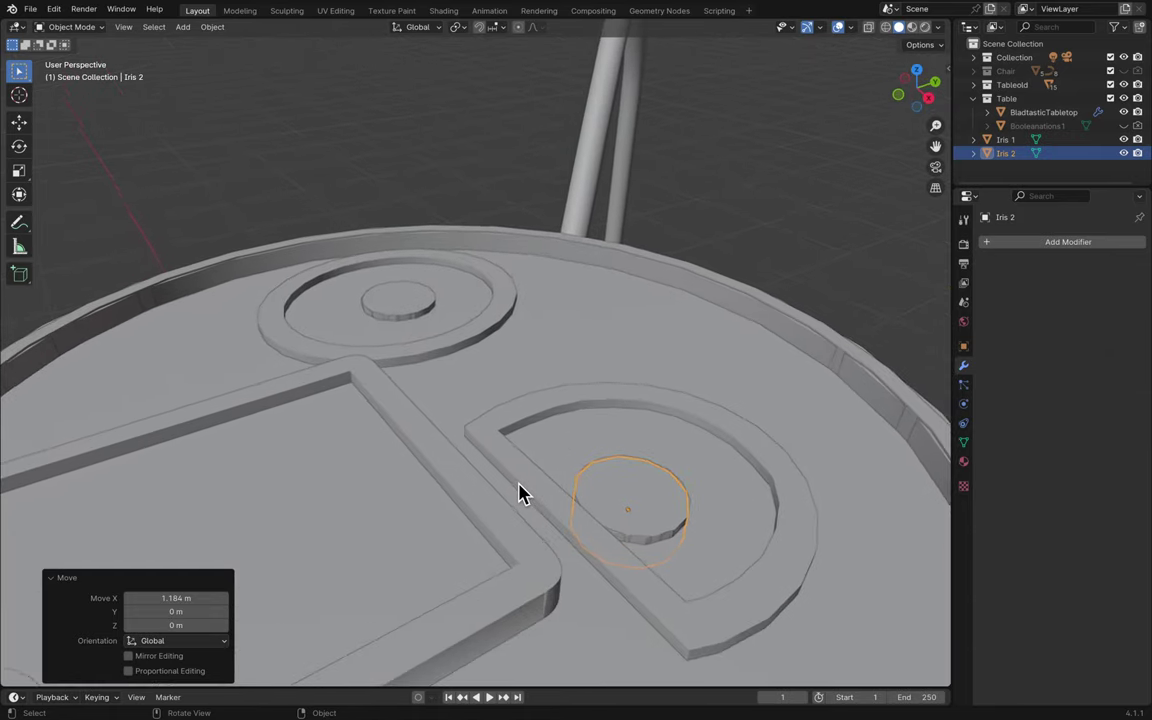
pyautogui.scroll(2, 518, 493)
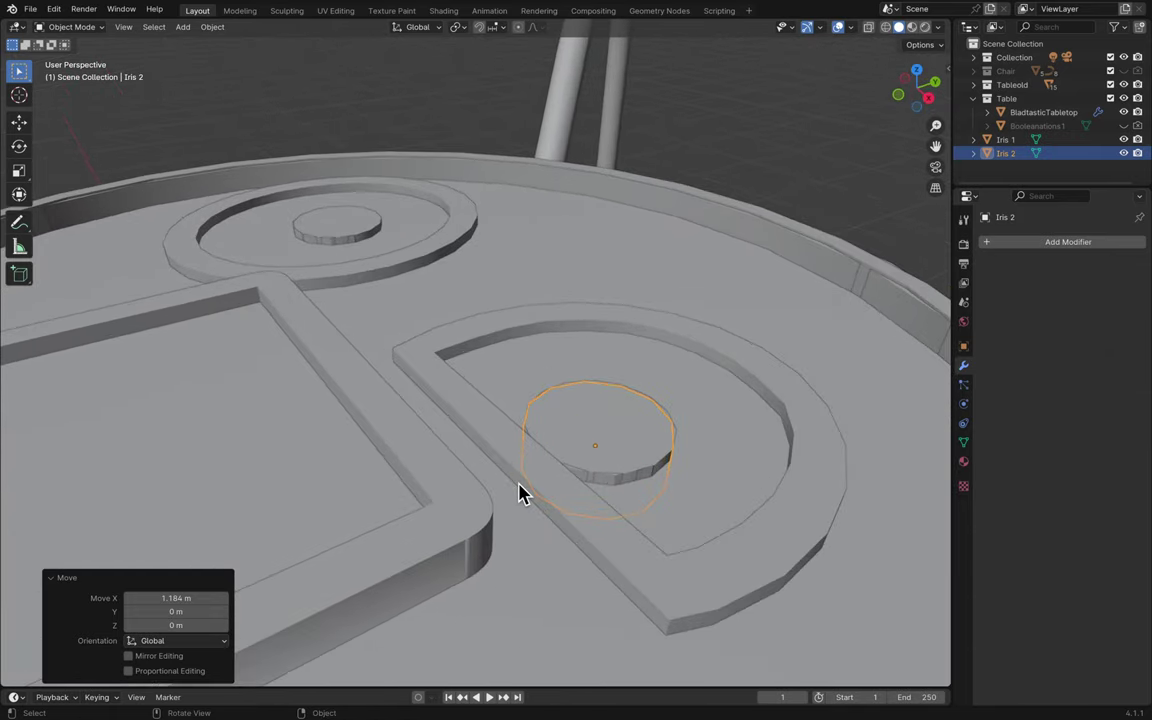
pyautogui.moveTo(518, 493); pyautogui.dragTo(519, 489, button='middle')
pyautogui.hotkey('ctrl', 's')
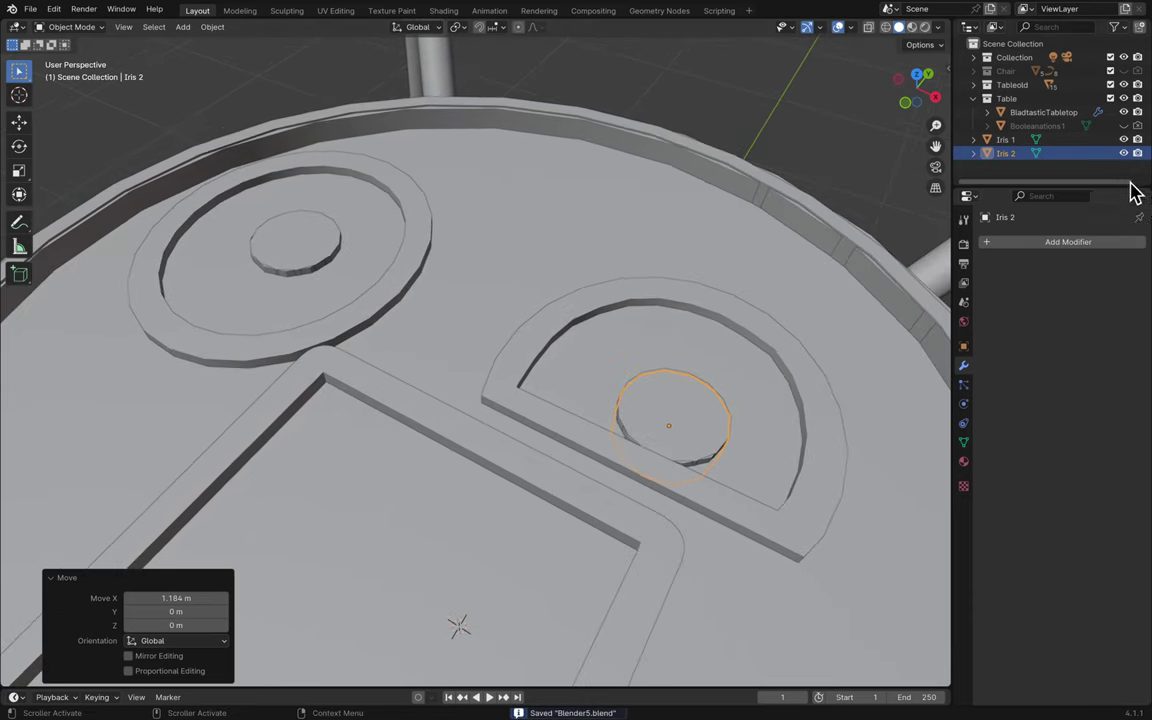
# - Put Iris 1 and Iris 2 into the Table collection, deselect them, and save
pyautogui.moveTo(1022, 141)
pyautogui.mouseDown()
pyautogui.moveTo(1036, 134)
pyautogui.moveTo(1015, 165)
pyautogui.moveTo(1015, 143)
pyautogui.mouseUp()
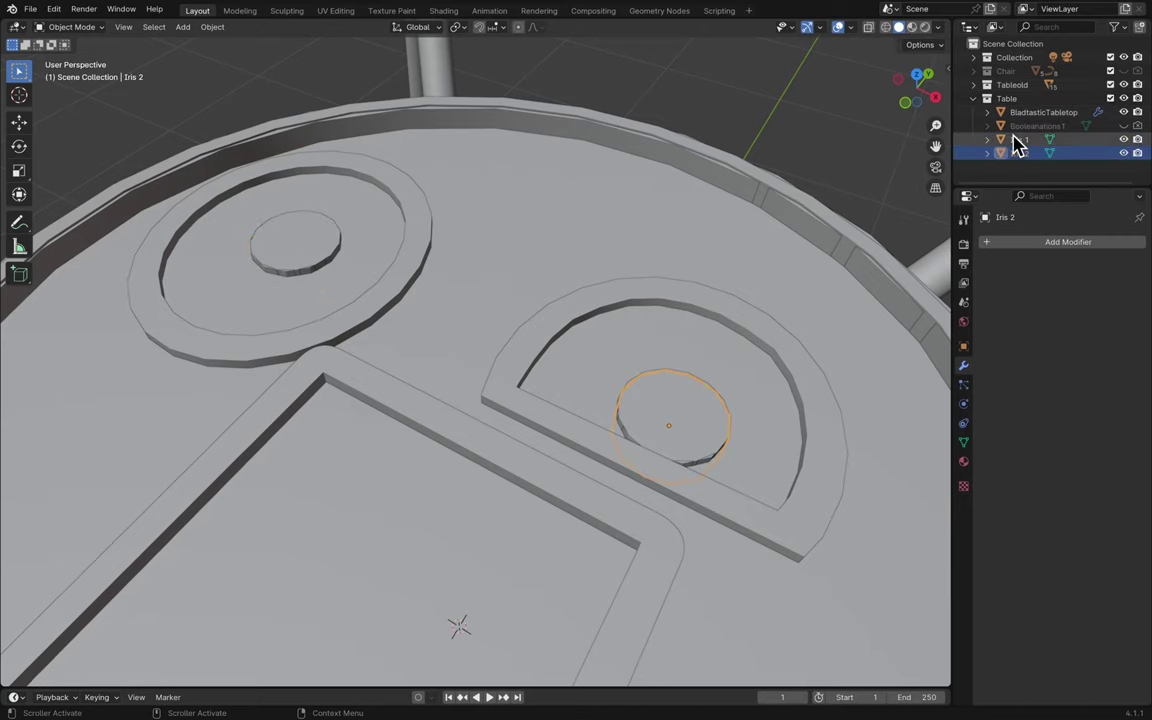
pyautogui.moveTo(906, 10)
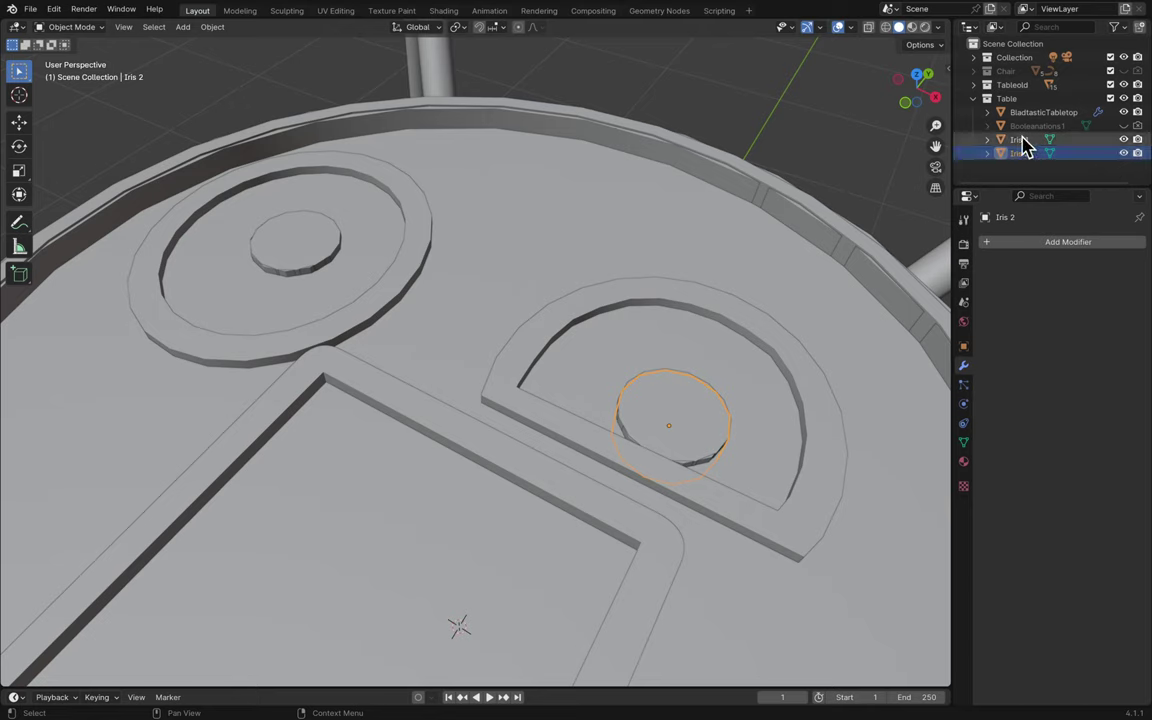
pyautogui.moveTo(1020, 146)
pyautogui.mouseDown()
pyautogui.moveTo(1041, 141)
pyautogui.moveTo(1041, 110)
pyautogui.moveTo(1031, 157)
pyautogui.moveTo(1020, 150)
pyautogui.mouseUp()
pyautogui.click(1020, 178)
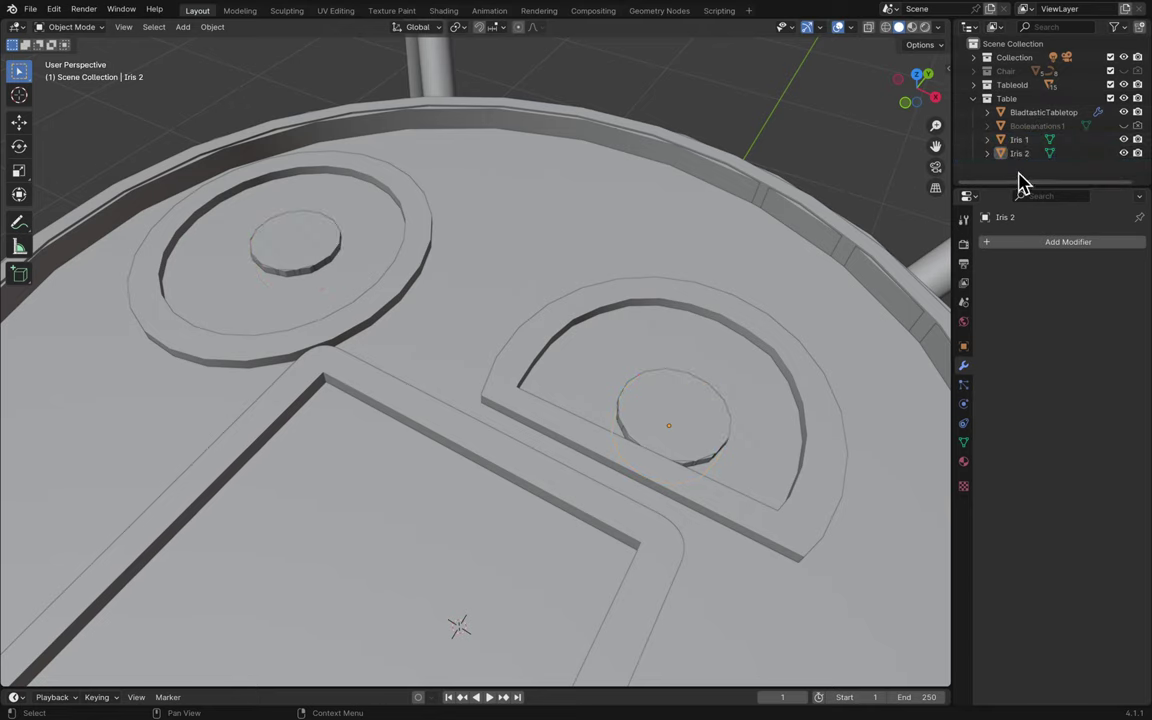
pyautogui.press('super+s')
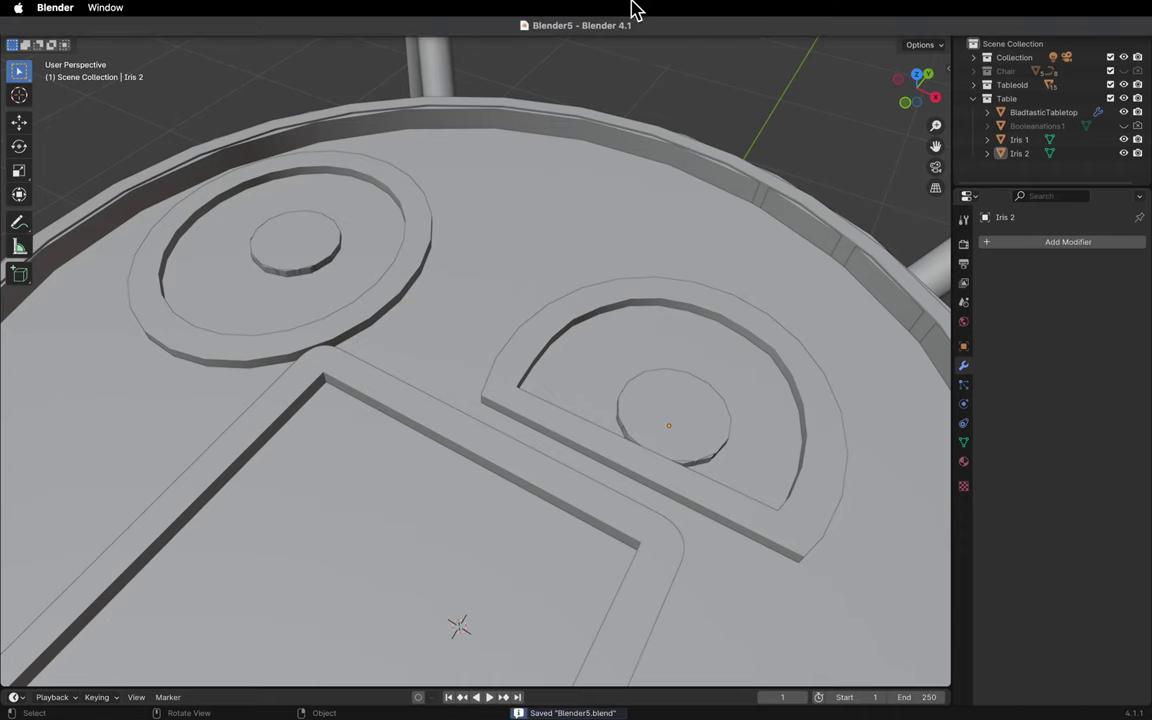
pyautogui.scroll(-3, 712, 258)
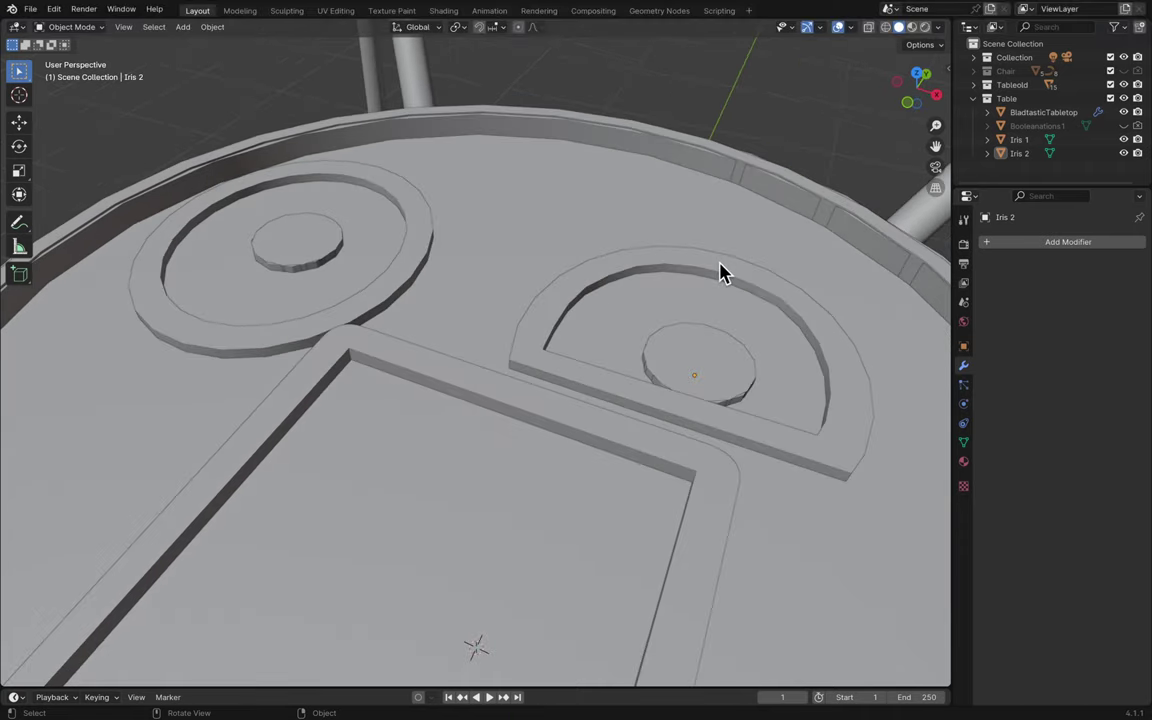
pyautogui.scroll(-1, 735, 261)
pyautogui.scroll(3, 738, 260)
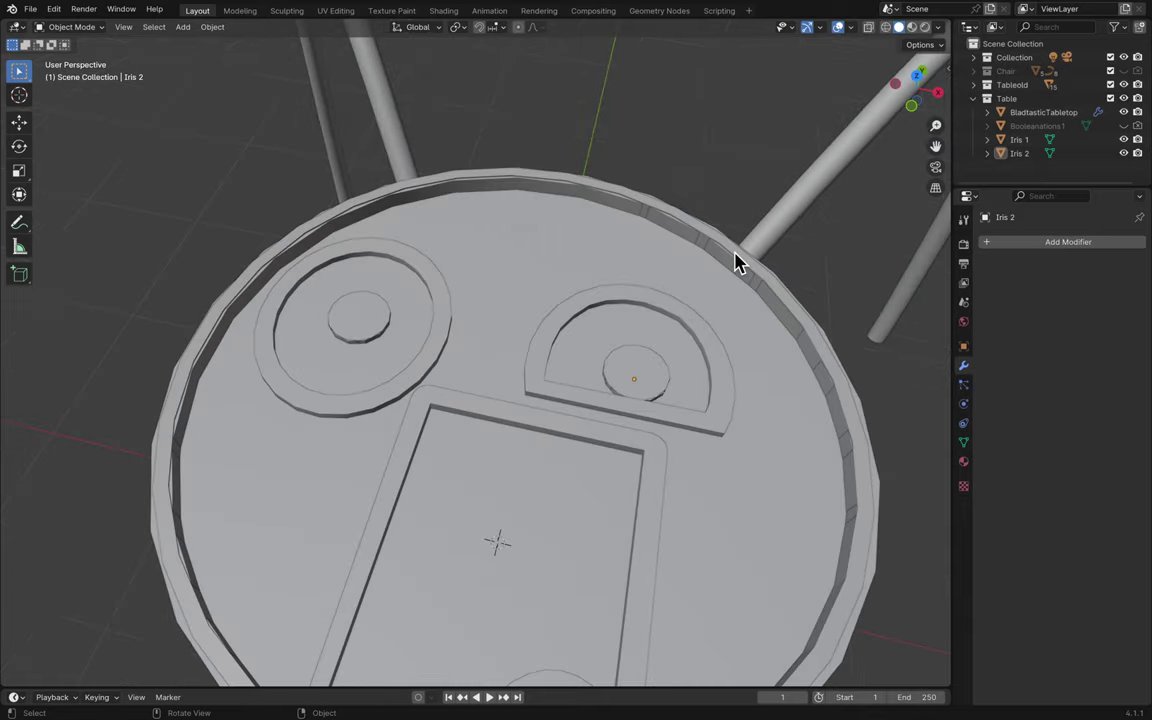
pyautogui.hscroll(-5, 738, 260)
# - Toggle Tableold's visibility repeatedly to compare, ending with it shown
pyautogui.click(1123, 85)
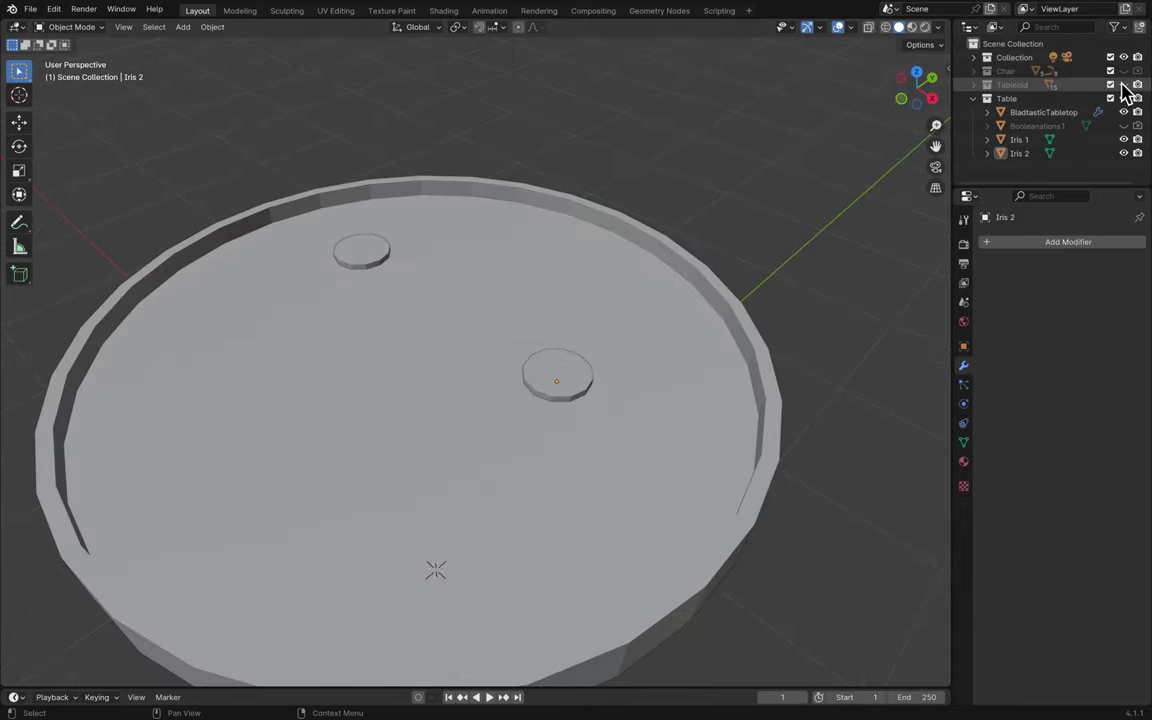
pyautogui.click(1123, 85)
pyautogui.click(1123, 85)
pyautogui.click(1123, 85)
pyautogui.click(1123, 85)
pyautogui.click(1123, 85)
pyautogui.click(1123, 85)
pyautogui.click(1123, 85)
pyautogui.click(1123, 85)
pyautogui.click(1123, 85)
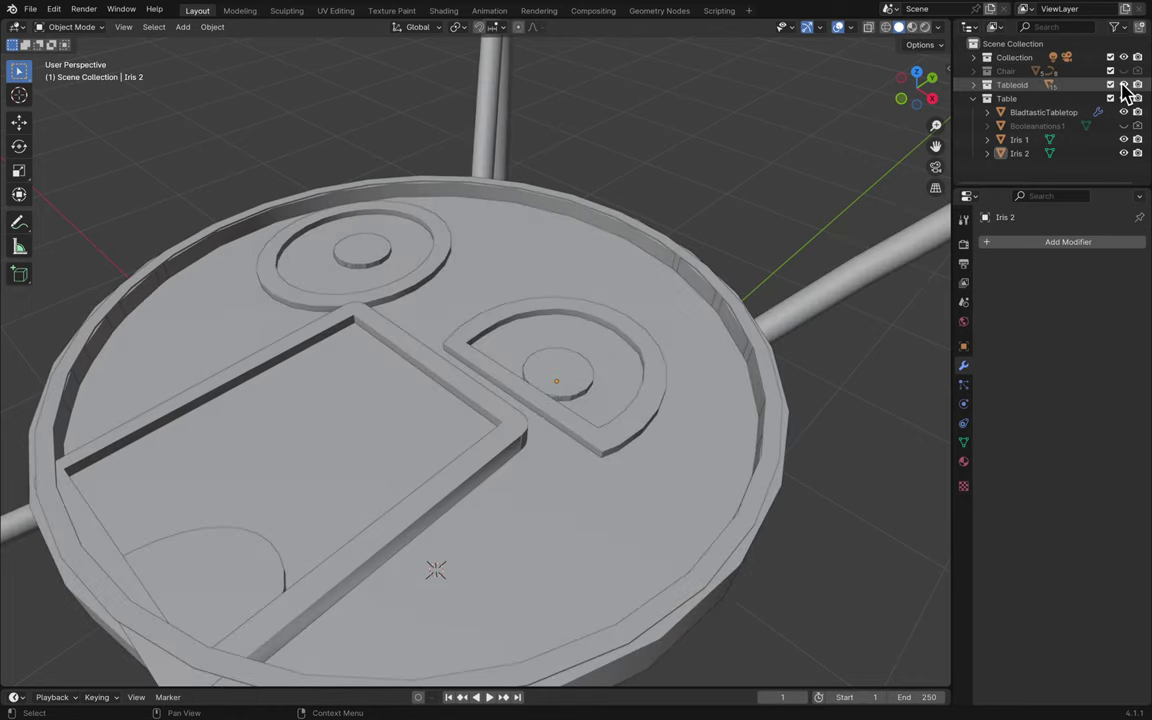
pyautogui.click(1123, 85)
pyautogui.click(1123, 85)
pyautogui.click(1123, 85)
pyautogui.click(1123, 85)
pyautogui.click(1123, 85)
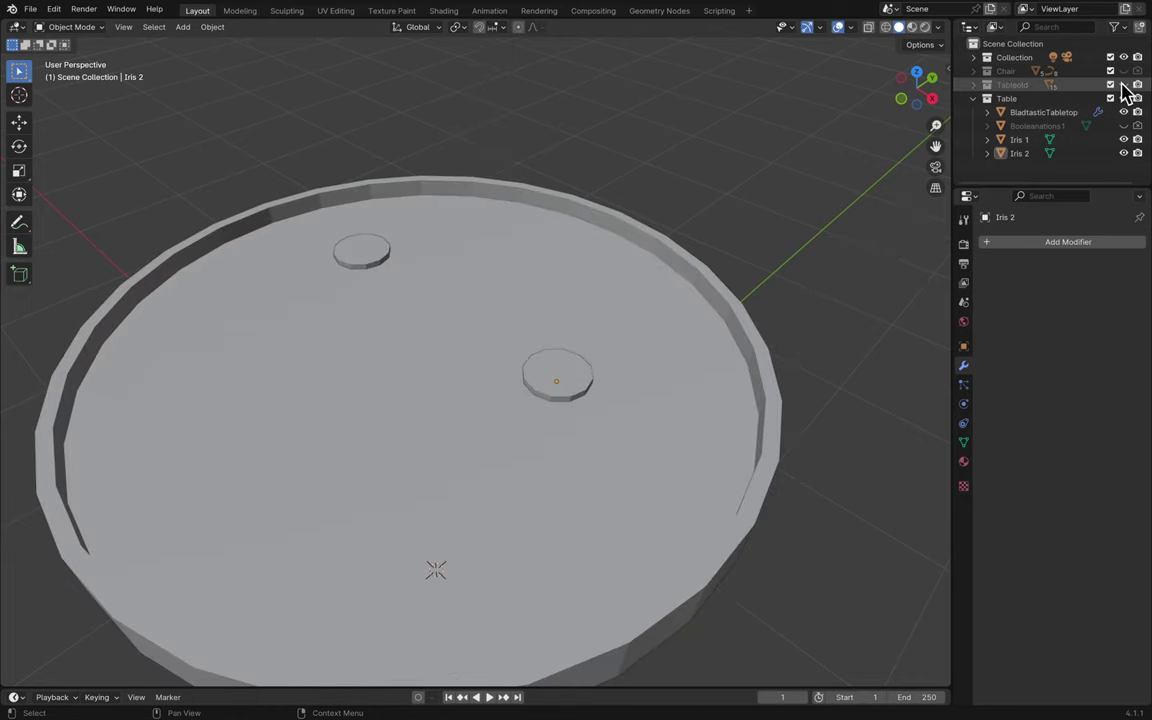
# - Hide Iris 1 and Iris 2, then re-show Tableold and Iris 1 and select the inner cylinder
pyautogui.click(1123, 140)
pyautogui.click(1123, 153)
pyautogui.click(1097, 128)
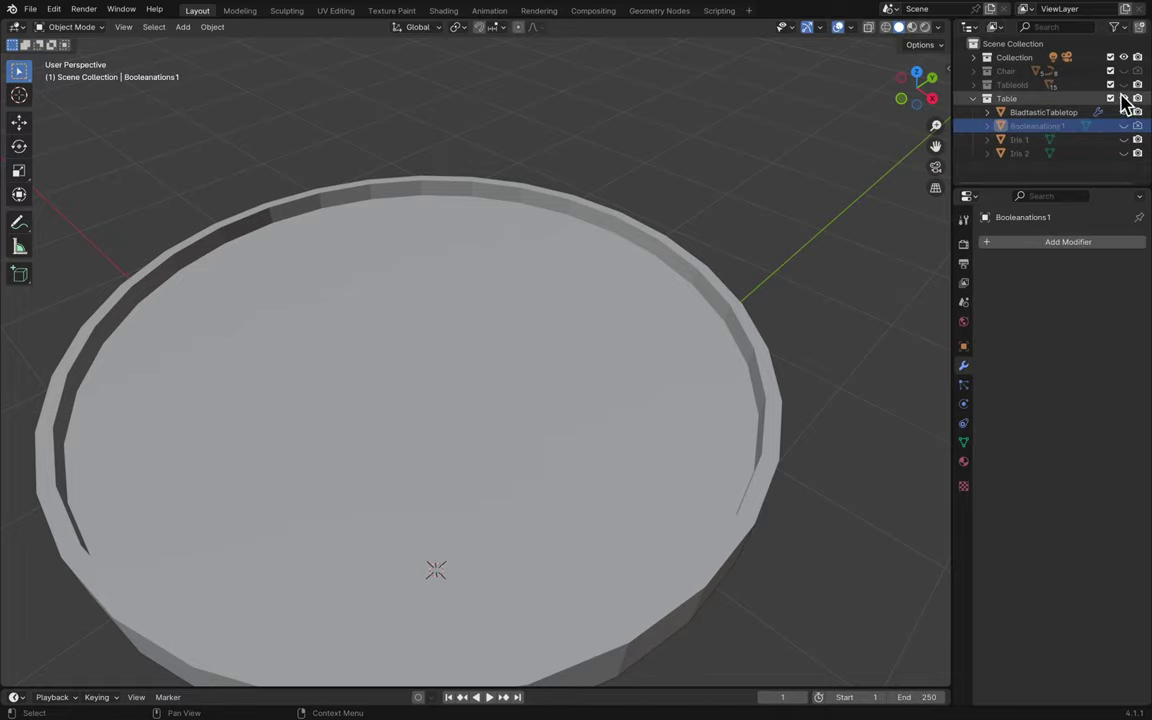
pyautogui.click(1123, 85)
pyautogui.scroll(4, 710, 306)
pyautogui.scroll(1, 710, 306)
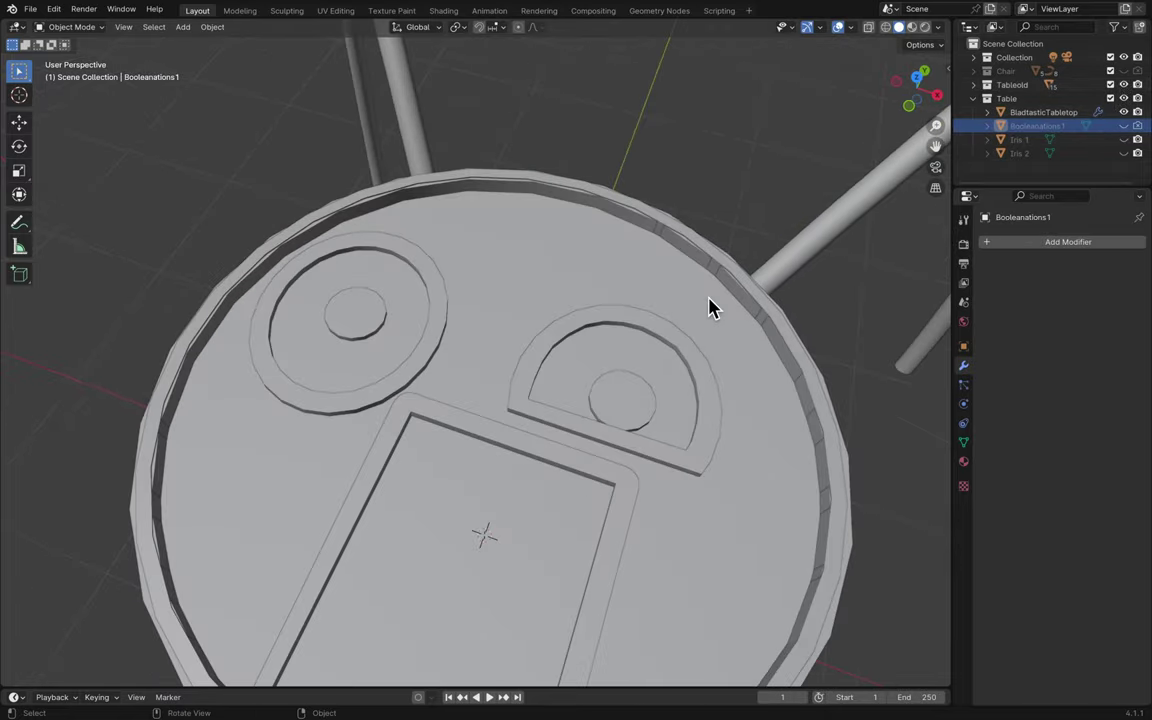
pyautogui.click(1020, 140)
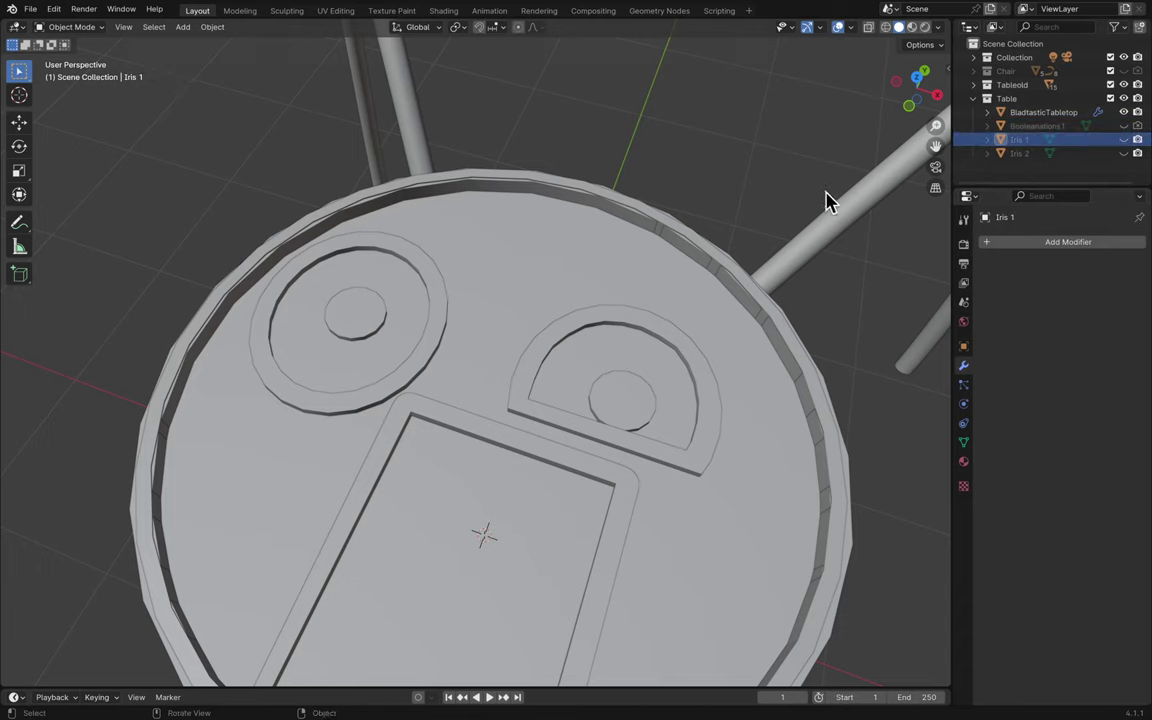
pyautogui.click(1123, 140)
pyautogui.click(370, 320)
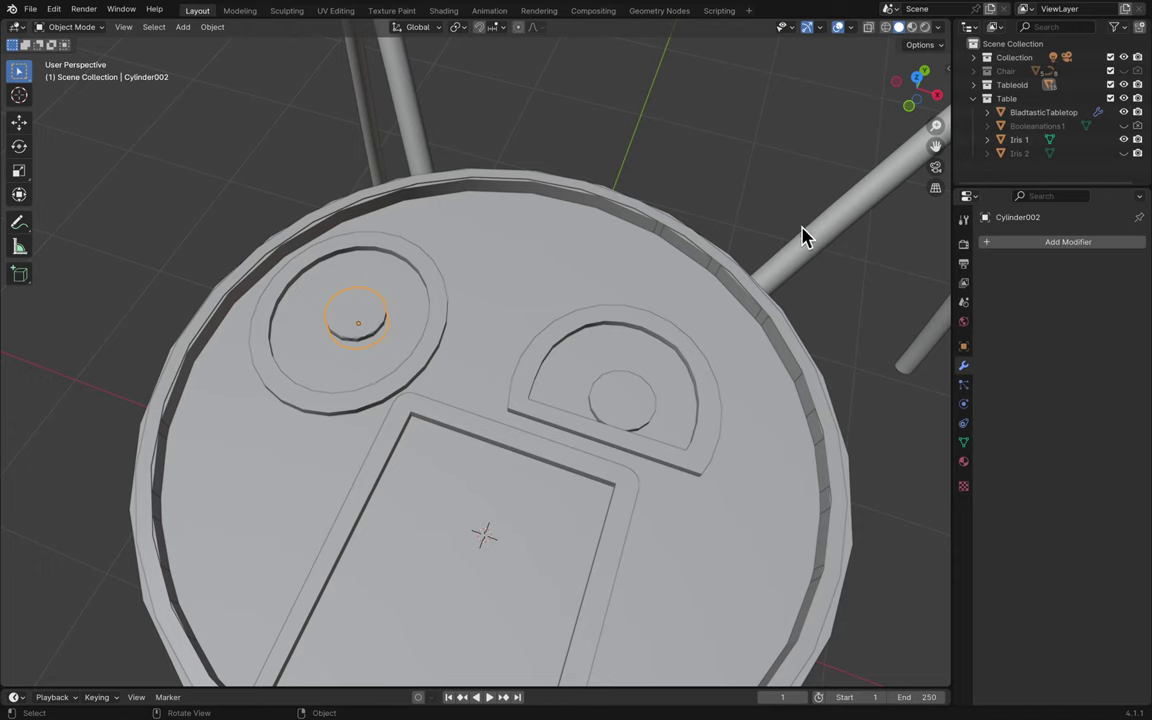
pyautogui.click(1030, 142)
pyautogui.hotkey('shift', 'd')
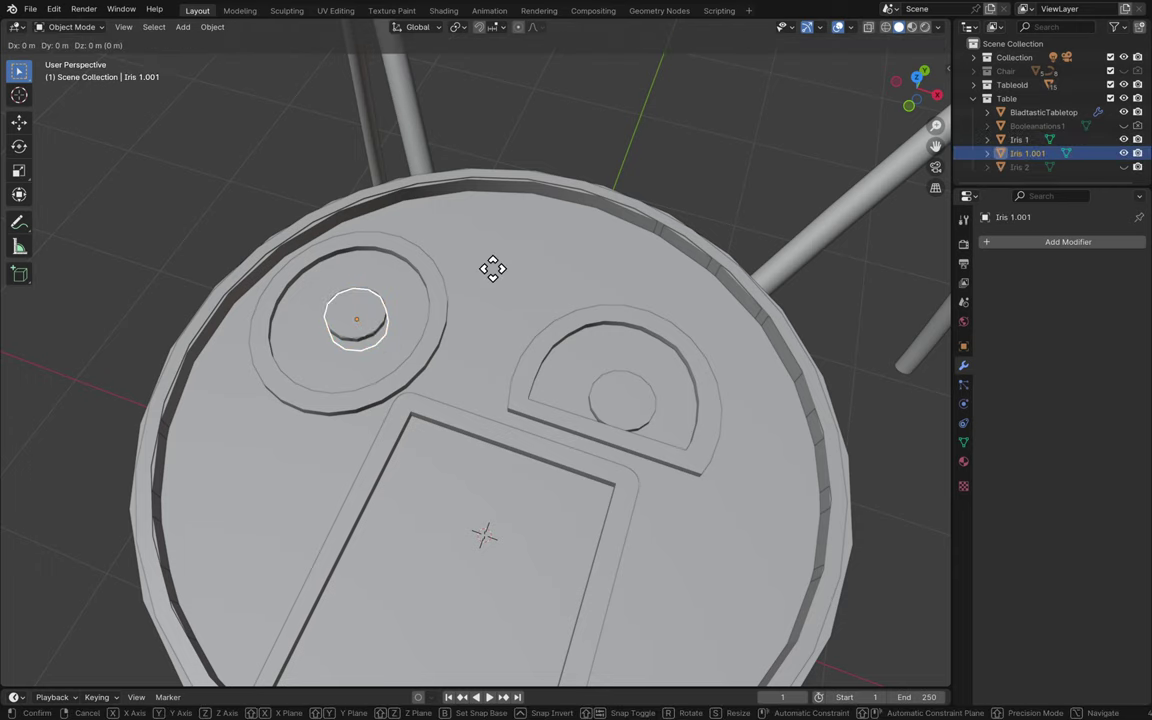
pyautogui.rightClick(492, 268)
pyautogui.doubleClick(1030, 154)
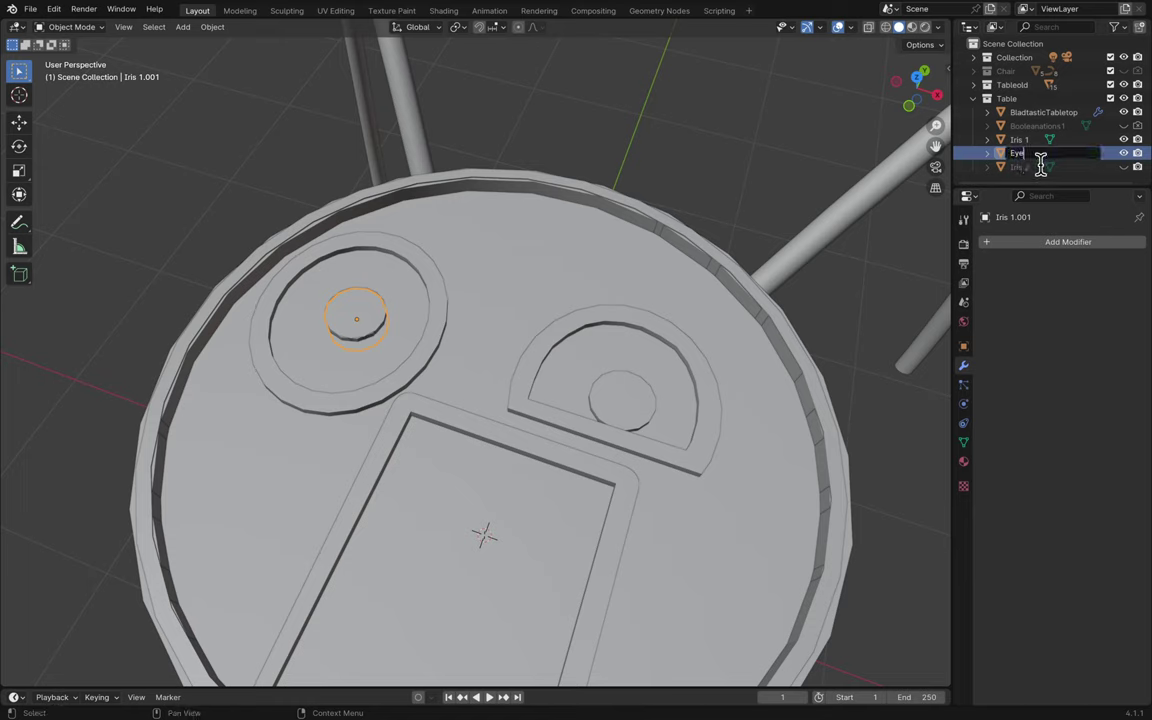
pyautogui.write('Eye1')
pyautogui.press('Return')
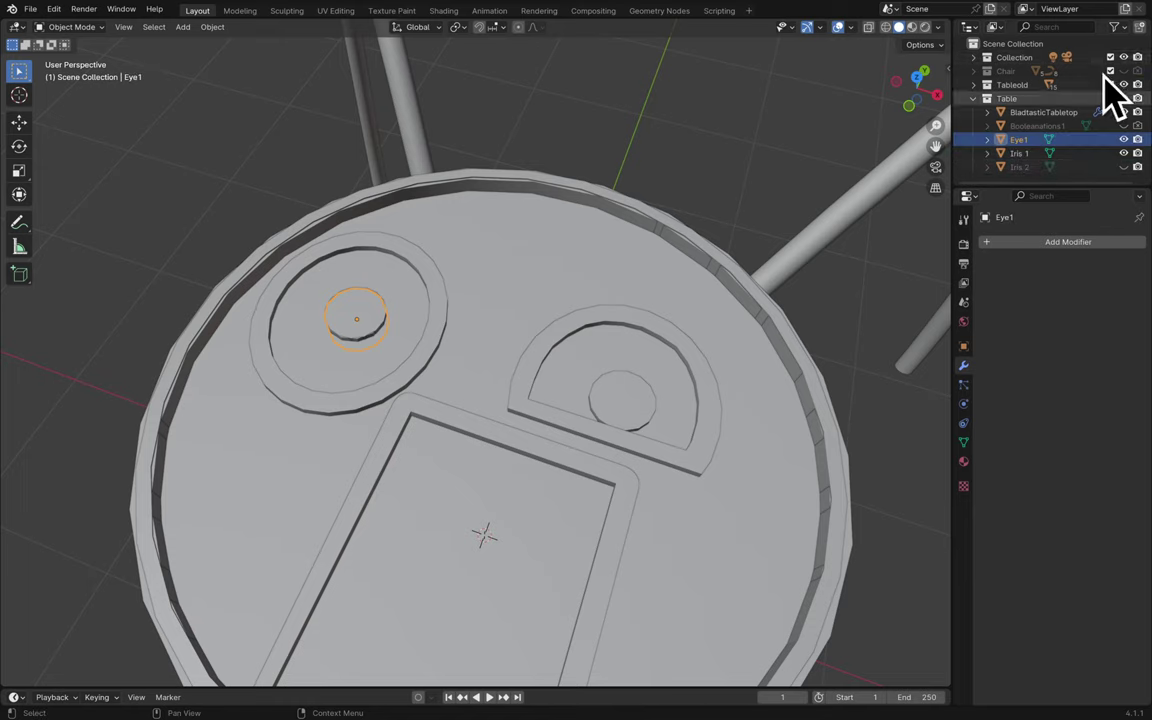
pyautogui.moveTo(783, 9)
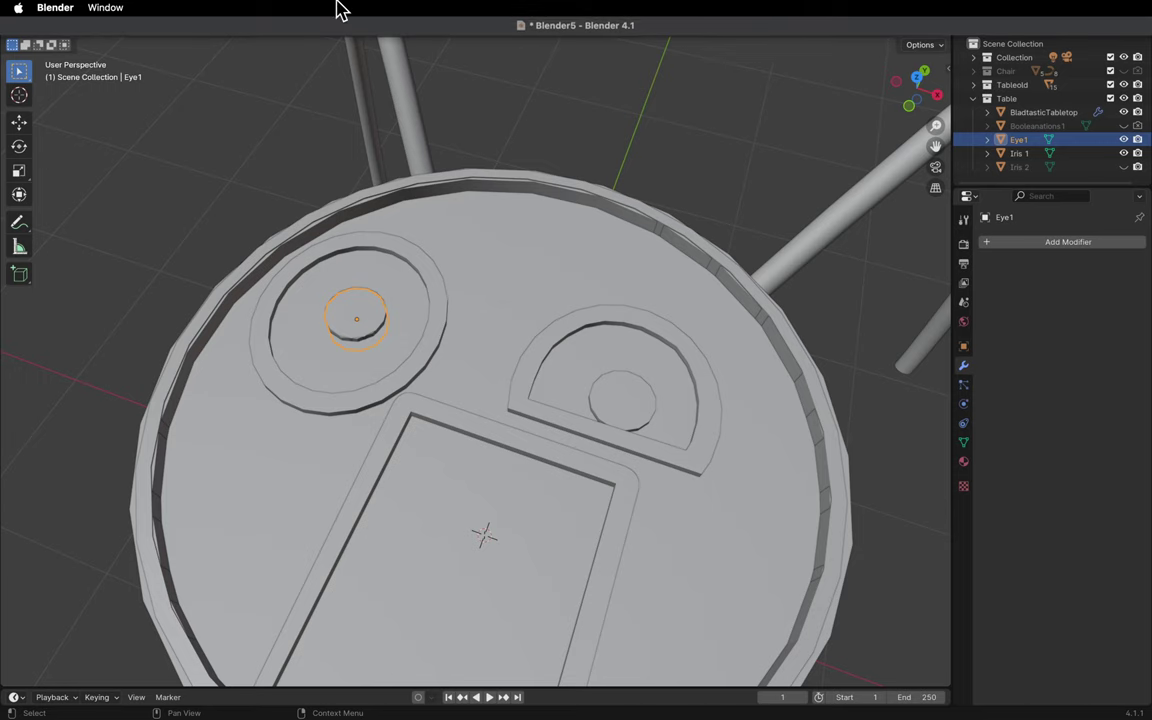
pyautogui.scroll(5, 540, 335)
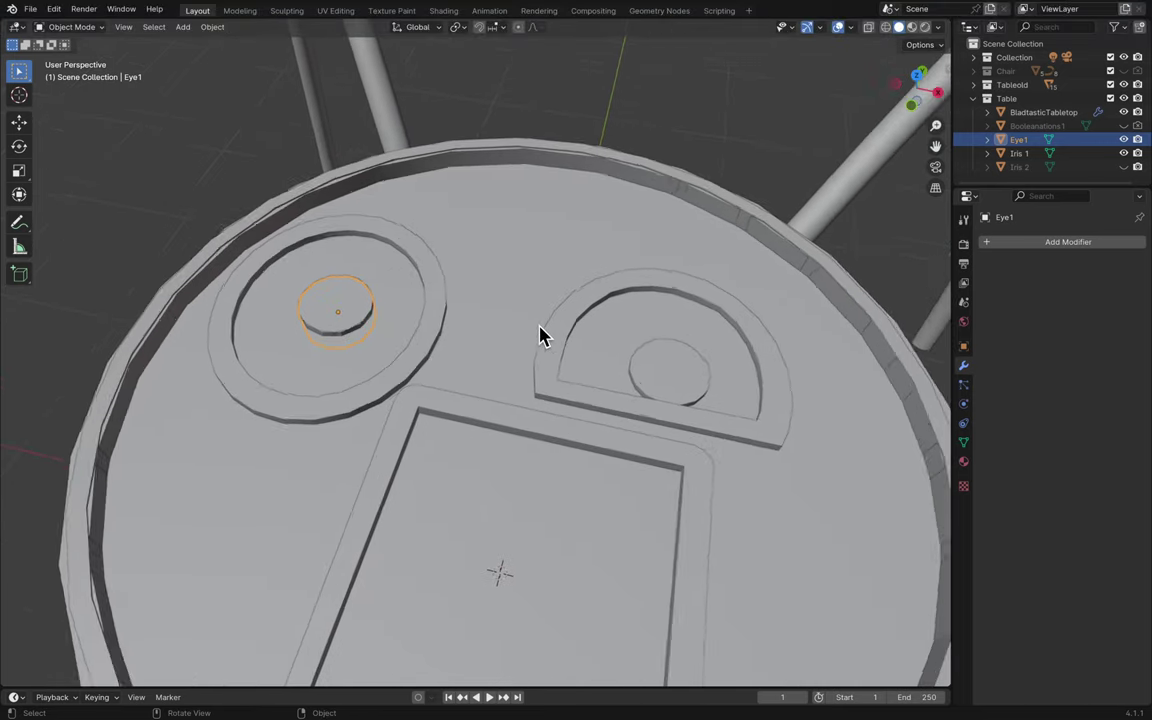
pyautogui.press('s')
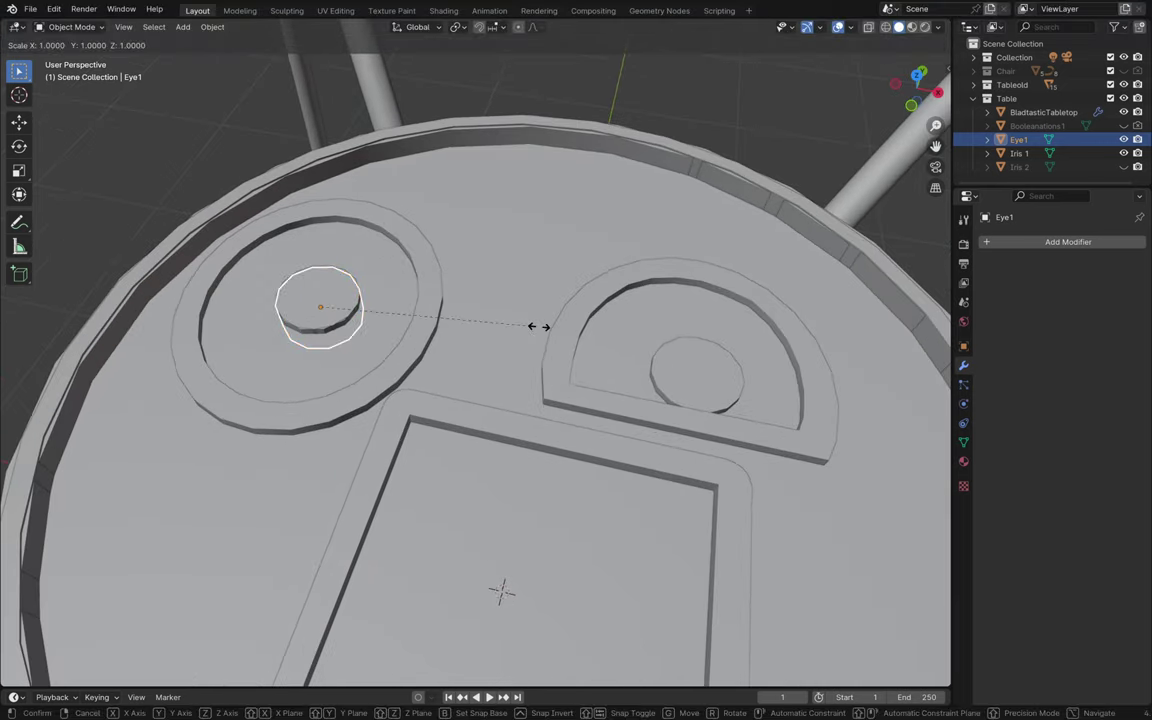
pyautogui.hotkey('shift', 'z')
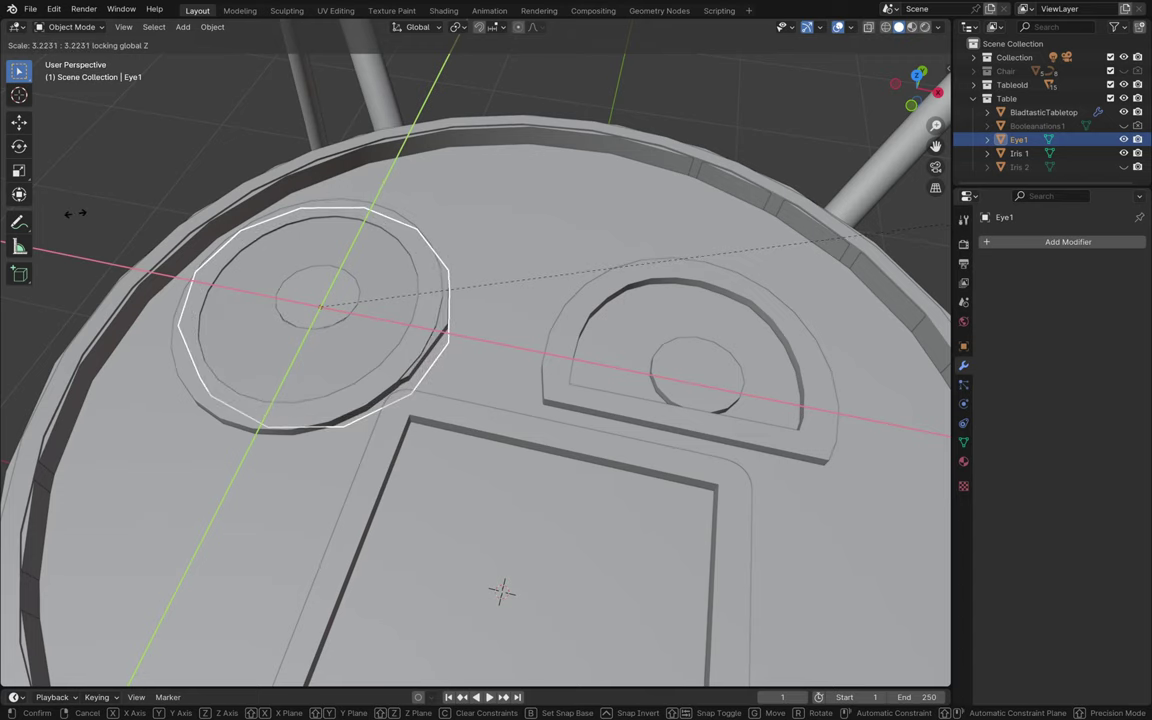
pyautogui.press('Escape')
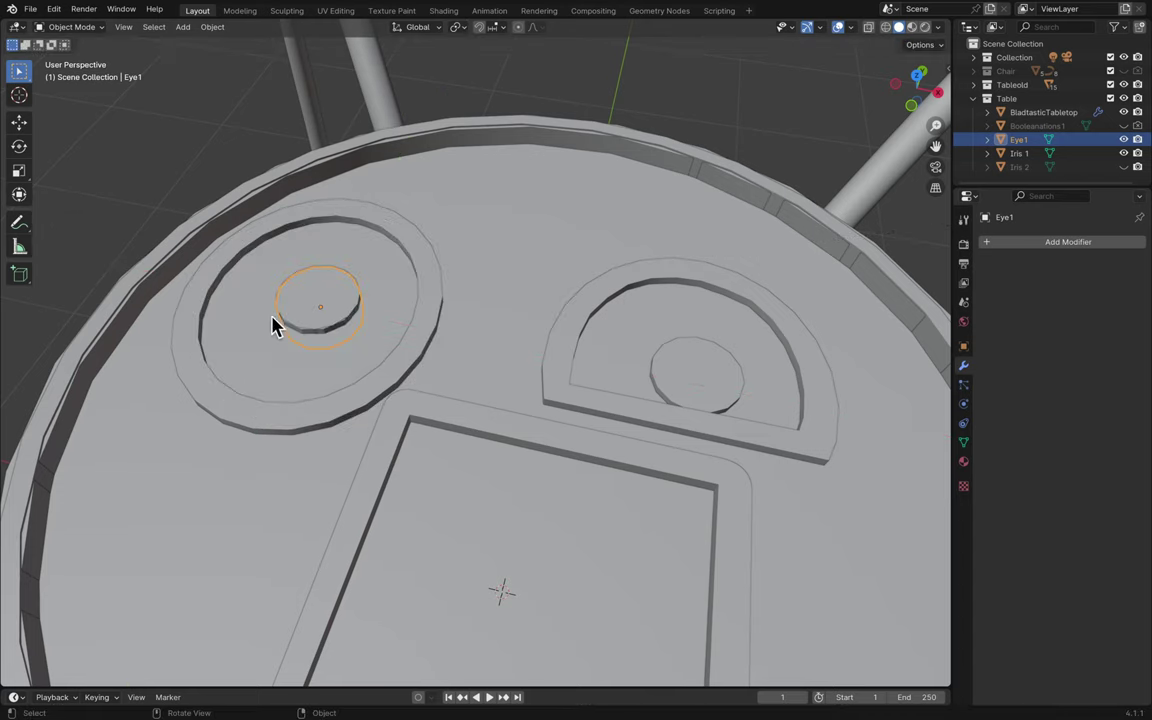
pyautogui.press('x')
pyautogui.click(303, 342)
# - Save the project as Blender5.blend and bring up the Add Mesh shape list
pyautogui.moveTo(368, 350); pyautogui.dragTo(368, 350, button='middle')
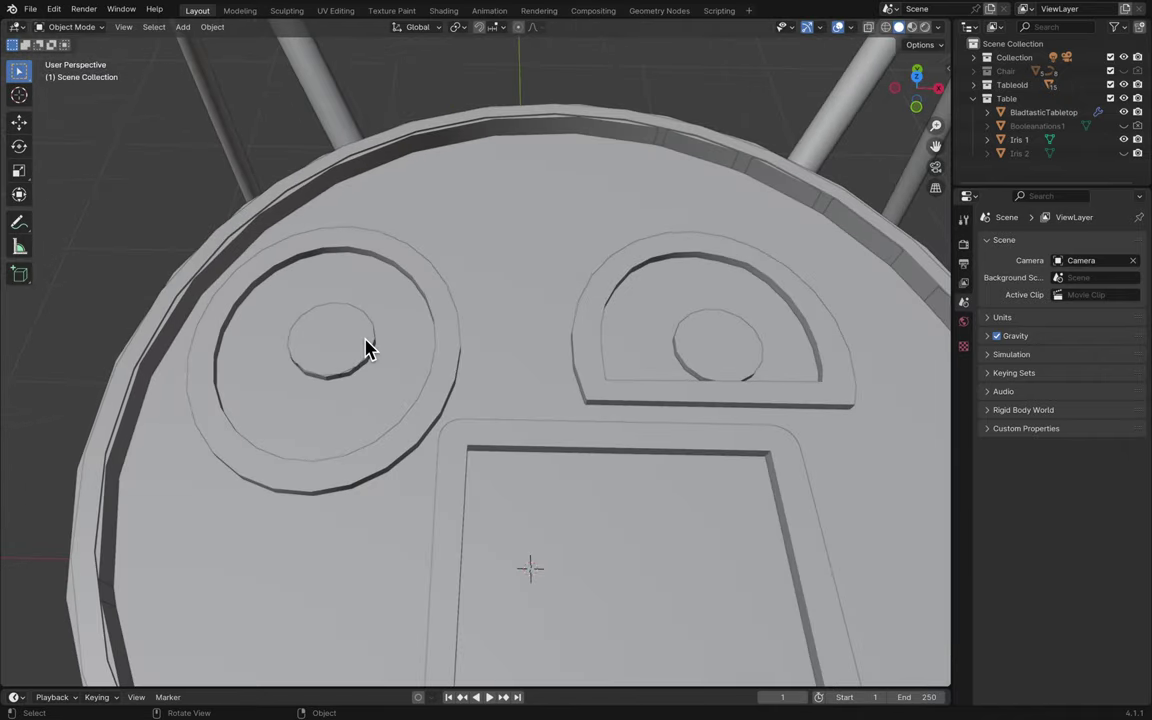
pyautogui.moveTo(438, 355); pyautogui.dragTo(448, 337, button='middle')
pyautogui.moveTo(449, 335); pyautogui.dragTo(458, 333, button='middle')
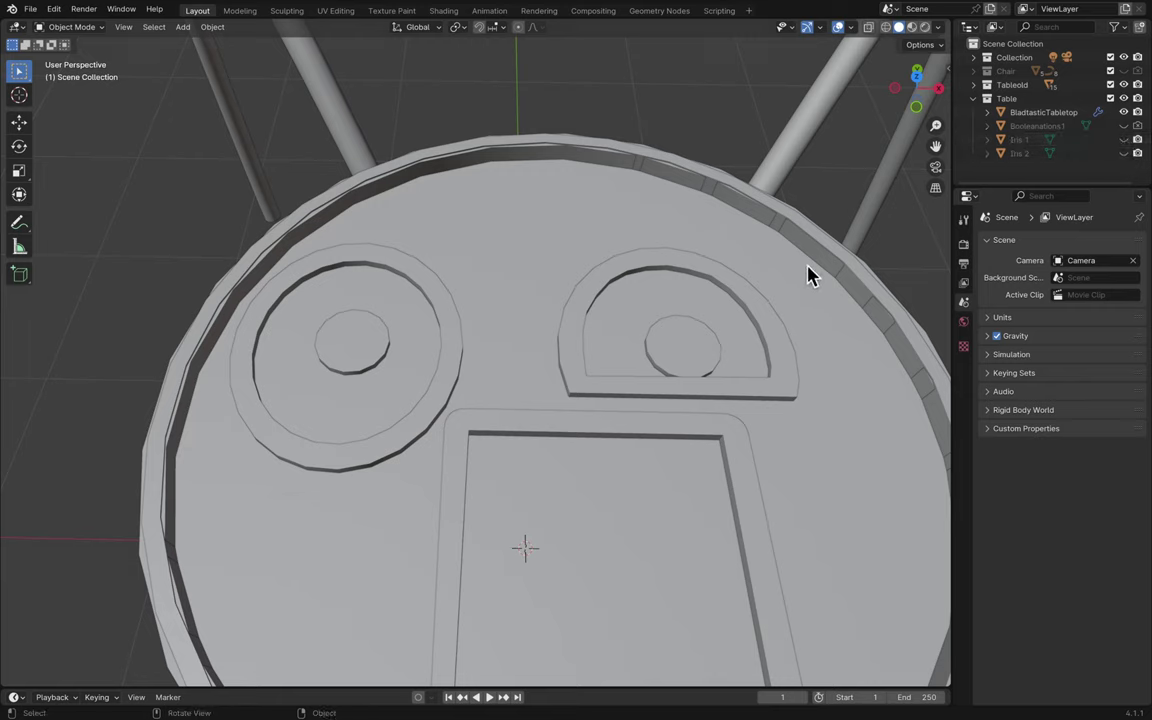
pyautogui.hotkey('ctrl', 's')
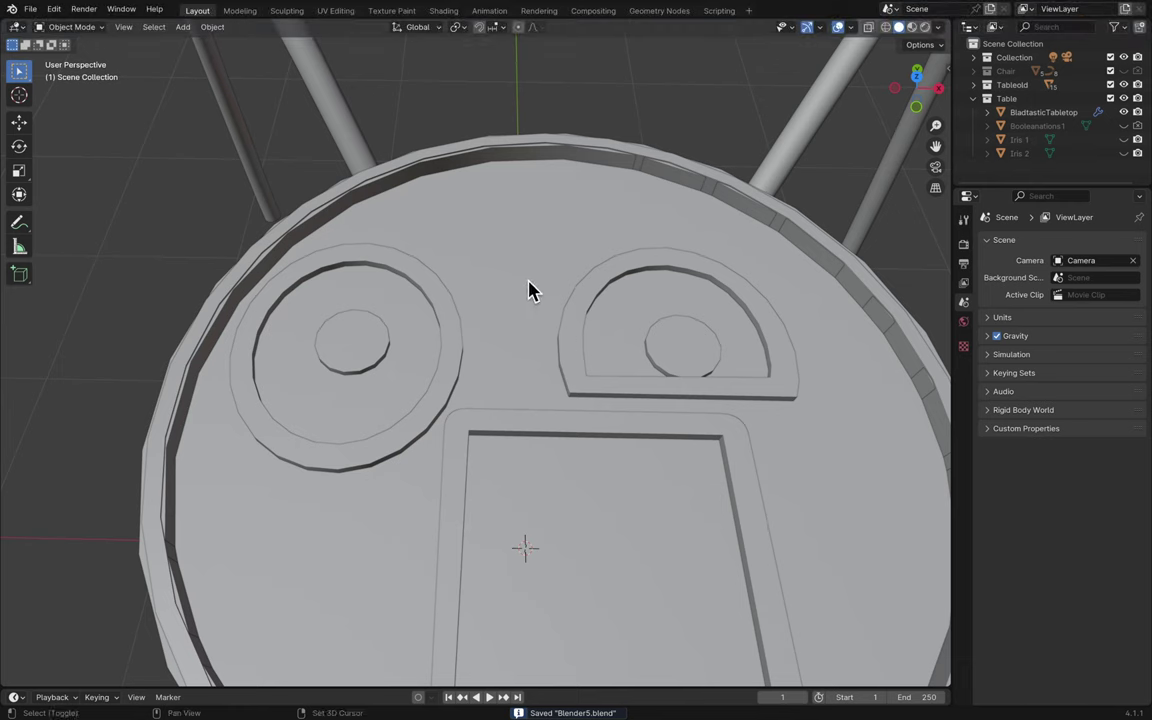
pyautogui.hotkey('shift', 'a')
pyautogui.moveTo(532, 290)
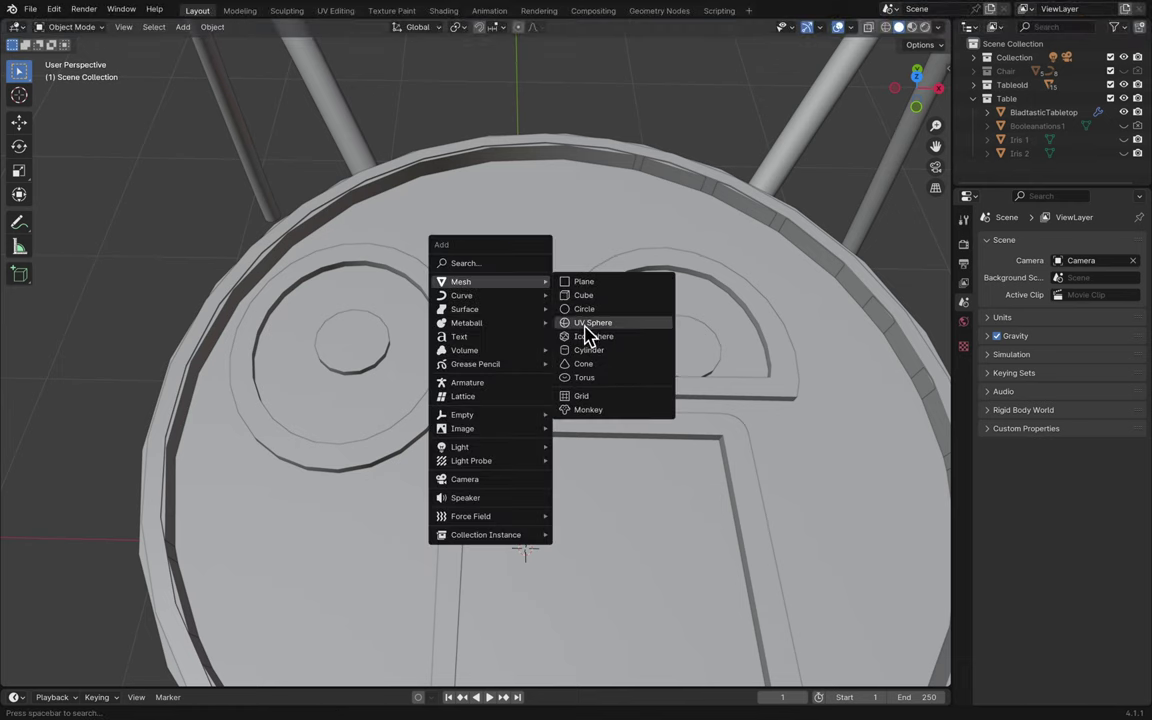
# - Add a 12-sided cylinder, 0.15 m radius, with depth 0.11 m at Z 1.74 m
pyautogui.click(587, 352)
pyautogui.moveTo(587, 362); pyautogui.dragTo(640, 293, button='middle')
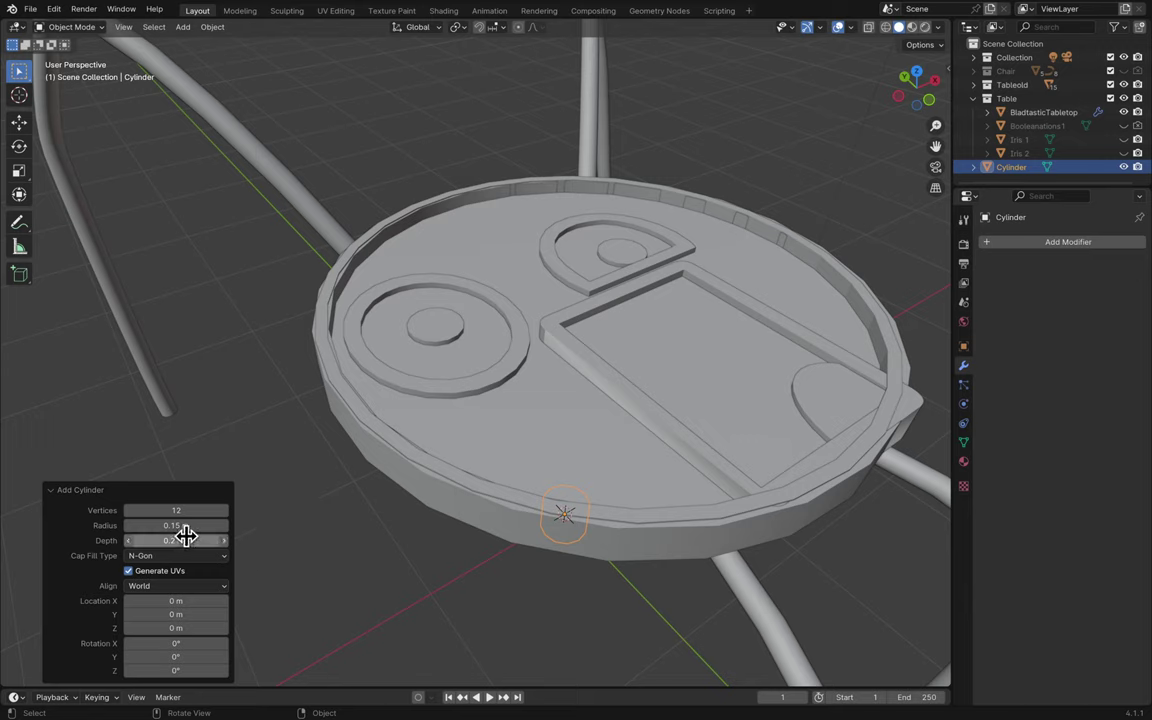
pyautogui.moveTo(186, 537); pyautogui.dragTo(177, 540)
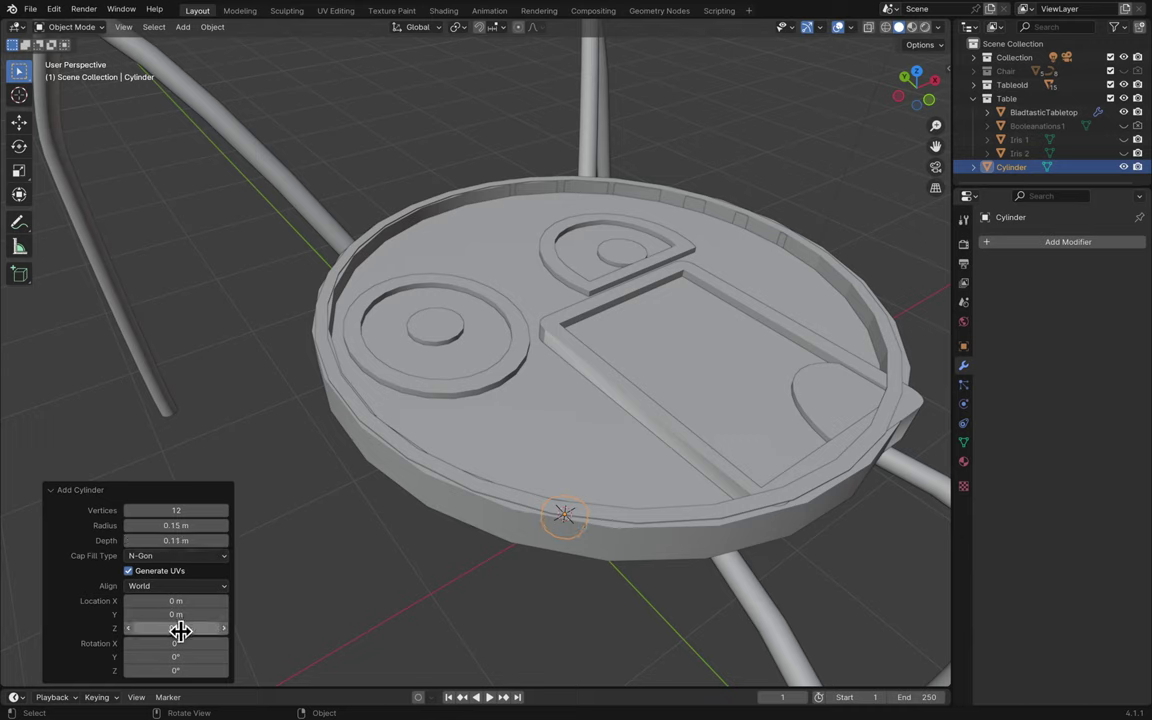
pyautogui.moveTo(178, 628)
pyautogui.mouseDown()
pyautogui.moveTo(278, 627)
pyautogui.moveTo(180, 627)
pyautogui.mouseUp()
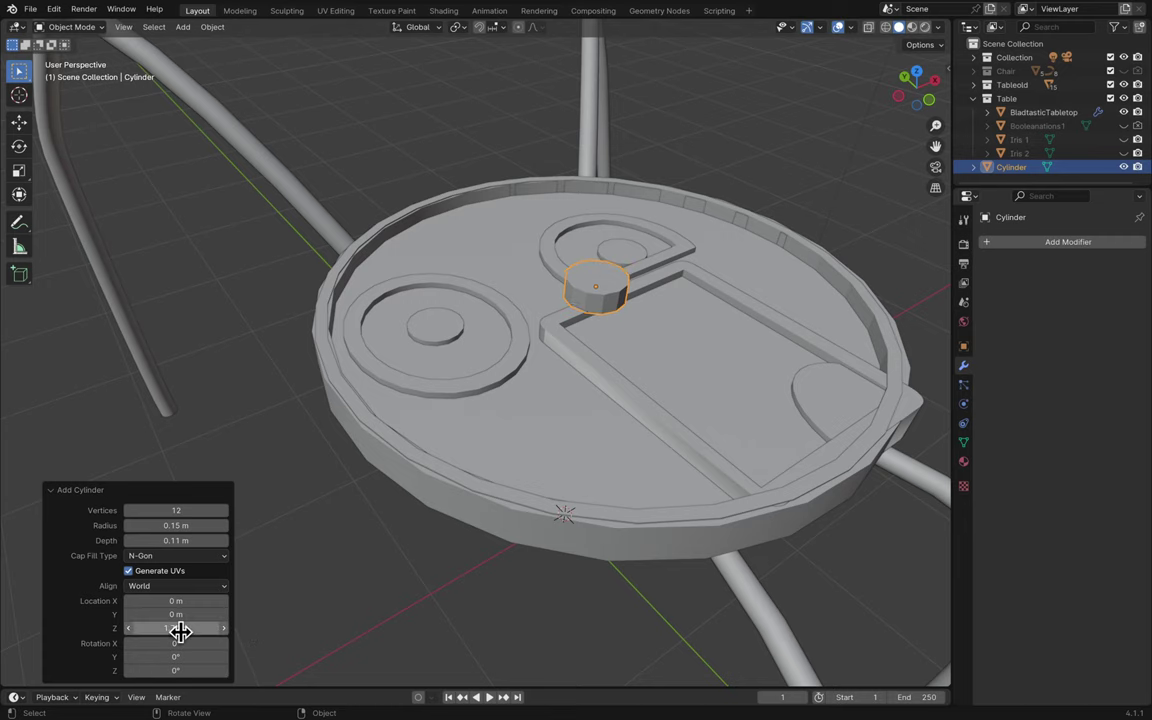
pyautogui.scroll(1, 365, 558)
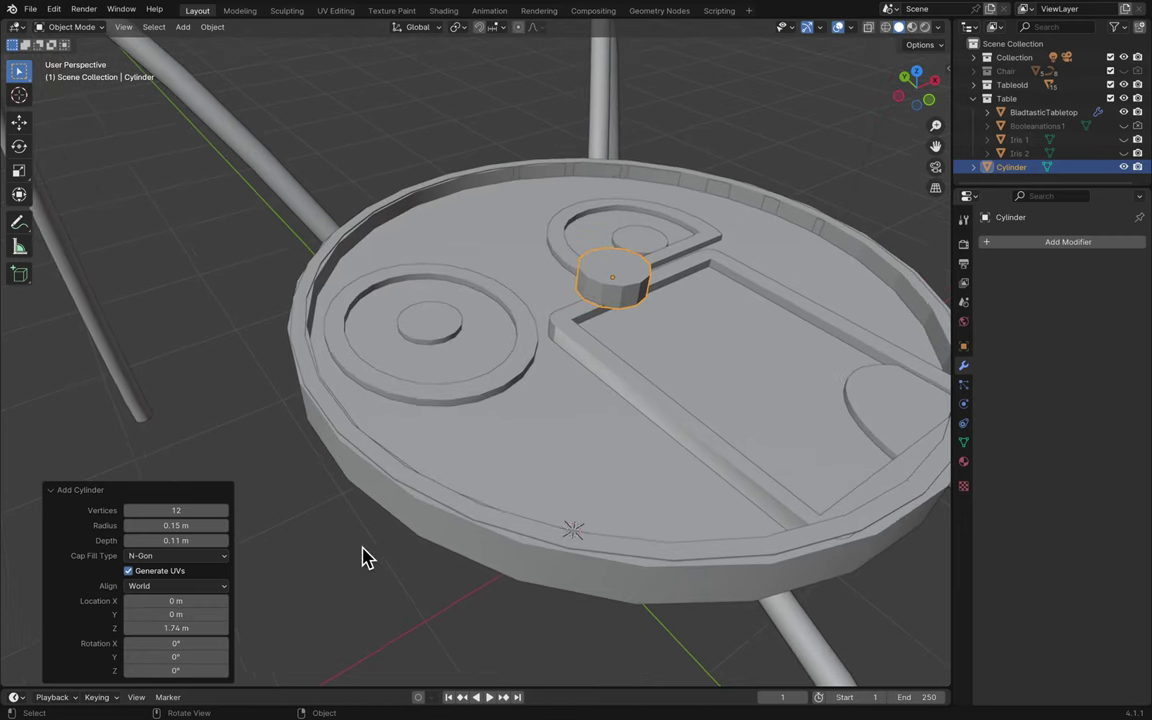
pyautogui.scroll(1, 365, 558)
pyautogui.scroll(2, 364, 565)
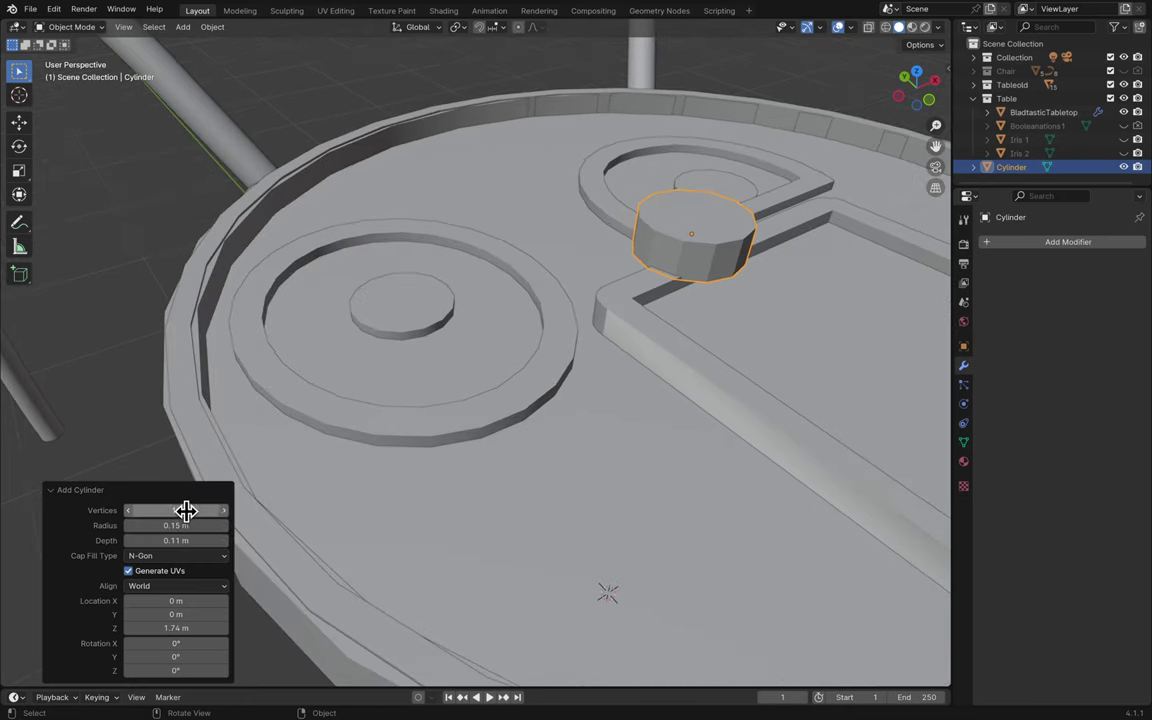
pyautogui.scroll(6, 429, 507)
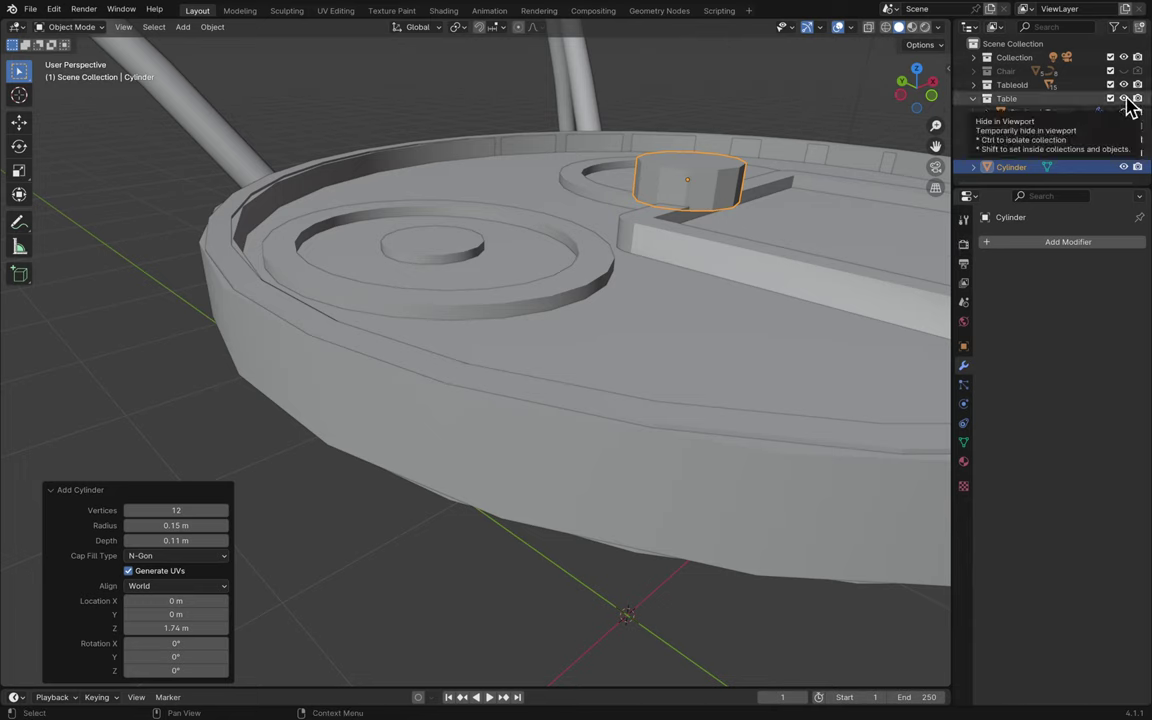
# - Hide the old tabletop and switch to a flat left side view
pyautogui.click(1124, 98)
pyautogui.click(1124, 98)
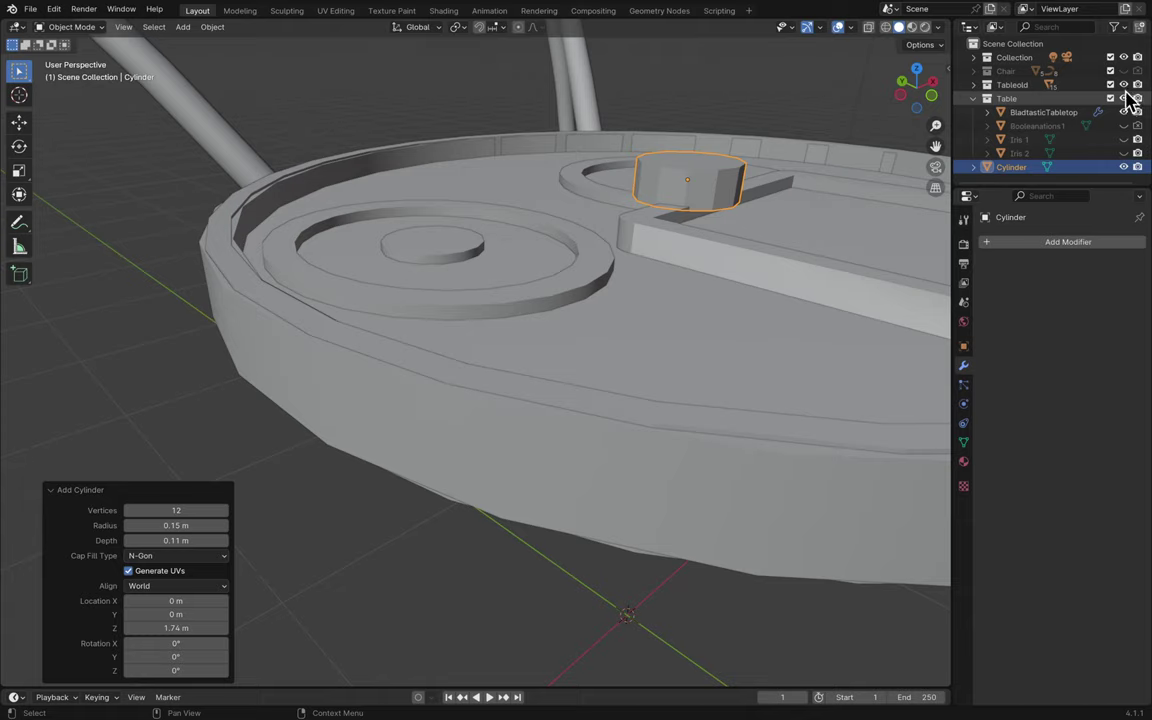
pyautogui.click(1124, 112)
pyautogui.moveTo(790, 290); pyautogui.dragTo(665, 273, button='middle')
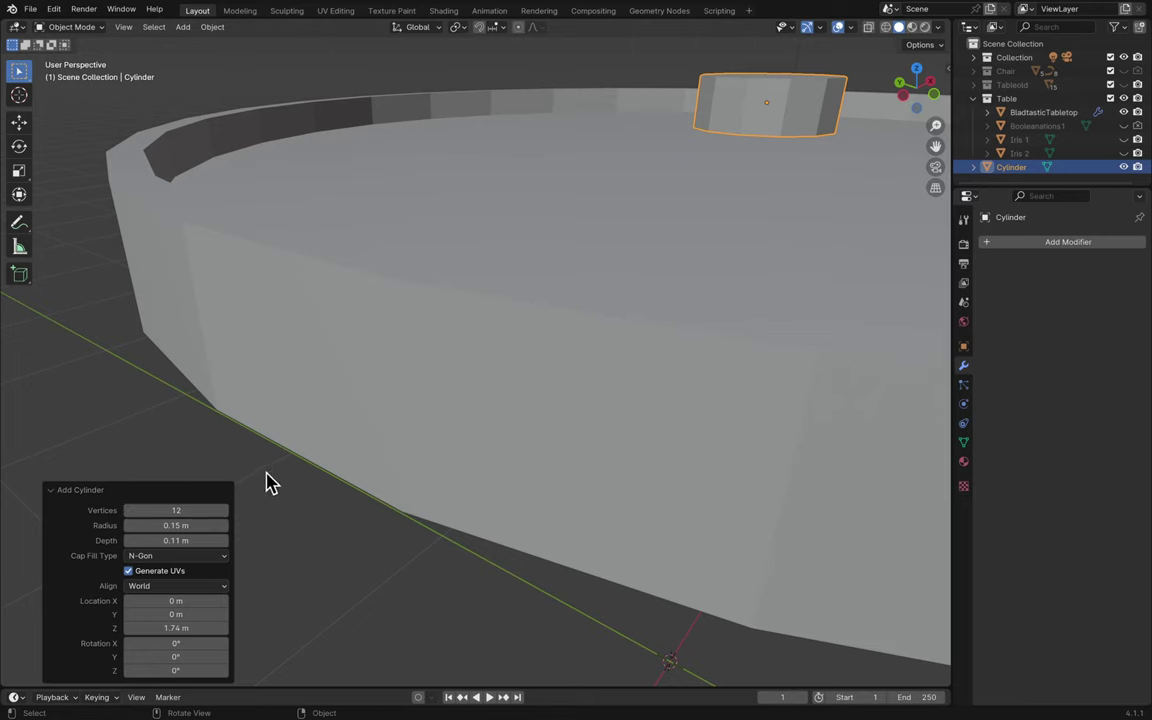
pyautogui.click(904, 97)
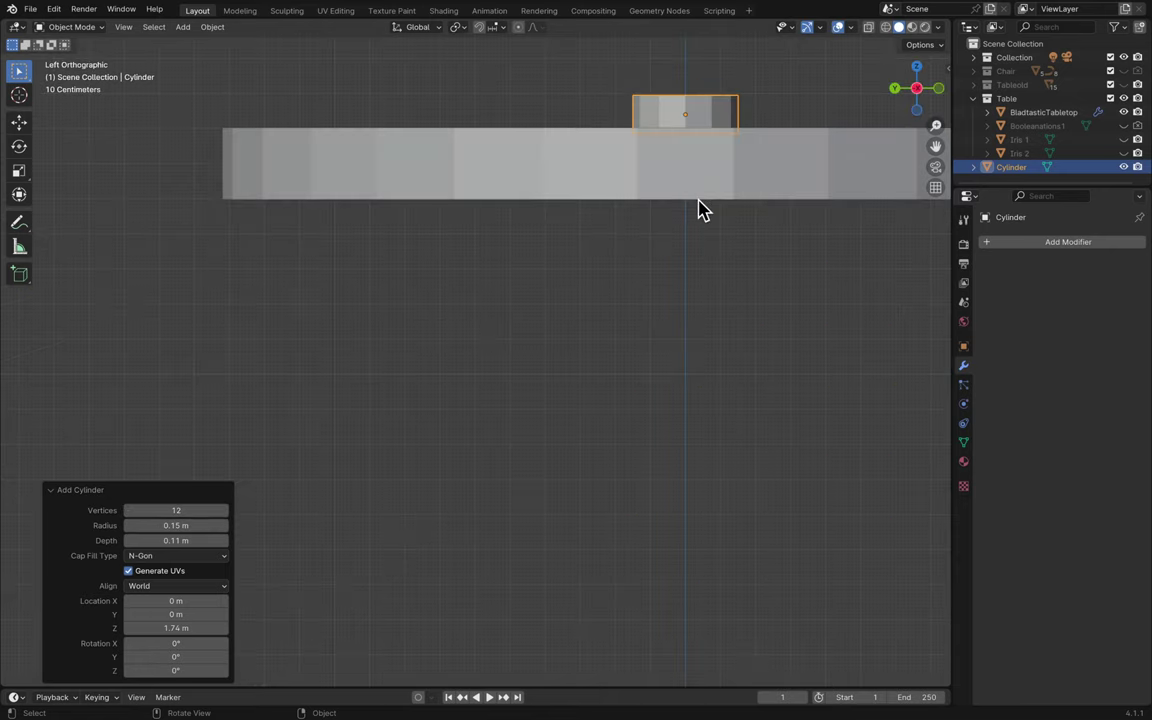
# - Lower the trial cylinder to about 1.6 m and set its depth to 0.16 m
pyautogui.keyDown('shift'); pyautogui.scroll(4, 765, 197); pyautogui.keyUp('shift')
pyautogui.scroll(2, 765, 197)
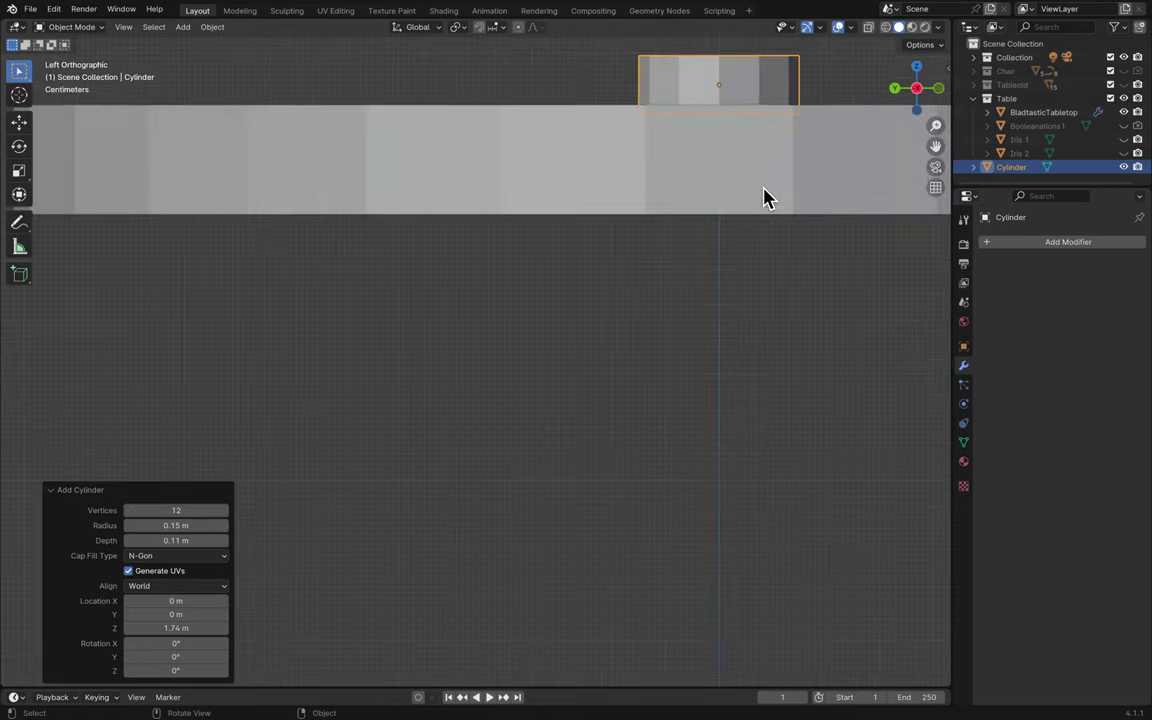
pyautogui.keyDown('shift'); pyautogui.scroll(4, 765, 197); pyautogui.keyUp('shift')
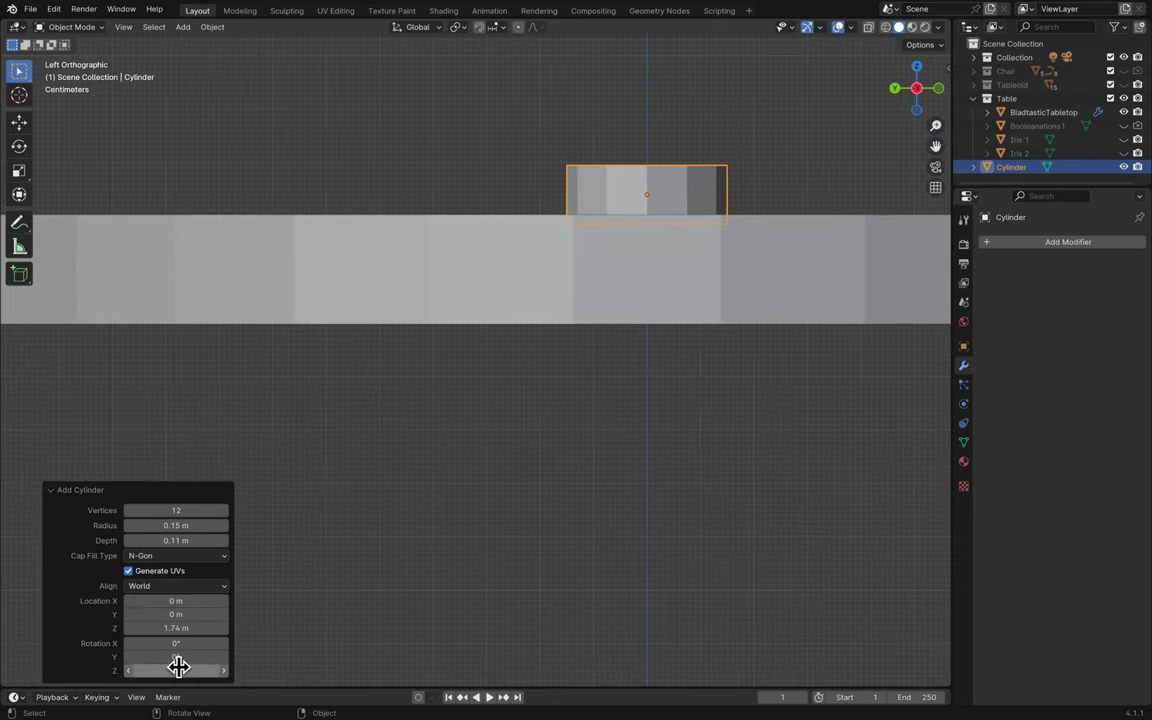
pyautogui.moveTo(178, 628); pyautogui.dragTo(183, 633)
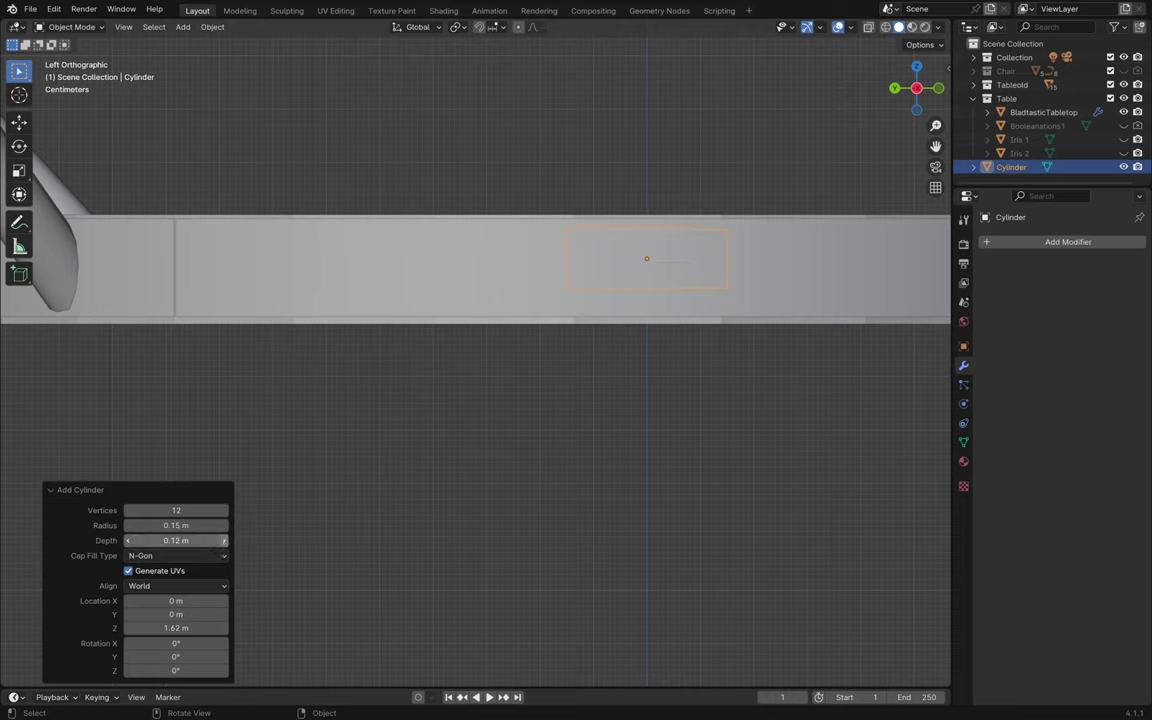
pyautogui.click(225, 548)
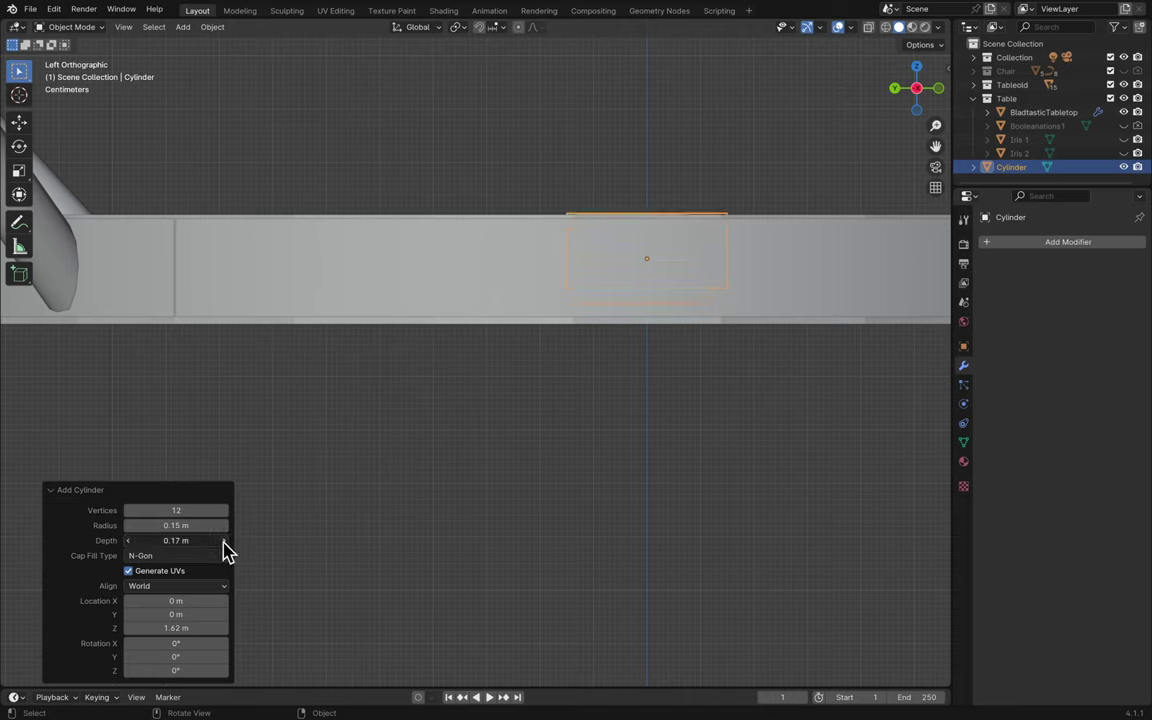
pyautogui.click(131, 544)
pyautogui.click(131, 545)
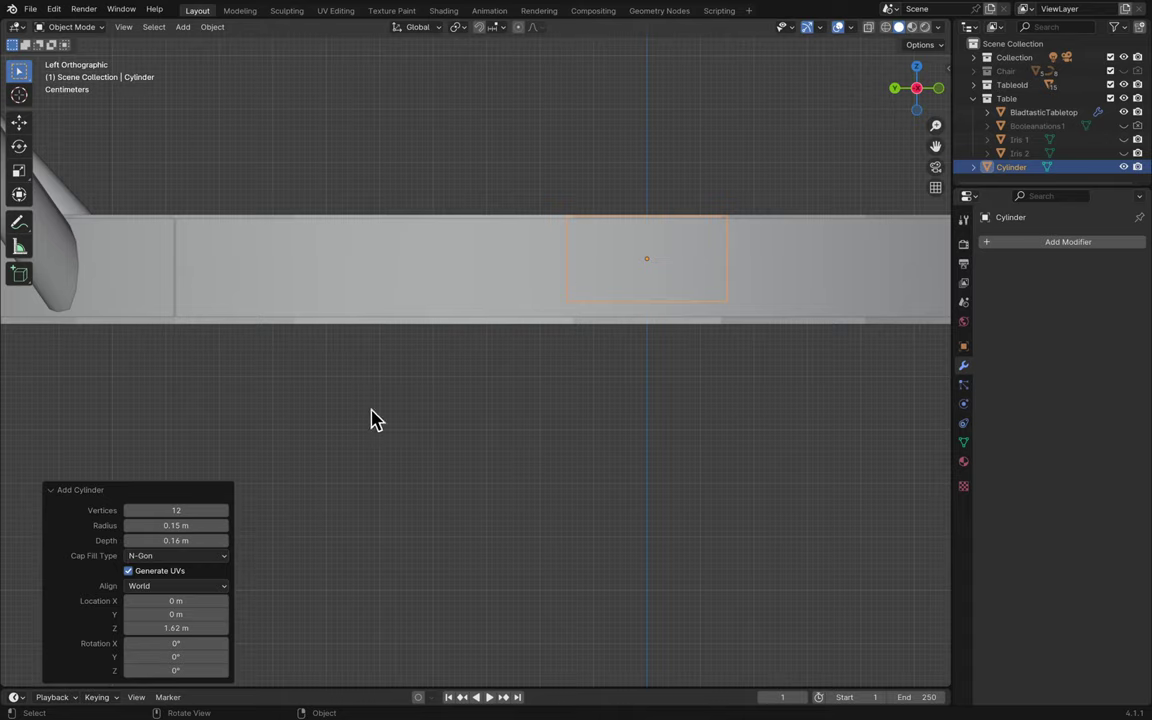
# - Shrink the cylinder's radius after checking it in perspective, then undo the changes
pyautogui.moveTo(576, 260); pyautogui.dragTo(656, 243, button='middle')
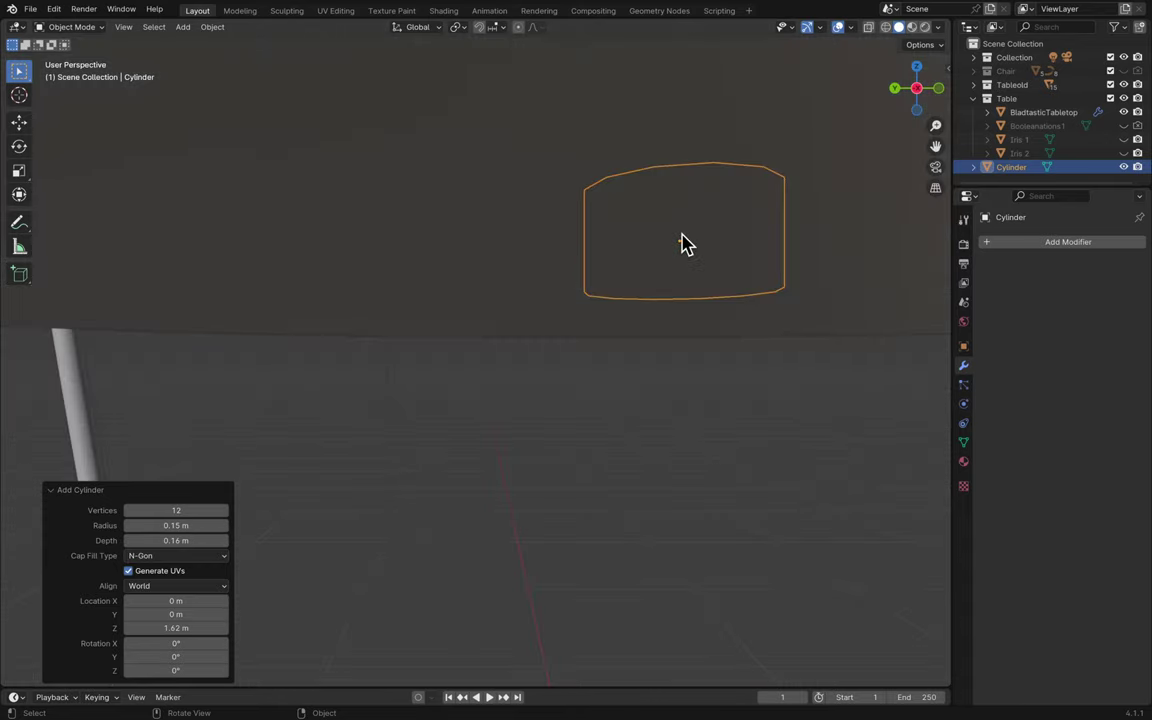
pyautogui.scroll(8, 699, 237)
pyautogui.scroll(-5, 699, 237)
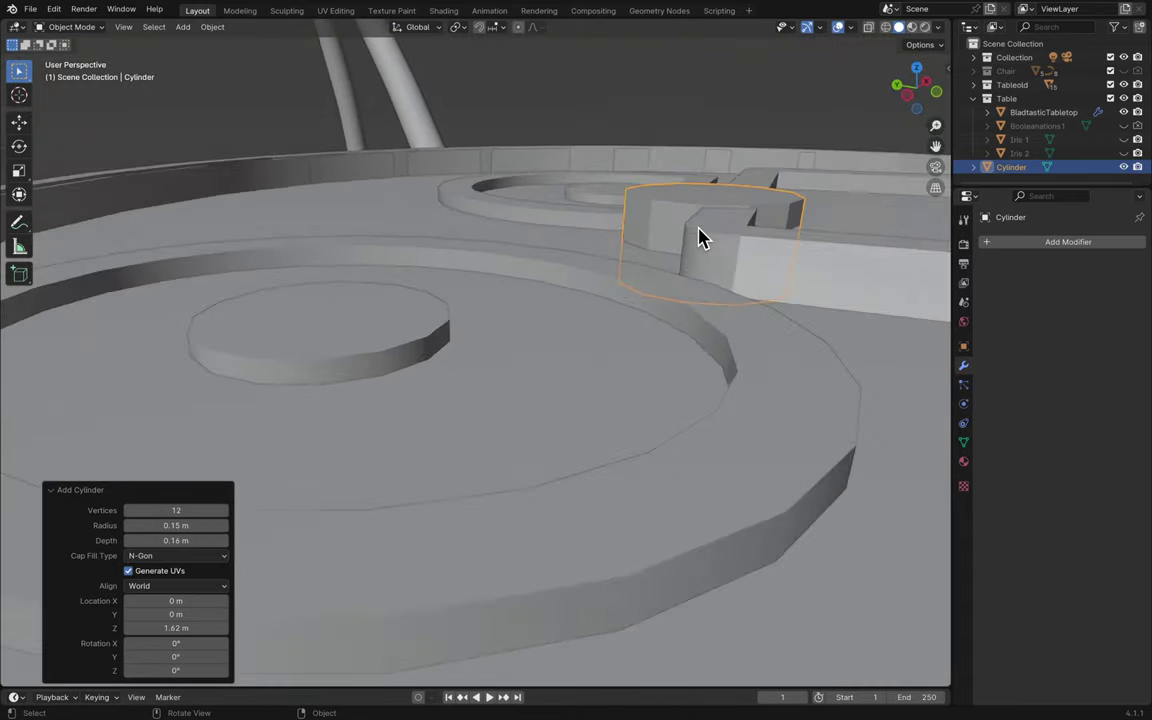
pyautogui.scroll(5, 766, 190)
pyautogui.scroll(-8, 766, 190)
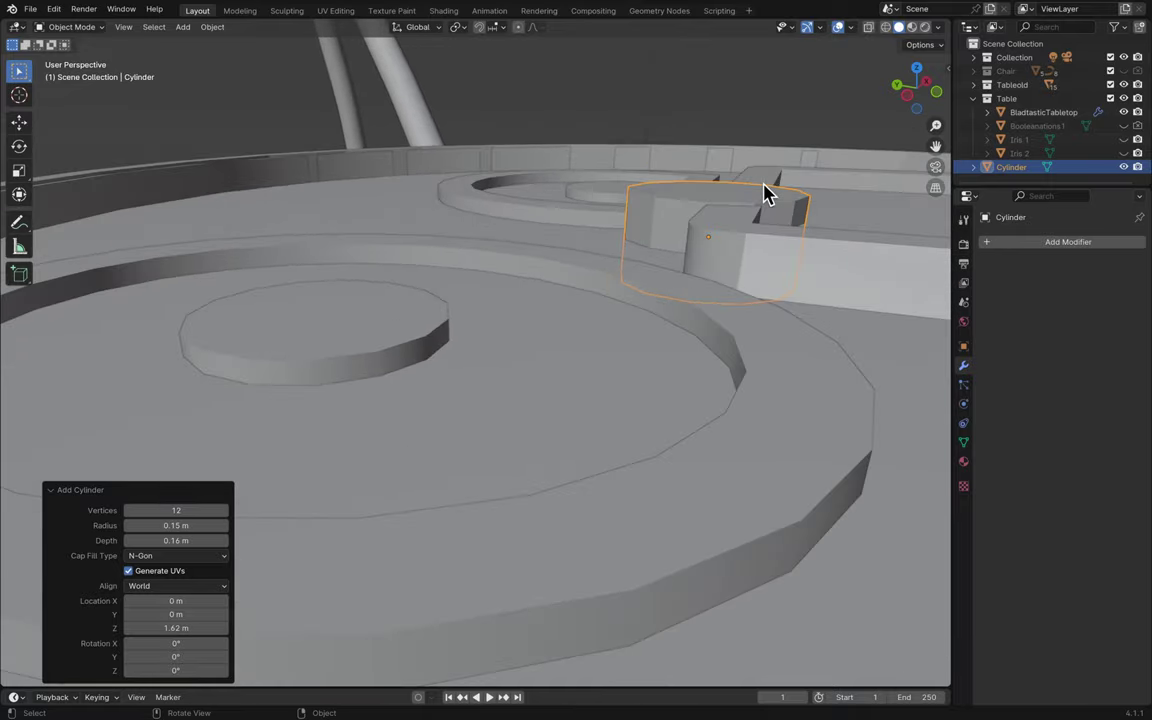
pyautogui.scroll(10, 766, 190)
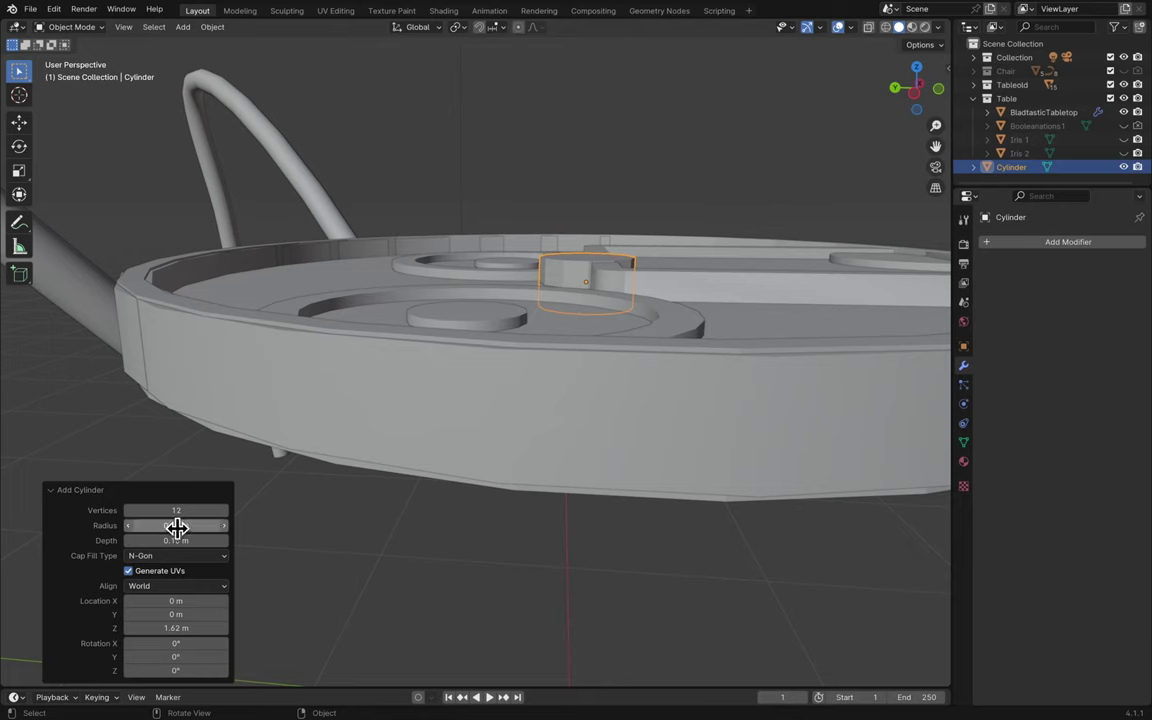
pyautogui.moveTo(175, 527); pyautogui.dragTo(170, 527)
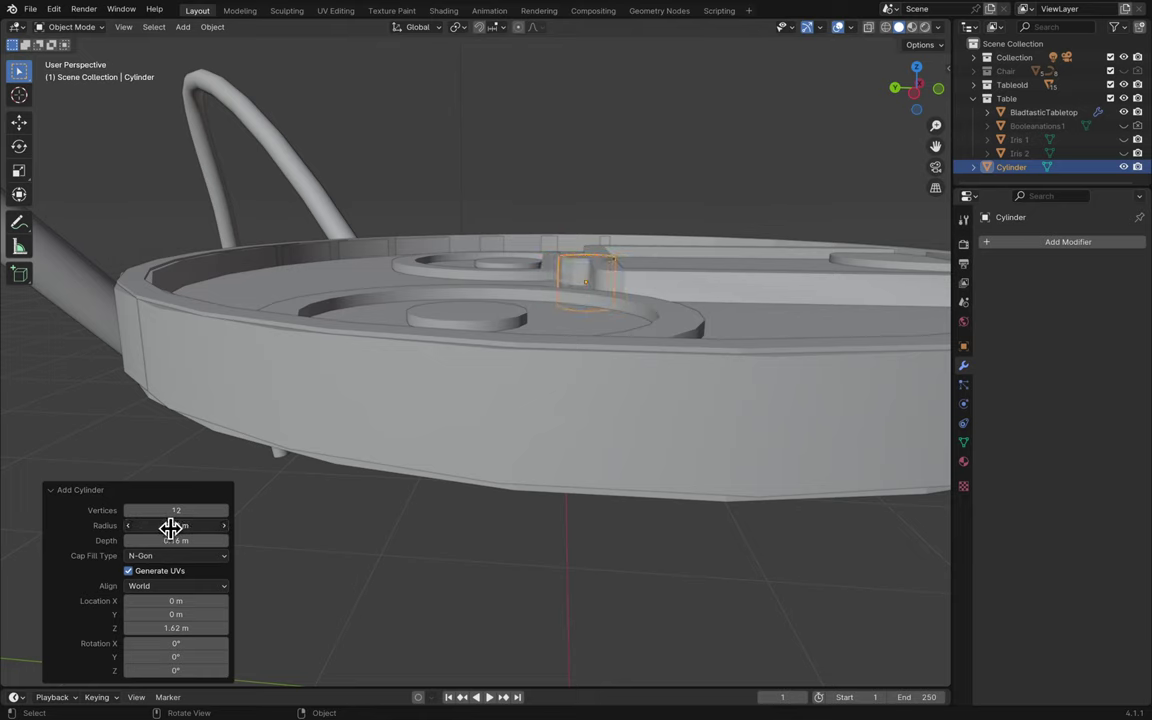
pyautogui.hotkey('ctrl', 'z')
# - Redo to bring back the thin cylinder, inspect its object properties, then delete it
pyautogui.moveTo(520, 440); pyautogui.dragTo(520, 440, button='middle')
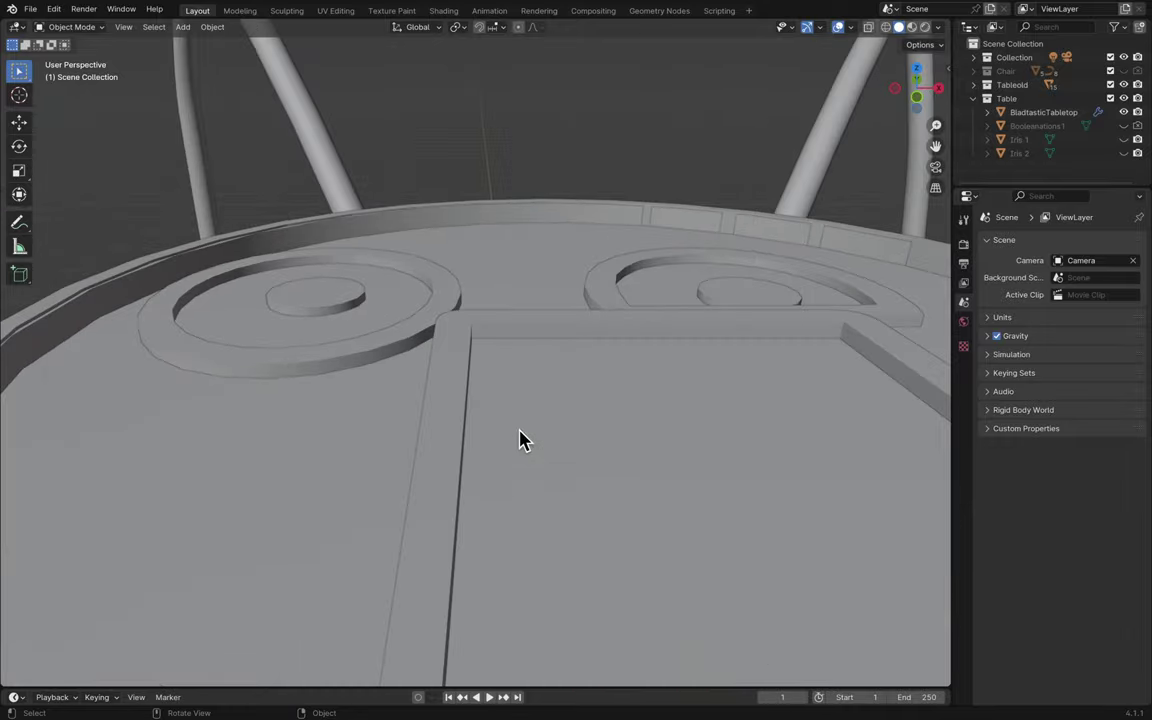
pyautogui.hotkey('ctrl', 'shift', 'z')
pyautogui.moveTo(594, 413); pyautogui.dragTo(594, 413, button='middle')
pyautogui.moveTo(848, 334); pyautogui.dragTo(848, 334, button='middle')
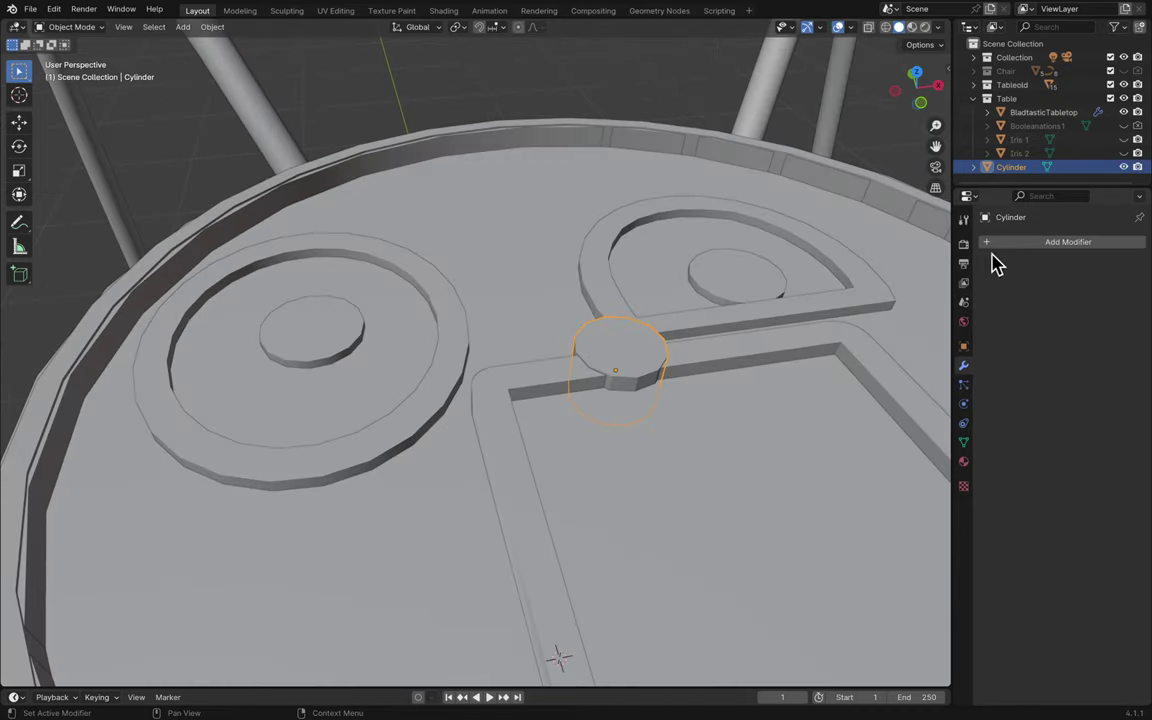
pyautogui.click(964, 347)
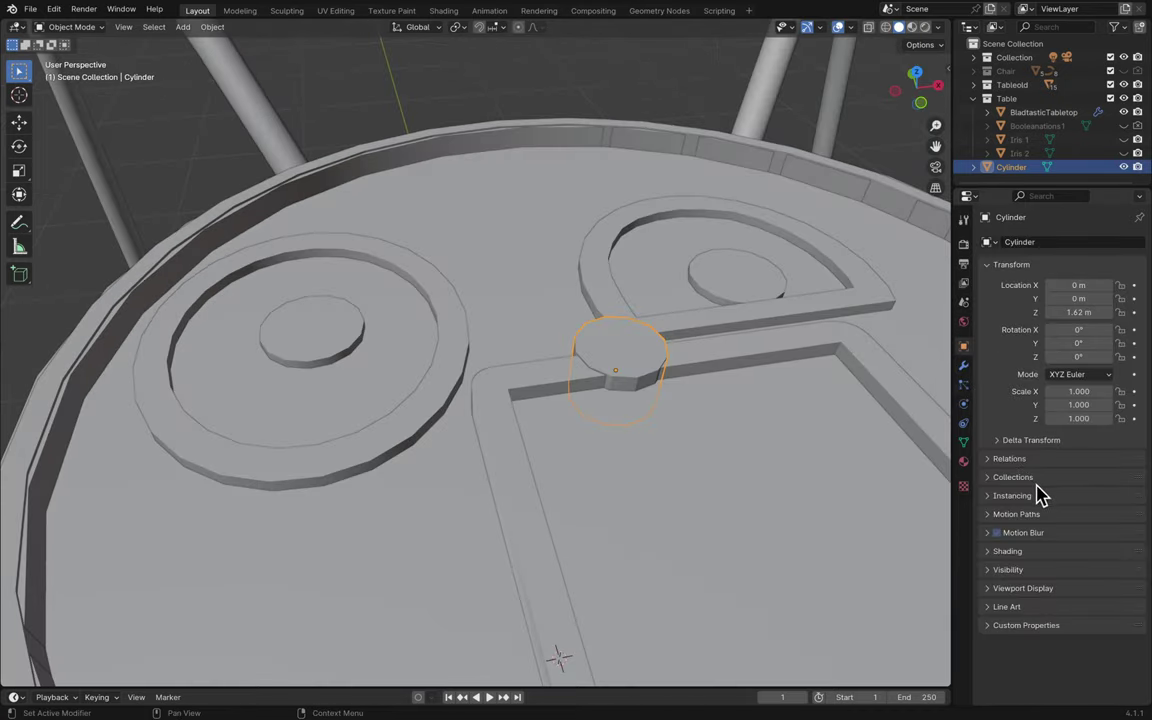
pyautogui.click(1014, 460)
pyautogui.click(1018, 460)
pyautogui.press('x')
pyautogui.click(781, 478)
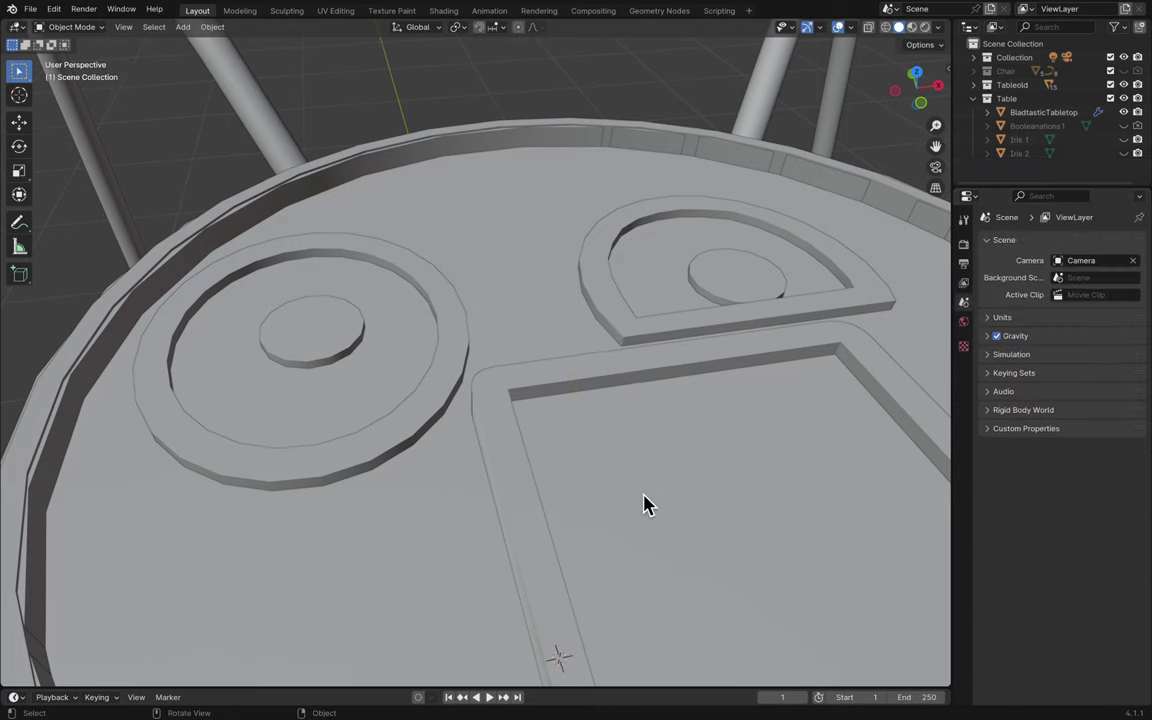
# - Add a fresh 12-sided cylinder, 0.11 m radius, 0.16 m deep, at Z 1.6 m
pyautogui.hotkey('shift', 'a')
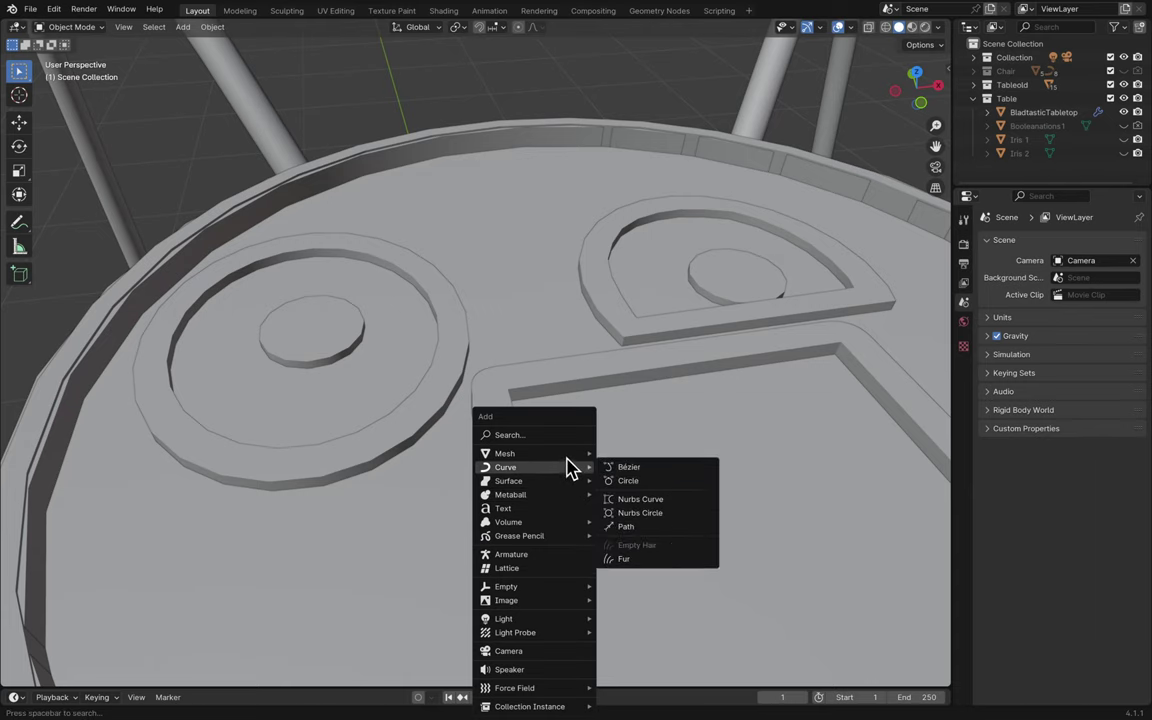
pyautogui.moveTo(560, 454)
pyautogui.click(637, 522)
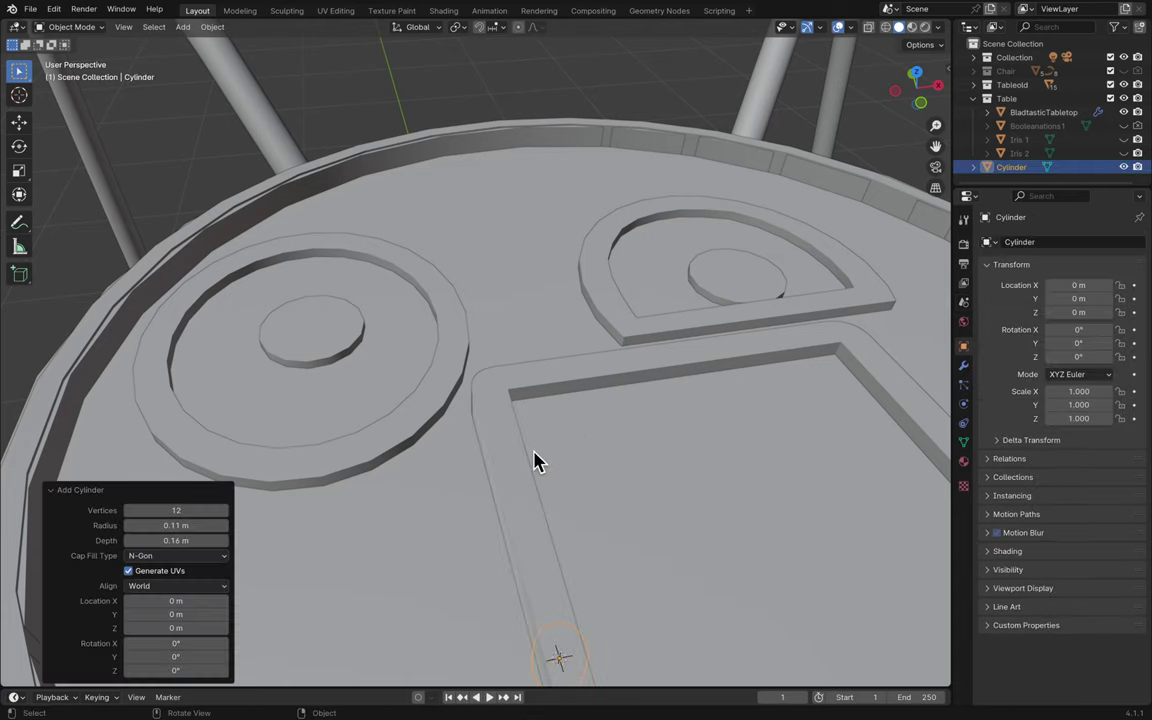
pyautogui.scroll(-6, 537, 462)
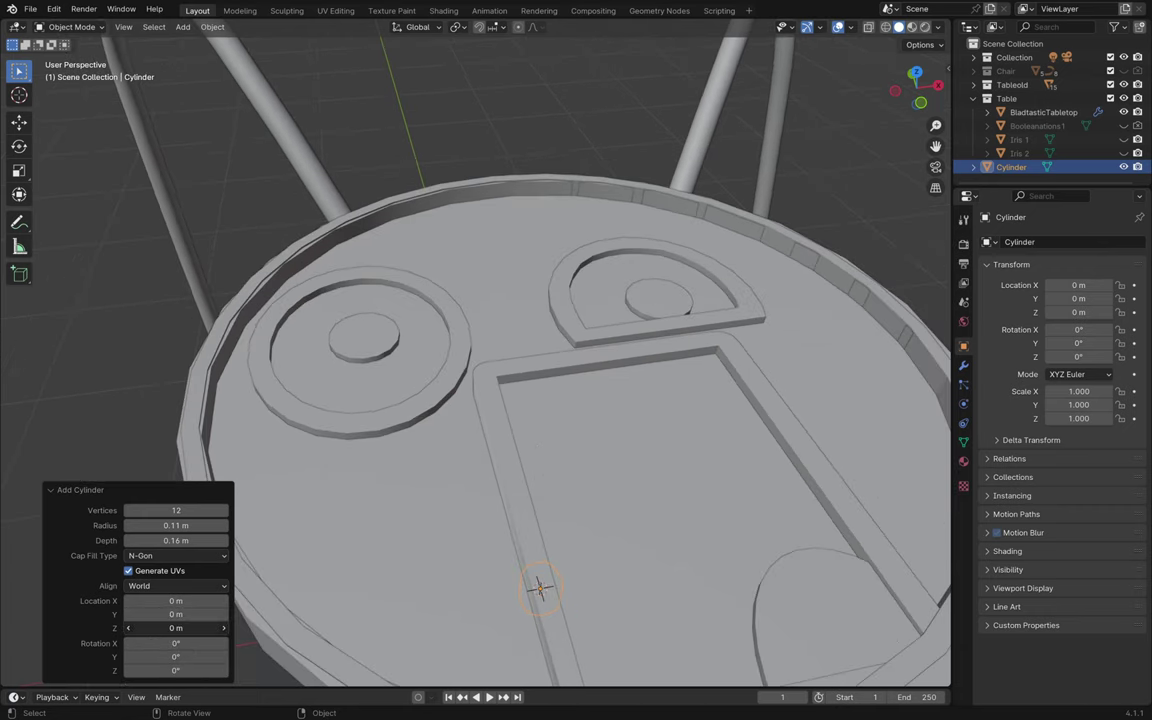
pyautogui.moveTo(240, 627); pyautogui.dragTo(242, 627)
pyautogui.click(167, 625)
pyautogui.write('1.6')
pyautogui.press('Return')
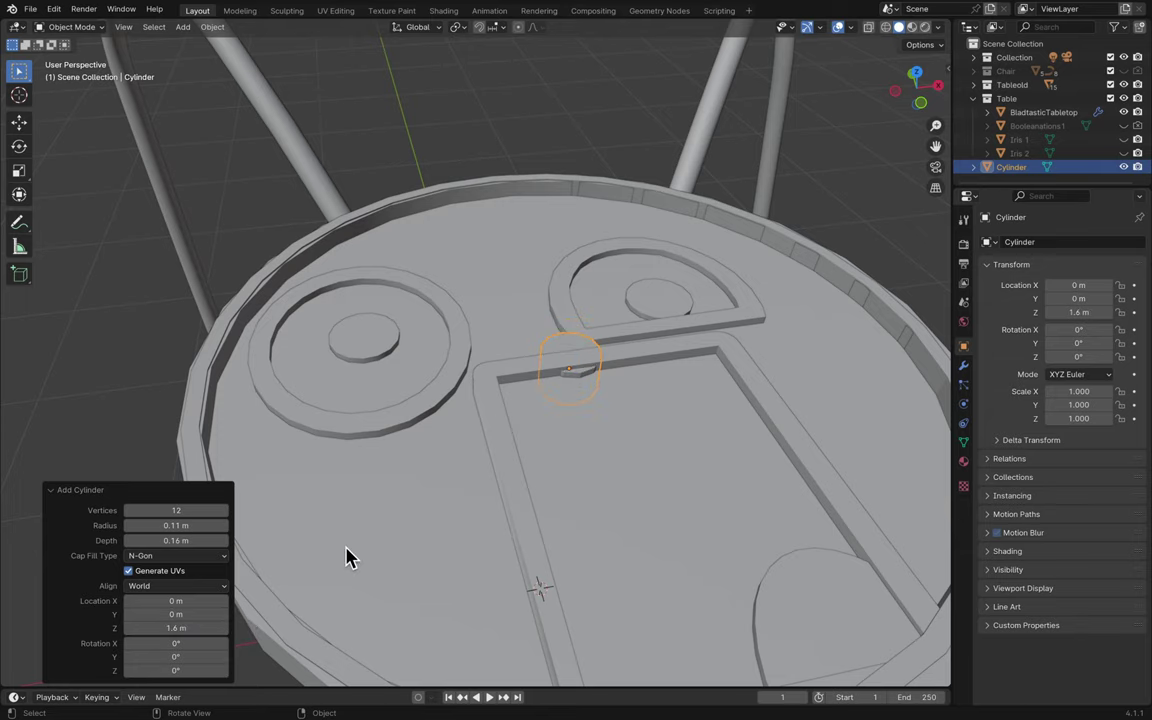
pyautogui.scroll(2, 347, 557)
pyautogui.scroll(10, 347, 557)
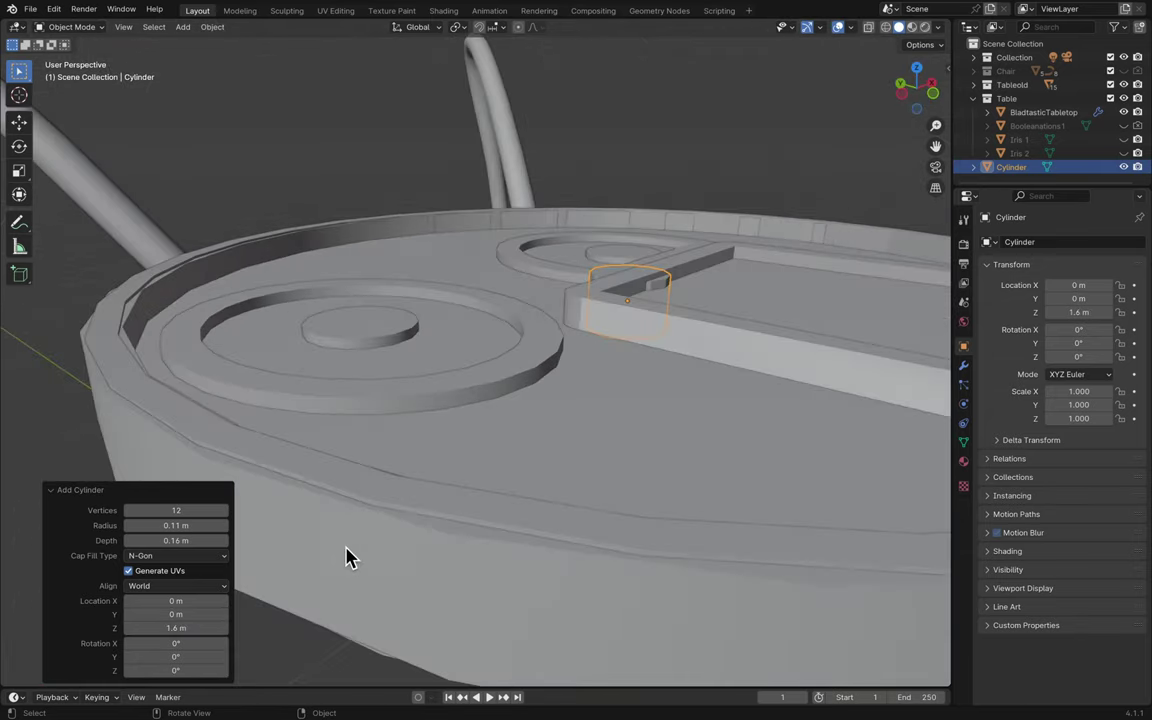
pyautogui.scroll(5, 347, 557)
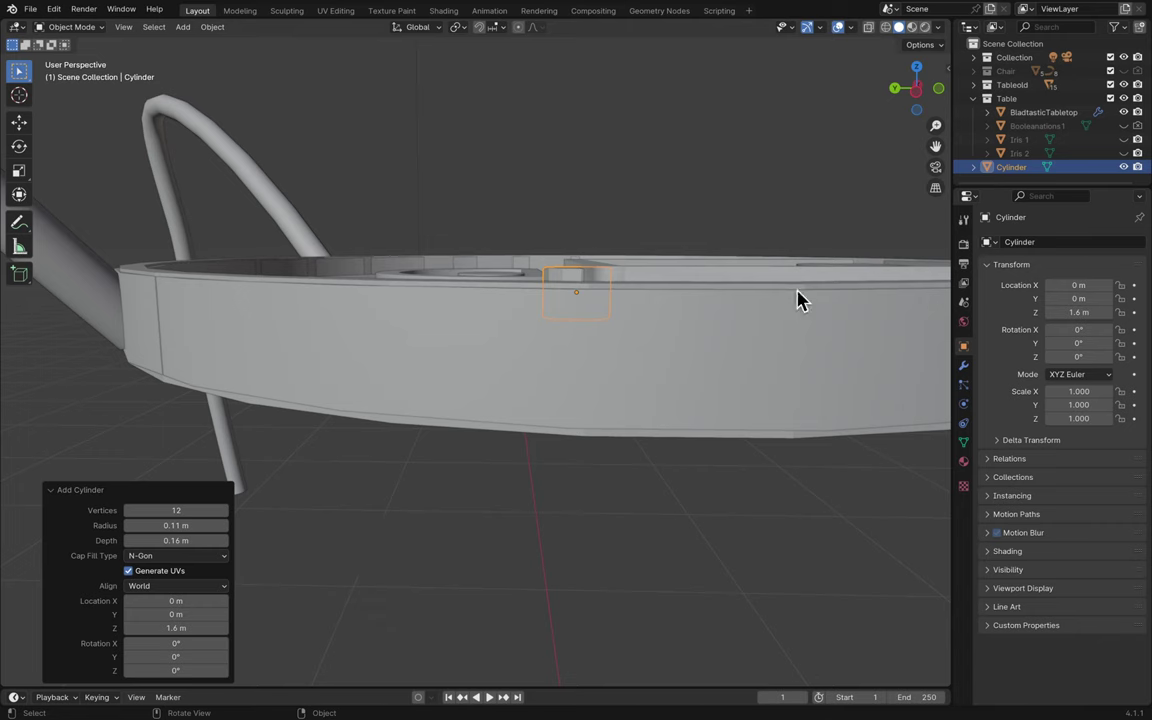
pyautogui.click(918, 100)
pyautogui.scroll(4, 558, 322)
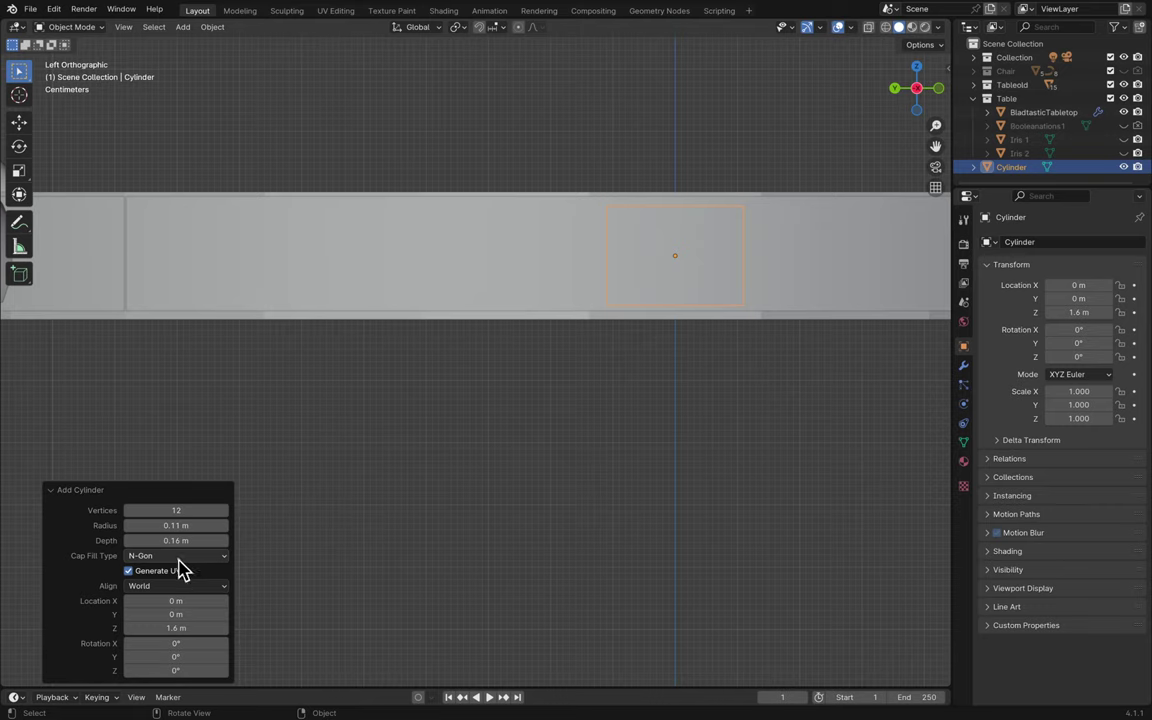
# - Step the cylinder's Location Z through 1.63, 1.625 and 1.615 to 1.61 m, then save
pyautogui.moveTo(211, 627); pyautogui.dragTo(229, 637)
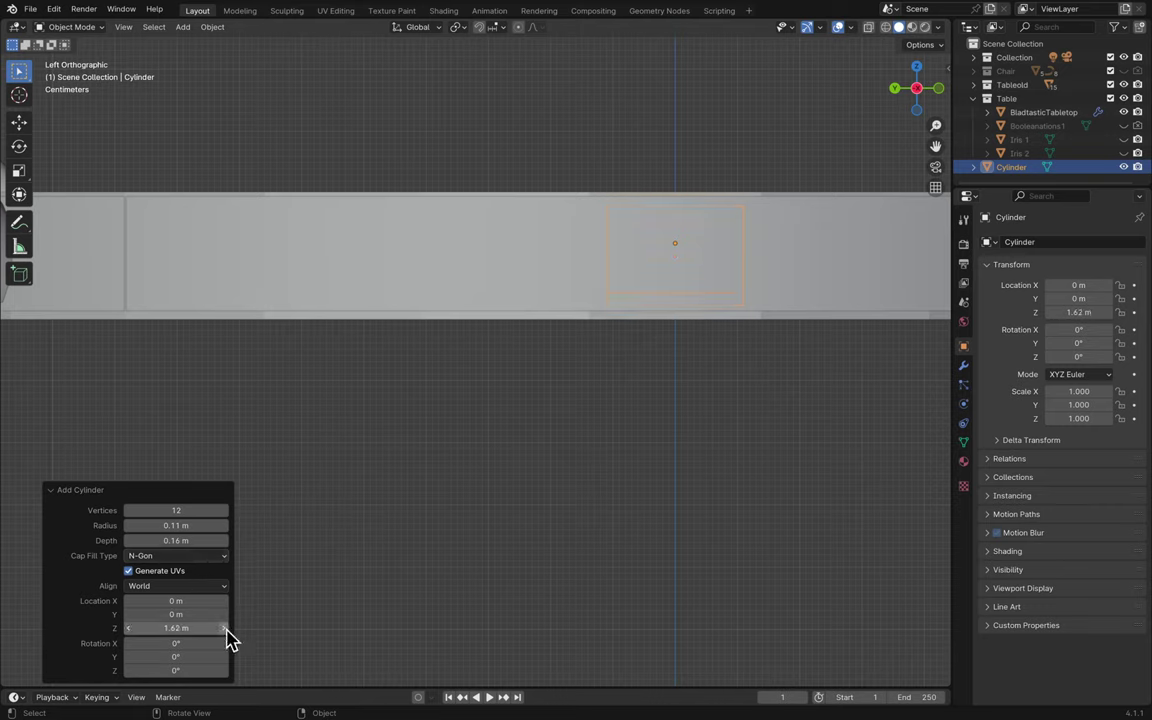
pyautogui.click(127, 630)
pyautogui.click(178, 627)
pyautogui.write('5')
pyautogui.press('Return')
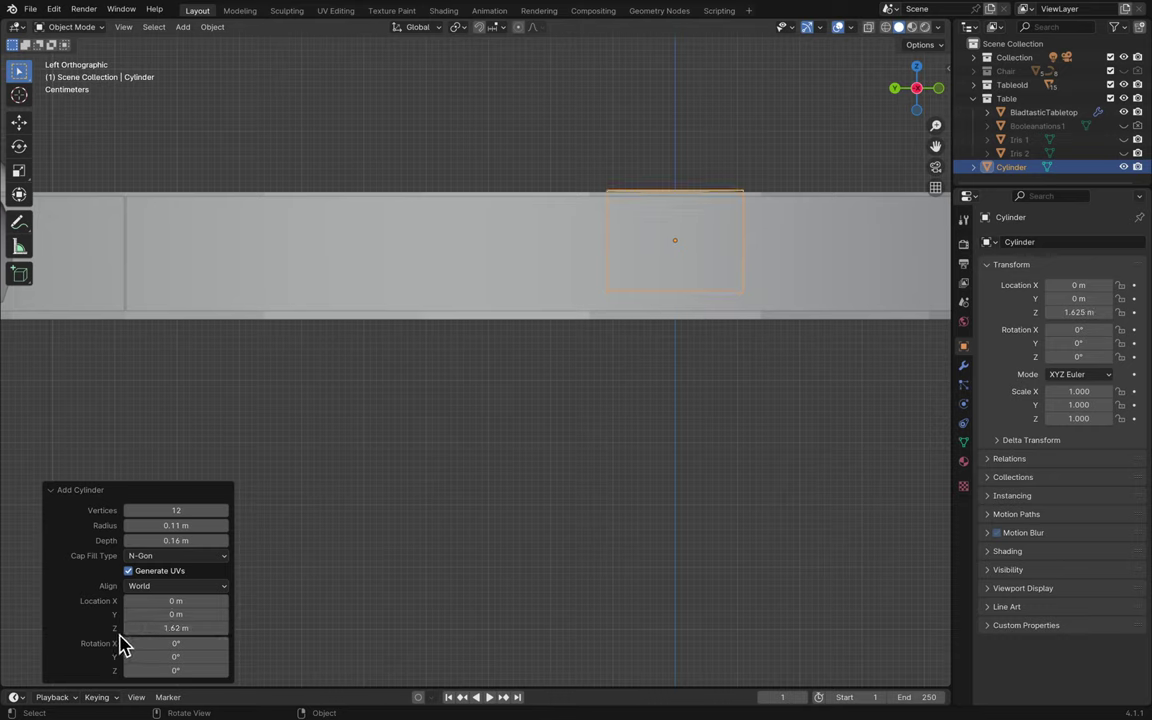
pyautogui.click(129, 628)
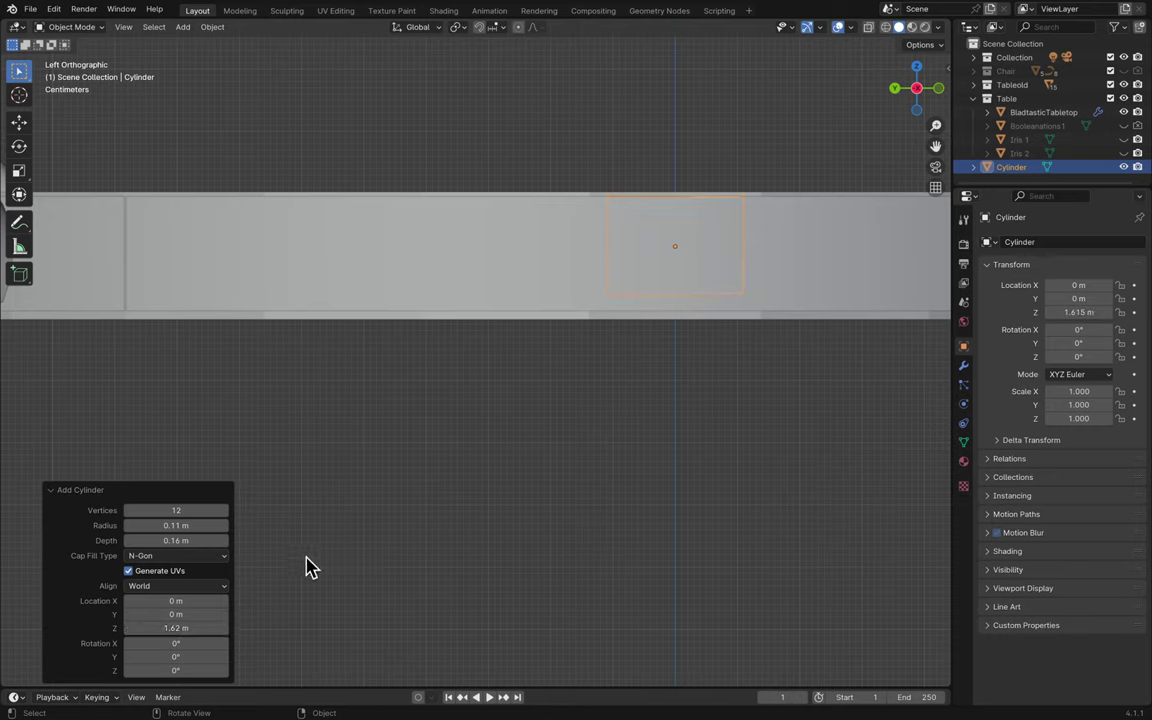
pyautogui.click(179, 628)
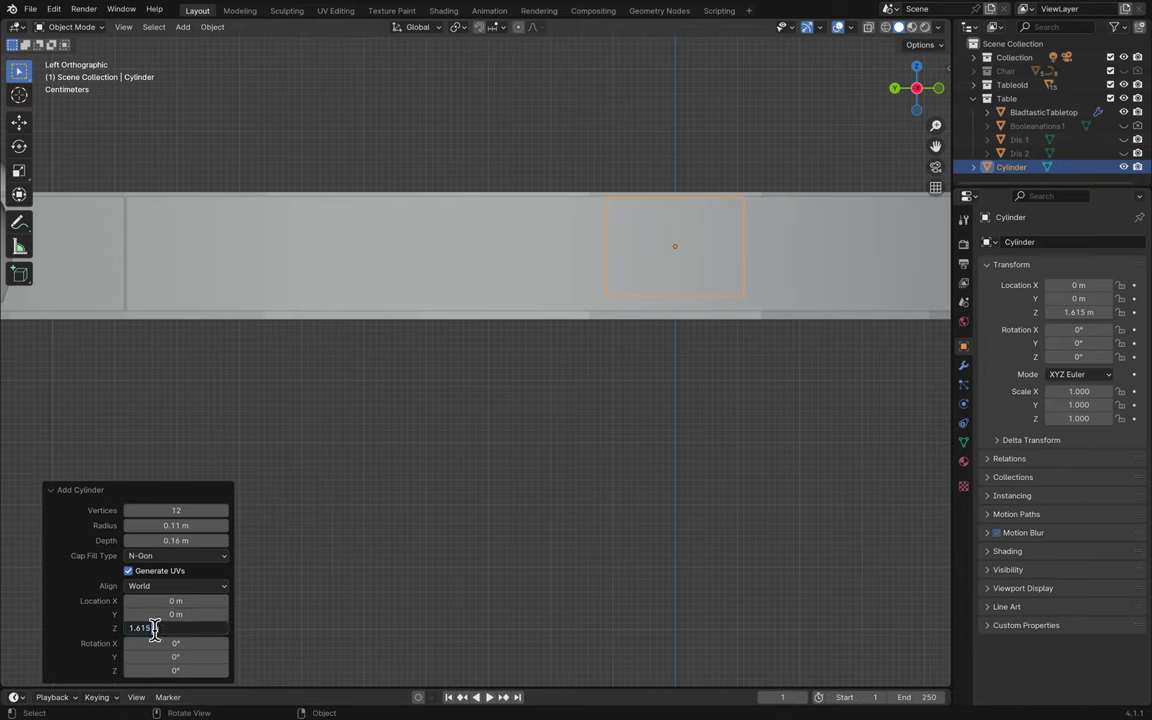
pyautogui.press('Return')
pyautogui.hotkey('ctrl', 's')
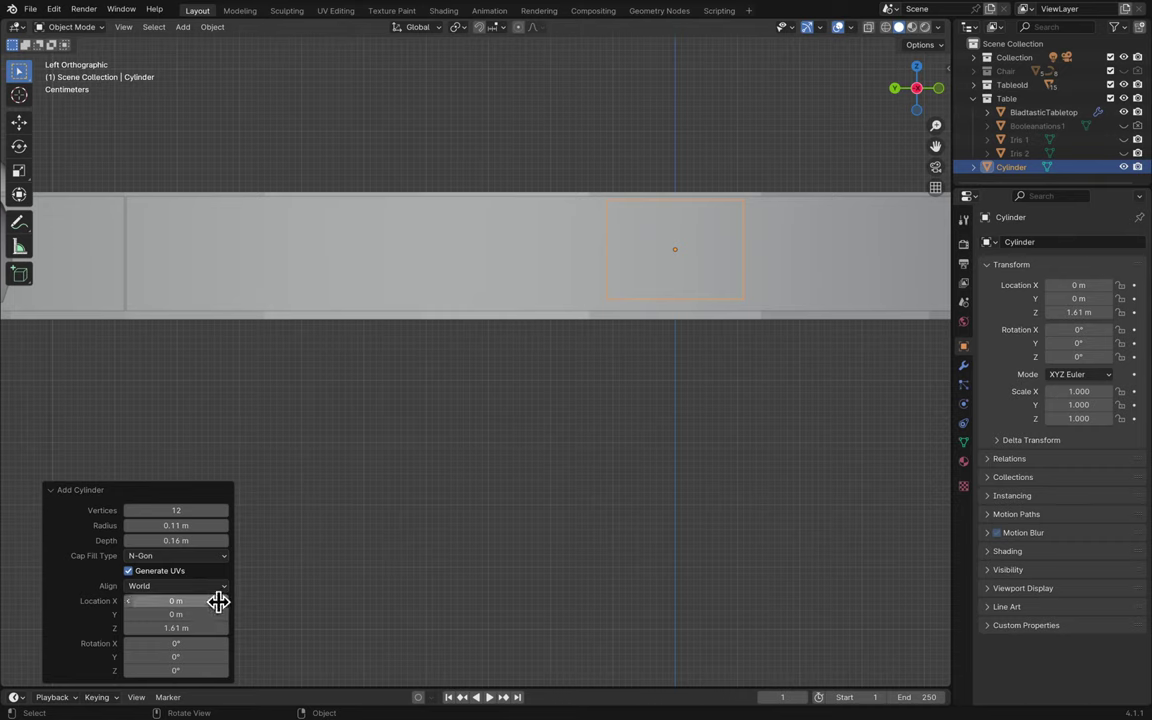
# - Widen the new cylinder's radius to 0.37 m
pyautogui.scroll(5, 490, 427)
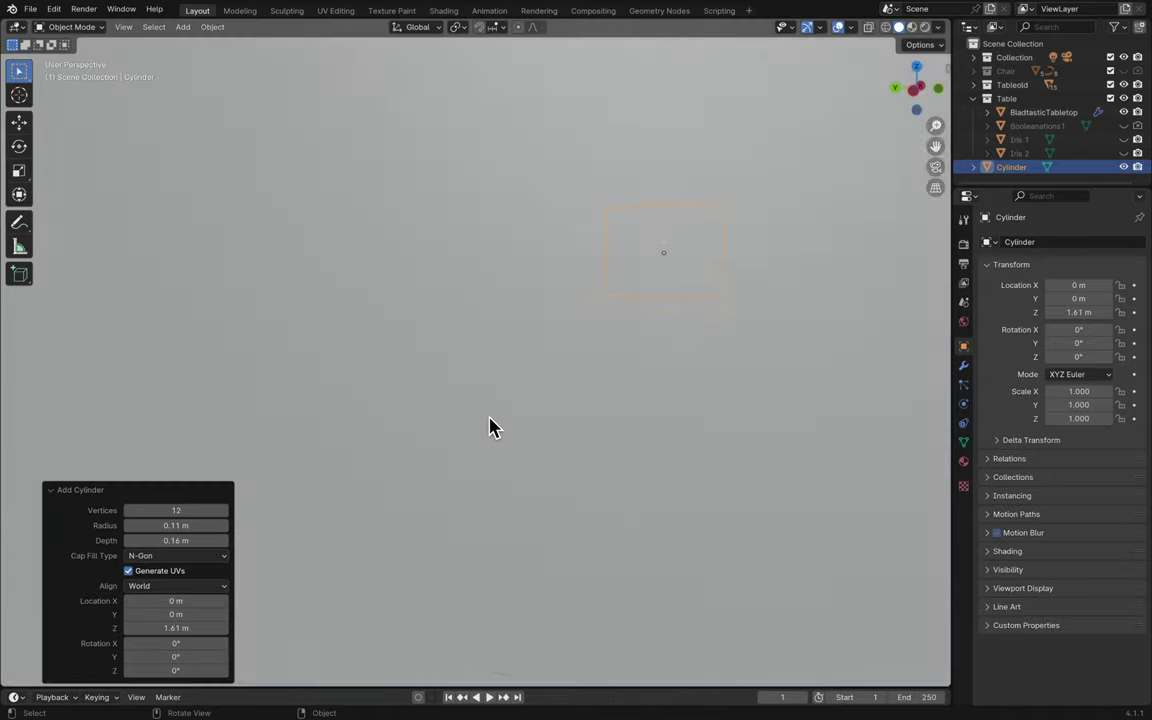
pyautogui.scroll(-5, 490, 427)
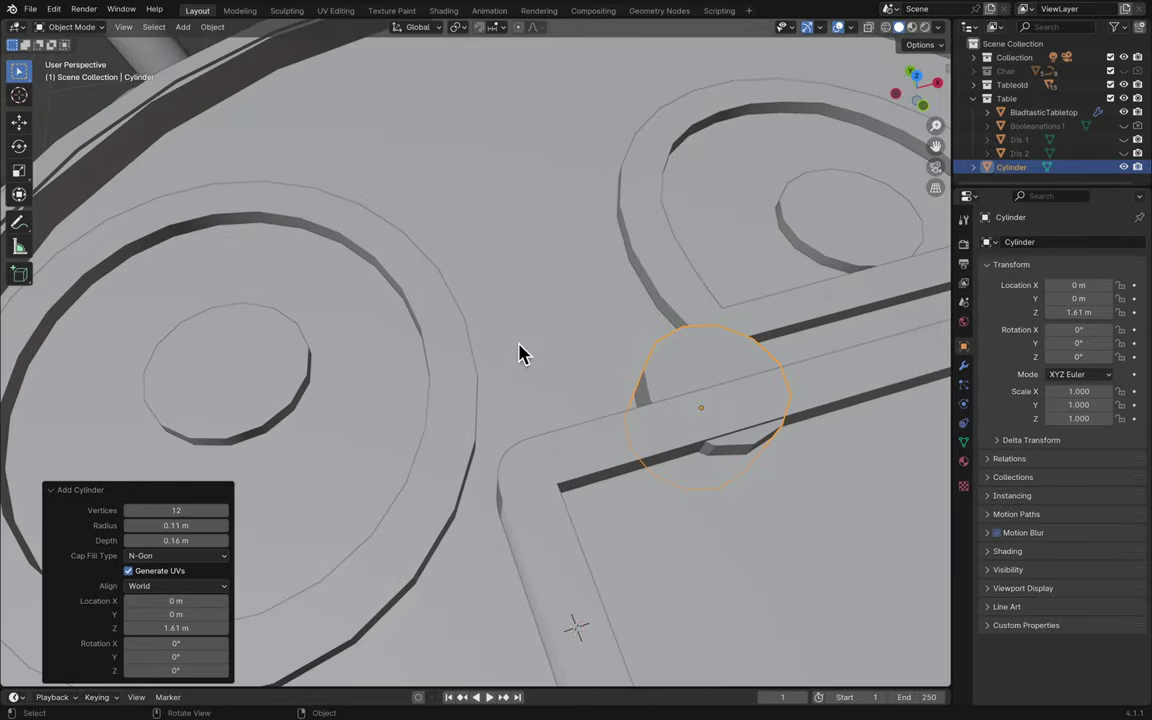
pyautogui.scroll(-3, 518, 352)
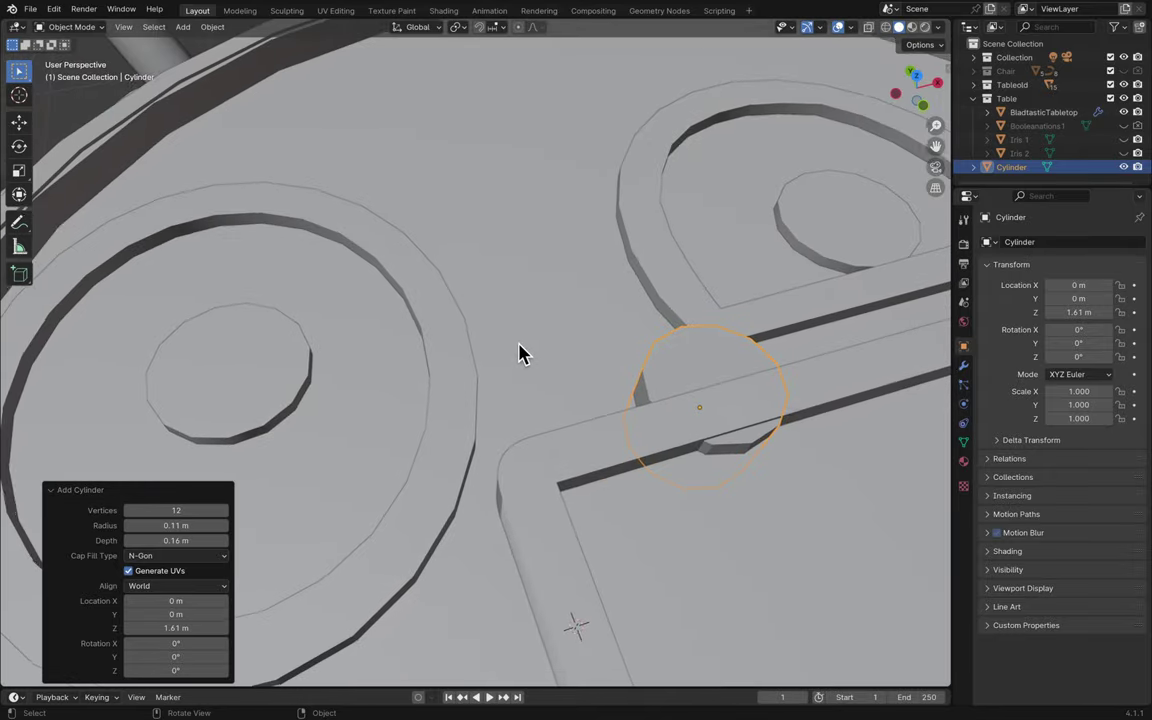
pyautogui.press('g')
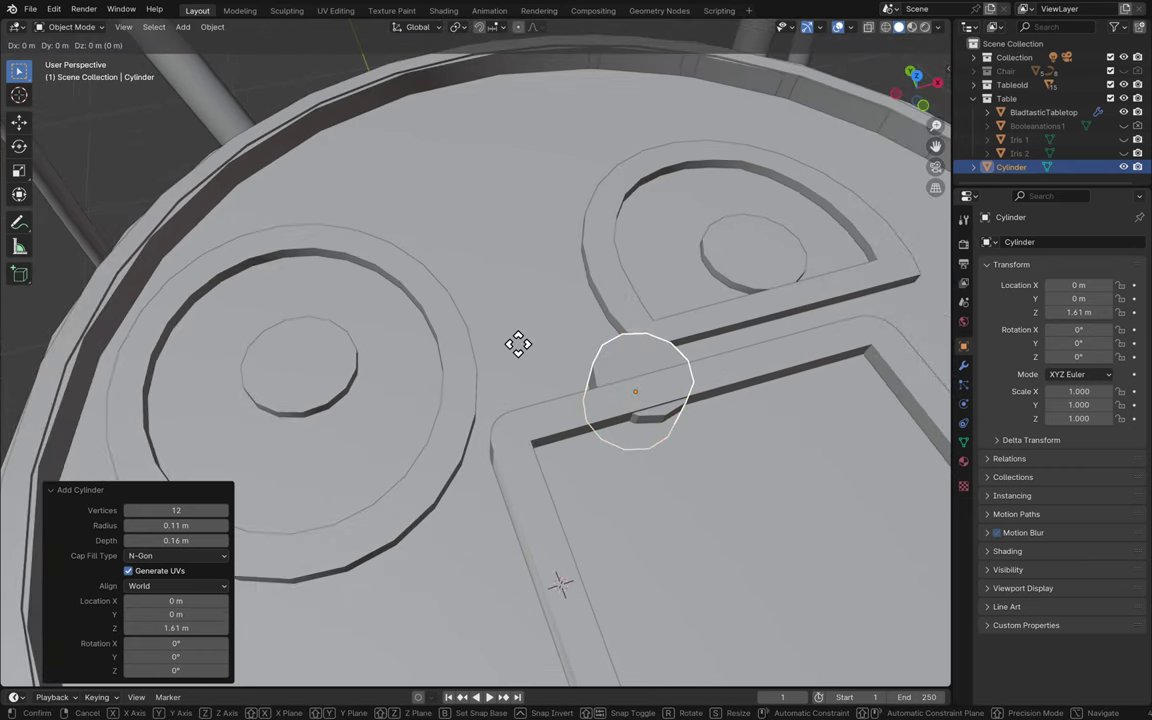
pyautogui.press('x')
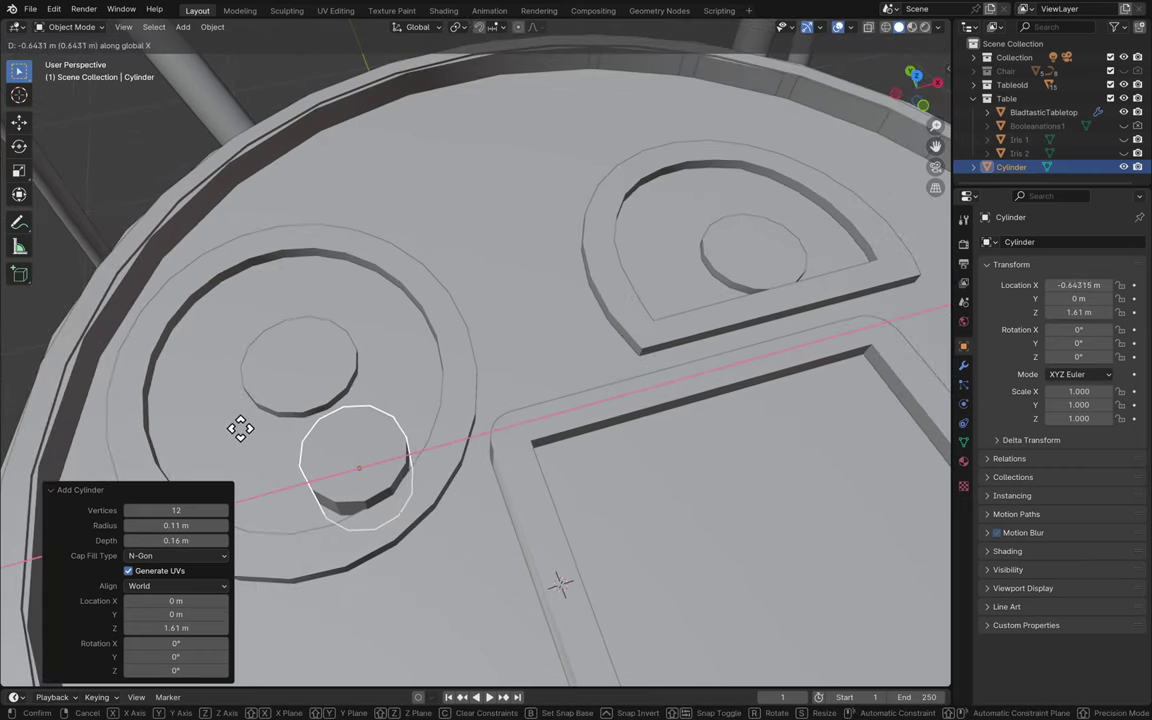
pyautogui.press('Escape')
pyautogui.hscroll(10, 435, 405)
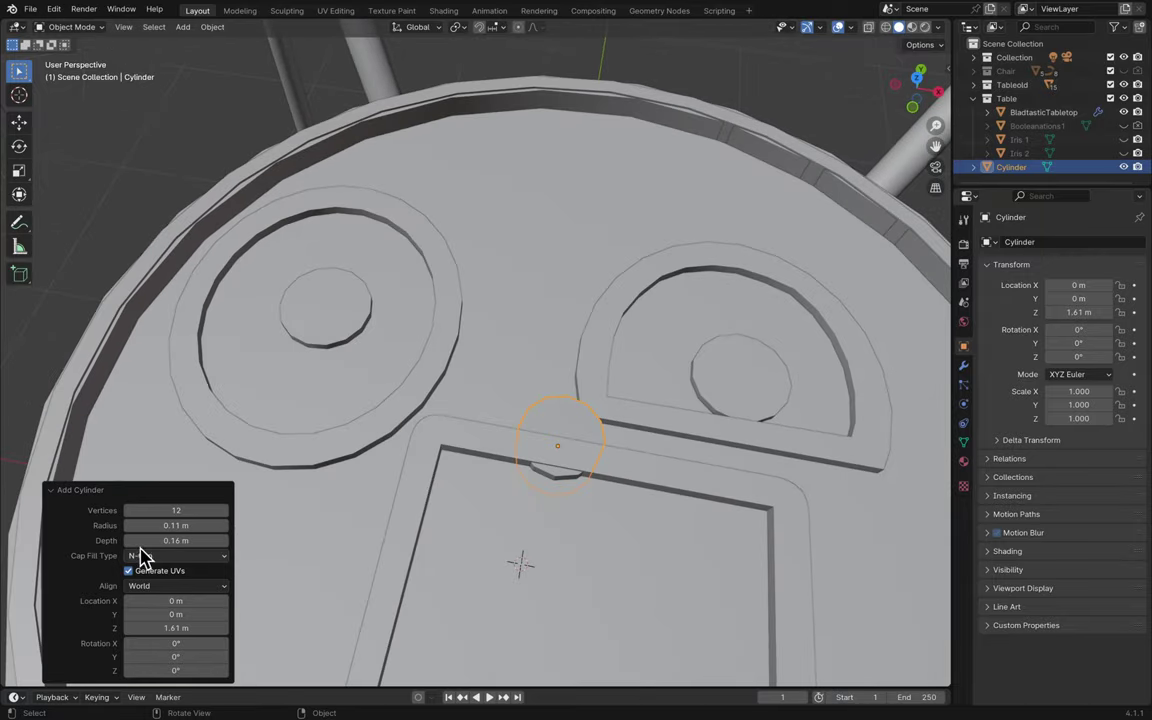
pyautogui.moveTo(162, 525)
pyautogui.mouseDown()
pyautogui.moveTo(200, 525)
pyautogui.moveTo(168, 525)
pyautogui.mouseUp()
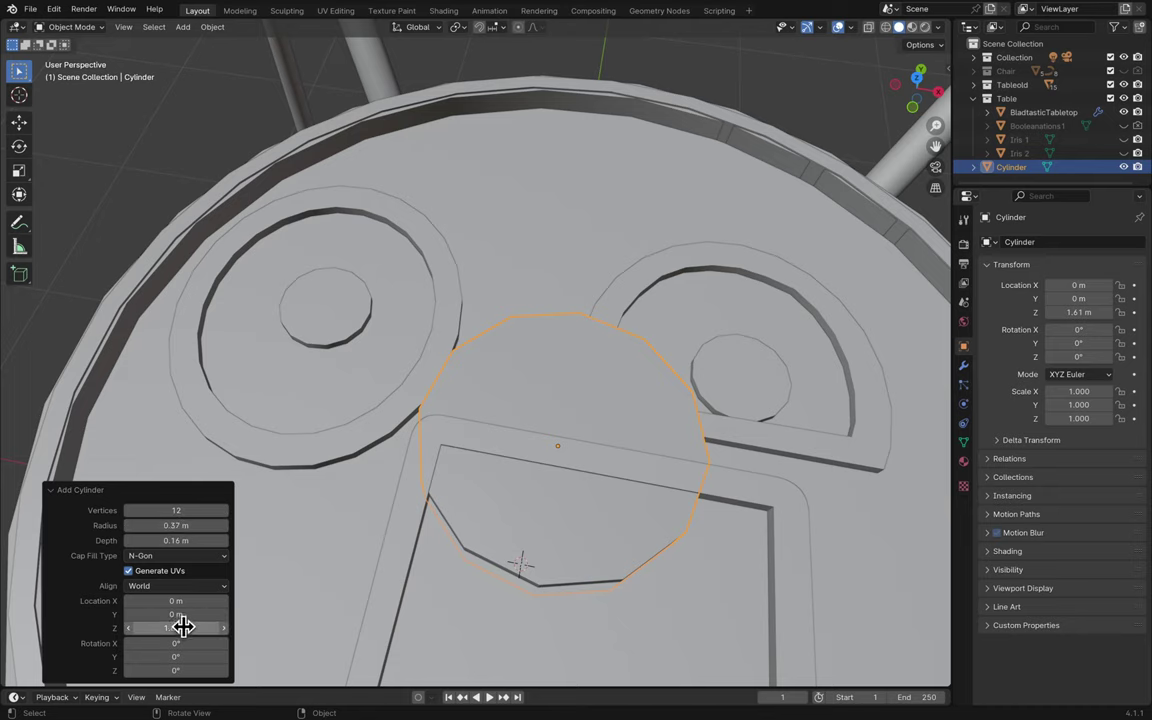
# - Adjust the cylinder's Z location in Left Ortho view to about 1.64 m, level with the tabletop
pyautogui.moveTo(185, 627)
pyautogui.mouseDown()
pyautogui.moveTo(204, 627)
pyautogui.moveTo(183, 627)
pyautogui.mouseUp()
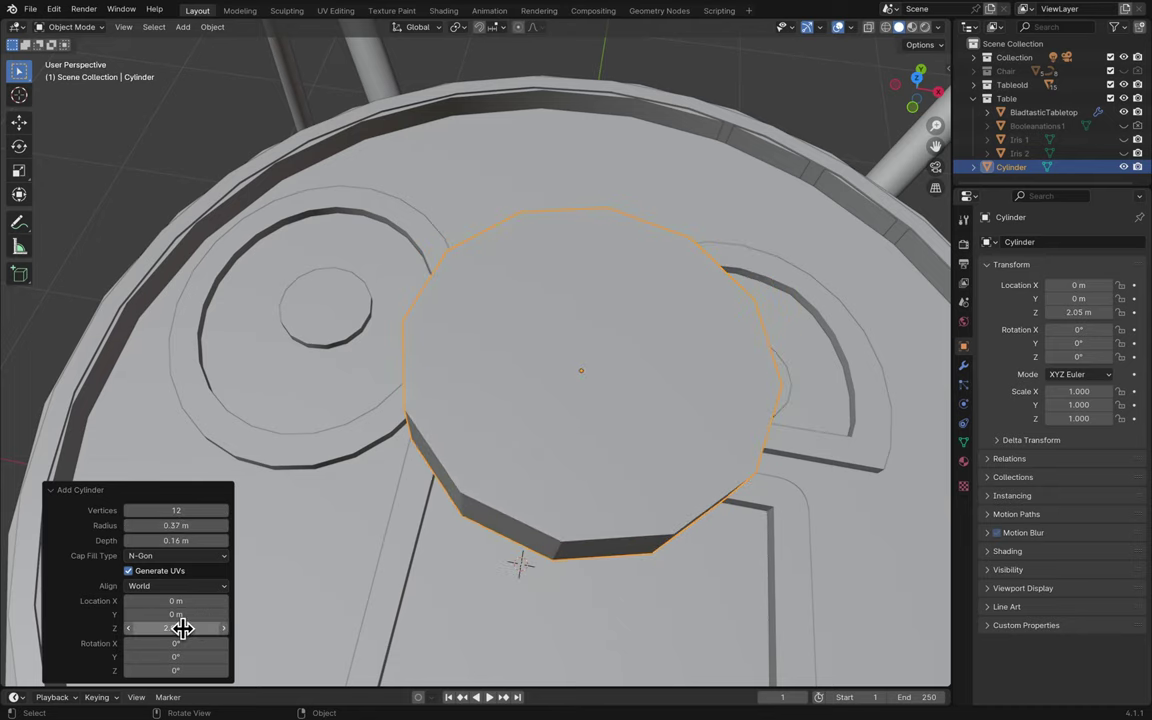
pyautogui.click(213, 627)
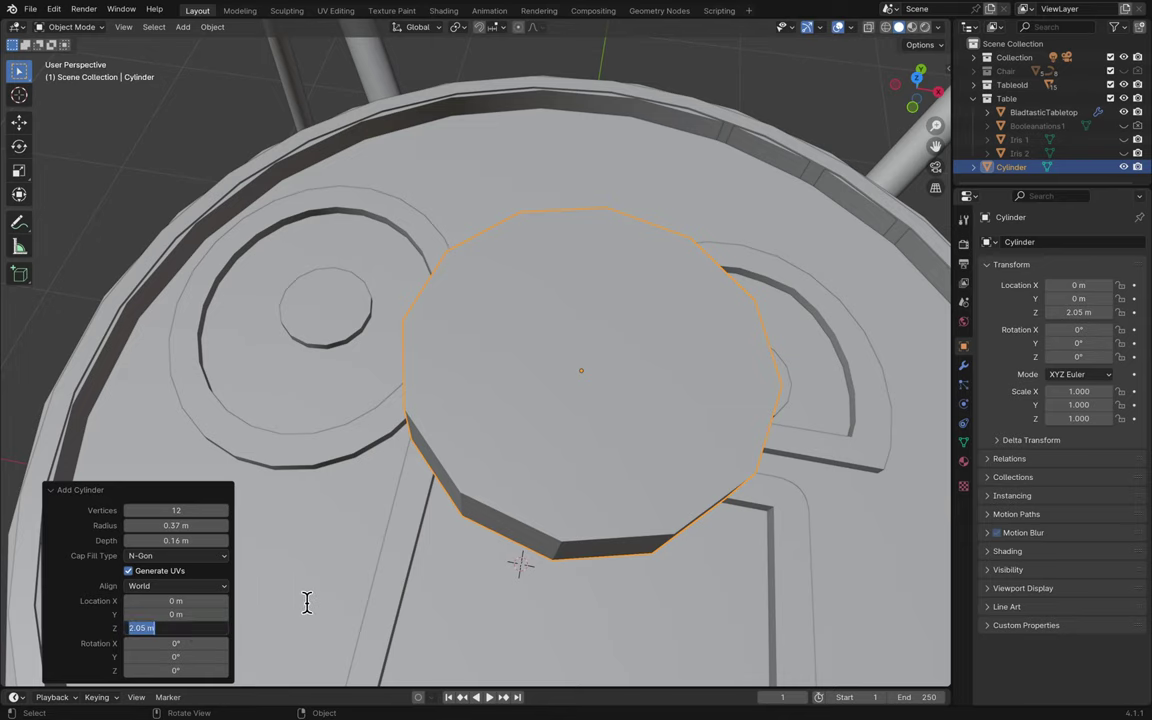
pyautogui.press('Return')
pyautogui.moveTo(309, 609); pyautogui.dragTo(828, 234, button='middle')
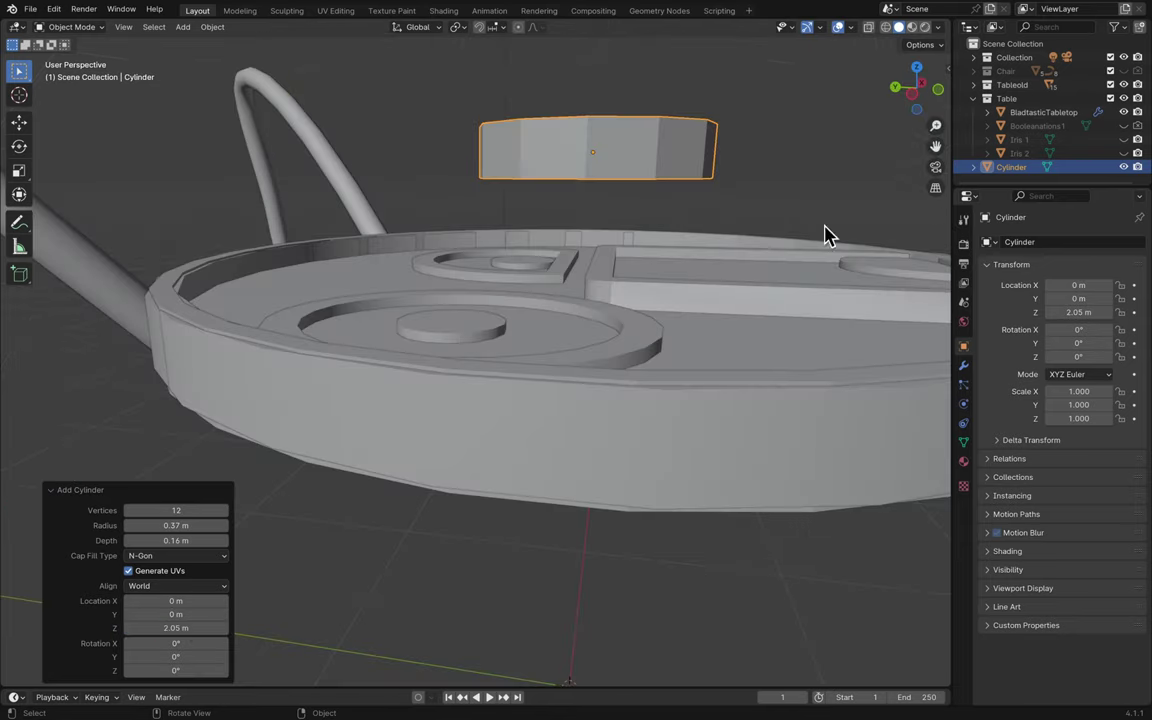
pyautogui.click(911, 95)
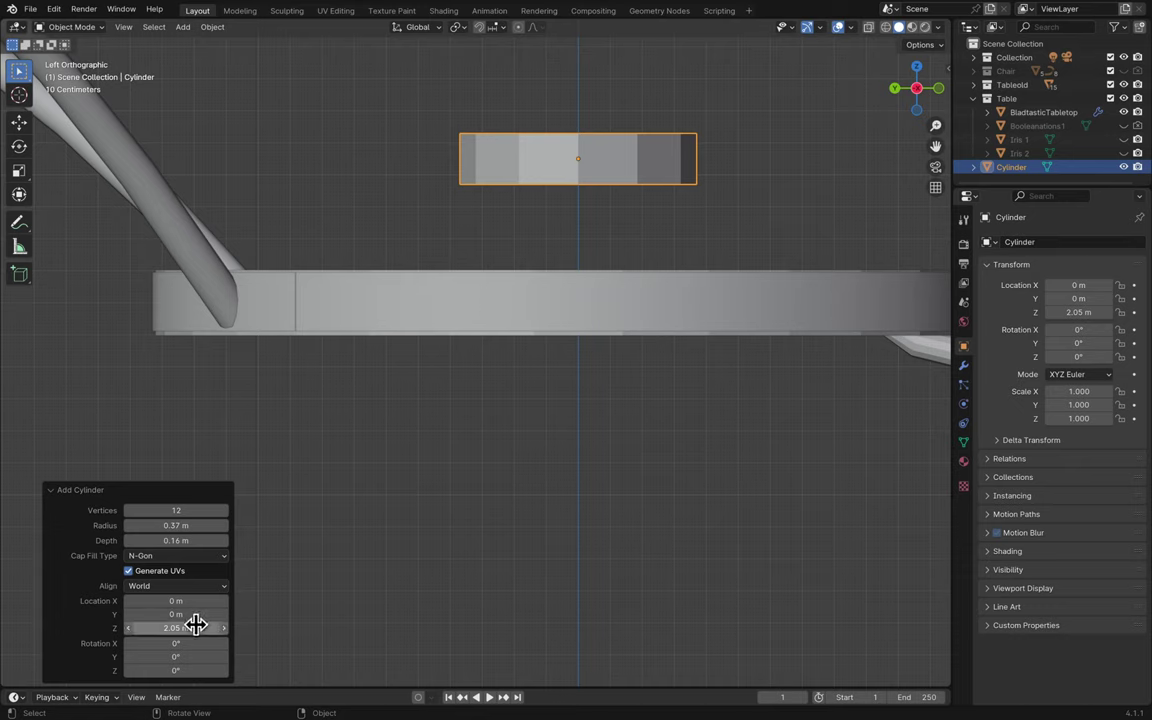
pyautogui.moveTo(193, 625); pyautogui.dragTo(133, 640)
# - Move the cylinder over the left eye ring at X −0.74 m, Y 0.22 m
pyautogui.moveTo(585, 505); pyautogui.dragTo(585, 505, button='middle')
pyautogui.scroll(5, 582, 505)
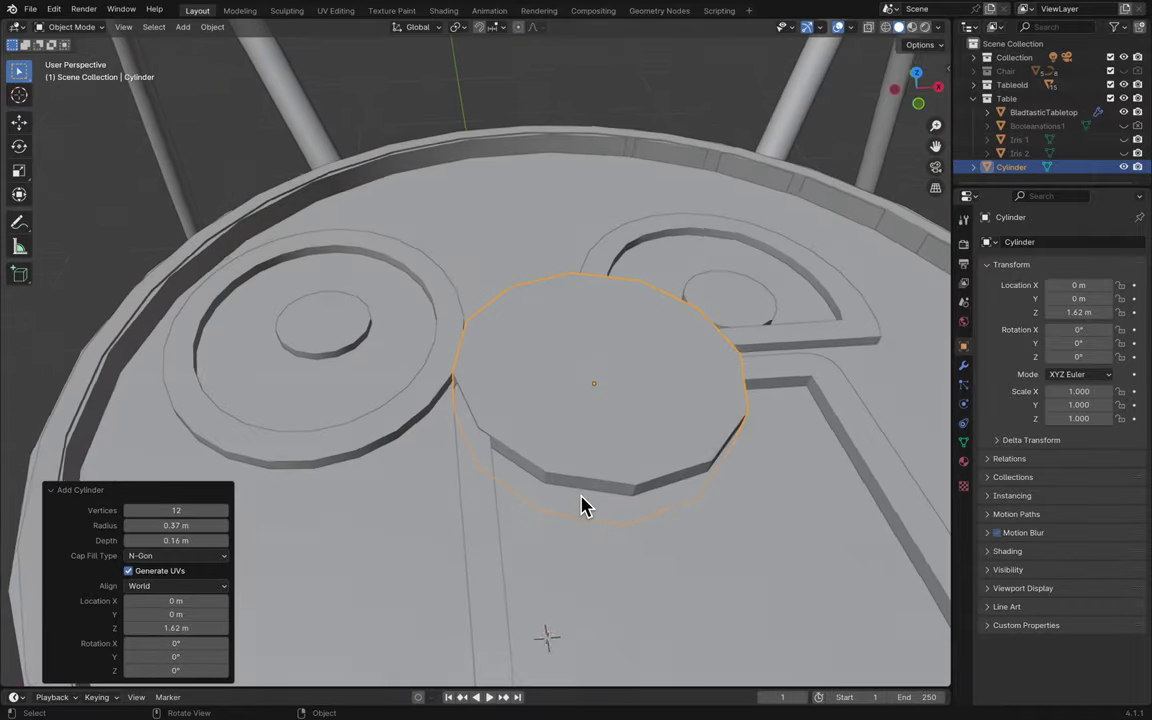
pyautogui.moveTo(176, 600)
pyautogui.mouseDown()
pyautogui.moveTo(221, 602)
pyautogui.moveTo(144, 607)
pyautogui.moveTo(188, 602)
pyautogui.moveTo(195, 614)
pyautogui.mouseUp()
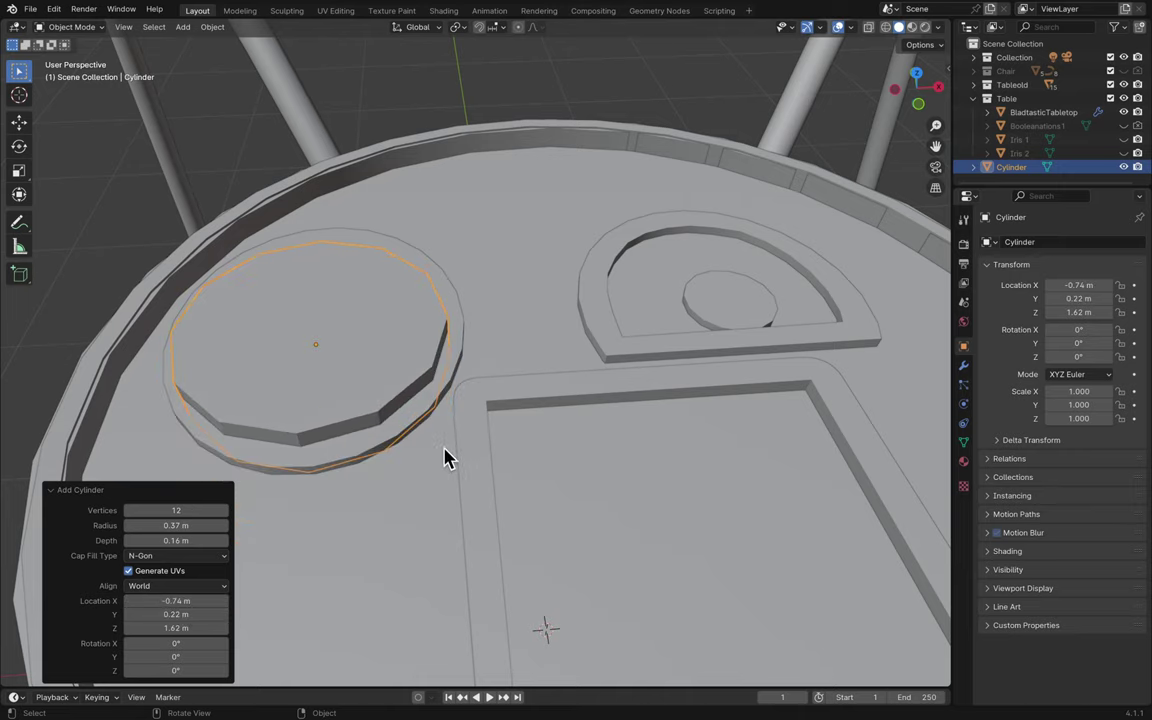
pyautogui.moveTo(442, 458); pyautogui.dragTo(447, 458, button='middle')
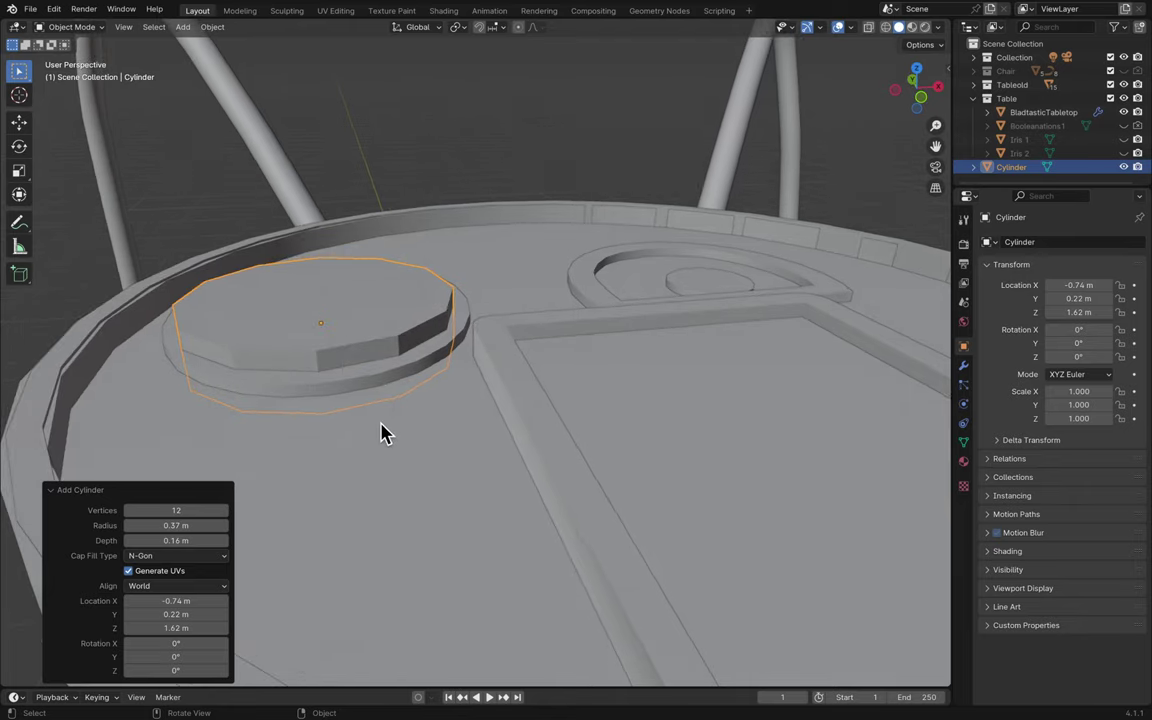
pyautogui.moveTo(383, 433); pyautogui.dragTo(383, 433, button='middle')
pyautogui.moveTo(818, 231); pyautogui.dragTo(818, 231, button='middle')
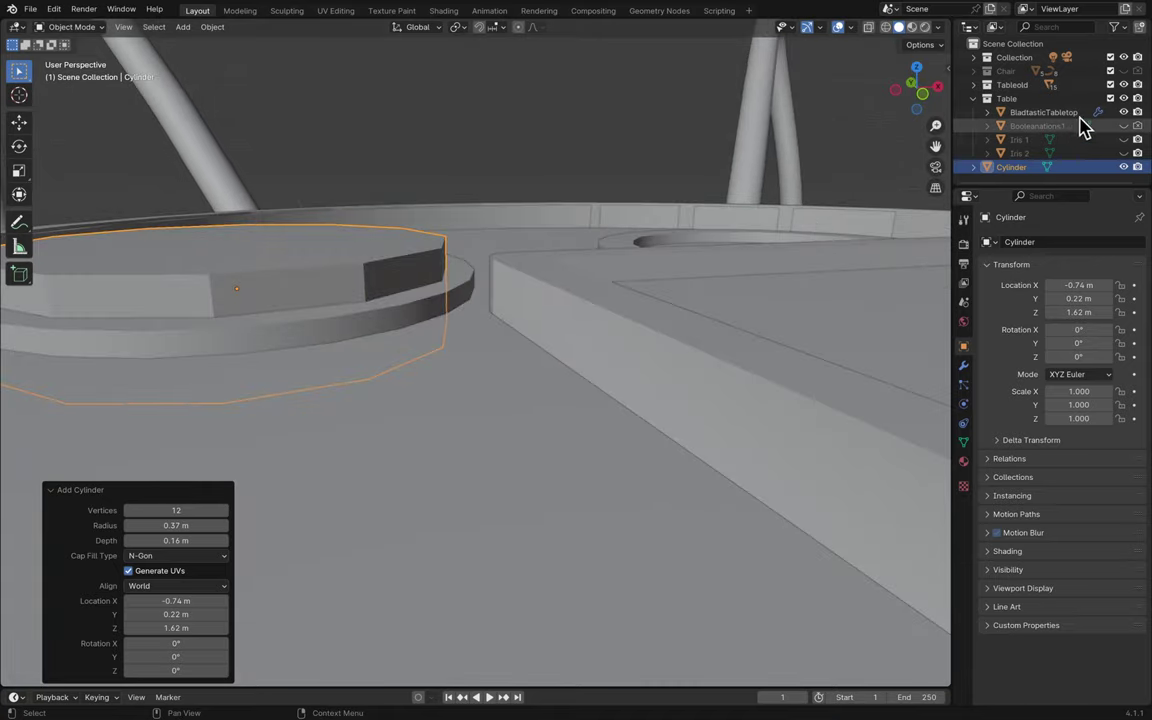
# - Hide the tabletop, show Iris 1, and step the cylinder down to Z 1.56 m
pyautogui.click(1124, 112)
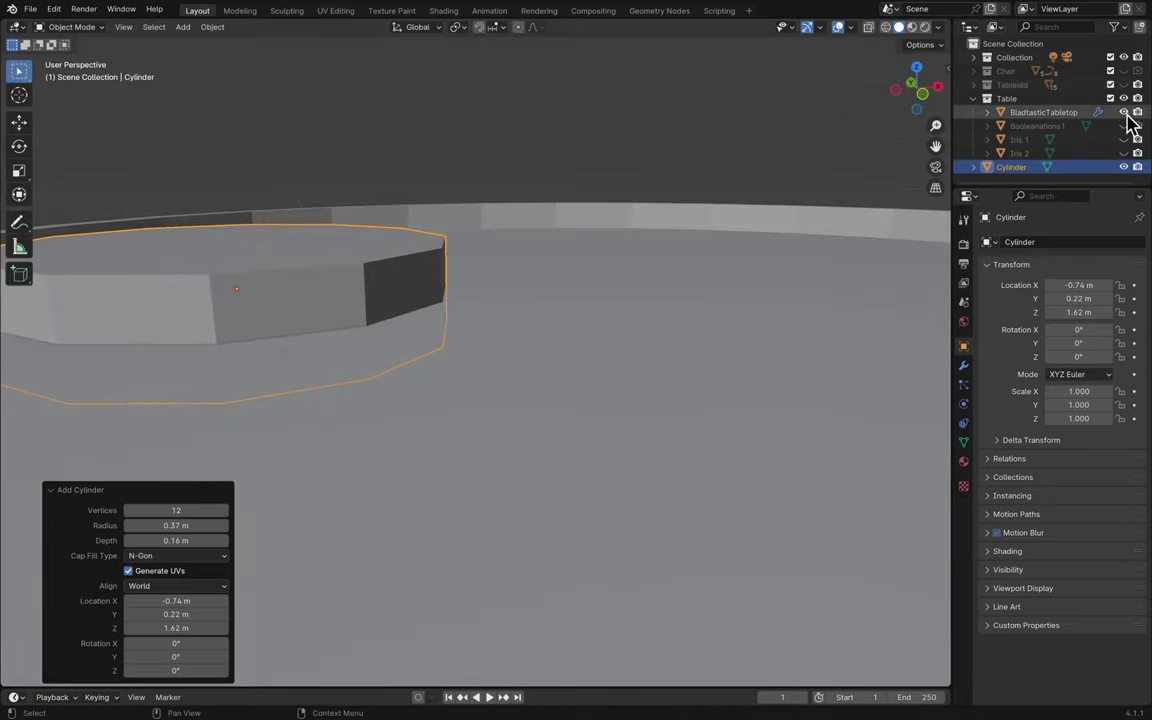
pyautogui.click(1124, 139)
pyautogui.moveTo(823, 252); pyautogui.dragTo(781, 274, button='middle')
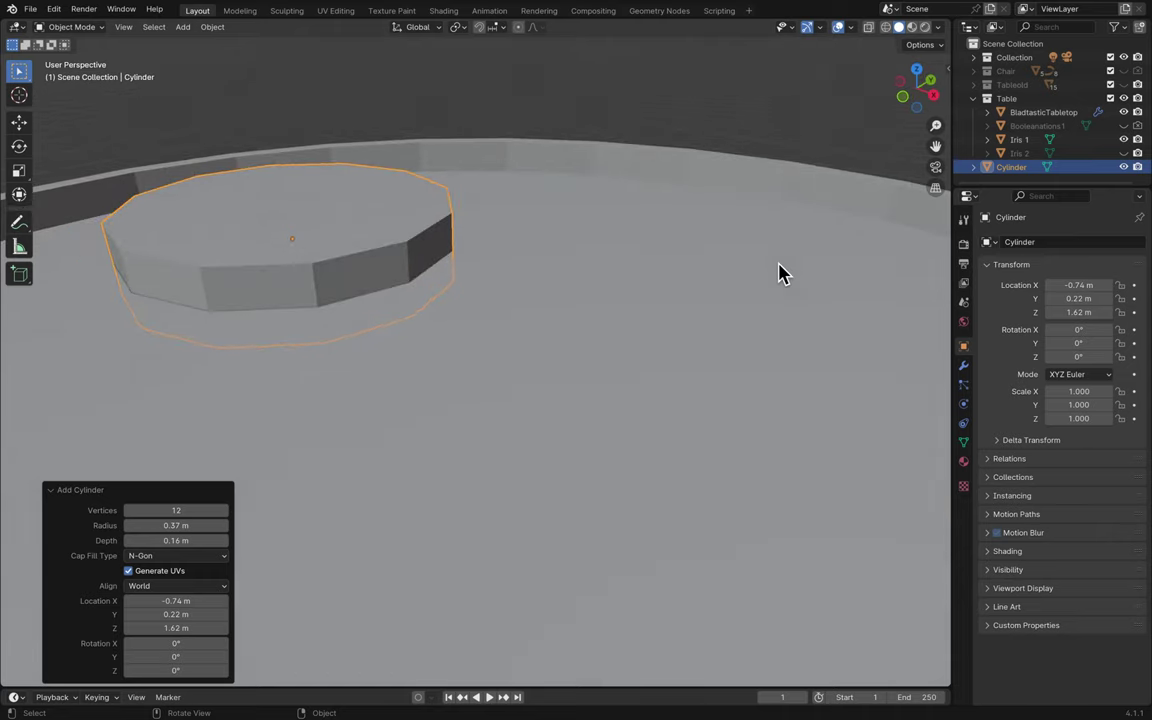
pyautogui.click(129, 629)
pyautogui.click(129, 629)
pyautogui.click(129, 629)
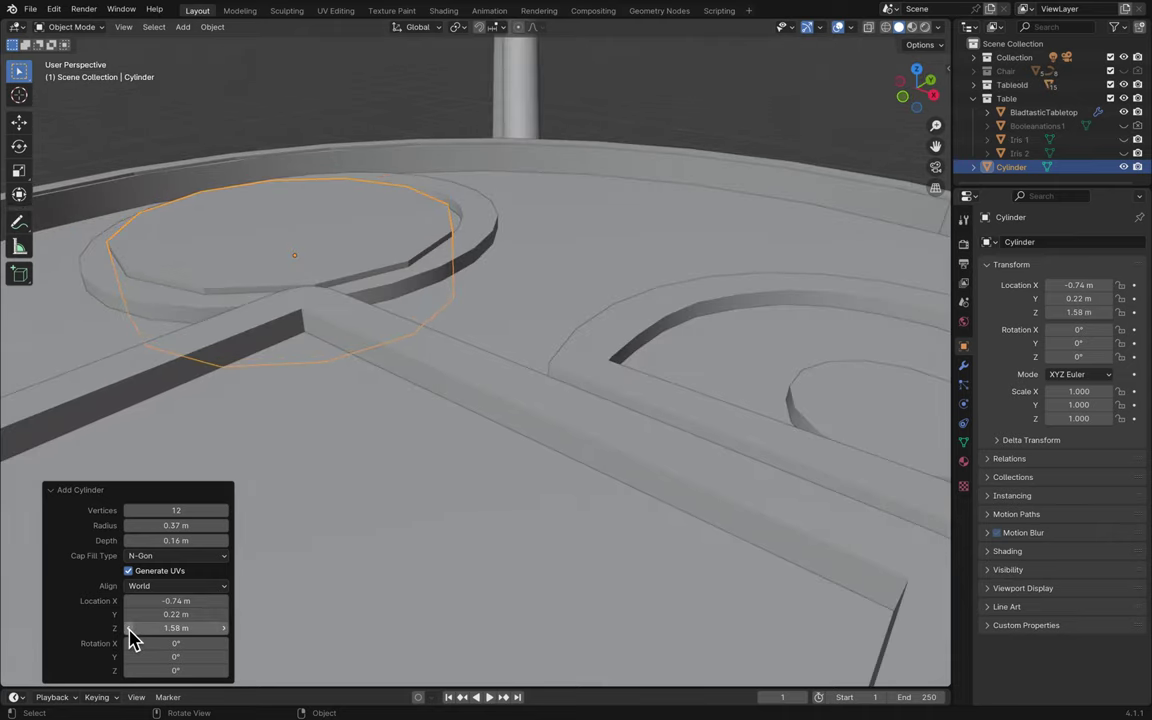
pyautogui.click(129, 629)
pyautogui.click(129, 629)
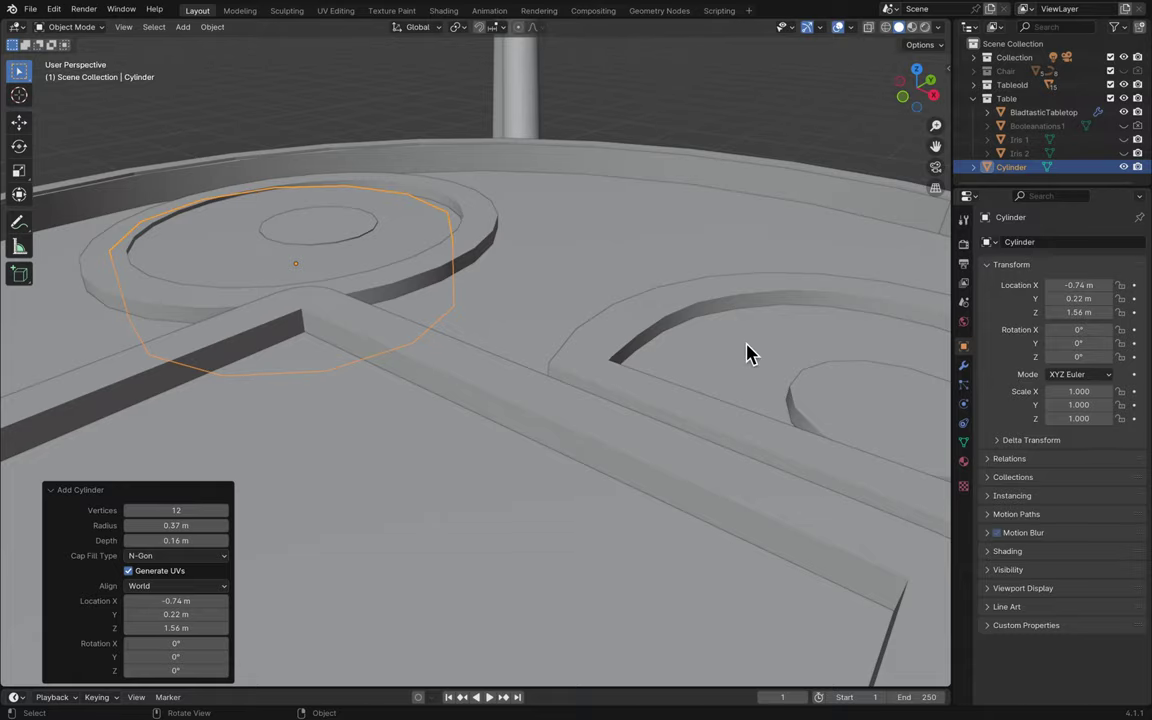
pyautogui.scroll(-10, 573, 354)
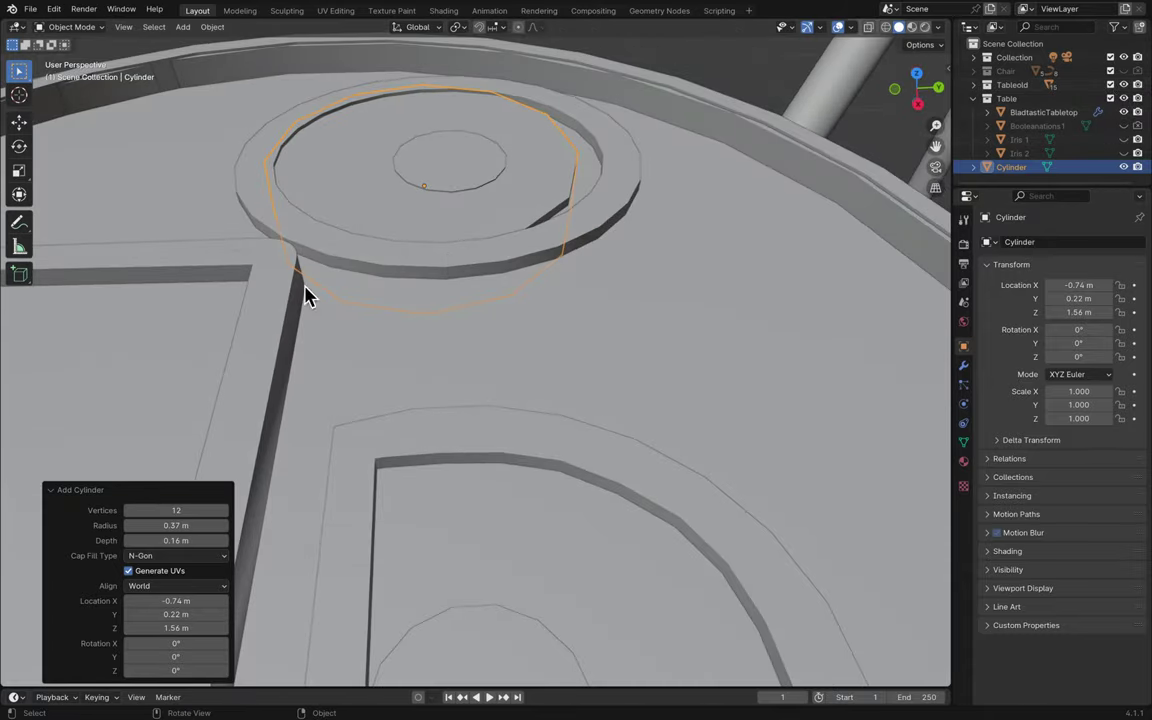
pyautogui.scroll(10, 484, 252)
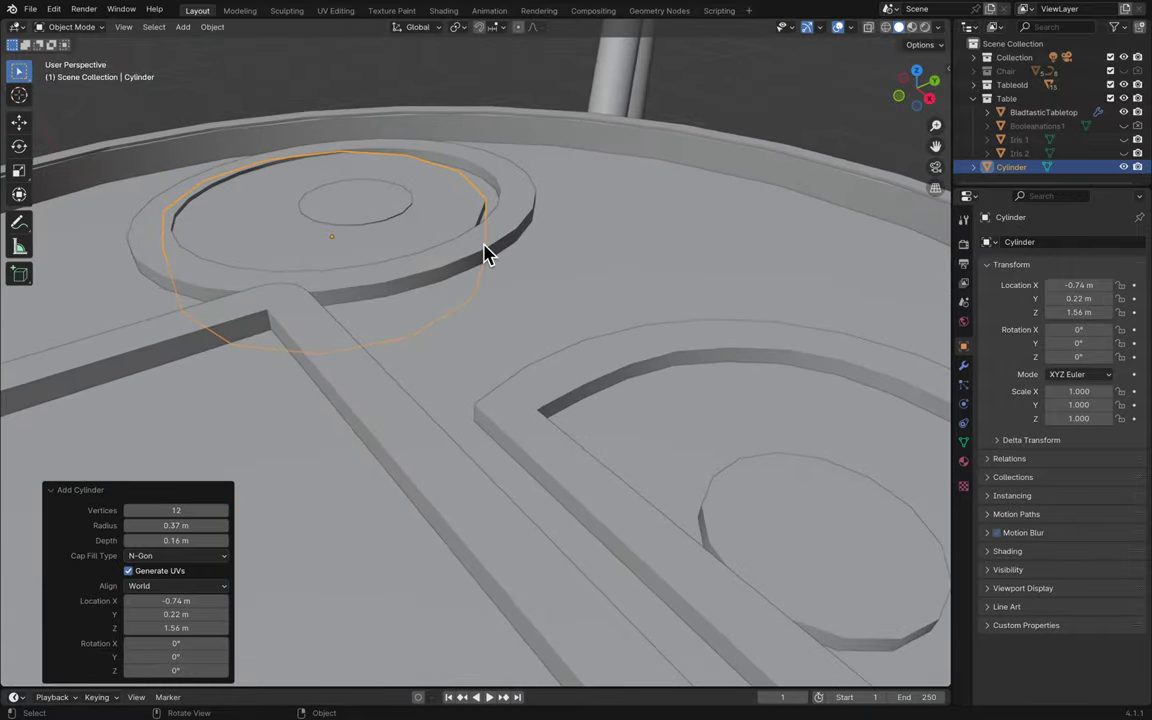
pyautogui.scroll(-10, 484, 252)
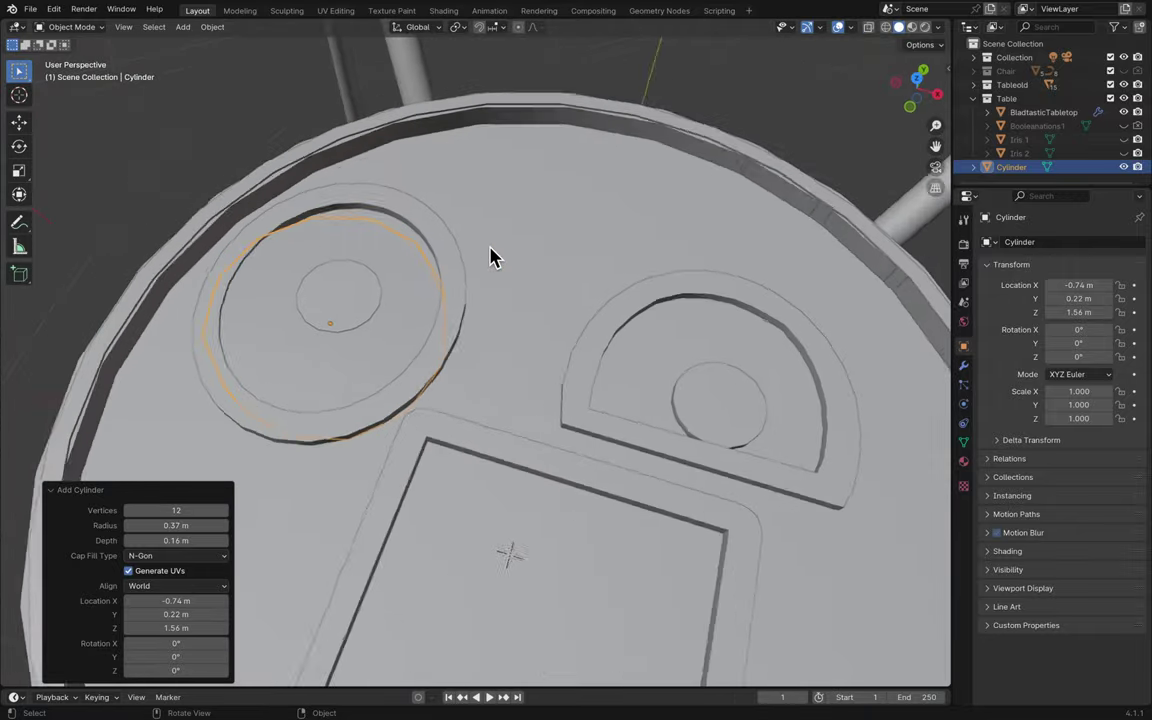
pyautogui.scroll(10, 490, 255)
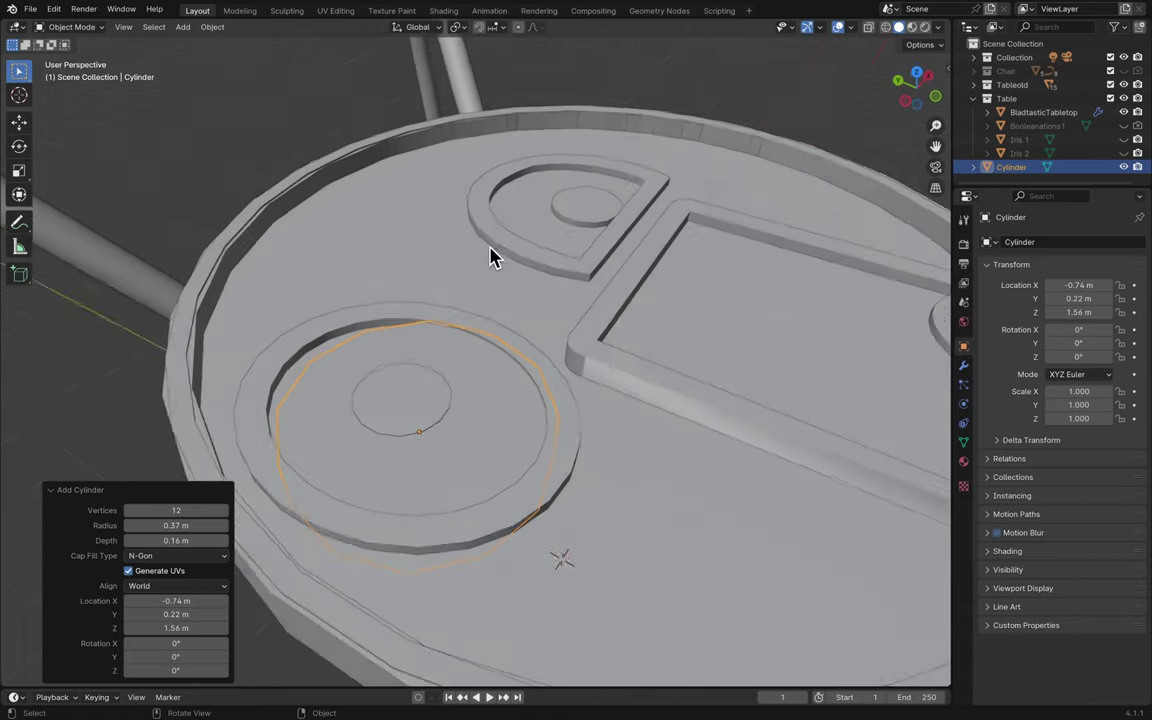
pyautogui.scroll(-5, 490, 255)
# - Set the cylinder's vertex count to 21
pyautogui.click(223, 510)
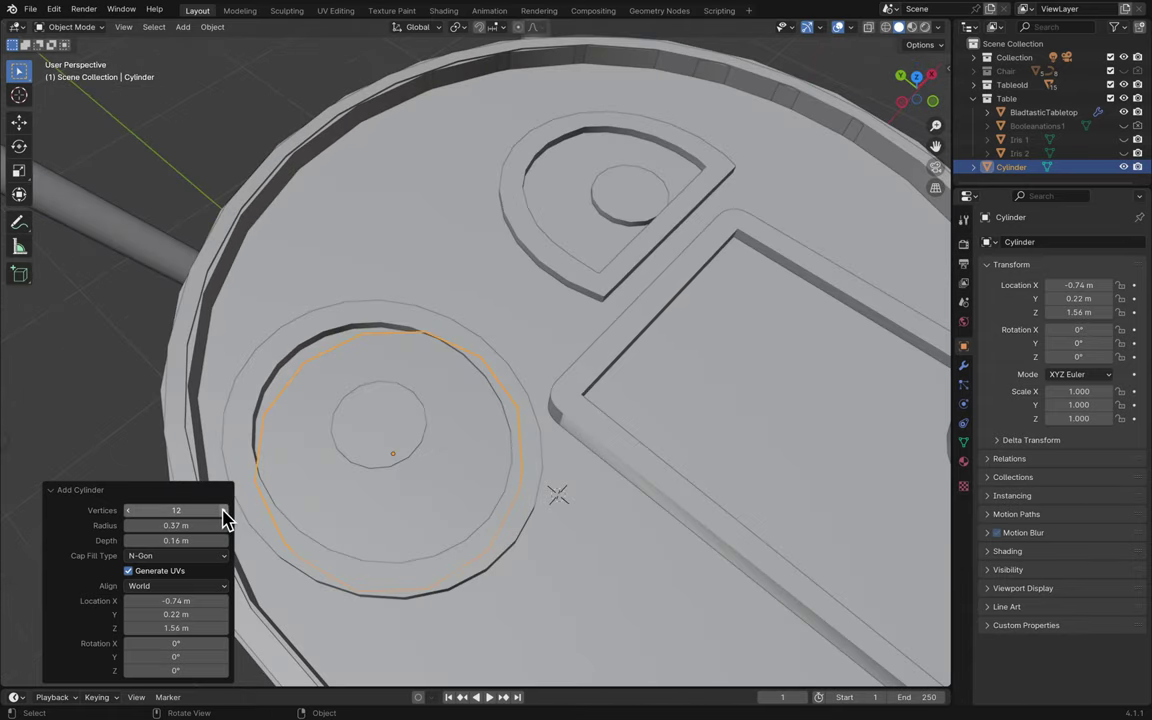
pyautogui.click(223, 510)
pyautogui.click(223, 510)
pyautogui.moveTo(223, 510)
pyautogui.mouseDown()
pyautogui.moveTo(240, 510)
pyautogui.moveTo(223, 511)
pyautogui.mouseUp()
pyautogui.click(128, 512)
pyautogui.click(128, 512)
pyautogui.scroll(-5, 321, 501)
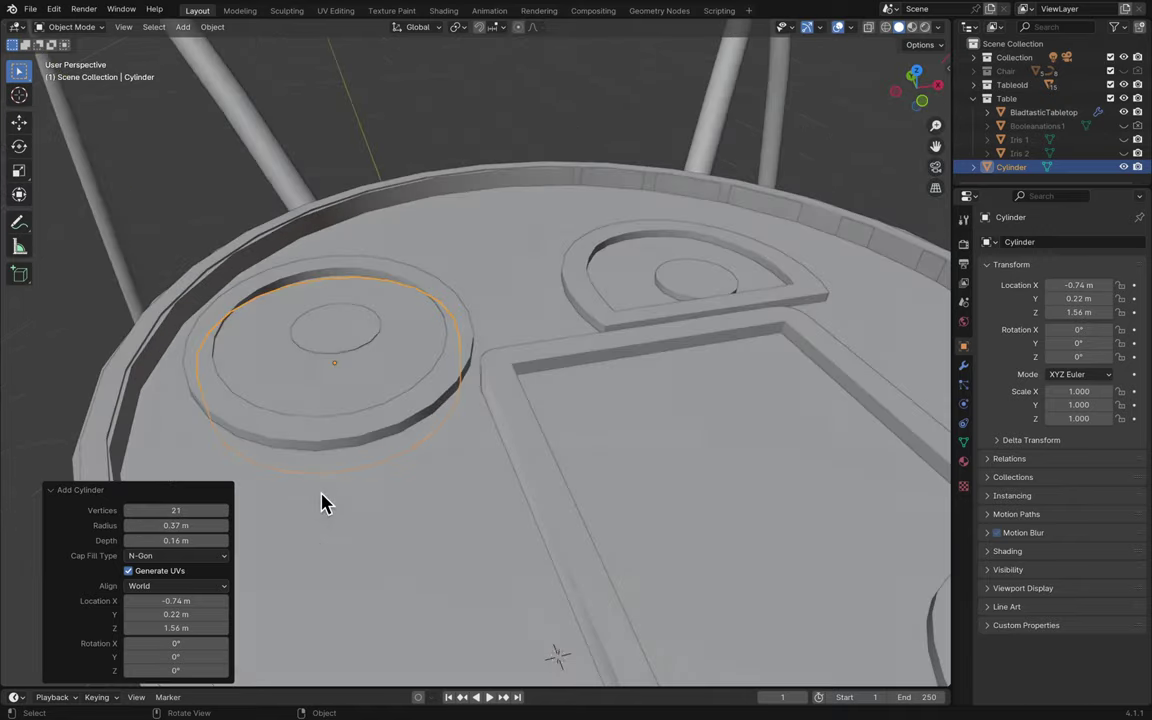
pyautogui.keyDown('ctrl'); pyautogui.scroll(3, 321, 501); pyautogui.keyUp('ctrl')
pyautogui.scroll(-5, 321, 501)
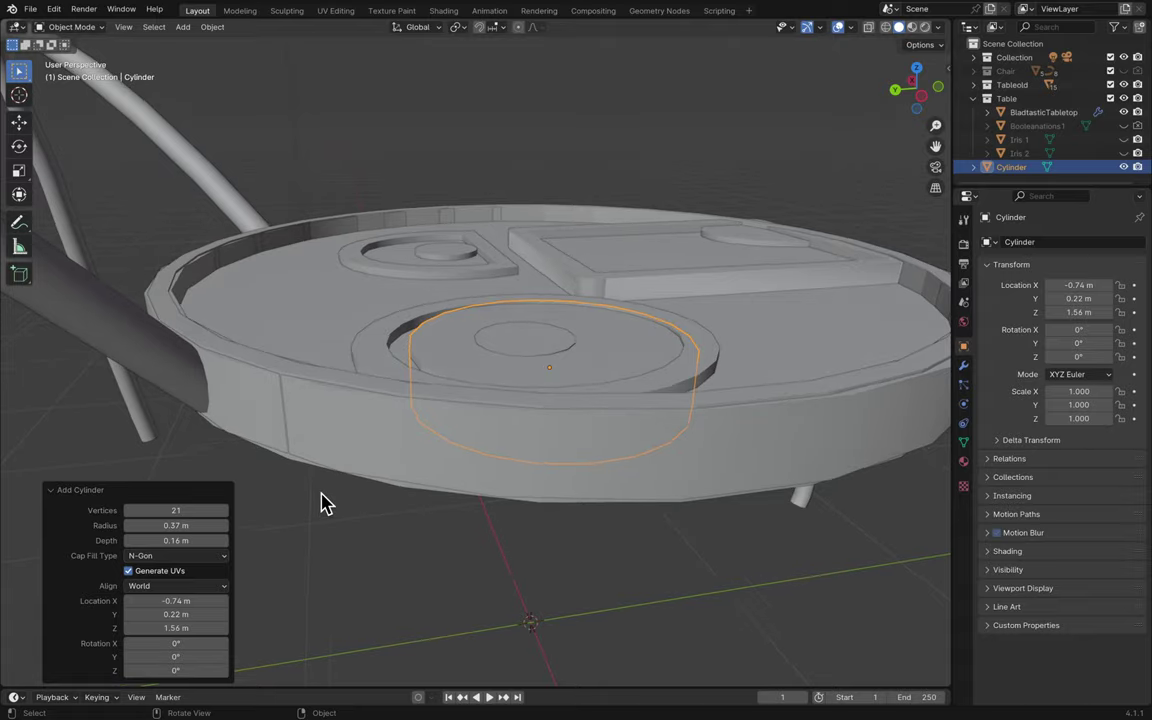
pyautogui.scroll(5, 321, 501)
pyautogui.scroll(10, 321, 501)
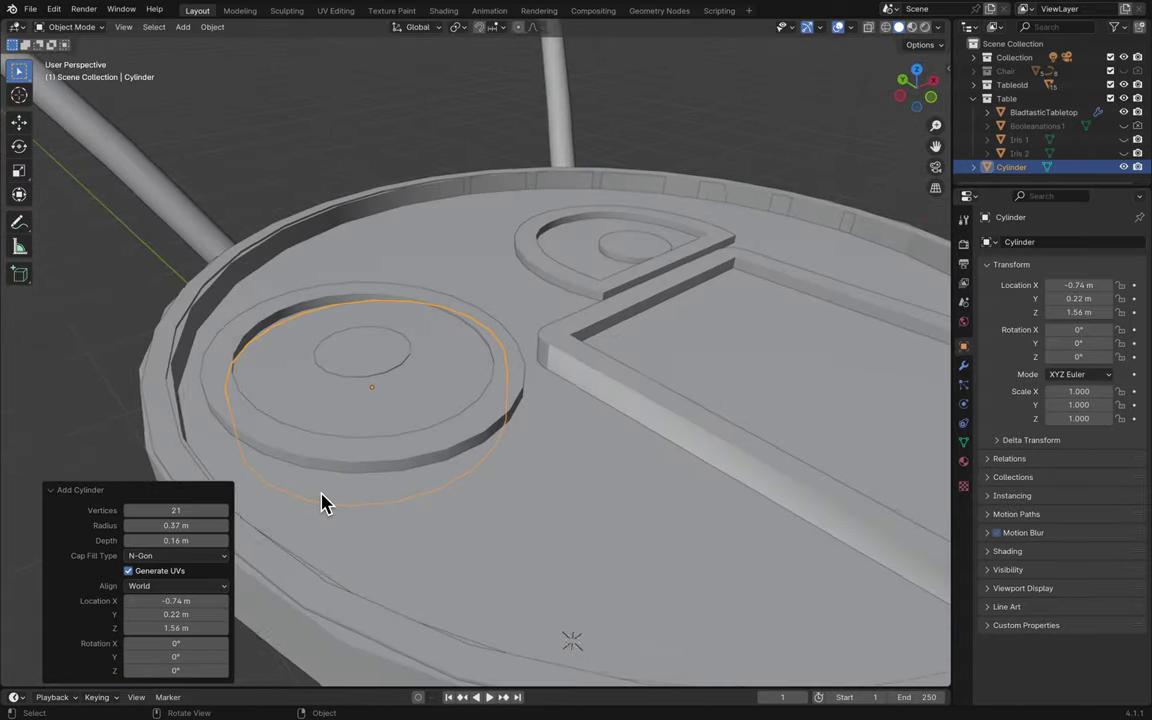
pyautogui.scroll(-2, 321, 501)
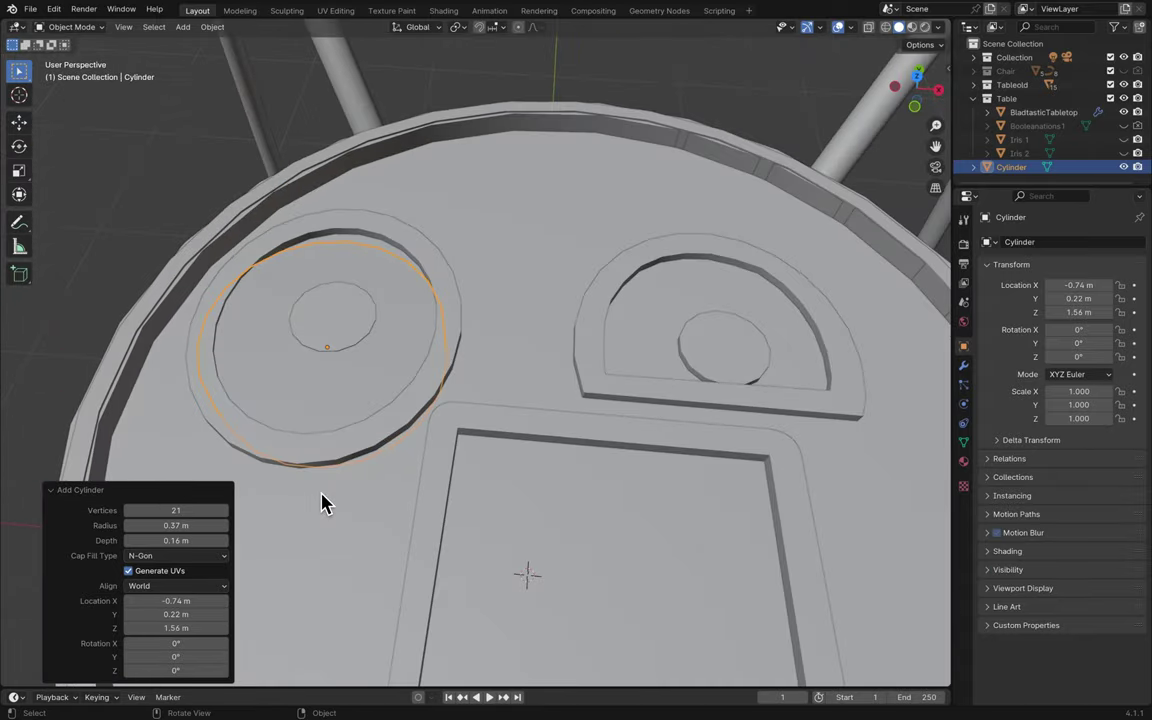
# - Rename the cylinder object to 'Eye1' in the Outliner
pyautogui.click(275, 283)
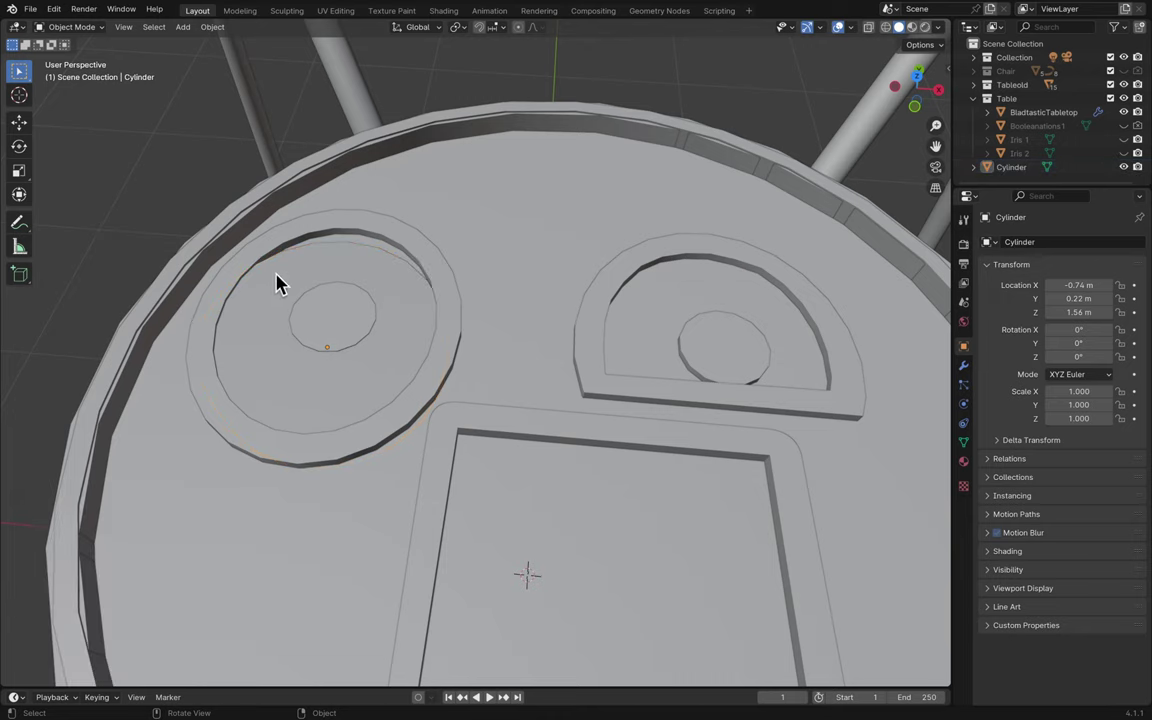
pyautogui.click(301, 368)
pyautogui.hscroll(5, 357, 383)
pyautogui.hscroll(3, 357, 383)
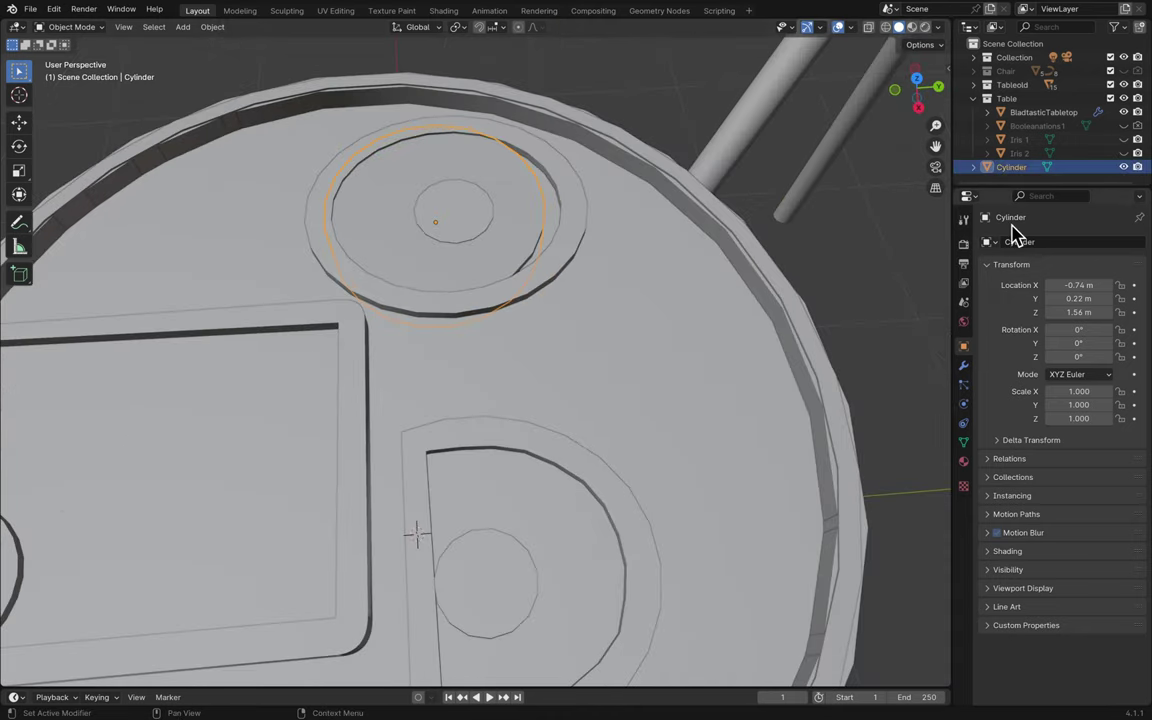
pyautogui.click(1016, 181)
pyautogui.doubleClick(1014, 168)
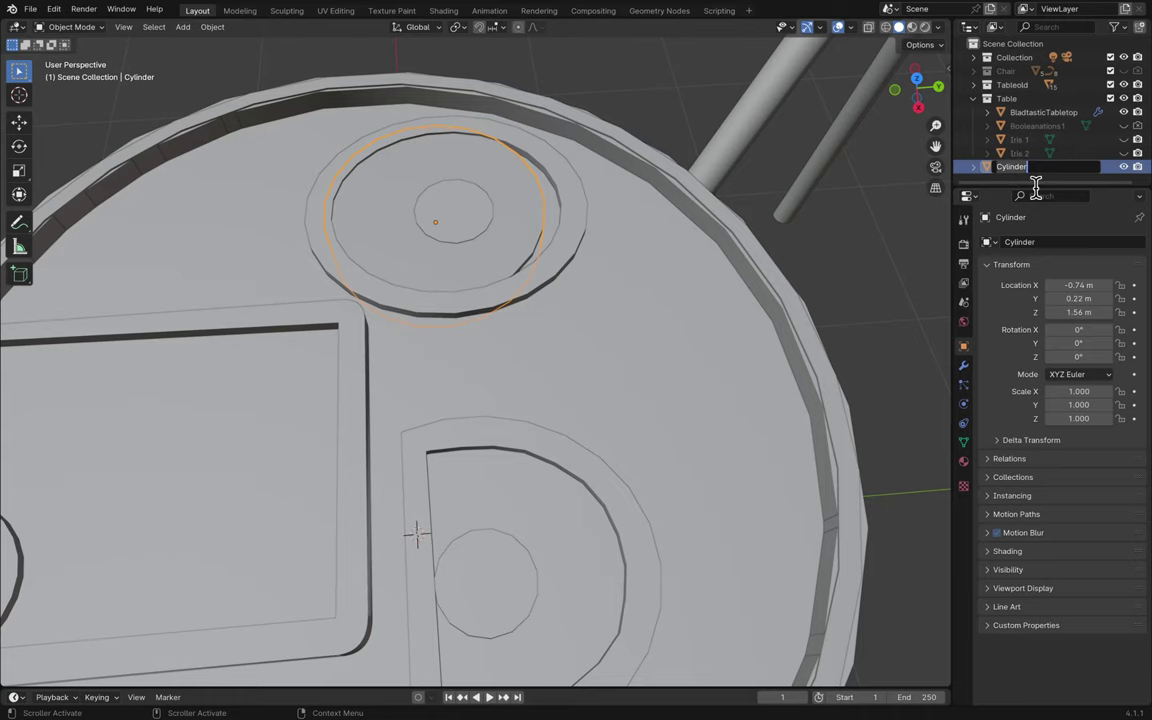
pyautogui.write('Eye1')
pyautogui.press('Return')
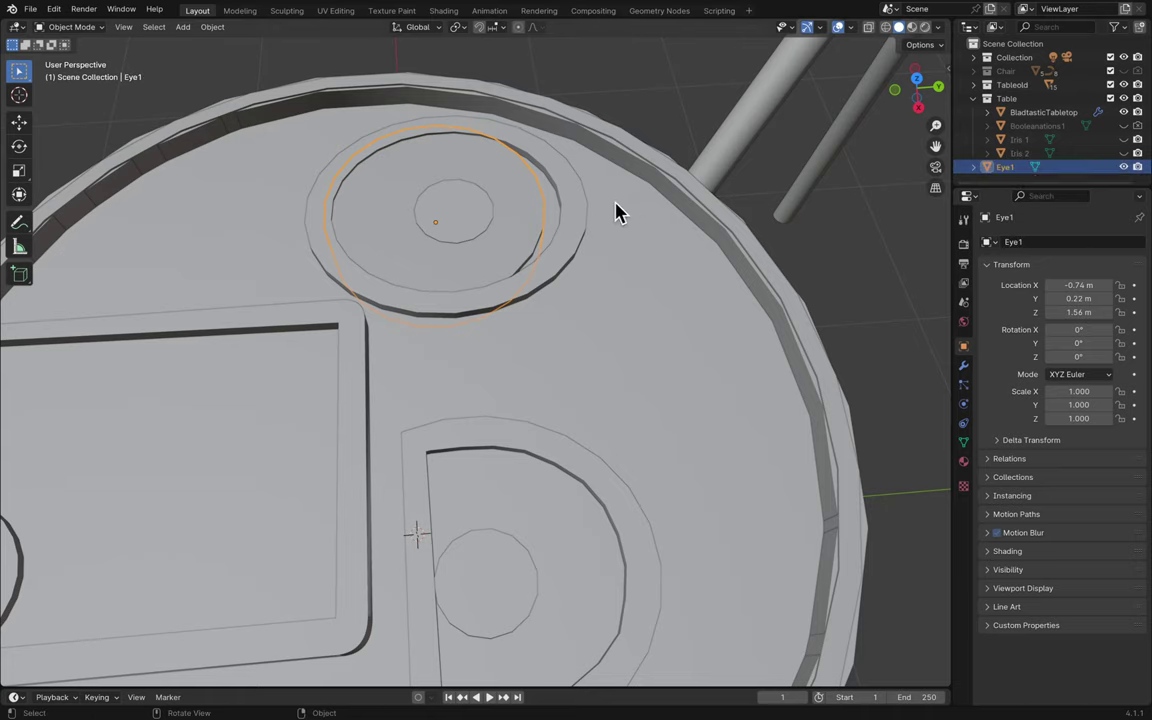
pyautogui.scroll(5, 489, 180)
pyautogui.scroll(-5, 487, 181)
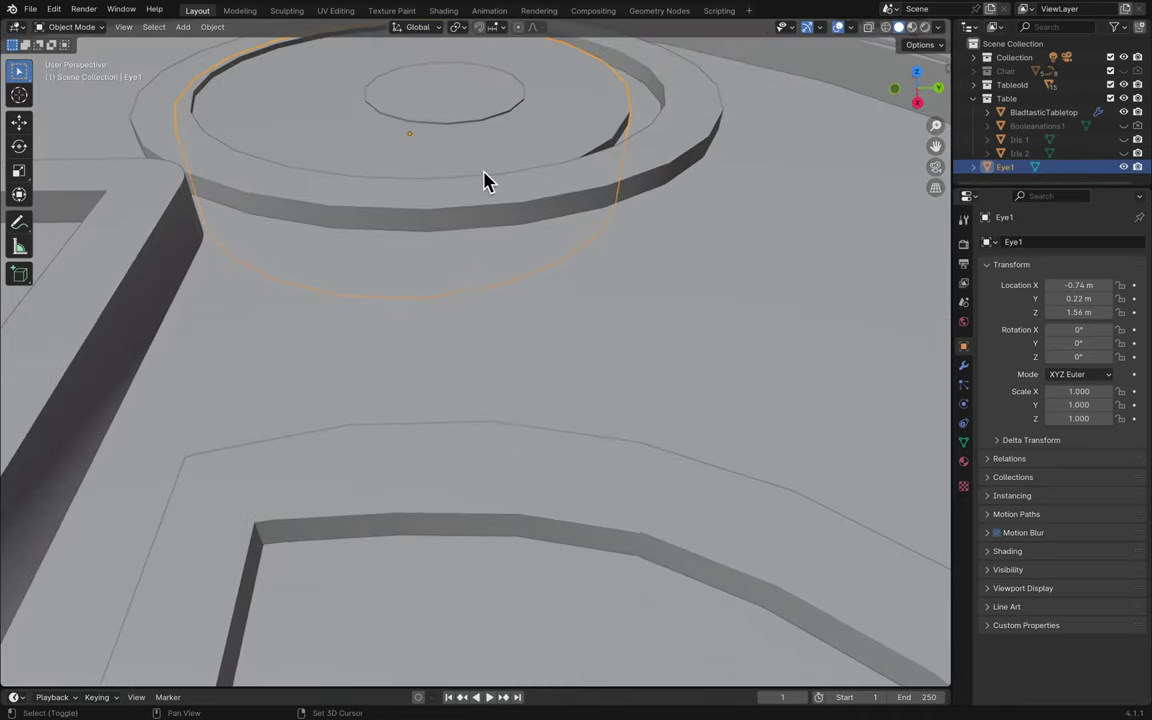
pyautogui.scroll(-5, 485, 180)
# - Scale Eye1 along Y to 1.302 and nudge it along Y to 0.26328 m
pyautogui.press('s')
pyautogui.press('z')
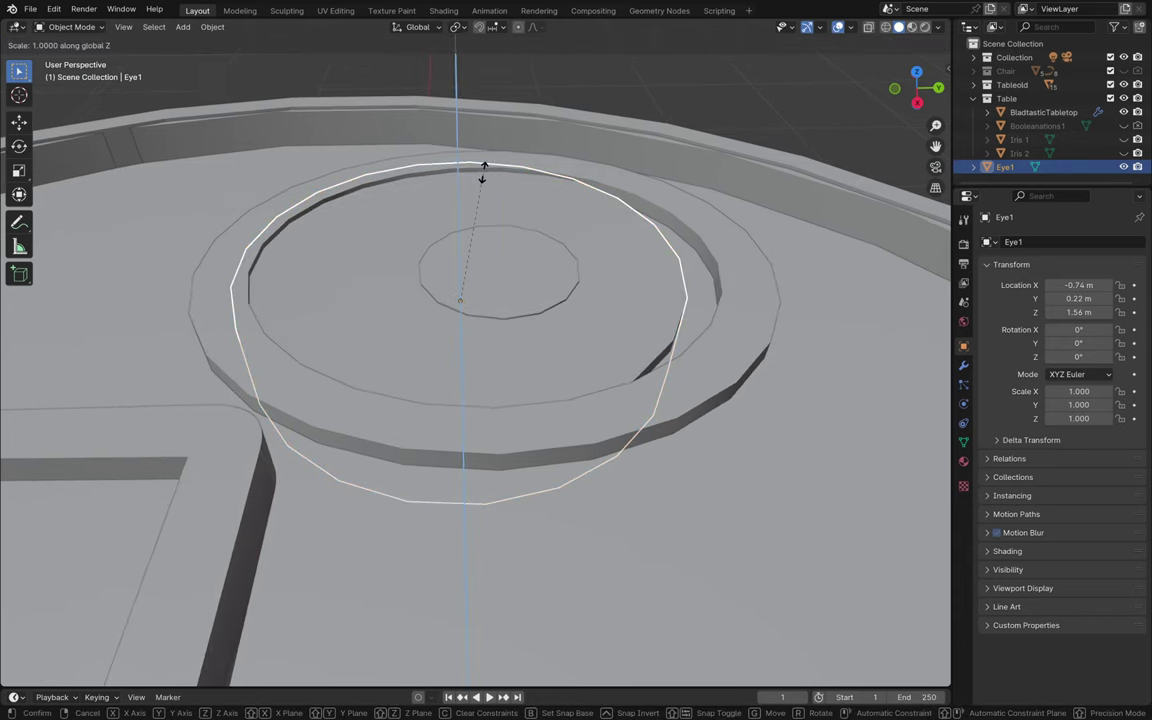
pyautogui.press('y')
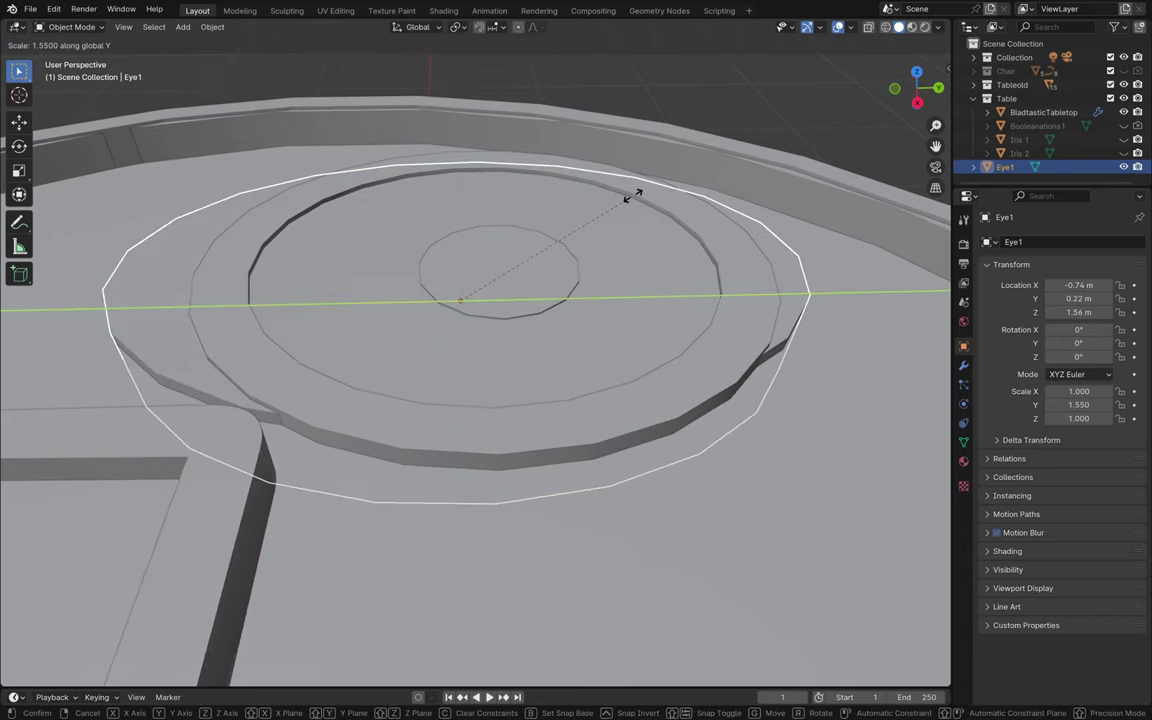
pyautogui.click(577, 213)
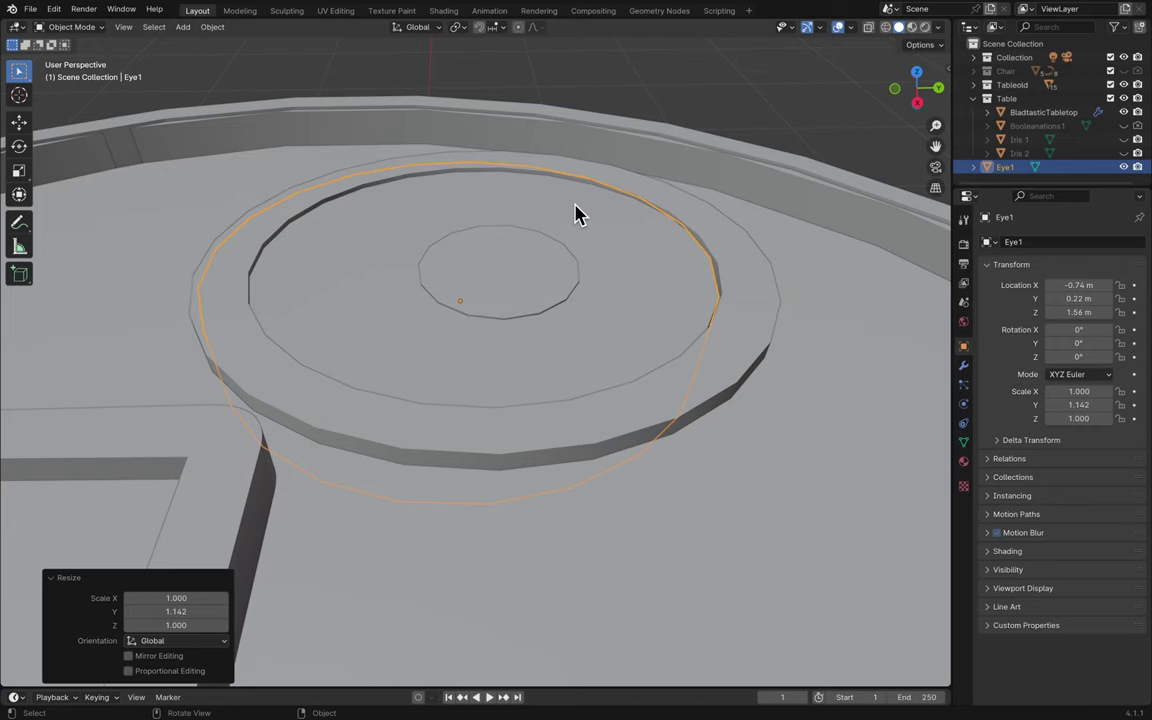
pyautogui.press('g')
pyautogui.press('y')
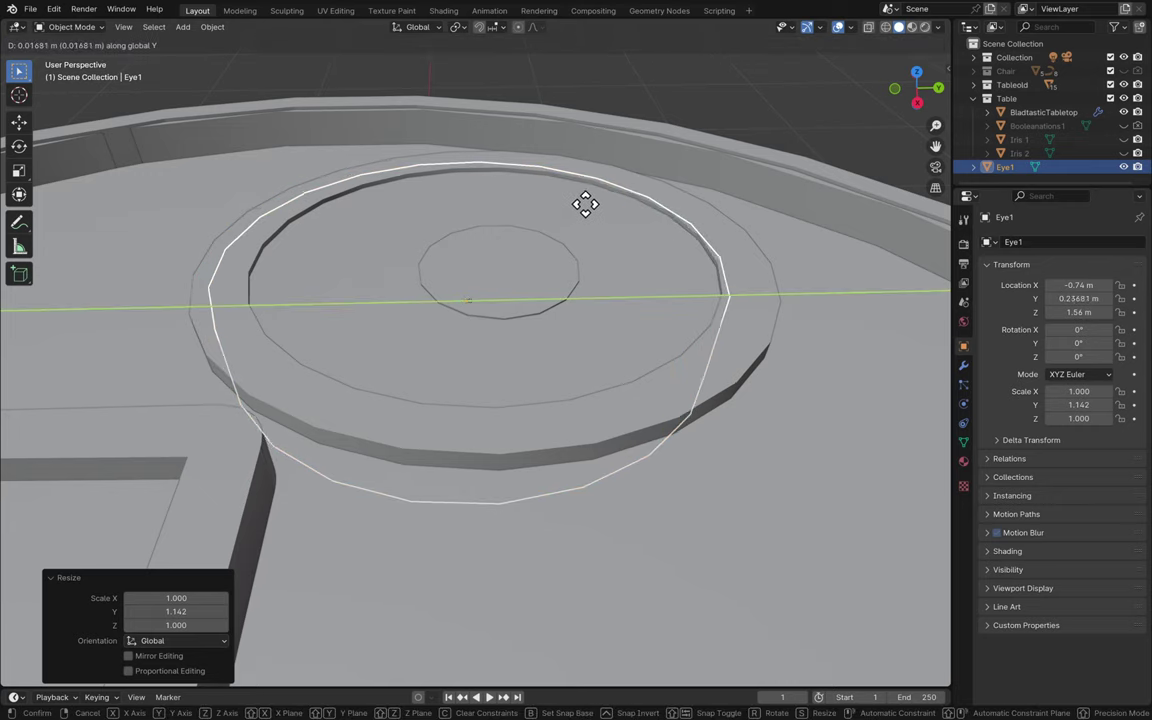
pyautogui.click(595, 212)
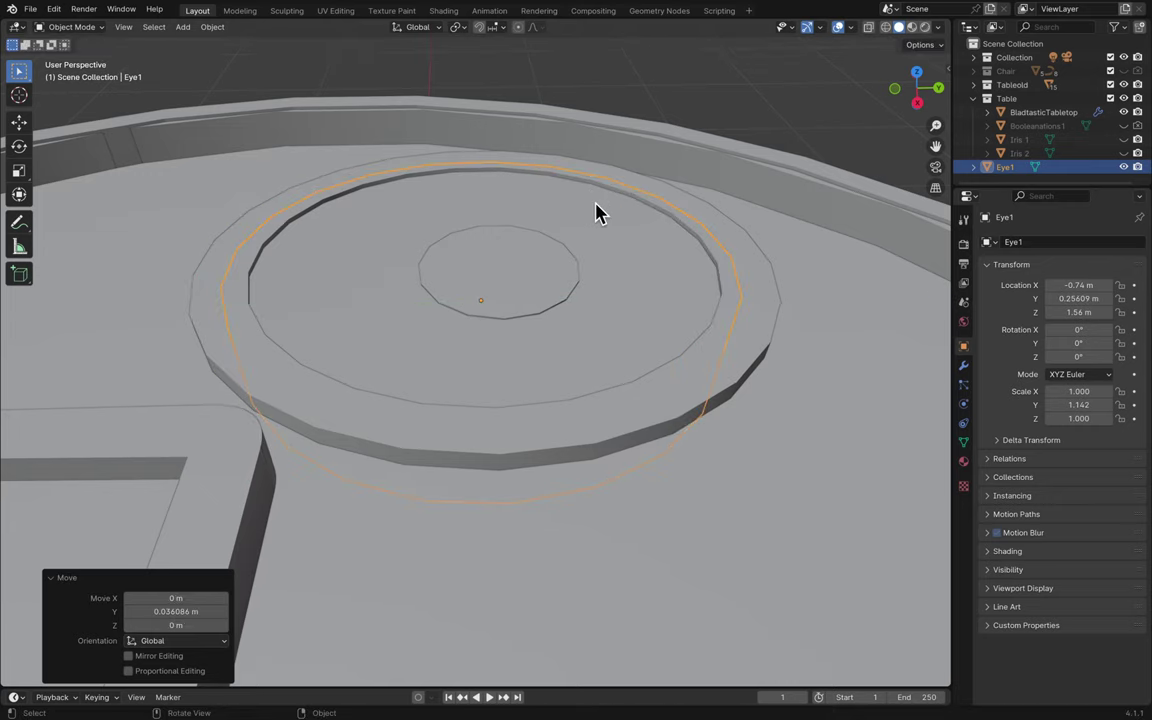
pyautogui.press('s')
pyautogui.press('y')
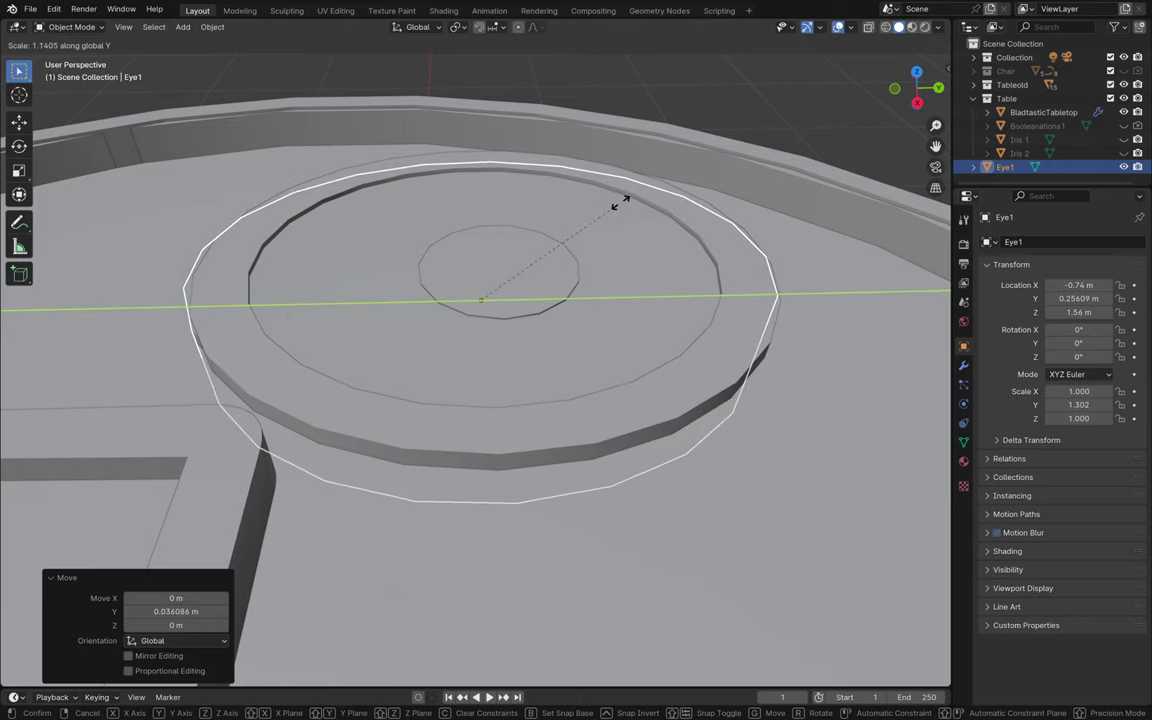
pyautogui.click(622, 212)
pyautogui.press('g')
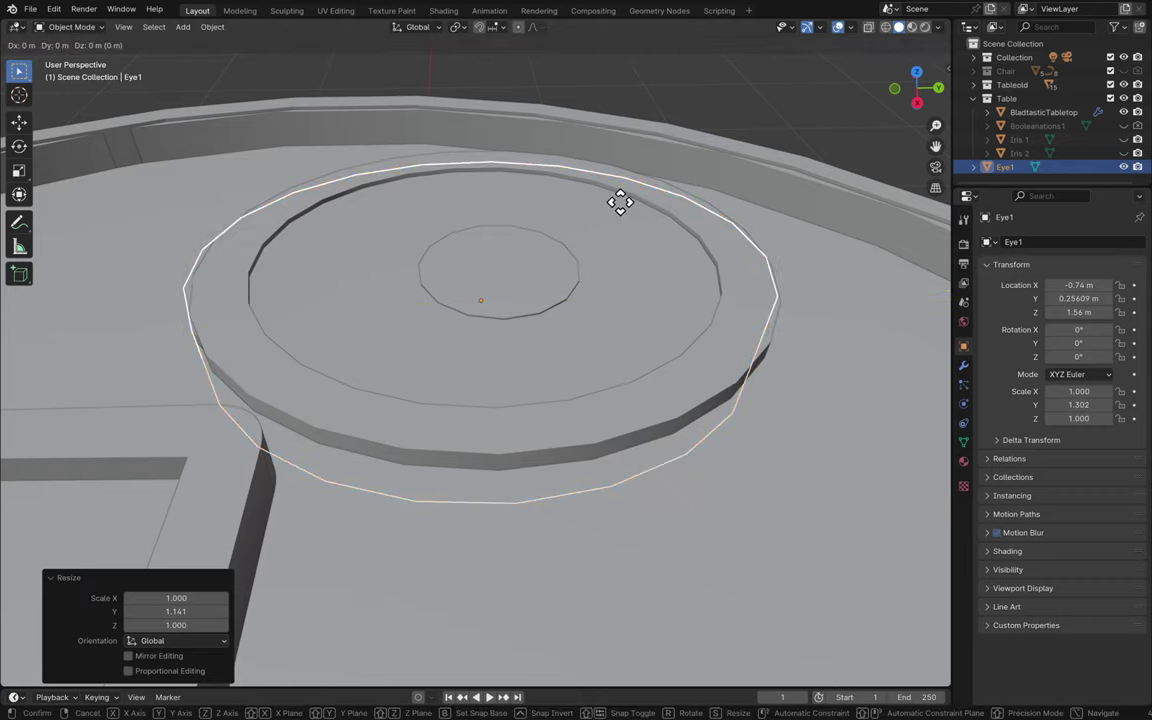
pyautogui.press('y')
pyautogui.click(624, 203)
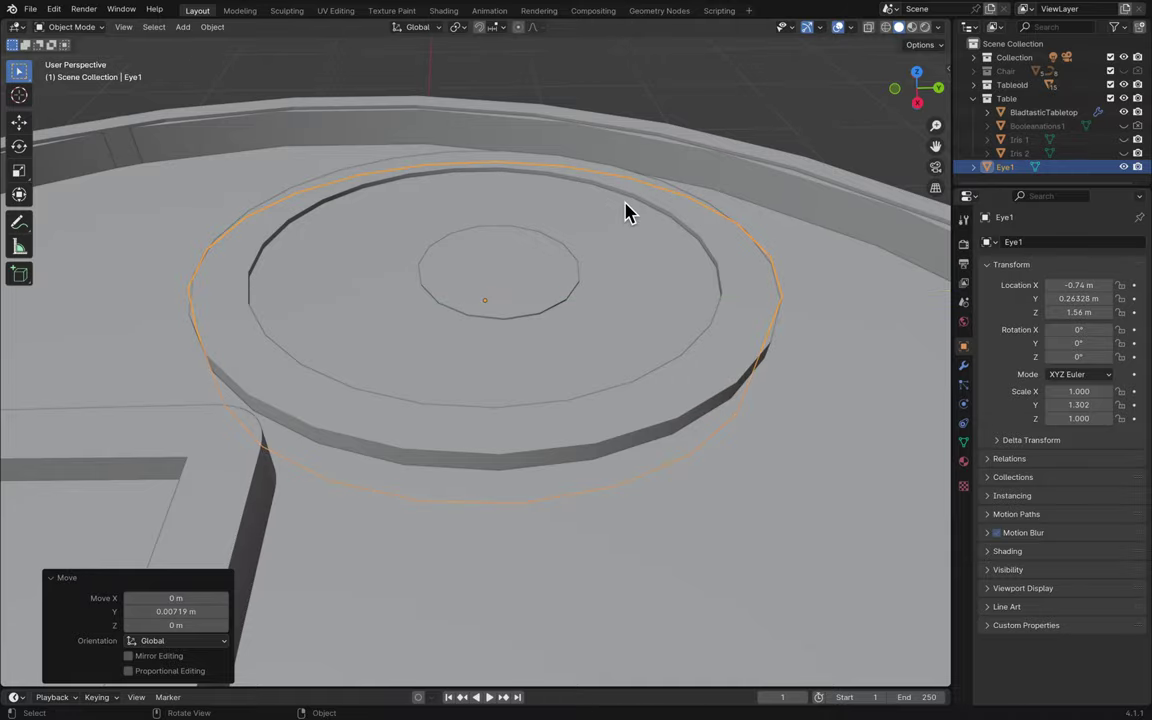
pyautogui.hscroll(10, 626, 210)
pyautogui.scroll(-10, 624, 212)
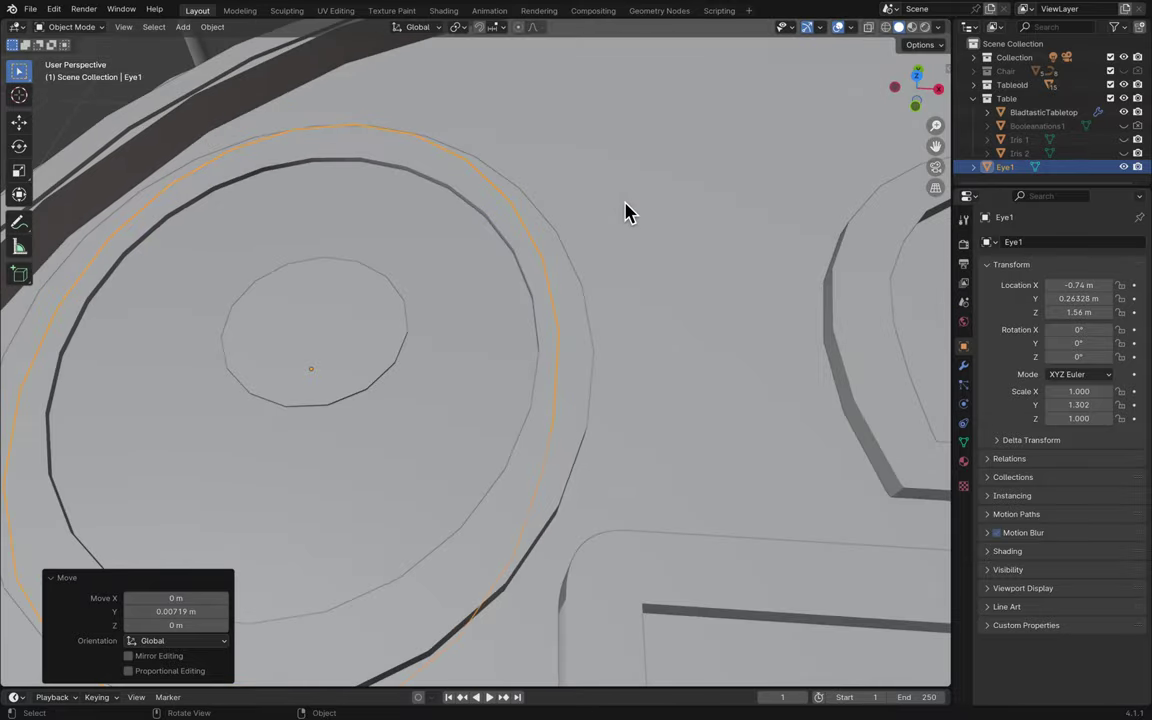
pyautogui.scroll(-8, 626, 212)
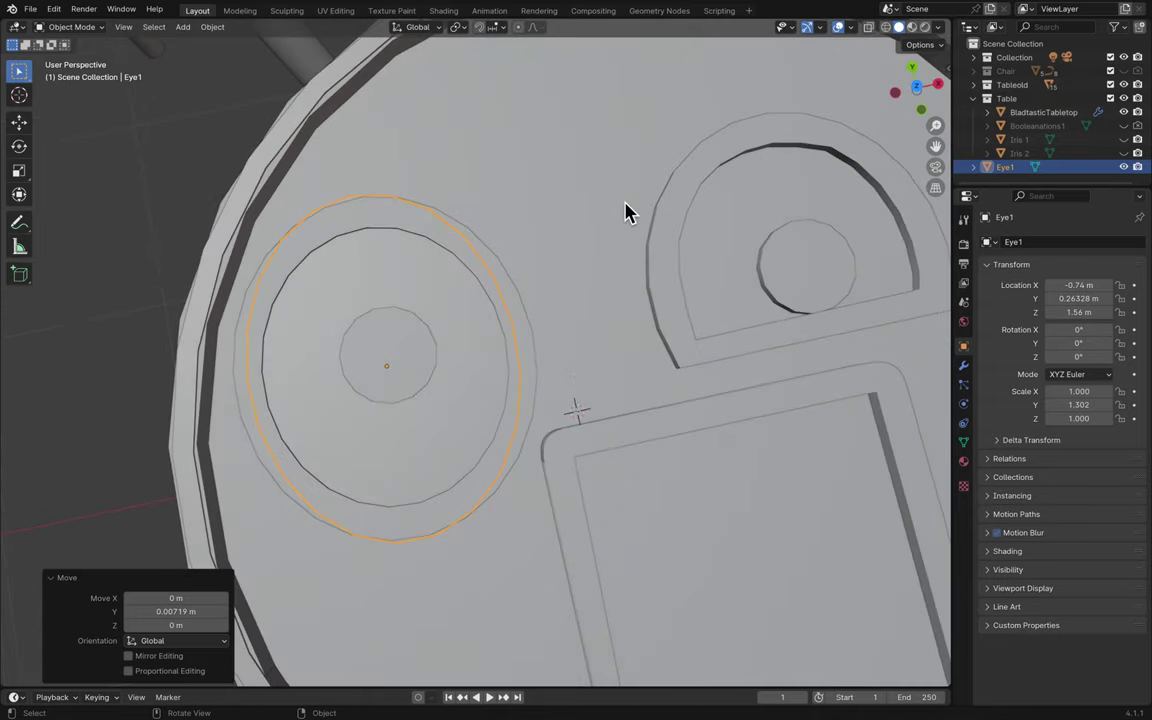
# - Scale Eye1 along X to 1.117 and nudge it along X to −0.73413 m
pyautogui.press('s')
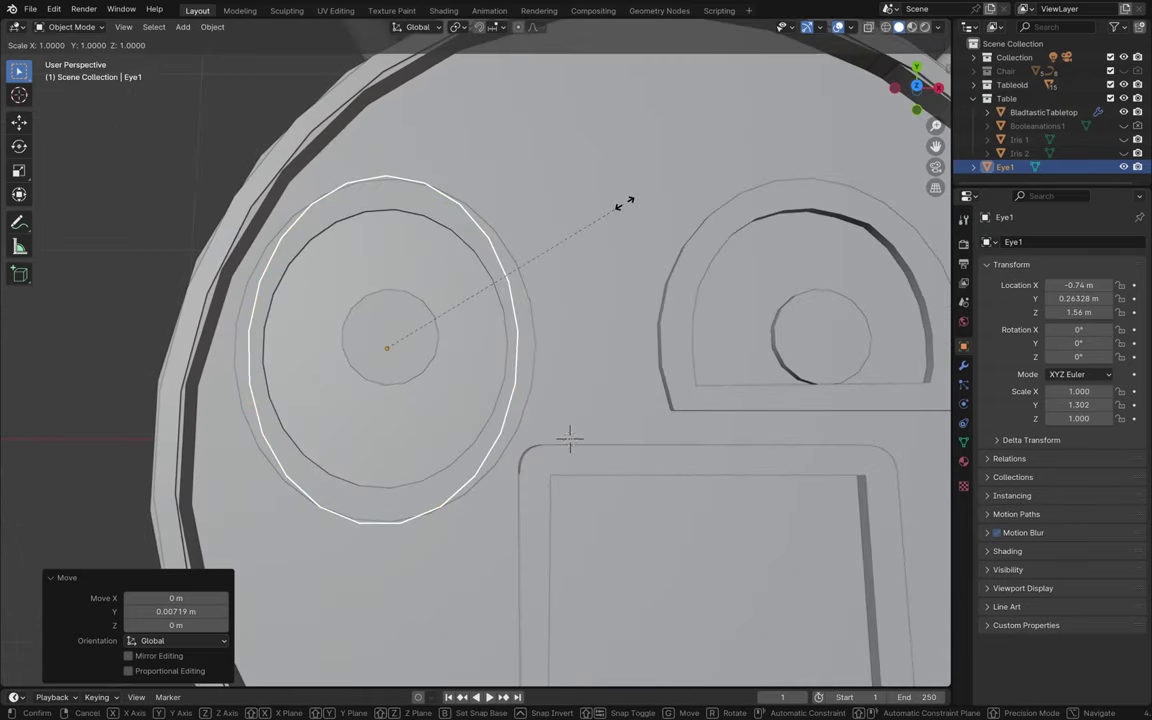
pyautogui.press('x')
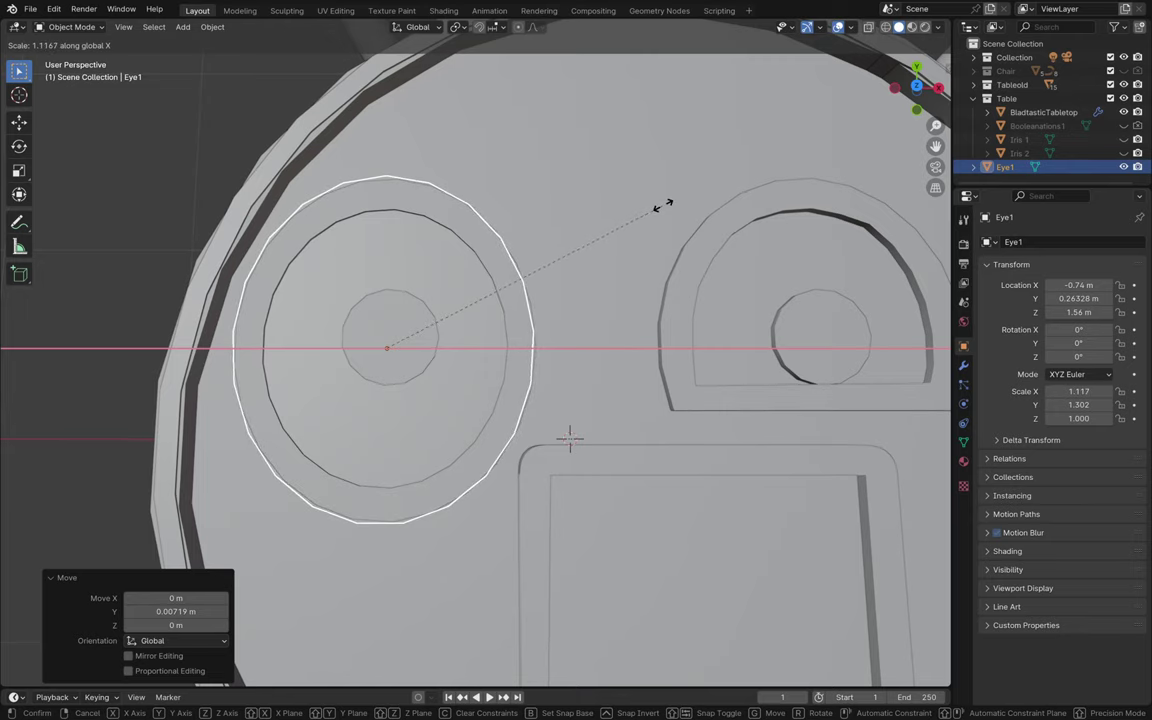
pyautogui.click(663, 205)
pyautogui.press('g')
pyautogui.press('x')
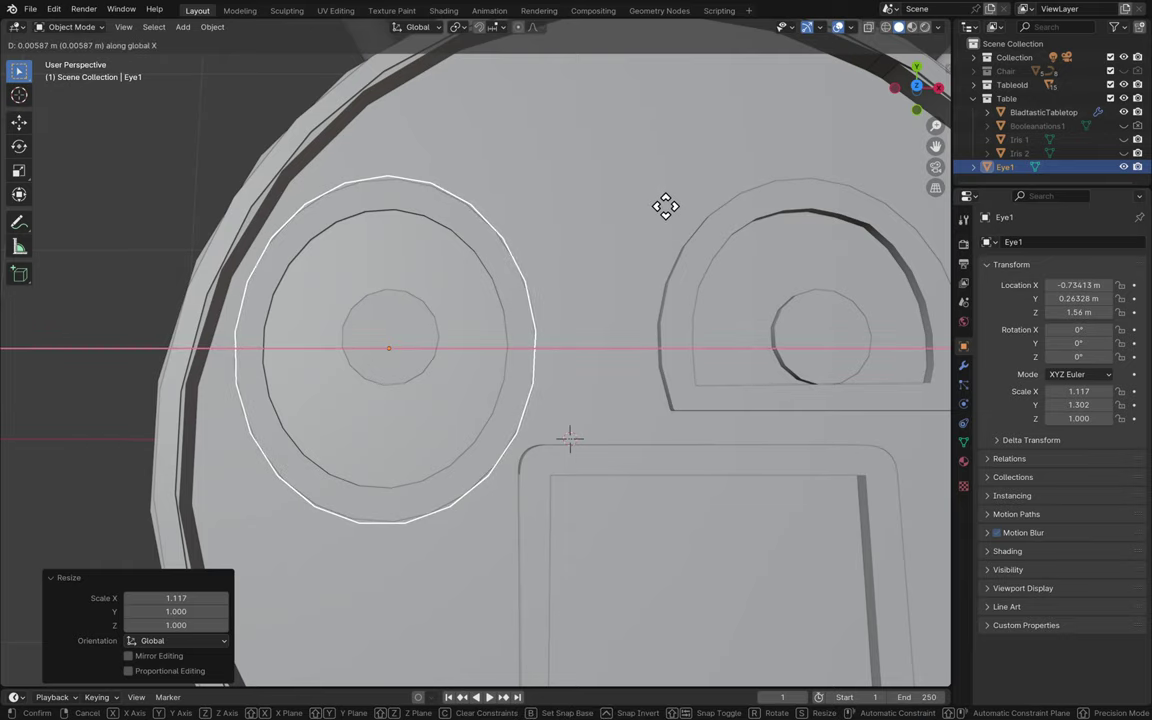
pyautogui.click(666, 208)
pyautogui.moveTo(725, 247); pyautogui.dragTo(725, 248, button='middle')
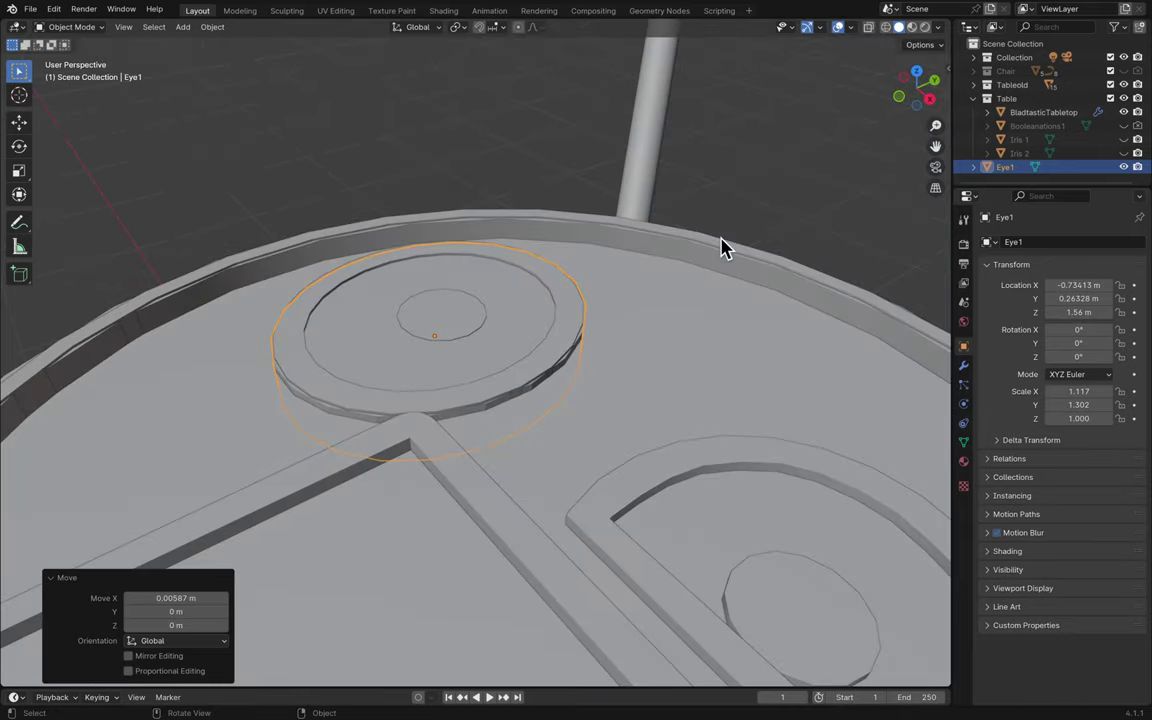
pyautogui.hscroll(10, 725, 247)
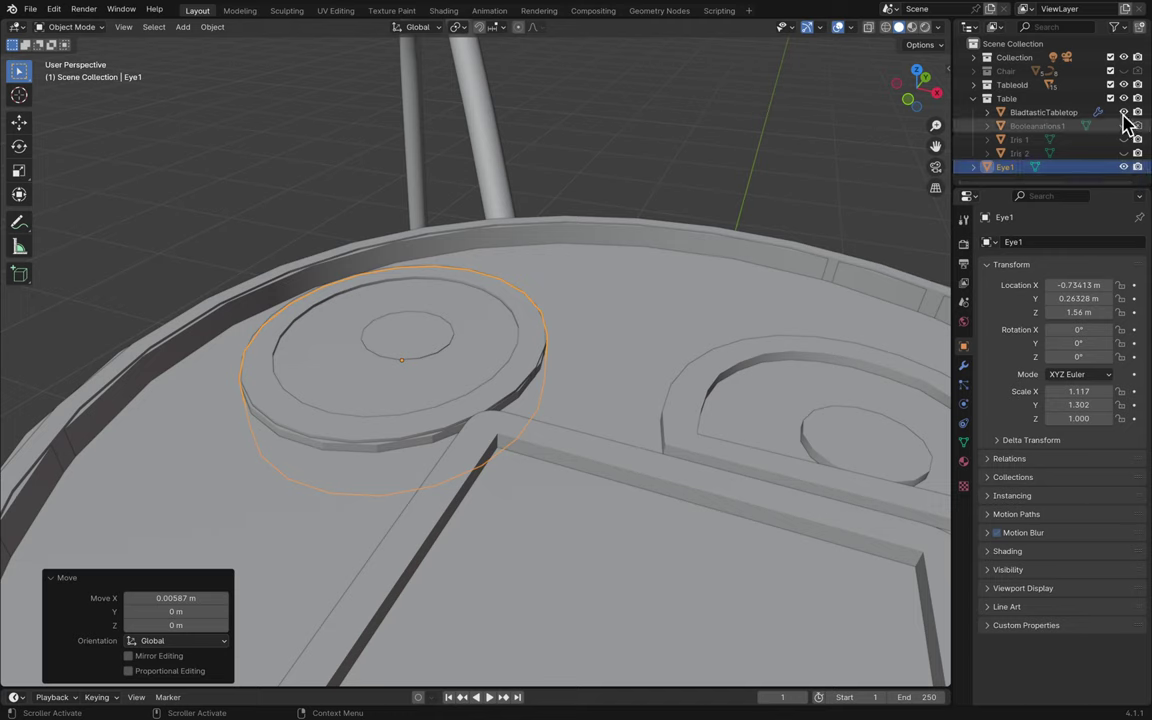
# - Hide the old Tableold piece and save the file
pyautogui.click(1123, 112)
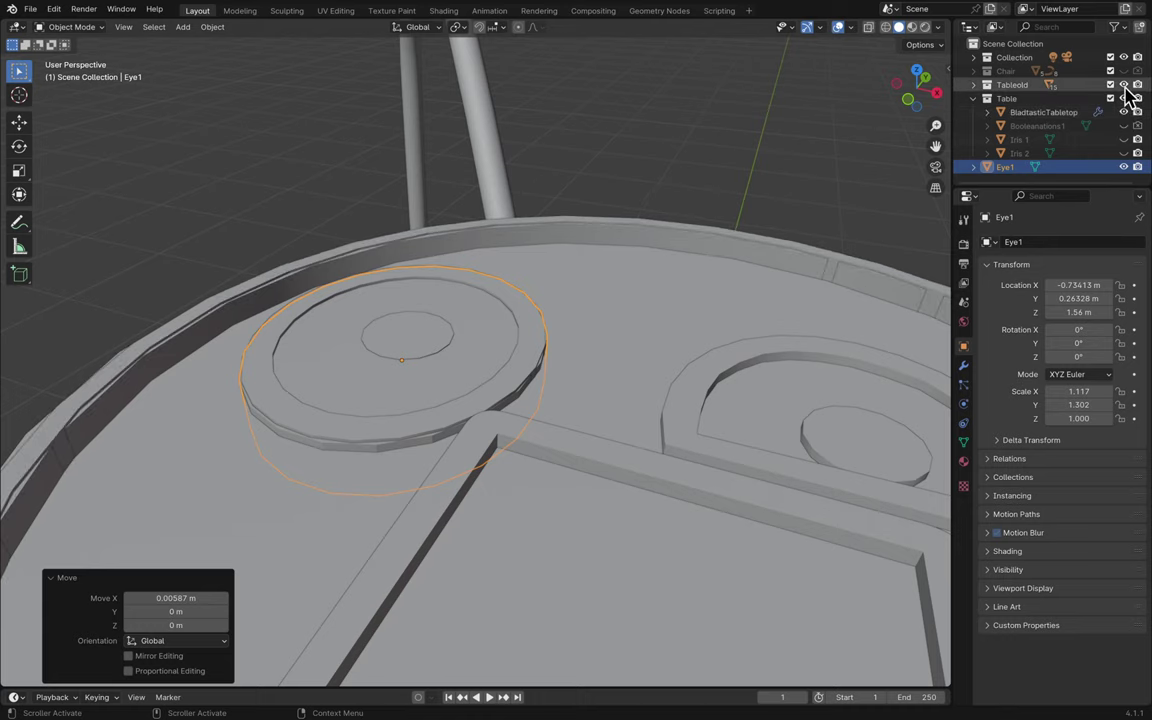
pyautogui.click(1123, 85)
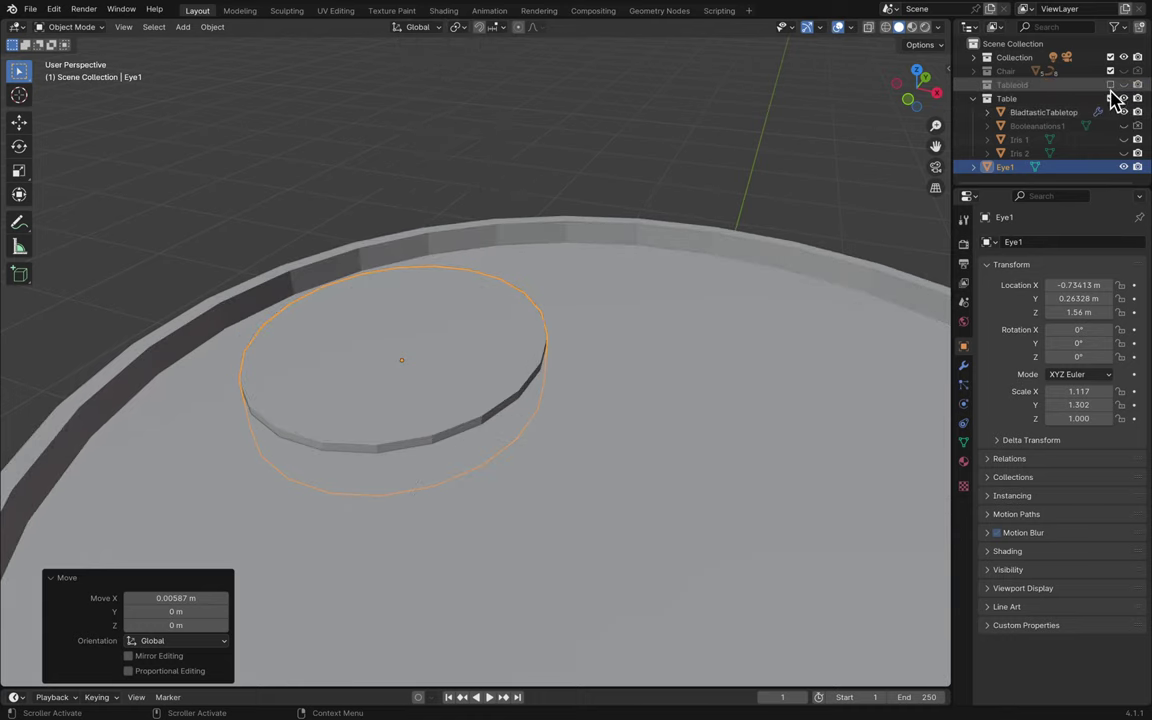
pyautogui.click(1111, 85)
pyautogui.click(1111, 86)
pyautogui.click(764, 139)
pyautogui.hotkey('ctrl', 's')
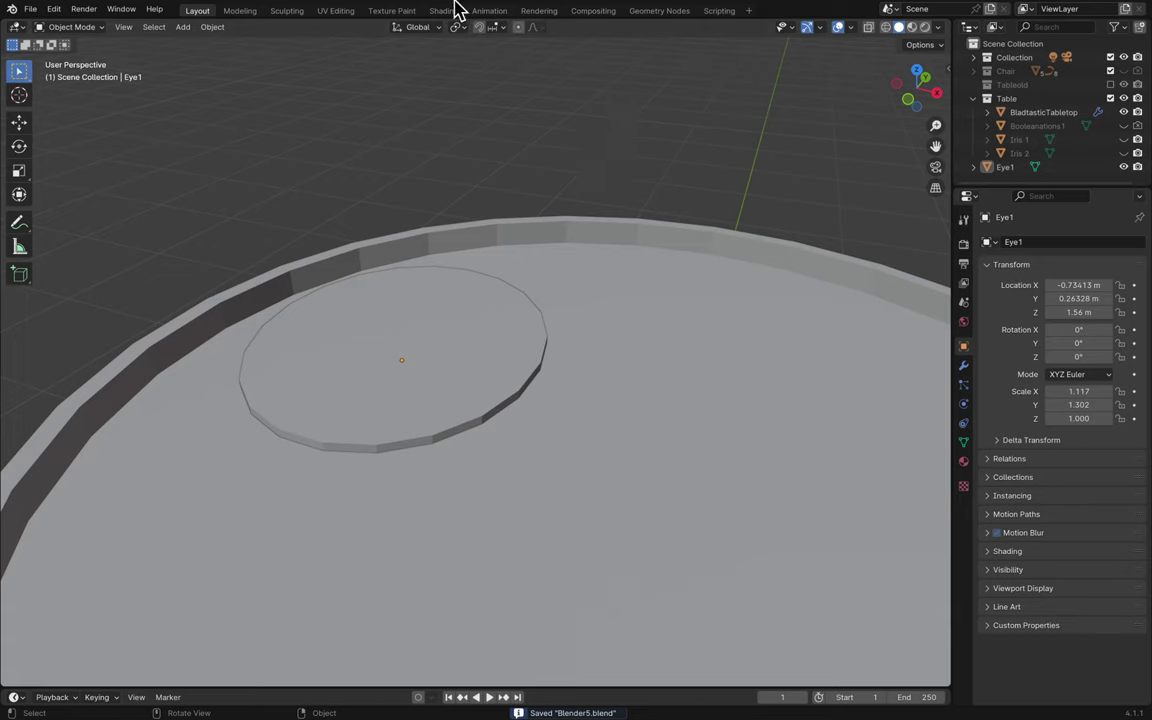
pyautogui.moveTo(447, 10)
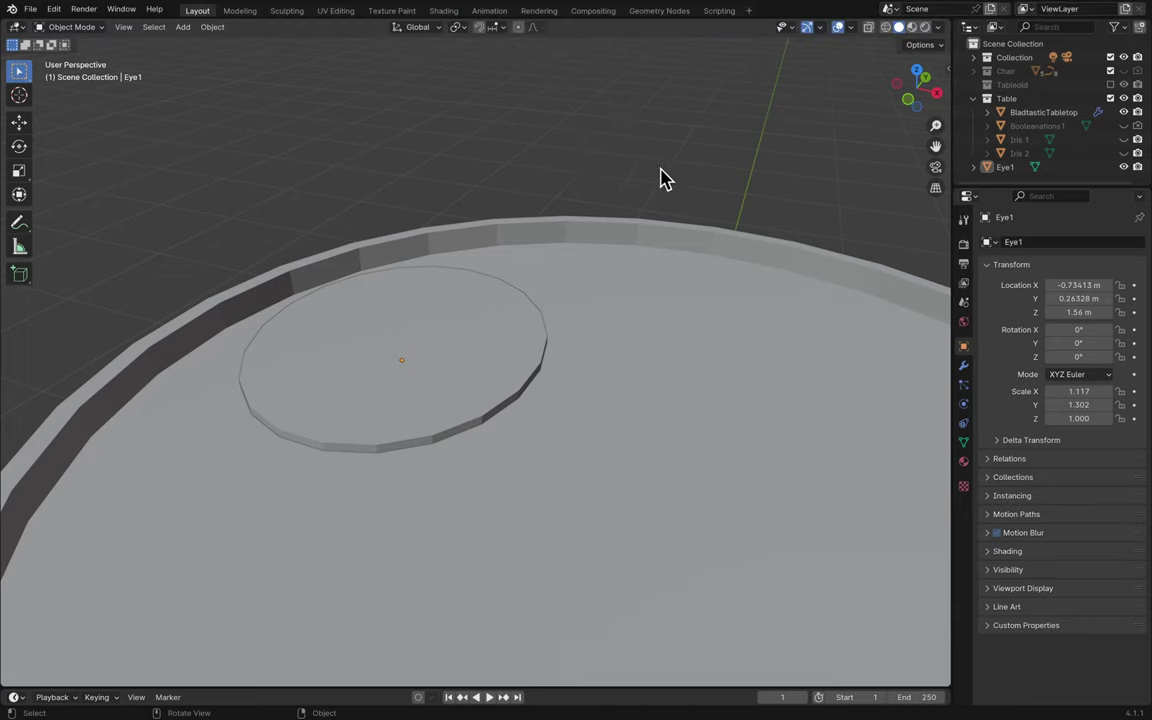
# - Duplicate Eye1 in place and begin renaming the copy to BooleanationsEye1
pyautogui.click(490, 357)
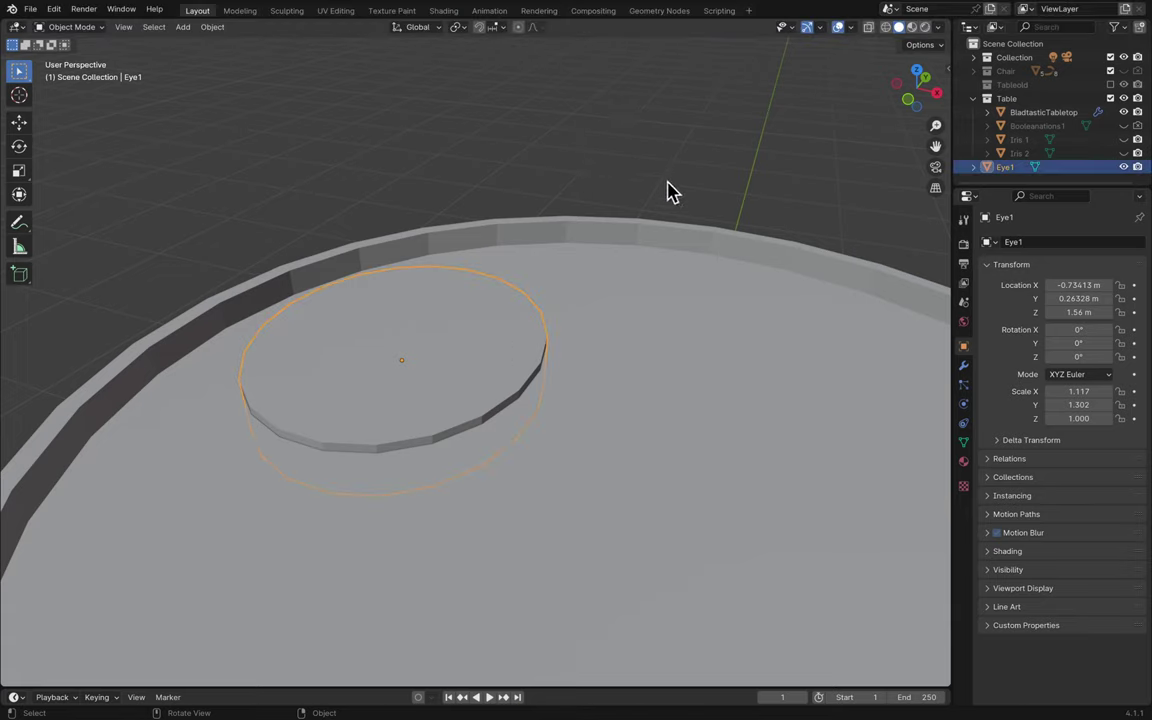
pyautogui.click(660, 182)
pyautogui.click(1030, 167)
pyautogui.scroll(-5, 490, 333)
pyautogui.scroll(5, 490, 333)
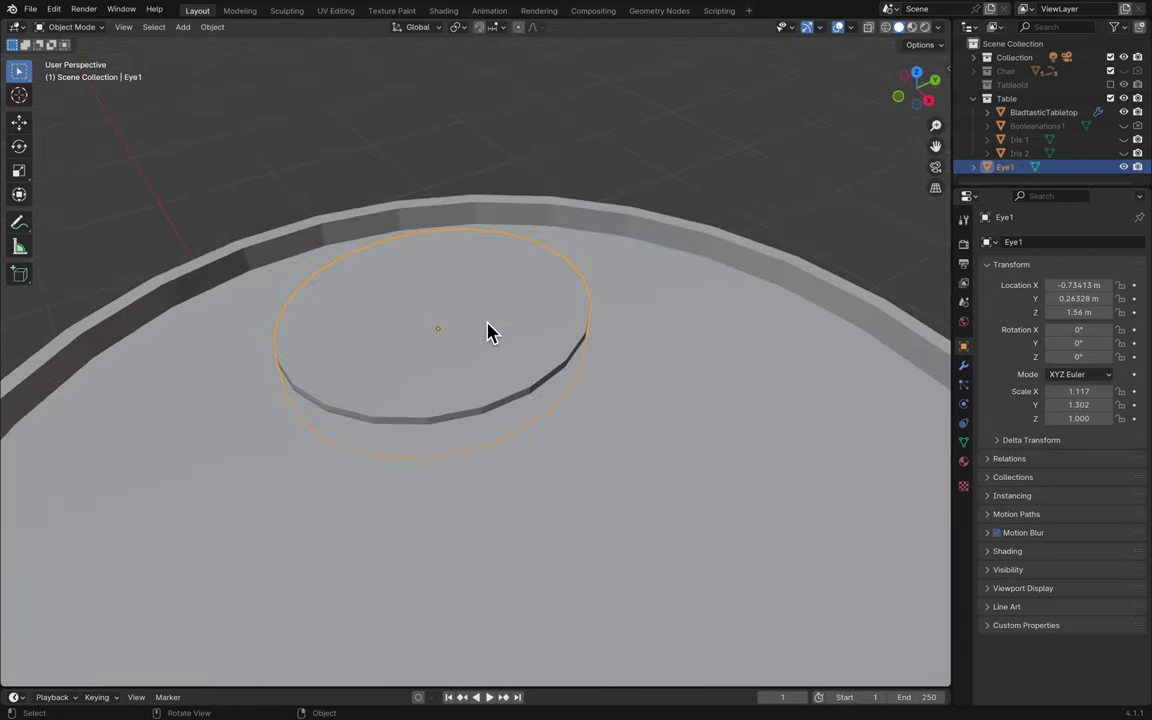
pyautogui.scroll(5, 492, 333)
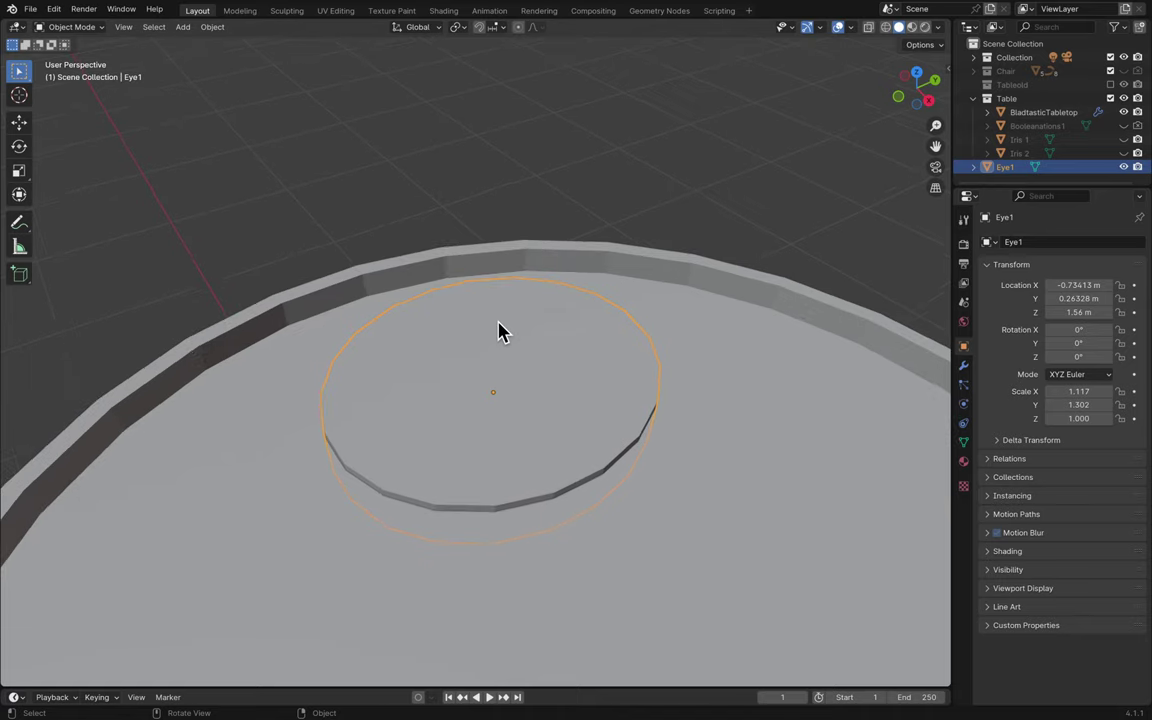
pyautogui.scroll(1, 501, 333)
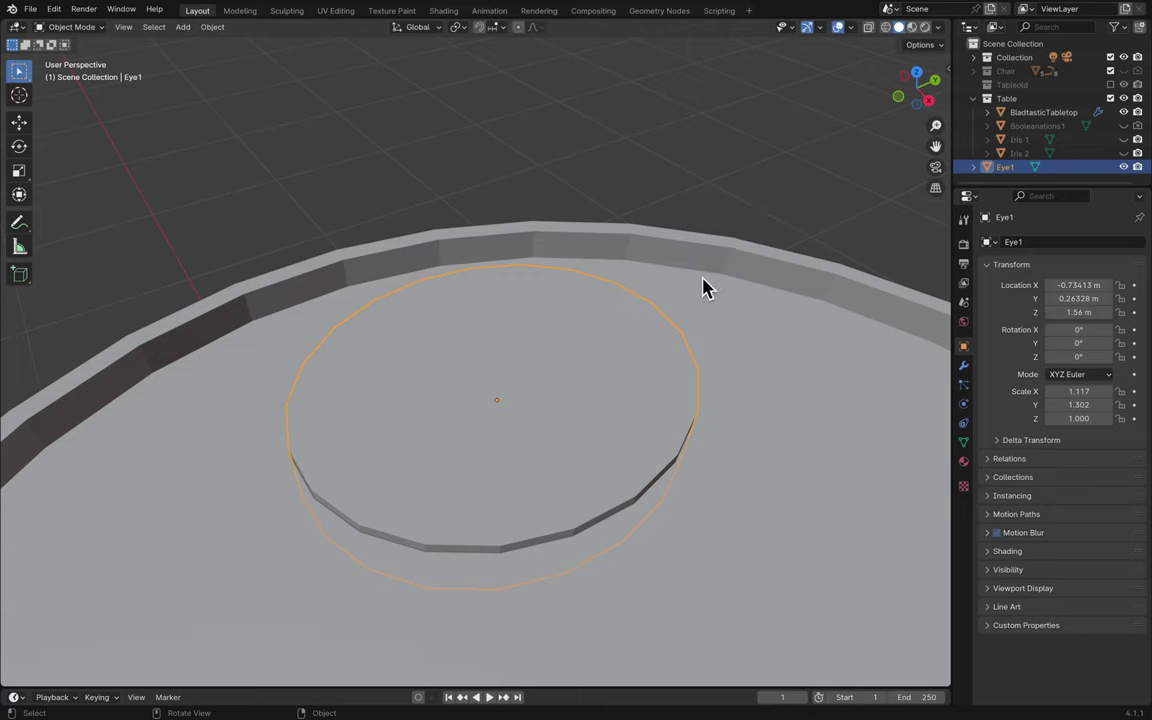
pyautogui.hotkey('shift', 'd')
pyautogui.press('Escape')
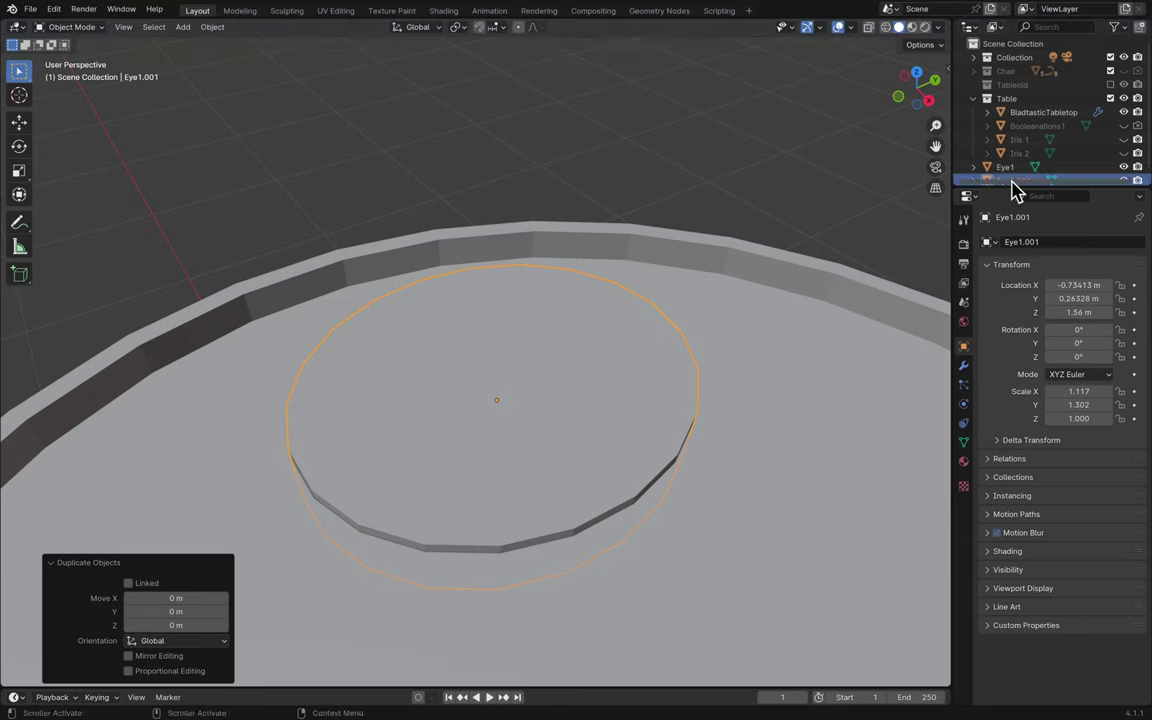
pyautogui.scroll(-1, 1017, 185)
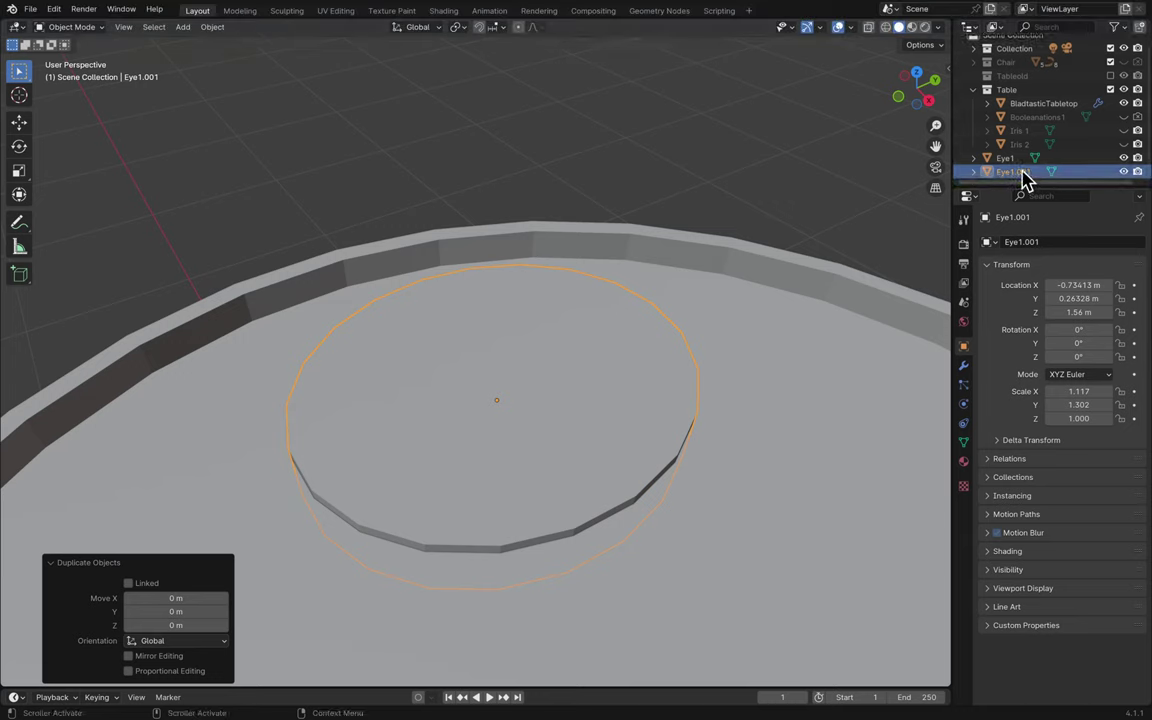
pyautogui.doubleClick(1024, 171)
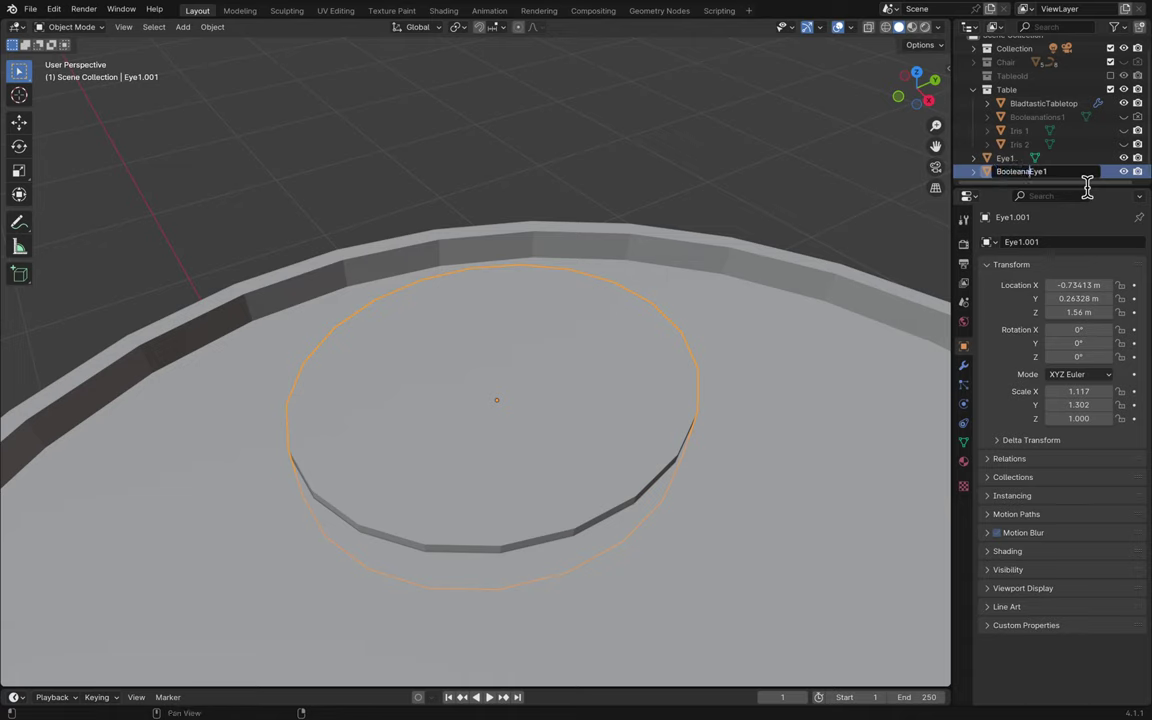
# - Name the copy BooleanationsEye1 and shrink it flat to scale X 0.905, Y 1.056
pyautogui.press('Return')
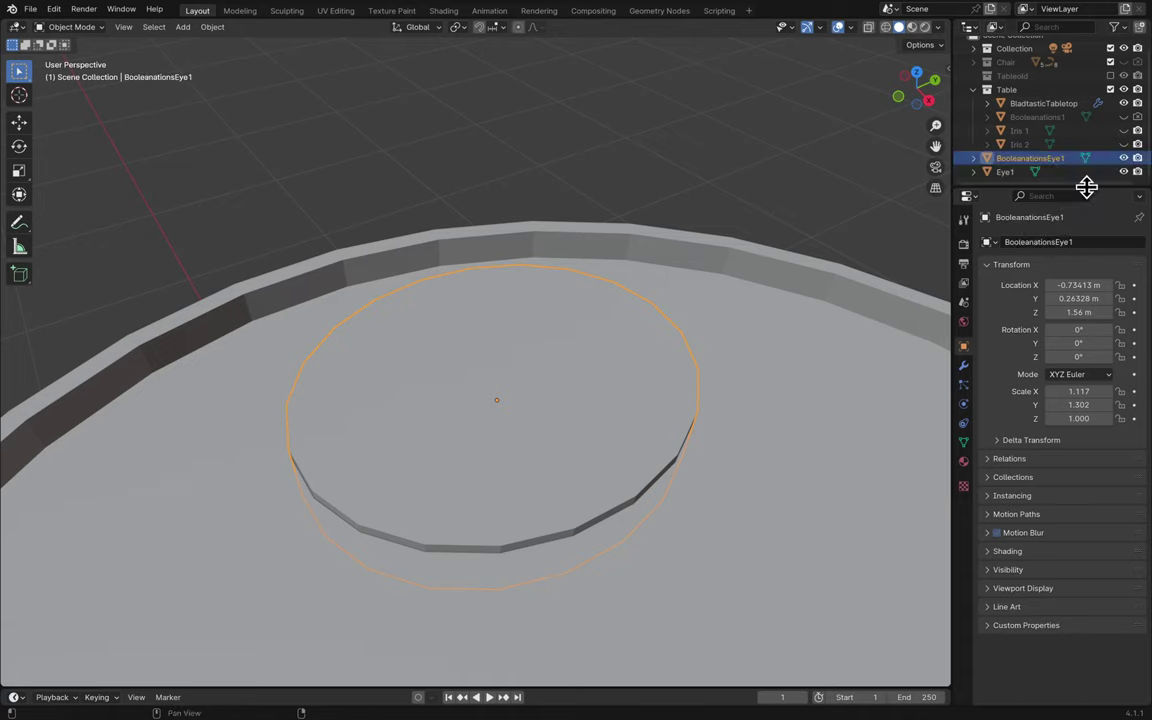
pyautogui.moveTo(840, 225); pyautogui.dragTo(900, 258, button='middle')
pyautogui.scroll(1, 680, 448)
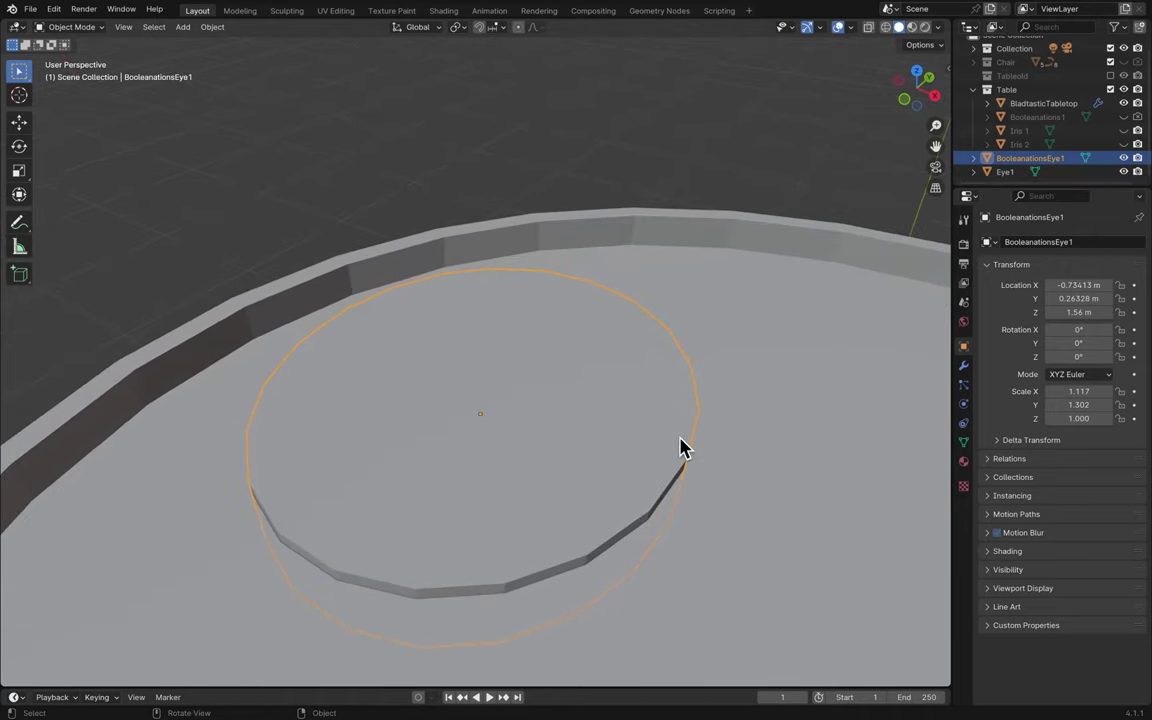
pyautogui.press('s')
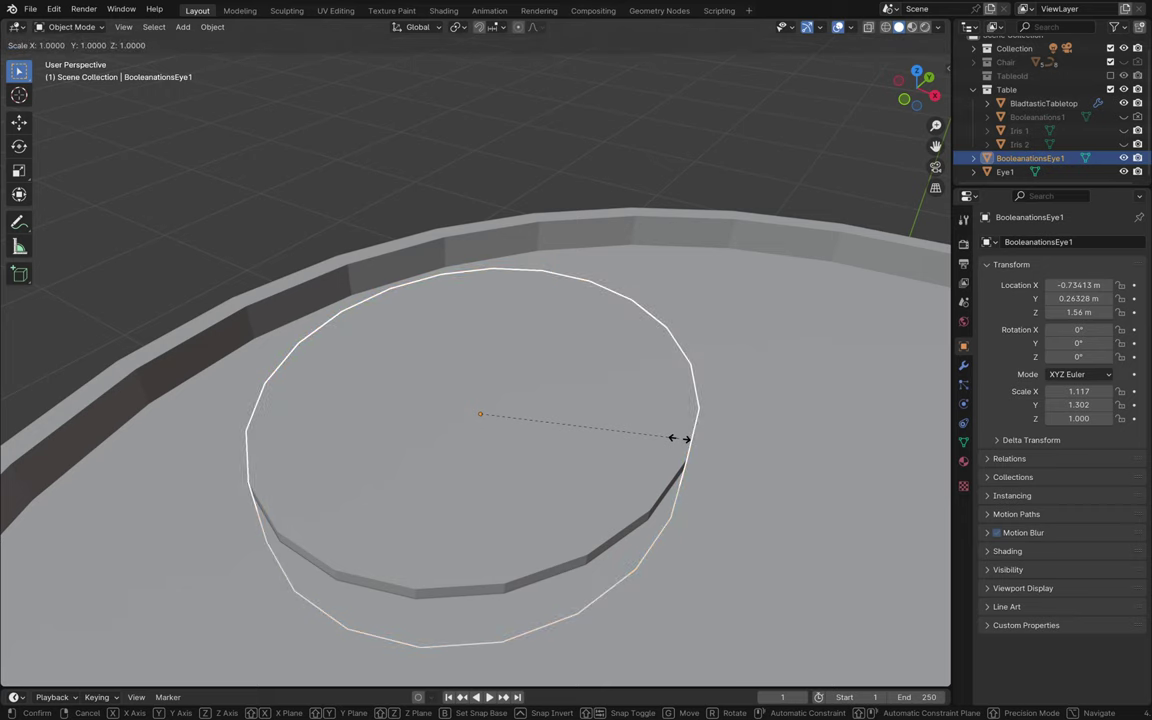
pyautogui.hotkey('shift', 'z')
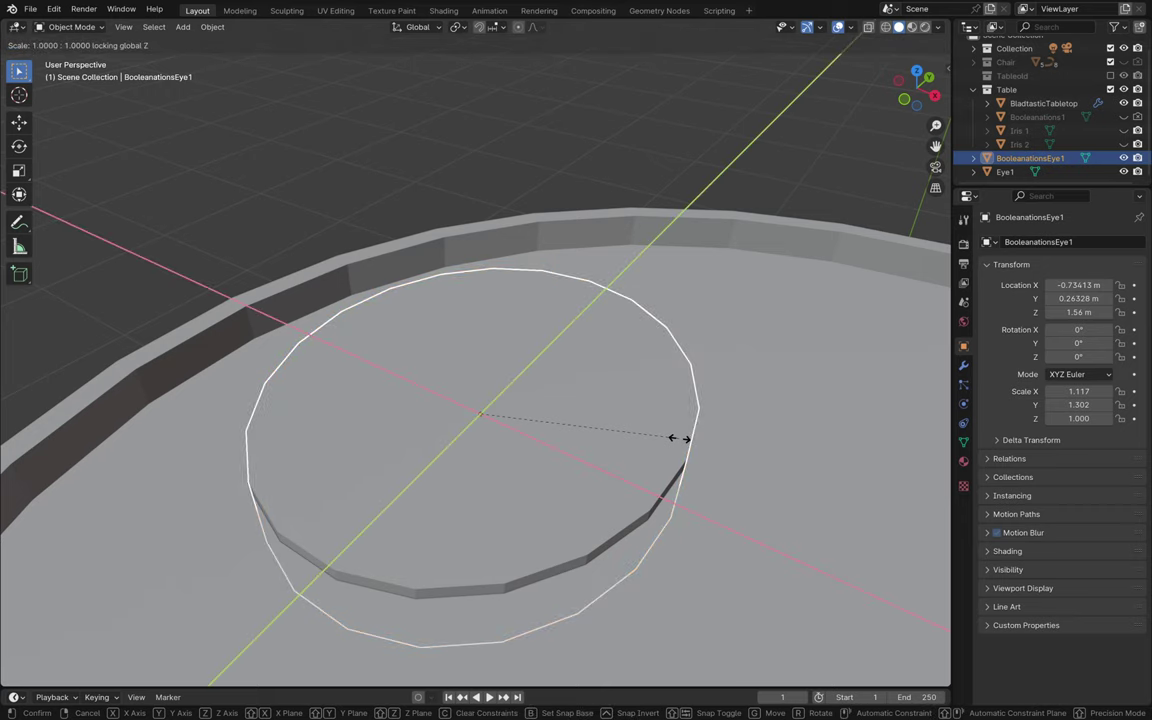
pyautogui.rightClick(645, 440)
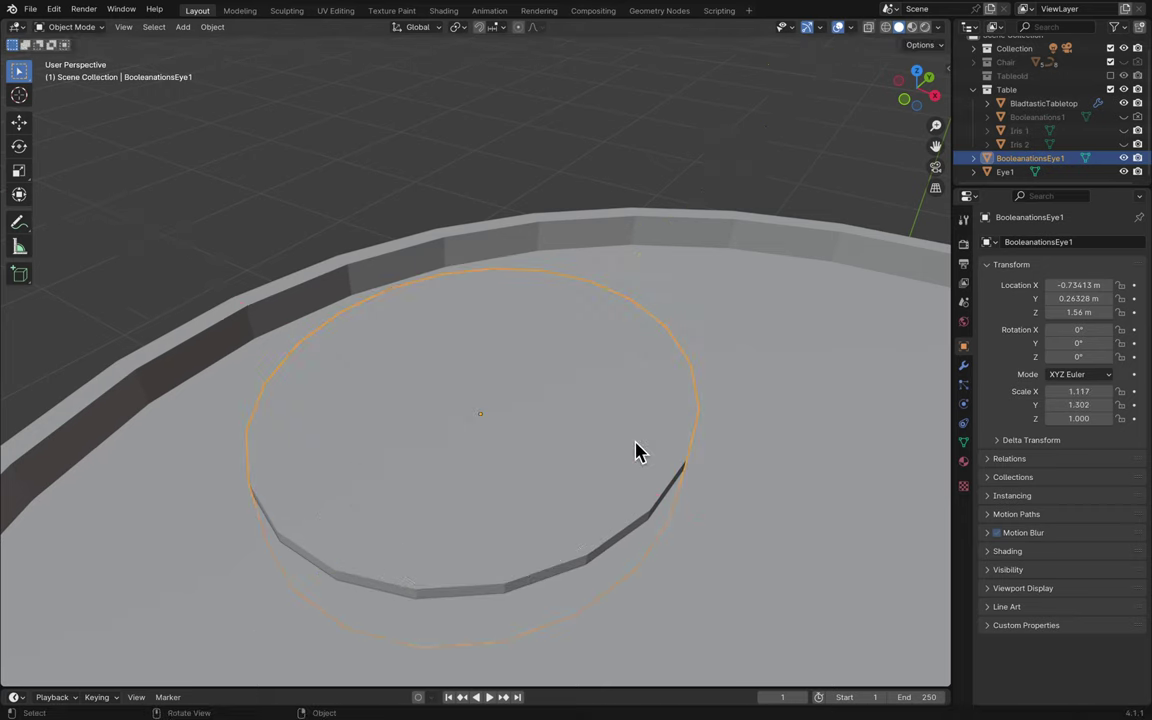
pyautogui.click(1110, 75)
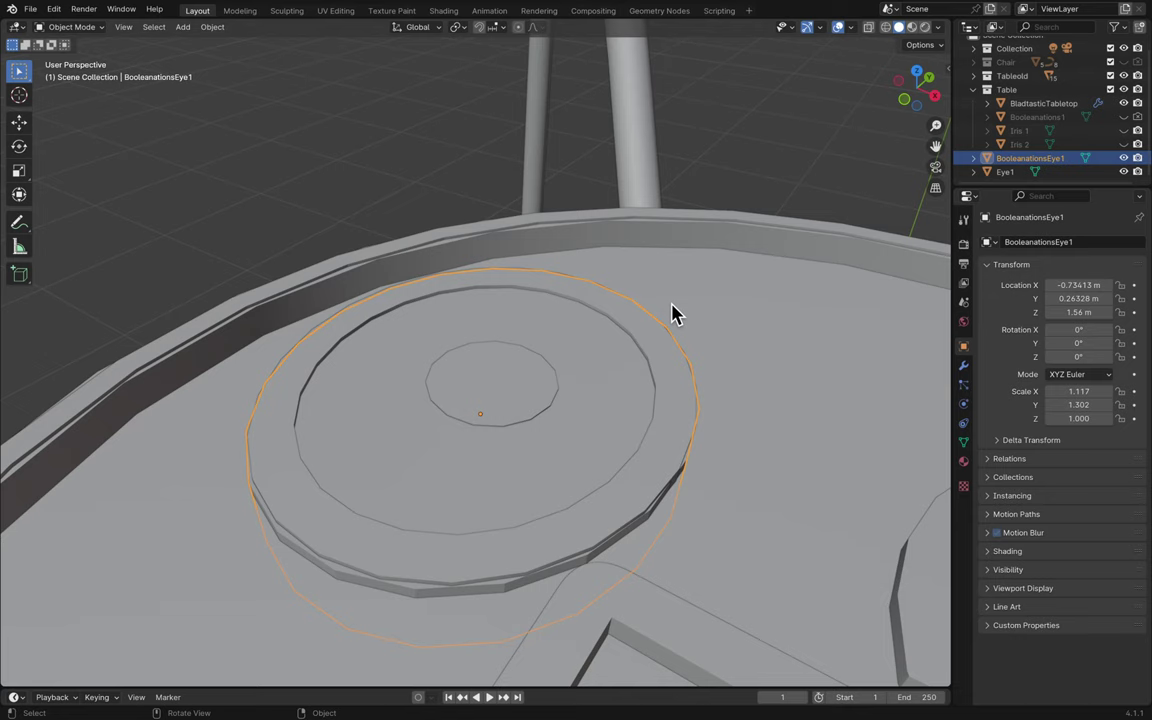
pyautogui.press('s')
pyautogui.hotkey('shift', 'z')
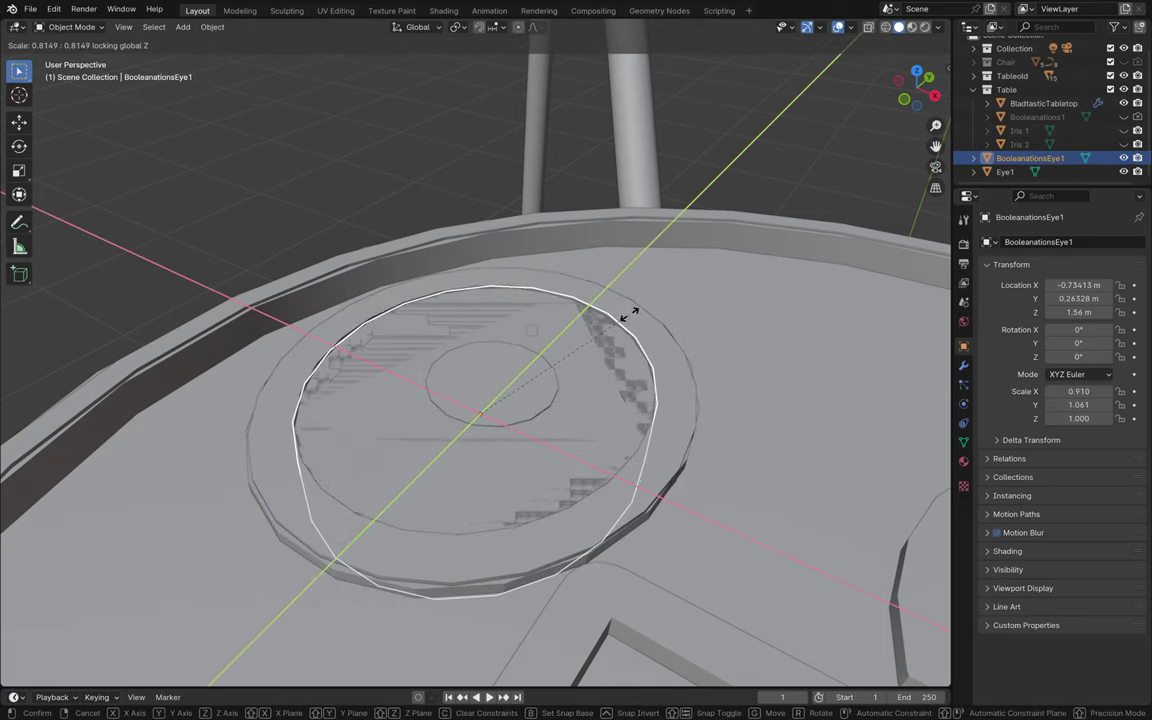
pyautogui.click(628, 316)
pyautogui.scroll(-5, 630, 321)
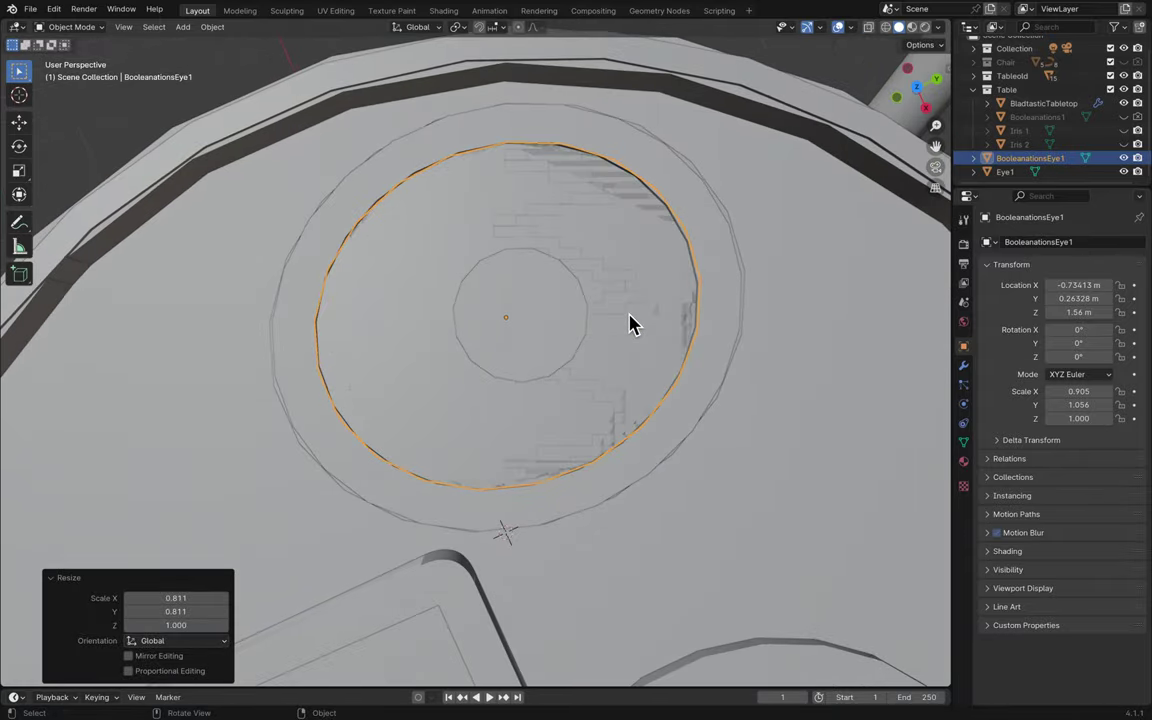
pyautogui.scroll(5, 630, 321)
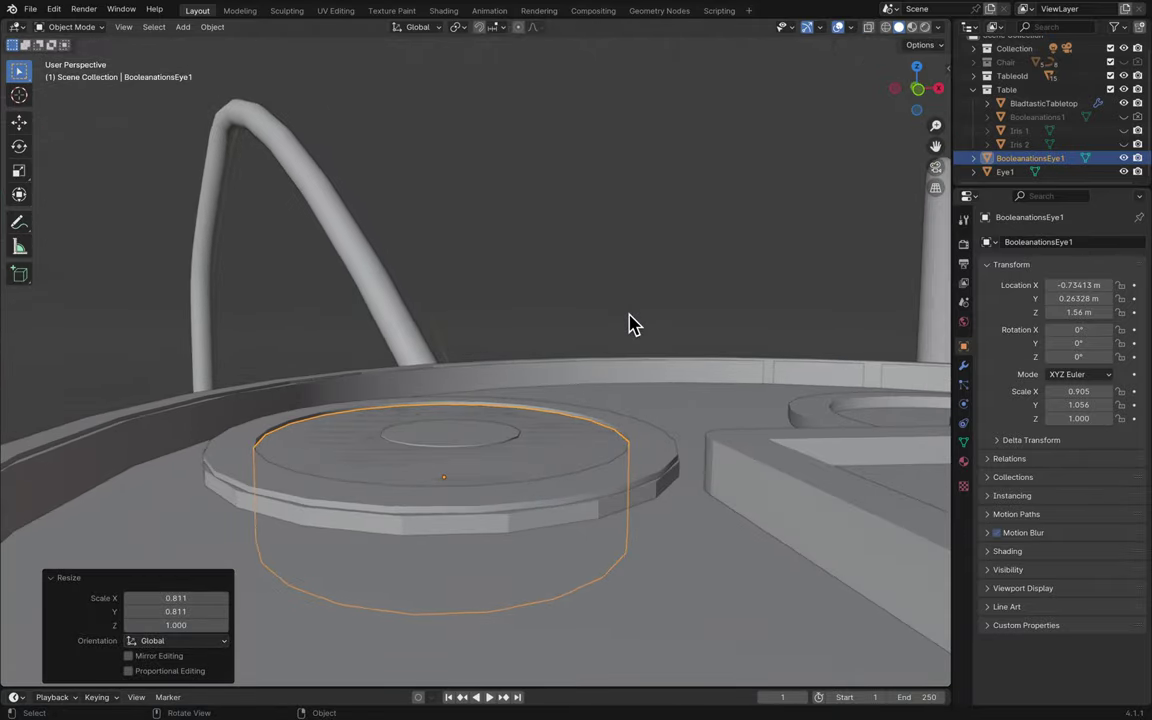
# - Raise BooleanationsEye1 about 0.044 m to Z 1.6044 m and hide Eye1
pyautogui.press('g')
pyautogui.press('z')
pyautogui.click(634, 301)
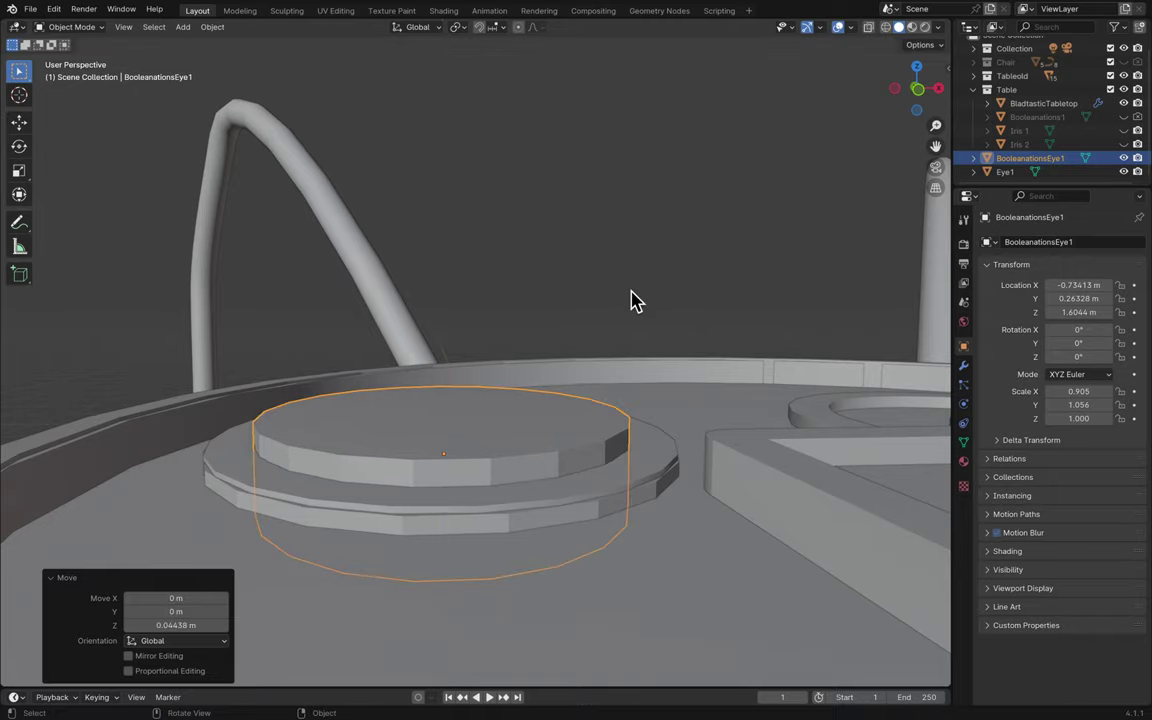
pyautogui.scroll(-5, 697, 318)
pyautogui.scroll(3, 697, 318)
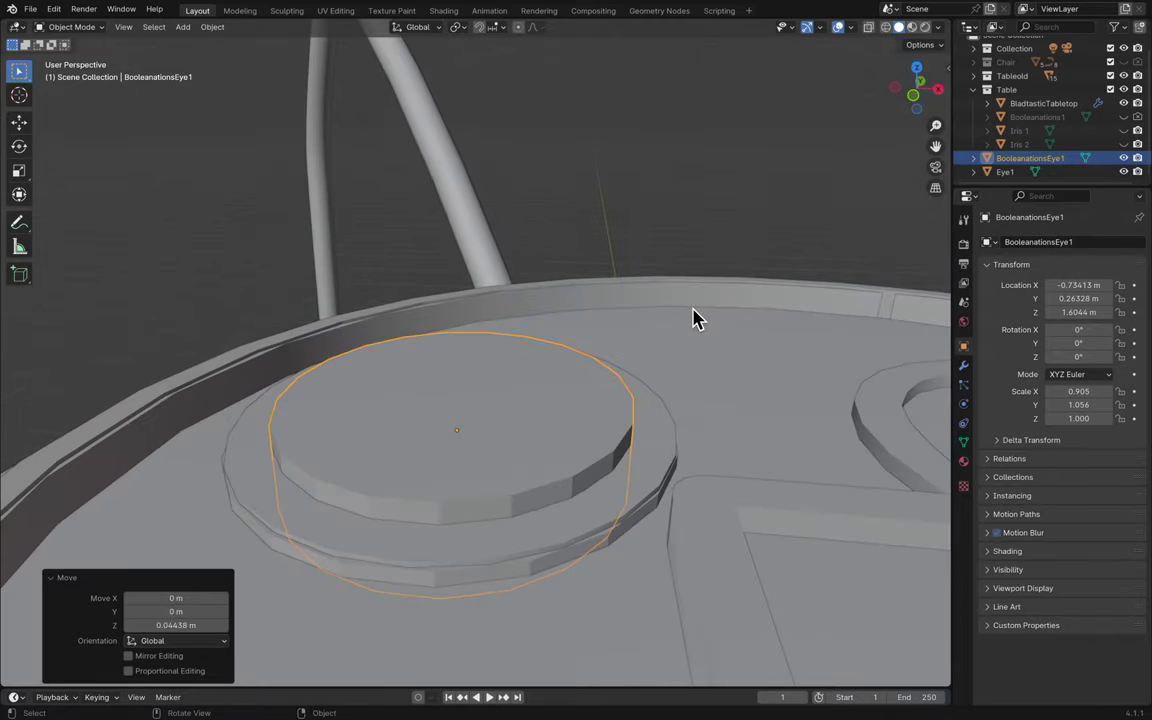
pyautogui.click(1124, 171)
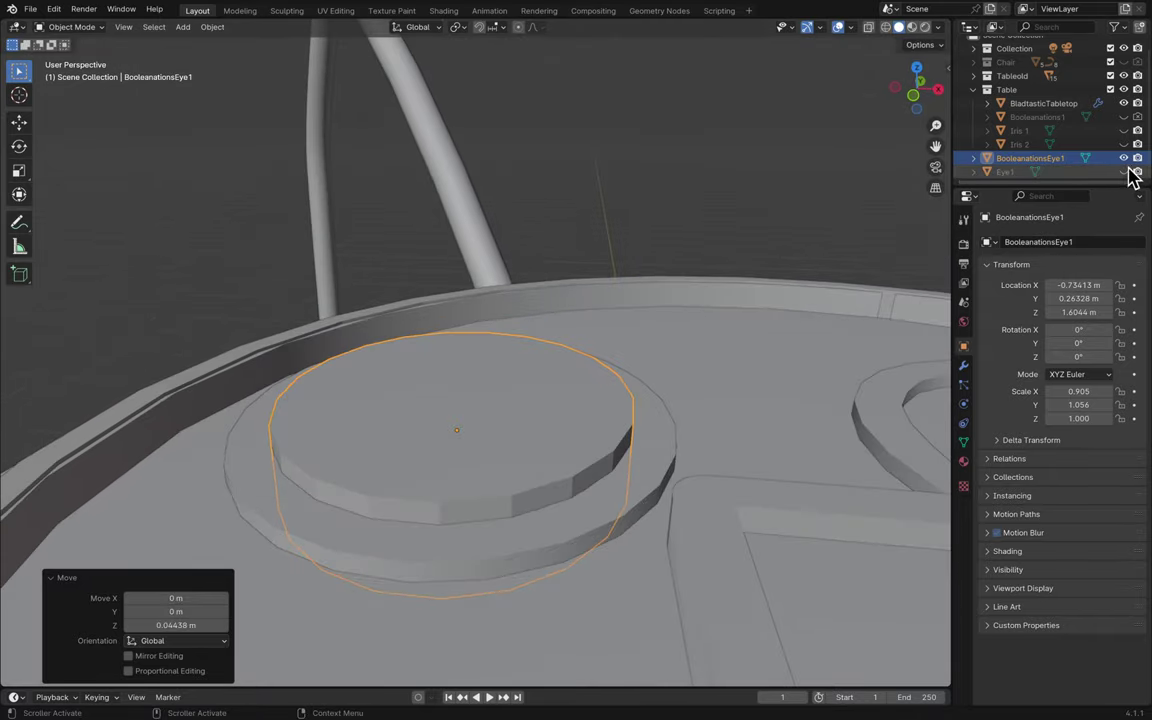
# - Exclude the Table collection from the scene
pyautogui.click(1110, 89)
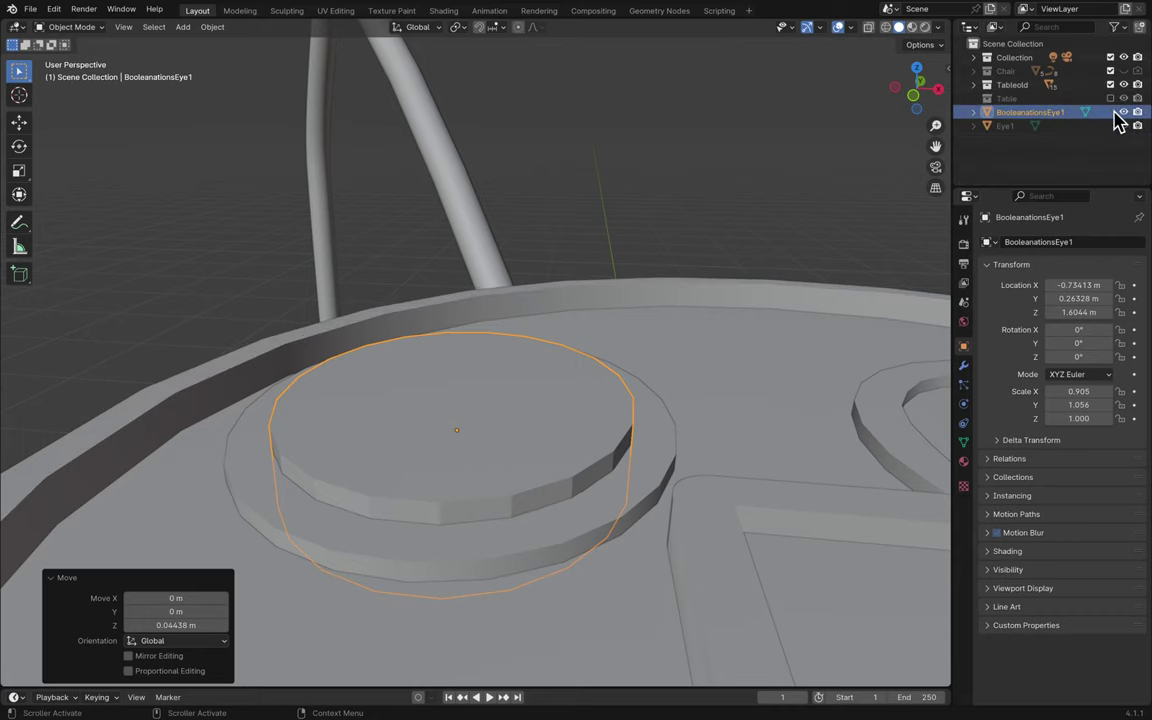
pyautogui.click(1122, 111)
pyautogui.click(1122, 111)
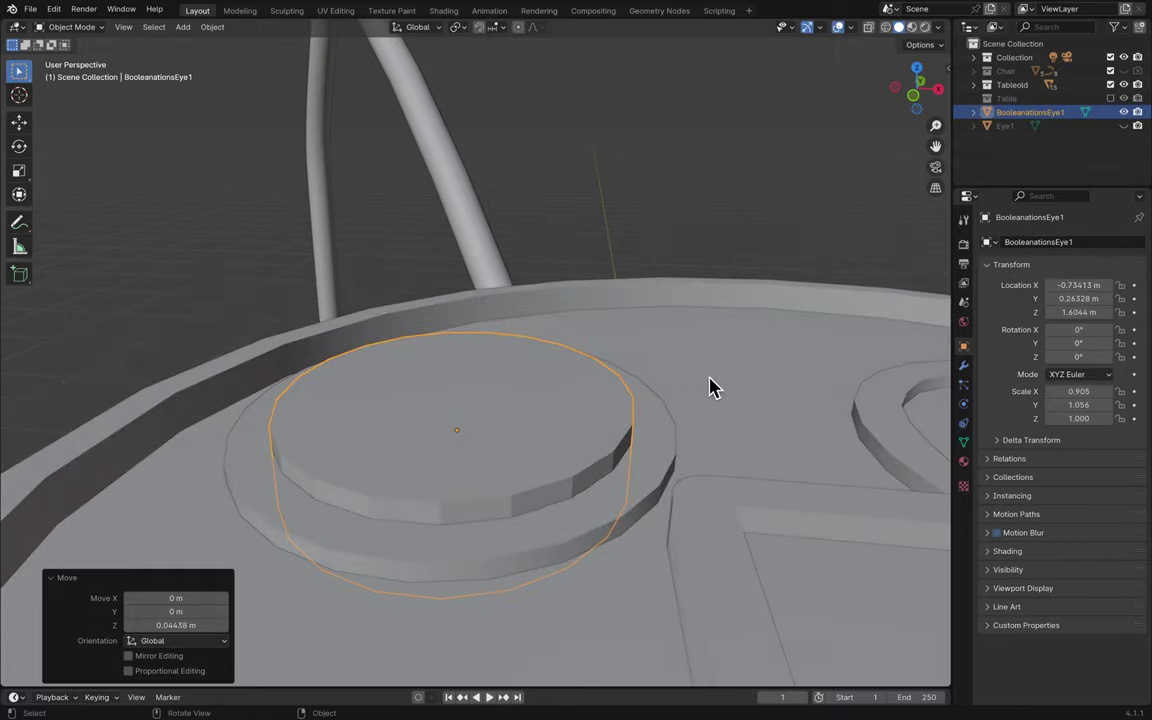
pyautogui.scroll(5, 710, 388)
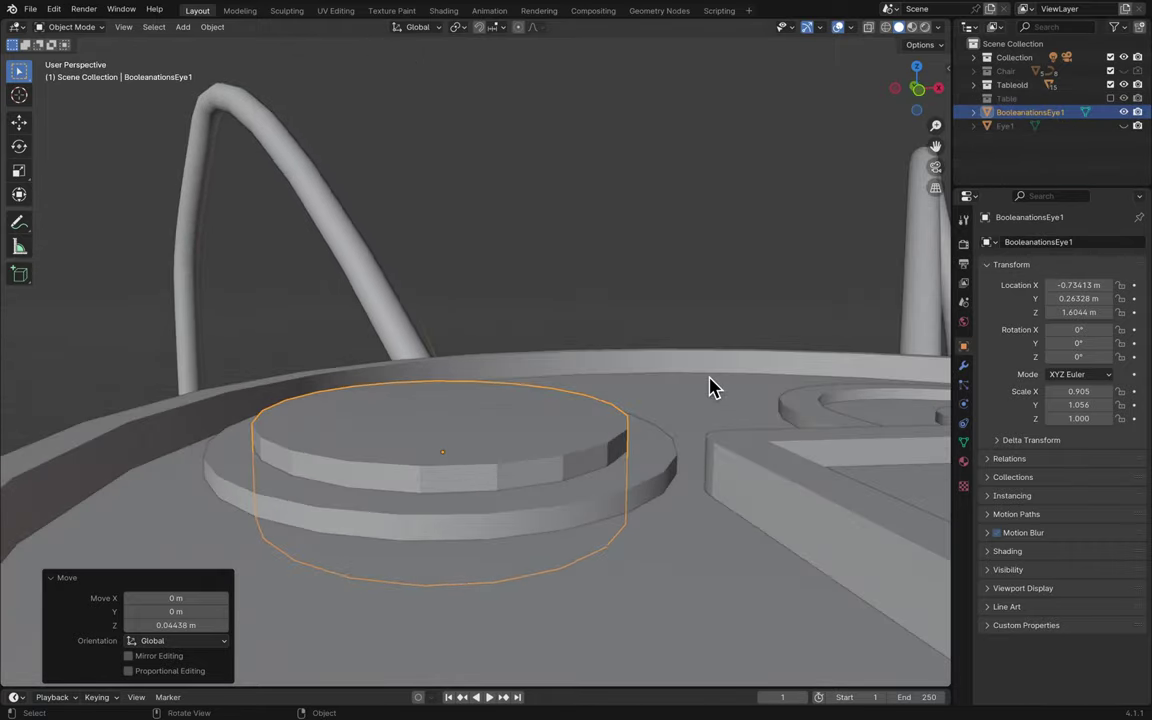
pyautogui.scroll(5, 710, 388)
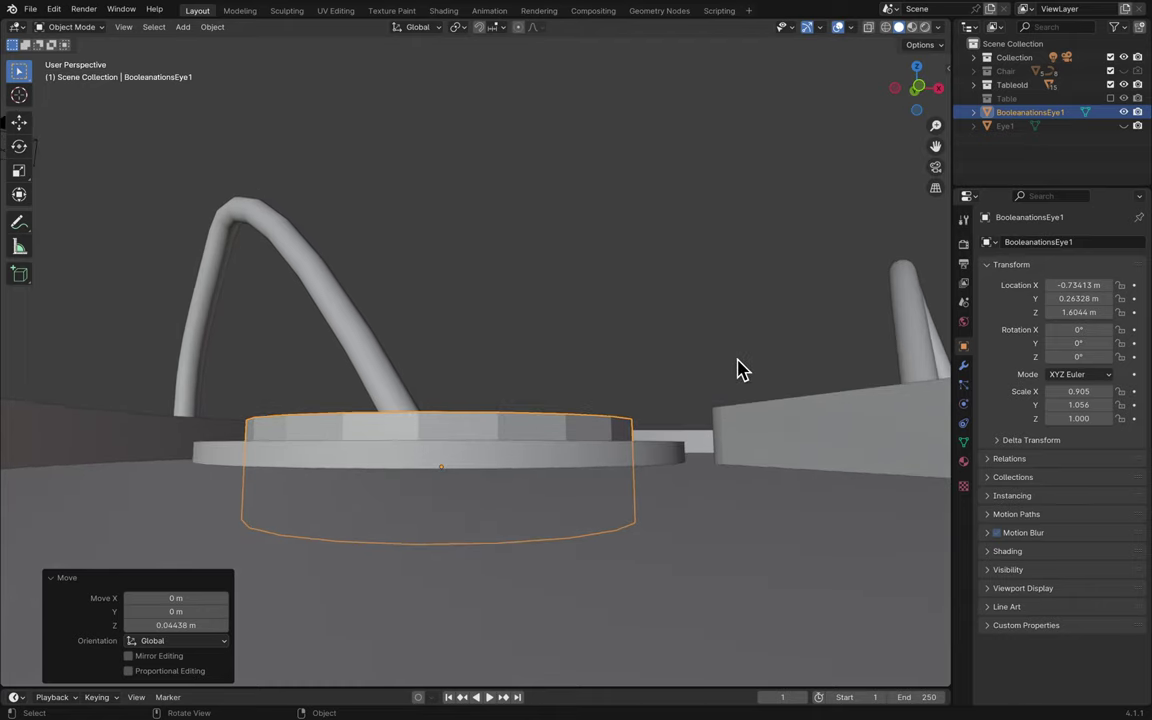
# - Raise BooleanationsEye1 to Z 1.6922 m and toggle its visibility to check the cut
pyautogui.press('g')
pyautogui.press('z')
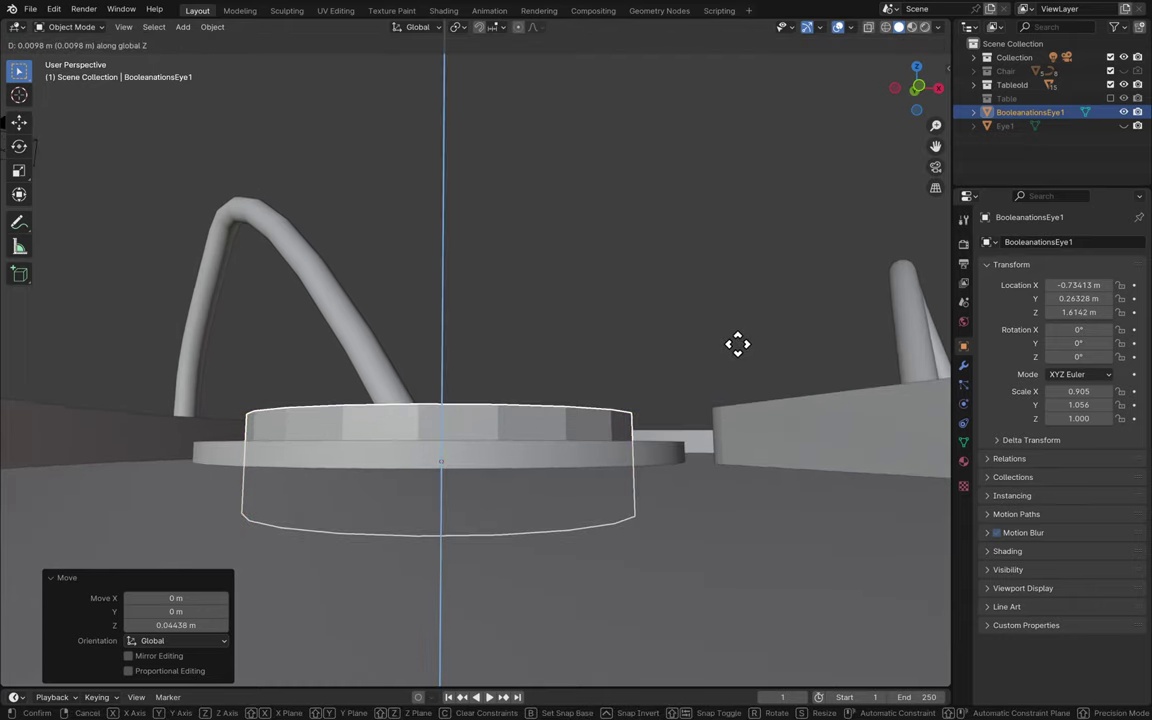
pyautogui.click(739, 314)
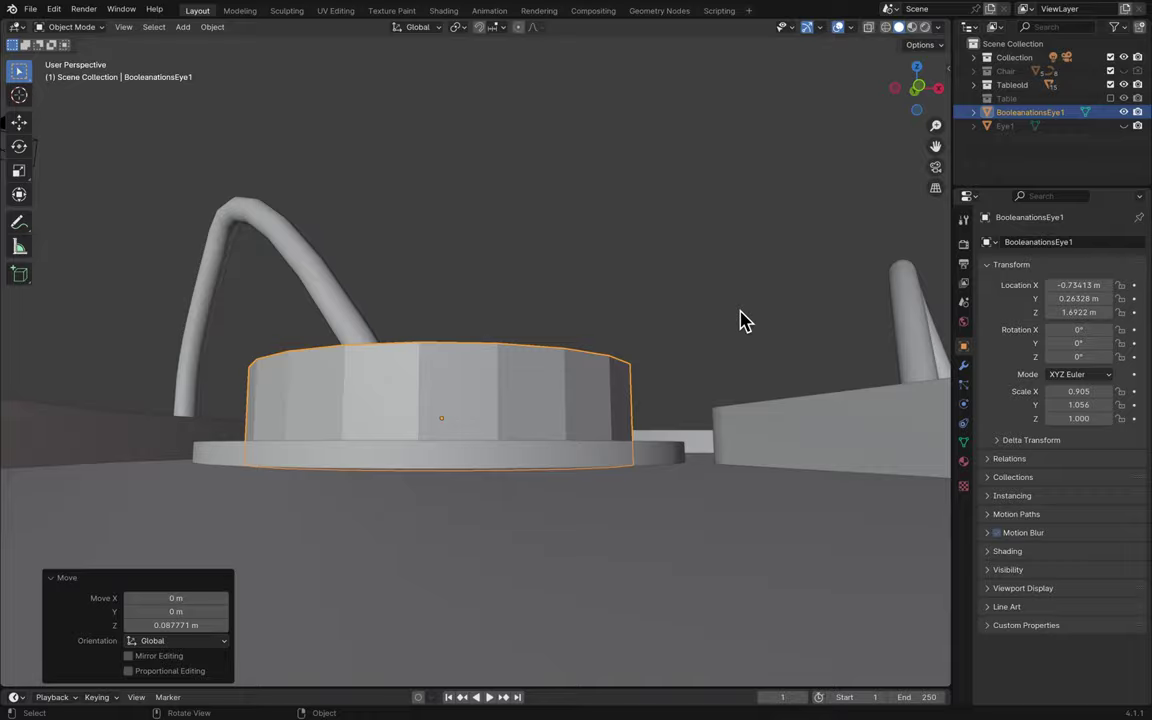
pyautogui.scroll(5, 740, 319)
pyautogui.scroll(-10, 739, 320)
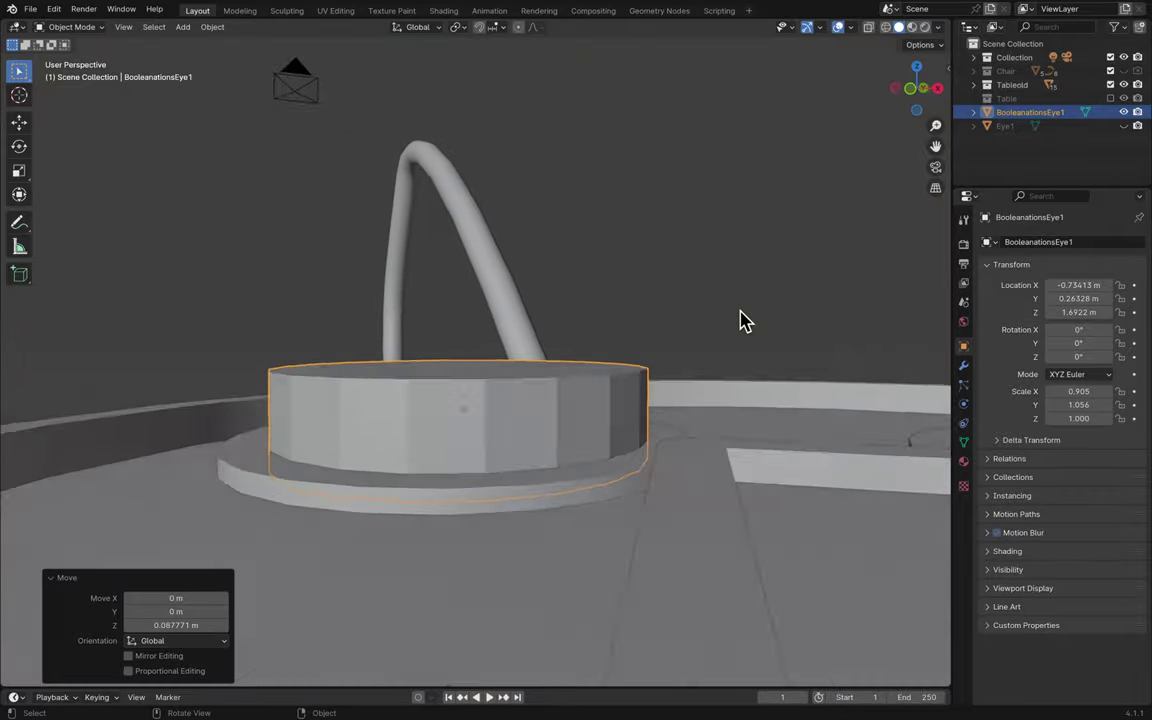
pyautogui.scroll(5, 739, 320)
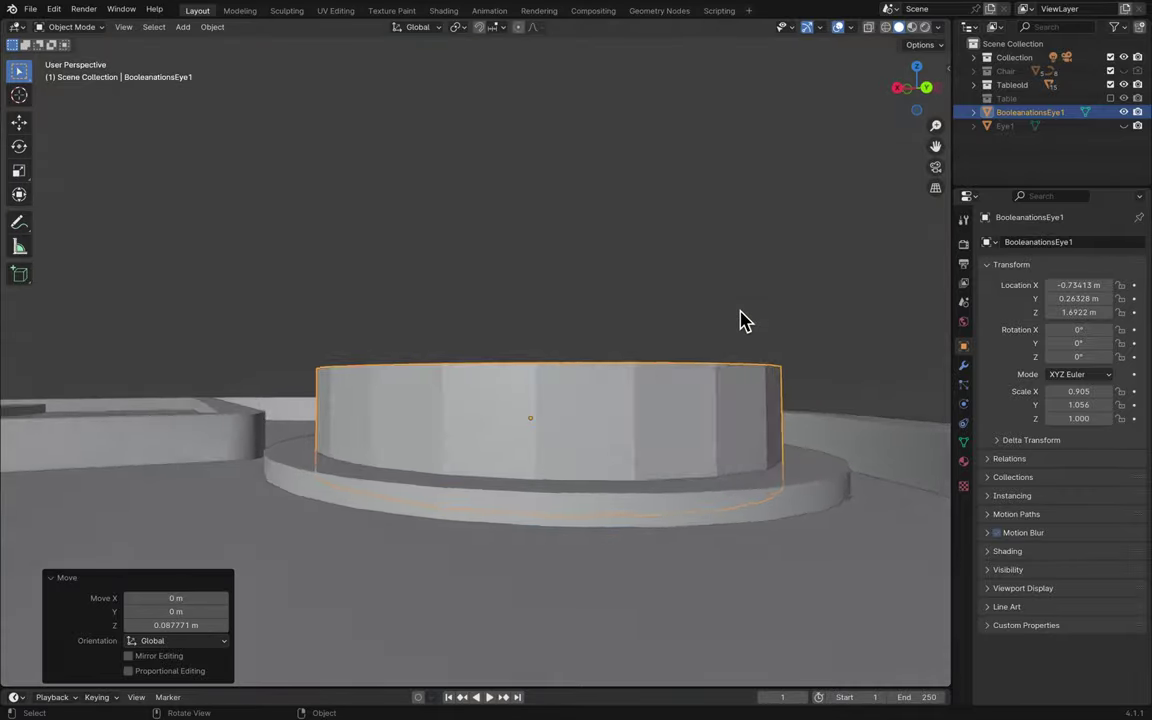
pyautogui.scroll(-8, 739, 320)
pyautogui.click(1123, 112)
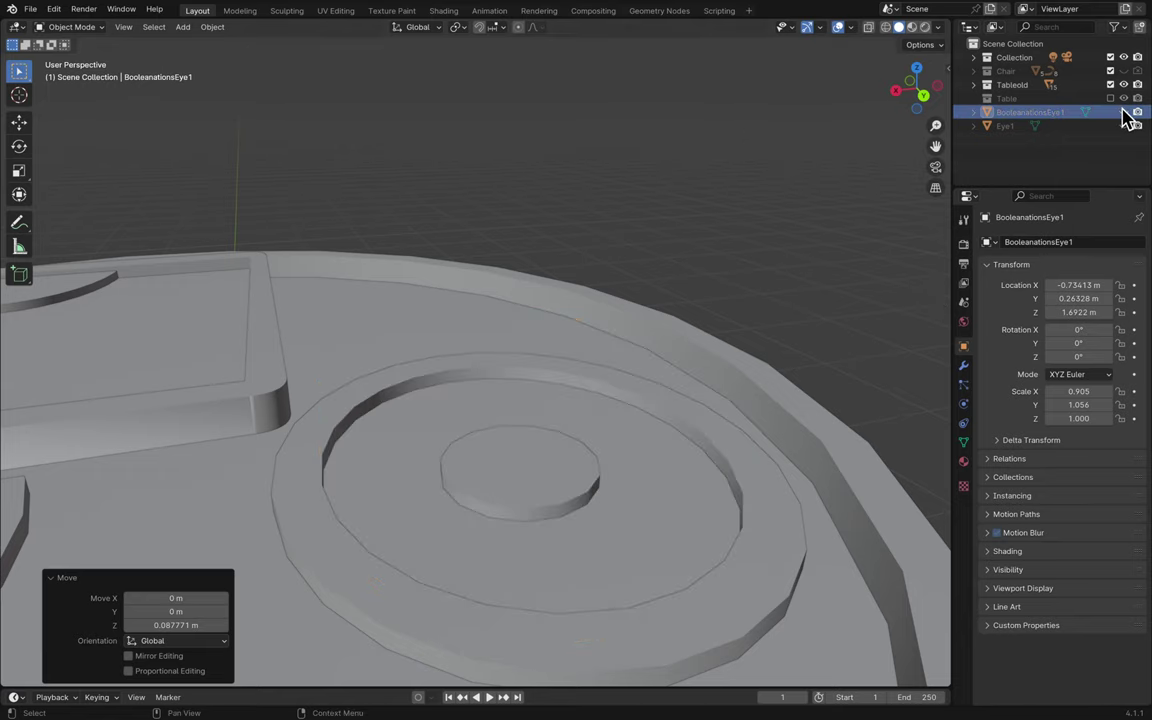
pyautogui.scroll(5, 912, 330)
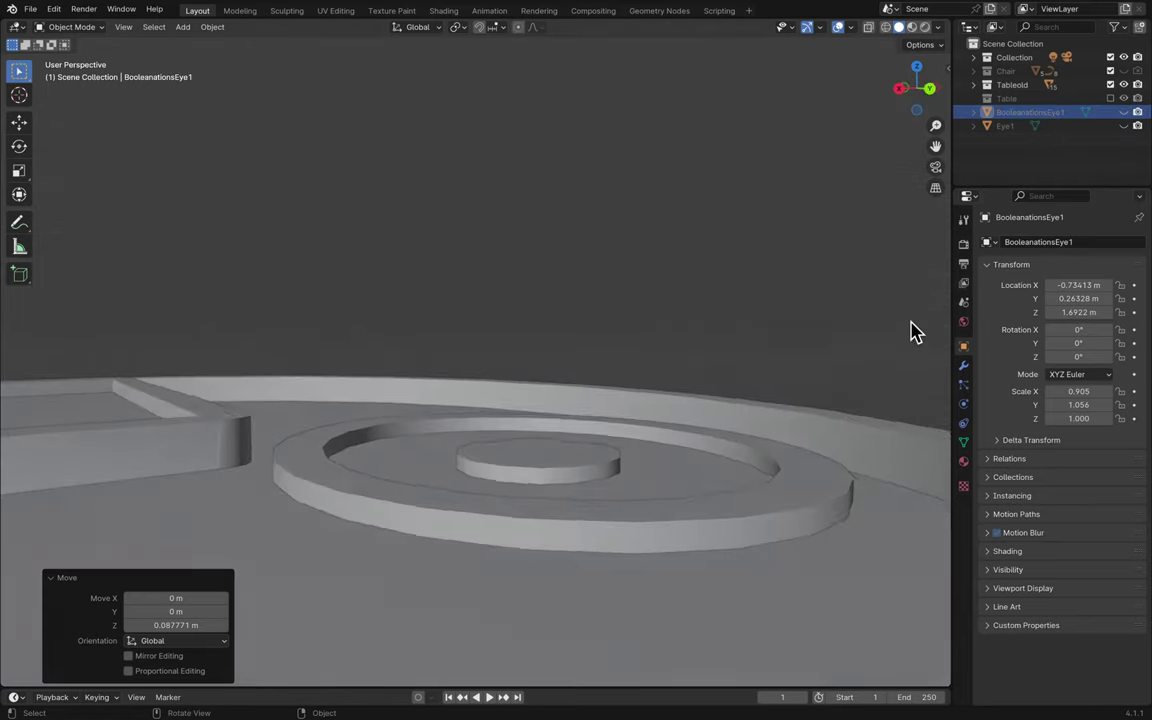
pyautogui.click(1123, 112)
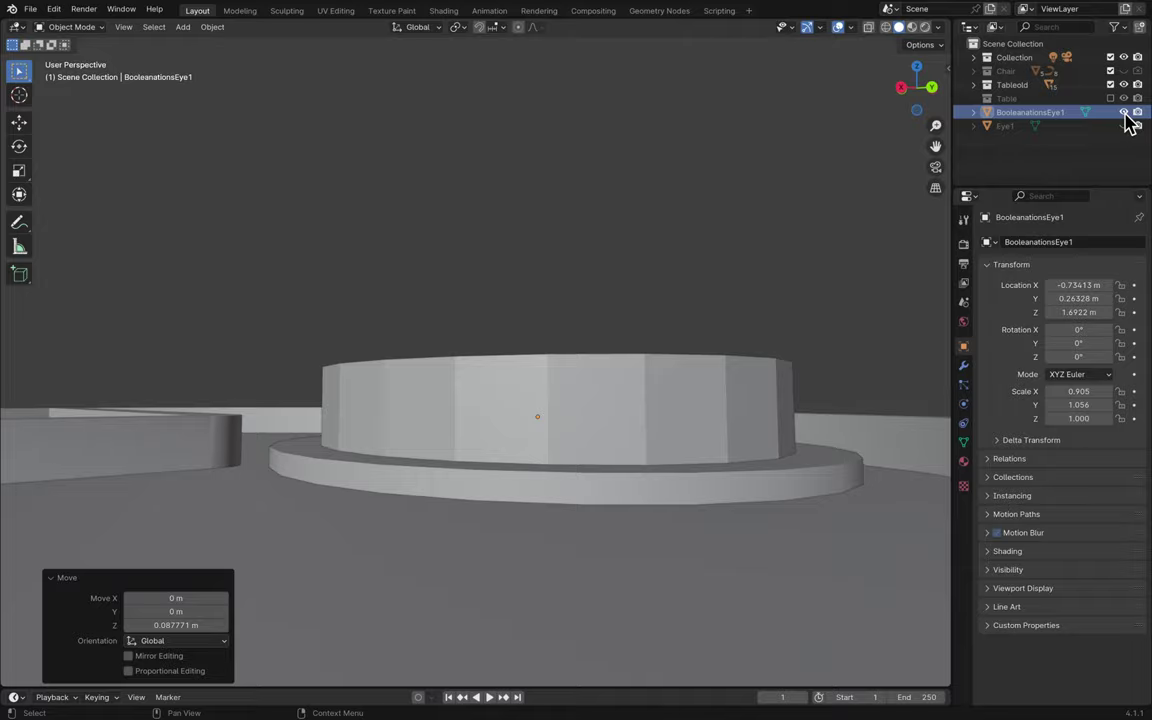
pyautogui.scroll(-5, 845, 335)
pyautogui.scroll(8, 845, 335)
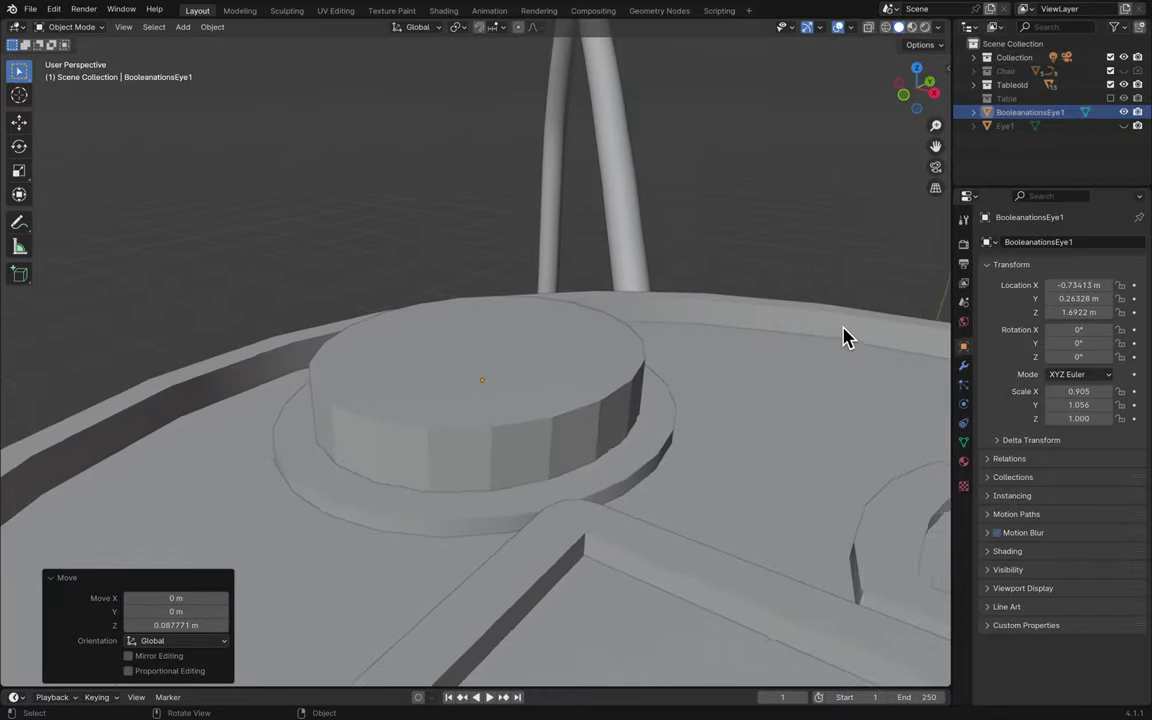
pyautogui.scroll(-5, 845, 335)
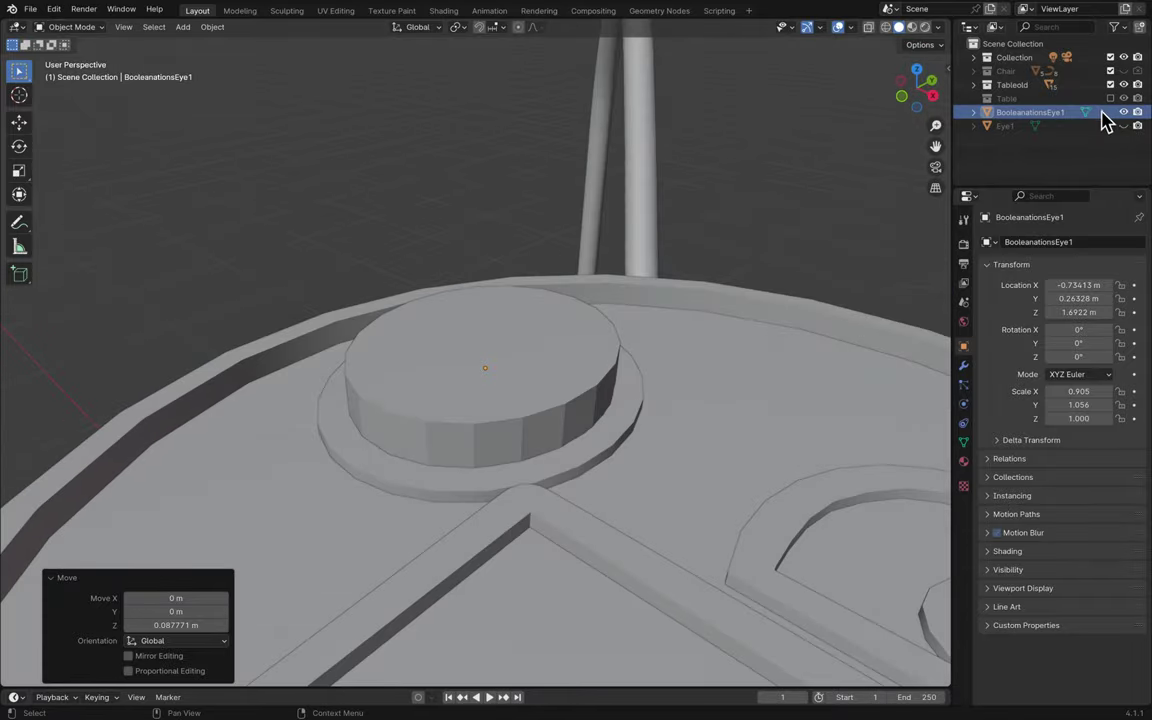
# - Rename the eye cutter to 'Booleanations2Eye1' and save Blender5.blend
pyautogui.doubleClick(1049, 112)
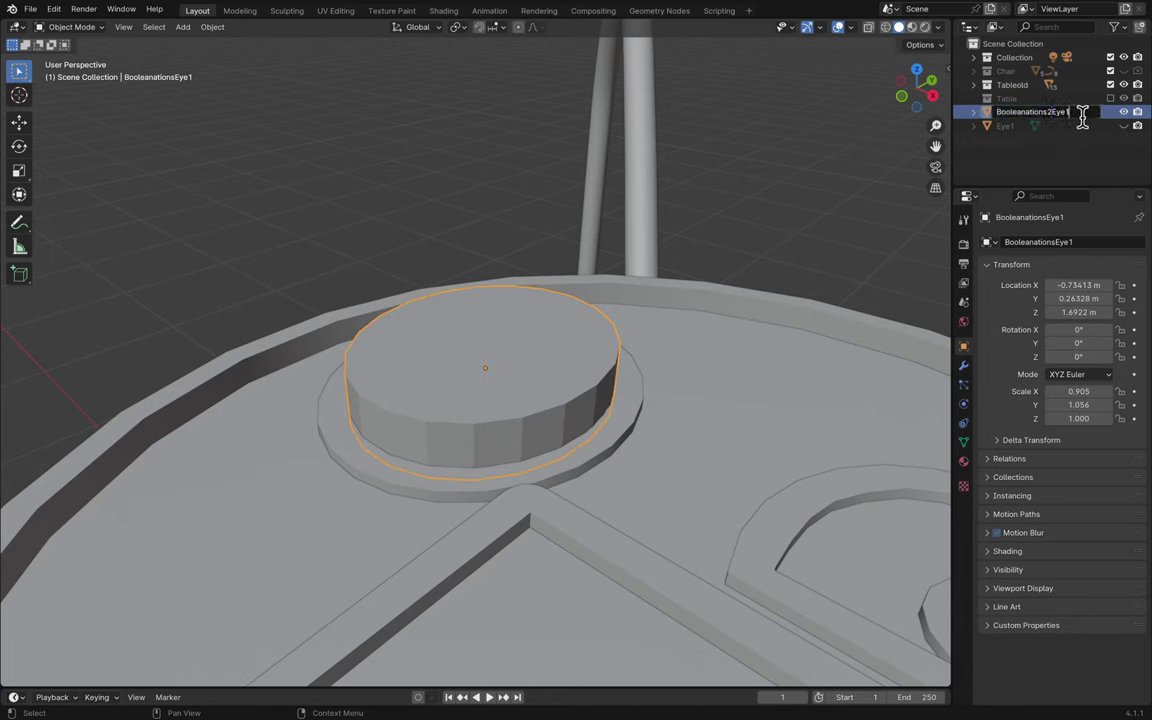
pyautogui.press('Return')
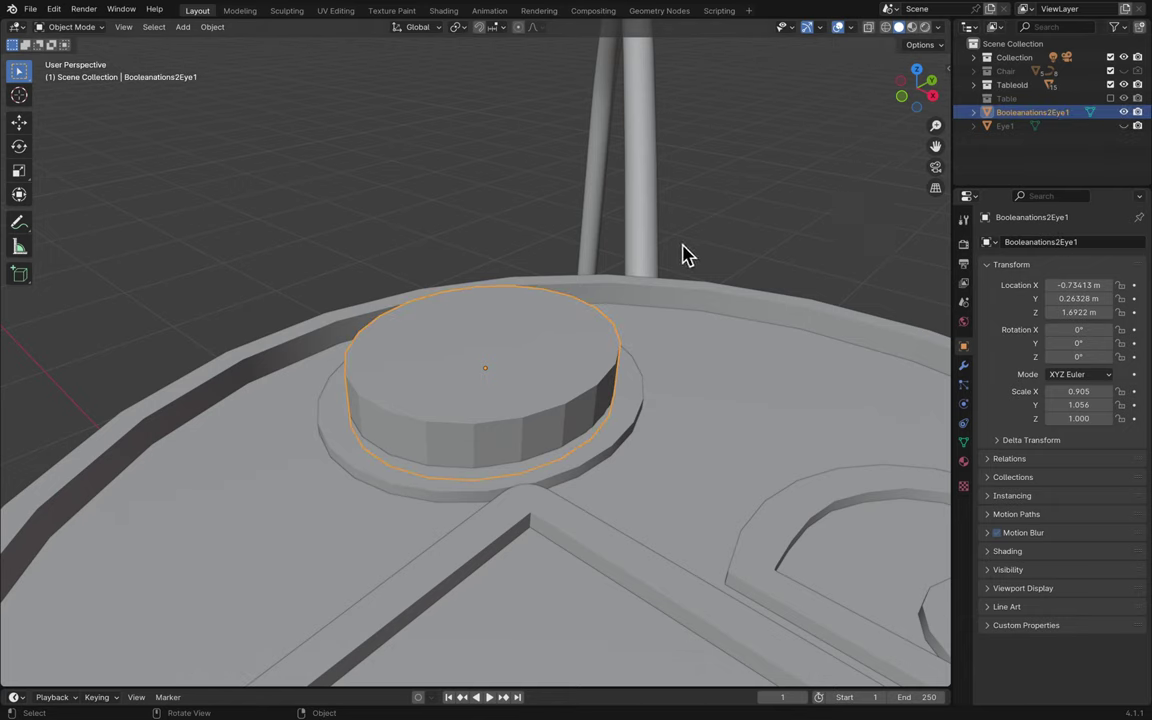
pyautogui.hotkey('ctrl', 's')
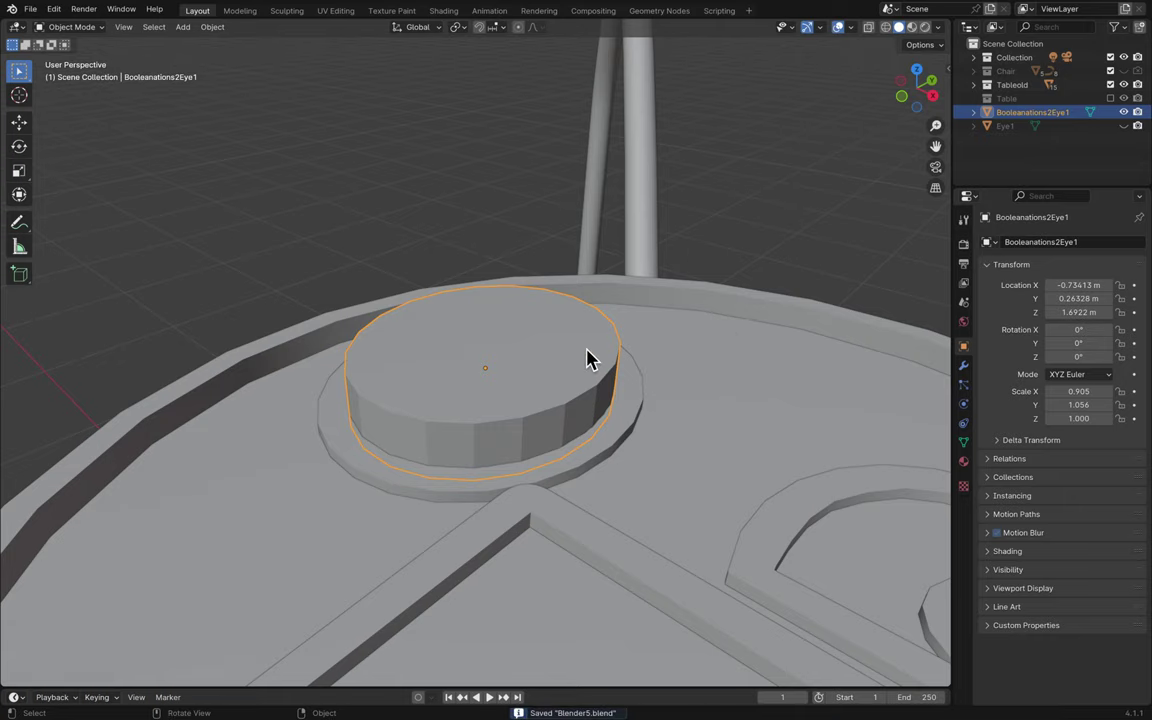
# - Try a Z-only scale on Booleanations2Eye1, cancel it, and bring up its outliner context menu
pyautogui.scroll(5, 589, 360)
pyautogui.press('s')
pyautogui.press('z')
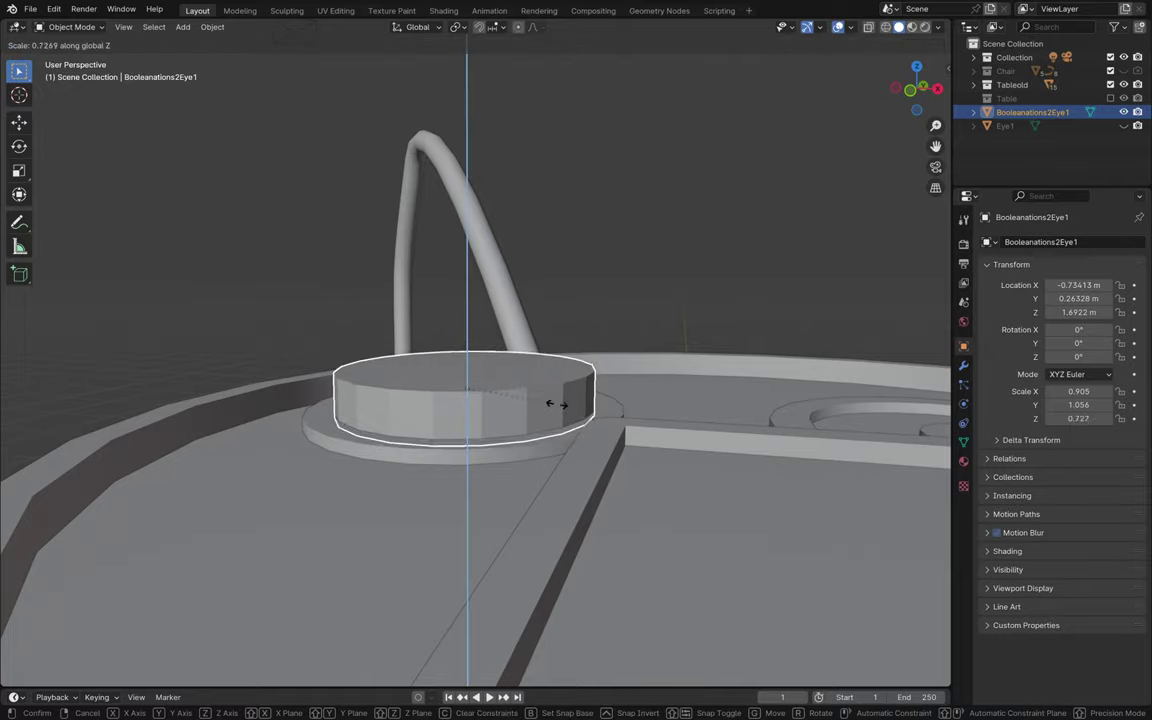
pyautogui.rightClick(442, 419)
pyautogui.scroll(5, 672, 287)
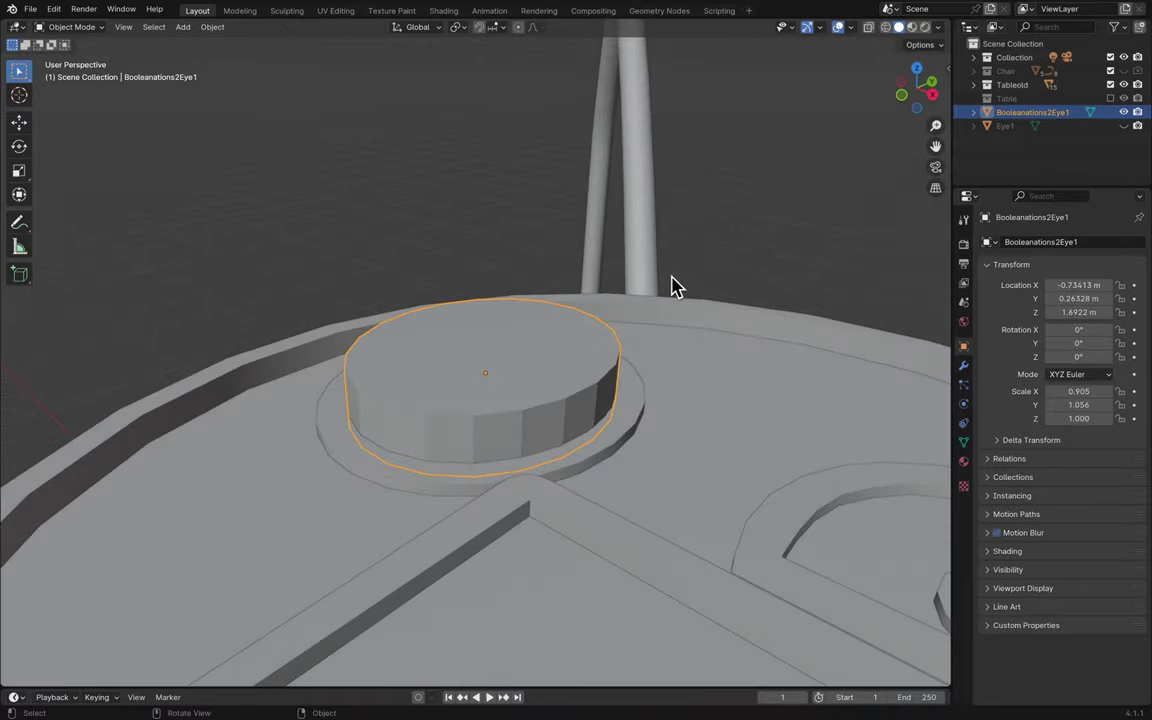
pyautogui.scroll(-5, 672, 287)
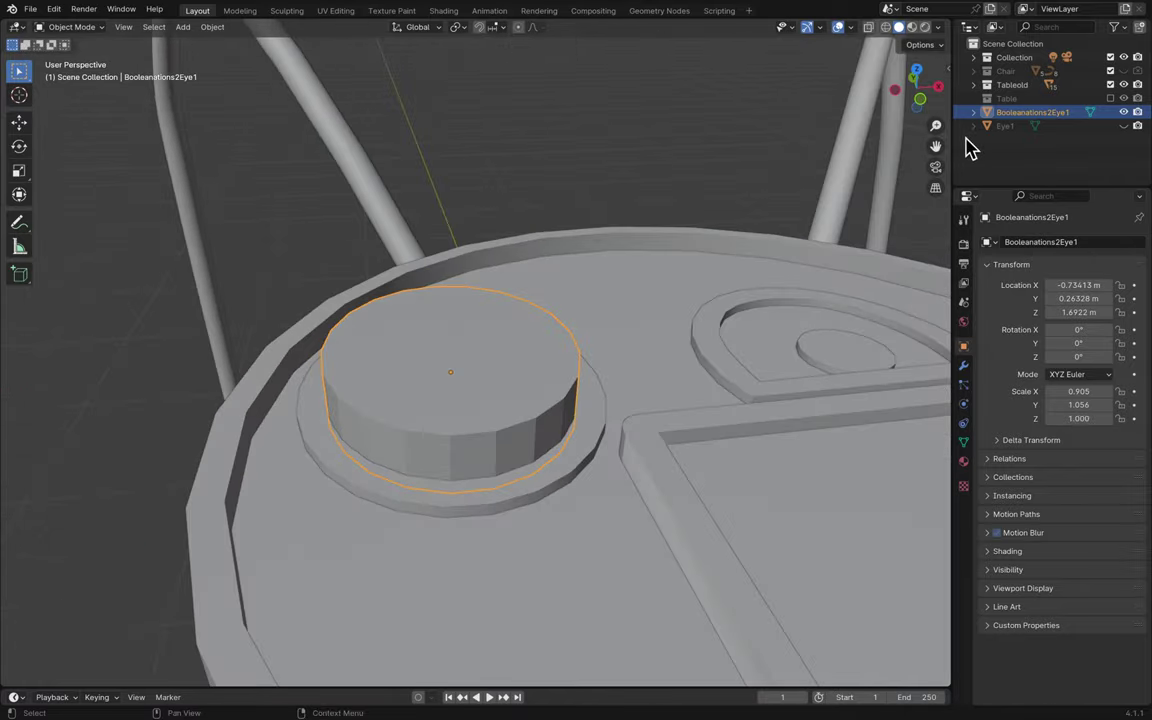
pyautogui.rightClick(1020, 118)
# - Delete Booleanations2Eye1 from the scene list and move Eye1 into the re-enabled Table collection
pyautogui.click(1021, 108)
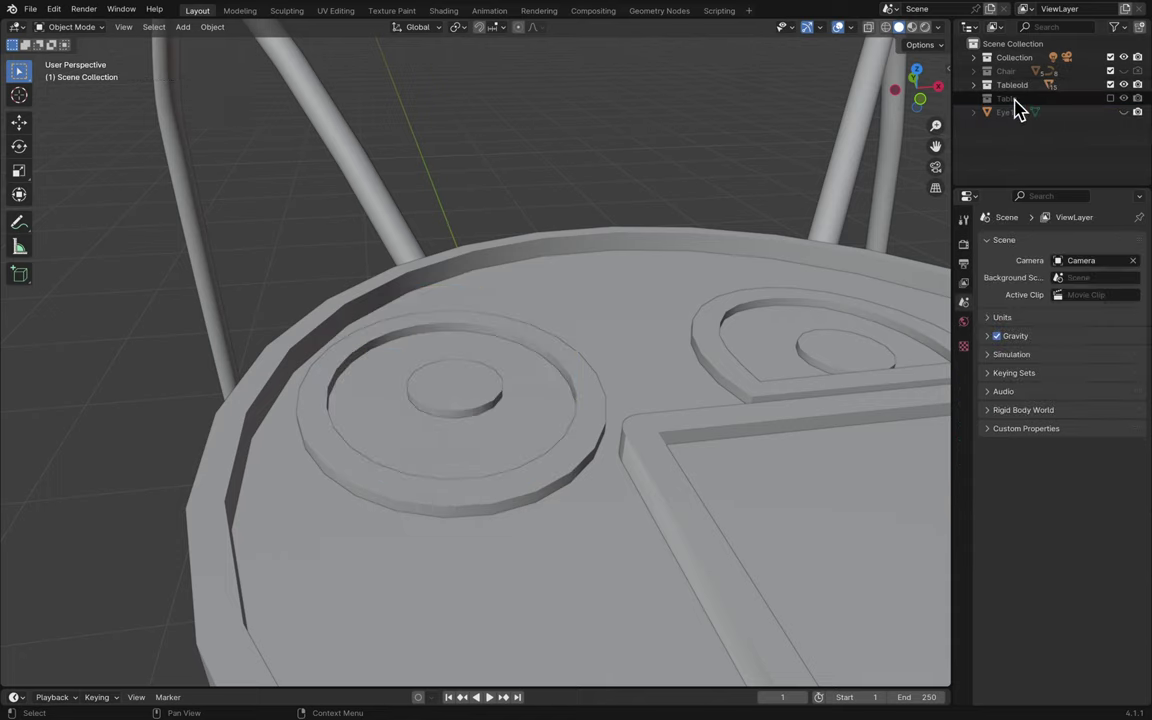
pyautogui.click(1110, 99)
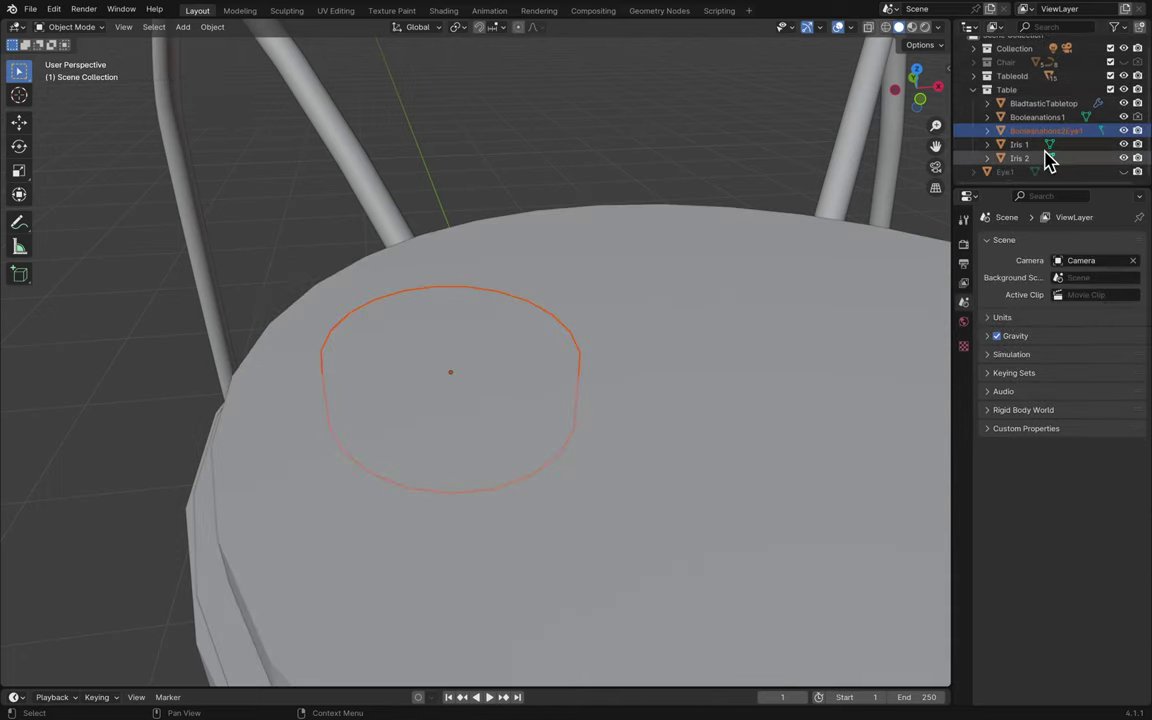
pyautogui.moveTo(1008, 176); pyautogui.dragTo(1035, 110)
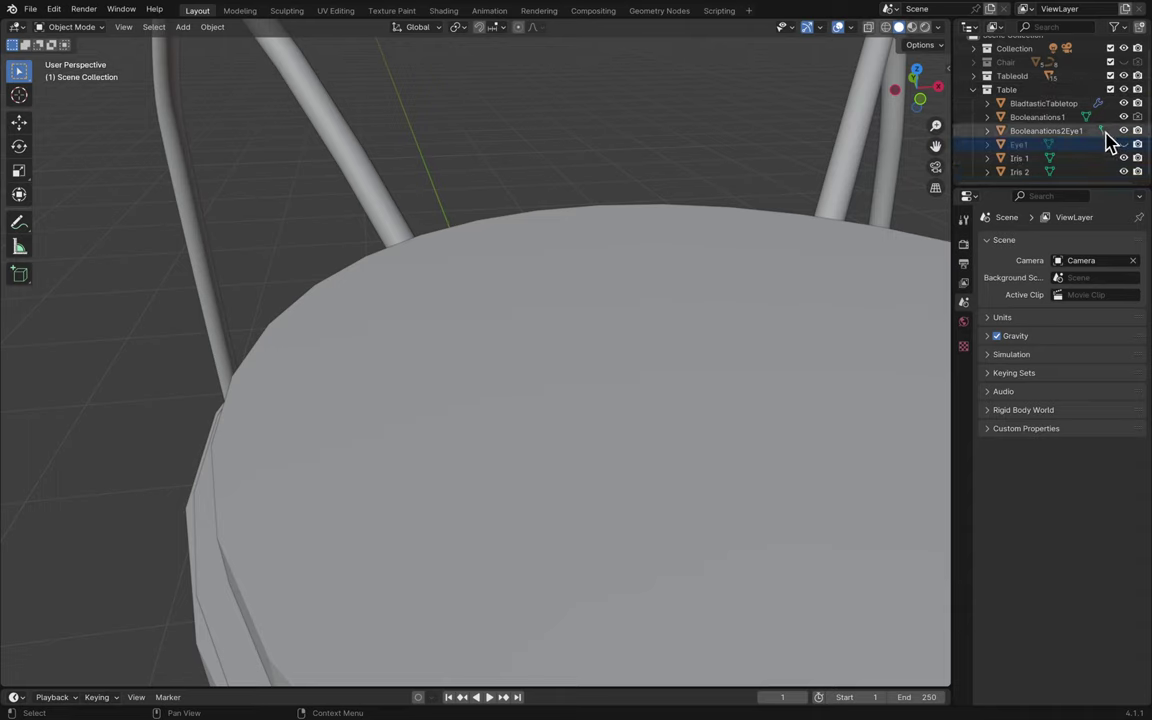
# - Hide Booleanations1, exclude the Tableold collection, and select the Eye1 ring
pyautogui.click(1123, 117)
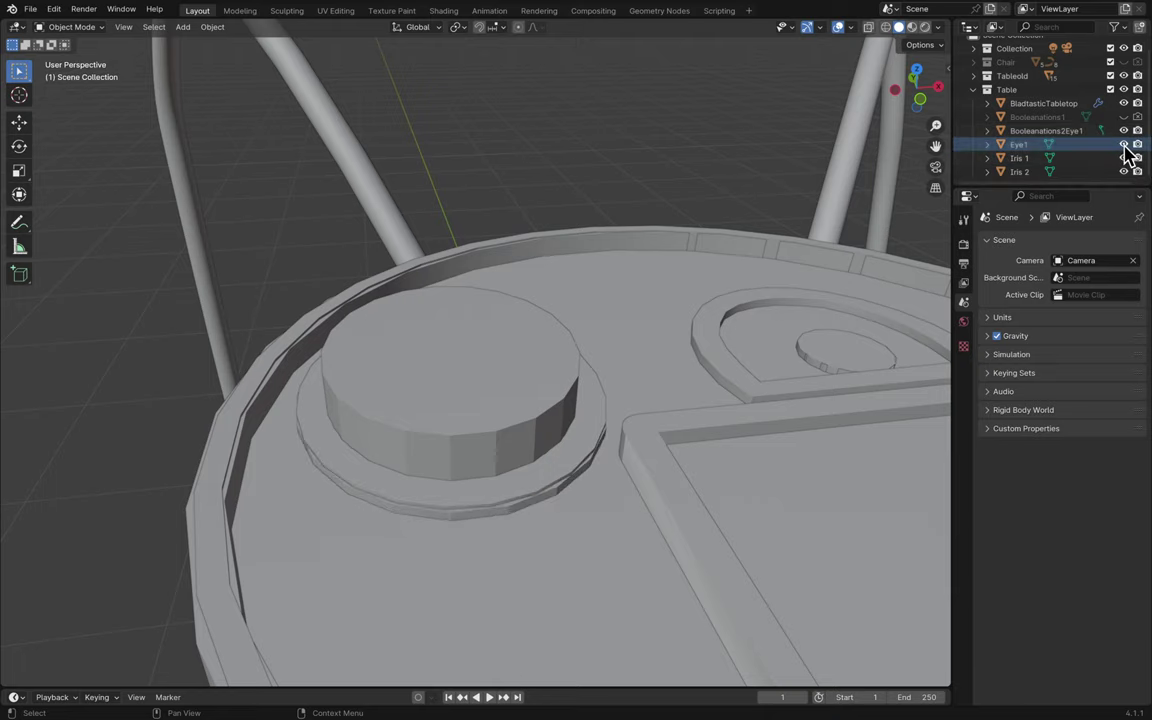
pyautogui.moveTo(707, 226); pyautogui.dragTo(987, 180, button='middle')
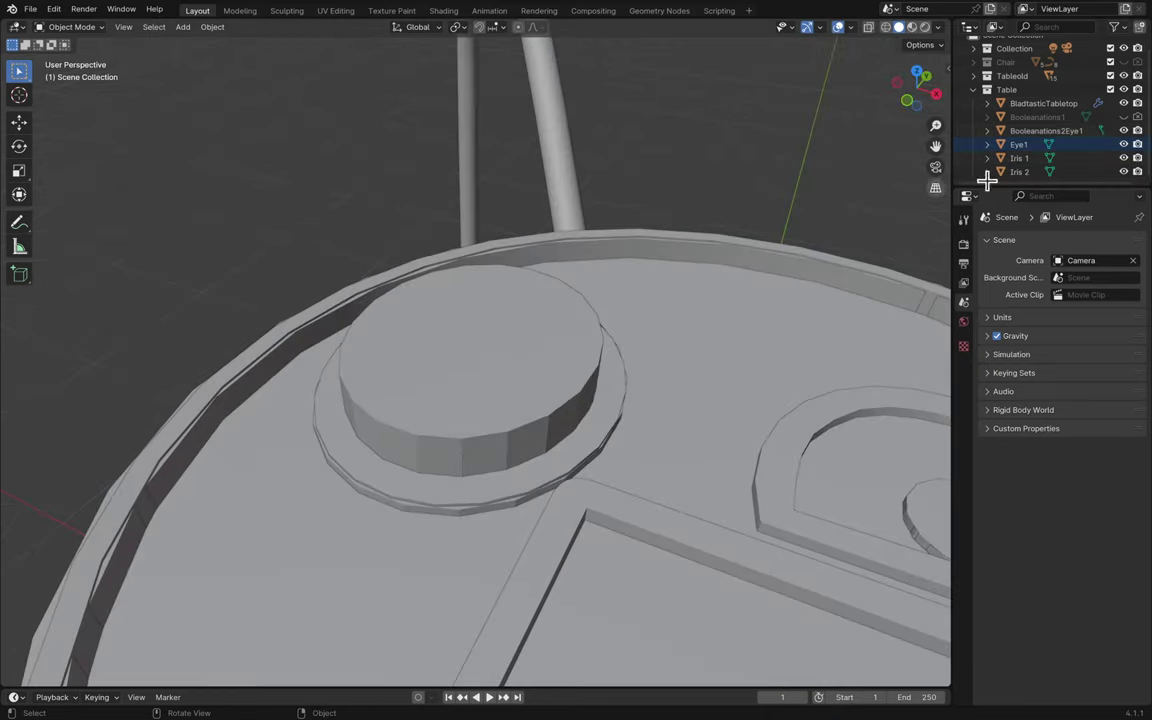
pyautogui.click(1110, 76)
pyautogui.scroll(3, 710, 243)
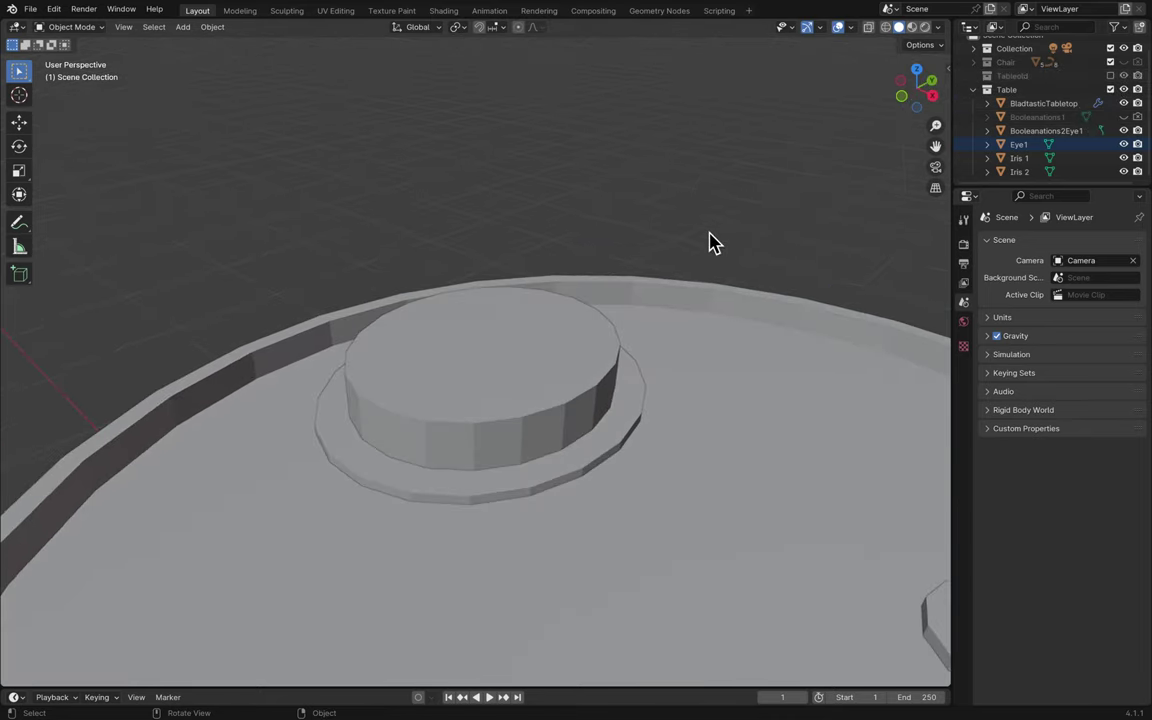
pyautogui.click(588, 447)
# - Add a Boolean Difference modifier to Eye1 with Booleanations2Eye1 as the cutting object
pyautogui.click(965, 368)
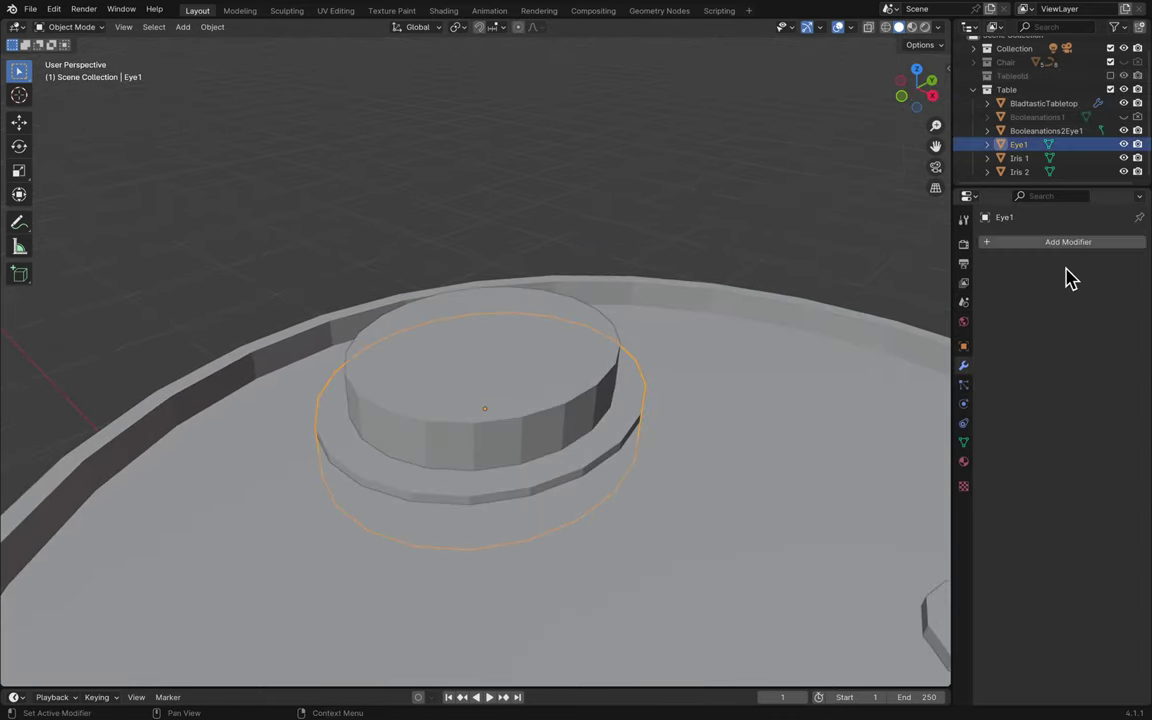
pyautogui.click(1067, 242)
pyautogui.moveTo(1028, 250)
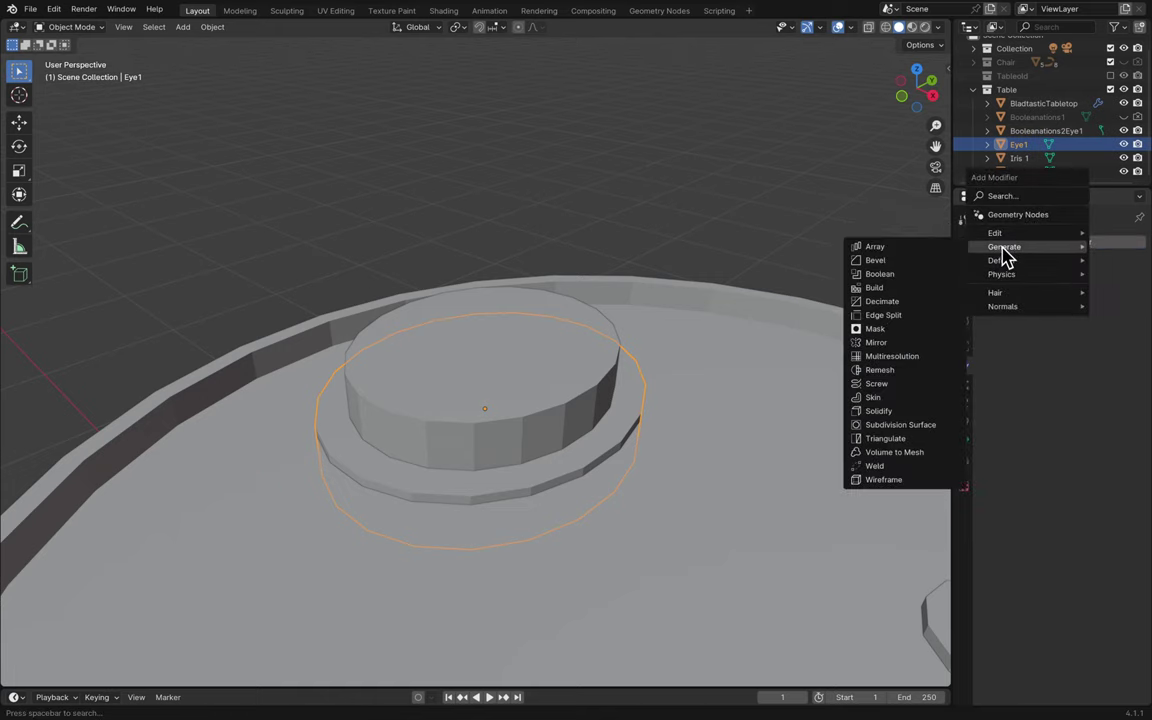
pyautogui.click(946, 280)
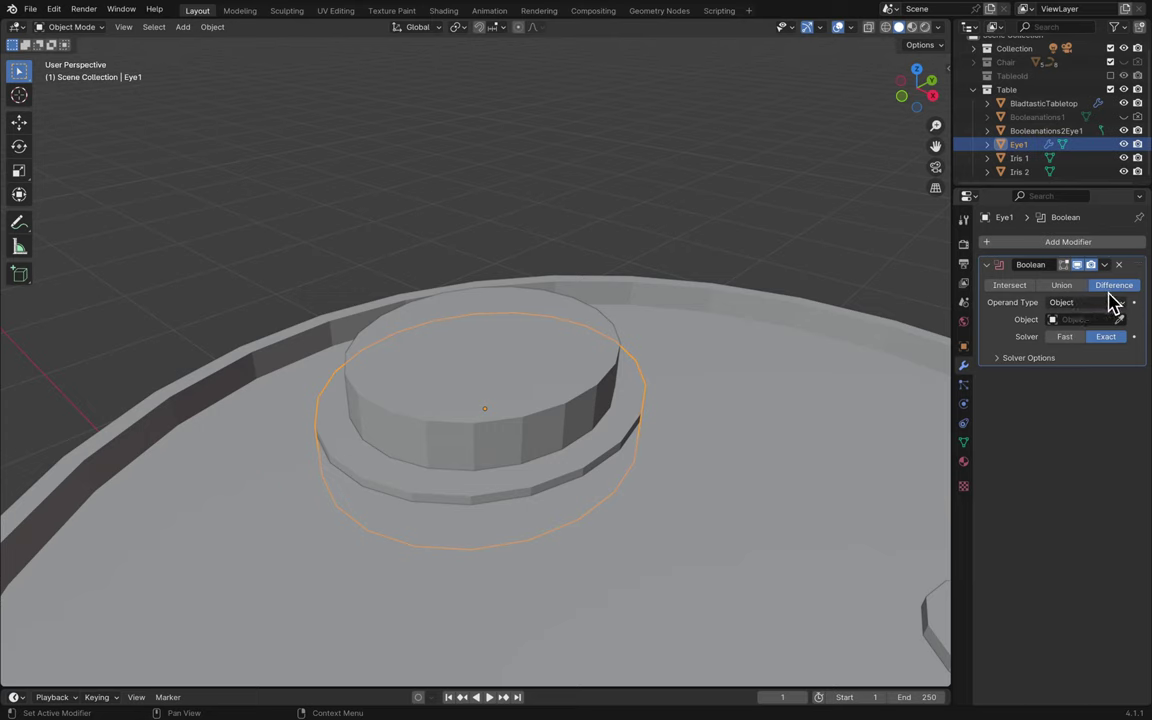
pyautogui.click(1098, 319)
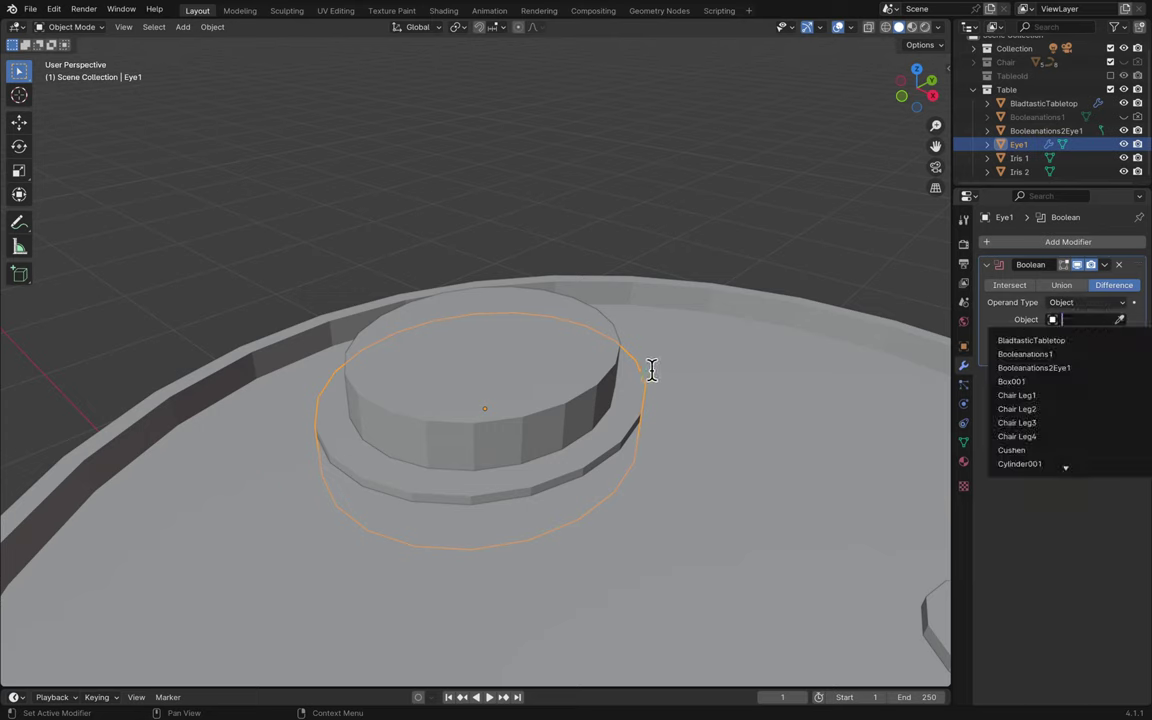
pyautogui.click(1120, 320)
pyautogui.click(555, 372)
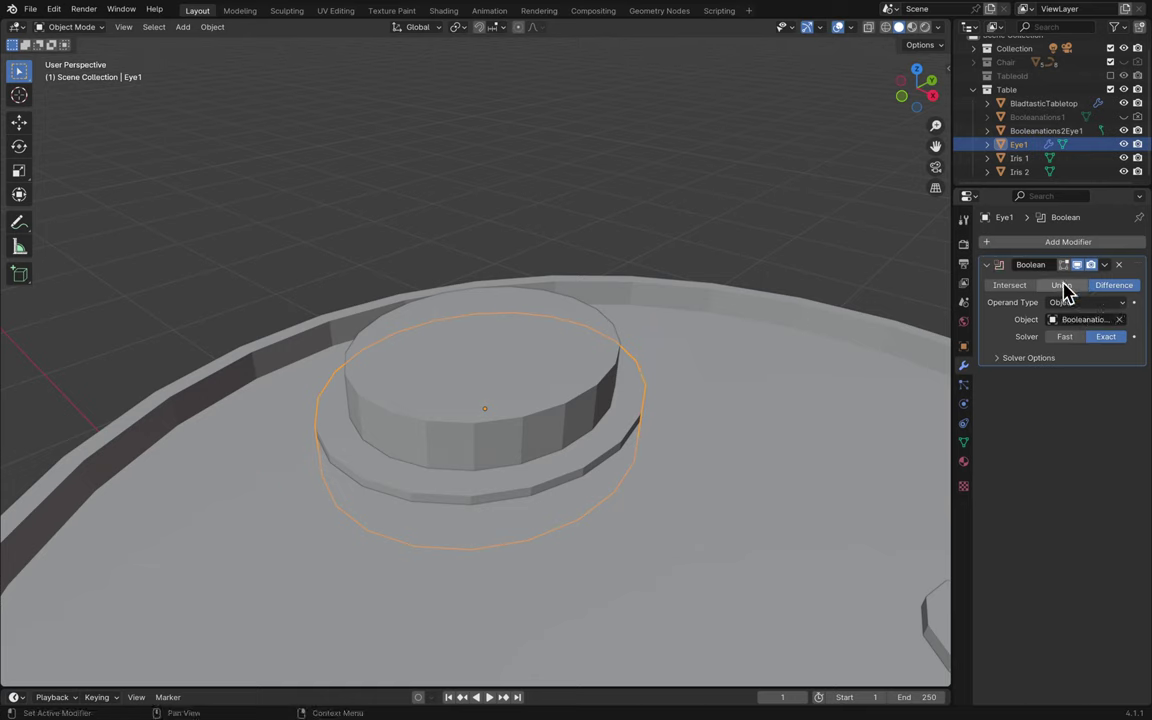
# - Check the cut, hide the Booleanations2Eye1 cutter to reveal the recess, and save
pyautogui.click(1123, 144)
pyautogui.click(1123, 144)
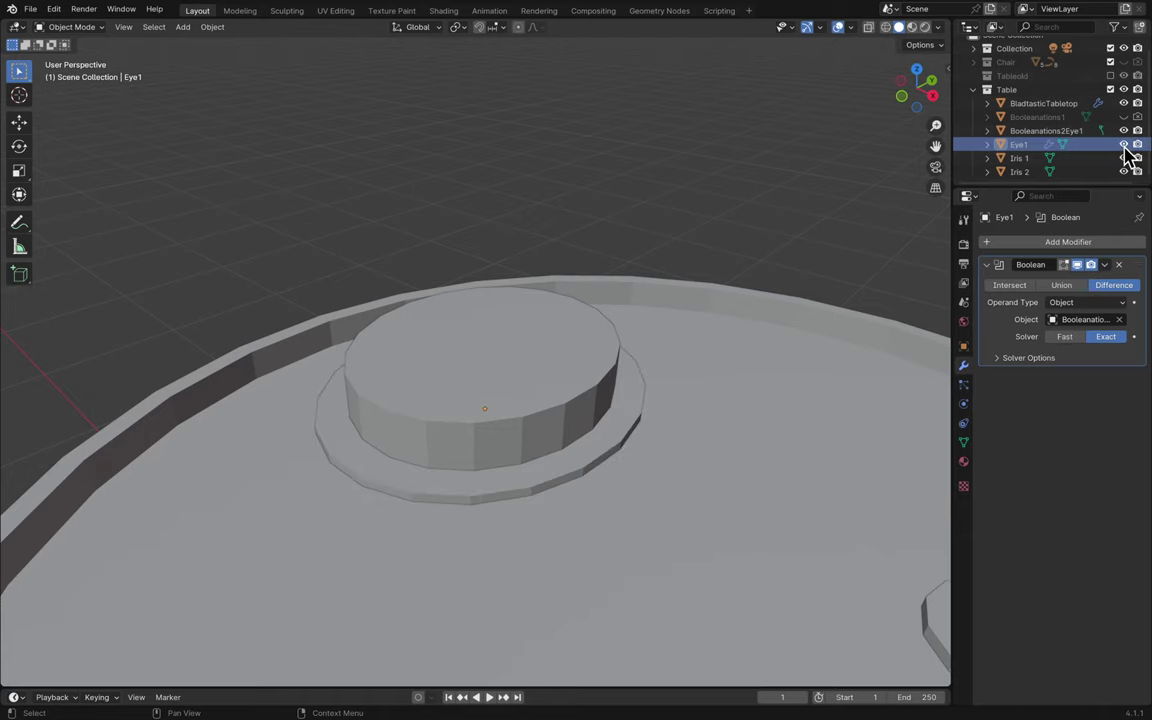
pyautogui.click(1077, 132)
pyautogui.click(1123, 131)
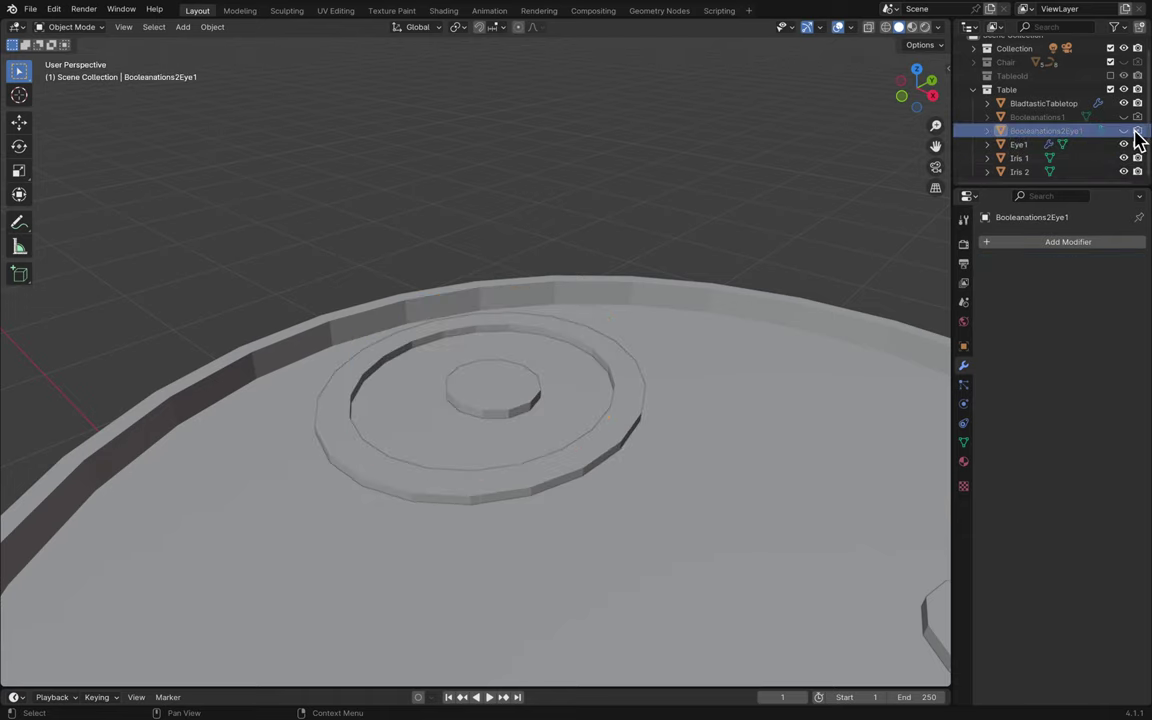
pyautogui.hotkey('ctrl', 's')
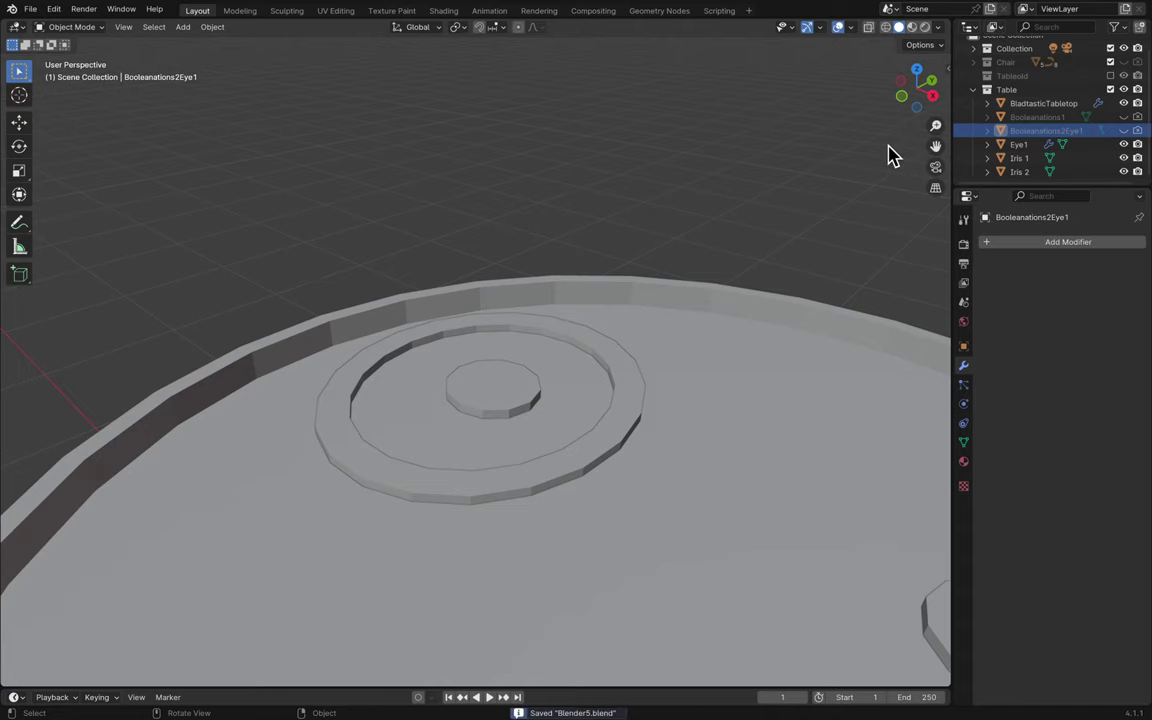
# - Inspect the recessed eye ring in the viewport and save Blender5.blend several more times
pyautogui.scroll(-10, 890, 157)
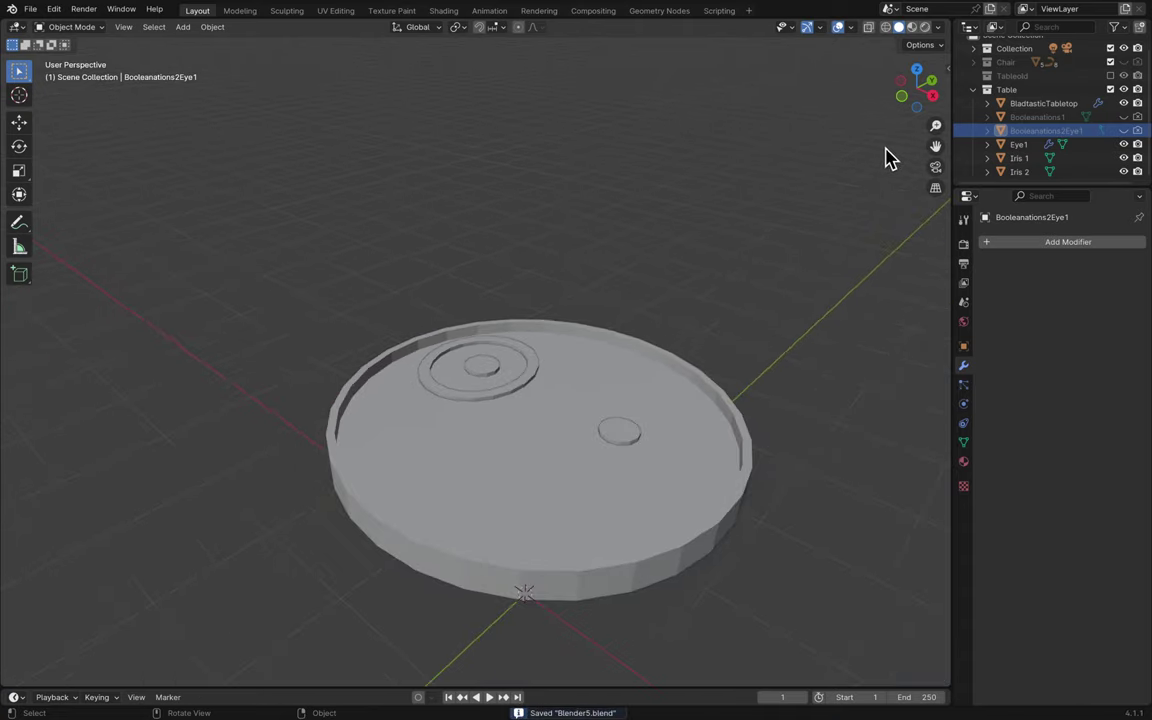
pyautogui.scroll(10, 890, 157)
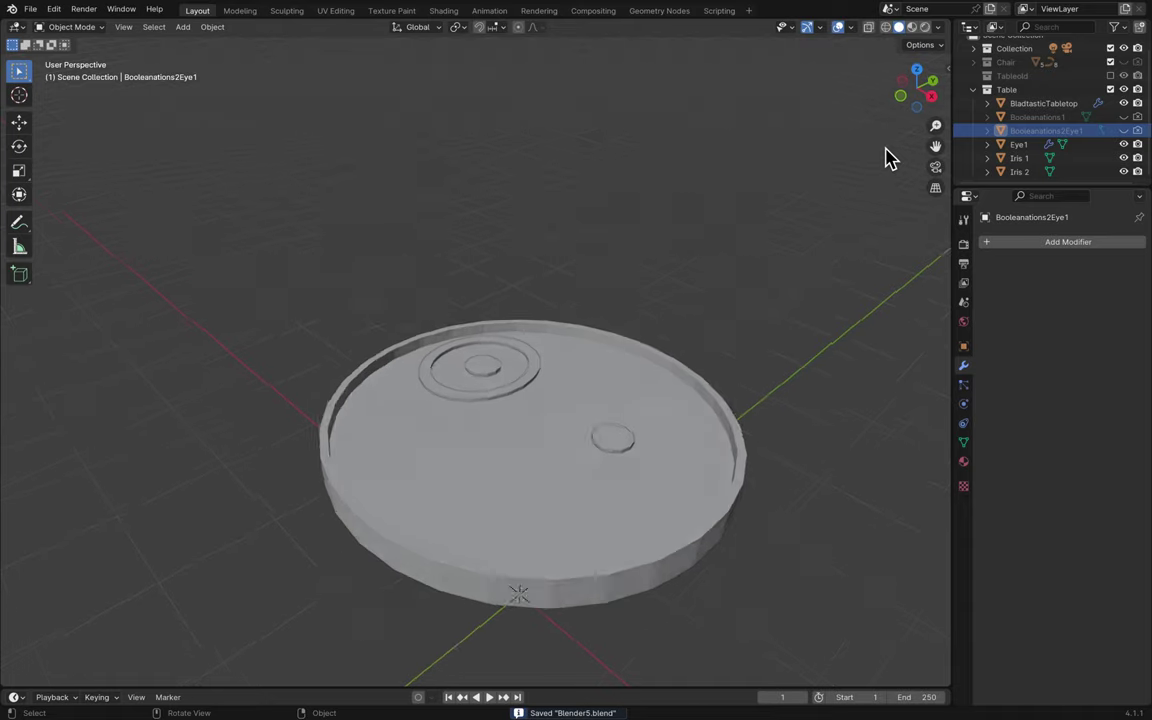
pyautogui.scroll(-10, 676, 357)
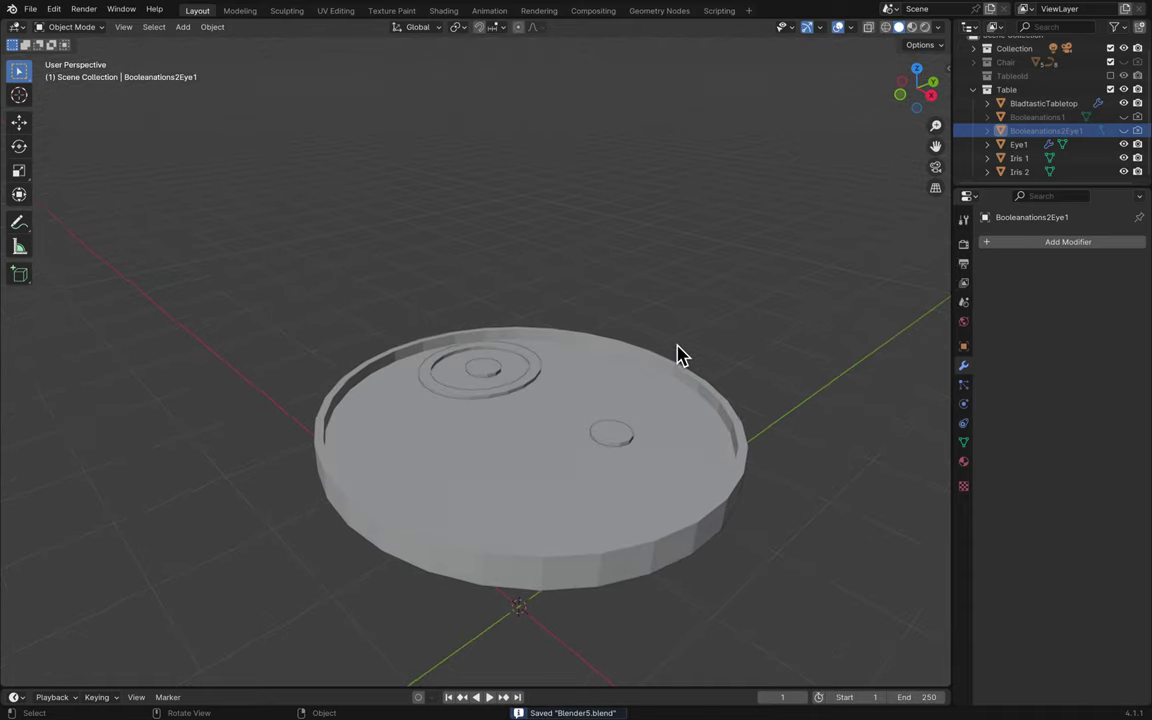
pyautogui.scroll(-5, 676, 357)
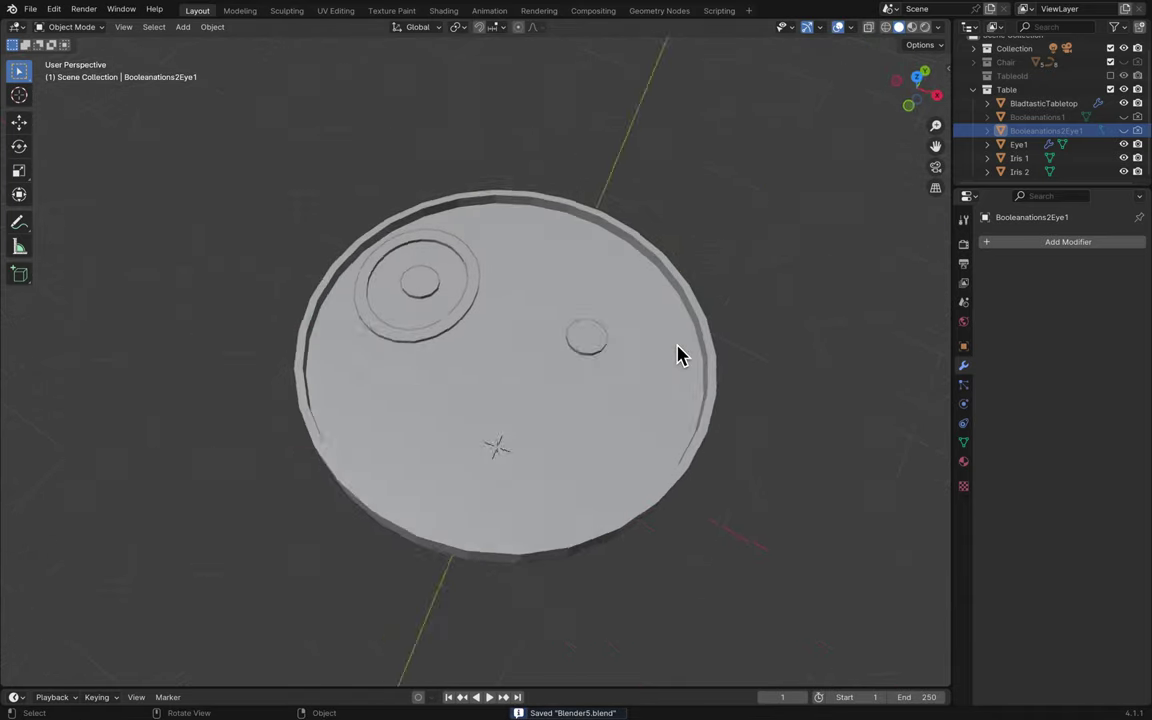
pyautogui.scroll(5, 676, 357)
pyautogui.scroll(-5, 676, 357)
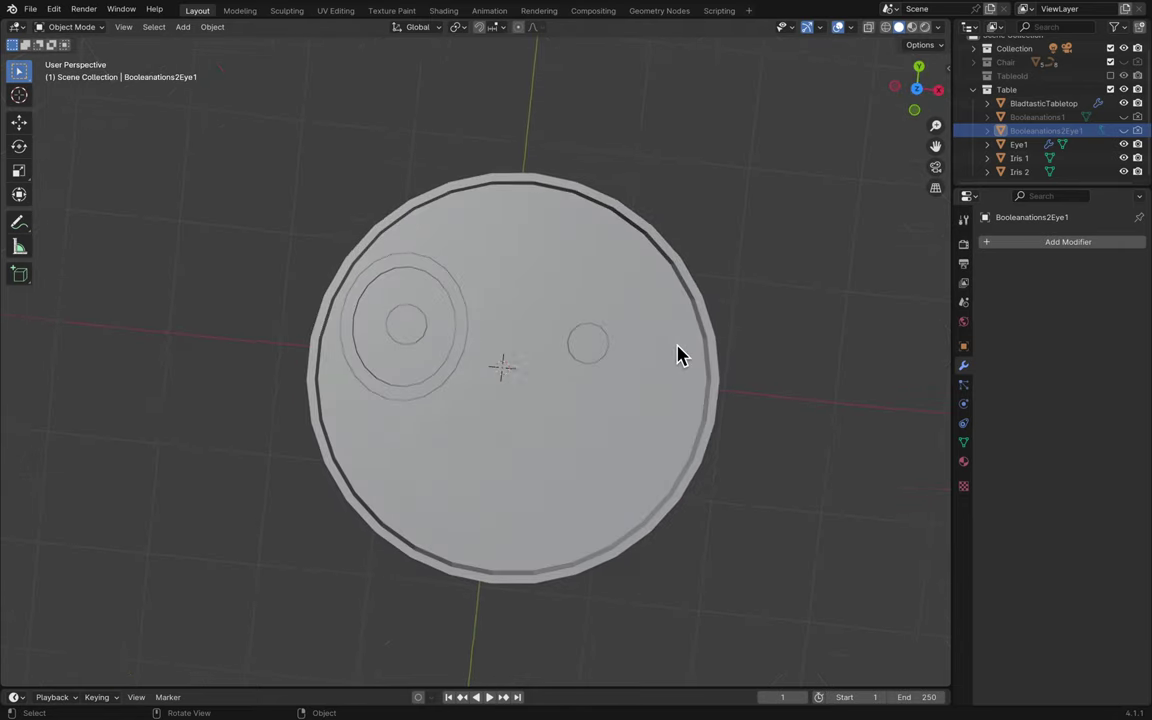
pyautogui.keyDown('shift'); pyautogui.hscroll(5, 676, 357); pyautogui.keyUp('shift')
pyautogui.keyDown('shift'); pyautogui.scroll(-2, 676, 357); pyautogui.keyUp('shift')
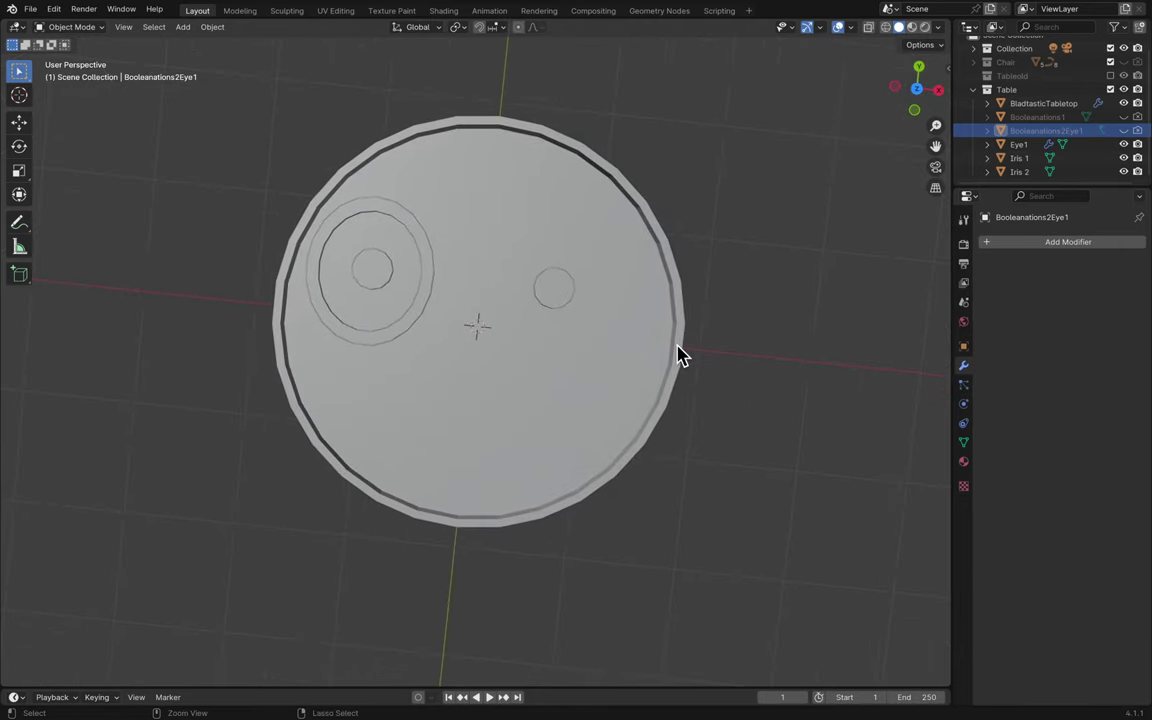
pyautogui.hotkey('ctrl', 's')
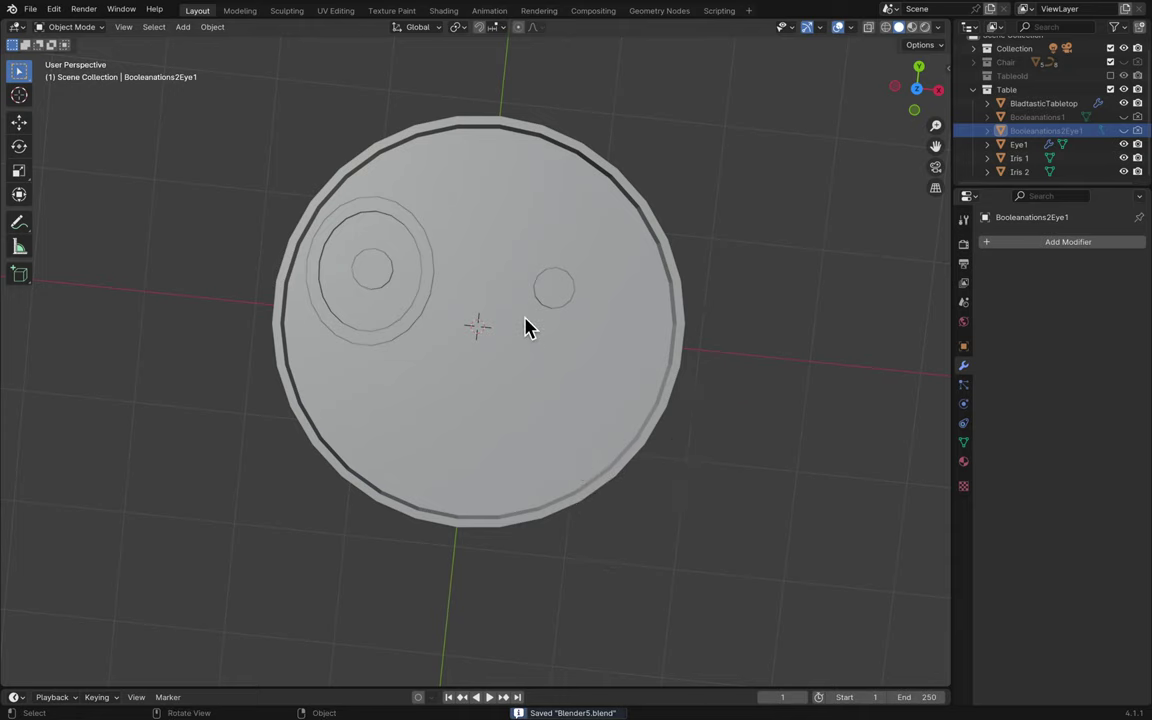
pyautogui.scroll(2, 552, 305)
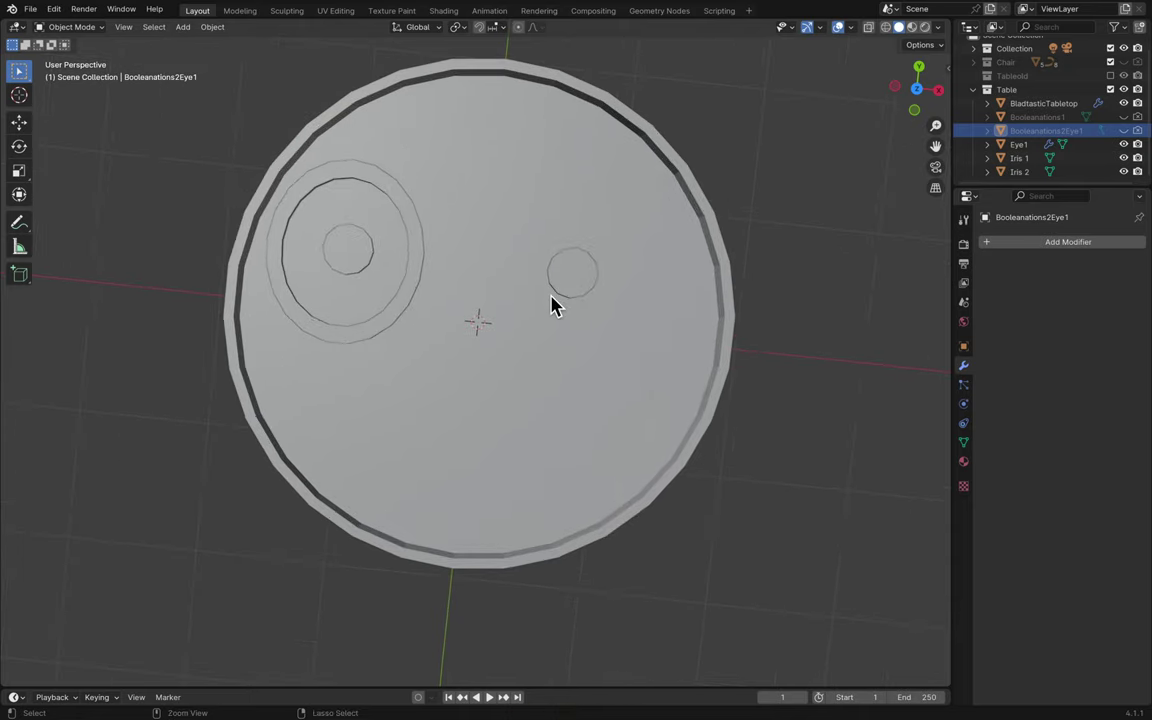
pyautogui.hotkey('ctrl', 's')
pyautogui.scroll(-5, 552, 305)
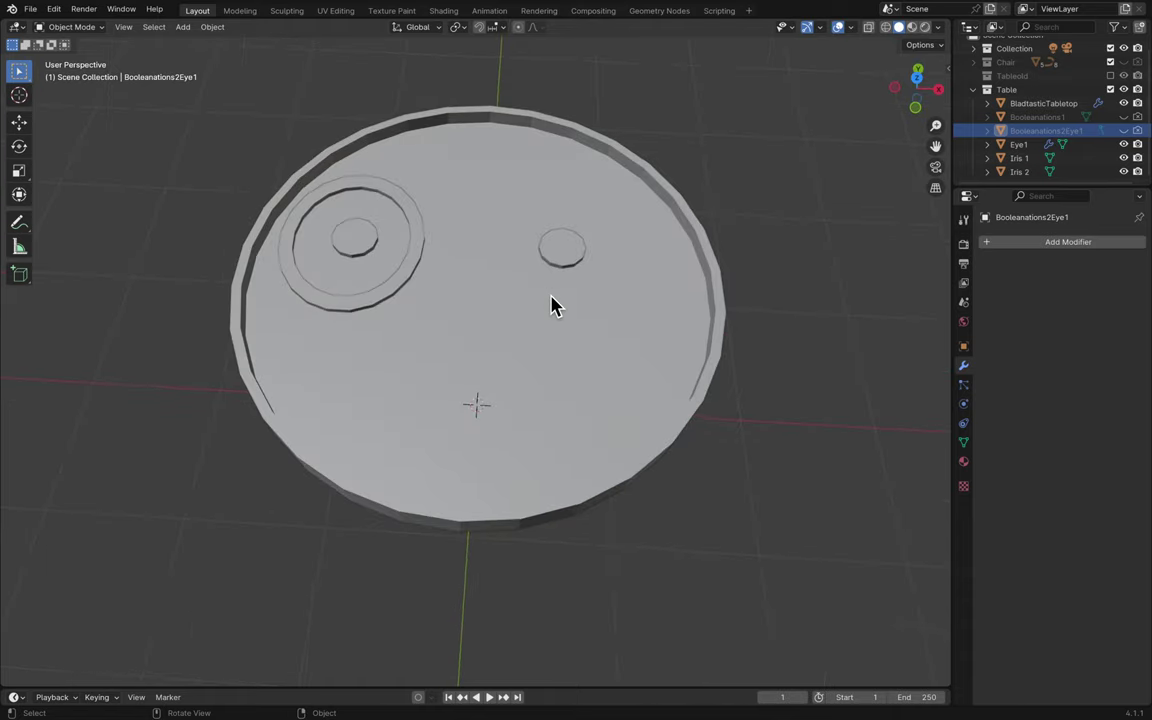
pyautogui.hotkey('ctrl', 's')
pyautogui.scroll(3, 555, 305)
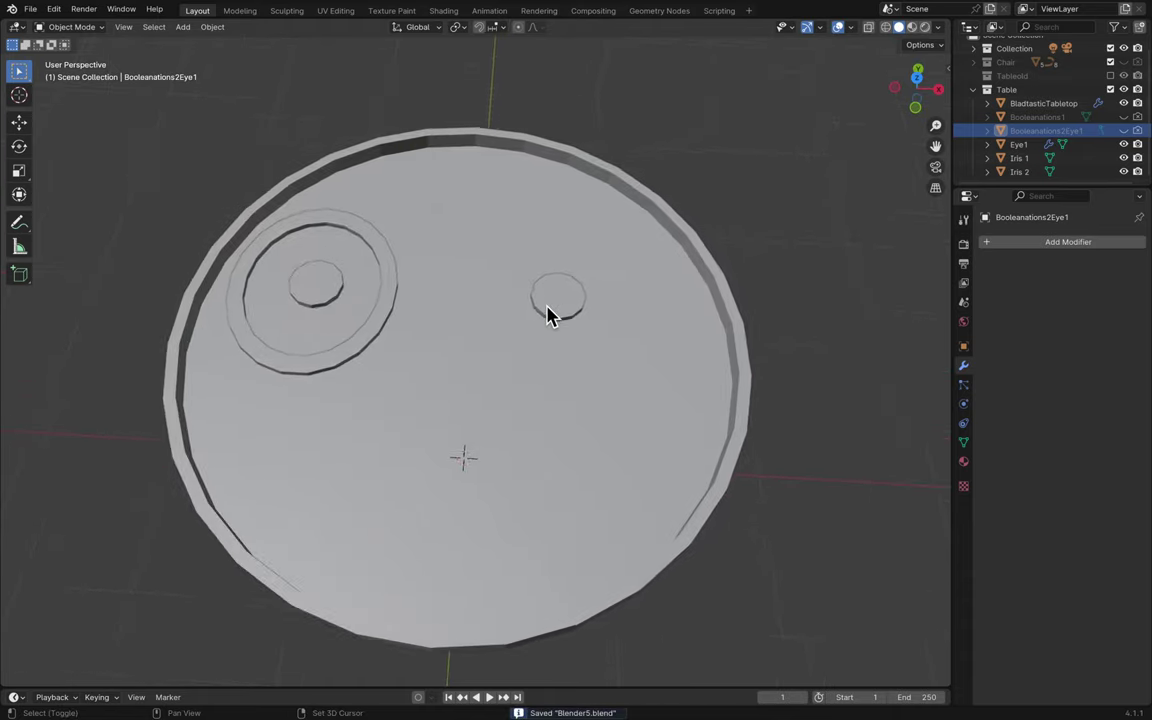
# - Expand Booleanations2Eye1's mesh data, then select Eye1 and the Iris 1 piece
pyautogui.click(1104, 135)
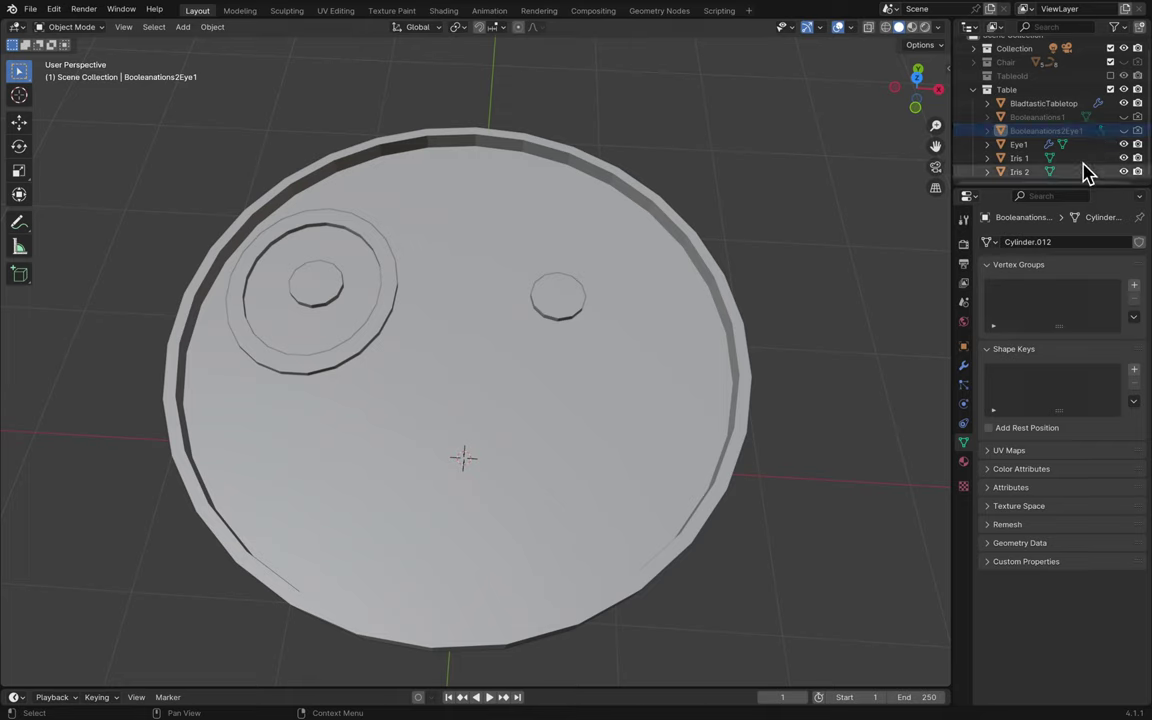
pyautogui.click(1098, 145)
pyautogui.click(1088, 158)
# - Select Eye1 in the outliner, enlarge the outliner list, and save the file
pyautogui.click(1090, 172)
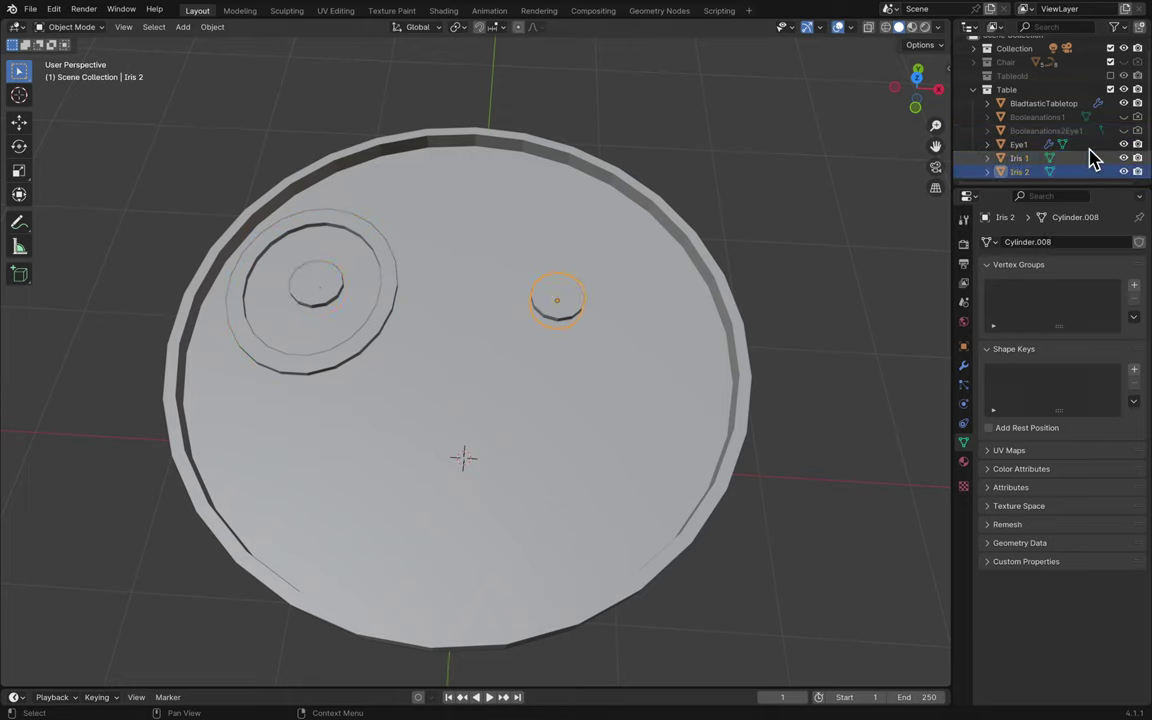
pyautogui.click(1090, 145)
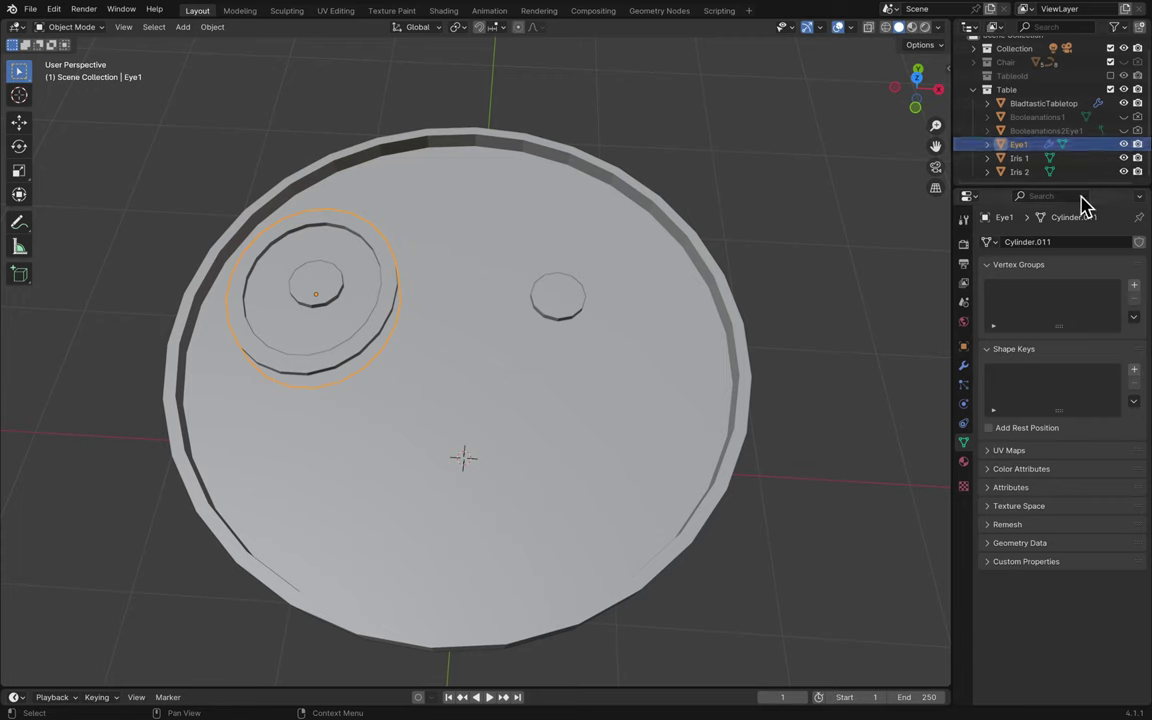
pyautogui.moveTo(1084, 188); pyautogui.dragTo(1085, 227)
pyautogui.hotkey('ctrl', 's')
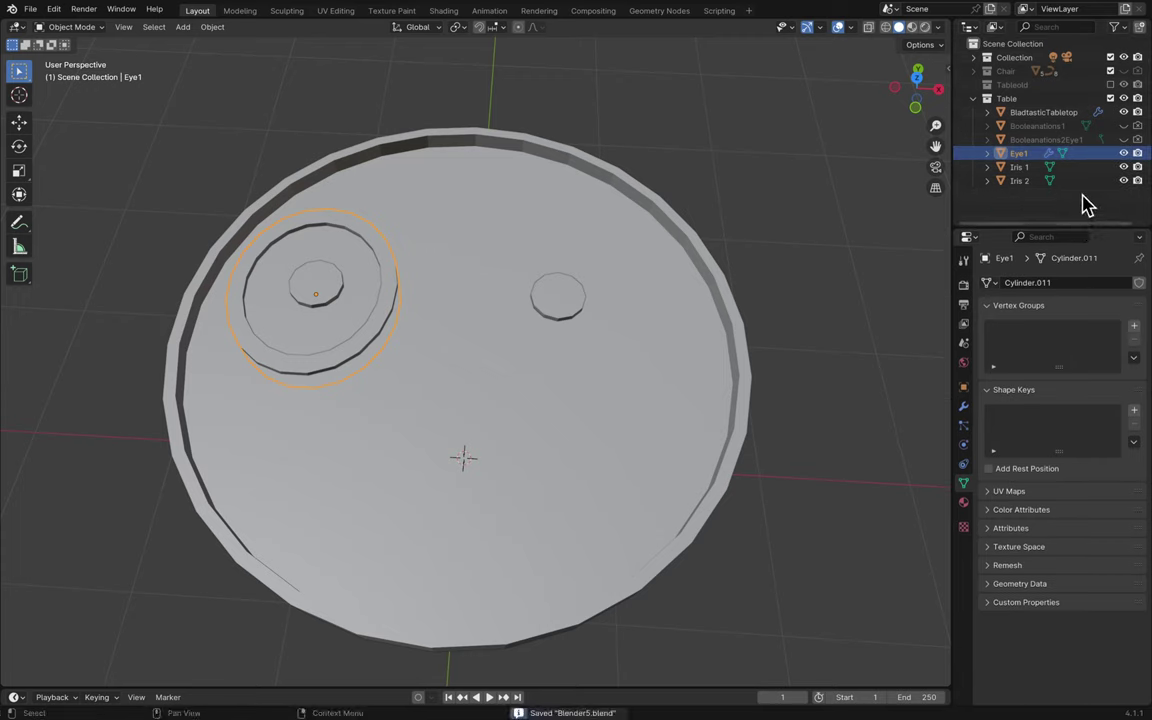
pyautogui.scroll(-10, 802, 275)
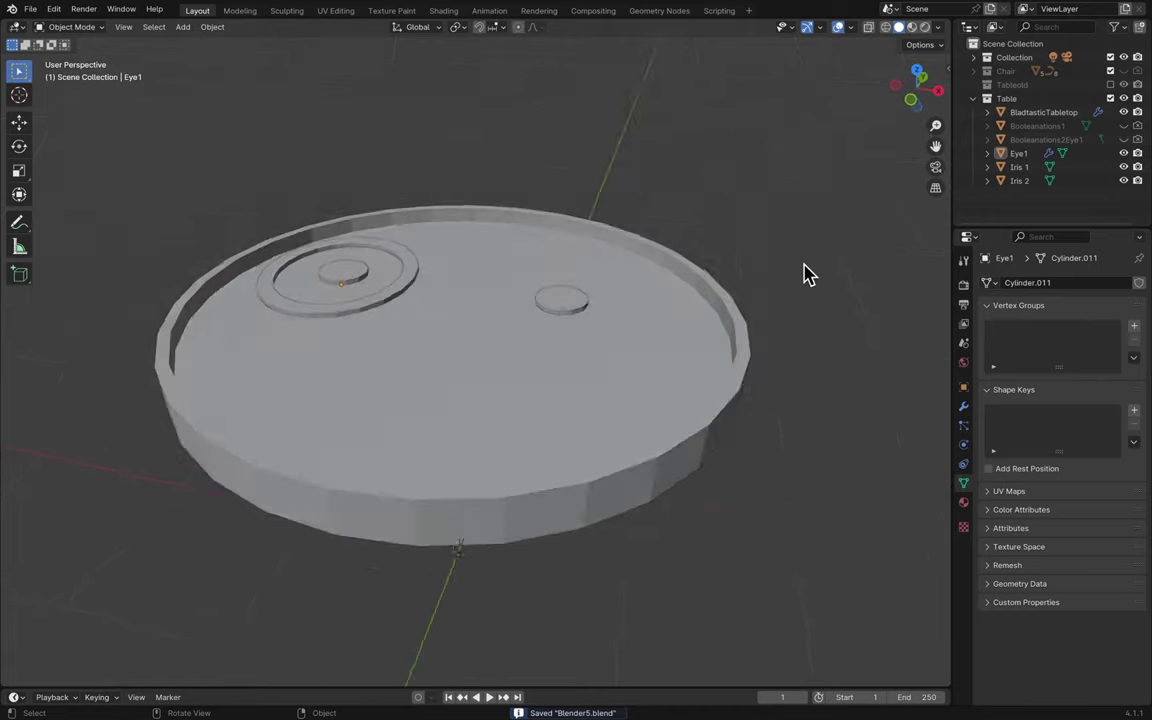
pyautogui.scroll(-10, 802, 275)
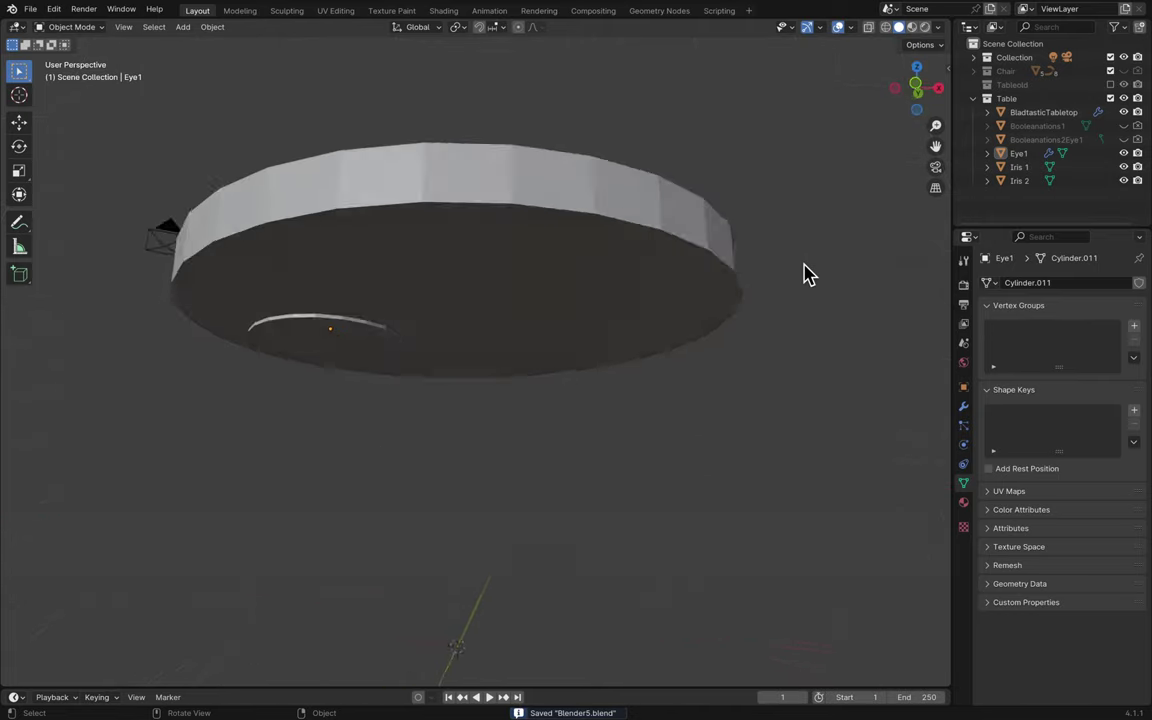
pyautogui.scroll(5, 805, 274)
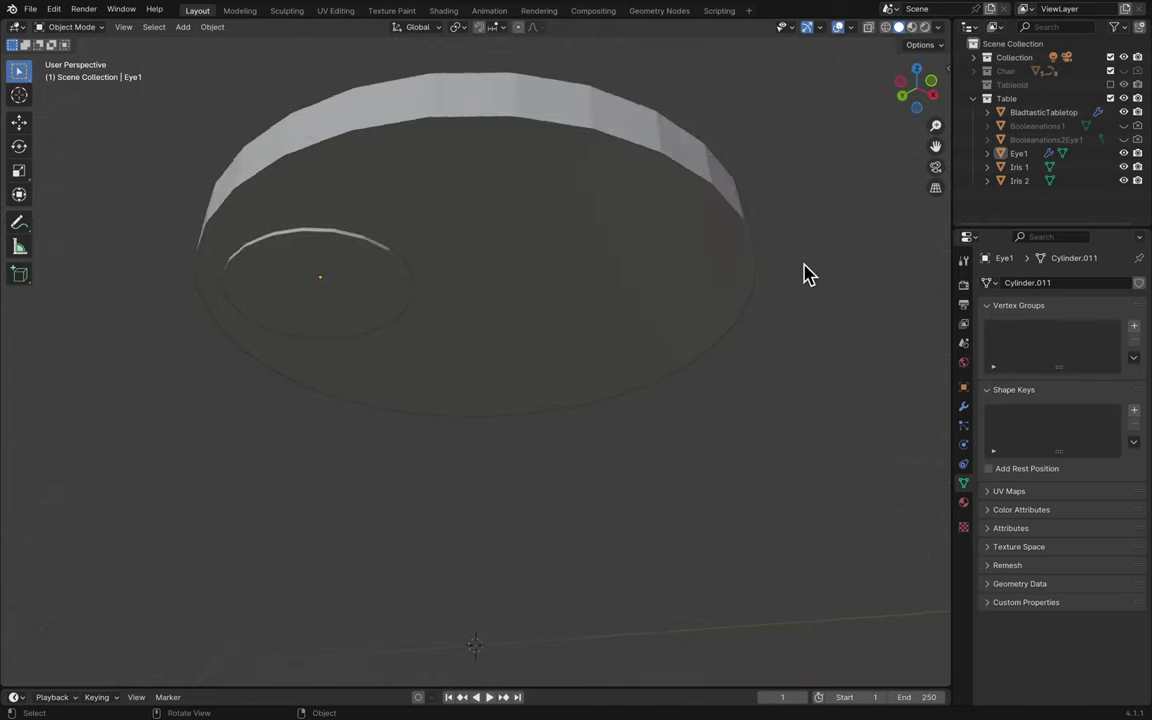
# - Select the Eye1 ring in the viewport and start a vertical move, then cancel it
pyautogui.click(405, 263)
pyautogui.scroll(10, 463, 260)
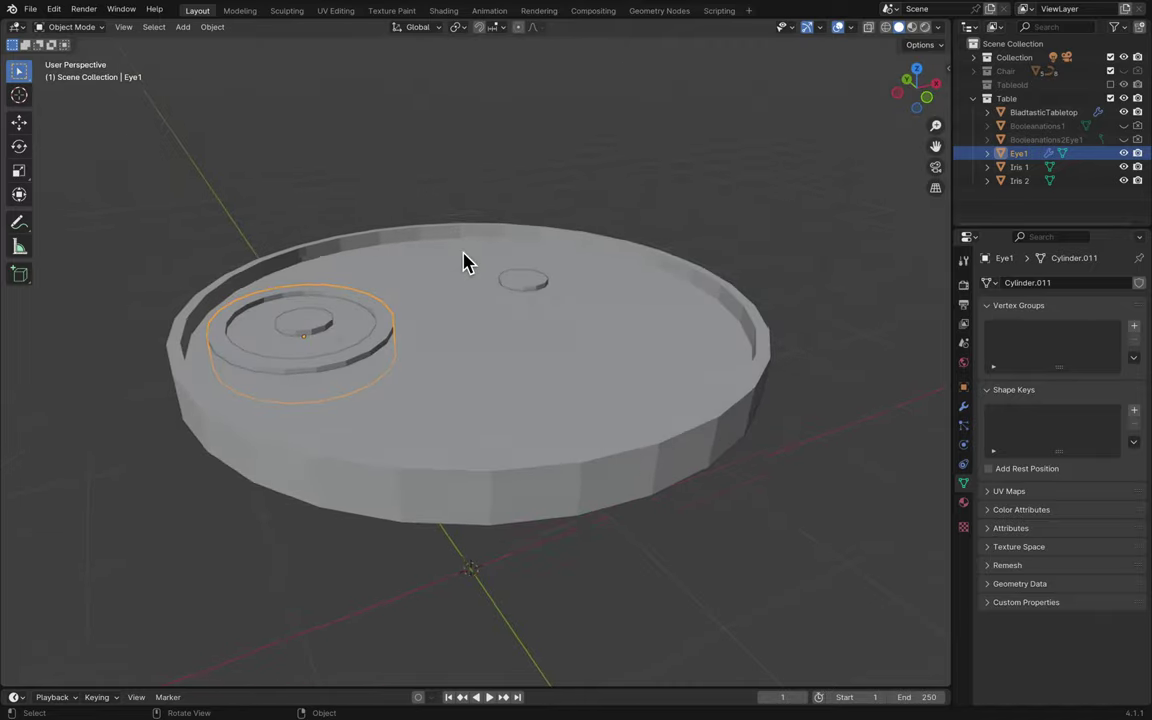
pyautogui.scroll(-5, 463, 262)
pyautogui.scroll(5, 463, 262)
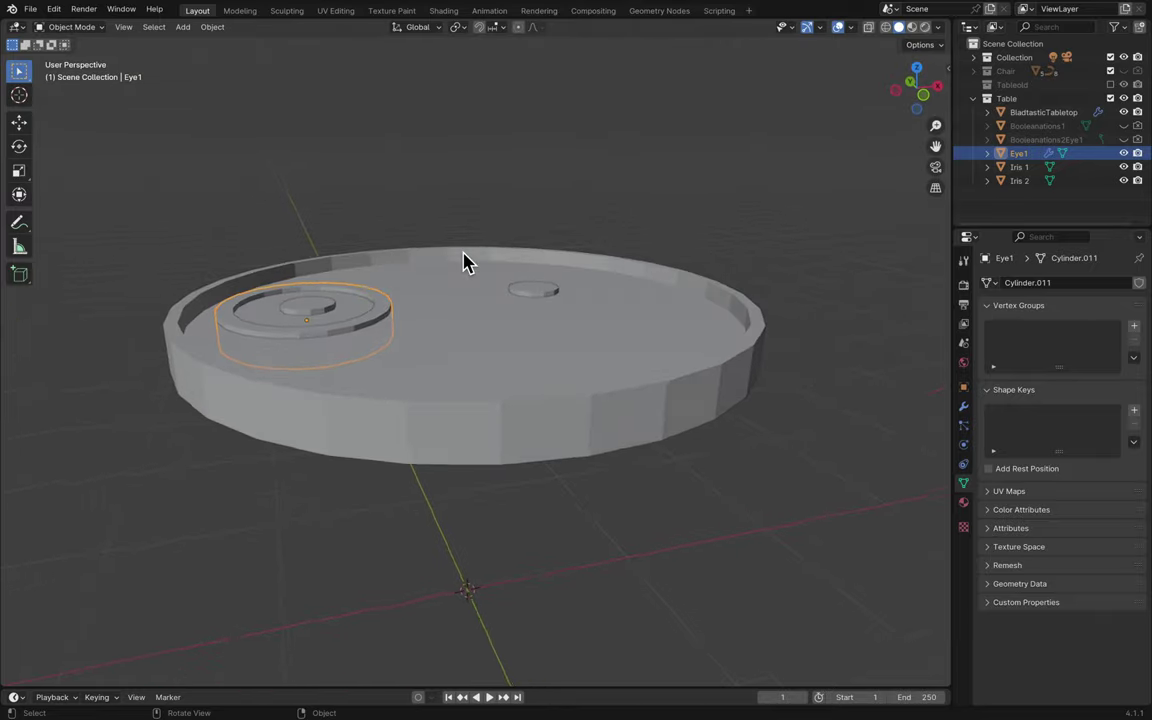
pyautogui.scroll(-5, 463, 262)
pyautogui.scroll(6, 463, 262)
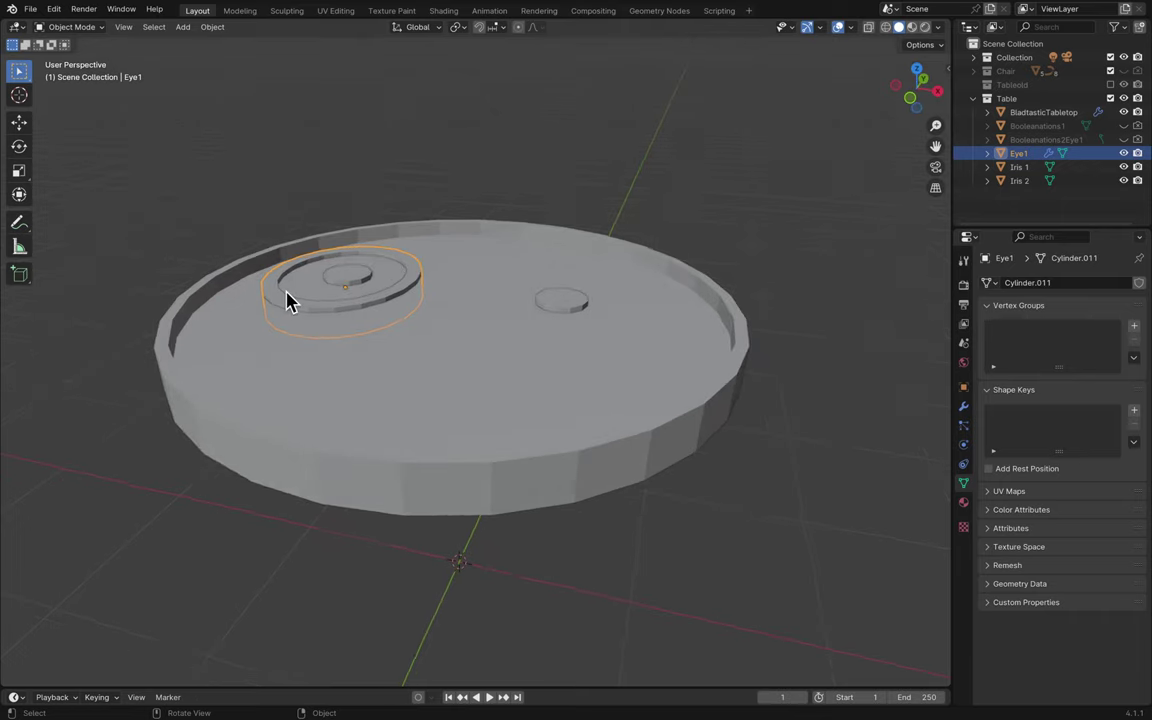
pyautogui.scroll(8, 285, 302)
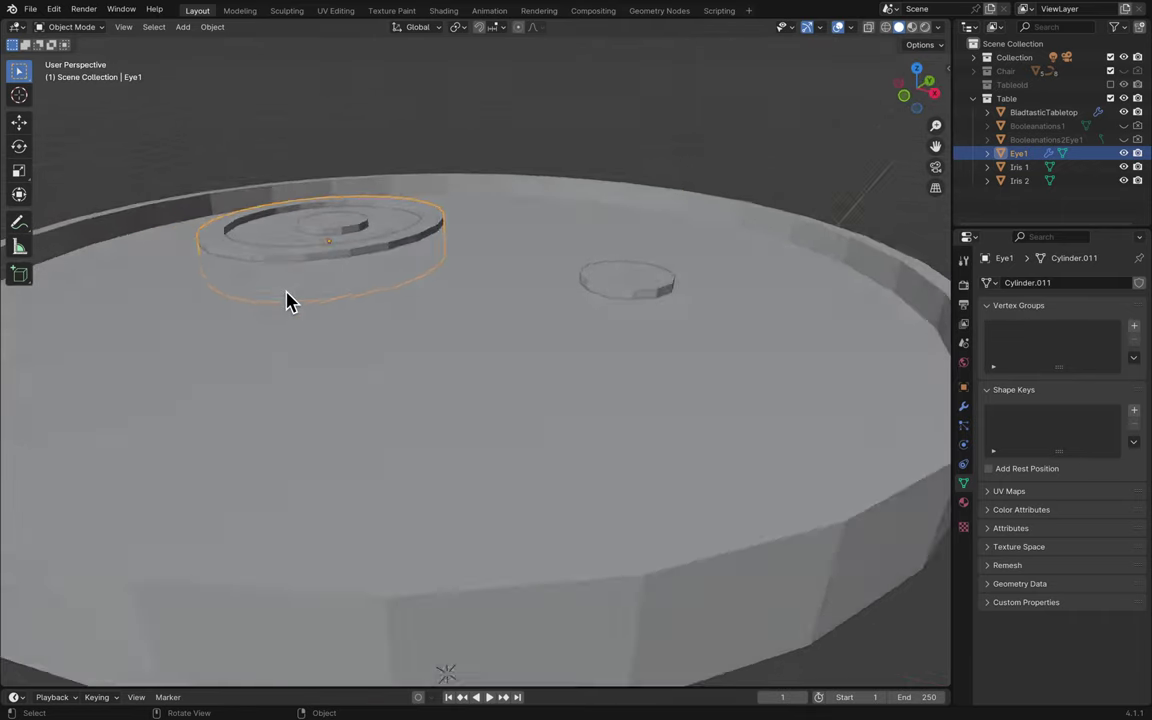
pyautogui.scroll(-6, 285, 302)
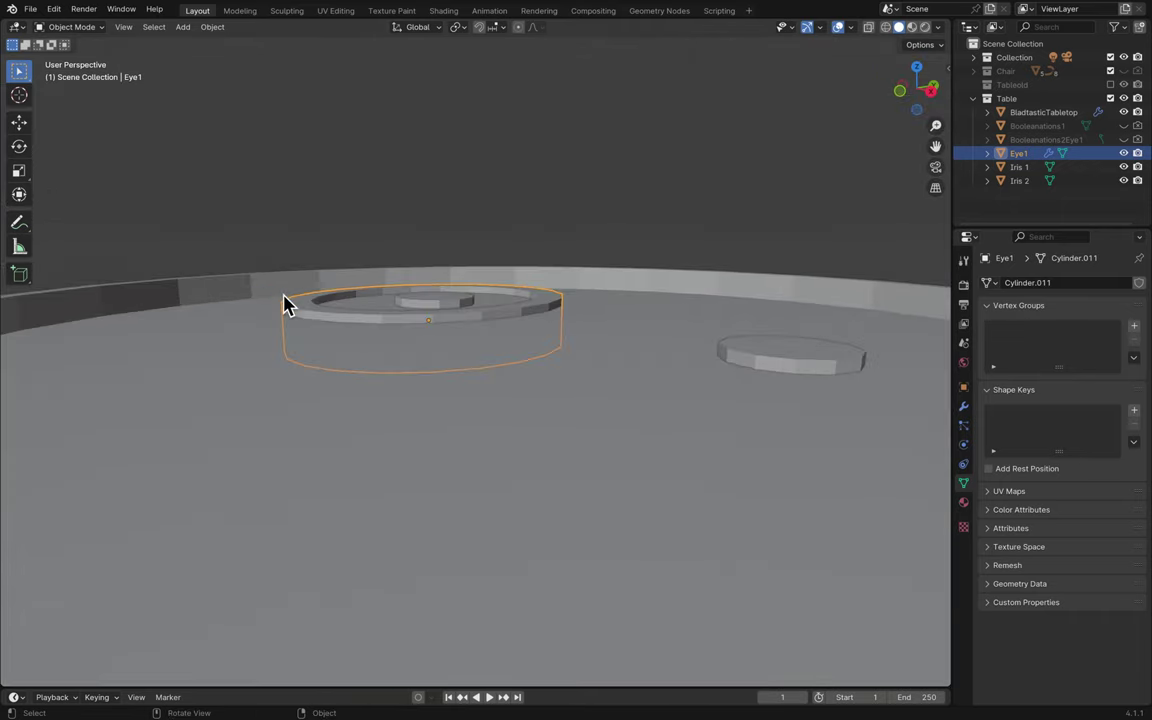
pyautogui.keyDown('shift'); pyautogui.hscroll(6, 285, 305); pyautogui.keyUp('shift')
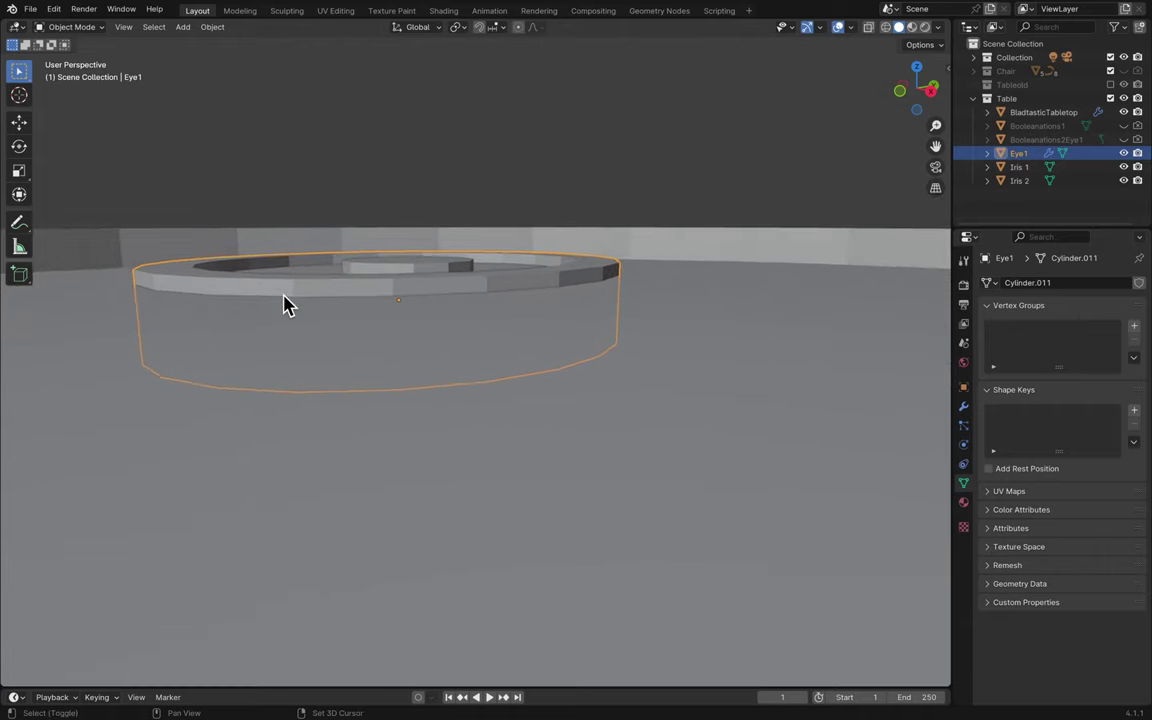
pyautogui.scroll(3, 285, 305)
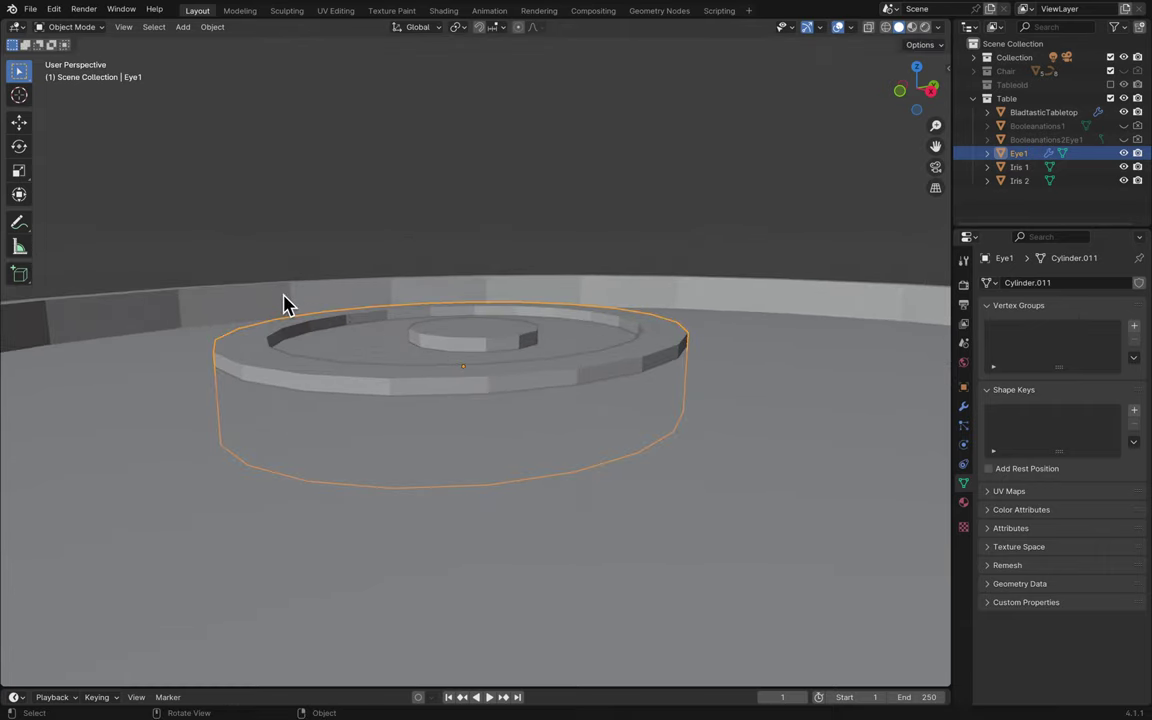
pyautogui.press('g')
pyautogui.press('z')
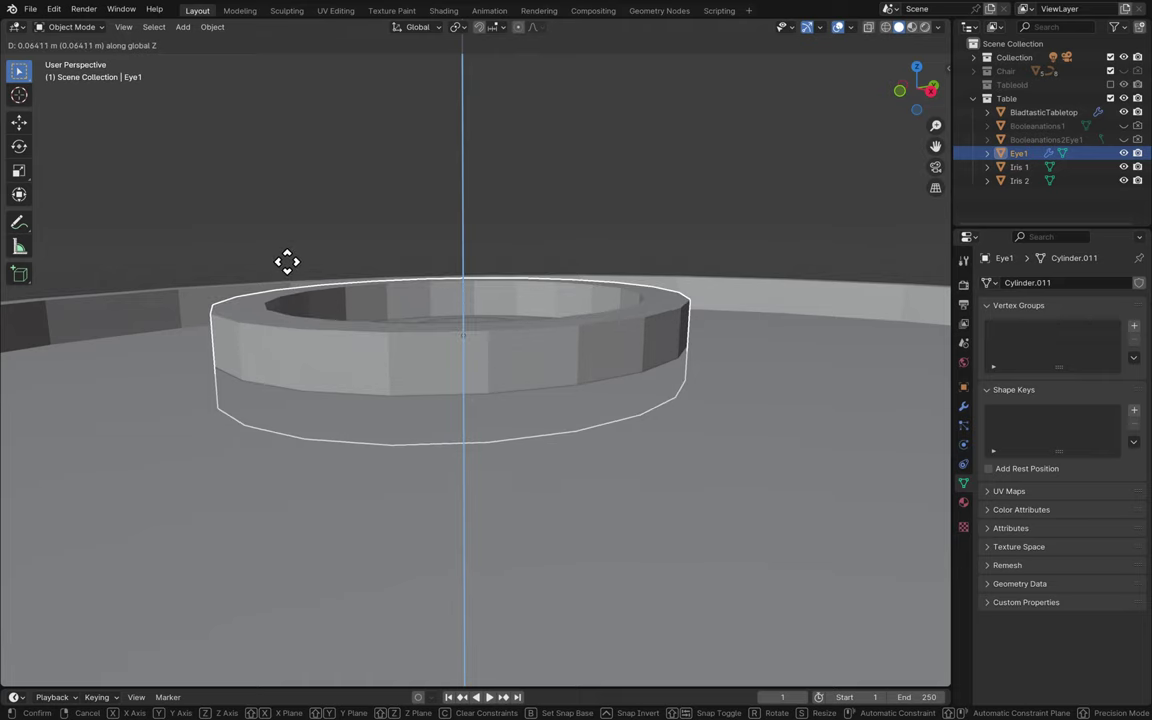
pyautogui.click(322, 303)
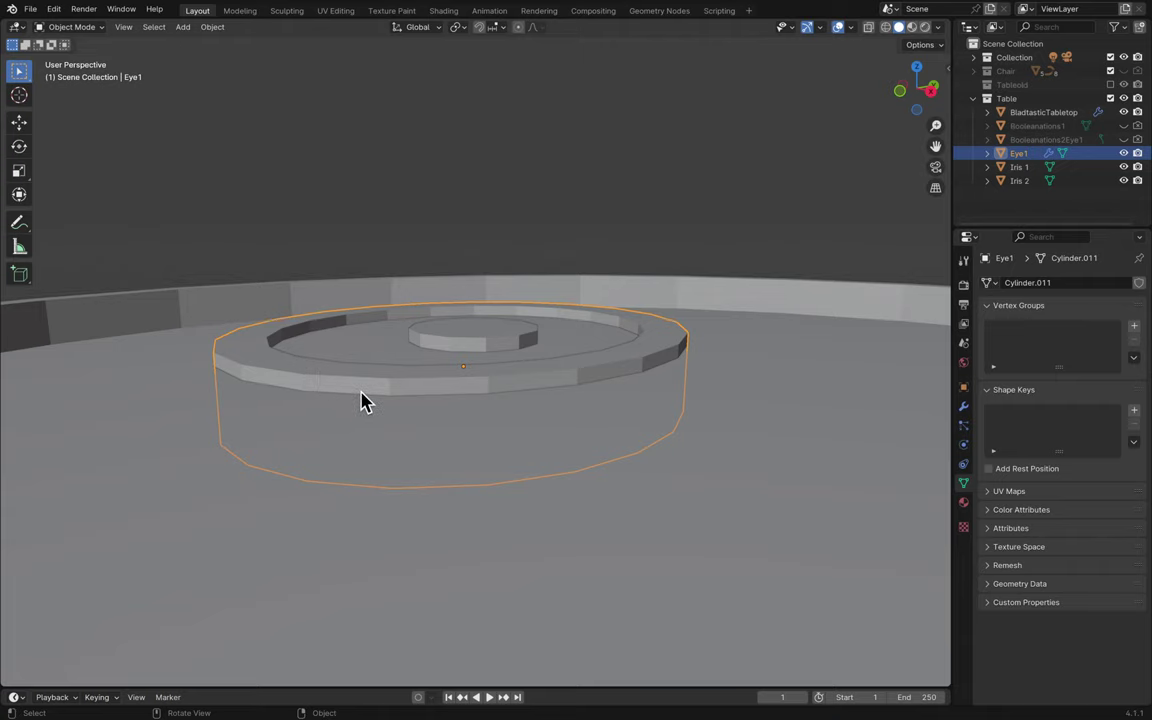
pyautogui.scroll(4, 362, 399)
# - Scale Eye1 to 0.526 on Z and lift it 0.033688 m
pyautogui.press('s')
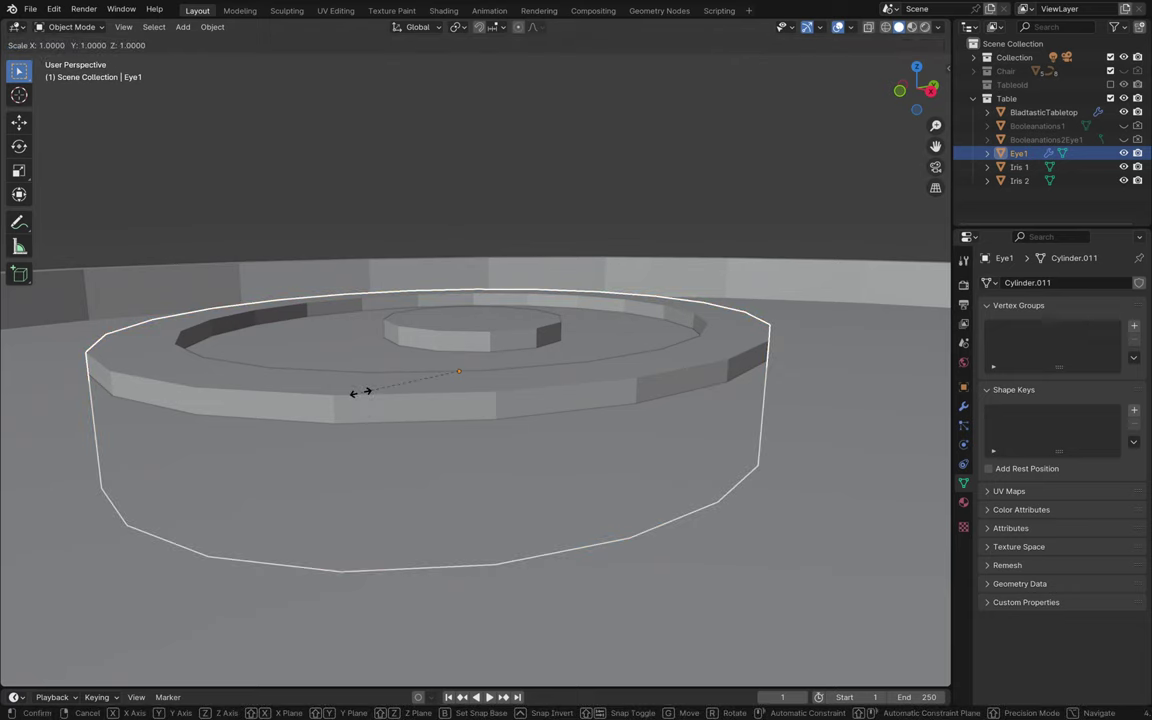
pyautogui.press('z')
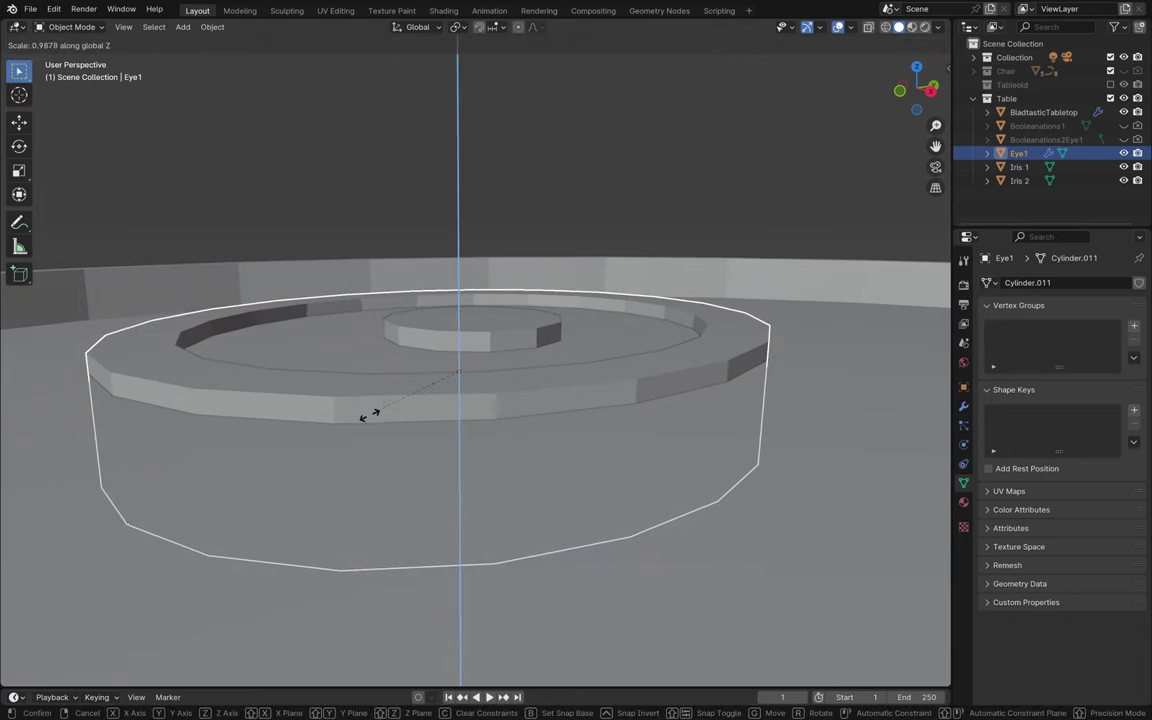
pyautogui.click(415, 402)
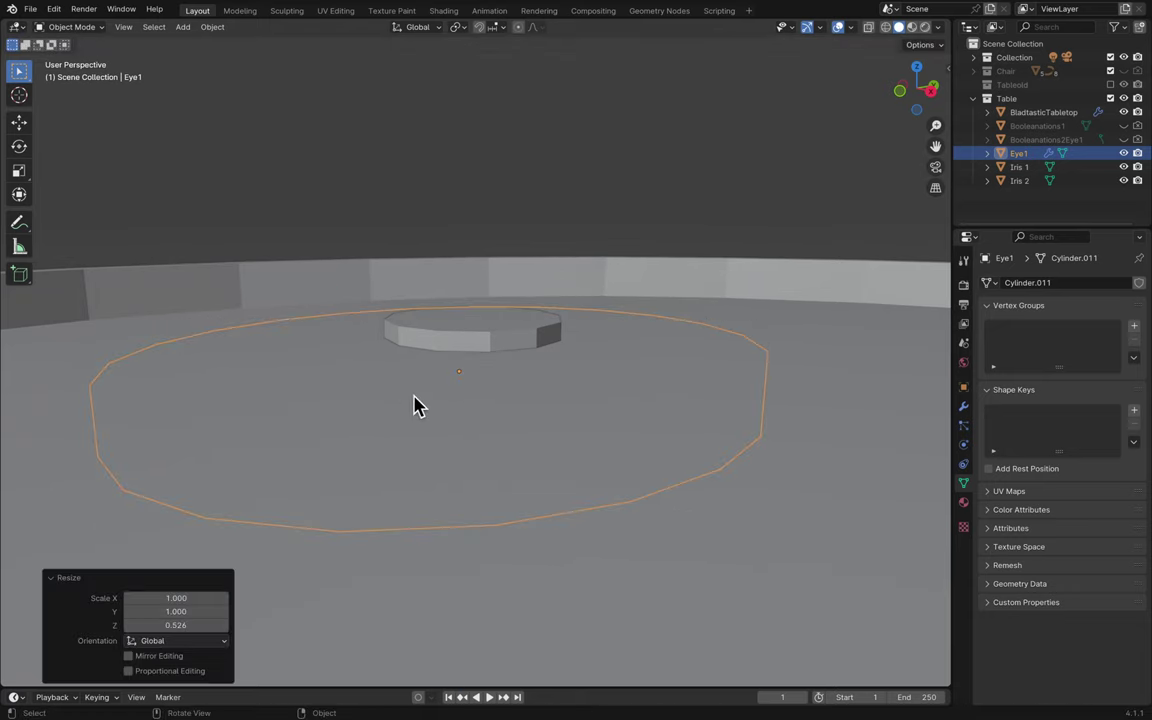
pyautogui.press('g')
pyautogui.press('z')
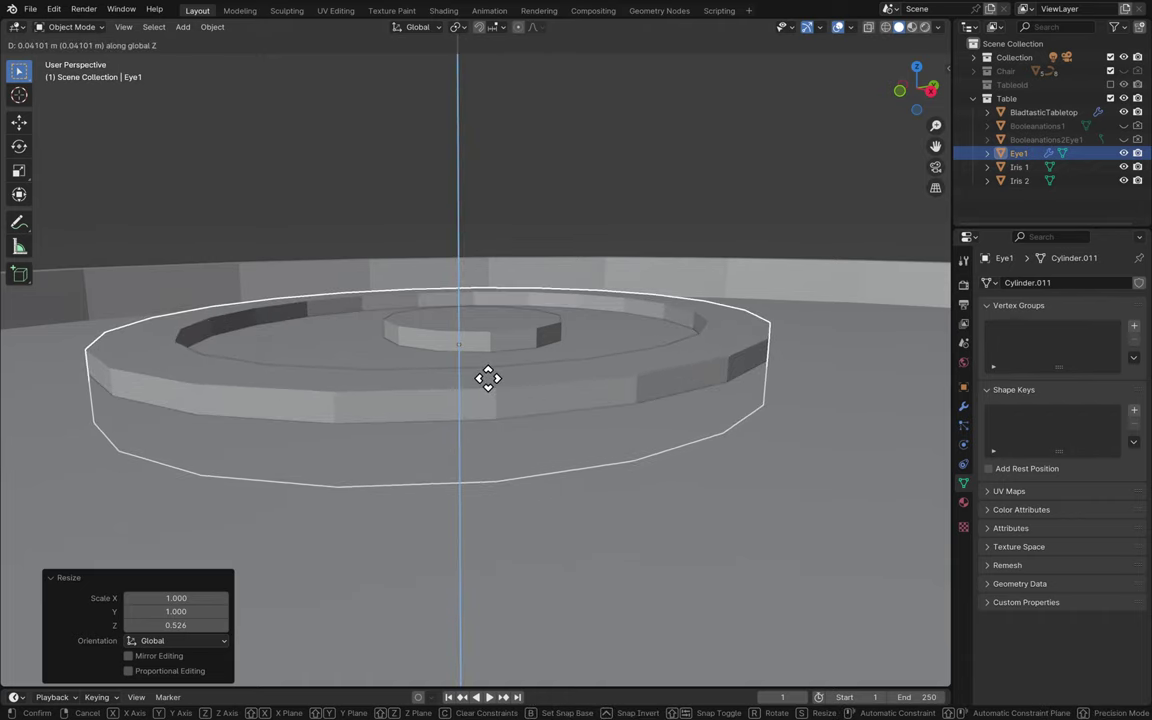
pyautogui.click(488, 390)
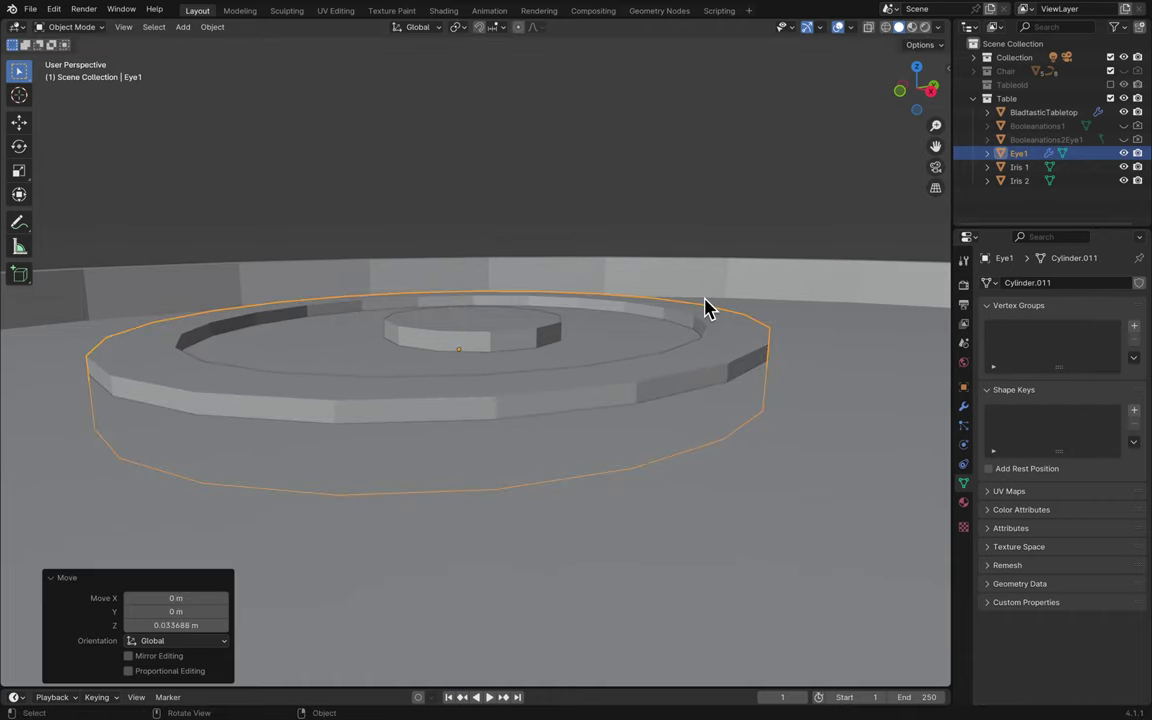
pyautogui.scroll(3, 705, 308)
# - Switch to Right Orthographic view and hide BladtasticTabletop
pyautogui.click(929, 102)
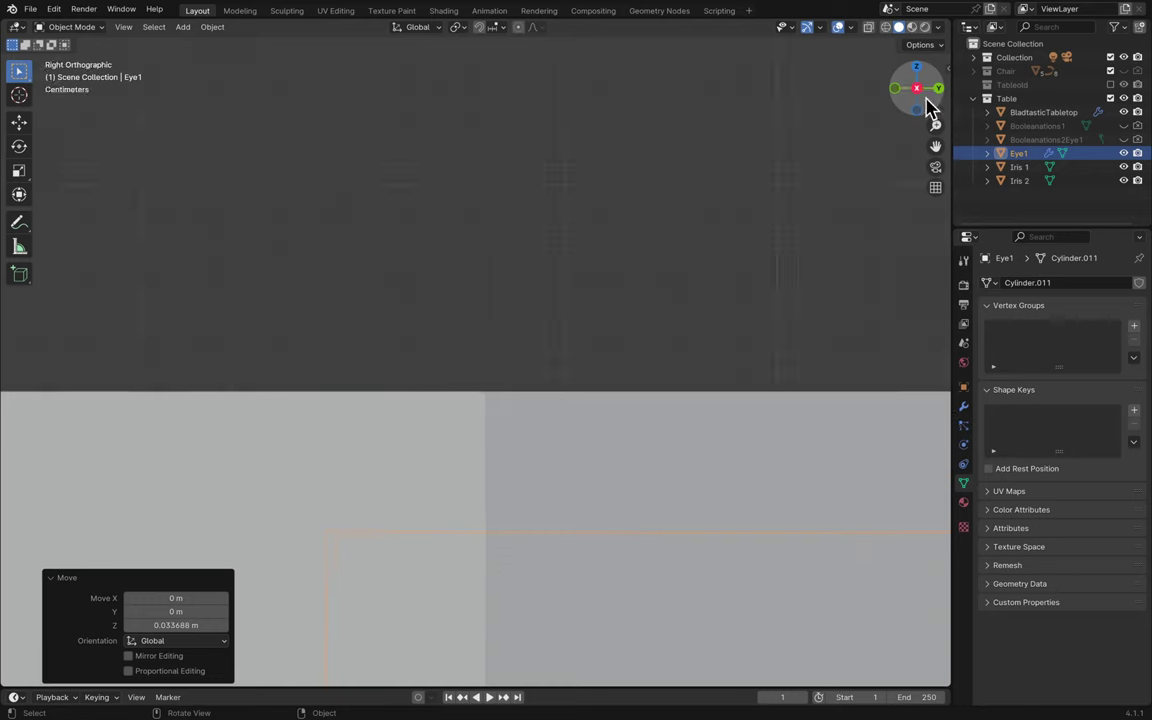
pyautogui.scroll(-2, 797, 365)
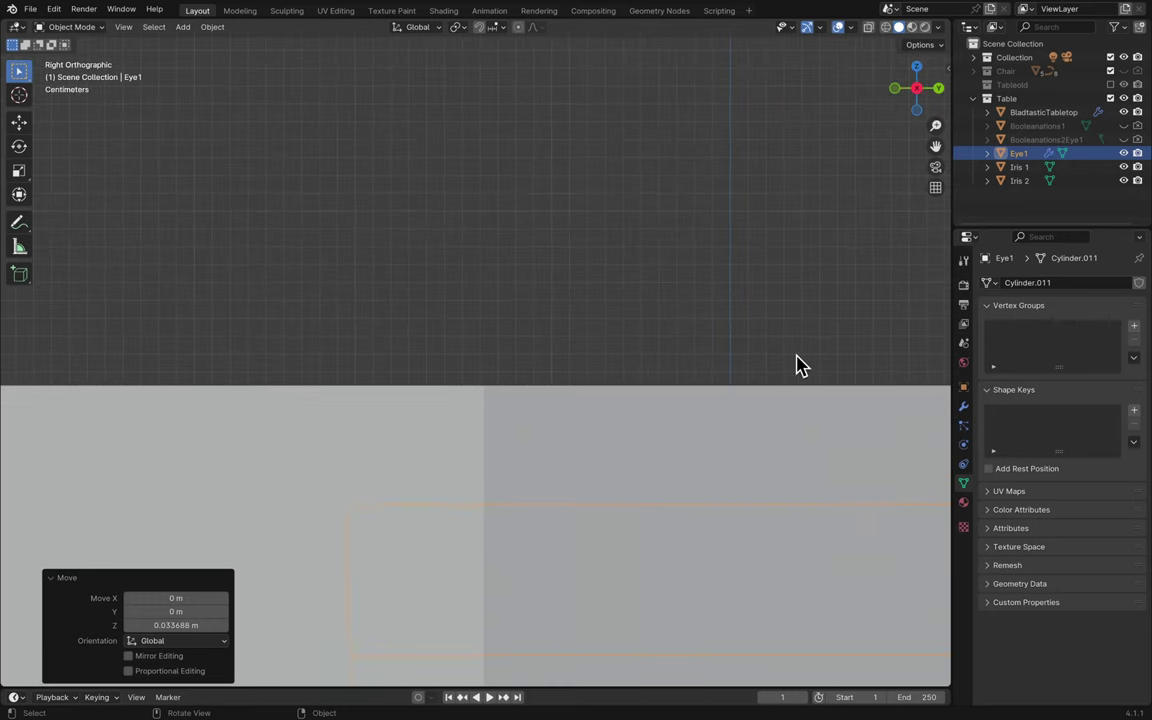
pyautogui.click(1124, 112)
pyautogui.scroll(-1, 771, 347)
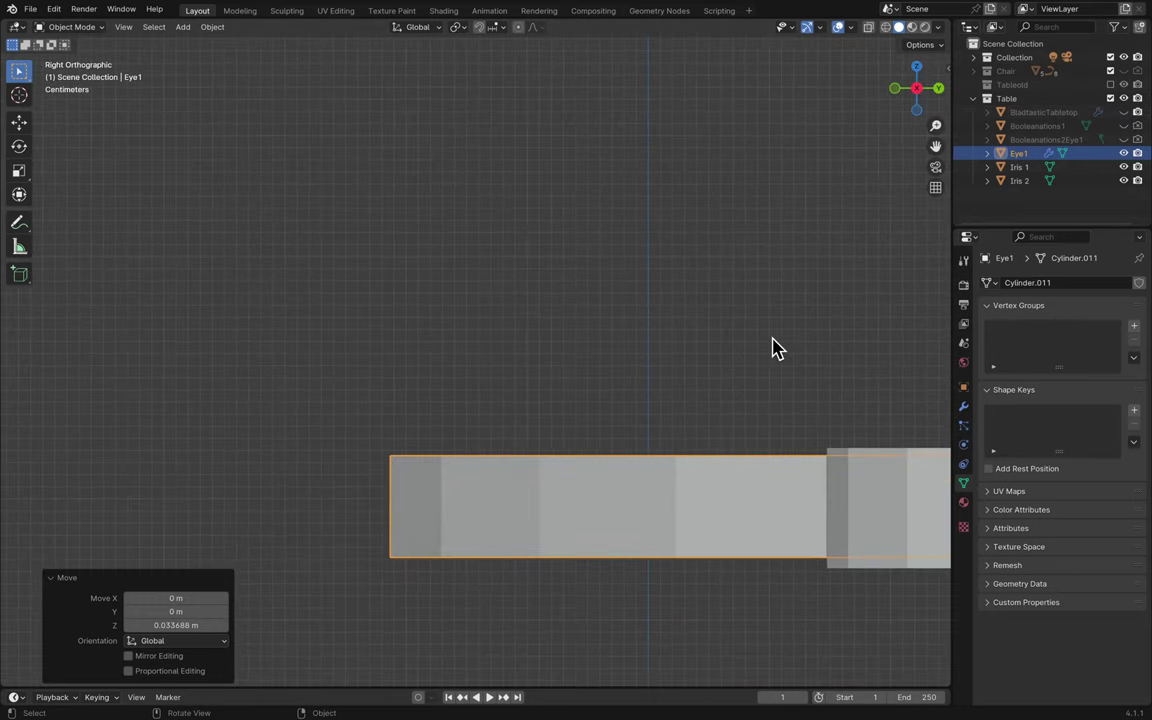
pyautogui.keyDown('shift'); pyautogui.hscroll(5, 776, 347); pyautogui.keyUp('shift')
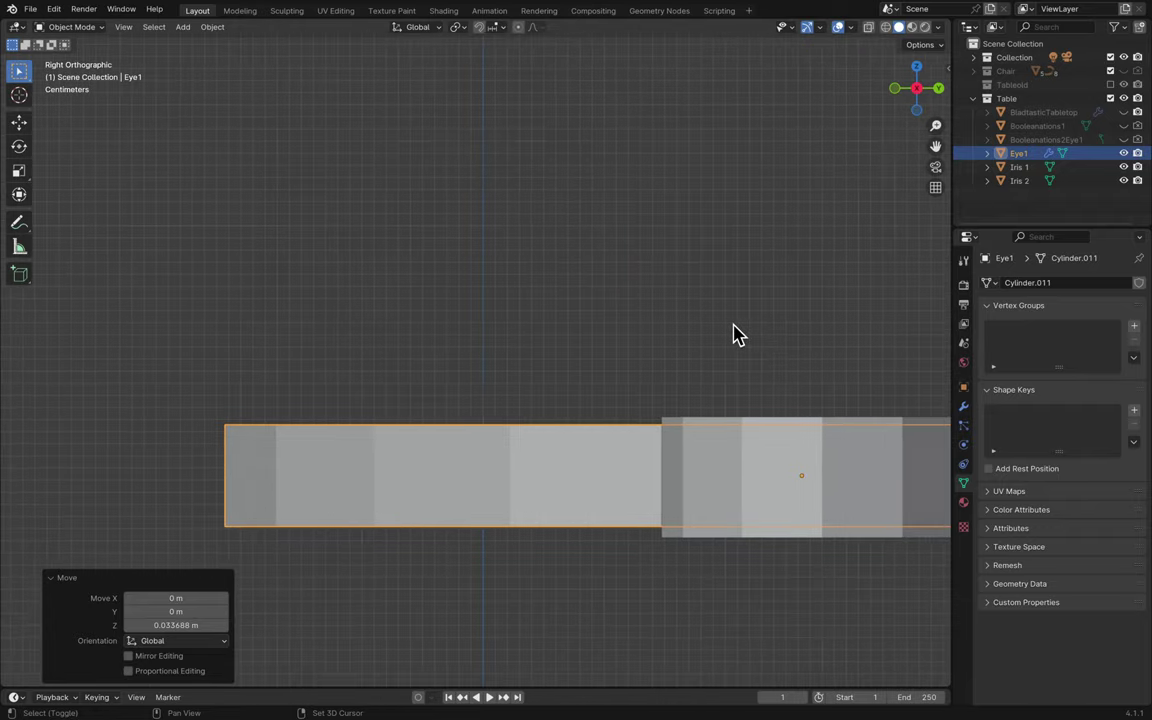
pyautogui.keyDown('shift'); pyautogui.hscroll(3, 735, 335); pyautogui.keyUp('shift')
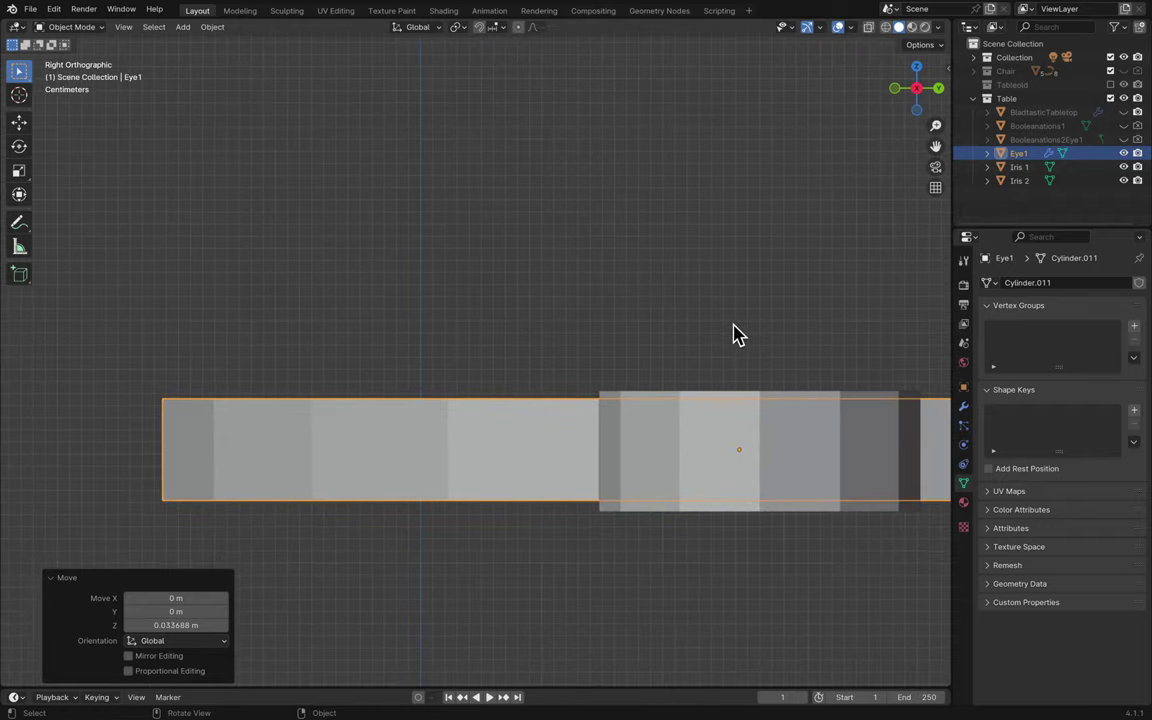
pyautogui.keyDown('shift'); pyautogui.hscroll(6, 680, 397); pyautogui.keyUp('shift')
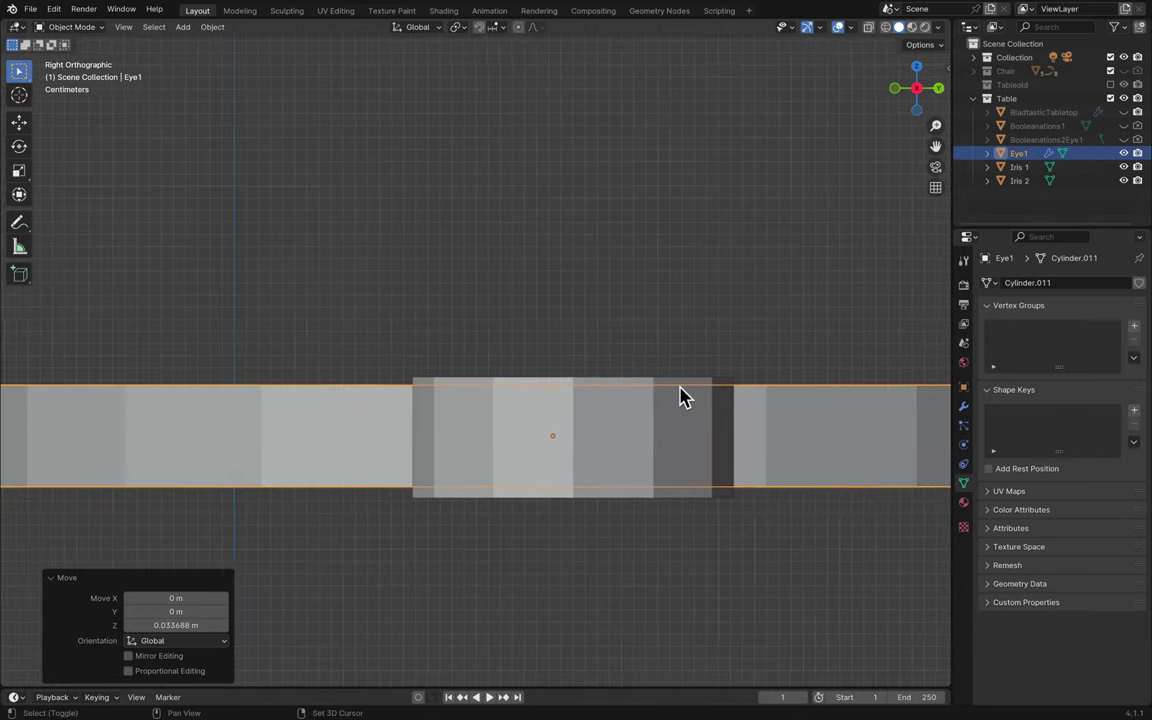
# - Reselect Eye1 and raise it a further 0.005096 m along Z
pyautogui.click(833, 273)
pyautogui.scroll(10, 774, 288)
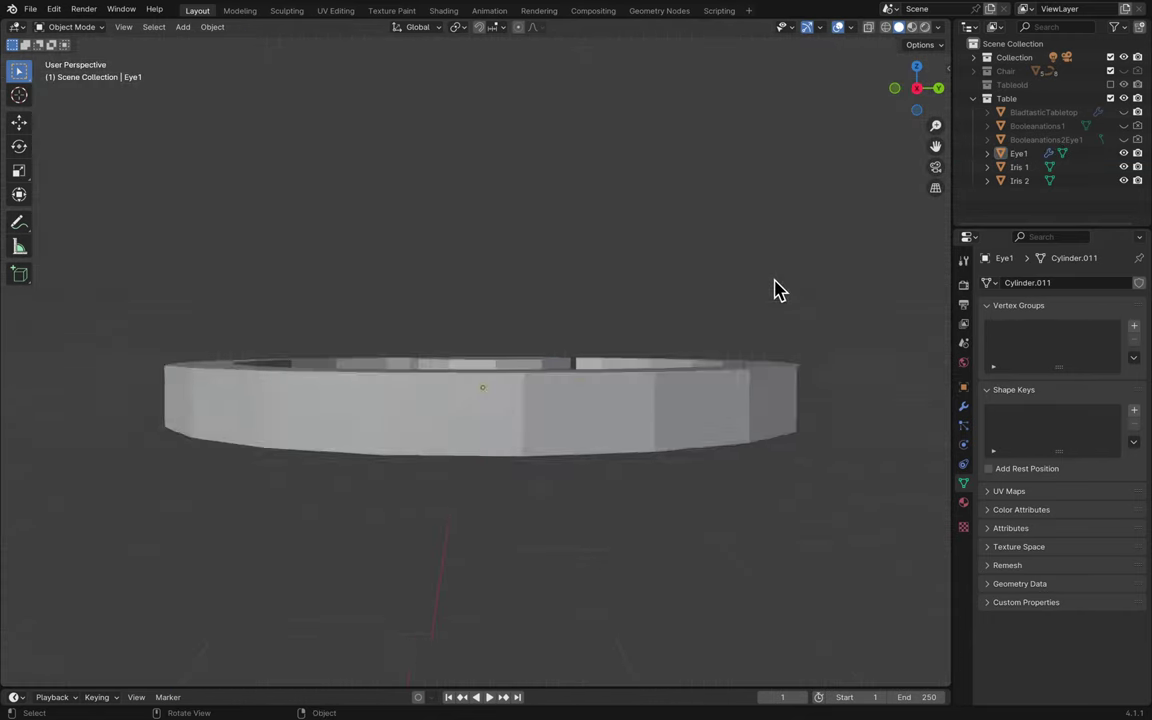
pyautogui.click(589, 354)
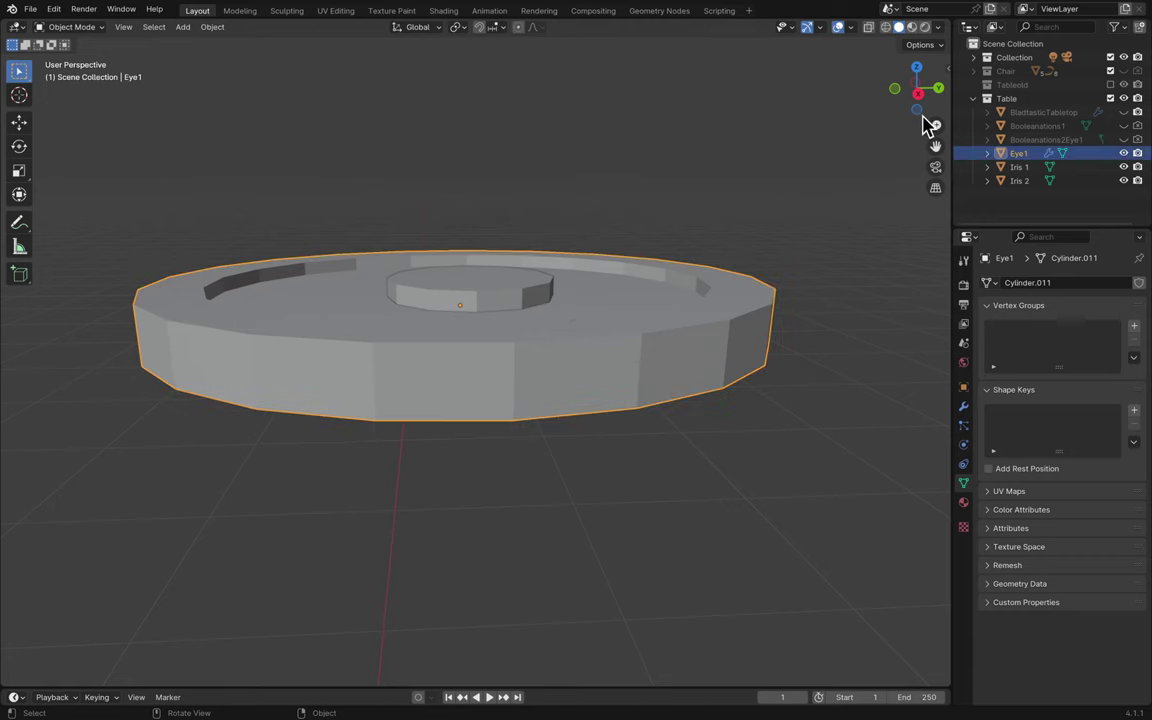
pyautogui.click(917, 94)
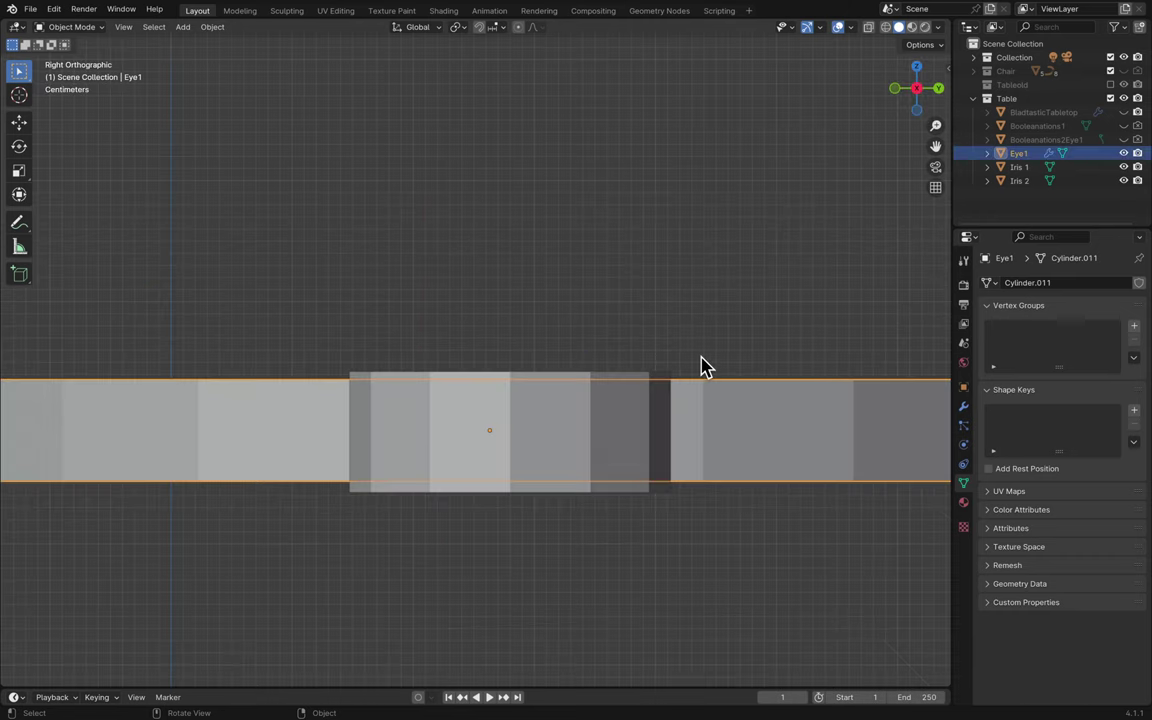
pyautogui.press('g')
pyautogui.press('z')
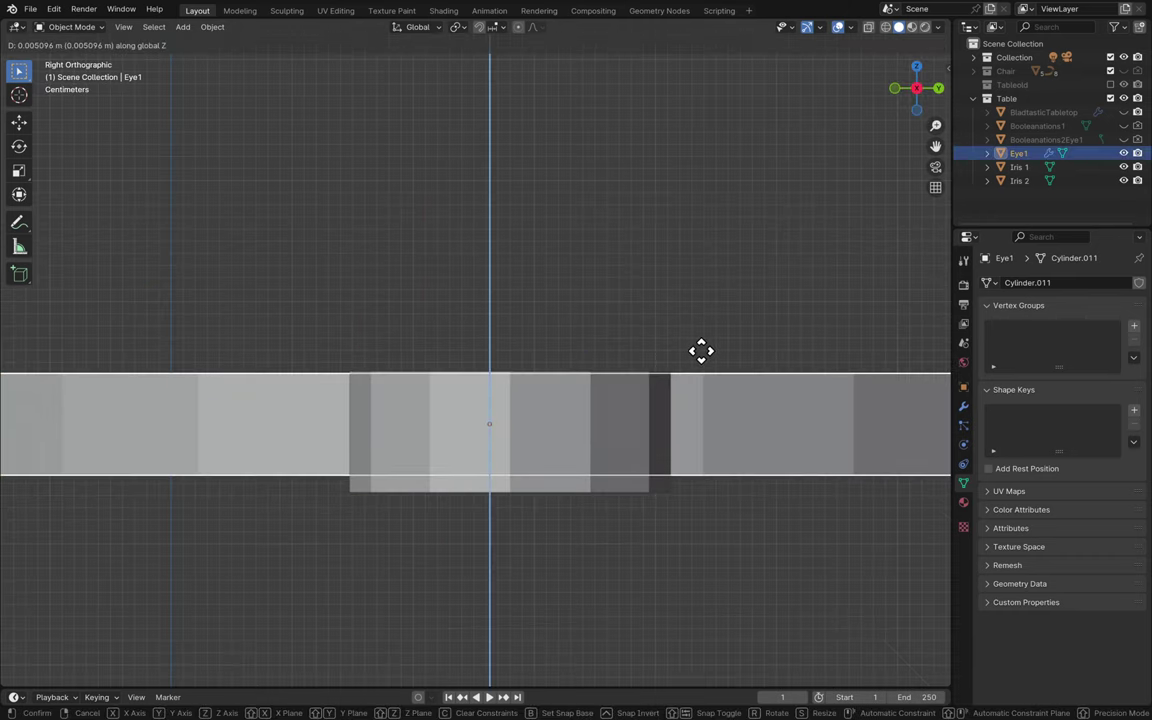
pyautogui.click(701, 351)
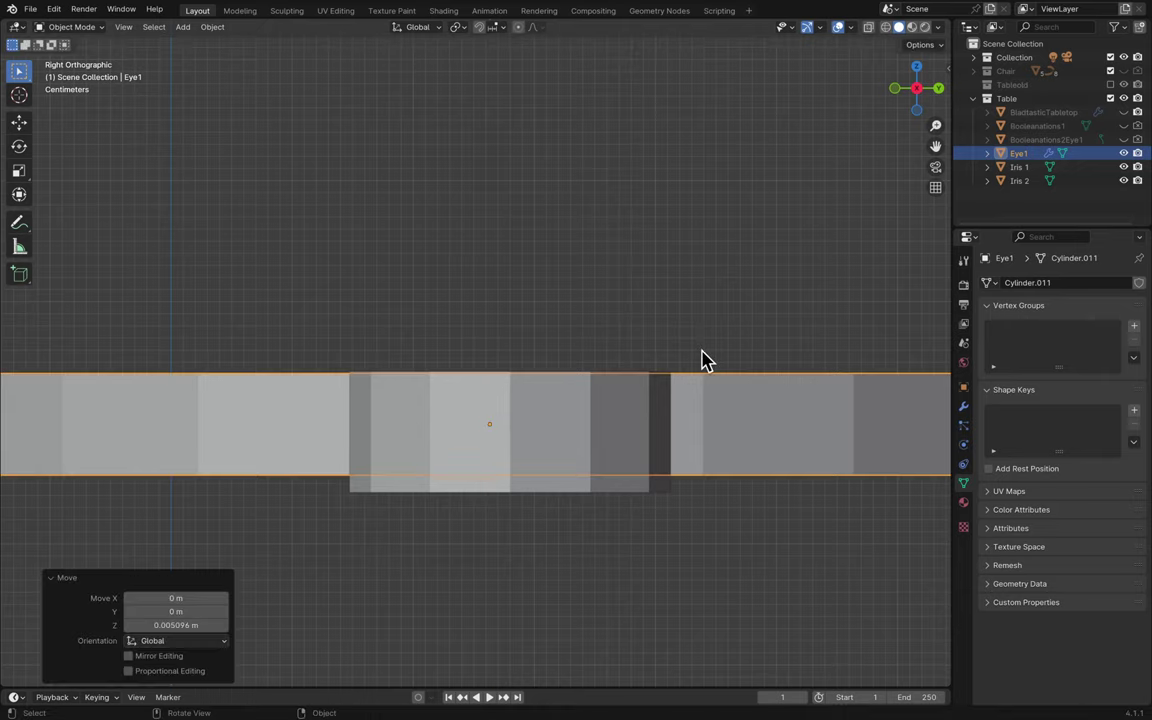
# - Inspect the disk in Right Orthographic, return to perspective, and save Blender5.blend
pyautogui.moveTo(702, 360); pyautogui.dragTo(845, 225, button='middle')
pyautogui.scroll(5, 702, 360)
pyautogui.scroll(-4, 727, 324)
pyautogui.click(931, 97)
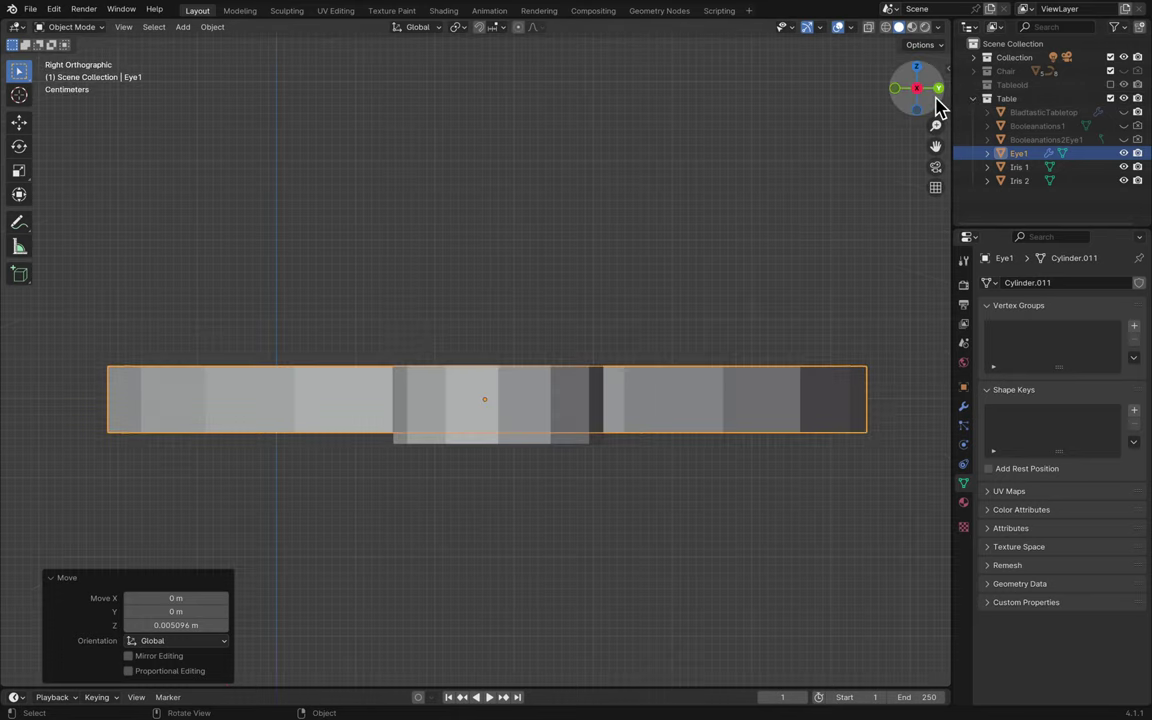
pyautogui.click(702, 244)
pyautogui.press('KP_5')
pyautogui.scroll(-5, 704, 240)
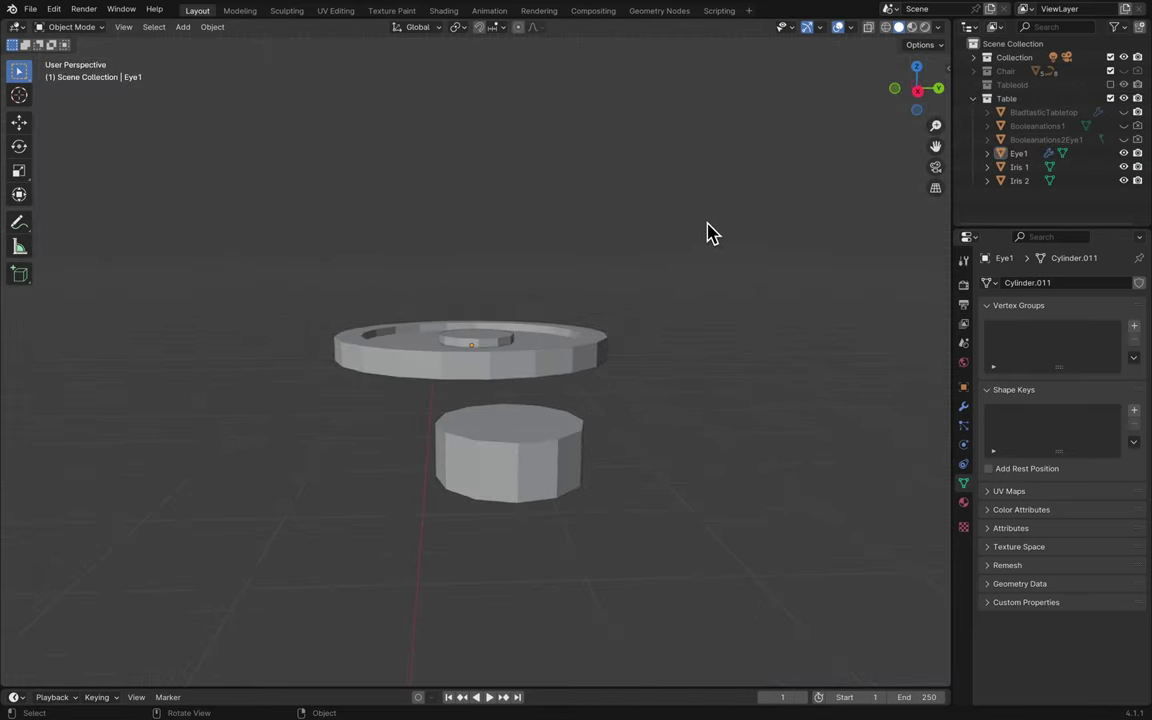
pyautogui.hotkey('ctrl', 's')
# - Save again, then show BladtasticTabletop briefly and leave it hidden
pyautogui.scroll(-10, 707, 231)
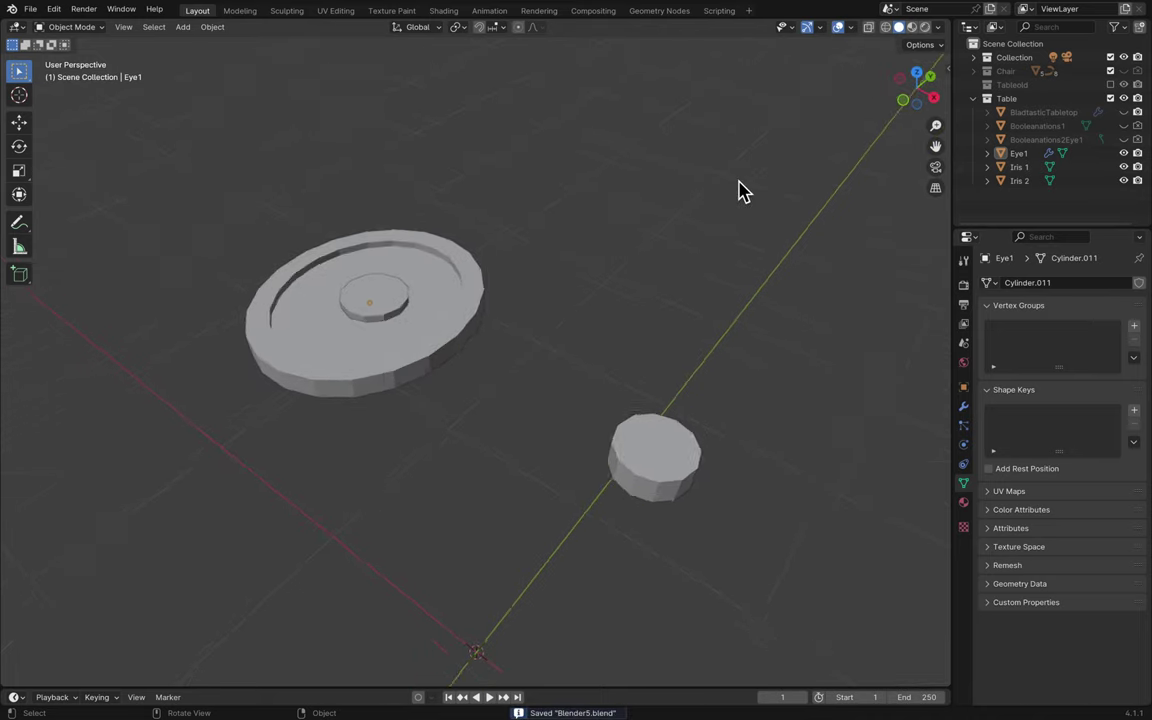
pyautogui.scroll(-1, 612, 370)
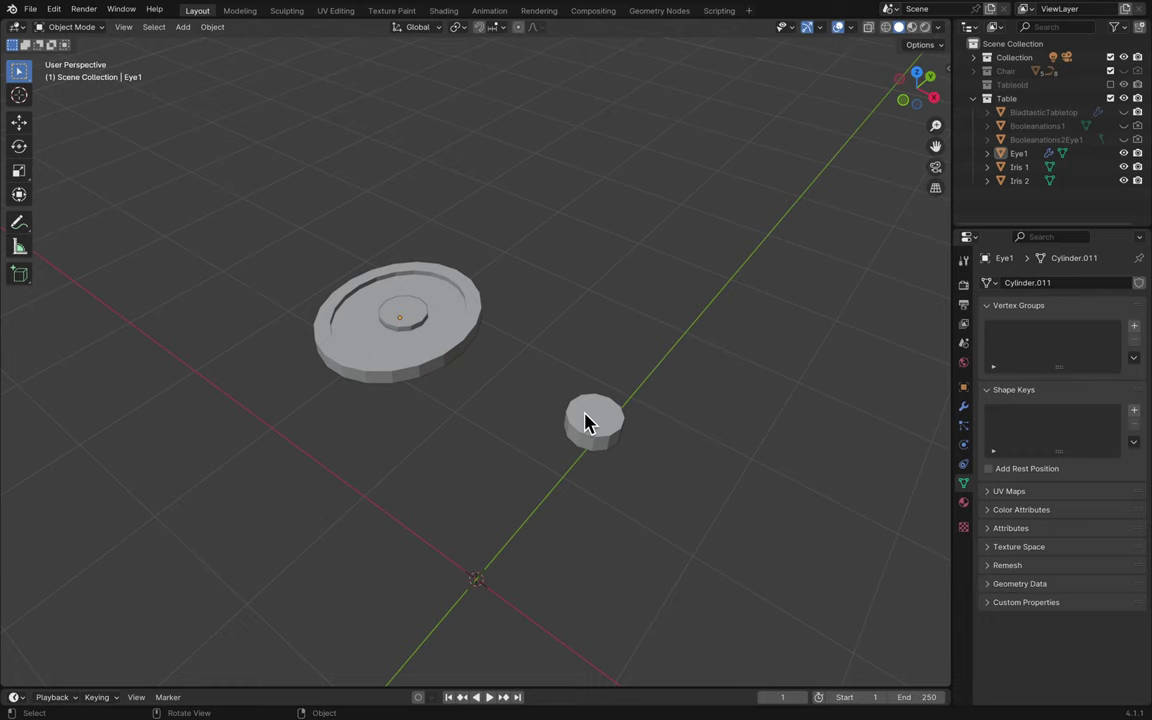
pyautogui.hscroll(5, 643, 442)
pyautogui.hotkey('ctrl', 's')
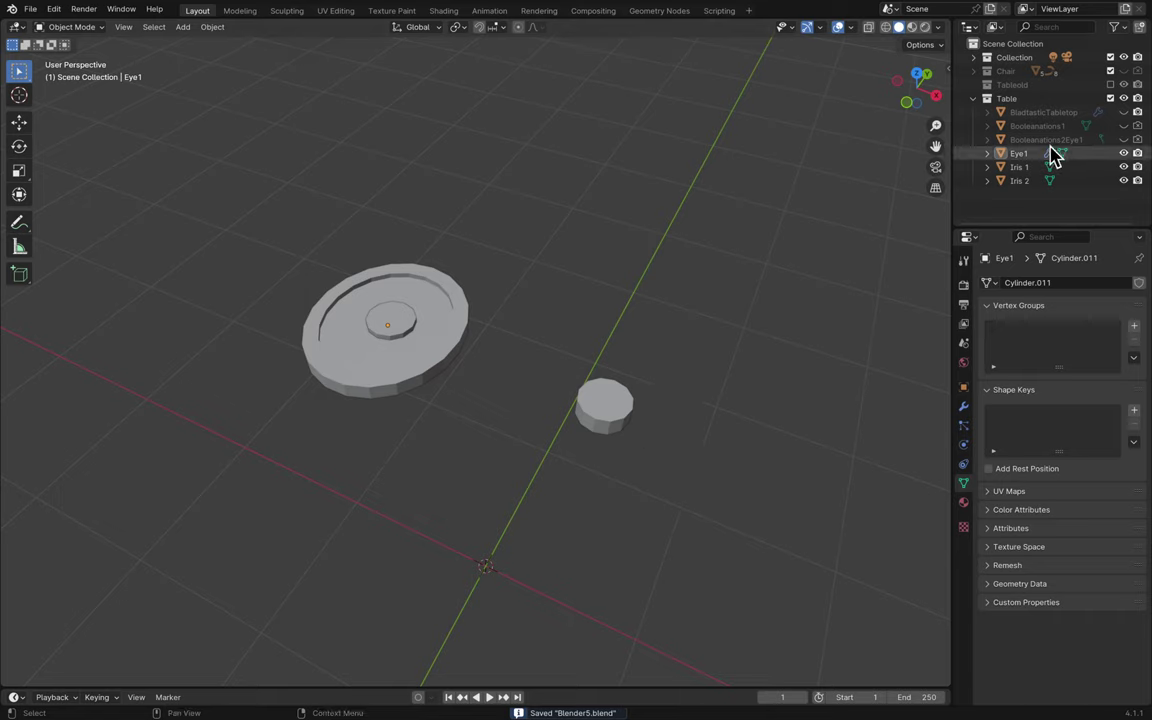
pyautogui.click(1123, 112)
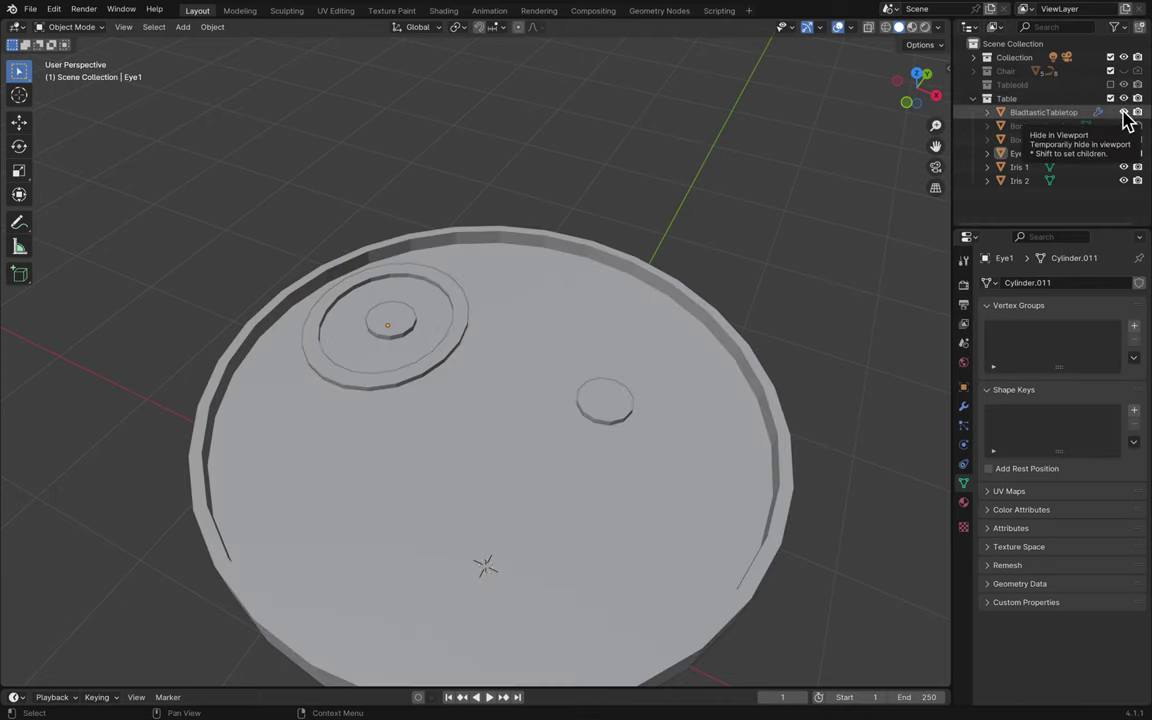
pyautogui.click(1123, 112)
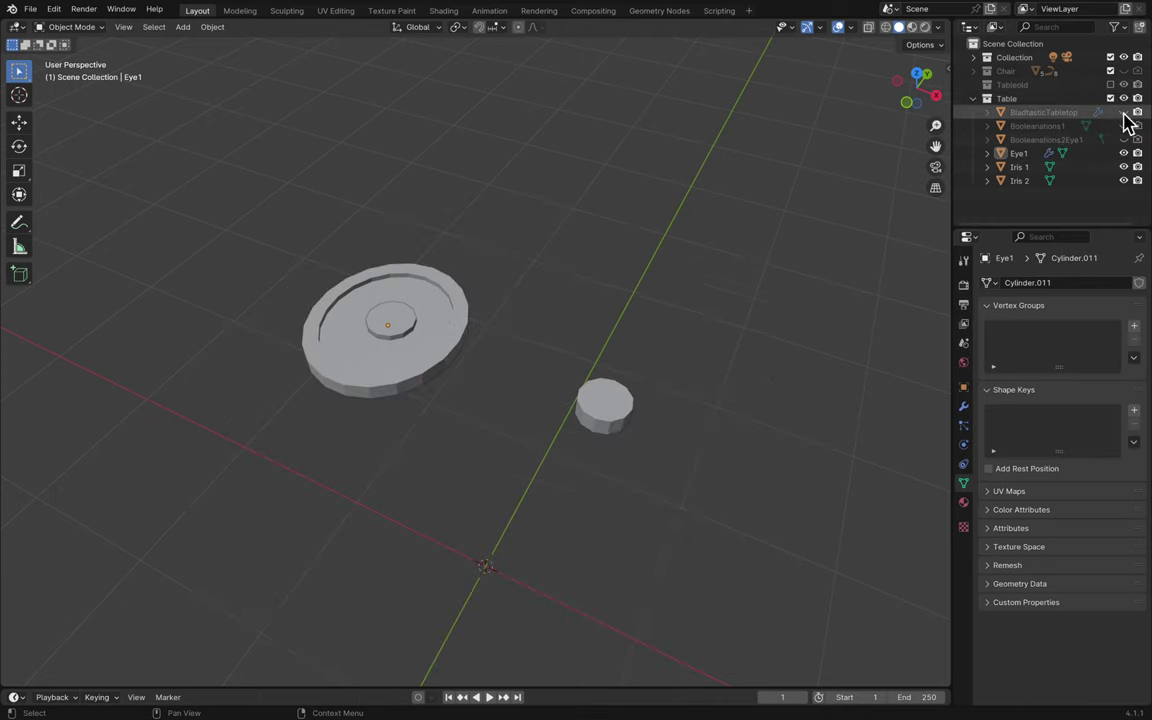
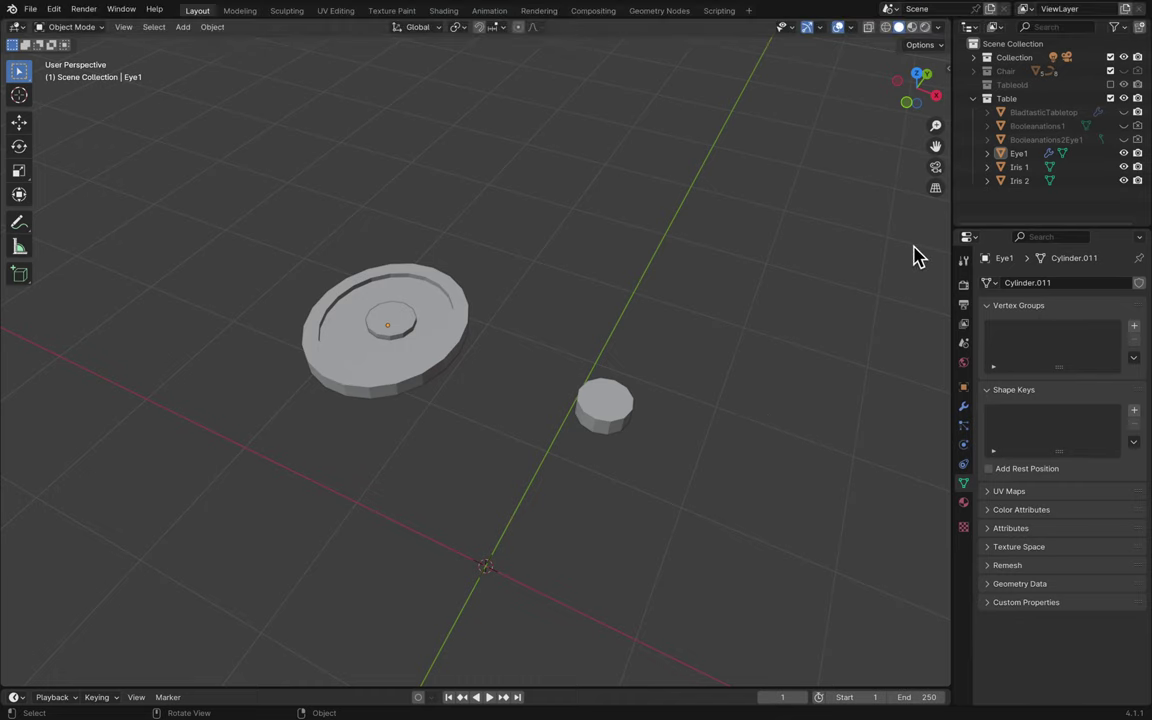
# - Re-include the Tableoid collection so the tabletop shows, and select the Eye1 ring
pyautogui.scroll(5, 712, 360)
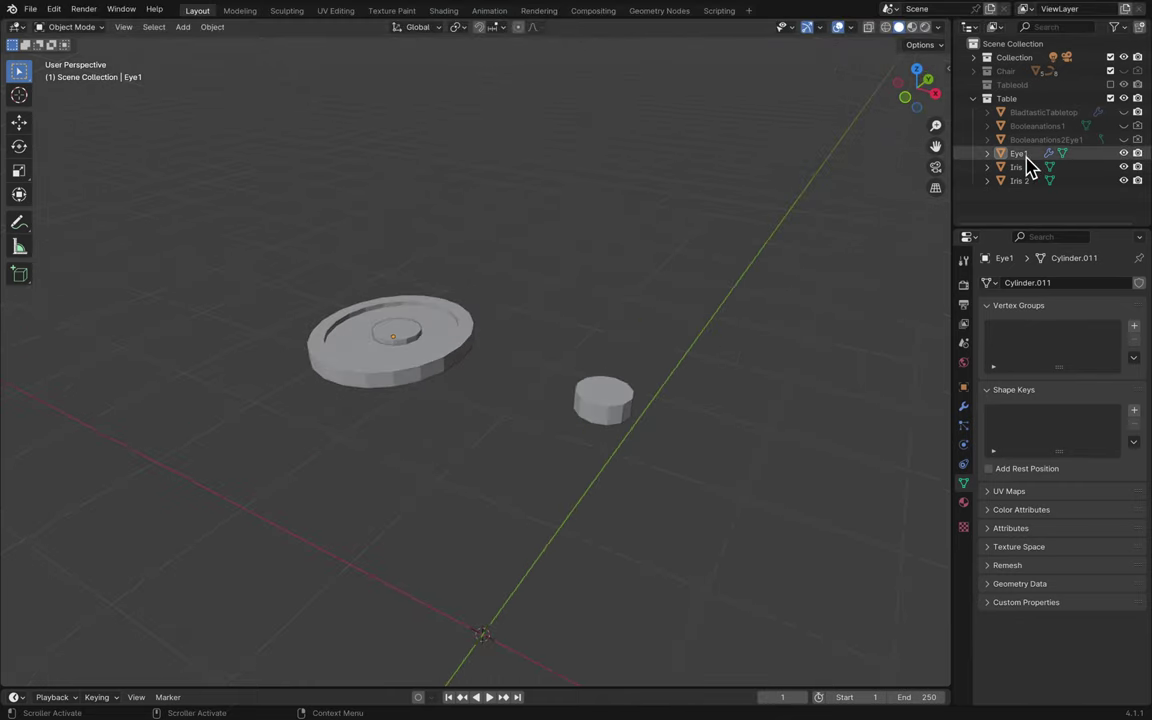
pyautogui.click(1111, 85)
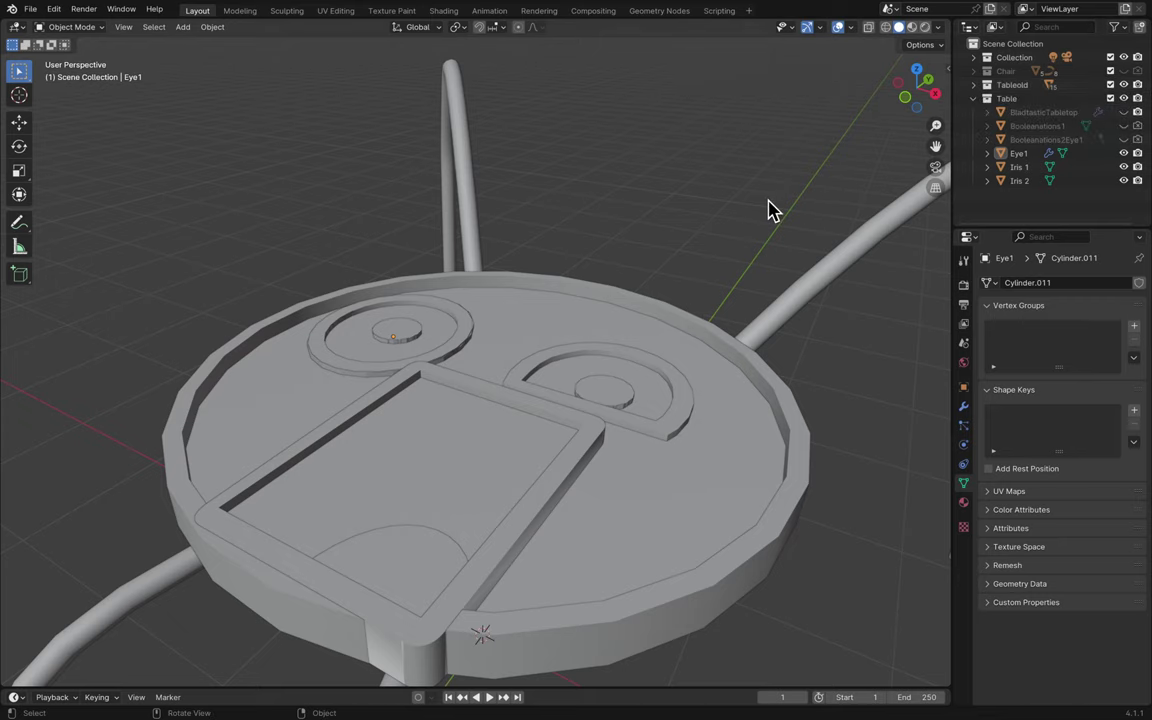
pyautogui.click(1033, 155)
pyautogui.scroll(10, 522, 239)
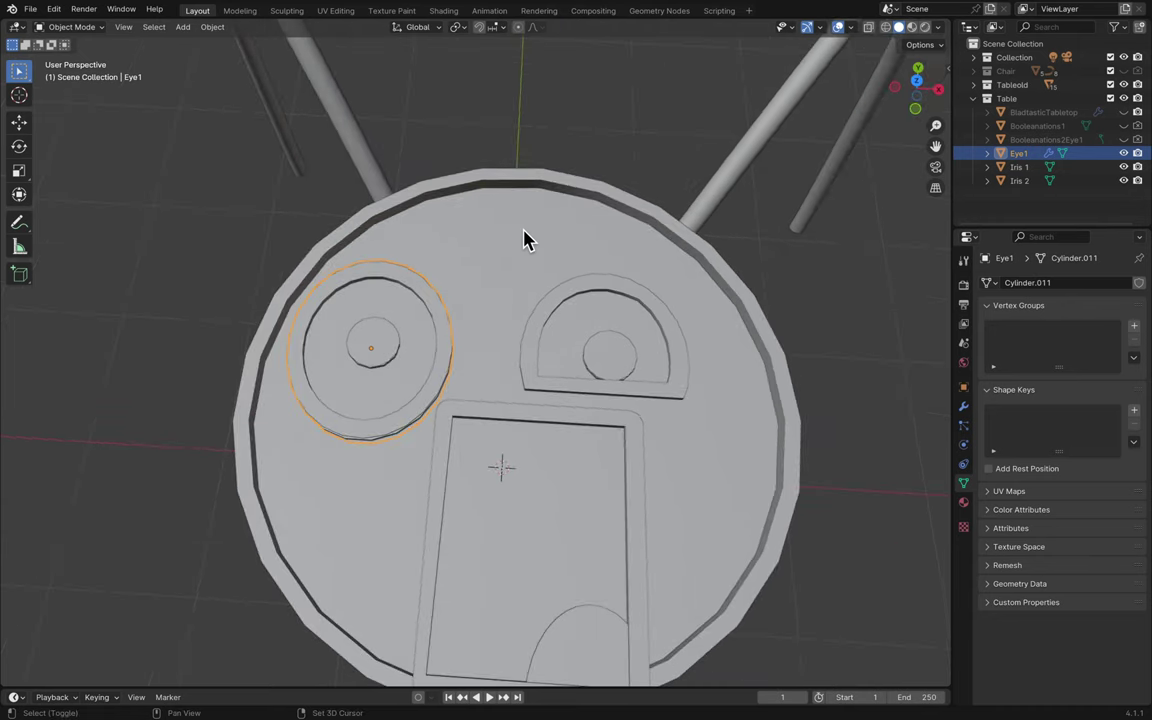
# - Duplicate the Eye1 ring, leaving the copy in place on the left eye
pyautogui.hotkey('shift', 'd')
pyautogui.rightClick(524, 229)
pyautogui.press('g')
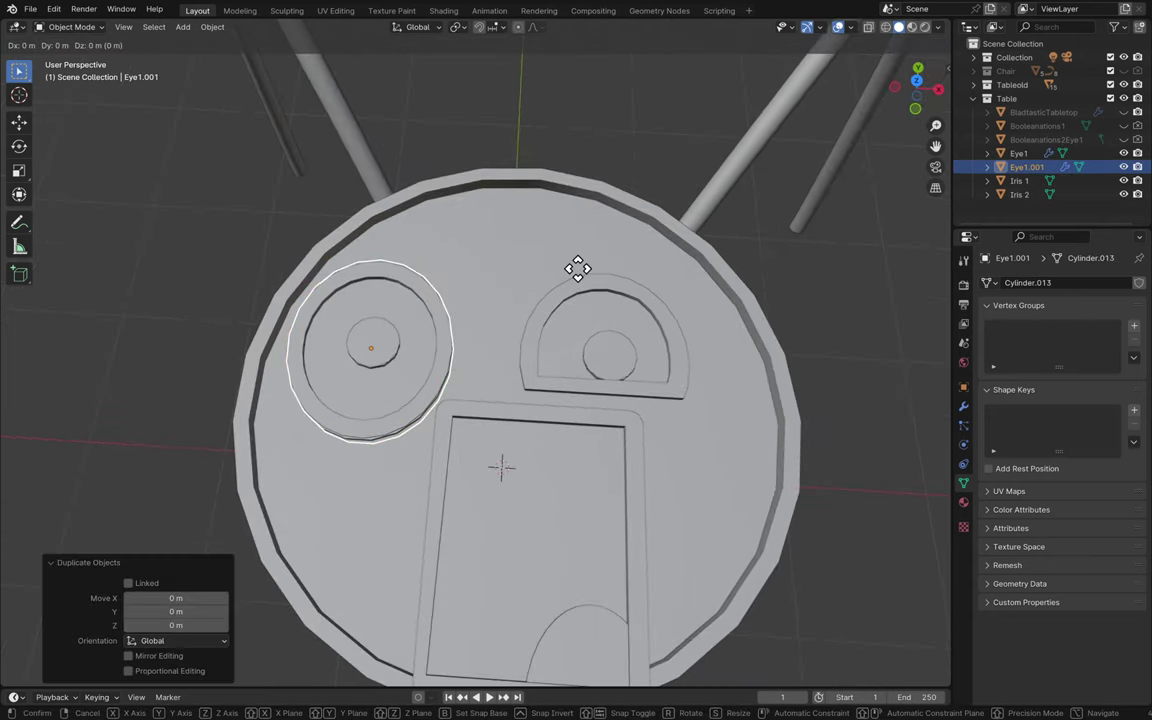
pyautogui.press('z')
pyautogui.rightClick(910, 287)
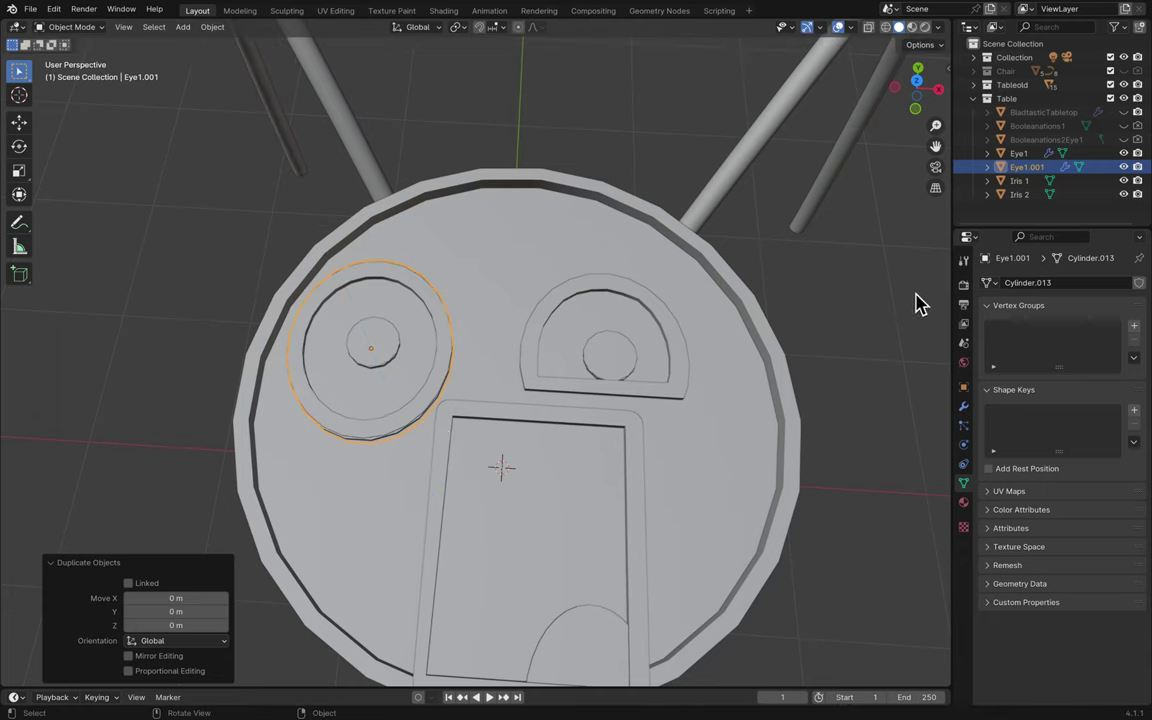
pyautogui.scroll(-8, 571, 329)
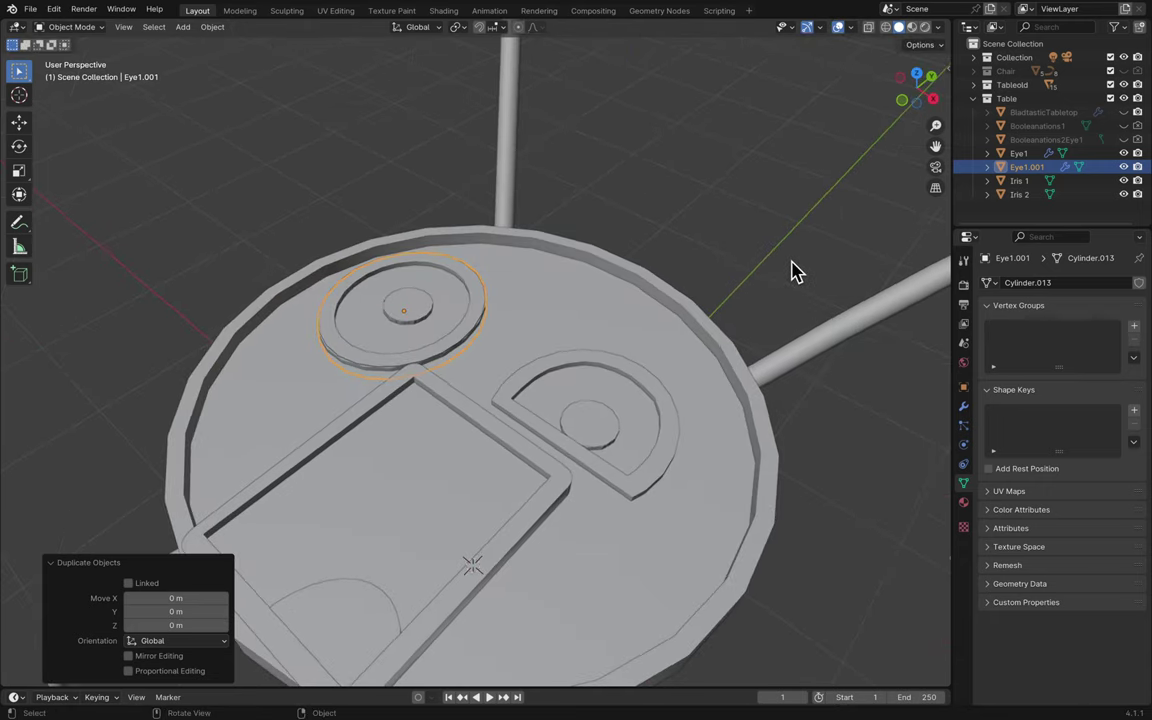
# - Rename the duplicated ring to Eye2
pyautogui.doubleClick(1028, 167)
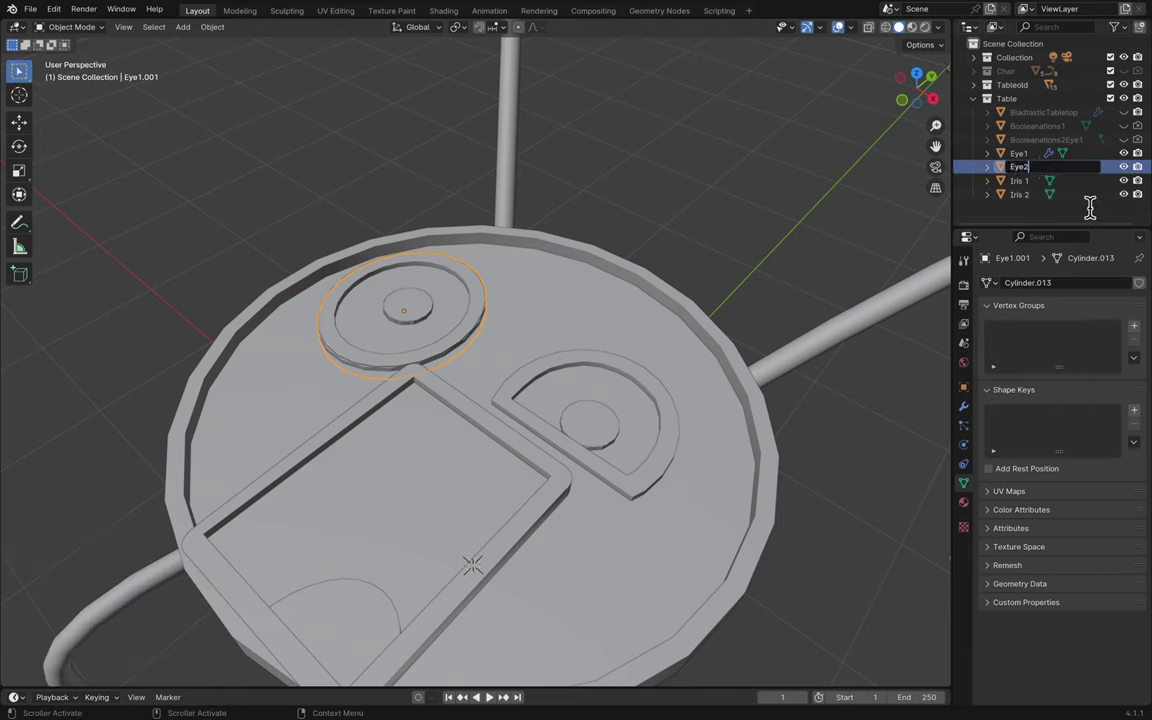
pyautogui.write('Eye2')
pyautogui.press('Return')
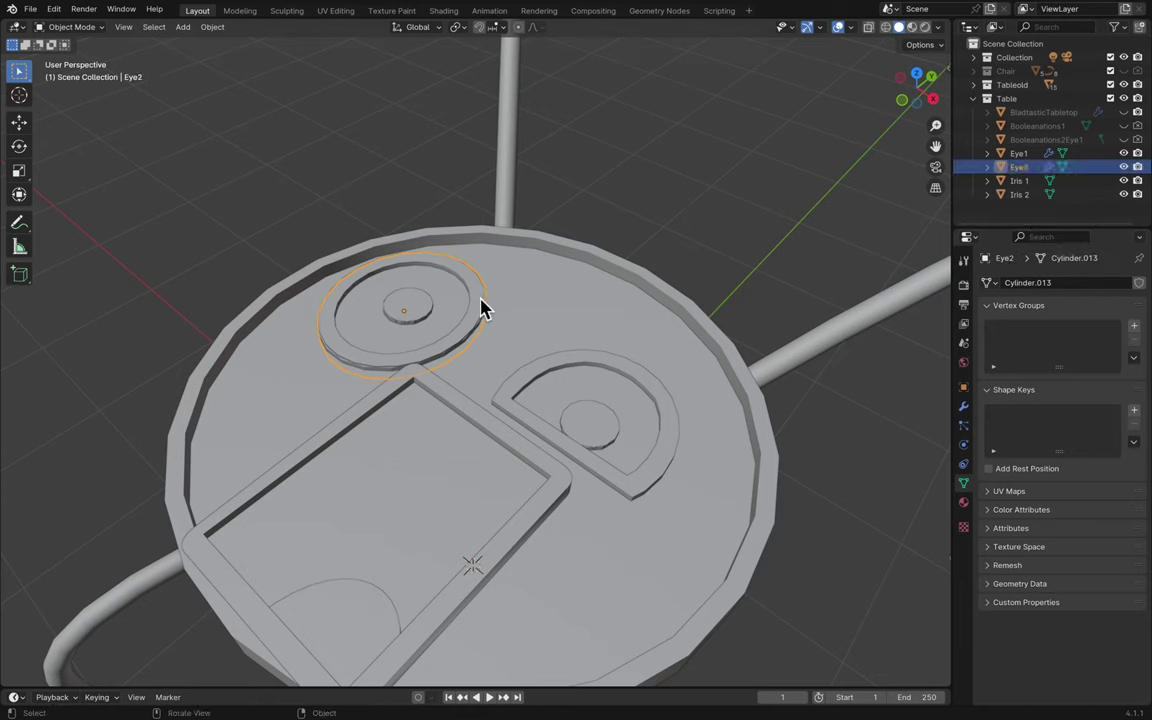
pyautogui.click(1042, 141)
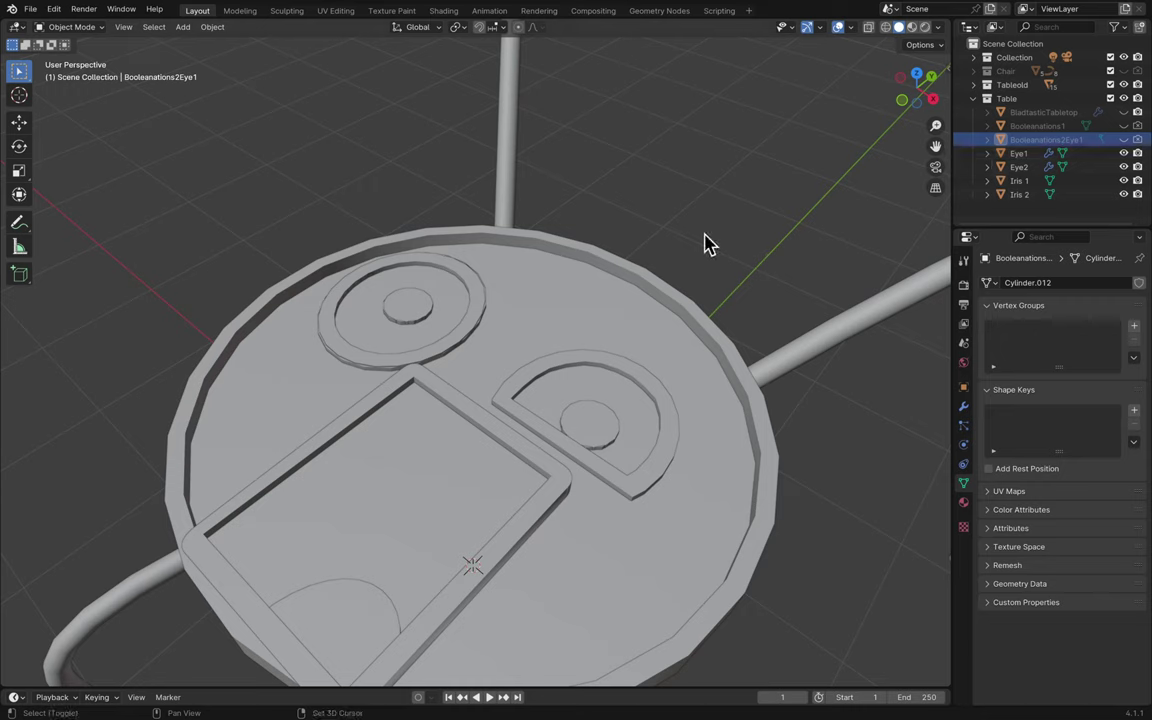
# - Unhide Booleanations2Eye1 and duplicate it in place as Booleanations3Eye2
pyautogui.click(1123, 140)
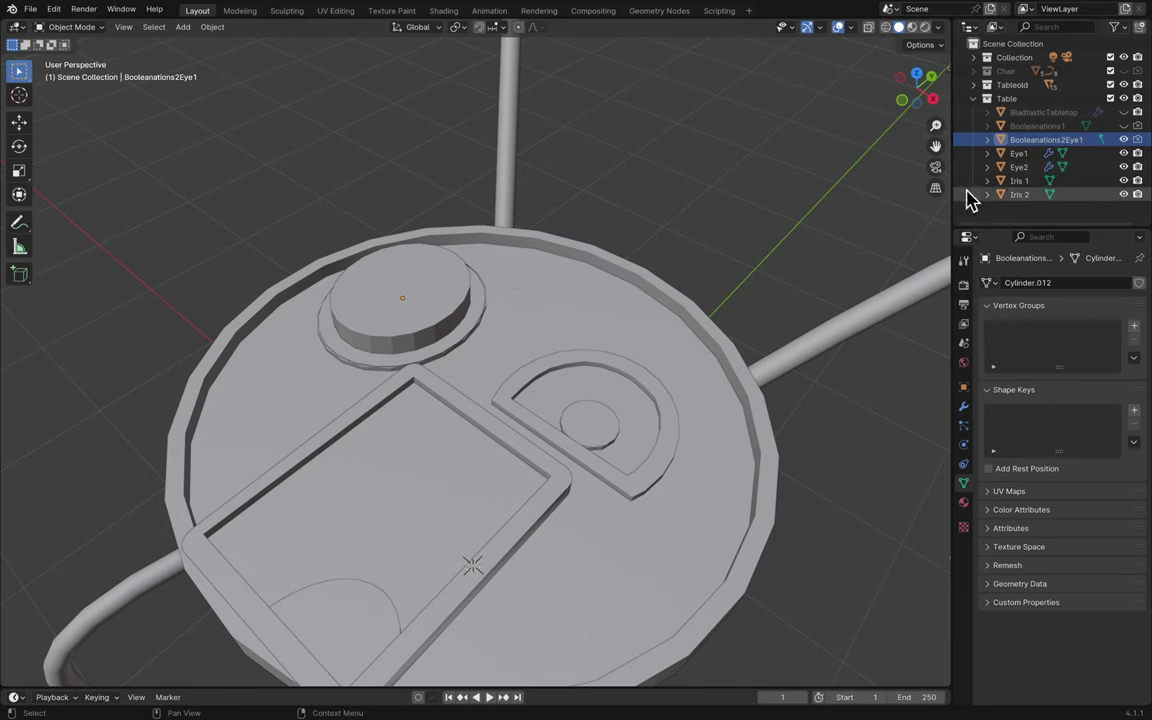
pyautogui.click(1028, 154)
pyautogui.click(1030, 141)
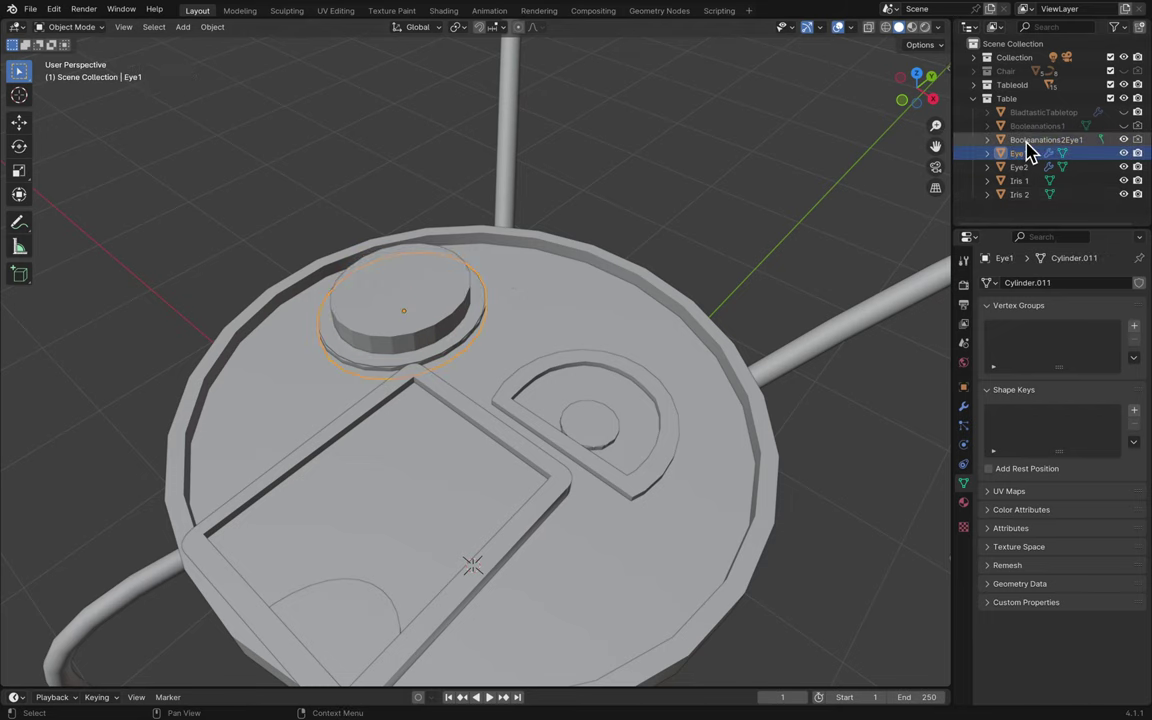
pyautogui.hotkey('shift', 'd')
pyautogui.rightClick(779, 162)
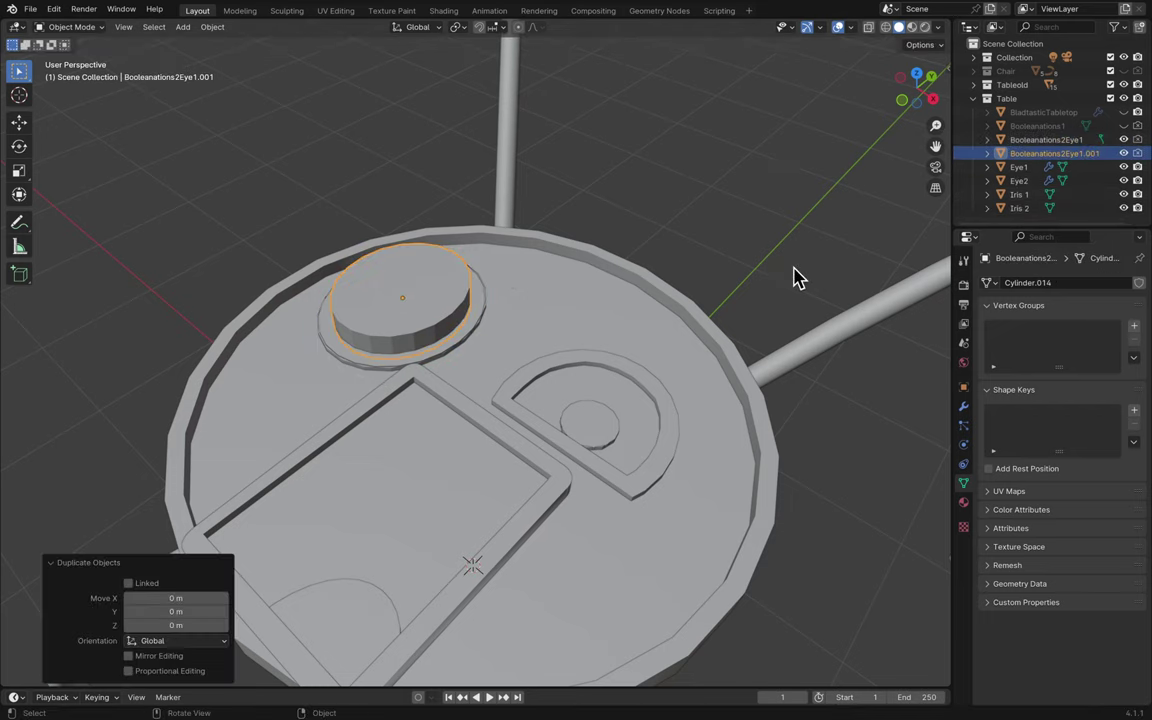
pyautogui.doubleClick(1100, 153)
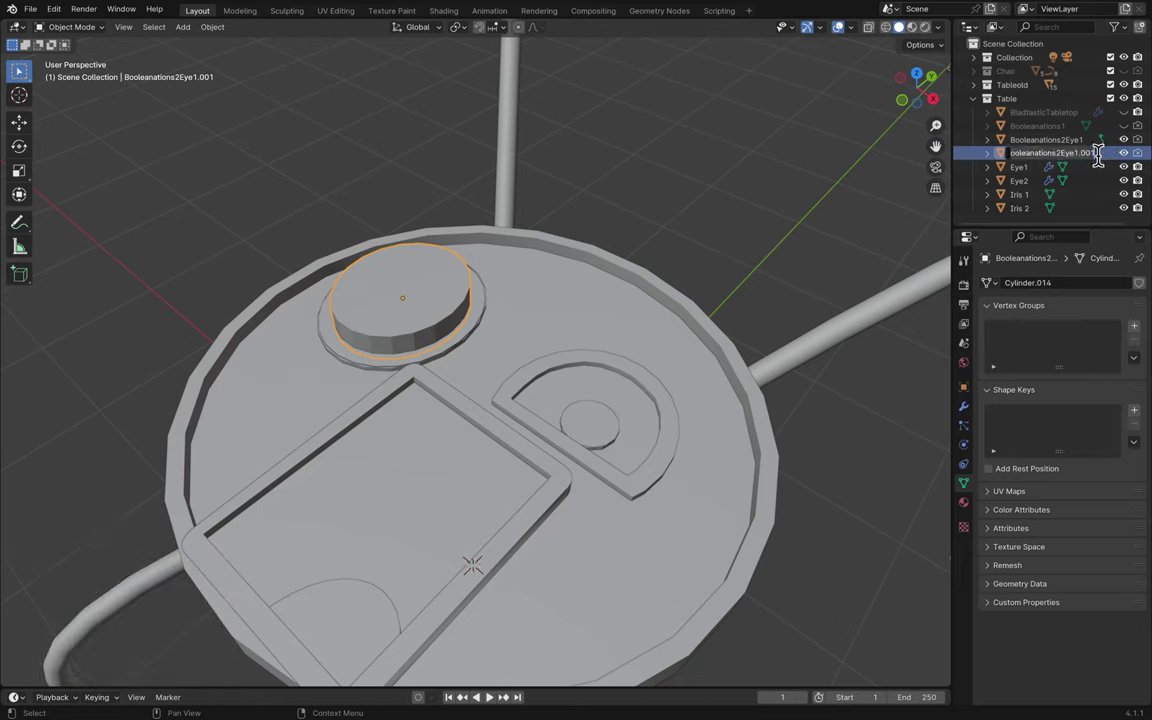
pyautogui.press('BackSpace')
pyautogui.press('Return')
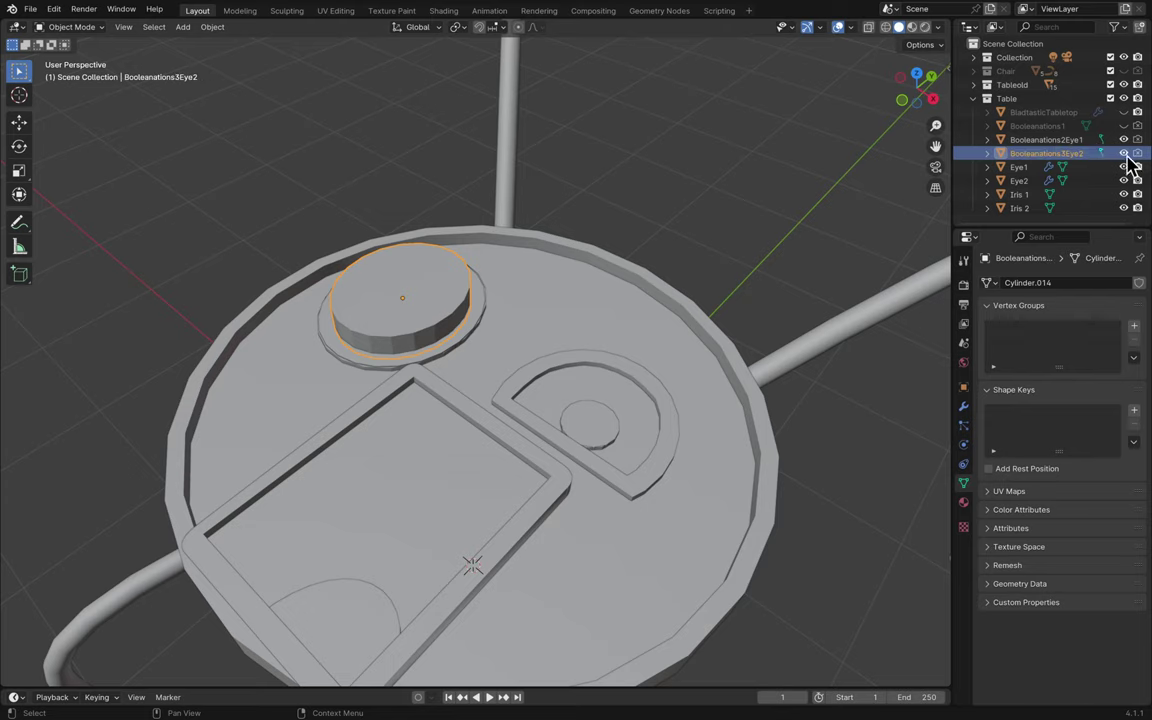
# - Hide the original Booleanations2Eye1, then select Eye2 together with Booleanations3Eye2
pyautogui.click(1125, 154)
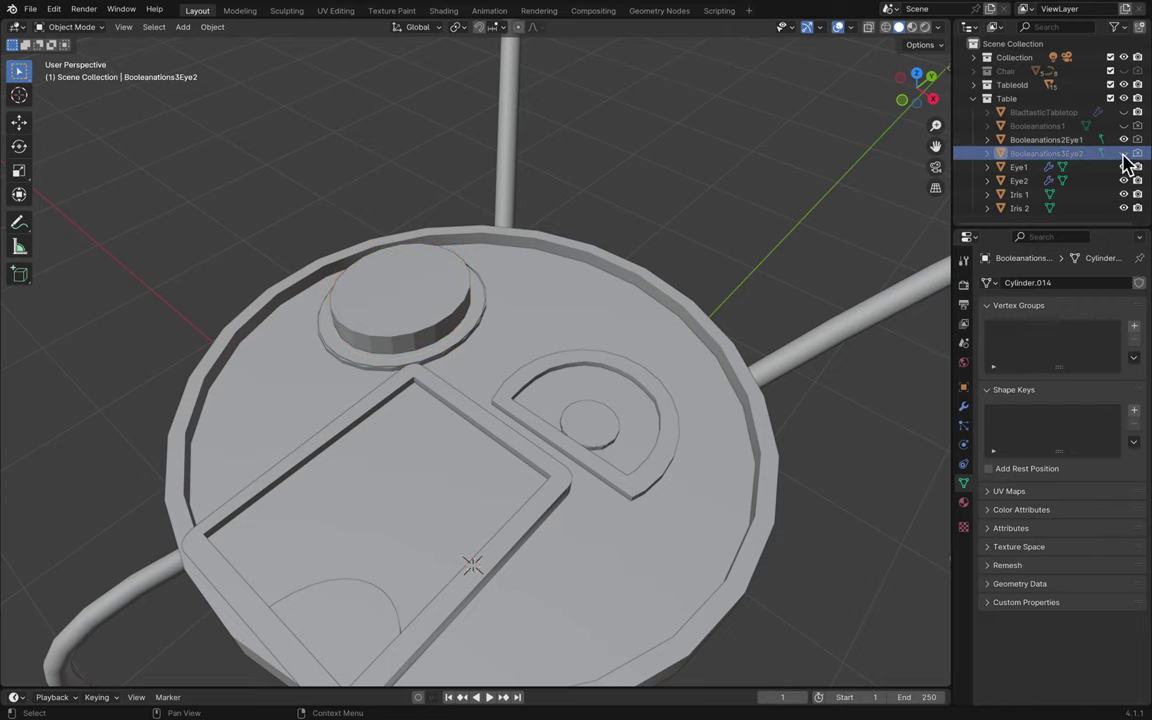
pyautogui.click(1125, 154)
pyautogui.click(1124, 140)
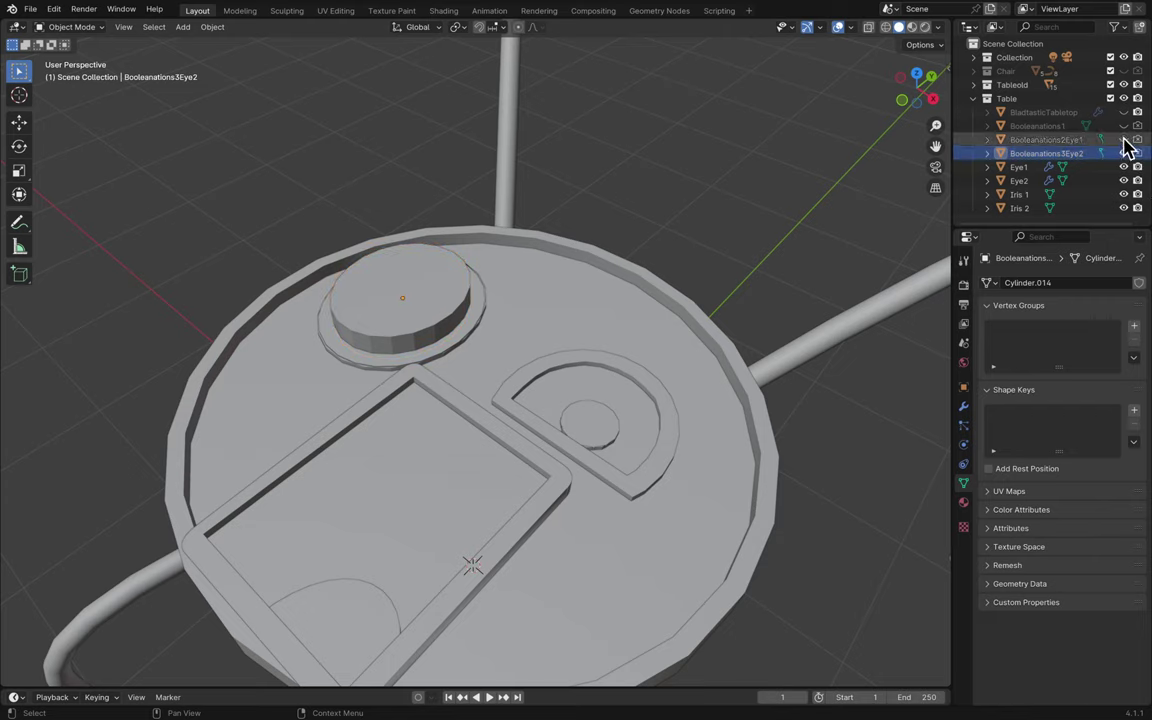
pyautogui.click(1031, 160)
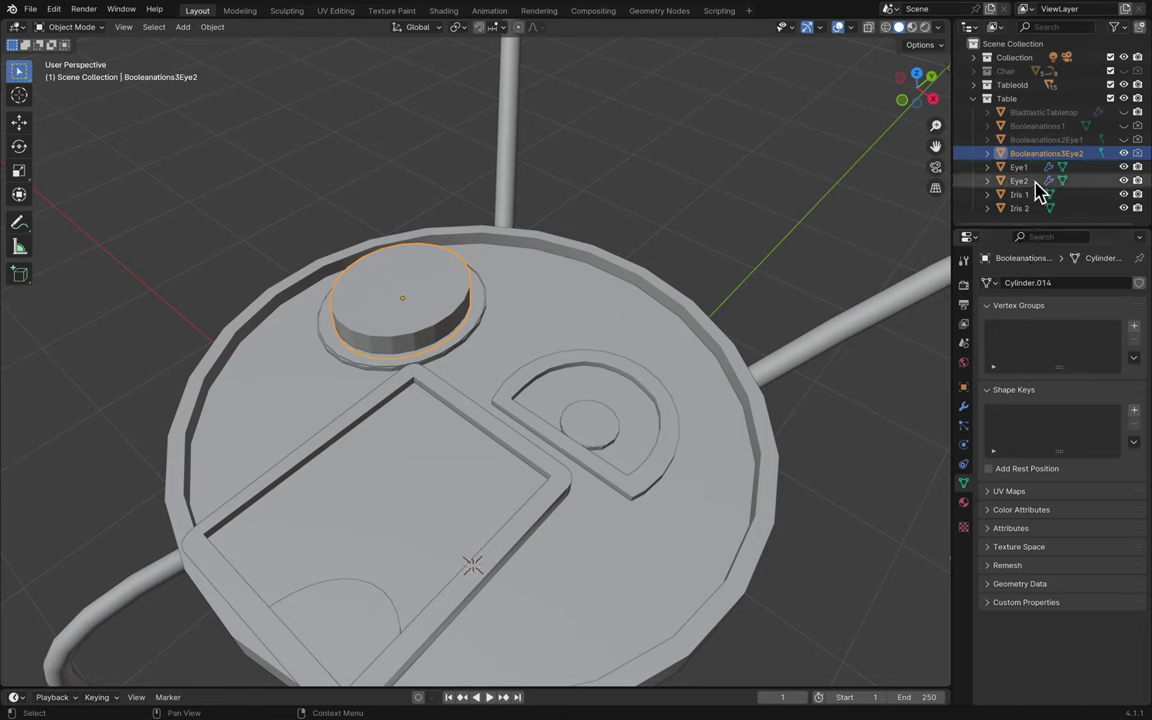
pyautogui.keyDown('shift'); pyautogui.click(1035, 182); pyautogui.keyUp('shift')
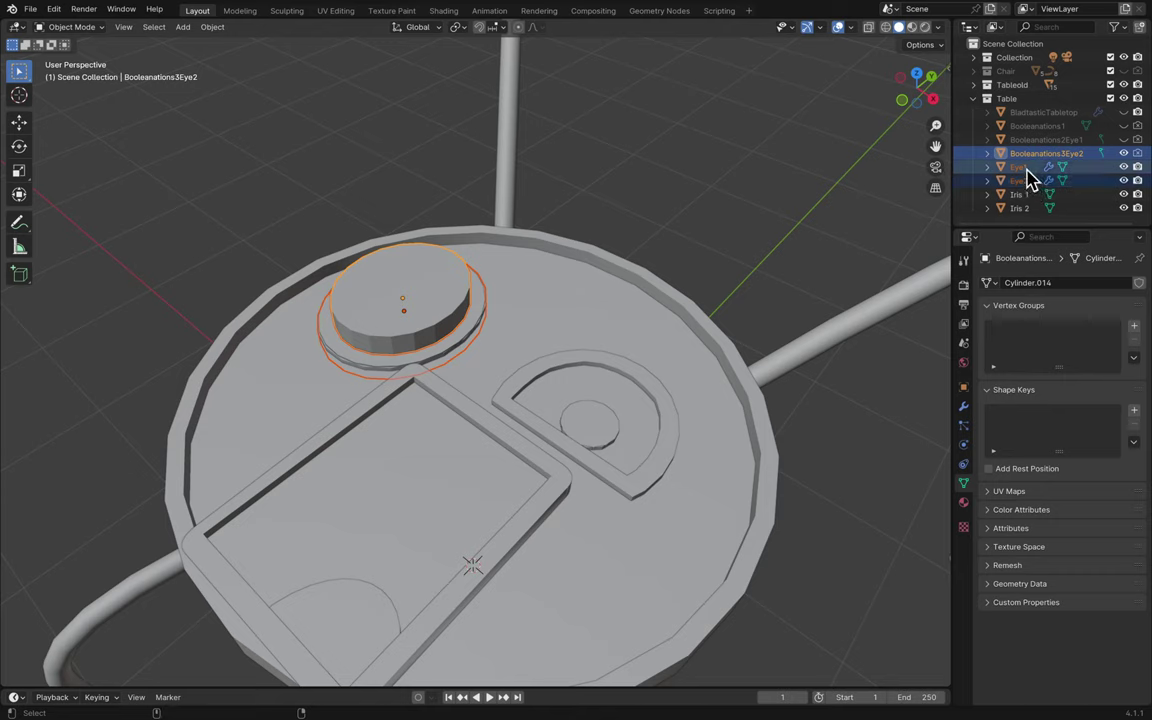
pyautogui.click(1028, 170)
pyautogui.click(1035, 184)
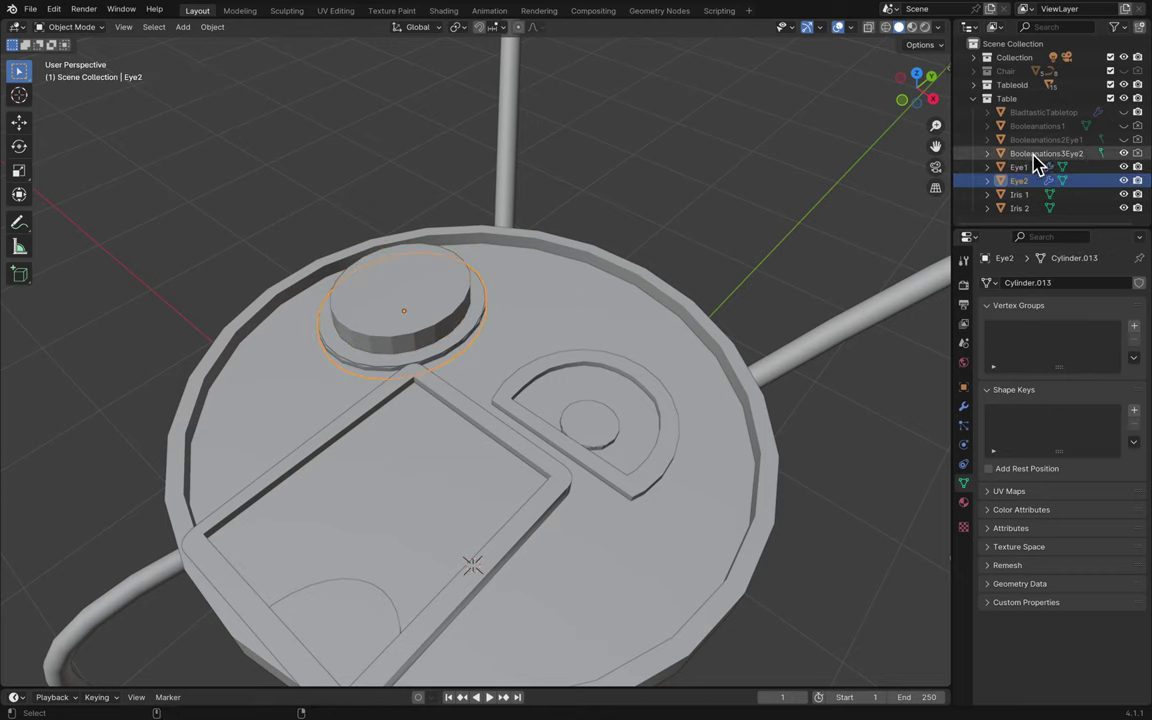
pyautogui.keyDown('ctrl'); pyautogui.click(1035, 156); pyautogui.keyUp('ctrl')
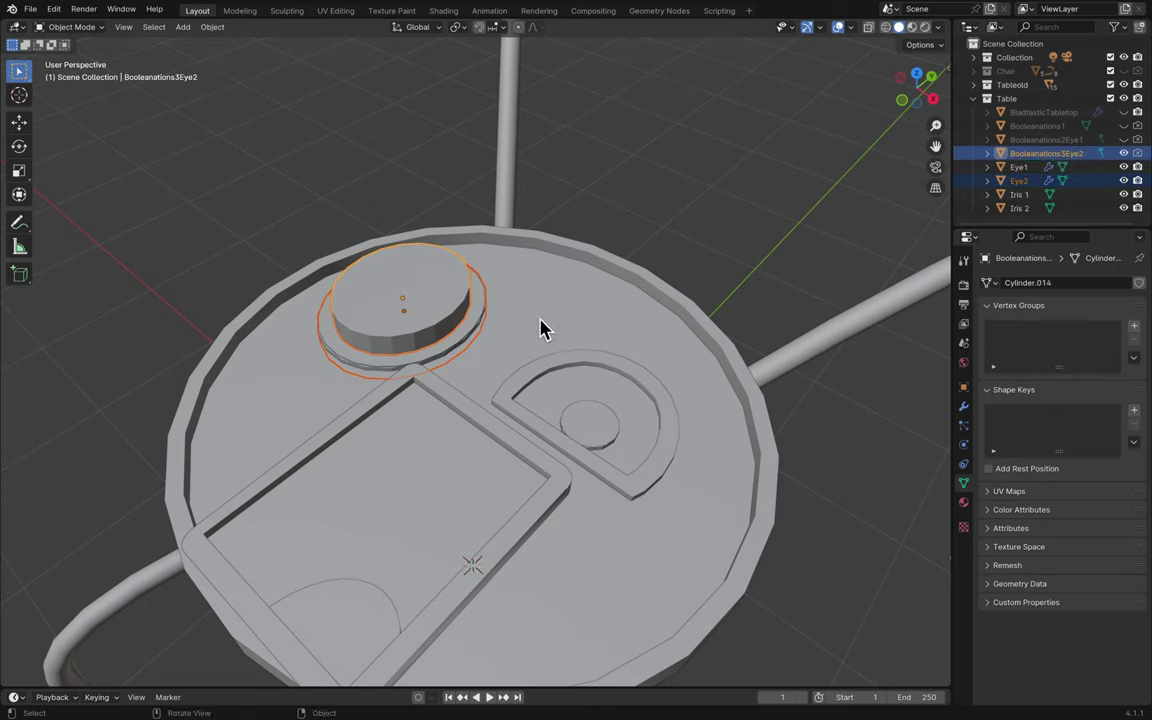
# - Move Eye2 and its cutter 1.1676 m along X onto the right eye
pyautogui.press('g')
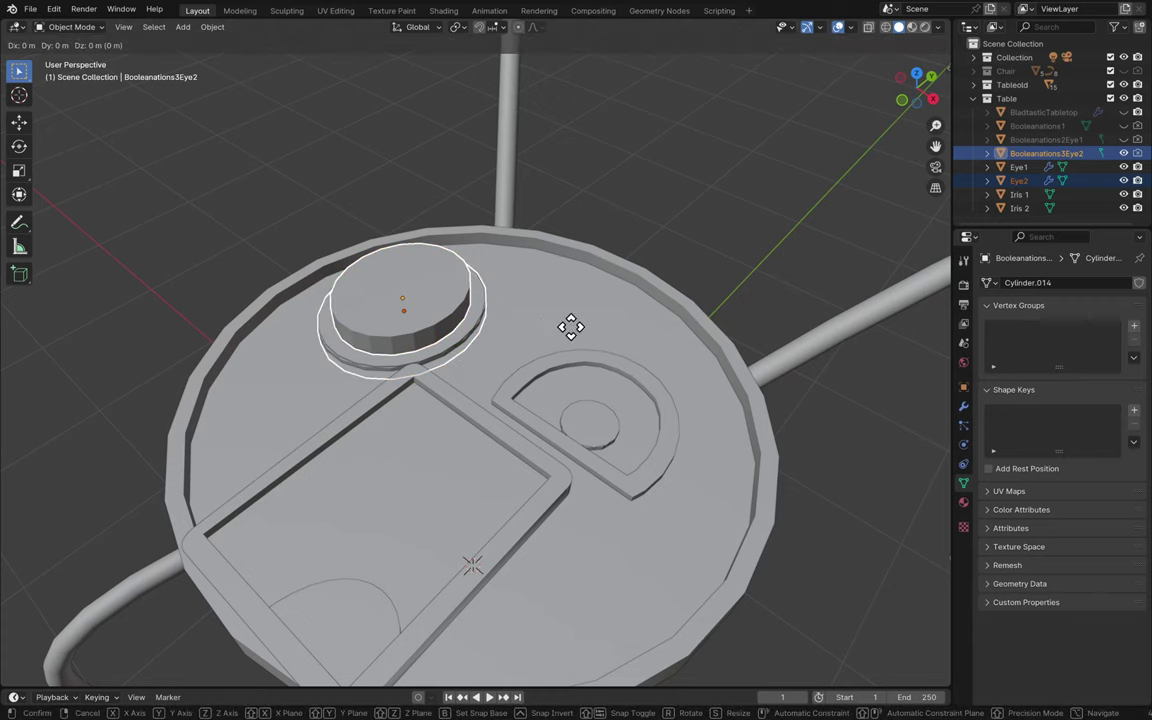
pyautogui.press('z')
pyautogui.press('Escape')
pyautogui.press('g')
pyautogui.press('x')
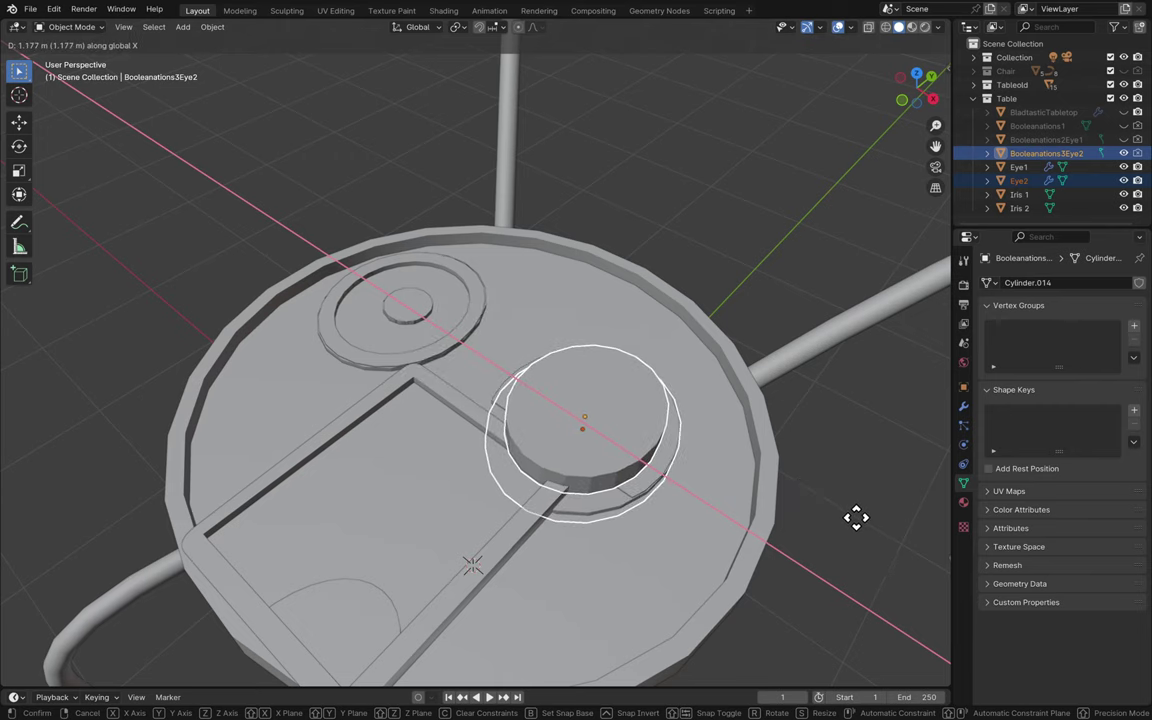
pyautogui.click(858, 524)
# - Exclude the Tableoid collection, leaving the eye discs with Booleanations3Eye2 shown
pyautogui.moveTo(789, 239); pyautogui.dragTo(789, 239, button='middle')
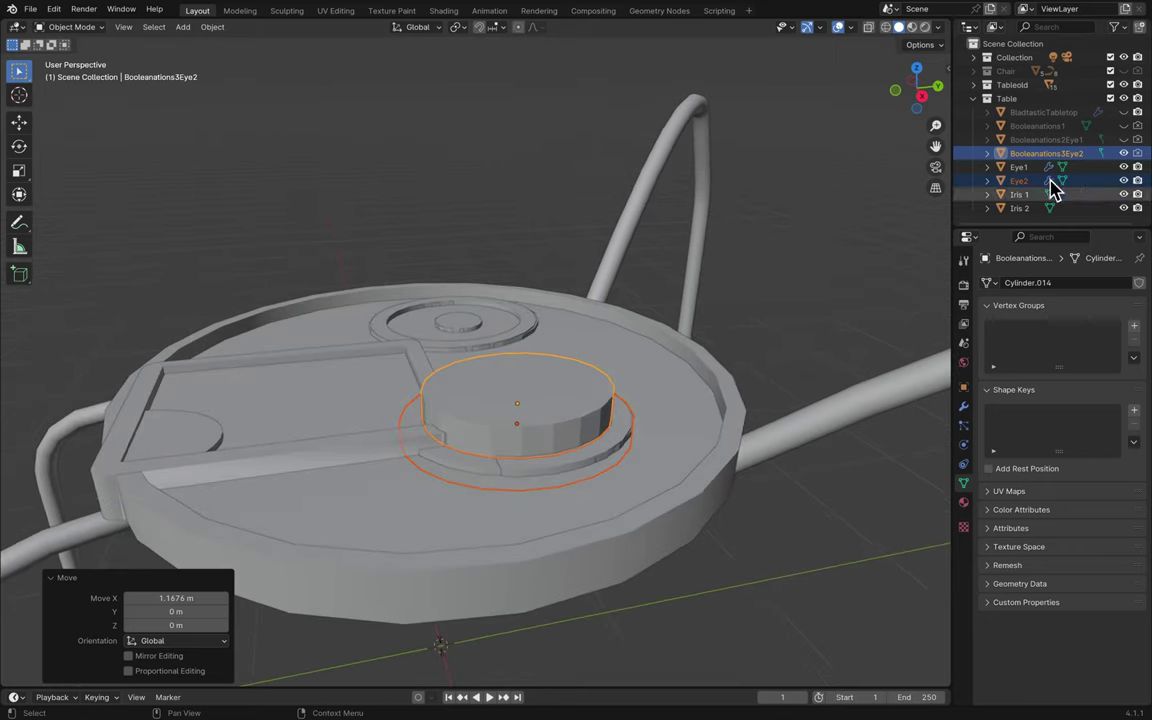
pyautogui.click(1123, 153)
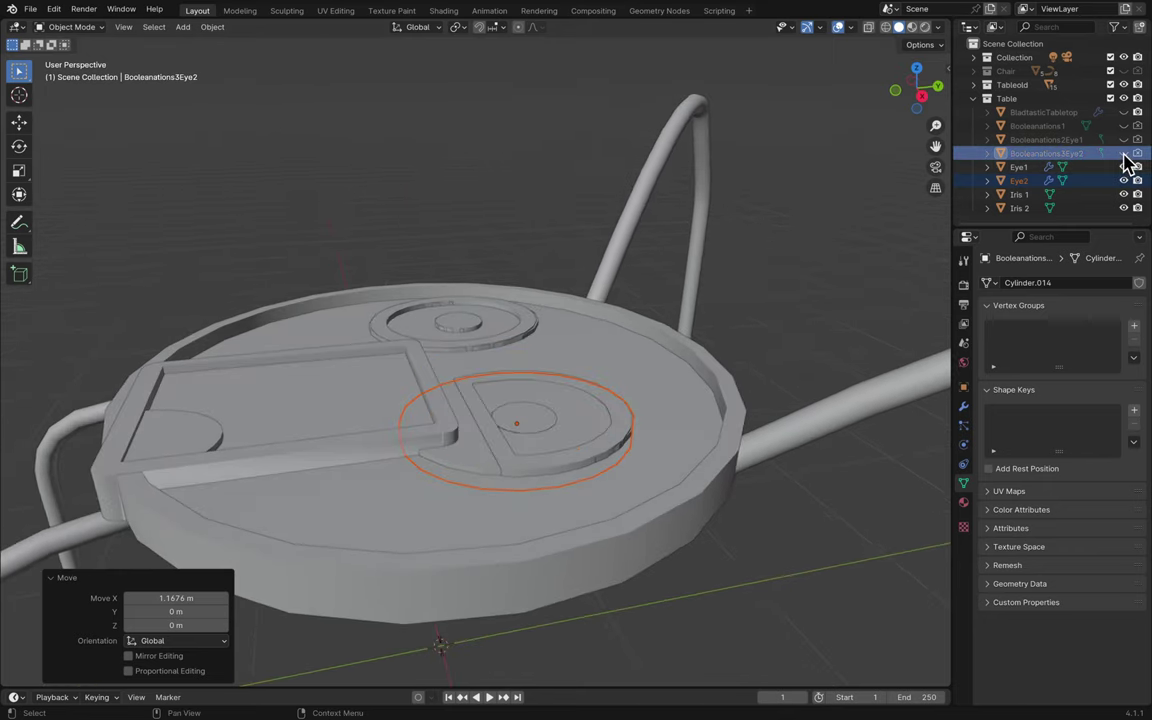
pyautogui.click(1110, 85)
pyautogui.moveTo(893, 343); pyautogui.dragTo(930, 300, button='middle')
pyautogui.click(947, 198)
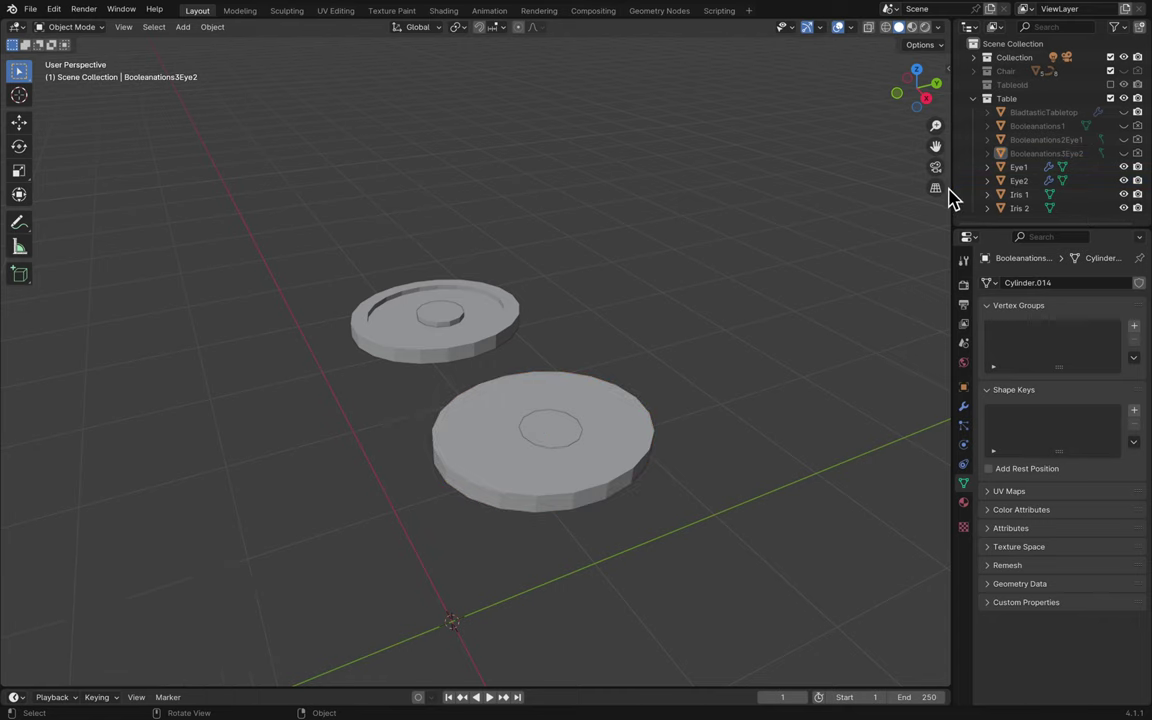
pyautogui.click(1123, 153)
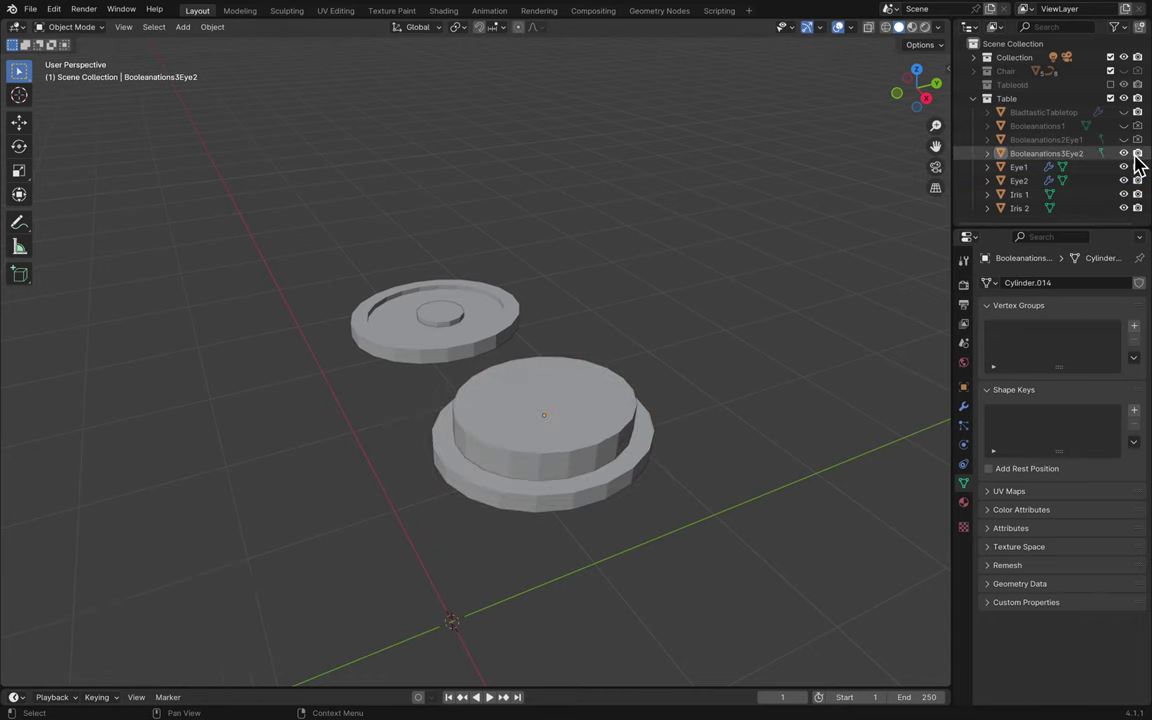
pyautogui.scroll(1, 753, 390)
pyautogui.scroll(2, 753, 390)
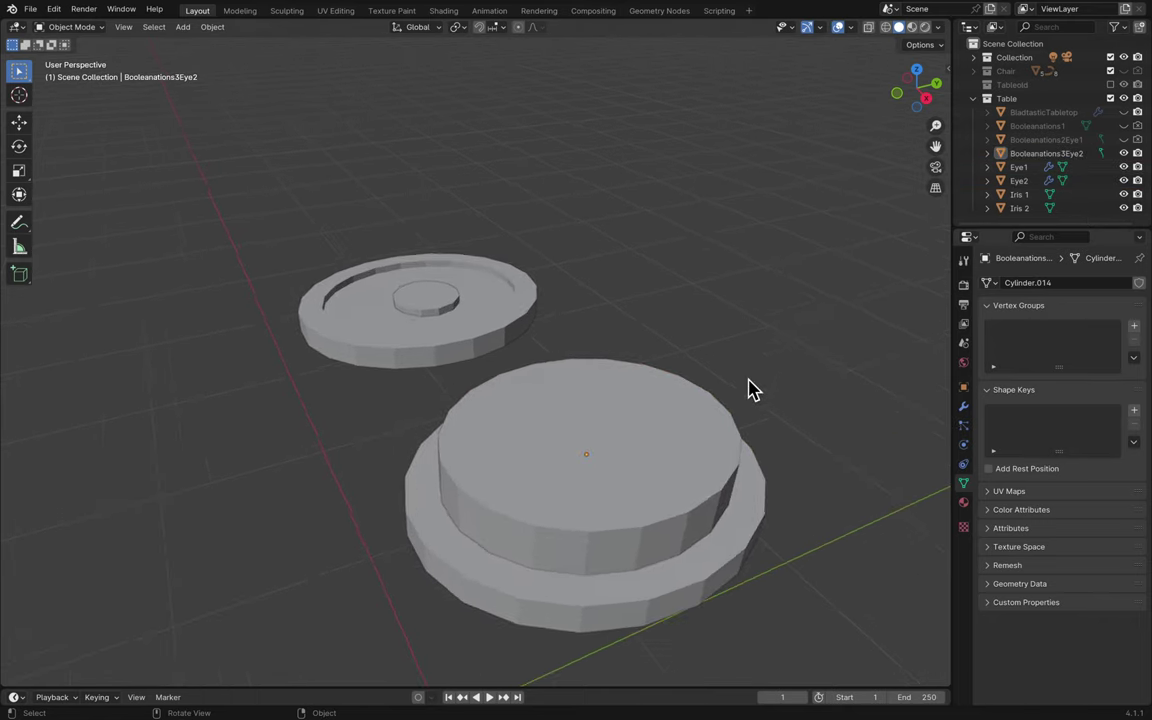
pyautogui.keyDown('shift'); pyautogui.scroll(-3, 753, 390); pyautogui.keyUp('shift')
pyautogui.keyDown('shift'); pyautogui.scroll(-3, 753, 390); pyautogui.keyUp('shift')
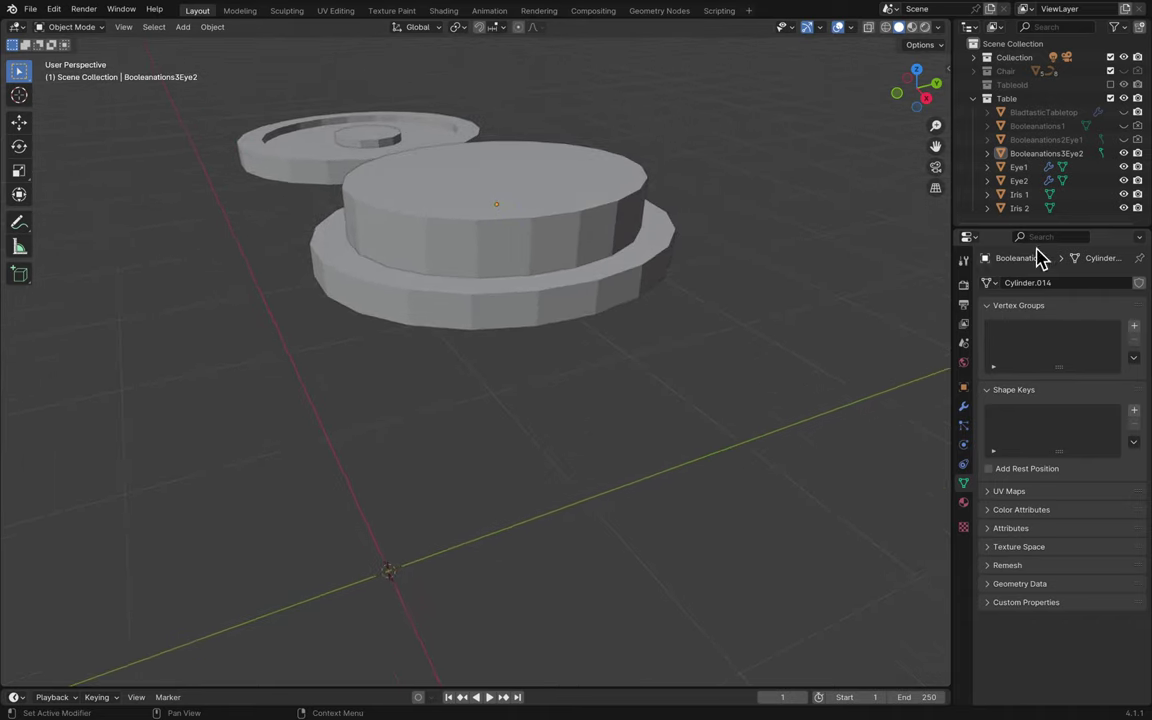
# - Set Booleanations3Eye2 as the cutter object in Eye2's Boolean modifier
pyautogui.click(1019, 181)
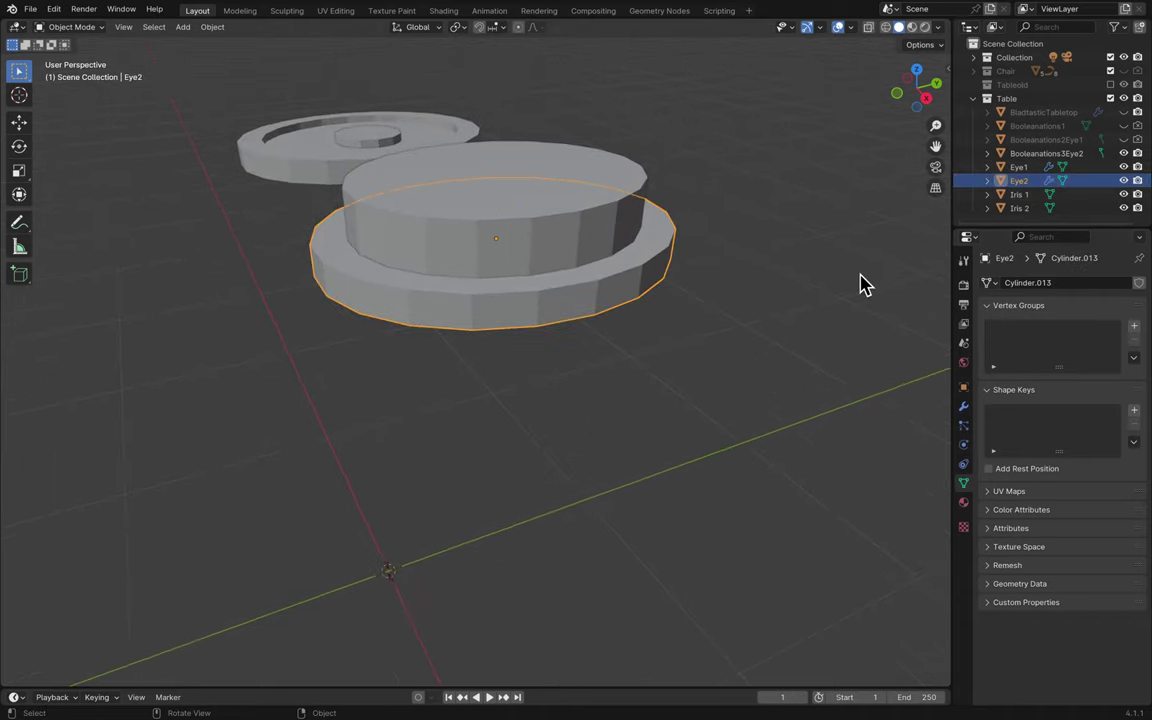
pyautogui.click(963, 406)
pyautogui.click(1095, 361)
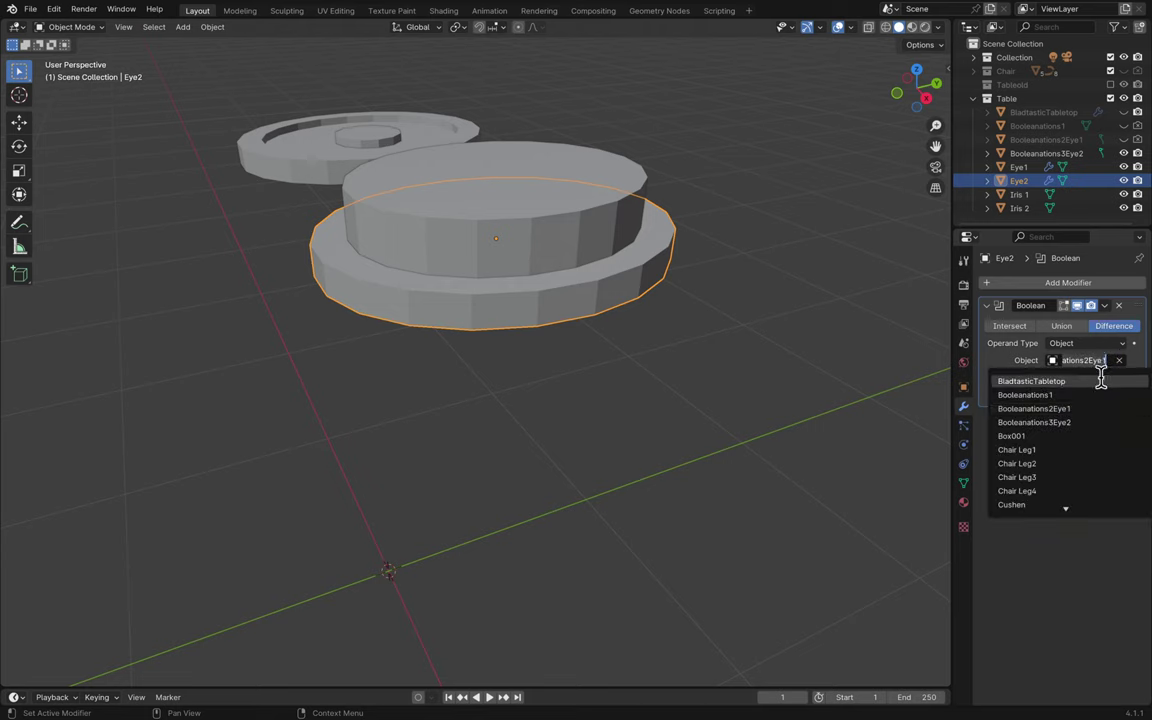
pyautogui.click(1081, 422)
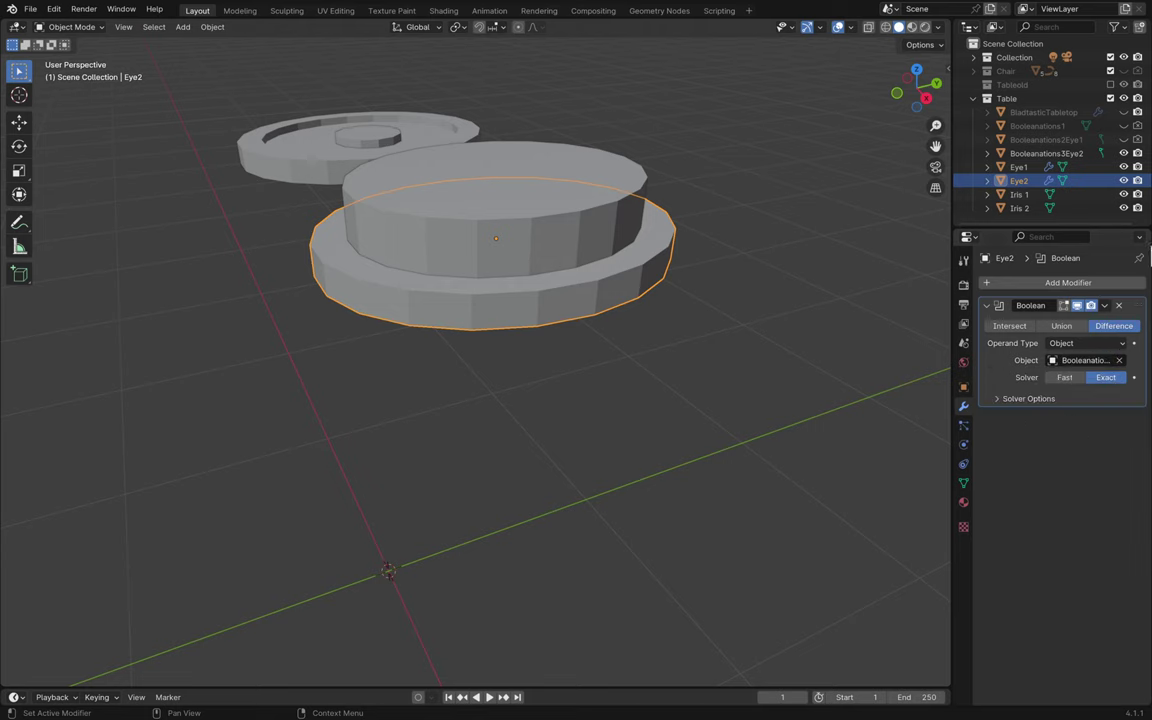
# - Hide Booleanations3Eye2, deselect everything, and save the file
pyautogui.click(1123, 154)
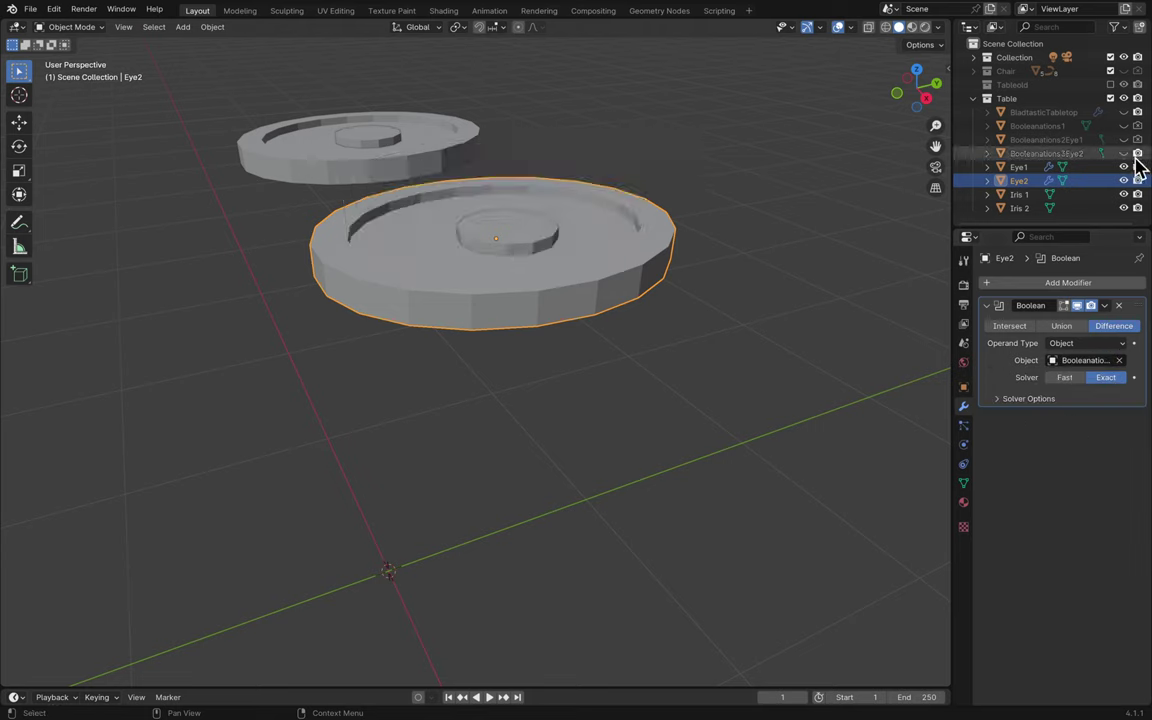
pyautogui.click(830, 265)
pyautogui.hotkey('ctrl', 's')
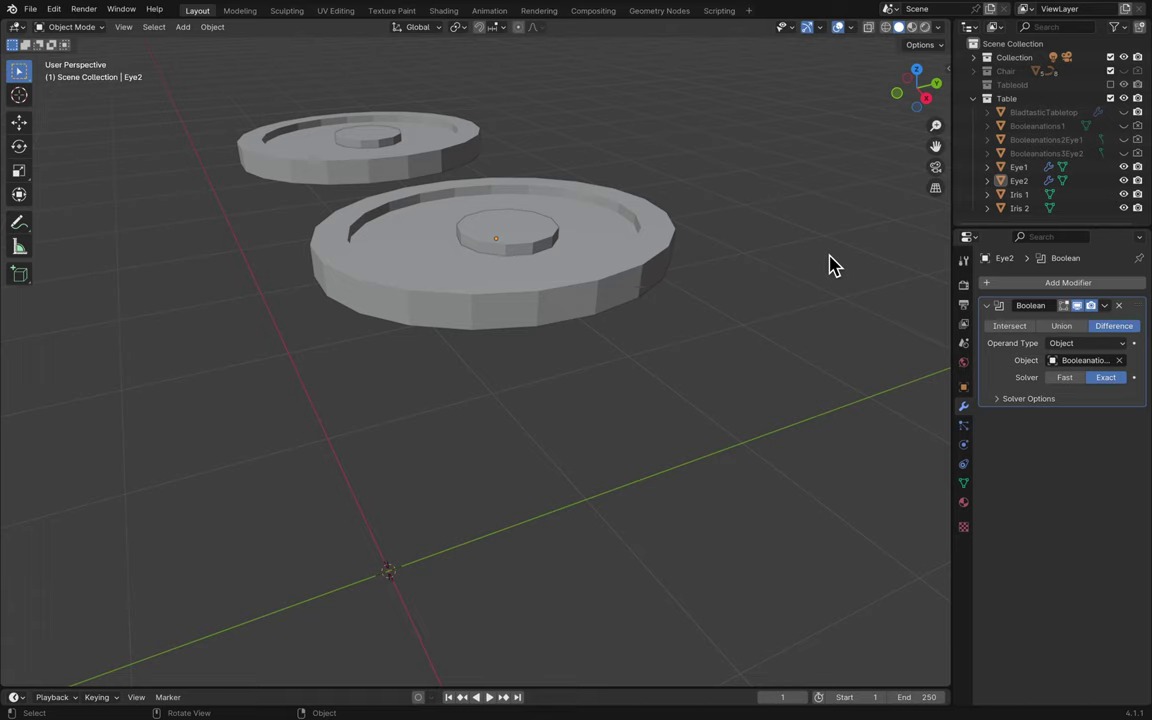
# - Unhide the BladtasticTabletop object and save the file
pyautogui.press('super+s')
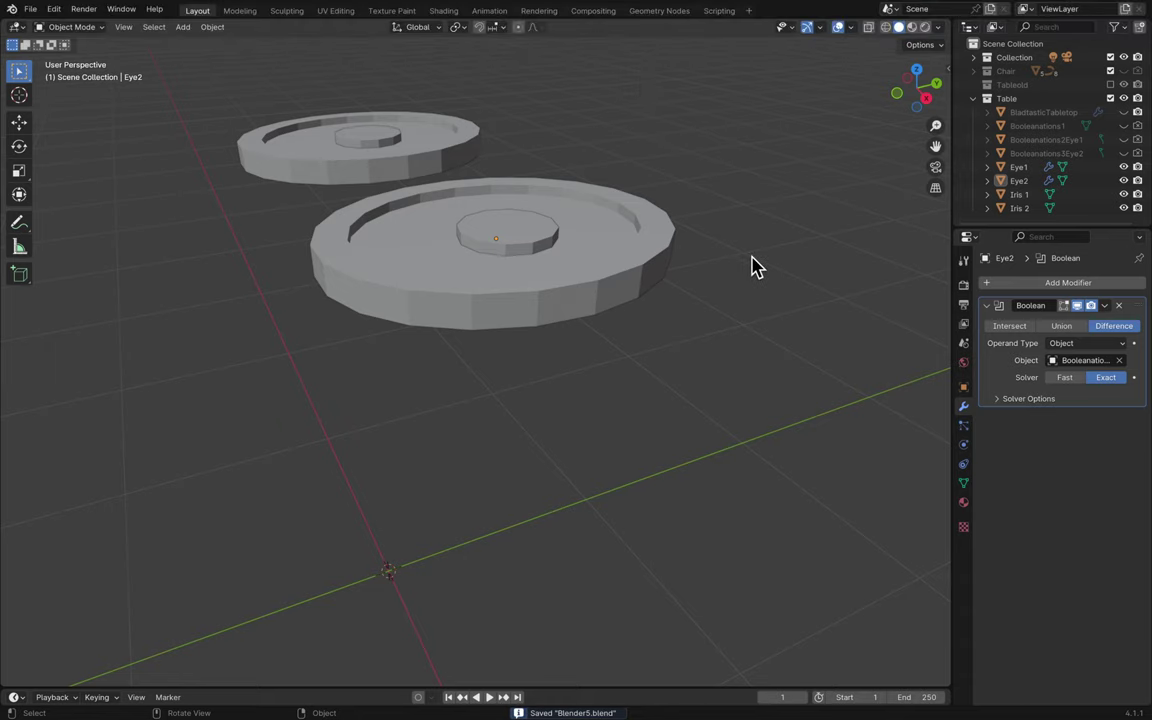
pyautogui.scroll(-10, 755, 267)
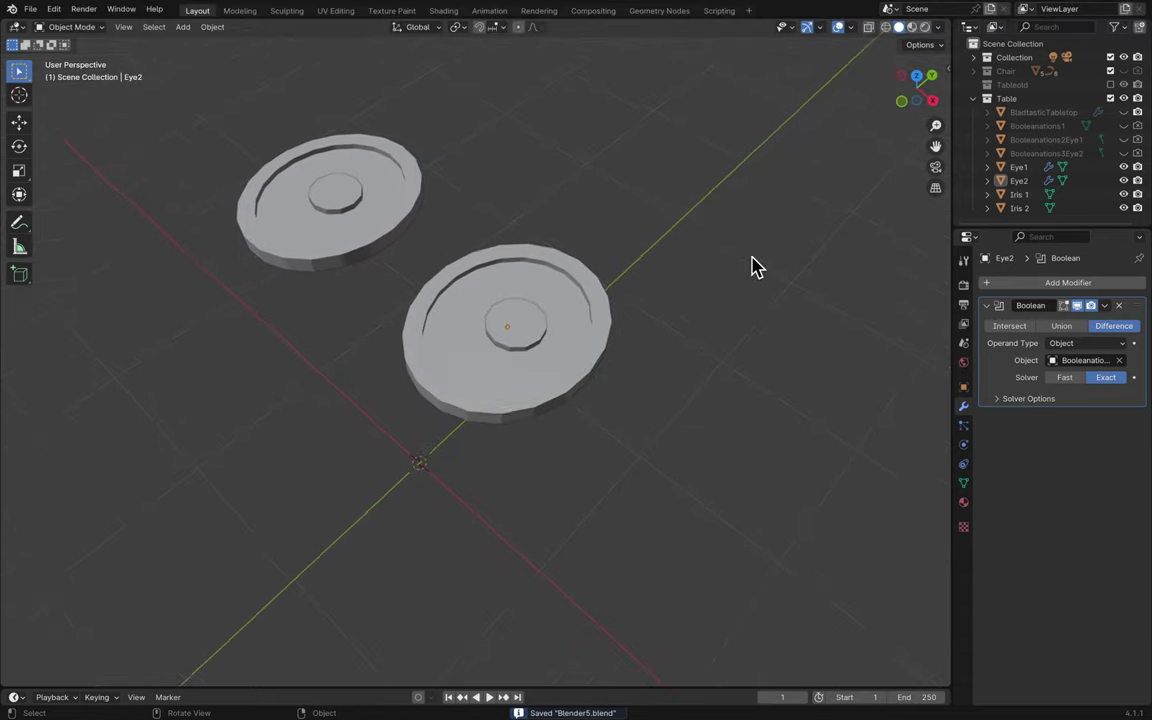
pyautogui.scroll(-10, 755, 267)
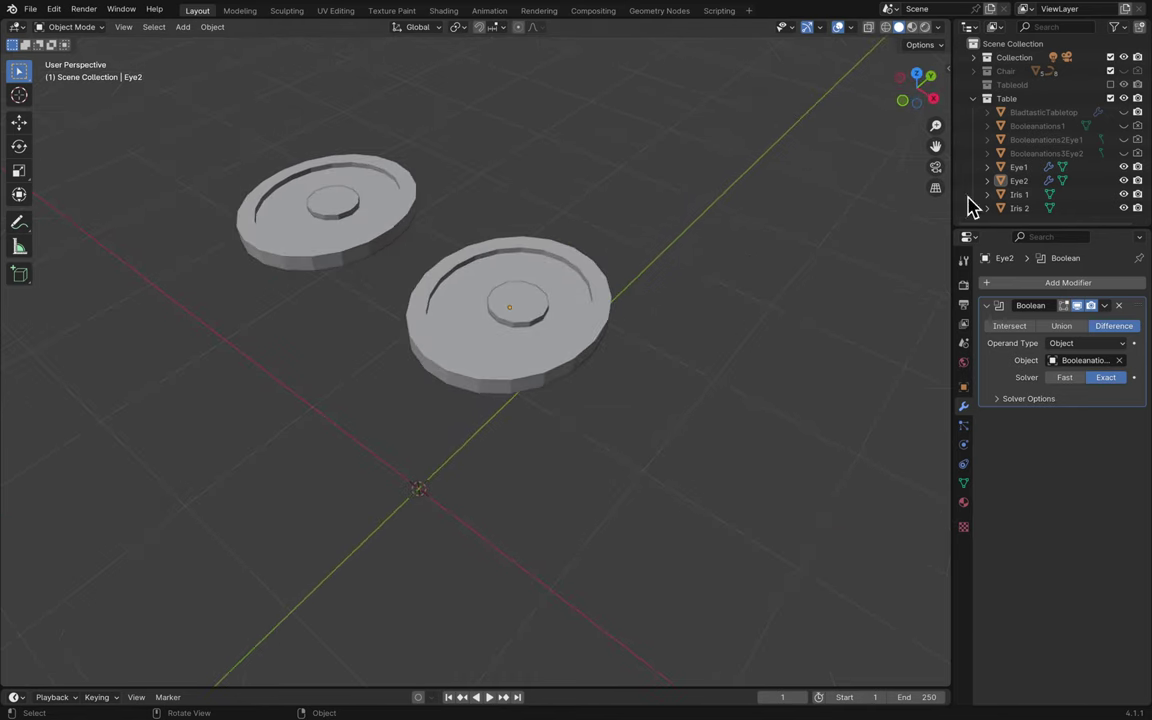
pyautogui.press('super+s')
pyautogui.scroll(-2, 730, 255)
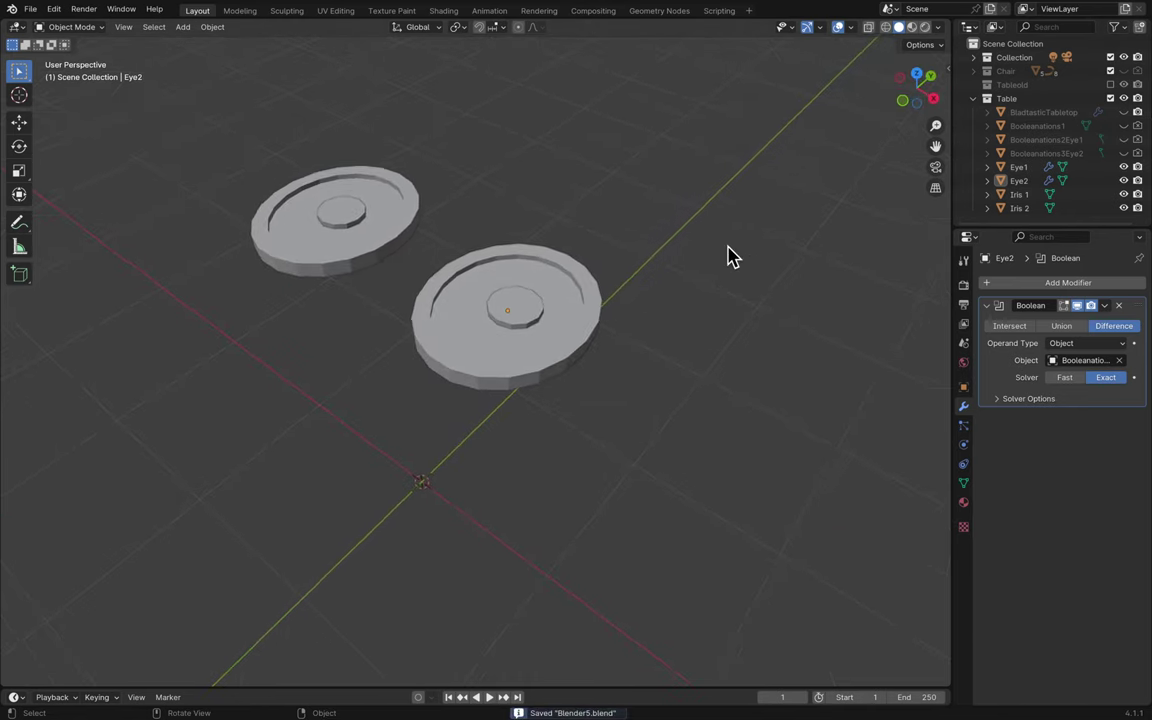
pyautogui.scroll(-5, 730, 255)
pyautogui.scroll(-3, 730, 255)
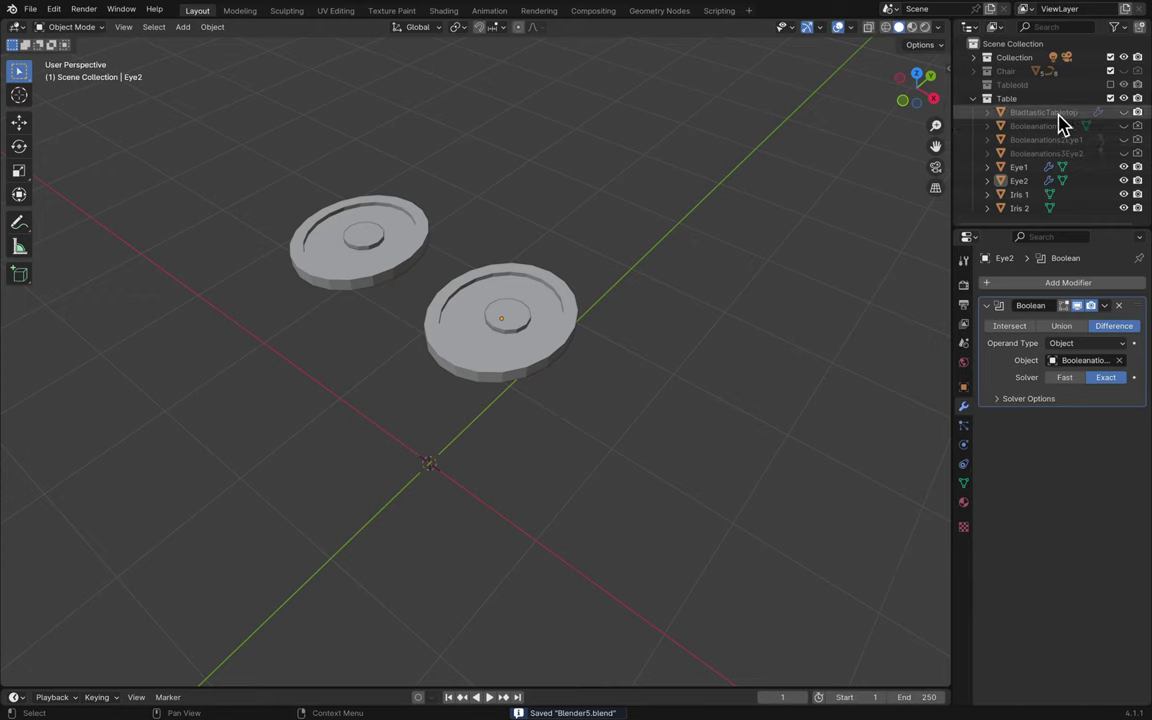
pyautogui.click(1059, 113)
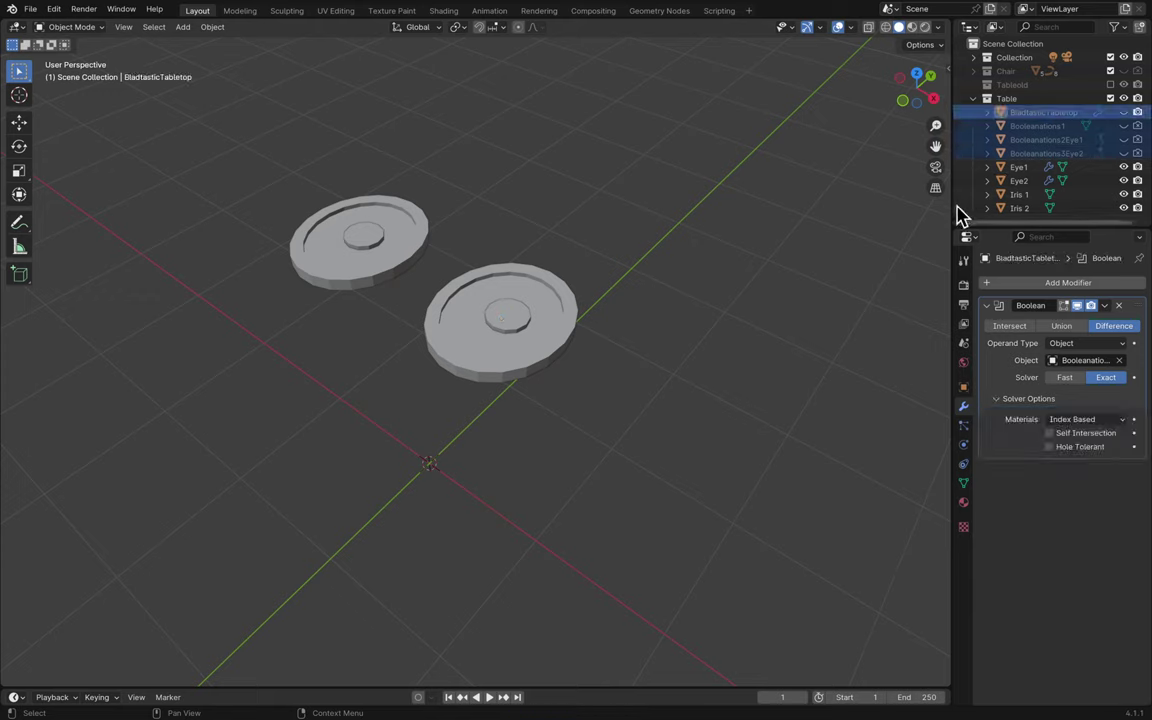
pyautogui.click(1124, 113)
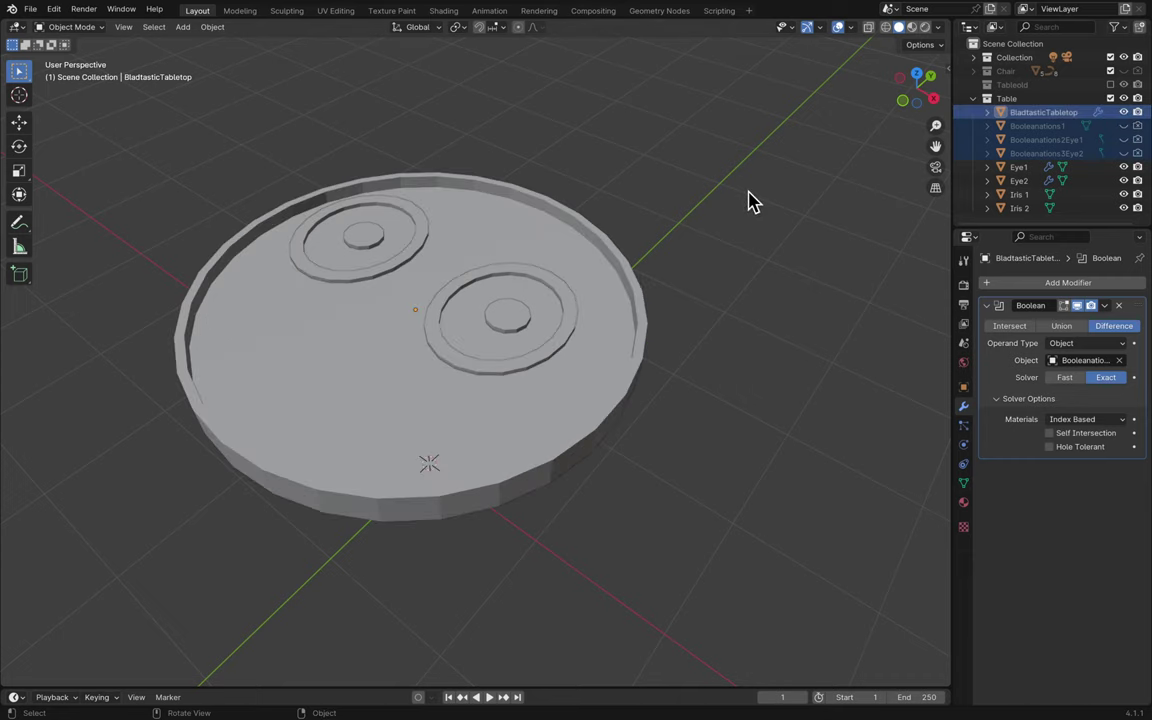
pyautogui.hotkey('ctrl', 's')
# - Re-include the Tableold collection with its legs and make Table the active collection
pyautogui.click(1110, 84)
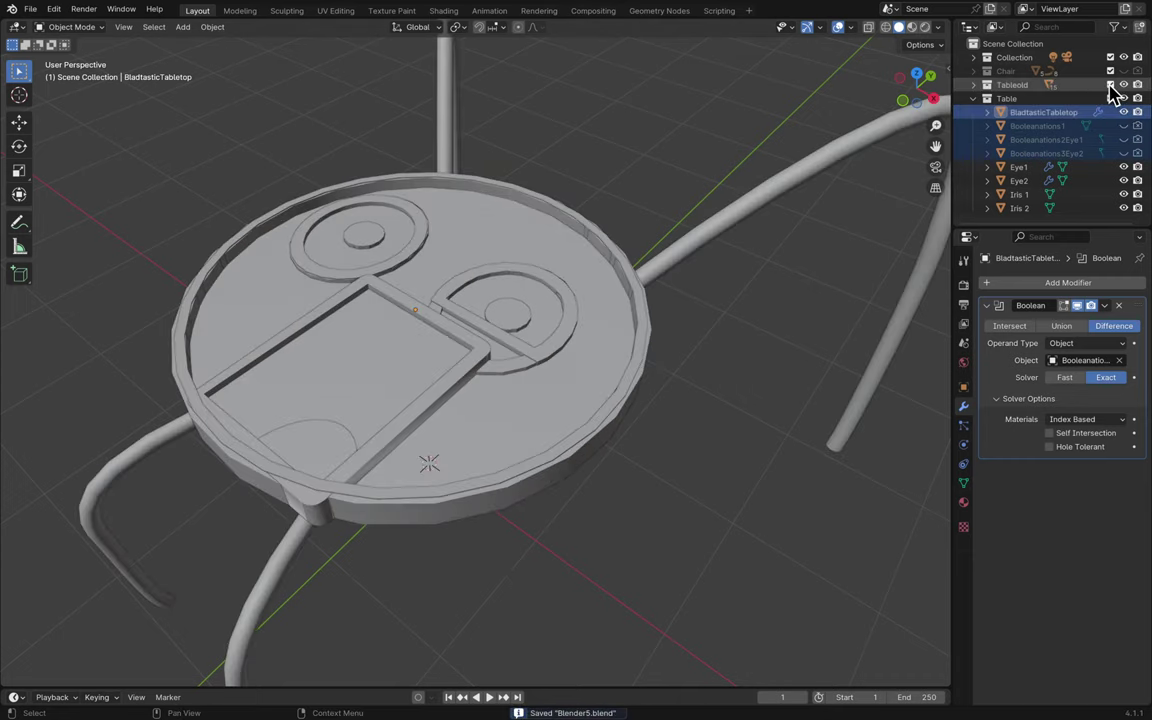
pyautogui.scroll(8, 632, 265)
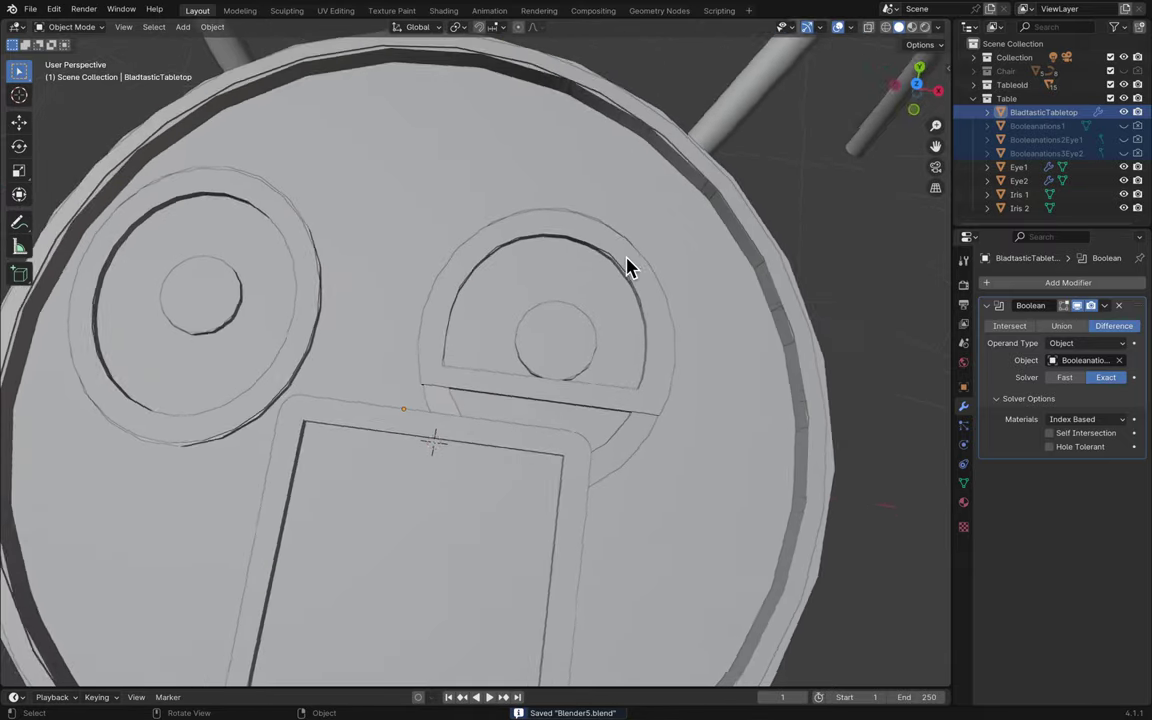
pyautogui.moveTo(628, 265); pyautogui.dragTo(832, 236, button='middle')
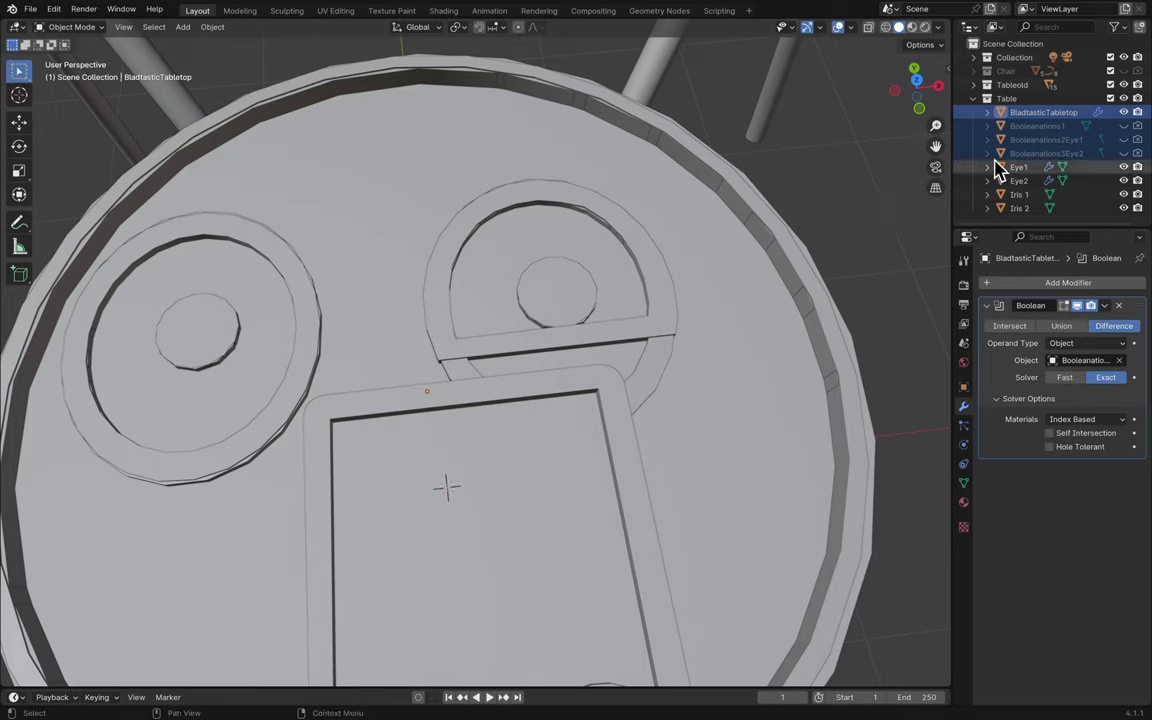
pyautogui.click(1006, 98)
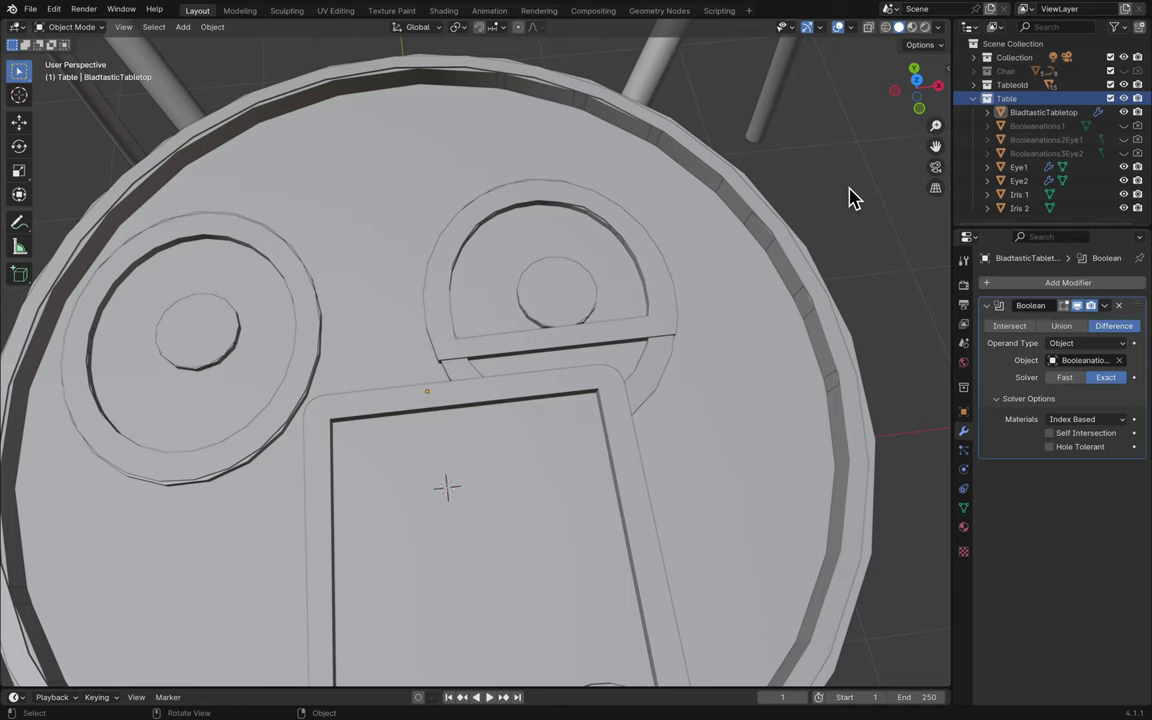
# - Add a mesh cube with size 0.54 m
pyautogui.hotkey('shift', 'a')
pyautogui.moveTo(848, 190)
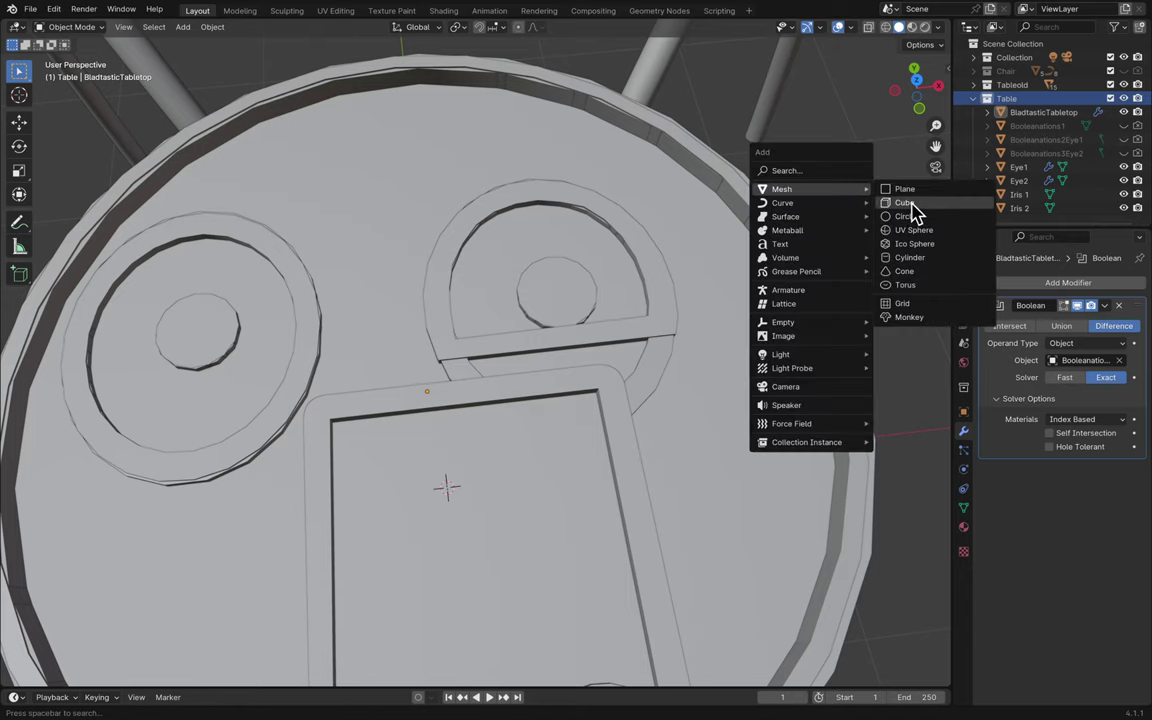
pyautogui.click(905, 203)
pyautogui.scroll(-10, 727, 330)
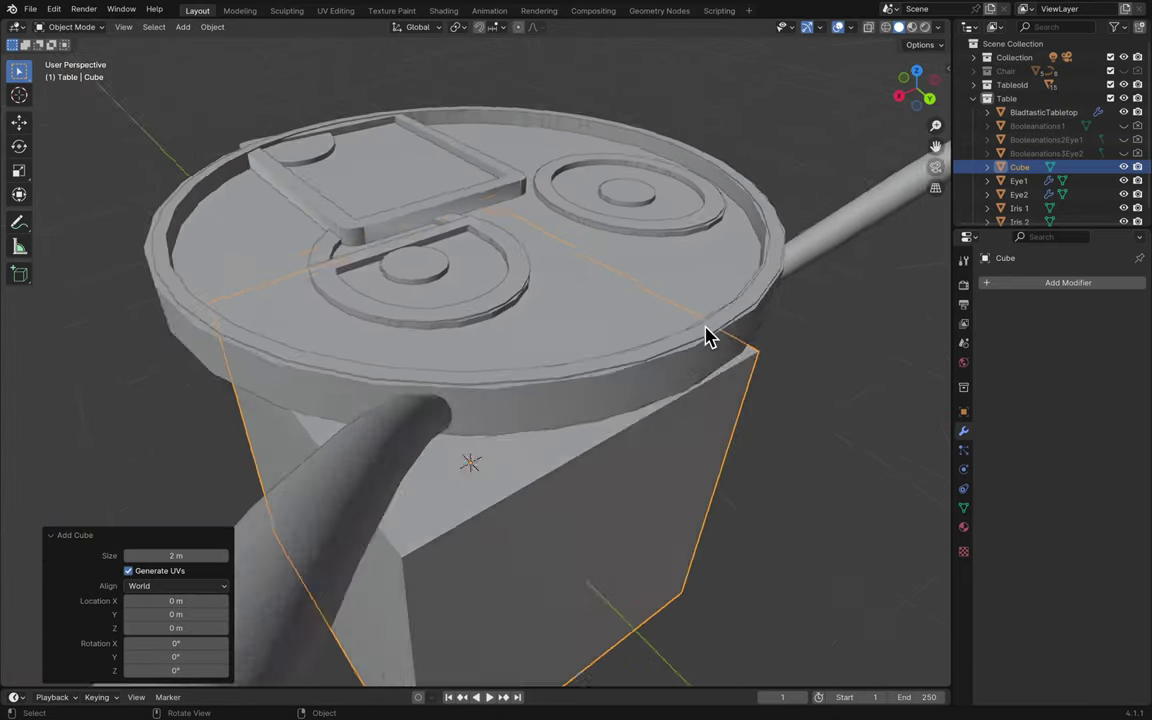
pyautogui.scroll(-8, 705, 337)
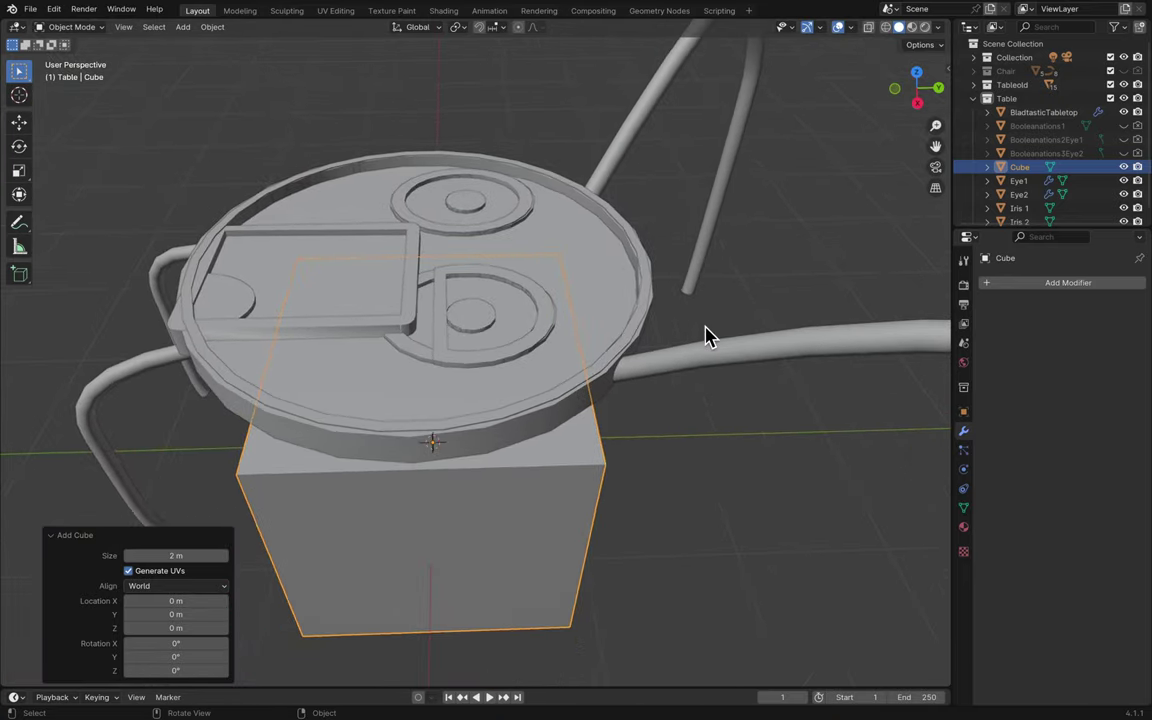
pyautogui.hscroll(2, 705, 337)
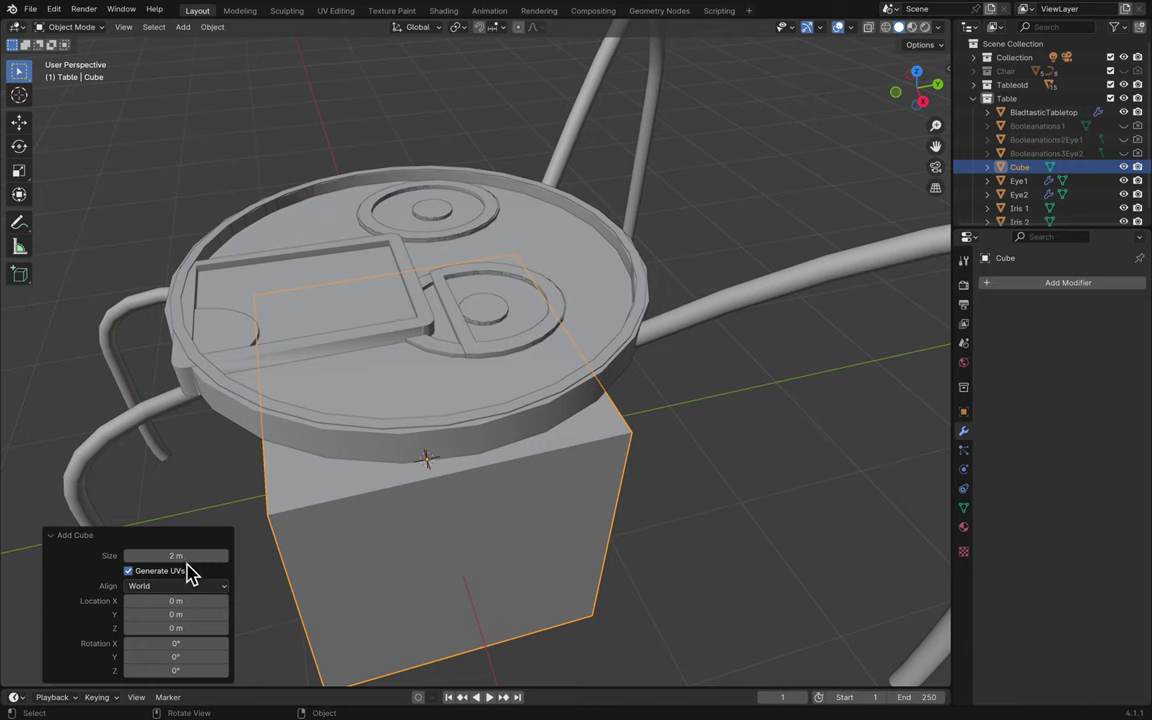
pyautogui.moveTo(176, 555); pyautogui.dragTo(130, 571)
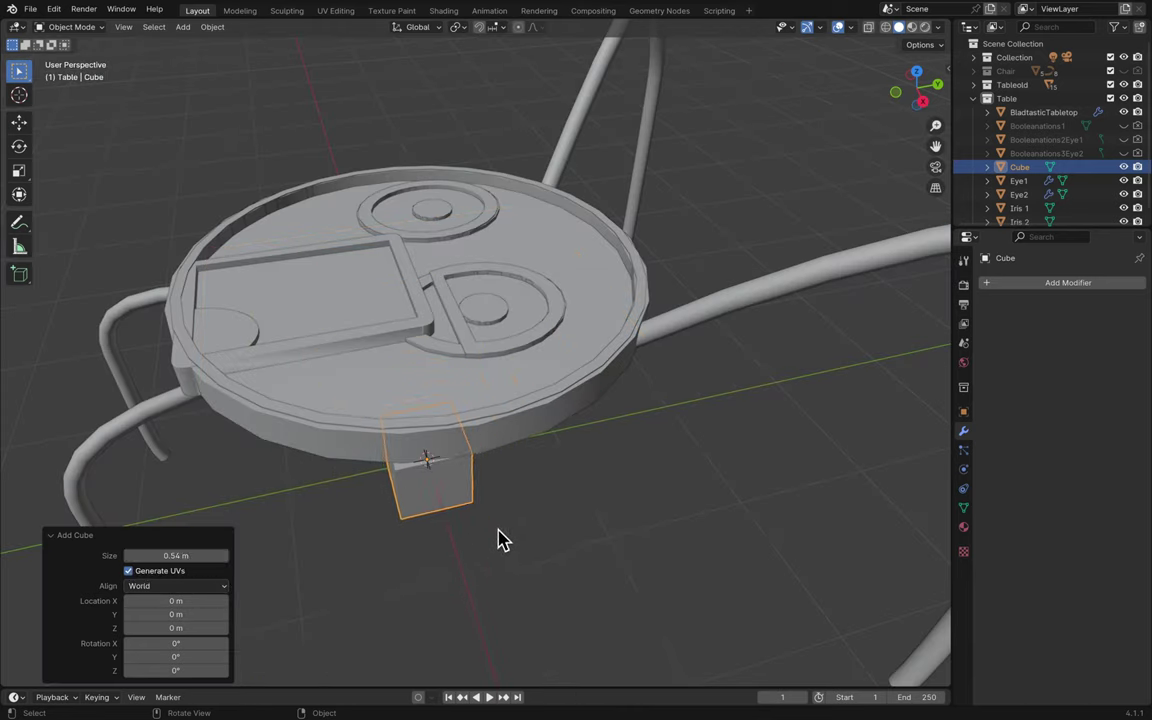
# - Raise the cube vertically up to the tabletop
pyautogui.click(442, 545)
pyautogui.click(437, 506)
pyautogui.press('g')
pyautogui.press('z')
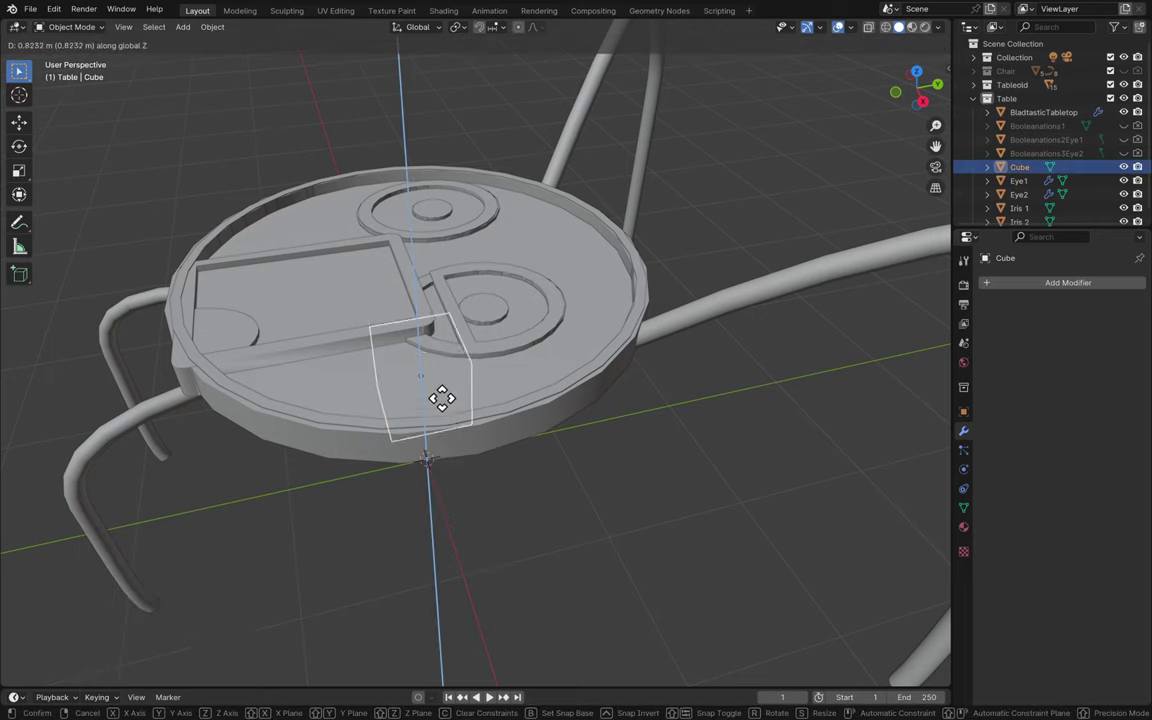
pyautogui.click(436, 350)
pyautogui.scroll(-5, 437, 355)
pyautogui.scroll(-5, 437, 354)
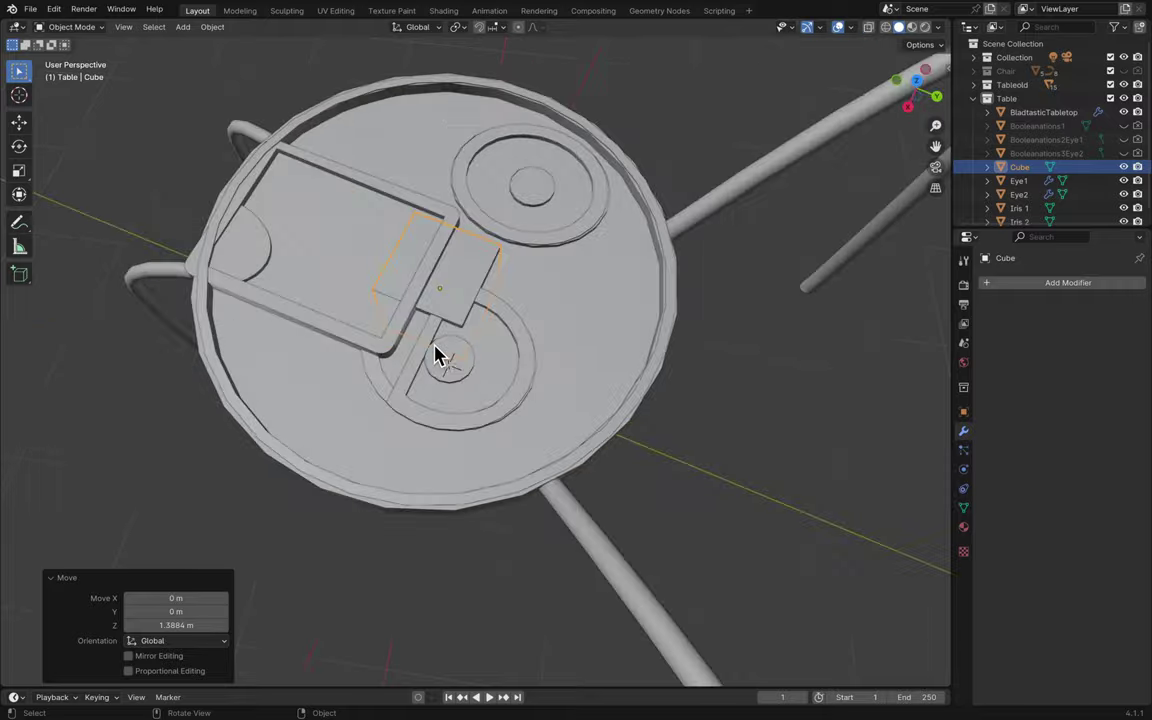
pyautogui.scroll(5, 455, 355)
pyautogui.scroll(8, 455, 355)
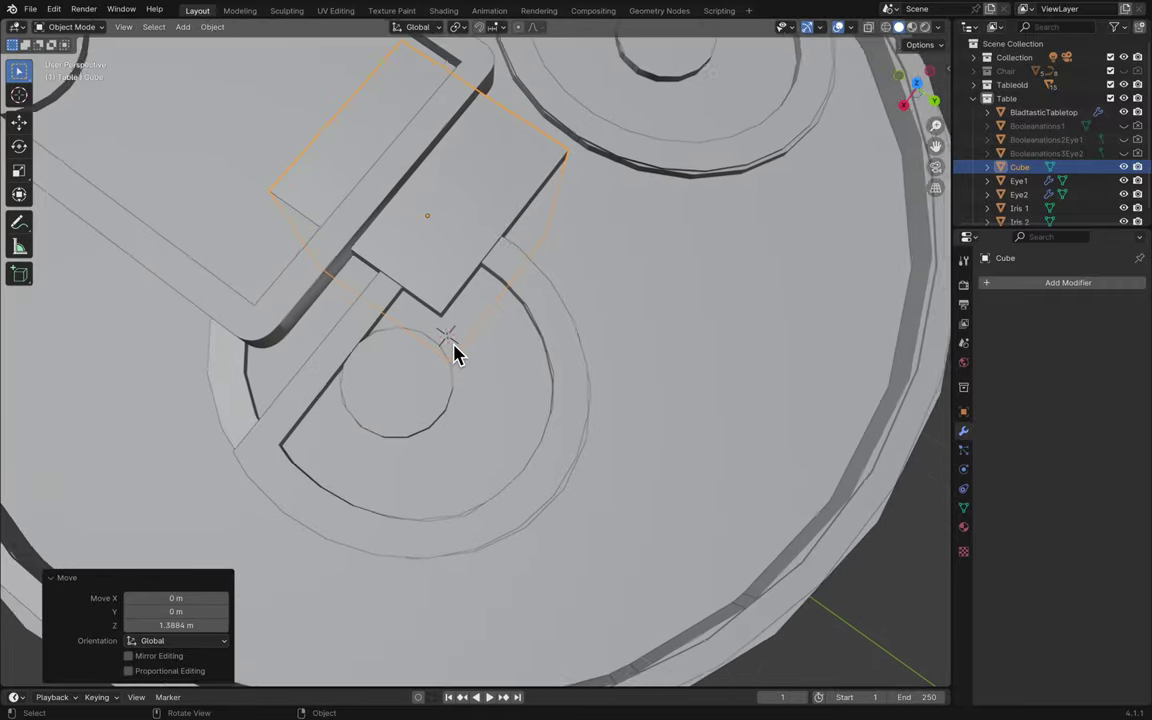
pyautogui.scroll(10, 455, 355)
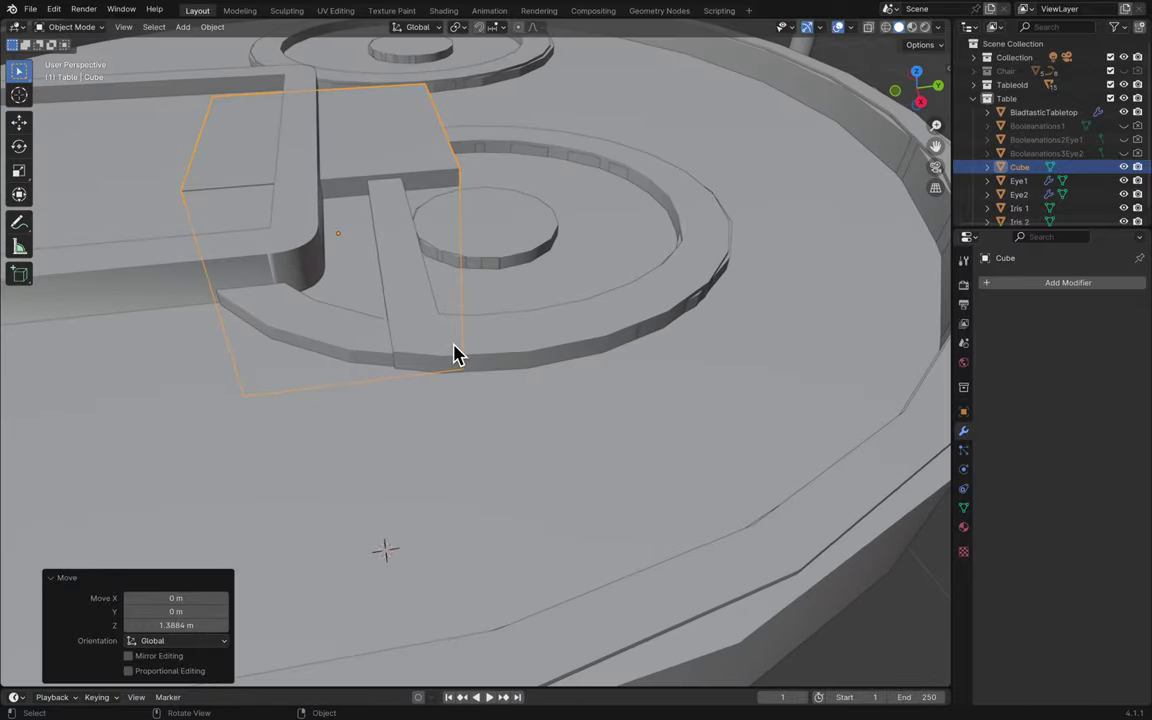
# - Flatten the cube to 0.441 on Z and settle it at tabletop height
pyautogui.press('s')
pyautogui.press('z')
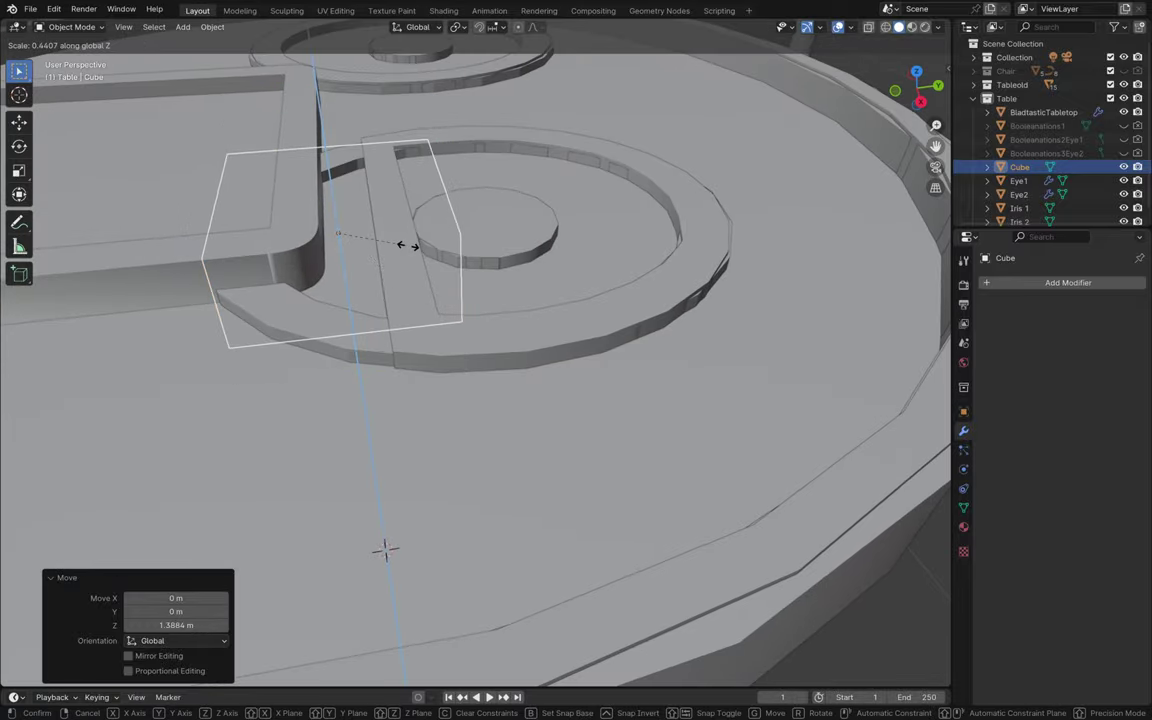
pyautogui.click(403, 244)
pyautogui.press('g')
pyautogui.press('z')
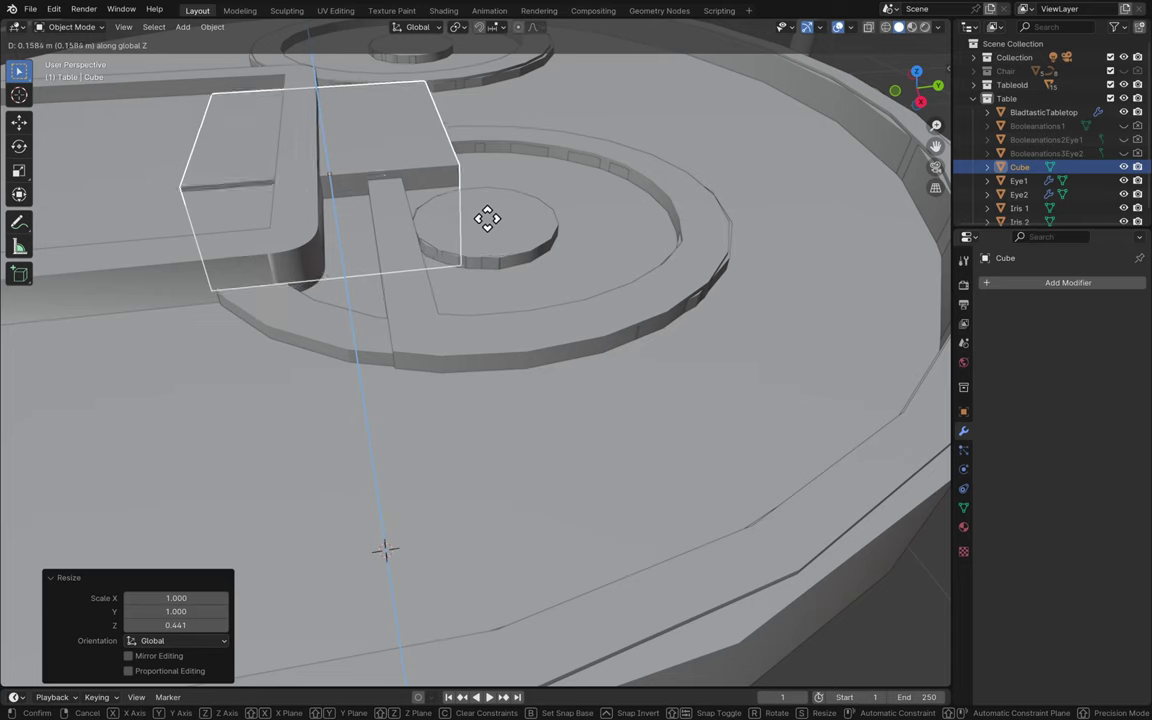
pyautogui.click(490, 224)
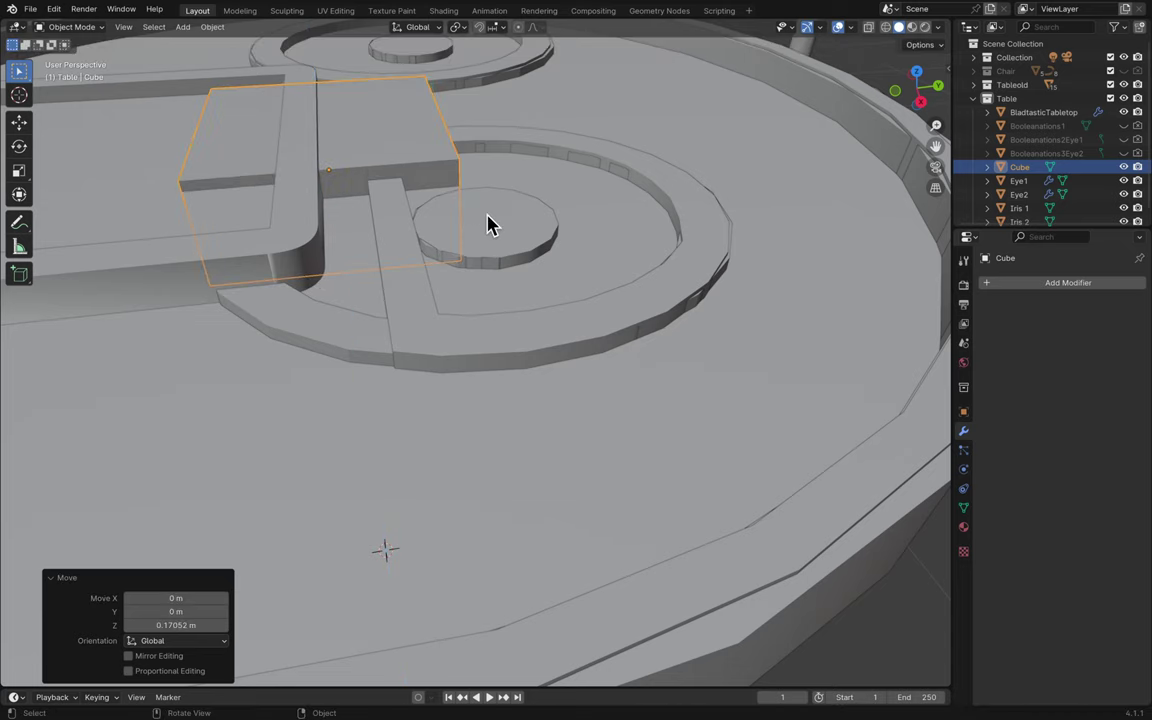
pyautogui.doubleClick(1018, 166)
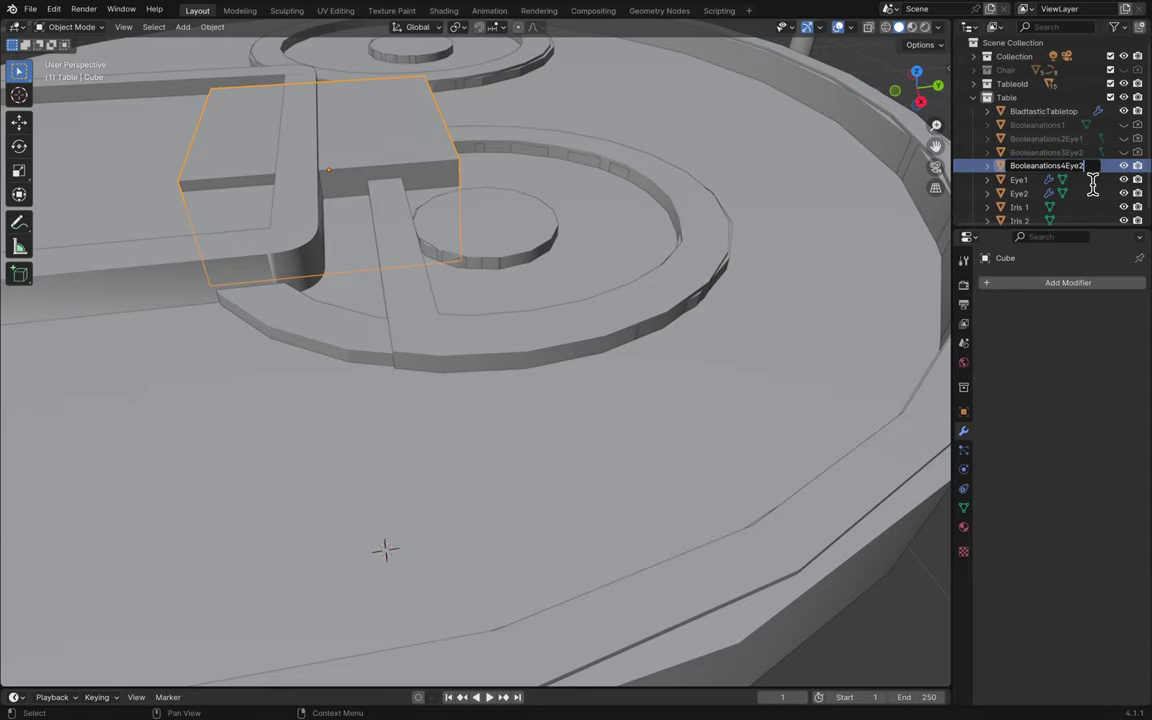
# - Name the flattened box Booleanations4Eye2
pyautogui.press('Return')
pyautogui.moveTo(463, 222); pyautogui.dragTo(463, 222, button='middle')
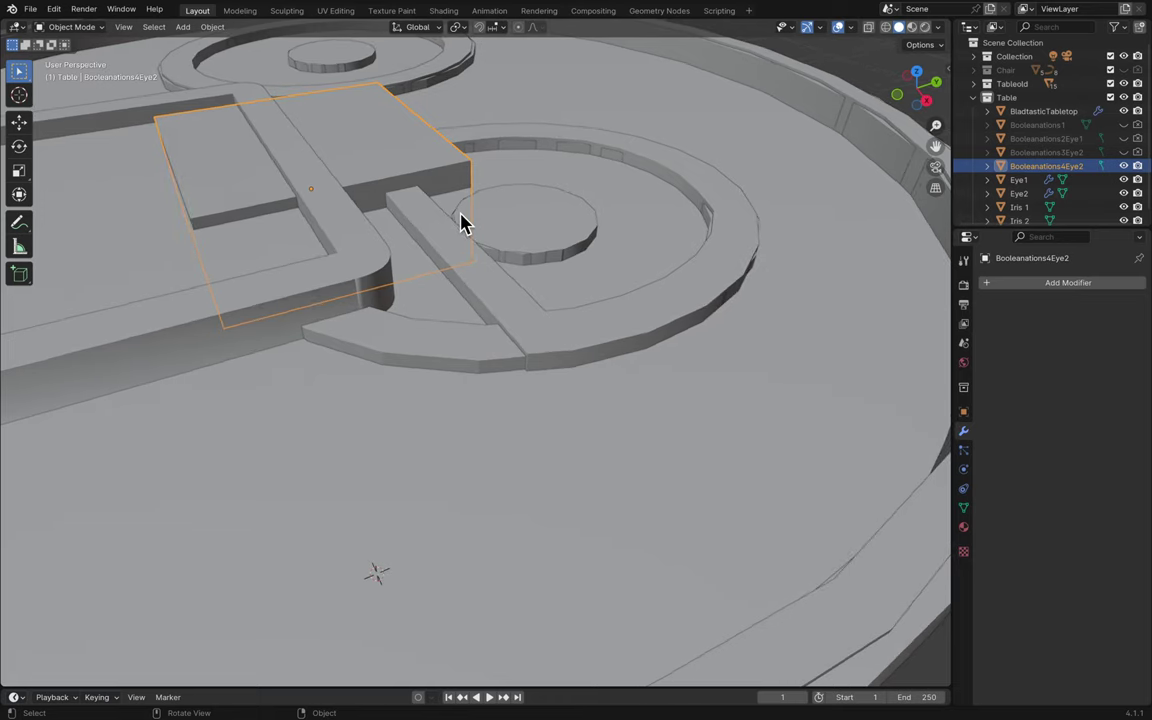
pyautogui.scroll(-2, 463, 222)
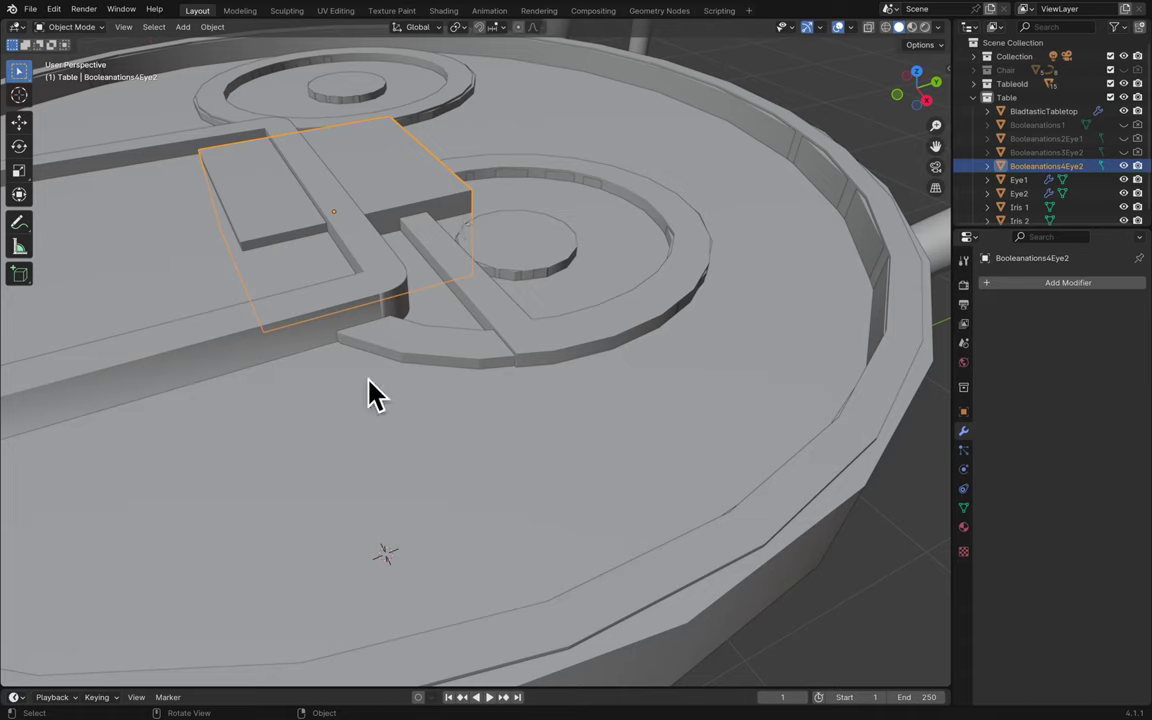
pyautogui.scroll(-2, 418, 375)
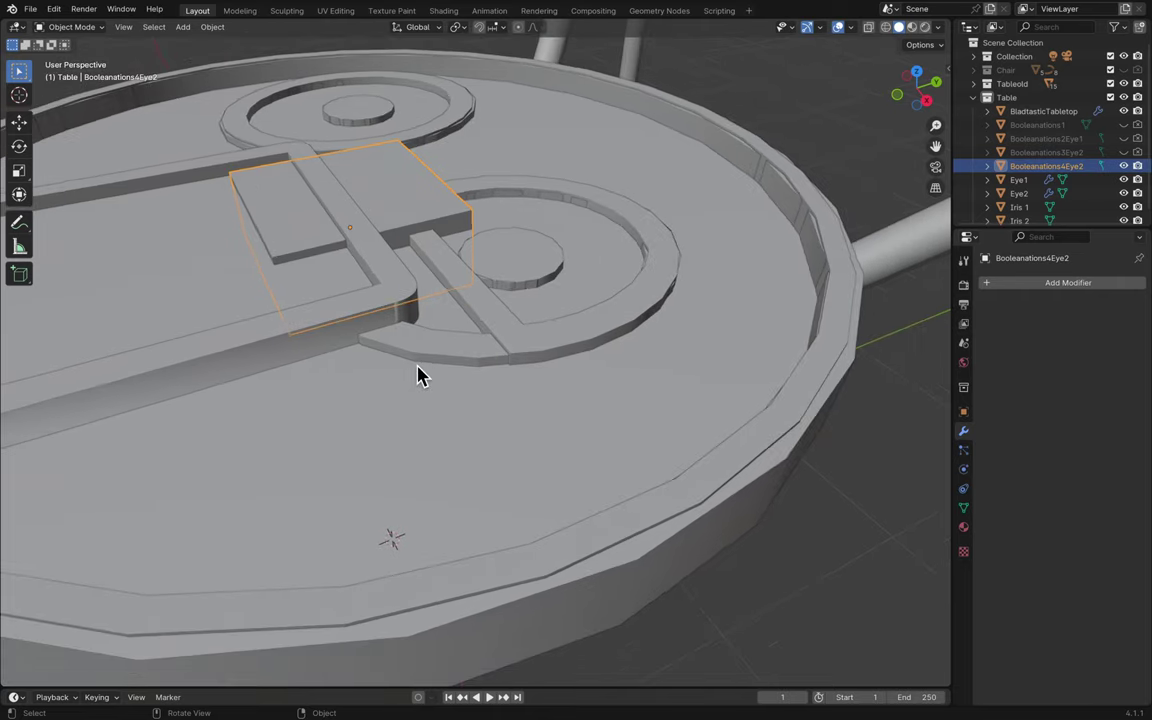
pyautogui.scroll(-15, 418, 375)
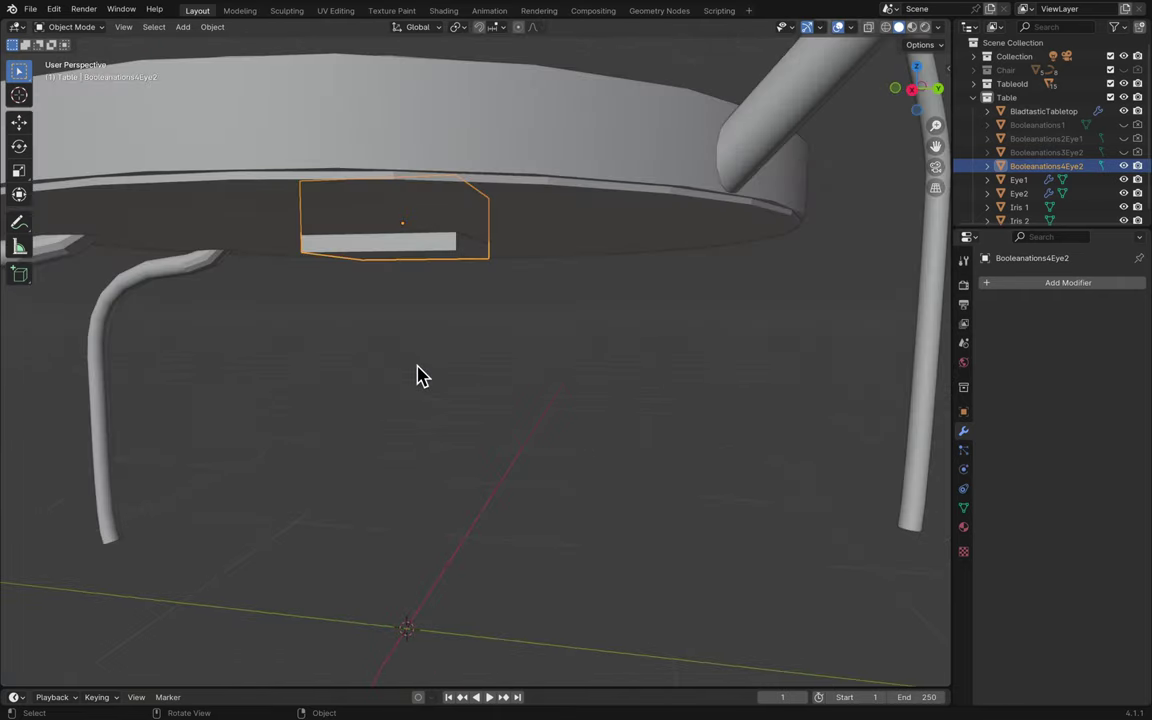
# - Lift the box cutter 0.055 m along Z
pyautogui.press('g')
pyautogui.press('z')
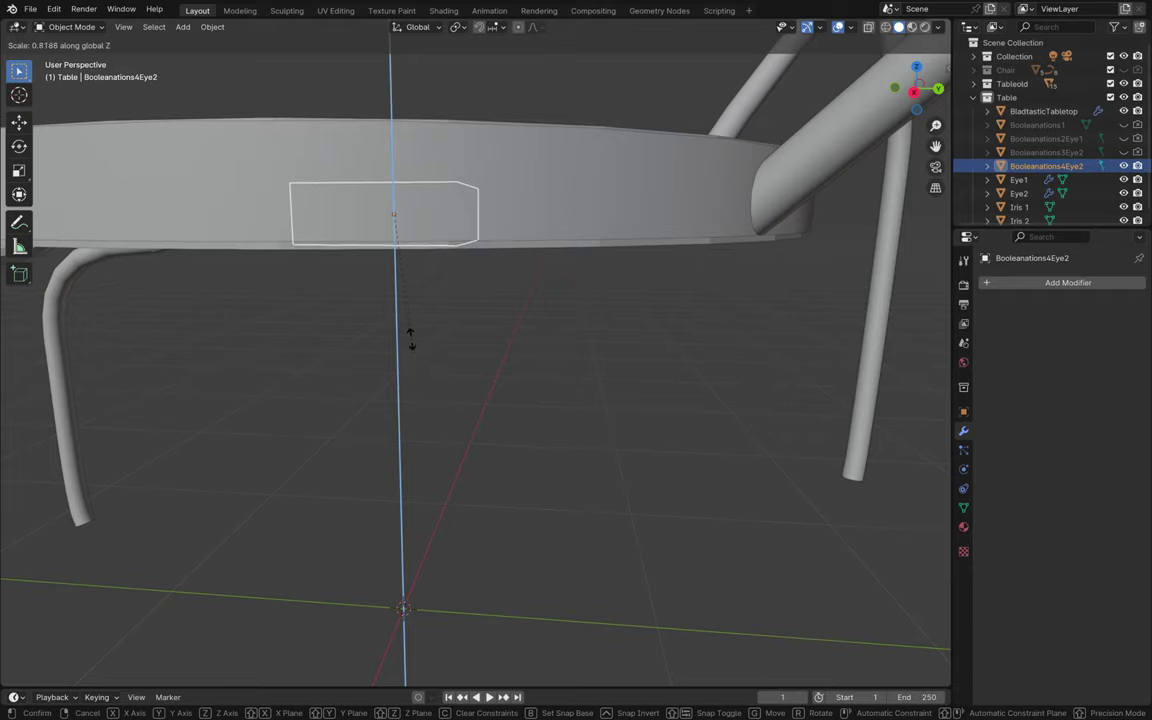
pyautogui.click(400, 314)
pyautogui.scroll(8, 403, 322)
pyautogui.scroll(10, 403, 322)
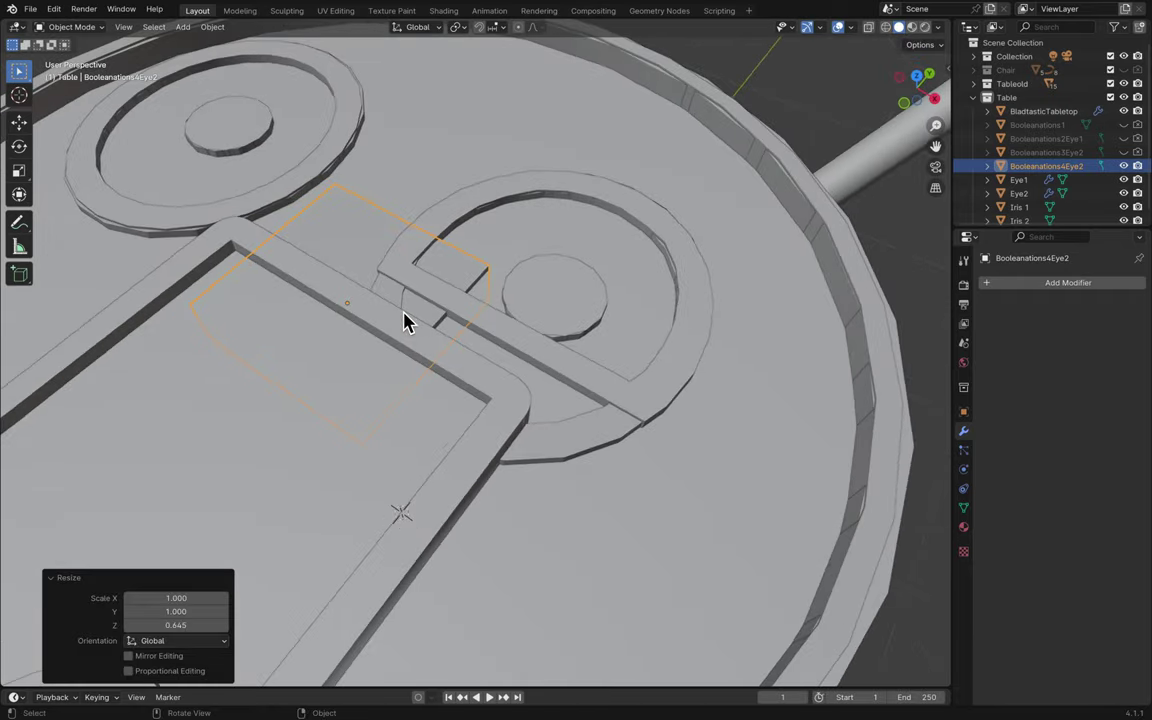
pyautogui.press('s')
pyautogui.press('Escape')
pyautogui.press('g')
pyautogui.press('z')
pyautogui.click(403, 308)
pyautogui.scroll(-8, 403, 308)
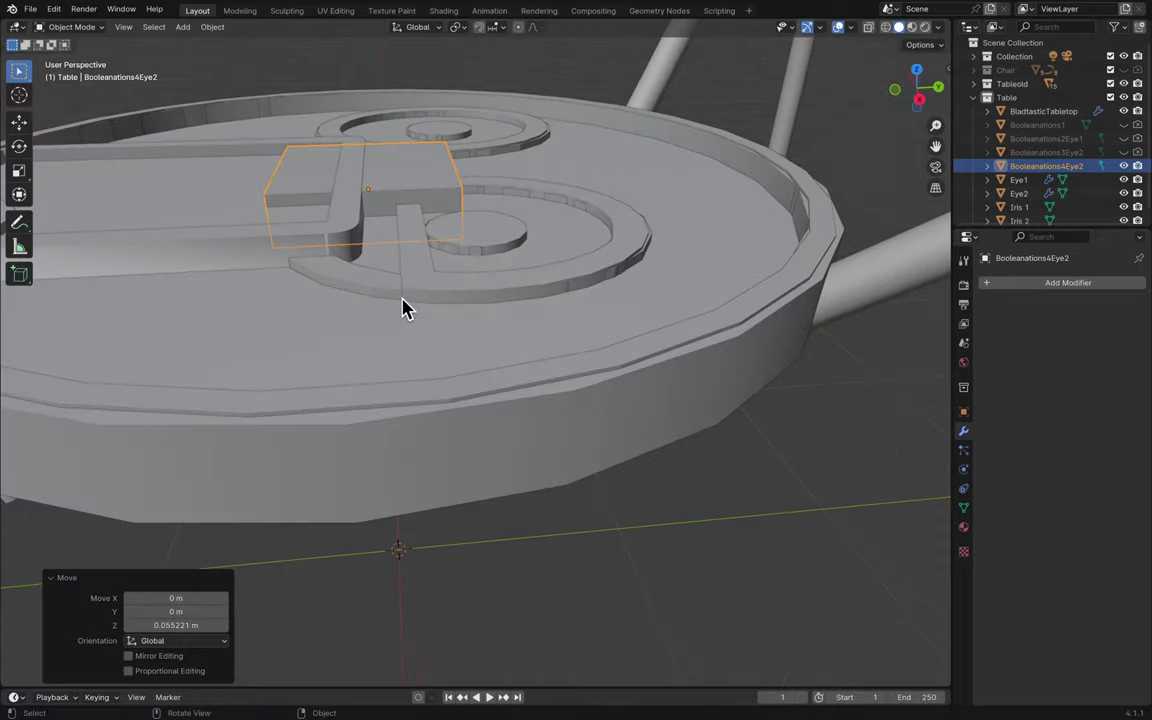
pyautogui.scroll(-8, 403, 308)
pyautogui.scroll(8, 403, 308)
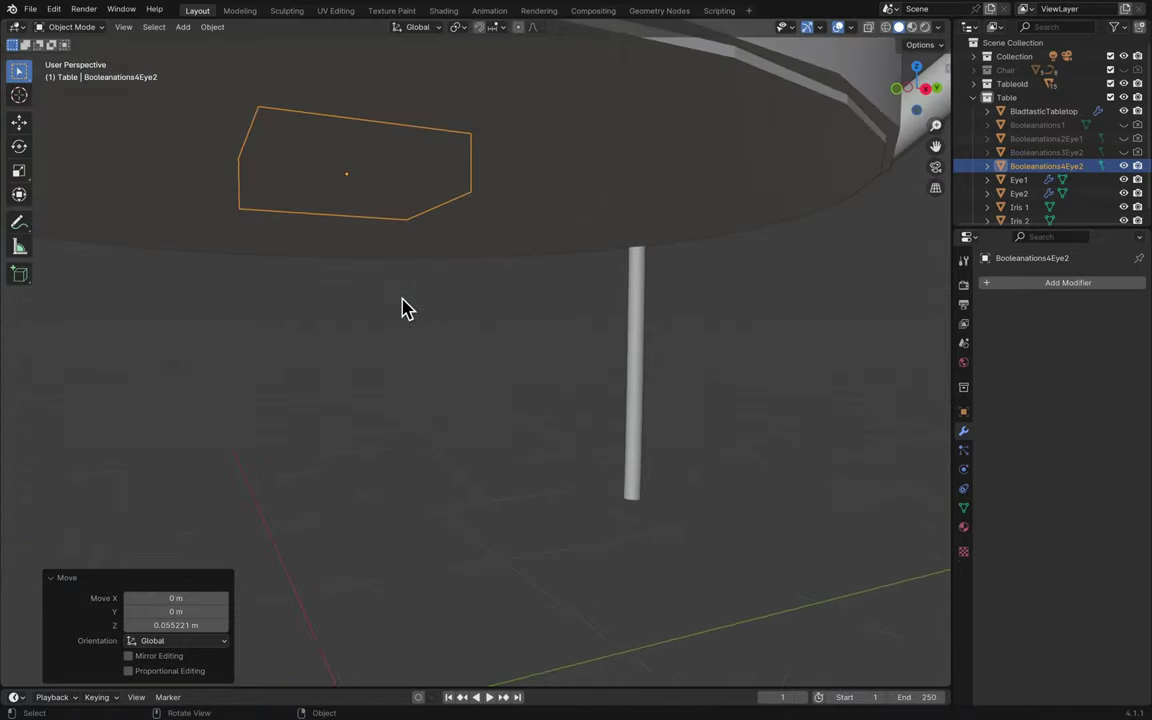
pyautogui.scroll(10, 403, 308)
pyautogui.scroll(-10, 403, 308)
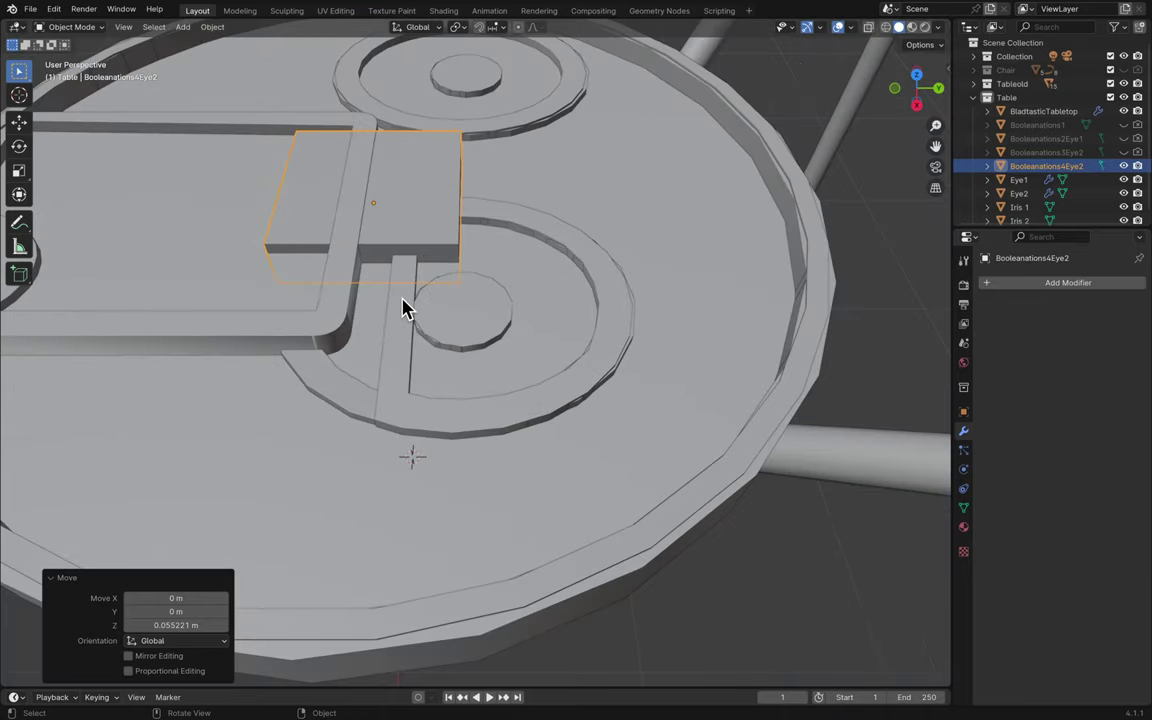
# - Slide the box about 0.44 m in X and 0.2 m in Y onto the Eye2 ring's edge
pyautogui.press('g')
pyautogui.hotkey('shift', 'z')
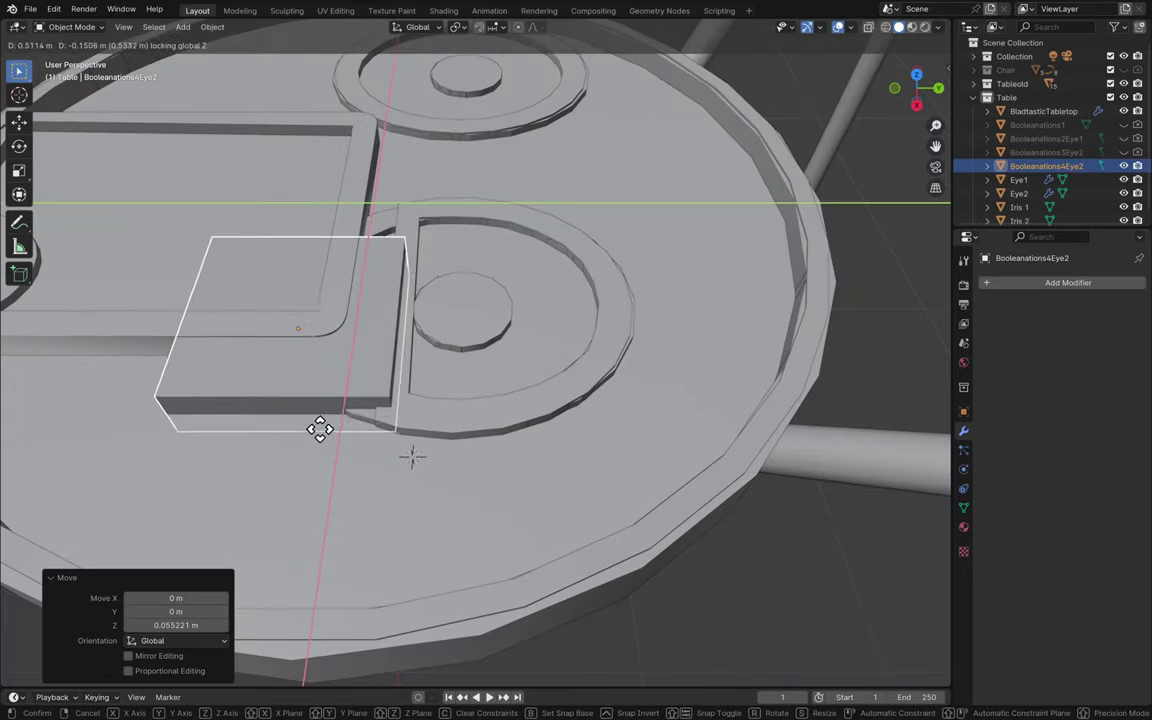
pyautogui.click(316, 412)
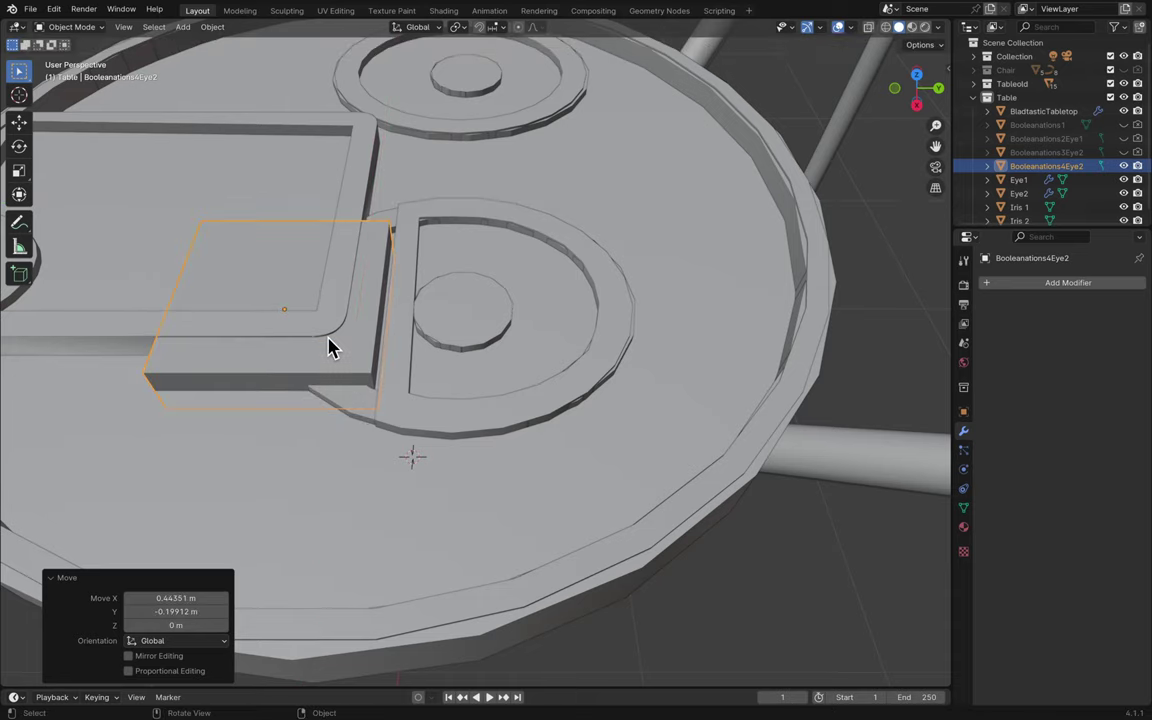
pyautogui.scroll(10, 332, 347)
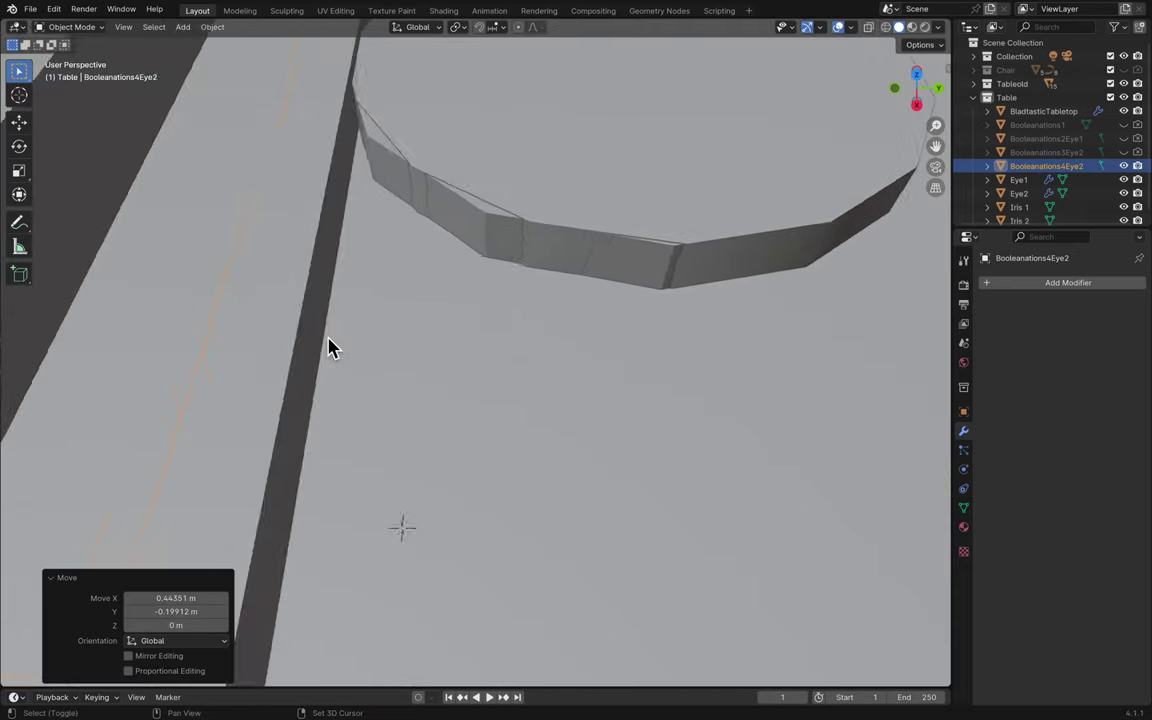
pyautogui.keyDown('shift'); pyautogui.scroll(-10, 332, 347); pyautogui.keyUp('shift')
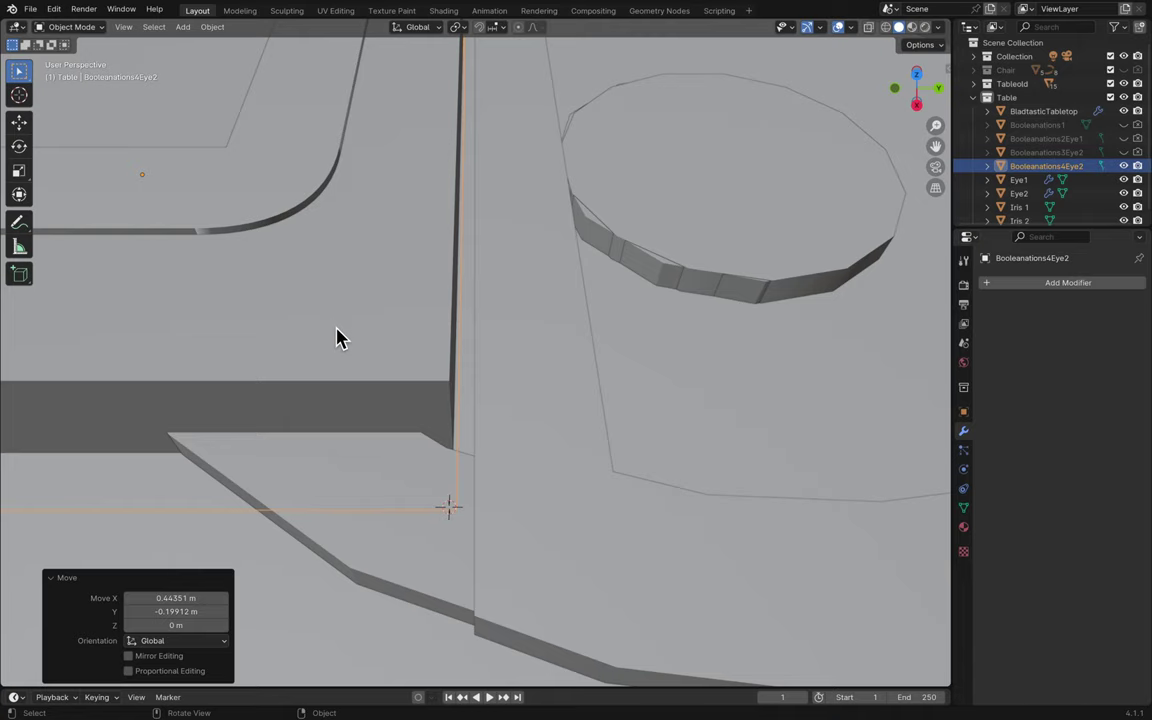
pyautogui.scroll(5, 410, 298)
# - Nudge the box cutter 0.012362 m along Y
pyautogui.press('g')
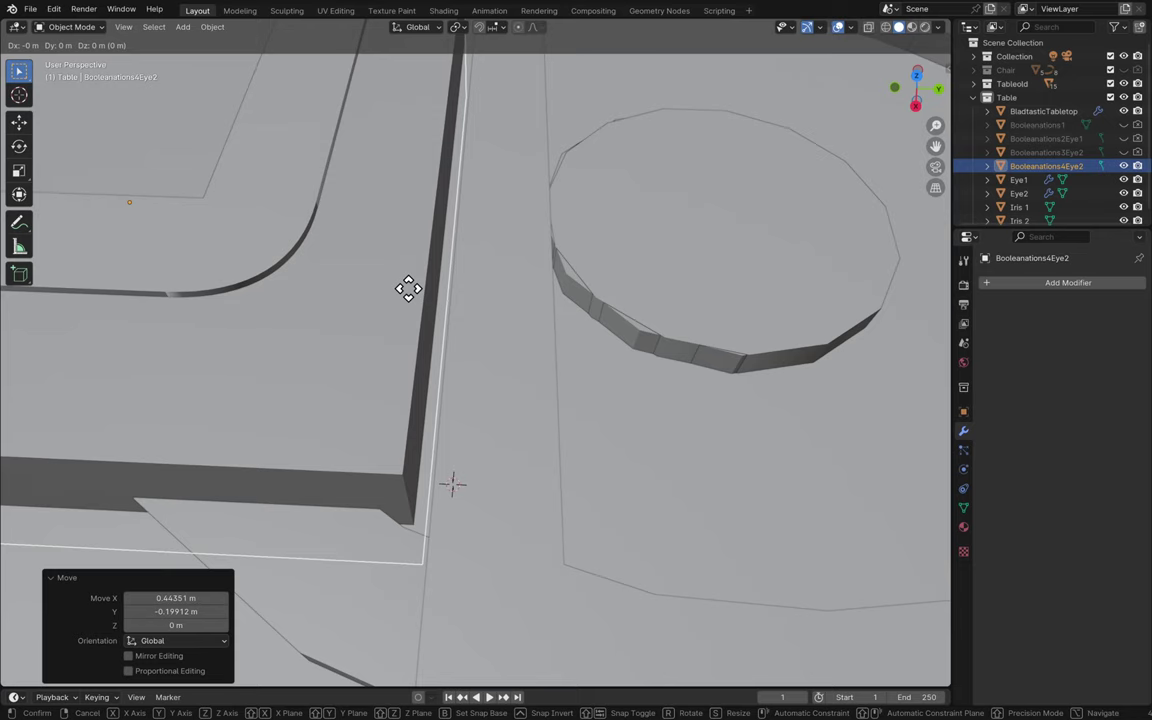
pyautogui.press('x')
pyautogui.press('y')
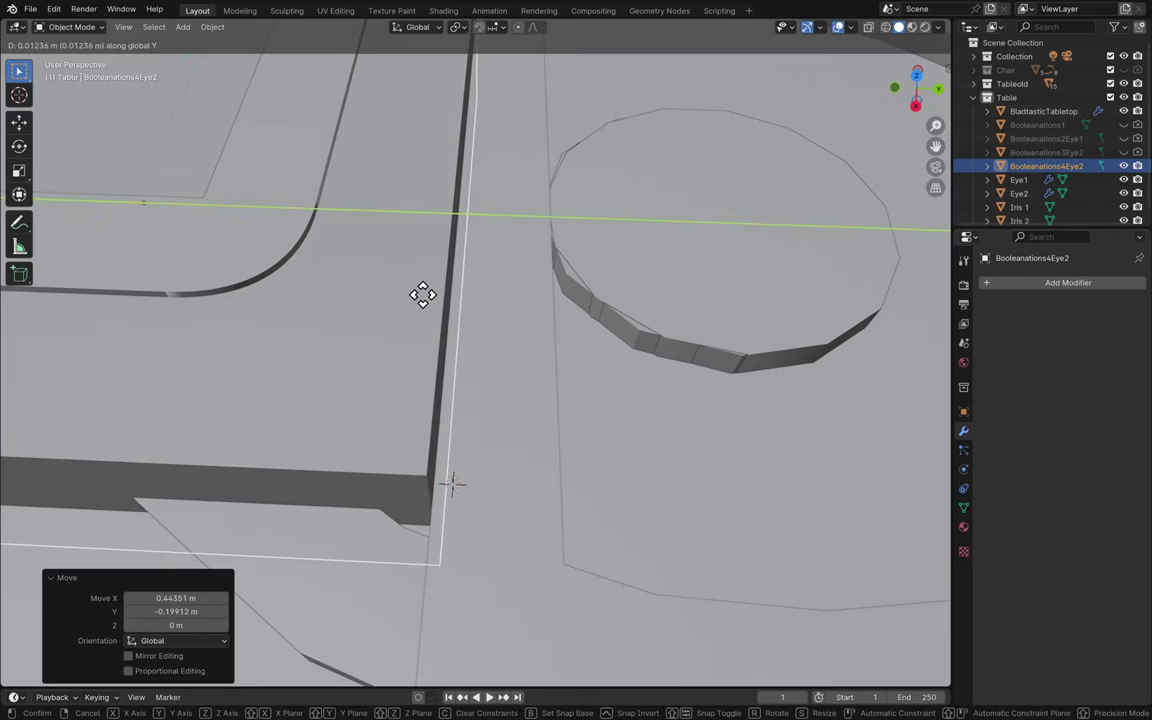
pyautogui.click(424, 298)
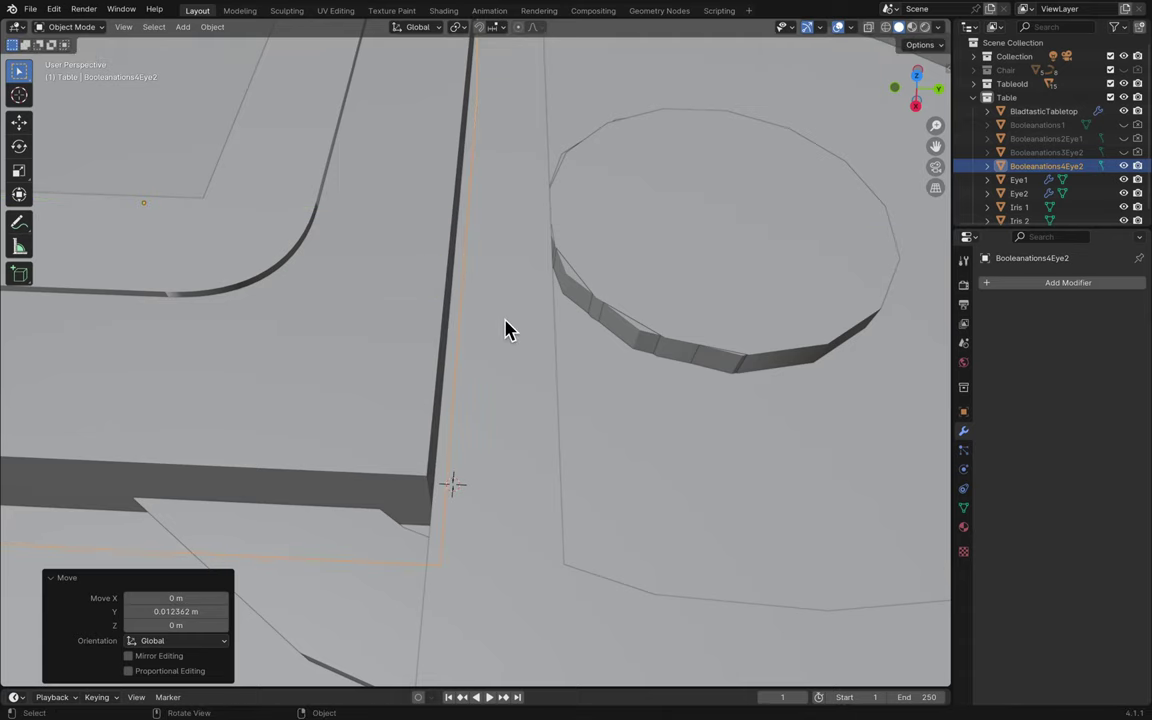
pyautogui.scroll(5, 505, 330)
pyautogui.scroll(-6, 505, 330)
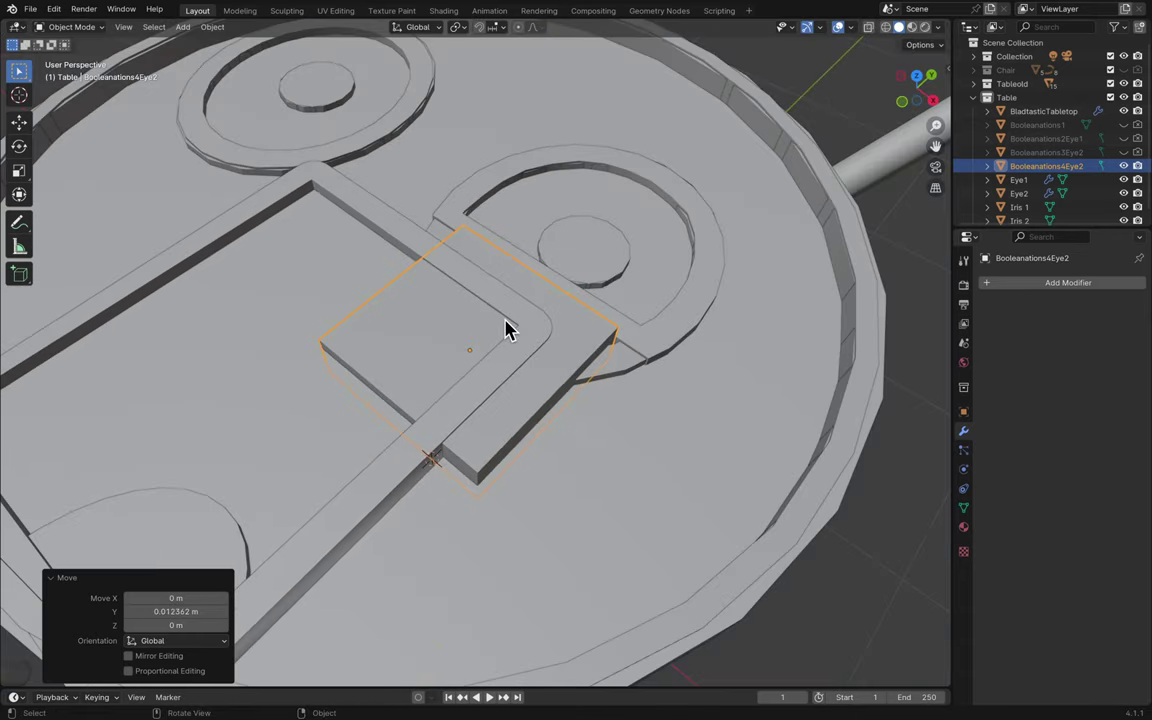
# - Stretch the box cutter to 1.774 along X
pyautogui.press('s')
pyautogui.press('x')
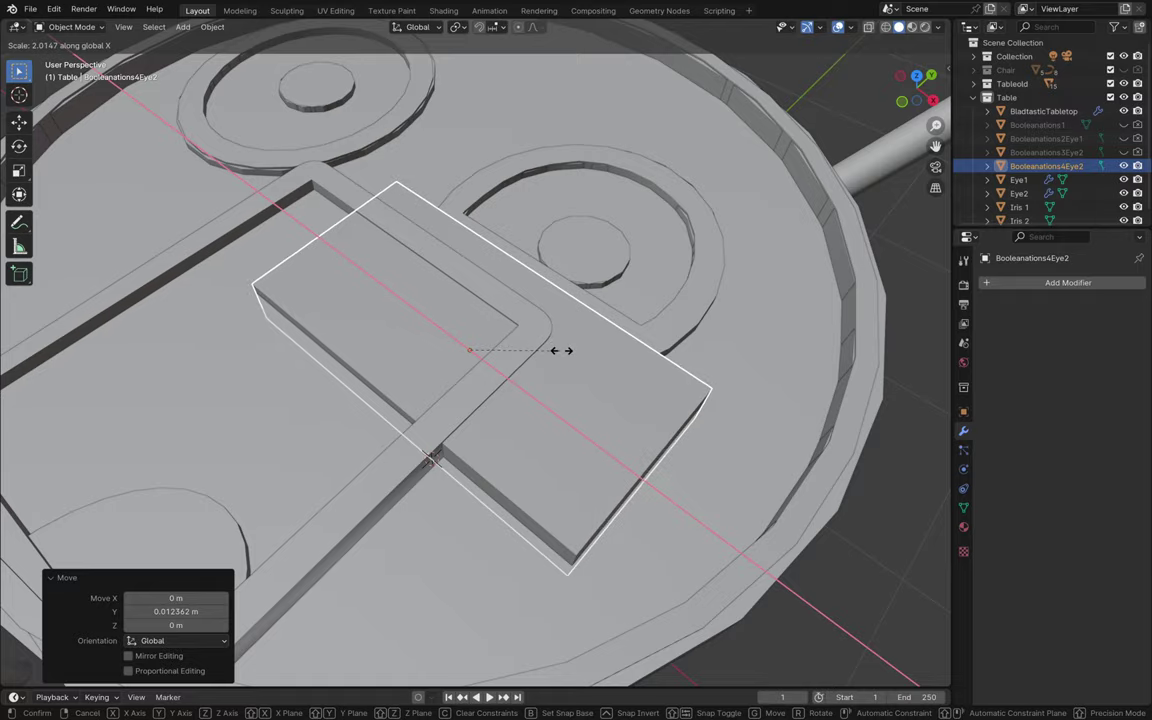
pyautogui.click(550, 348)
pyautogui.scroll(-8, 553, 355)
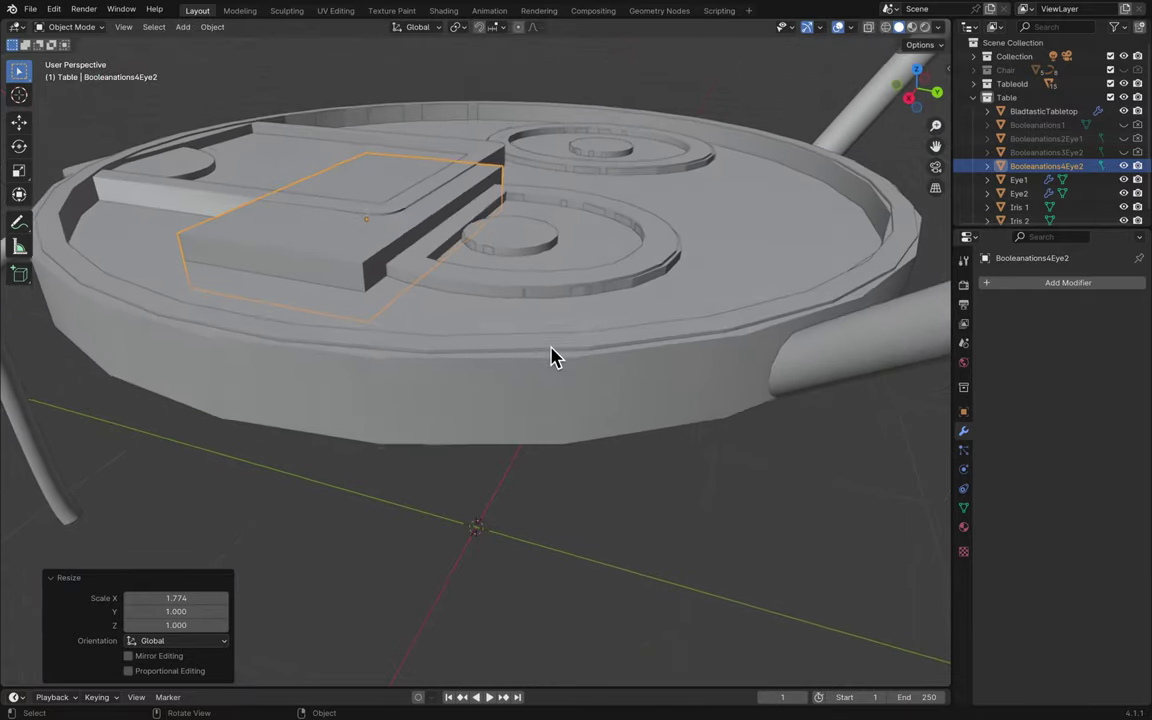
pyautogui.scroll(-6, 553, 357)
pyautogui.scroll(10, 553, 357)
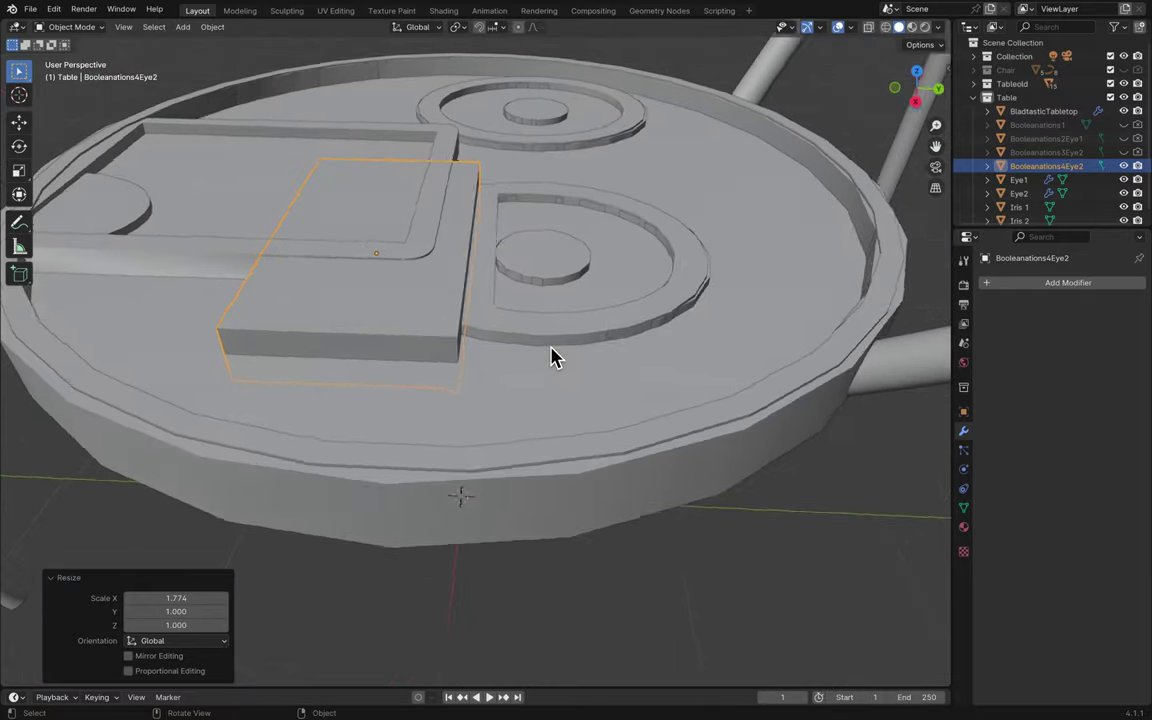
pyautogui.scroll(8, 553, 357)
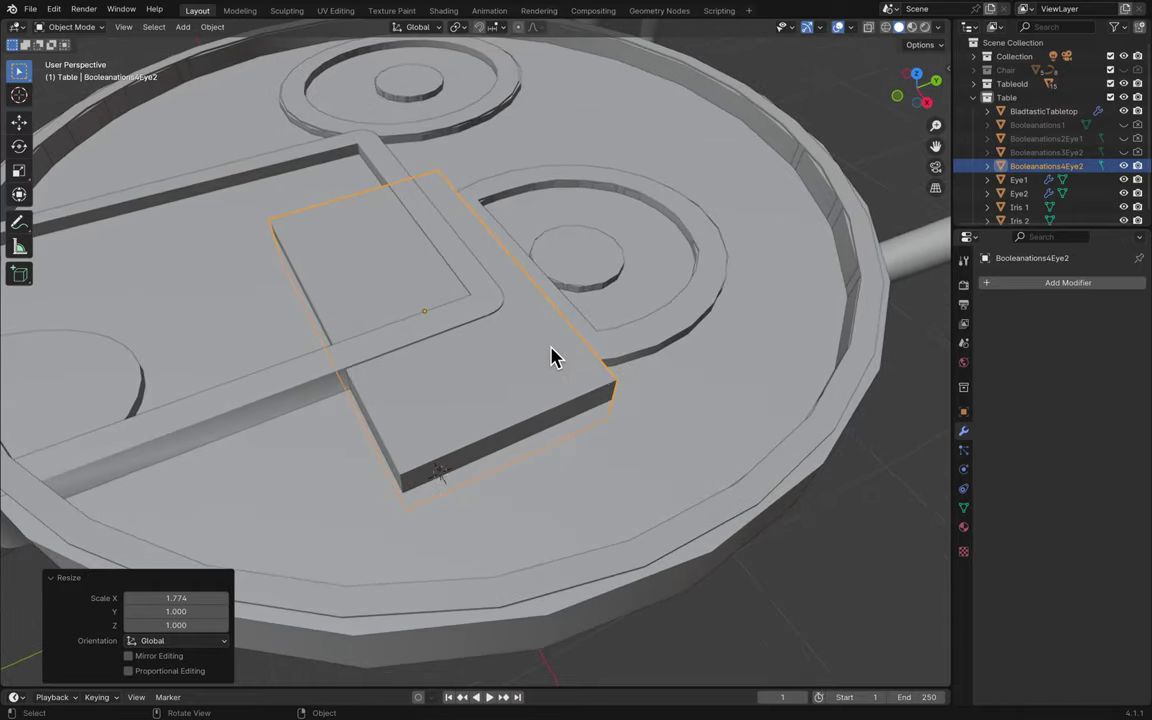
pyautogui.scroll(-10, 595, 332)
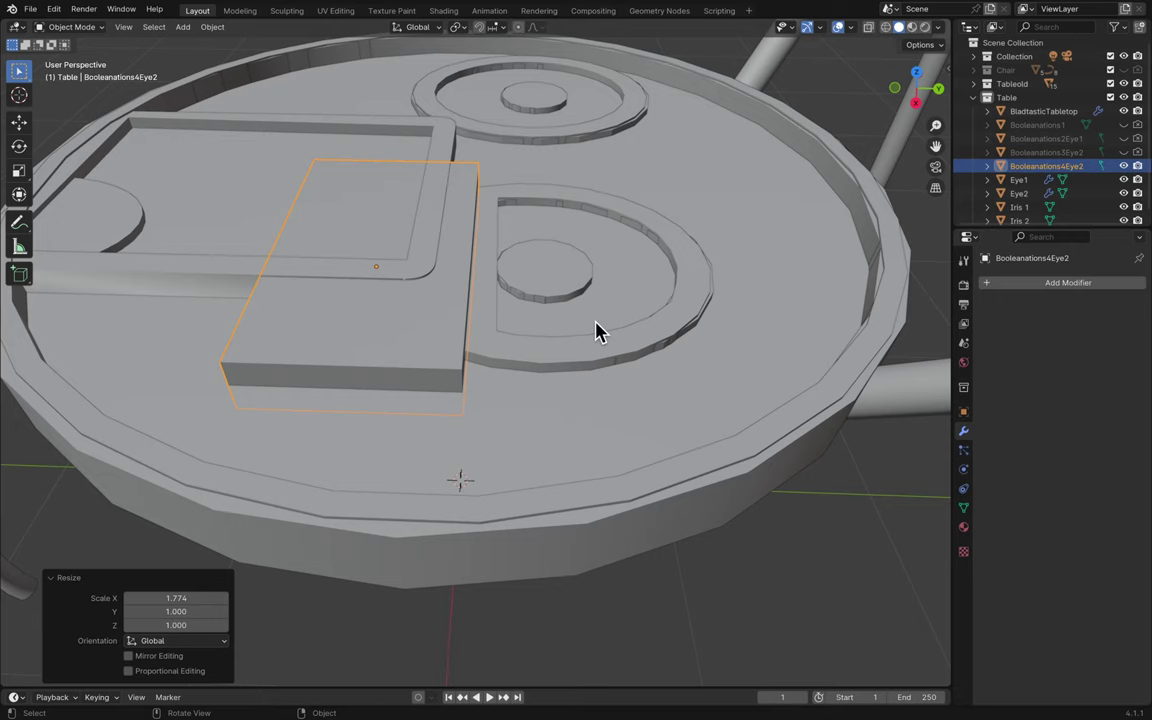
pyautogui.scroll(3, 595, 332)
# - Narrow the box cutter to 0.462 along Y, making a thin bar
pyautogui.press('s')
pyautogui.press('x')
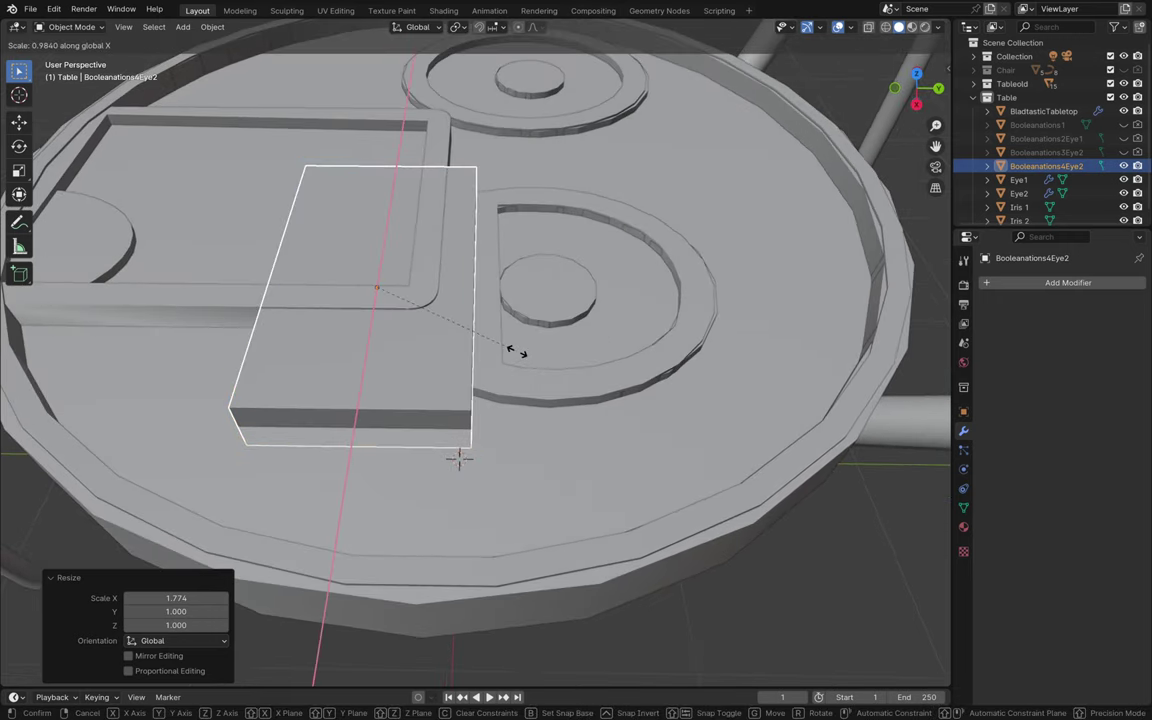
pyautogui.press('y')
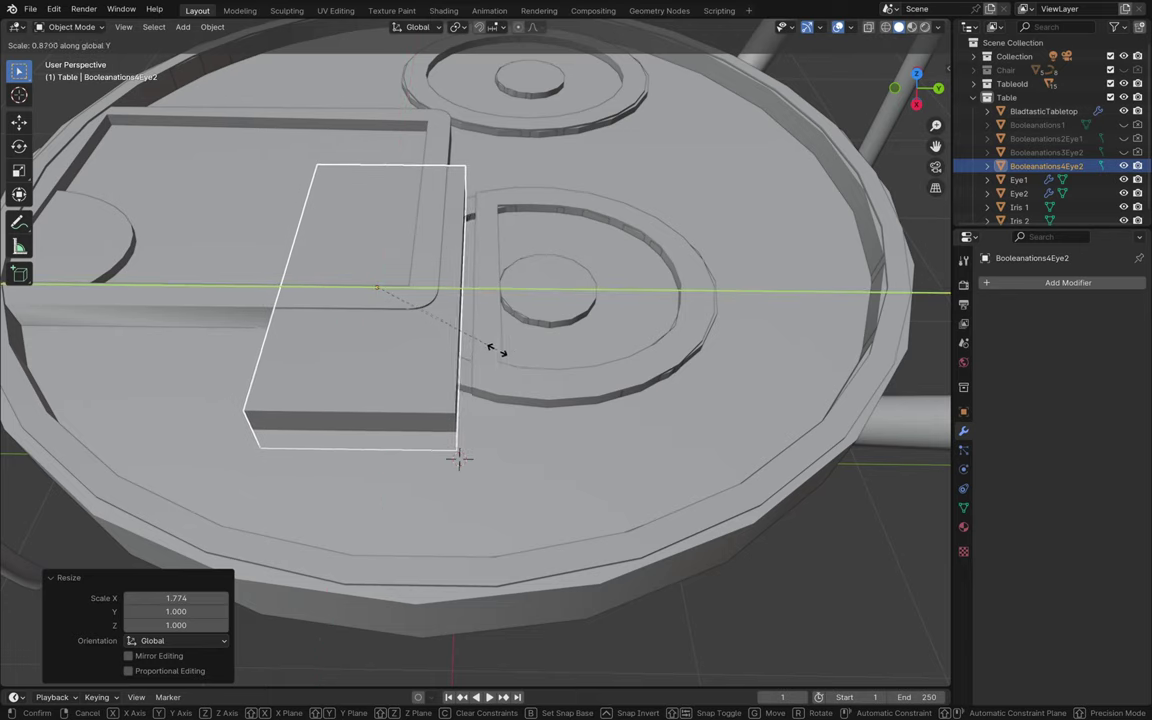
pyautogui.click(433, 345)
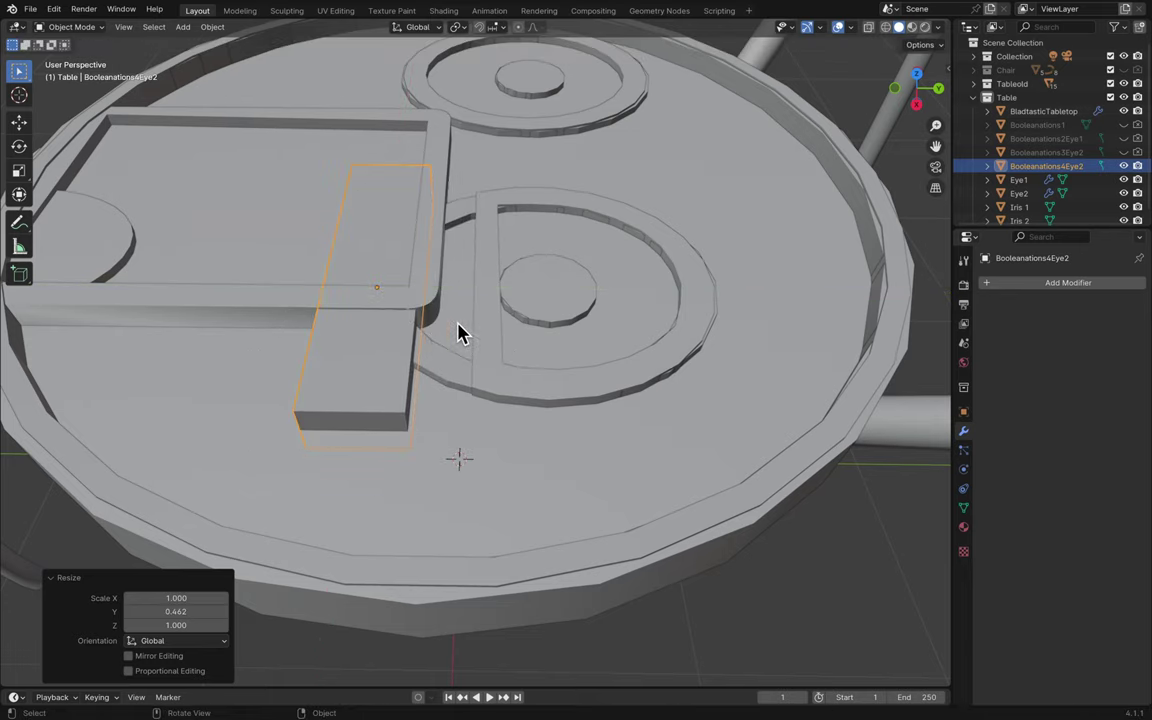
pyautogui.scroll(8, 458, 332)
# - Slide the bar 0.14607 m along Y across the second eye's ring
pyautogui.press('g')
pyautogui.press('y')
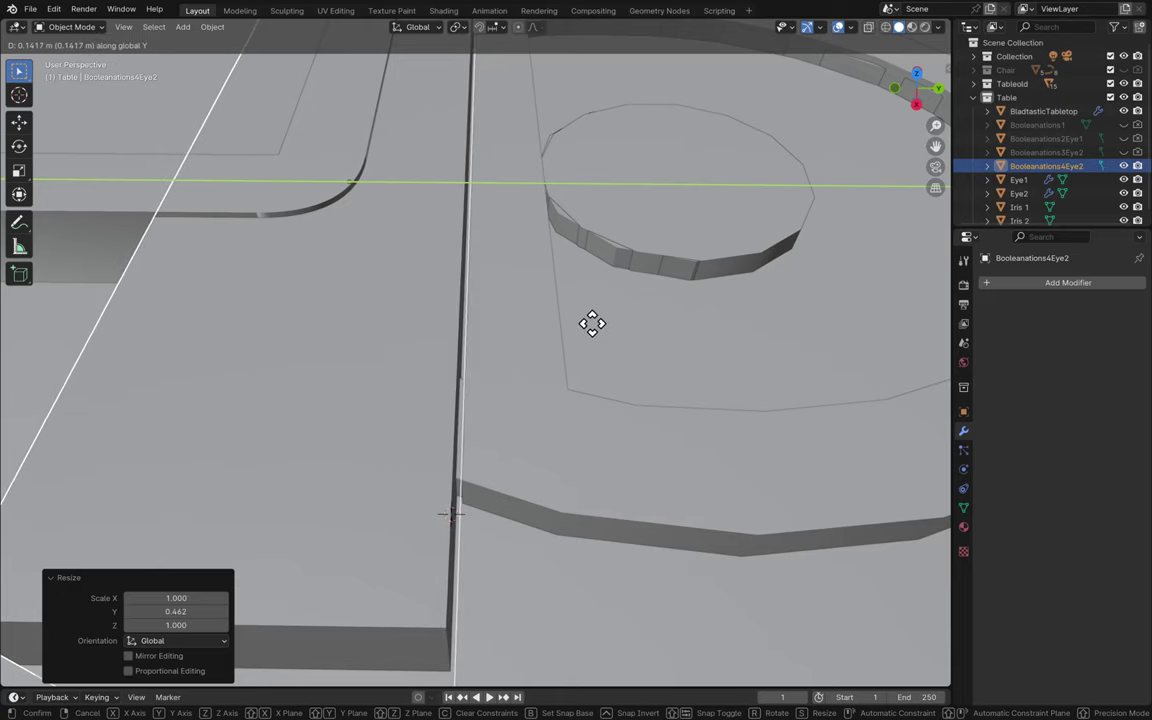
pyautogui.click(612, 331)
pyautogui.moveTo(617, 334); pyautogui.dragTo(671, 298, button='middle')
pyautogui.scroll(-3, 624, 342)
pyautogui.scroll(-2, 643, 321)
# - Save the file as Blender5.blend and deselect the bar, viewing the table from above
pyautogui.hotkey('ctrl', 's')
pyautogui.scroll(-4, 666, 301)
pyautogui.click(752, 231)
pyautogui.moveTo(752, 231); pyautogui.dragTo(481, 390, button='middle')
pyautogui.scroll(1, 481, 390)
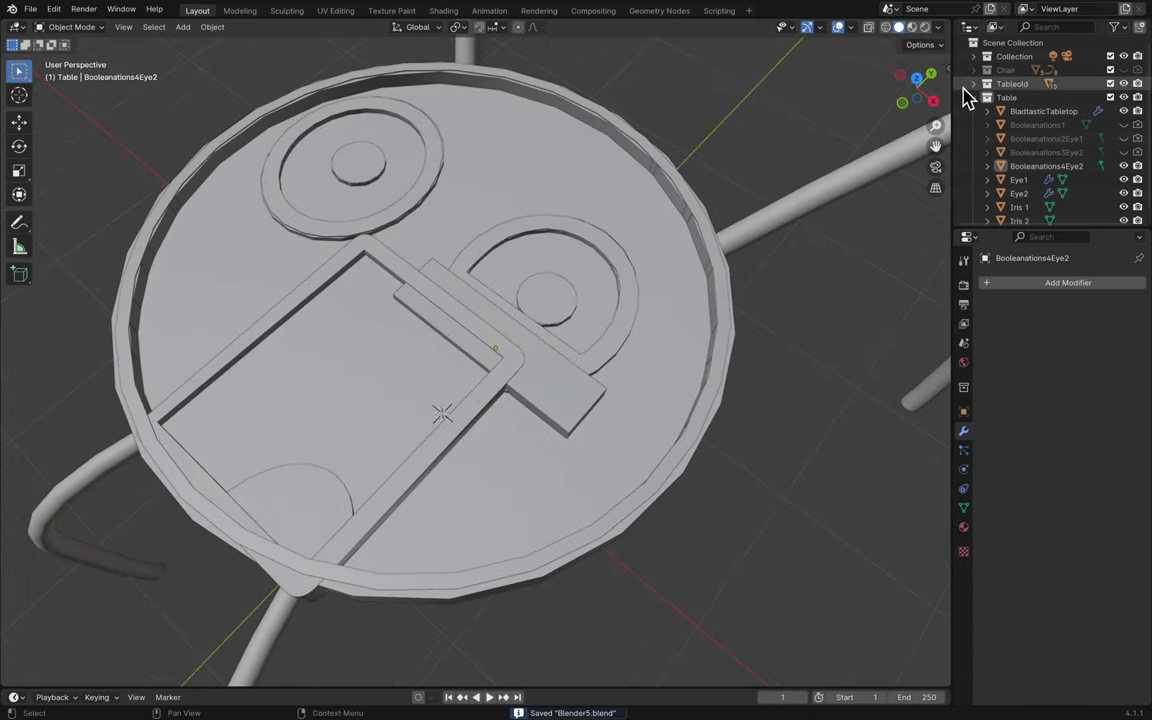
# - Undo the Y narrowing so the box is wide again, and exclude Tableold from the scene
pyautogui.click(1110, 83)
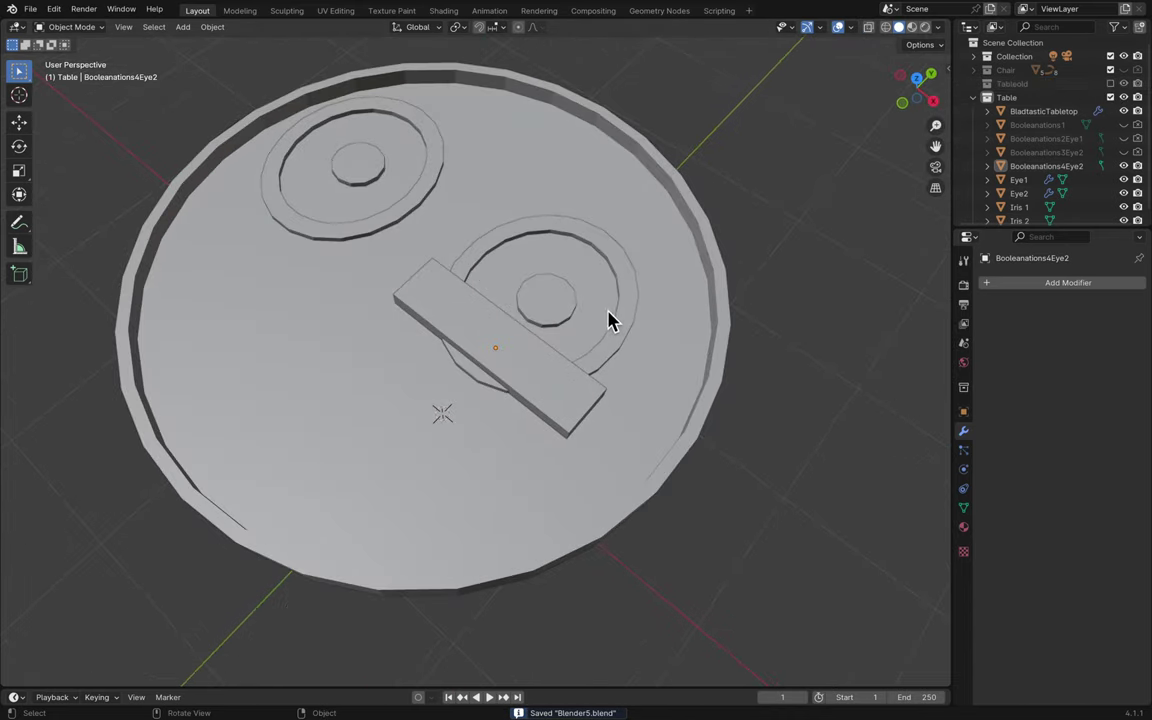
pyautogui.scroll(3, 556, 334)
pyautogui.scroll(-1, 556, 334)
pyautogui.scroll(4, 556, 334)
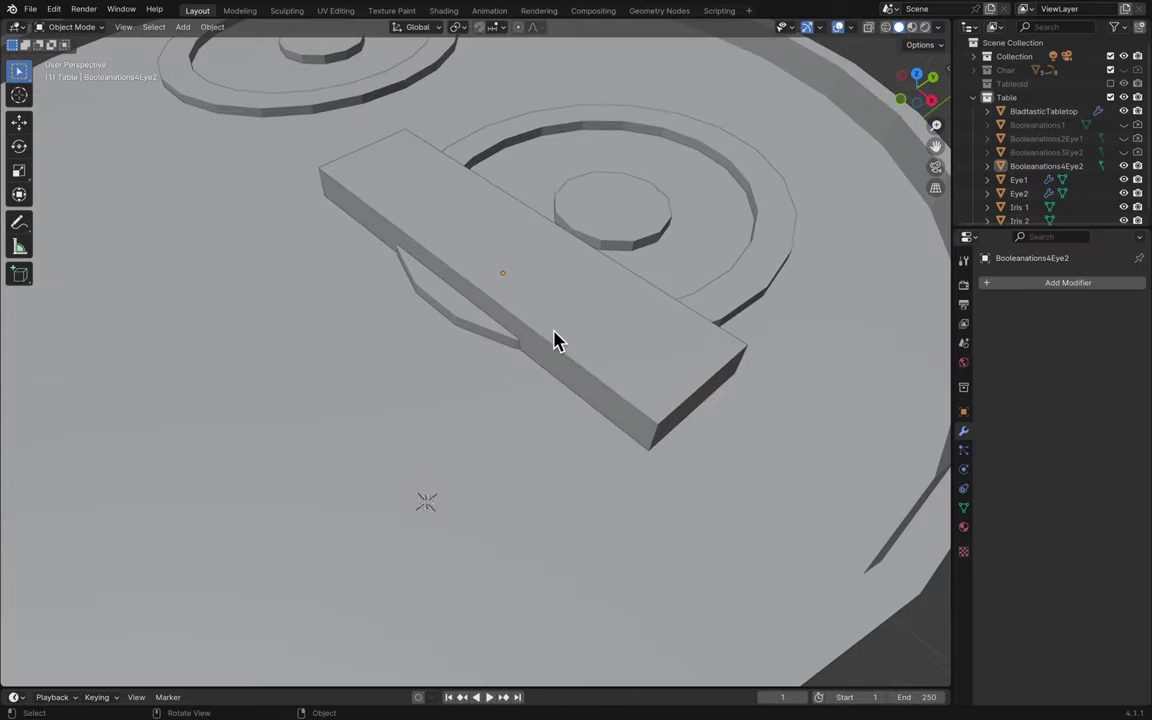
pyautogui.hscroll(-5, 554, 334)
pyautogui.hotkey('ctrl', 'z')
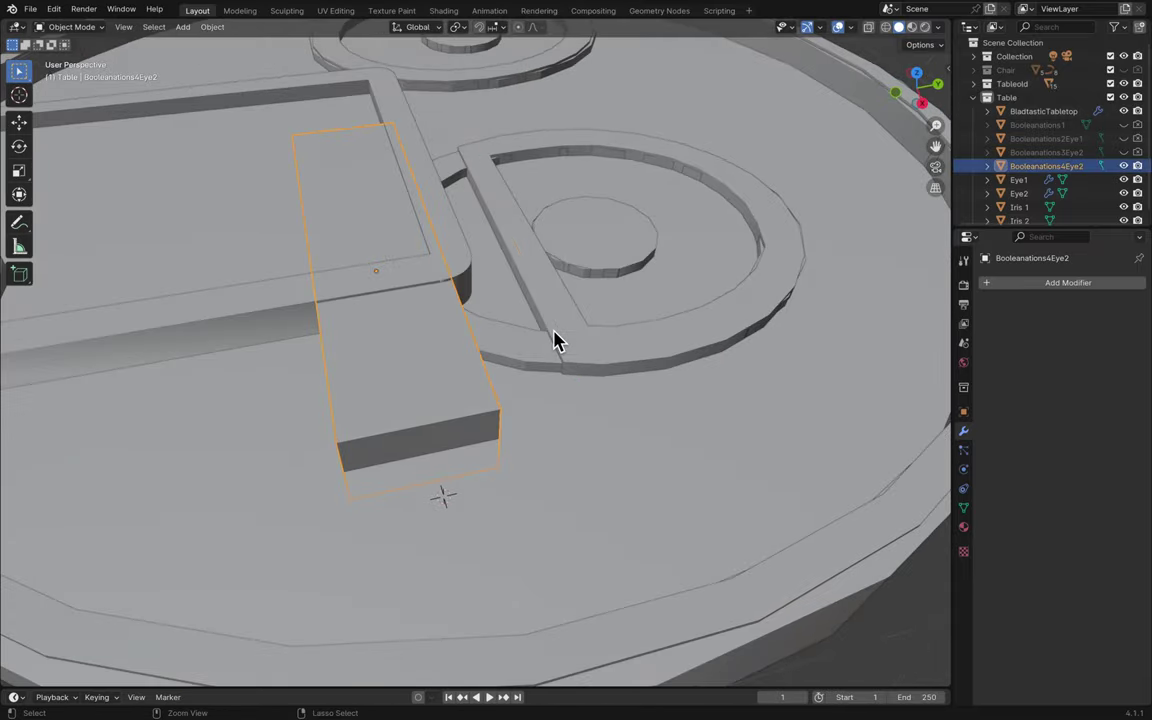
pyautogui.hotkey('ctrl', 'z')
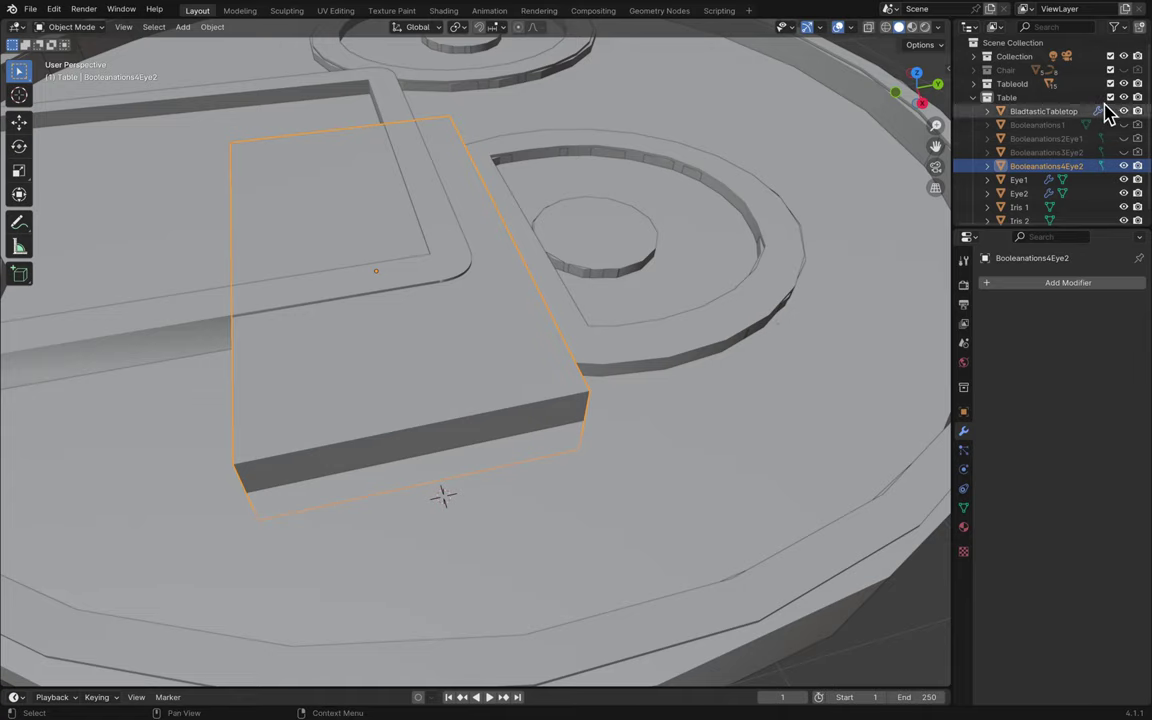
pyautogui.click(1110, 84)
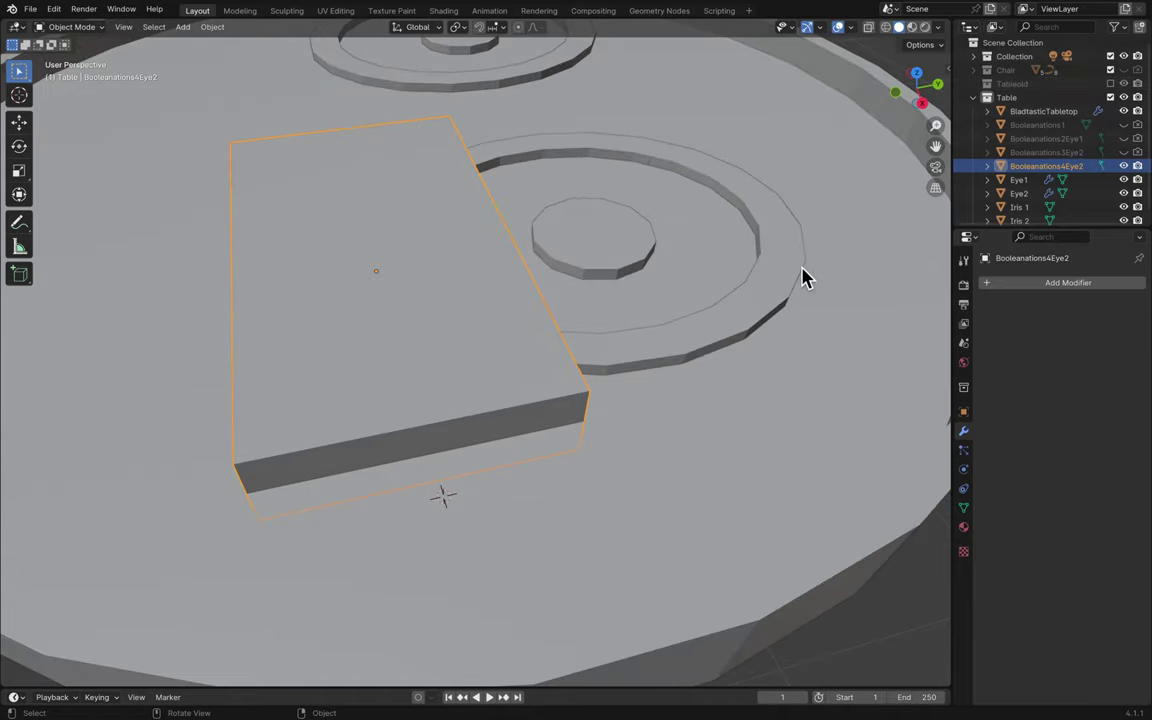
# - Toggle Booleanations4Eye2's visibility off and on to inspect the cut on the eye ring
pyautogui.moveTo(805, 275); pyautogui.dragTo(1121, 188, button='middle')
pyautogui.click(1124, 165)
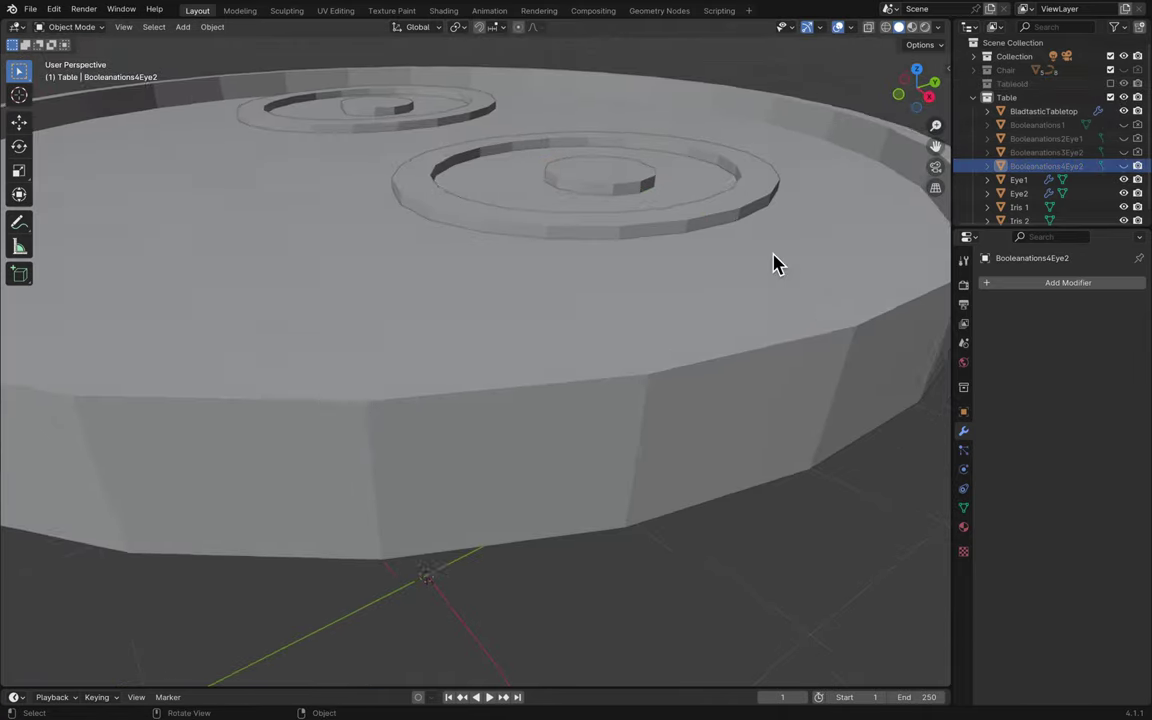
pyautogui.moveTo(774, 260); pyautogui.dragTo(1039, 198, button='middle')
pyautogui.click(1124, 166)
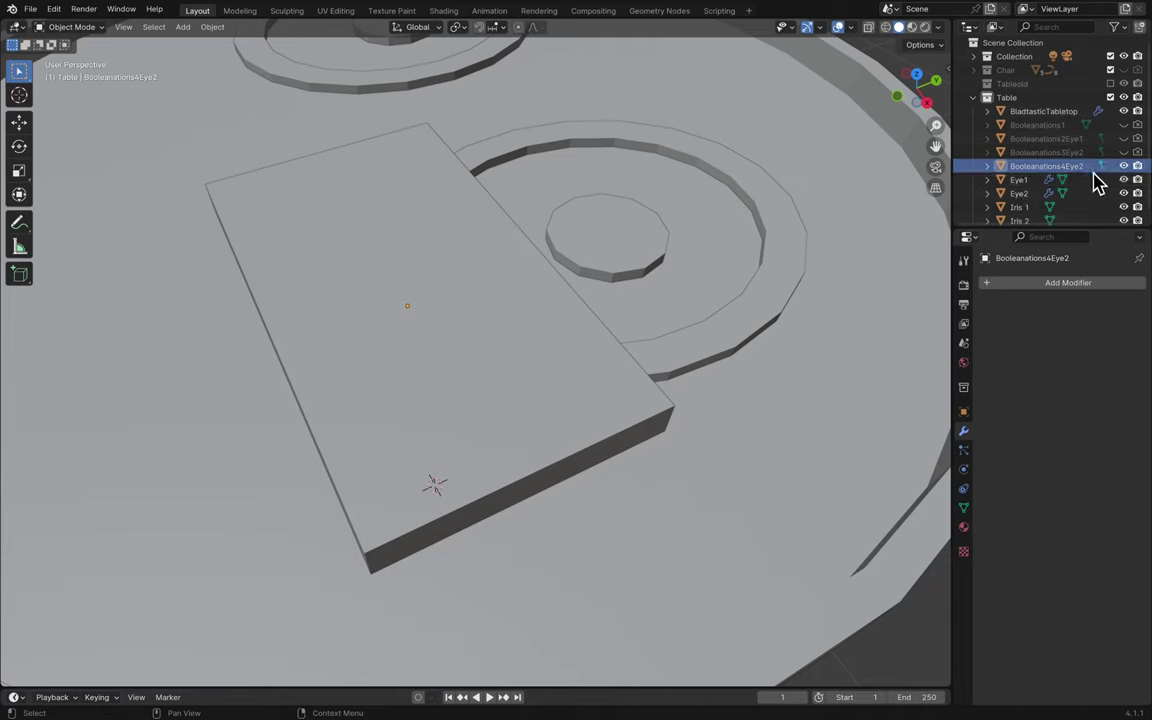
# - Add a second Boolean modifier to Eye2 with Booleanations4Eye2 as its cutter object
pyautogui.click(790, 277)
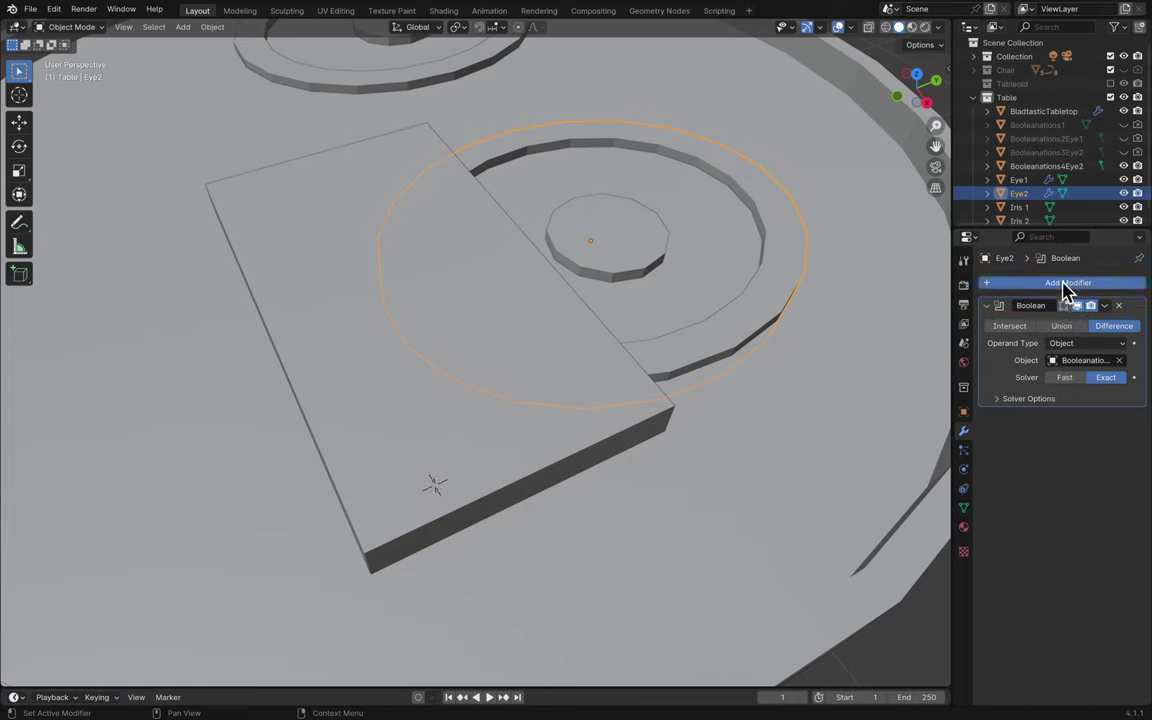
pyautogui.click(1066, 285)
pyautogui.moveTo(1022, 289)
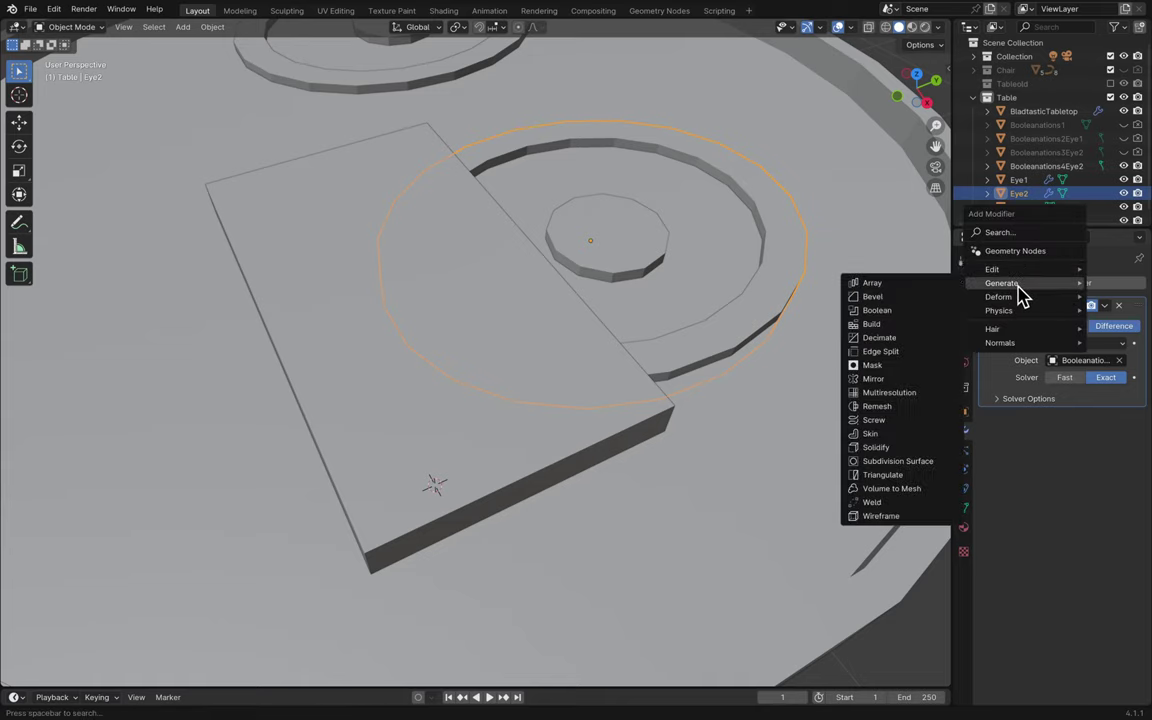
pyautogui.click(910, 310)
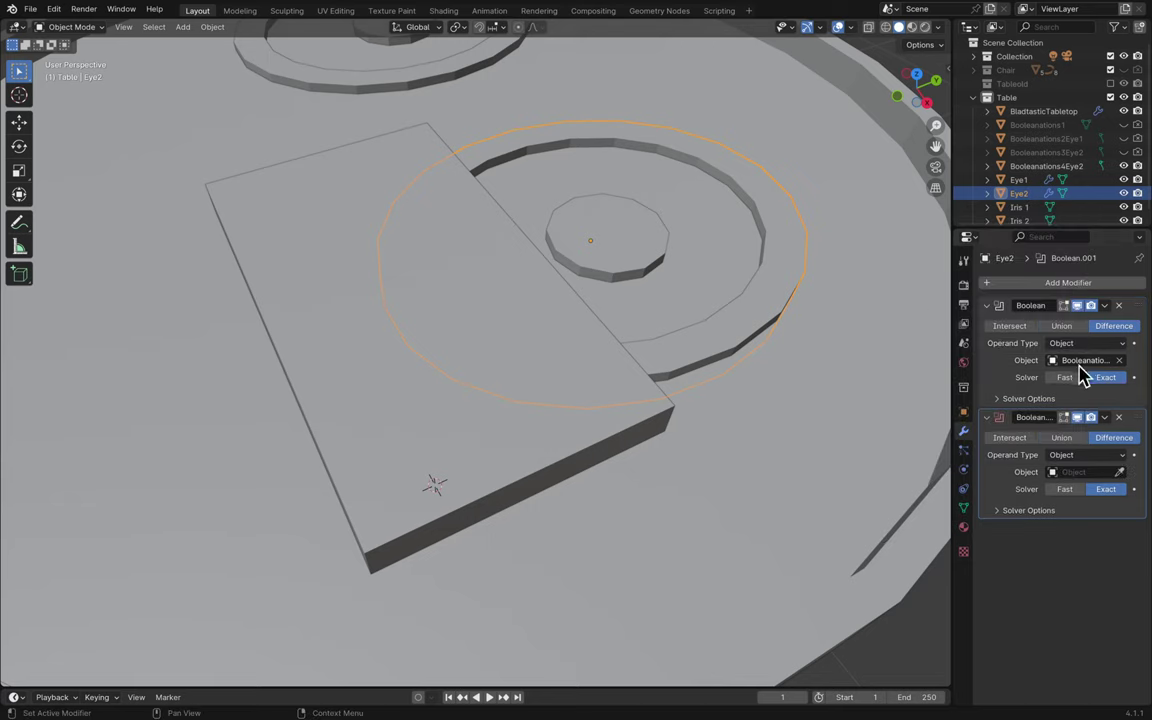
pyautogui.click(1120, 473)
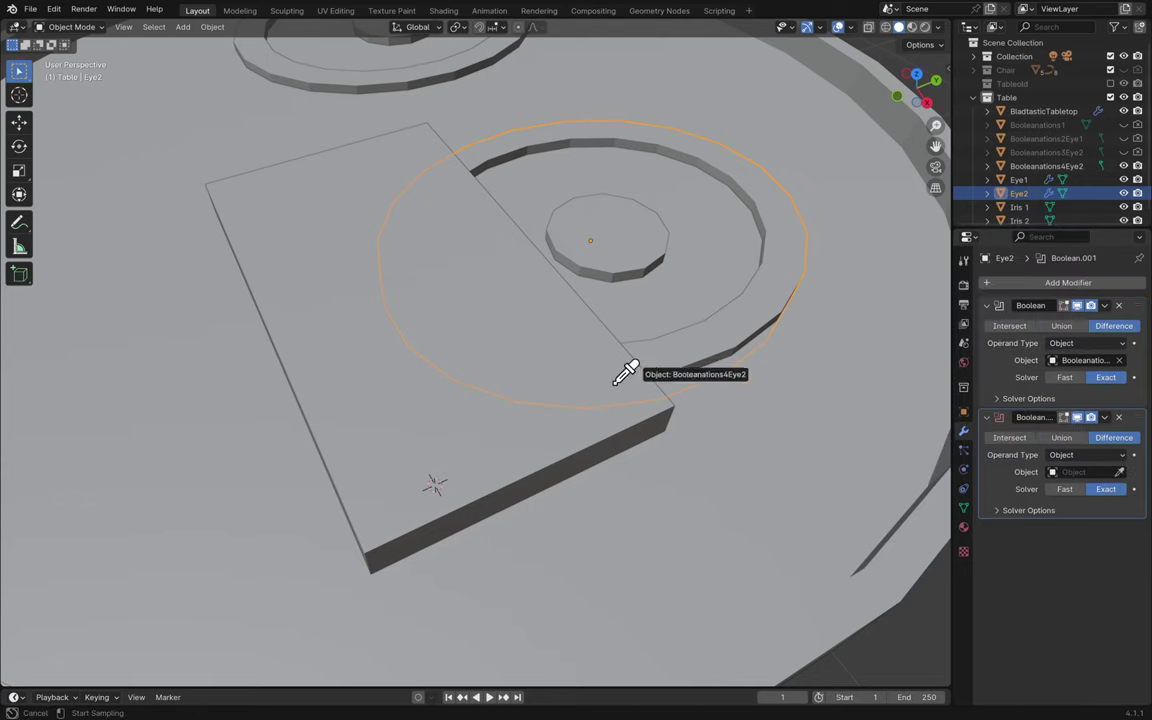
pyautogui.click(546, 408)
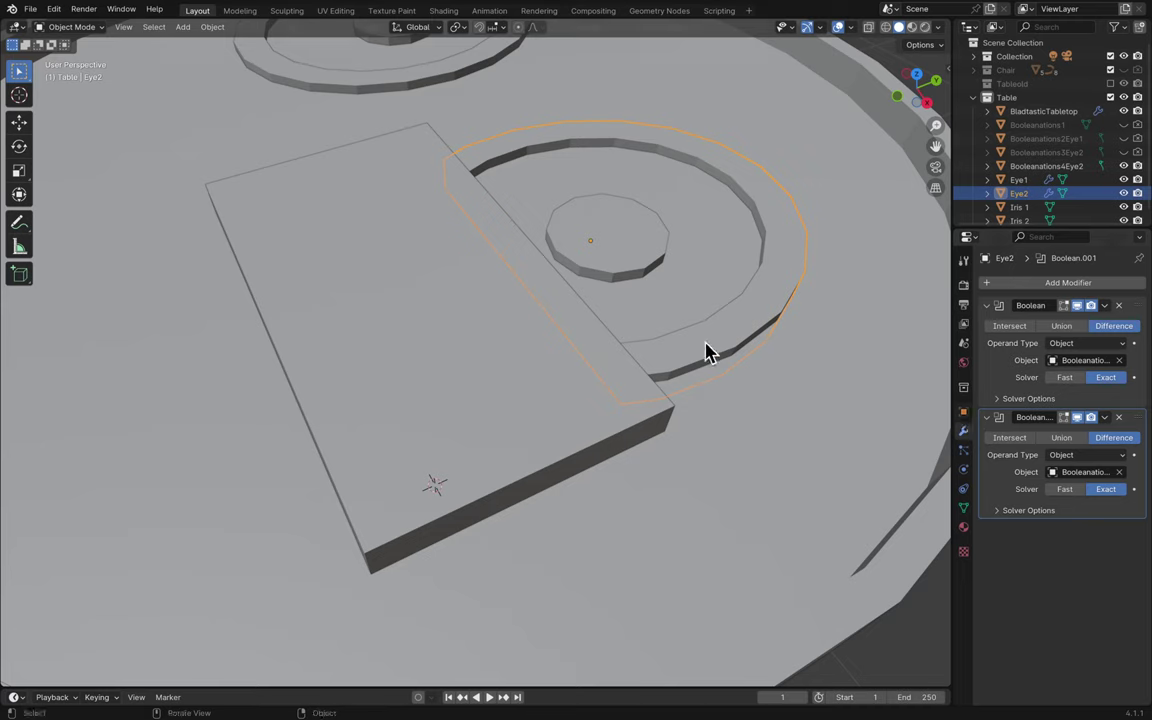
# - Hide the Booleanations4Eye2 cutter and save the file
pyautogui.click(1123, 166)
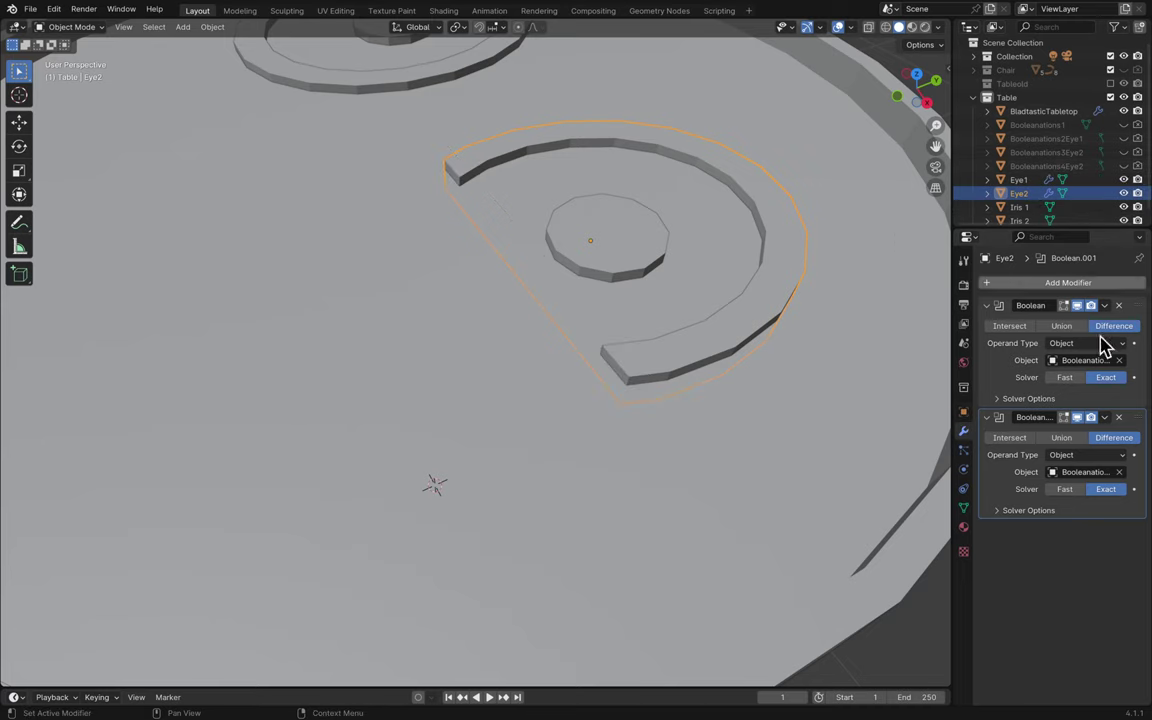
pyautogui.hotkey('ctrl', 's')
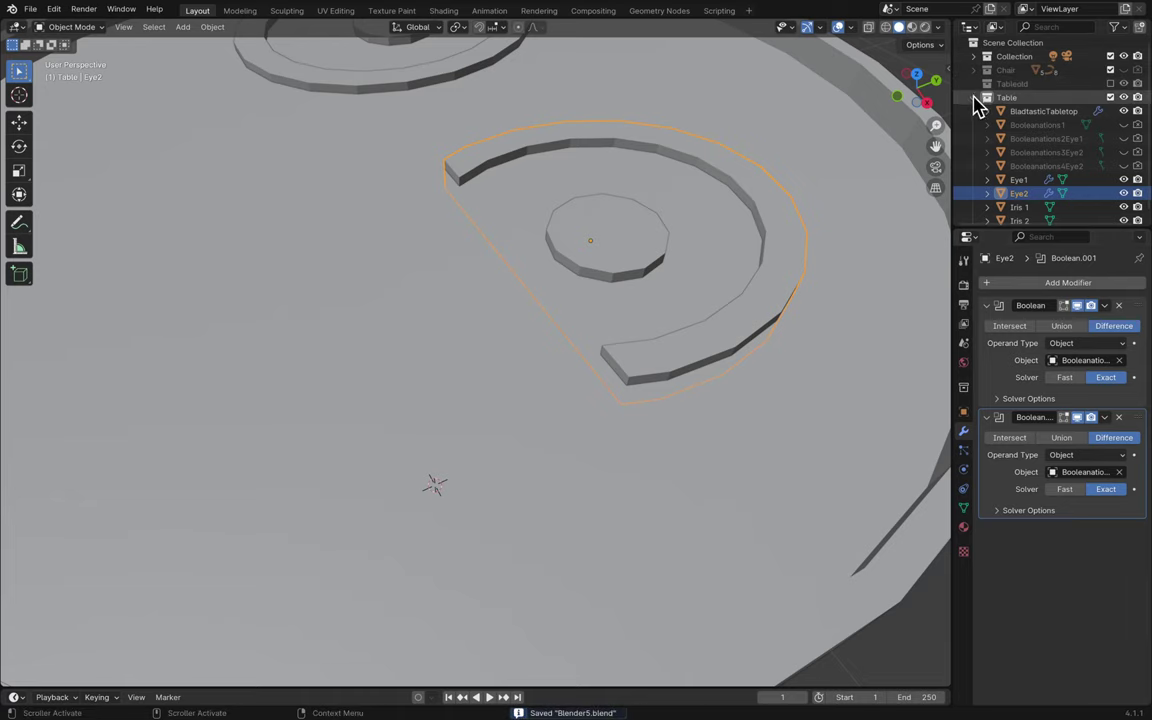
pyautogui.scroll(-6, 635, 337)
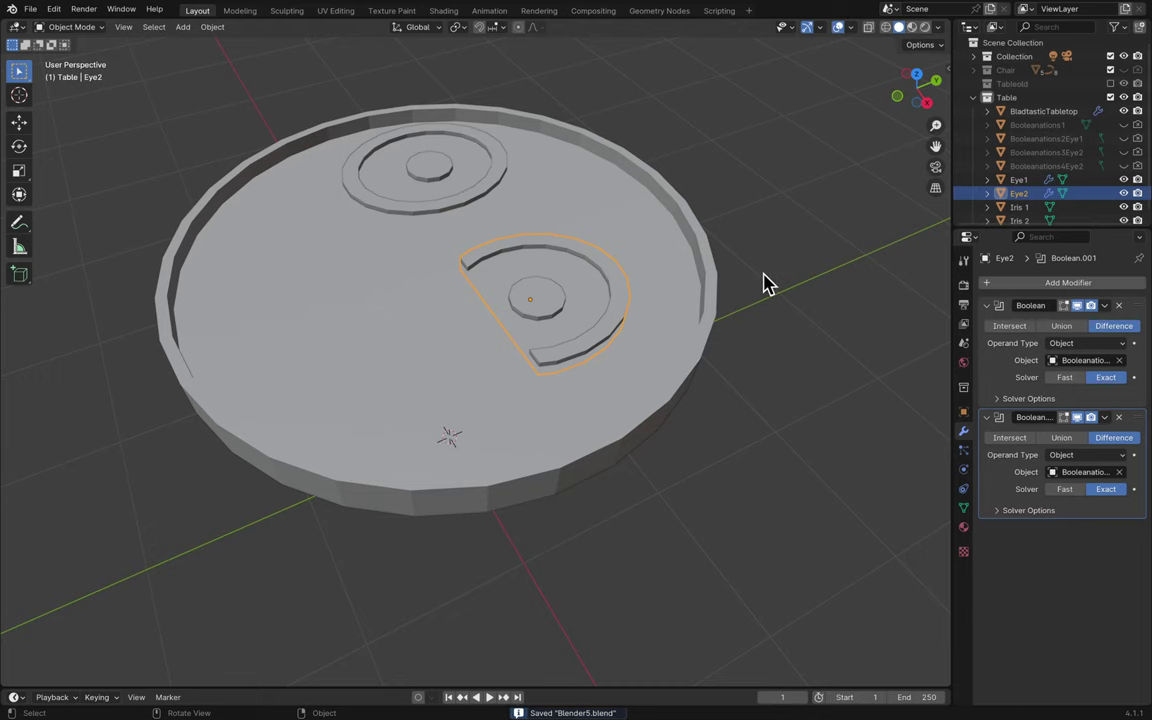
pyautogui.scroll(5, 770, 295)
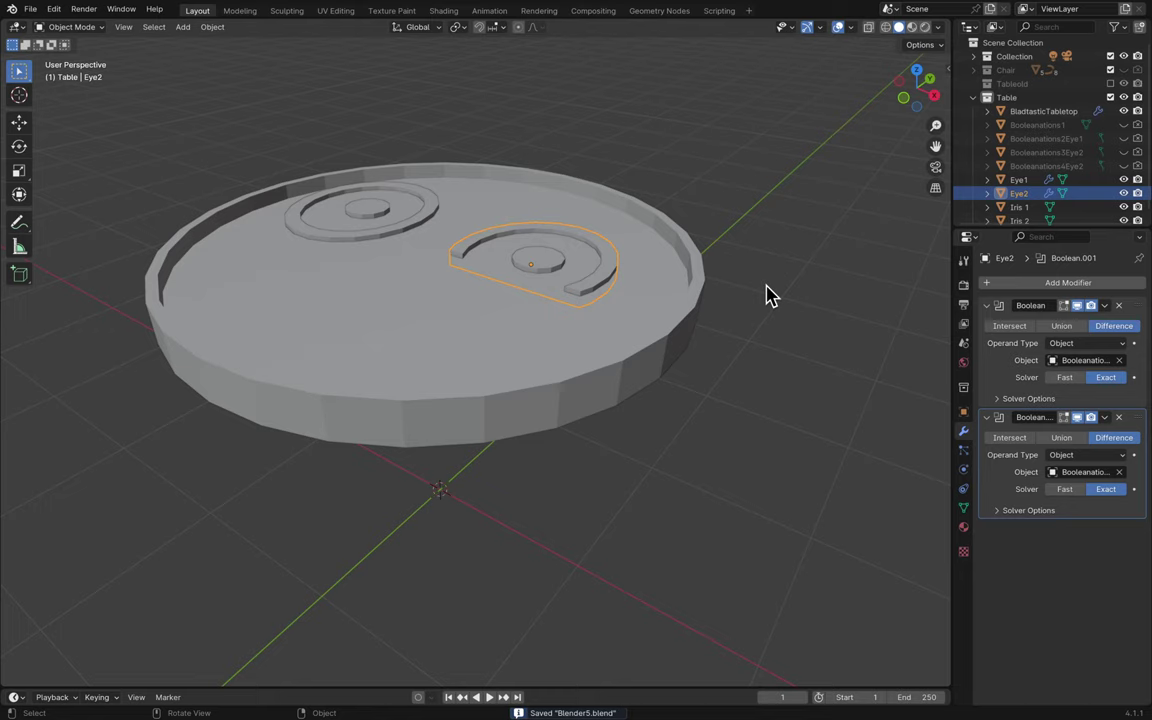
pyautogui.moveTo(635, 8)
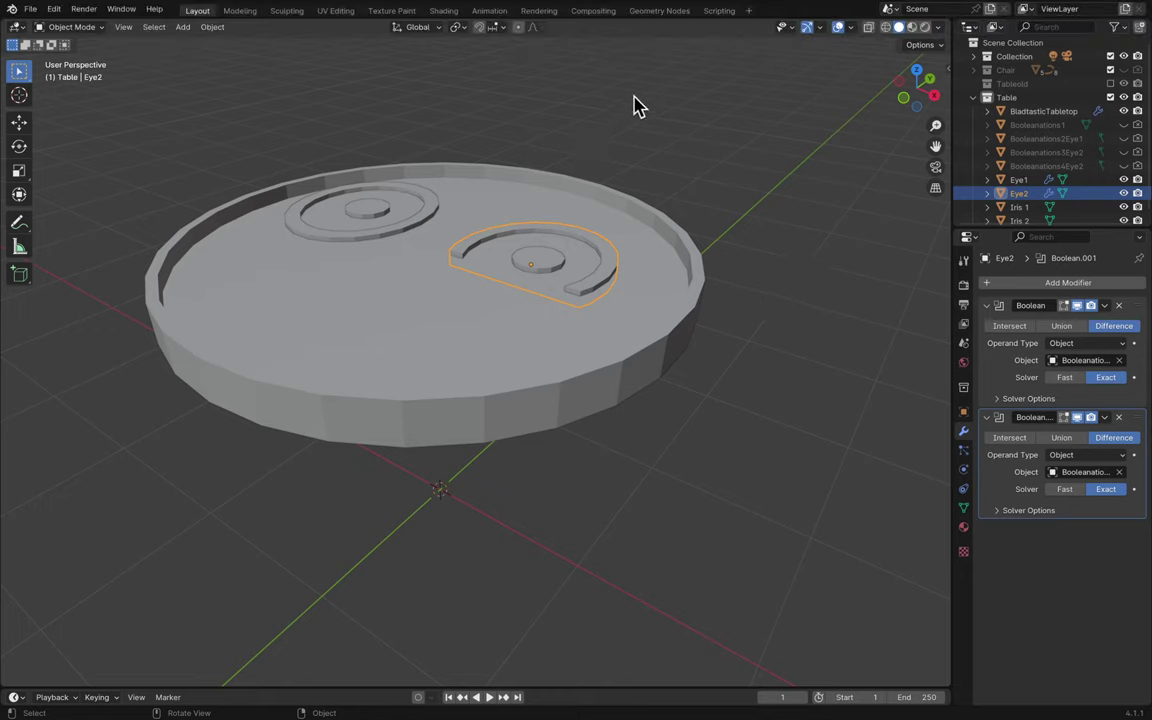
pyautogui.scroll(10, 540, 260)
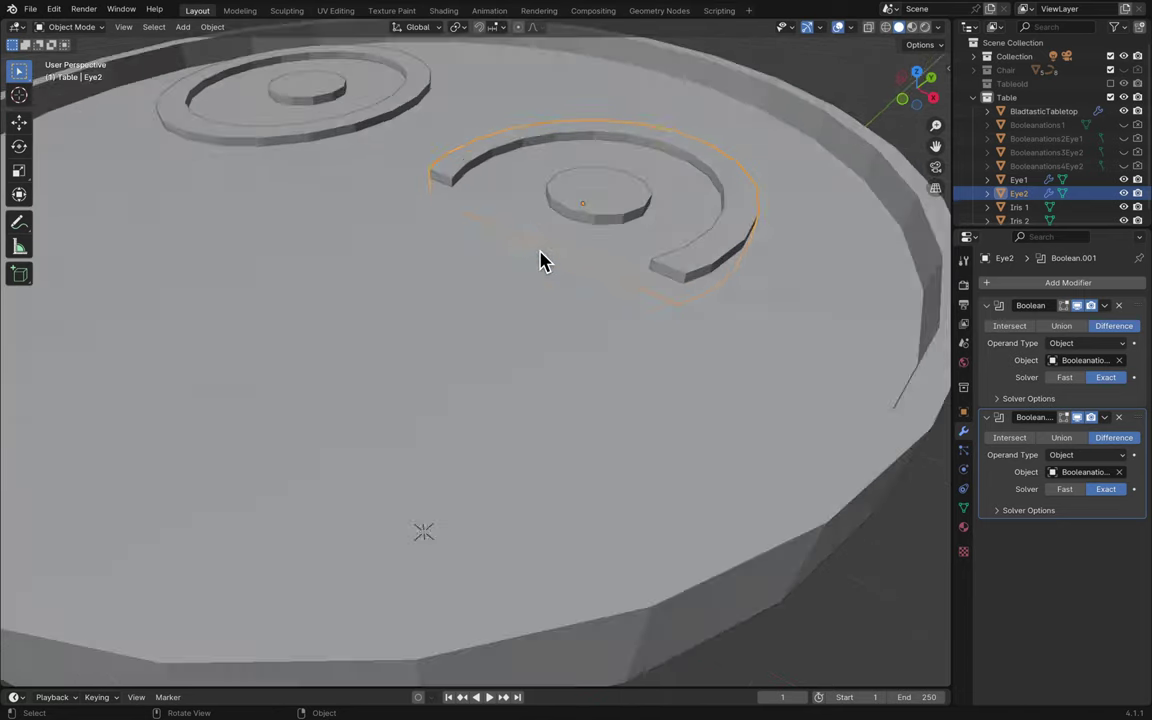
pyautogui.scroll(-4, 540, 260)
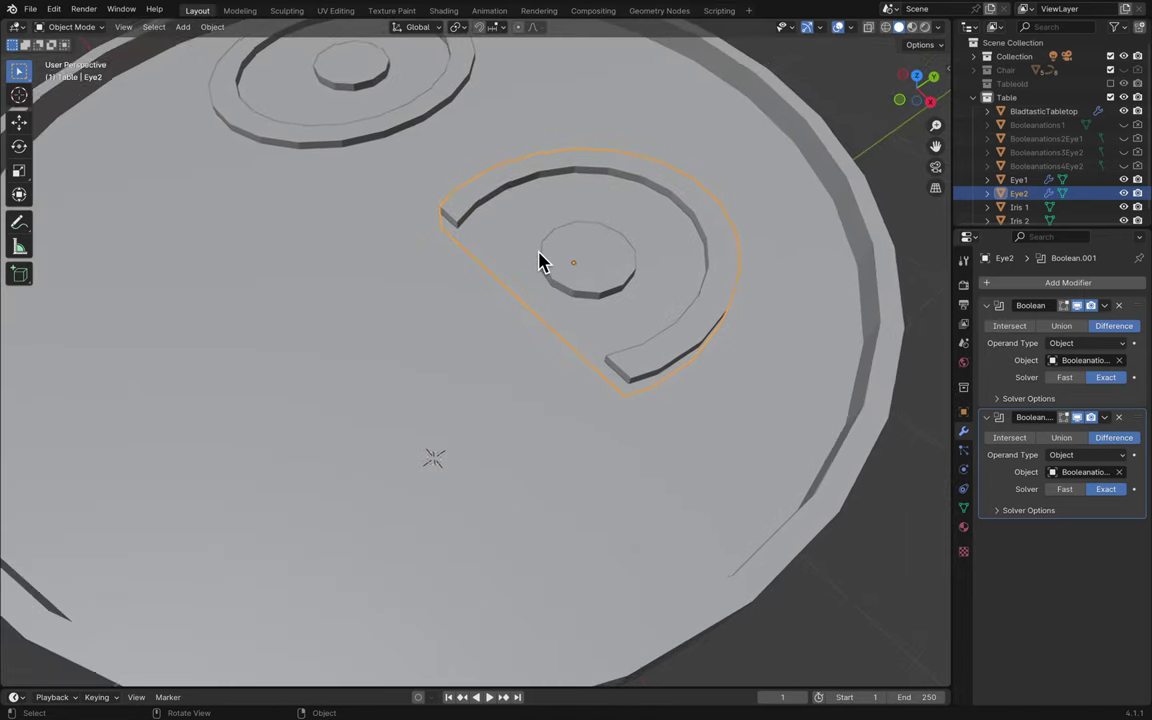
# - Save, re-enable the TableId collection to reveal the face tabletop, and bring up the Add menu
pyautogui.click(1006, 97)
pyautogui.press('super+s')
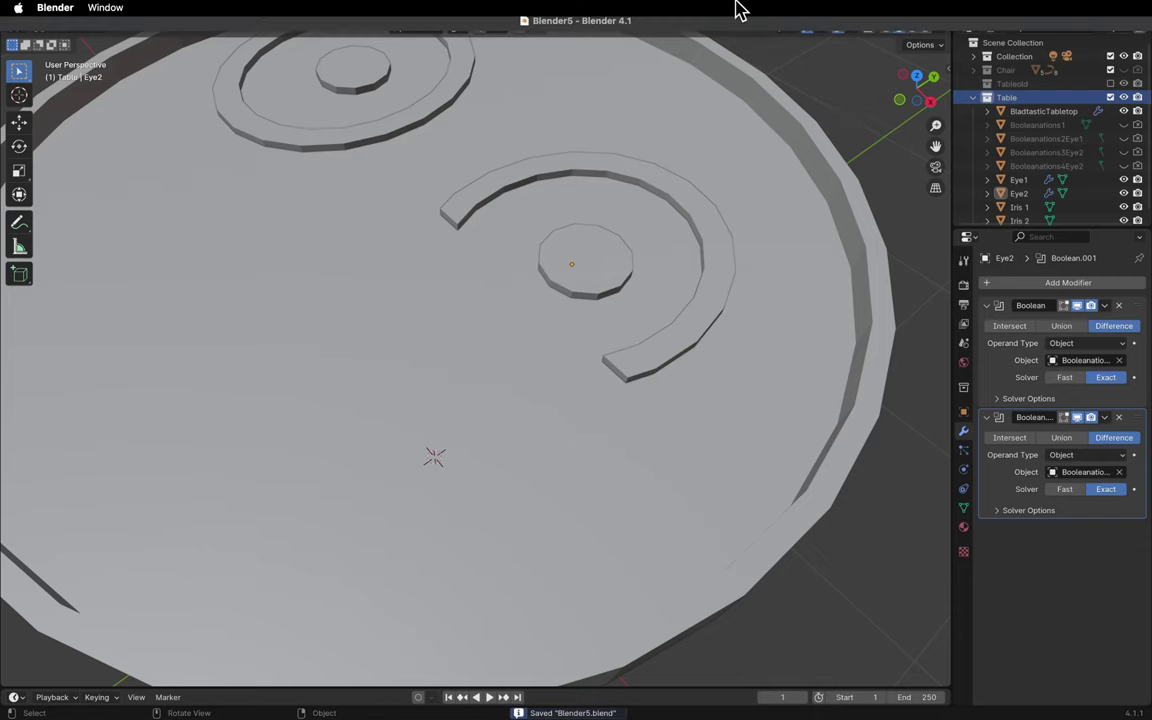
pyautogui.click(1110, 84)
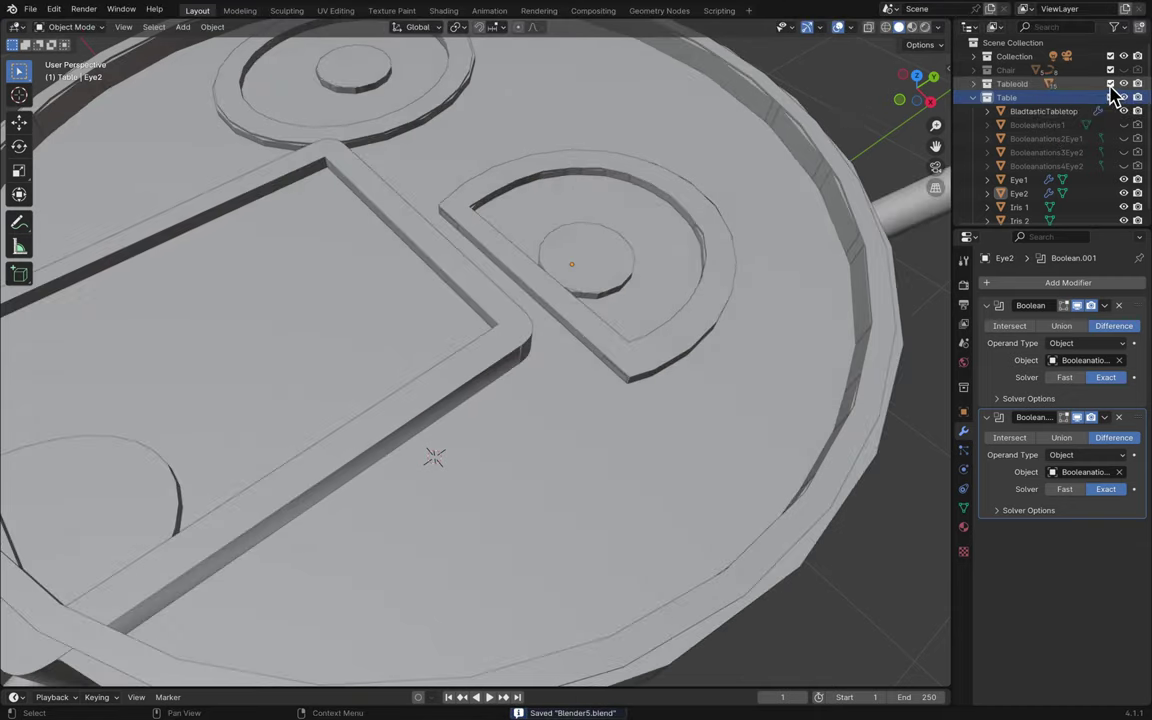
pyautogui.scroll(-3, 765, 305)
pyautogui.scroll(-3, 757, 307)
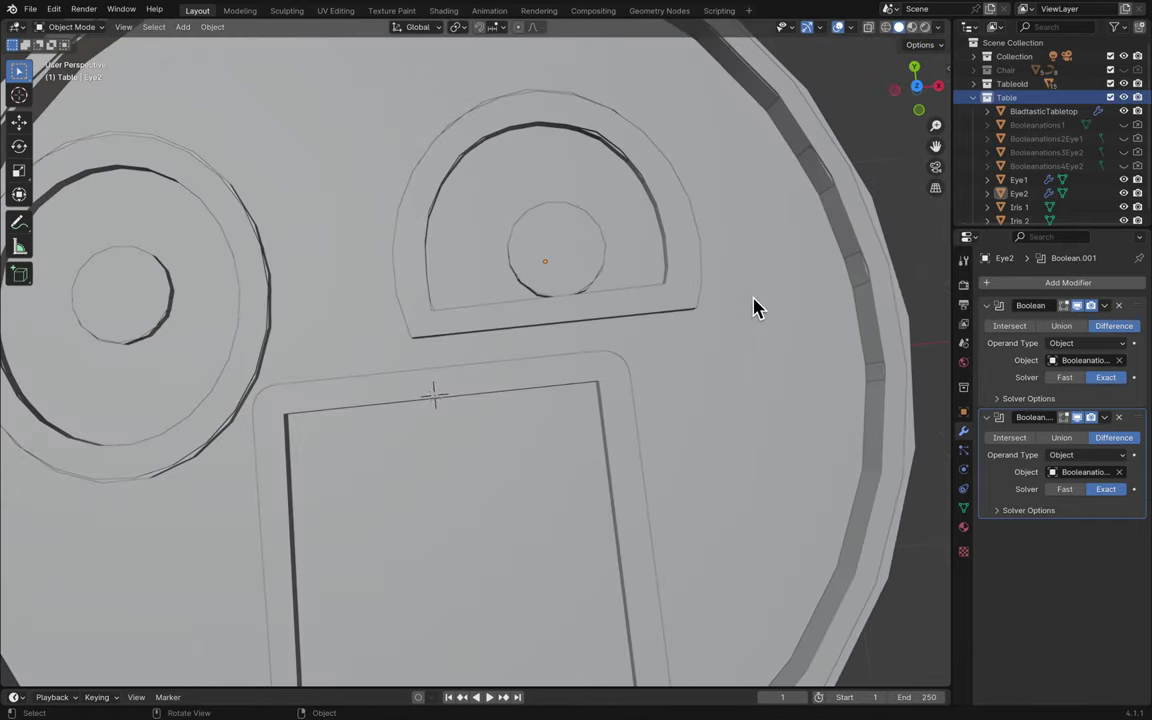
pyautogui.scroll(3, 757, 307)
pyautogui.scroll(5, 757, 307)
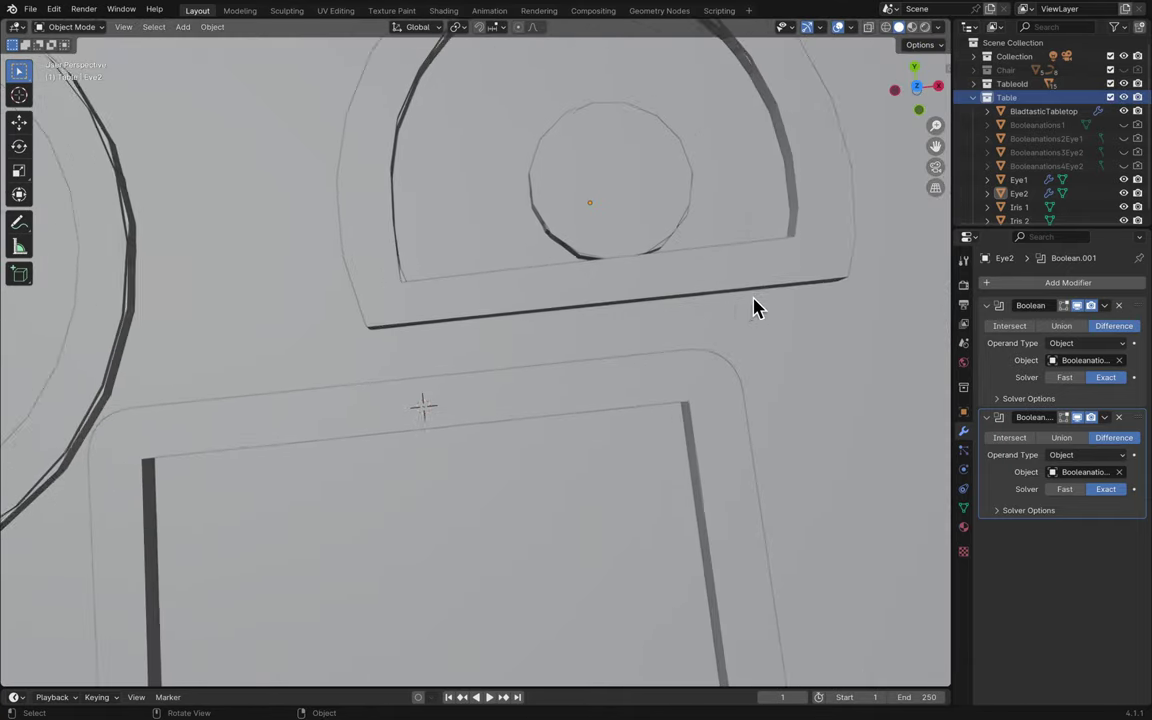
pyautogui.keyDown('shift'); pyautogui.scroll(1, 757, 307); pyautogui.keyUp('shift')
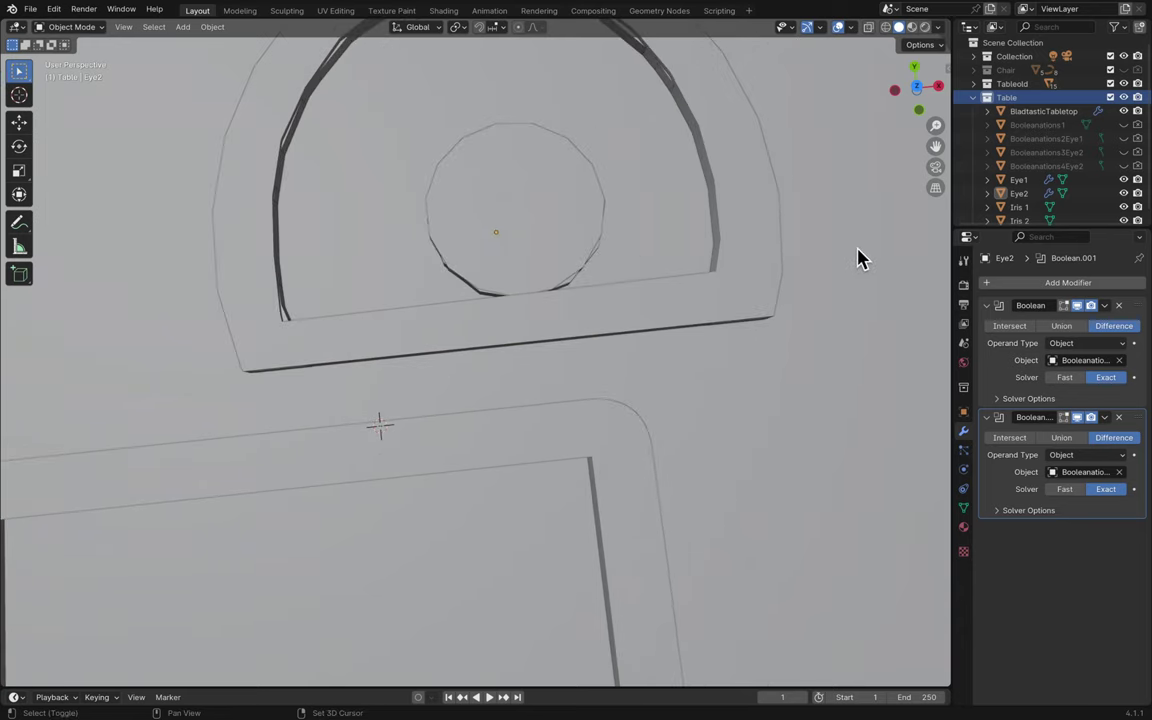
pyautogui.hotkey('shift', 'a')
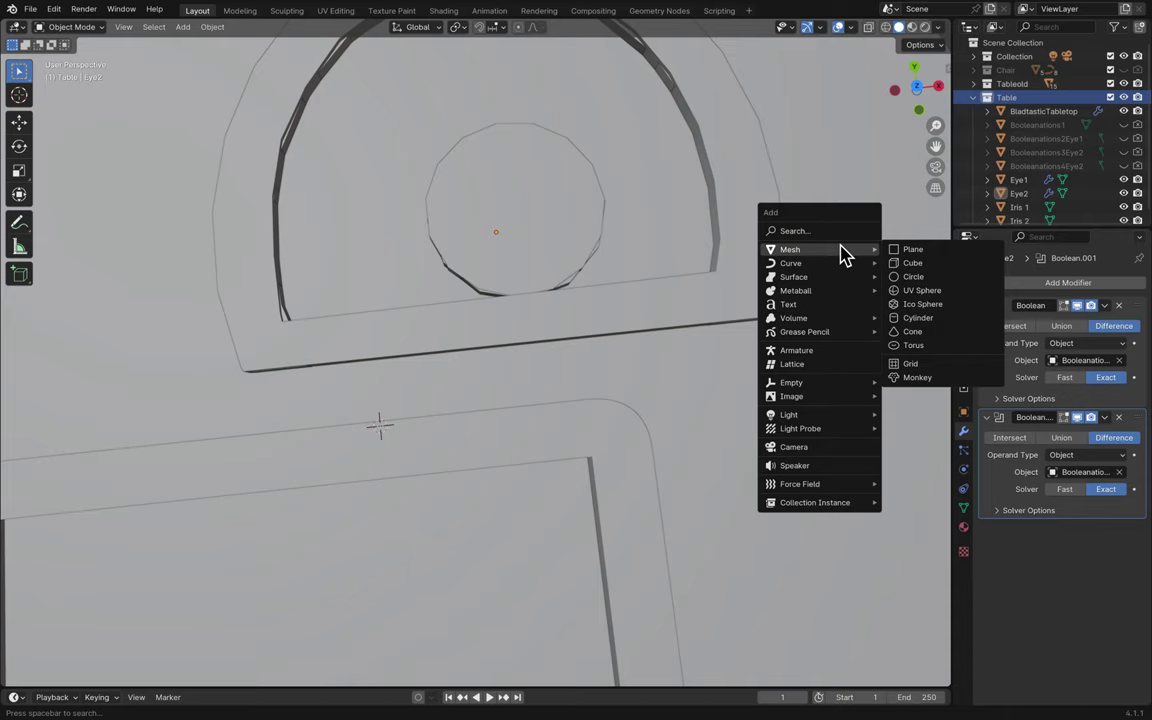
# - Add a cube and raise it along Z
pyautogui.click(905, 262)
pyautogui.scroll(10, 826, 339)
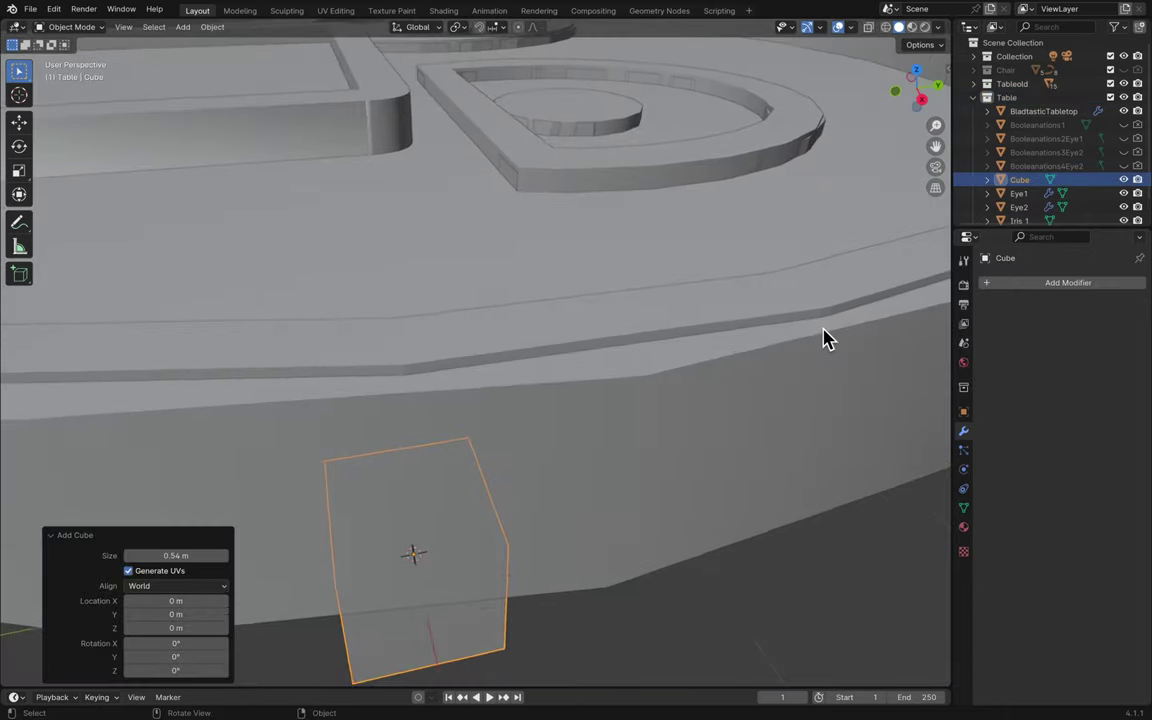
pyautogui.press('g')
pyautogui.press('z')
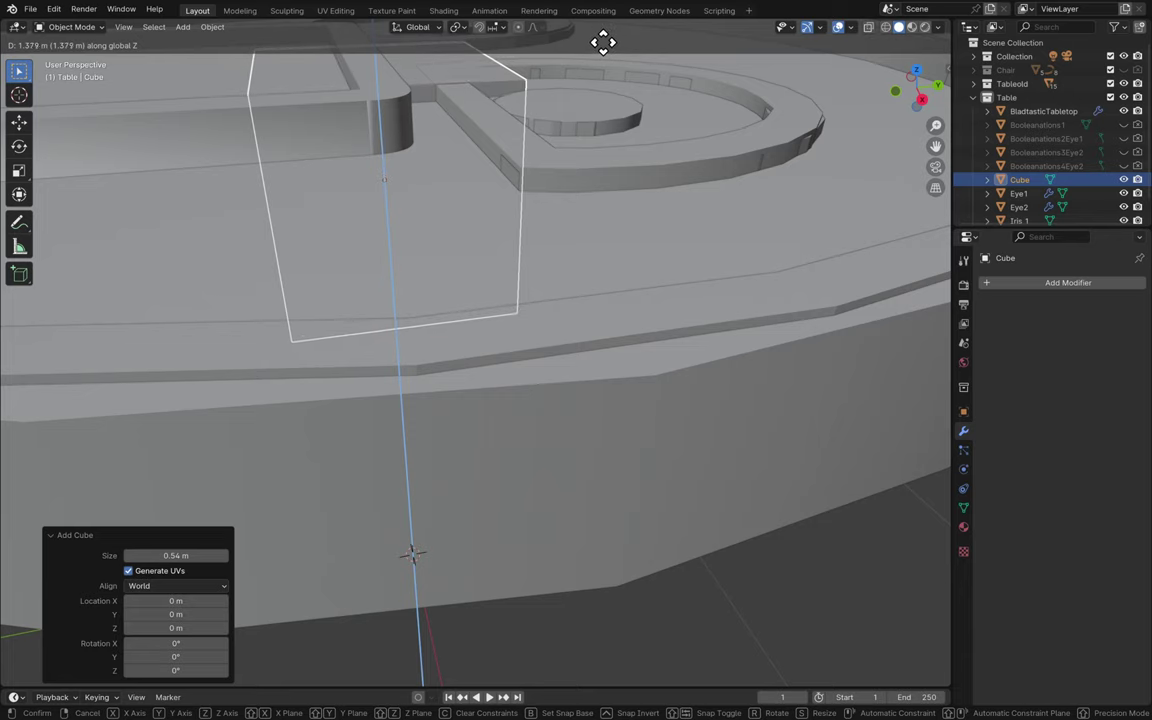
pyautogui.click(606, 50)
# - Fine-tune the cube's height along Z, -0.002985 m, to sit at tabletop level
pyautogui.hscroll(-10, 509, 121)
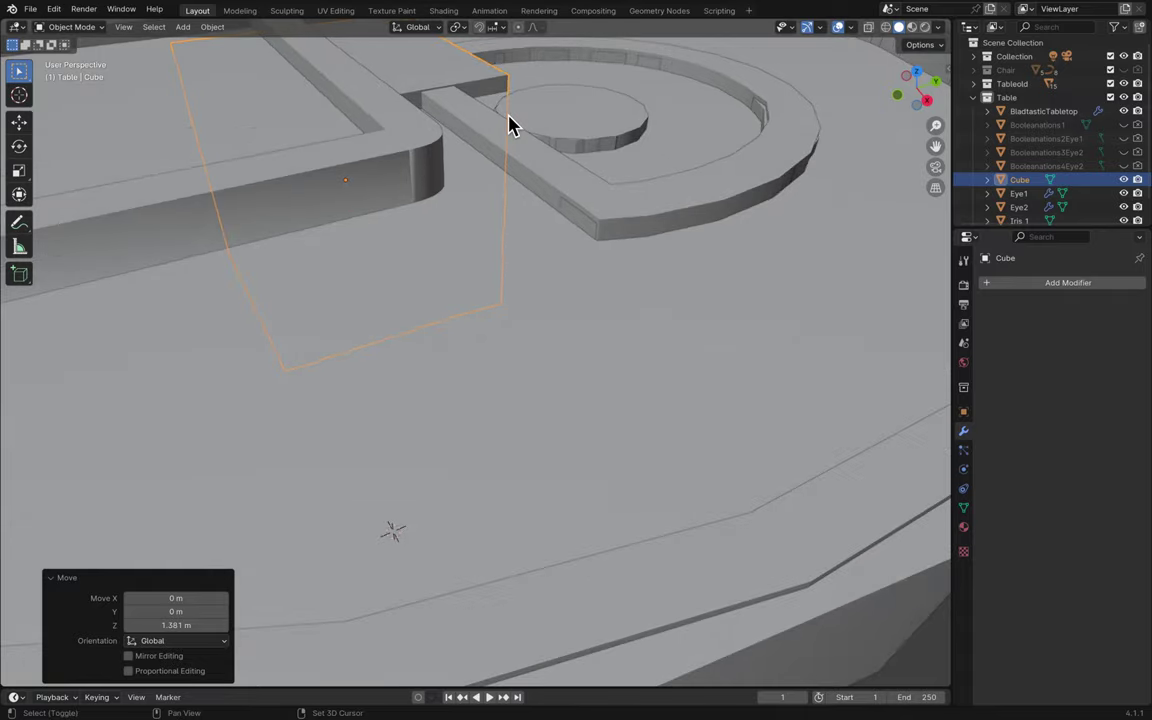
pyautogui.scroll(10, 578, 360)
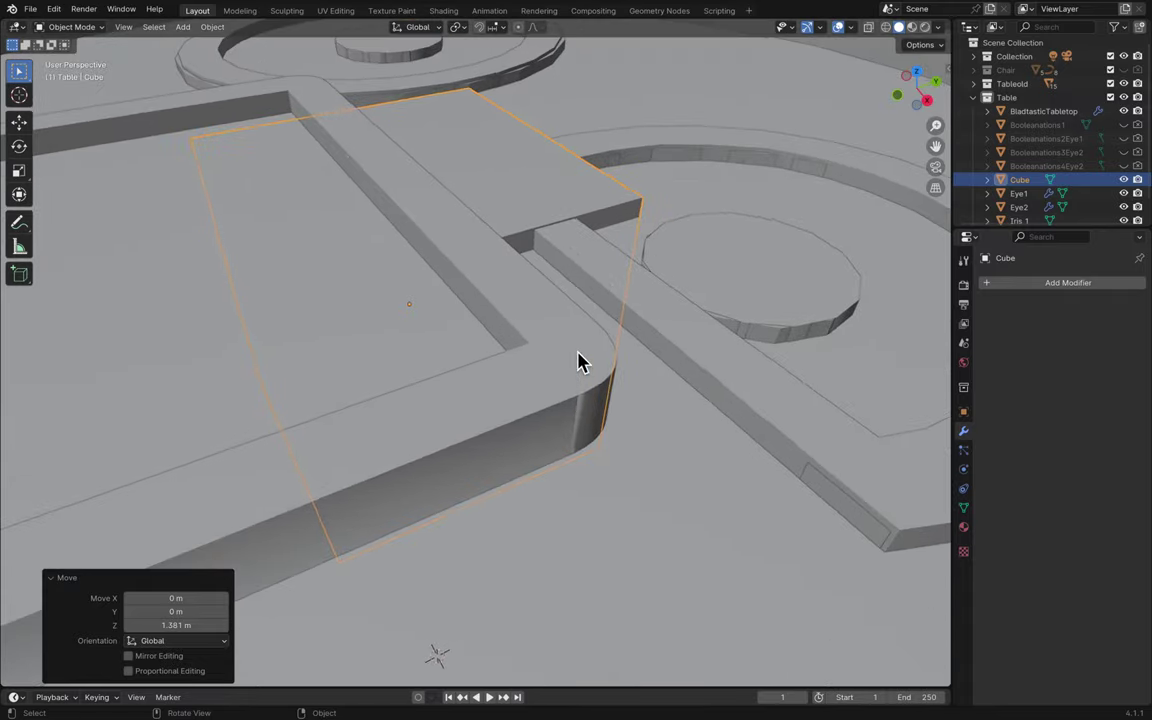
pyautogui.hscroll(-10, 578, 360)
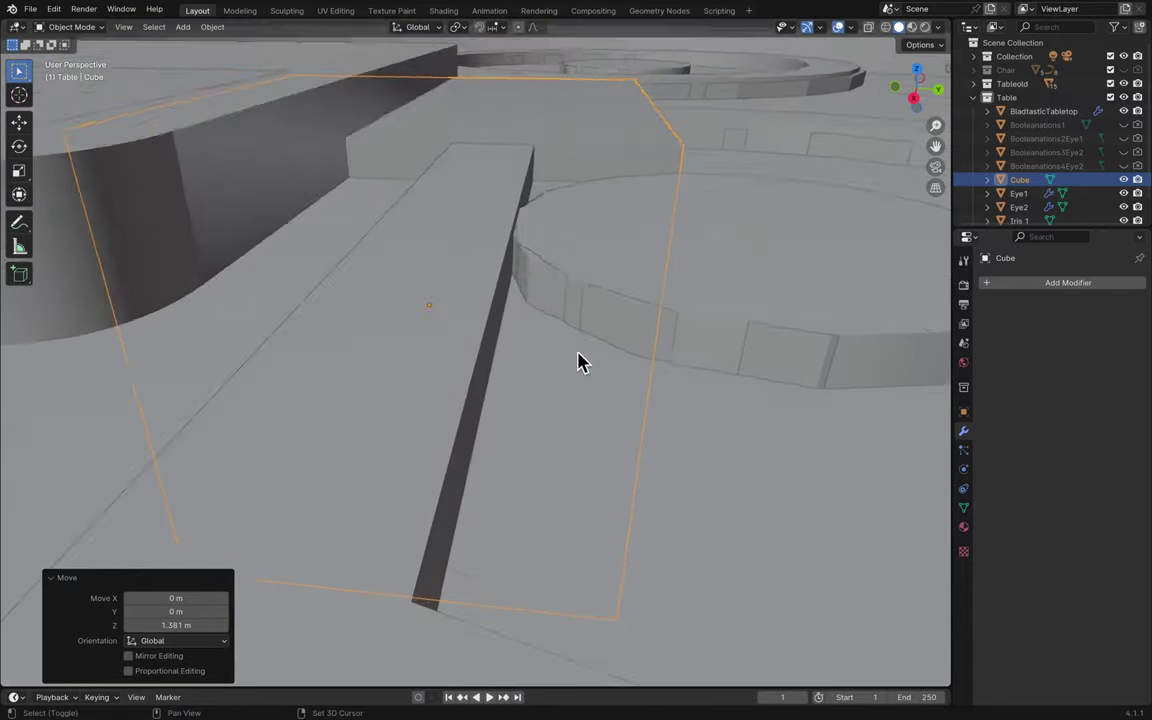
pyautogui.hscroll(-8, 586, 356)
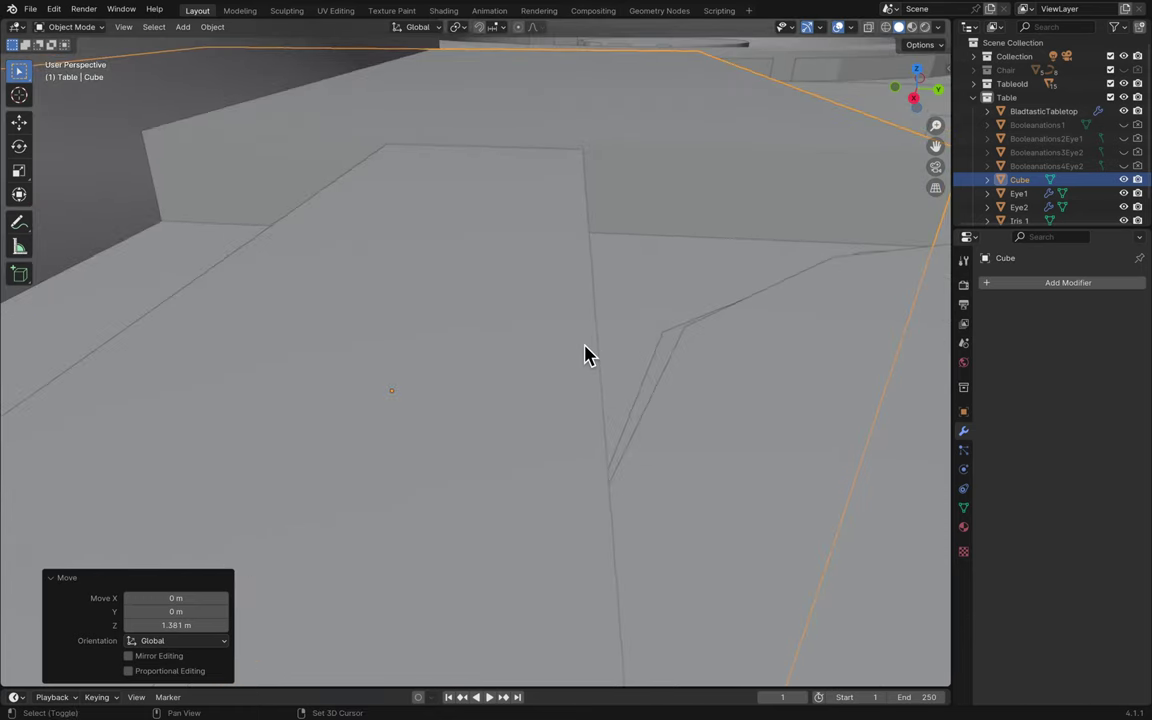
pyautogui.press('g')
pyautogui.press('z')
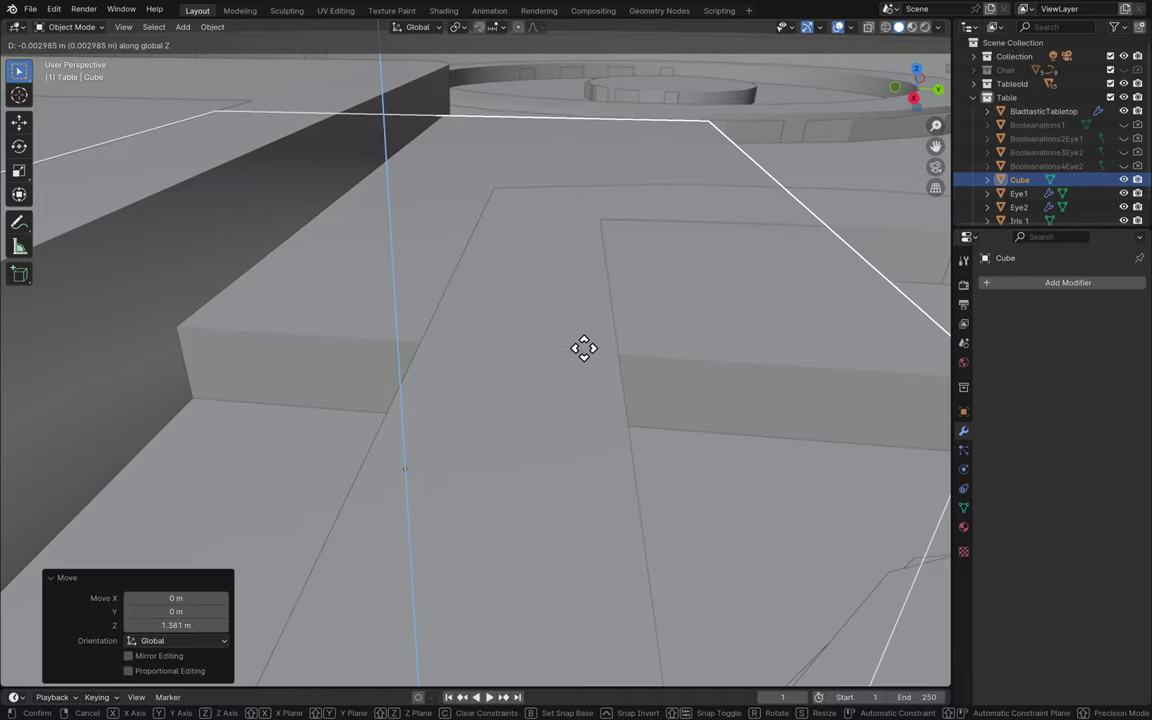
pyautogui.click(584, 347)
pyautogui.scroll(5, 642, 387)
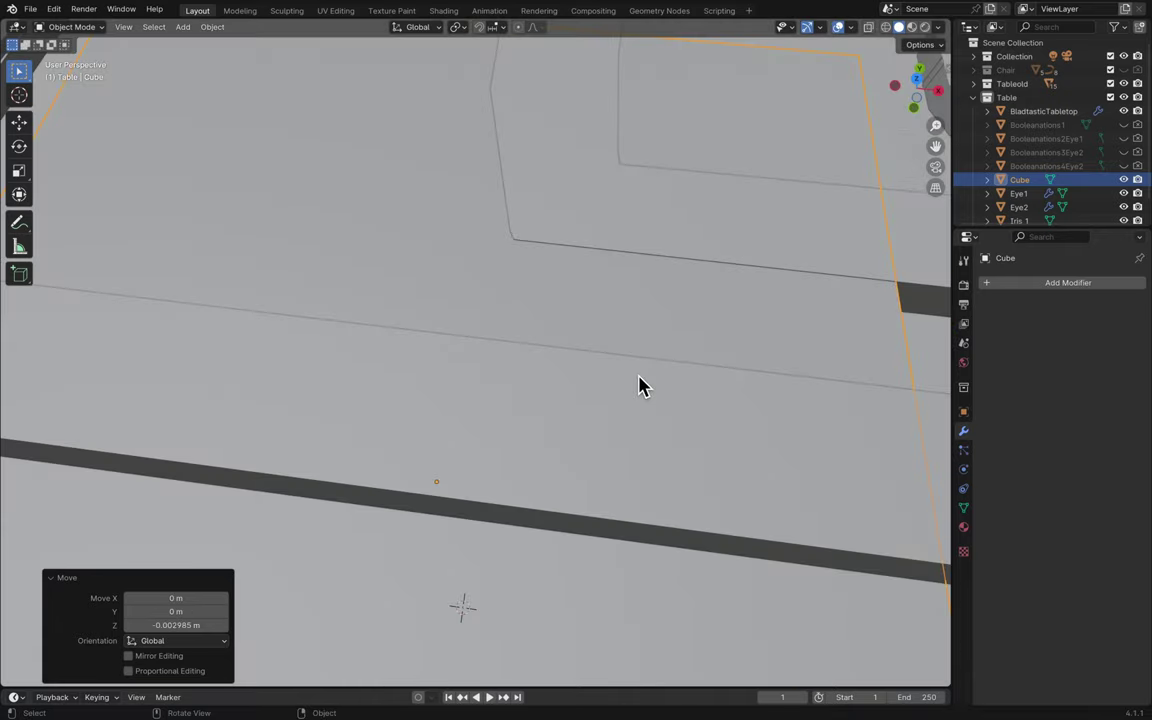
pyautogui.moveTo(642, 387); pyautogui.dragTo(784, 183, button='middle')
pyautogui.keyDown('shift'); pyautogui.hscroll(10, 783, 183); pyautogui.keyUp('shift')
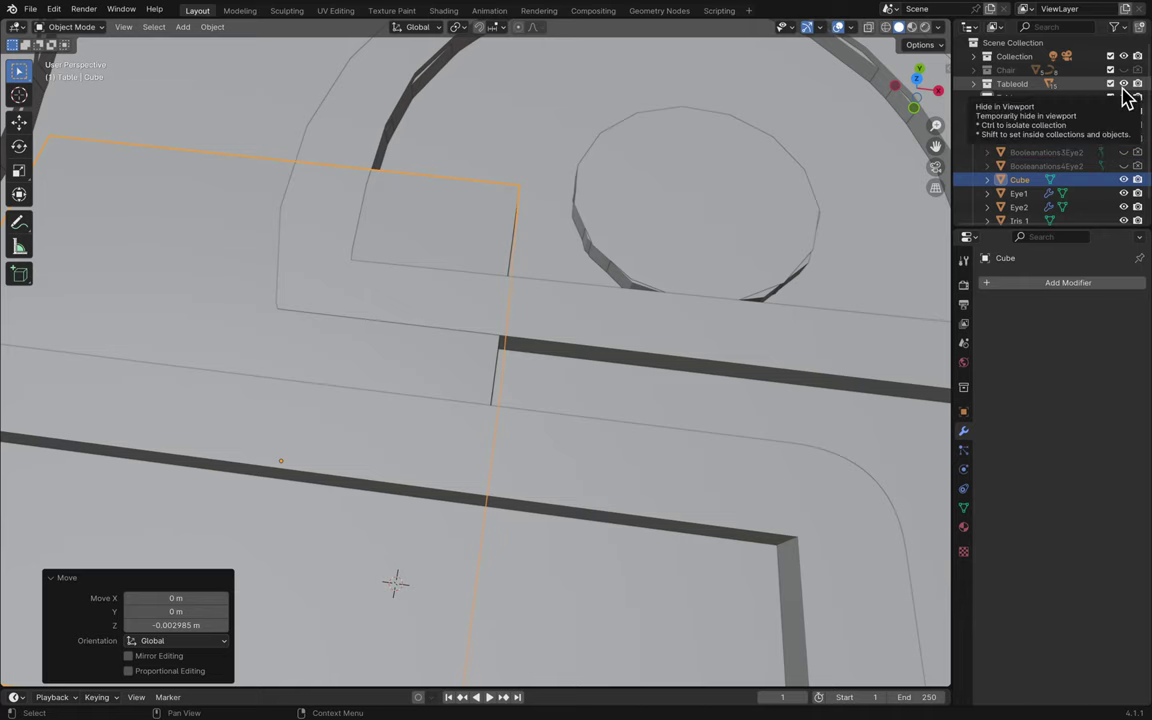
# - Hide the Table collection and move the cube 0.42373 m along X over the eye
pyautogui.click(1124, 92)
pyautogui.click(1124, 92)
pyautogui.click(1124, 92)
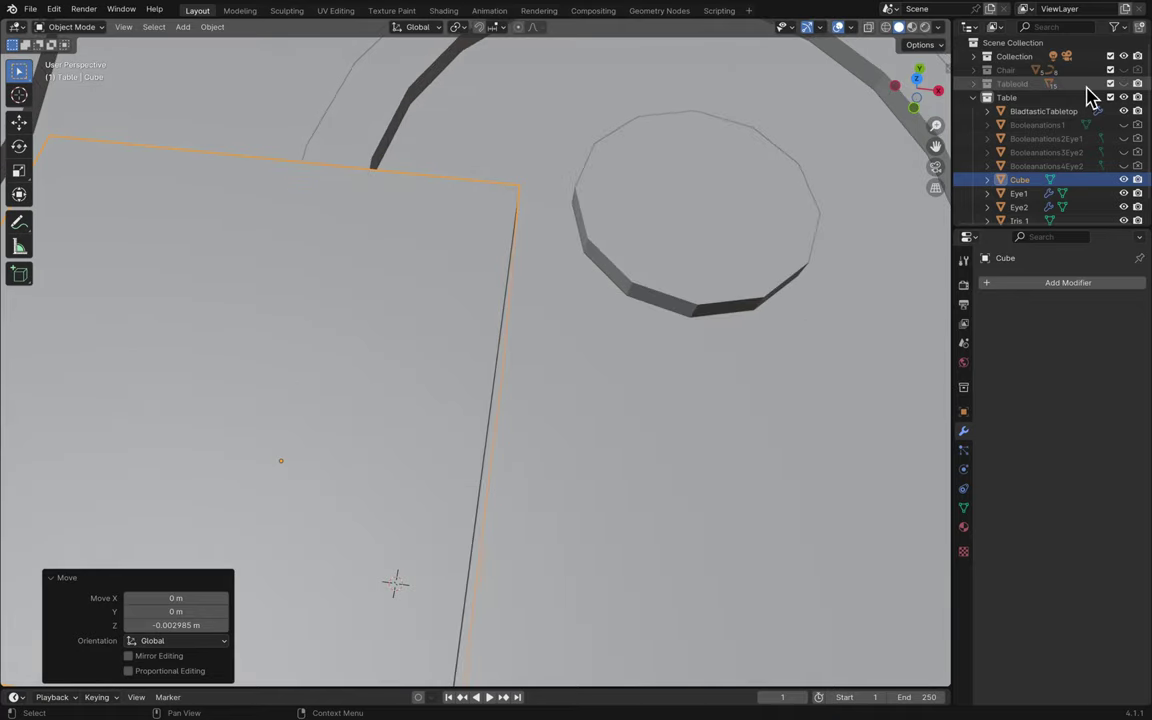
pyautogui.hscroll(10, 622, 319)
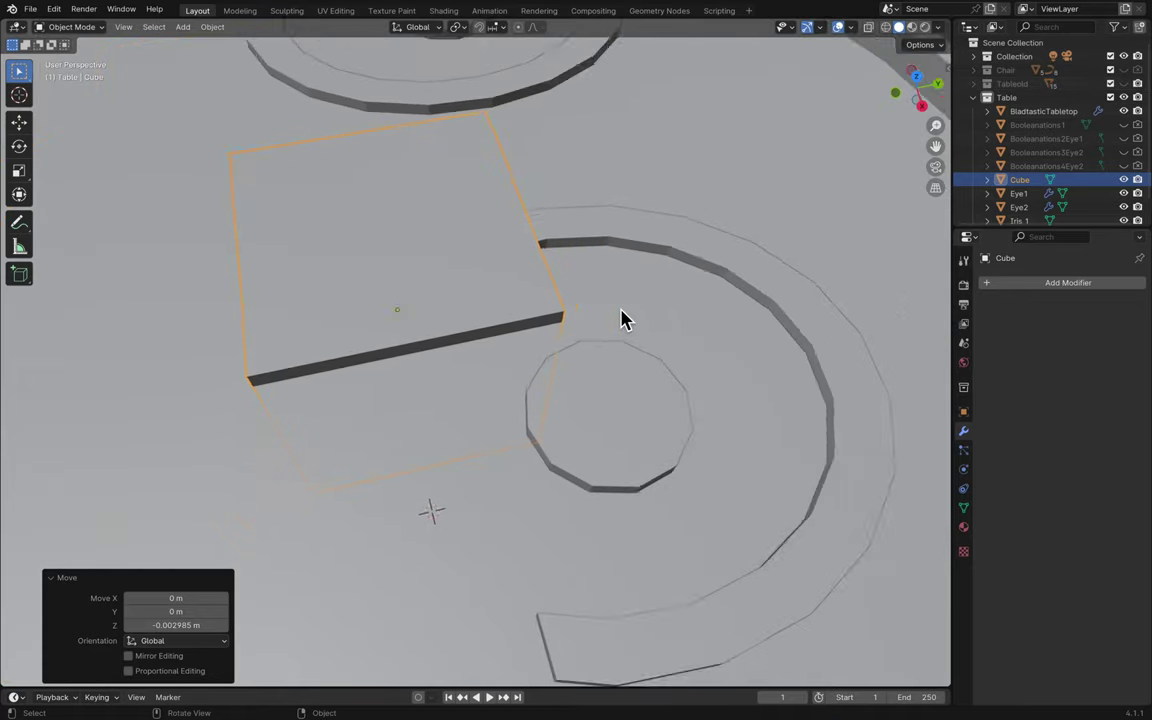
pyautogui.hscroll(3, 622, 319)
pyautogui.press('g')
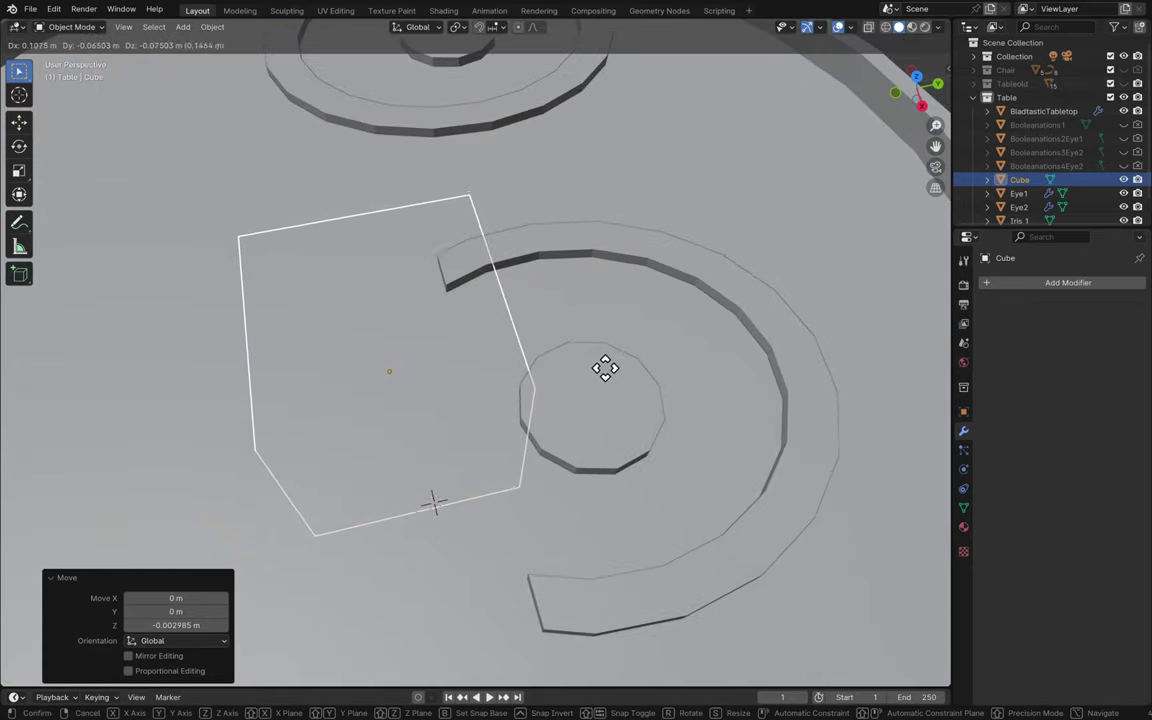
pyautogui.press('x')
pyautogui.click(623, 487)
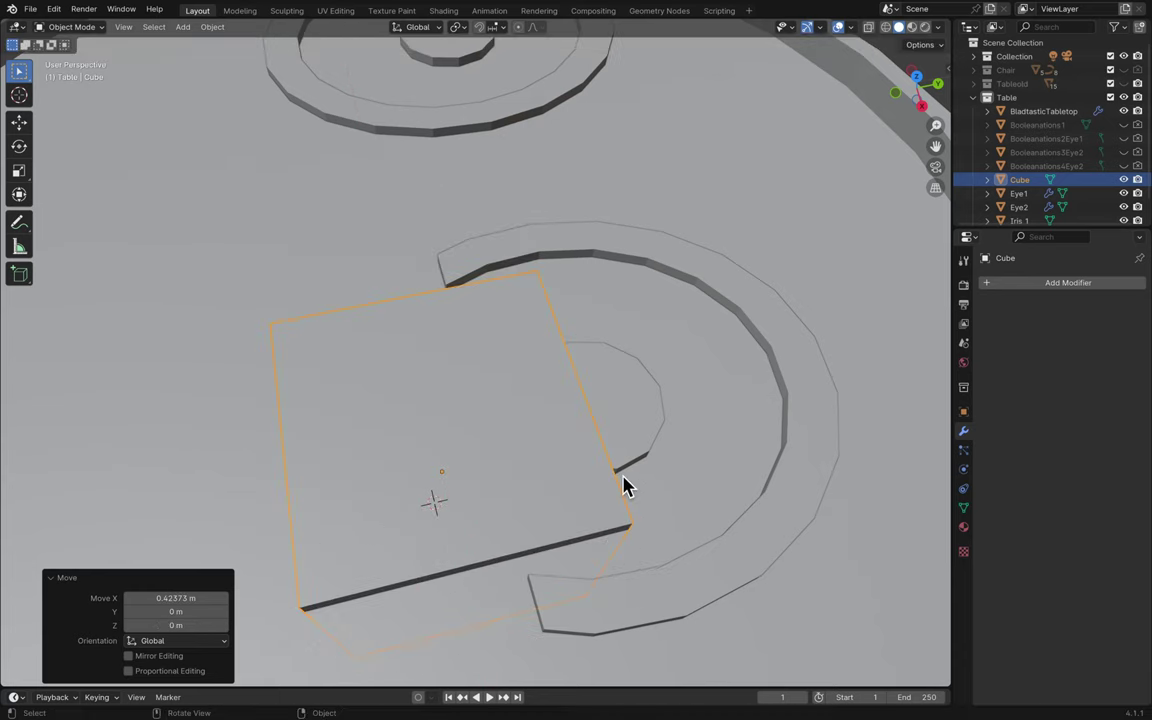
# - Narrow the cube to 0.258 along X
pyautogui.press('s')
pyautogui.hotkey('shift', 'z')
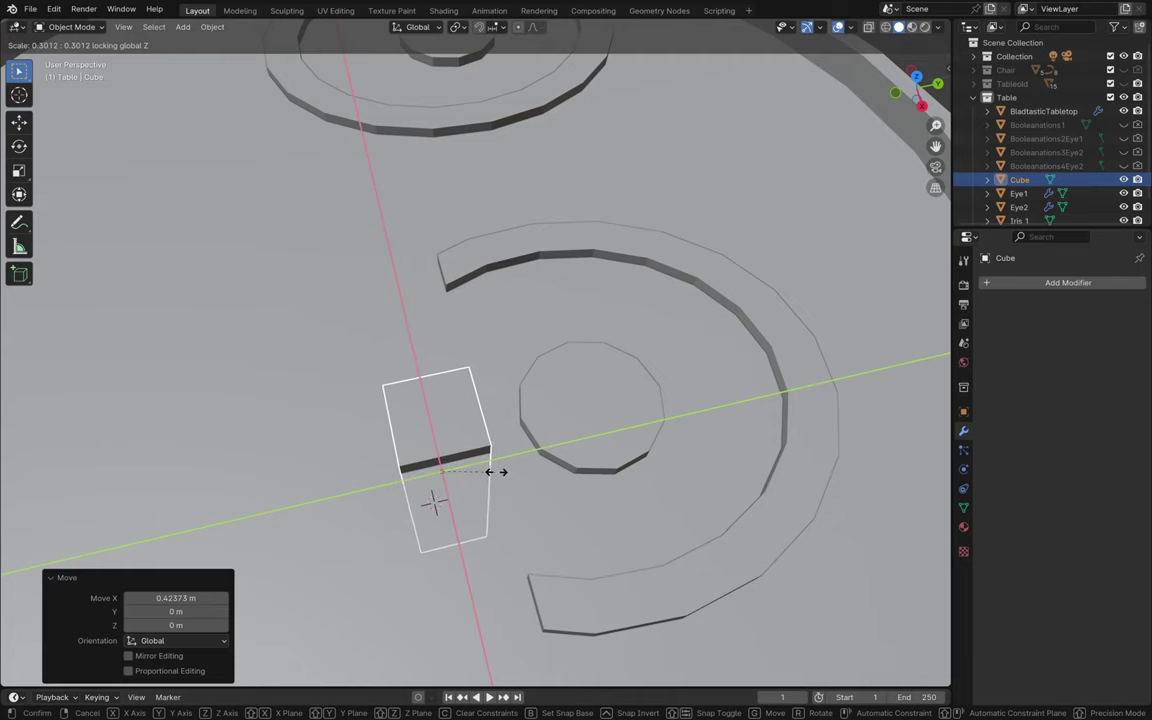
pyautogui.press('Escape')
pyautogui.moveTo(670, 435); pyautogui.dragTo(666, 435, button='middle')
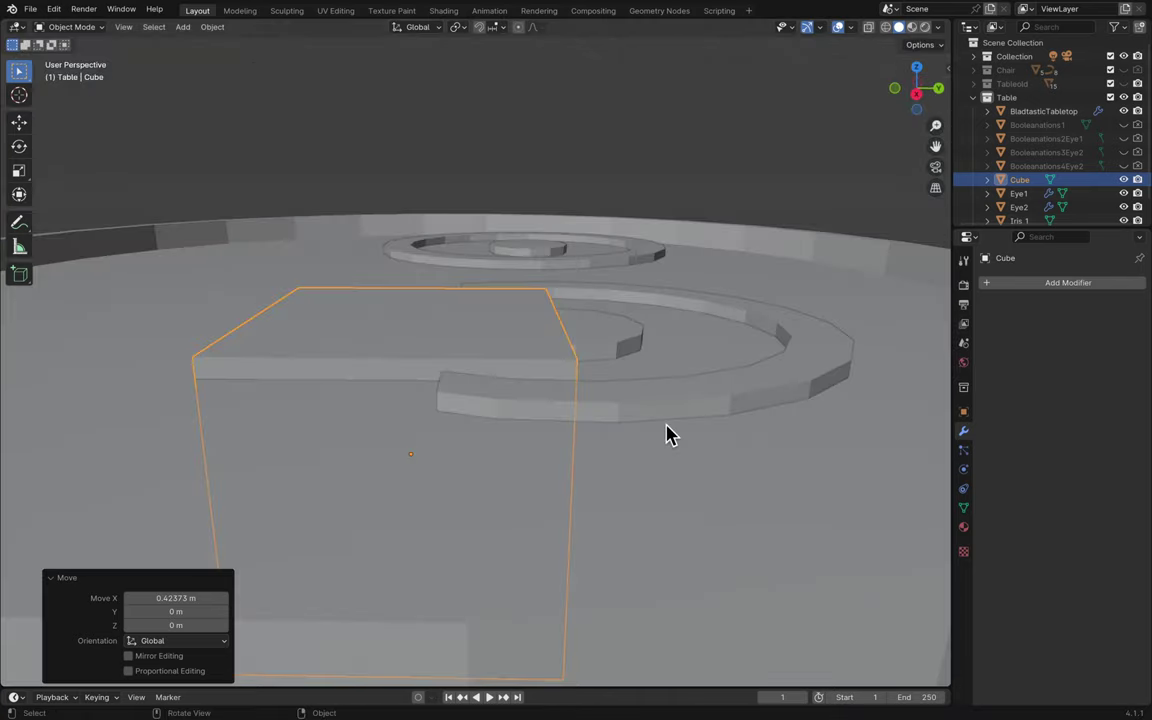
pyautogui.press('s')
pyautogui.press('x')
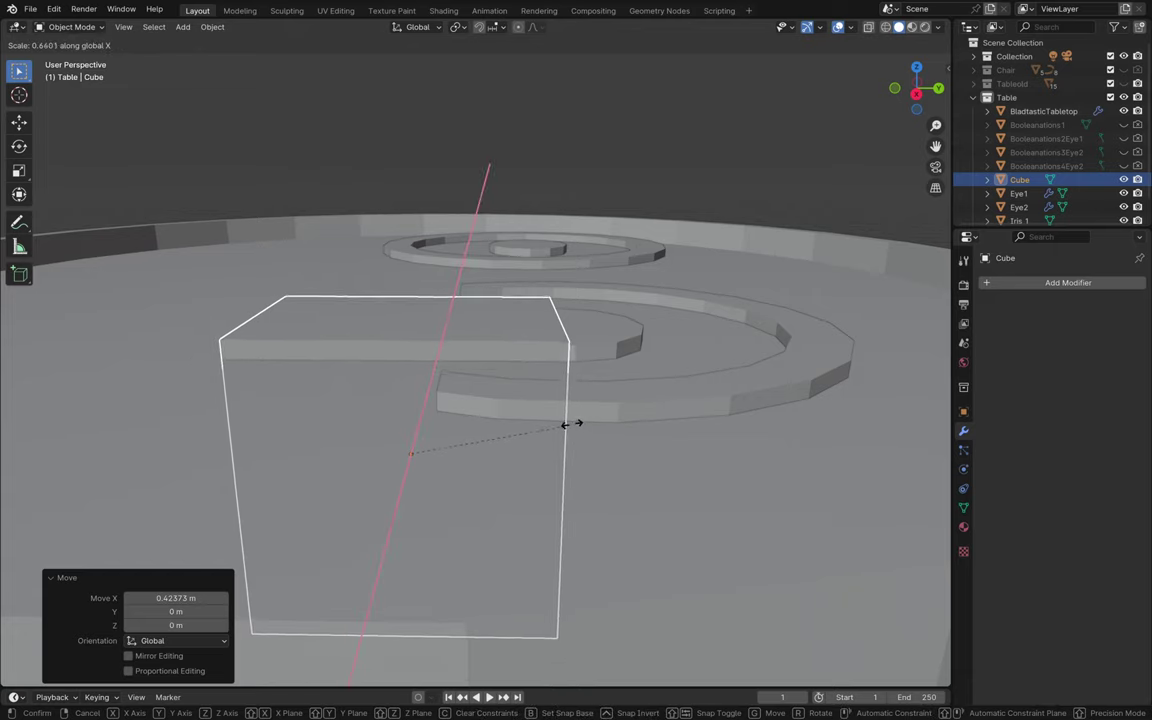
pyautogui.click(449, 407)
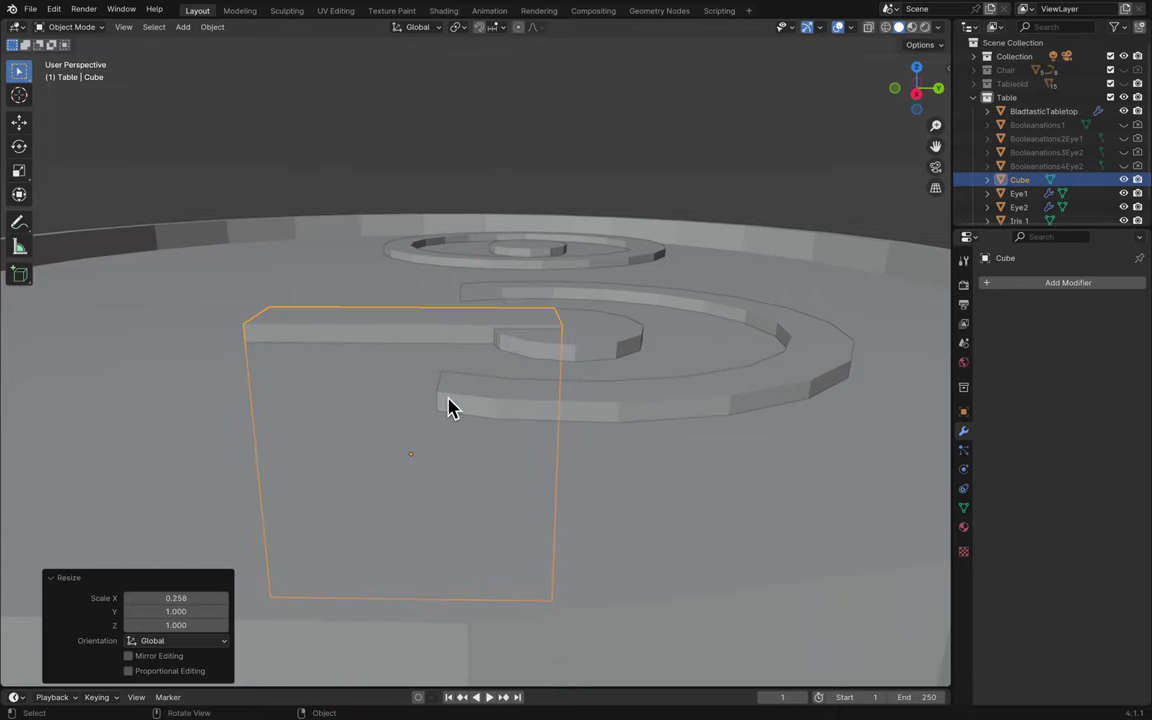
# - Squash the cube to 0.111 along Y and start shrinking its height along Z
pyautogui.press('s')
pyautogui.press('y')
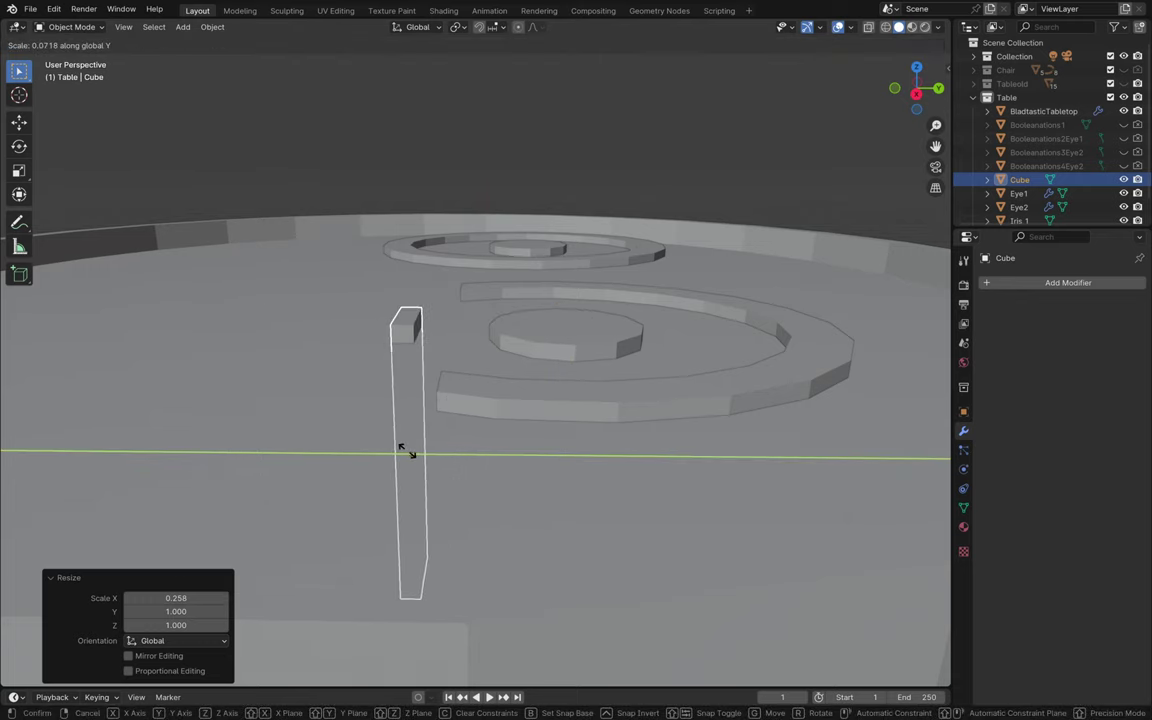
pyautogui.click(405, 450)
pyautogui.scroll(-10, 407, 455)
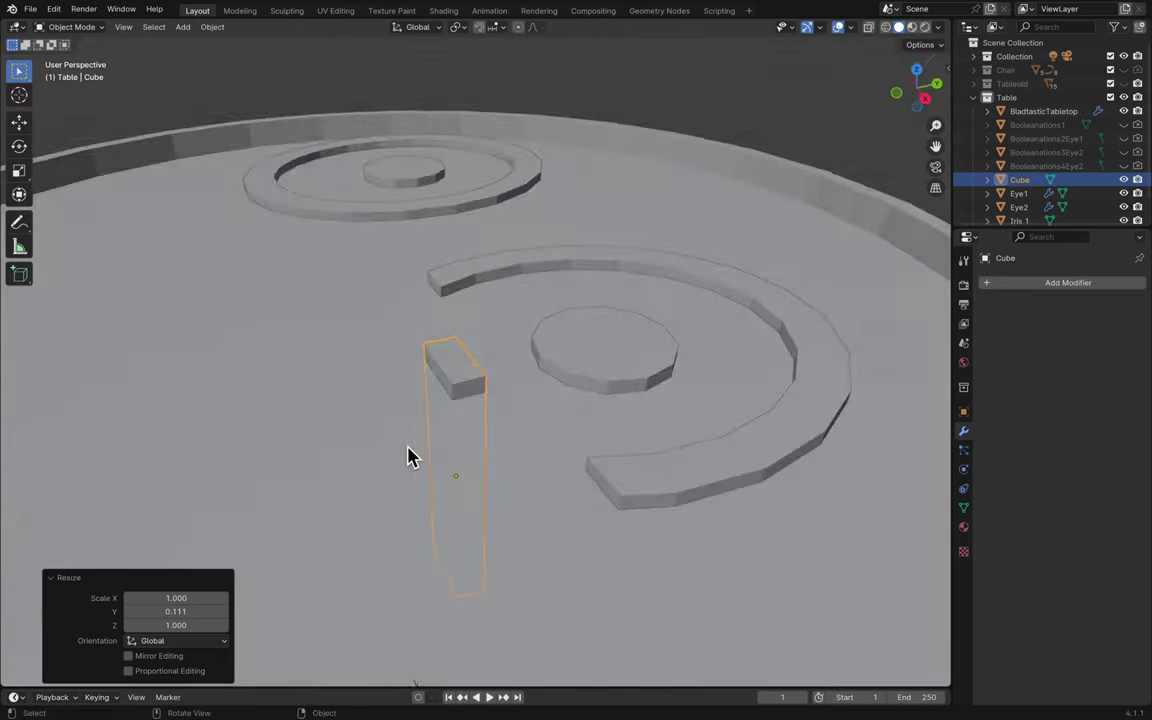
pyautogui.scroll(-10, 407, 455)
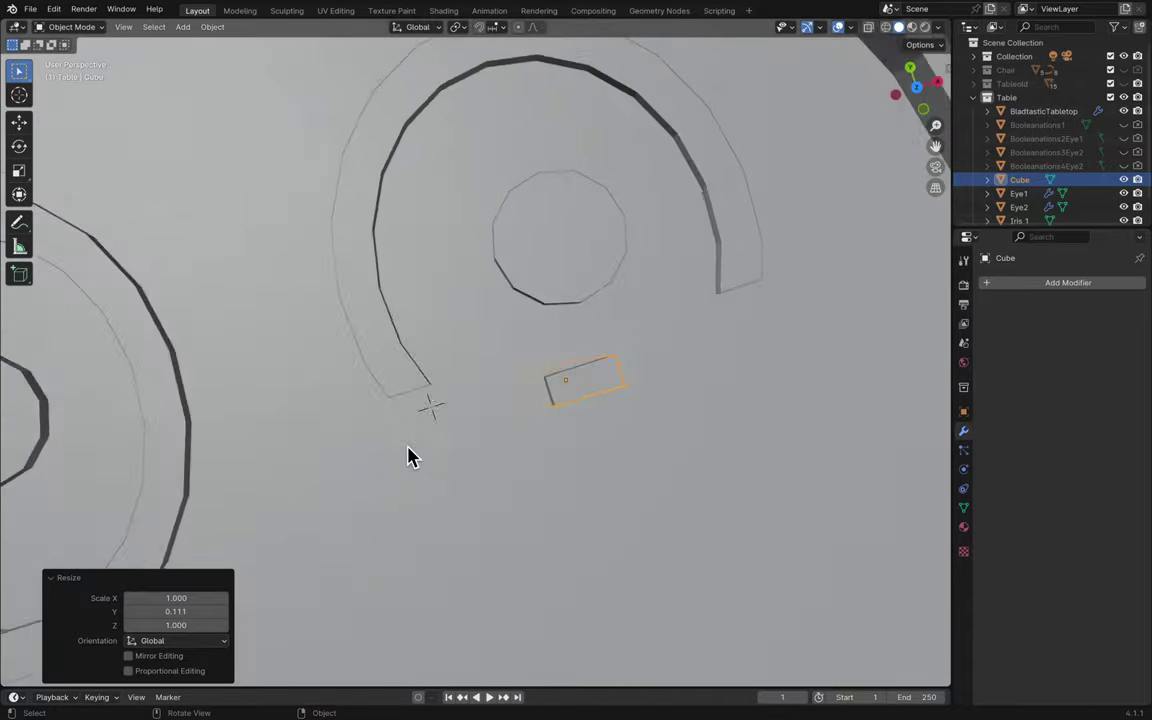
pyautogui.press('s')
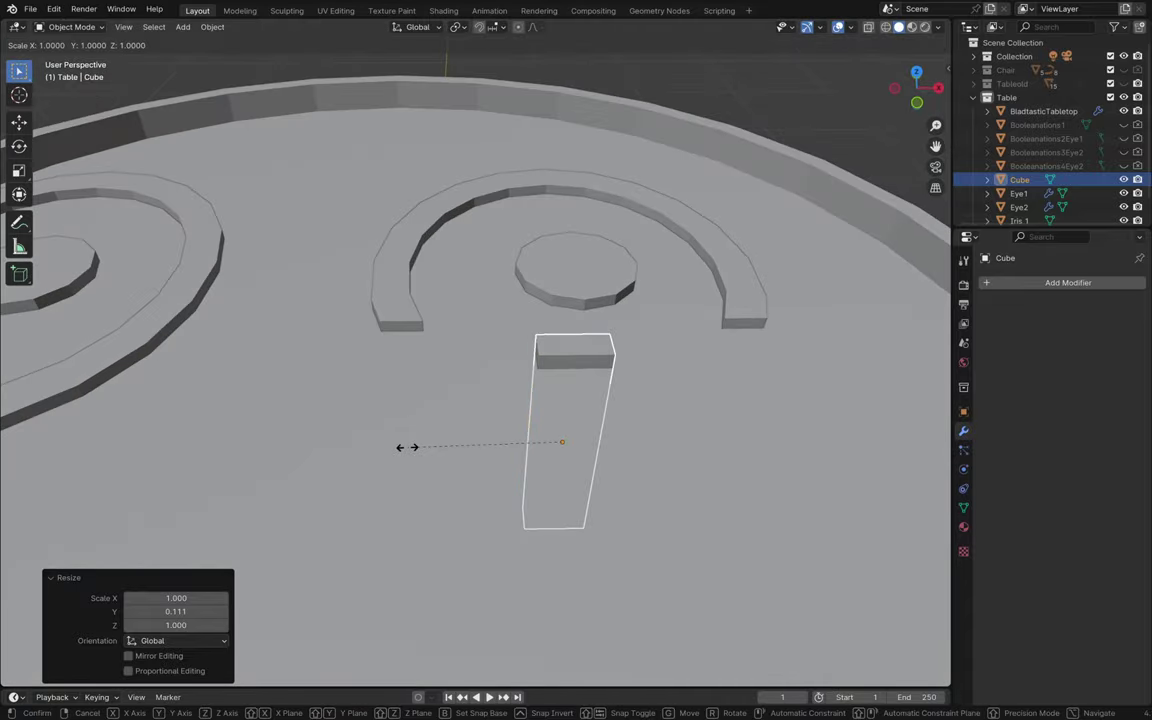
pyautogui.press('z')
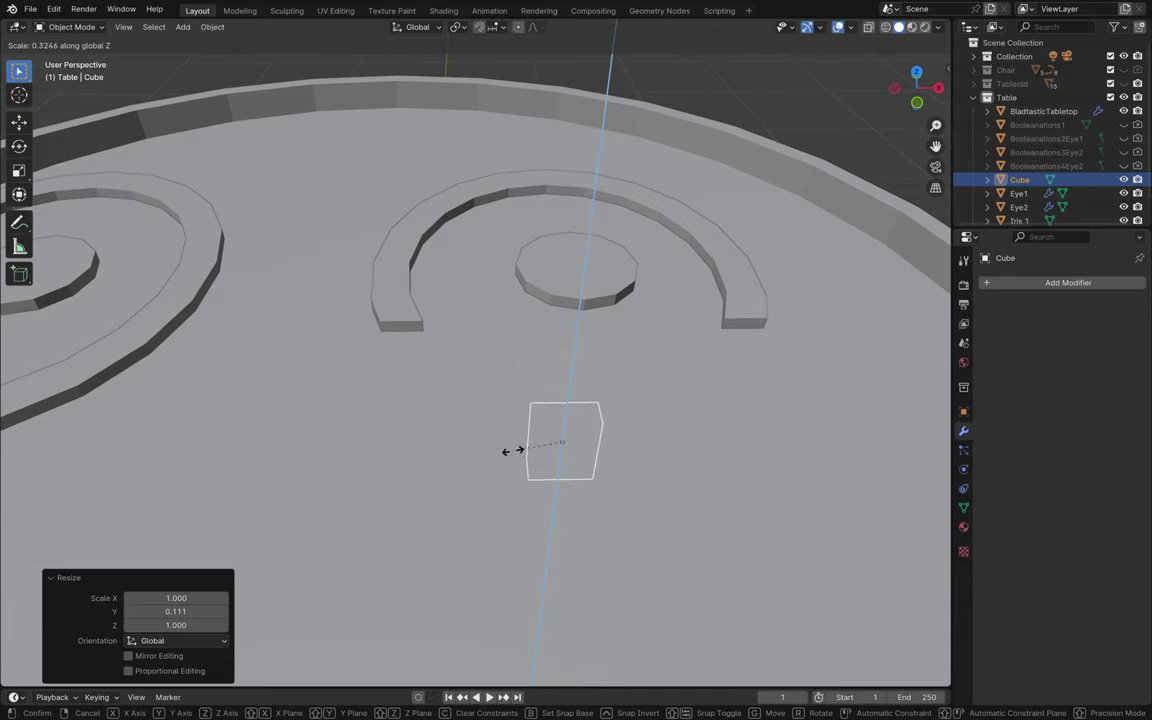
# - Confirm the cube's shorter height and raise it along Z above the tabletop
pyautogui.click(533, 457)
pyautogui.scroll(8, 535, 458)
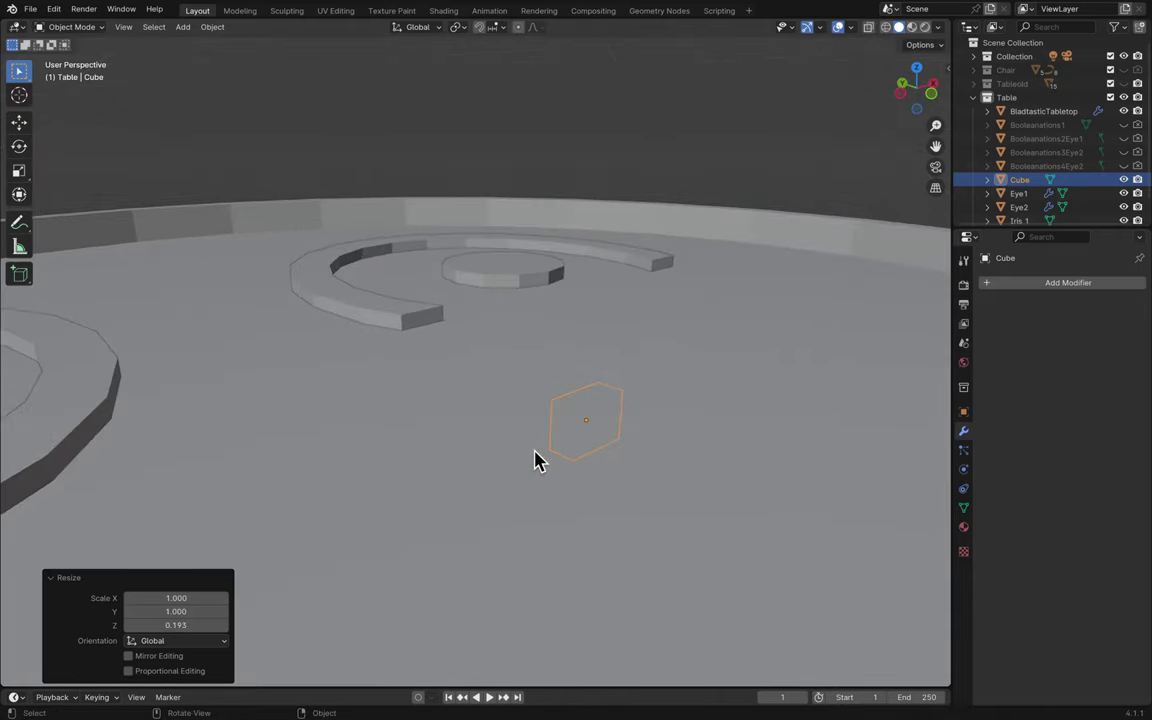
pyautogui.press('g')
pyautogui.press('z')
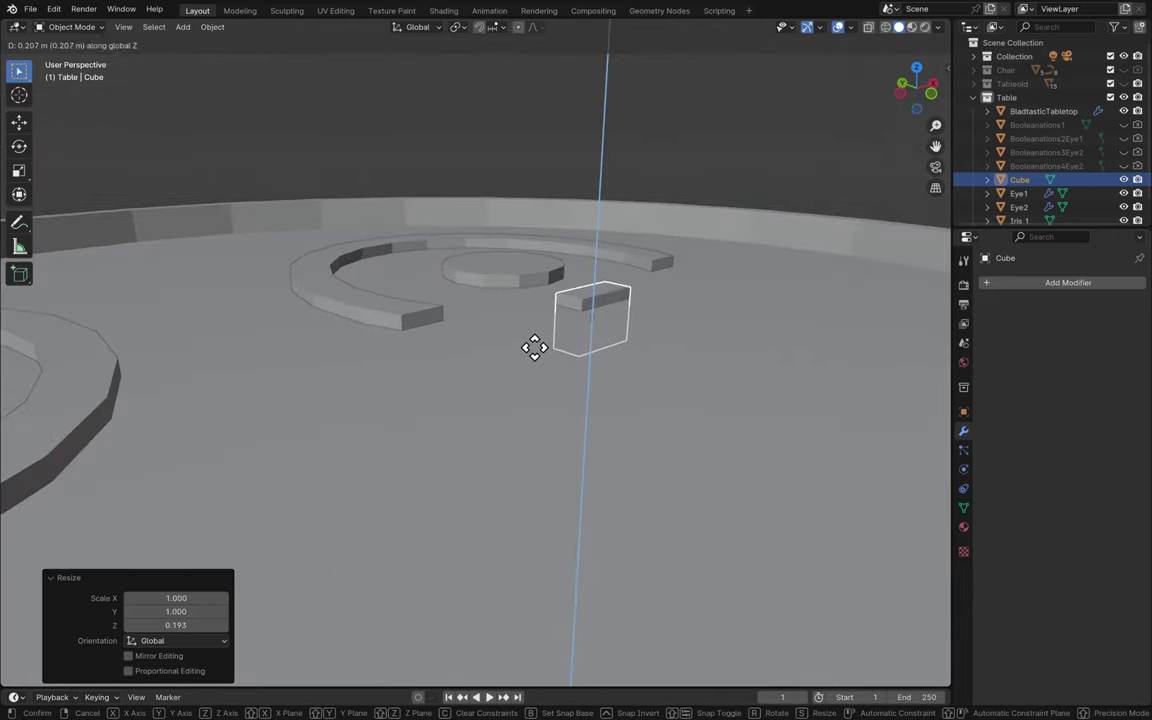
pyautogui.click(534, 347)
pyautogui.scroll(5, 530, 357)
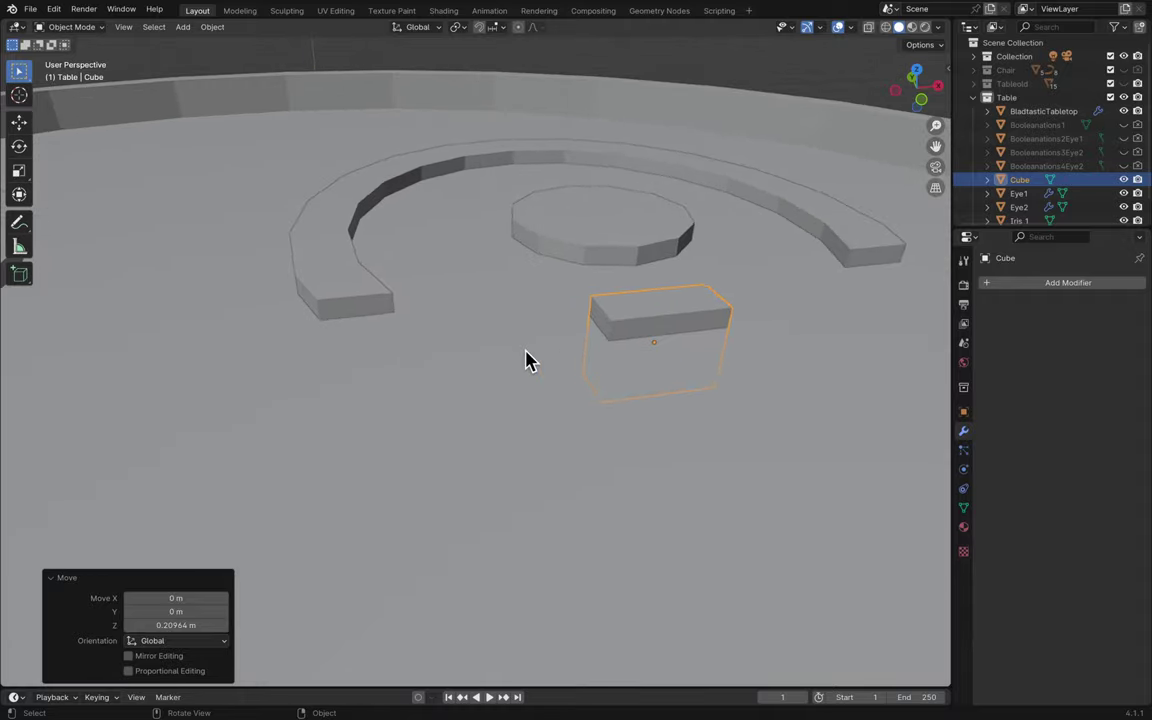
pyautogui.scroll(-10, 530, 360)
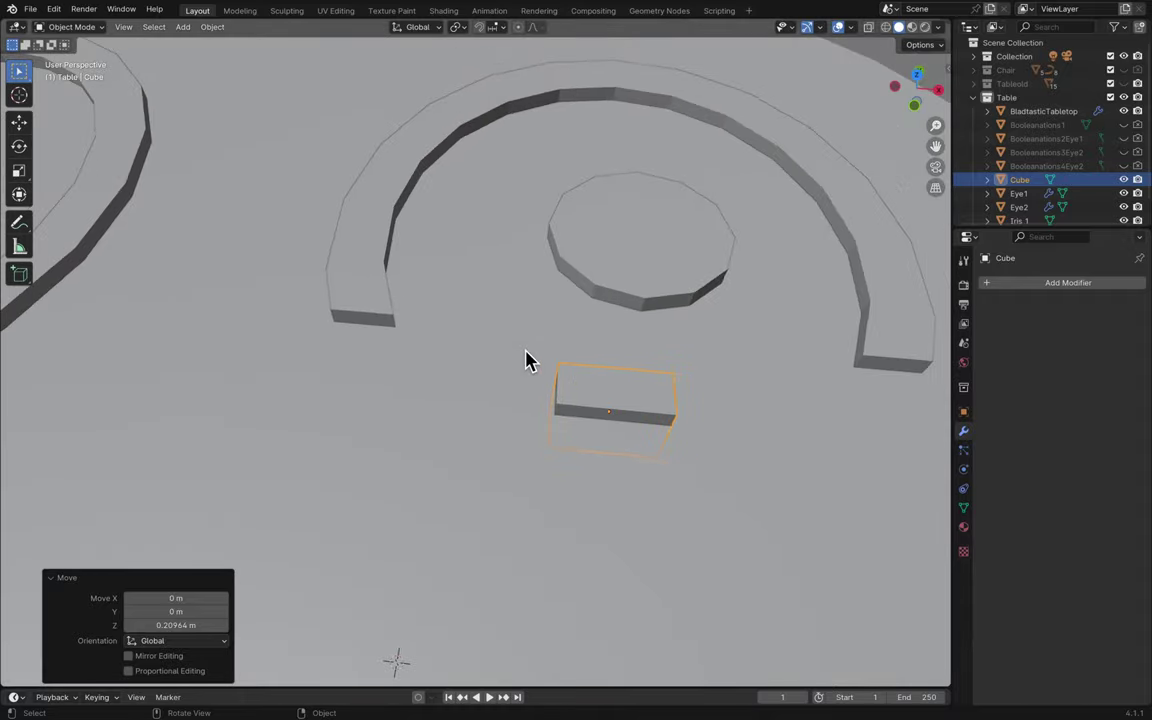
pyautogui.scroll(-2, 530, 360)
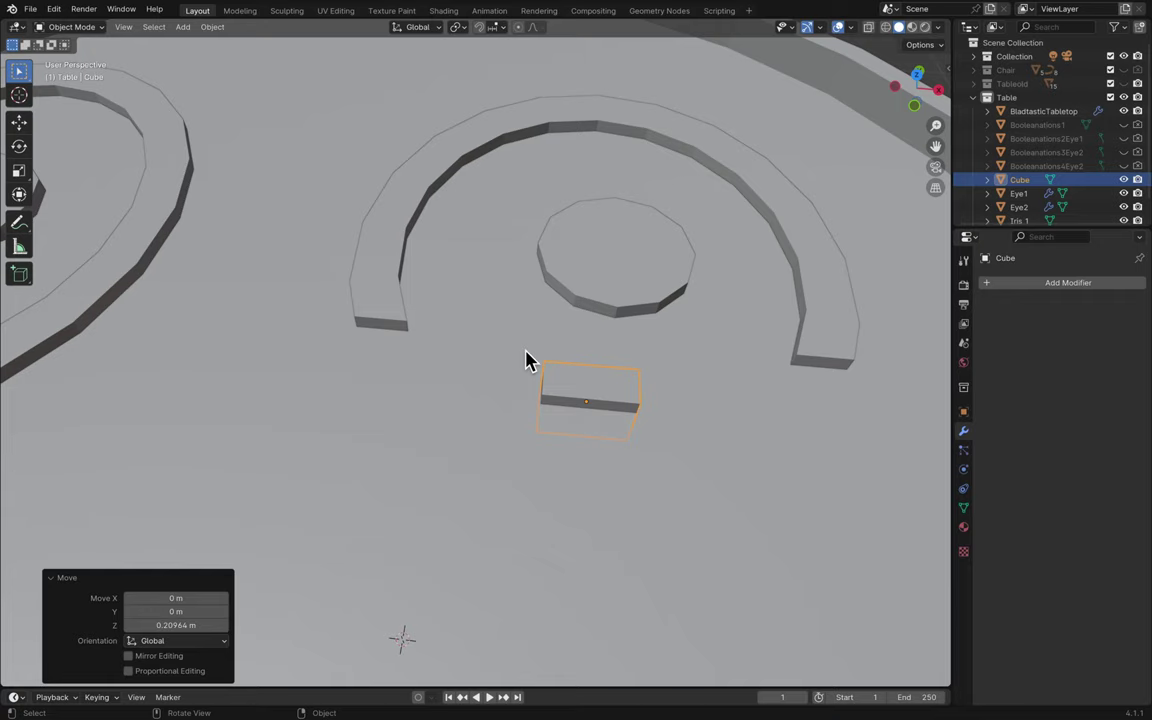
pyautogui.keyDown('shift'); pyautogui.hscroll(10, 620, 460); pyautogui.keyUp('shift')
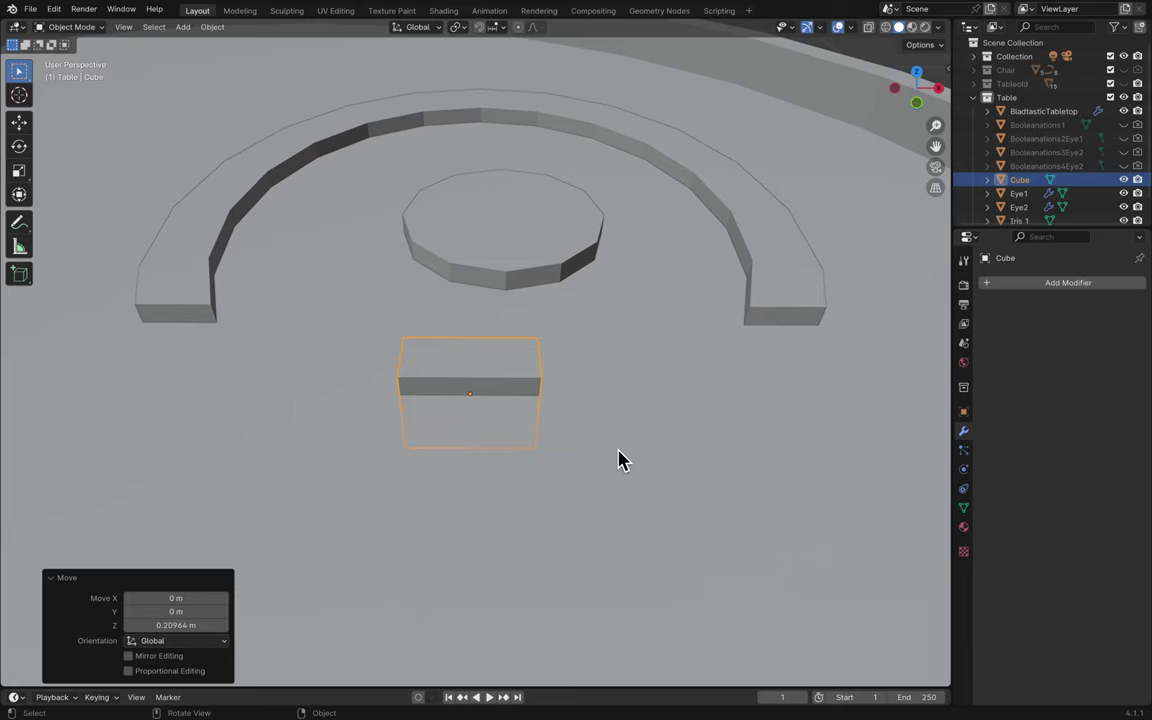
# - Stretch the cube along X into a long bar
pyautogui.press('s')
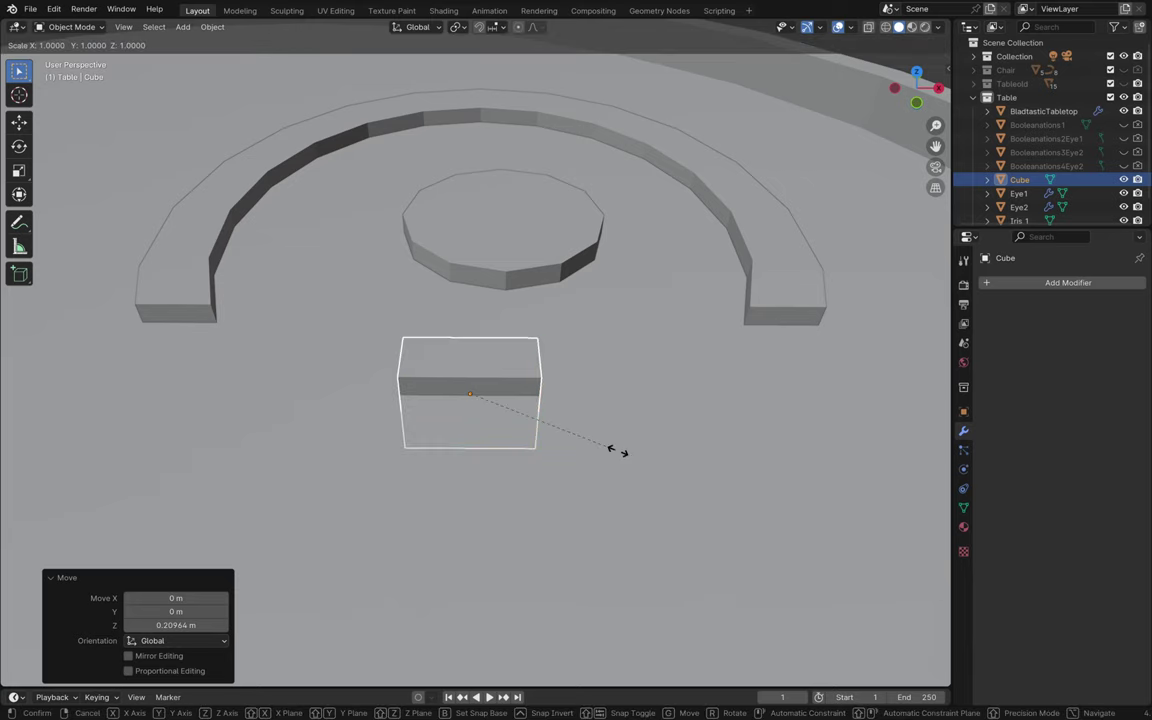
pyautogui.press('x')
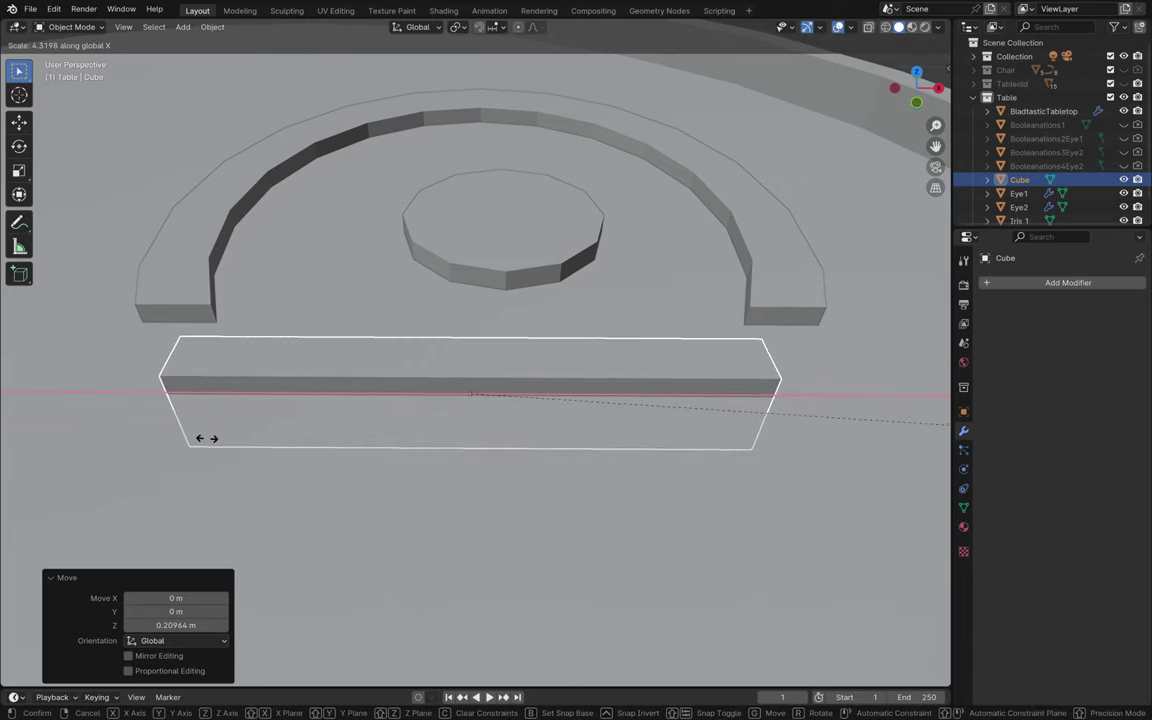
pyautogui.click(327, 440)
pyautogui.hscroll(-5, 330, 447)
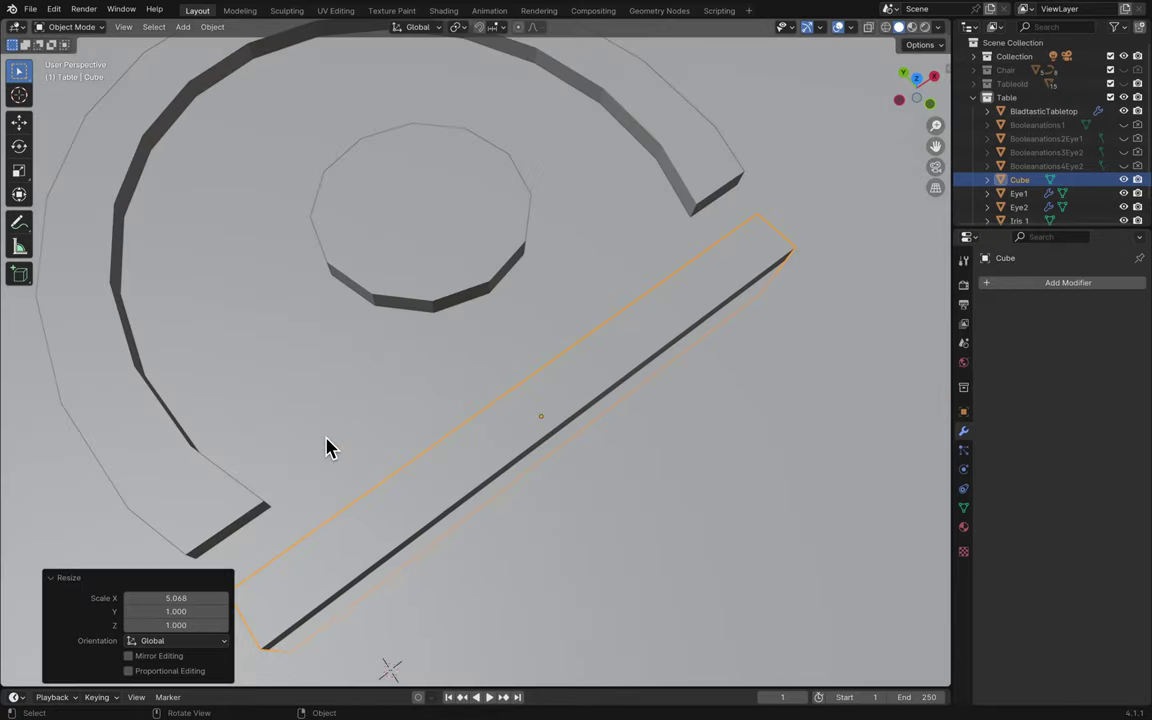
pyautogui.scroll(-3, 329, 444)
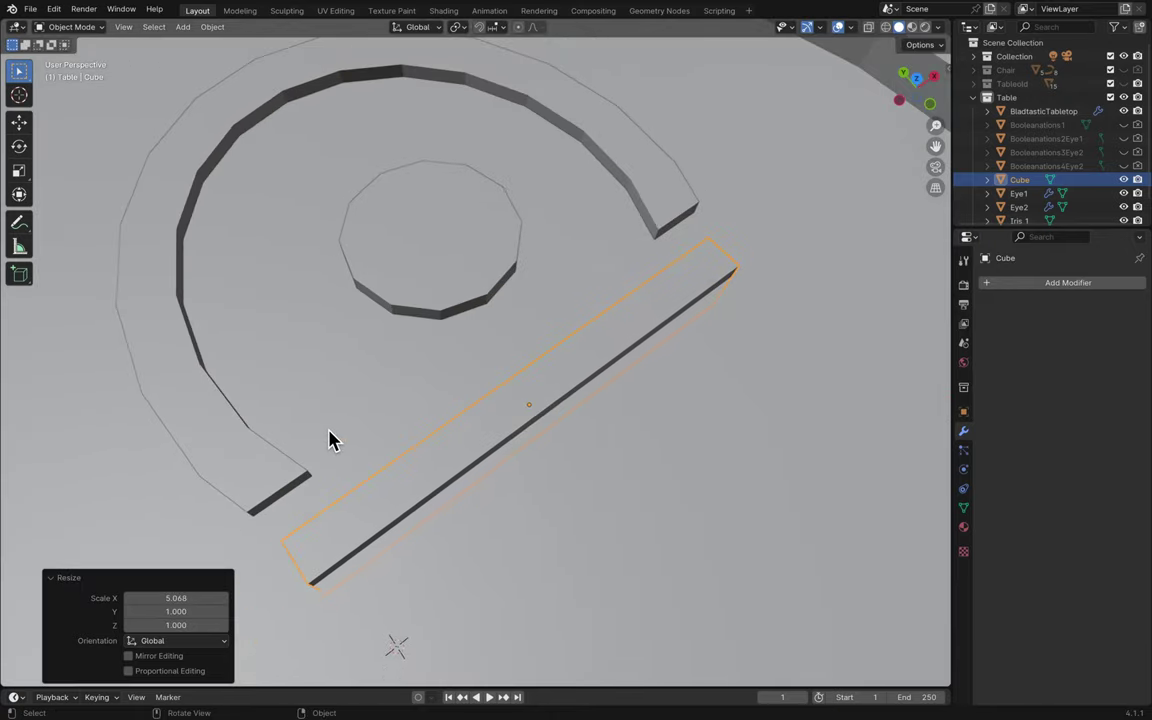
# - Slide the long bar along Y toward the right eye ring
pyautogui.press('g')
pyautogui.press('x')
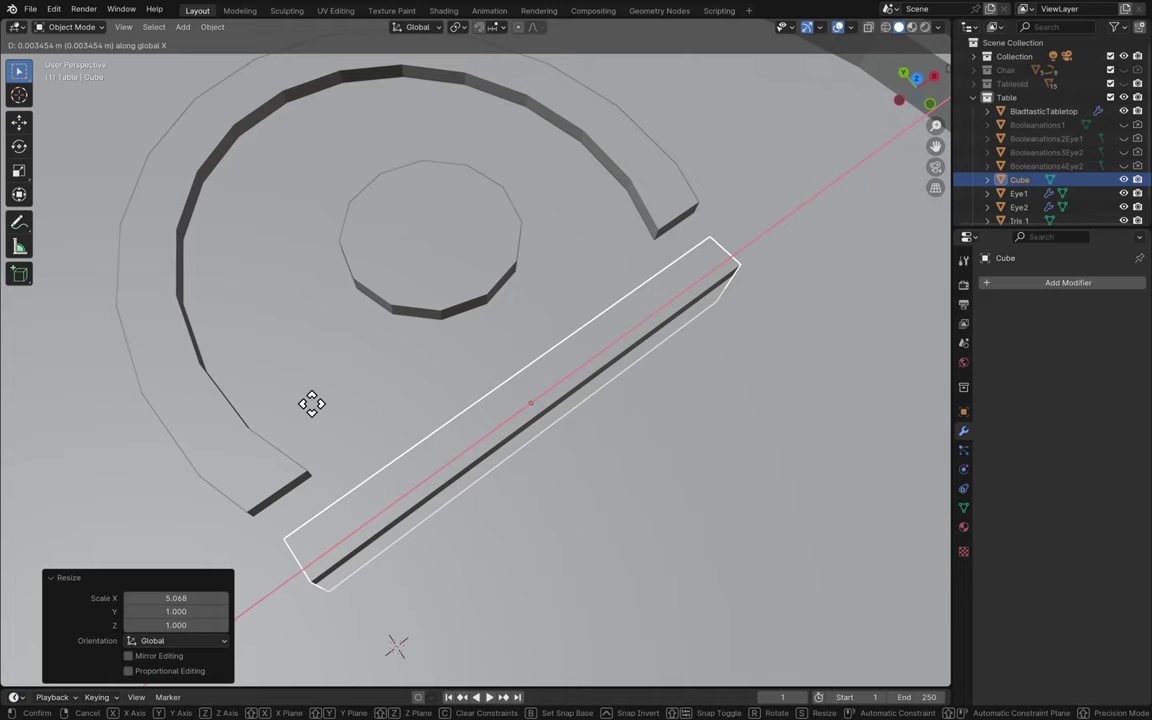
pyautogui.press('y')
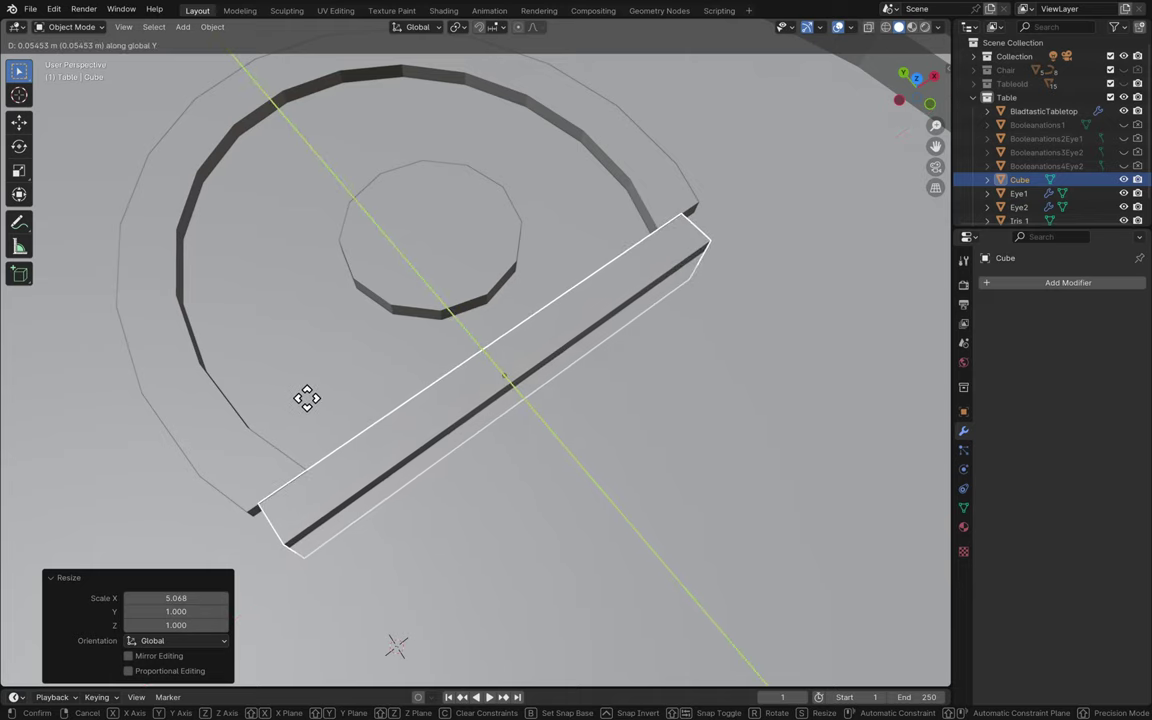
pyautogui.click(308, 401)
pyautogui.scroll(5, 309, 404)
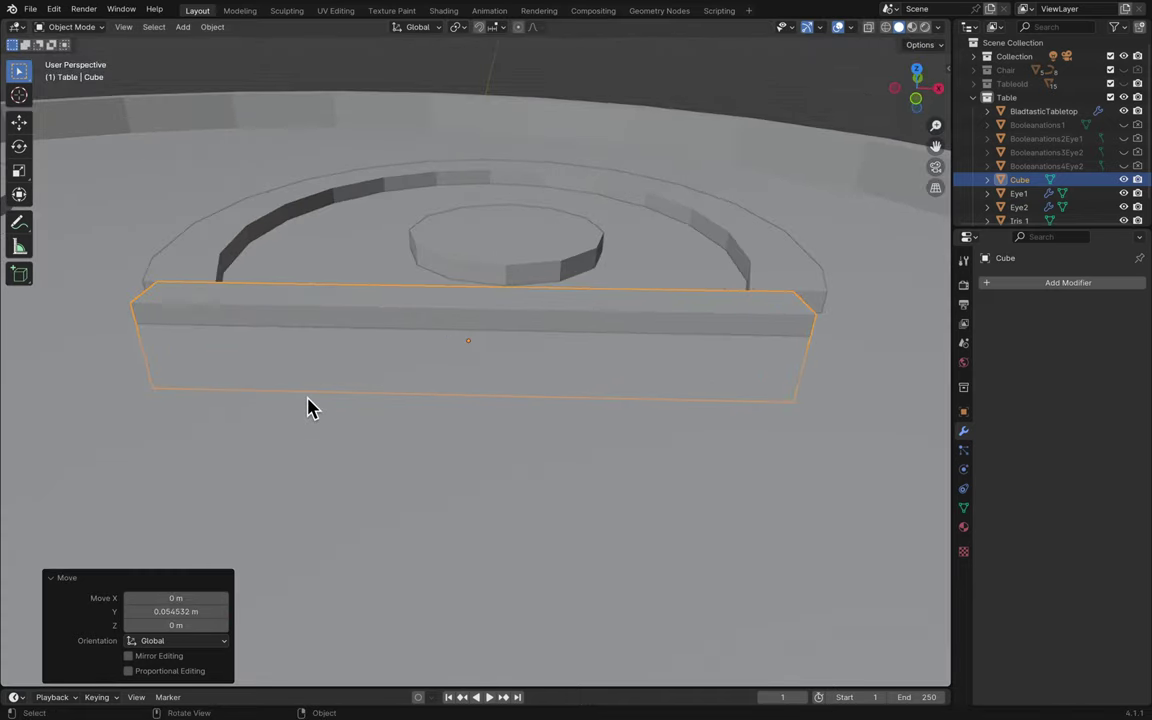
pyautogui.scroll(3, 308, 404)
pyautogui.hscroll(-5, 308, 404)
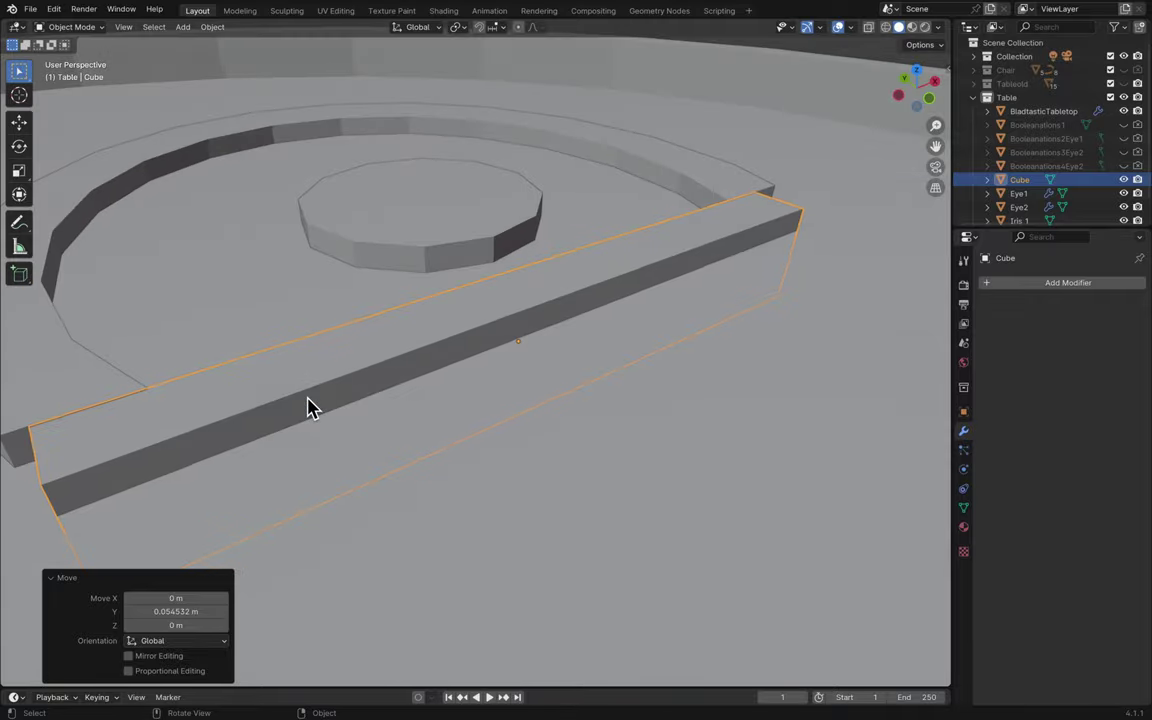
pyautogui.scroll(3, 308, 404)
pyautogui.hscroll(-8, 308, 404)
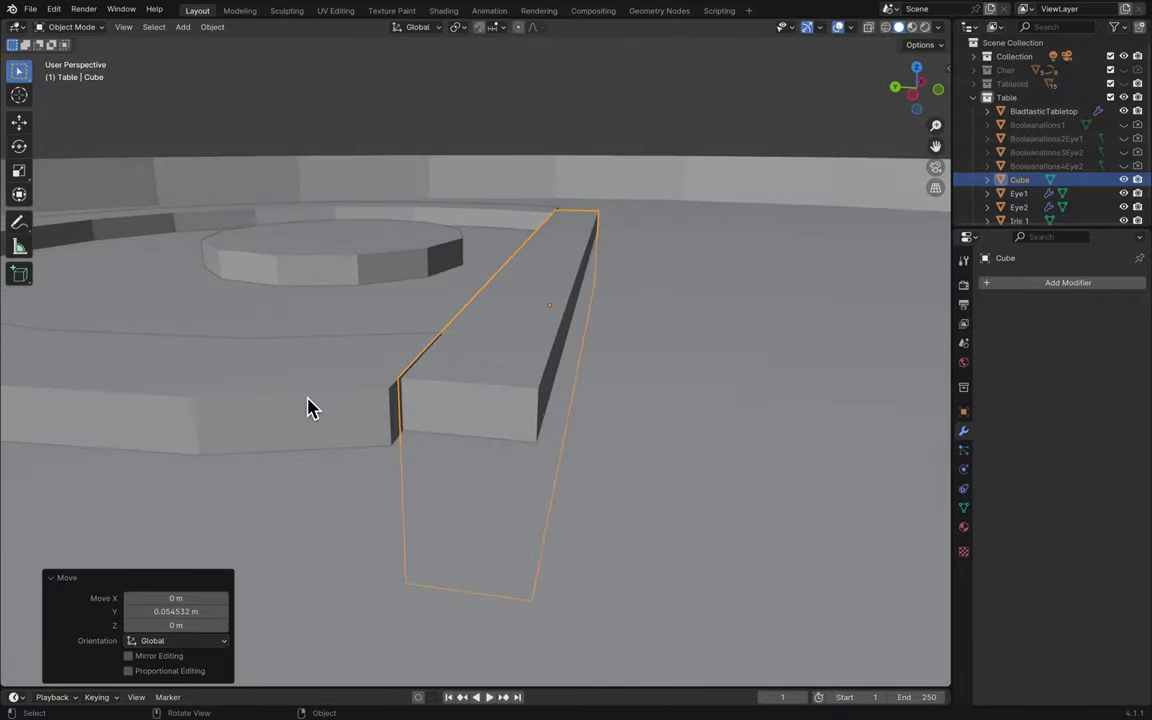
pyautogui.scroll(6, 306, 413)
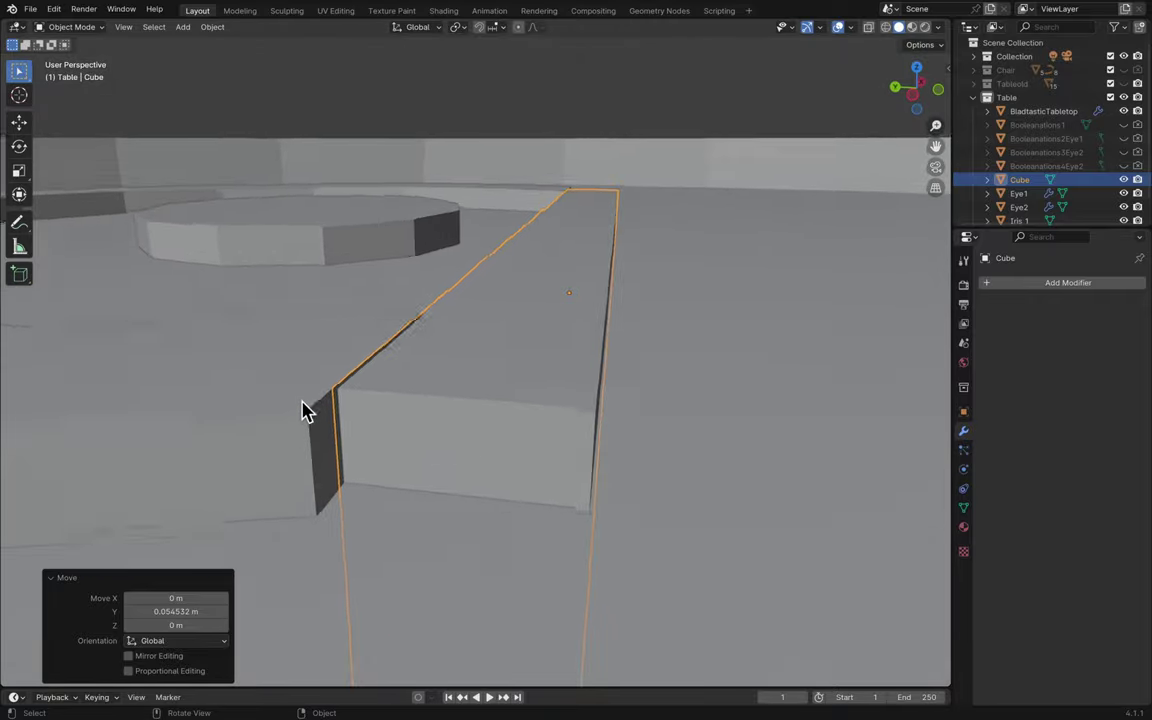
pyautogui.hscroll(-2, 306, 413)
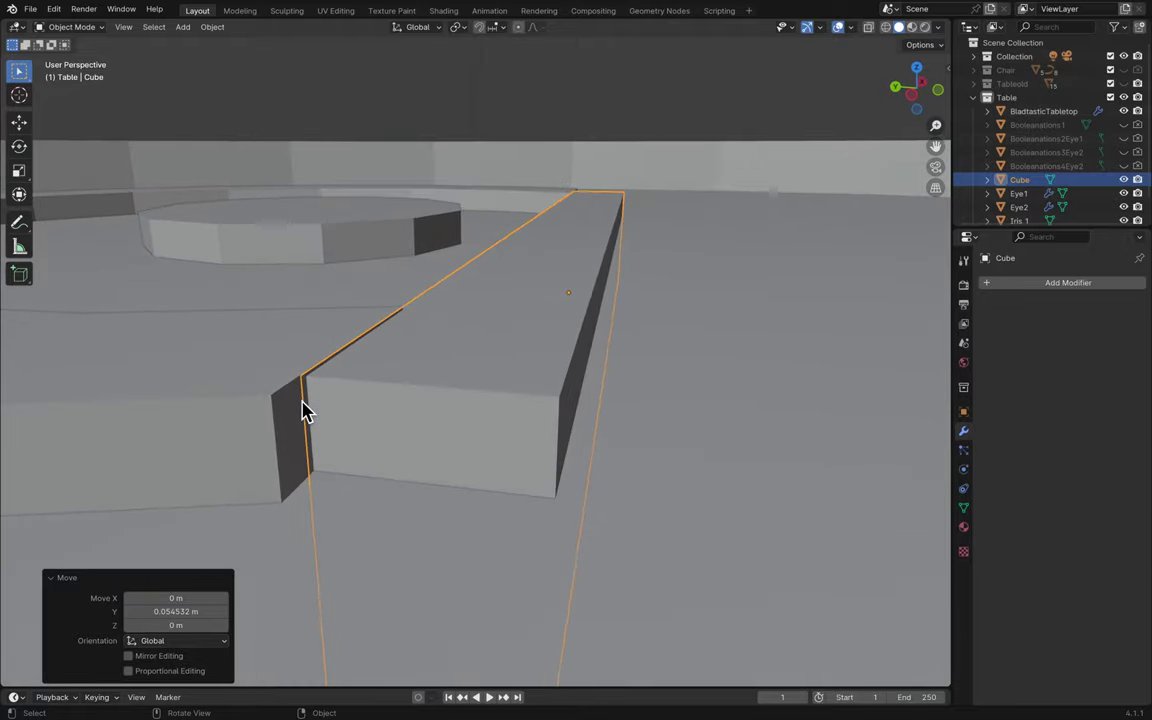
# - Lower the bar along Z onto the tabletop
pyautogui.press('g')
pyautogui.press('x')
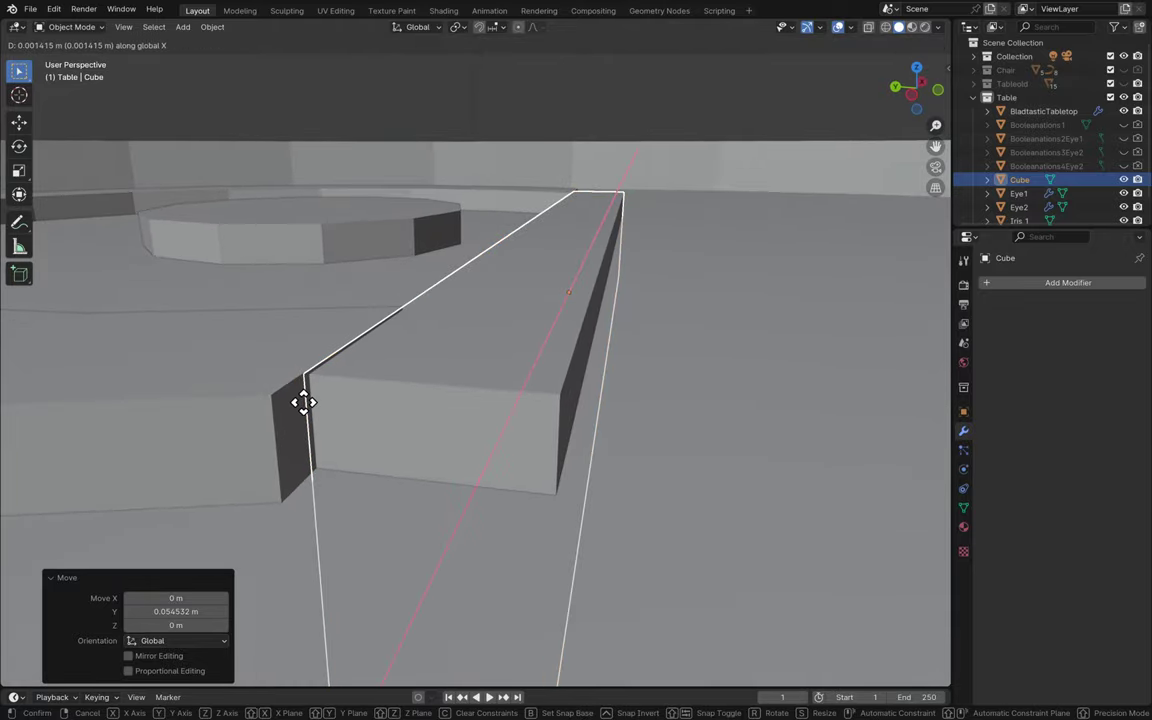
pyautogui.press('z')
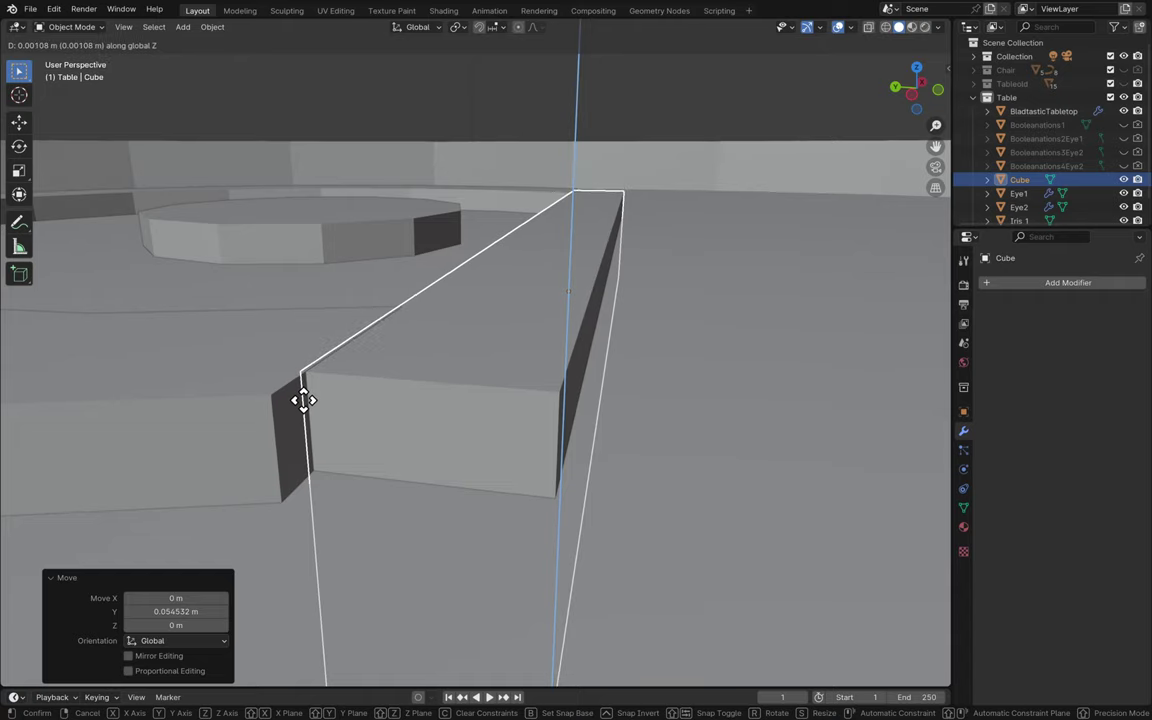
pyautogui.click(303, 400)
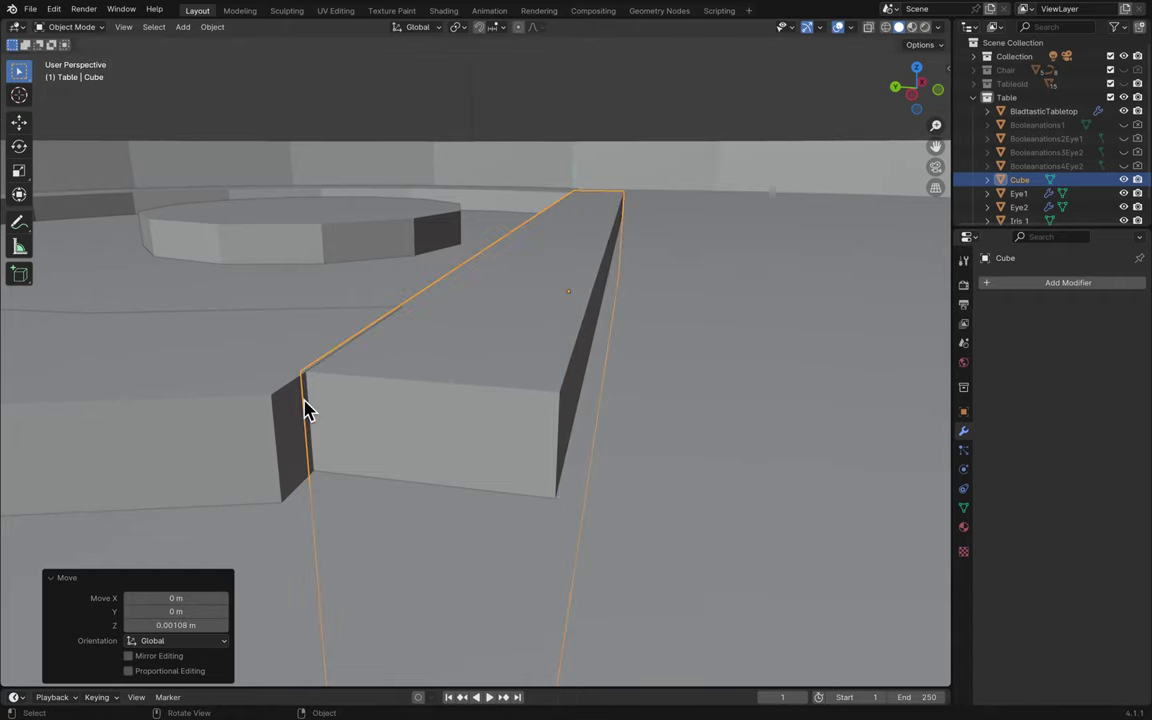
pyautogui.hscroll(10, 447, 413)
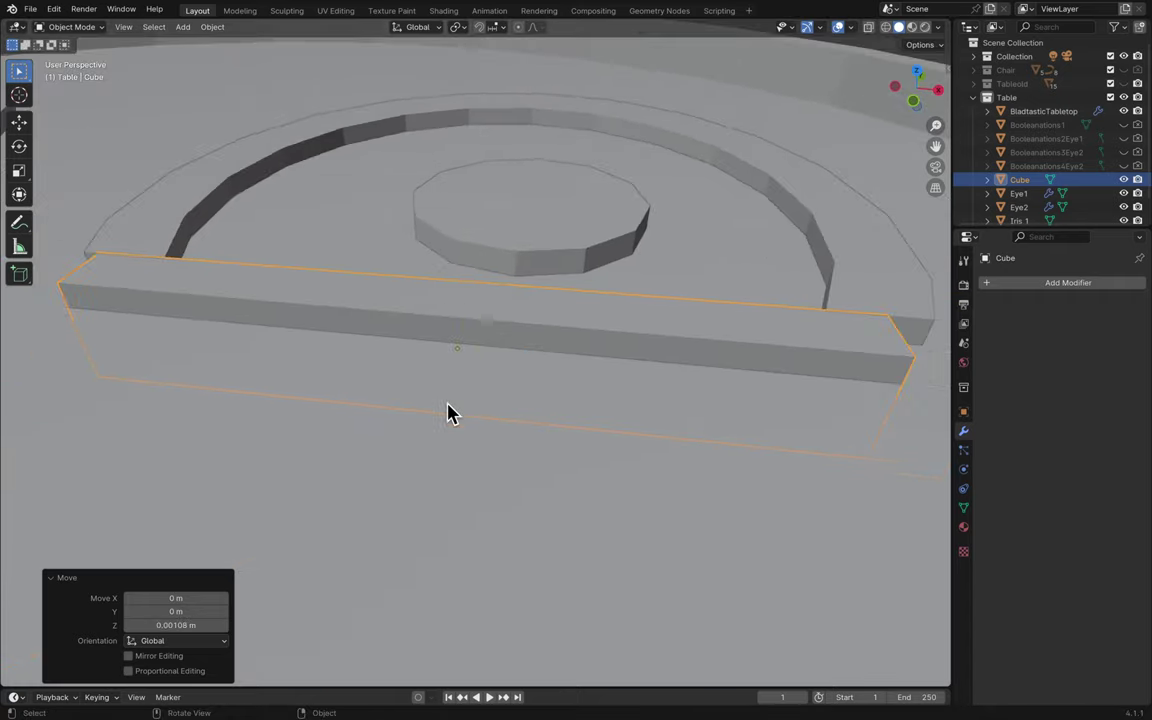
pyautogui.scroll(10, 447, 413)
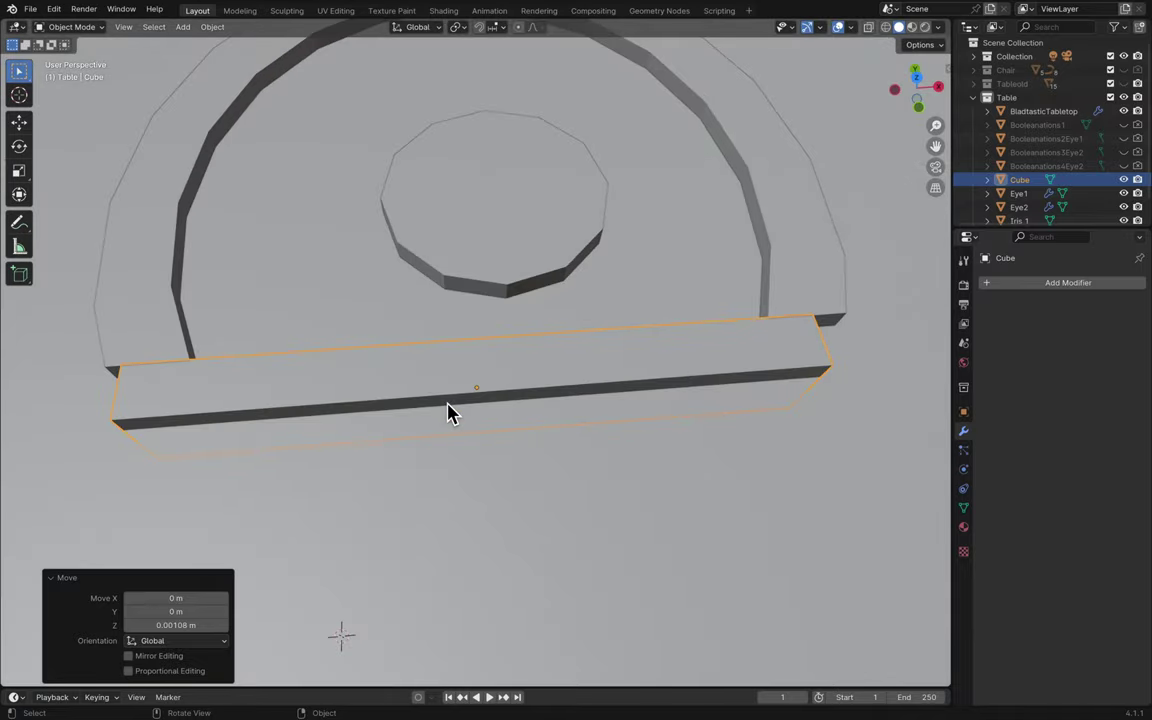
pyautogui.scroll(10, 447, 413)
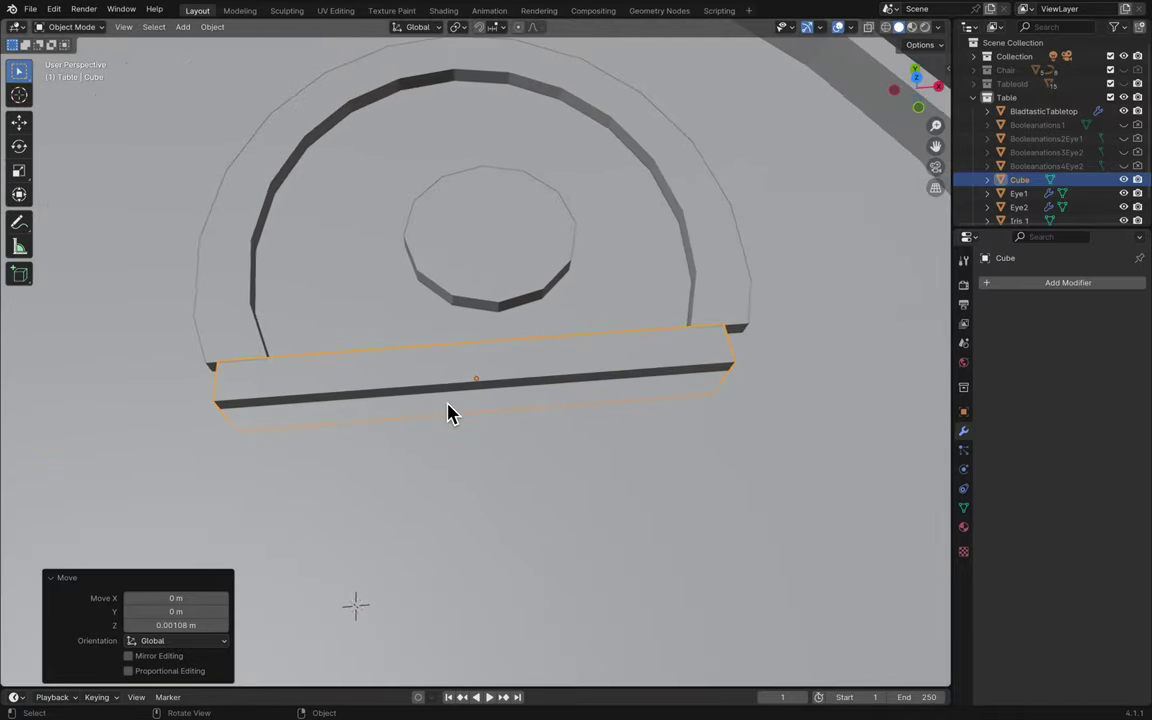
pyautogui.scroll(-2, 447, 413)
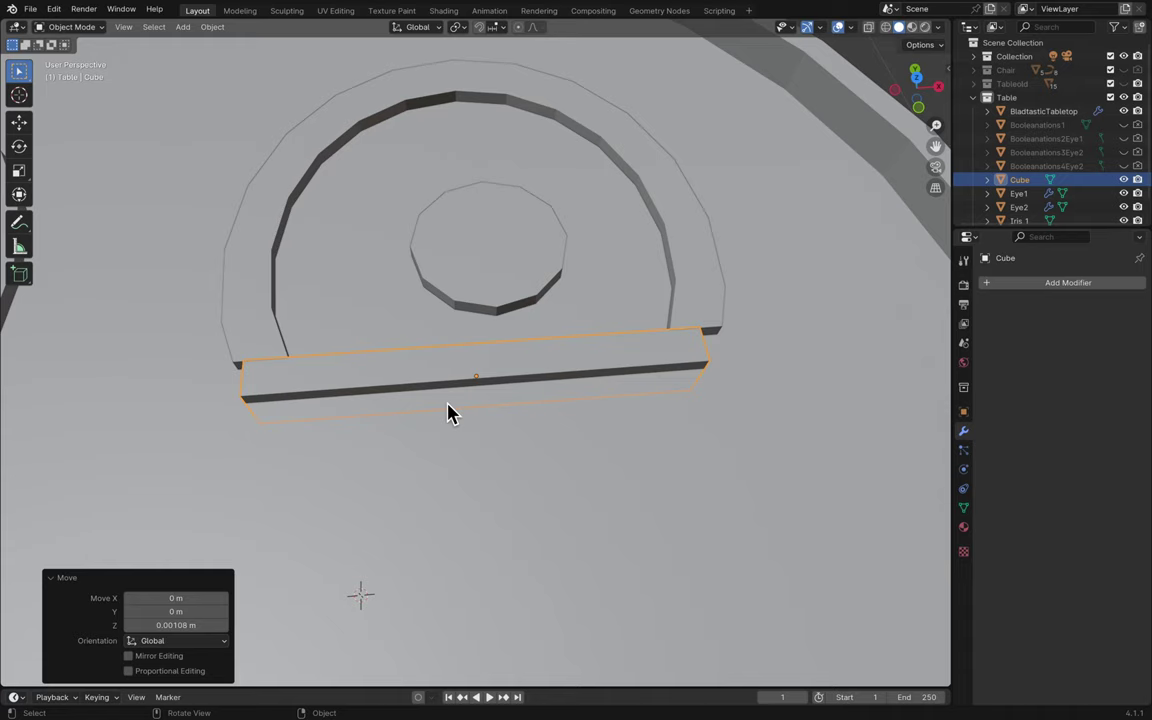
pyautogui.scroll(-1, 447, 413)
# - Lengthen the bar slightly, nudge it along X, and rescale it again
pyautogui.press('s')
pyautogui.press('x')
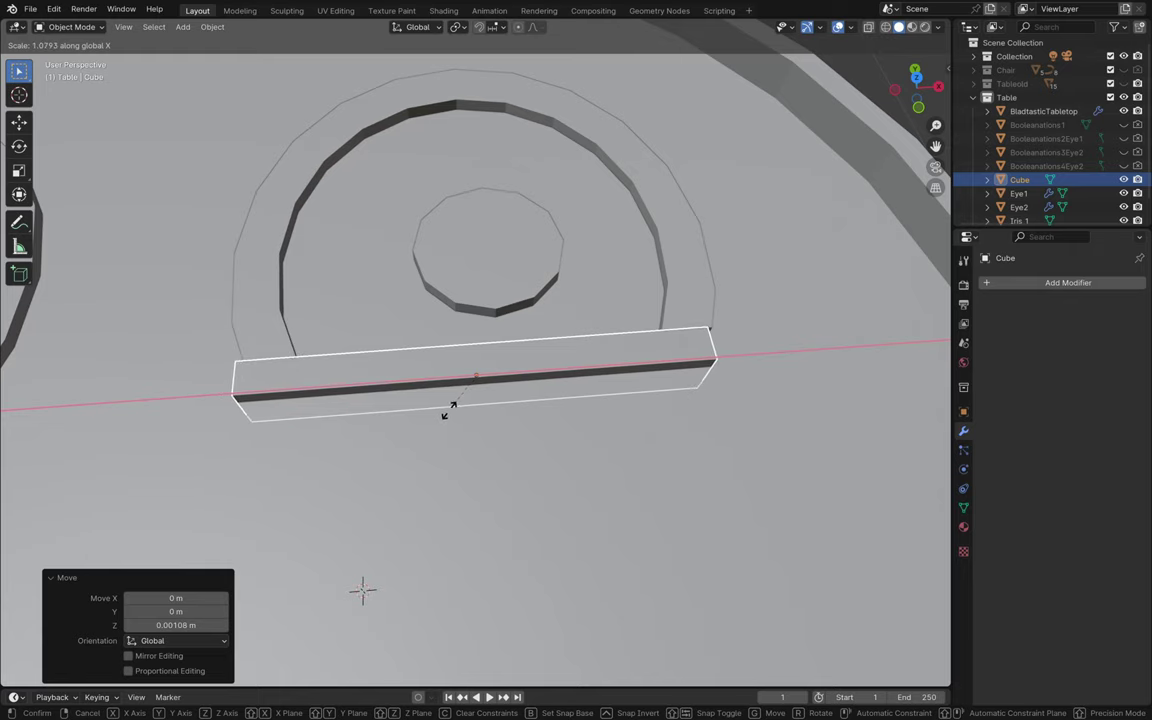
pyautogui.click(447, 410)
pyautogui.scroll(4, 452, 419)
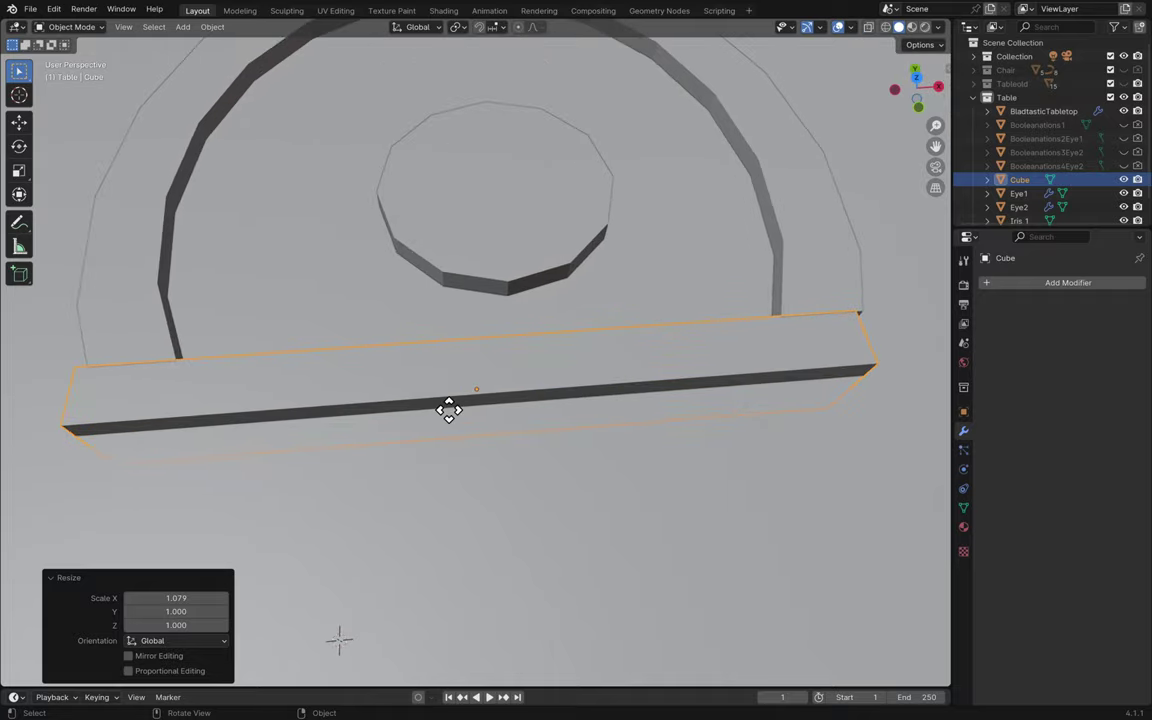
pyautogui.press('g')
pyautogui.press('x')
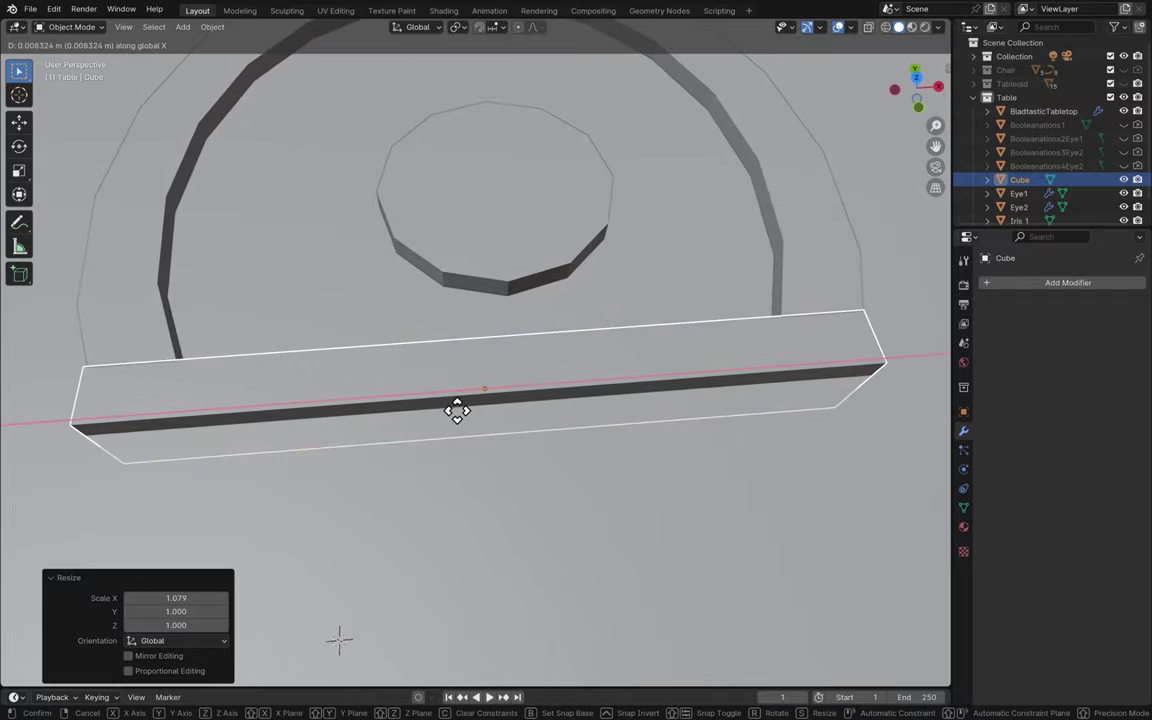
pyautogui.click(457, 410)
pyautogui.hscroll(-5, 460, 418)
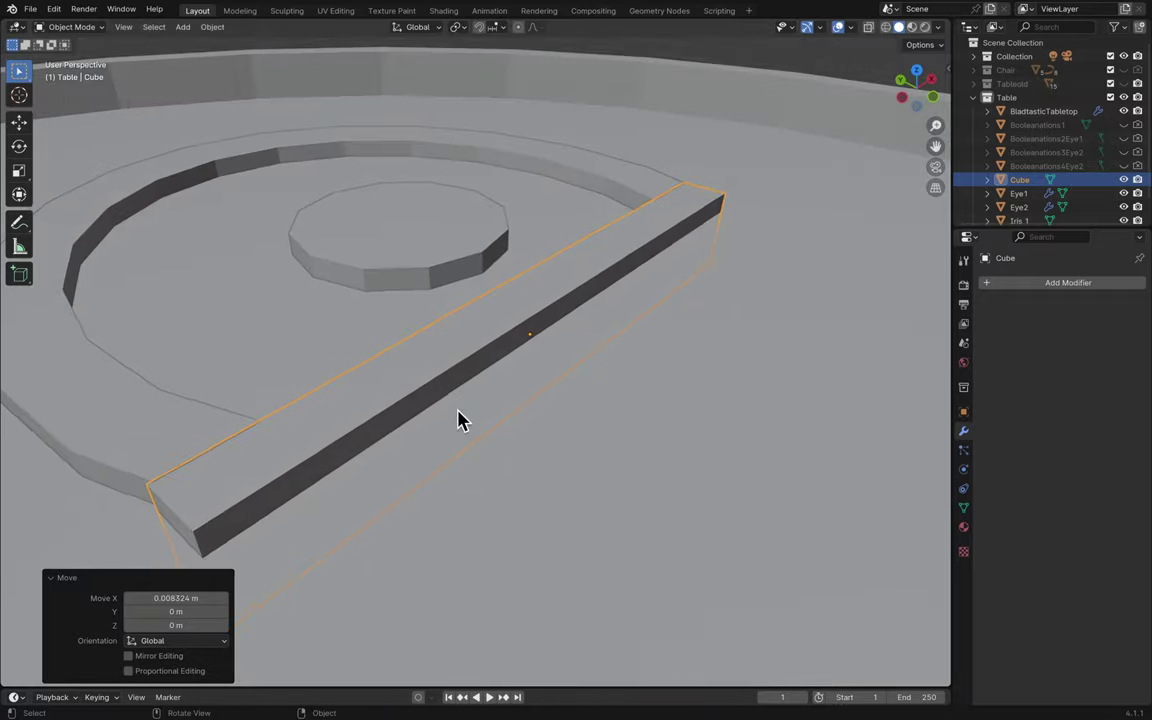
pyautogui.press('s')
pyautogui.press('z')
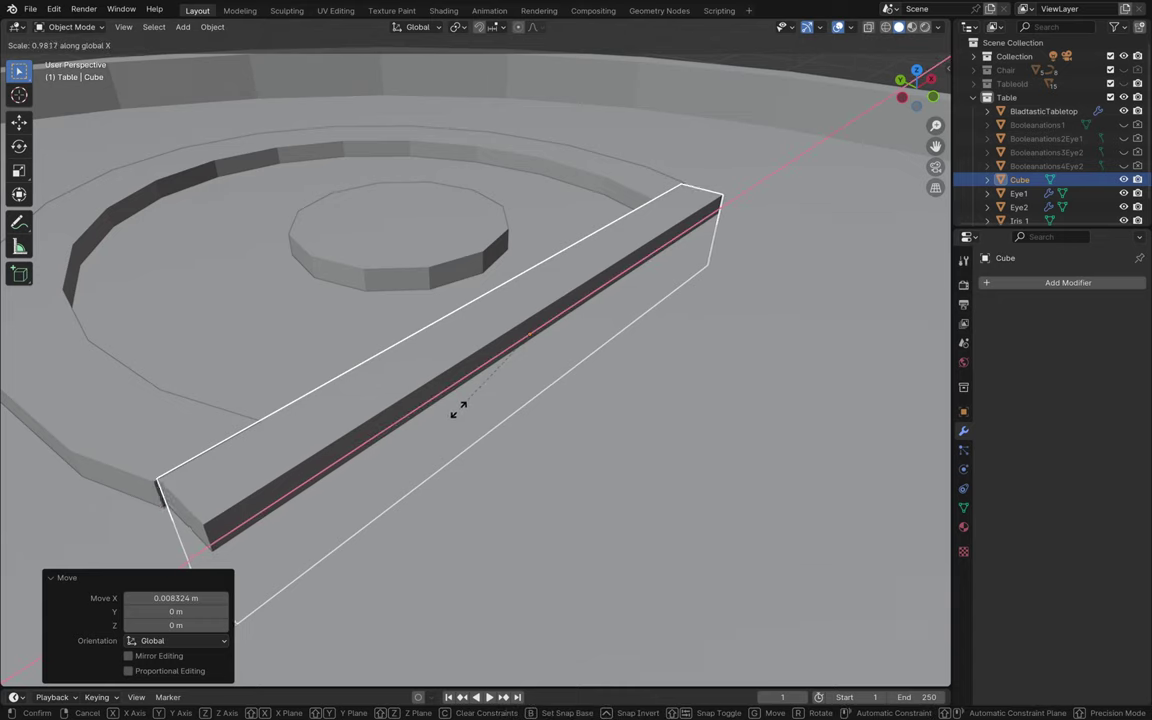
pyautogui.click(457, 410)
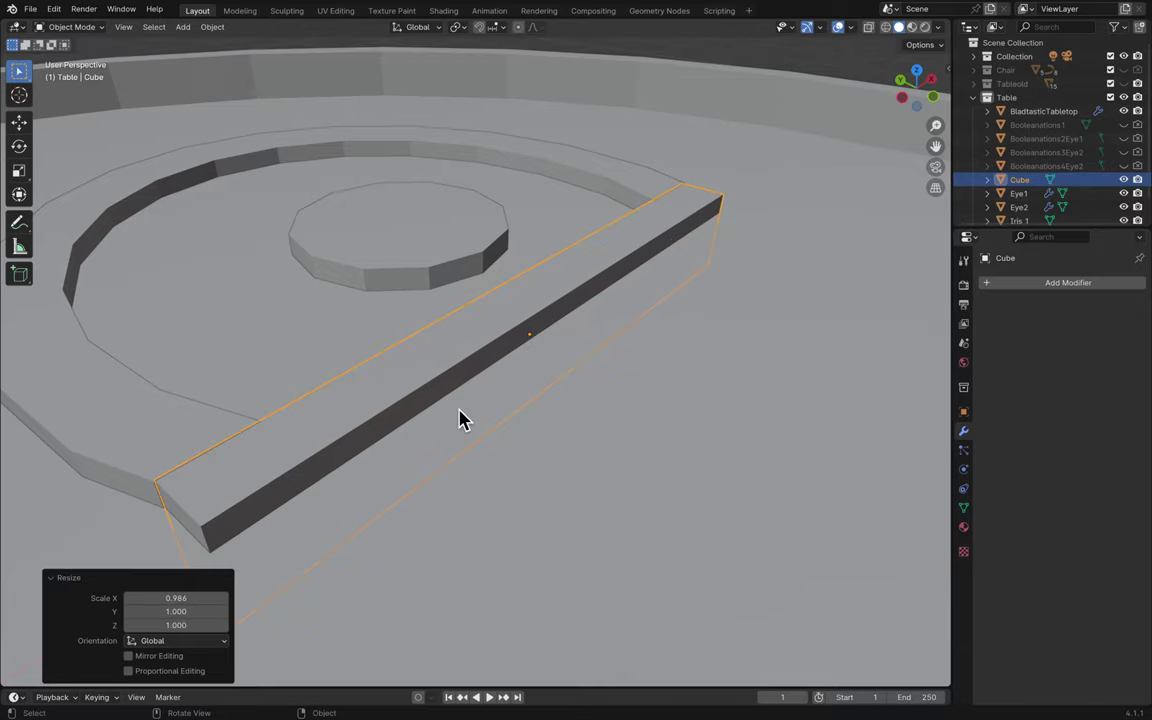
pyautogui.hscroll(-6, 459, 418)
pyautogui.hscroll(-3, 459, 418)
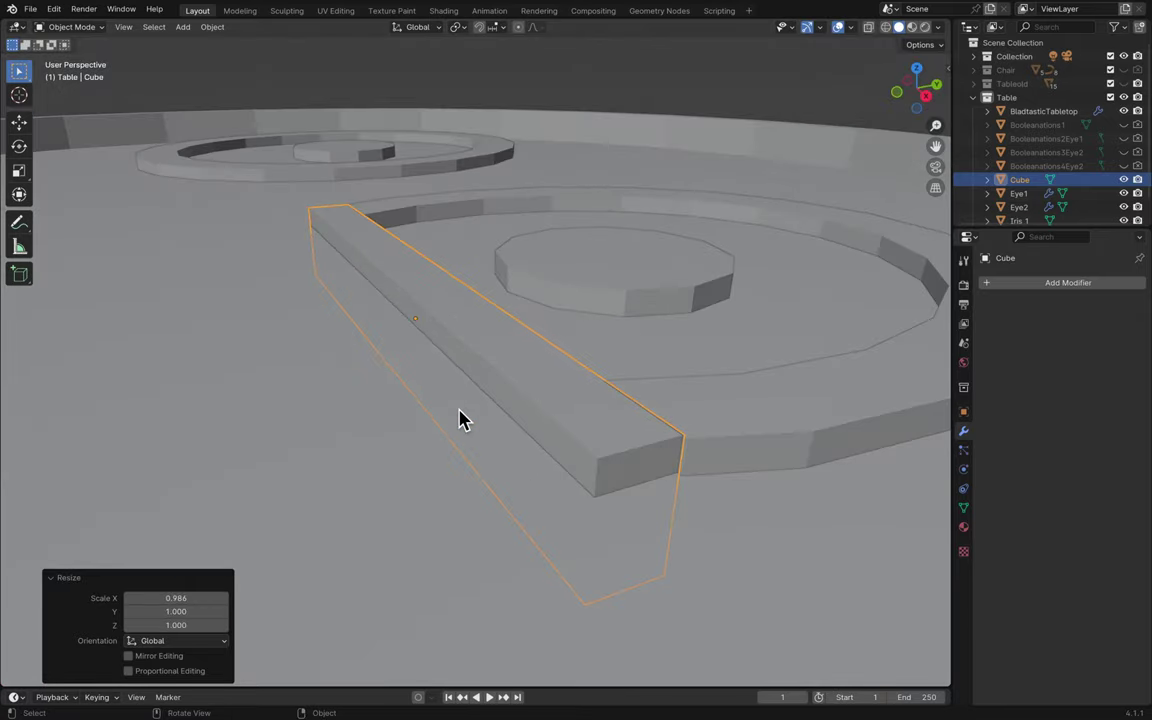
# - Make final tiny rescales and X nudges, ending with a -0.001422 m X shift
pyautogui.press('g')
pyautogui.press('x')
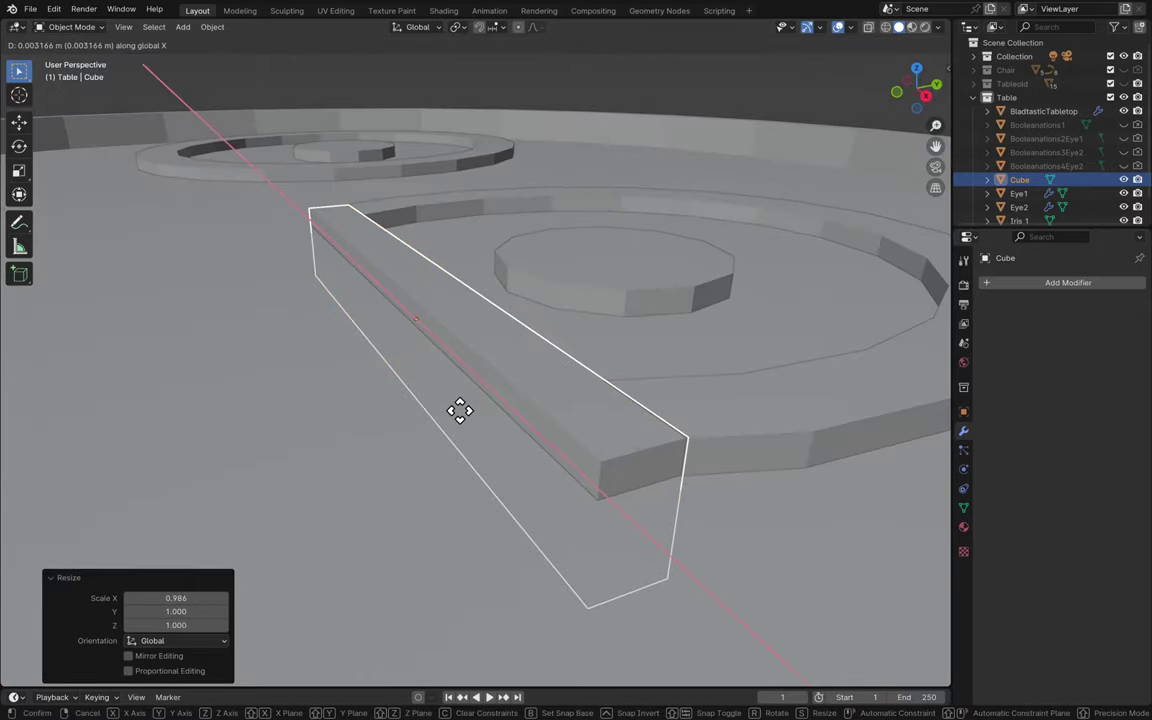
pyautogui.click(459, 410)
pyautogui.hscroll(-10, 460, 418)
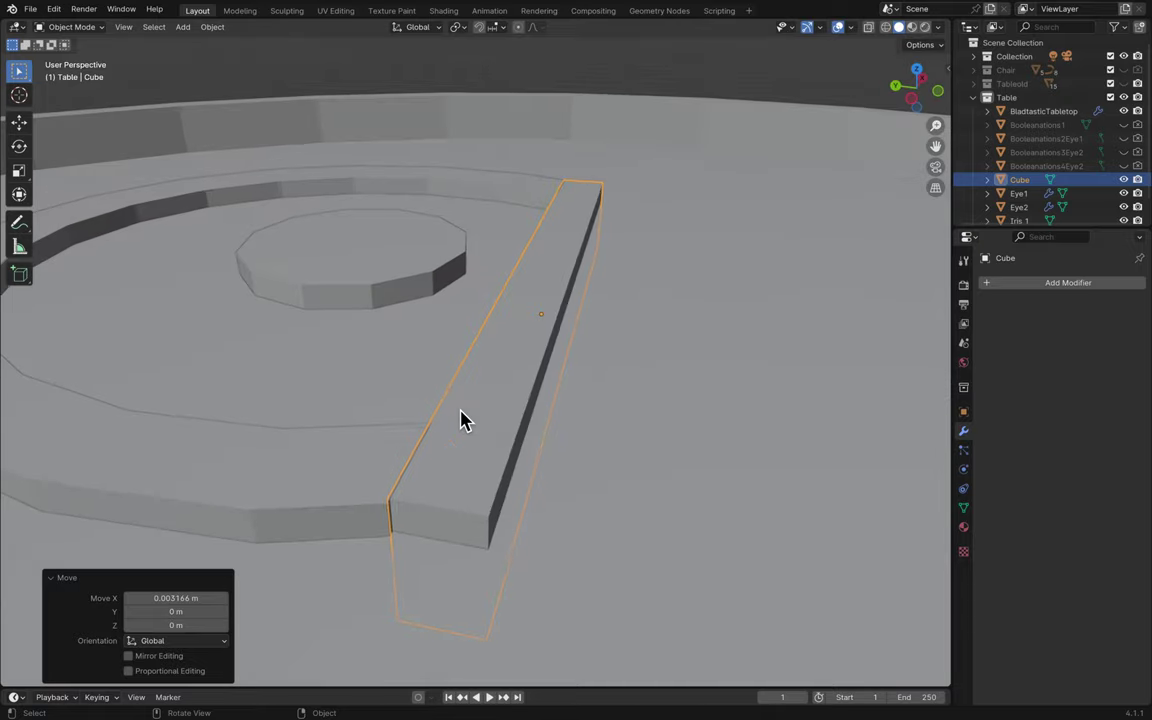
pyautogui.hscroll(-5, 460, 418)
pyautogui.press('s')
pyautogui.press('z')
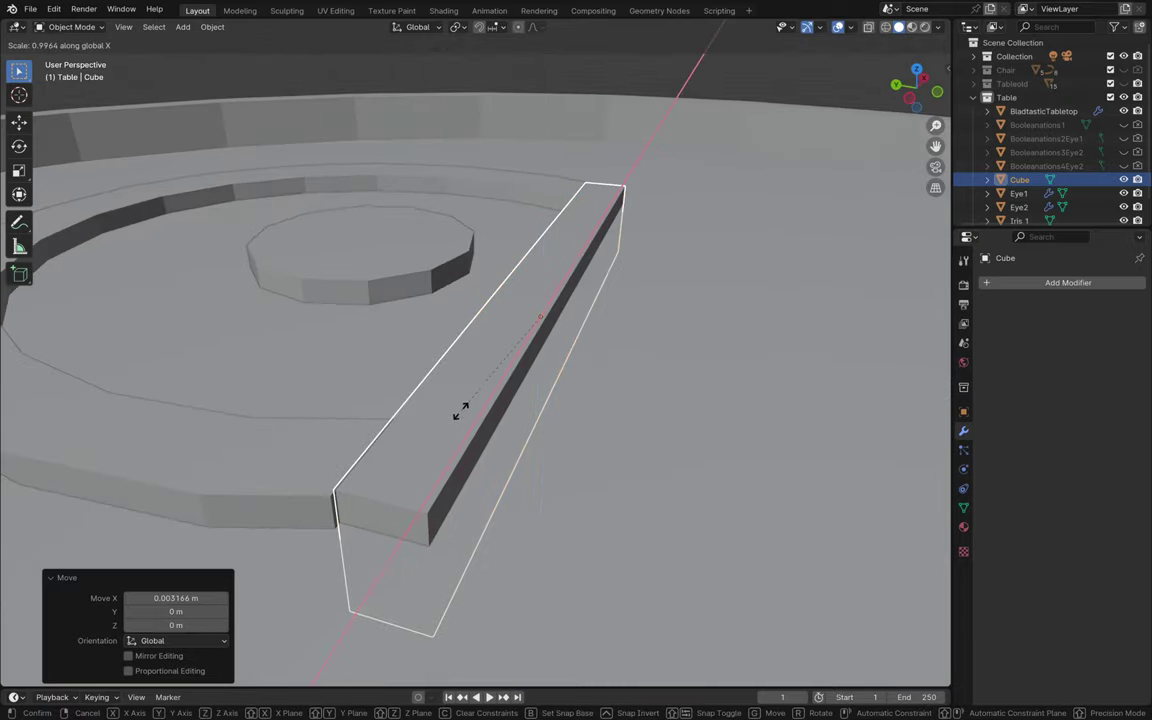
pyautogui.click(459, 410)
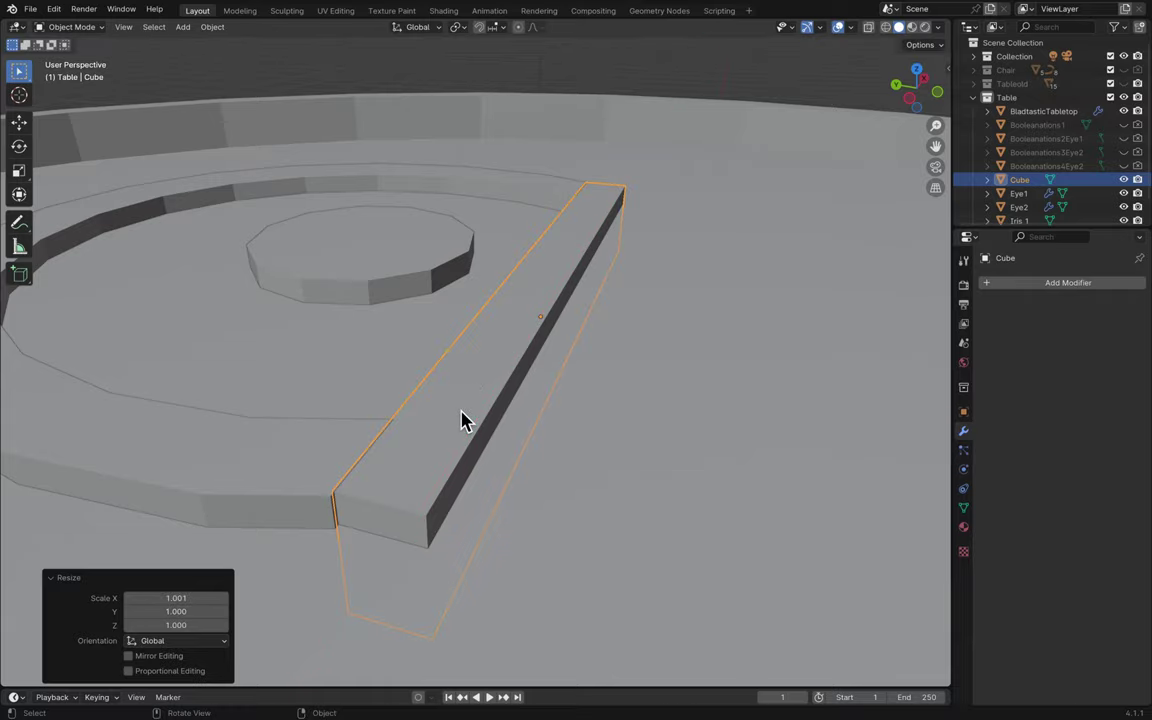
pyautogui.hscroll(-8, 459, 410)
pyautogui.press('g')
pyautogui.press('x')
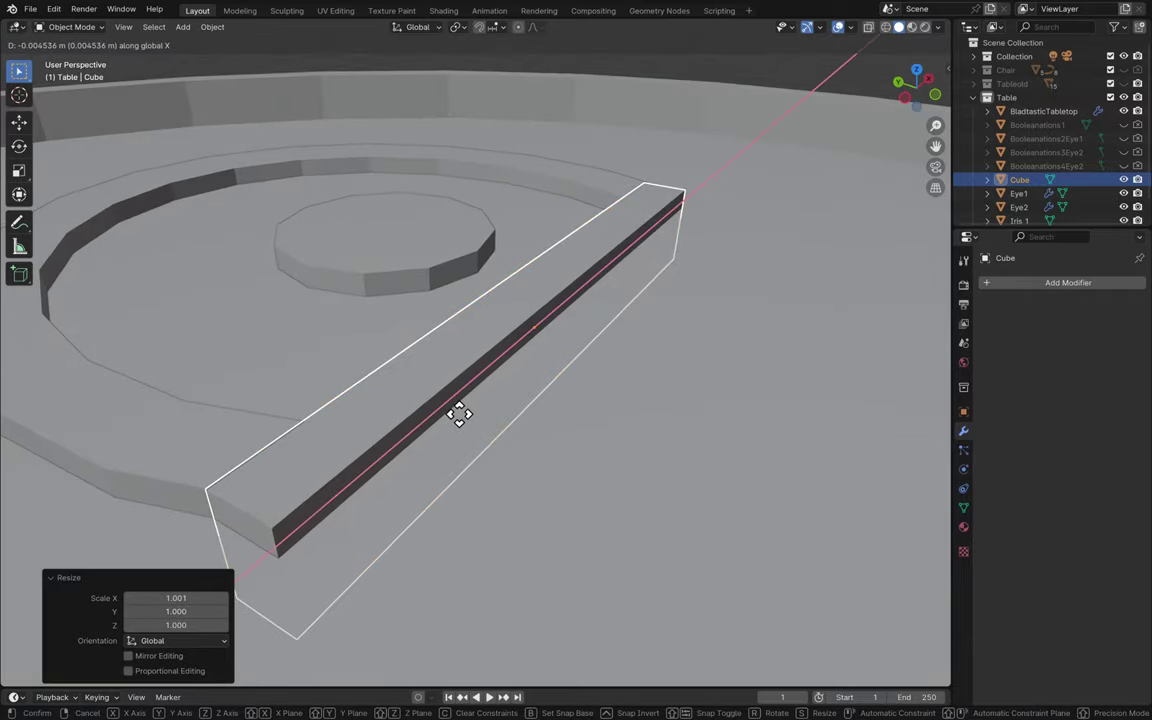
pyautogui.click(460, 412)
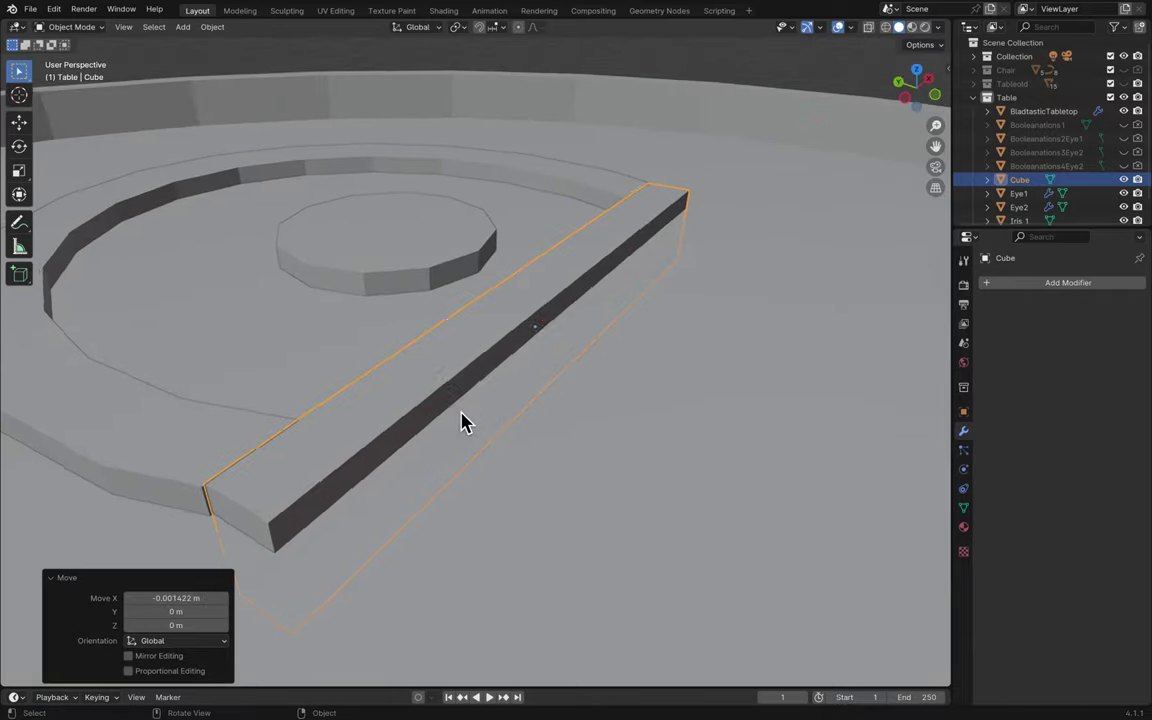
pyautogui.hscroll(-10, 460, 415)
pyautogui.scroll(10, 460, 420)
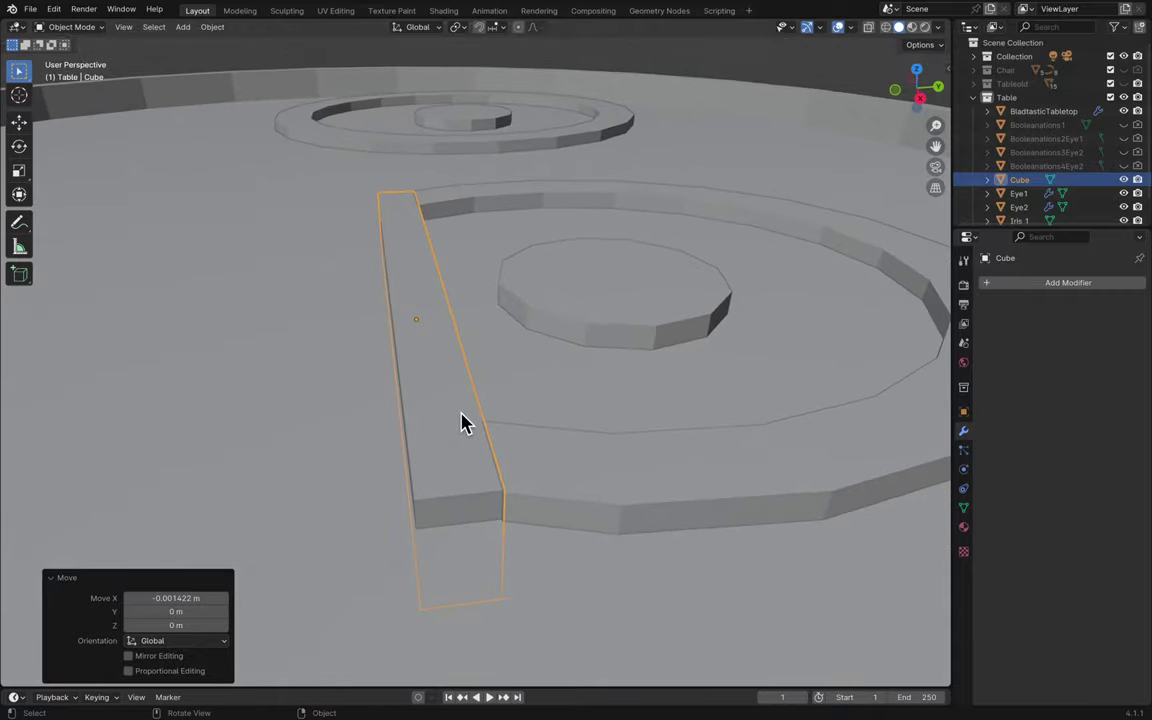
# - Deselect the bar and show the Tableold collection again
pyautogui.click(712, 85)
pyautogui.scroll(-10, 718, 80)
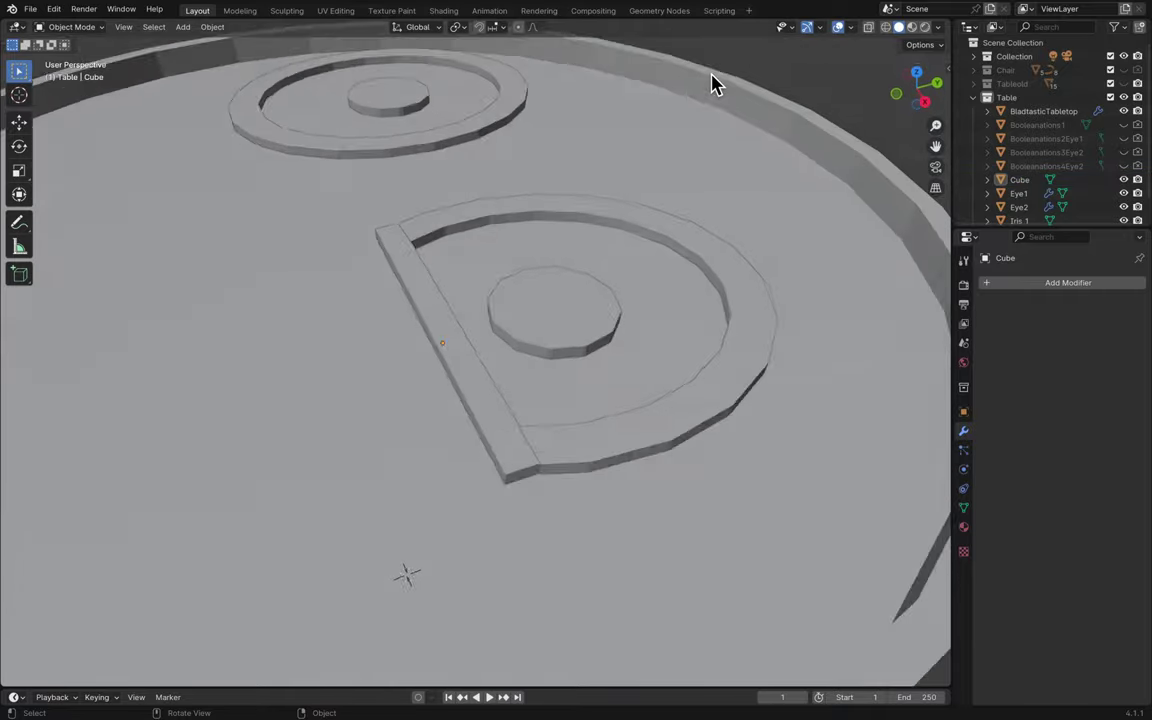
pyautogui.scroll(-5, 718, 75)
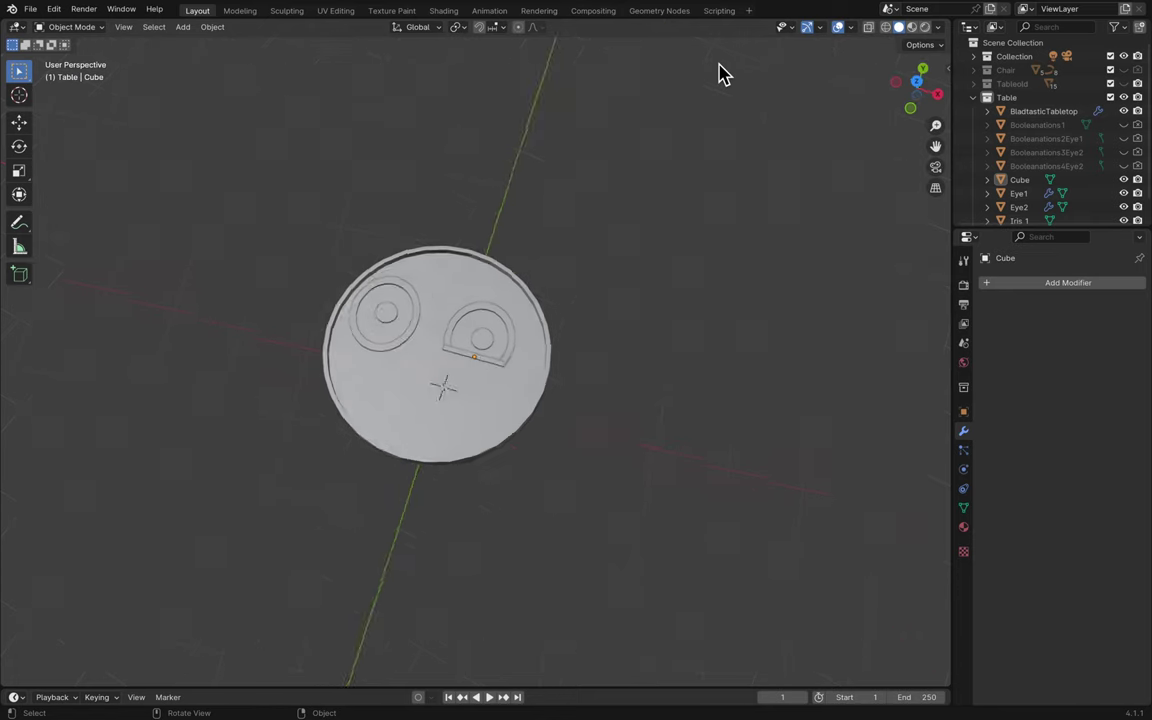
pyautogui.scroll(5, 555, 285)
pyautogui.scroll(4, 555, 288)
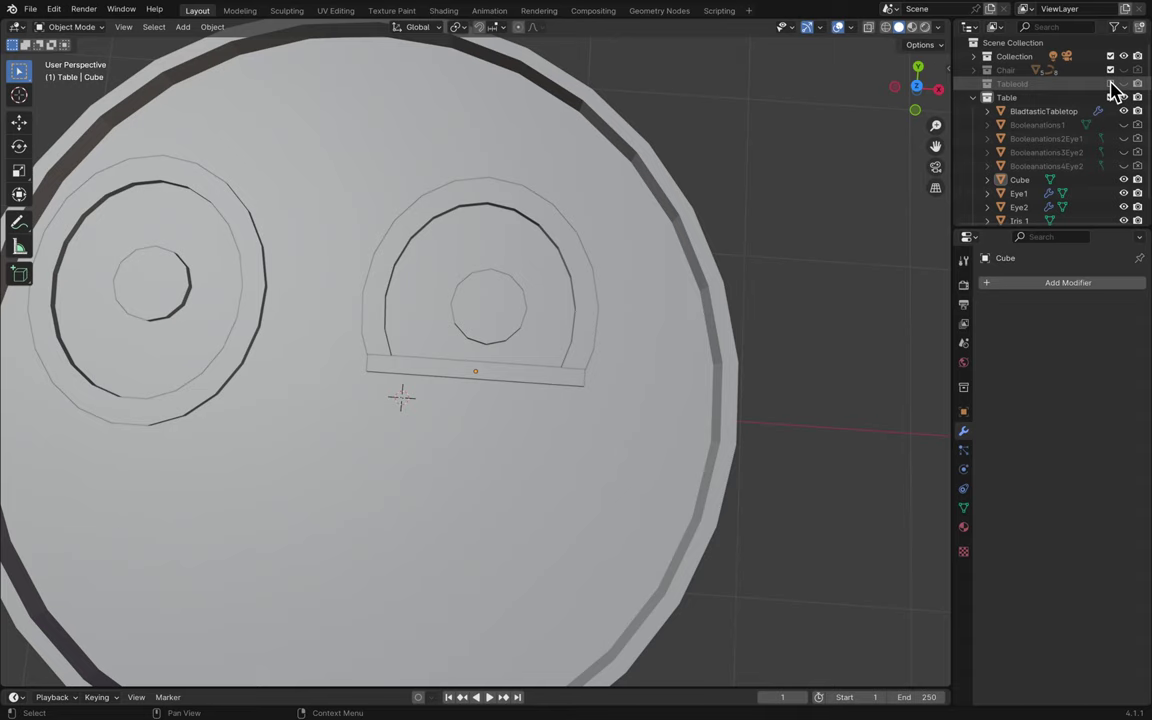
pyautogui.click(1111, 84)
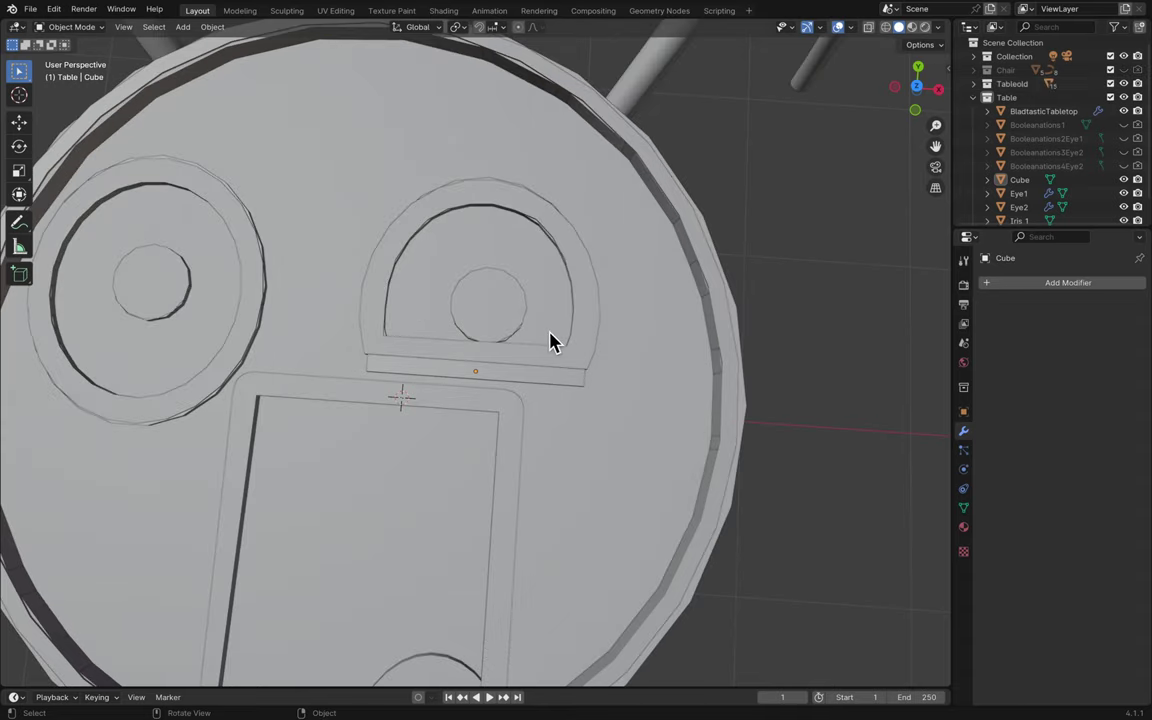
pyautogui.scroll(4, 550, 340)
# - Move the bar 0.064291 m along Y into the right eye ring, discarding a trial rescale
pyautogui.click(530, 394)
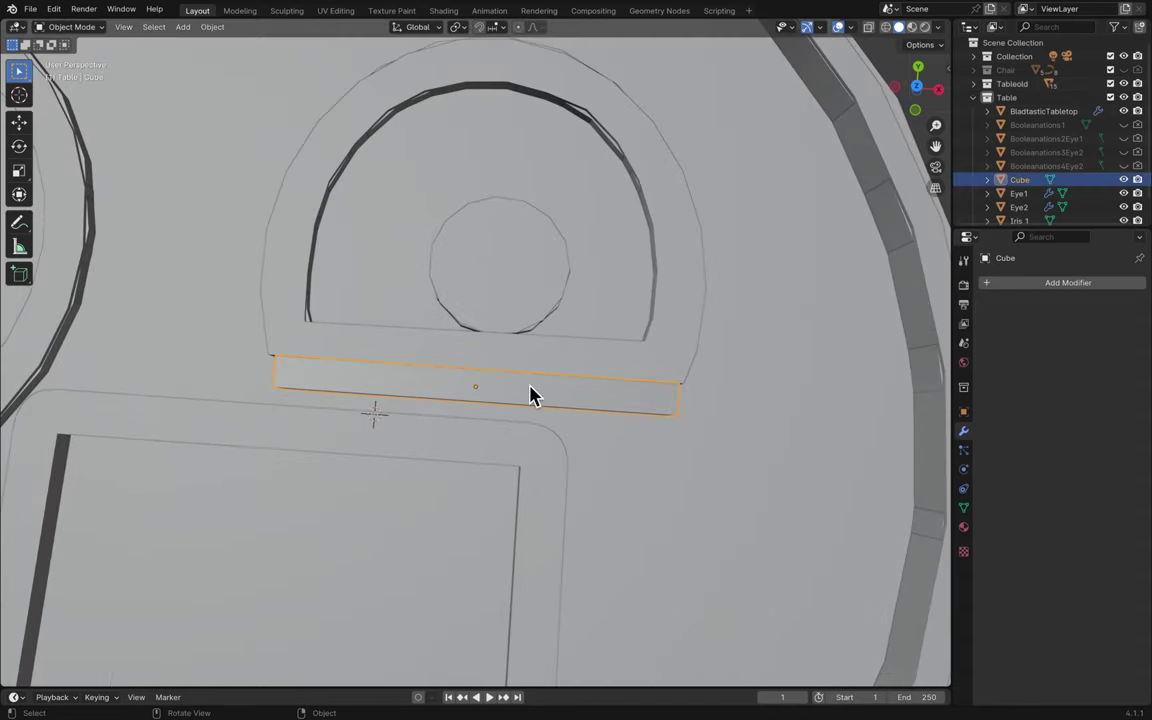
pyautogui.press('s')
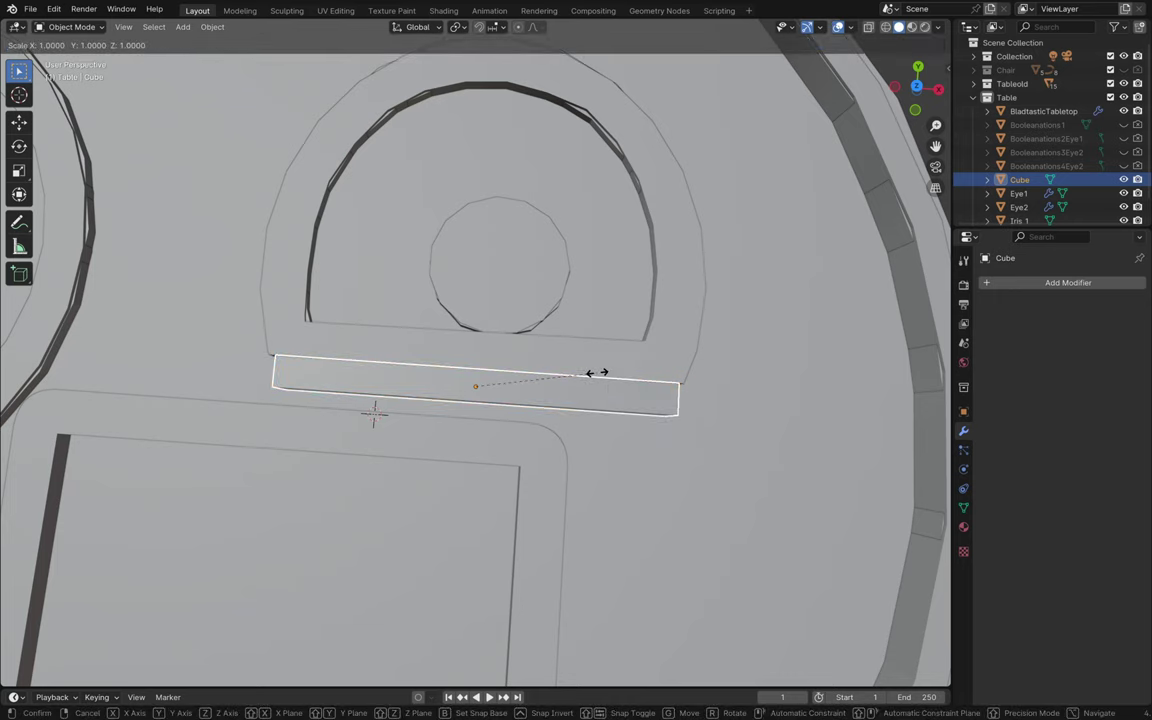
pyautogui.press('x')
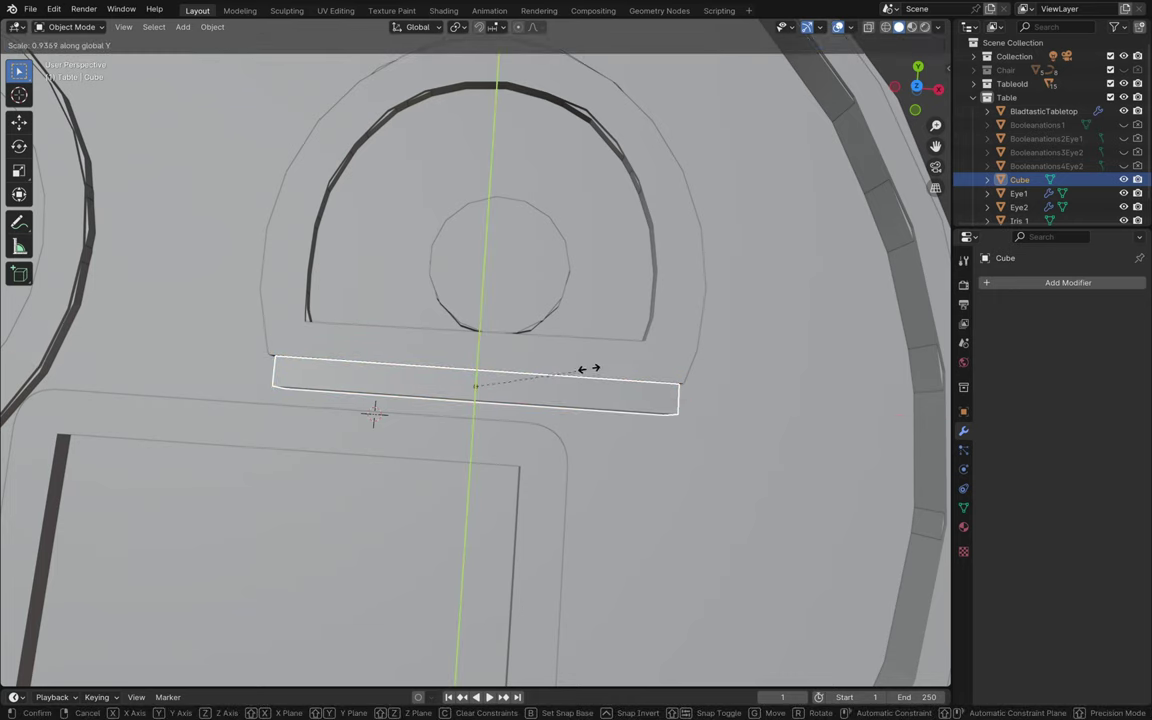
pyautogui.rightClick(637, 249)
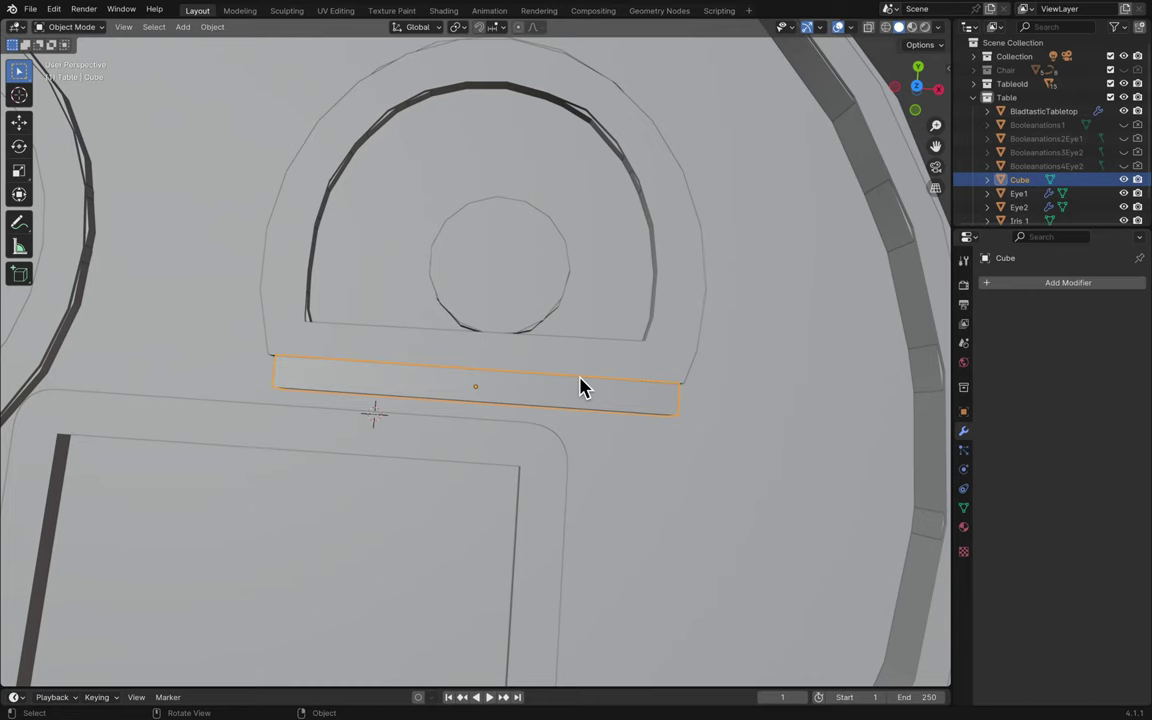
pyautogui.press('g')
pyautogui.press('x')
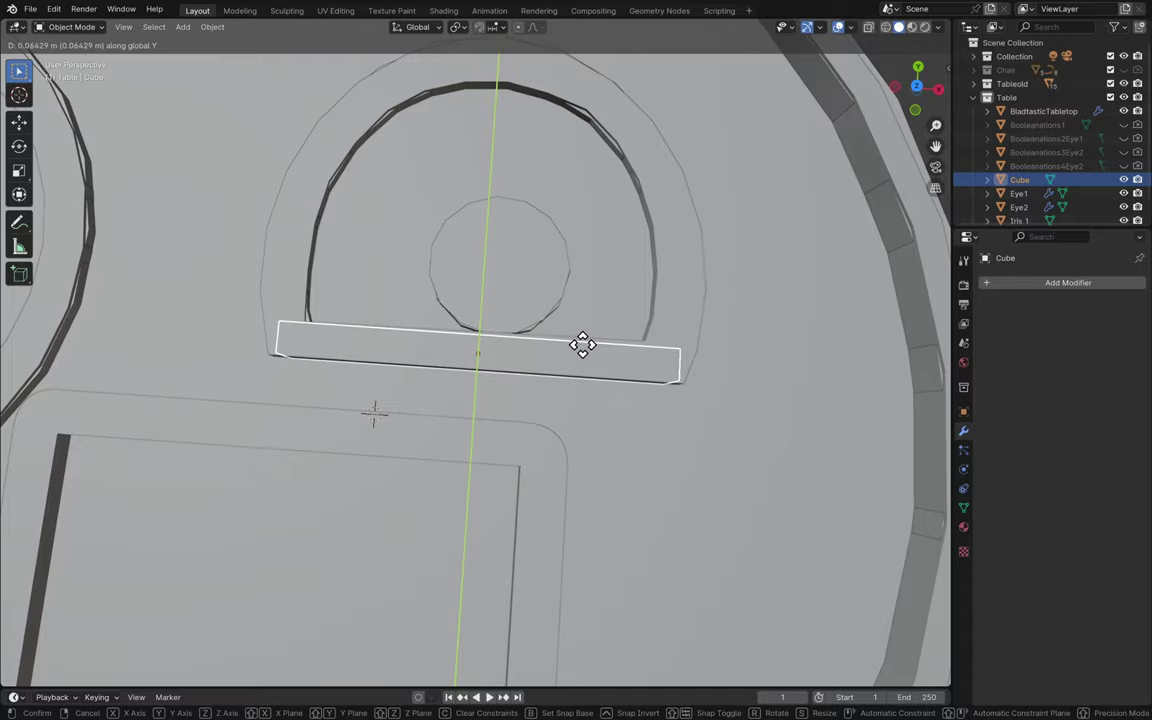
pyautogui.click(584, 347)
# - Hide the Tableold collection again
pyautogui.hscroll(-10, 584, 354)
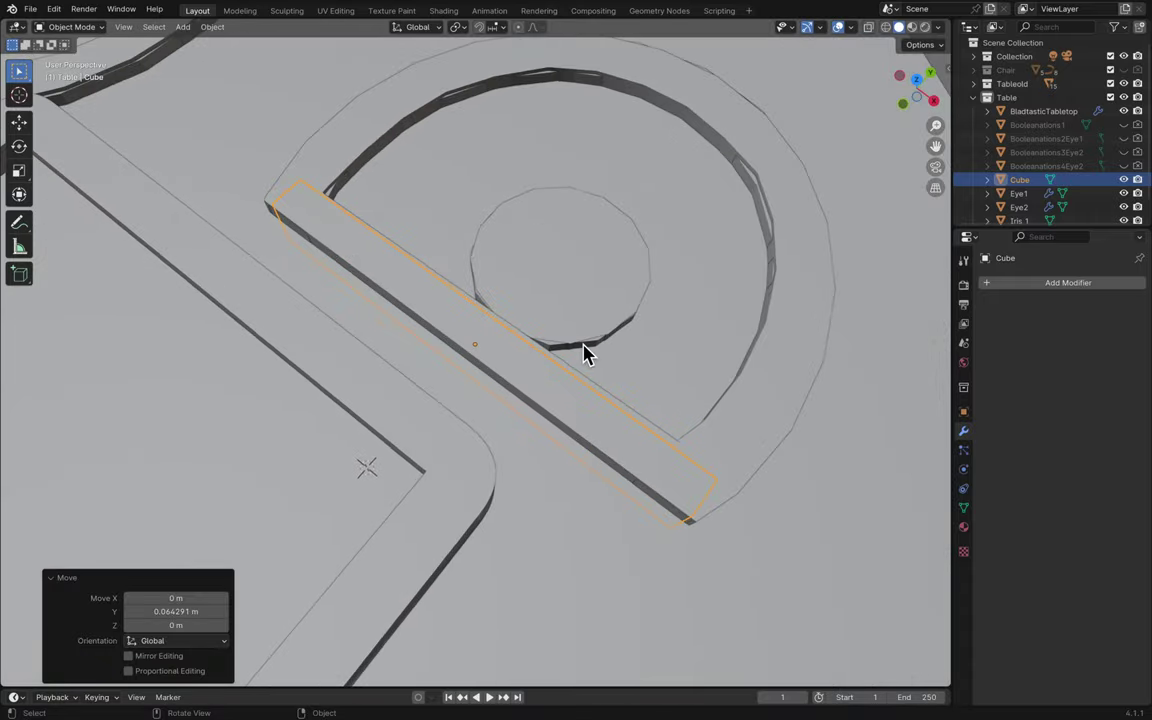
pyautogui.scroll(10, 584, 354)
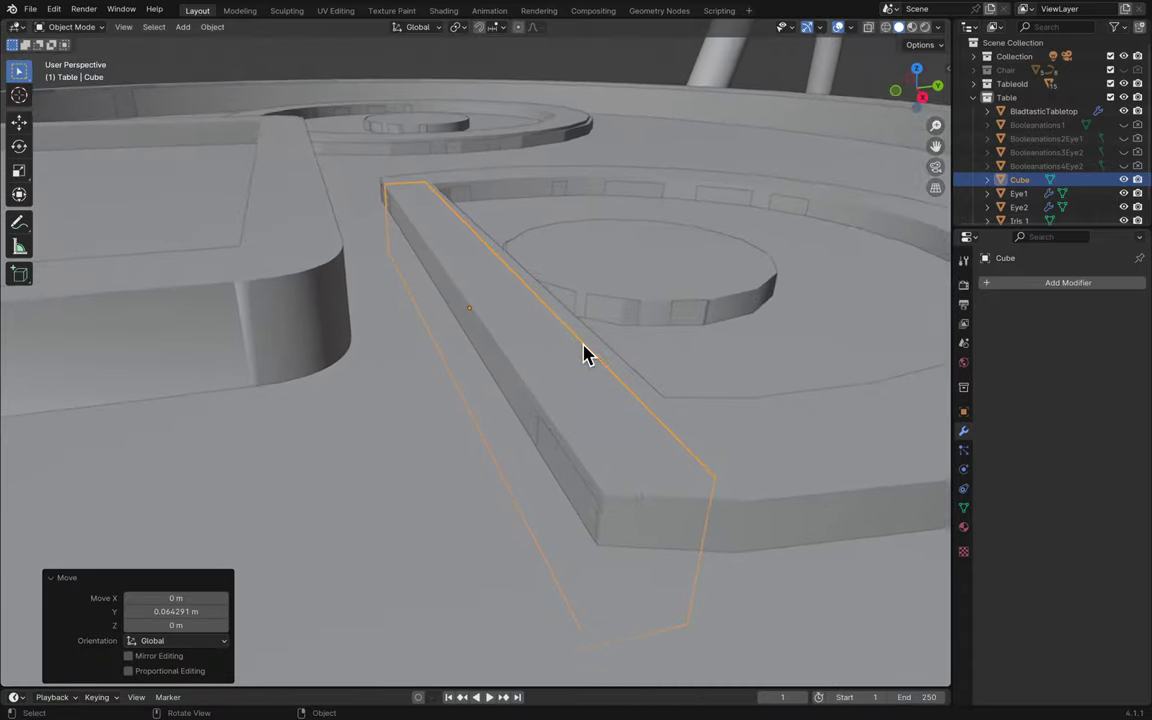
pyautogui.scroll(5, 584, 354)
pyautogui.scroll(-6, 584, 354)
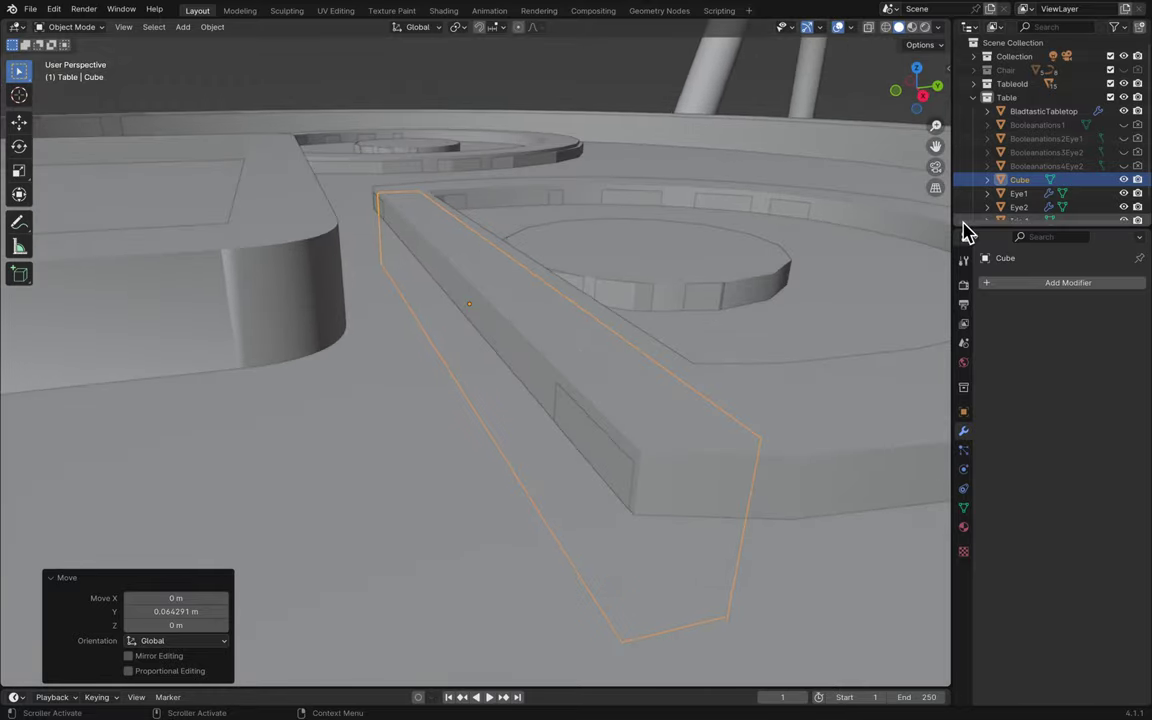
pyautogui.click(1110, 84)
pyautogui.scroll(3, 643, 388)
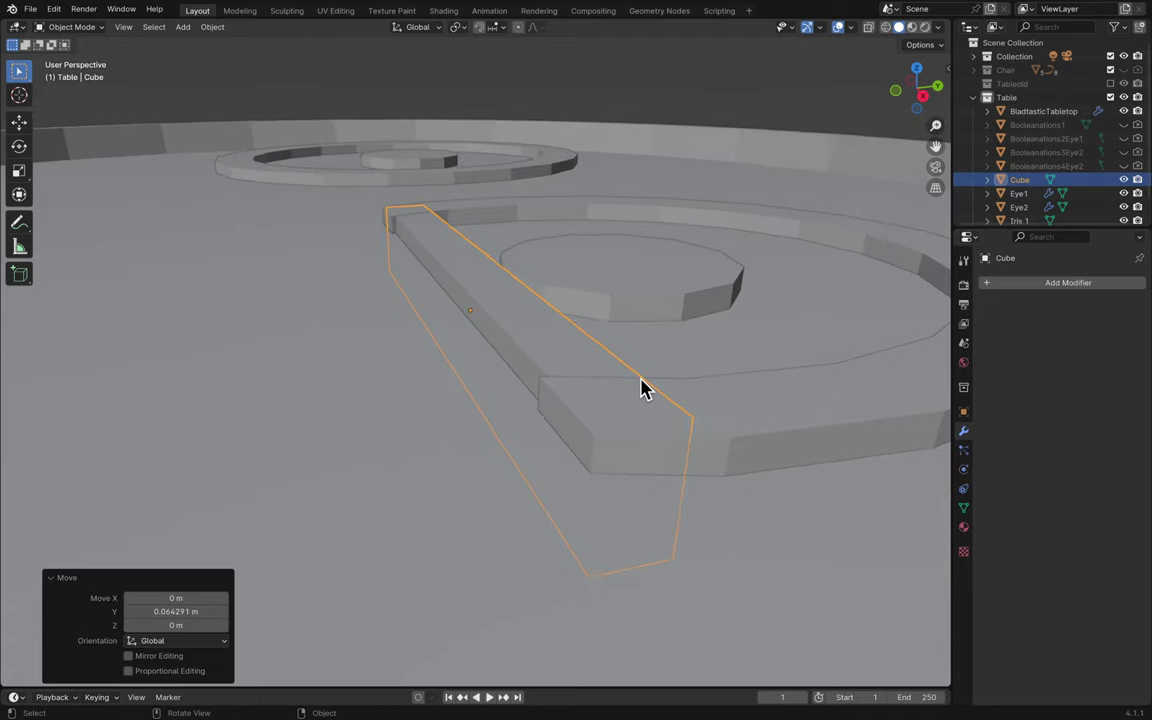
pyautogui.scroll(-3, 643, 388)
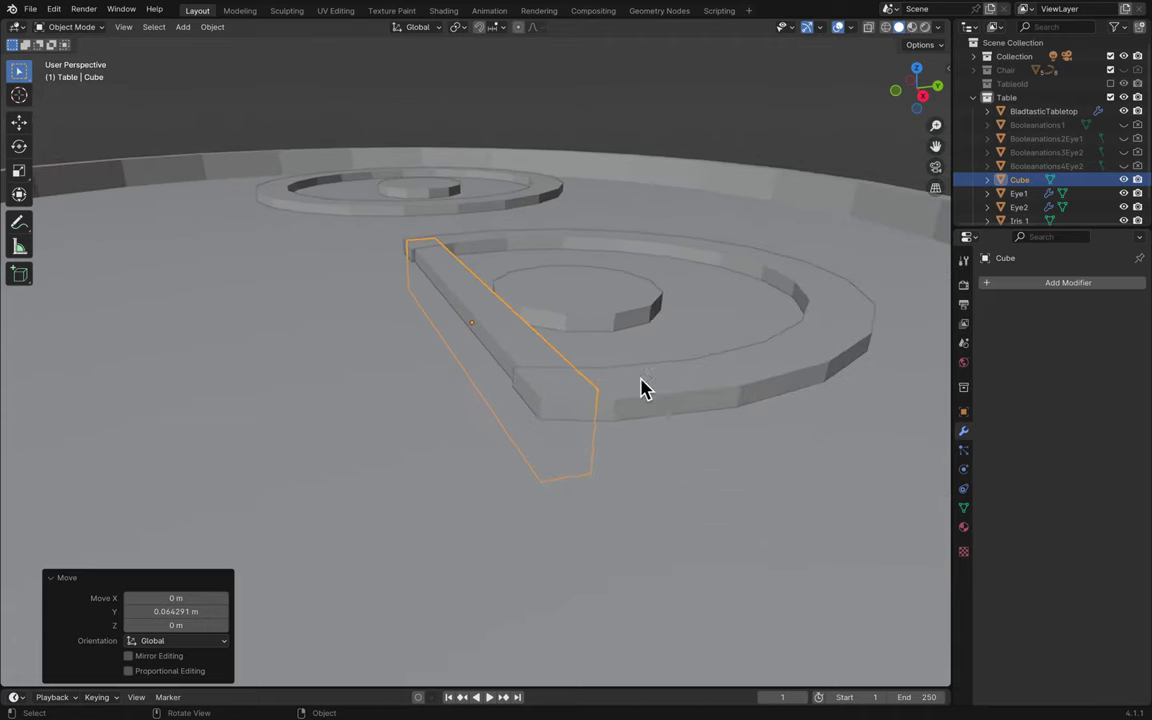
# - Rename the Cube object to Squinter
pyautogui.doubleClick(1013, 181)
pyautogui.scroll(-1, 1092, 215)
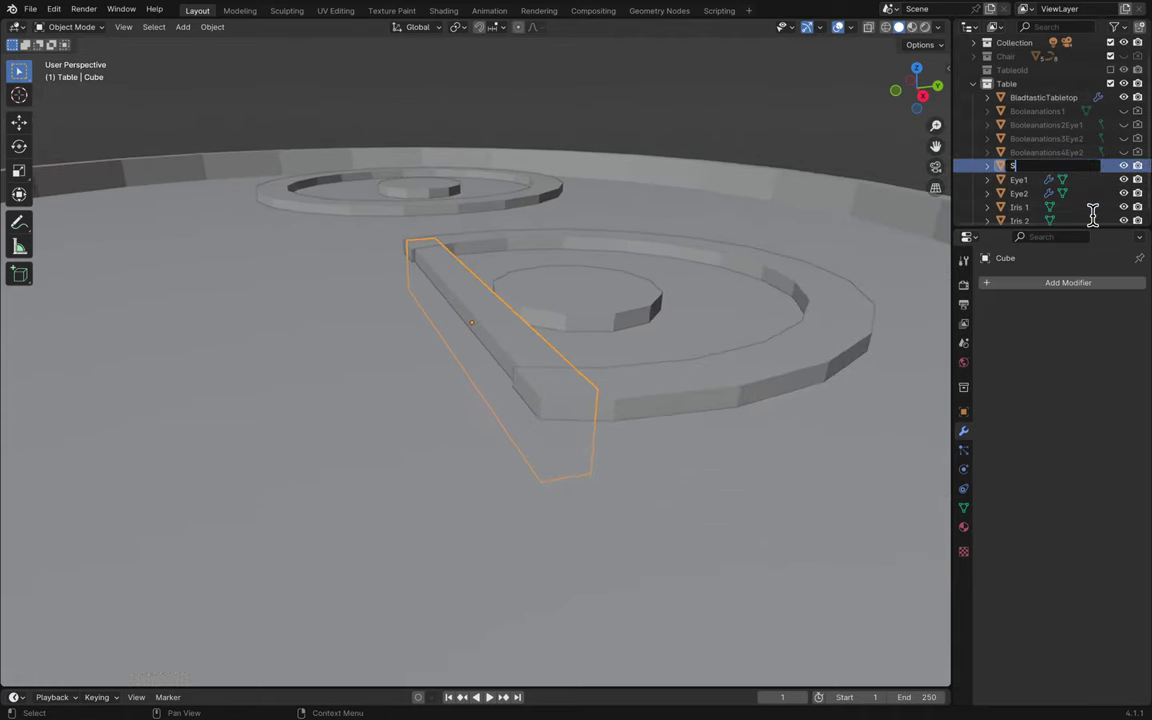
pyautogui.press('Return')
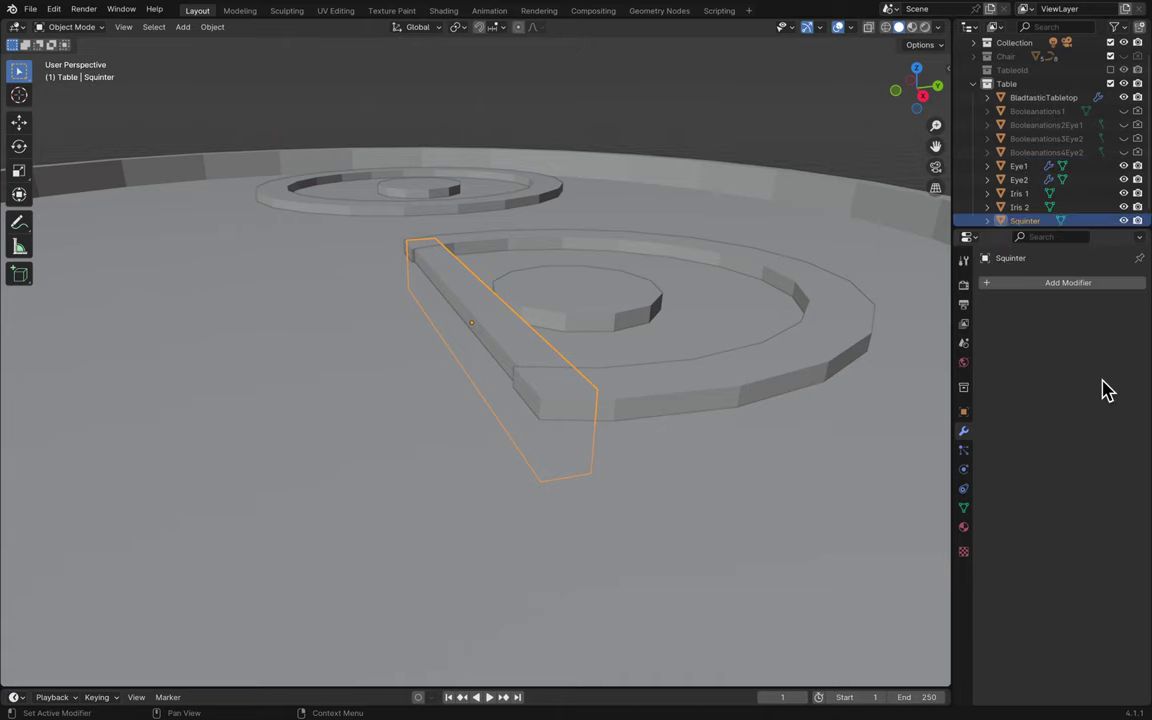
pyautogui.scroll(-1, 1128, 195)
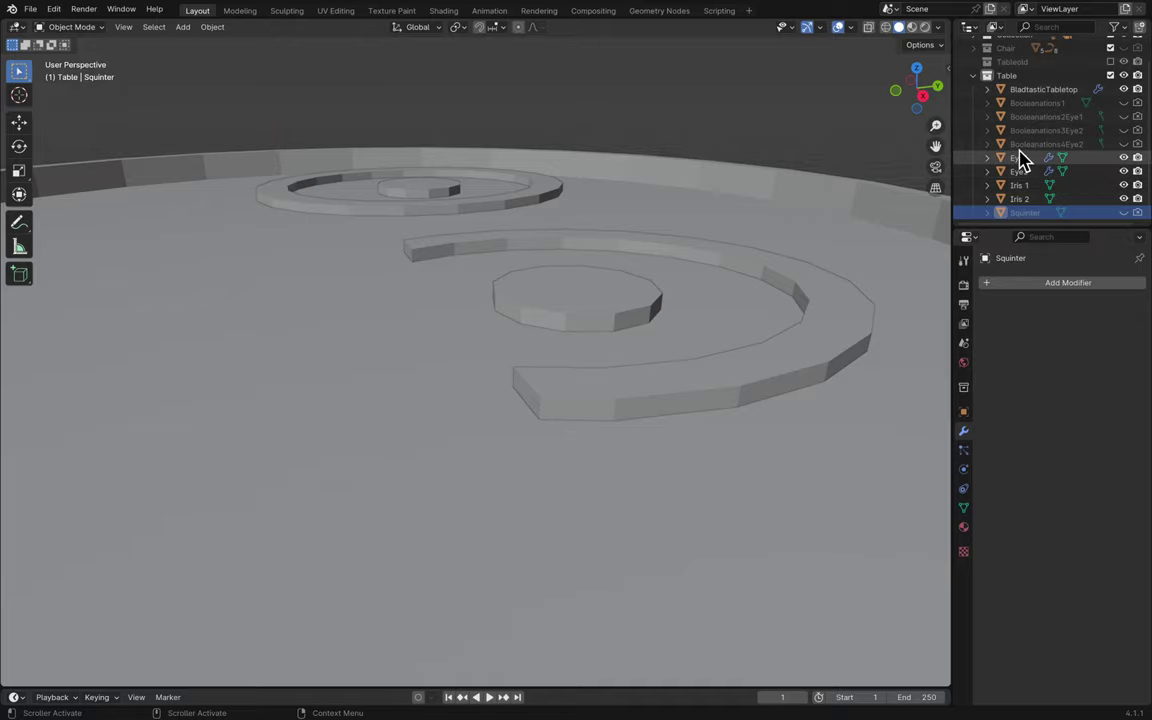
pyautogui.scroll(2, 1023, 159)
pyautogui.scroll(3, 720, 290)
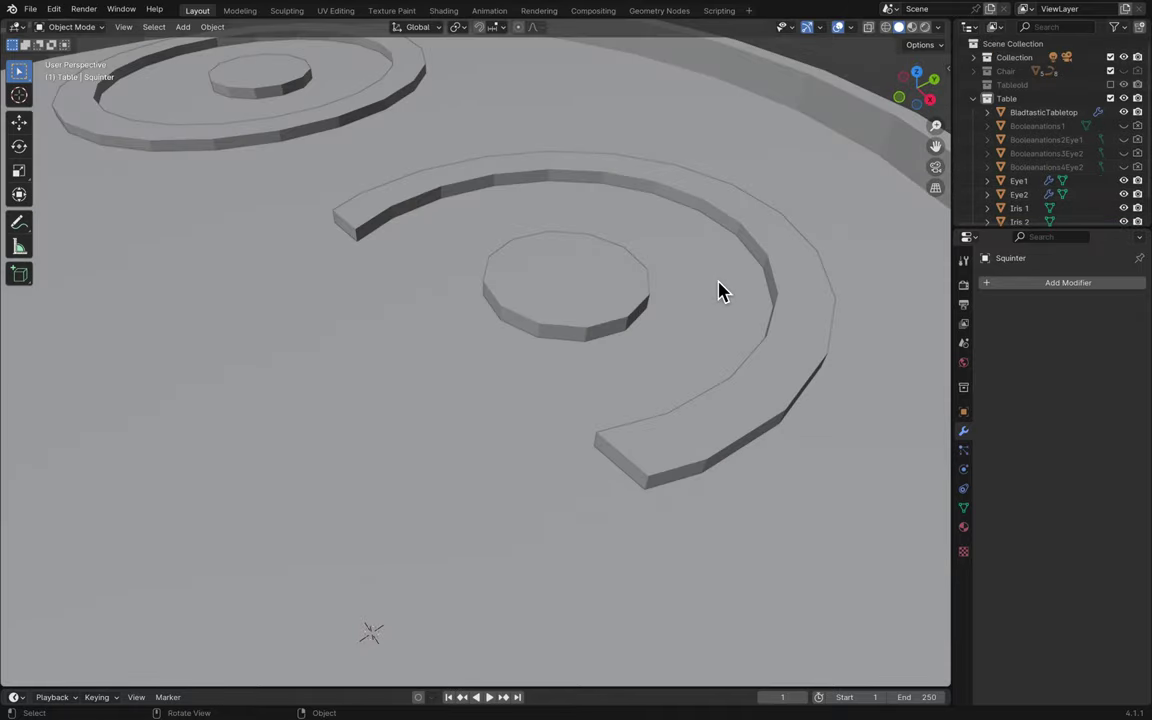
# - Make the Booleanations4Eye2 box visible over the right eye
pyautogui.click(710, 400)
pyautogui.moveTo(723, 396); pyautogui.dragTo(1008, 221, button='middle')
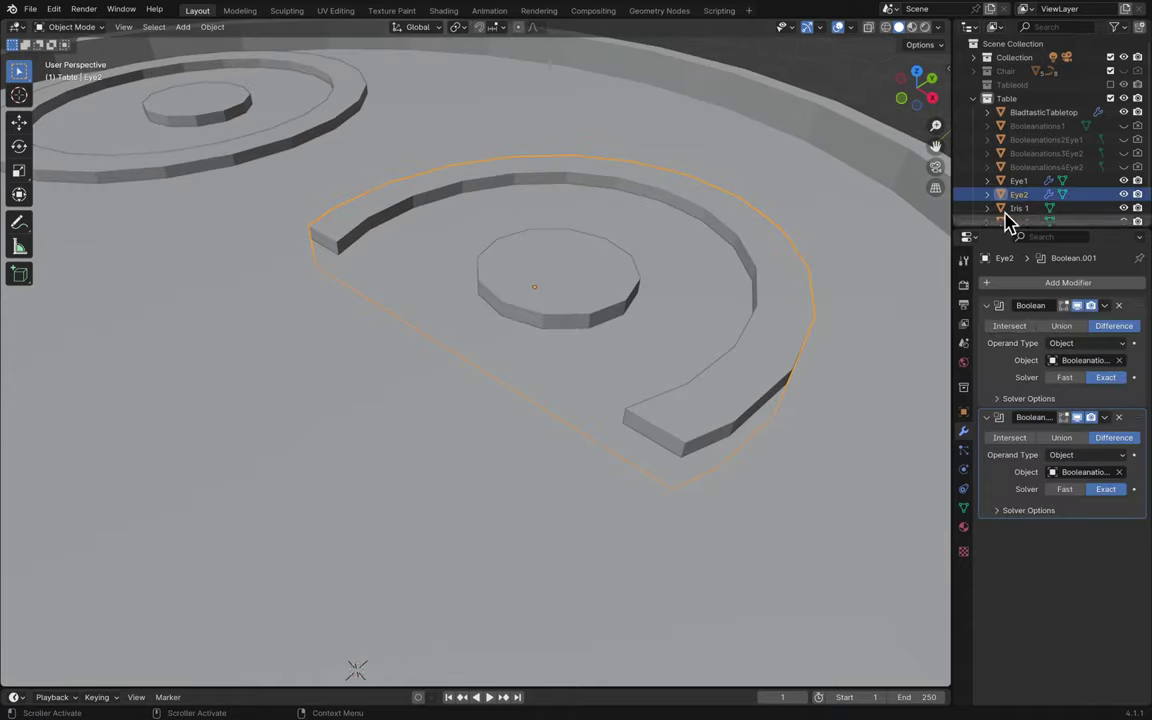
pyautogui.click(1075, 168)
pyautogui.click(1123, 167)
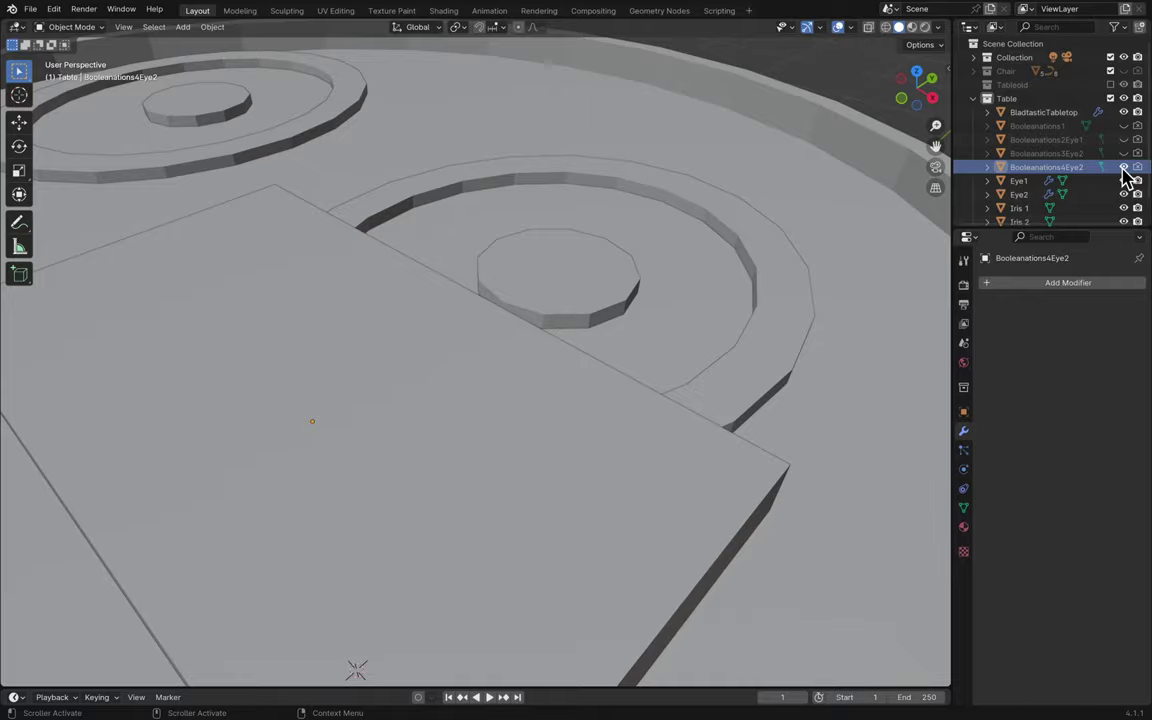
pyautogui.moveTo(658, 321); pyautogui.dragTo(658, 321, button='middle')
pyautogui.scroll(-3, 658, 321)
pyautogui.scroll(3, 658, 321)
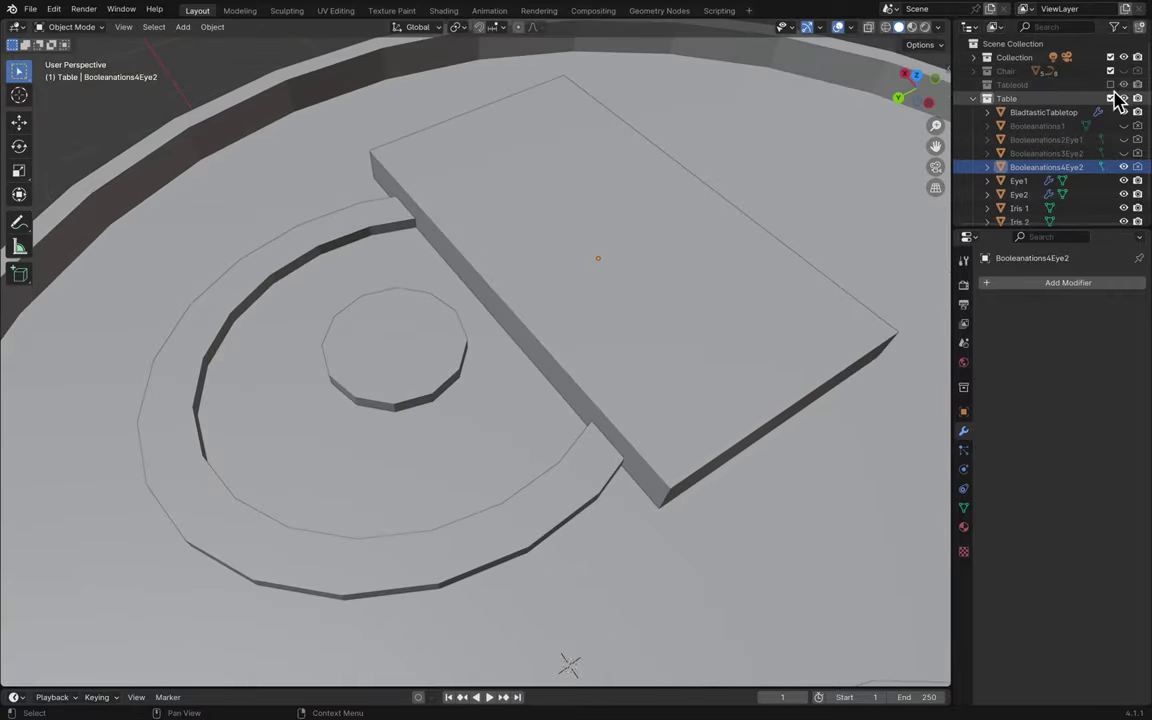
# - Re-enable the Tableold collection so it shows in the scene
pyautogui.click(1006, 86)
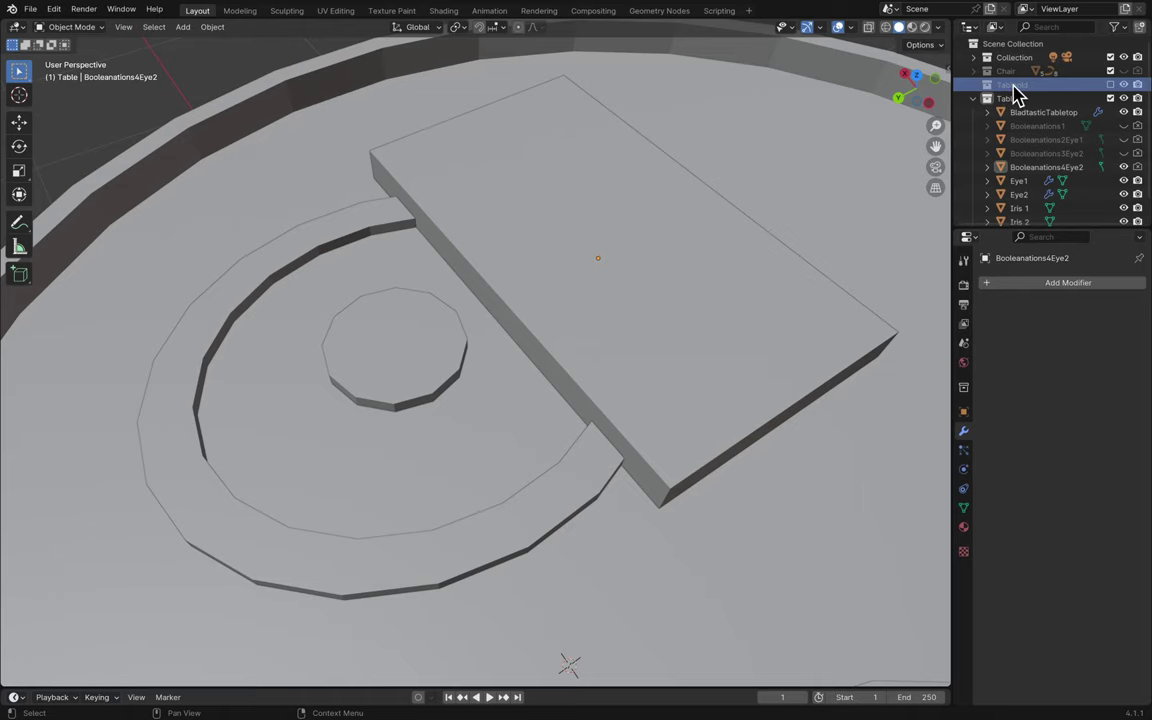
pyautogui.click(1120, 86)
pyautogui.click(974, 85)
# - Briefly hide the Tableold collection, then show it again
pyautogui.scroll(-1, 1010, 115)
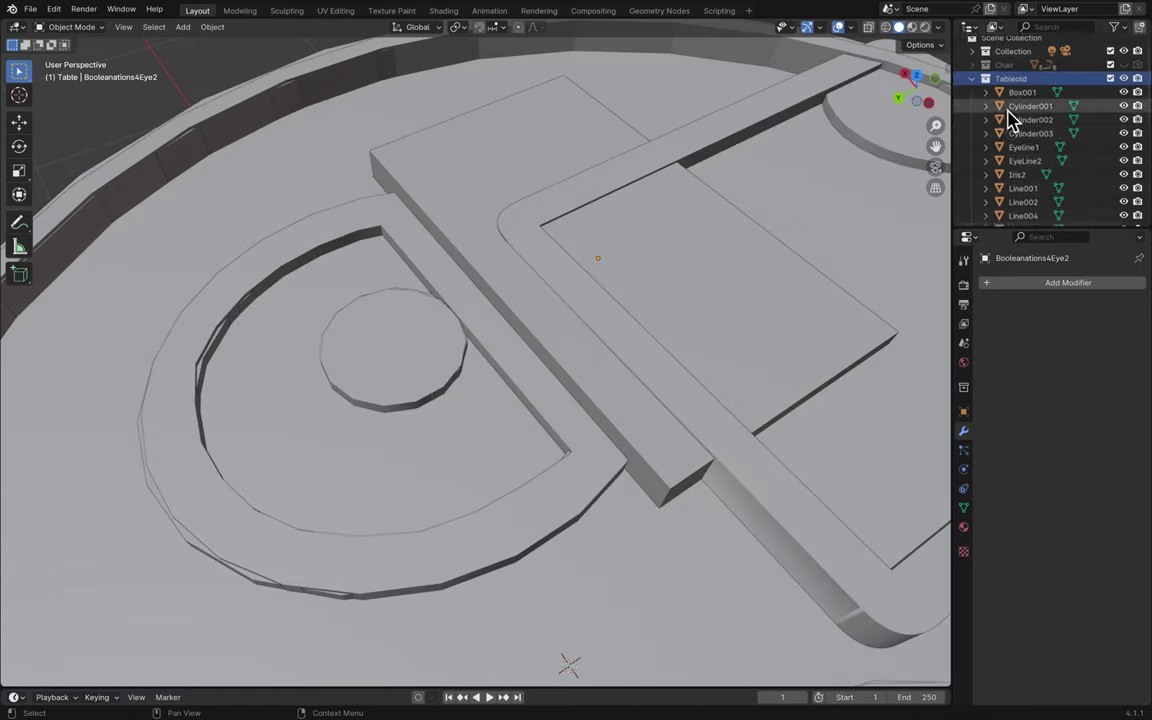
pyautogui.click(1124, 78)
pyautogui.scroll(-3, 1090, 165)
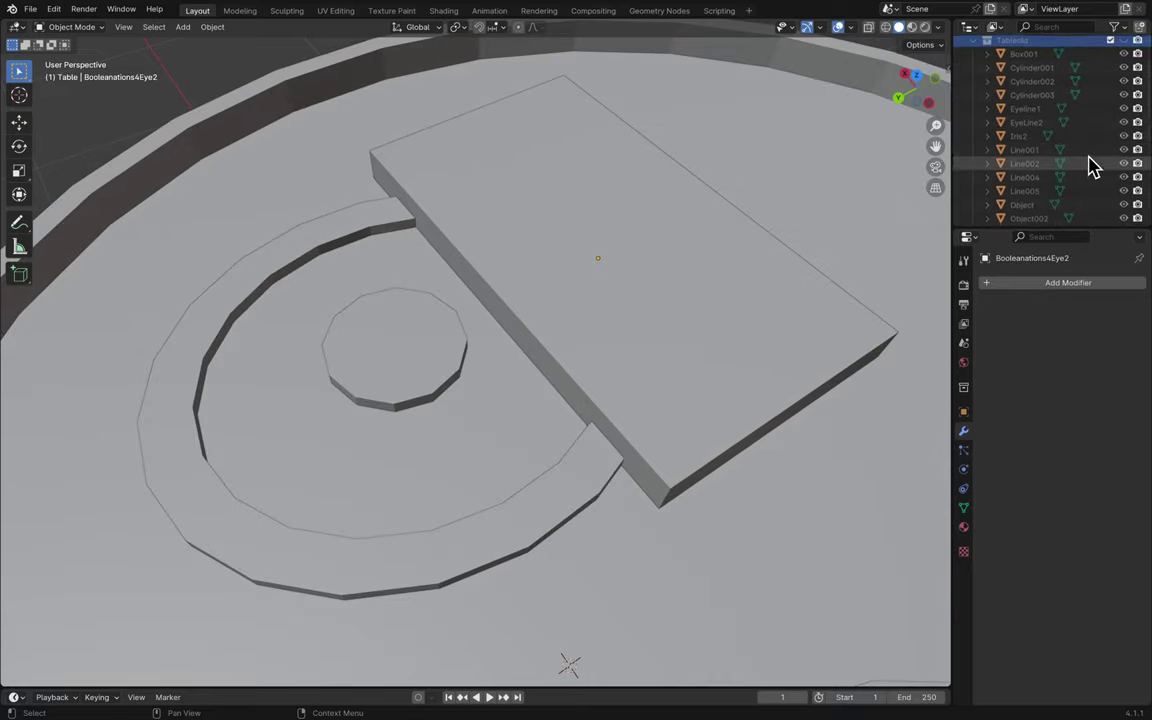
pyautogui.scroll(1, 1088, 165)
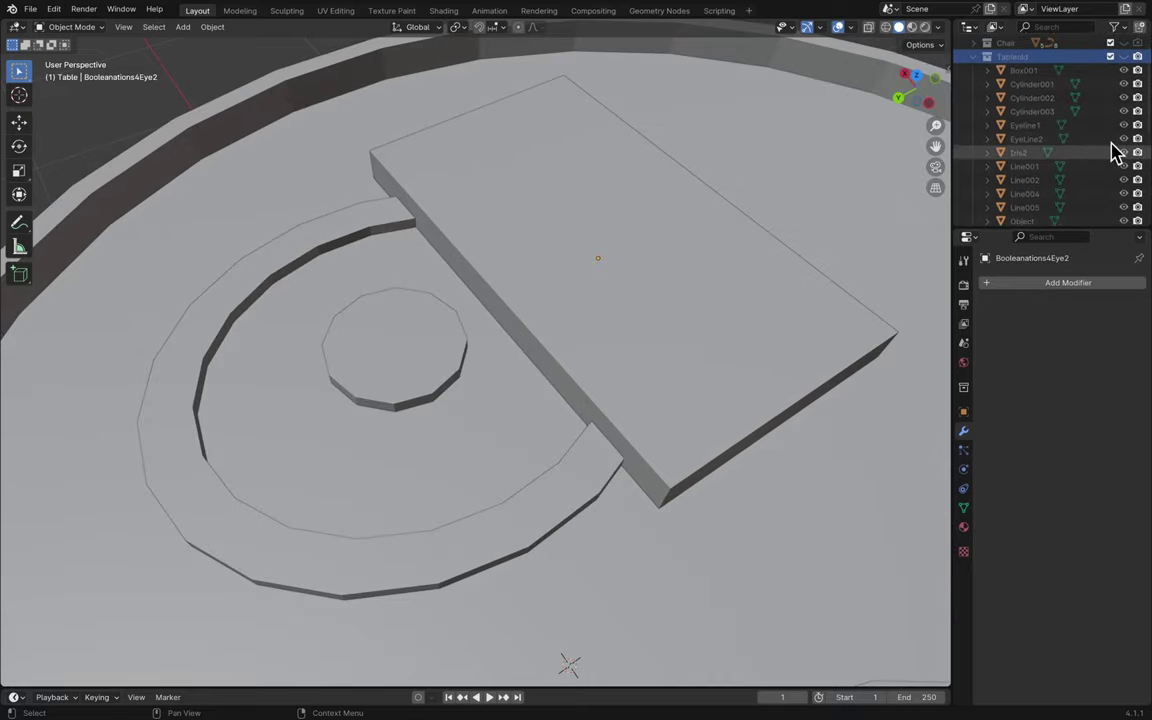
pyautogui.click(1123, 57)
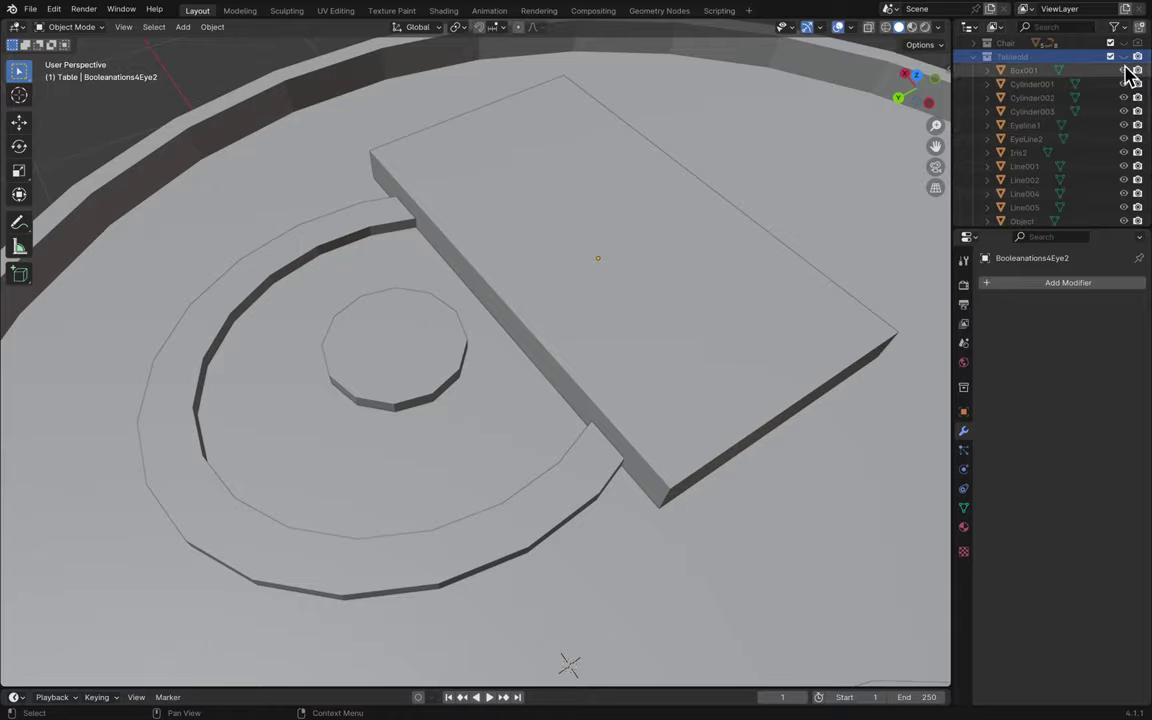
# - Select the box slab over the second eye and narrow it to 0.648 along X in see-through view
pyautogui.moveTo(637, 296); pyautogui.dragTo(561, 270, button='middle')
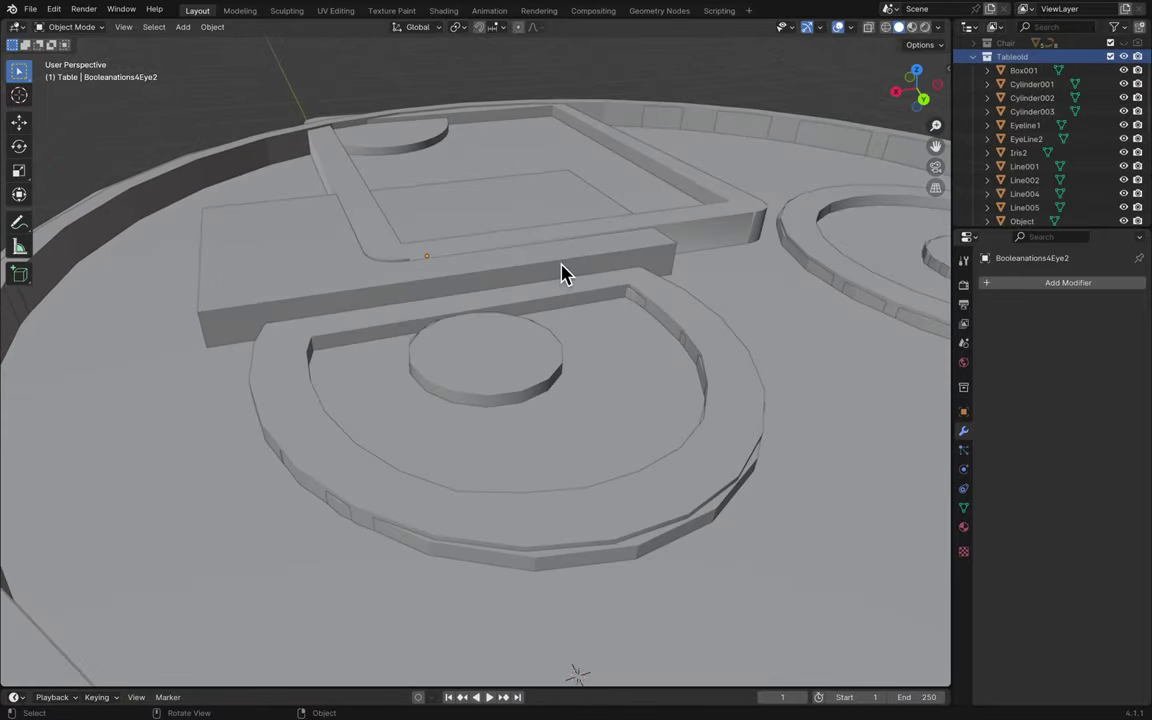
pyautogui.click(648, 273)
pyautogui.press('KP_Decimal')
pyautogui.hotkey('alt', 'z')
pyautogui.moveTo(646, 268); pyautogui.dragTo(646, 268, button='middle')
pyautogui.press('s')
pyautogui.press('x')
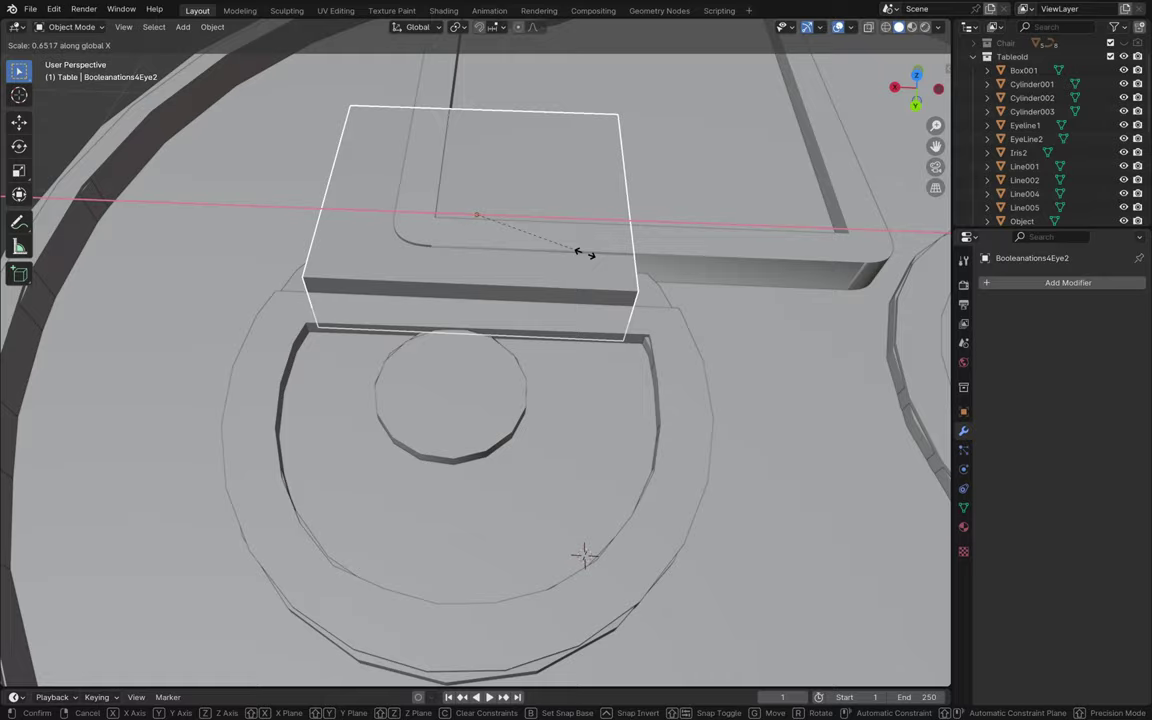
pyautogui.click(585, 256)
# - Shift the slab slightly and stretch it to 1.376 along Y
pyautogui.moveTo(600, 301); pyautogui.dragTo(656, 290, button='middle')
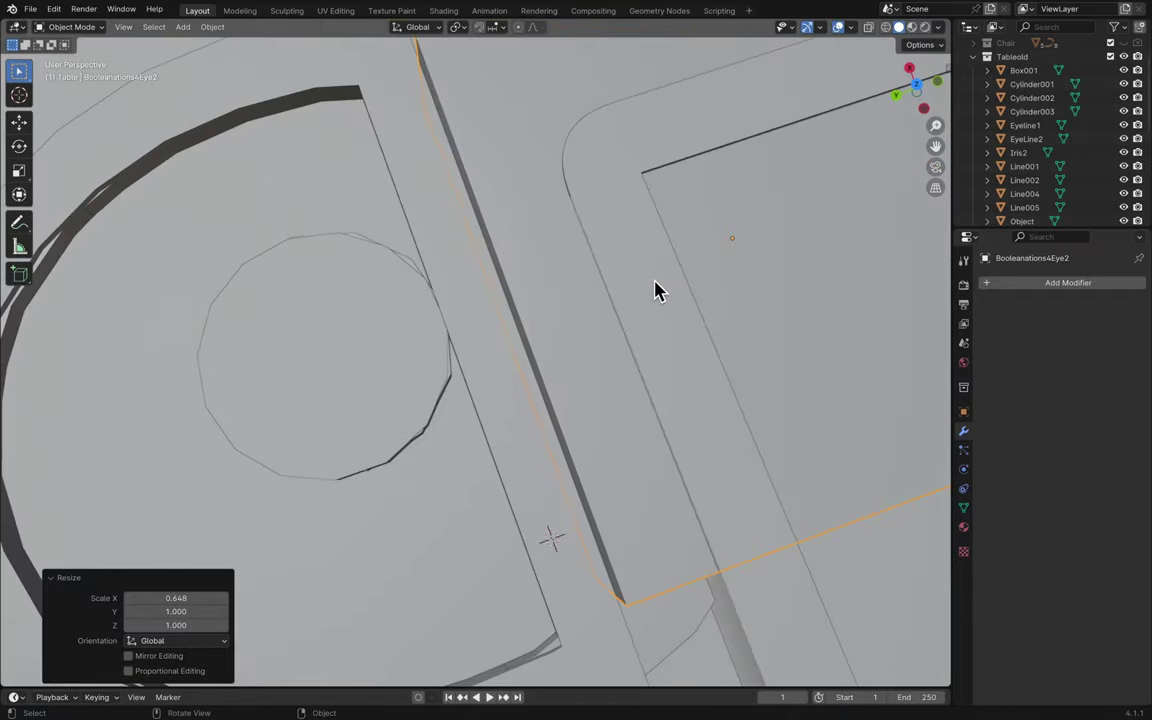
pyautogui.press('g')
pyautogui.press('x')
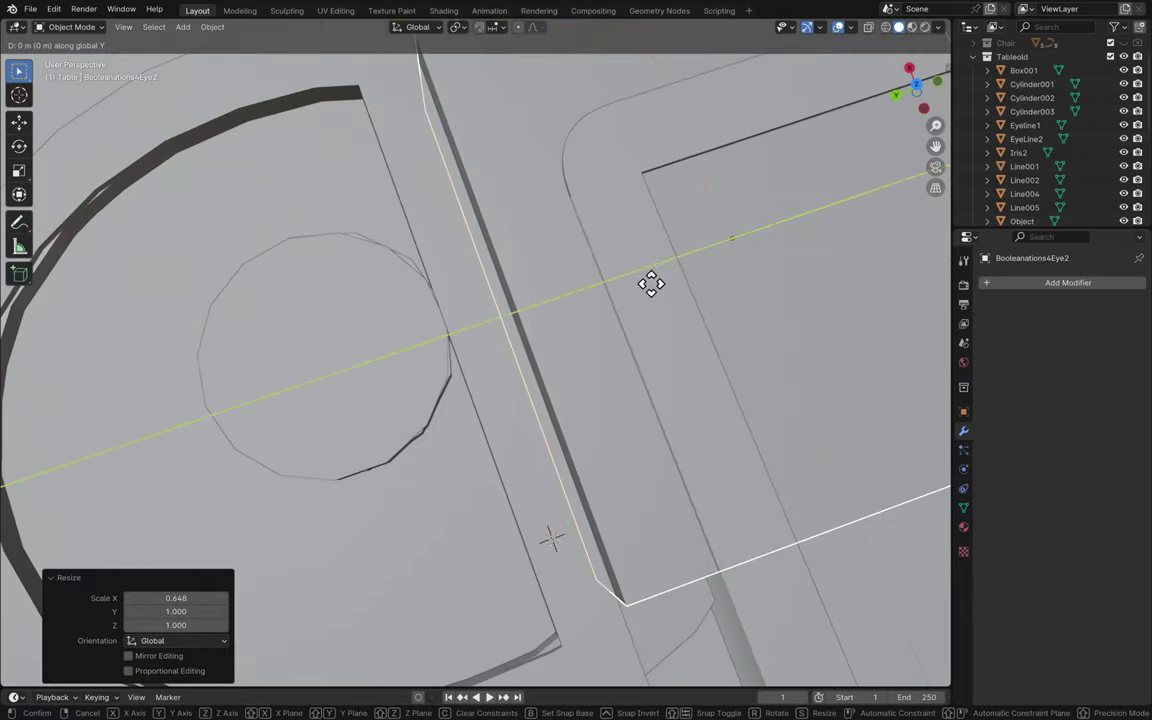
pyautogui.click(631, 296)
pyautogui.press('s')
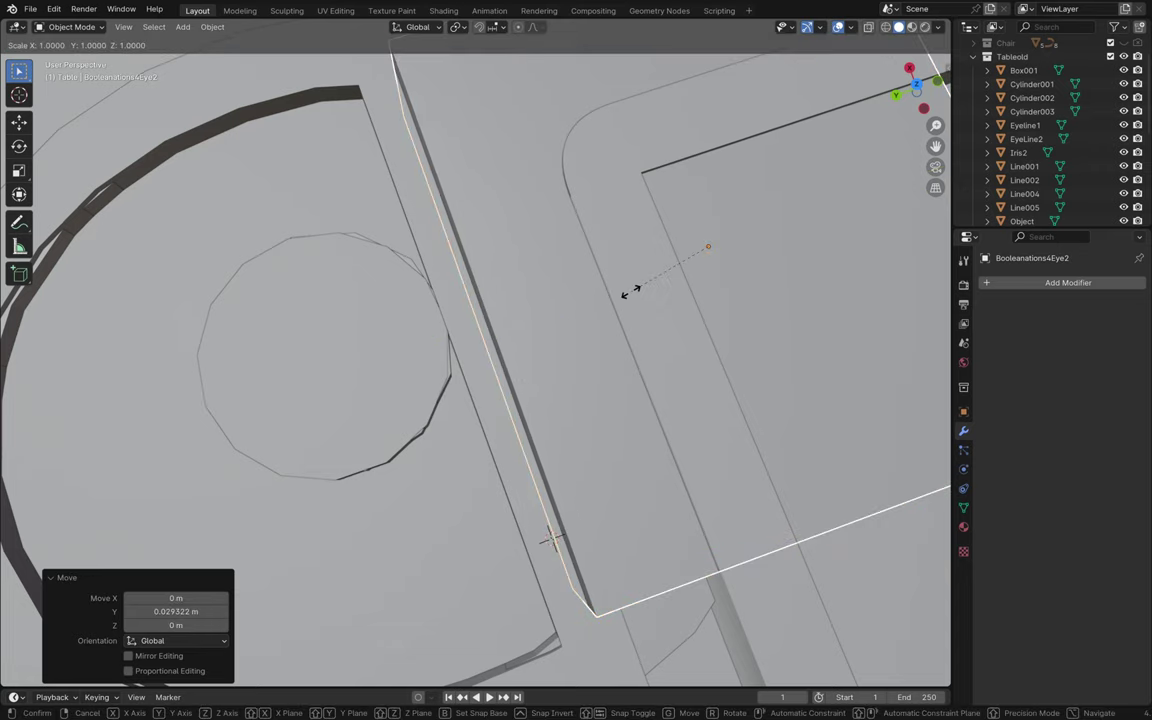
pyautogui.press('x')
pyautogui.press('y')
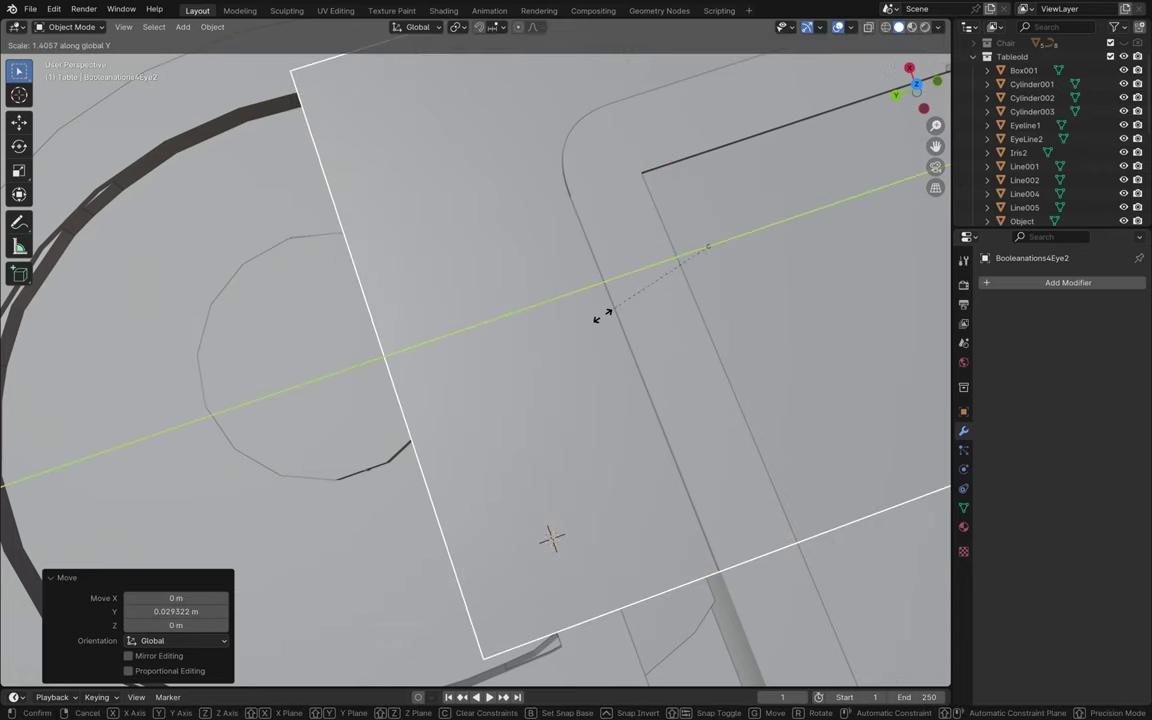
pyautogui.click(606, 322)
# - Widen the slab to 1.062 along X and nudge it along X
pyautogui.scroll(6, 608, 324)
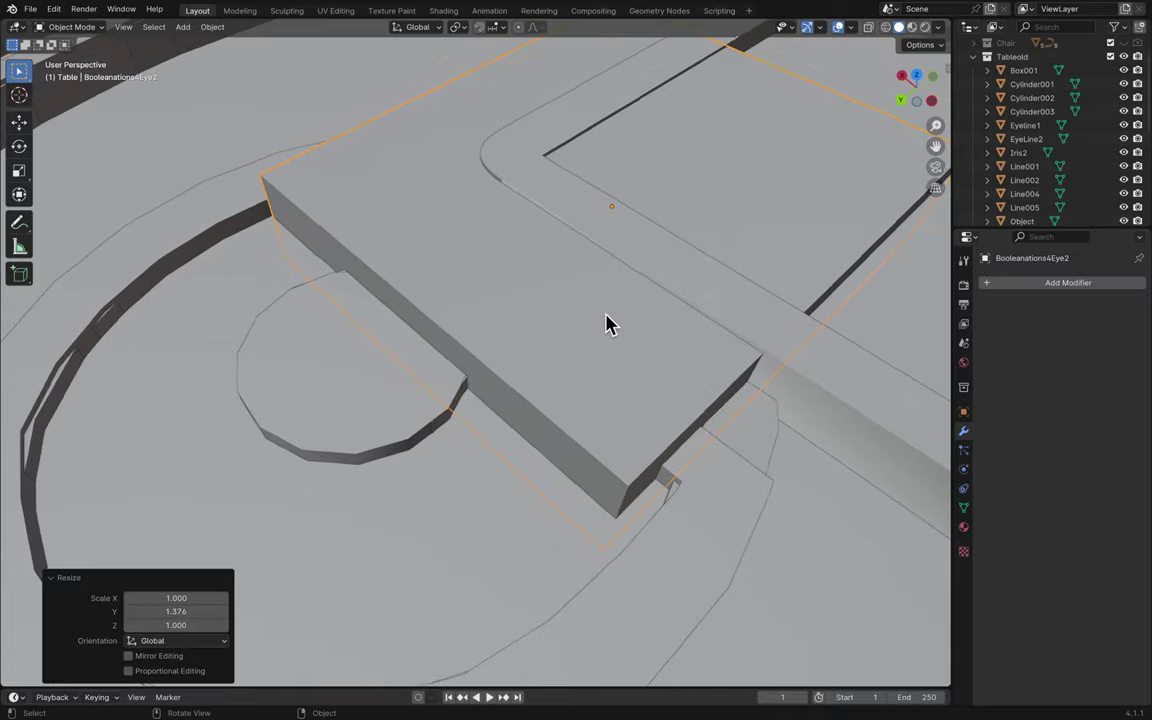
pyautogui.scroll(3, 608, 324)
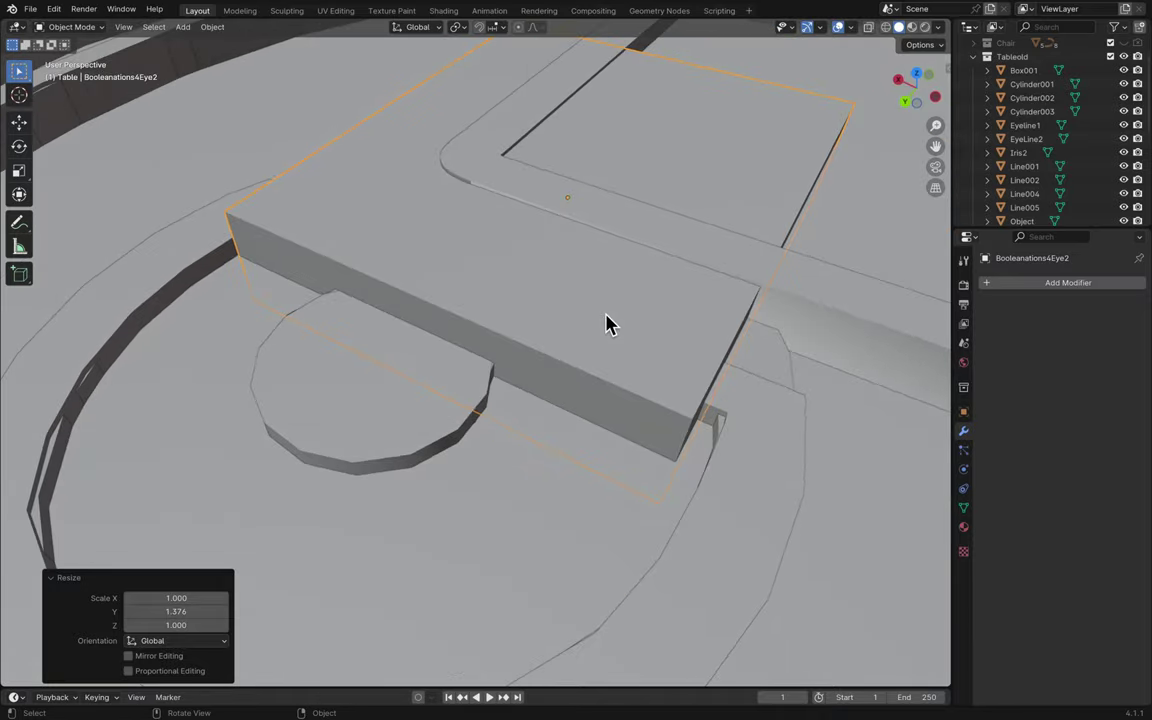
pyautogui.press('s')
pyautogui.press('x')
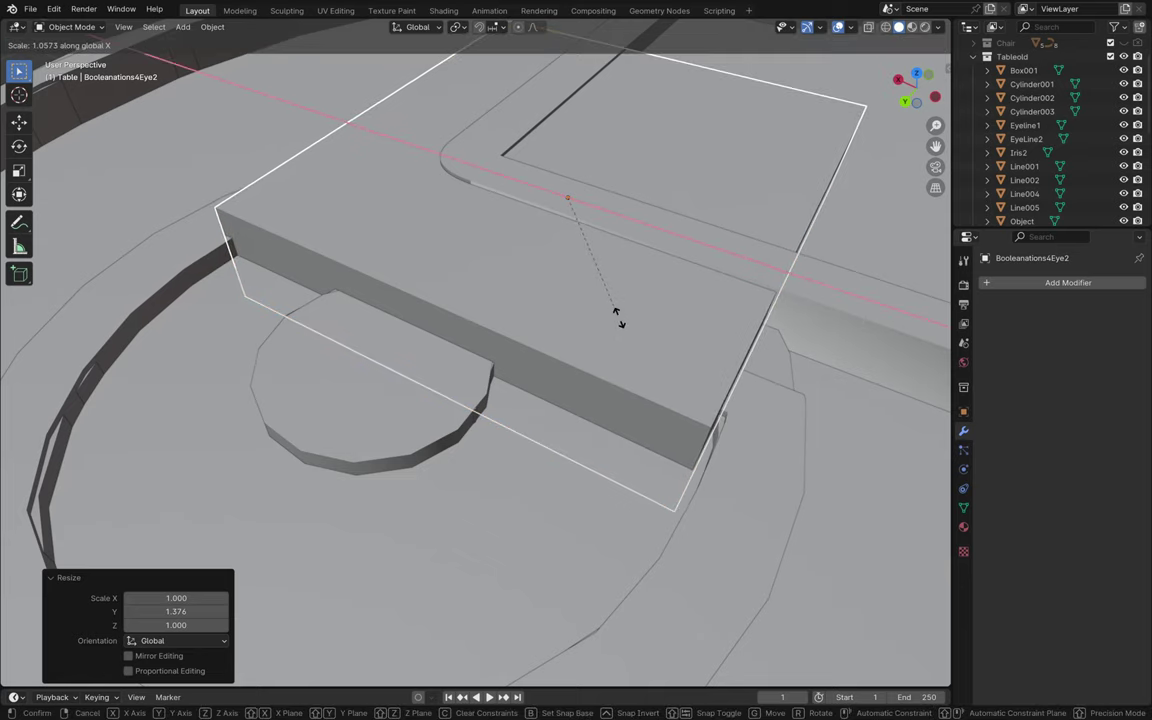
pyautogui.click(622, 324)
pyautogui.hscroll(5, 622, 324)
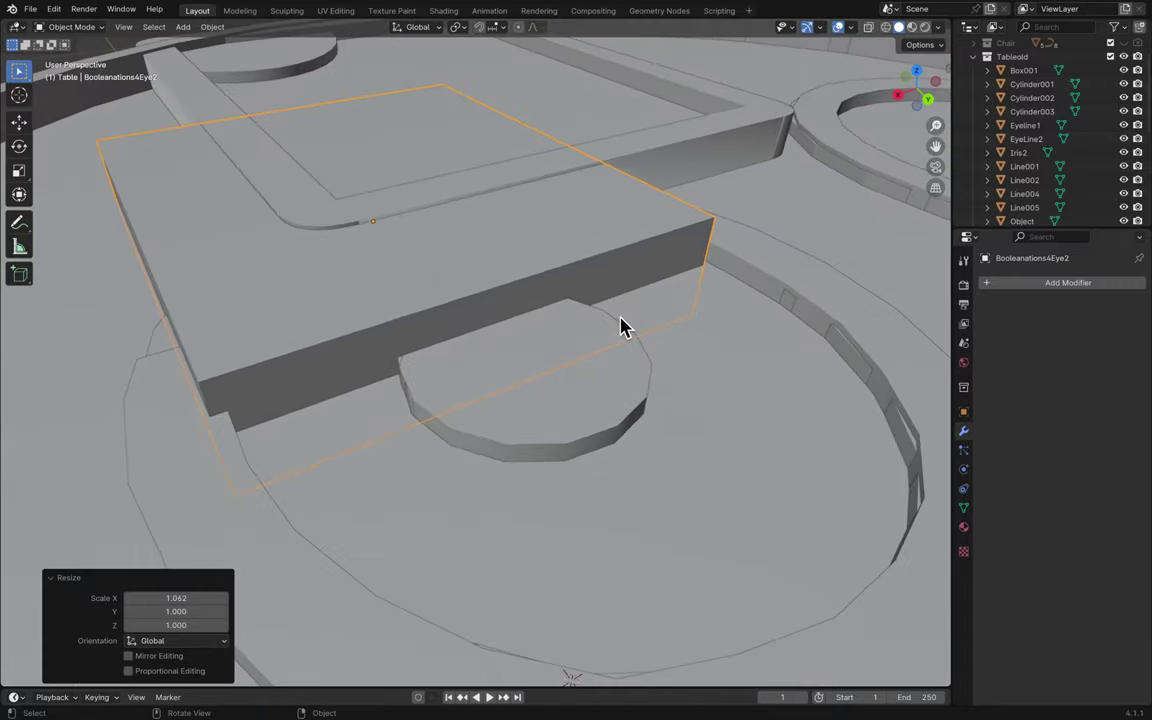
pyautogui.hscroll(5, 622, 324)
pyautogui.press('g')
pyautogui.press('x')
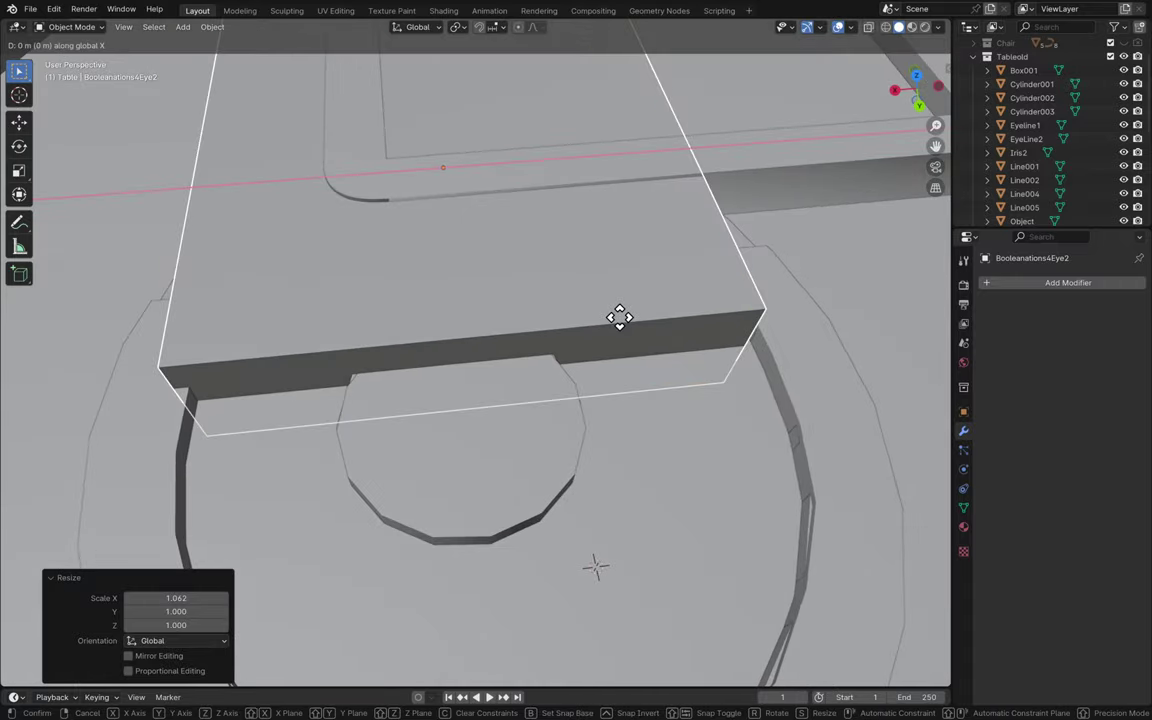
pyautogui.click(630, 322)
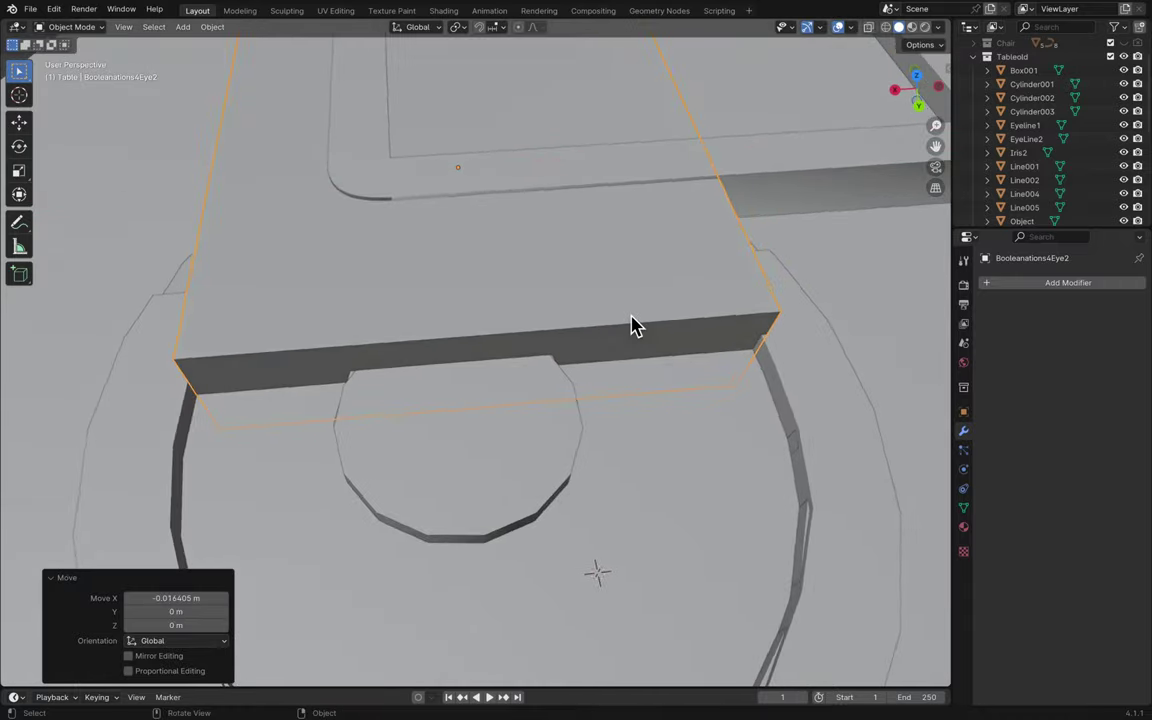
# - Collapse the Tableold collection's contents and hide the collection
pyautogui.hscroll(10, 632, 324)
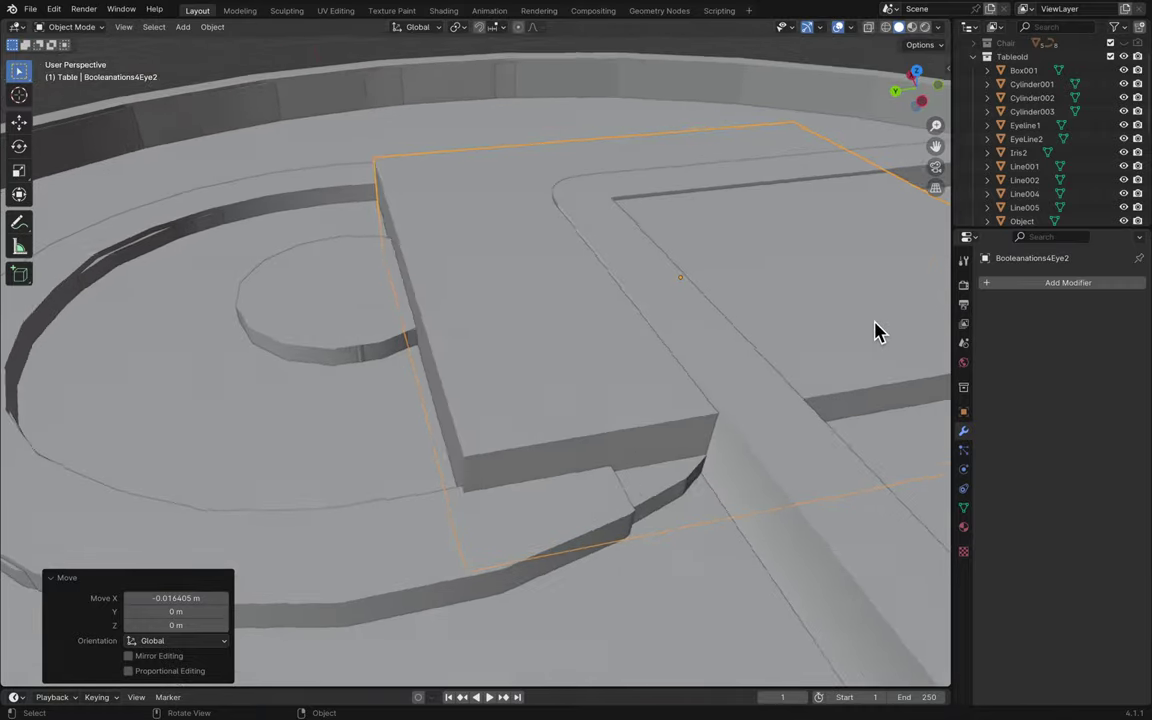
pyautogui.scroll(3, 875, 333)
pyautogui.scroll(3, 1015, 160)
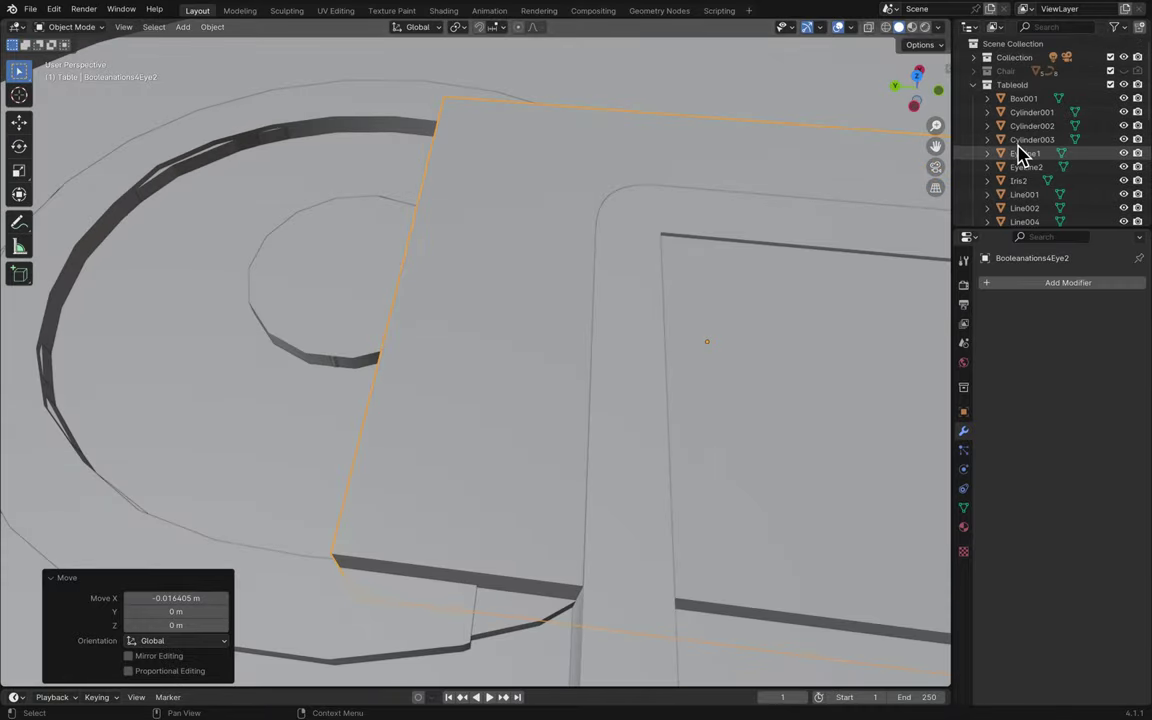
pyautogui.click(975, 85)
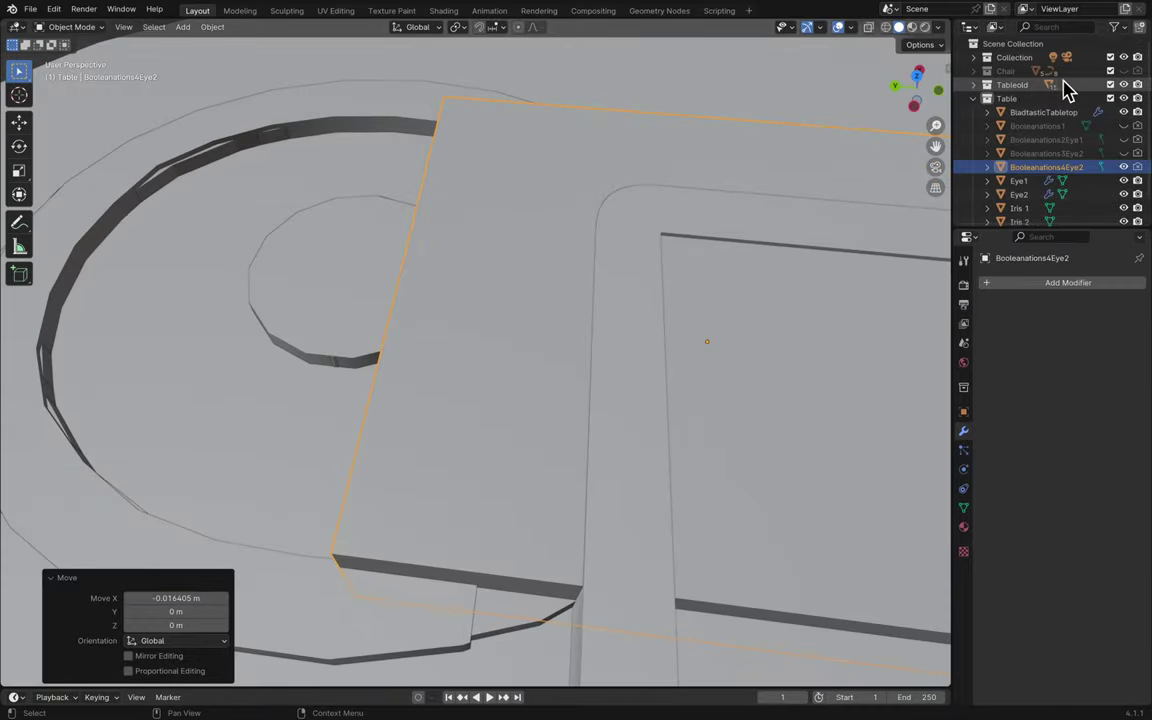
pyautogui.click(1124, 86)
pyautogui.click(1124, 86)
pyautogui.click(1124, 86)
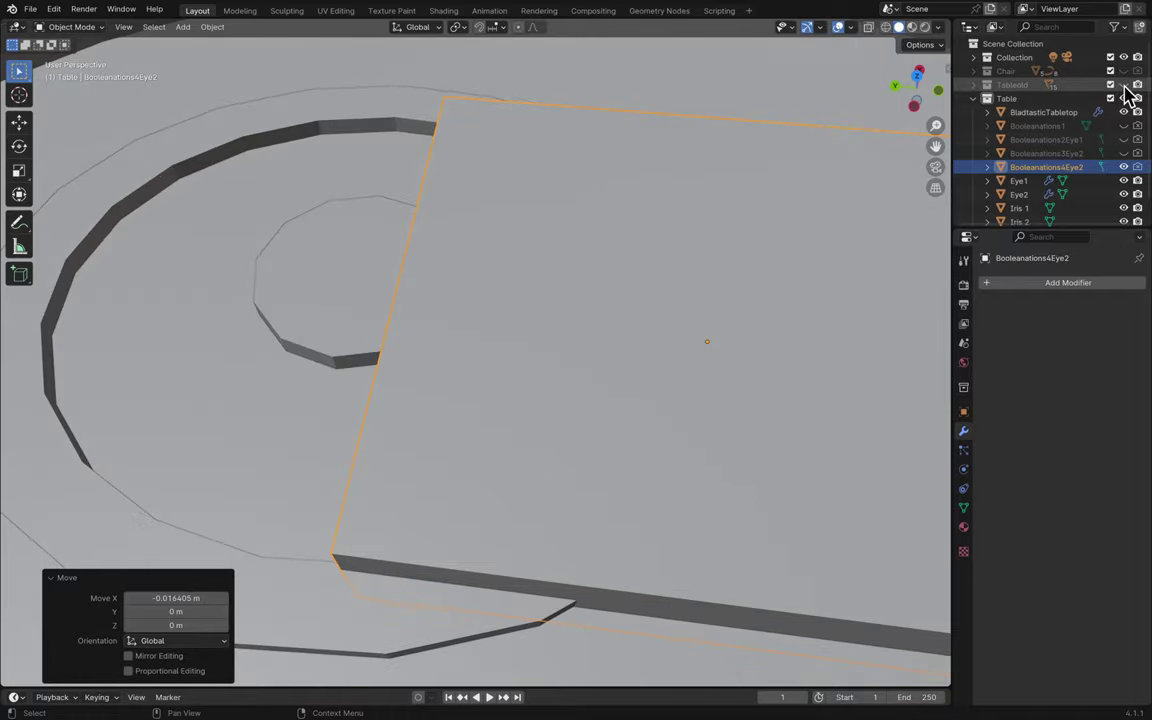
pyautogui.scroll(-10, 605, 298)
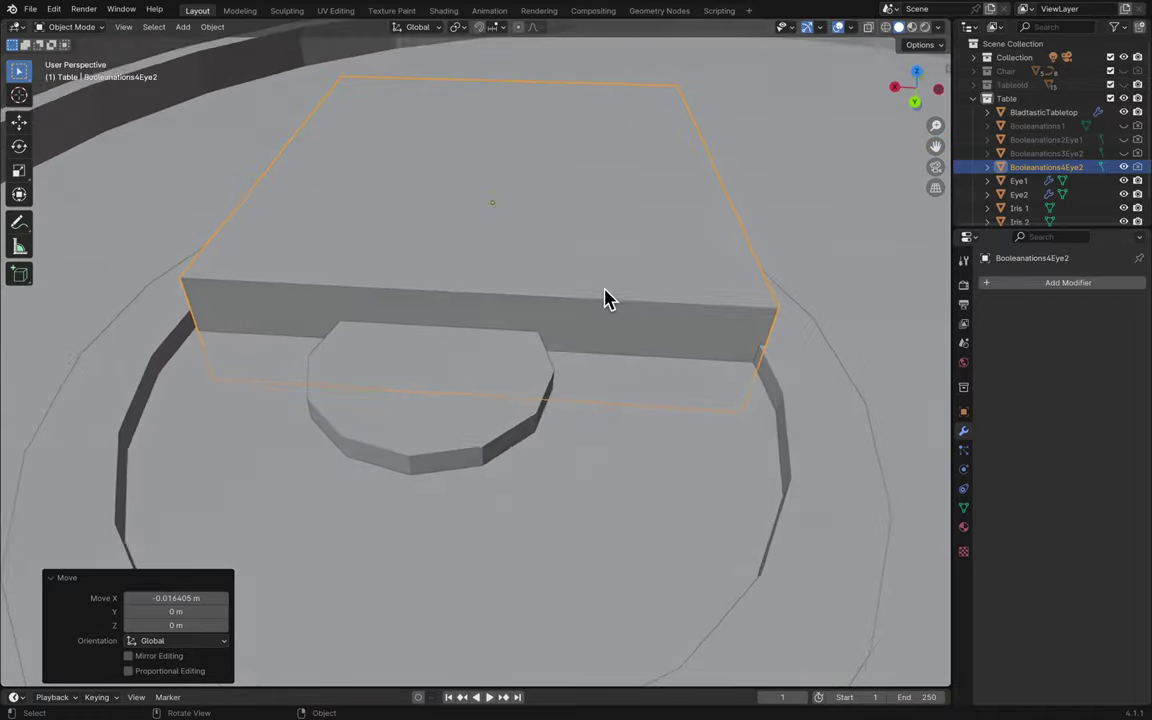
pyautogui.scroll(3, 605, 298)
# - Make one more slight X adjustment to the box cutter
pyautogui.press('g')
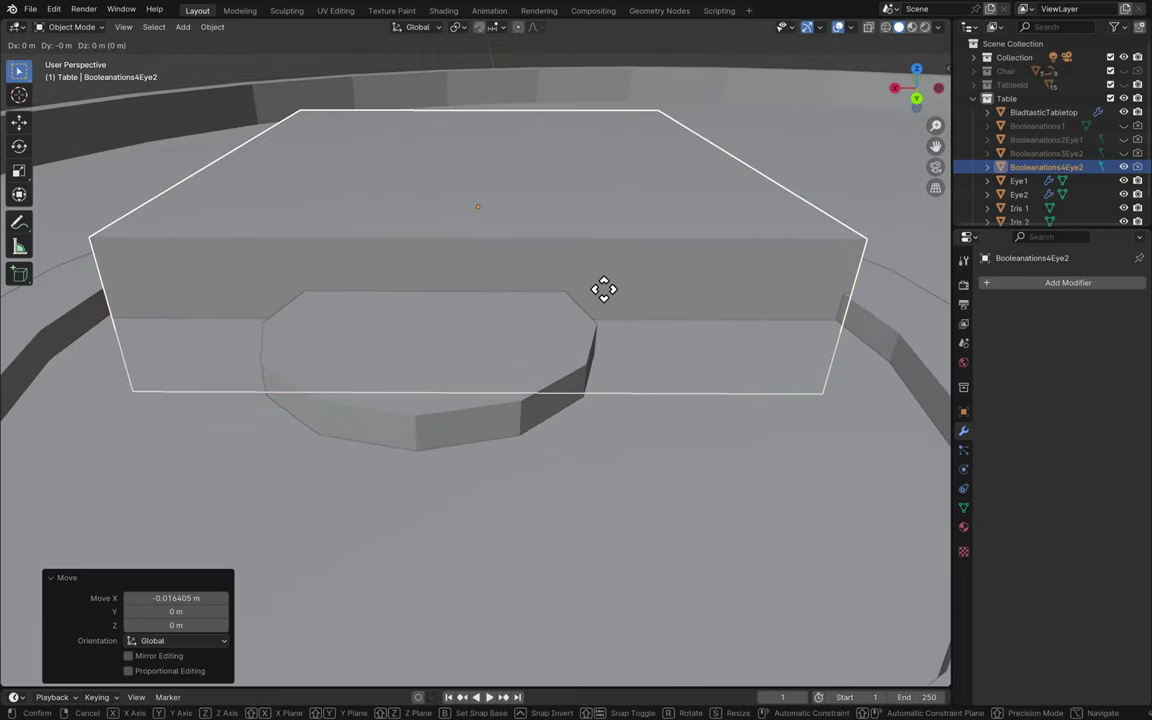
pyautogui.press('x')
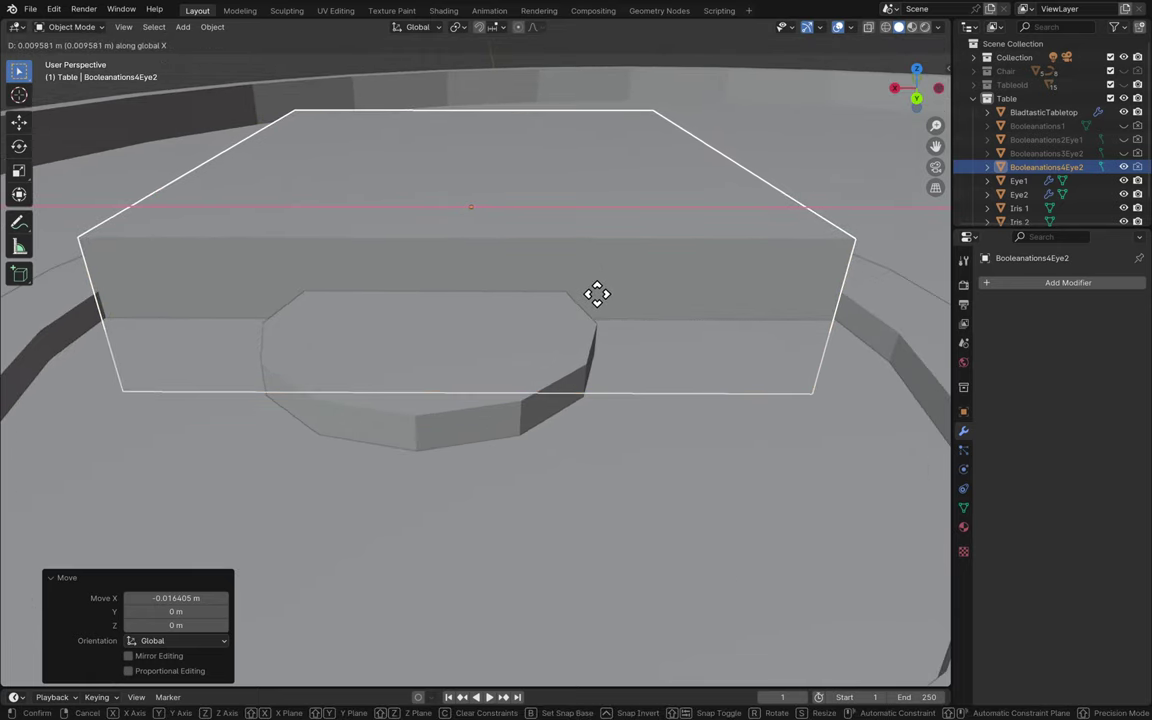
pyautogui.click(600, 293)
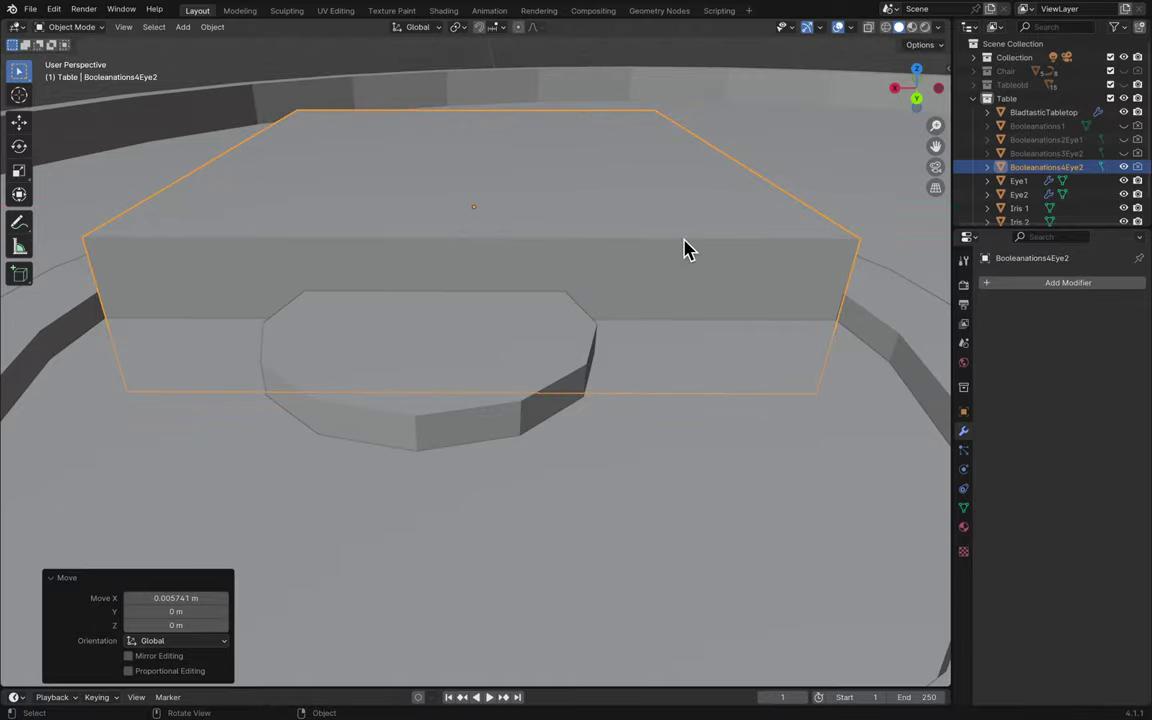
pyautogui.scroll(-5, 687, 248)
pyautogui.scroll(10, 687, 248)
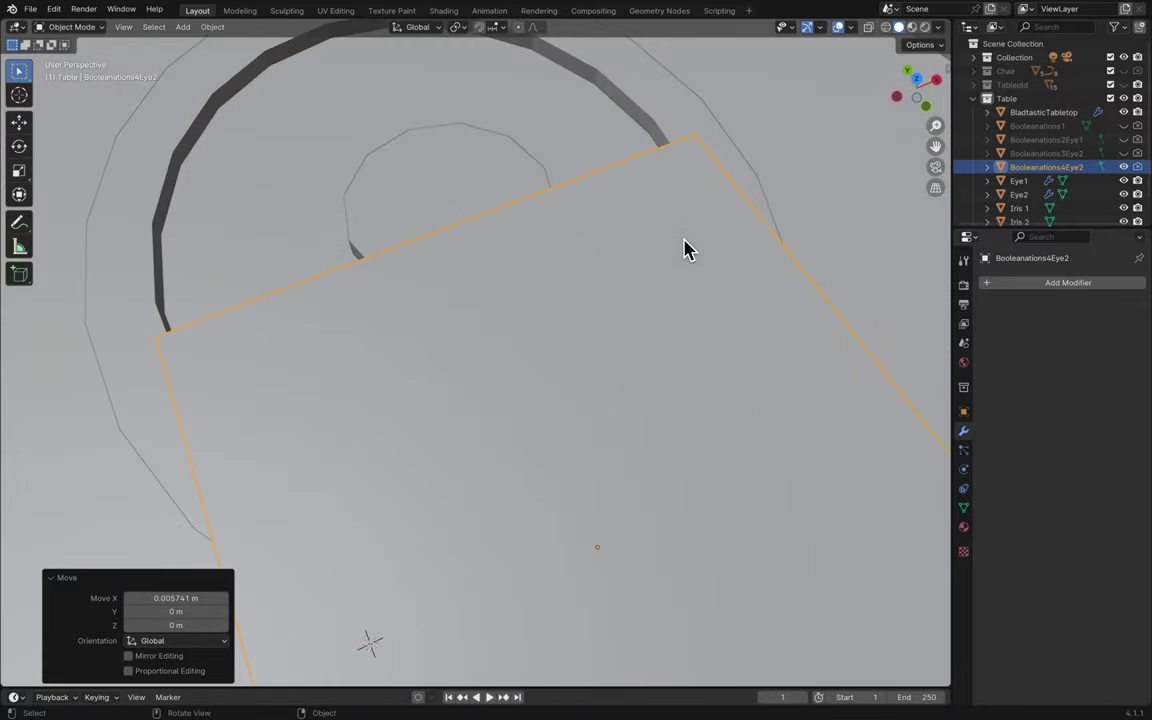
# - Inspect the squinted right eye from several angles and browse the Add Modifier list
pyautogui.hscroll(-8, 687, 248)
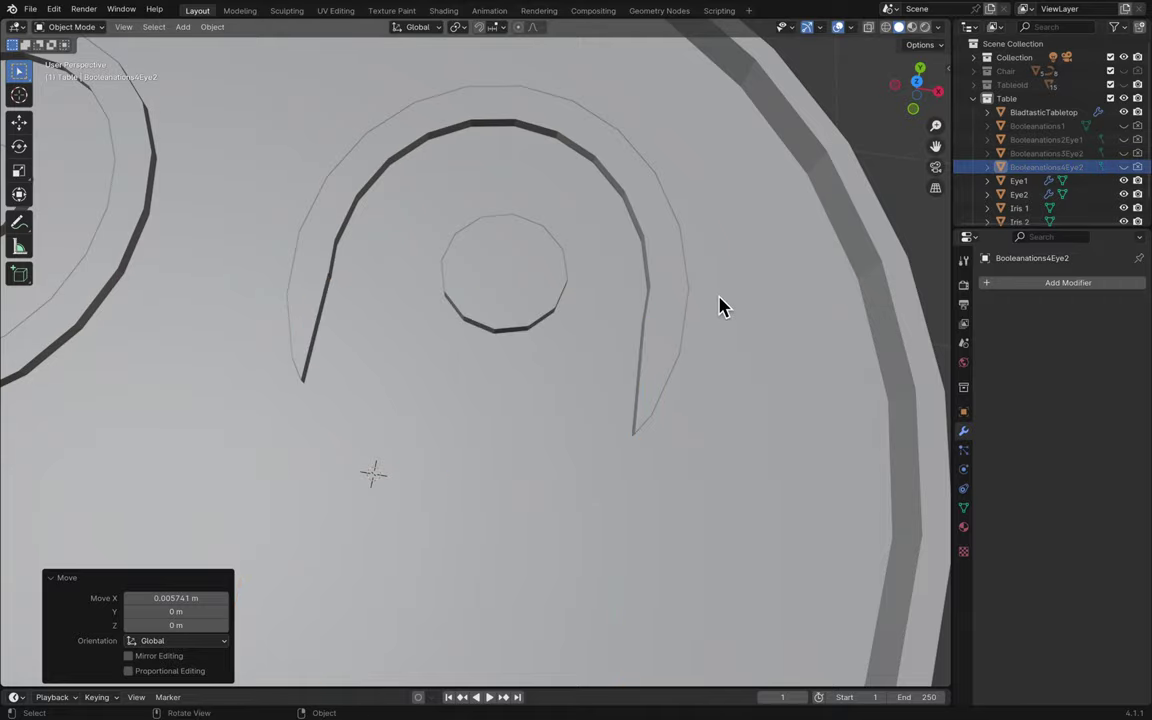
pyautogui.hscroll(-10, 722, 306)
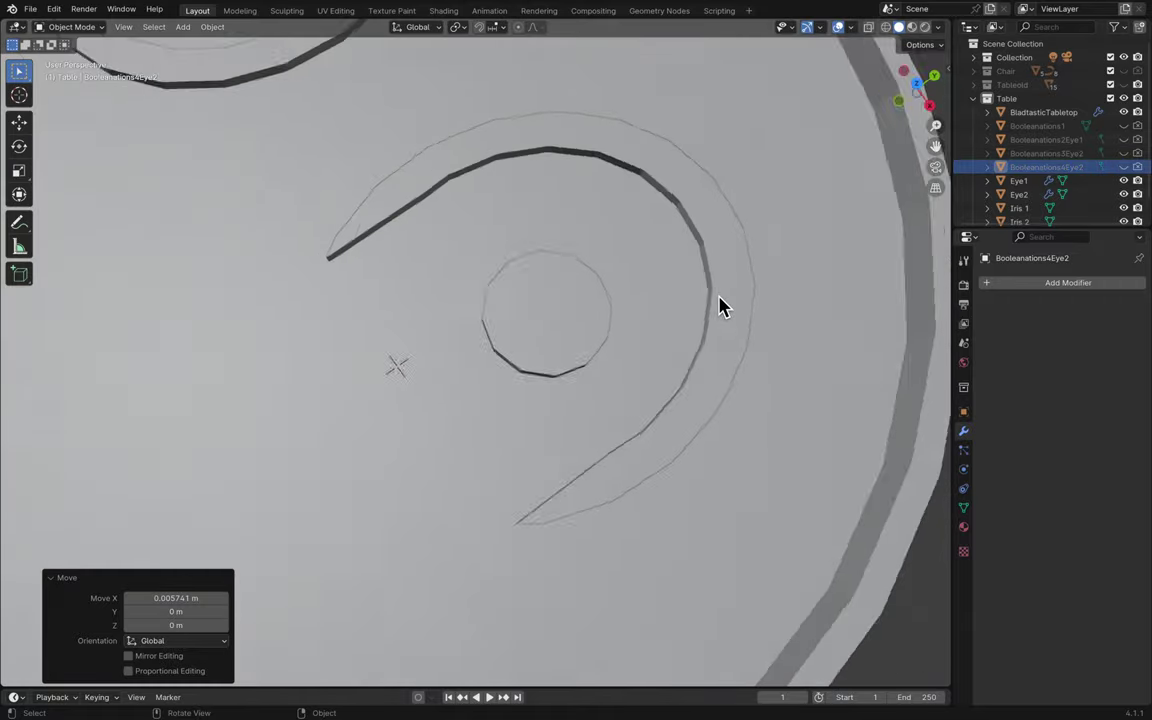
pyautogui.hscroll(-15, 722, 306)
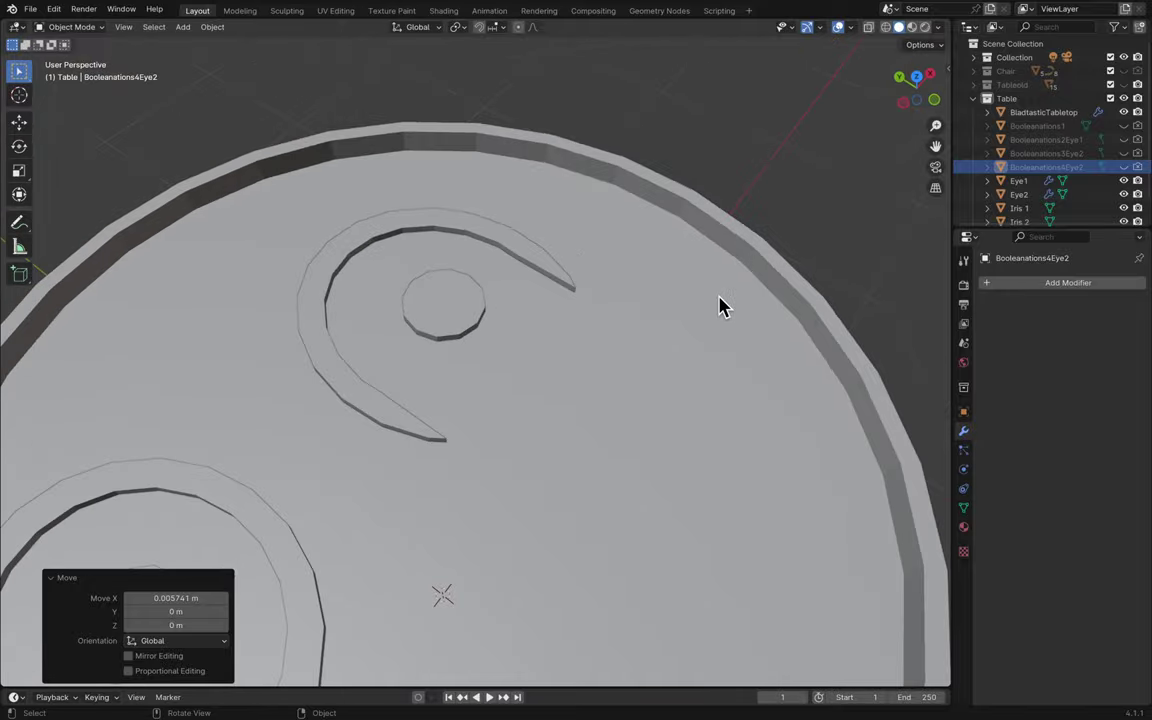
pyautogui.hscroll(-15, 722, 306)
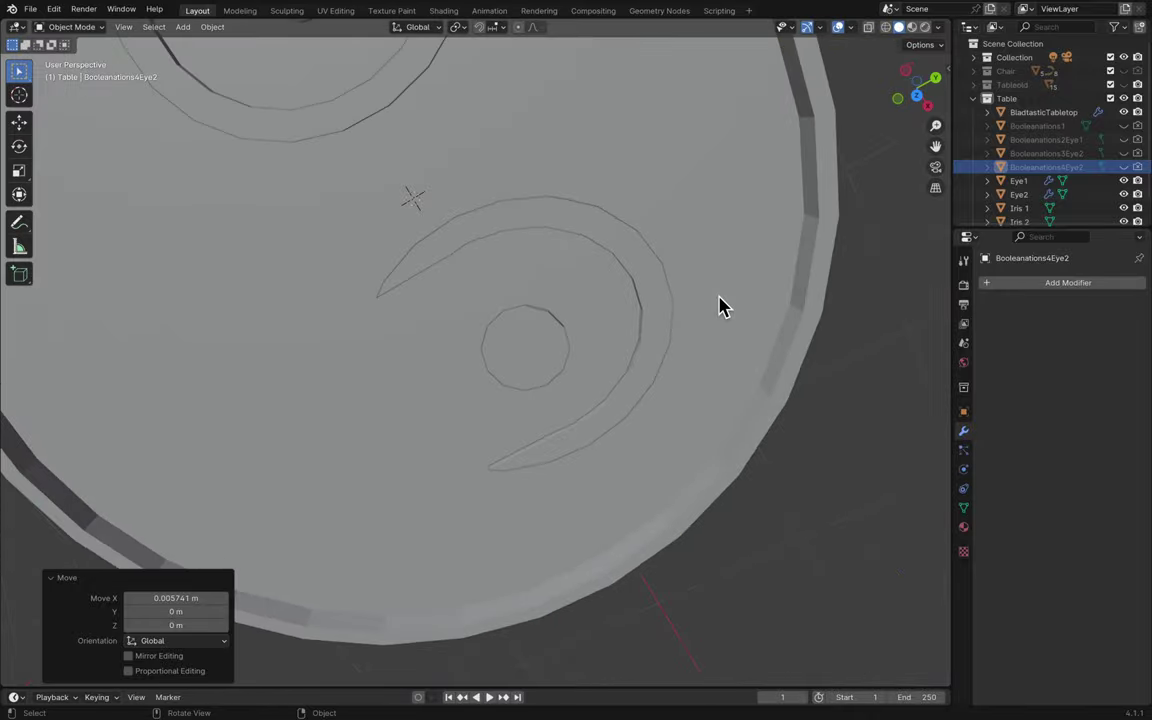
pyautogui.hscroll(-10, 722, 306)
pyautogui.moveTo(720, 299); pyautogui.dragTo(689, 270, button='middle')
pyautogui.scroll(3, 497, 308)
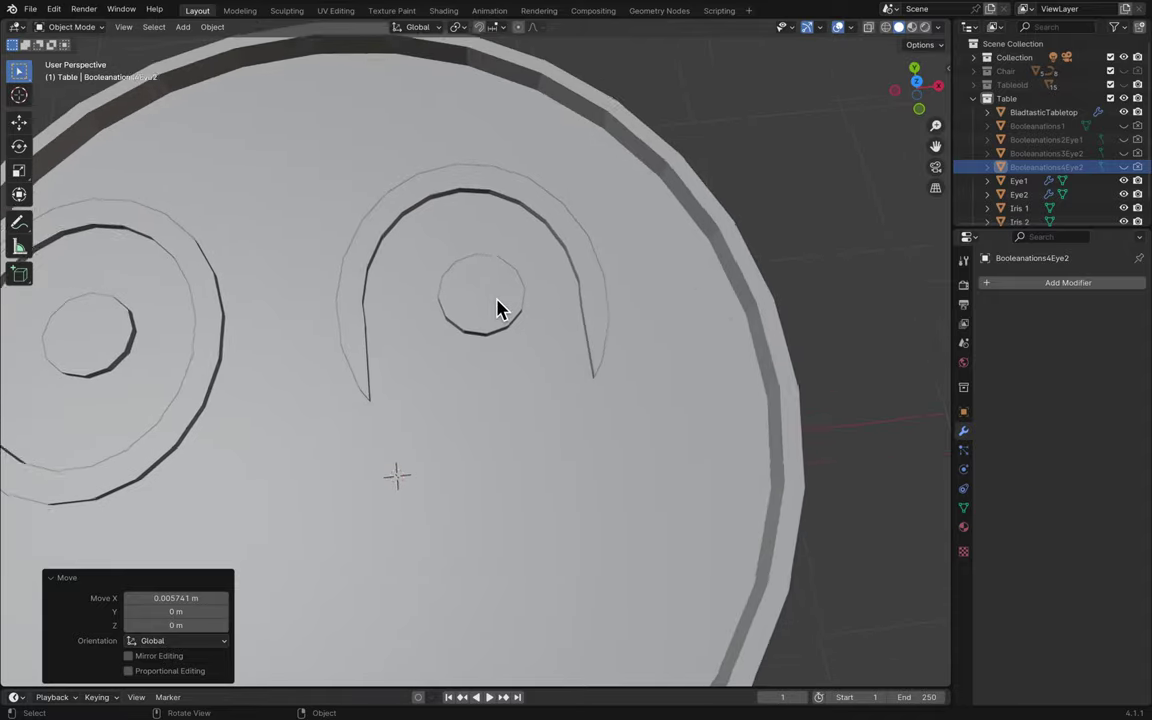
pyautogui.moveTo(497, 308); pyautogui.dragTo(640, 275, button='middle')
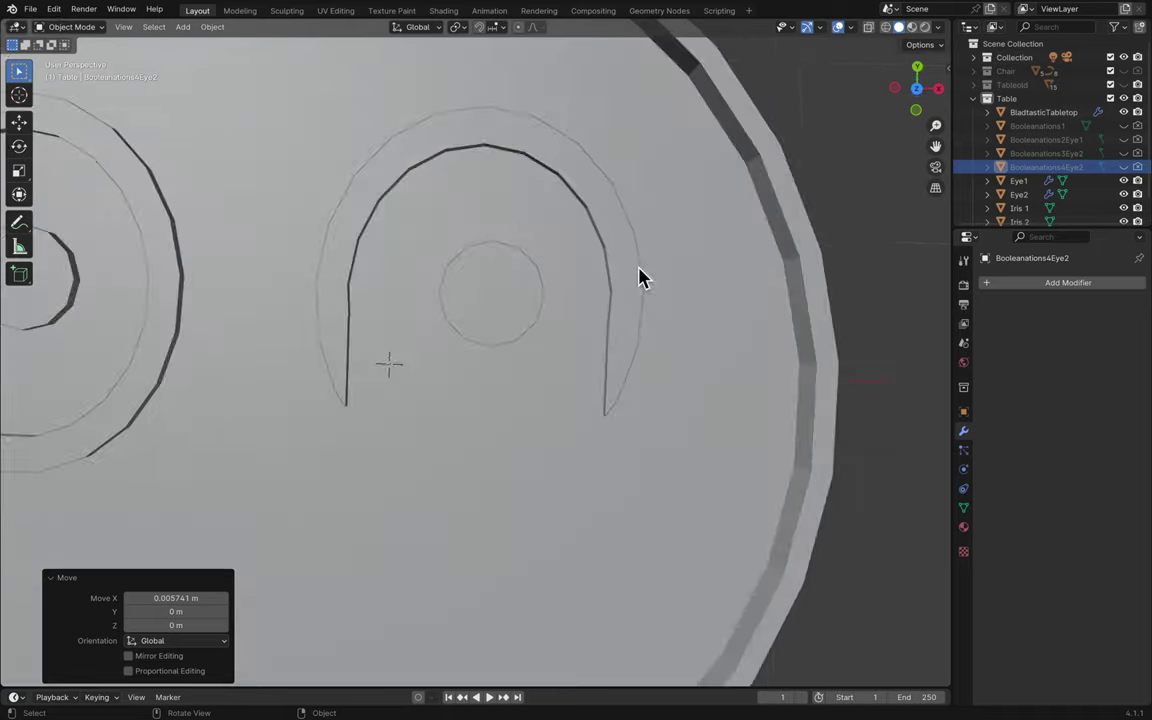
pyautogui.click(1008, 287)
pyautogui.moveTo(1008, 290)
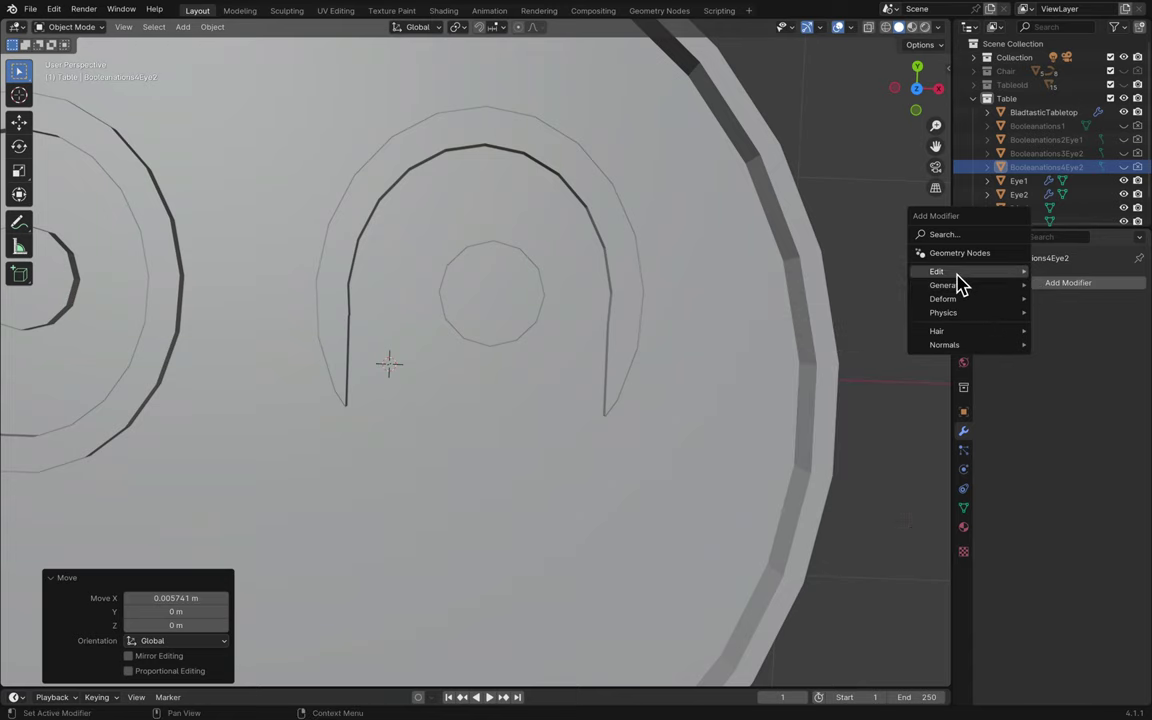
pyautogui.moveTo(957, 305)
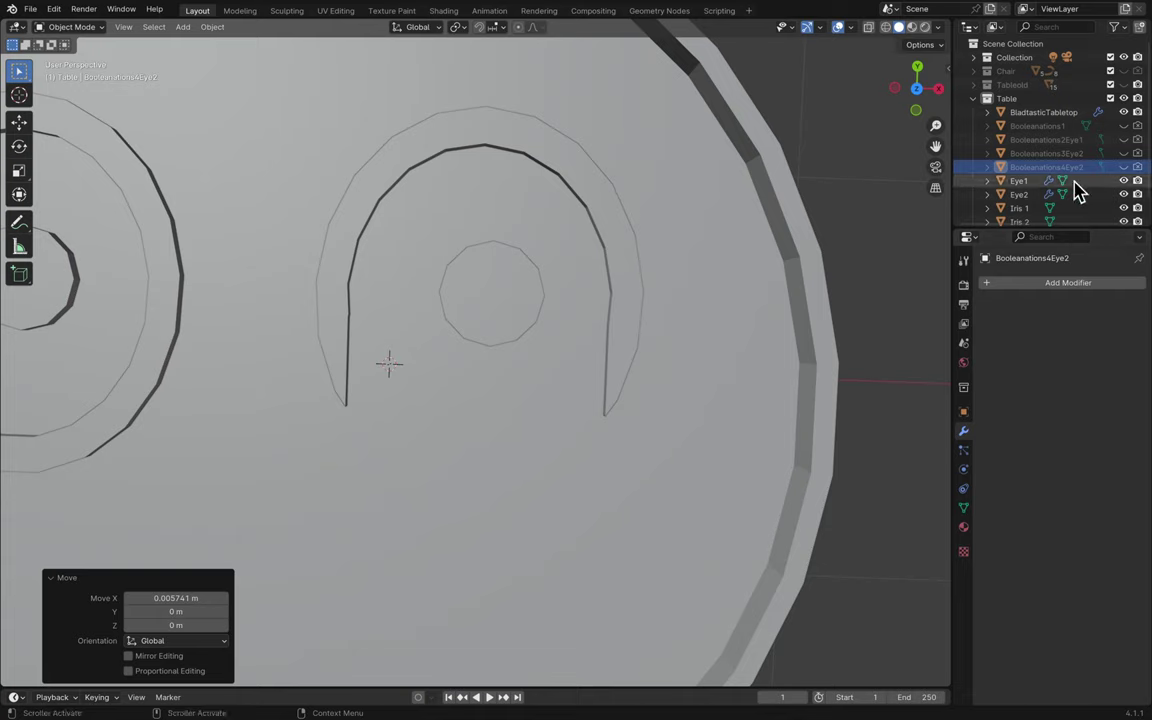
pyautogui.scroll(-2, 1095, 199)
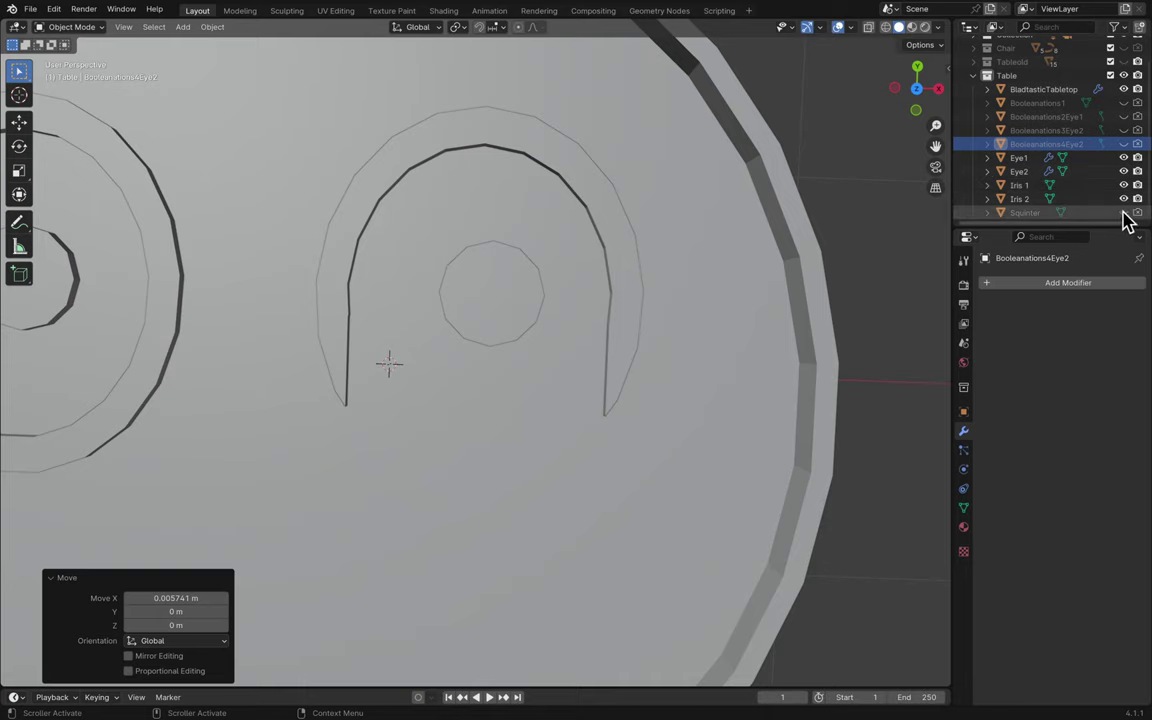
# - Unhide the Squinter bar cutter and select it in the viewport
pyautogui.click(1123, 213)
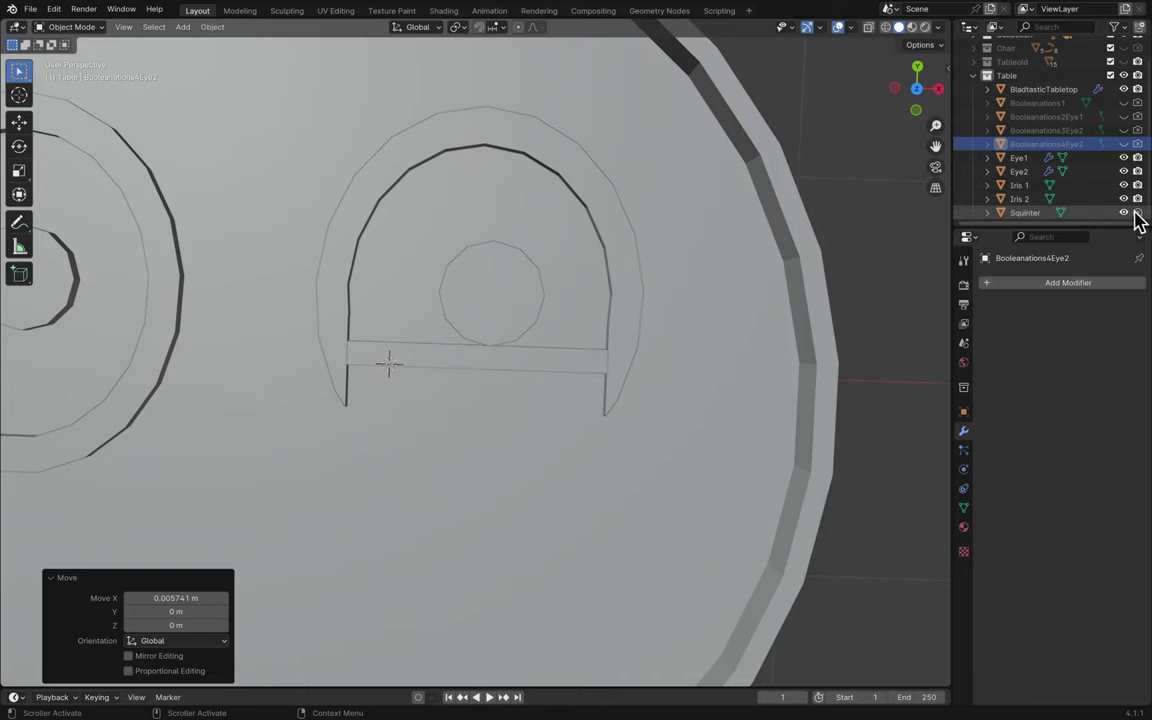
pyautogui.moveTo(566, 327); pyautogui.dragTo(710, 198, button='middle')
pyautogui.scroll(5, 566, 329)
pyautogui.scroll(-3, 566, 329)
pyautogui.scroll(3, 566, 329)
pyautogui.click(566, 329)
# - Zoom and pan in close to the end of the Squinter bar
pyautogui.scroll(3, 710, 199)
pyautogui.scroll(-5, 707, 200)
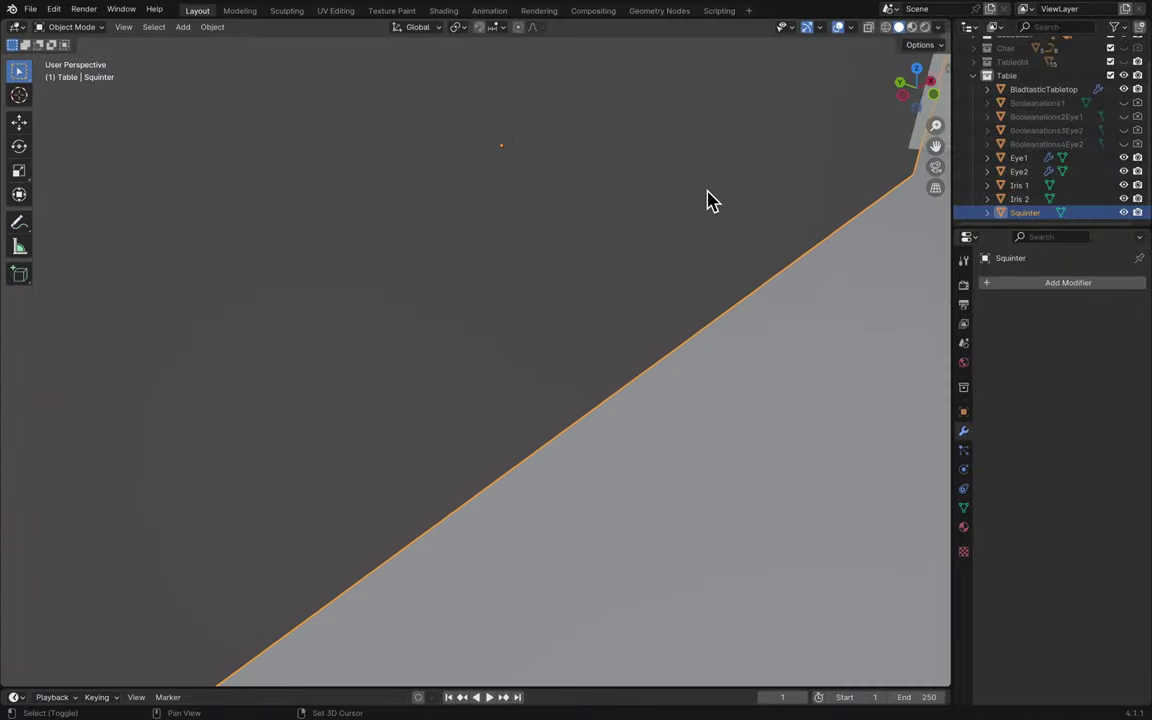
pyautogui.scroll(-3, 707, 200)
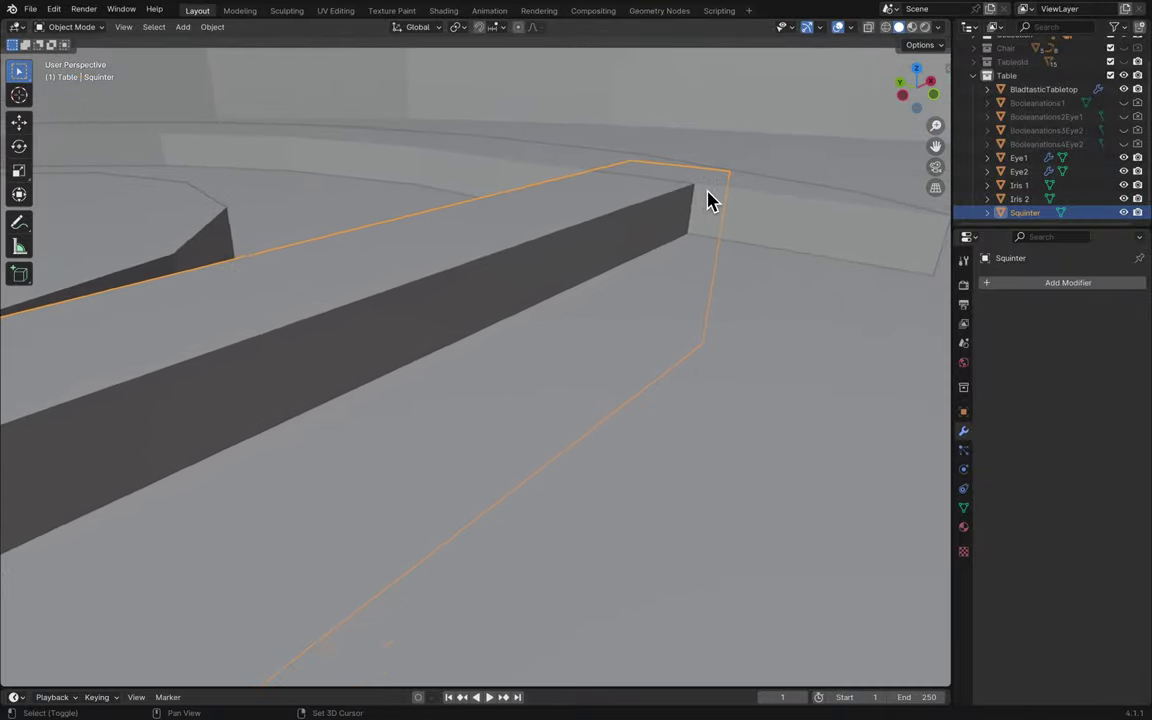
pyautogui.keyDown('shift'); pyautogui.hscroll(2, 707, 199); pyautogui.keyUp('shift')
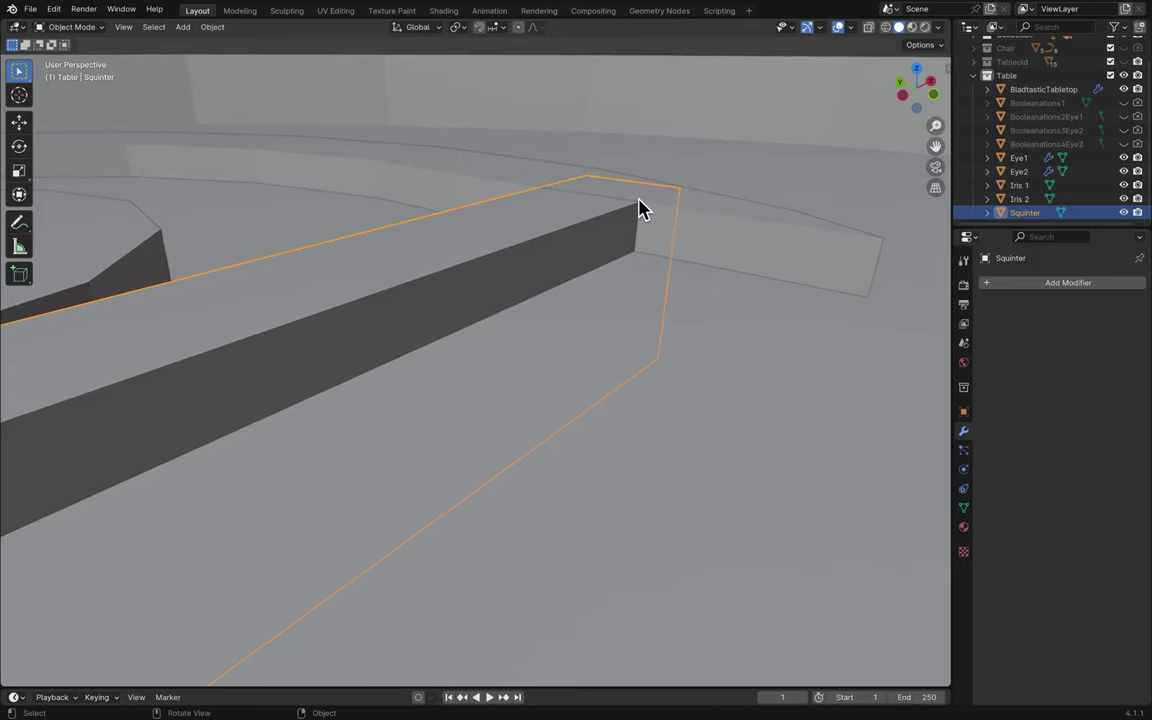
pyautogui.scroll(4, 640, 208)
pyautogui.keyDown('shift'); pyautogui.scroll(1, 640, 208); pyautogui.keyUp('shift')
pyautogui.scroll(-5, 640, 208)
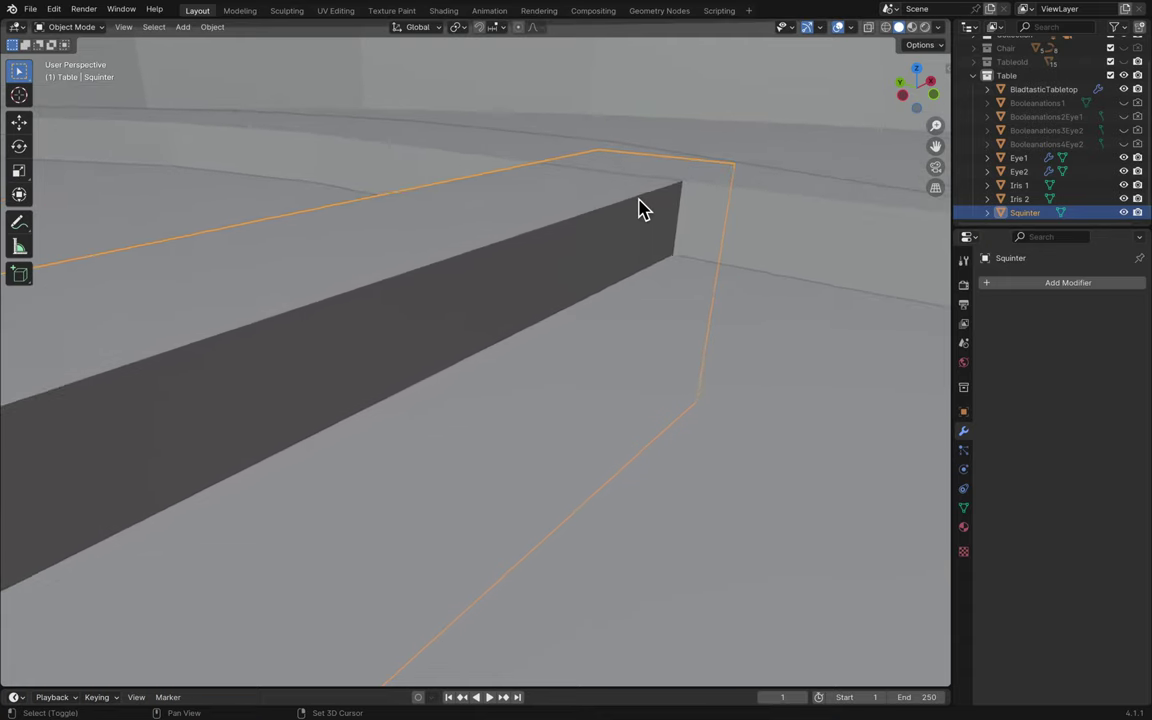
pyautogui.scroll(1, 503, 332)
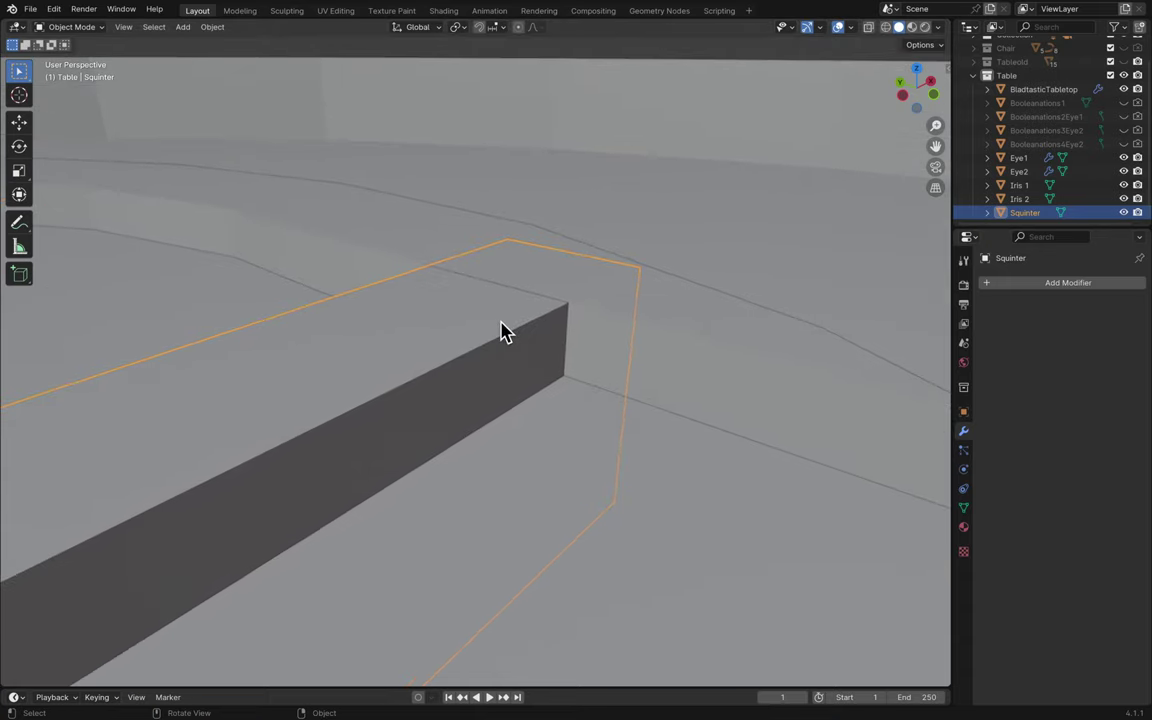
pyautogui.moveTo(935, 146)
pyautogui.mouseDown()
pyautogui.moveTo(950, 156)
pyautogui.moveTo(948, 126)
pyautogui.mouseUp()
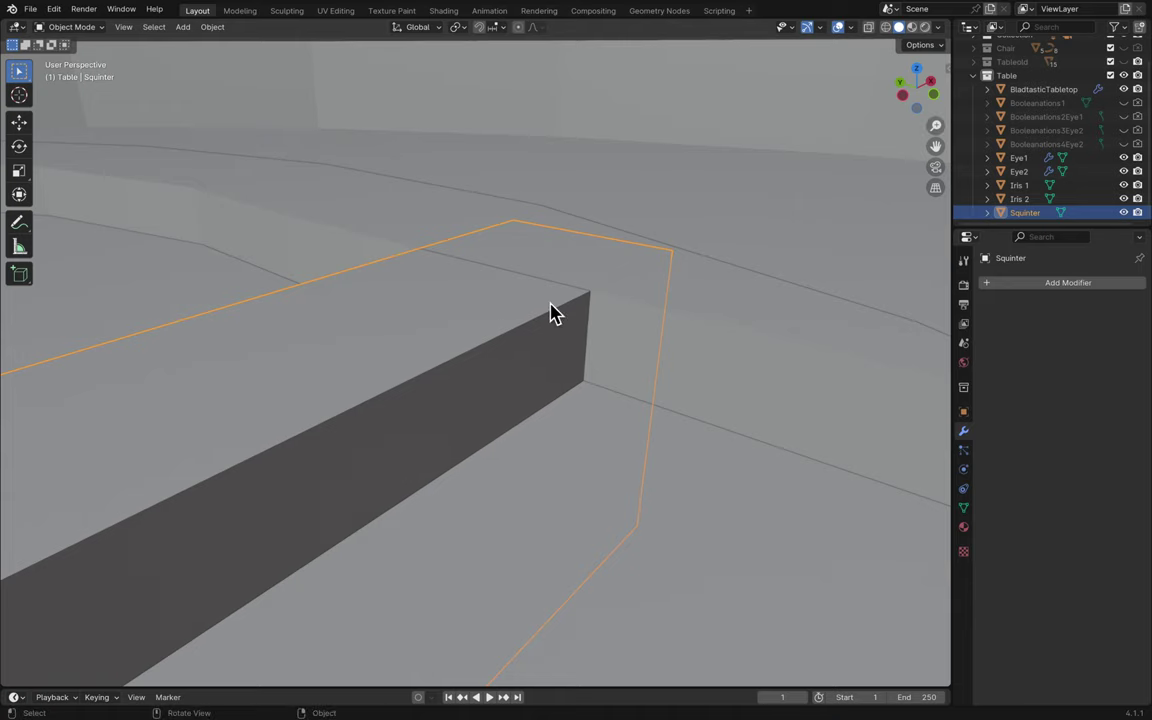
# - Set the Squinter bar's Z location to 1.5889 m, after trying 1.589 and 1.5885
pyautogui.click(964, 412)
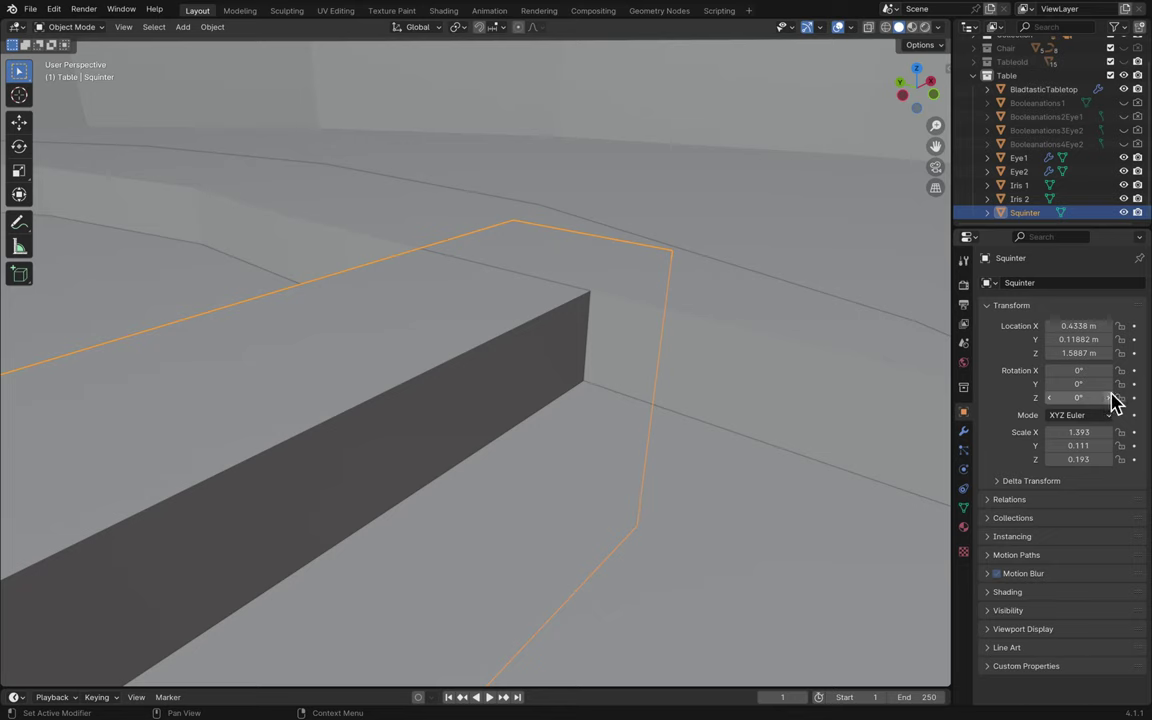
pyautogui.click(1100, 353)
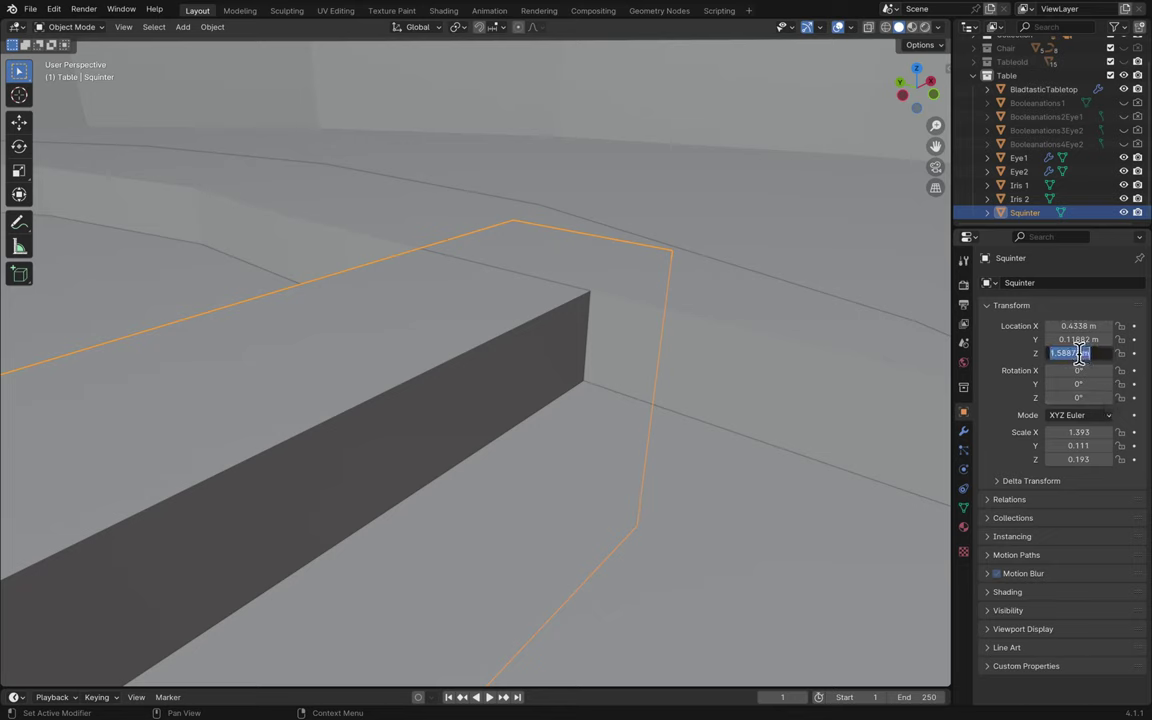
pyautogui.click(1080, 353)
pyautogui.press('Return')
pyautogui.click(1092, 355)
pyautogui.click(1080, 354)
pyautogui.press('Return')
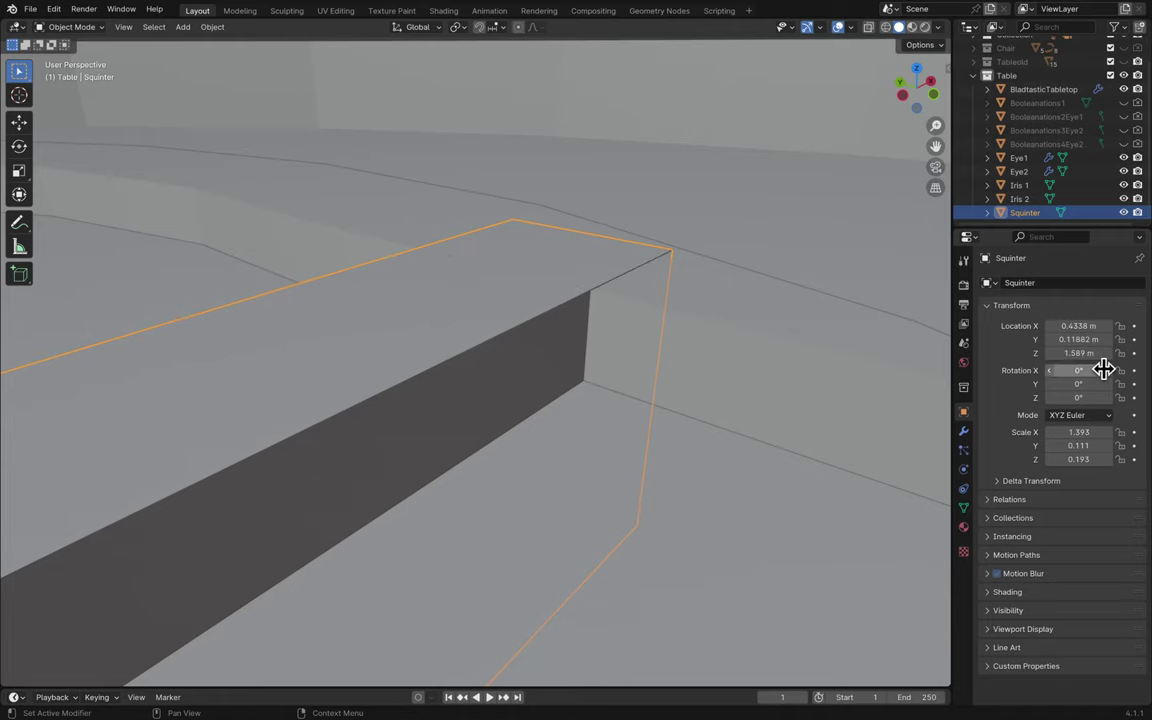
pyautogui.click(1097, 354)
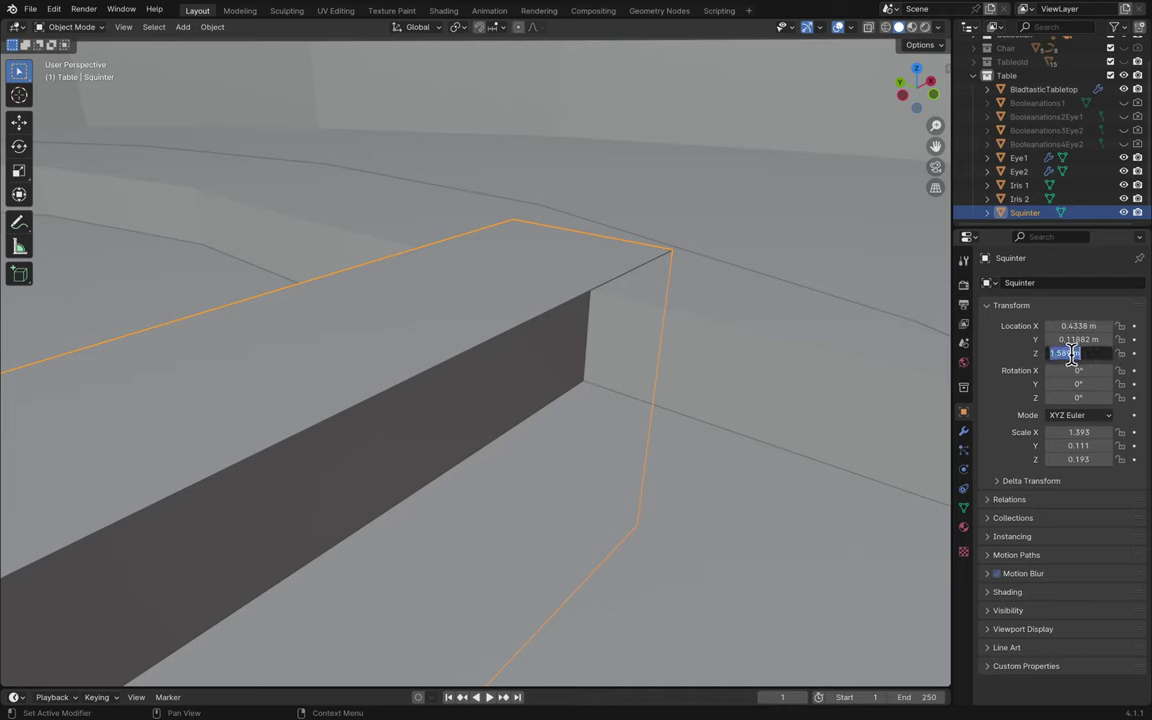
pyautogui.click(1072, 354)
pyautogui.press('Return')
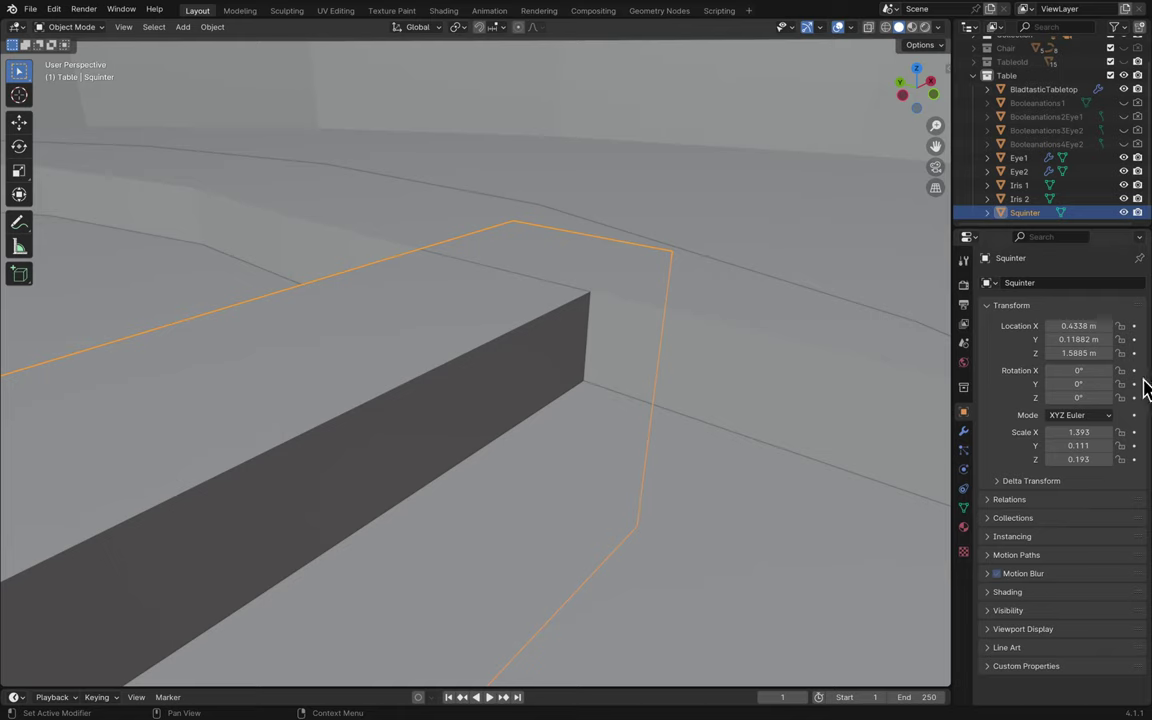
pyautogui.click(1080, 354)
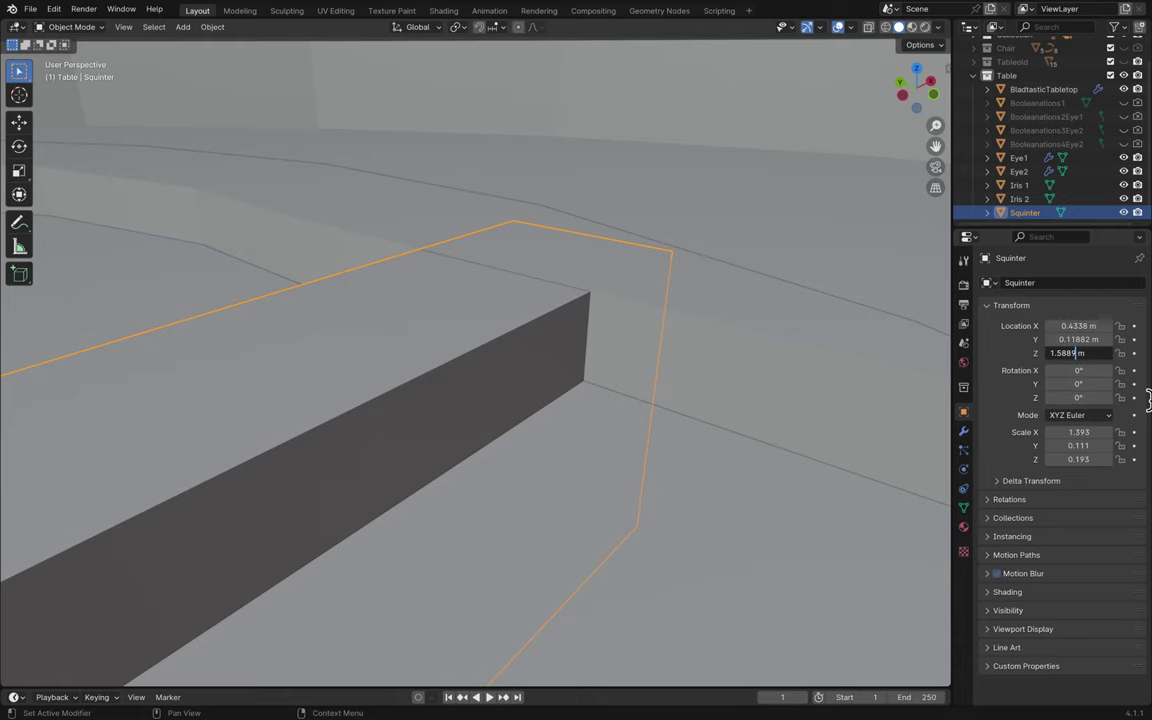
pyautogui.press('Return')
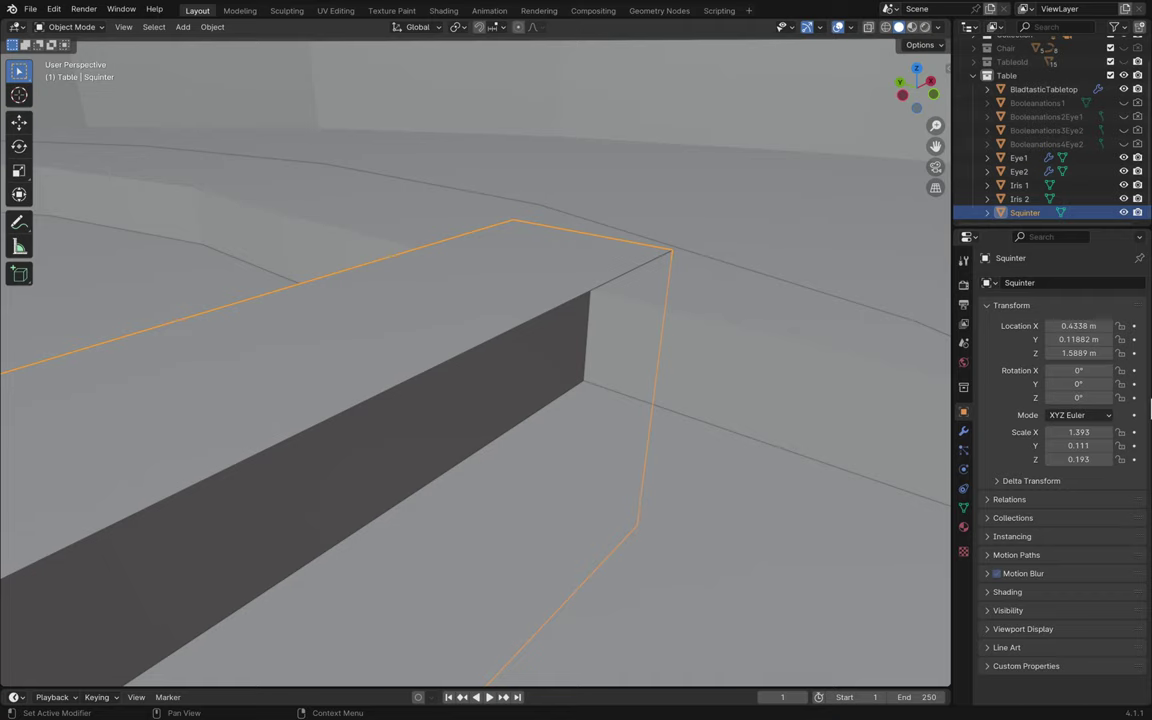
# - Save Blender5.blend, return to a tabletop overview, and undo the latest cutter changes
pyautogui.scroll(3, 810, 410)
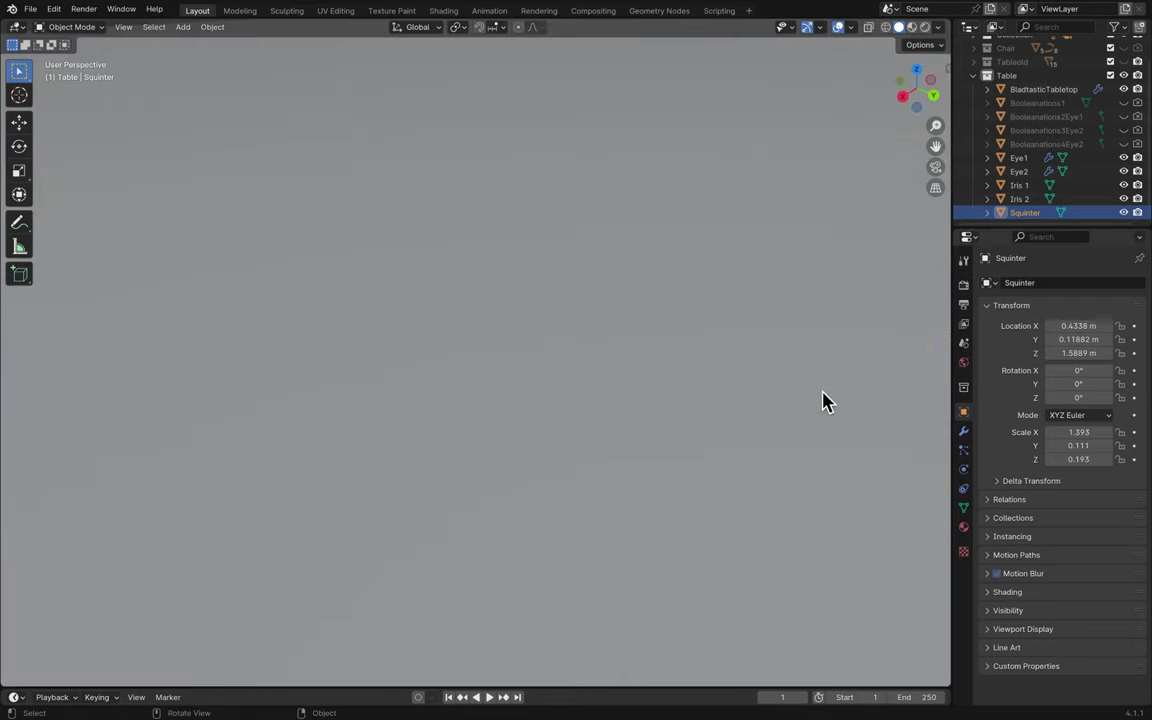
pyautogui.moveTo(936, 145); pyautogui.dragTo(800, 224)
pyautogui.hotkey('ctrl', 's')
pyautogui.press('KP_Decimal')
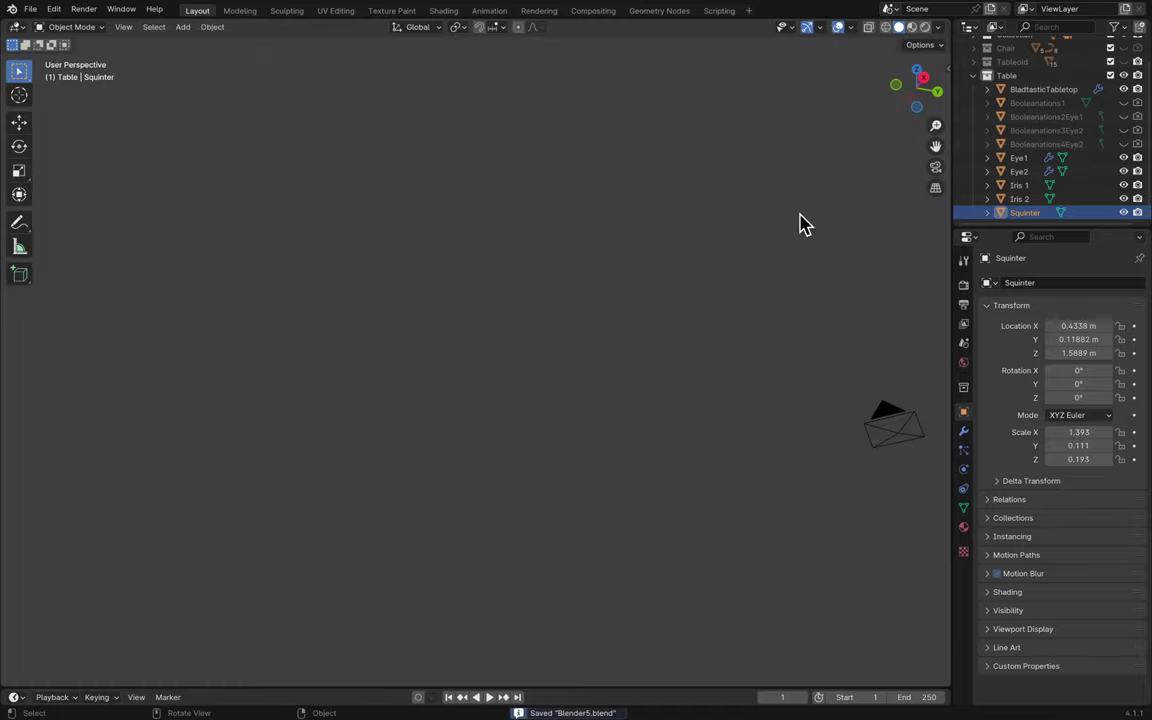
pyautogui.click(937, 168)
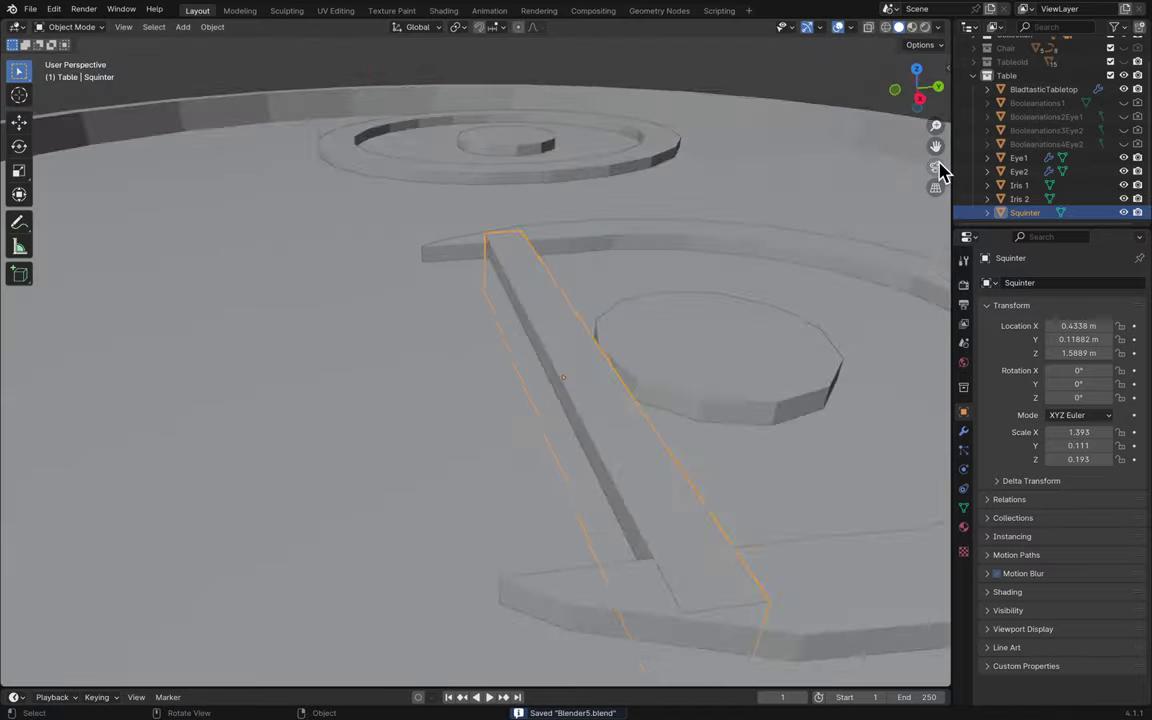
pyautogui.moveTo(818, 218); pyautogui.dragTo(818, 218, button='middle')
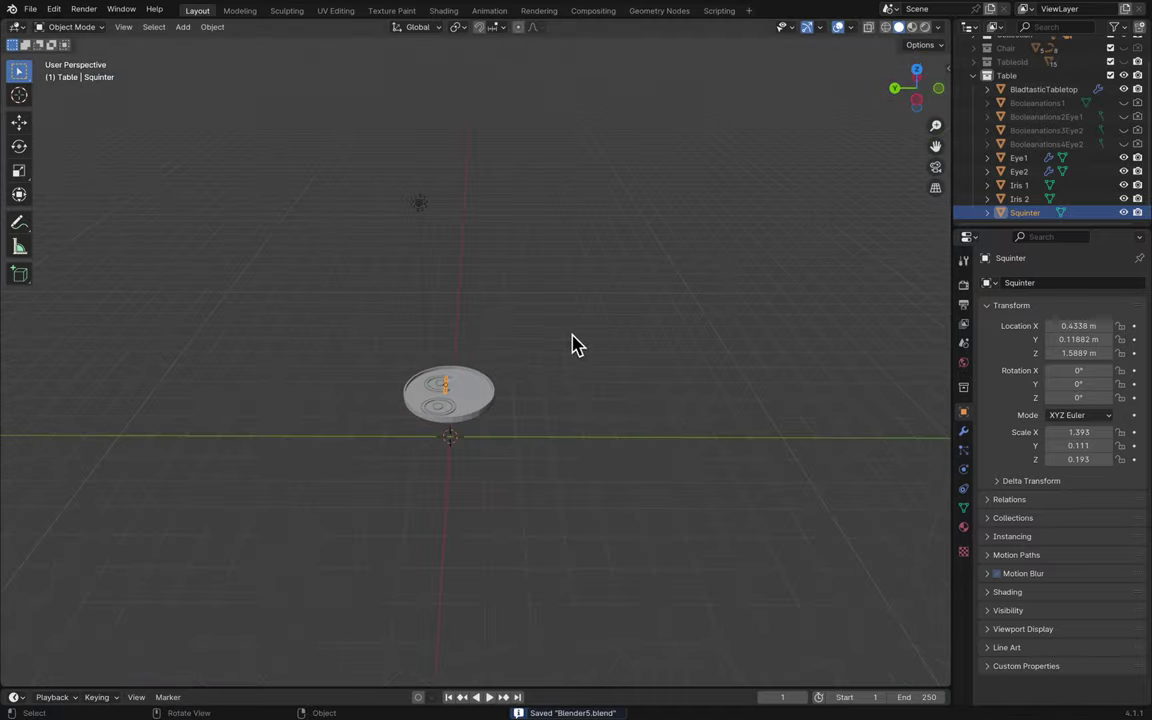
pyautogui.scroll(2, 573, 343)
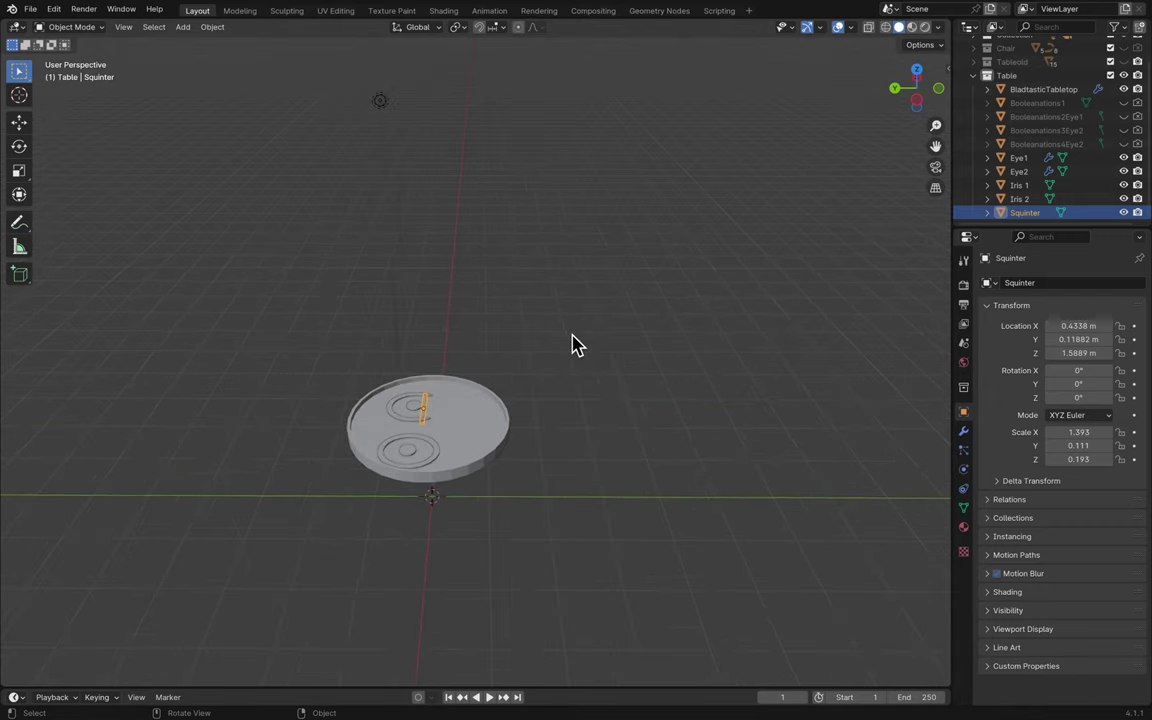
pyautogui.scroll(3, 573, 343)
pyautogui.press('super+s')
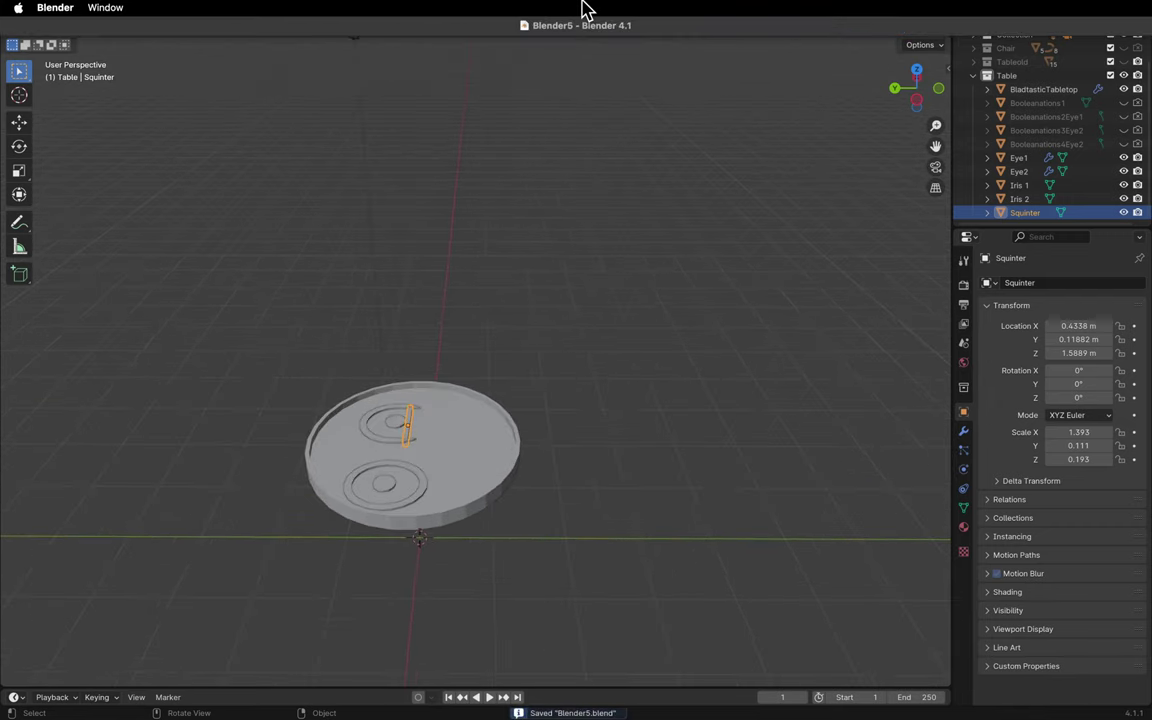
pyautogui.moveTo(658, 311); pyautogui.dragTo(503, 349, button='middle')
pyautogui.scroll(4, 503, 349)
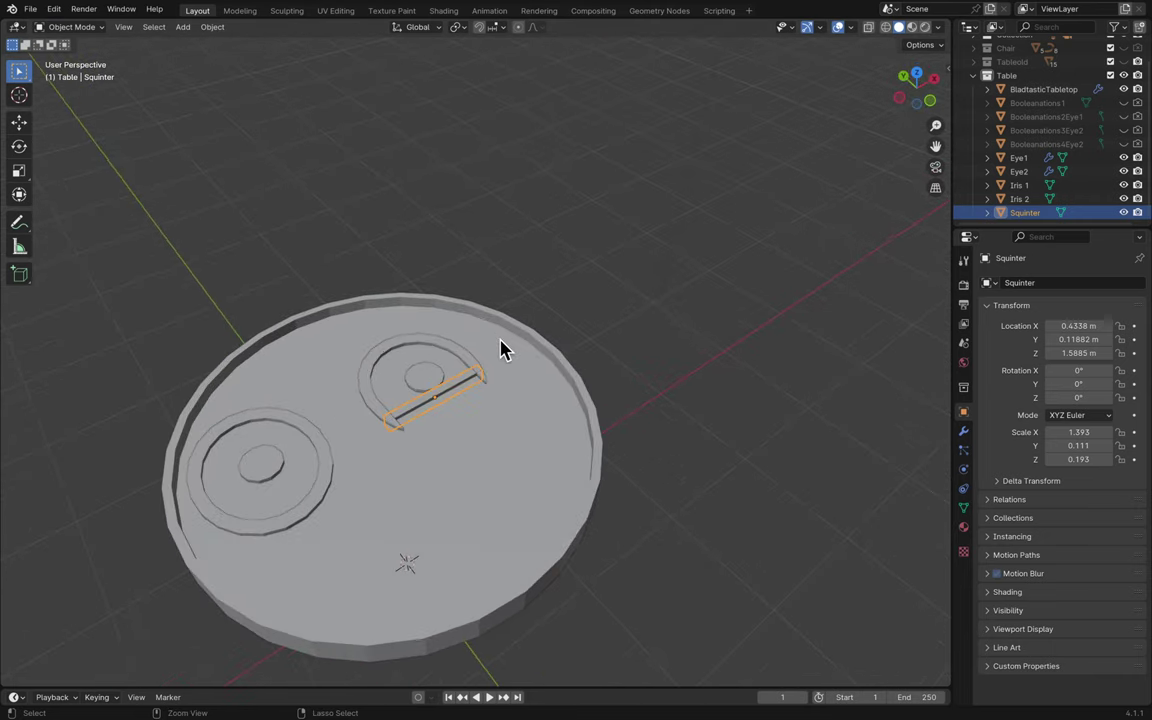
pyautogui.press('super+z')
pyautogui.press('super+z')
pyautogui.press('super+z')
pyautogui.press('super+z')
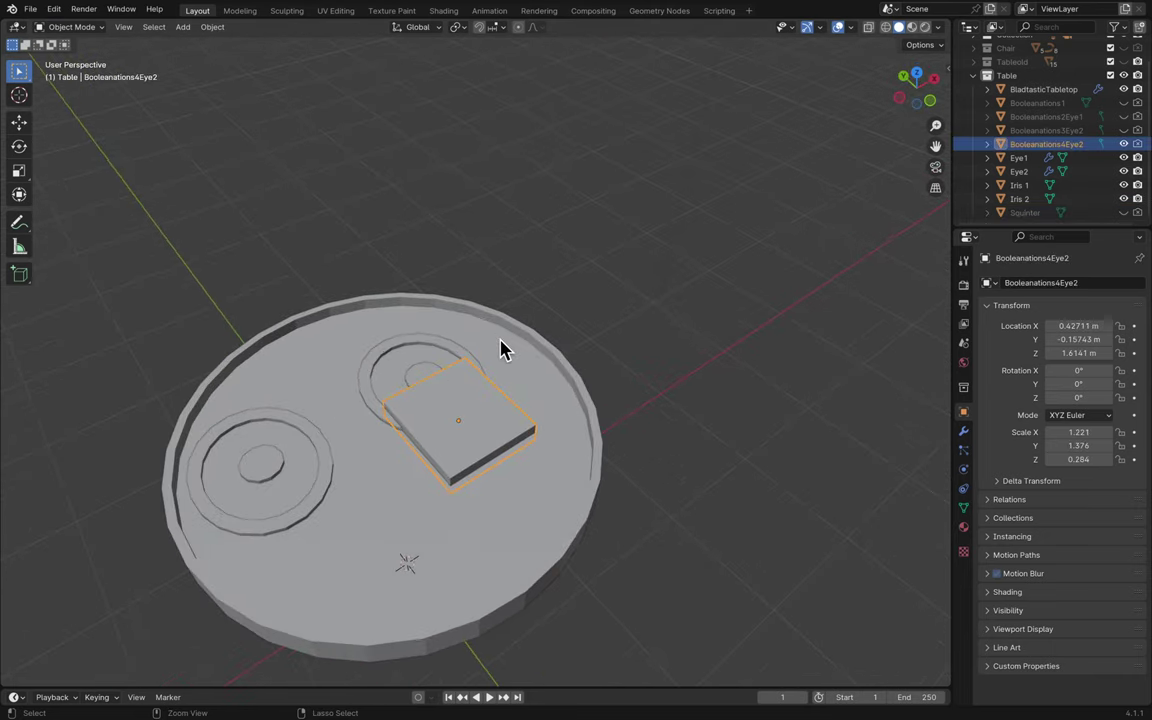
pyautogui.press('super+z')
pyautogui.press('super+z')
pyautogui.press('super+z')
pyautogui.press('super+z')
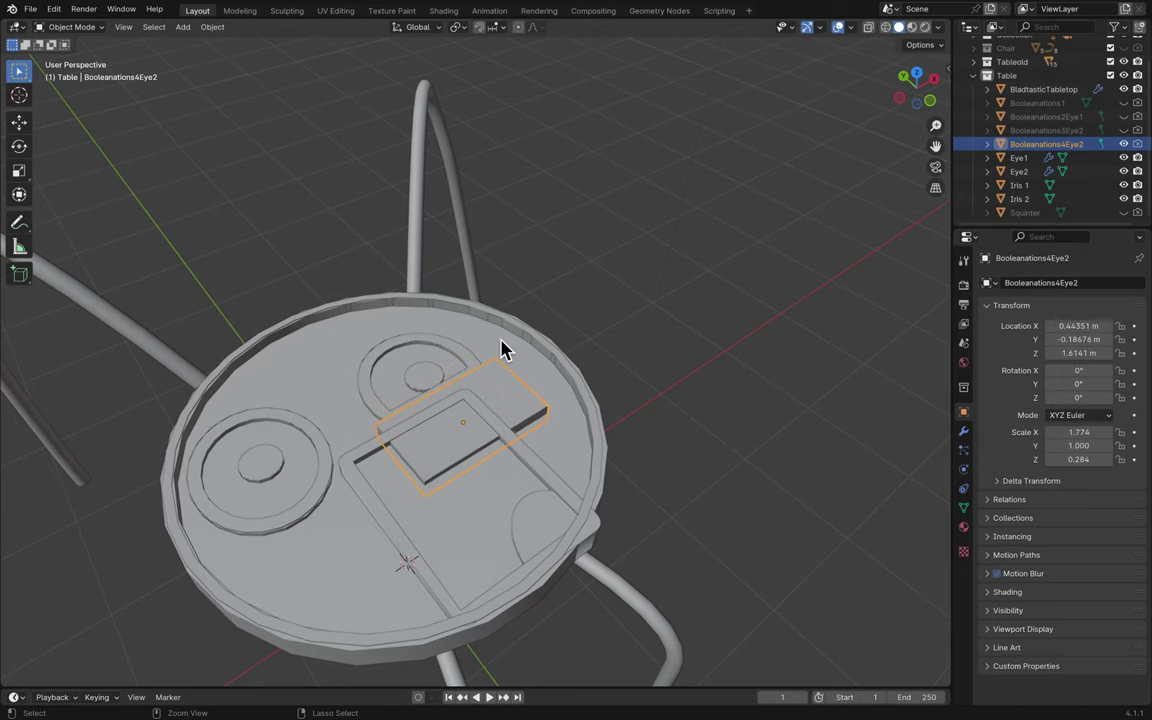
pyautogui.hscroll(-5, 503, 349)
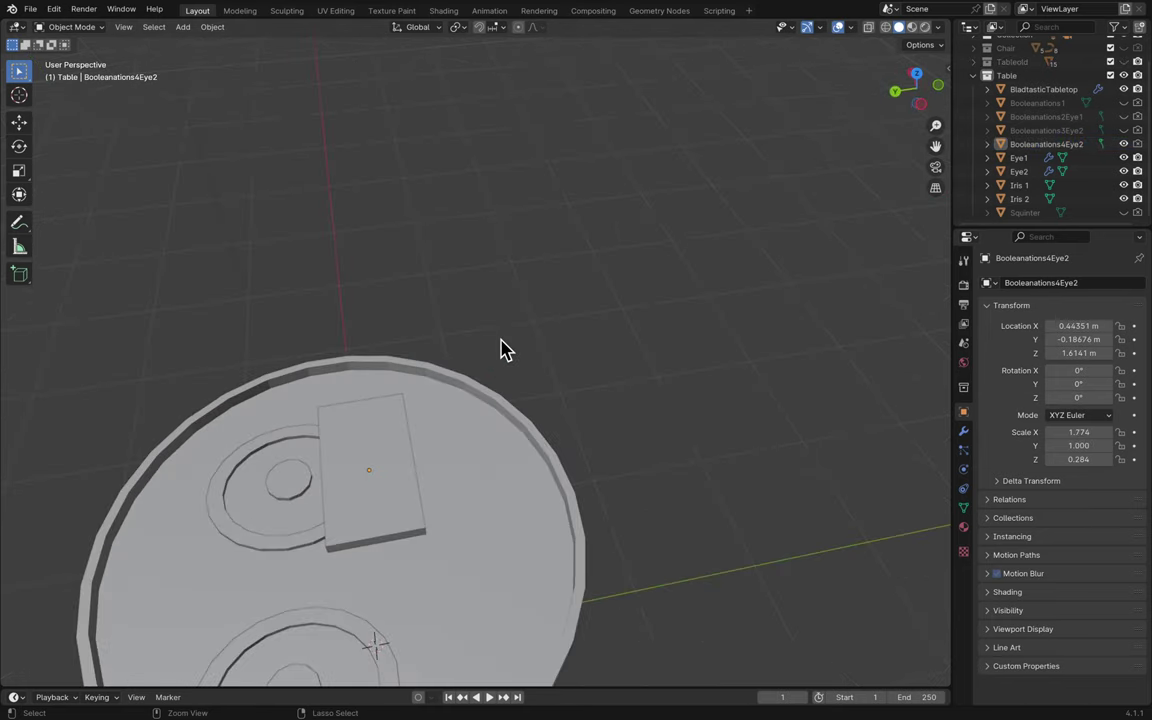
pyautogui.press('super+z')
pyautogui.hscroll(-8, 503, 349)
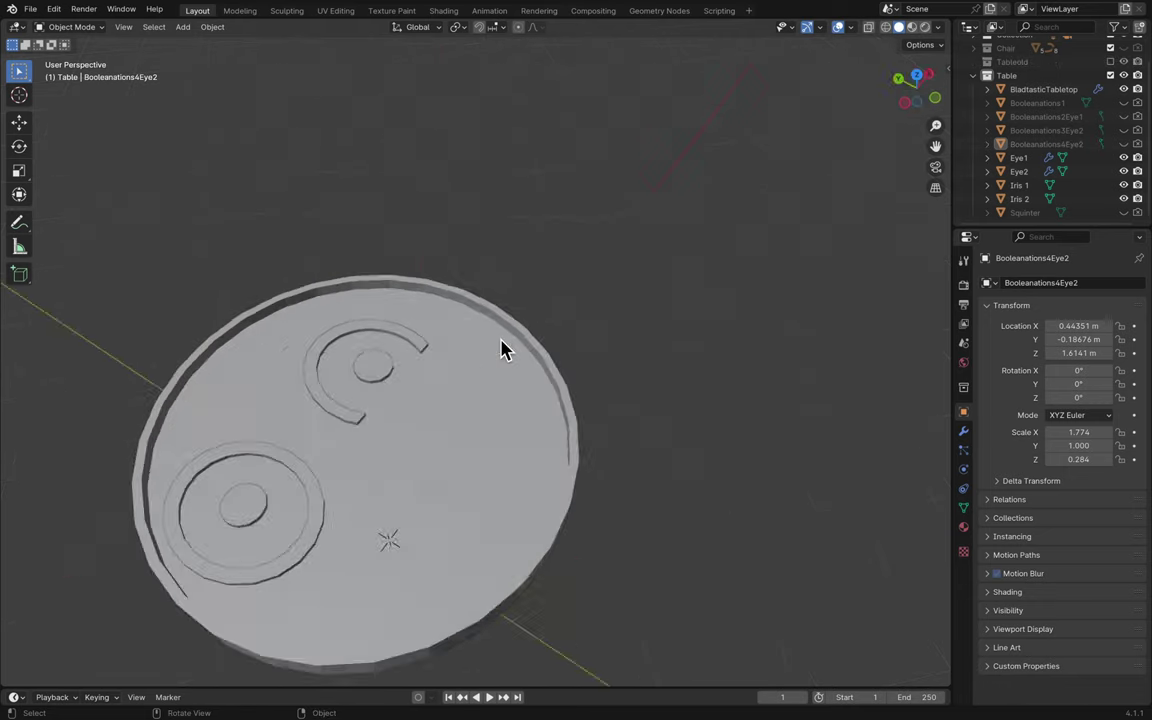
pyautogui.scroll(6, 490, 365)
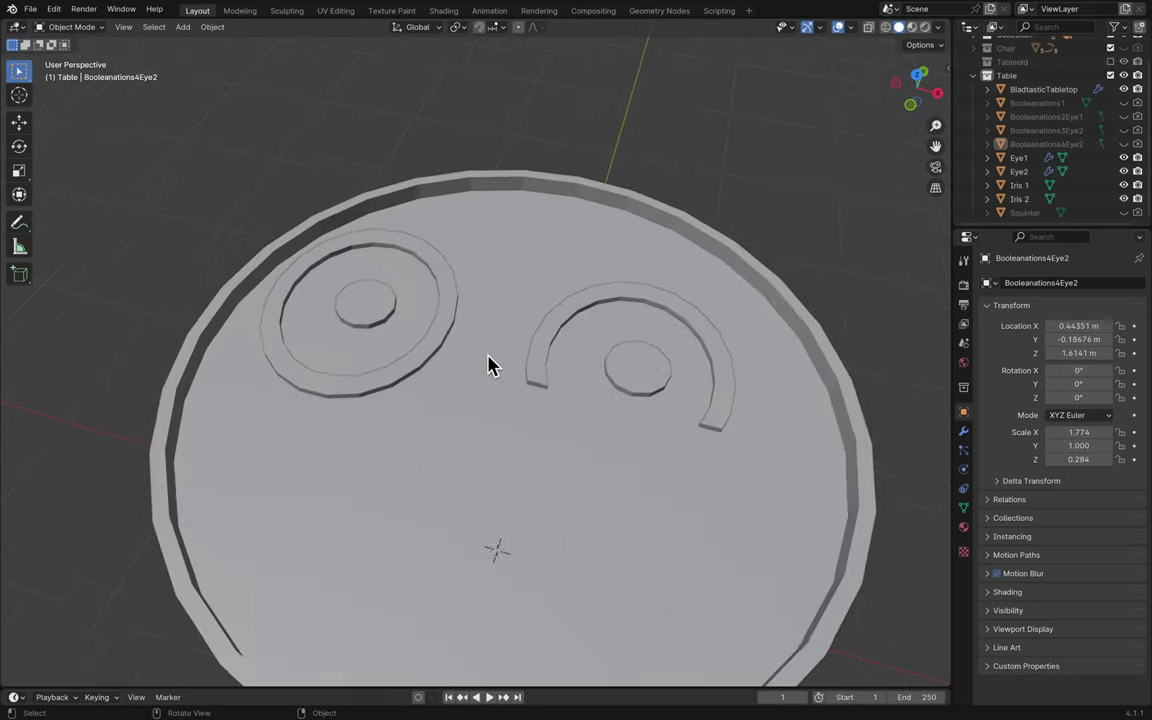
pyautogui.hscroll(6, 490, 365)
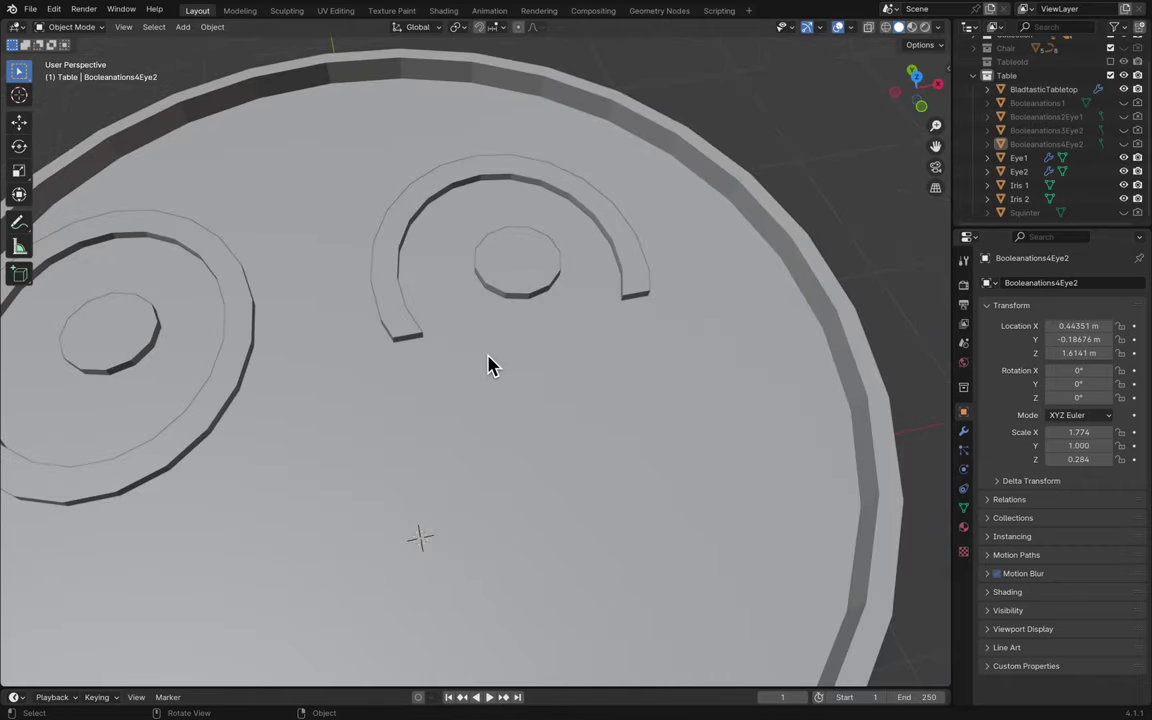
pyautogui.scroll(-5, 488, 365)
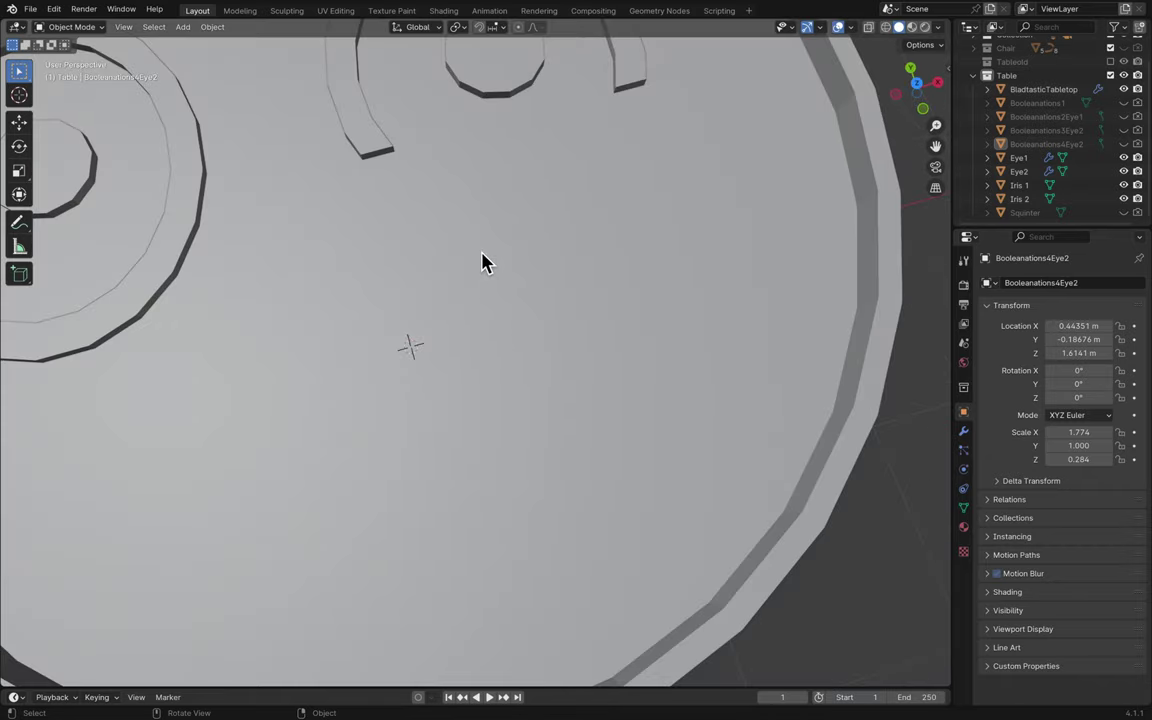
pyautogui.scroll(6, 481, 260)
pyautogui.scroll(5, 481, 261)
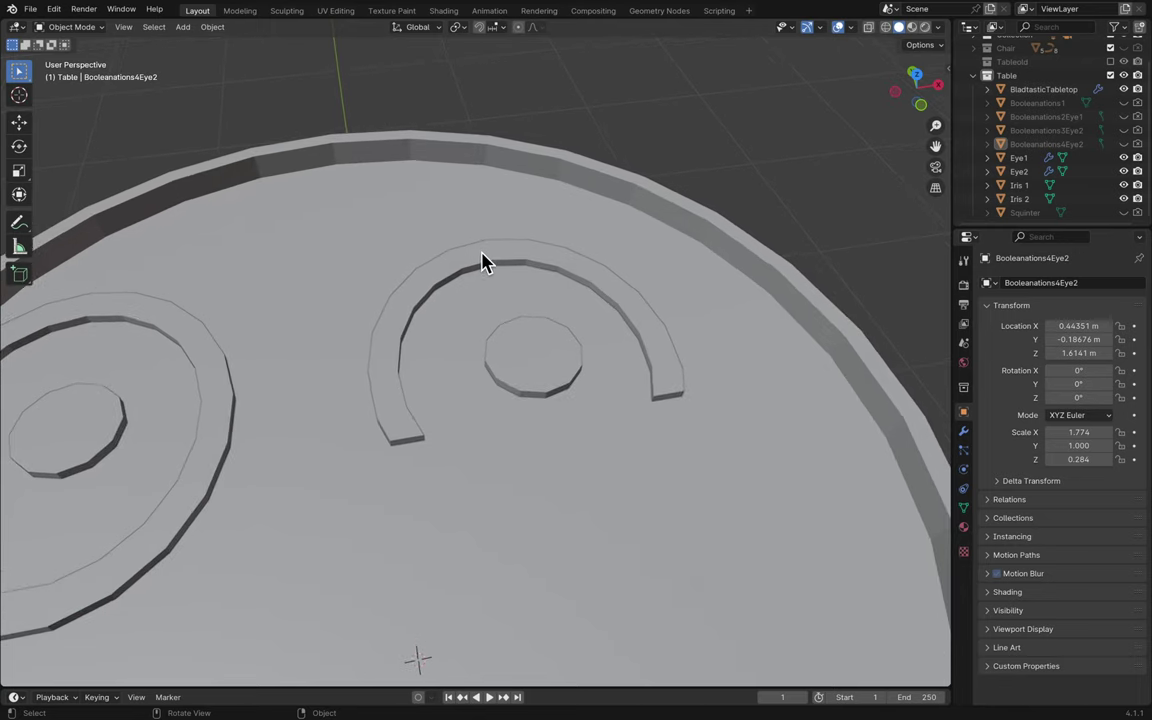
pyautogui.click(1123, 130)
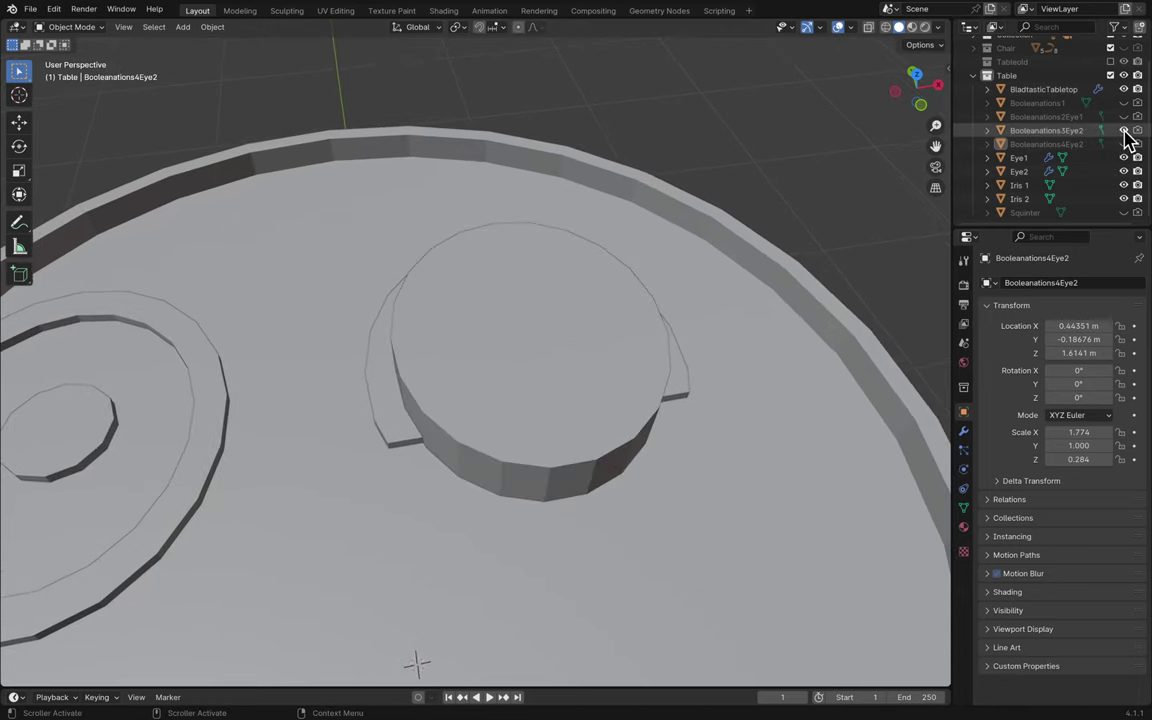
pyautogui.scroll(-10, 672, 405)
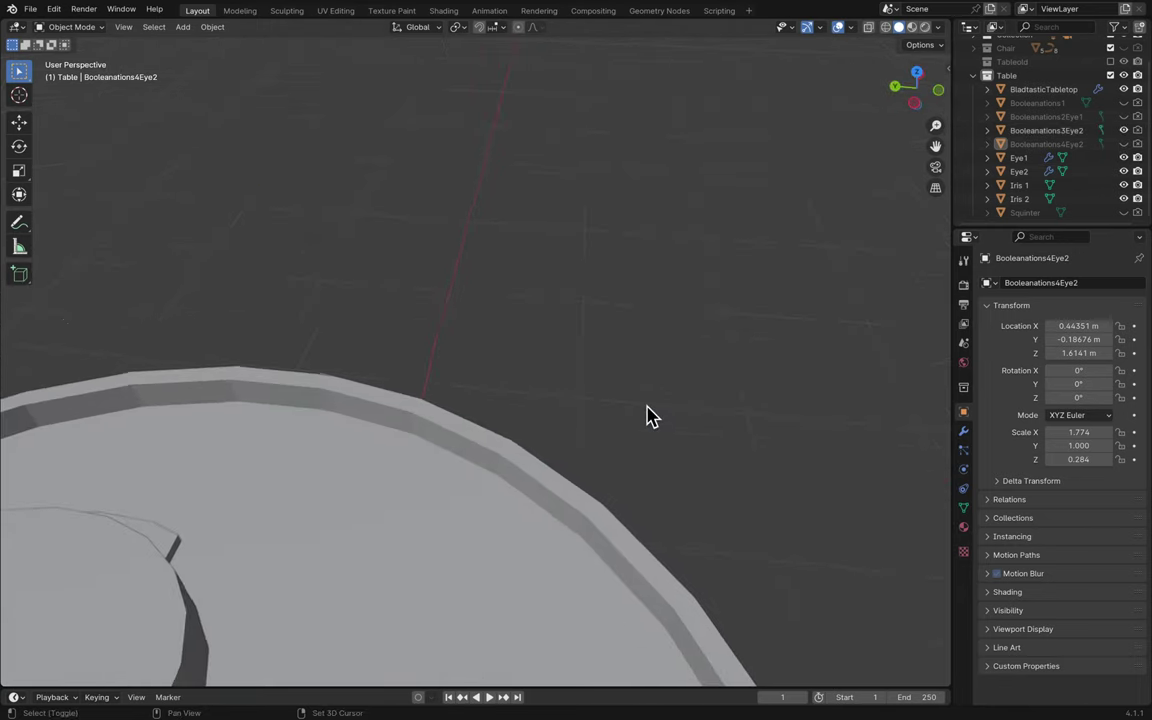
pyautogui.scroll(10, 648, 417)
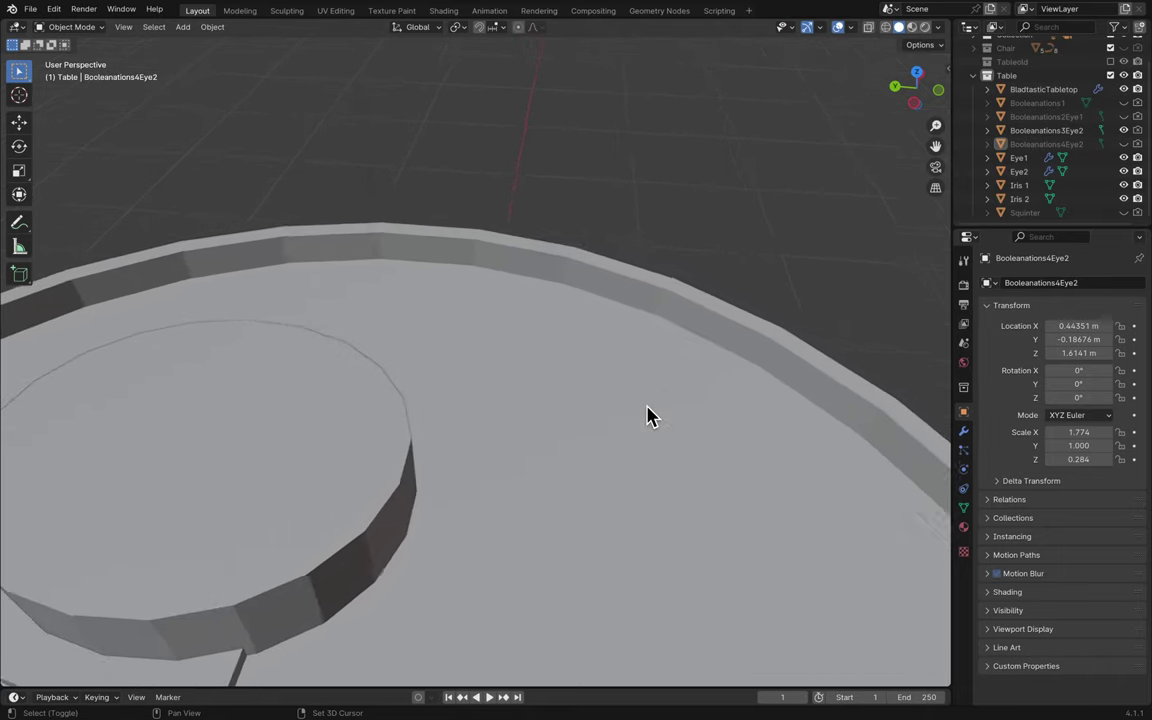
pyautogui.keyDown('shift'); pyautogui.hscroll(-5, 648, 417); pyautogui.keyUp('shift')
pyautogui.scroll(-5, 648, 417)
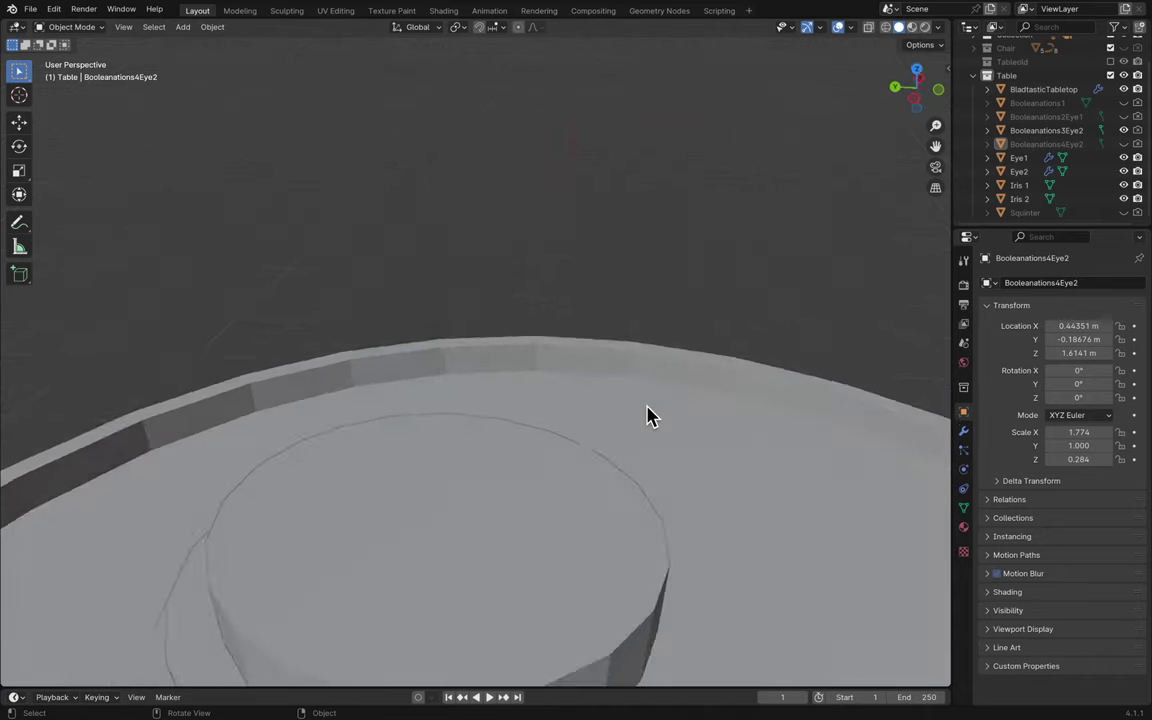
pyautogui.scroll(5, 648, 417)
pyautogui.scroll(-3, 648, 417)
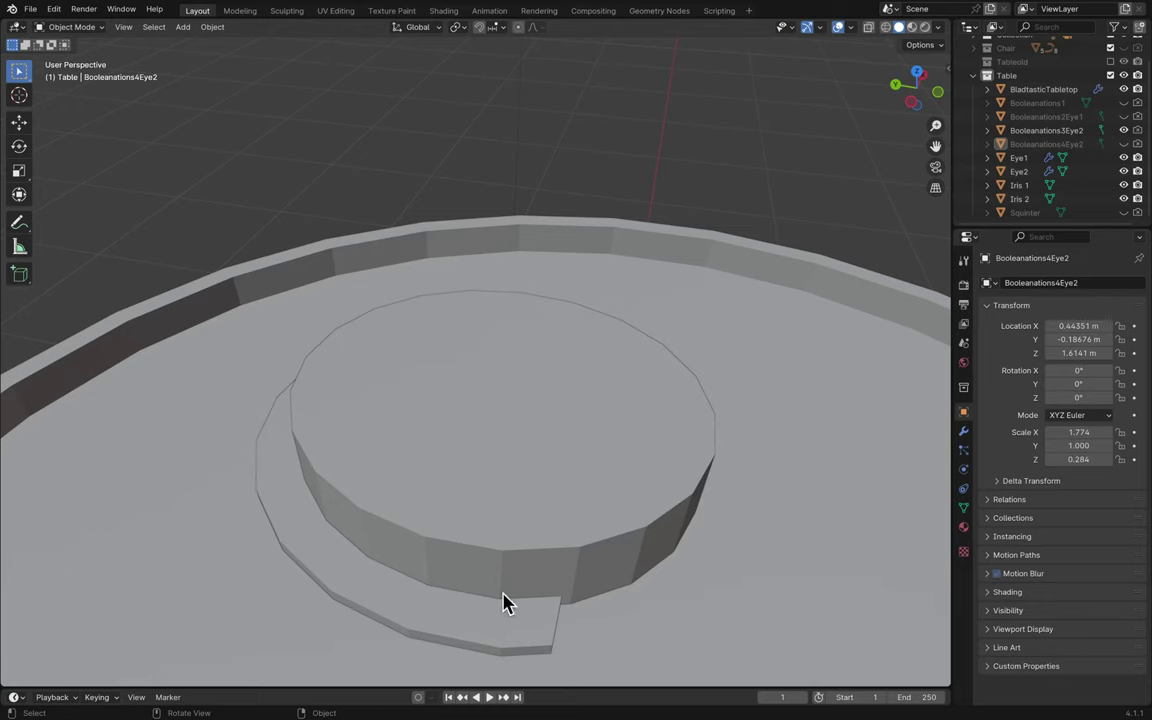
pyautogui.click(514, 569)
pyautogui.click(501, 625)
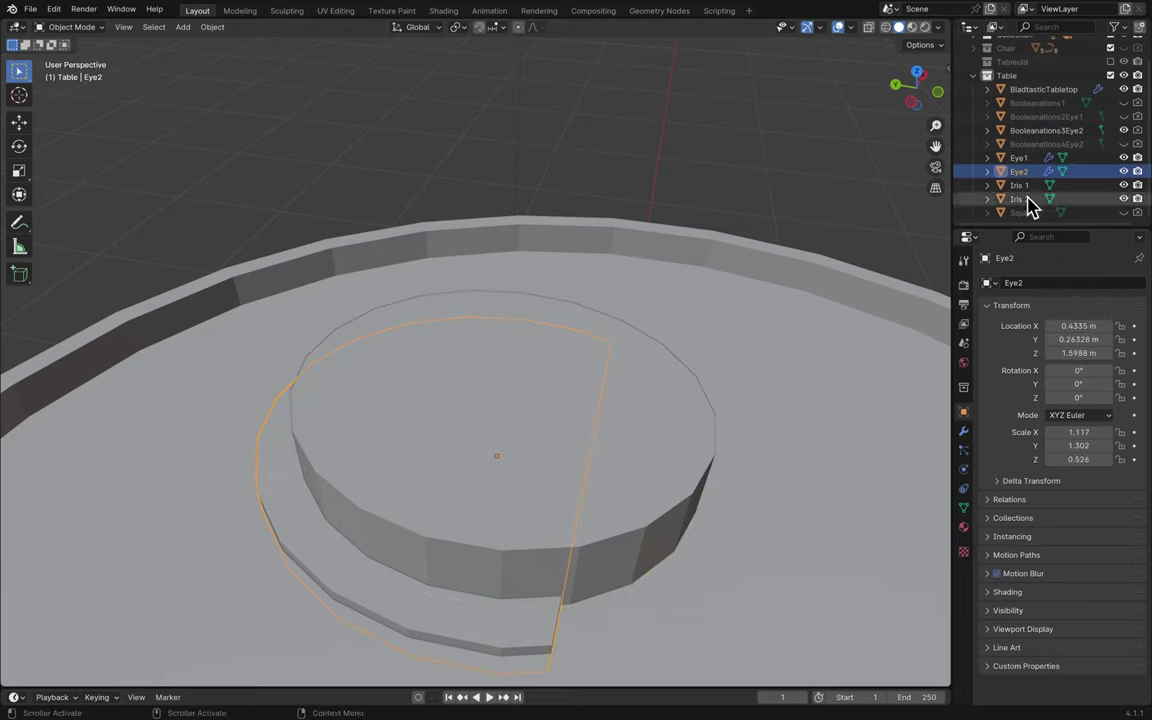
# - Show the table's leg and groove, then unhide and select the Squinter bar
pyautogui.click(672, 410)
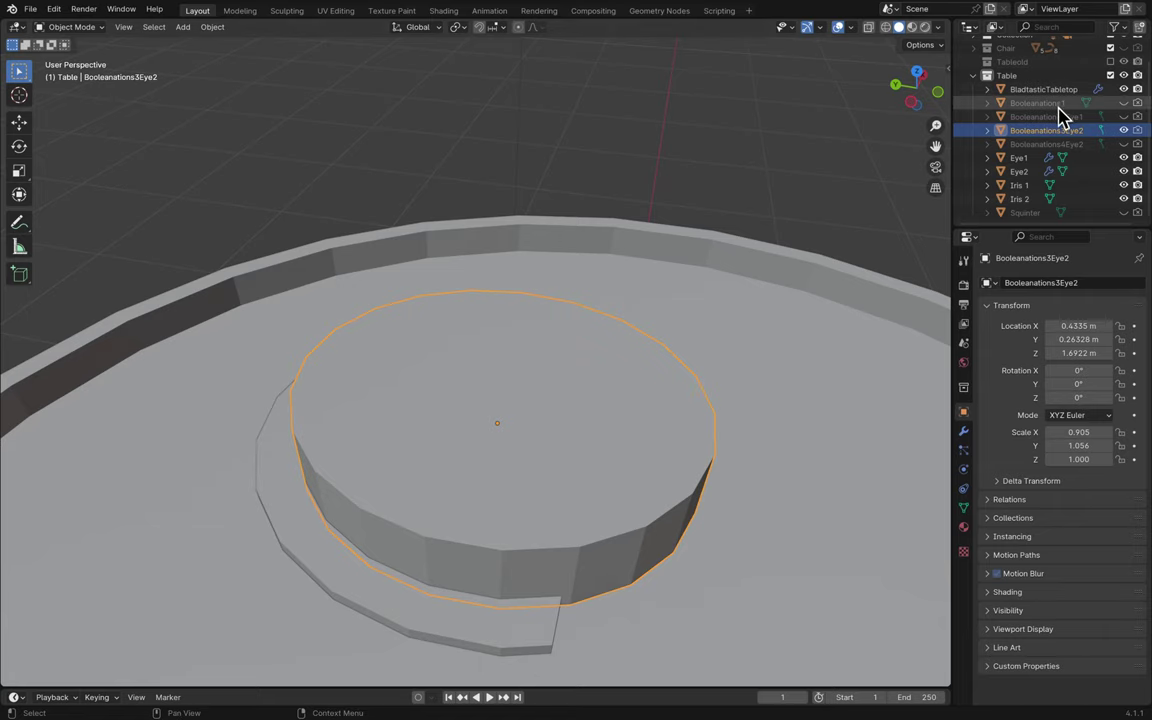
pyautogui.click(1123, 75)
pyautogui.scroll(3, 725, 378)
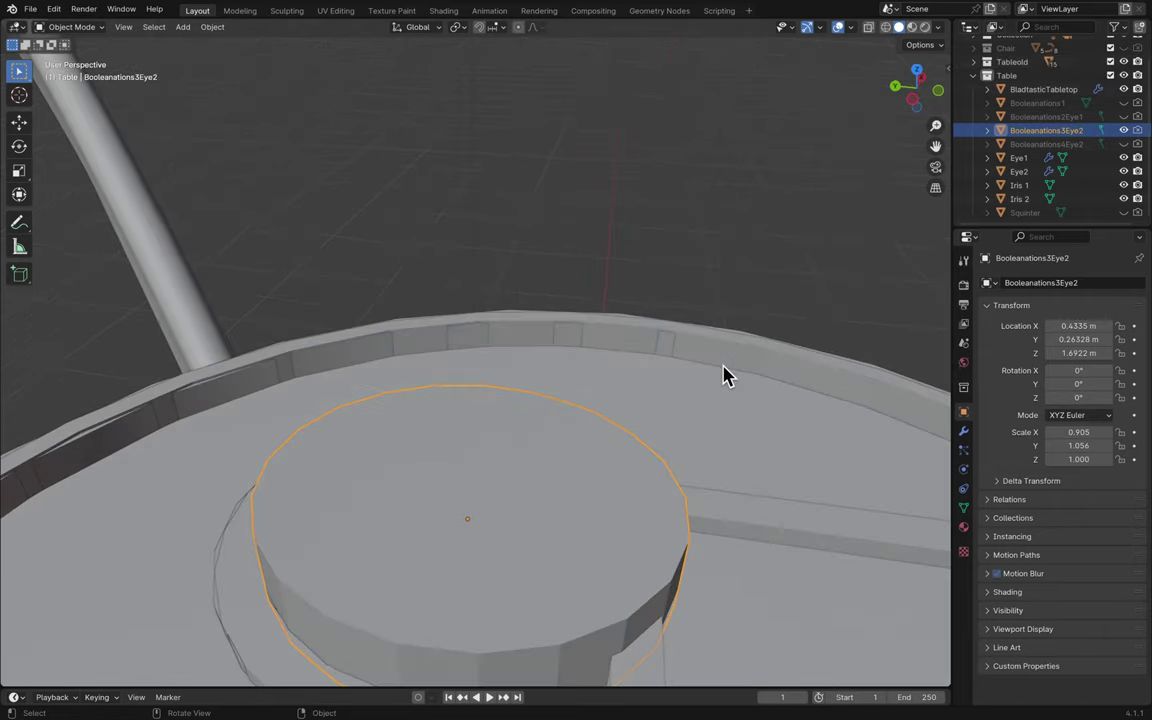
pyautogui.scroll(-2, 725, 378)
pyautogui.hotkey('shift', 'a')
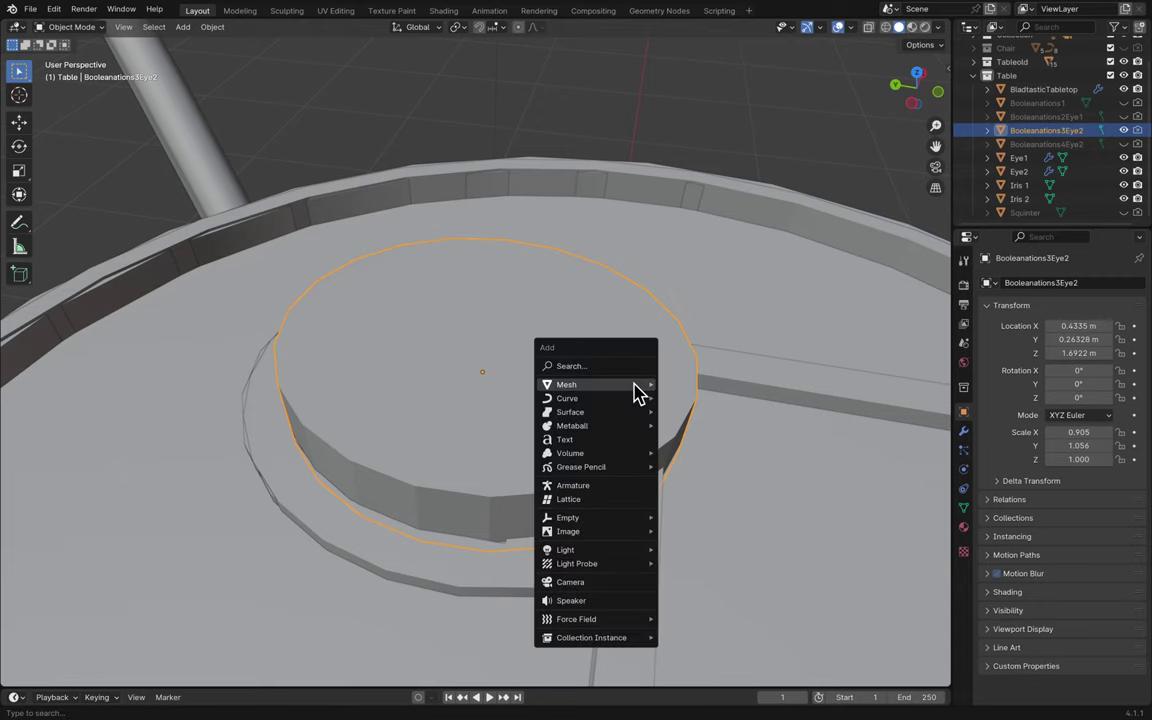
pyautogui.moveTo(635, 390)
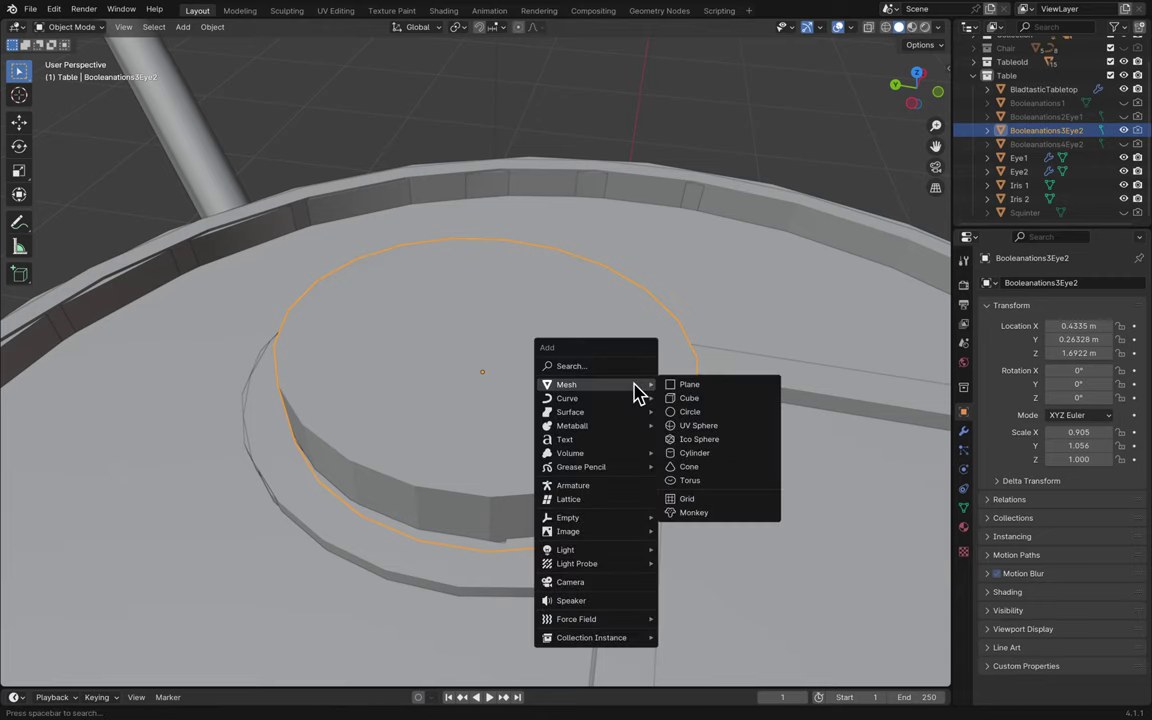
pyautogui.click(1030, 213)
pyautogui.click(1123, 212)
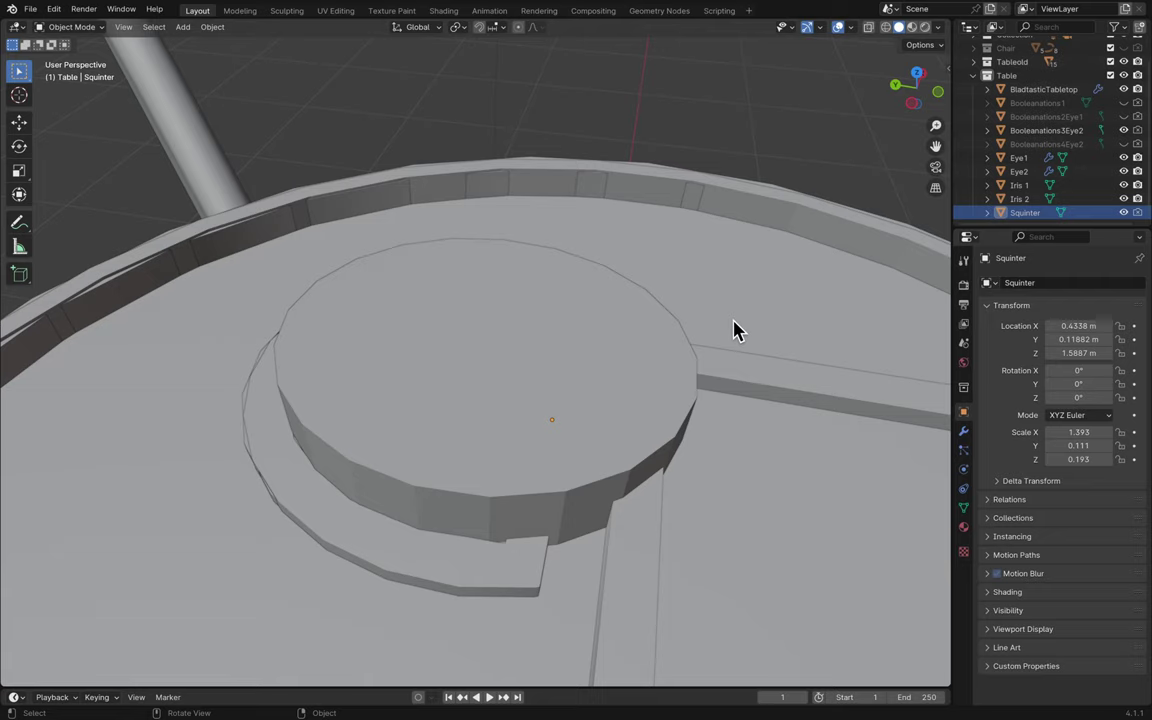
pyautogui.click(1030, 214)
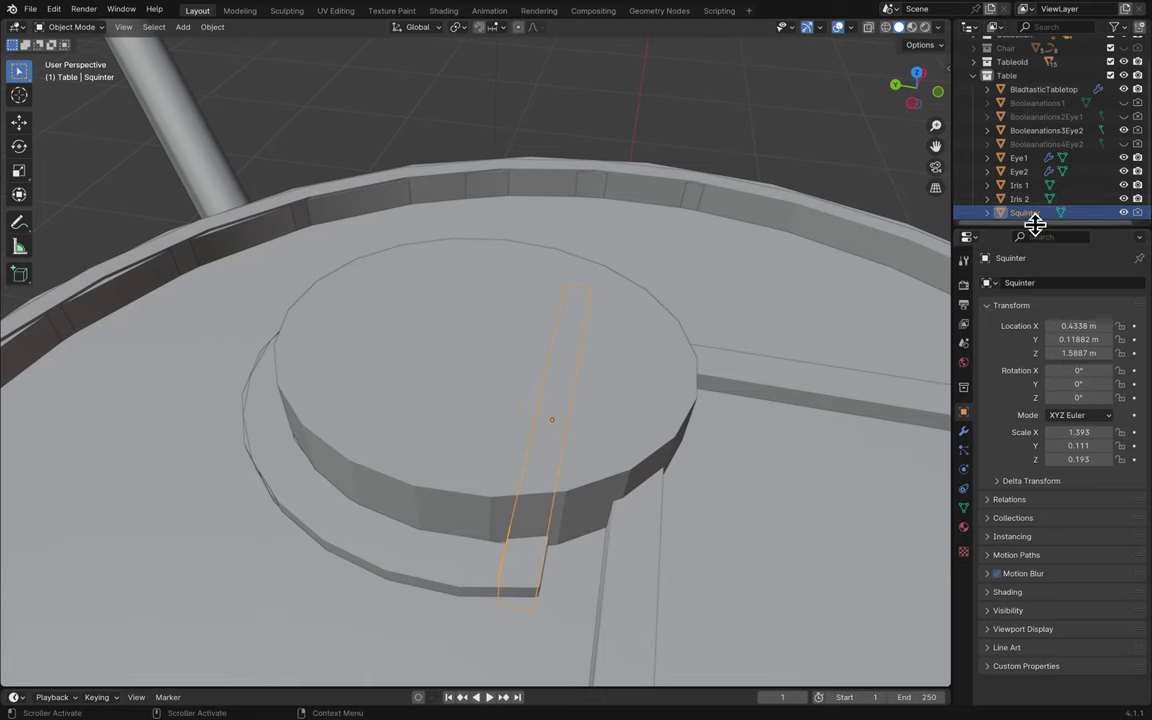
# - Duplicate the Squinter bar in place and rename the copy Booleanation5Eye2
pyautogui.hotkey('shift', 'd')
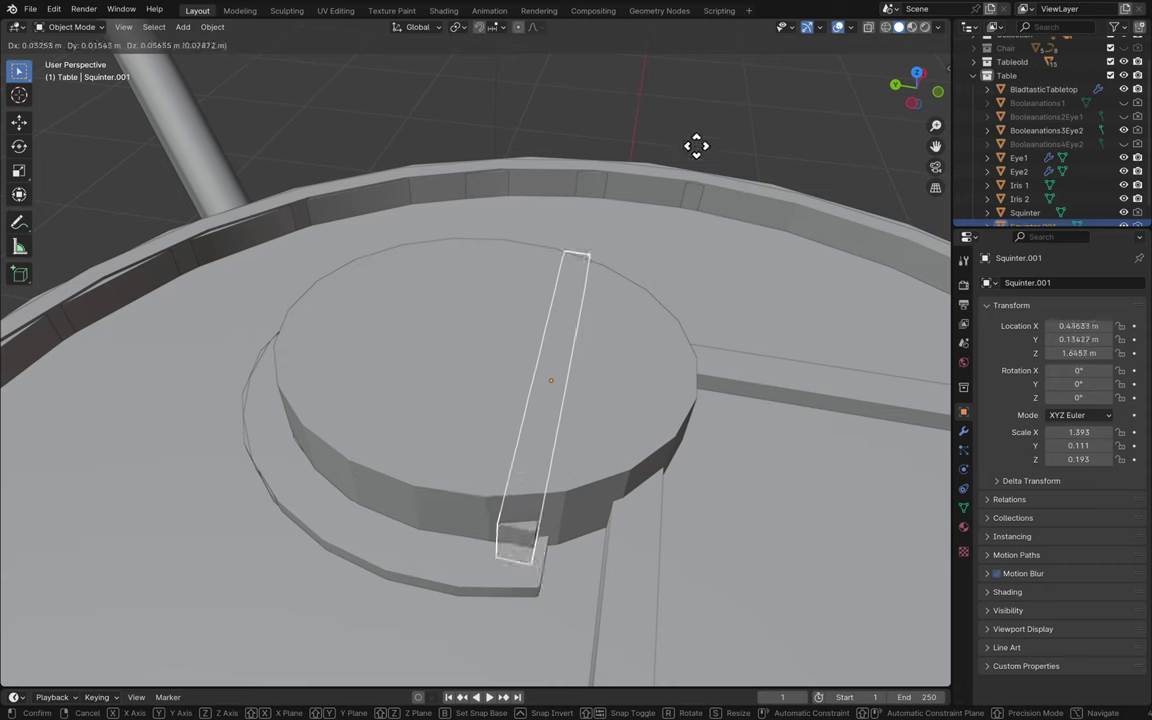
pyautogui.rightClick(660, 118)
pyautogui.scroll(-1, 1010, 210)
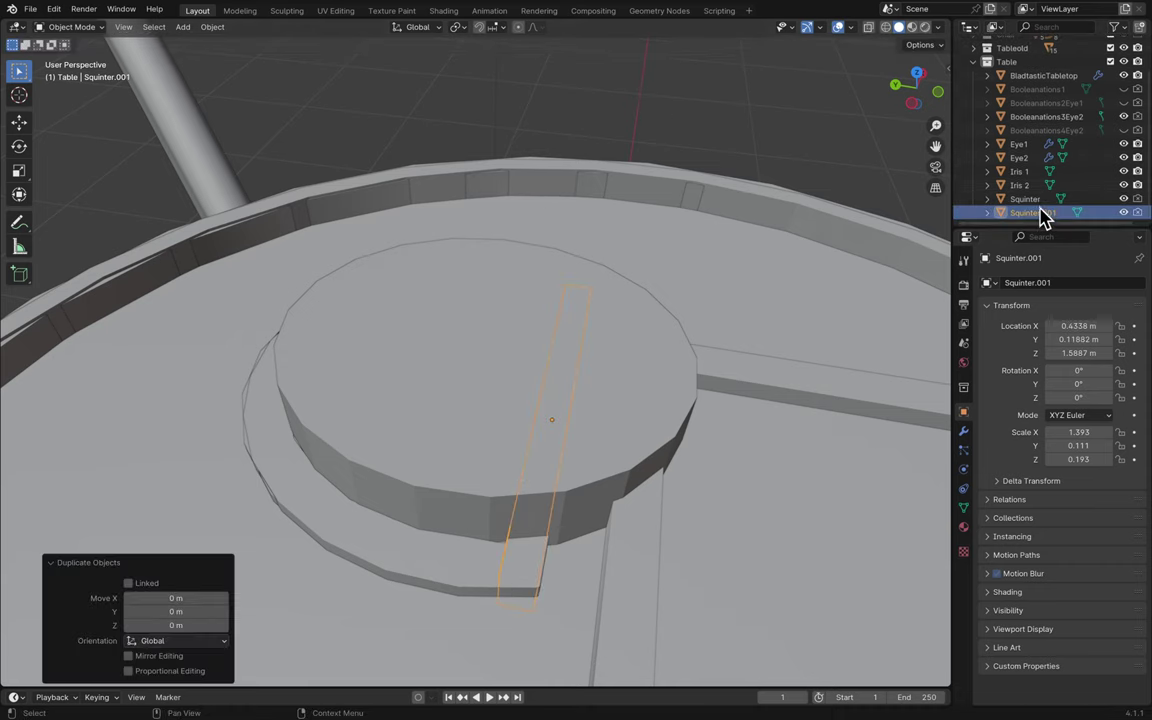
pyautogui.doubleClick(1042, 213)
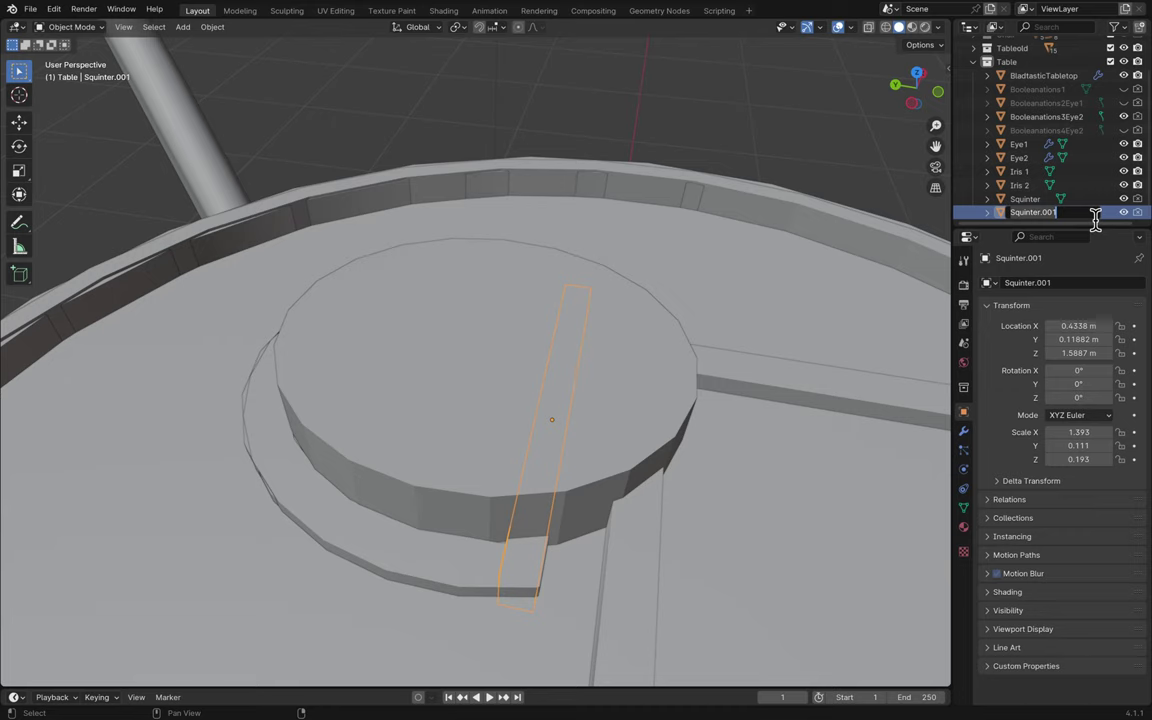
pyautogui.write('B')
pyautogui.write('Su')
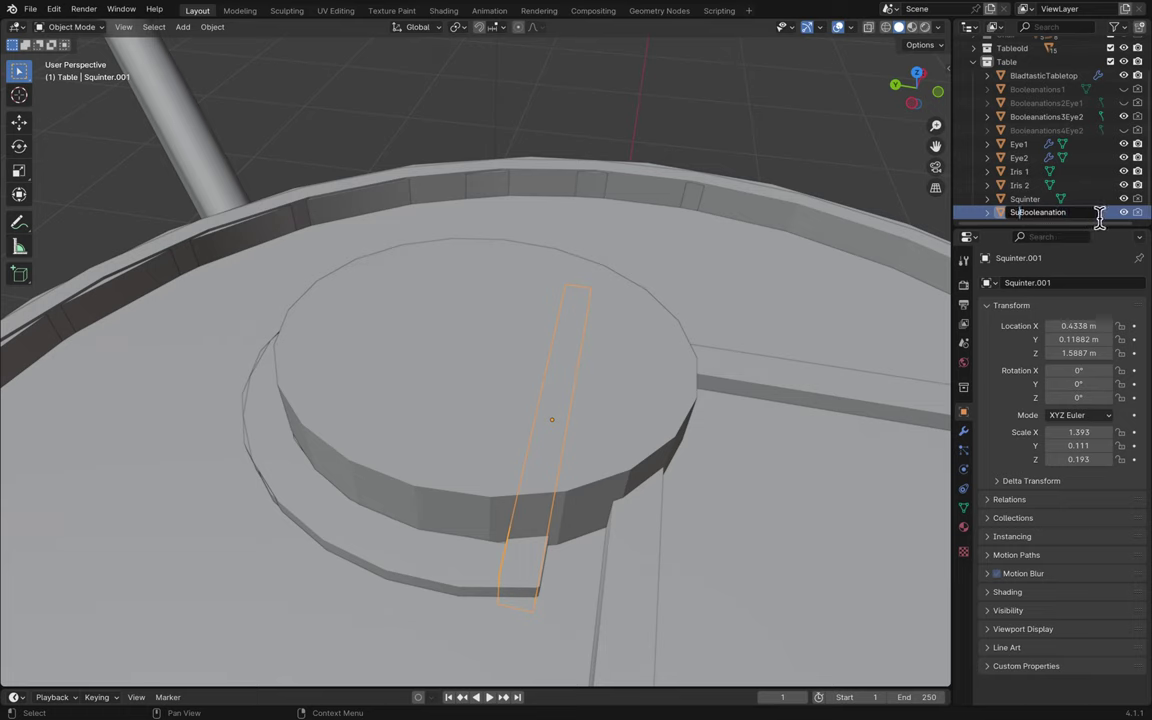
pyautogui.press('Return')
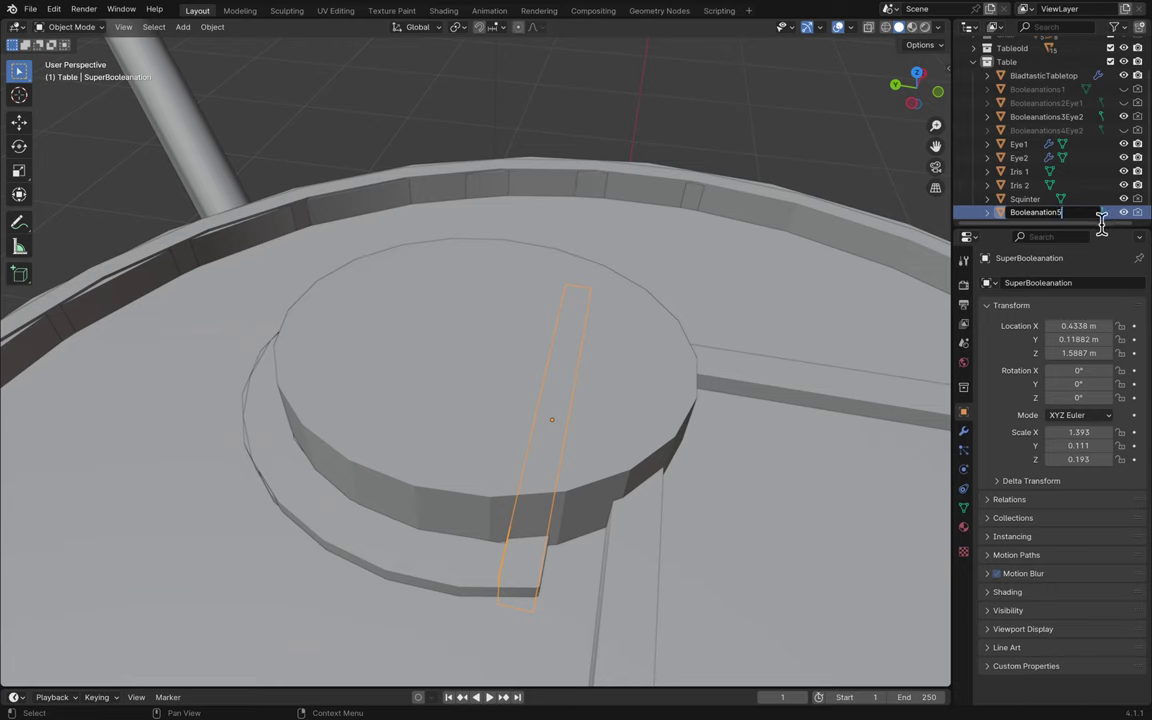
pyautogui.write('Eye2')
pyautogui.press('Return')
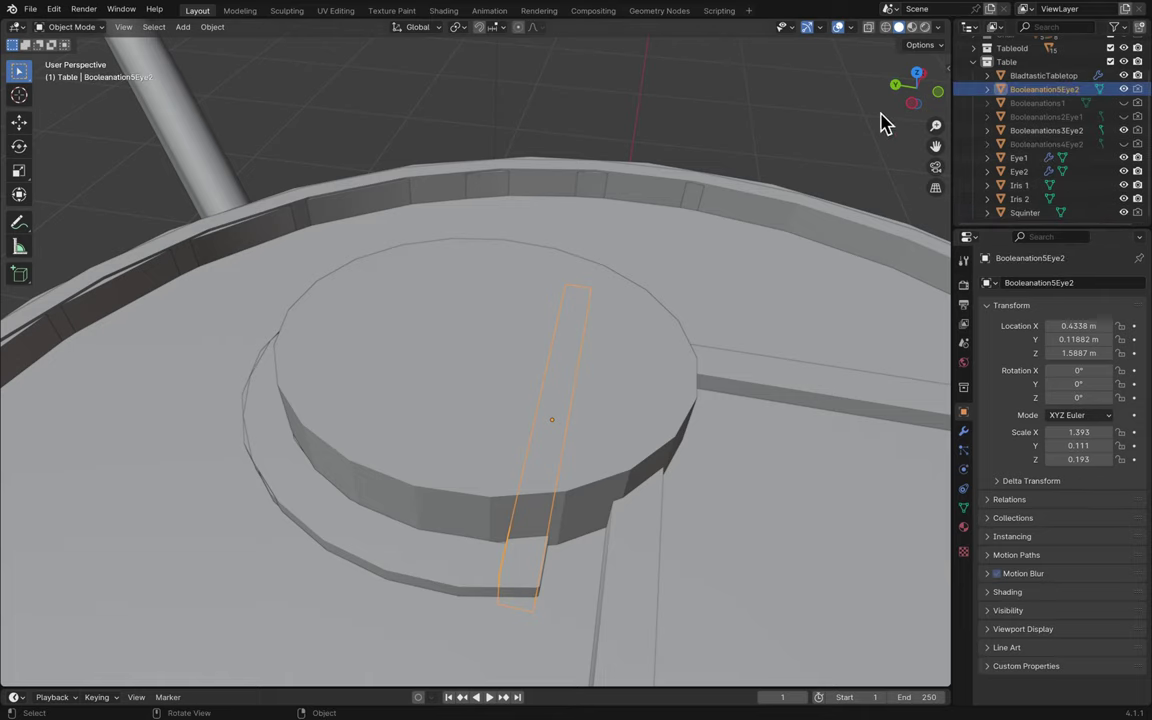
# - Raise the Booleanation5Eye2 cutter to Z 1.7078
pyautogui.moveTo(825, 141); pyautogui.dragTo(828, 141, button='middle')
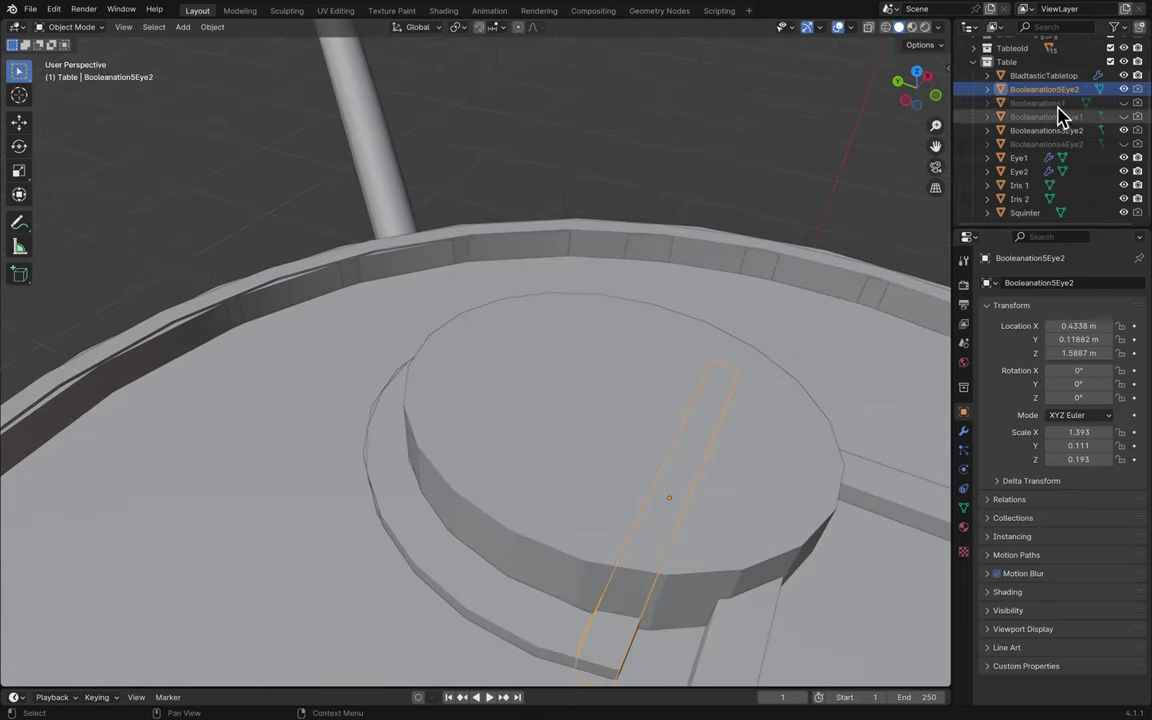
pyautogui.moveTo(797, 257); pyautogui.dragTo(800, 262, button='middle')
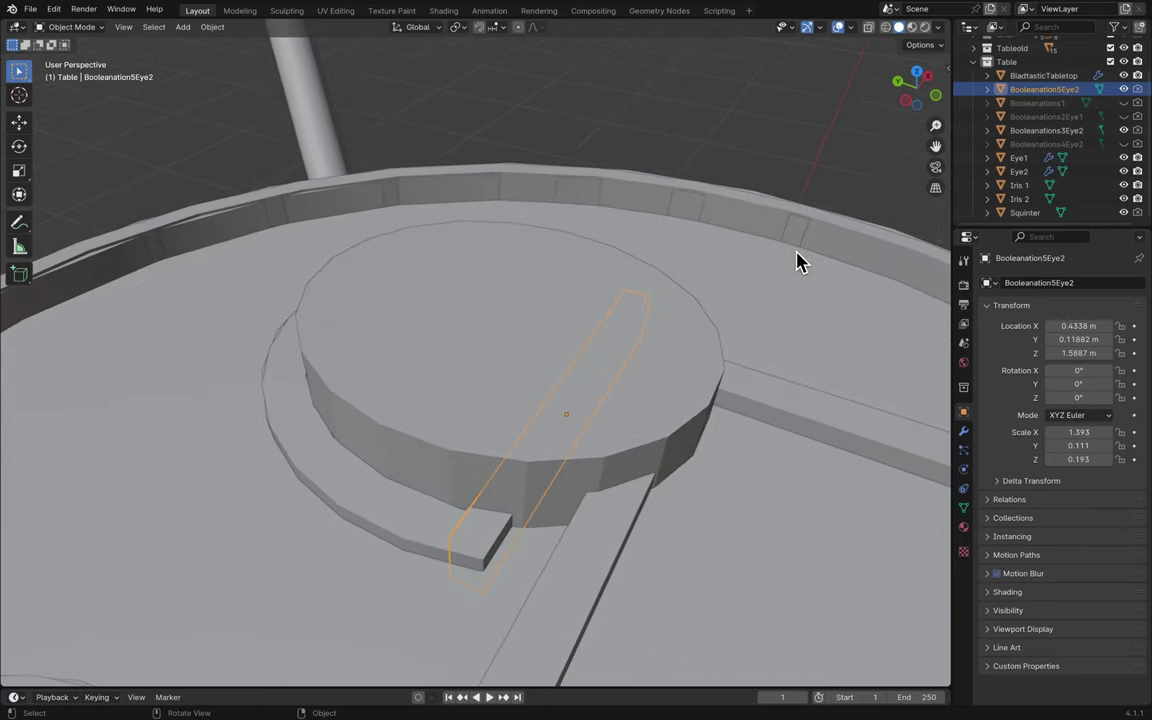
pyautogui.press('g')
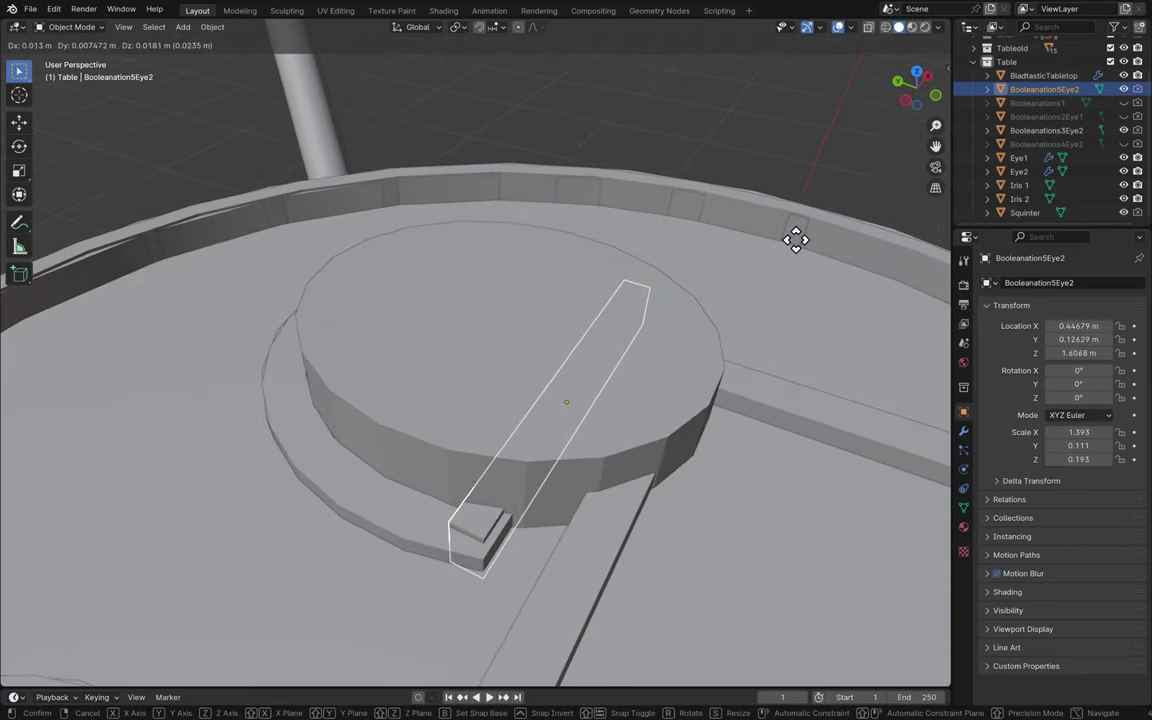
pyautogui.press('z')
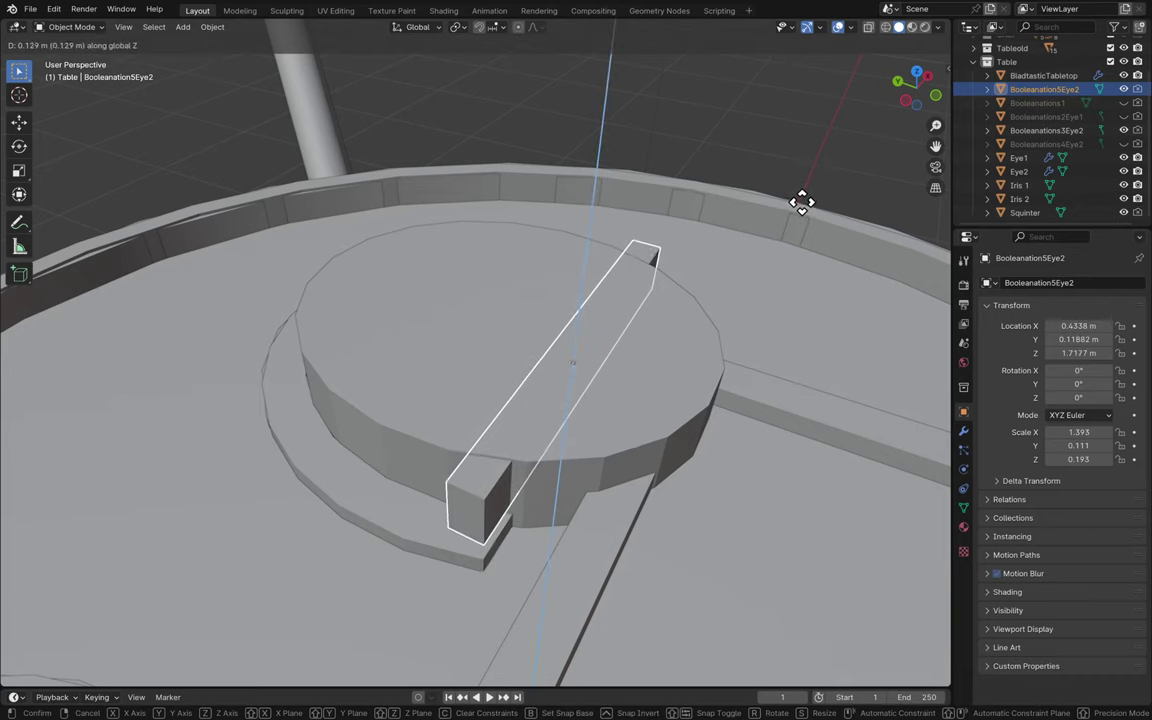
pyautogui.click(804, 208)
pyautogui.scroll(5, 806, 214)
pyautogui.scroll(3, 738, 311)
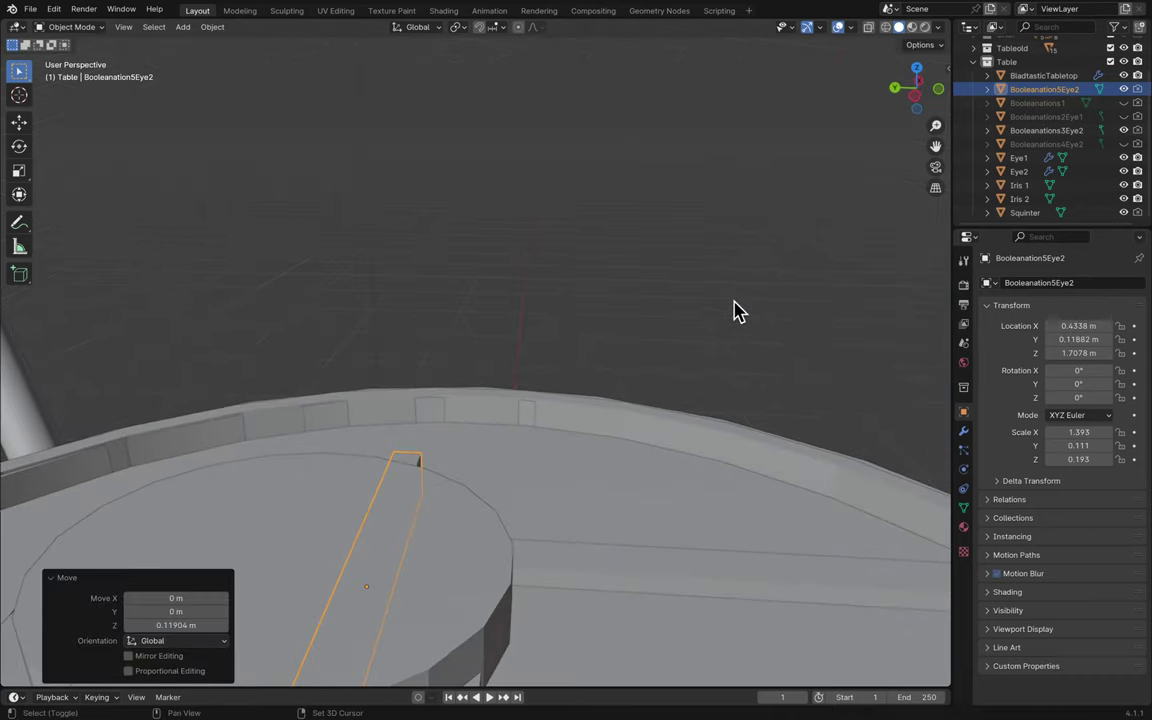
pyautogui.keyDown('shift'); pyautogui.scroll(-5, 738, 311); pyautogui.keyUp('shift')
pyautogui.scroll(-1, 735, 311)
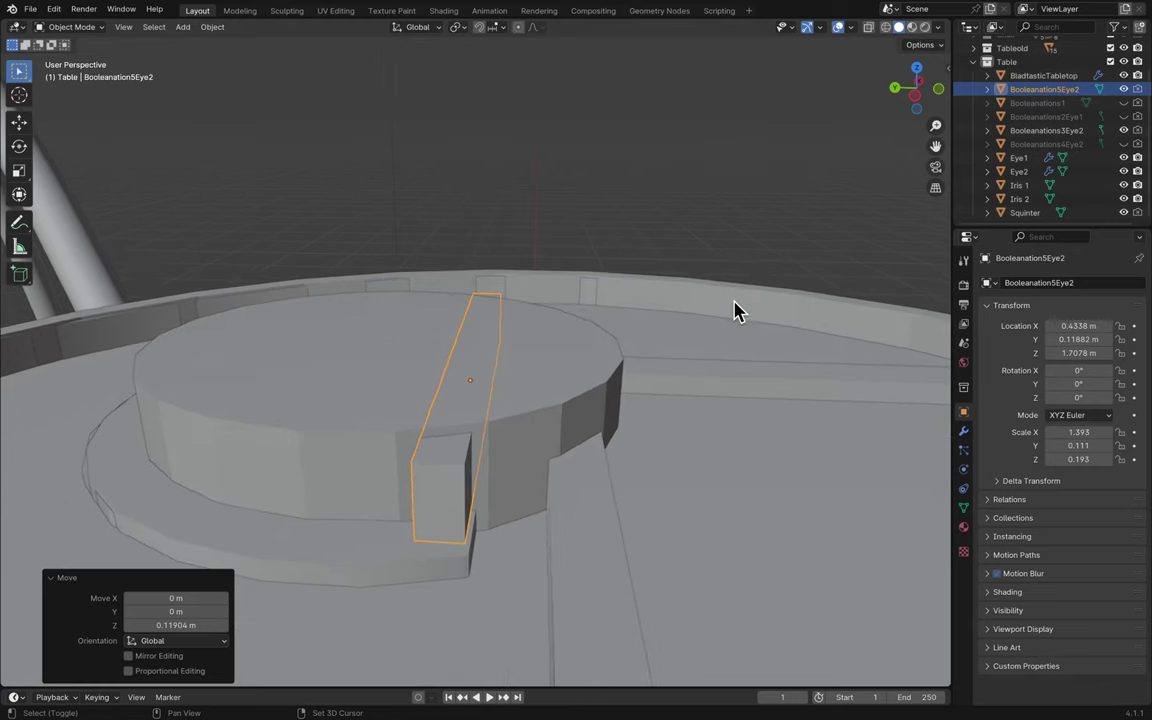
# - Make the cutter taller along Z and widen it along Y to scale 9.311
pyautogui.press('s')
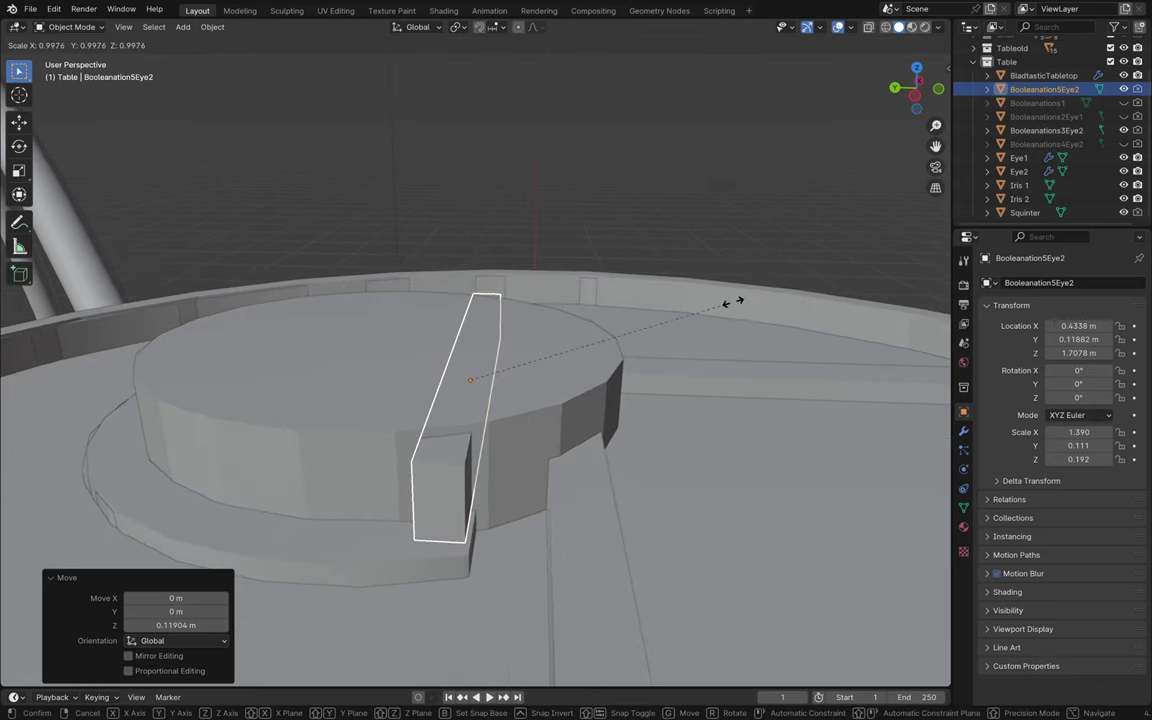
pyautogui.press('z')
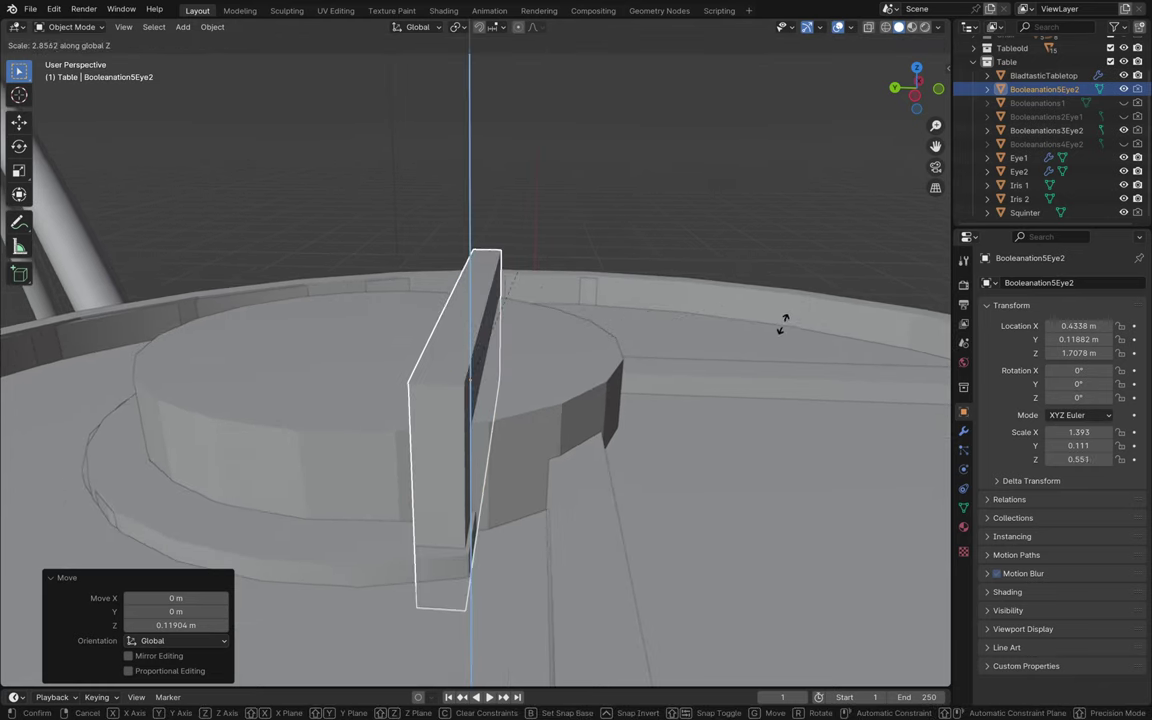
pyautogui.click(760, 395)
pyautogui.hscroll(5, 722, 463)
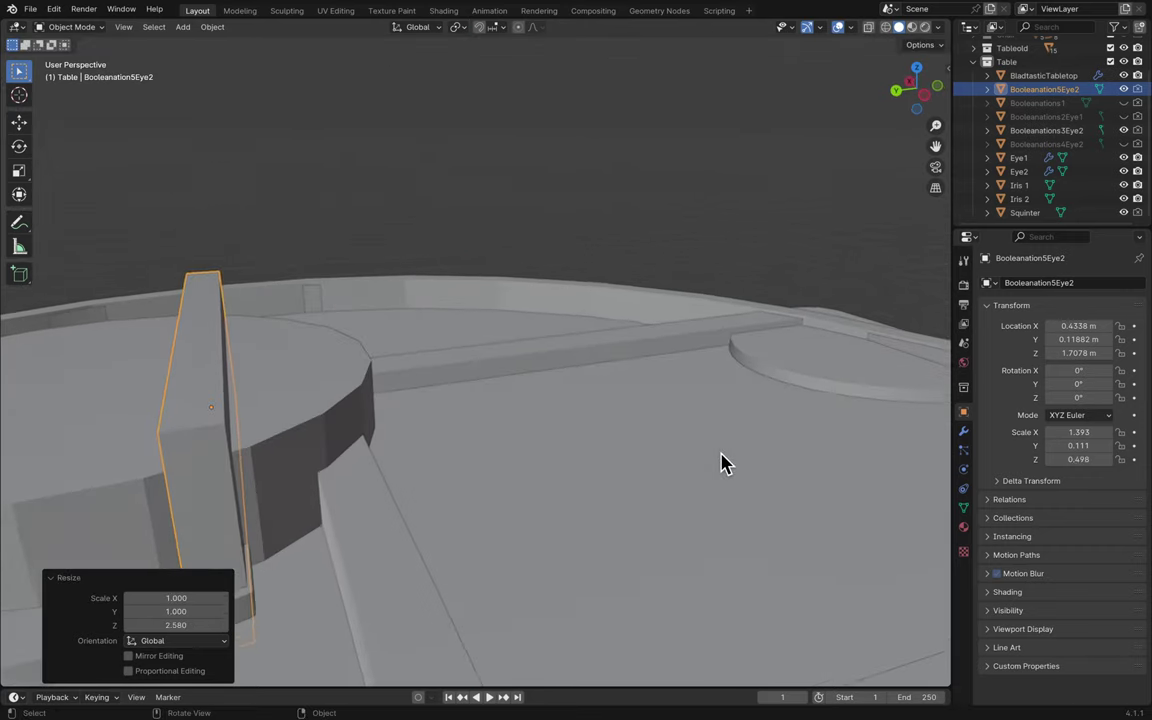
pyautogui.hscroll(-5, 725, 463)
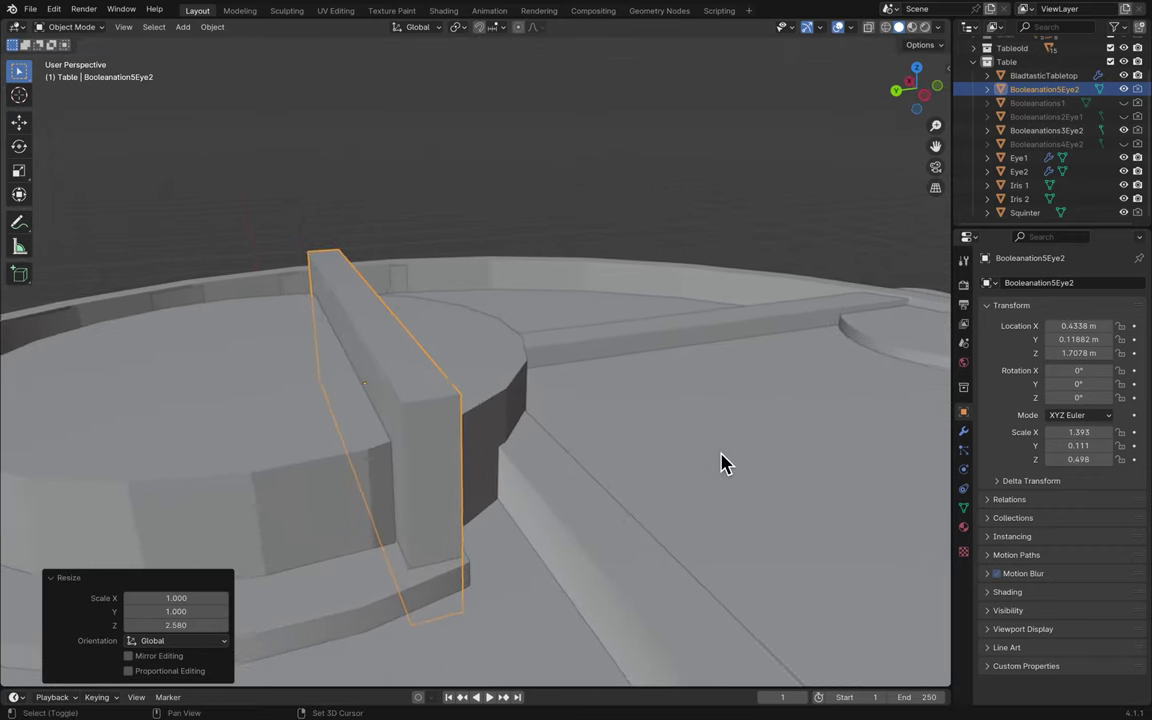
pyautogui.hscroll(-2, 725, 463)
pyautogui.press('s')
pyautogui.press('x')
pyautogui.press('y')
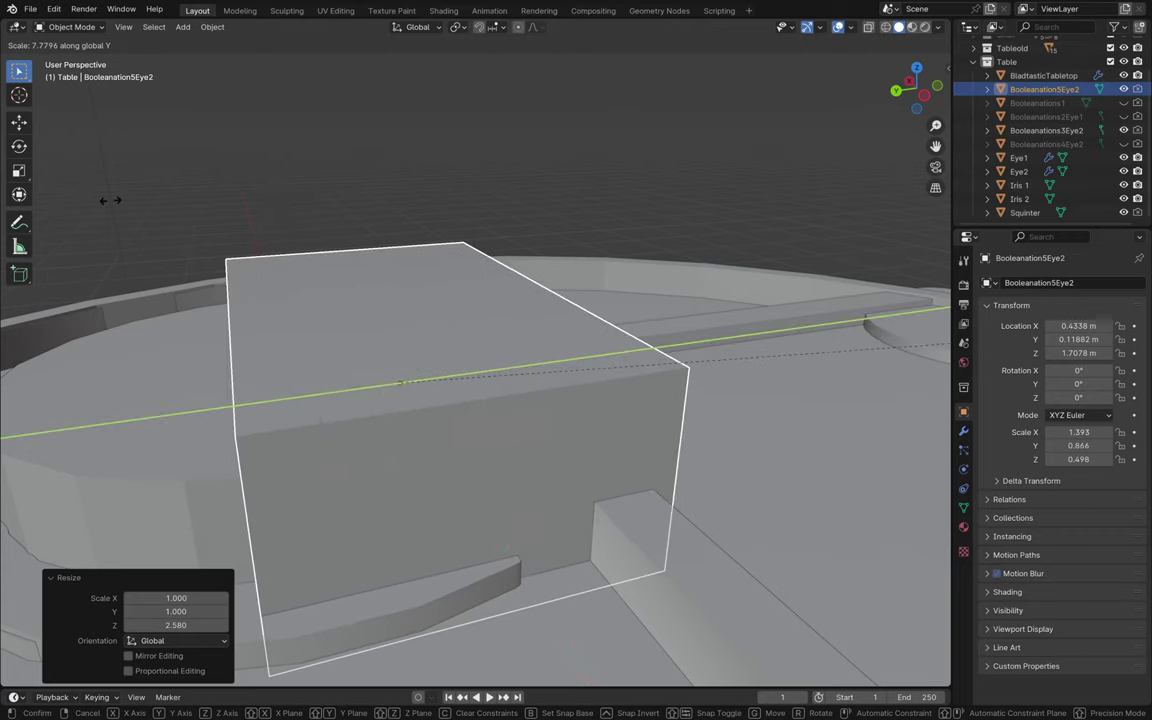
pyautogui.click(620, 347)
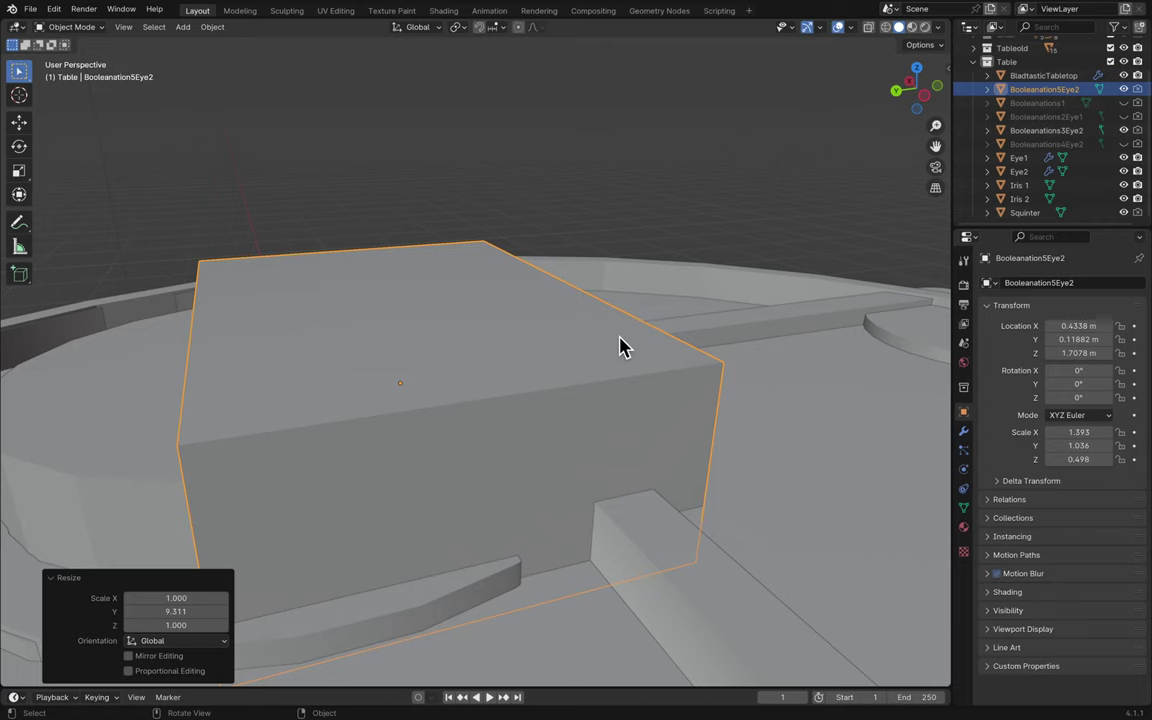
# - Reselect the cutter box and shift it -0.25005 m along Y
pyautogui.click(665, 188)
pyautogui.click(510, 293)
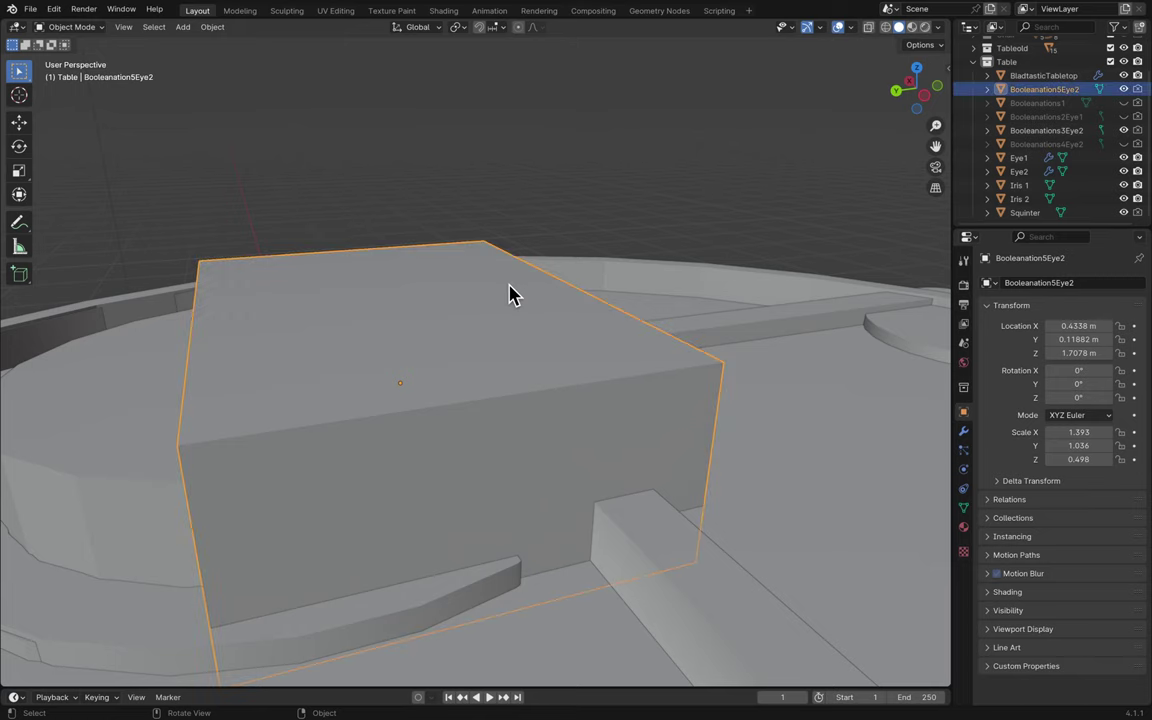
pyautogui.press('g')
pyautogui.press('x')
pyautogui.press('y')
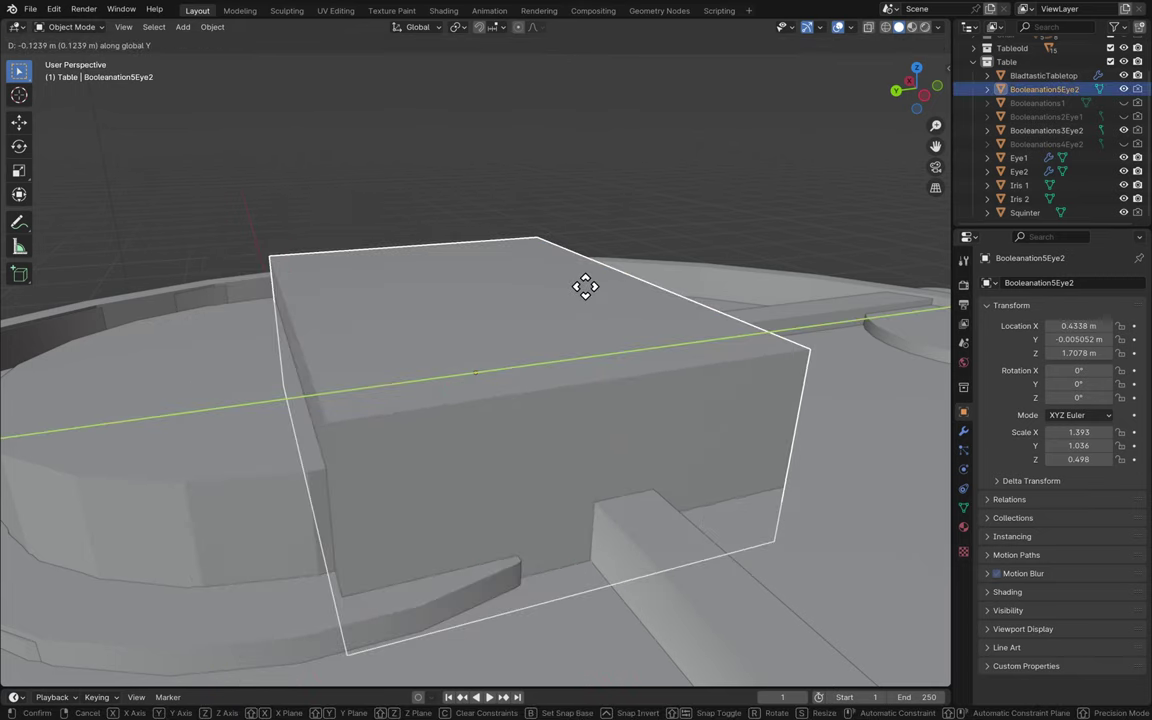
pyautogui.click(659, 286)
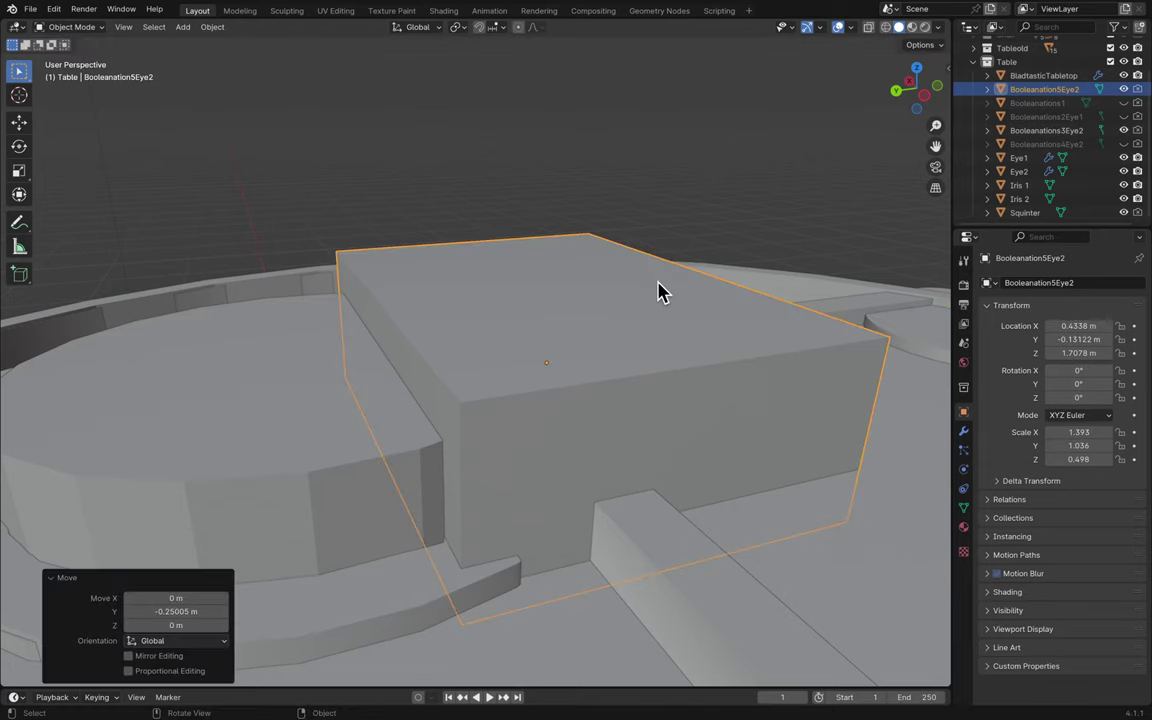
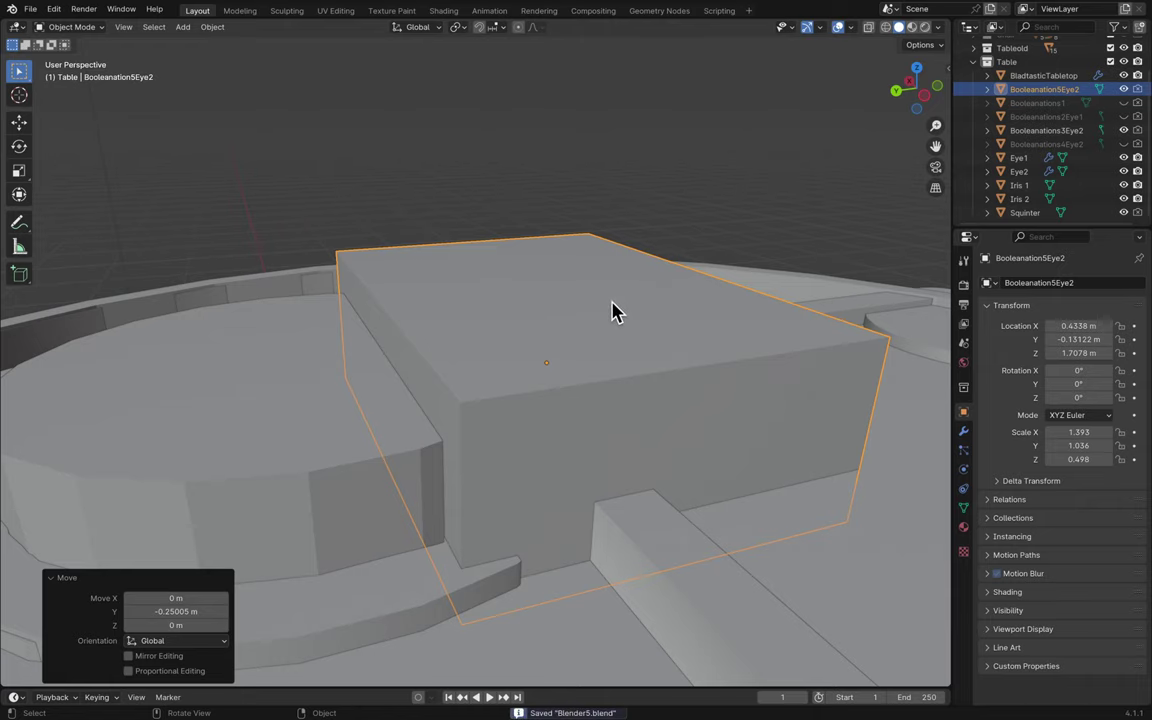
# - Add a Boolean Difference modifier to Booleanations3Eye2 with Booleanation5Eye2 as the cutter object
pyautogui.scroll(-5, 640, 308)
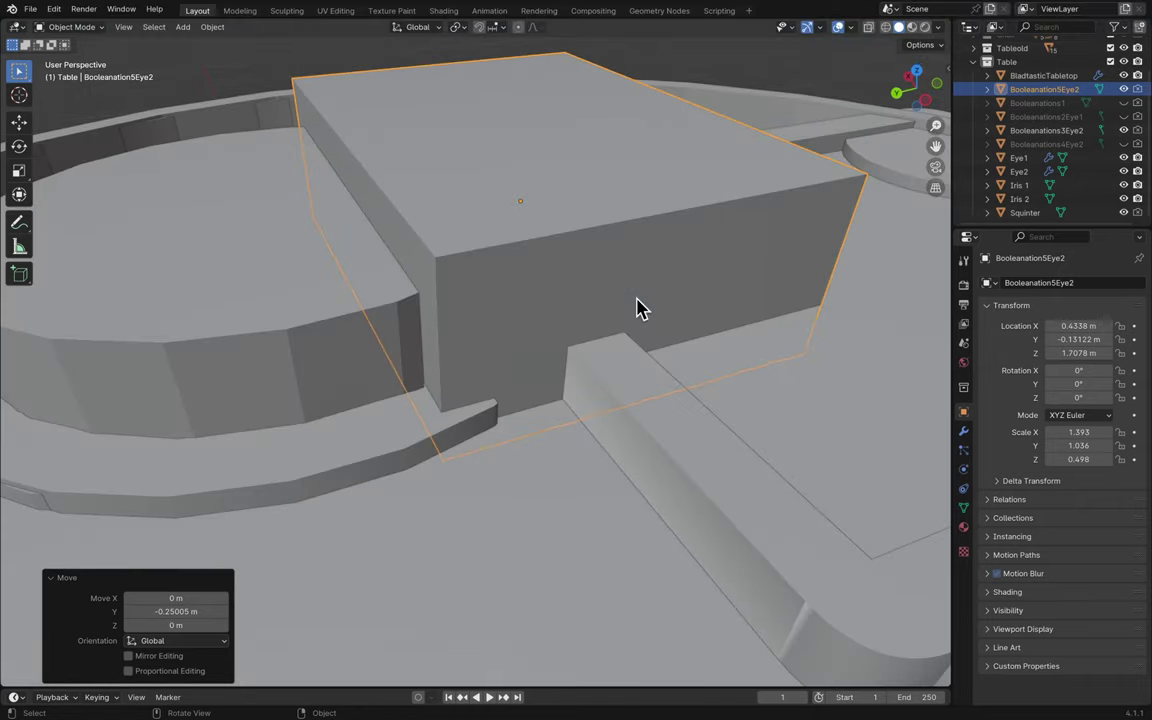
pyautogui.scroll(-8, 787, 288)
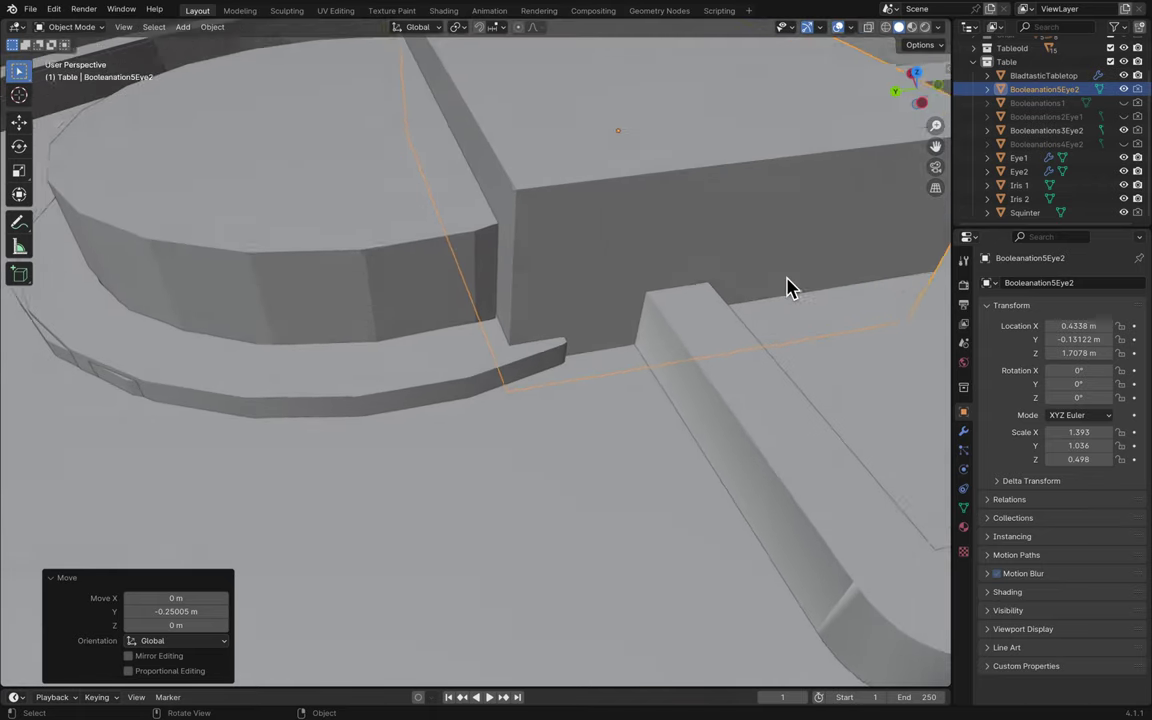
pyautogui.scroll(4, 470, 352)
pyautogui.click(428, 363)
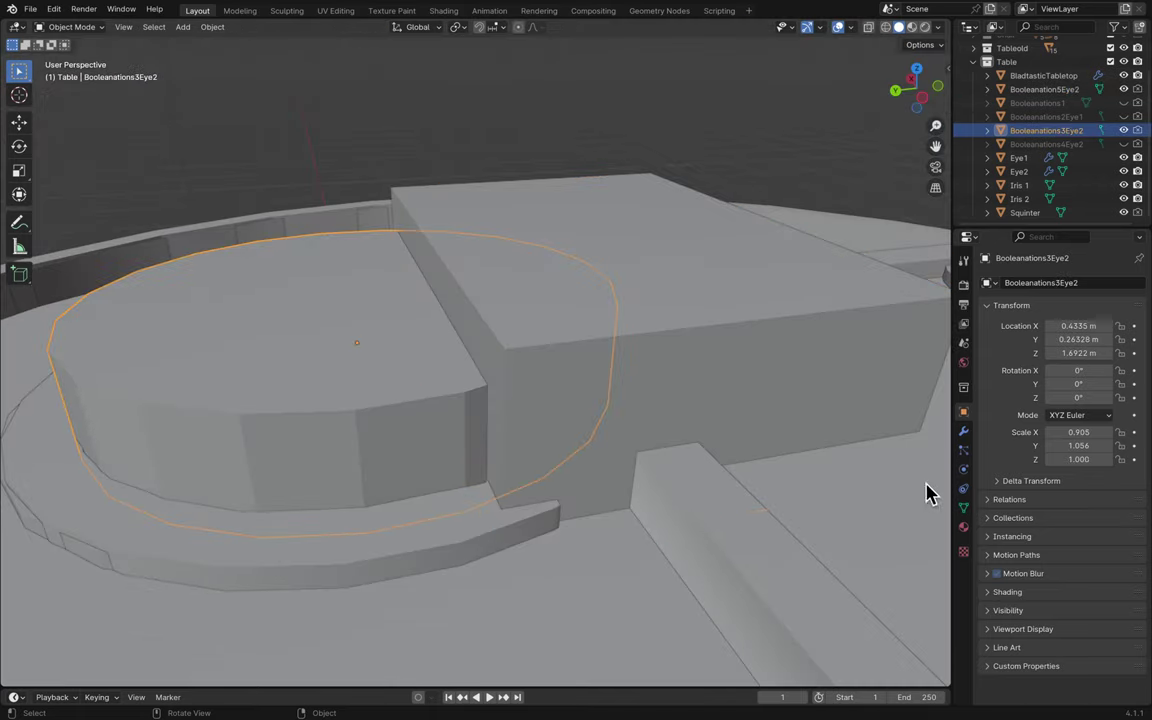
pyautogui.click(963, 431)
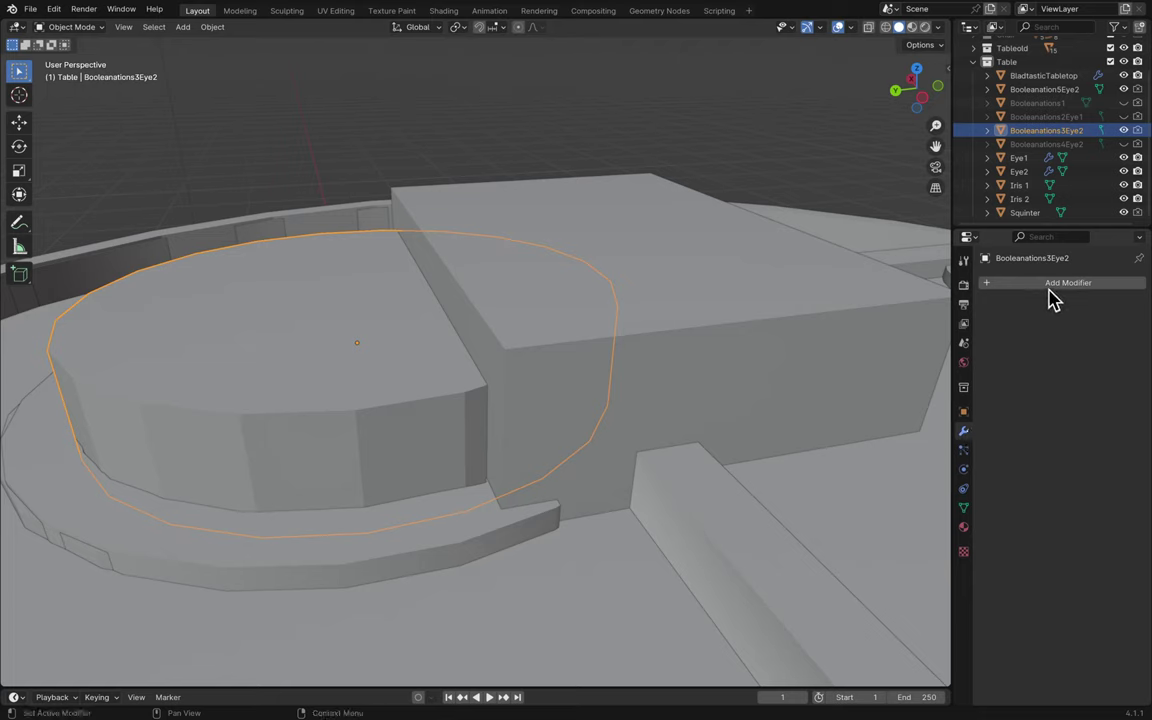
pyautogui.moveTo(612, 8)
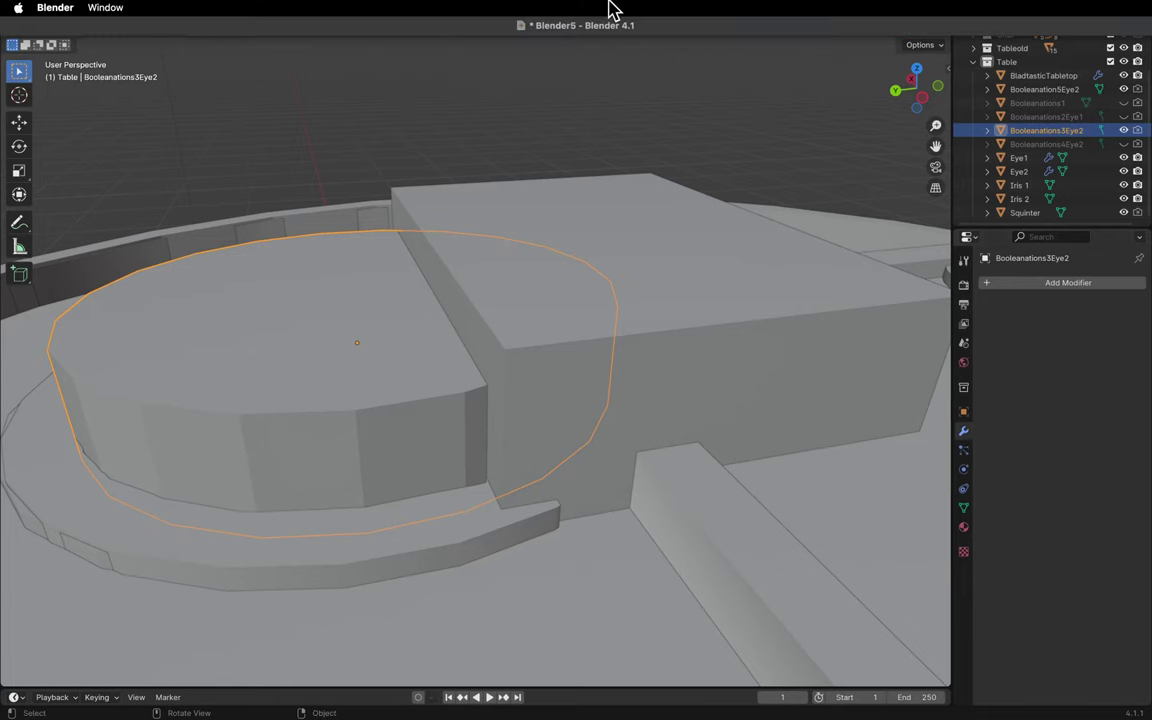
pyautogui.click(1064, 285)
pyautogui.moveTo(1060, 290)
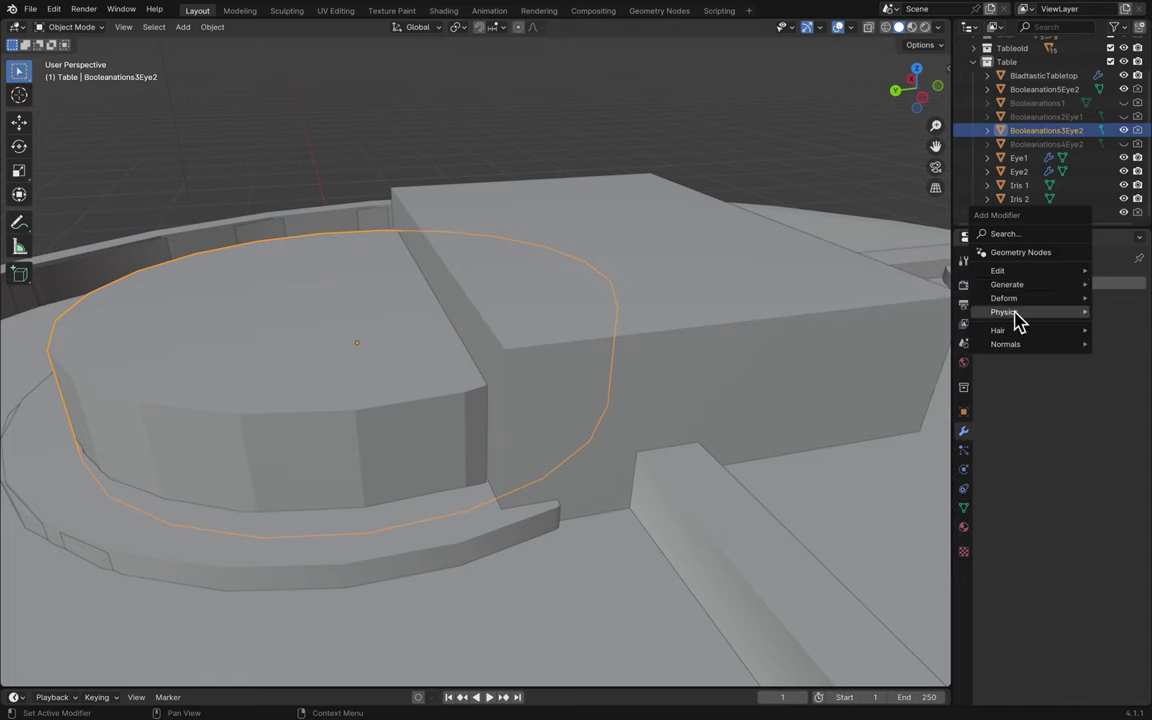
pyautogui.moveTo(1011, 272)
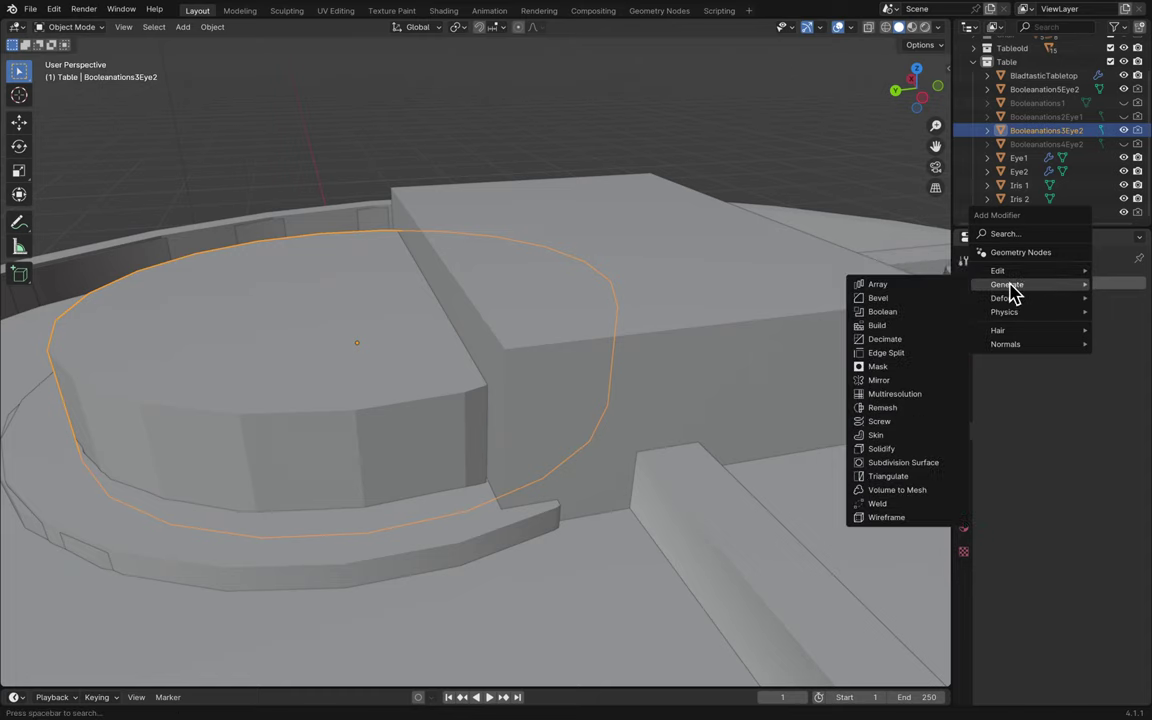
pyautogui.click(930, 311)
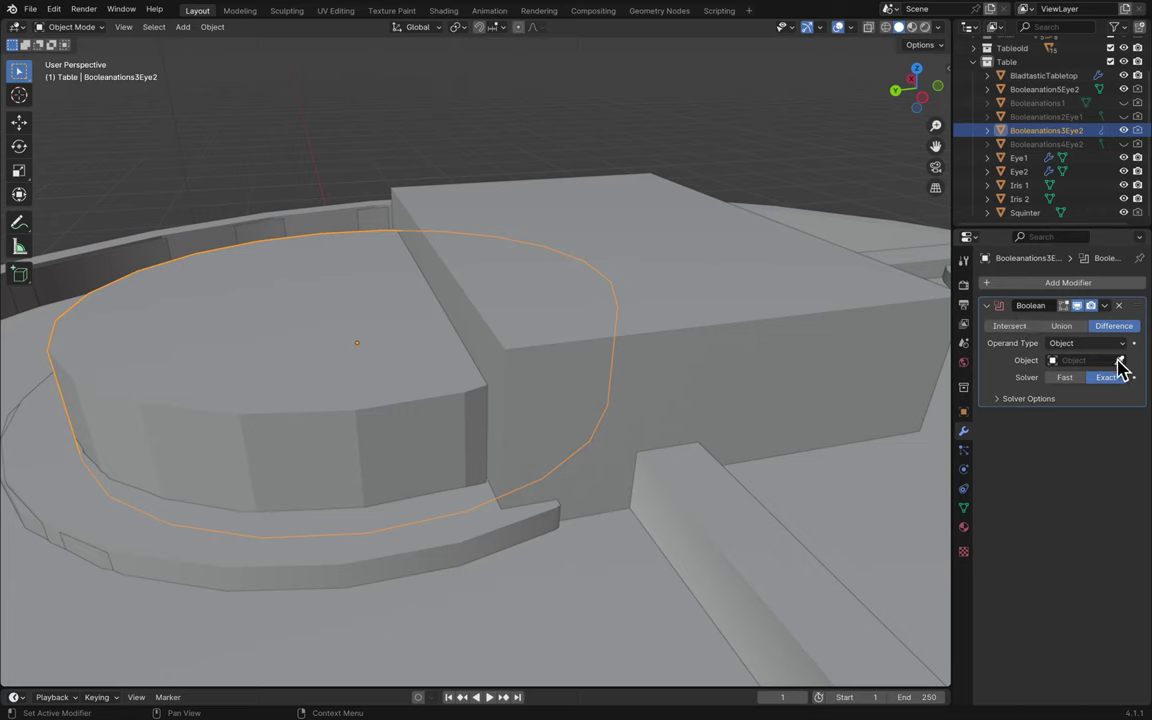
pyautogui.click(1119, 360)
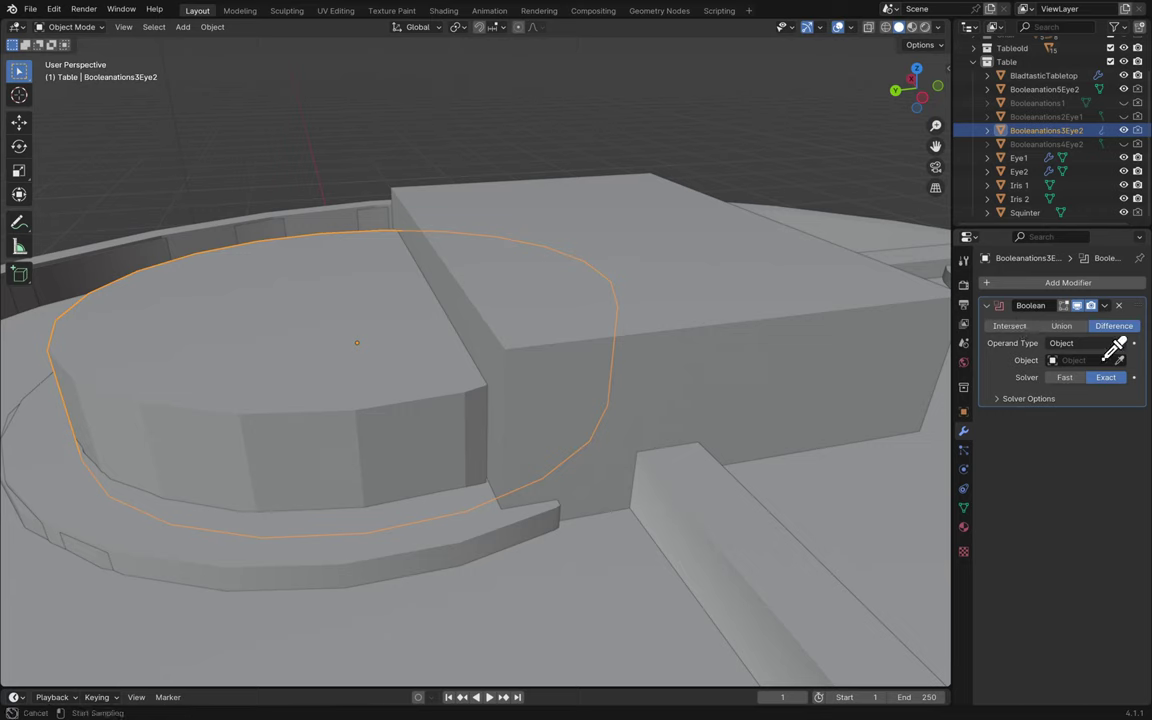
pyautogui.click(658, 275)
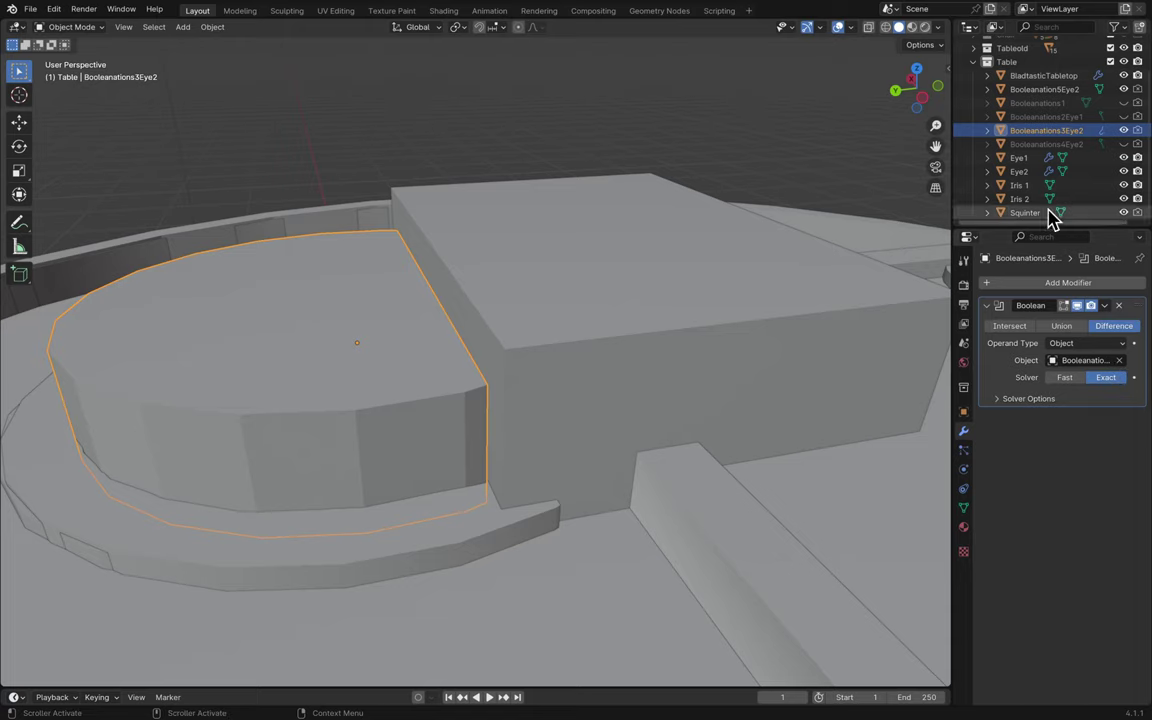
# - Hide the Booleanations3Eye2 and Booleanation5Eye2 cutters and exclude the Tableold collection
pyautogui.click(1123, 130)
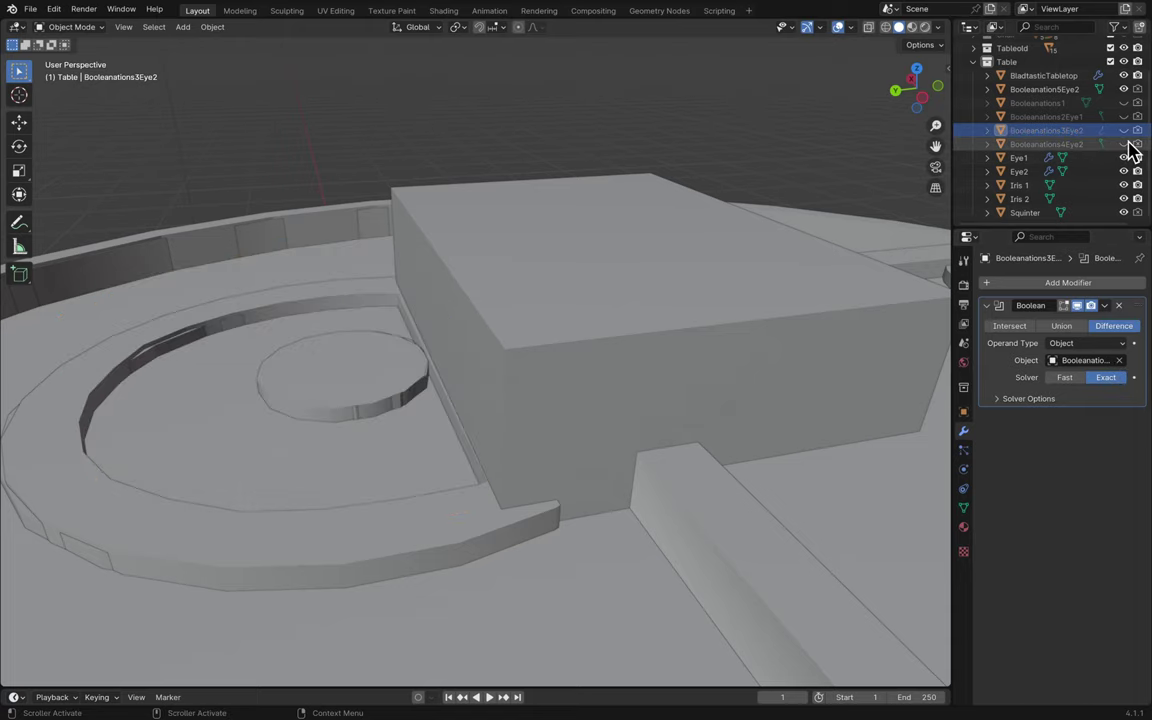
pyautogui.click(1123, 89)
pyautogui.hotkey('ctrl', 's')
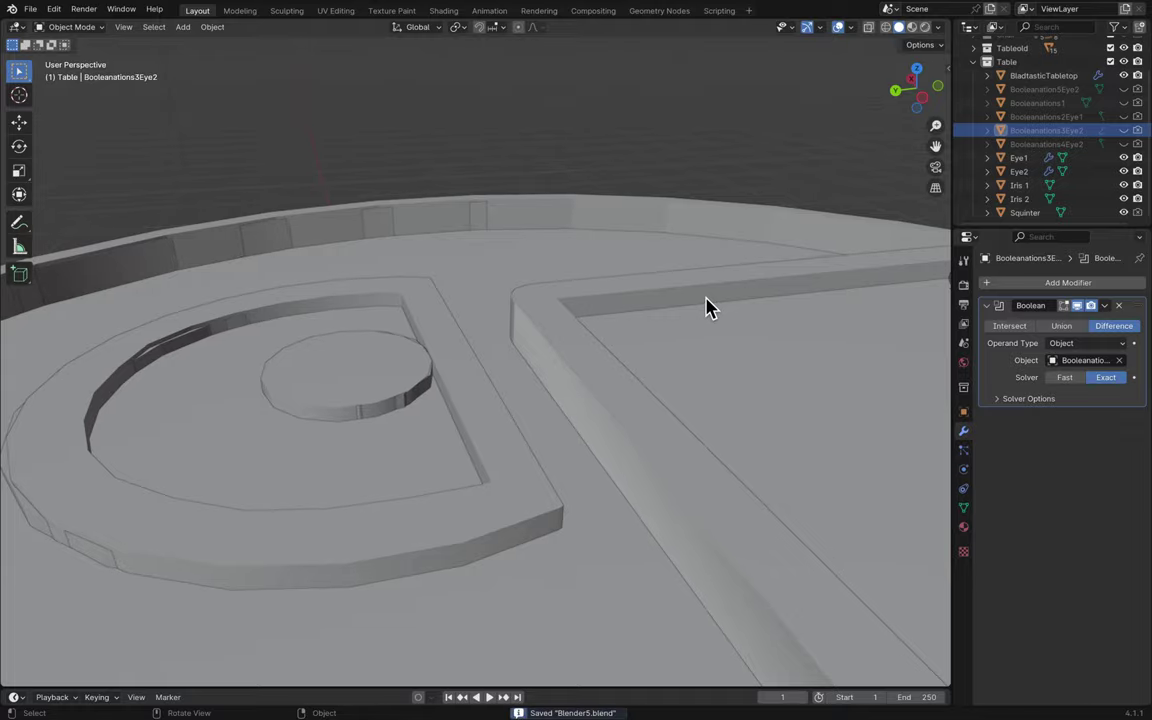
pyautogui.scroll(5, 707, 306)
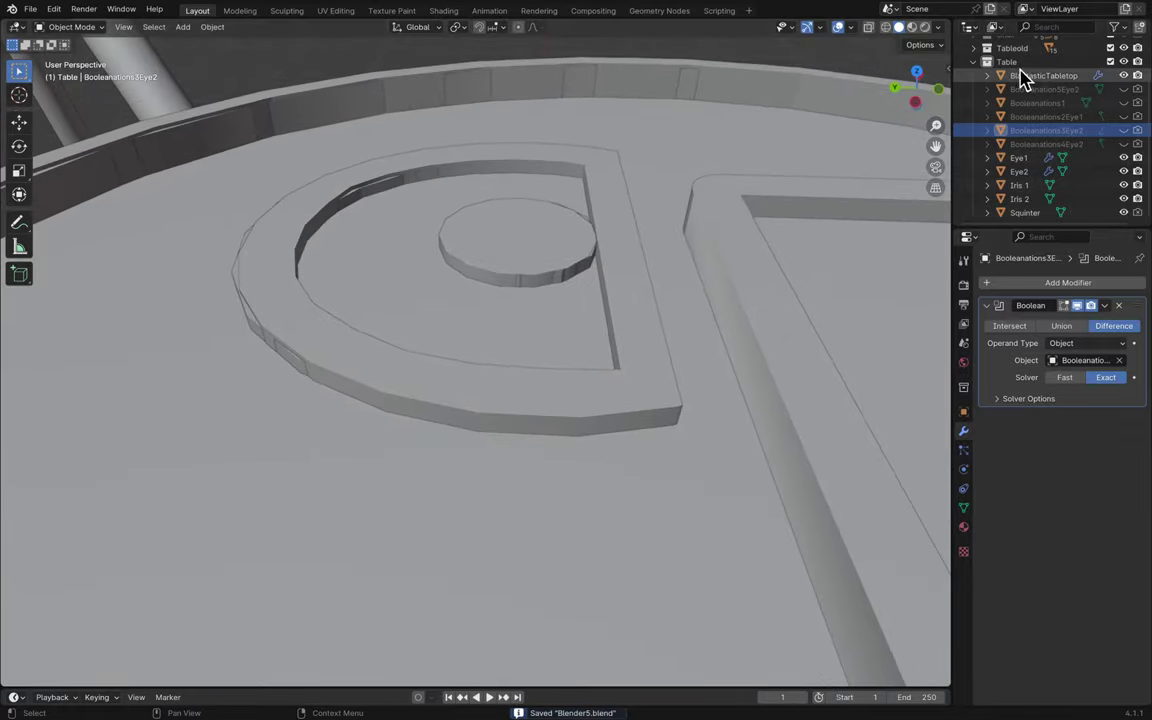
pyautogui.click(1110, 48)
# - Orbit and zoom around the half-circle eye engraving to inspect it, saving along the way
pyautogui.scroll(5, 795, 233)
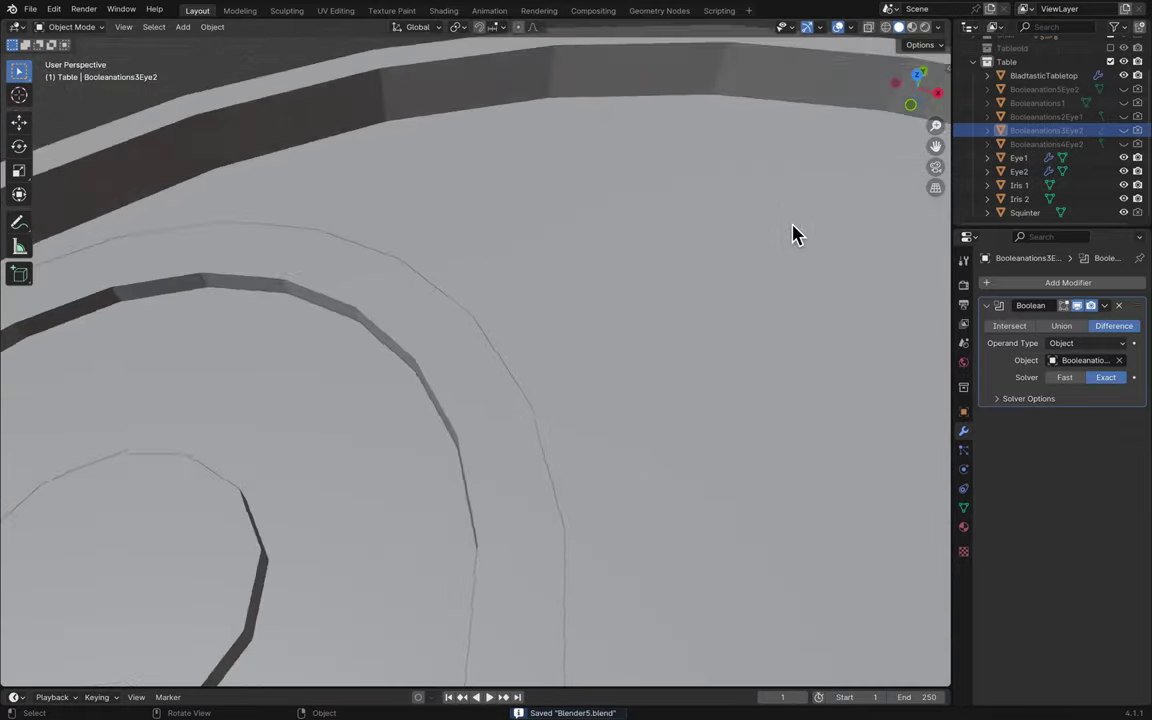
pyautogui.scroll(-3, 795, 233)
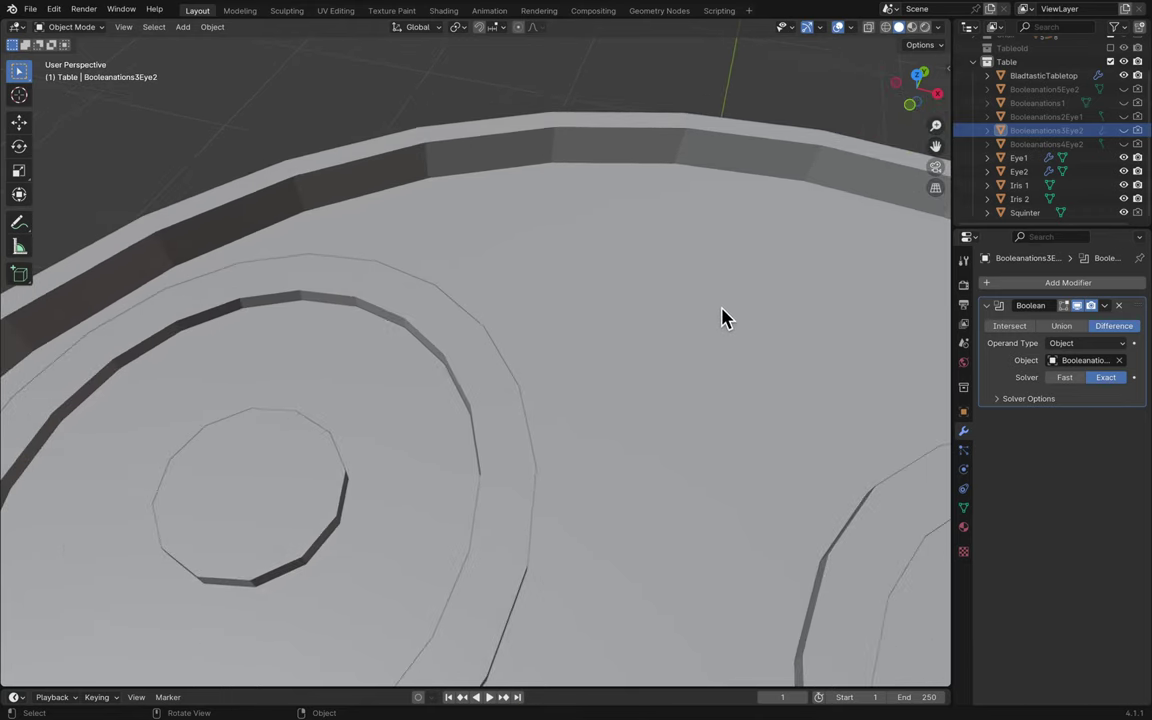
pyautogui.moveTo(725, 318); pyautogui.dragTo(757, 277, button='middle')
pyautogui.moveTo(752, 335); pyautogui.dragTo(951, 134, button='middle')
pyautogui.keyDown('ctrl'); pyautogui.hscroll(1, 951, 134); pyautogui.keyUp('ctrl')
pyautogui.keyDown('ctrl'); pyautogui.hscroll(-1, 995, 163); pyautogui.keyUp('ctrl')
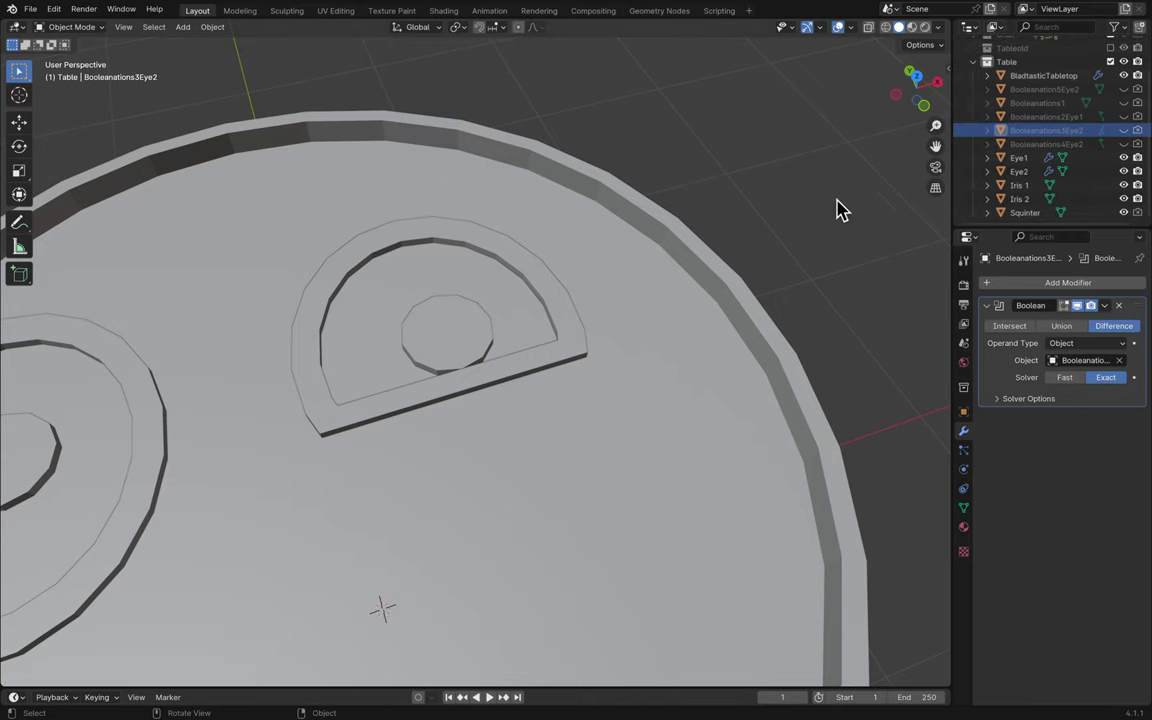
pyautogui.moveTo(836, 208); pyautogui.dragTo(835, 237, button='middle')
pyautogui.hotkey('ctrl', 's')
pyautogui.scroll(-5, 828, 237)
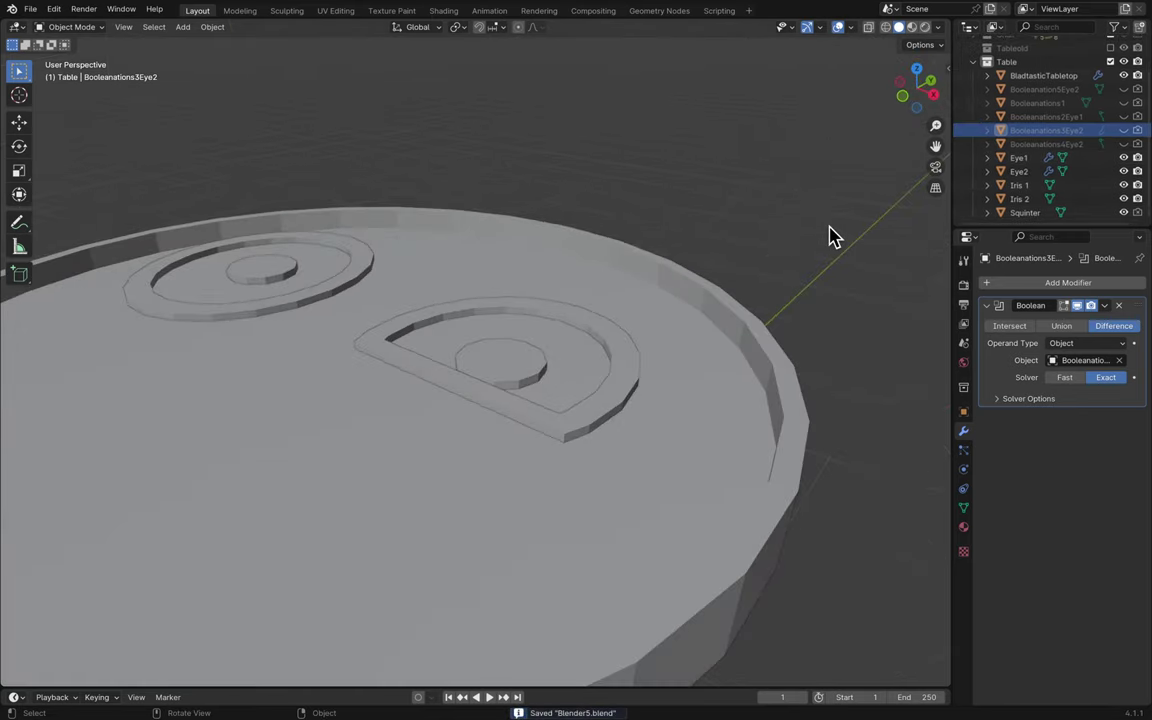
pyautogui.scroll(5, 828, 237)
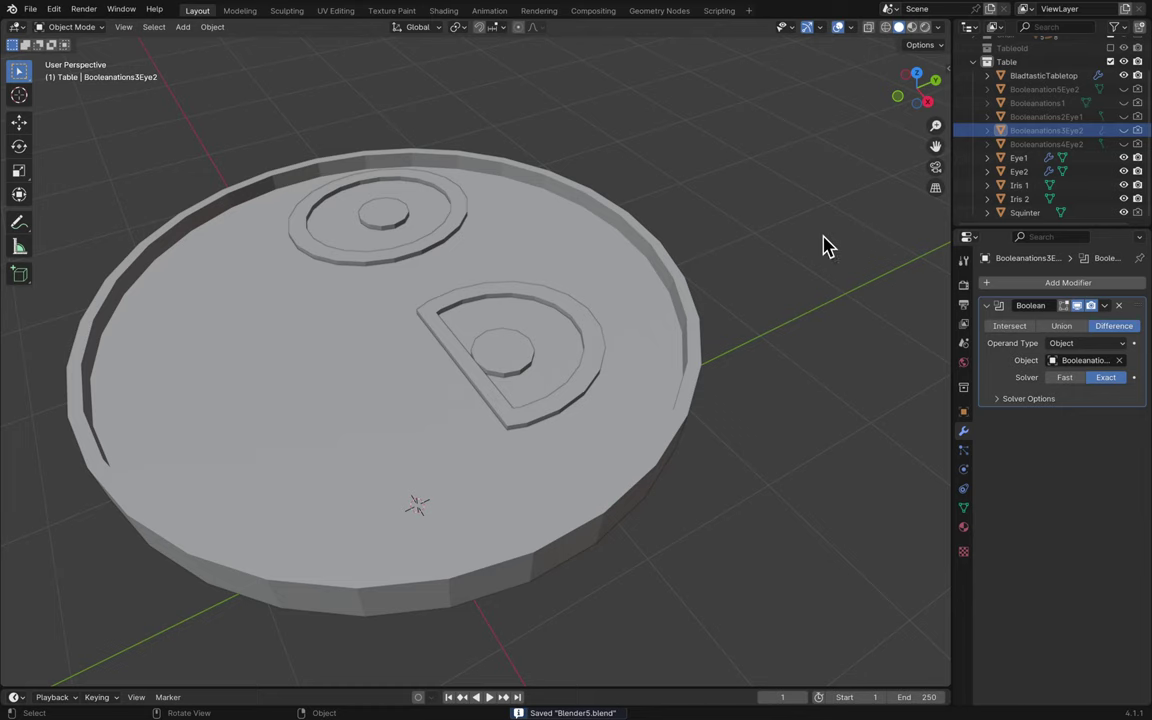
pyautogui.scroll(-5, 825, 247)
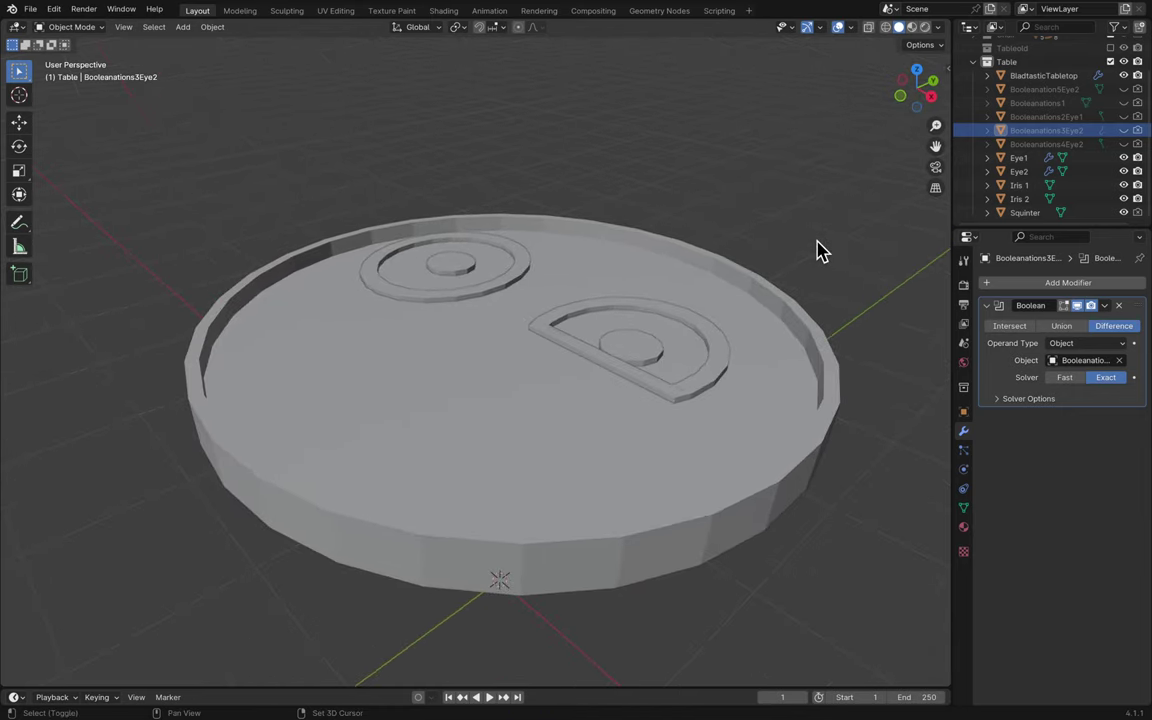
pyautogui.hscroll(-2, 818, 250)
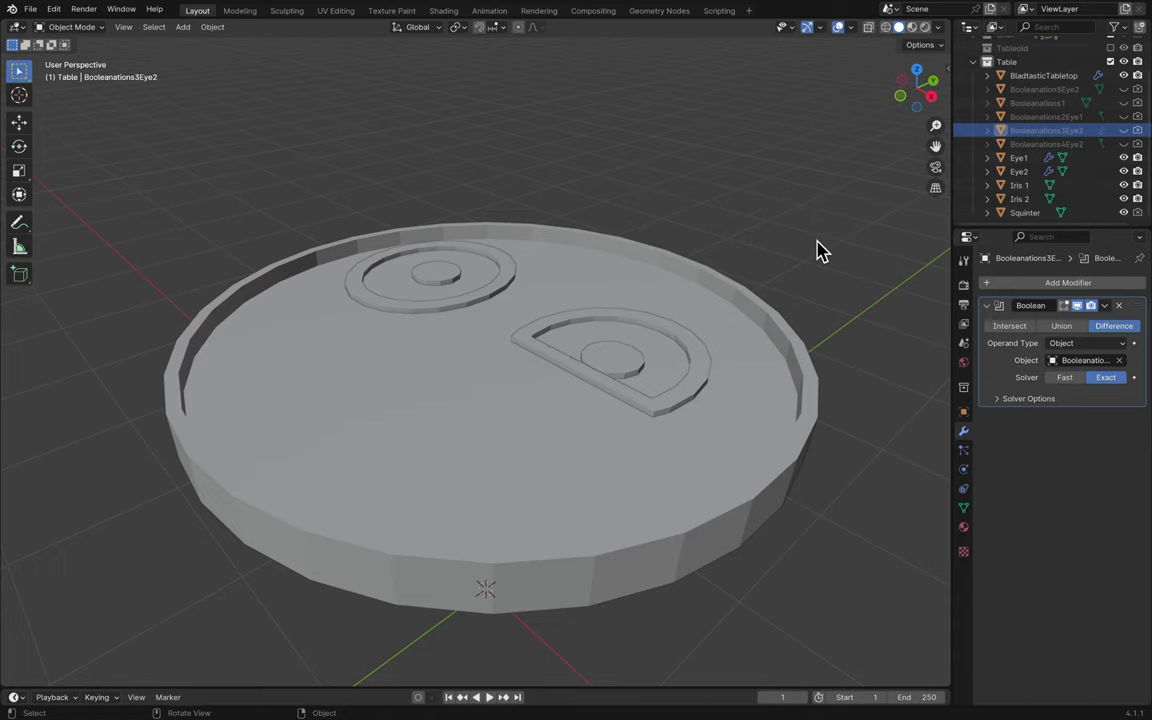
pyautogui.scroll(8, 825, 247)
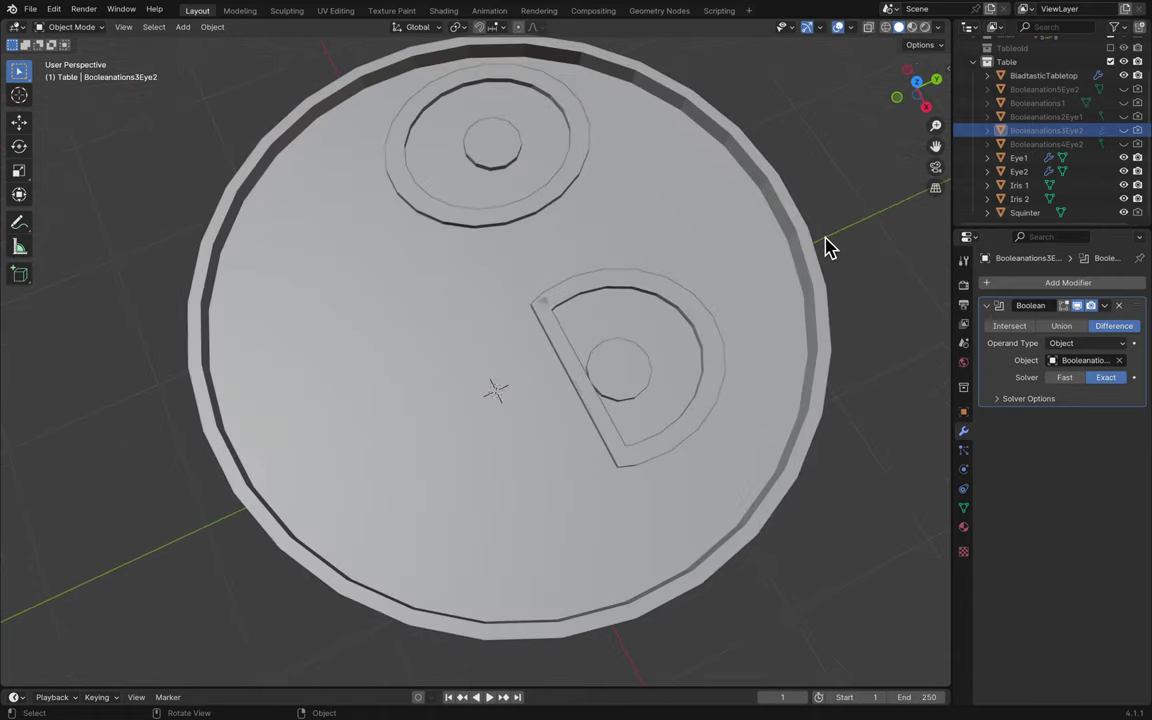
pyautogui.scroll(-4, 826, 247)
pyautogui.scroll(4, 676, 414)
# - Delete the Squinter bar and save Blender5.blend
pyautogui.click(672, 418)
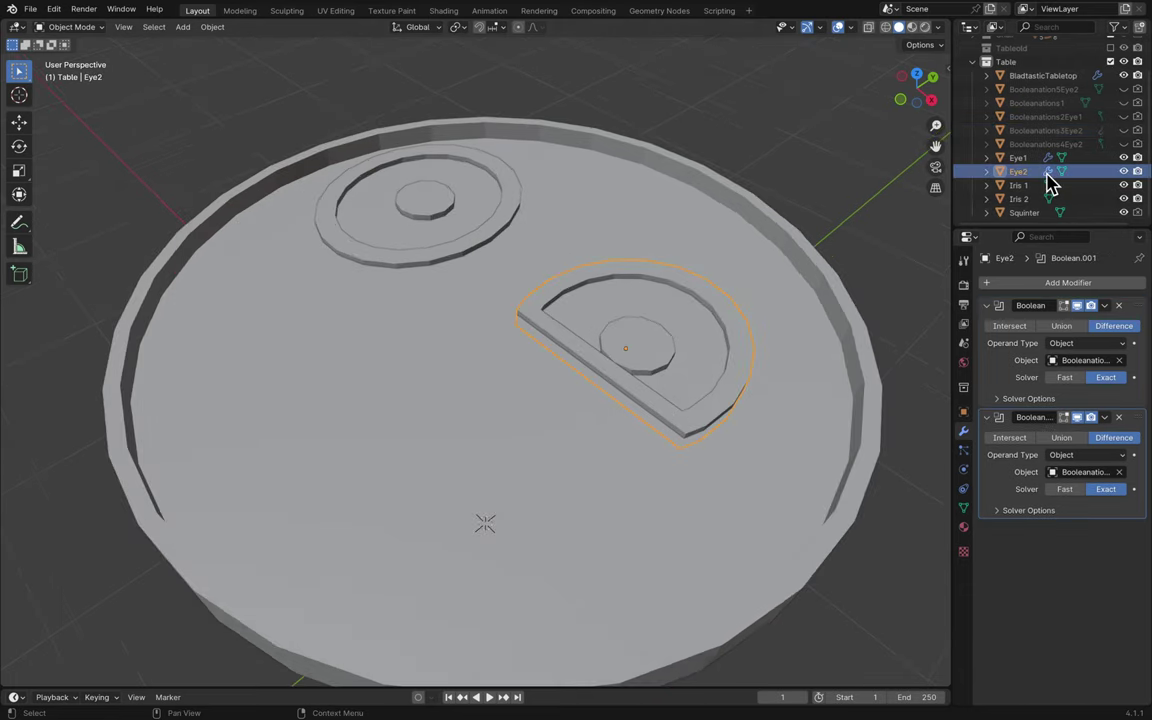
pyautogui.click(1030, 212)
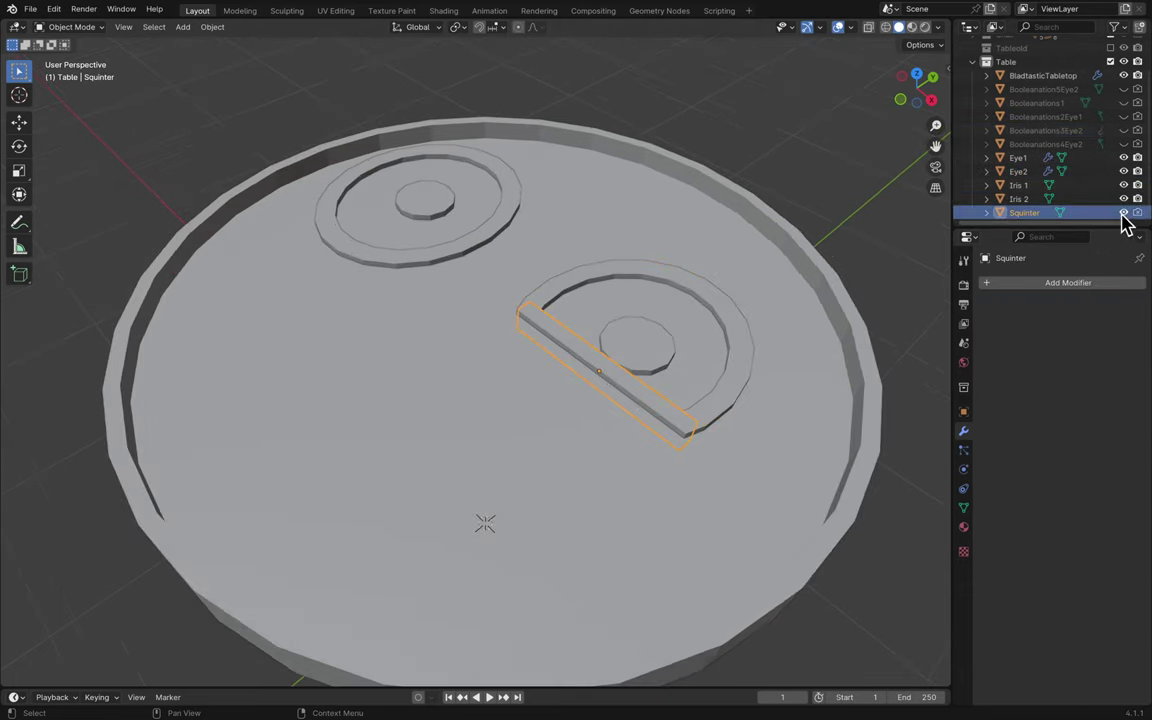
pyautogui.press('x')
pyautogui.click(806, 324)
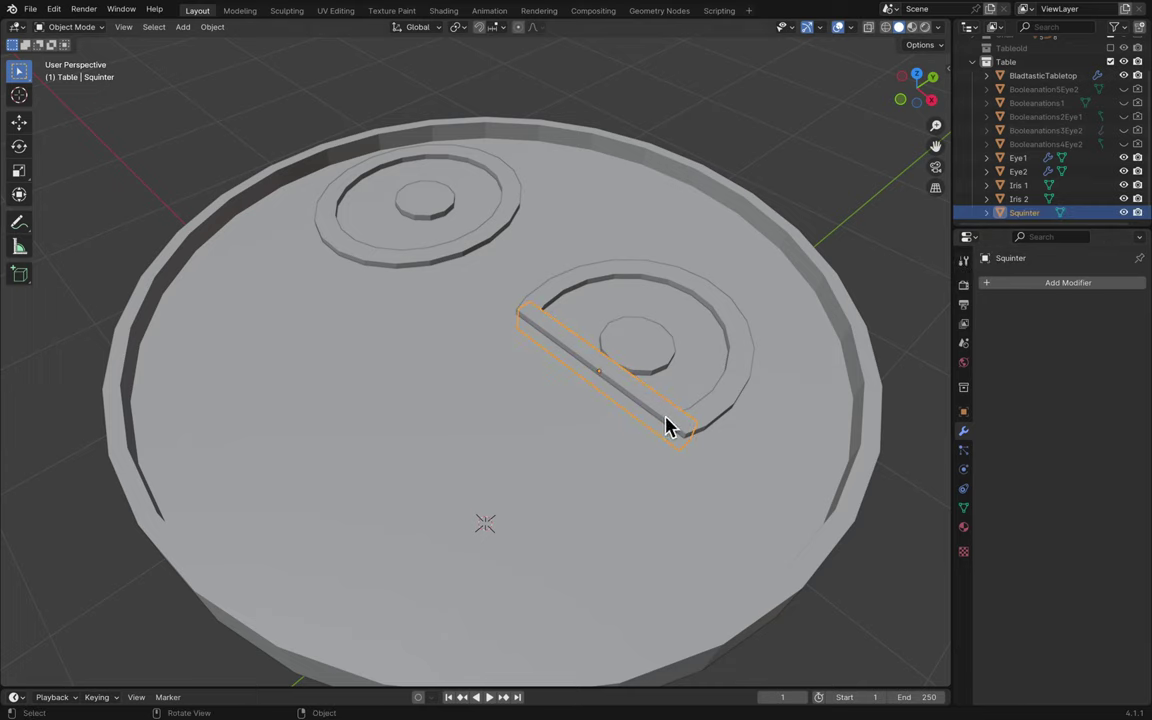
pyautogui.press('g')
pyautogui.click(560, 213)
pyautogui.press('x')
pyautogui.click(560, 216)
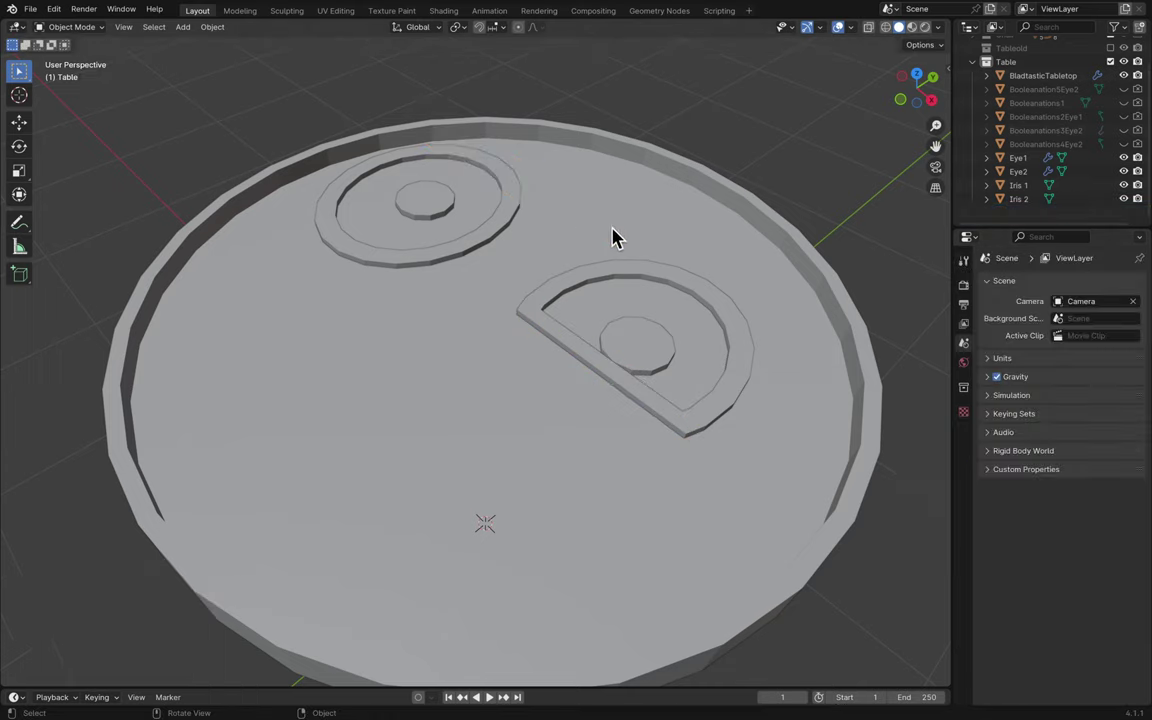
pyautogui.hotkey('ctrl', 's')
# - Orbit to a low side view of the tabletop to check the D-shaped eye outline
pyautogui.moveTo(812, 239); pyautogui.dragTo(815, 237, button='middle')
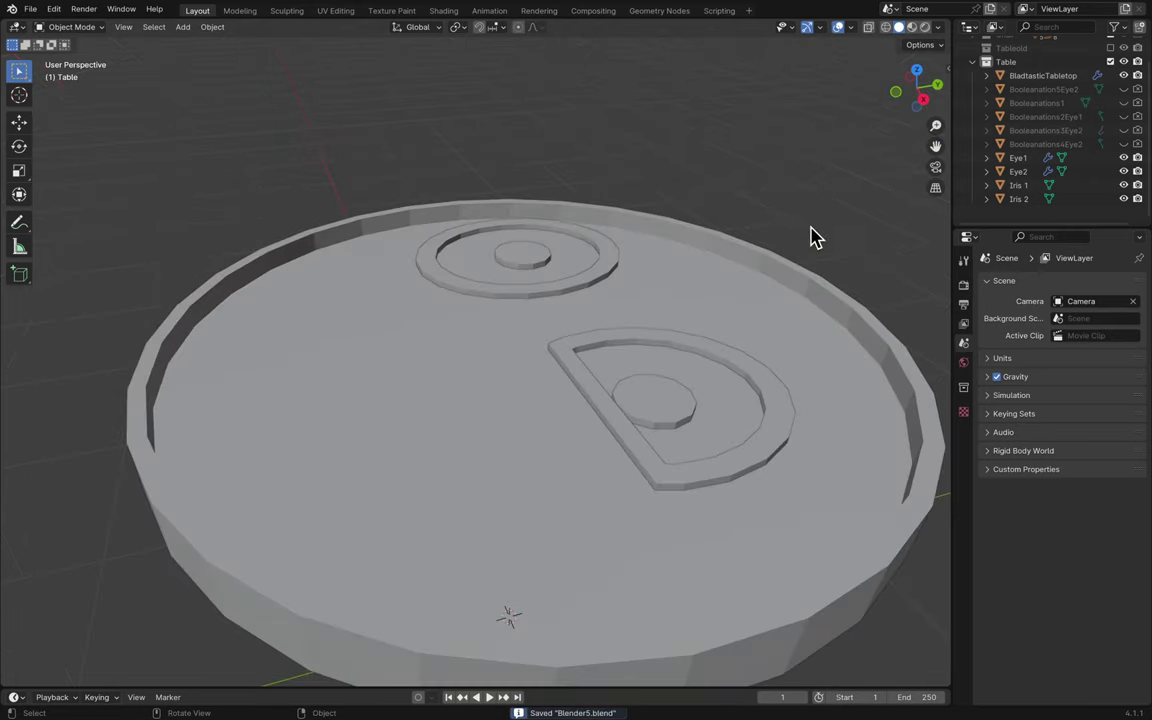
pyautogui.scroll(-5, 812, 237)
pyautogui.moveTo(660, 10)
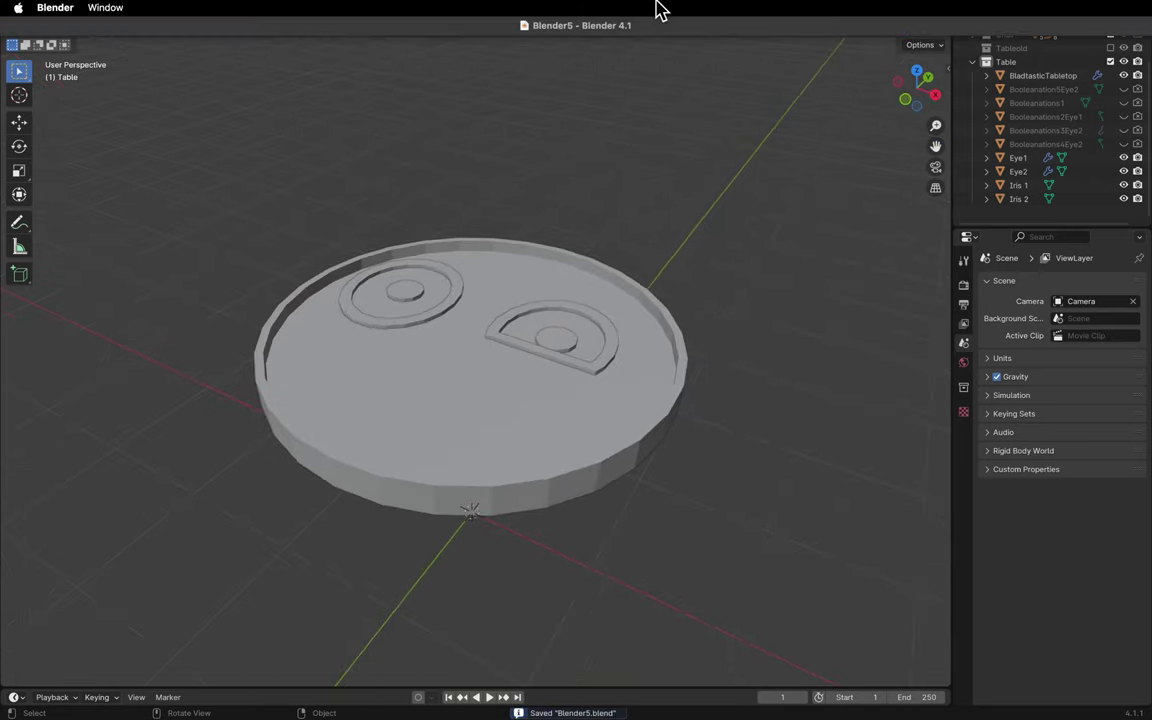
pyautogui.moveTo(841, 165); pyautogui.dragTo(829, 190, button='middle')
# - Apply smooth shading to the tabletop and the Eye2 engraving
pyautogui.click(617, 453)
pyautogui.rightClick(617, 450)
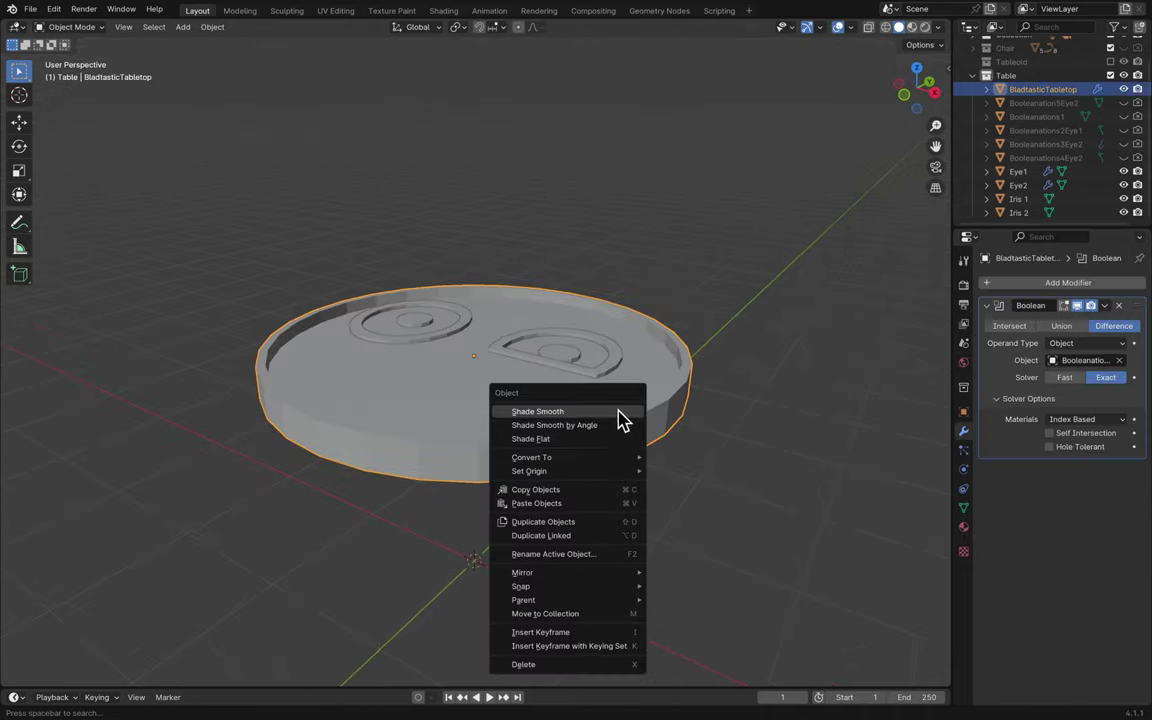
pyautogui.click(612, 412)
pyautogui.scroll(5, 684, 419)
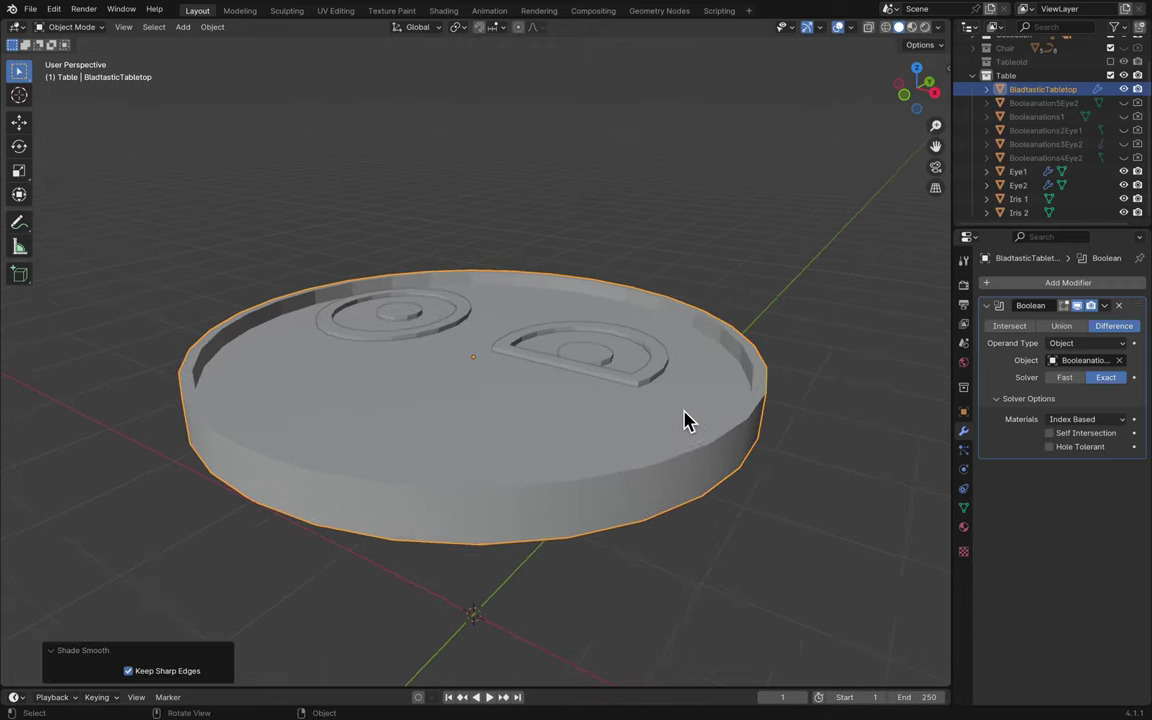
pyautogui.click(742, 343)
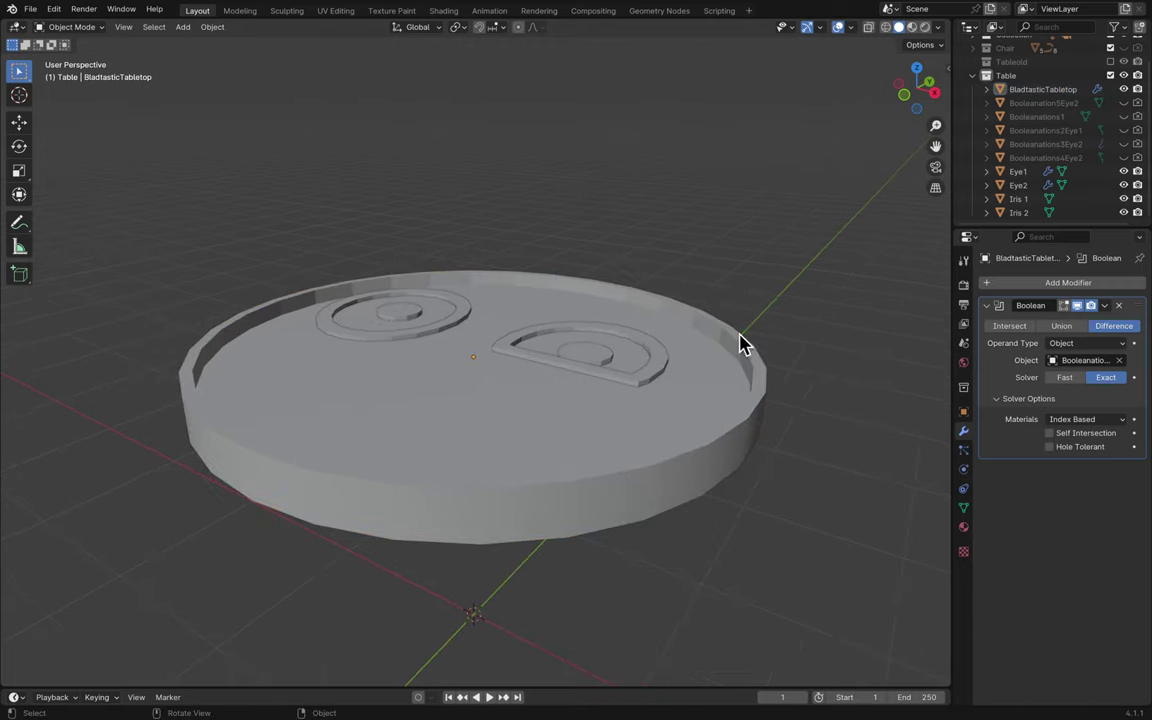
pyautogui.click(622, 387)
pyautogui.rightClick(622, 387)
pyautogui.click(624, 380)
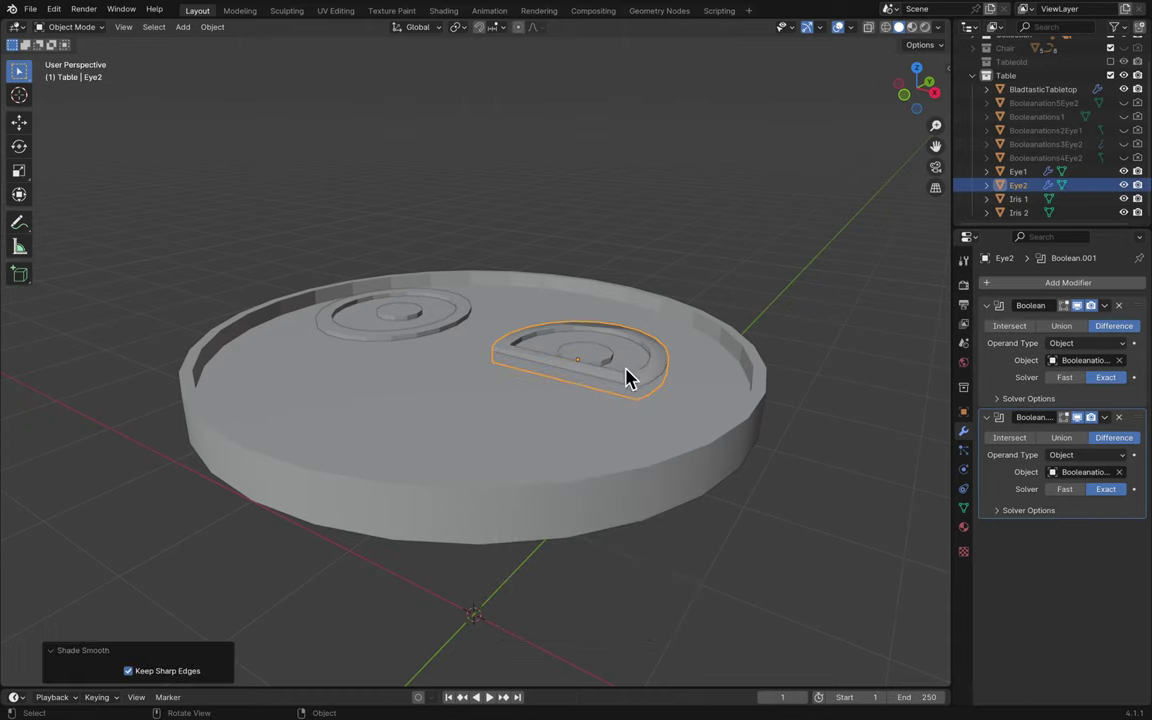
pyautogui.scroll(-5, 650, 360)
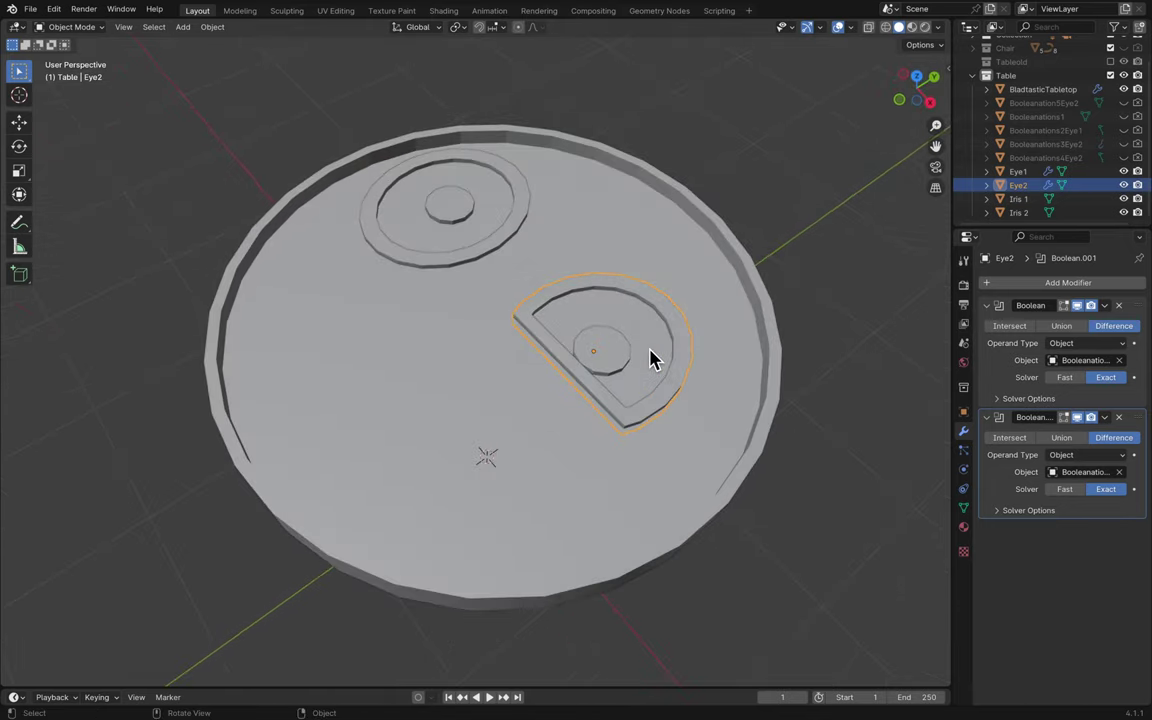
# - Reselect the BladtasticTabletop and give it Shade Smooth by Angle
pyautogui.click(650, 360)
pyautogui.scroll(5, 650, 360)
pyautogui.scroll(-3, 650, 400)
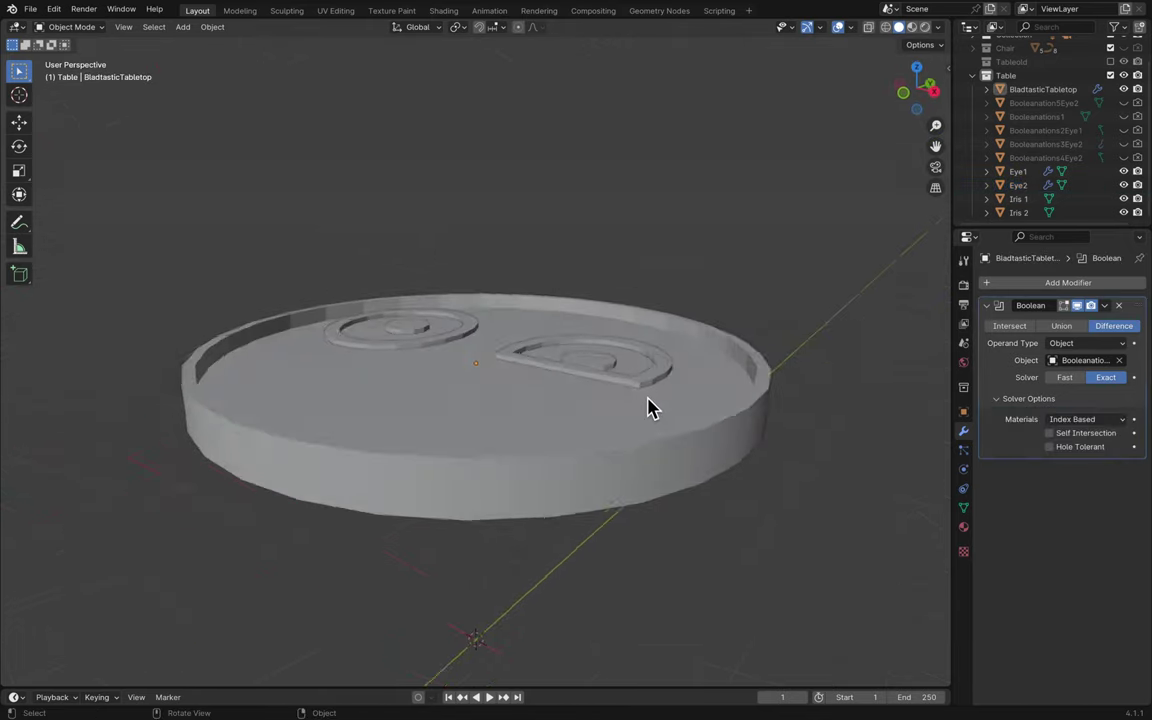
pyautogui.click(650, 408)
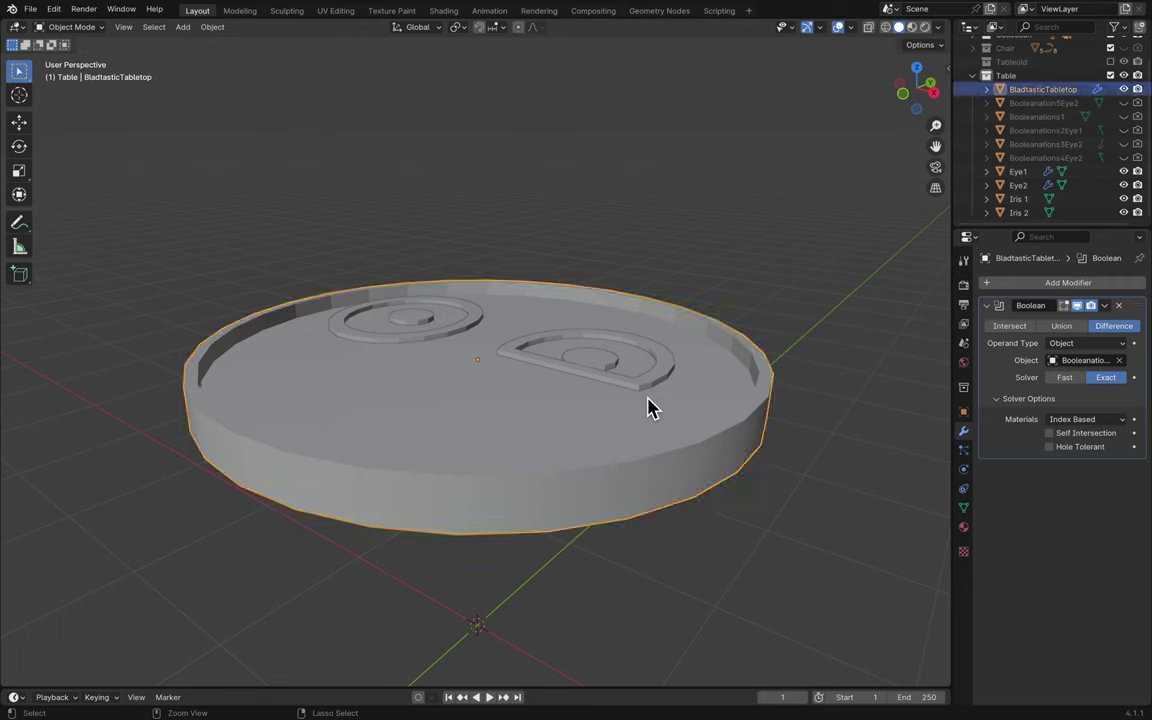
pyautogui.keyDown('shift'); pyautogui.click(733, 323); pyautogui.keyUp('shift')
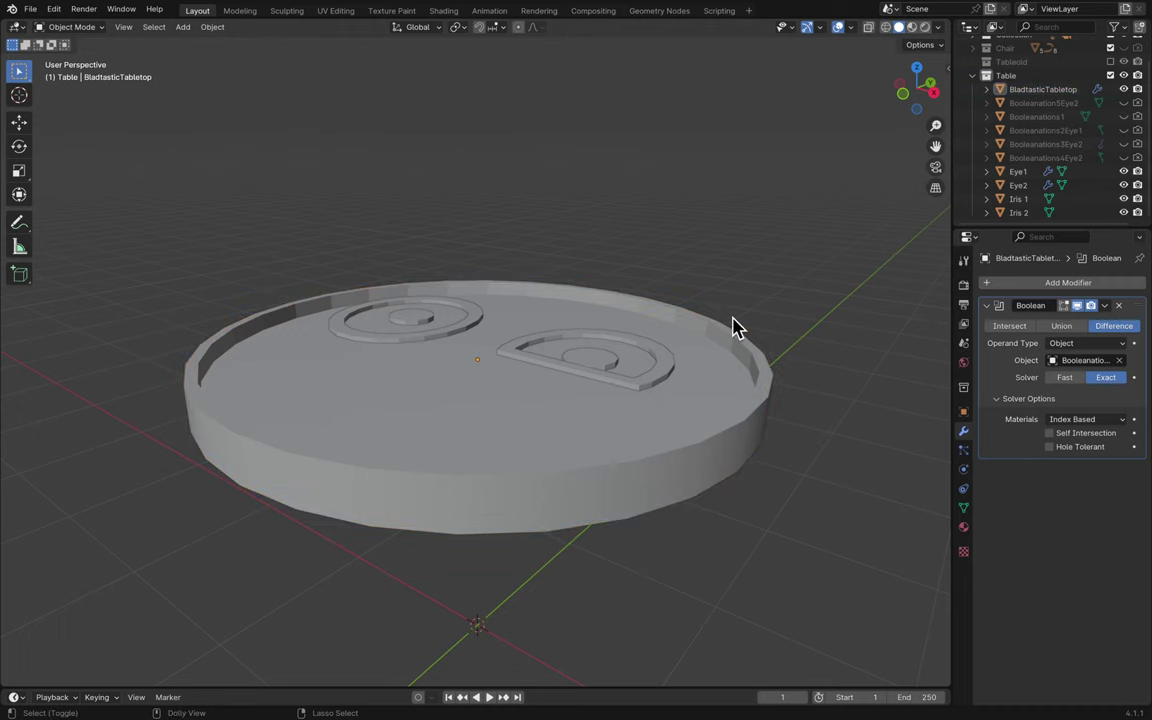
pyautogui.click(760, 375)
pyautogui.rightClick(760, 375)
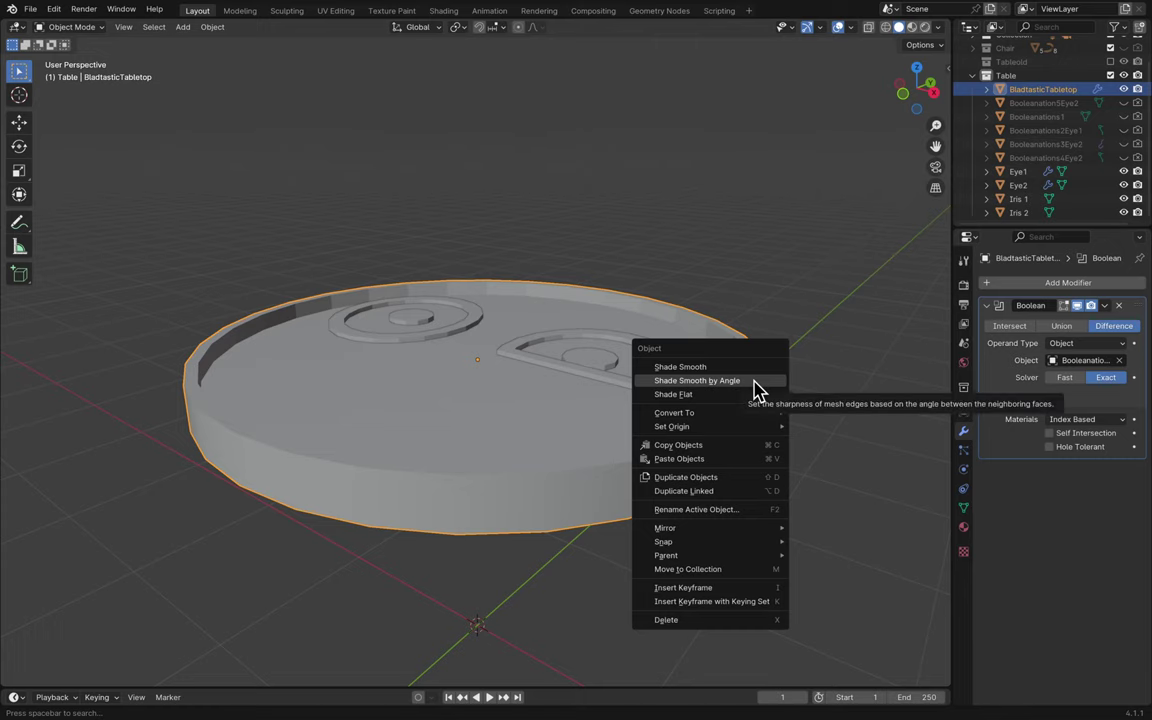
pyautogui.click(757, 381)
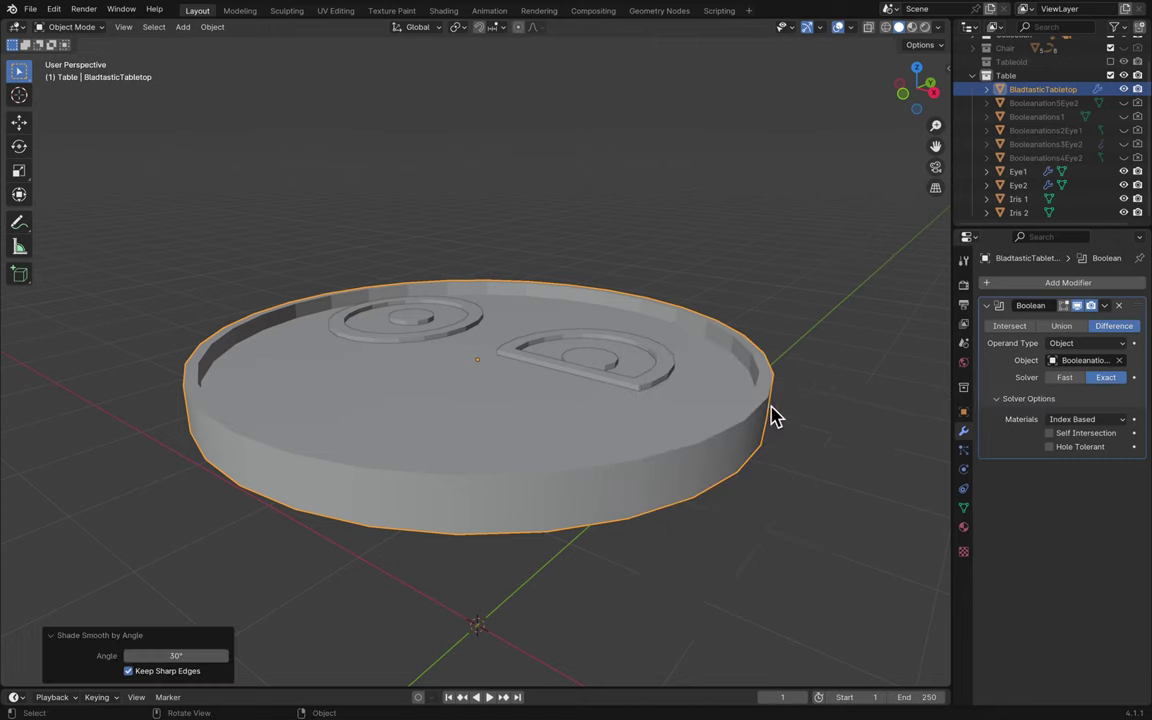
pyautogui.scroll(5, 752, 437)
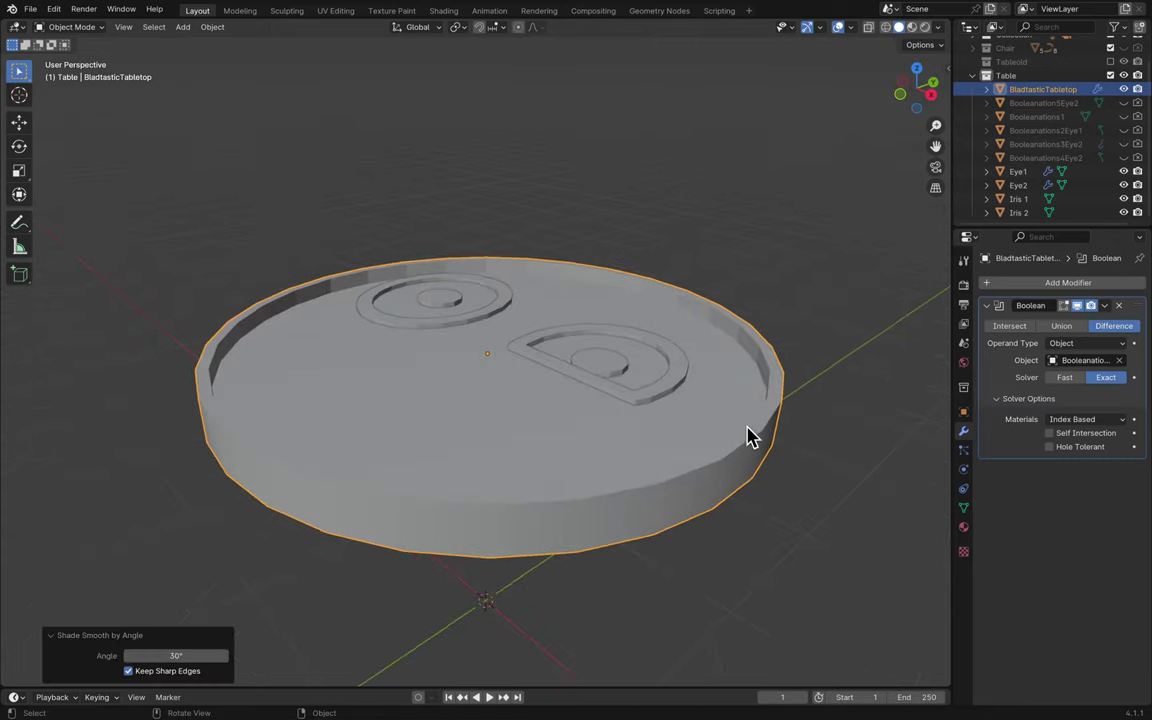
# - Apply Shade Smooth by Angle to Eye2, Eye1, Iris 2 and Iris 1
pyautogui.click(660, 403)
pyautogui.rightClick(660, 403)
pyautogui.click(660, 397)
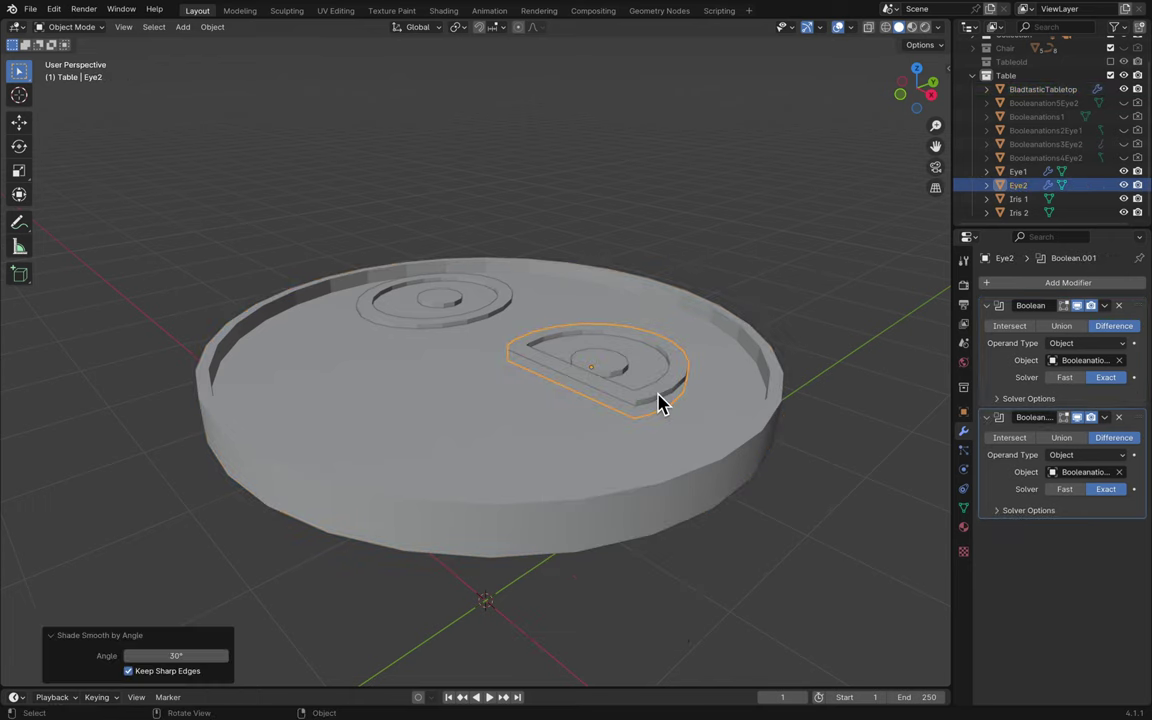
pyautogui.click(491, 318)
pyautogui.rightClick(491, 318)
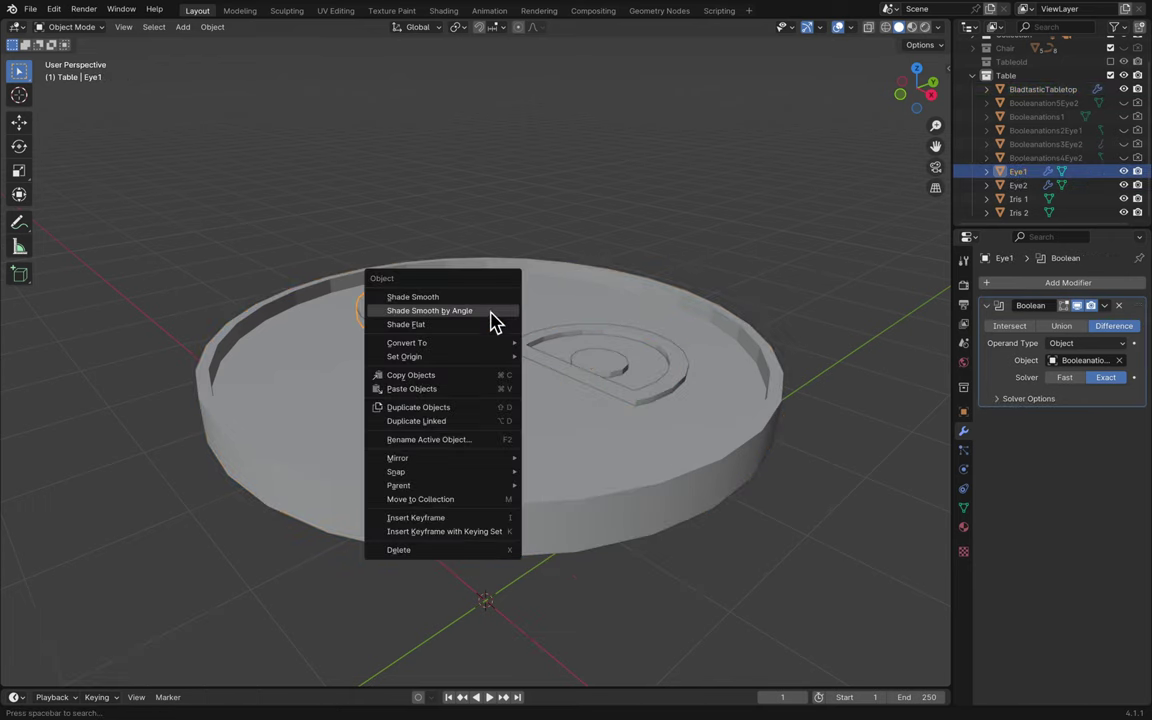
pyautogui.click(493, 311)
pyautogui.click(594, 369)
pyautogui.rightClick(594, 369)
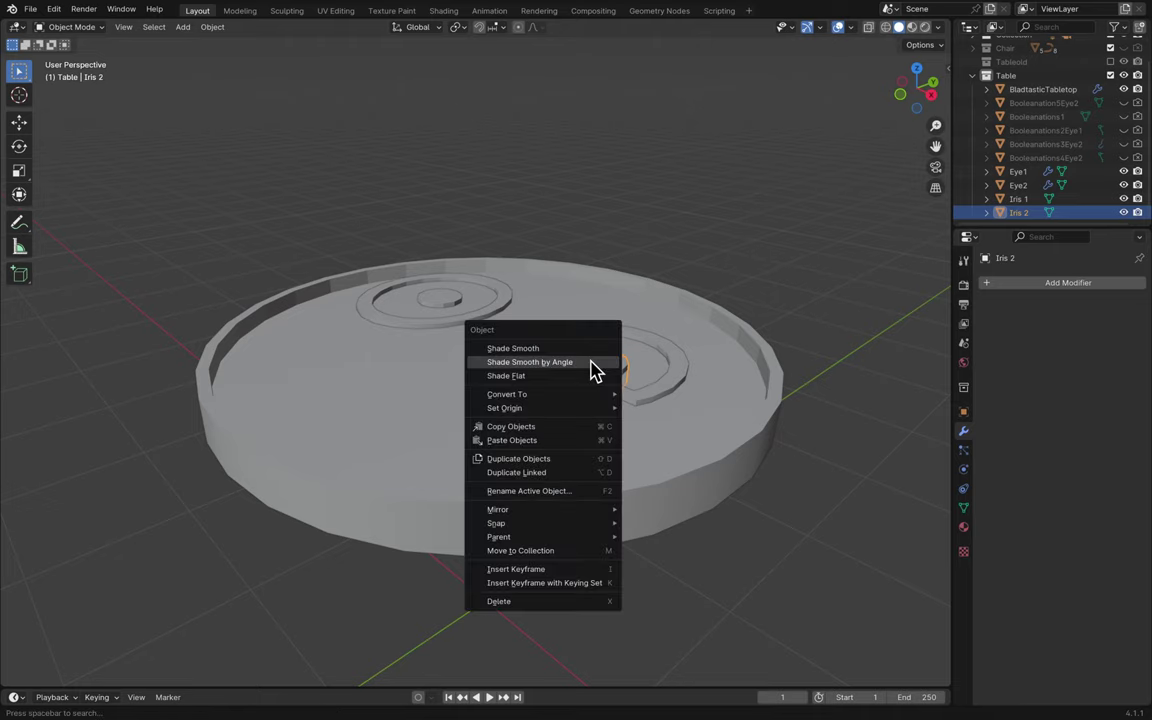
pyautogui.click(584, 363)
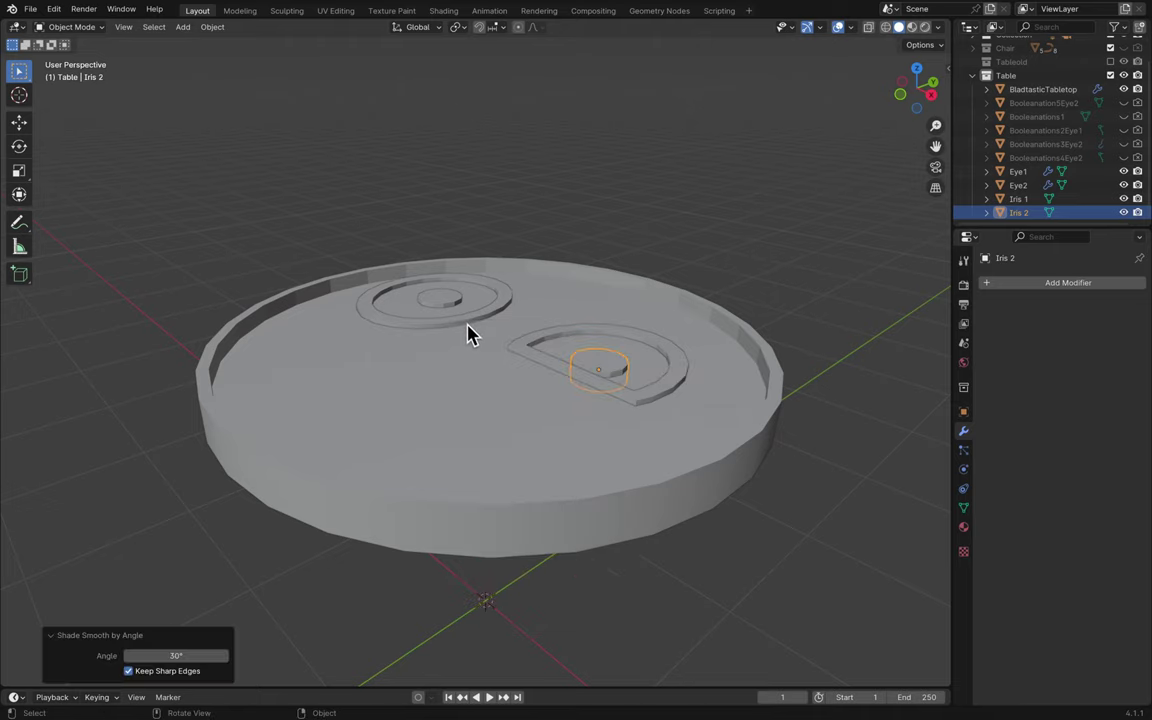
pyautogui.click(455, 311)
pyautogui.rightClick(458, 312)
pyautogui.click(462, 311)
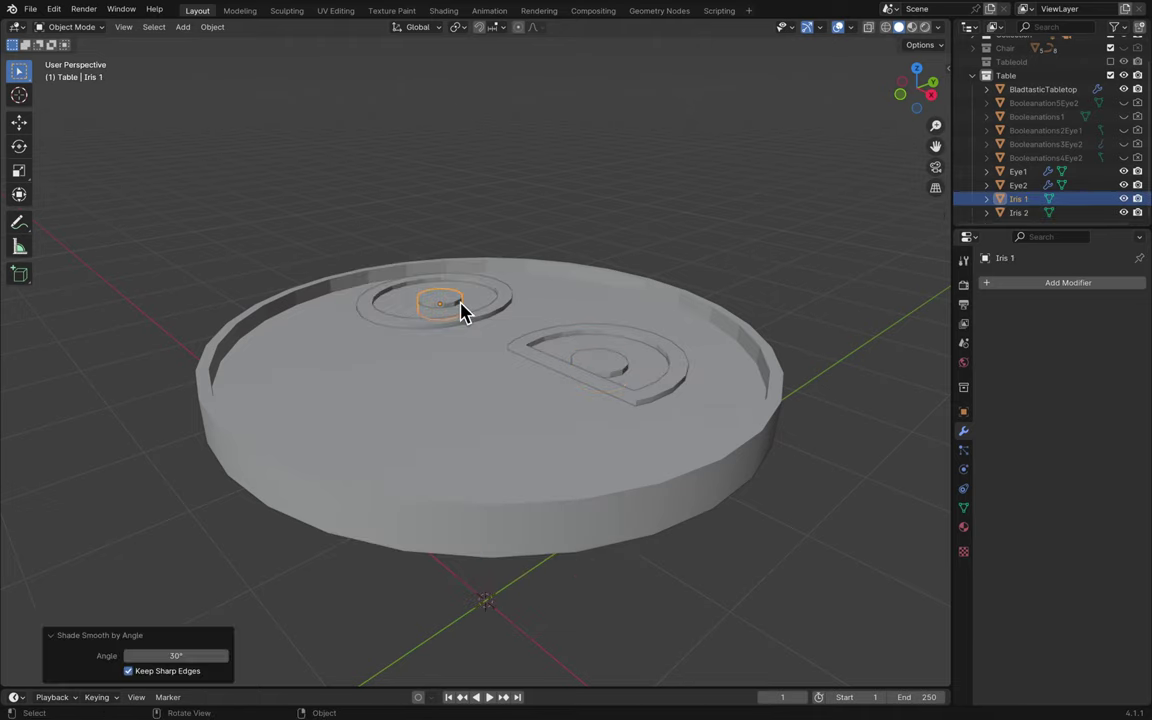
# - Save the file and tilt the view to look down on the tabletop
pyautogui.scroll(1, 503, 318)
pyautogui.scroll(3, 502, 316)
pyautogui.hotkey('ctrl', 's')
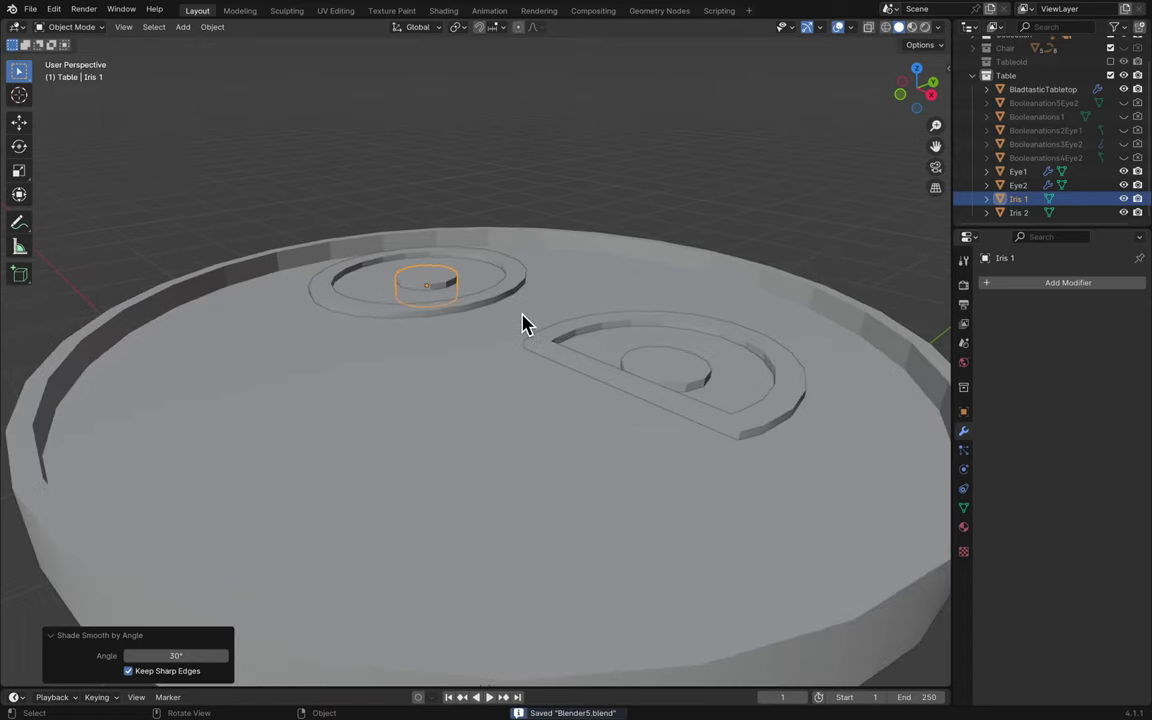
pyautogui.scroll(2, 524, 322)
pyautogui.moveTo(524, 322); pyautogui.dragTo(430, 255, button='middle')
# - Switch Iris 1 to plain Shade Smooth, briefly trying flat shading before reverting
pyautogui.rightClick(417, 249)
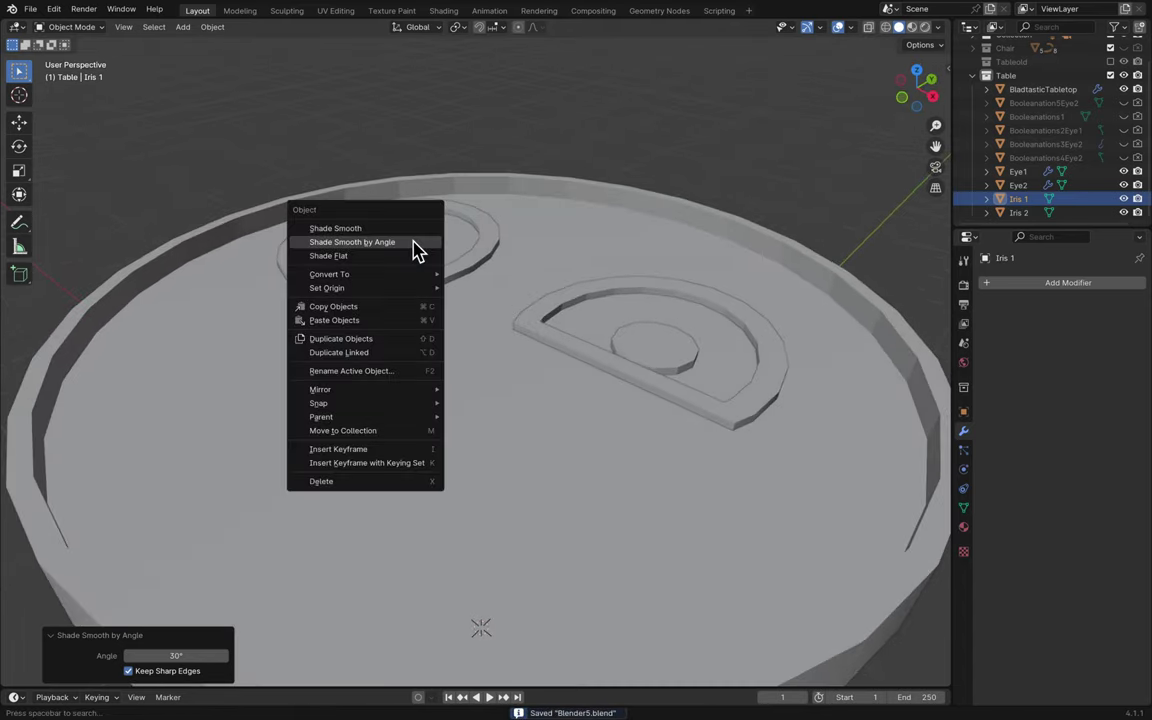
pyautogui.click(417, 249)
pyautogui.moveTo(333, 316); pyautogui.dragTo(338, 295, button='middle')
pyautogui.scroll(4, 338, 295)
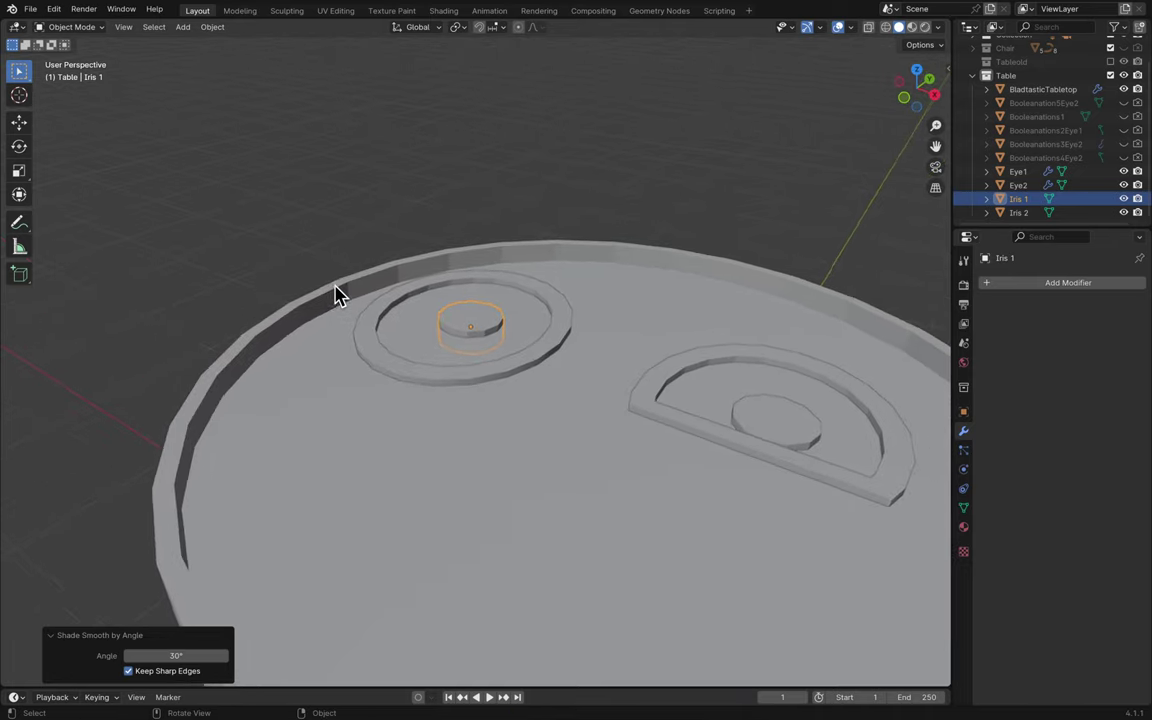
pyautogui.rightClick(487, 300)
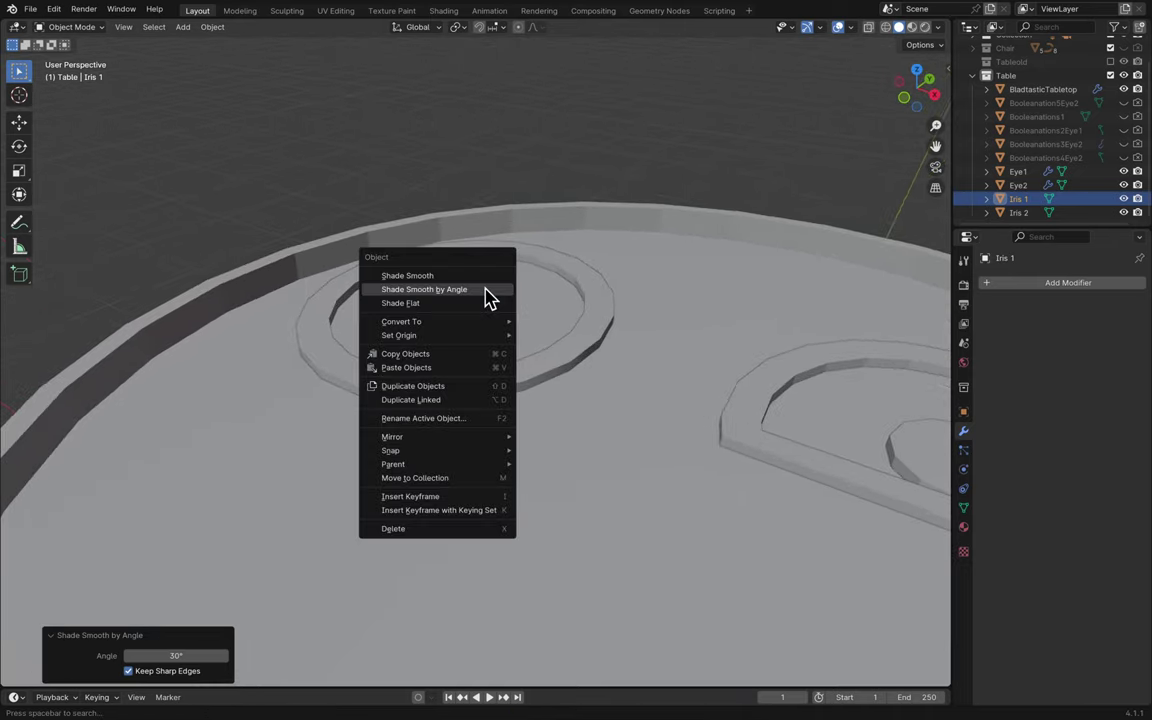
pyautogui.click(489, 277)
pyautogui.rightClick(489, 302)
pyautogui.click(482, 320)
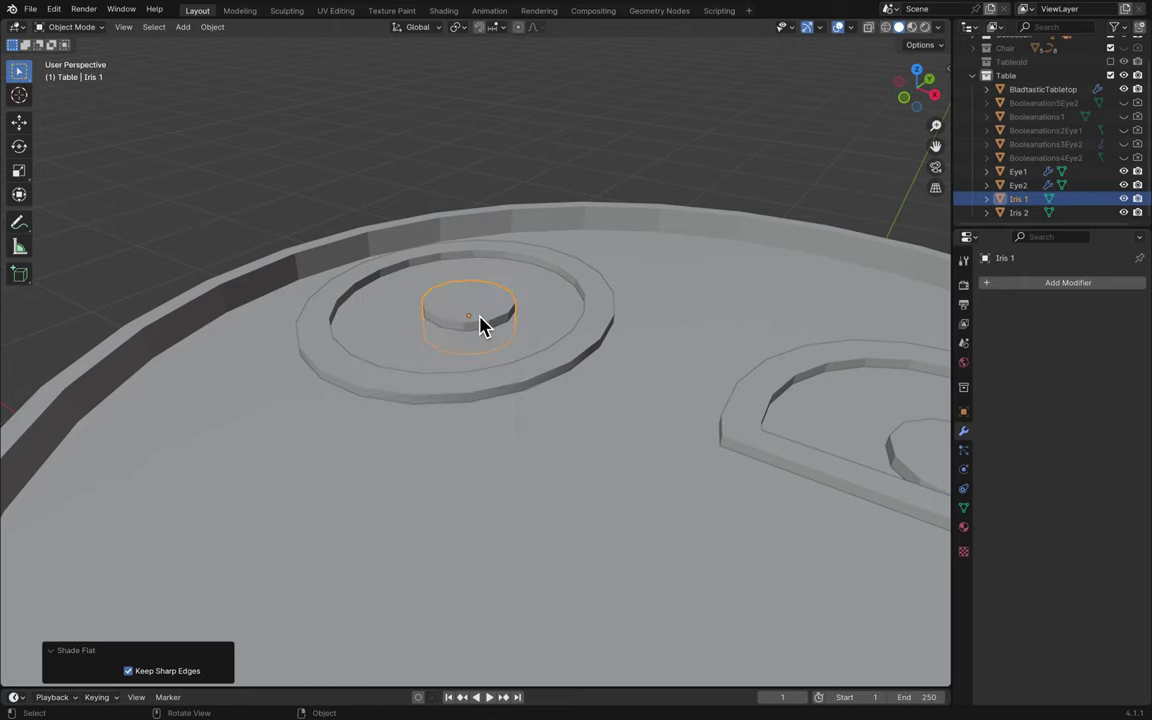
pyautogui.rightClick(481, 324)
pyautogui.click(473, 292)
pyautogui.scroll(-7, 625, 180)
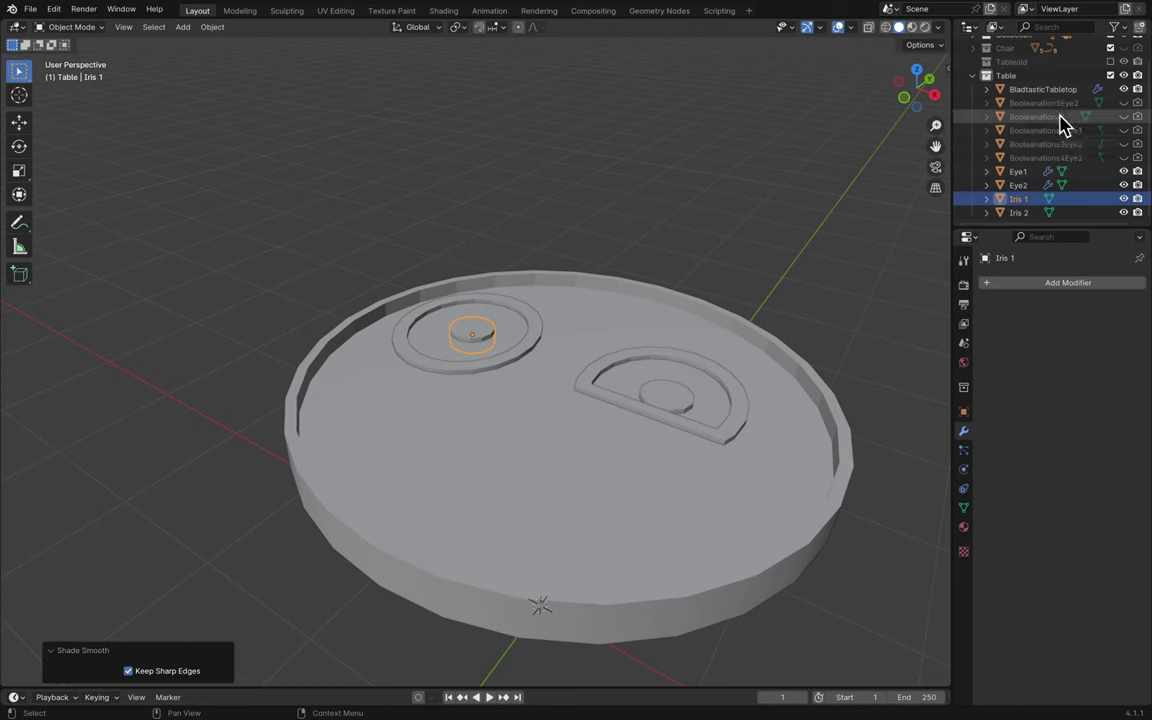
# - Unhide the Booleanations1, 2Eye1 and 3Eye2 cutters, smooth them by angle, then hide them again
pyautogui.click(1124, 115)
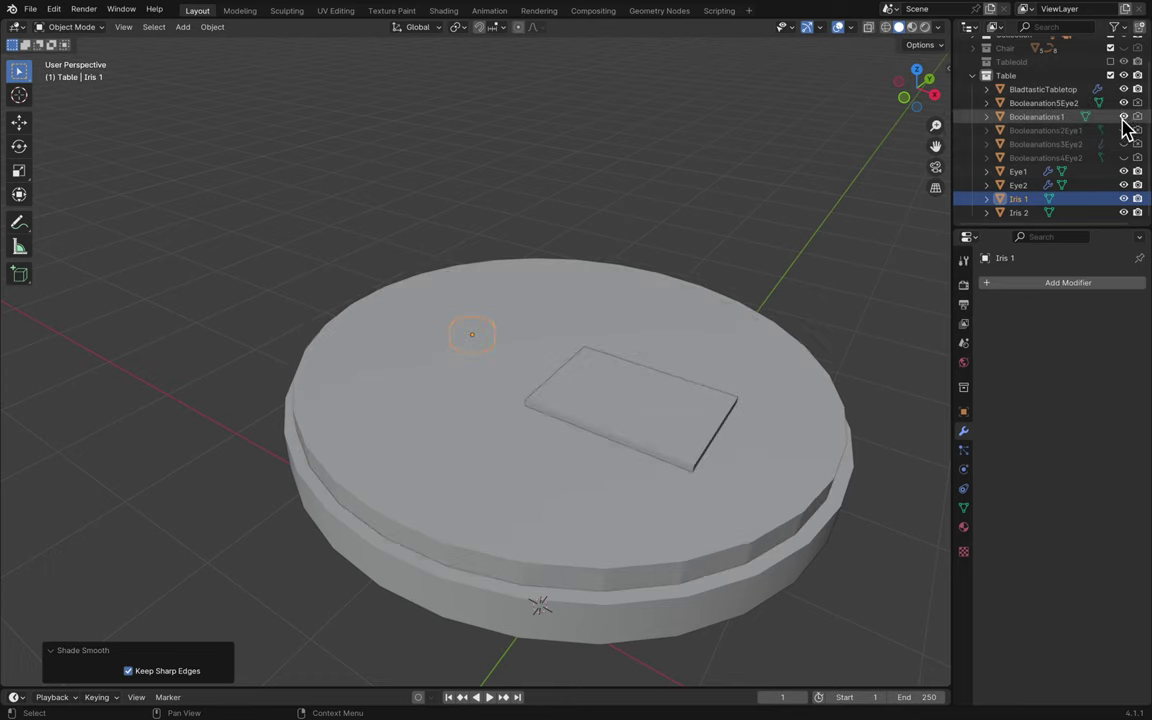
pyautogui.click(1124, 130)
pyautogui.click(1124, 144)
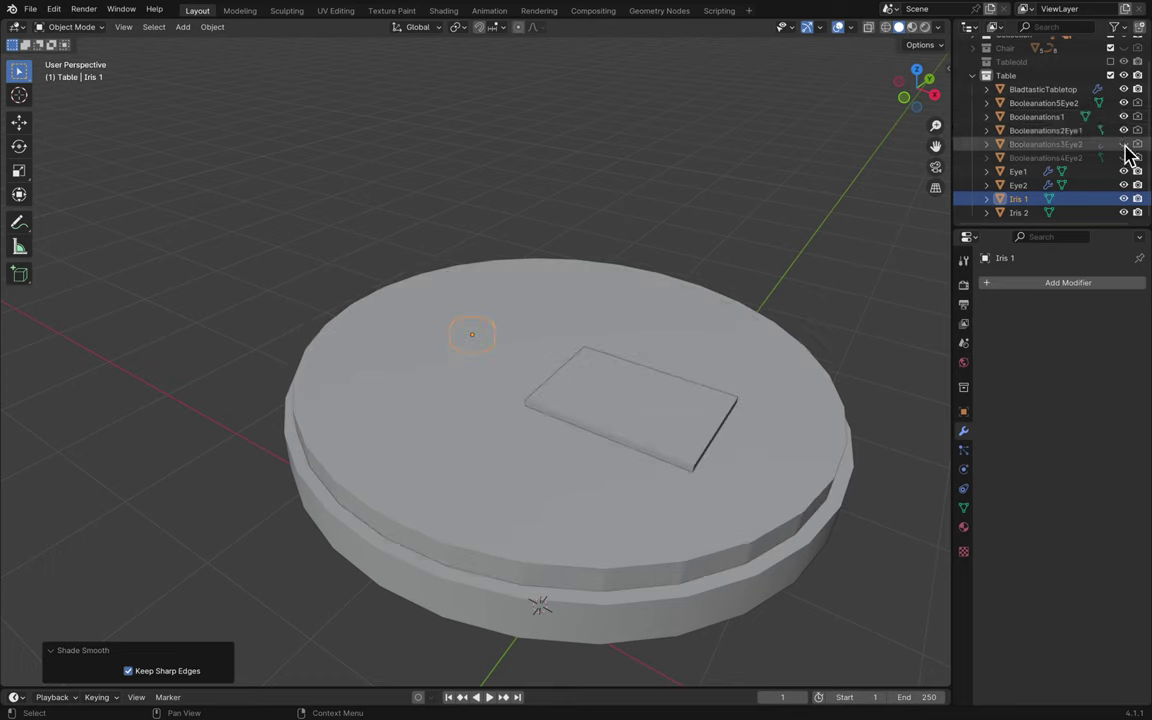
pyautogui.click(1072, 160)
pyautogui.keyDown('shift'); pyautogui.click(1067, 104); pyautogui.keyUp('shift')
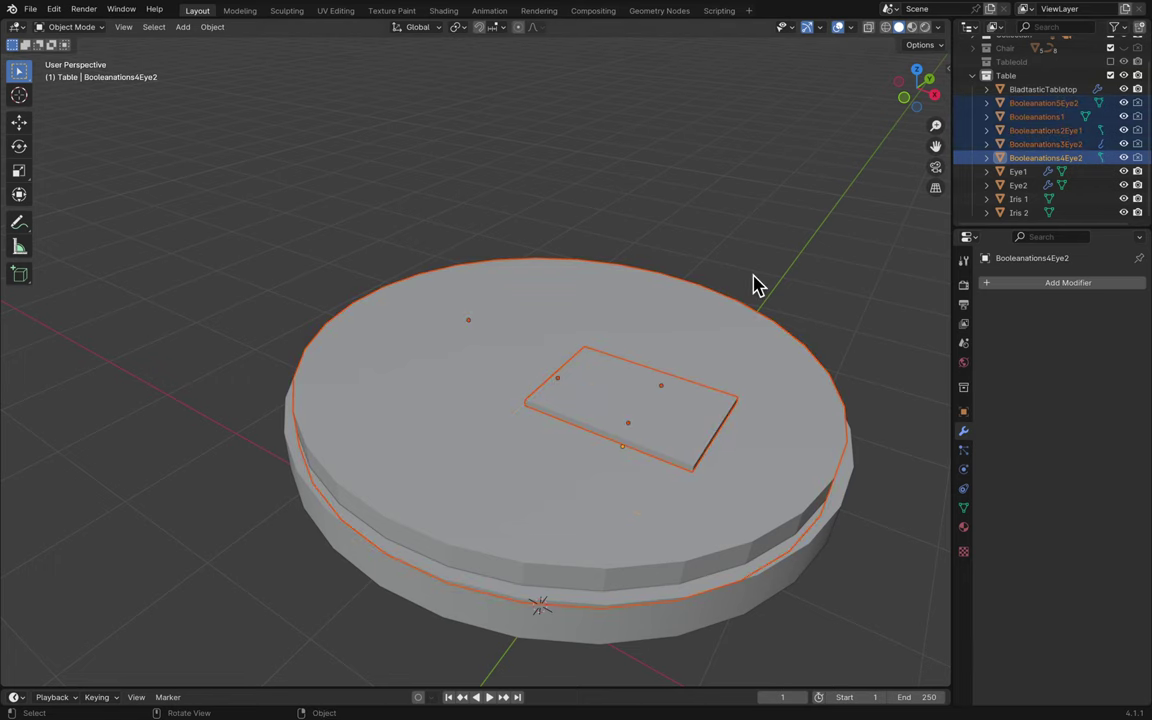
pyautogui.rightClick(600, 318)
pyautogui.click(645, 334)
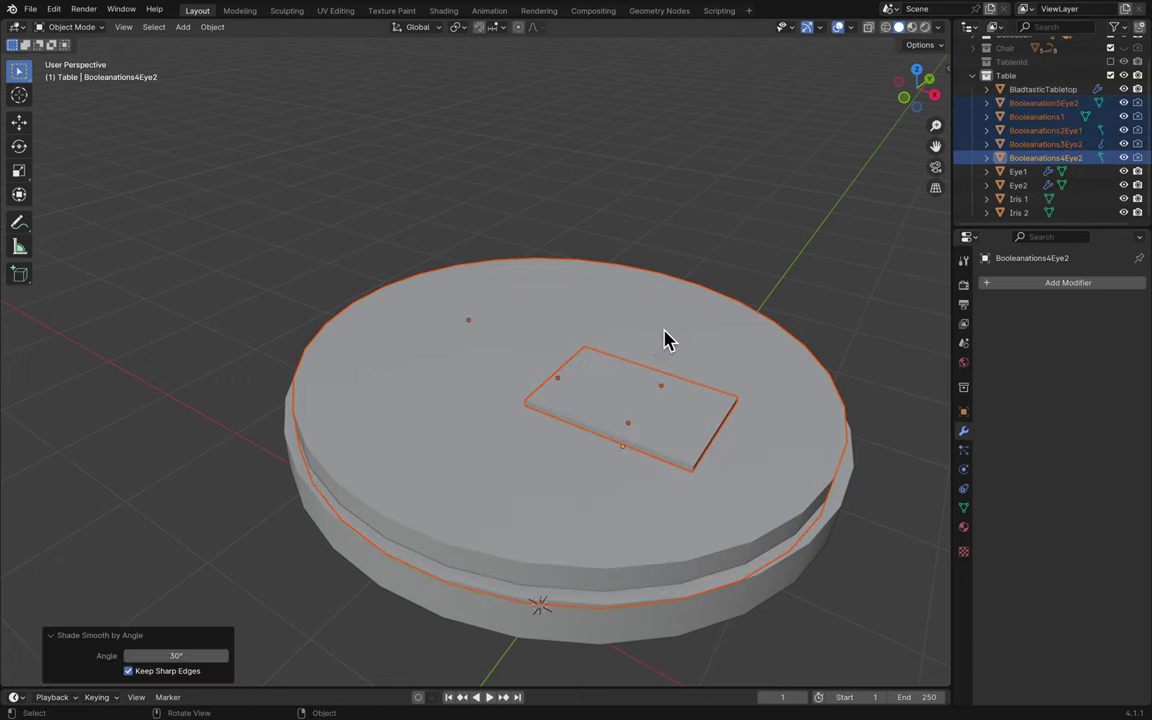
pyautogui.moveTo(1122, 105); pyautogui.dragTo(1126, 159)
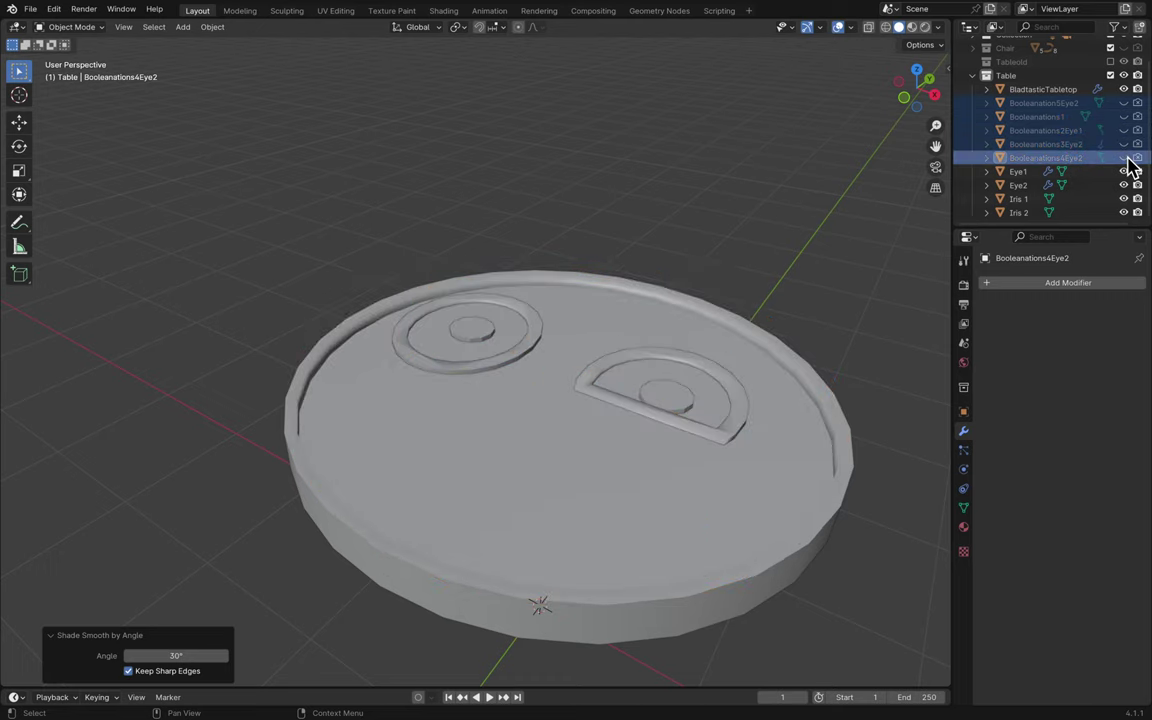
# - Save Blender5.blend and scroll around to inspect the carved tabletop
pyautogui.scroll(10, 855, 185)
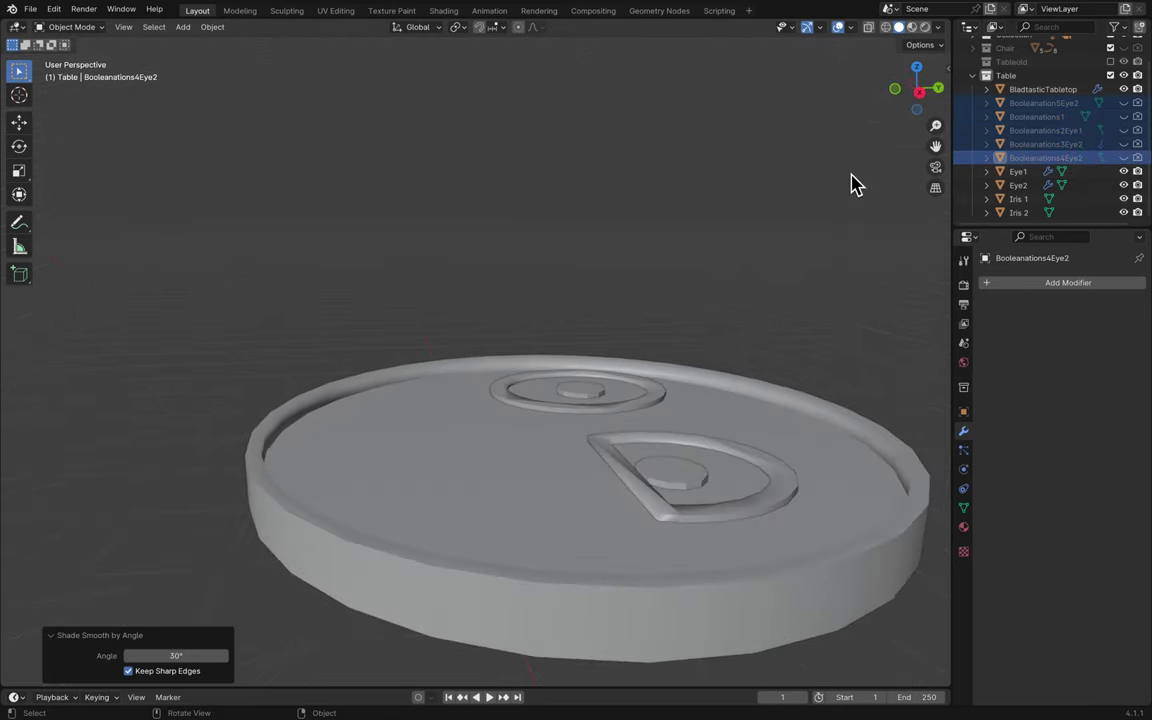
pyautogui.scroll(-10, 855, 185)
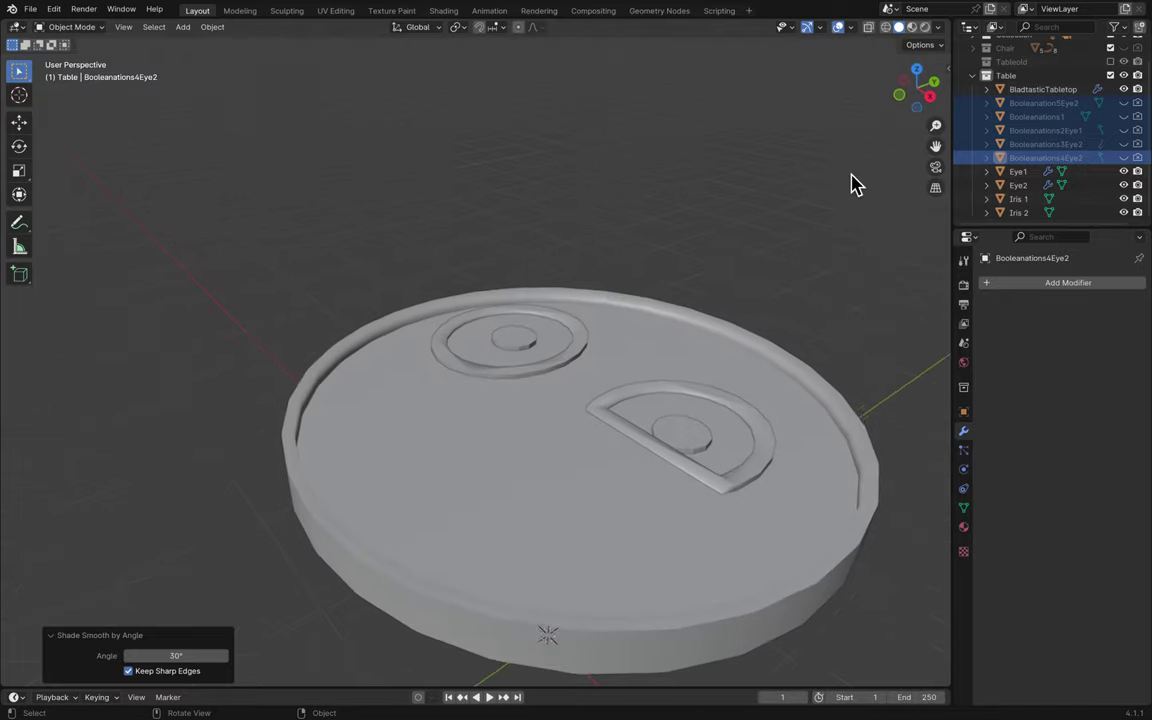
pyautogui.hotkey('ctrl', 's')
pyautogui.scroll(-8, 855, 185)
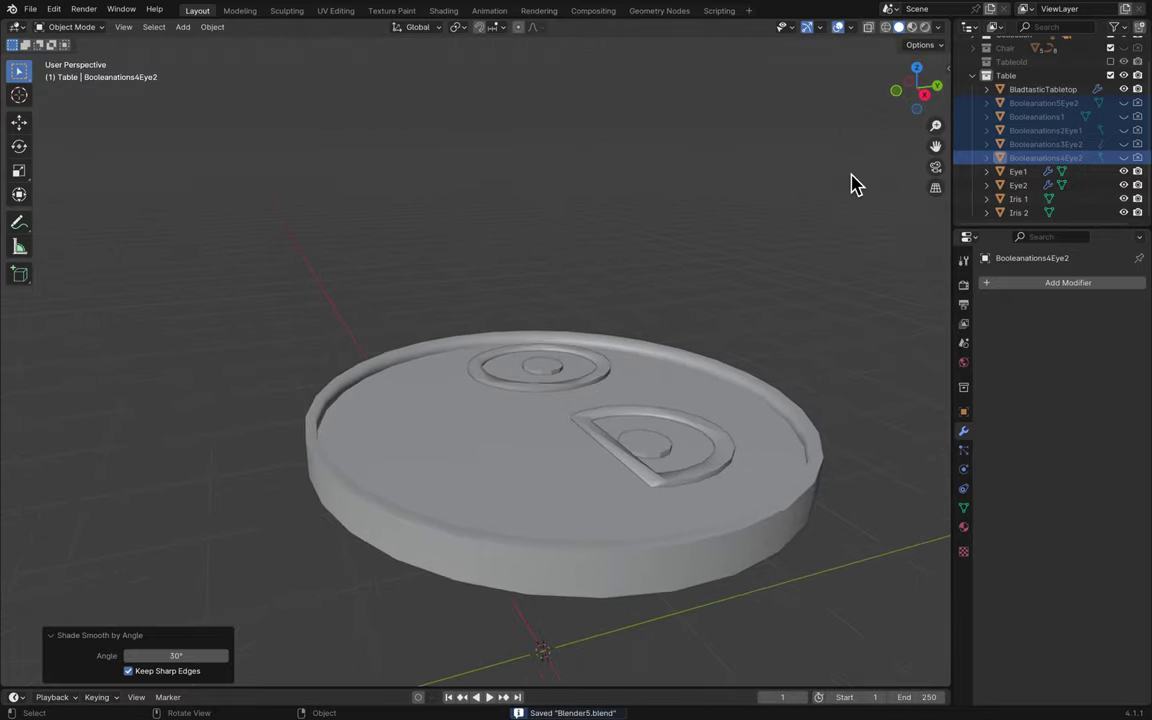
pyautogui.scroll(8, 855, 185)
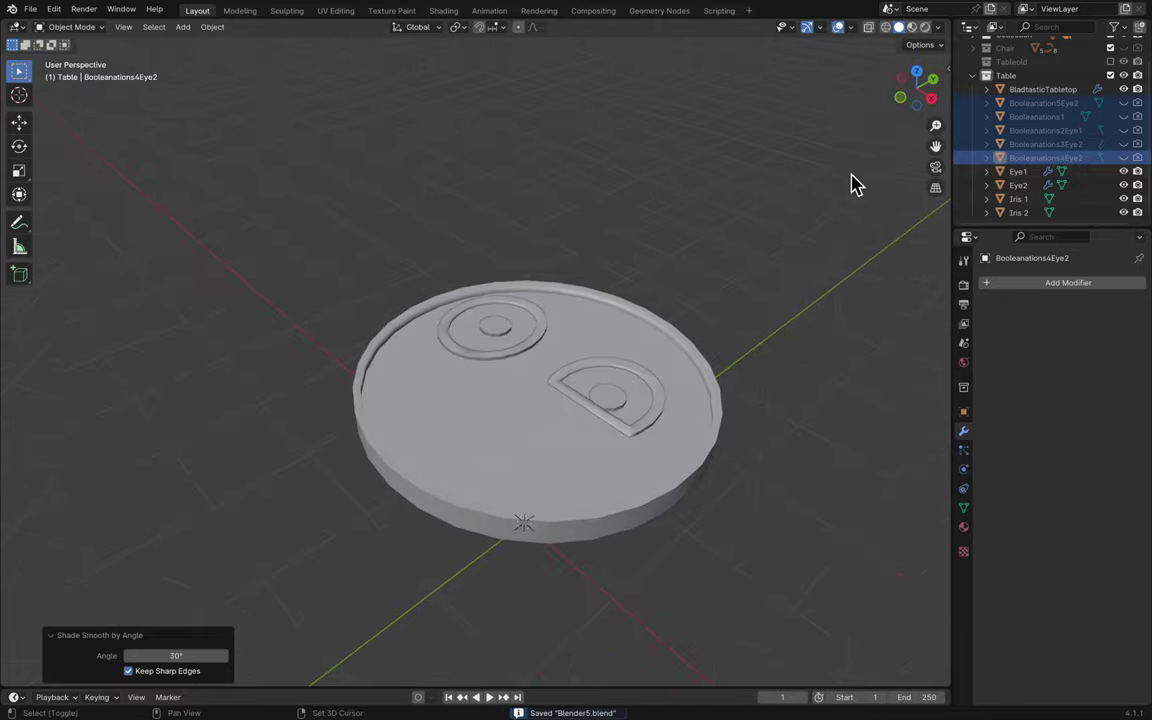
pyautogui.scroll(8, 435, 350)
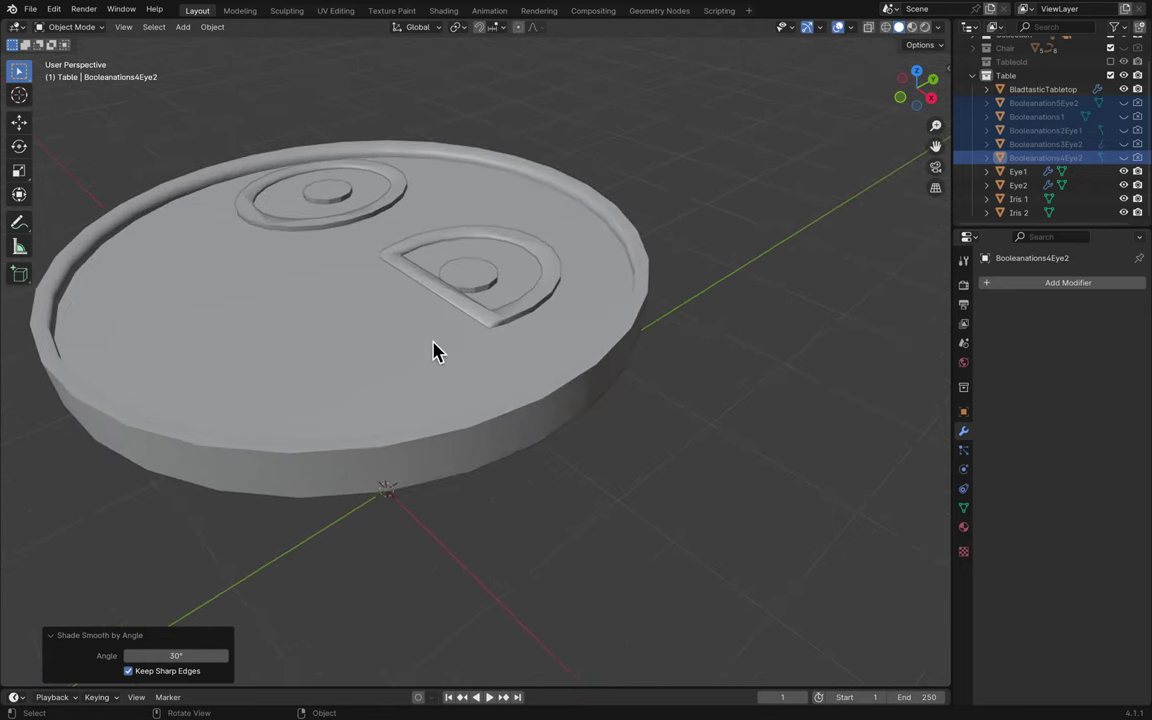
pyautogui.scroll(-5, 435, 350)
pyautogui.hscroll(-3, 435, 350)
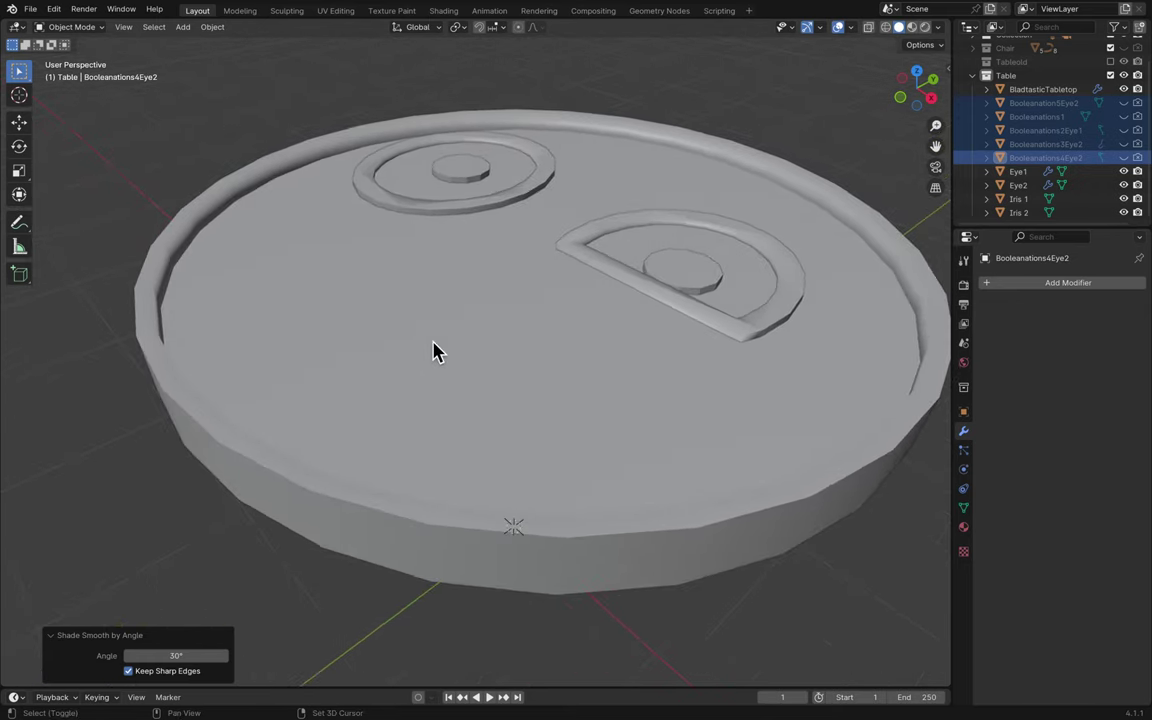
# - Open Booleanation5Eye2's object options, then save the project again and keep inspecting
pyautogui.rightClick(1030, 104)
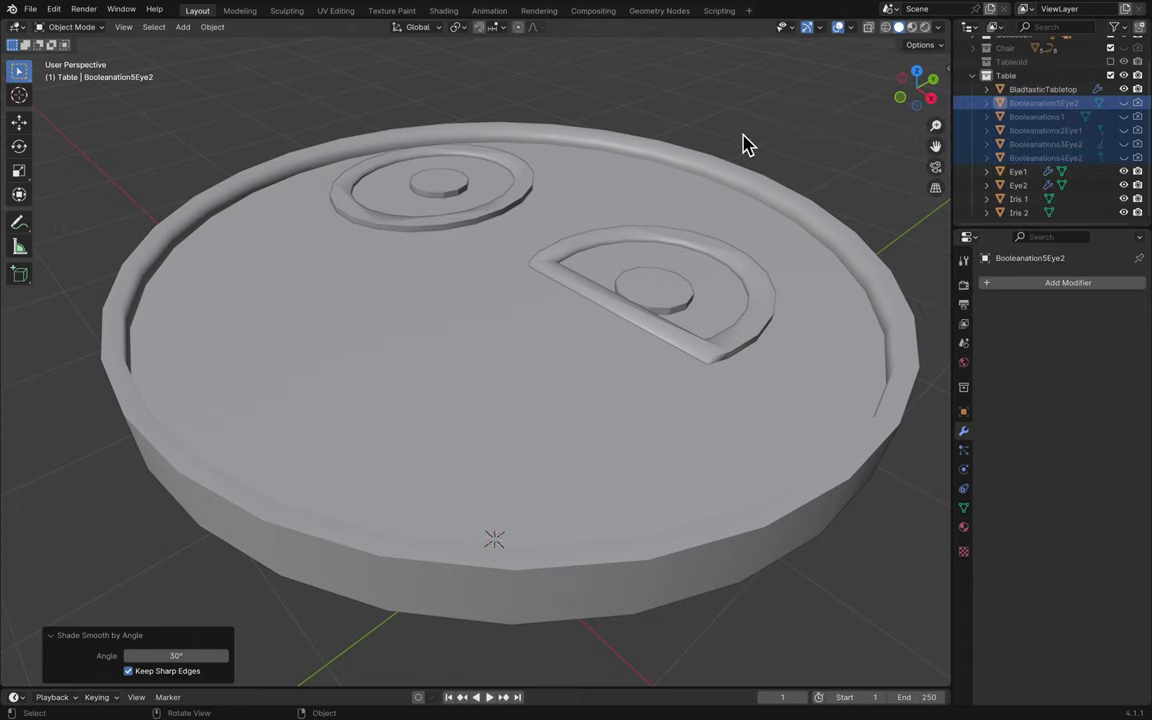
pyautogui.scroll(-10, 771, 157)
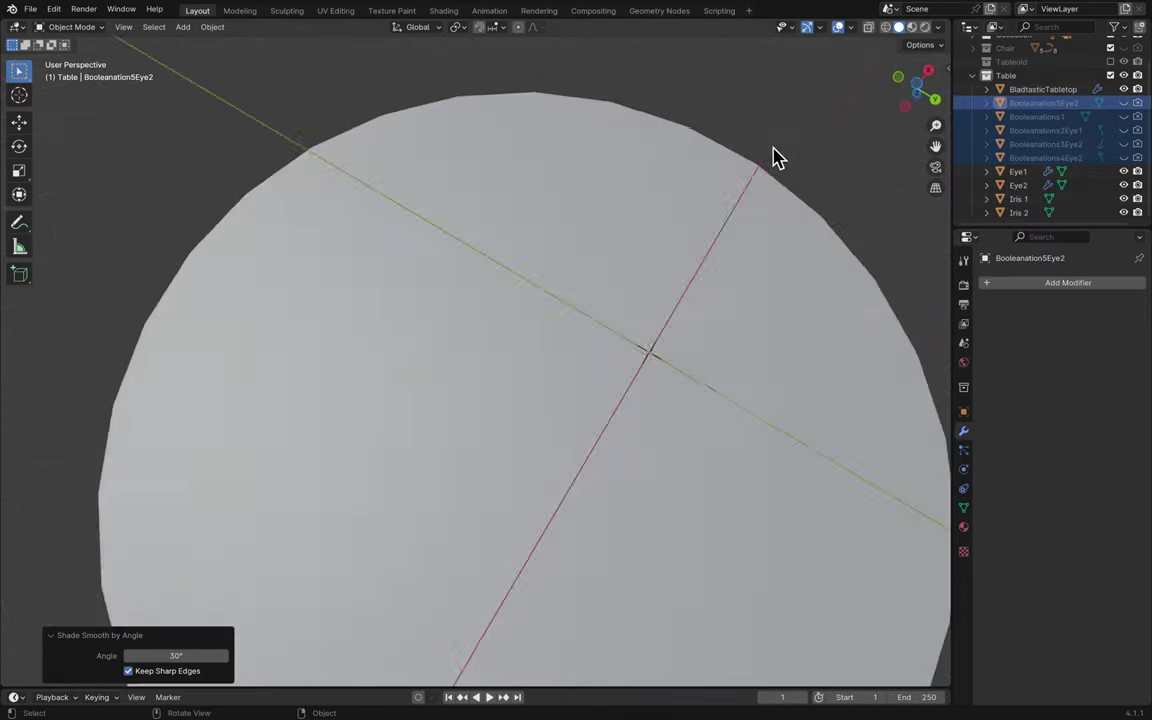
pyautogui.scroll(10, 771, 157)
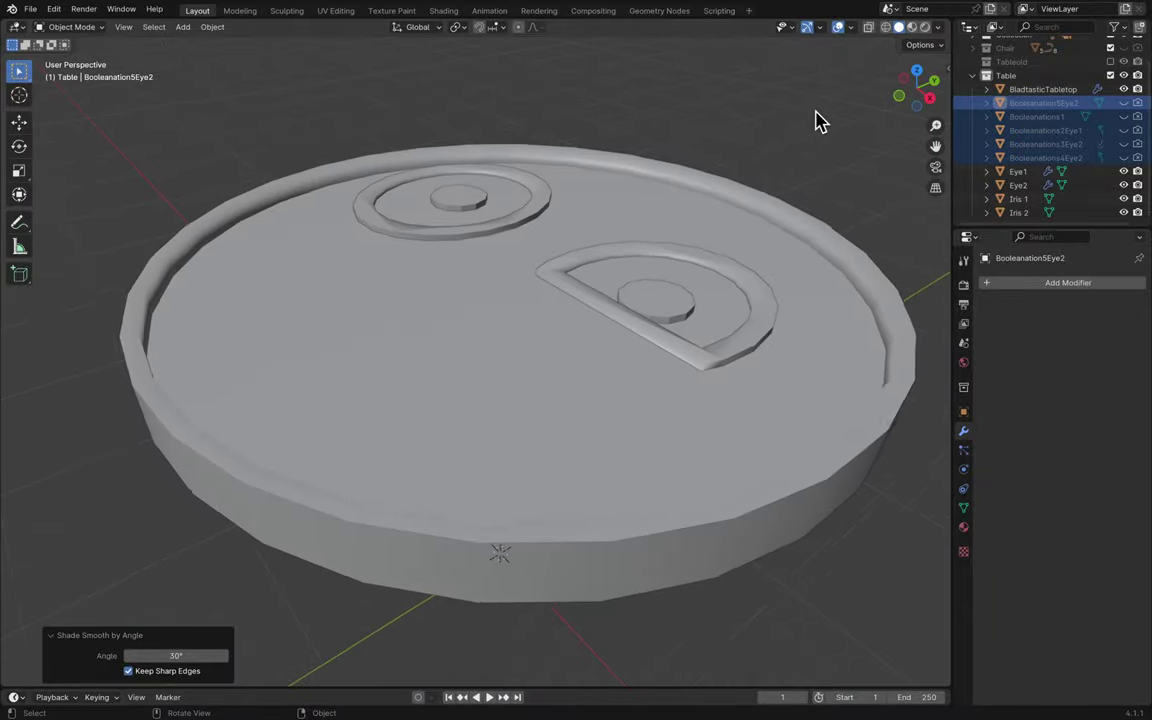
pyautogui.scroll(2, 815, 121)
pyautogui.hotkey('ctrl', 's')
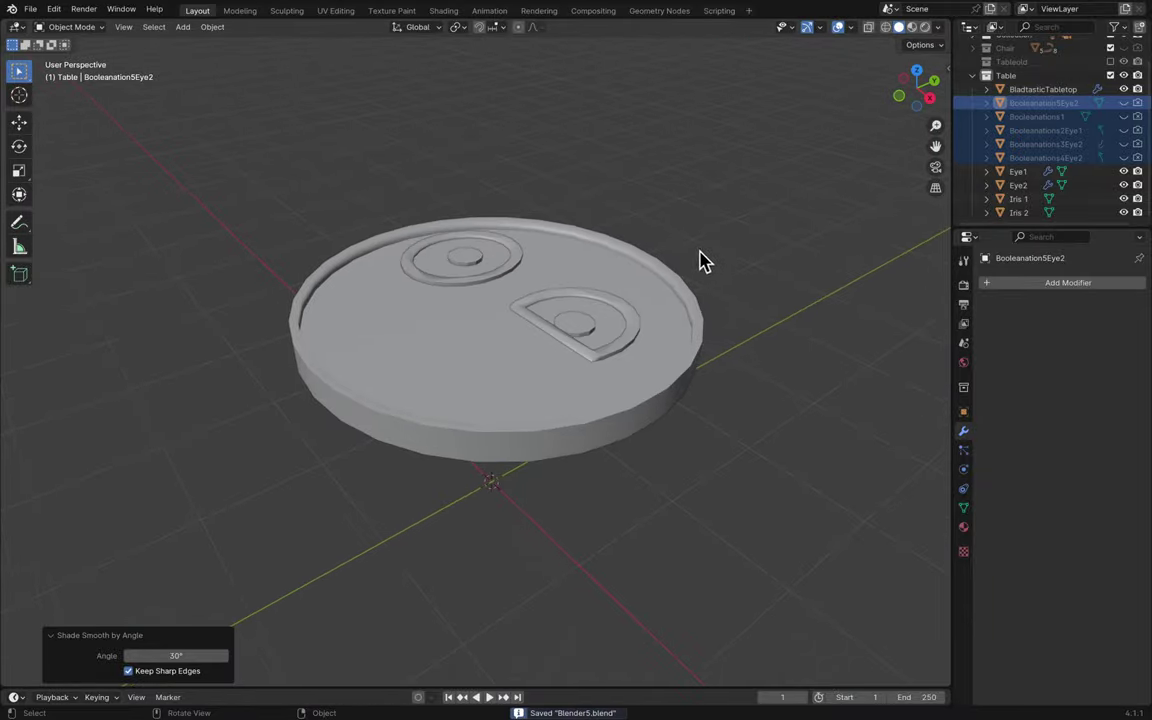
pyautogui.hscroll(5, 622, 278)
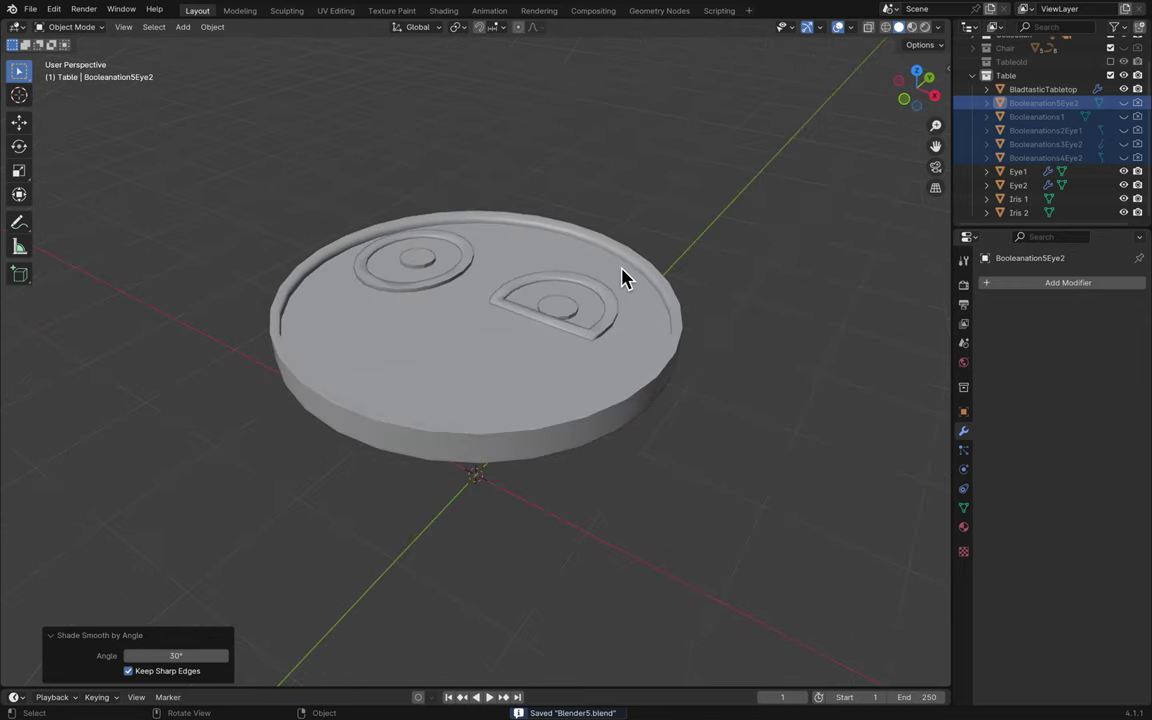
pyautogui.keyDown('shift'); pyautogui.scroll(5, 622, 278); pyautogui.keyUp('shift')
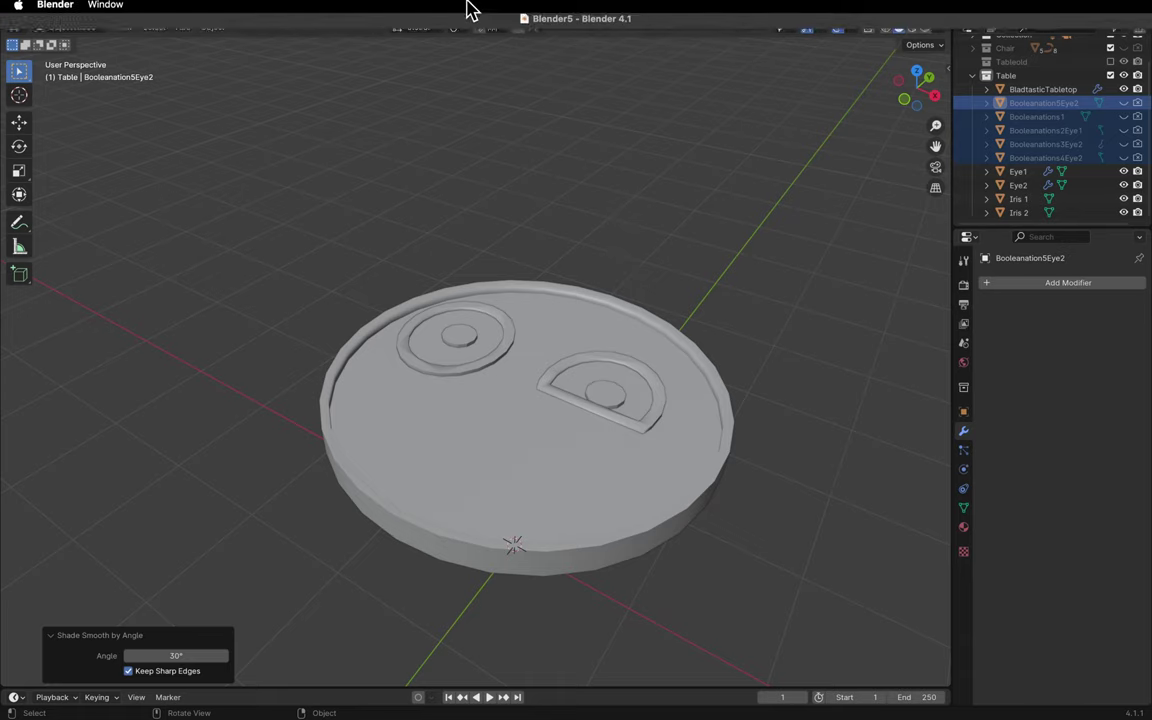
pyautogui.scroll(3, 612, 40)
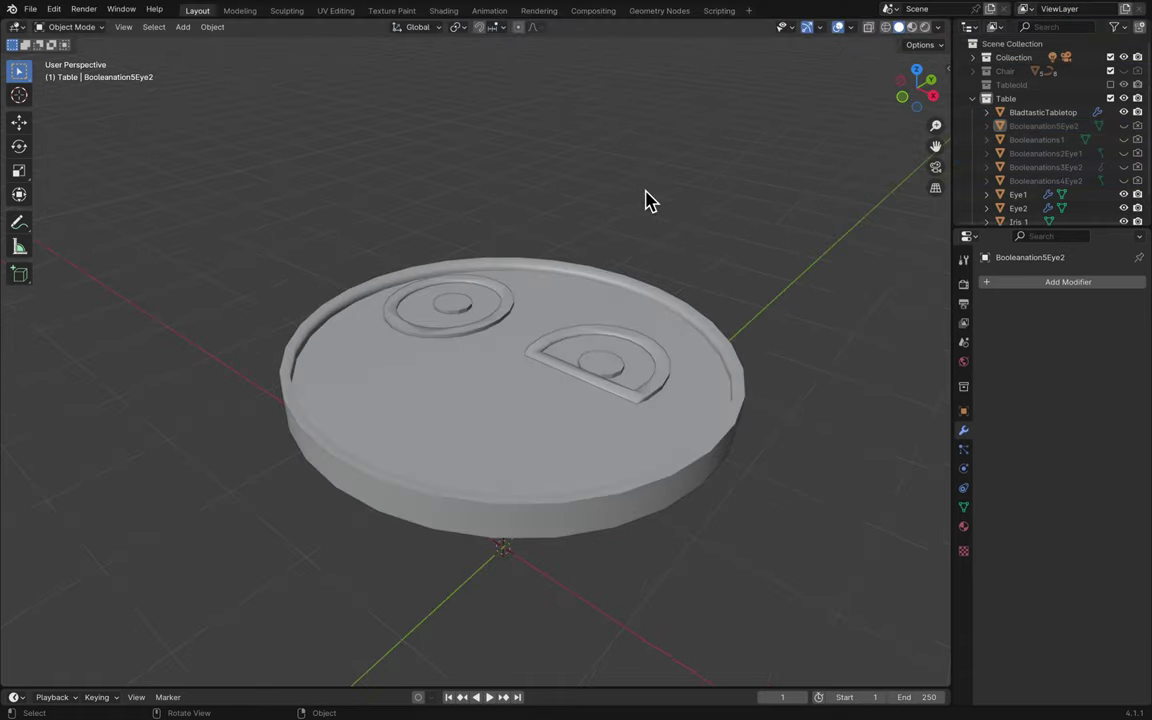
pyautogui.scroll(3, 645, 200)
pyautogui.keyDown('ctrl'); pyautogui.scroll(3, 645, 200); pyautogui.keyUp('ctrl')
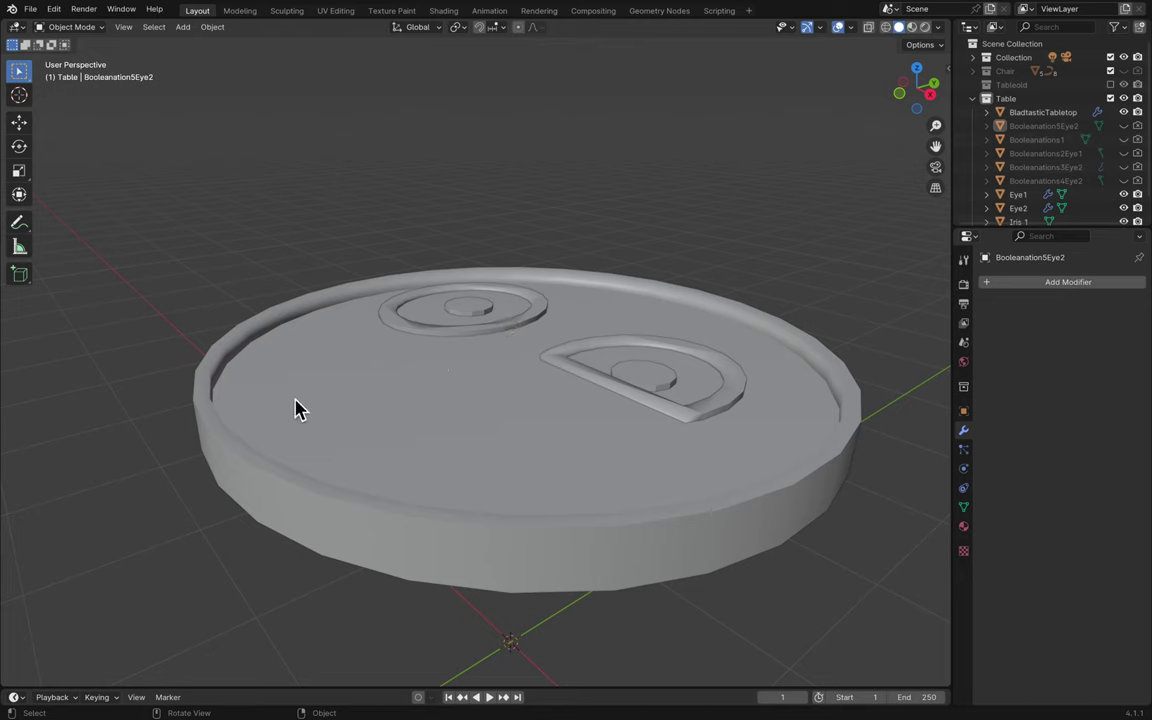
# - Flat-shade the Eye1 and Eye2 rings
pyautogui.click(422, 338)
pyautogui.rightClick(424, 340)
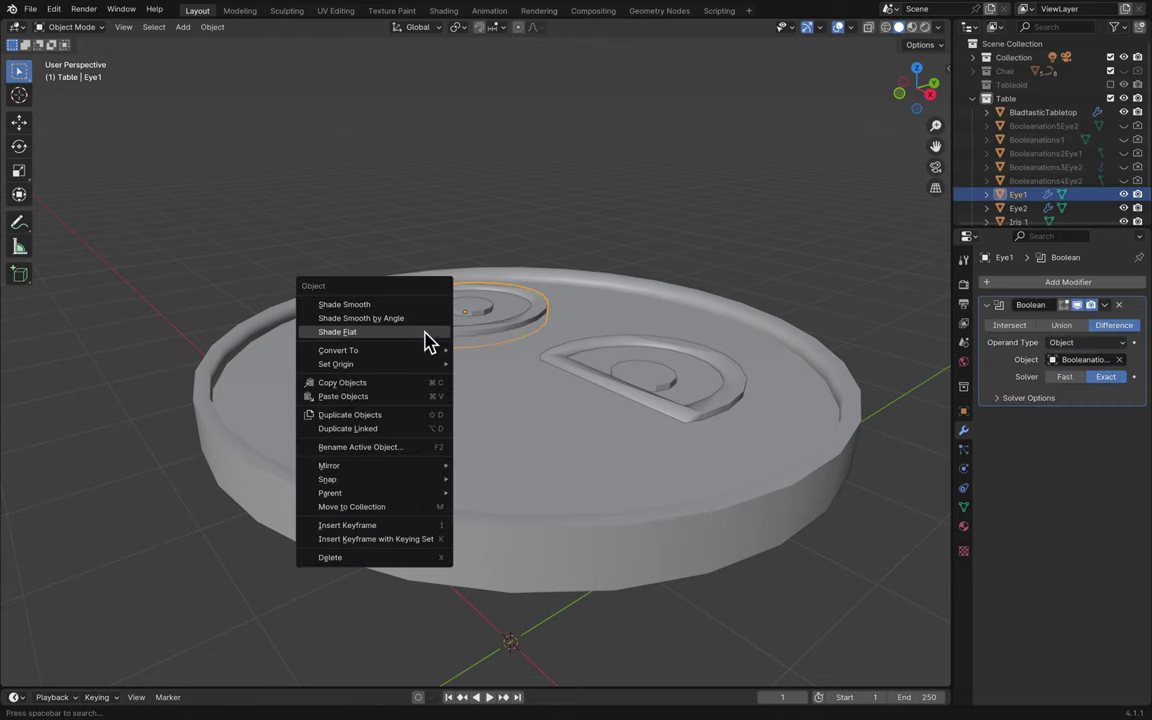
pyautogui.click(424, 333)
pyautogui.click(610, 388)
pyautogui.rightClick(609, 388)
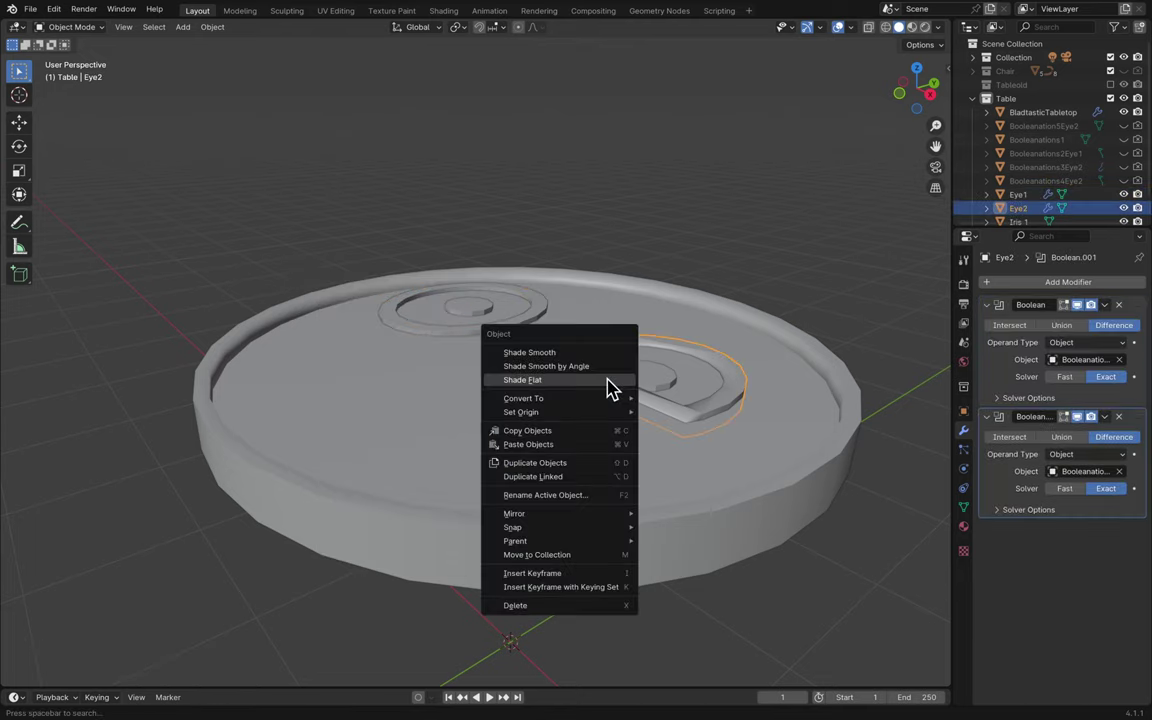
pyautogui.click(607, 386)
# - Flat-shade the tabletop and orbit the view to inspect its edge
pyautogui.click(474, 315)
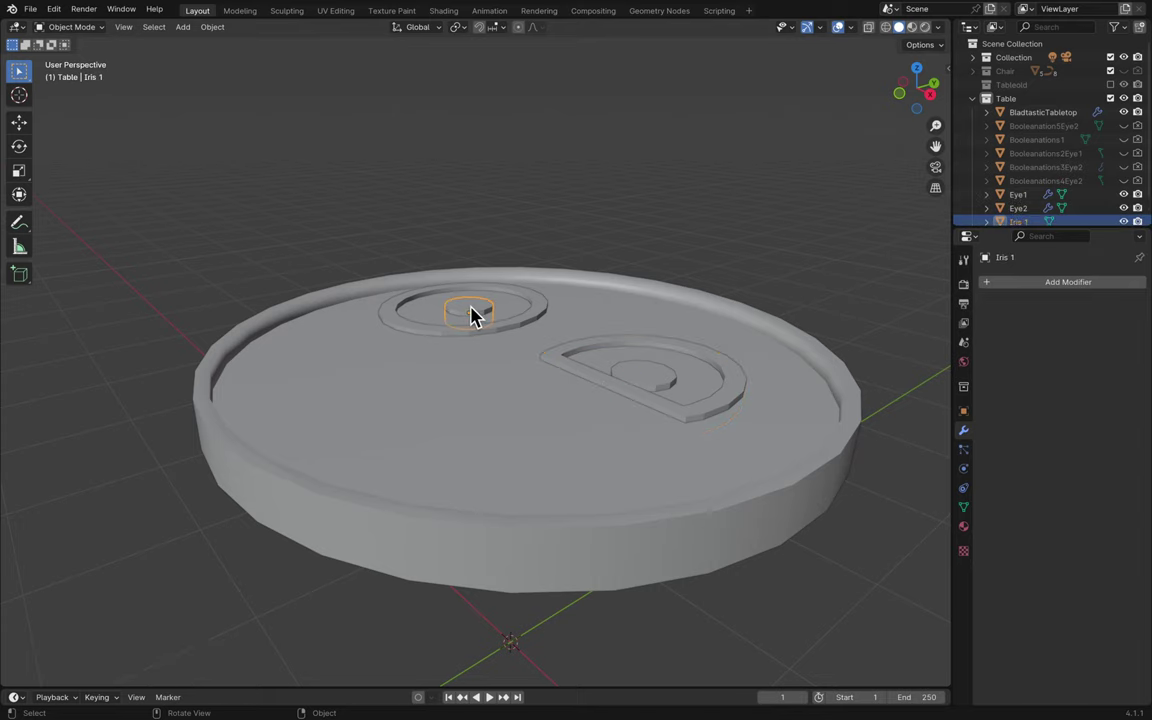
pyautogui.click(309, 327)
pyautogui.rightClick(305, 313)
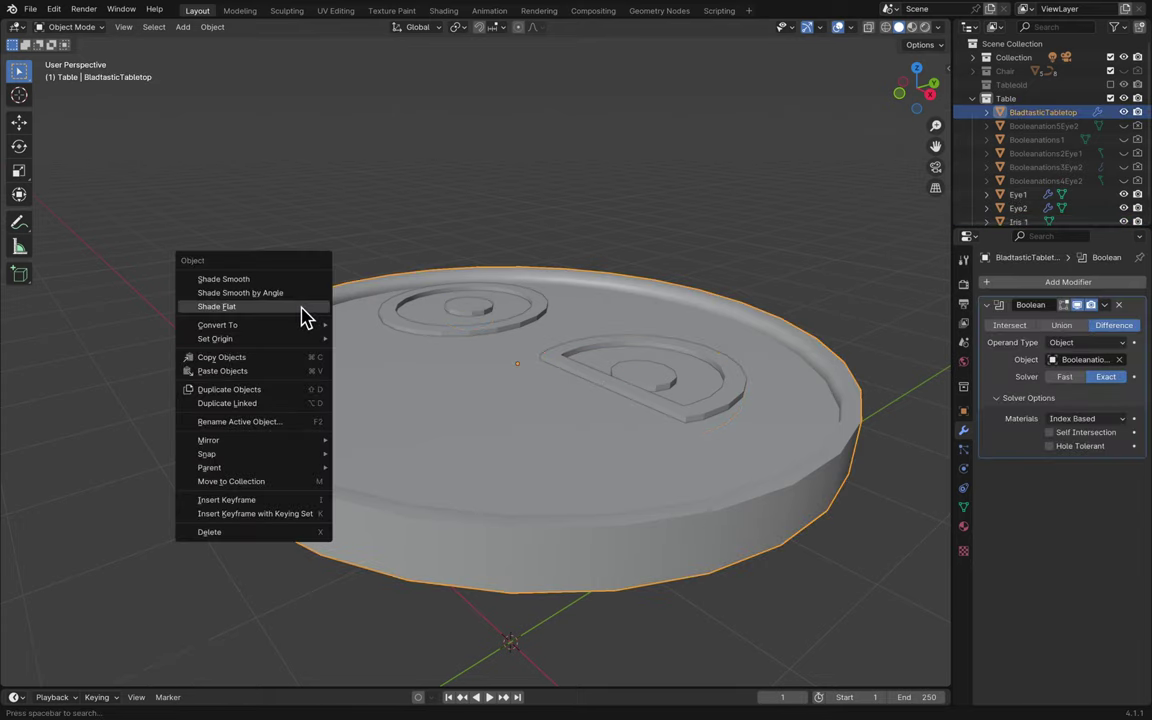
pyautogui.click(303, 315)
pyautogui.click(840, 283)
pyautogui.scroll(-5, 840, 283)
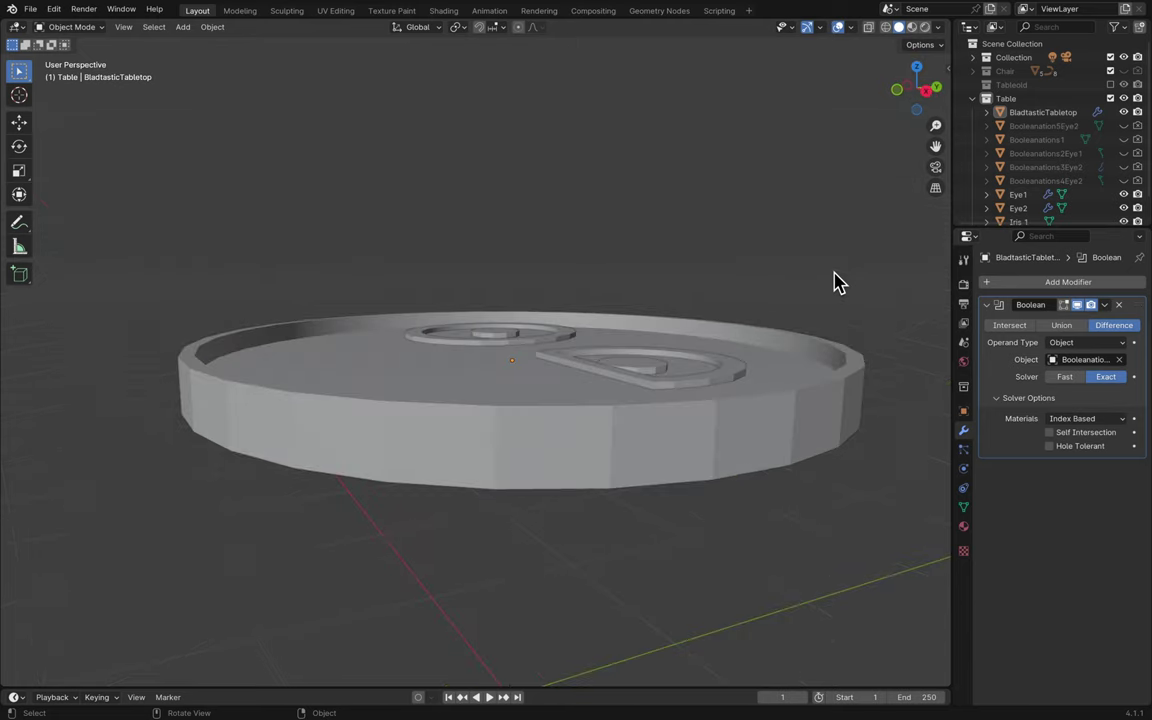
pyautogui.scroll(3, 838, 283)
pyautogui.moveTo(838, 283); pyautogui.dragTo(560, 447, button='middle')
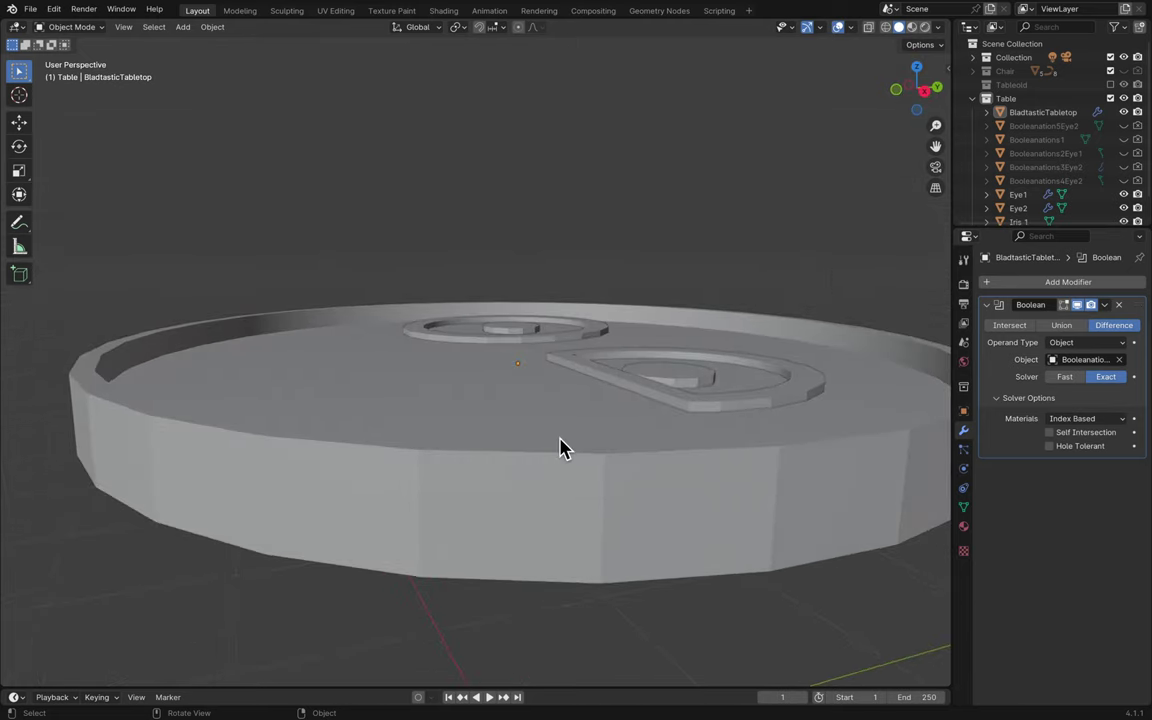
# - Try Shade Smooth by Angle and Shade Smooth on the tabletop, toggling Keep Sharp Edges back on
pyautogui.click(540, 525)
pyautogui.moveTo(540, 525); pyautogui.dragTo(432, 540, button='middle')
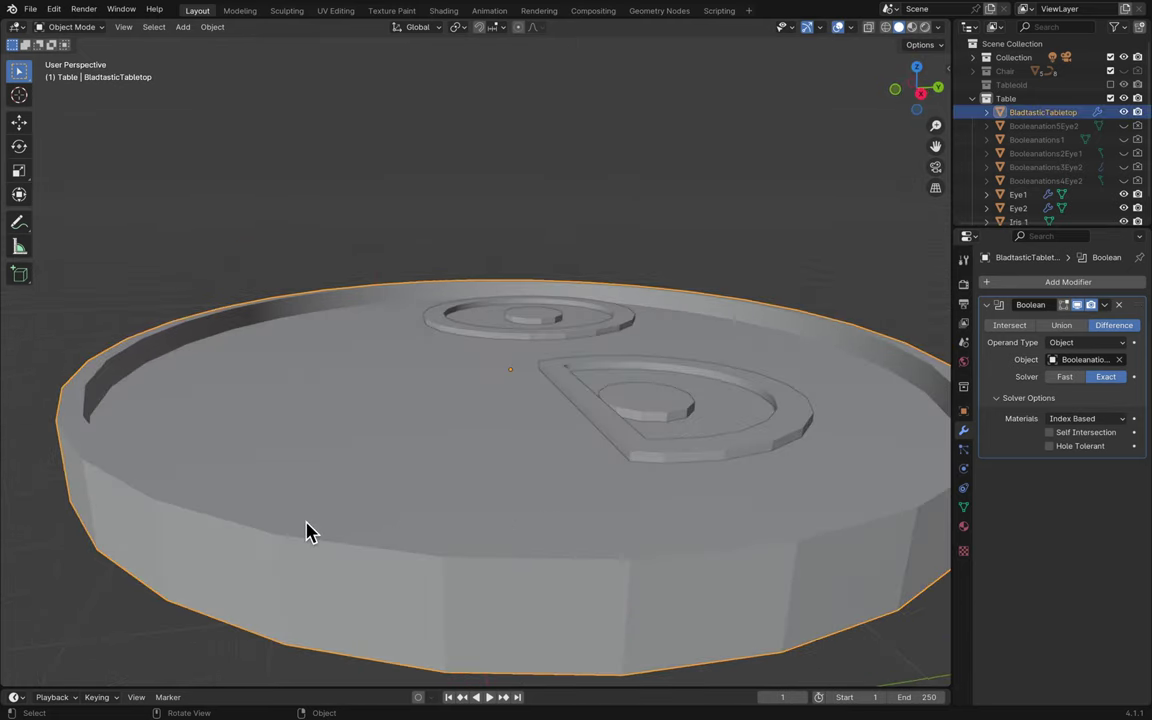
pyautogui.rightClick(288, 548)
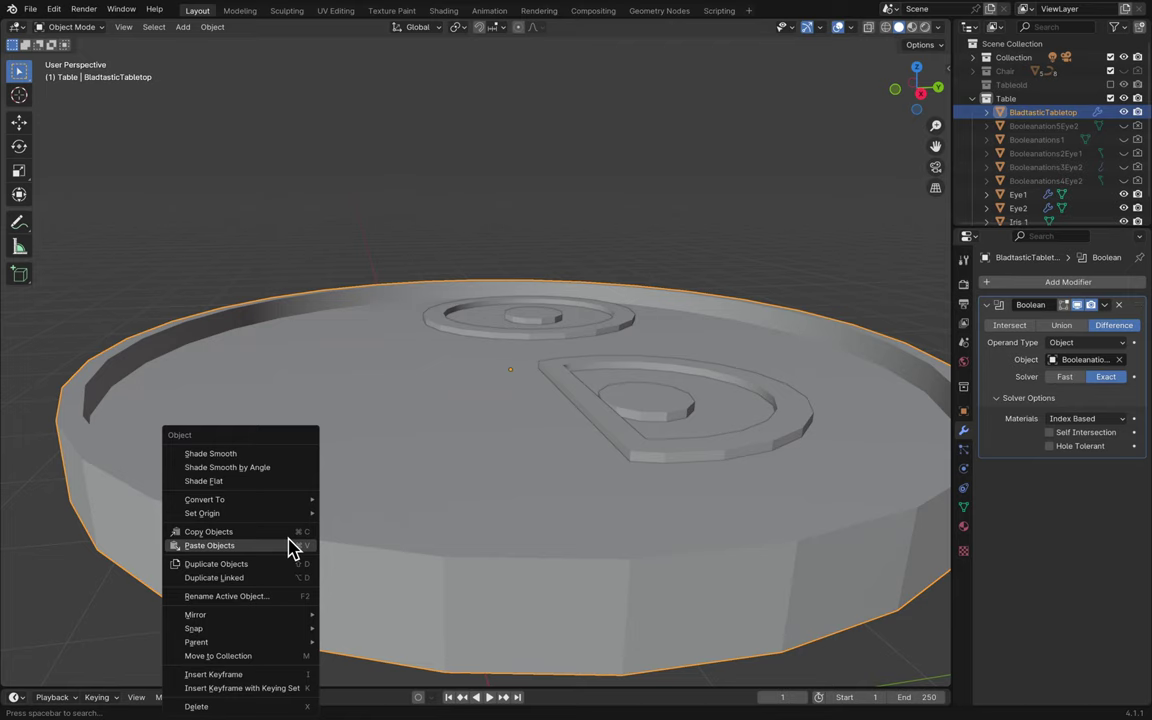
pyautogui.click(258, 468)
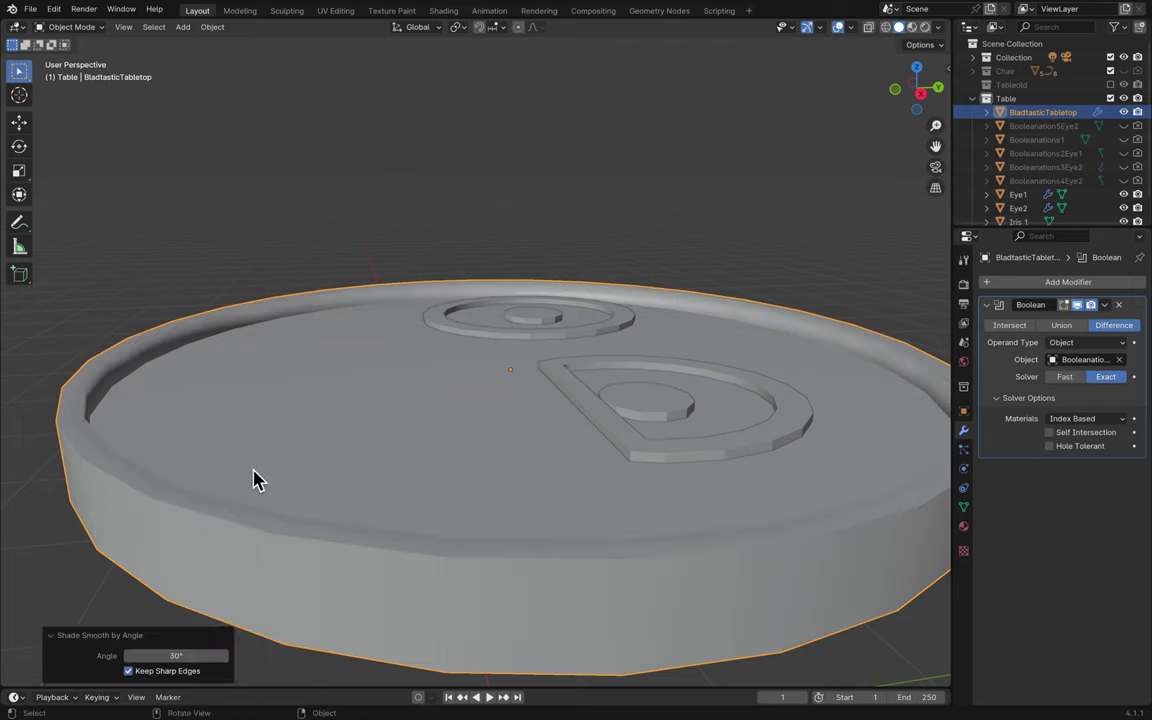
pyautogui.rightClick(196, 535)
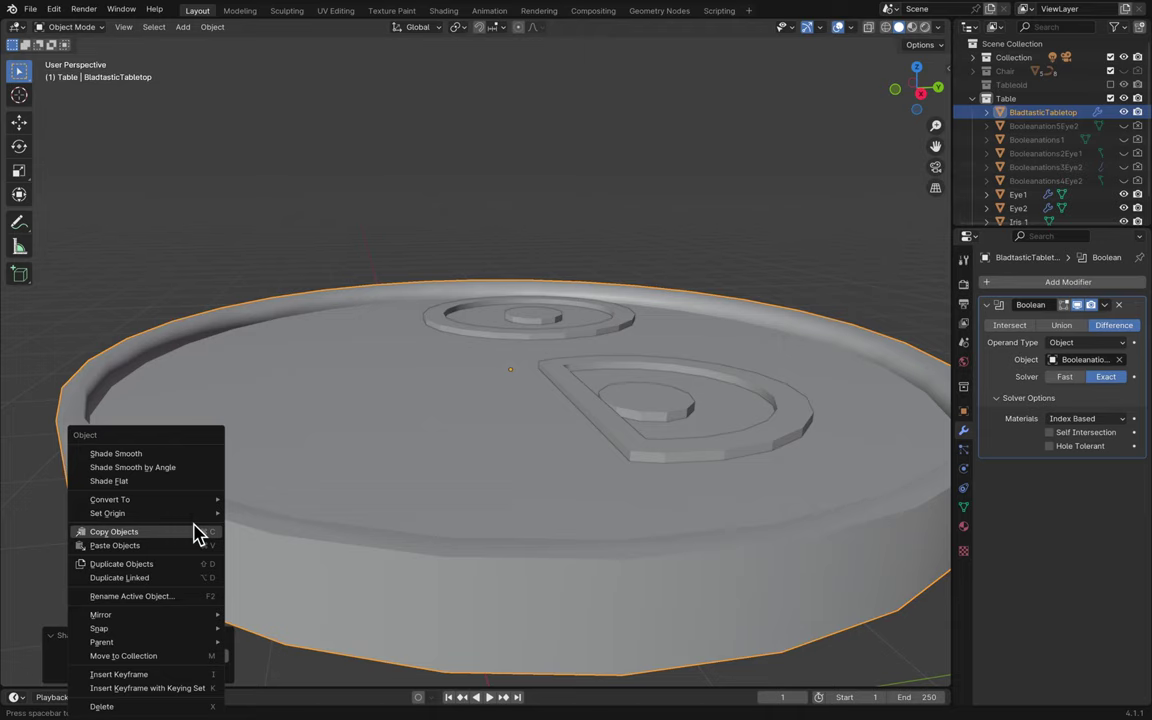
pyautogui.click(183, 455)
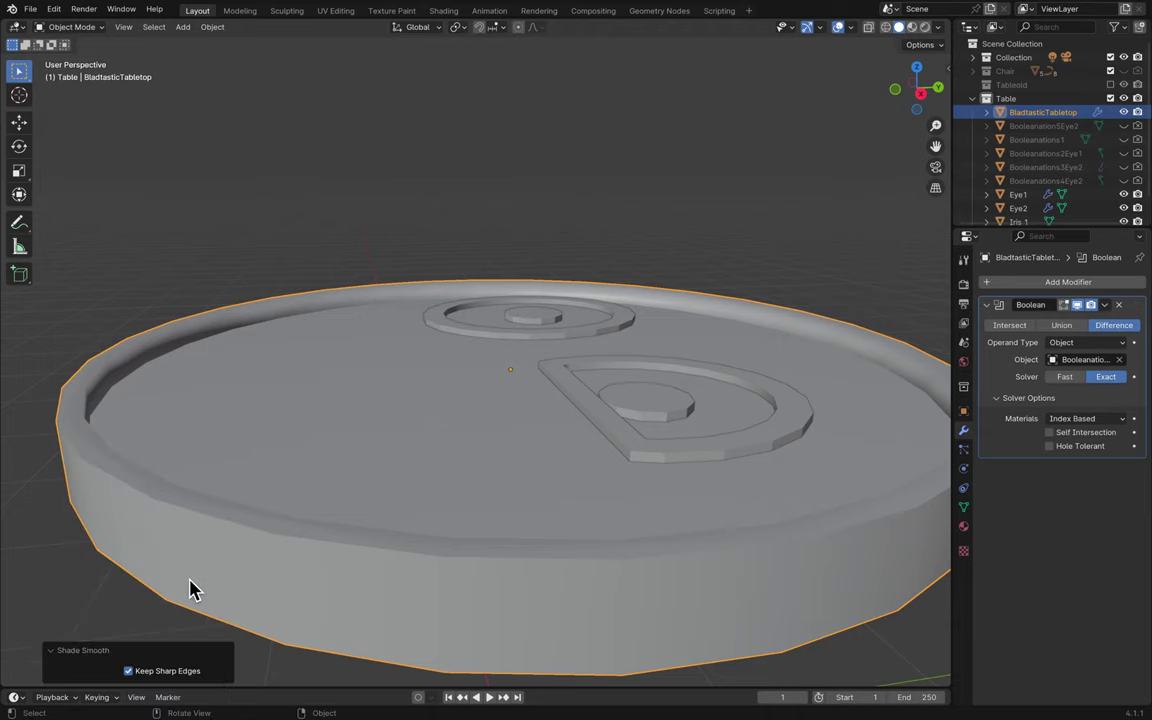
pyautogui.click(129, 671)
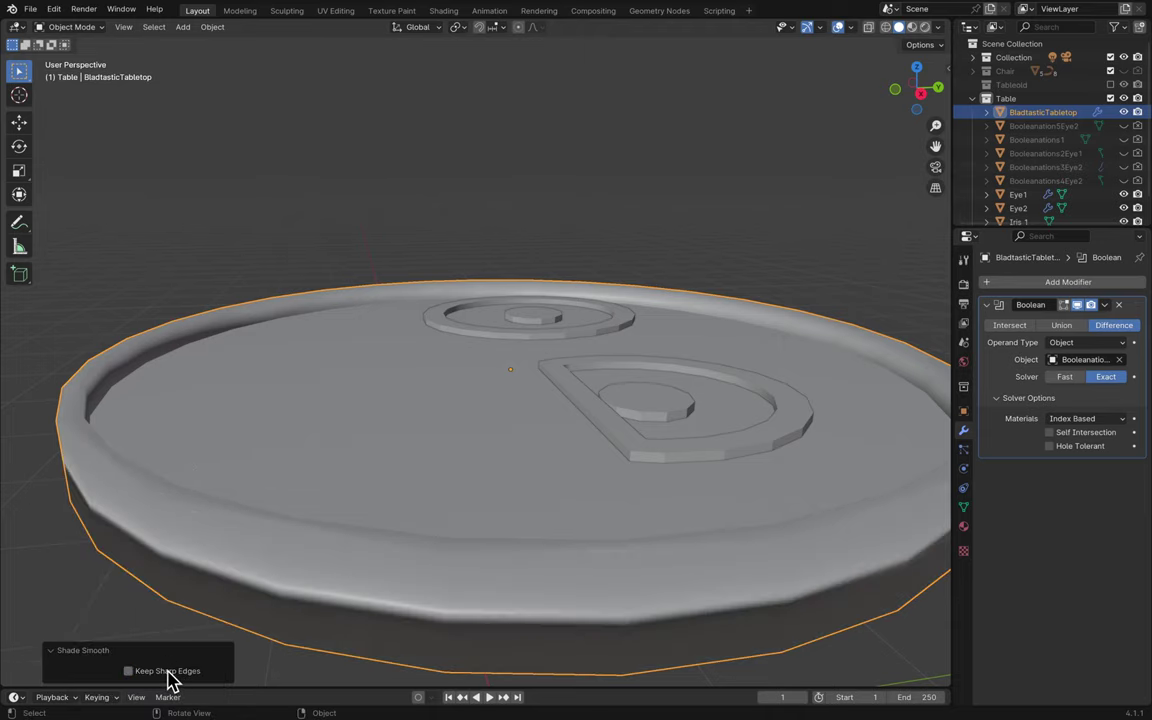
pyautogui.scroll(-6, 244, 540)
pyautogui.scroll(4, 244, 540)
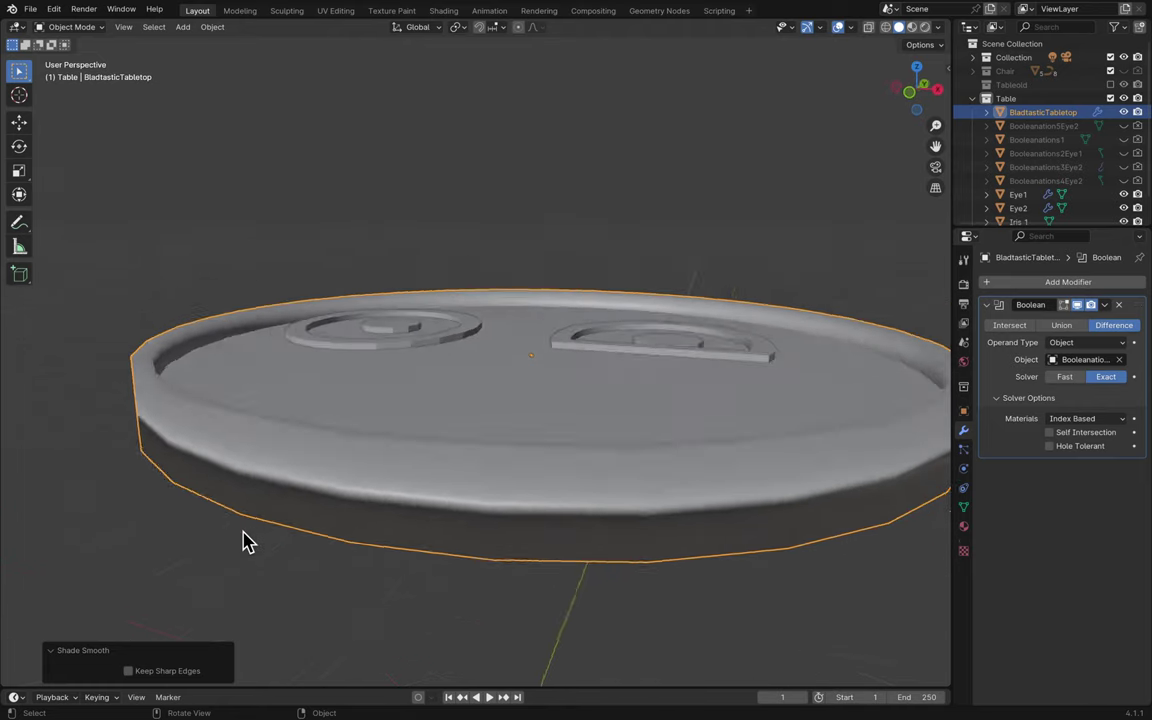
pyautogui.scroll(3, 244, 540)
pyautogui.click(129, 671)
# - Reapply Shade Smooth by Angle to the tabletop and drag its angle toward zero
pyautogui.rightClick(232, 563)
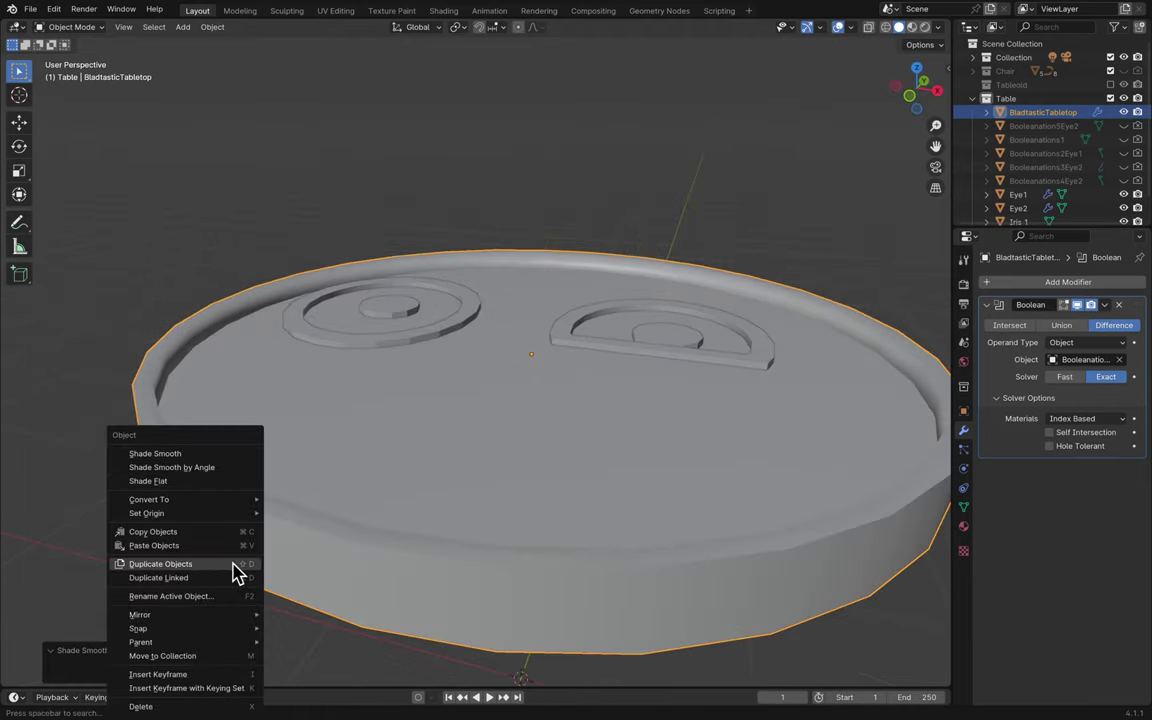
pyautogui.click(213, 469)
pyautogui.scroll(-3, 147, 492)
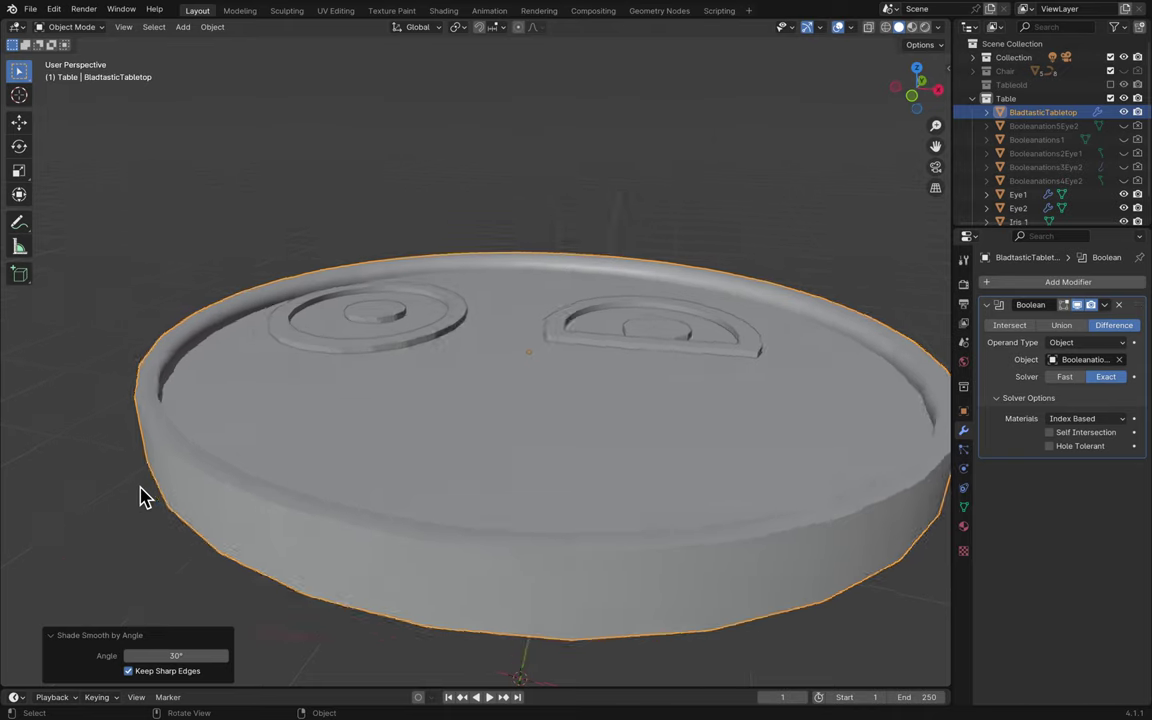
pyautogui.scroll(4, 143, 497)
pyautogui.scroll(-5, 142, 495)
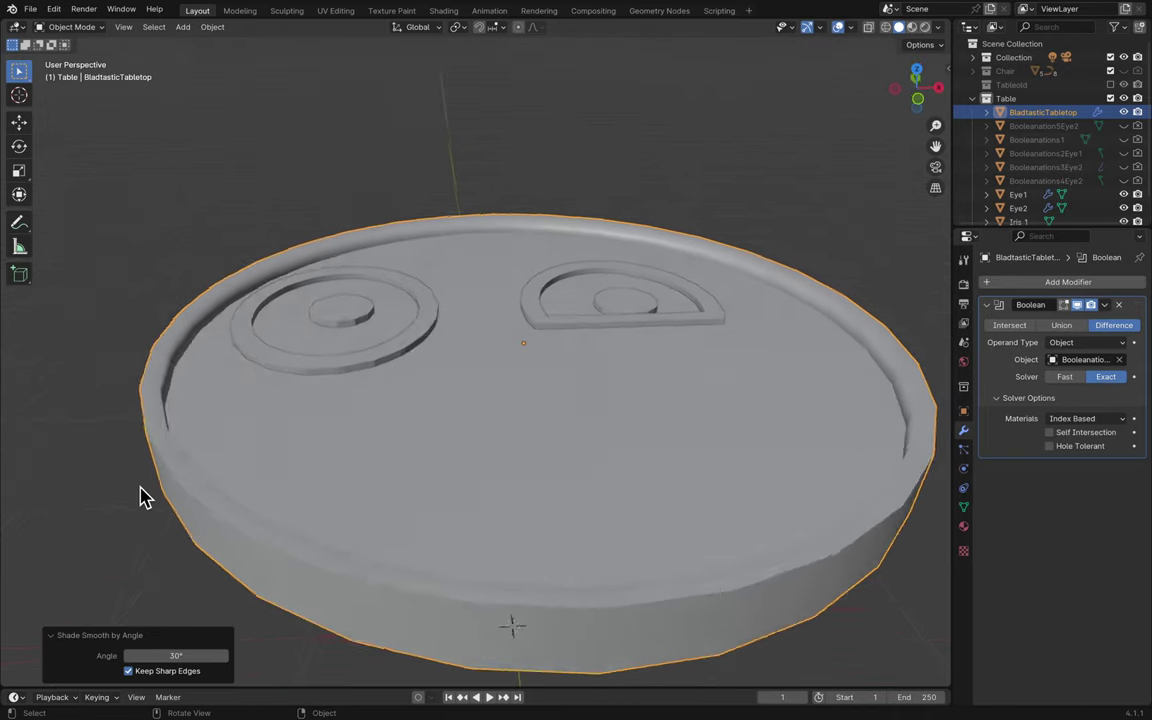
pyautogui.scroll(4, 144, 494)
pyautogui.scroll(3, 418, 432)
pyautogui.scroll(-6, 418, 432)
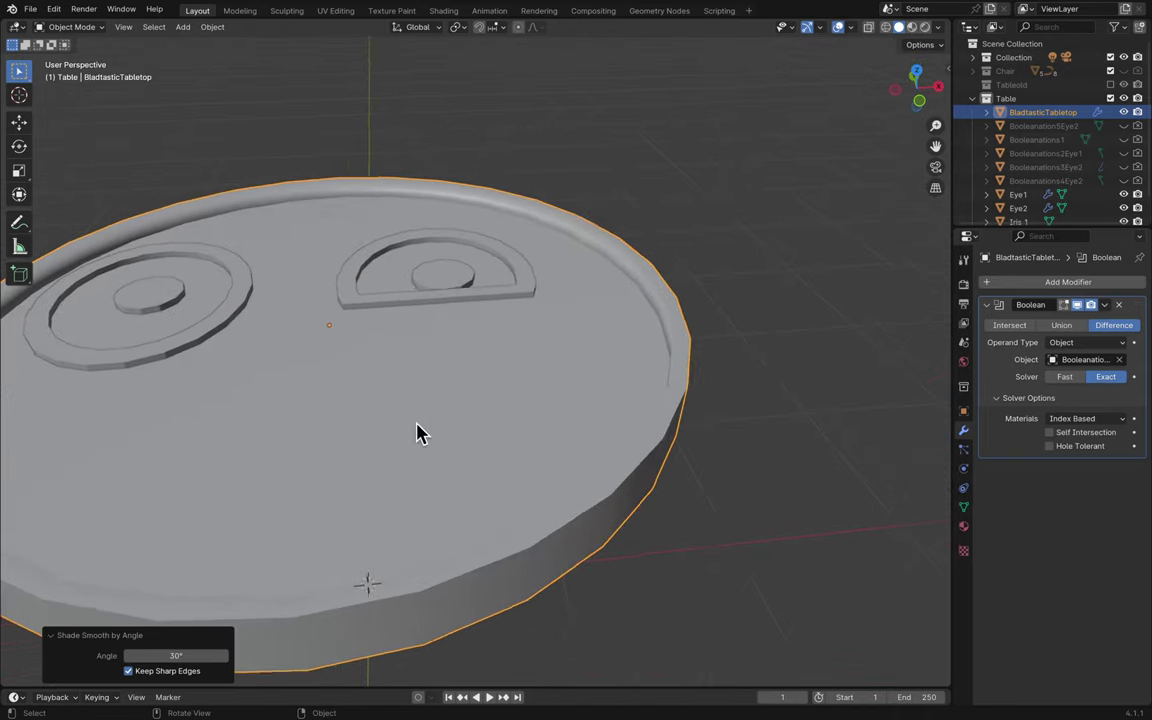
pyautogui.scroll(-5, 418, 432)
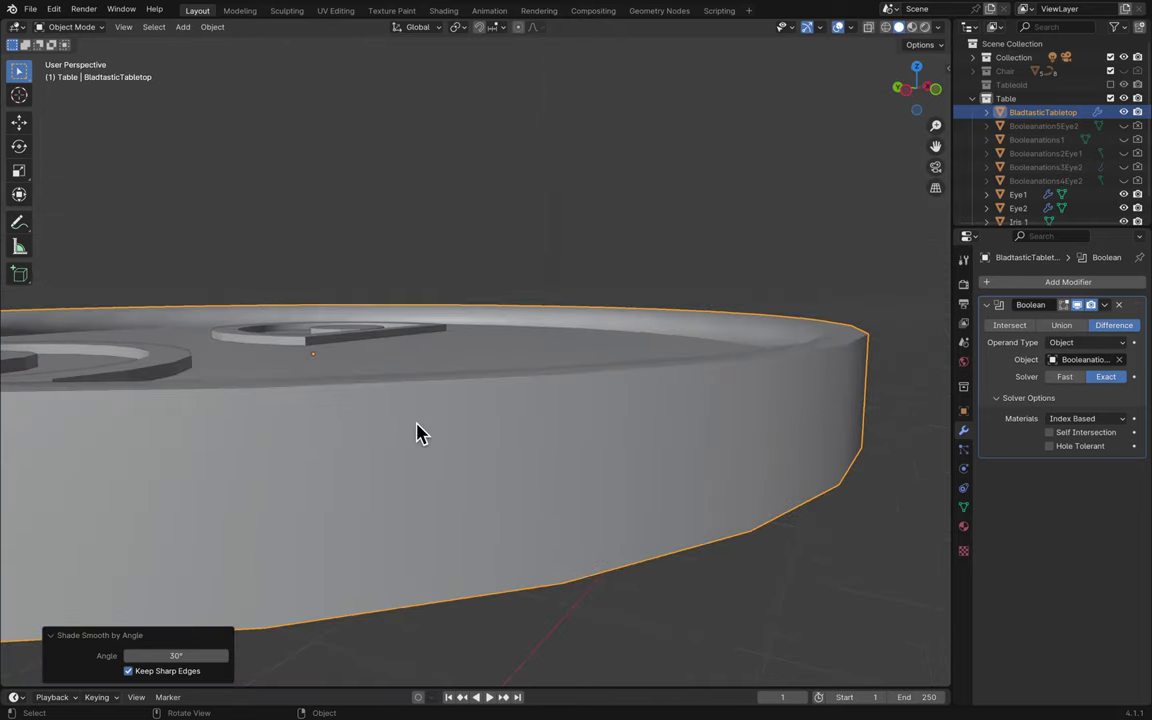
pyautogui.scroll(4, 418, 432)
pyautogui.scroll(4, 418, 432)
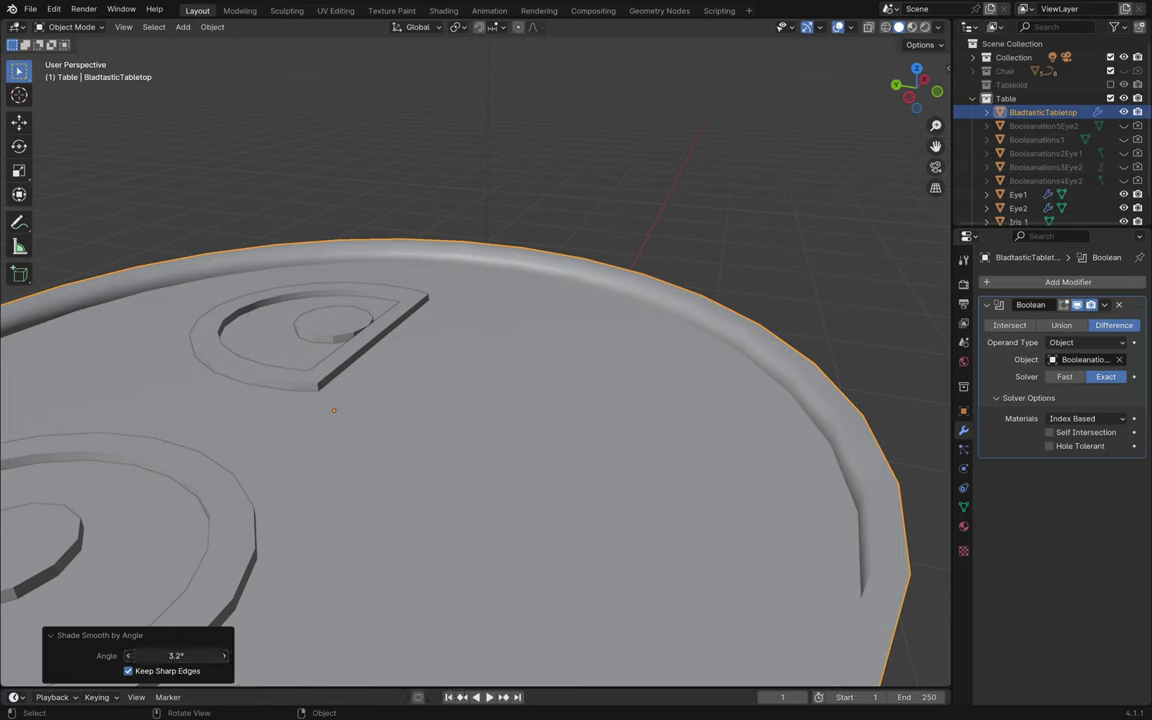
pyautogui.moveTo(197, 655); pyautogui.dragTo(160, 655)
pyautogui.click(199, 664)
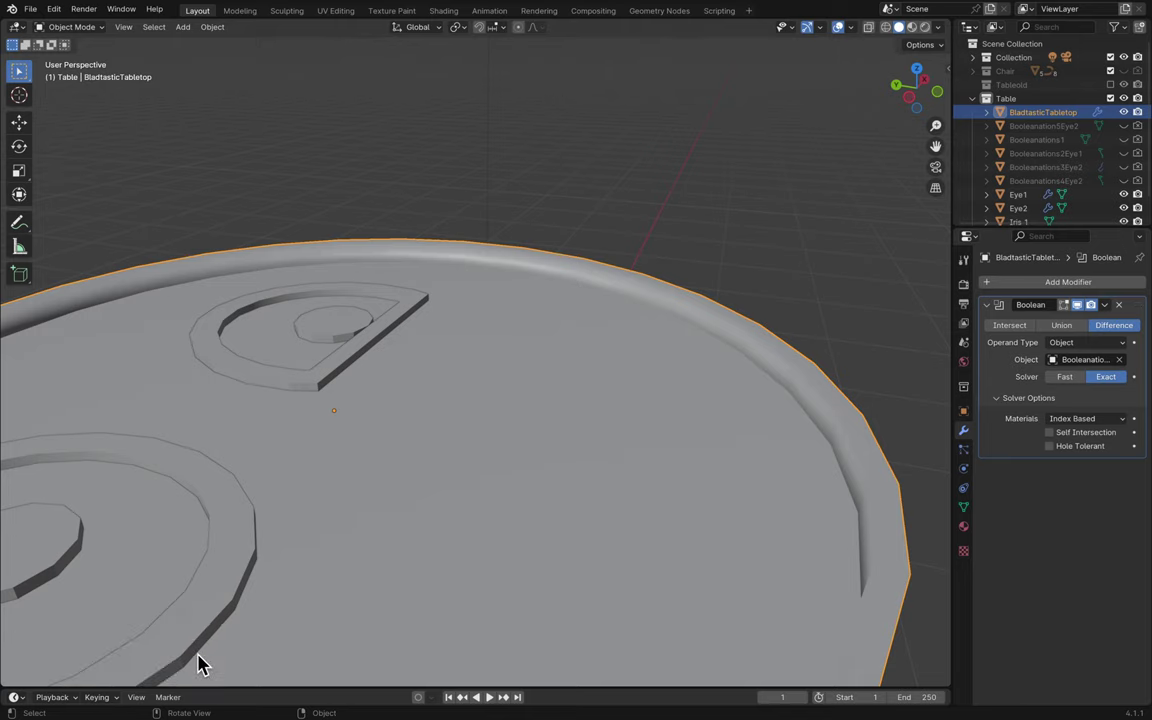
# - Smooth-shade the tabletop by angle with a 30° angle, keeping sharp edges
pyautogui.scroll(-8, 761, 530)
pyautogui.scroll(8, 761, 530)
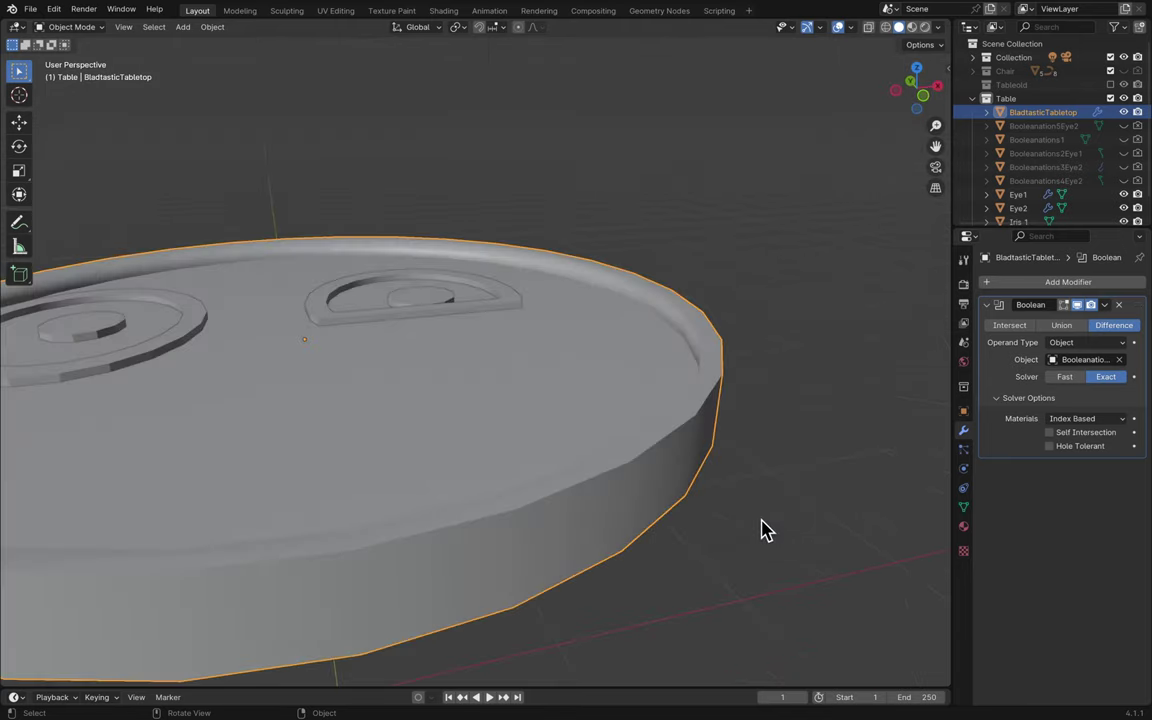
pyautogui.rightClick(703, 414)
pyautogui.click(637, 409)
pyautogui.scroll(1, 753, 404)
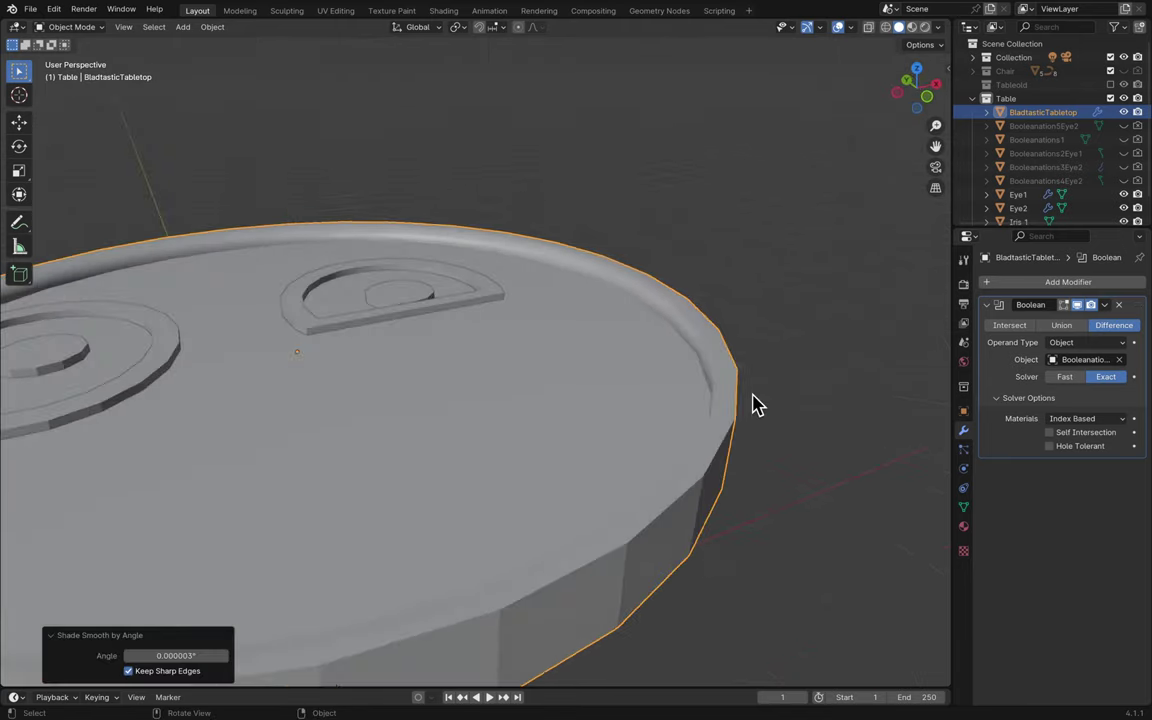
pyautogui.click(193, 656)
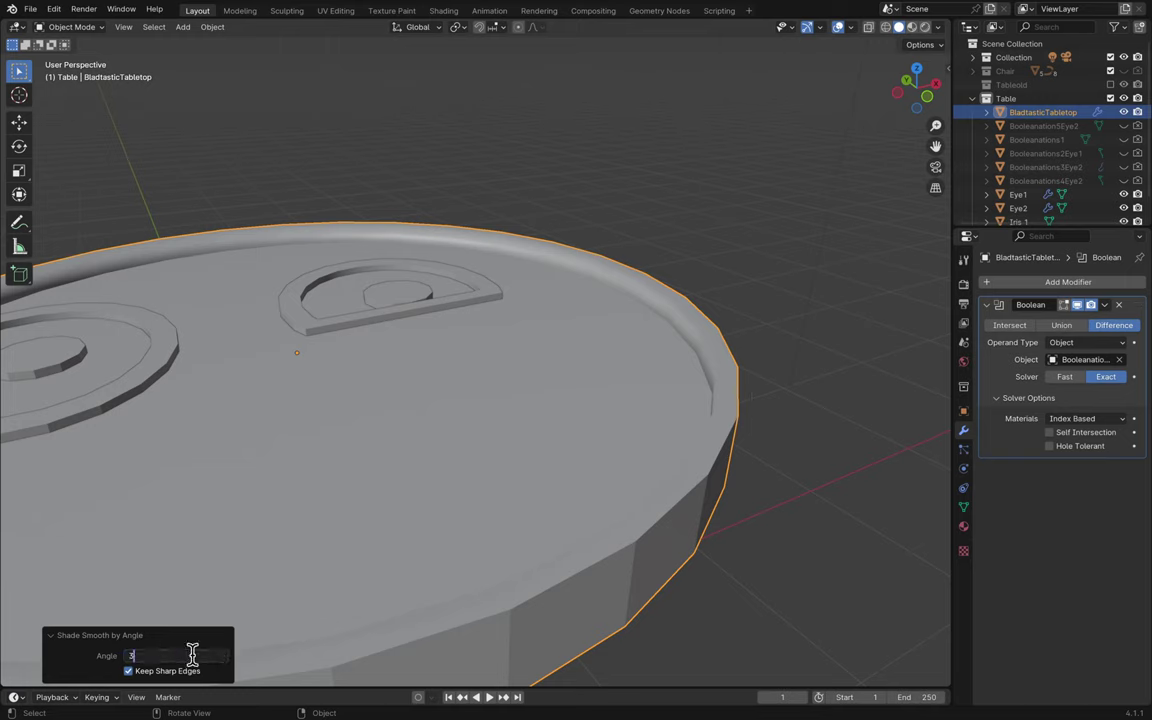
pyautogui.write('30')
pyautogui.press('Return')
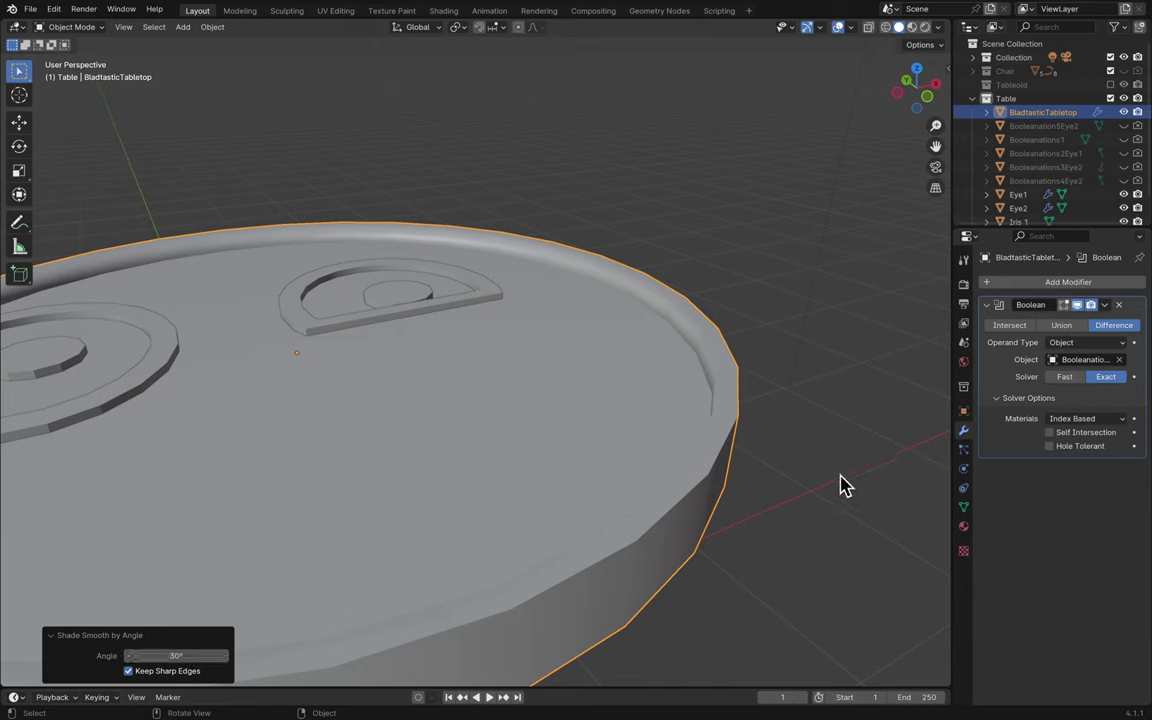
pyautogui.click(761, 437)
# - Unhide the Booleanations1 cutter, smooth-shade it by angle, then hide it again
pyautogui.click(1124, 140)
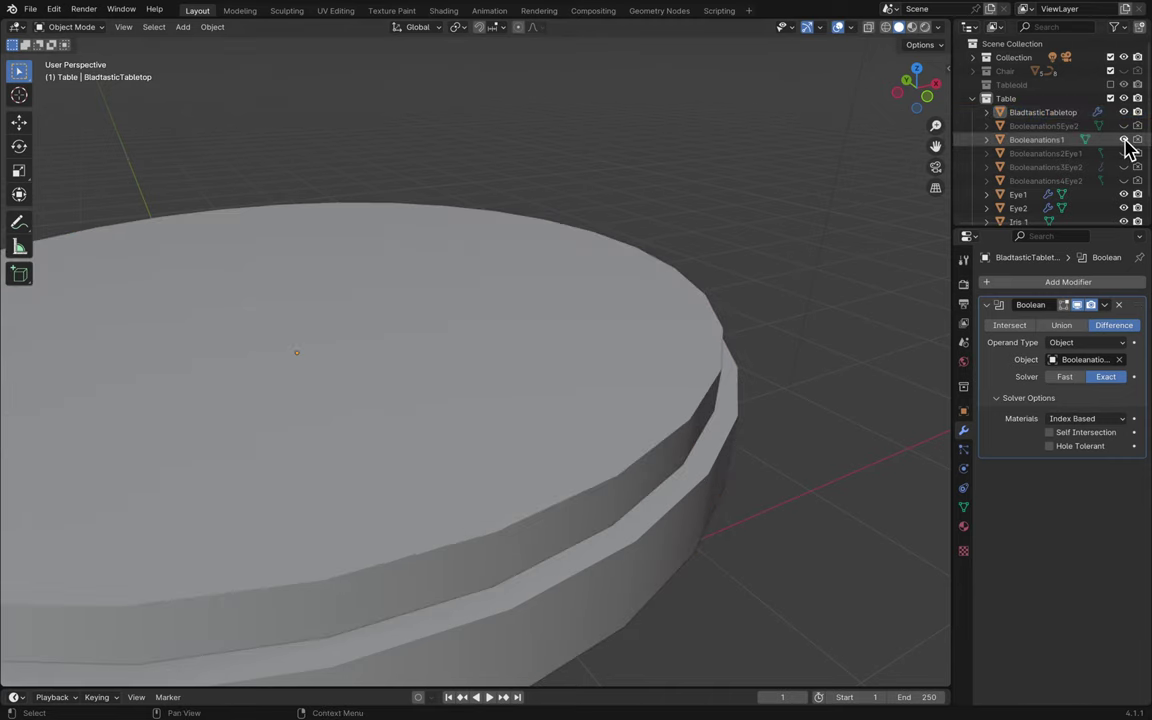
pyautogui.click(676, 329)
pyautogui.rightClick(676, 329)
pyautogui.click(676, 322)
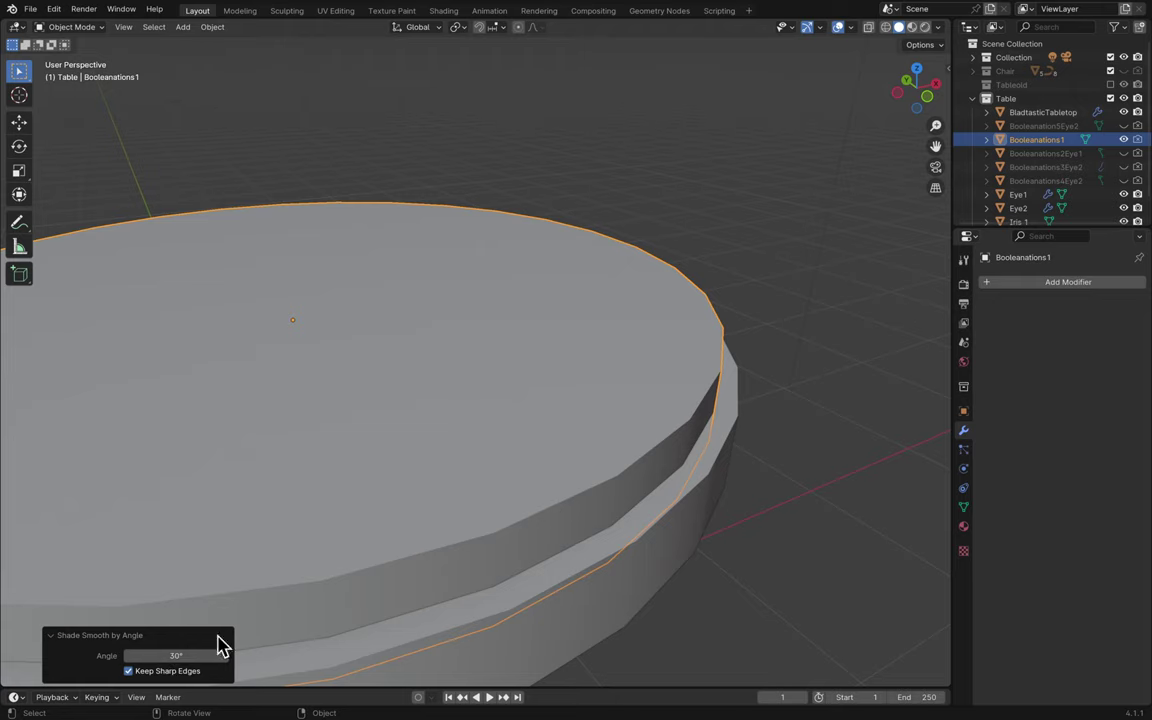
pyautogui.click(779, 360)
pyautogui.scroll(10, 779, 360)
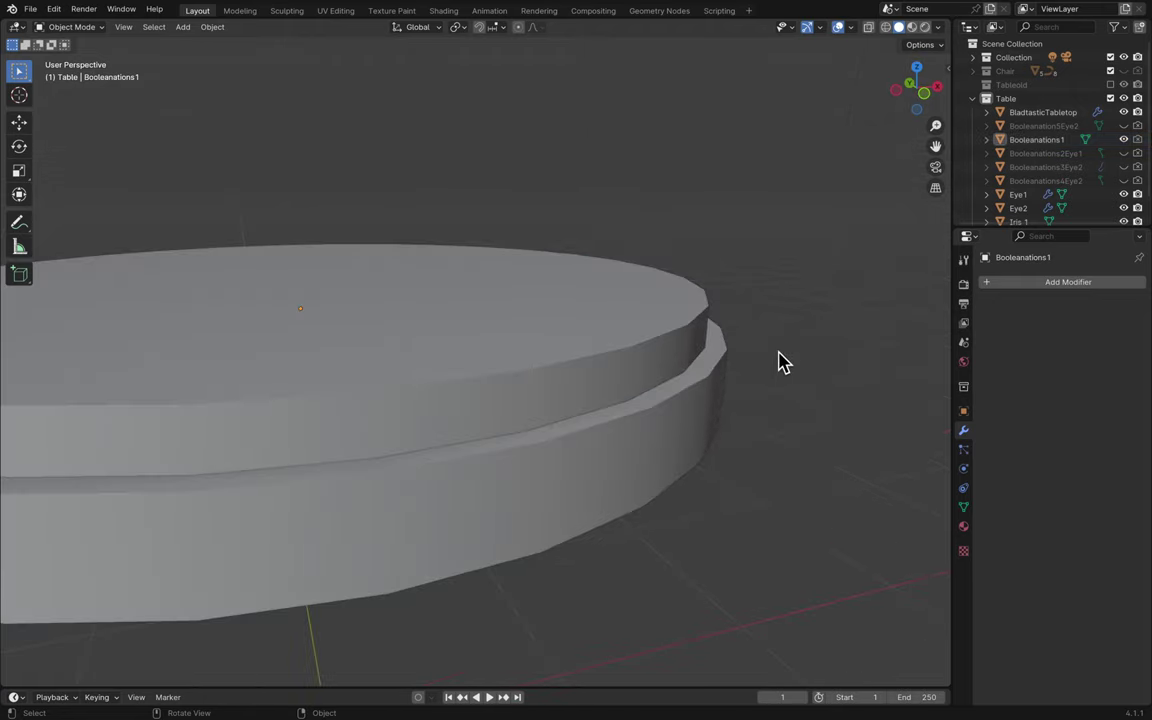
pyautogui.scroll(-10, 779, 360)
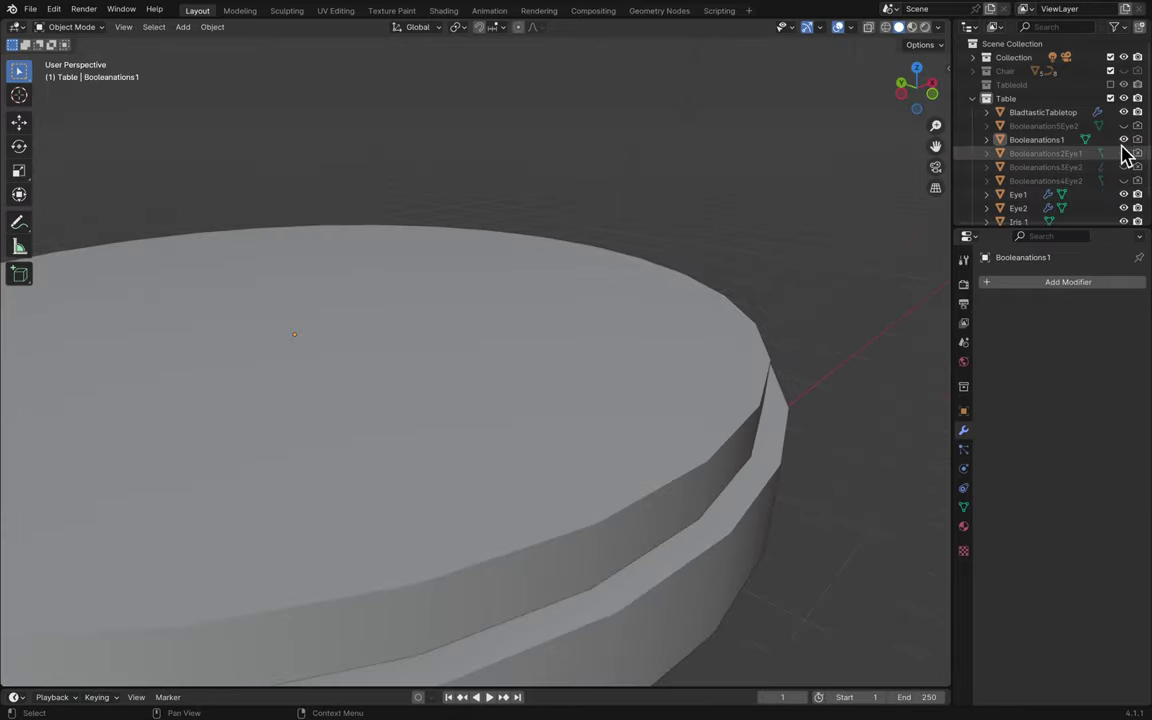
pyautogui.click(1123, 141)
# - Smooth-shade Eye2 by angle, lowering the angle to 0° then raising it to 1.2°
pyautogui.scroll(-8, 876, 285)
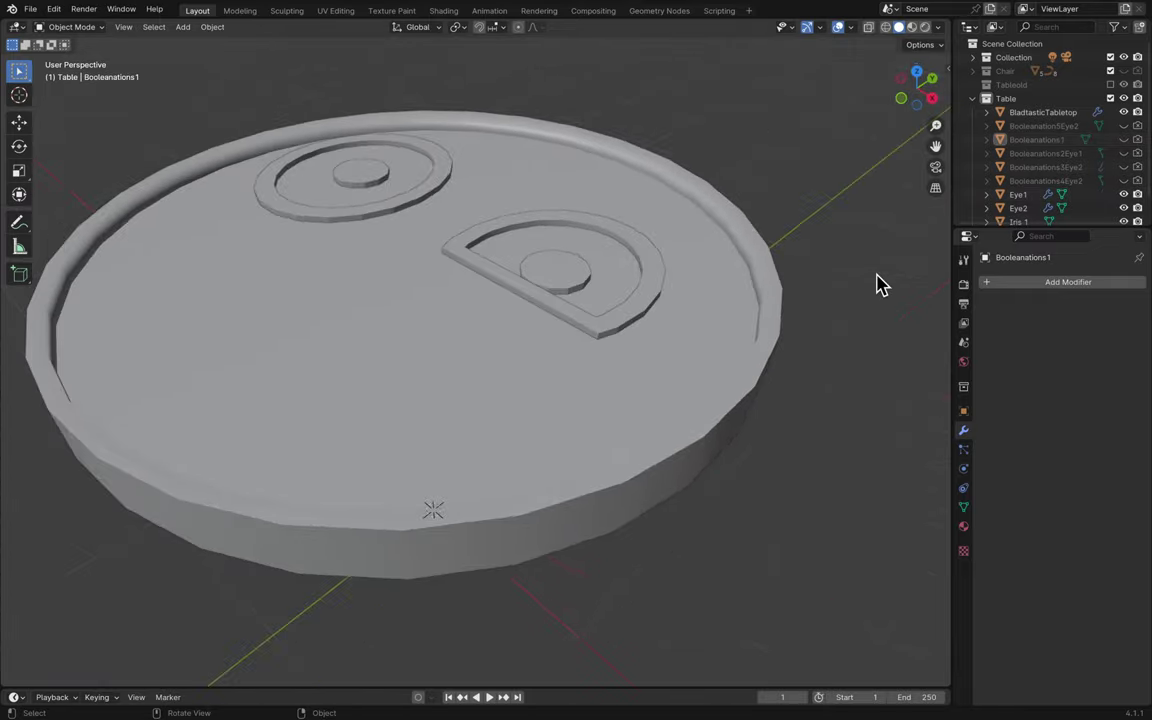
pyautogui.click(652, 318)
pyautogui.rightClick(652, 318)
pyautogui.click(652, 318)
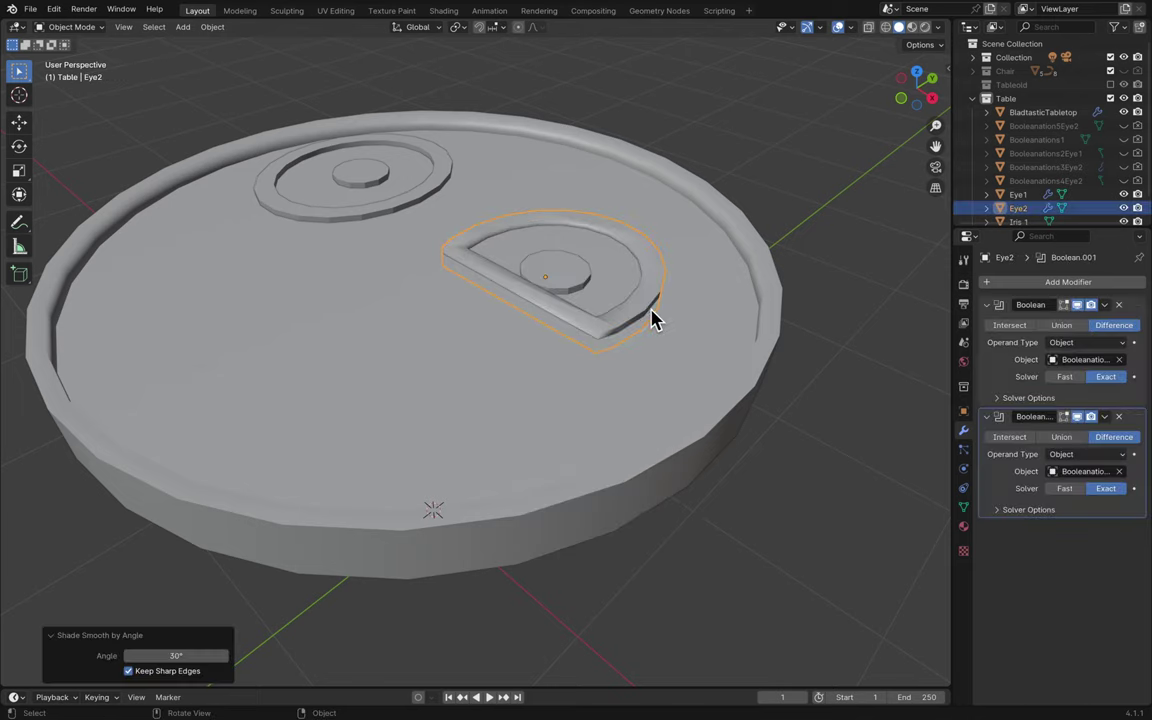
pyautogui.scroll(6, 778, 262)
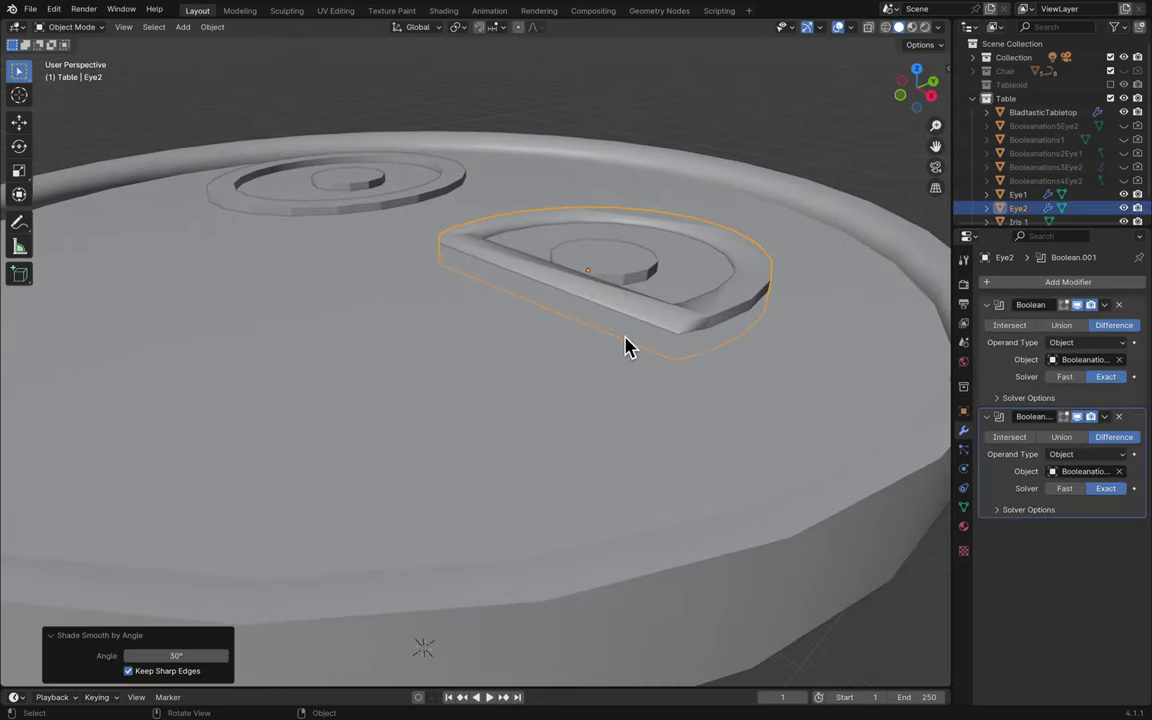
pyautogui.moveTo(625, 345); pyautogui.dragTo(583, 371, button='middle')
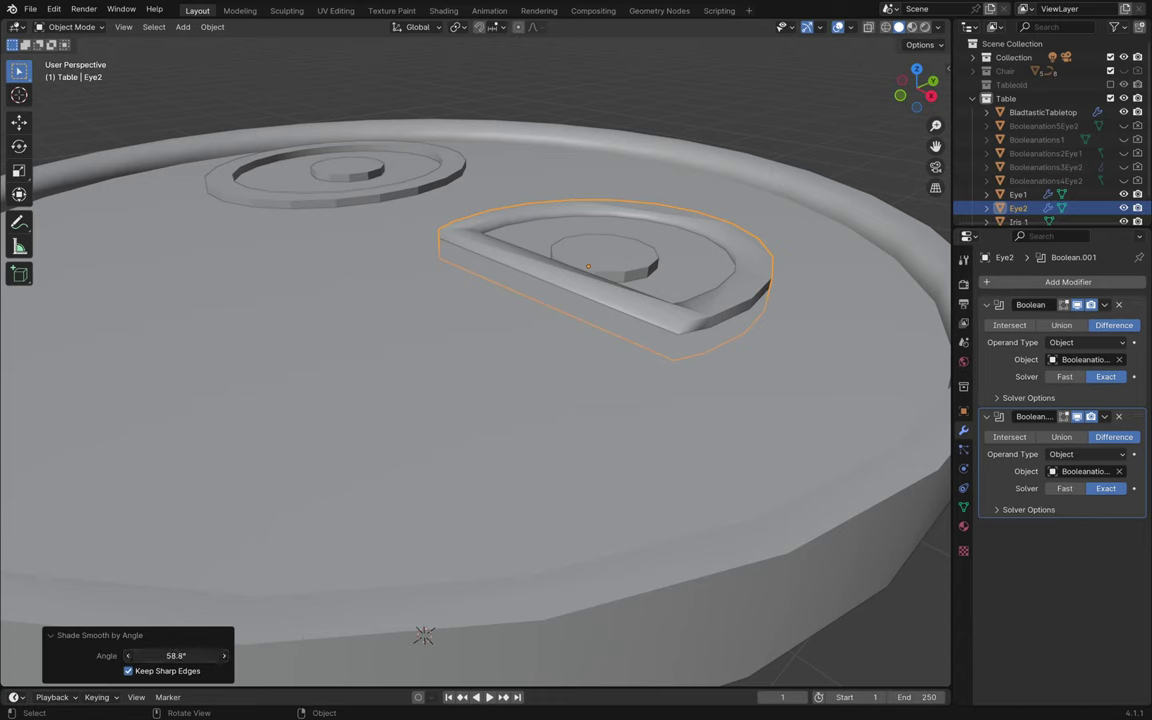
pyautogui.moveTo(176, 655); pyautogui.dragTo(130, 655)
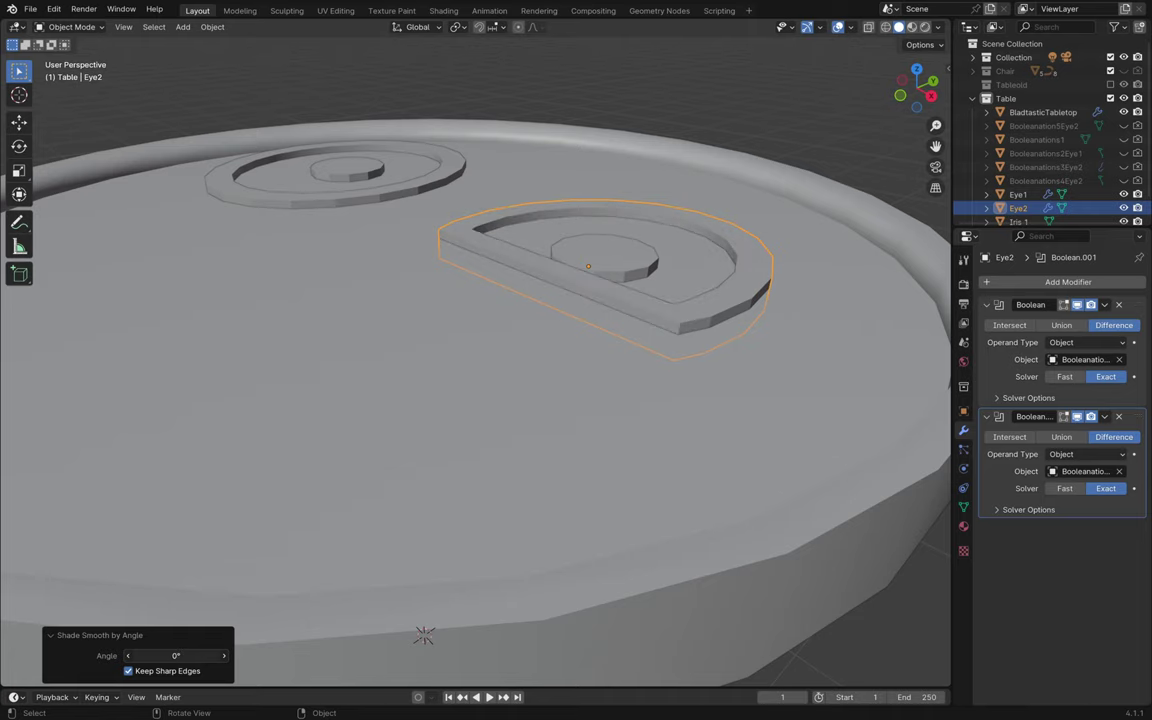
pyautogui.click(225, 657)
pyautogui.click(225, 657)
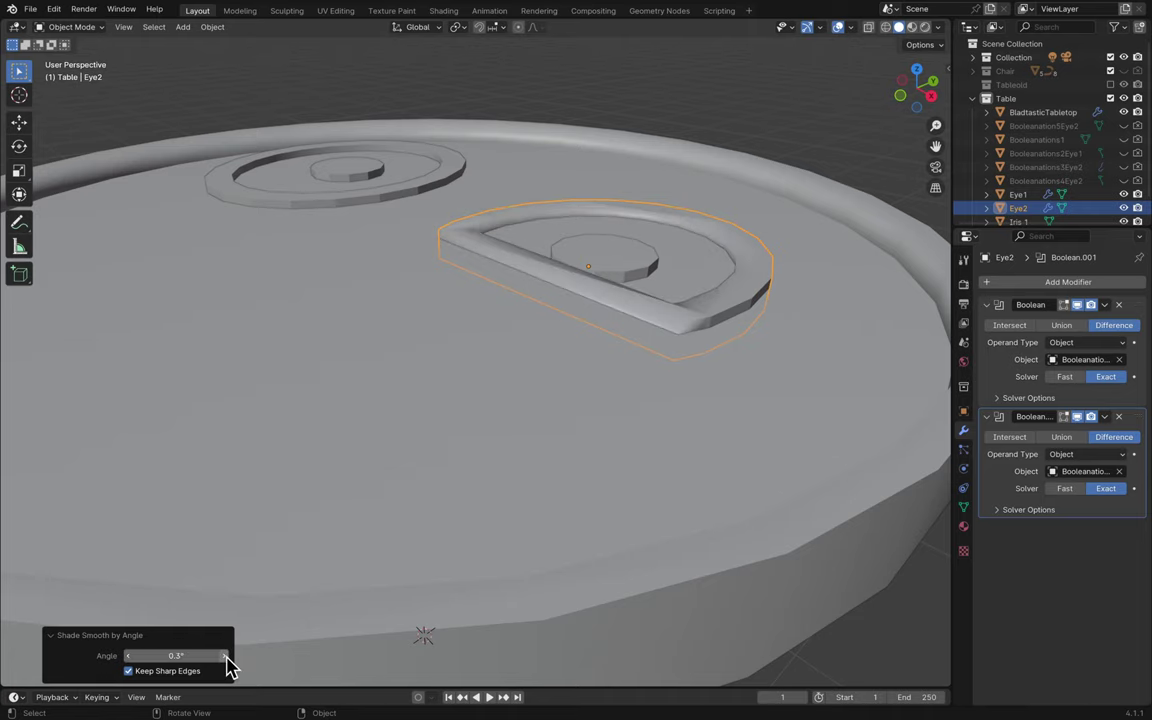
pyautogui.click(225, 657)
pyautogui.click(225, 657)
pyautogui.click(225, 657)
pyautogui.moveTo(165, 656); pyautogui.dragTo(159, 660)
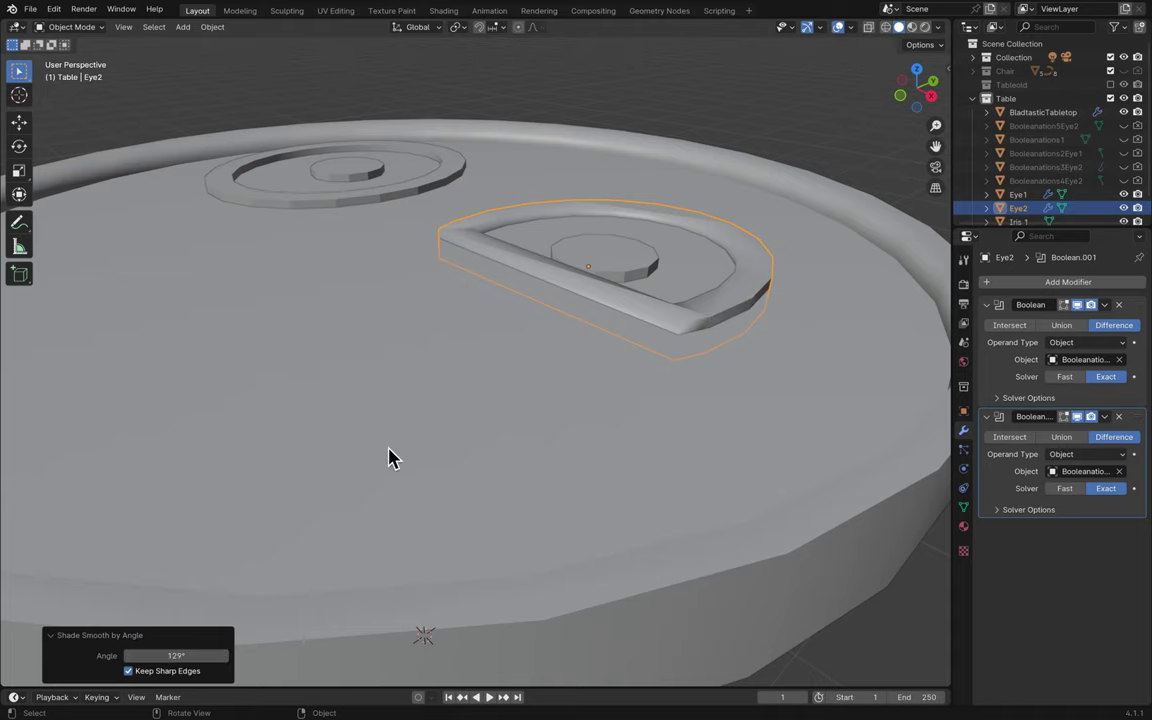
# - Switch Eye2 to plain Shade Smooth, leaving Keep Sharp Edges on after toggling it
pyautogui.scroll(6, 391, 458)
pyautogui.scroll(3, 237, 524)
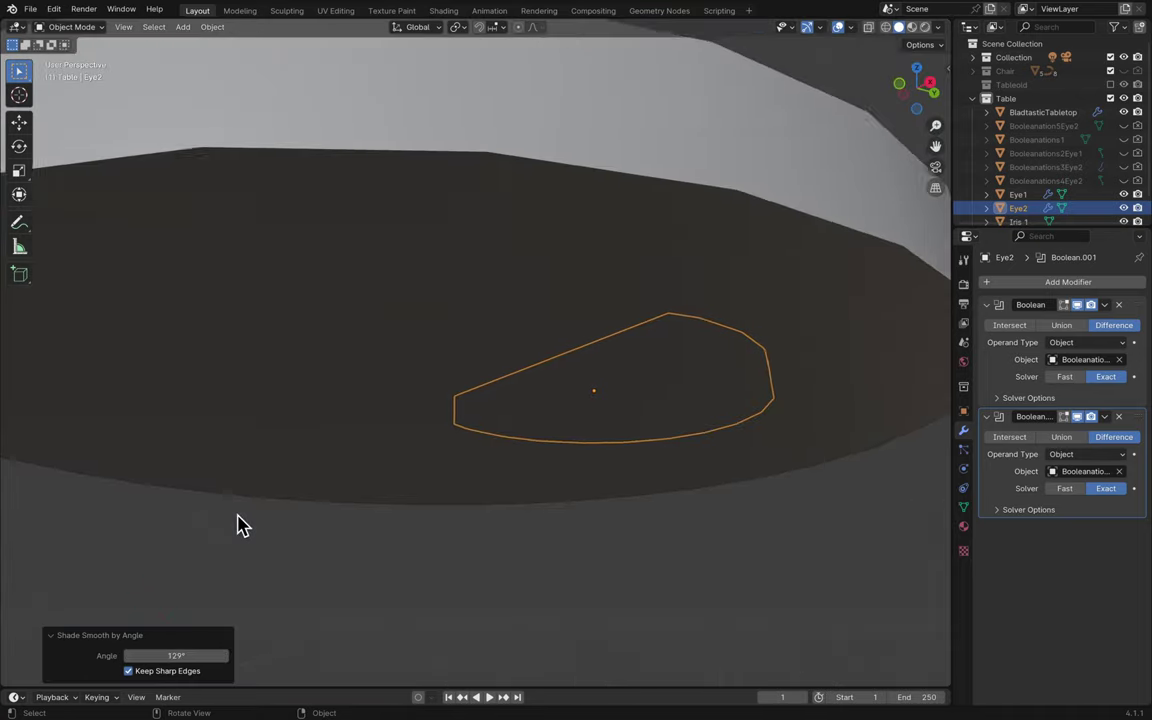
pyautogui.scroll(-5, 255, 507)
pyautogui.scroll(1, 255, 507)
pyautogui.scroll(-1, 255, 507)
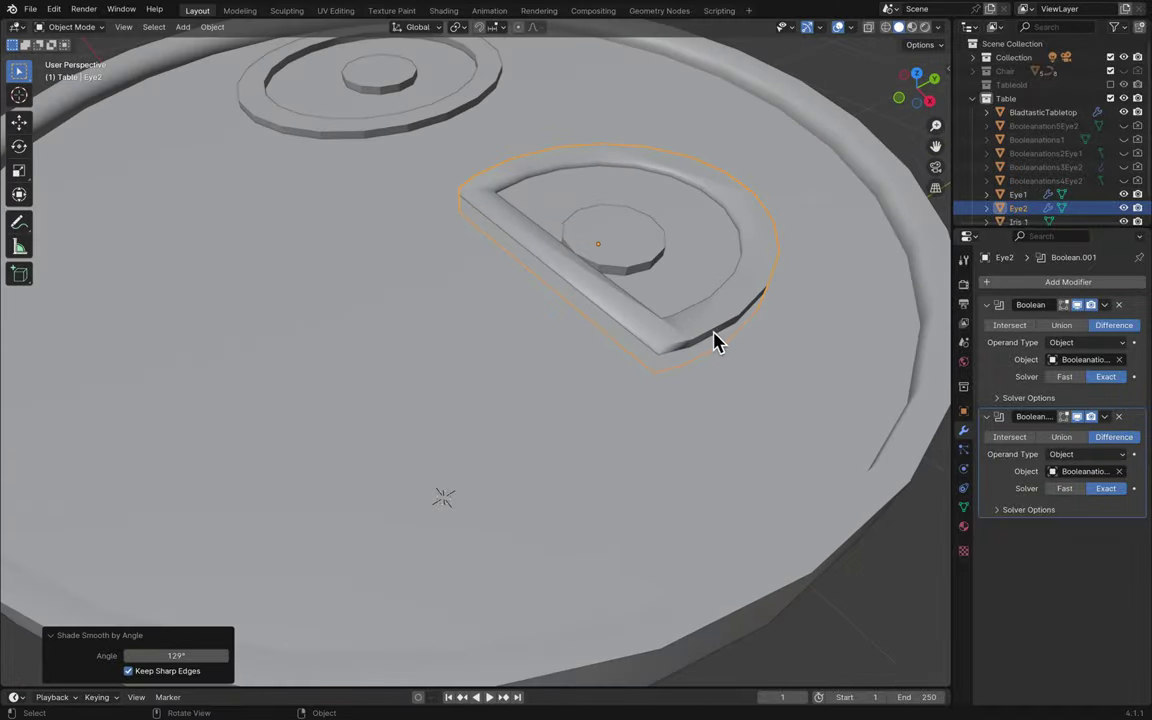
pyautogui.rightClick(704, 336)
pyautogui.click(702, 328)
pyautogui.scroll(-3, 700, 328)
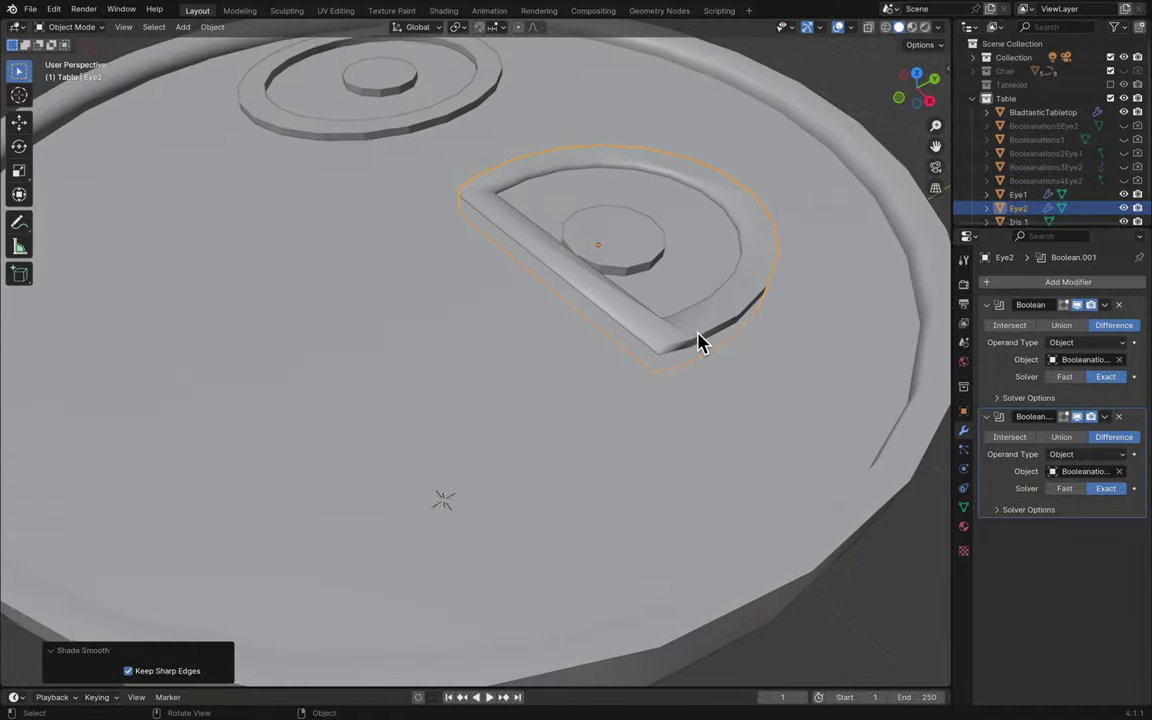
pyautogui.click(177, 677)
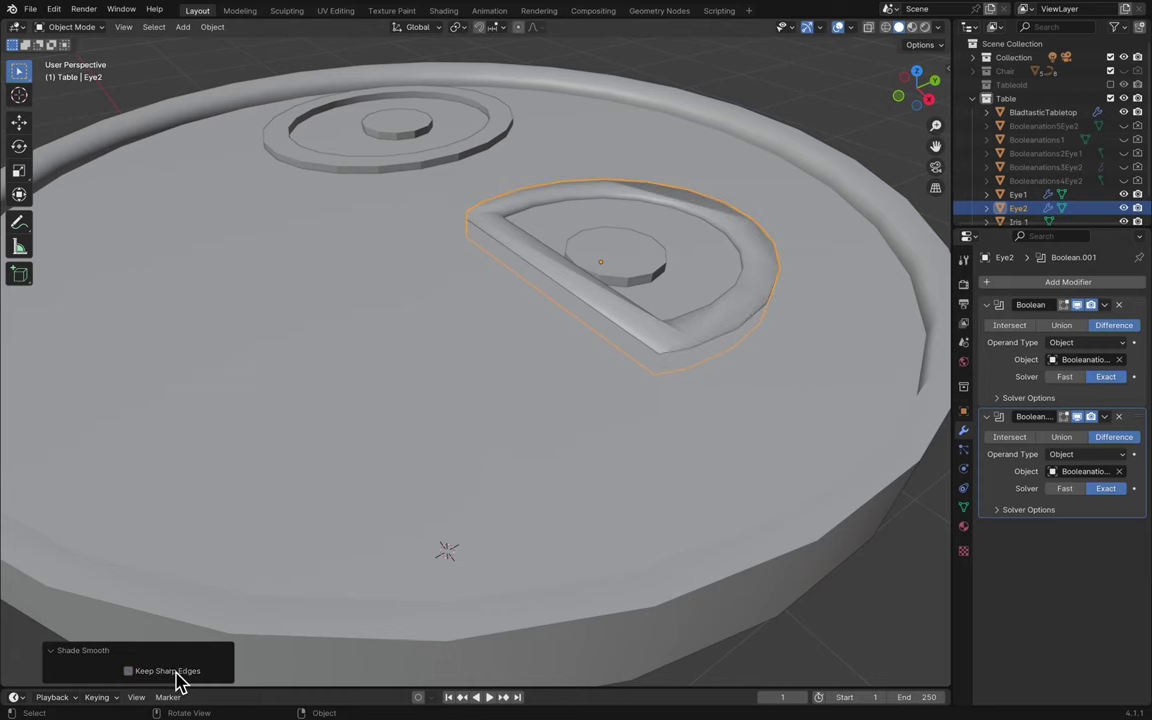
pyautogui.click(177, 677)
pyautogui.click(177, 677)
pyautogui.click(177, 677)
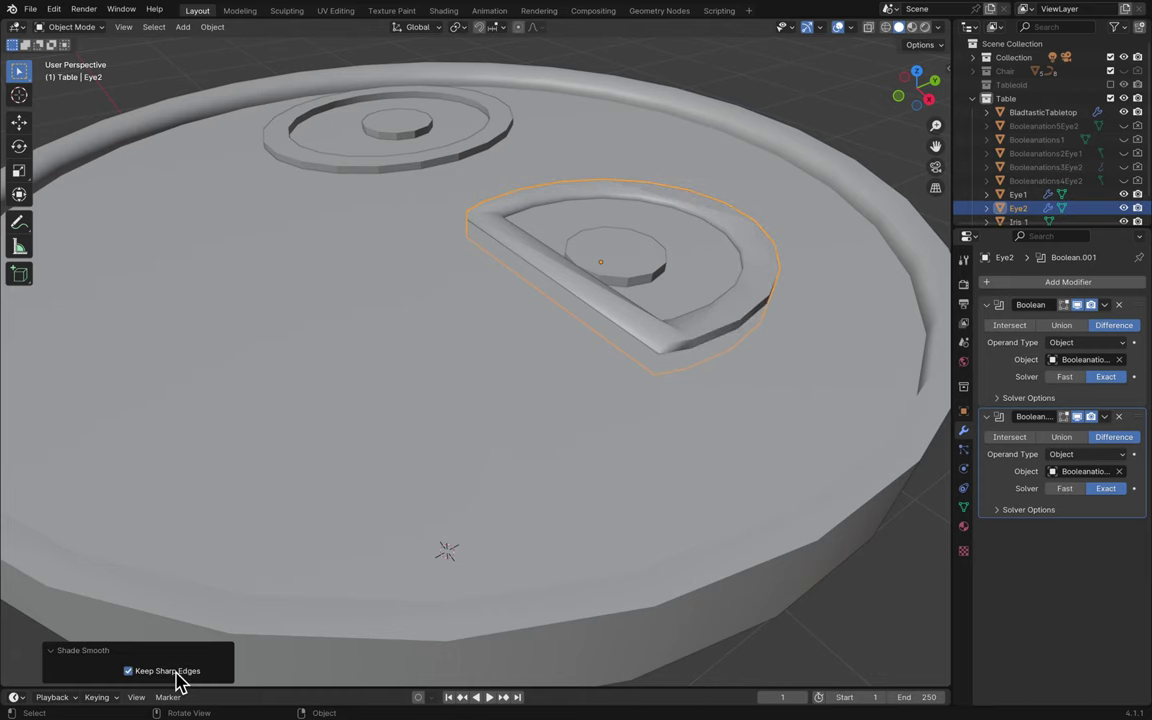
pyautogui.rightClick(660, 333)
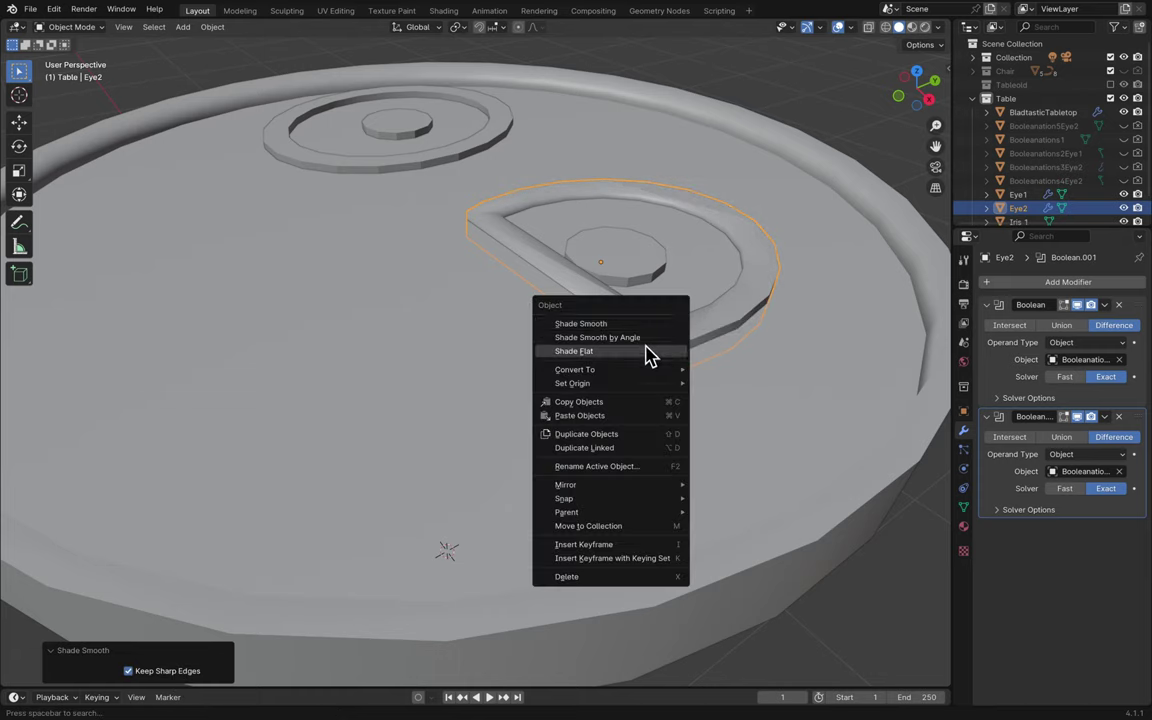
# - Flat-shade Eye2, and flat-shade Eye1 after briefly trying smooth shading
pyautogui.click(647, 356)
pyautogui.click(433, 167)
pyautogui.rightClick(433, 167)
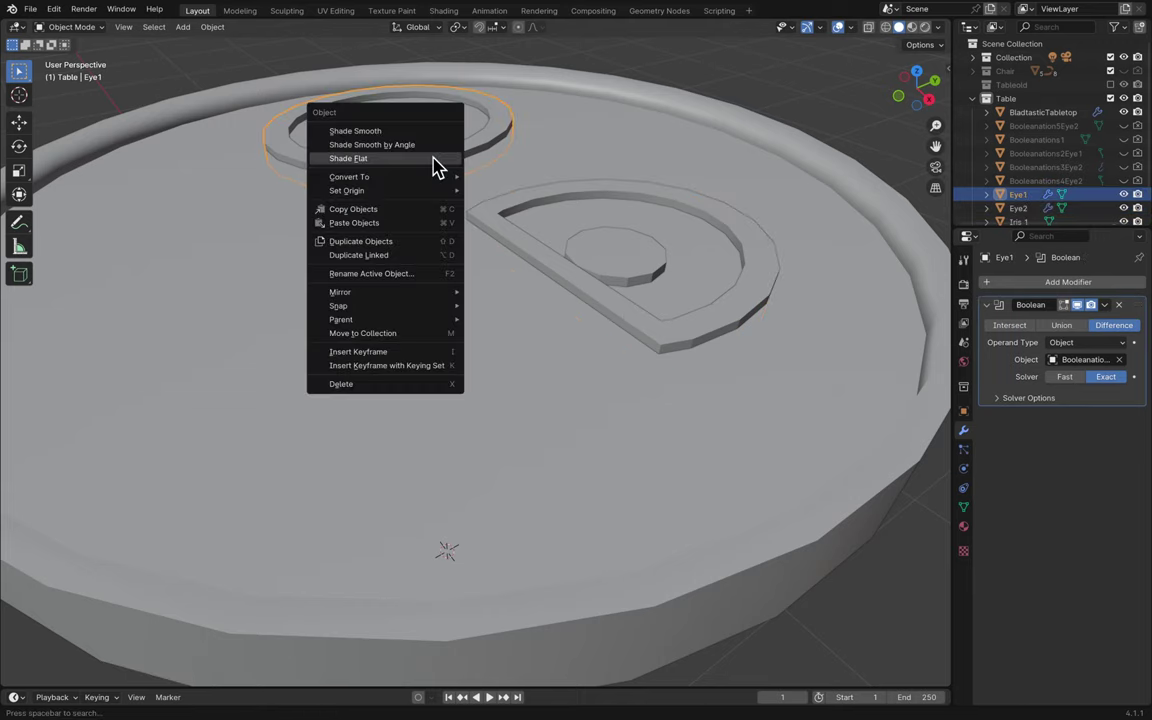
pyautogui.click(409, 137)
pyautogui.scroll(-4, 443, 155)
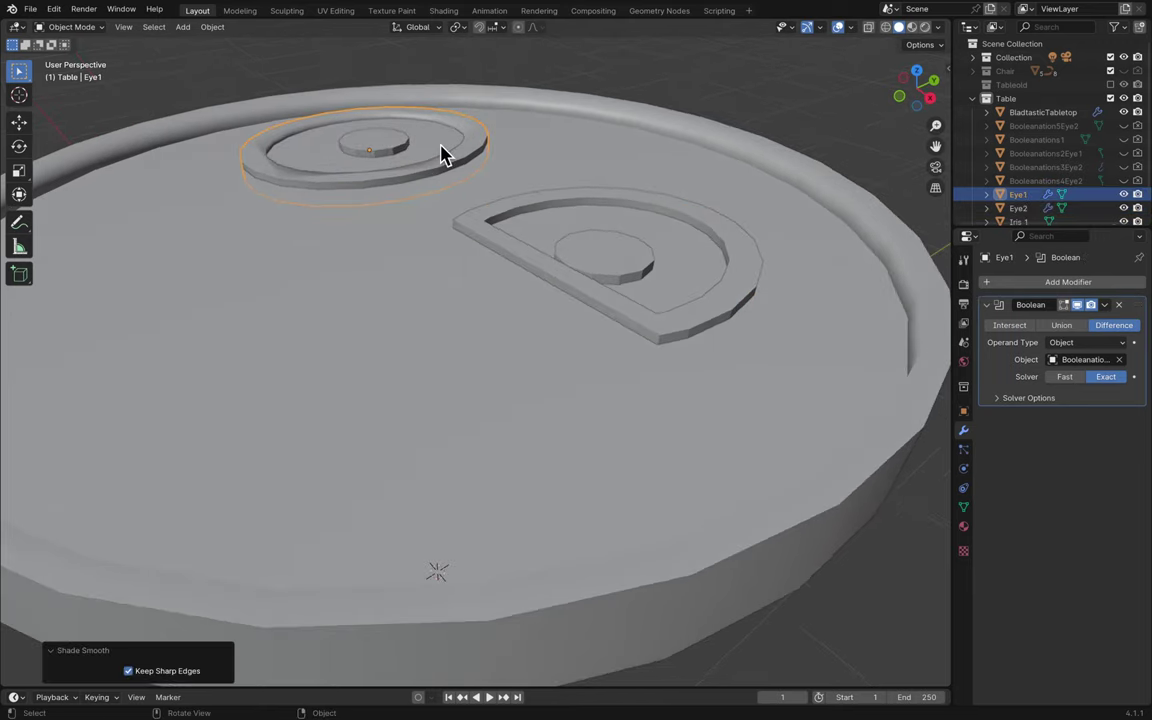
pyautogui.moveTo(411, 303); pyautogui.dragTo(397, 258, button='middle')
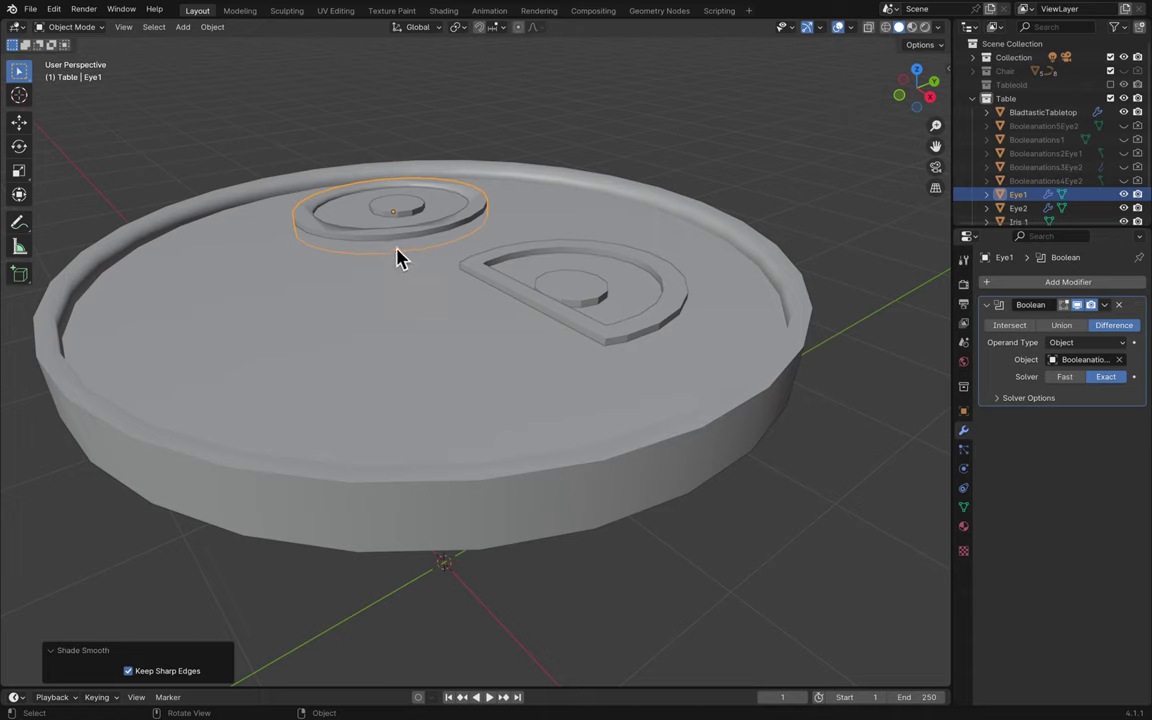
pyautogui.rightClick(397, 247)
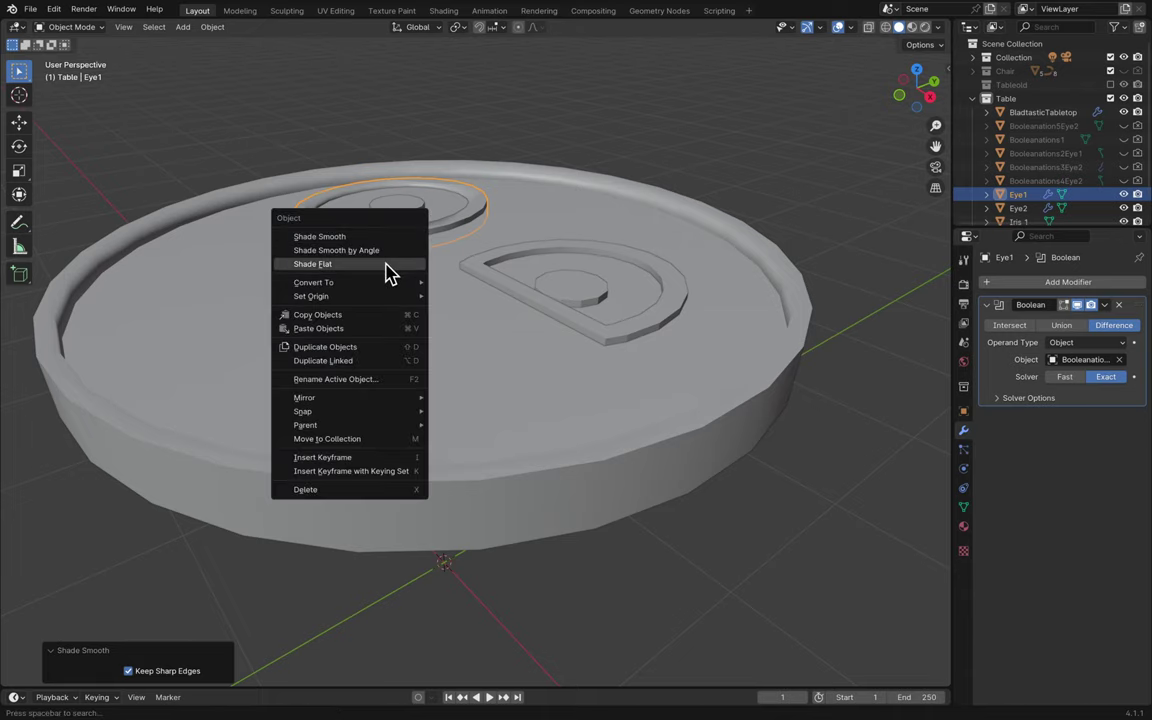
pyautogui.click(386, 265)
pyautogui.scroll(5, 425, 258)
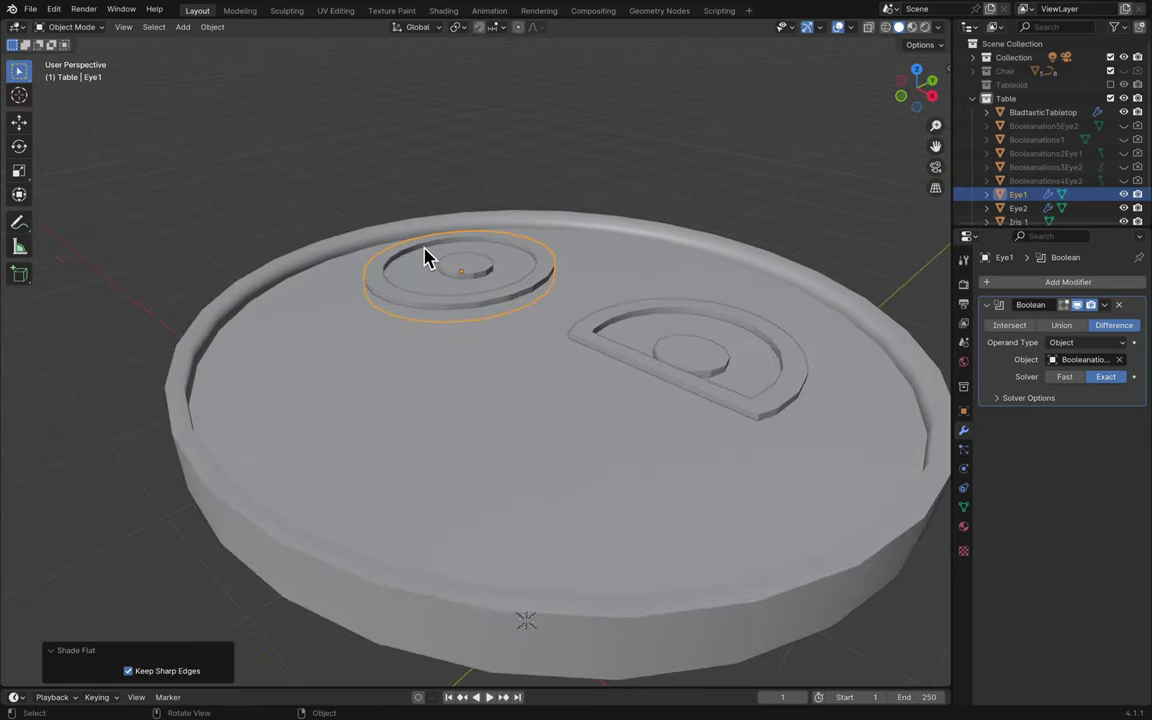
pyautogui.scroll(-2, 425, 258)
# - Smooth-shade Iris 1 and Iris 2 by angle, setting Iris 2's angle to 30°
pyautogui.click(496, 260)
pyautogui.rightClick(502, 264)
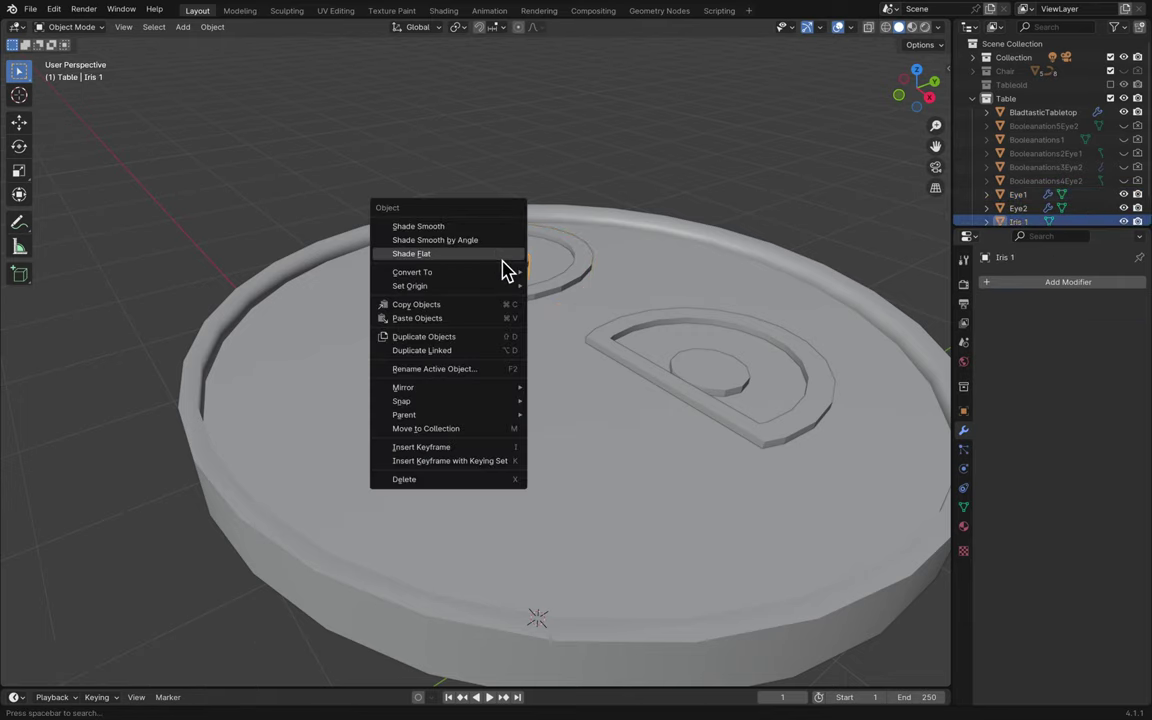
pyautogui.click(502, 263)
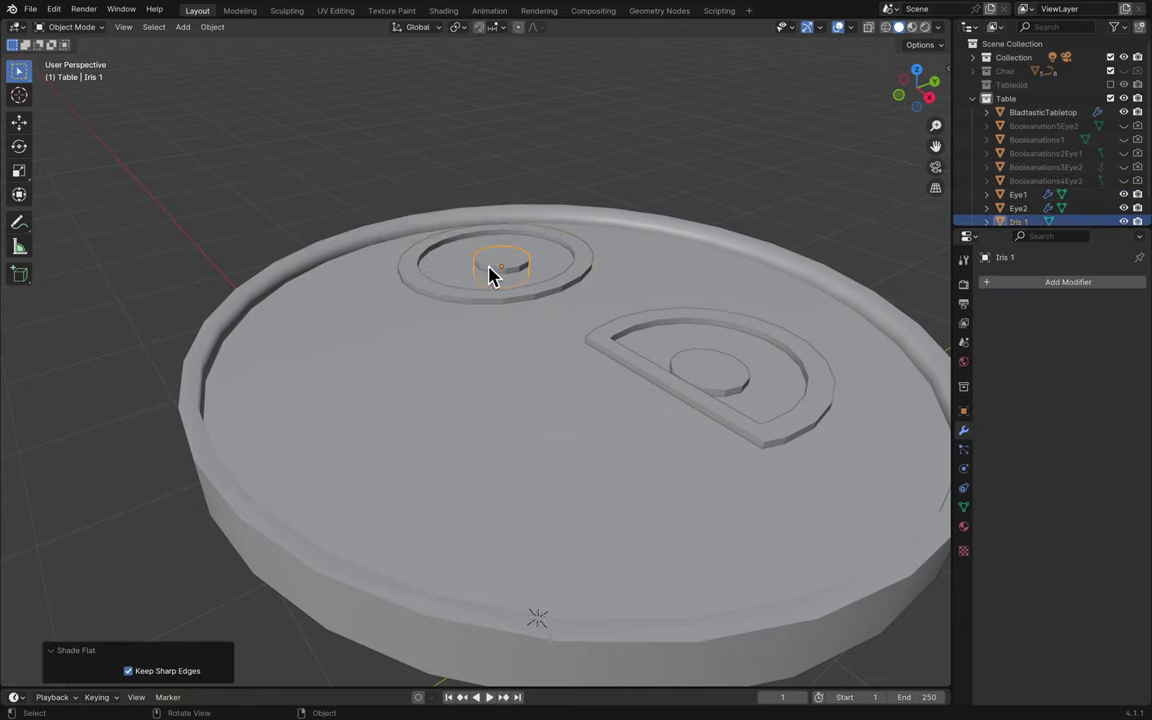
pyautogui.rightClick(492, 270)
pyautogui.click(494, 253)
pyautogui.scroll(2, 532, 255)
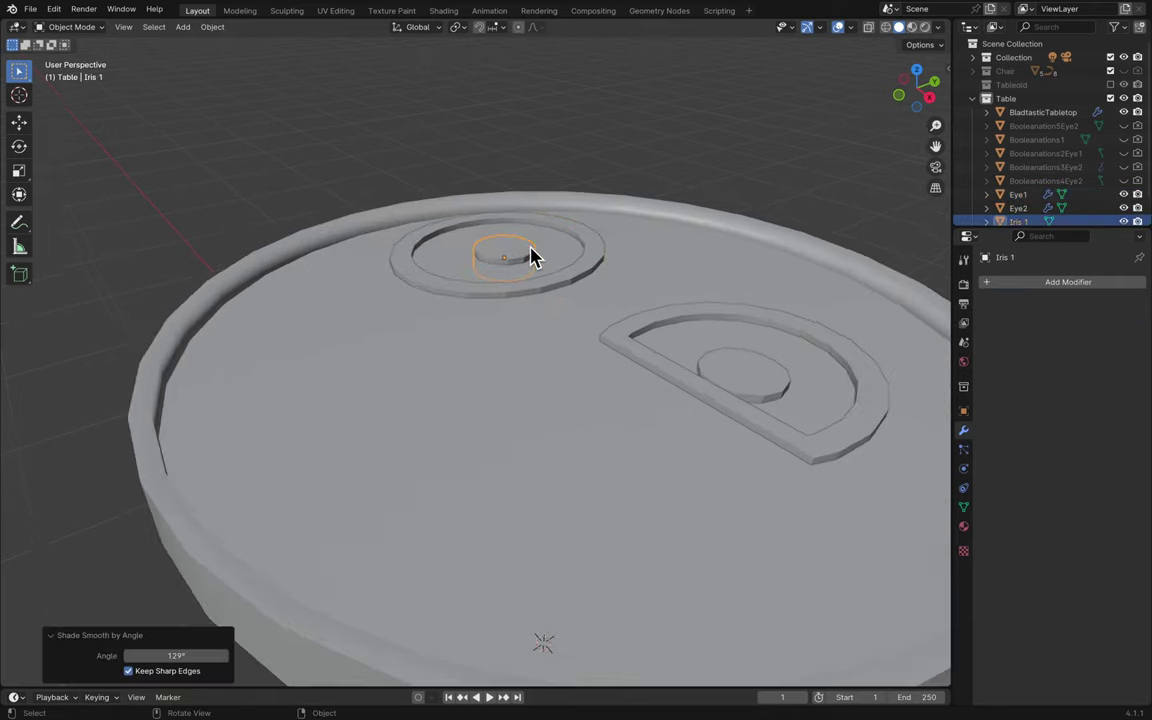
pyautogui.click(766, 388)
pyautogui.rightClick(770, 390)
pyautogui.click(766, 389)
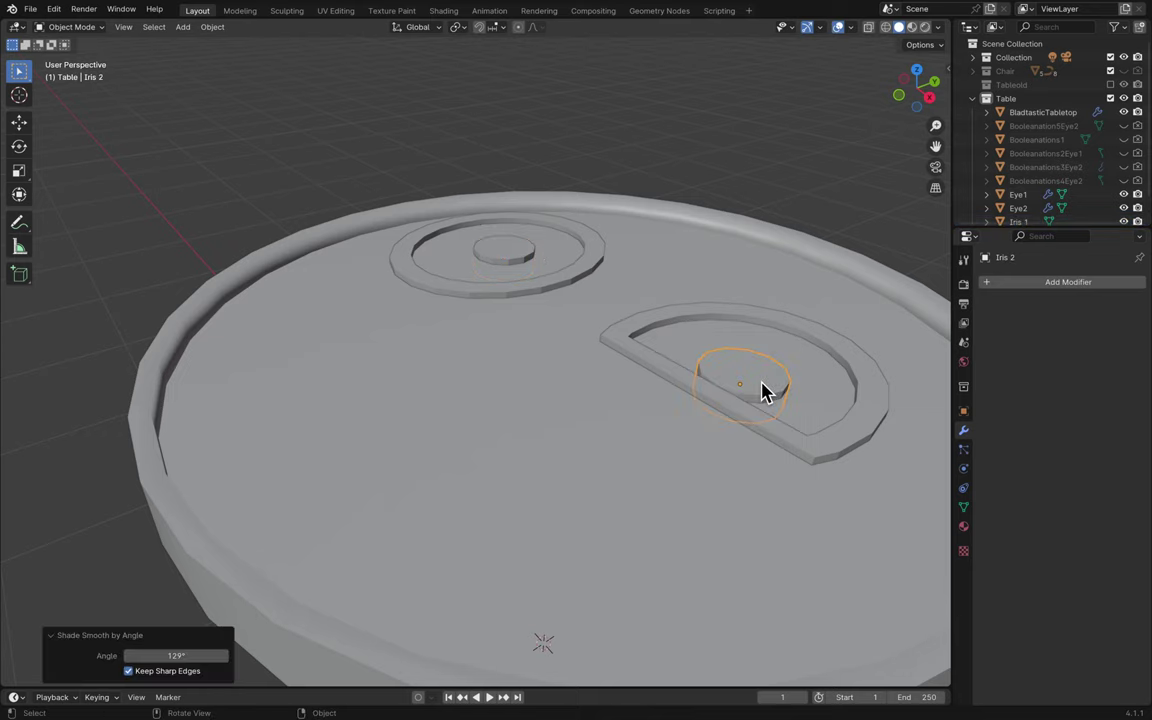
pyautogui.click(178, 655)
pyautogui.write('30')
pyautogui.press('Return')
# - Give Iris 1 smooth-by-angle, then plain smooth shading, and zoom in on it
pyautogui.click(510, 250)
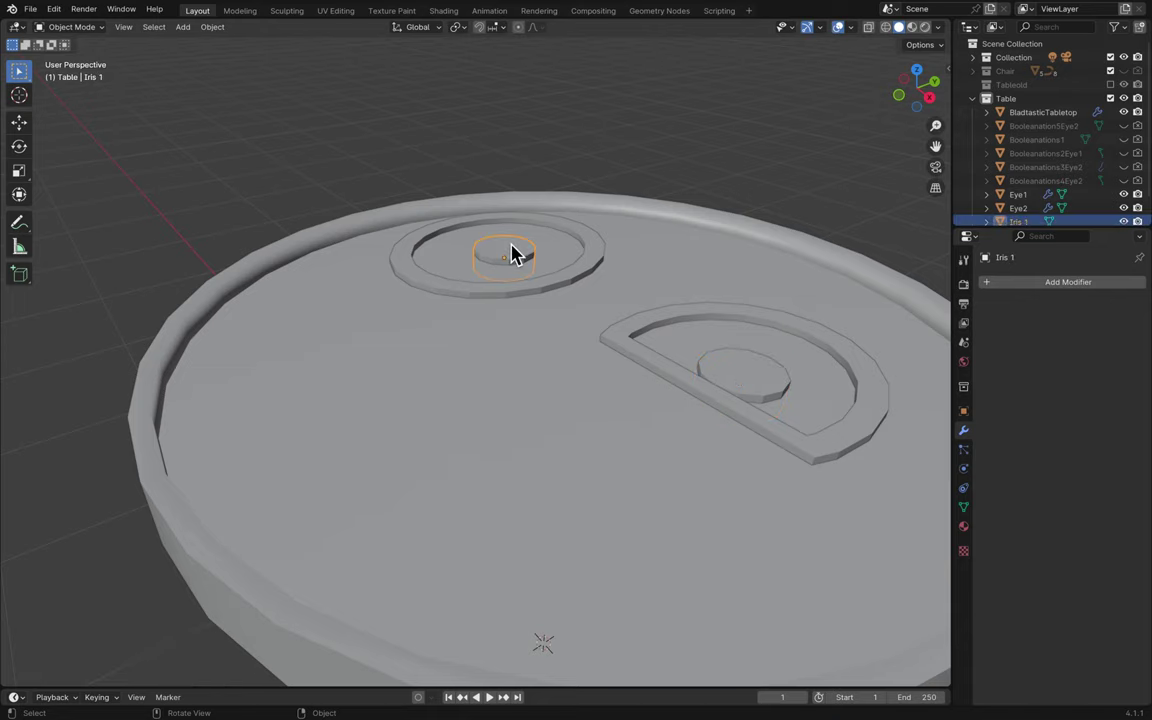
pyautogui.rightClick(516, 252)
pyautogui.click(512, 249)
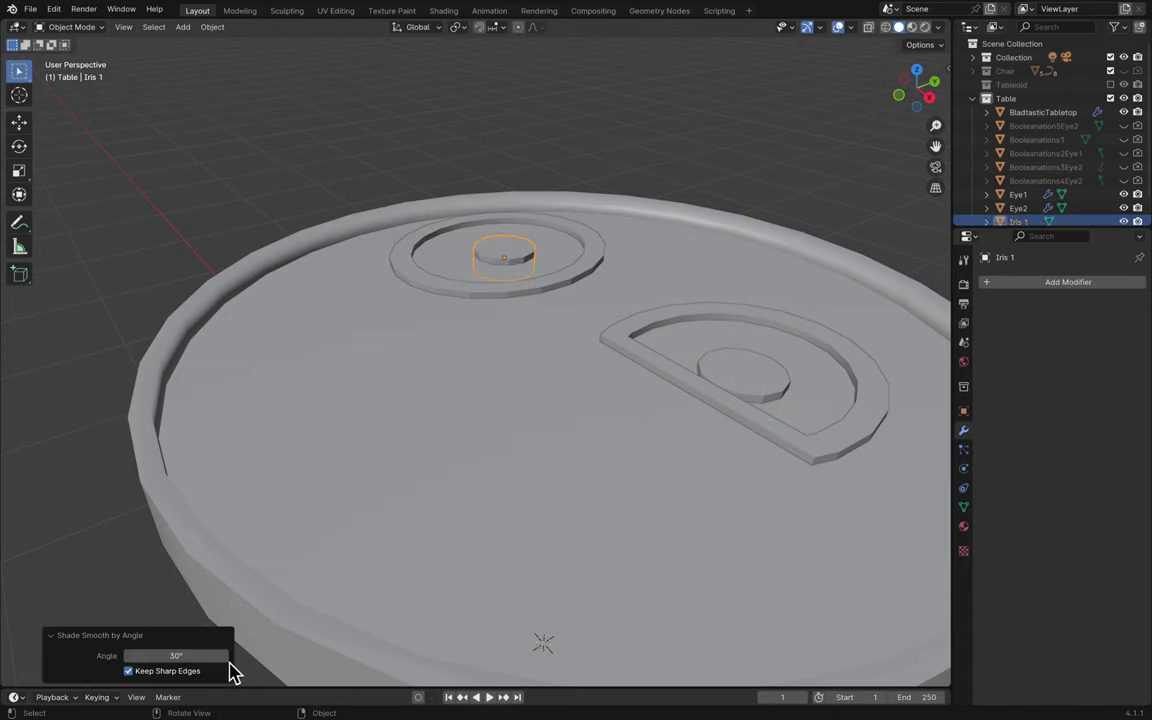
pyautogui.click(86, 455)
pyautogui.scroll(3, 85, 455)
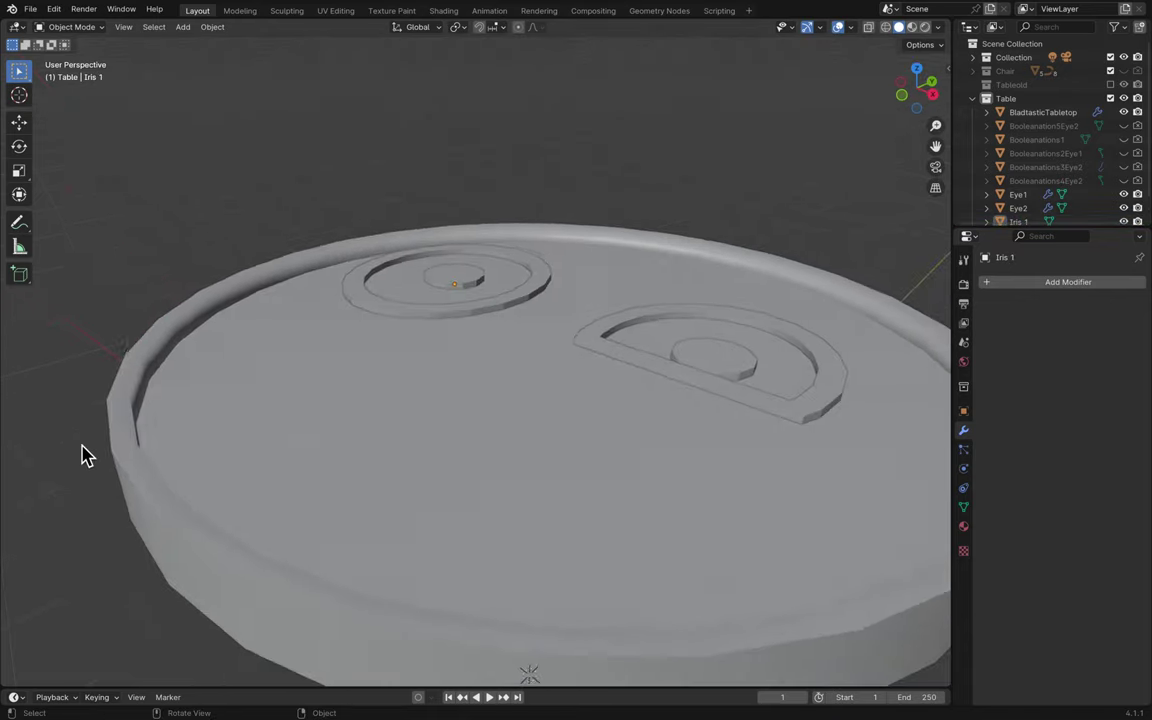
pyautogui.moveTo(86, 455); pyautogui.dragTo(475, 343, button='middle')
pyautogui.click(484, 294)
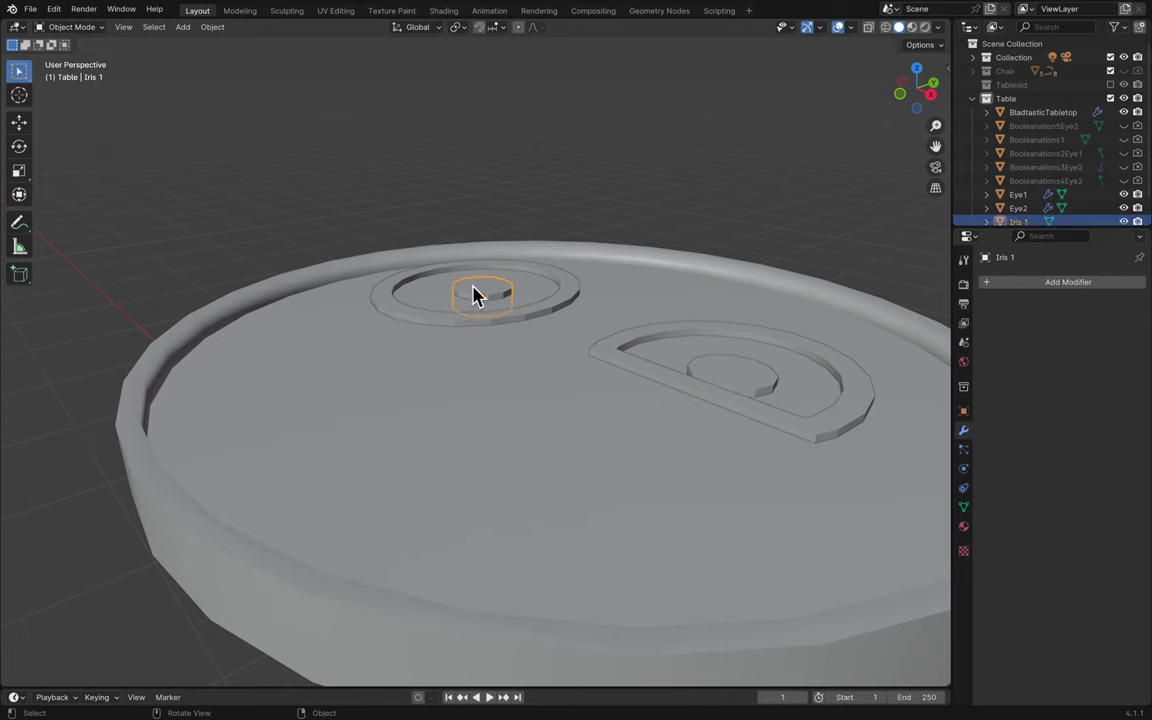
pyautogui.rightClick(477, 291)
pyautogui.click(475, 272)
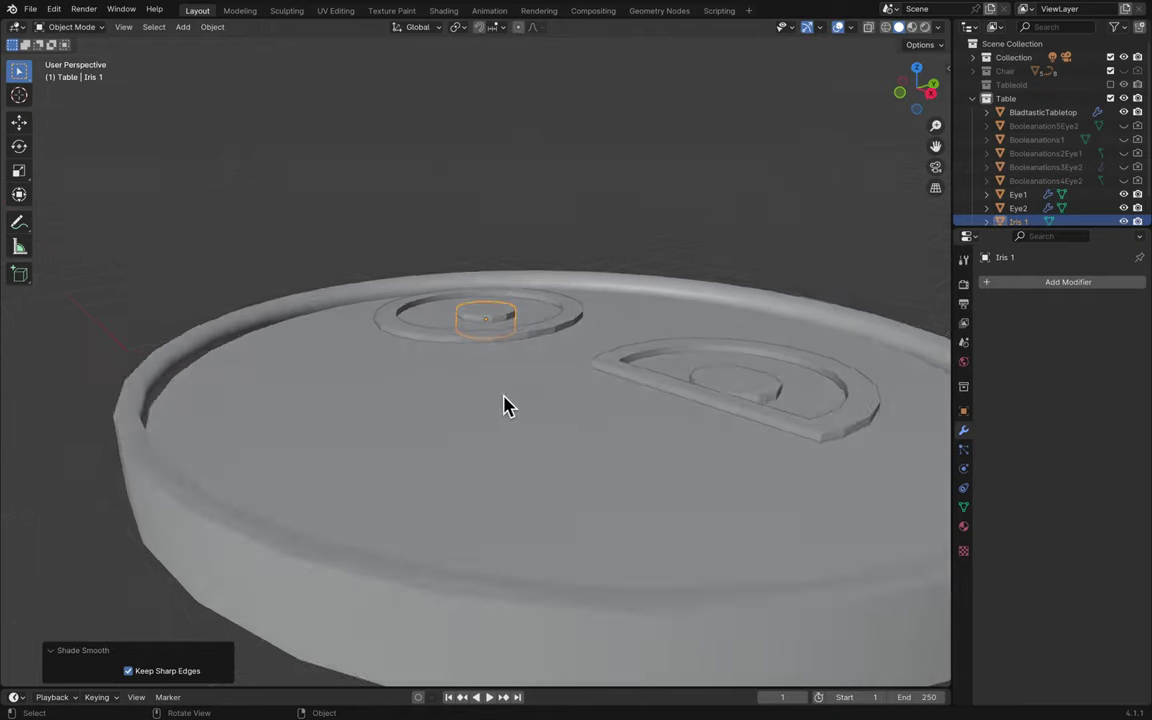
pyautogui.scroll(5, 501, 404)
pyautogui.scroll(-5, 509, 368)
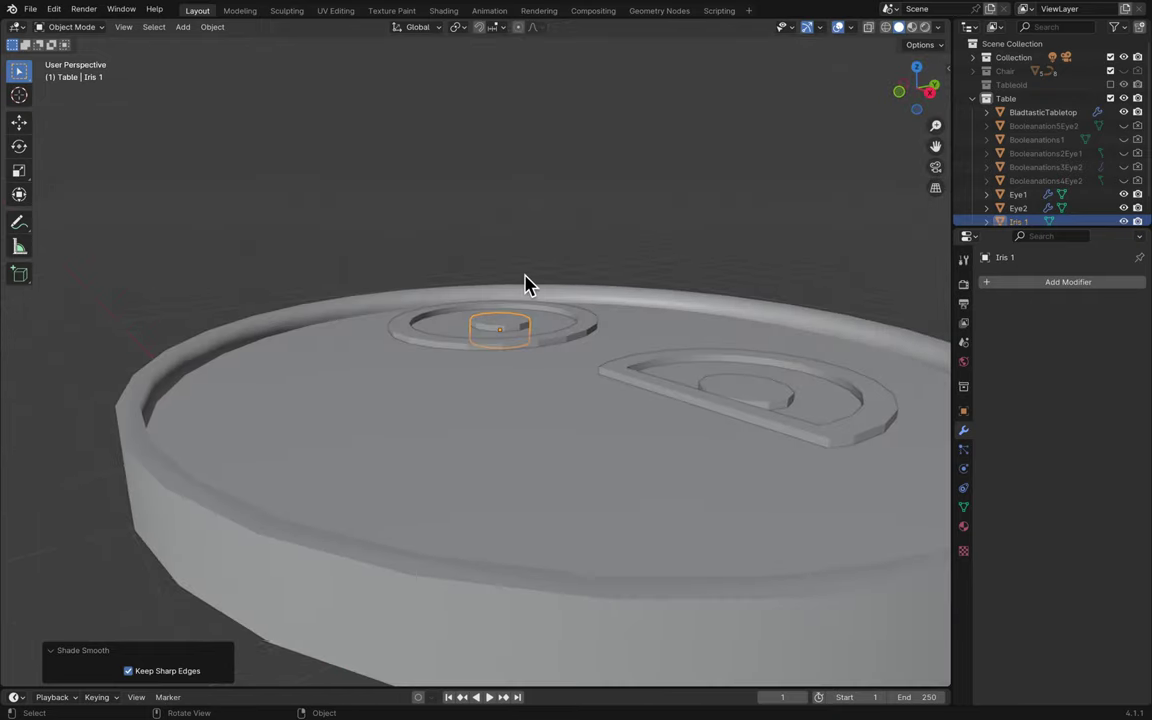
pyautogui.scroll(3, 504, 319)
pyautogui.scroll(5, 501, 318)
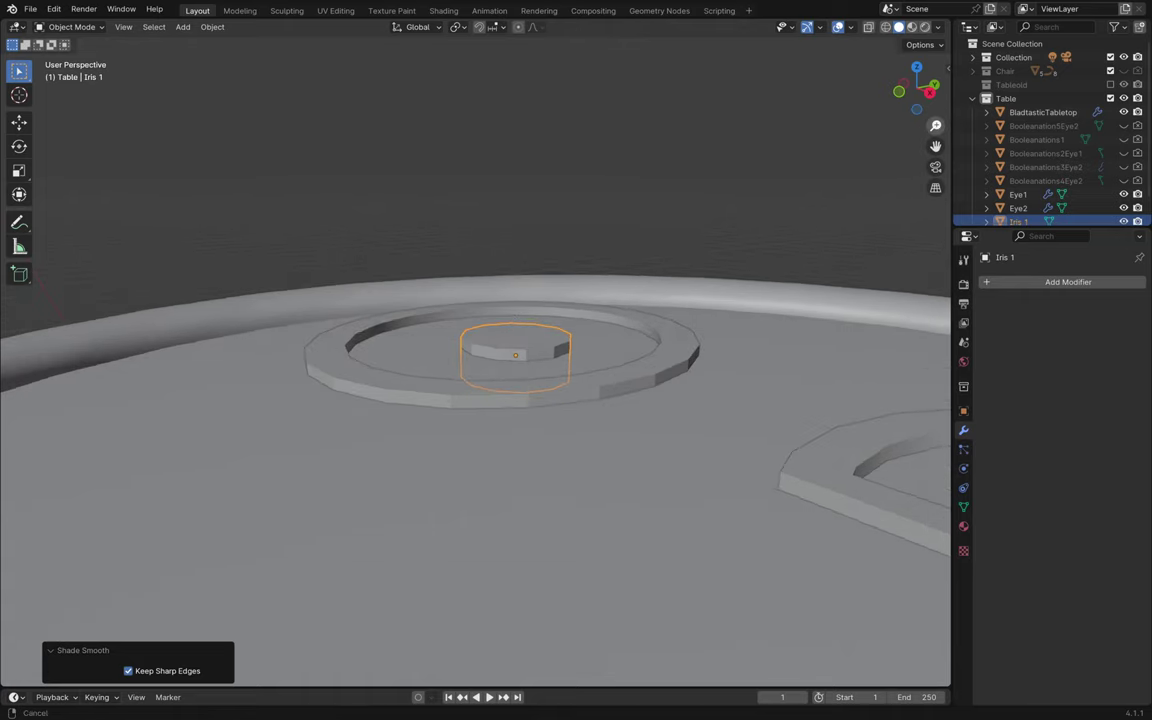
pyautogui.moveTo(935, 127); pyautogui.dragTo(935, 130)
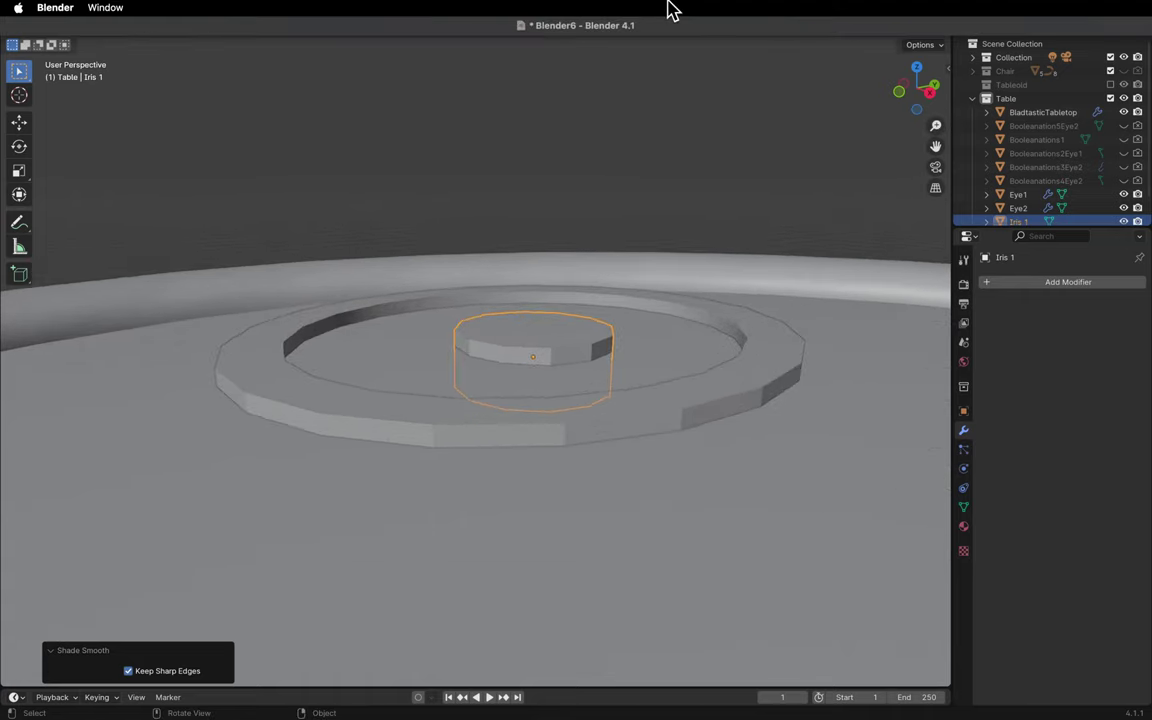
# - Cycle Iris 1 through flat, smooth and smooth-by-angle shading, ending on flat
pyautogui.rightClick(560, 340)
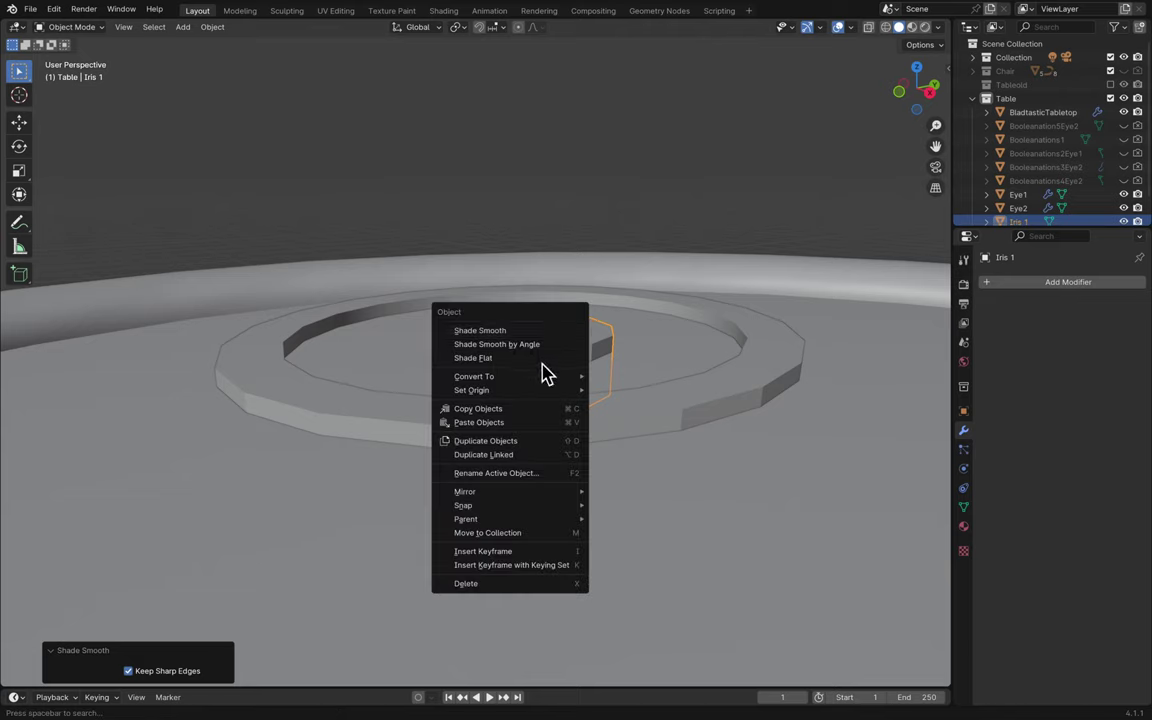
pyautogui.click(540, 358)
pyautogui.rightClick(559, 348)
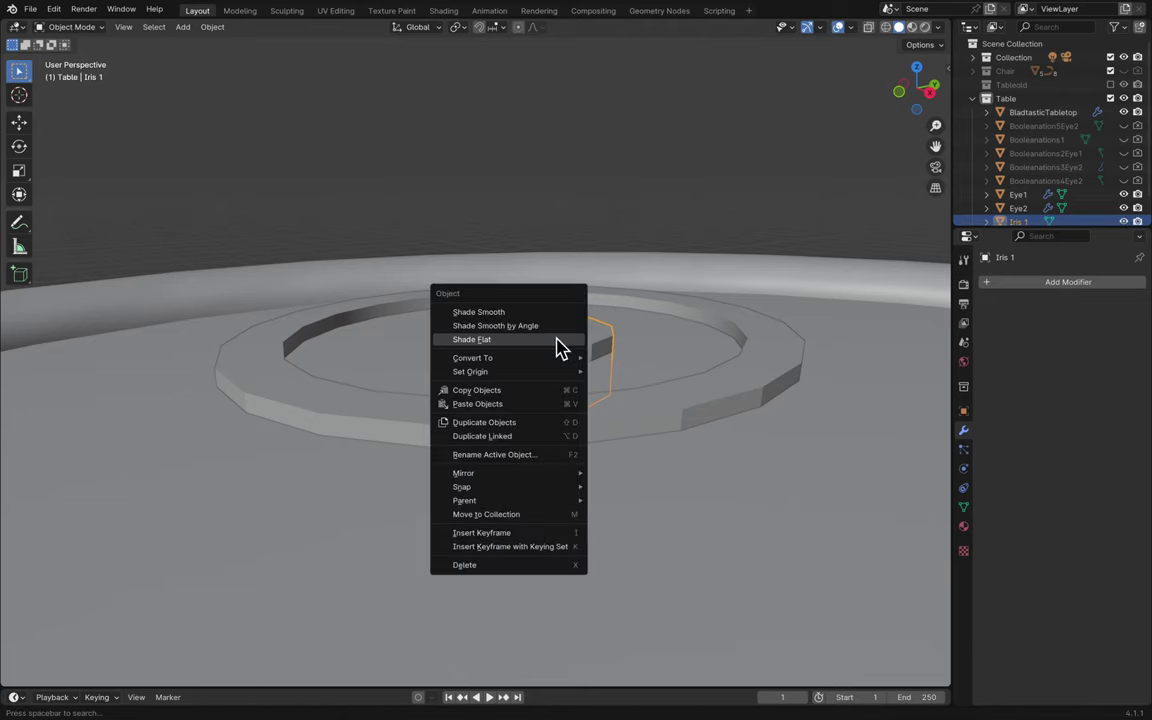
pyautogui.click(548, 313)
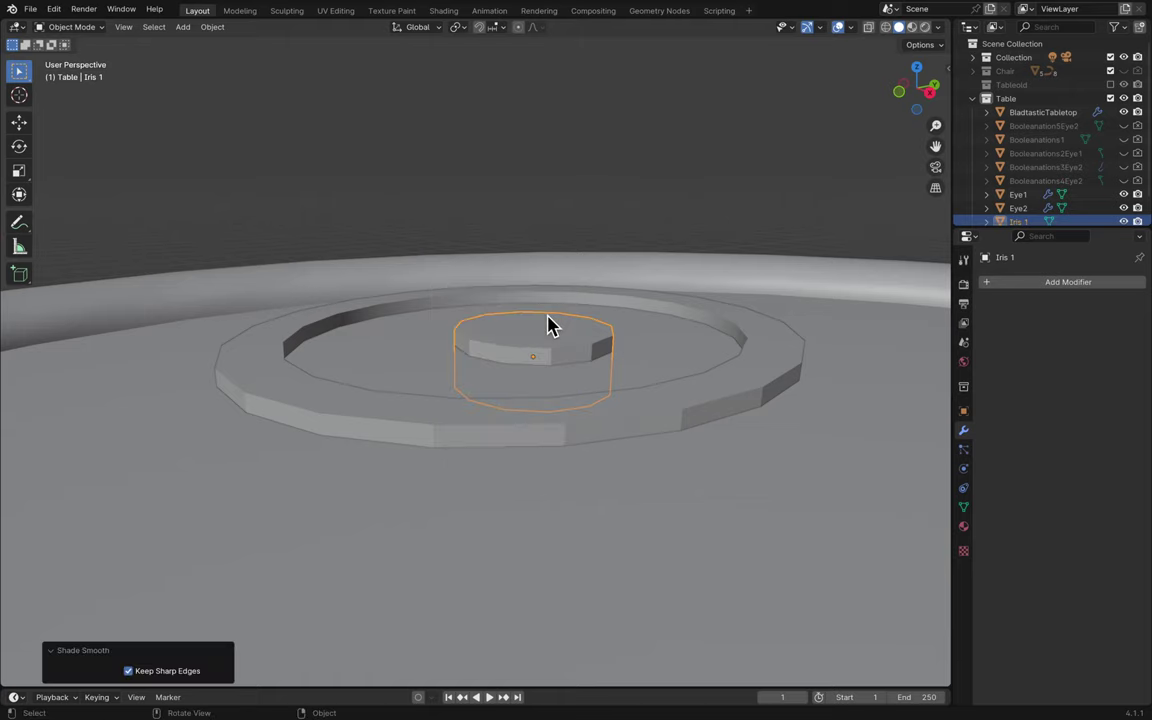
pyautogui.rightClick(548, 343)
pyautogui.click(545, 361)
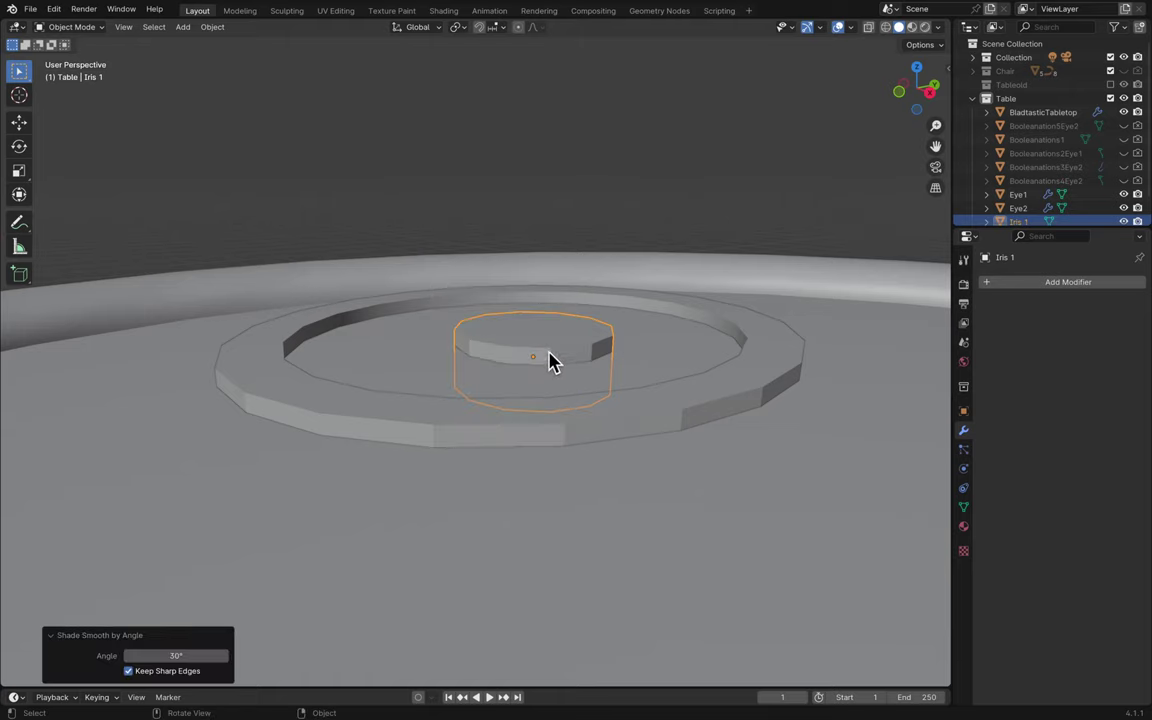
pyautogui.rightClick(553, 363)
pyautogui.click(549, 376)
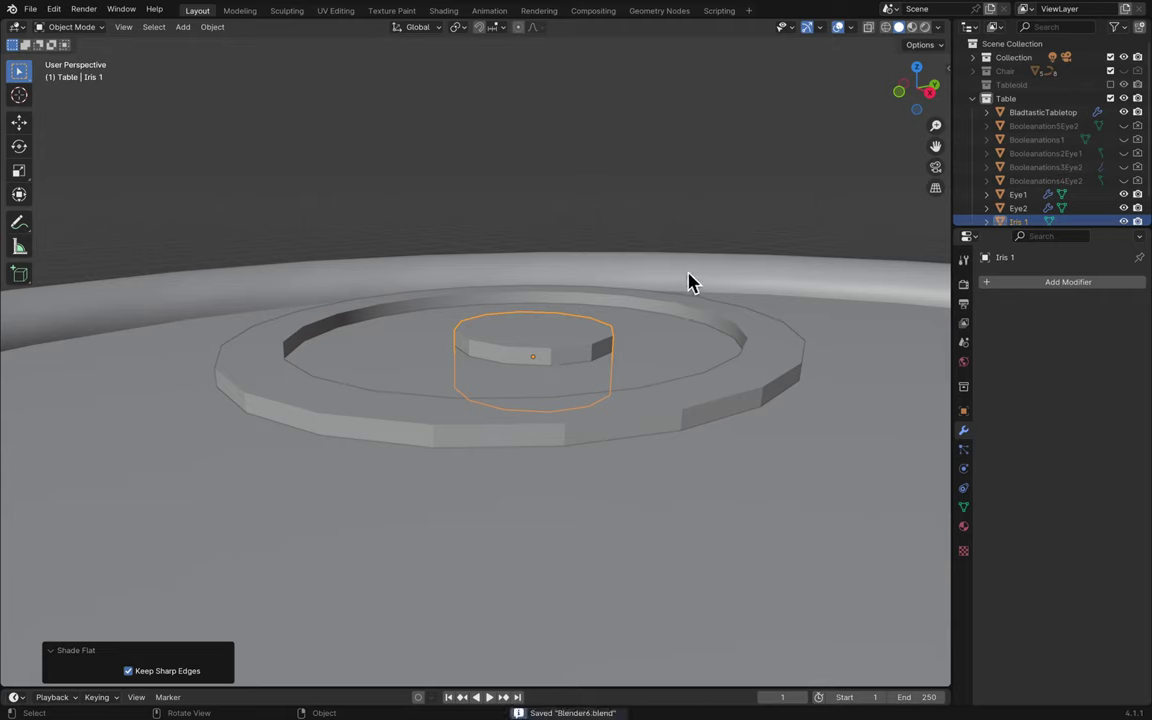
# - Select Iris 2 and view the whole table through the camera from above
pyautogui.scroll(-1, 1038, 150)
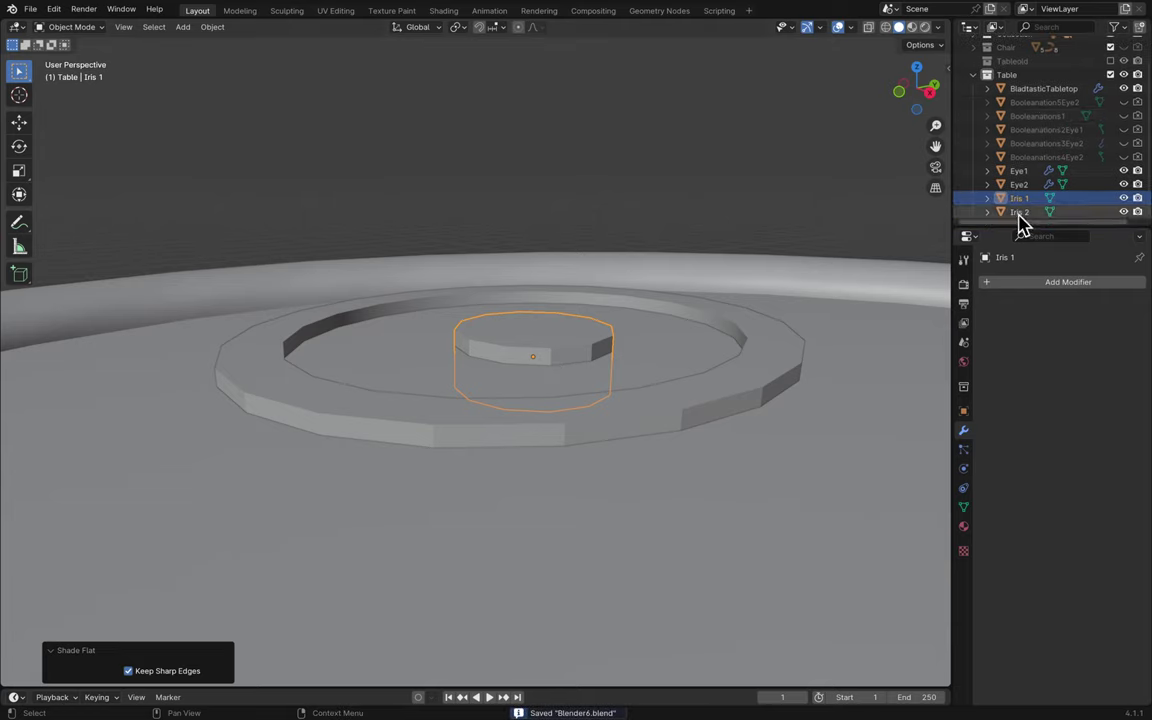
pyautogui.click(1020, 212)
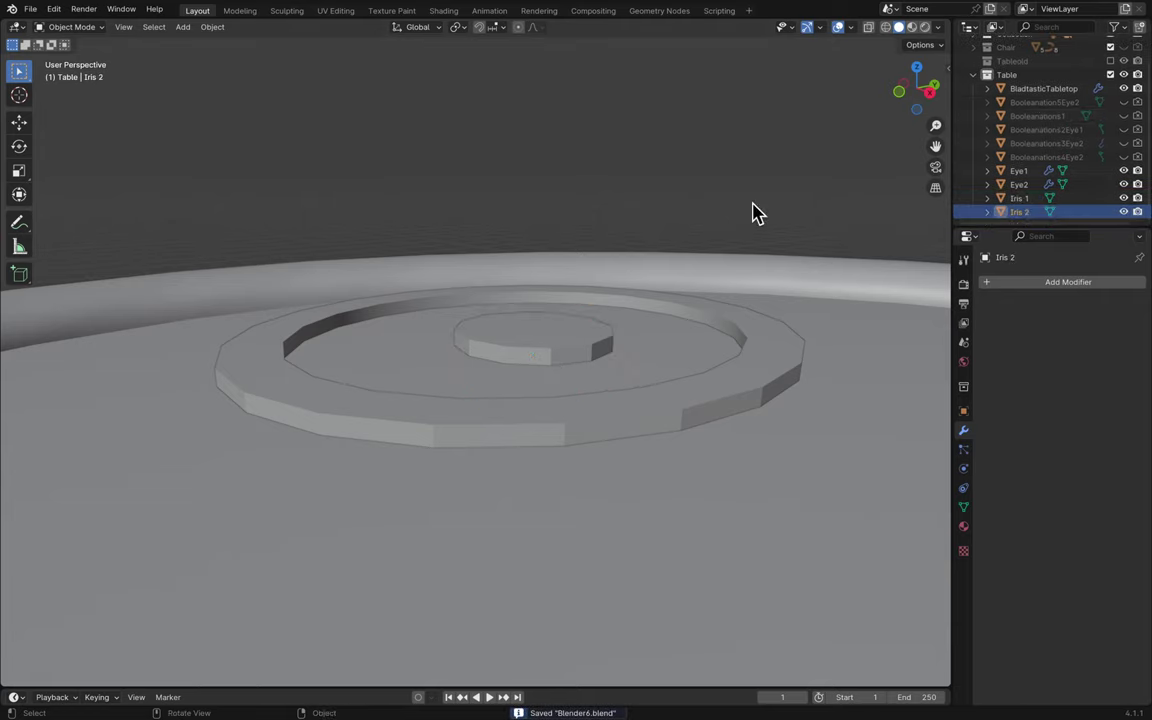
pyautogui.click(936, 168)
pyautogui.click(938, 172)
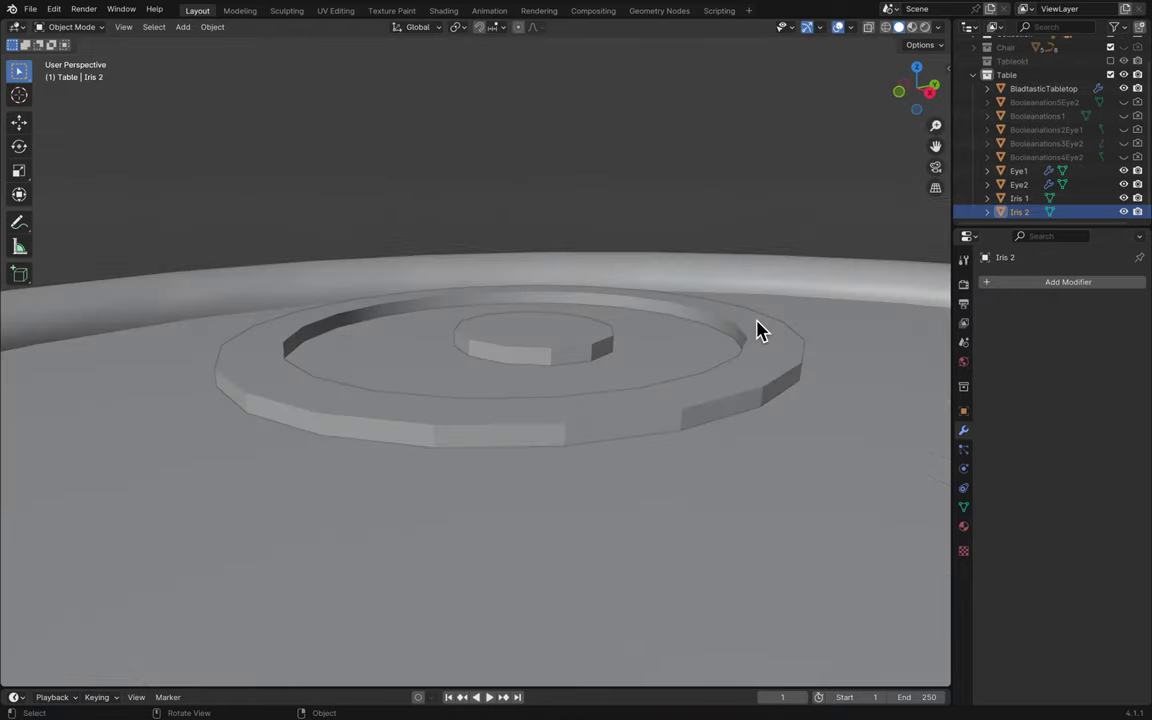
pyautogui.click(935, 168)
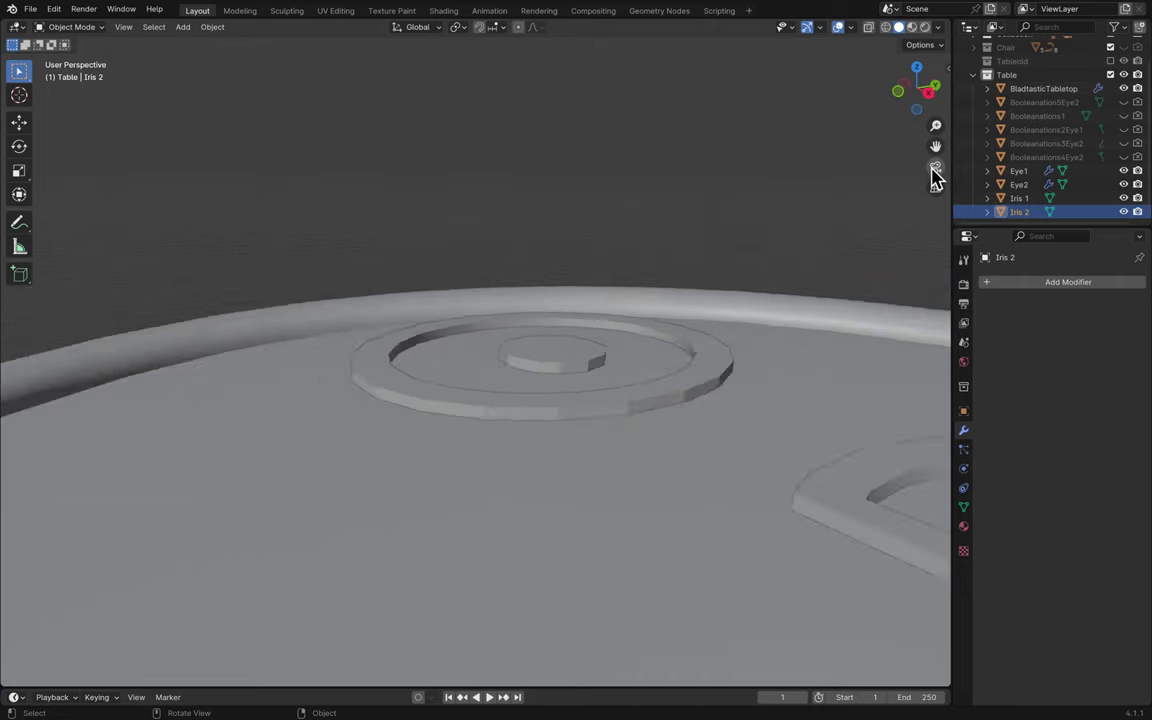
pyautogui.moveTo(816, 291); pyautogui.dragTo(815, 290, button='middle')
pyautogui.moveTo(590, 385); pyautogui.dragTo(748, 258, button='middle')
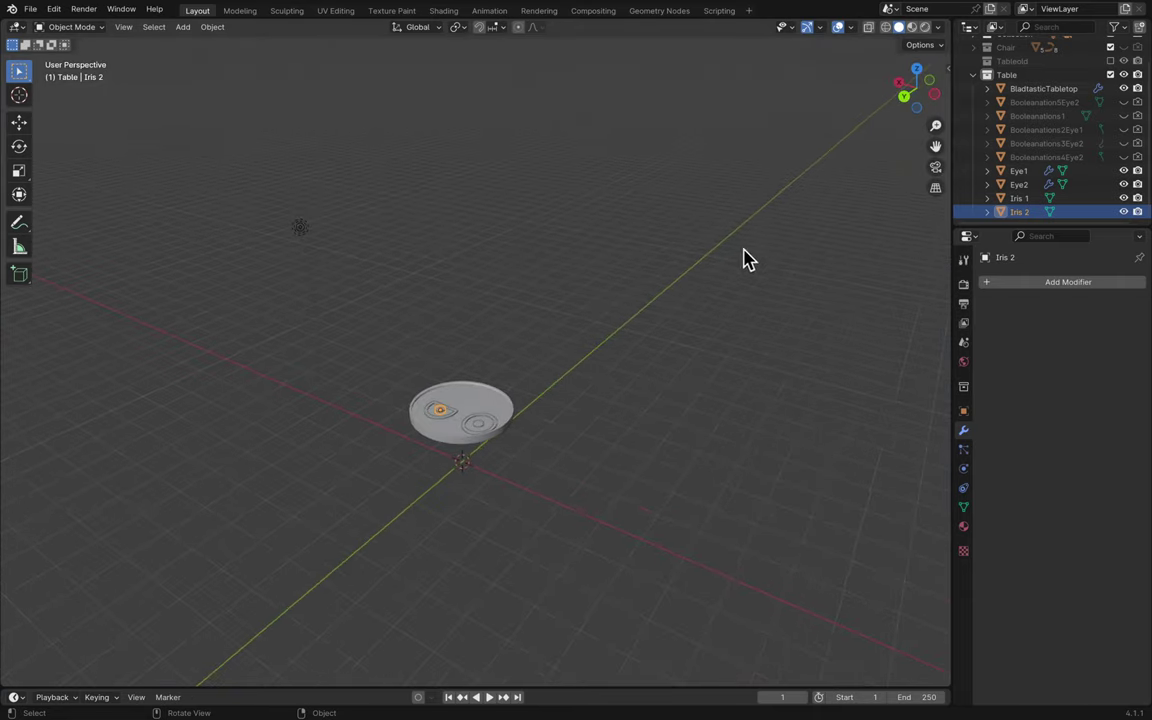
pyautogui.moveTo(936, 146)
pyautogui.mouseDown()
pyautogui.moveTo(923, 399)
pyautogui.moveTo(933, 60)
pyautogui.moveTo(933, 126)
pyautogui.mouseUp()
# - Save the blend file and collapse the Table collection in the Outliner
pyautogui.hscroll(-10, 565, 360)
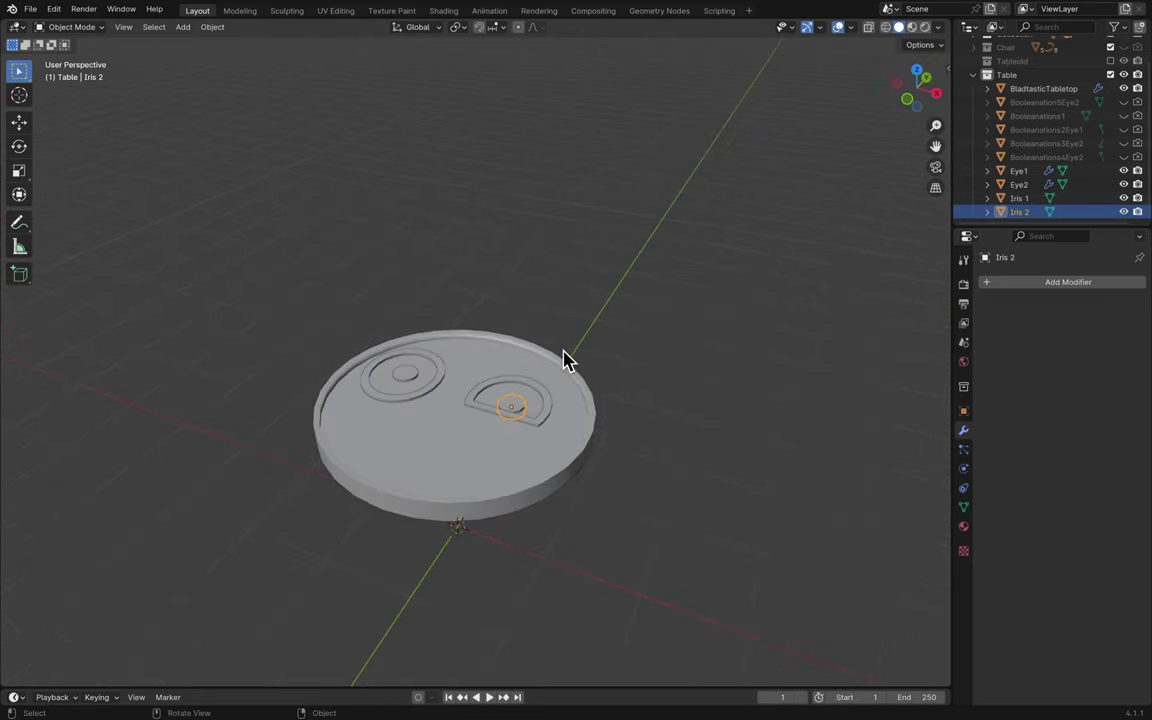
pyautogui.scroll(-5, 615, 332)
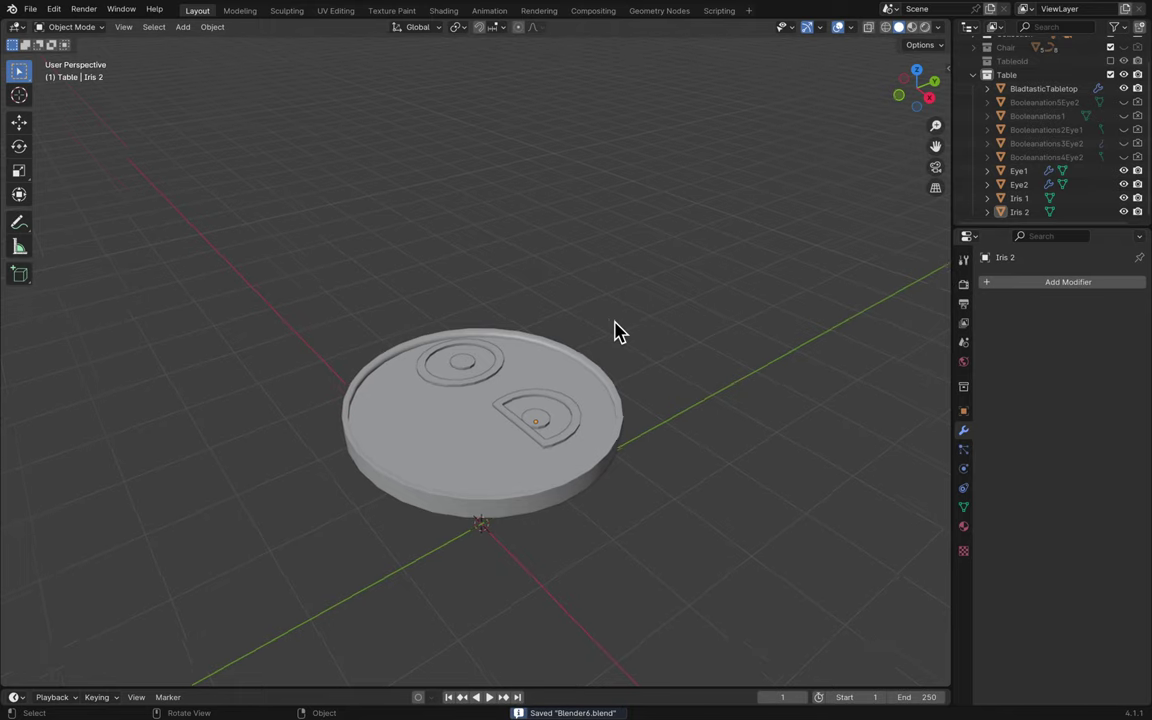
pyautogui.scroll(-8, 615, 332)
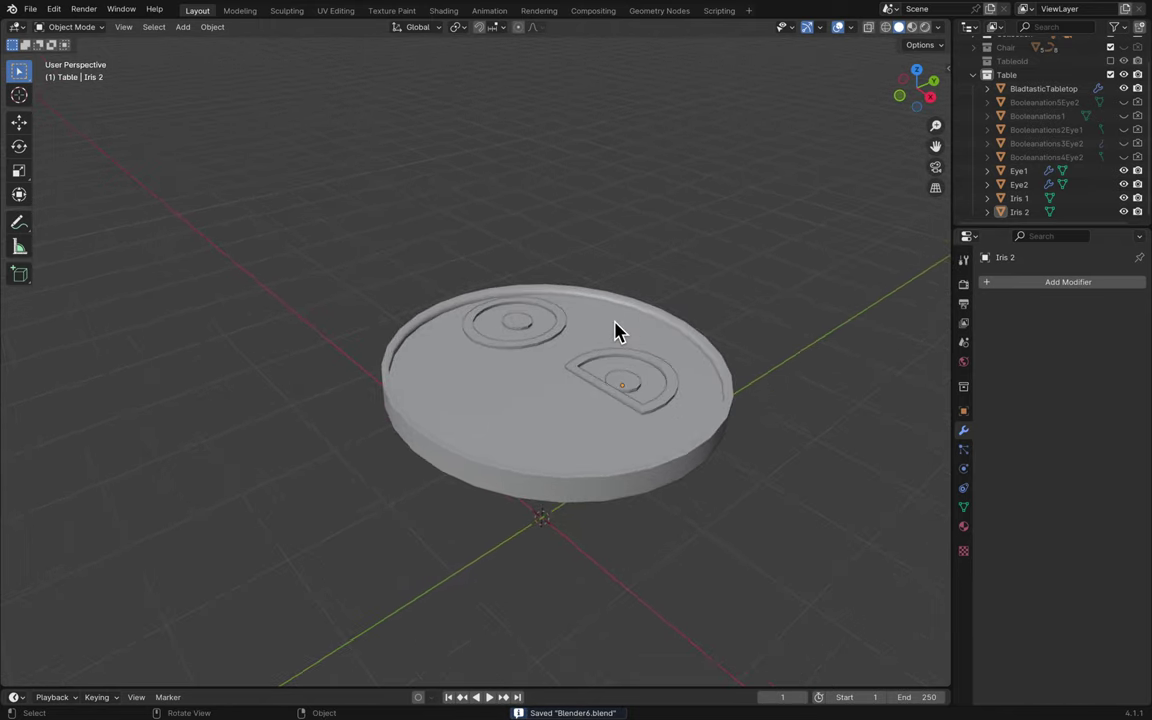
pyautogui.scroll(-8, 623, 326)
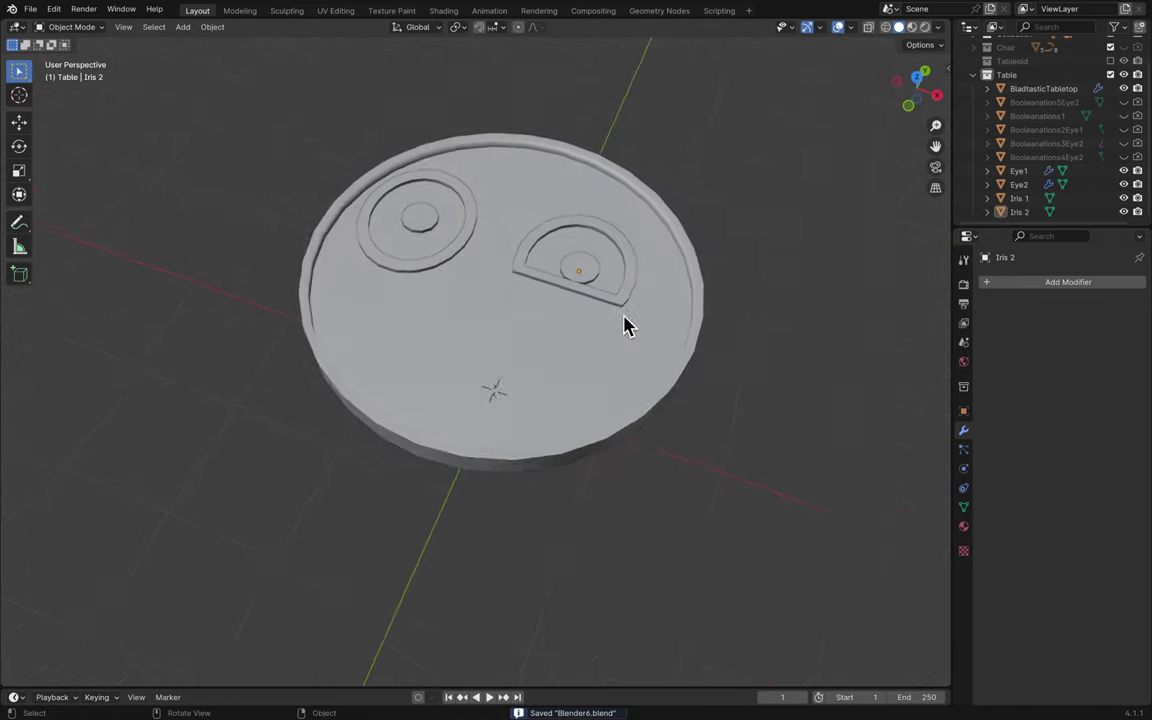
pyautogui.hotkey('ctrl', 's')
pyautogui.scroll(2, 1010, 115)
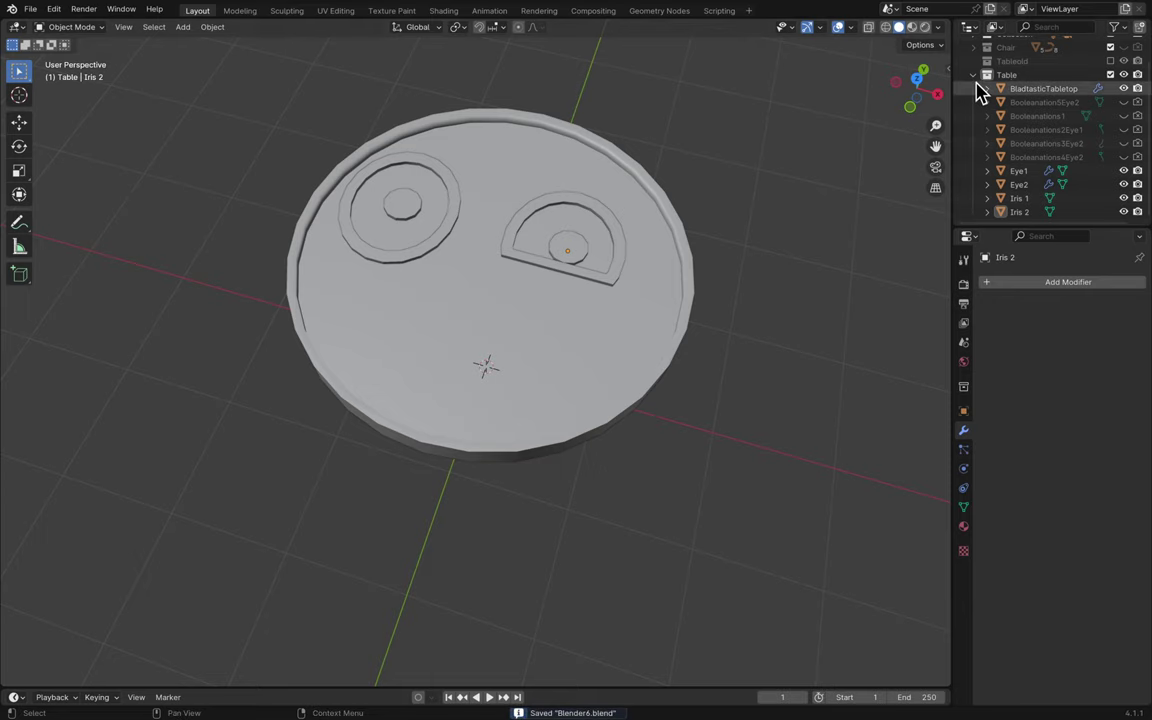
pyautogui.click(974, 98)
# - Show the Tableold collection, switch to a top orthographic view, and add a new cube
pyautogui.click(1110, 84)
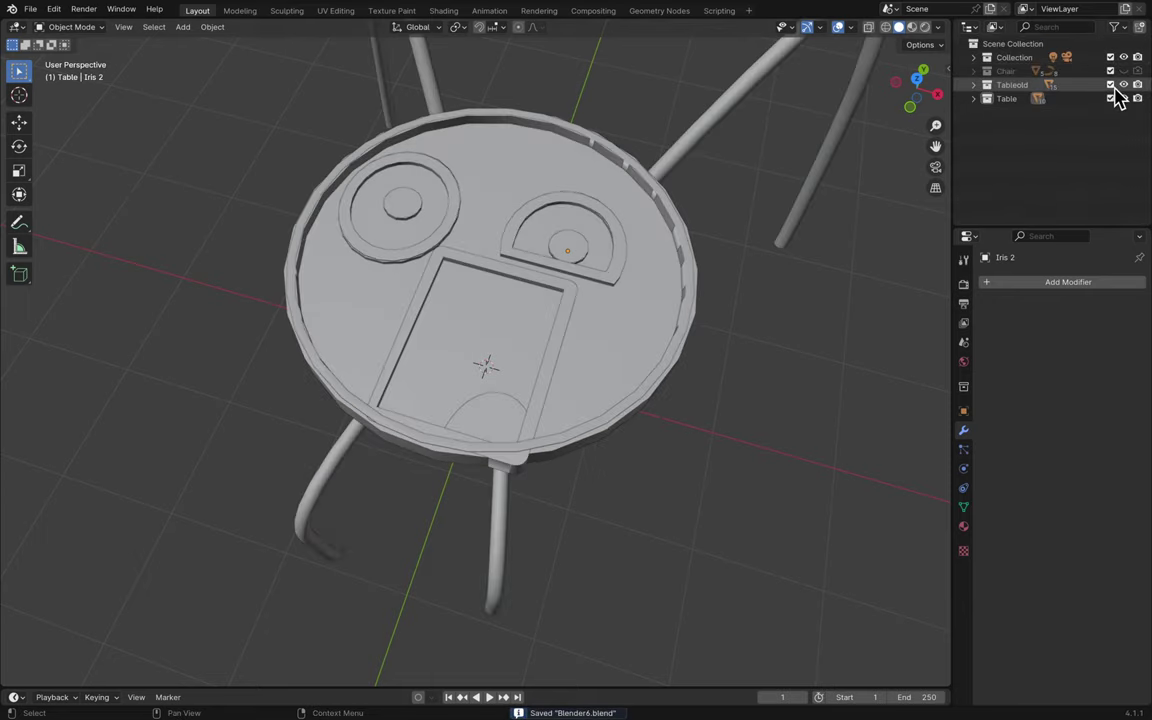
pyautogui.moveTo(783, 308); pyautogui.dragTo(930, 90, button='middle')
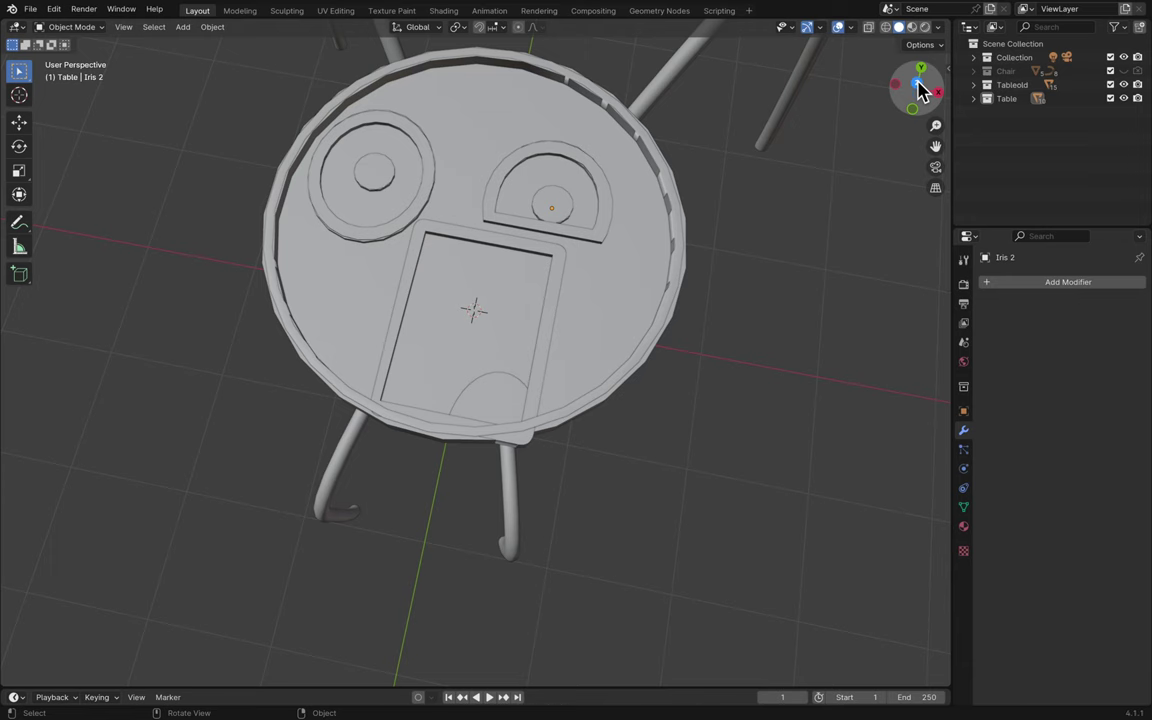
pyautogui.click(918, 85)
pyautogui.hotkey('shift', 'a')
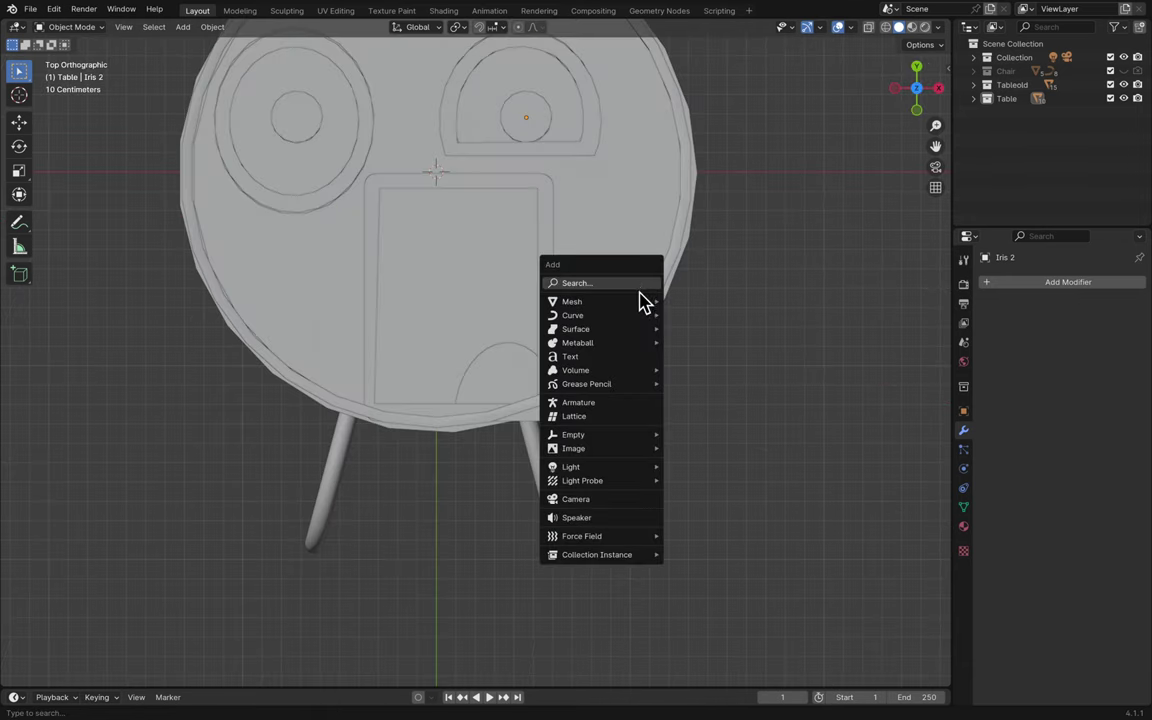
pyautogui.moveTo(643, 303)
pyautogui.click(696, 316)
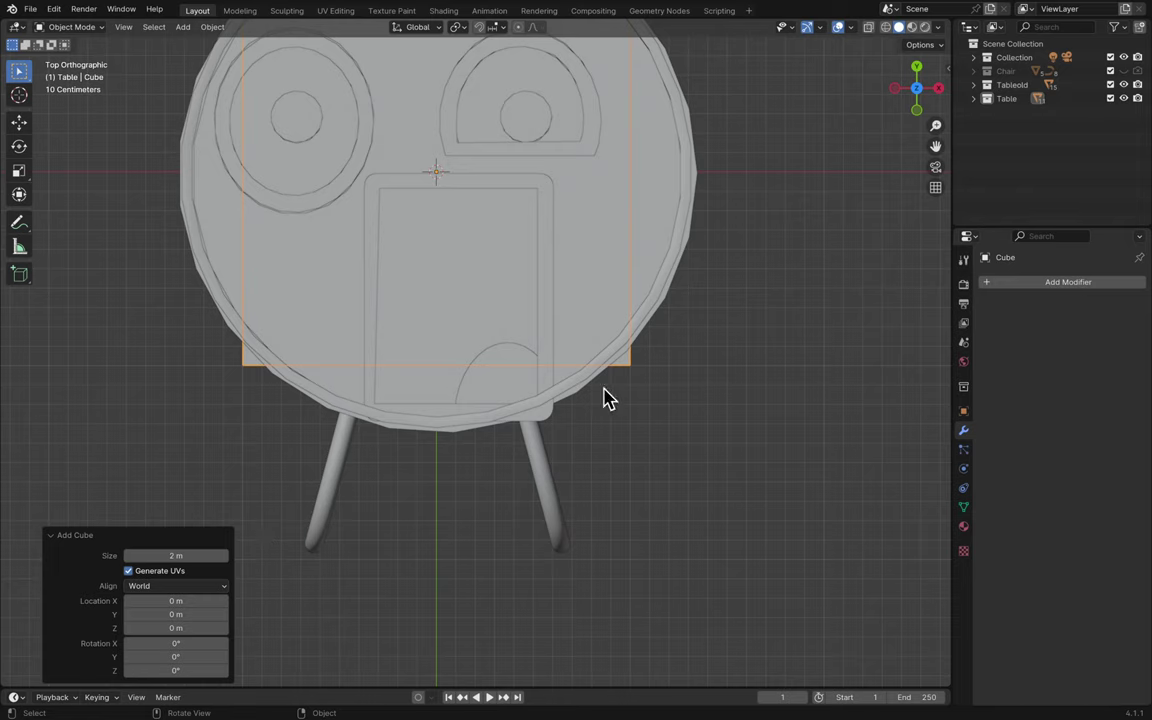
# - Move the cube over the mouth outline and shrink it to 0.489
pyautogui.click(688, 425)
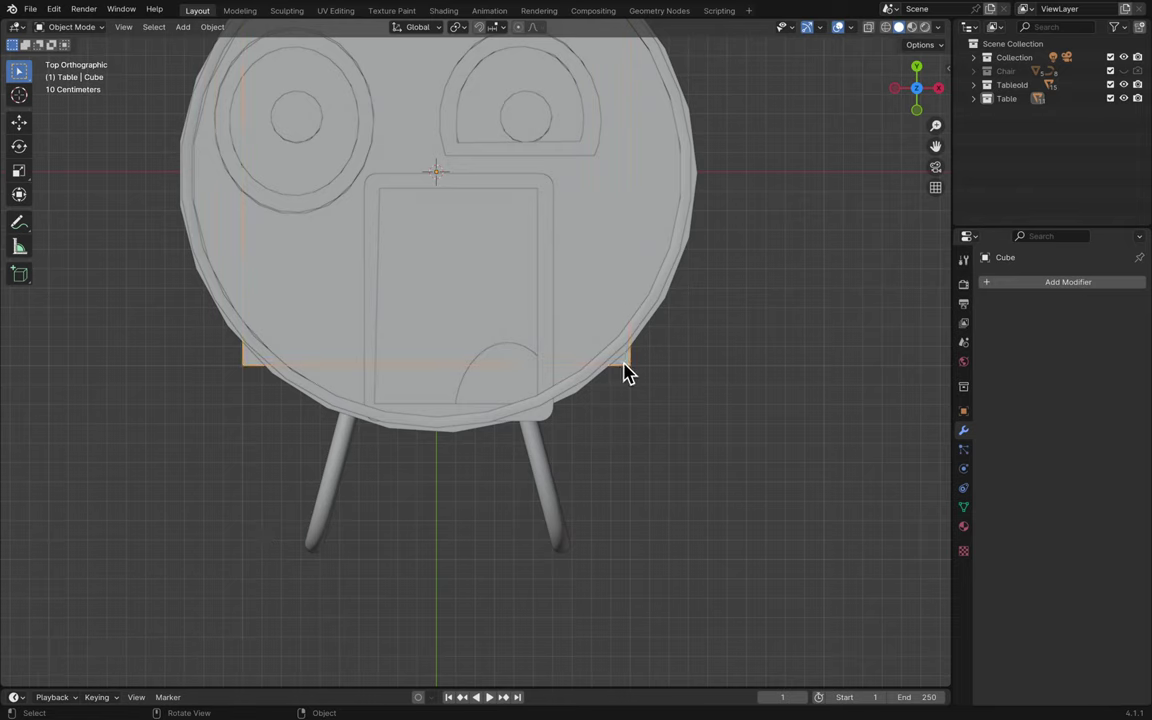
pyautogui.press('g')
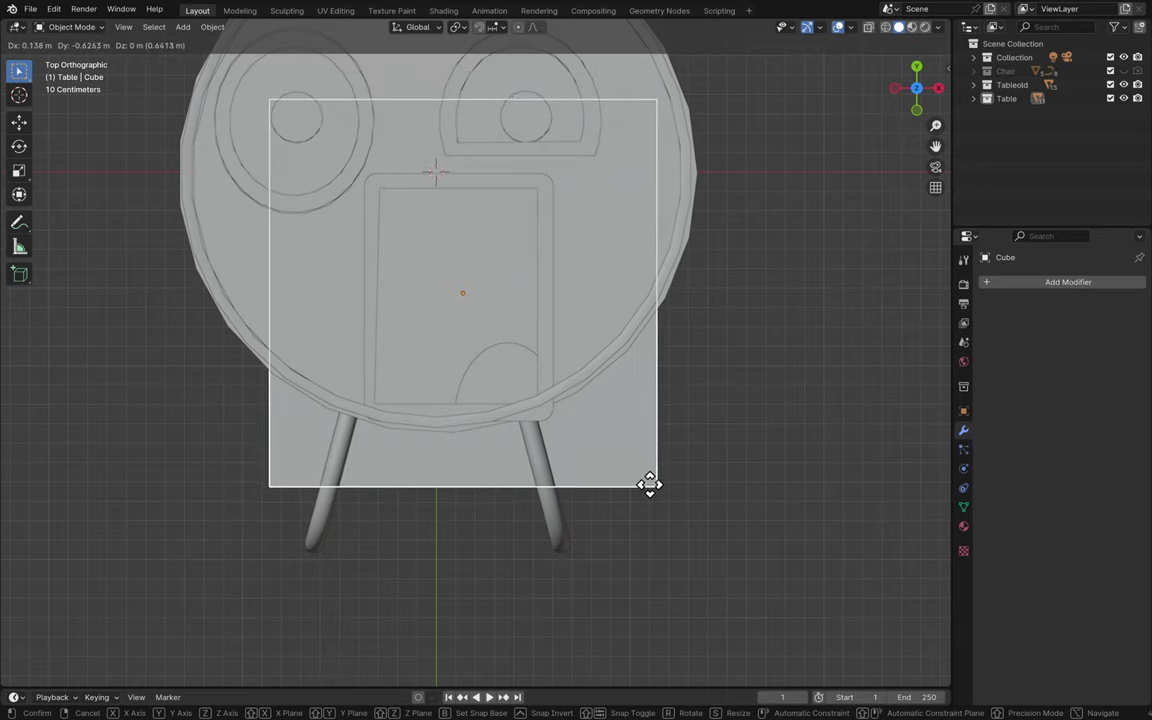
pyautogui.click(649, 487)
pyautogui.press('s')
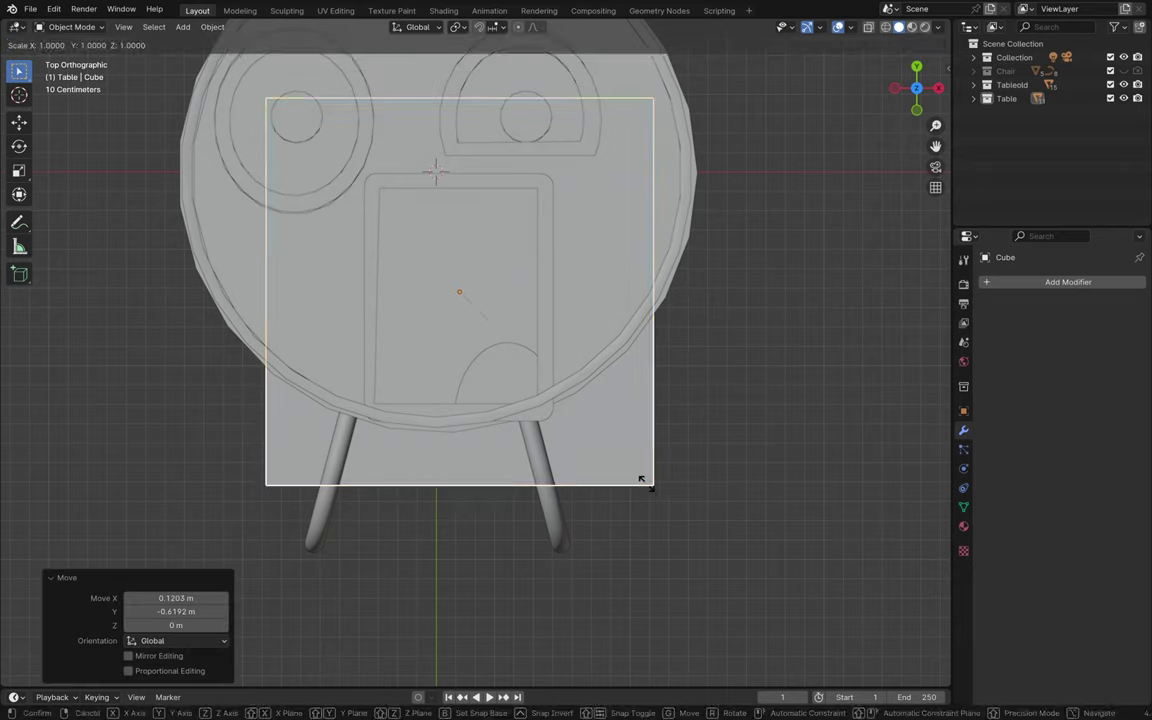
pyautogui.click(538, 401)
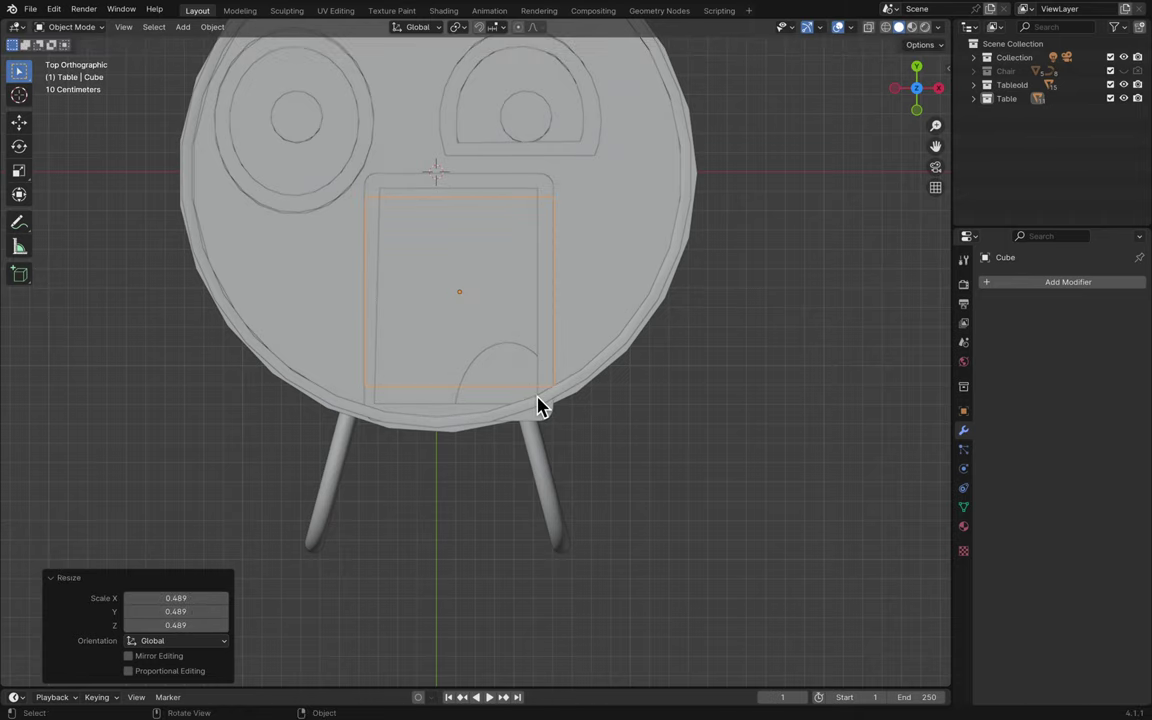
pyautogui.scroll(4, 500, 272)
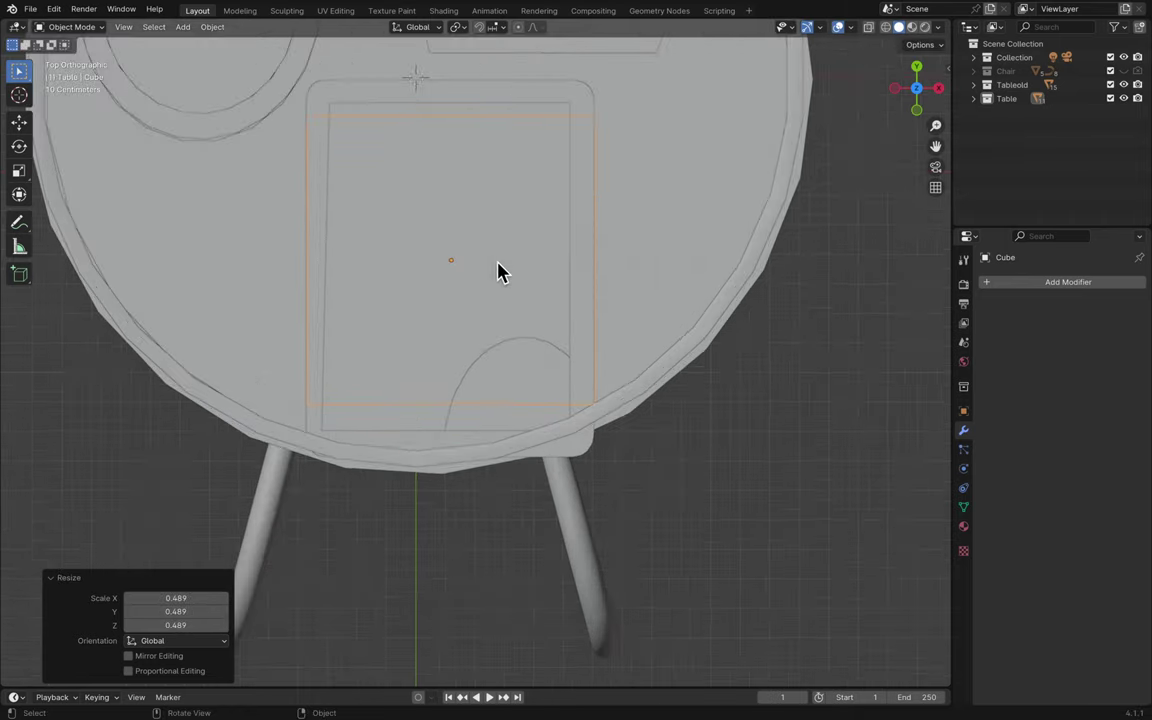
pyautogui.keyDown('shift'); pyautogui.scroll(3, 500, 272); pyautogui.keyUp('shift')
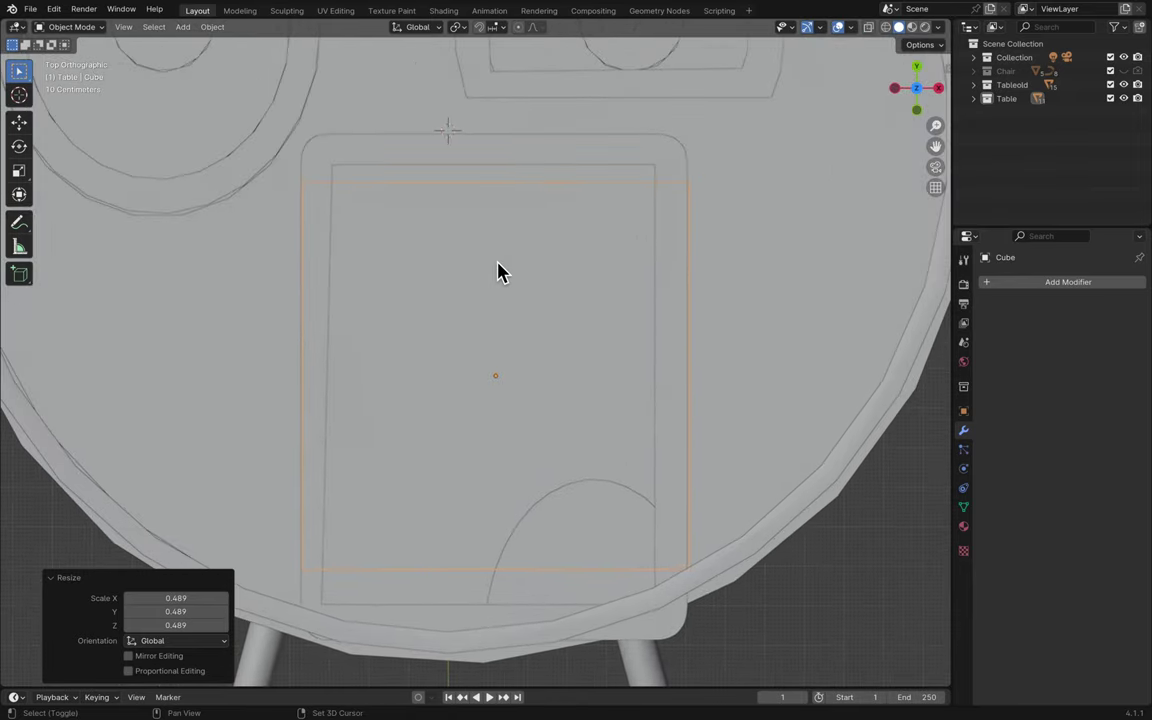
pyautogui.keyDown('shift'); pyautogui.scroll(-1, 499, 270); pyautogui.keyUp('shift')
# - Centre the cube, stretch it lengthwise to about 1.31, and shift it slightly
pyautogui.press('g')
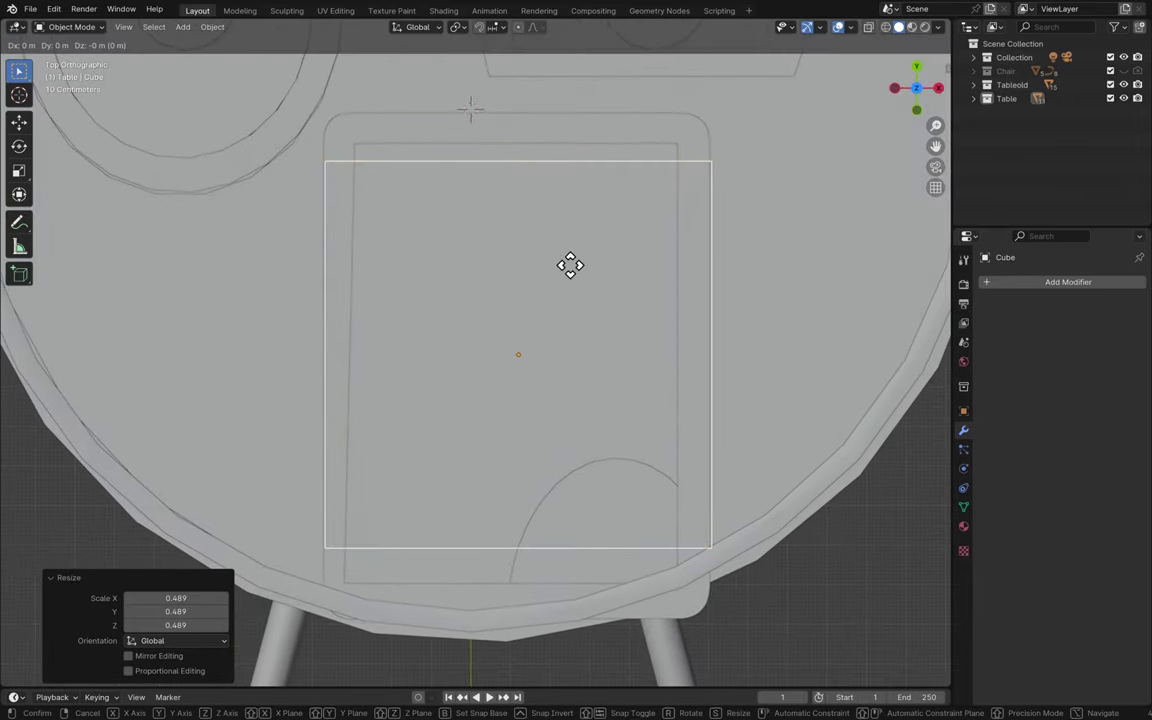
pyautogui.click(572, 267)
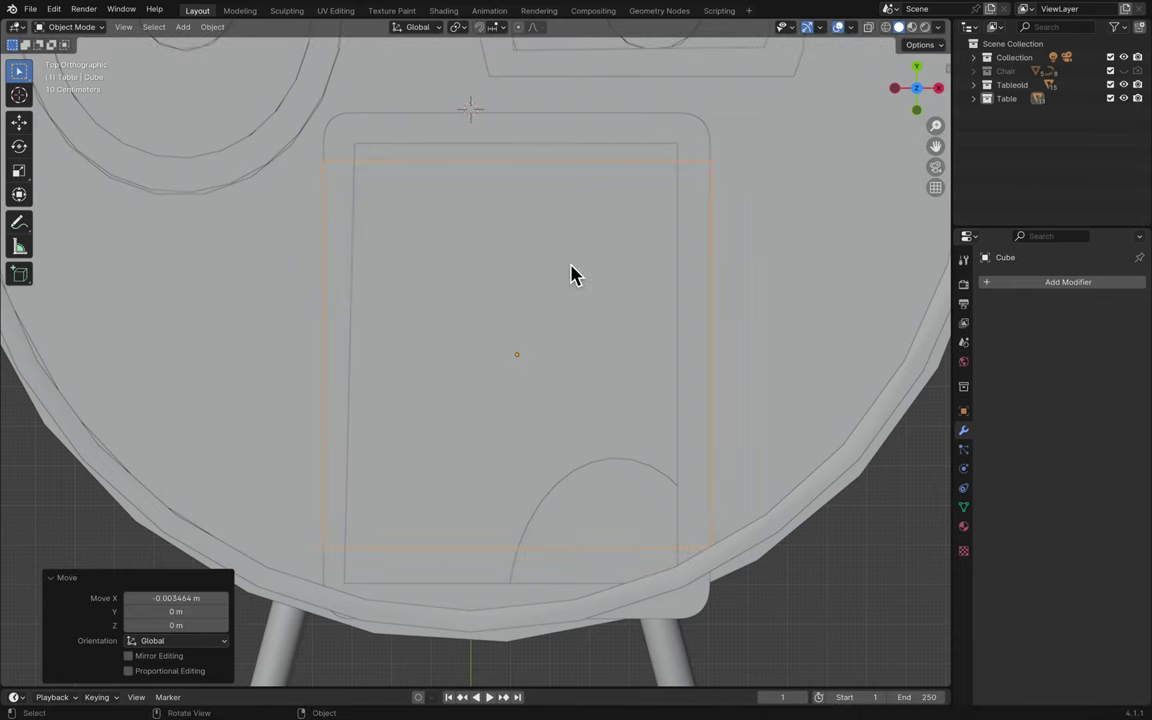
pyautogui.press('s')
pyautogui.press('x')
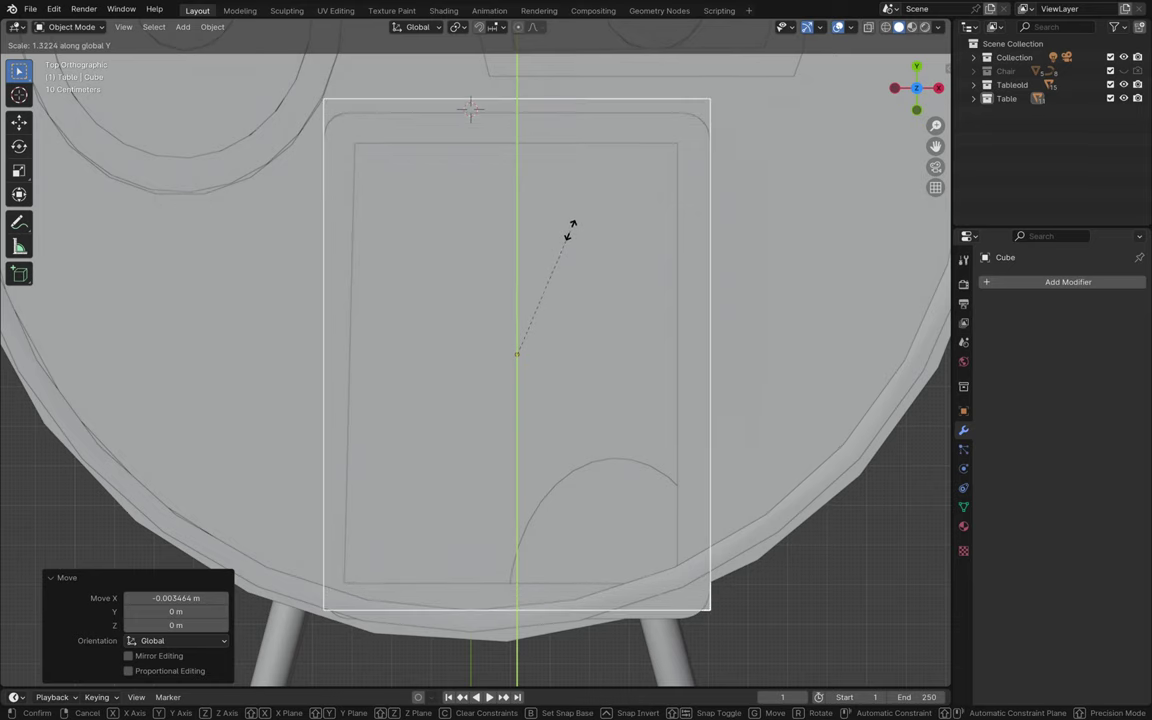
pyautogui.click(571, 235)
pyautogui.press('g')
pyautogui.press('x')
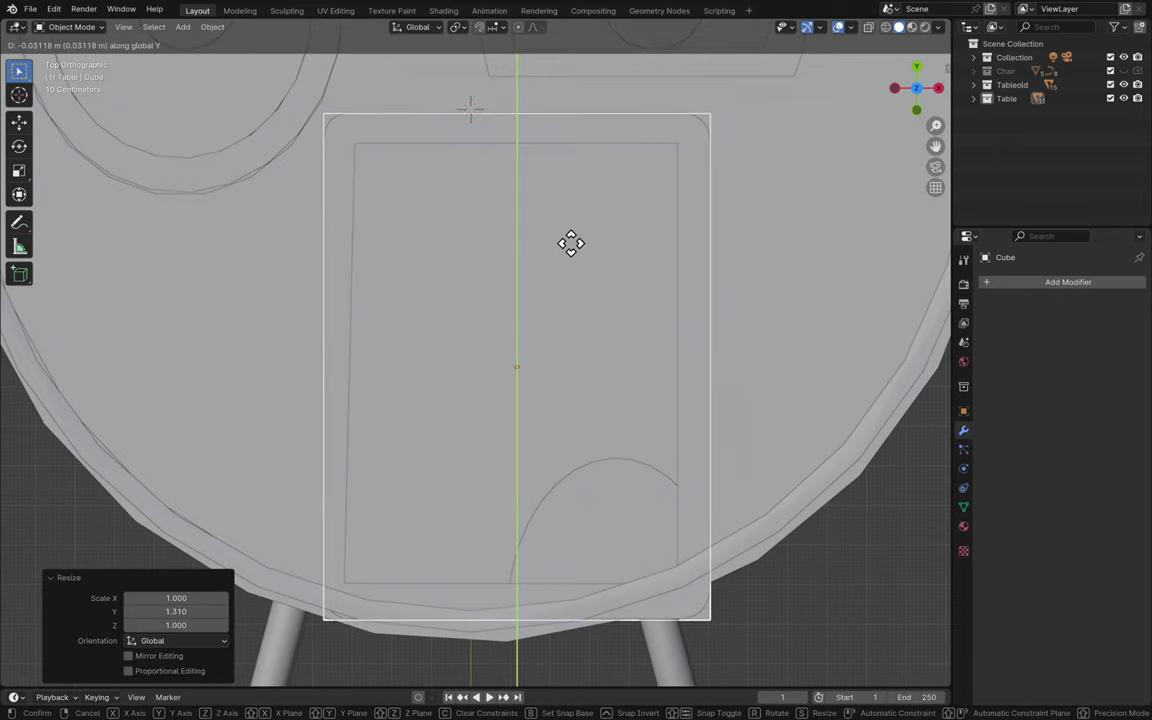
pyautogui.click(571, 242)
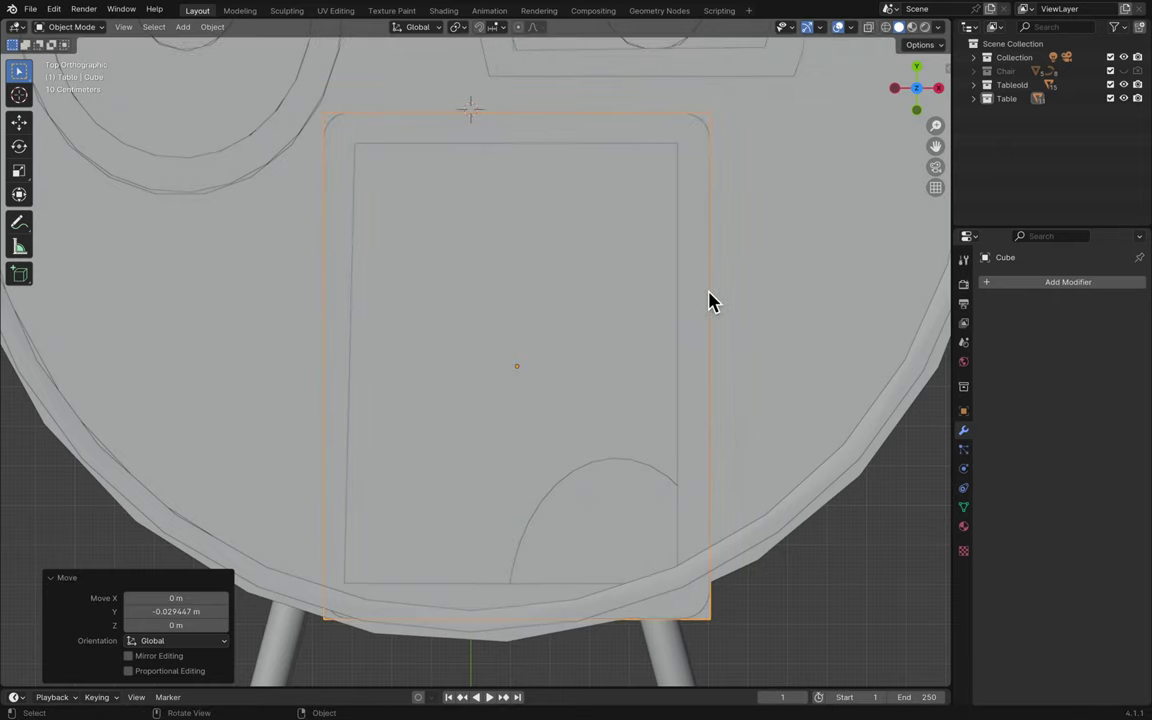
# - Move the cutter block up along Z to a first height
pyautogui.scroll(-6, 708, 302)
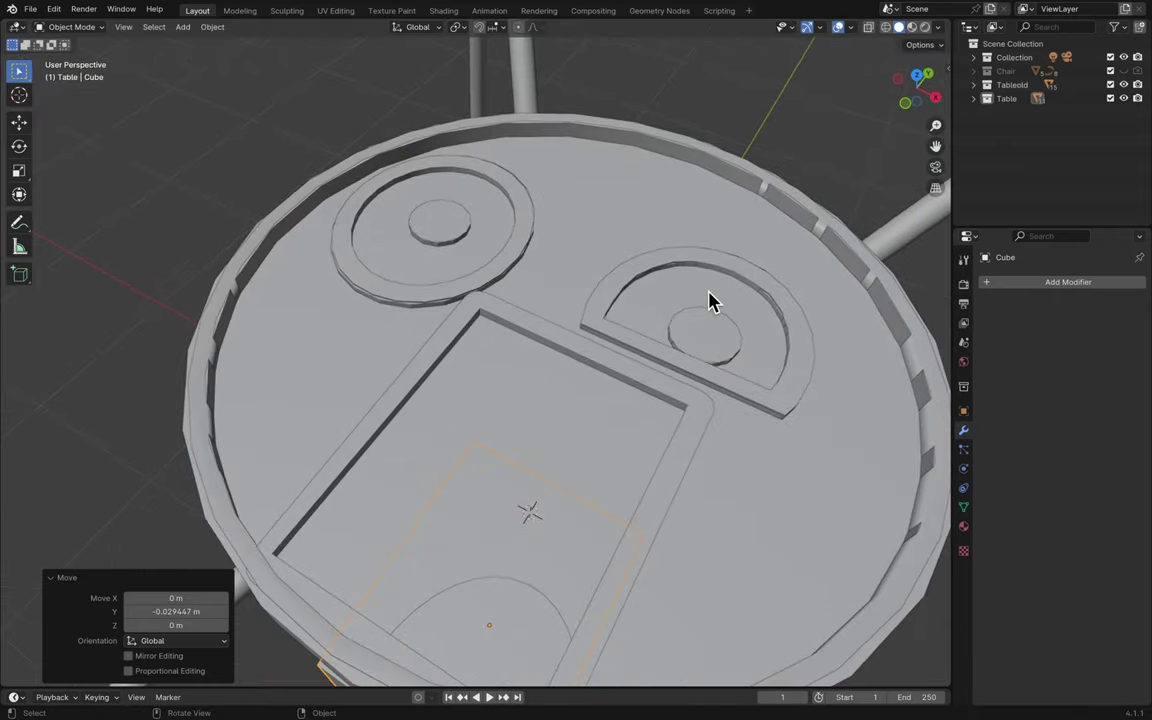
pyautogui.press('g')
pyautogui.press('z')
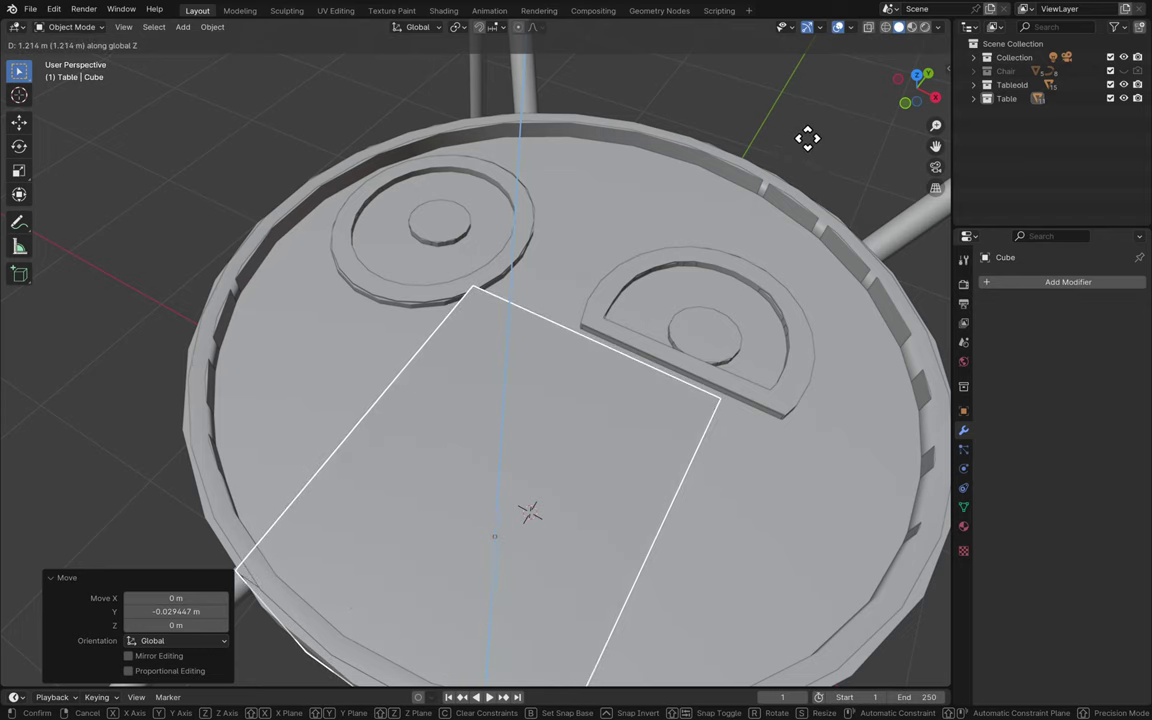
pyautogui.click(810, 147)
pyautogui.moveTo(810, 147); pyautogui.dragTo(812, 148, button='middle')
# - Raise it further along Z, 0.418 m in total, so it straddles the tabletop's edge
pyautogui.scroll(-10, 810, 147)
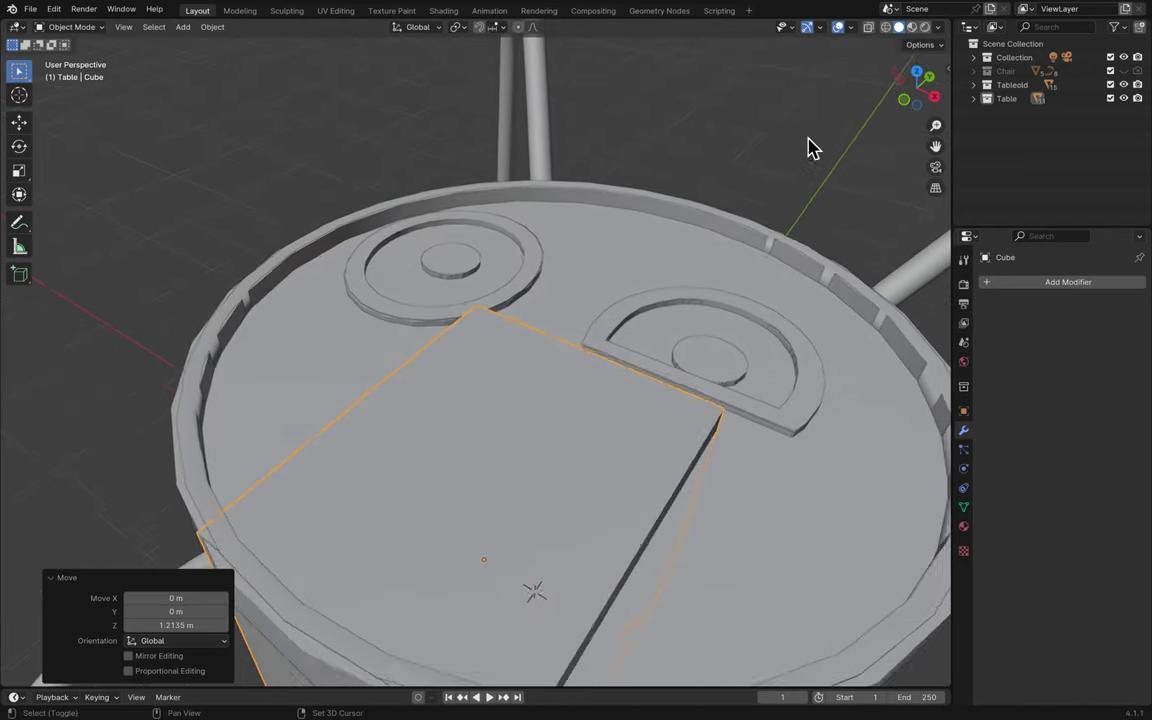
pyautogui.scroll(-5, 810, 147)
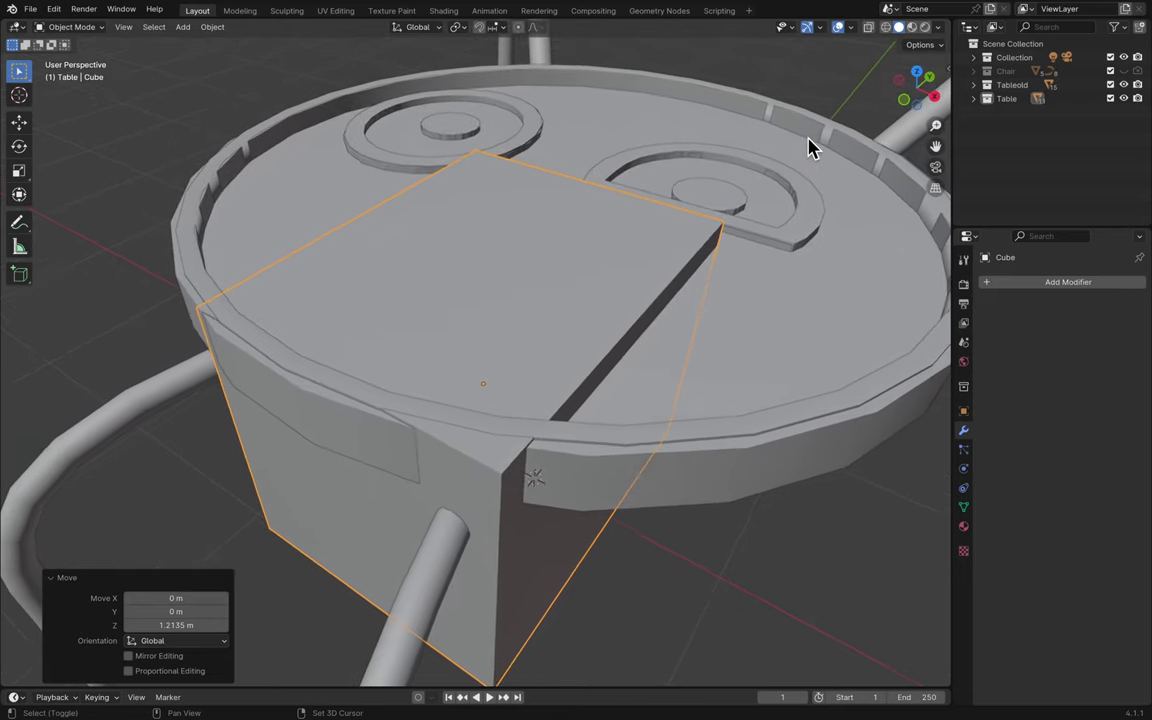
pyautogui.press('g')
pyautogui.press('z')
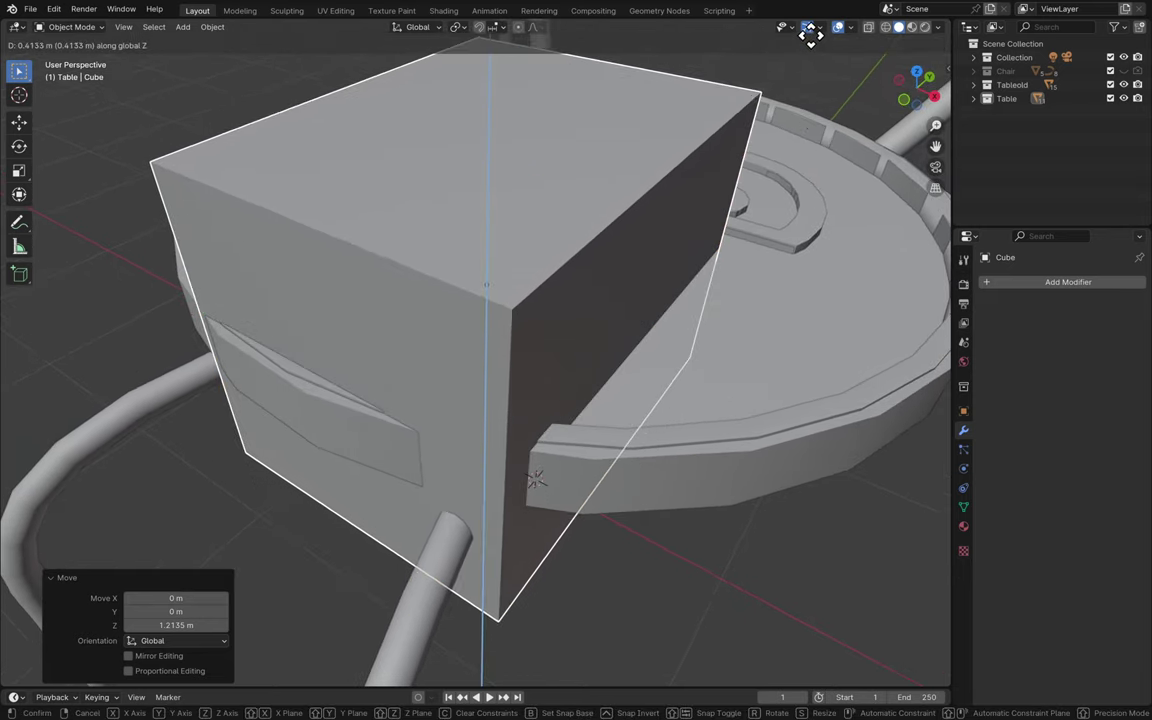
pyautogui.click(810, 39)
pyautogui.scroll(-10, 797, 314)
pyautogui.hscroll(5, 797, 314)
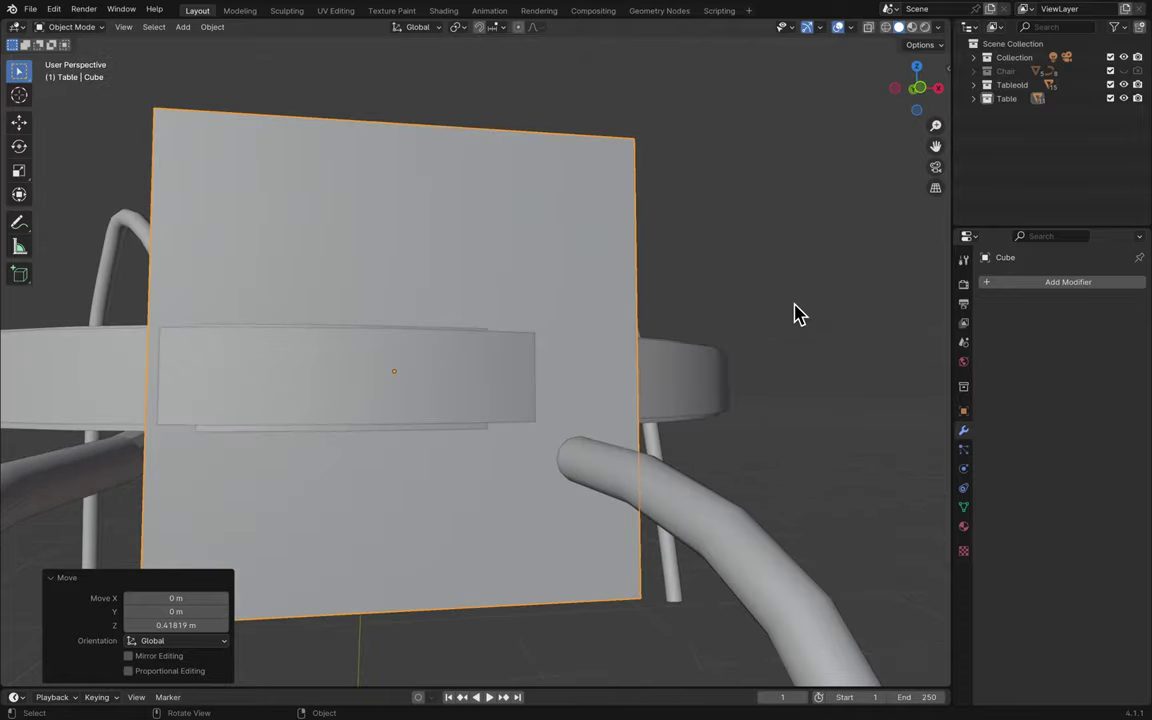
pyautogui.hscroll(10, 797, 314)
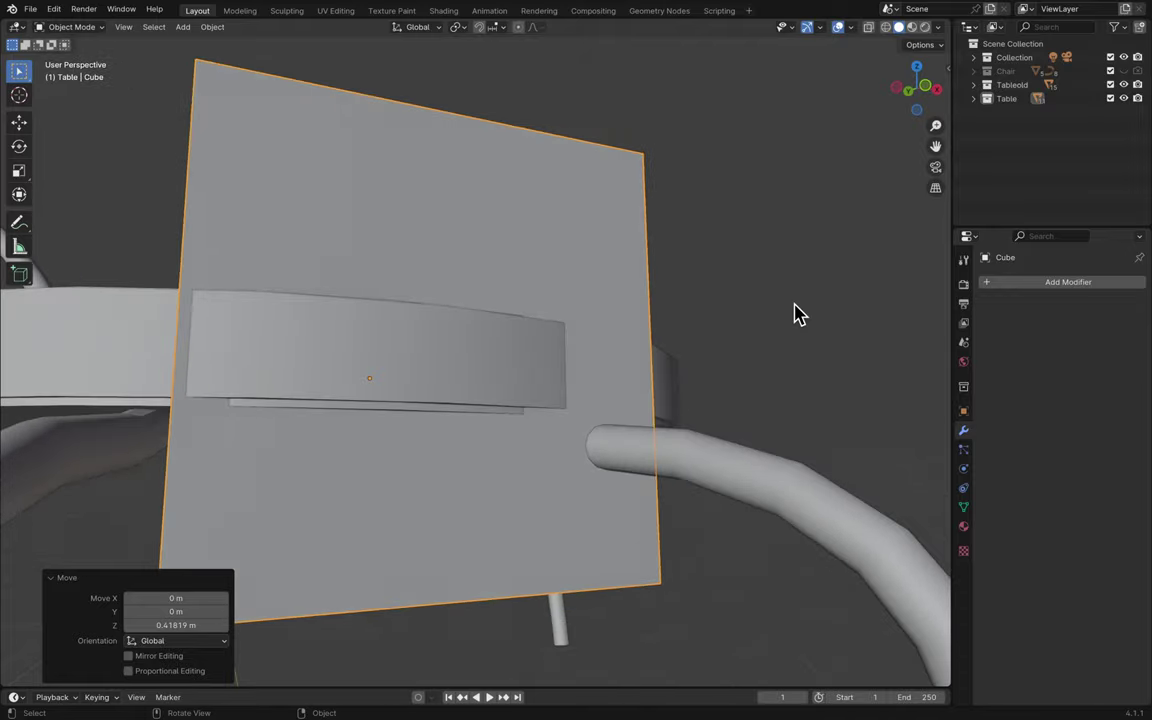
pyautogui.hscroll(10, 797, 314)
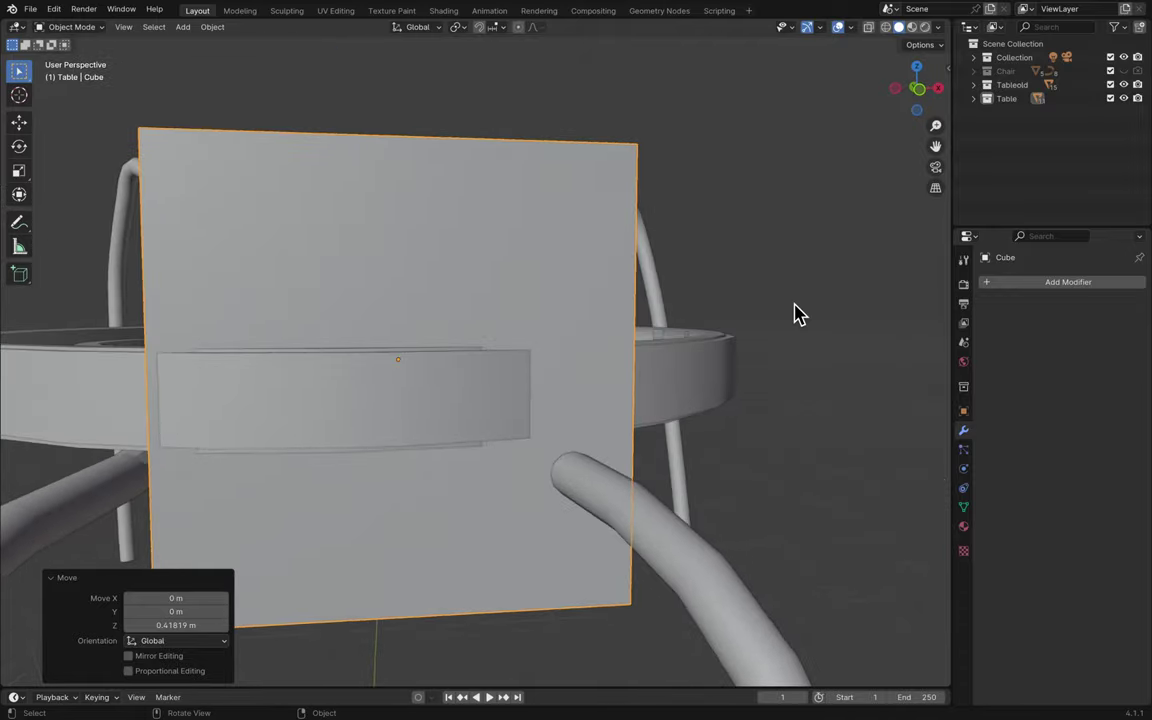
# - Flatten the Cube cutter to 0.073 along Z into a thin slab
pyautogui.press('s')
pyautogui.press('z')
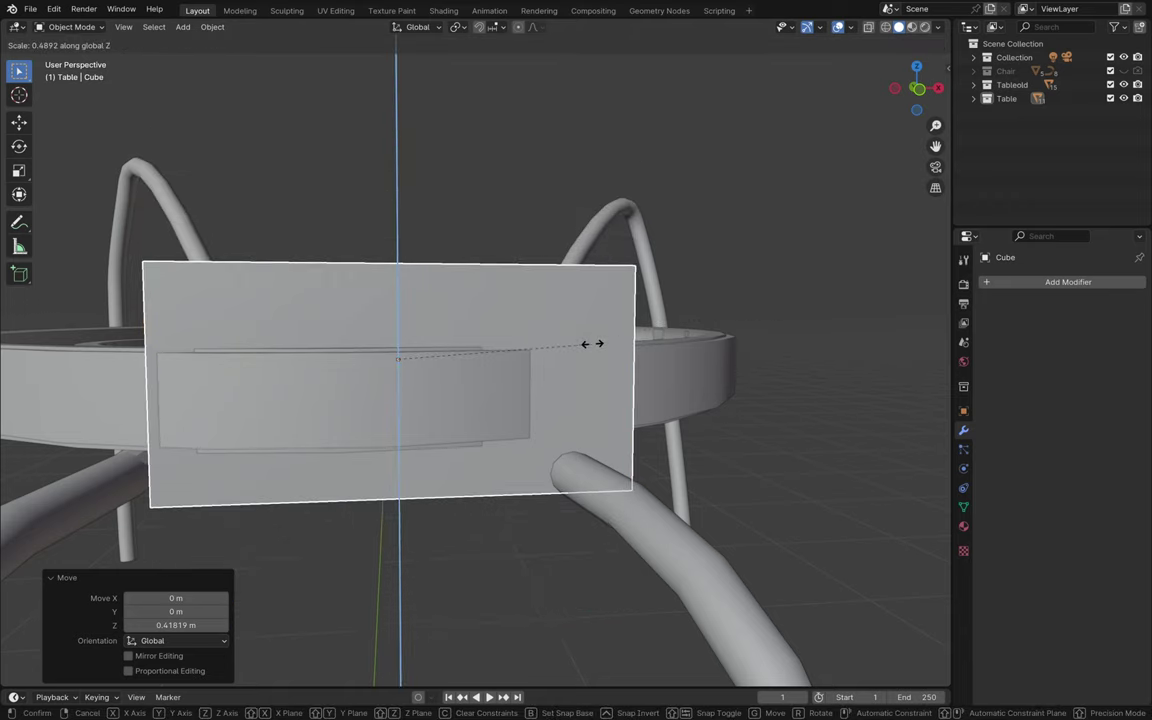
pyautogui.click(426, 369)
pyautogui.scroll(5, 427, 370)
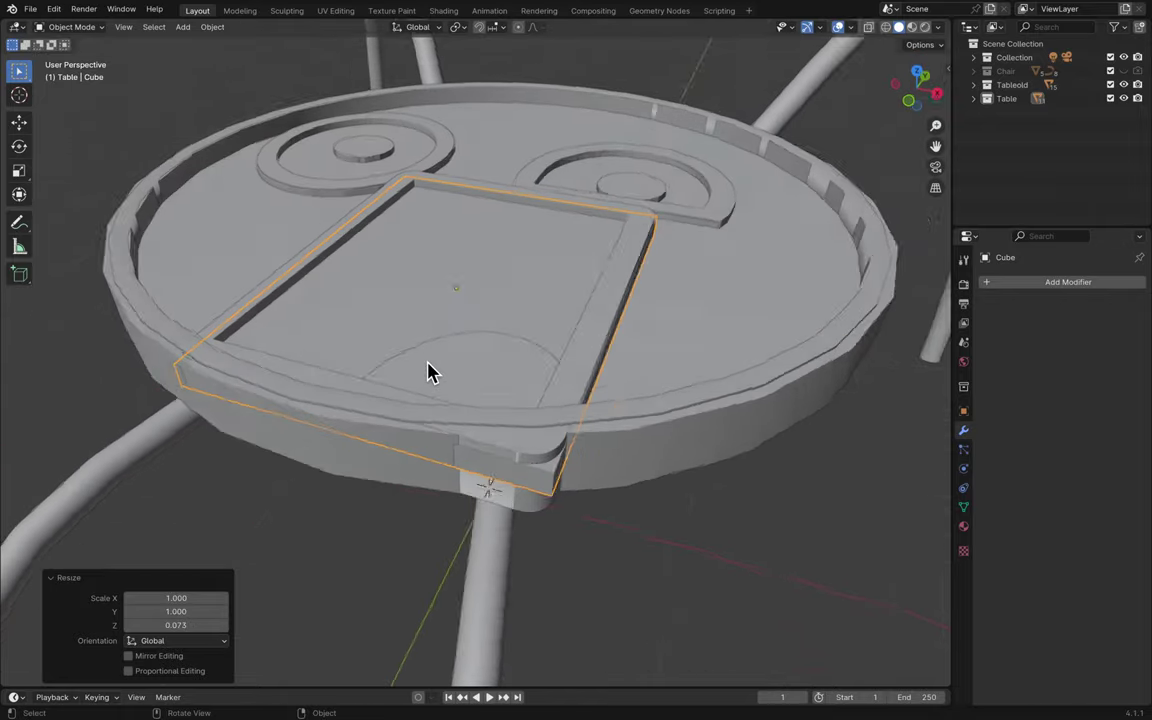
pyautogui.scroll(-10, 427, 370)
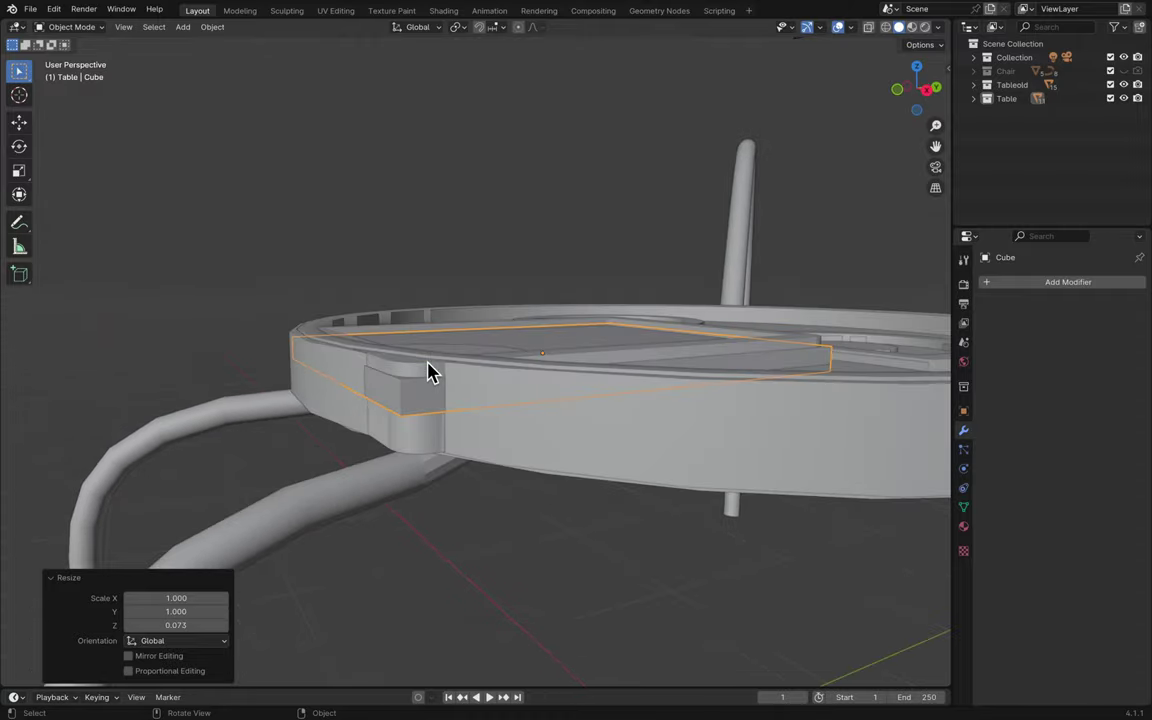
pyautogui.scroll(5, 426, 371)
pyautogui.scroll(10, 830, 244)
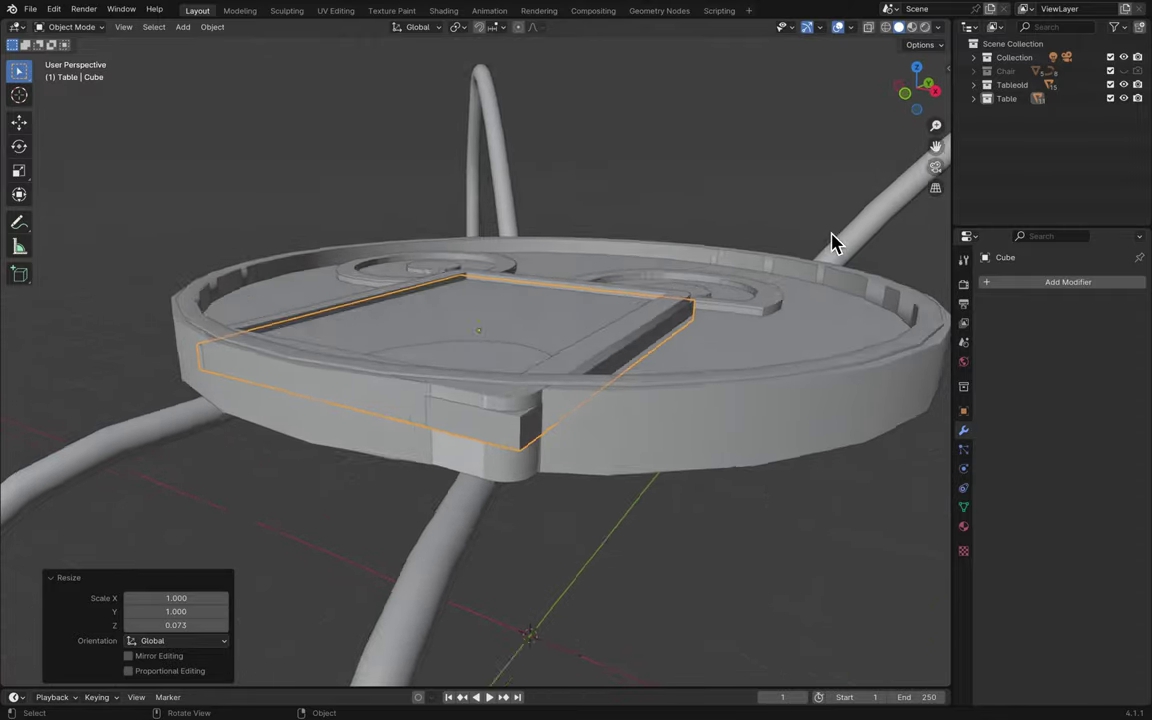
# - Exclude the Tableold collection from the scene again
pyautogui.click(1123, 84)
pyautogui.scroll(-10, 805, 302)
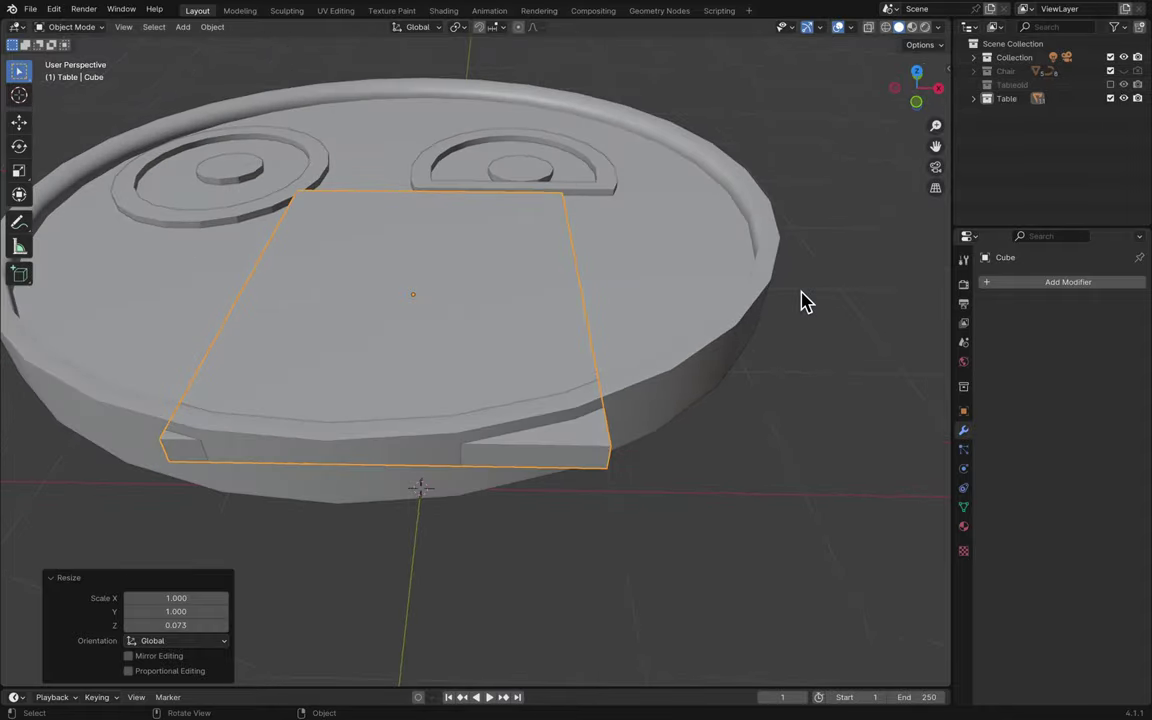
pyautogui.hscroll(-10, 805, 302)
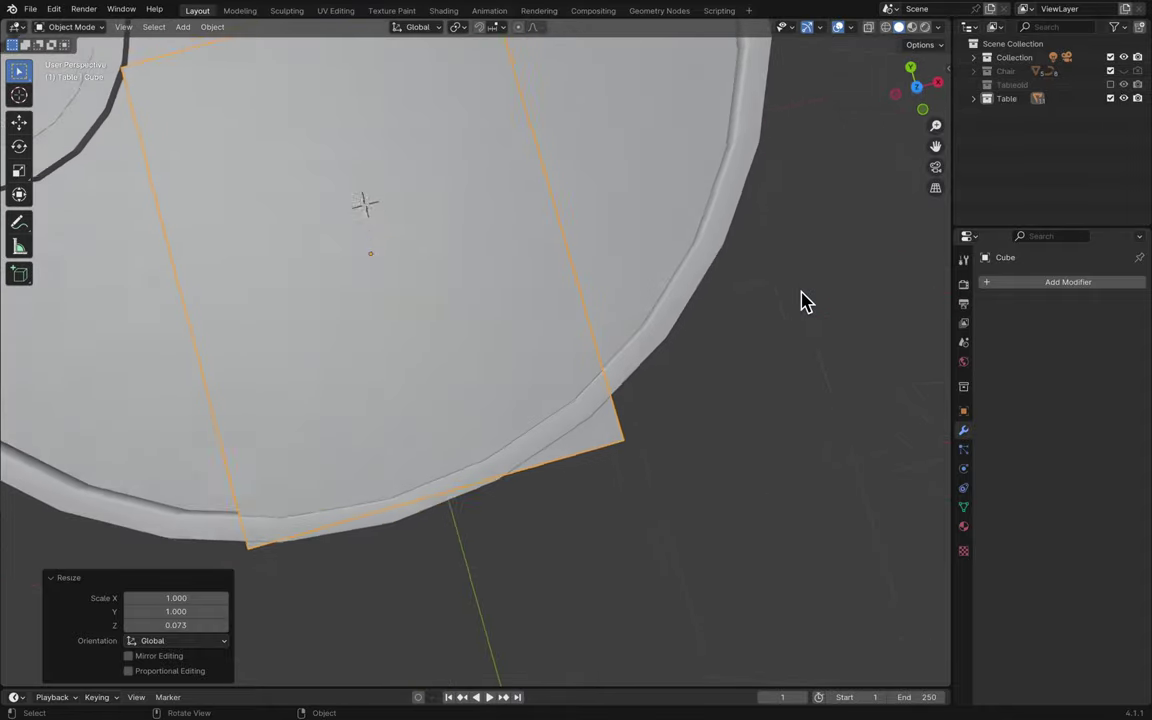
pyautogui.scroll(10, 805, 302)
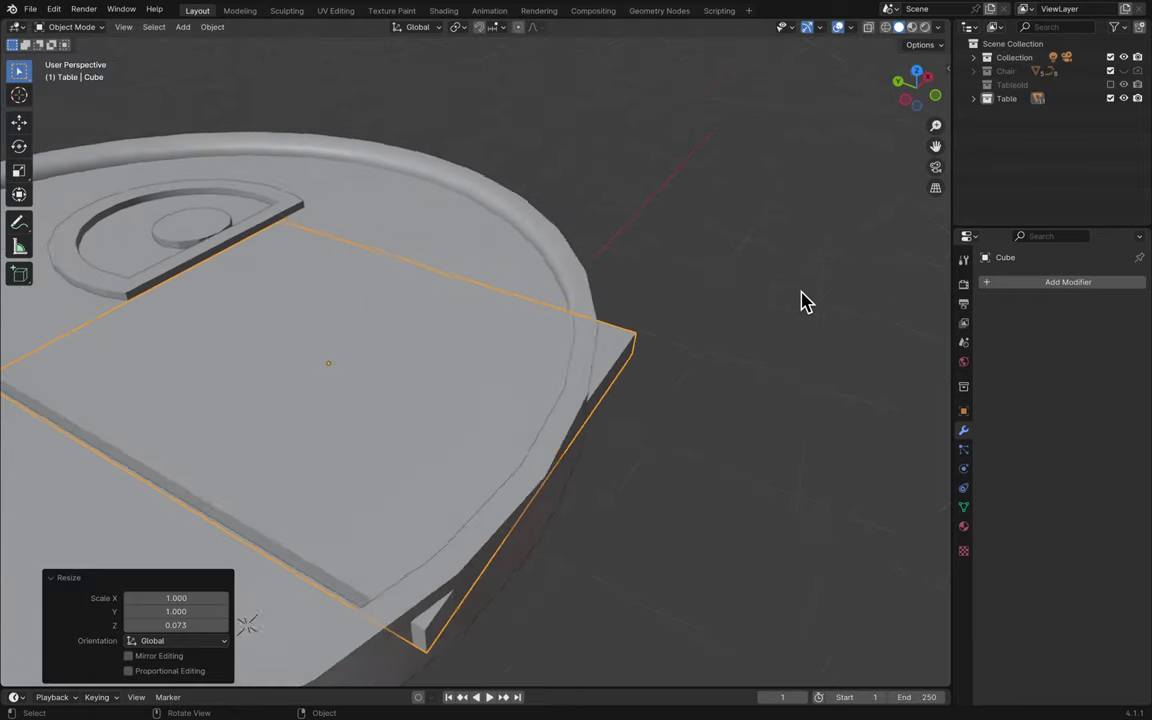
pyautogui.scroll(3, 805, 302)
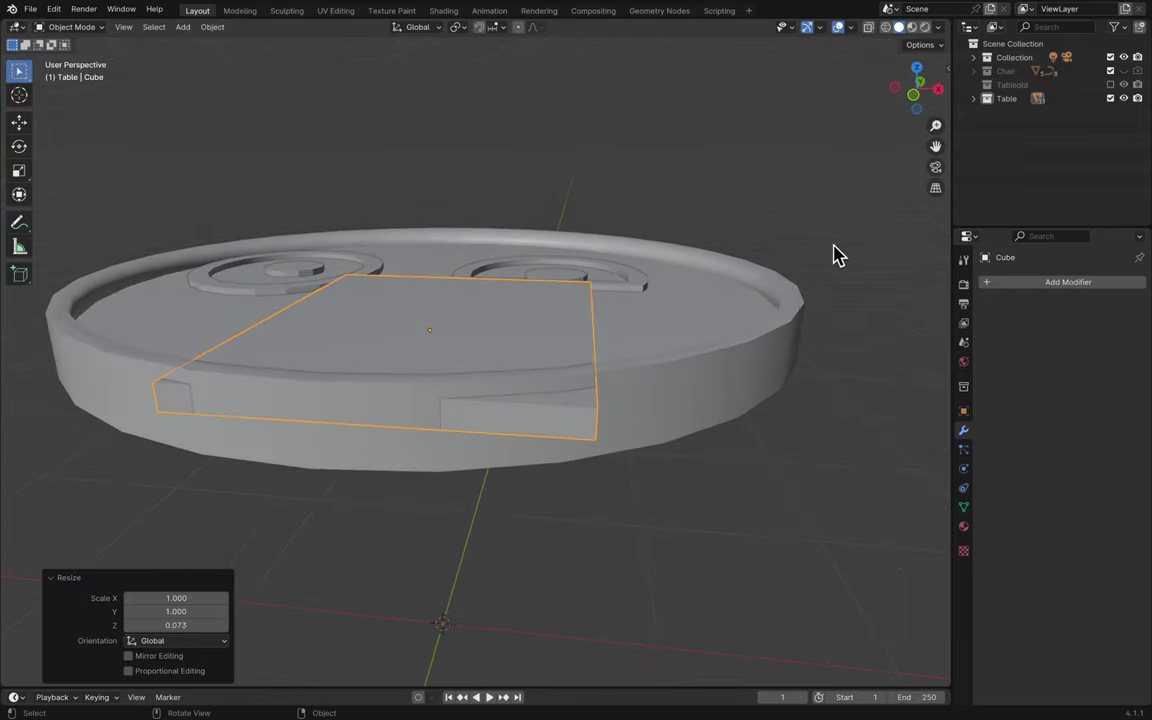
# - In front view, scale the cutter's height by 1.94 and nudge it up 0.001416 m
pyautogui.click(913, 97)
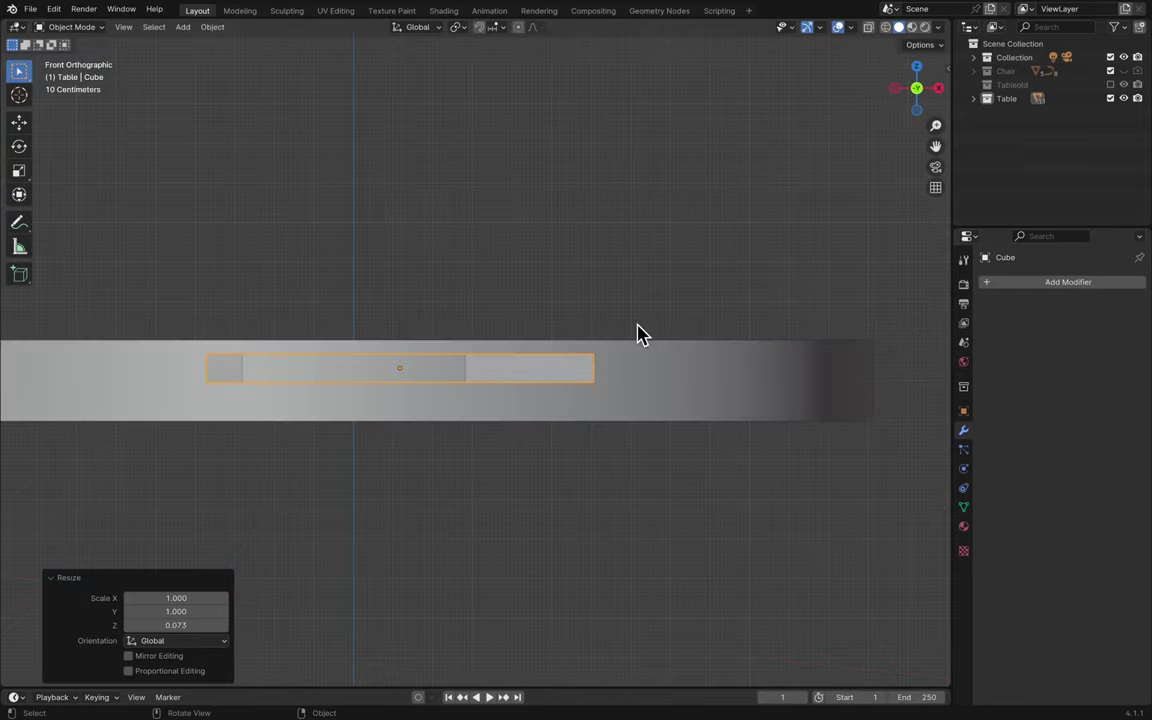
pyautogui.scroll(5, 641, 334)
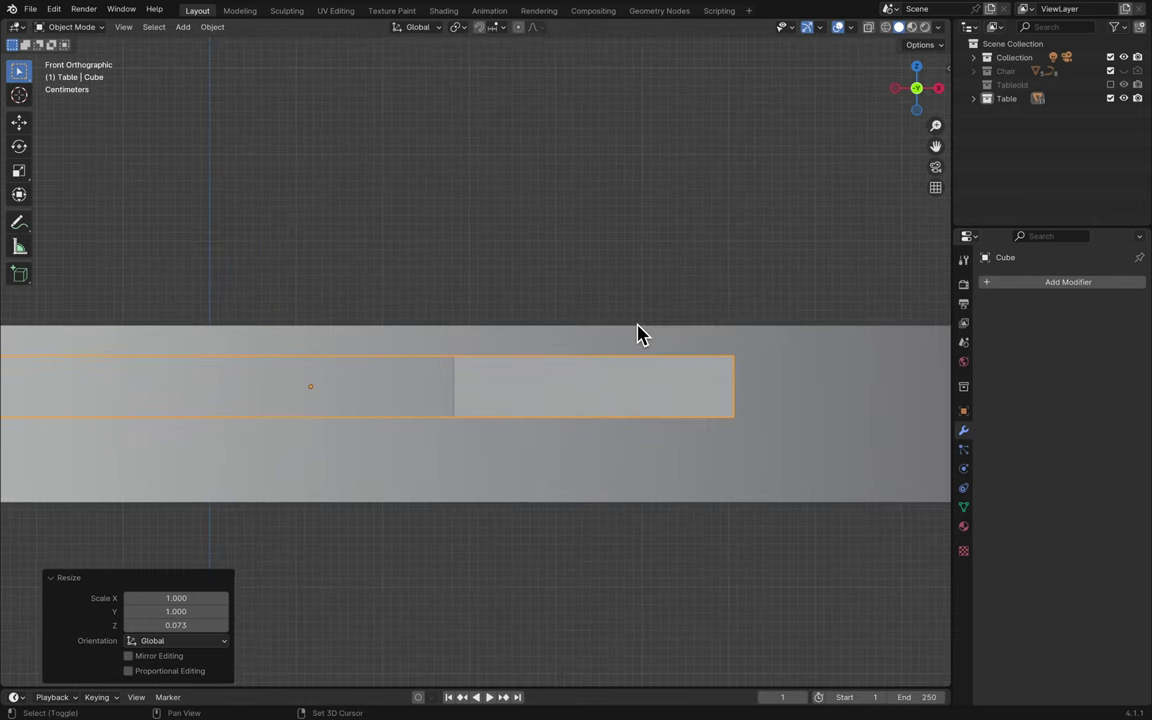
pyautogui.hscroll(-8, 641, 334)
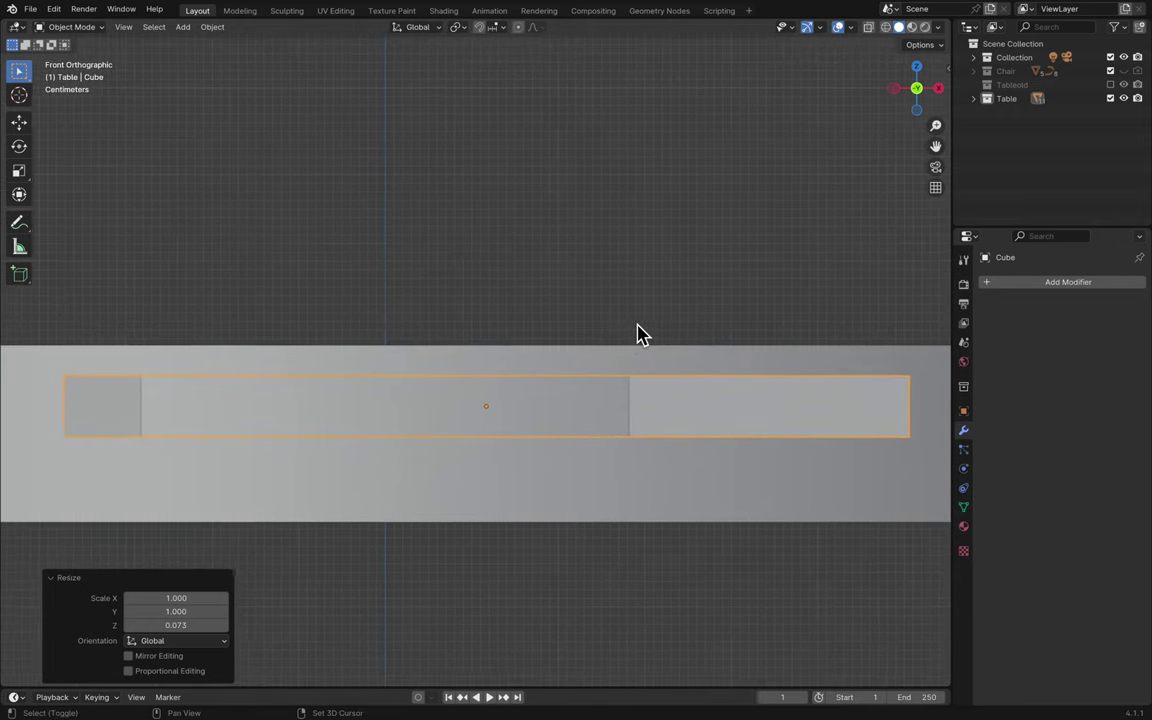
pyautogui.press('s')
pyautogui.press('z')
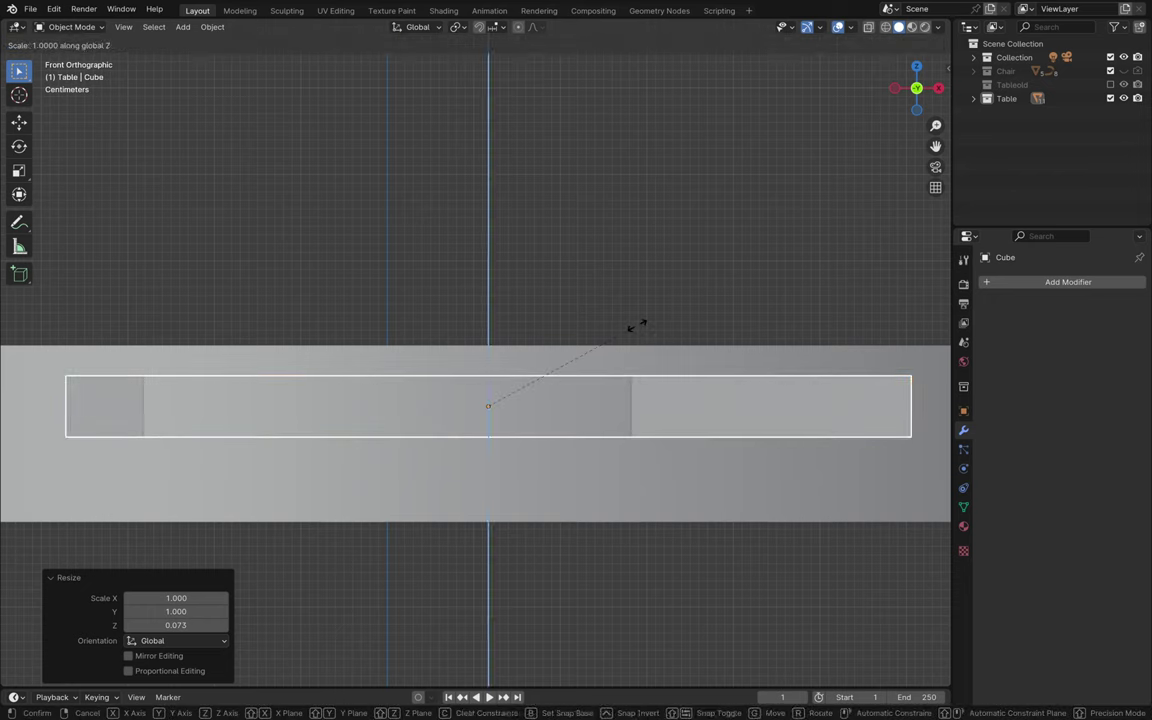
pyautogui.click(645, 118)
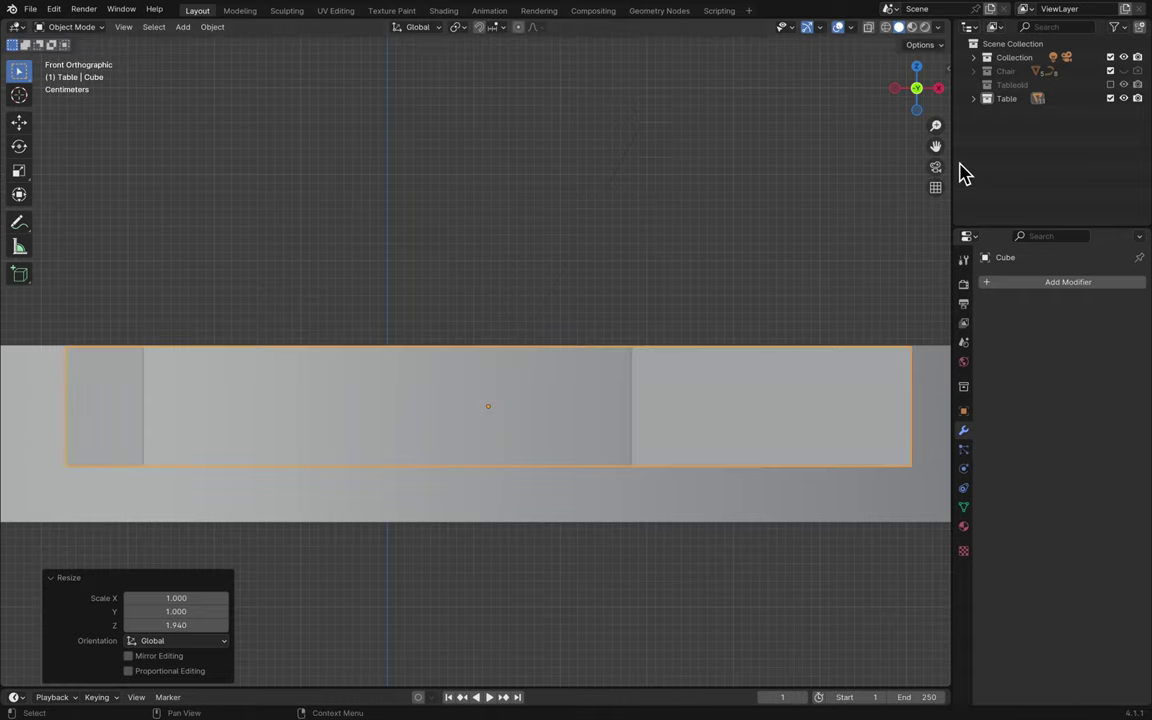
pyautogui.moveTo(936, 126)
pyautogui.mouseDown()
pyautogui.moveTo(936, 140)
pyautogui.moveTo(936, 60)
pyautogui.moveTo(936, 150)
pyautogui.moveTo(936, 126)
pyautogui.mouseUp()
pyautogui.press('g')
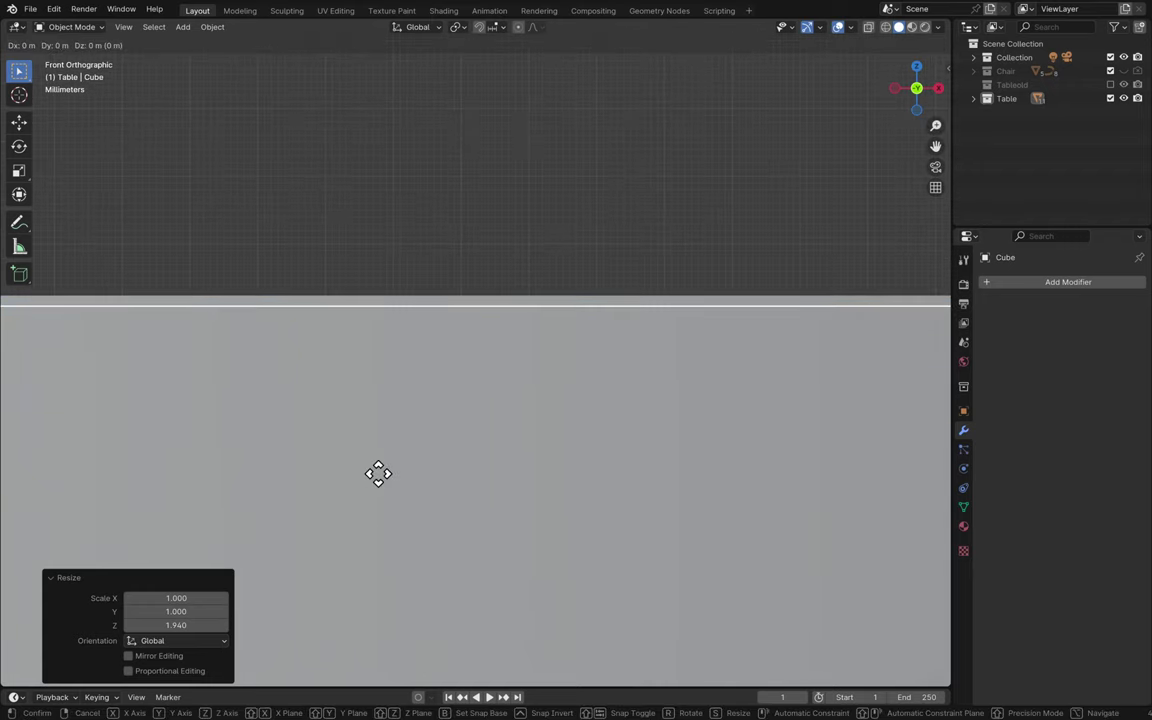
pyautogui.press('z')
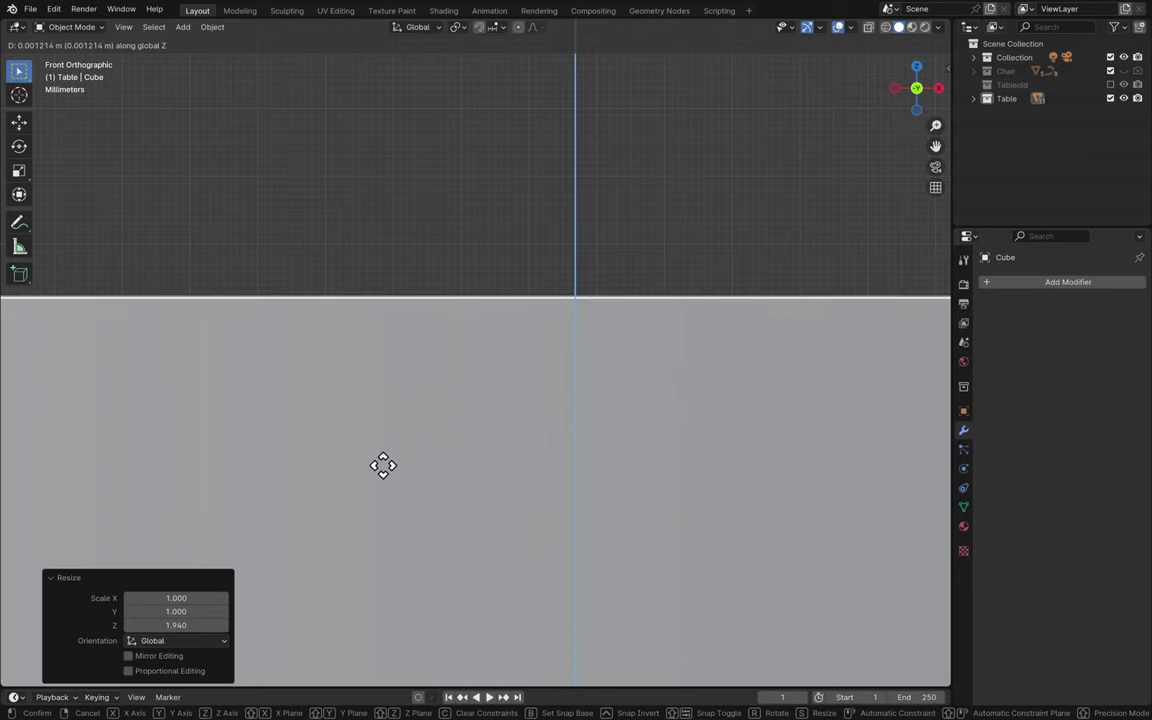
pyautogui.click(383, 463)
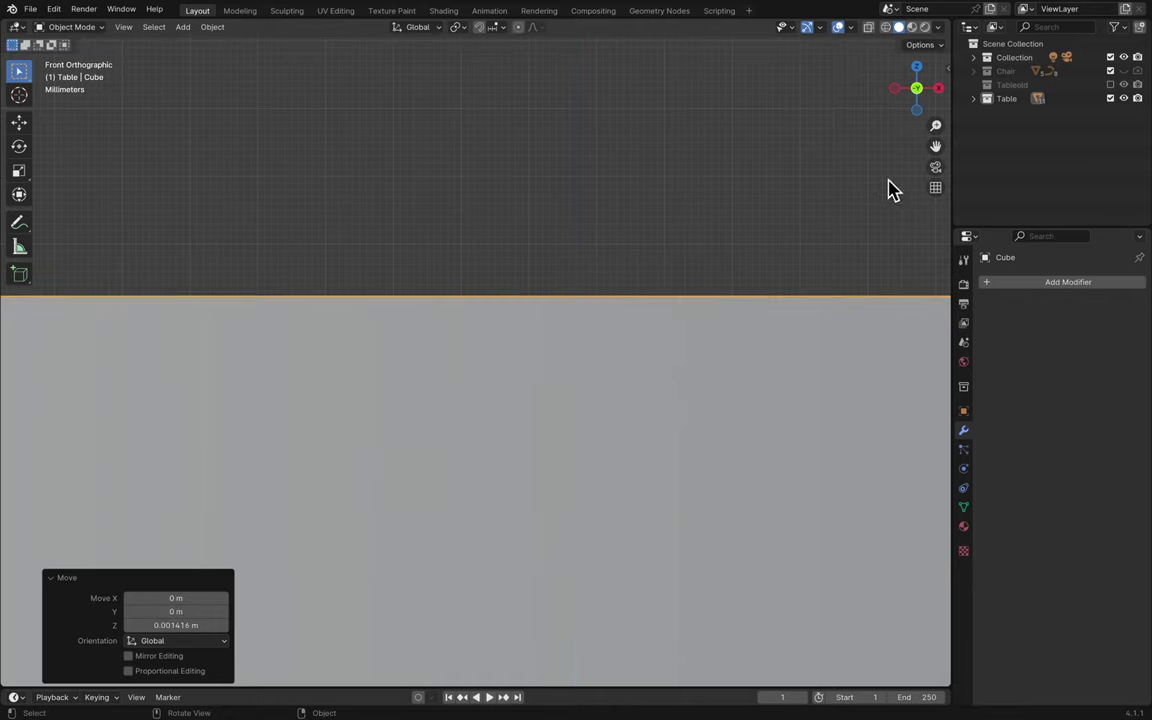
pyautogui.scroll(-8, 475, 390)
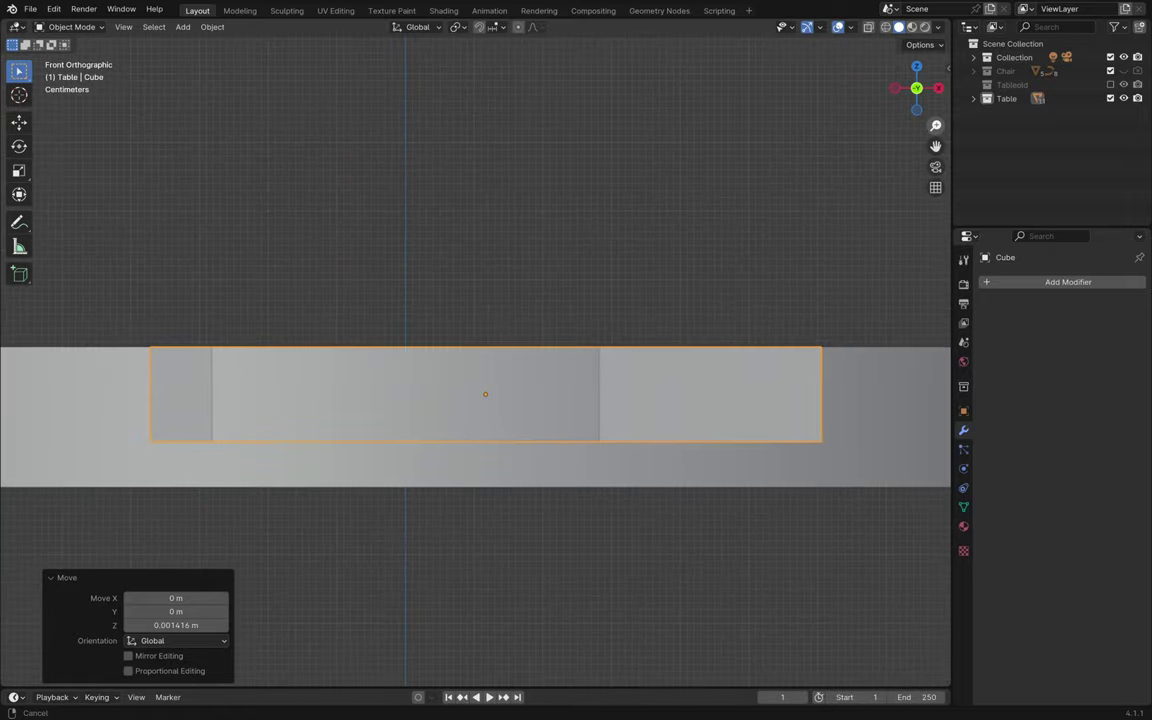
pyautogui.scroll(10, 817, 229)
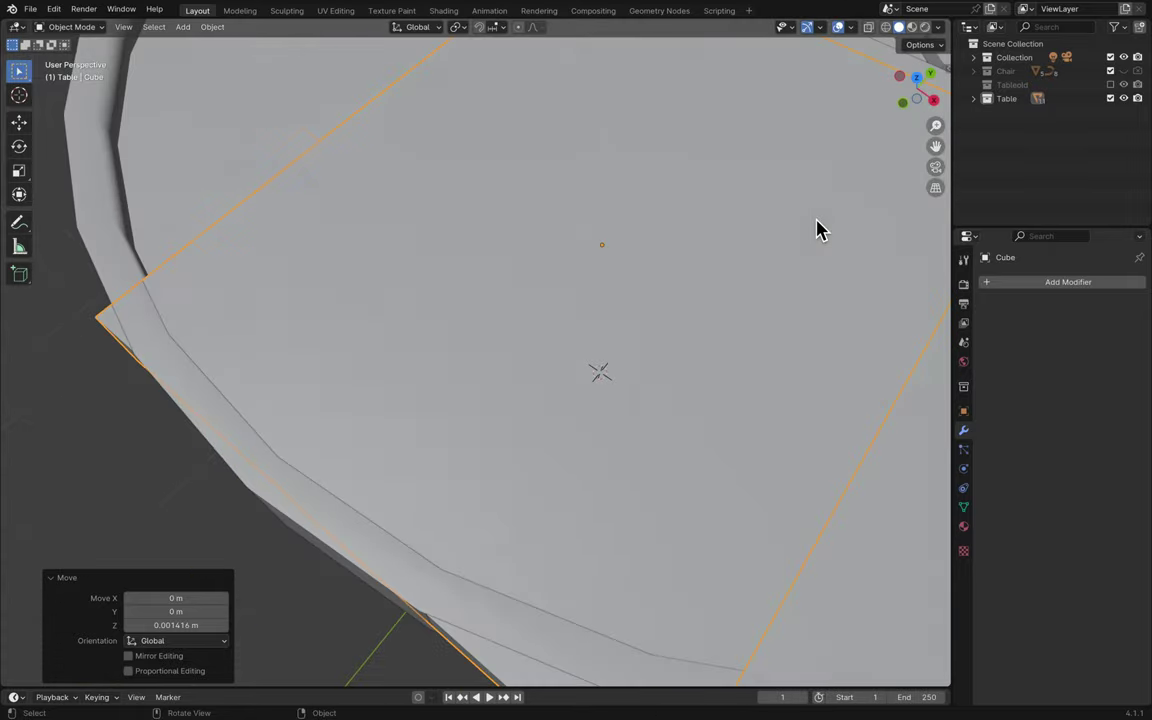
# - Save Blender6.blend and bring the Tableold collection back into the scene
pyautogui.hotkey('ctrl', 's')
pyautogui.scroll(-8, 817, 229)
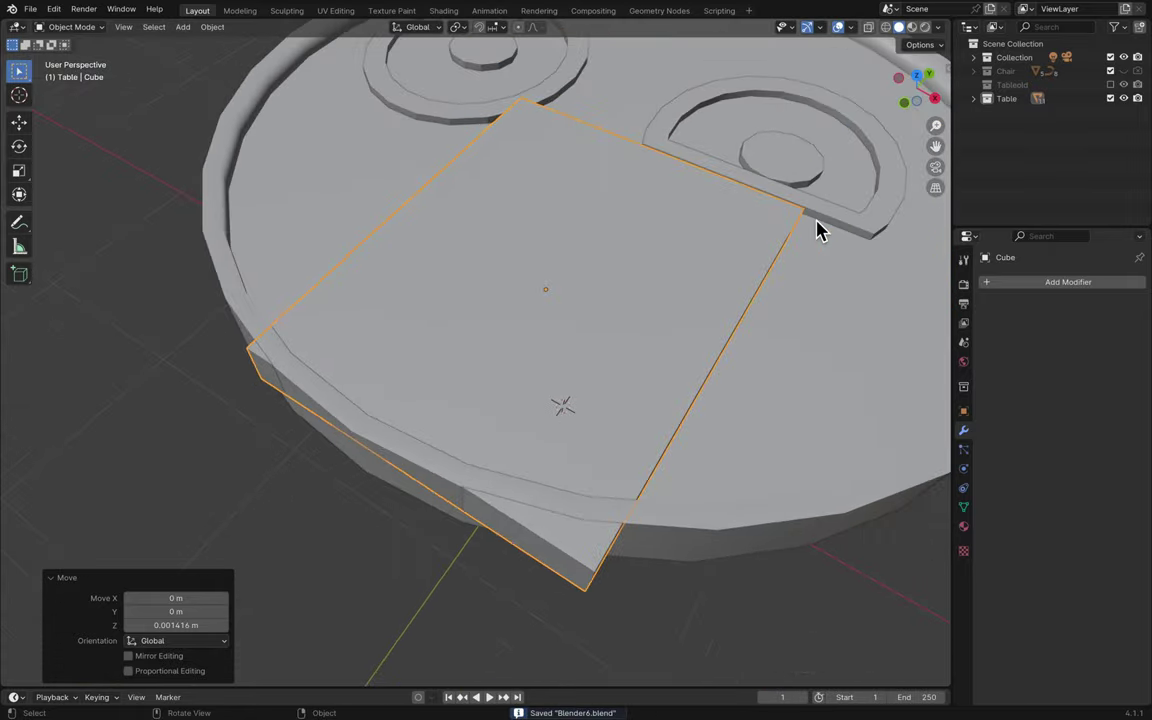
pyautogui.hscroll(5, 817, 229)
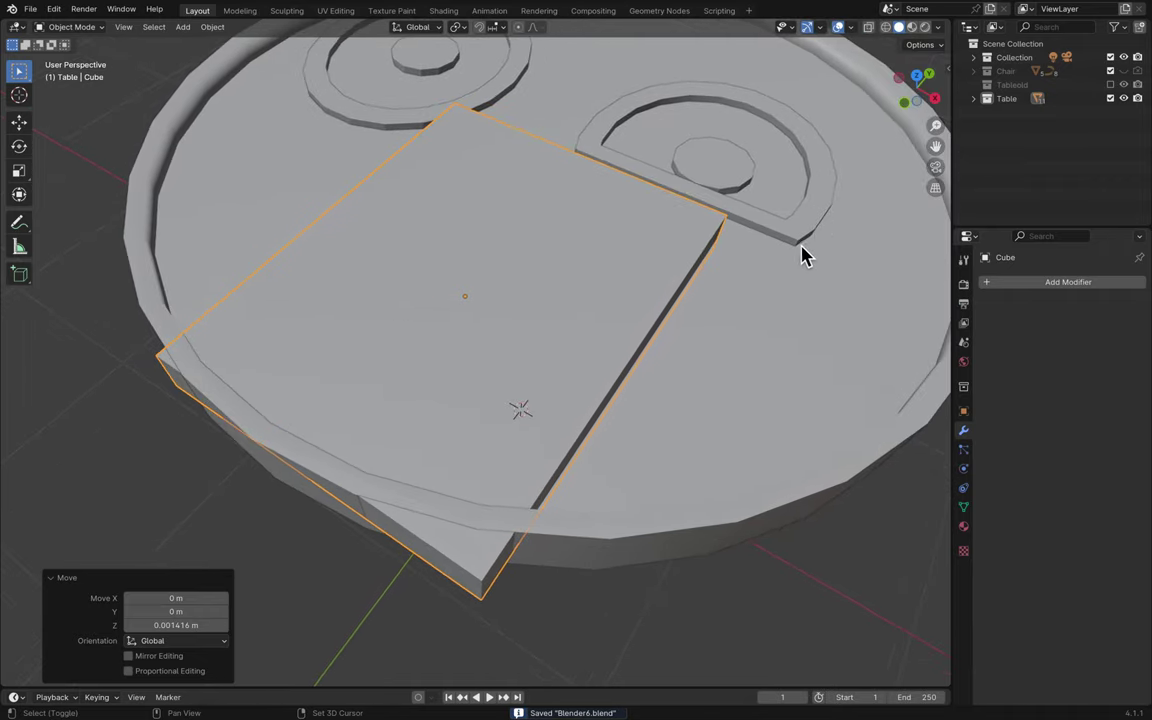
pyautogui.click(1110, 85)
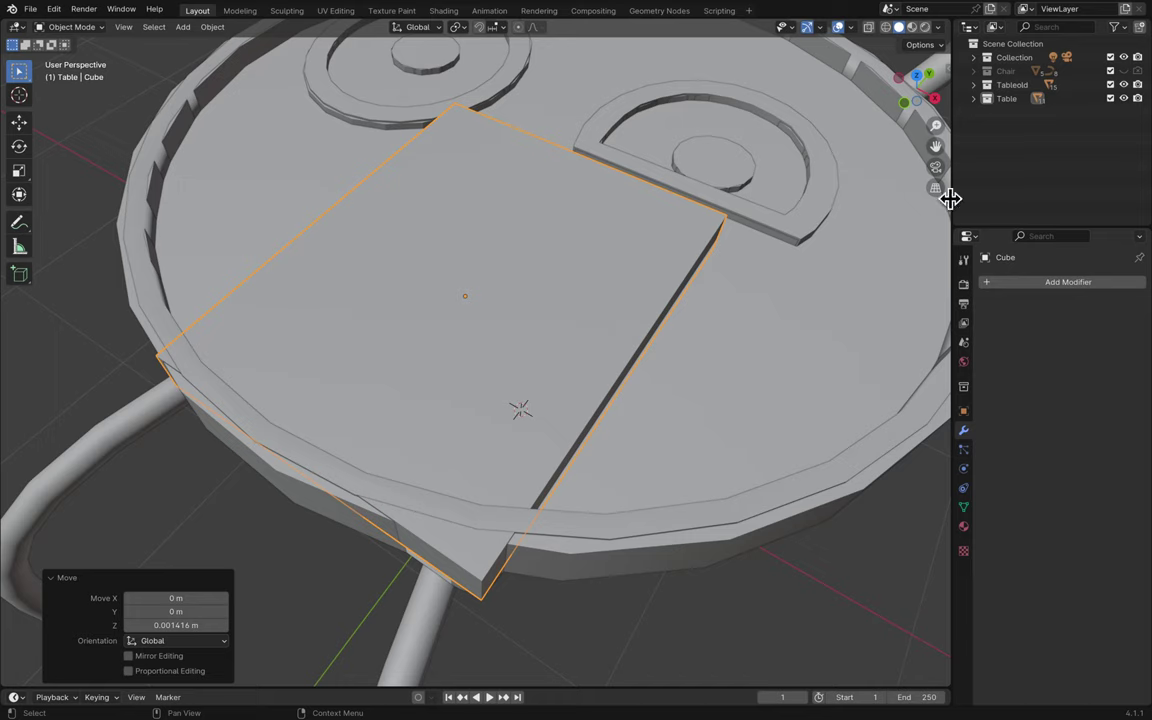
# - Hide the cube cutter to reveal the recess and rename it Mouth
pyautogui.click(577, 641)
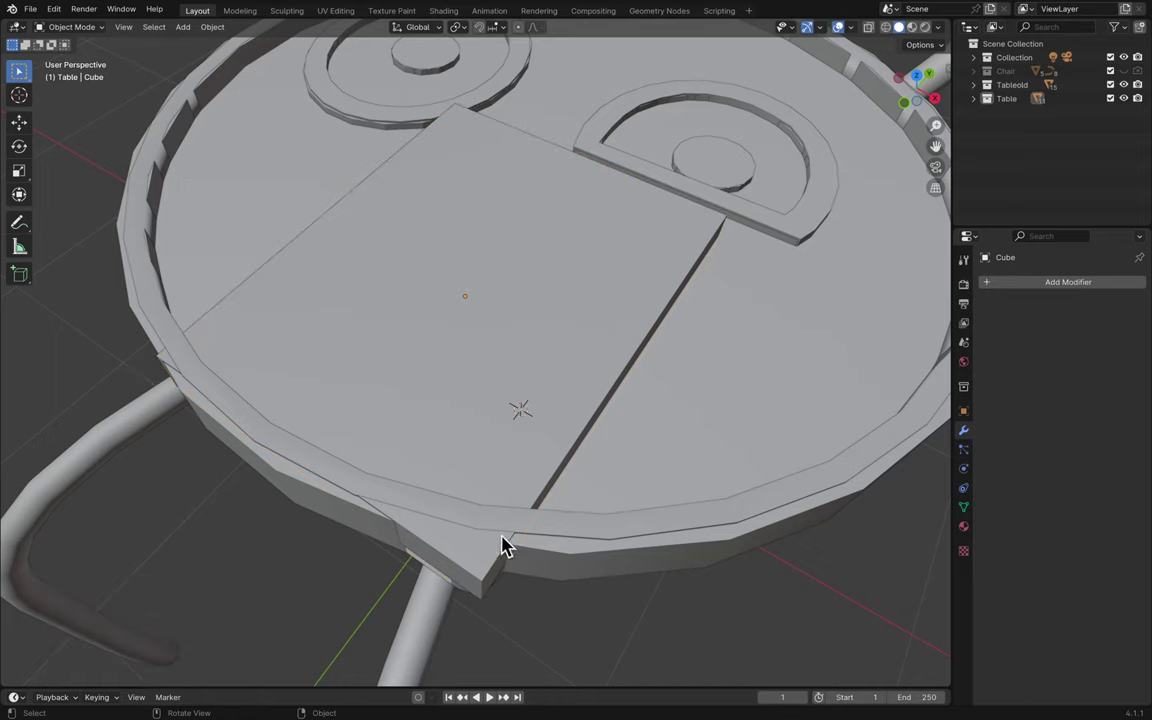
pyautogui.press('h')
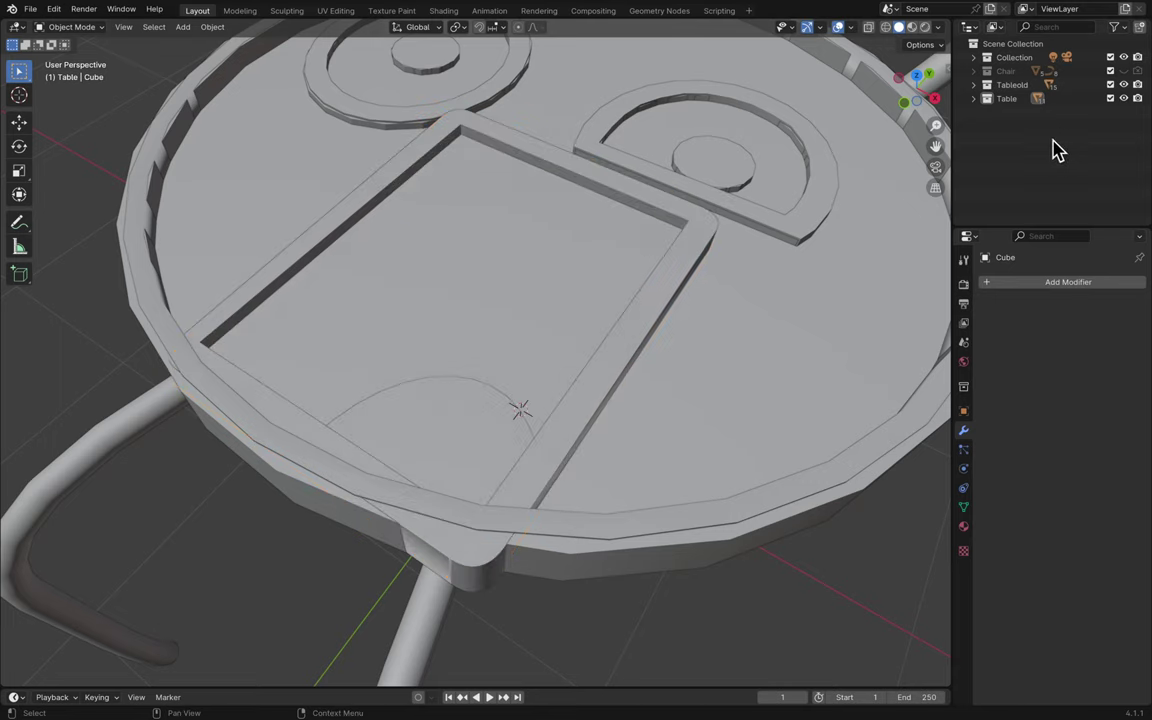
pyautogui.click(974, 99)
pyautogui.scroll(-2, 1022, 205)
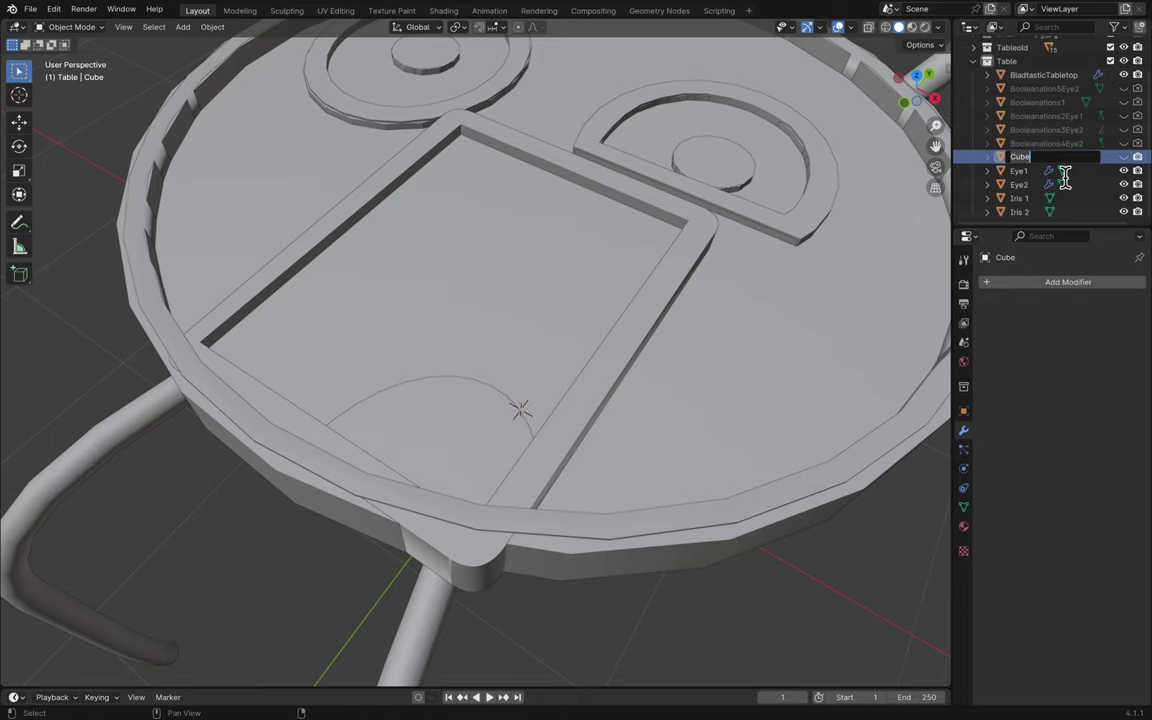
pyautogui.press('Return')
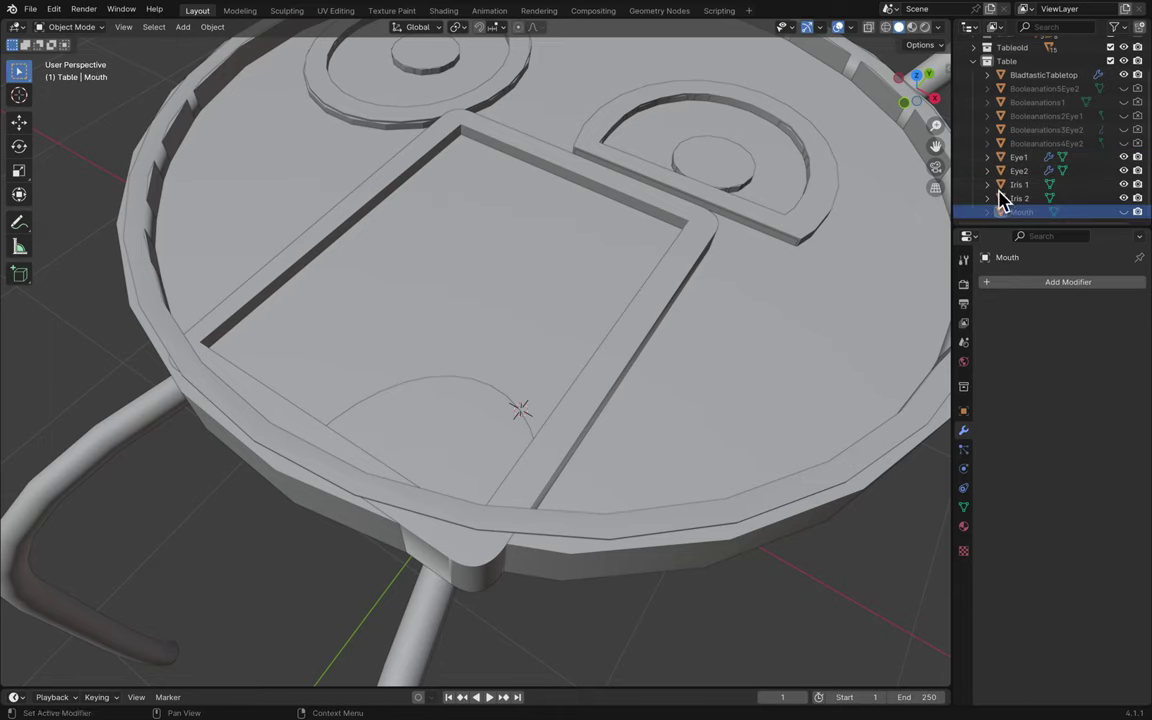
# - Select Box001 and shift it slightly along Z
pyautogui.click(616, 360)
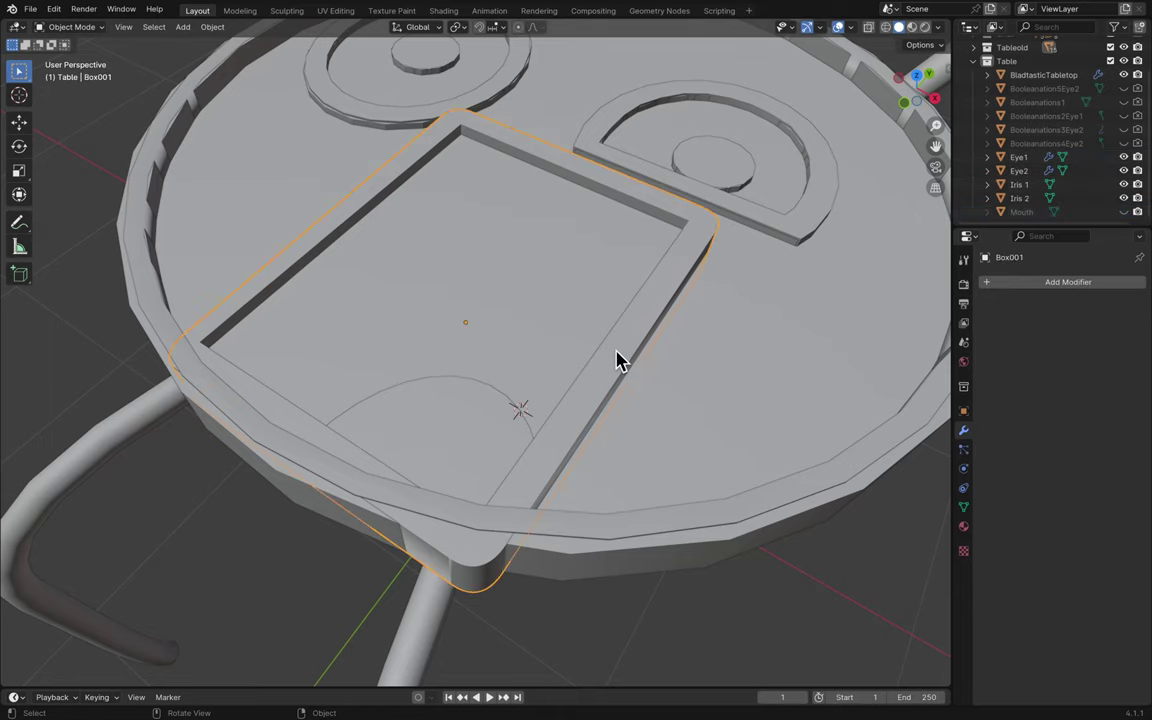
pyautogui.scroll(5, 616, 360)
pyautogui.press('g')
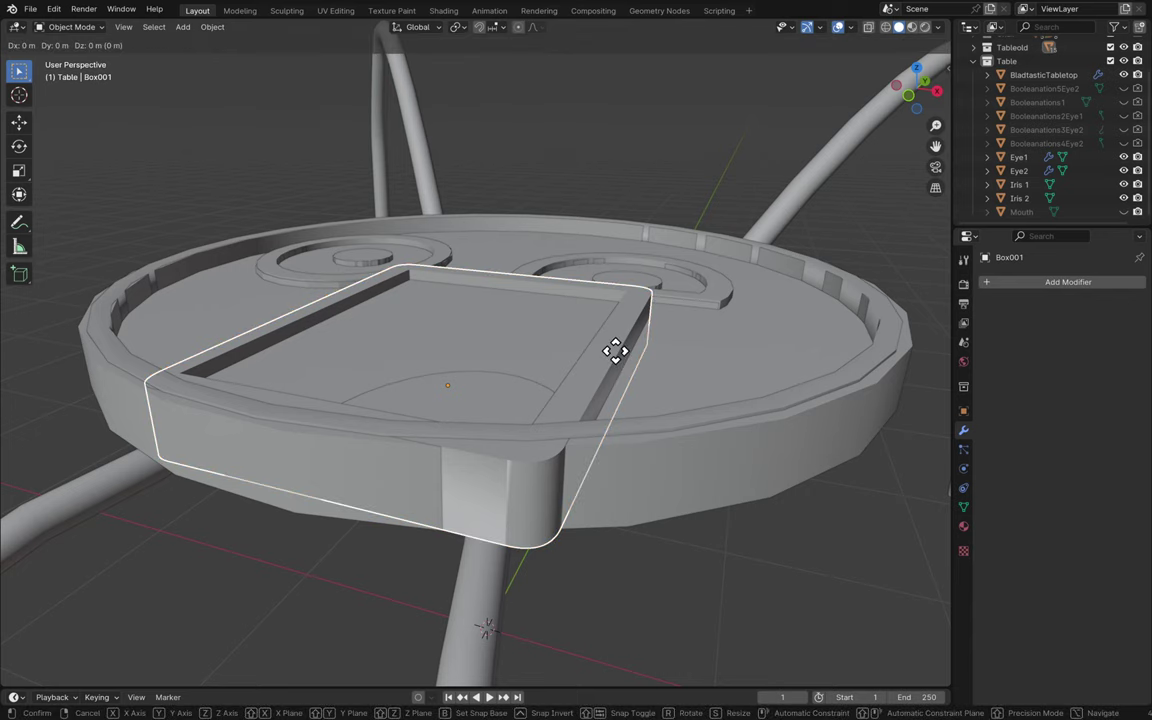
pyautogui.press('z')
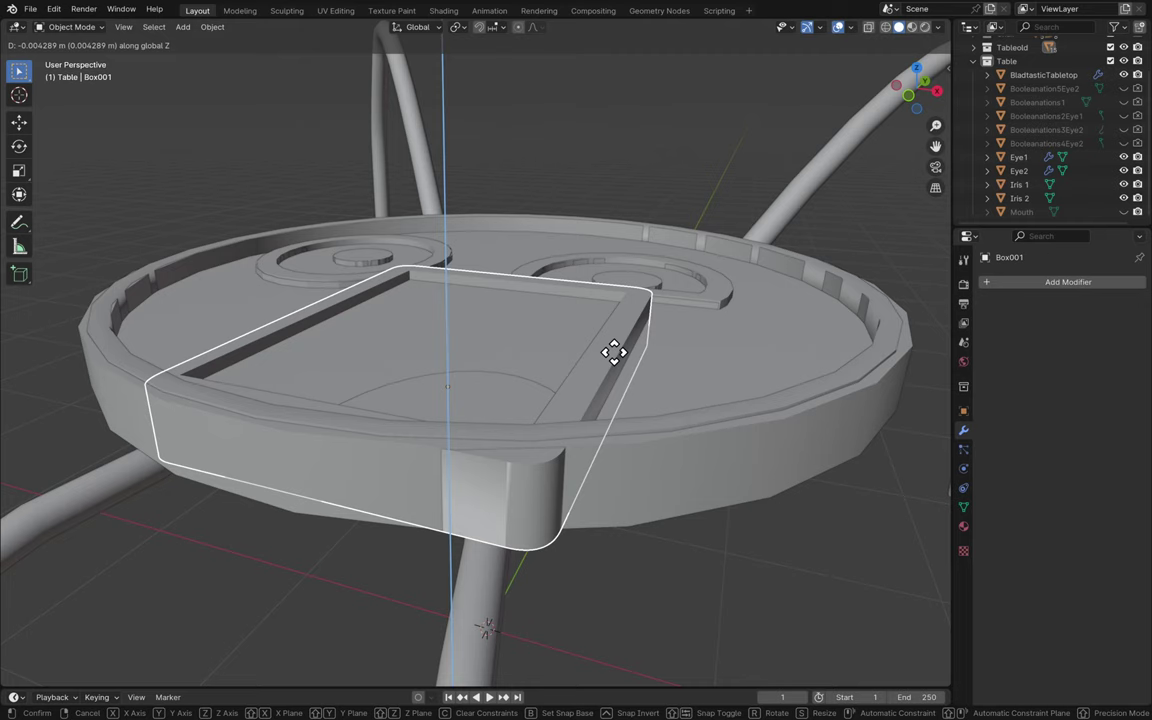
pyautogui.click(614, 351)
pyautogui.scroll(10, 603, 469)
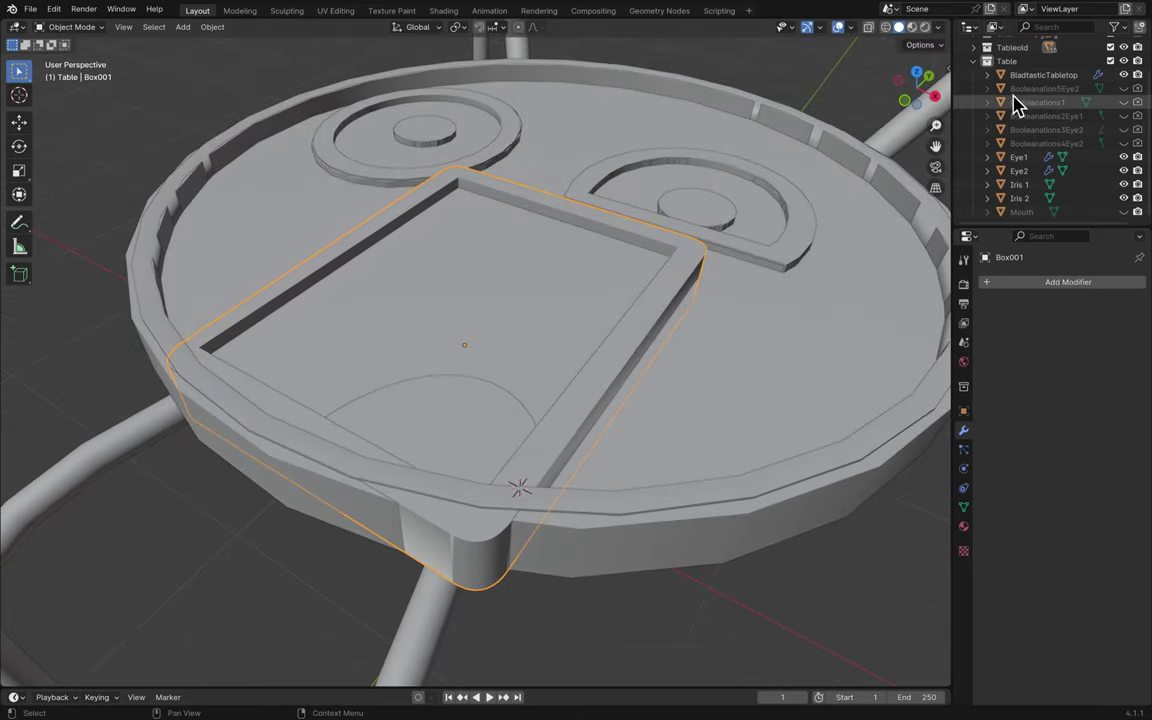
# - Toggle the Table collection off and on to compare with the old design
pyautogui.click(1110, 62)
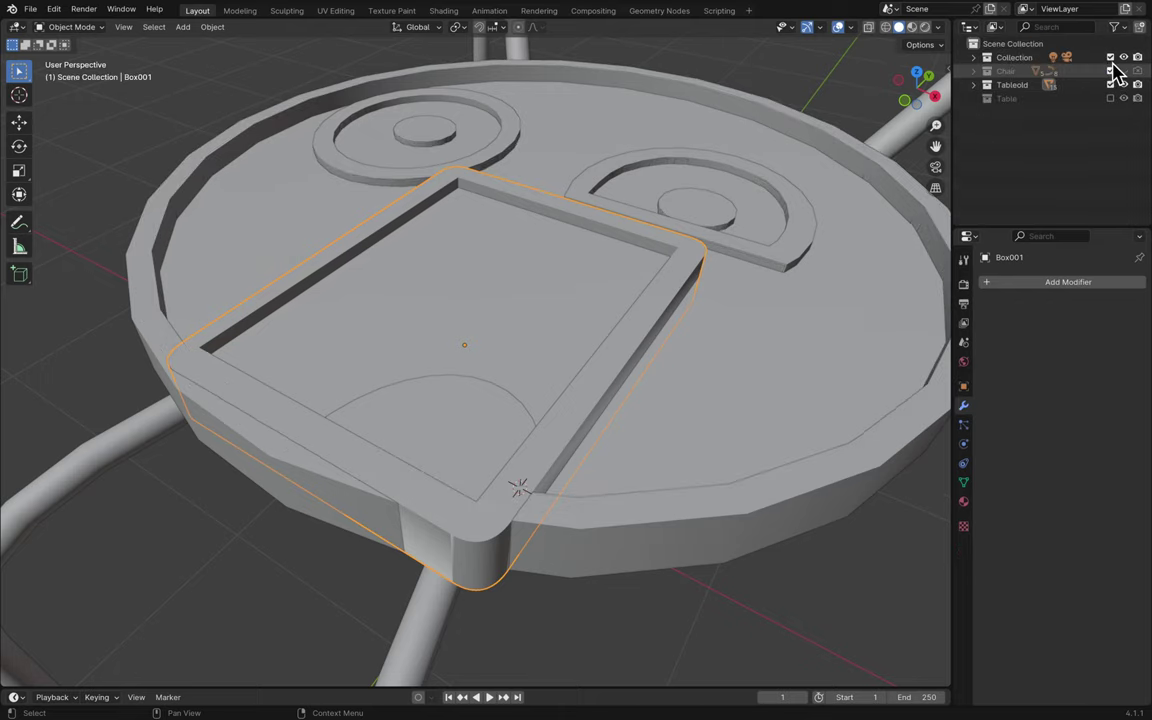
pyautogui.click(1109, 71)
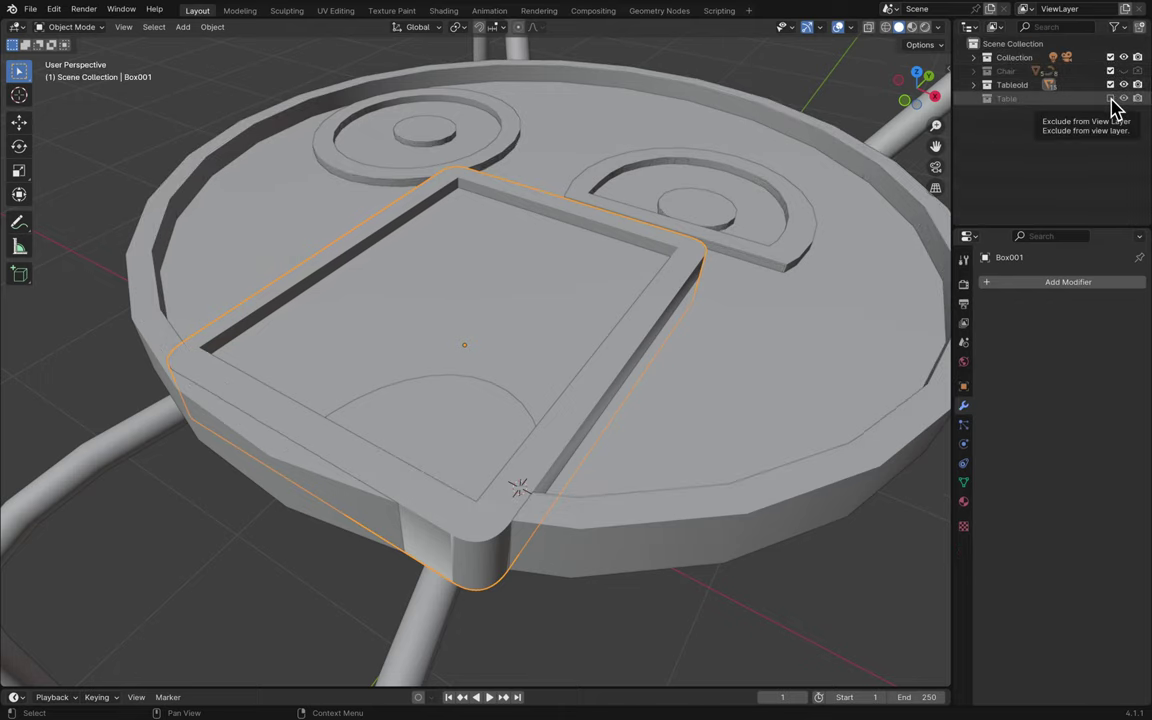
pyautogui.click(1110, 98)
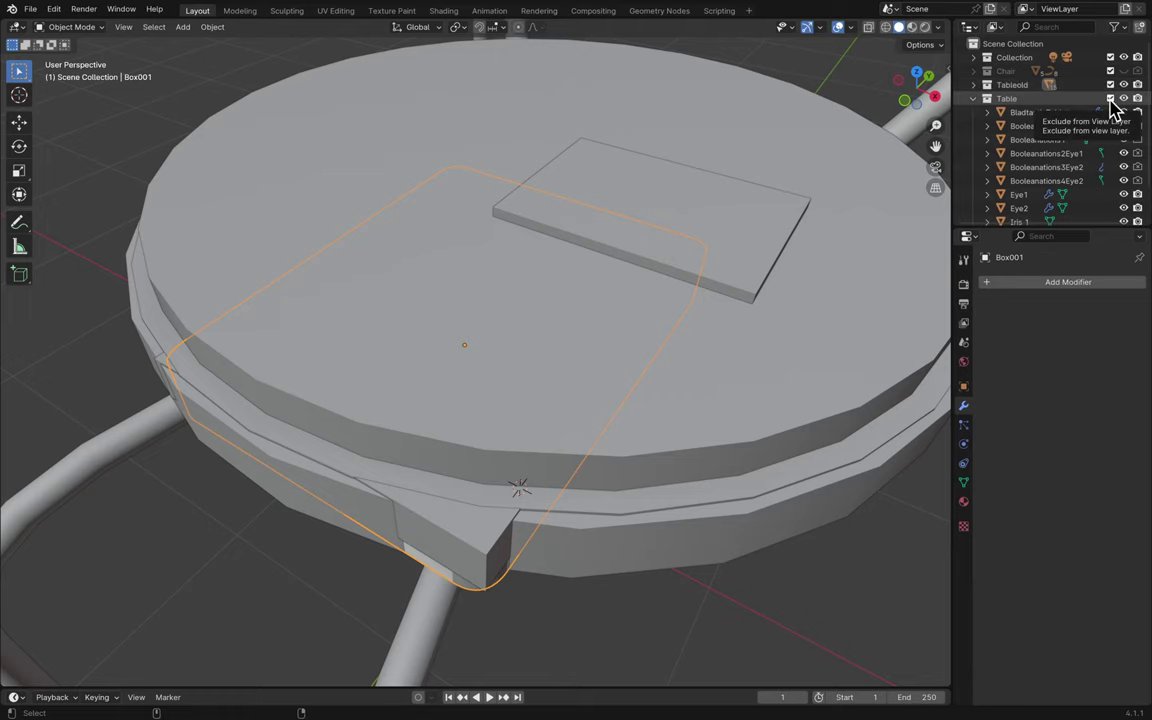
pyautogui.click(1110, 99)
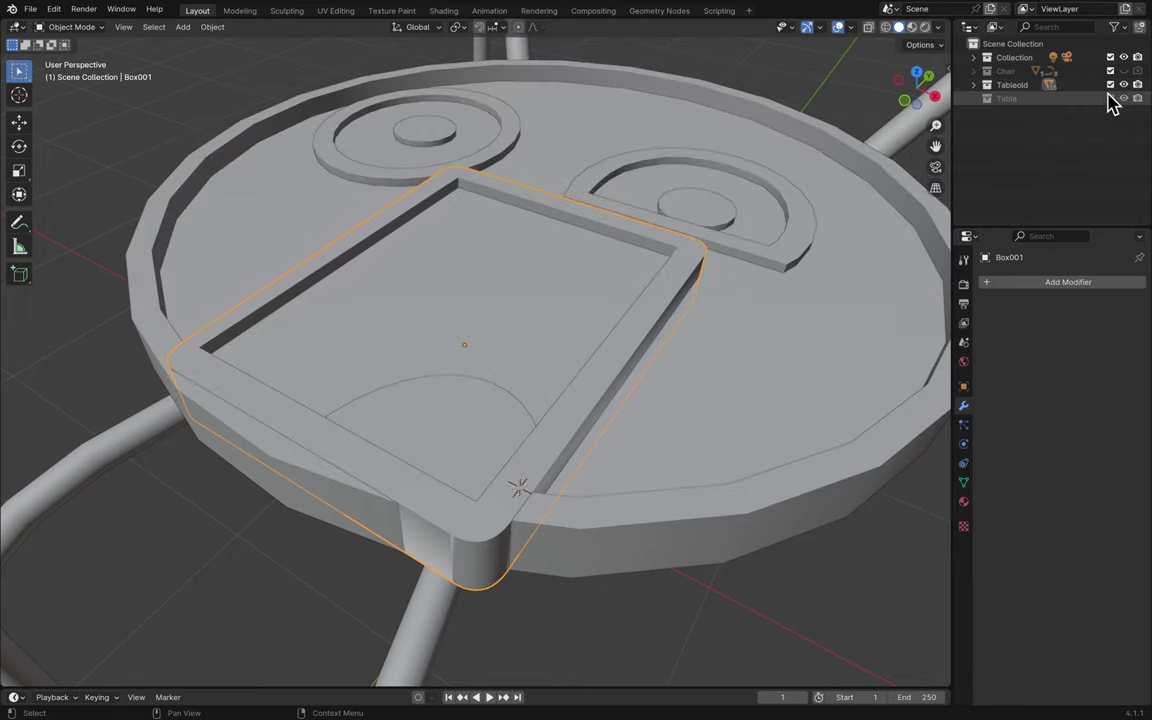
pyautogui.click(1110, 98)
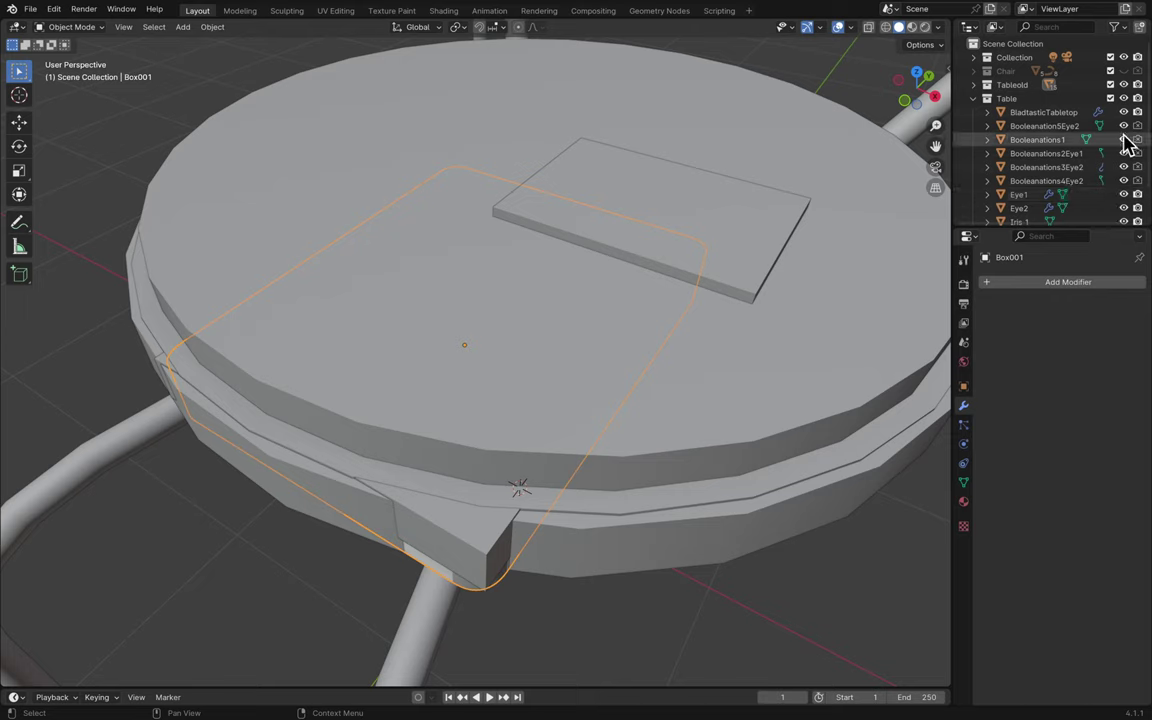
# - Hide the five Booleanations cutter objects in the Outliner
pyautogui.click(1123, 126)
pyautogui.click(1123, 140)
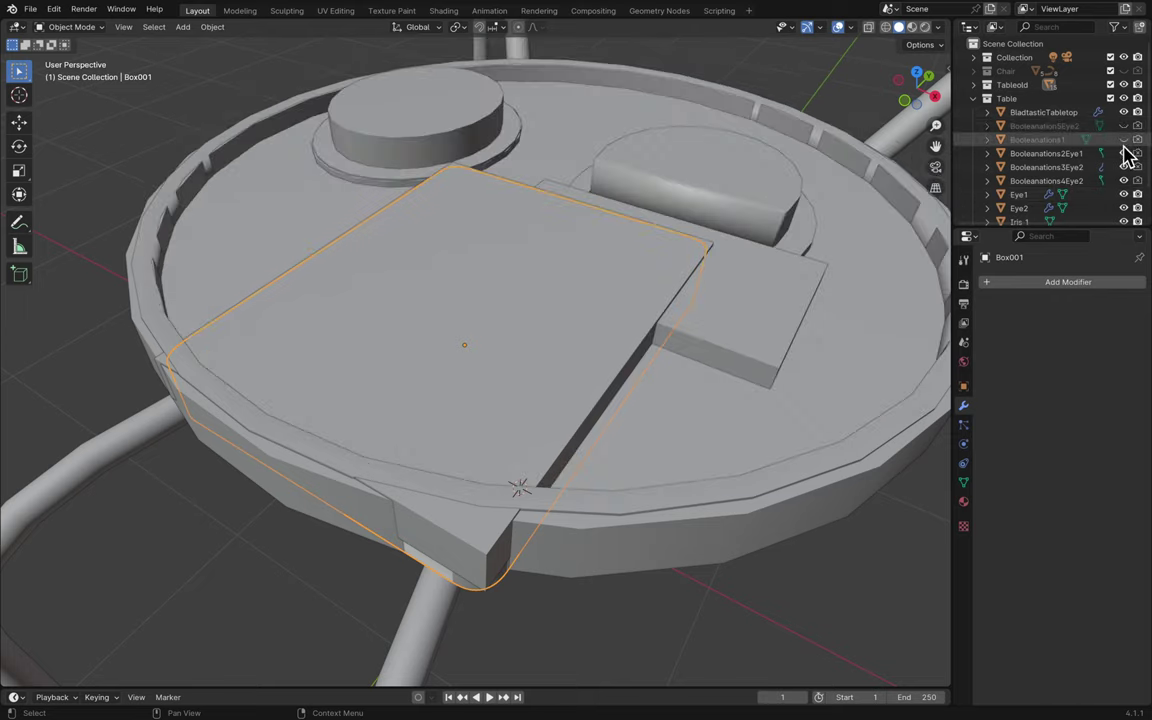
pyautogui.click(1123, 153)
pyautogui.click(1123, 167)
pyautogui.click(1123, 181)
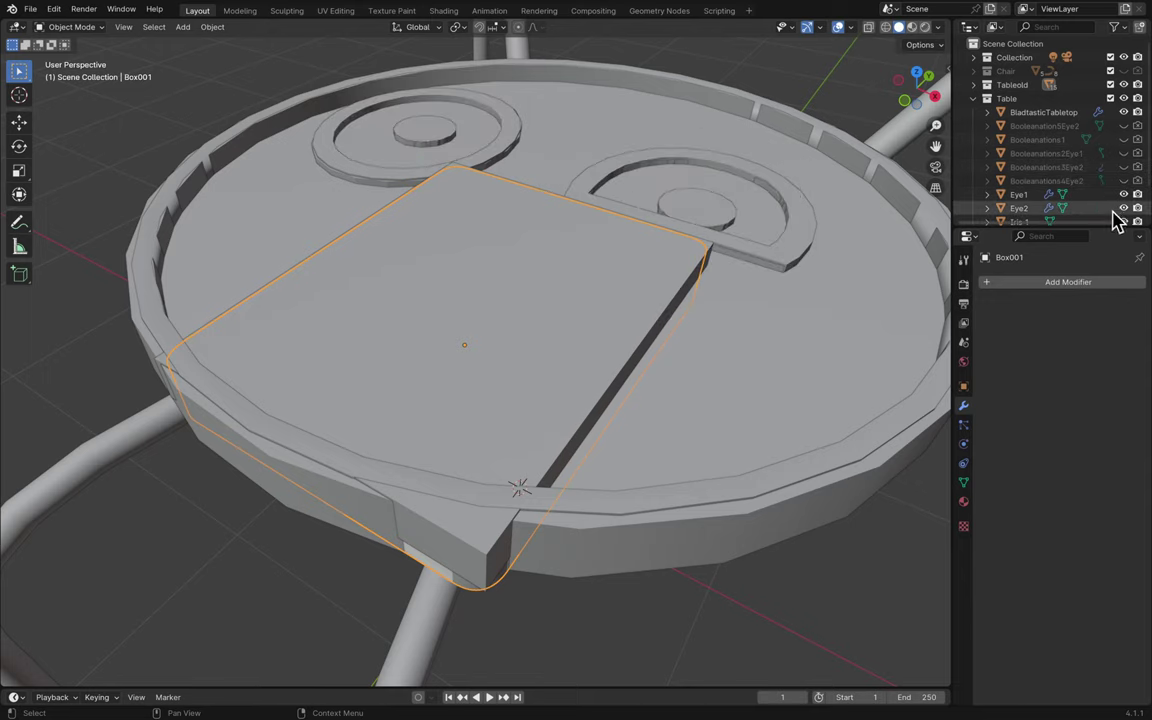
pyautogui.scroll(-2, 1115, 210)
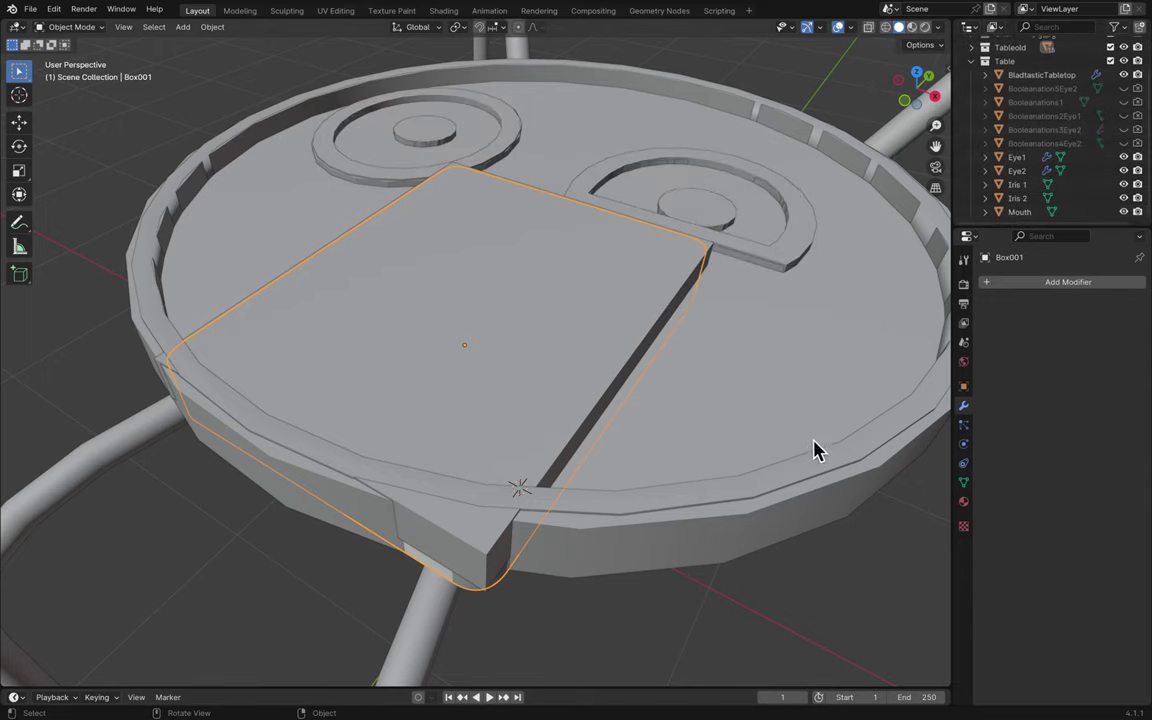
pyautogui.moveTo(677, 505); pyautogui.dragTo(802, 360, button='middle')
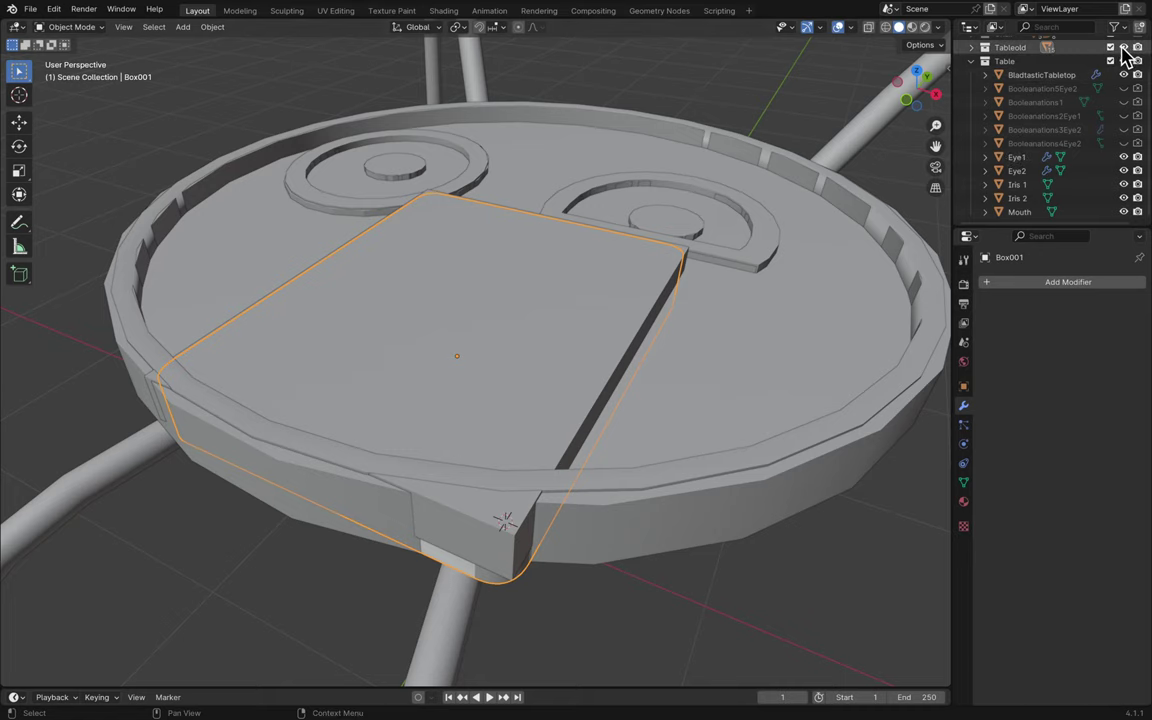
# - Exclude Tableold, select the Mouth block and start lifting it along Z
pyautogui.click(1121, 48)
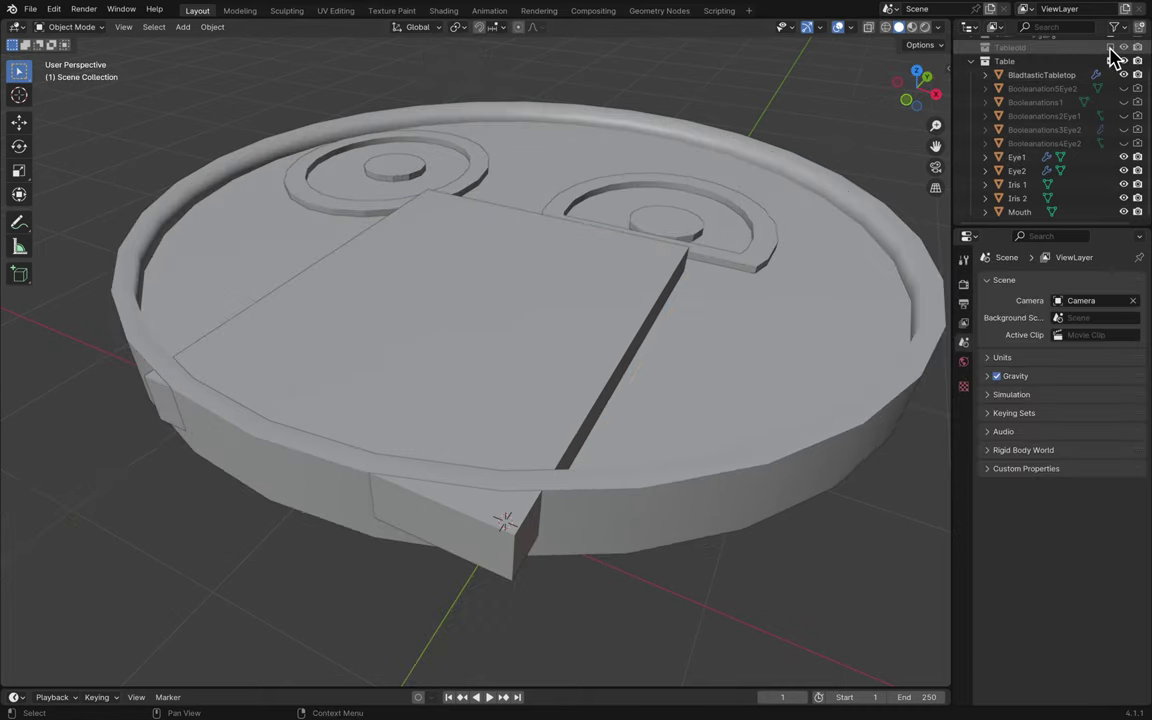
pyautogui.click(548, 443)
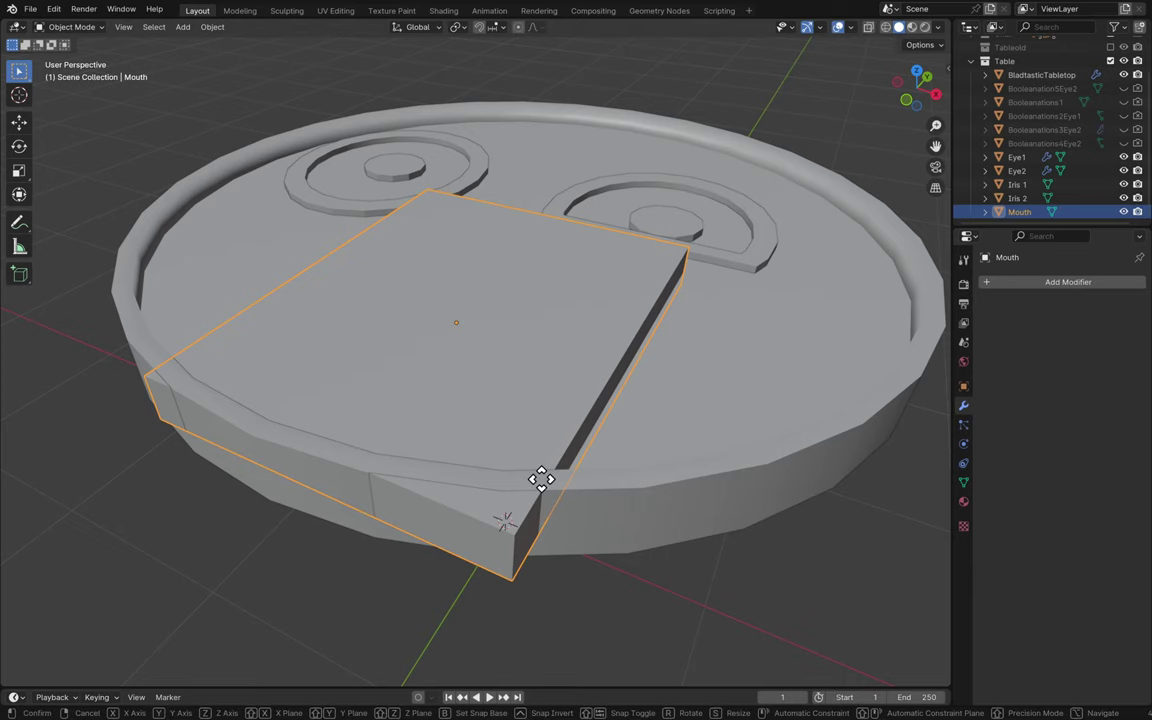
pyautogui.press('g')
pyautogui.press('z')
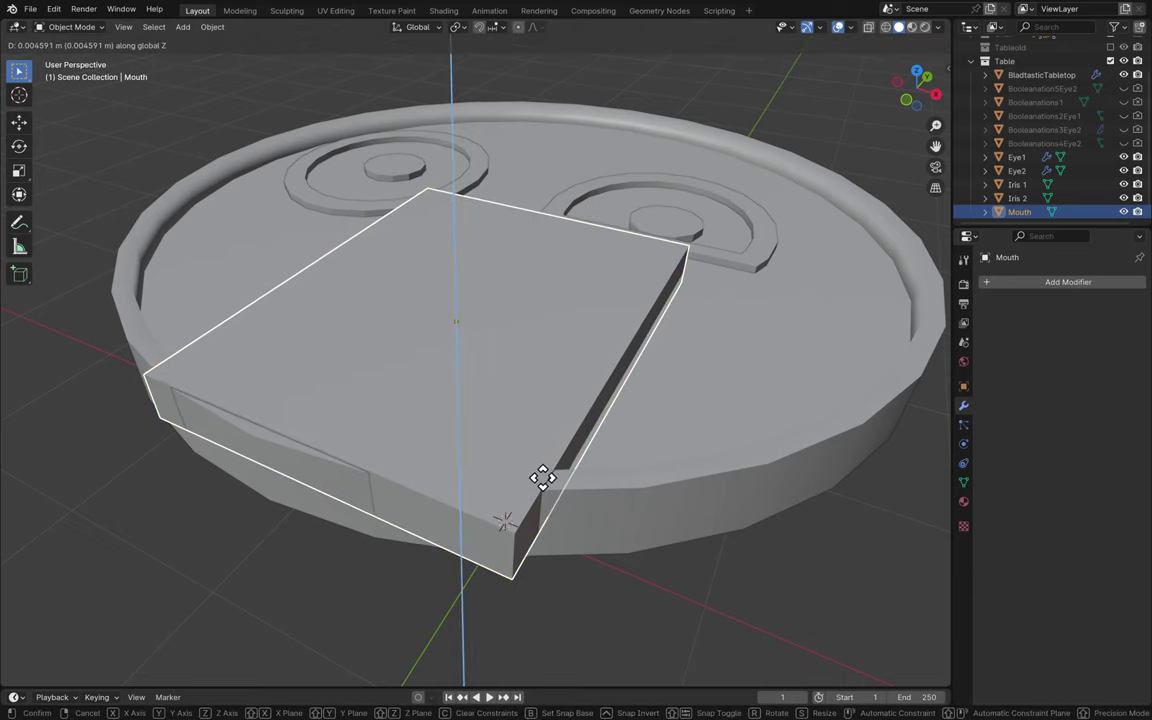
# - Confirm the Mouth block's new height and save the file
pyautogui.click(542, 479)
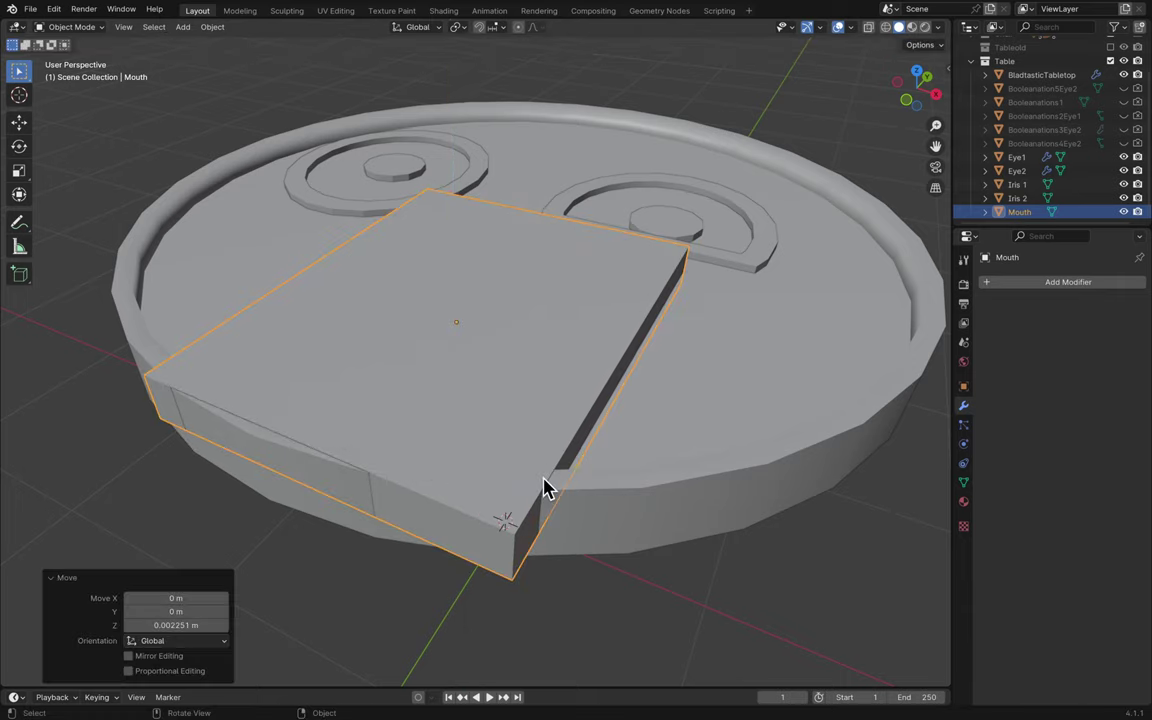
pyautogui.click(625, 570)
pyautogui.hotkey('ctrl', 's')
pyautogui.scroll(5, 625, 570)
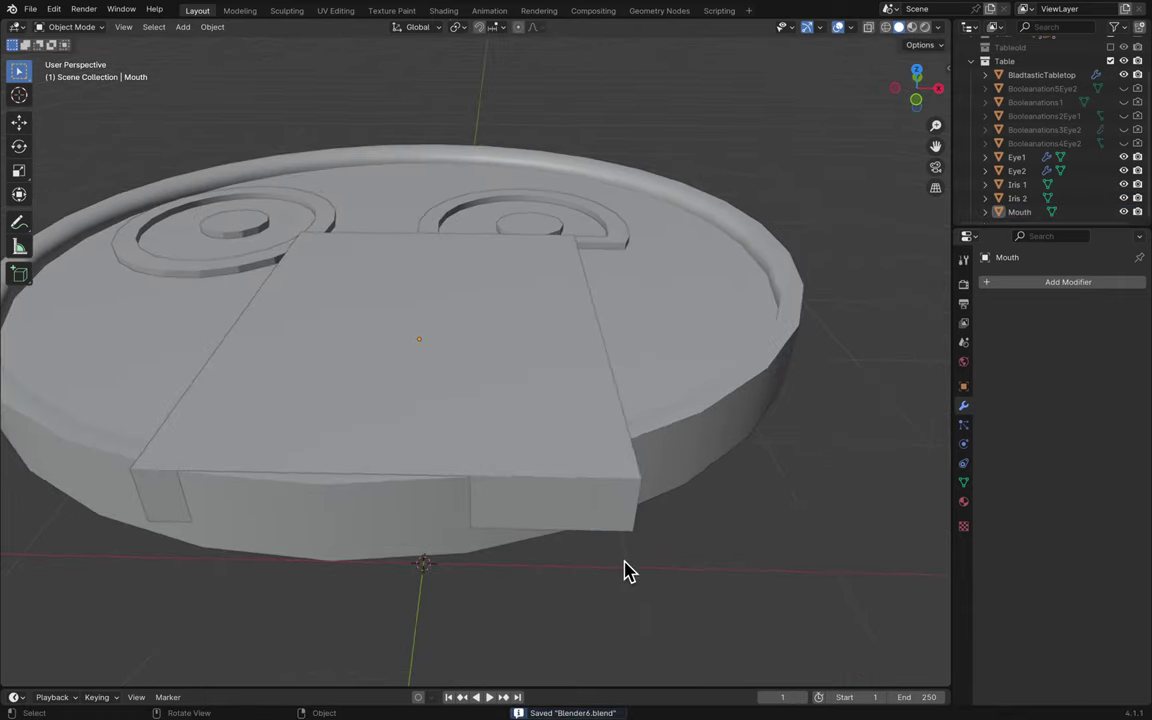
pyautogui.scroll(3, 625, 570)
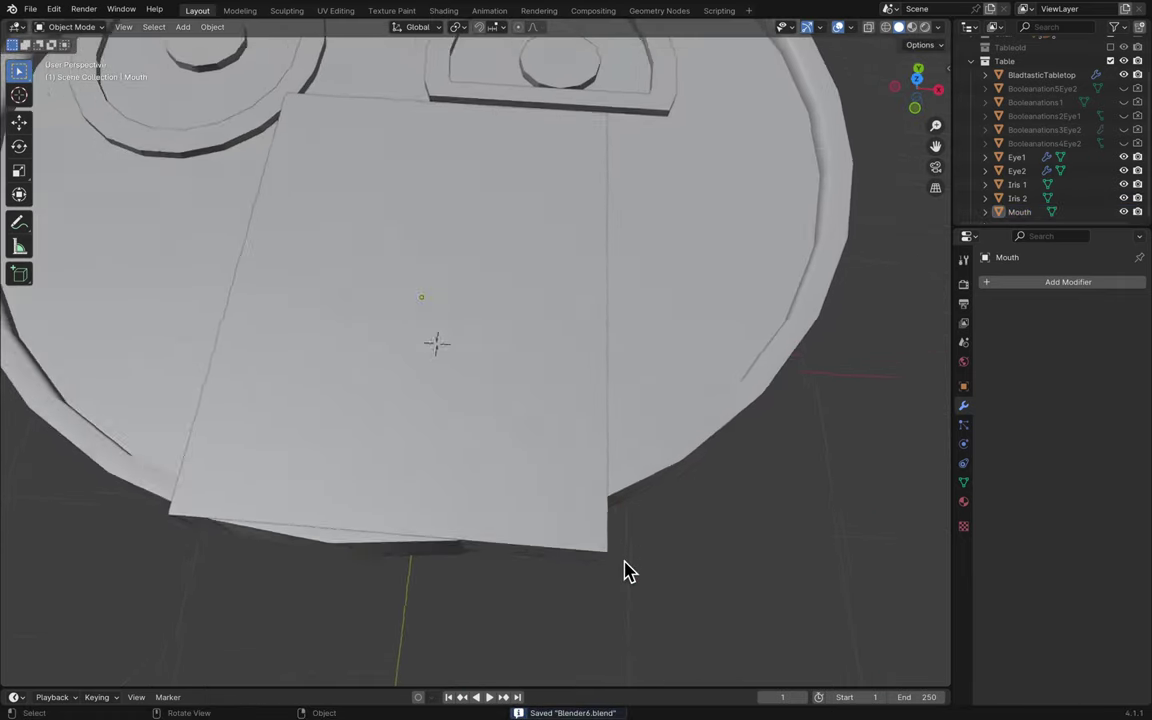
# - Show Tableold again and raise the Mouth block further along Z
pyautogui.click(1110, 47)
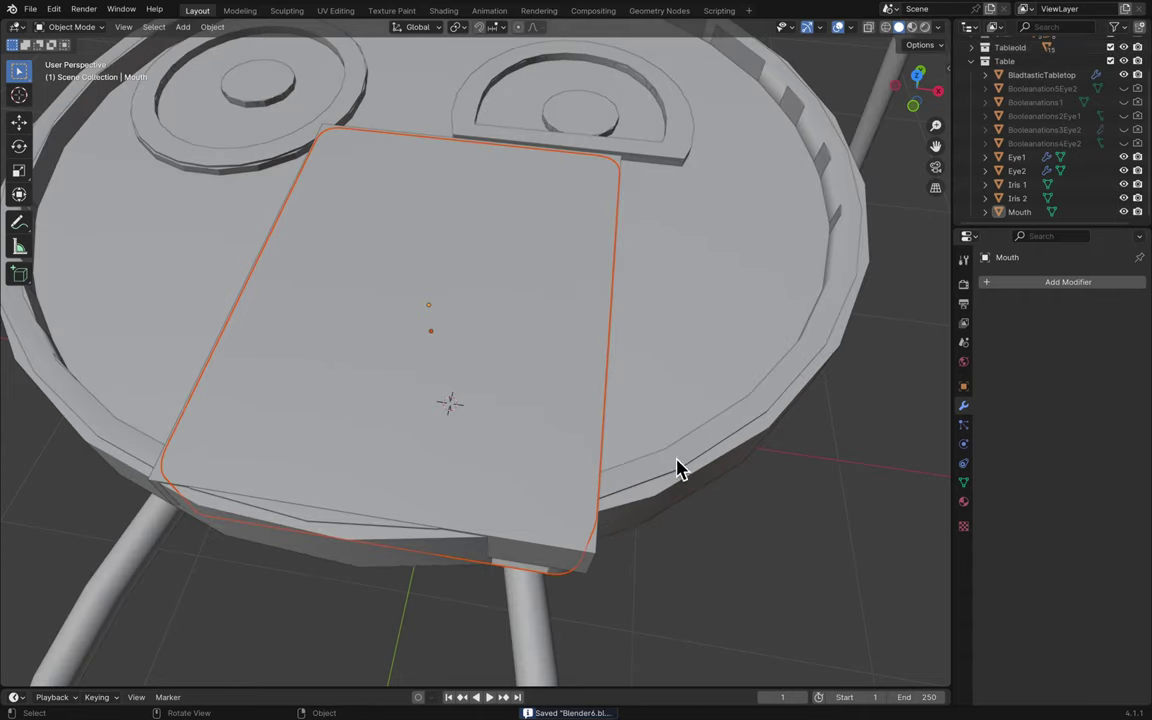
pyautogui.moveTo(645, 584); pyautogui.dragTo(658, 582, button='middle')
pyautogui.press('g')
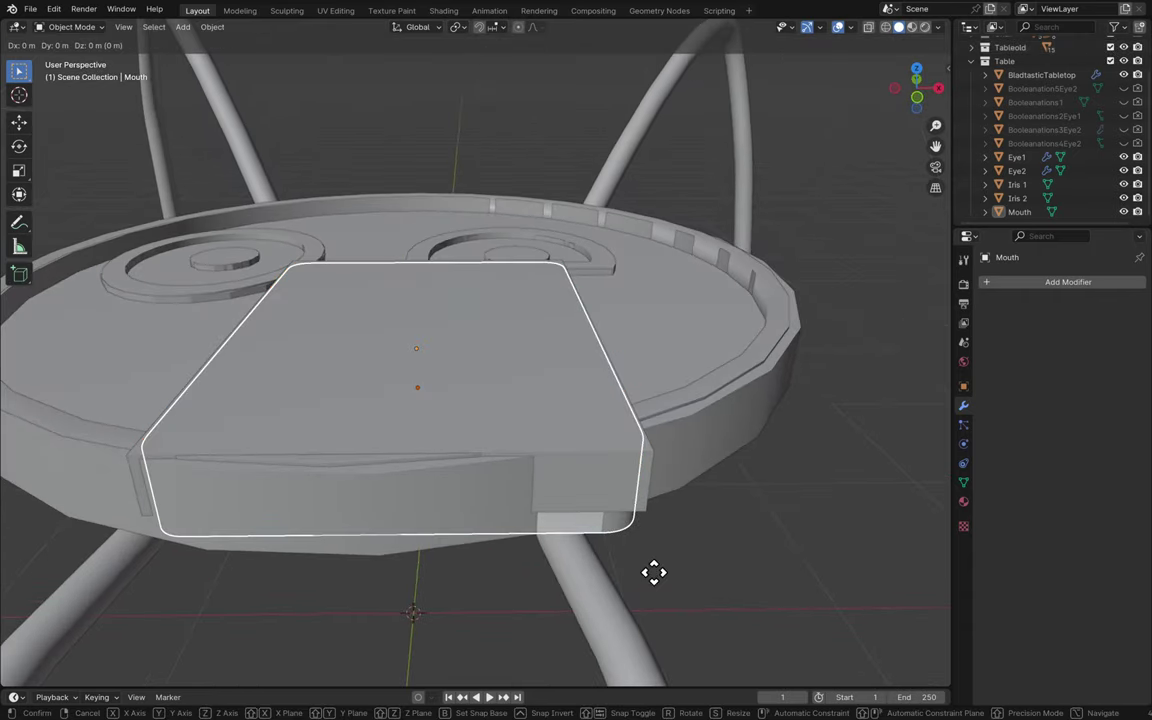
pyautogui.press('z')
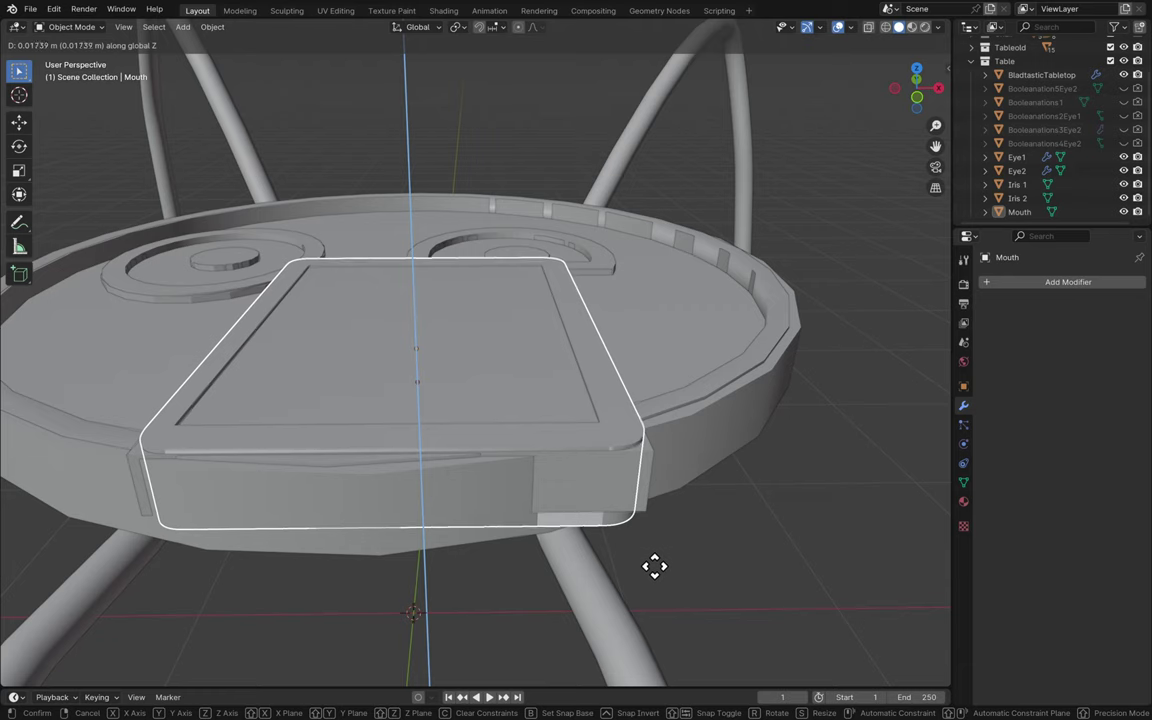
pyautogui.click(653, 557)
# - Check the Mouth block with Tableold excluded, then re-include Tableold and expand its object list
pyautogui.moveTo(785, 487); pyautogui.dragTo(998, 185, button='middle')
pyautogui.click(1110, 48)
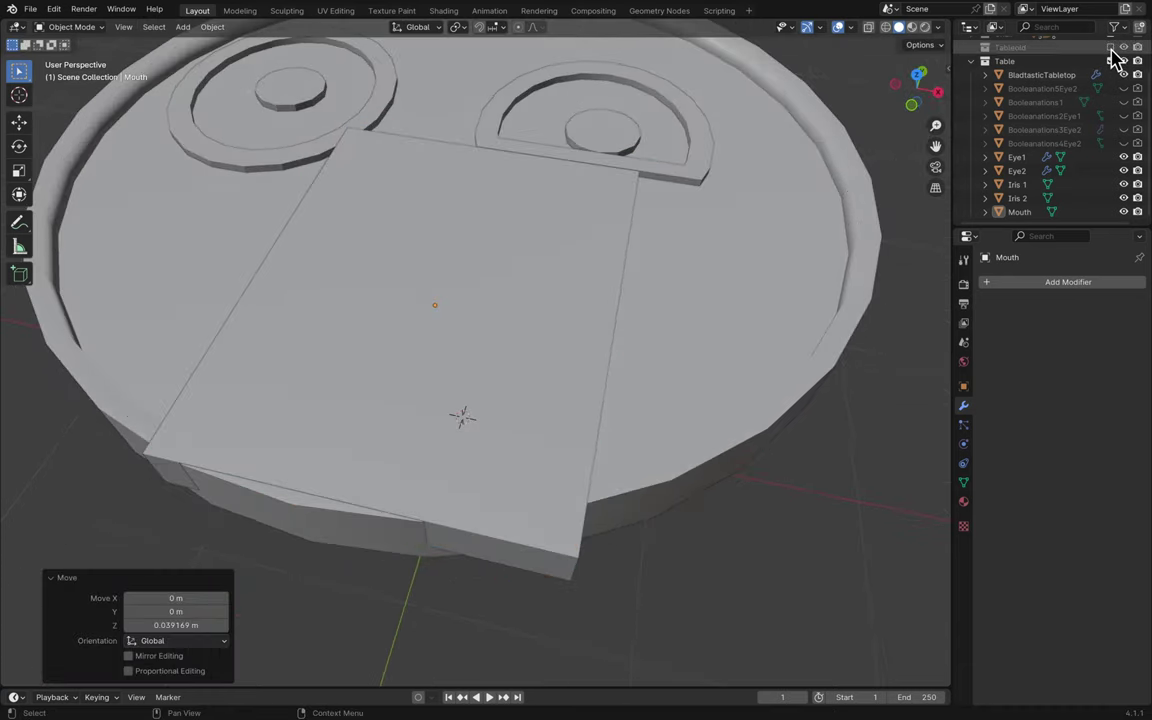
pyautogui.click(540, 432)
pyautogui.scroll(-2, 540, 432)
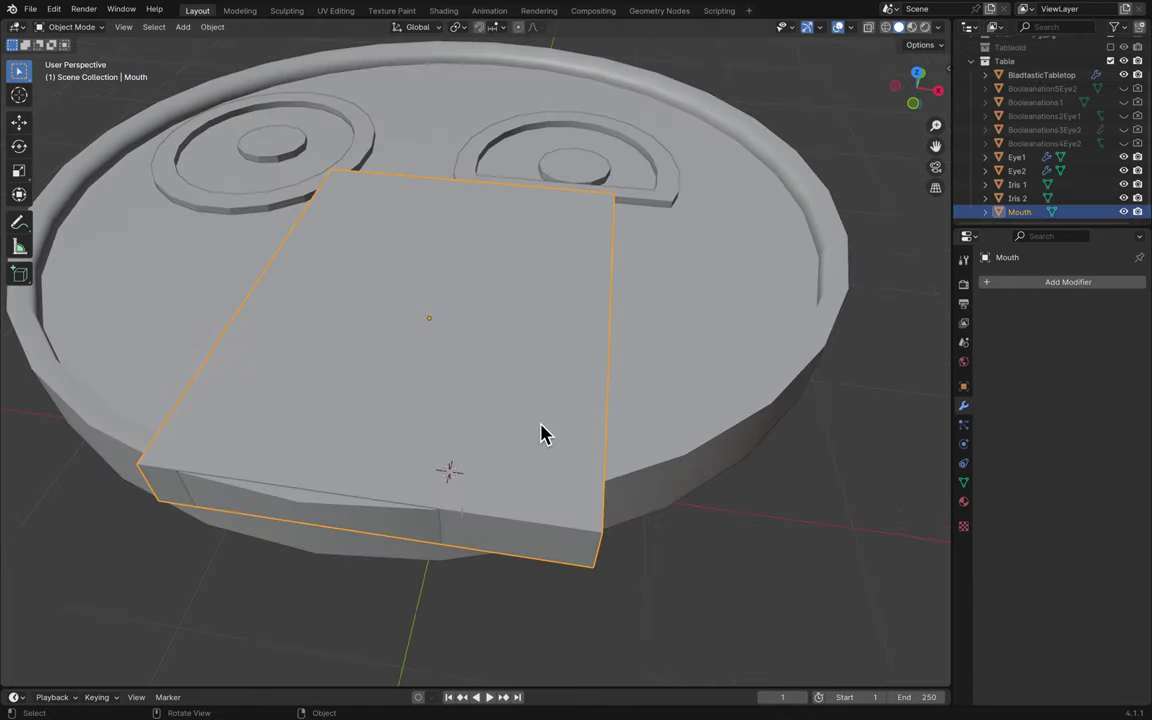
pyautogui.click(1110, 48)
pyautogui.click(985, 47)
pyautogui.scroll(2, 1021, 193)
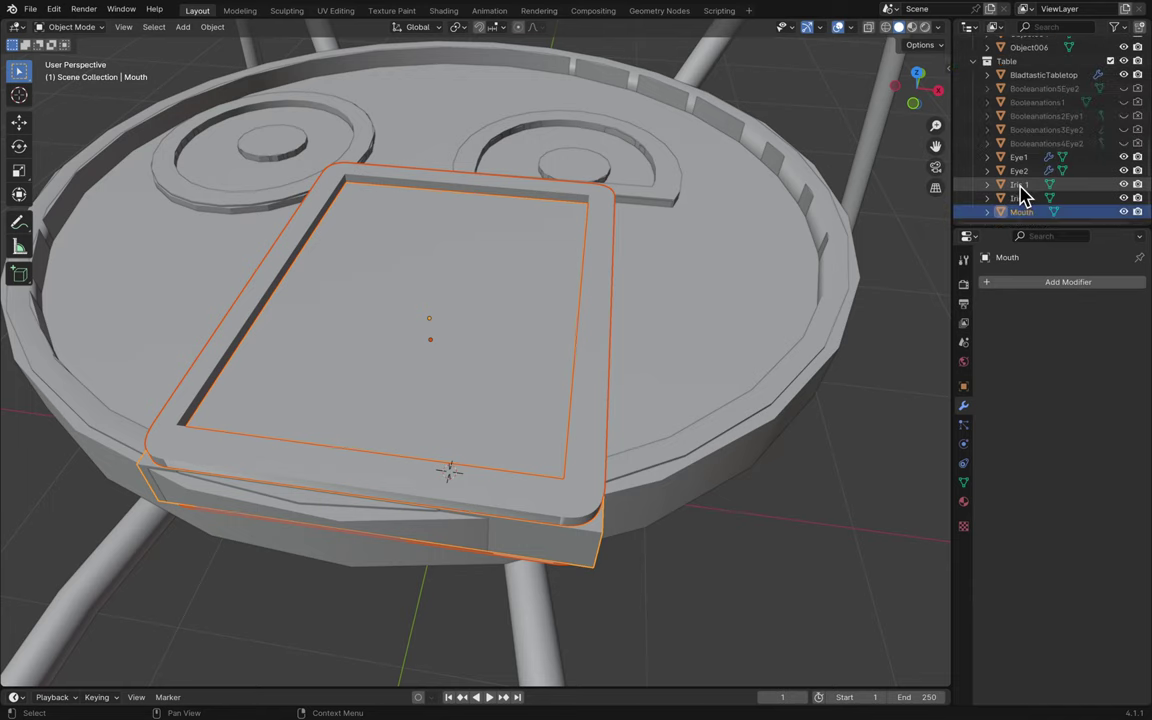
pyautogui.scroll(-1, 1038, 134)
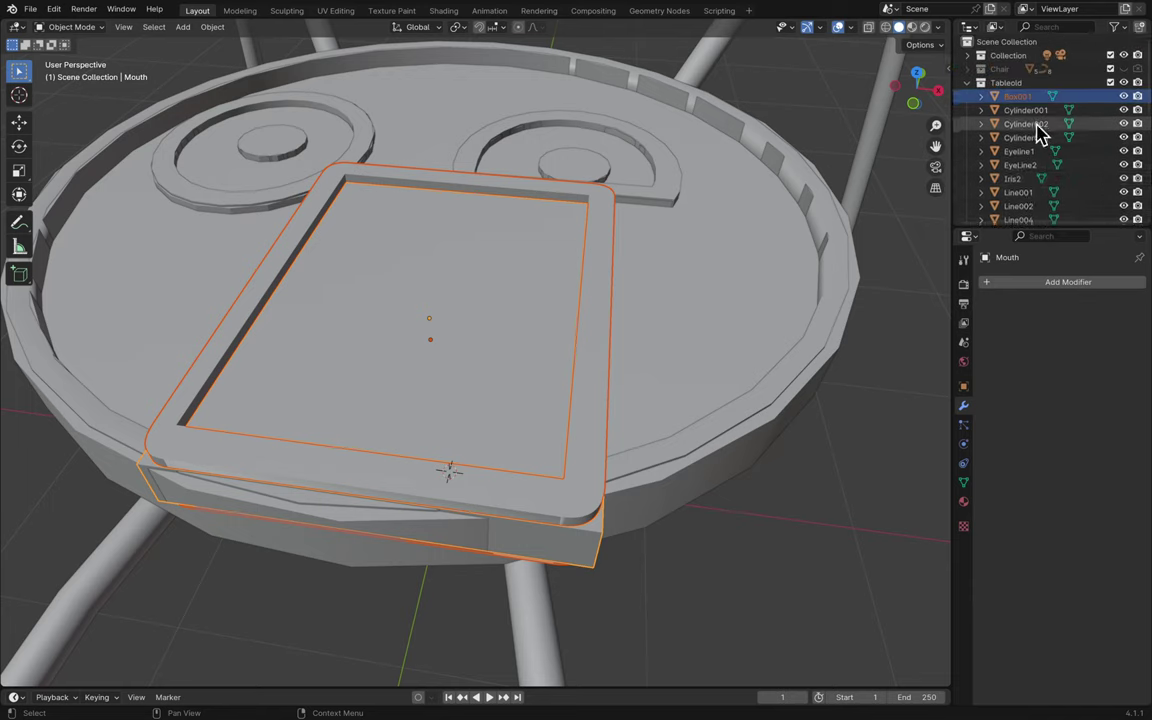
pyautogui.scroll(-1, 1038, 133)
# - Hide the table leg objects, then put the Mouth block into Edit Mode
pyautogui.click(1036, 111)
pyautogui.scroll(-5, 1036, 111)
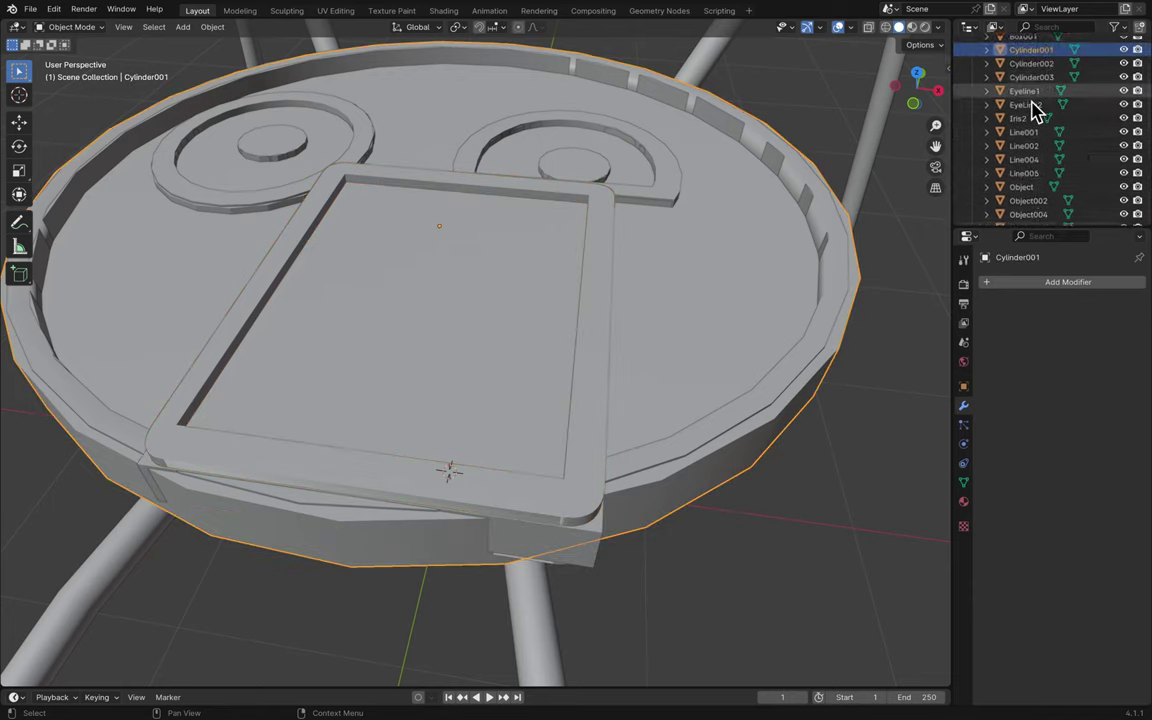
pyautogui.scroll(2, 1036, 111)
pyautogui.click(1036, 110)
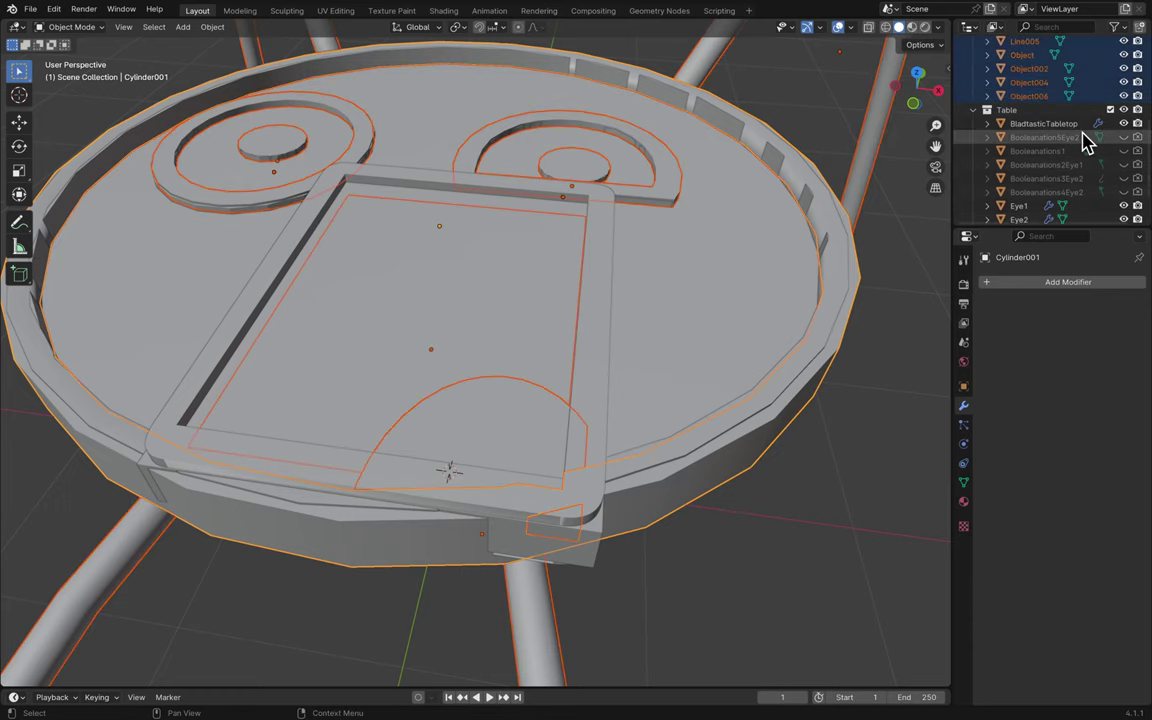
pyautogui.press('h')
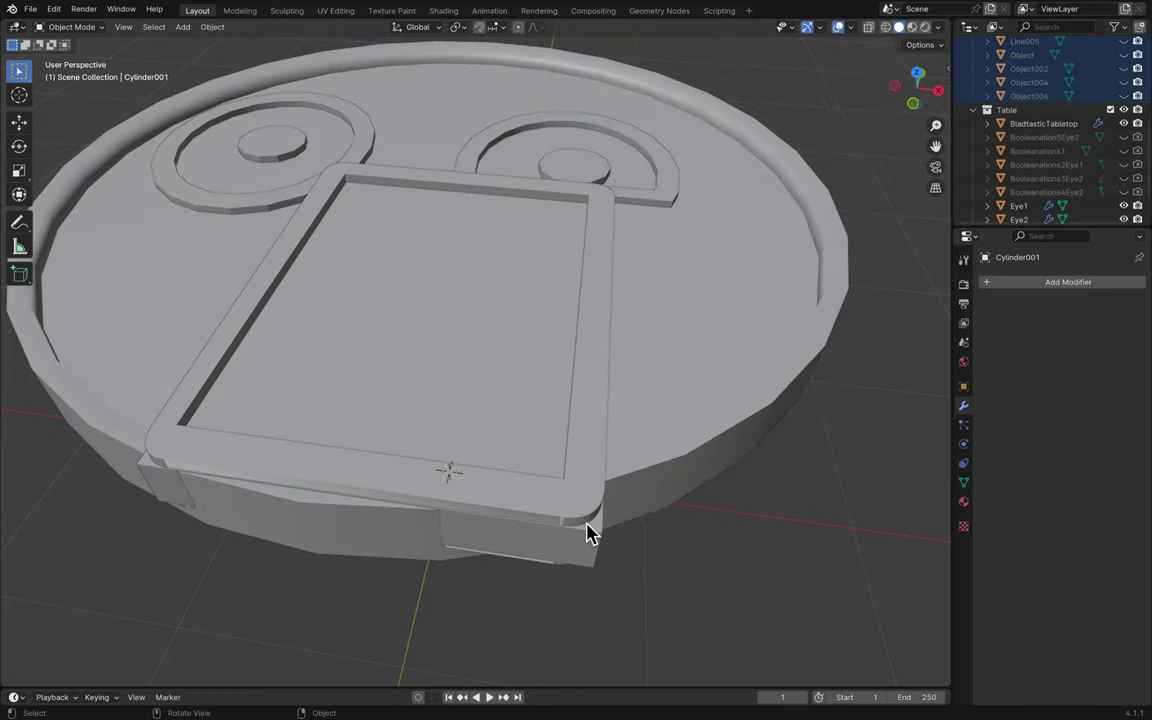
pyautogui.click(588, 533)
pyautogui.press('Tab')
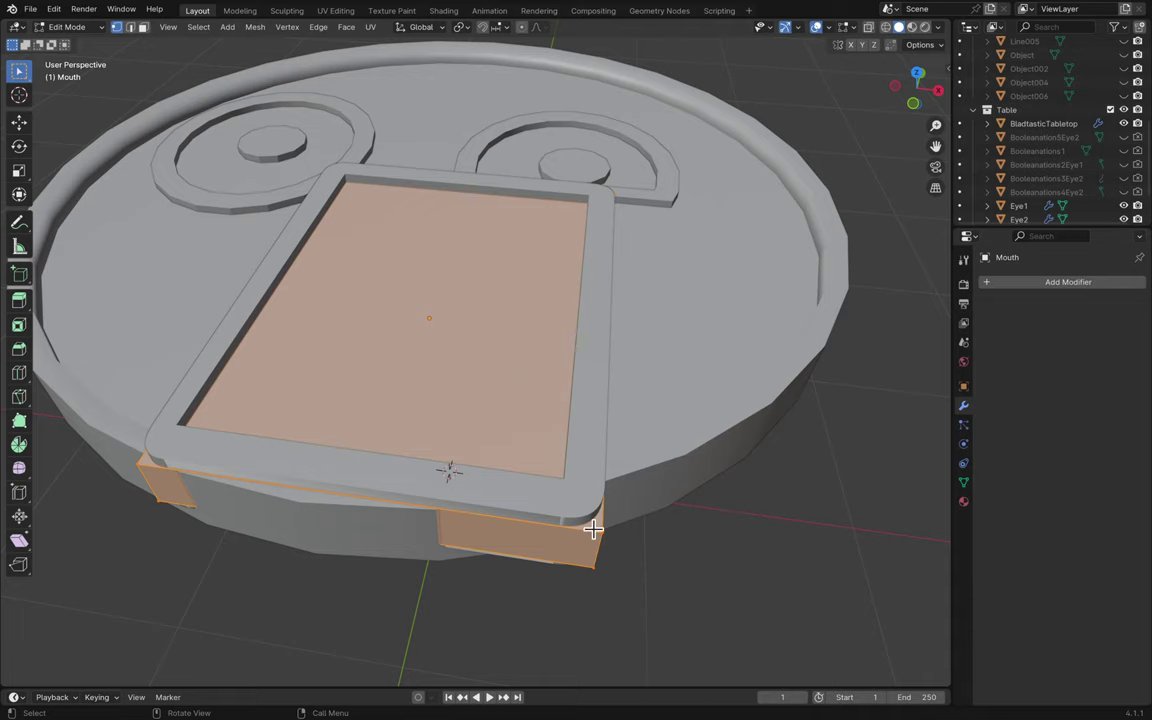
# - Hide BladtasticTabletop, Eye1, Eye2, Iris 1 and Iris 2, then save the file
pyautogui.moveTo(613, 486); pyautogui.dragTo(614, 483, button='middle')
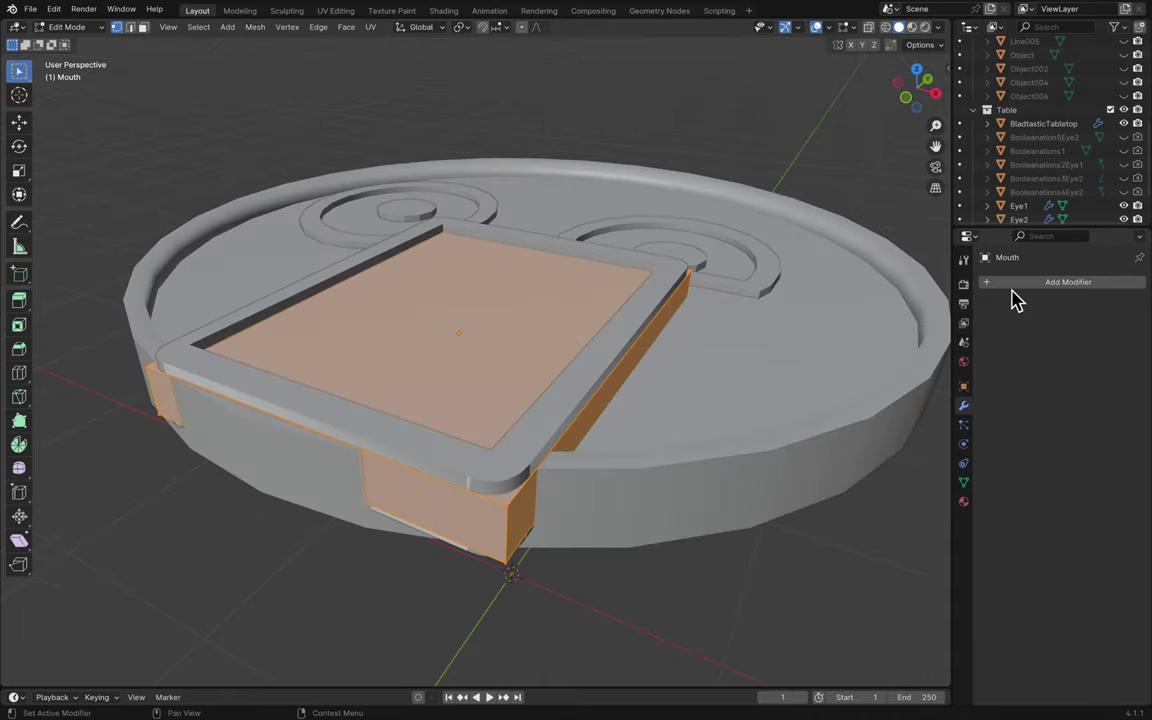
pyautogui.scroll(-2, 1068, 135)
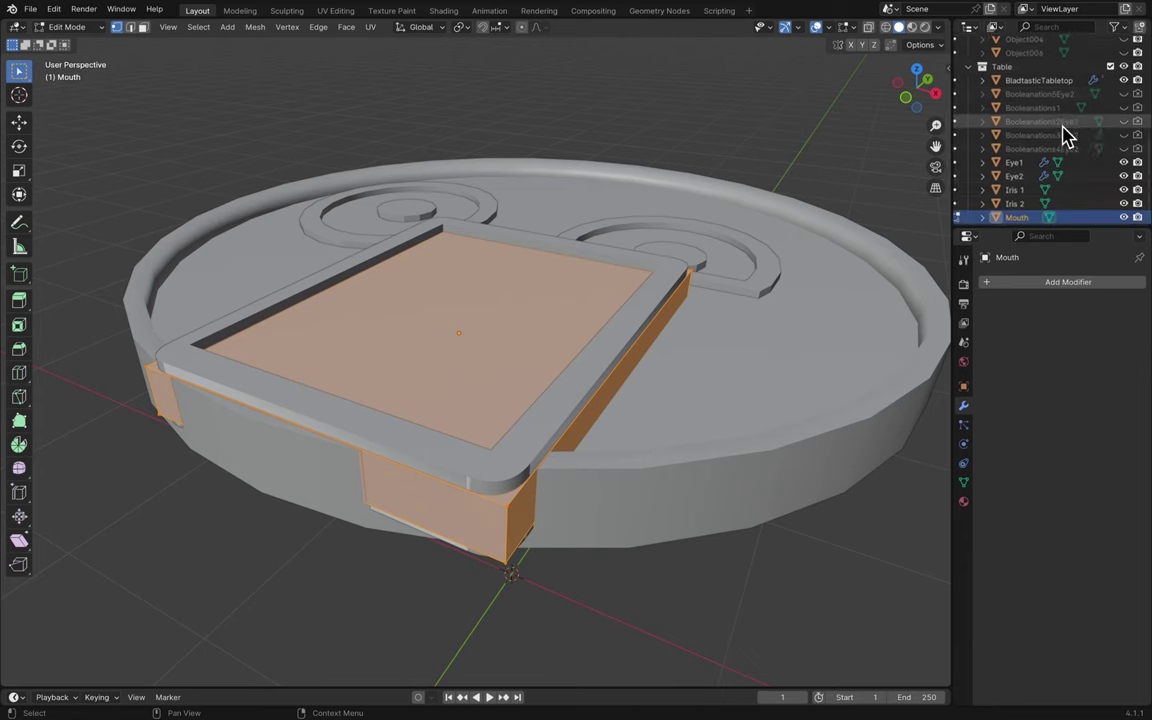
pyautogui.click(1124, 76)
pyautogui.click(1124, 157)
pyautogui.click(1124, 171)
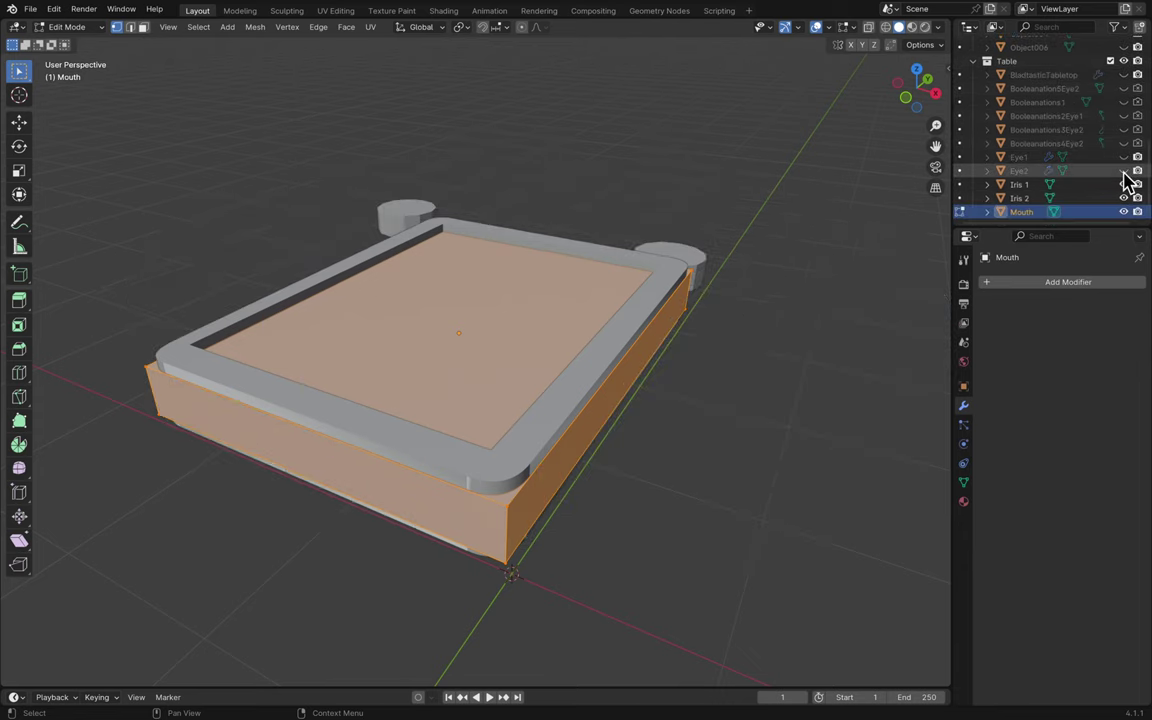
pyautogui.click(1124, 184)
pyautogui.click(1124, 198)
pyautogui.hotkey('ctrl', 's')
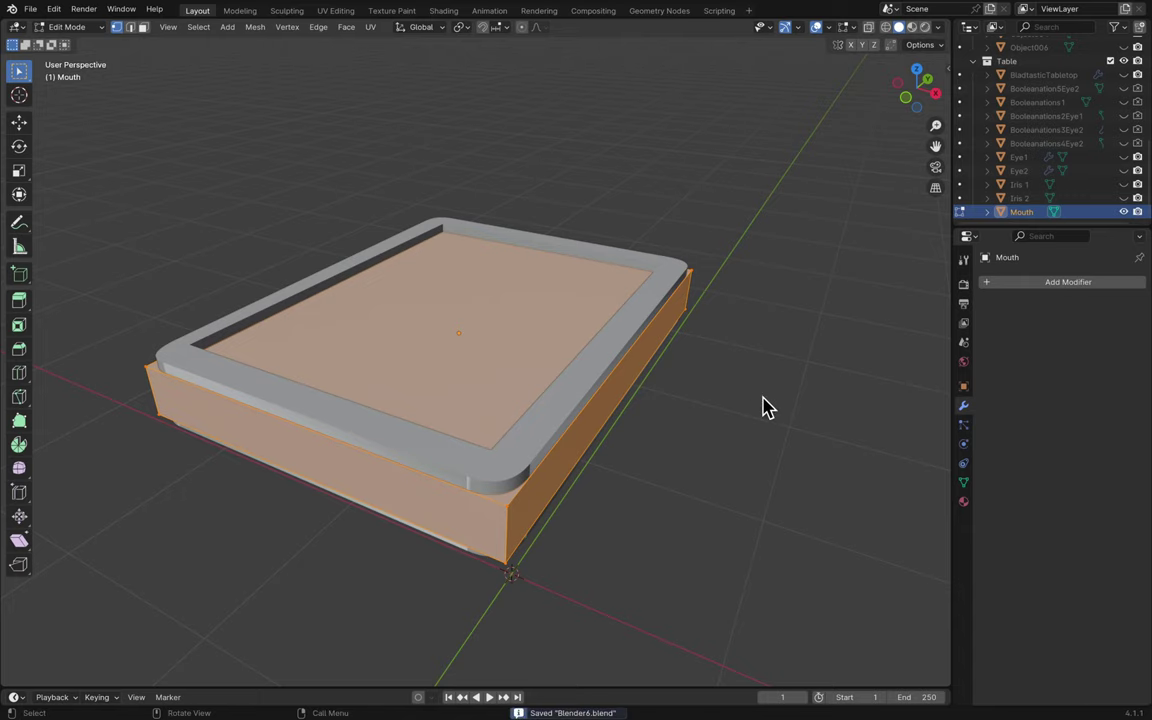
pyautogui.scroll(5, 602, 462)
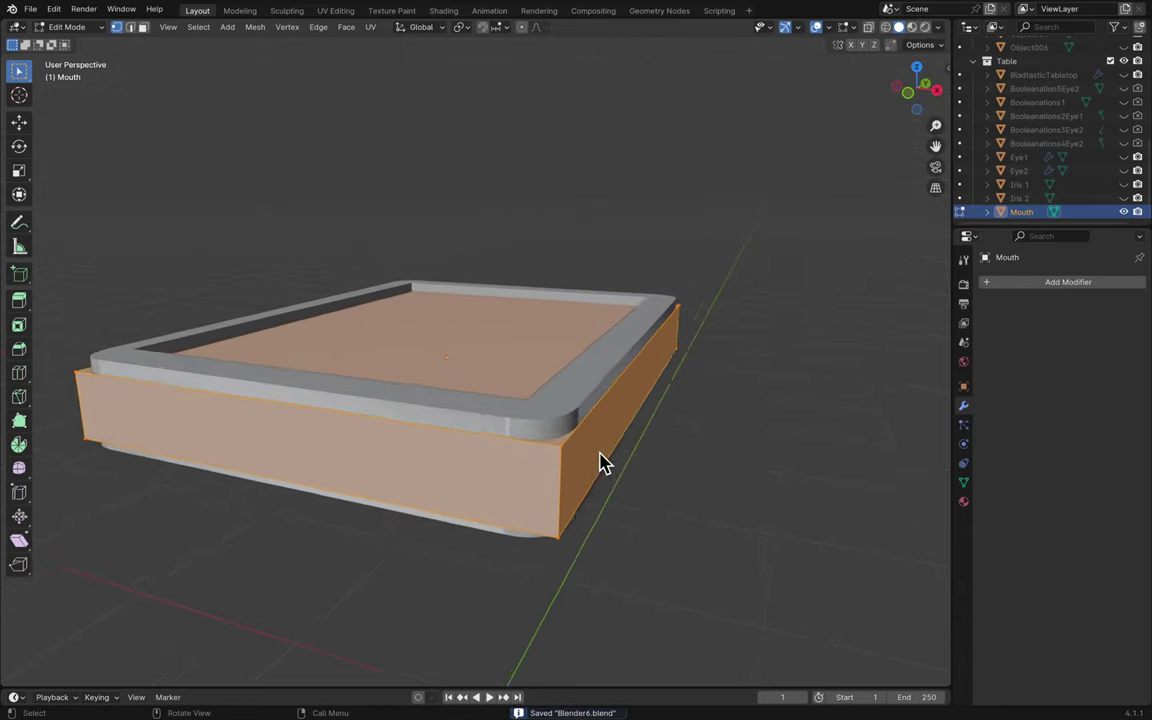
pyautogui.scroll(5, 602, 462)
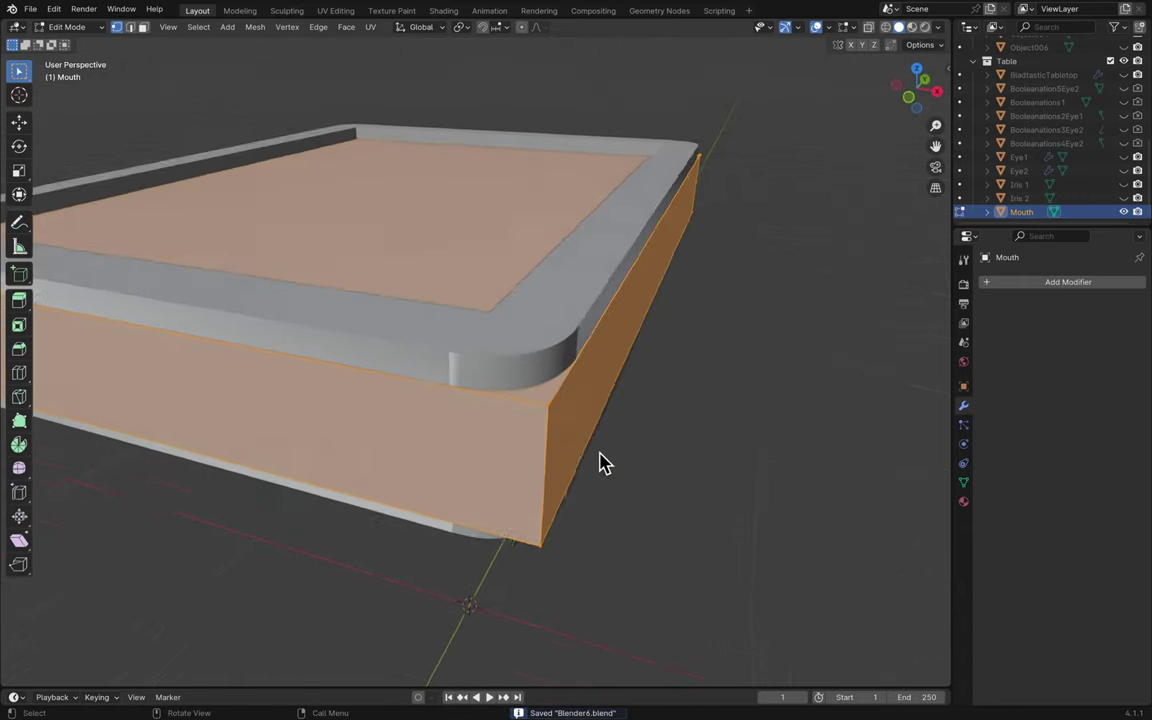
# - Try a bevel on the Mouth block's faces, undo it, and deselect the mesh
pyautogui.press('v')
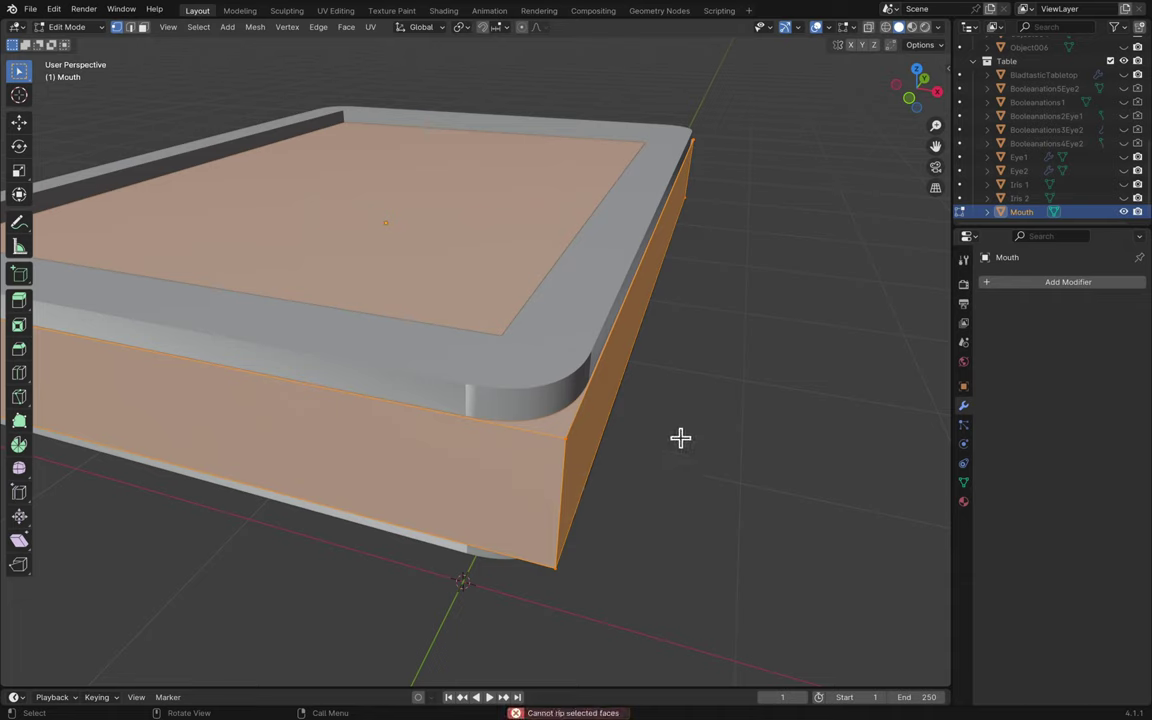
pyautogui.press('ctrl')
pyautogui.hotkey('ctrl', 'b')
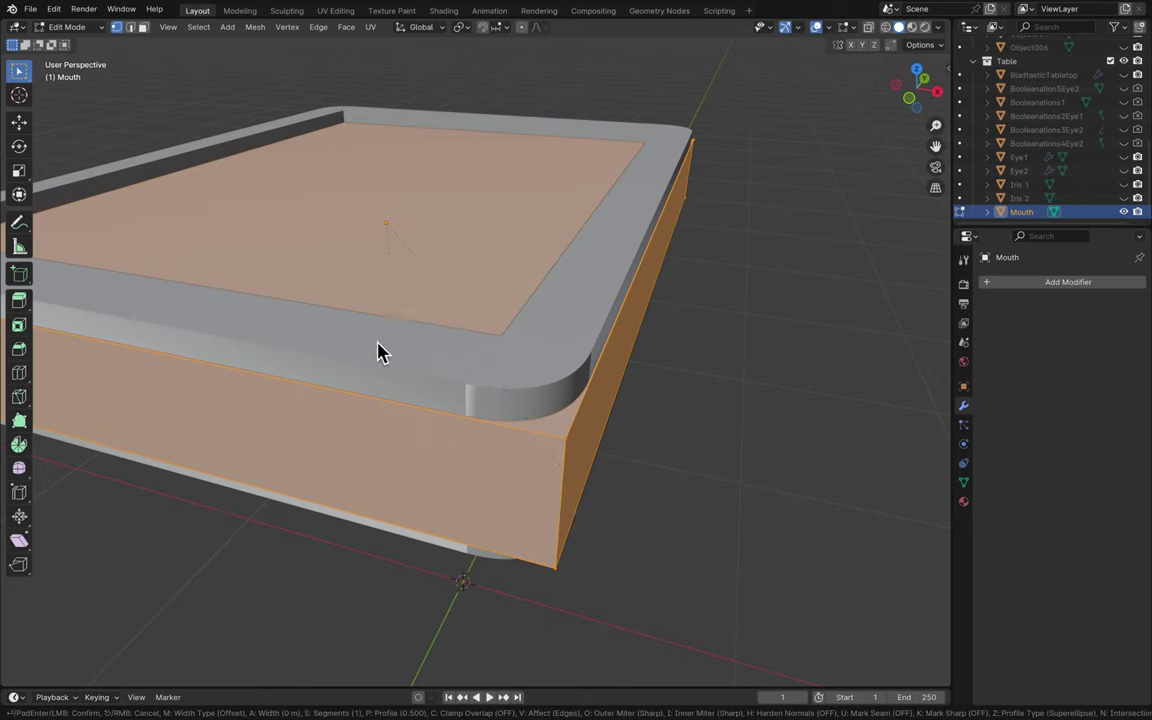
pyautogui.press('Escape')
pyautogui.press('v')
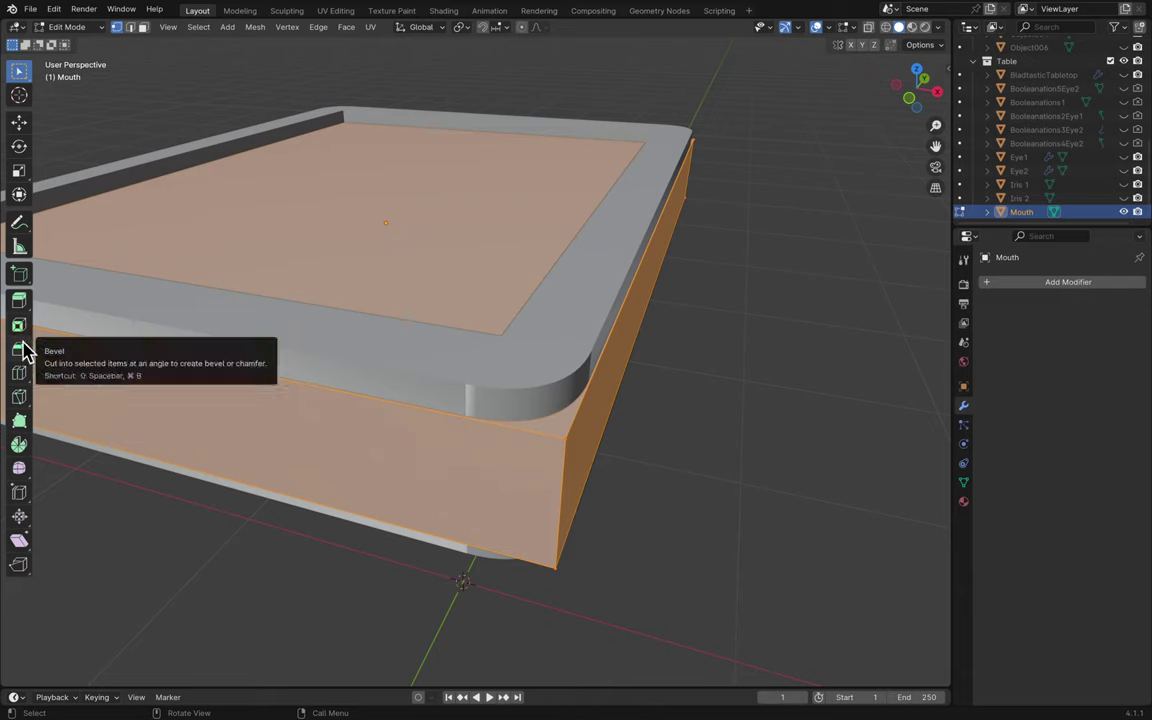
pyautogui.click(20, 349)
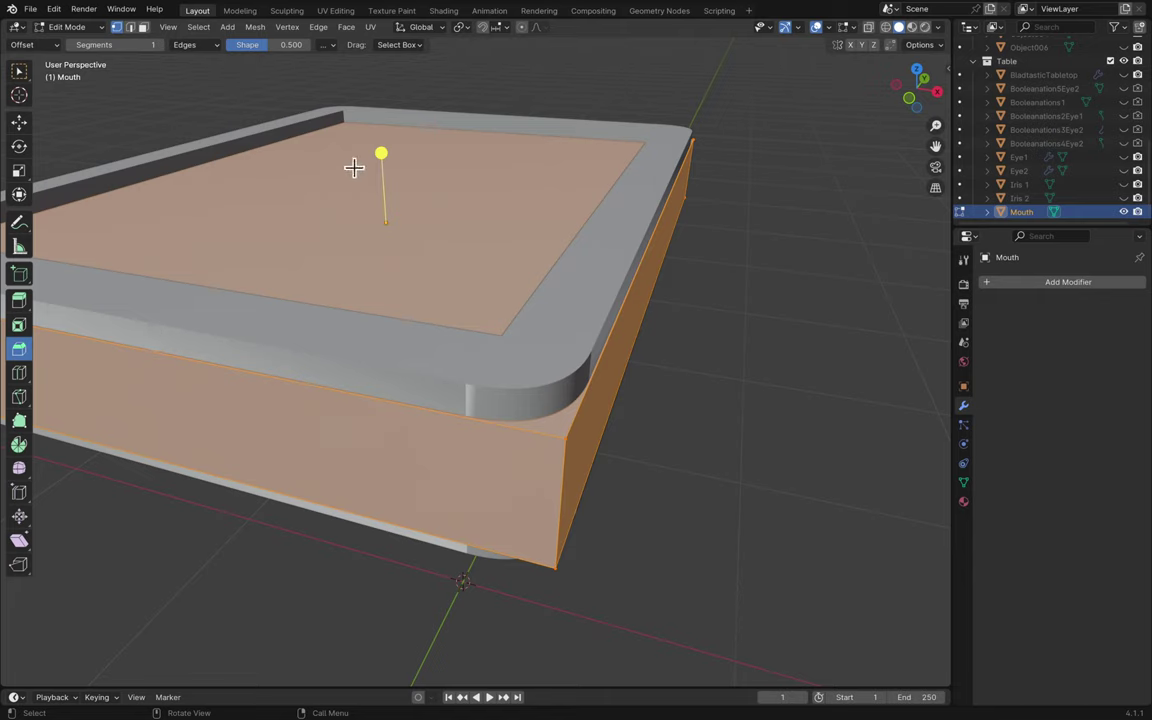
pyautogui.moveTo(385, 150); pyautogui.dragTo(515, 305)
pyautogui.hotkey('ctrl', 'z')
pyautogui.click(736, 307)
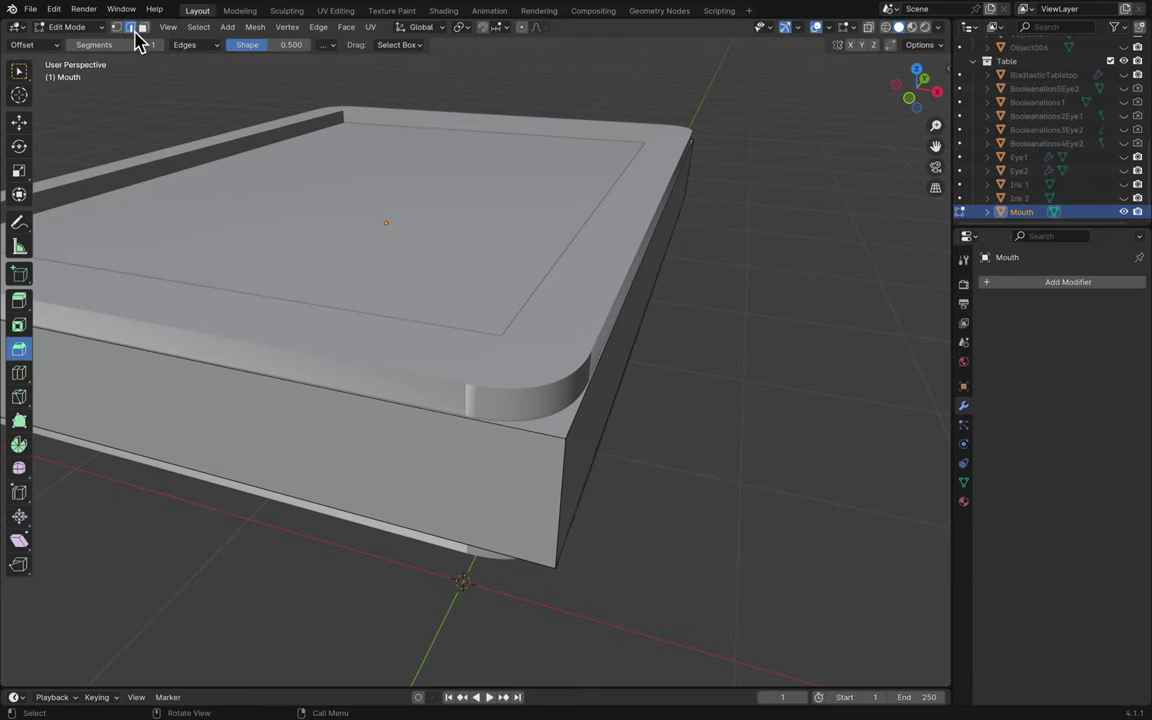
# - In front orthographic view, select the Mouth block's four vertical corner edges
pyautogui.click(560, 485)
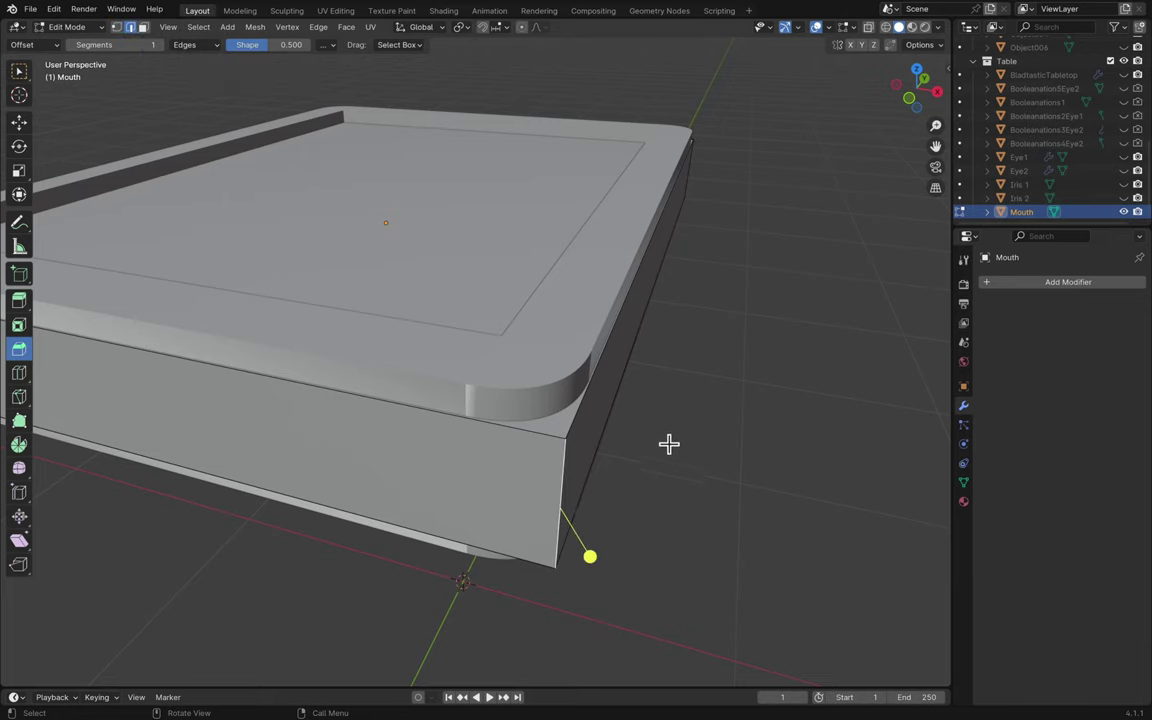
pyautogui.scroll(-5, 728, 319)
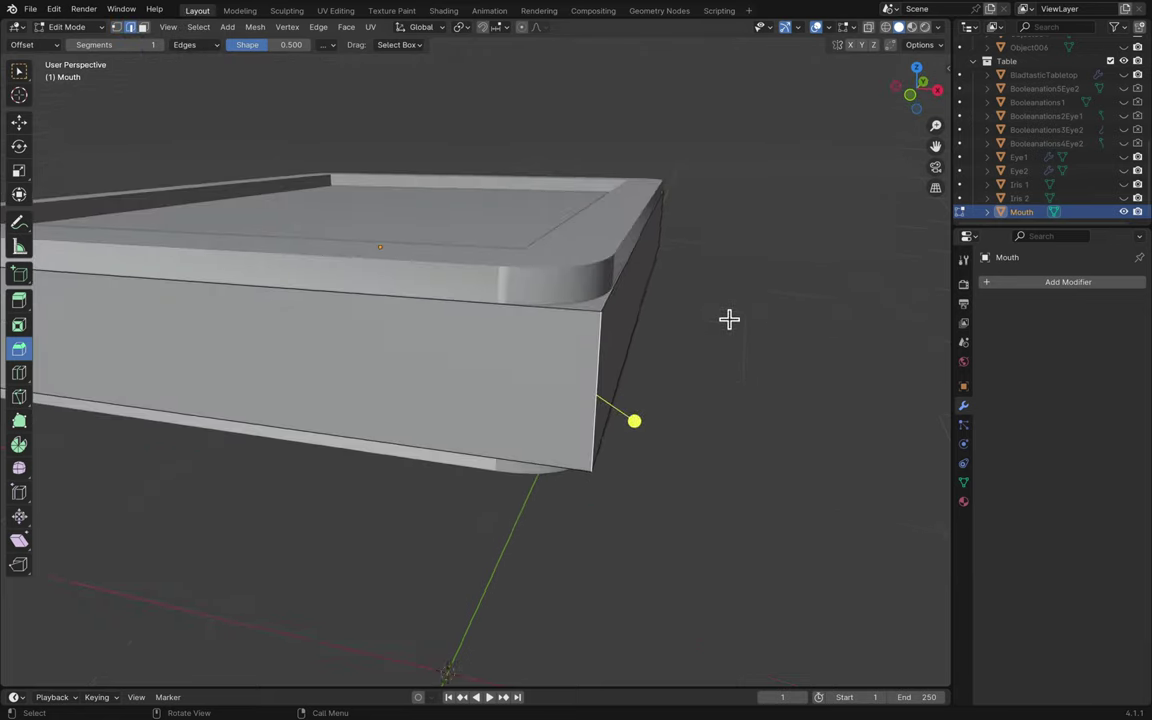
pyautogui.click(910, 95)
pyautogui.keyDown('shift'); pyautogui.hscroll(-5, 802, 275); pyautogui.keyUp('shift')
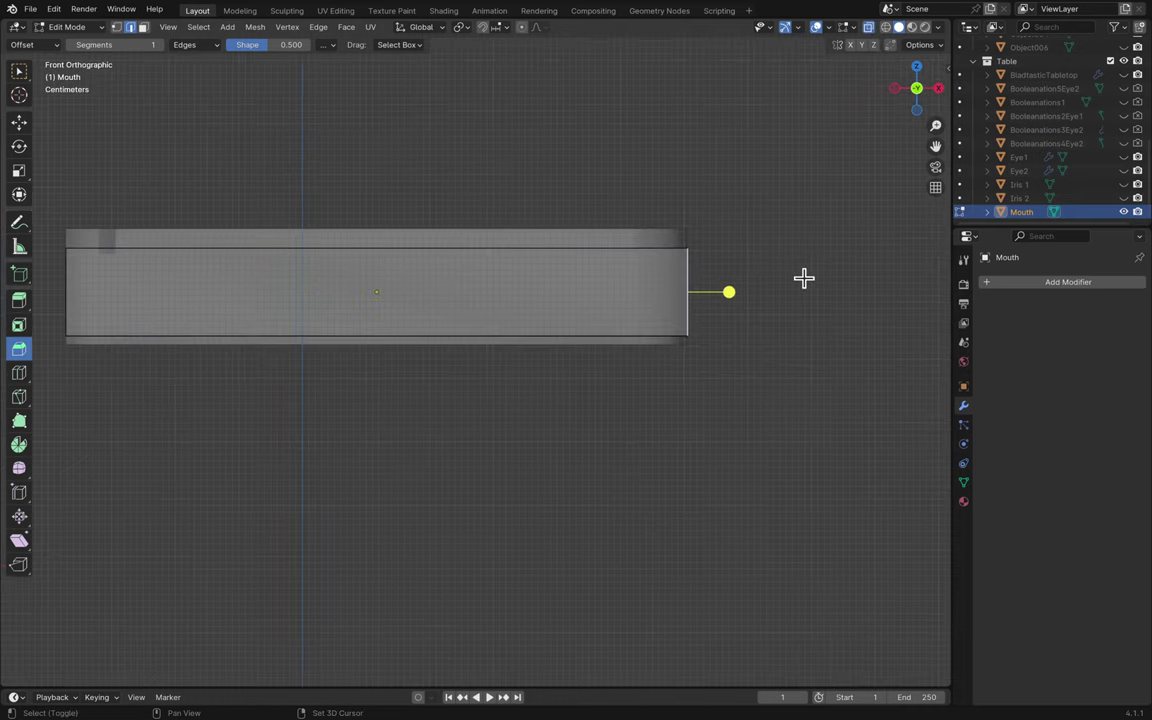
pyautogui.moveTo(130, 305); pyautogui.dragTo(149, 301)
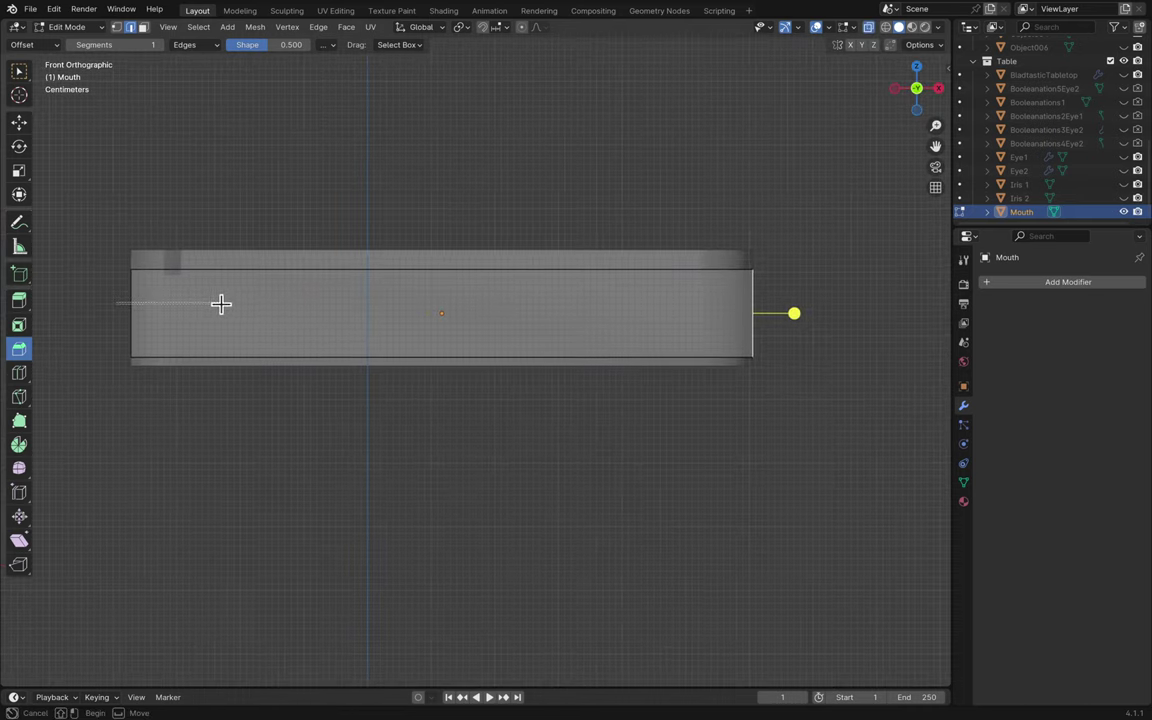
pyautogui.moveTo(221, 303); pyautogui.dragTo(836, 332)
pyautogui.hscroll(5, 836, 332)
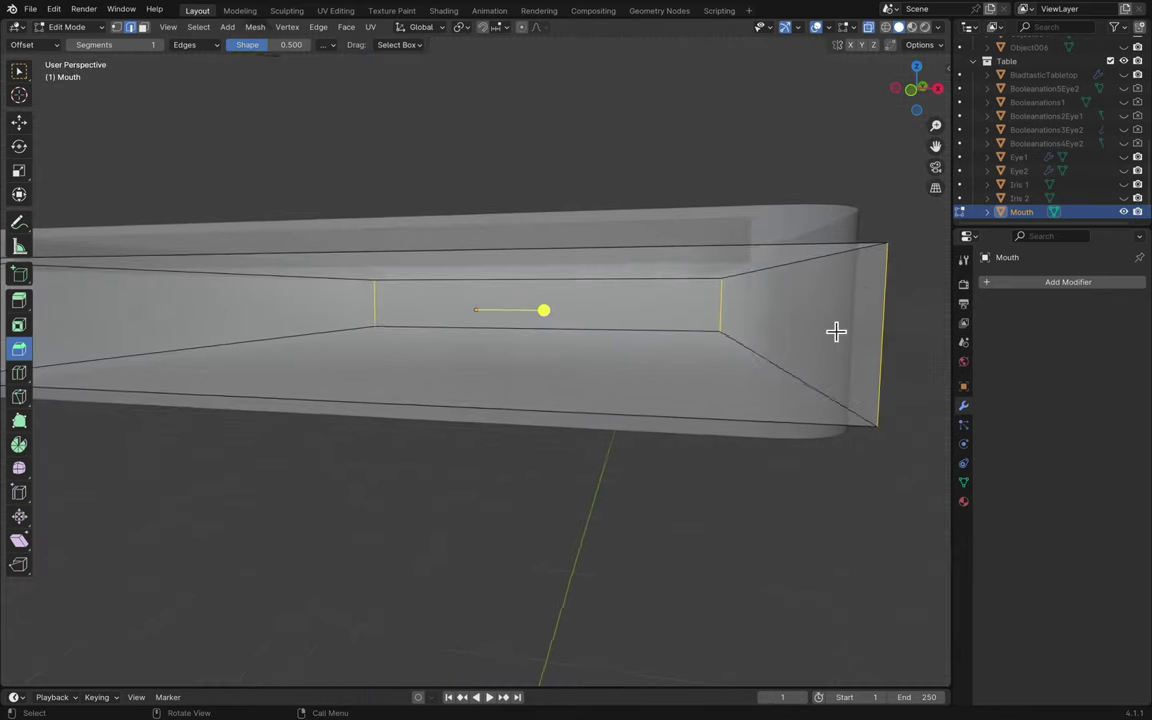
pyautogui.scroll(-10, 836, 332)
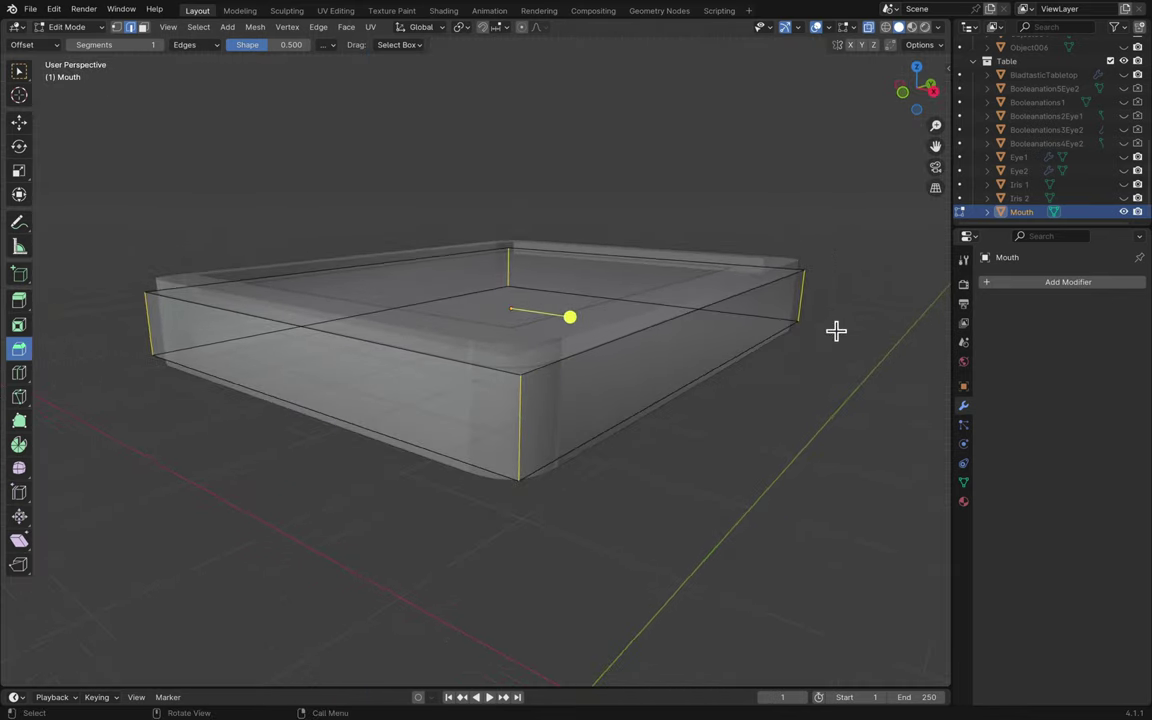
pyautogui.scroll(-8, 836, 332)
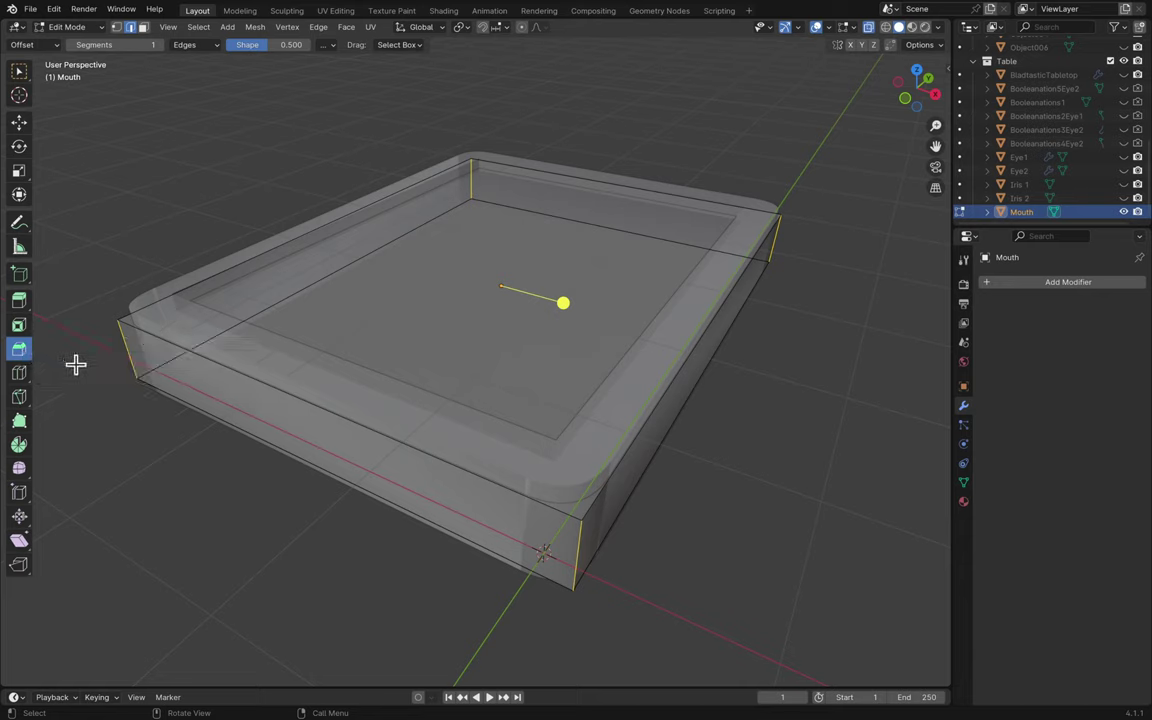
# - Bevel the four corner edges about 0.135 m wide, adjusting the segment count
pyautogui.hotkey('ctrl', 'b')
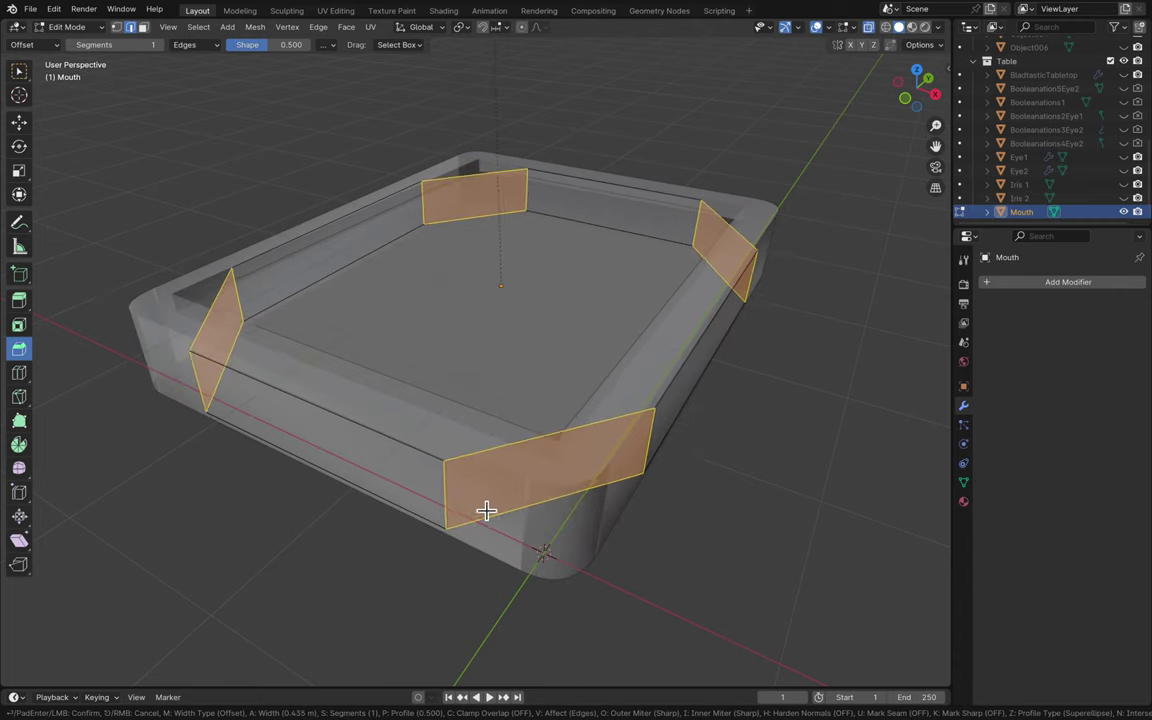
pyautogui.scroll(16, 484, 538)
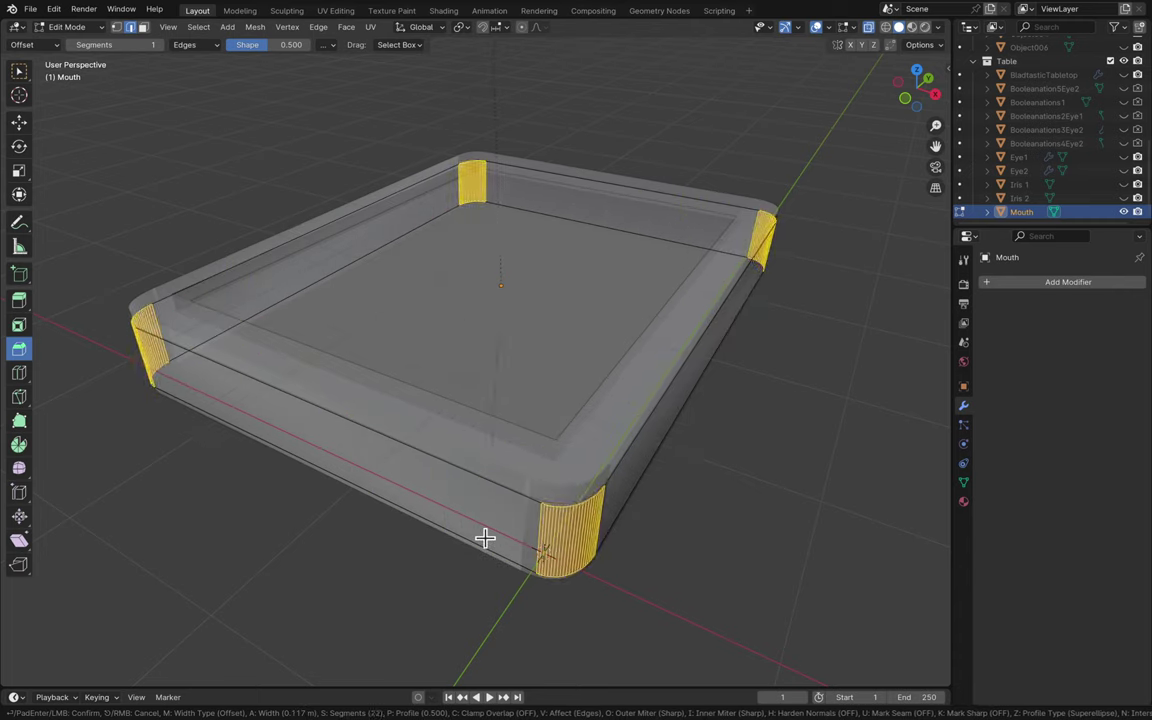
pyautogui.scroll(-1, 484, 538)
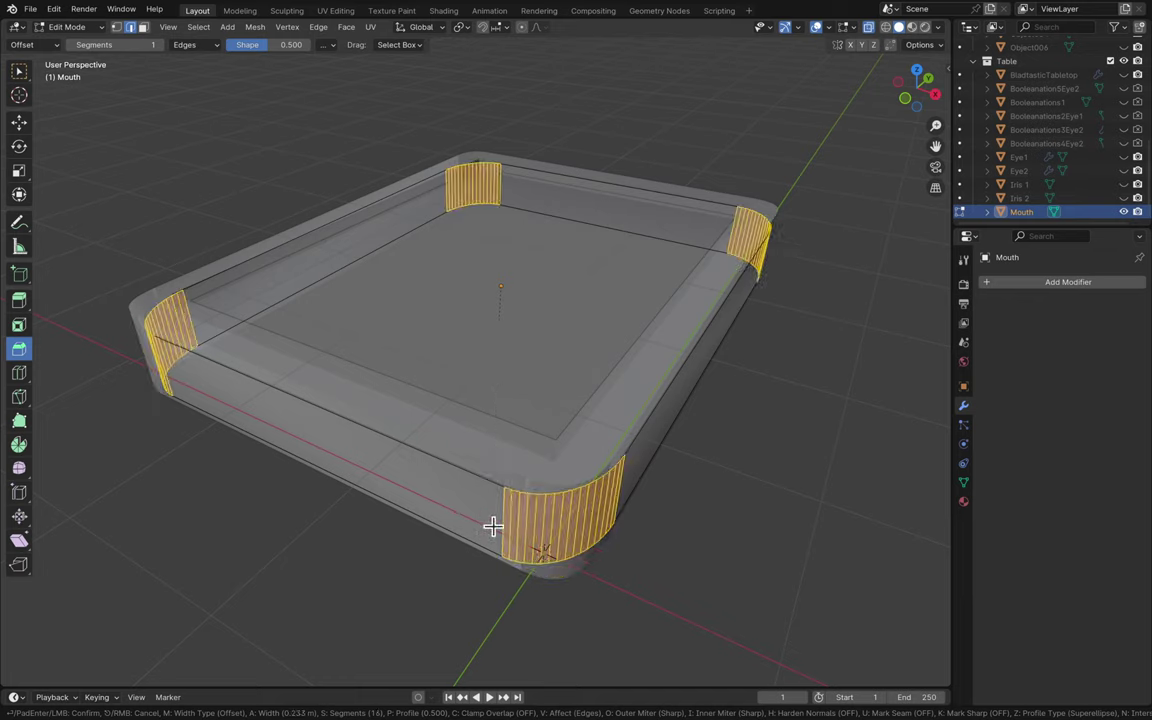
pyautogui.scroll(-2, 493, 526)
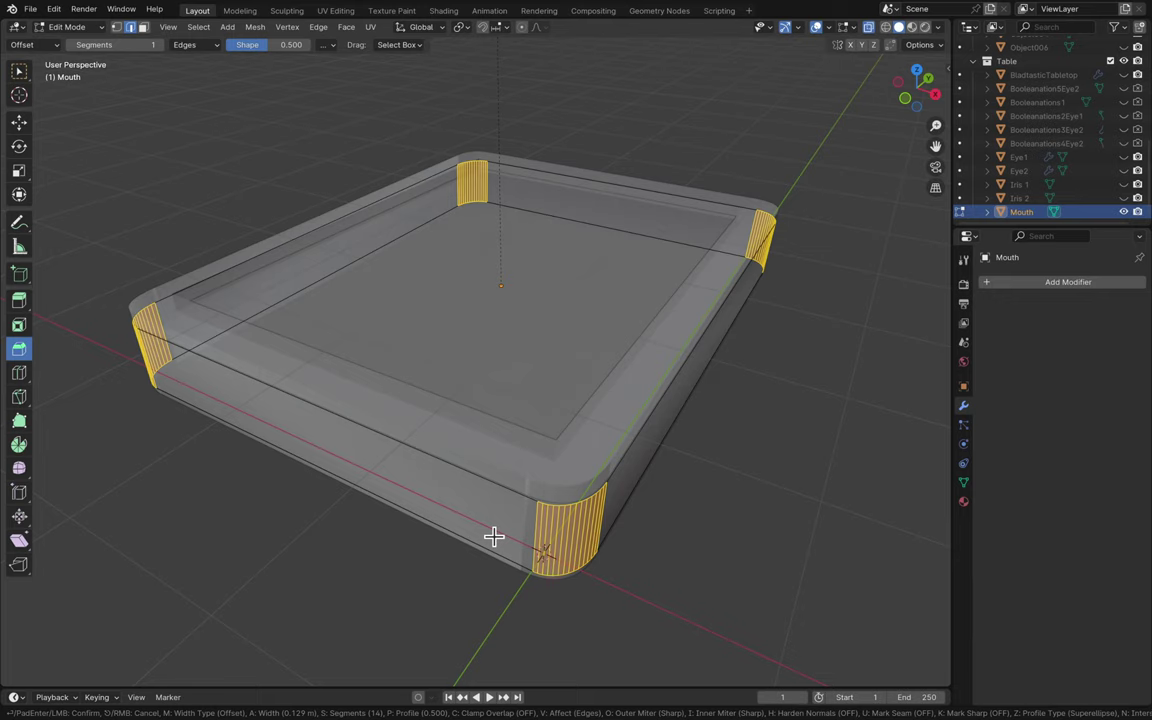
pyautogui.scroll(-9, 494, 536)
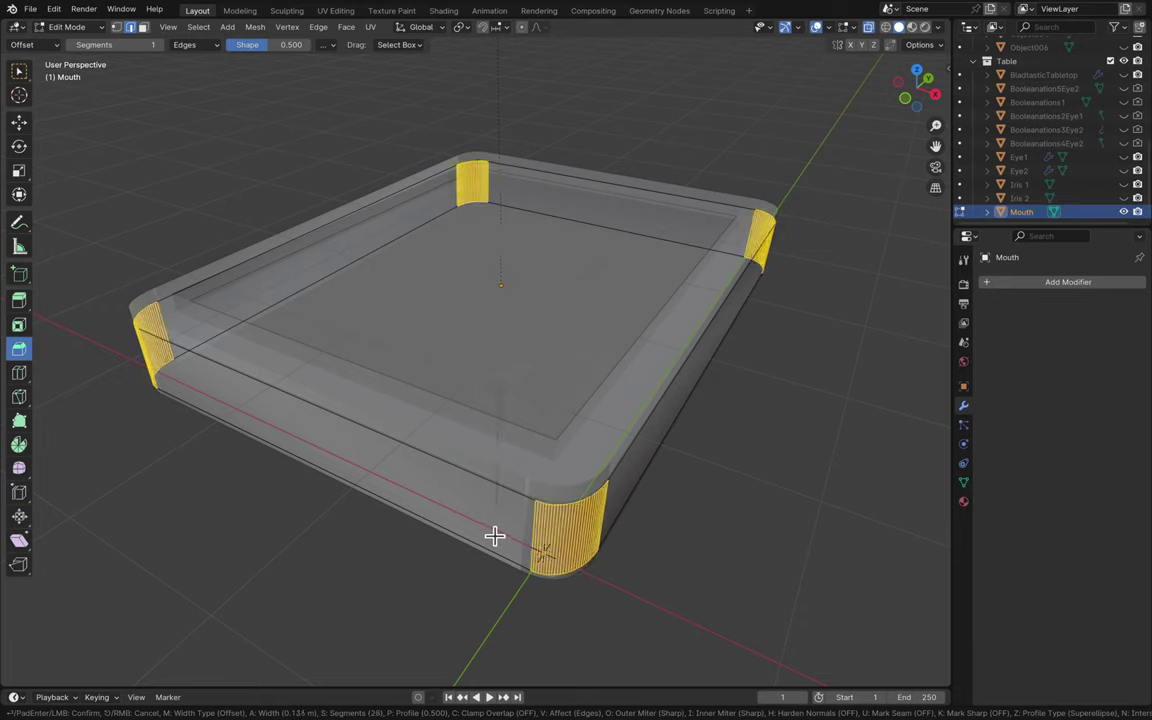
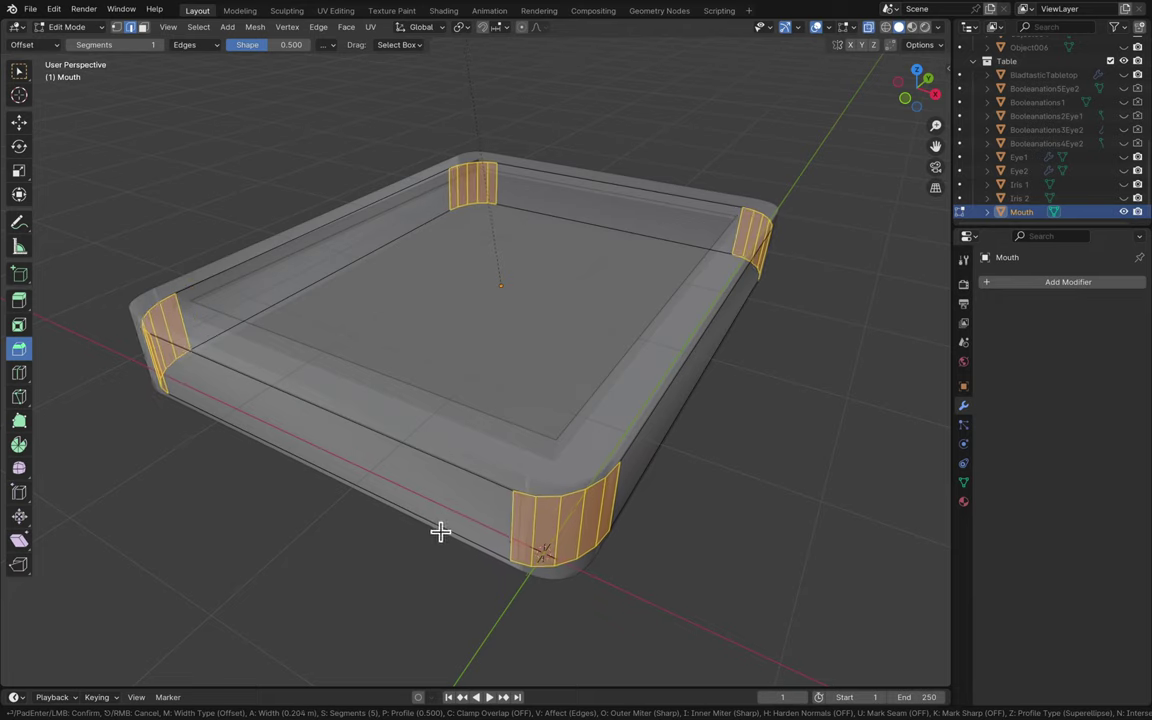
# - Cancel the first bevel and bevel the Mouth tray's four vertical corner edges from Top view
pyautogui.rightClick(416, 556)
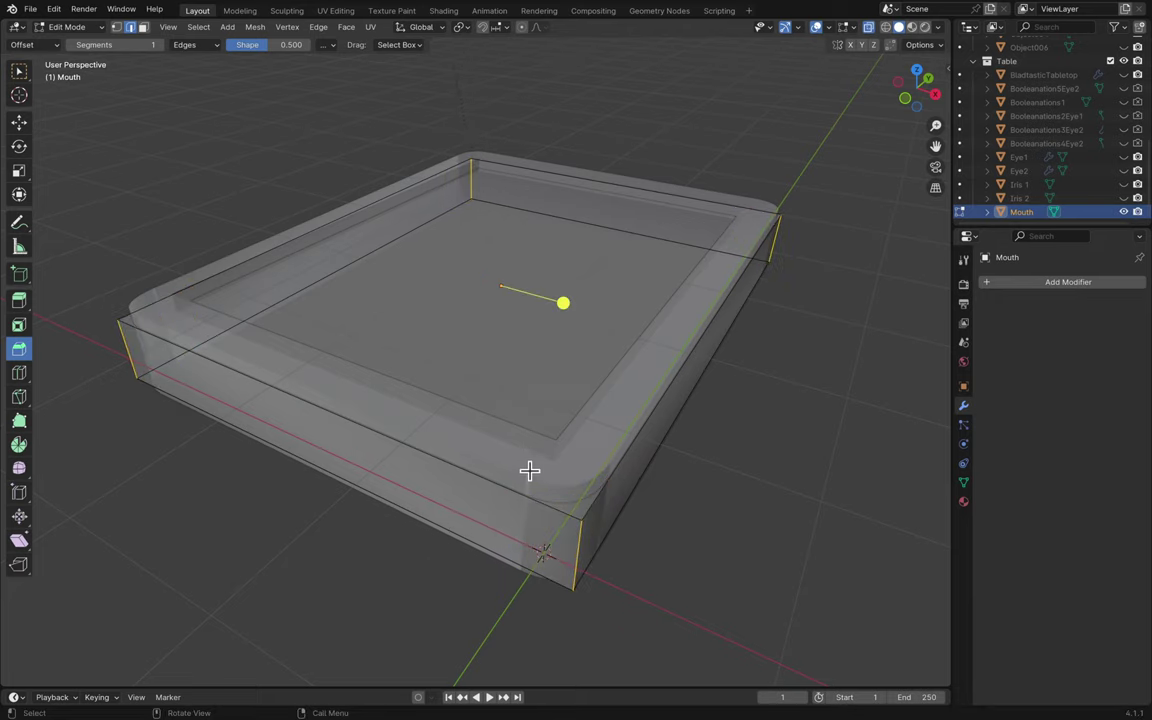
pyautogui.scroll(5, 724, 389)
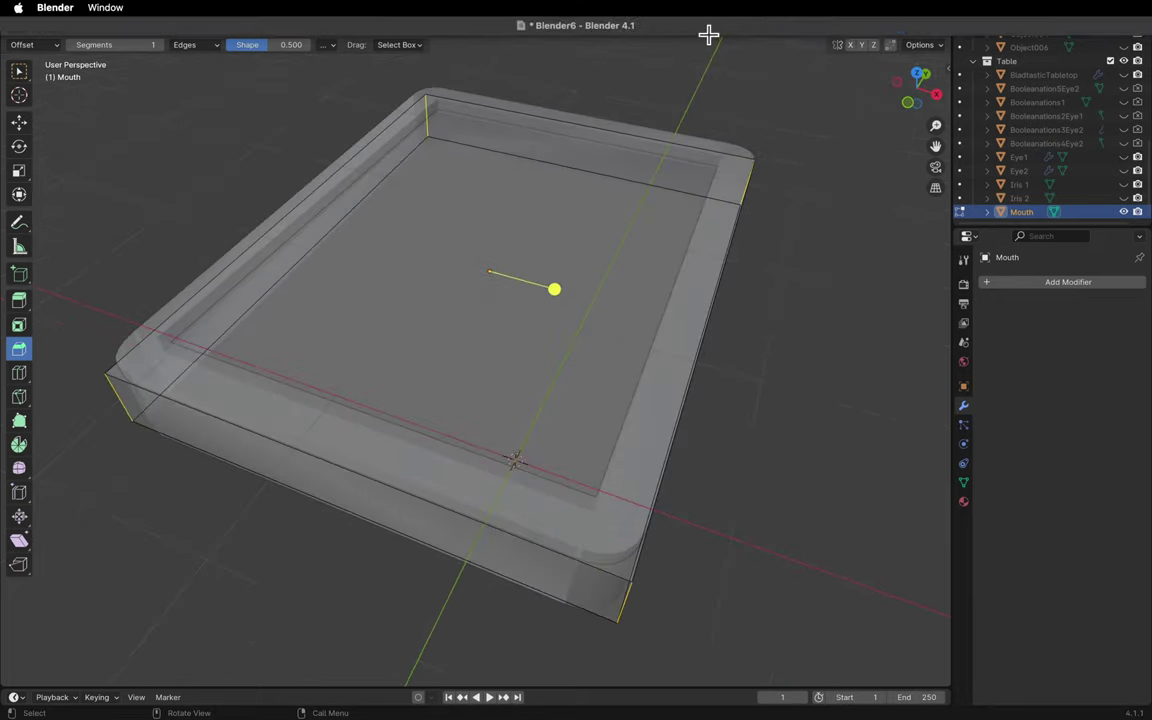
pyautogui.click(918, 74)
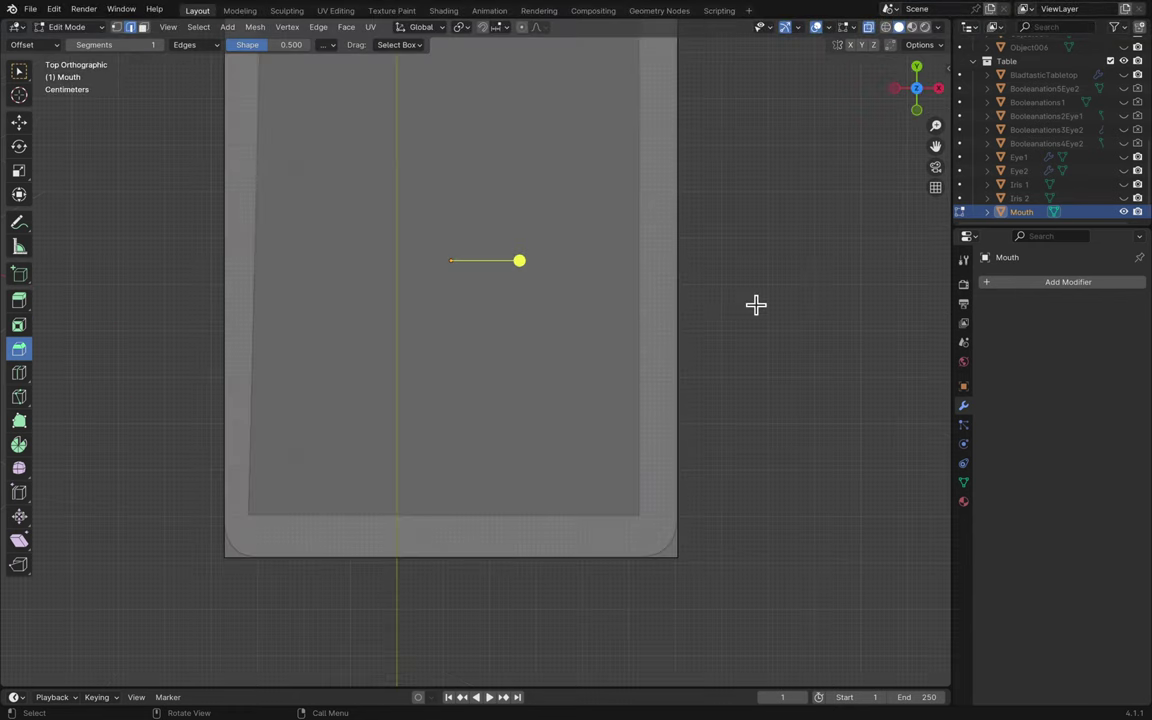
pyautogui.scroll(-1, 755, 305)
pyautogui.scroll(-2, 755, 305)
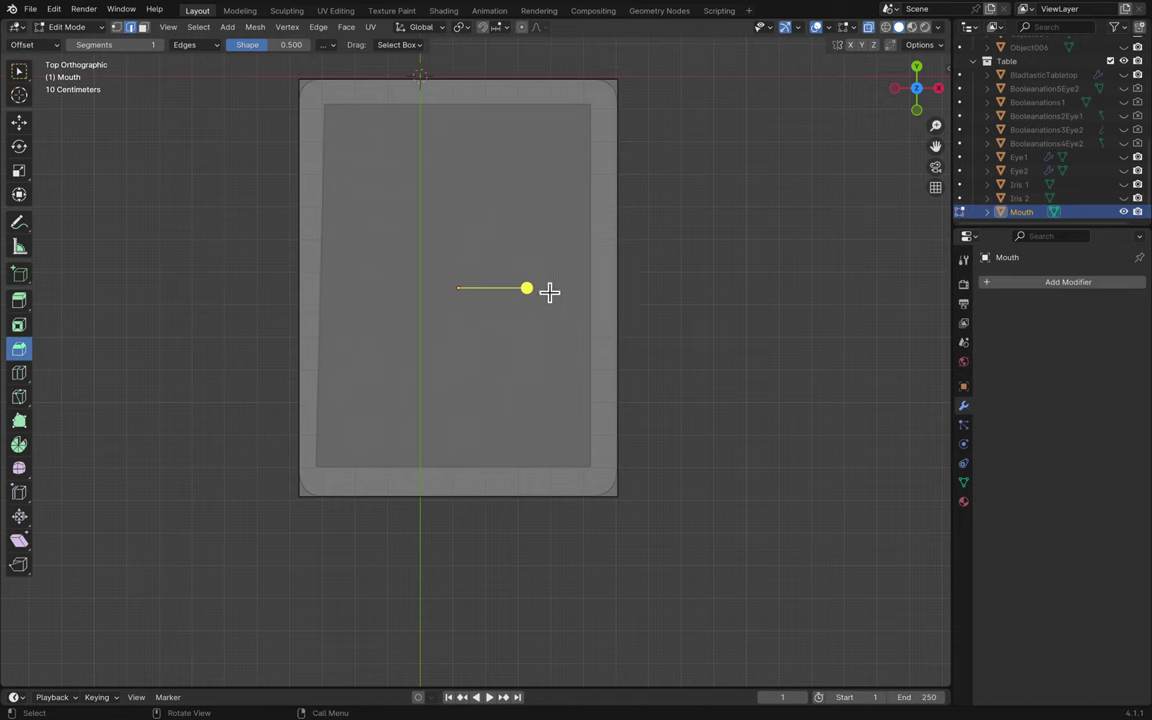
pyautogui.moveTo(530, 290); pyautogui.dragTo(560, 288)
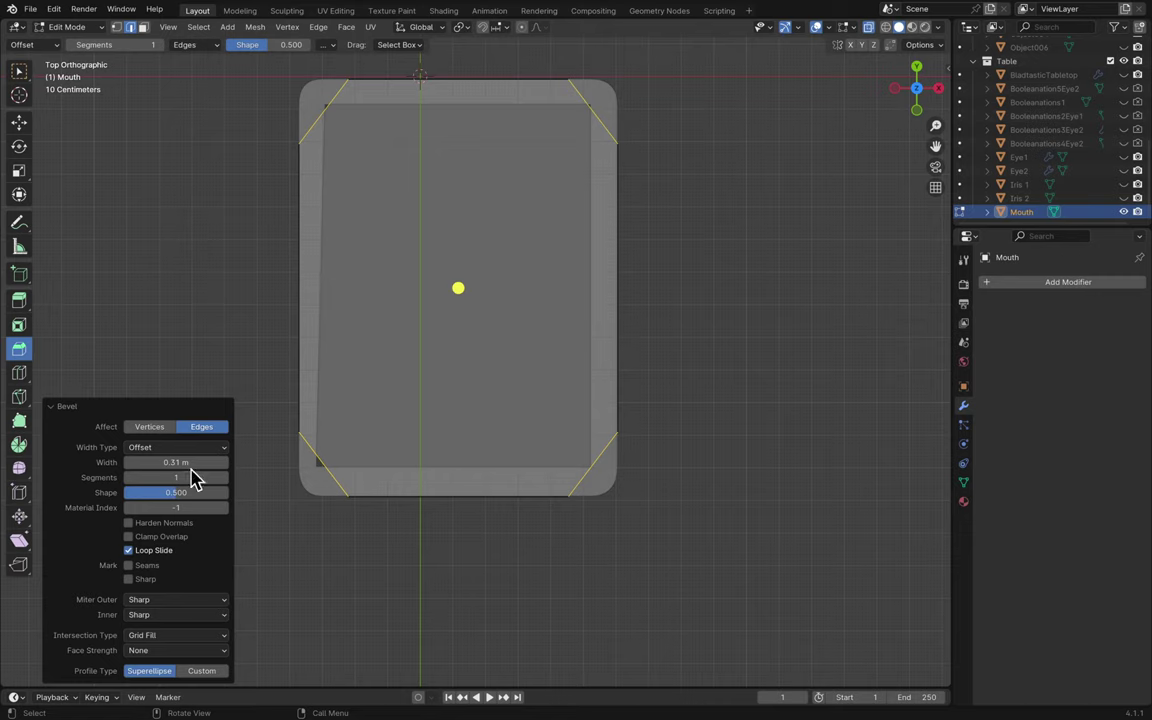
# - Set the corner bevel to 15 segments, shape 0.766 and width 0.31 m
pyautogui.moveTo(183, 474)
pyautogui.mouseDown()
pyautogui.moveTo(233, 474)
pyautogui.moveTo(160, 477)
pyautogui.moveTo(170, 477)
pyautogui.mouseUp()
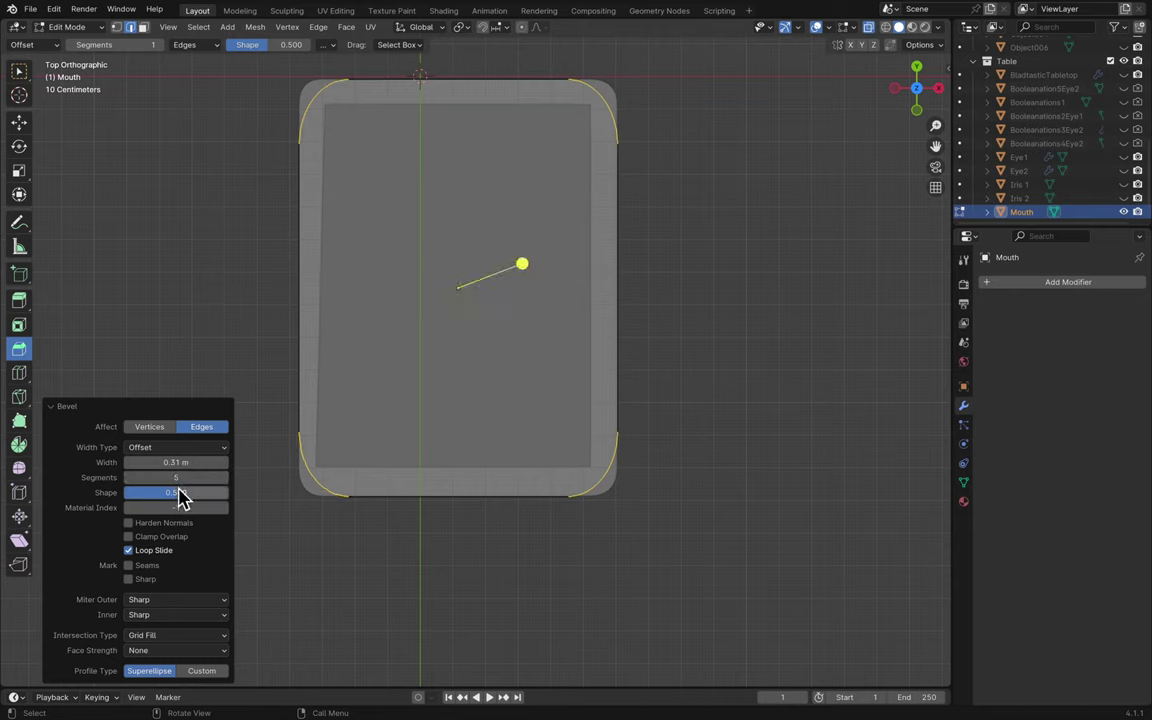
pyautogui.moveTo(176, 492); pyautogui.dragTo(222, 477)
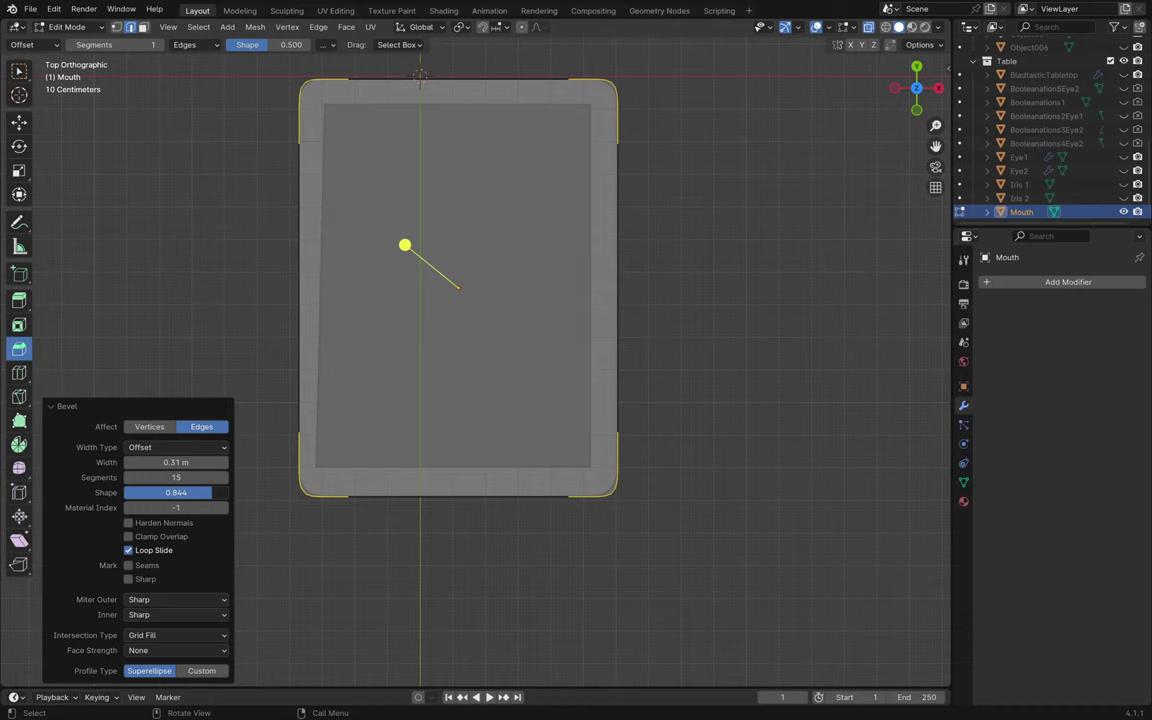
pyautogui.moveTo(389, 284); pyautogui.dragTo(527, 290)
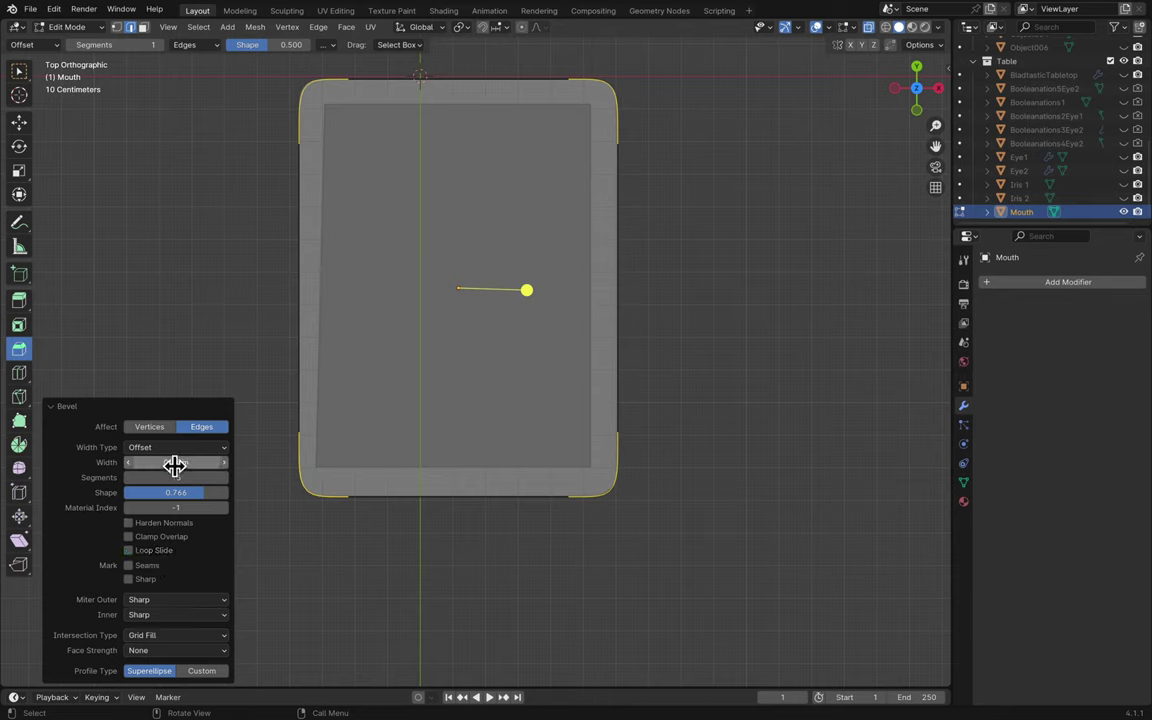
pyautogui.moveTo(175, 462); pyautogui.dragTo(270, 462)
pyautogui.moveTo(389, 284); pyautogui.dragTo(461, 356)
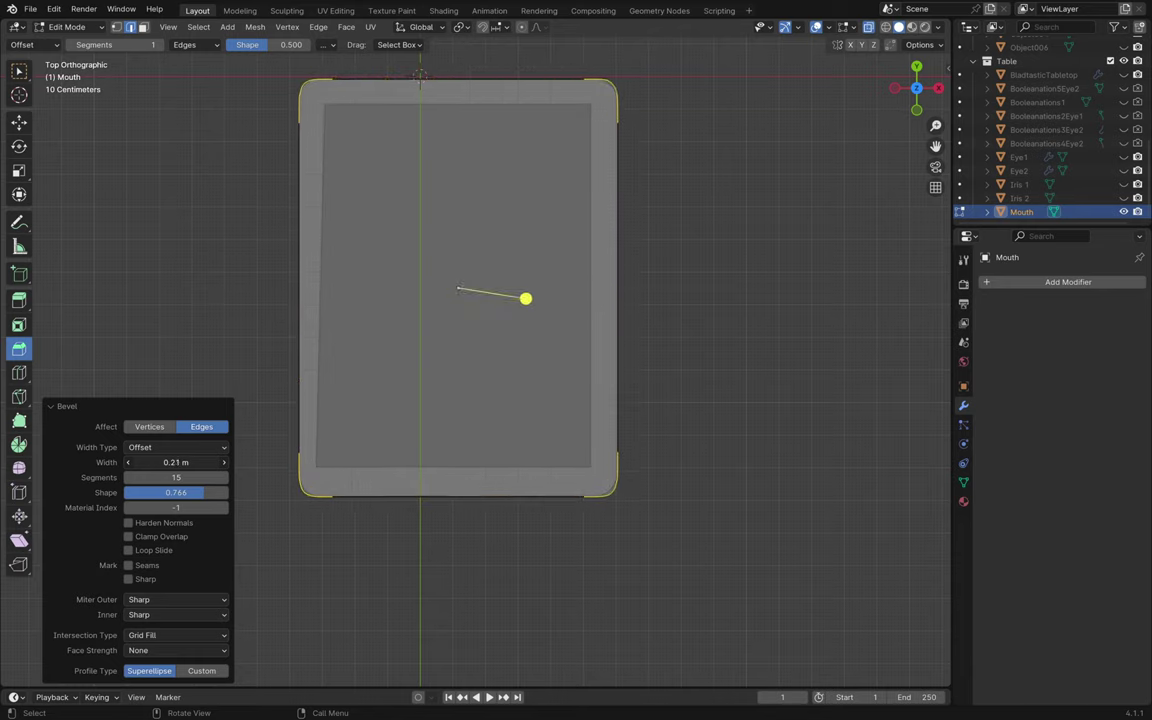
pyautogui.moveTo(173, 462); pyautogui.dragTo(168, 462)
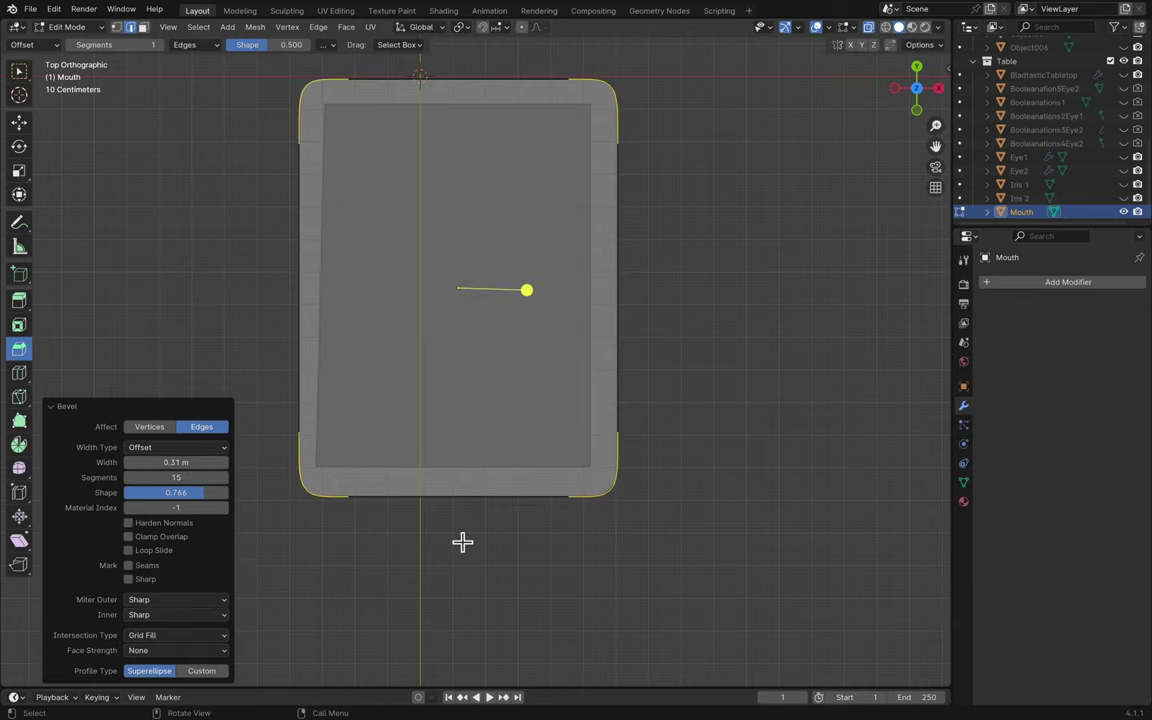
pyautogui.moveTo(462, 542); pyautogui.dragTo(643, 483, button='middle')
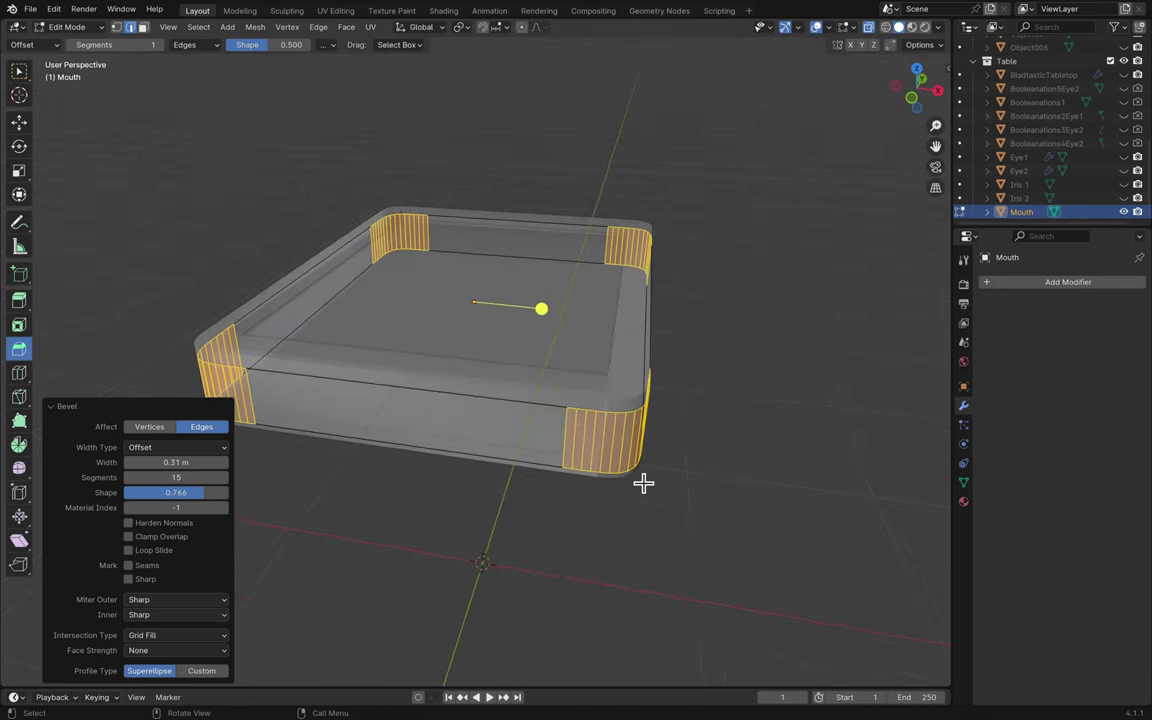
# - Turn off X-ray, return to Object Mode and select the Box001 object
pyautogui.click(869, 29)
pyautogui.moveTo(761, 262); pyautogui.dragTo(762, 264, button='middle')
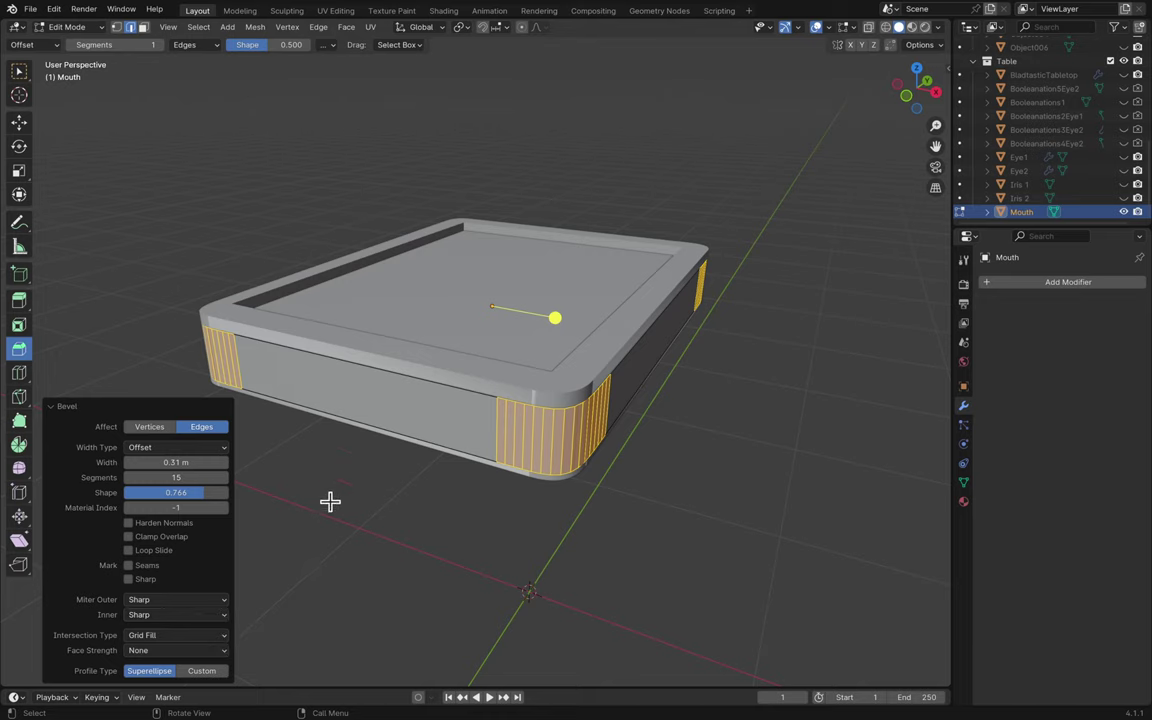
pyautogui.moveTo(457, 491); pyautogui.dragTo(457, 491, button='middle')
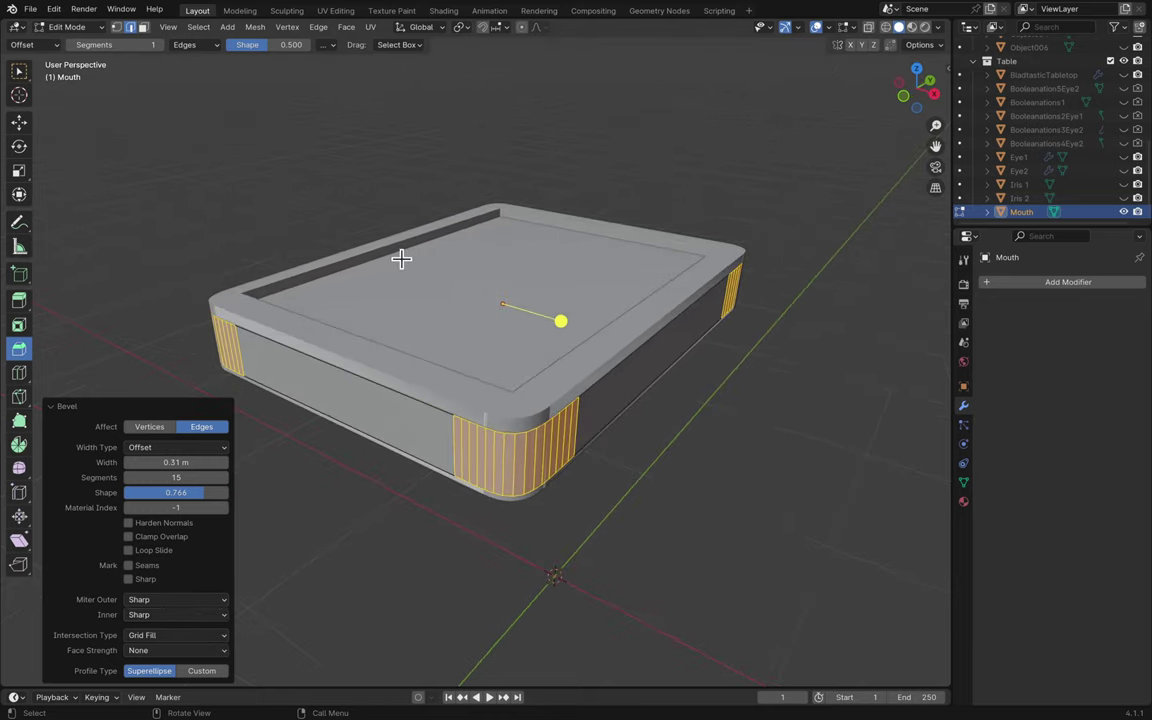
pyautogui.press('Tab')
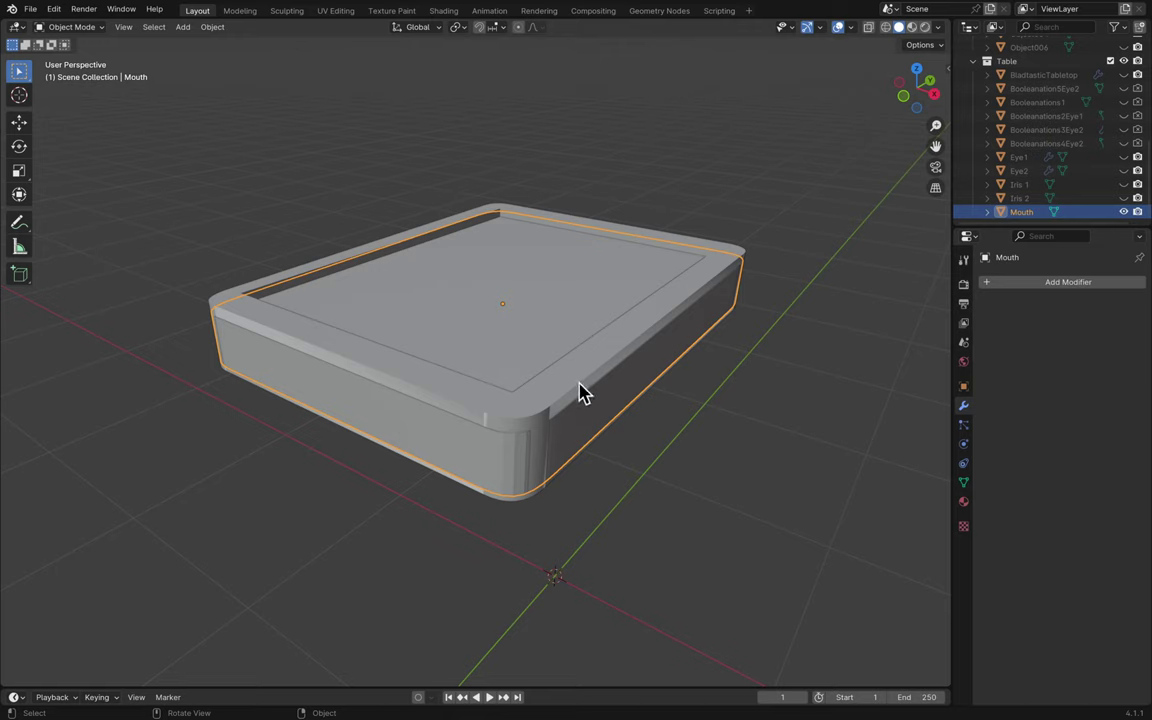
pyautogui.click(583, 392)
pyautogui.click(770, 325)
pyautogui.click(615, 345)
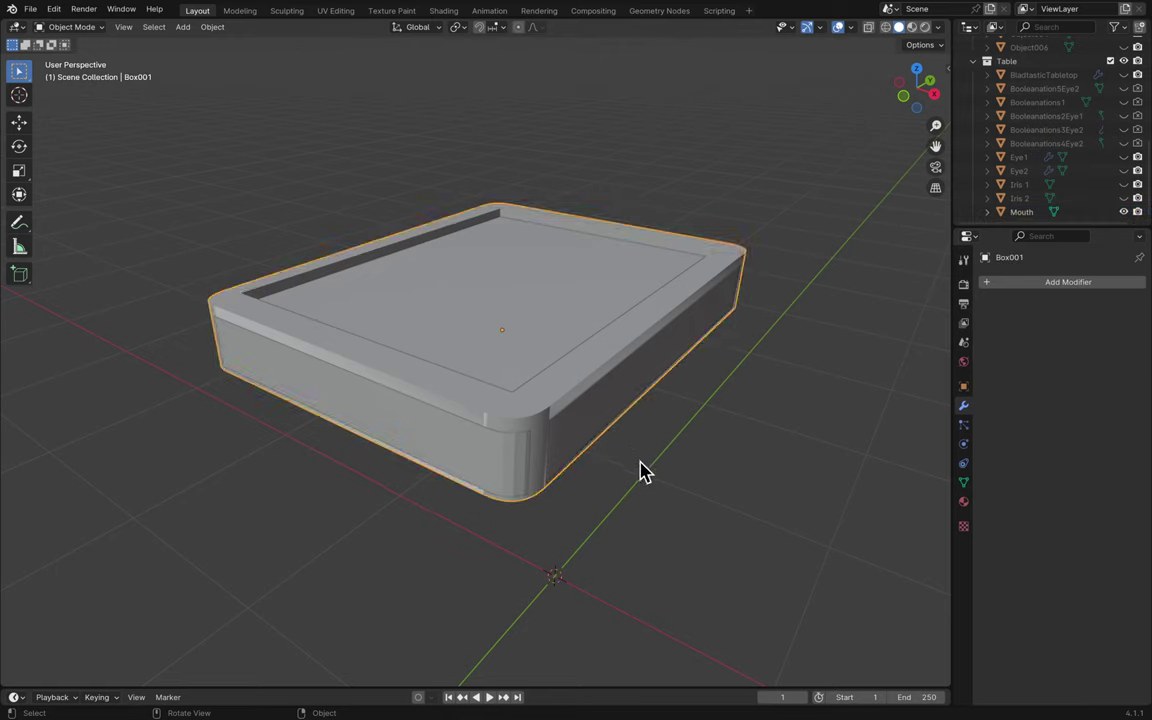
# - In the Outliner, collapse and disable the Table collection and enable the Tableold collection
pyautogui.scroll(5, 1049, 82)
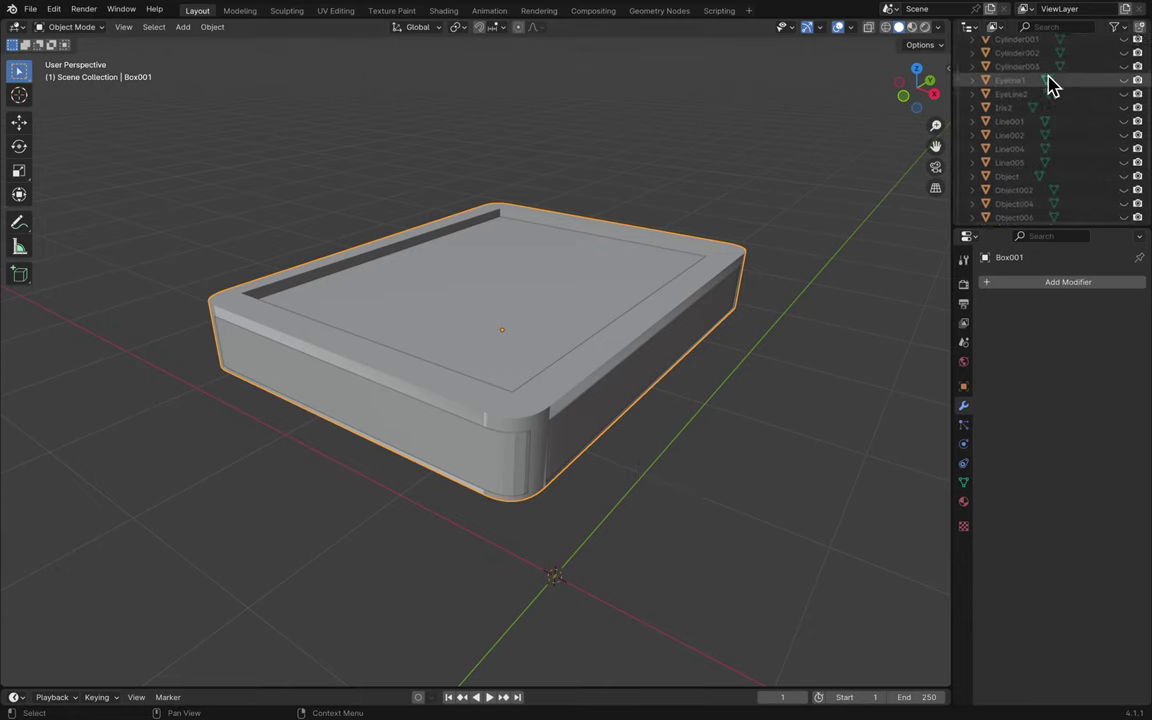
pyautogui.scroll(3, 1049, 82)
pyautogui.scroll(-6, 1049, 85)
pyautogui.click(974, 127)
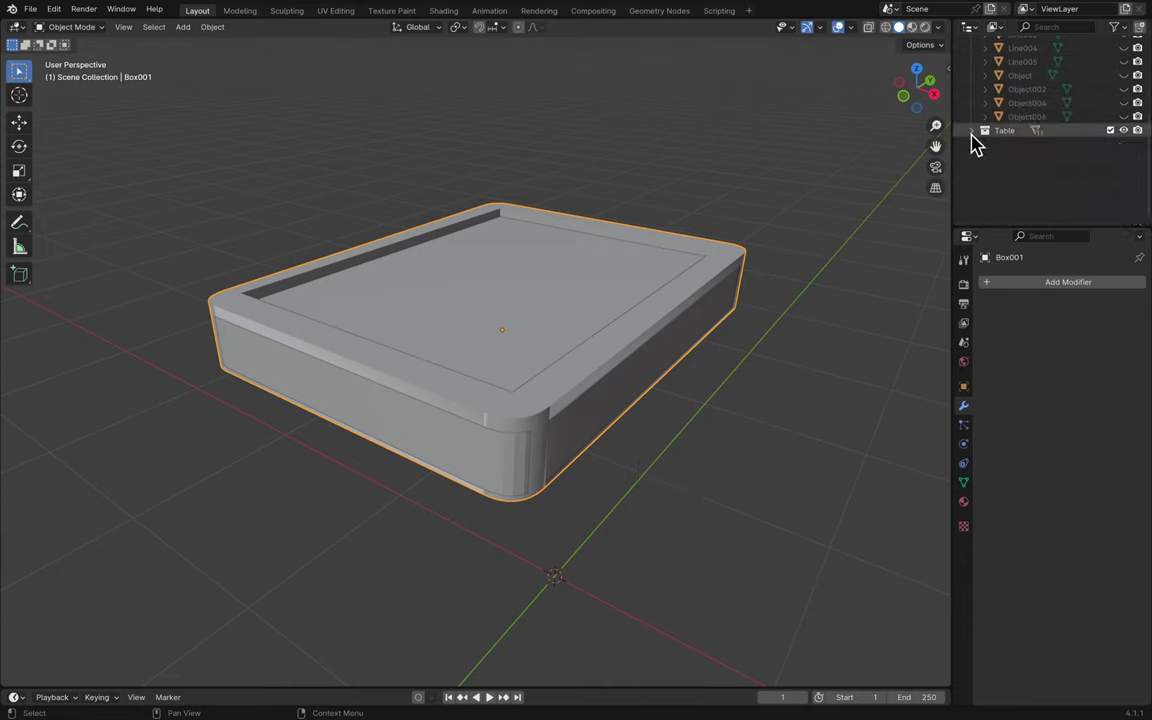
pyautogui.scroll(5, 1100, 160)
pyautogui.click(1111, 211)
pyautogui.scroll(5, 1093, 136)
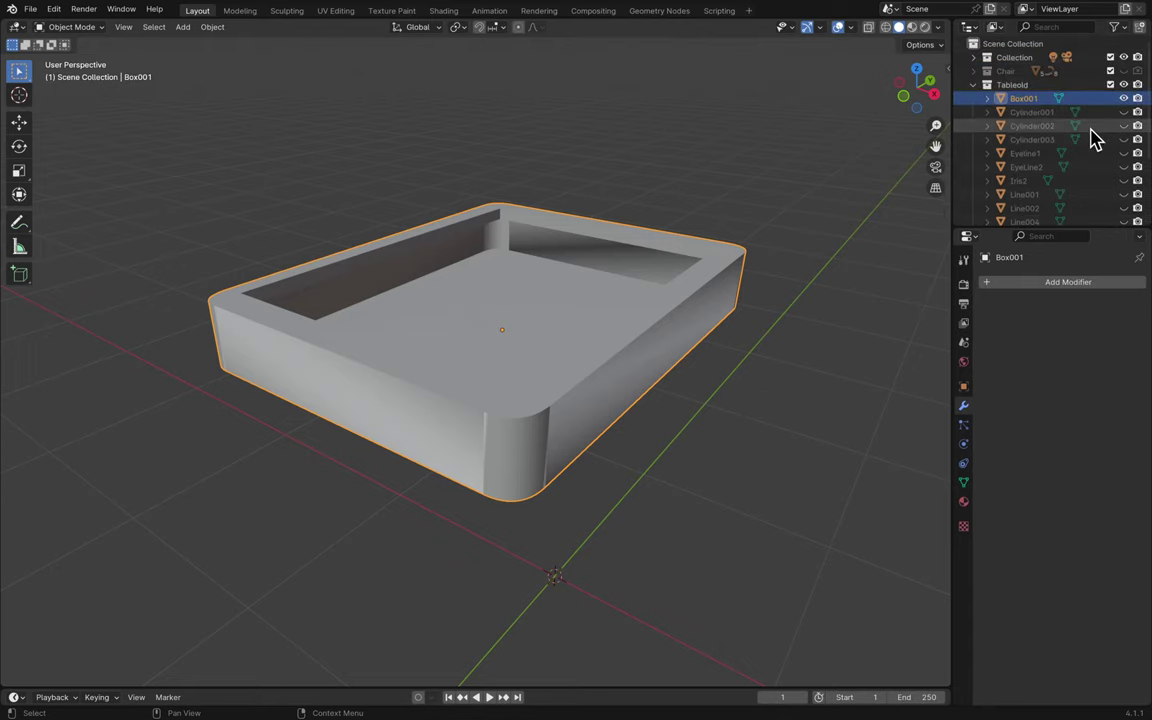
pyautogui.click(975, 85)
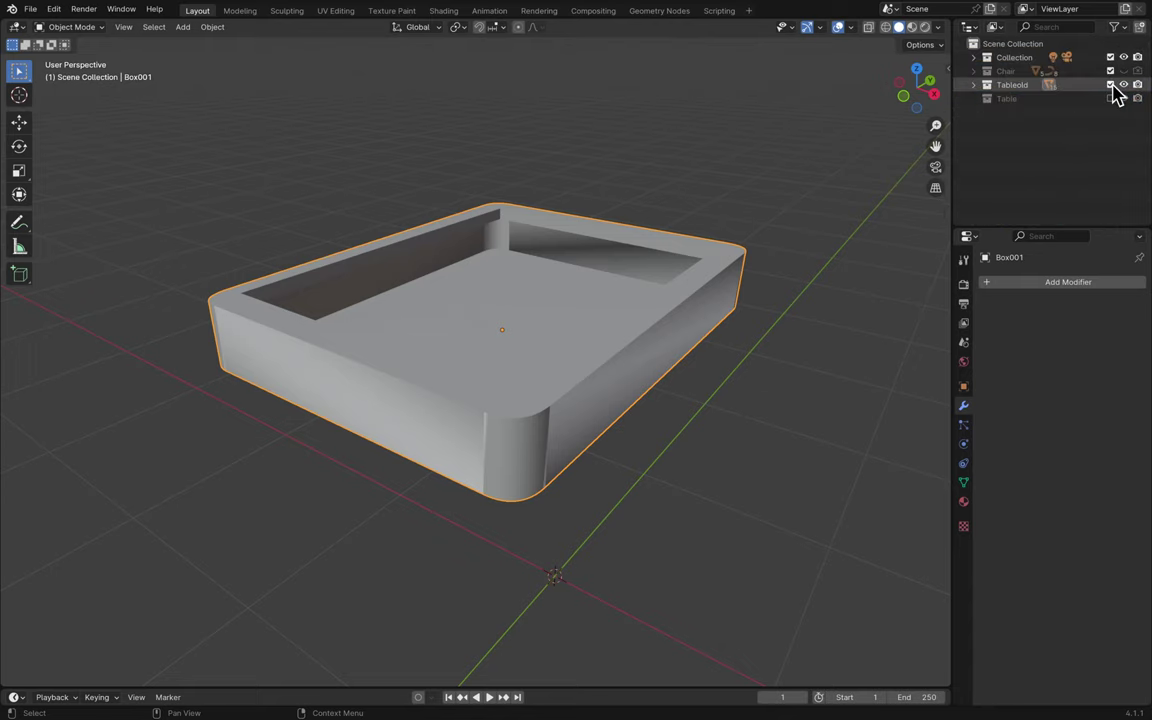
pyautogui.click(1110, 85)
# - Lower the mouth tray 0.039 m along Z and save the file
pyautogui.scroll(2, 640, 284)
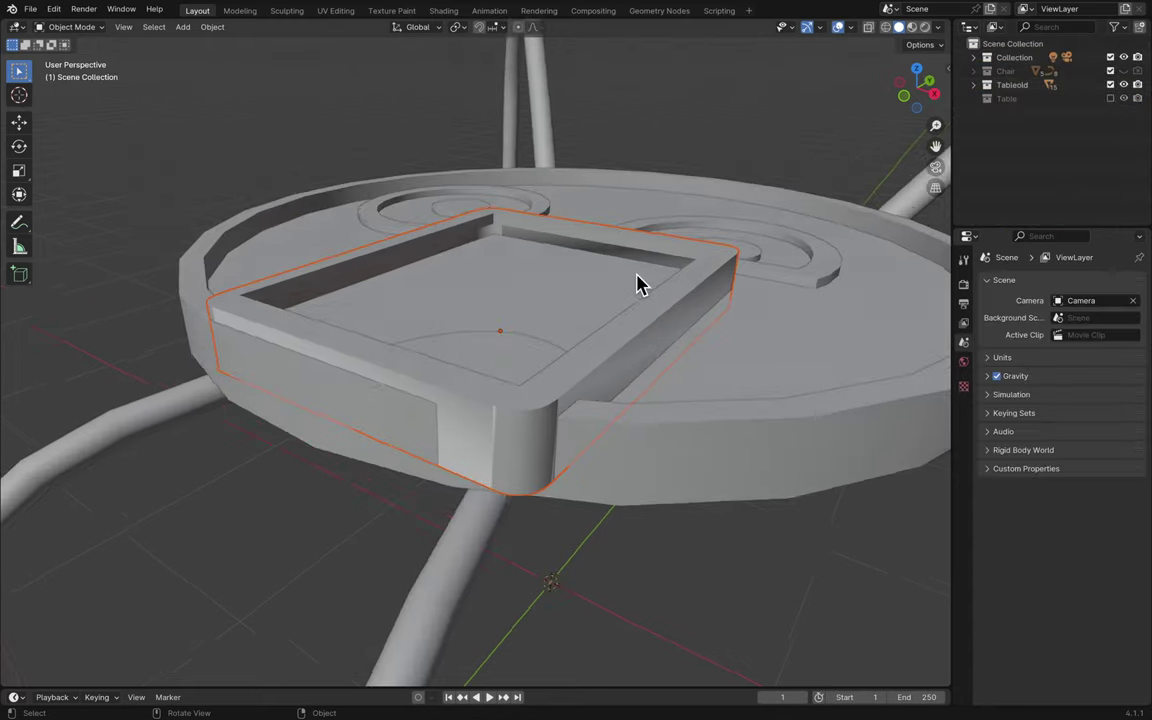
pyautogui.press('g')
pyautogui.press('z')
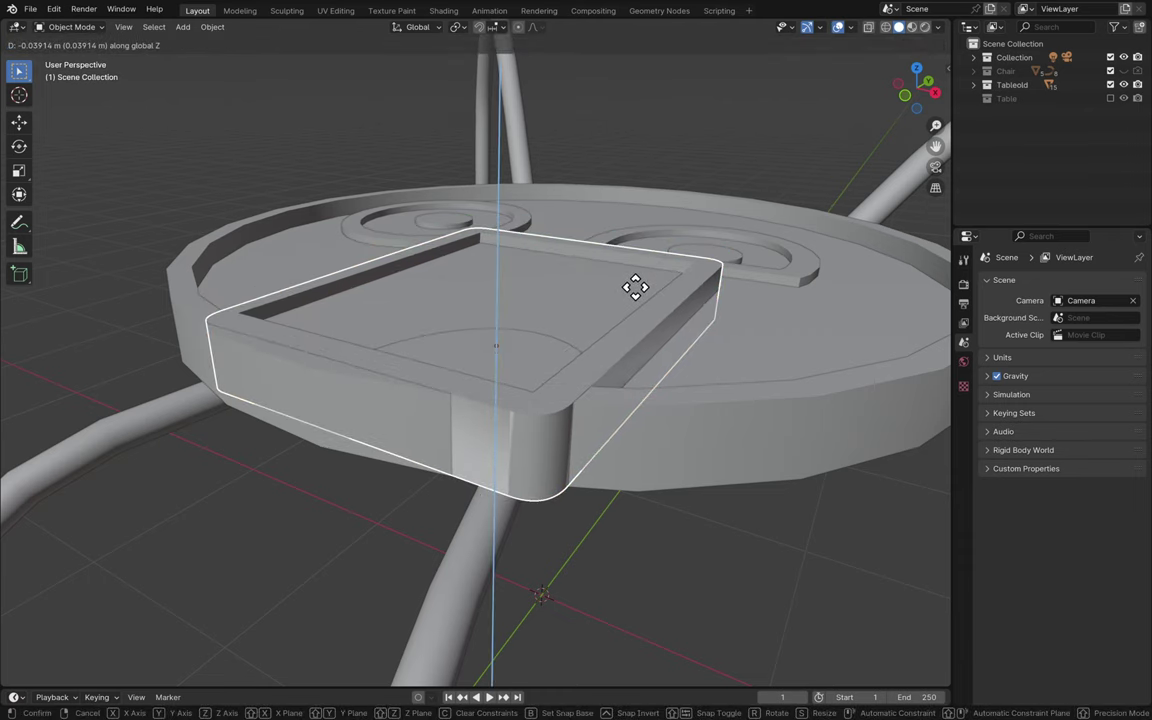
pyautogui.click(632, 286)
pyautogui.hotkey('ctrl', 's')
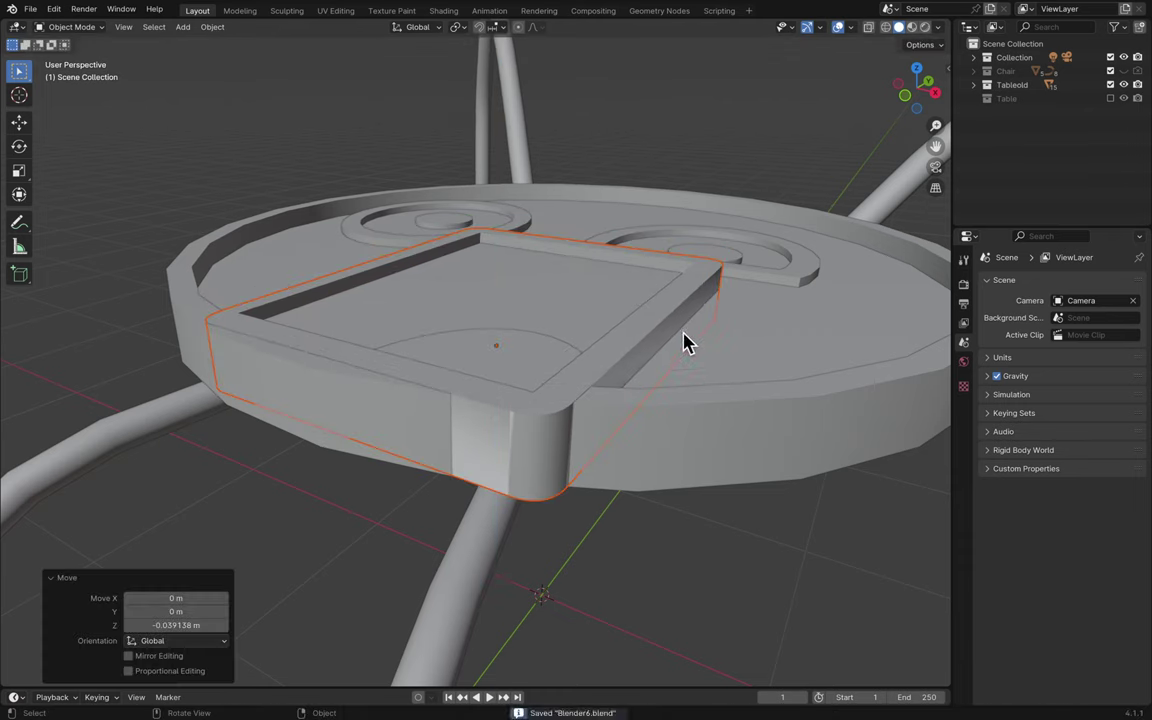
# - Preview the scene in Rendered, Material and Wireframe shading, ending in Solid shading
pyautogui.click(925, 27)
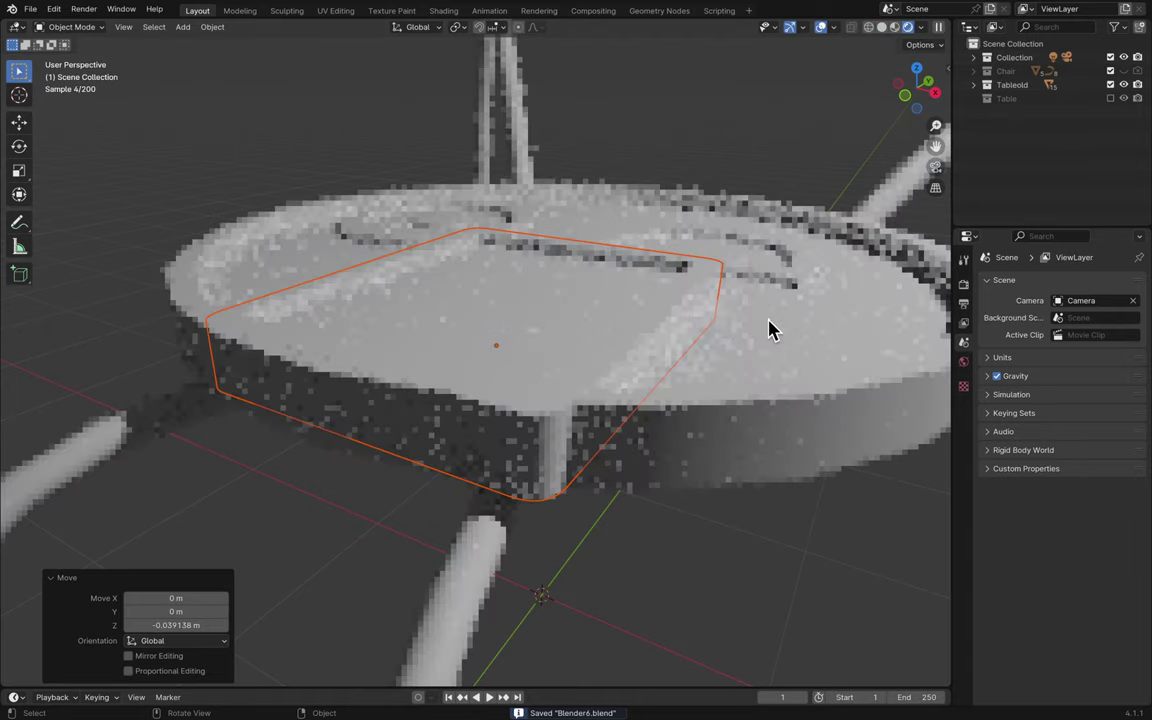
pyautogui.click(743, 170)
pyautogui.moveTo(743, 170); pyautogui.dragTo(779, 110, button='middle')
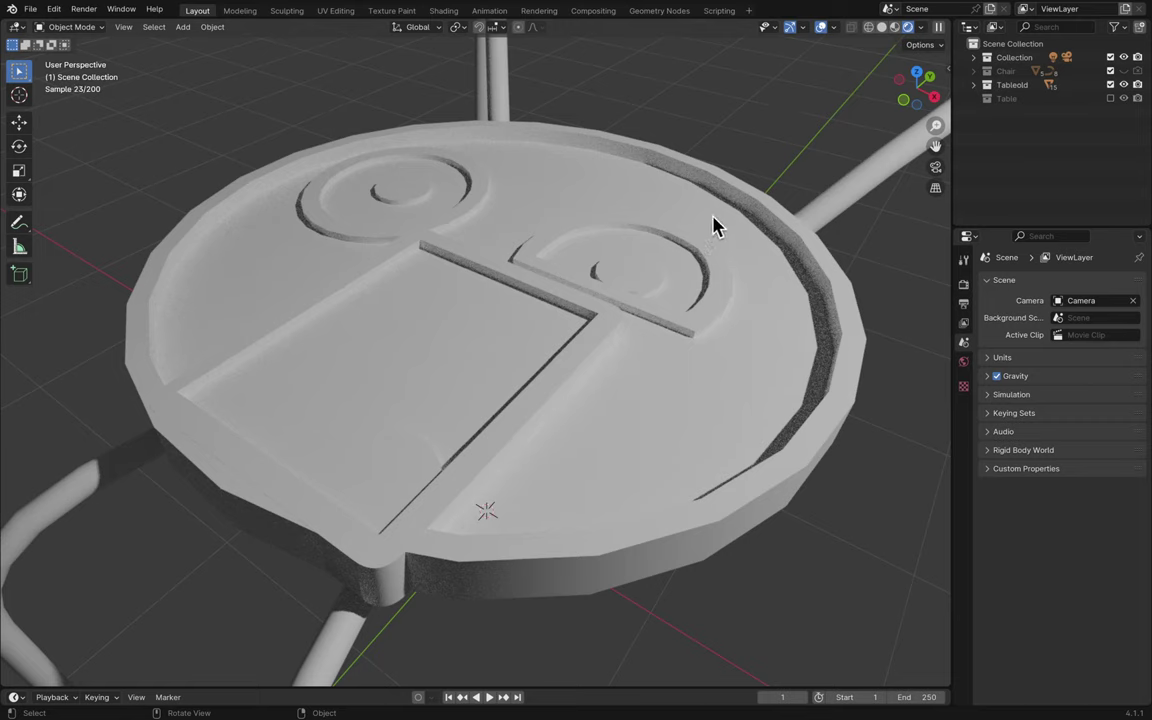
pyautogui.click(895, 30)
pyautogui.click(885, 32)
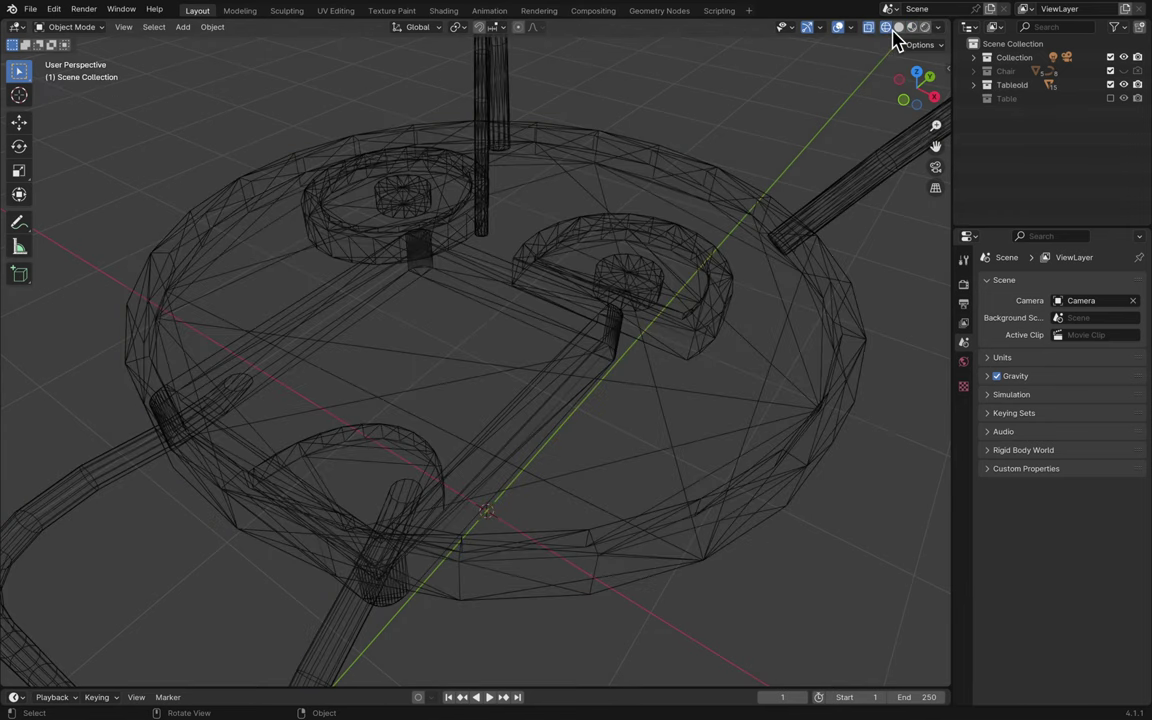
pyautogui.click(899, 29)
pyautogui.click(888, 29)
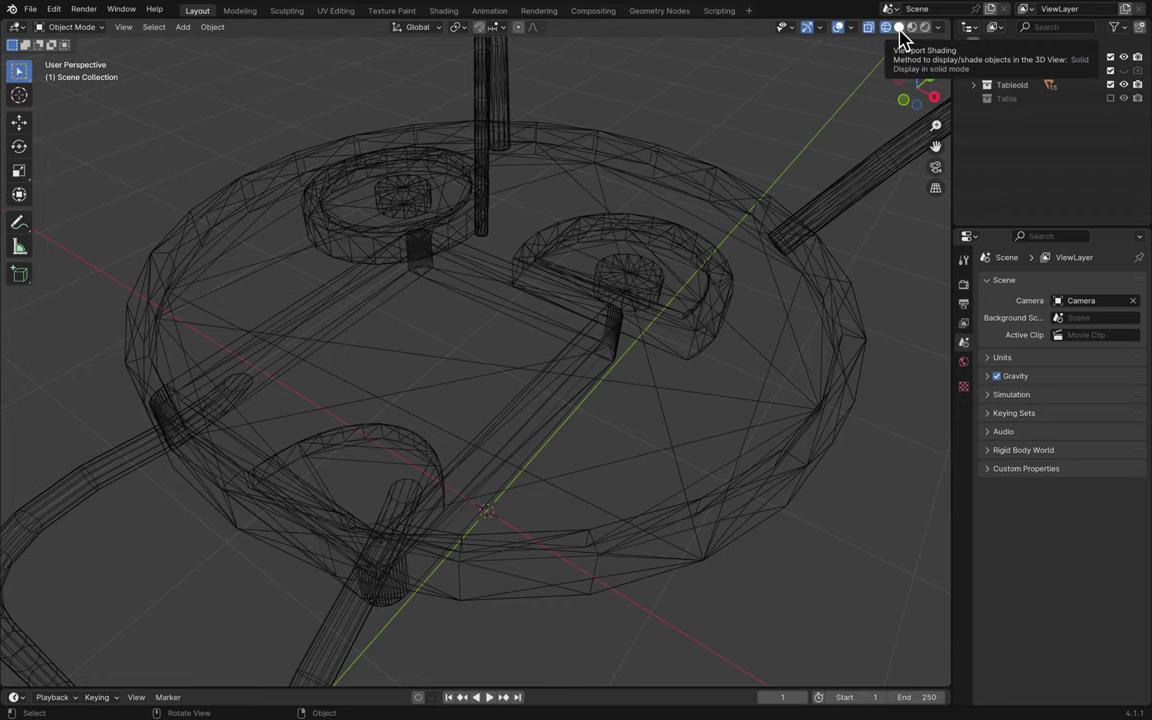
pyautogui.click(899, 29)
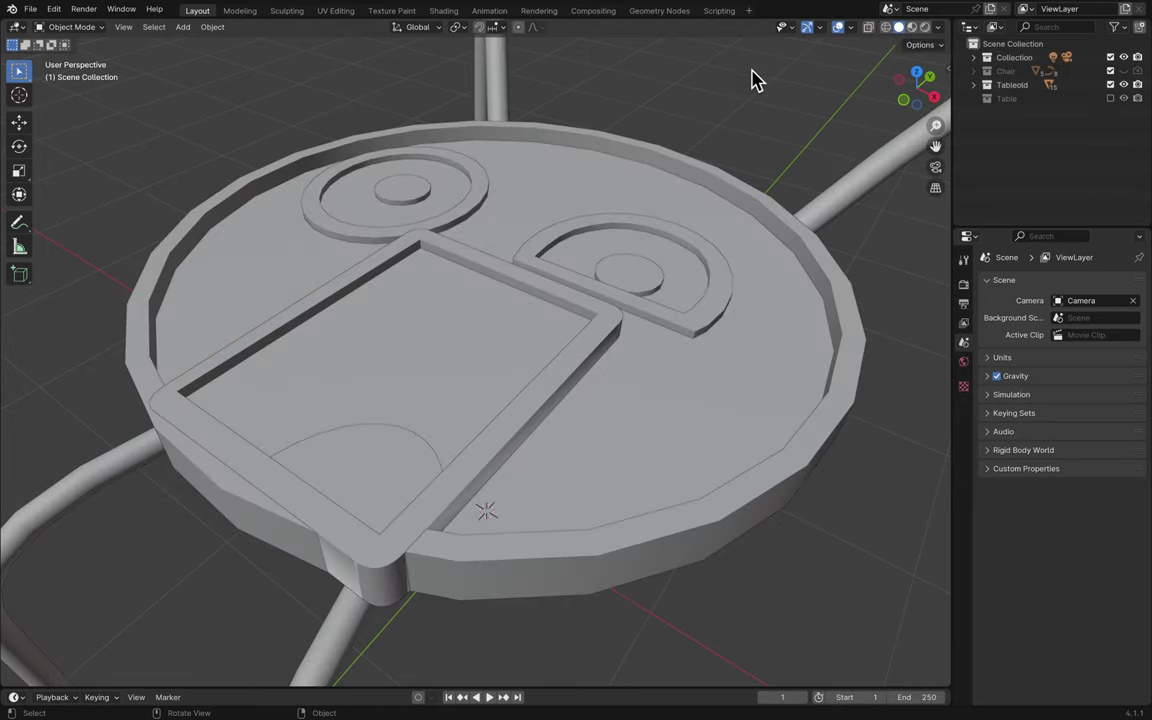
# - Add a cube scaled down to 0.659 and save the file
pyautogui.hotkey('ctrl', 's')
pyautogui.scroll(-5, 792, 157)
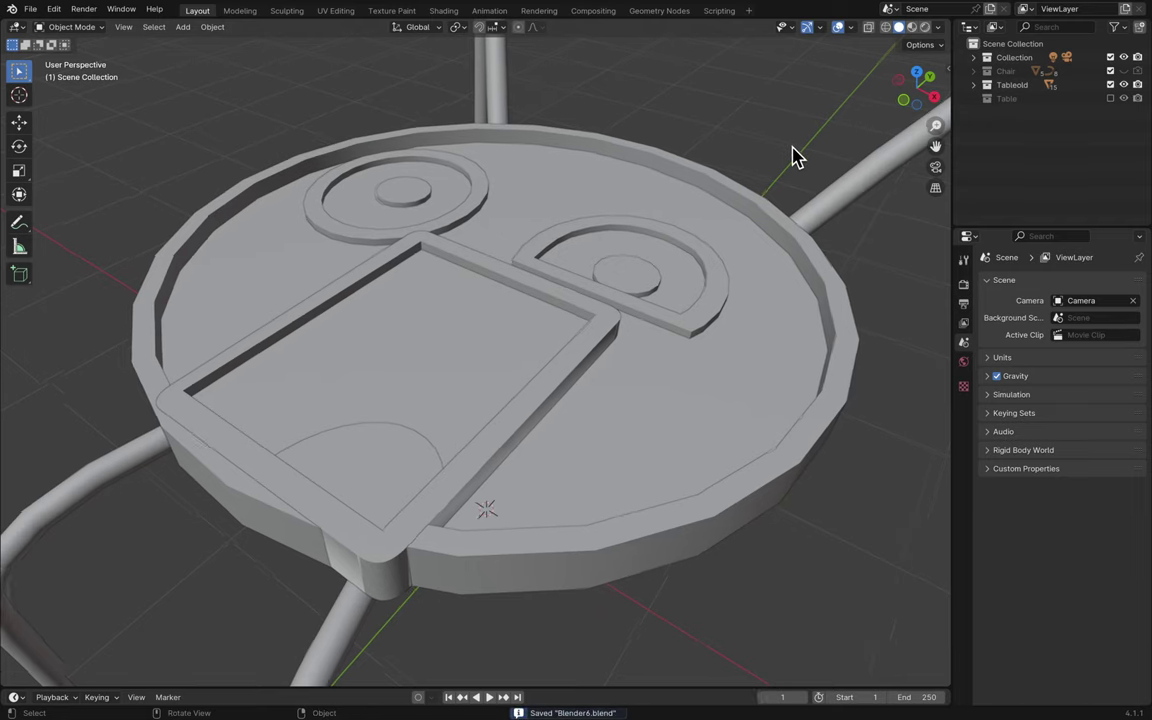
pyautogui.scroll(-6, 792, 157)
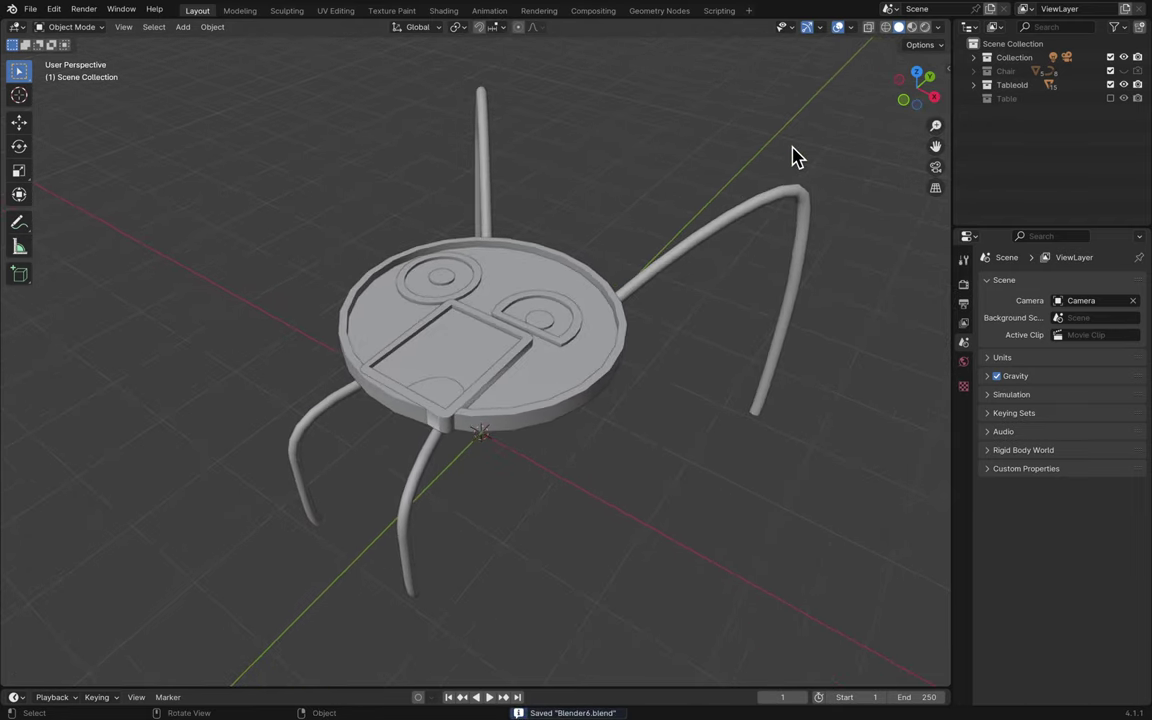
pyautogui.scroll(7, 792, 157)
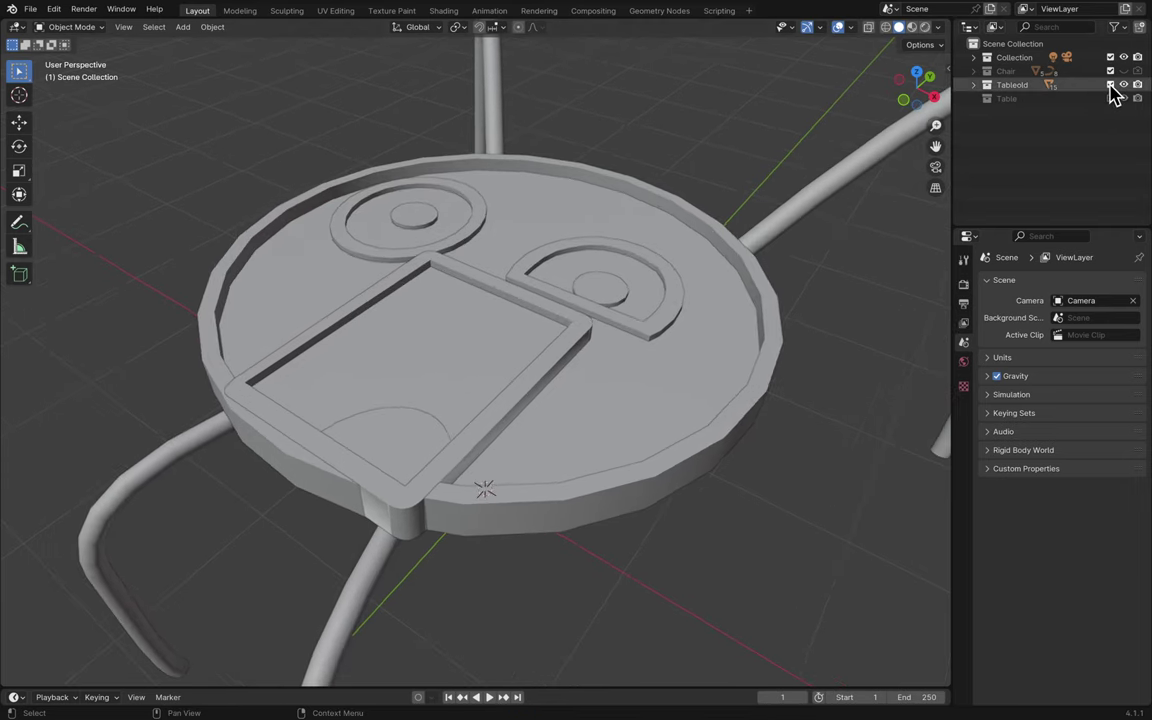
pyautogui.scroll(5, 581, 342)
pyautogui.hotkey('shift', 'a')
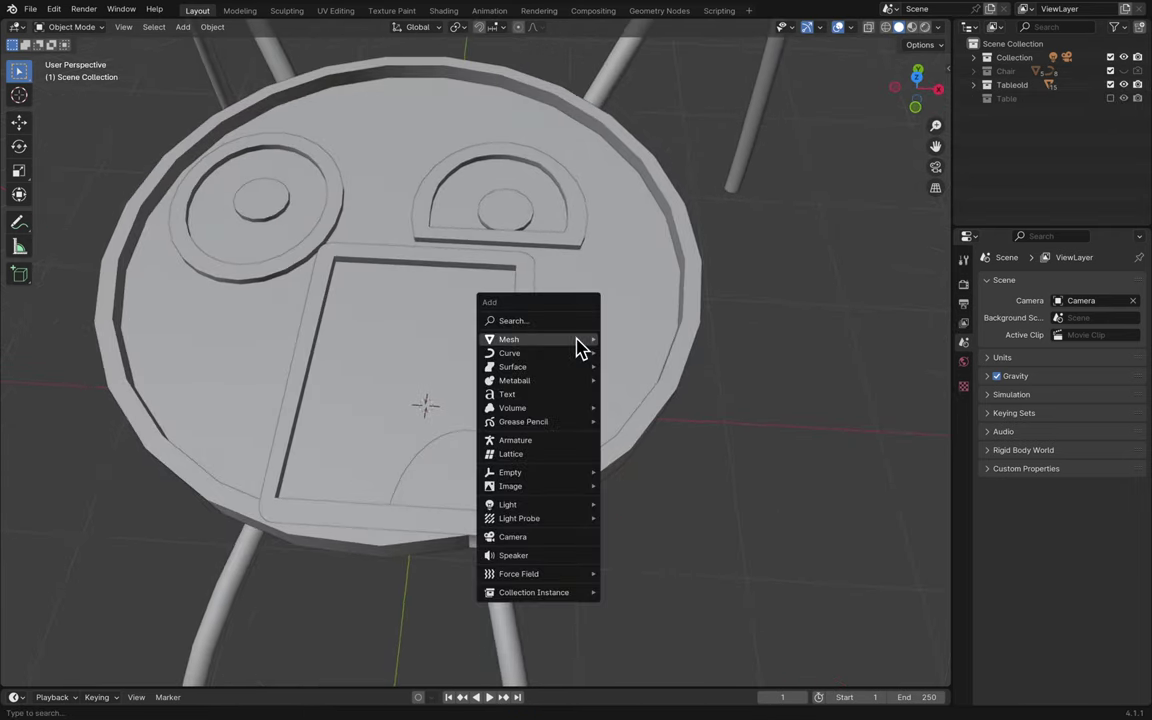
pyautogui.moveTo(583, 342)
pyautogui.click(636, 357)
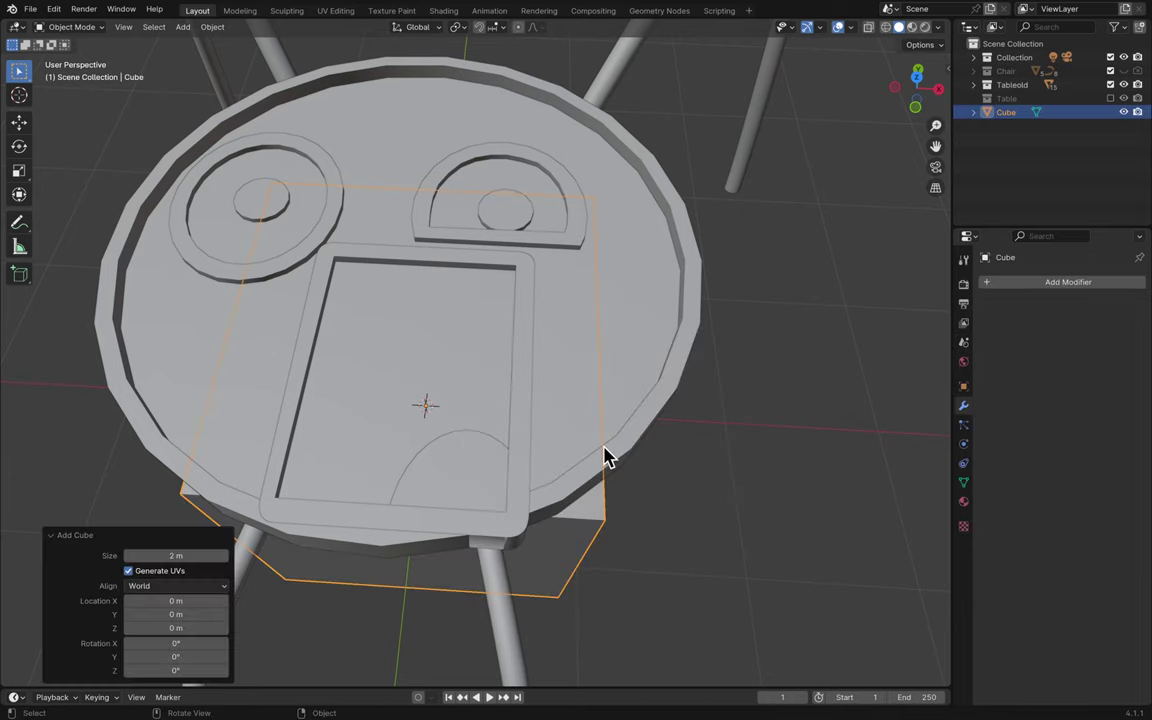
pyautogui.press('s')
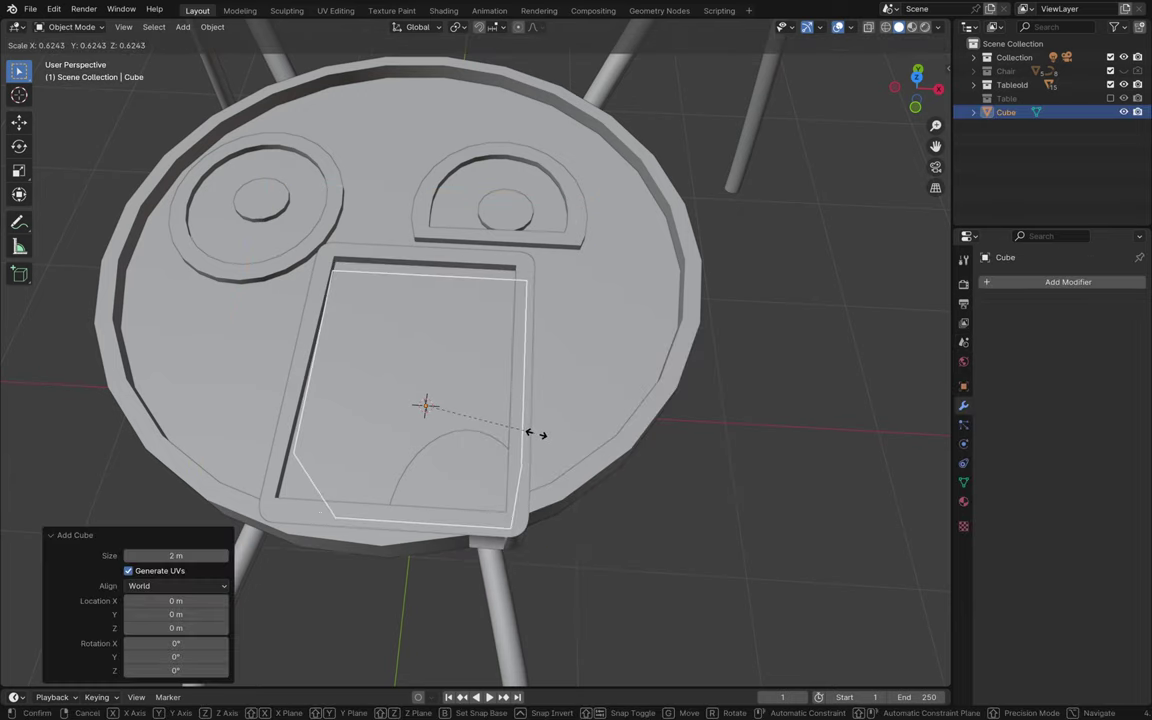
pyautogui.click(545, 447)
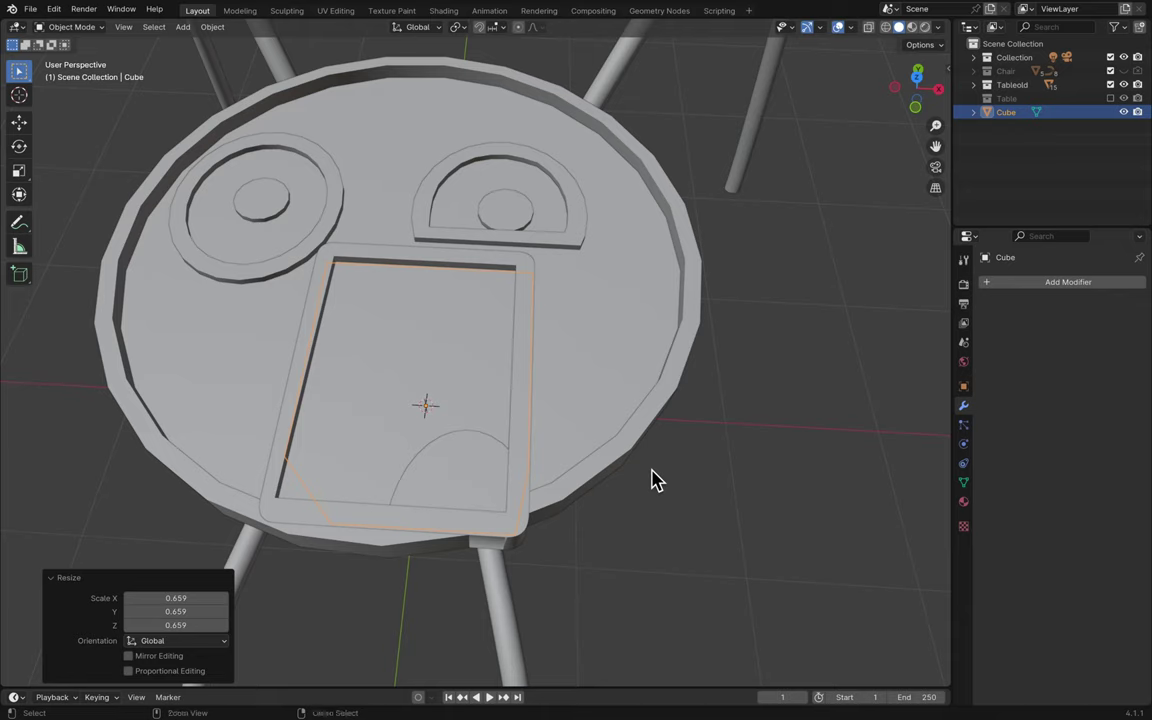
pyautogui.hotkey('ctrl', 's')
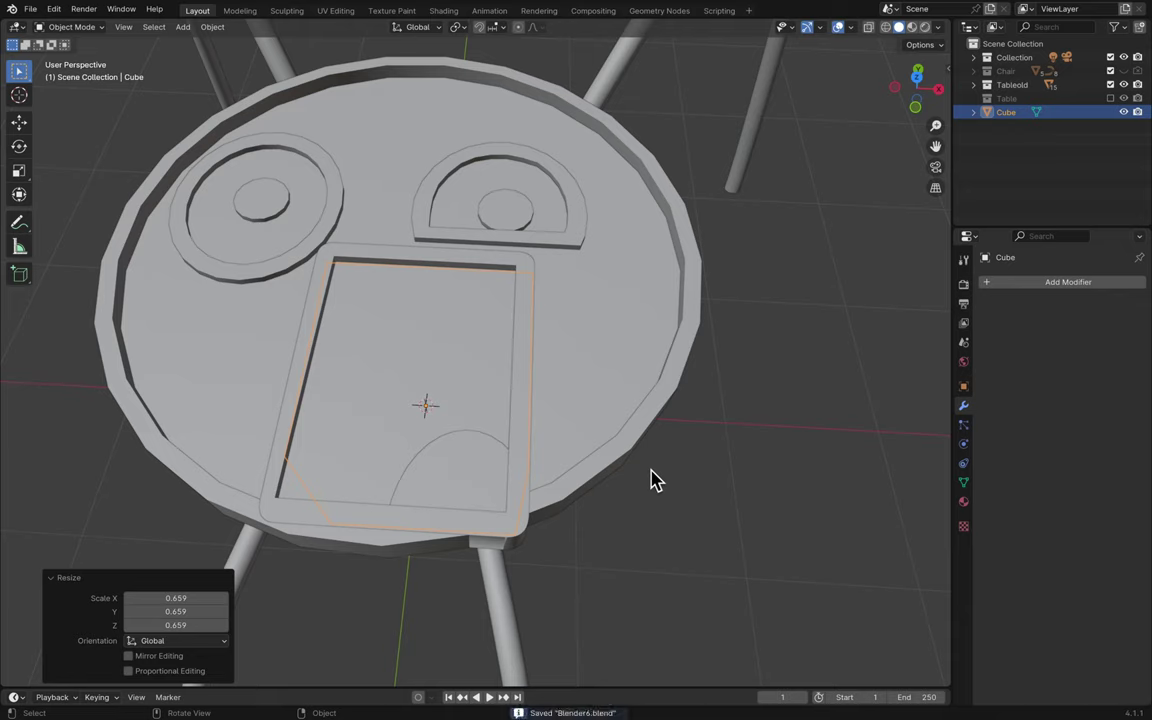
# - Deselect the cube, exclude the Tableold collection and include the Table collection
pyautogui.hotkey('alt', 'a')
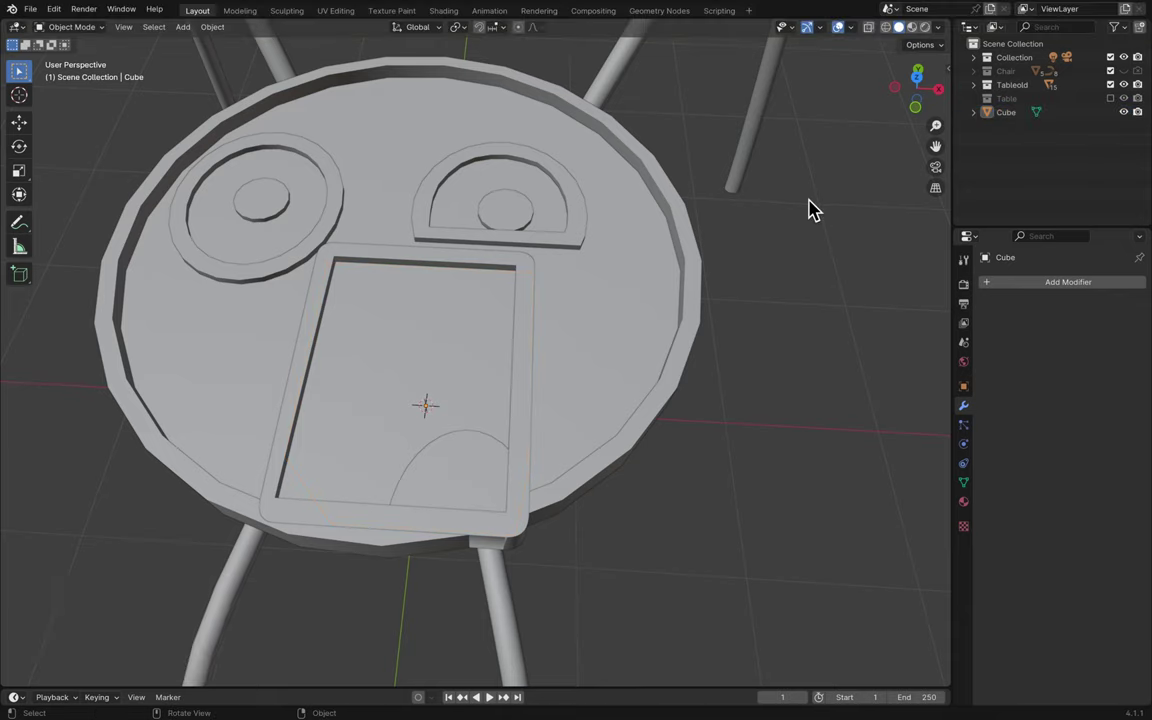
pyautogui.scroll(-10, 810, 209)
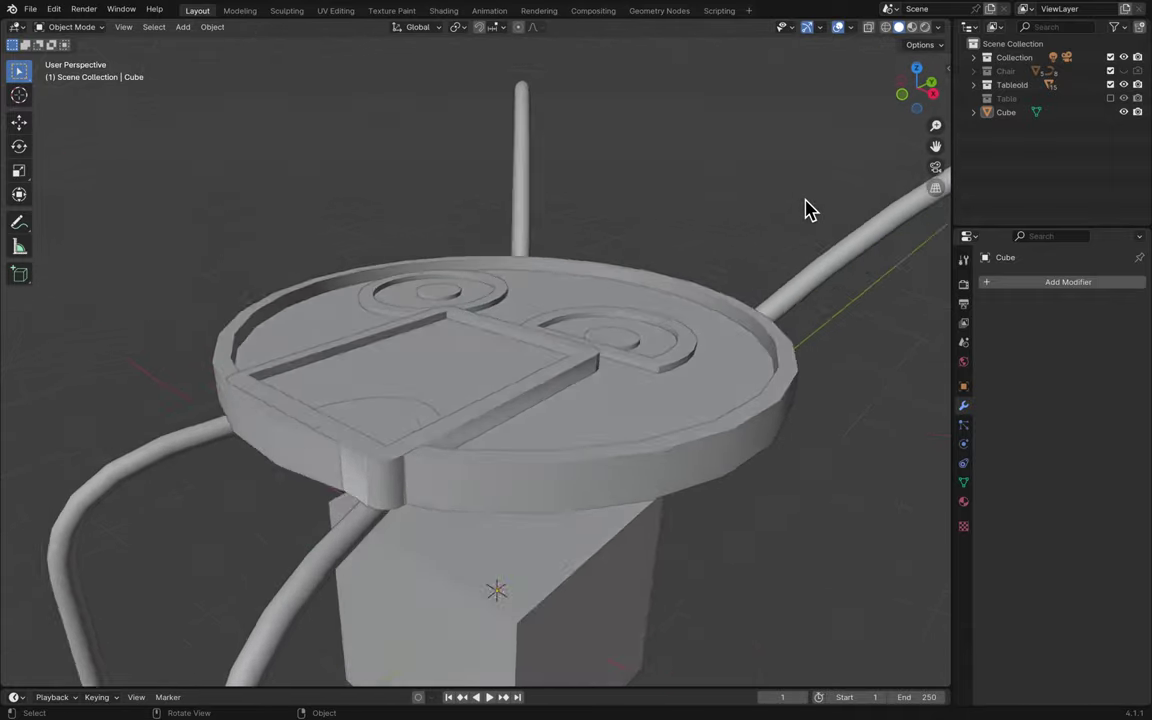
pyautogui.scroll(3, 483, 406)
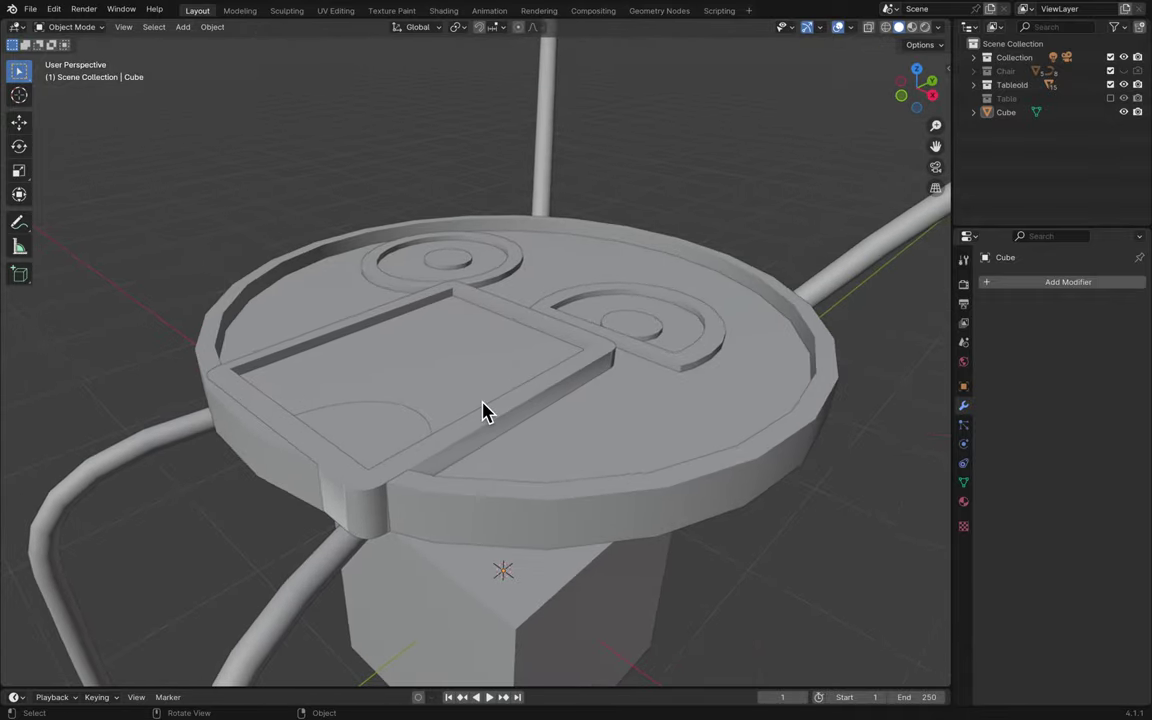
pyautogui.click(1110, 84)
pyautogui.click(1110, 98)
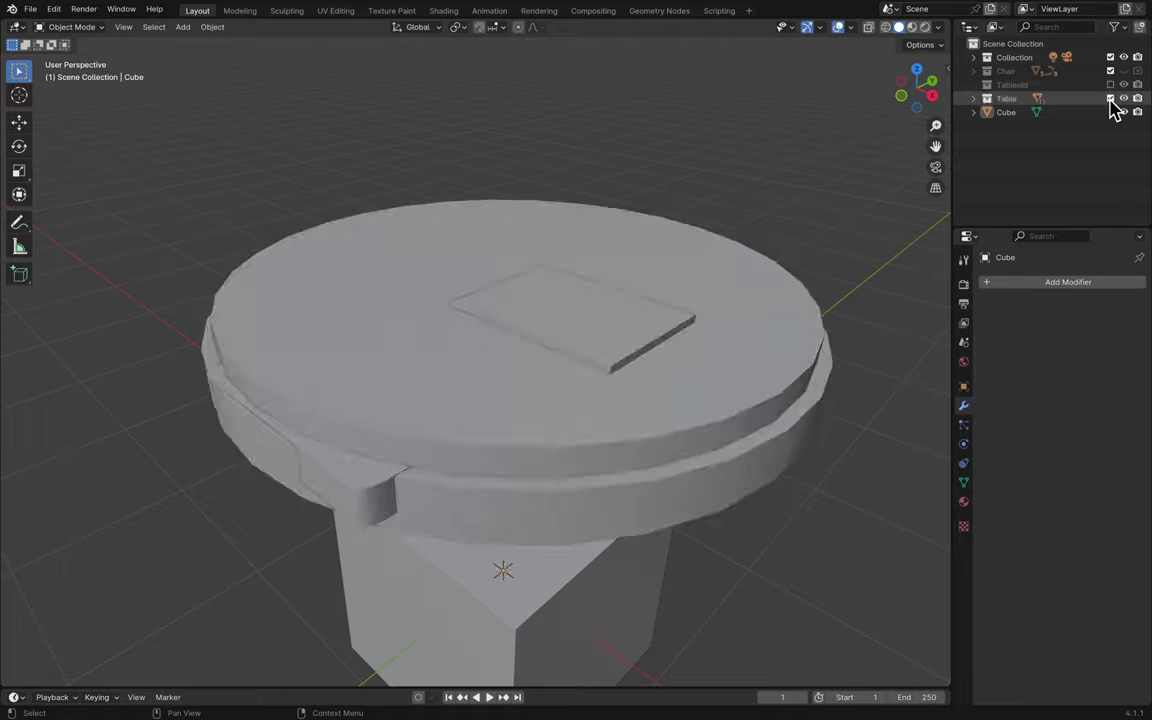
pyautogui.scroll(-5, 841, 468)
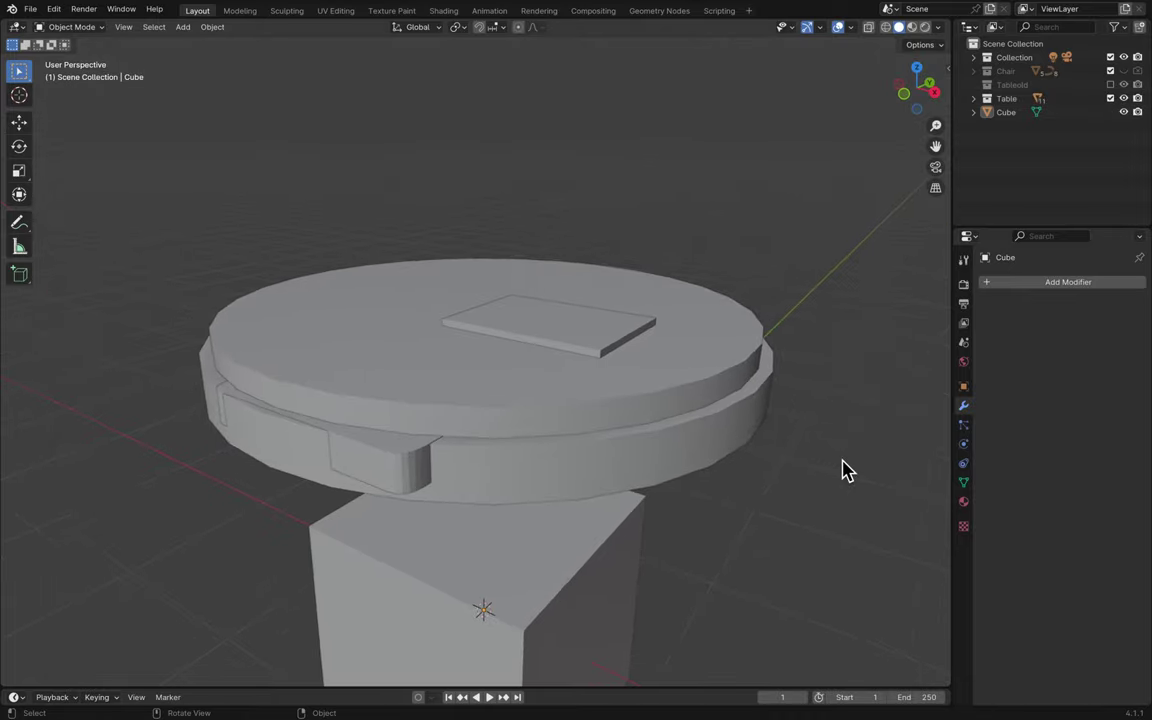
pyautogui.scroll(10, 671, 532)
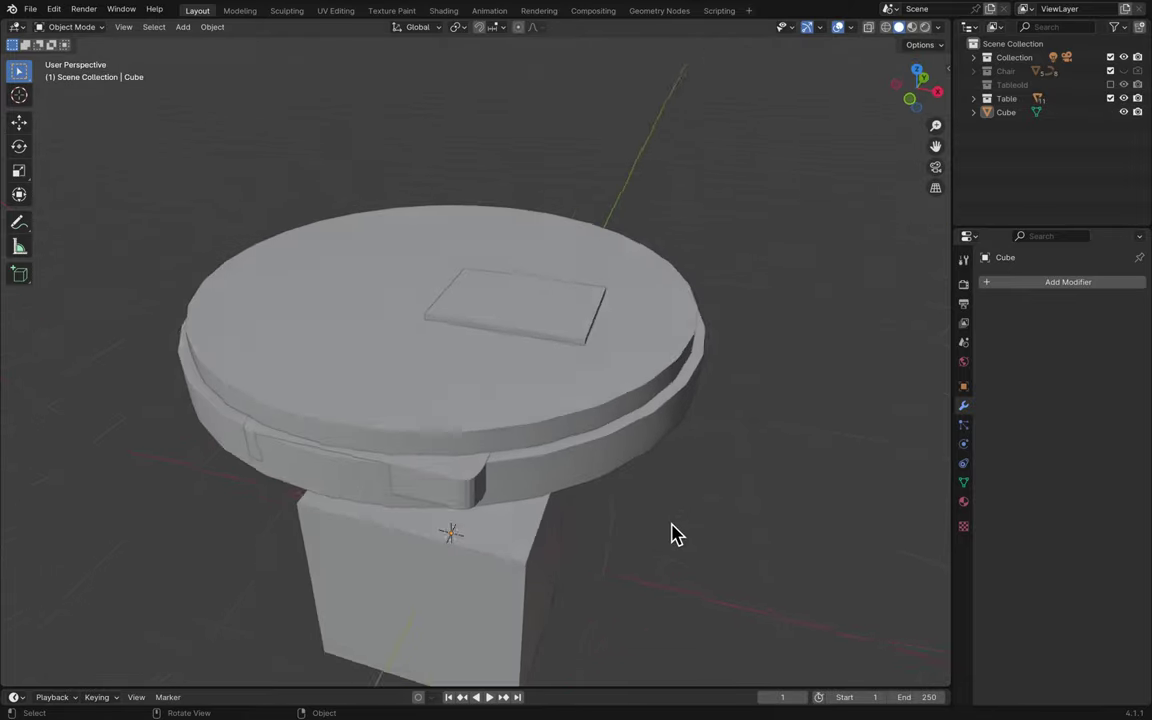
pyautogui.hscroll(5, 671, 532)
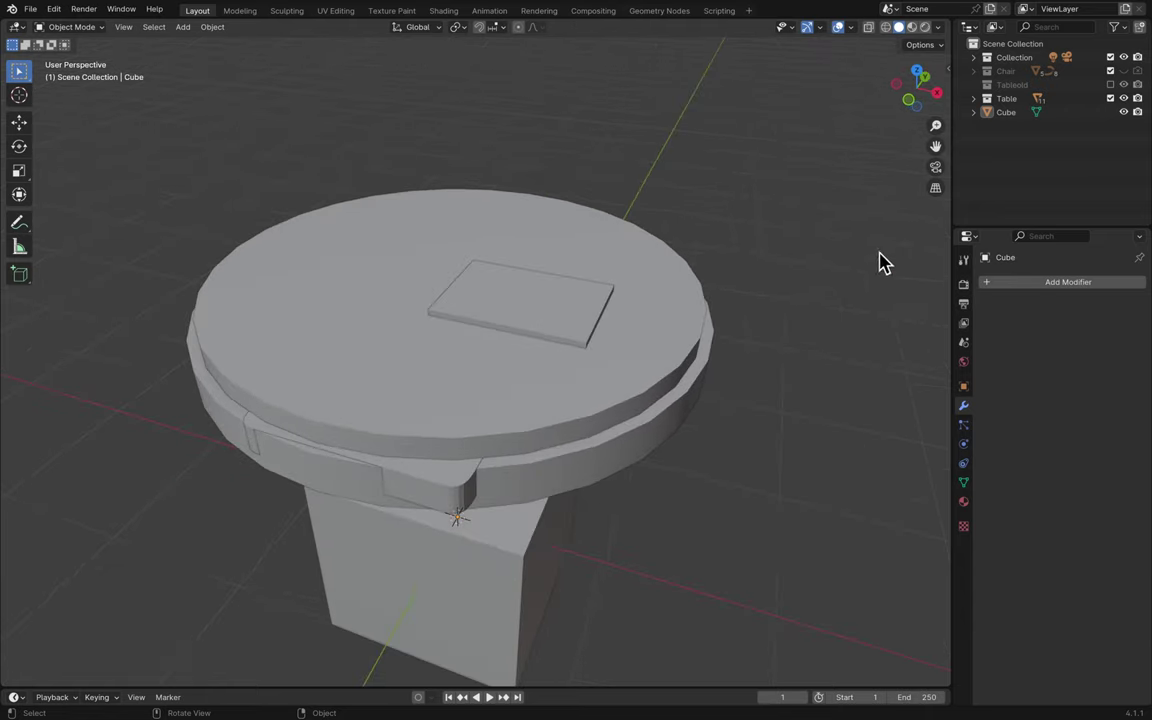
# - Expand the Table collection and hide its five Booleanation eye and mouth cutter objects
pyautogui.click(975, 98)
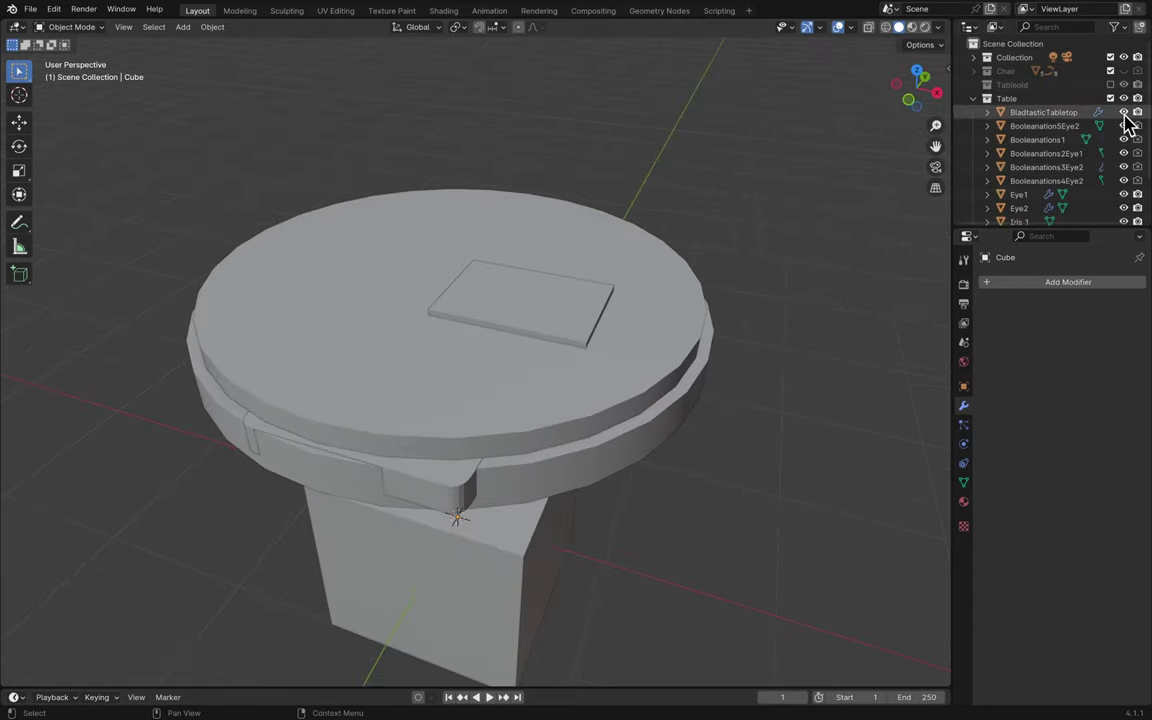
pyautogui.click(1124, 126)
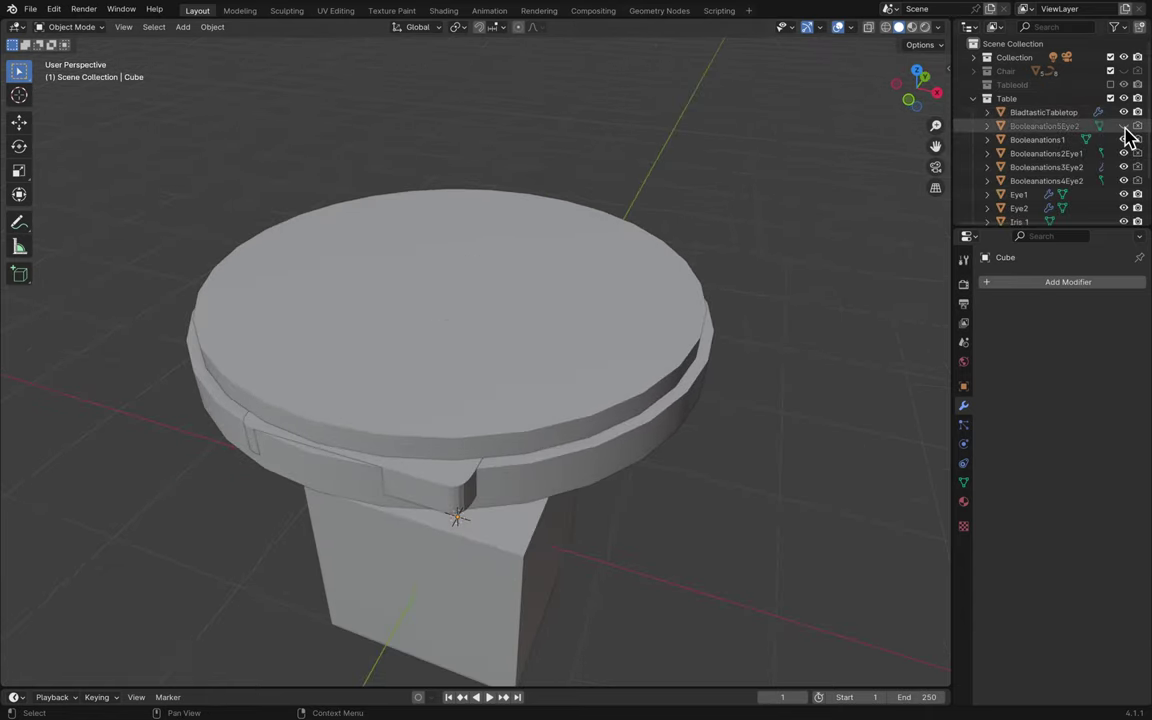
pyautogui.click(1124, 140)
pyautogui.click(1124, 153)
pyautogui.click(1124, 180)
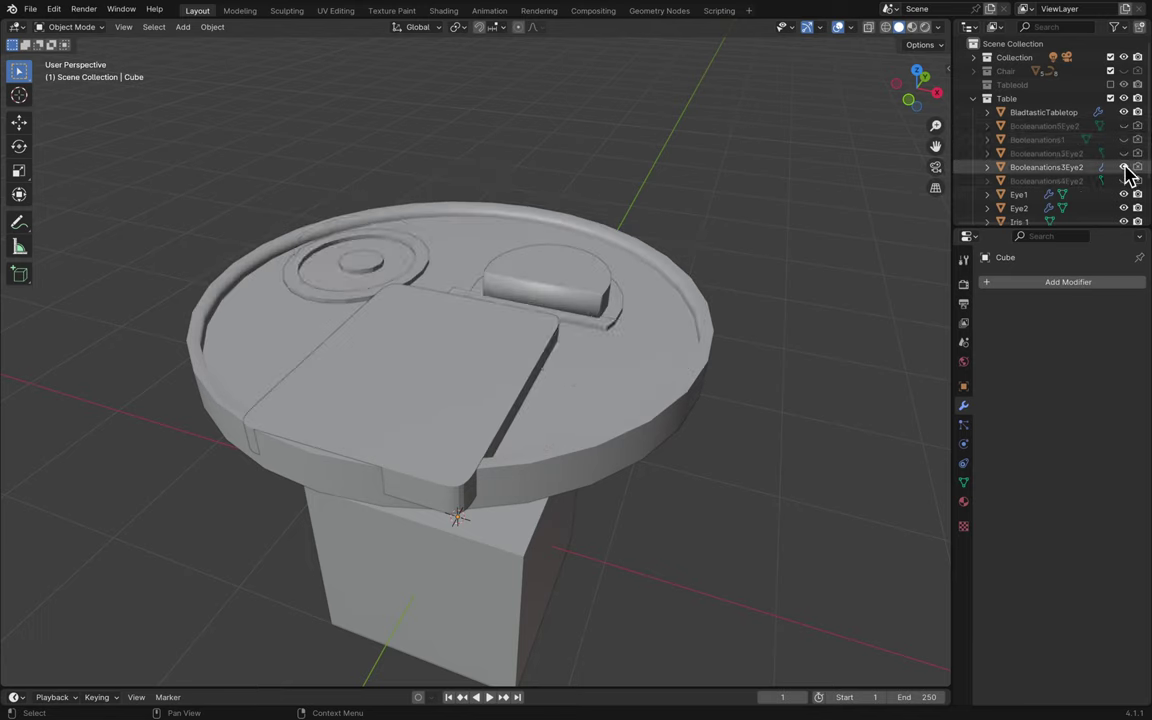
pyautogui.click(1124, 167)
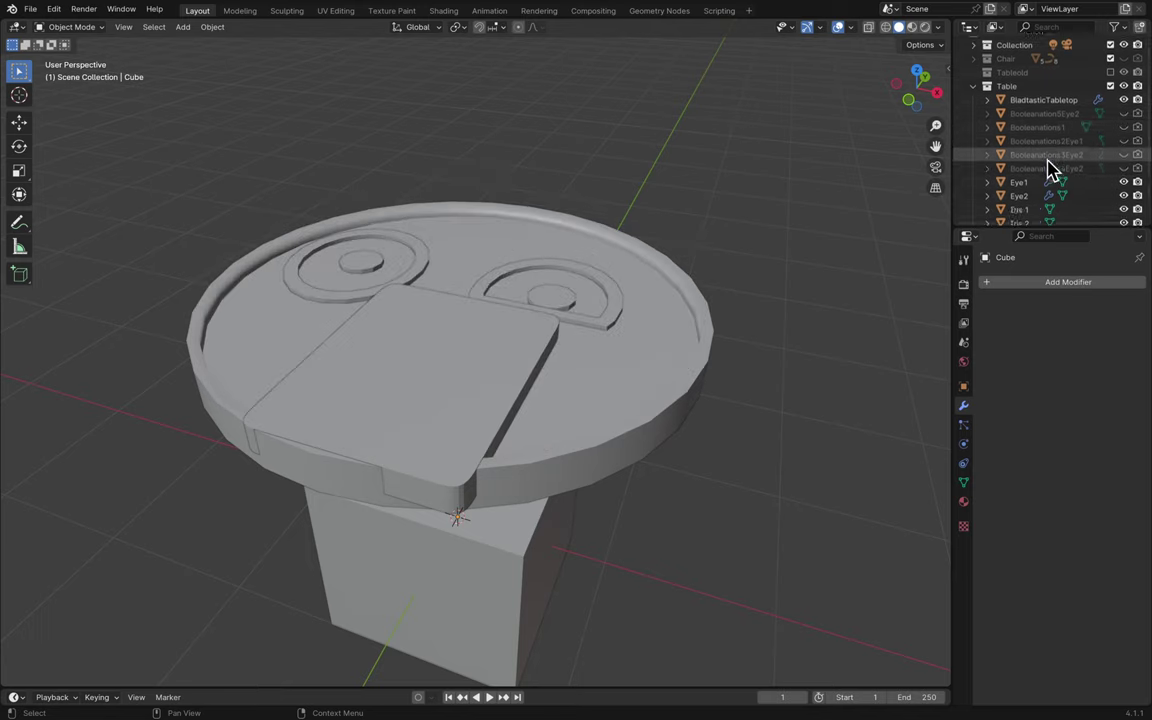
pyautogui.scroll(-2, 1054, 180)
pyautogui.moveTo(1049, 229); pyautogui.dragTo(1057, 301)
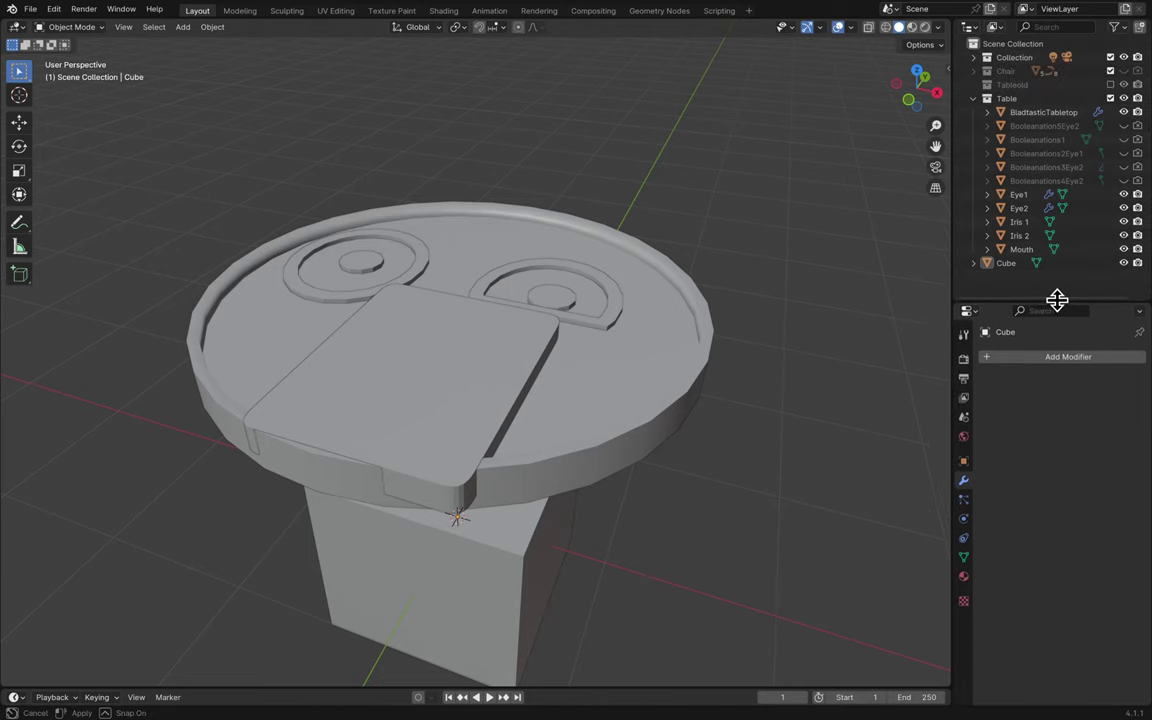
pyautogui.moveTo(630, 10)
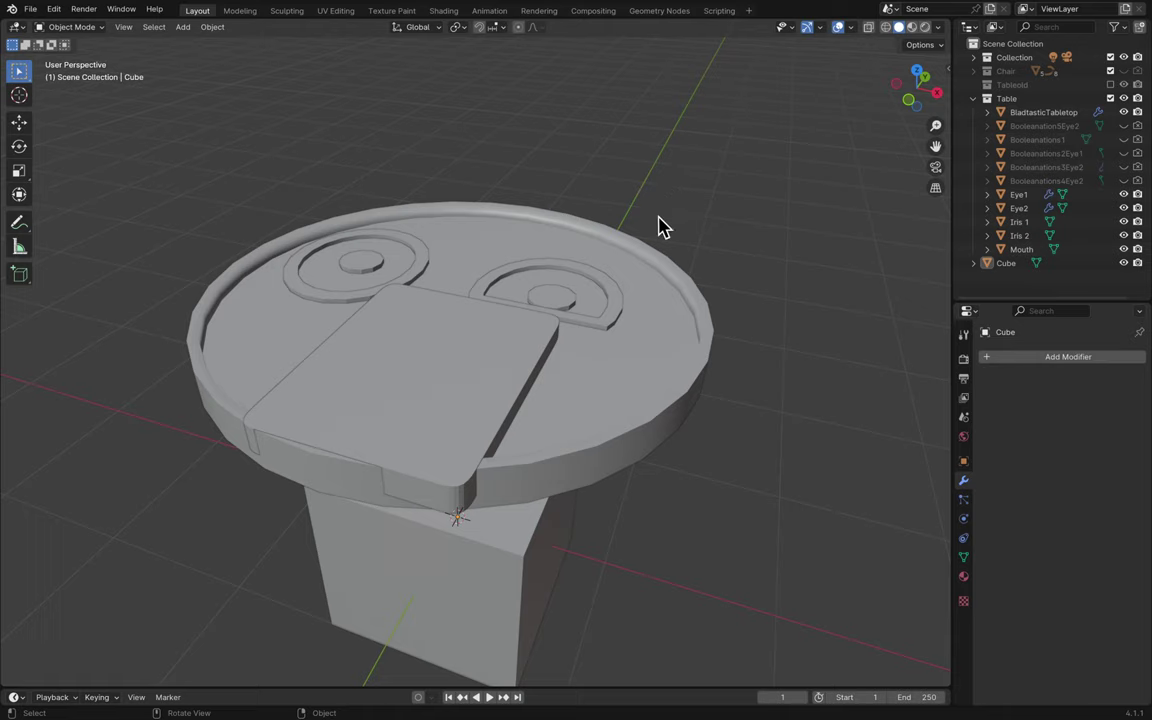
pyautogui.scroll(10, 638, 237)
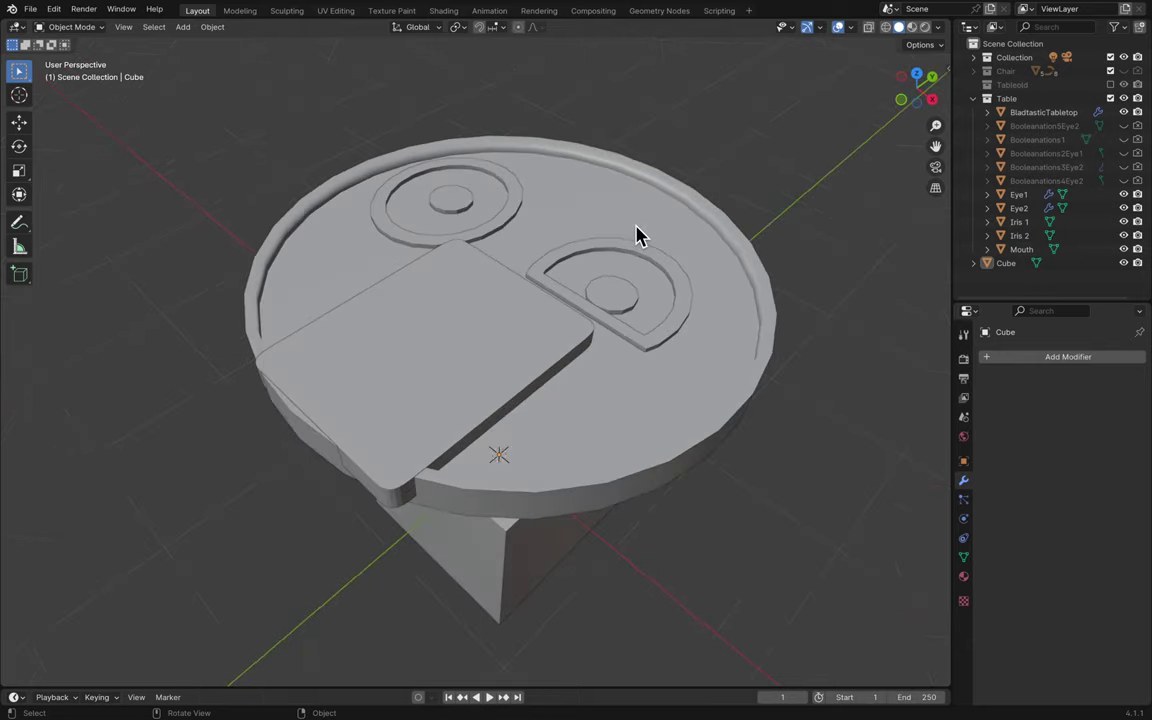
pyautogui.hscroll(-5, 638, 237)
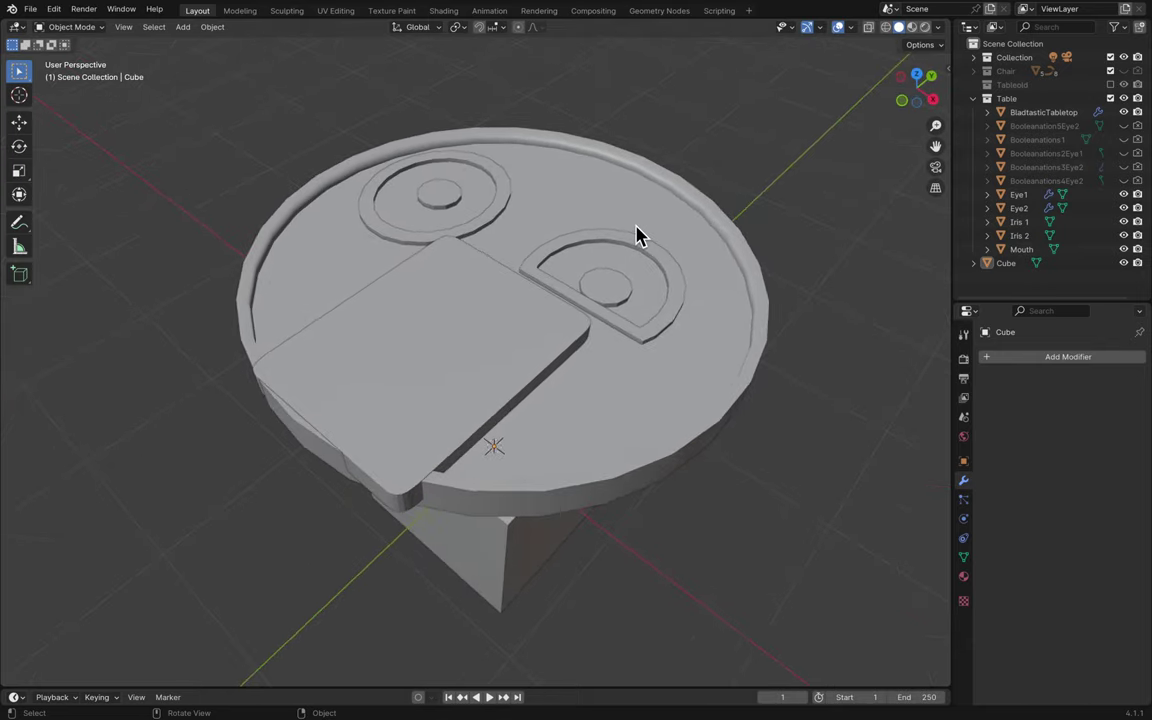
pyautogui.scroll(-8, 638, 237)
pyautogui.scroll(8, 612, 293)
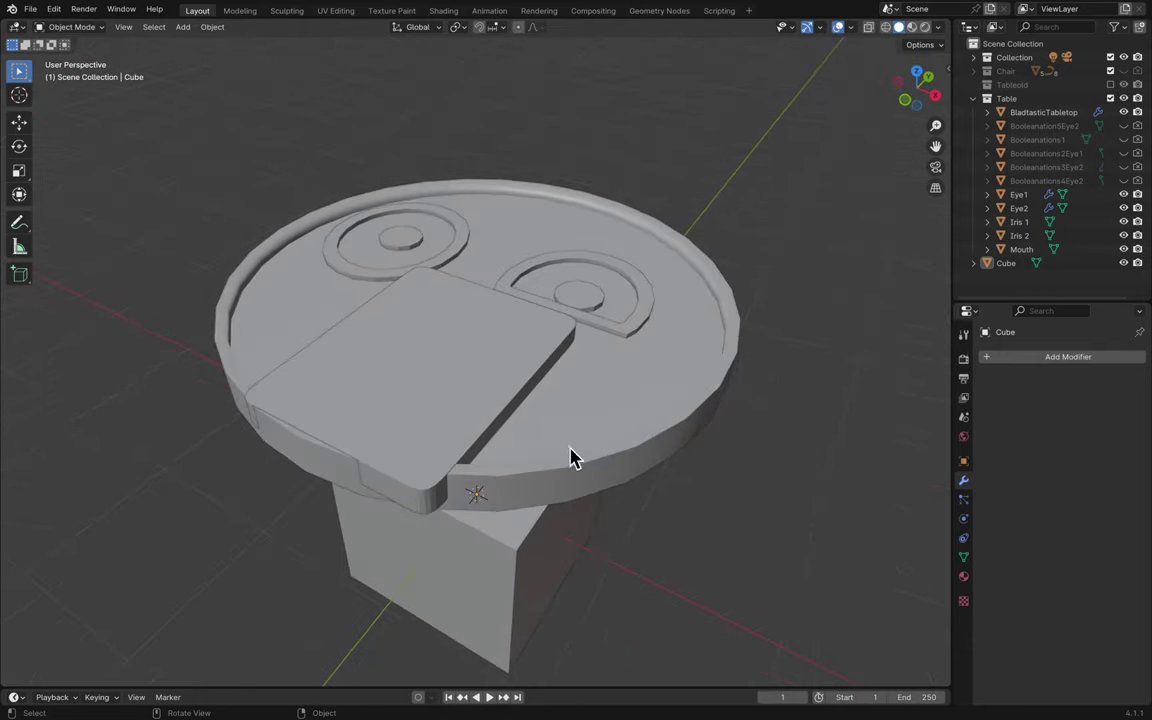
# - Rename the new cube to 'Booleanations6'
pyautogui.click(545, 530)
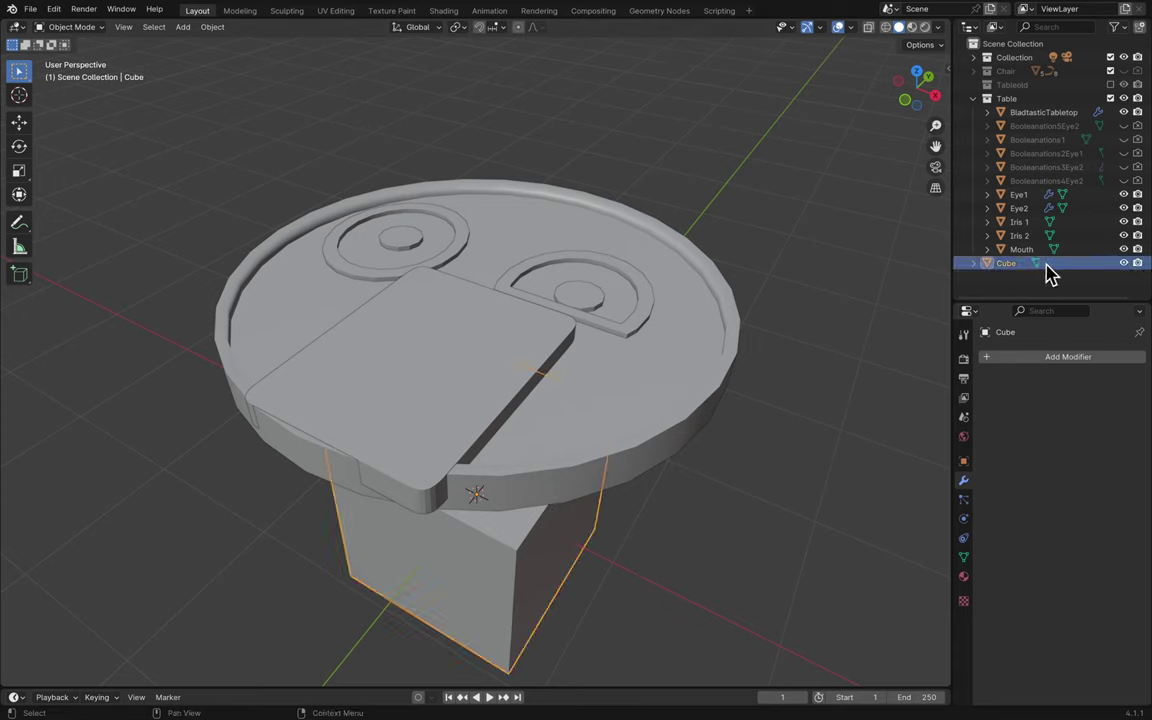
pyautogui.doubleClick(1010, 263)
pyautogui.write('Boo')
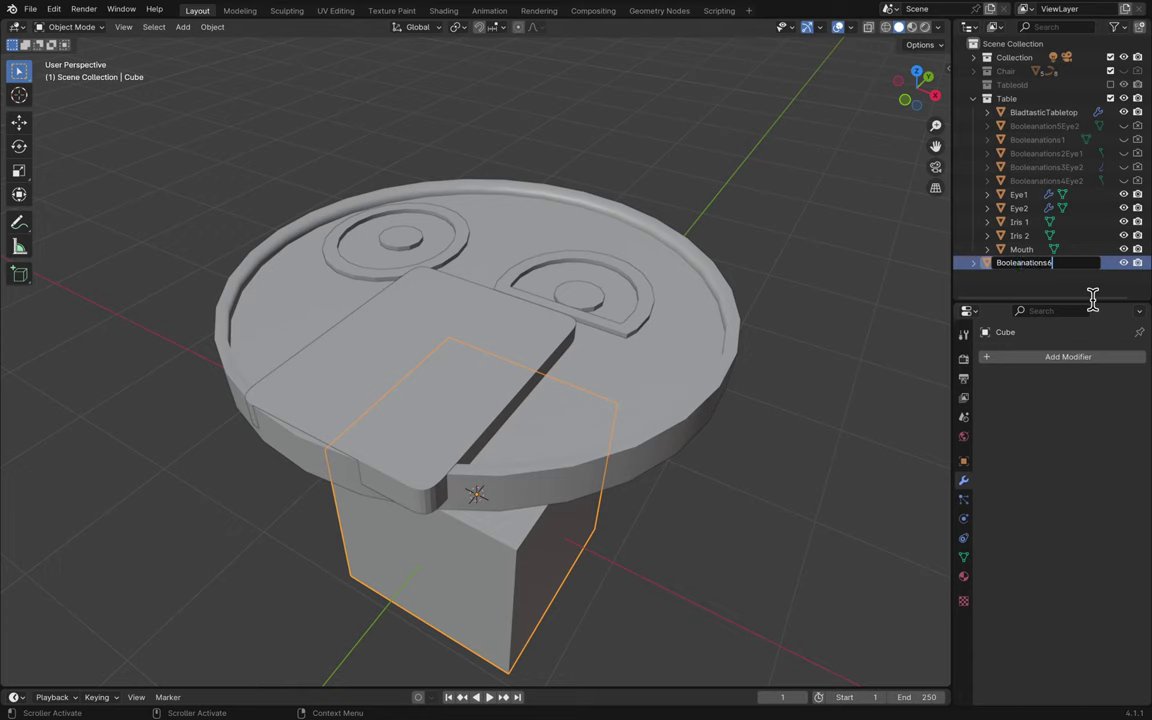
pyautogui.write('leanations6')
pyautogui.press('Return')
# - Move Booleanations6 into the Table collection alongside the other boolean cutters
pyautogui.moveTo(1068, 127); pyautogui.dragTo(1050, 163)
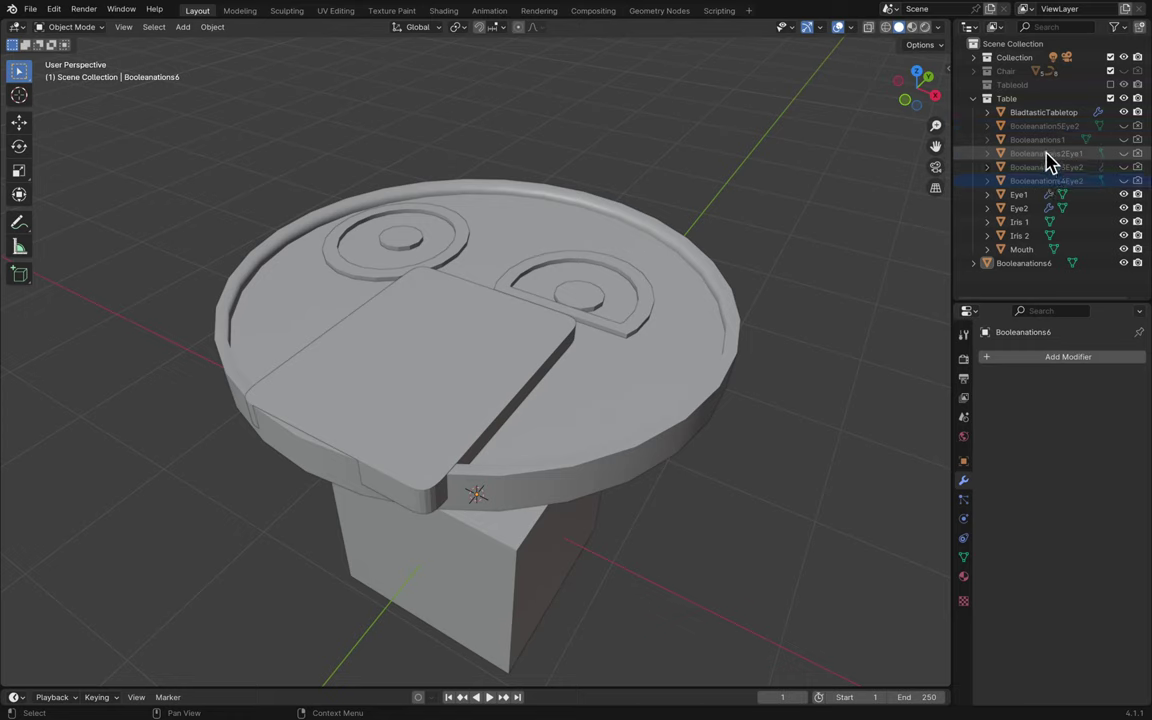
pyautogui.click(1100, 168)
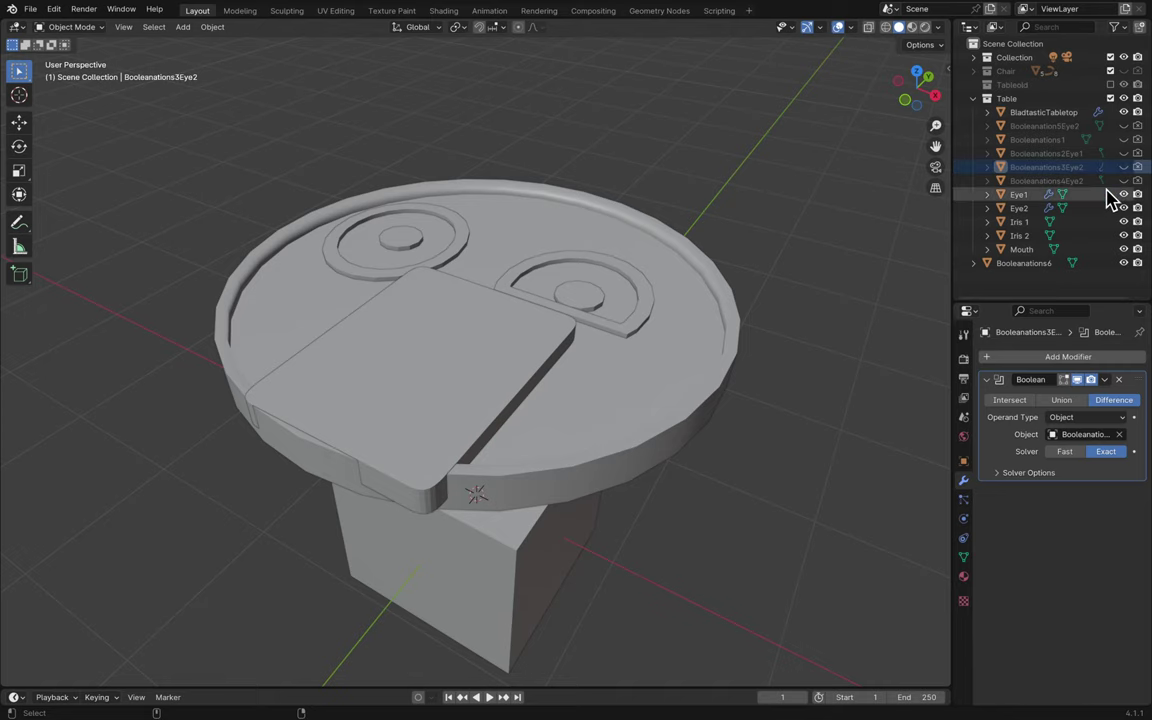
pyautogui.keyDown('ctrl'); pyautogui.hscroll(1, 1110, 197); pyautogui.keyUp('ctrl')
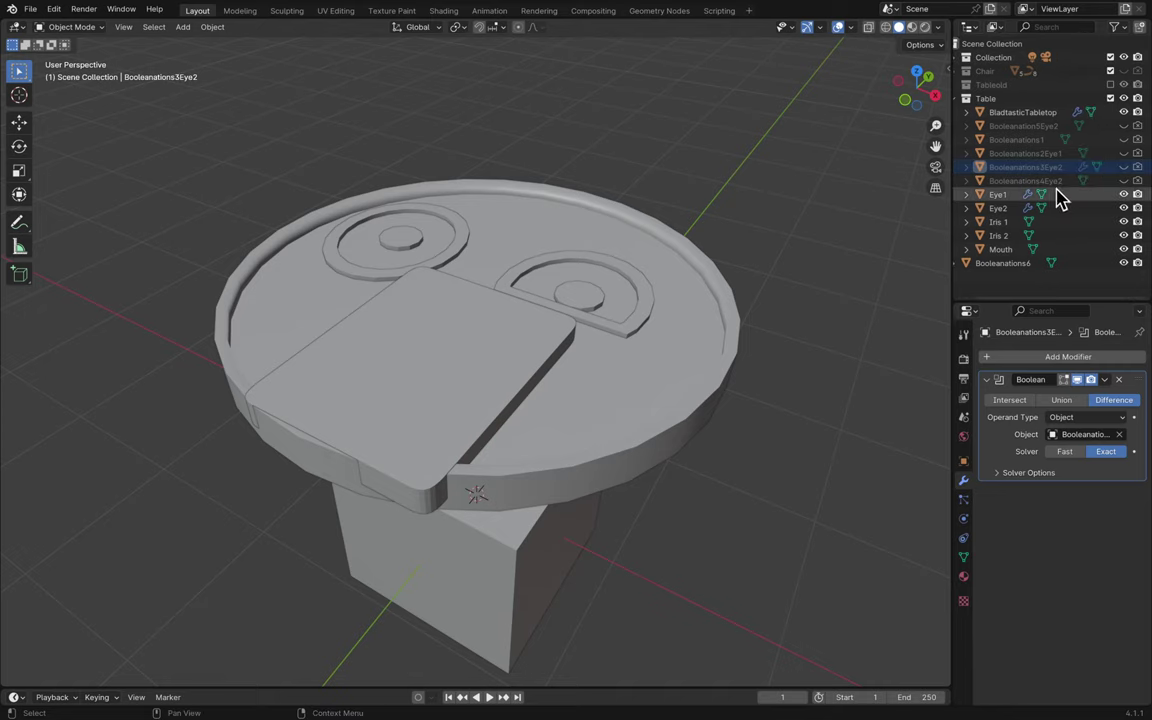
pyautogui.moveTo(950, 180)
pyautogui.mouseDown()
pyautogui.moveTo(920, 180)
pyautogui.moveTo(930, 183)
pyautogui.mouseUp()
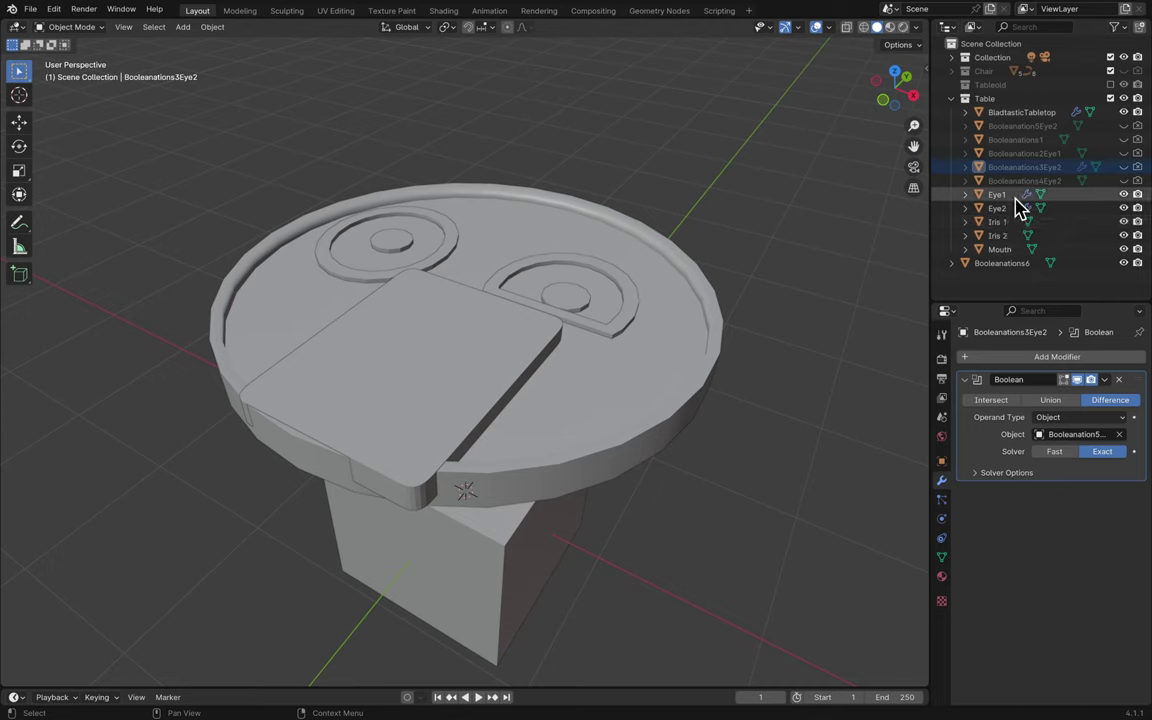
pyautogui.click(1000, 264)
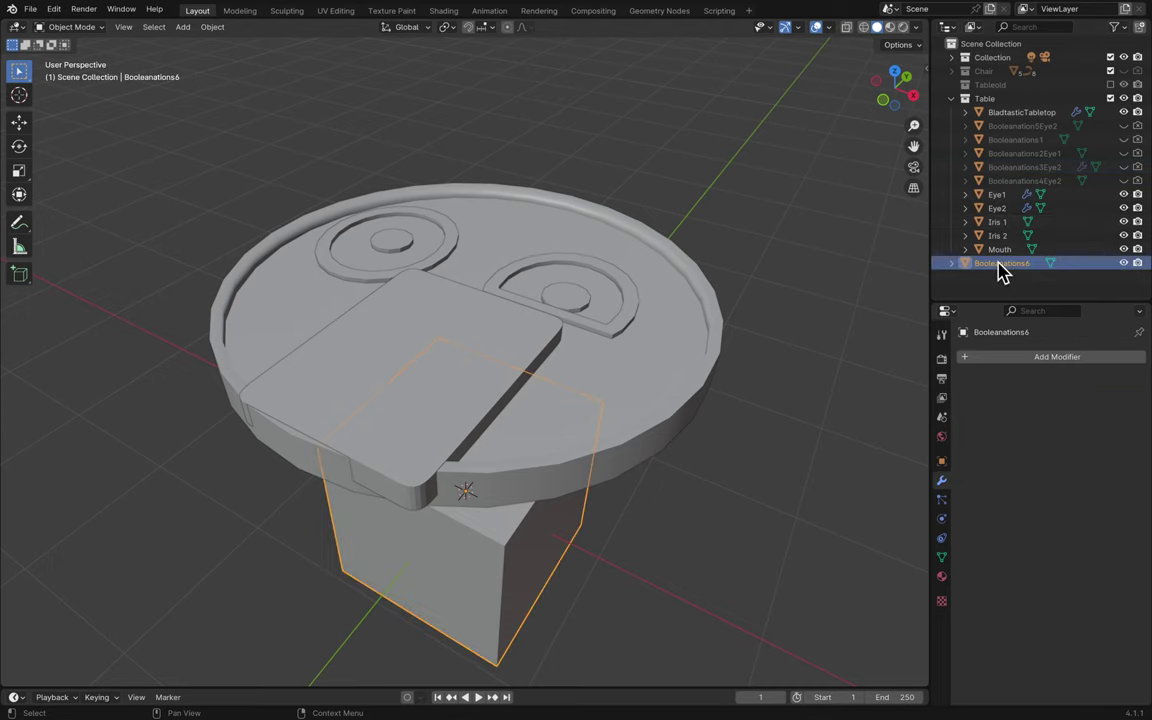
pyautogui.moveTo(990, 270); pyautogui.dragTo(1015, 178)
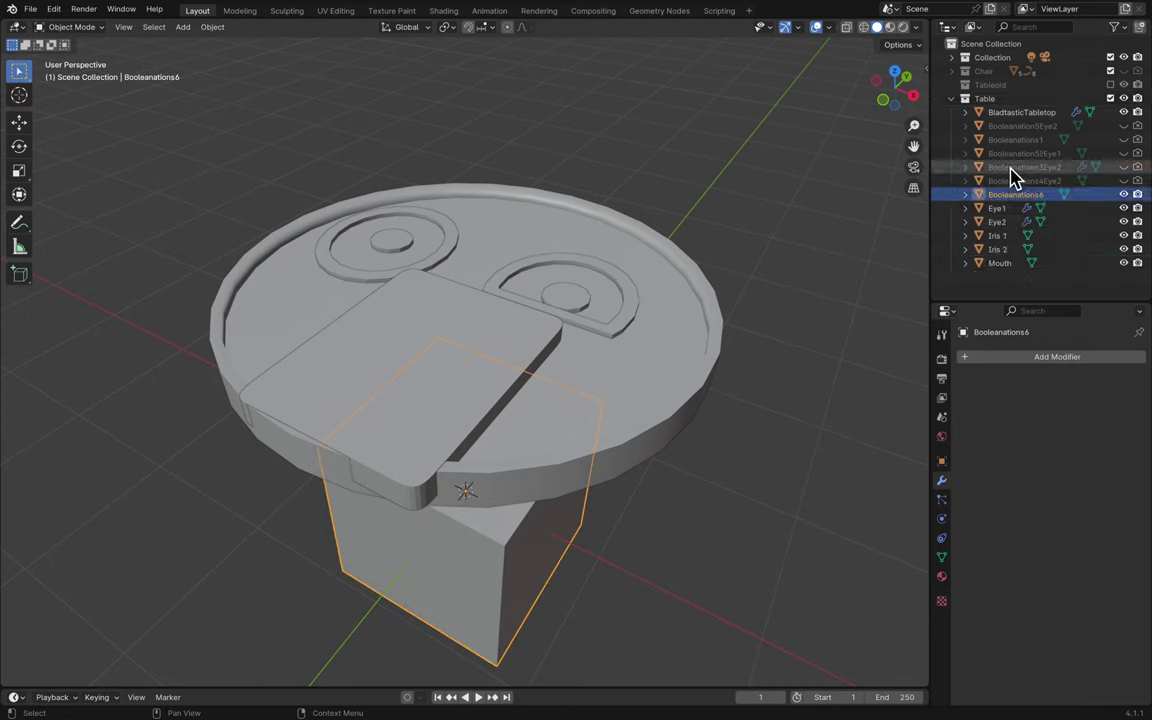
pyautogui.doubleClick(1043, 195)
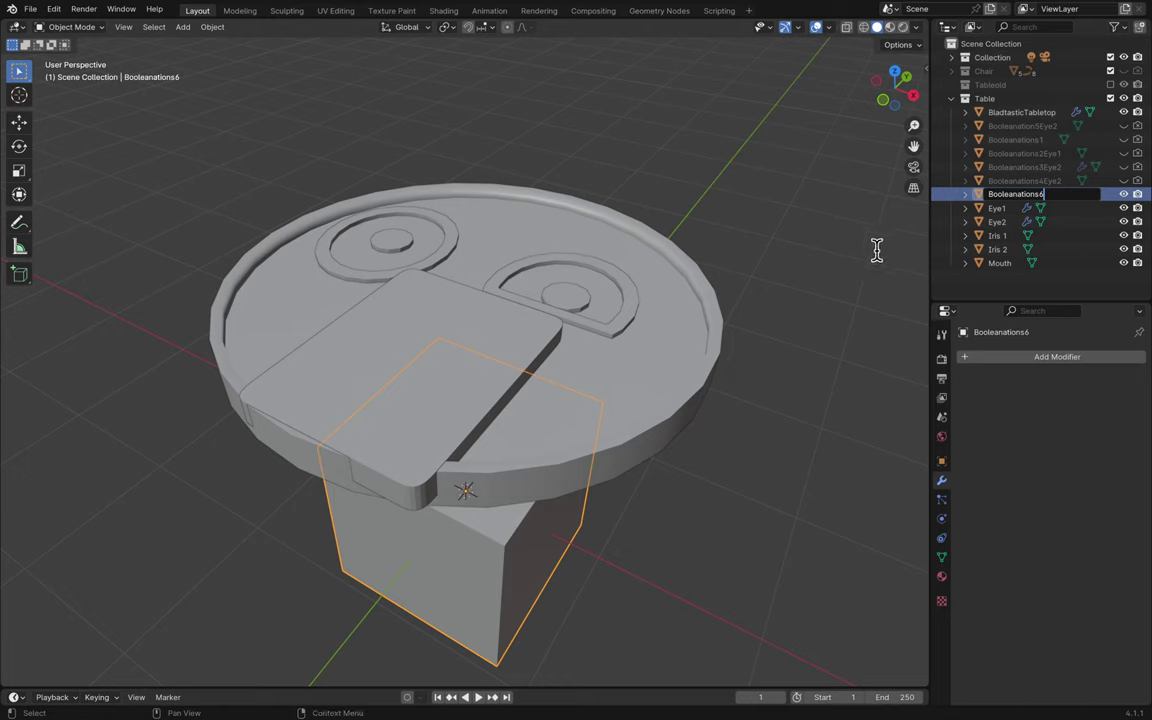
# - Raise the Booleanations6 cutter 2.623 m on Z and scale it to about 0.482
pyautogui.press('Return')
pyautogui.press('g')
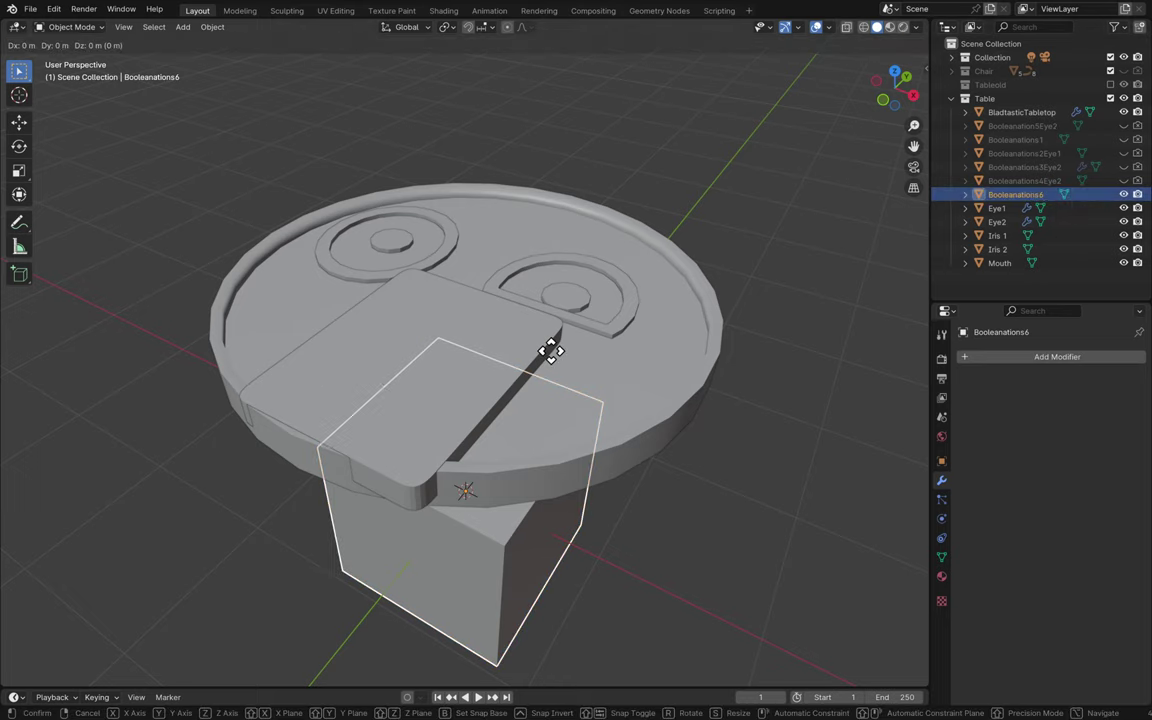
pyautogui.press('z')
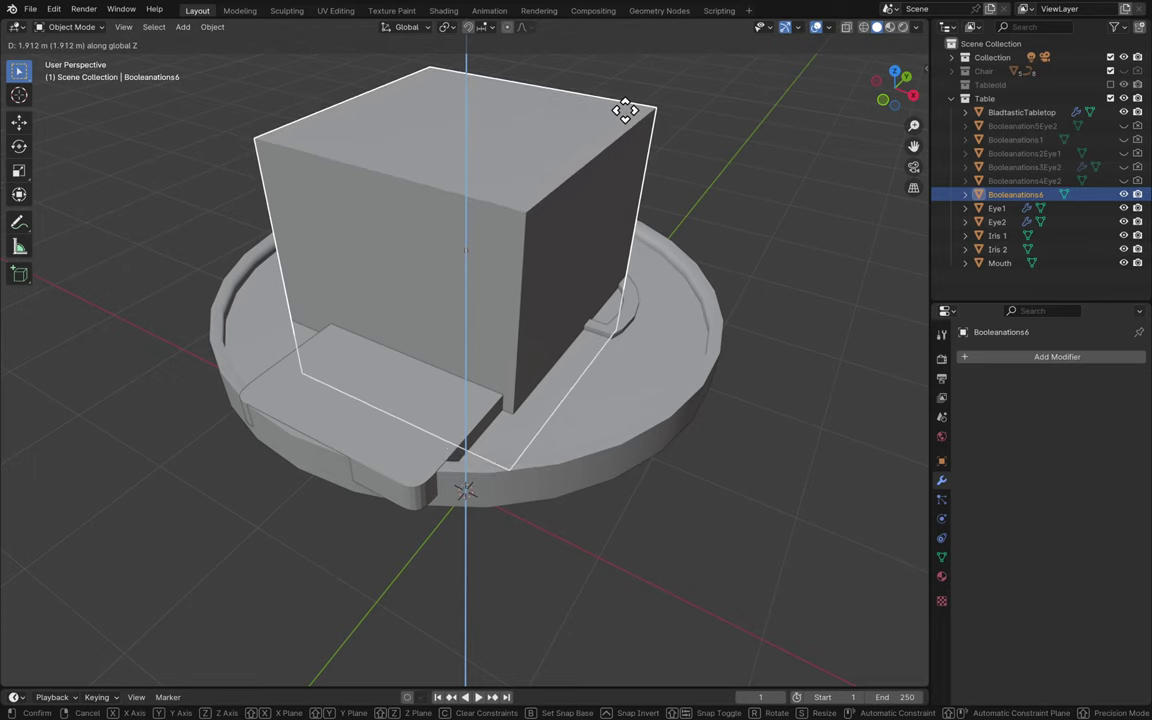
pyautogui.click(648, 643)
pyautogui.press('s')
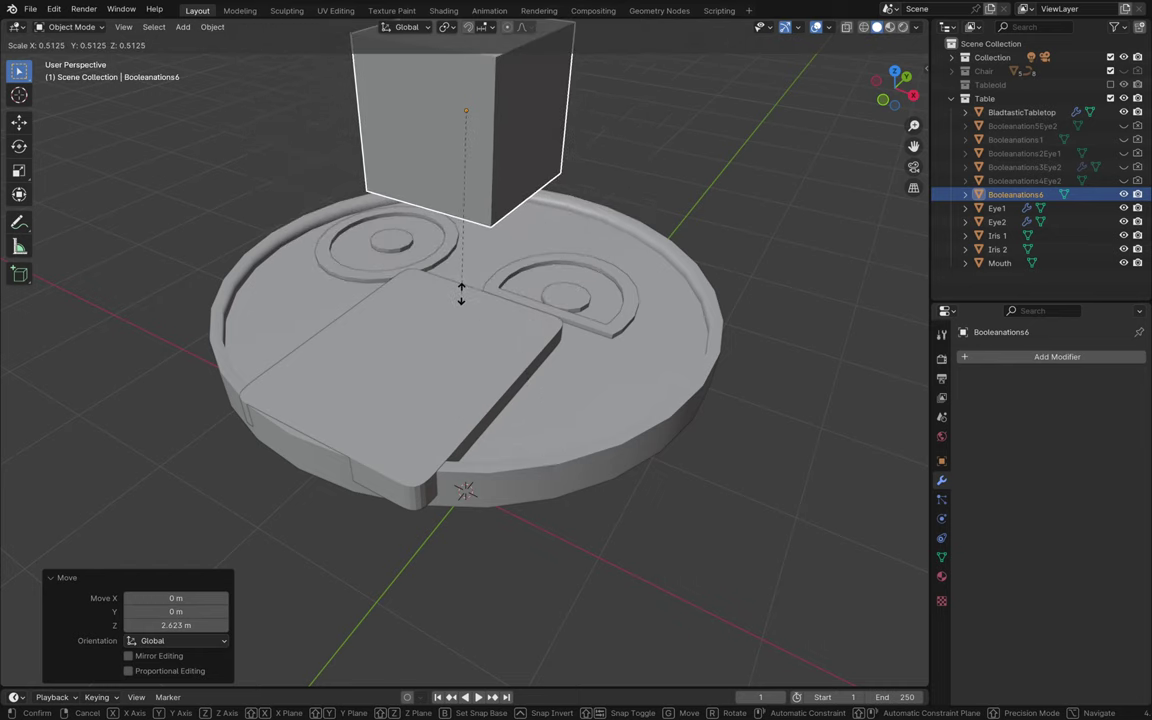
pyautogui.click(468, 291)
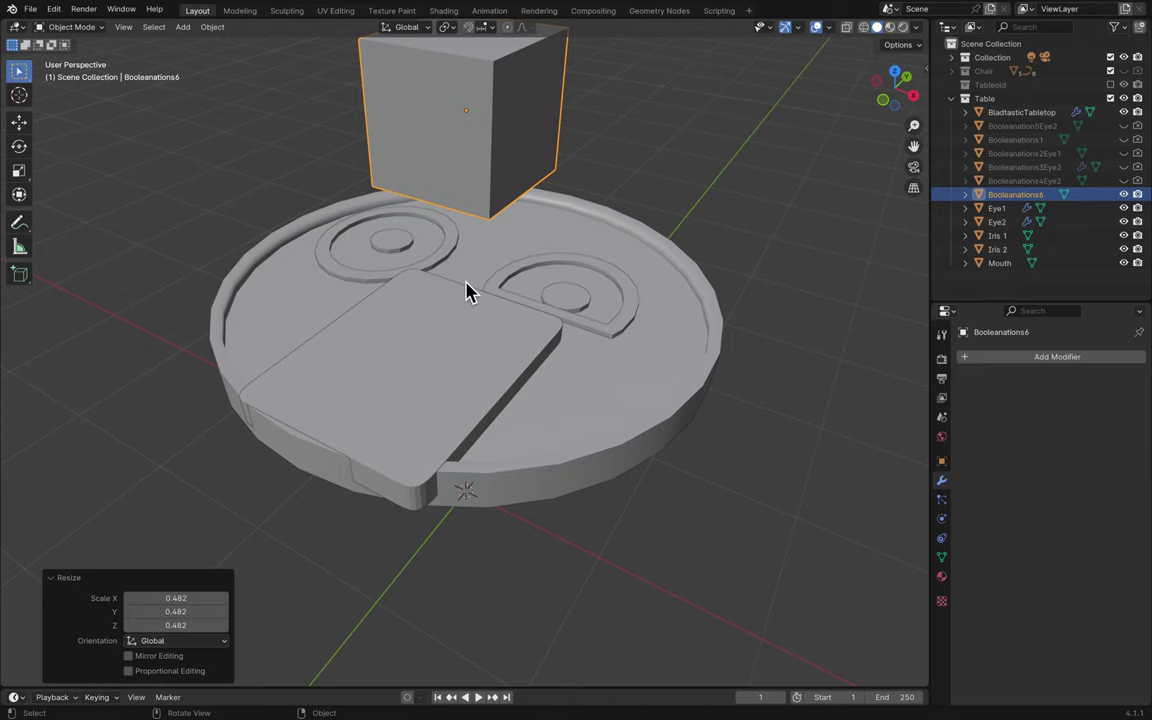
# - Move the cutter with X locked to Y -0.35011 m, Z -0.54061 m over the mouth tray
pyautogui.press('g')
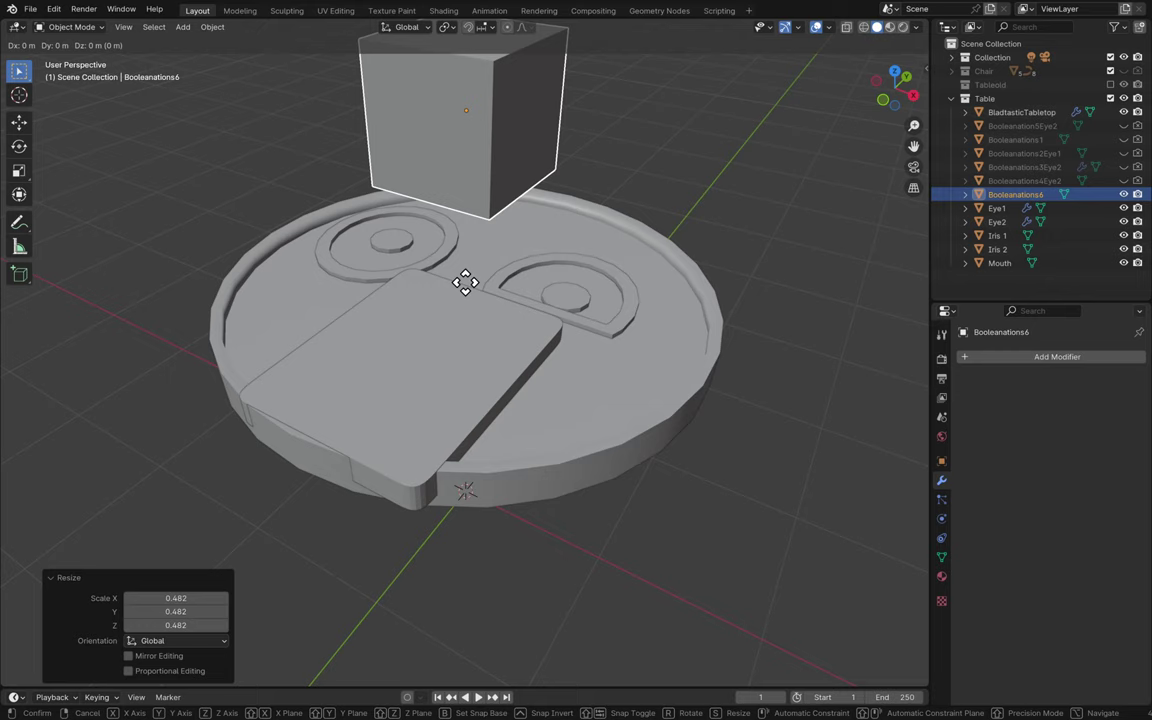
pyautogui.hotkey('shift', 'x')
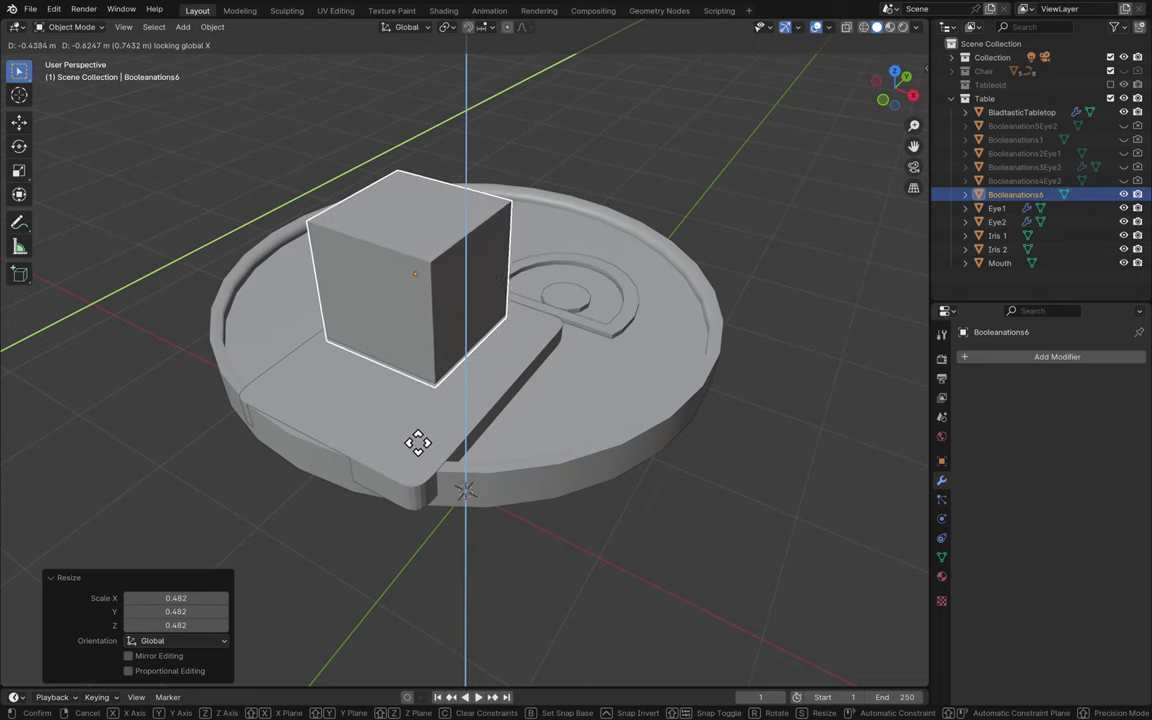
pyautogui.click(425, 430)
pyautogui.hscroll(-10, 418, 438)
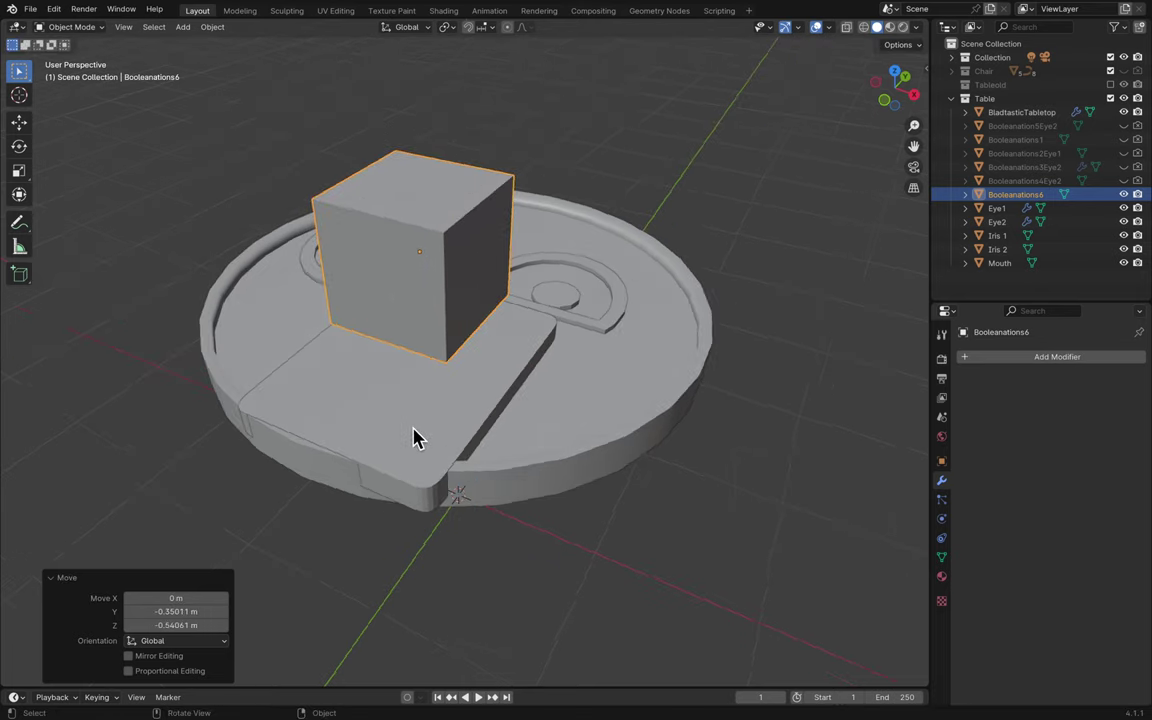
pyautogui.hscroll(-10, 418, 438)
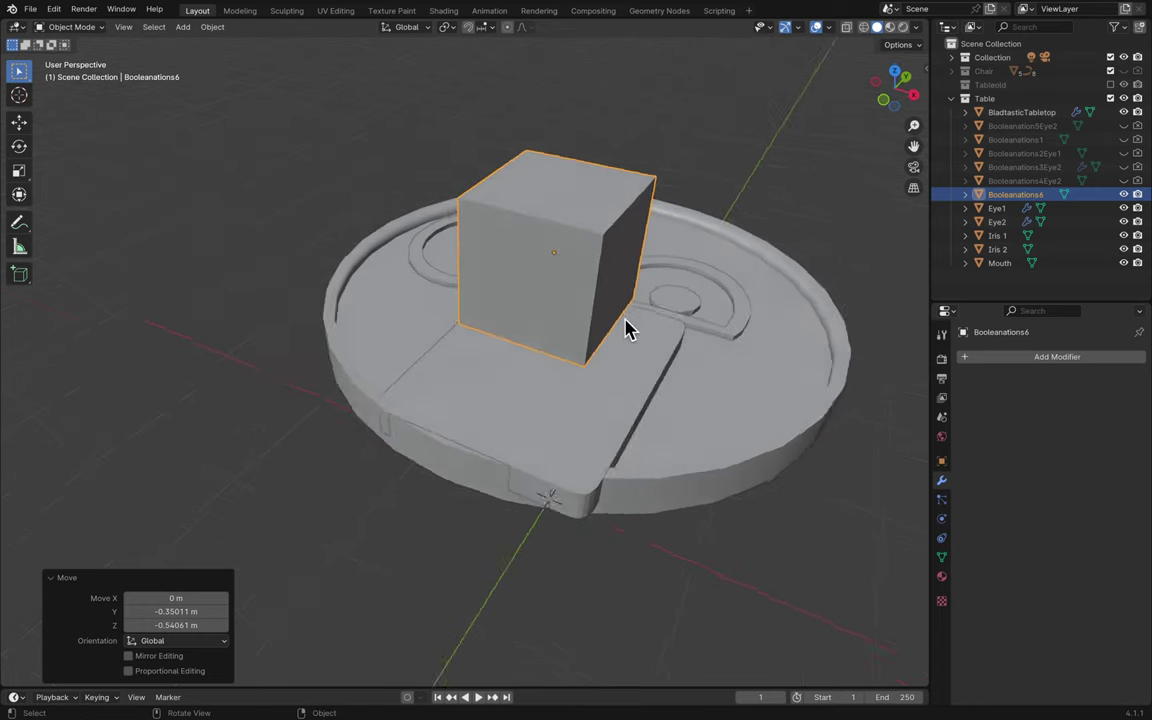
pyautogui.scroll(5, 625, 327)
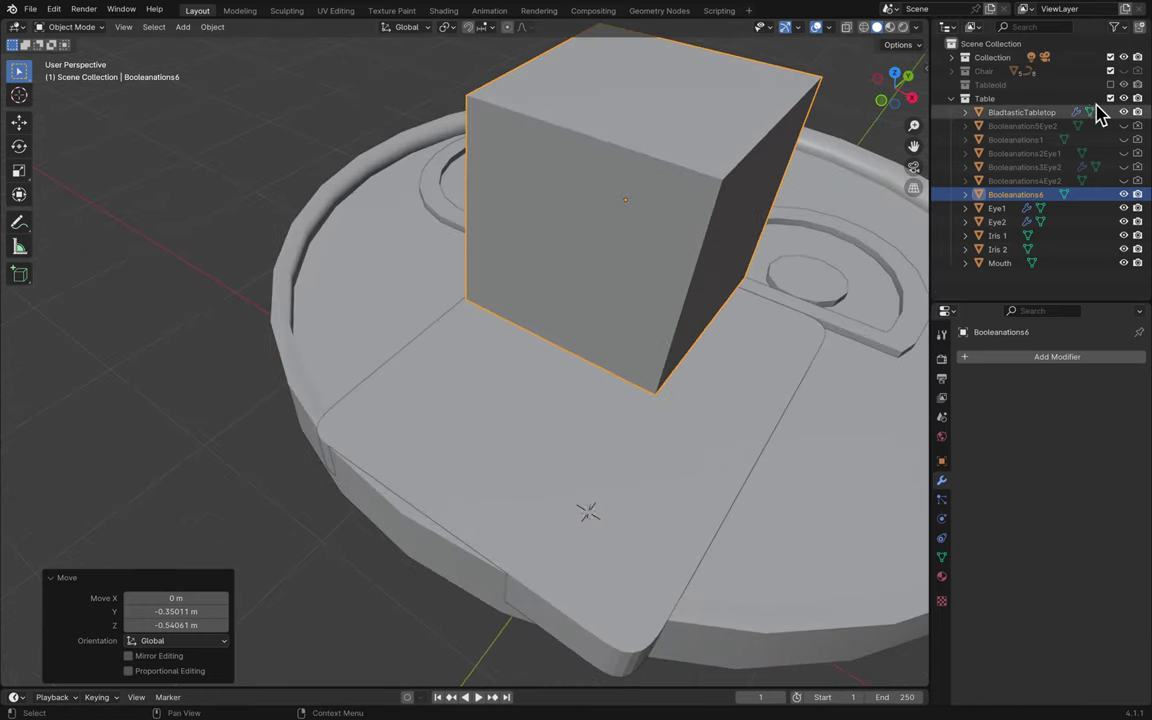
# - Hide several boolean cutters and toggle the Table collection, leaving it hidden
pyautogui.click(1110, 98)
pyautogui.click(1110, 98)
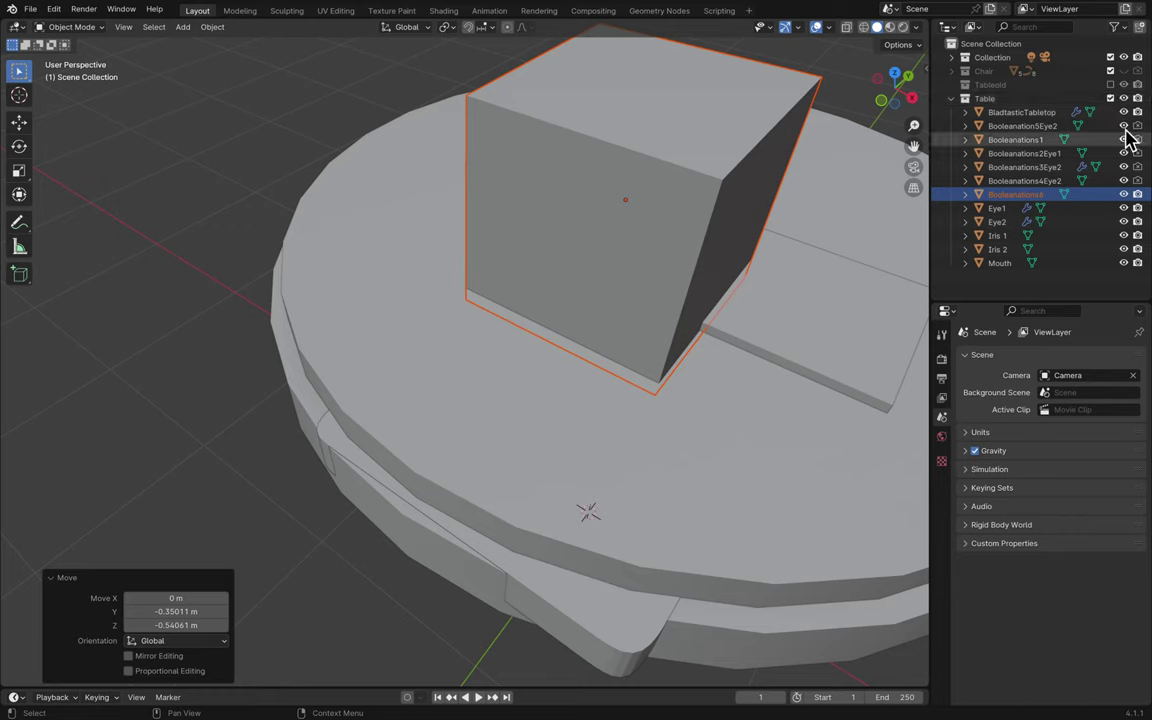
pyautogui.moveTo(1125, 130); pyautogui.dragTo(1134, 190)
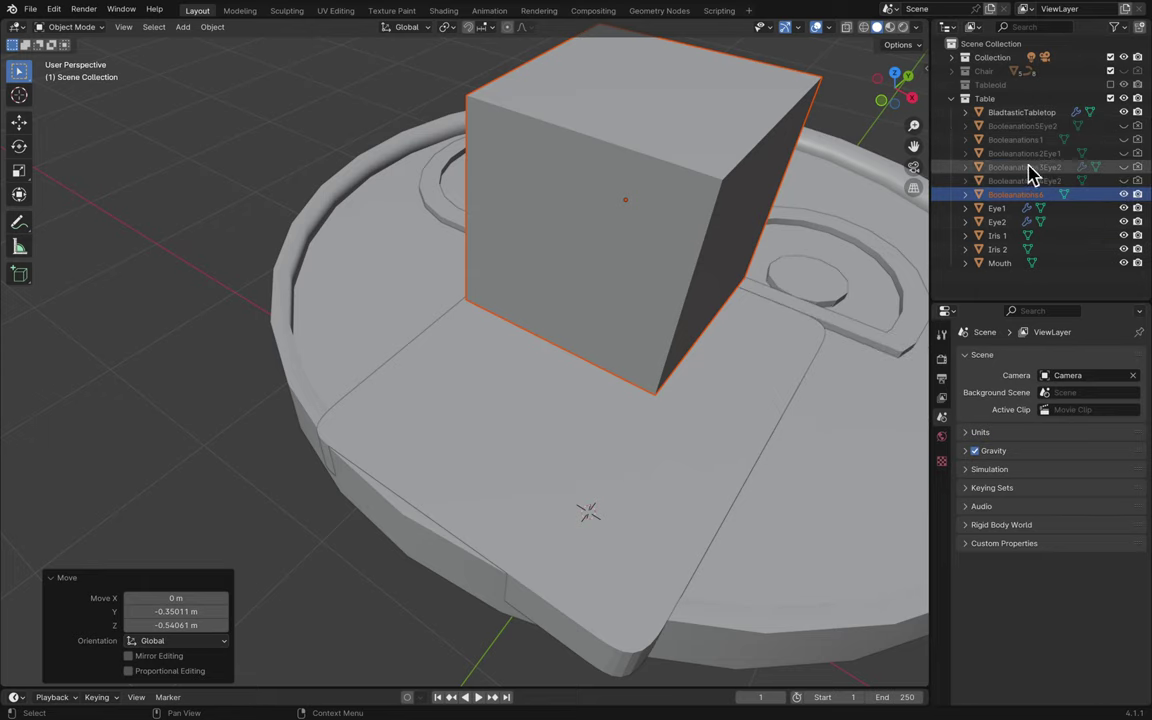
pyautogui.click(1124, 100)
pyautogui.click(1124, 100)
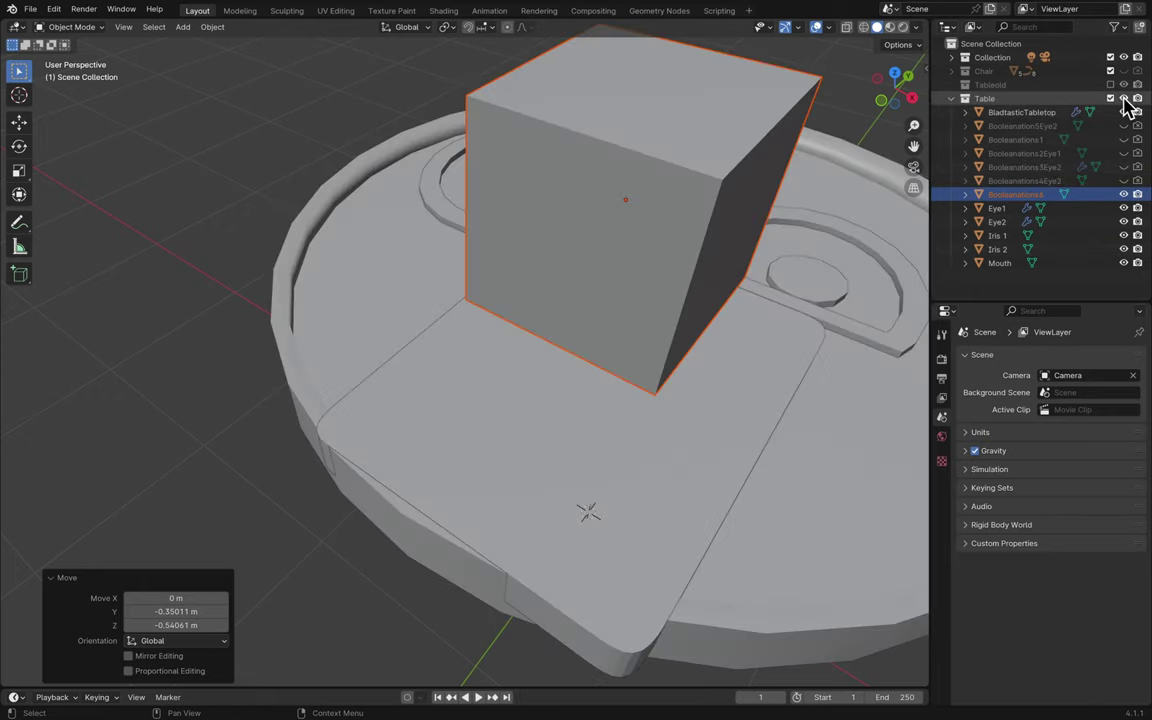
pyautogui.click(1124, 100)
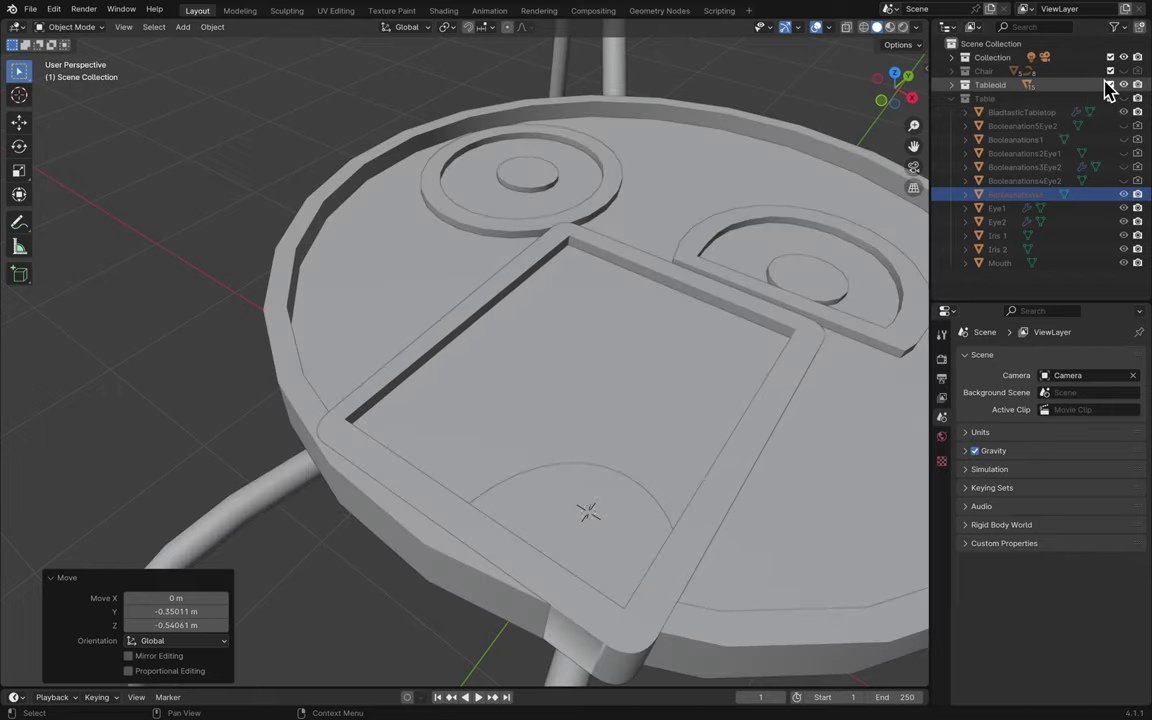
# - Enable the Tableoid collection with the legs, re-show Table and toggle the BladtasticTabletop visibility
pyautogui.click(1110, 84)
pyautogui.scroll(2, 685, 321)
pyautogui.scroll(-5, 685, 321)
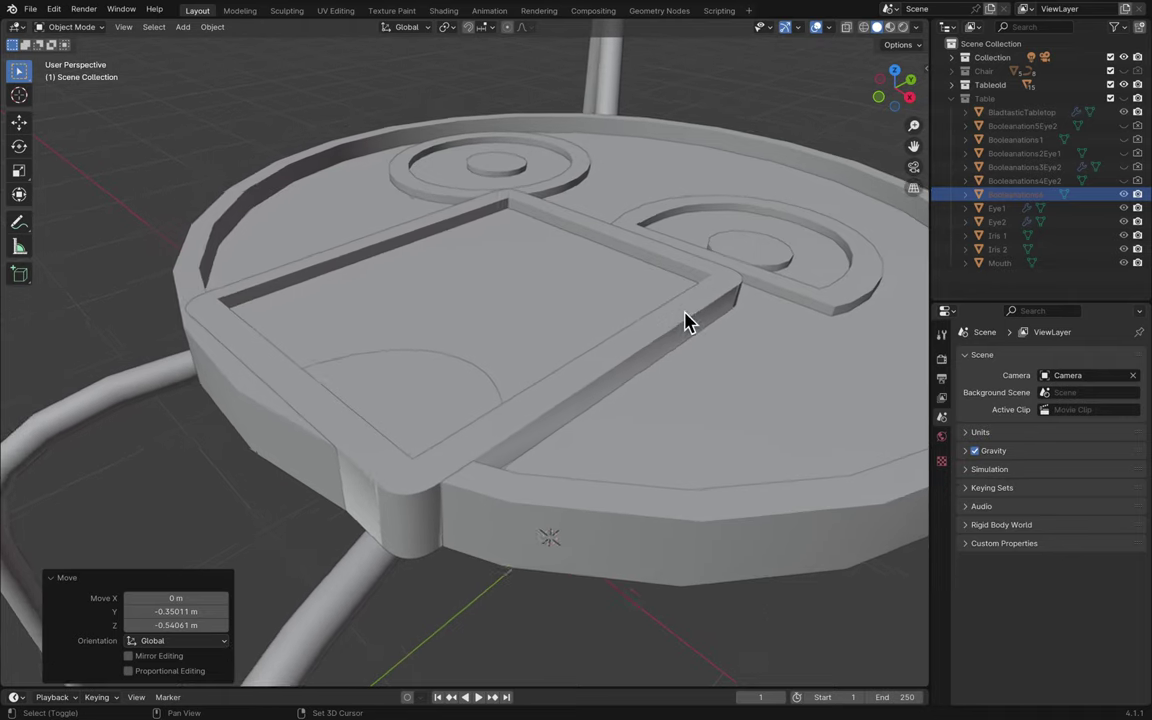
pyautogui.keyDown('shift'); pyautogui.scroll(2, 685, 321); pyautogui.keyUp('shift')
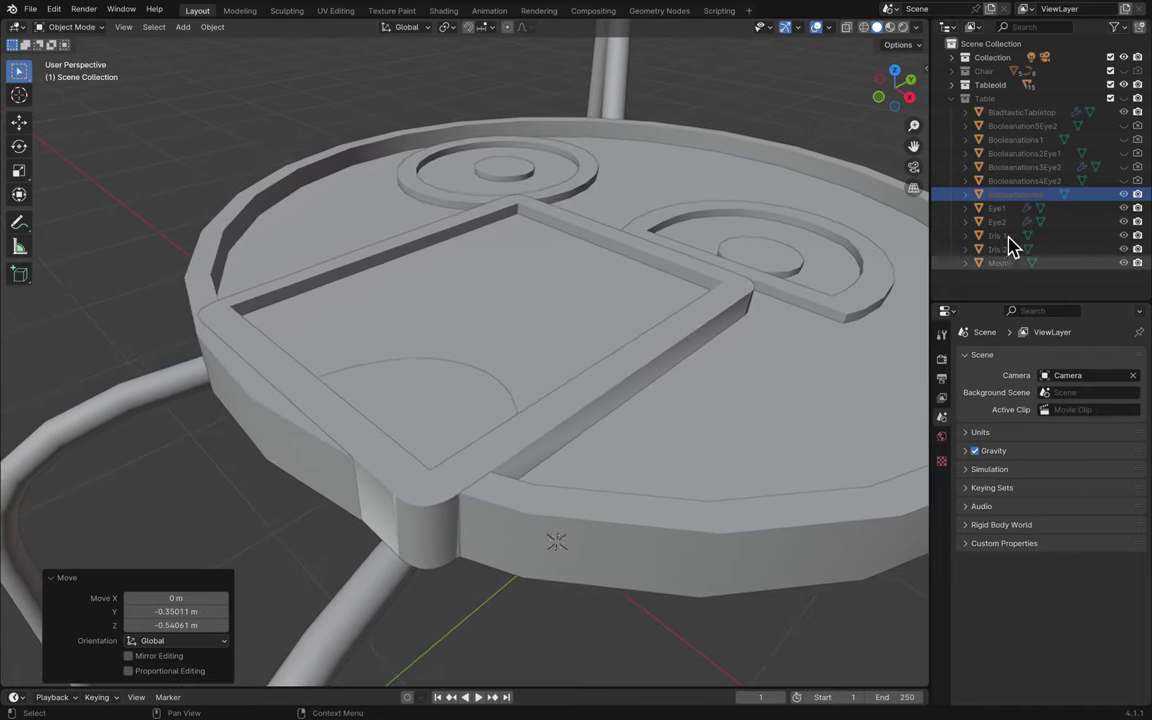
pyautogui.click(1124, 99)
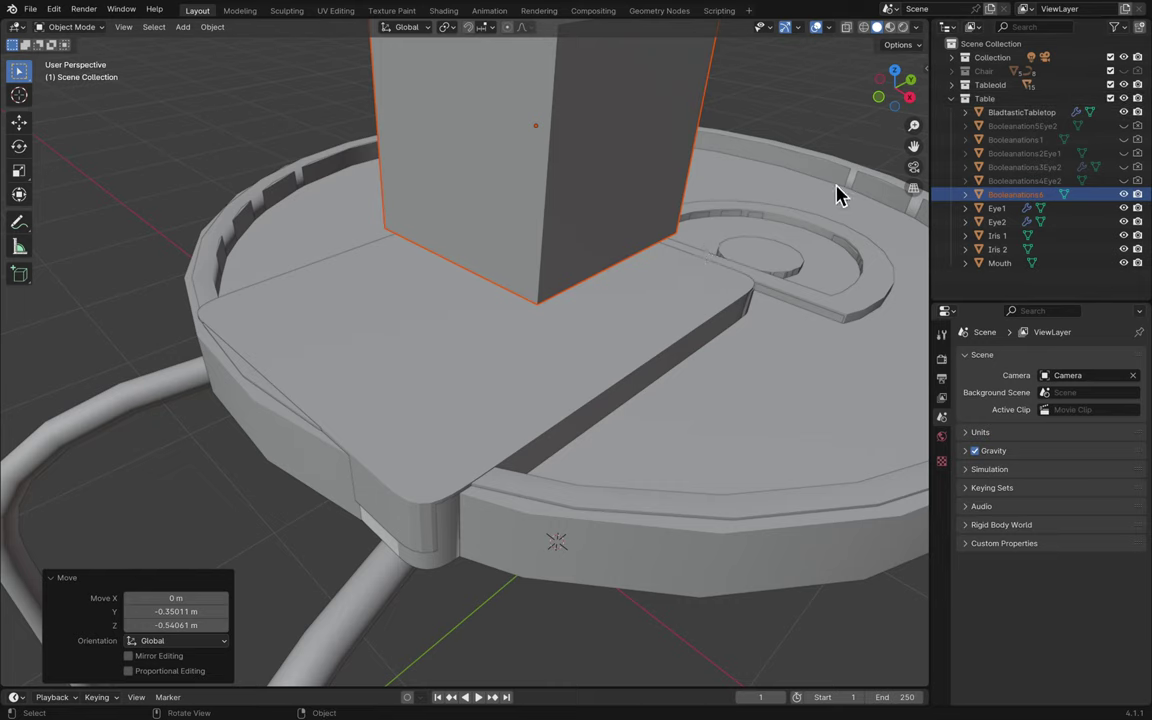
pyautogui.click(1125, 114)
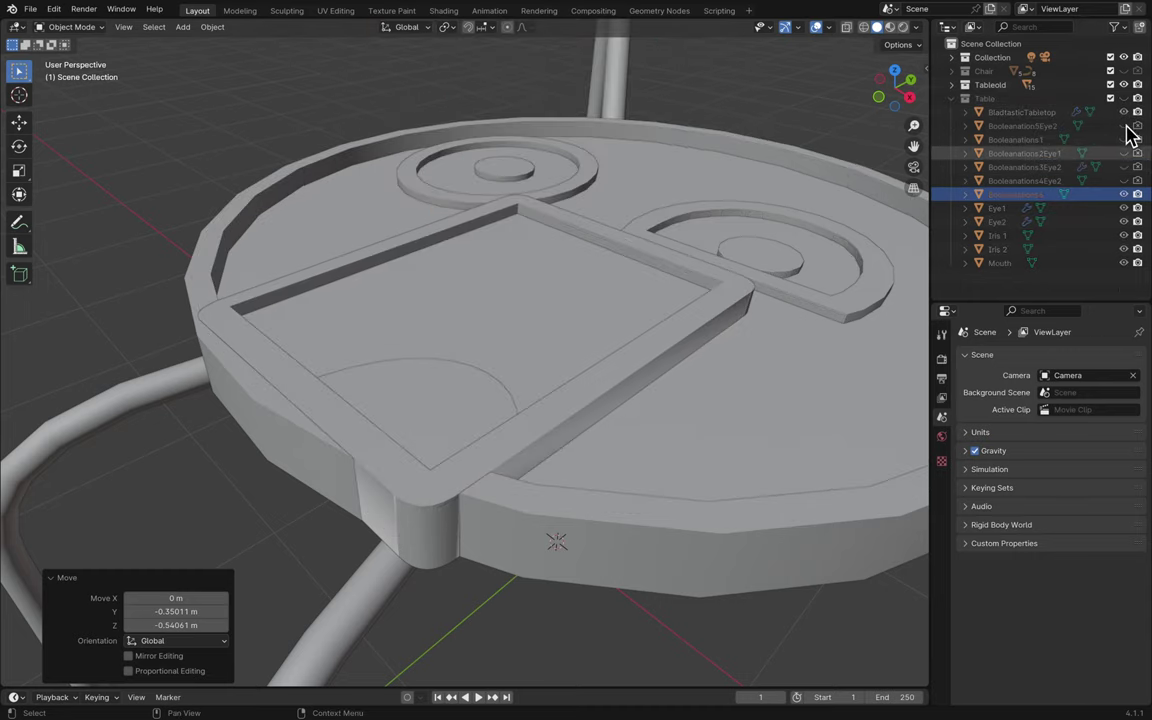
pyautogui.click(1124, 112)
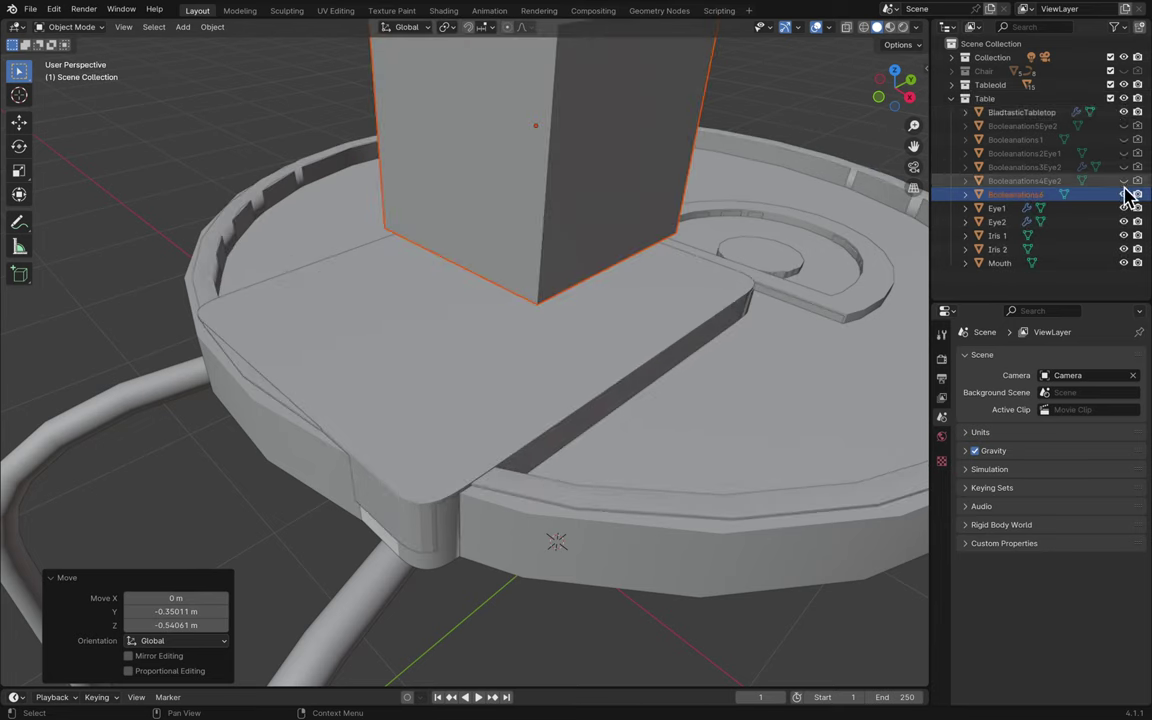
pyautogui.click(1124, 112)
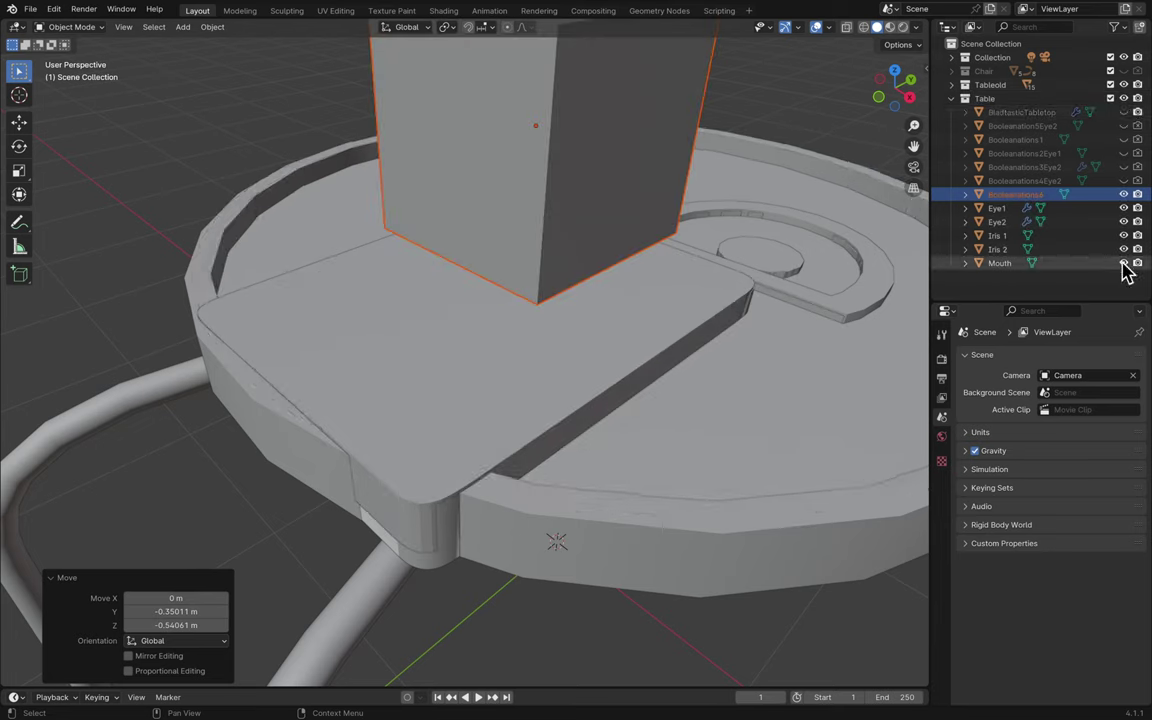
# - Hide Iris 1, Iris 2 and Mouth, then lower the cube cutter along Z toward the tray
pyautogui.moveTo(1124, 235); pyautogui.dragTo(1124, 275)
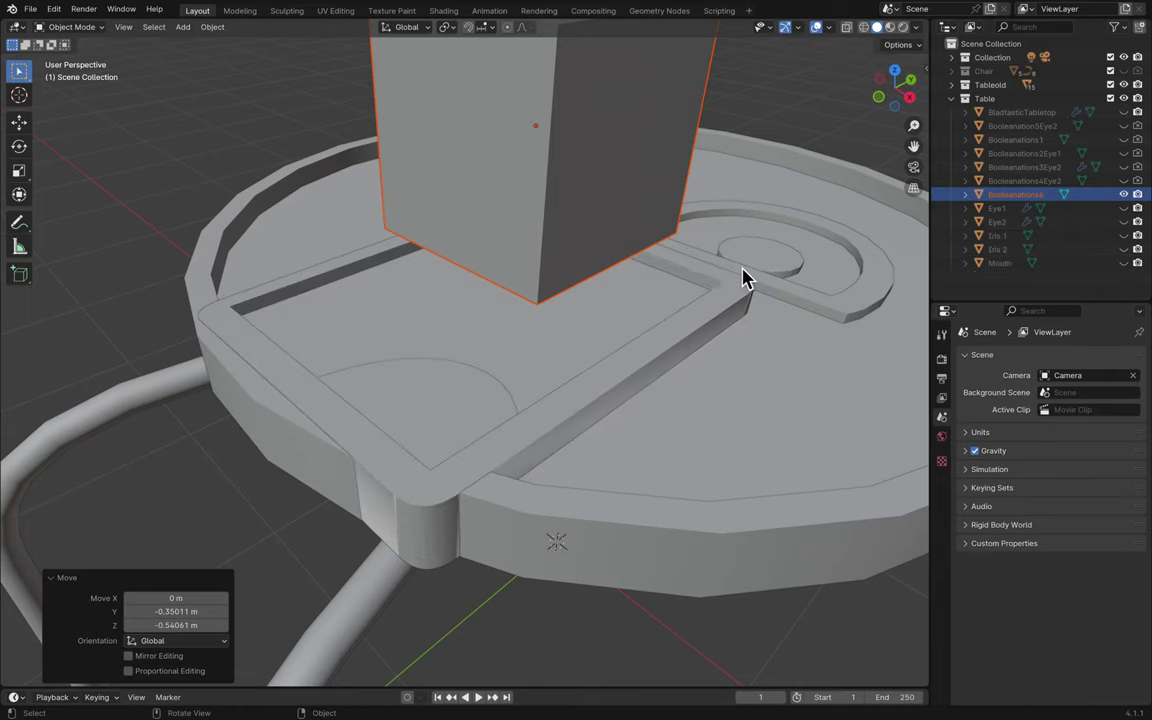
pyautogui.scroll(8, 825, 257)
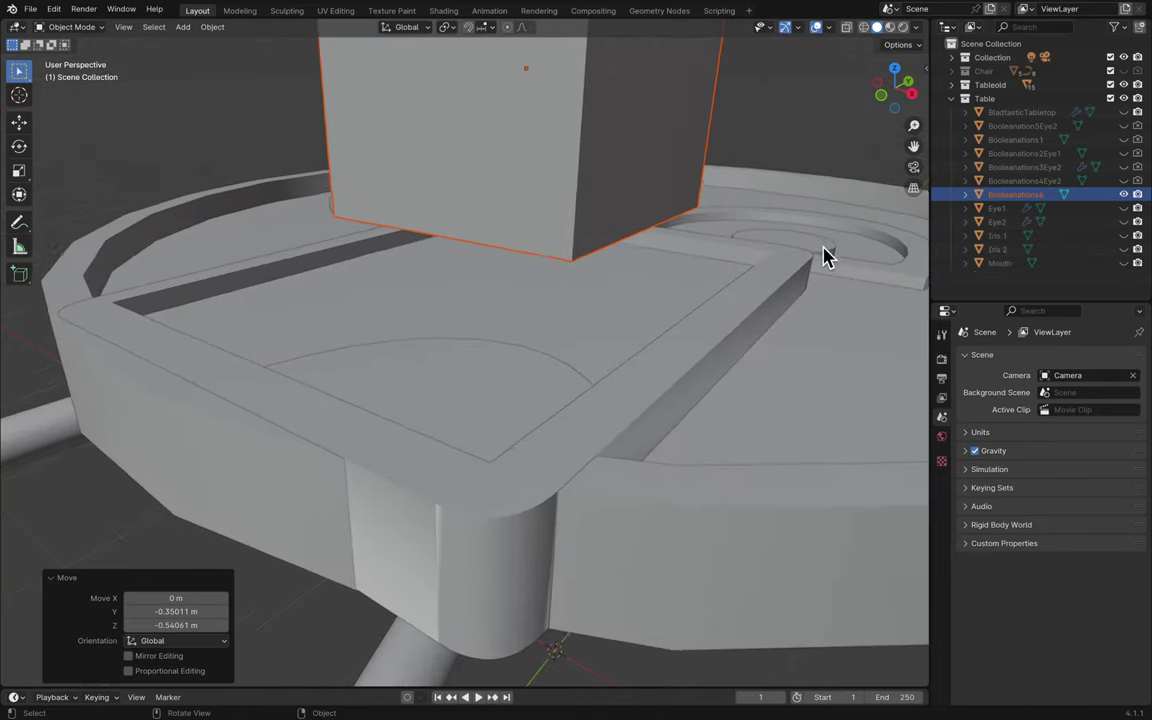
pyautogui.press('g')
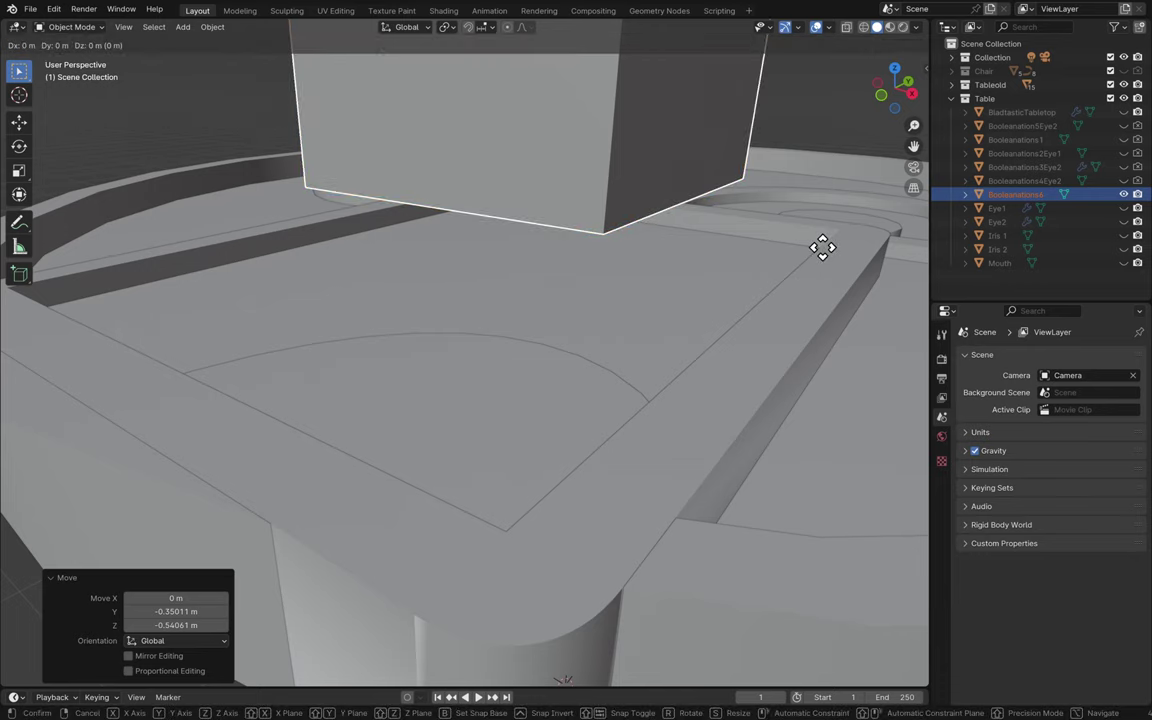
pyautogui.press('z')
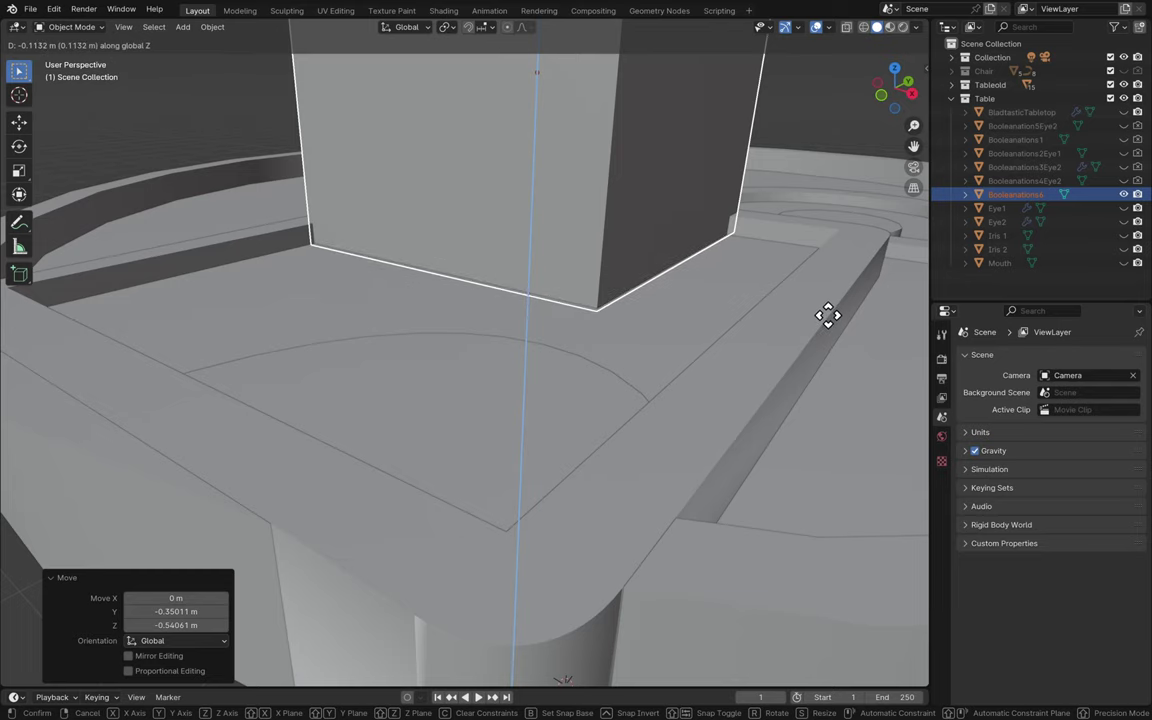
pyautogui.click(831, 321)
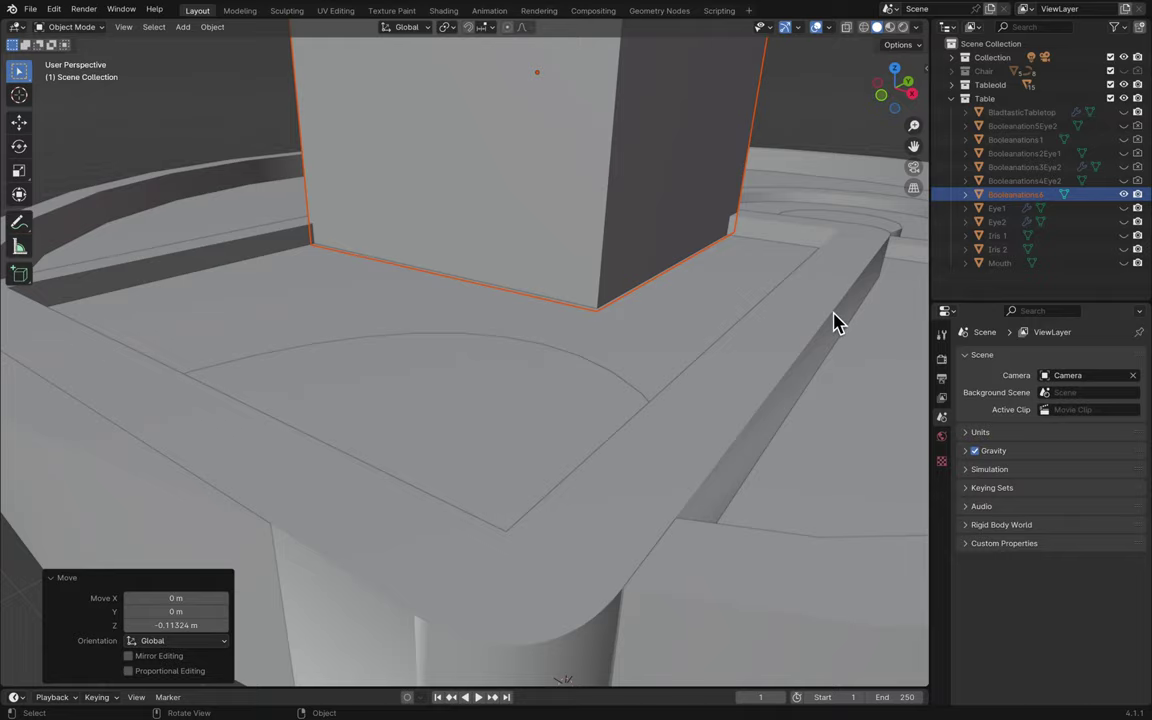
# - Flatten the cube cutter into a thin slab by scaling its height to 0.152
pyautogui.scroll(-6, 836, 320)
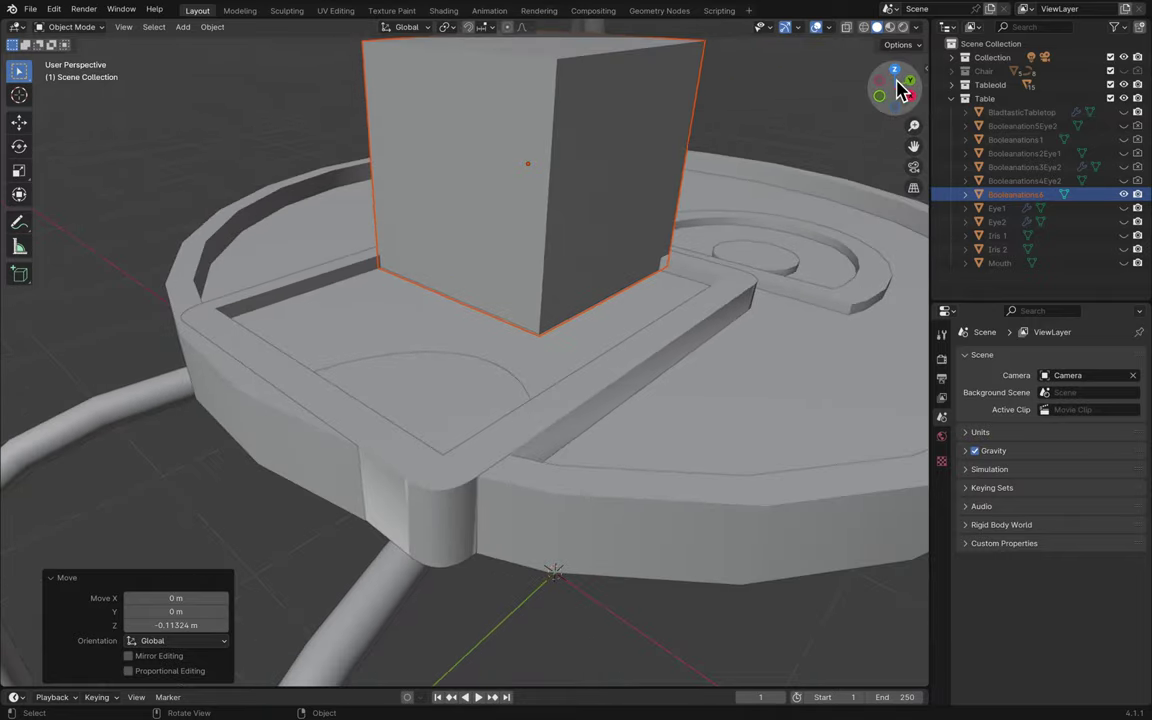
pyautogui.click(896, 73)
pyautogui.moveTo(588, 350); pyautogui.dragTo(589, 350, button='middle')
pyautogui.moveTo(594, 244); pyautogui.dragTo(586, 216, button='middle')
pyautogui.scroll(3, 586, 218)
pyautogui.scroll(4, 586, 218)
pyautogui.press('s')
pyautogui.press('z')
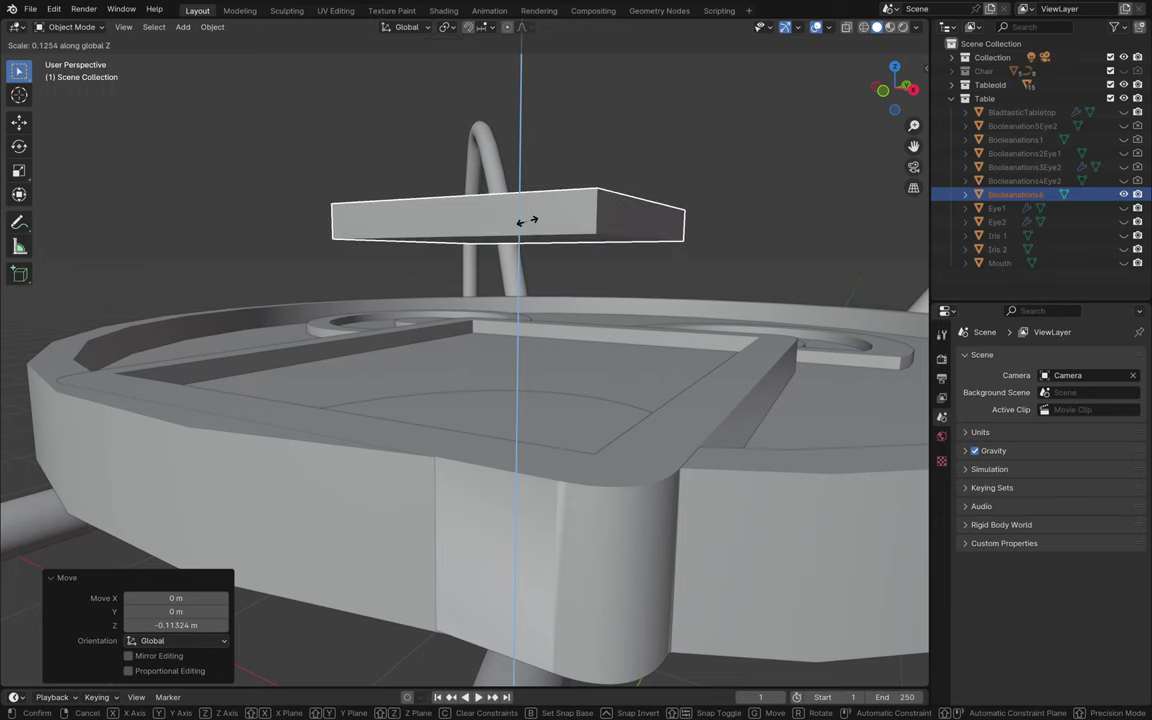
pyautogui.click(529, 225)
# - Sink the flattened slab 0.2668 m down into the mouth panel and check it from Top view
pyautogui.press('g')
pyautogui.press('z')
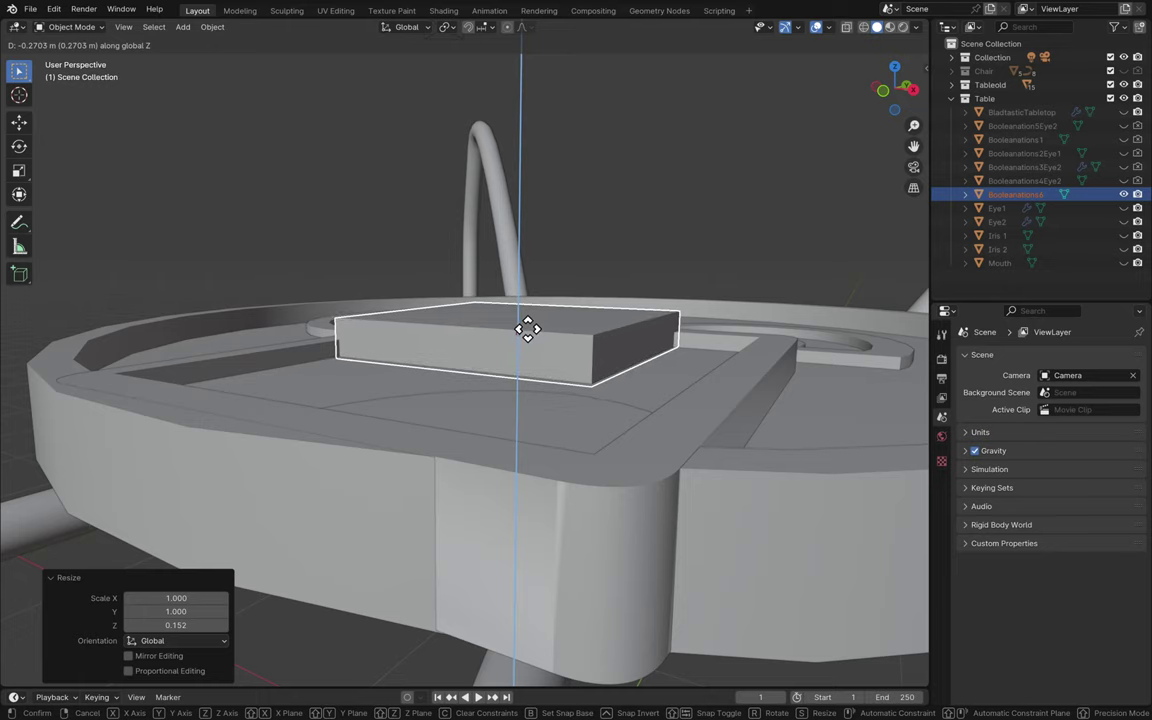
pyautogui.click(528, 329)
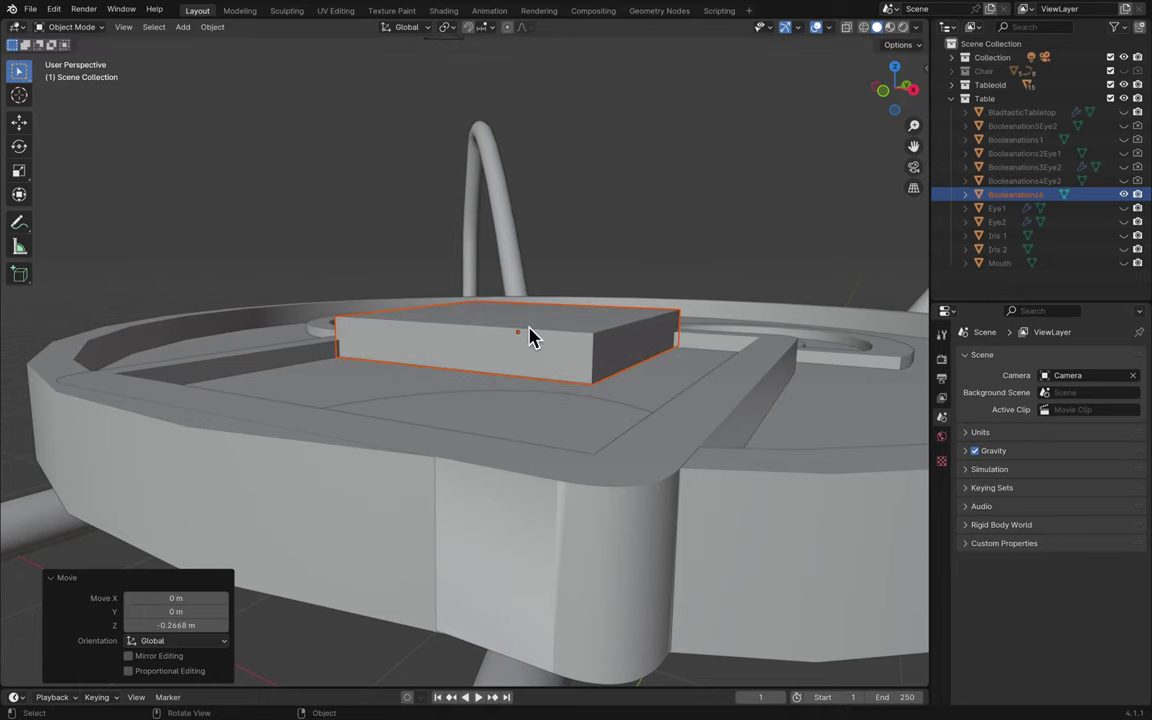
pyautogui.scroll(5, 585, 370)
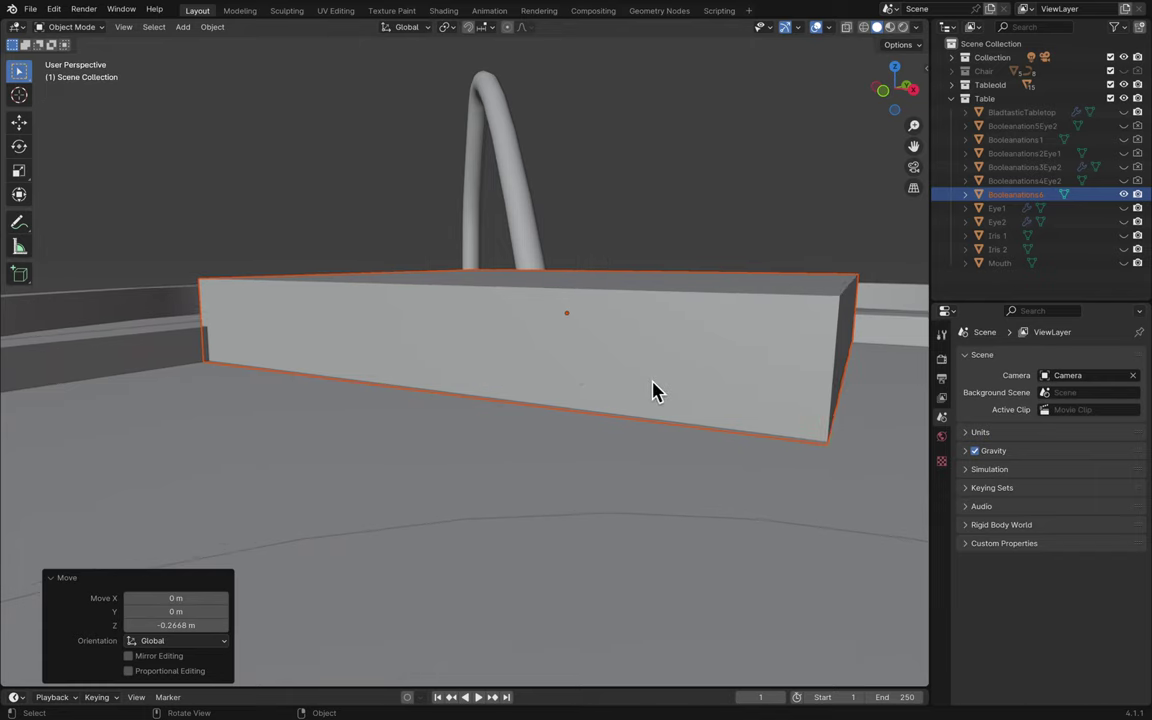
pyautogui.scroll(3, 681, 399)
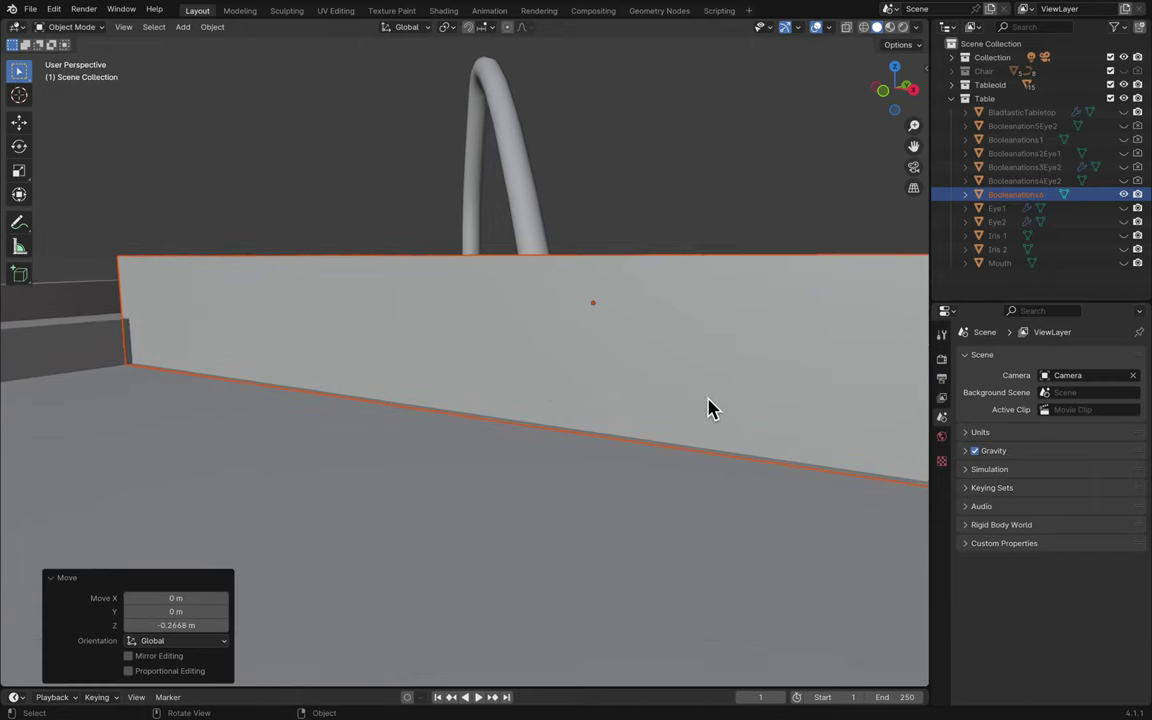
pyautogui.click(894, 68)
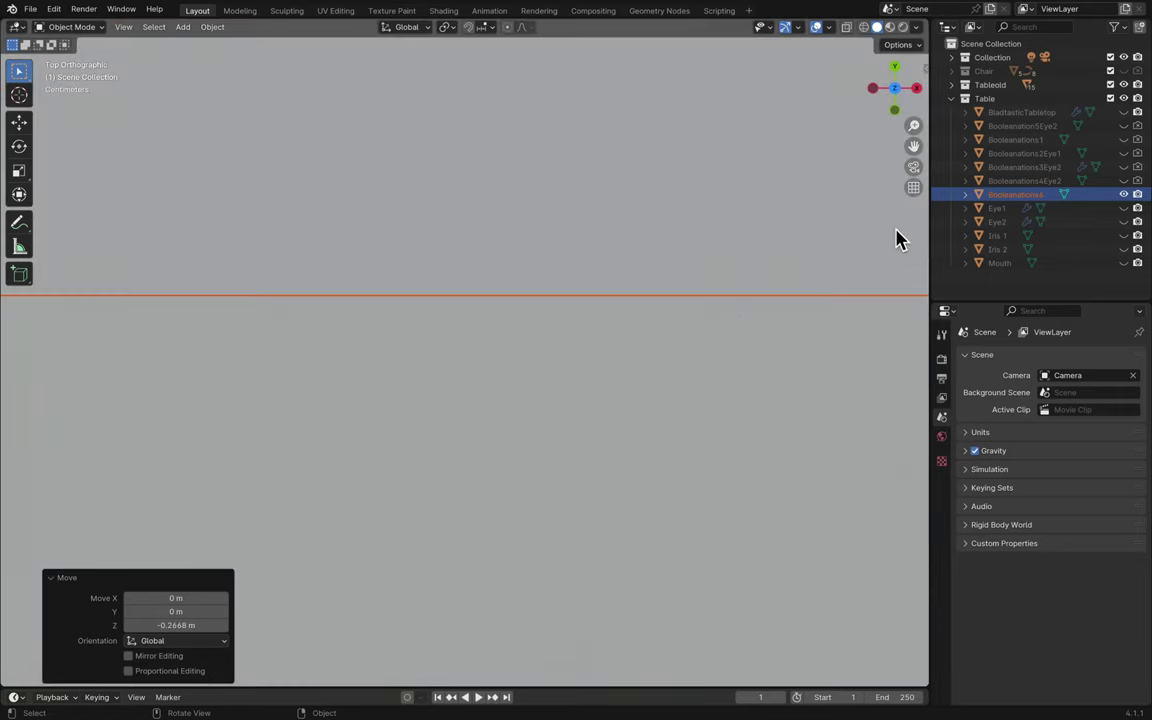
# - Move the Booleanations6 slab over the middle of the mouth tray
pyautogui.moveTo(913, 126); pyautogui.dragTo(913, 205)
pyautogui.keyDown('shift'); pyautogui.scroll(3, 790, 207); pyautogui.keyUp('shift')
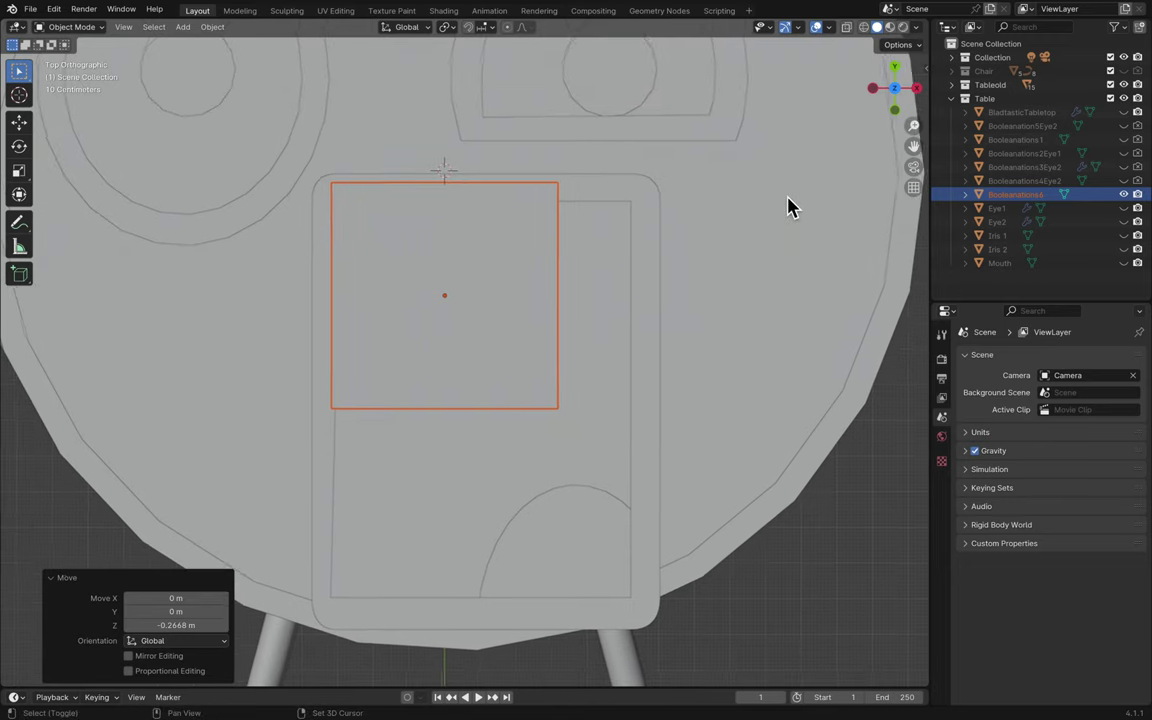
pyautogui.keyDown('shift'); pyautogui.scroll(-2, 790, 207); pyautogui.keyUp('shift')
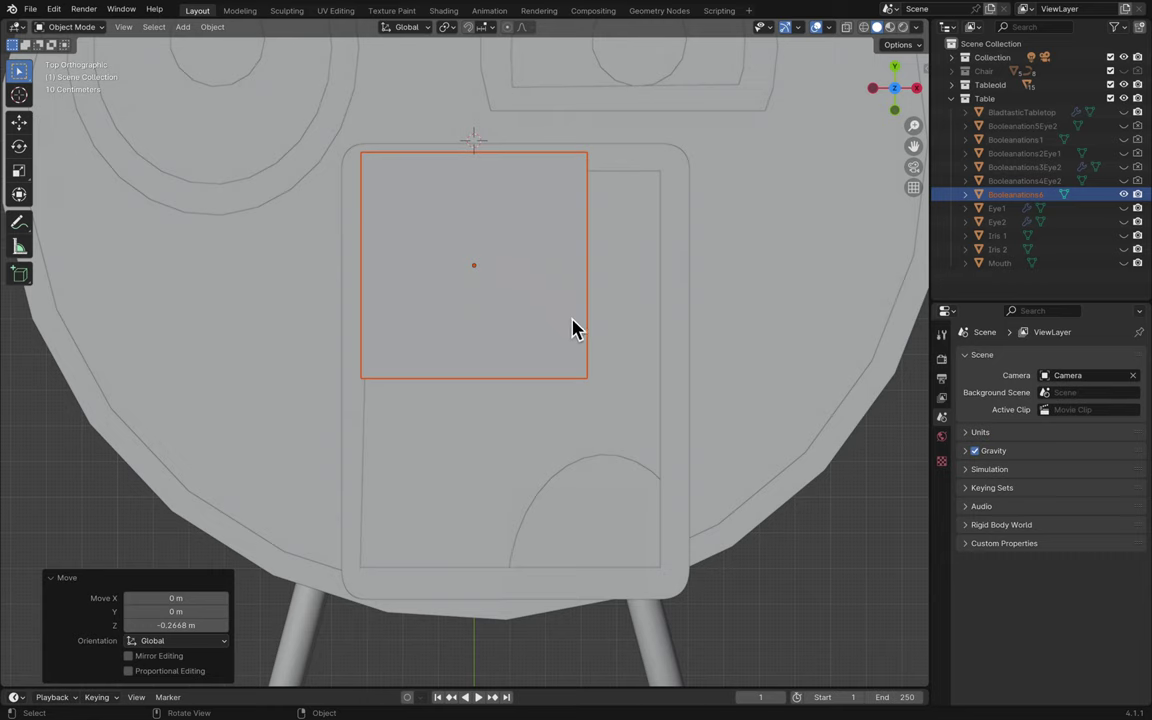
pyautogui.press('g')
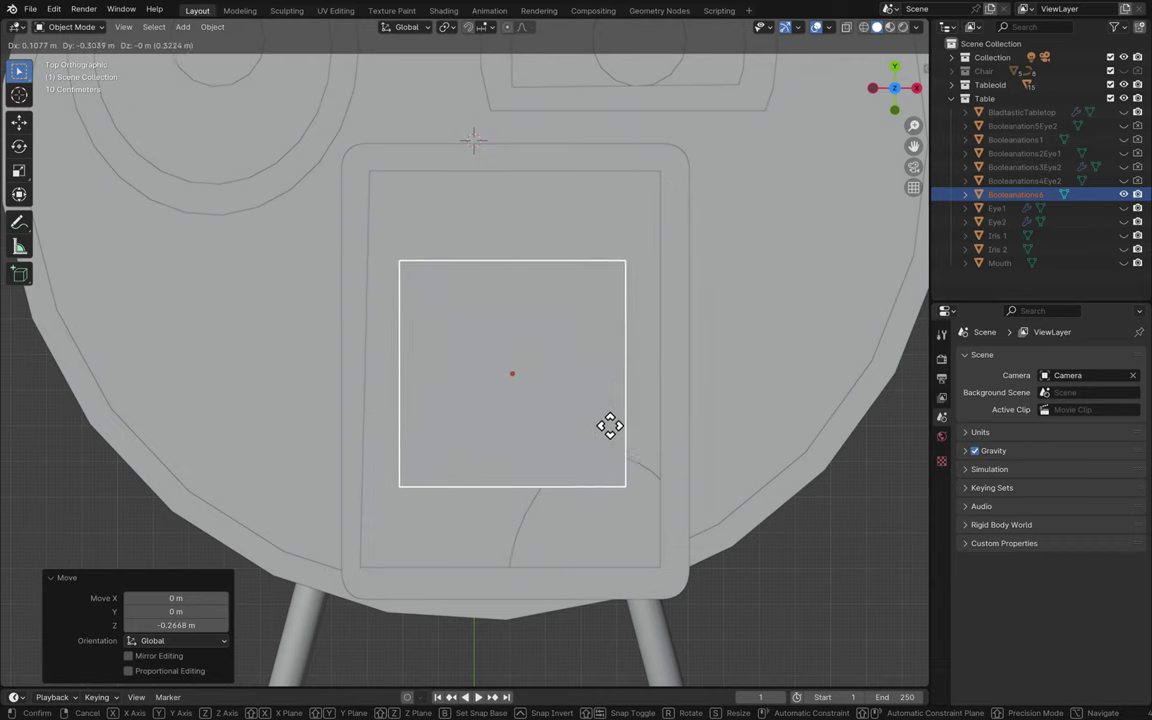
pyautogui.click(610, 421)
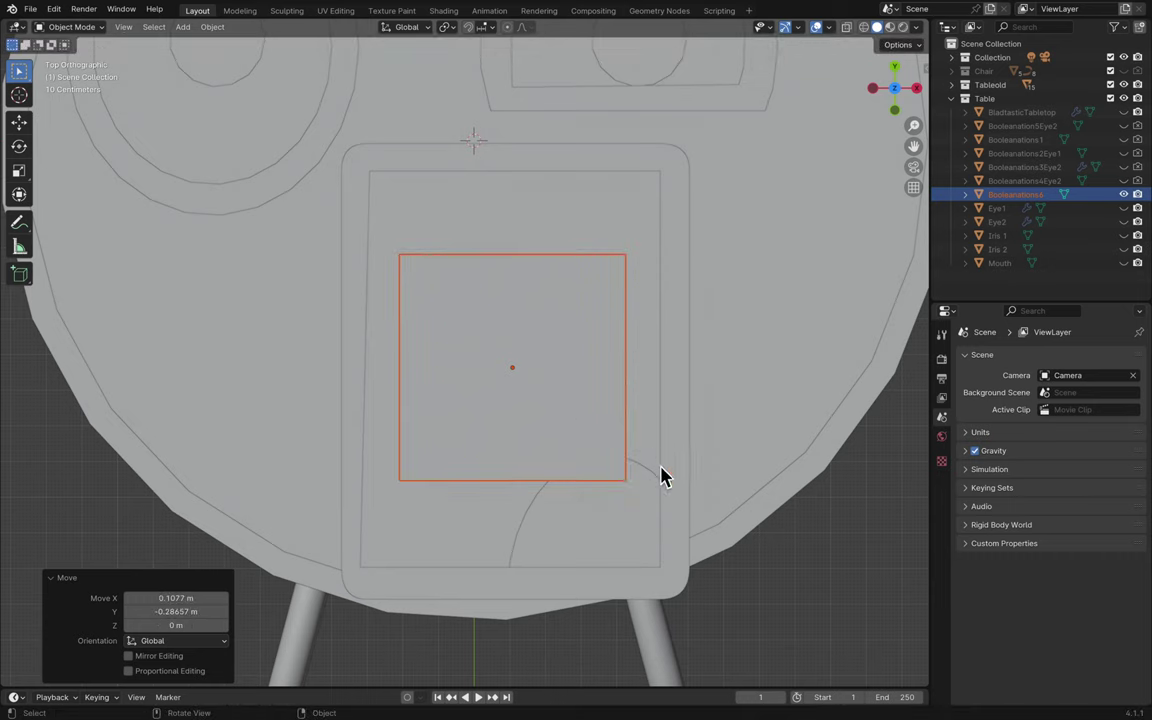
# - Scale the cutter to 1.285 with its height unchanged, then nudge it 0.00577 m along X
pyautogui.press('s')
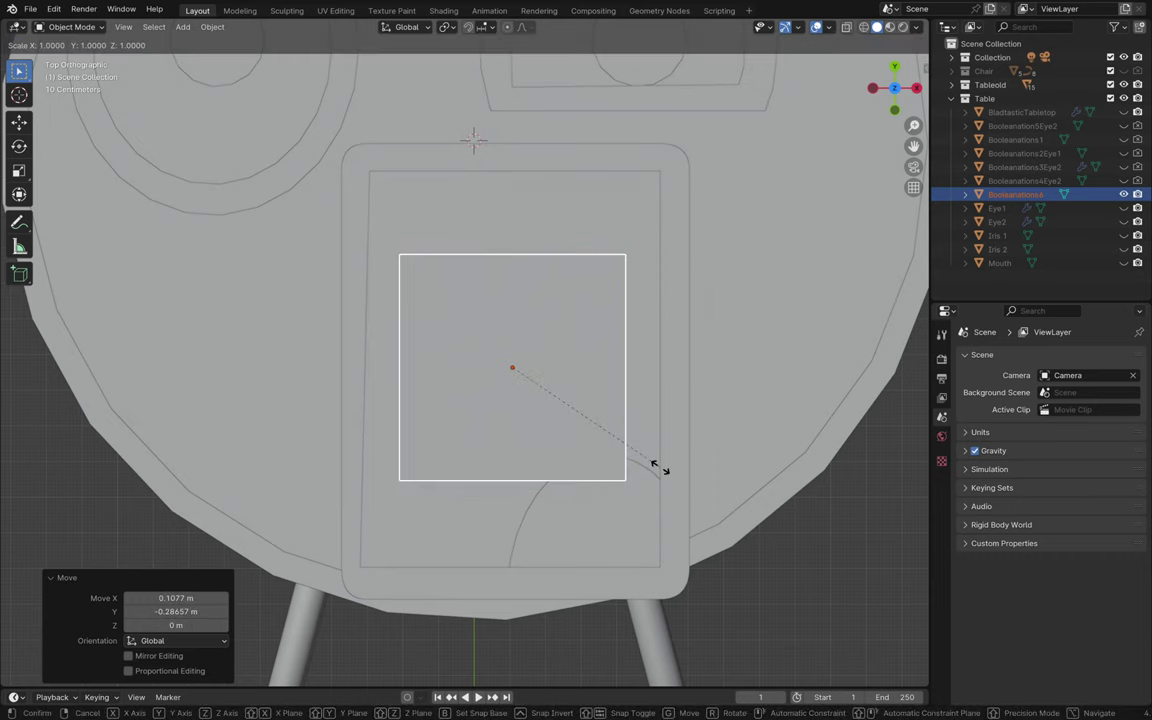
pyautogui.hotkey('shift', 'z')
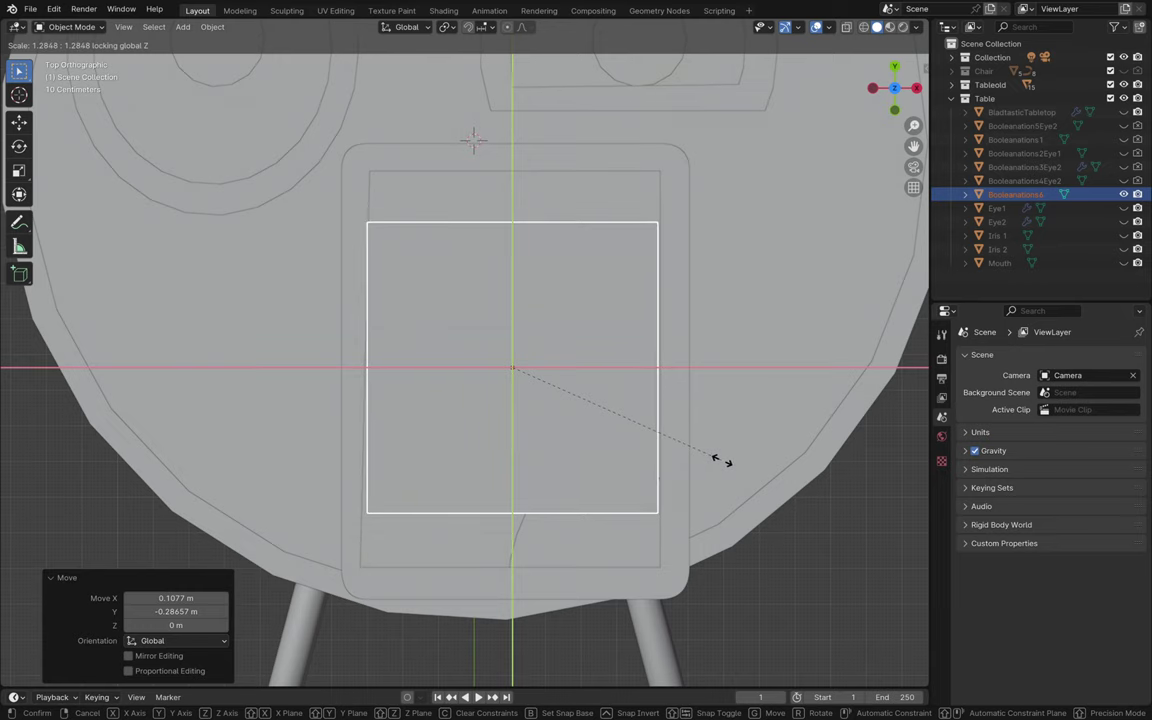
pyautogui.click(720, 463)
pyautogui.press('g')
pyautogui.press('x')
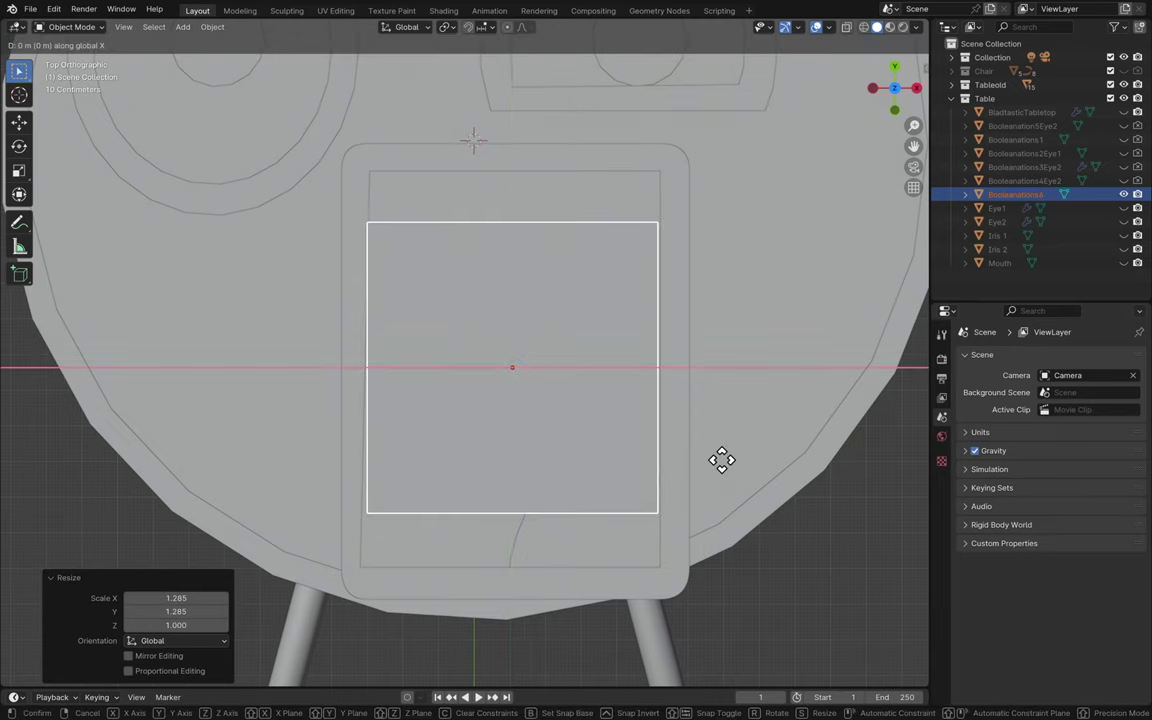
pyautogui.click(725, 465)
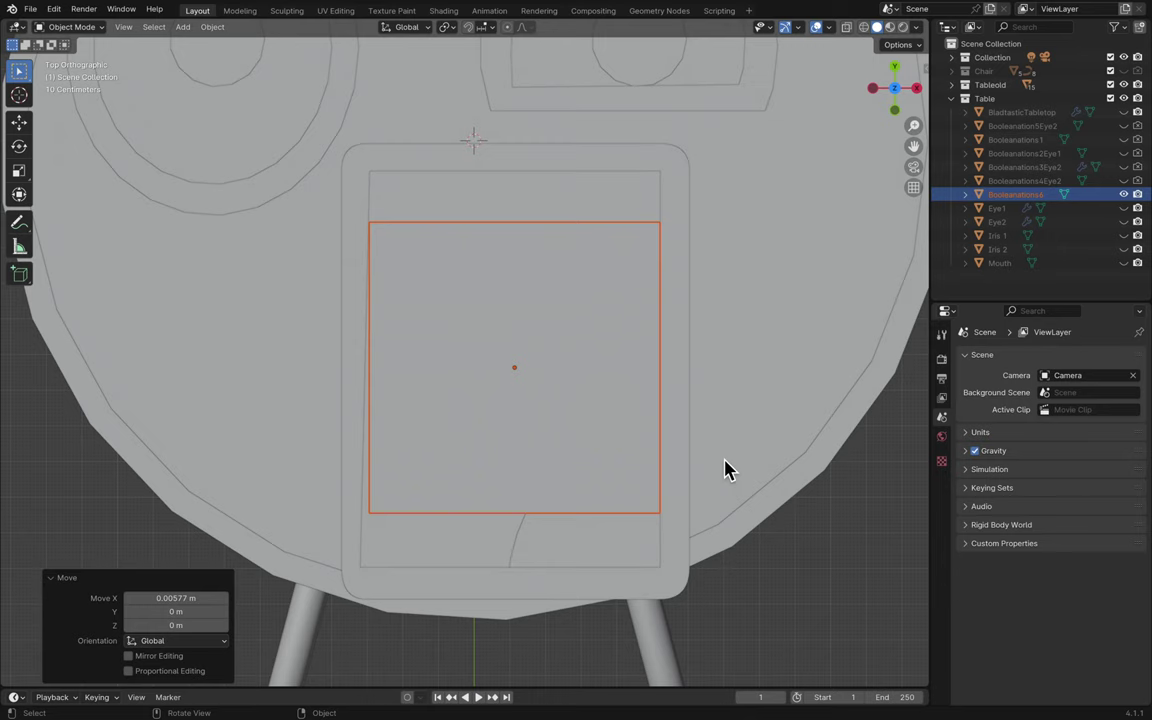
# - Stretch the cutter lengthwise to 1.353 along Y
pyautogui.press('s')
pyautogui.press('x')
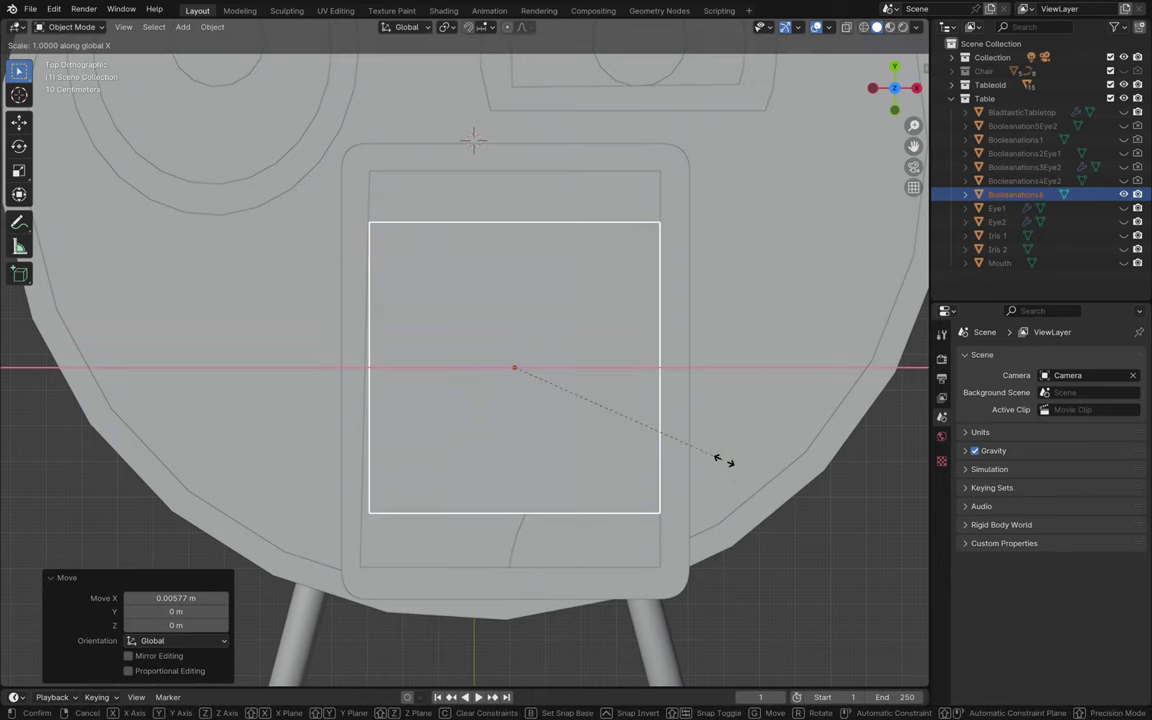
pyautogui.press('y')
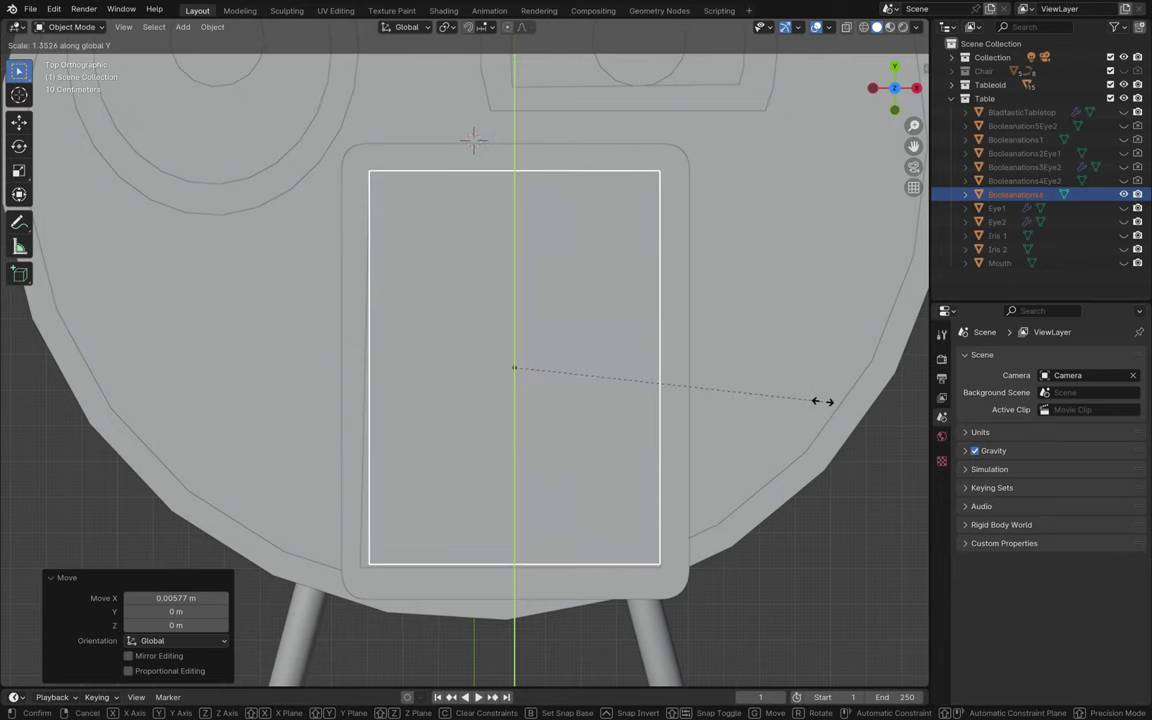
pyautogui.click(823, 405)
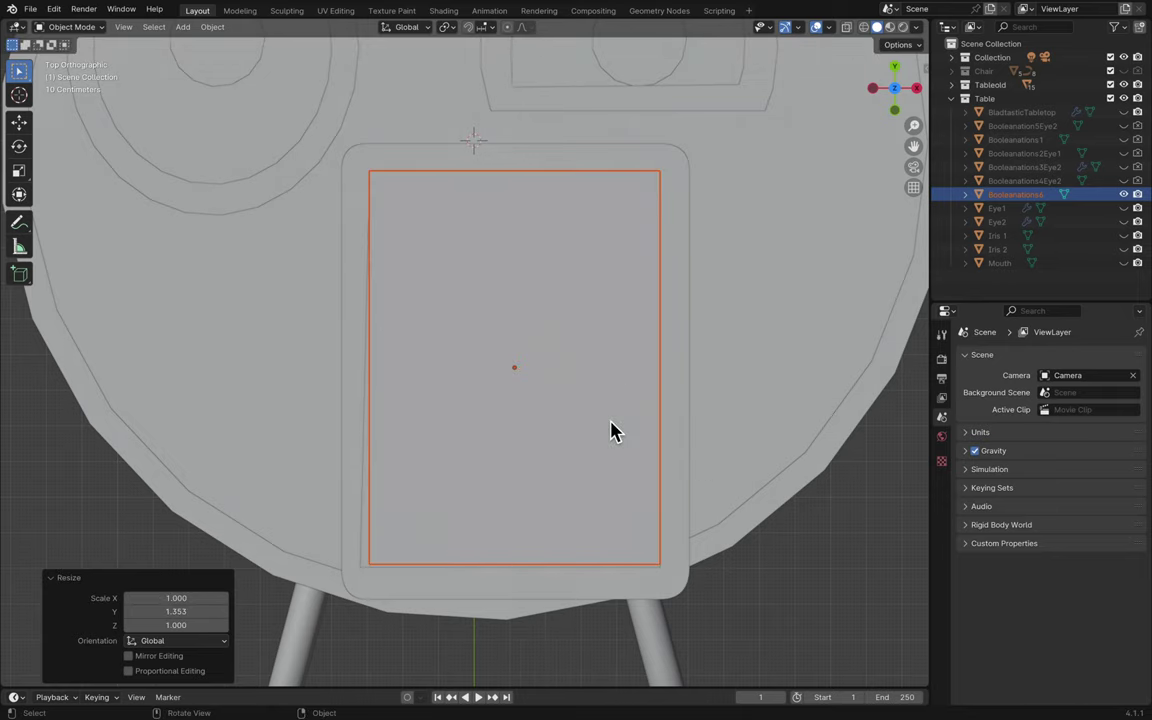
# - Toggle Booleanations6's visibility repeatedly to compare it with the tray's inner outline
pyautogui.scroll(2, 613, 431)
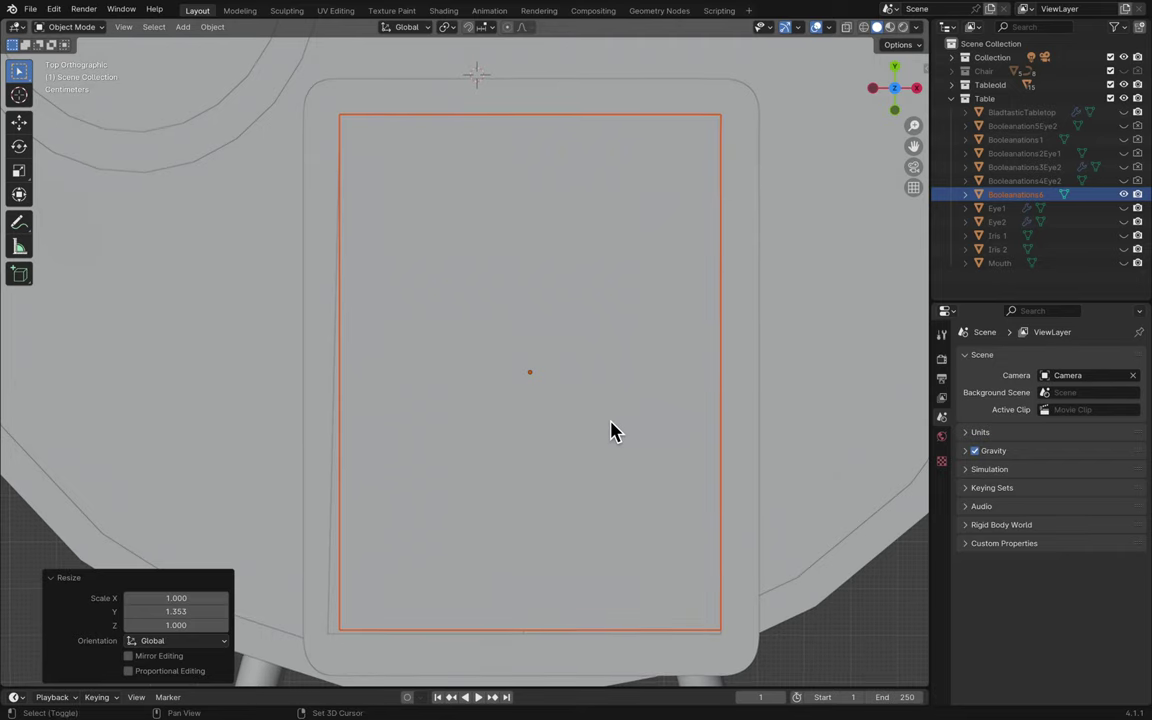
pyautogui.keyDown('shift'); pyautogui.scroll(-1, 613, 431); pyautogui.keyUp('shift')
pyautogui.click(1124, 195)
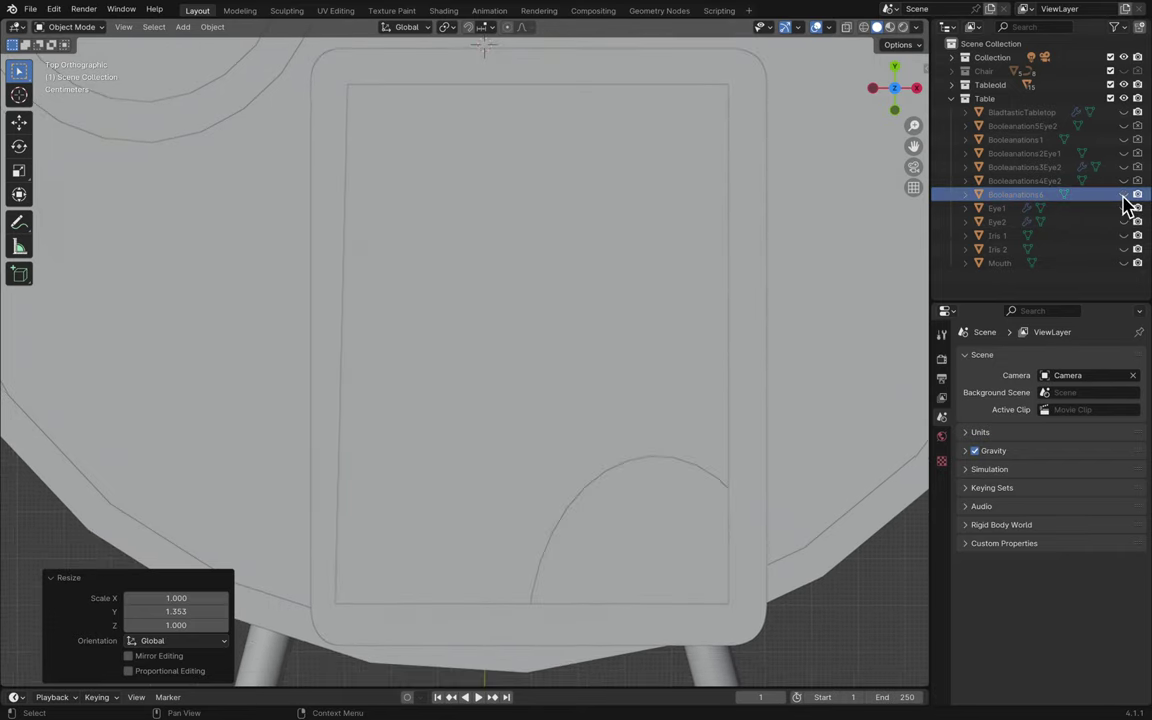
pyautogui.click(1124, 196)
pyautogui.click(1124, 196)
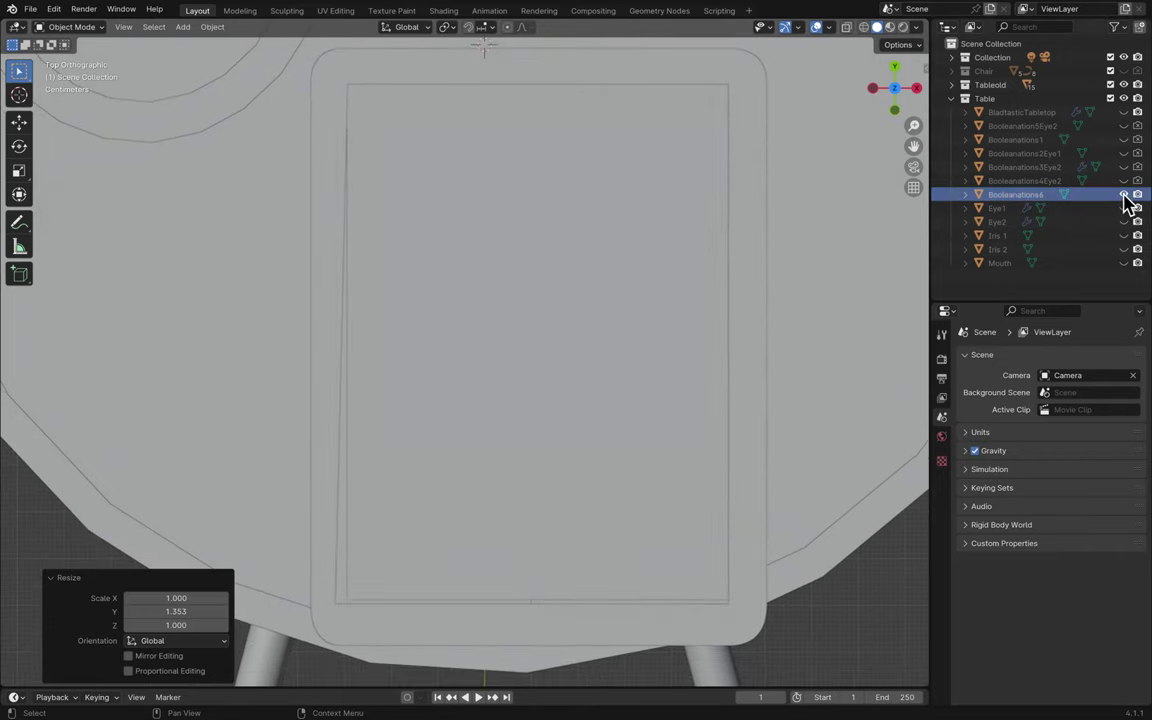
pyautogui.click(1124, 196)
pyautogui.click(1124, 196)
pyautogui.click(1124, 196)
pyautogui.click(1124, 196)
# - Stretch Booleanations6 a further 1.024 along Y
pyautogui.click(628, 297)
pyautogui.press('s')
pyautogui.press('z')
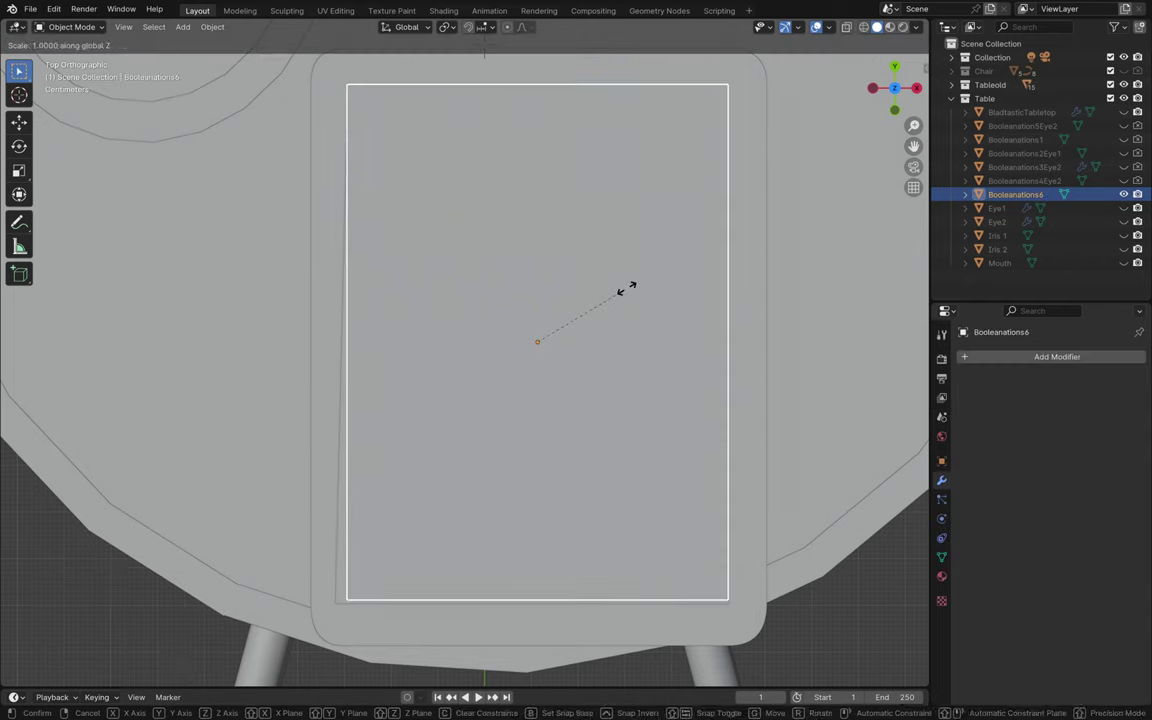
pyautogui.press('y')
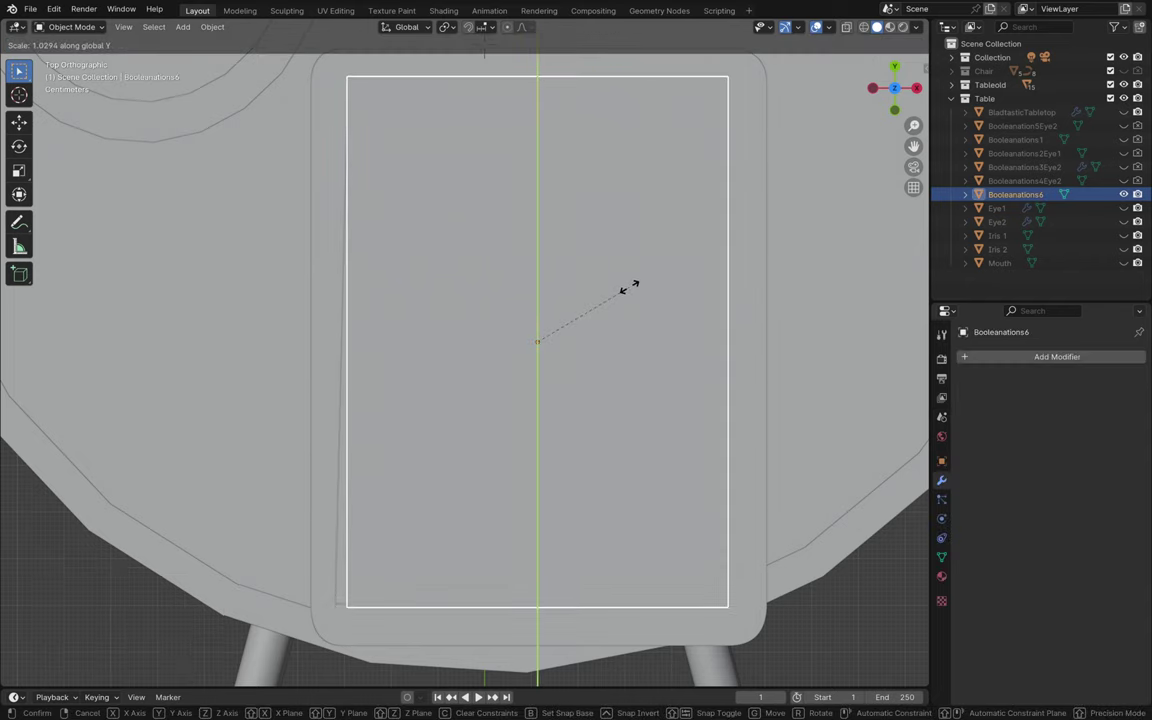
pyautogui.click(630, 296)
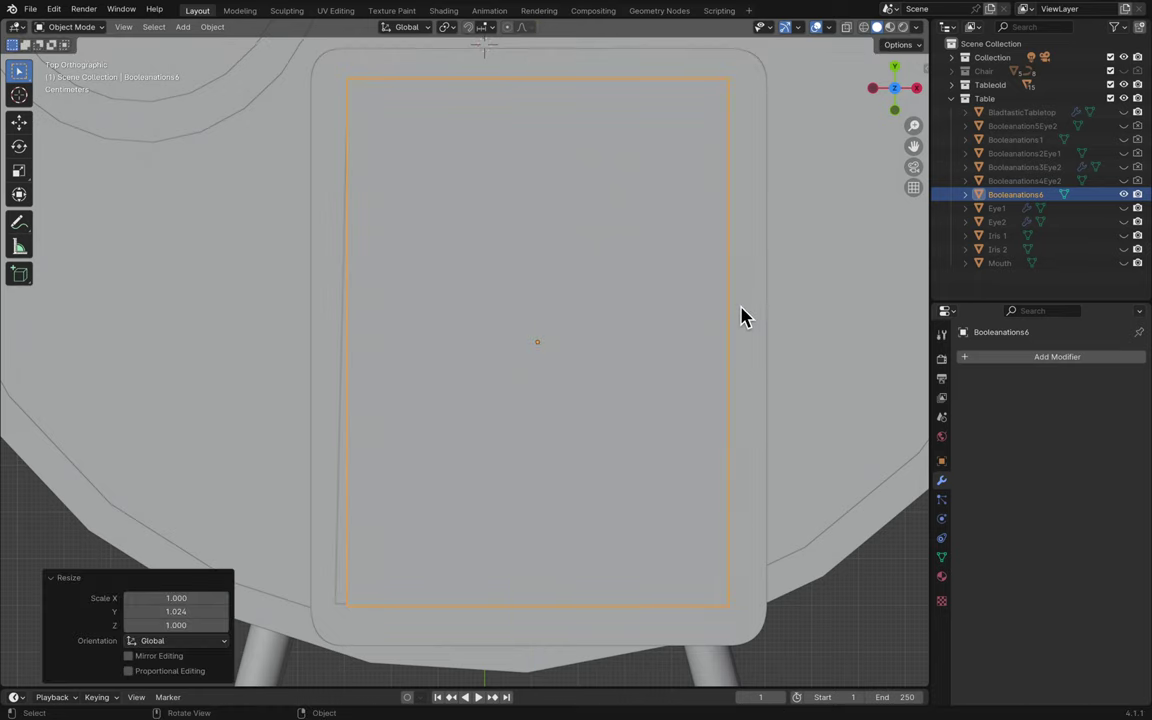
# - Orbit the tabletop while hiding and showing the cutter to check its alignment
pyautogui.click(1124, 195)
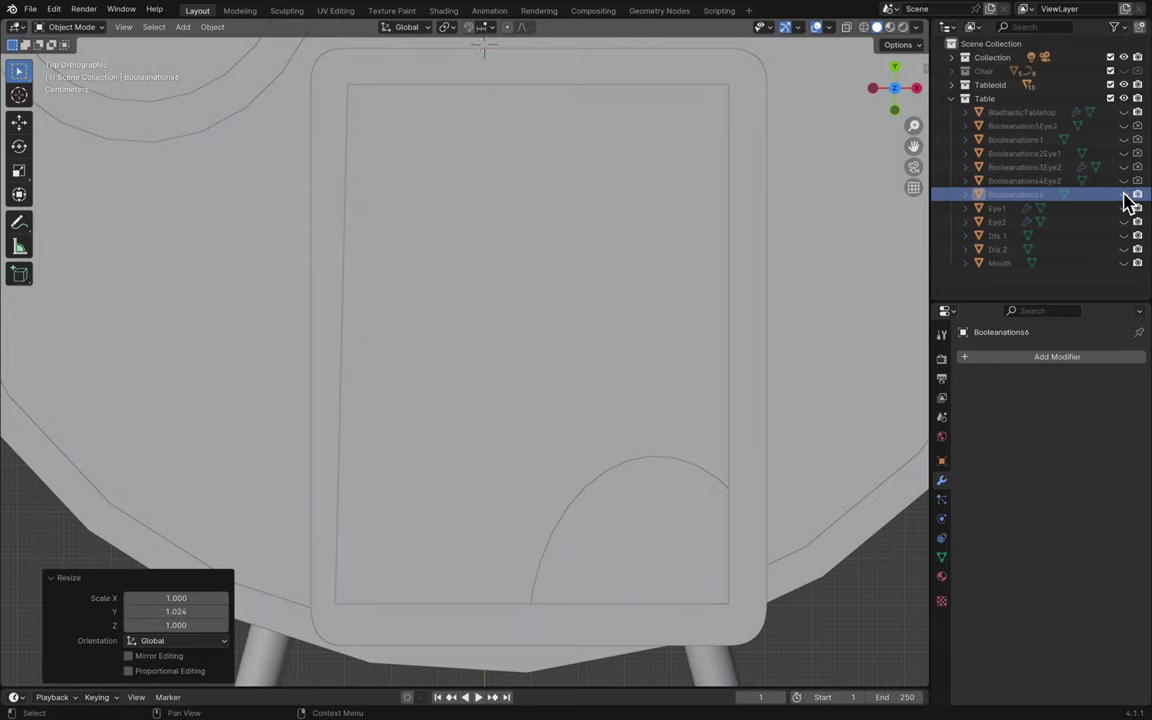
pyautogui.moveTo(777, 381); pyautogui.dragTo(703, 344, button='middle')
pyautogui.click(1123, 194)
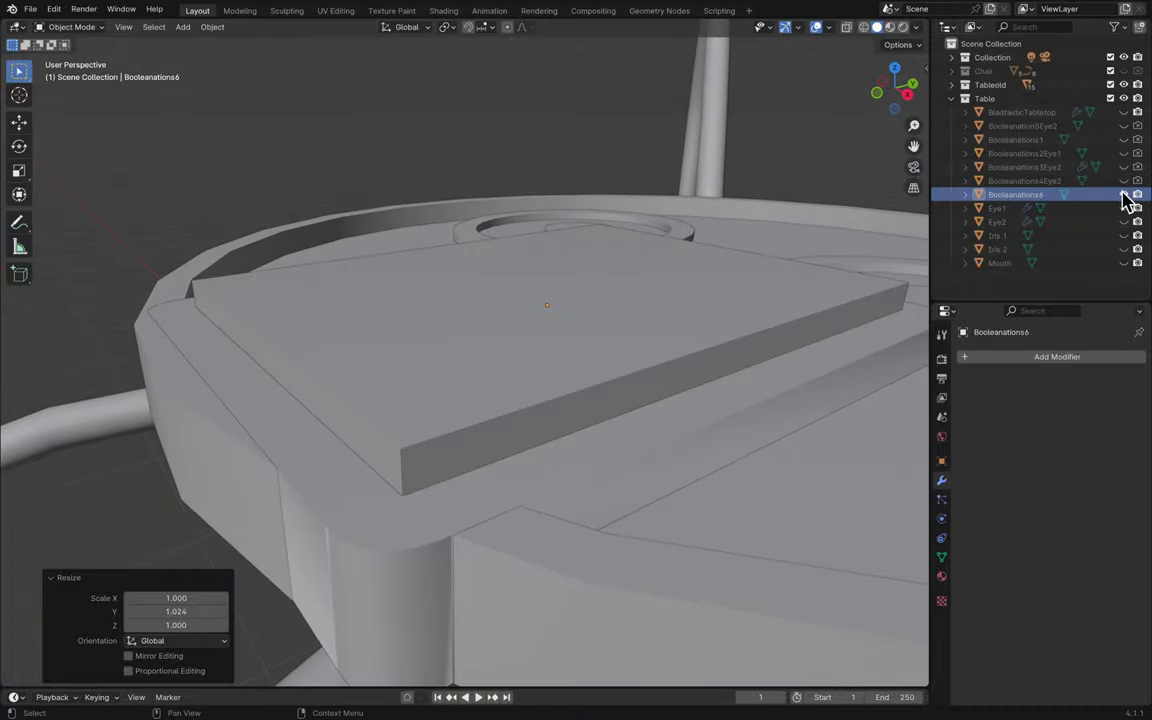
pyautogui.moveTo(810, 290); pyautogui.dragTo(814, 281, button='middle')
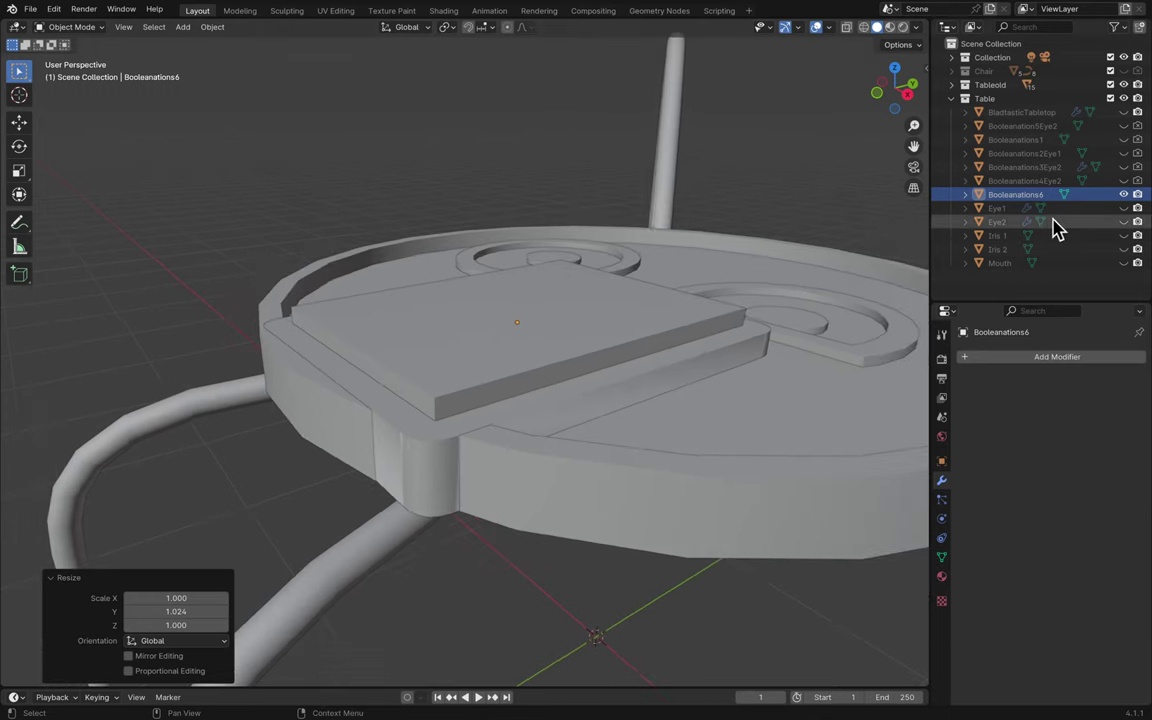
# - Hide the Booleanation5Eye2, Booleanations1, Booleanations2Eye1, Booleanations3Eye2 and Booleanations4Eye2 cutters
pyautogui.click(1110, 98)
pyautogui.click(1110, 98)
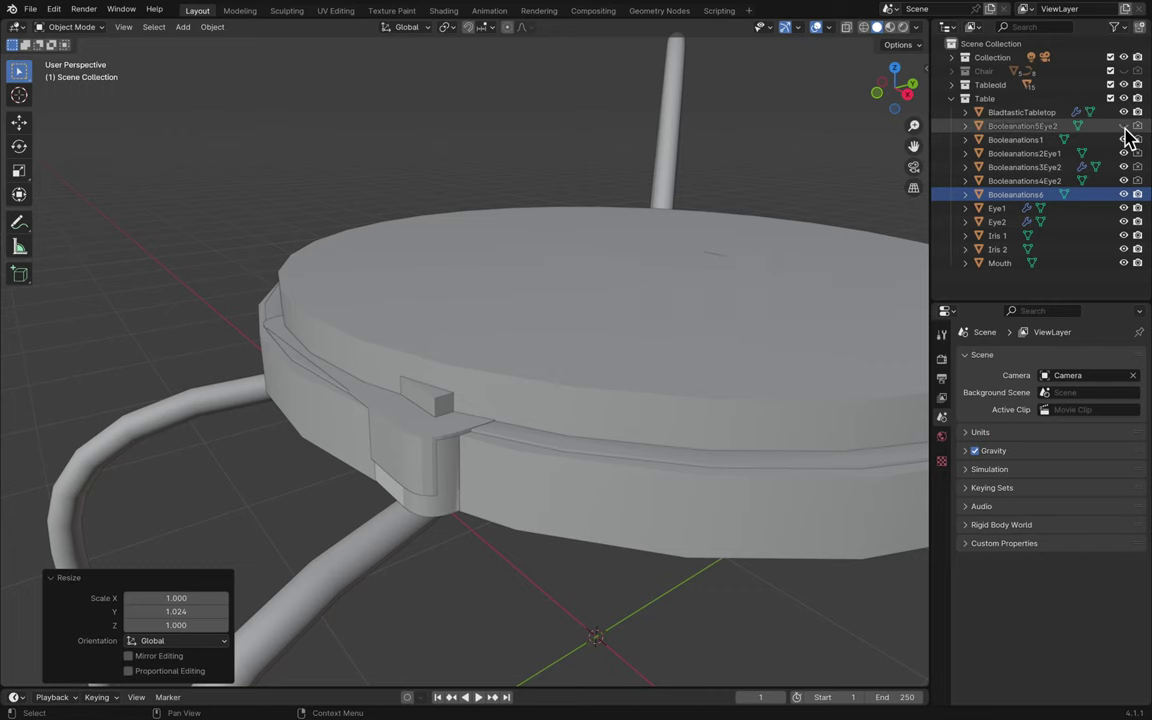
pyautogui.click(1124, 126)
pyautogui.click(1124, 140)
pyautogui.click(1124, 153)
pyautogui.click(1124, 167)
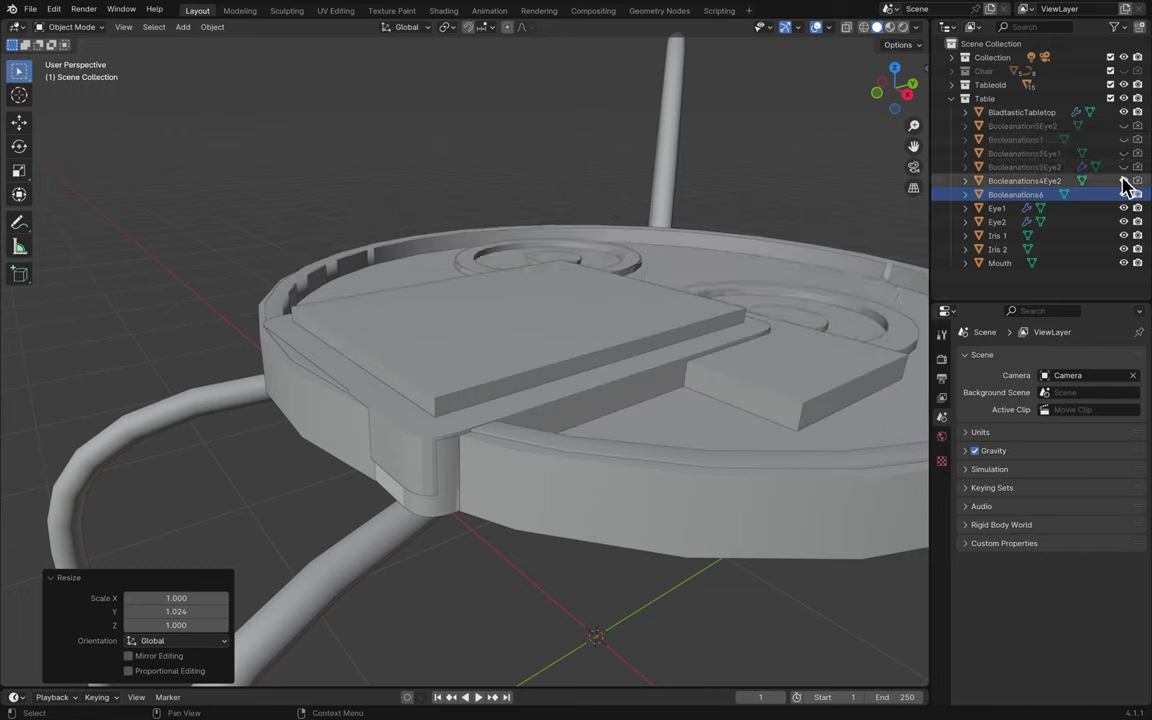
pyautogui.click(1124, 180)
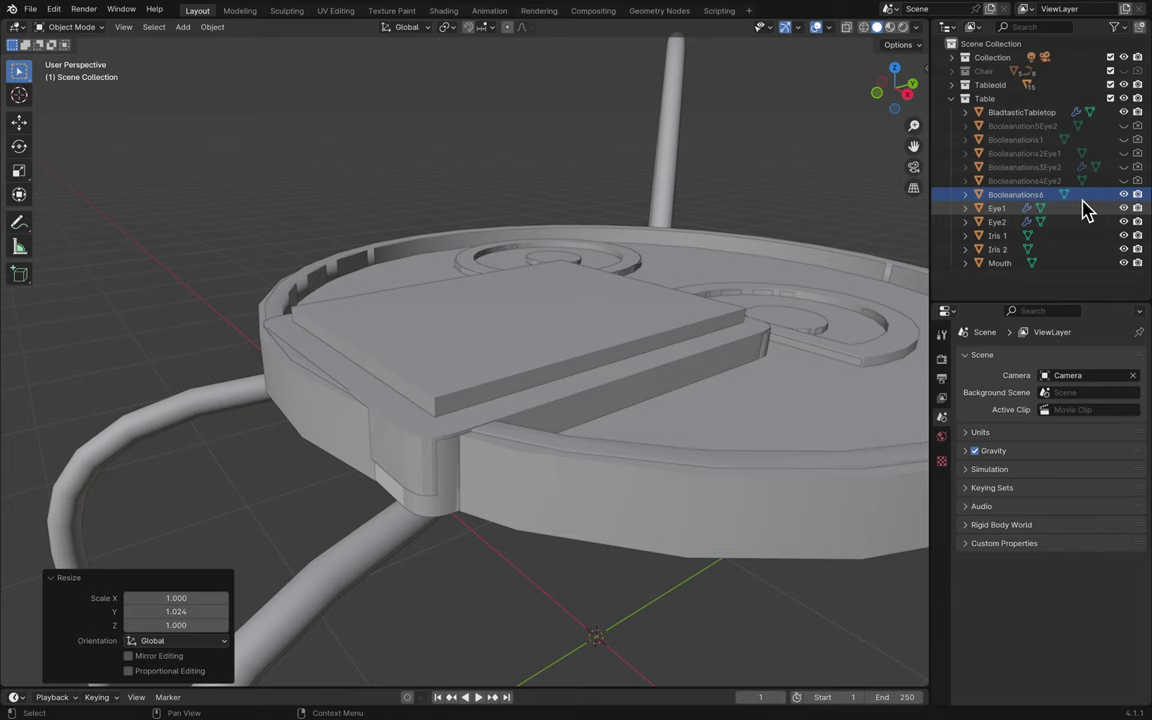
# - Exclude the Tableold collection so the old legs disappear, then select the Mouth object
pyautogui.scroll(10, 646, 252)
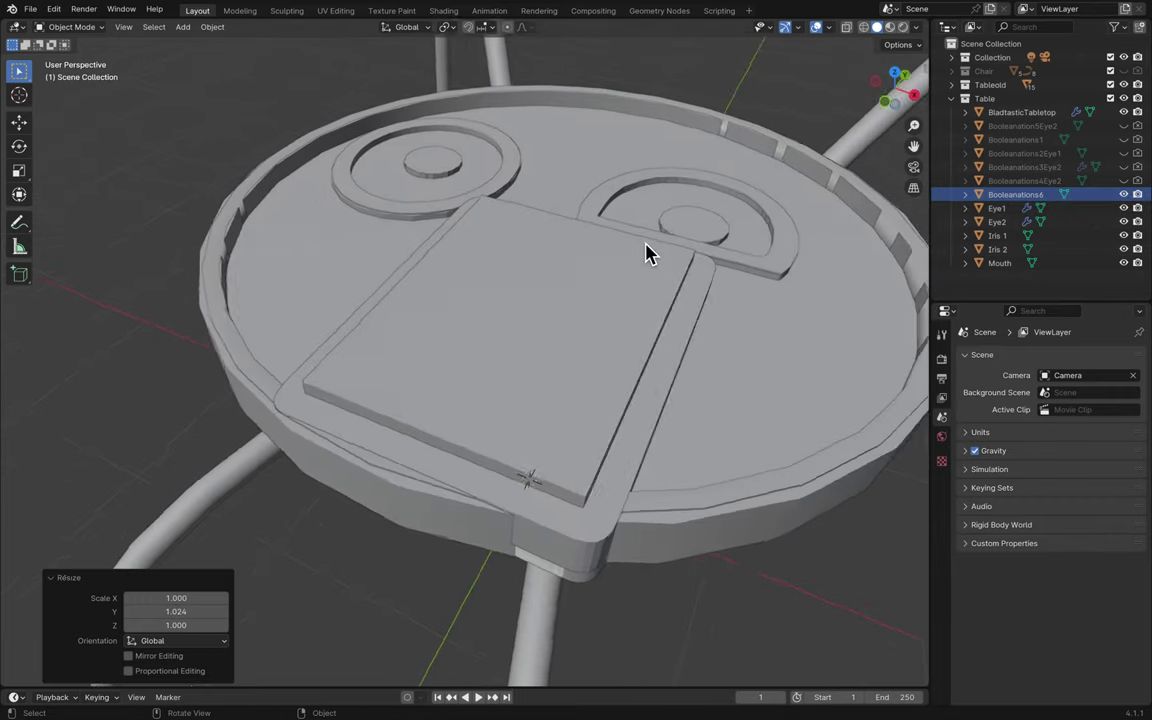
pyautogui.scroll(-5, 646, 252)
pyautogui.click(1110, 84)
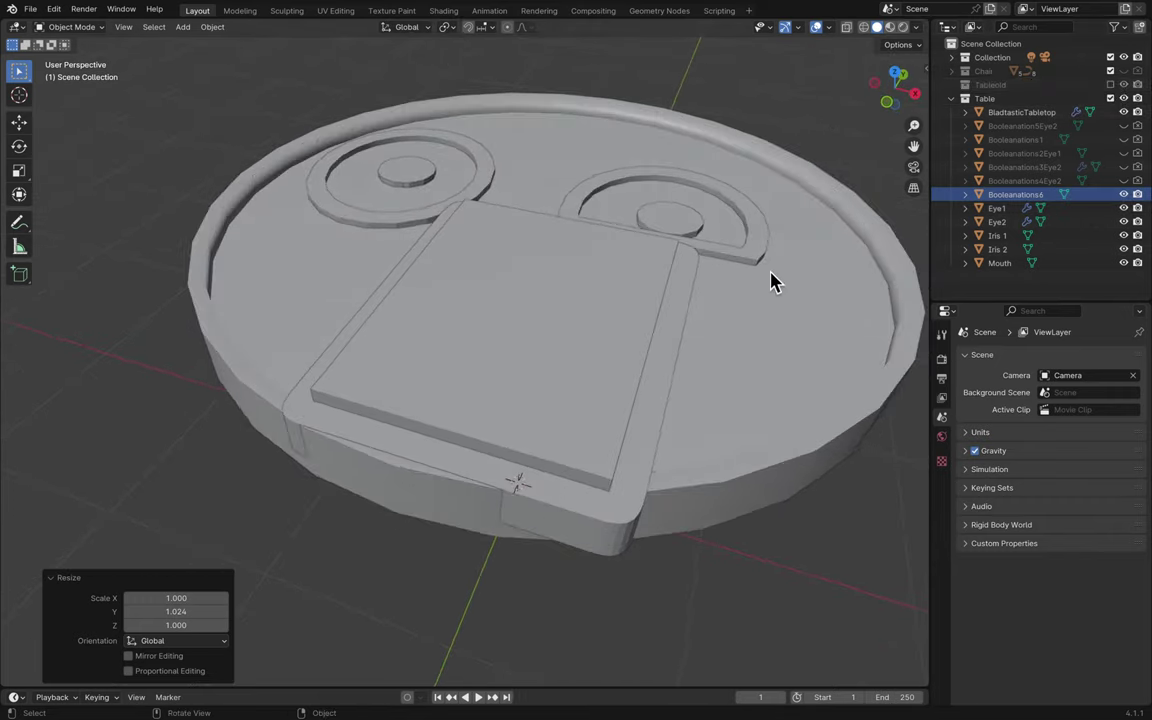
pyautogui.scroll(-5, 771, 280)
pyautogui.scroll(-5, 771, 285)
pyautogui.click(558, 406)
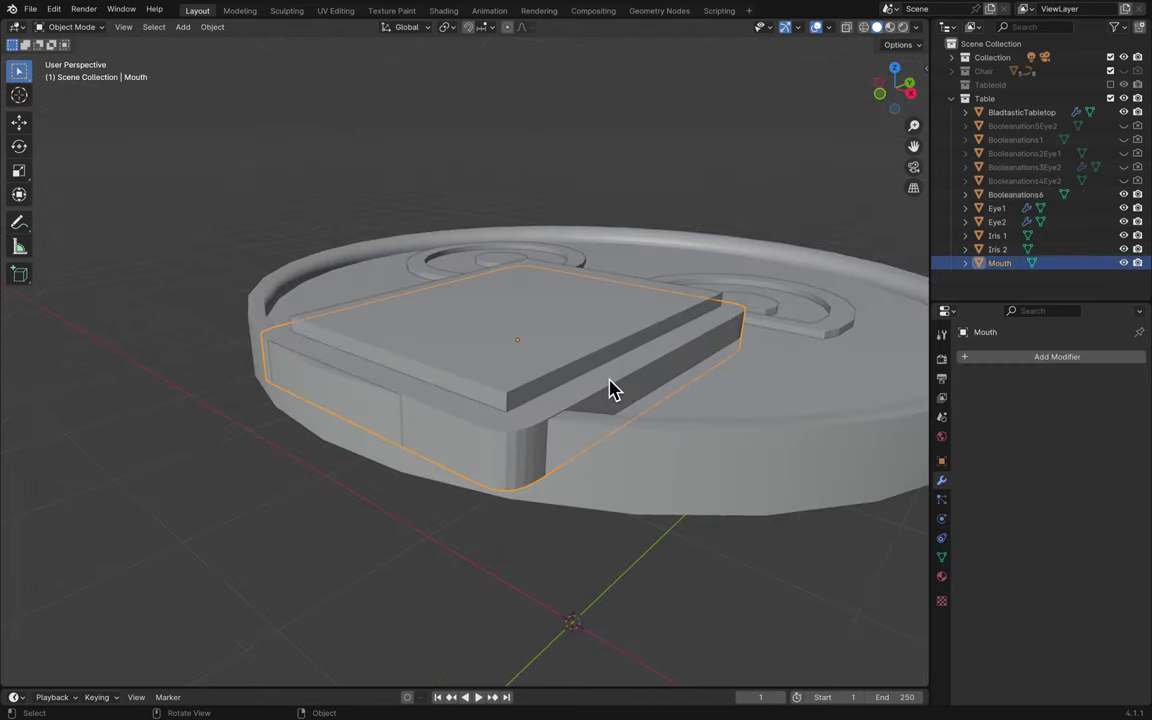
# - Add a Boolean modifier to the Mouth using Booleanations6 as the cutter
pyautogui.scroll(2, 612, 390)
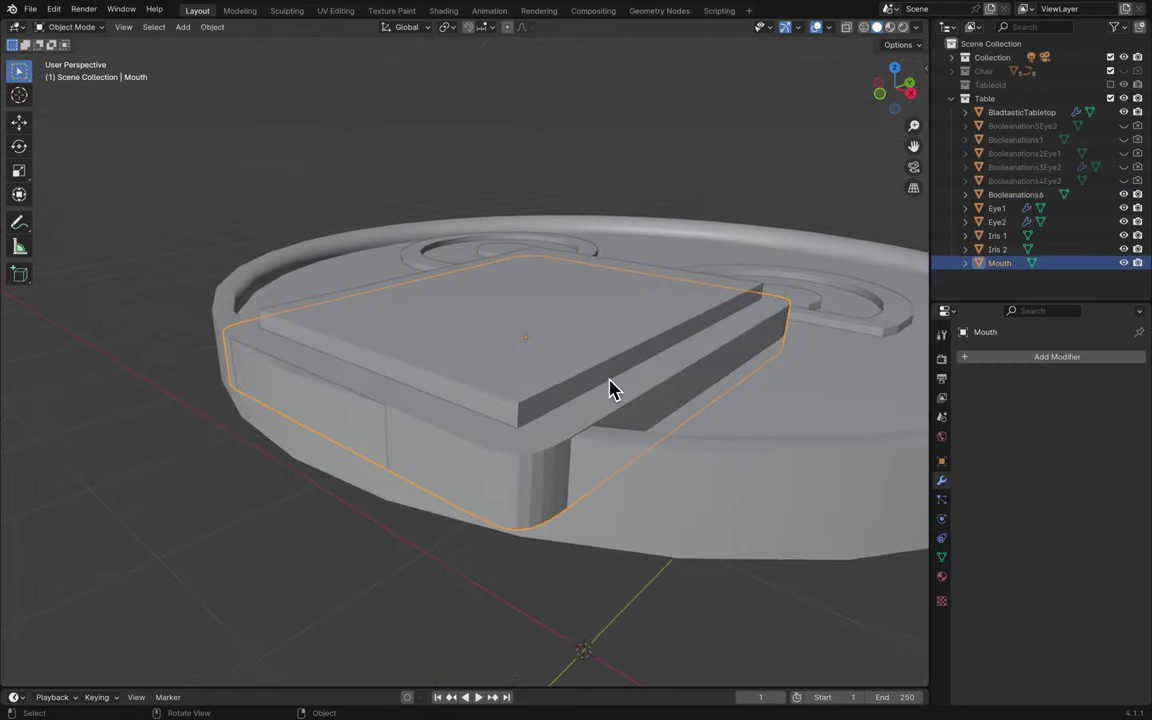
pyautogui.click(1004, 358)
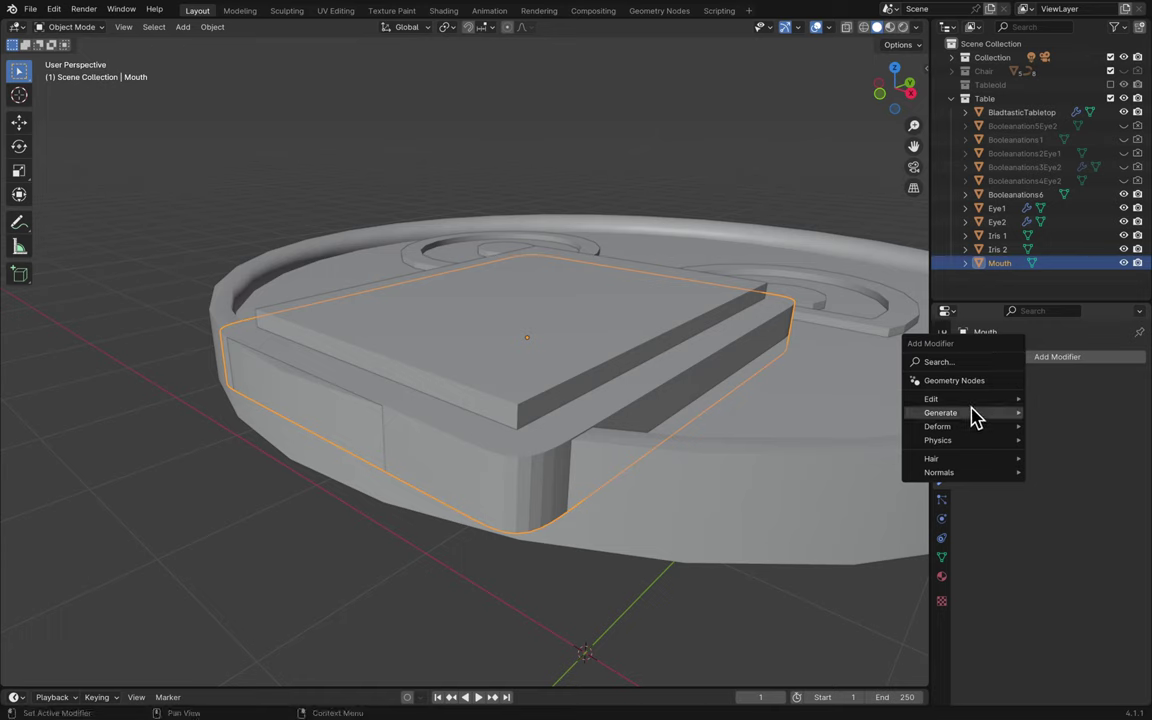
pyautogui.moveTo(975, 417)
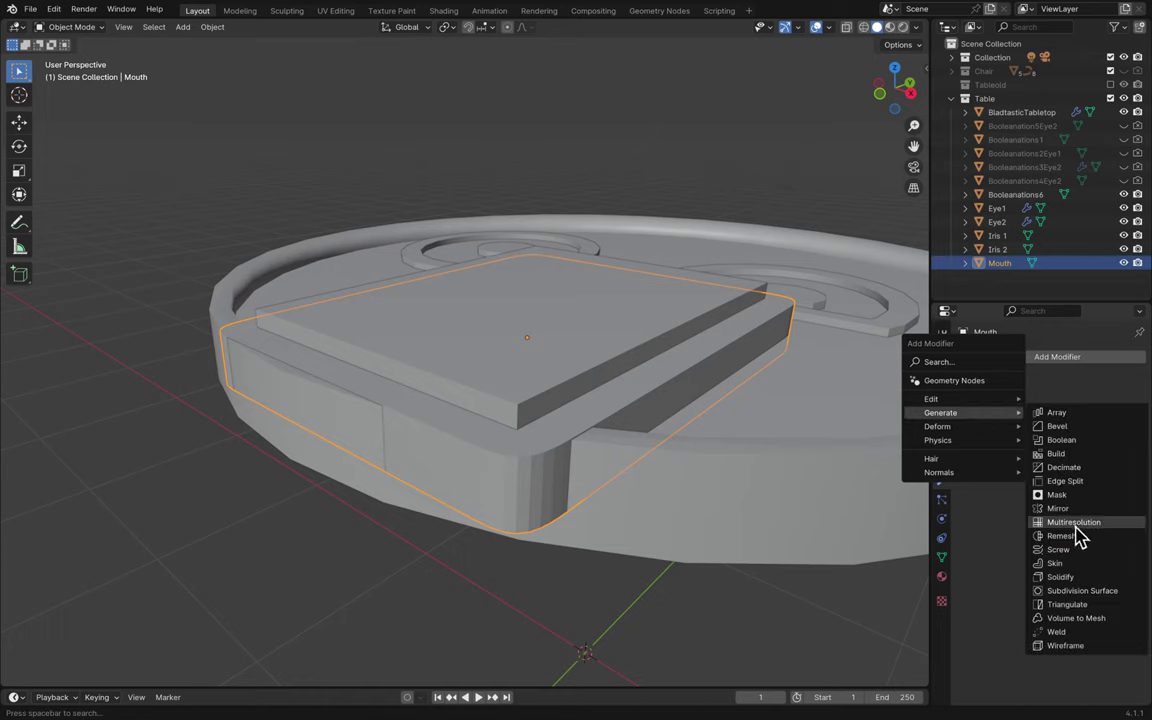
pyautogui.click(1064, 442)
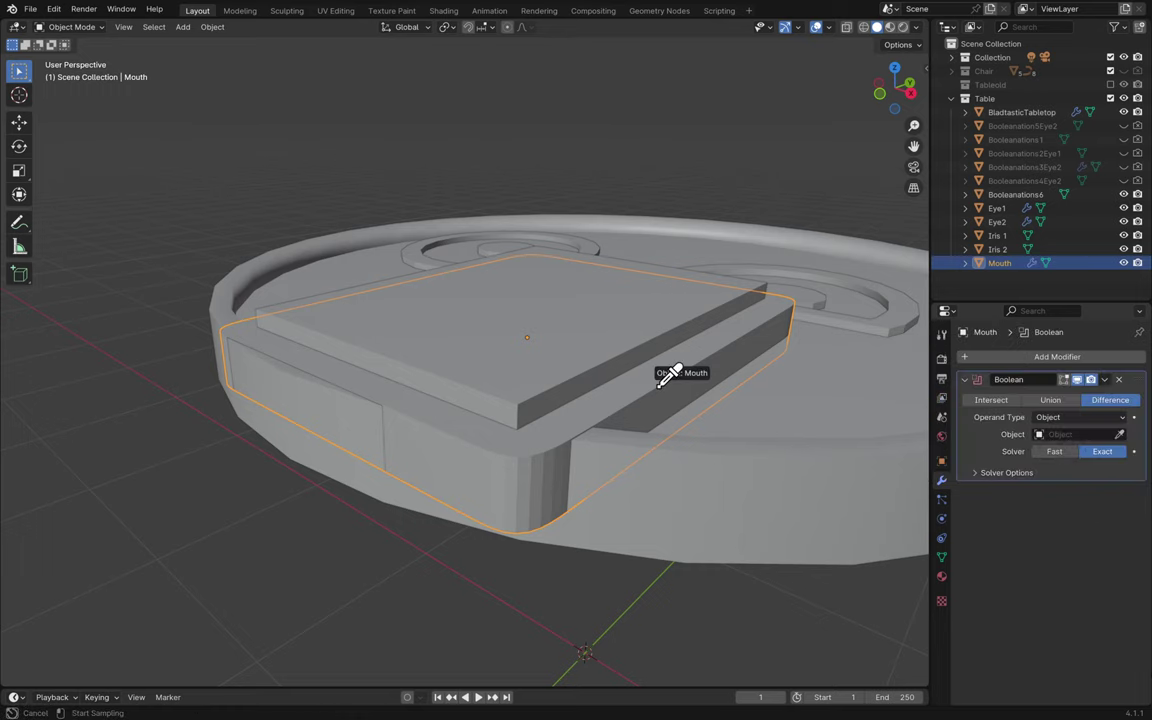
pyautogui.click(619, 337)
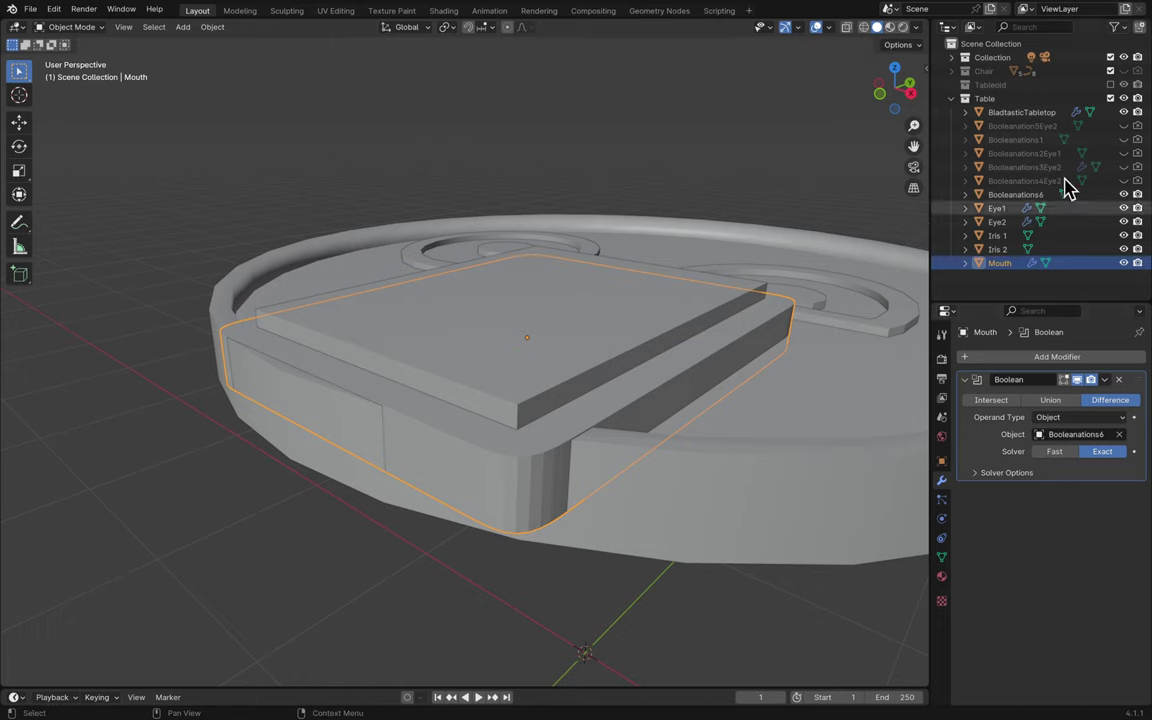
# - Hide Booleanations6 to reveal the recessed tray, zoom out and deselect
pyautogui.click(1124, 196)
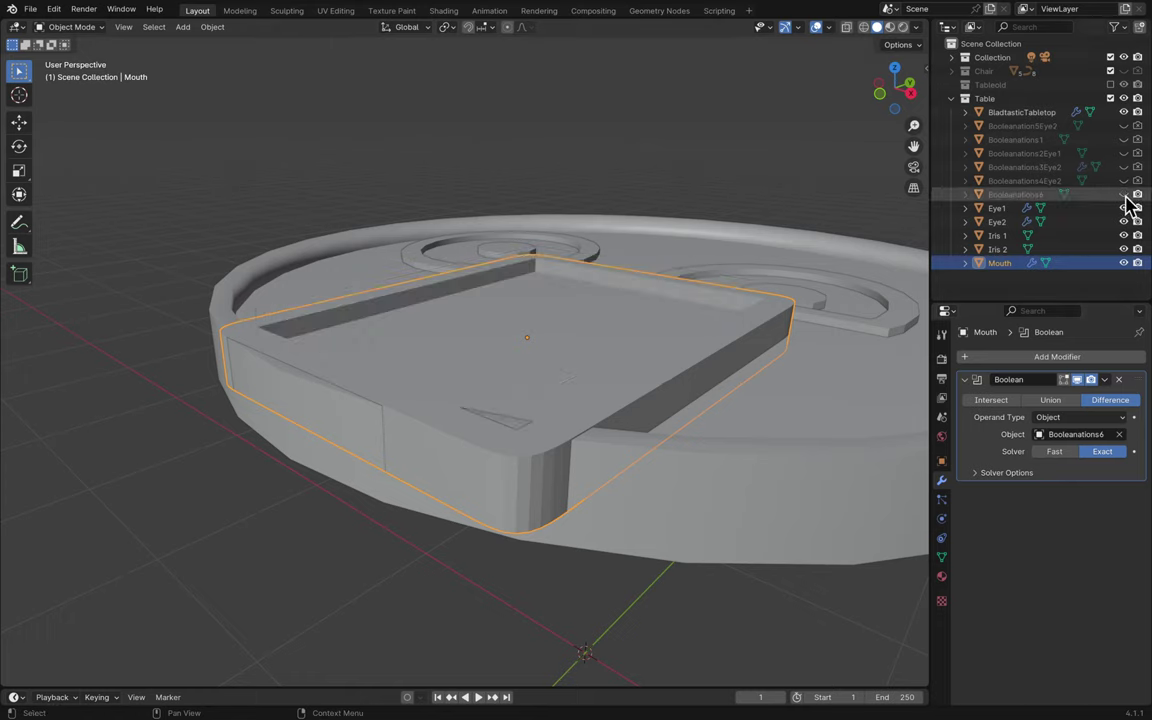
pyautogui.scroll(10, 761, 337)
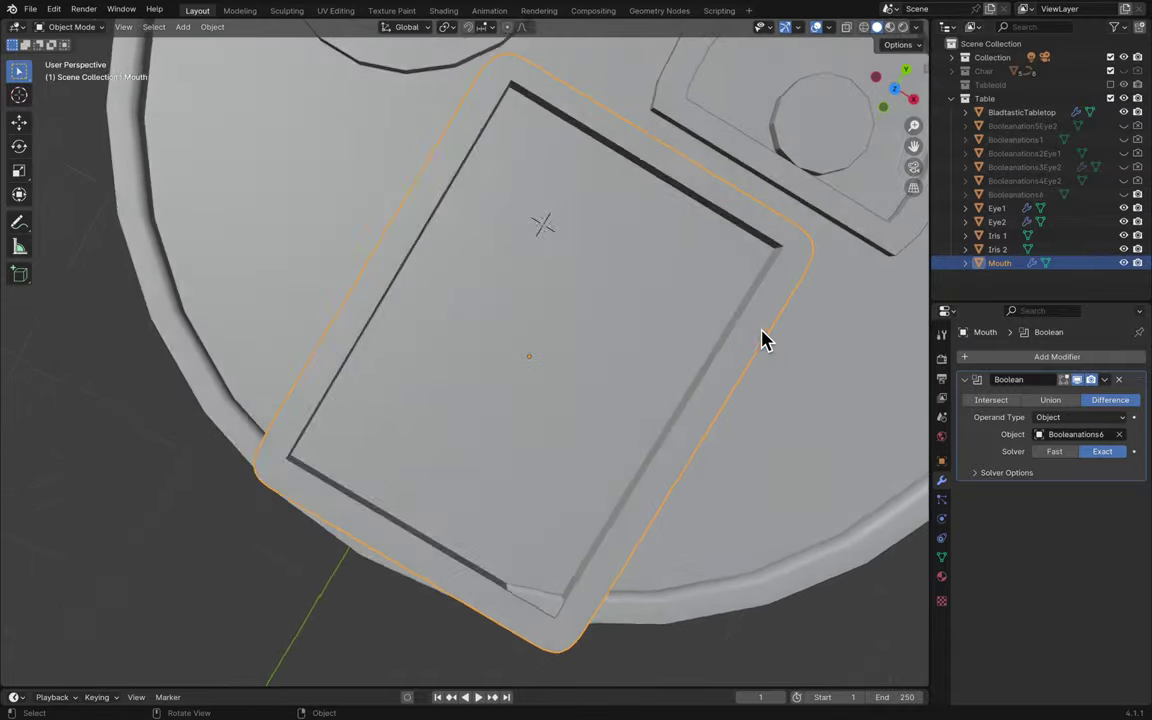
pyautogui.scroll(5, 761, 337)
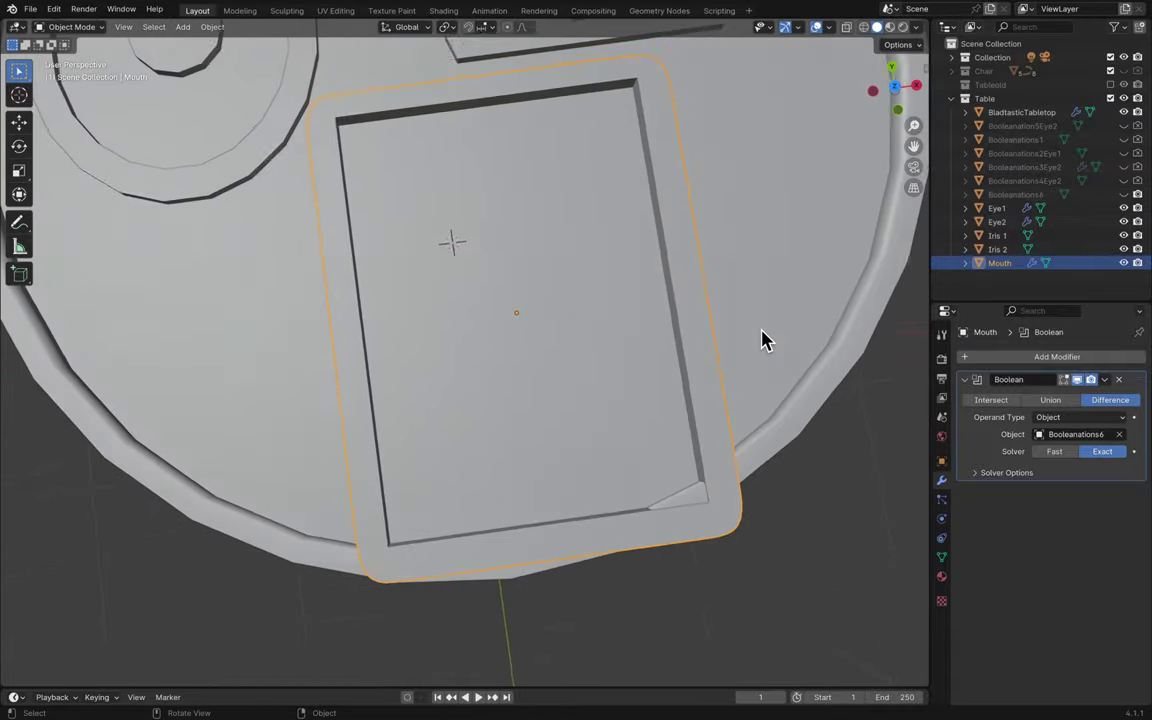
pyautogui.scroll(10, 761, 337)
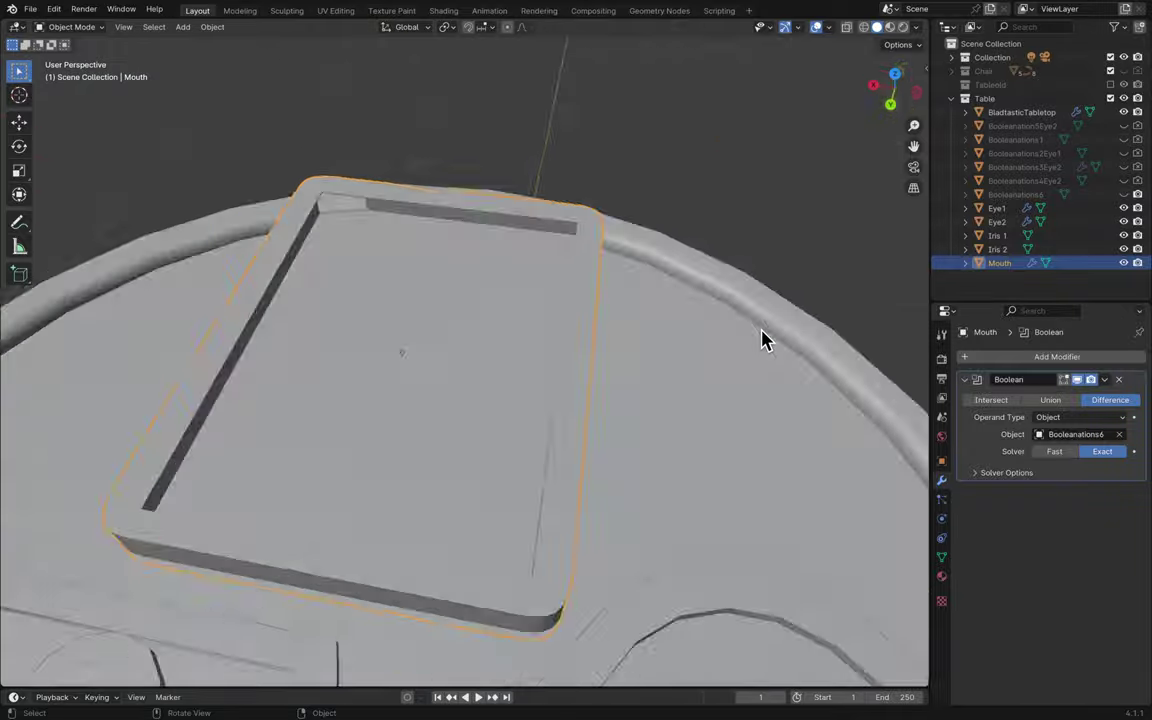
pyautogui.scroll(10, 761, 337)
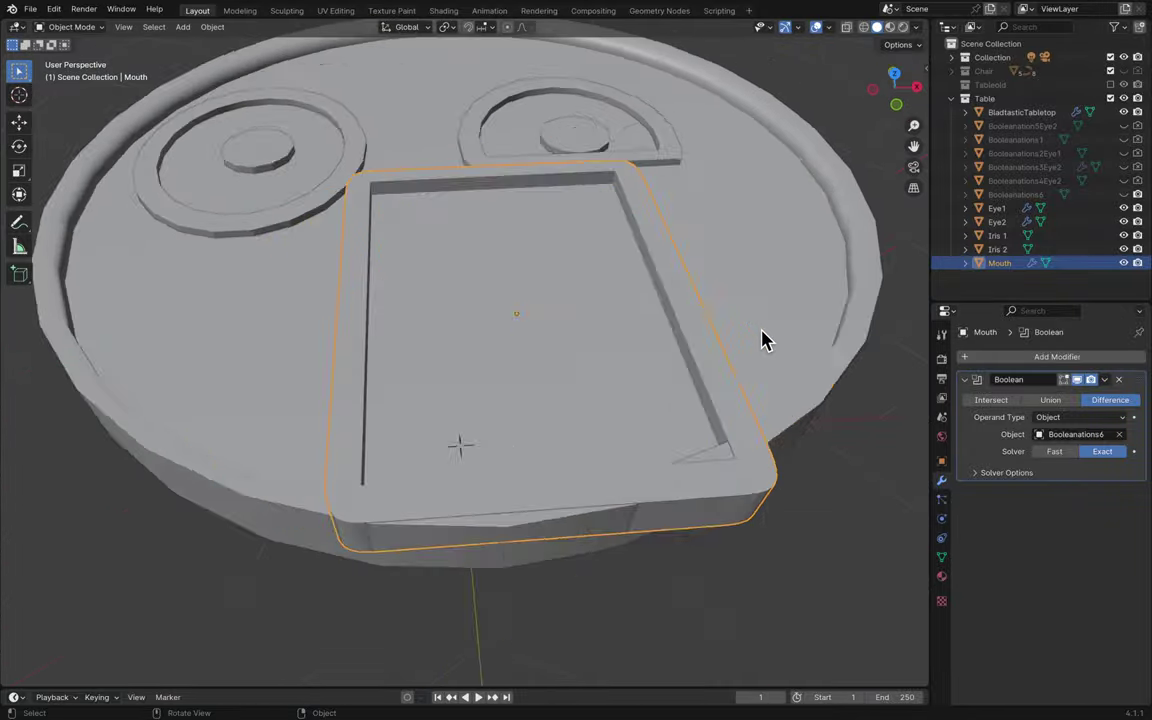
pyautogui.scroll(8, 761, 337)
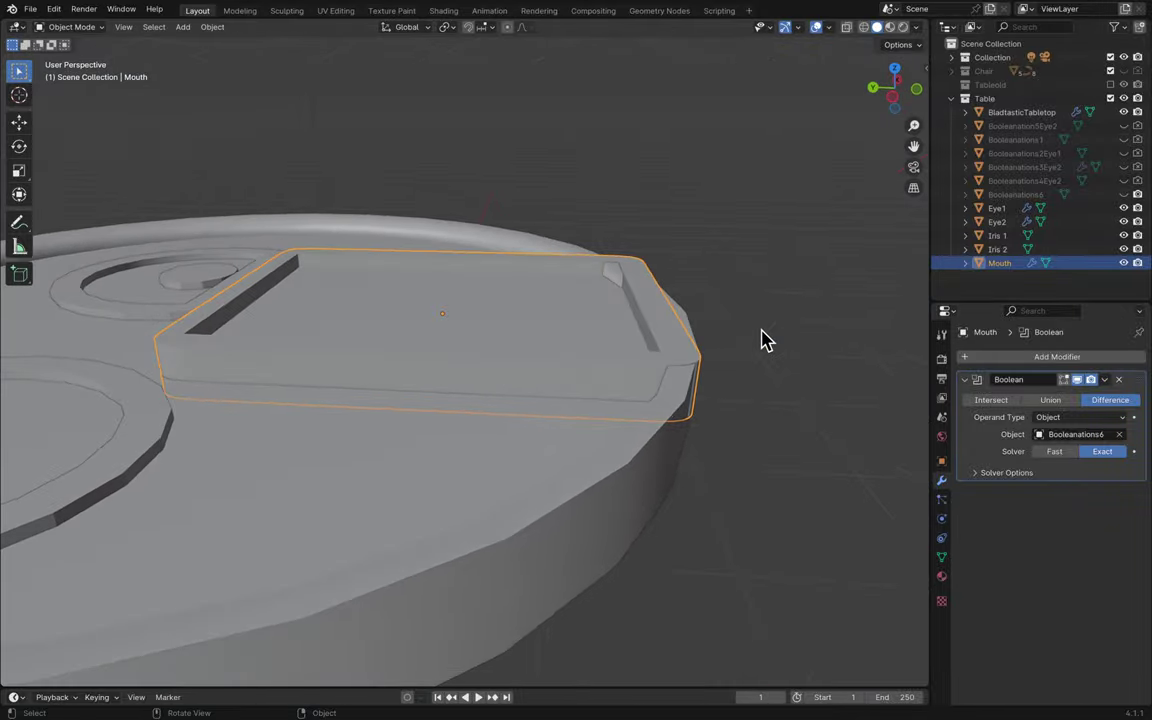
pyautogui.scroll(2, 761, 339)
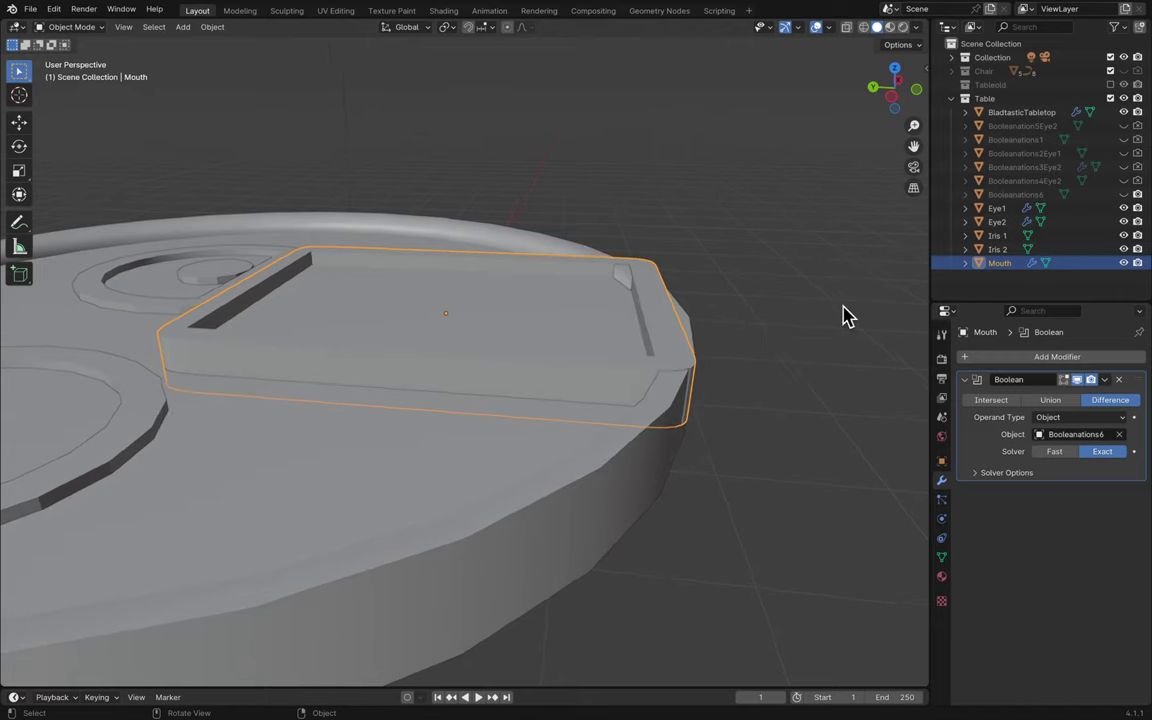
pyautogui.scroll(4, 757, 325)
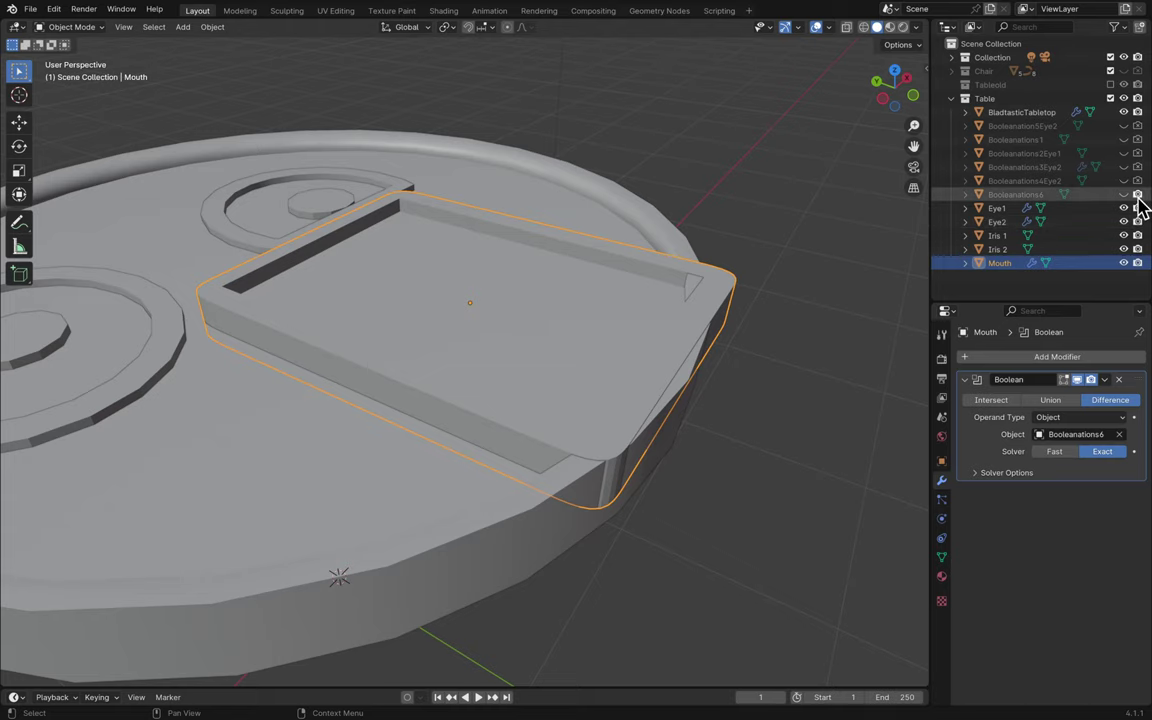
pyautogui.click(850, 366)
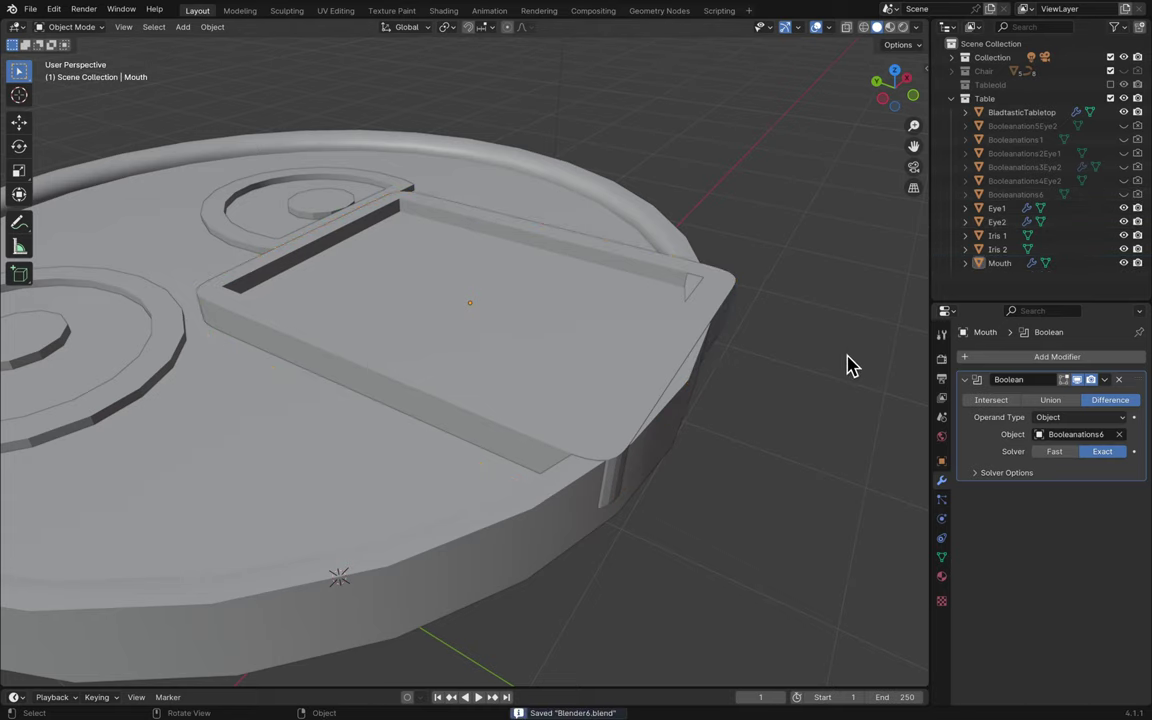
pyautogui.scroll(6, 850, 366)
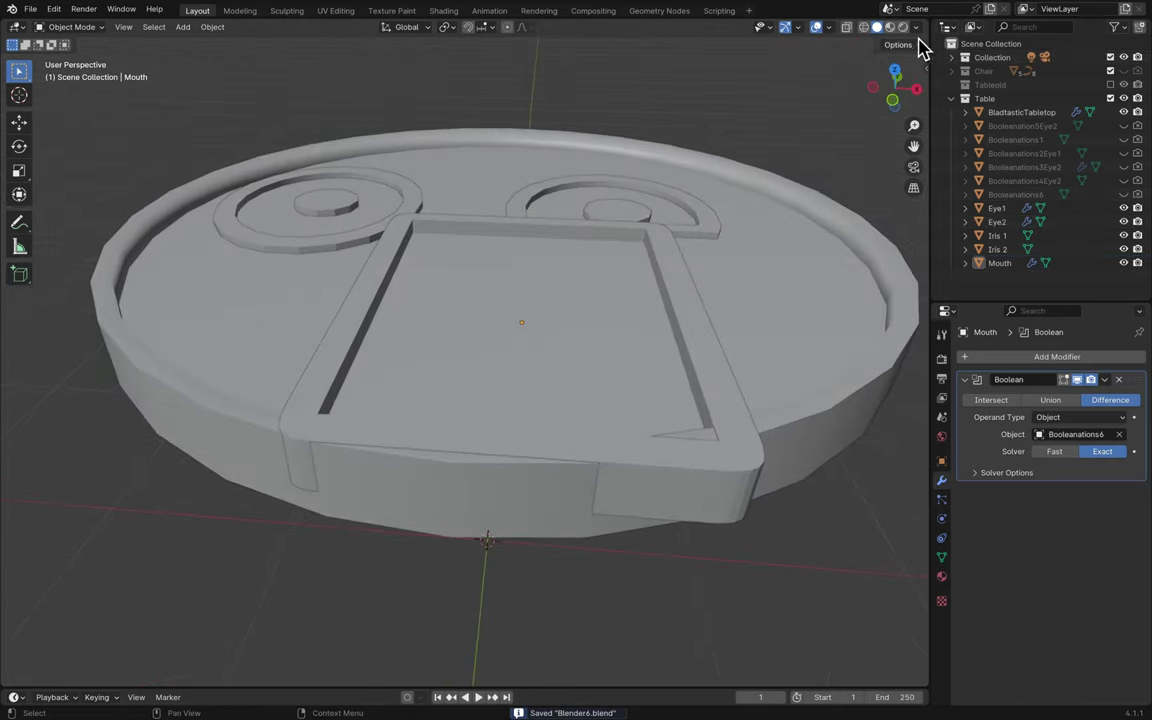
# - Switch the viewport to Rendered shading and orbit to an edge-on view of the tabletop
pyautogui.click(903, 27)
pyautogui.scroll(5, 730, 209)
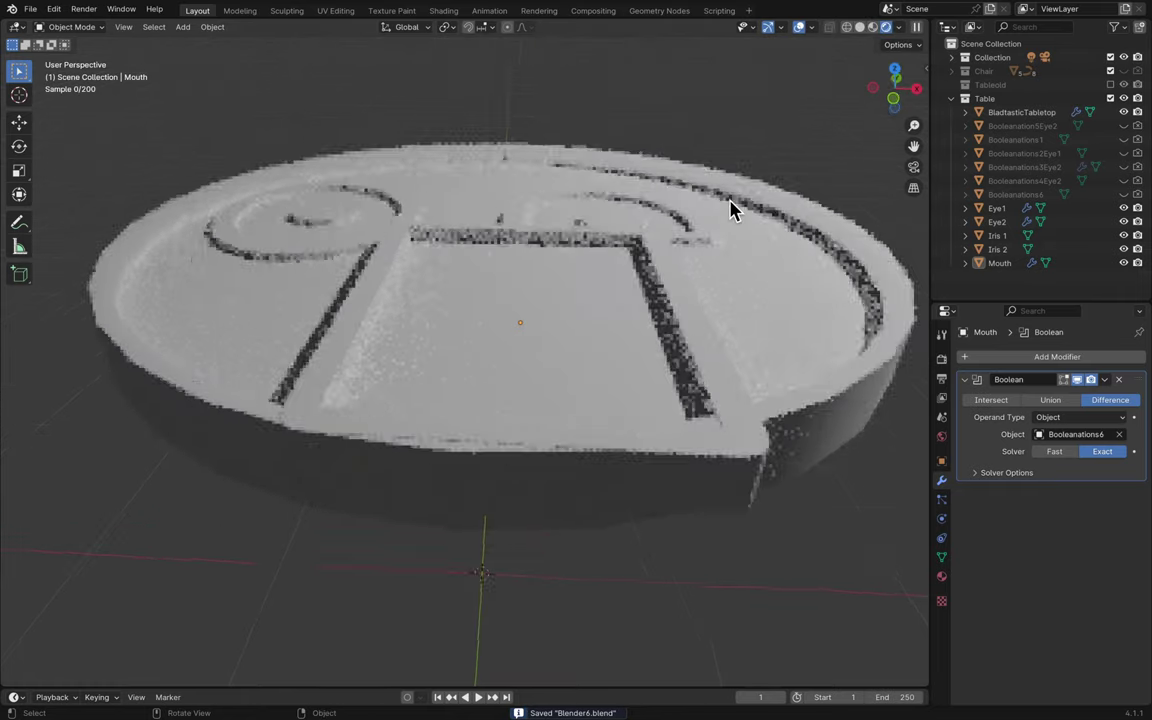
pyautogui.moveTo(730, 209); pyautogui.dragTo(666, 296, button='middle')
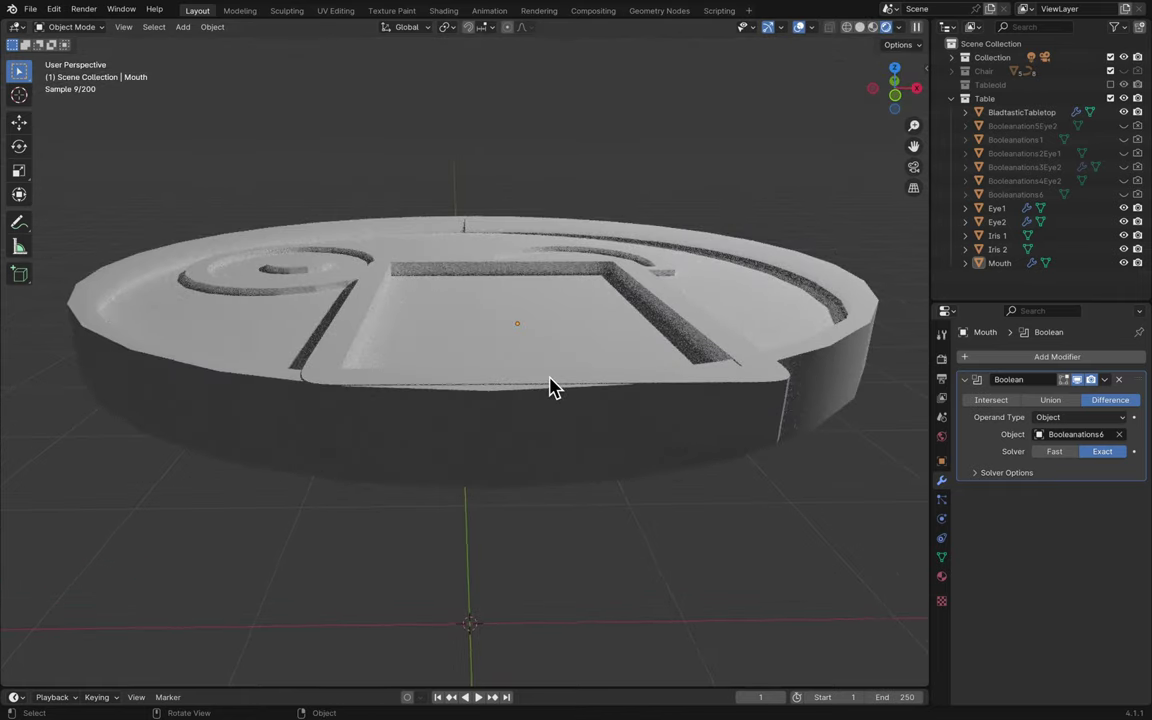
pyautogui.scroll(5, 550, 390)
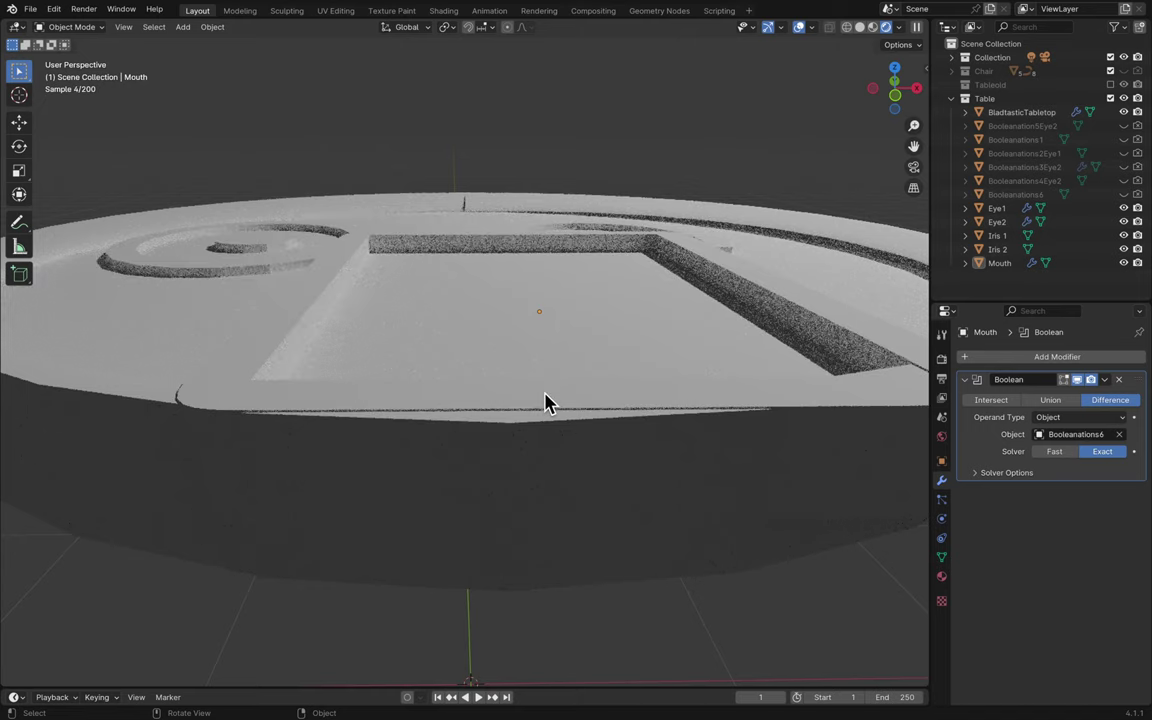
# - Set the Mouth object's Location Z to 1.6345 m in Object Properties
pyautogui.click(545, 402)
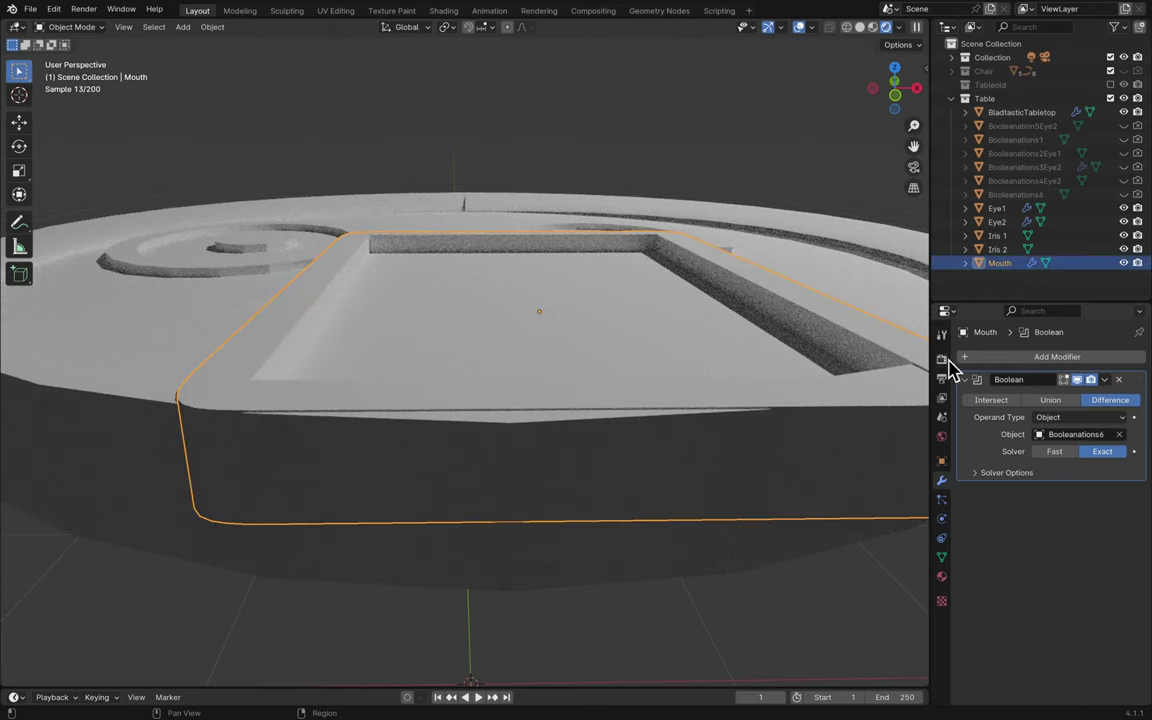
pyautogui.click(941, 462)
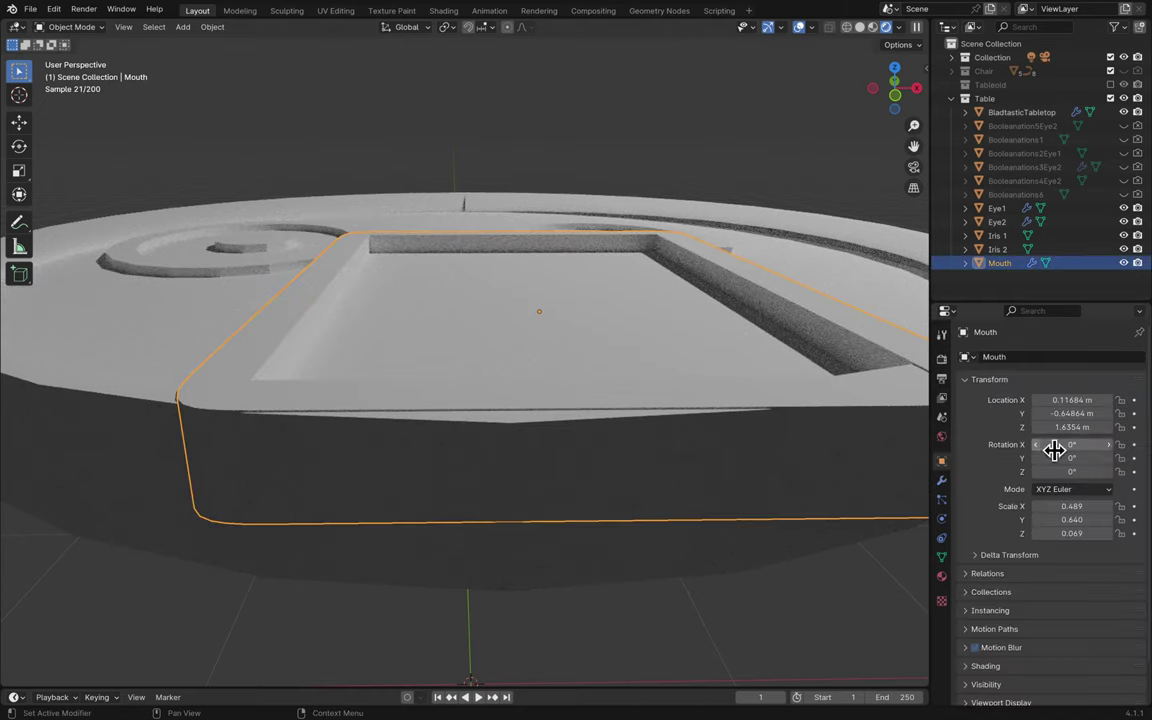
pyautogui.moveTo(1040, 420); pyautogui.dragTo(1072, 424)
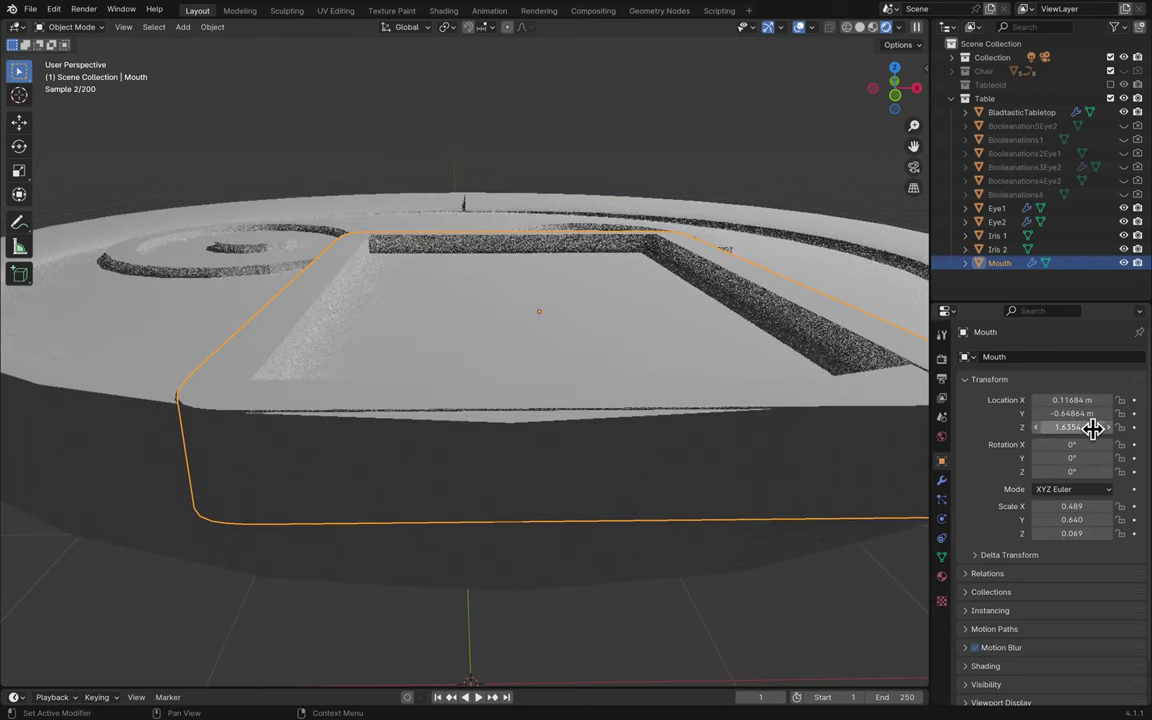
pyautogui.moveTo(1038, 430); pyautogui.dragTo(964, 433)
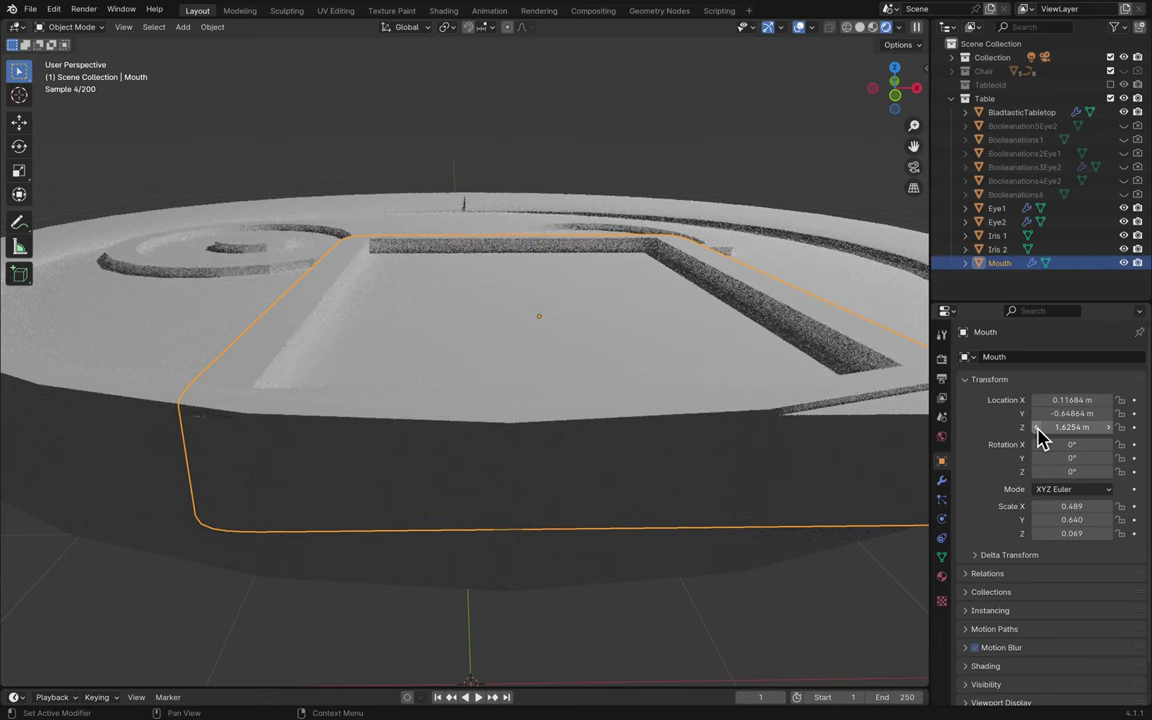
pyautogui.hotkey('ctrl', 'z')
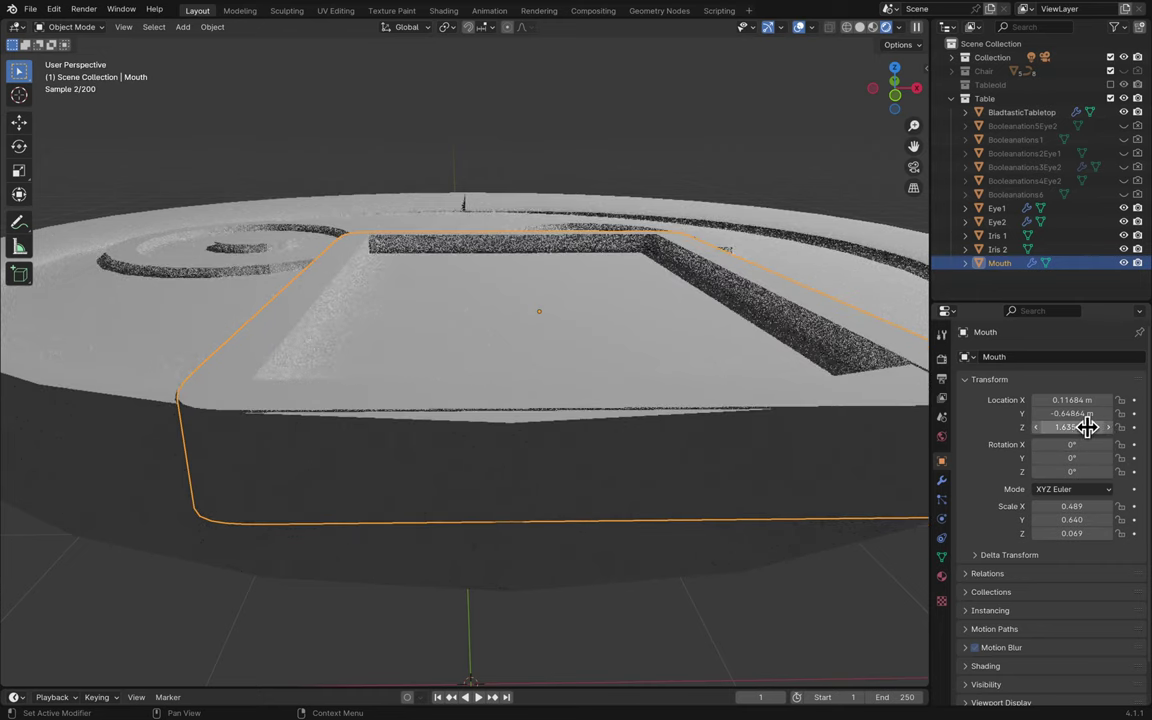
pyautogui.click(1081, 430)
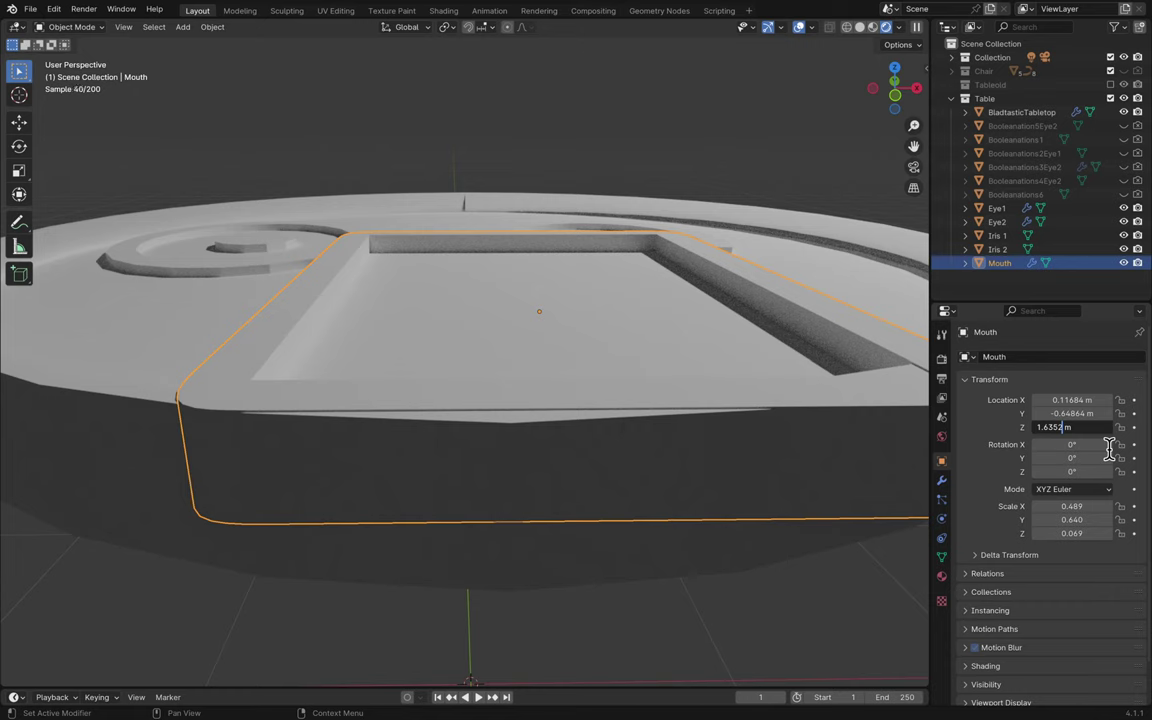
pyautogui.press('Return')
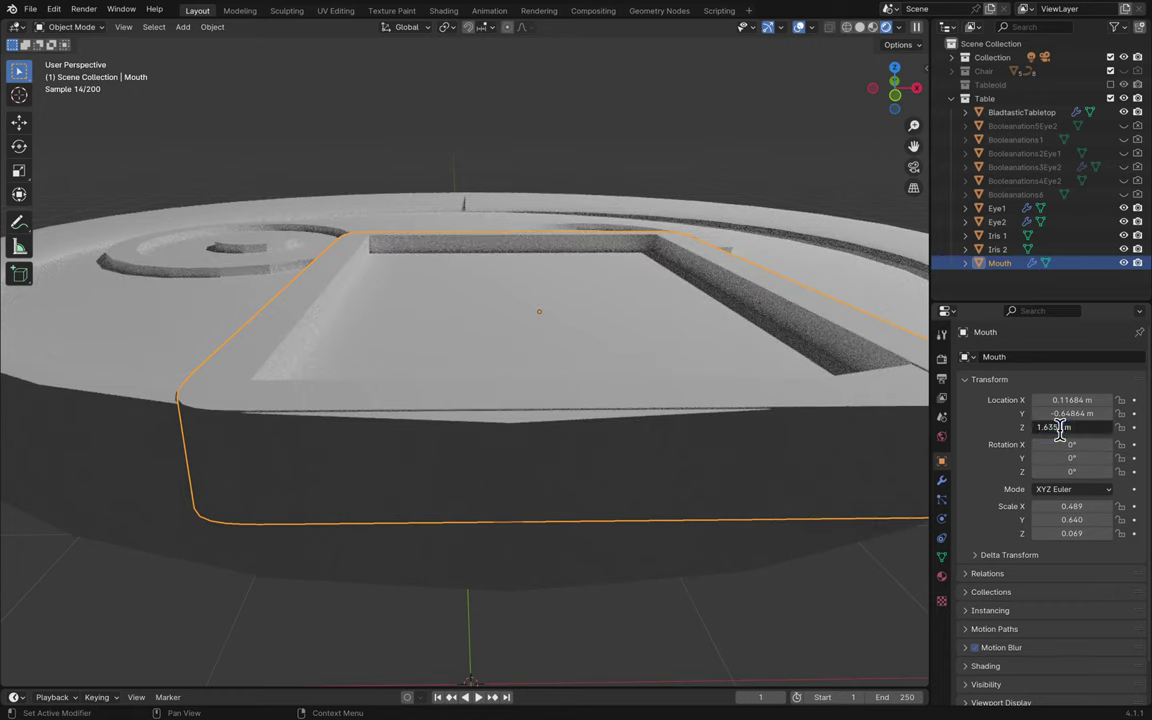
pyautogui.press('Return')
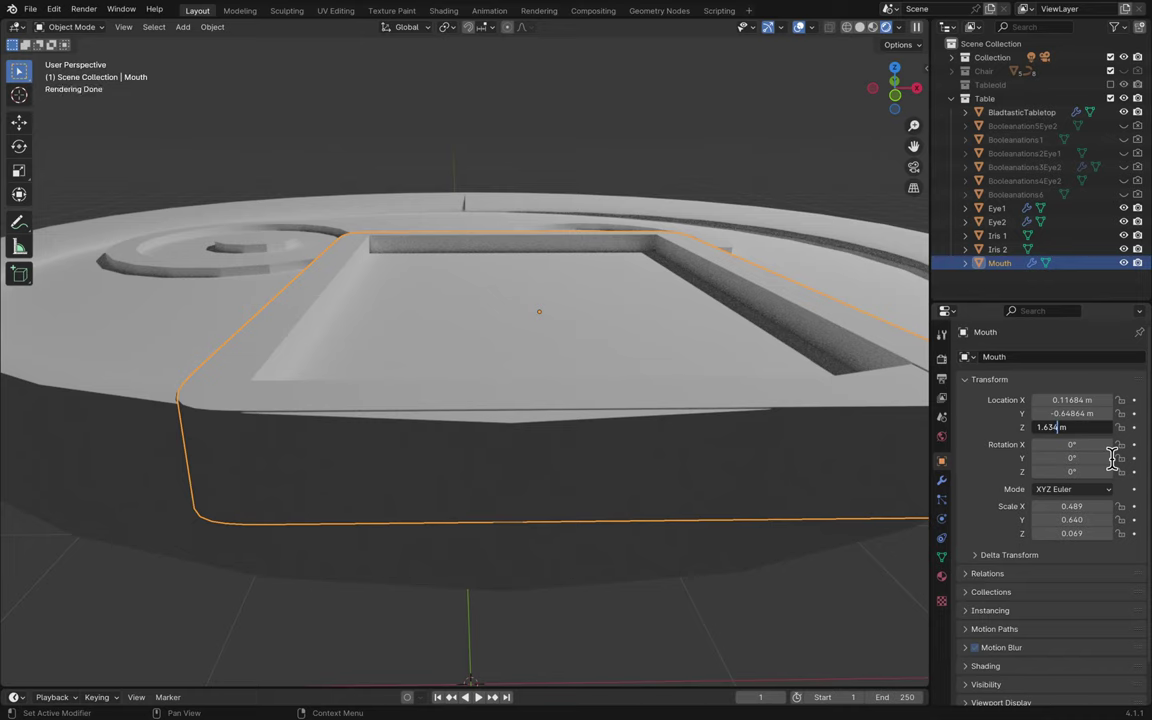
pyautogui.press('Return')
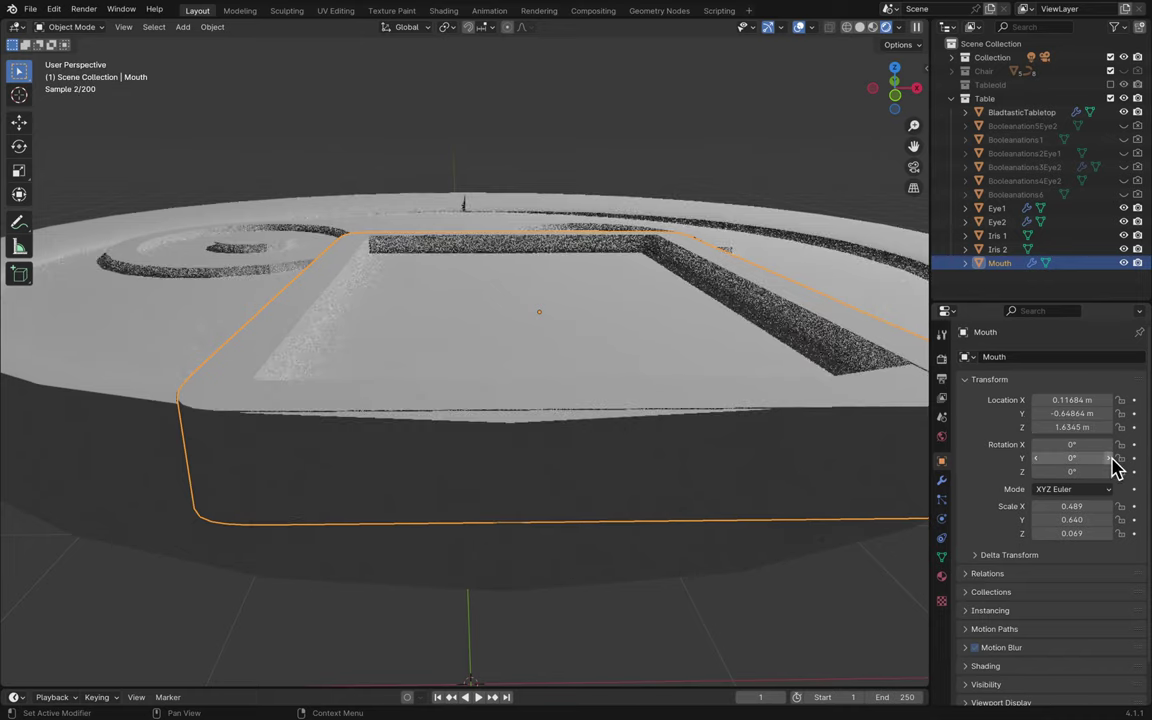
pyautogui.scroll(-10, 708, 500)
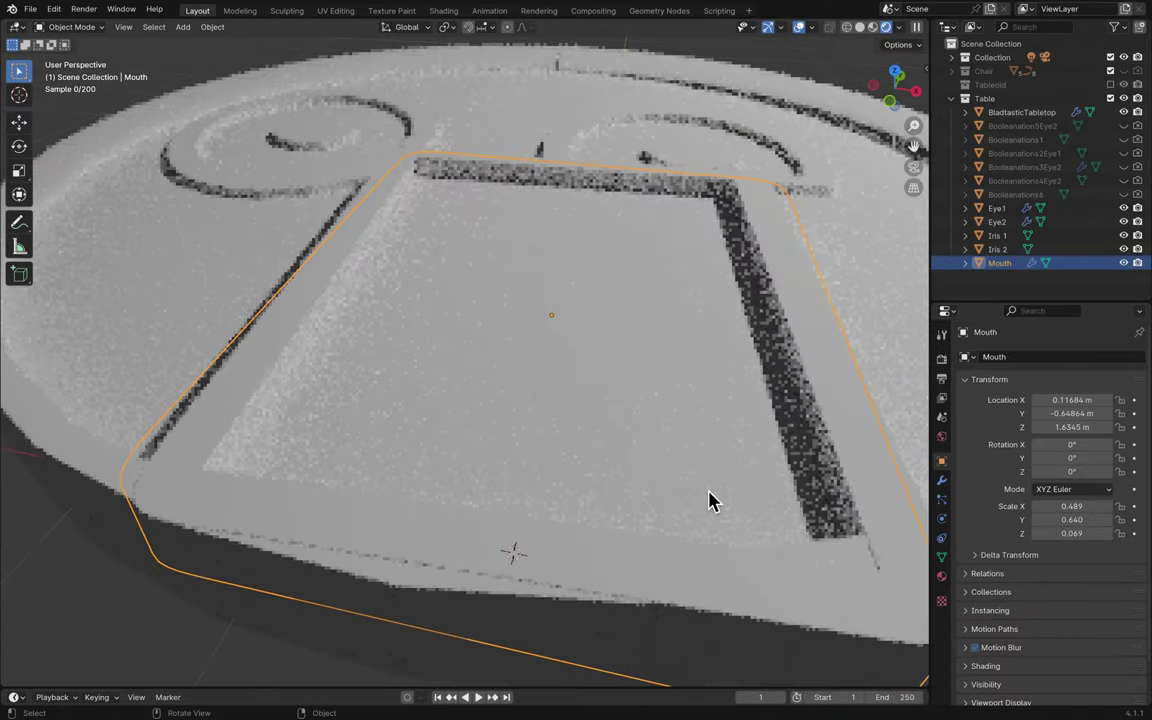
pyautogui.scroll(-8, 708, 500)
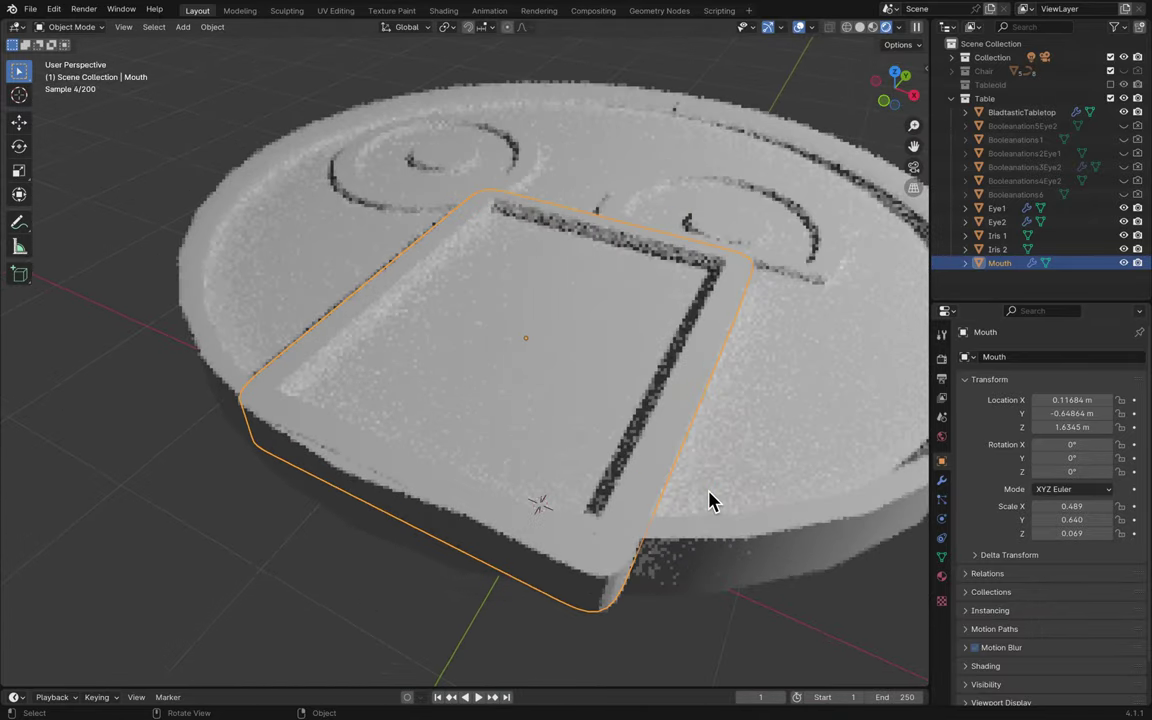
pyautogui.scroll(-10, 755, 473)
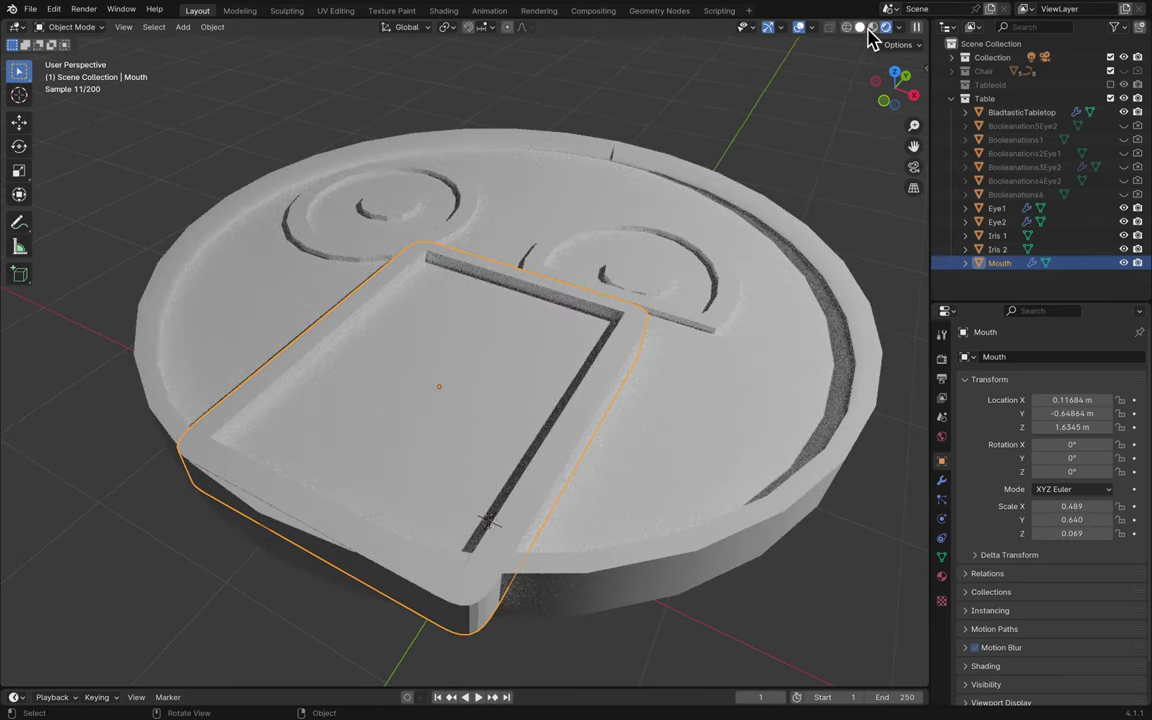
# - Return the viewport to solid shading and zoom in on the Mouth tray
pyautogui.click(864, 28)
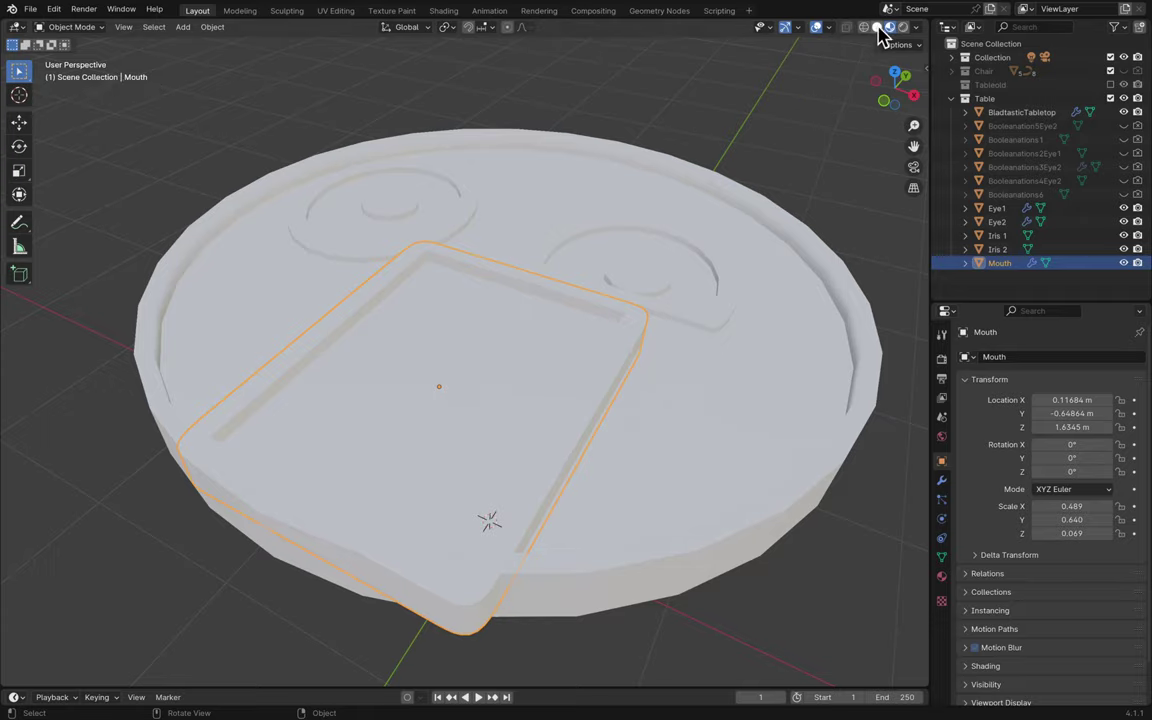
pyautogui.click(879, 28)
pyautogui.scroll(10, 805, 123)
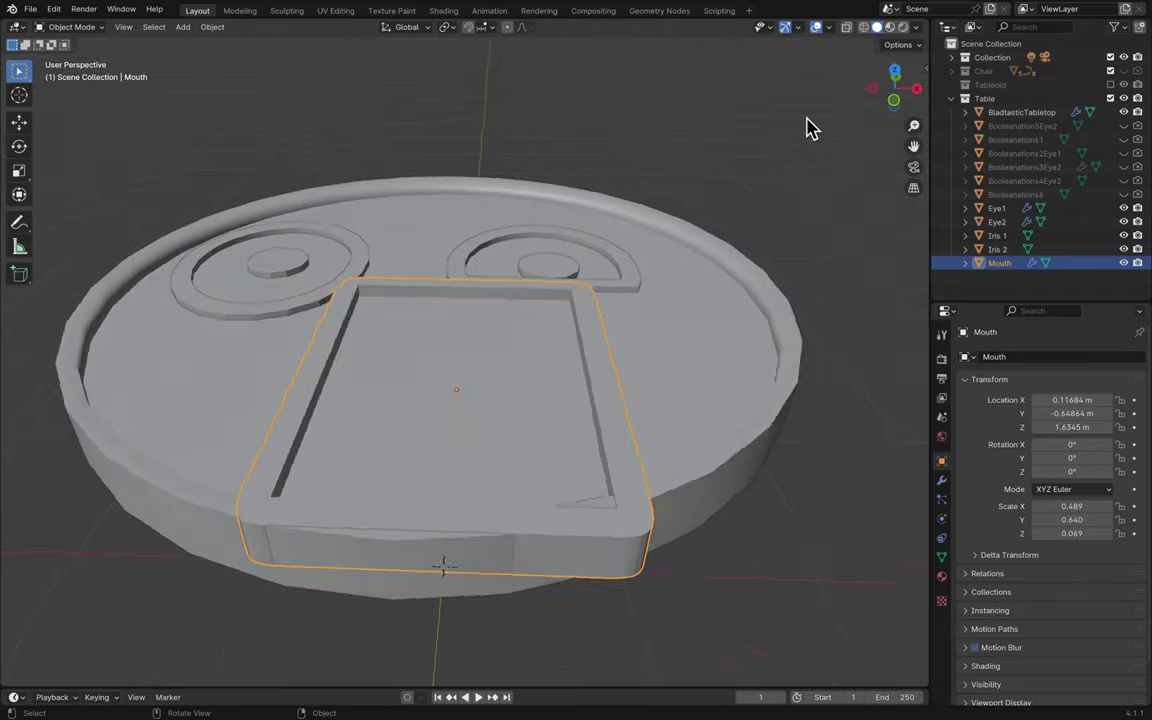
pyautogui.hscroll(15, 810, 128)
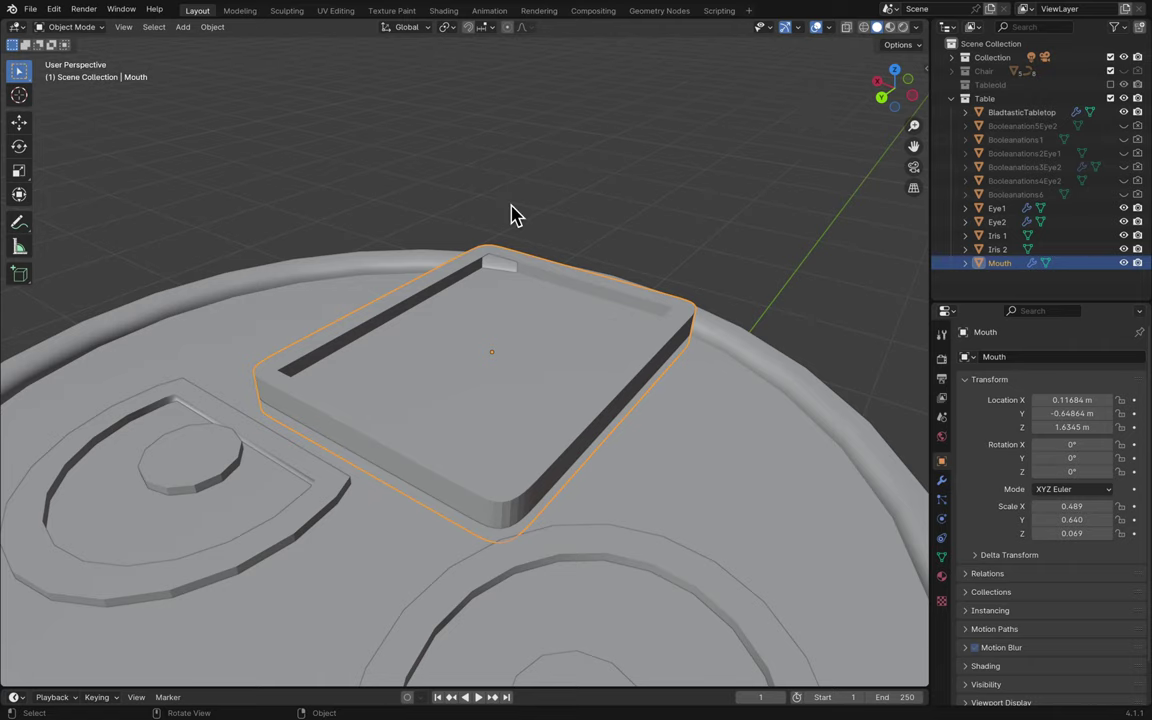
pyautogui.scroll(8, 510, 215)
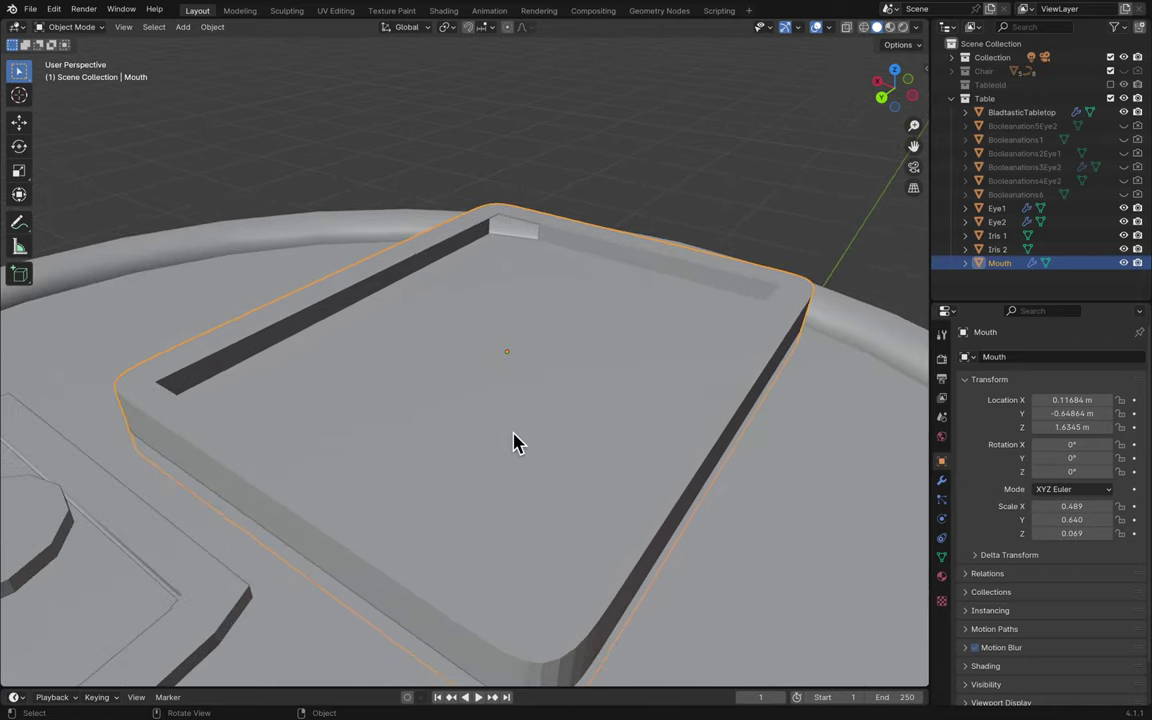
pyautogui.scroll(10, 512, 443)
# - Try Shade Smooth and Shade Smooth by Angle on the Mouth tray
pyautogui.rightClick(503, 490)
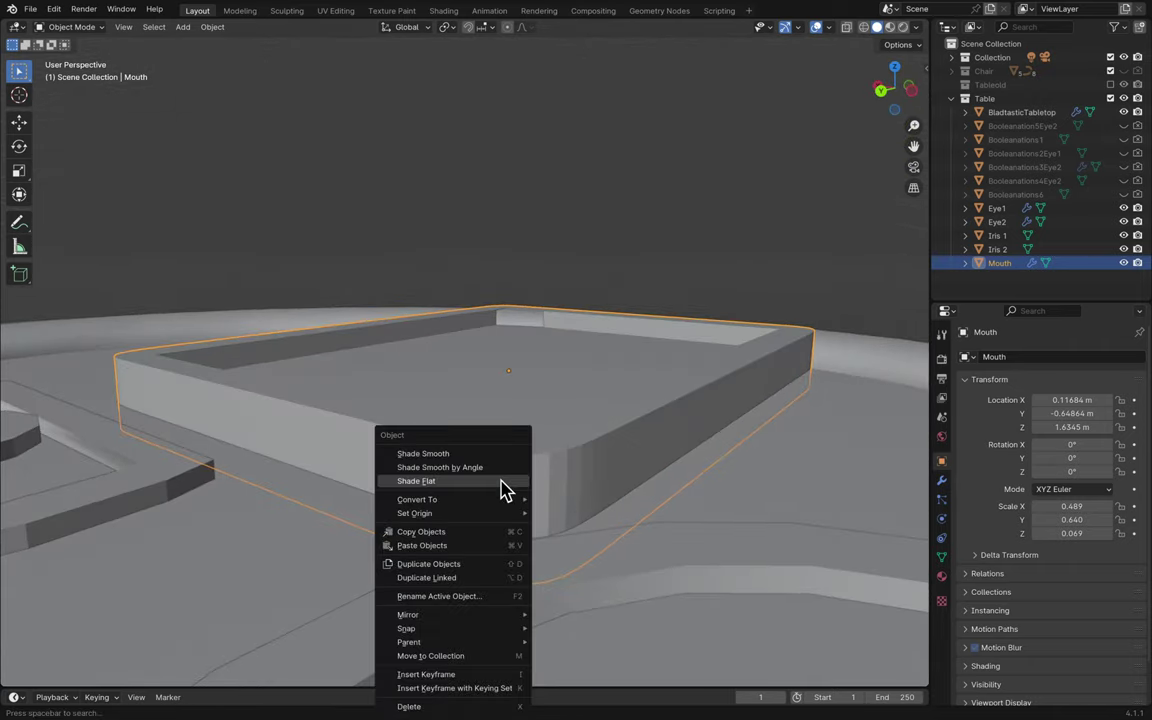
pyautogui.click(500, 469)
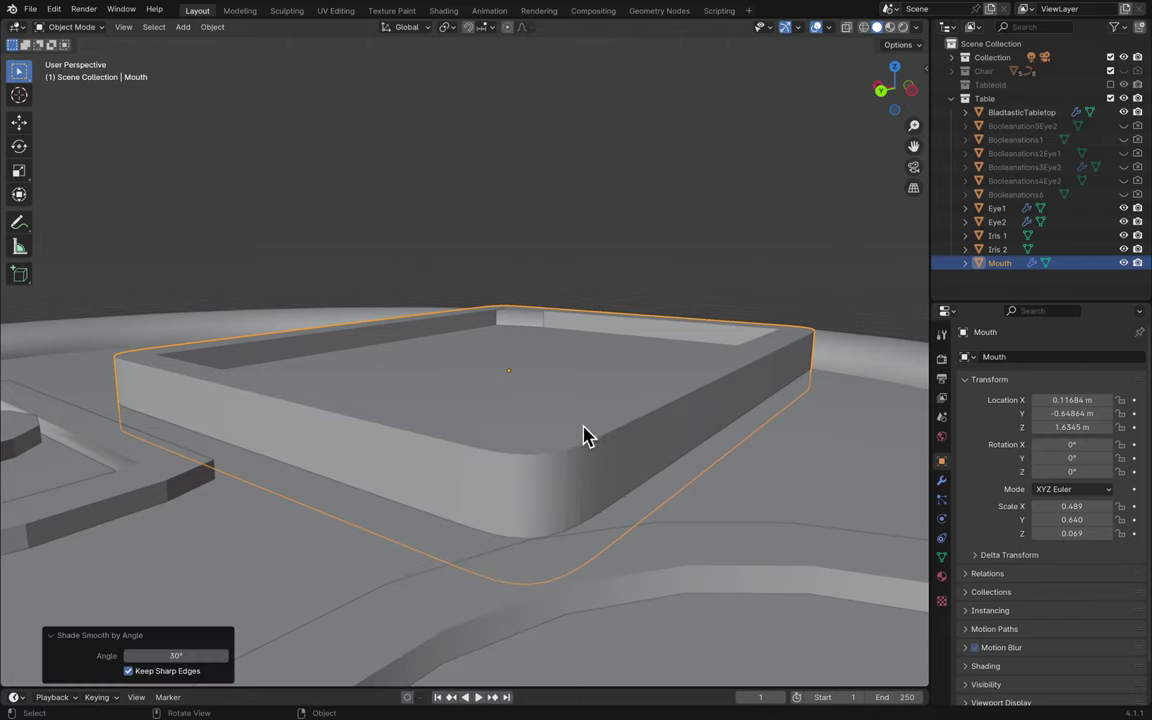
pyautogui.scroll(-8, 531, 488)
pyautogui.rightClick(532, 467)
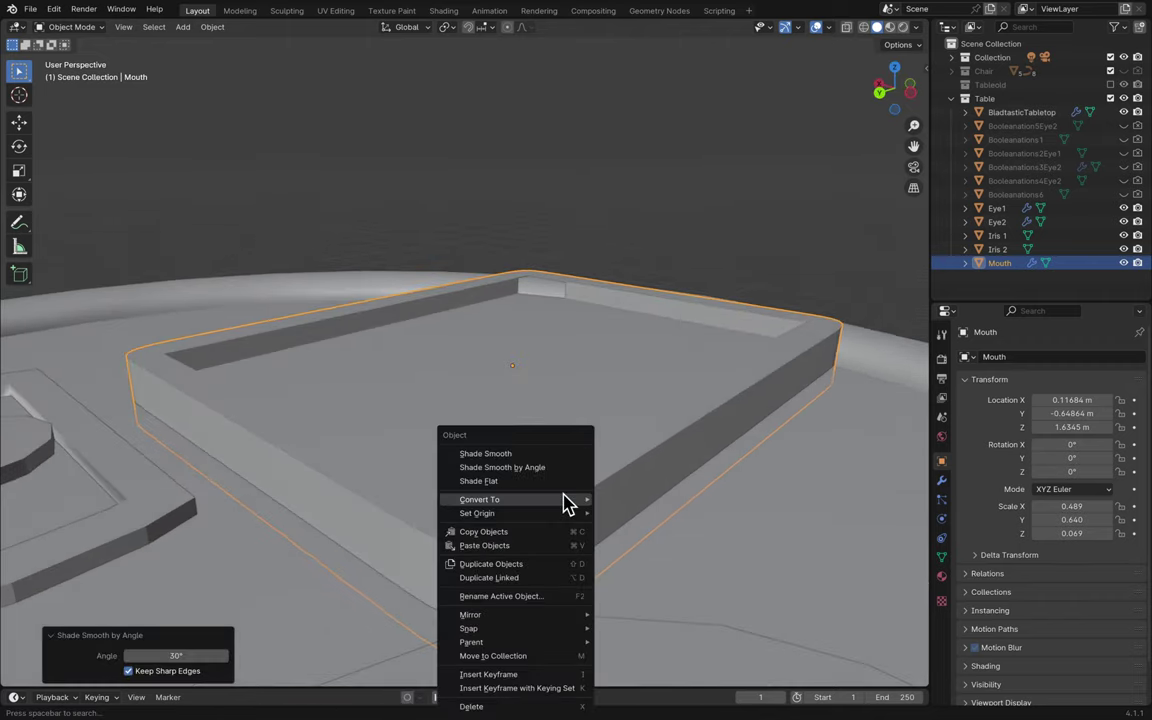
pyautogui.click(566, 455)
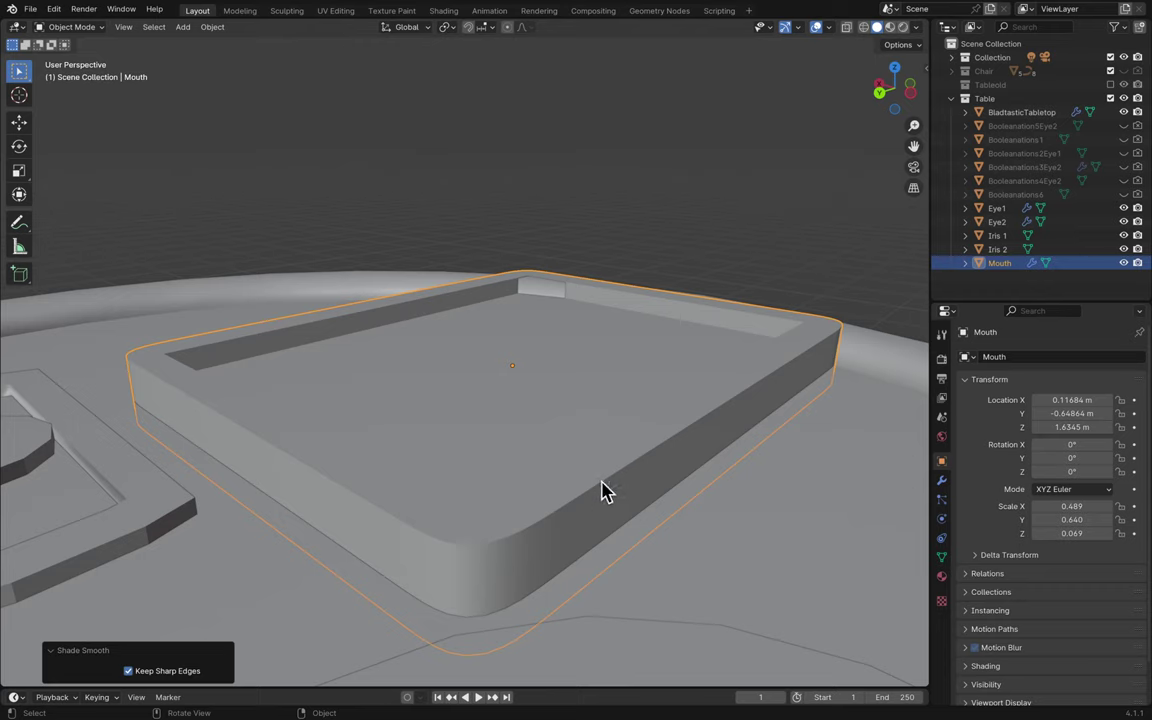
pyautogui.rightClick(604, 490)
pyautogui.click(598, 468)
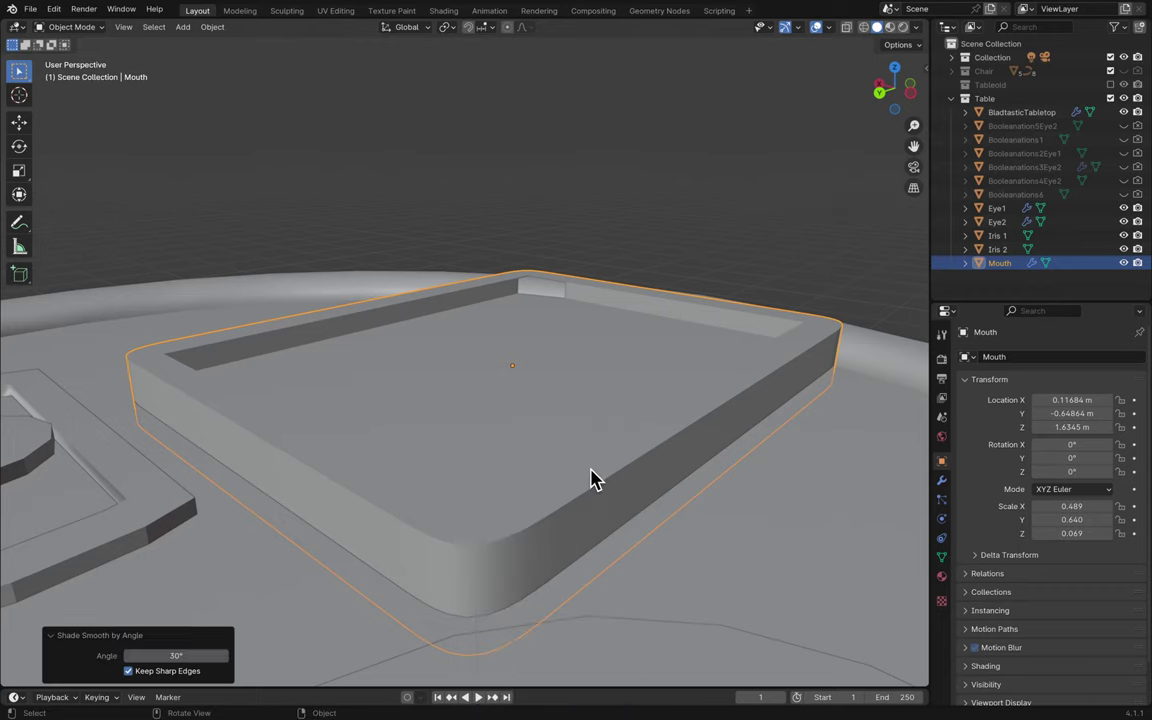
pyautogui.rightClick(604, 464)
pyautogui.click(586, 458)
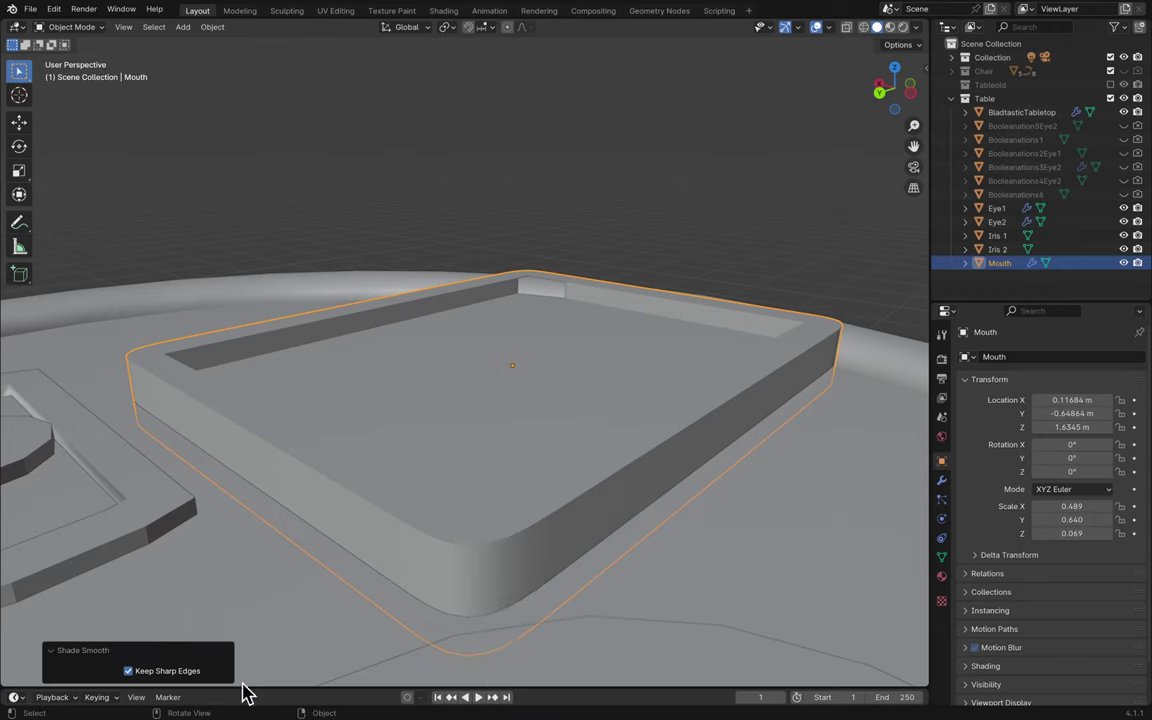
# - Apply Shade Smooth by Angle at 30° to the tray with Keep Sharp Edges ticked
pyautogui.click(129, 671)
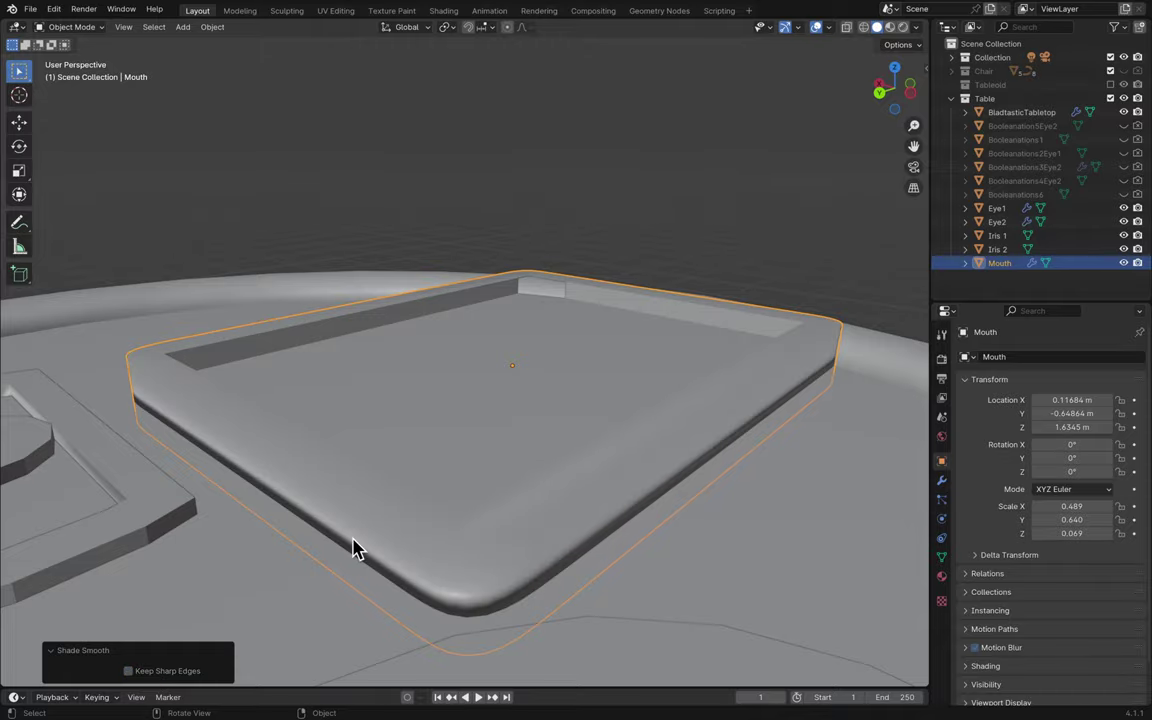
pyautogui.scroll(5, 355, 548)
pyautogui.scroll(-6, 355, 548)
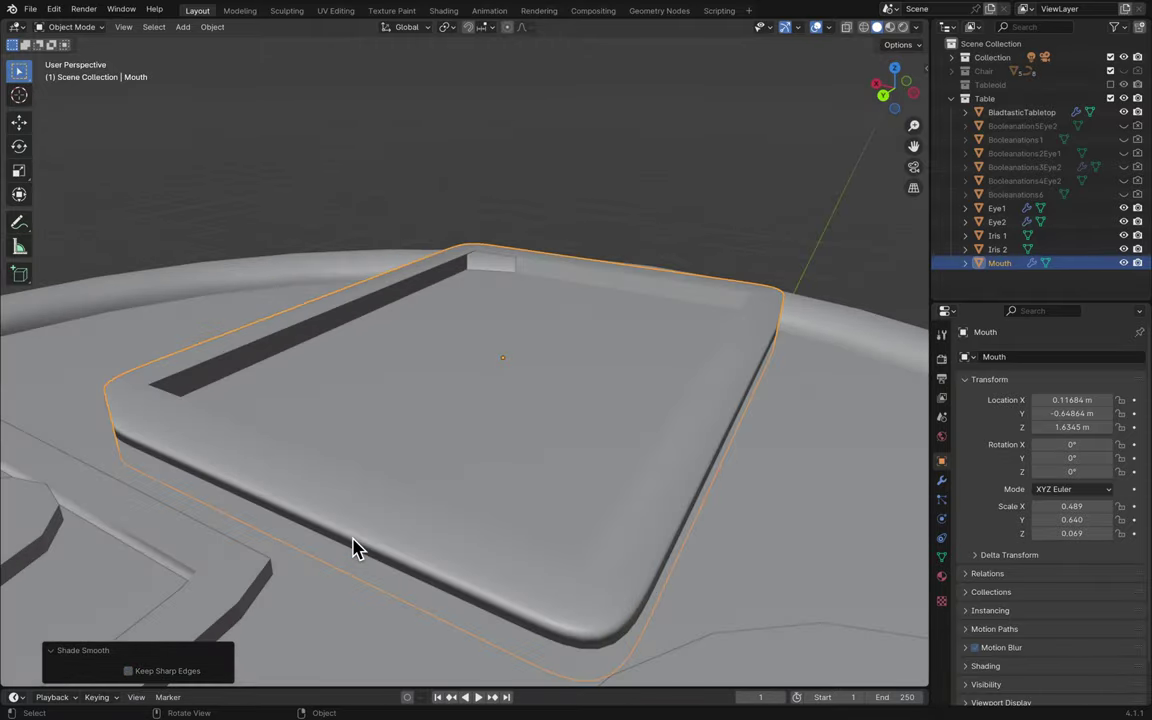
pyautogui.scroll(6, 355, 548)
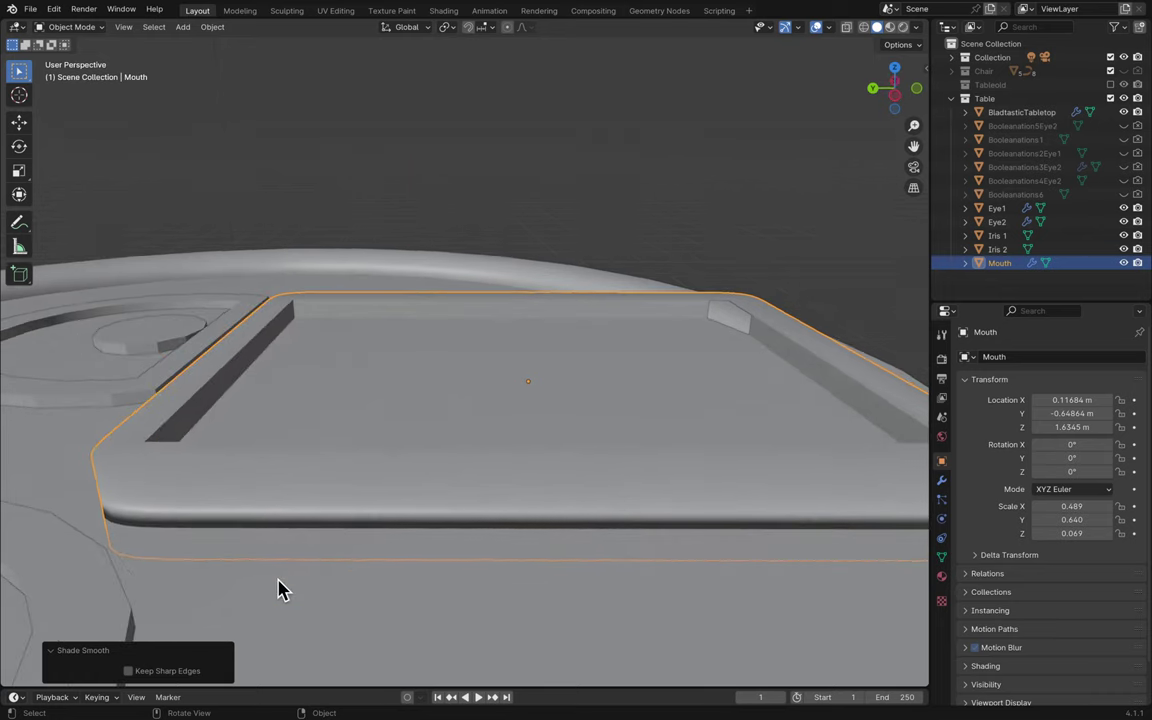
pyautogui.click(128, 671)
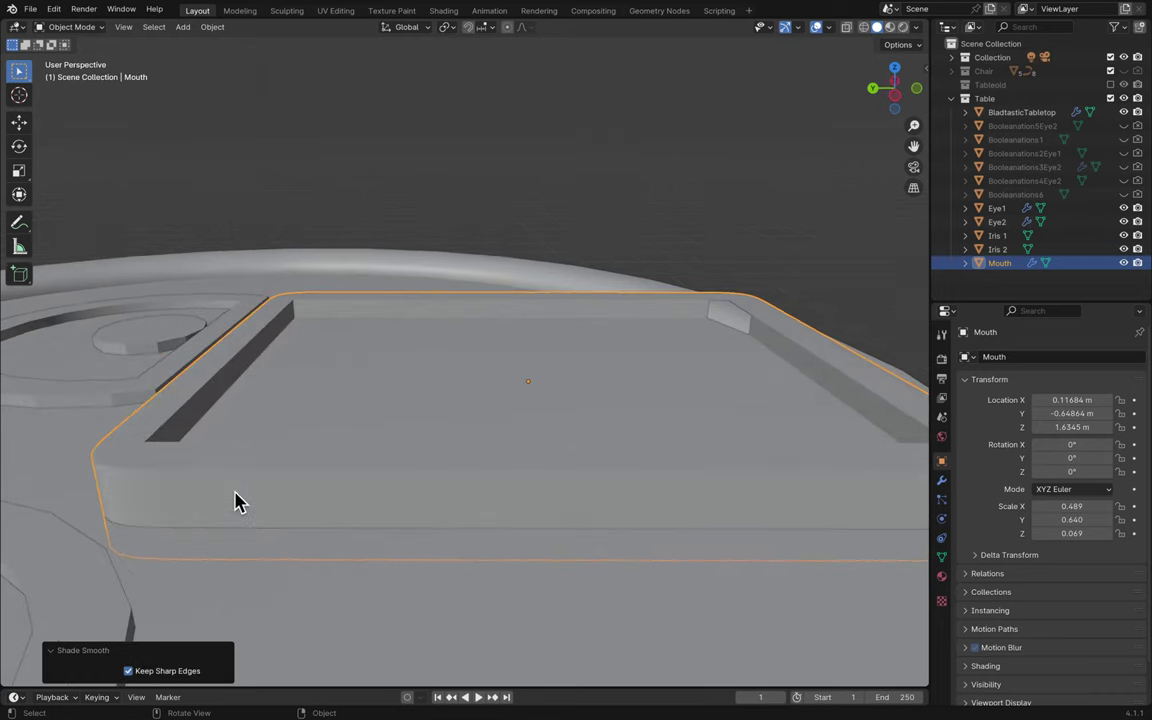
pyautogui.rightClick(238, 502)
pyautogui.click(174, 467)
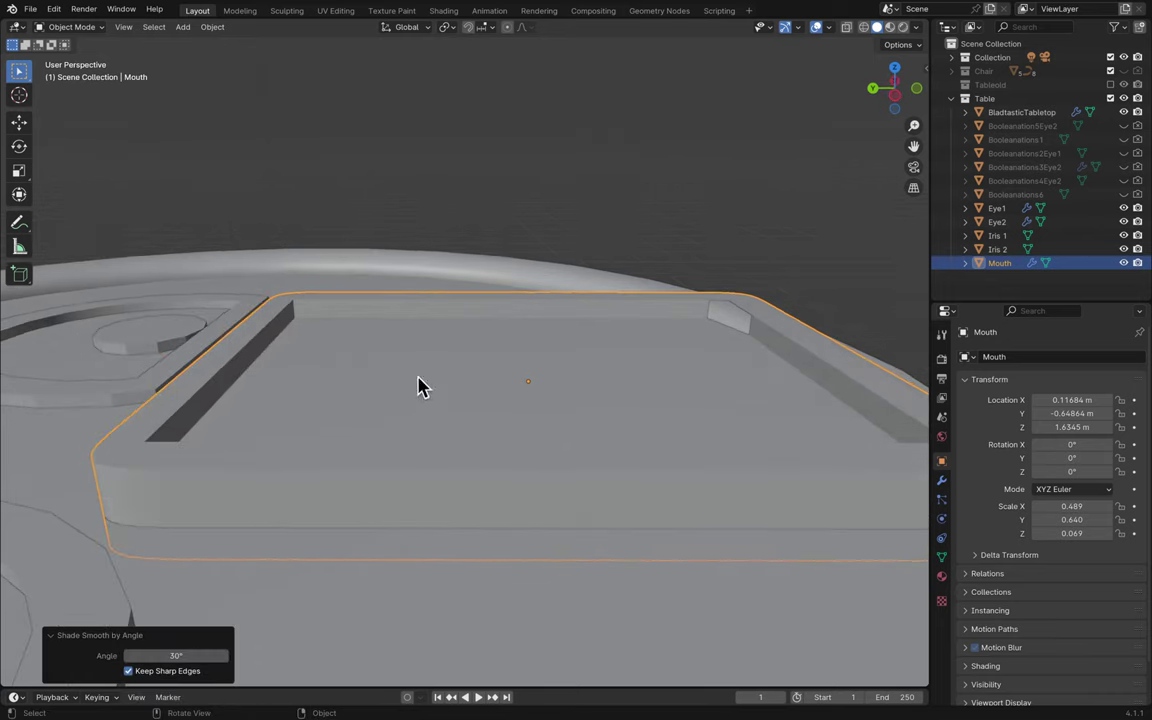
# - Deselect the tray and save Blender6.blend
pyautogui.click(510, 204)
pyautogui.scroll(-10, 510, 204)
pyautogui.hotkey('ctrl', 's')
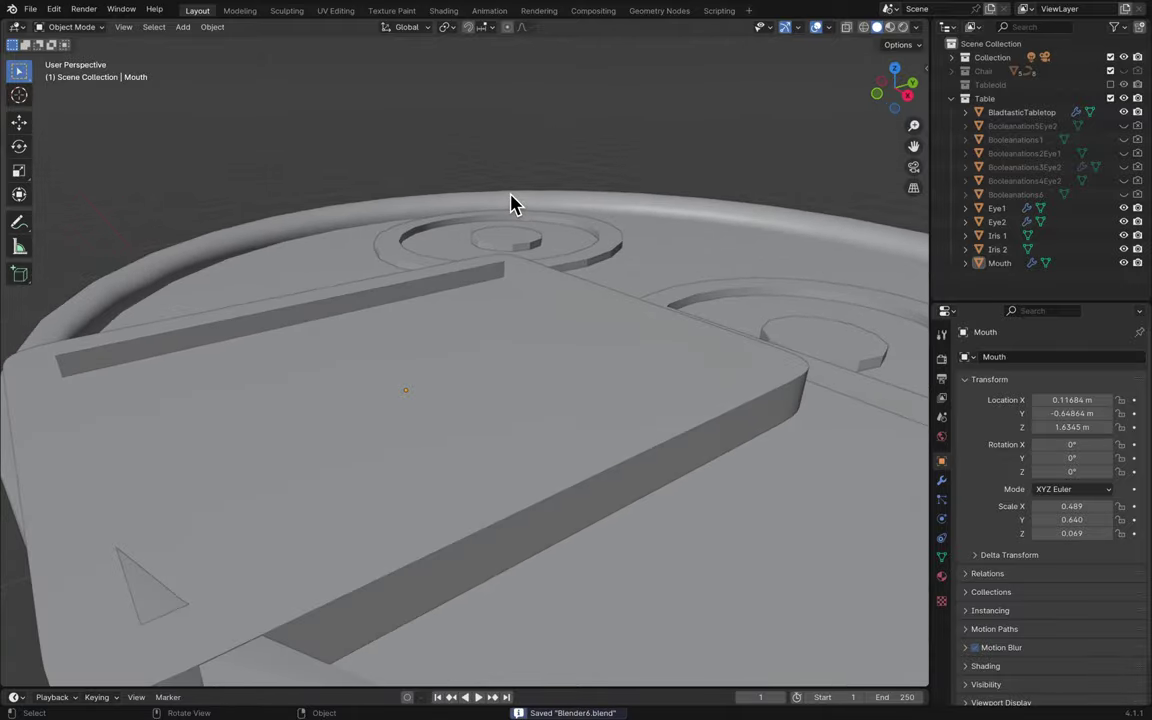
pyautogui.scroll(15, 510, 204)
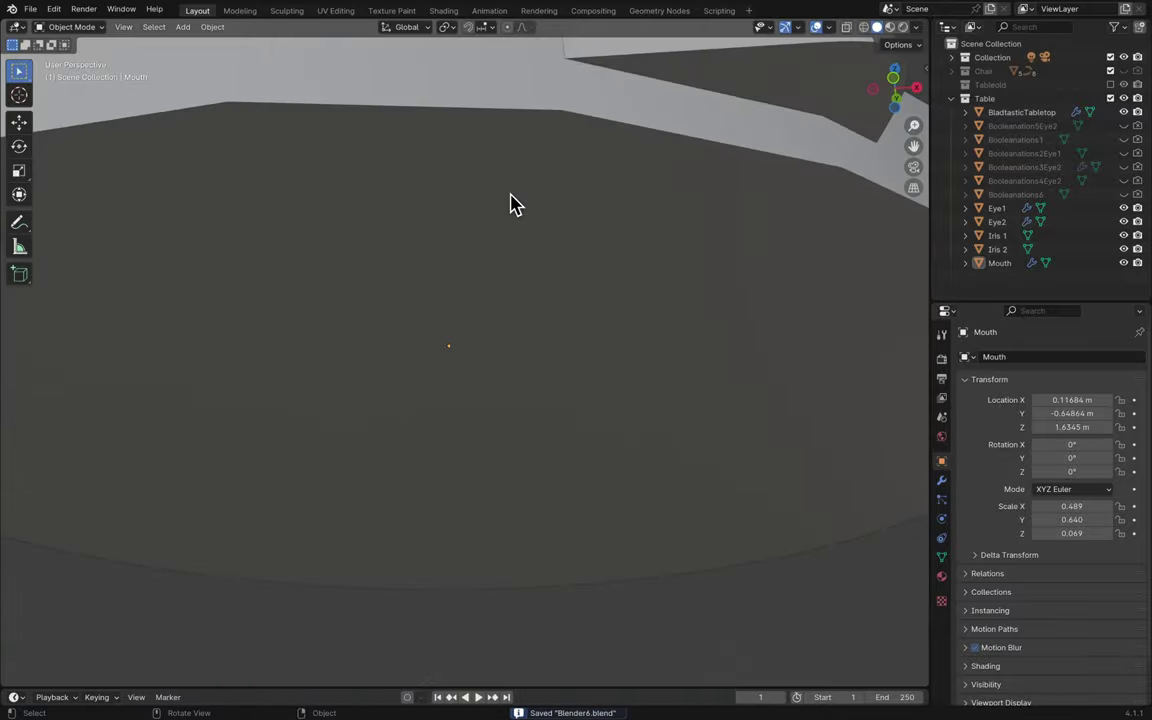
pyautogui.scroll(-12, 510, 204)
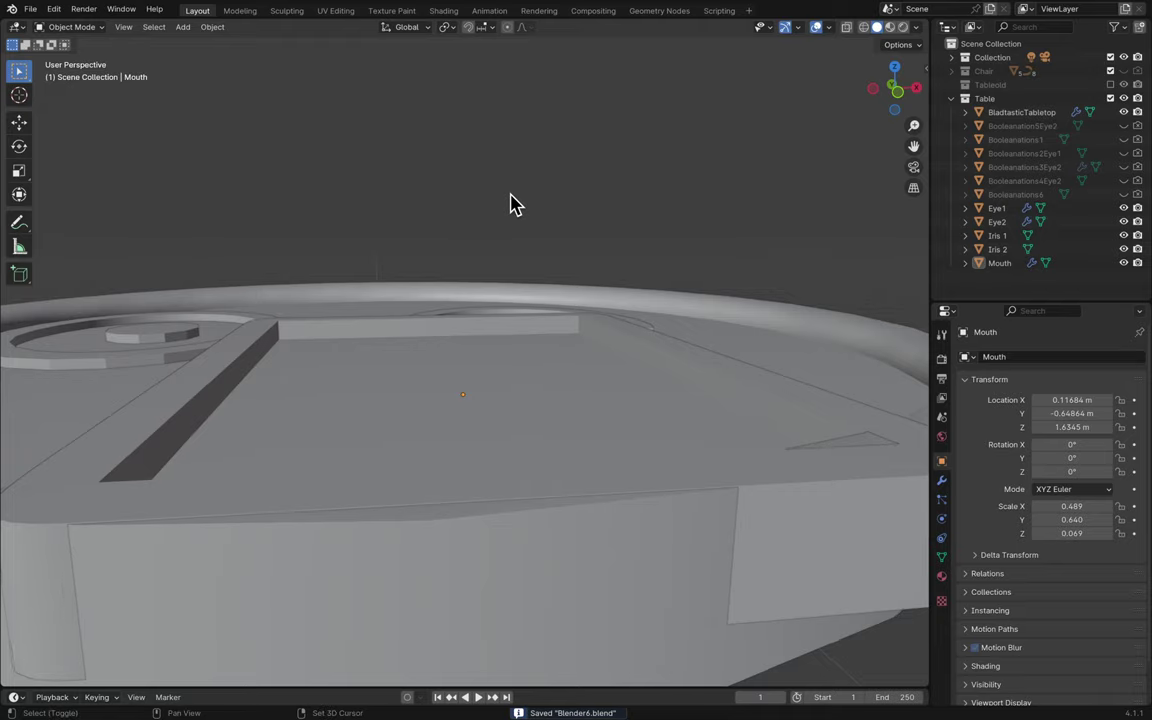
pyautogui.scroll(-1, 510, 204)
pyautogui.scroll(10, 510, 204)
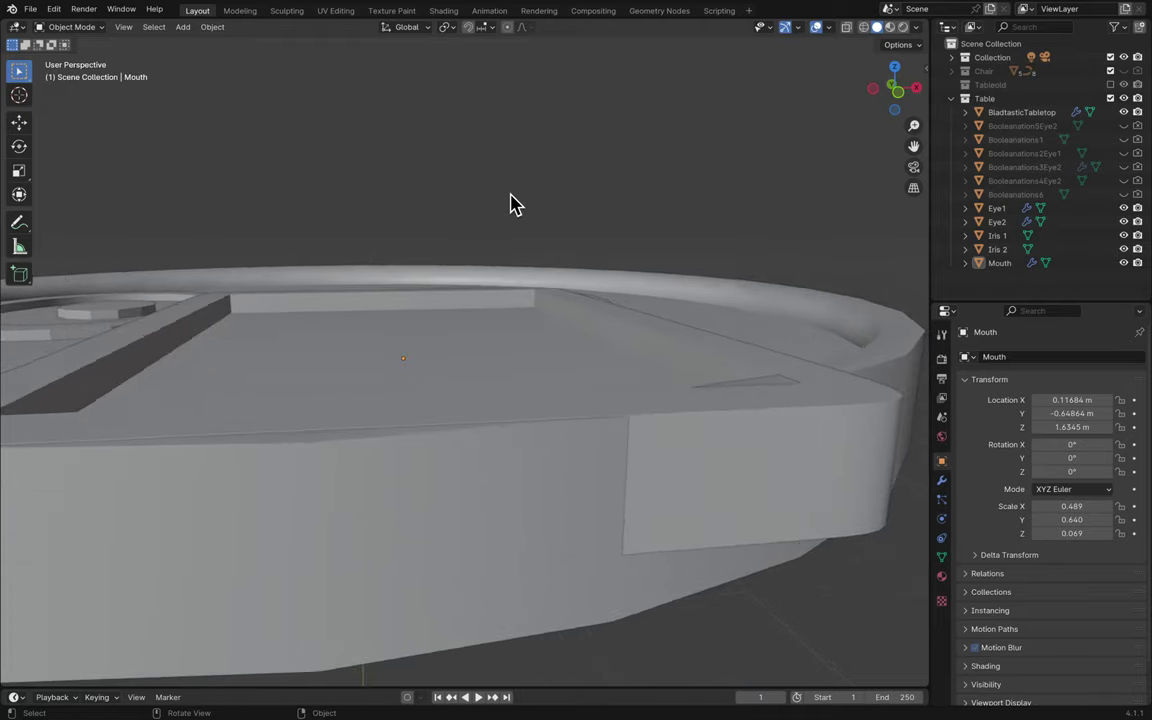
# - Select the Mouth tray and view it straight from the front
pyautogui.scroll(-10, 519, 193)
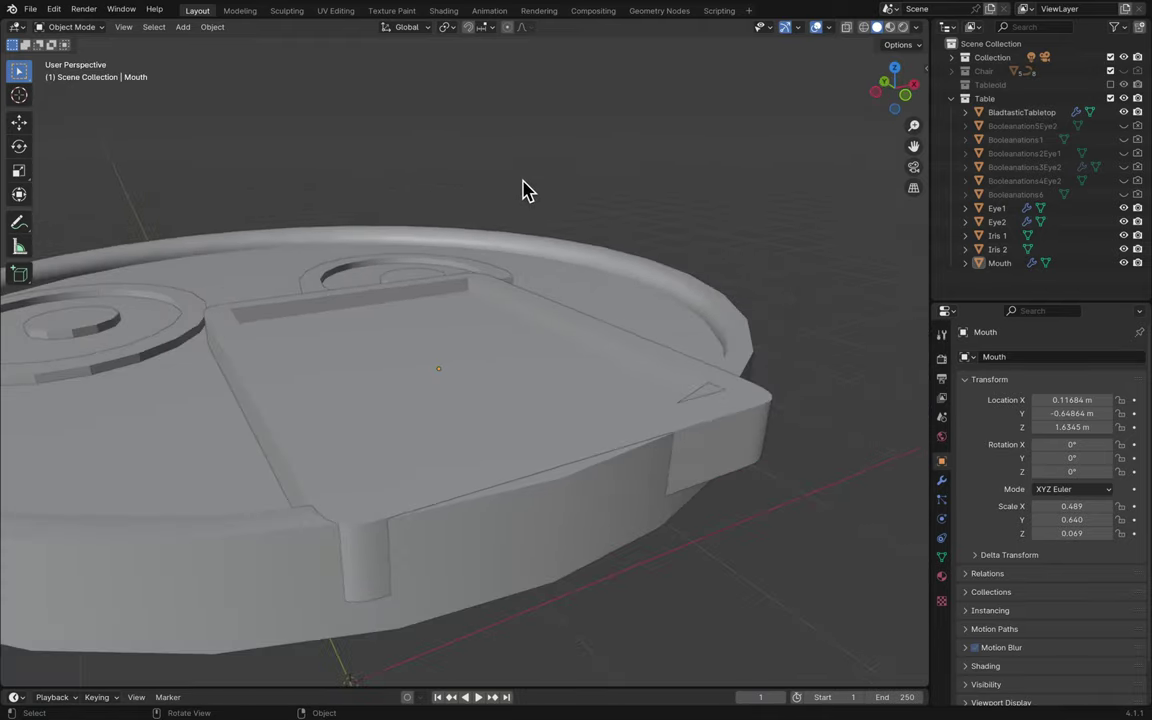
pyautogui.click(538, 368)
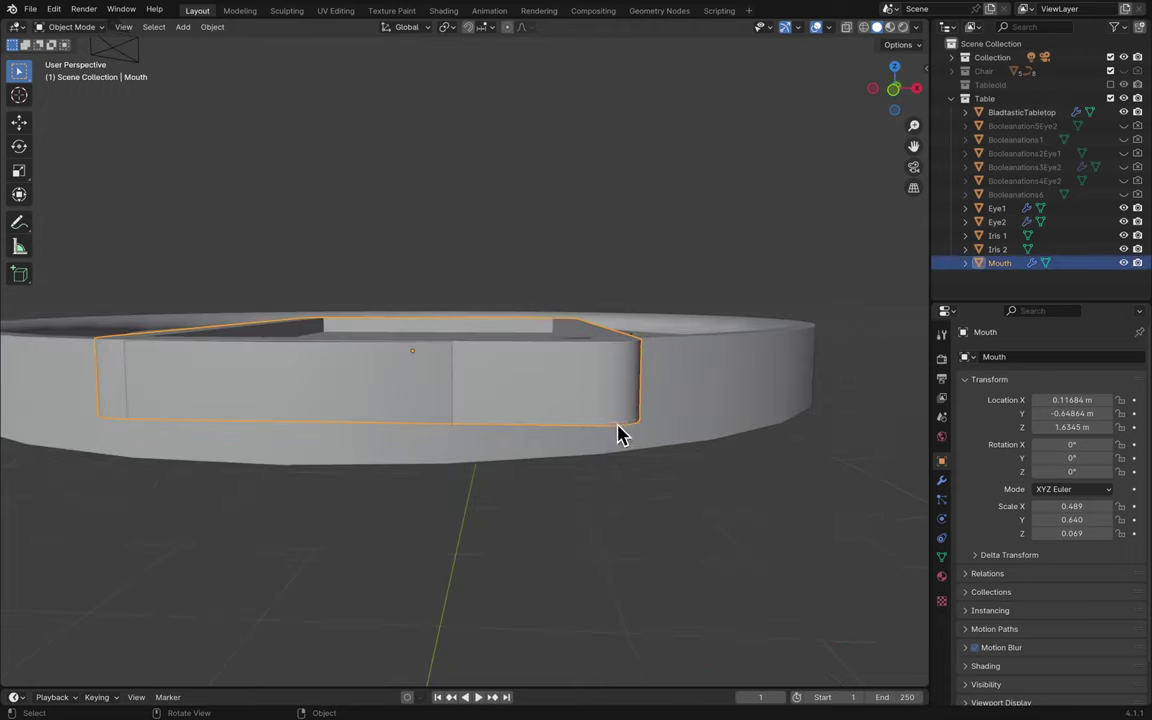
pyautogui.click(892, 93)
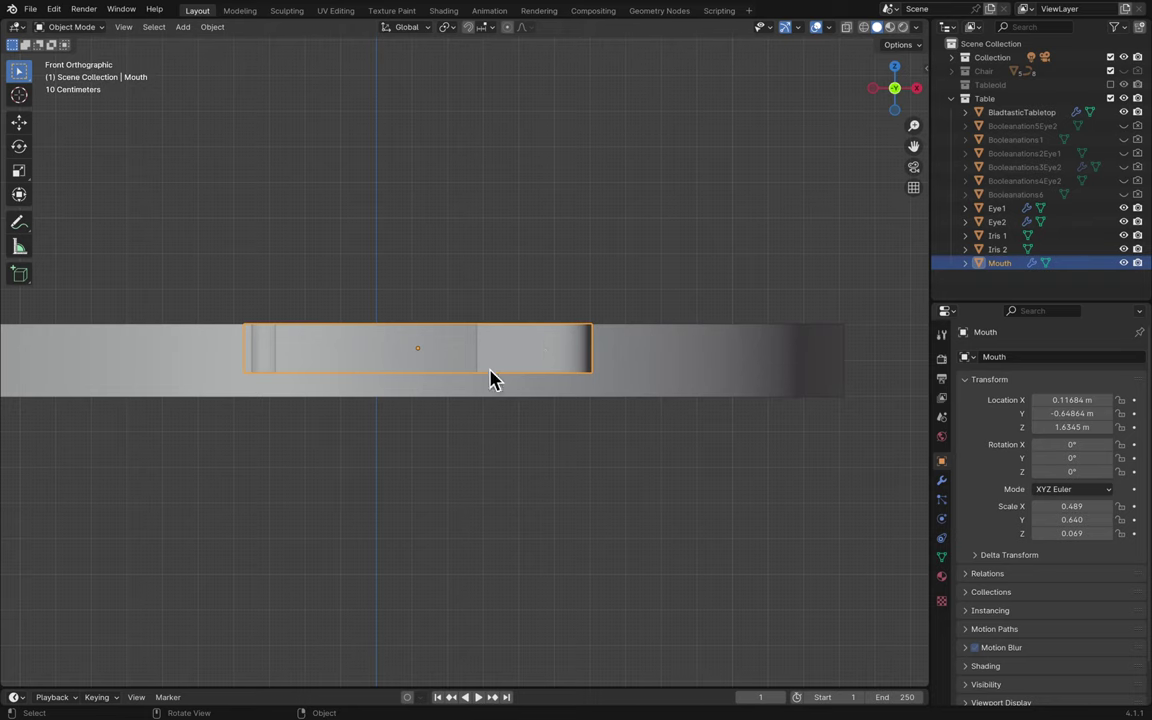
pyautogui.scroll(5, 490, 378)
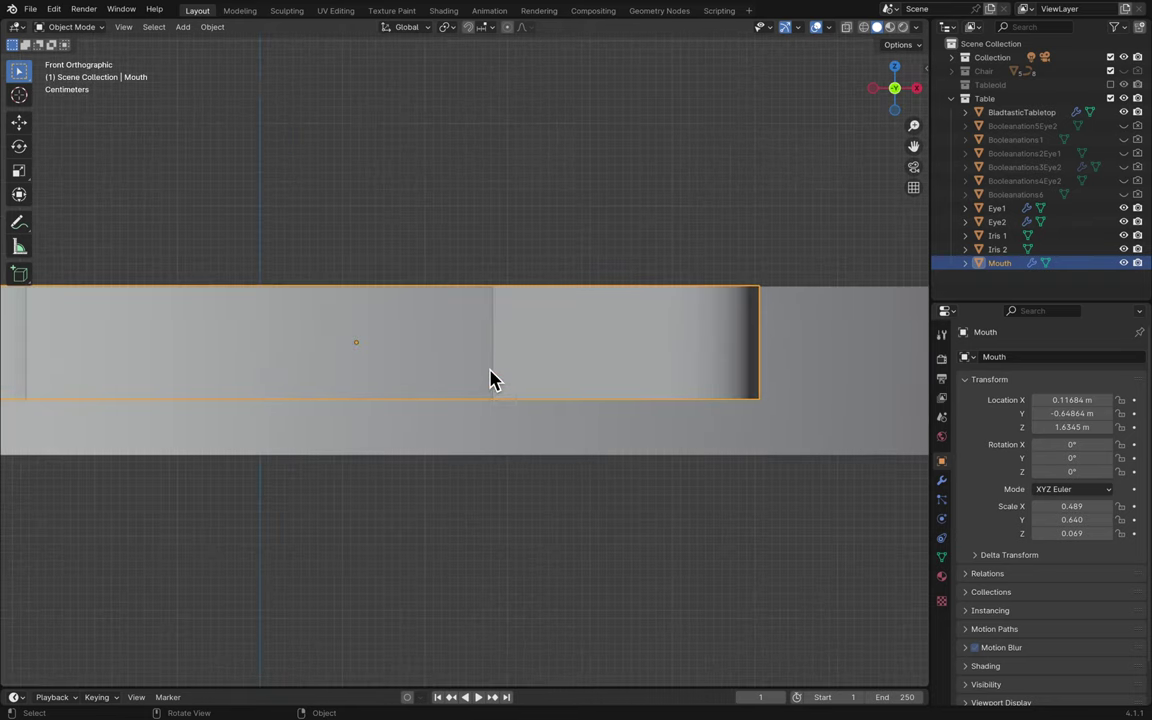
pyautogui.keyDown('ctrl'); pyautogui.hscroll(-3, 490, 378); pyautogui.keyUp('ctrl')
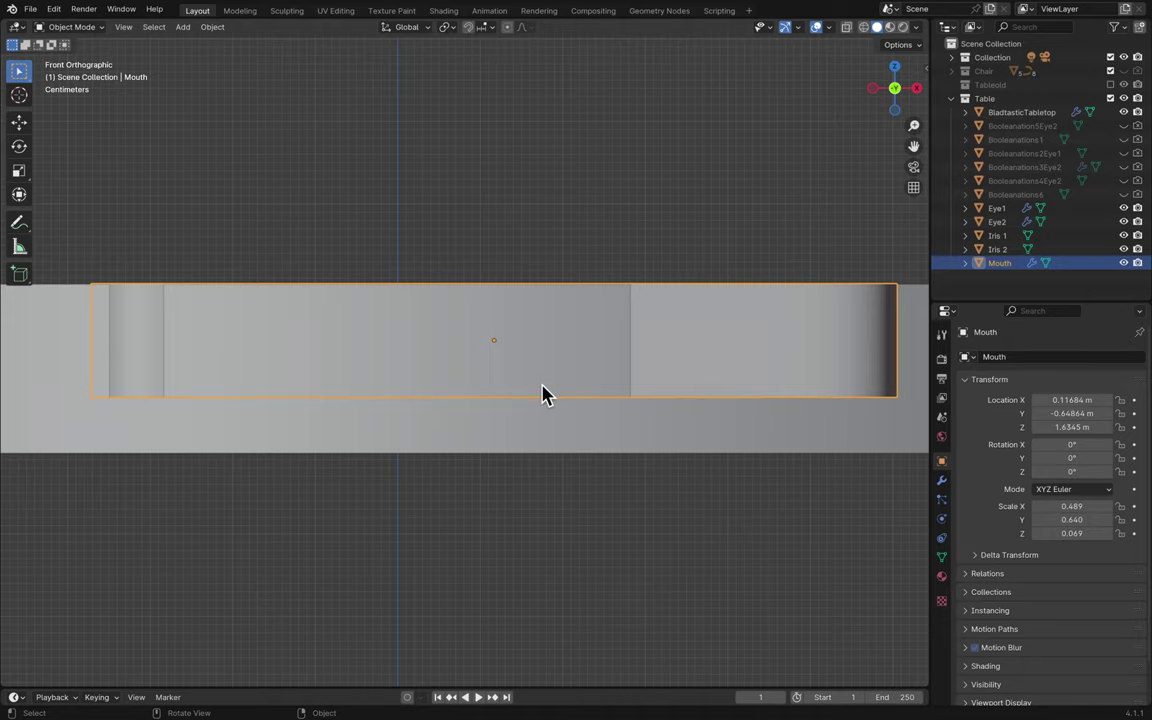
pyautogui.scroll(10, 545, 393)
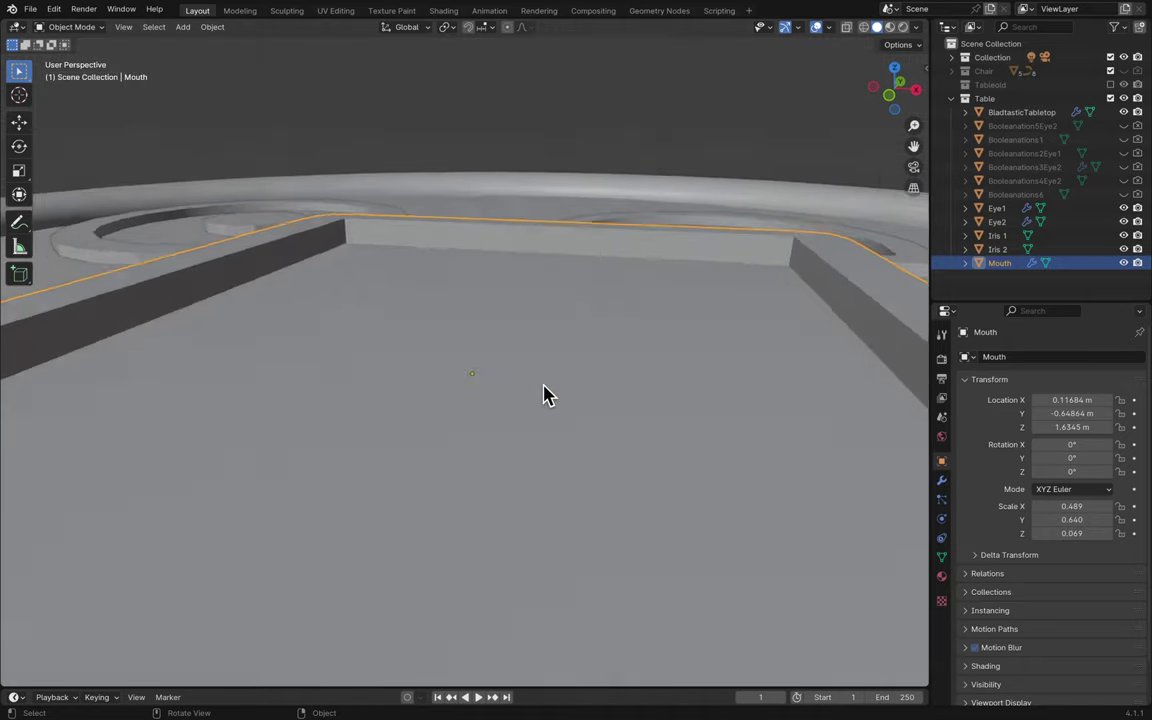
pyautogui.scroll(2, 545, 393)
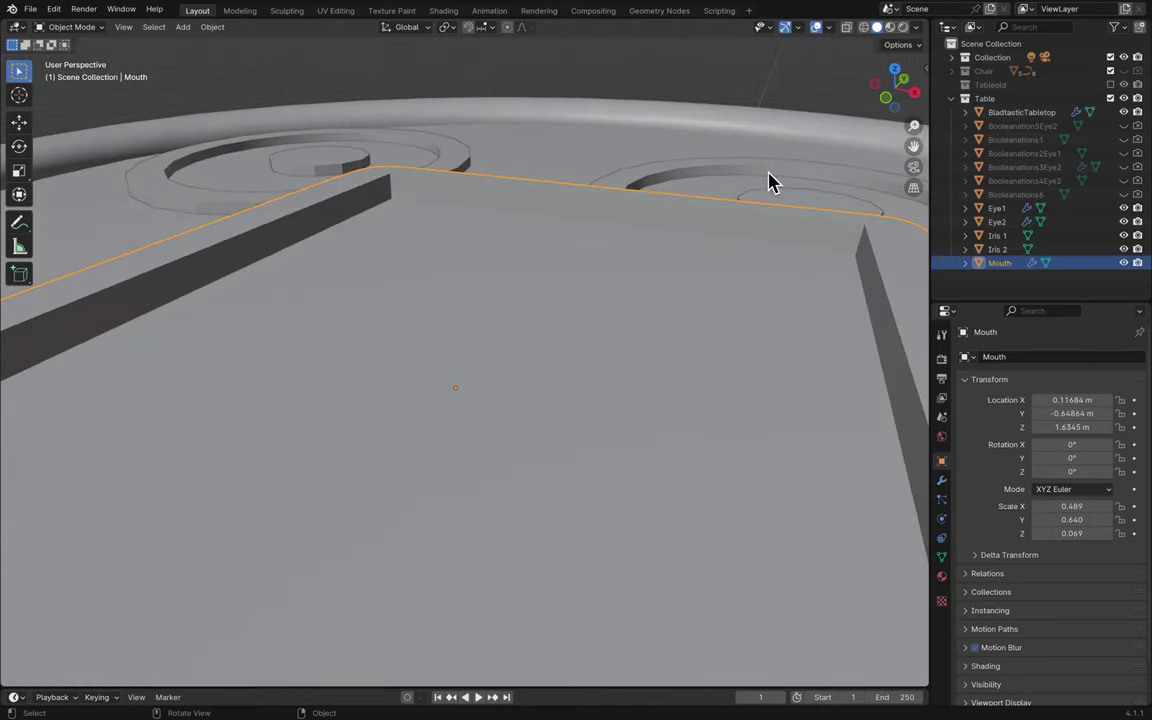
pyautogui.click(887, 103)
# - Lower the tray about 3.7 cm, scale its height by 1.476, then raise it to Z 1.6013 m
pyautogui.press('g')
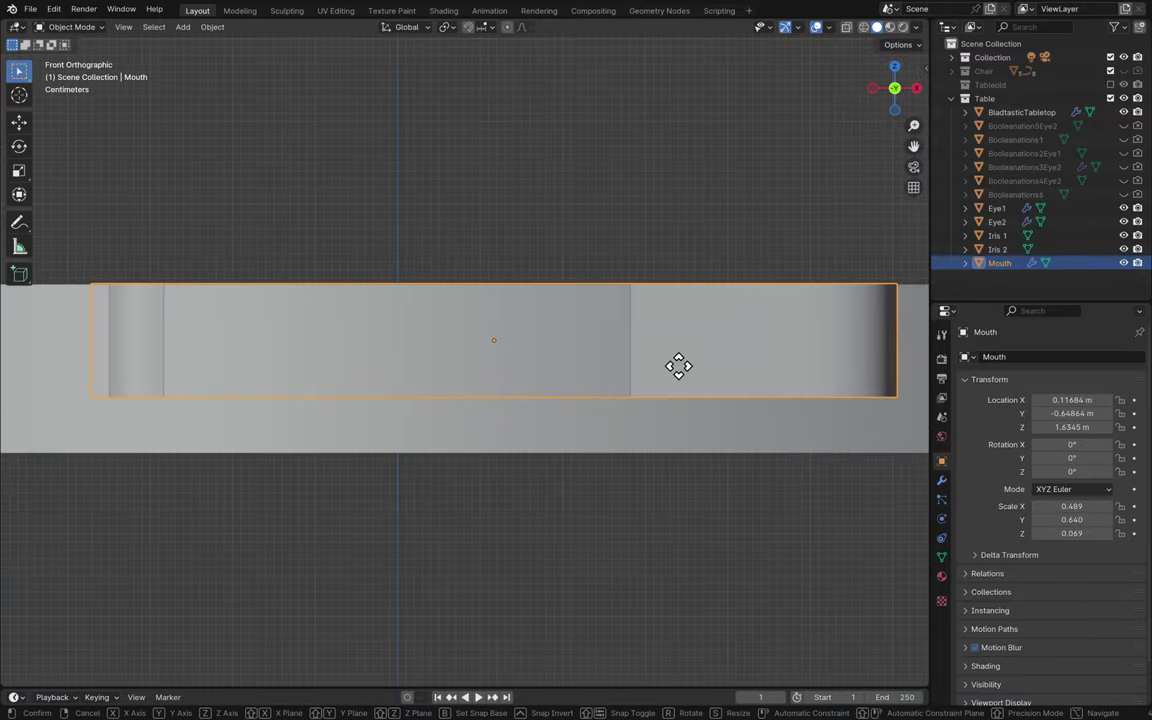
pyautogui.press('z')
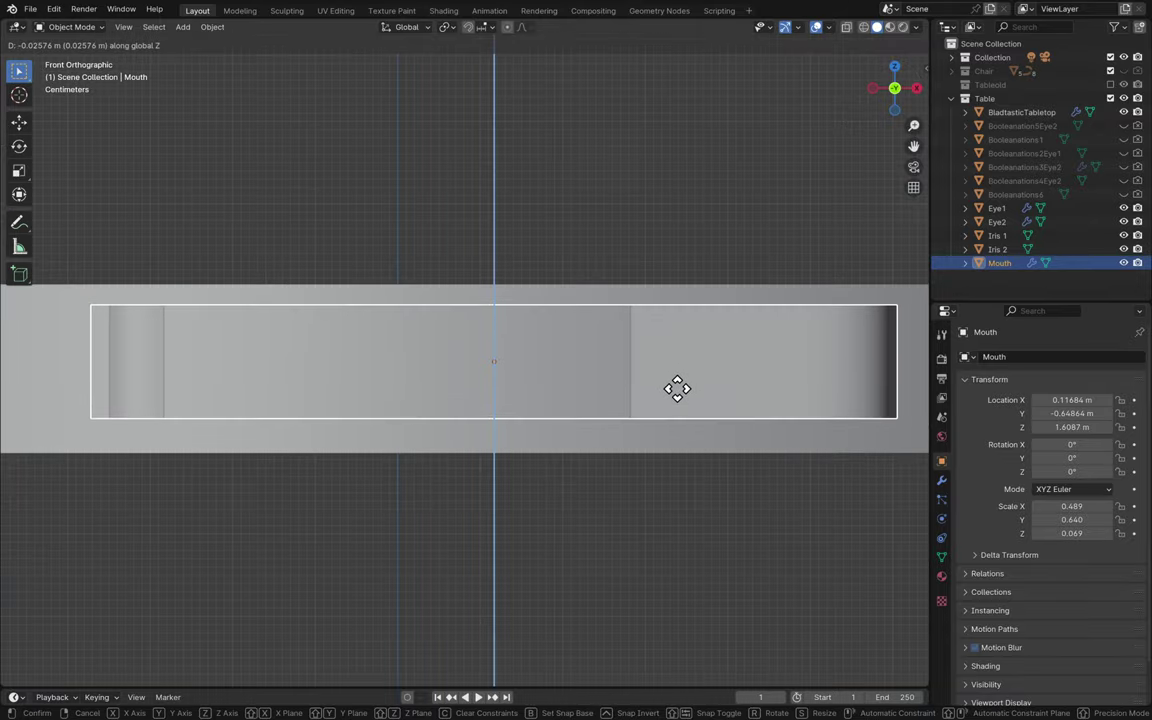
pyautogui.click(679, 404)
pyautogui.press('s')
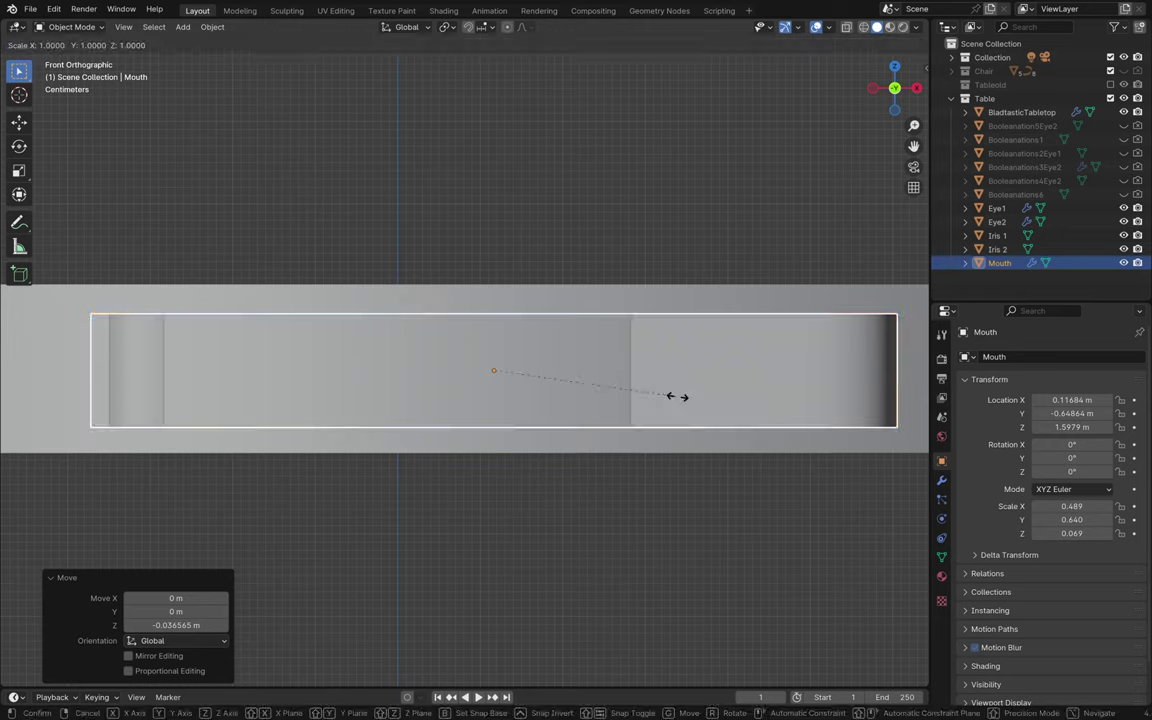
pyautogui.press('z')
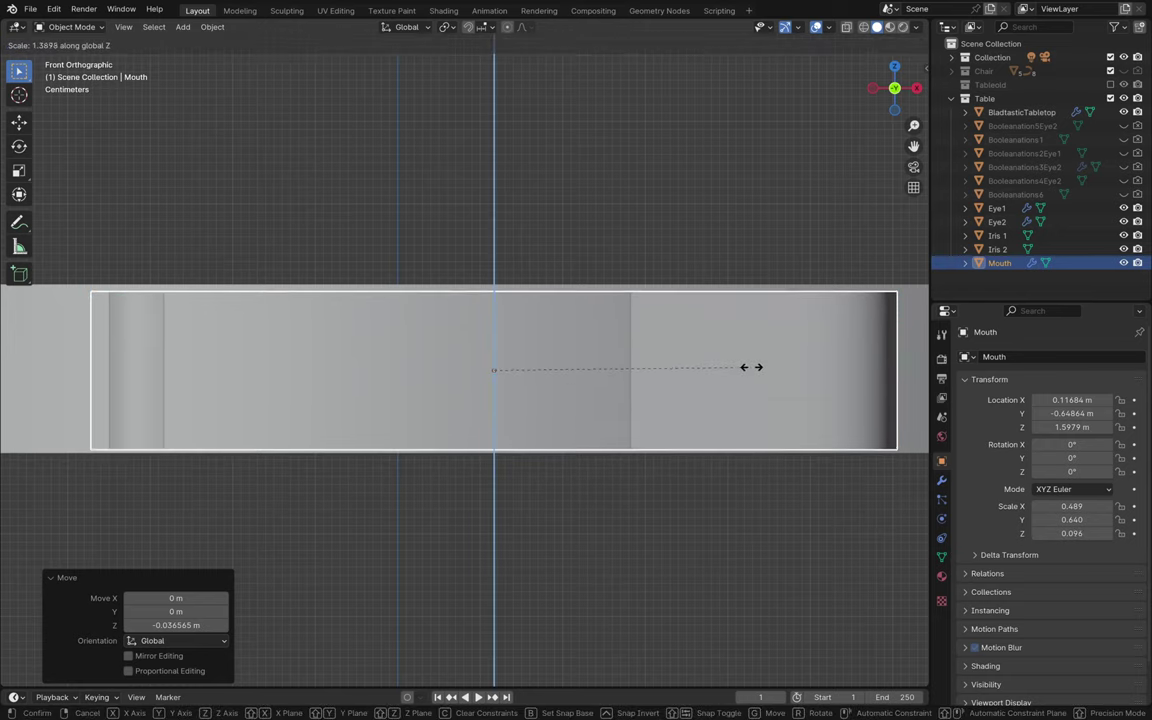
pyautogui.click(766, 359)
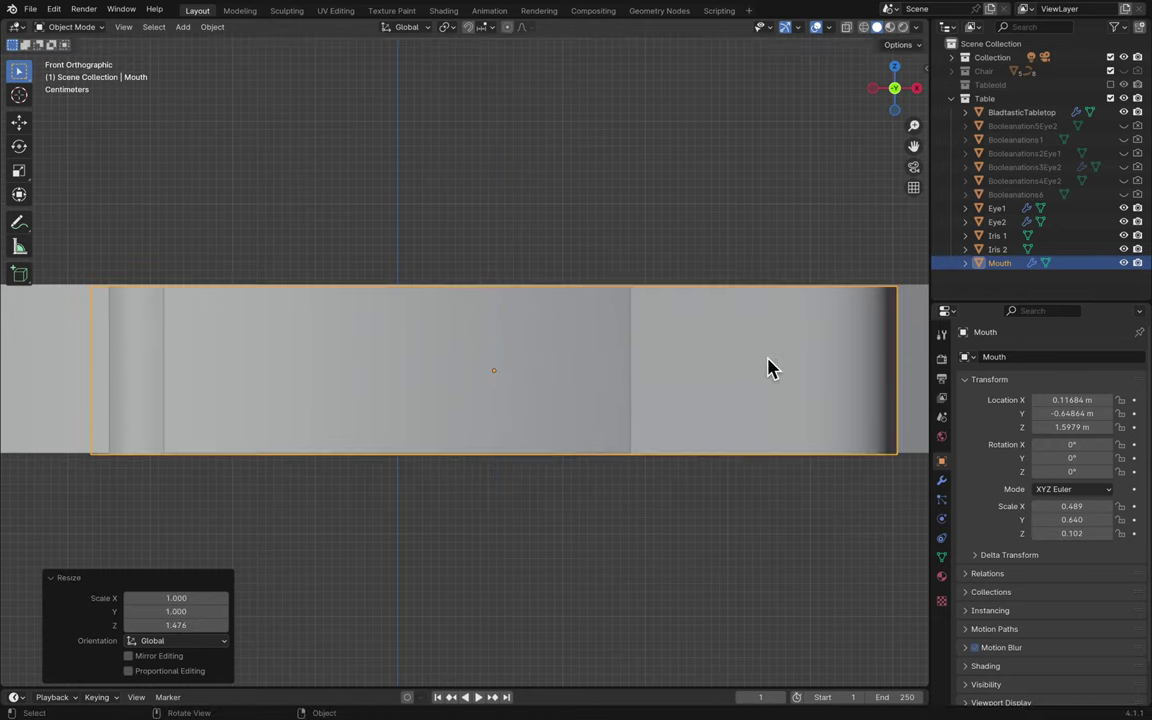
pyautogui.press('g')
pyautogui.press('z')
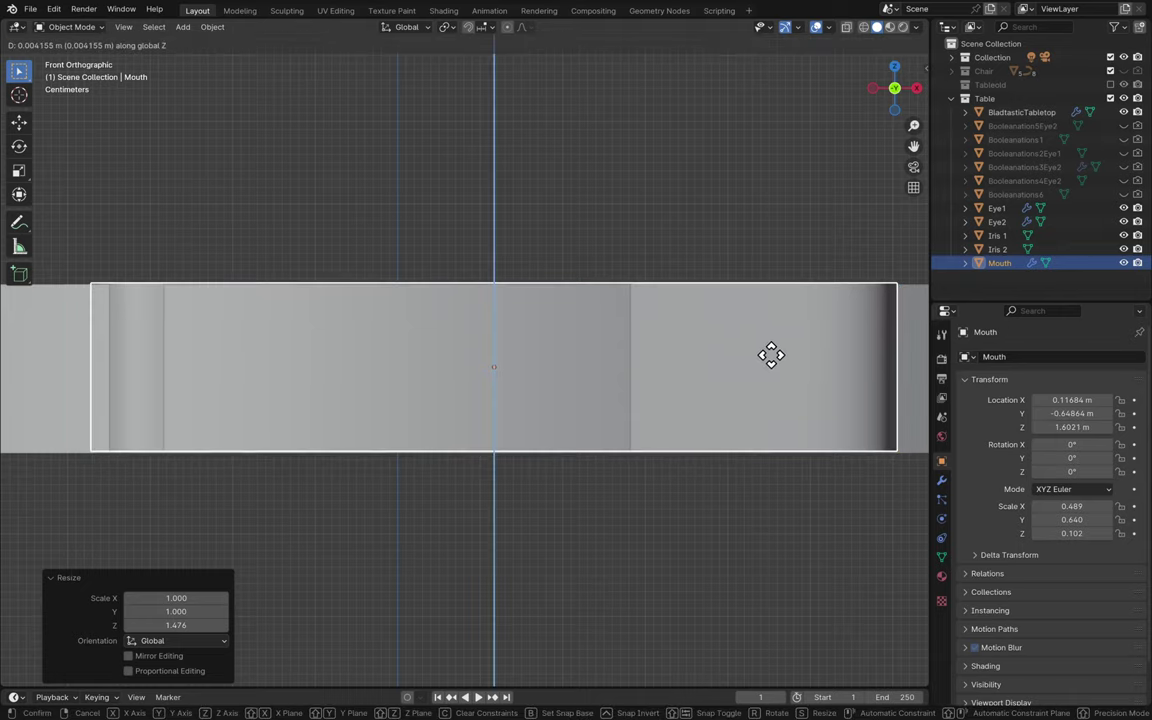
pyautogui.click(770, 362)
# - Tilt and zoom the view to inspect the tabletop rim, then deselect the tray
pyautogui.scroll(-5, 771, 365)
pyautogui.moveTo(770, 365); pyautogui.dragTo(868, 313, button='middle')
pyautogui.scroll(-6, 868, 313)
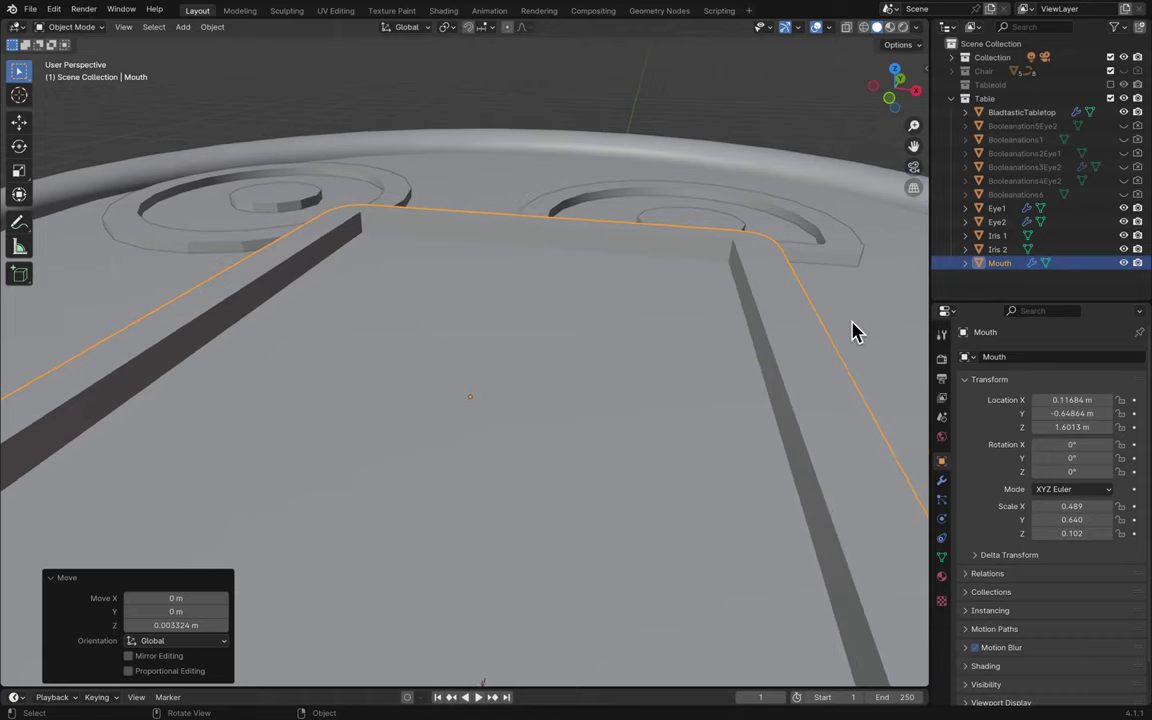
pyautogui.scroll(10, 838, 373)
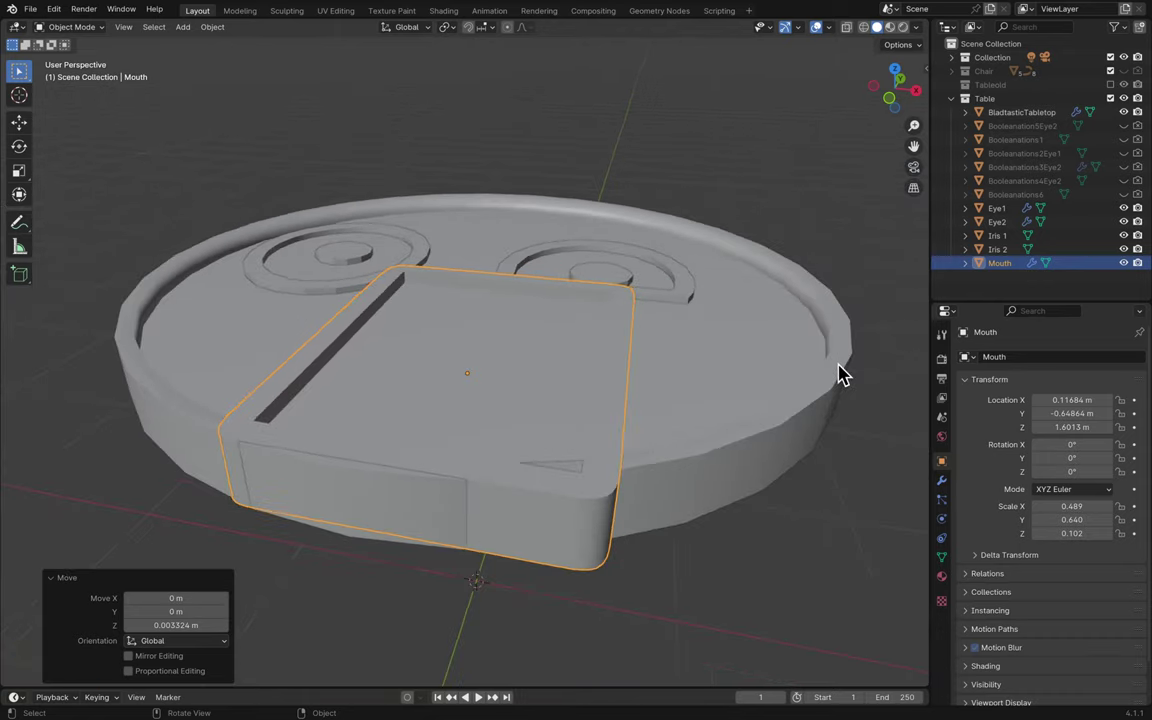
pyautogui.scroll(6, 839, 366)
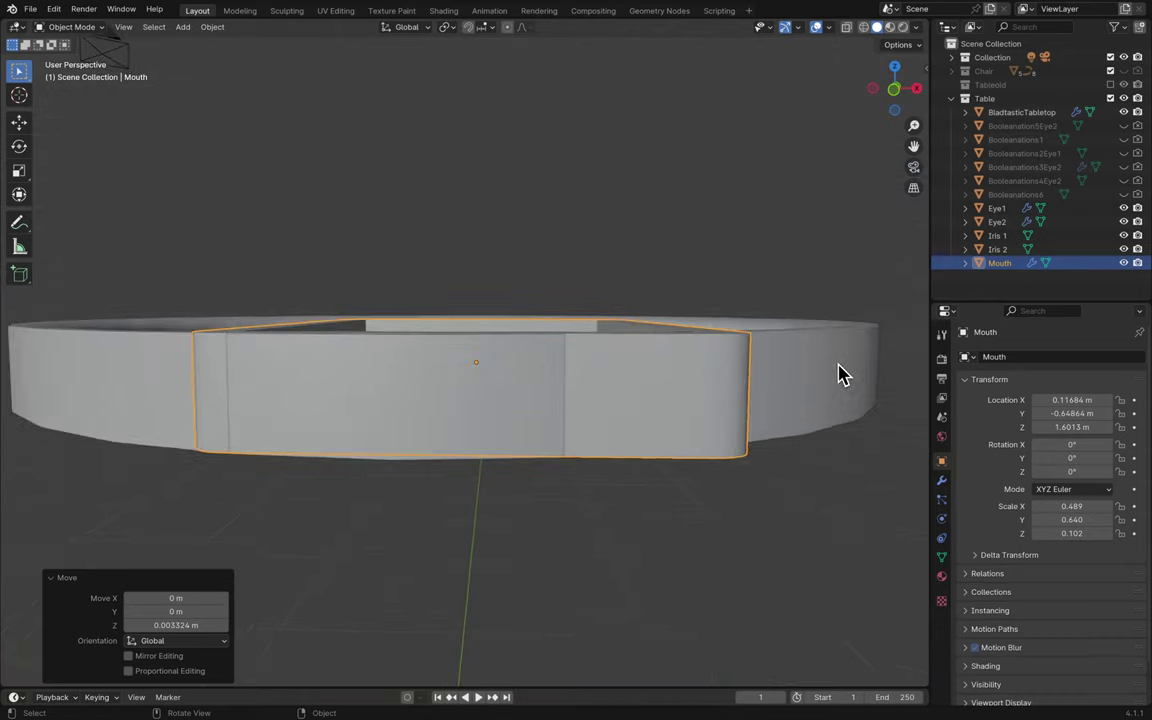
pyautogui.scroll(3, 838, 373)
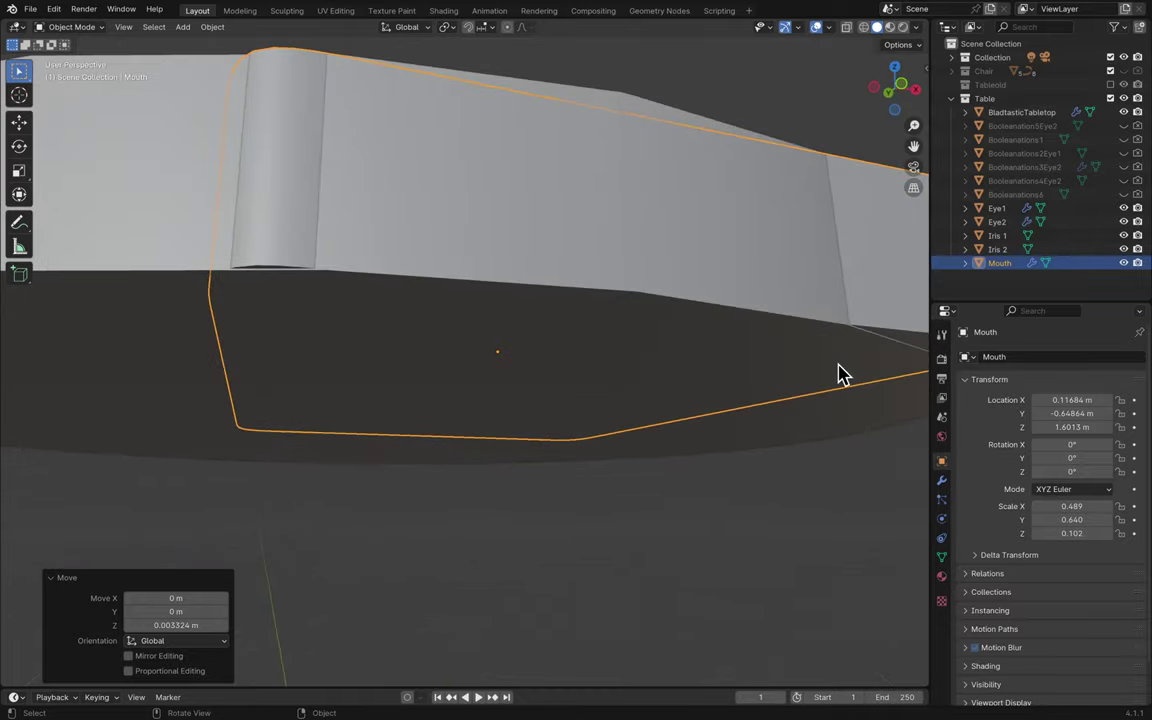
pyautogui.scroll(-8, 838, 373)
pyautogui.scroll(-10, 838, 373)
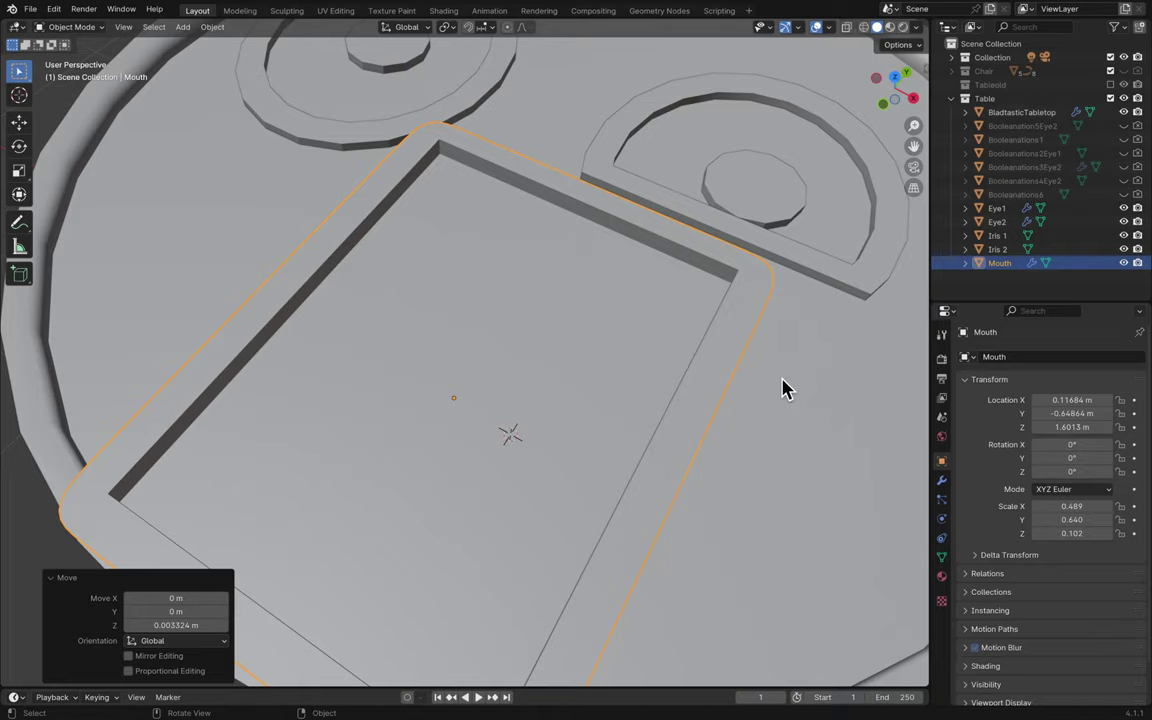
pyautogui.scroll(10, 783, 389)
pyautogui.click(835, 290)
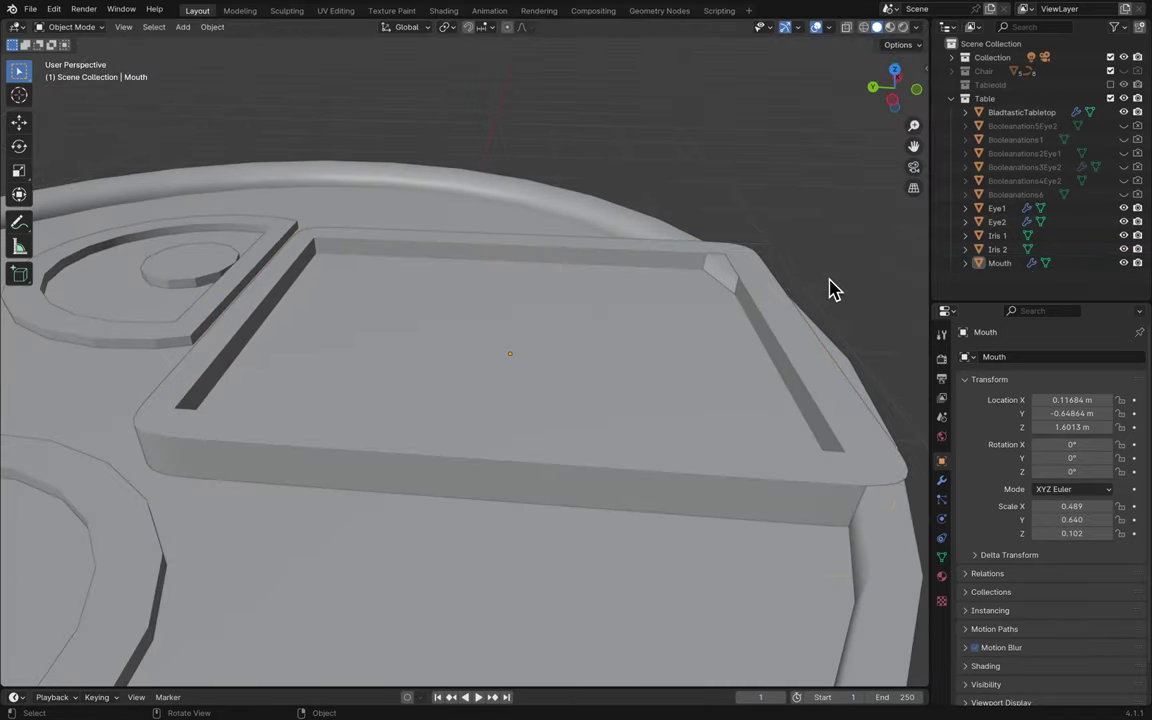
pyautogui.scroll(-8, 835, 290)
# - Add a new cube and scale it down to about 0.6
pyautogui.hotkey('shift', 'a')
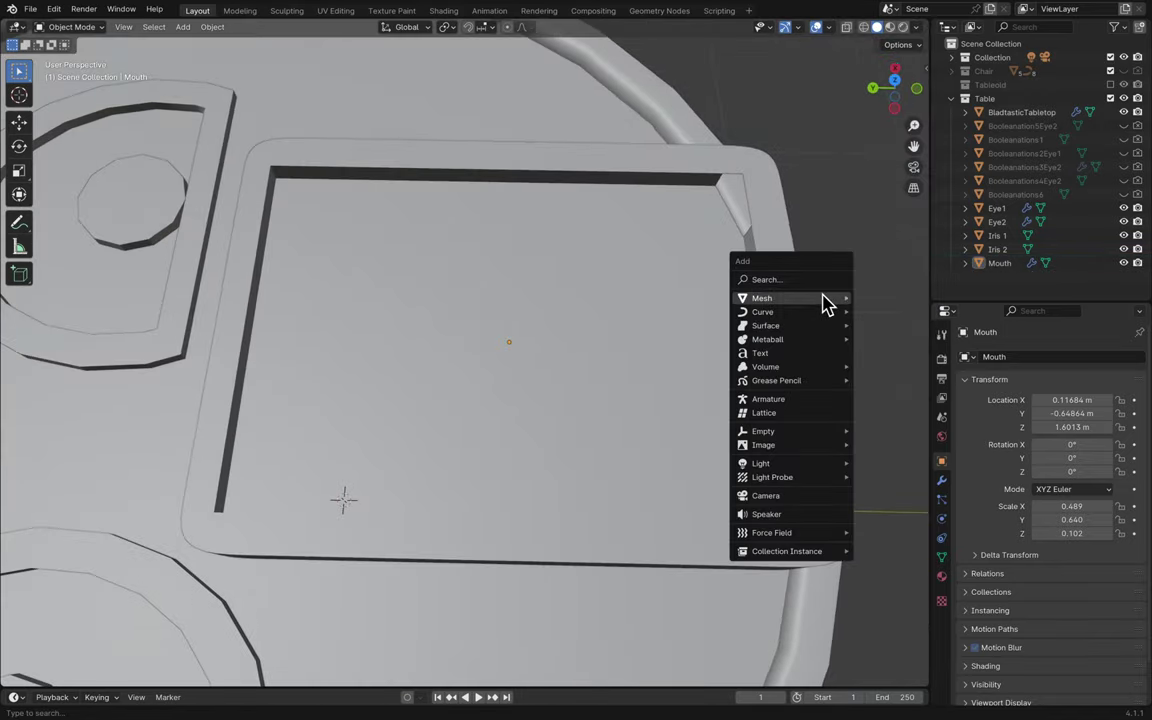
pyautogui.moveTo(825, 299)
pyautogui.click(903, 318)
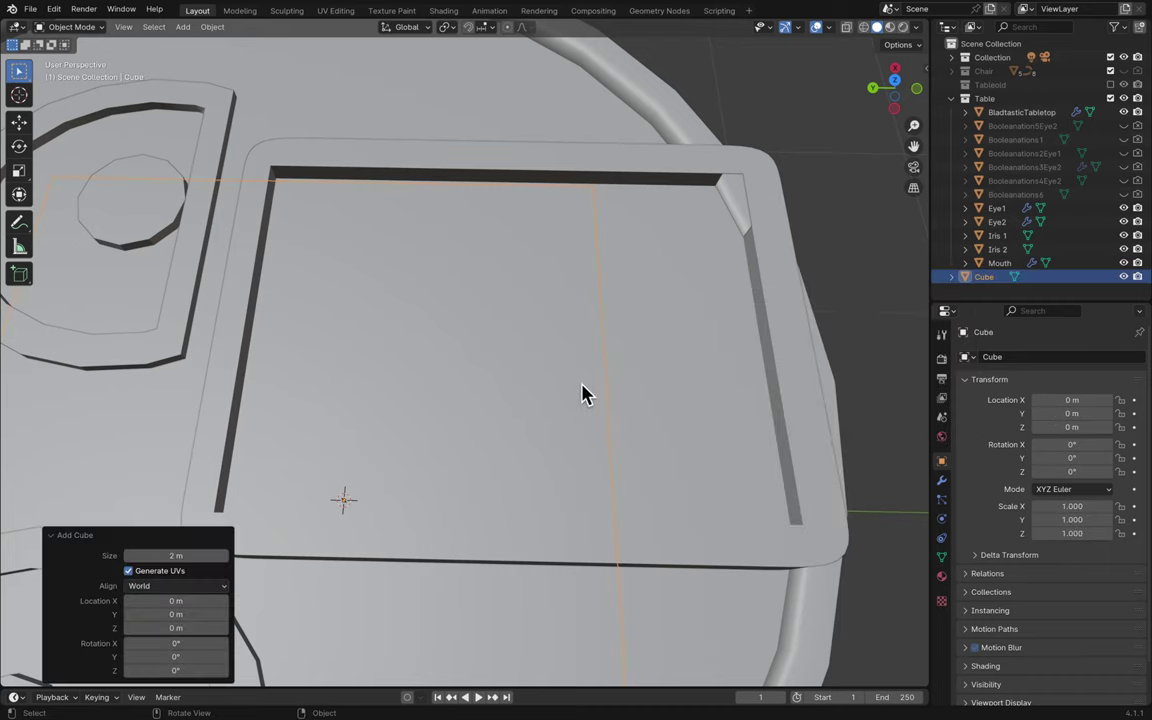
pyautogui.scroll(-5, 585, 394)
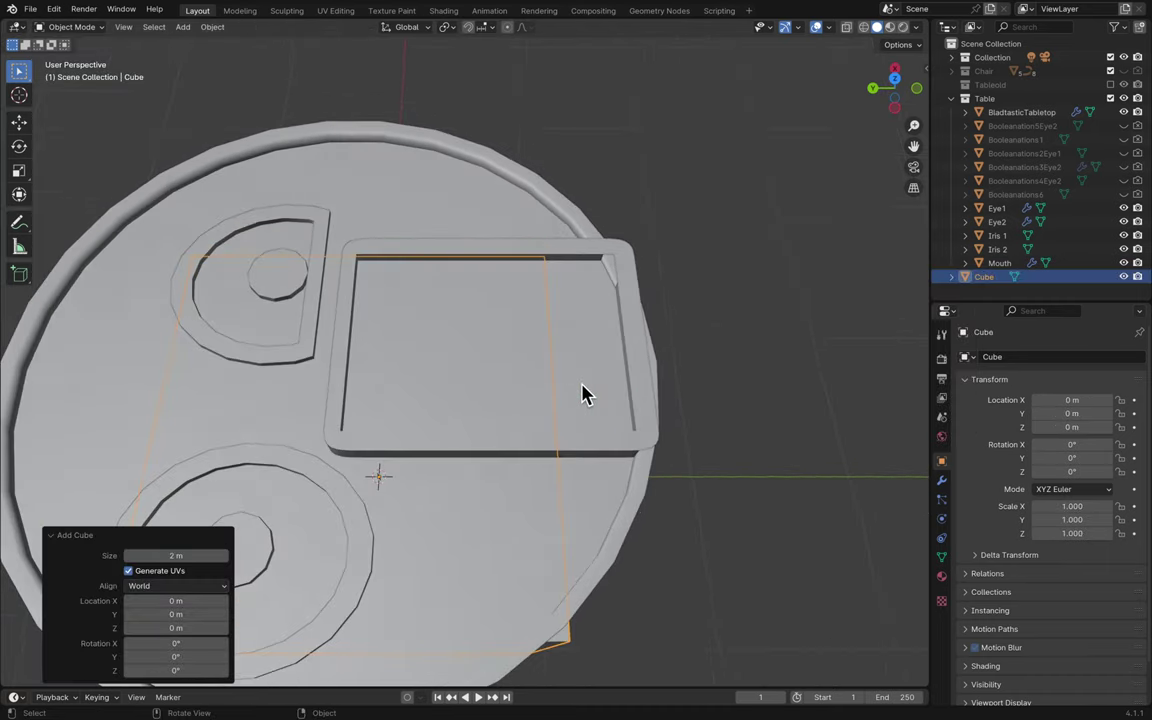
pyautogui.moveTo(585, 394); pyautogui.dragTo(465, 8, button='middle')
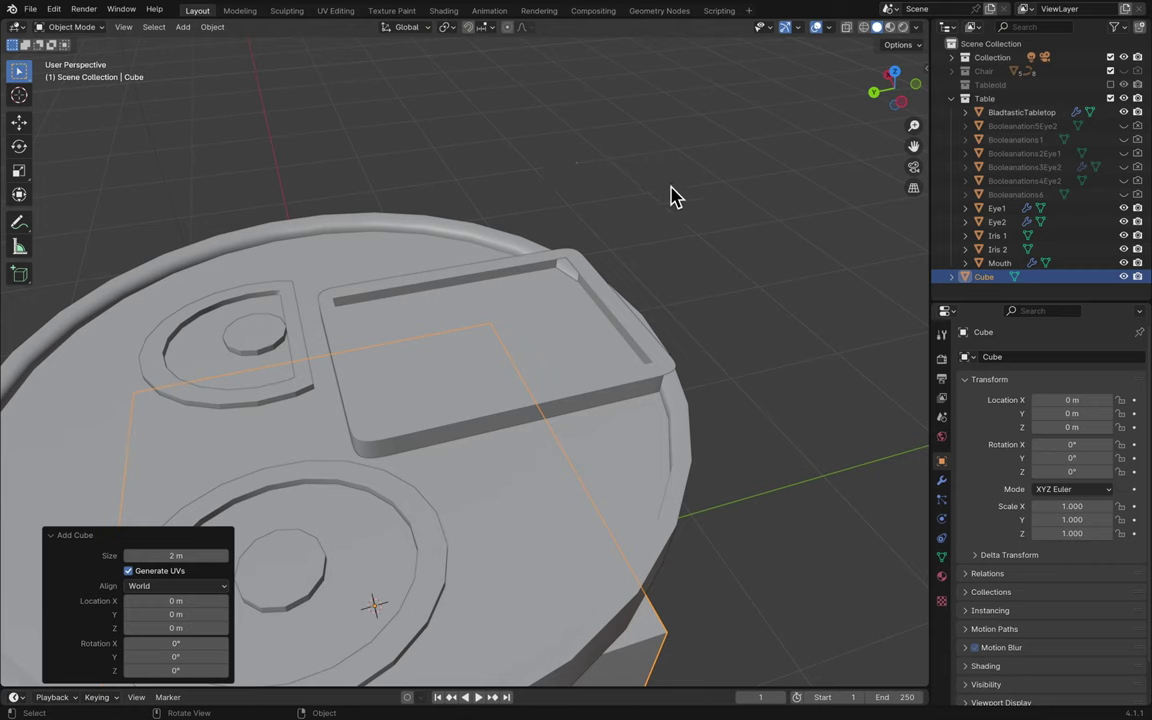
pyautogui.press('s')
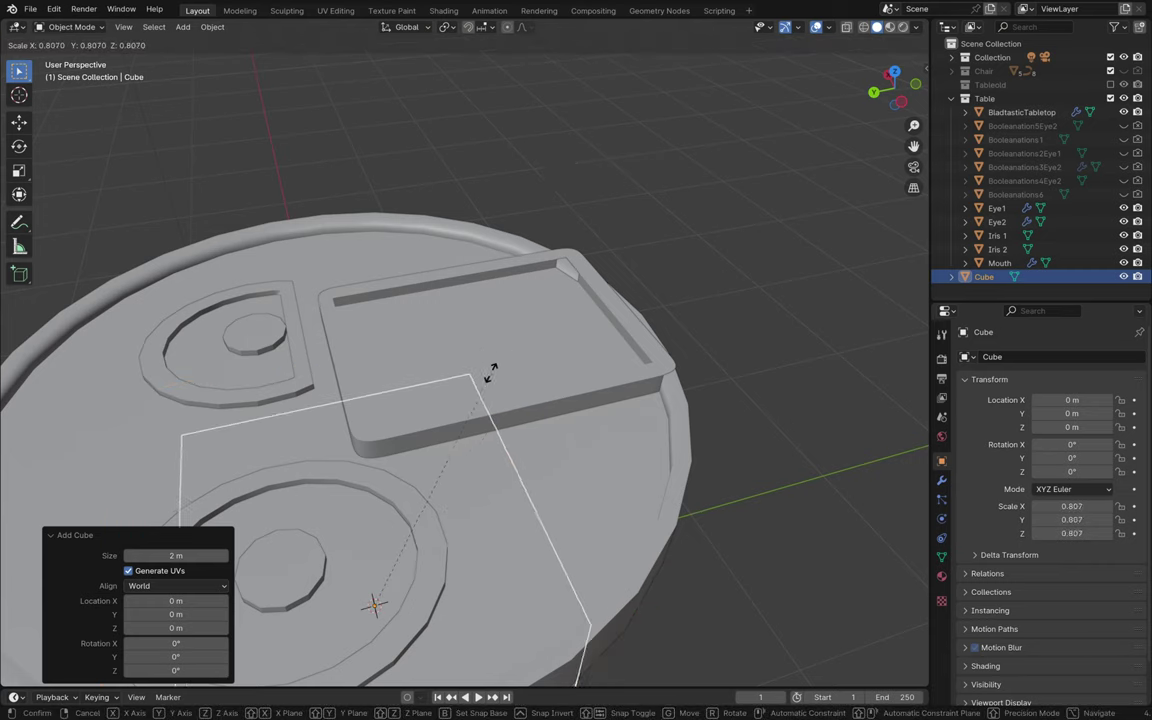
pyautogui.click(463, 437)
# - Raise the cube along Z, then slide it horizontally over the tabletop's front edge
pyautogui.press('g')
pyautogui.press('z')
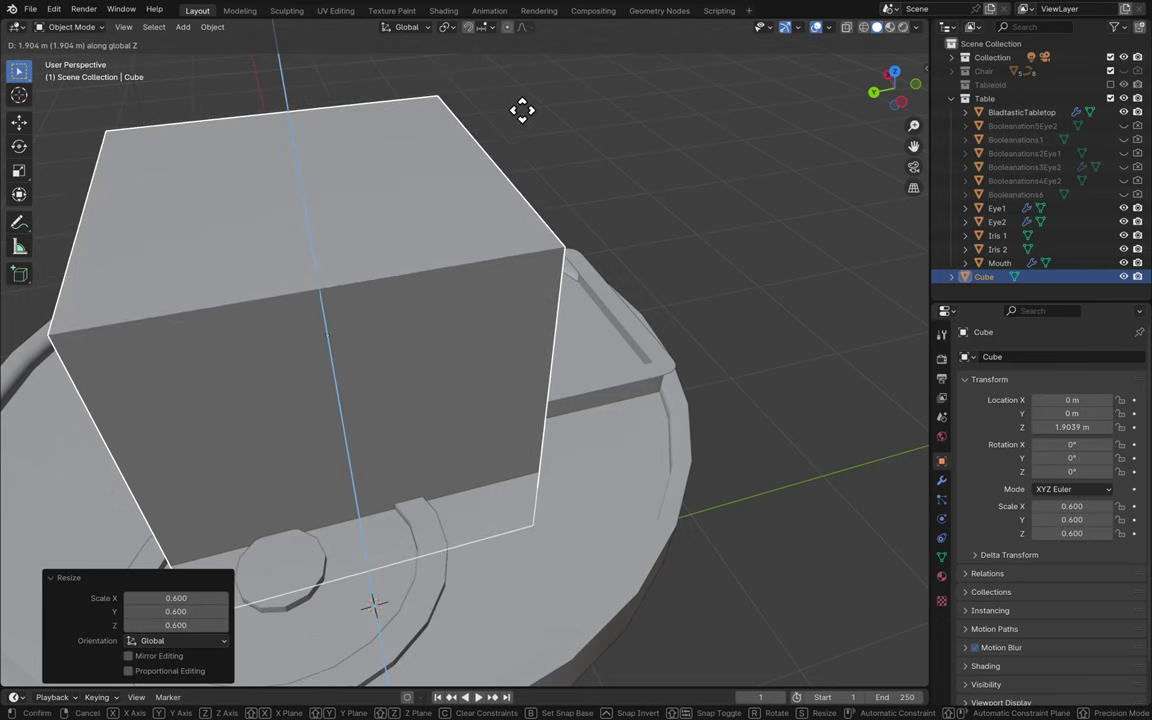
pyautogui.click(539, 33)
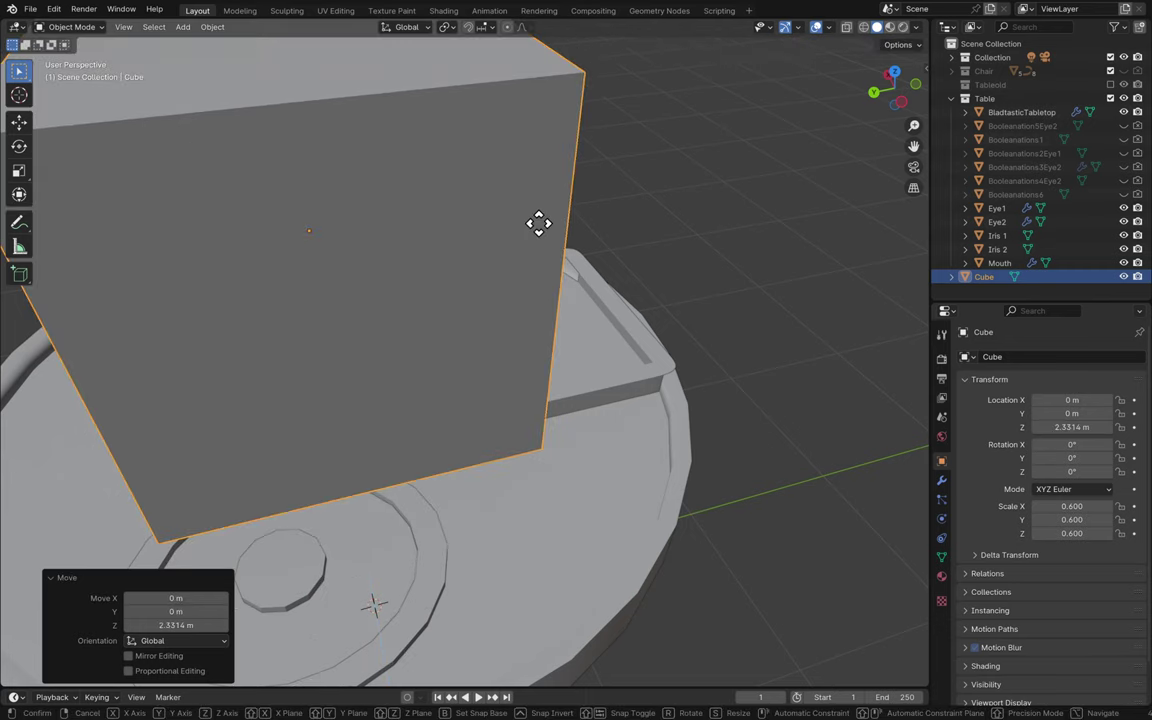
pyautogui.press('g')
pyautogui.hotkey('shift', 'z')
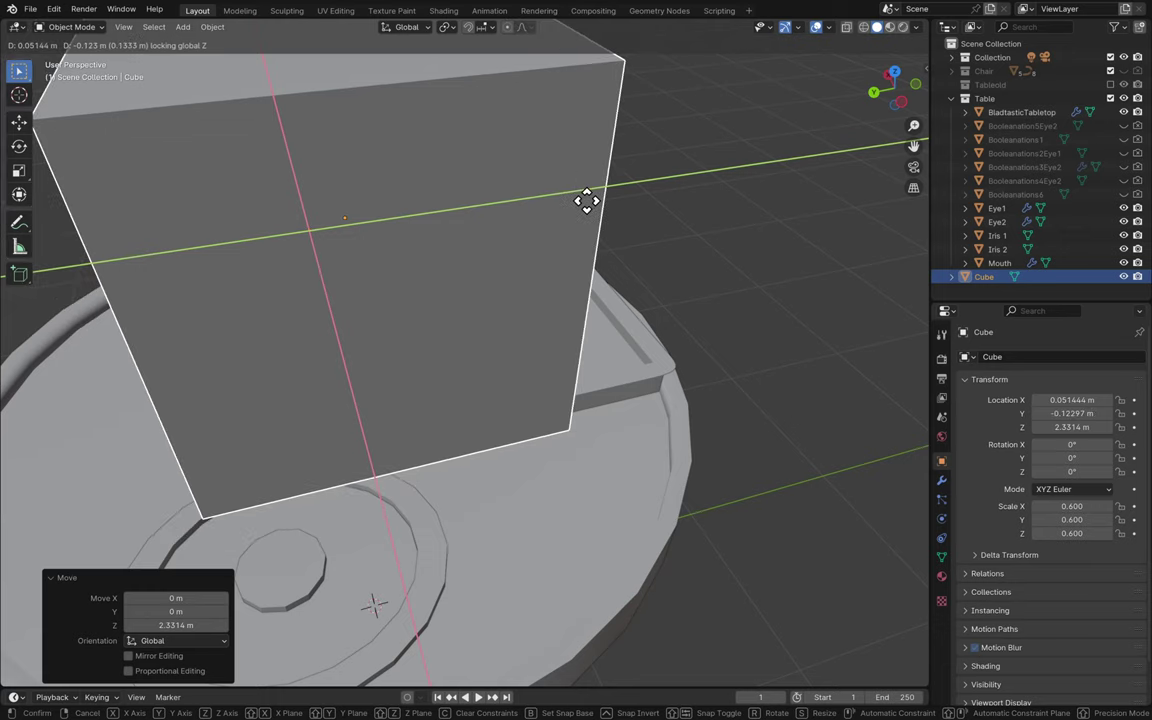
pyautogui.click(681, 175)
pyautogui.moveTo(681, 175); pyautogui.dragTo(678, 167, button='middle')
pyautogui.press('g')
pyautogui.hotkey('shift', 'z')
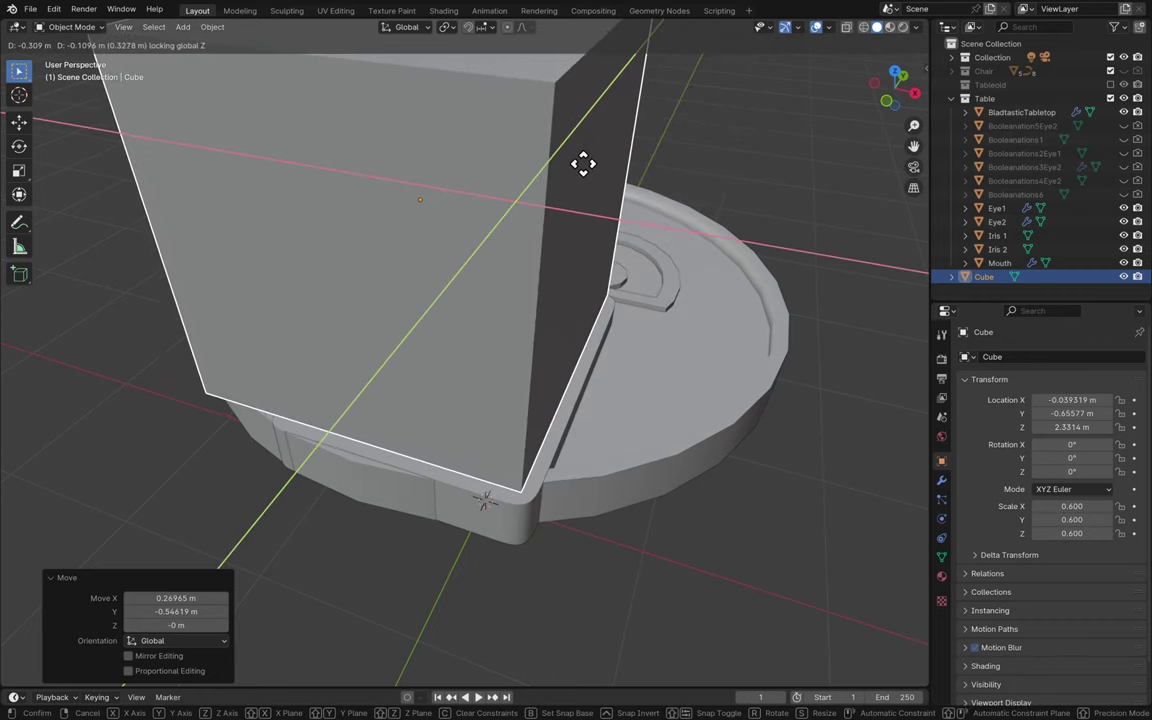
pyautogui.click(590, 172)
# - Select the cube's Outliner entry to begin renaming it Booleanations
pyautogui.scroll(-10, 712, 242)
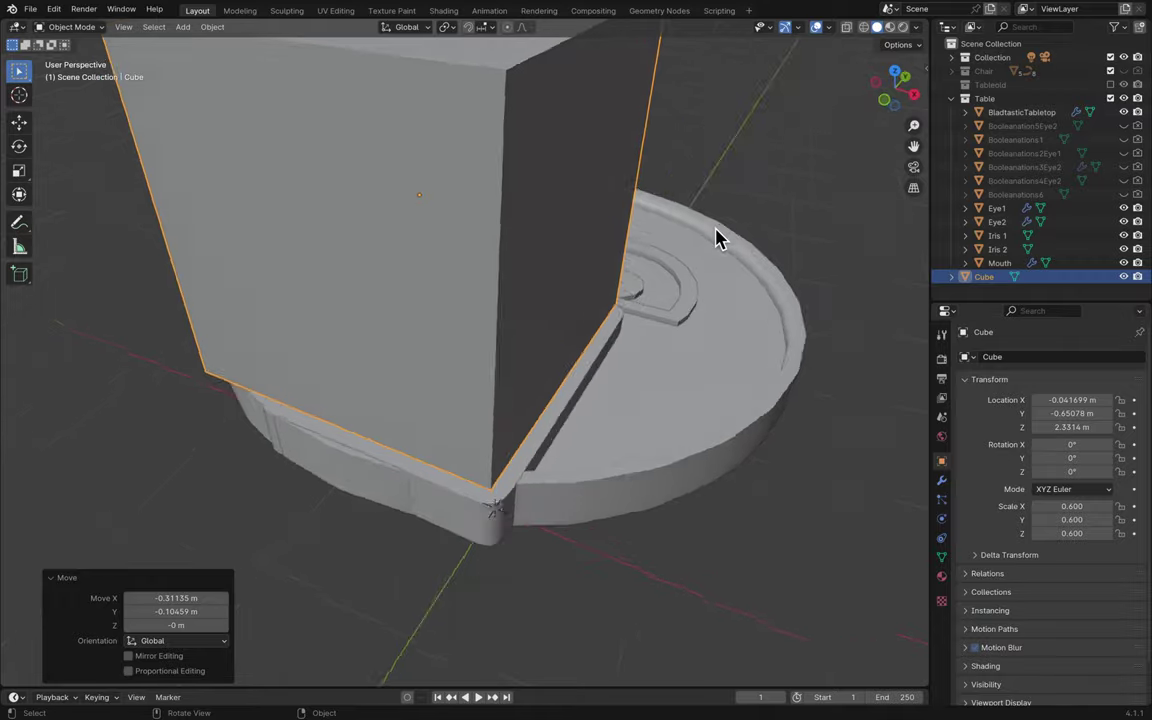
pyautogui.hscroll(-10, 718, 240)
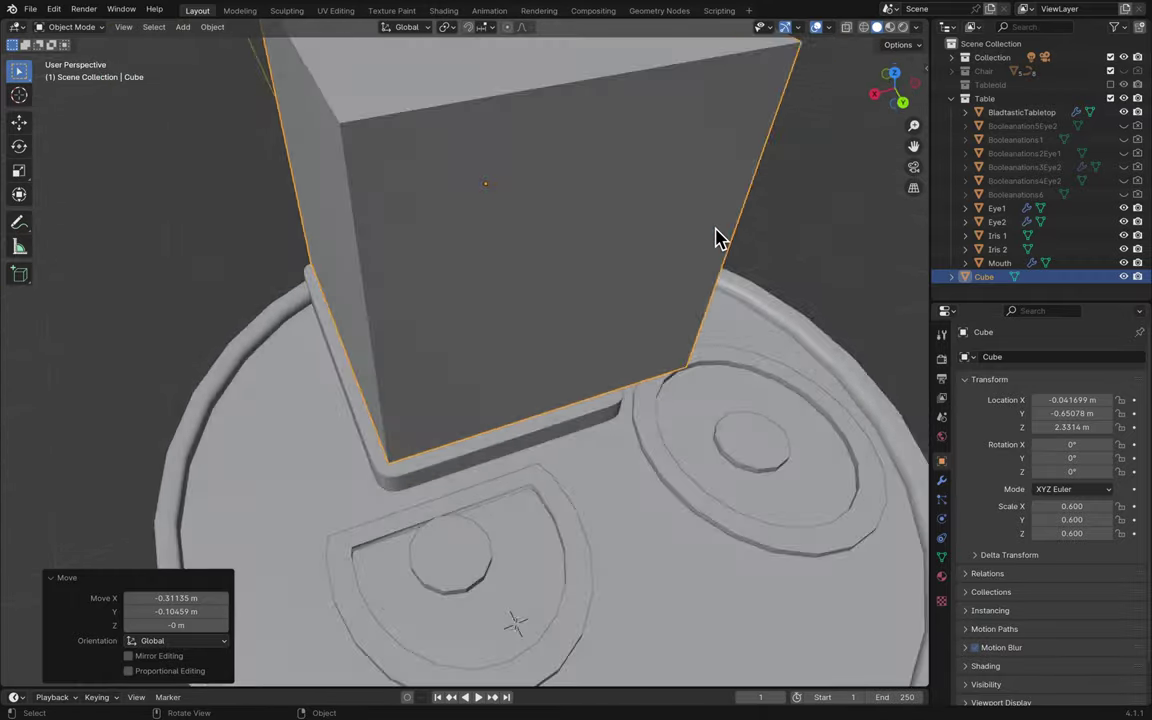
pyautogui.scroll(-3, 716, 238)
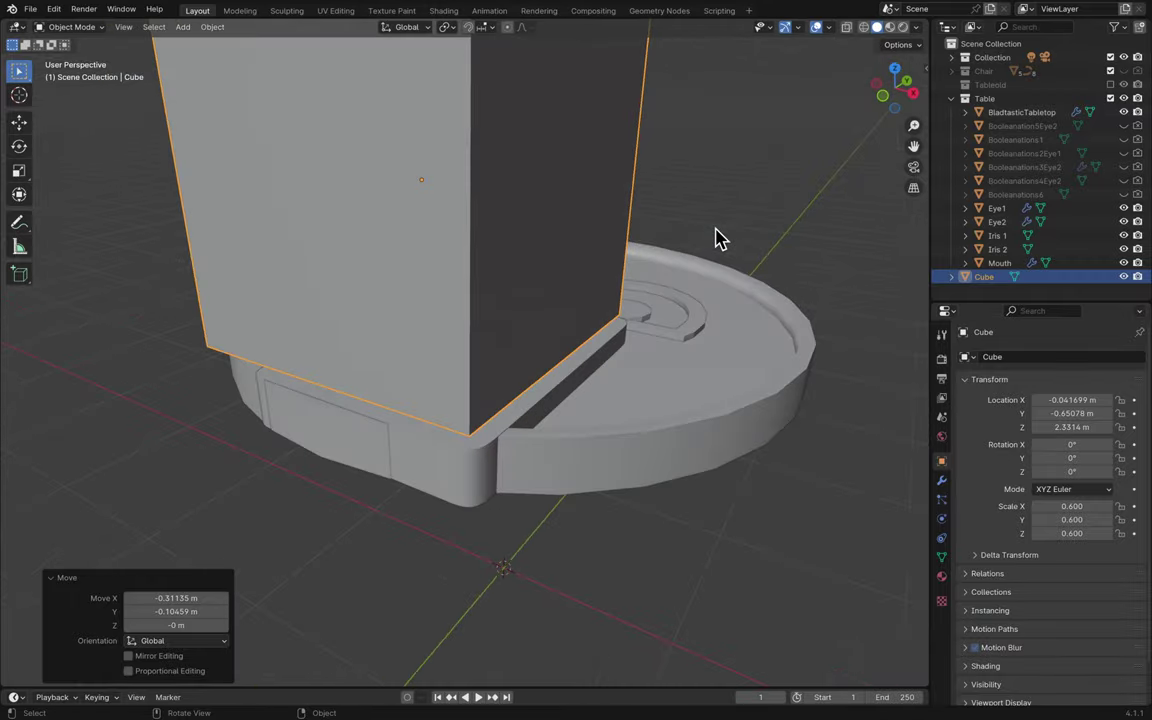
pyautogui.scroll(7, 716, 238)
pyautogui.scroll(-3, 716, 238)
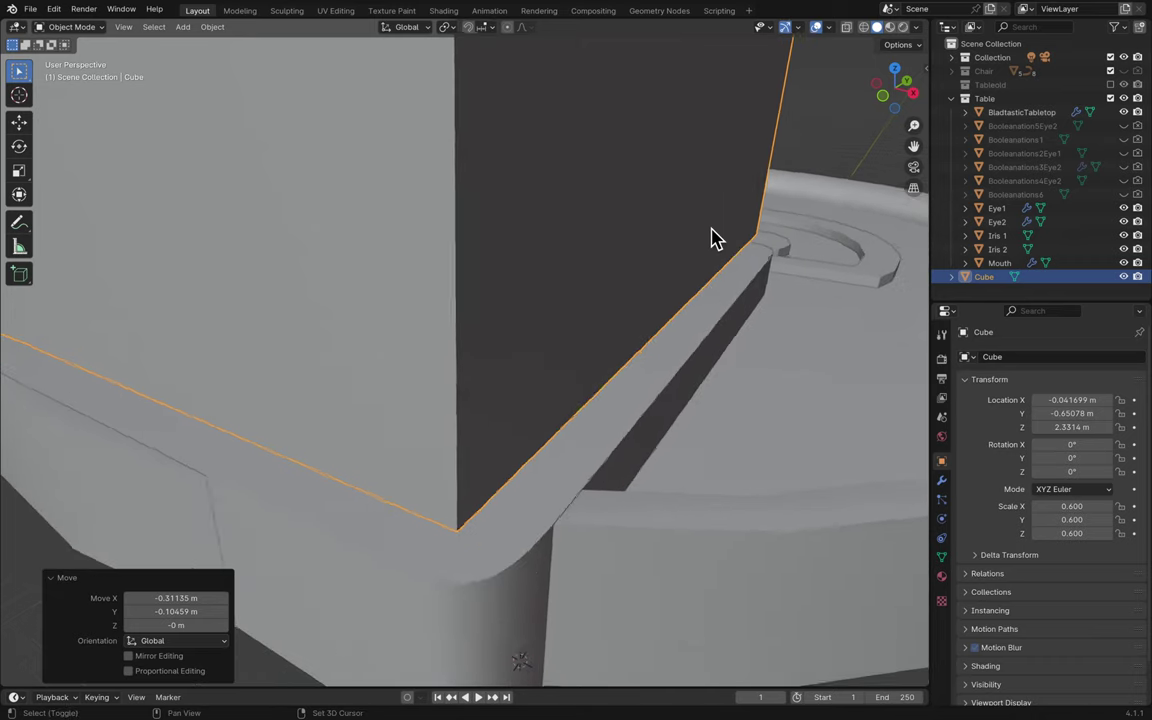
pyautogui.click(986, 277)
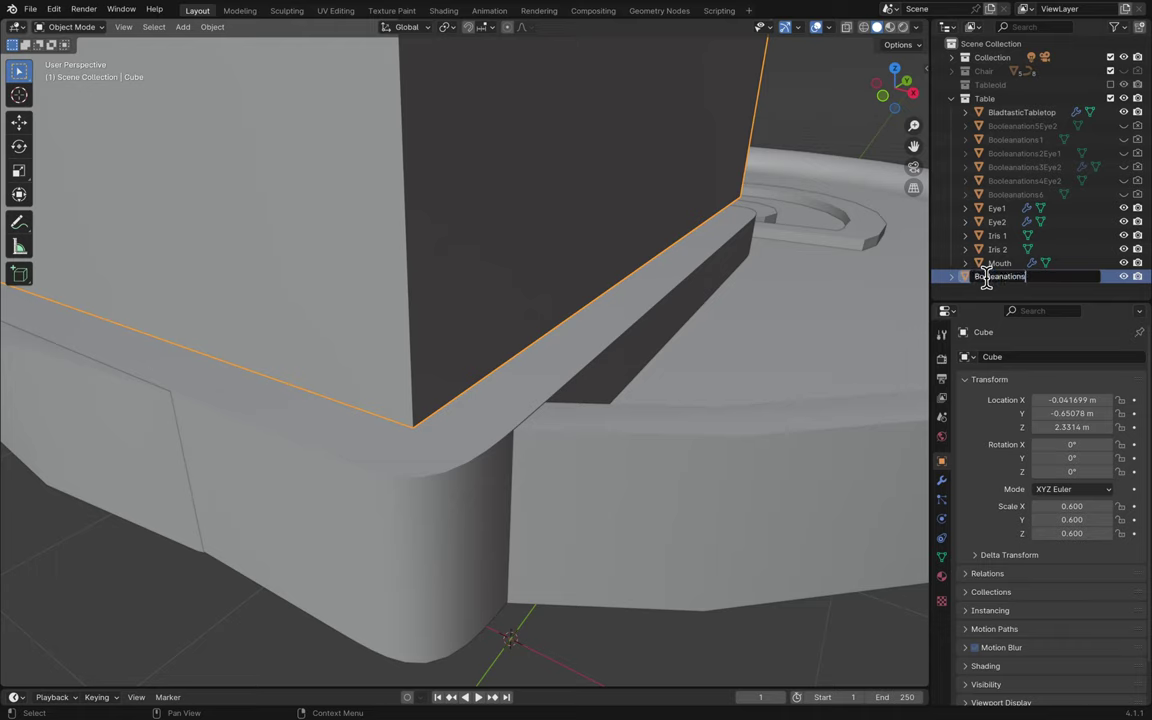
# - Name the cube Booleanations7, enable X-ray, and hide then show the cube again
pyautogui.write('7')
pyautogui.press('Return')
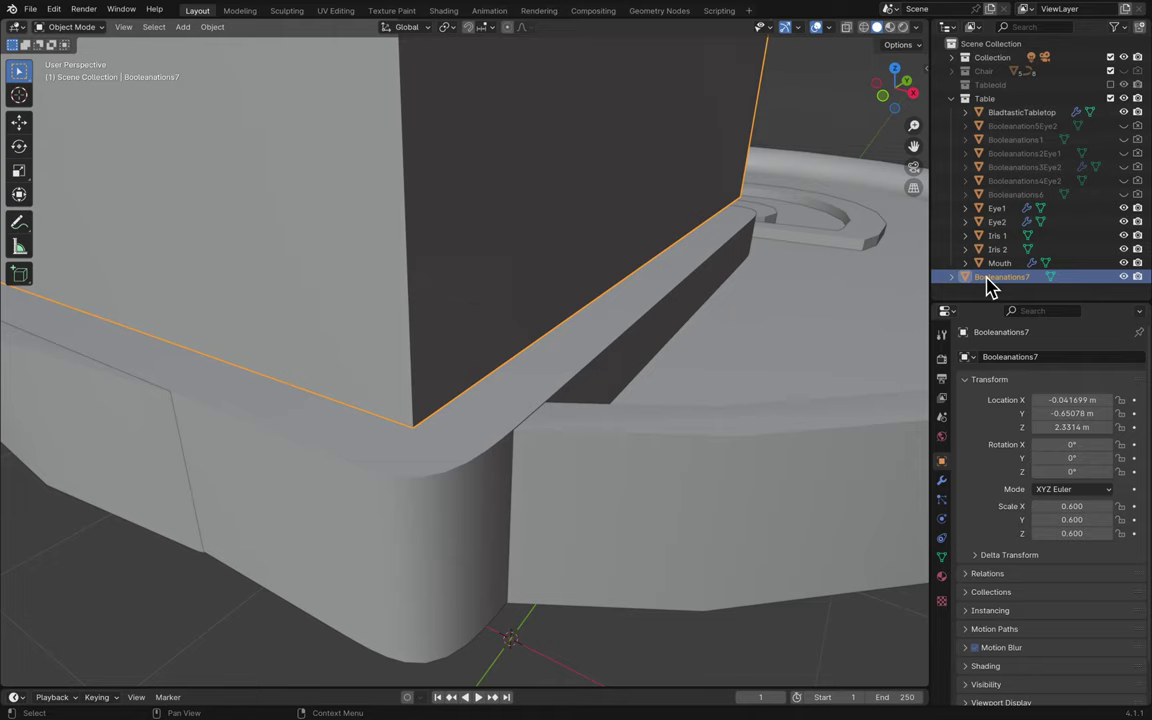
pyautogui.click(1124, 277)
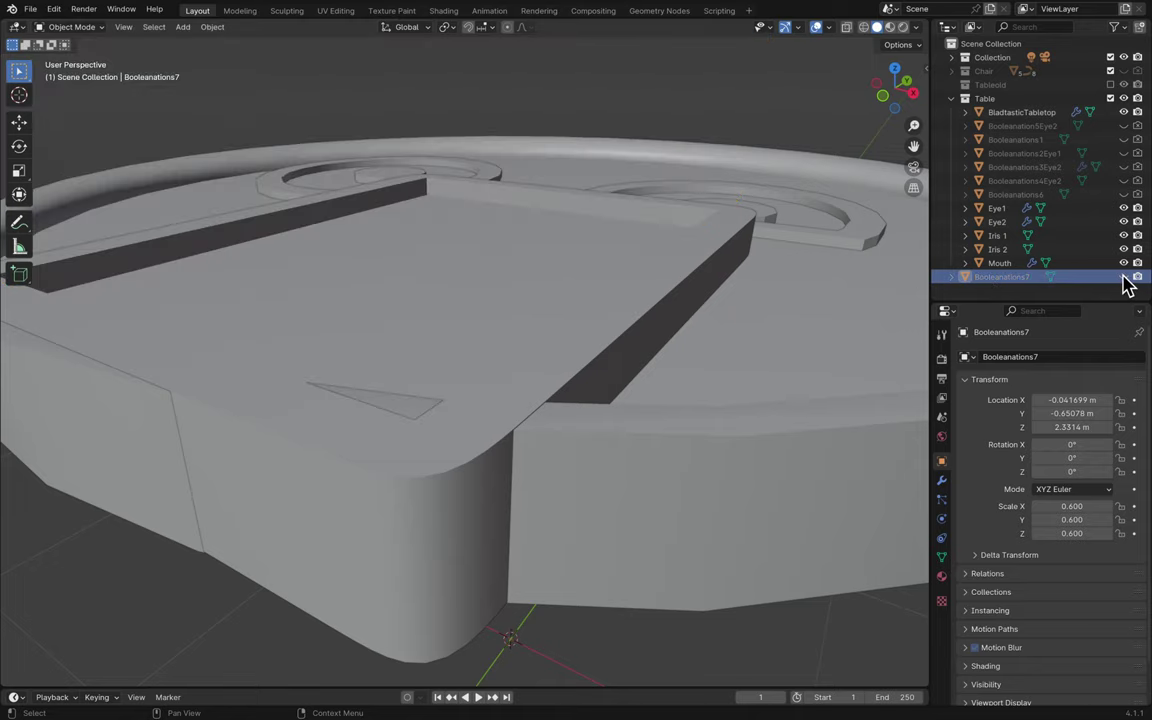
pyautogui.moveTo(699, 260); pyautogui.dragTo(720, 108, button='middle')
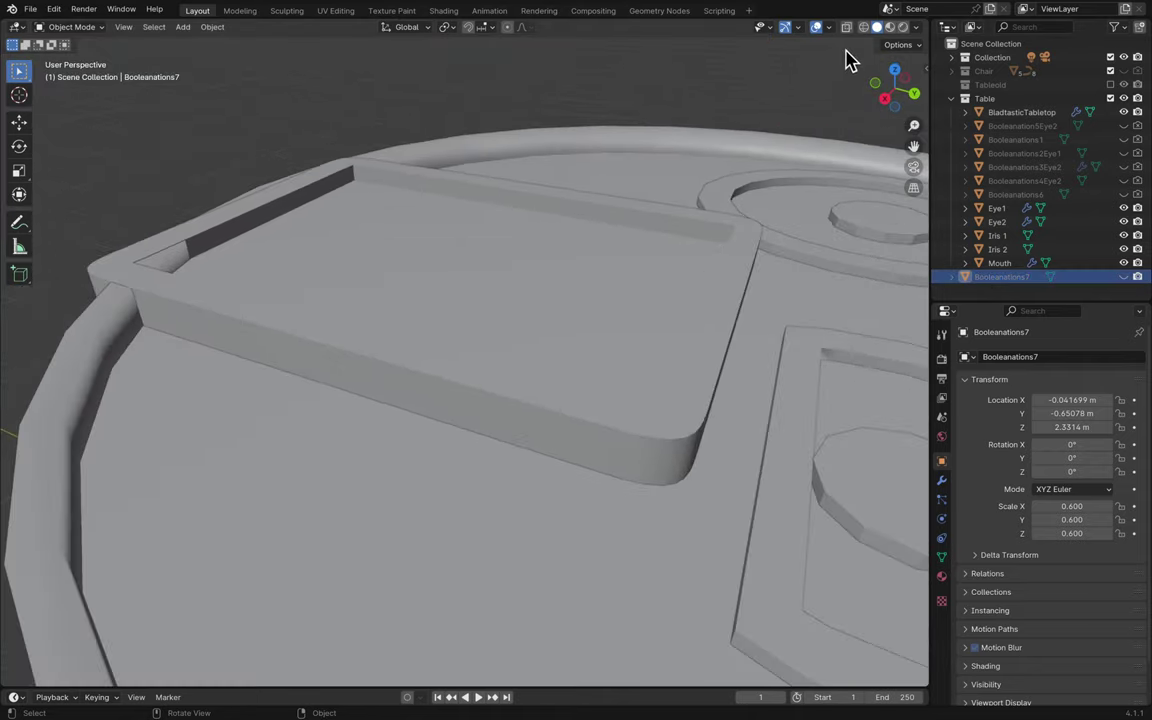
pyautogui.click(846, 27)
pyautogui.moveTo(676, 244); pyautogui.dragTo(856, 270, button='middle')
pyautogui.click(1122, 277)
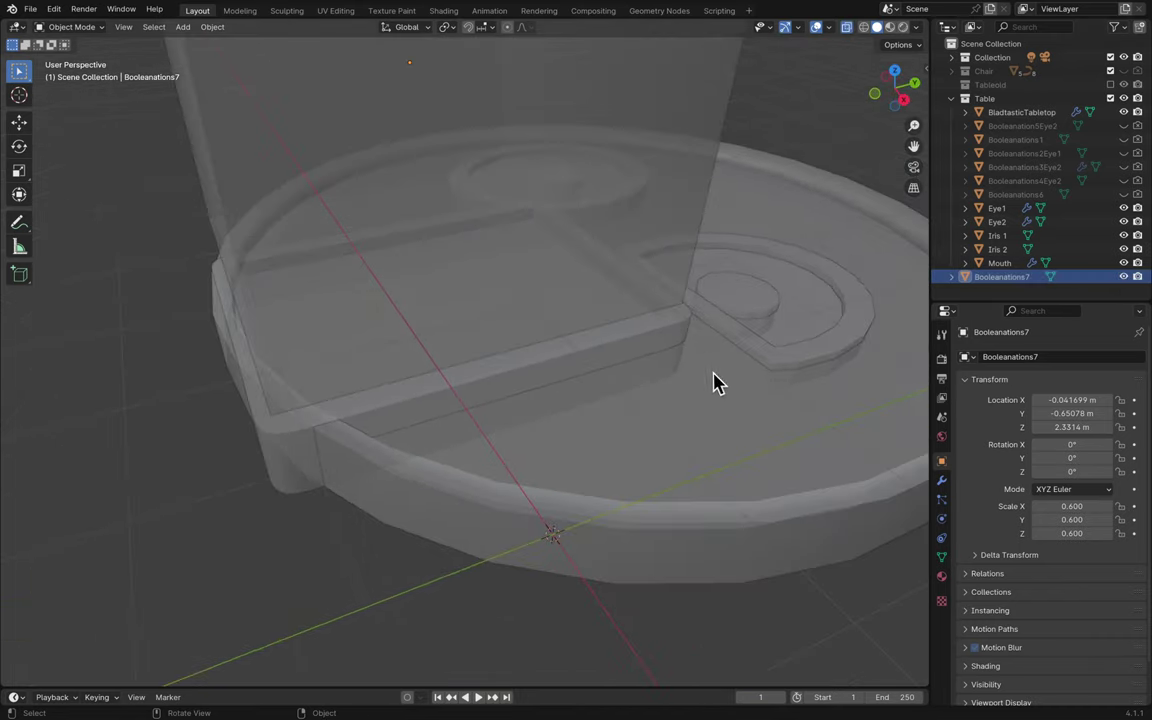
pyautogui.moveTo(712, 380); pyautogui.dragTo(707, 381, button='middle')
# - Select the Booleanations7 box and zoom in on its corner
pyautogui.click(594, 316)
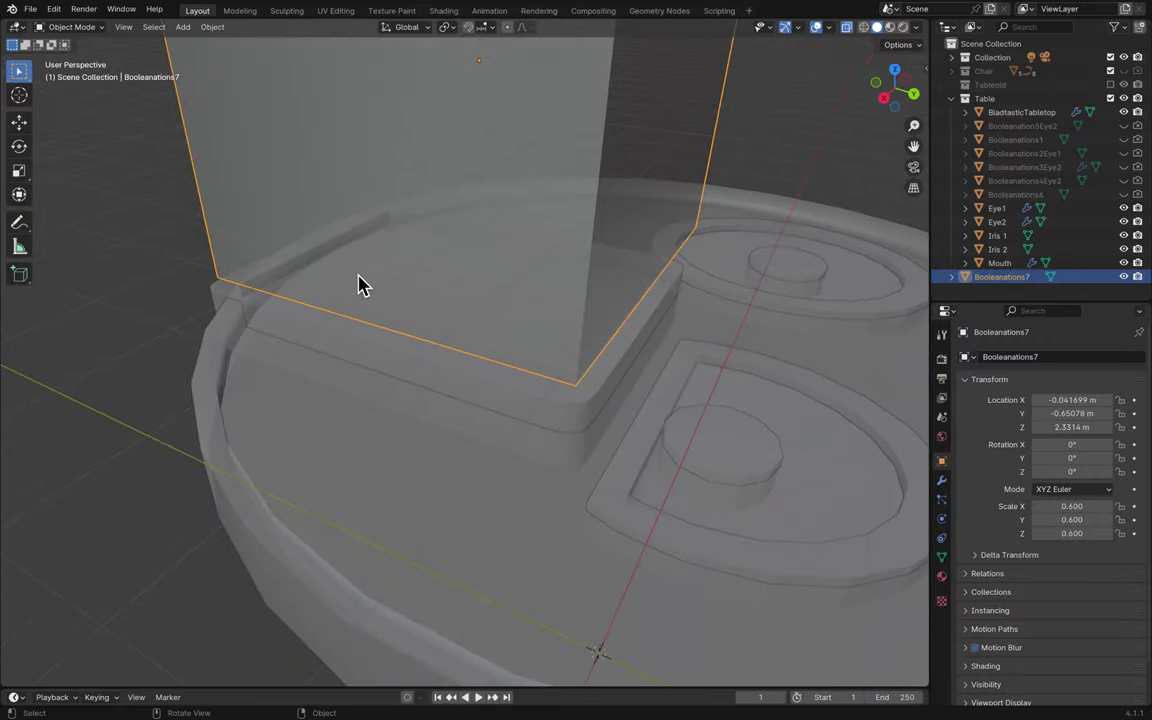
pyautogui.scroll(3, 362, 285)
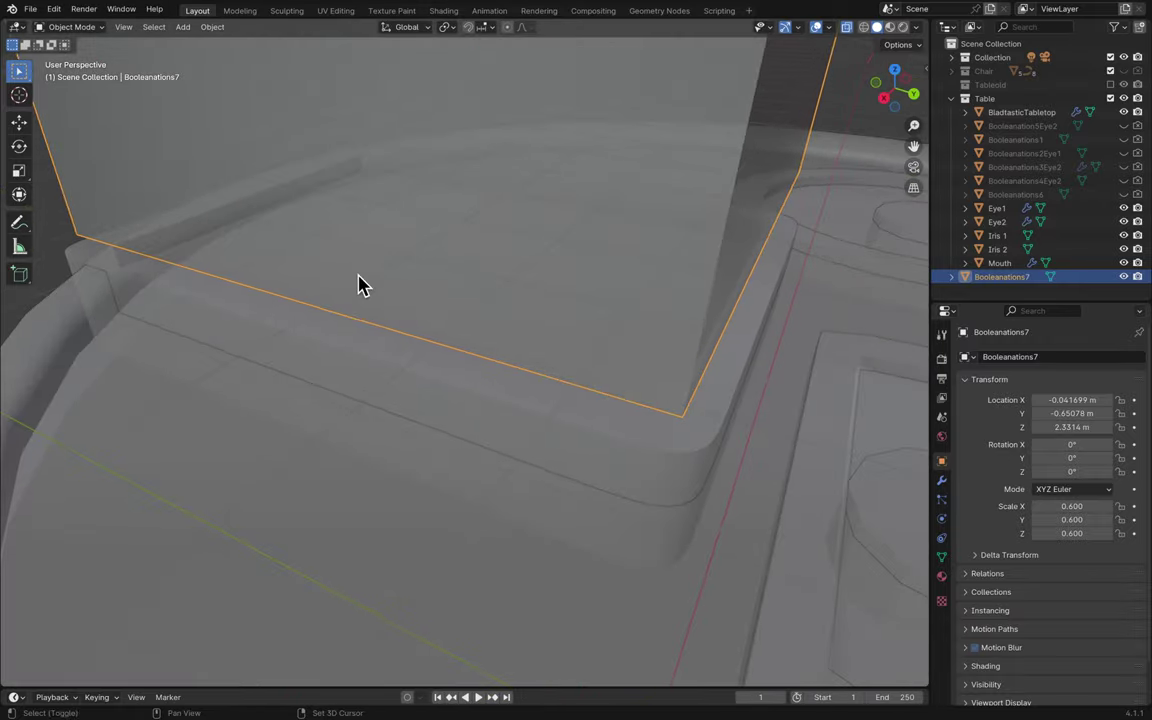
pyautogui.keyDown('shift'); pyautogui.moveTo(362, 285); pyautogui.dragTo(370, 290, button='middle'); pyautogui.keyUp('shift')
pyautogui.scroll(2, 368, 289)
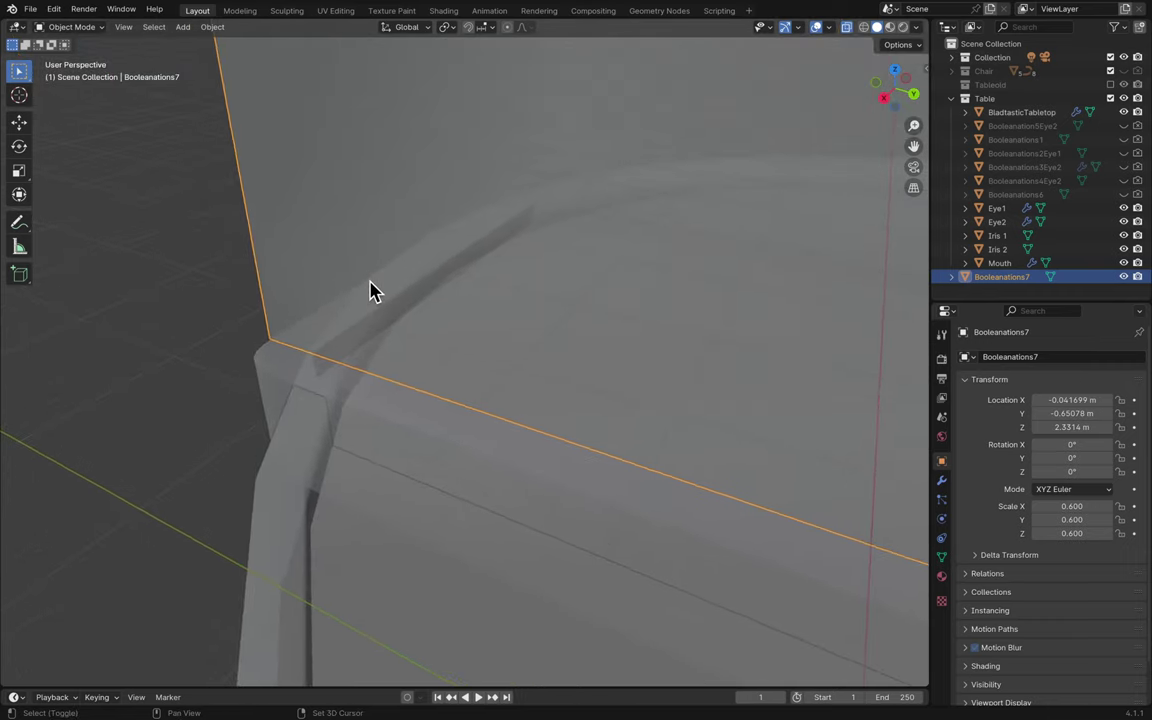
pyautogui.keyDown('shift'); pyautogui.scroll(3, 370, 290); pyautogui.keyUp('shift')
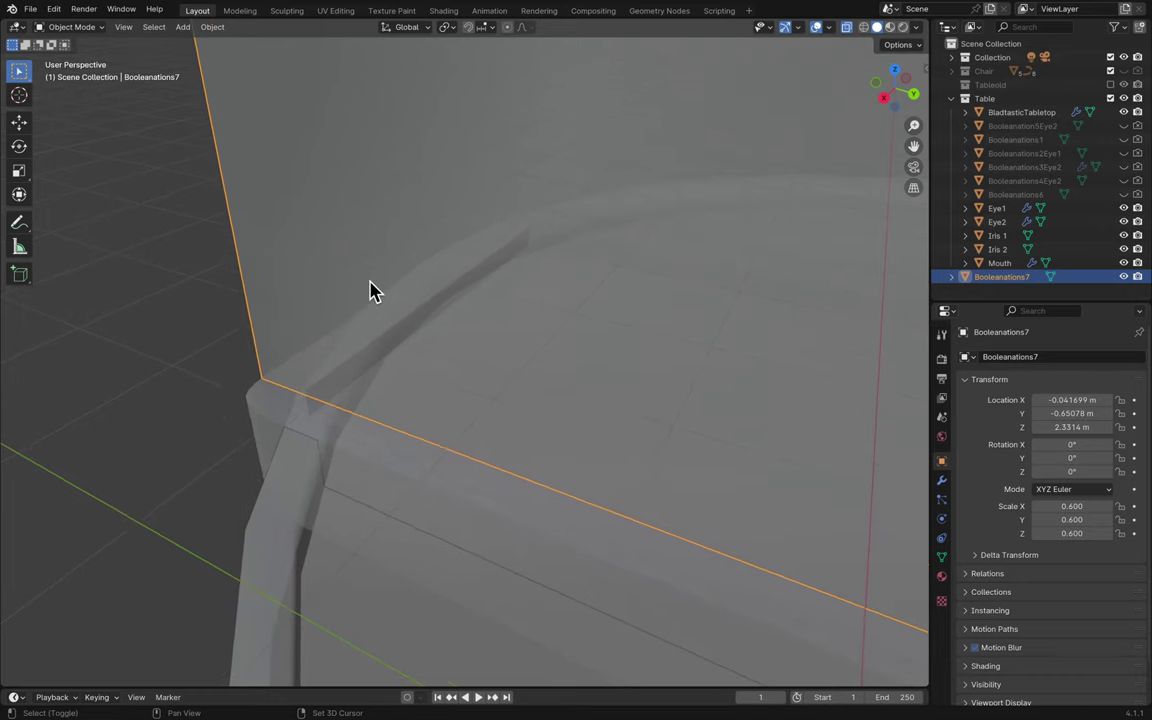
# - Lower the Booleanations7 box along Z to 2.2454 m
pyautogui.press('g')
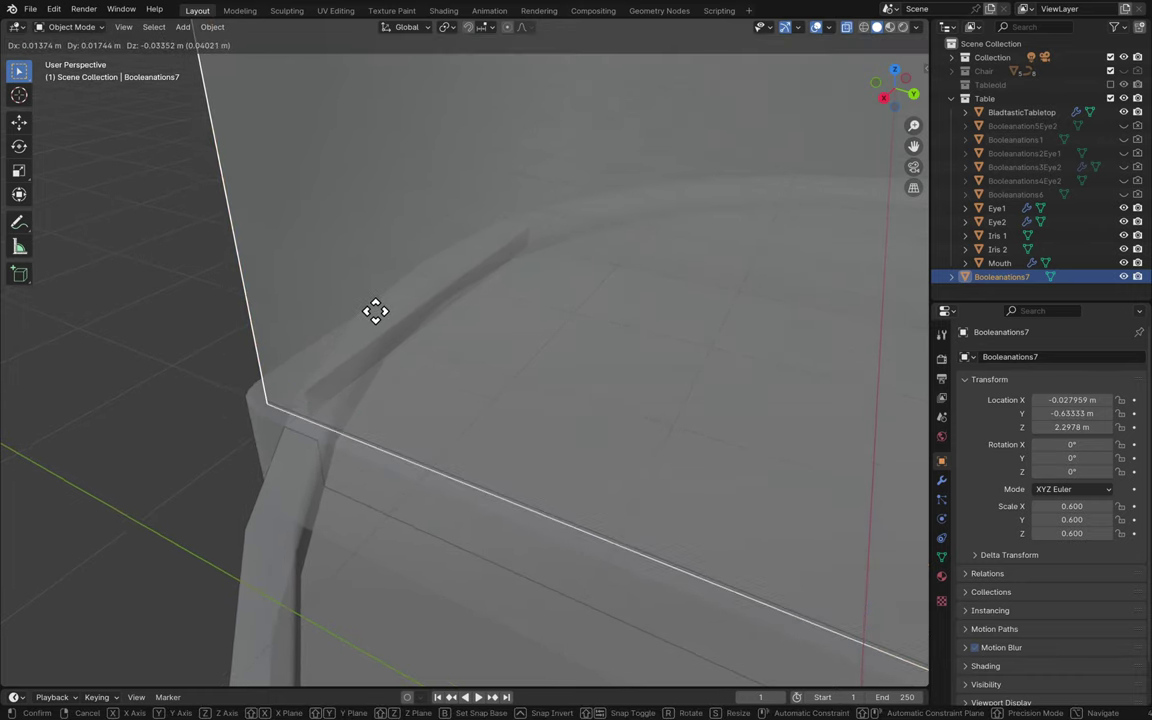
pyautogui.press('z')
pyautogui.click(384, 356)
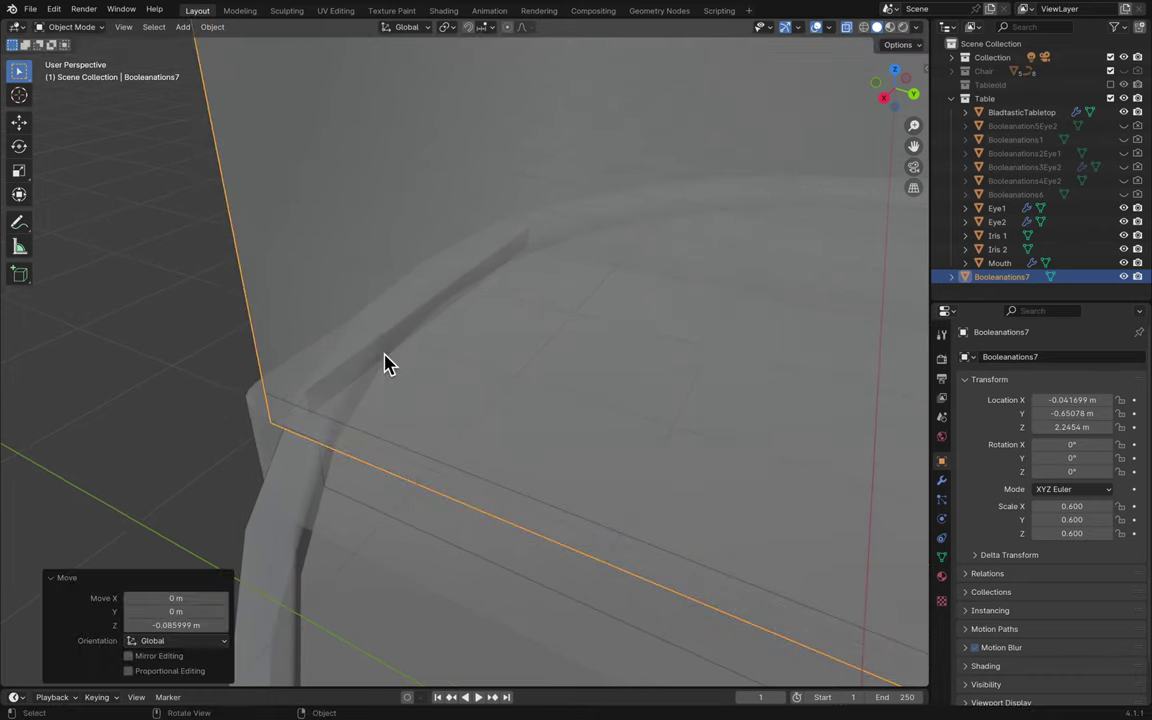
pyautogui.scroll(-5, 386, 360)
pyautogui.scroll(10, 386, 362)
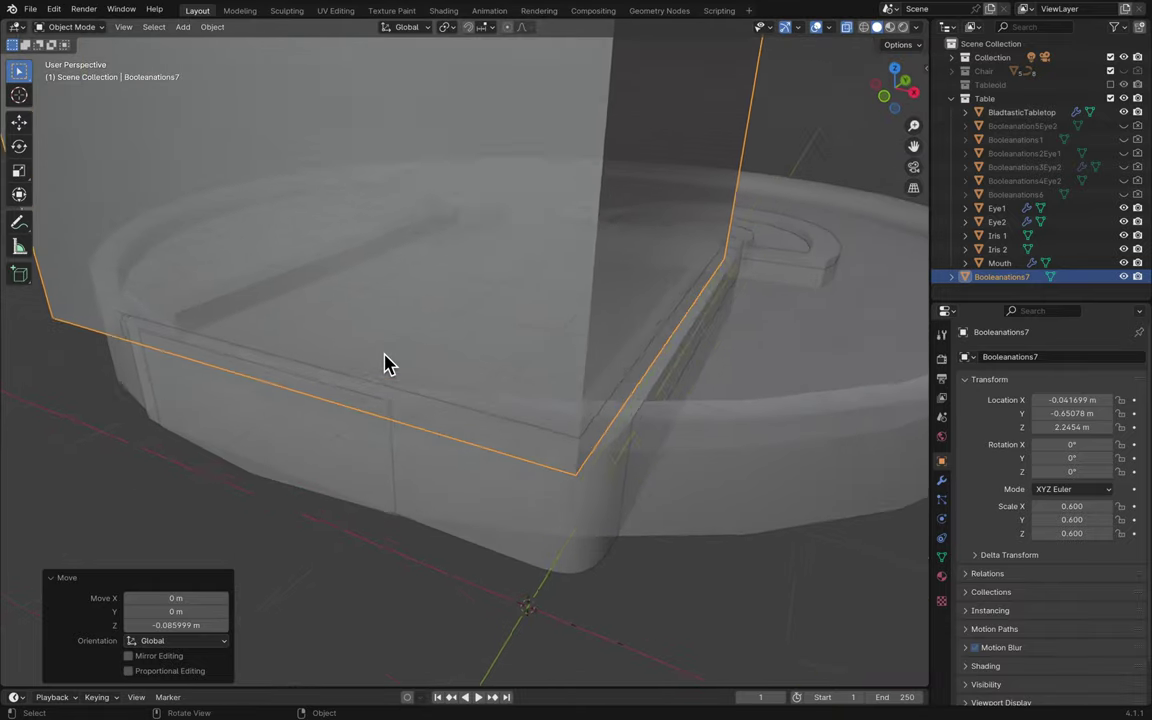
pyautogui.hscroll(-2, 387, 362)
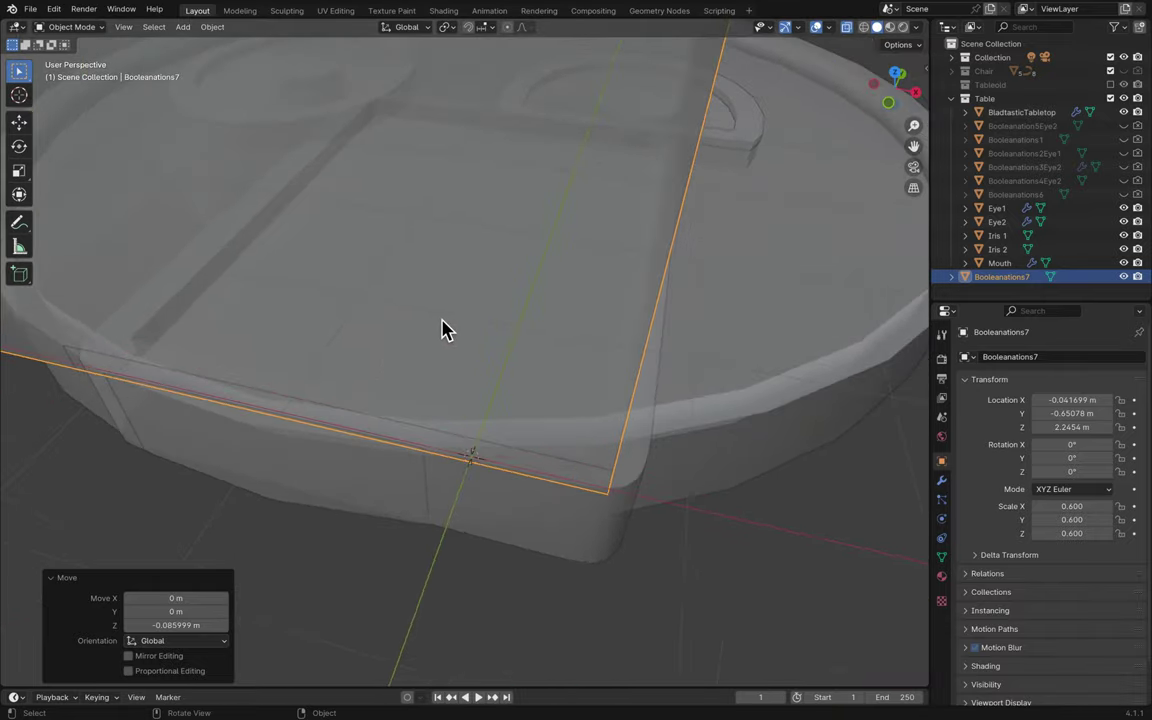
pyautogui.keyDown('ctrl'); pyautogui.scroll(-5, 445, 330); pyautogui.keyUp('ctrl')
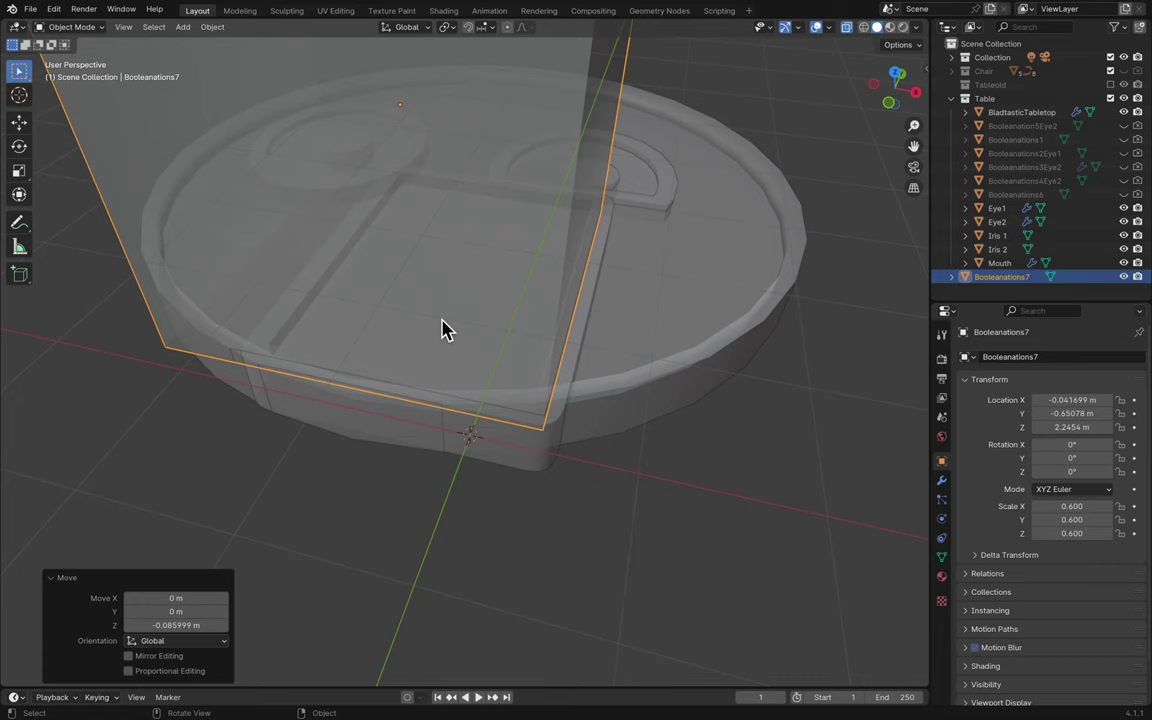
# - Scale the box to 0.884 along X and 0.312 along Z, flattening it into a slab
pyautogui.press('s')
pyautogui.press('z')
pyautogui.press('x')
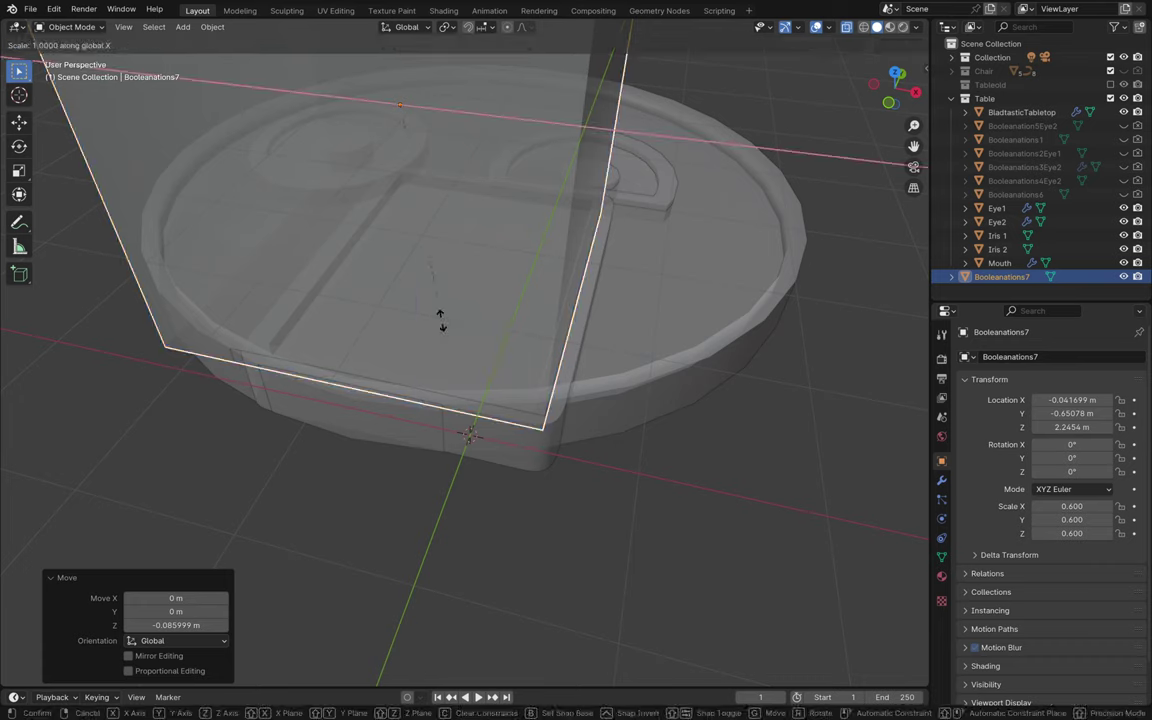
pyautogui.click(250, 230)
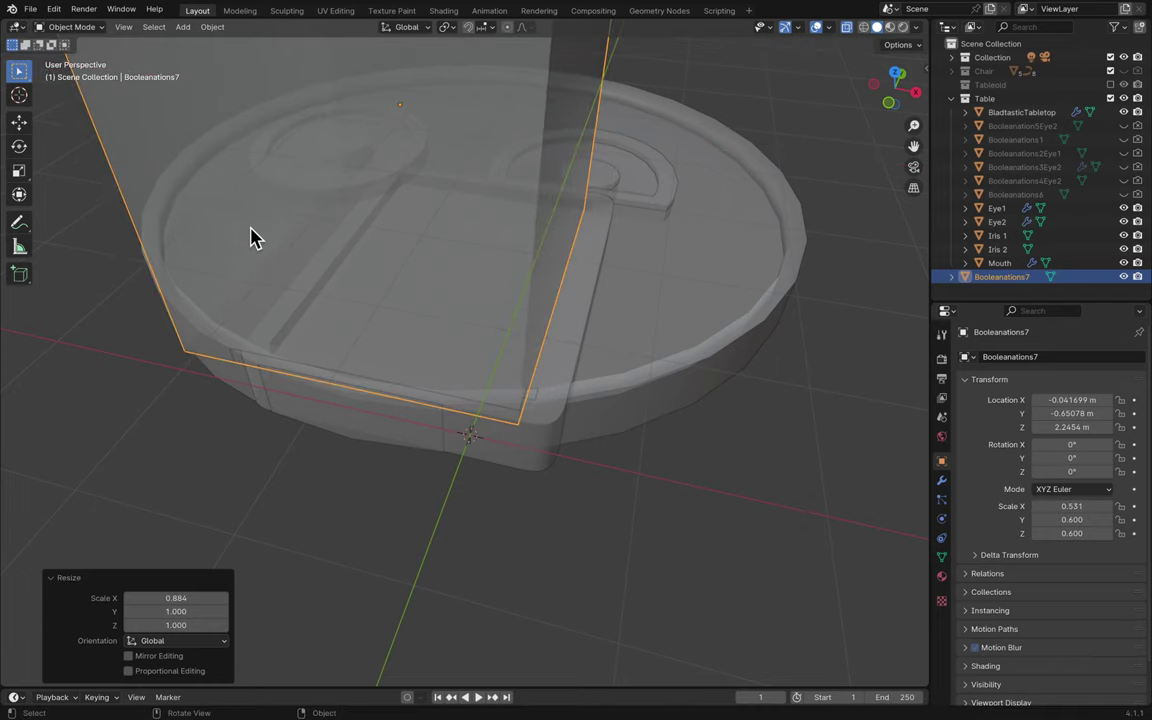
pyautogui.press('s')
pyautogui.press('z')
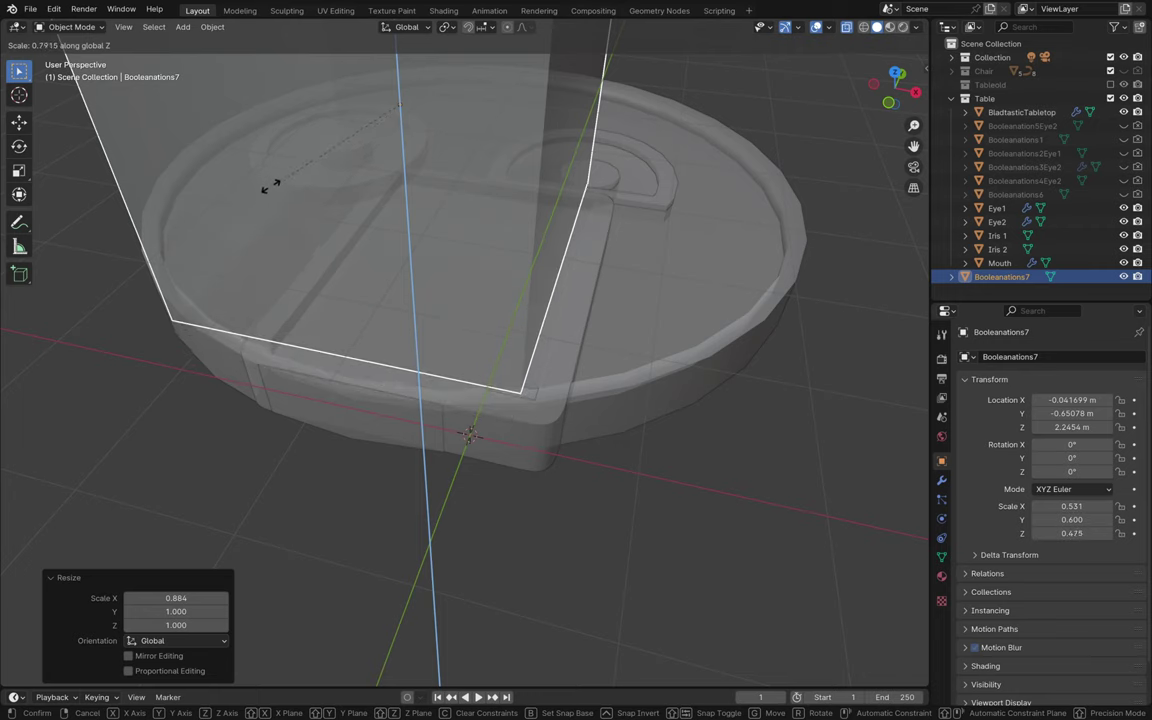
pyautogui.click(353, 69)
# - Lower the flattened slab to Z 1.7467 m so it cuts into the tabletop front
pyautogui.press('g')
pyautogui.press('z')
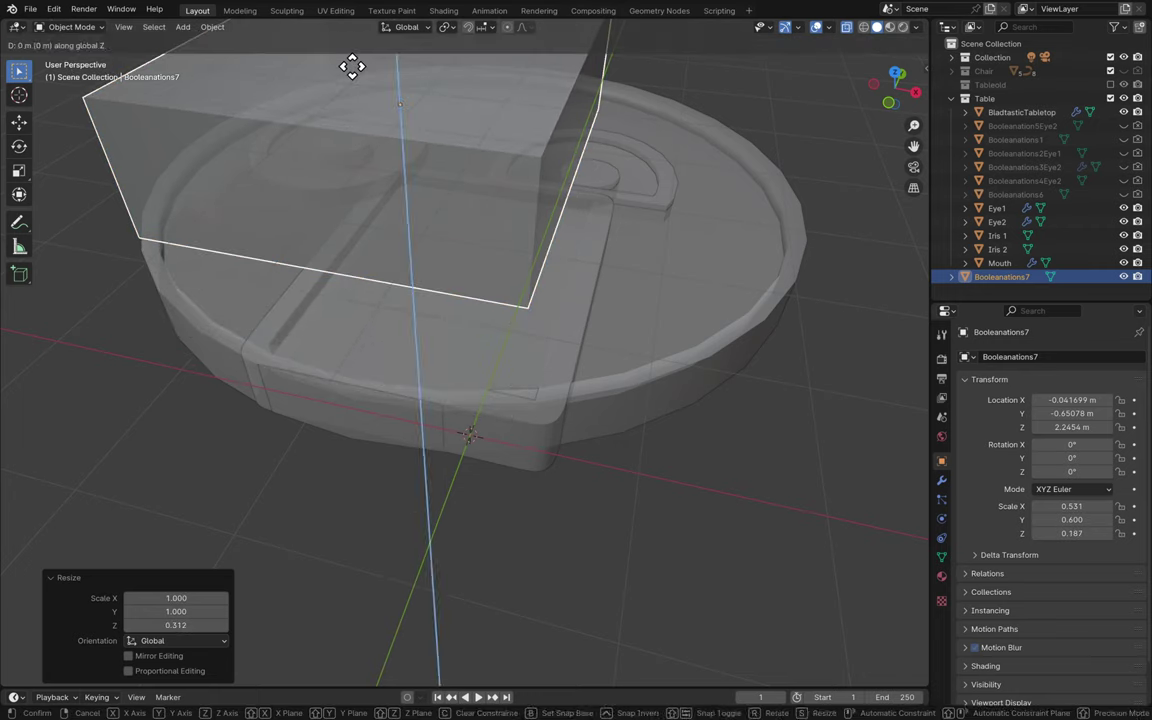
pyautogui.click(368, 208)
pyautogui.scroll(10, 368, 216)
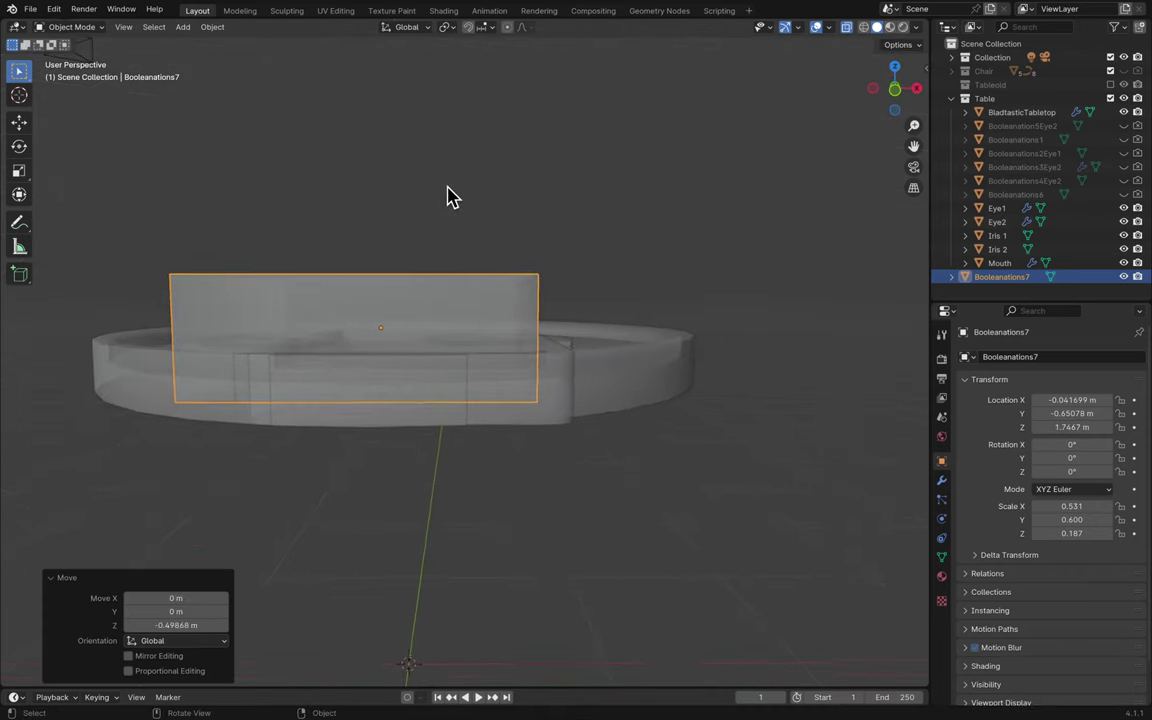
pyautogui.scroll(-1, 449, 196)
pyautogui.scroll(3, 449, 196)
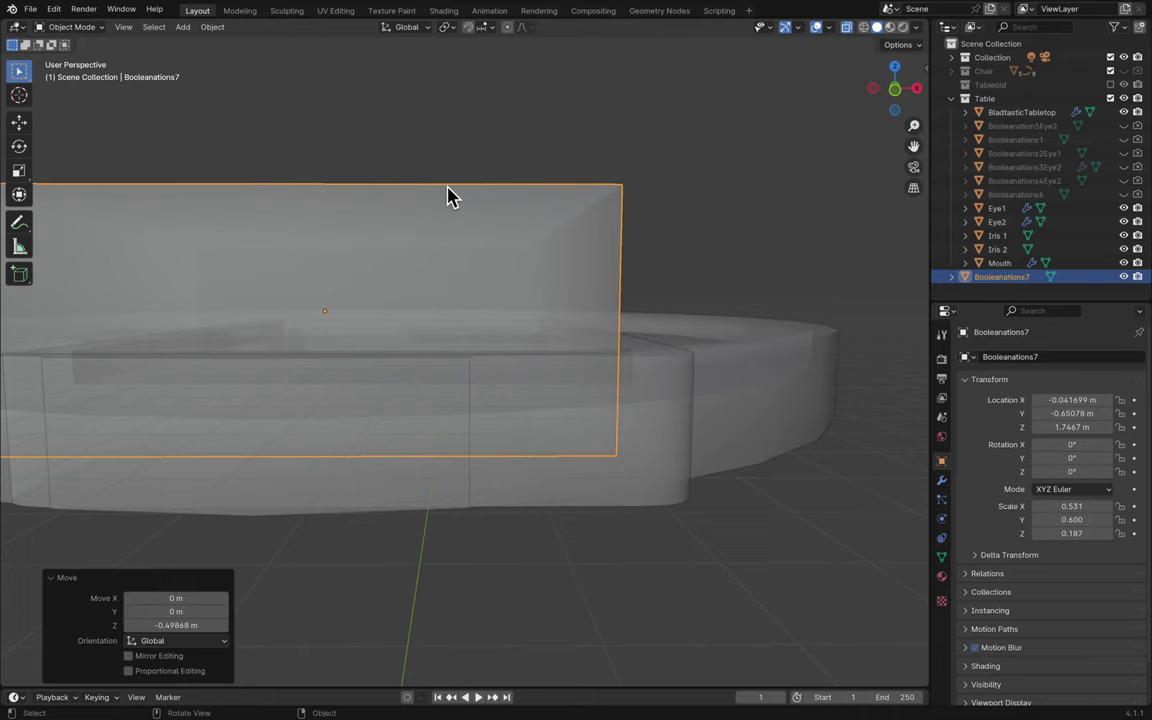
# - In top view, move the cutter box over the tabletop's mouth area
pyautogui.click(894, 68)
pyautogui.scroll(-2, 717, 234)
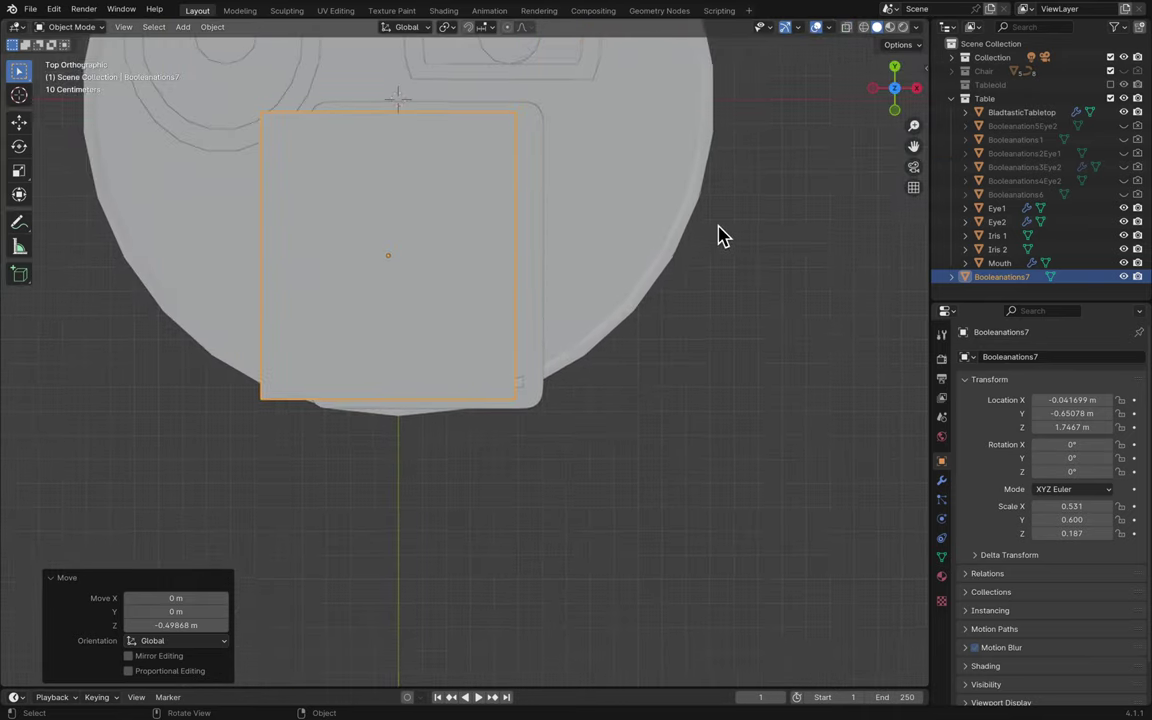
pyautogui.press('g')
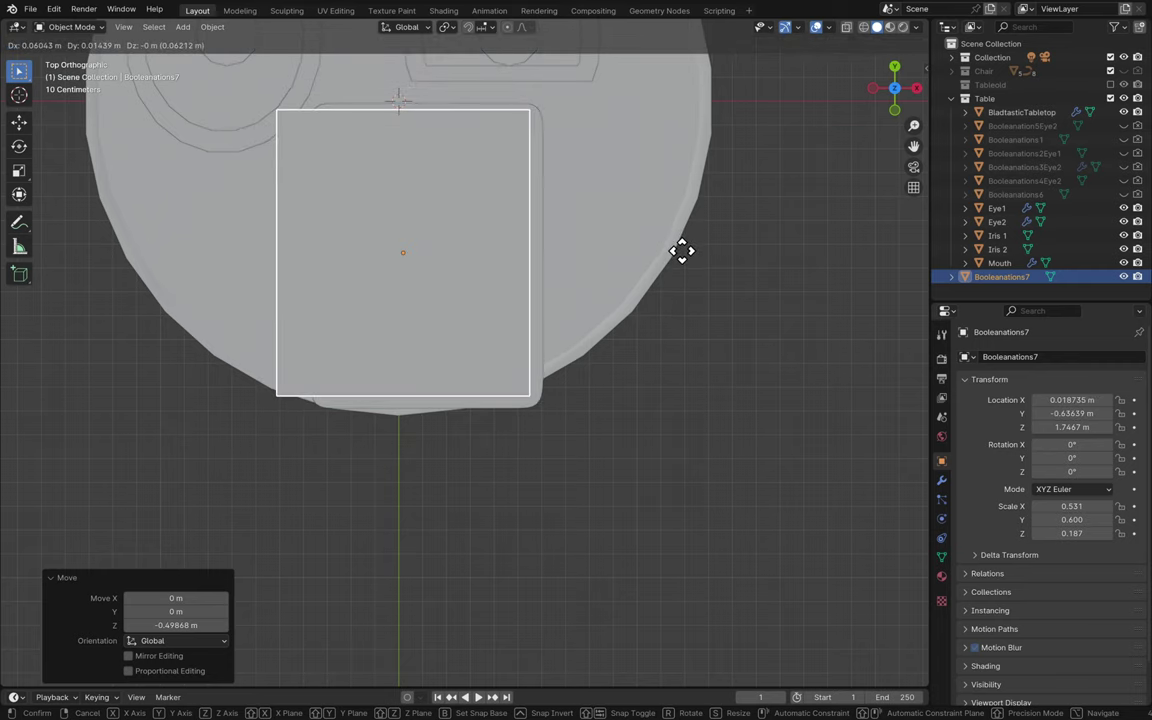
pyautogui.click(682, 249)
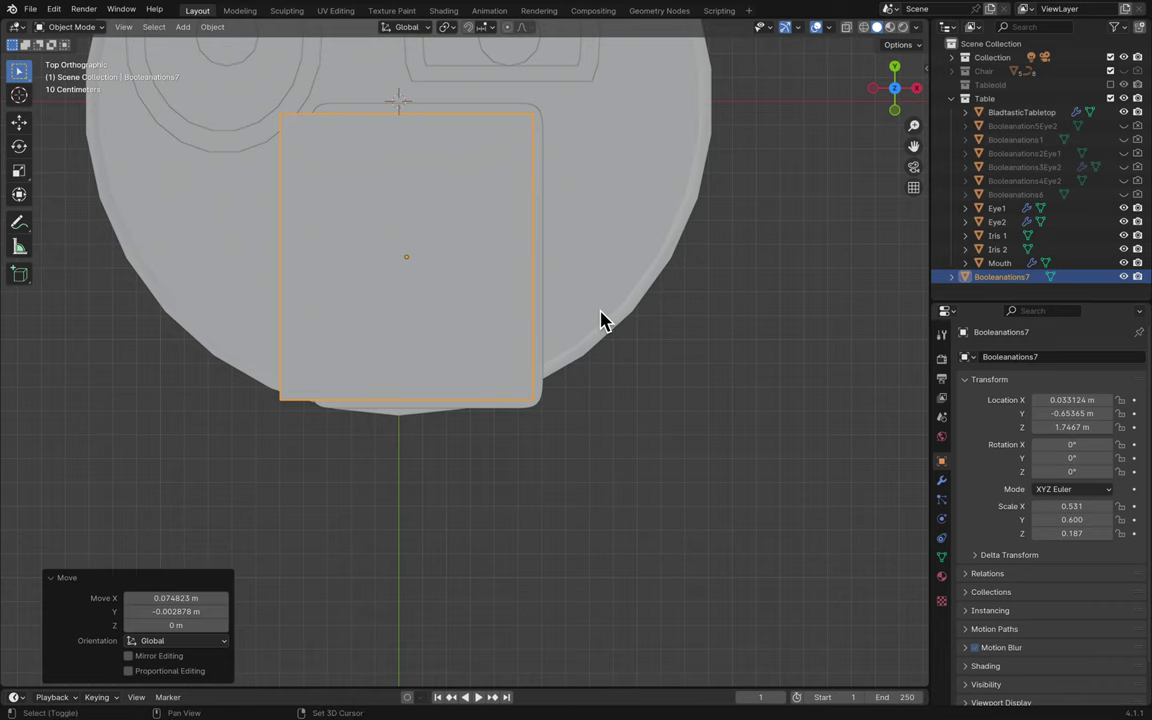
pyautogui.scroll(2, 601, 320)
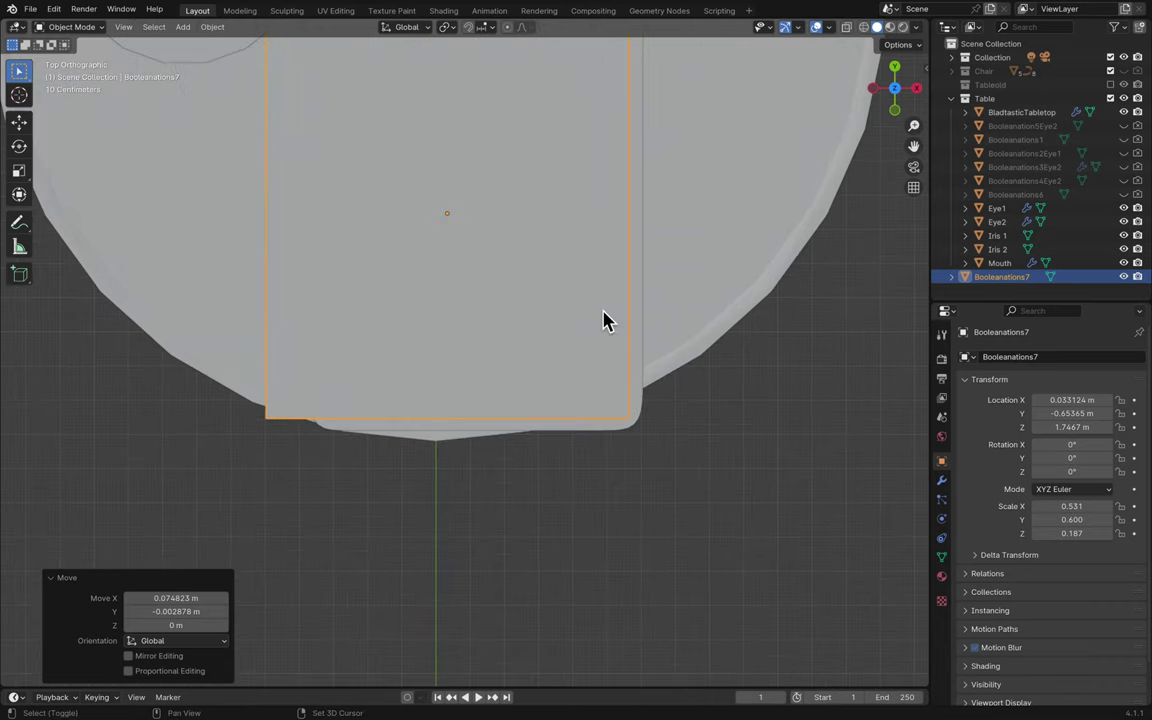
pyautogui.keyDown('shift'); pyautogui.scroll(5, 603, 320); pyautogui.keyUp('shift')
# - Adjust the cutter to 0.452 wide on X, positioned at X 0.11537 m, Y -0.64362 m
pyautogui.press('s')
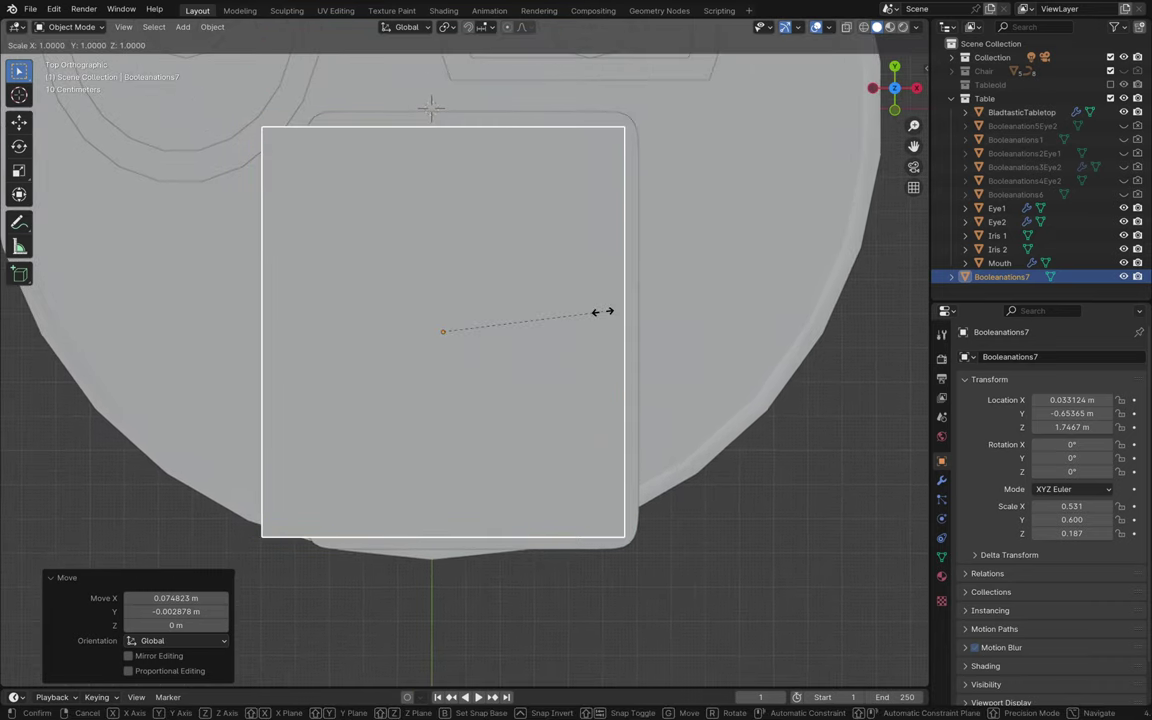
pyautogui.press('x')
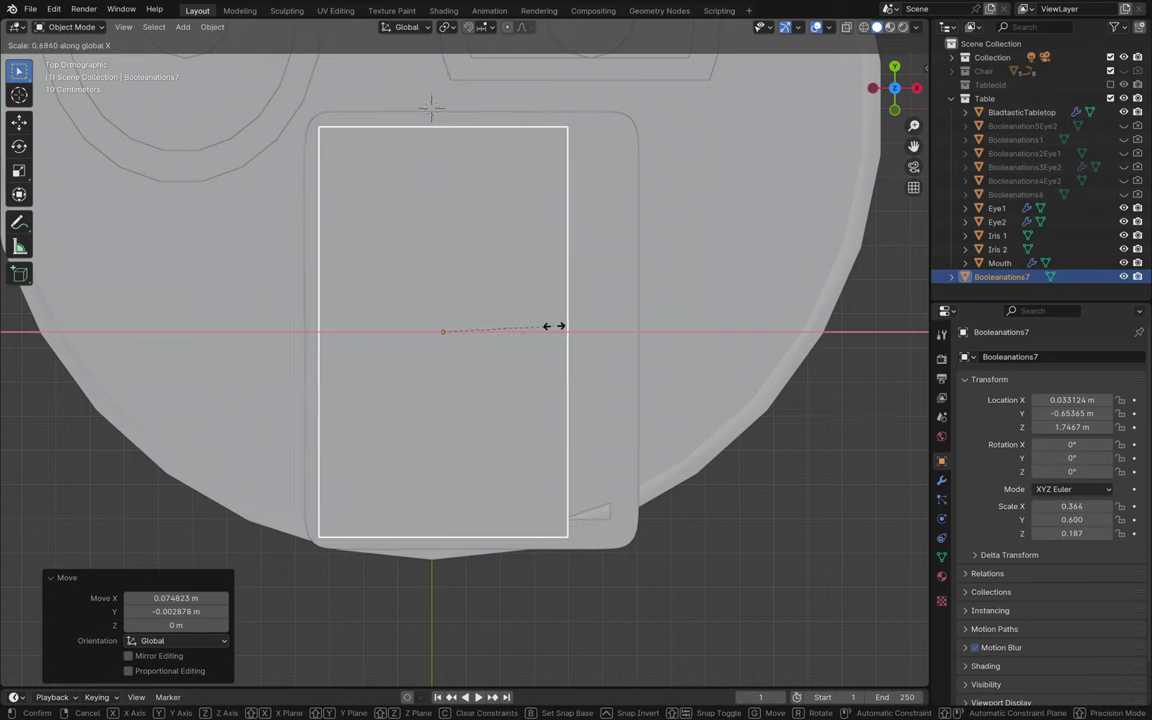
pyautogui.click(562, 332)
pyautogui.press('g')
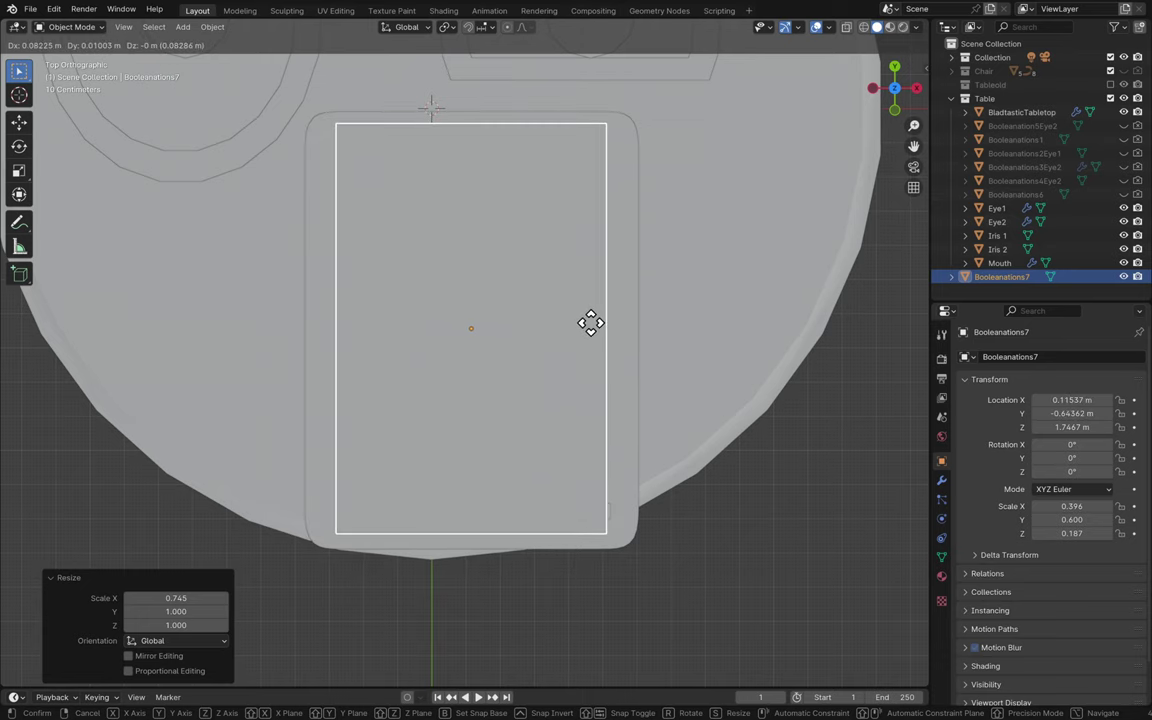
pyautogui.click(591, 322)
pyautogui.press('s')
pyautogui.press('x')
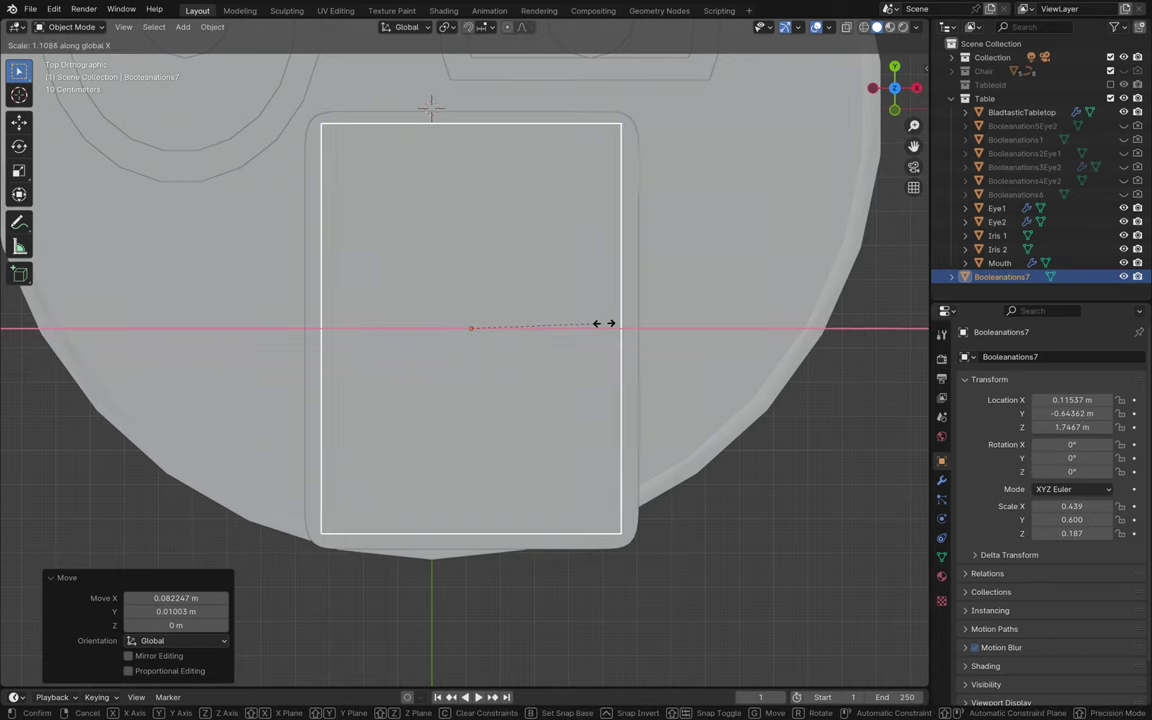
pyautogui.click(608, 326)
pyautogui.moveTo(609, 332); pyautogui.dragTo(612, 334, button='middle')
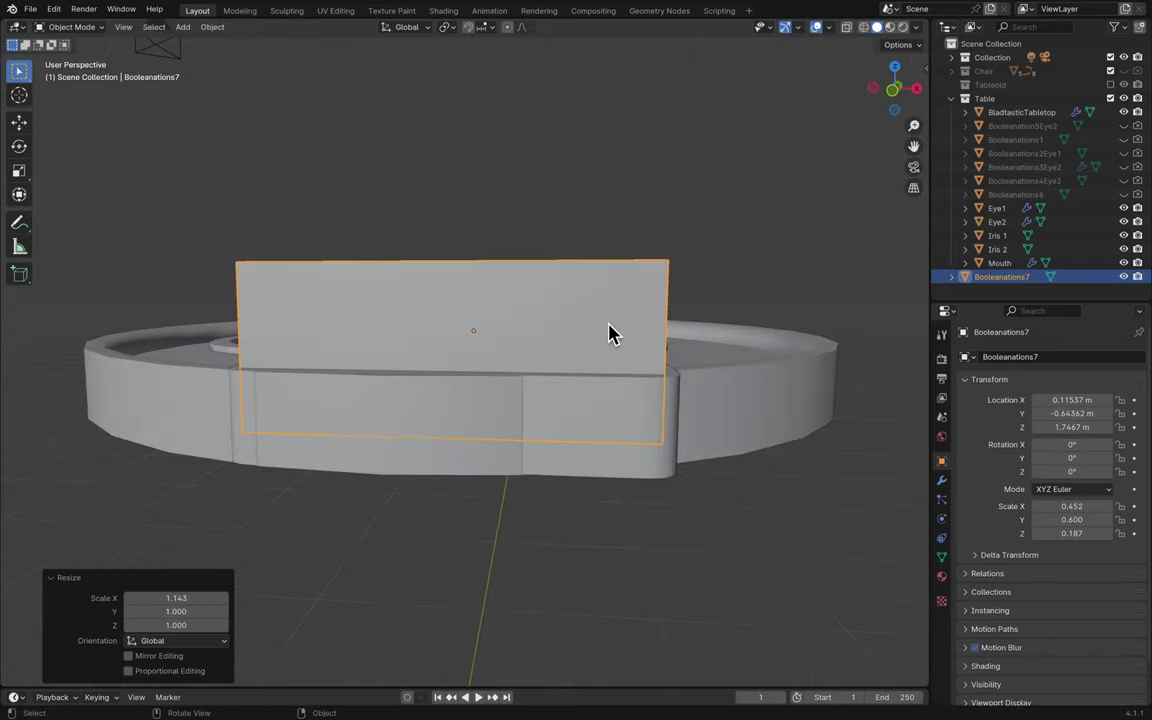
# - In front view, flatten the cutter to 0.129 on Z and lower it to Z 1.6363 m
pyautogui.click(893, 90)
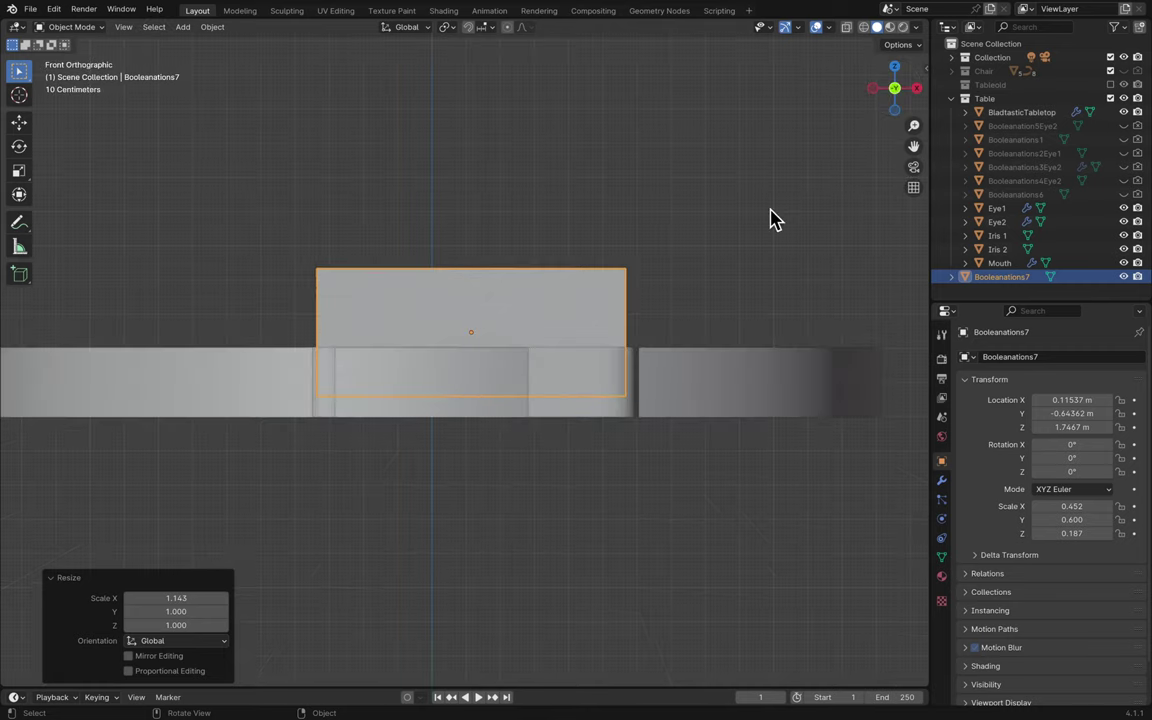
pyautogui.scroll(3, 605, 290)
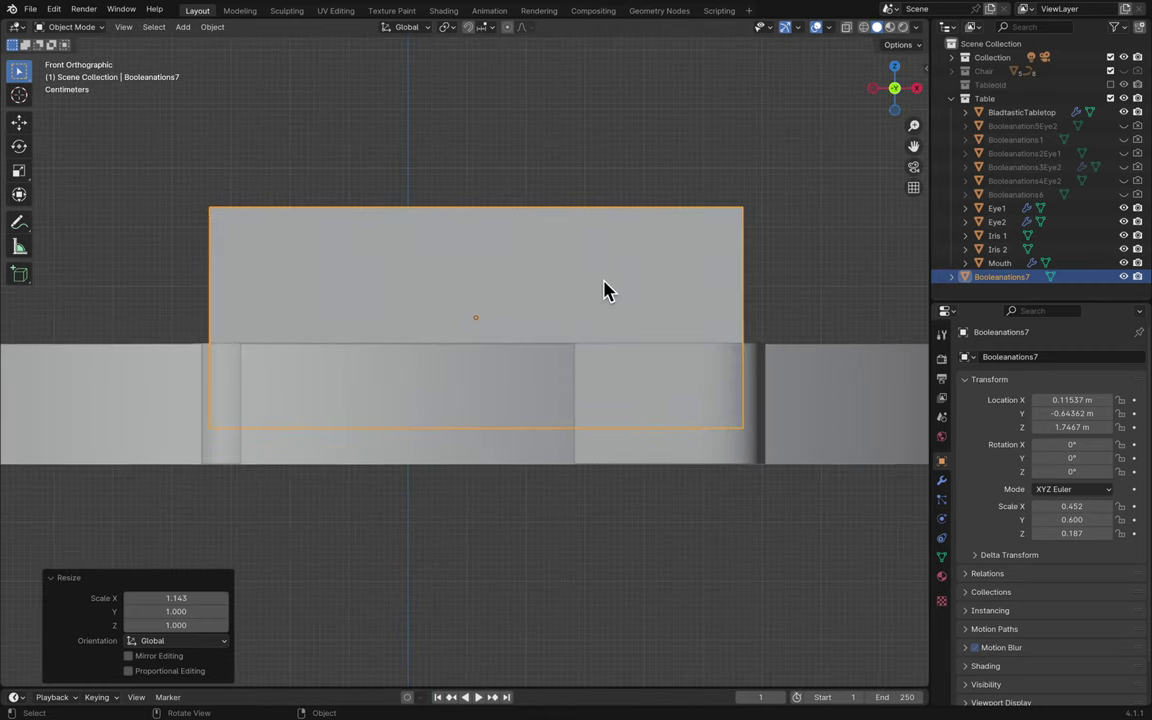
pyautogui.press('s')
pyautogui.press('z')
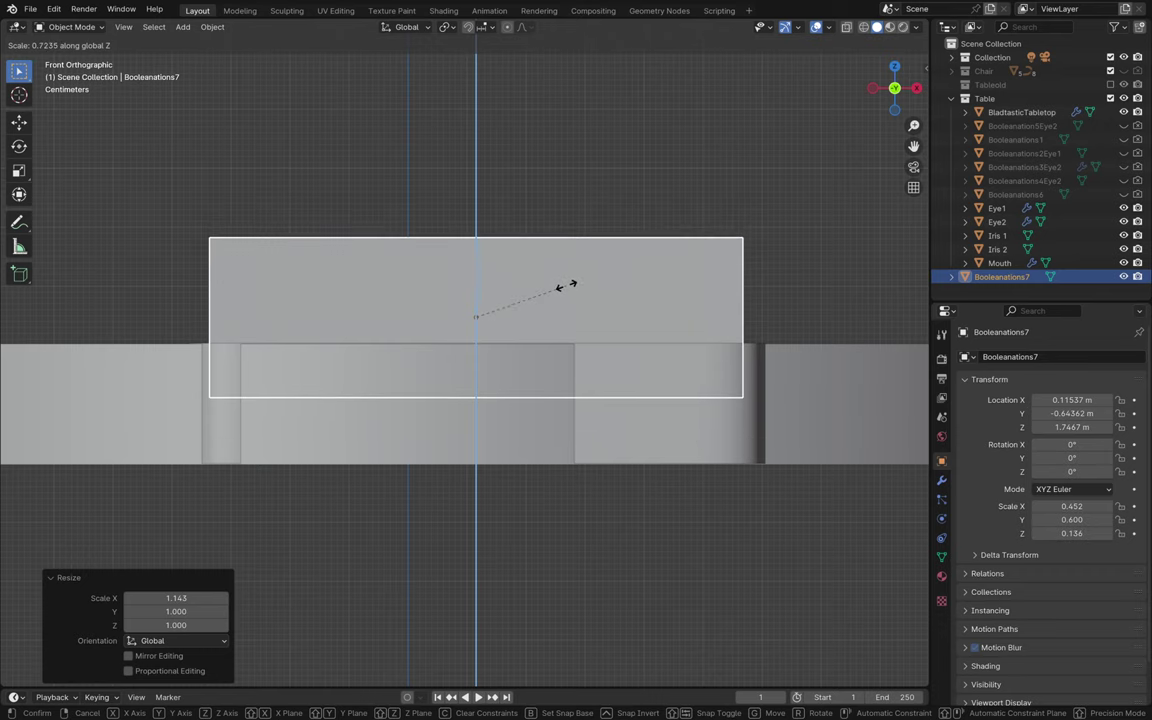
pyautogui.click(567, 297)
pyautogui.press('g')
pyautogui.press('z')
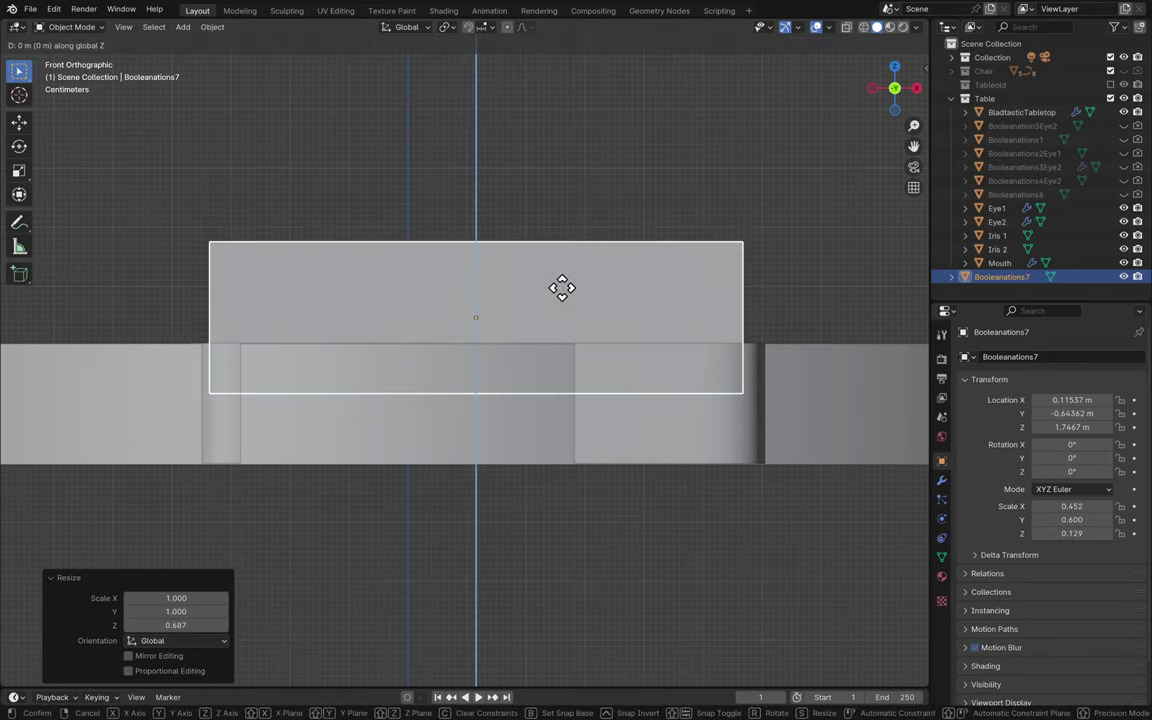
pyautogui.click(561, 353)
pyautogui.moveTo(612, 334); pyautogui.dragTo(617, 334, button='middle')
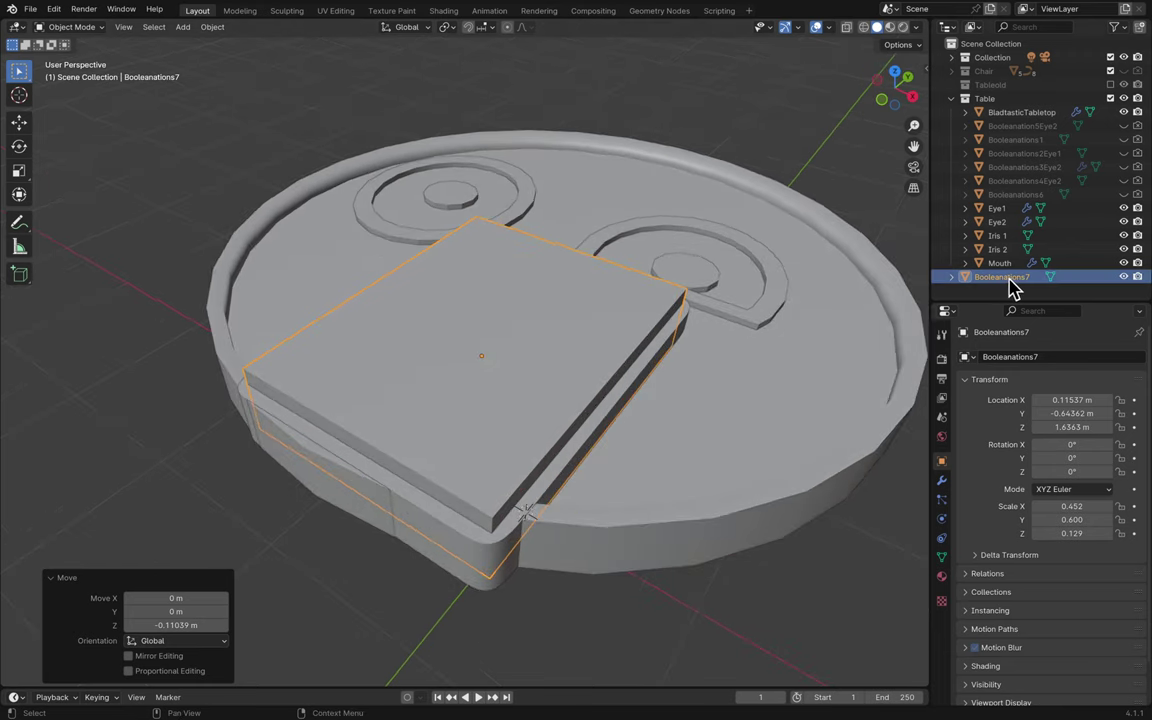
# - Add a Boolean difference modifier to BladtasticTabletop with Booleanations7 as its object
pyautogui.moveTo(1003, 280)
pyautogui.mouseDown()
pyautogui.moveTo(995, 225)
pyautogui.moveTo(993, 265)
pyautogui.mouseUp()
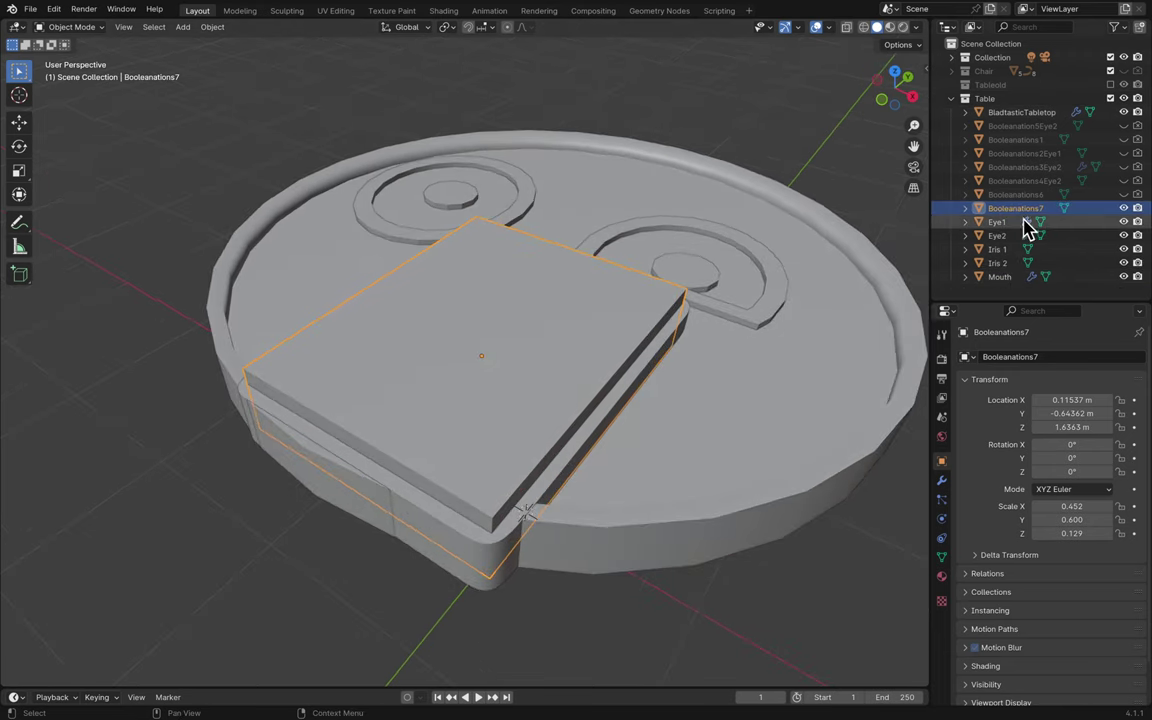
pyautogui.click(358, 500)
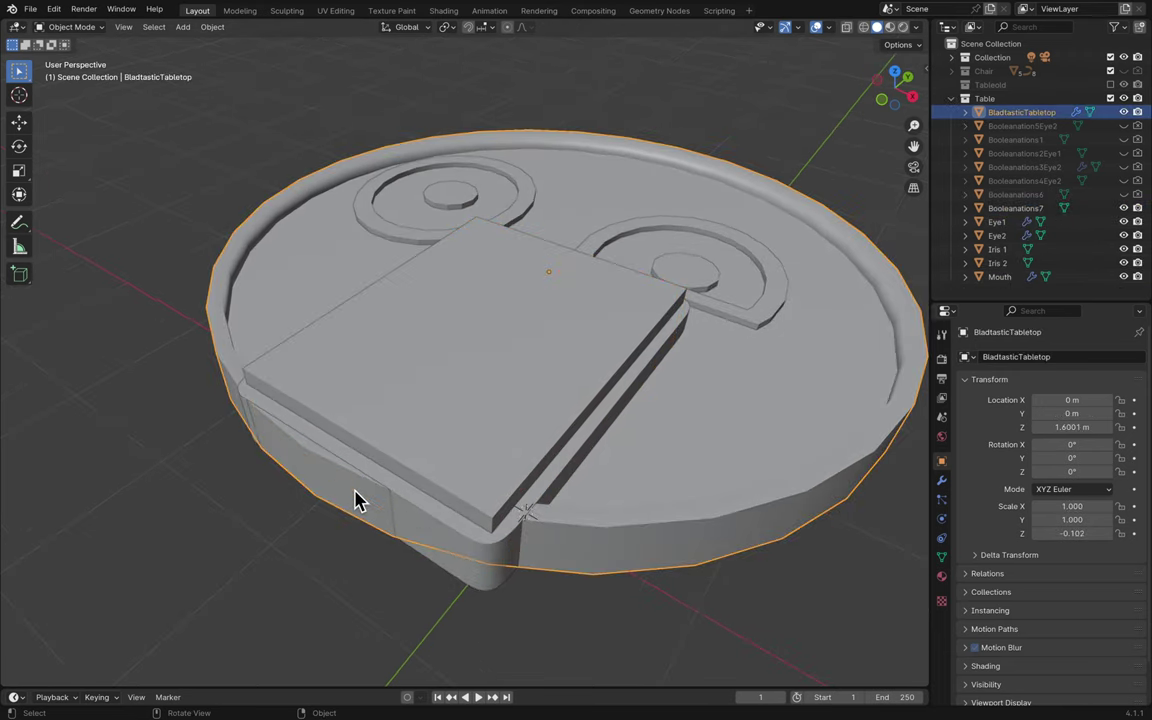
pyautogui.click(941, 481)
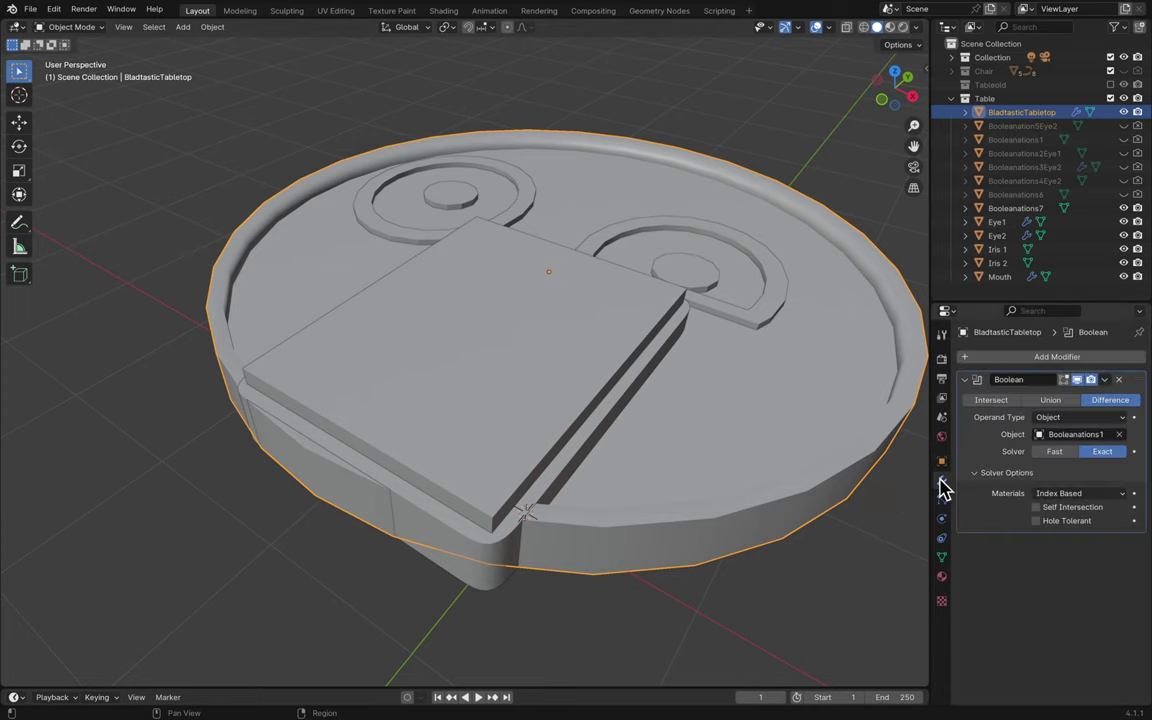
pyautogui.click(985, 357)
pyautogui.moveTo(980, 362)
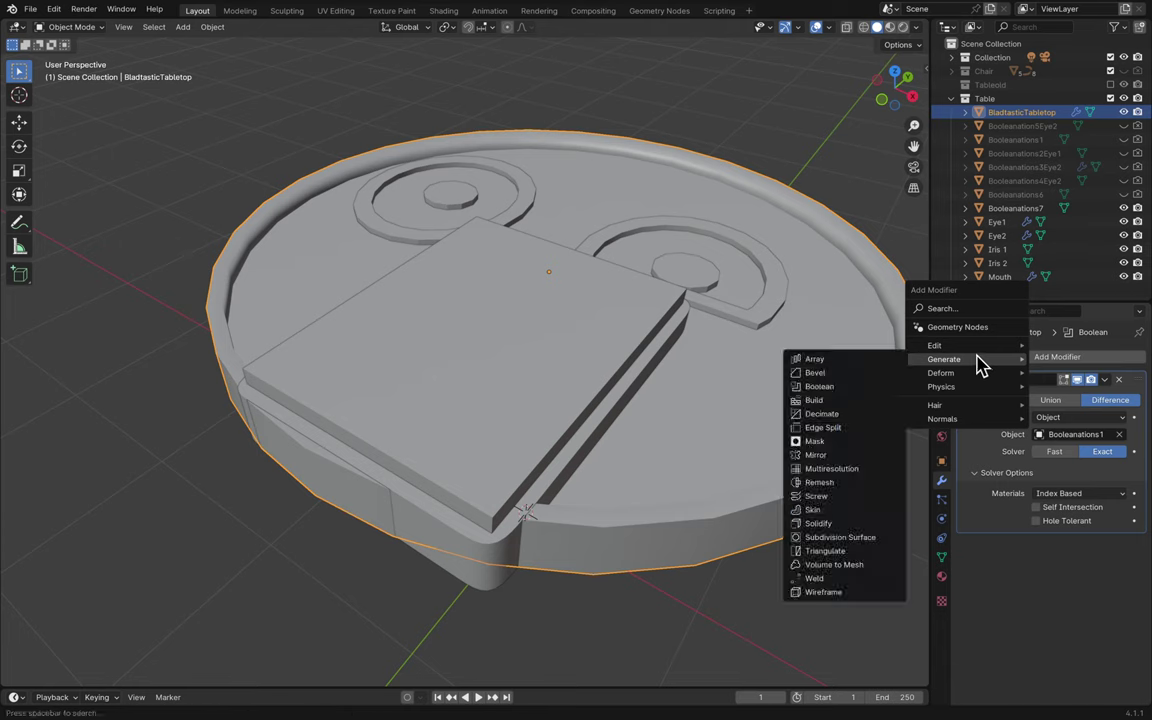
pyautogui.click(866, 390)
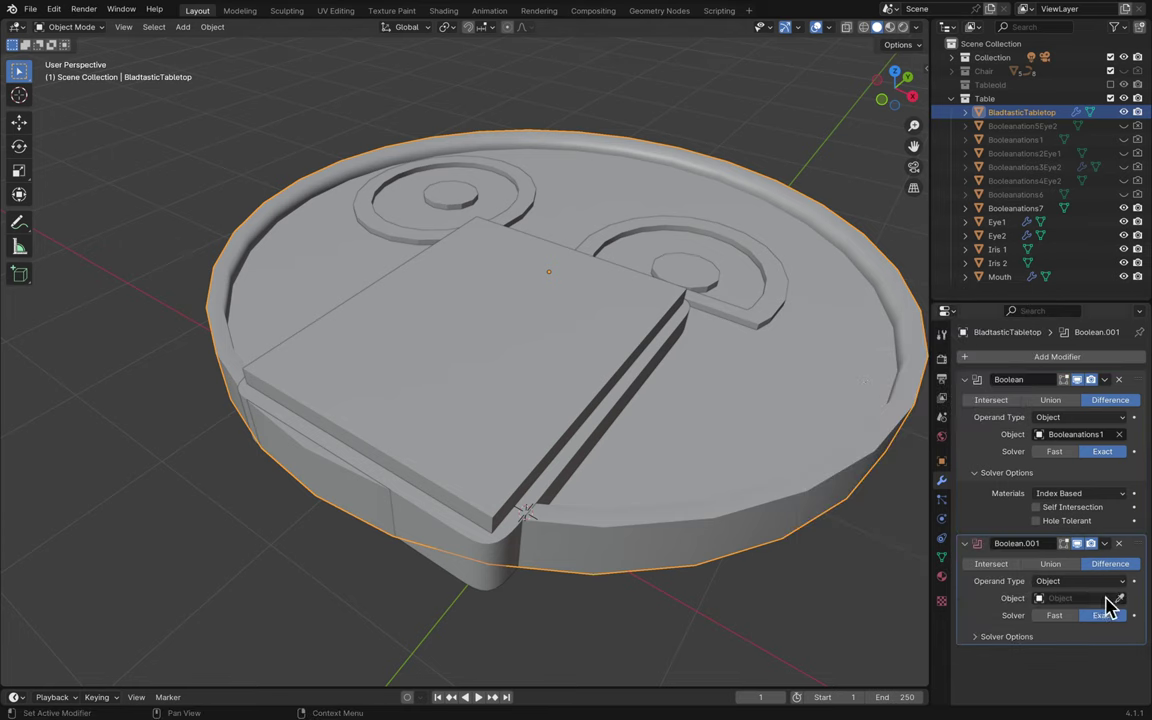
pyautogui.click(524, 335)
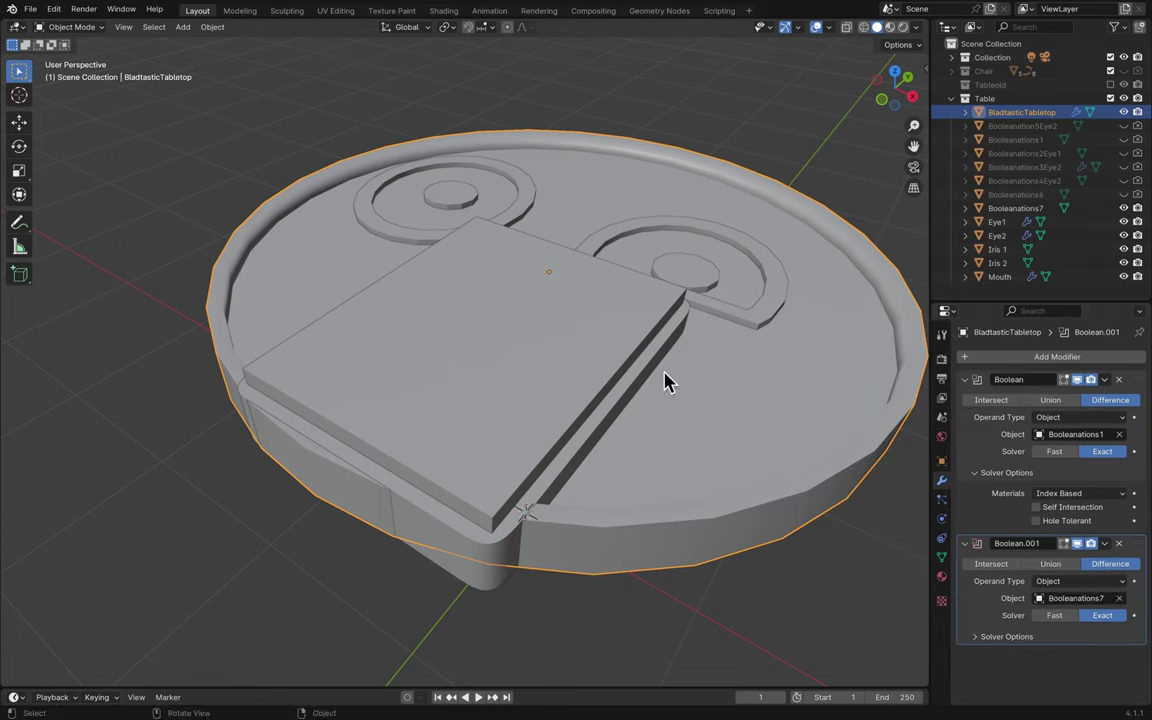
# - Hide Booleanations7 so the rectangular mouth recess is visible
pyautogui.click(1124, 112)
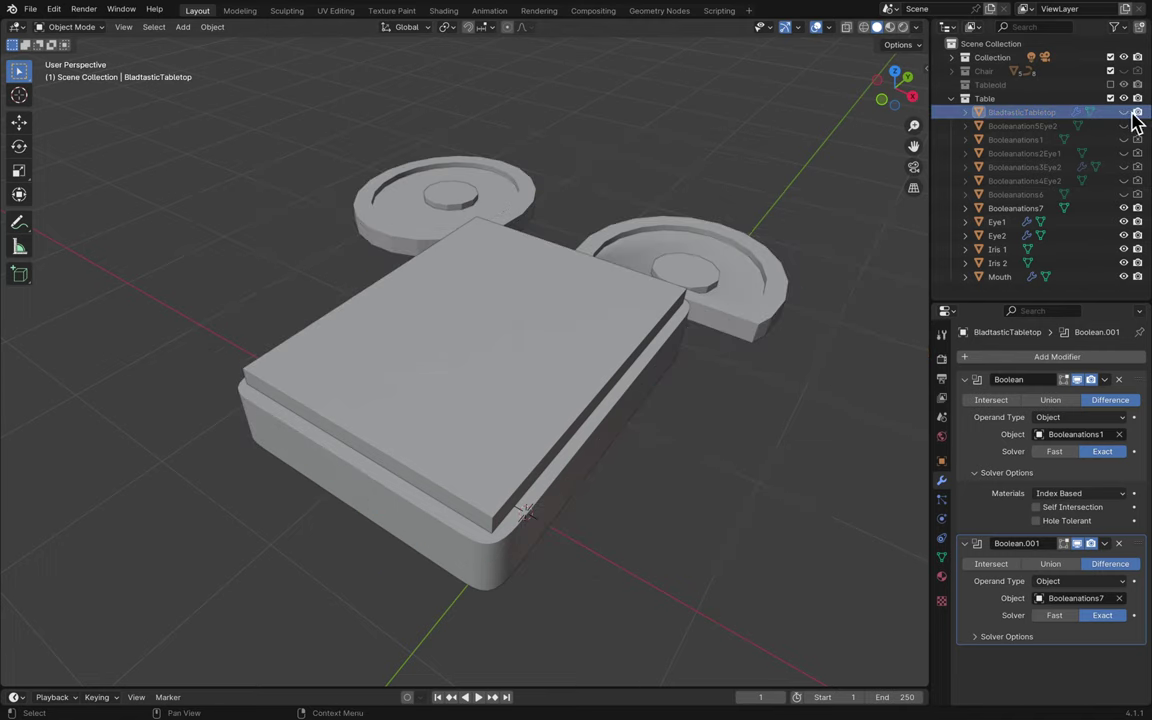
pyautogui.click(1124, 112)
pyautogui.click(1124, 207)
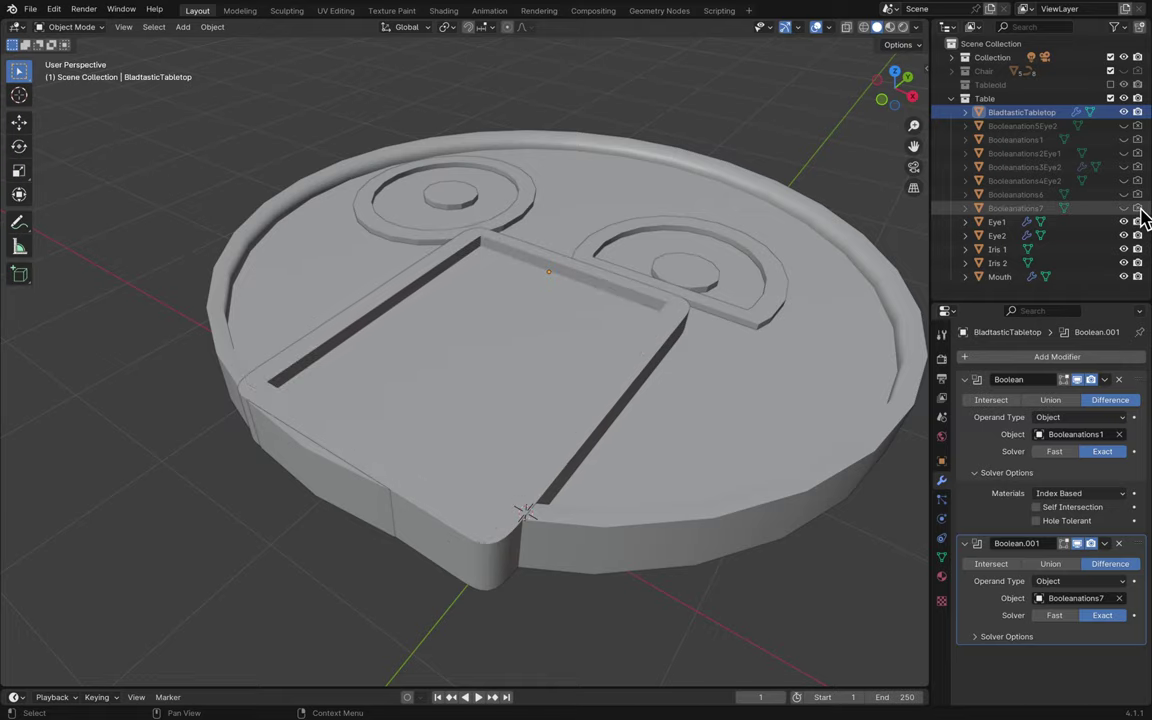
# - Inspect the recess from a few angles and save Blender6.blend
pyautogui.scroll(10, 625, 525)
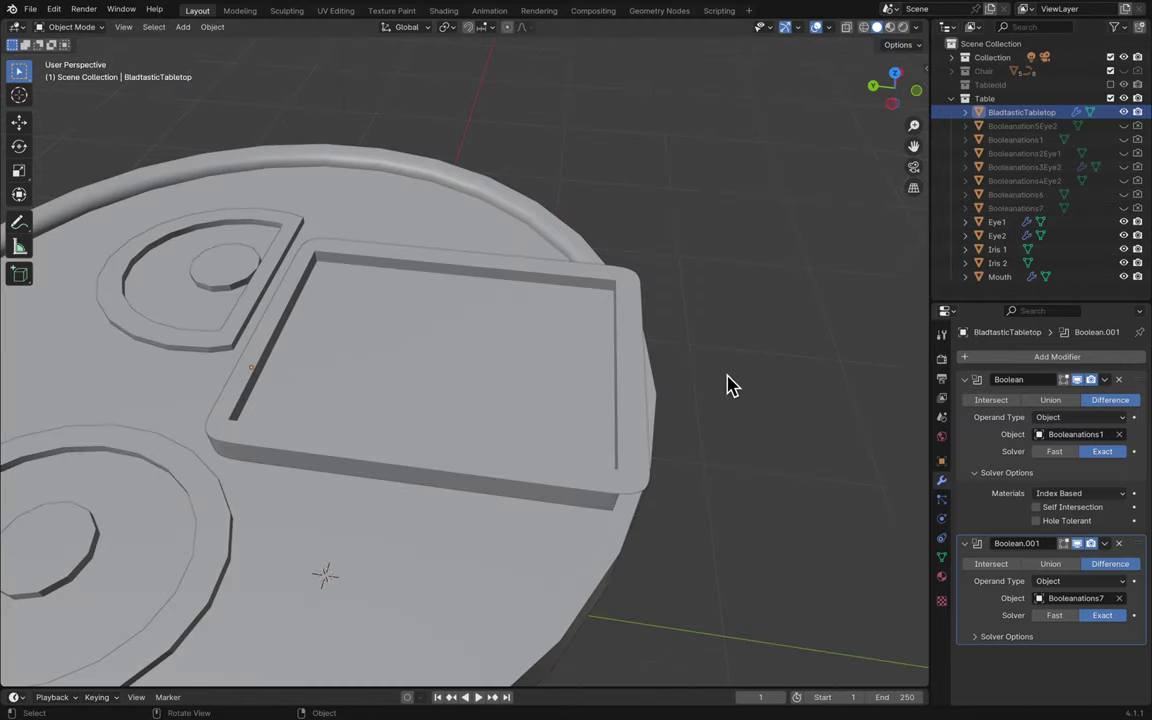
pyautogui.scroll(-3, 727, 385)
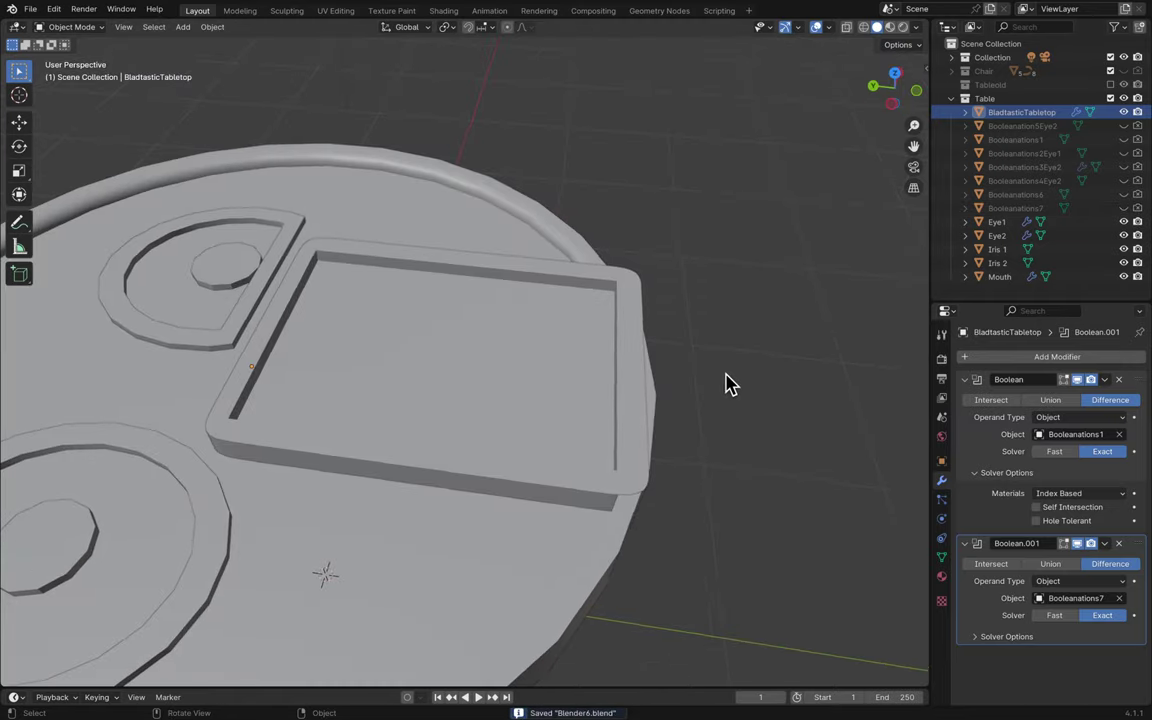
pyautogui.moveTo(727, 385); pyautogui.dragTo(727, 385, button='middle')
pyautogui.scroll(3, 727, 385)
pyautogui.scroll(-4, 727, 385)
pyautogui.hotkey('ctrl', 's')
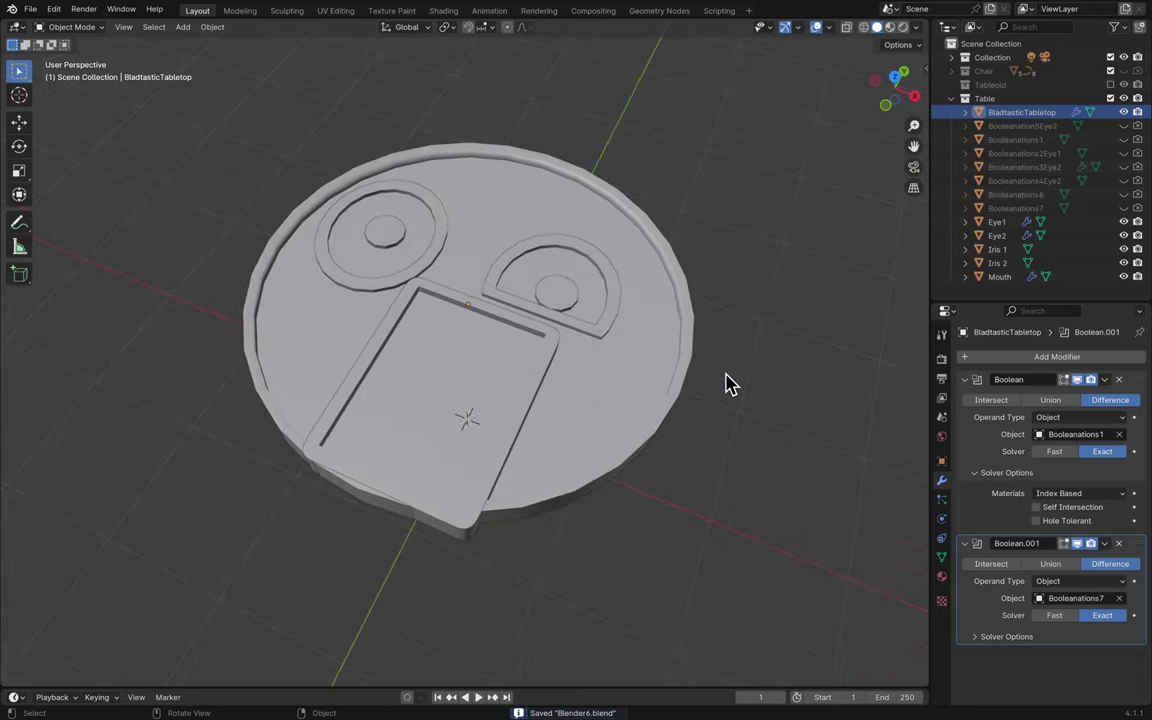
# - Toggle the tabletop in and out of Edit Mode, then save Blender6.blend again
pyautogui.scroll(2, 727, 385)
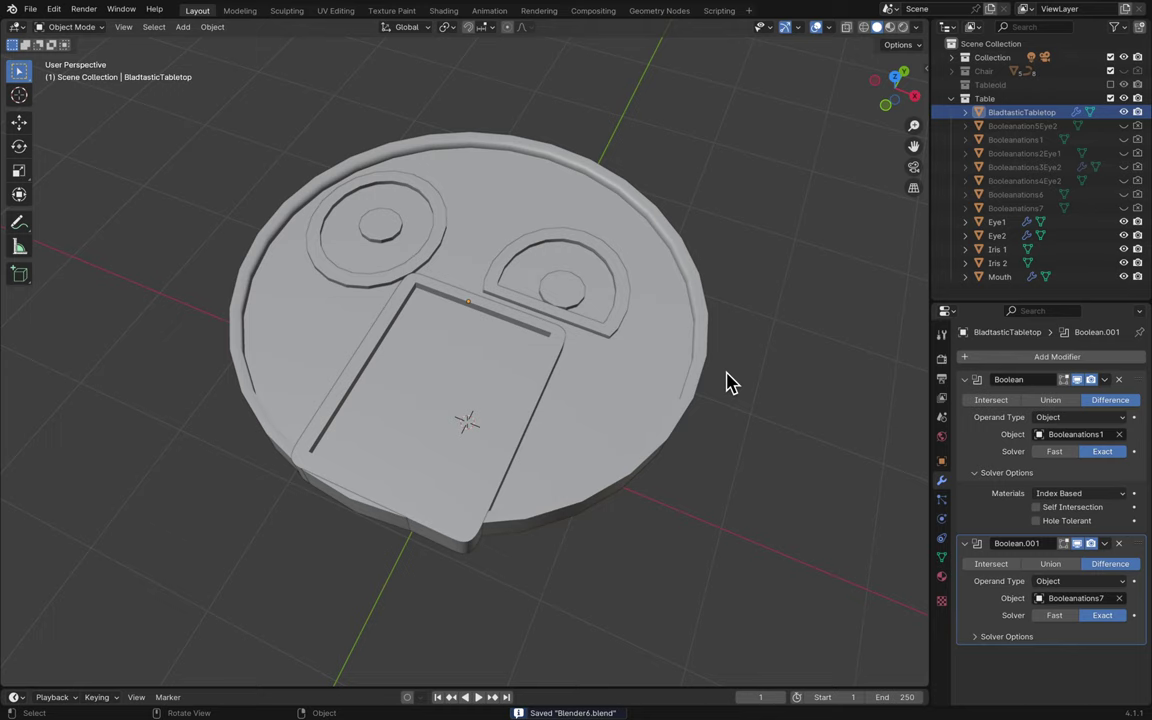
pyautogui.press('`')
pyautogui.press('Tab')
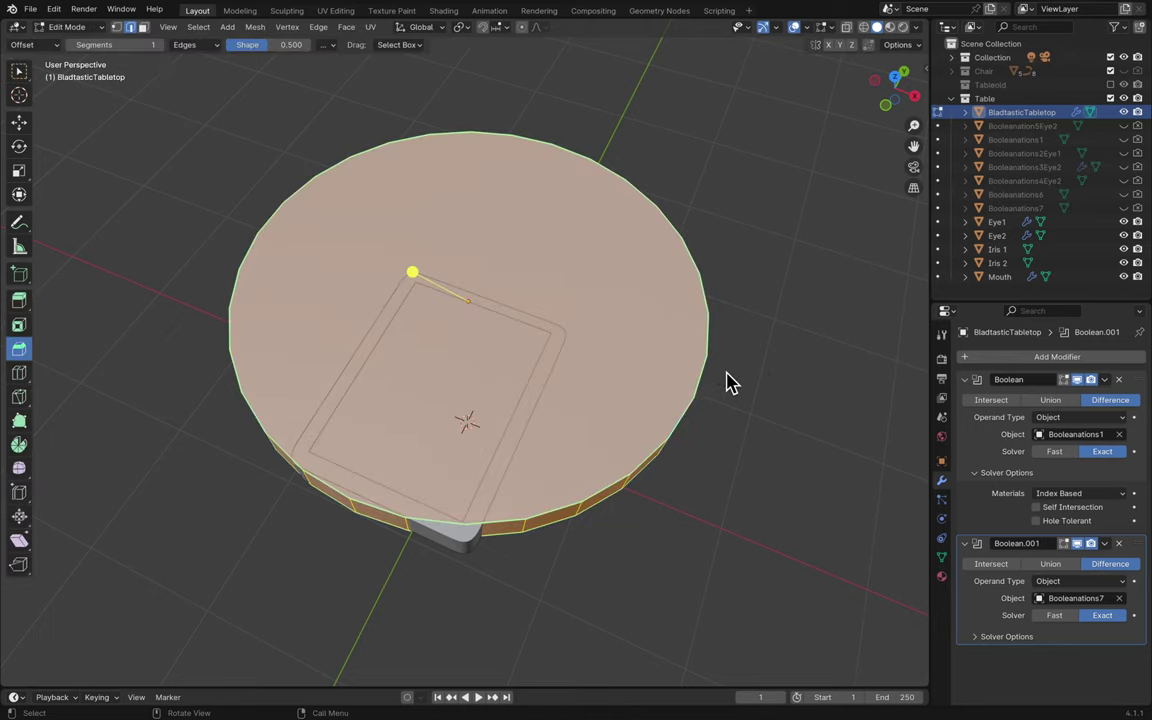
pyautogui.press('Tab')
pyautogui.press('`')
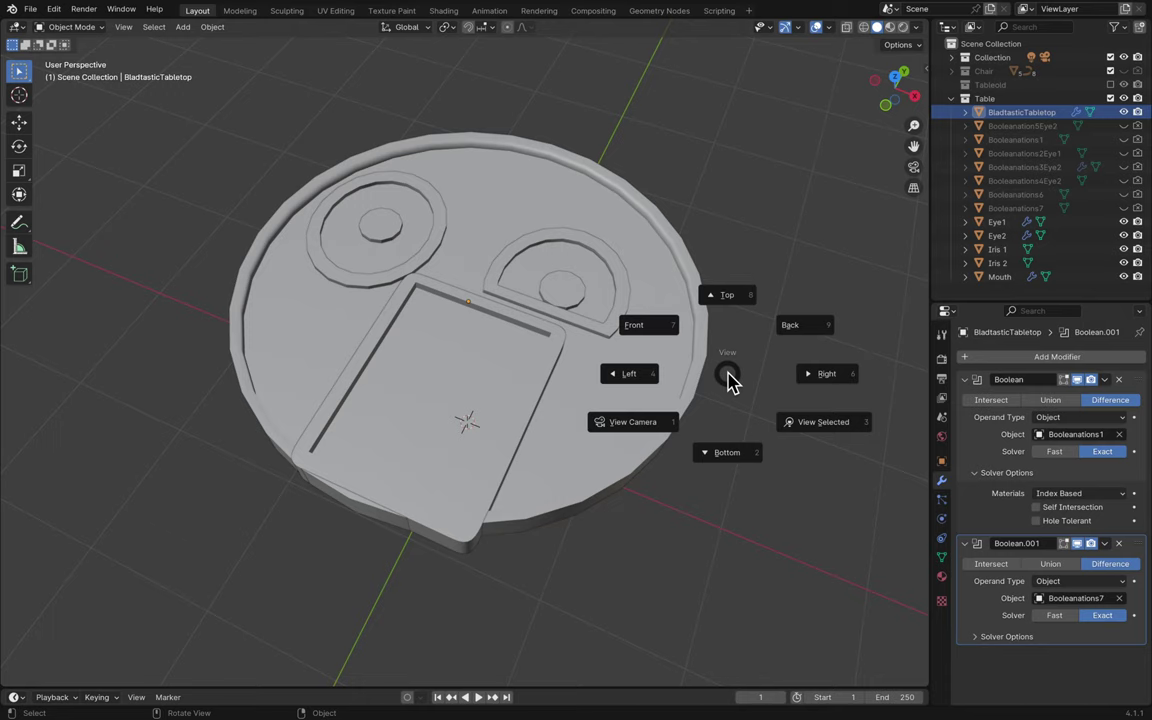
pyautogui.click(727, 380)
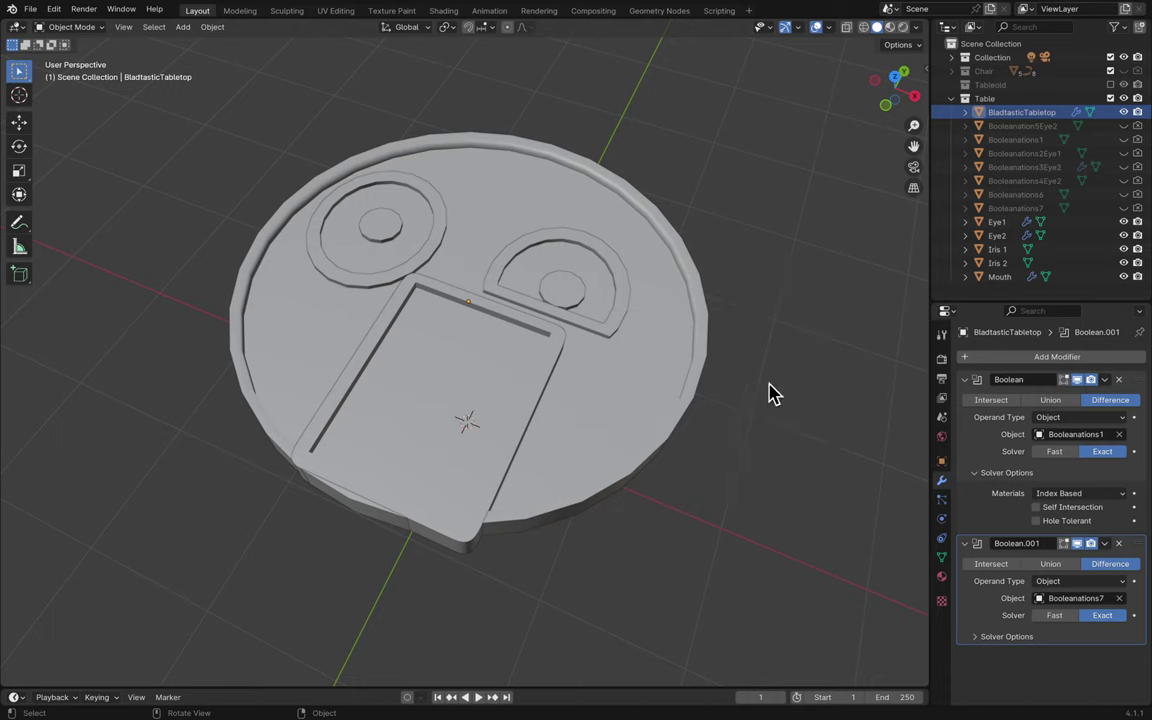
pyautogui.press('Tab')
pyautogui.press('Tab')
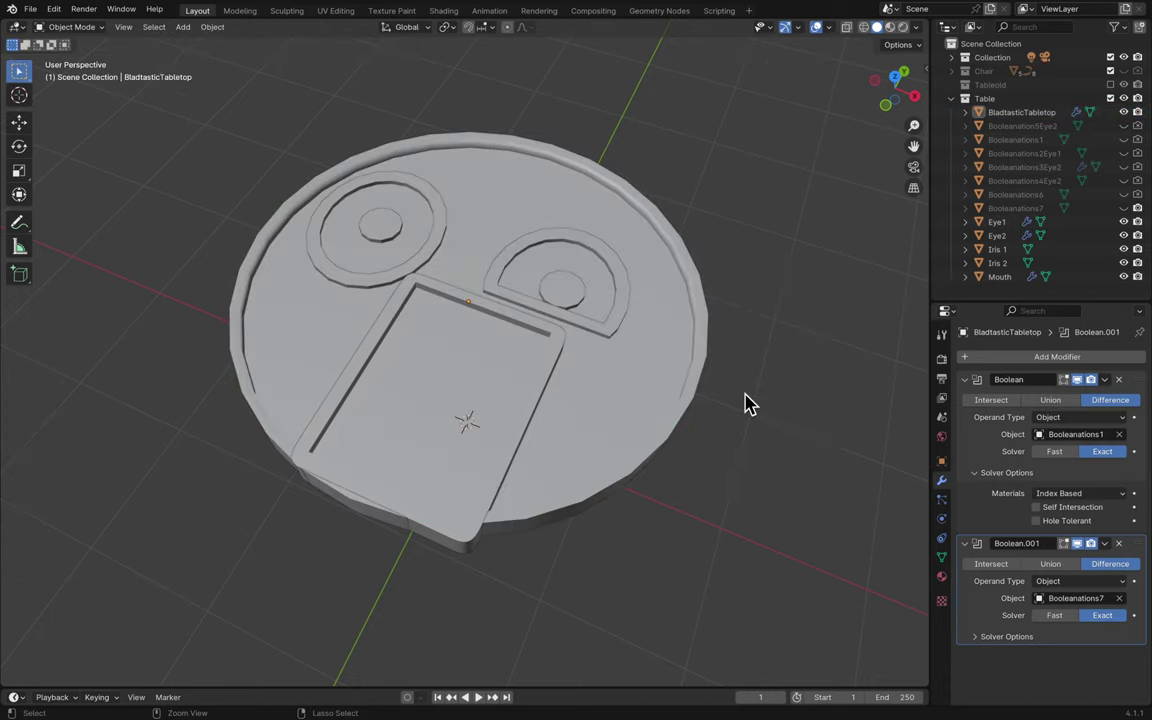
pyautogui.press('h')
pyautogui.hotkey('ctrl', 's')
pyautogui.scroll(-10, 763, 391)
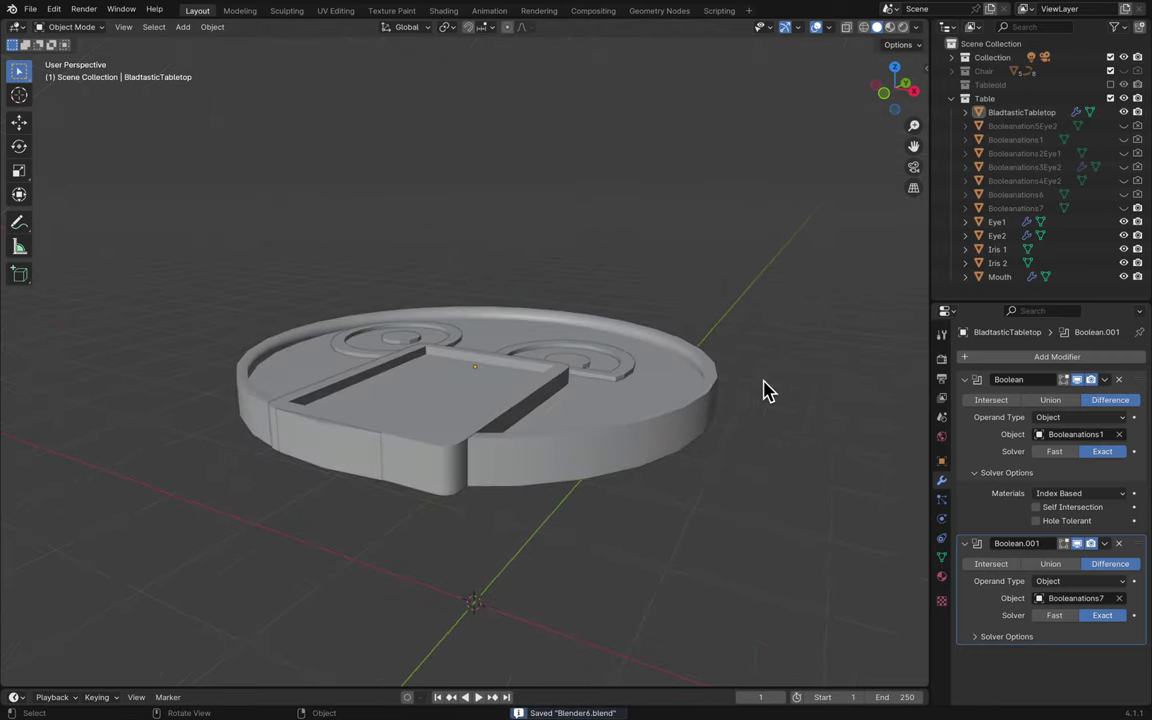
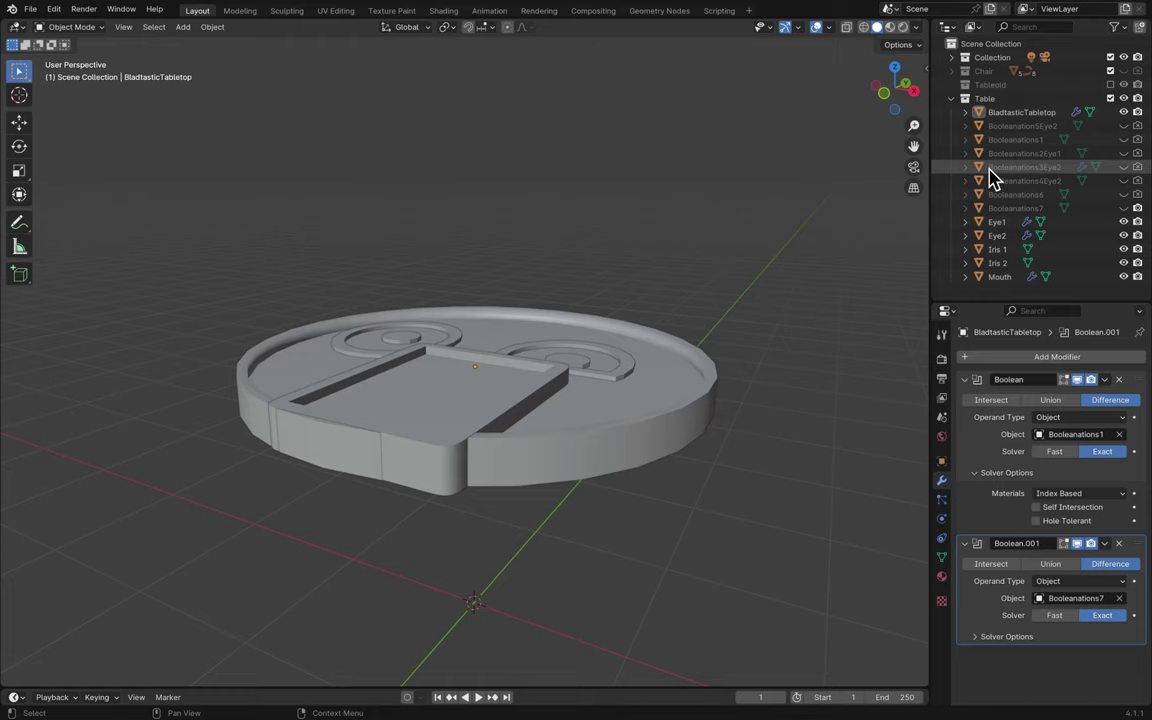
# - Inspect the cartoon-face tabletop from above and below, then save the project as Blender6.blend
pyautogui.moveTo(843, 303); pyautogui.dragTo(843, 303, button='middle')
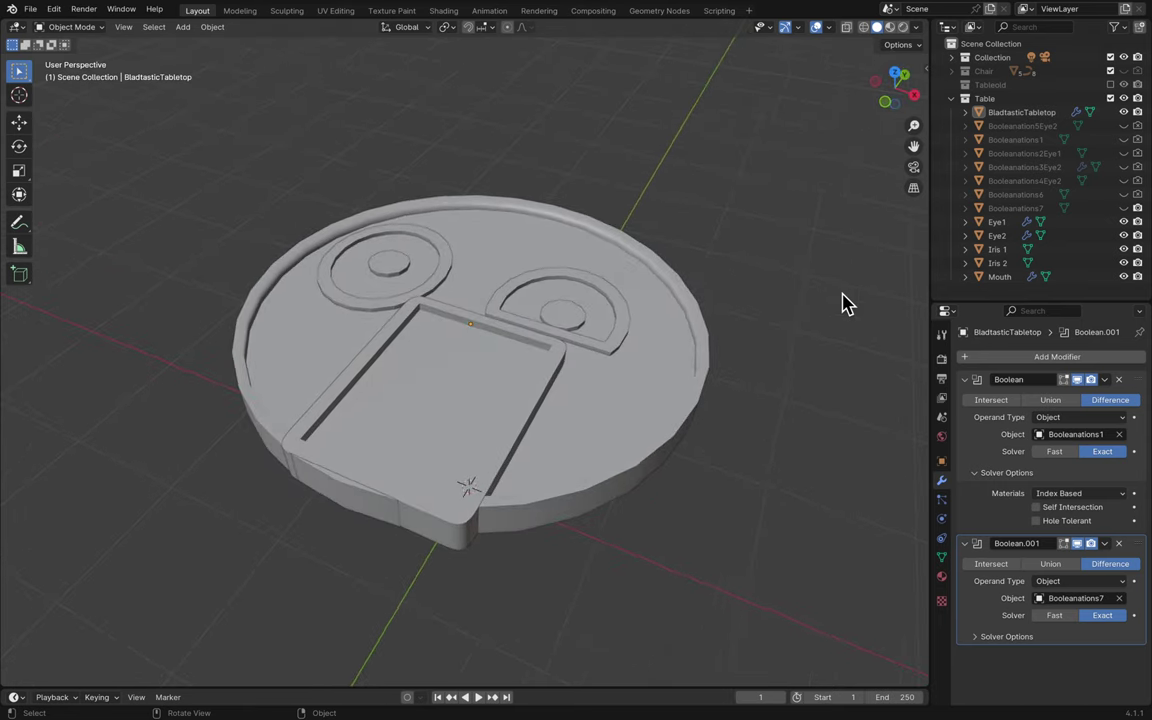
pyautogui.moveTo(843, 303); pyautogui.dragTo(843, 303, button='middle')
pyautogui.hotkey('ctrl', 's')
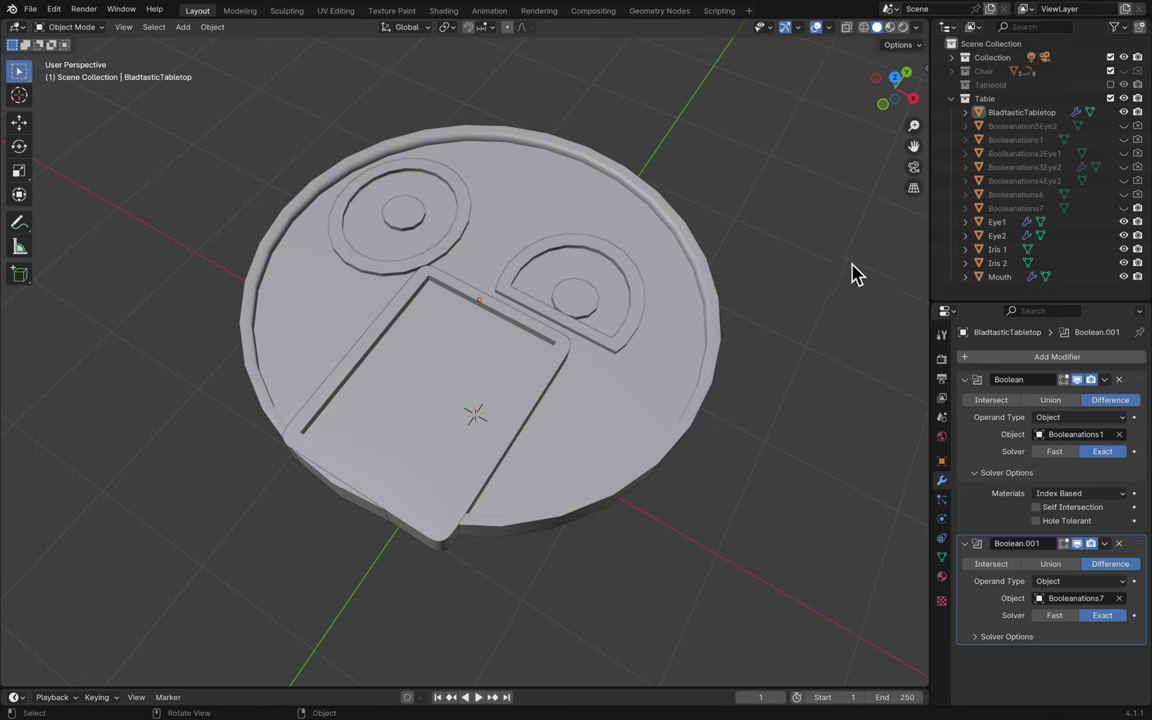
# - Select BladtasticTabletop, view it from a low side angle, then deselect it
pyautogui.click(1096, 115)
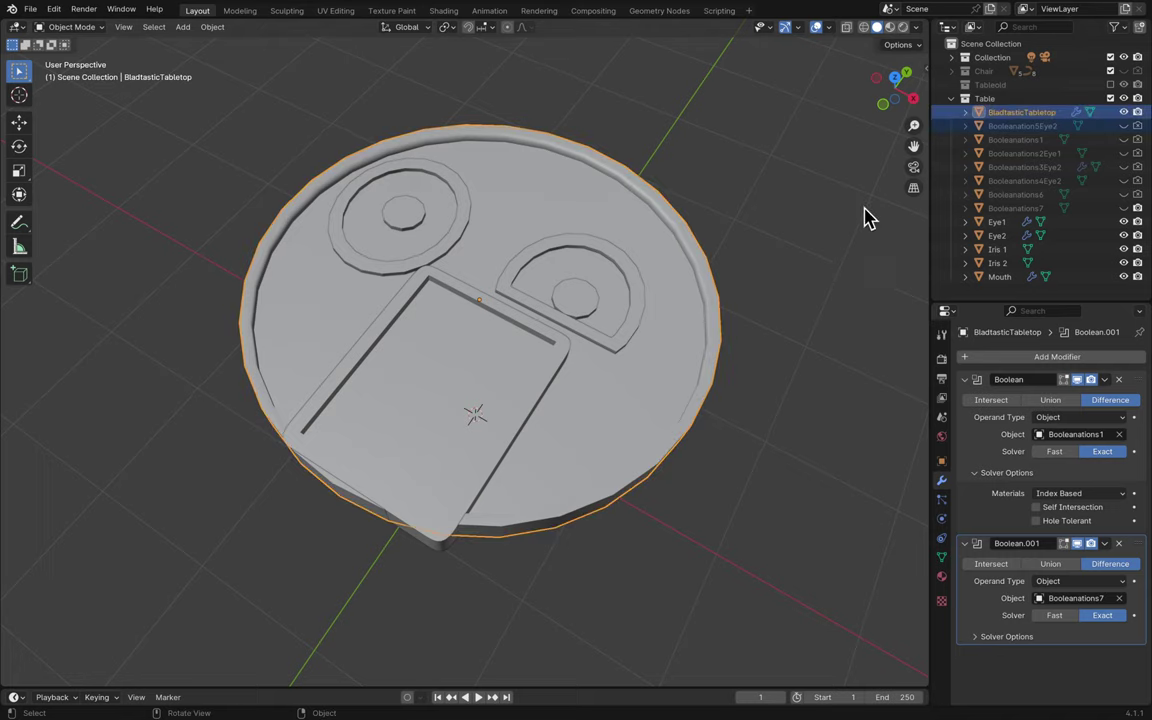
pyautogui.moveTo(716, 318); pyautogui.dragTo(716, 318, button='middle')
pyautogui.click(716, 318)
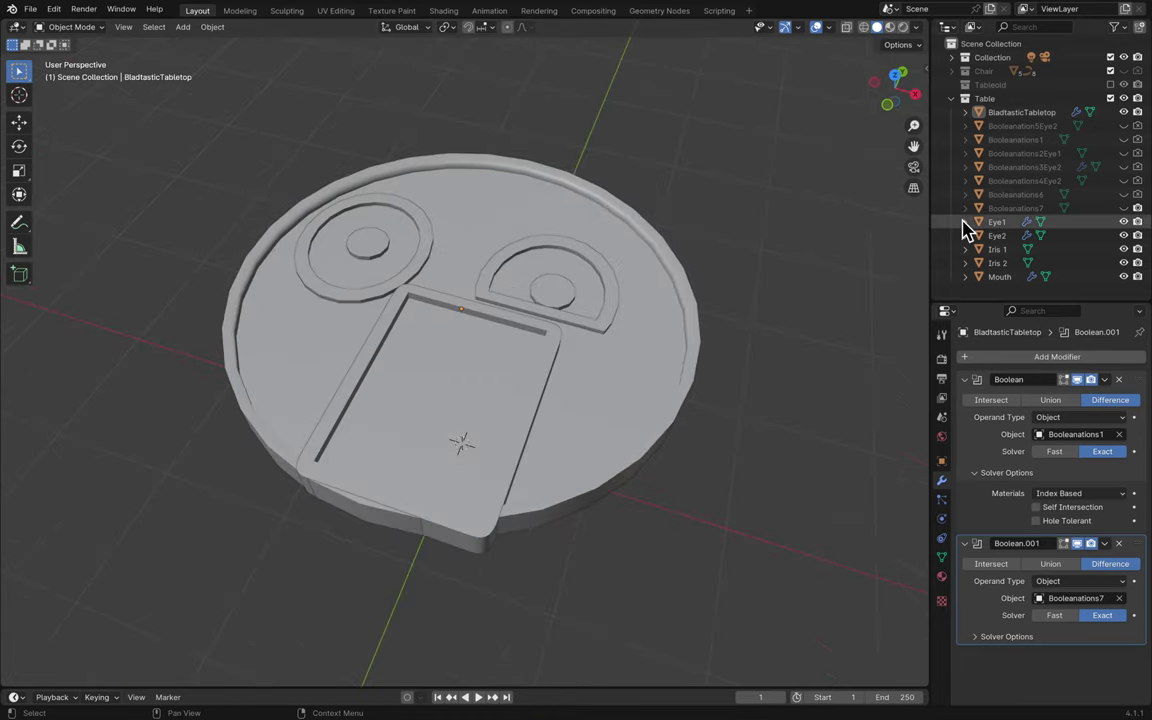
# - Hide the Table collection and show the Tableold collection in the viewport
pyautogui.click(1123, 98)
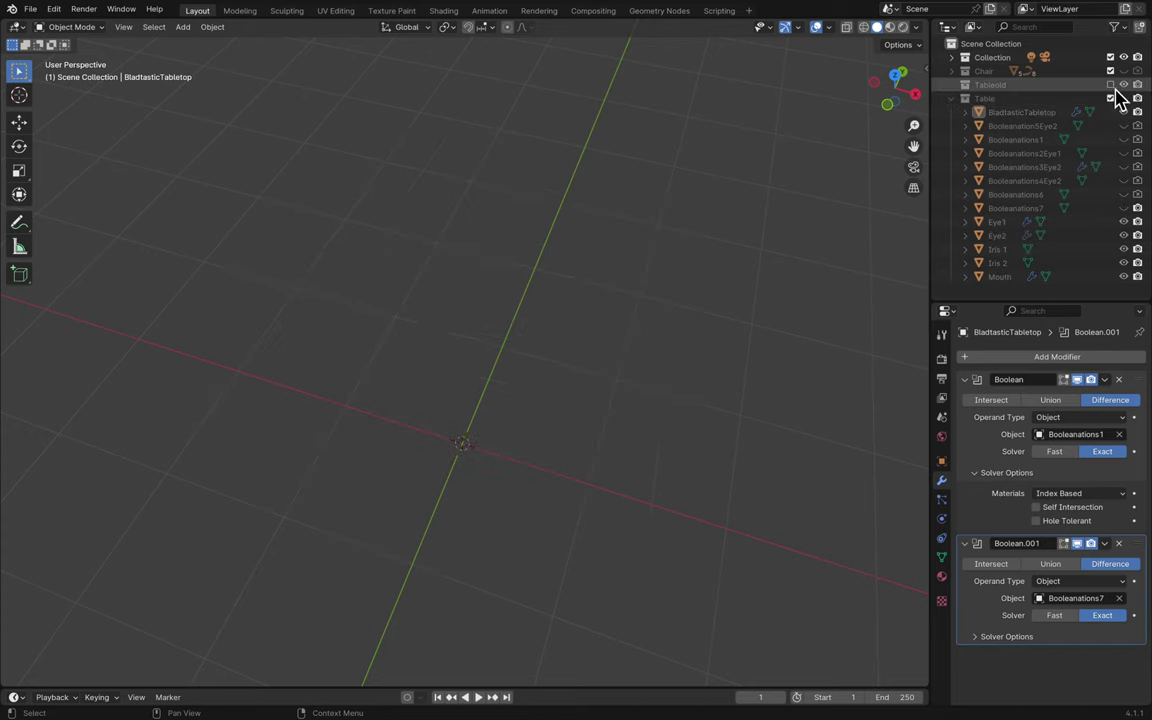
pyautogui.click(1111, 85)
pyautogui.scroll(-8, 781, 213)
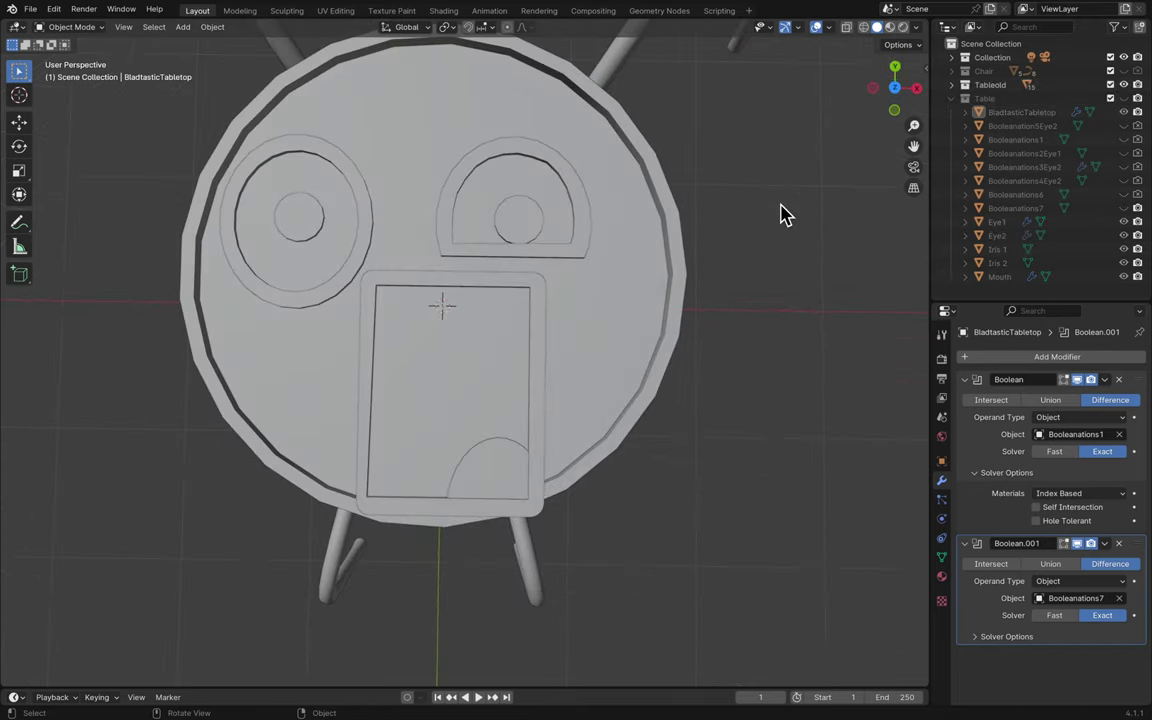
pyautogui.hscroll(3, 785, 213)
pyautogui.keyDown('shift'); pyautogui.scroll(-10, 781, 213); pyautogui.keyUp('shift')
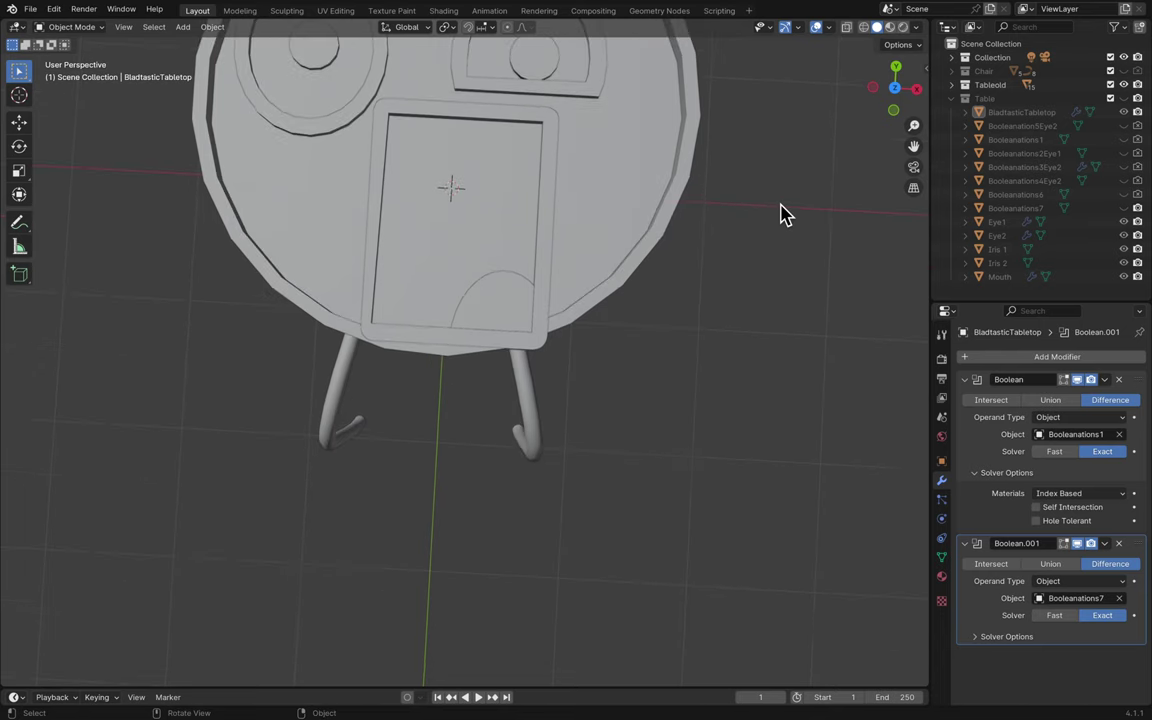
# - Add a cylinder beside the right leg and shrink it to about a third
pyautogui.hotkey('shift', 'a')
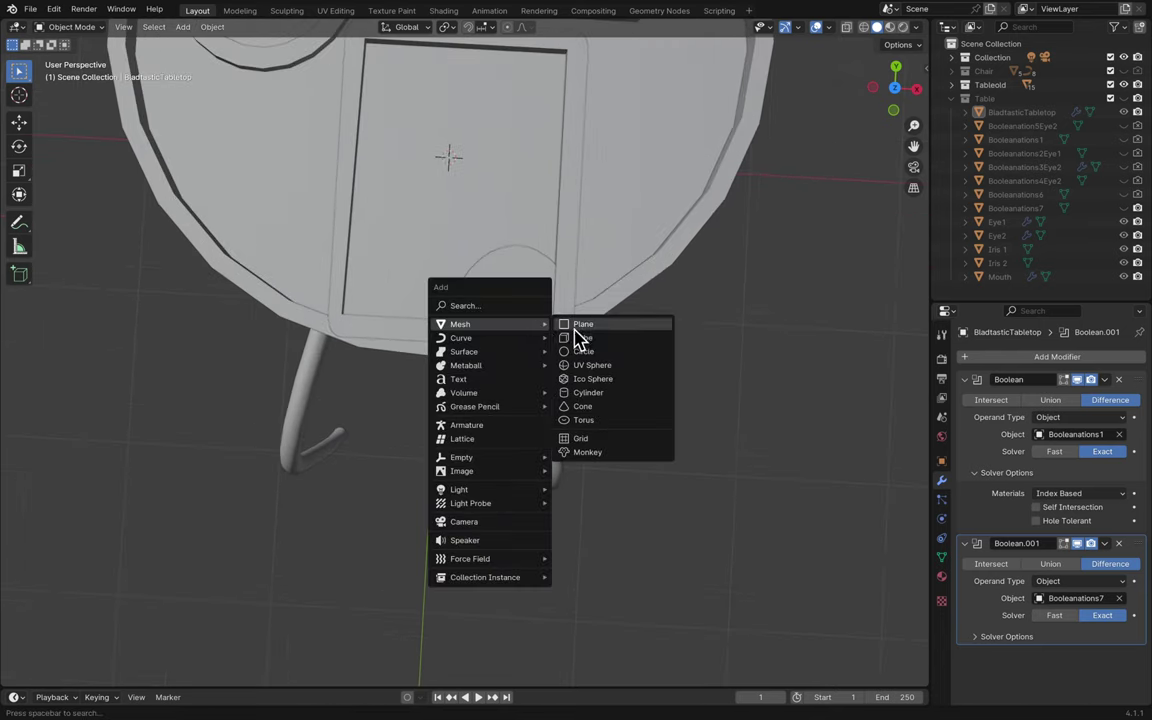
pyautogui.click(589, 393)
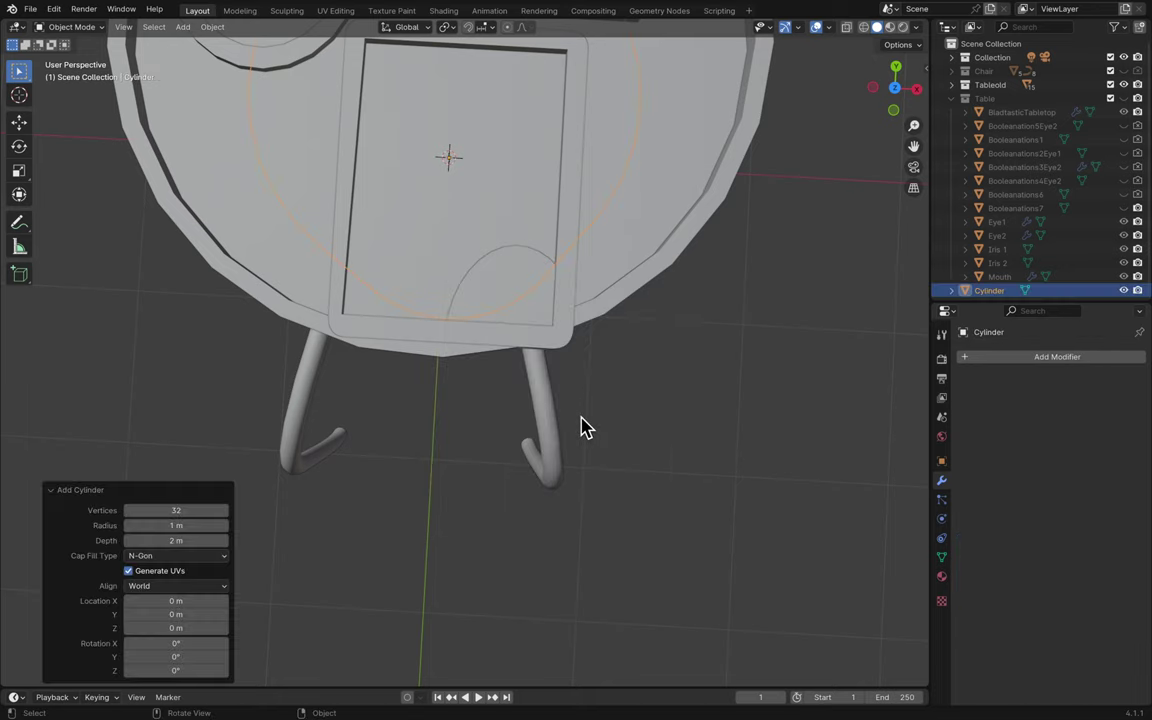
pyautogui.press('g')
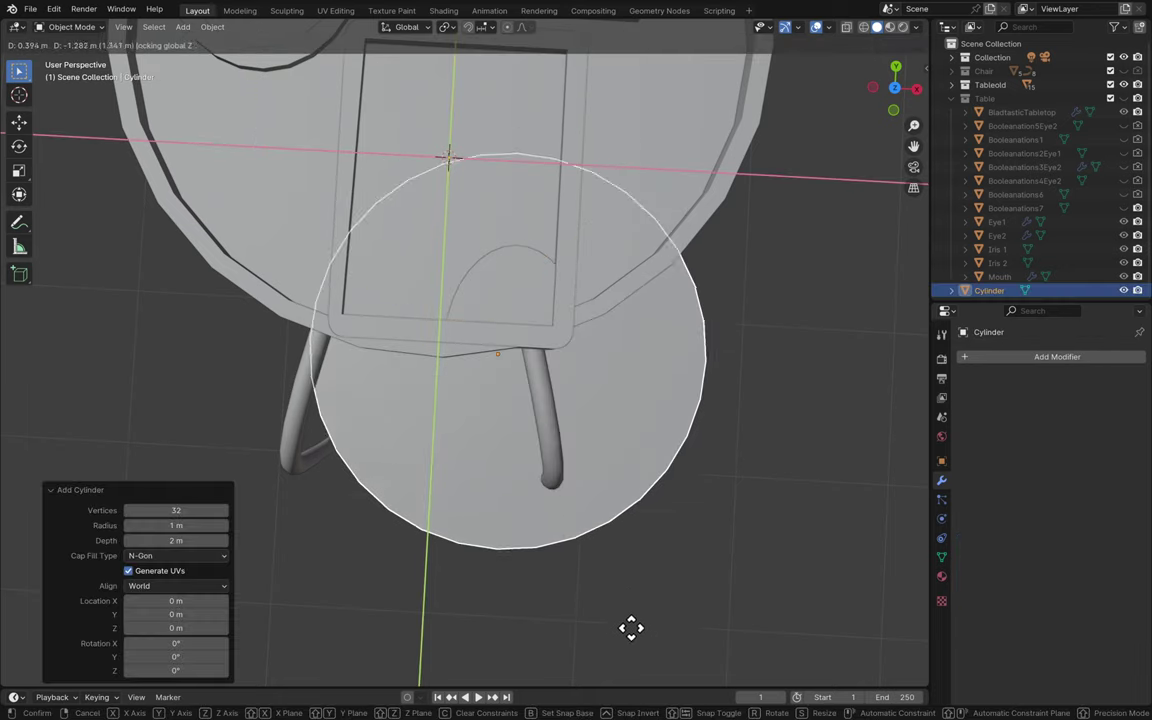
pyautogui.click(644, 640)
pyautogui.press('s')
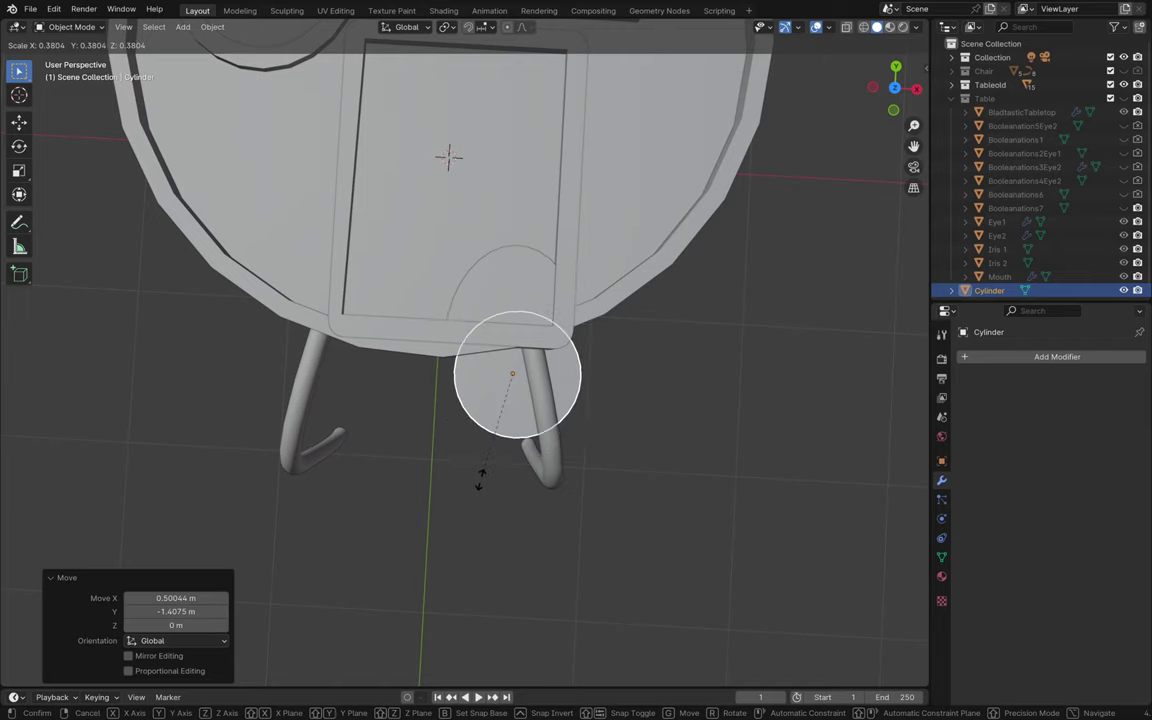
pyautogui.click(478, 472)
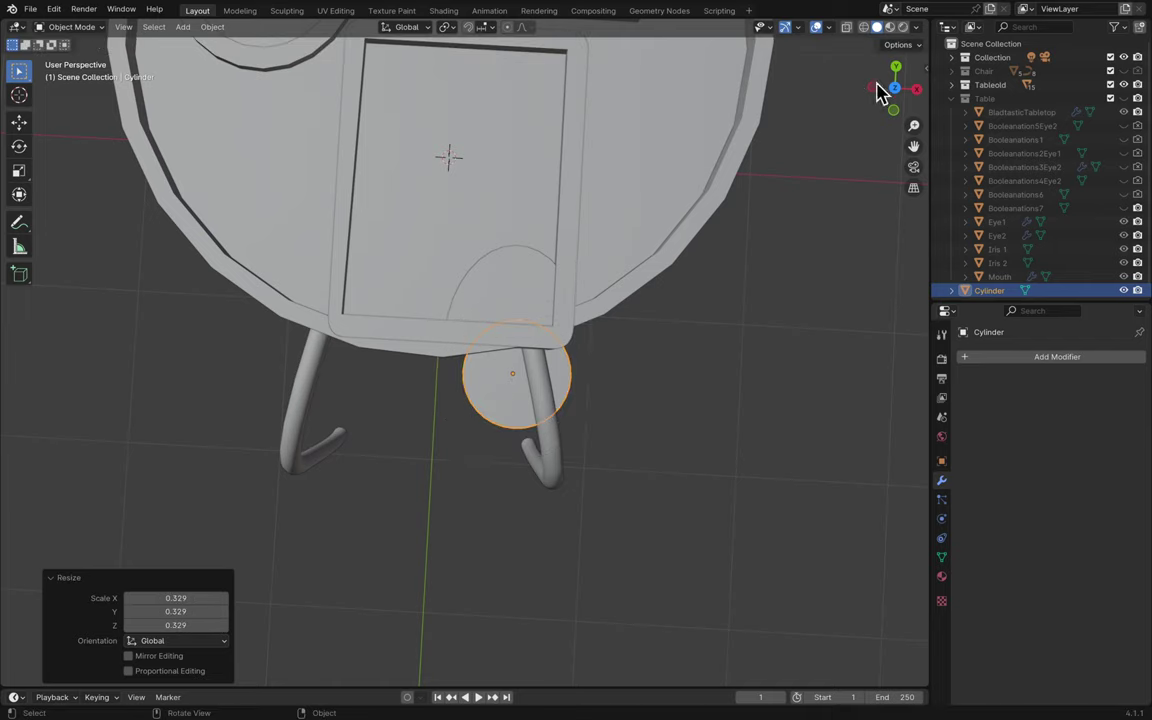
pyautogui.click(796, 210)
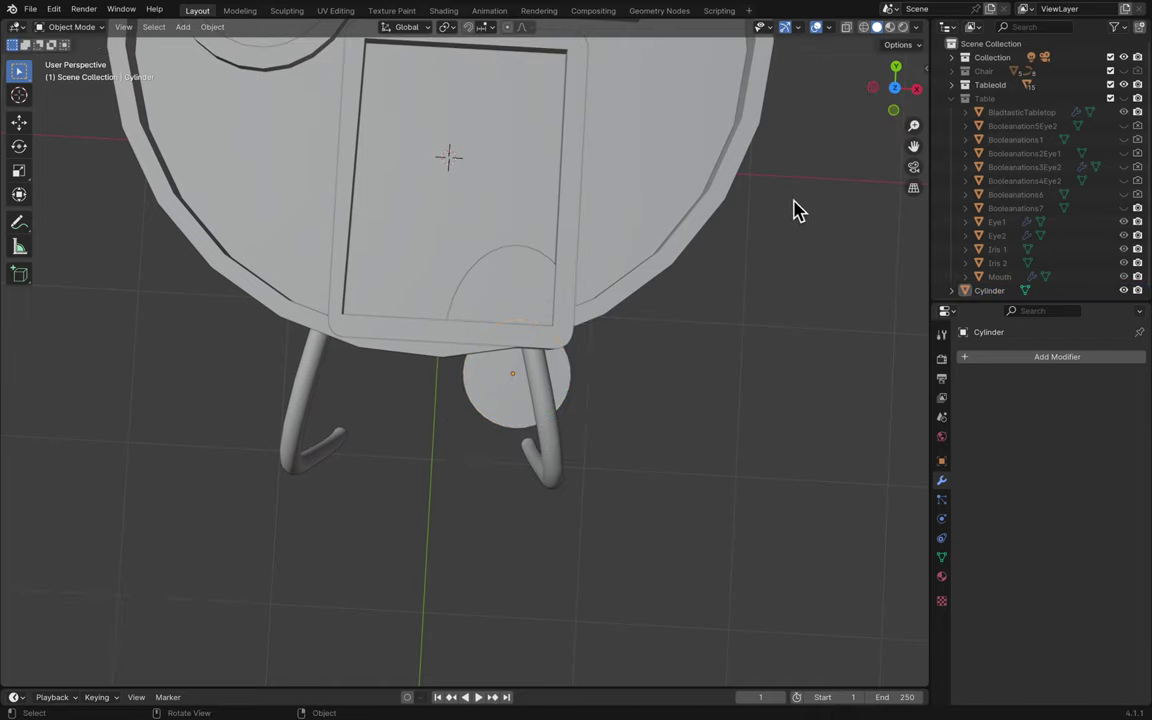
# - In front view, raise the cylinder 1.6307 m along Z to the tabletop's height
pyautogui.click(894, 111)
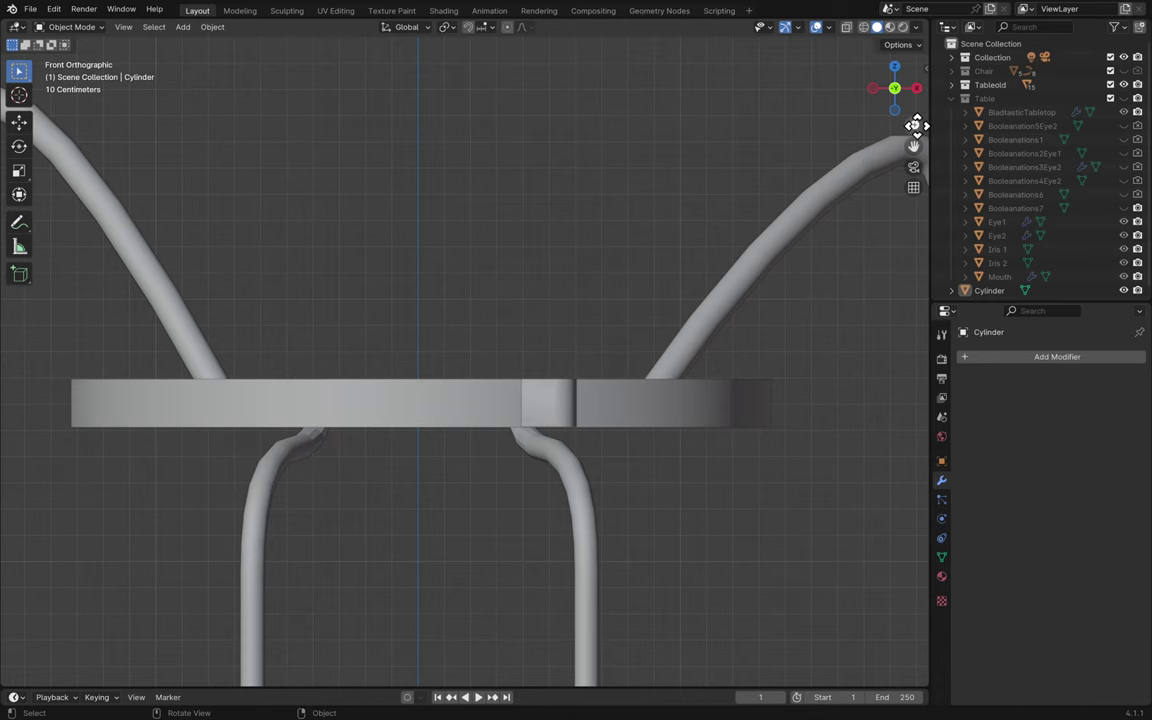
pyautogui.moveTo(916, 125); pyautogui.dragTo(916, 170)
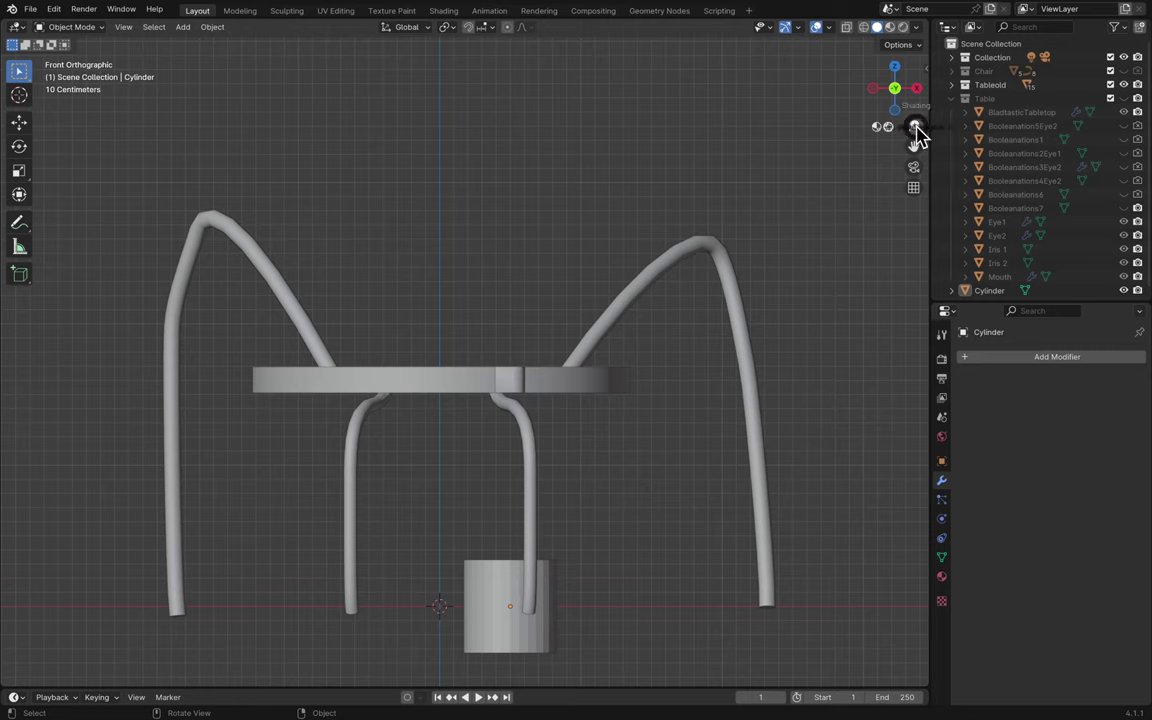
pyautogui.press('z')
pyautogui.click(741, 227)
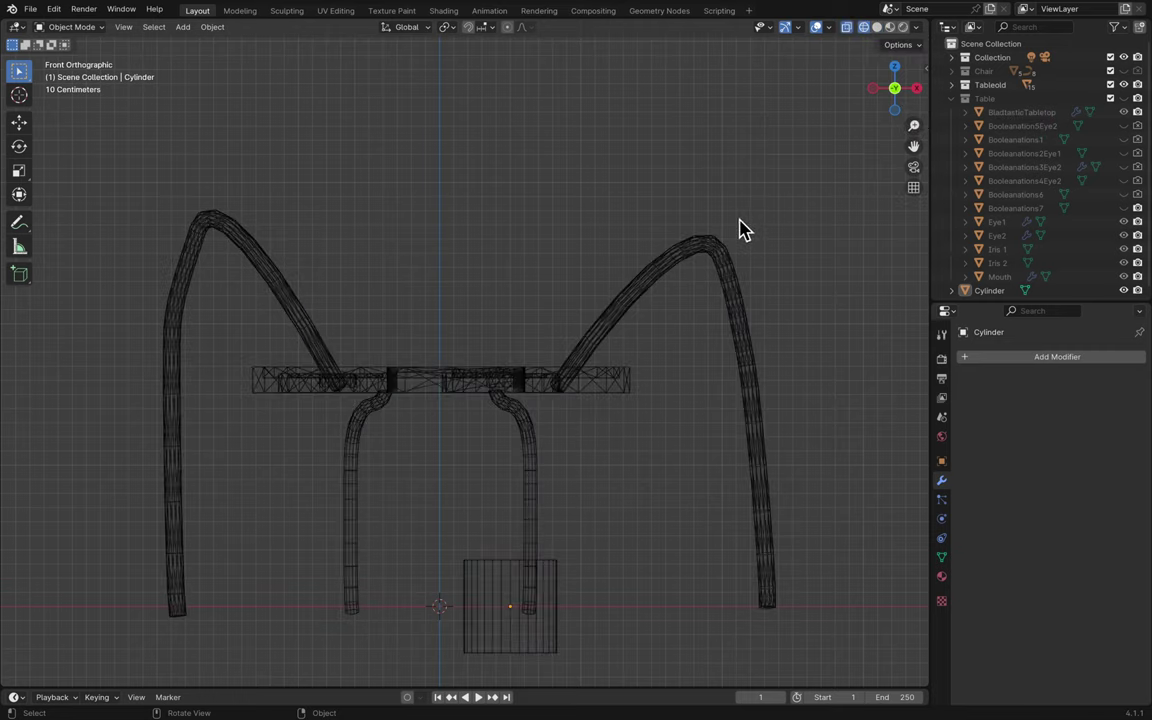
pyautogui.click(877, 27)
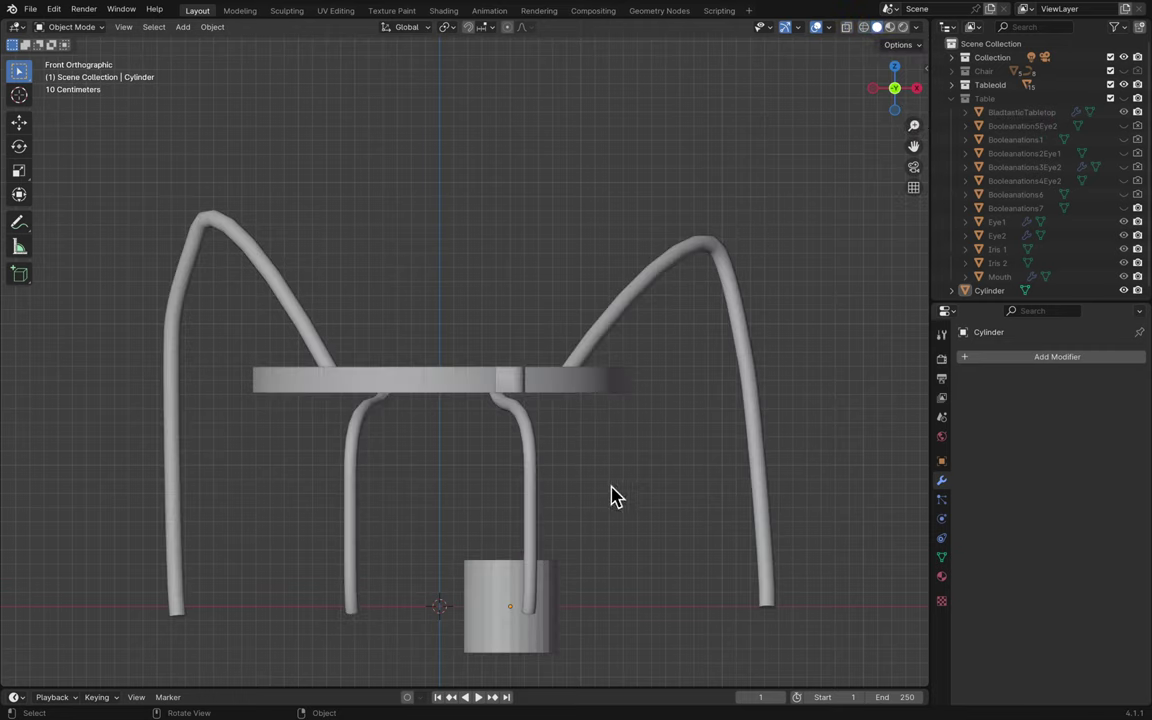
pyautogui.click(510, 636)
pyautogui.press('g')
pyautogui.press('z')
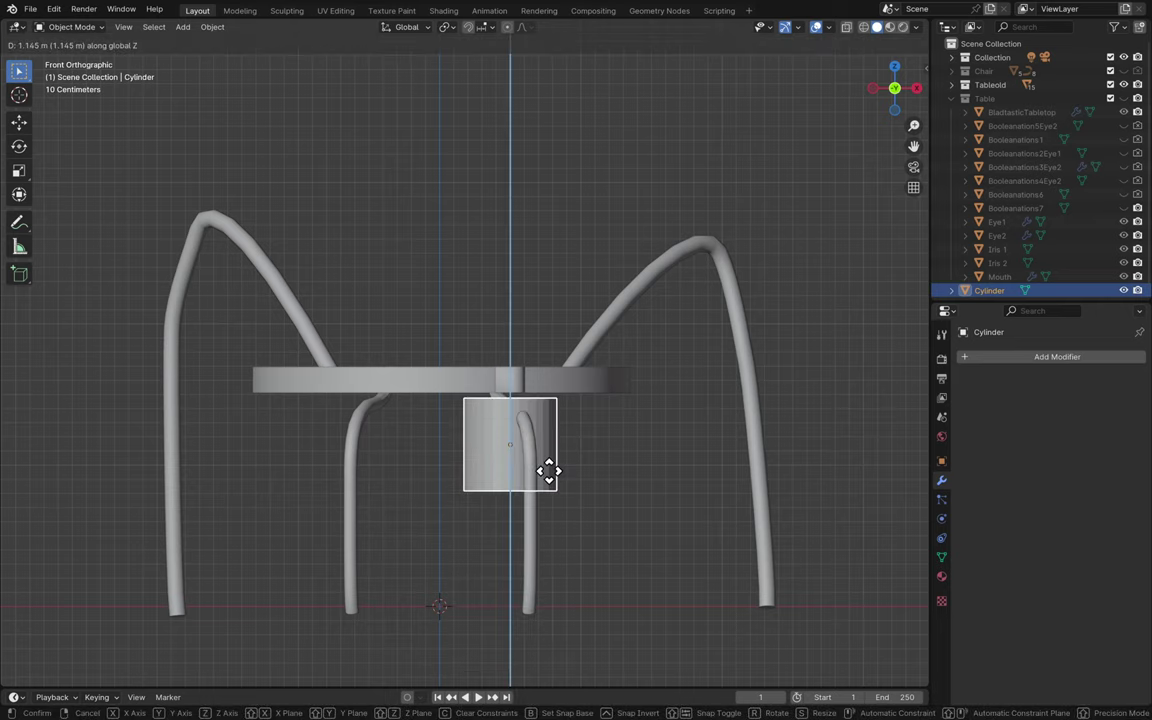
pyautogui.click(558, 404)
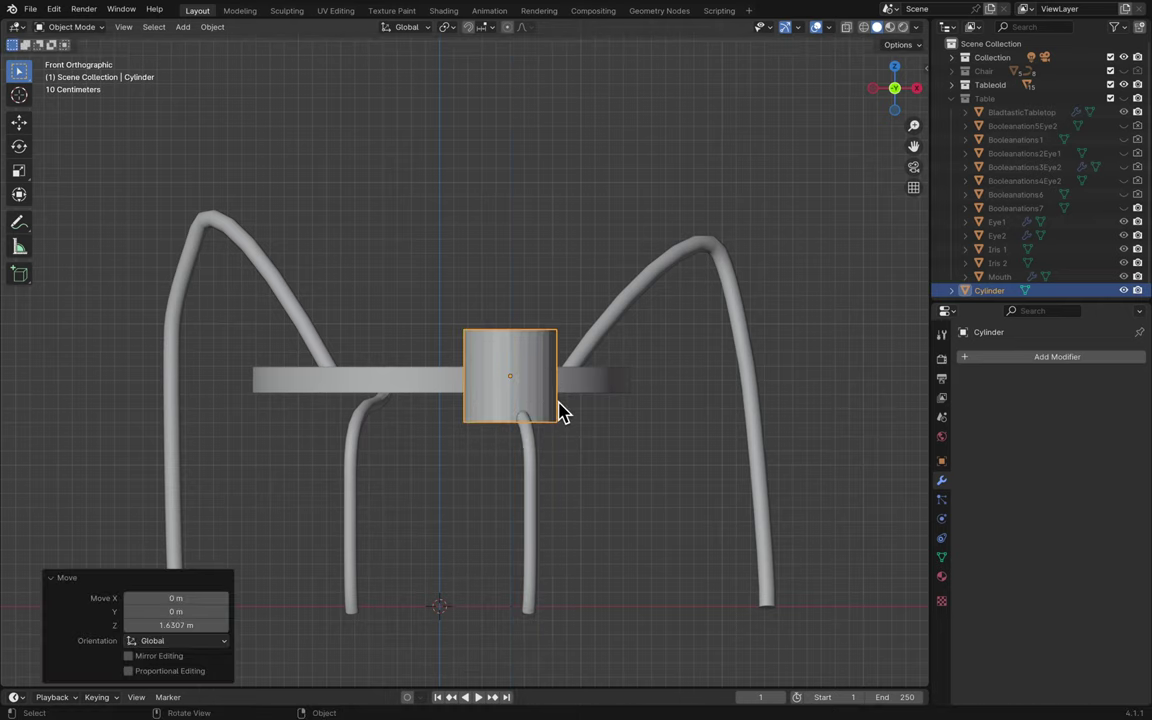
pyautogui.moveTo(558, 406); pyautogui.dragTo(561, 412, button='middle')
pyautogui.scroll(4, 561, 412)
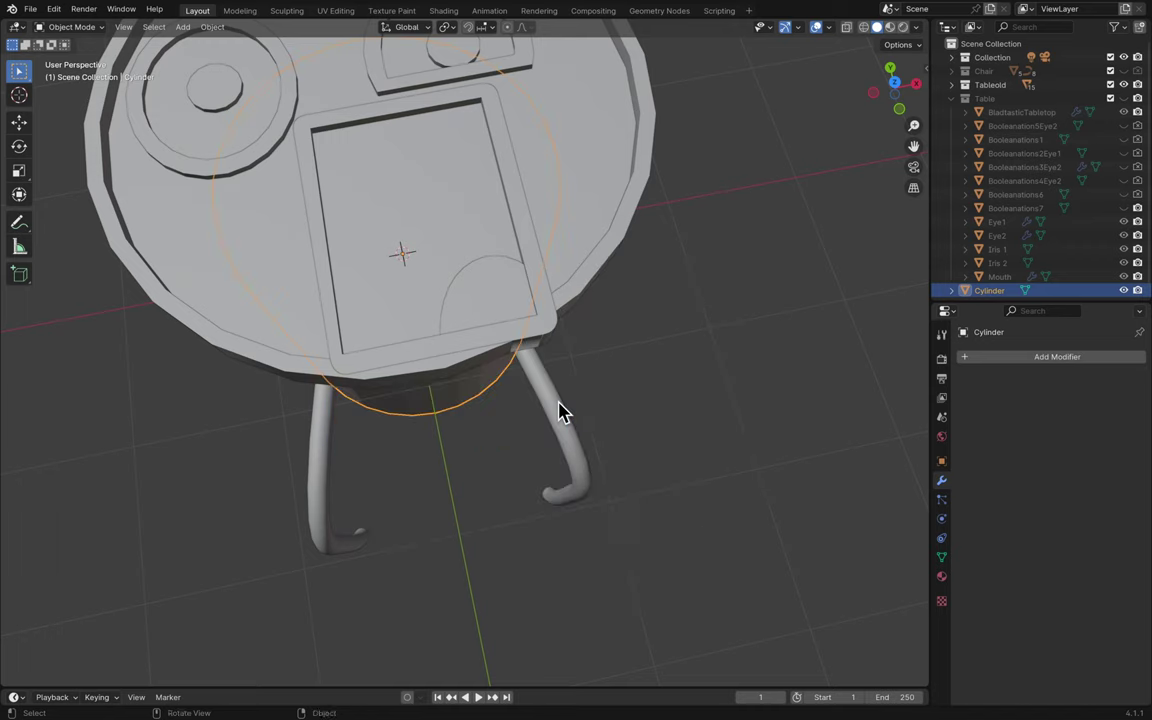
# - Replace the trial cylinder with a new 15-vertex cylinder
pyautogui.press('x')
pyautogui.click(570, 403)
pyautogui.hotkey('shift', 'a')
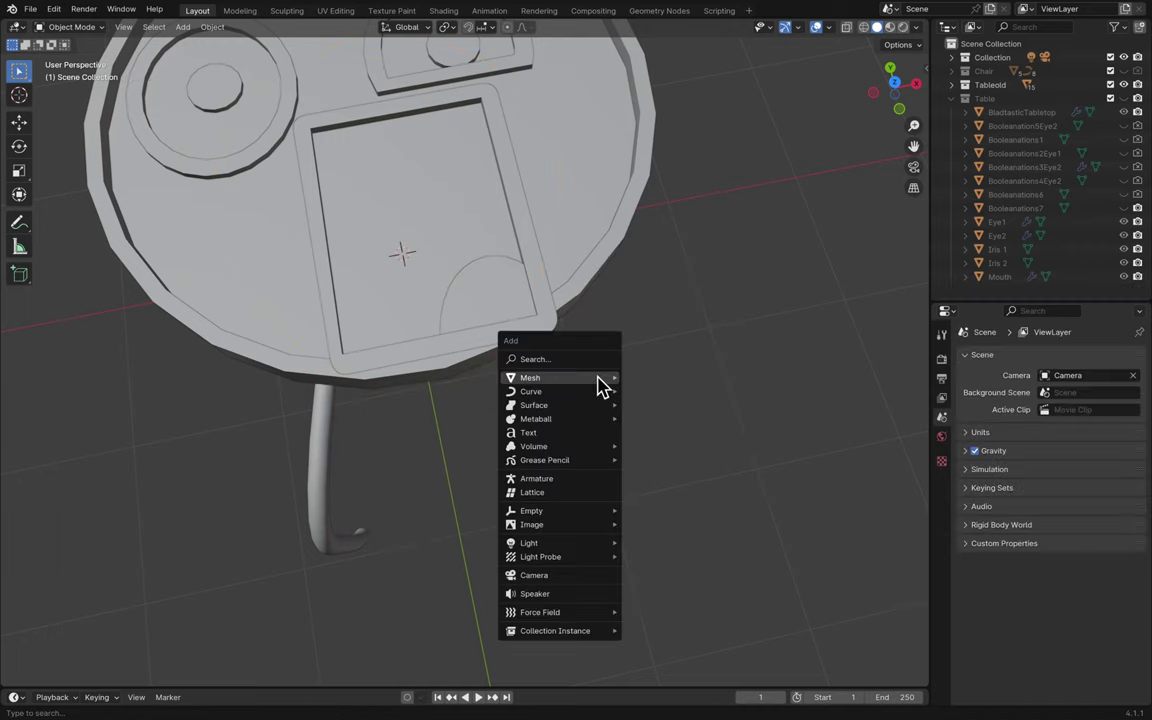
pyautogui.moveTo(599, 384)
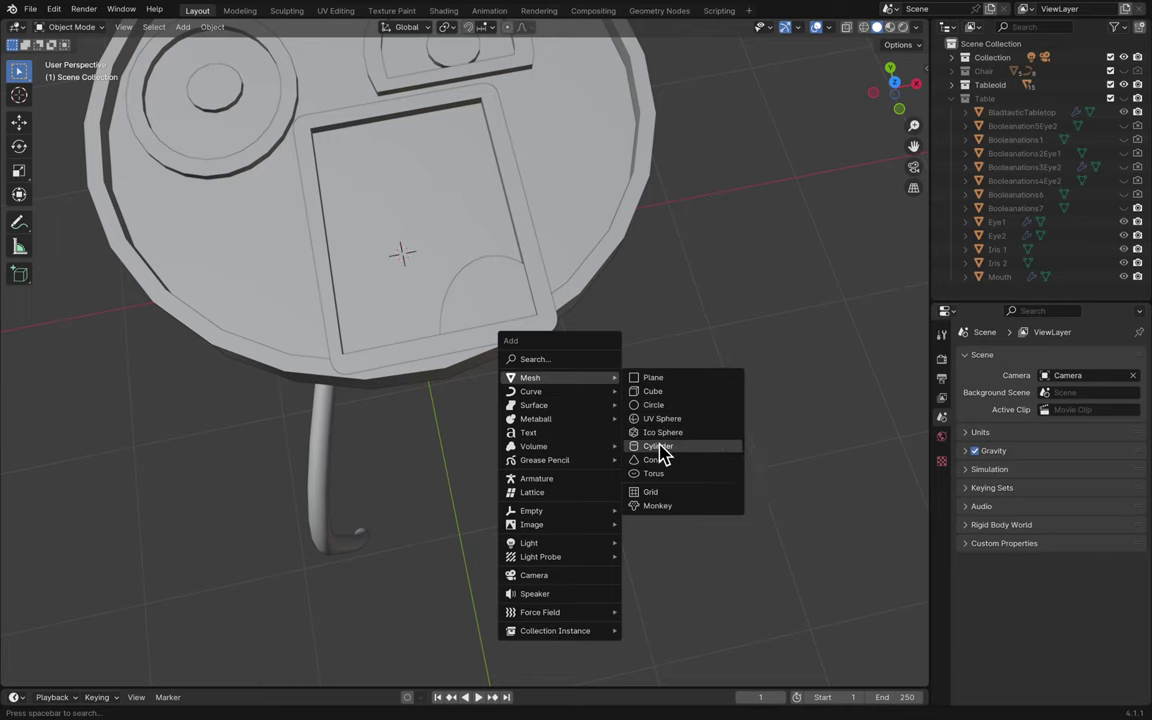
pyautogui.click(660, 446)
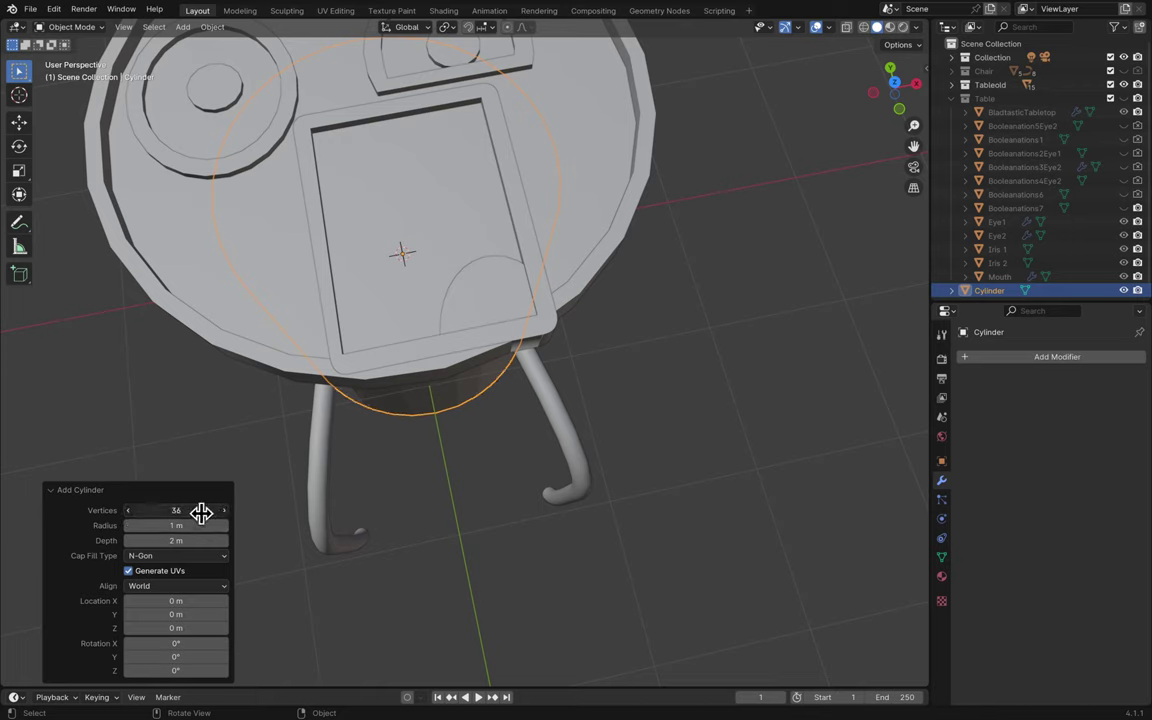
pyautogui.moveTo(201, 512); pyautogui.dragTo(178, 510)
pyautogui.moveTo(175, 510); pyautogui.dragTo(196, 512)
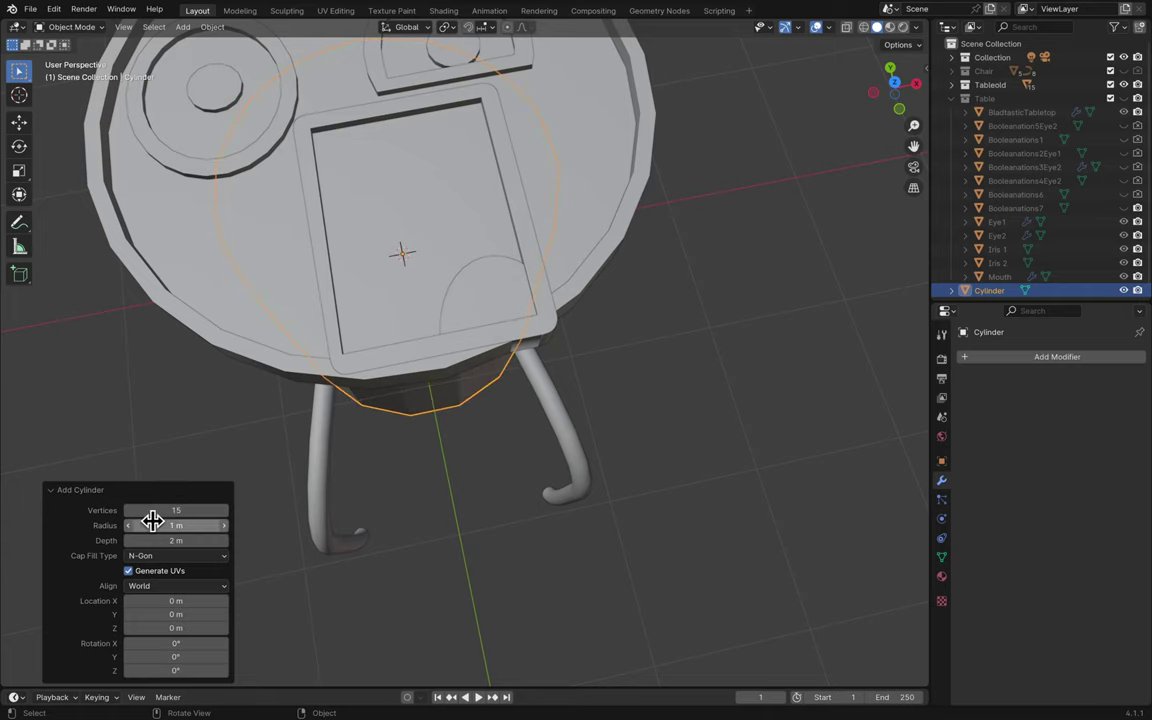
# - Raise the new cylinder 1.6151 m along Z to the tabletop's height in front view
pyautogui.moveTo(475, 490); pyautogui.dragTo(558, 501, button='middle')
pyautogui.click(558, 501)
pyautogui.click(488, 432)
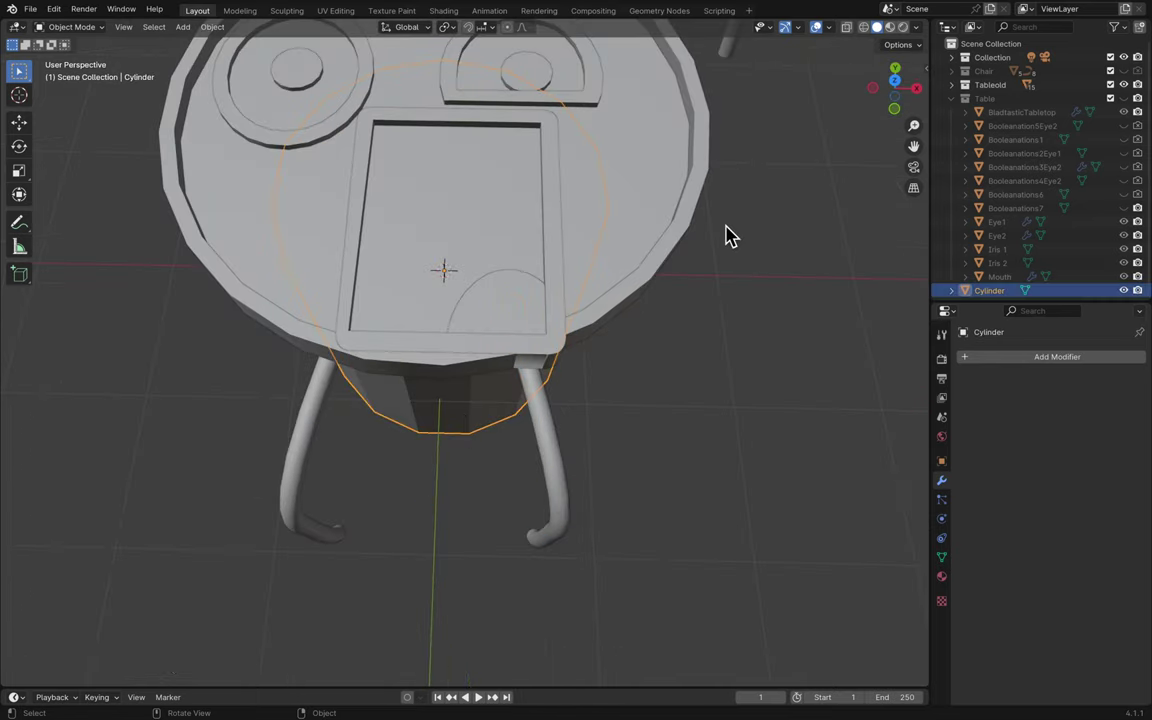
pyautogui.click(895, 109)
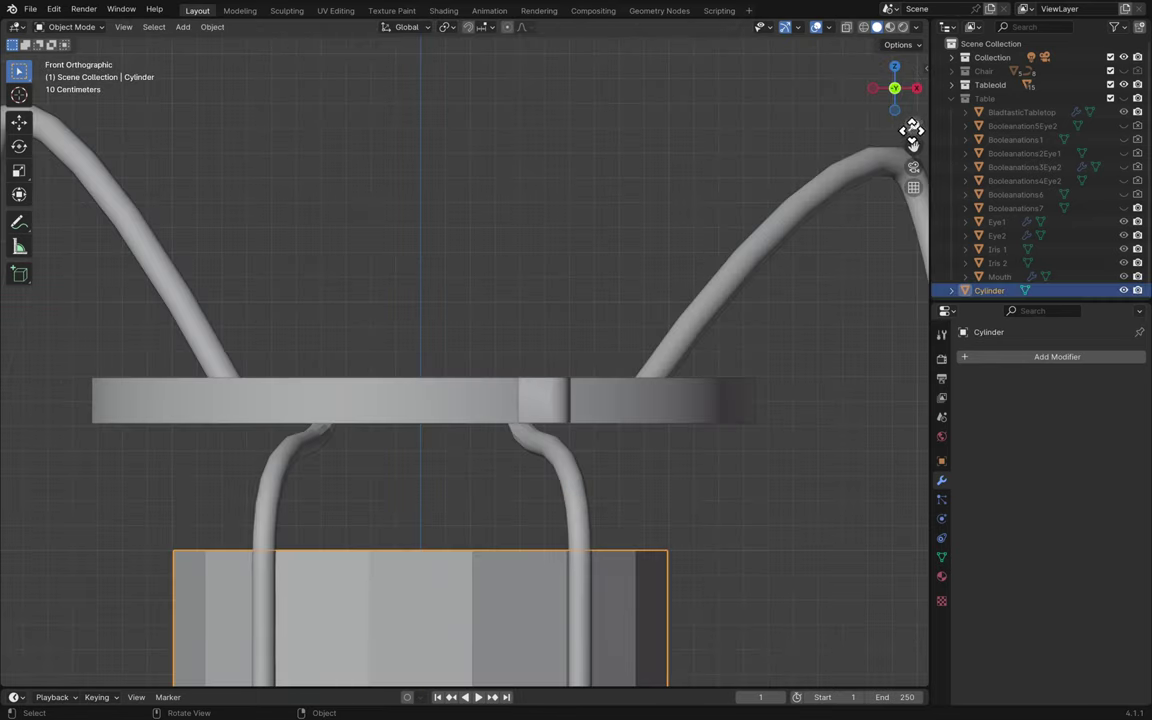
pyautogui.moveTo(912, 130); pyautogui.dragTo(915, 128)
pyautogui.press('g')
pyautogui.press('z')
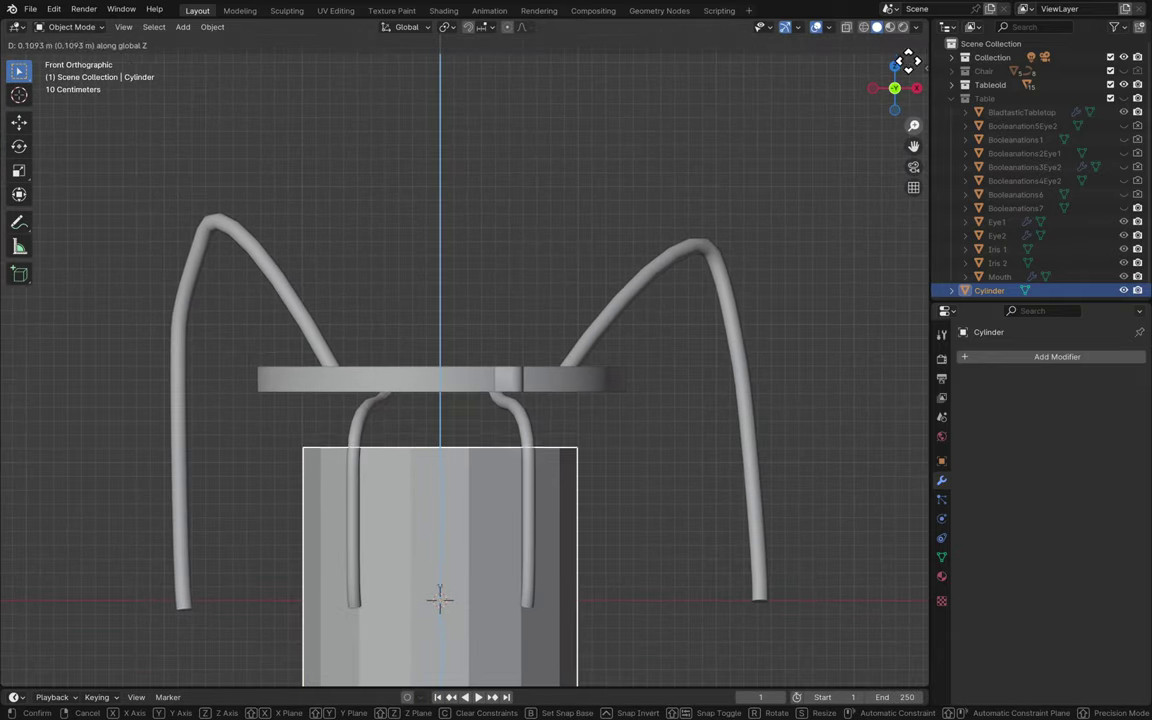
pyautogui.click(931, 578)
# - Scale the cylinder down to 0.085 and zoom in on it
pyautogui.press('s')
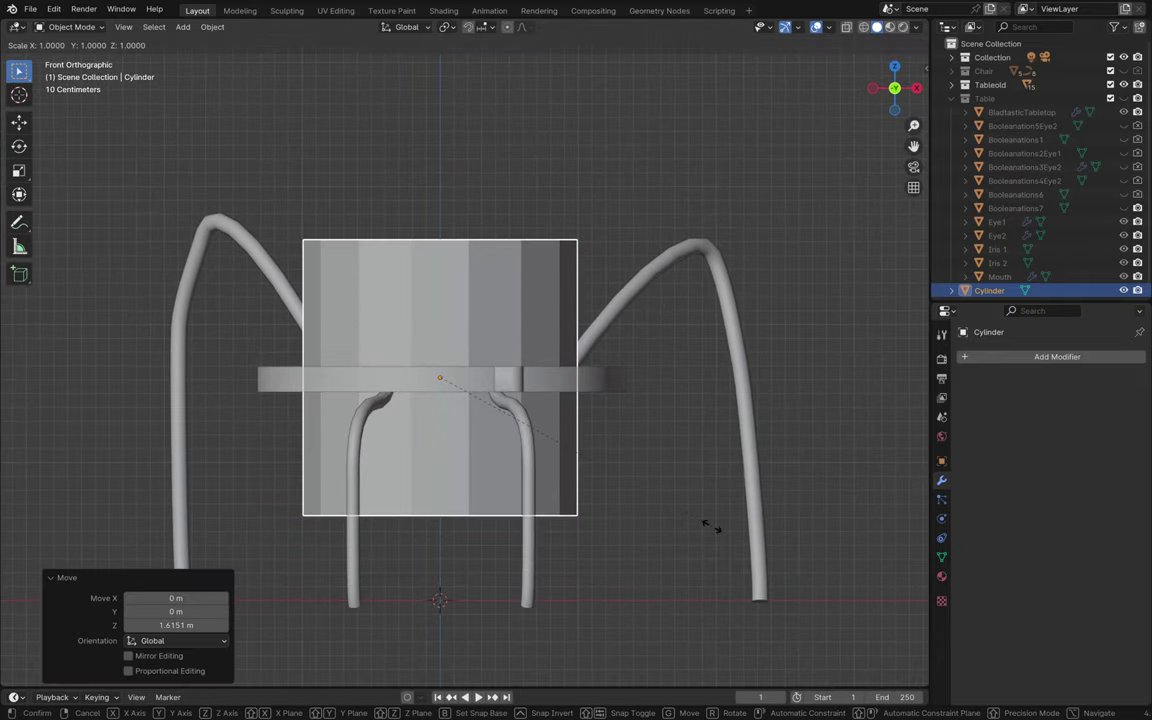
pyautogui.click(458, 397)
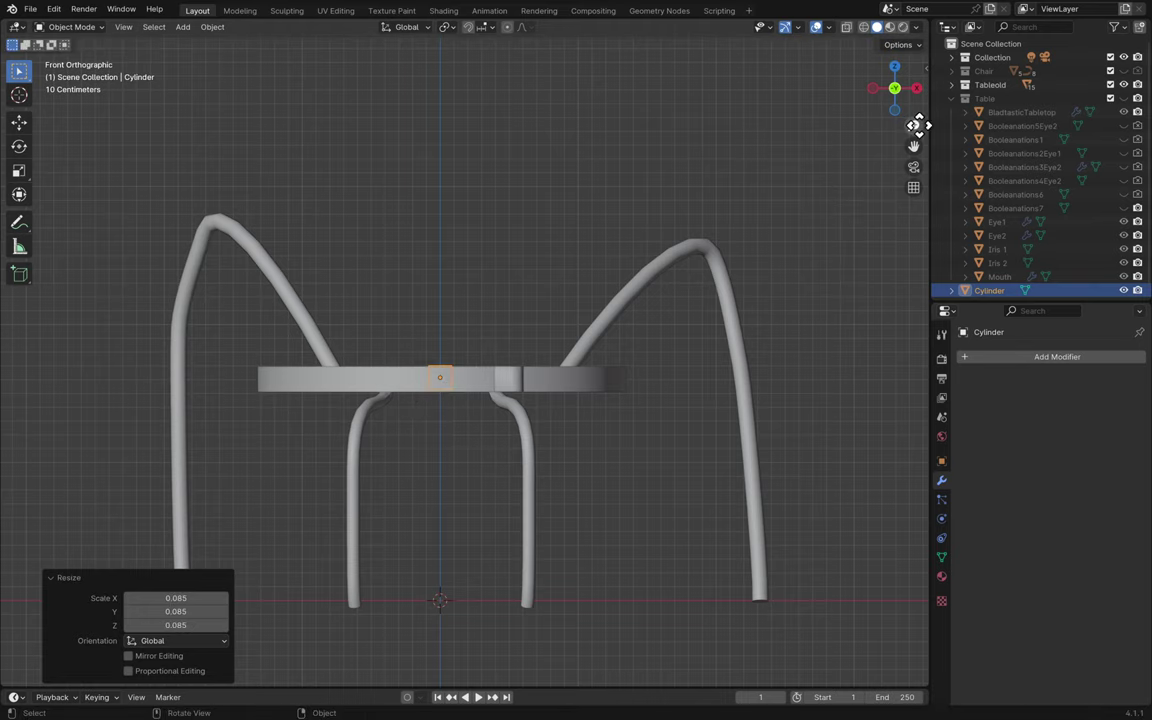
pyautogui.moveTo(918, 124)
pyautogui.mouseDown()
pyautogui.moveTo(918, 180)
pyautogui.moveTo(918, 90)
pyautogui.moveTo(915, 123)
pyautogui.mouseUp()
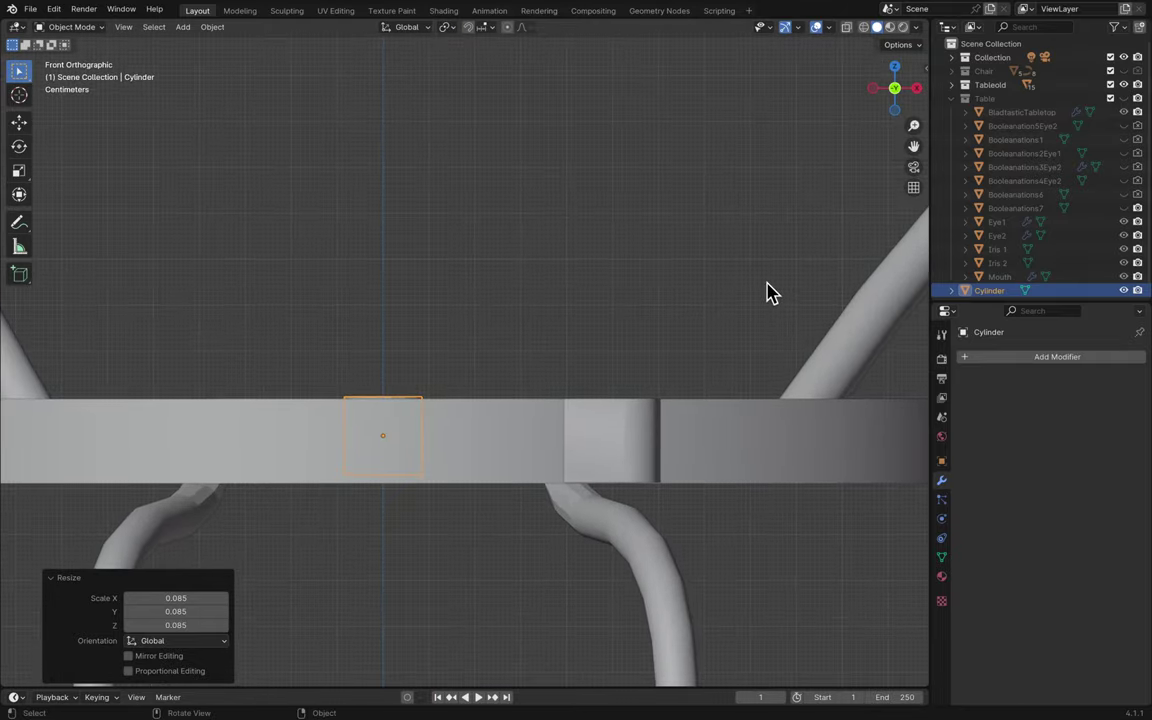
pyautogui.scroll(-10, 771, 285)
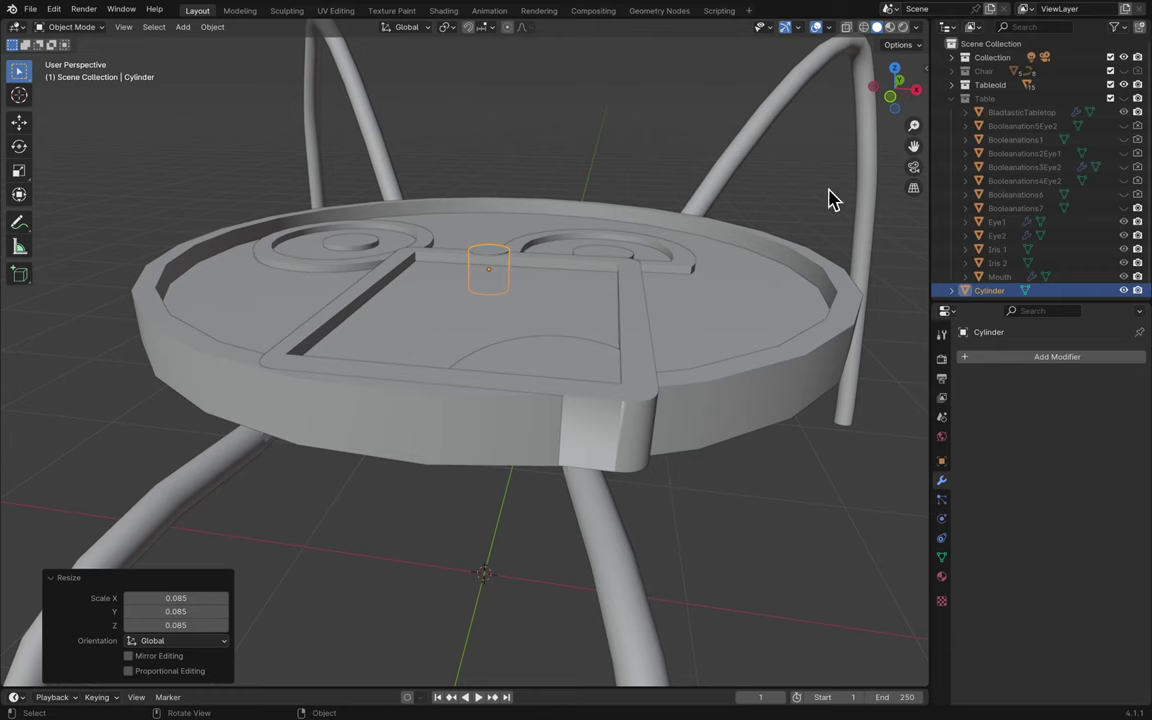
# - Slide the cylinder flat across the tabletop onto the half-circle at the mouth's corner
pyautogui.press('g')
pyautogui.press('x')
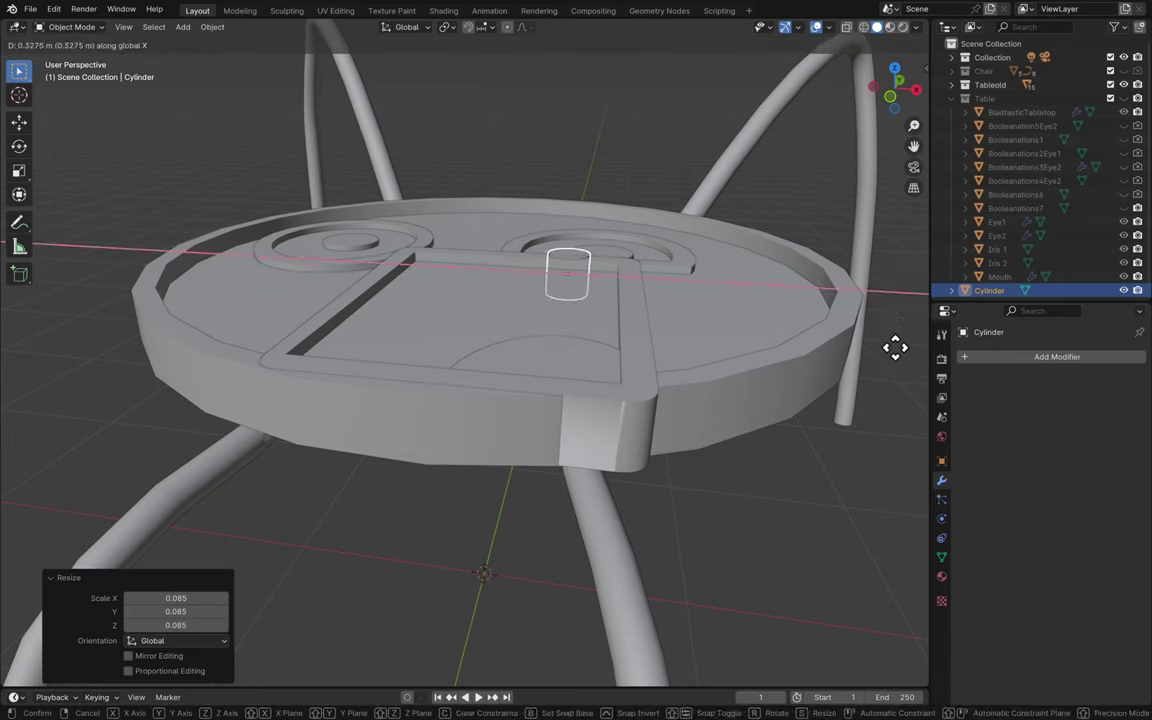
pyautogui.press('Escape')
pyautogui.press('g')
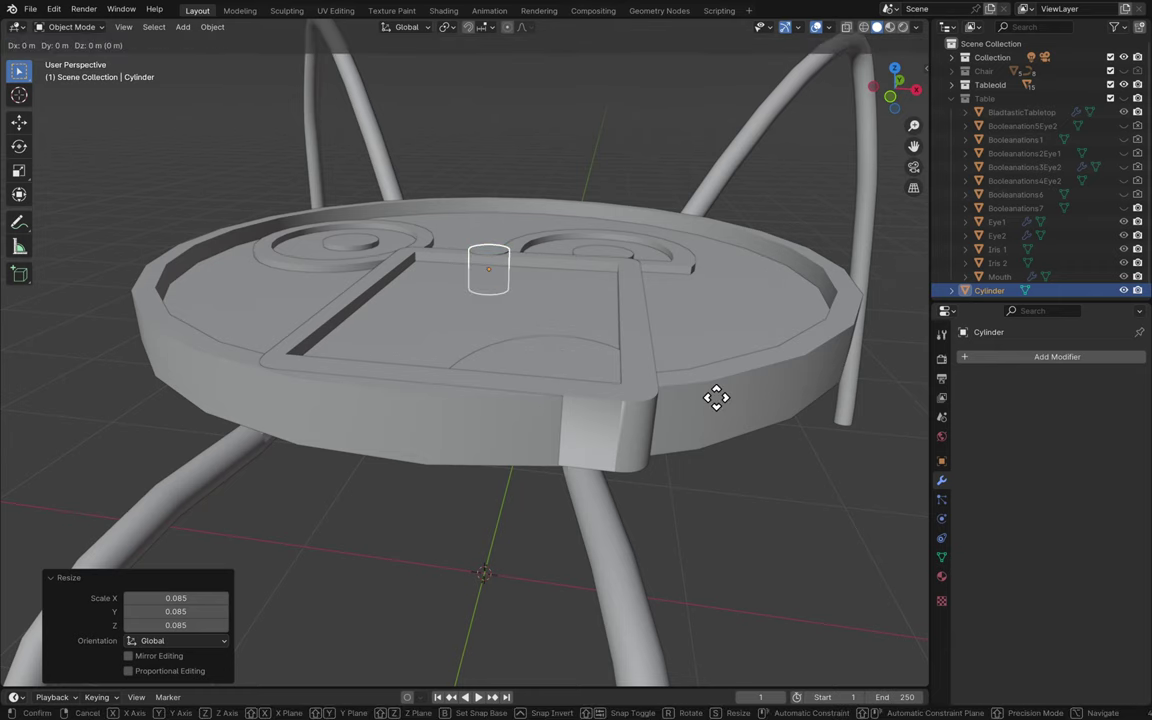
pyautogui.hotkey('shift', 'z')
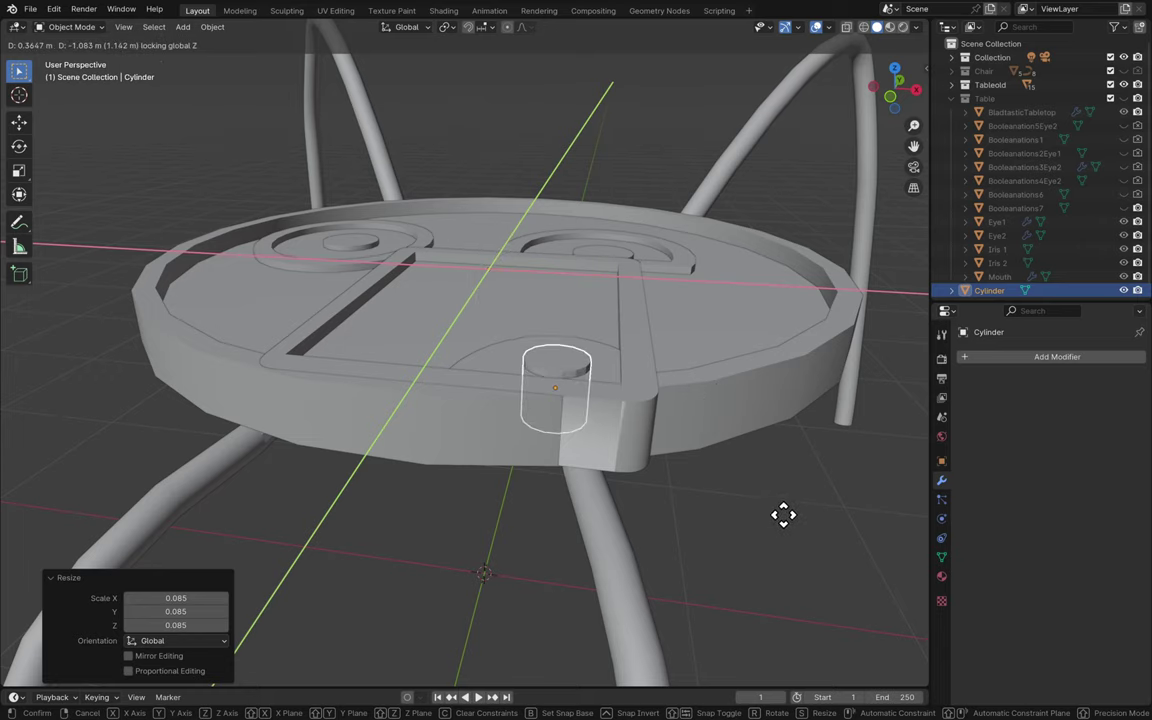
pyautogui.click(783, 515)
pyautogui.scroll(10, 783, 515)
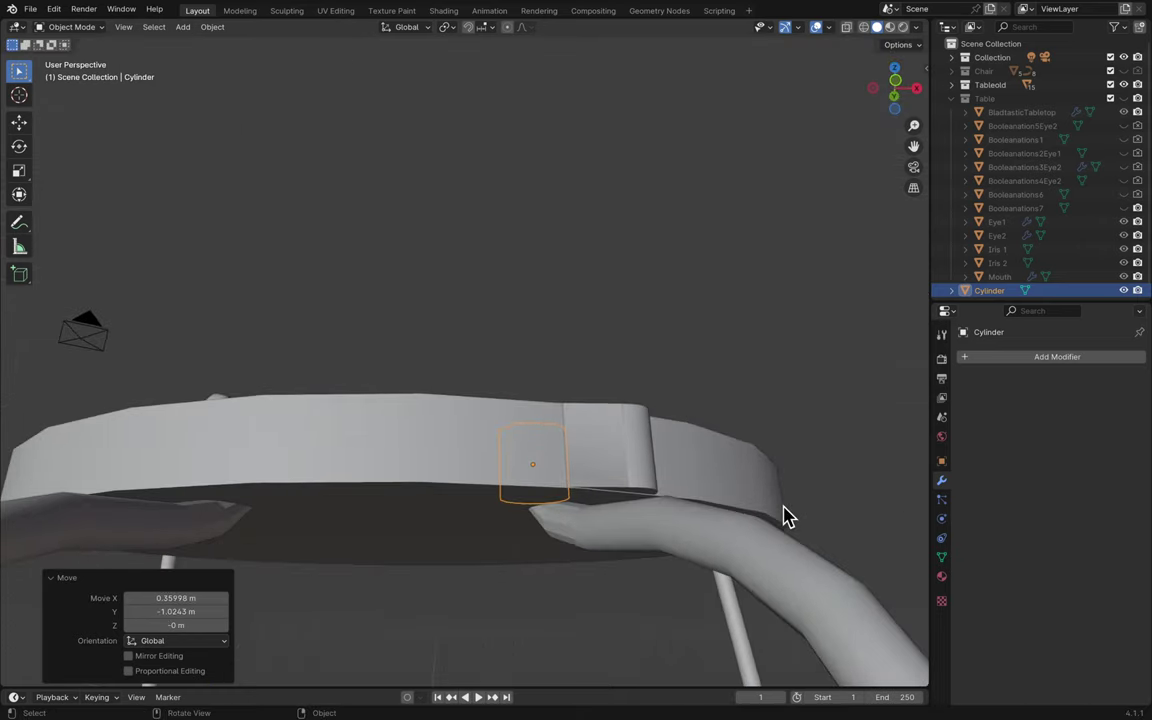
pyautogui.scroll(-10, 783, 515)
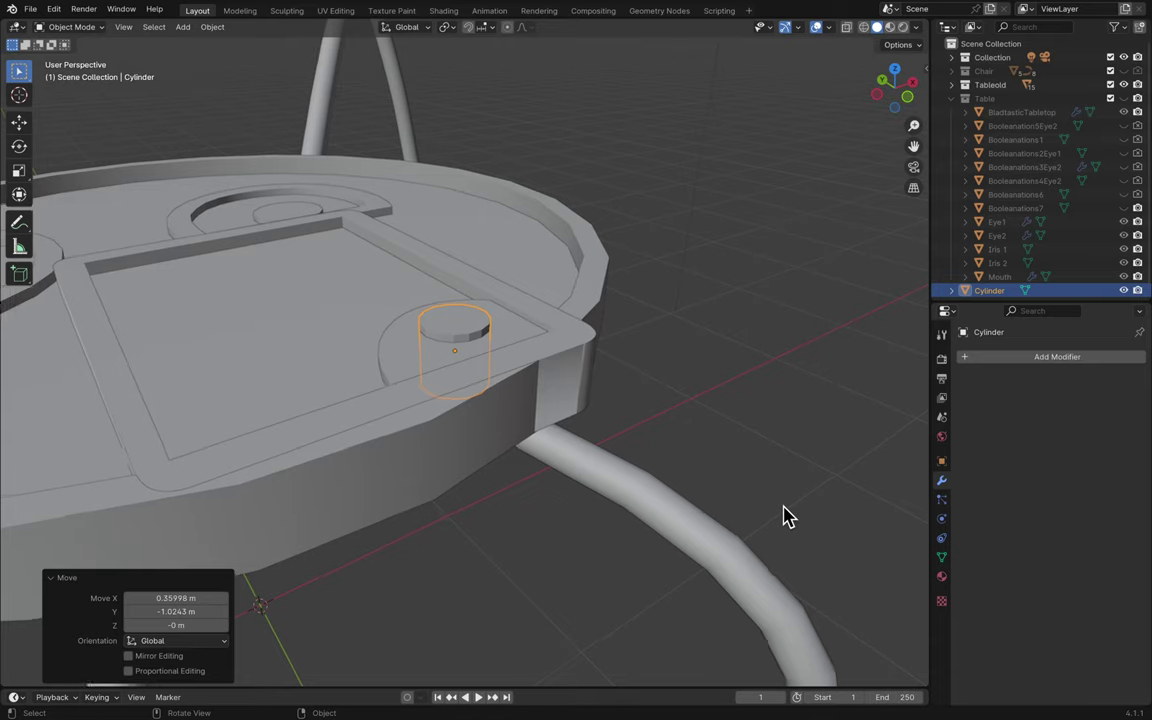
pyautogui.scroll(5, 783, 515)
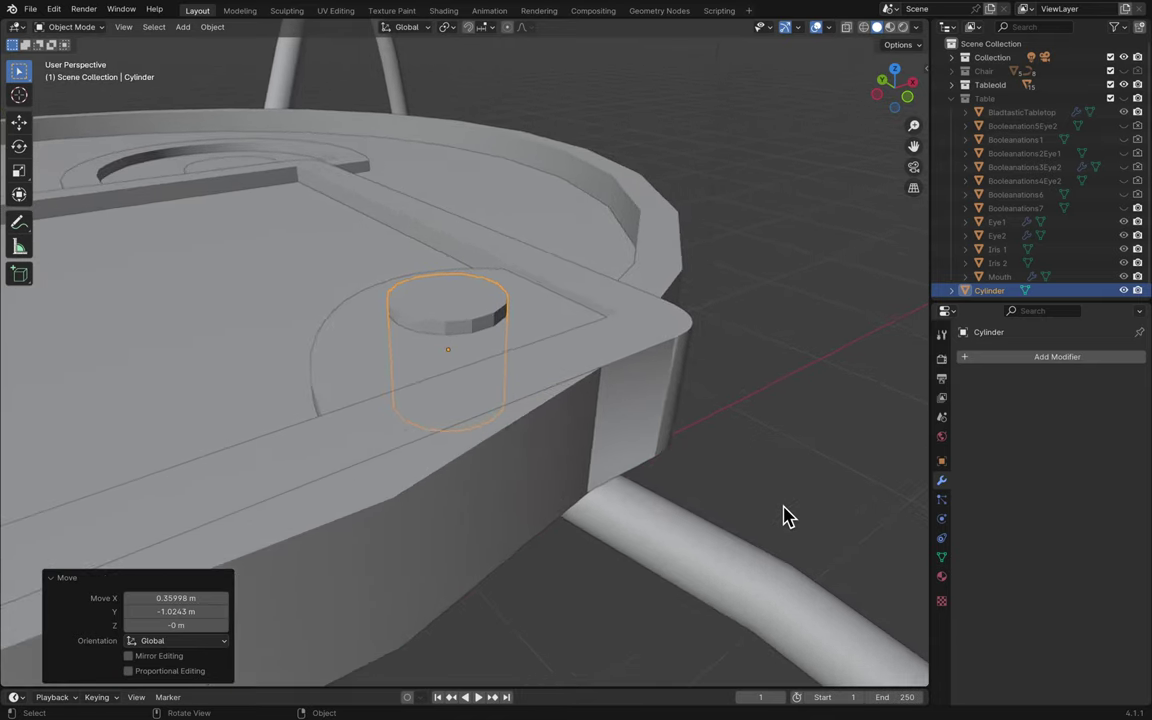
pyautogui.scroll(4, 783, 515)
# - Lower the cylinder 0.018647 m along Z, then switch to Top view
pyautogui.press('g')
pyautogui.press('z')
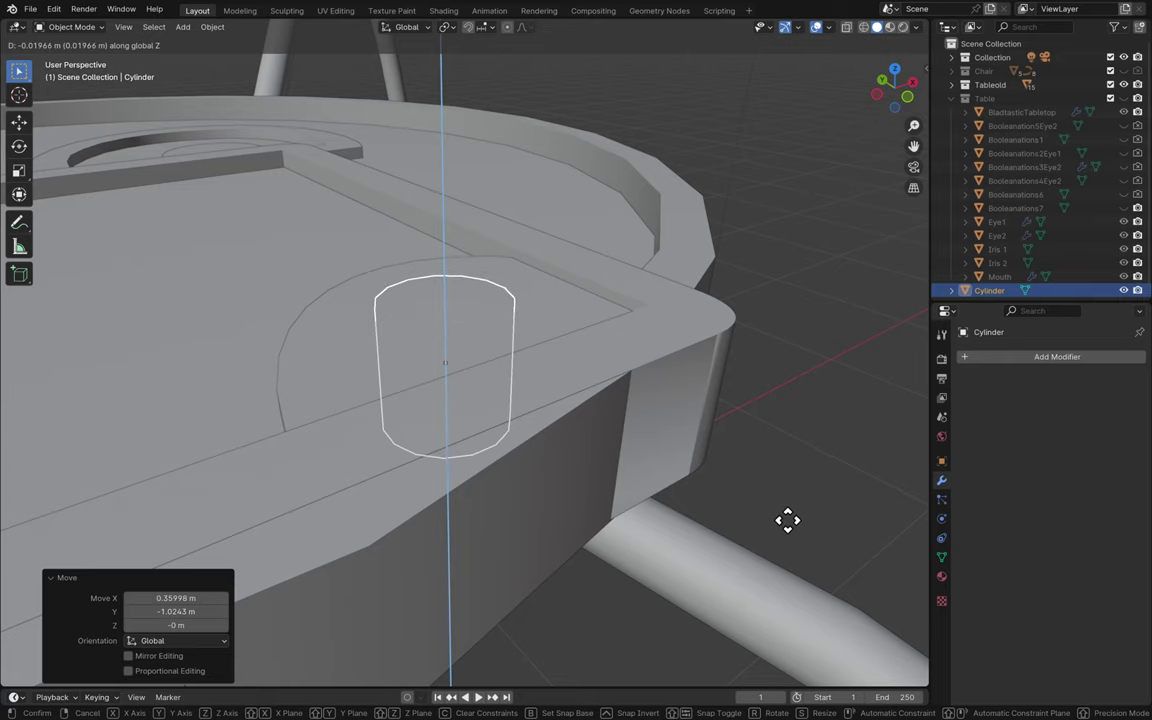
pyautogui.click(786, 519)
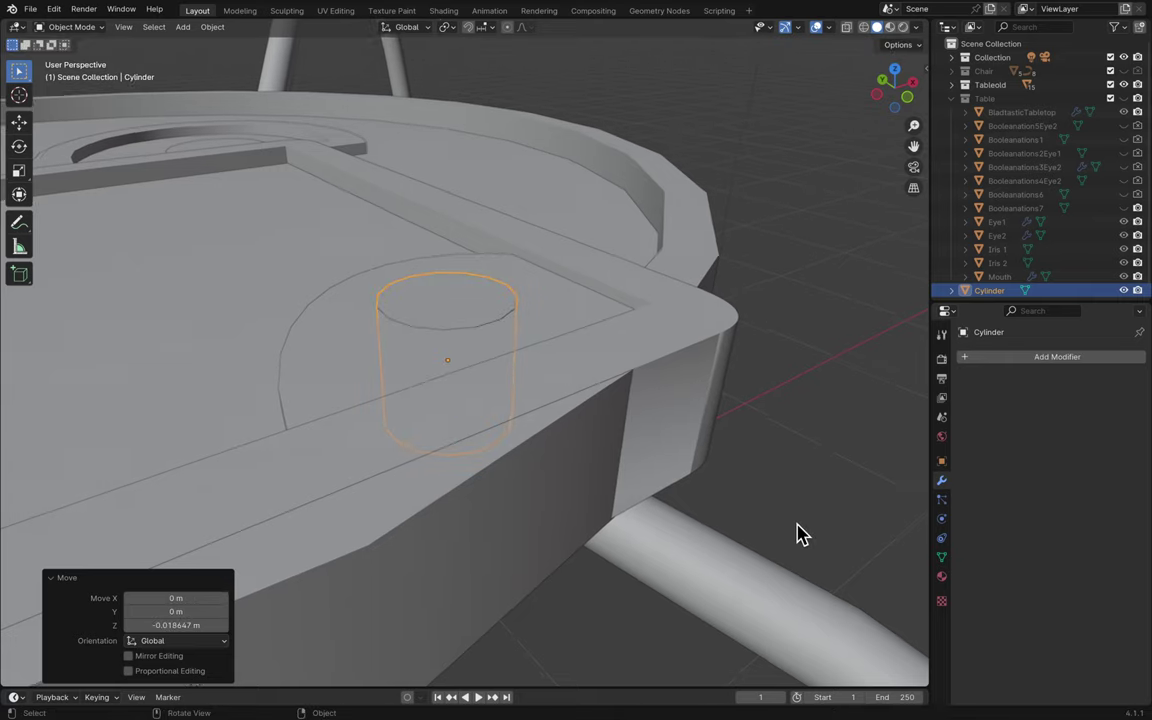
pyautogui.scroll(5, 797, 535)
pyautogui.scroll(-6, 797, 535)
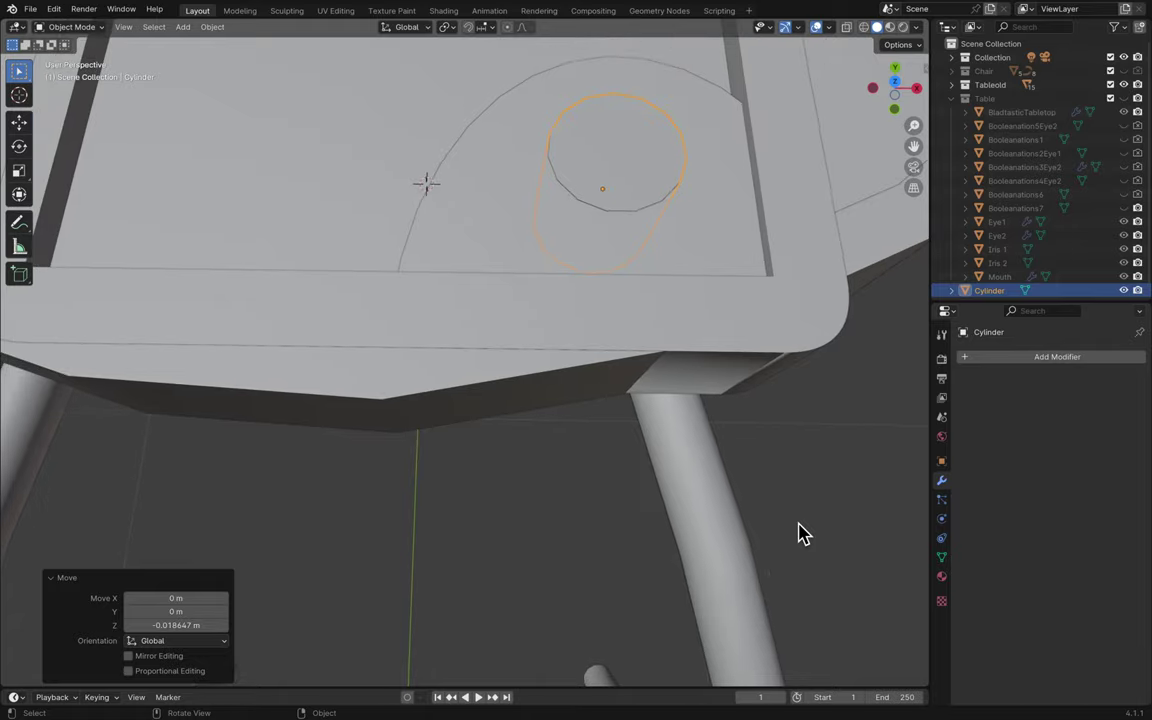
pyautogui.scroll(5, 800, 533)
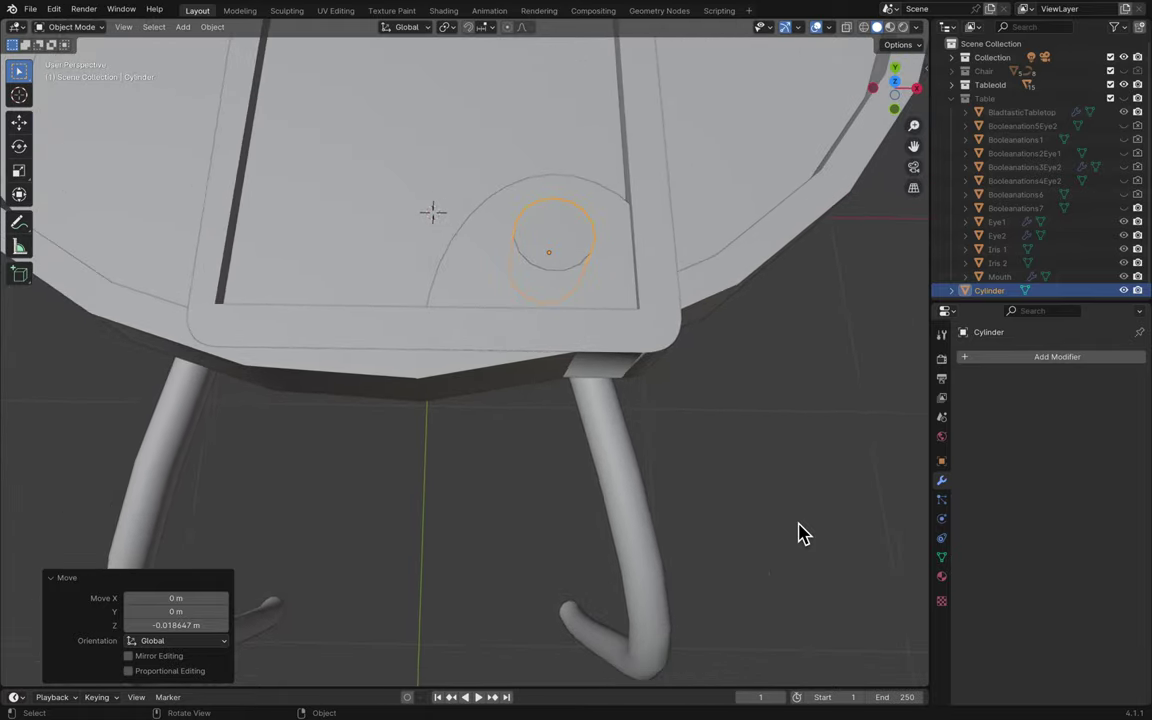
pyautogui.scroll(5, 800, 533)
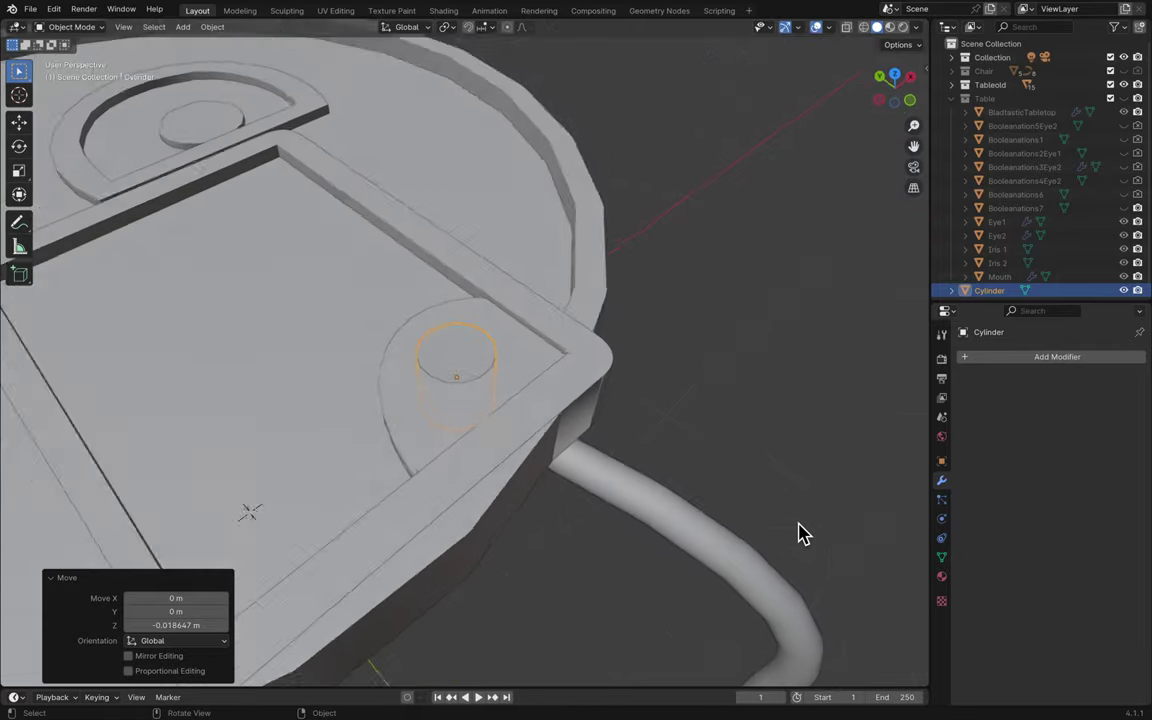
pyautogui.scroll(3, 800, 533)
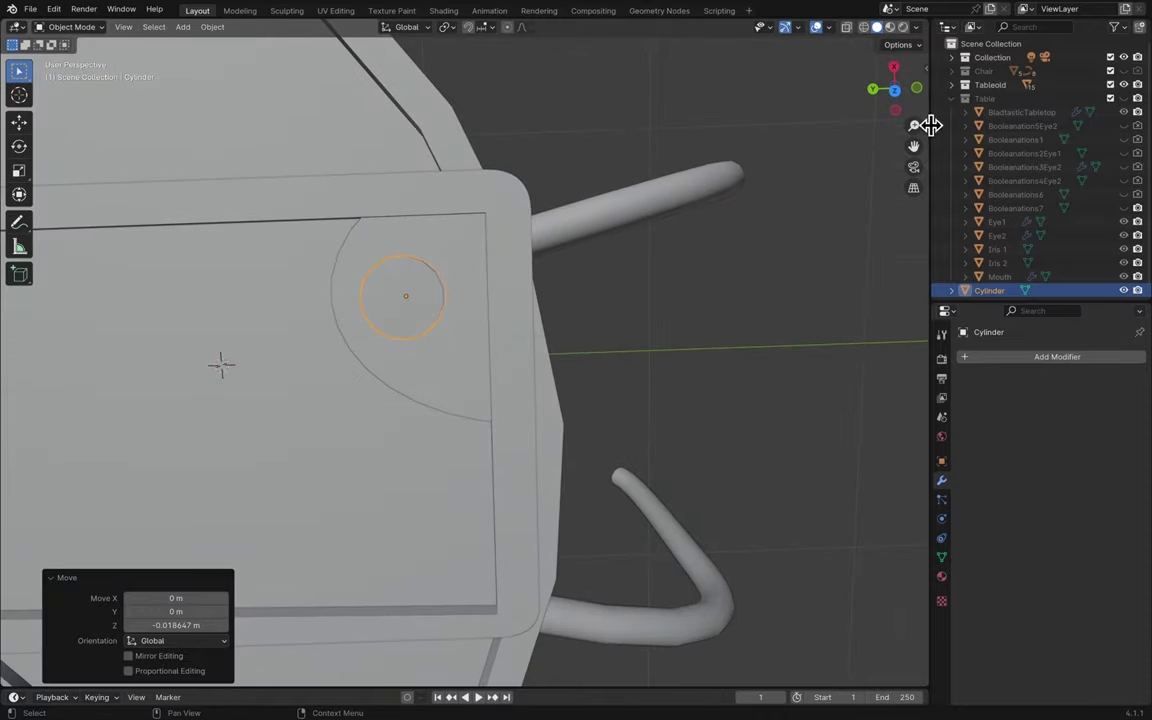
pyautogui.click(894, 90)
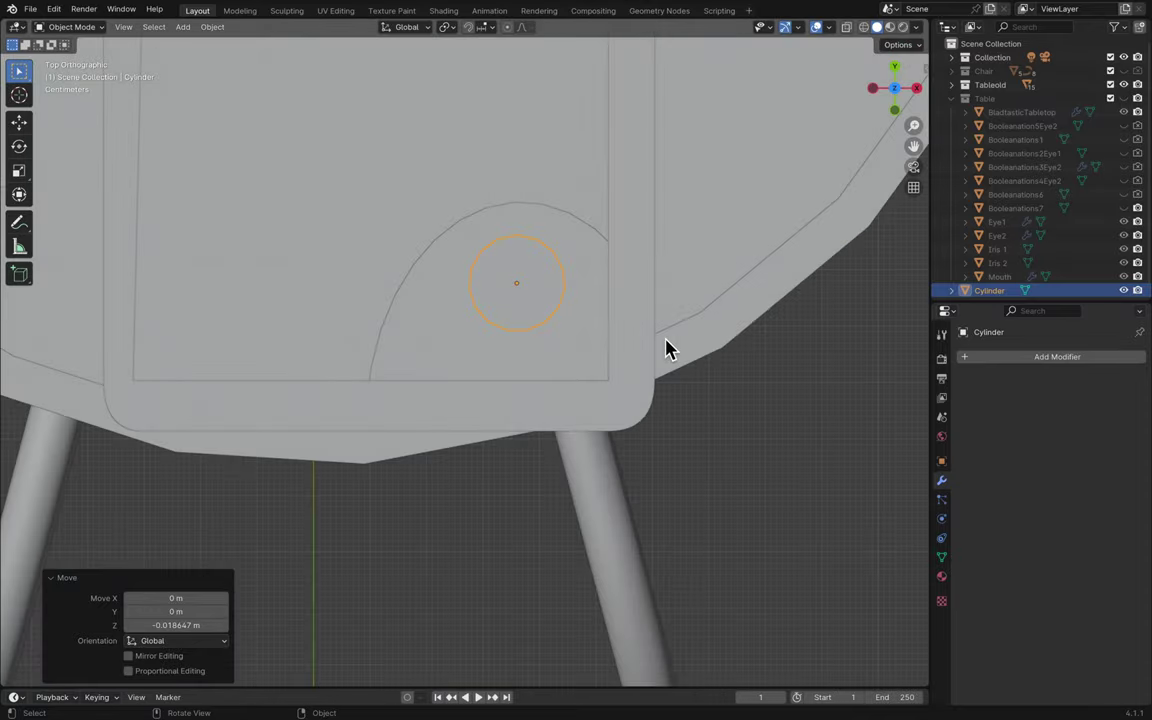
# - Widen the cylinder to 2.125 without changing its height and move it over the table edge
pyautogui.press('s')
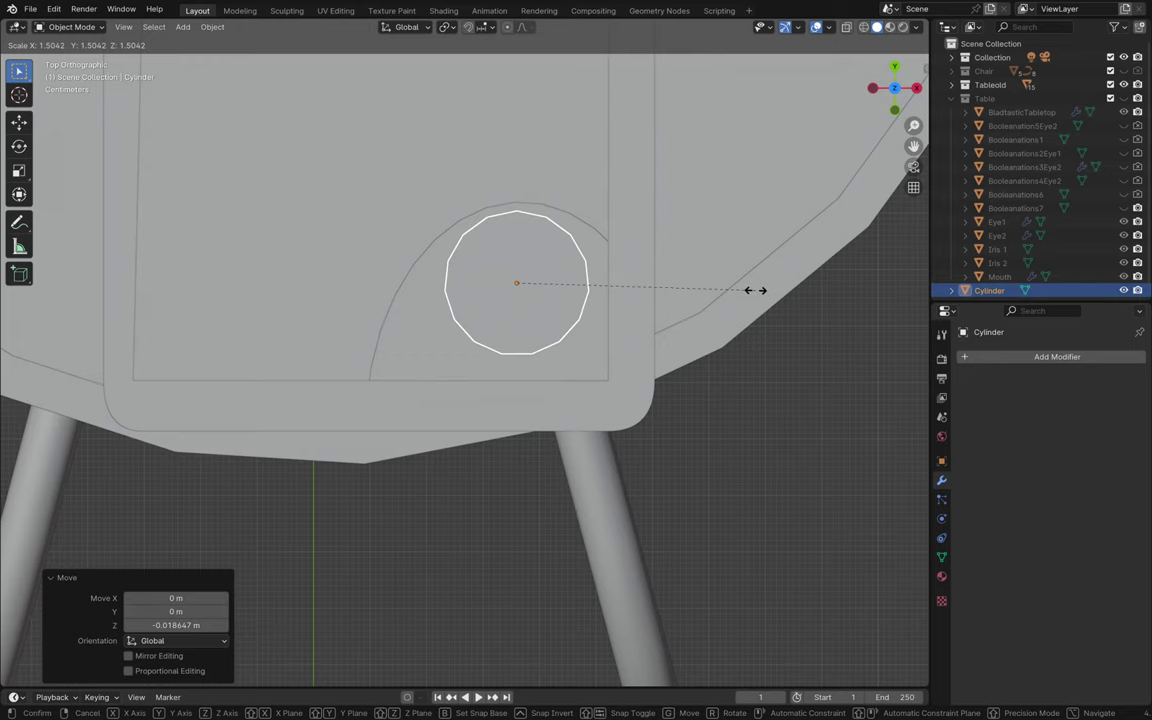
pyautogui.press('z')
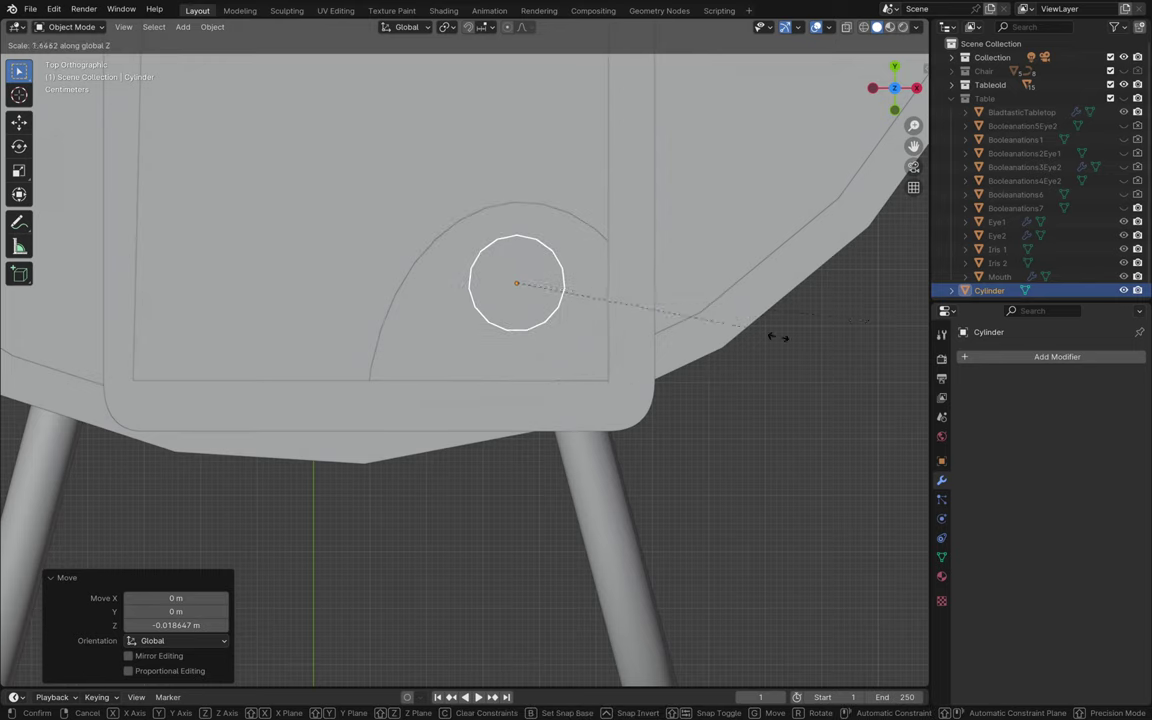
pyautogui.press('Escape')
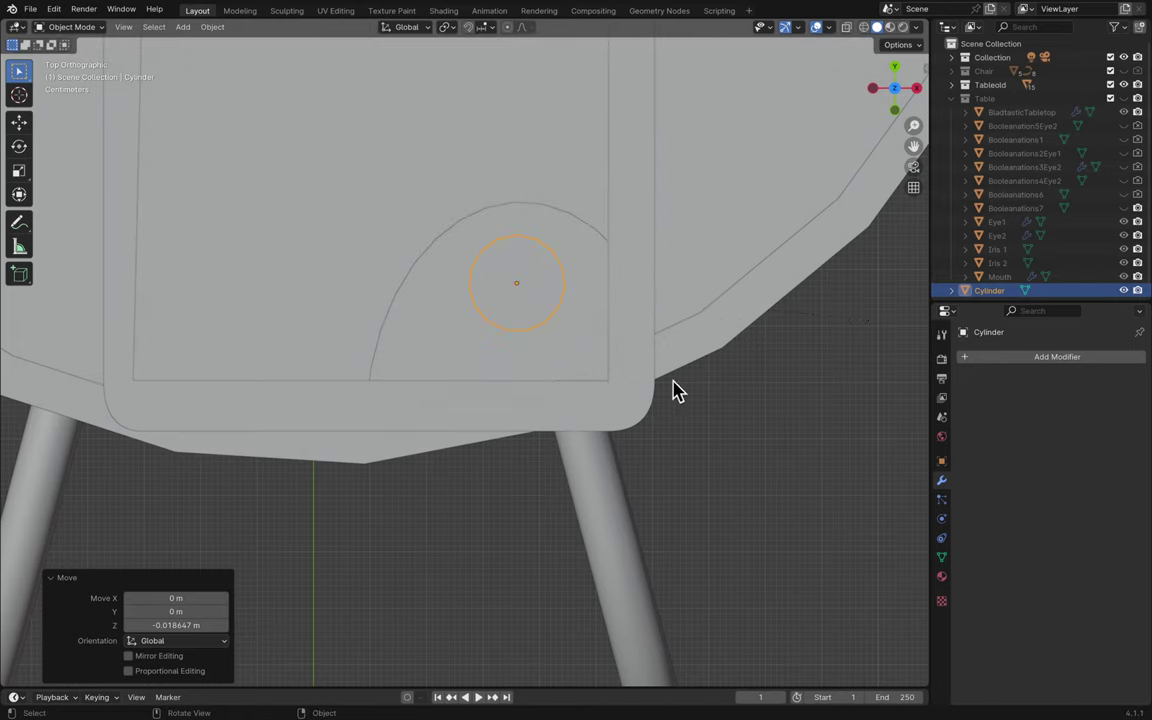
pyautogui.press('s')
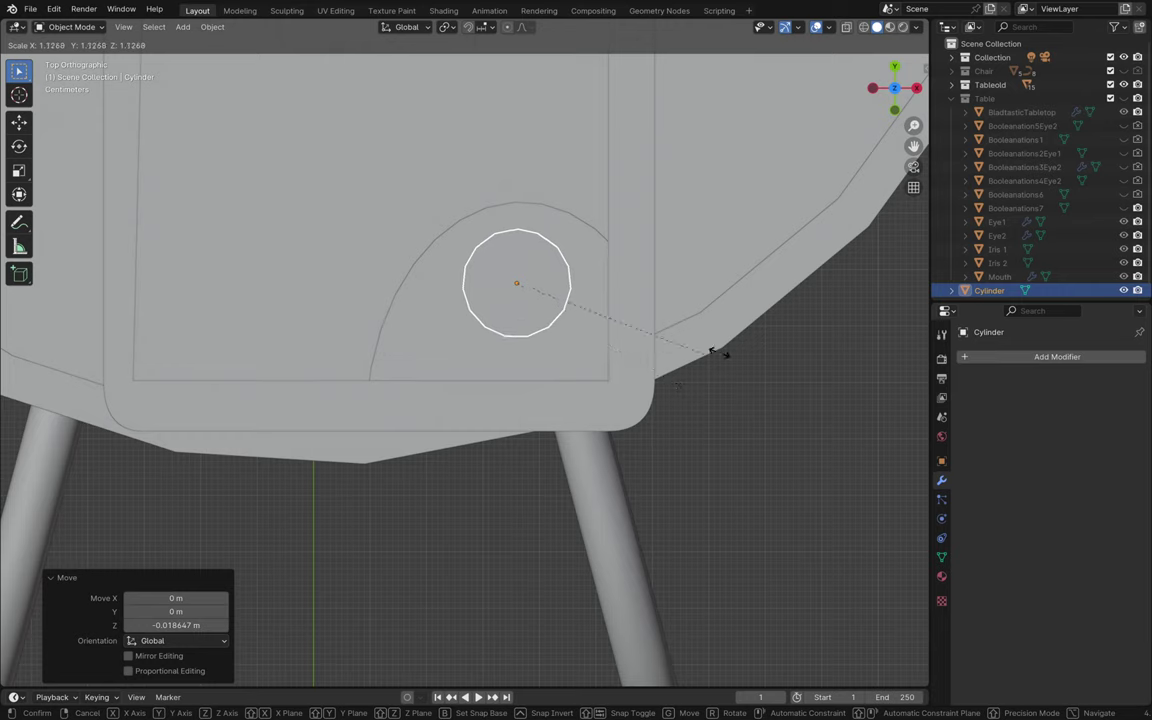
pyautogui.hotkey('shift', 'z')
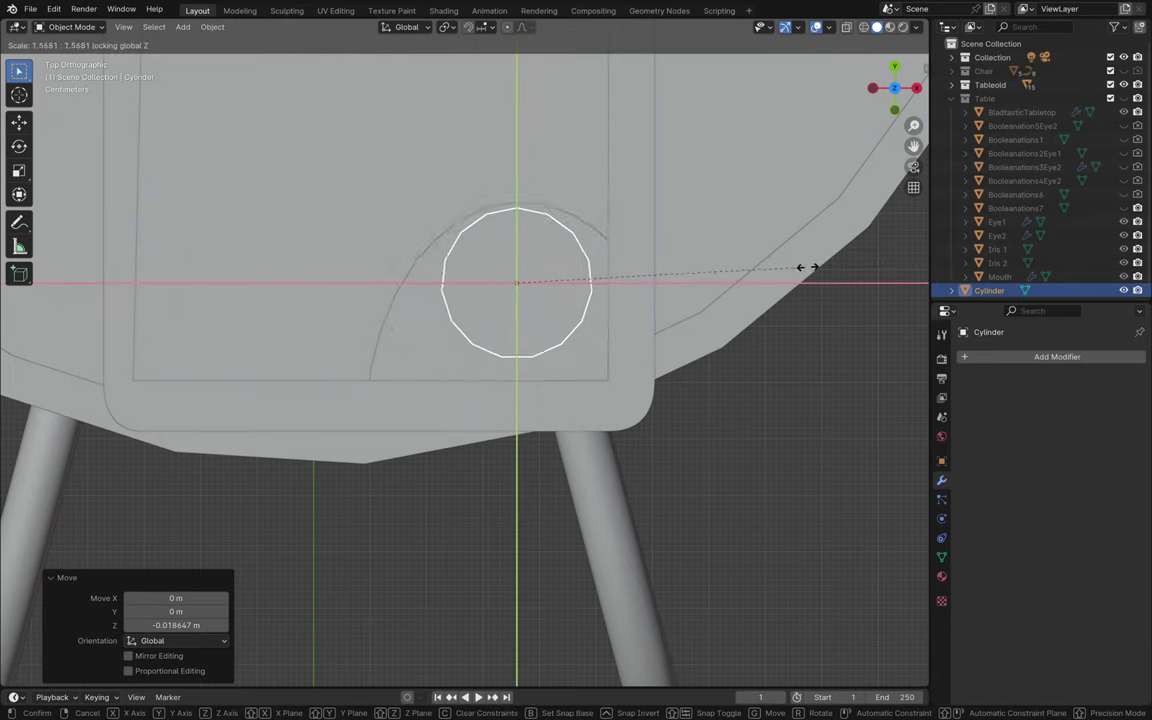
pyautogui.click(912, 276)
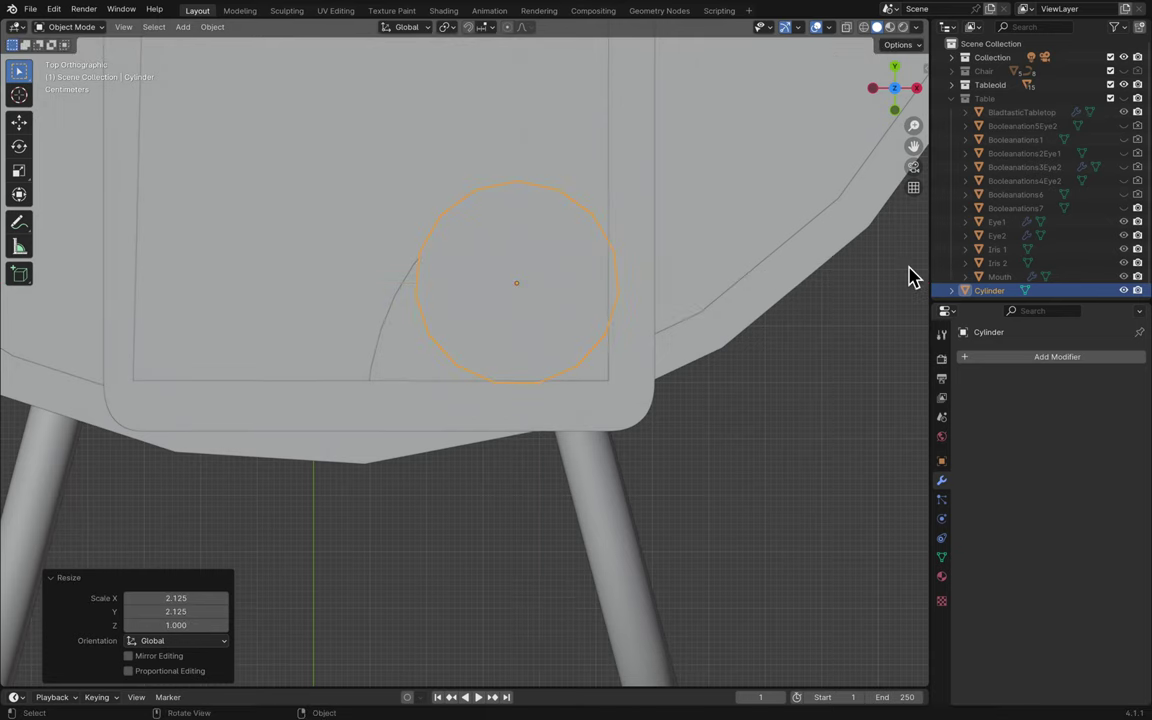
pyautogui.press('g')
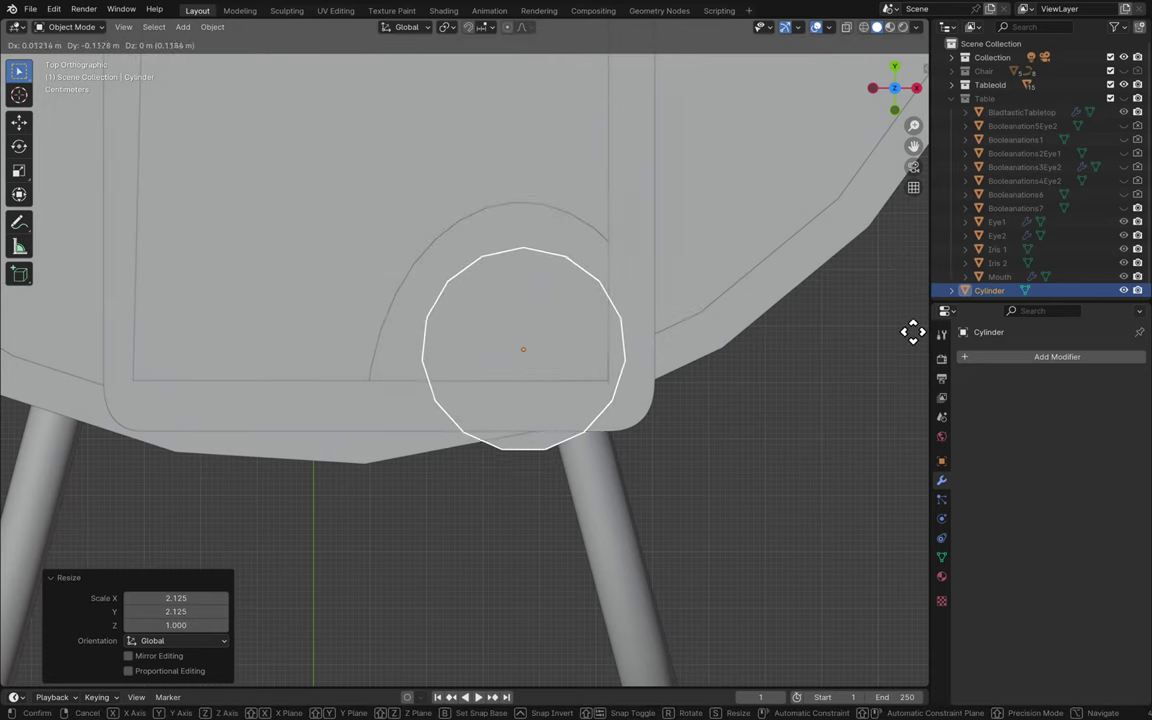
pyautogui.click(917, 333)
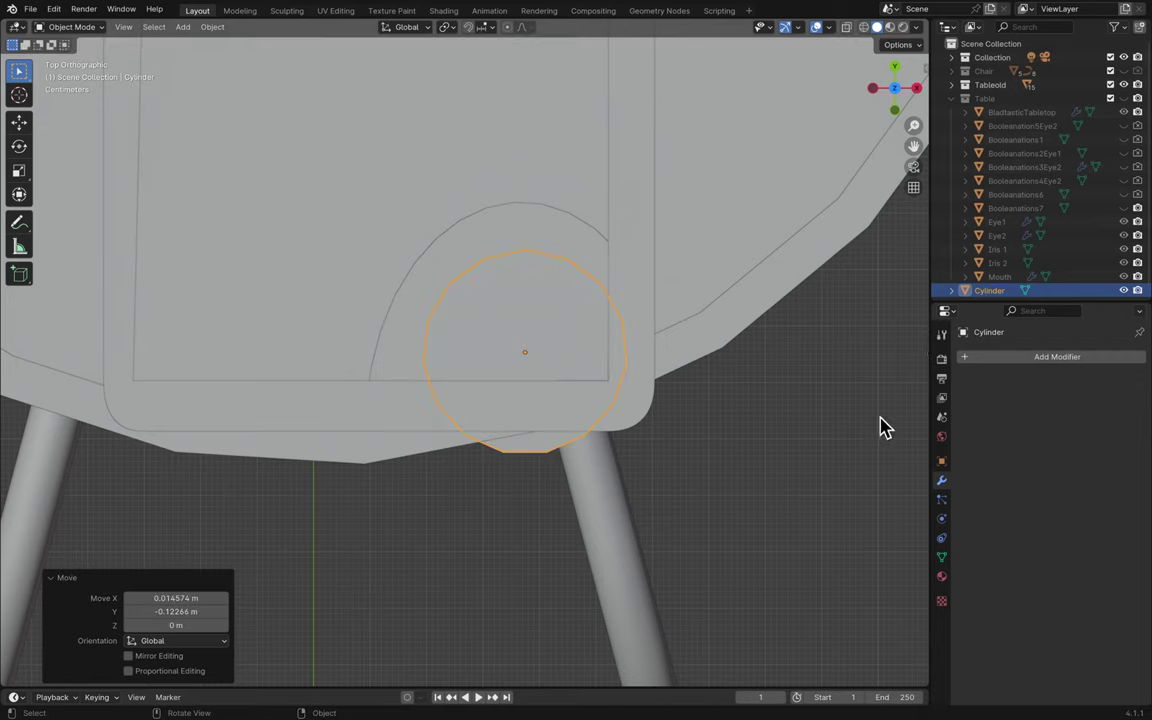
# - Resize the cylinder's width to 1.411, then stretch it to 1.349 along Y
pyautogui.press('s')
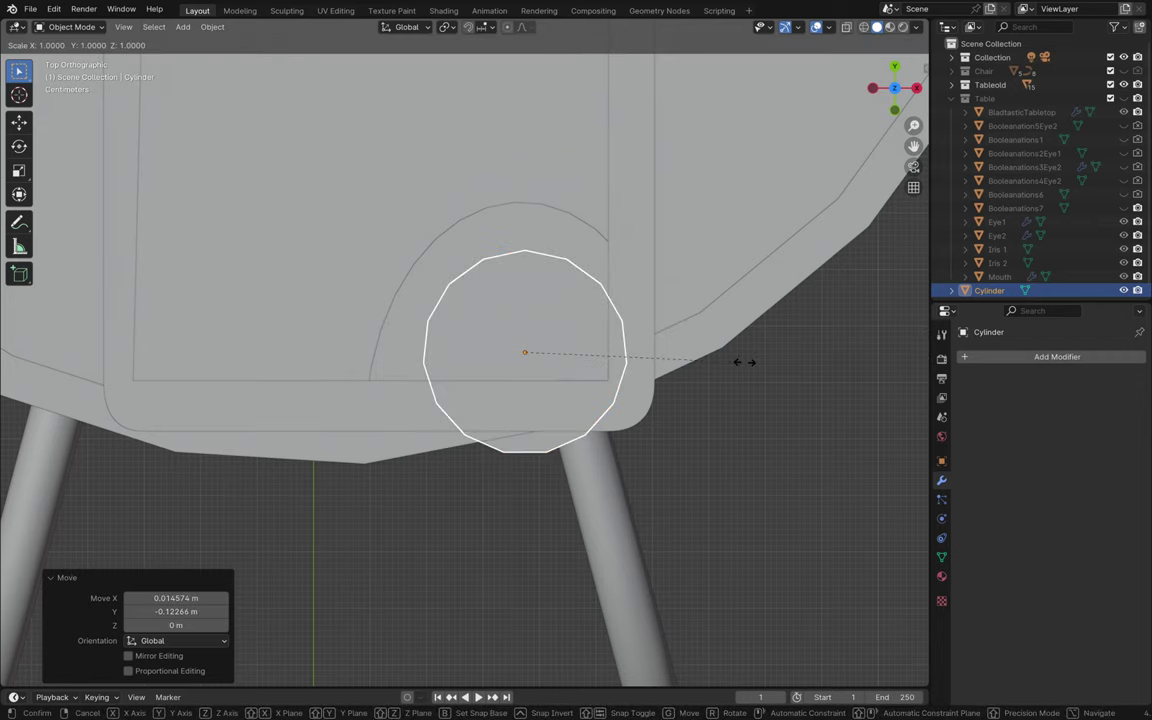
pyautogui.hotkey('shift', 'z')
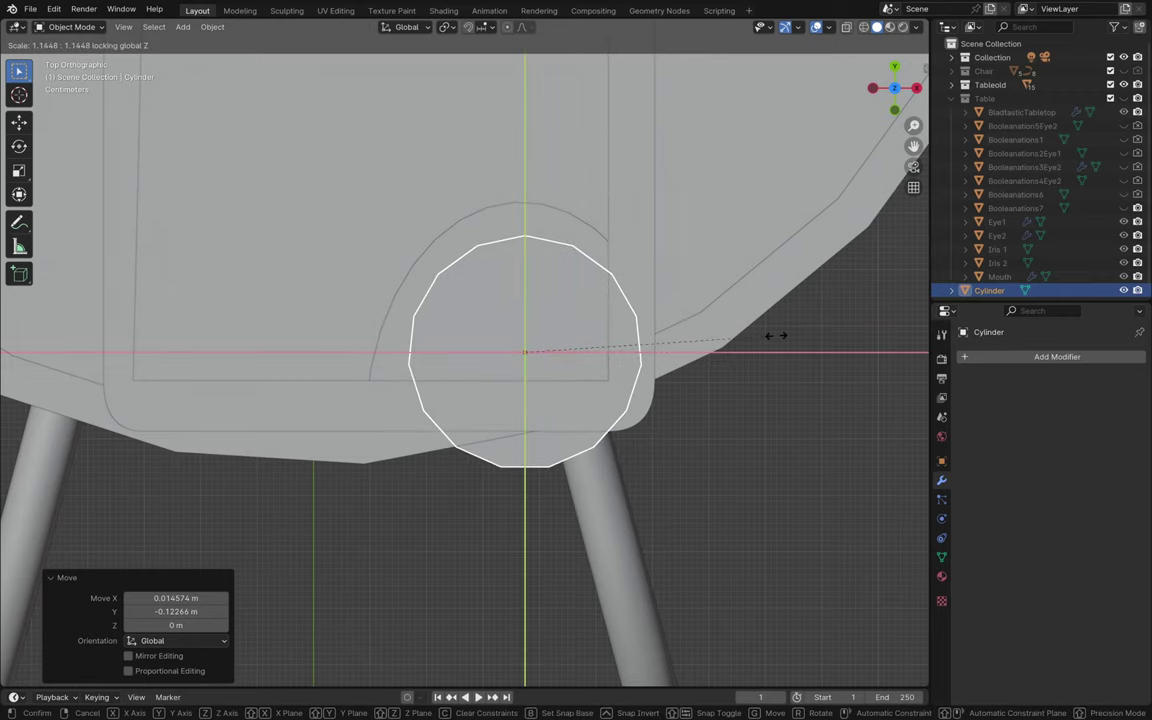
pyautogui.click(836, 331)
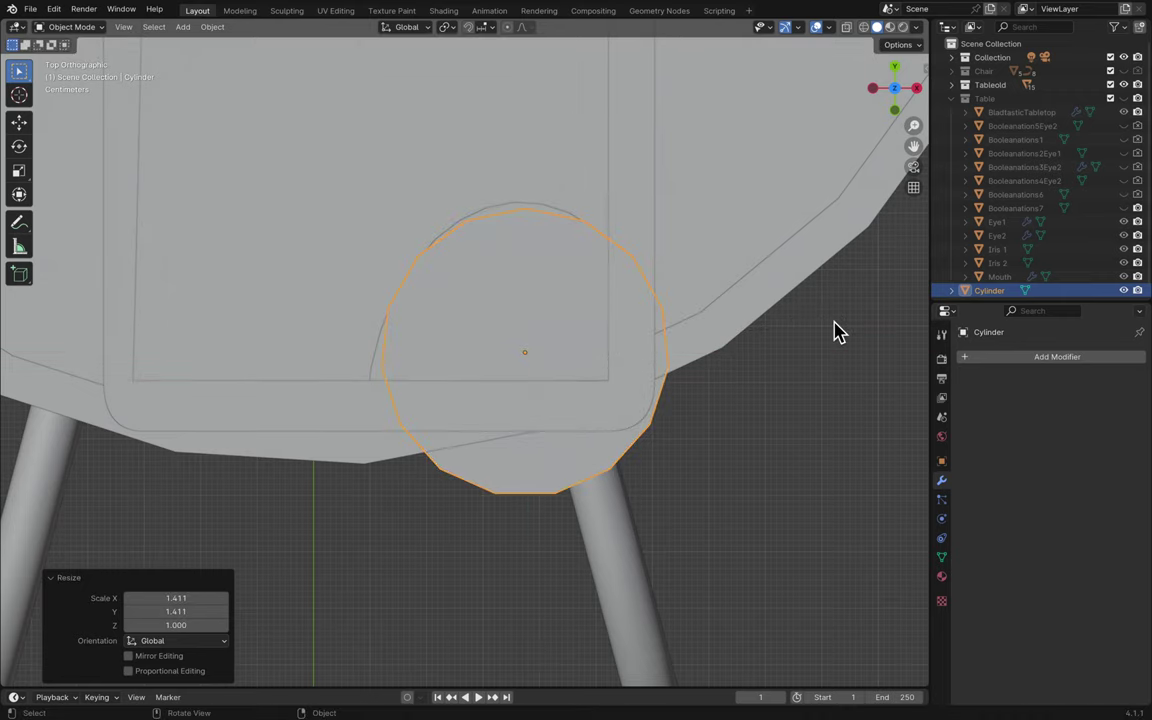
pyautogui.press('s')
pyautogui.press('x')
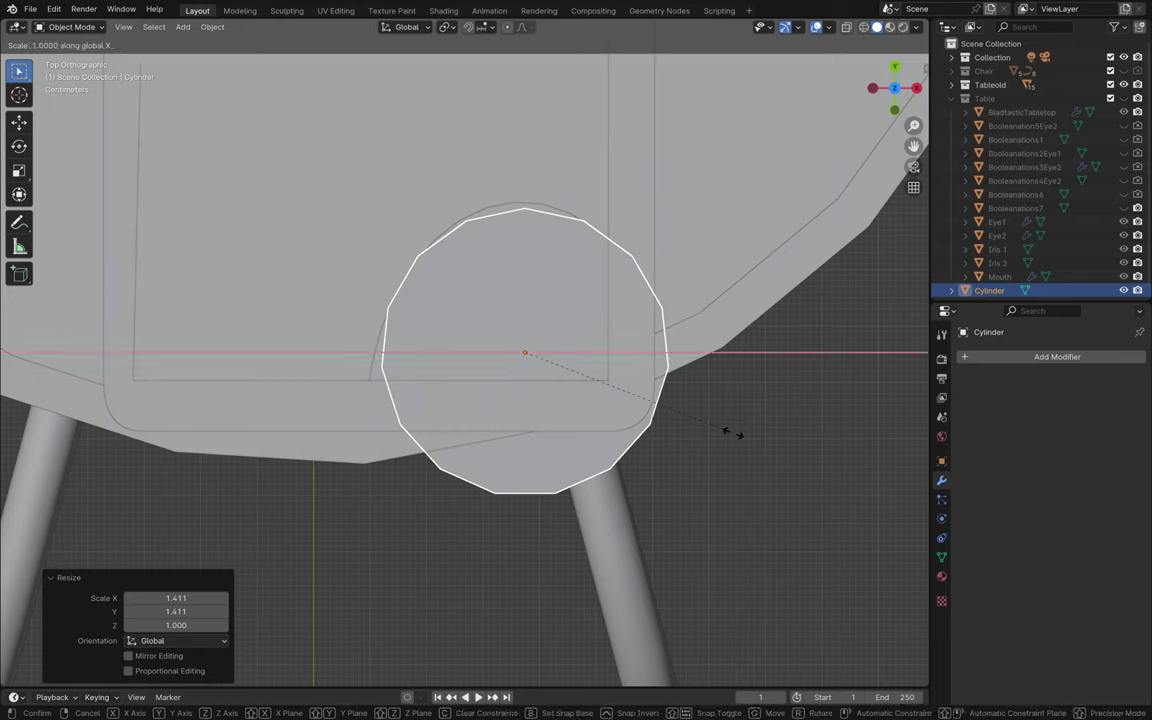
pyautogui.press('y')
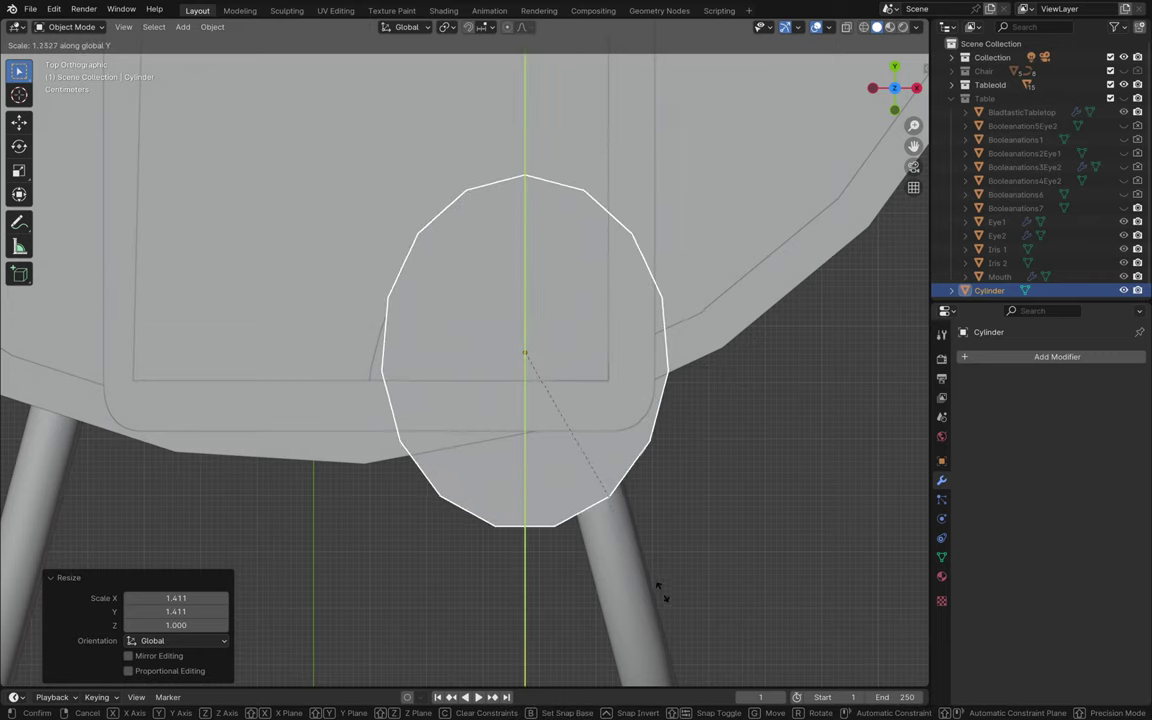
pyautogui.click(700, 588)
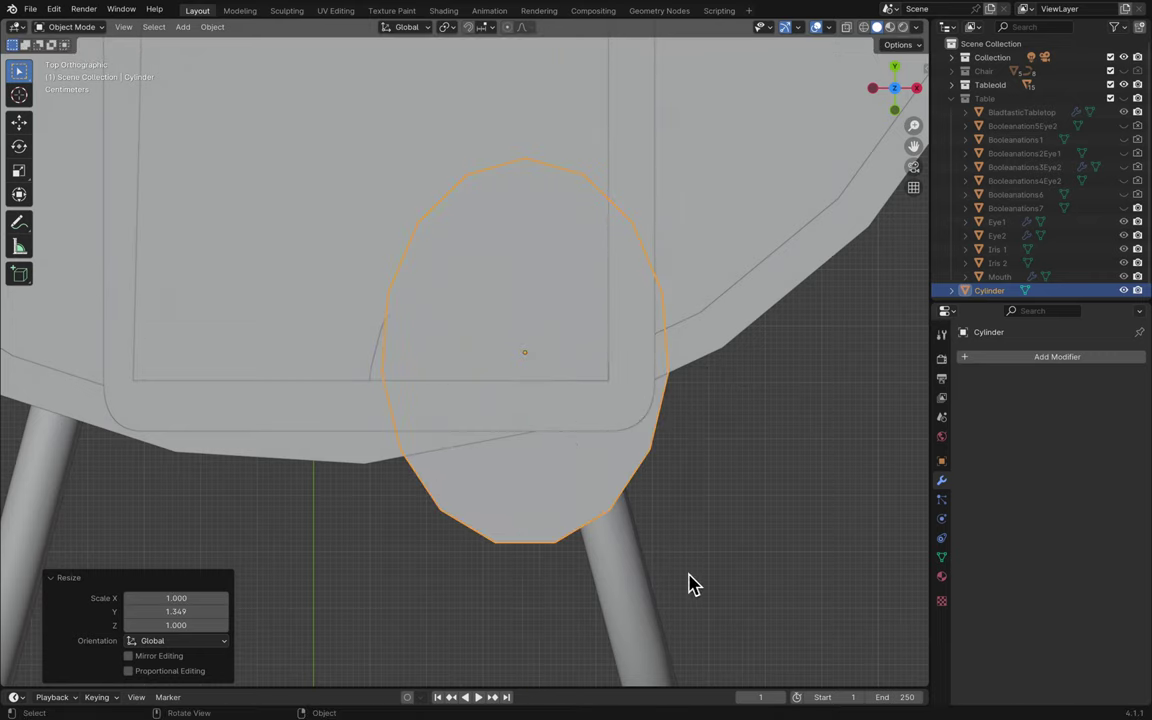
# - Shift the oval peg toward the edge and widen it to 1.062 along X
pyautogui.press('g')
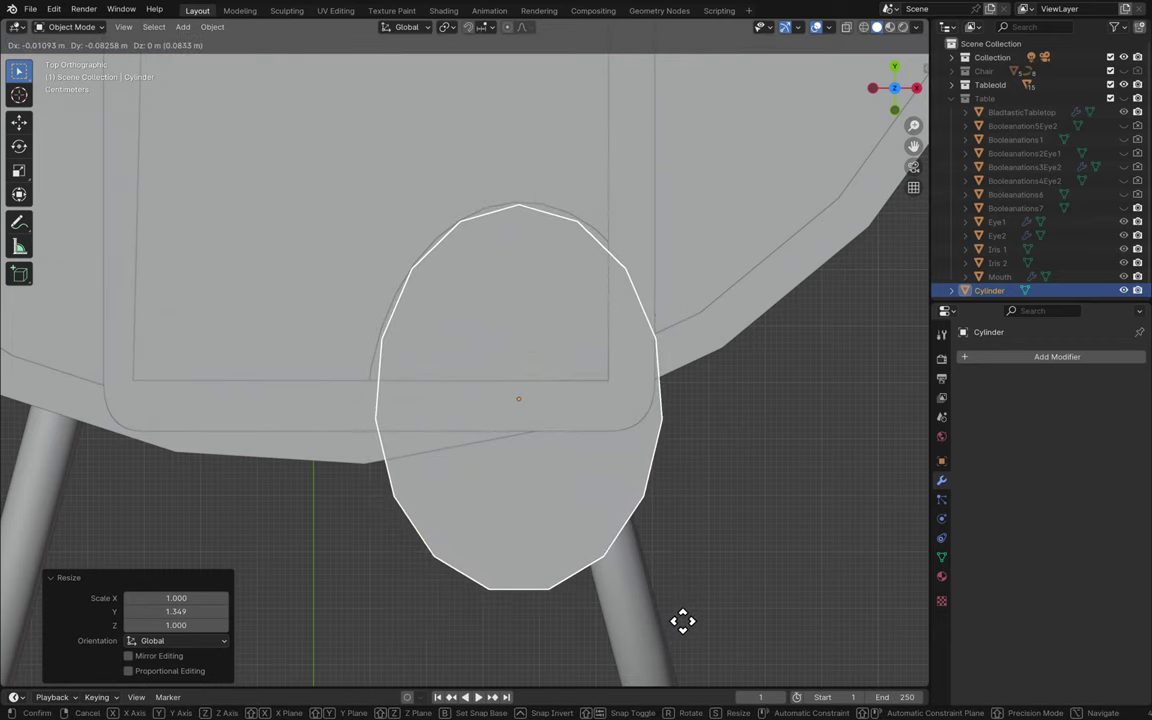
pyautogui.click(688, 630)
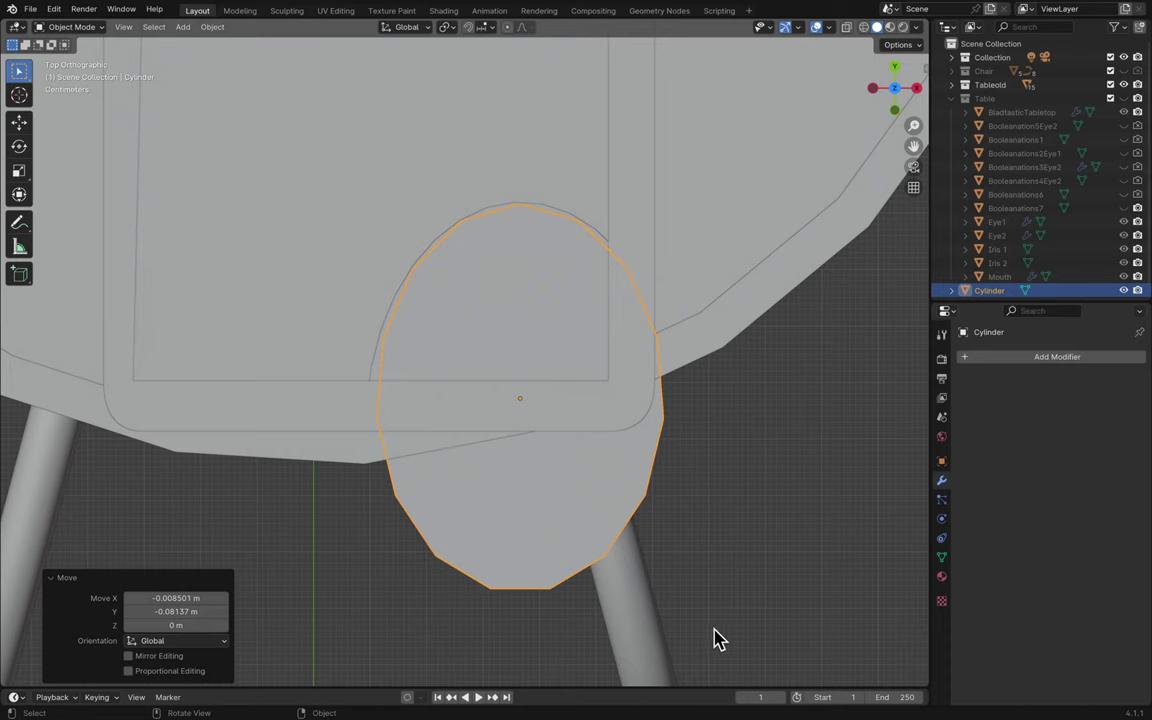
pyautogui.press('s')
pyautogui.press('x')
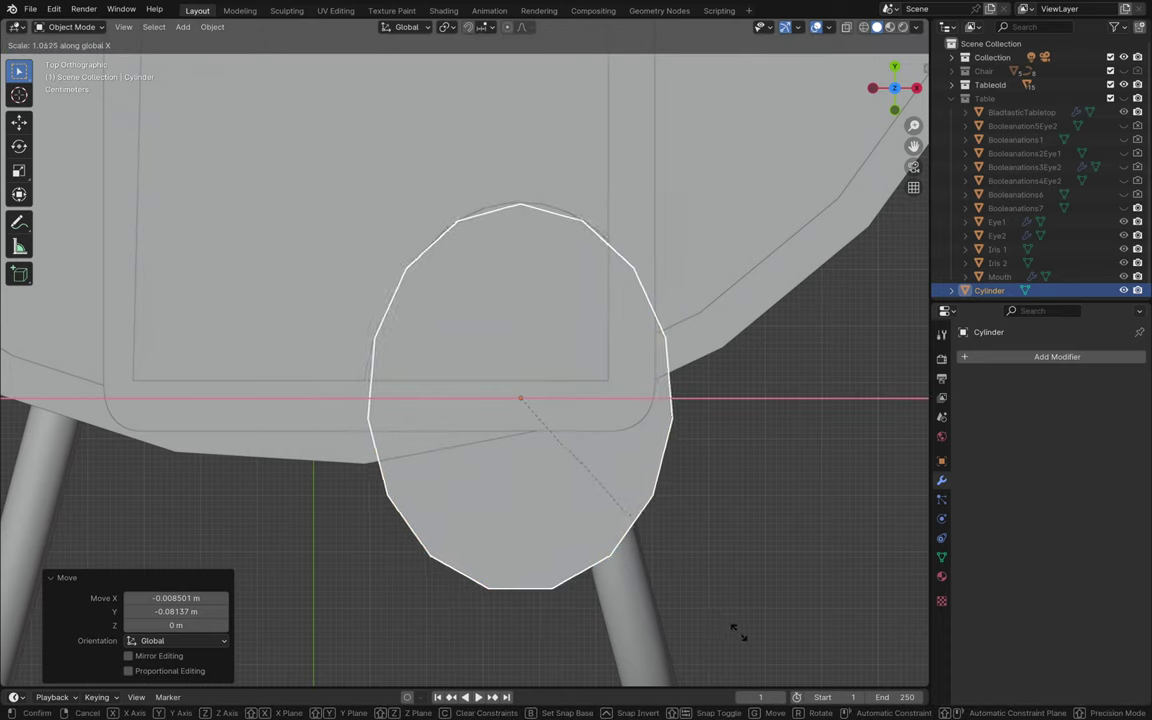
pyautogui.click(736, 631)
pyautogui.press('g')
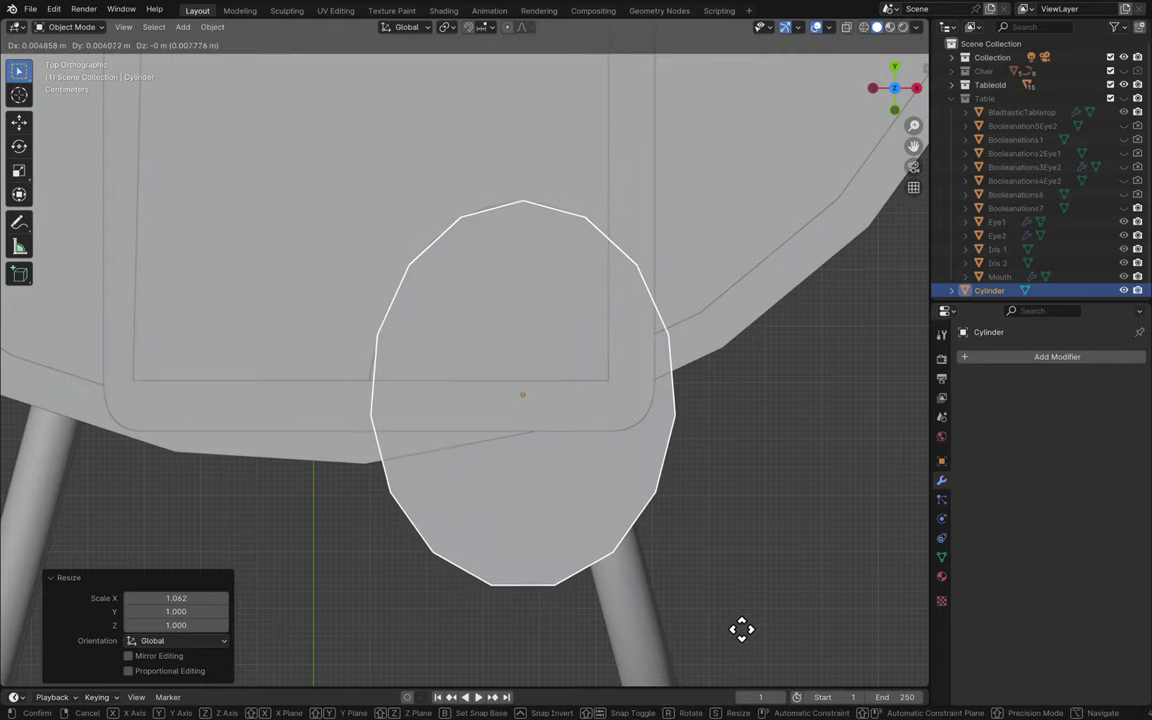
pyautogui.click(741, 628)
pyautogui.moveTo(742, 635); pyautogui.dragTo(746, 636, button='middle')
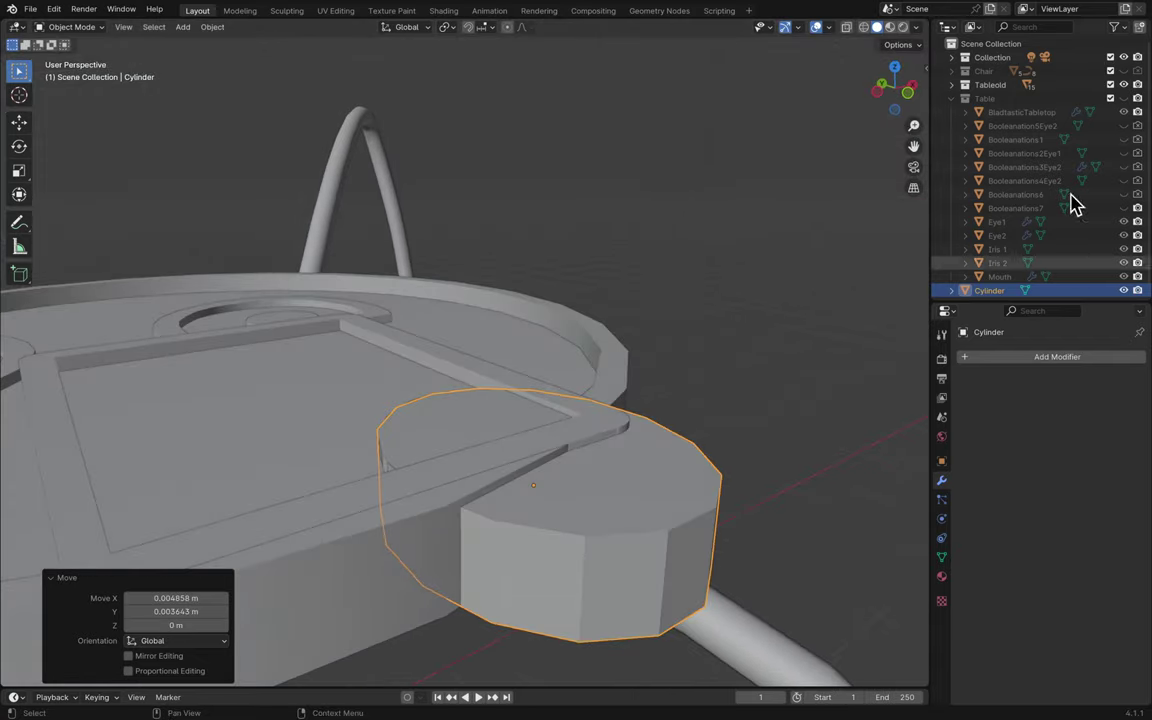
# - Exclude the Tableold collection and bring the Table collection back into the scene
pyautogui.click(1111, 85)
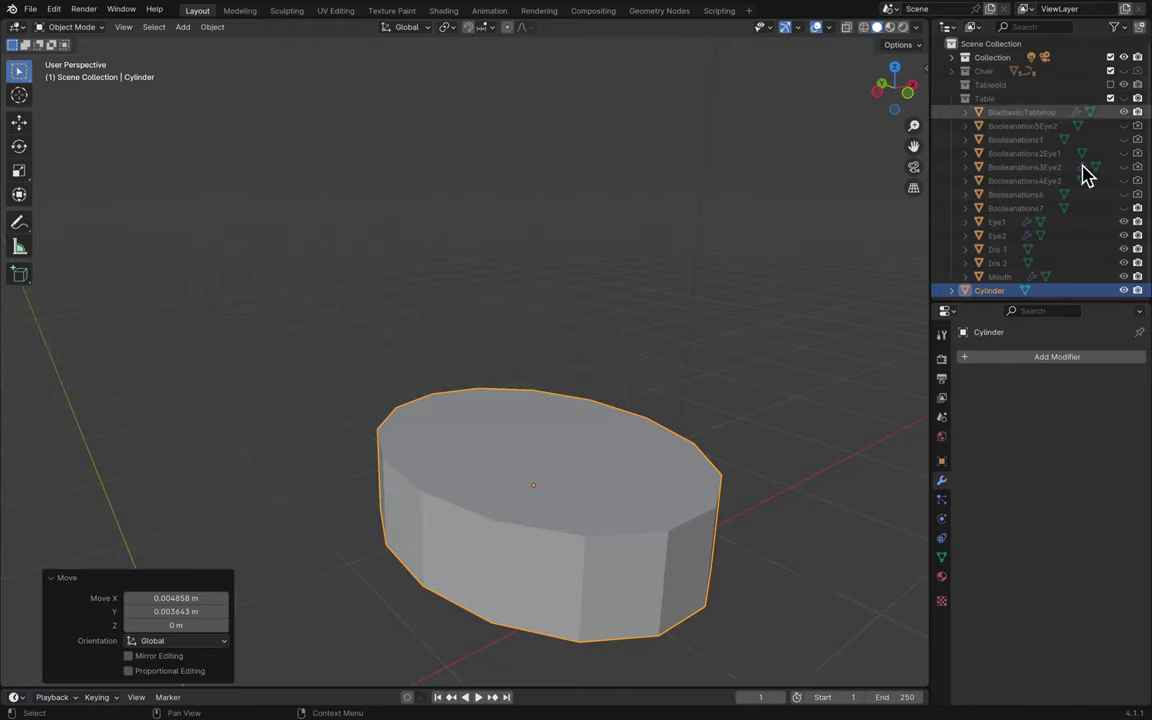
pyautogui.click(1111, 98)
pyautogui.moveTo(746, 265); pyautogui.dragTo(600, 430, button='middle')
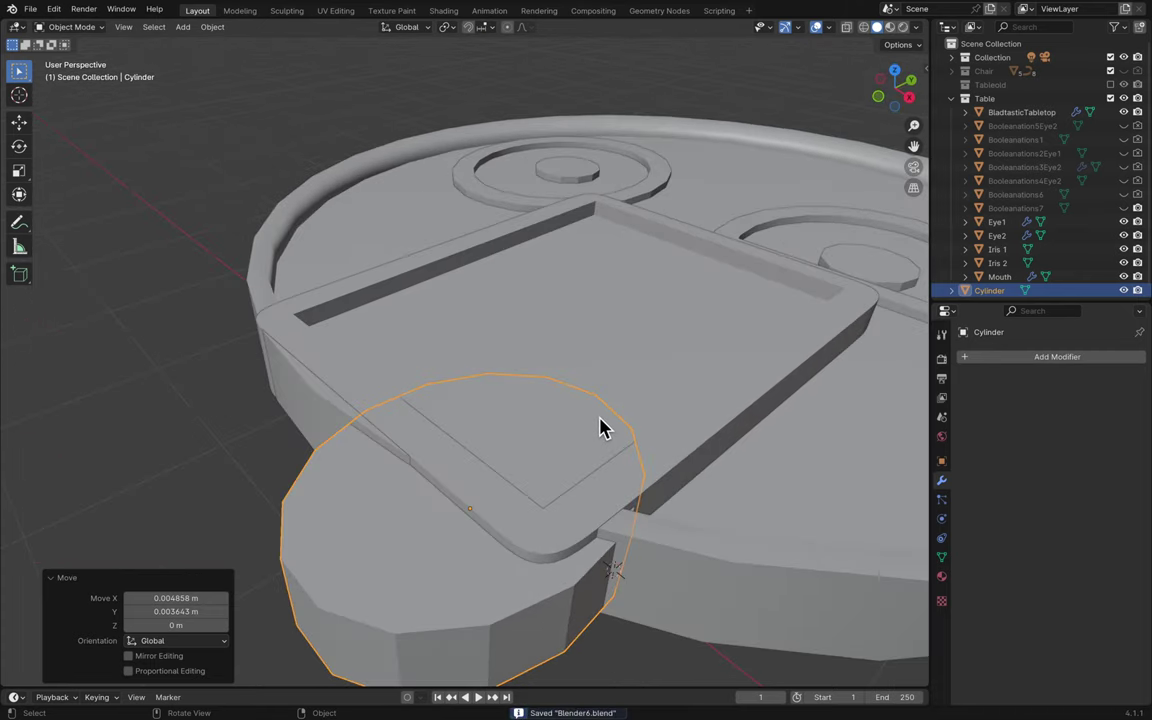
# - Undo an accidentally added cube and an extra cylinder
pyautogui.hotkey('shift', 'a')
pyautogui.moveTo(604, 420)
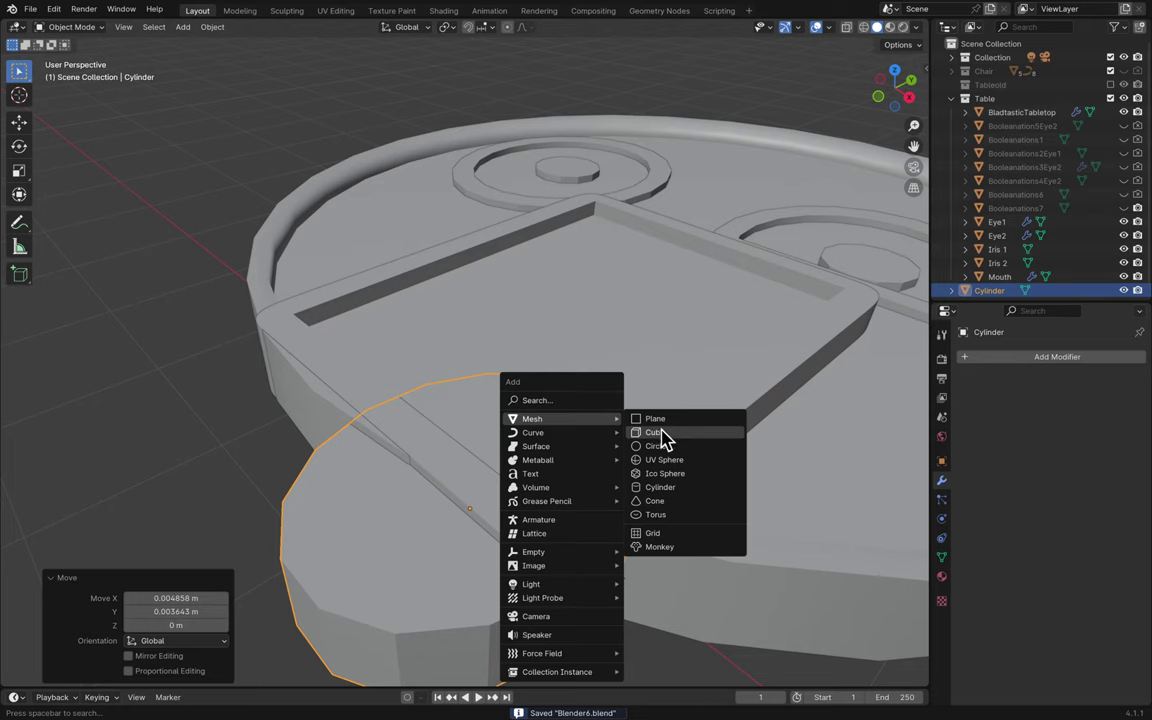
pyautogui.click(658, 433)
pyautogui.hotkey('ctrl', 'z')
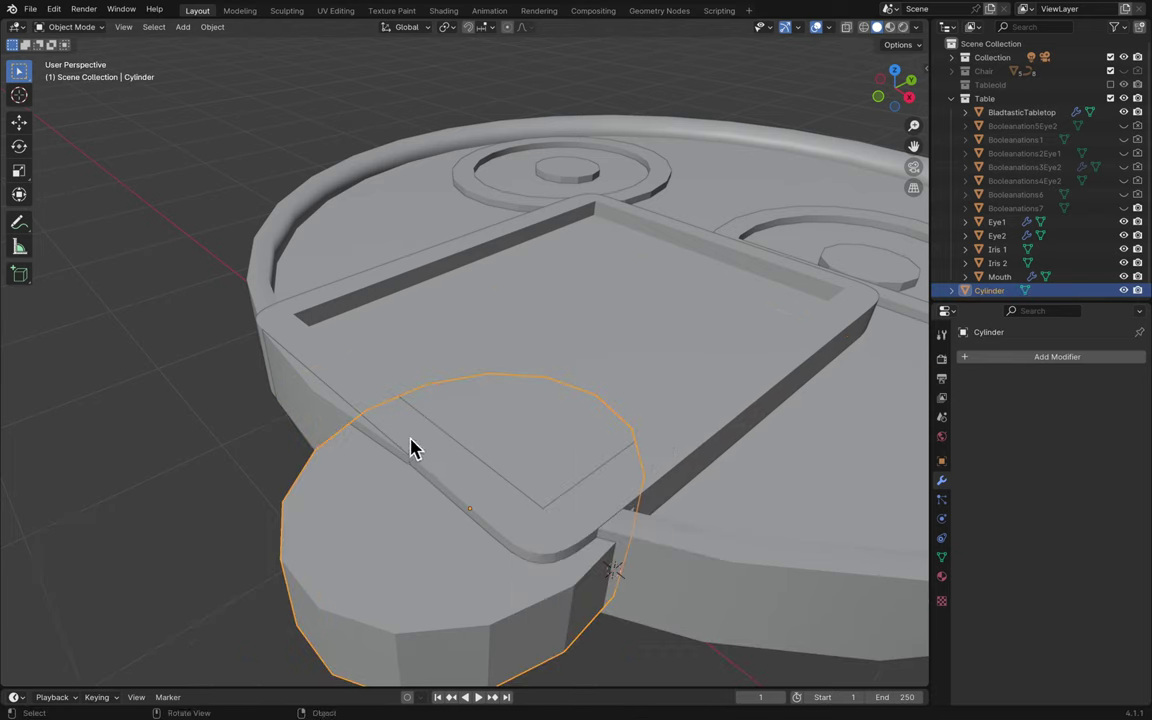
pyautogui.hotkey('shift', 'a')
pyautogui.moveTo(411, 441)
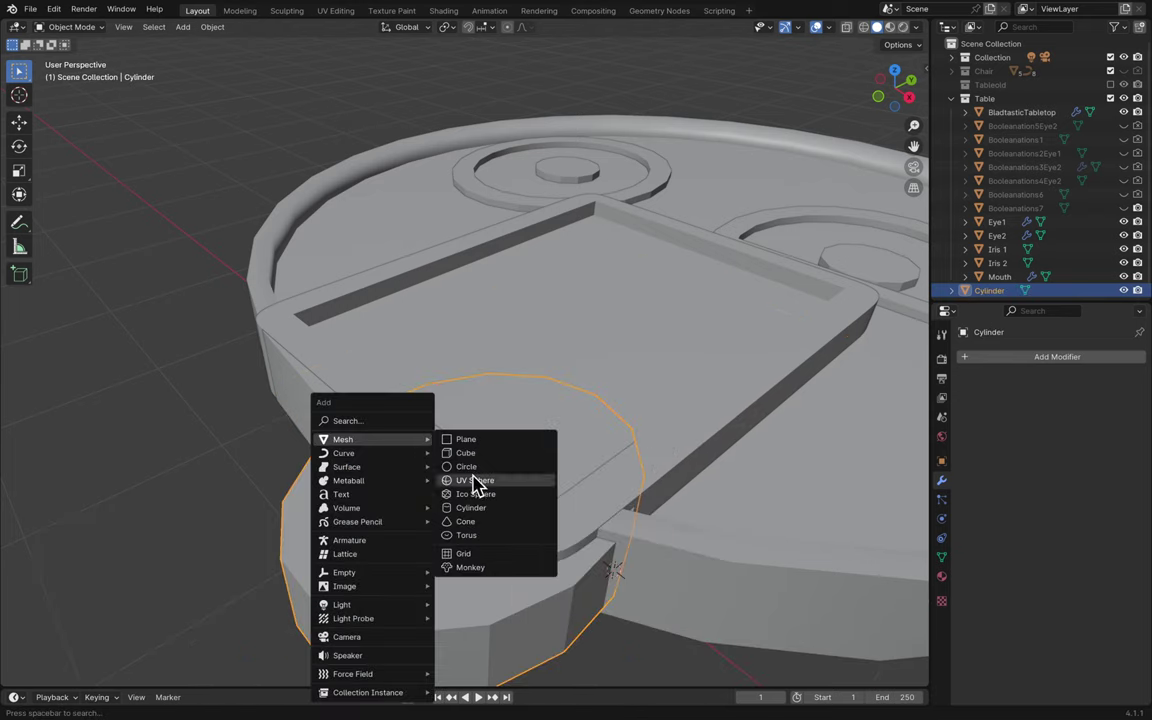
pyautogui.click(470, 510)
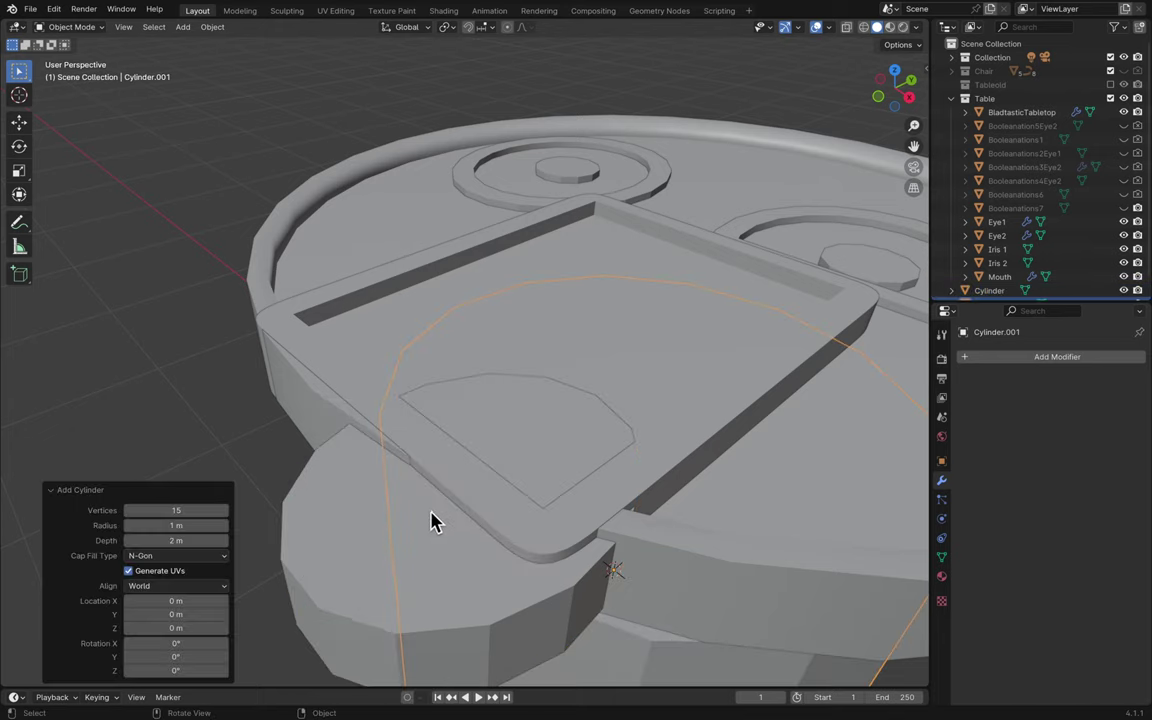
pyautogui.hotkey('ctrl', 'z')
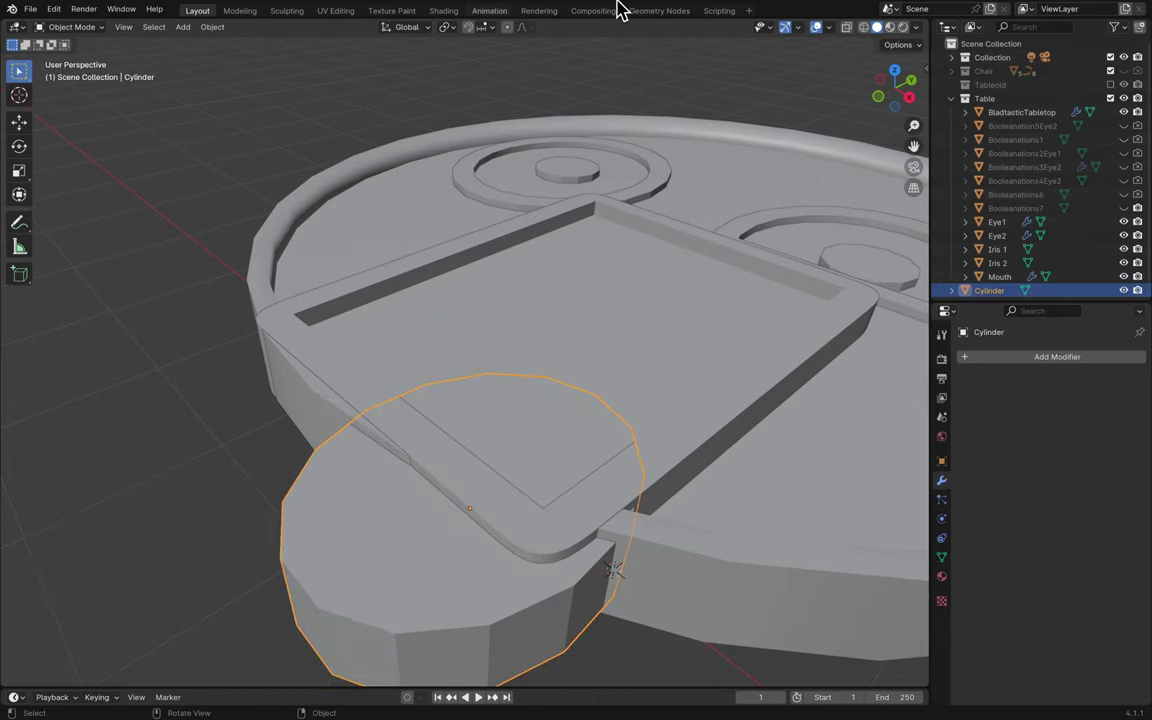
# - Rename the Cylinder object to Tounge in the Outliner
pyautogui.moveTo(620, 8)
pyautogui.scroll(-10, 785, 160)
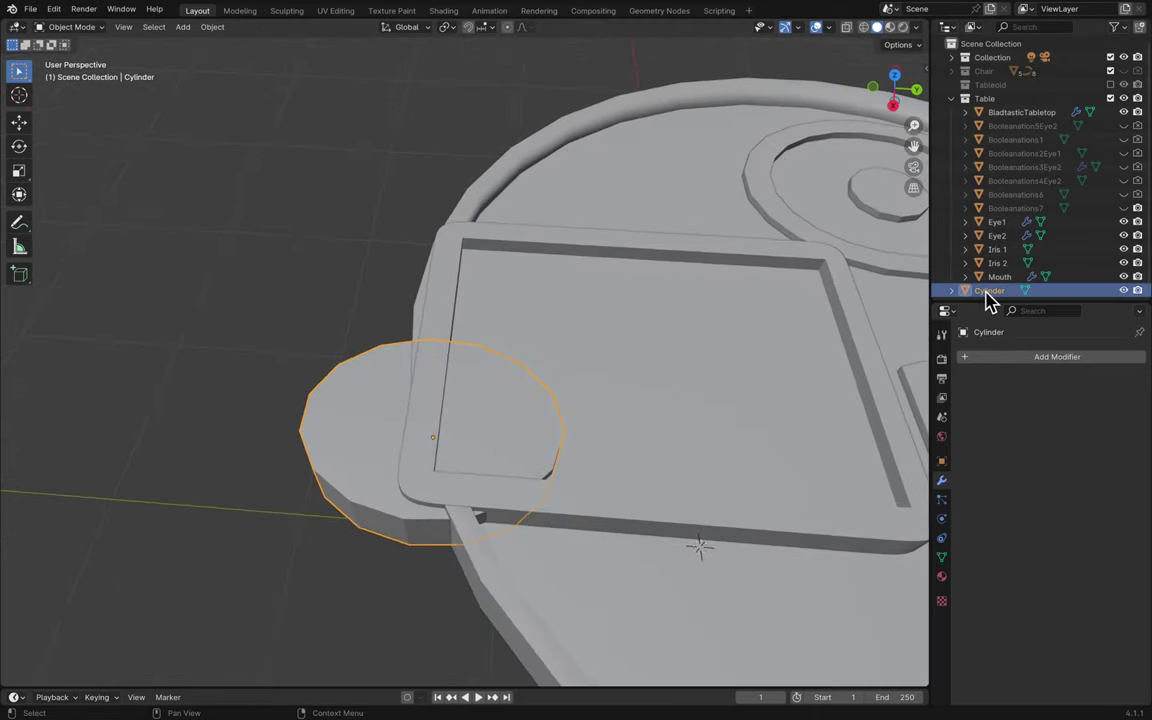
pyautogui.write('Tounge')
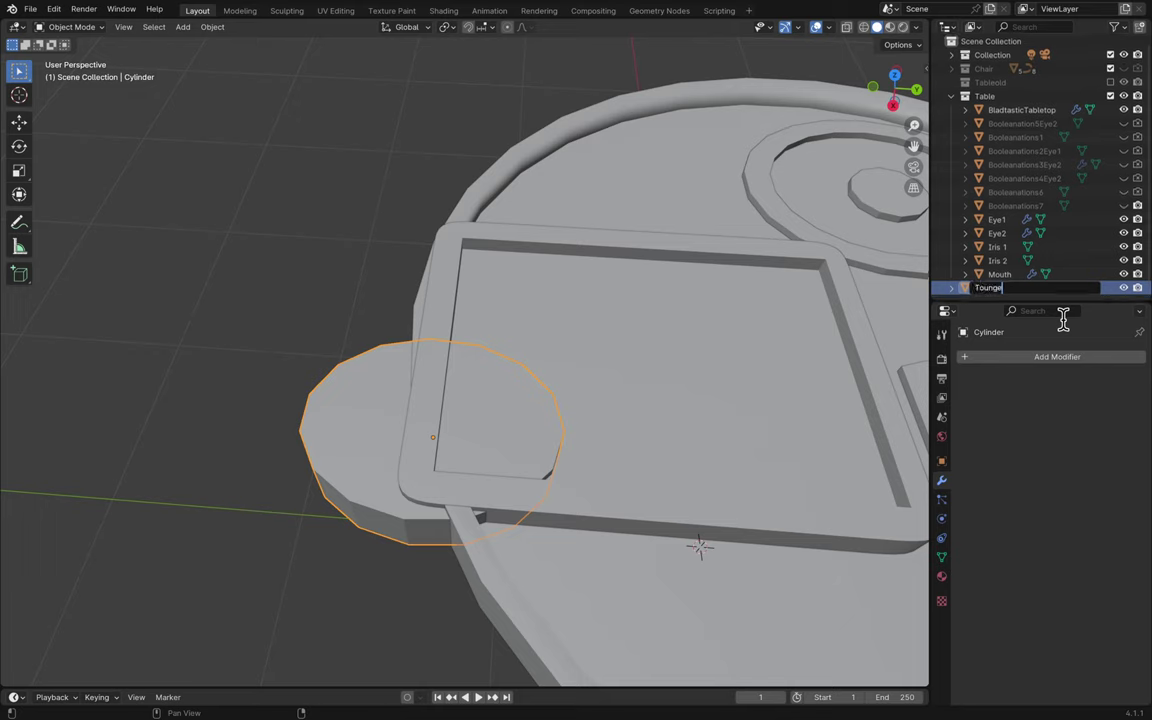
pyautogui.press('Return')
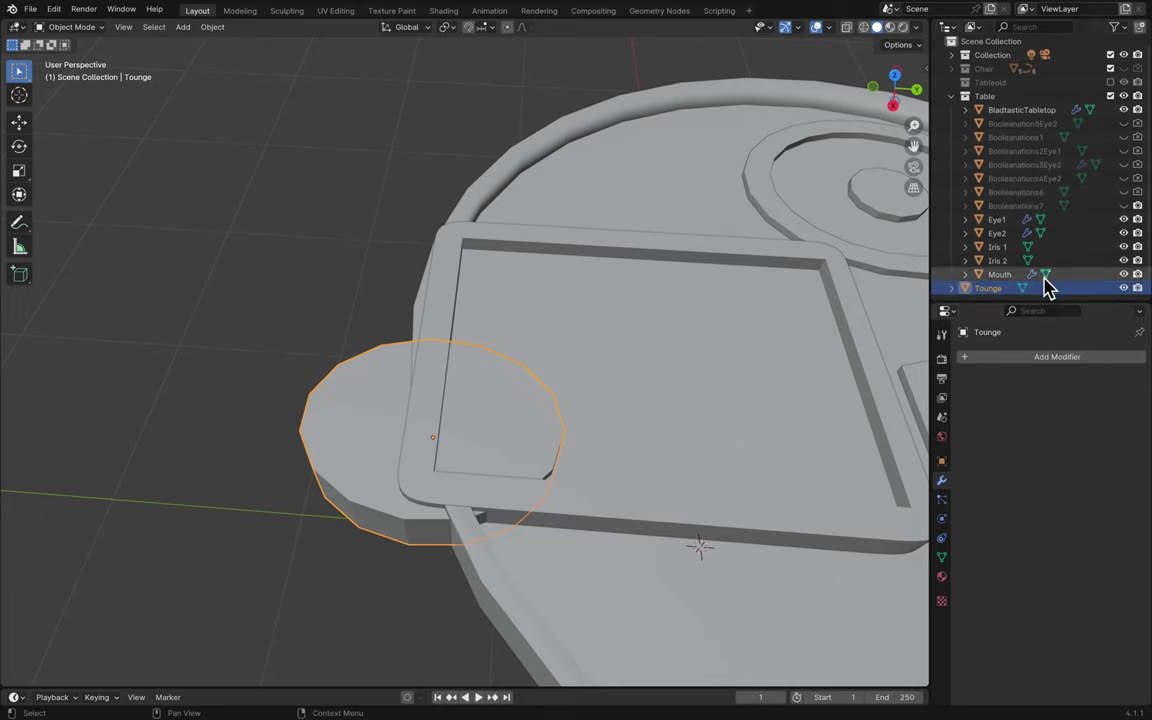
pyautogui.moveTo(1047, 285); pyautogui.dragTo(1055, 266)
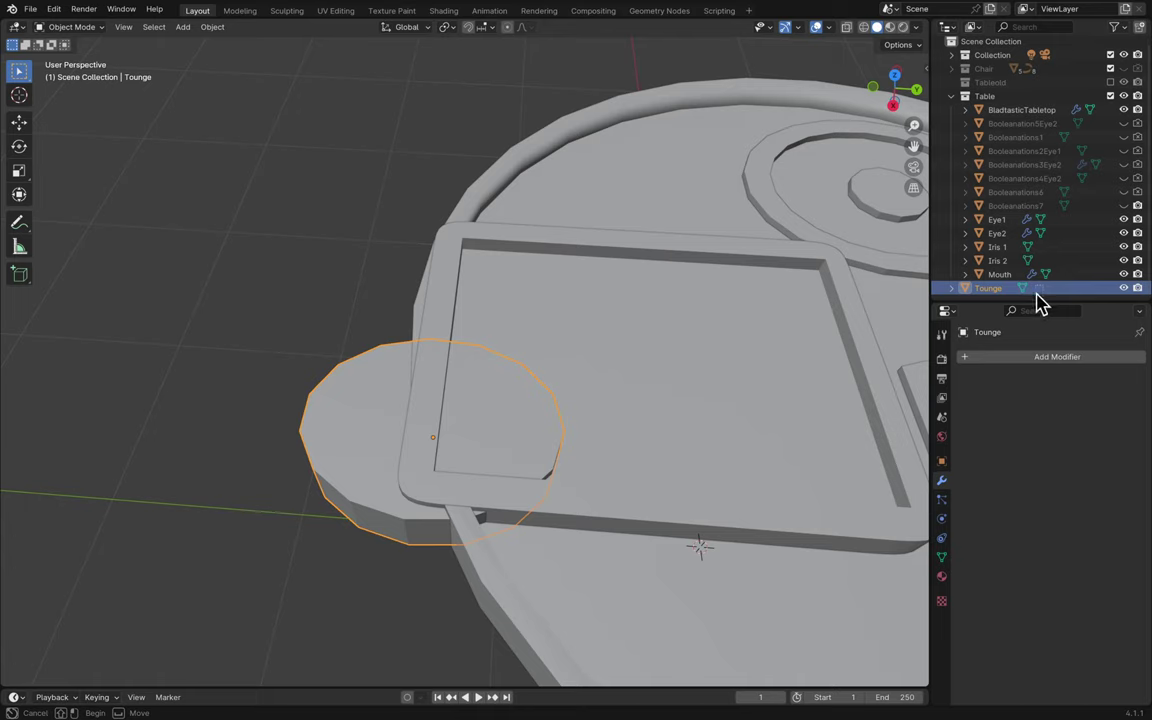
pyautogui.moveTo(1086, 253); pyautogui.dragTo(1028, 257)
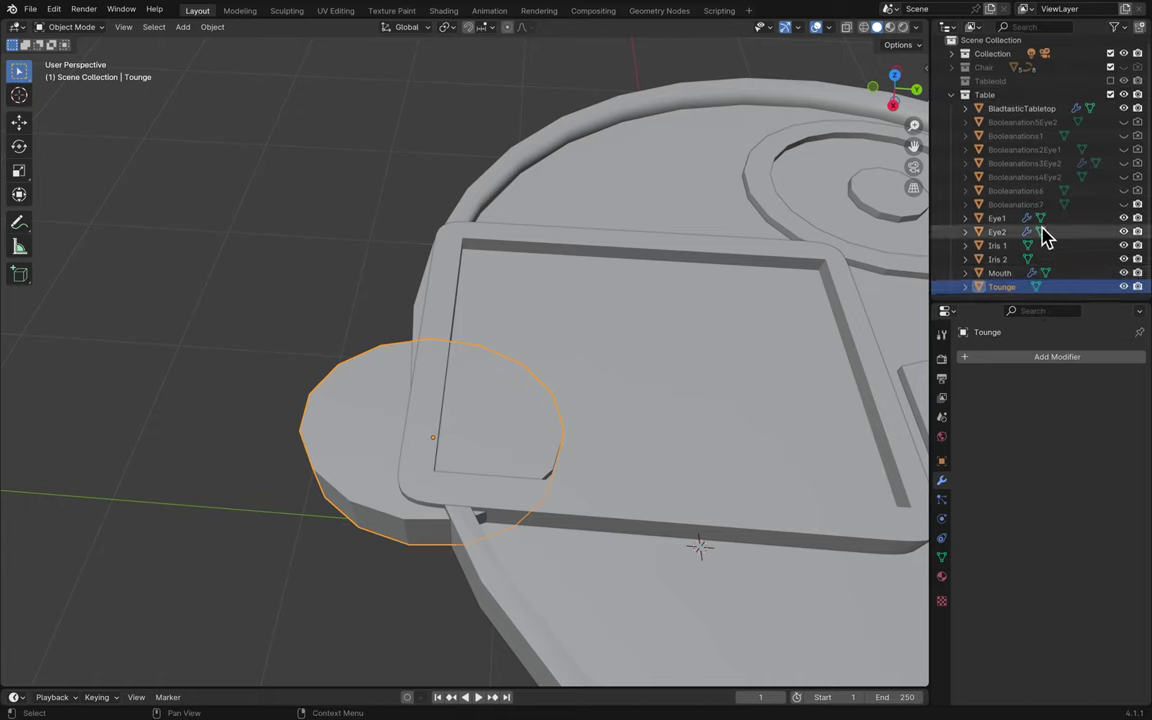
# - Add a new cube to the scene beside the table
pyautogui.hotkey('shift', 'a')
pyautogui.moveTo(921, 231)
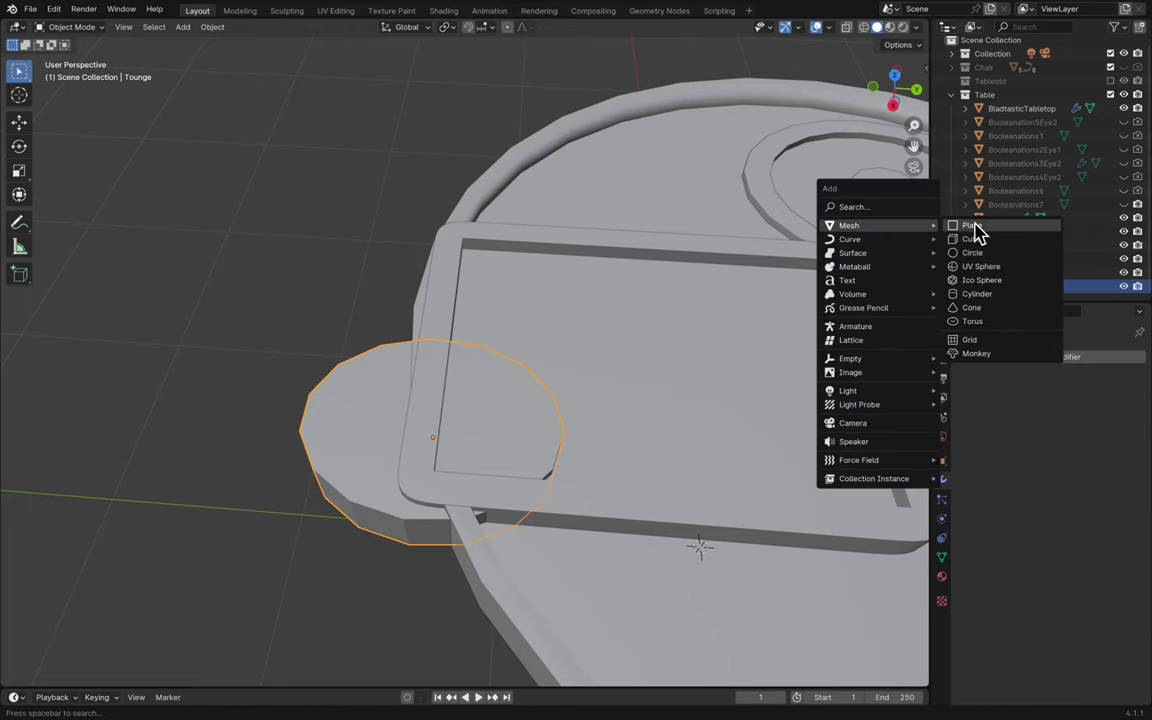
pyautogui.click(976, 240)
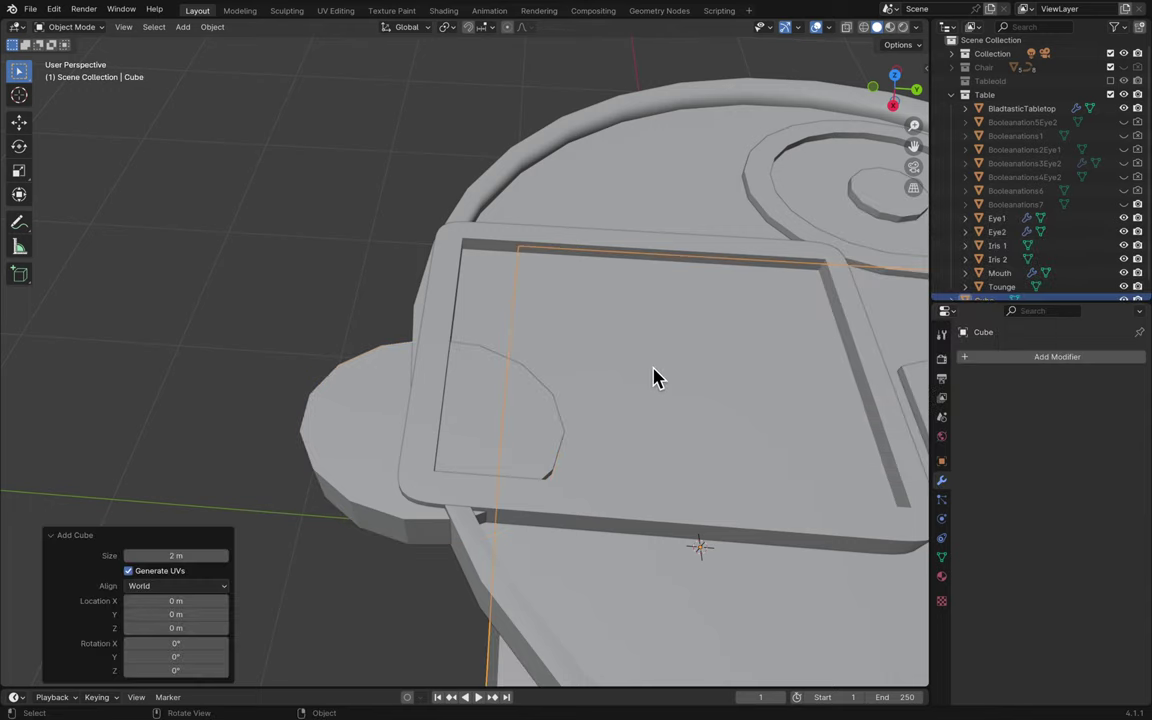
pyautogui.scroll(-6, 655, 378)
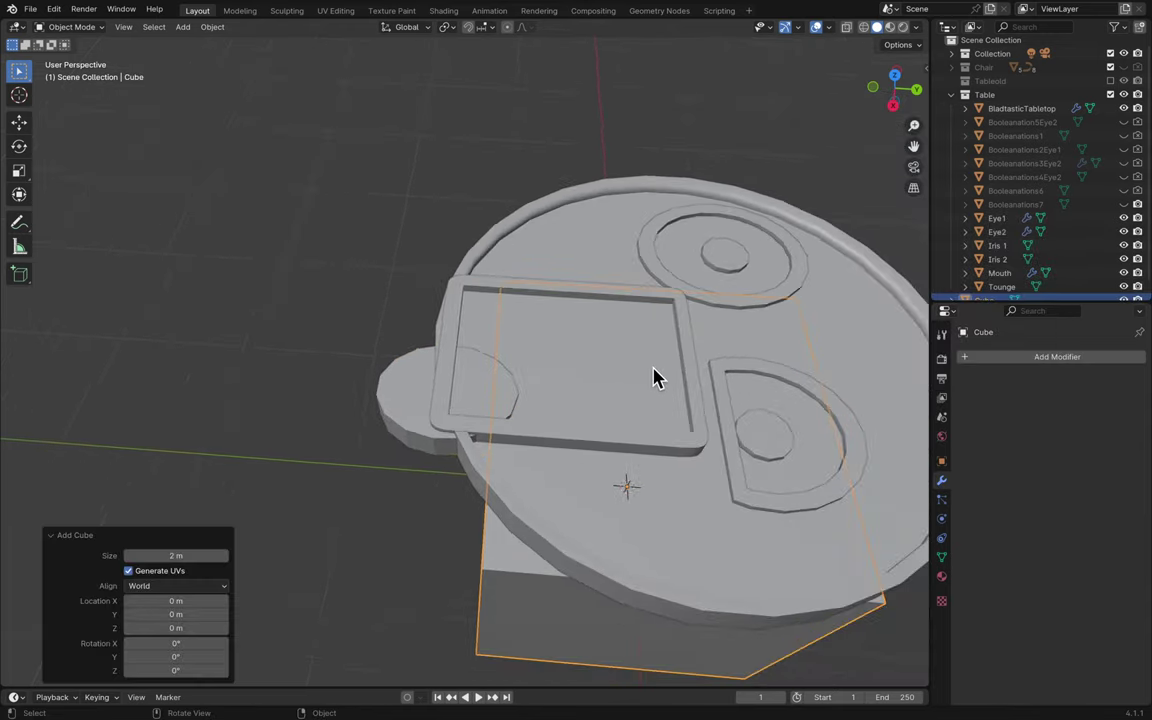
pyautogui.hscroll(-10, 655, 378)
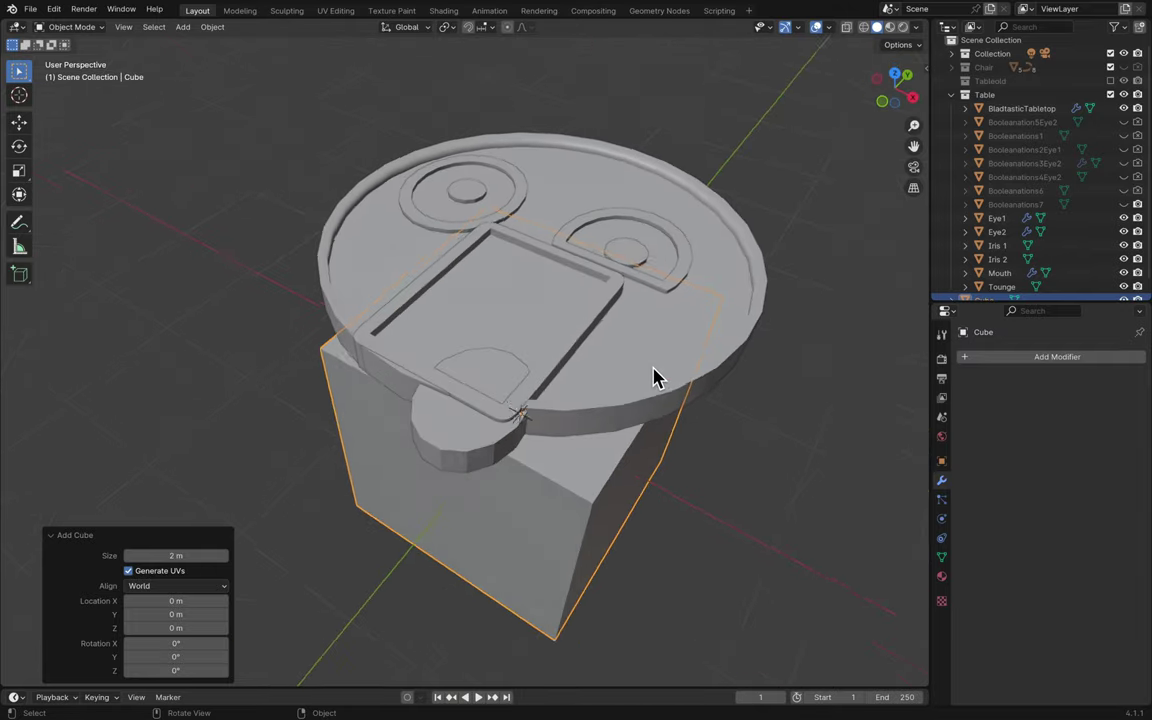
pyautogui.scroll(10, 655, 378)
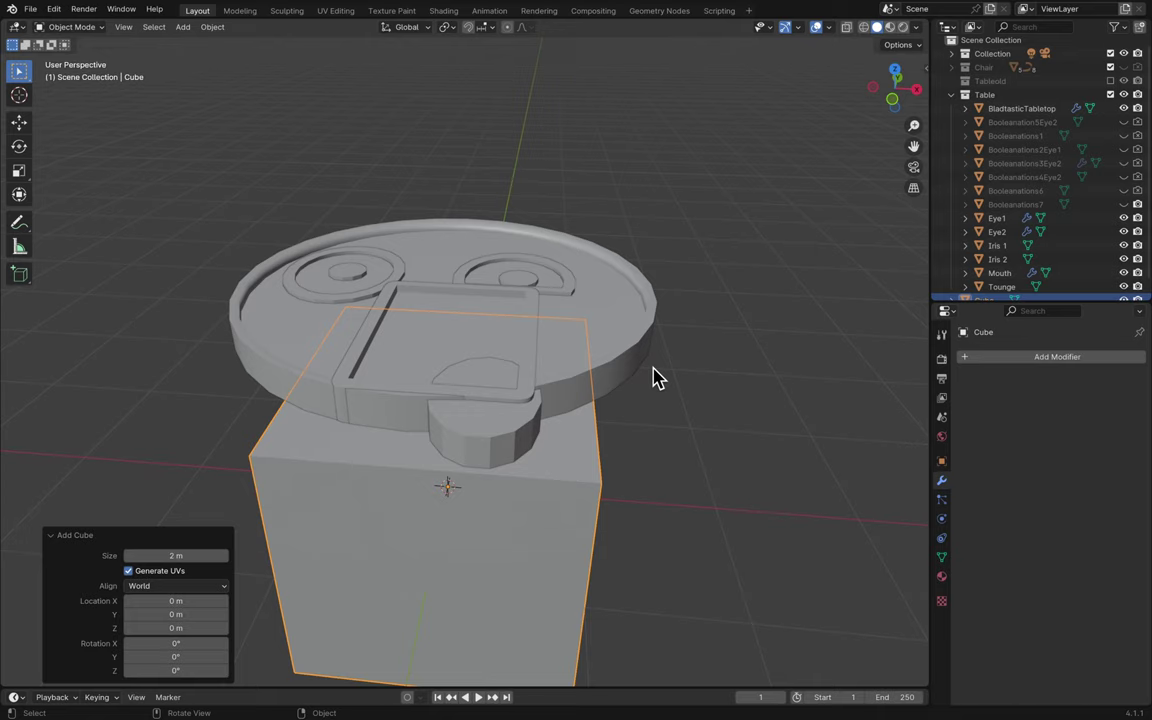
pyautogui.moveTo(672, 381); pyautogui.dragTo(678, 384, button='middle')
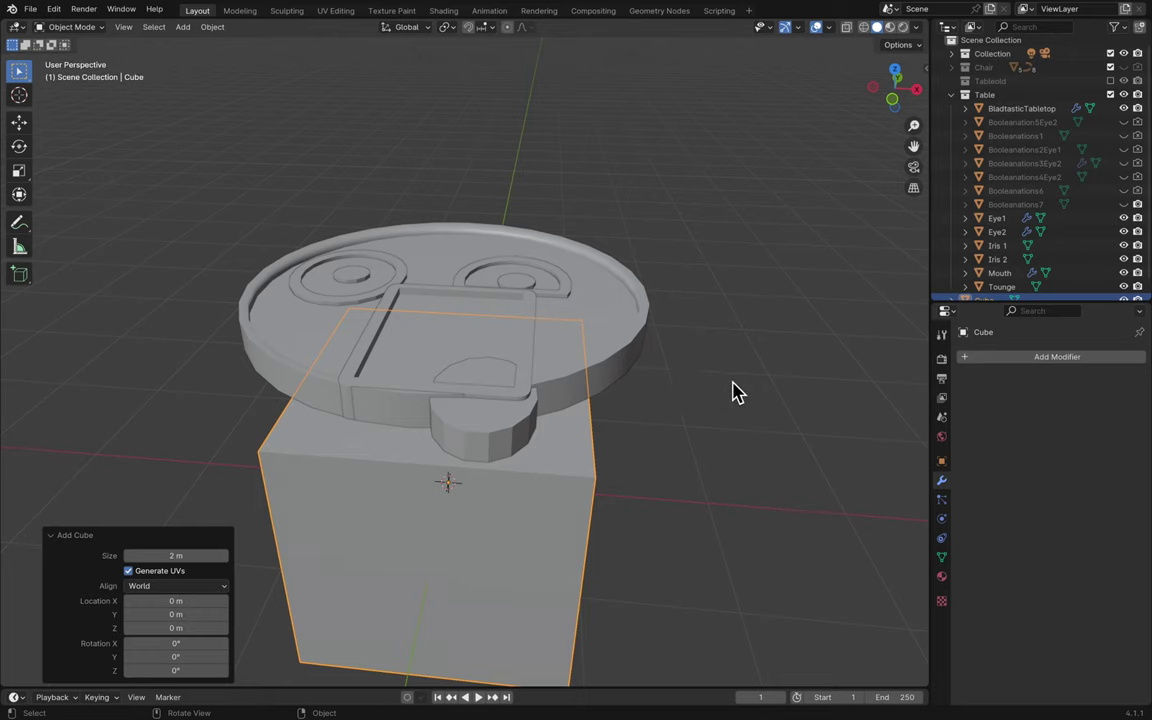
# - Raise the cube straight up along Z above the table
pyautogui.press('g')
pyautogui.press('z')
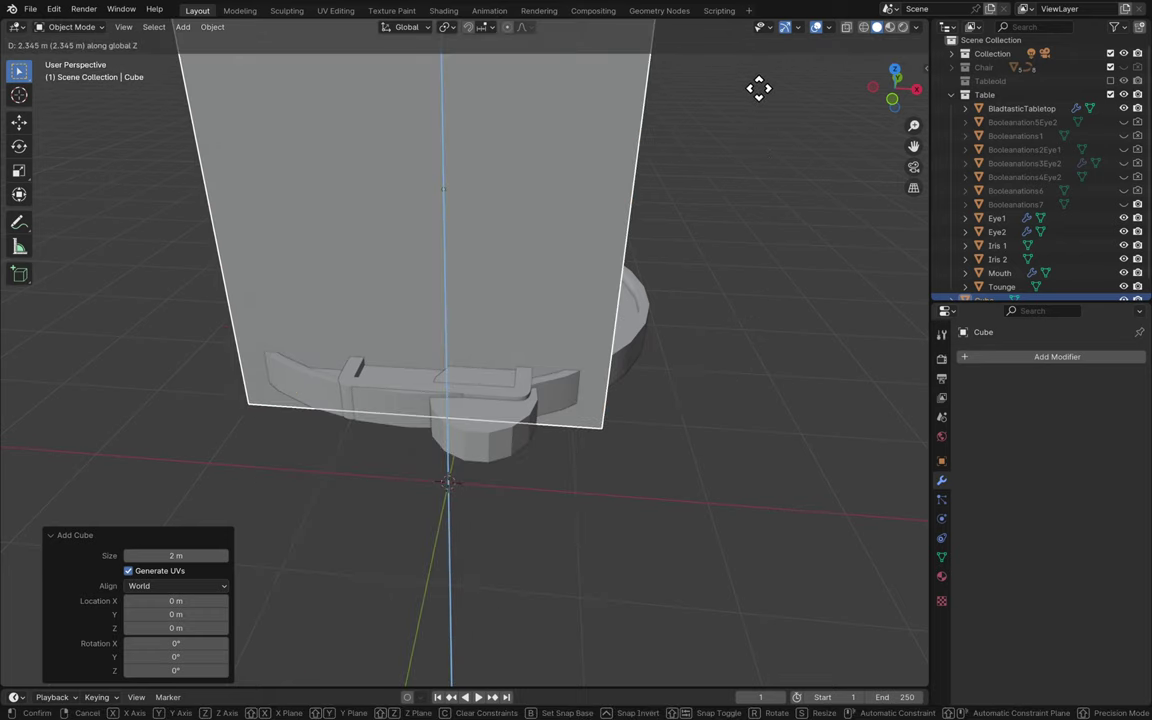
pyautogui.click(764, 80)
pyautogui.moveTo(741, 139); pyautogui.dragTo(737, 140, button='middle')
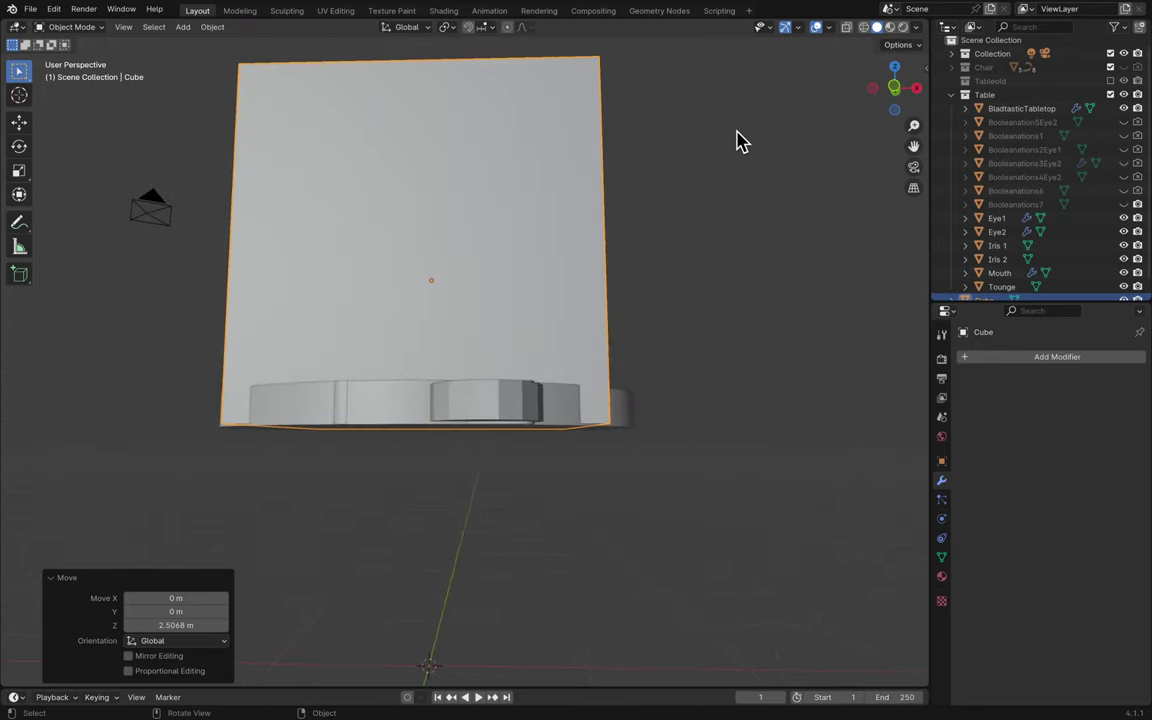
pyautogui.moveTo(741, 141); pyautogui.dragTo(741, 210, button='middle')
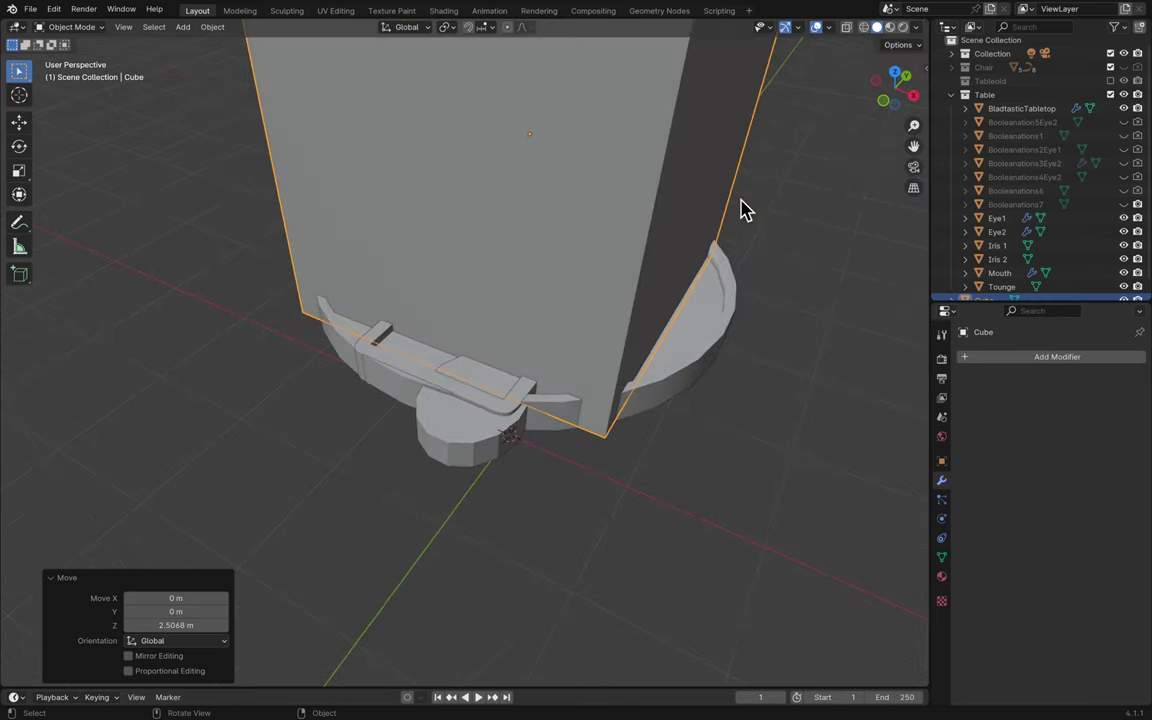
# - Shrink the cube to 0.08 scale and drop it onto the mouth area
pyautogui.press('s')
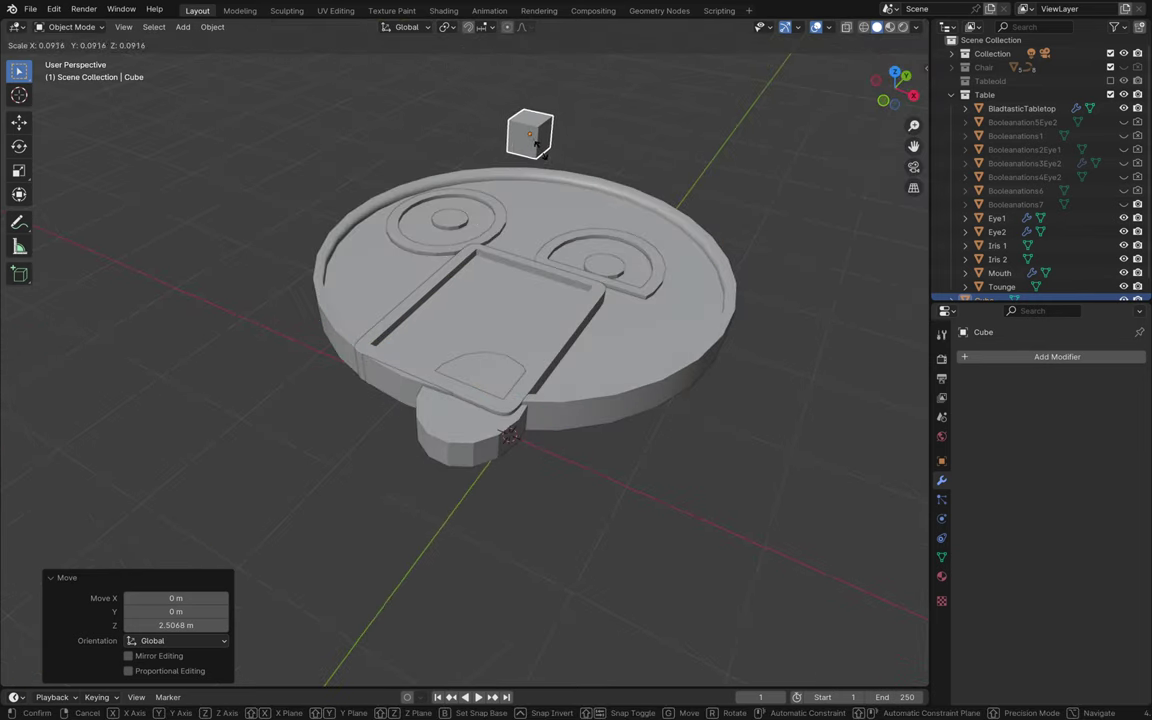
pyautogui.click(540, 158)
pyautogui.press('g')
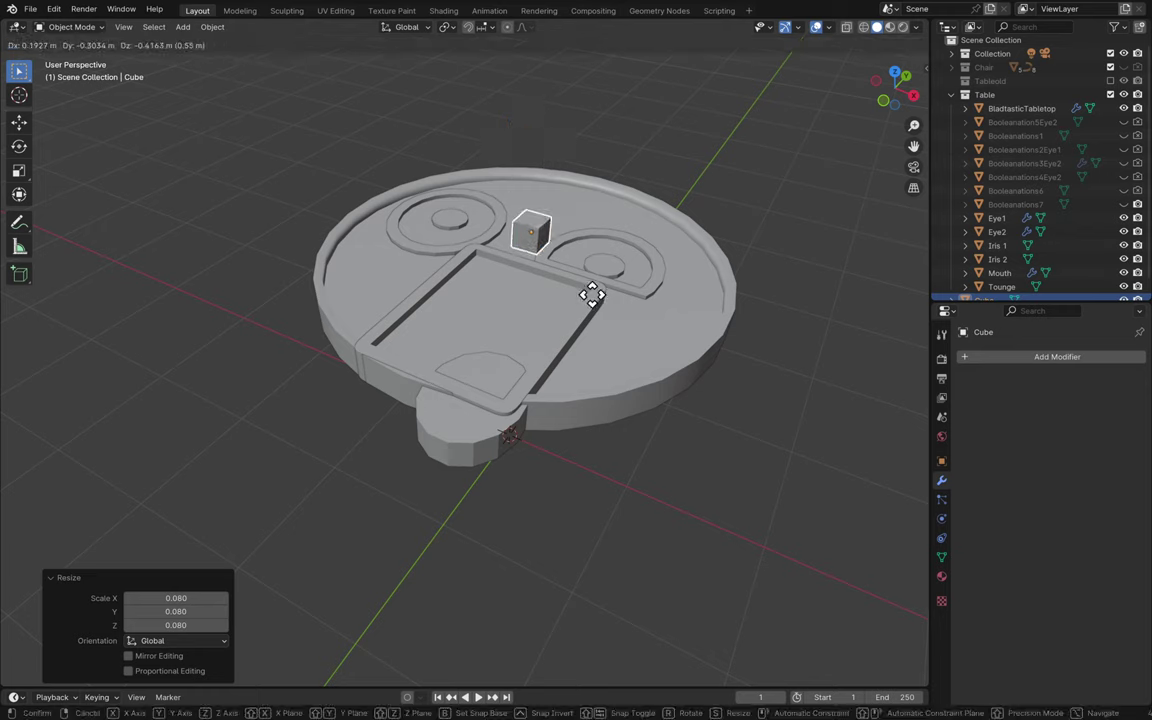
pyautogui.click(587, 380)
pyautogui.scroll(5, 588, 386)
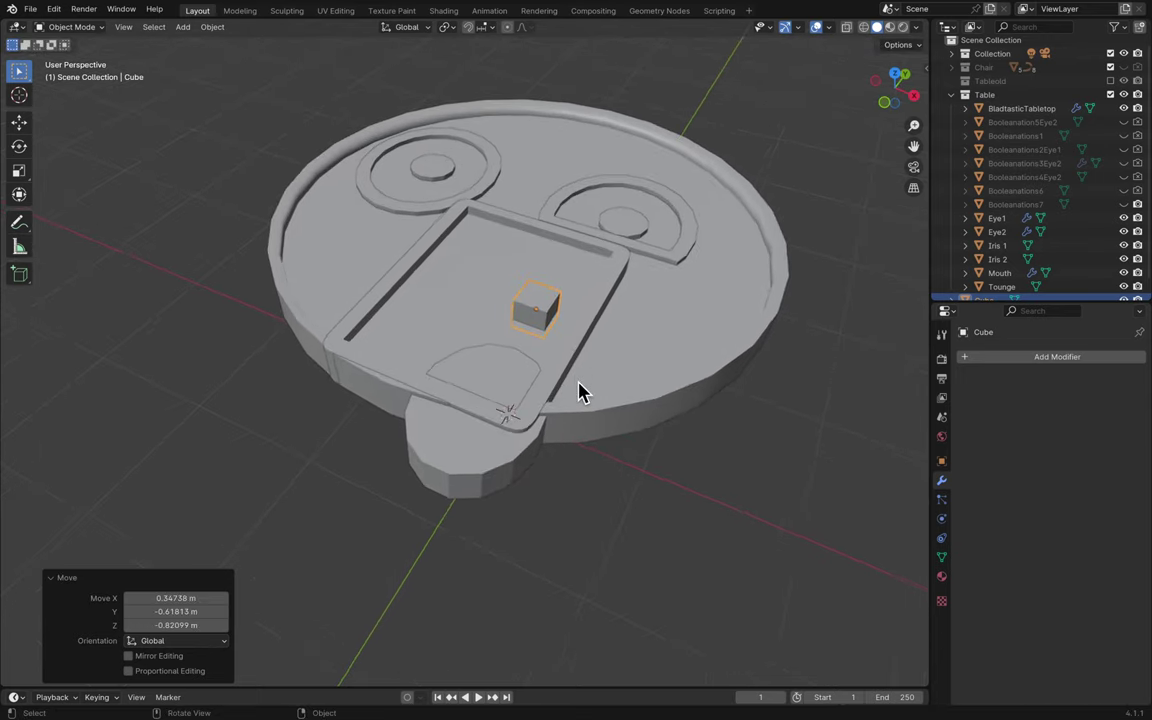
pyautogui.scroll(2, 580, 391)
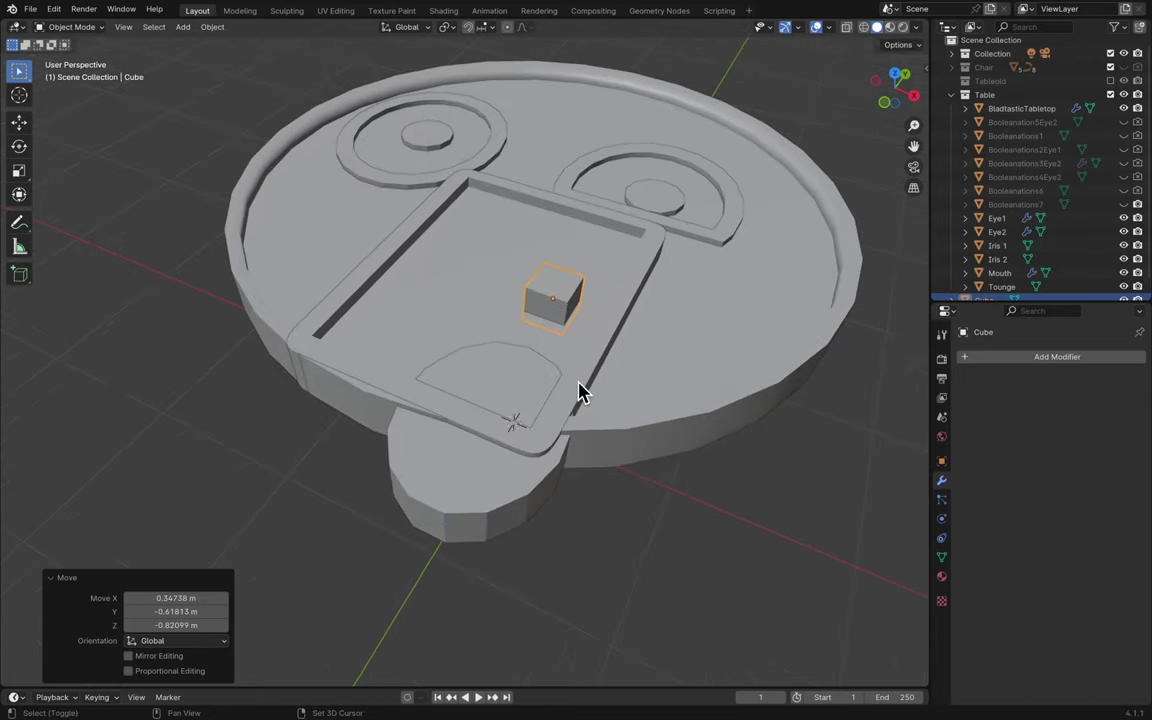
pyautogui.scroll(10, 580, 391)
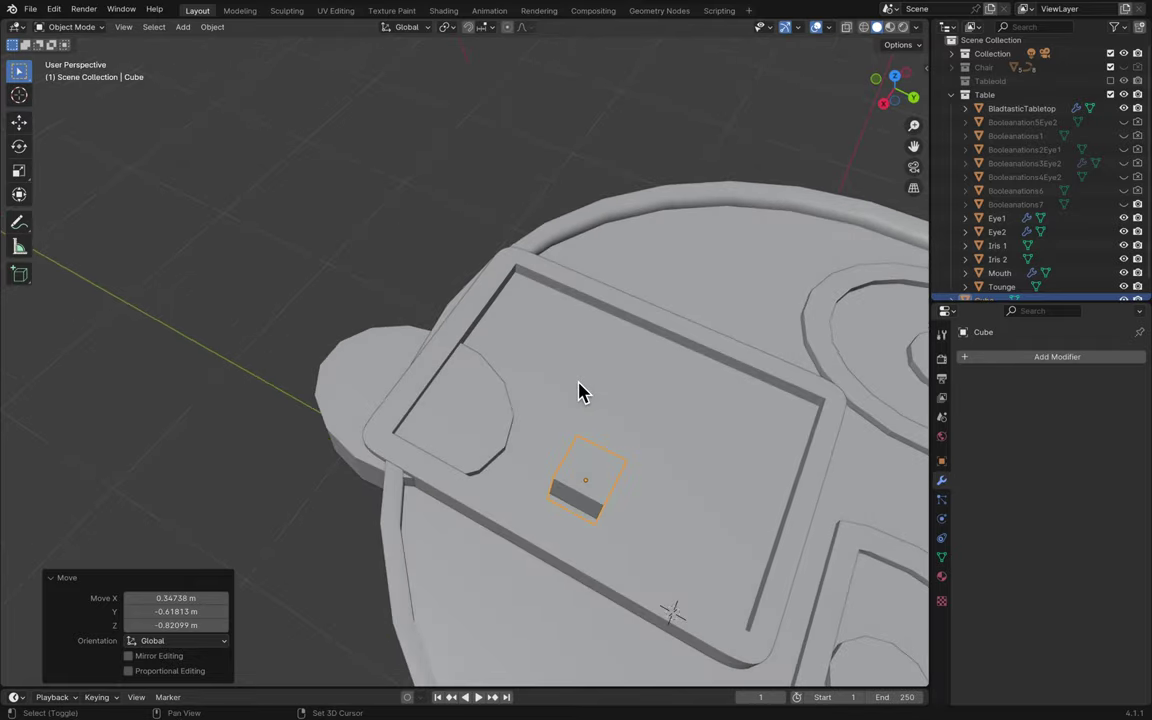
pyautogui.scroll(-10, 580, 391)
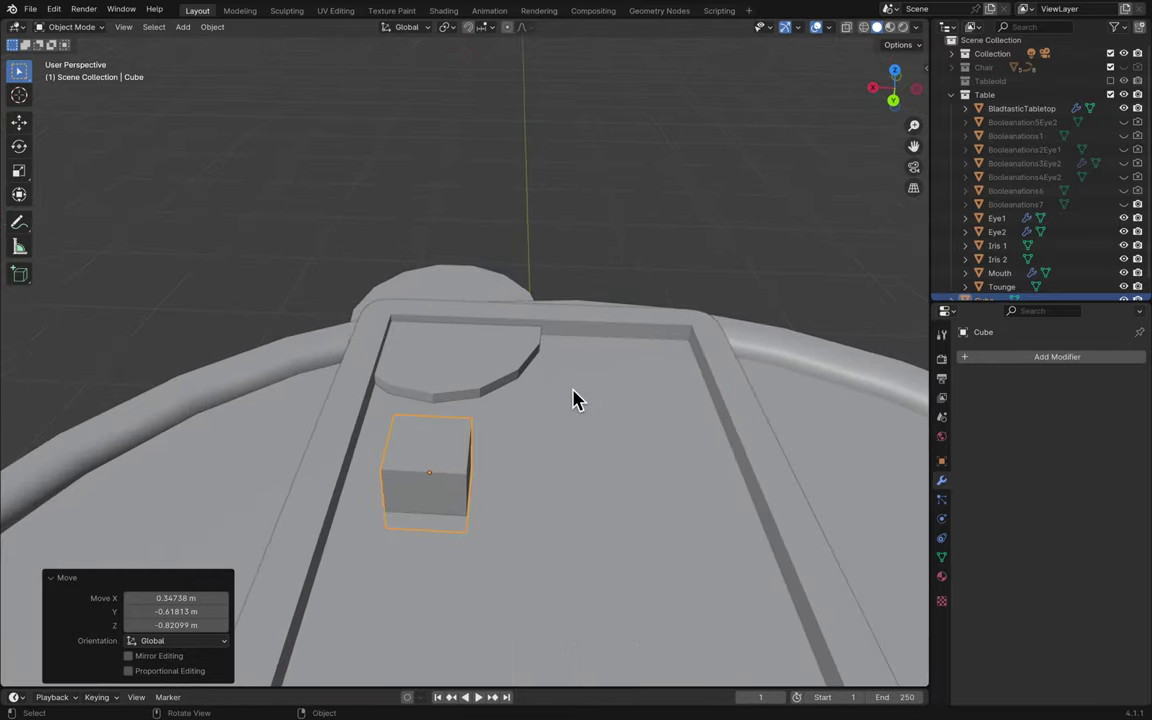
# - Move the cube over the tongue with its height locked (Shift+Z)
pyautogui.press('g')
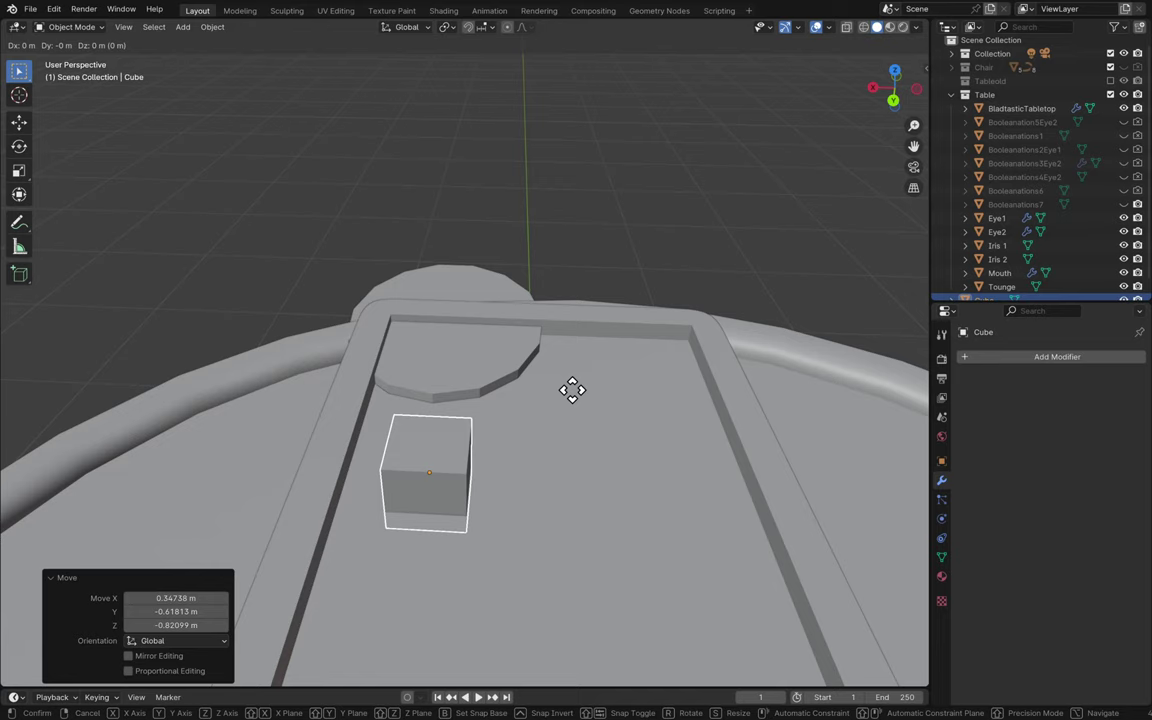
pyautogui.press('x')
pyautogui.press('Escape')
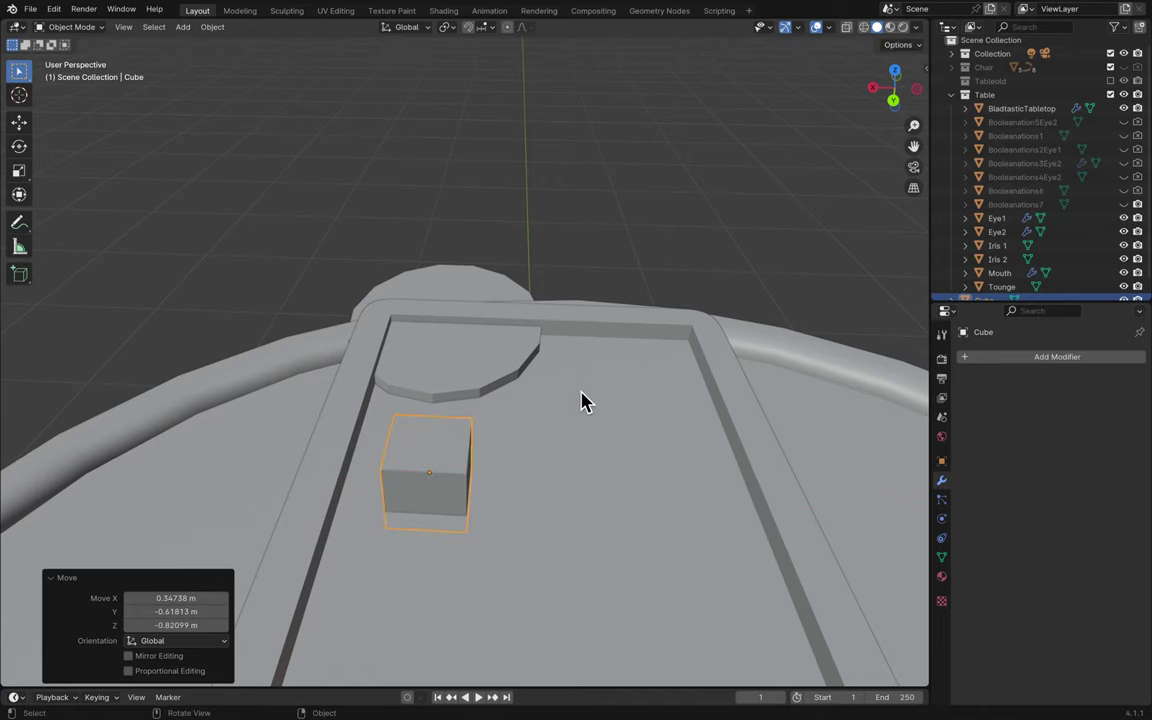
pyautogui.press('g')
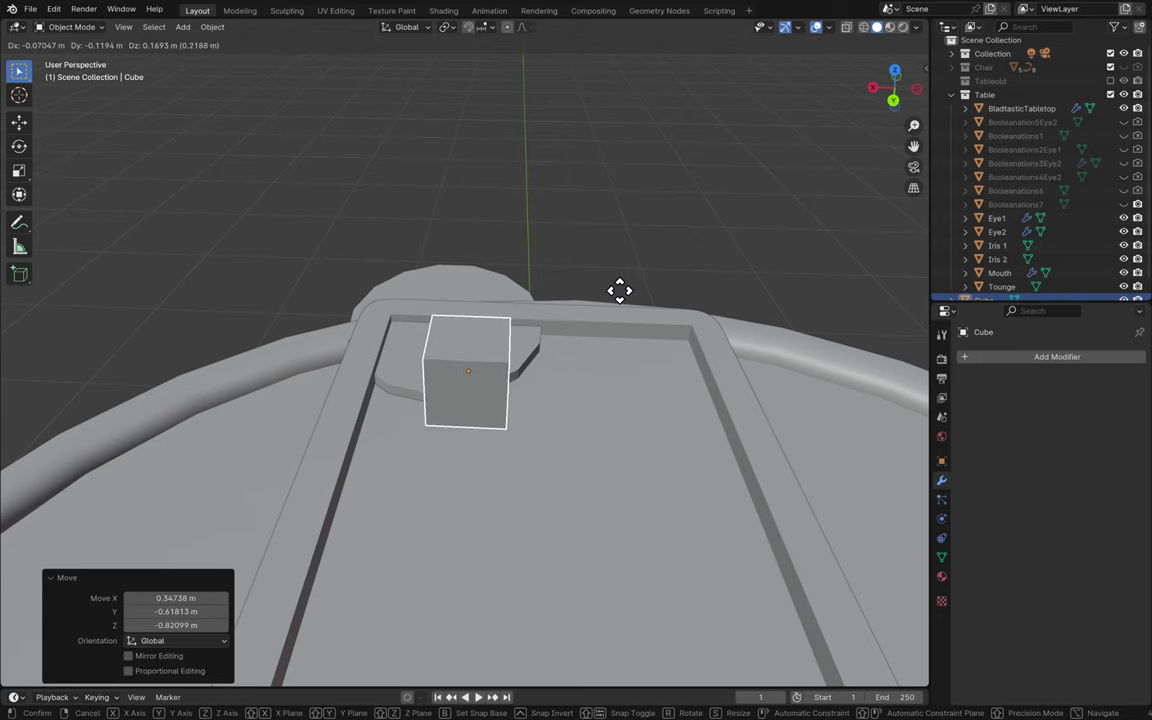
pyautogui.hotkey('shift', 'z')
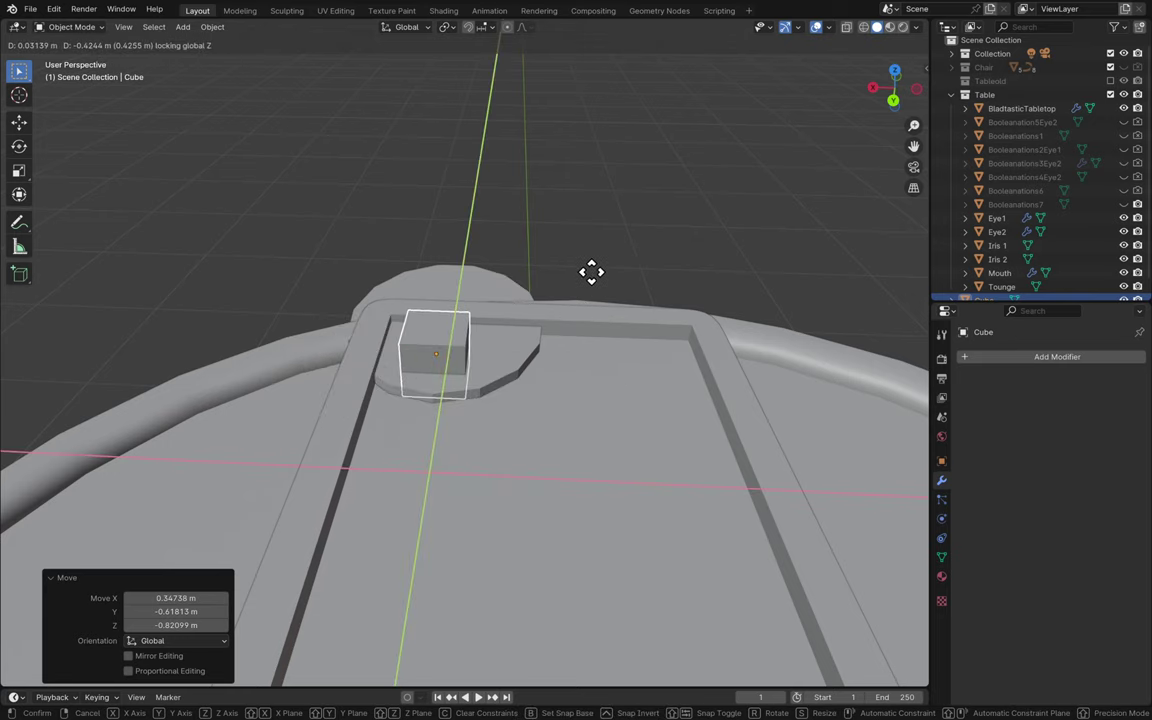
pyautogui.click(594, 271)
# - Scale the cube 2.983 in X and Y only, keeping its height
pyautogui.press('s')
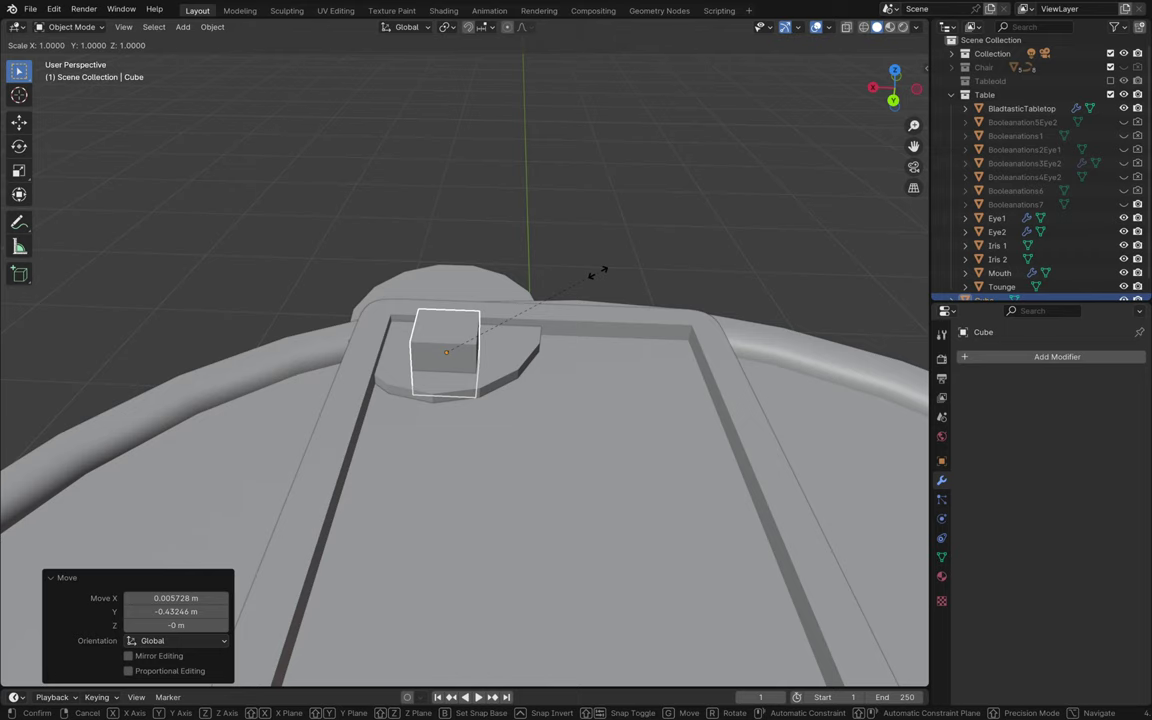
pyautogui.hotkey('shift', 'z')
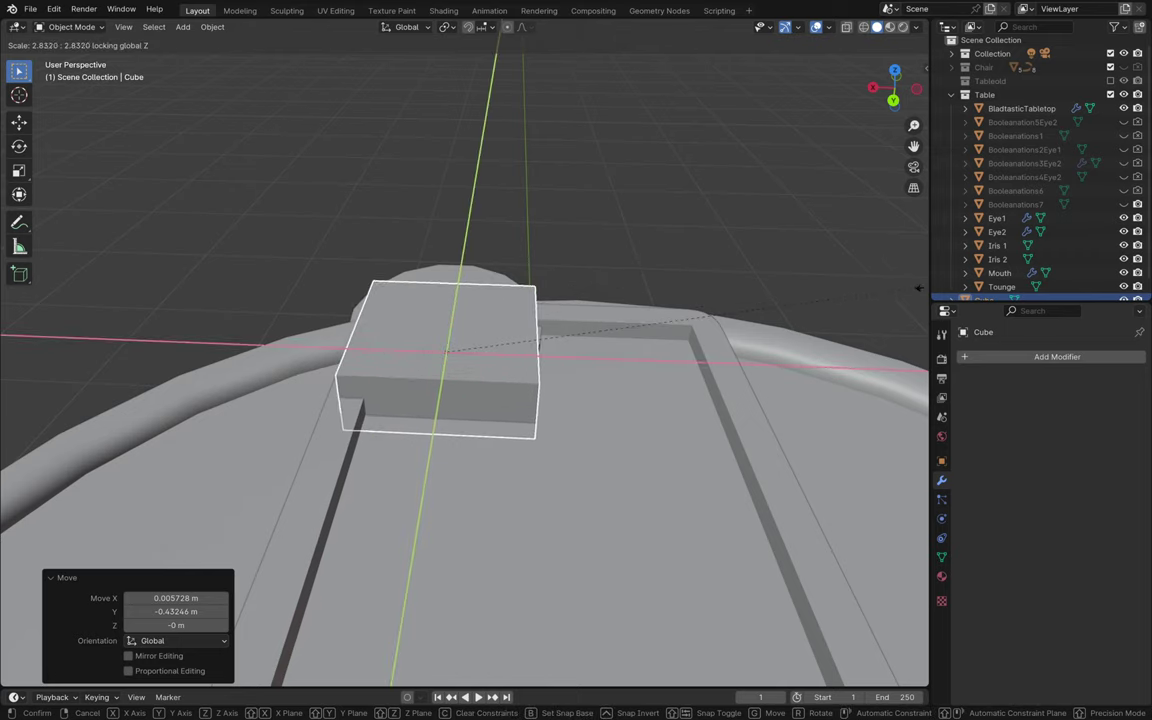
pyautogui.press('Return')
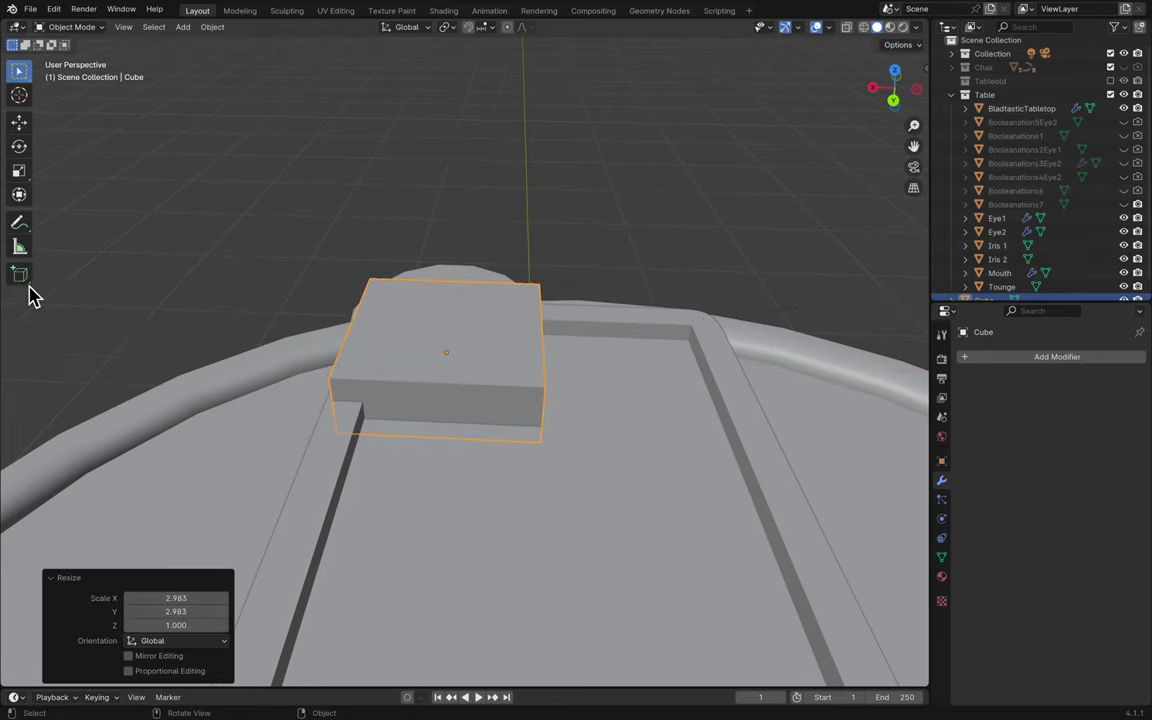
pyautogui.scroll(-10, 147, 296)
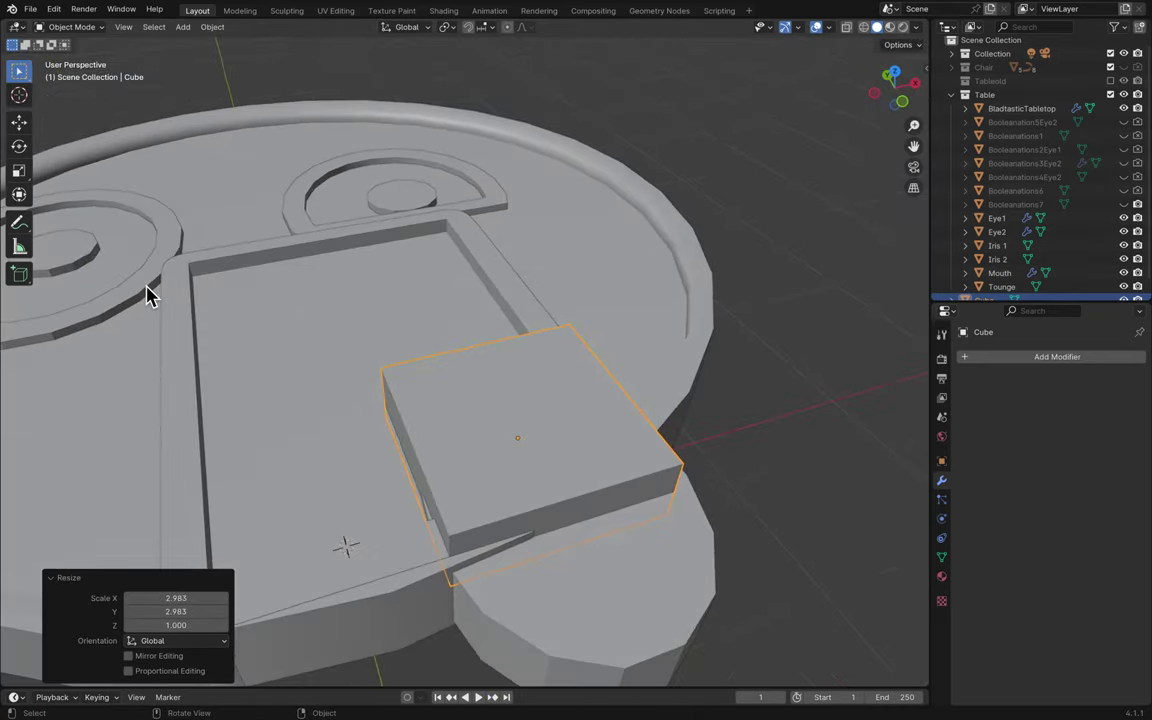
pyautogui.scroll(-1, 147, 296)
# - Slide the widened cube to a new spot with its height locked
pyautogui.press('g')
pyautogui.hotkey('shift', 'z')
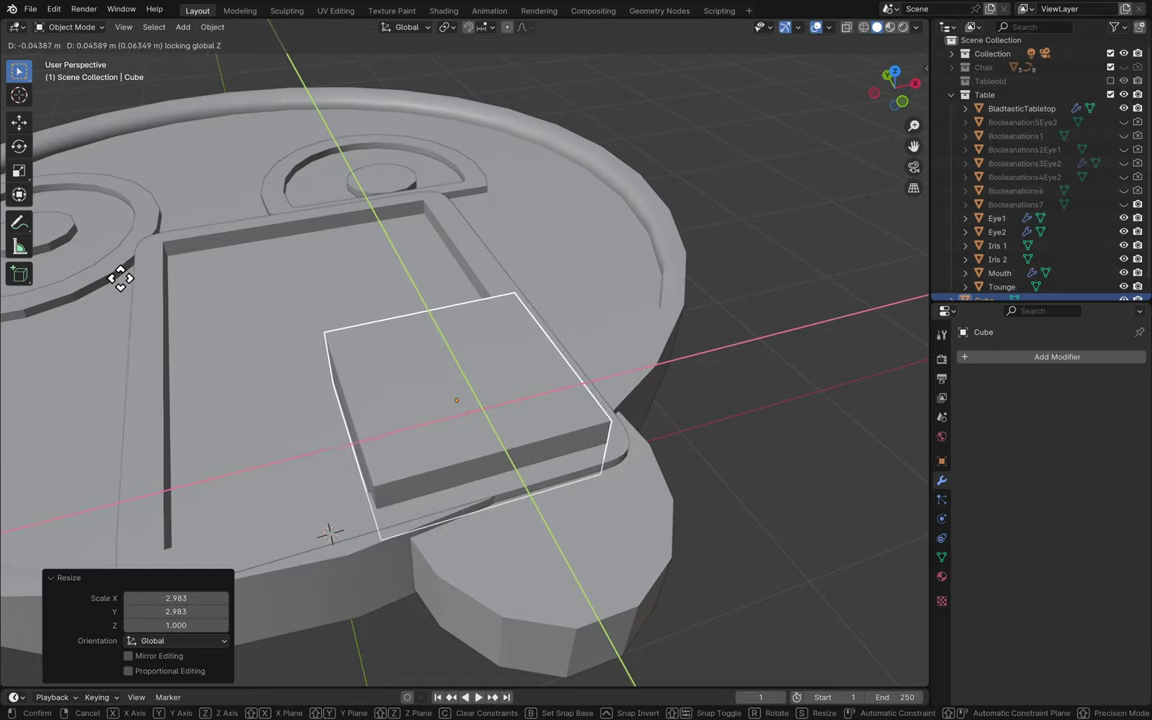
pyautogui.click(120, 282)
pyautogui.scroll(-8, 121, 288)
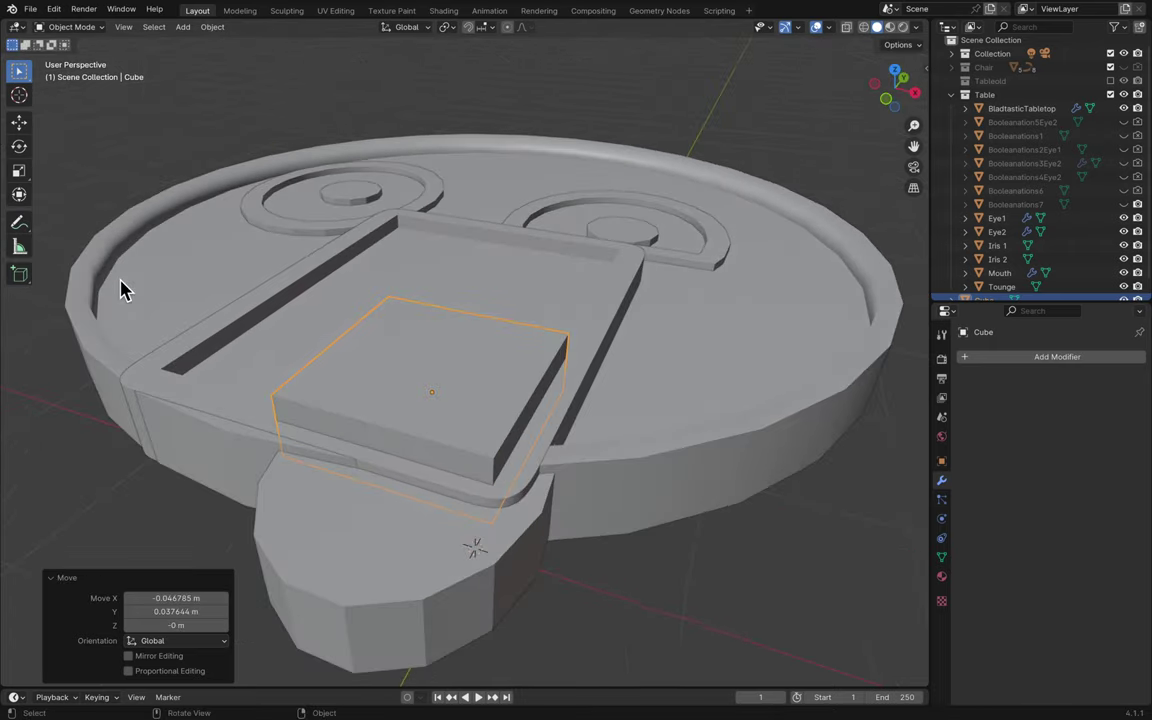
pyautogui.scroll(-6, 120, 290)
pyautogui.keyDown('ctrl'); pyautogui.scroll(3, 120, 290); pyautogui.keyUp('ctrl')
pyautogui.scroll(10, 120, 290)
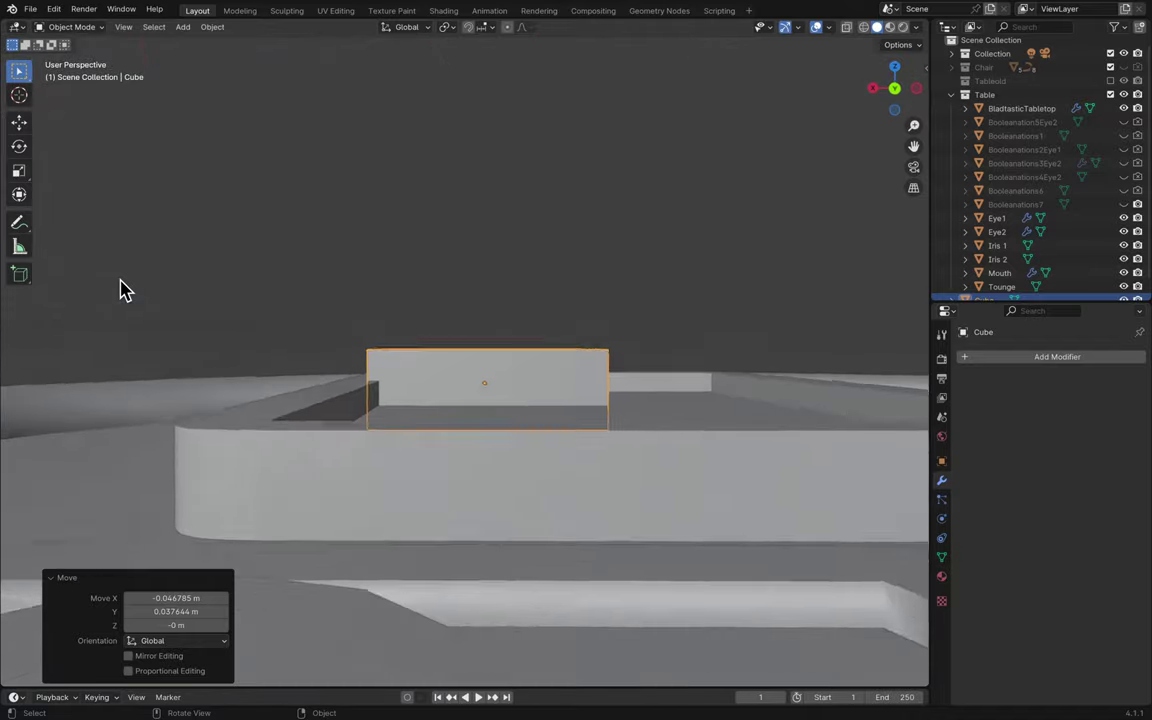
pyautogui.scroll(-5, 120, 290)
# - Nudge the cube slightly along X to sit over the tongue
pyautogui.press('g')
pyautogui.press('x')
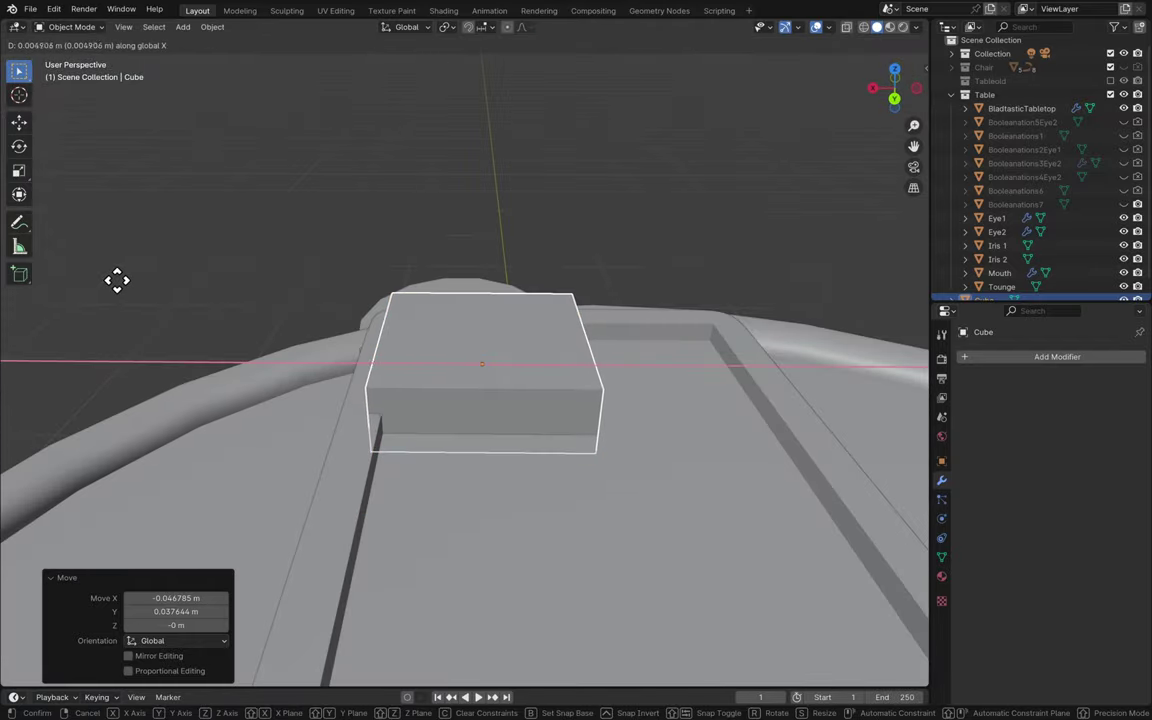
pyautogui.click(110, 282)
pyautogui.hscroll(10, 110, 285)
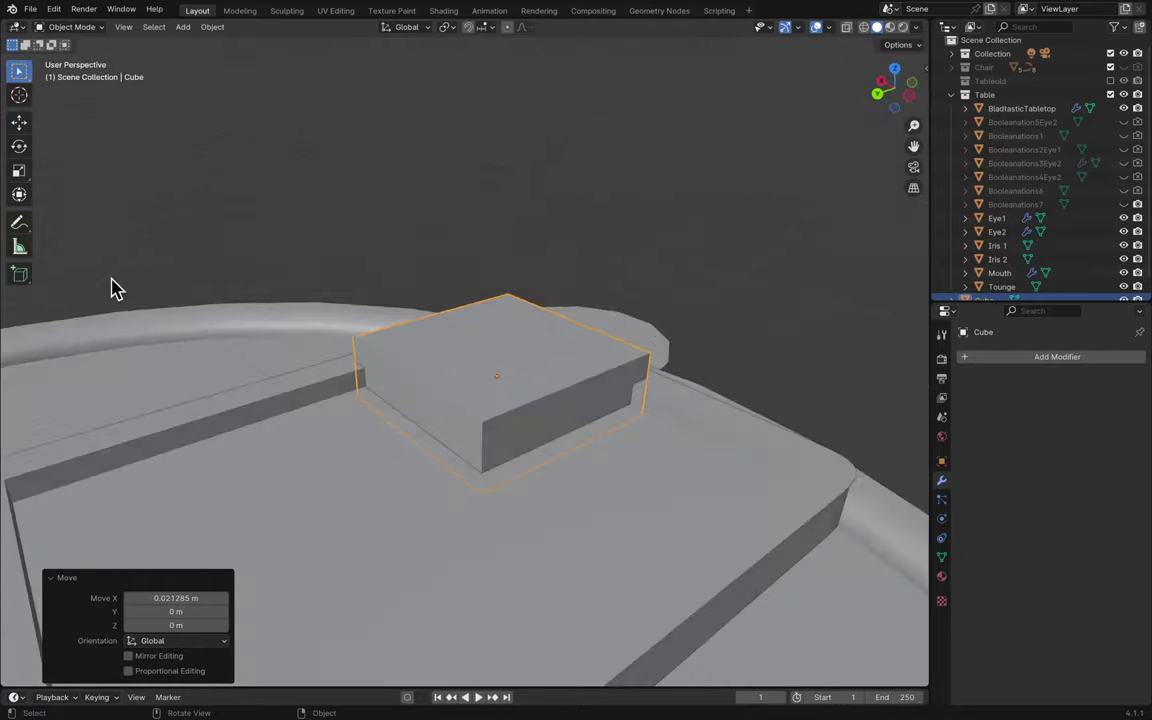
pyautogui.scroll(5, 112, 288)
pyautogui.scroll(-10, 112, 288)
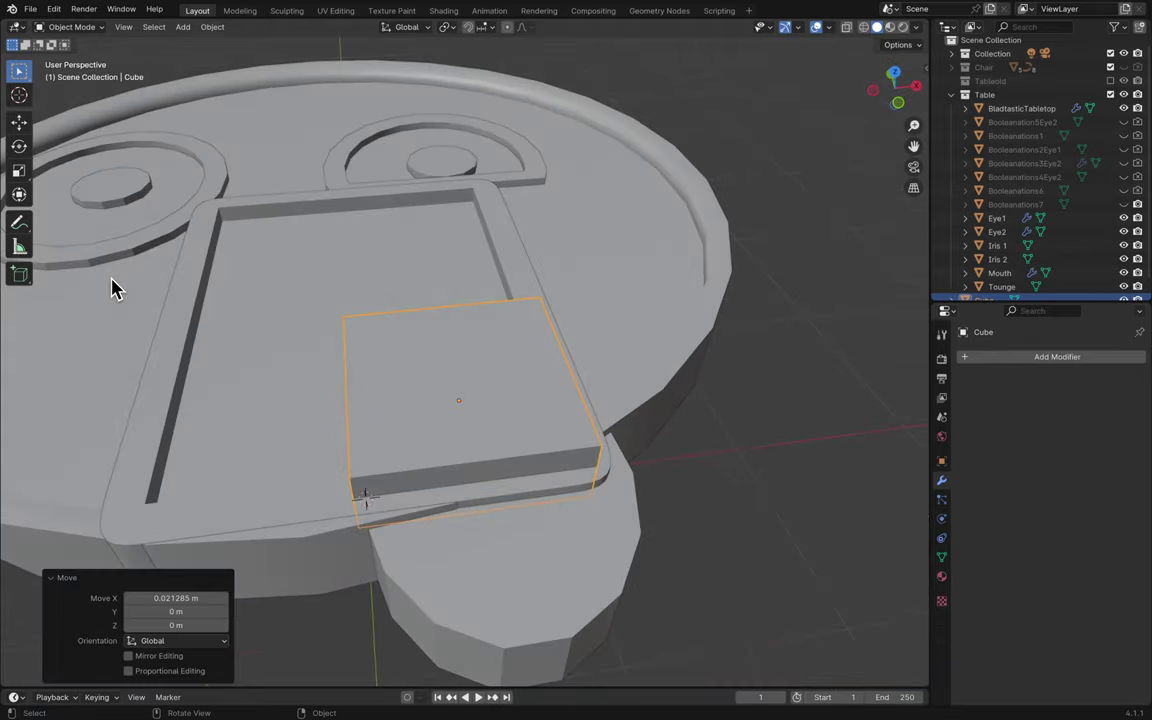
pyautogui.scroll(4, 112, 288)
# - Give Tounge an Intersect Boolean modifier with the cube as its target
pyautogui.click(553, 497)
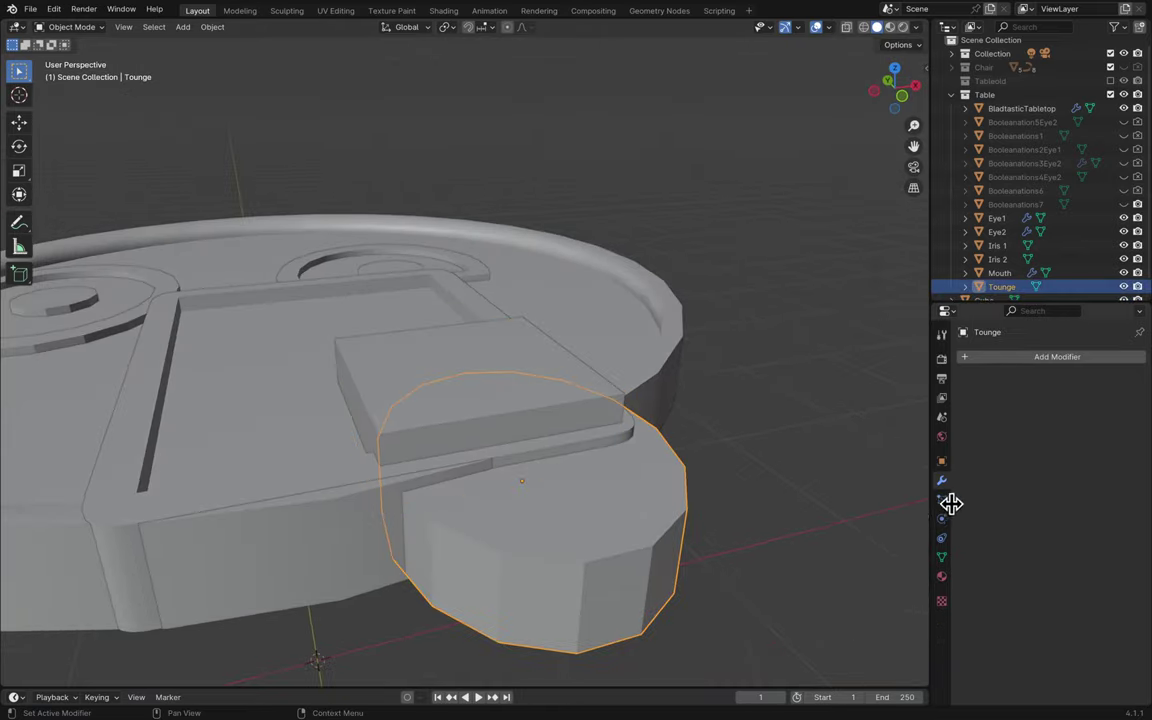
pyautogui.click(1005, 358)
pyautogui.moveTo(980, 363)
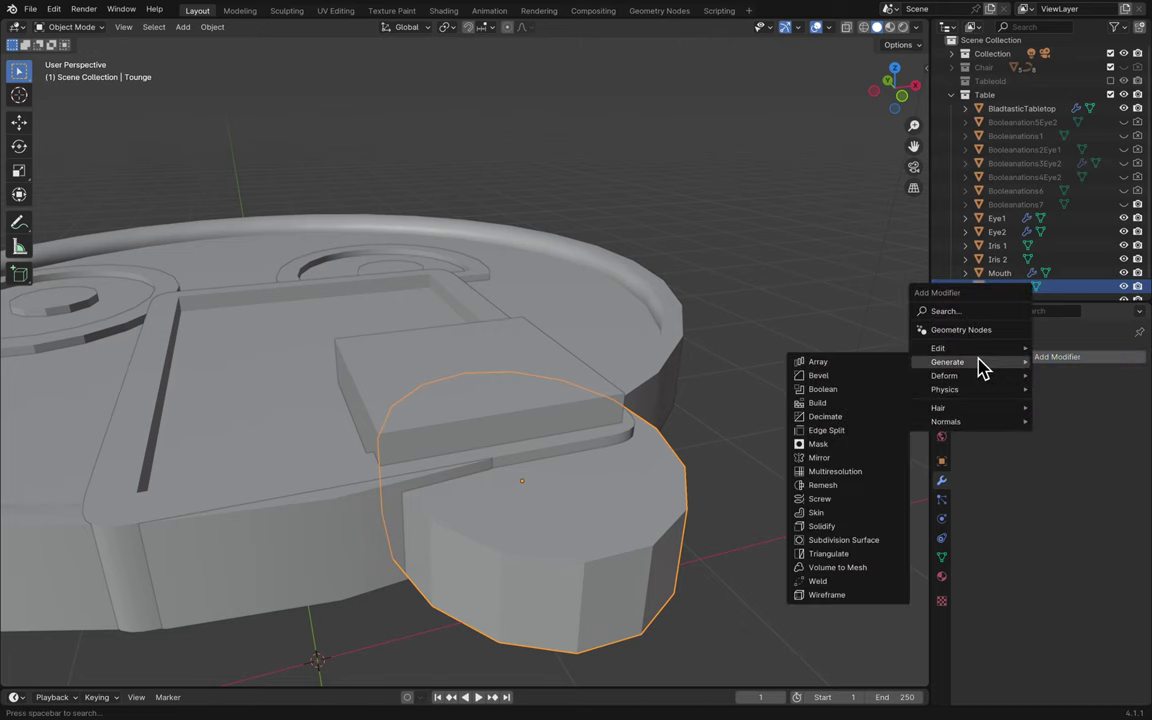
pyautogui.click(862, 390)
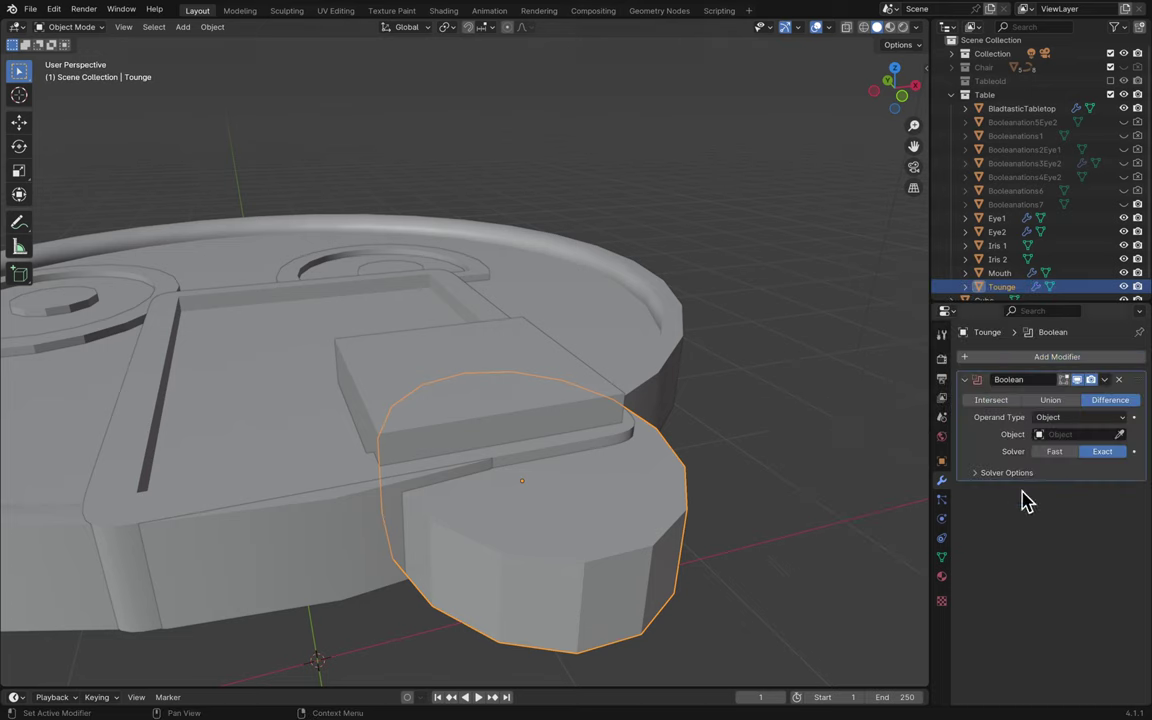
pyautogui.click(1119, 435)
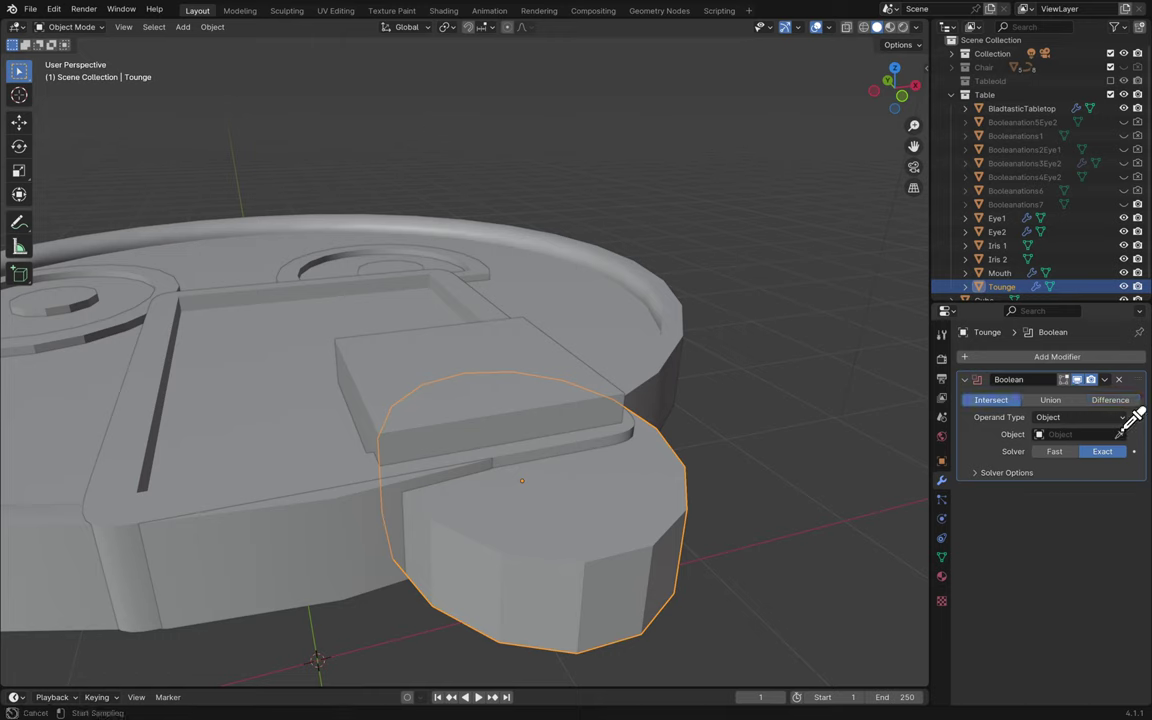
pyautogui.click(524, 350)
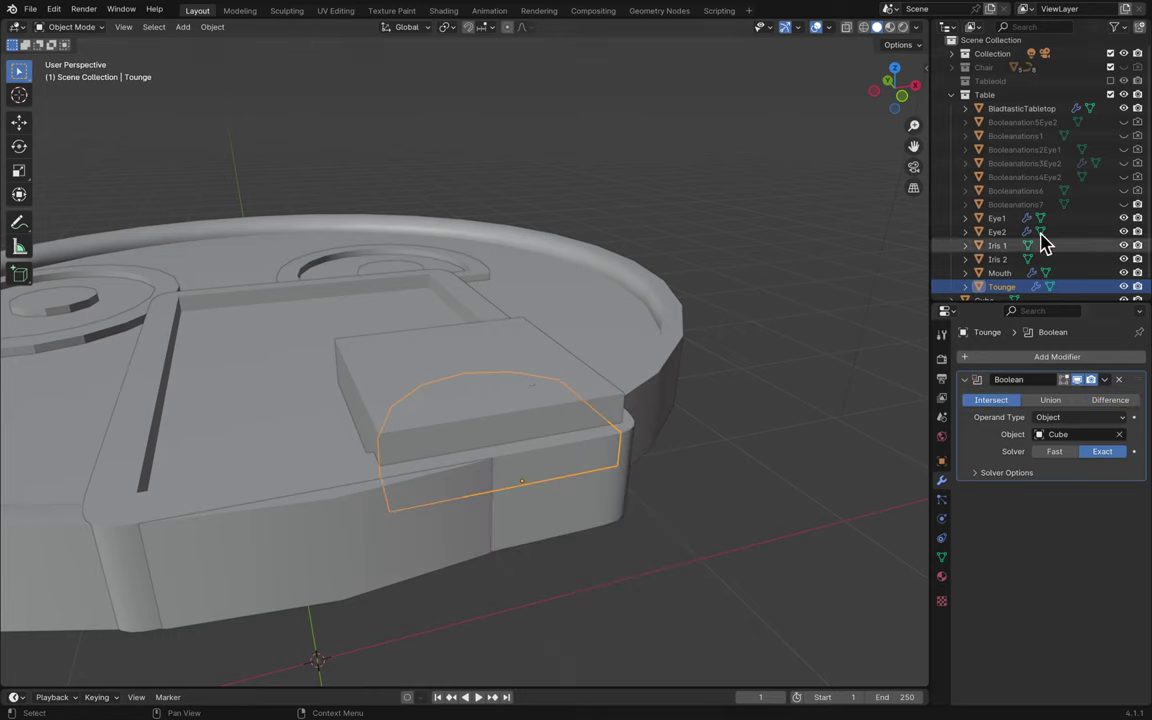
# - Rename the cube Booleanations8 and hide it
pyautogui.scroll(-1, 1090, 268)
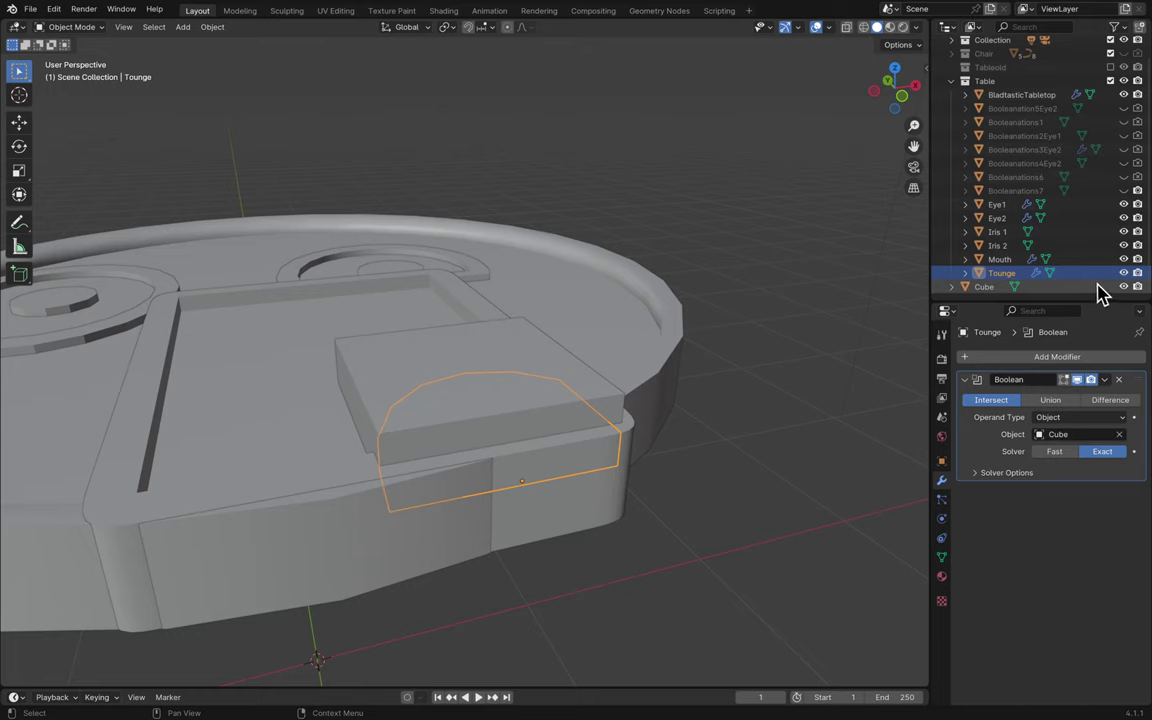
pyautogui.click(1100, 288)
pyautogui.doubleClick(985, 288)
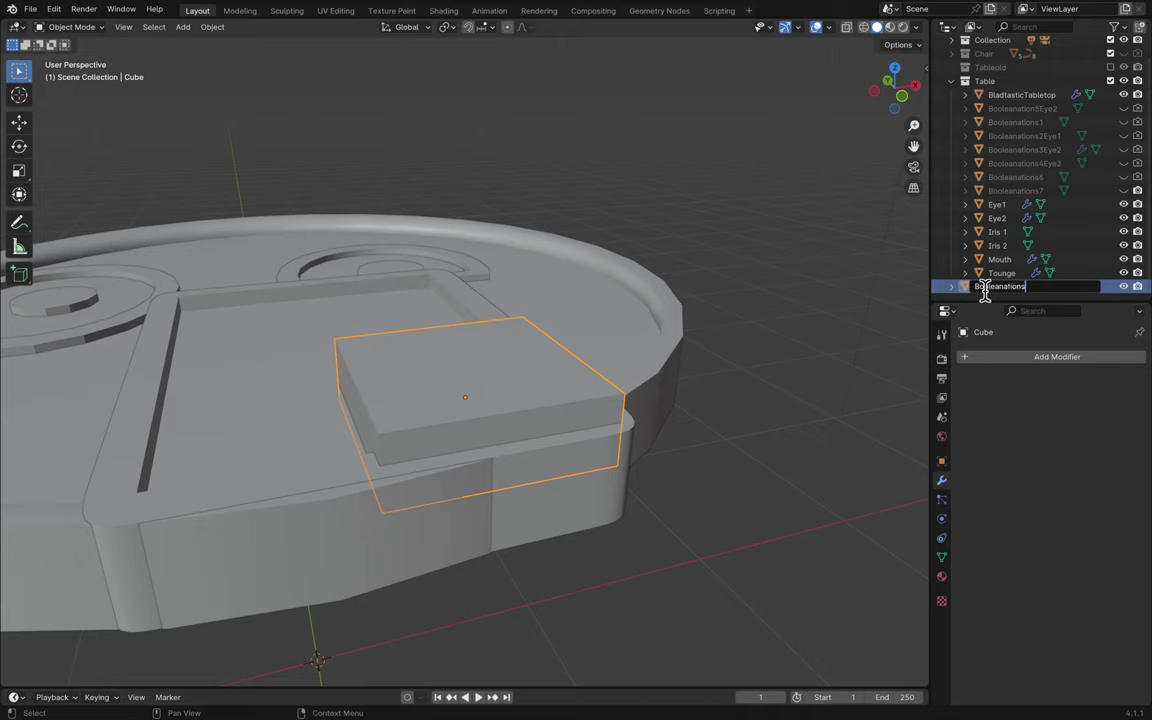
pyautogui.press('Return')
pyautogui.moveTo(987, 297); pyautogui.dragTo(1042, 237)
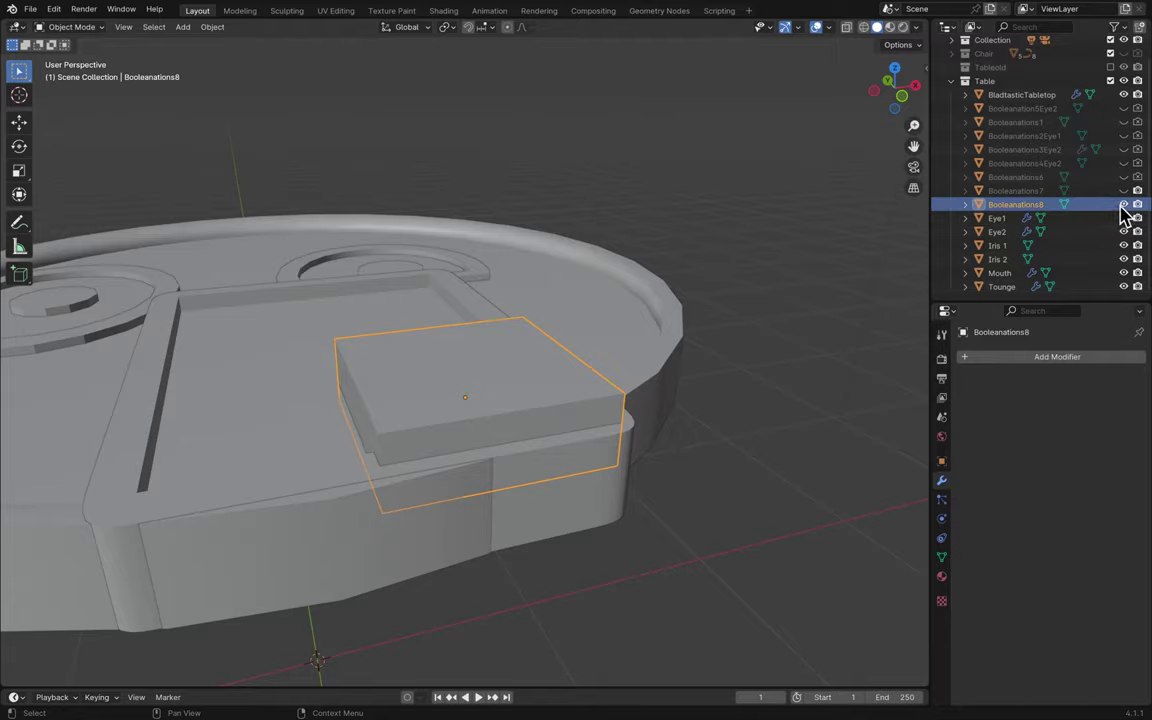
pyautogui.press('h')
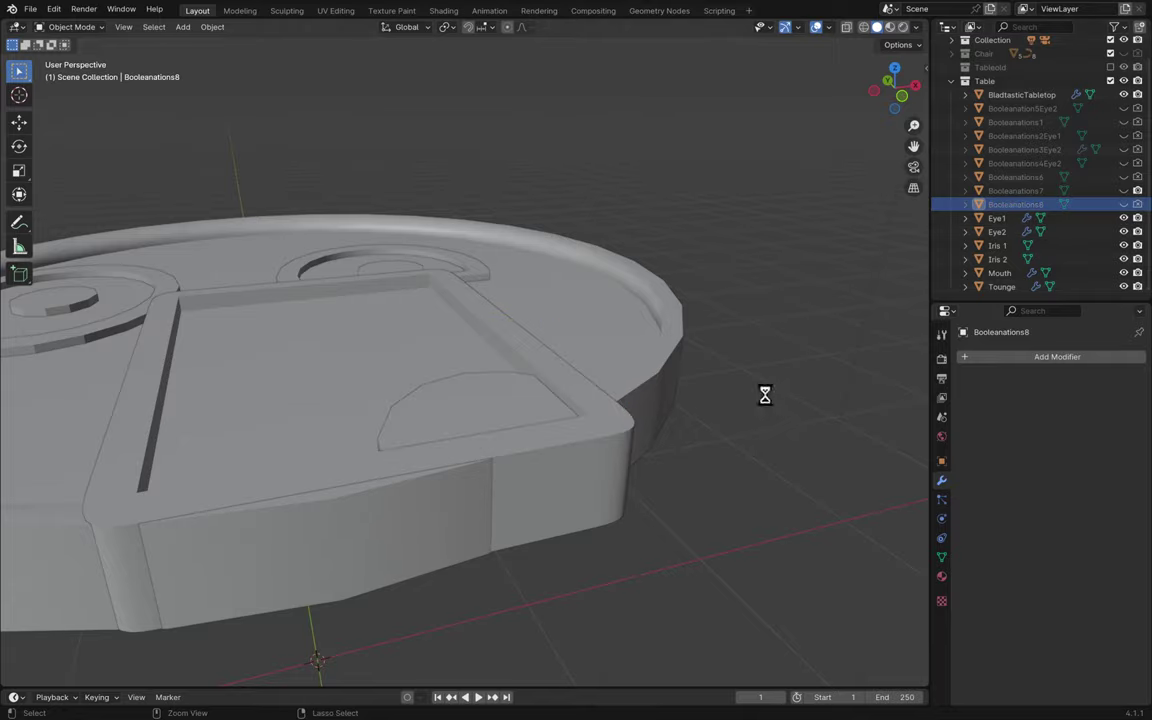
pyautogui.scroll(10, 765, 397)
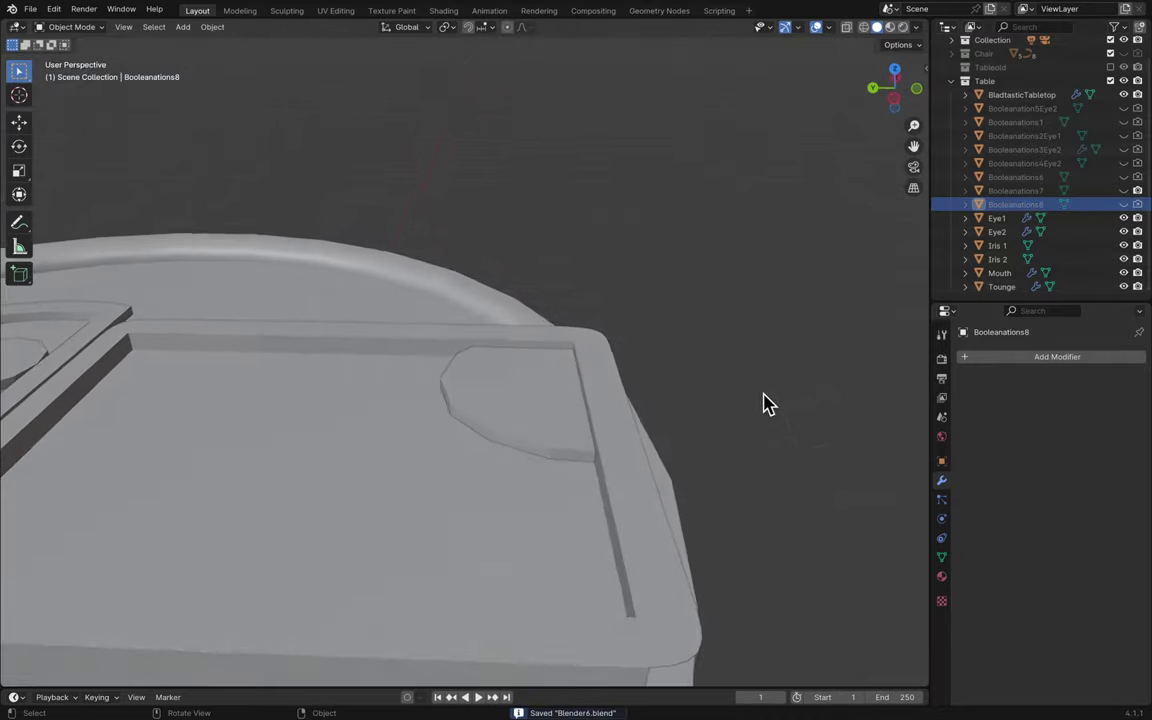
pyautogui.scroll(-10, 765, 403)
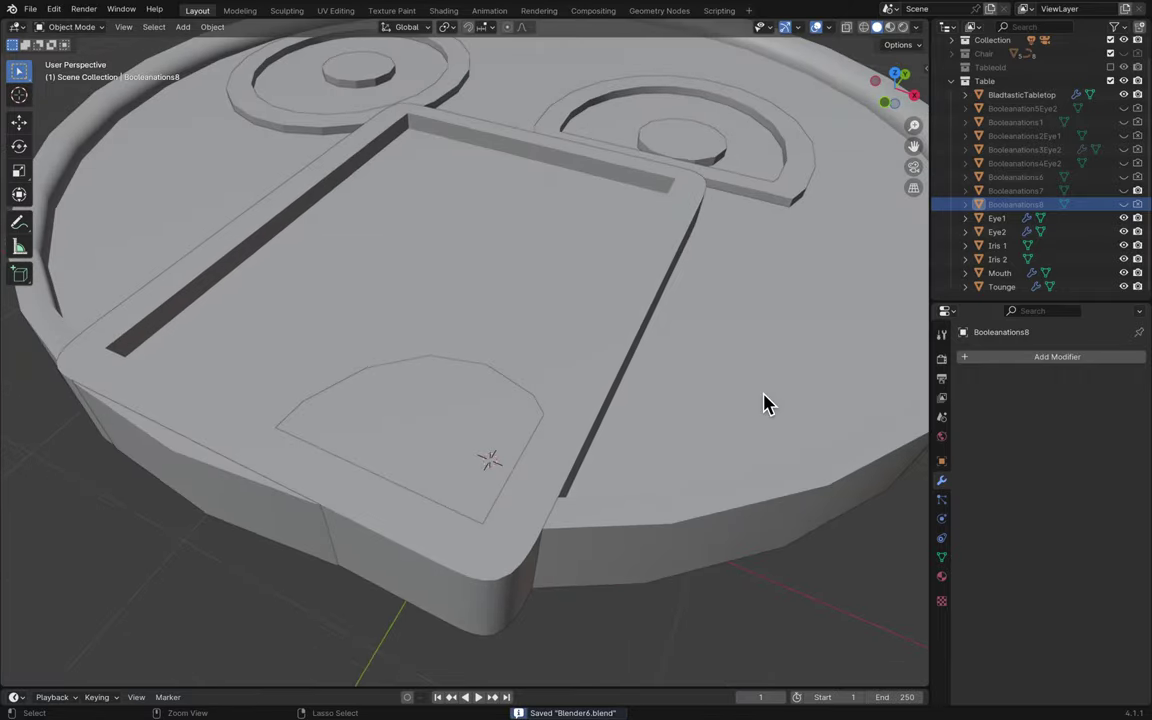
pyautogui.scroll(-5, 765, 403)
pyautogui.scroll(4, 765, 403)
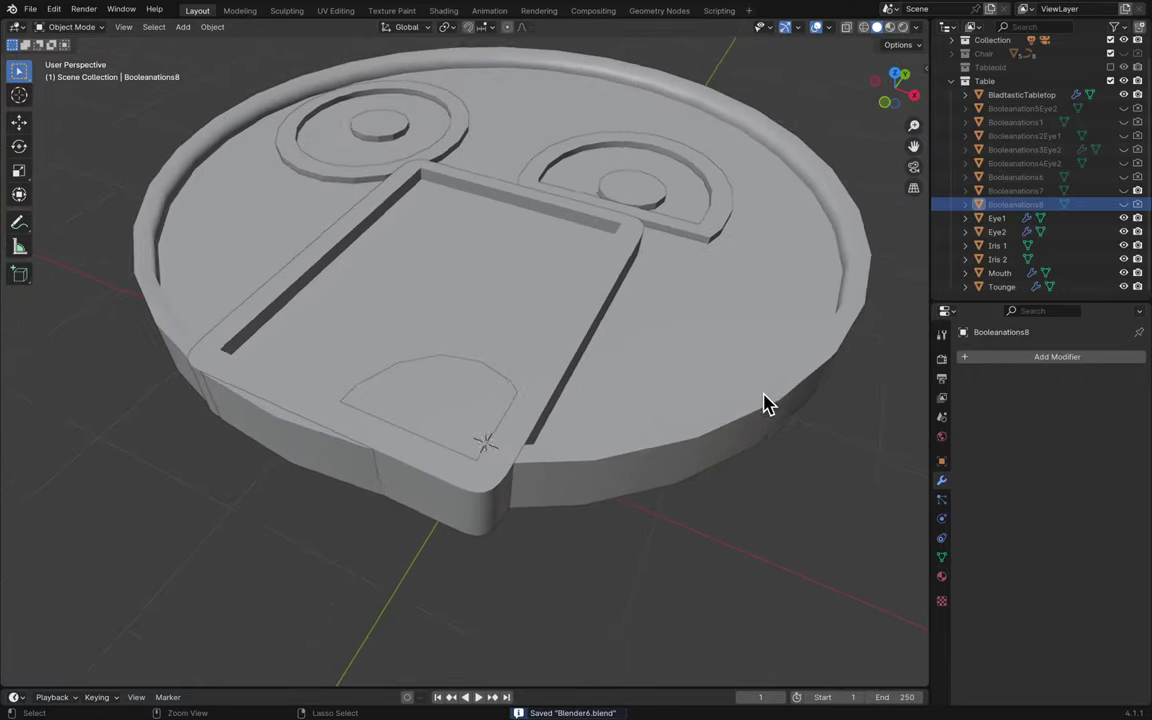
pyautogui.scroll(-5, 765, 403)
pyautogui.scroll(3, 765, 403)
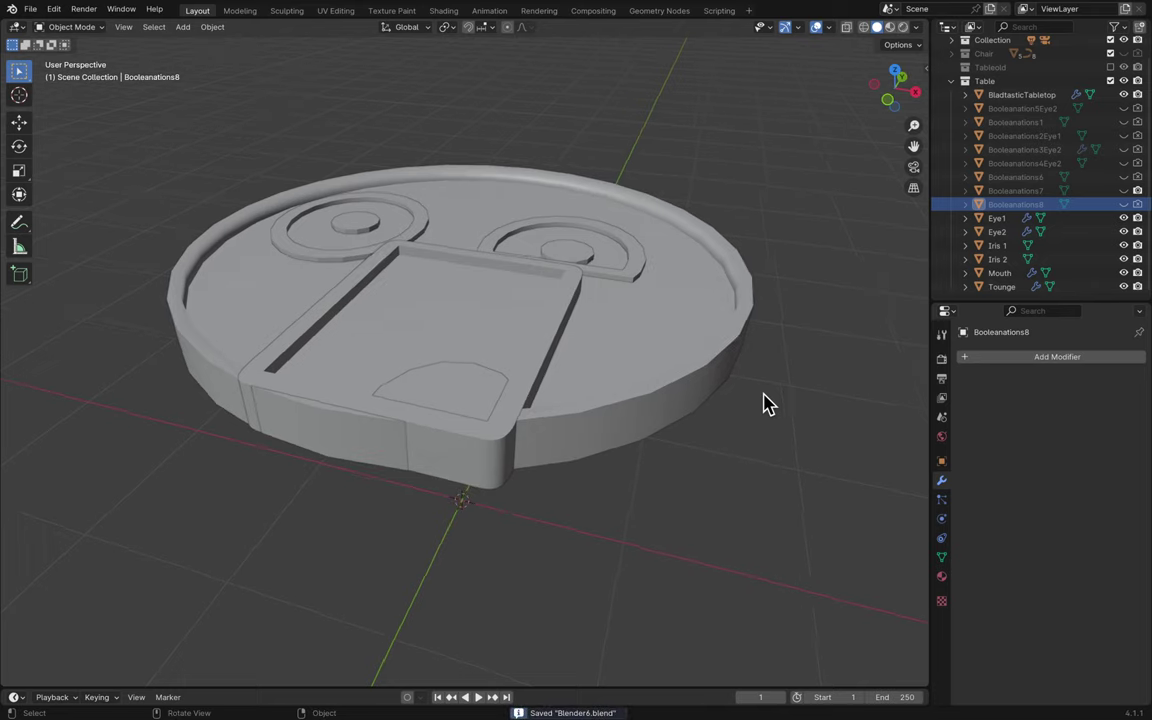
pyautogui.scroll(5, 765, 403)
pyautogui.scroll(-3, 762, 408)
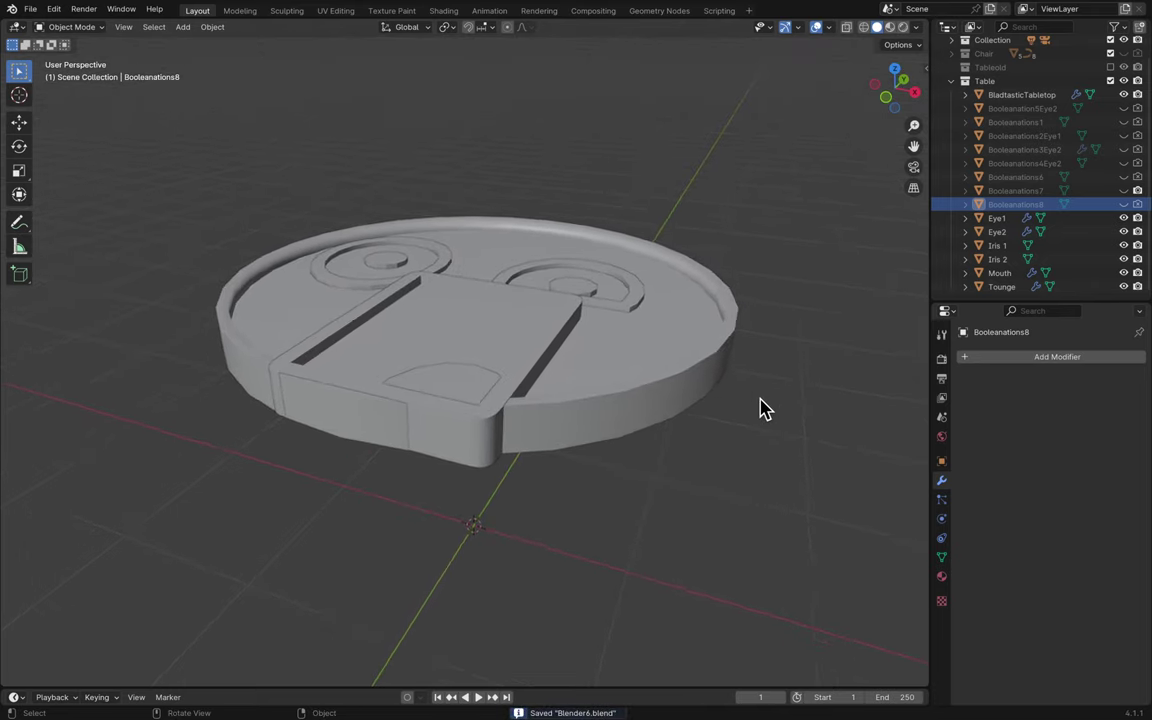
pyautogui.scroll(3, 762, 408)
pyautogui.scroll(-5, 762, 408)
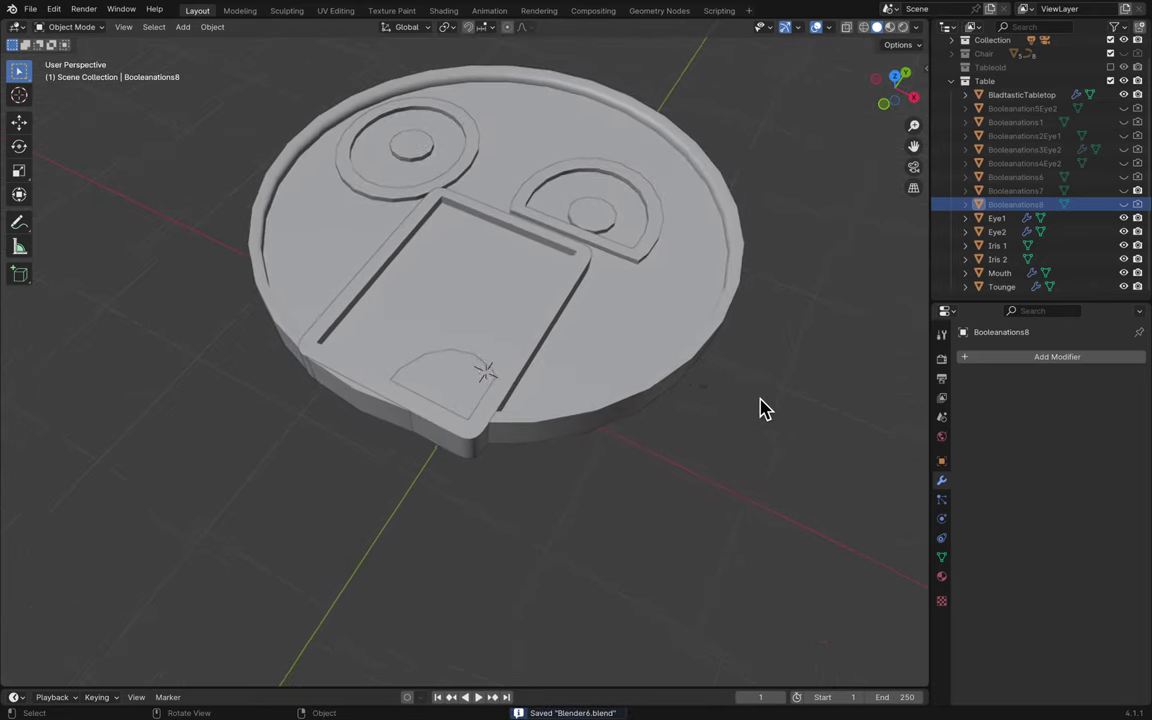
pyautogui.scroll(-10, 762, 408)
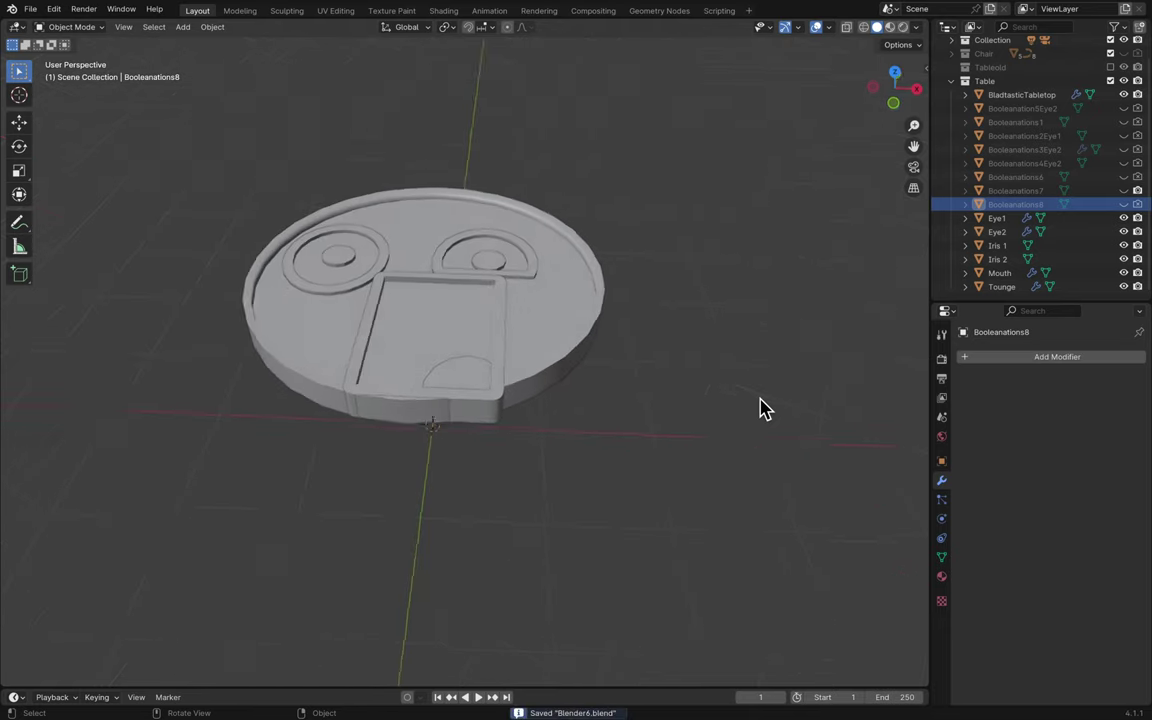
pyautogui.scroll(-2, 762, 408)
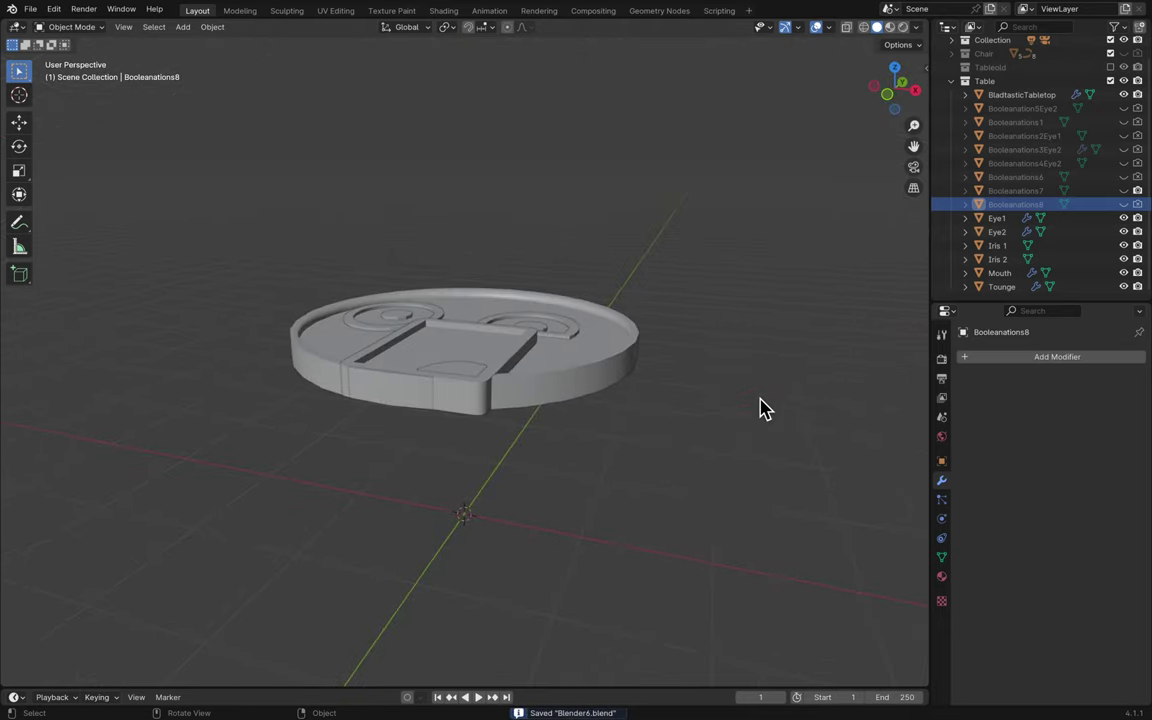
pyautogui.scroll(8, 757, 416)
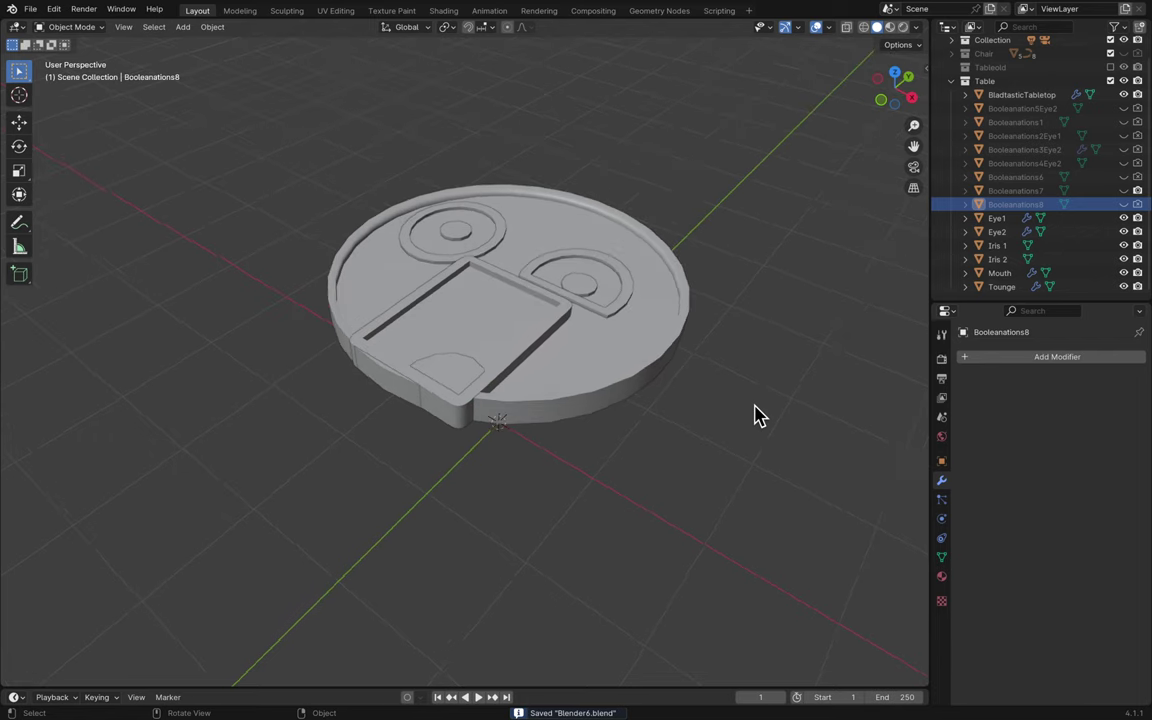
pyautogui.scroll(4, 757, 416)
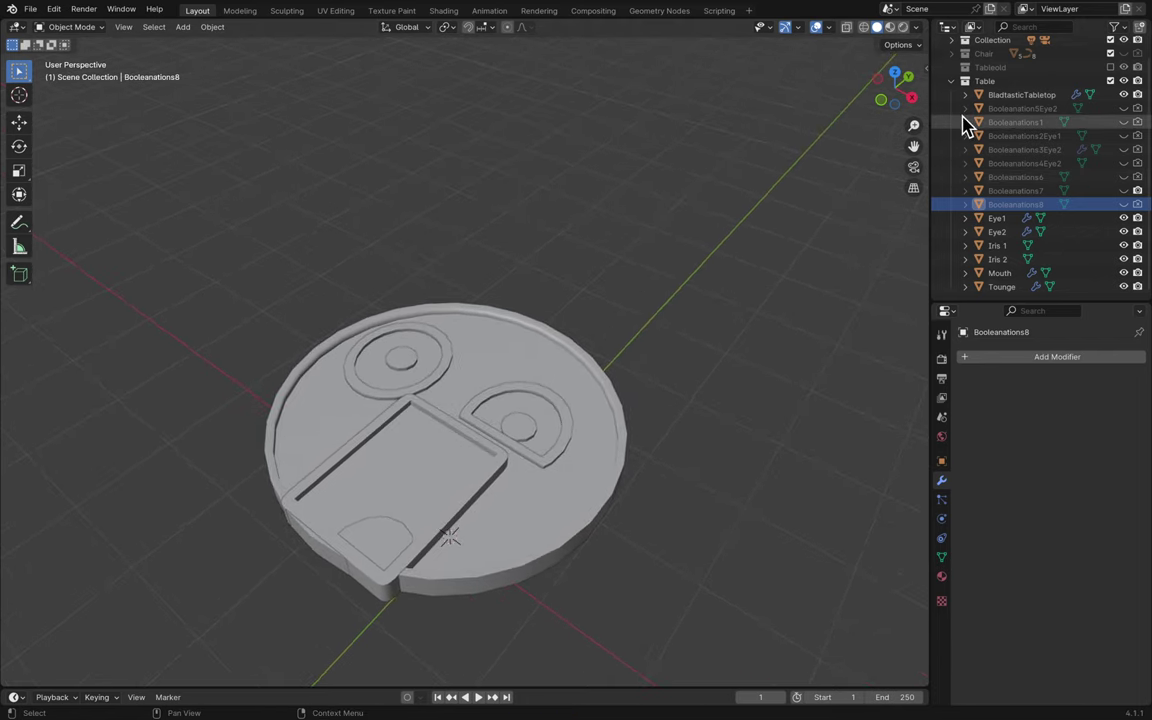
# - Toggle collection visibility, leaving Tableold excluded and Table included
pyautogui.click(998, 287)
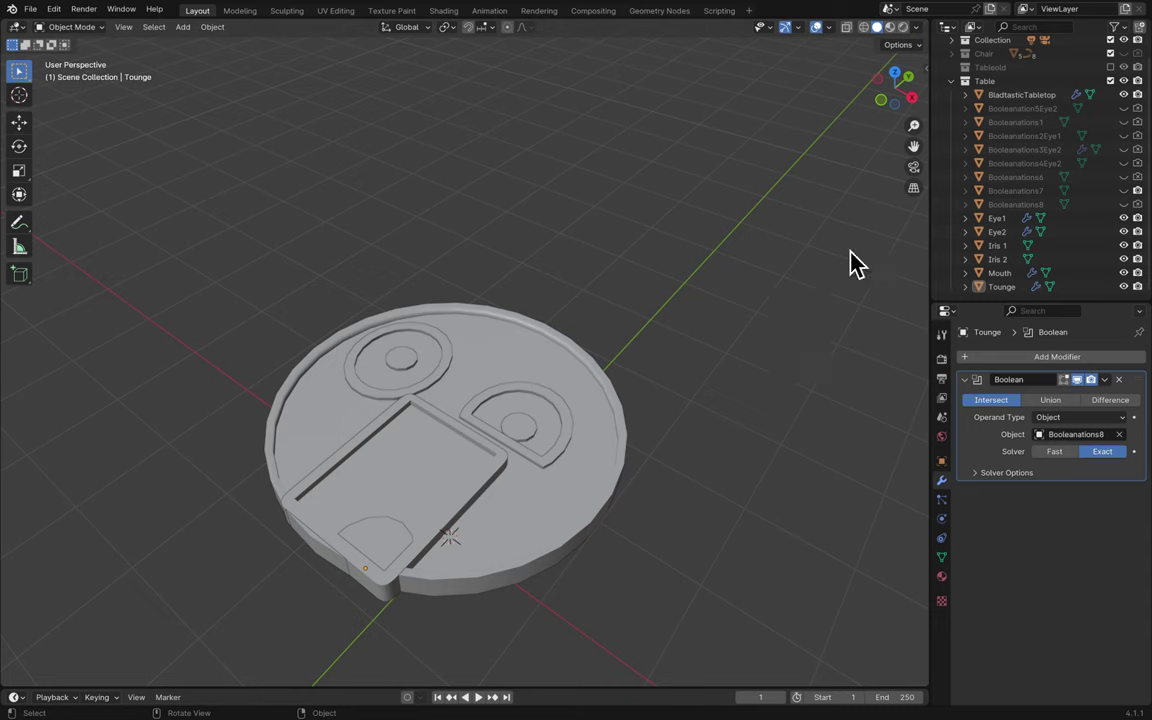
pyautogui.scroll(1, 1016, 105)
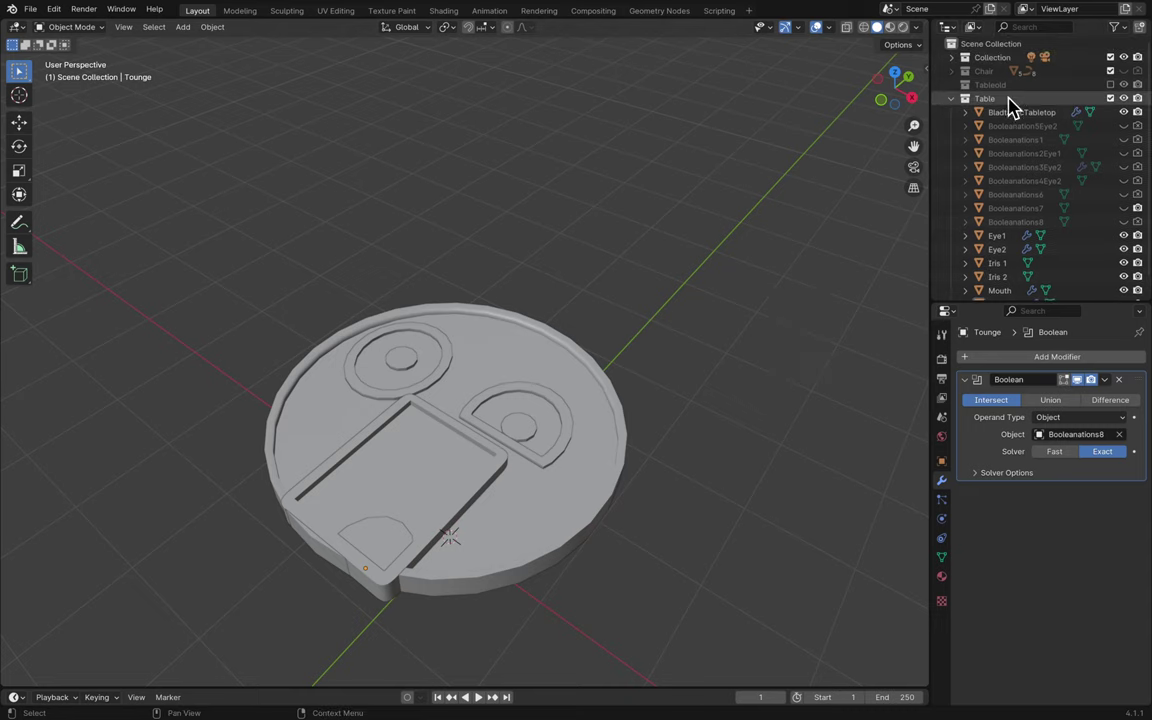
pyautogui.click(1111, 85)
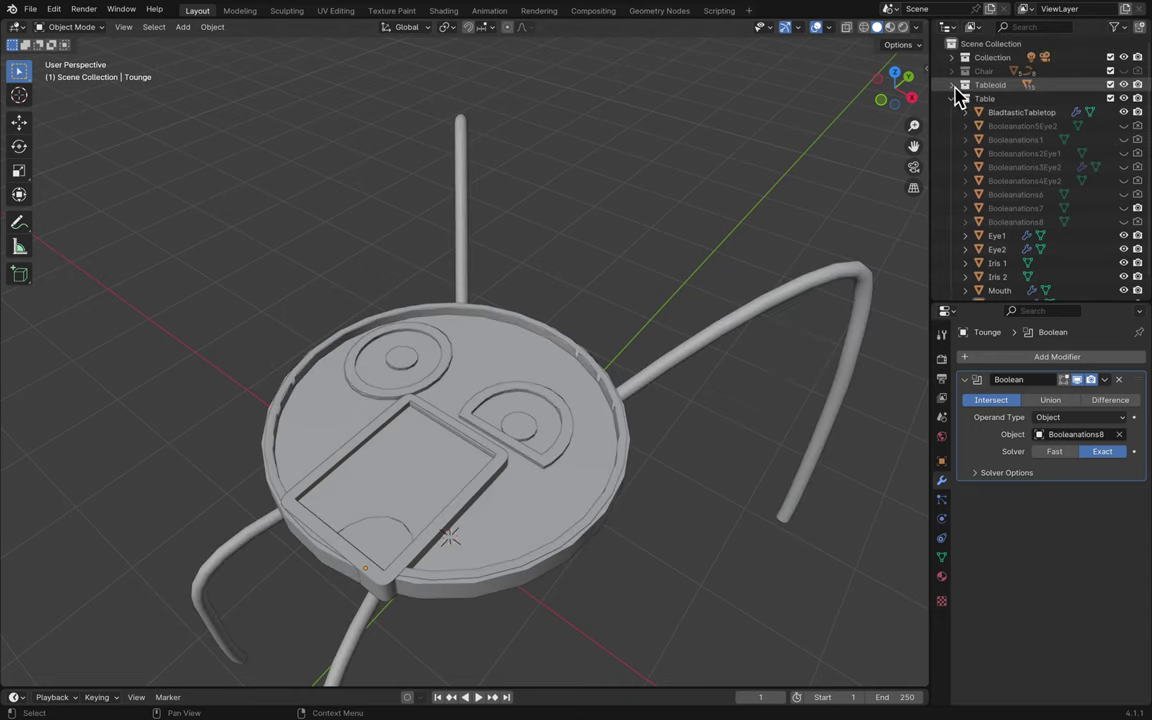
pyautogui.click(1111, 85)
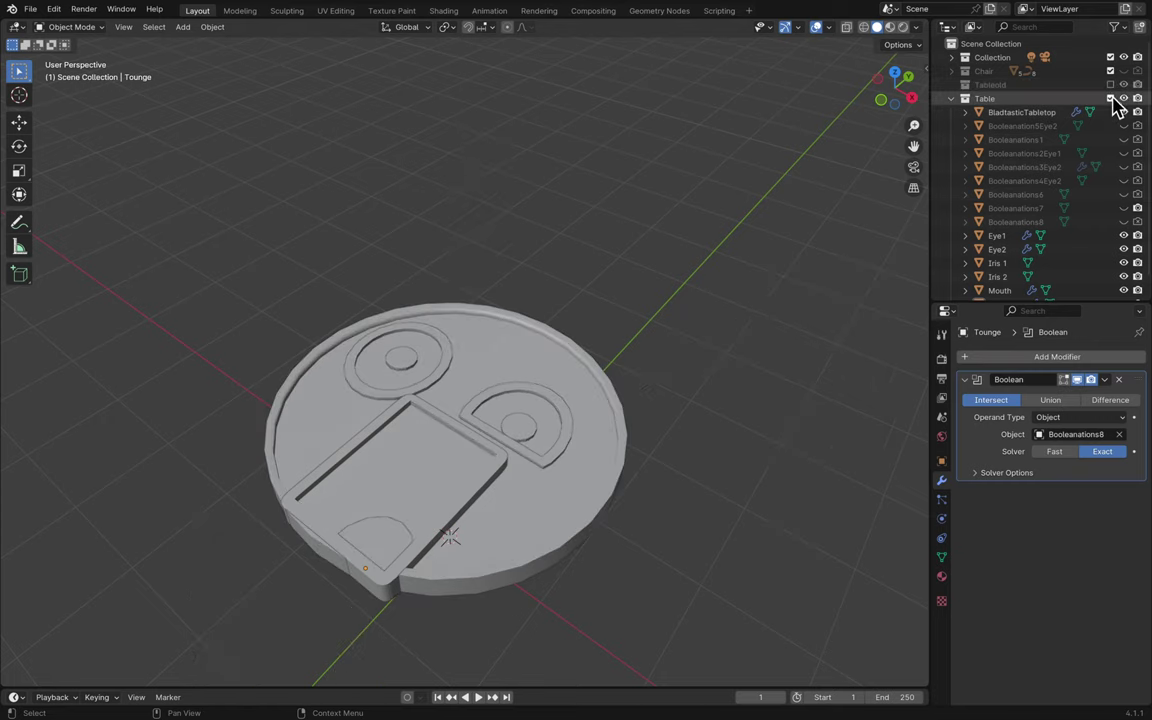
pyautogui.click(1111, 98)
pyautogui.click(1111, 85)
pyautogui.click(1111, 85)
pyautogui.click(1111, 98)
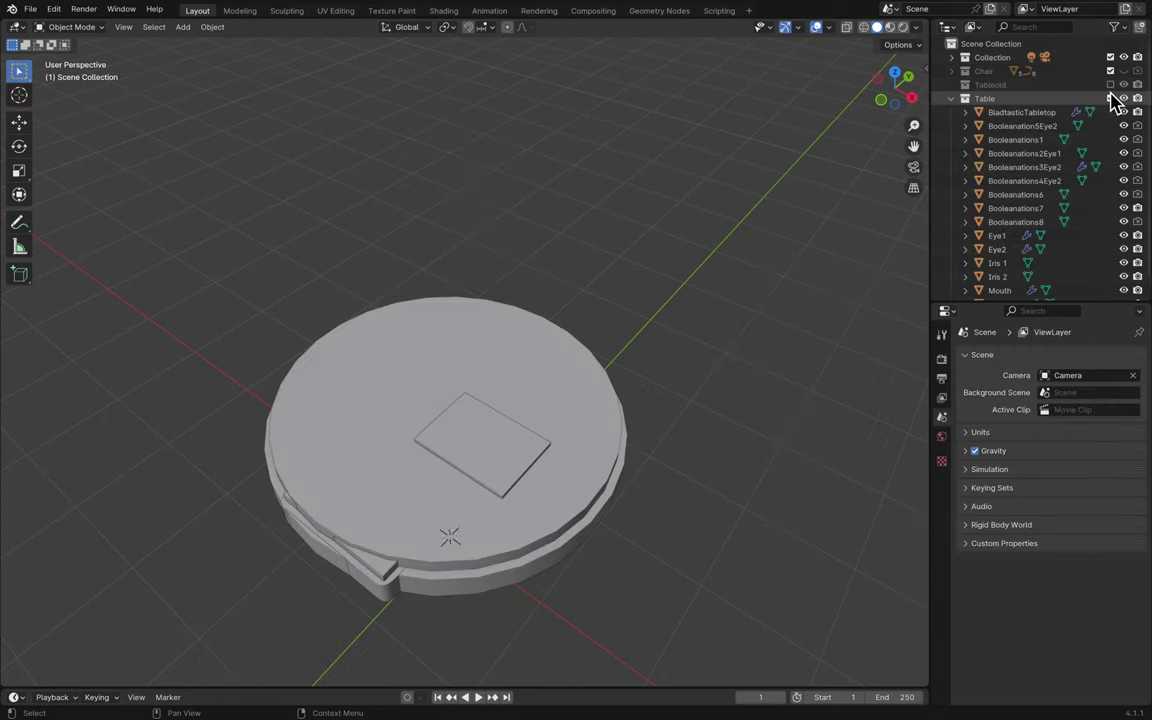
pyautogui.click(1111, 98)
pyautogui.click(1111, 98)
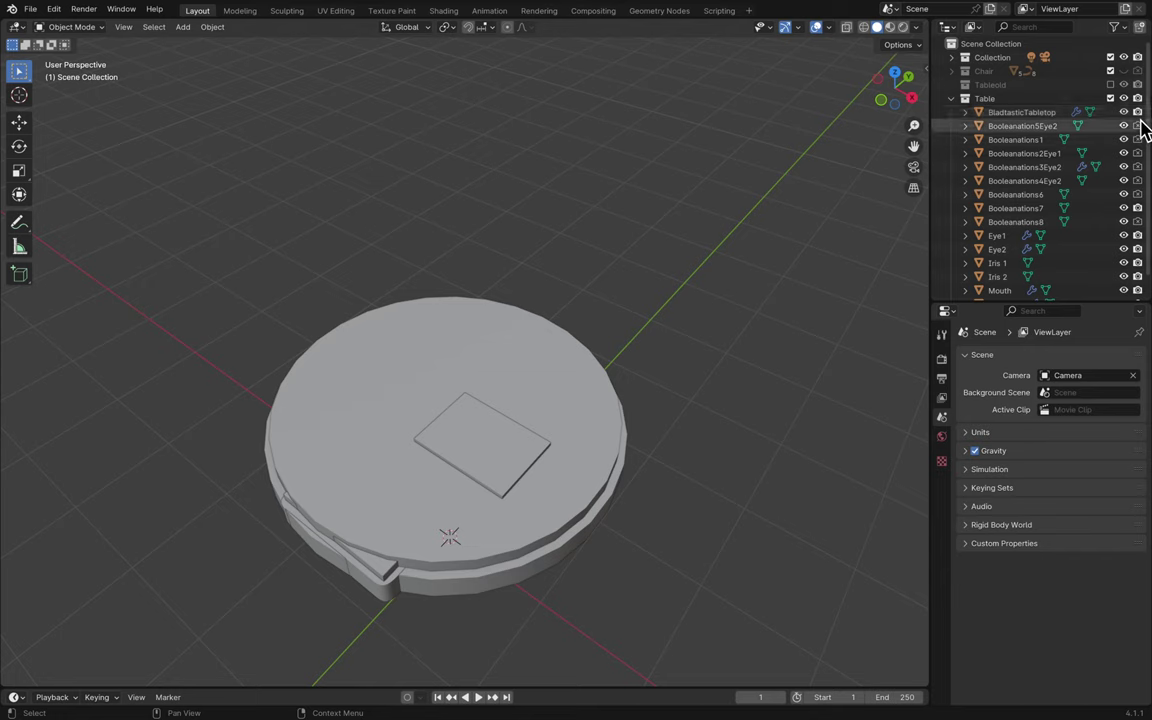
# - Hide every Booleanations cutter, Booleanation5Eye2 through Booleanations8, in the viewport
pyautogui.click(1123, 126)
pyautogui.click(1123, 139)
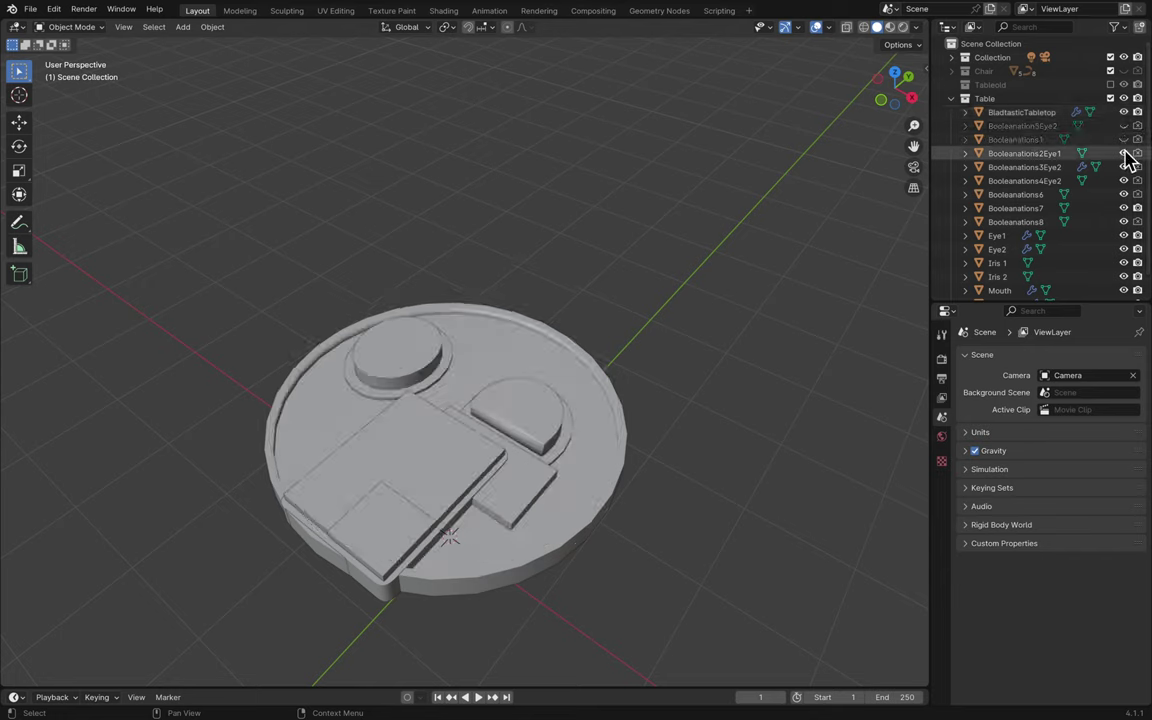
pyautogui.click(1123, 153)
pyautogui.click(1123, 180)
pyautogui.click(1123, 167)
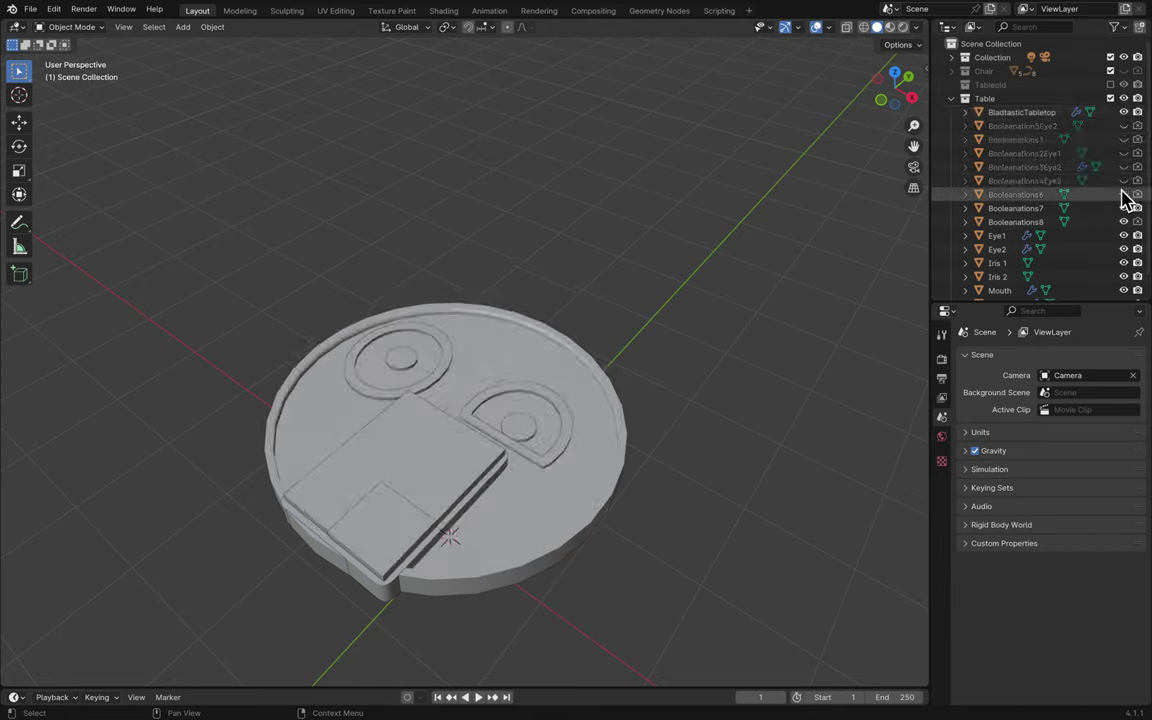
pyautogui.click(1123, 194)
pyautogui.click(1123, 208)
pyautogui.click(1124, 222)
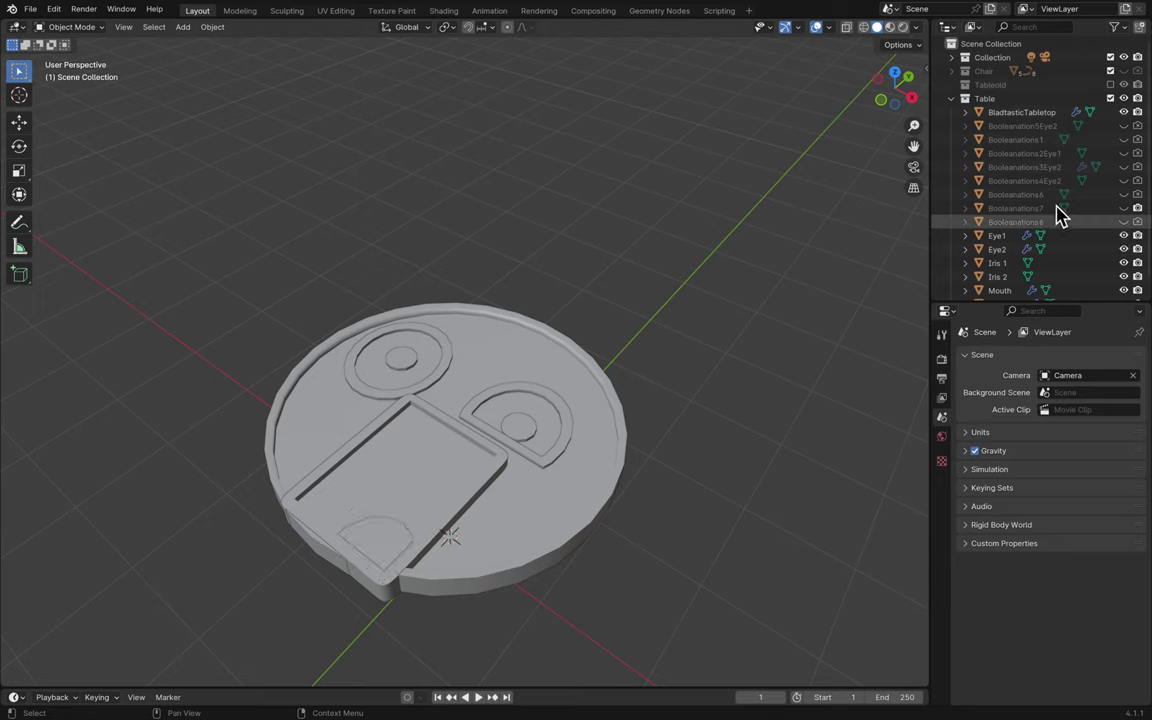
# - Select the cutters and create a new collection from the Outliner menu
pyautogui.click(1050, 127)
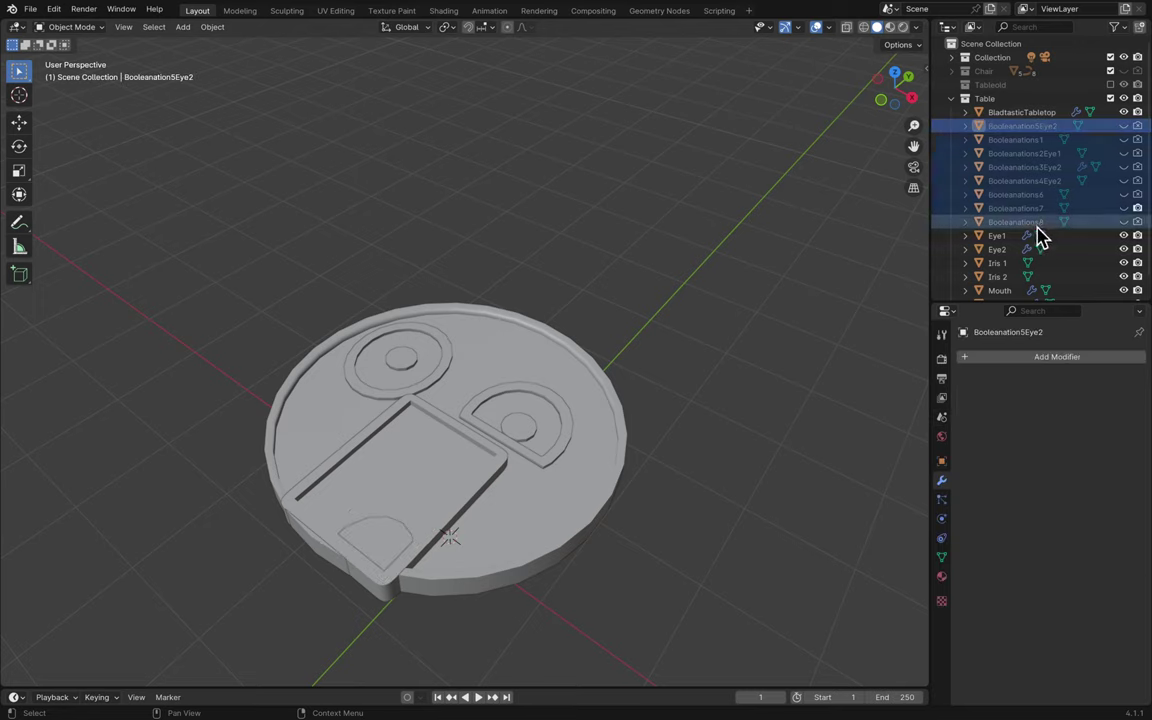
pyautogui.rightClick(1036, 209)
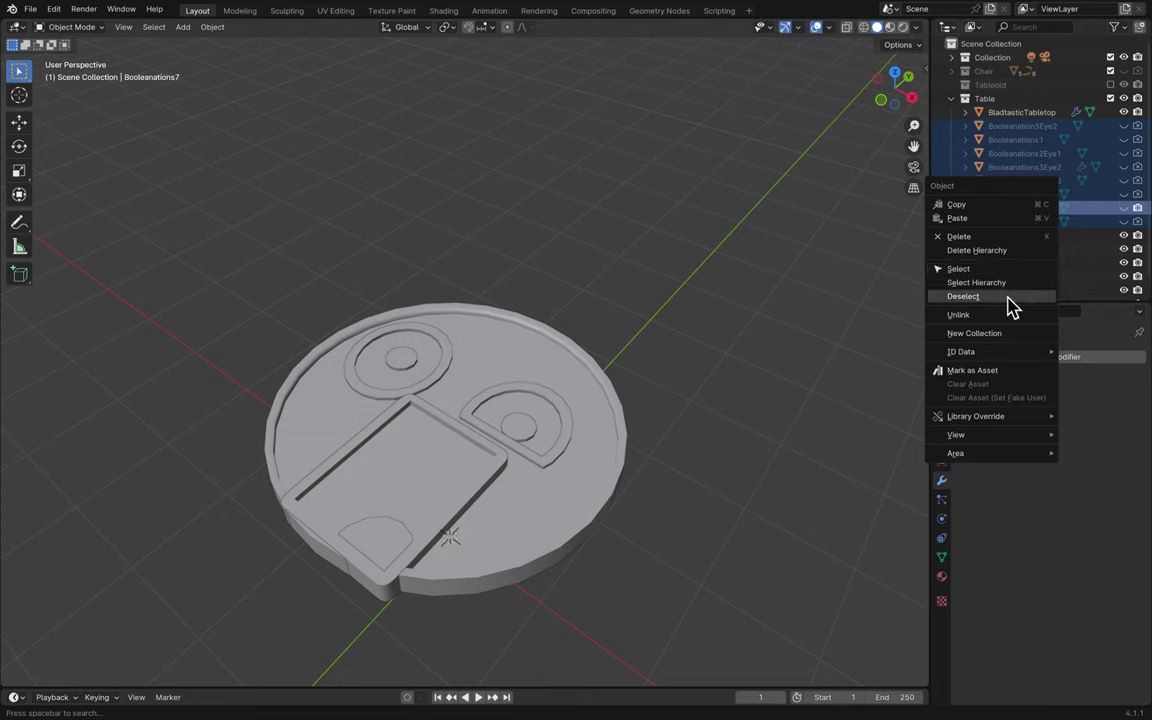
pyautogui.click(1000, 333)
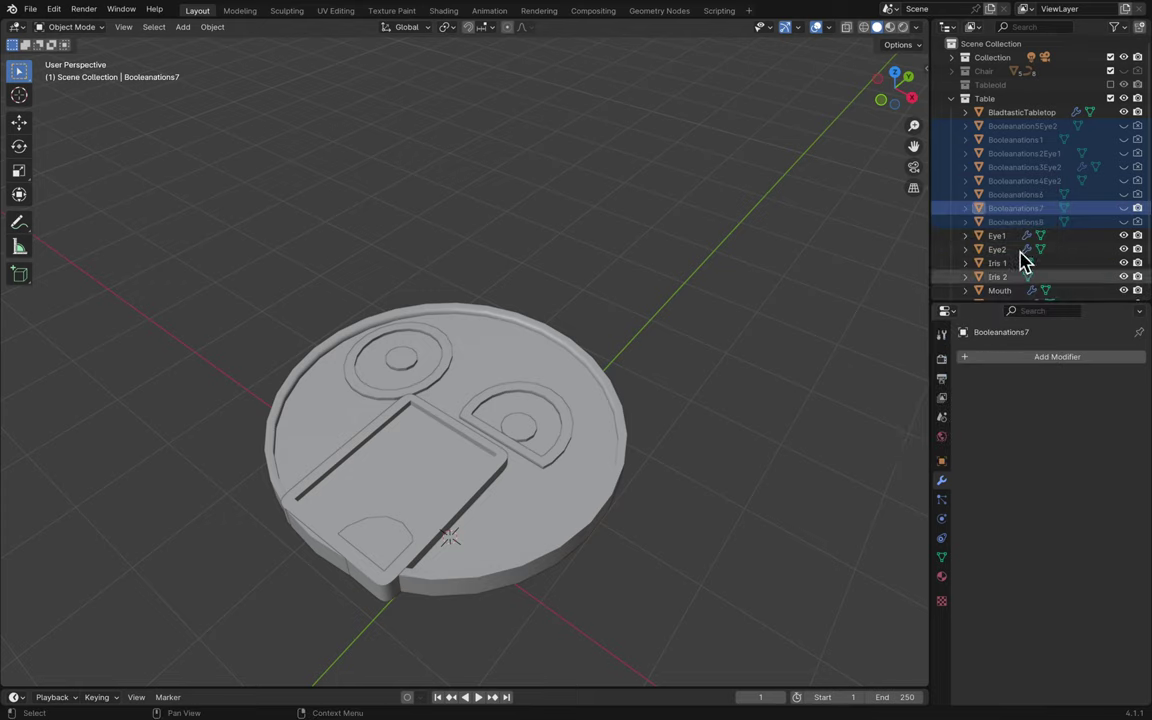
# - Rename the new collection to 'Table Booleans'
pyautogui.scroll(-2, 1022, 250)
pyautogui.doubleClick(996, 288)
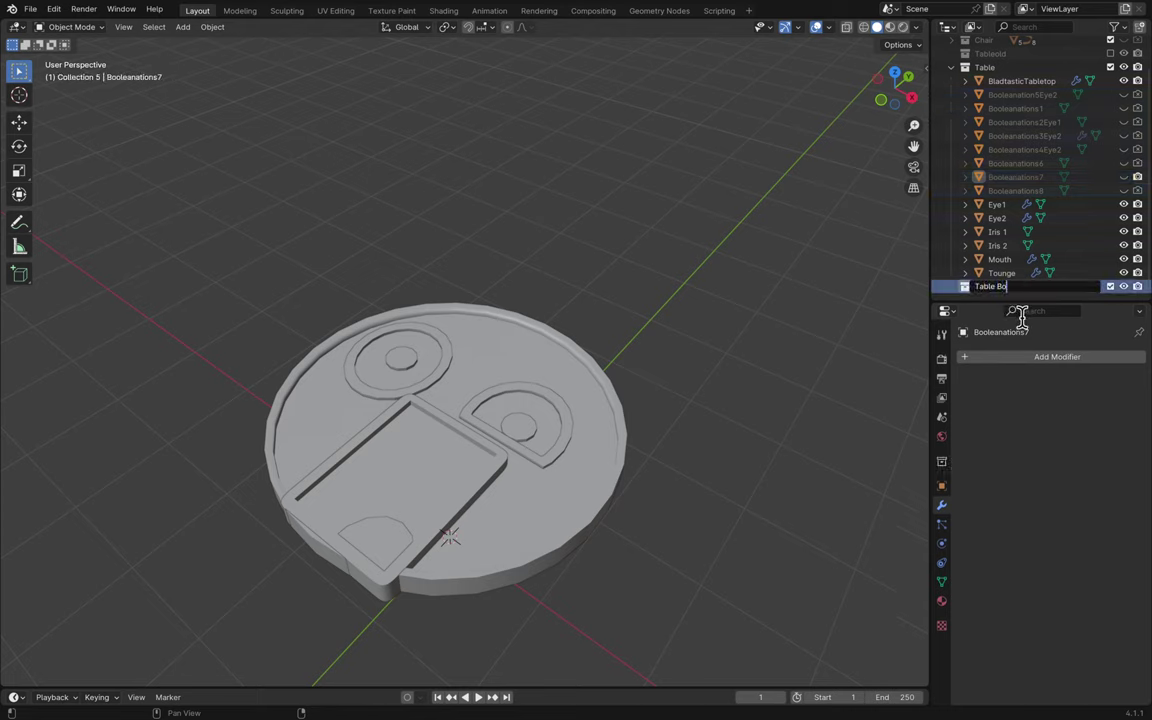
pyautogui.write('Table Booleans')
pyautogui.press('Return')
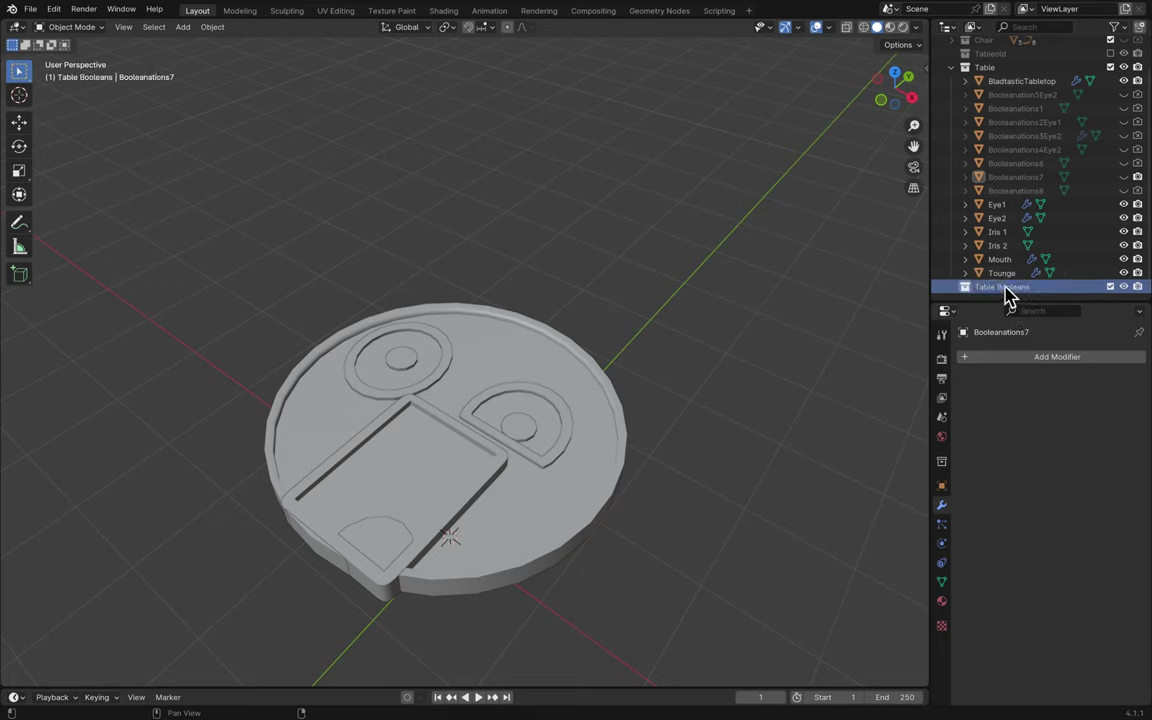
# - Move Booleanation5Eye2 through Booleanations8 into Table Booleans, then nest it inside Table
pyautogui.scroll(2, 1010, 292)
pyautogui.click(1018, 127)
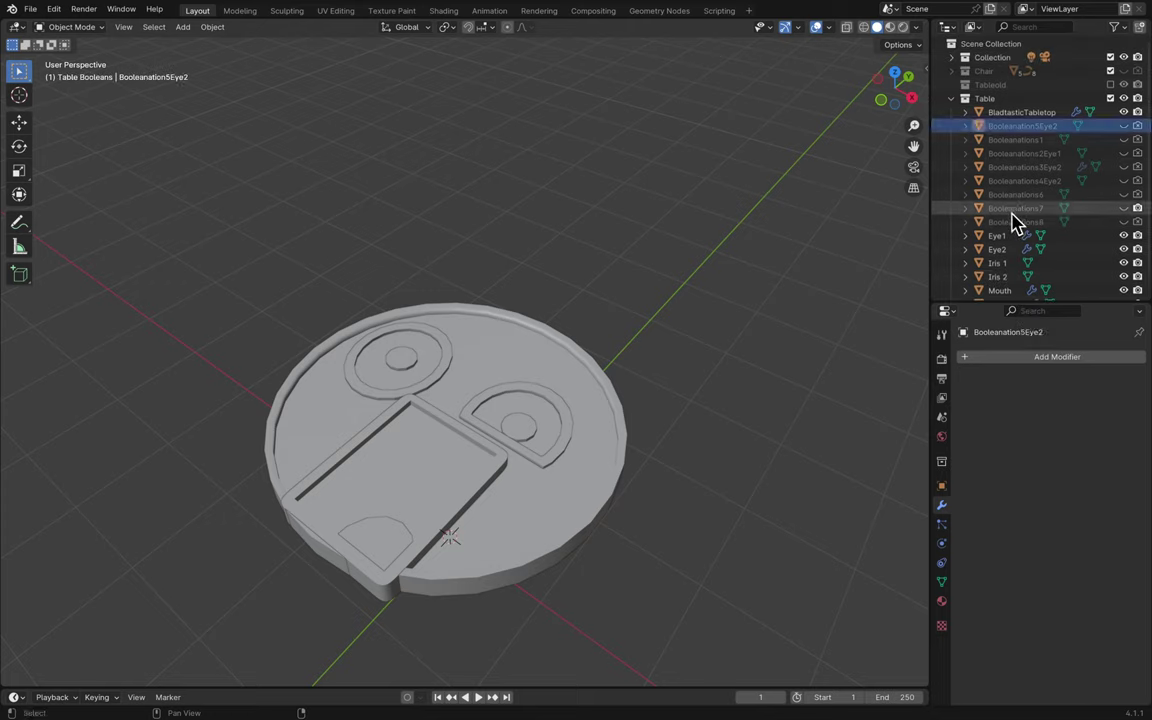
pyautogui.keyDown('shift'); pyautogui.click(1016, 222); pyautogui.keyUp('shift')
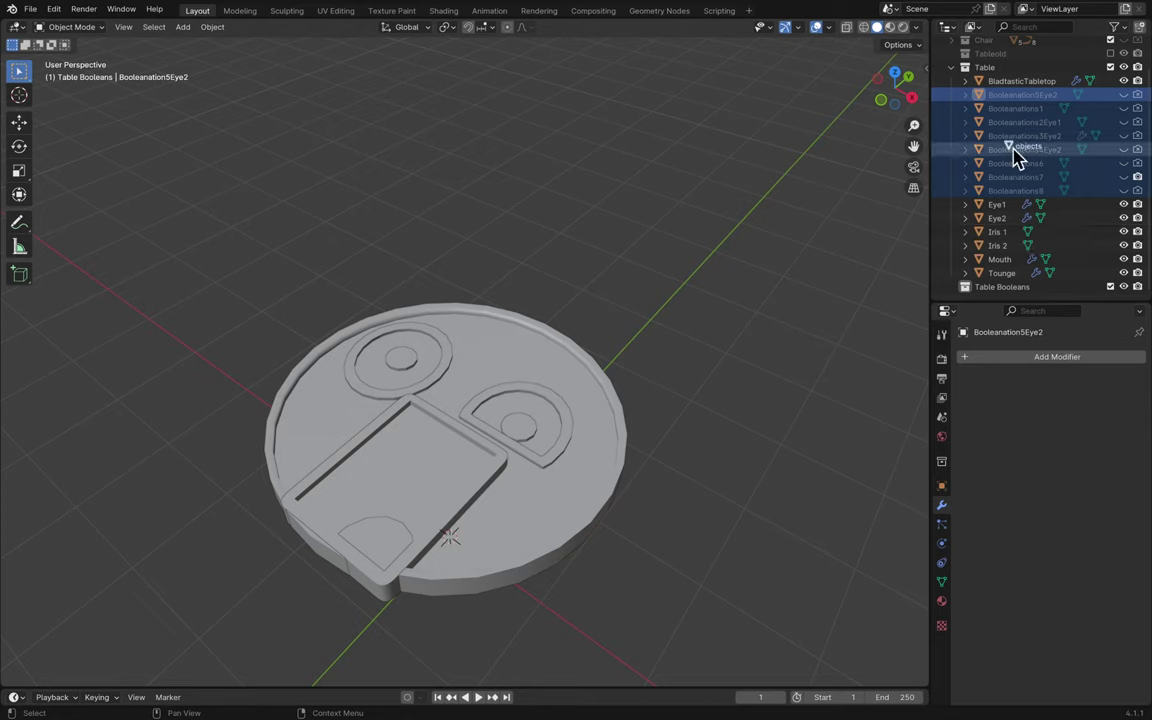
pyautogui.moveTo(1021, 159); pyautogui.dragTo(990, 298)
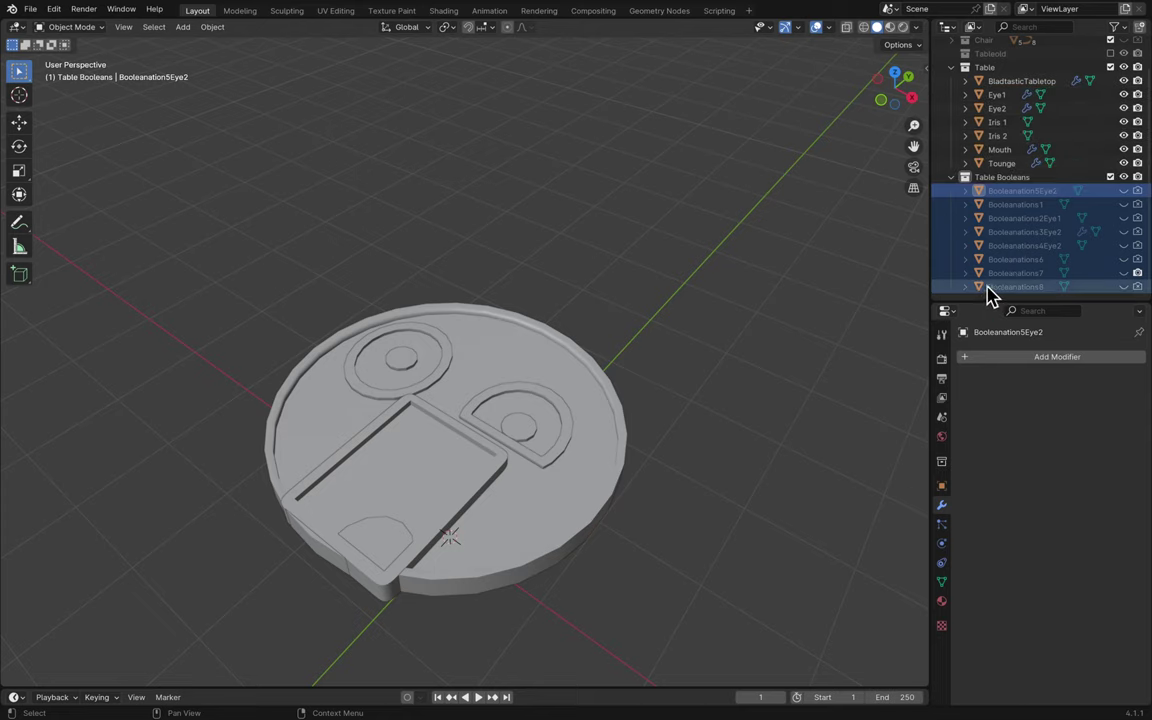
pyautogui.click(953, 179)
pyautogui.moveTo(995, 212); pyautogui.dragTo(1022, 104)
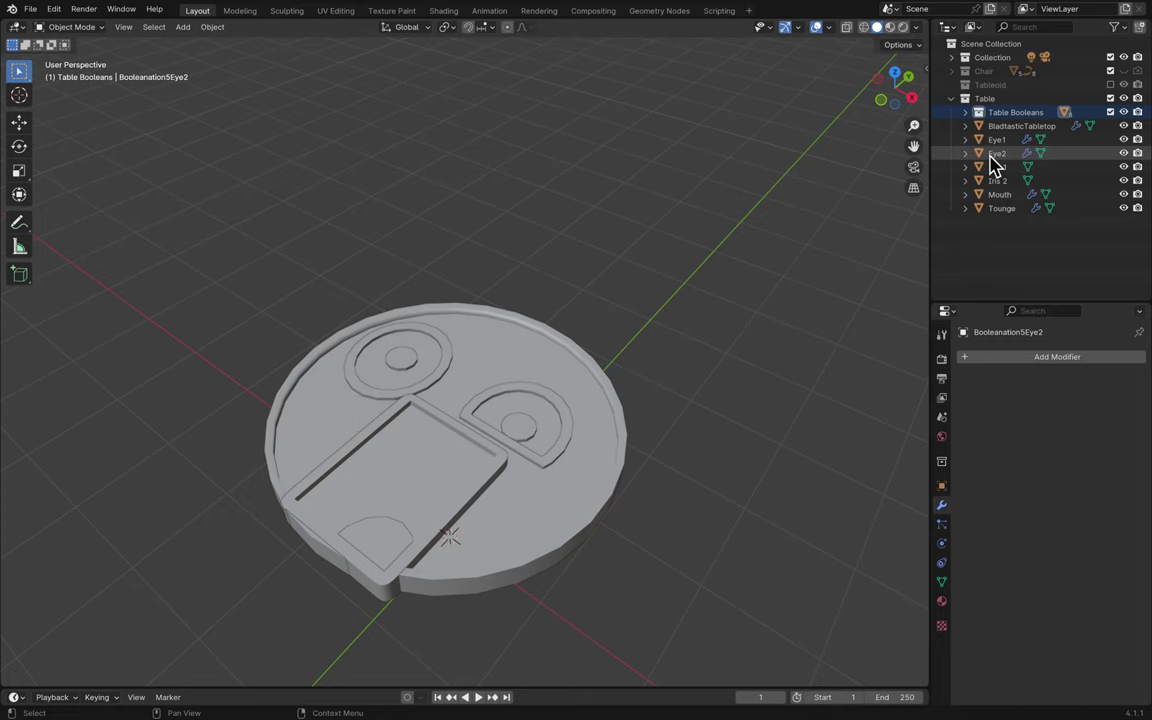
# - Save the file twice and briefly expand Table Booleans in the Outliner
pyautogui.hotkey('ctrl', 's')
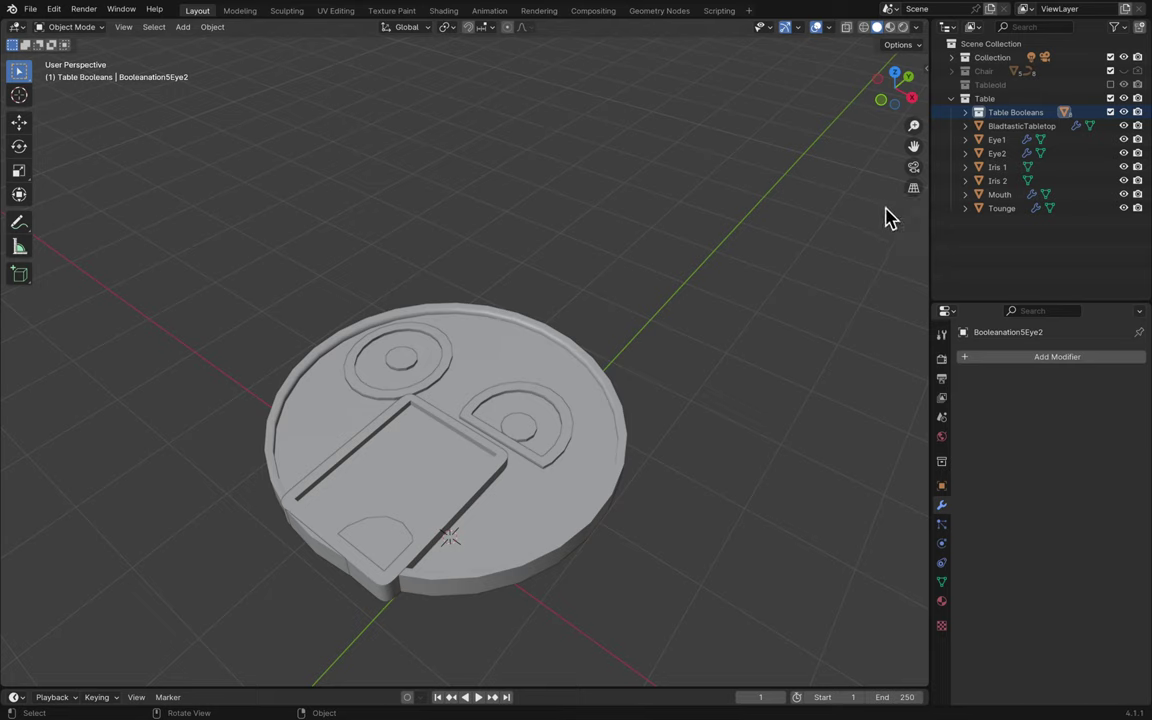
pyautogui.hotkey('ctrl', 's')
pyautogui.click(965, 112)
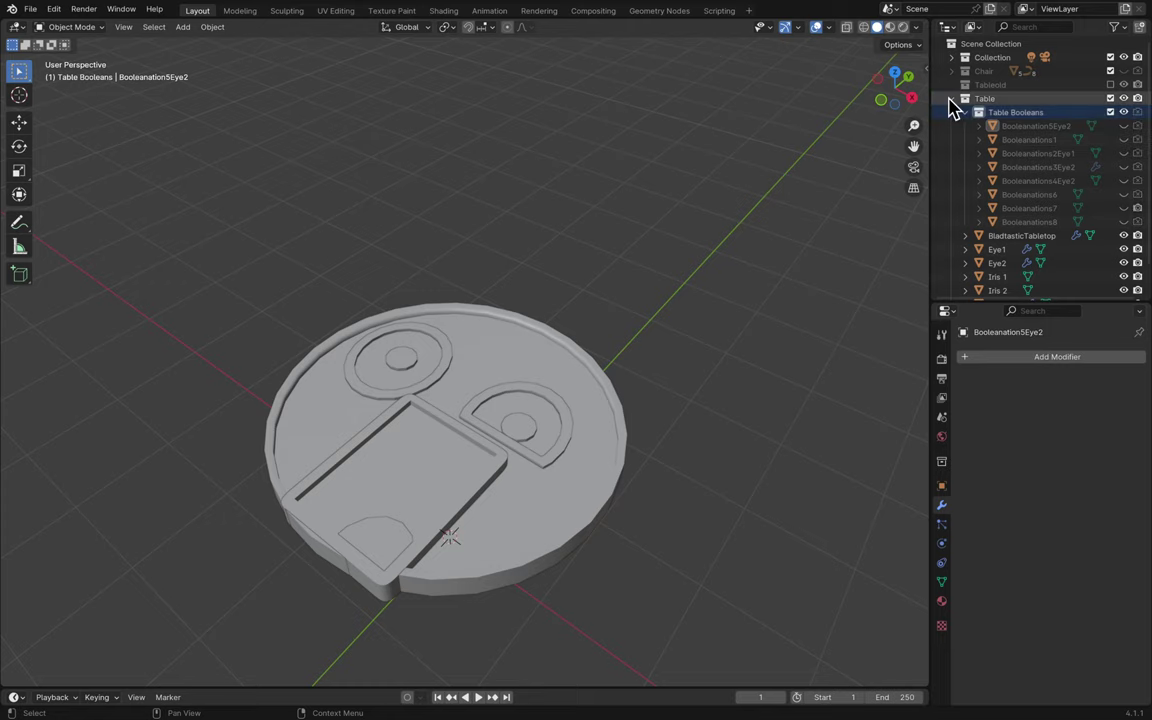
pyautogui.click(964, 112)
# - Save, zoom the view in and out, and resave Blender6.blend
pyautogui.hotkey('ctrl', 's')
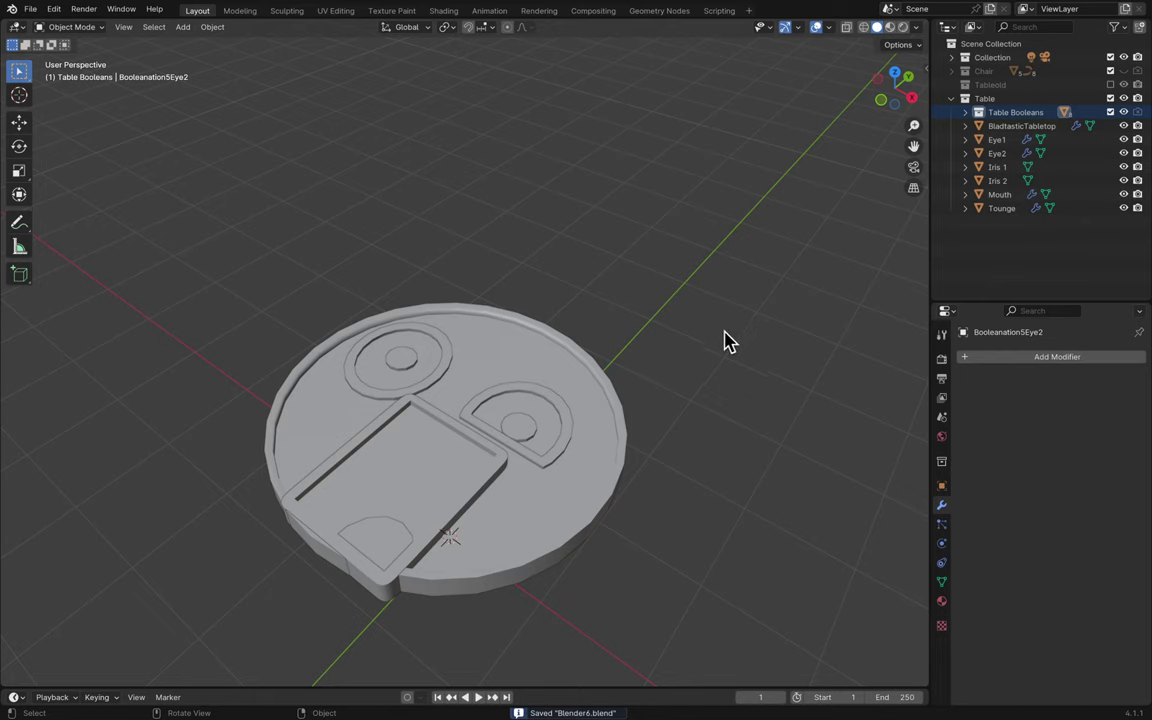
pyautogui.scroll(-10, 683, 408)
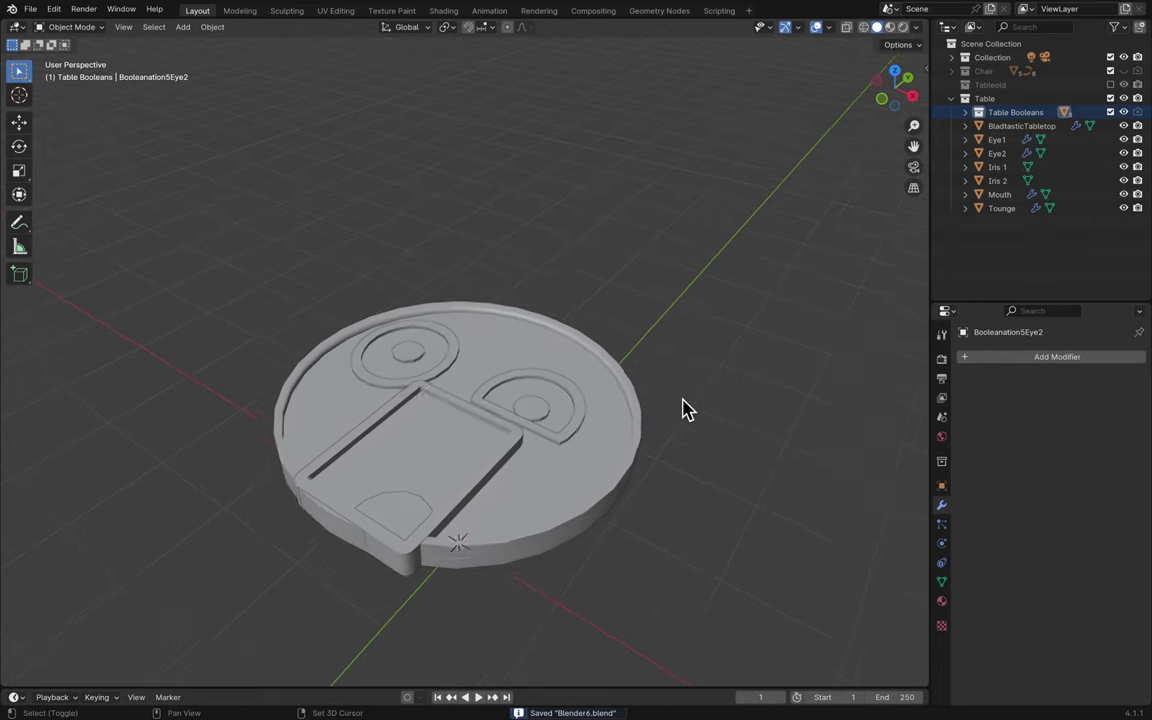
pyautogui.scroll(5, 683, 408)
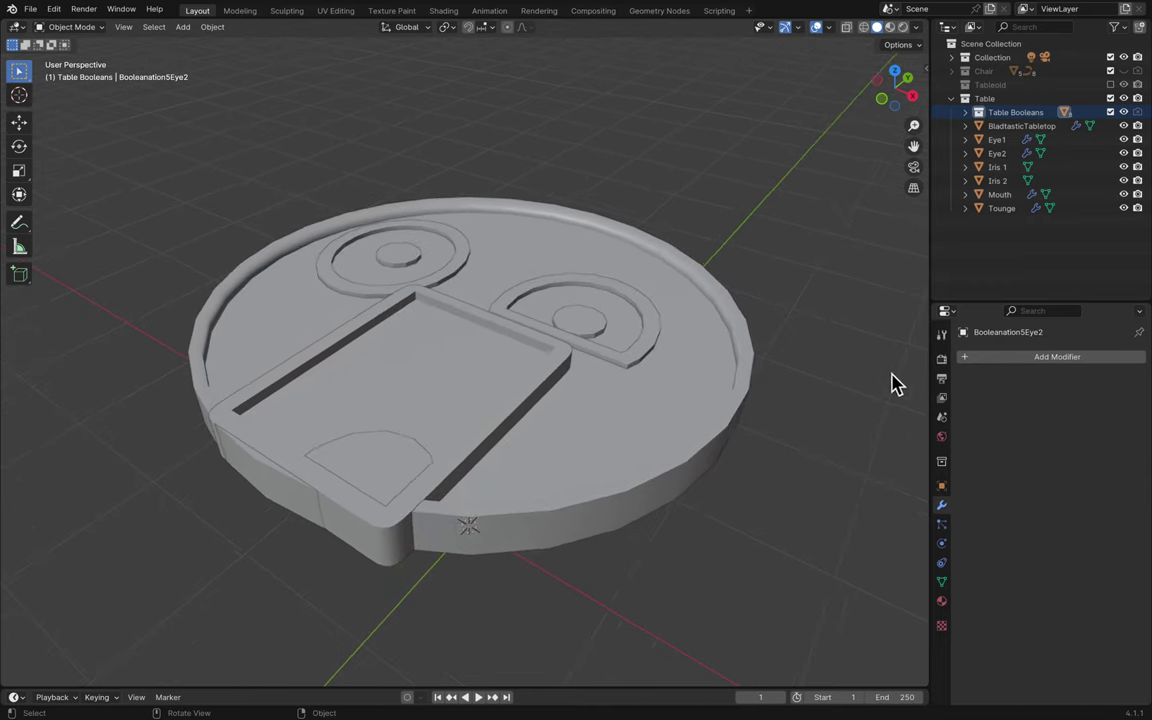
pyautogui.scroll(-5, 890, 366)
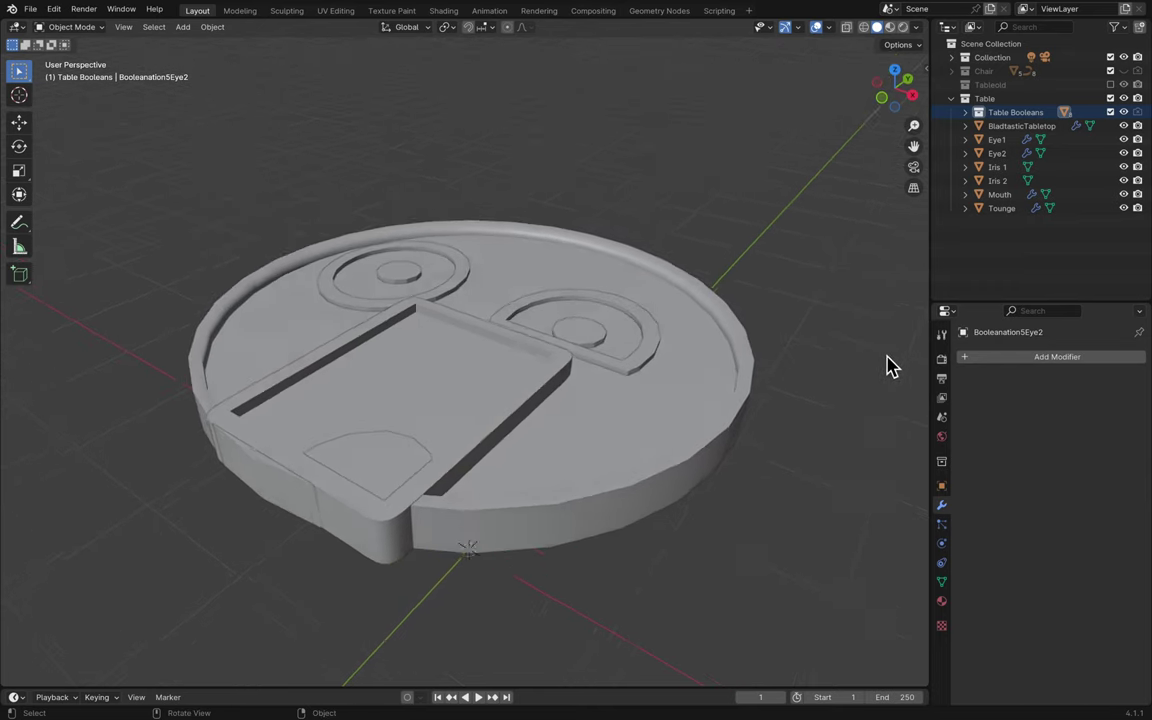
pyautogui.scroll(6, 890, 366)
pyautogui.scroll(-10, 890, 366)
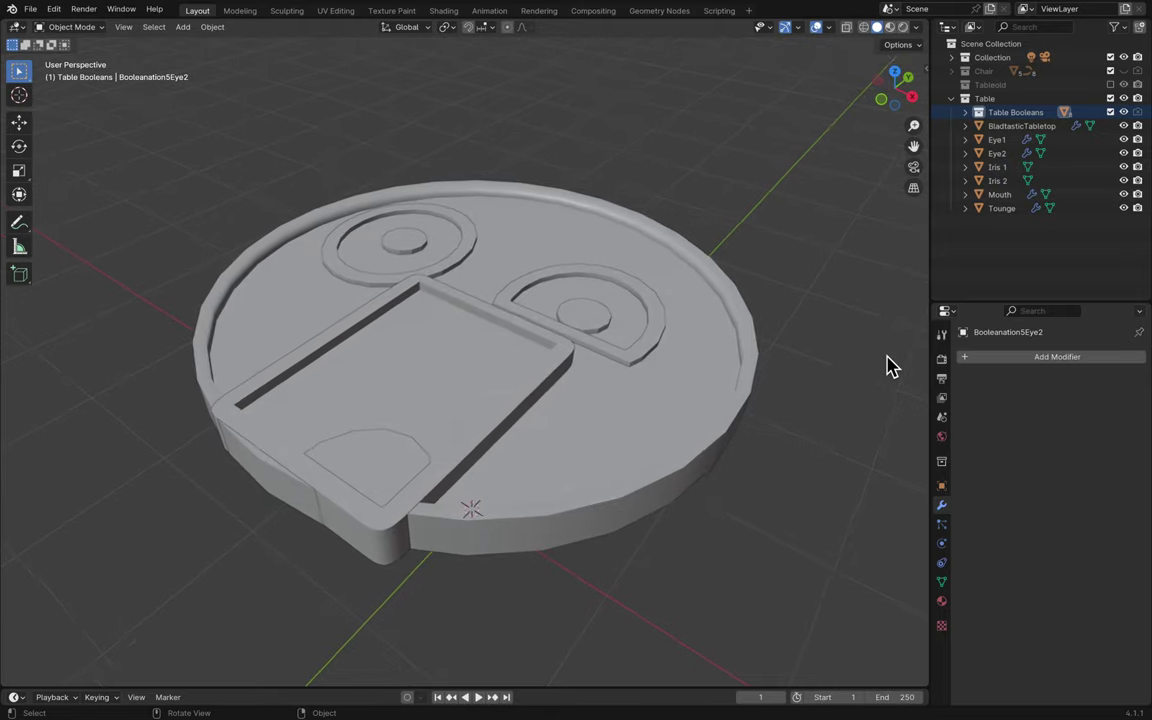
pyautogui.scroll(5, 890, 366)
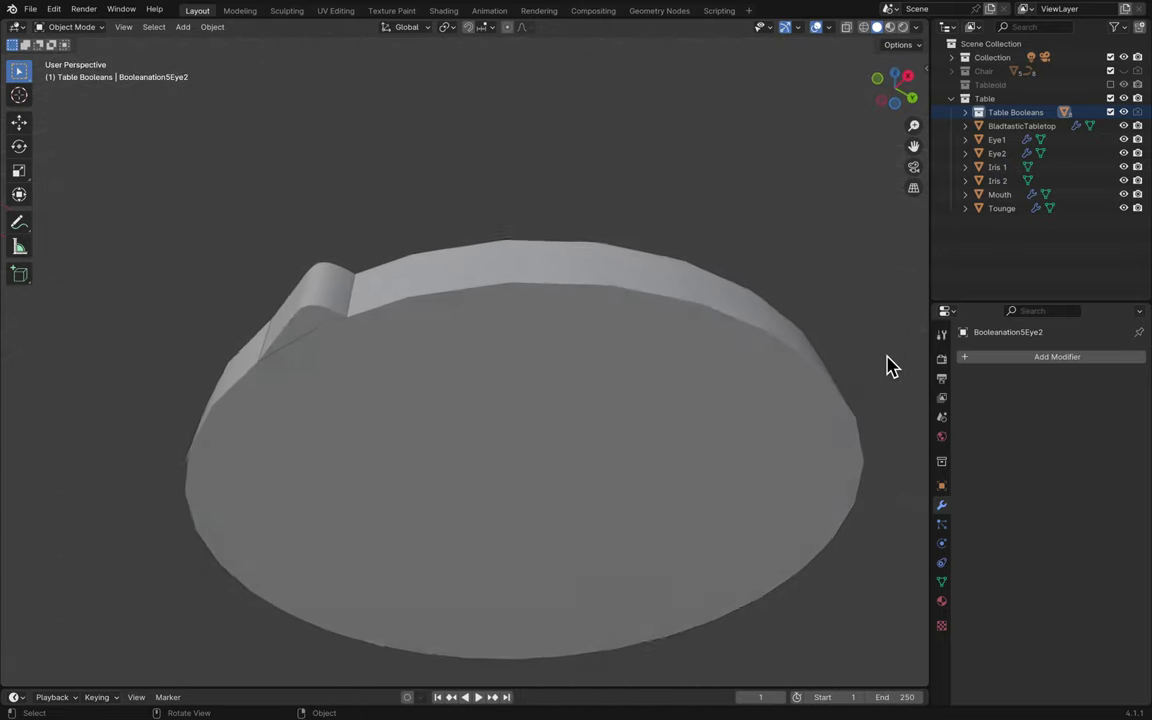
pyautogui.scroll(-5, 890, 366)
pyautogui.scroll(10, 890, 366)
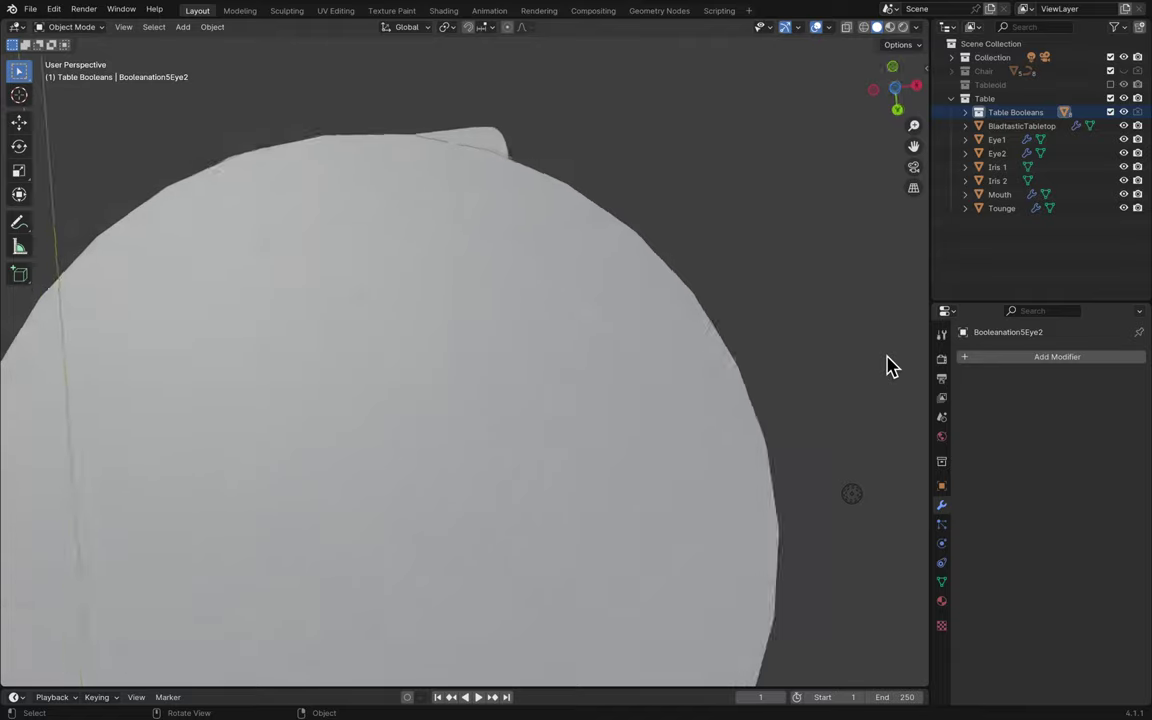
pyautogui.scroll(-5, 890, 366)
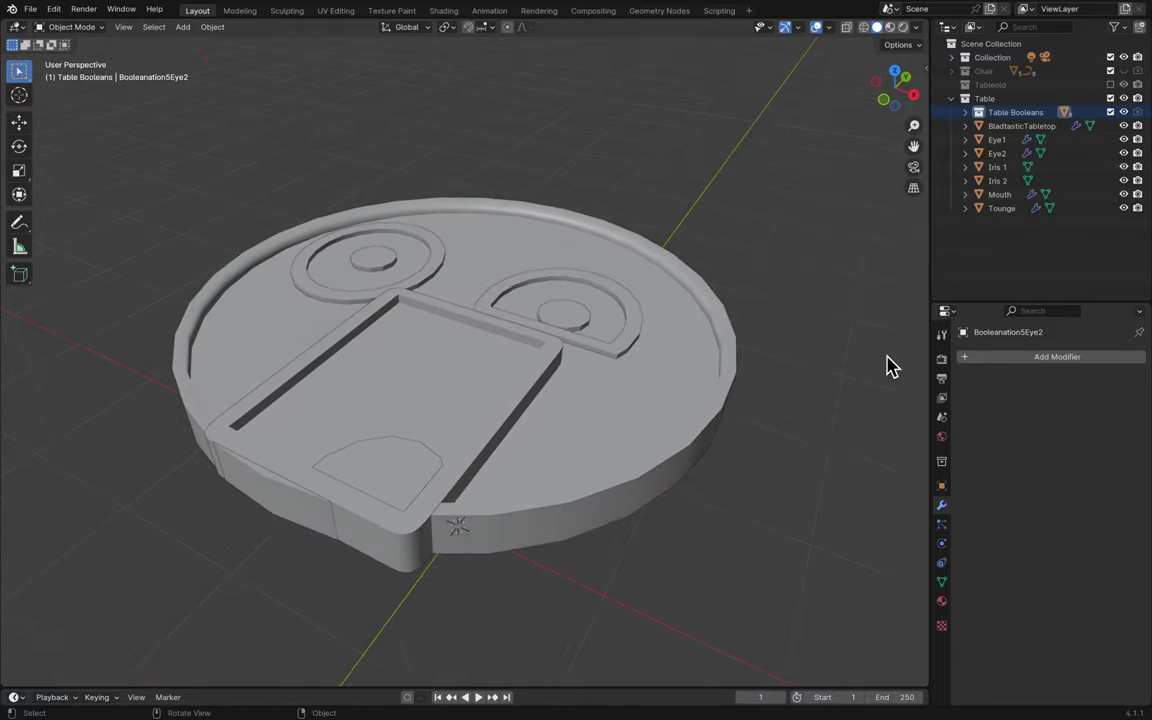
pyautogui.hotkey('ctrl', 's')
# - Re-include the Table collection and hide the Table Booleans cutters to reveal the face
pyautogui.click(1110, 99)
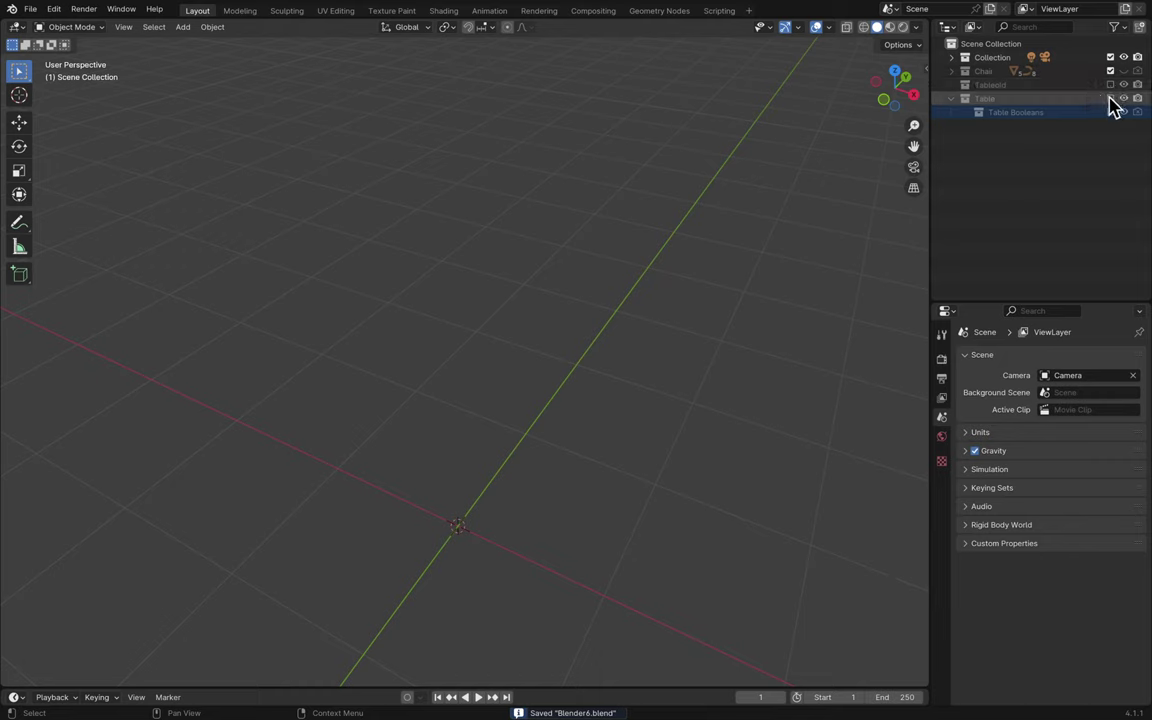
pyautogui.click(1111, 100)
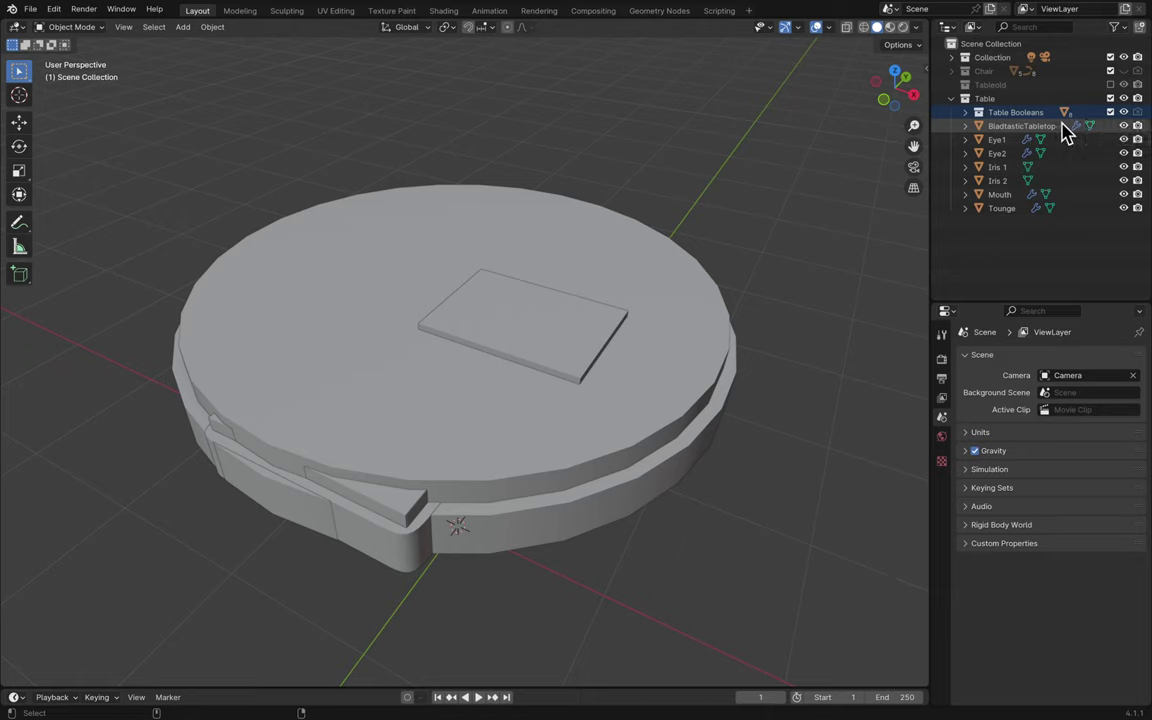
pyautogui.click(1066, 134)
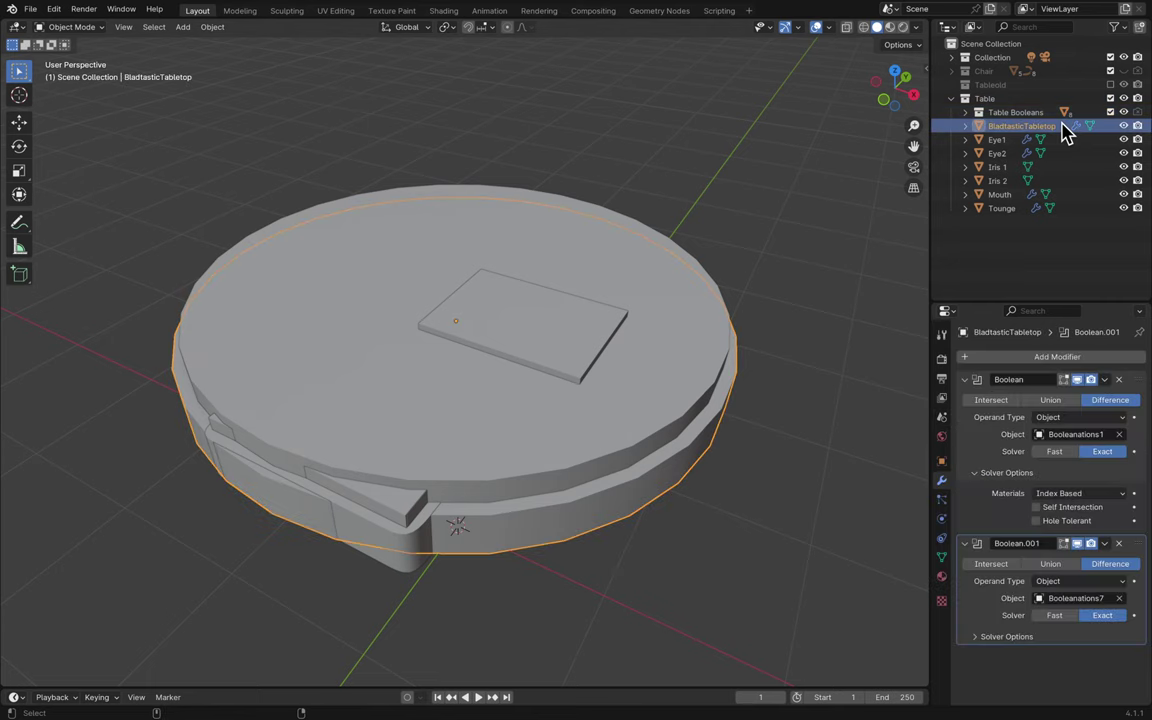
pyautogui.click(1124, 113)
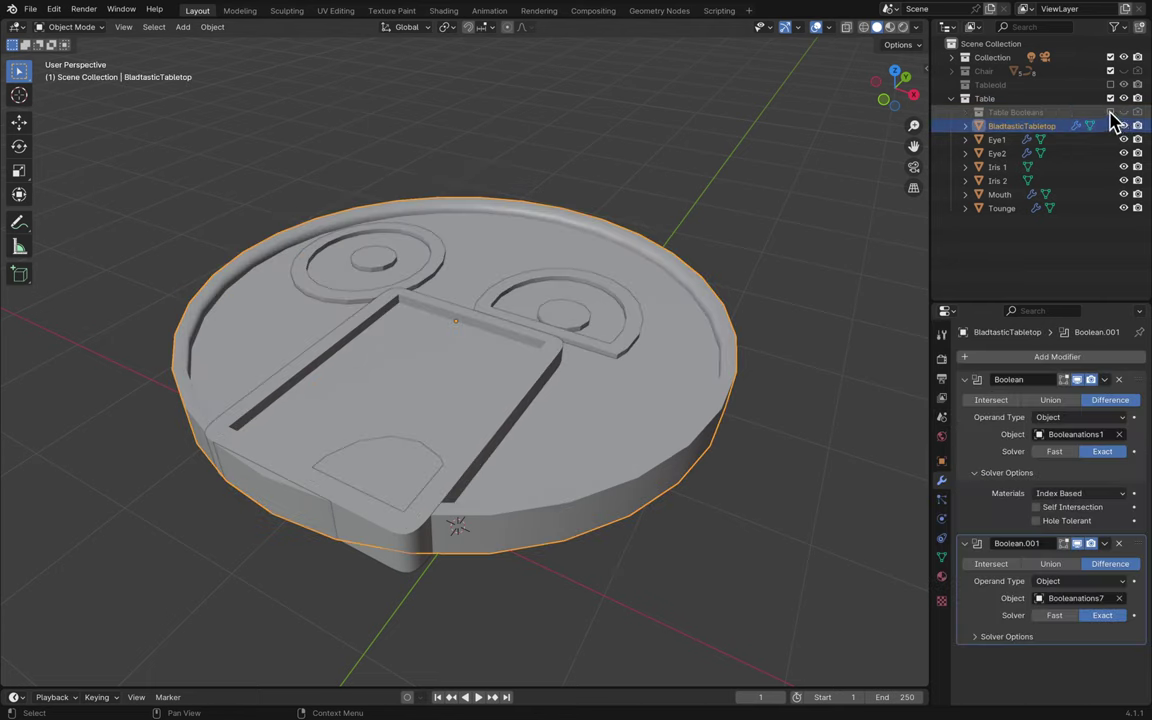
# - Deselect the tabletop, save, and start an F12 test render
pyautogui.click(897, 207)
pyautogui.hotkey('ctrl', 's')
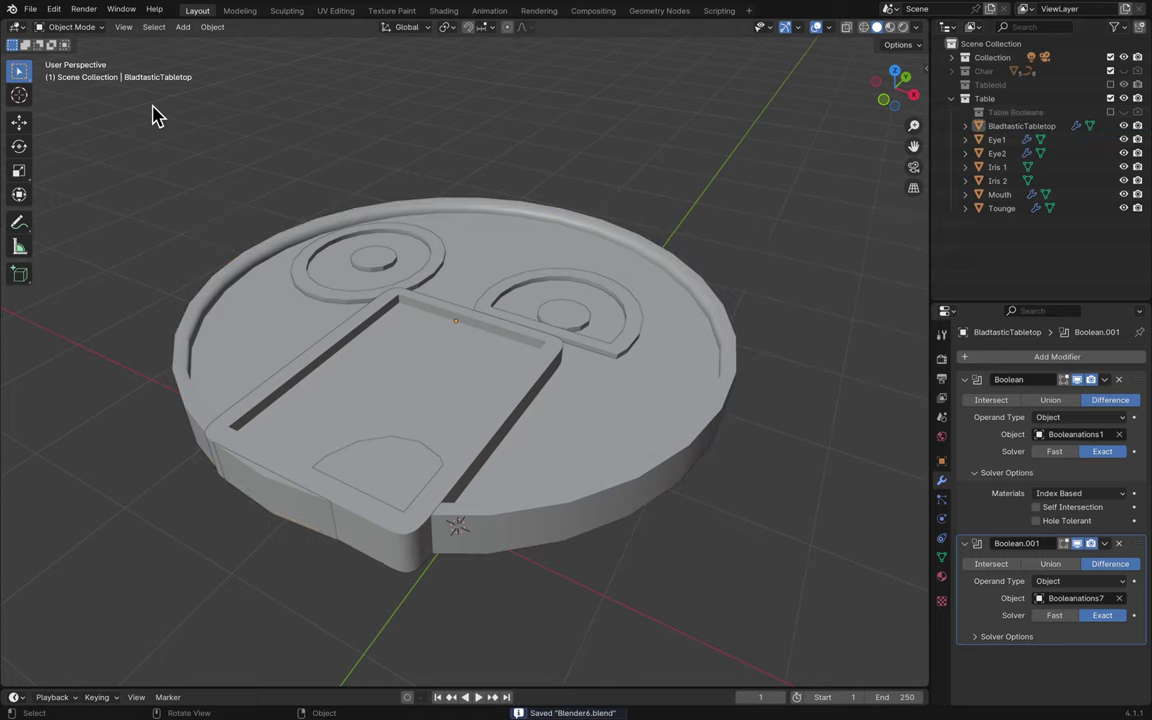
pyautogui.press('F12')
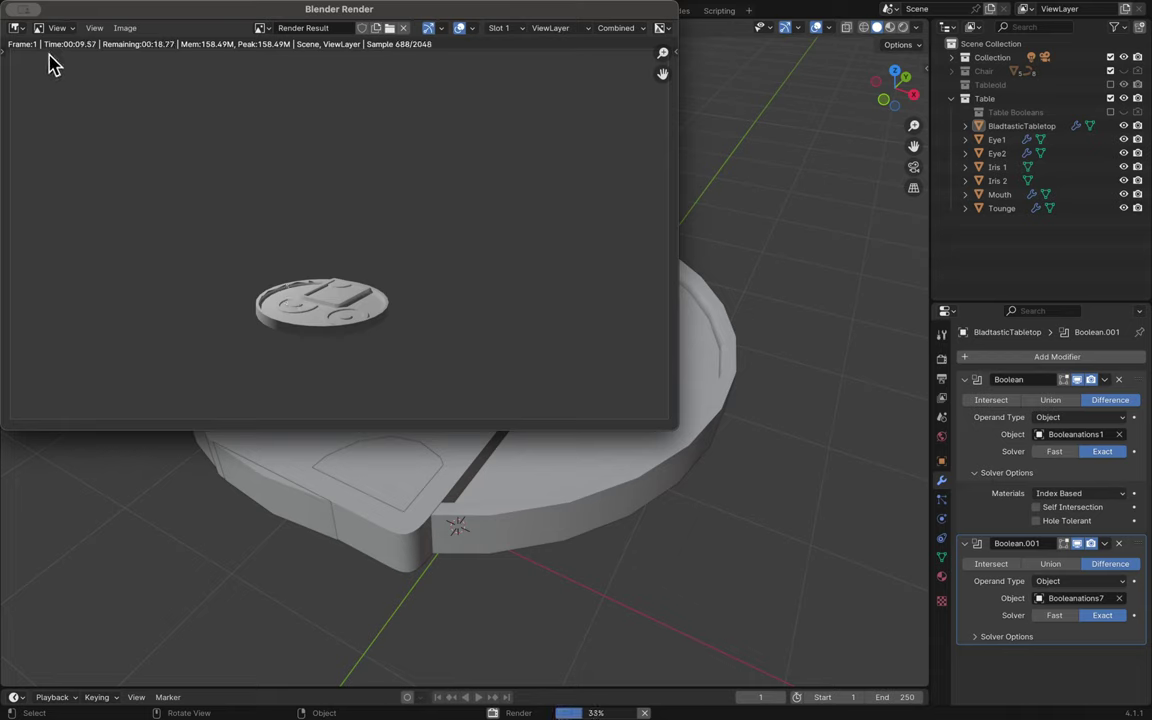
# - Close the render, select cutters Booleanation5Eye2 to Booleanations8 and unhide Table Booleans
pyautogui.press('Escape')
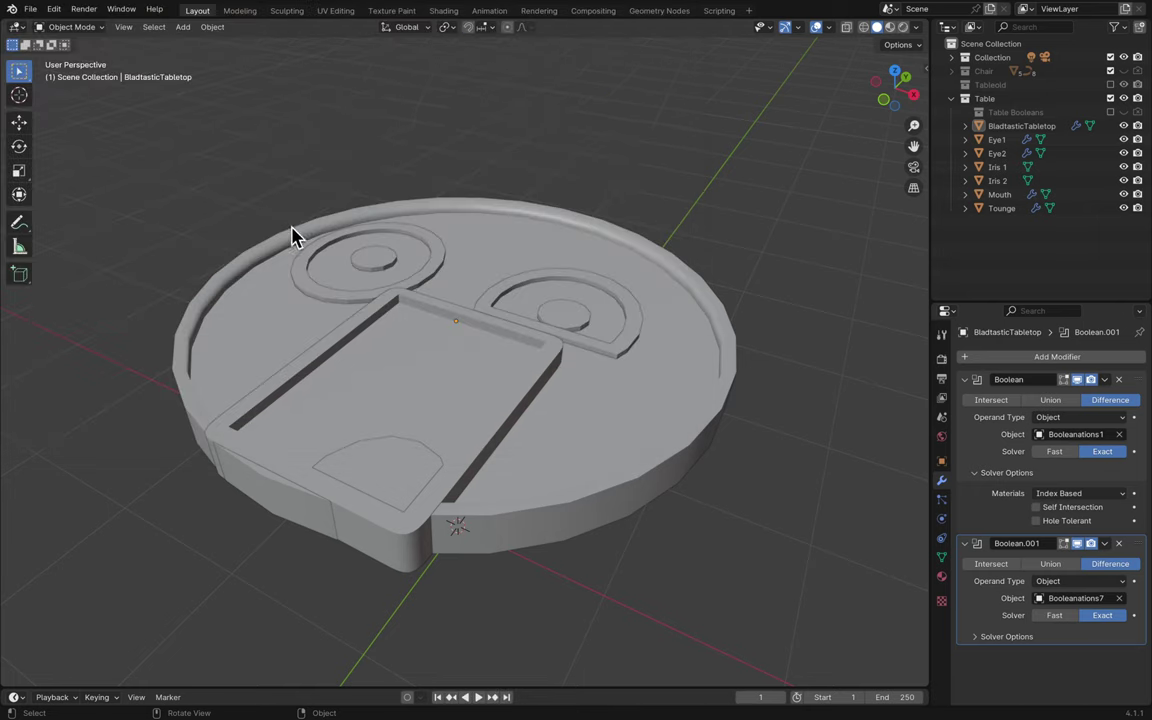
pyautogui.click(386, 221)
pyautogui.click(693, 206)
pyautogui.click(978, 113)
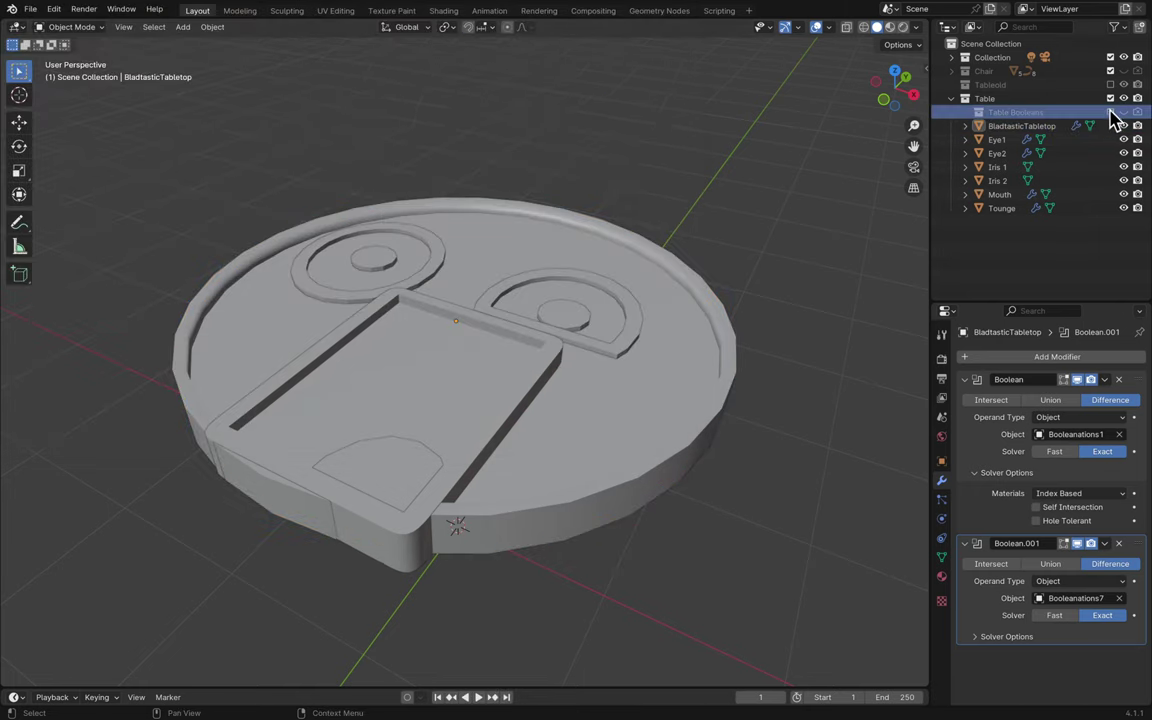
pyautogui.click(966, 113)
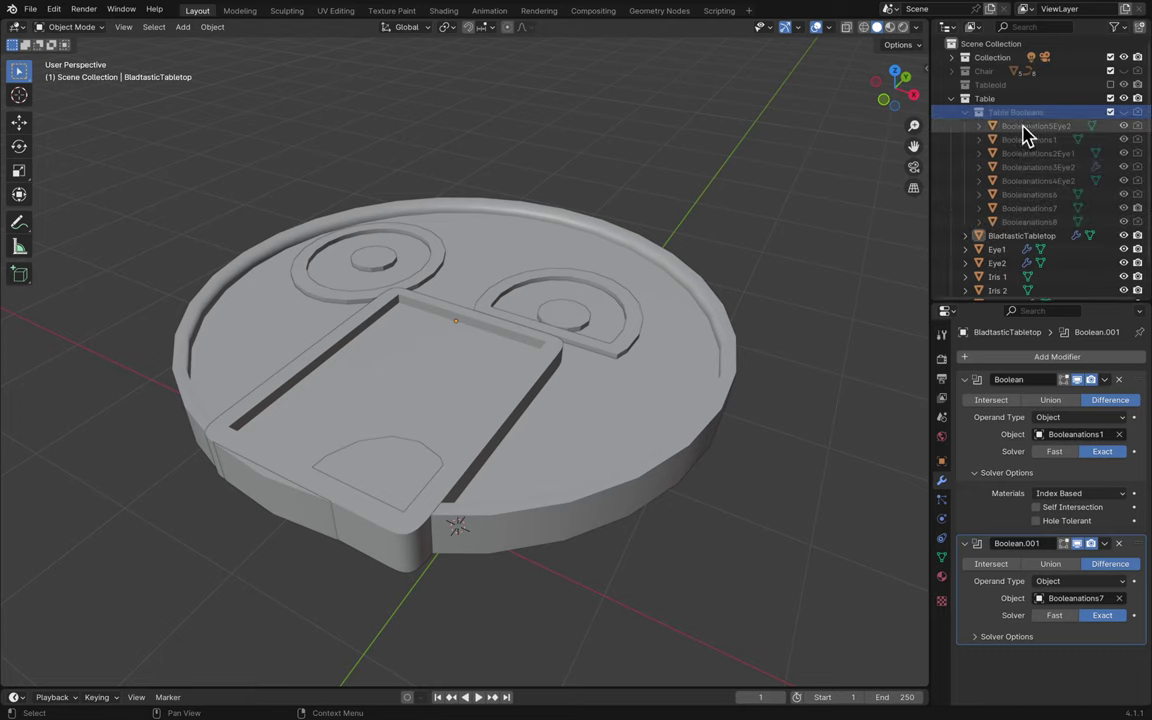
pyautogui.click(1025, 127)
pyautogui.keyDown('shift'); pyautogui.click(1021, 222); pyautogui.keyUp('shift')
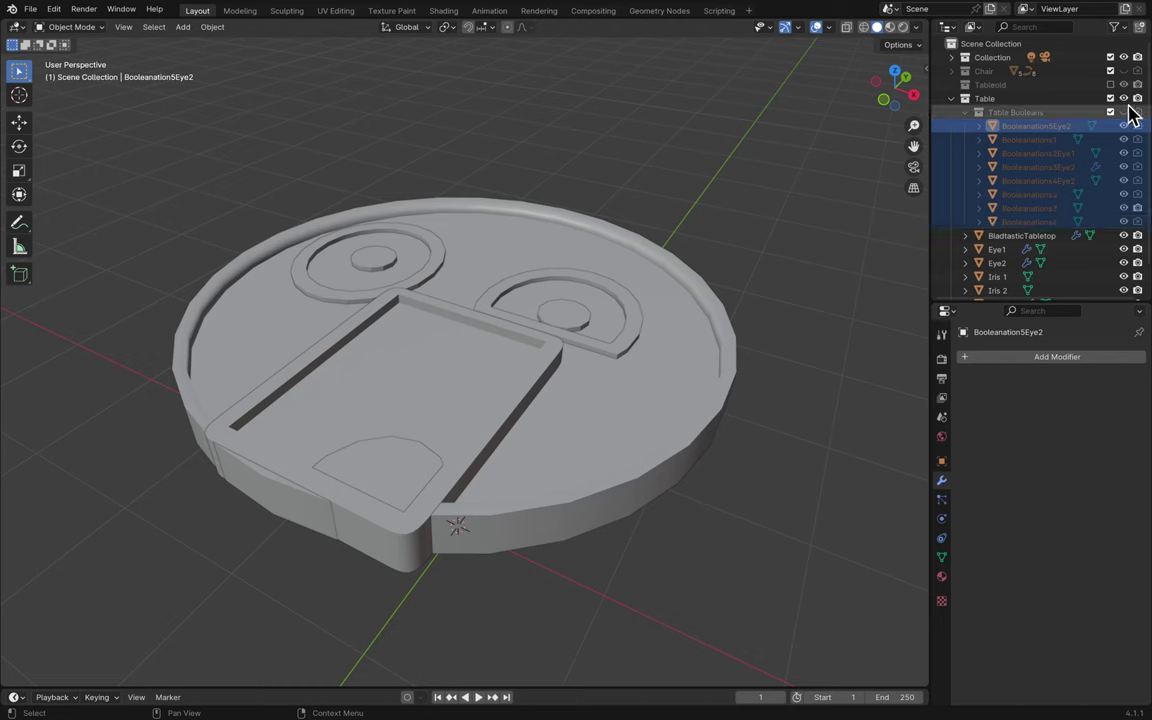
pyautogui.click(1124, 112)
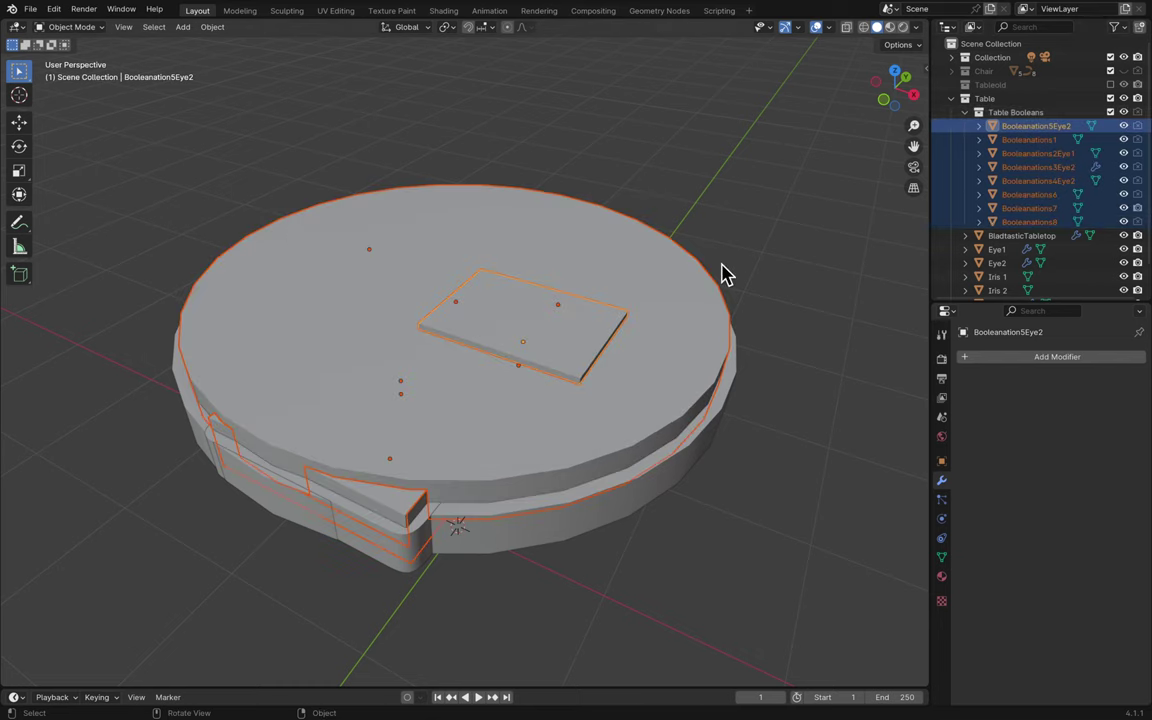
# - Apply Shade Smooth by Angle to all the selected cutters
pyautogui.rightClick(640, 336)
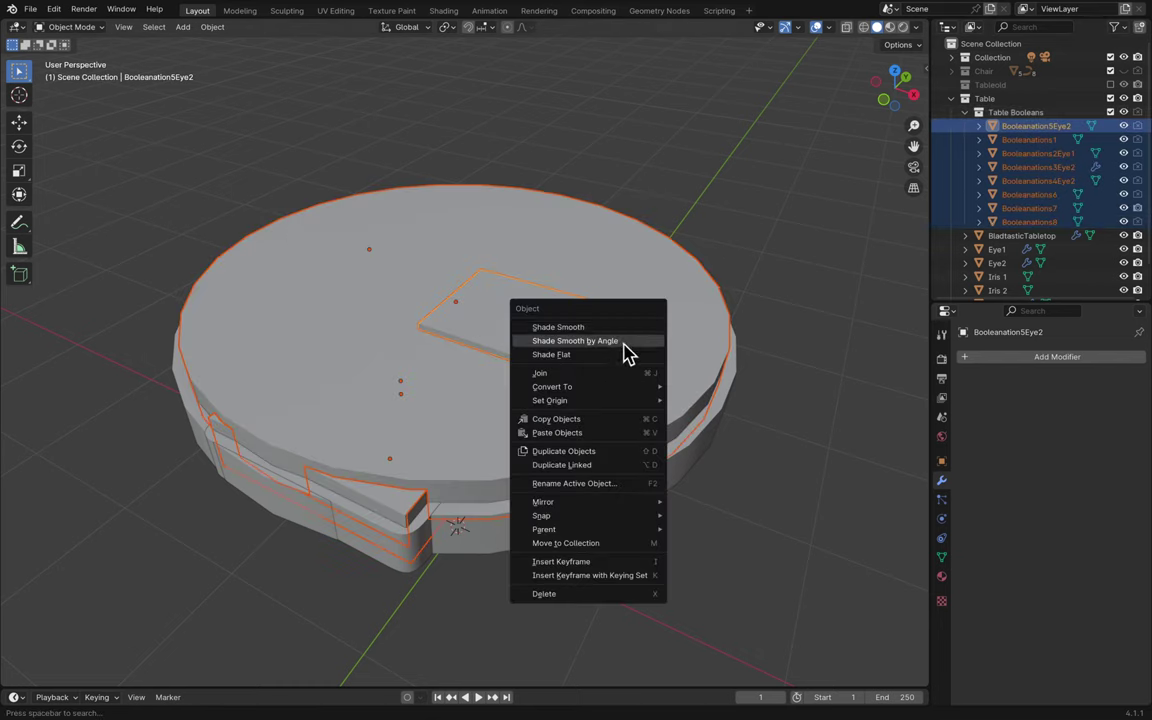
pyautogui.click(625, 342)
pyautogui.rightClick(622, 358)
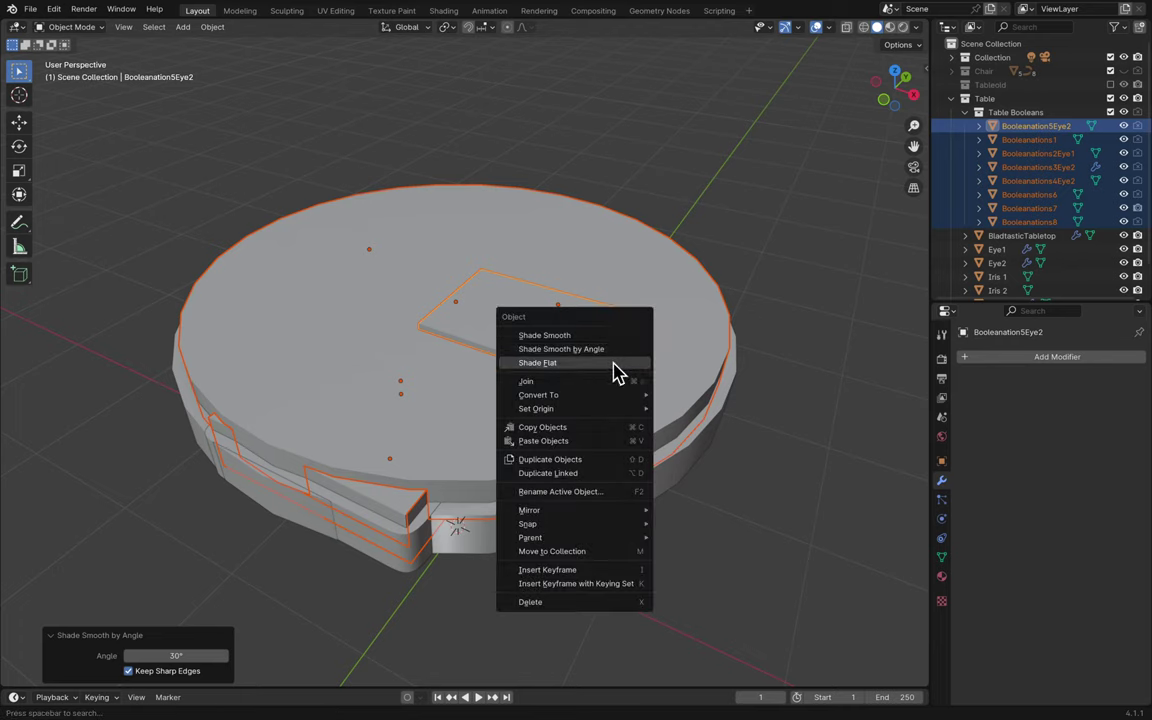
pyautogui.click(617, 365)
pyautogui.rightClick(628, 362)
pyautogui.click(628, 354)
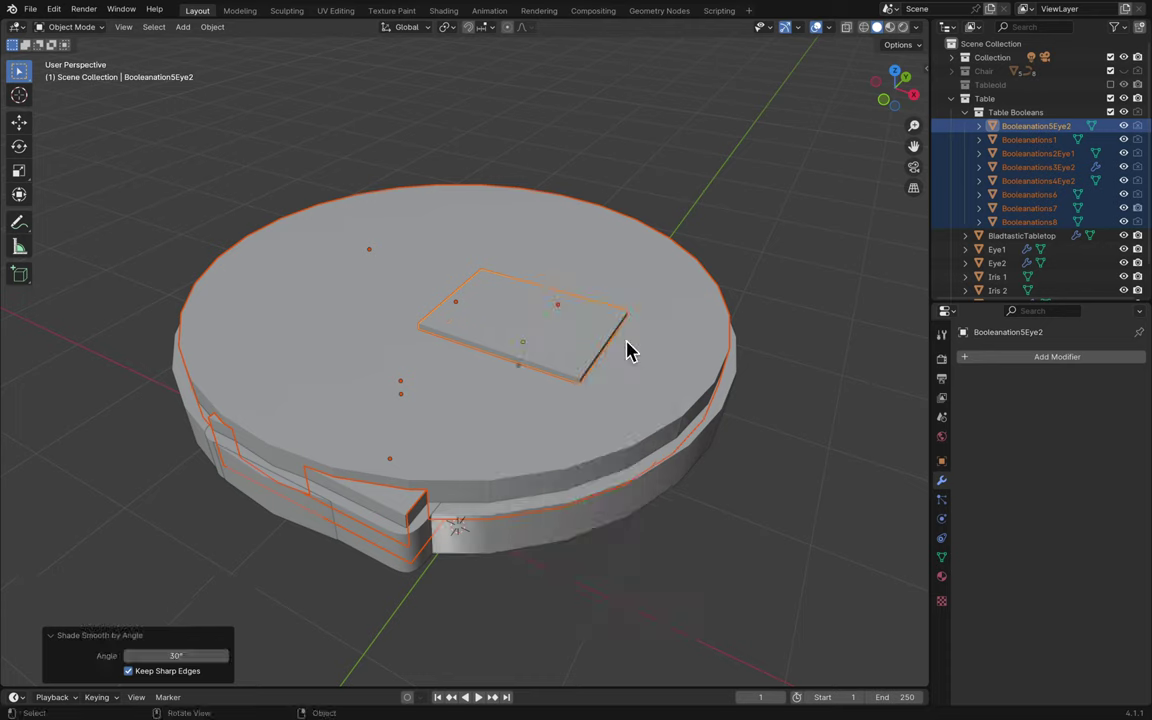
# - Deselect the cutters, hide Table Booleans again and save Blender6.blend
pyautogui.click(761, 247)
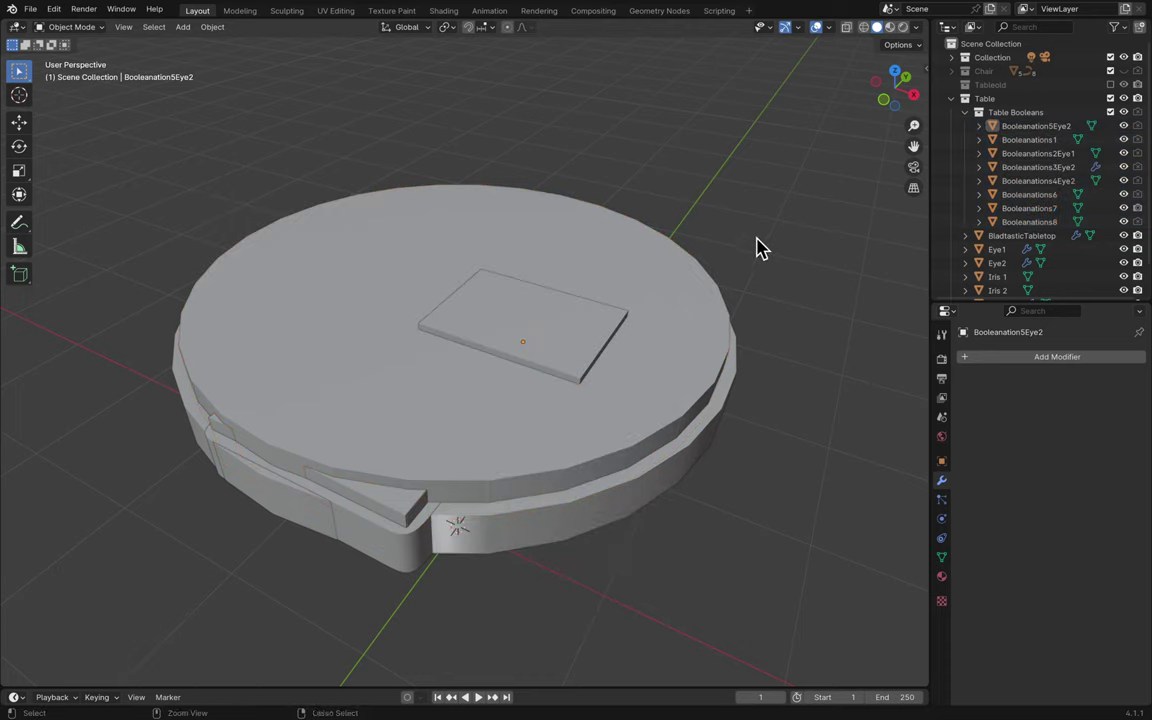
pyautogui.click(1123, 112)
pyautogui.hotkey('ctrl', 's')
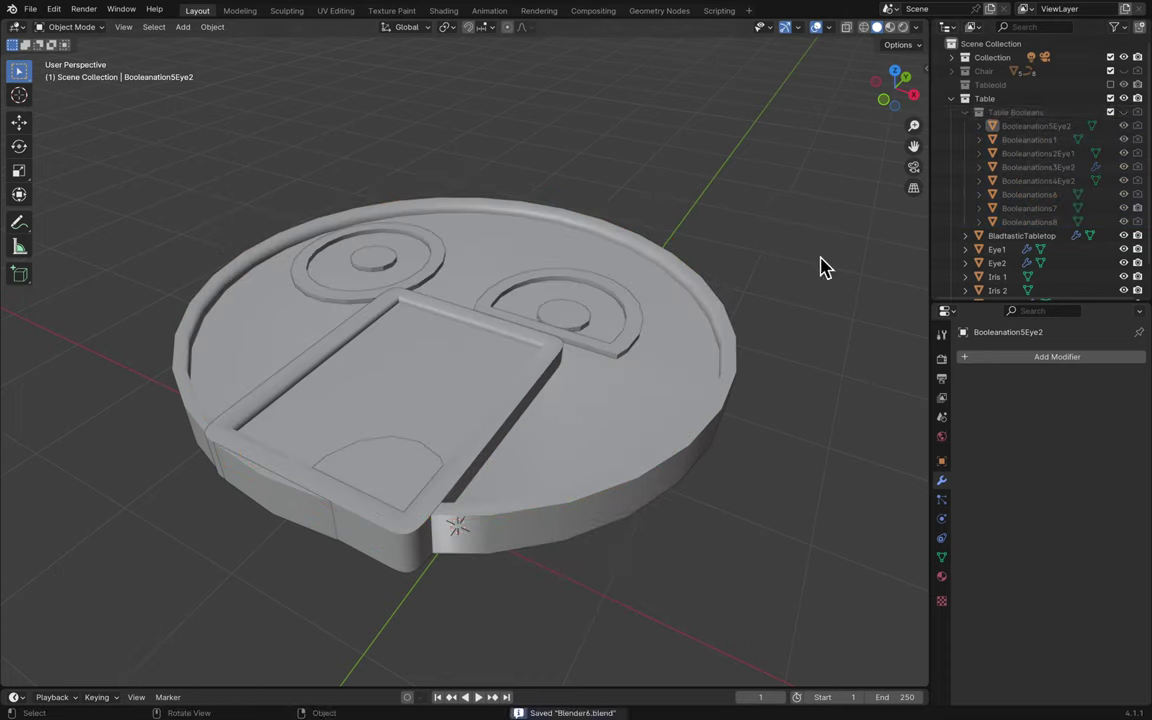
pyautogui.scroll(3, 800, 268)
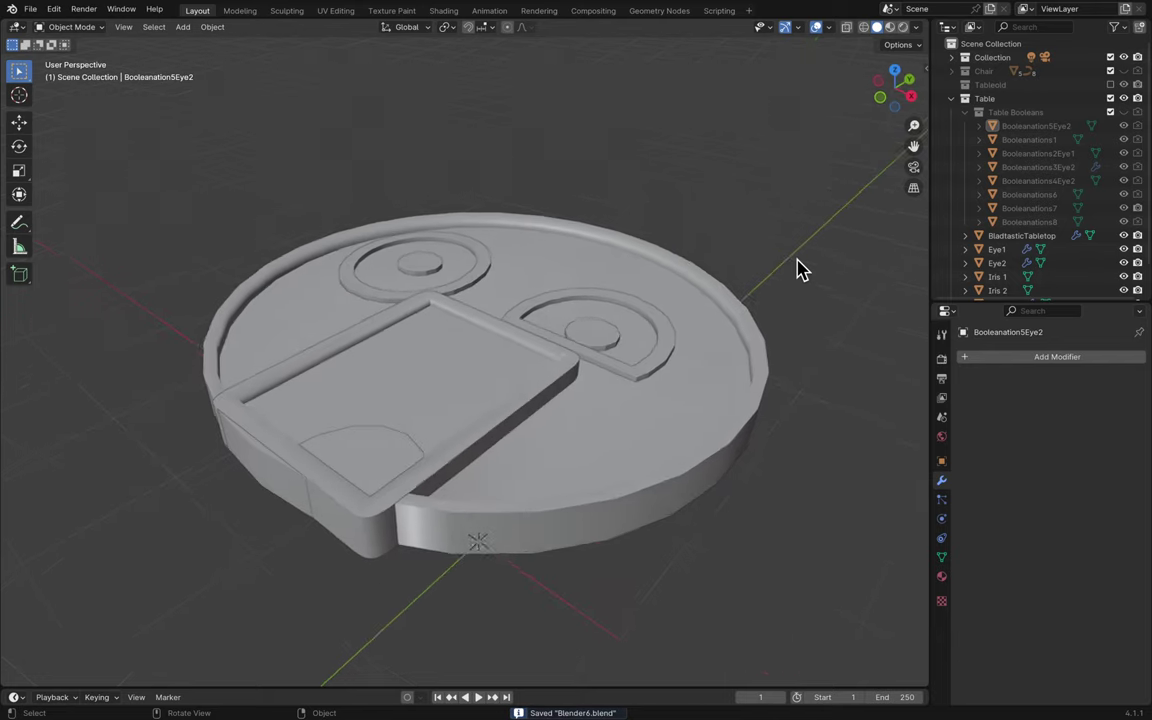
# - Look through the scene camera and frame the carved tabletop in its view
pyautogui.click(915, 174)
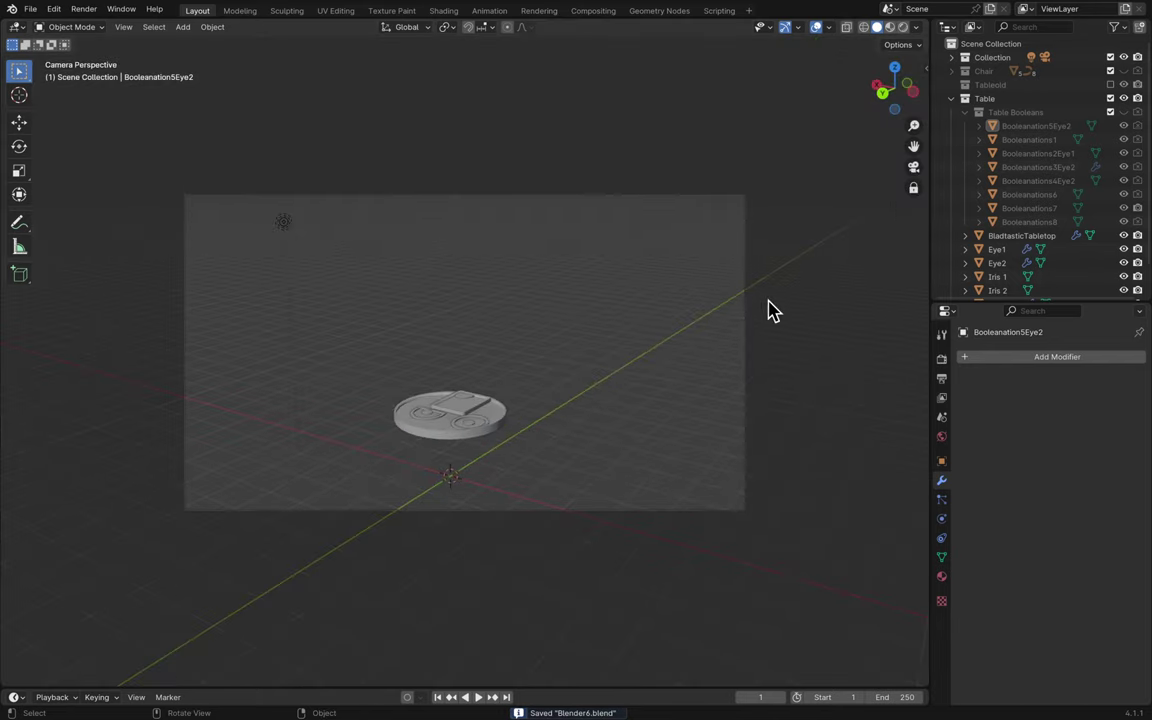
pyautogui.scroll(8, 770, 310)
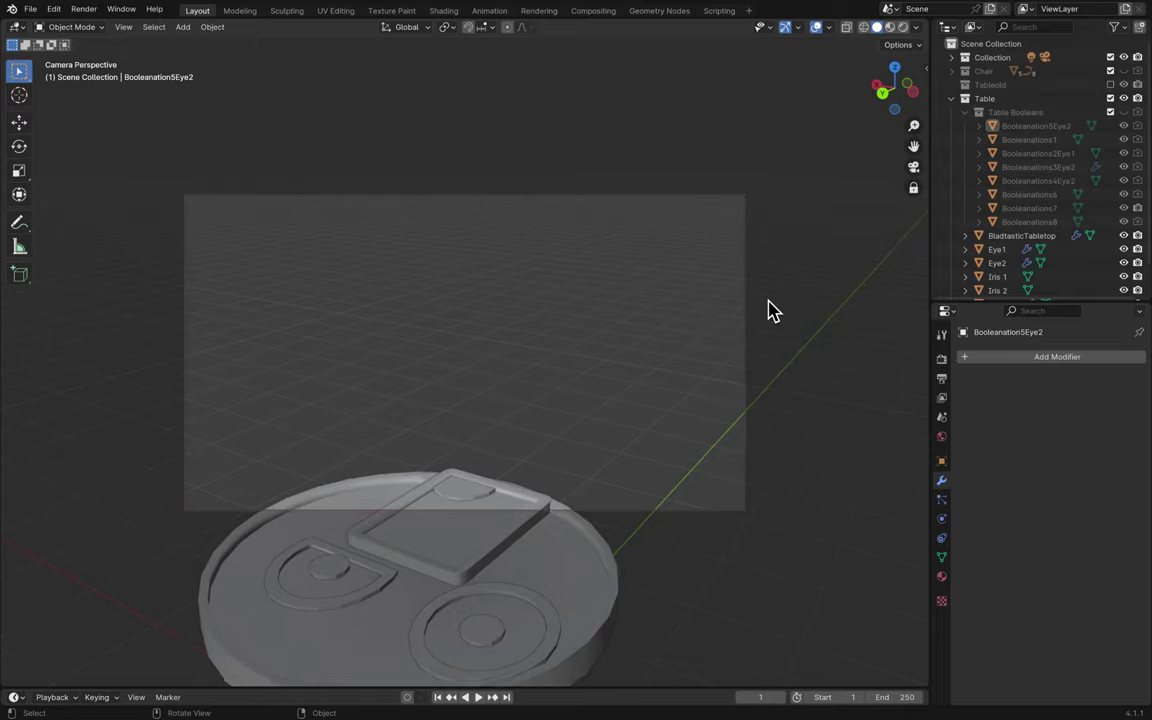
pyautogui.hscroll(10, 770, 310)
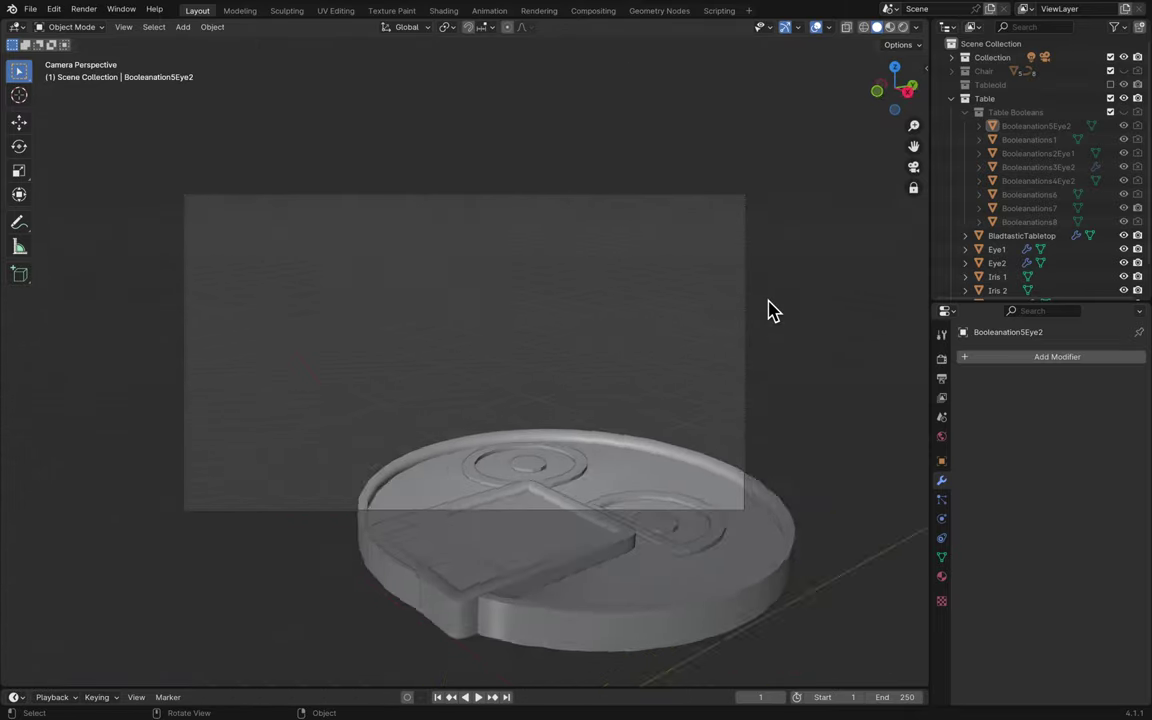
pyautogui.hscroll(10, 770, 310)
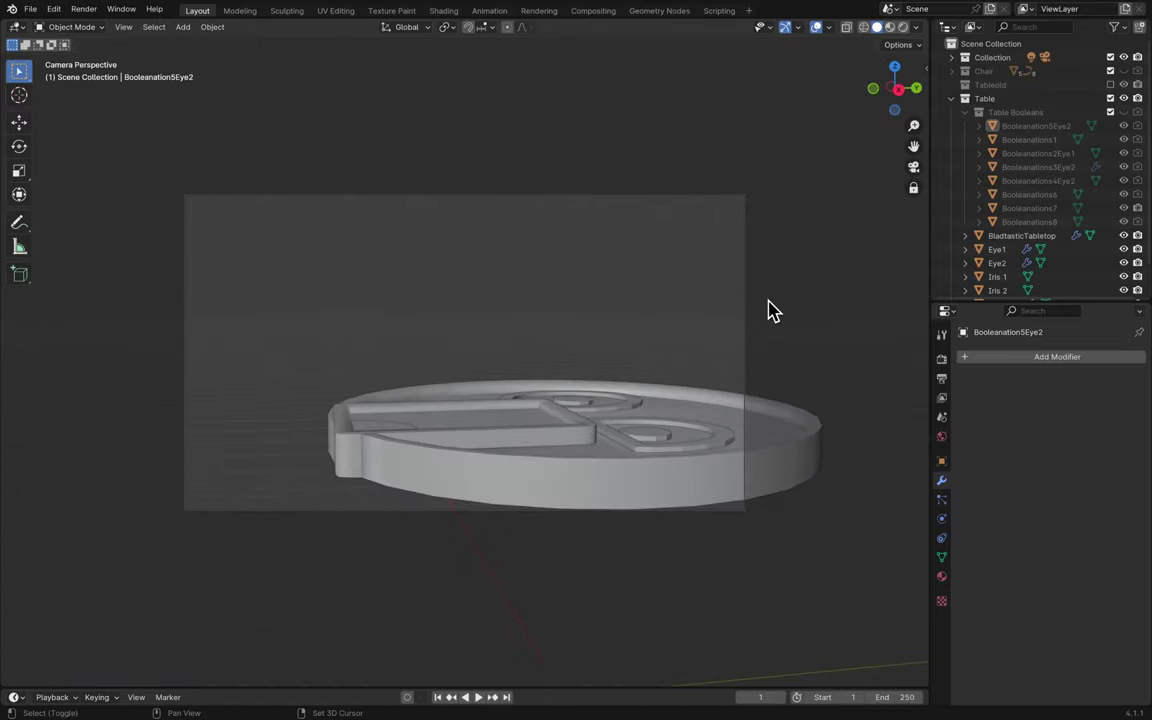
pyautogui.scroll(-10, 770, 310)
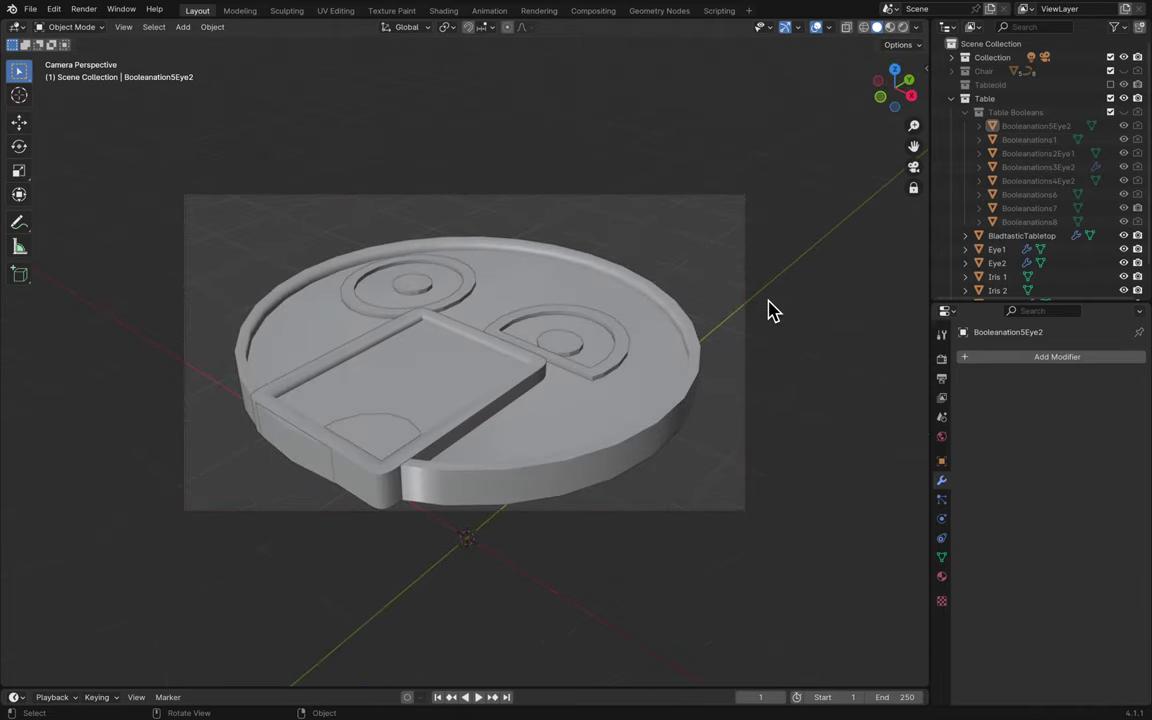
pyautogui.scroll(-5, 770, 310)
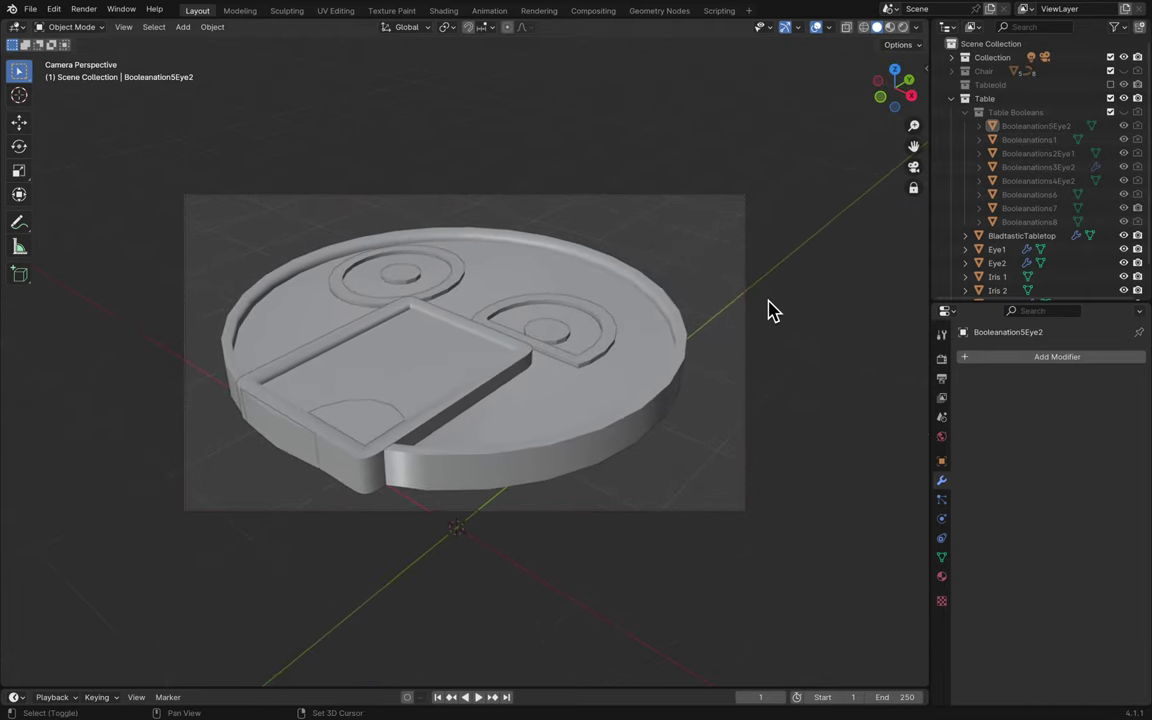
pyautogui.scroll(-3, 770, 310)
# - Save the file, then run a test render of the camera view and close it
pyautogui.hotkey('ctrl', 's')
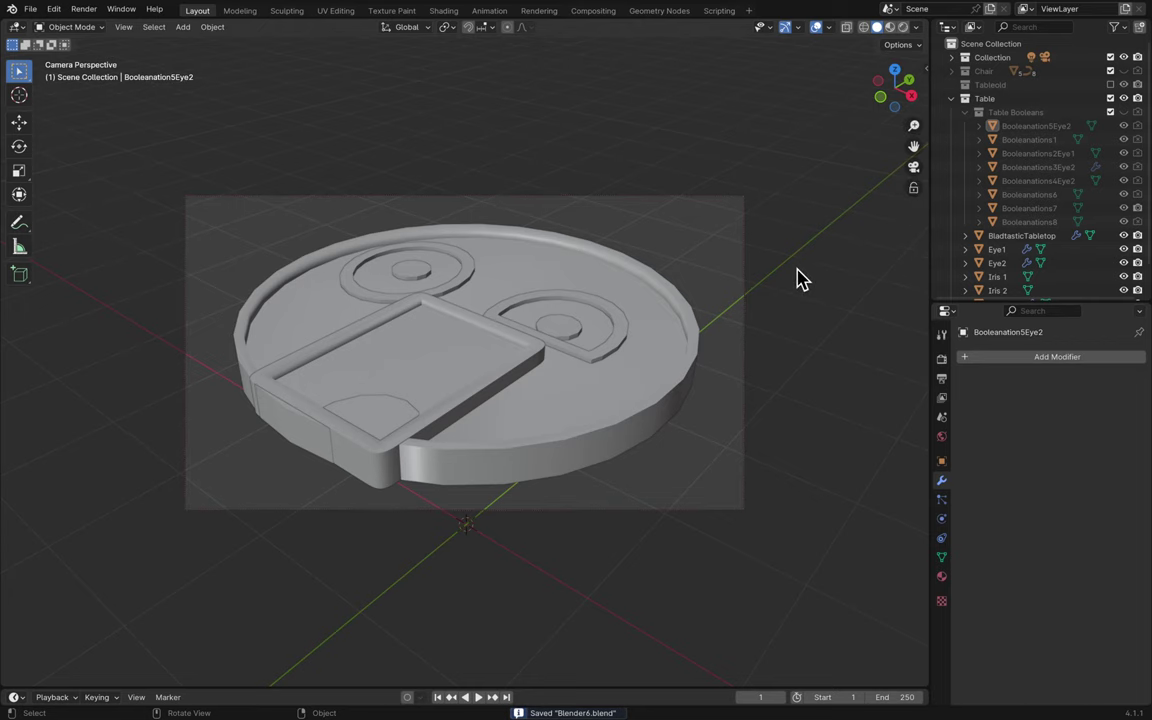
pyautogui.press('F12')
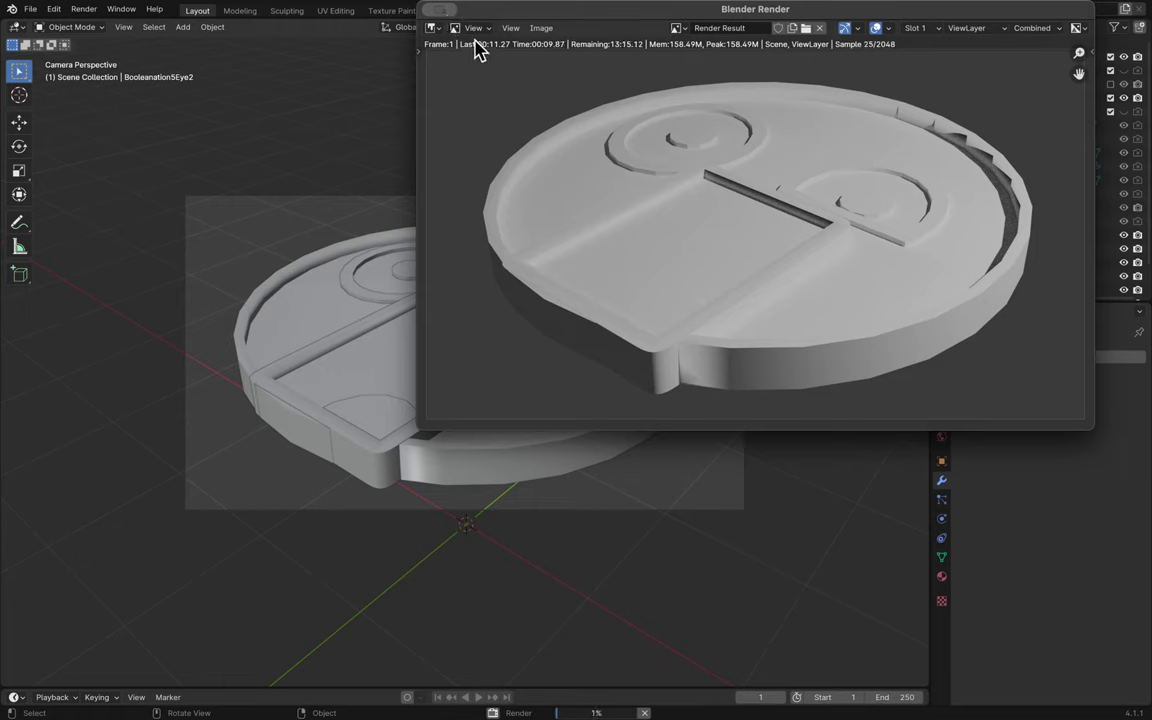
pyautogui.press('Escape')
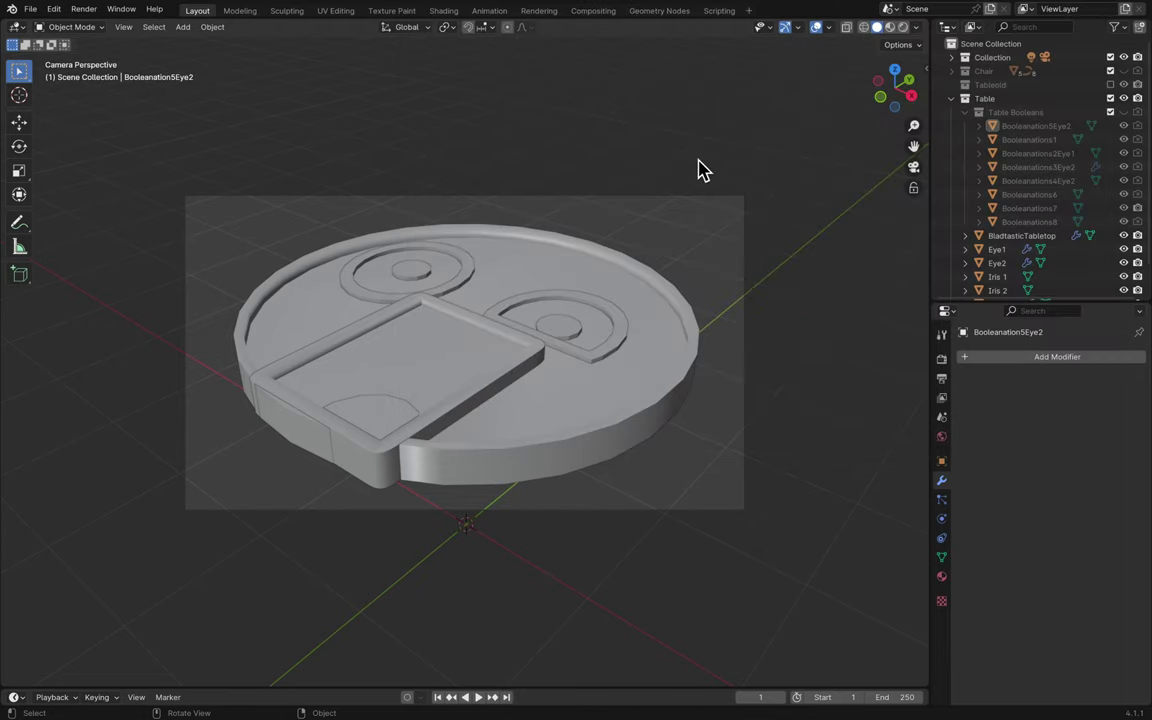
# - Shade BladtasticTabletop smooth by angle (30°, keep sharp edges)
pyautogui.hscroll(-5, 725, 170)
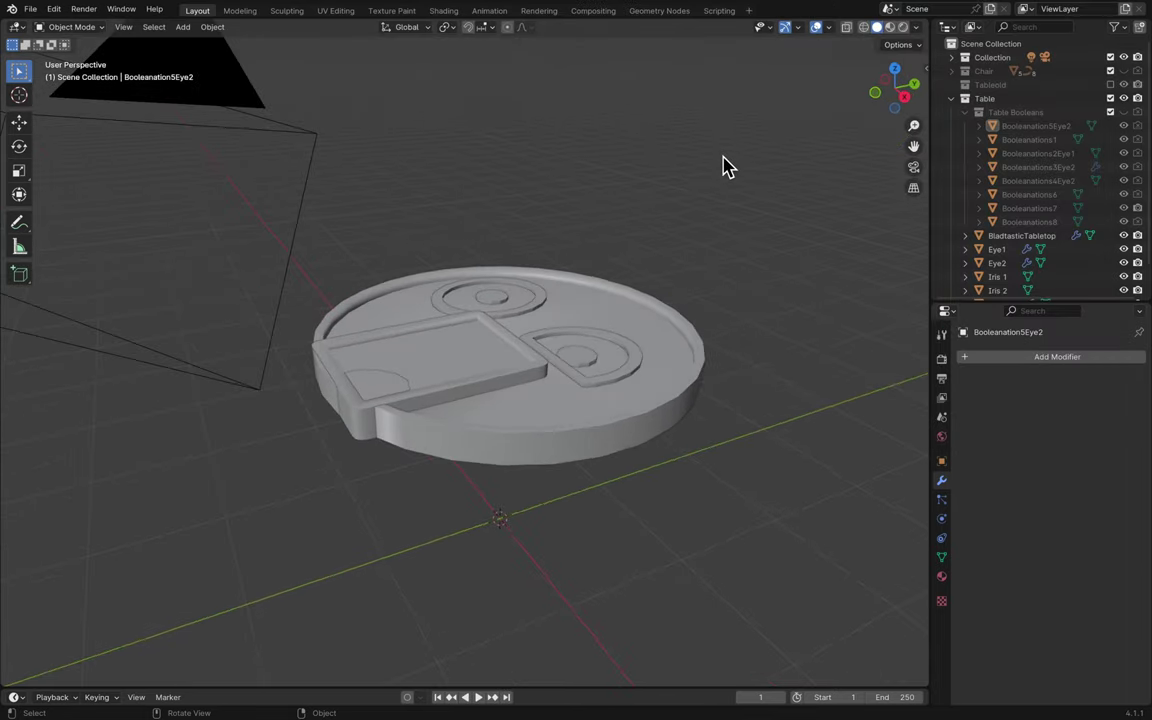
pyautogui.click(697, 350)
pyautogui.rightClick(697, 350)
pyautogui.click(697, 350)
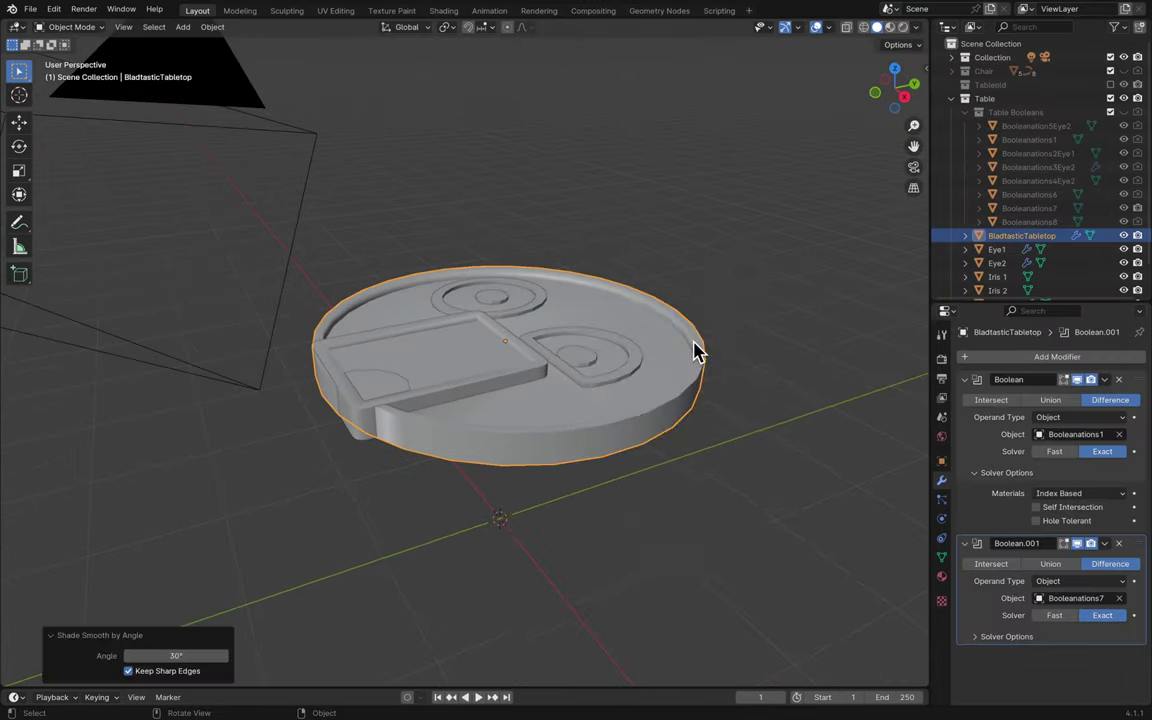
pyautogui.click(713, 382)
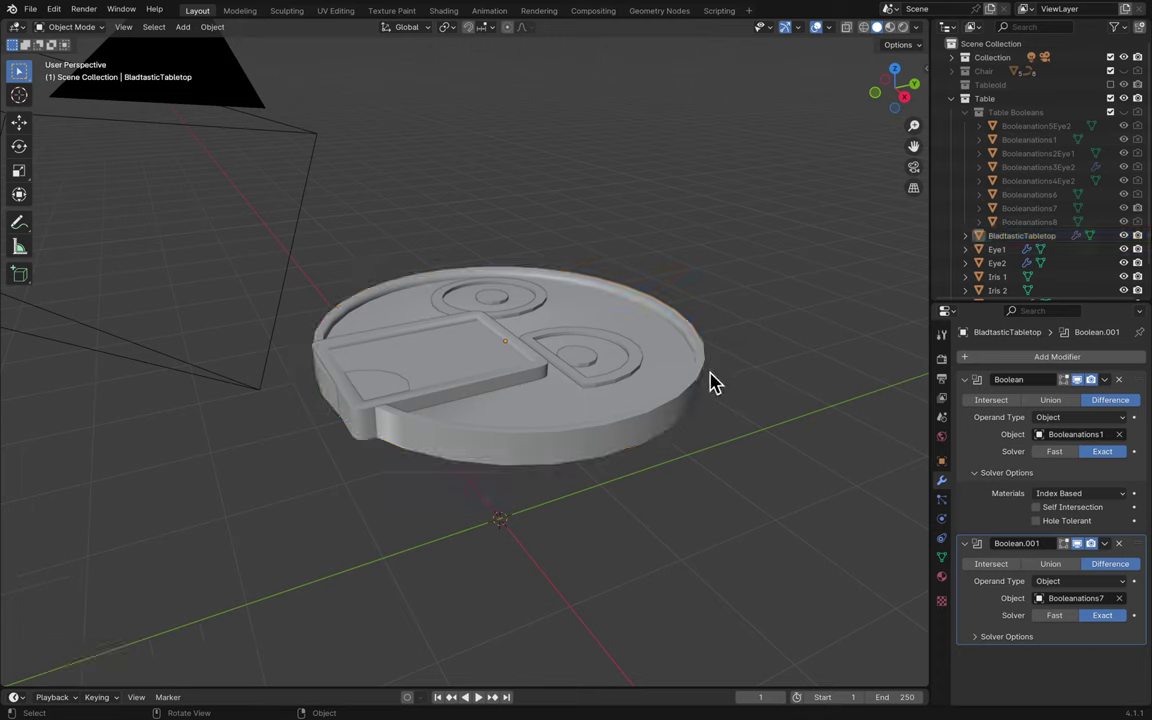
# - Show the Table Booleans collection and shade the cutters up to Booleanations8 flat
pyautogui.click(1110, 112)
pyautogui.click(1040, 140)
pyautogui.click(1035, 127)
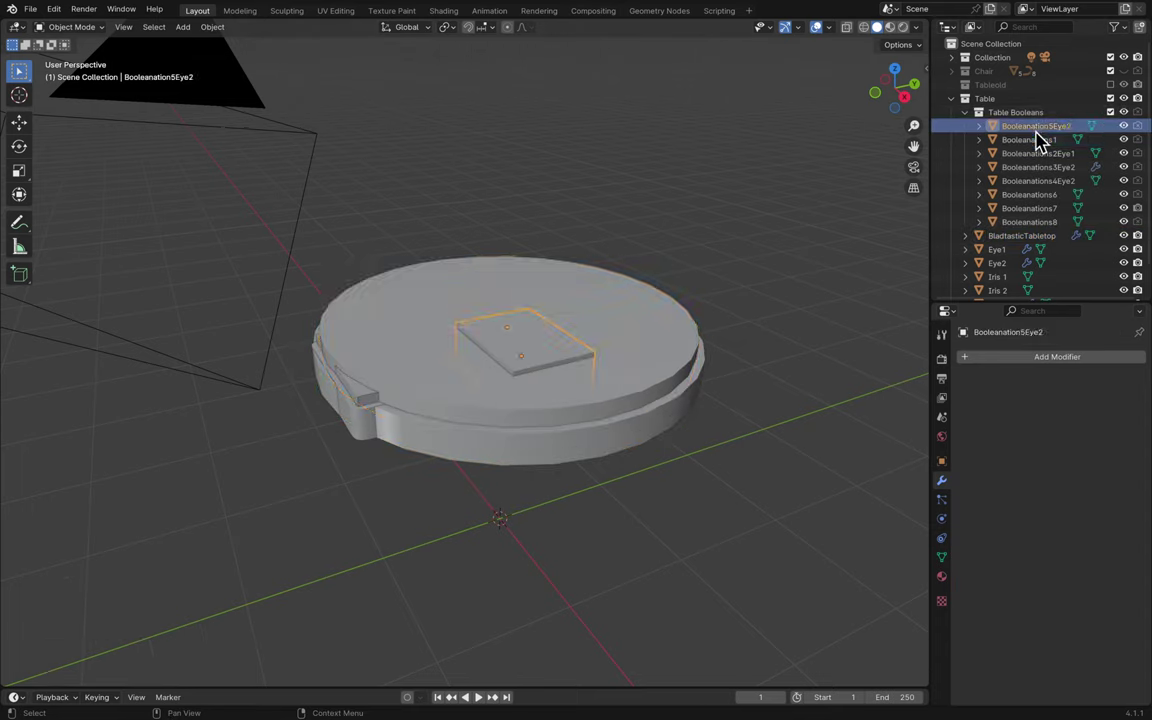
pyautogui.keyDown('shift'); pyautogui.click(1030, 221); pyautogui.keyUp('shift')
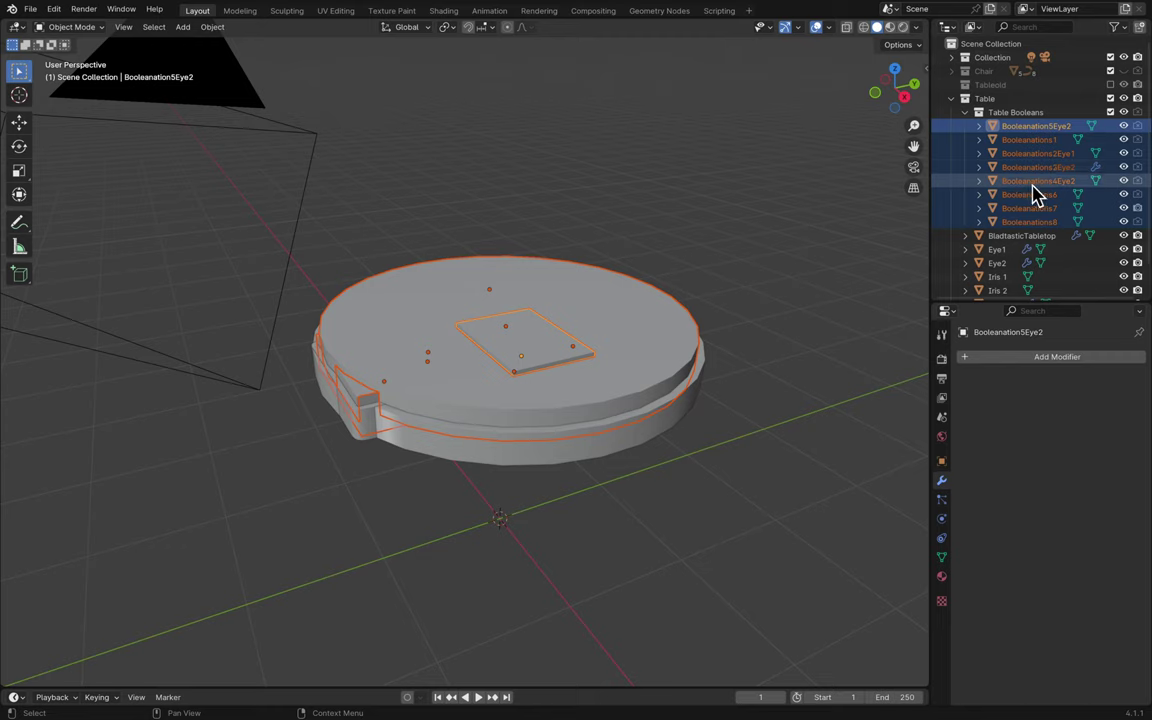
pyautogui.rightClick(650, 340)
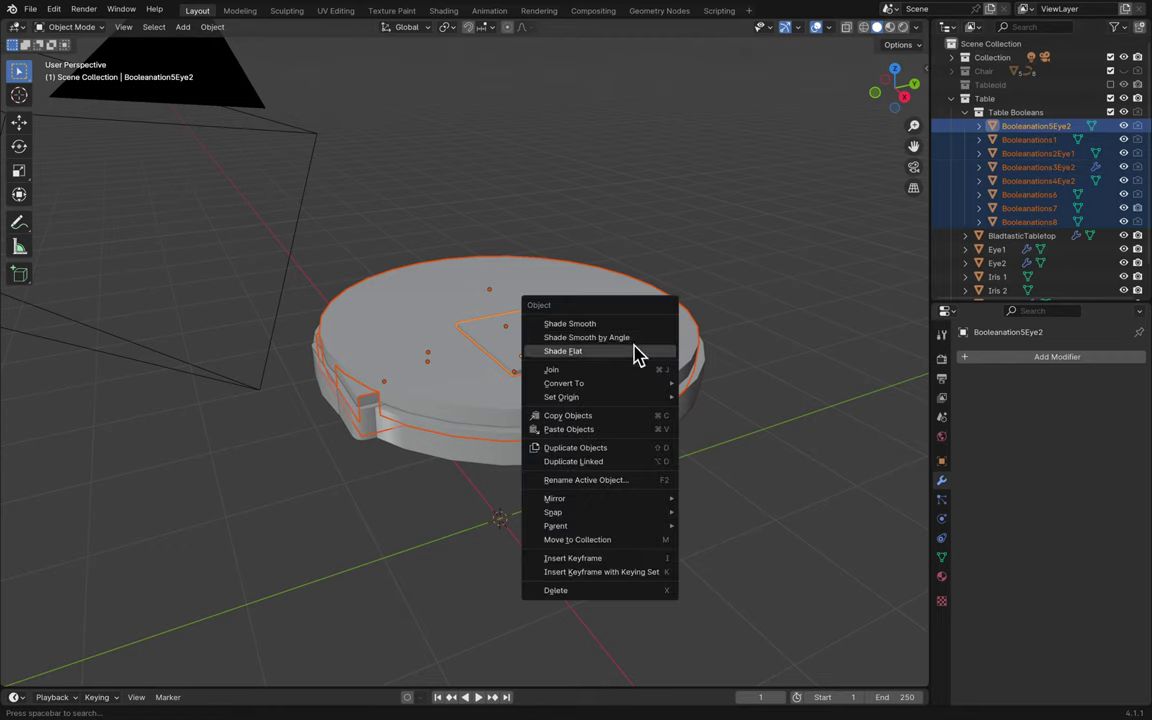
pyautogui.click(636, 352)
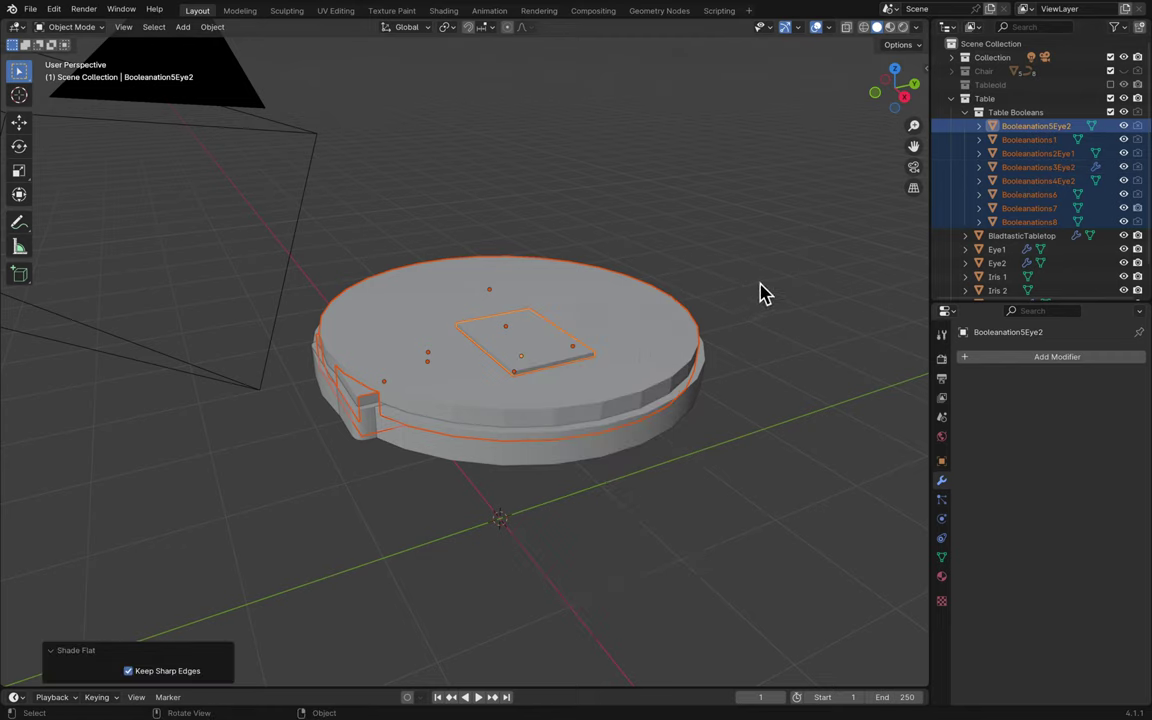
# - Shade the tabletop and its eye, iris, mouth and tongue objects flat, then save
pyautogui.click(1010, 235)
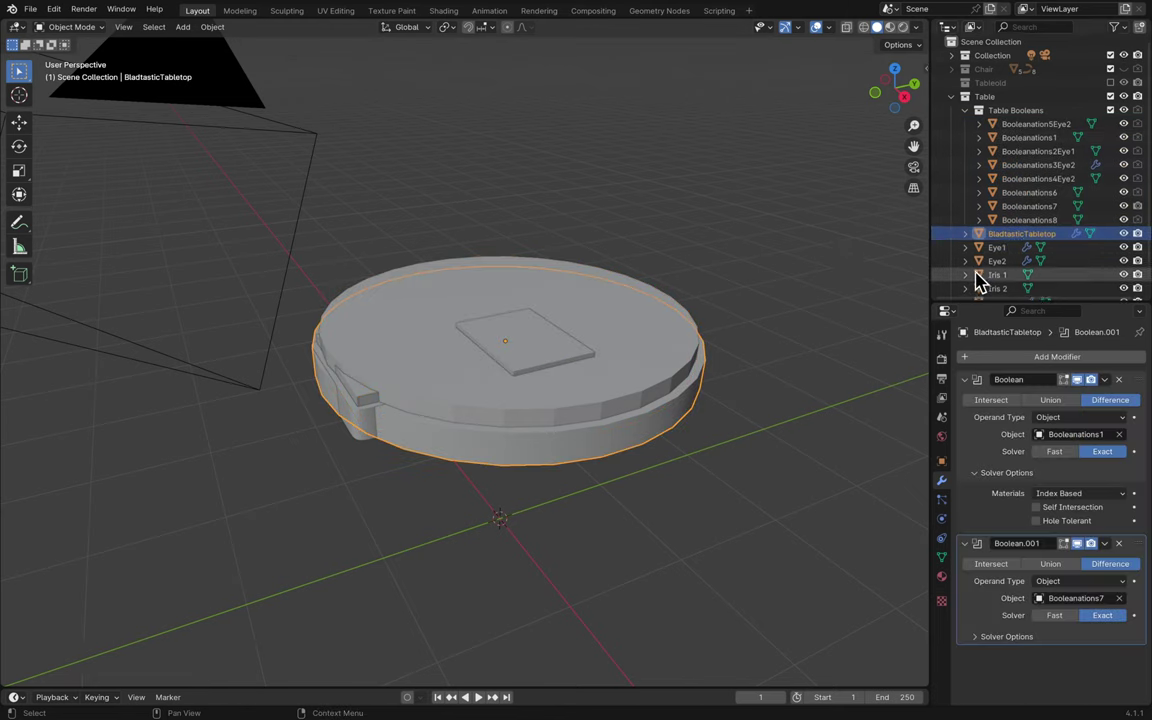
pyautogui.scroll(-1, 979, 281)
pyautogui.keyDown('shift'); pyautogui.click(998, 287); pyautogui.keyUp('shift')
pyautogui.rightClick(645, 362)
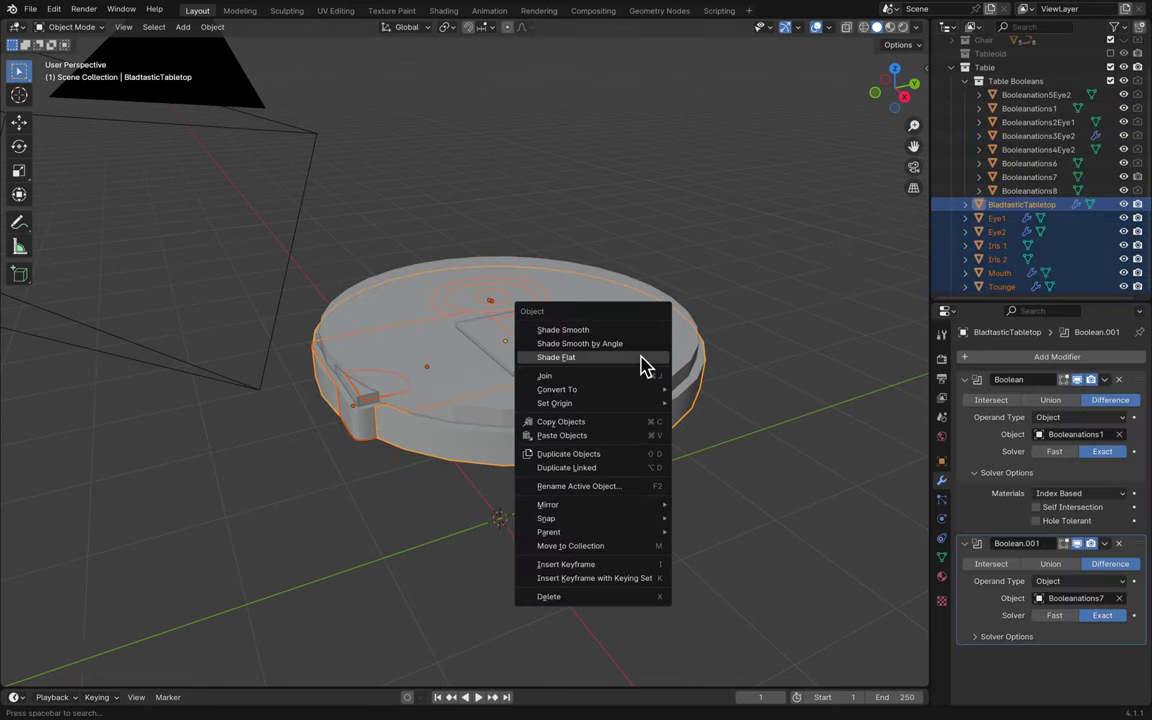
pyautogui.click(635, 362)
pyautogui.click(722, 319)
pyautogui.press('super+s')
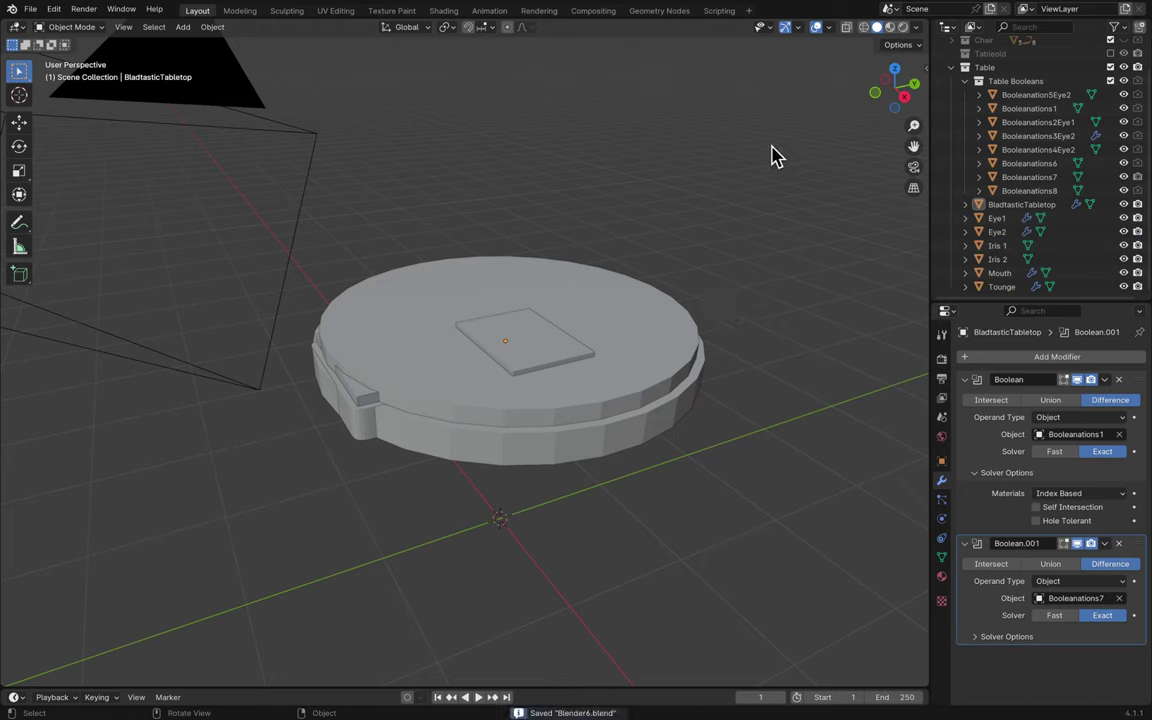
pyautogui.rightClick(460, 114)
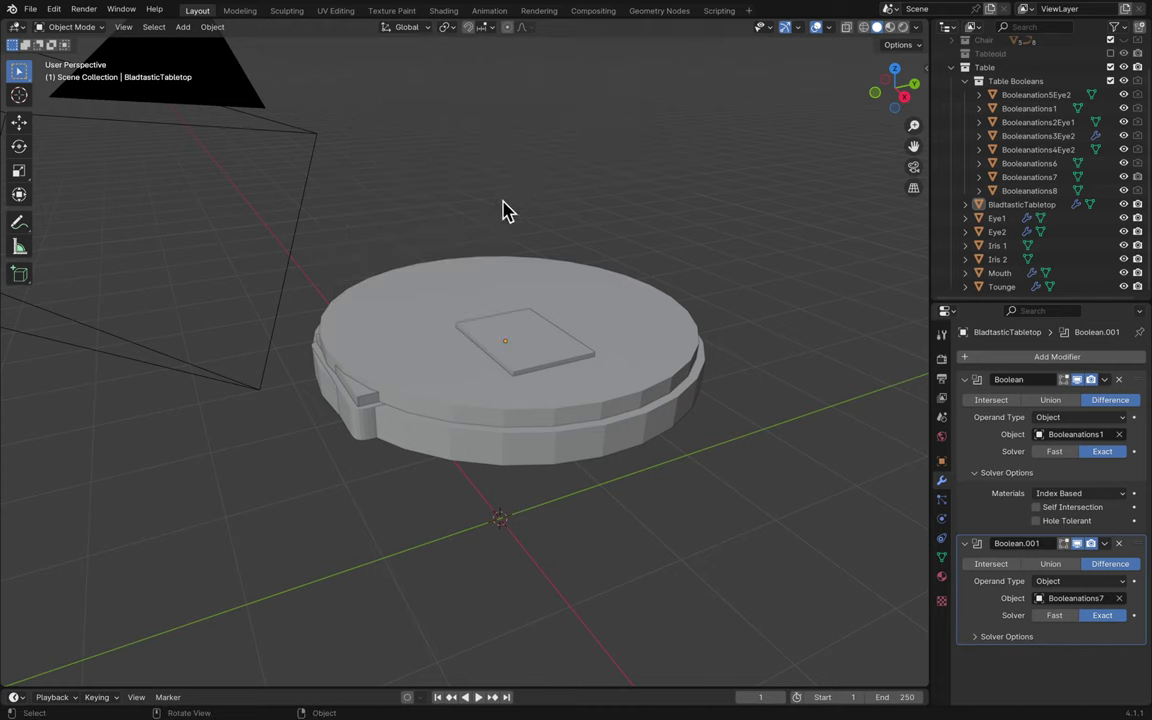
# - Hide the Table Booleans cutter collection so the face cut-outs show, and save
pyautogui.moveTo(500, 212); pyautogui.dragTo(720, 124, button='middle')
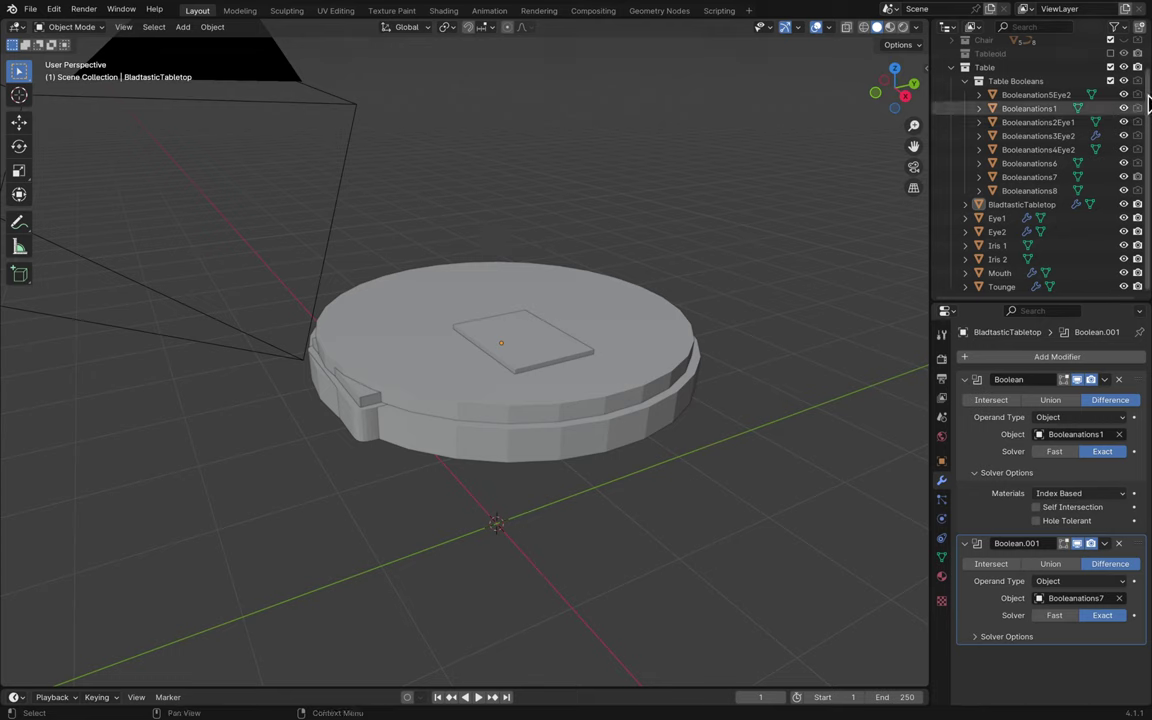
pyautogui.click(1110, 80)
pyautogui.hotkey('ctrl', 's')
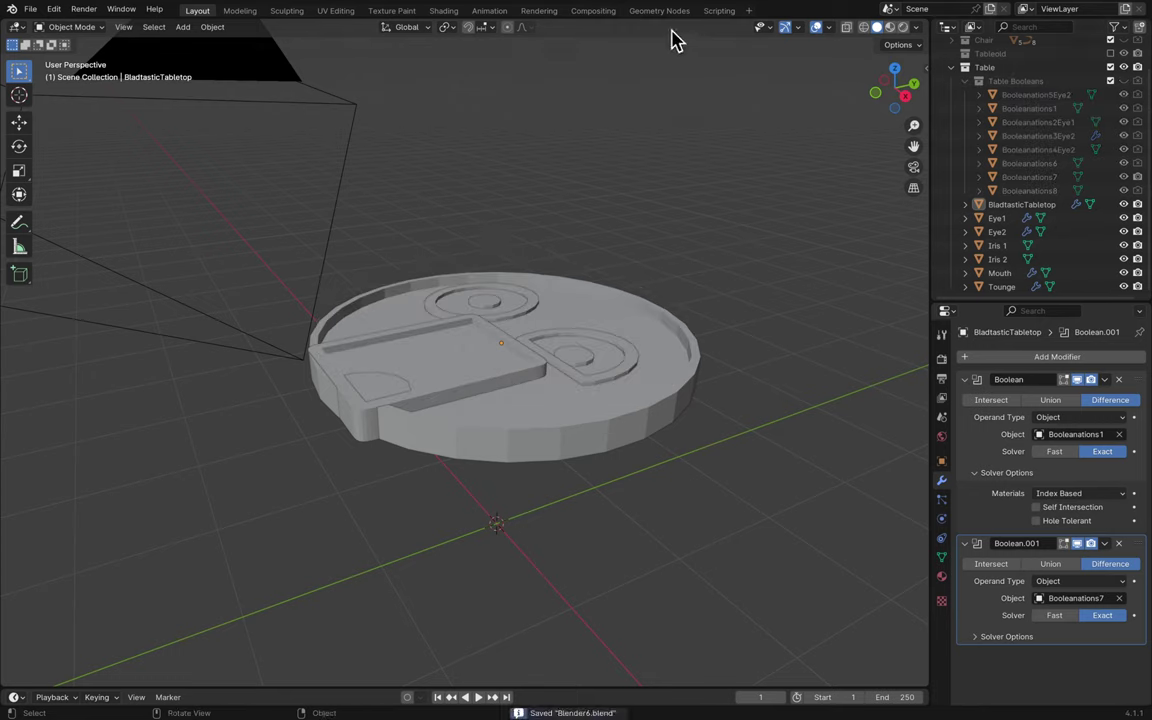
# - Render a full-screen preview of the flat-shaded tabletop, then close the render
pyautogui.press('F12')
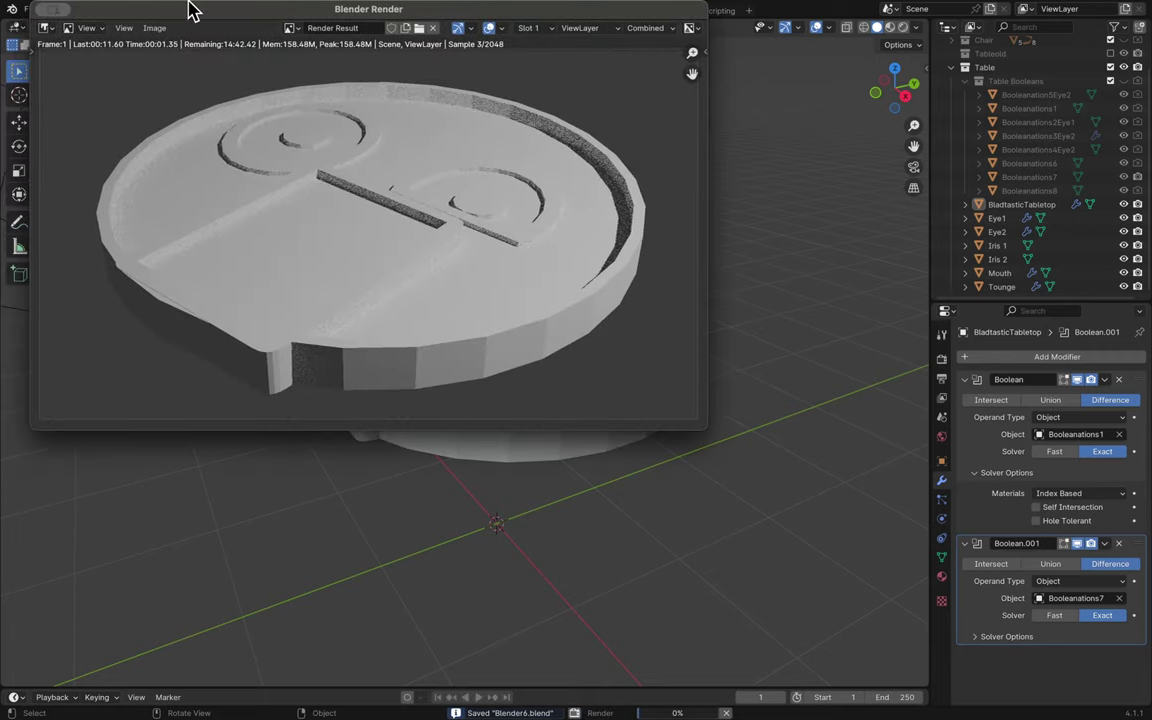
pyautogui.doubleClick(257, 8)
pyautogui.scroll(1, 381, 393)
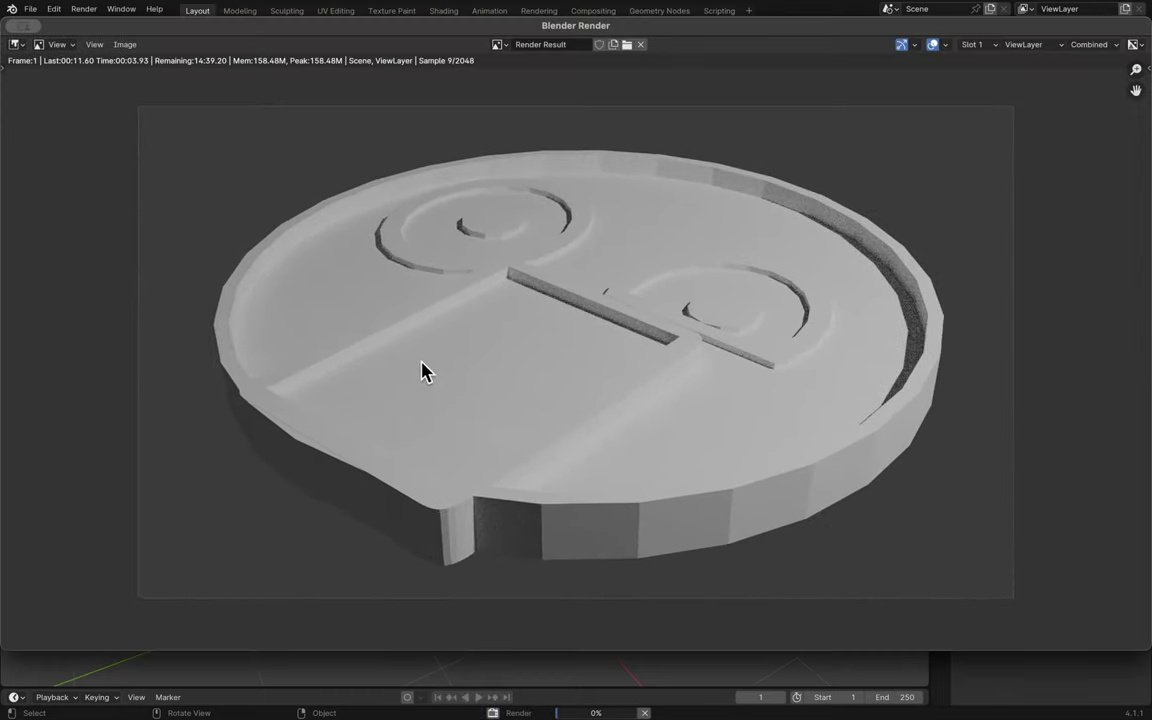
pyautogui.scroll(1, 425, 370)
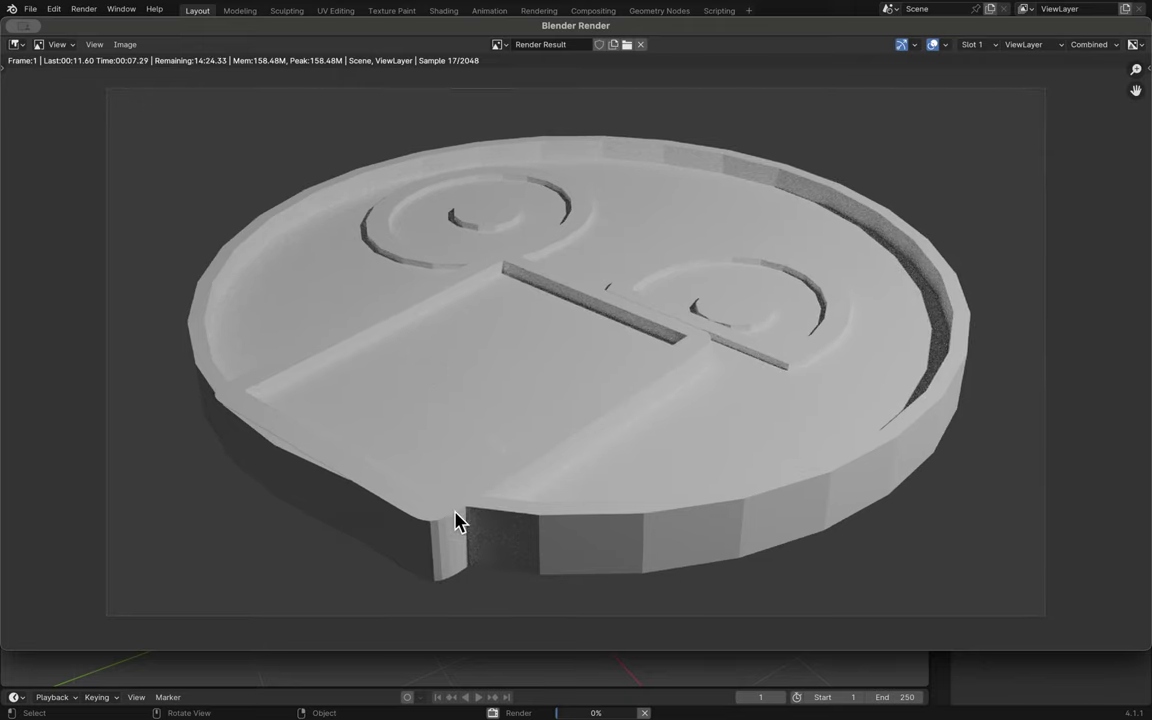
pyautogui.scroll(2, 432, 563)
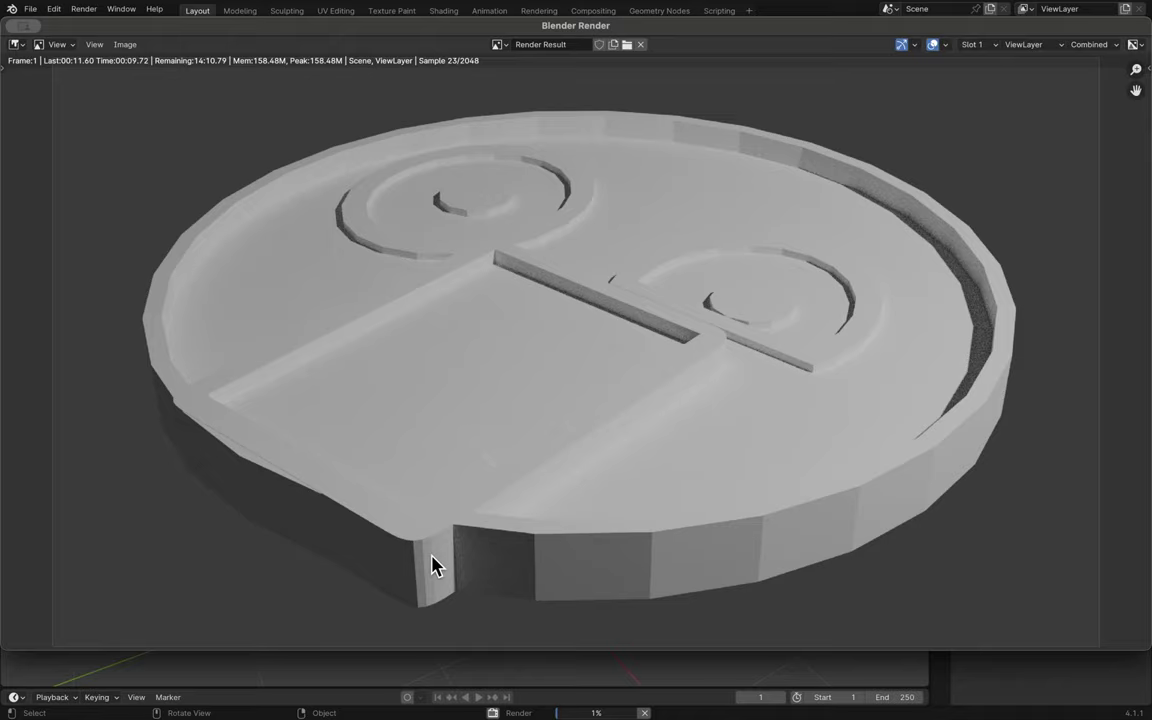
pyautogui.scroll(2, 432, 563)
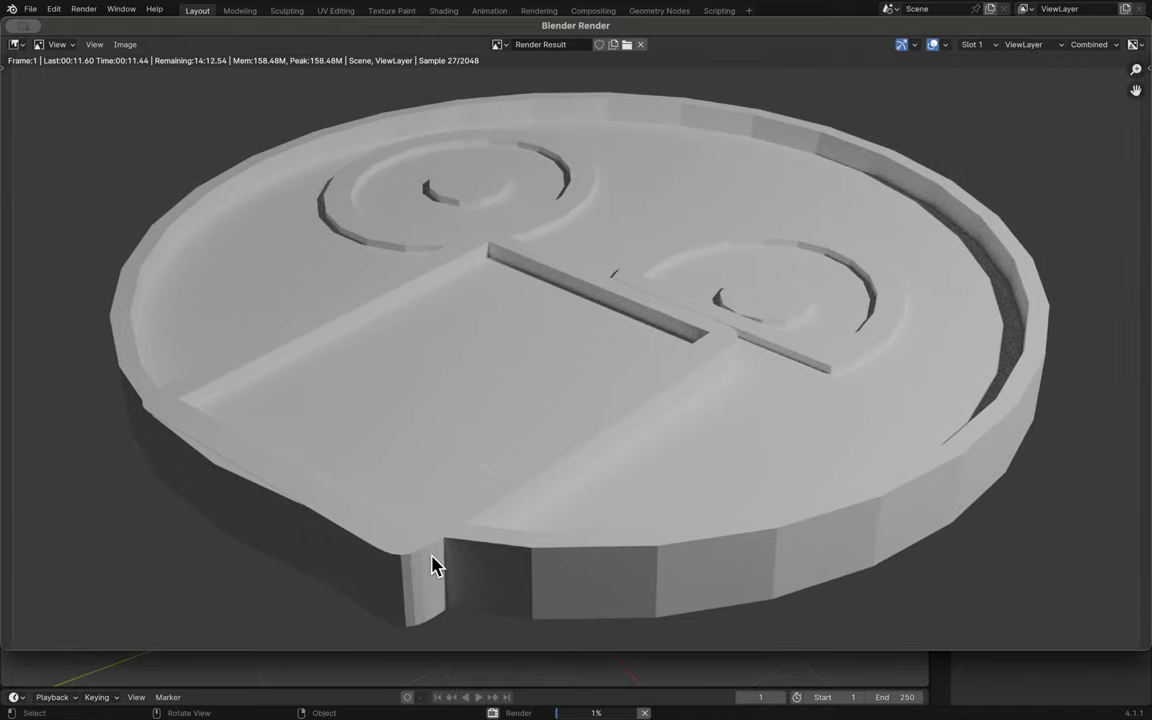
pyautogui.scroll(1, 432, 563)
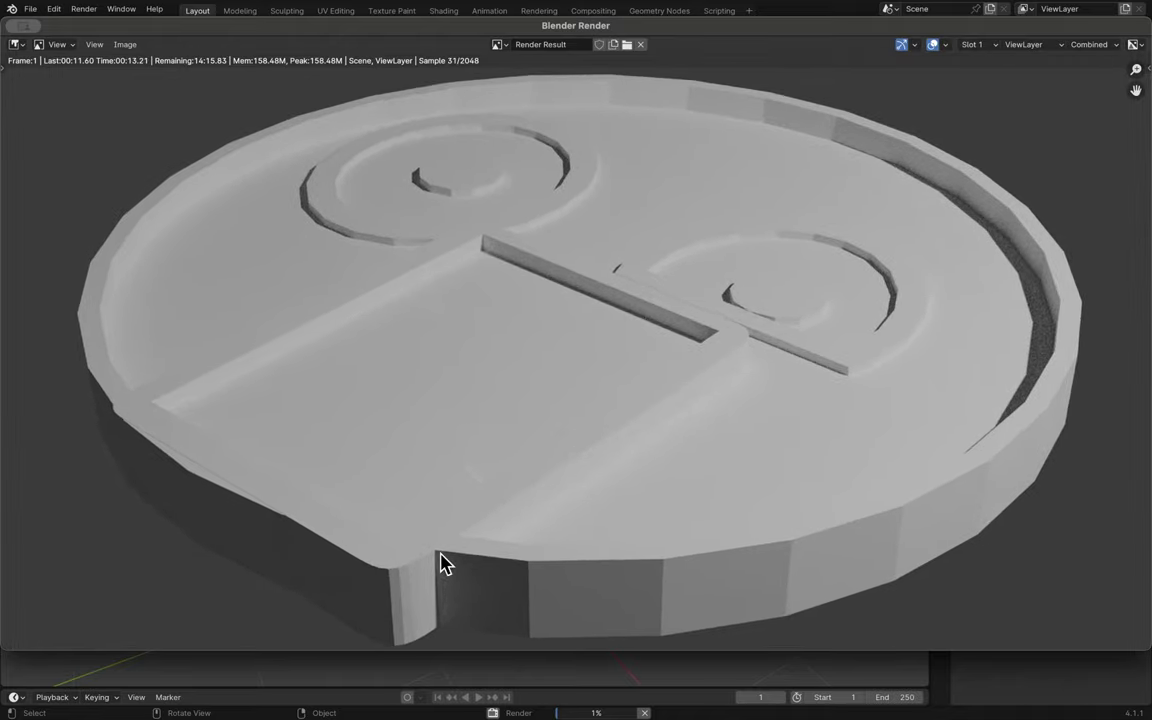
pyautogui.scroll(-4, 445, 560)
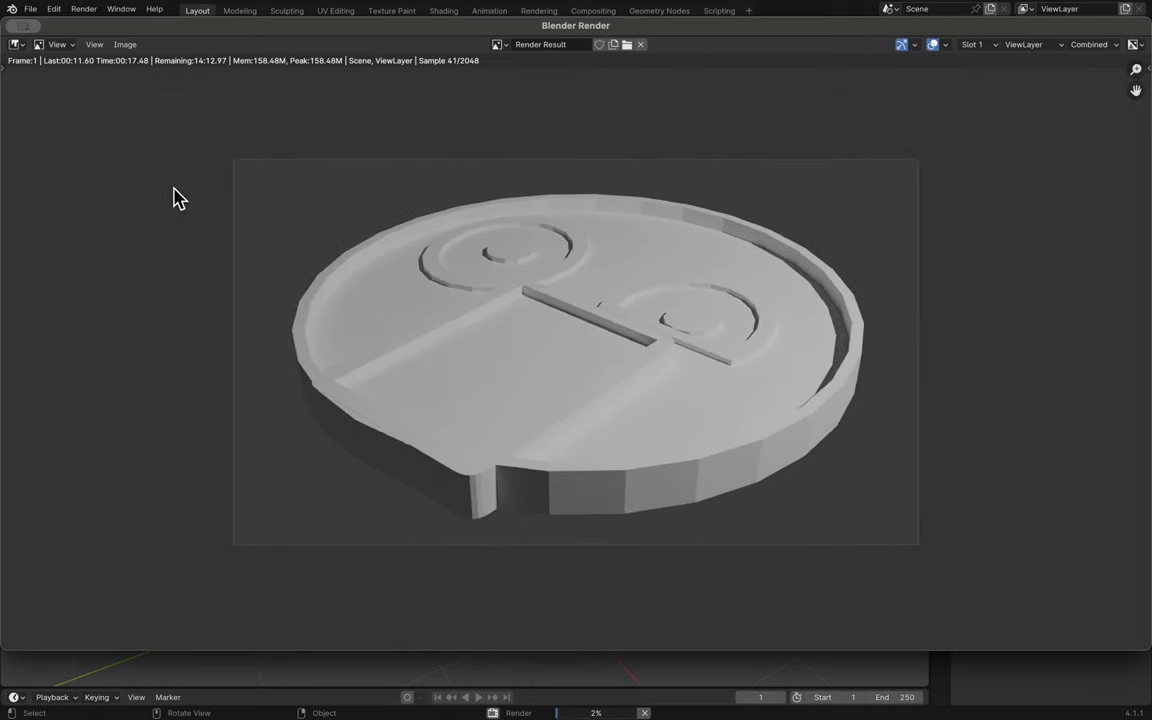
pyautogui.press('Escape')
# - Show the tabletop's Object properties (Z 1.6001 m, Z scale -0.102) and resave Blender6.blend
pyautogui.hotkey('ctrl', 's')
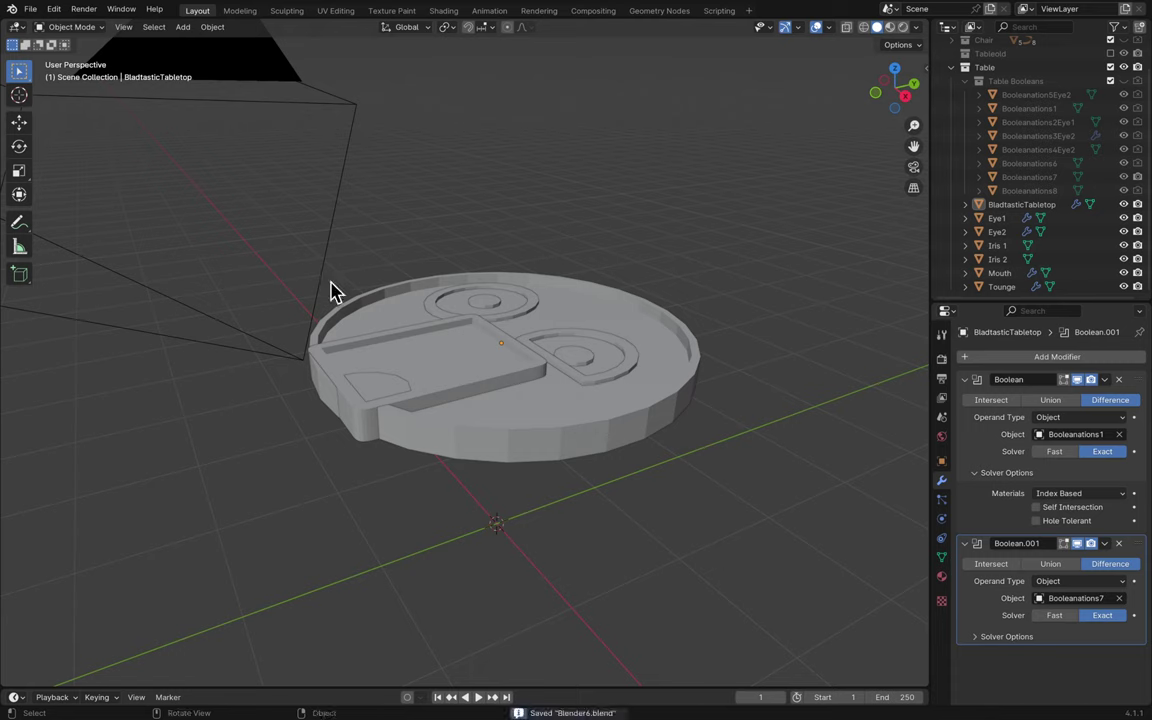
pyautogui.moveTo(537, 329); pyautogui.dragTo(506, 345, button='middle')
pyautogui.moveTo(496, 425); pyautogui.dragTo(519, 425, button='middle')
pyautogui.click(520, 428)
pyautogui.click(941, 461)
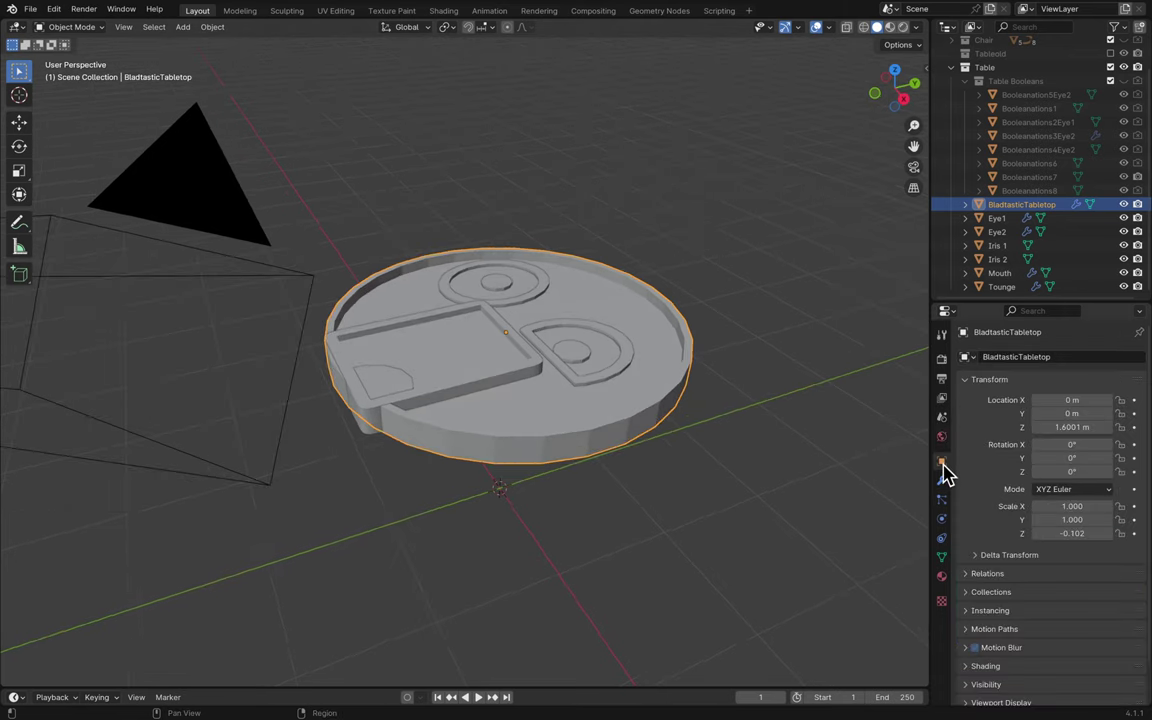
pyautogui.scroll(-1, 978, 537)
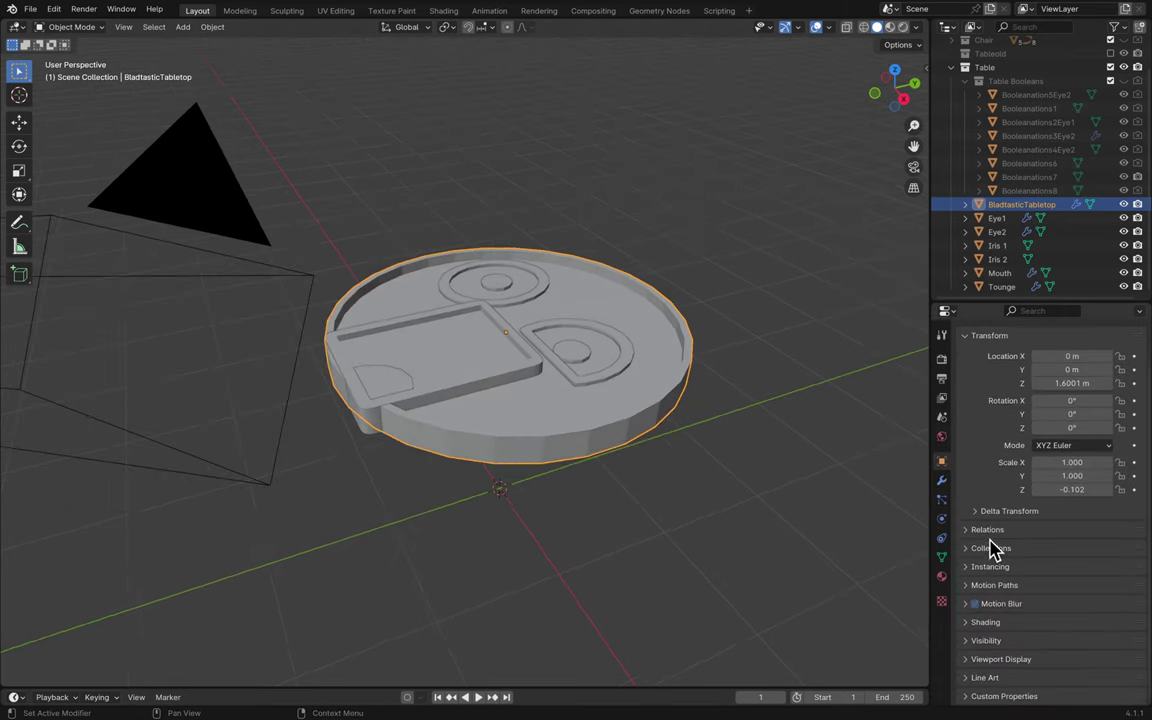
pyautogui.hotkey('ctrl', 's')
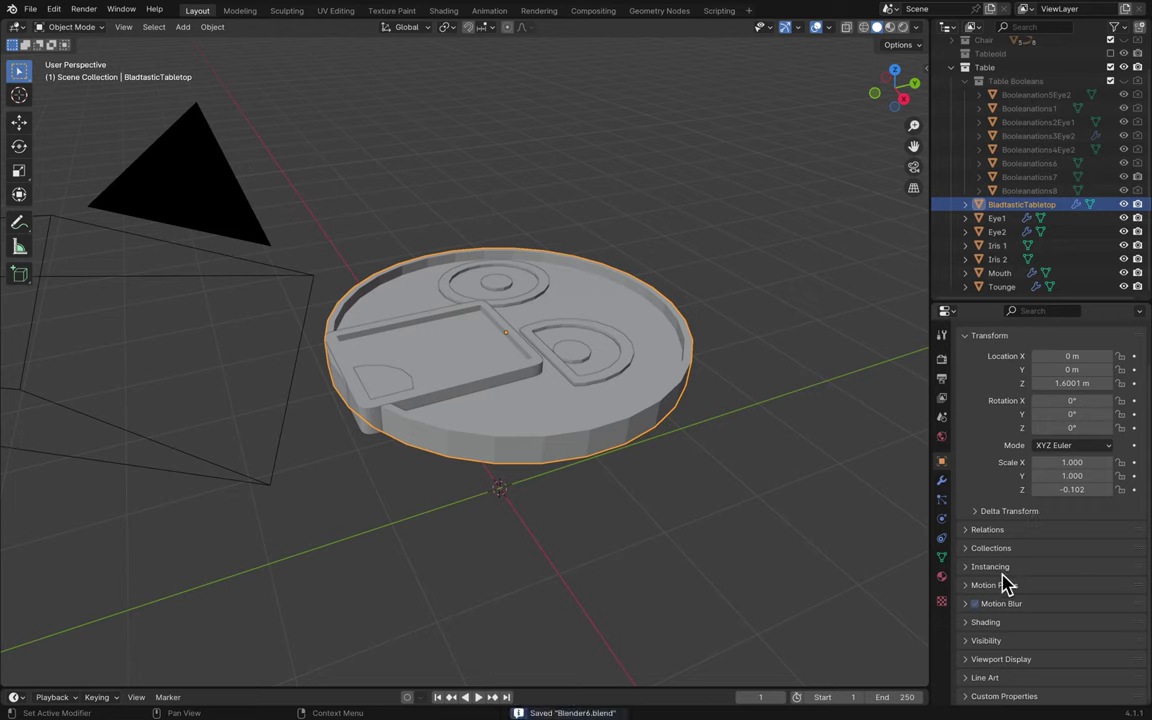
pyautogui.scroll(2, 993, 620)
pyautogui.click(725, 468)
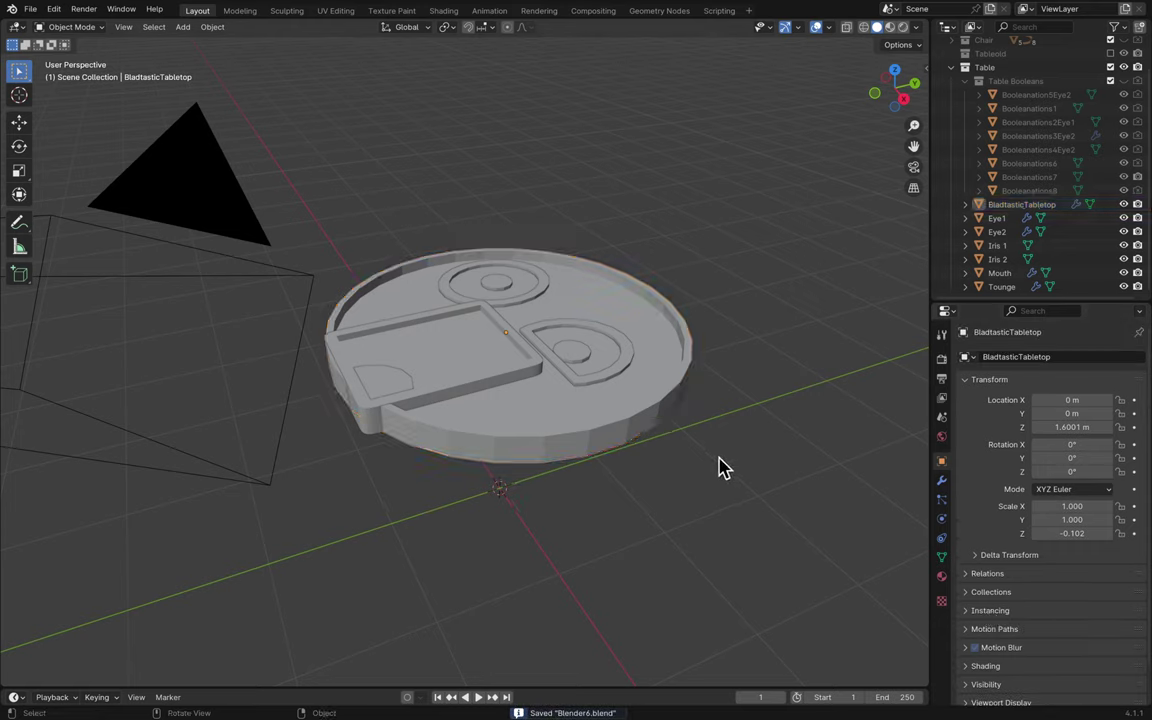
pyautogui.scroll(-5, 822, 352)
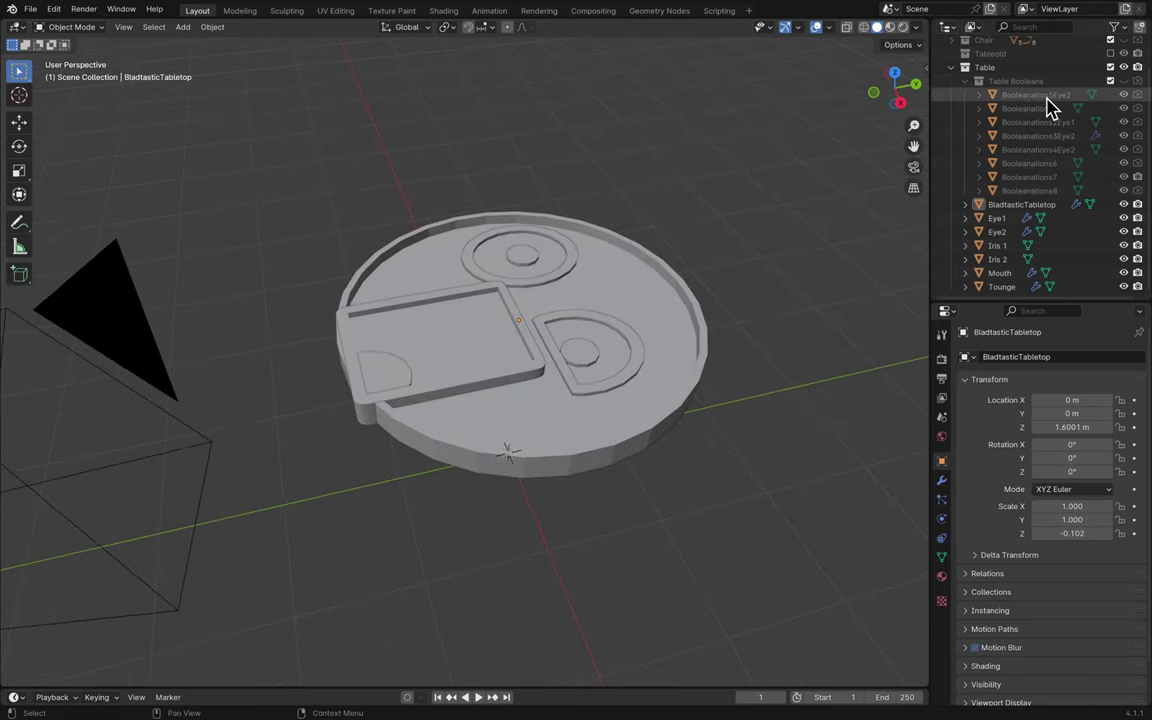
pyautogui.scroll(2, 1068, 147)
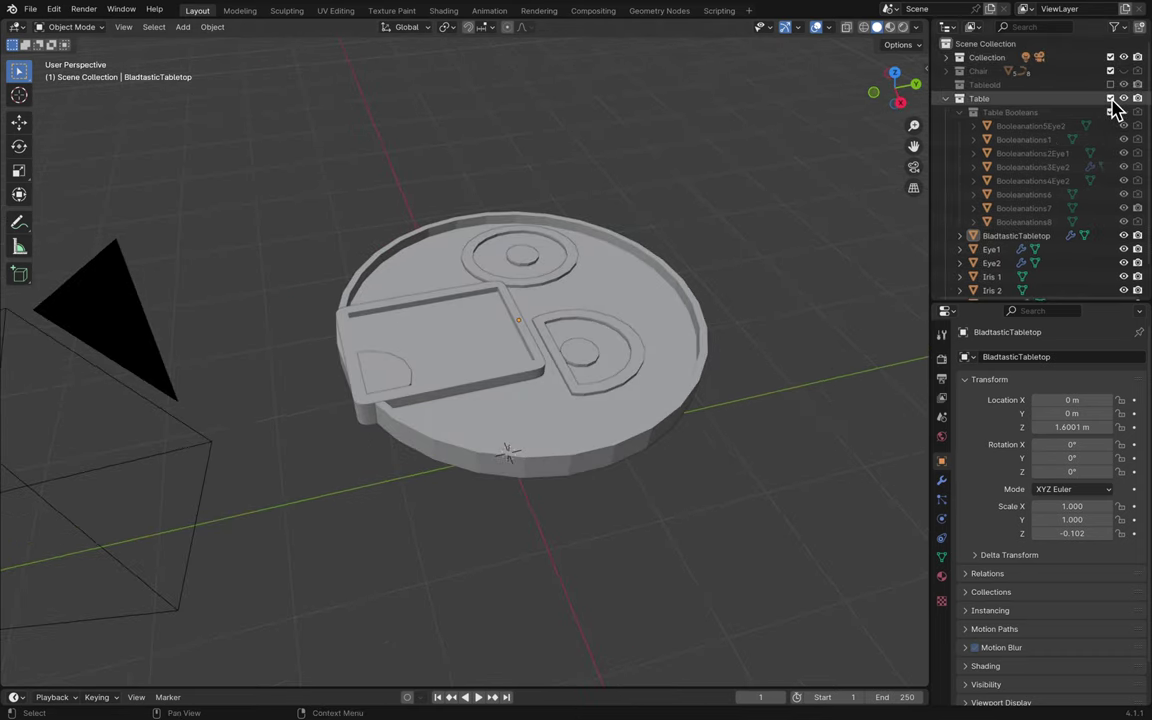
# - Hide the Table collection and show the older Tableold table with its legs
pyautogui.click(1110, 98)
pyautogui.click(1110, 84)
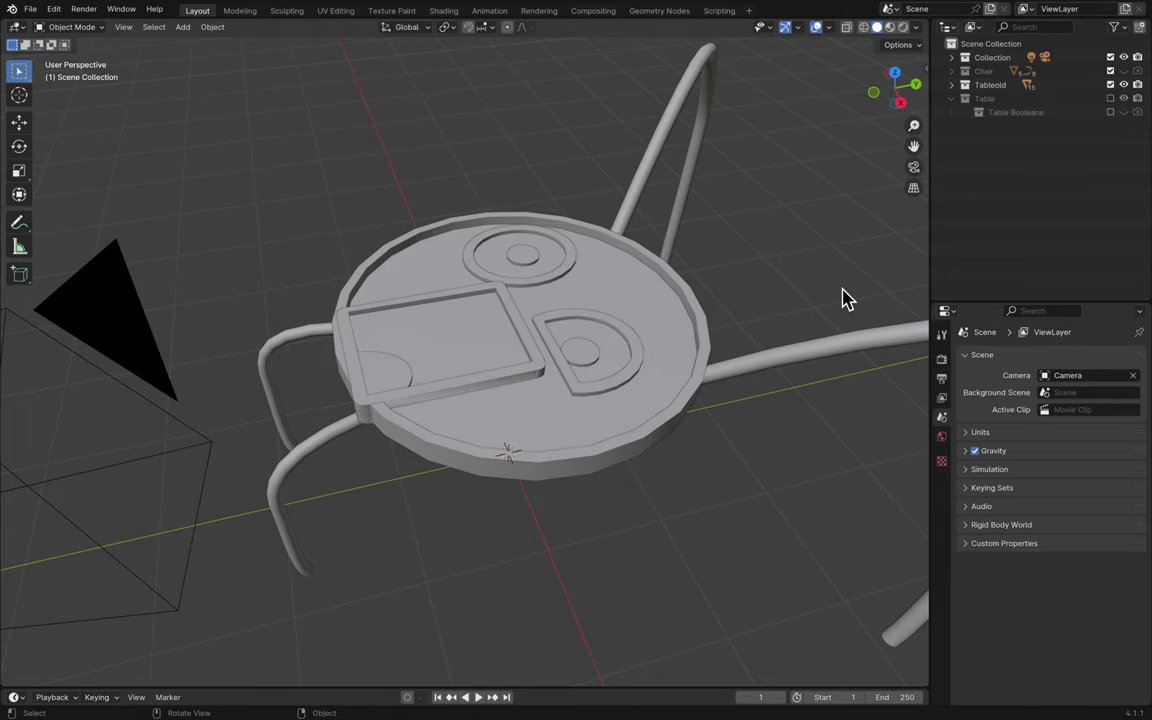
pyautogui.scroll(-5, 845, 298)
pyautogui.scroll(-10, 845, 298)
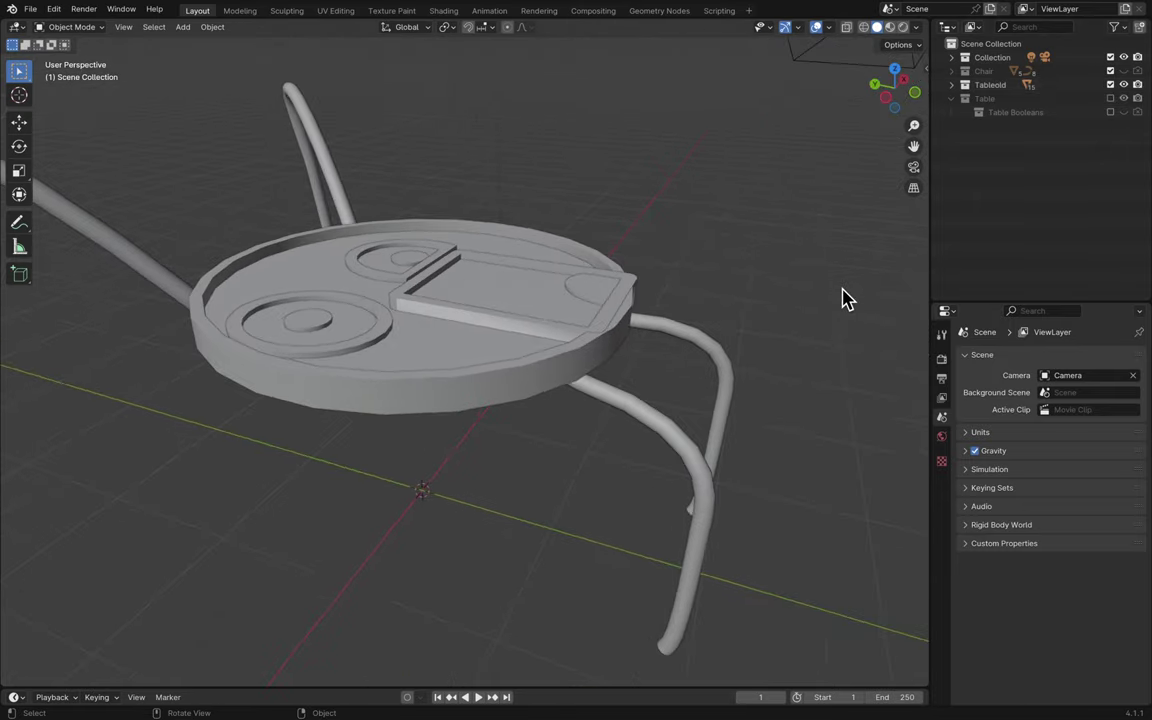
pyautogui.scroll(-8, 845, 298)
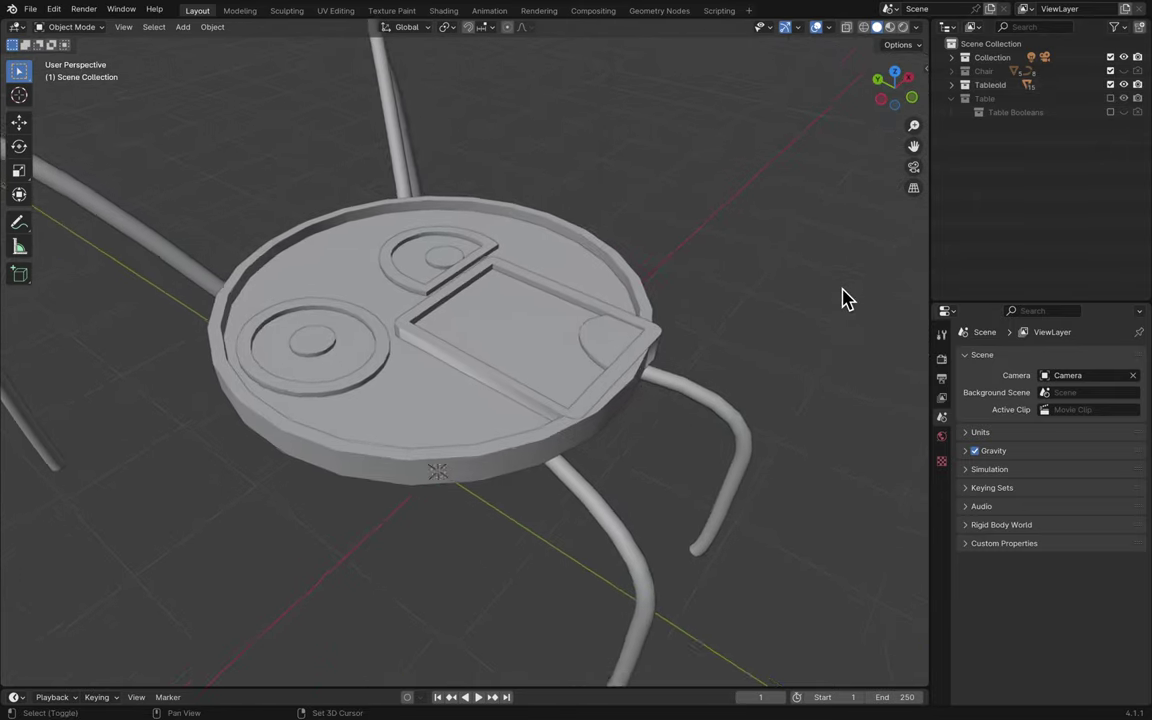
pyautogui.scroll(-10, 925, 258)
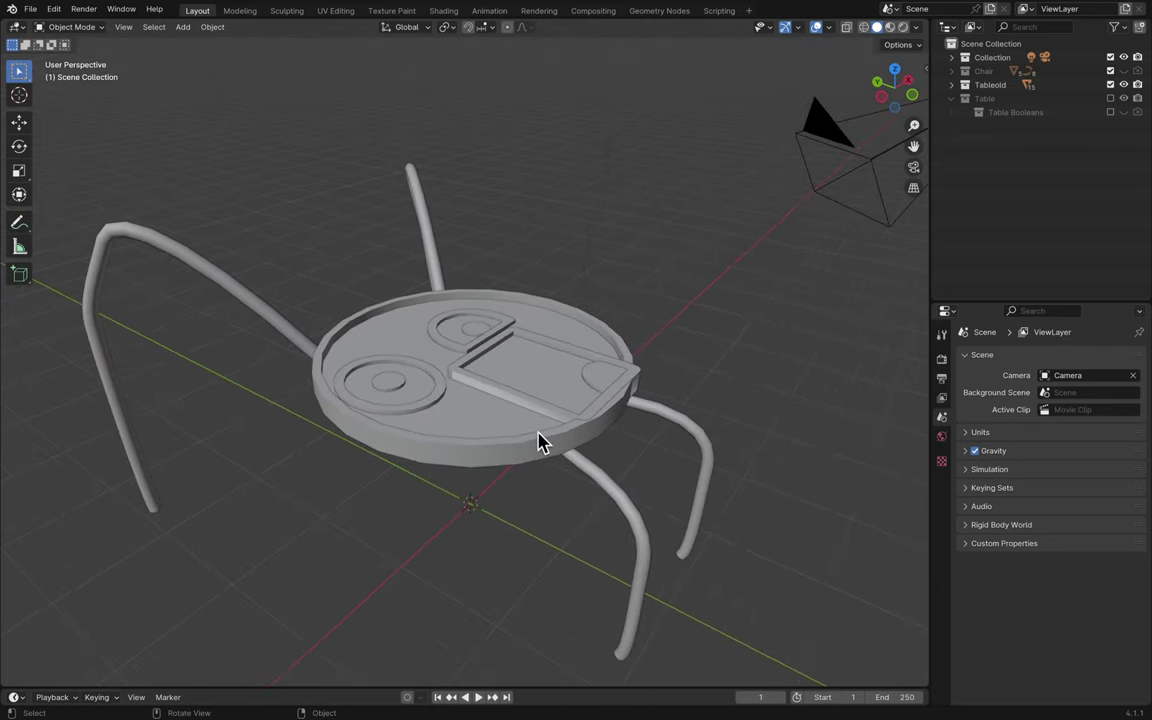
# - Select the old tabletop together with its four curved legs
pyautogui.click(545, 343)
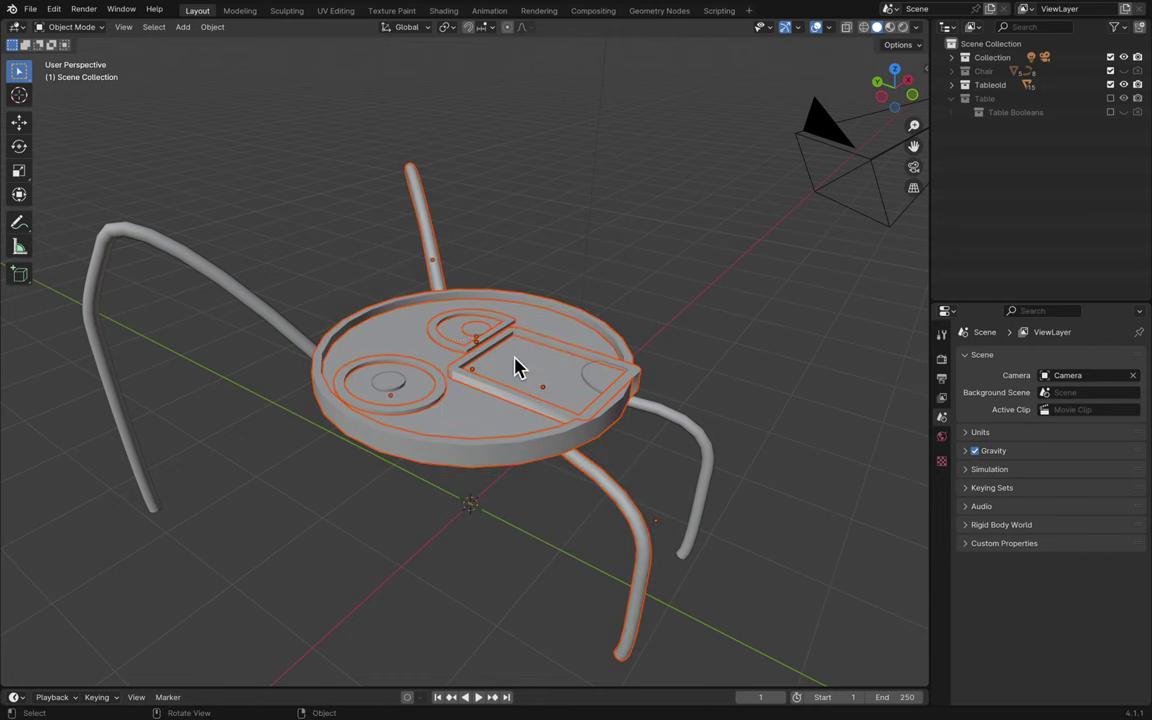
pyautogui.keyDown('shift'); pyautogui.click(586, 465); pyautogui.keyUp('shift')
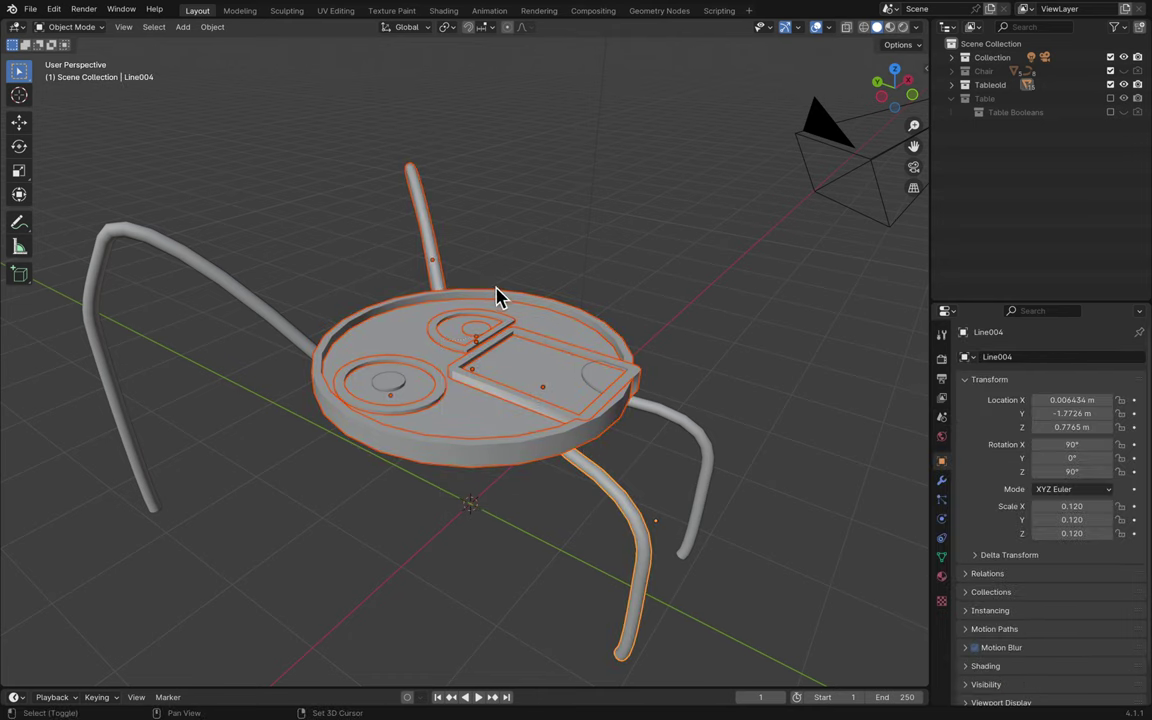
pyautogui.click(612, 492)
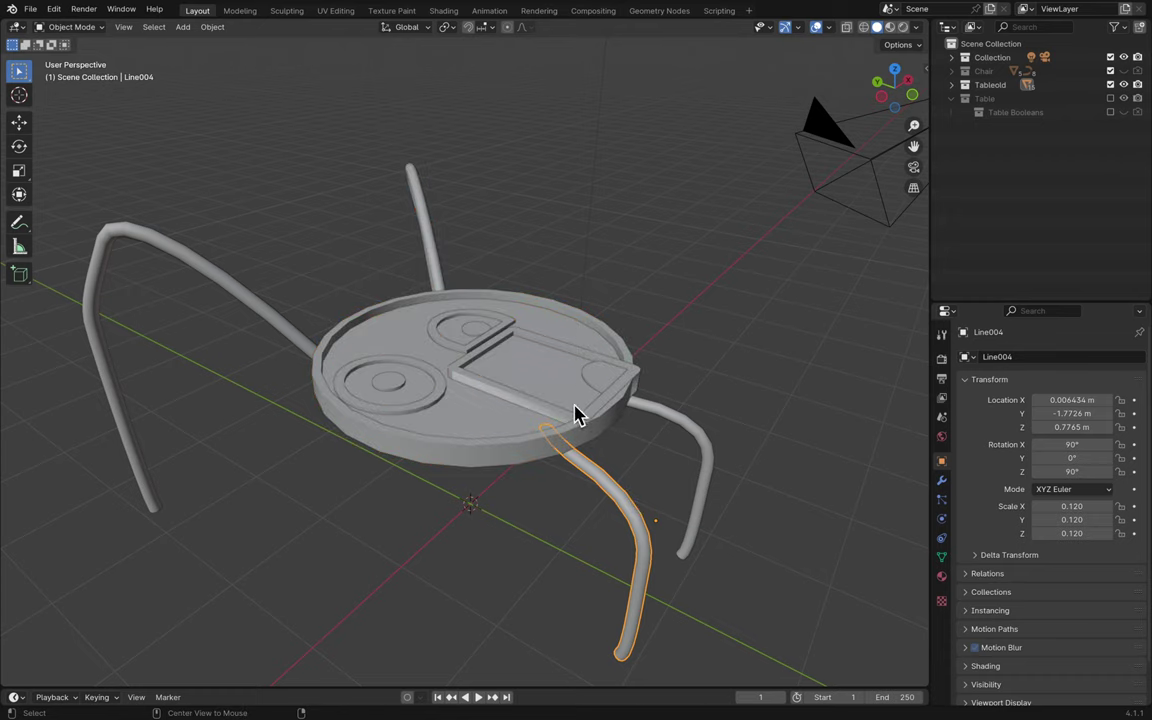
pyautogui.click(668, 420)
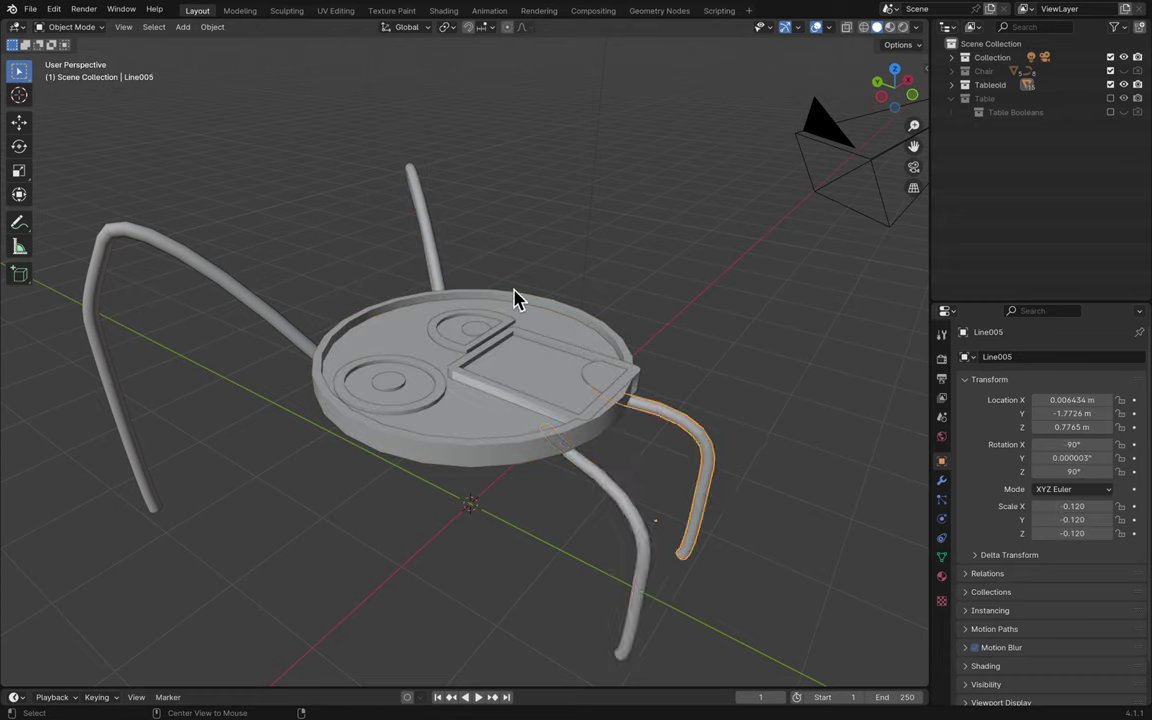
pyautogui.keyDown('shift'); pyautogui.click(597, 463); pyautogui.keyUp('shift')
pyautogui.keyDown('shift'); pyautogui.click(419, 216); pyautogui.keyUp('shift')
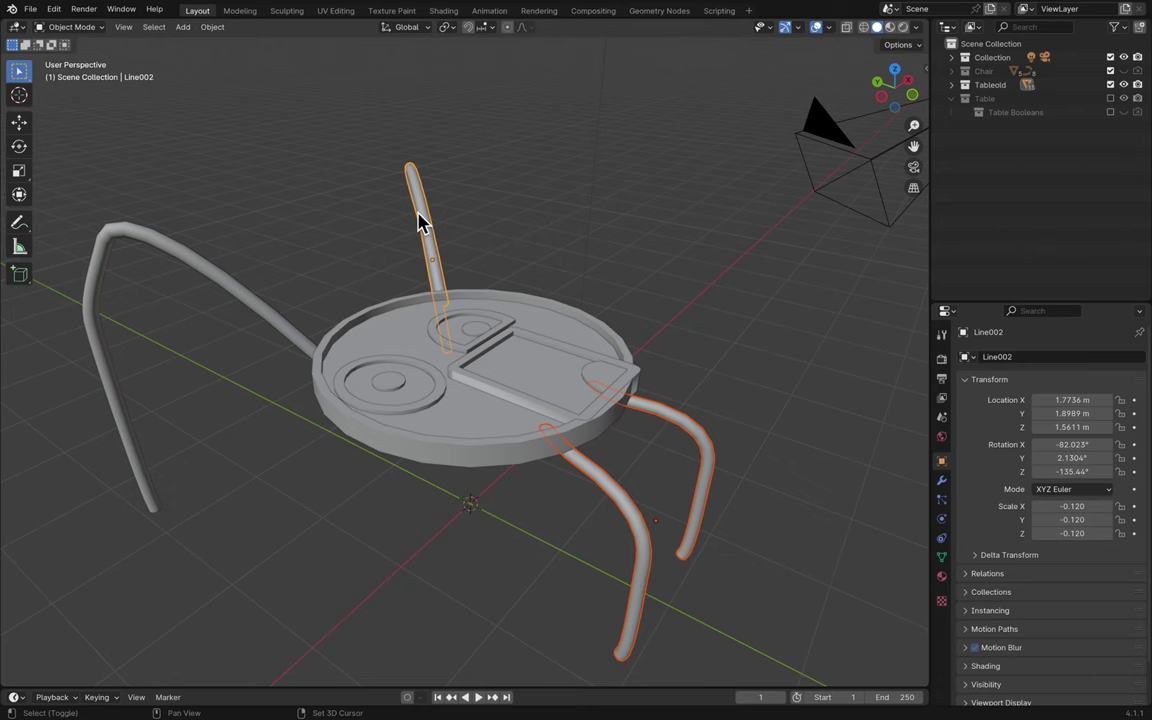
pyautogui.keyDown('shift'); pyautogui.click(236, 296); pyautogui.keyUp('shift')
pyautogui.moveTo(689, 553); pyautogui.dragTo(190, 147)
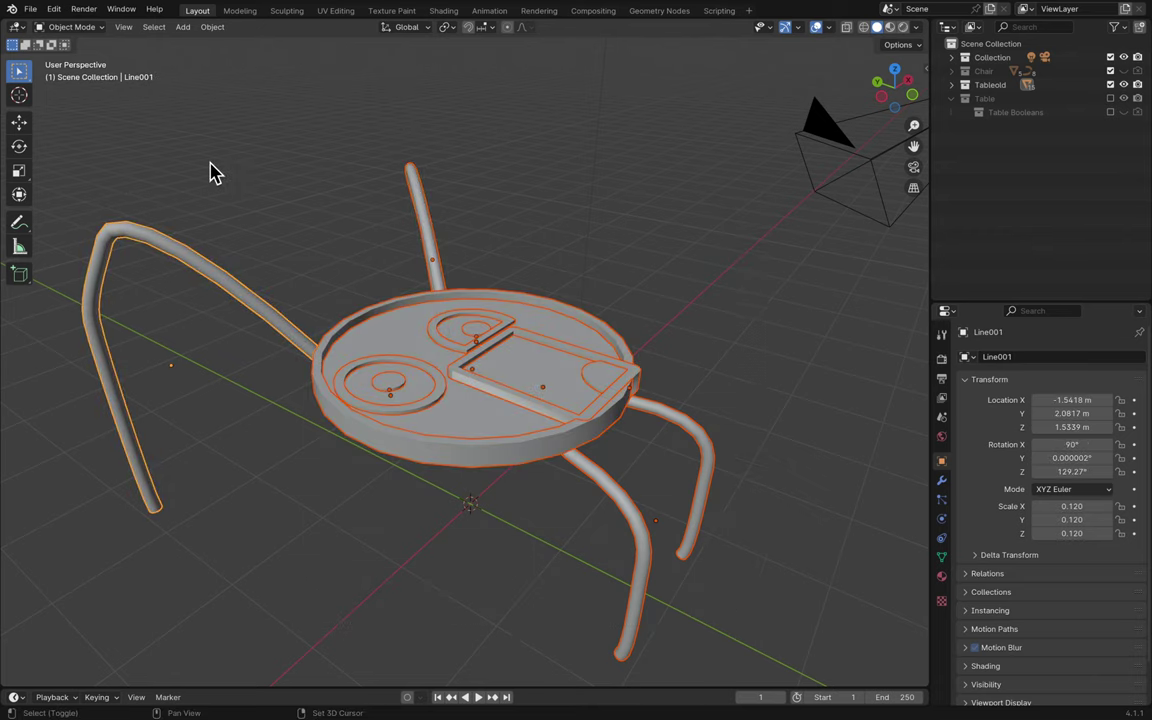
# - Deselect legs Line001, Line002, Line004 and Line005, hide the tabletop, and save
pyautogui.keyDown('shift'); pyautogui.click(270, 318); pyautogui.keyUp('shift')
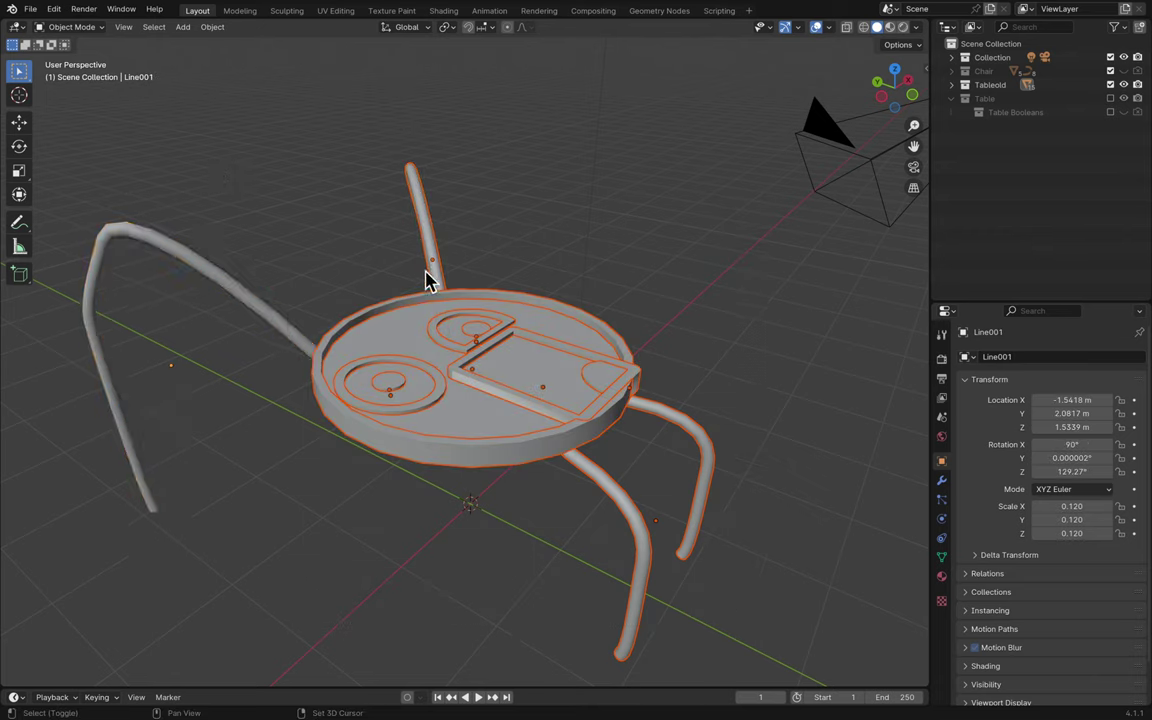
pyautogui.keyDown('shift'); pyautogui.click(428, 250); pyautogui.keyUp('shift')
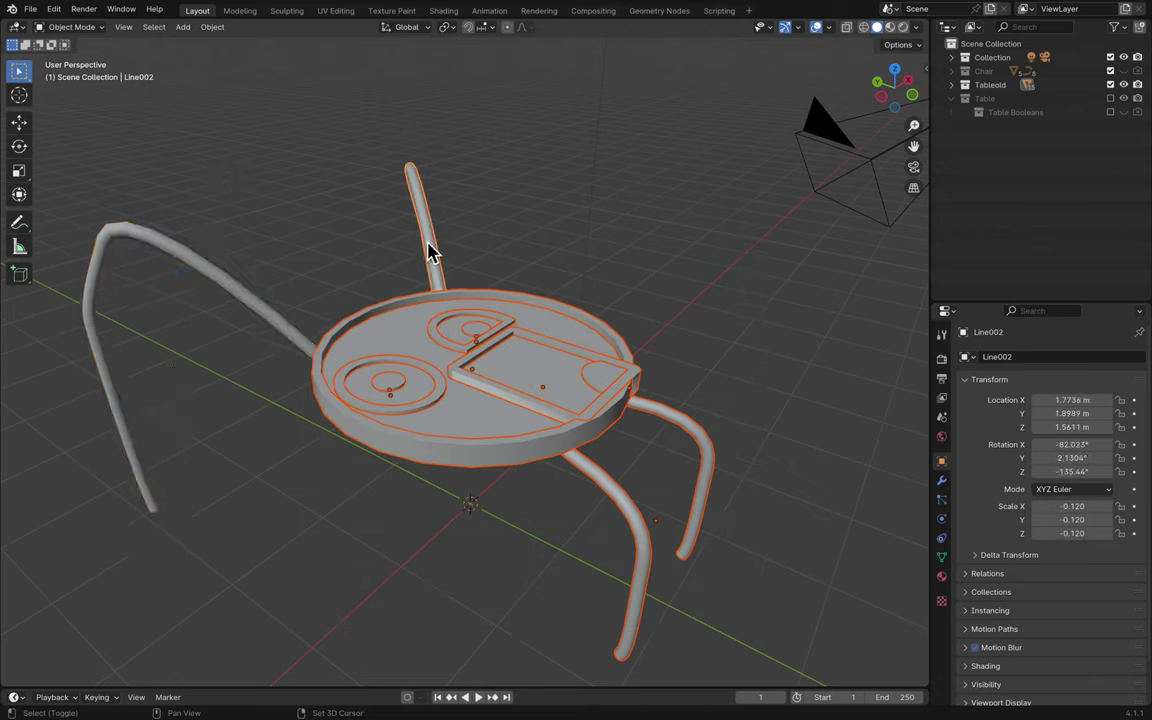
pyautogui.keyDown('shift'); pyautogui.click(611, 500); pyautogui.keyUp('shift')
pyautogui.keyDown('shift'); pyautogui.click(613, 500); pyautogui.keyUp('shift')
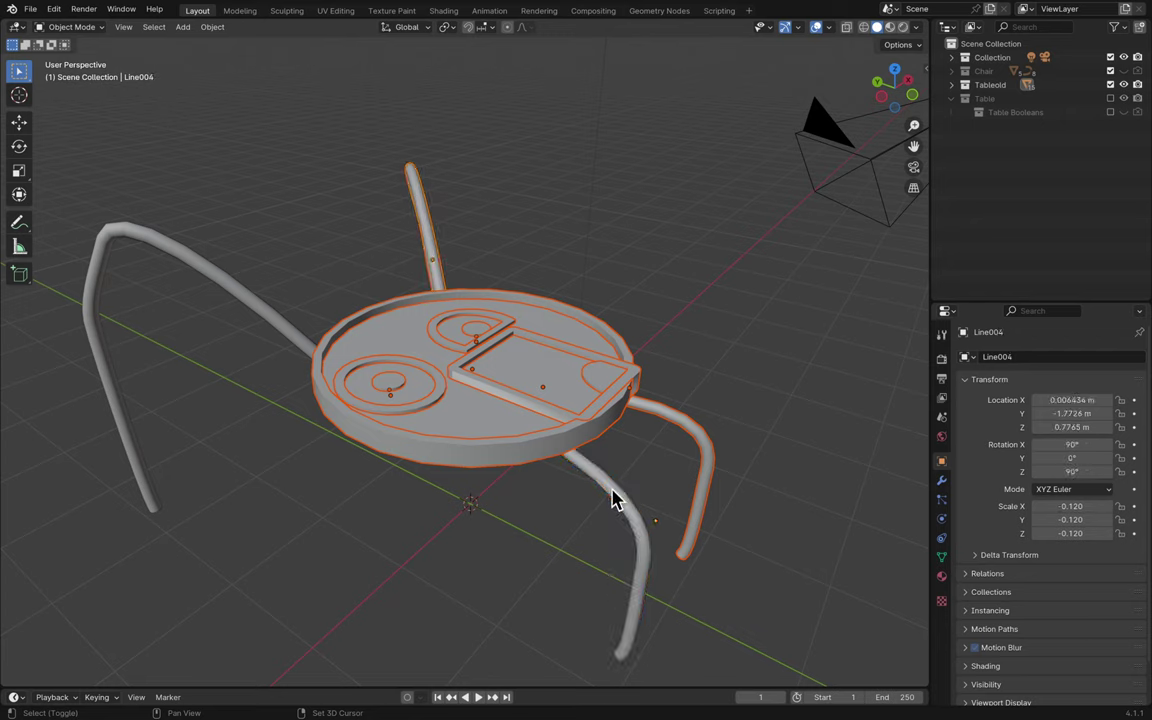
pyautogui.keyDown('shift'); pyautogui.click(682, 436); pyautogui.keyUp('shift')
pyautogui.keyDown('shift'); pyautogui.click(681, 434); pyautogui.keyUp('shift')
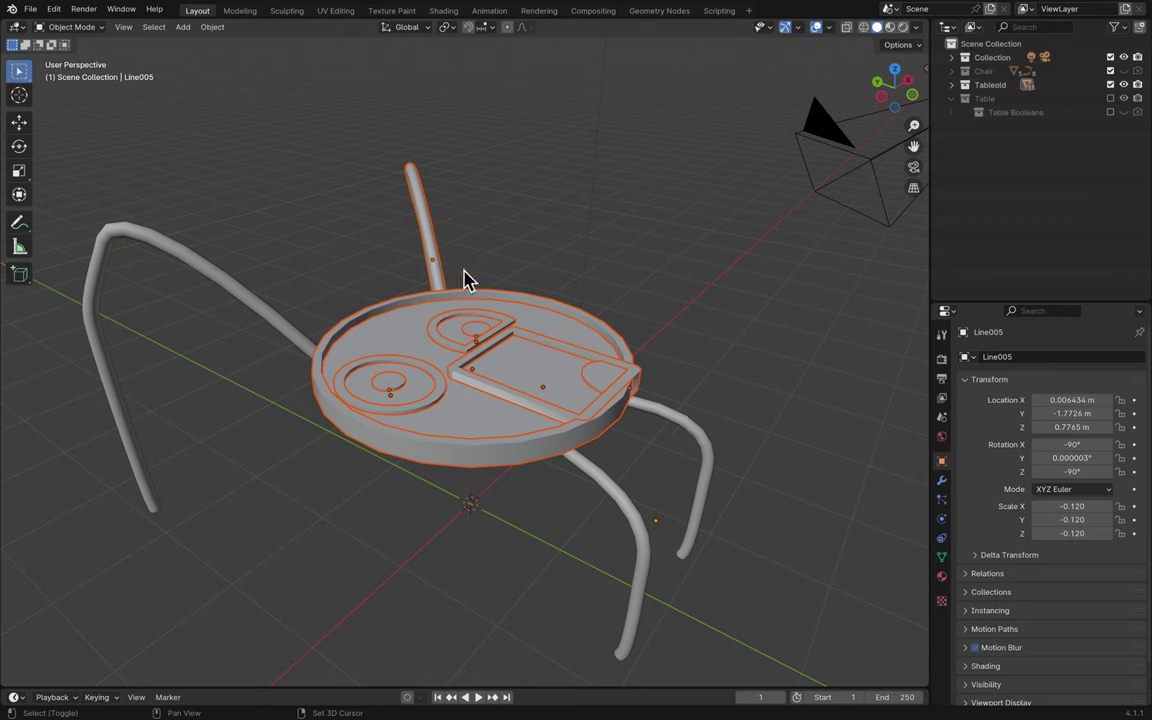
pyautogui.keyDown('shift'); pyautogui.click(432, 258); pyautogui.keyUp('shift')
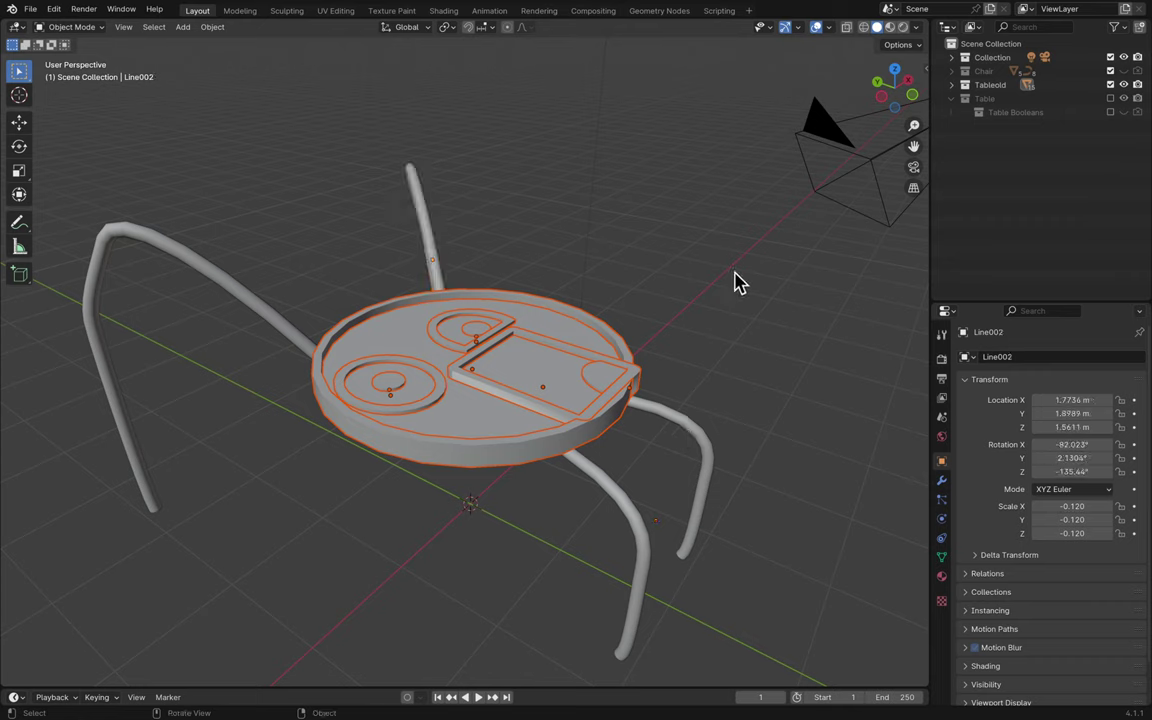
pyautogui.press('h')
pyautogui.hotkey('ctrl', 's')
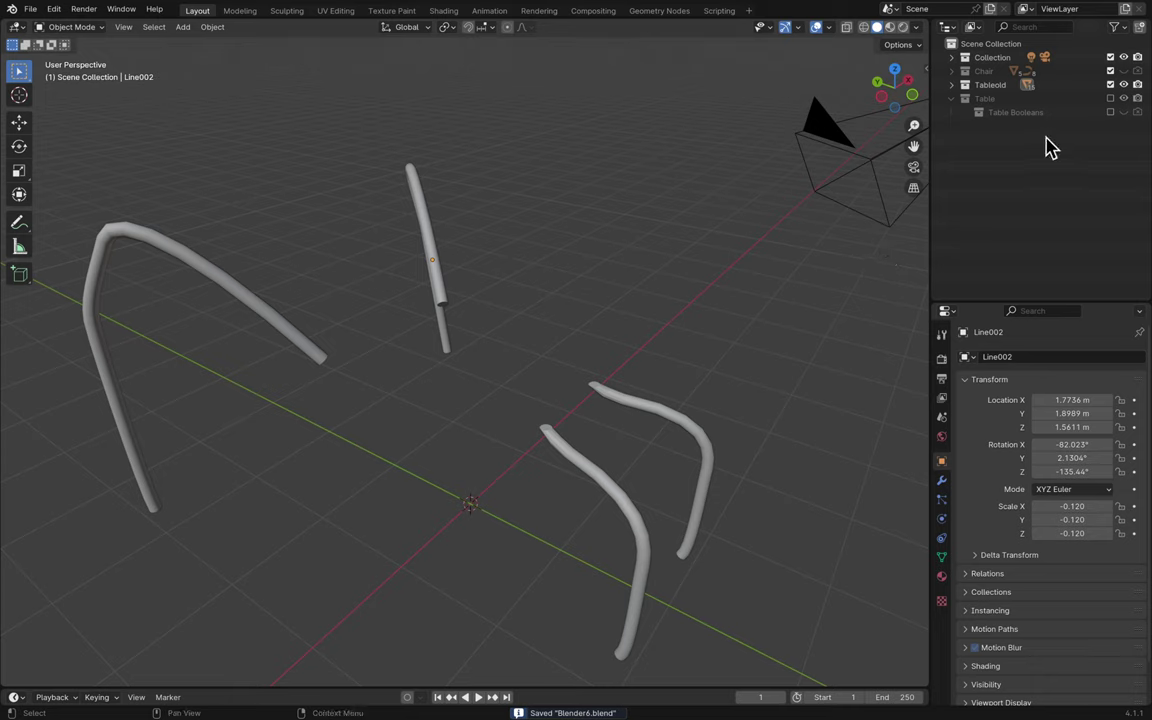
# - Re-enable the Table collection so the tabletop sits on its legs, and save
pyautogui.click(1110, 99)
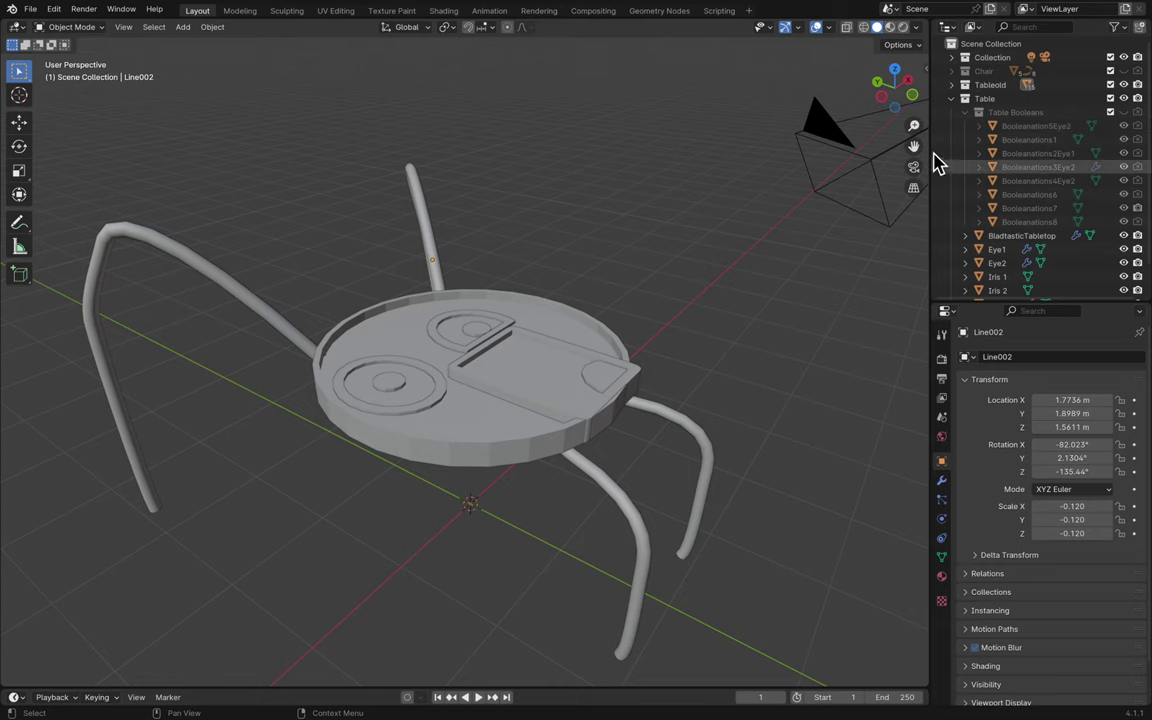
pyautogui.click(951, 99)
pyautogui.moveTo(764, 324); pyautogui.dragTo(808, 305, button='middle')
pyautogui.hotkey('ctrl', 's')
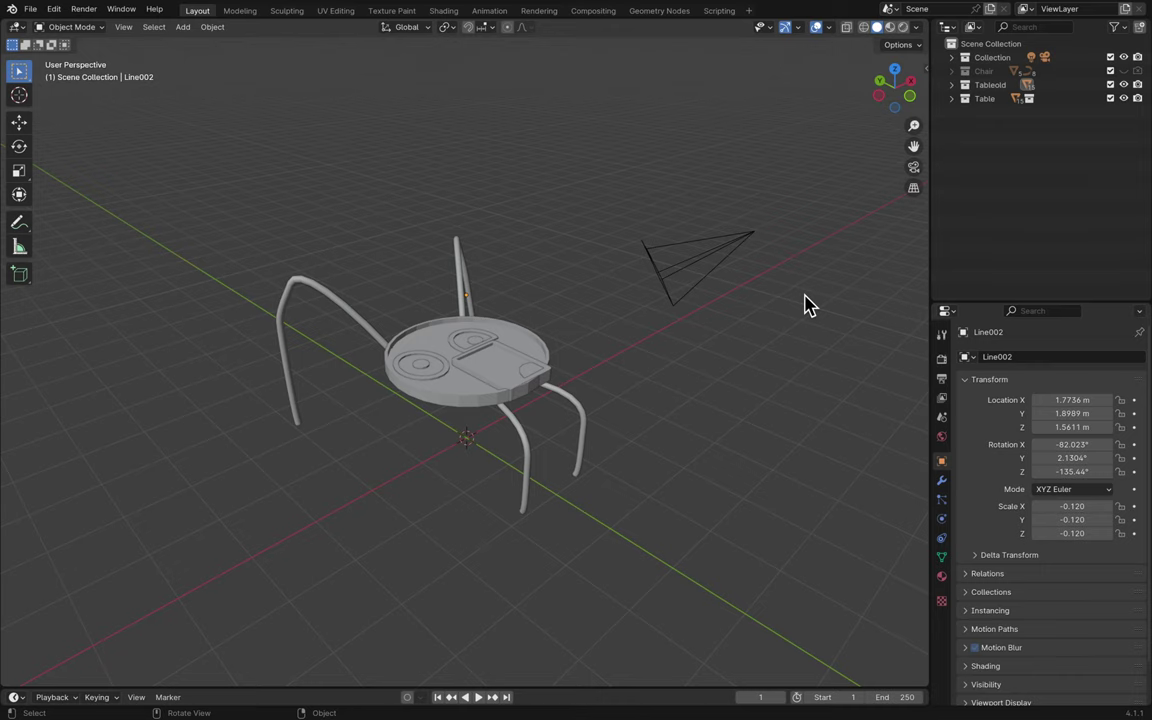
pyautogui.scroll(4, 577, 335)
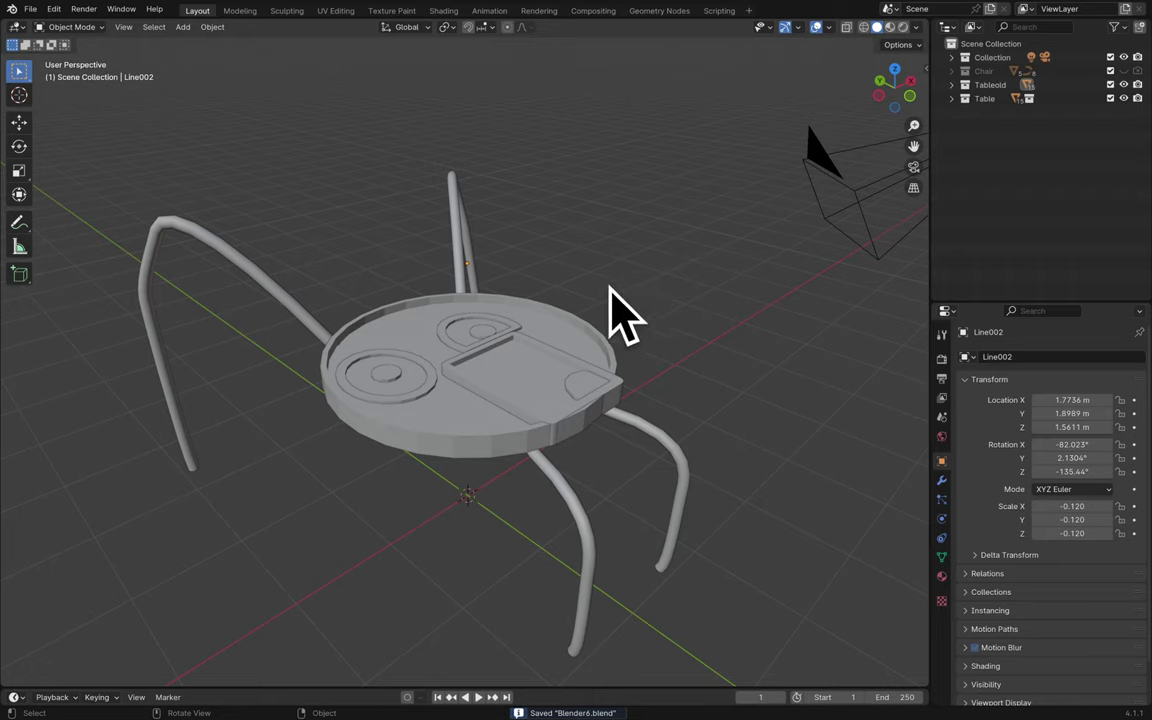
pyautogui.hscroll(5, 610, 300)
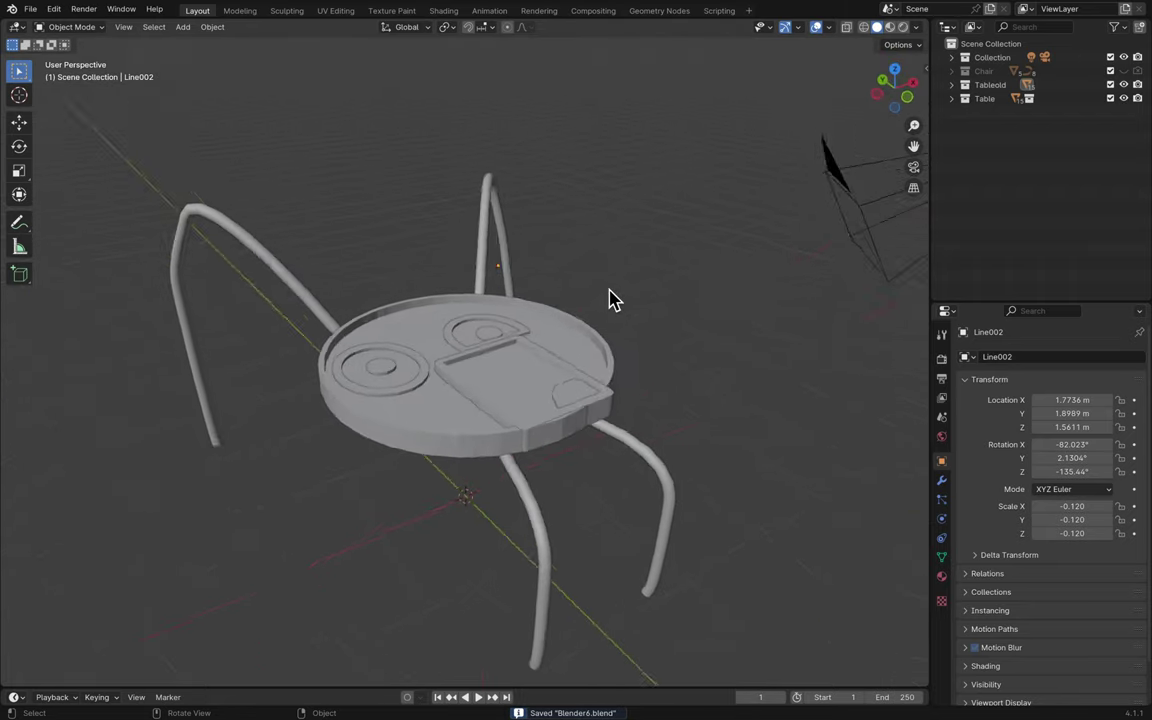
pyautogui.hscroll(5, 612, 299)
pyautogui.moveTo(666, 10)
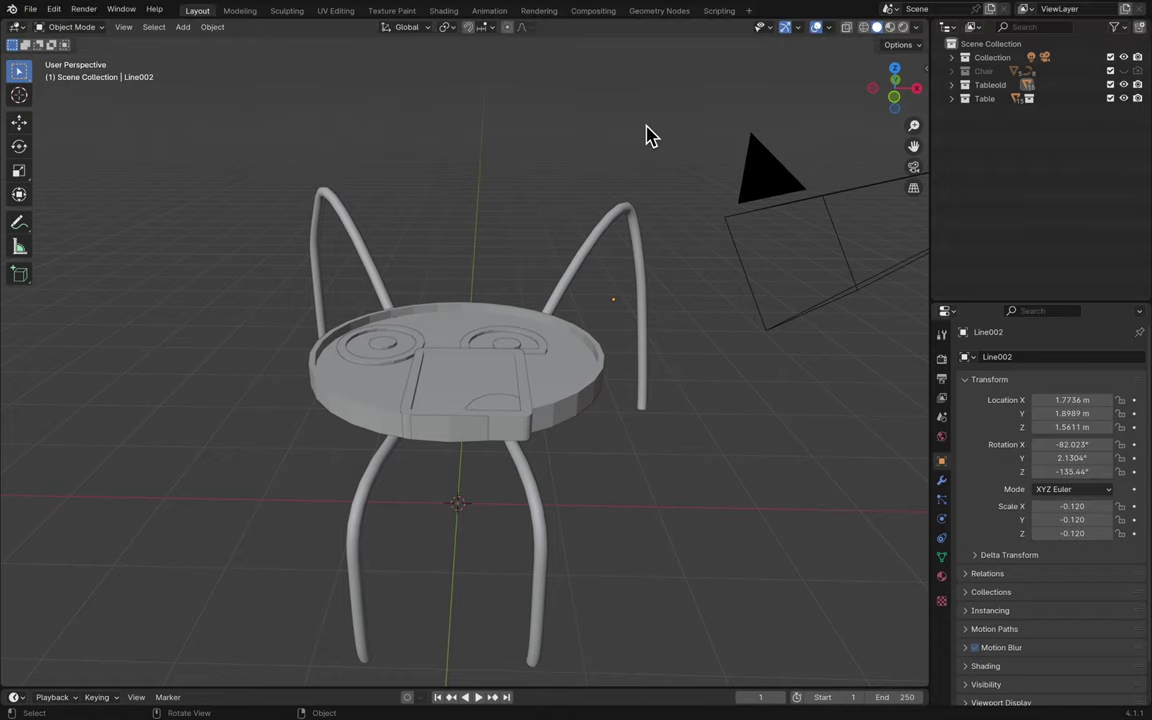
pyautogui.hscroll(10, 645, 134)
pyautogui.press('super+s')
pyautogui.hscroll(10, 645, 134)
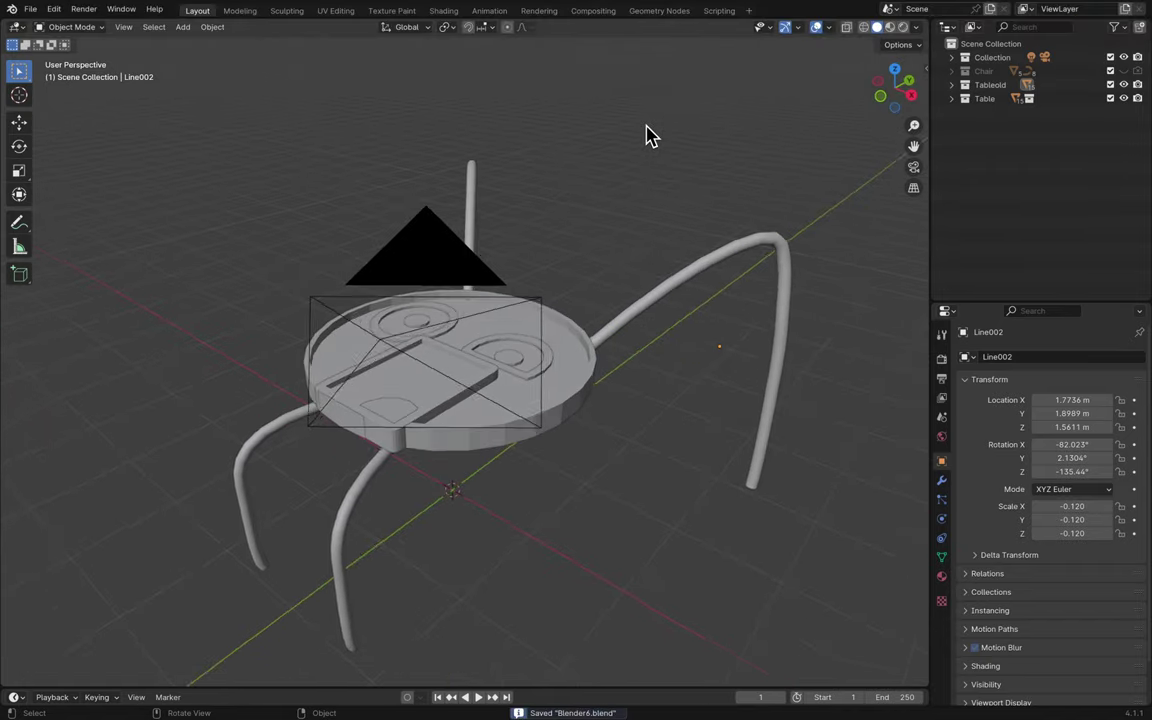
pyautogui.hscroll(10, 676, 216)
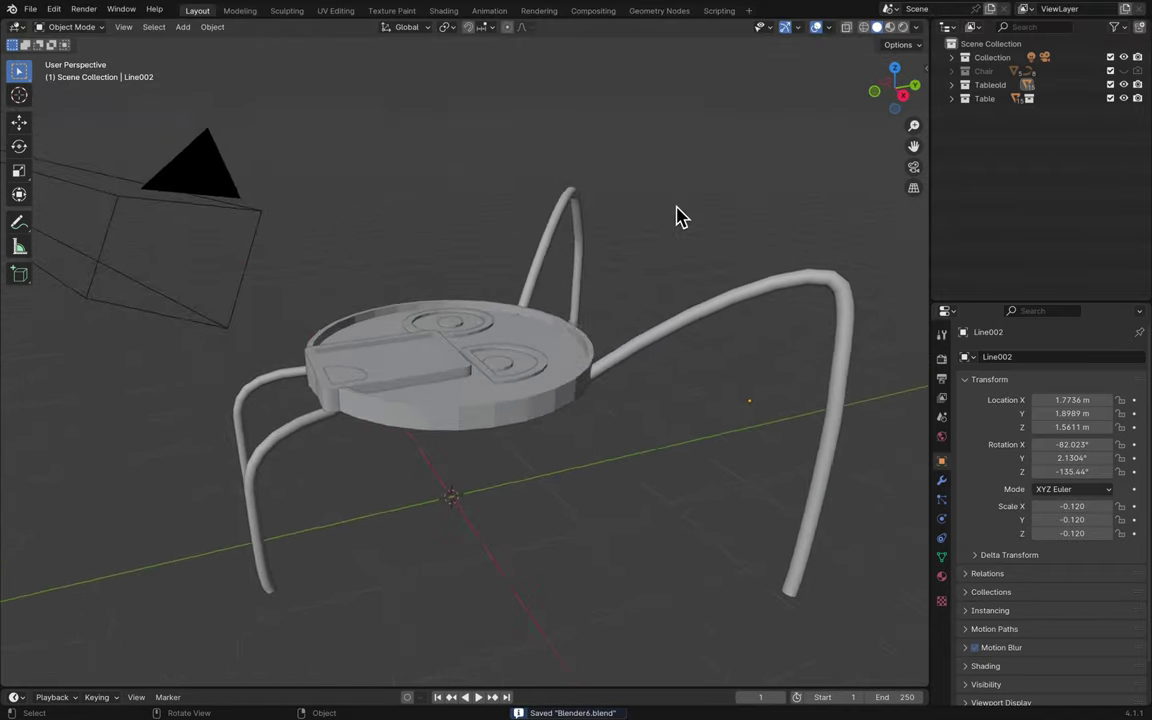
# - Expand the Table collection, save again, and bring up the Add menu
pyautogui.click(952, 99)
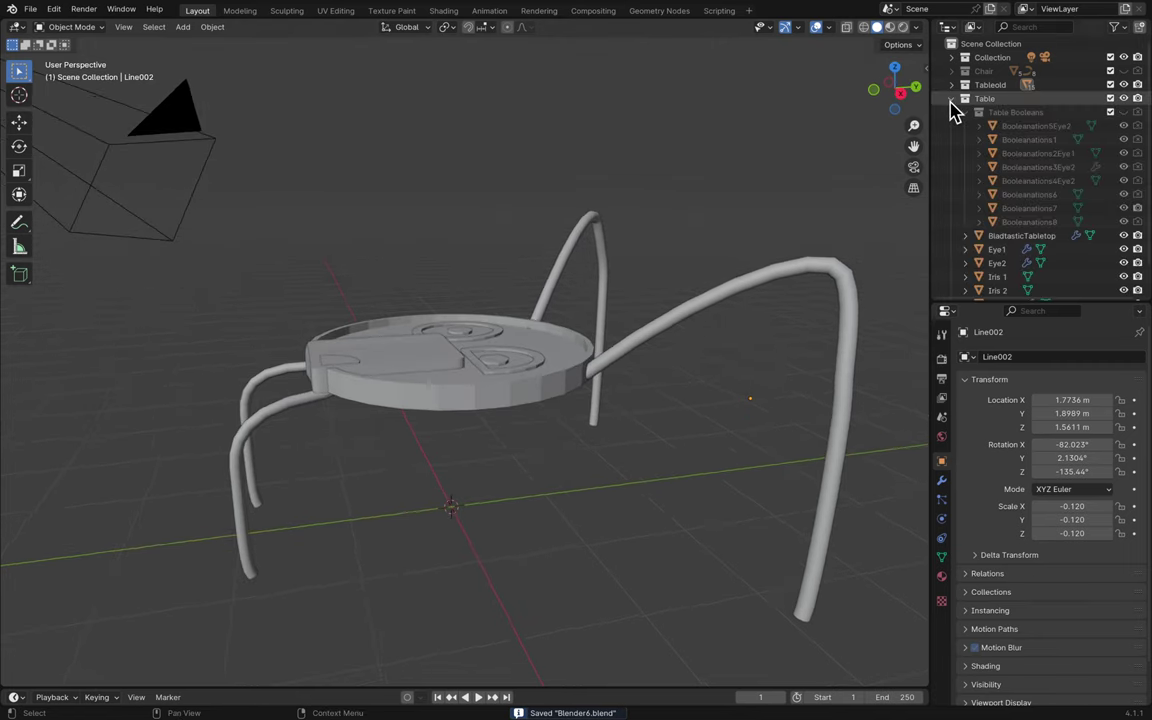
pyautogui.scroll(-2, 1000, 206)
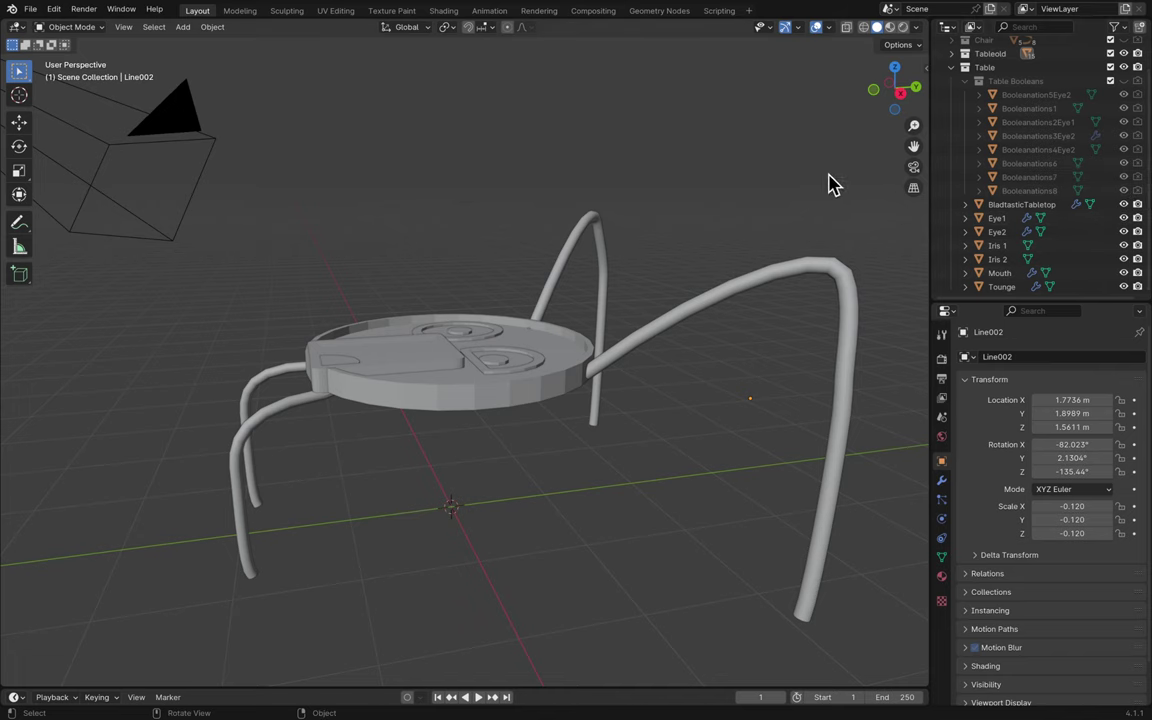
pyautogui.hotkey('ctrl', 's')
pyautogui.moveTo(787, 257); pyautogui.dragTo(785, 262, button='middle')
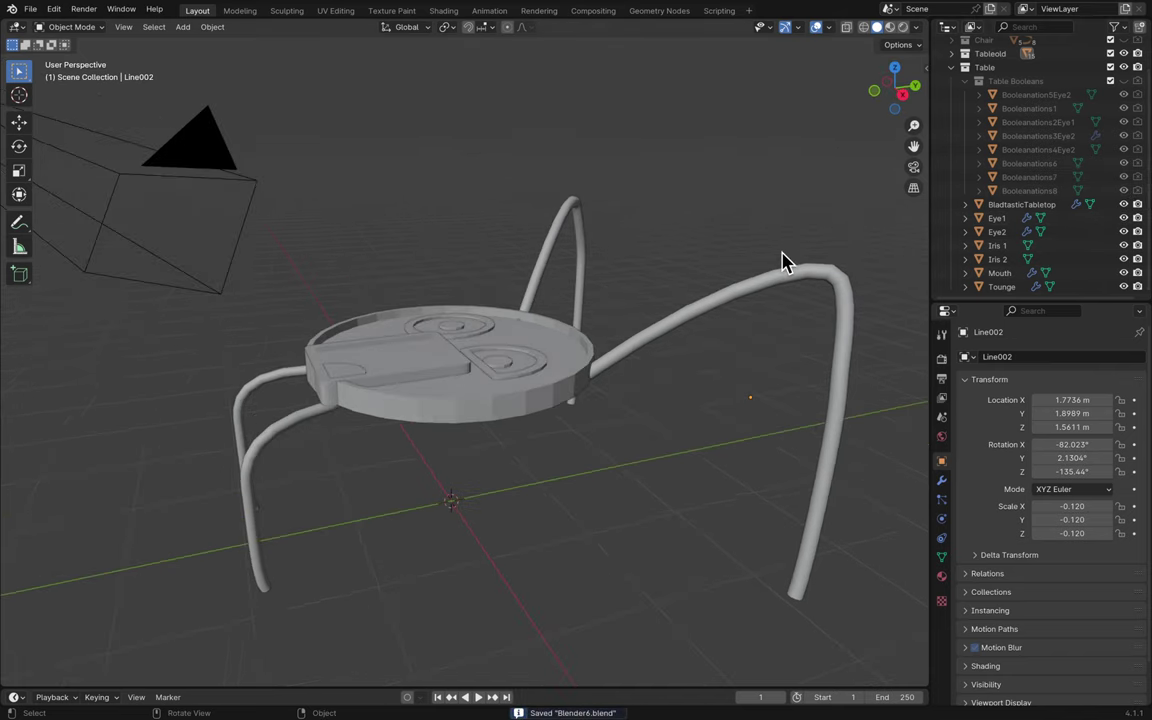
pyautogui.hotkey('shift', 'a')
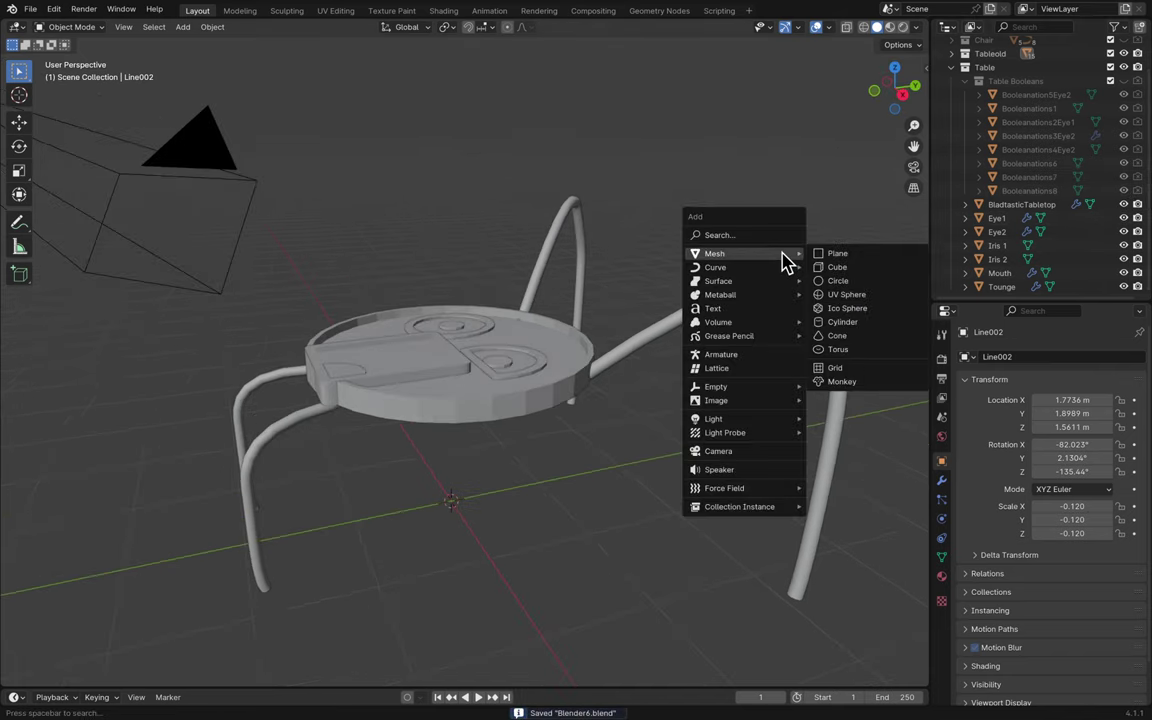
# - Add a Bézier curve at the origin with a 1.32 m radius and enter Edit Mode
pyautogui.moveTo(781, 276)
pyautogui.click(840, 269)
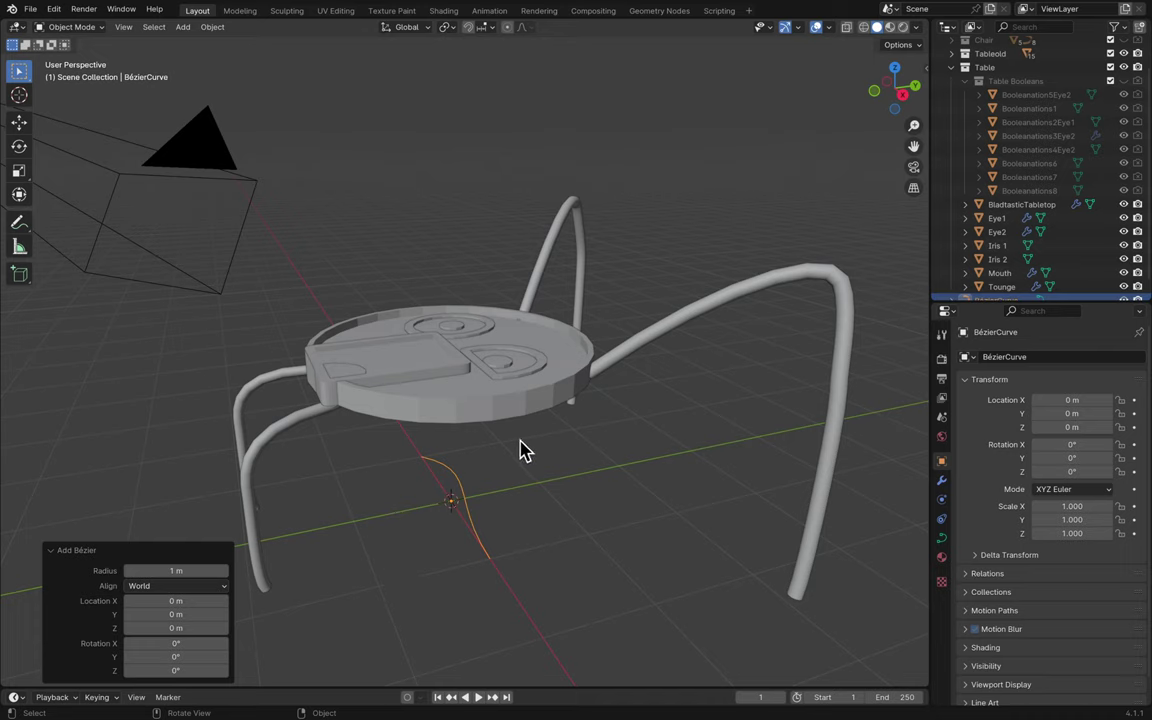
pyautogui.moveTo(195, 565)
pyautogui.mouseDown()
pyautogui.moveTo(404, 501)
pyautogui.moveTo(309, 563)
pyautogui.moveTo(3, 612)
pyautogui.moveTo(231, 576)
pyautogui.moveTo(134, 589)
pyautogui.moveTo(46, 581)
pyautogui.moveTo(15, 555)
pyautogui.moveTo(44, 569)
pyautogui.moveTo(190, 571)
pyautogui.mouseUp()
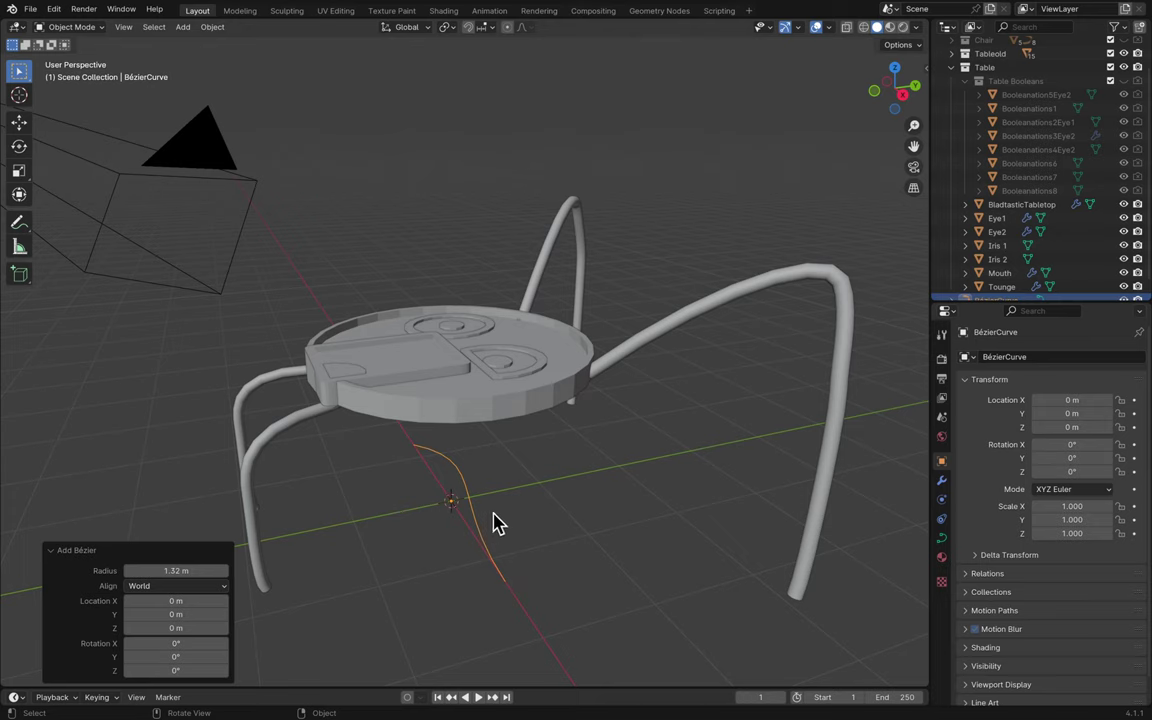
pyautogui.press('Tab')
pyautogui.hscroll(10, 512, 525)
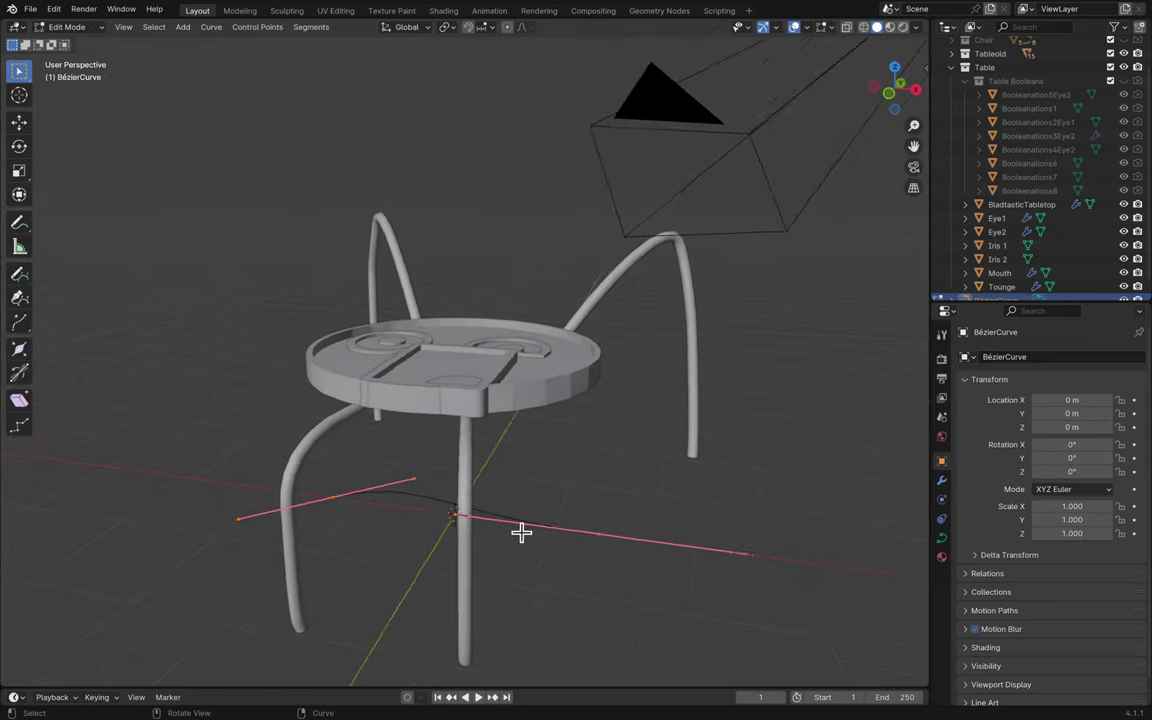
# - Select the curve's control point with both handles and rotate it 84.1° about X
pyautogui.scroll(-5, 521, 532)
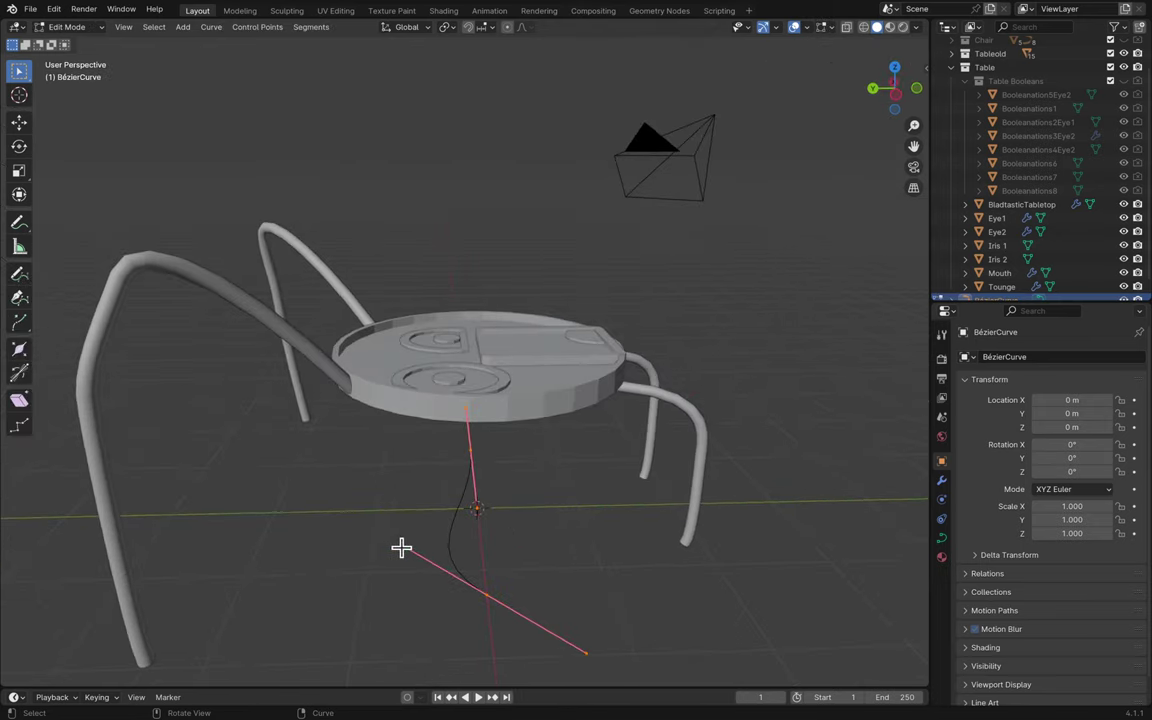
pyautogui.click(400, 548)
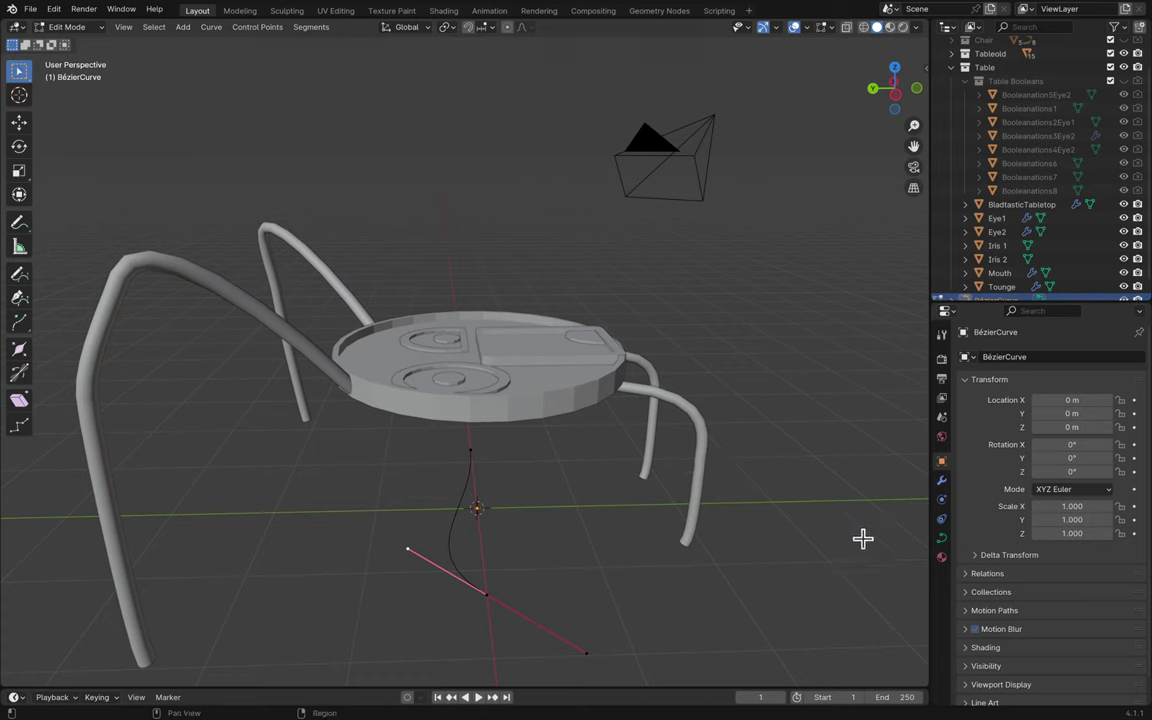
pyautogui.click(585, 651)
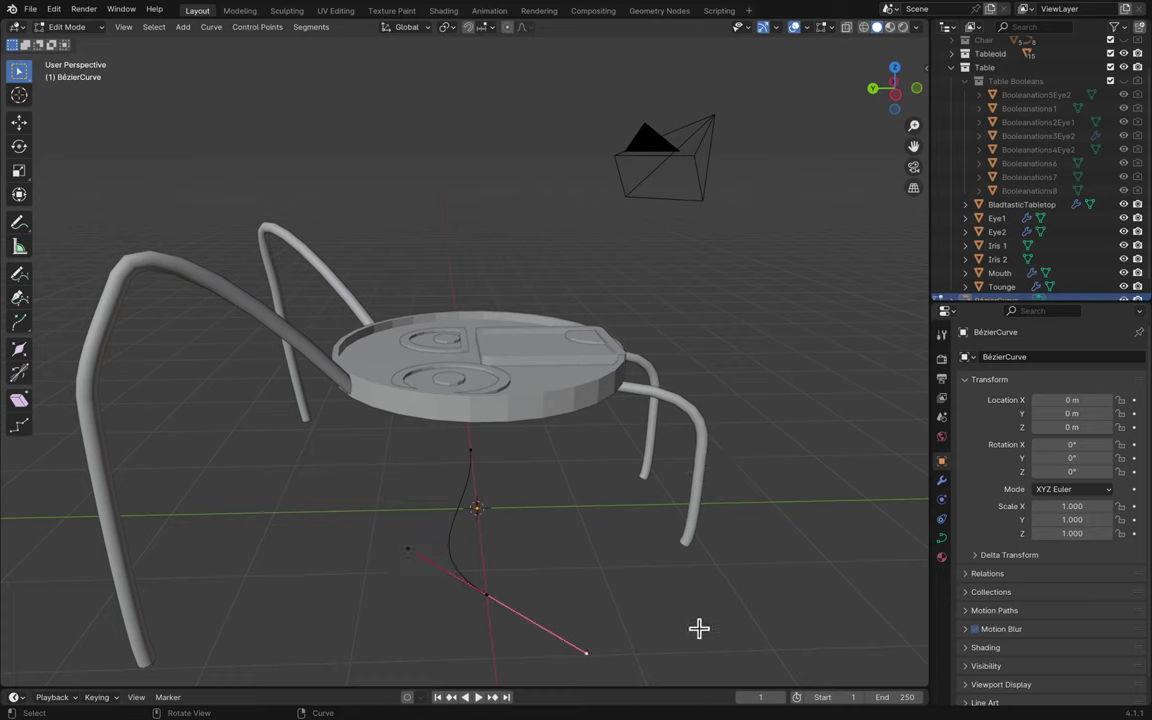
pyautogui.click(486, 598)
pyautogui.press('r')
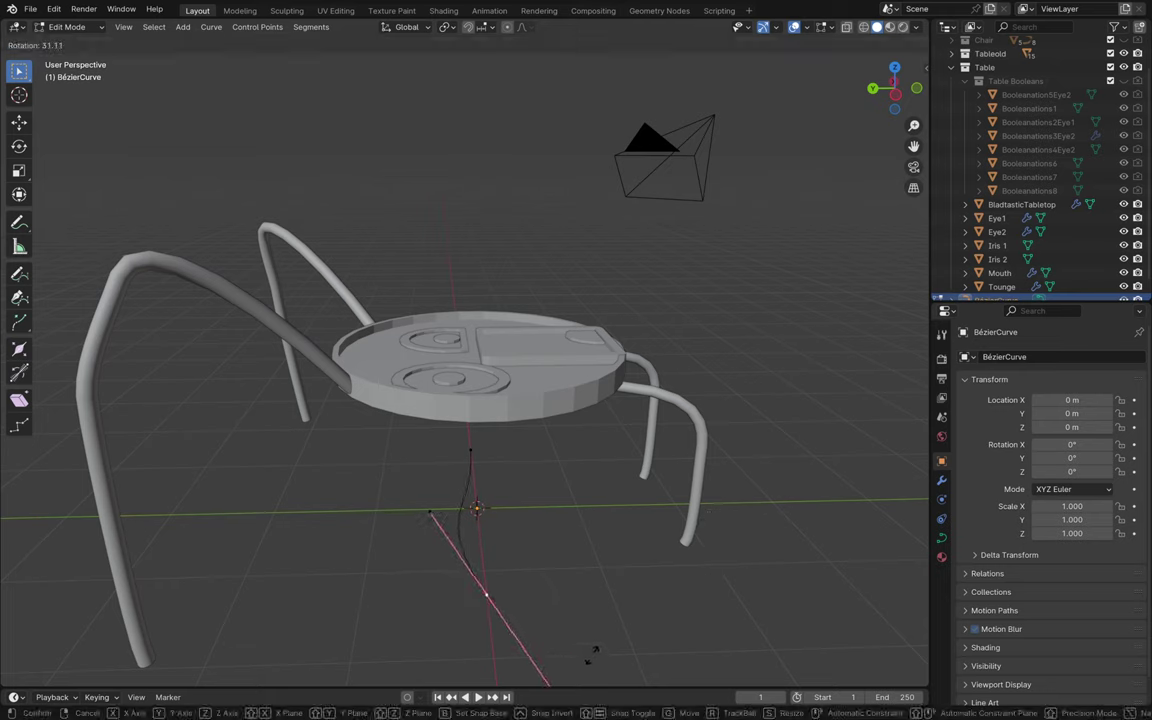
pyautogui.press('x')
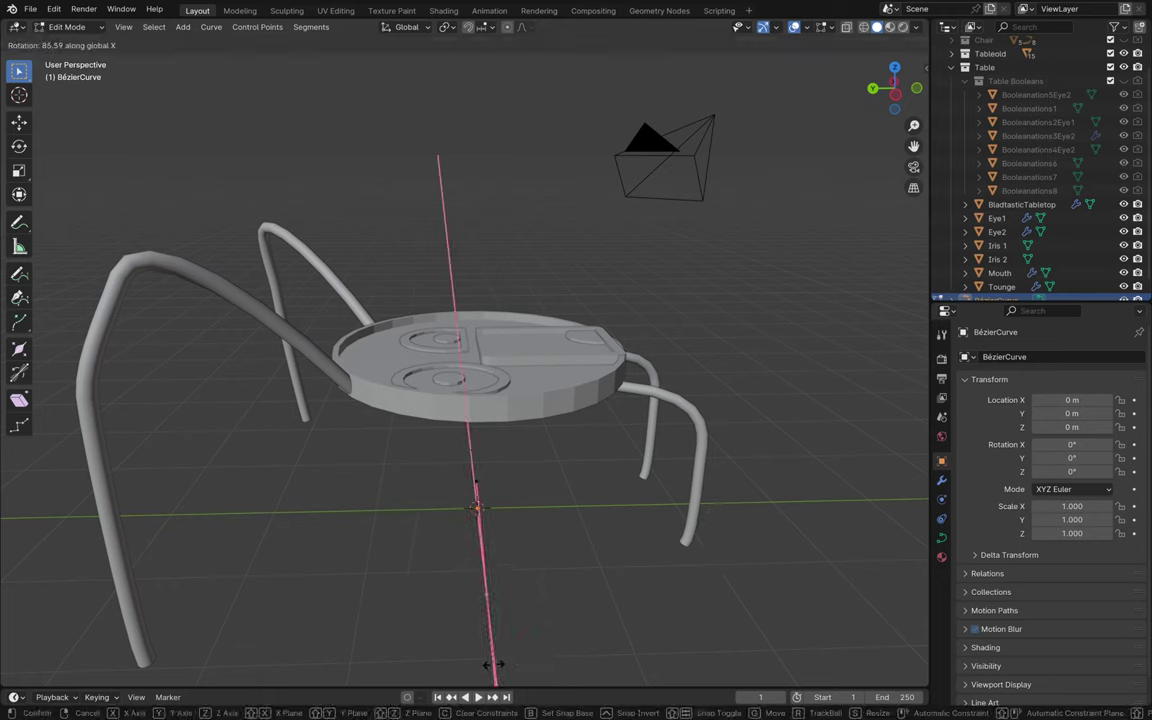
pyautogui.click(497, 665)
pyautogui.scroll(10, 602, 622)
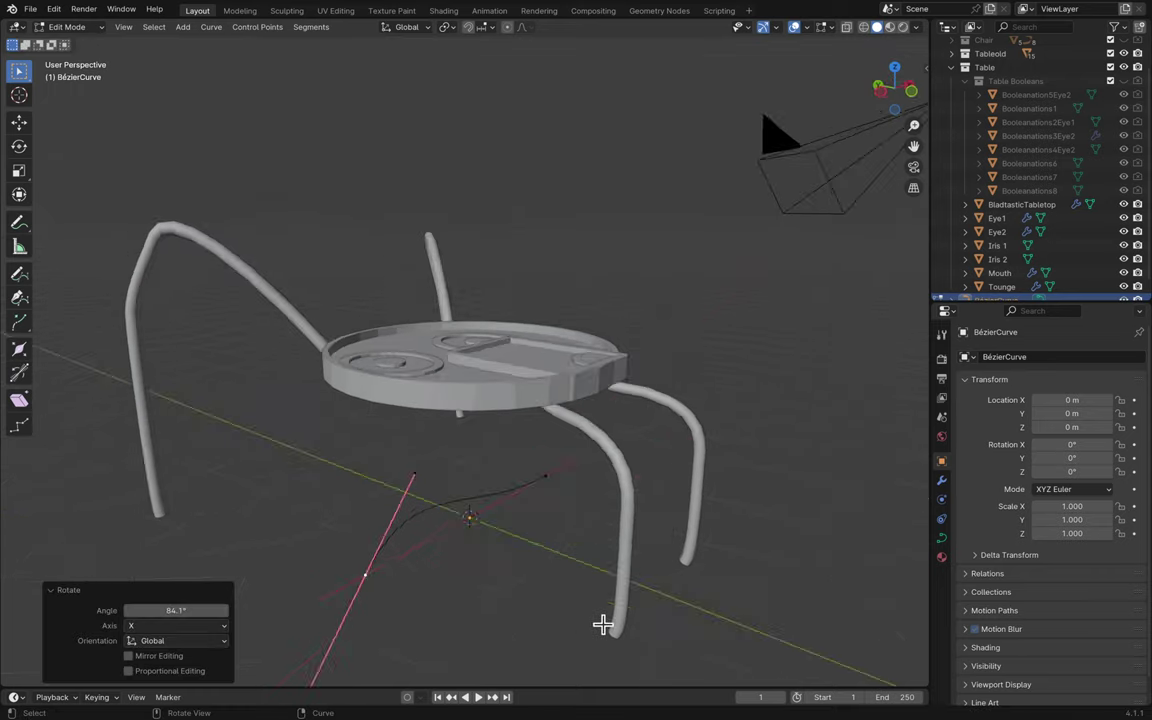
pyautogui.scroll(2, 602, 624)
# - Rotate the curve 45.8° about Y so it lies flat beneath the tabletop
pyautogui.press('r')
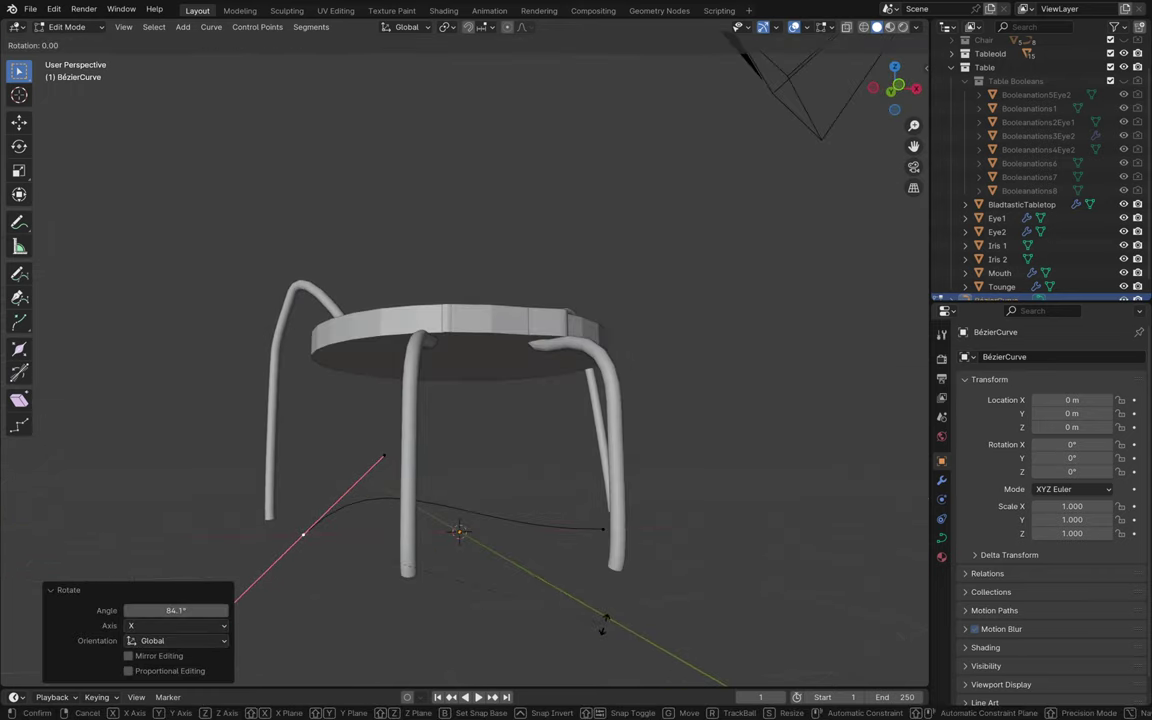
pyautogui.press('x')
pyautogui.press('y')
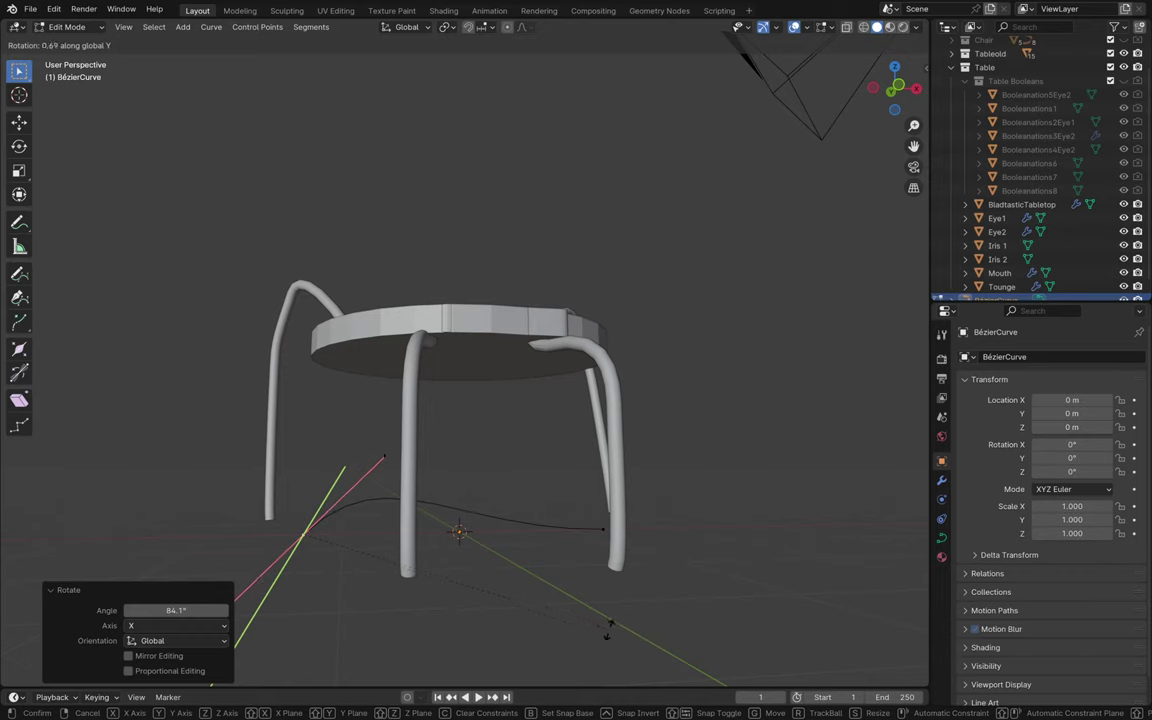
pyautogui.click(371, 665)
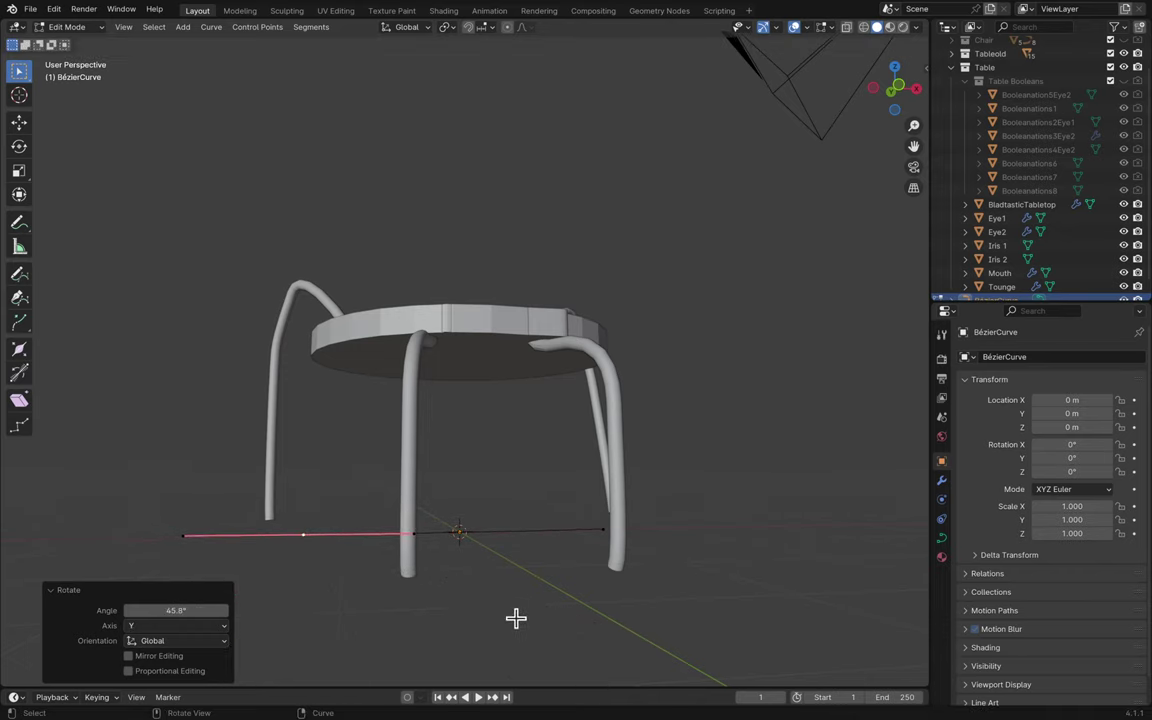
pyautogui.scroll(5, 515, 618)
pyautogui.scroll(-1, 1003, 288)
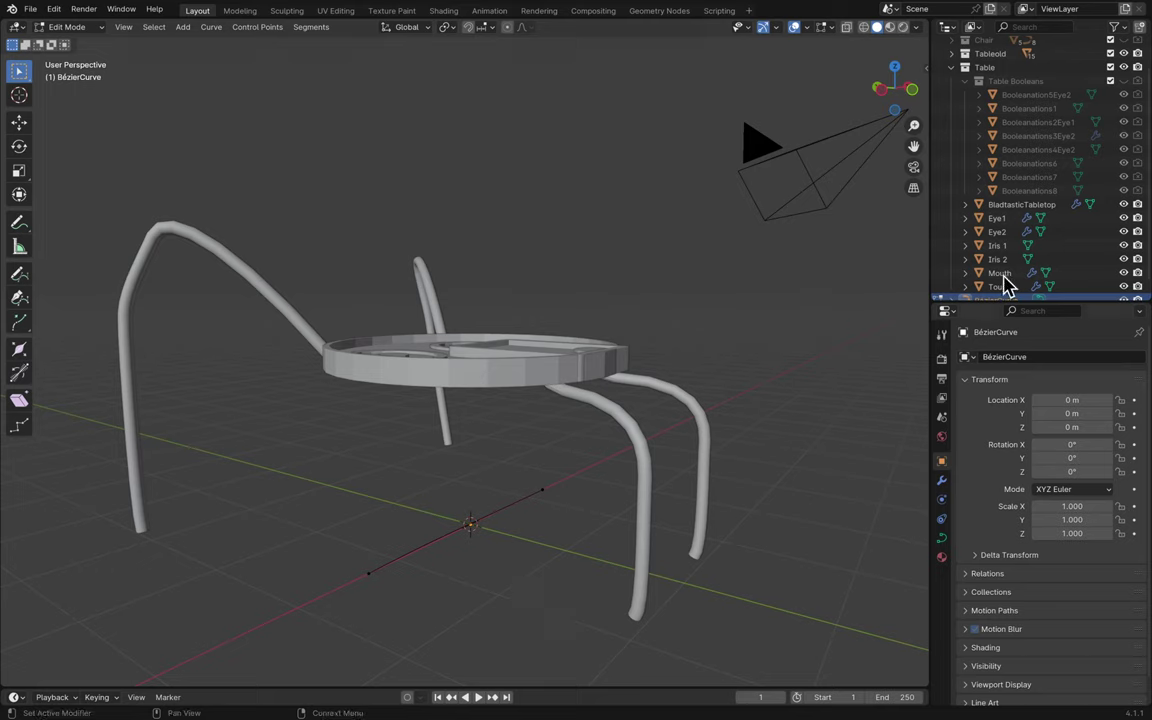
# - Rename BézierCurve to Leg1, then to ZeLeg1, and save Blender6.blend
pyautogui.doubleClick(1000, 287)
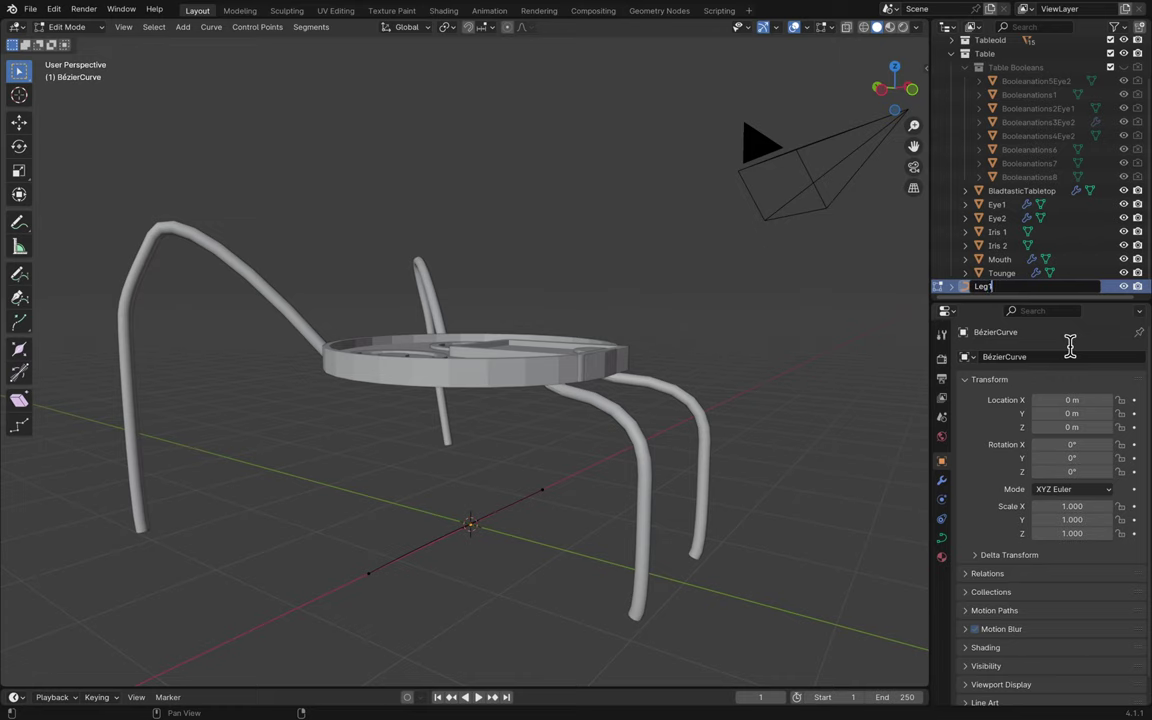
pyautogui.press('Return')
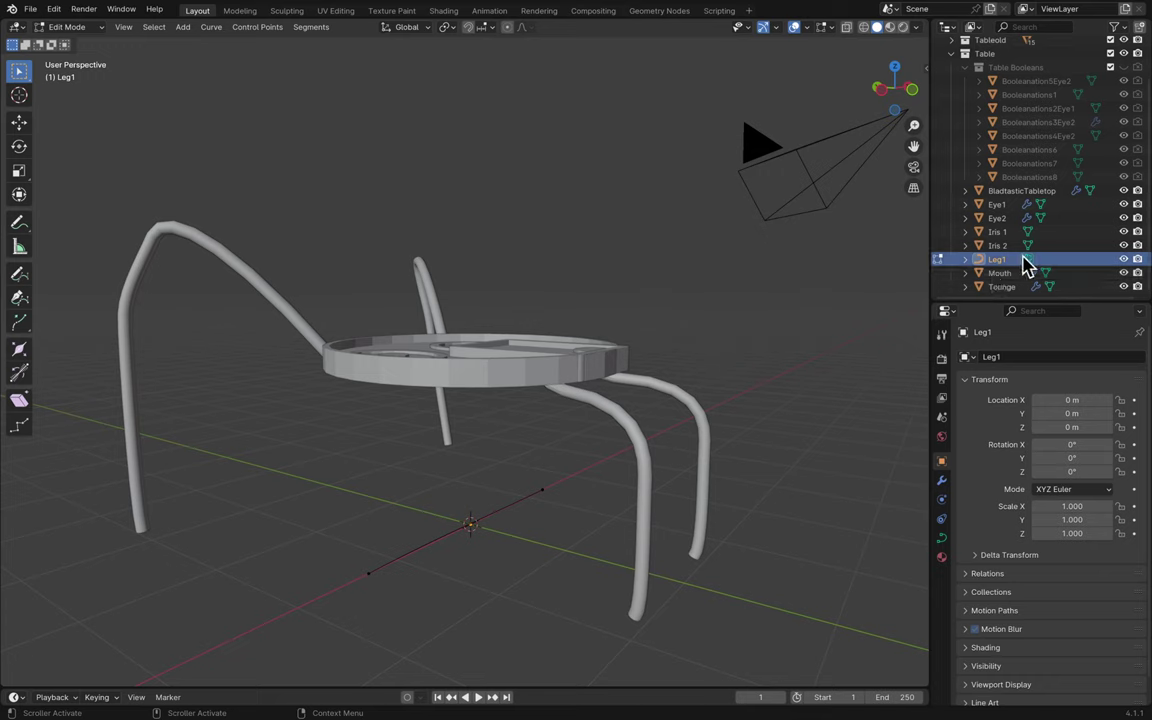
pyautogui.doubleClick(995, 259)
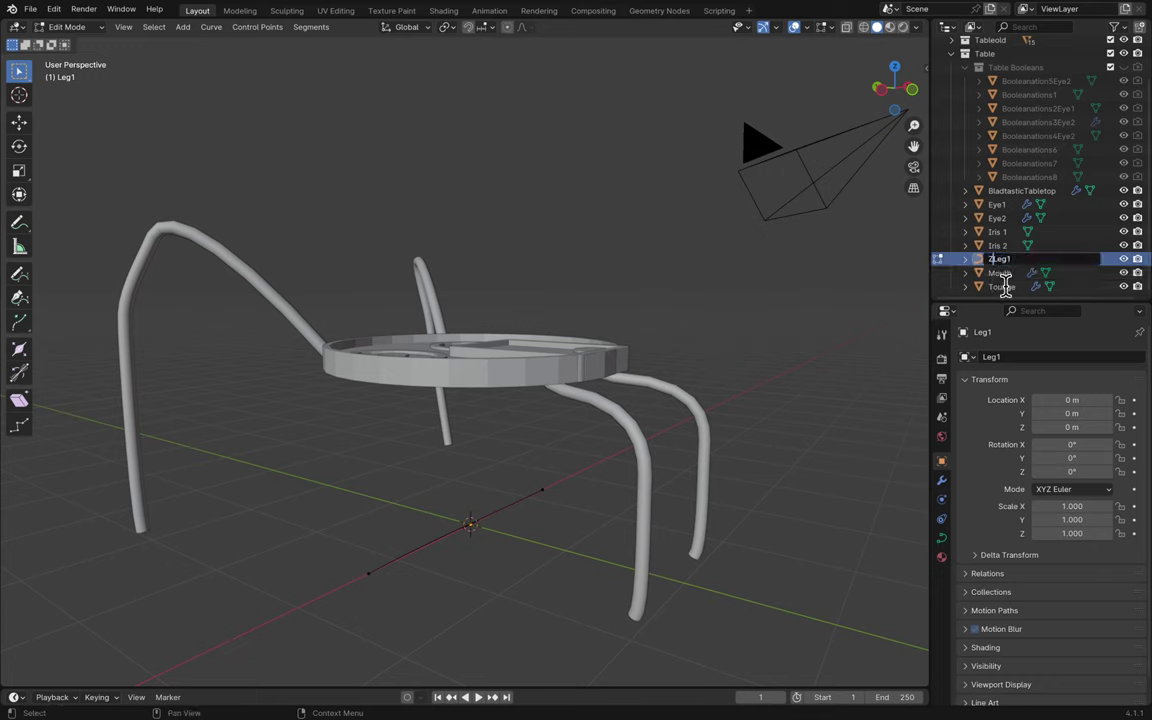
pyautogui.write('Ze')
pyautogui.press('Return')
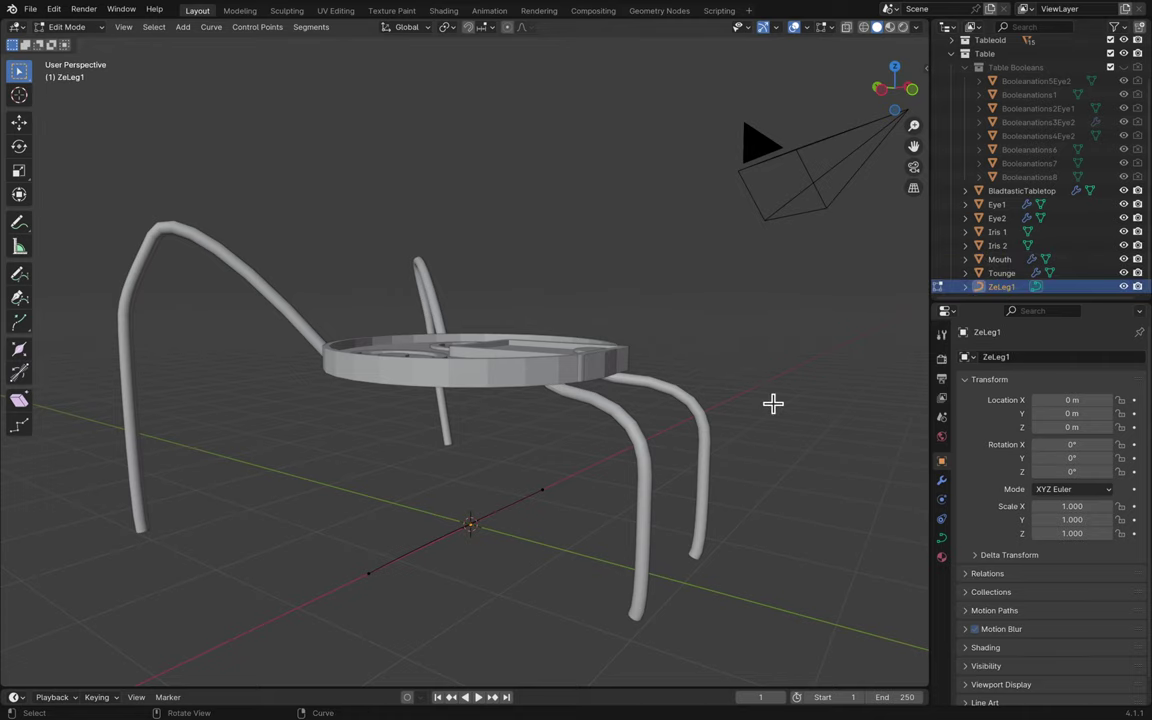
pyautogui.hotkey('ctrl', 's')
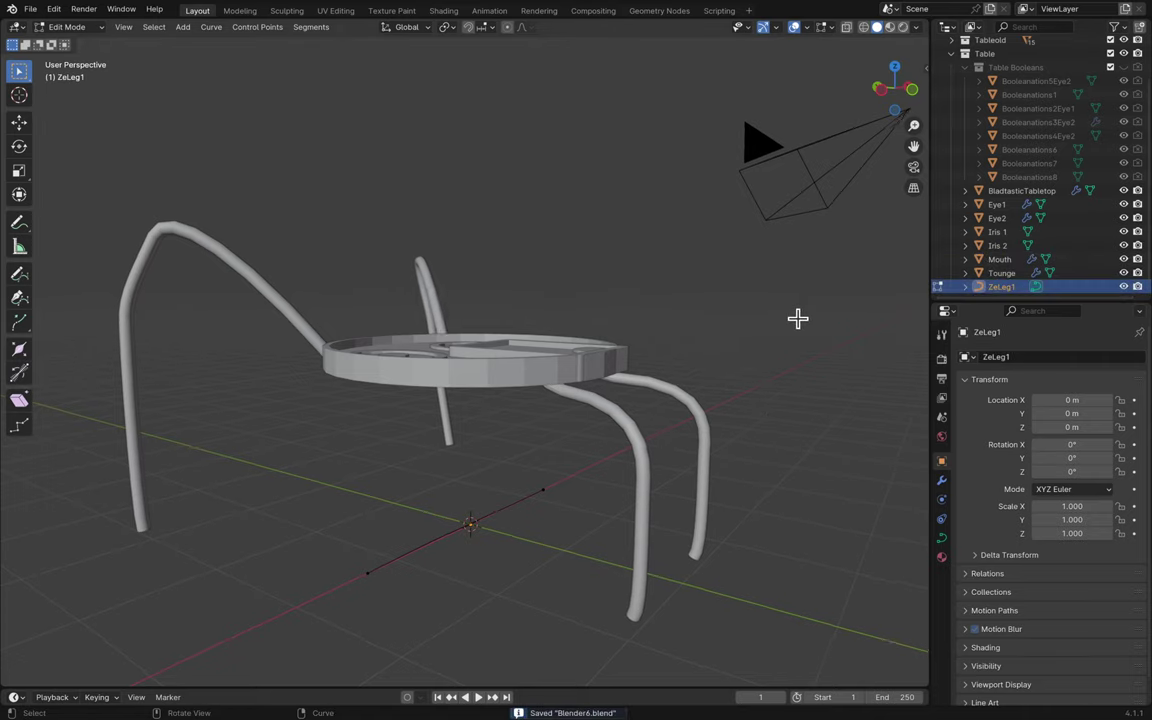
pyautogui.hscroll(-10, 797, 318)
pyautogui.moveTo(746, 378); pyautogui.dragTo(637, 484, button='middle')
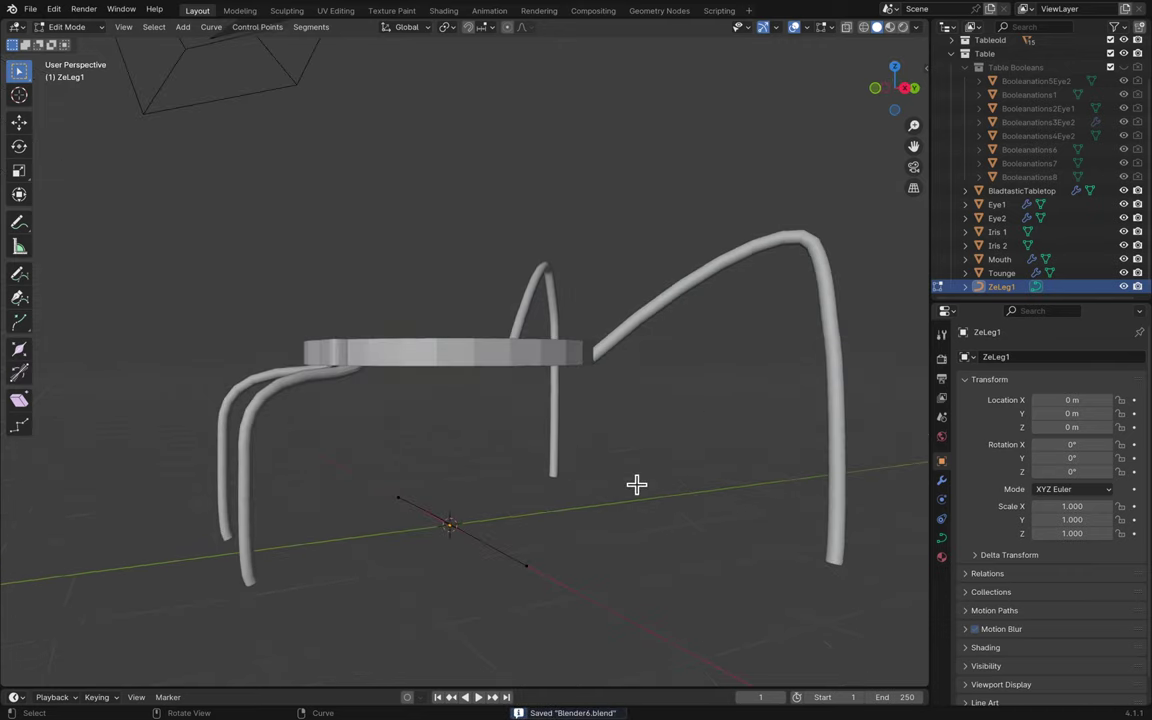
# - In Object Mode, set ZeLeg1's Geometry Bevel Depth to 0.08 m
pyautogui.press('Tab')
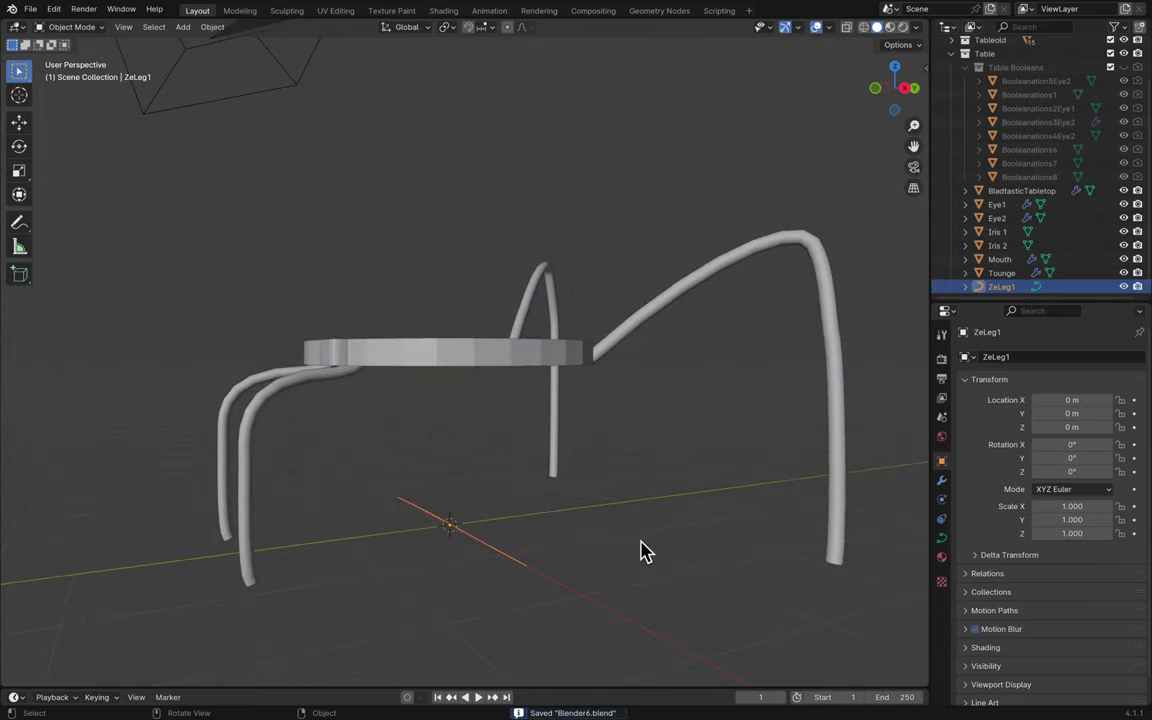
pyautogui.click(604, 553)
pyautogui.click(510, 563)
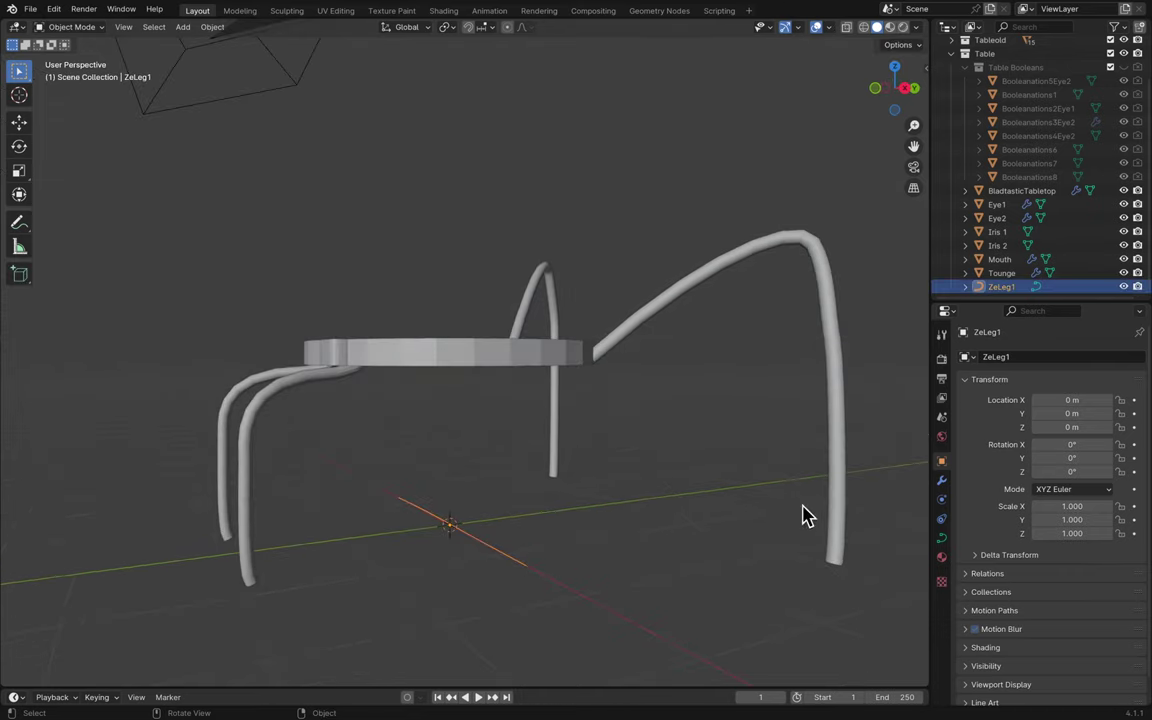
pyautogui.scroll(-1, 1027, 595)
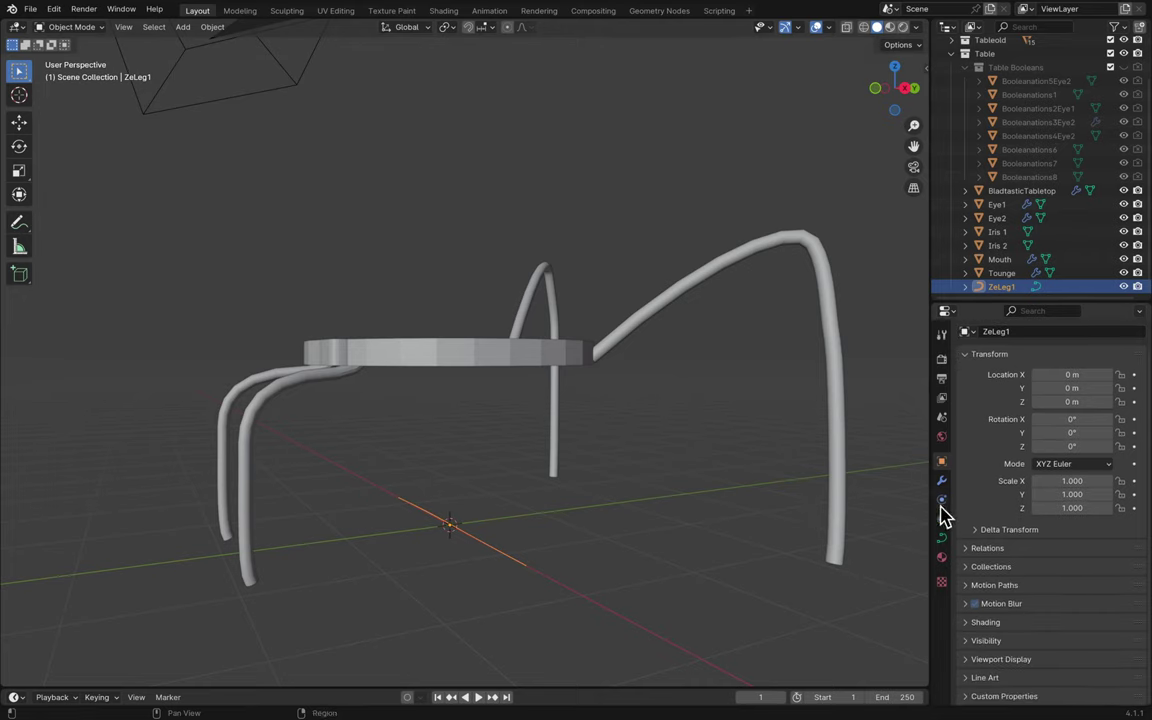
pyautogui.click(942, 540)
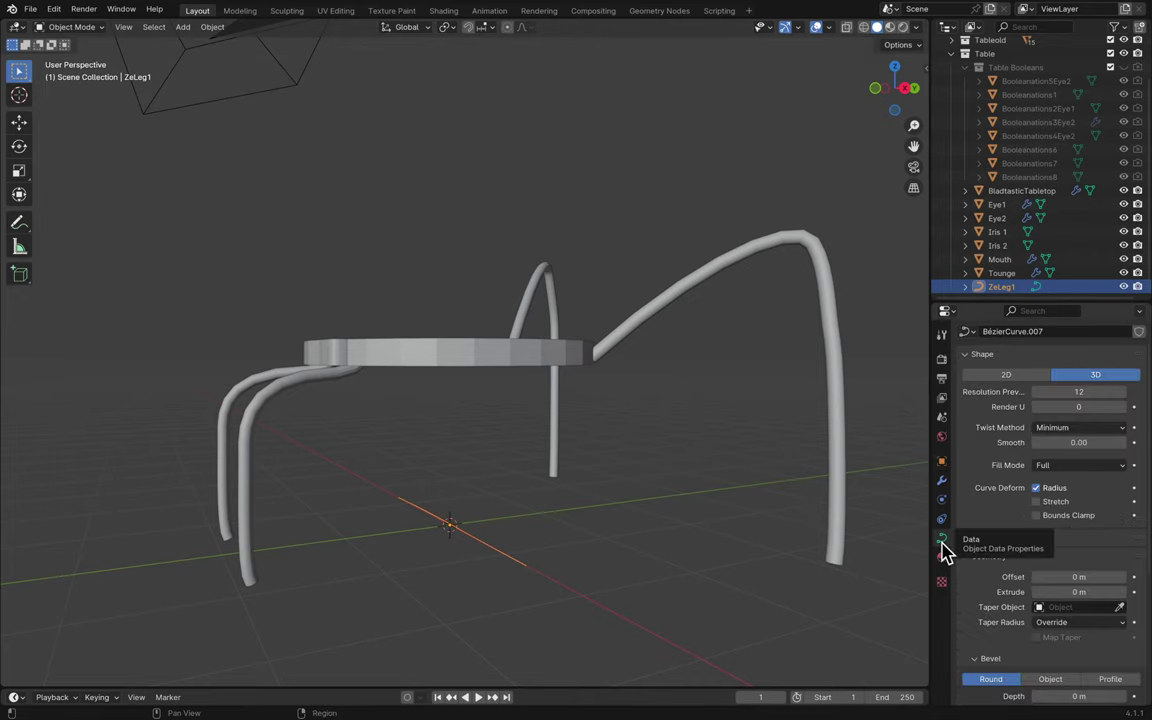
pyautogui.scroll(-5, 1023, 560)
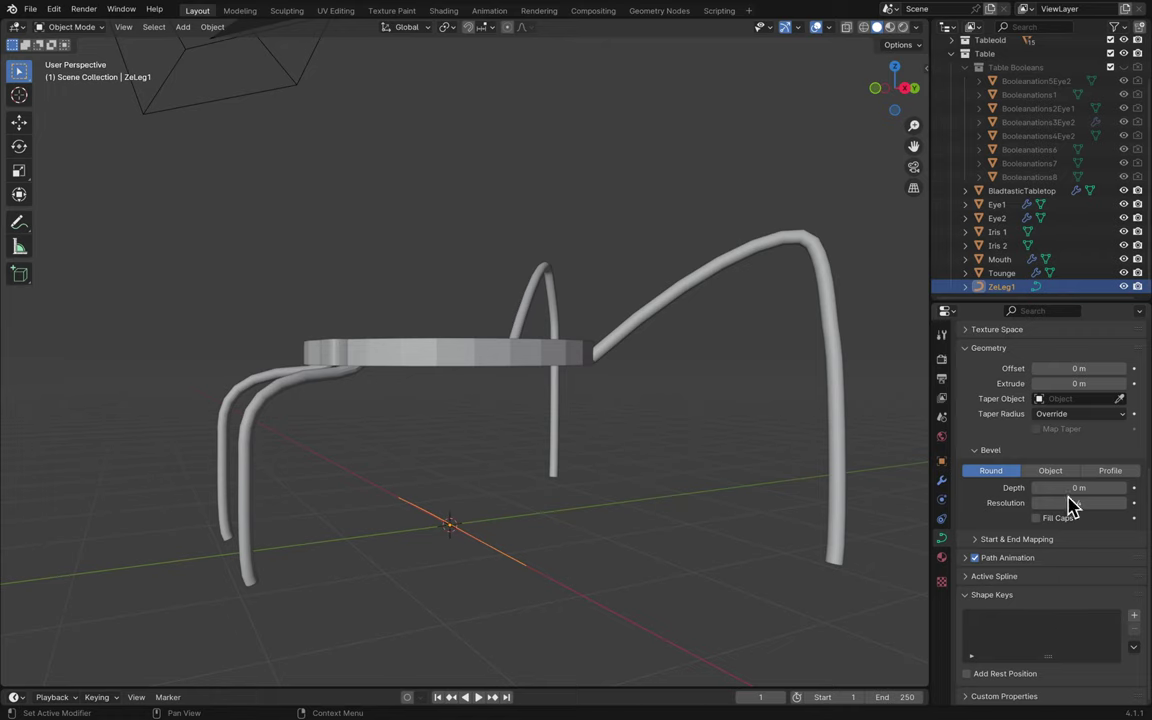
pyautogui.moveTo(995, 487)
pyautogui.mouseDown()
pyautogui.moveTo(1115, 487)
pyautogui.moveTo(993, 488)
pyautogui.mouseUp()
pyautogui.hscroll(-15, 705, 503)
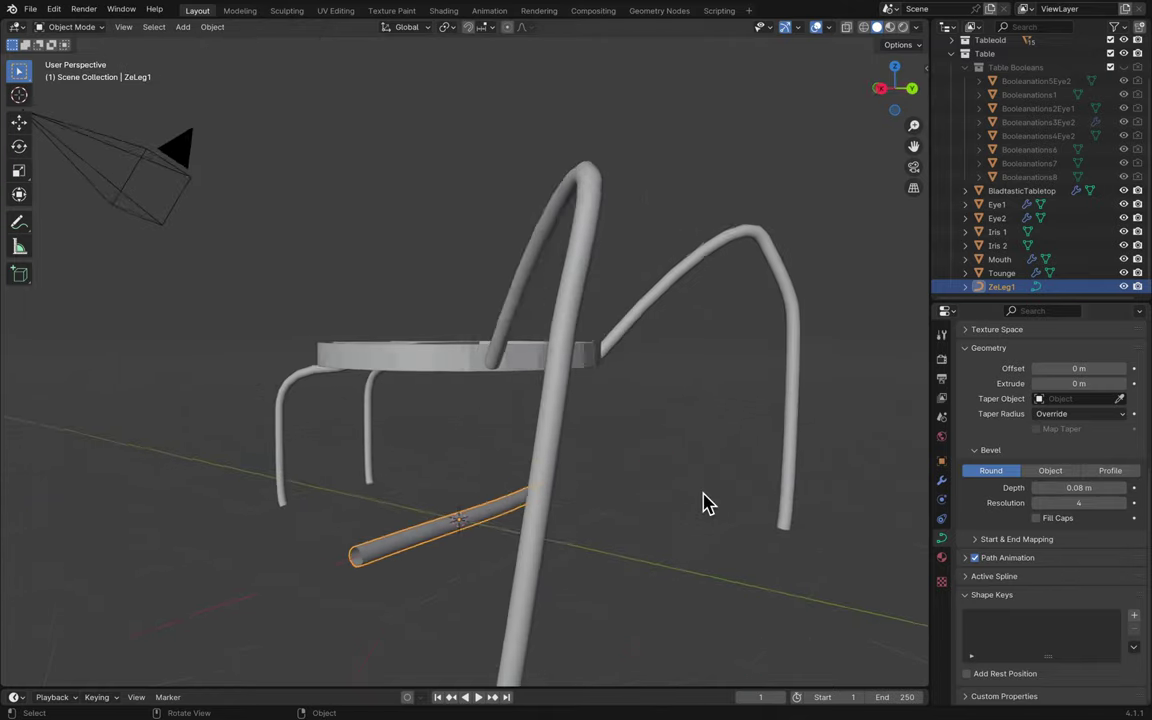
pyautogui.scroll(-15, 705, 503)
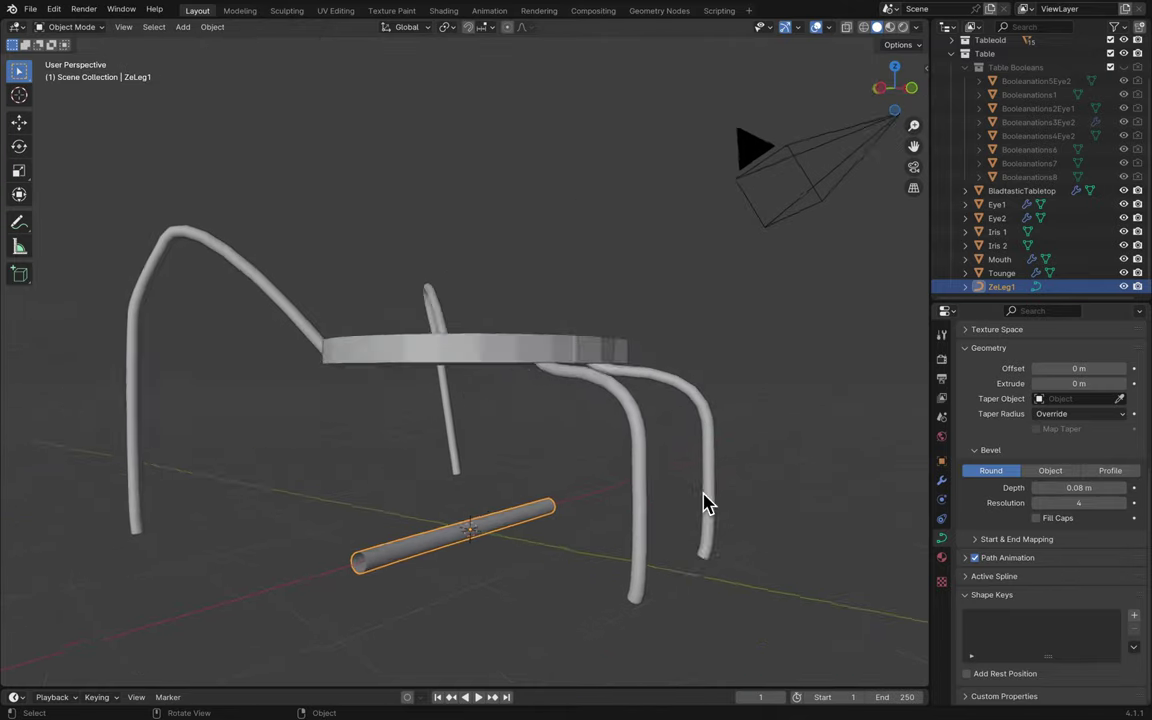
pyautogui.scroll(15, 705, 503)
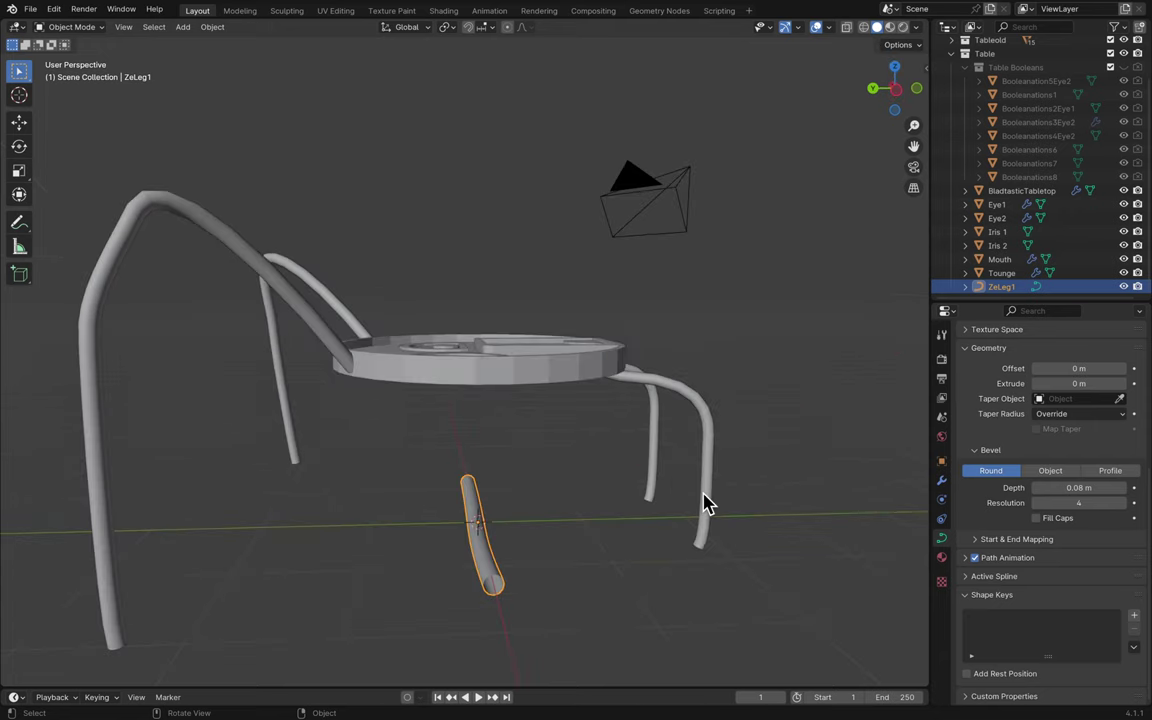
# - Rotate ZeLeg1's curve points -4.53° about the Z axis, then save the file
pyautogui.press('Tab')
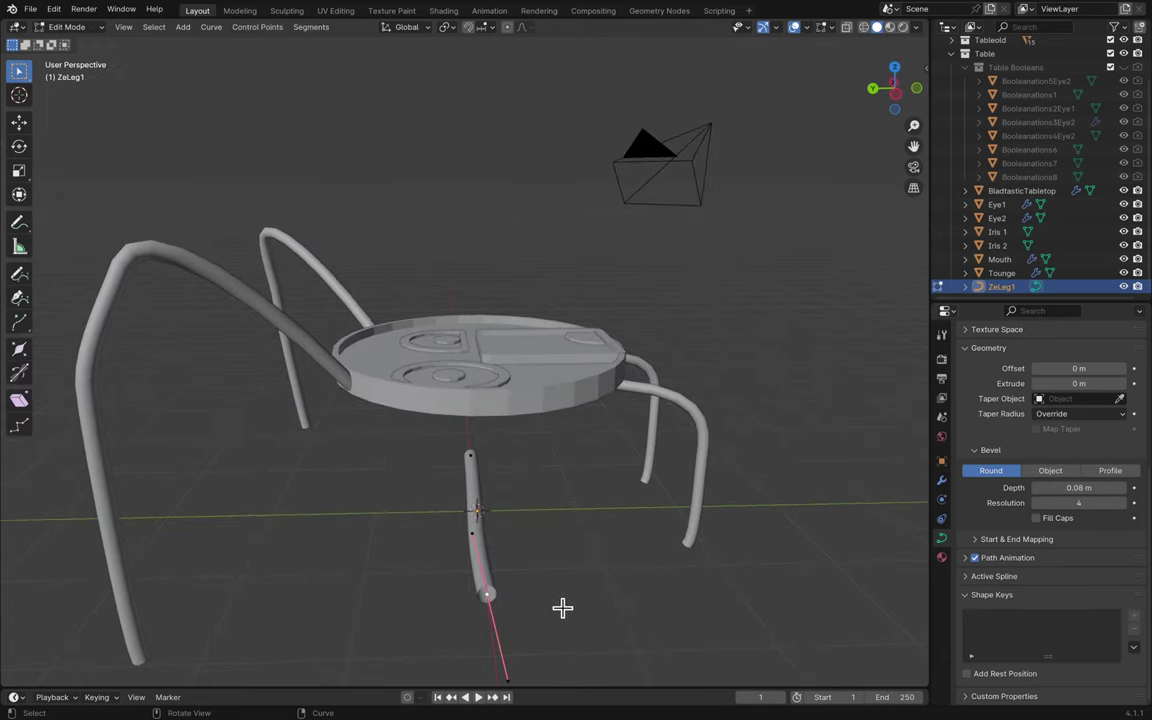
pyautogui.press('r')
pyautogui.press('x')
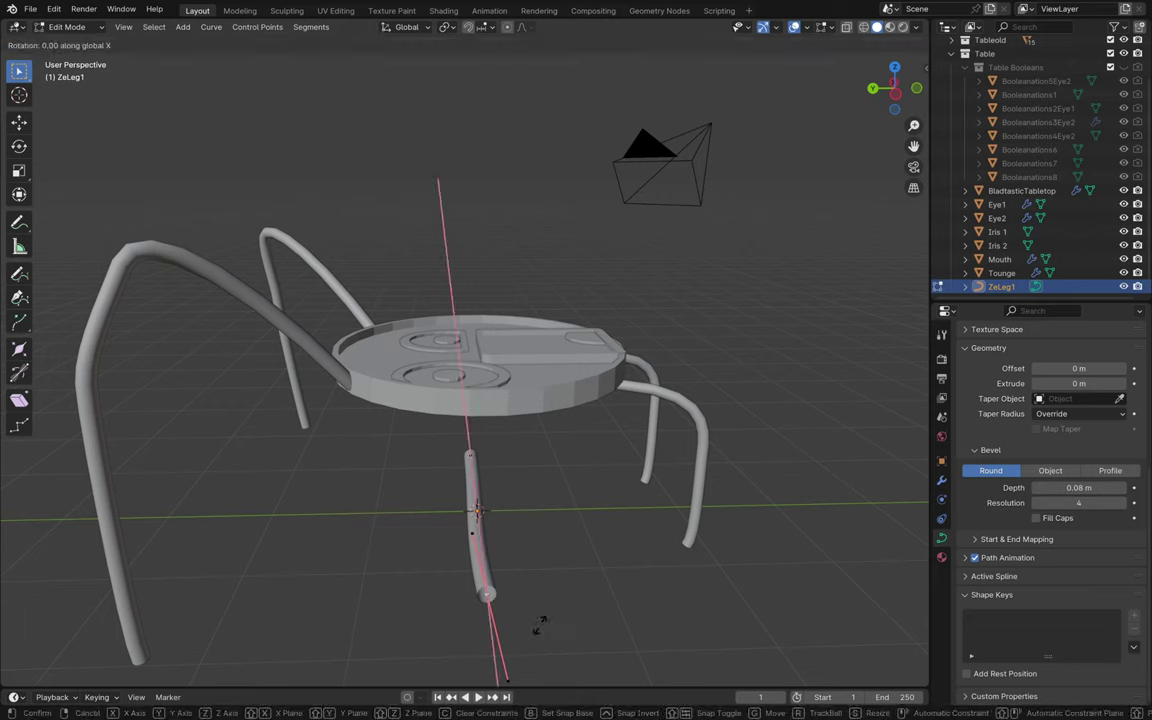
pyautogui.press('z')
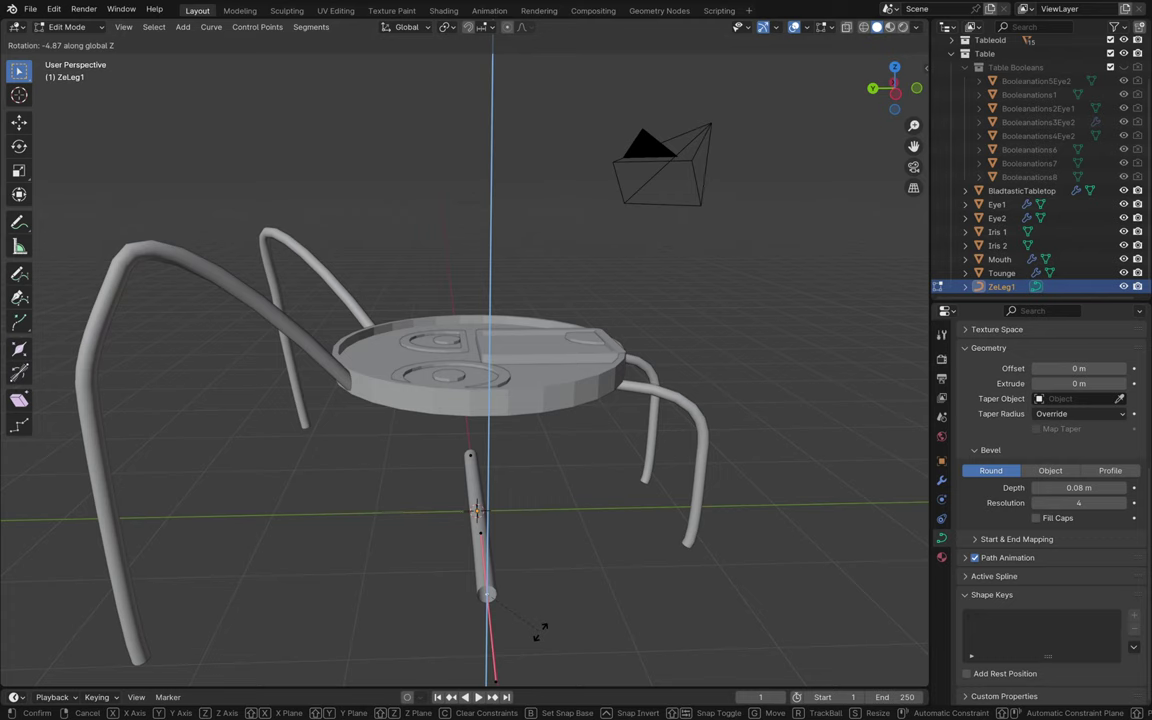
pyautogui.click(540, 630)
pyautogui.hscroll(-5, 580, 620)
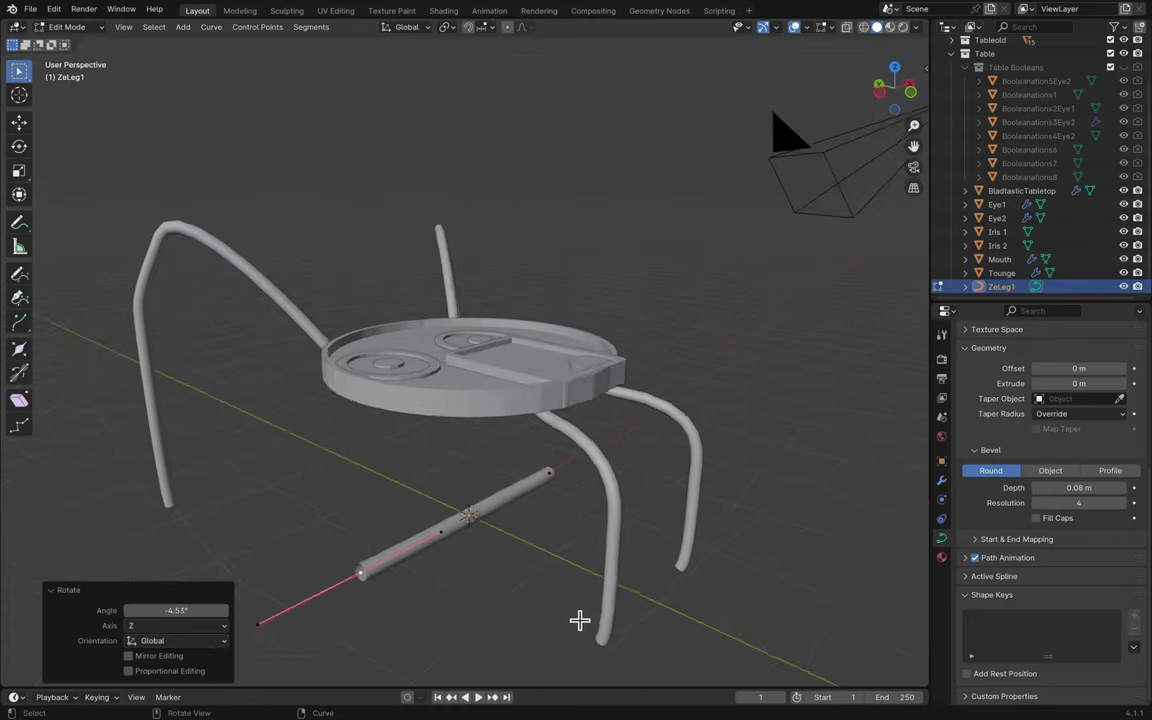
pyautogui.press('Tab')
pyautogui.click(514, 602)
pyautogui.hotkey('ctrl', 's')
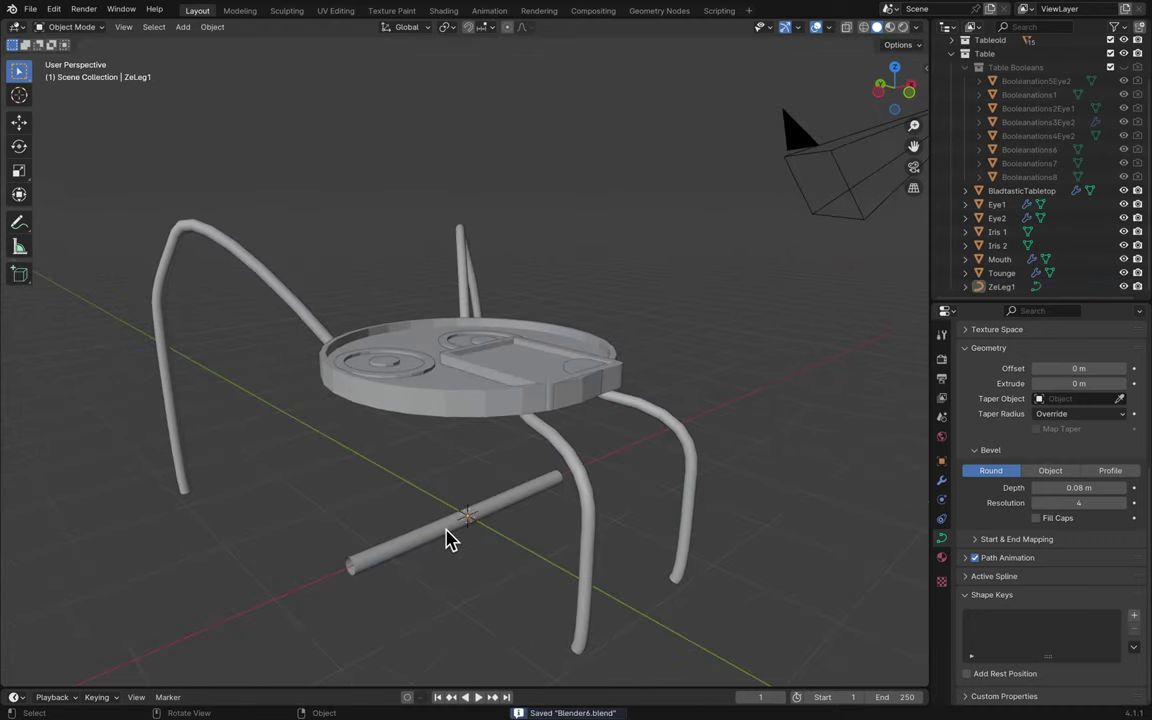
# - Lower ZeLeg1's bevel depth to 0.06 m for a thinner tube
pyautogui.click(447, 532)
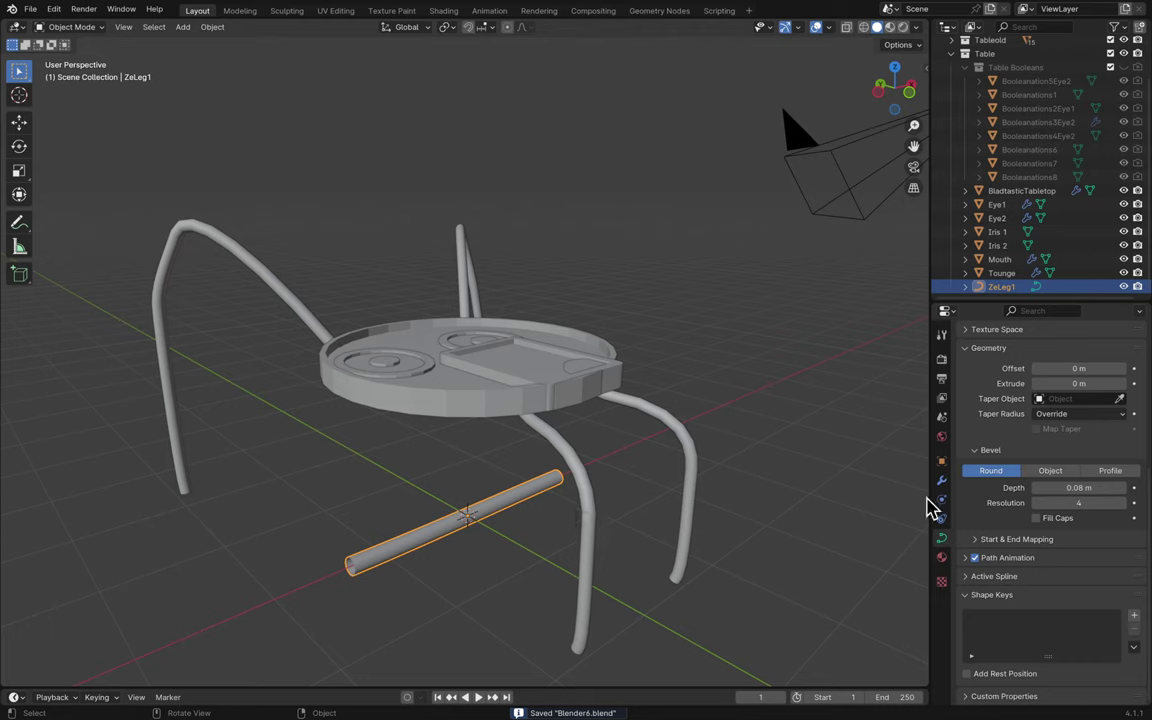
pyautogui.click(1038, 489)
pyautogui.click(1038, 489)
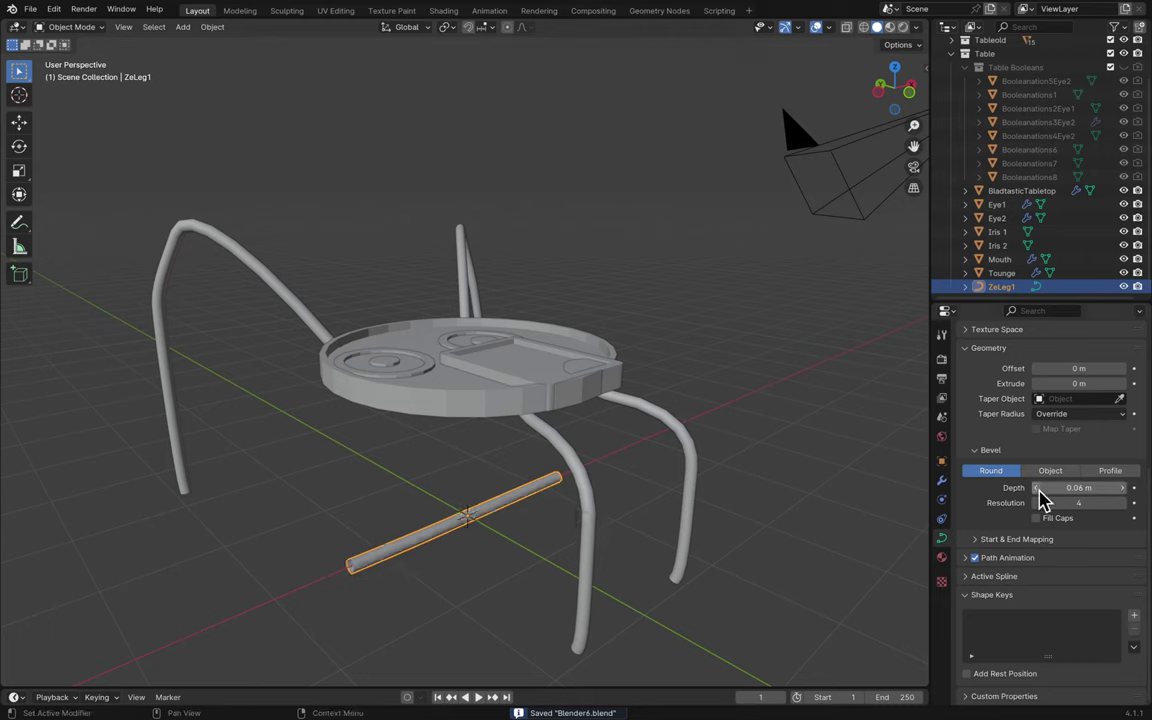
pyautogui.click(808, 538)
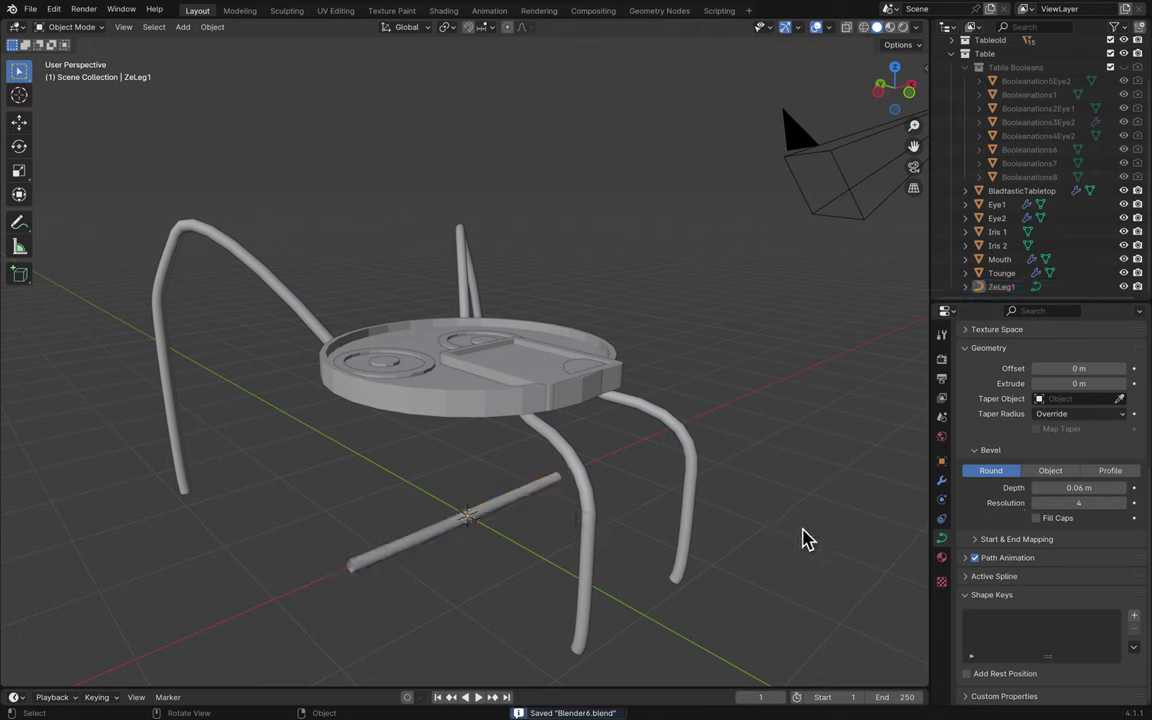
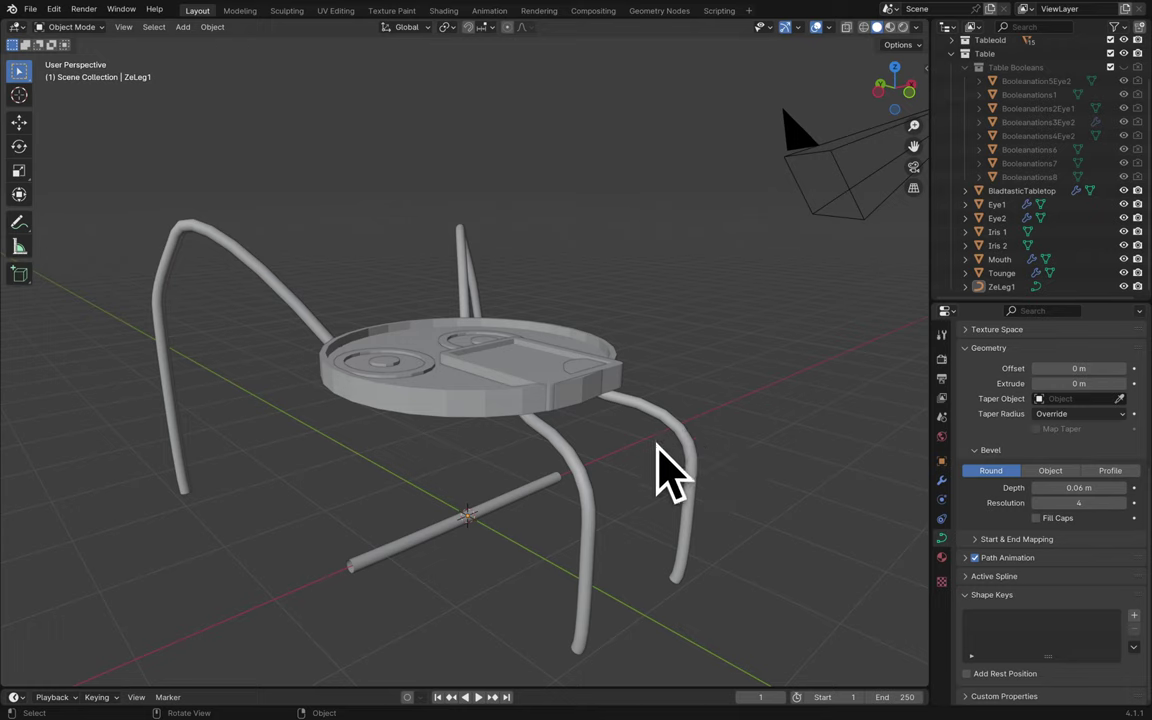
# - Move the ZeLeg1 rod along Y to -1.4951 m, under the front of the table
pyautogui.moveTo(677, 435); pyautogui.dragTo(677, 435, button='middle')
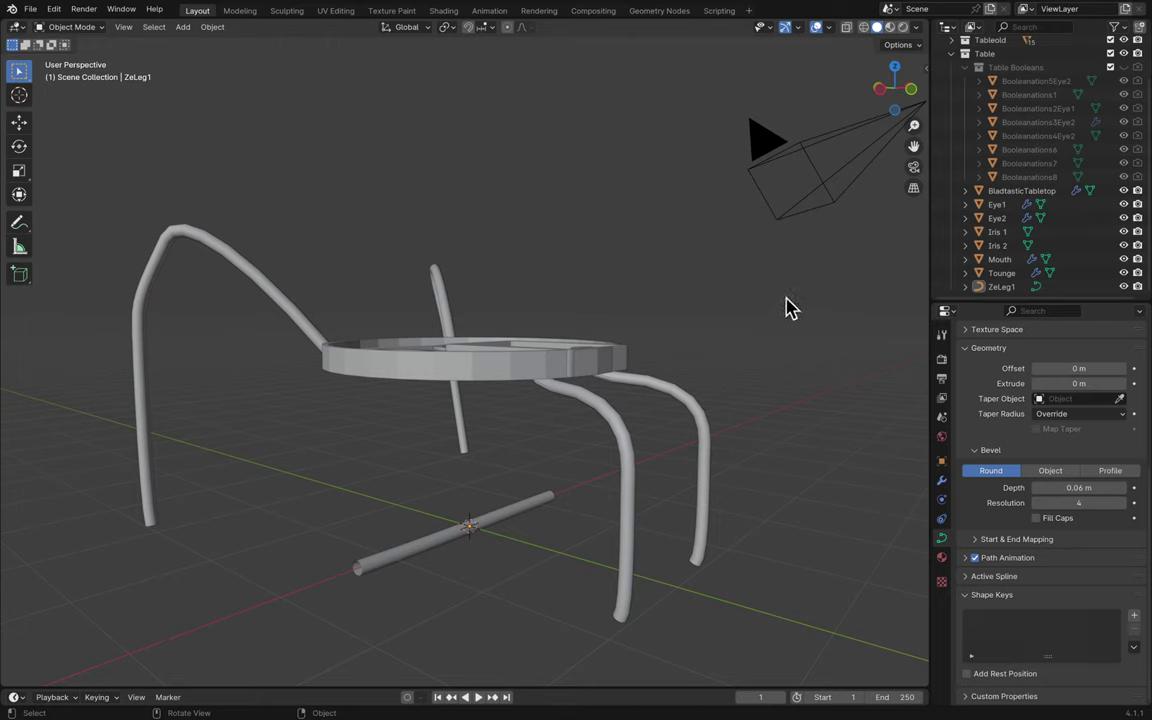
pyautogui.scroll(-10, 785, 307)
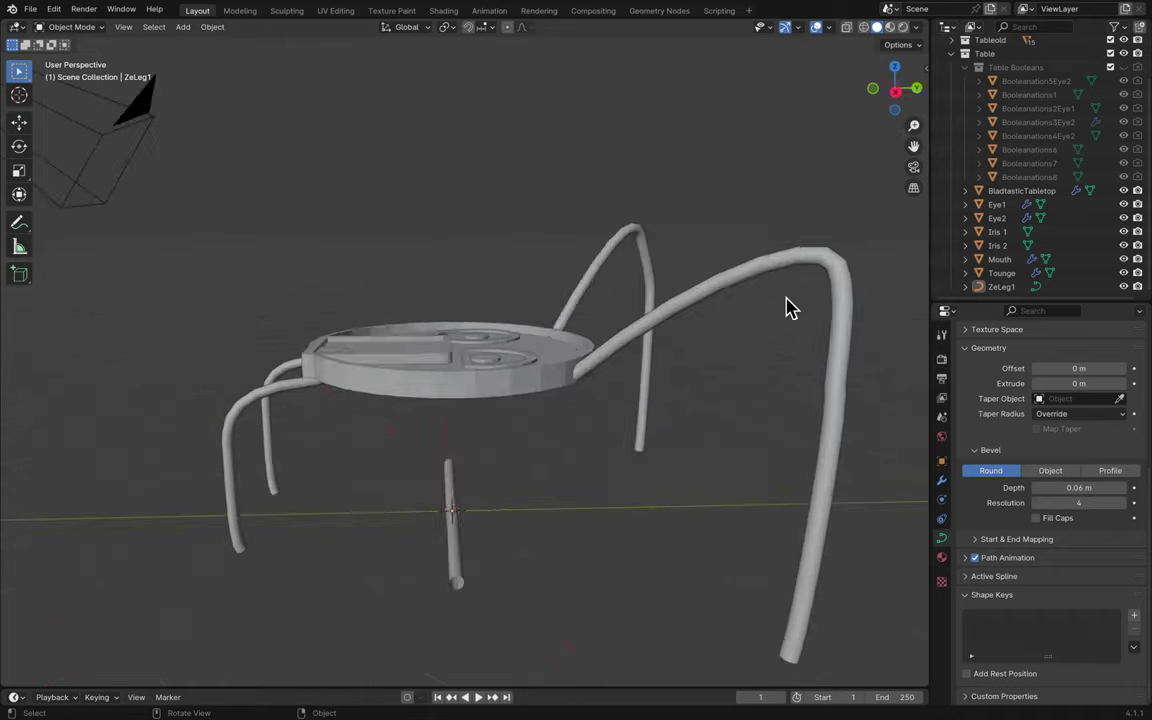
pyautogui.hscroll(10, 785, 307)
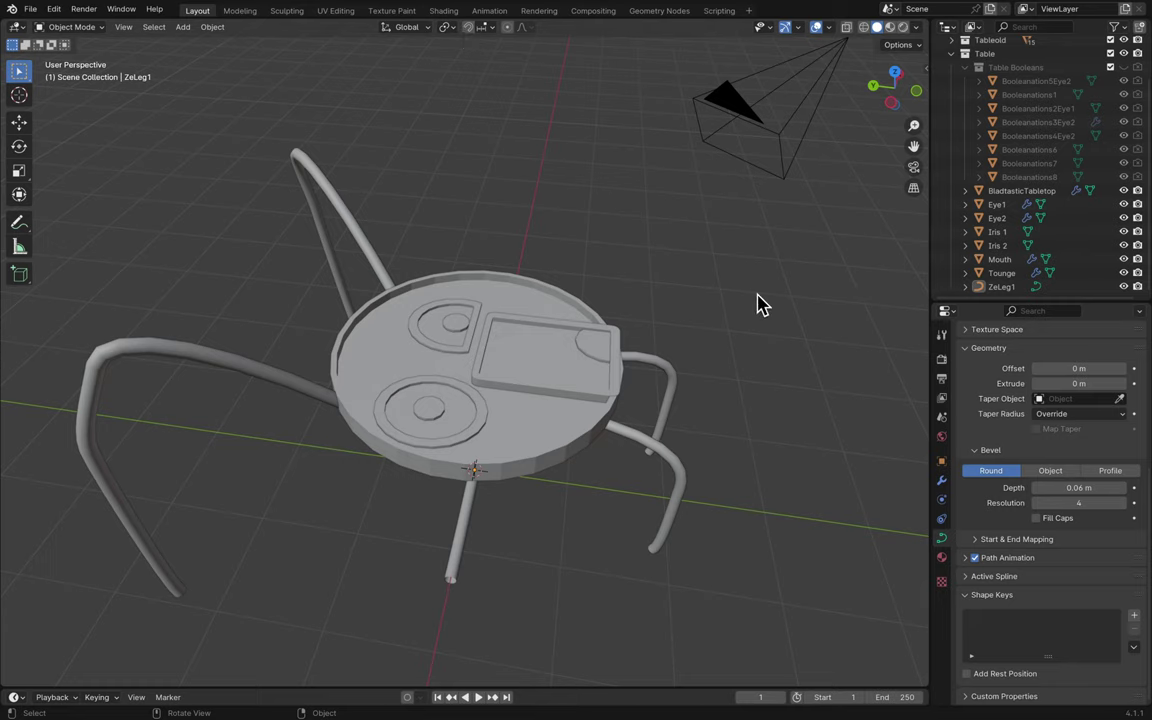
pyautogui.hscroll(10, 757, 305)
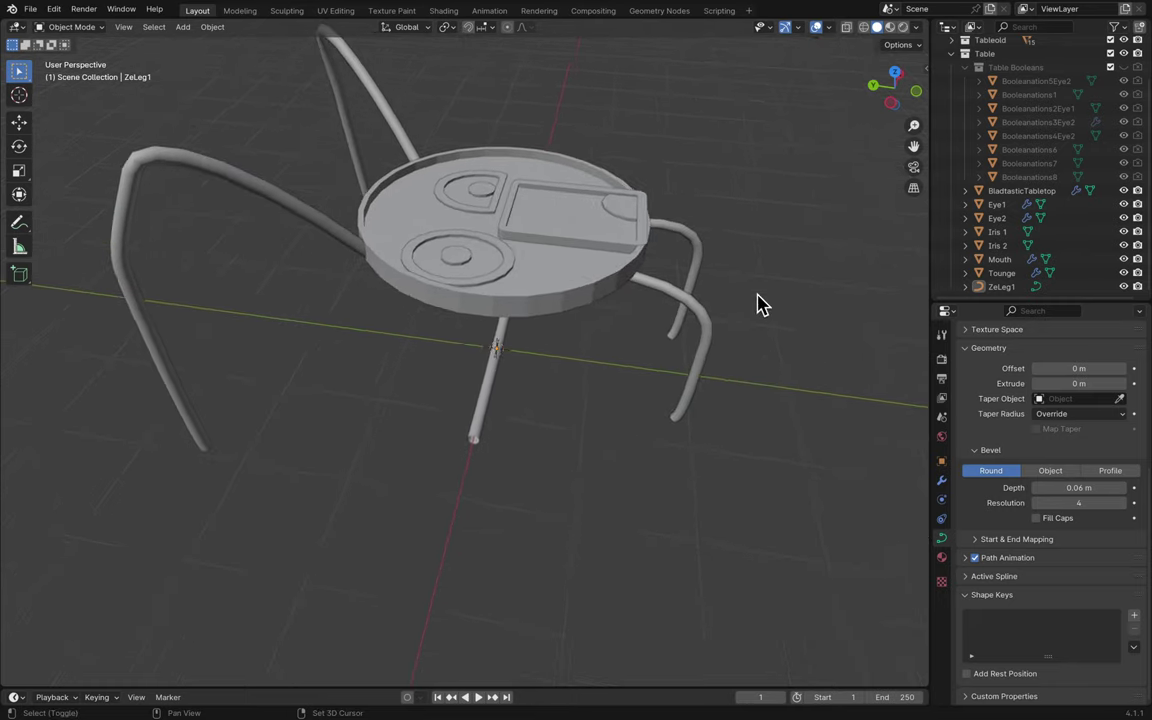
pyautogui.hscroll(5, 757, 305)
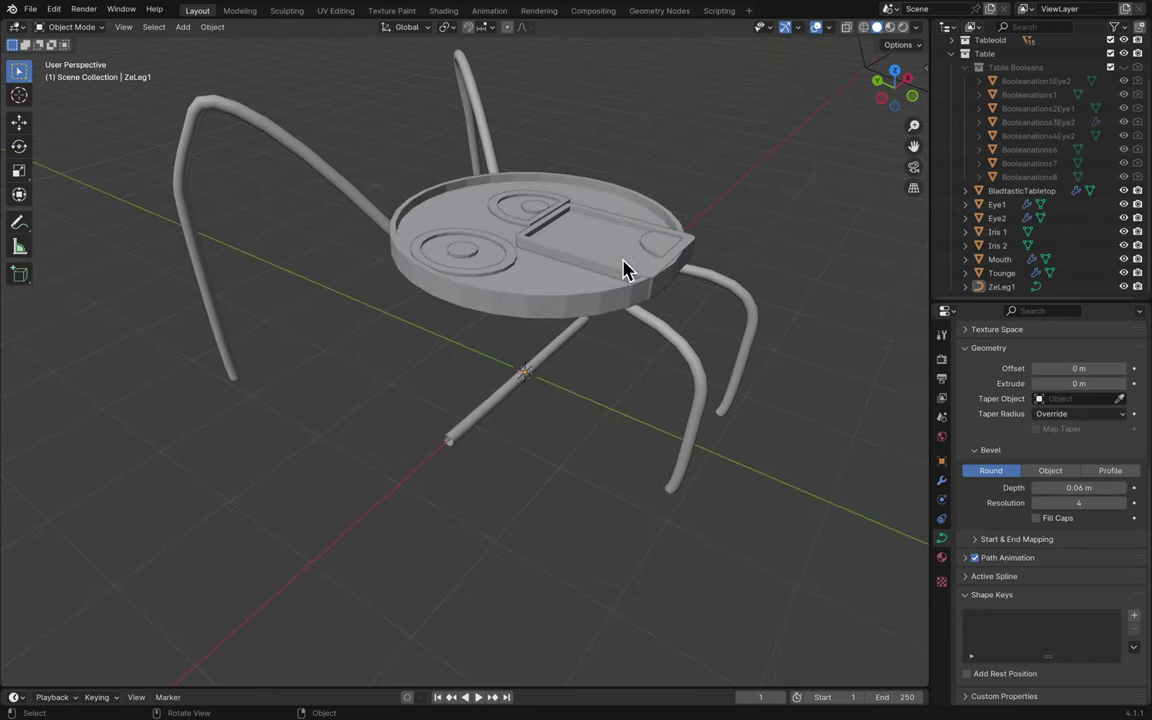
pyautogui.hscroll(2, 553, 393)
pyautogui.click(541, 398)
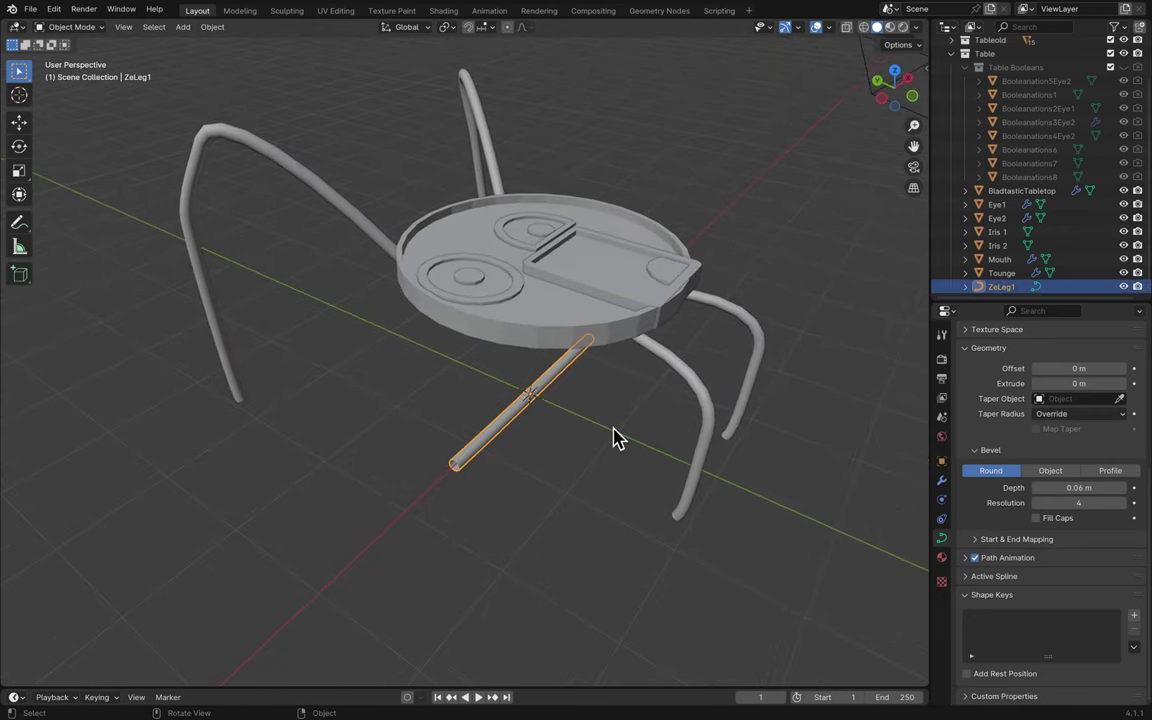
pyautogui.press('g')
pyautogui.press('x')
pyautogui.press('y')
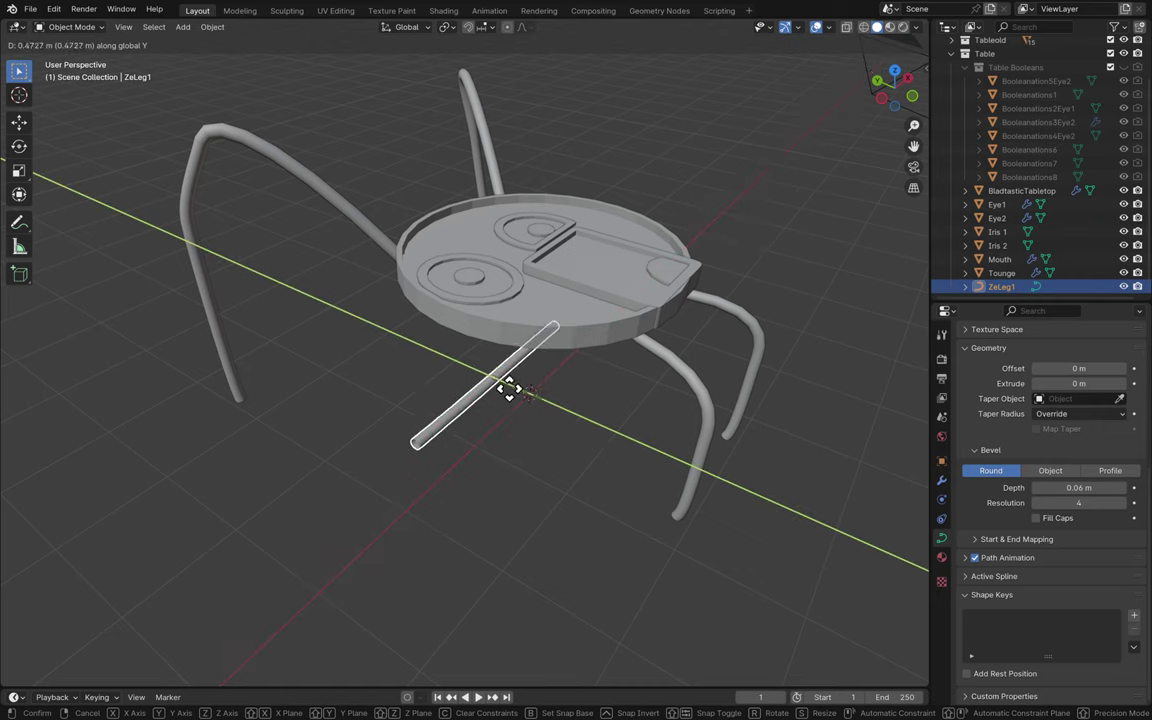
pyautogui.click(758, 468)
# - Rotate the ZeLeg1 rod around the vertical Z axis
pyautogui.hscroll(-5, 760, 472)
pyautogui.scroll(-10, 758, 473)
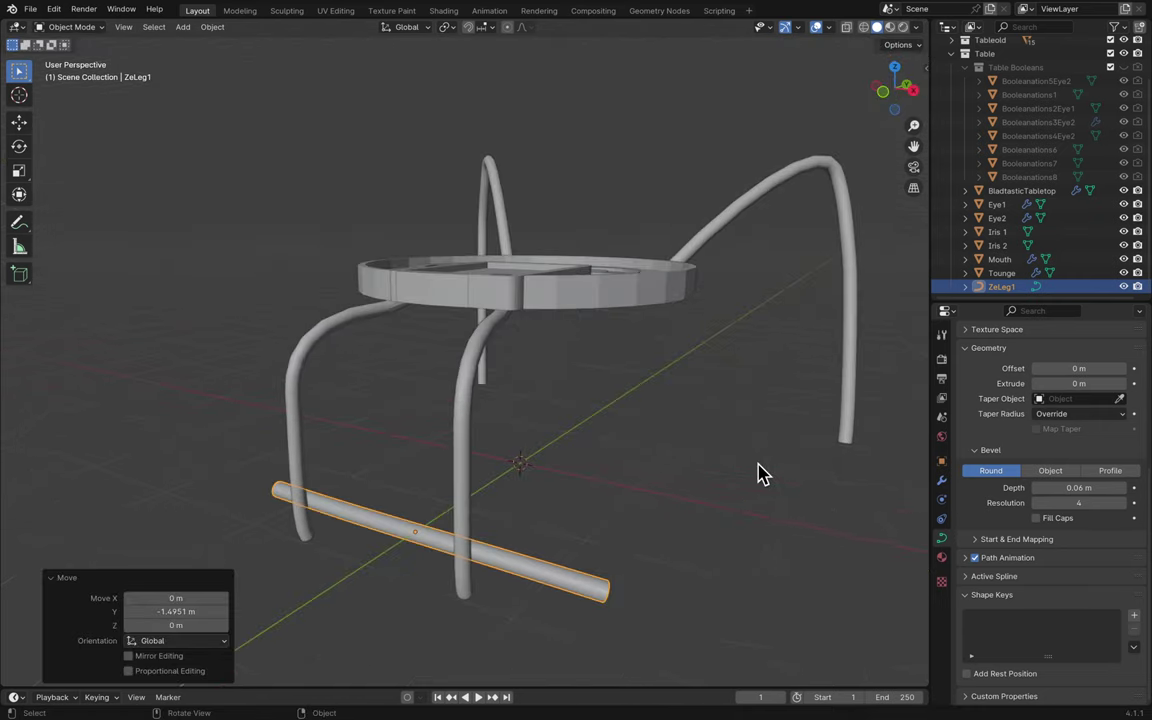
pyautogui.hscroll(-10, 758, 473)
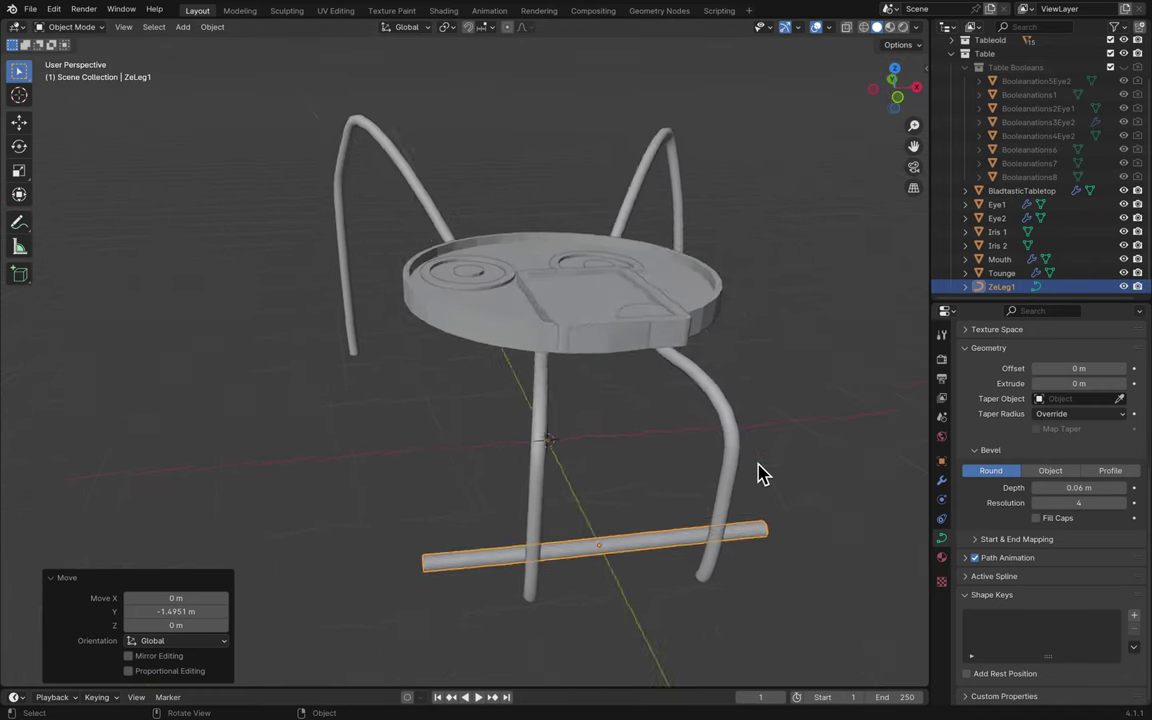
pyautogui.hscroll(-10, 758, 473)
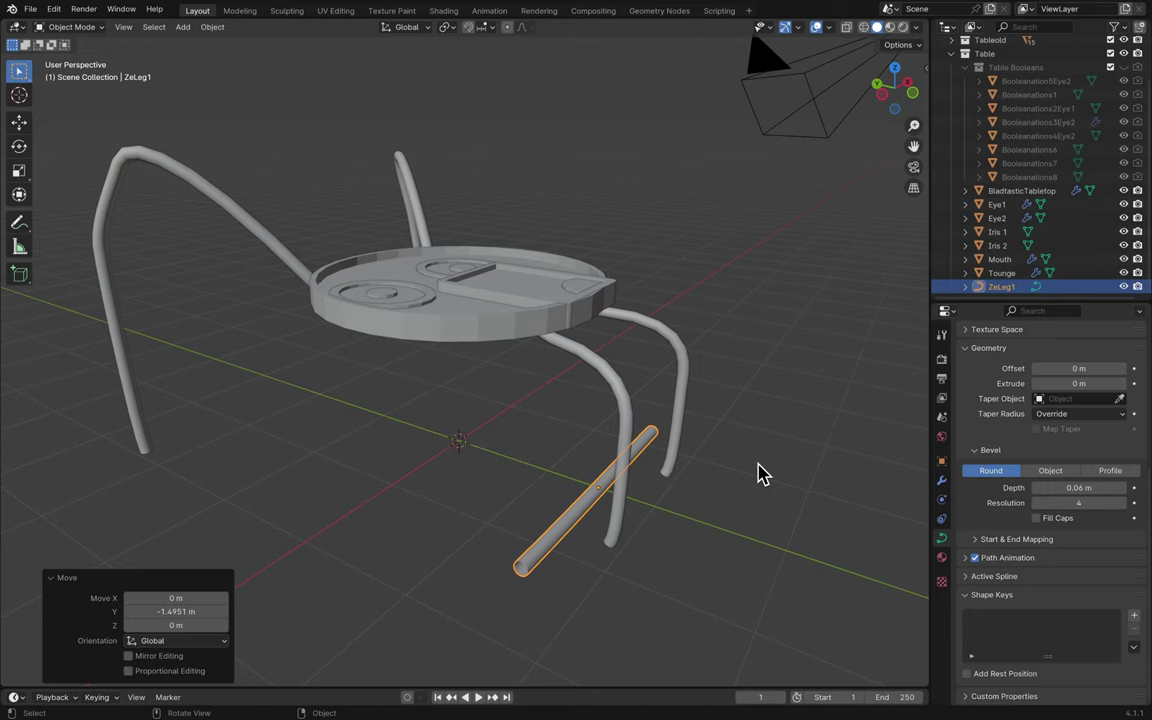
pyautogui.press('r')
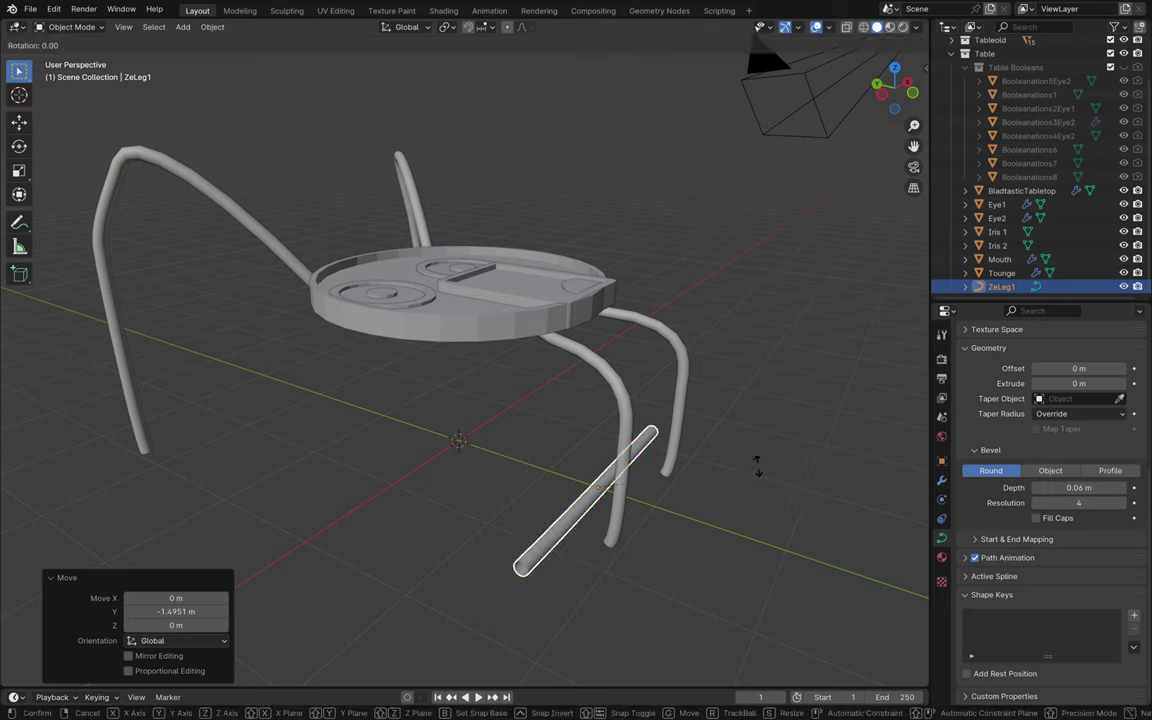
pyautogui.press('z')
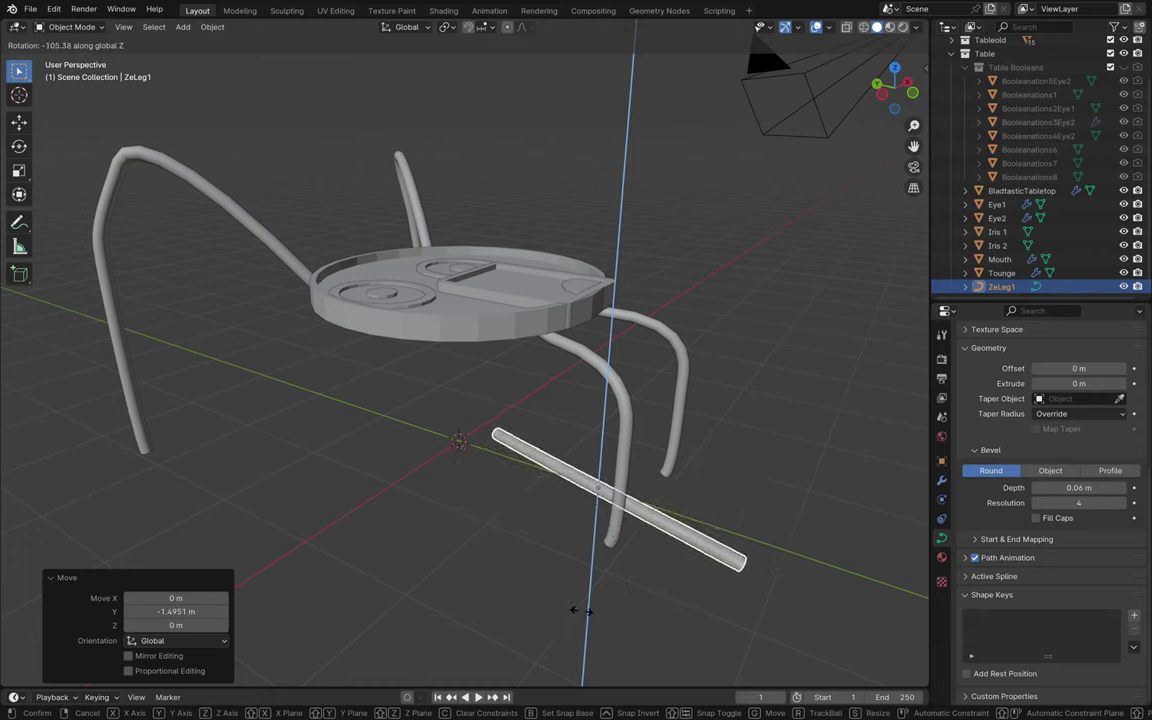
pyautogui.click(780, 476)
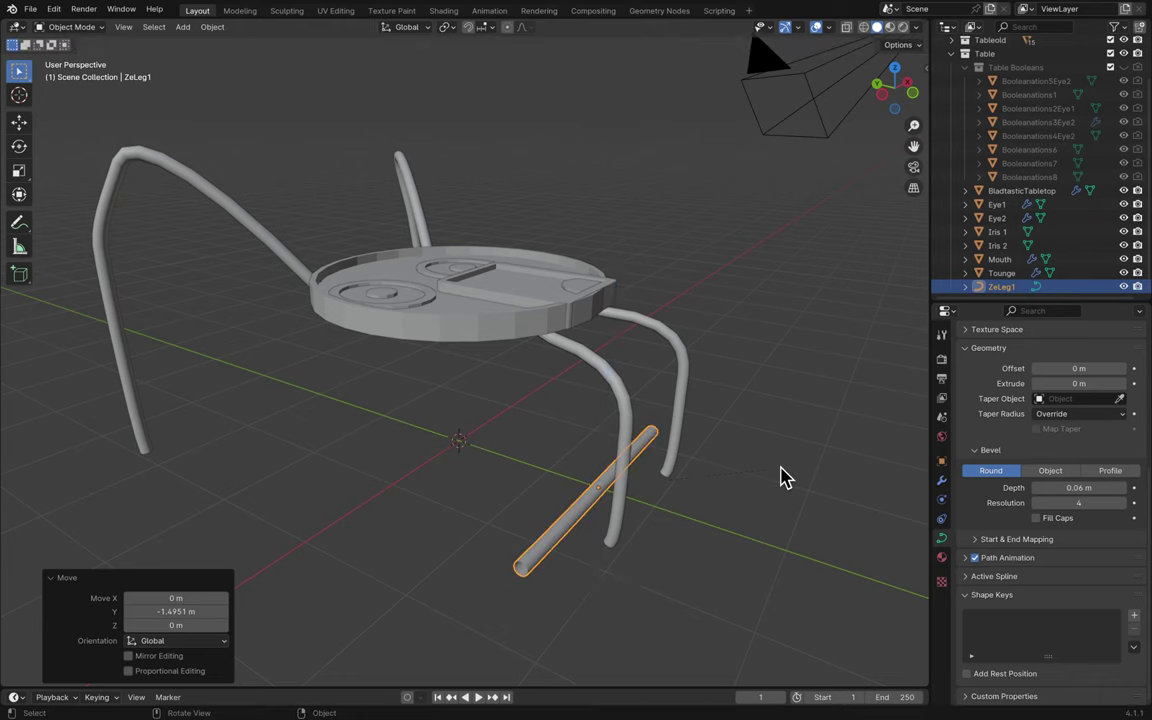
pyautogui.hscroll(5, 782, 477)
pyautogui.hscroll(5, 782, 477)
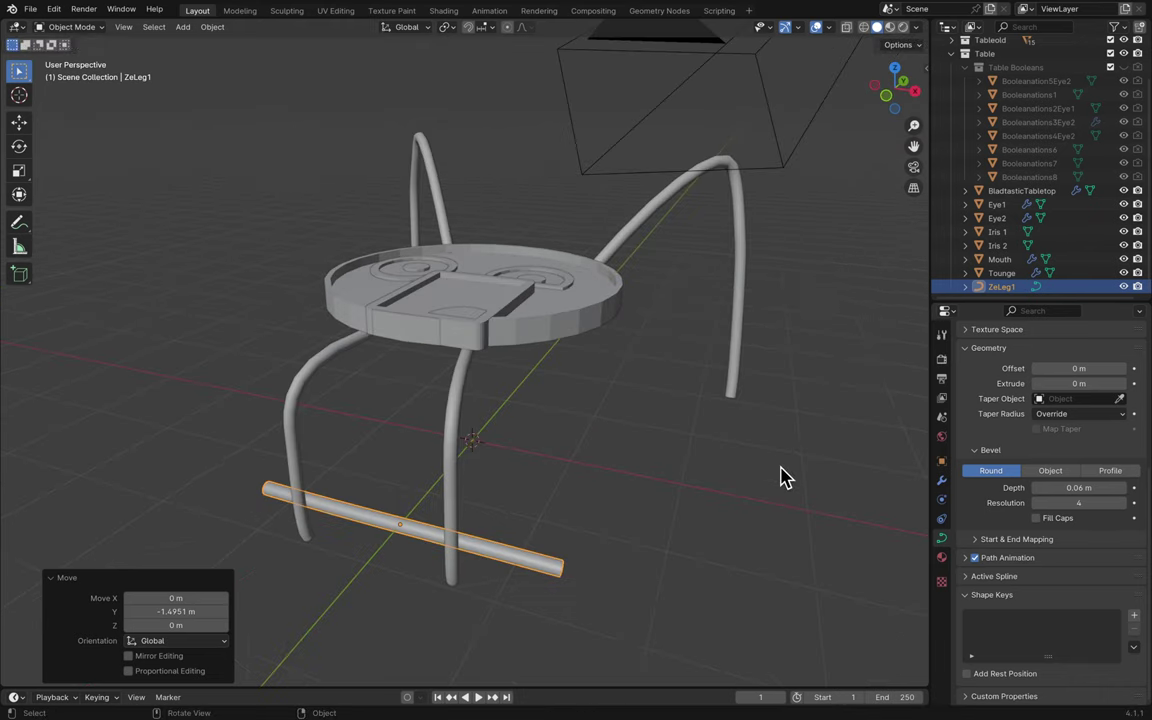
# - Set ZeLeg1's Z rotation to about 80° in the object transform panel, viewed from the top
pyautogui.click(943, 459)
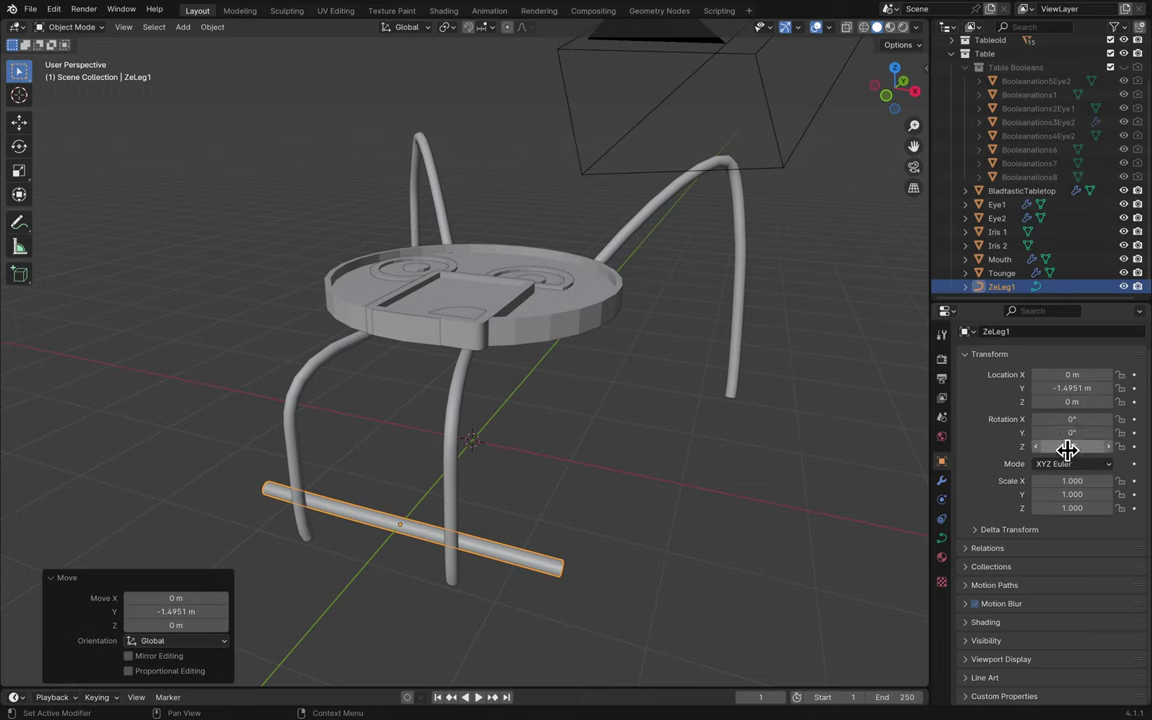
pyautogui.moveTo(1072, 446); pyautogui.dragTo(1142, 446)
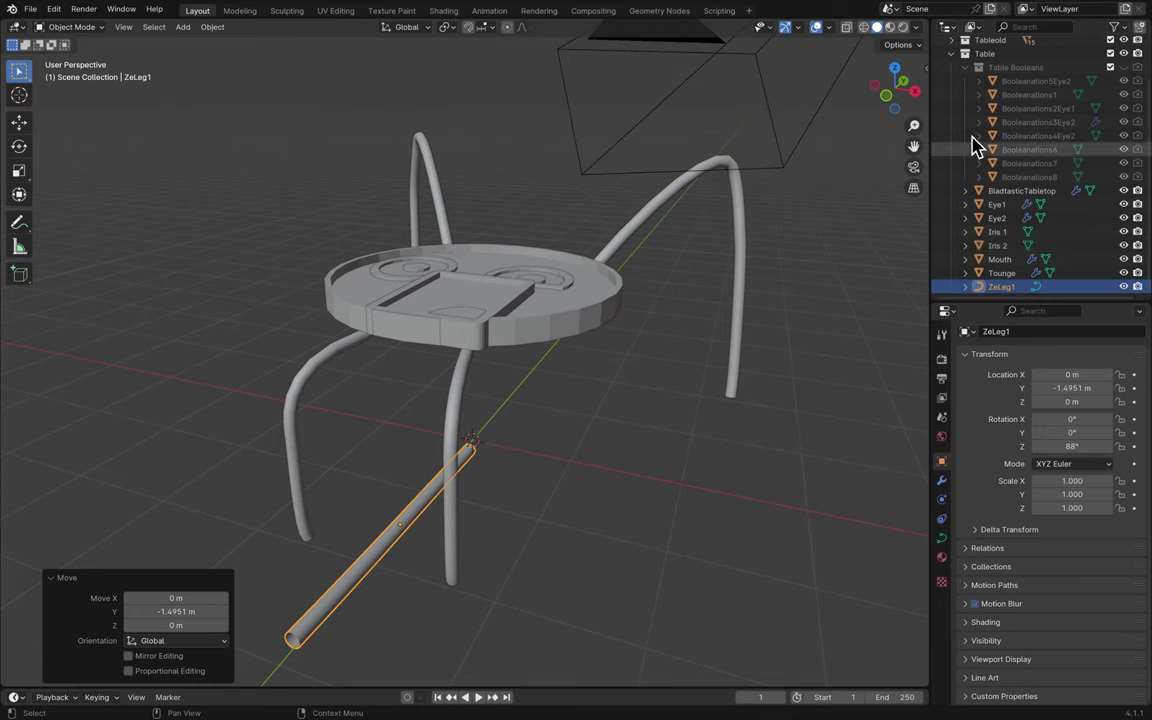
pyautogui.click(894, 70)
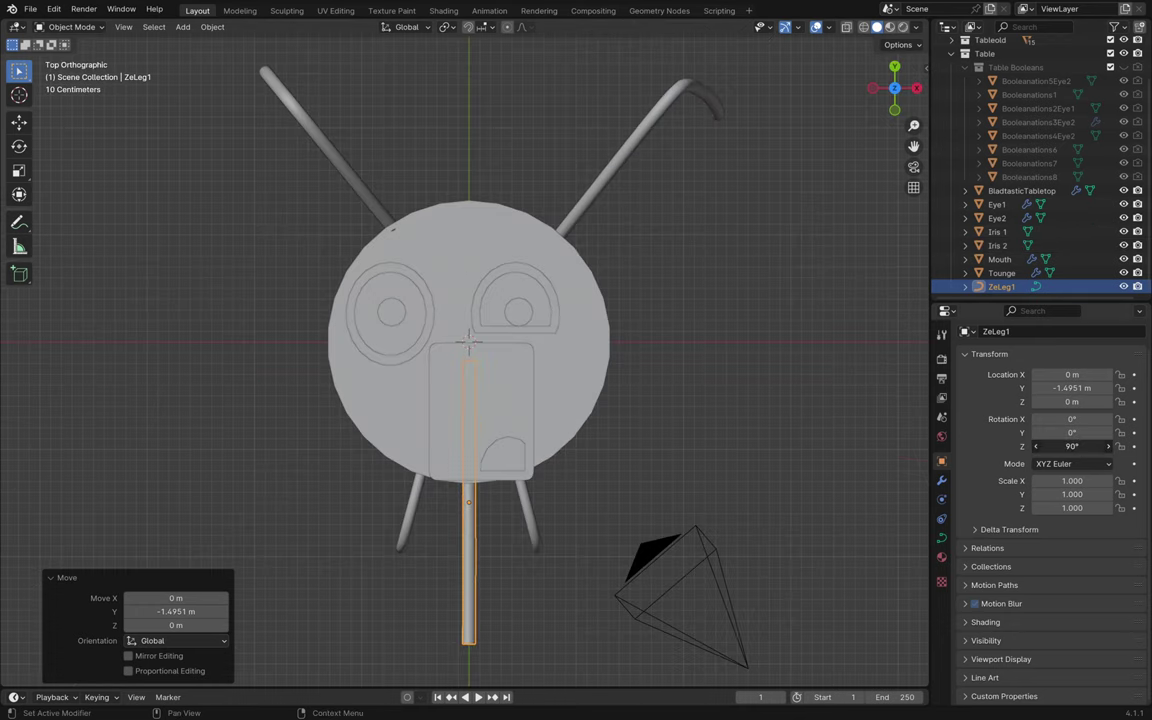
pyautogui.moveTo(1072, 446); pyautogui.dragTo(1060, 446)
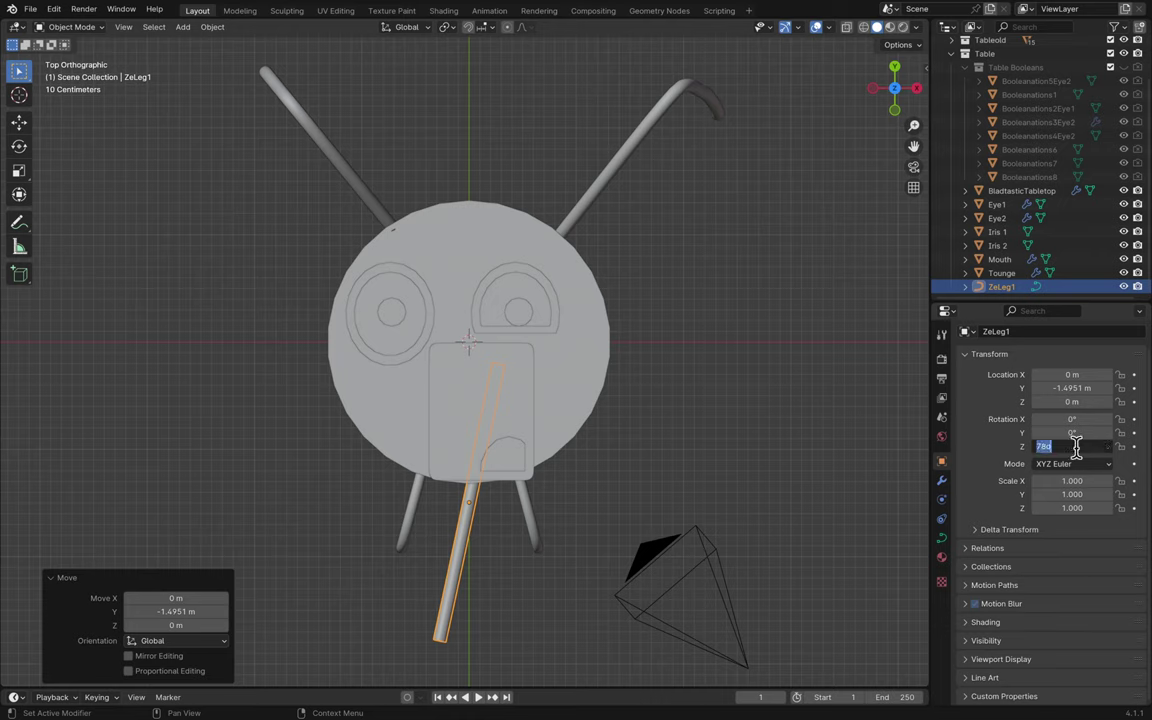
pyautogui.press('Return')
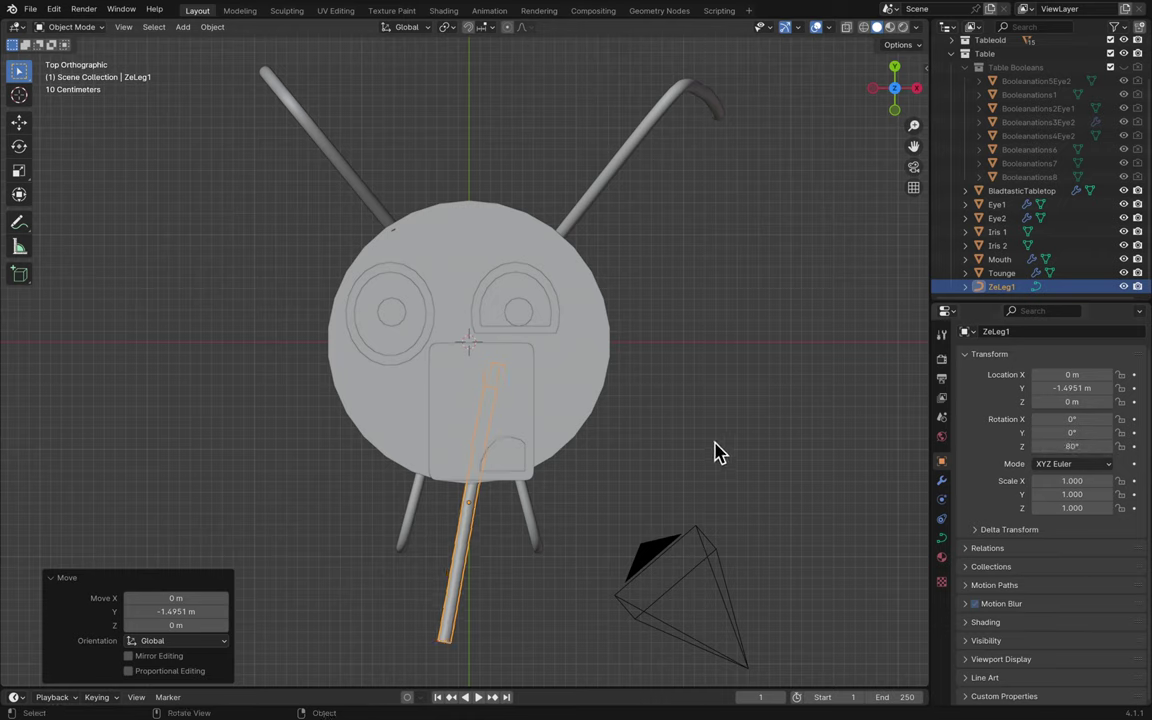
# - Move the rod under the table and lower its Z rotation a few degrees
pyautogui.press('g')
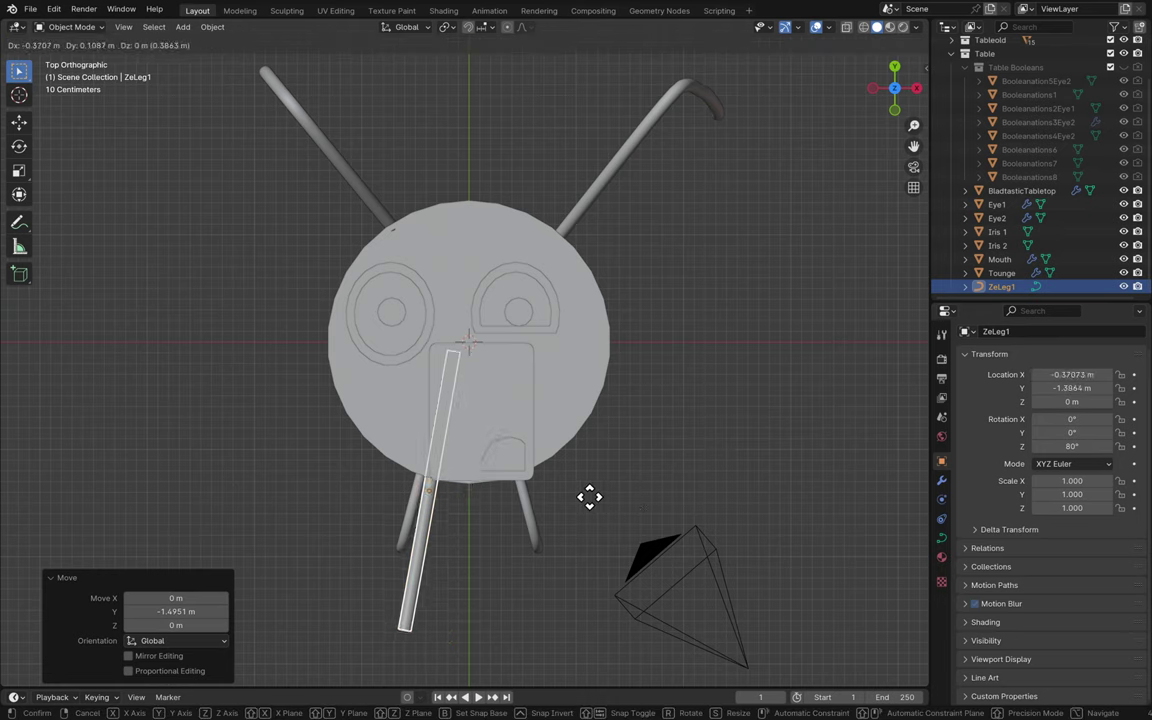
pyautogui.click(592, 505)
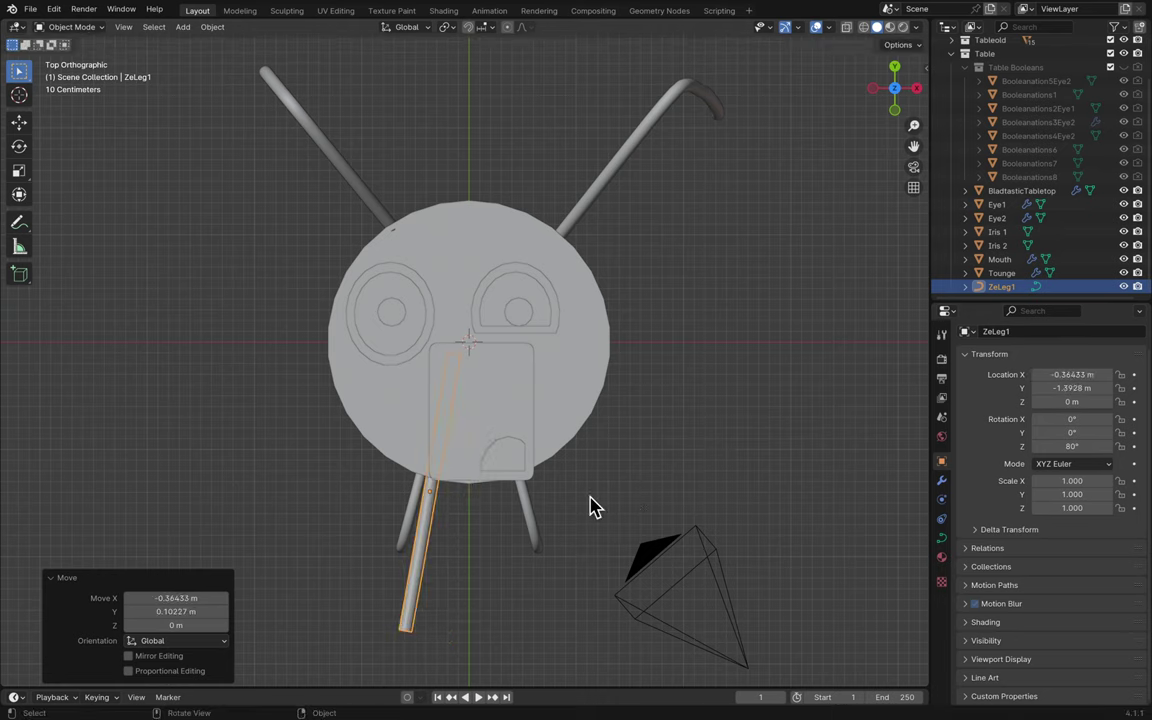
pyautogui.click(1108, 446)
pyautogui.click(1035, 447)
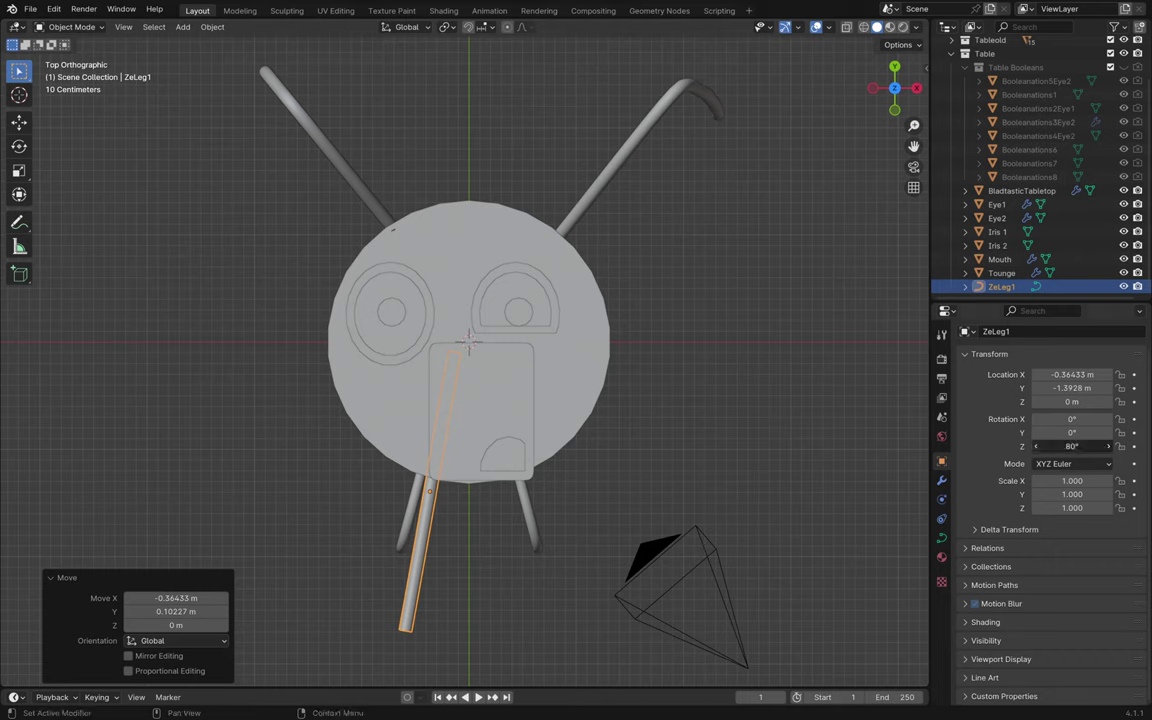
pyautogui.click(1035, 447)
pyautogui.click(1035, 447)
pyautogui.click(1035, 447)
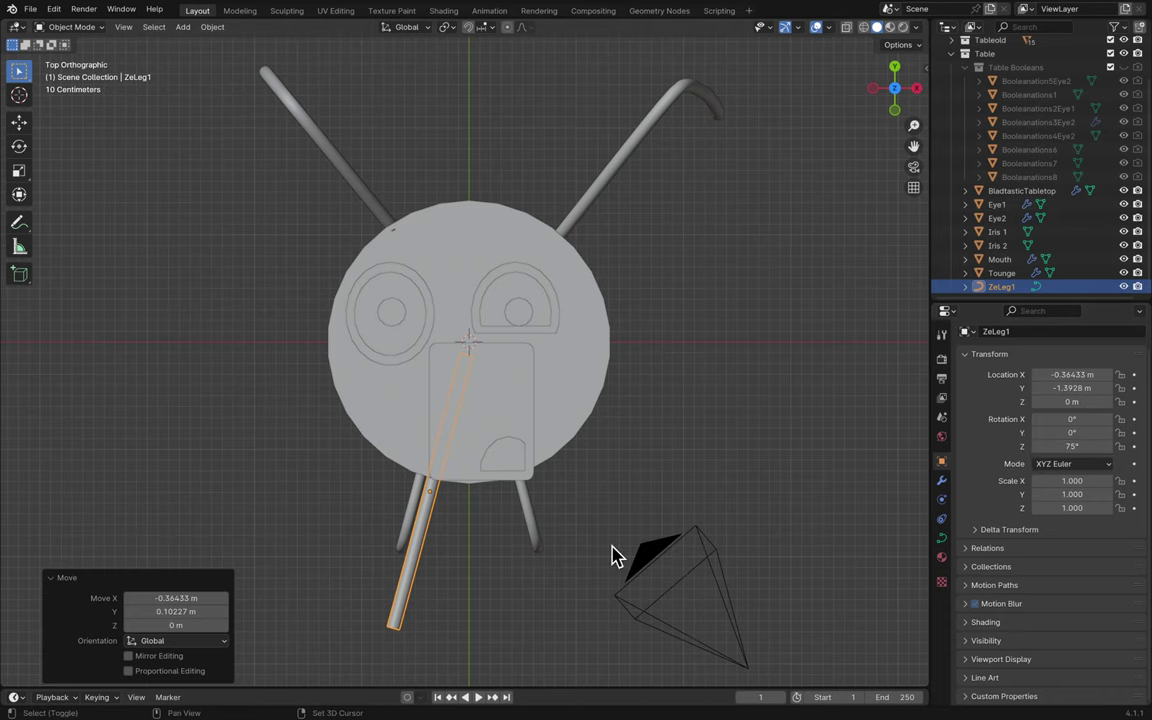
# - Slide the rod to its final spot at X -0.48267 m, Y -1.3021 m
pyautogui.scroll(3, 615, 557)
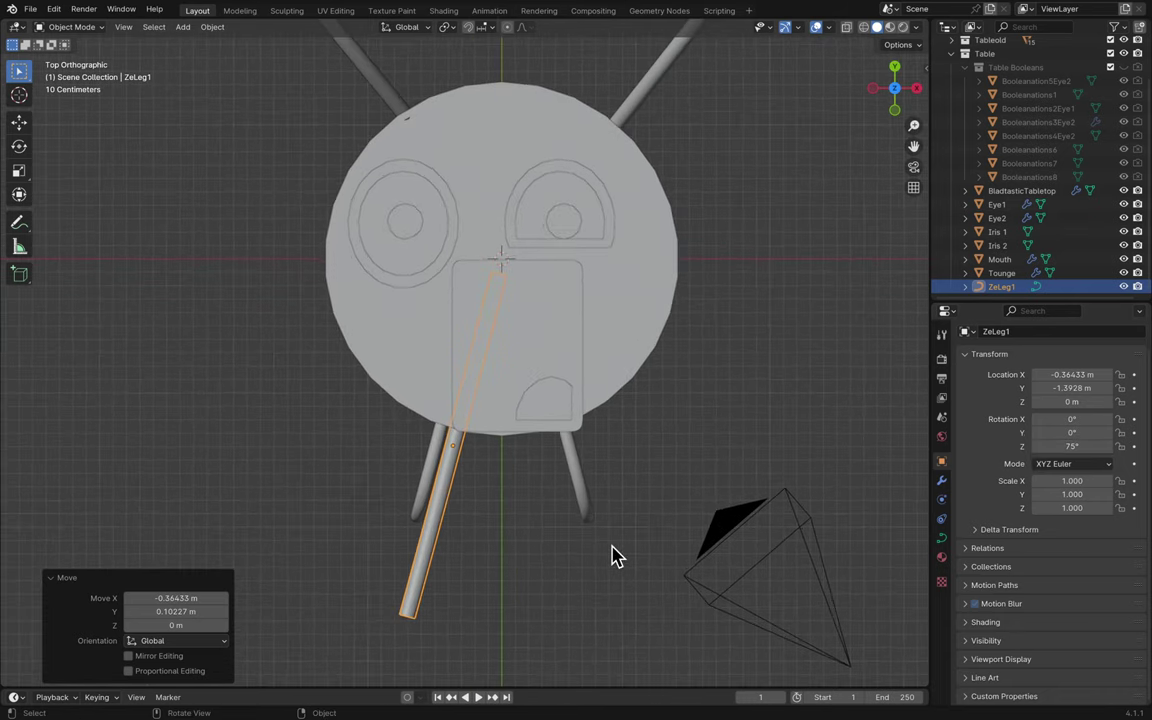
pyautogui.keyDown('shift'); pyautogui.scroll(-3, 615, 557); pyautogui.keyUp('shift')
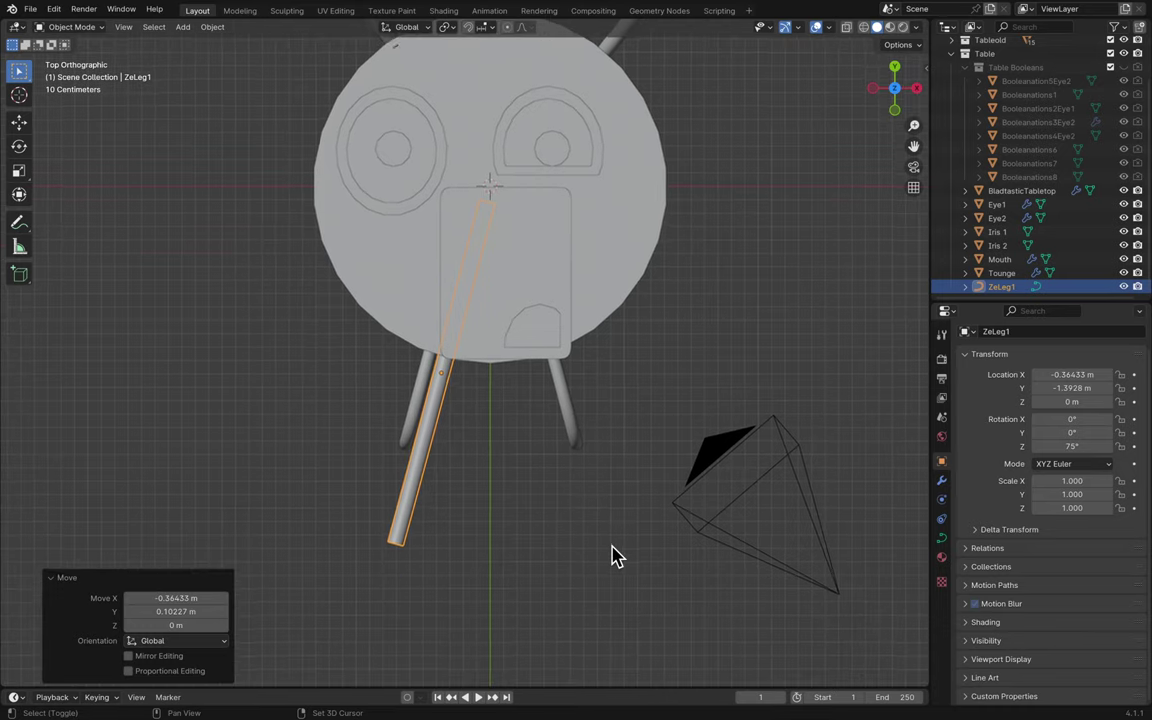
pyautogui.scroll(2, 615, 557)
pyautogui.scroll(-5, 615, 557)
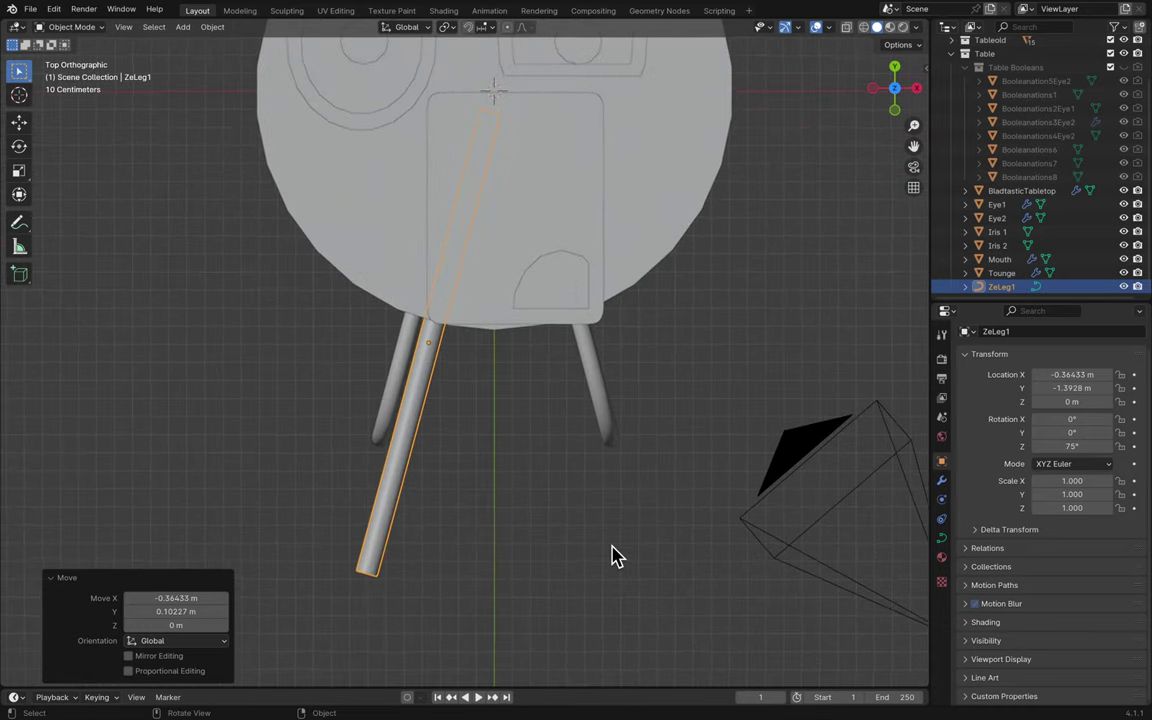
pyautogui.press('g')
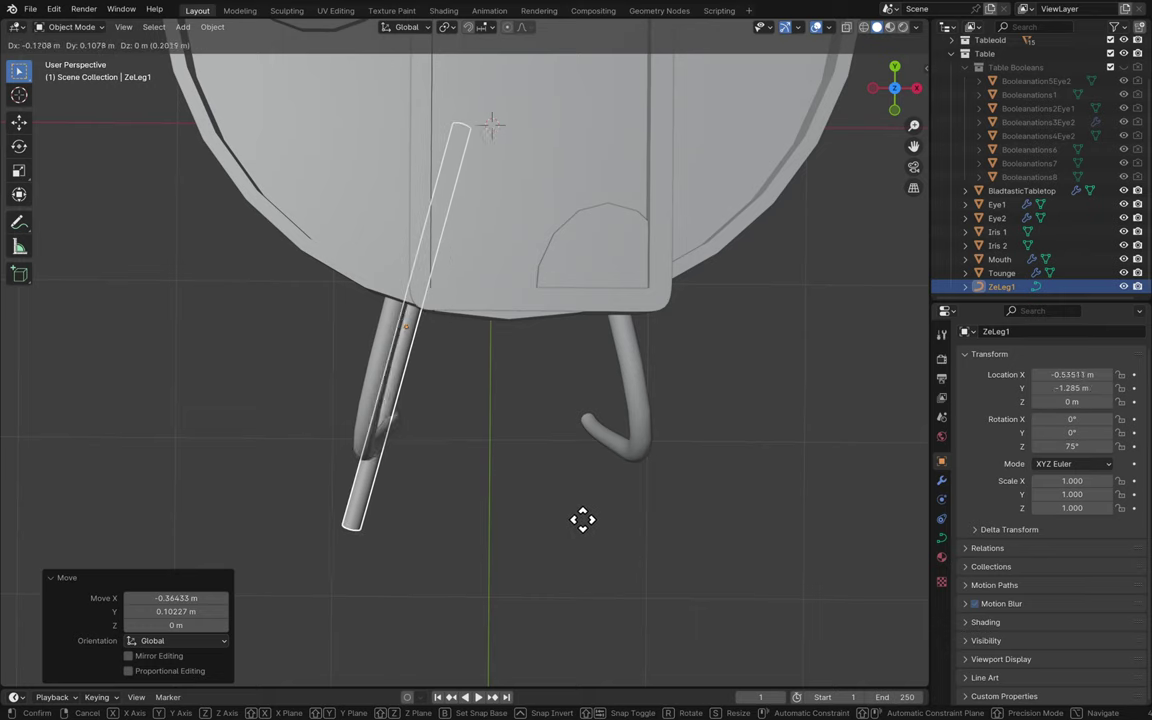
pyautogui.click(590, 531)
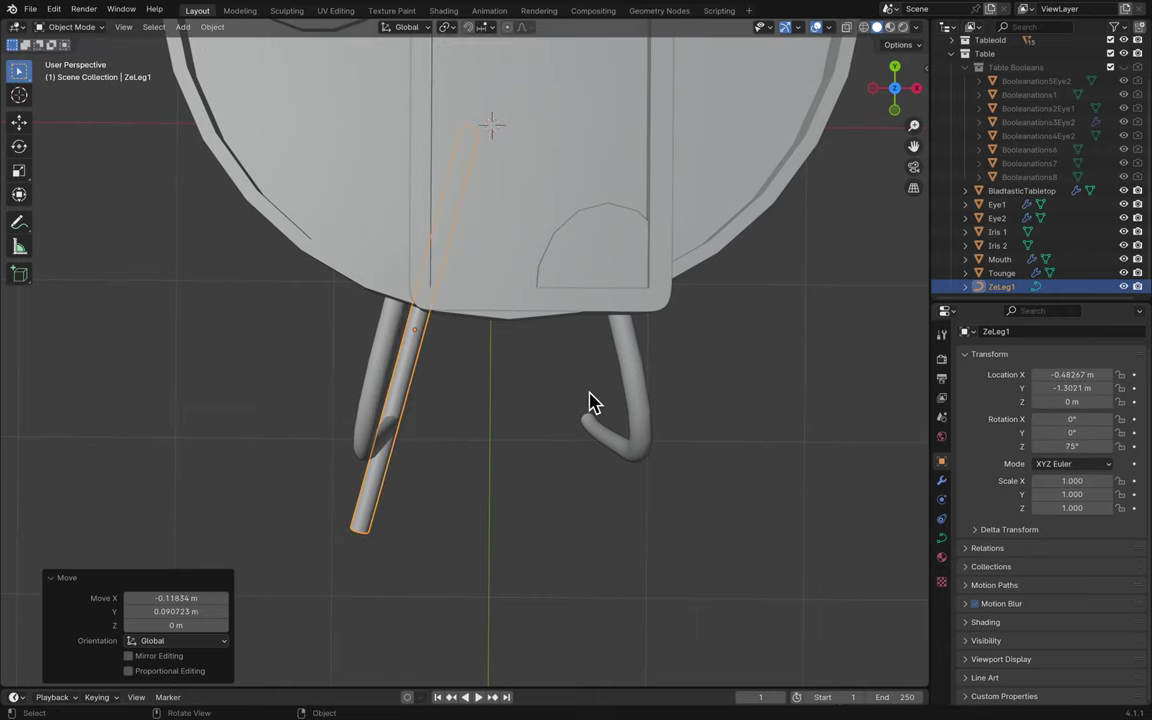
pyautogui.scroll(-10, 590, 403)
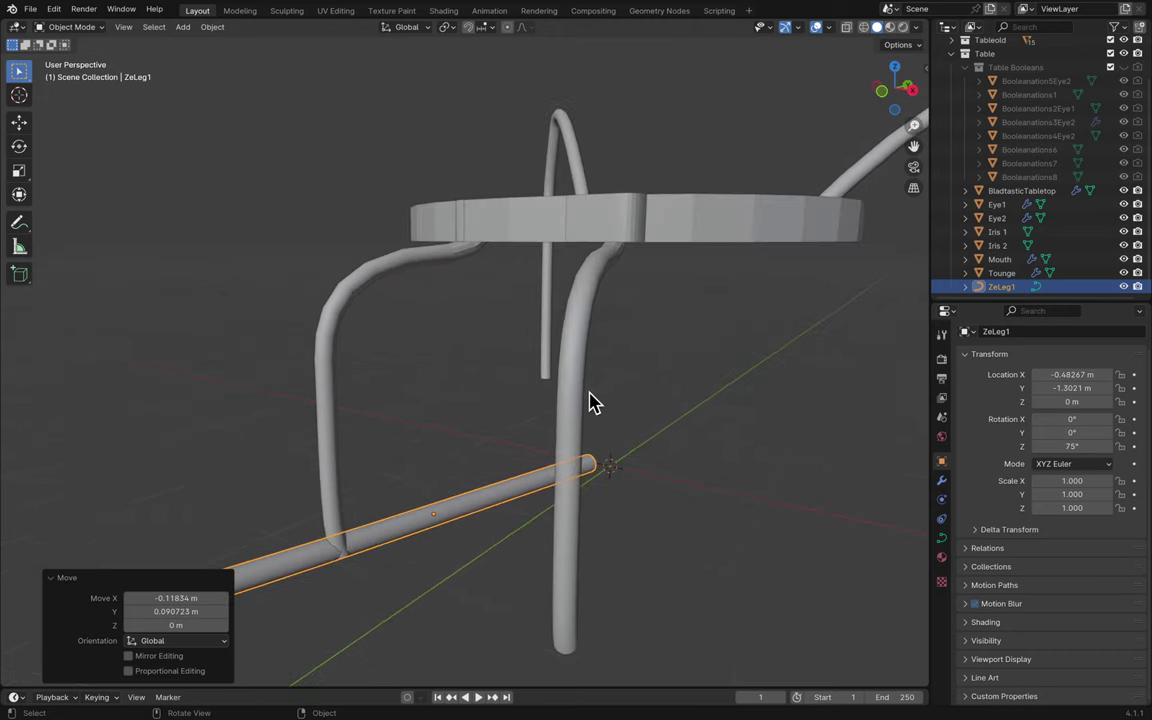
pyautogui.scroll(-10, 590, 403)
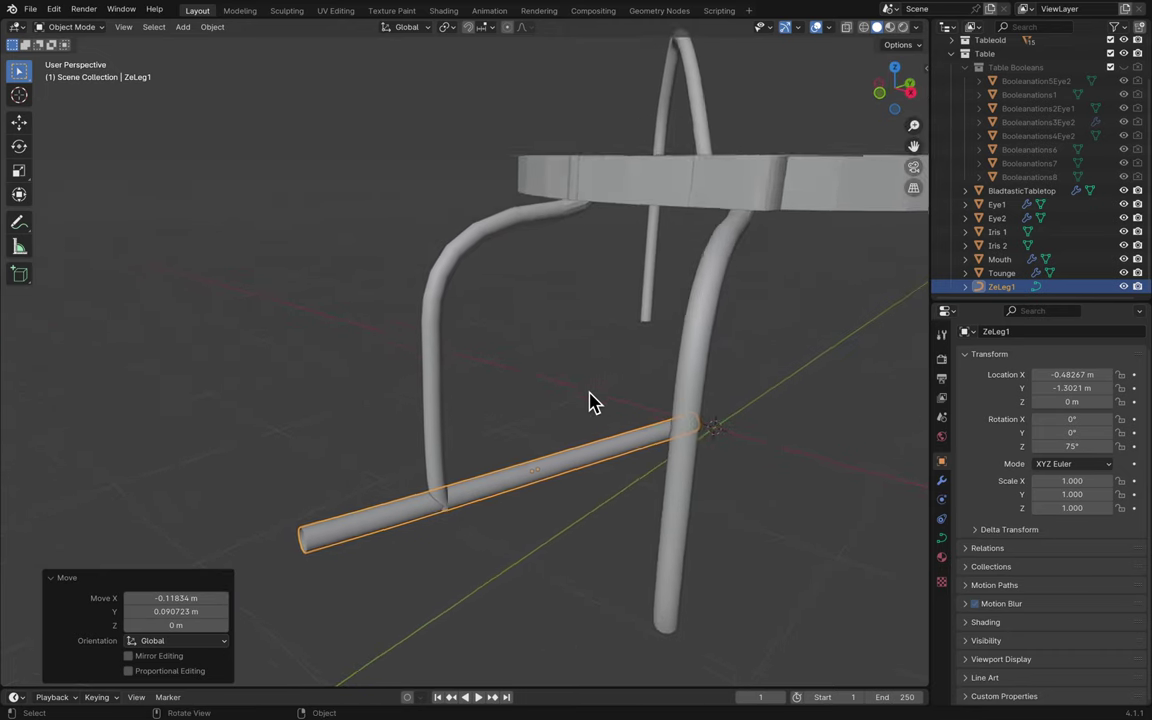
pyautogui.scroll(-5, 590, 403)
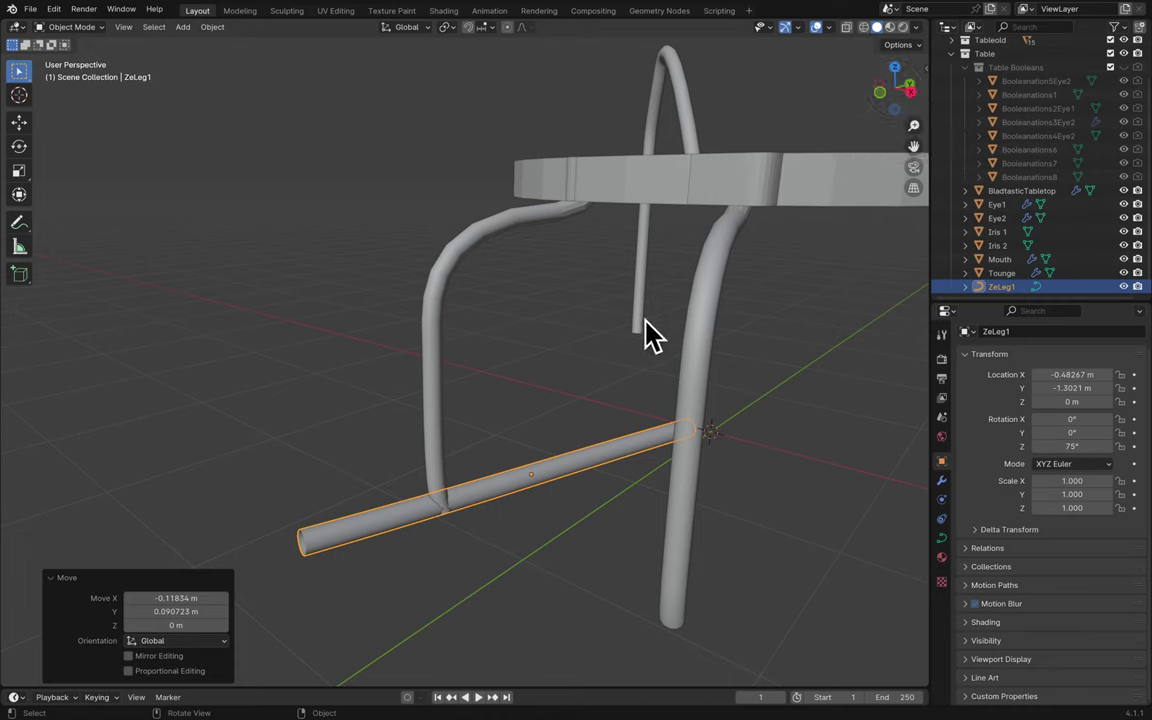
# - Enter Edit Mode on the ZeLeg1 curve and reposition a control point
pyautogui.press('Tab')
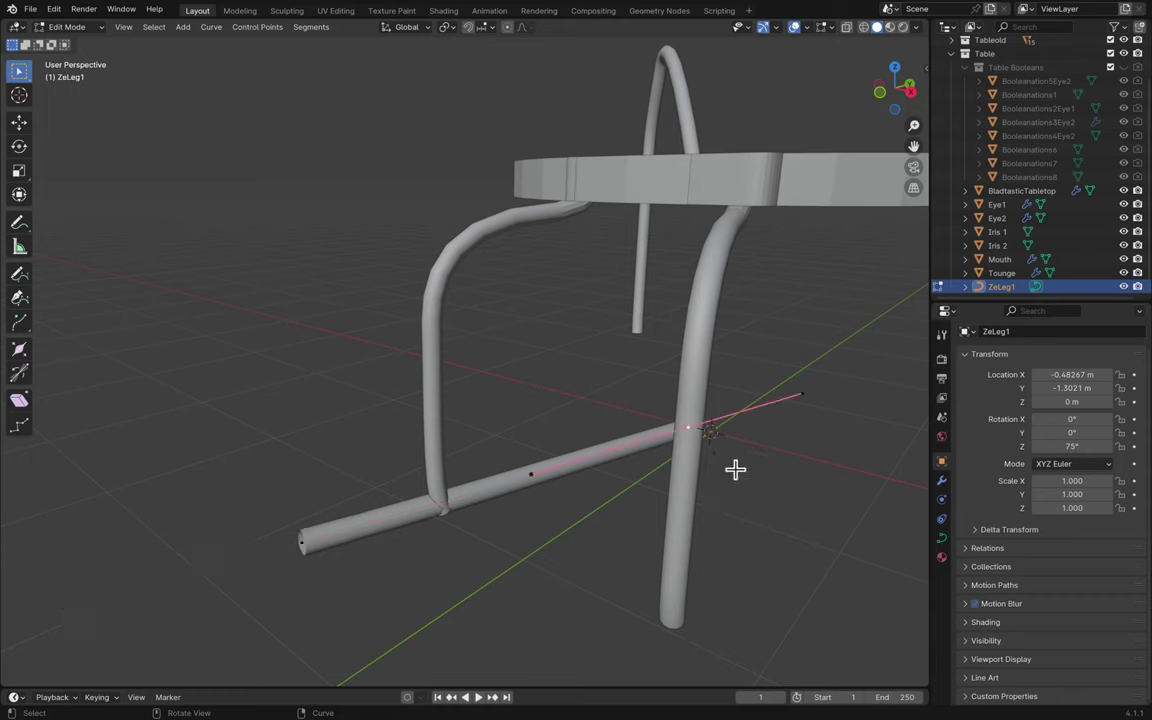
pyautogui.press('g')
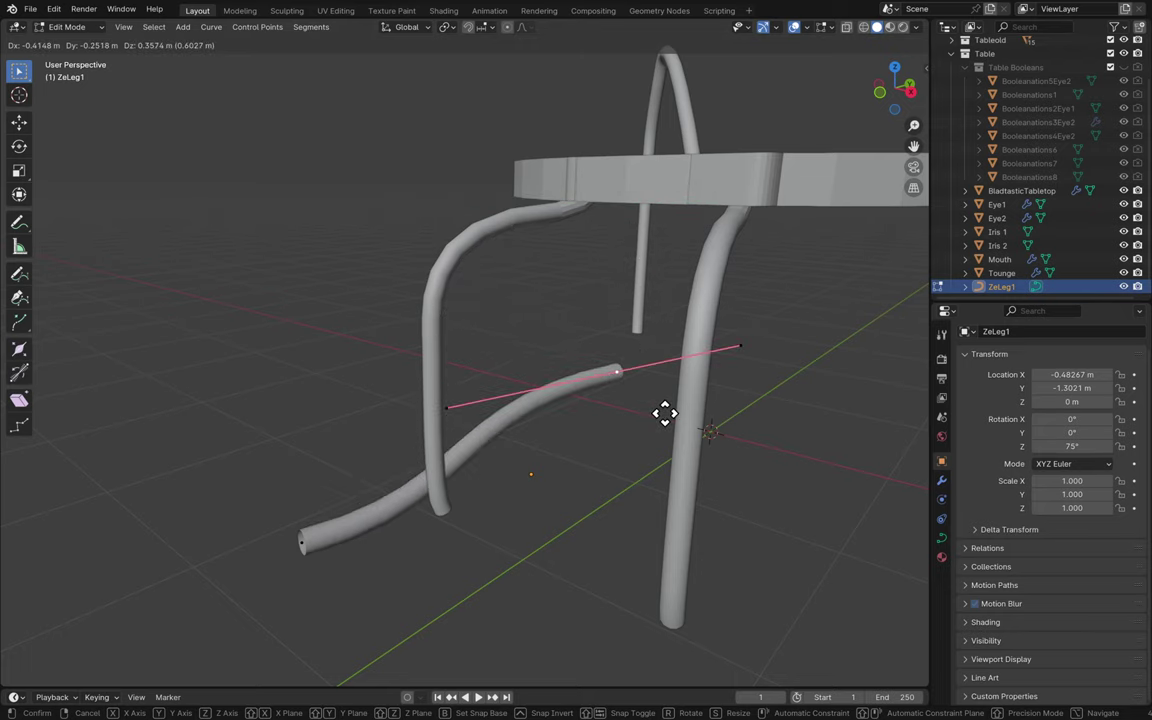
pyautogui.click(701, 471)
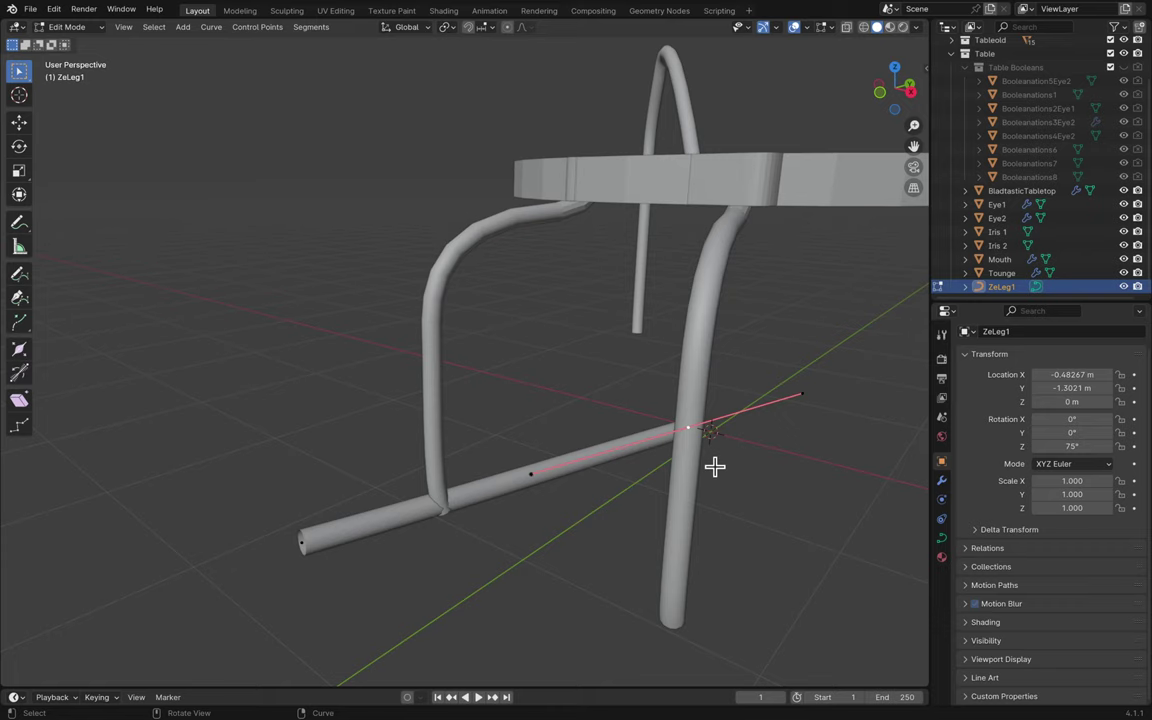
pyautogui.hscroll(10, 714, 466)
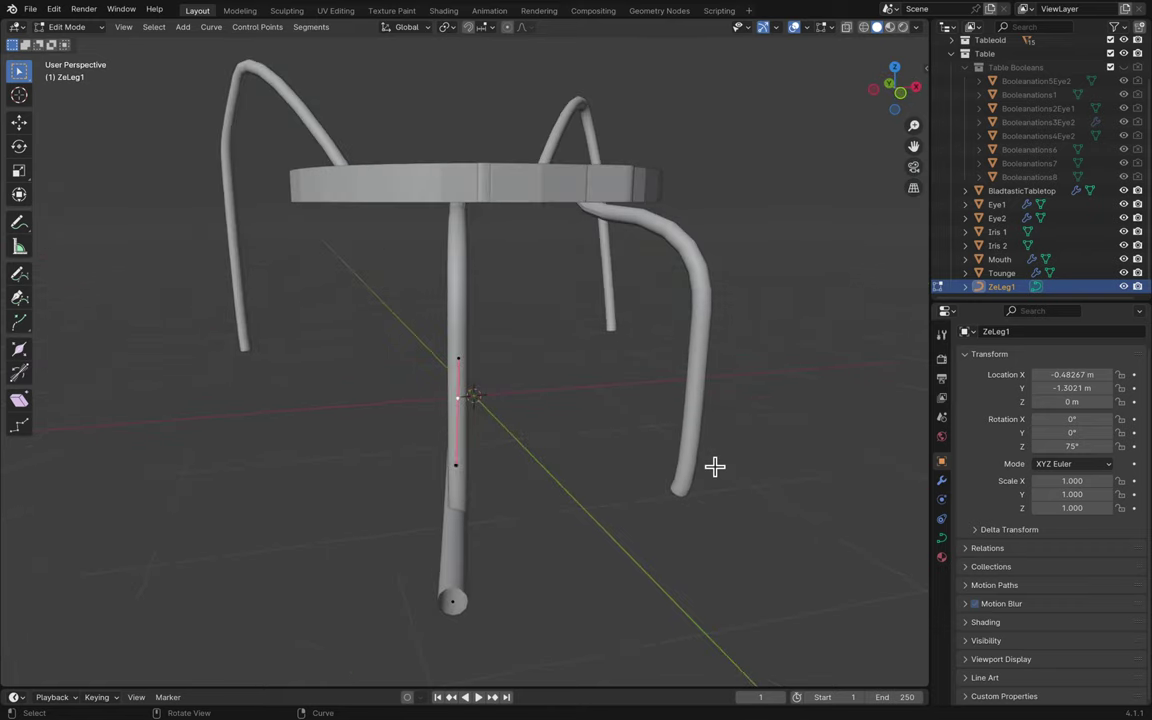
# - Lift the selected points straight up in Z to the tabletop's underside
pyautogui.press('g')
pyautogui.press('z')
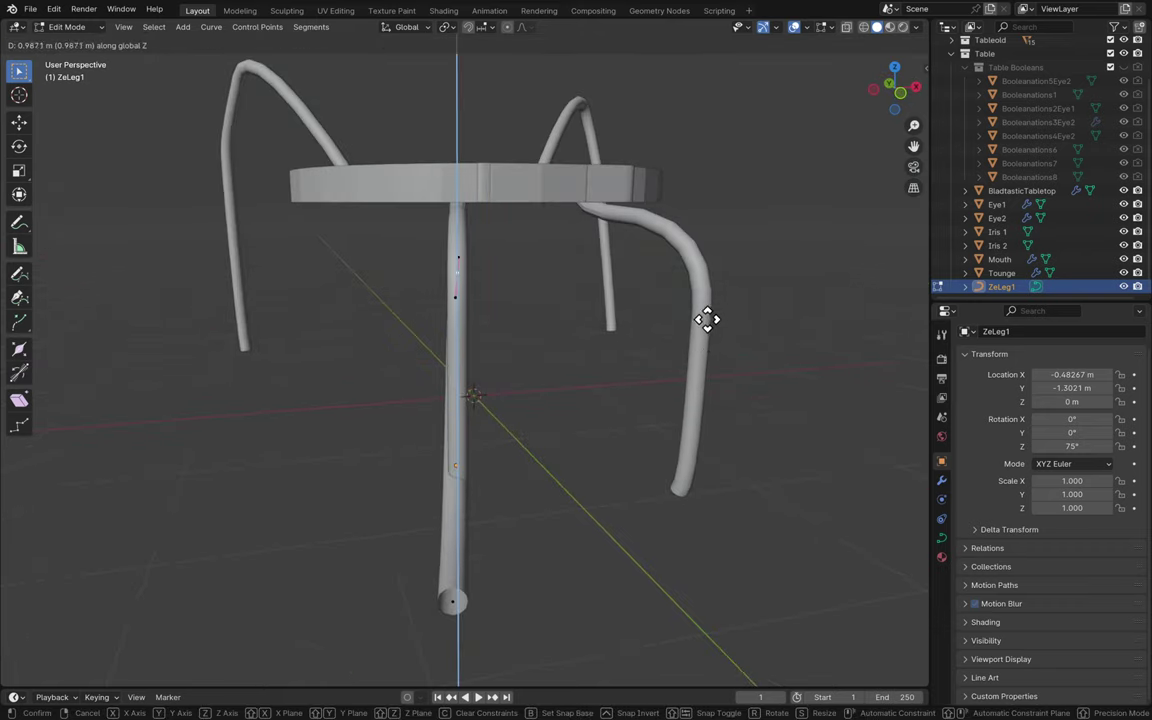
pyautogui.click(698, 268)
pyautogui.scroll(-10, 698, 268)
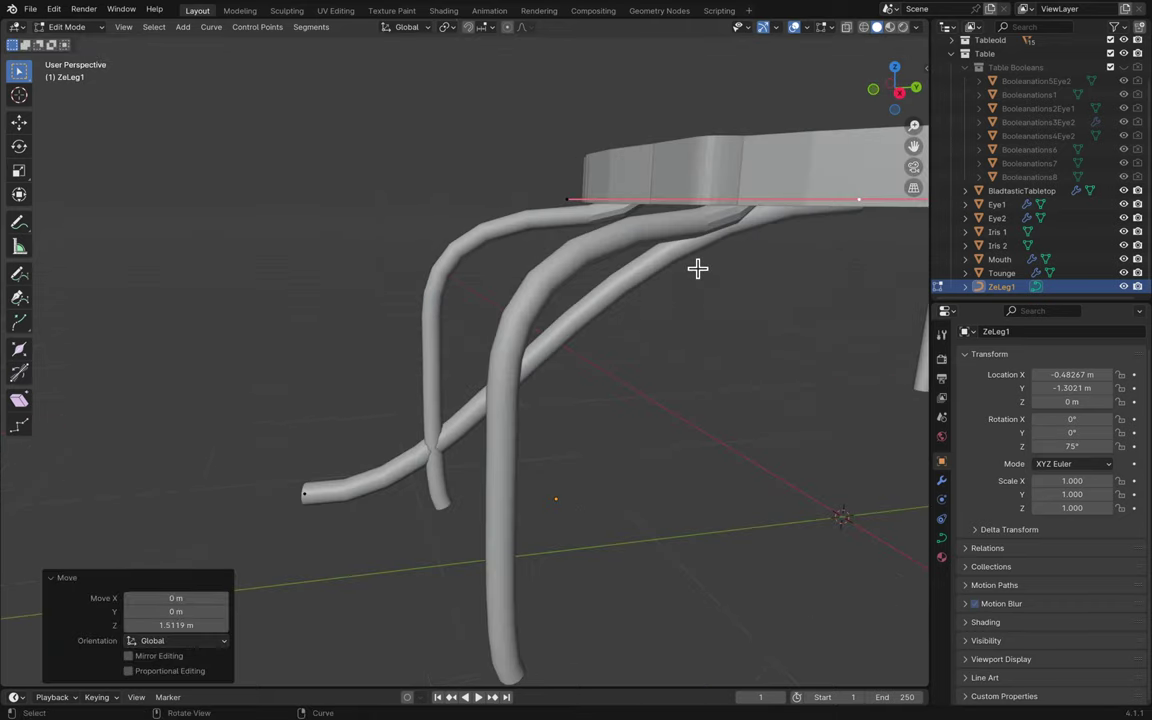
pyautogui.hscroll(5, 698, 268)
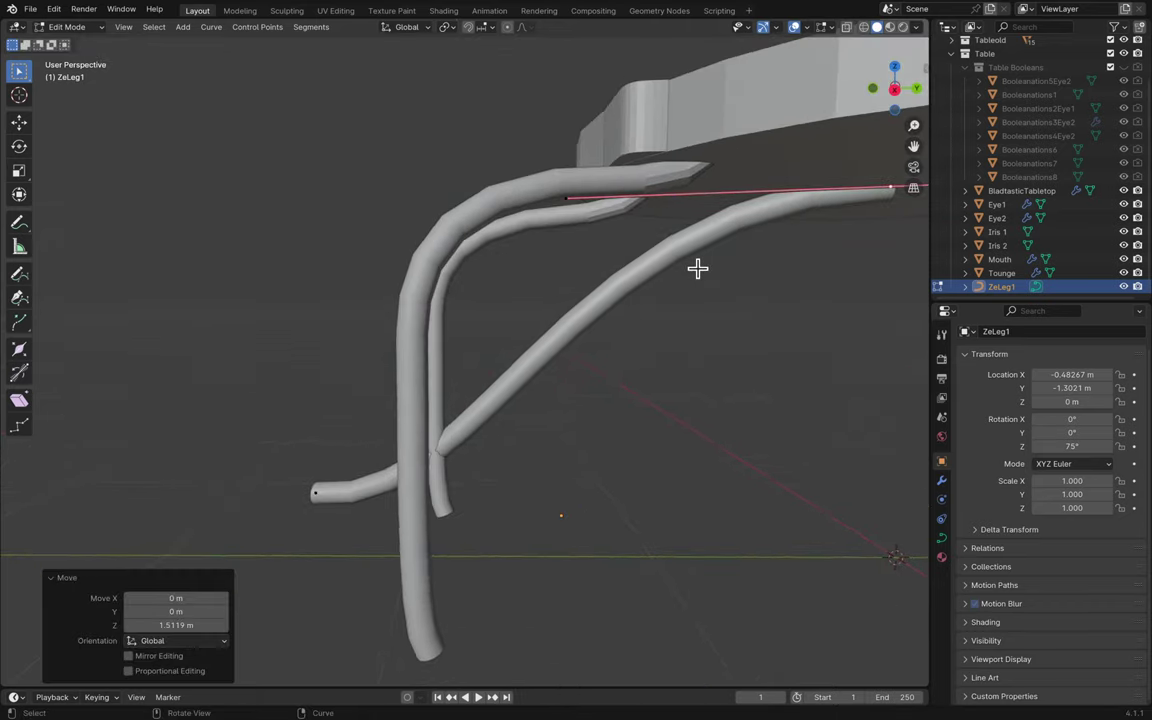
pyautogui.hscroll(5, 698, 268)
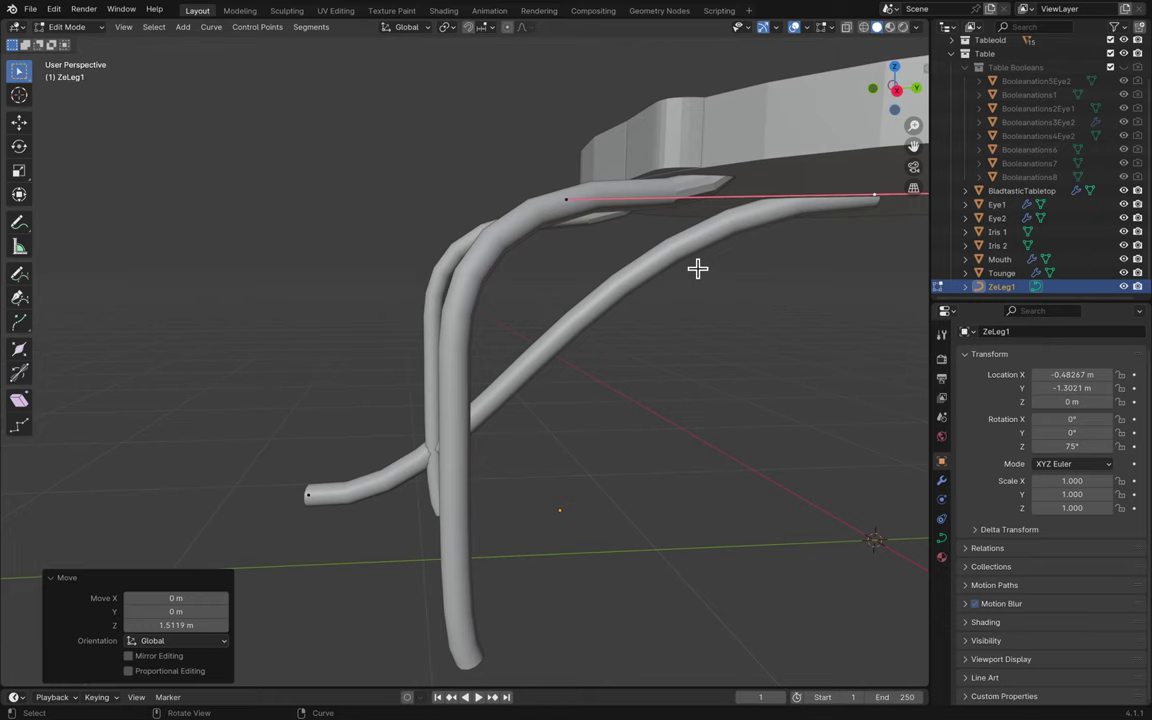
# - Shift the raised leg points sideways so they sit under the tabletop
pyautogui.press('g')
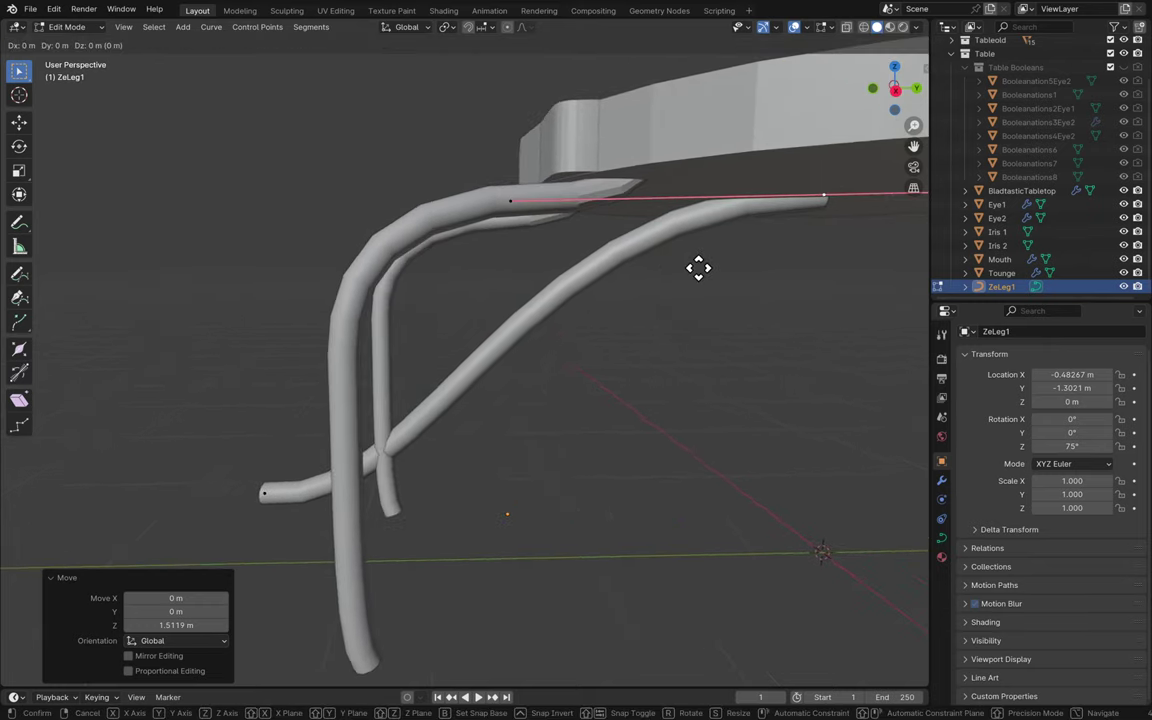
pyautogui.click(470, 282)
pyautogui.hscroll(5, 469, 280)
pyautogui.scroll(-10, 469, 277)
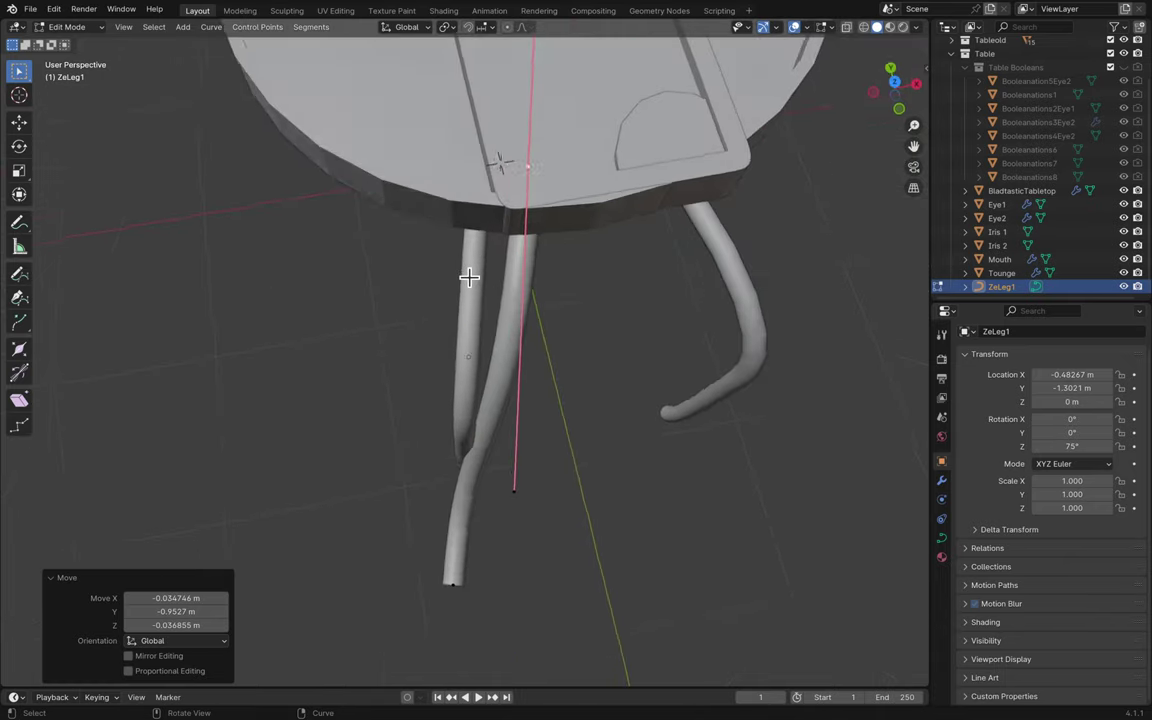
pyautogui.scroll(5, 469, 277)
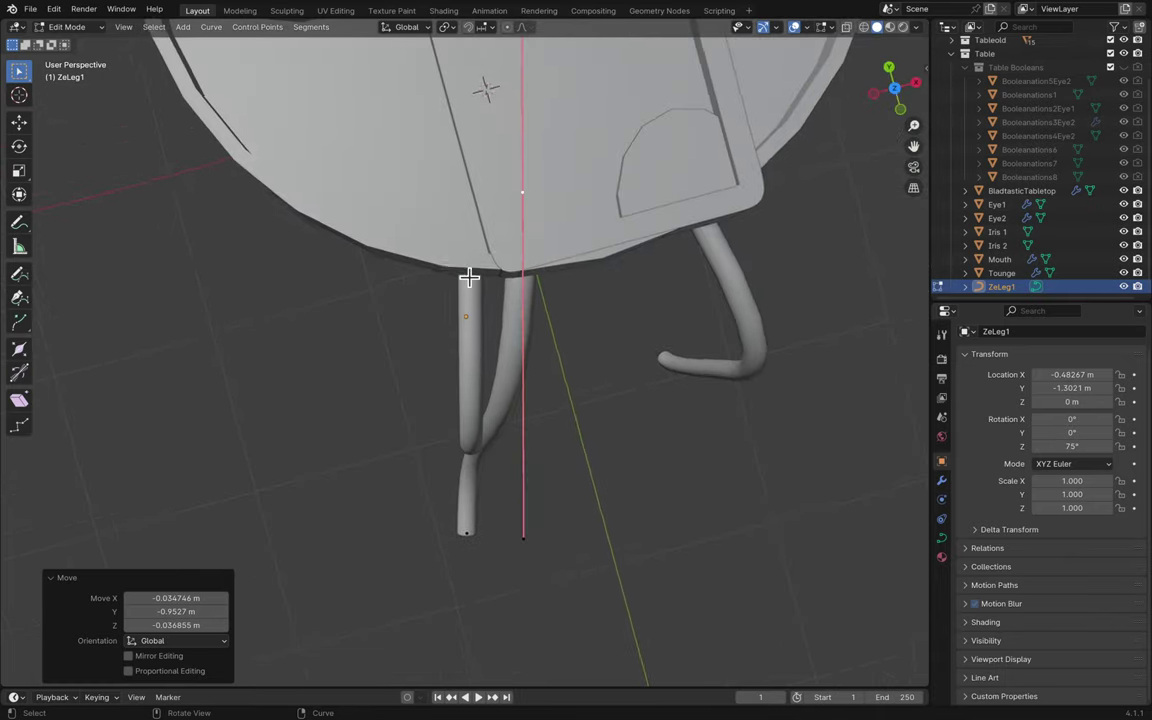
pyautogui.press('g')
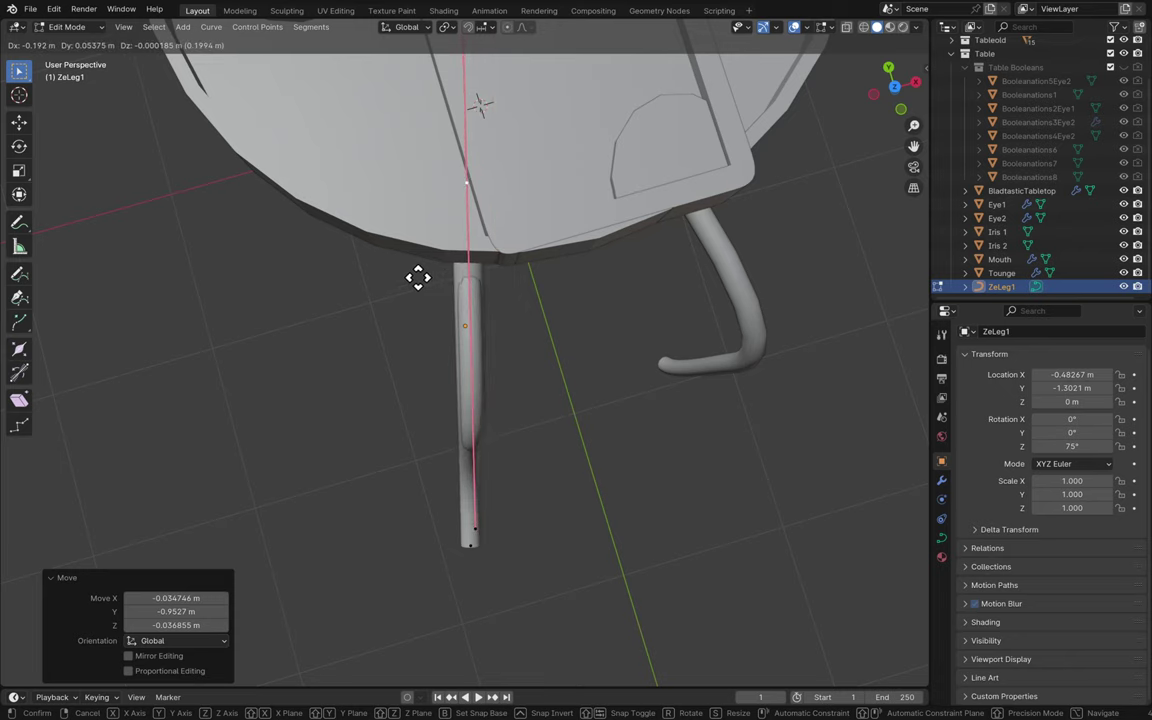
pyautogui.click(416, 278)
pyautogui.scroll(10, 416, 278)
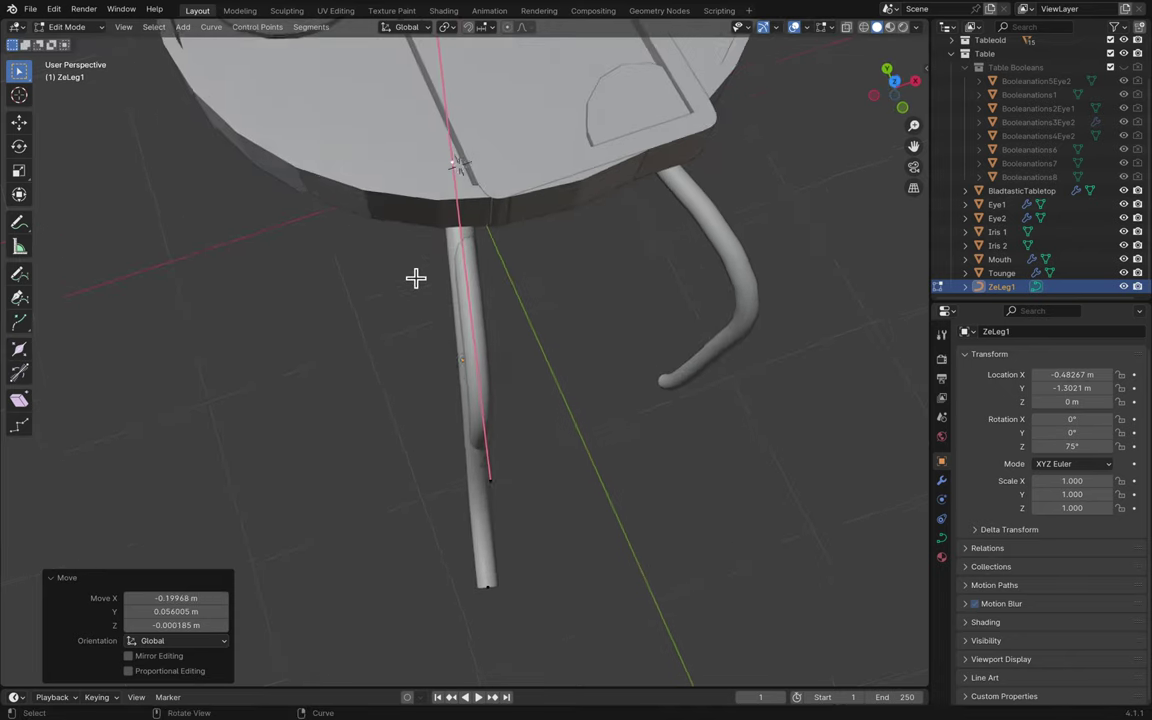
pyautogui.scroll(5, 416, 278)
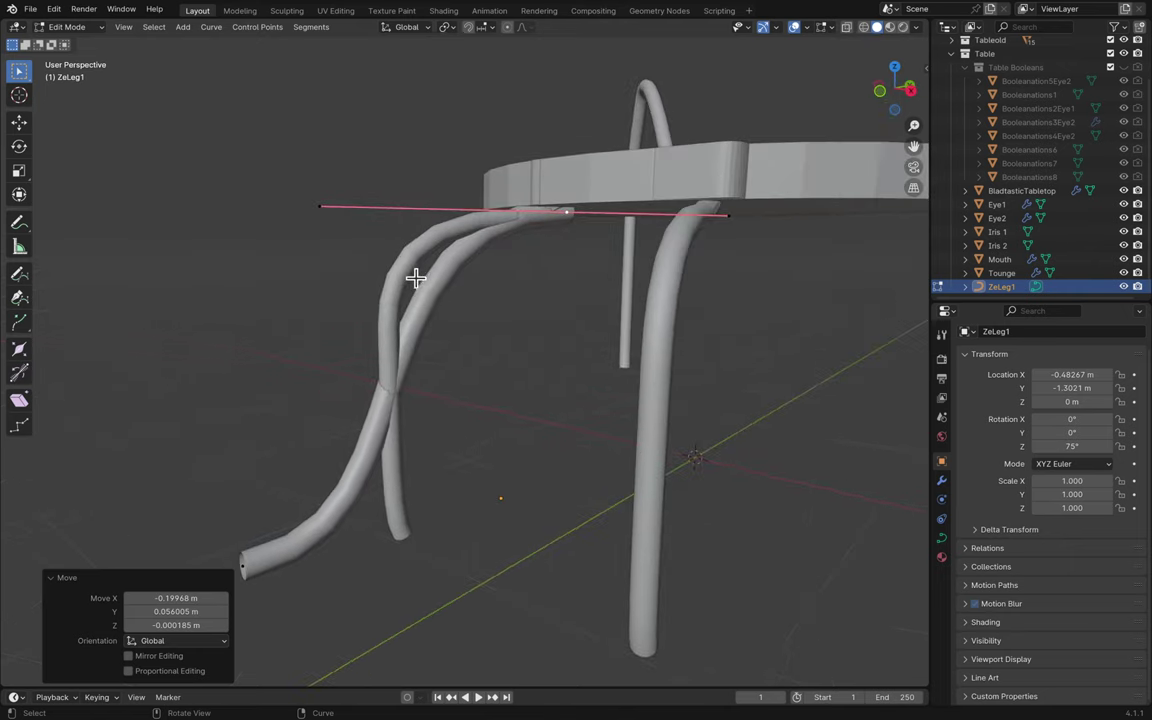
pyautogui.scroll(3, 339, 477)
# - Select the leg's bottom end point, then reposition a curve point from the top view
pyautogui.click(296, 553)
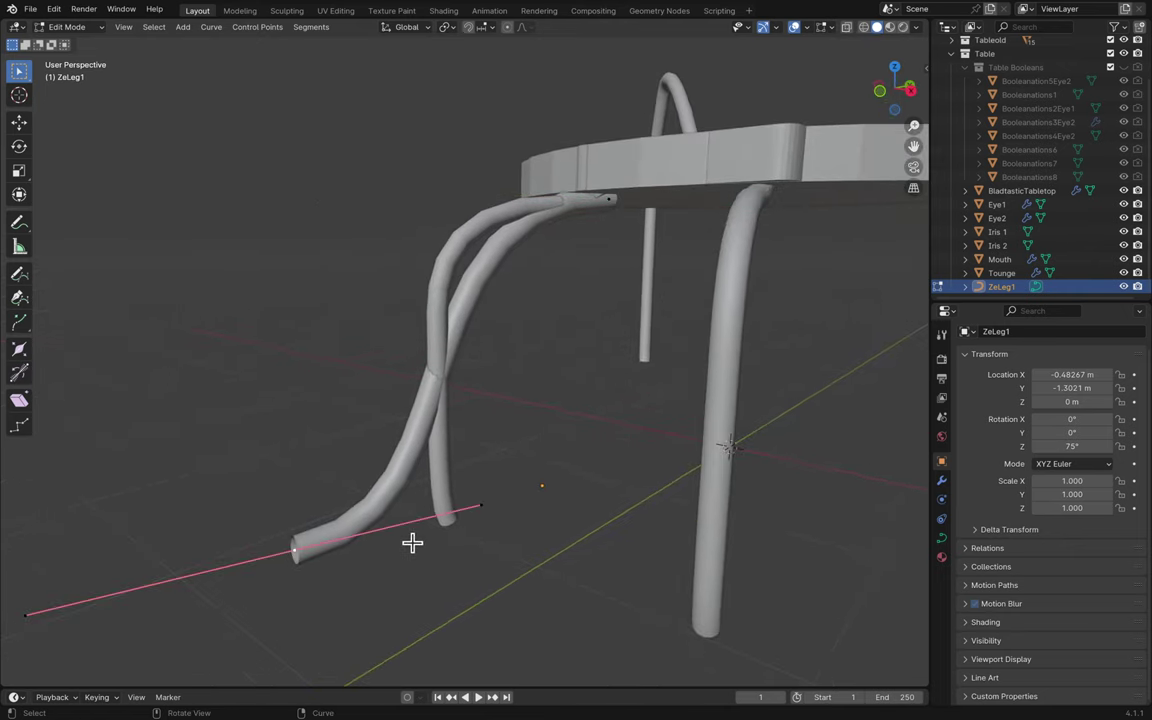
pyautogui.press('g')
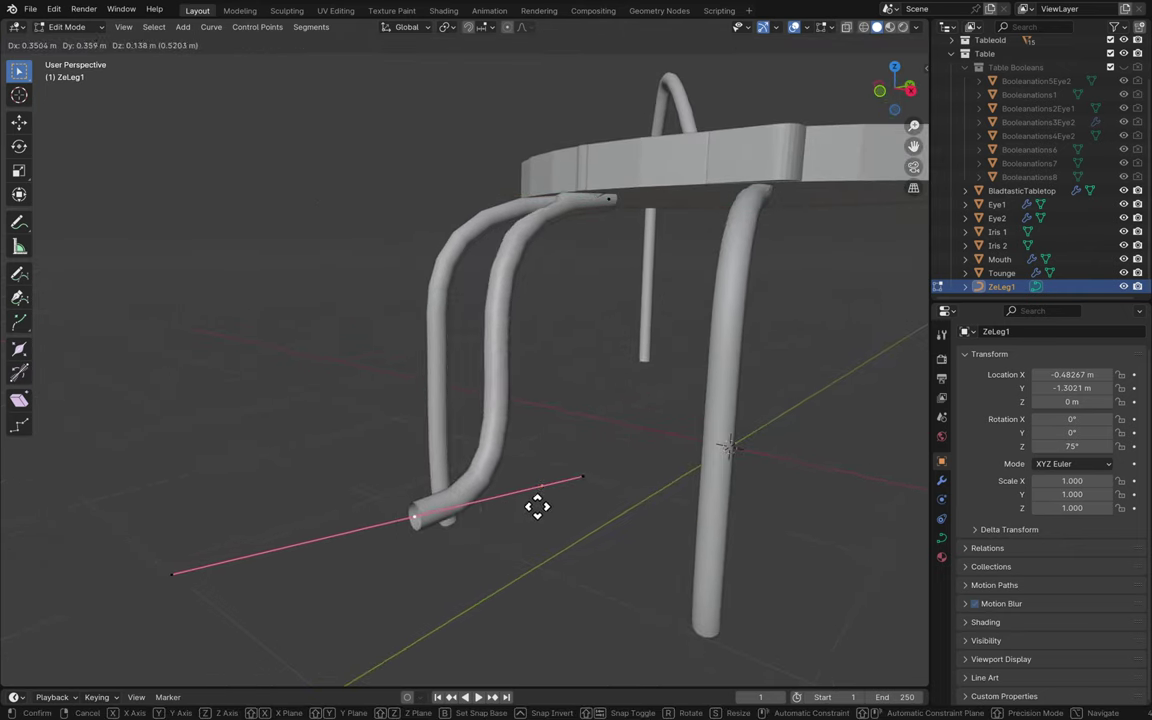
pyautogui.press('Escape')
pyautogui.press('KP_7')
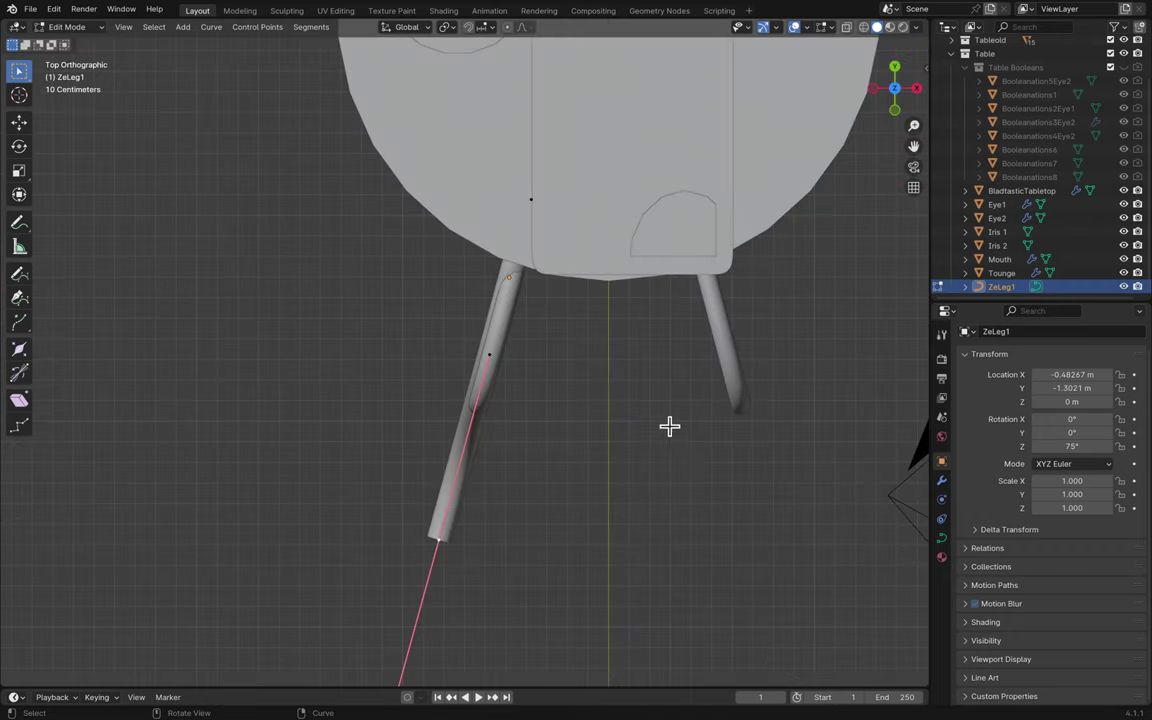
pyautogui.press('g')
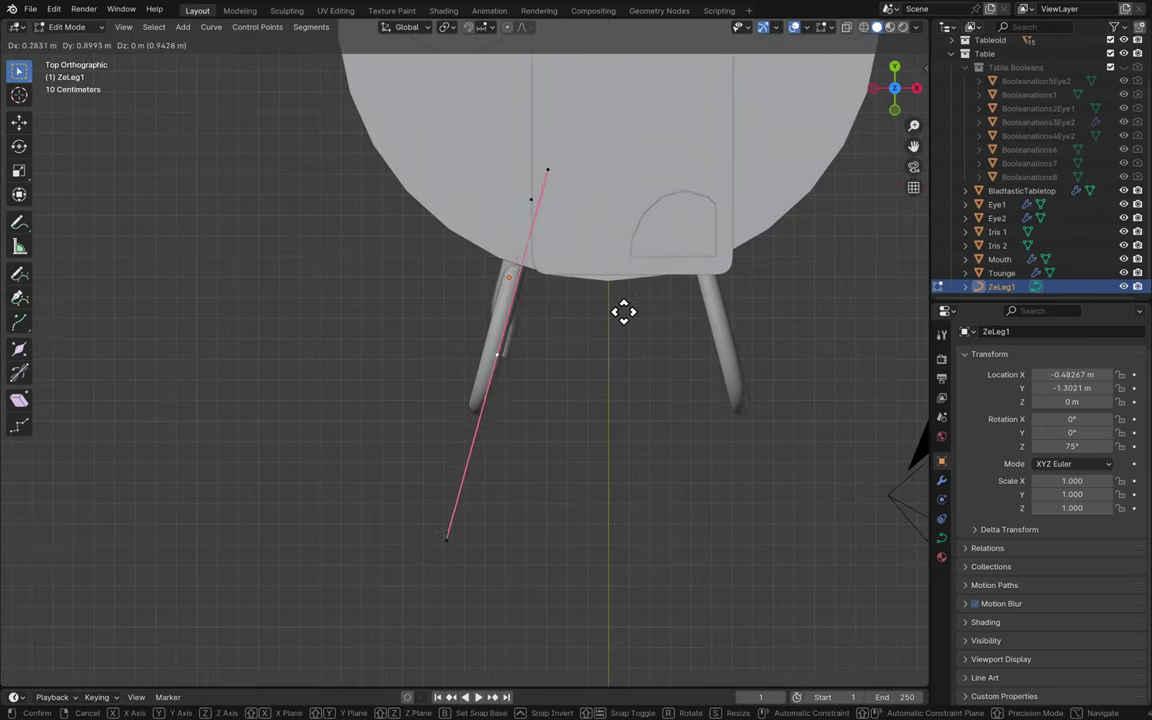
pyautogui.click(596, 374)
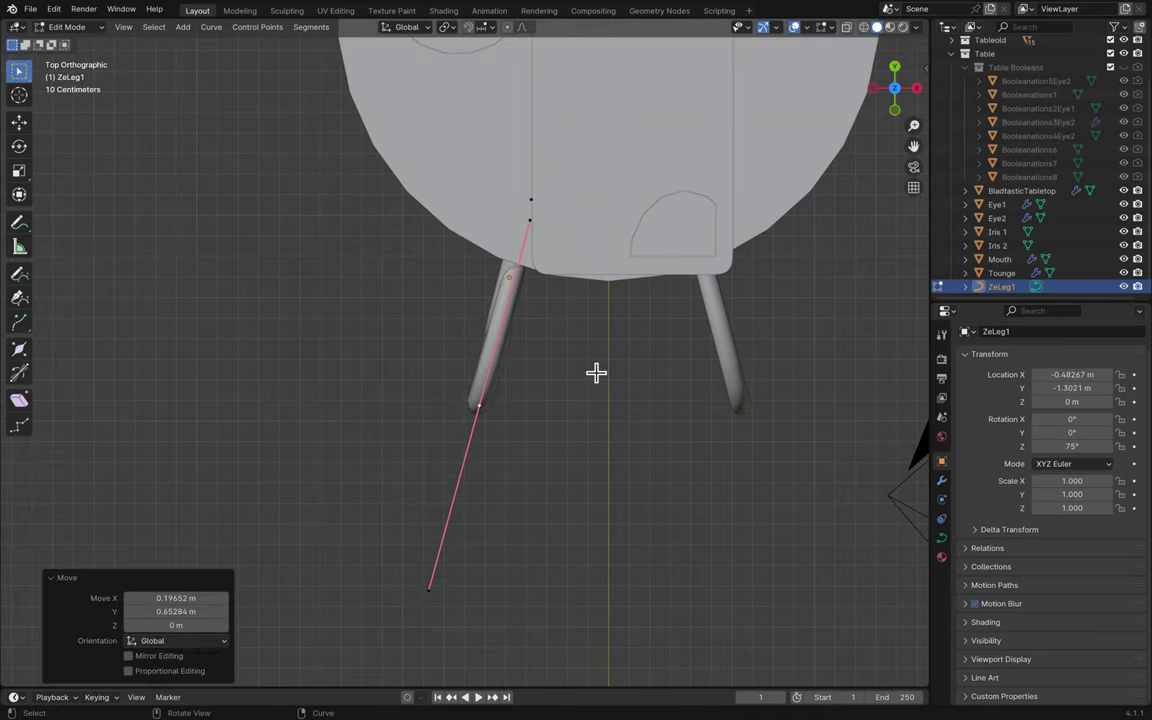
pyautogui.moveTo(596, 373); pyautogui.dragTo(667, 506, button='middle')
# - Move the curve point again in perspective to refine the leg's shape
pyautogui.press('g')
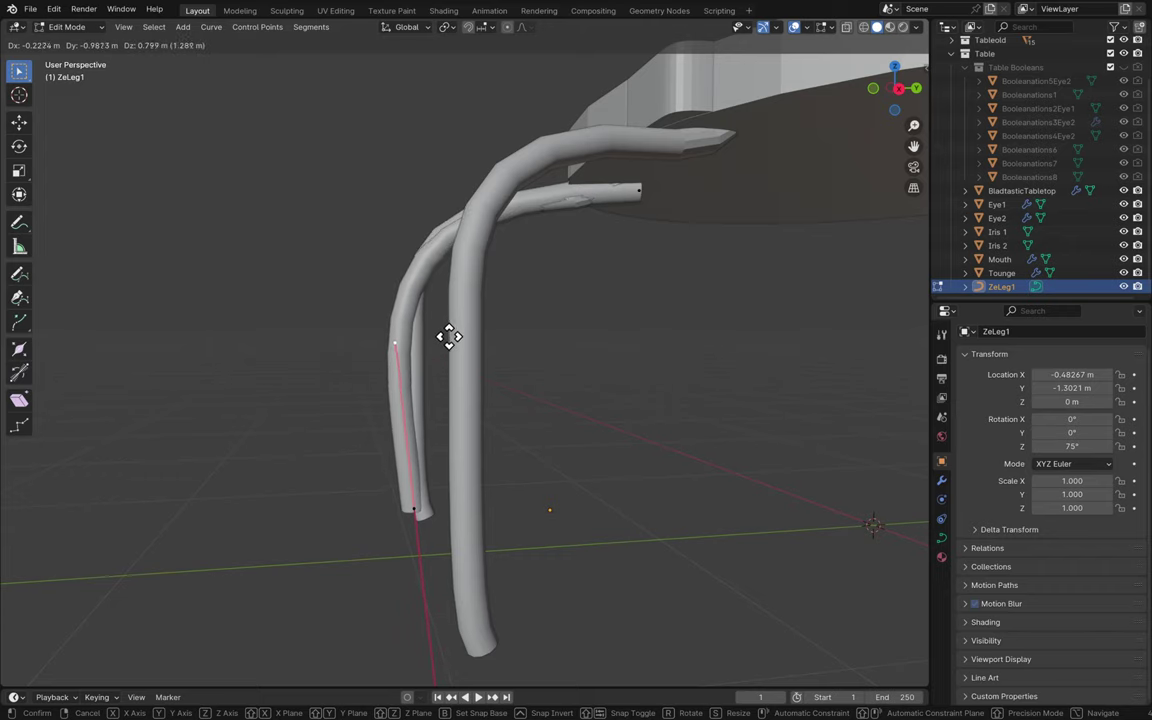
pyautogui.click(452, 275)
pyautogui.hscroll(5, 452, 276)
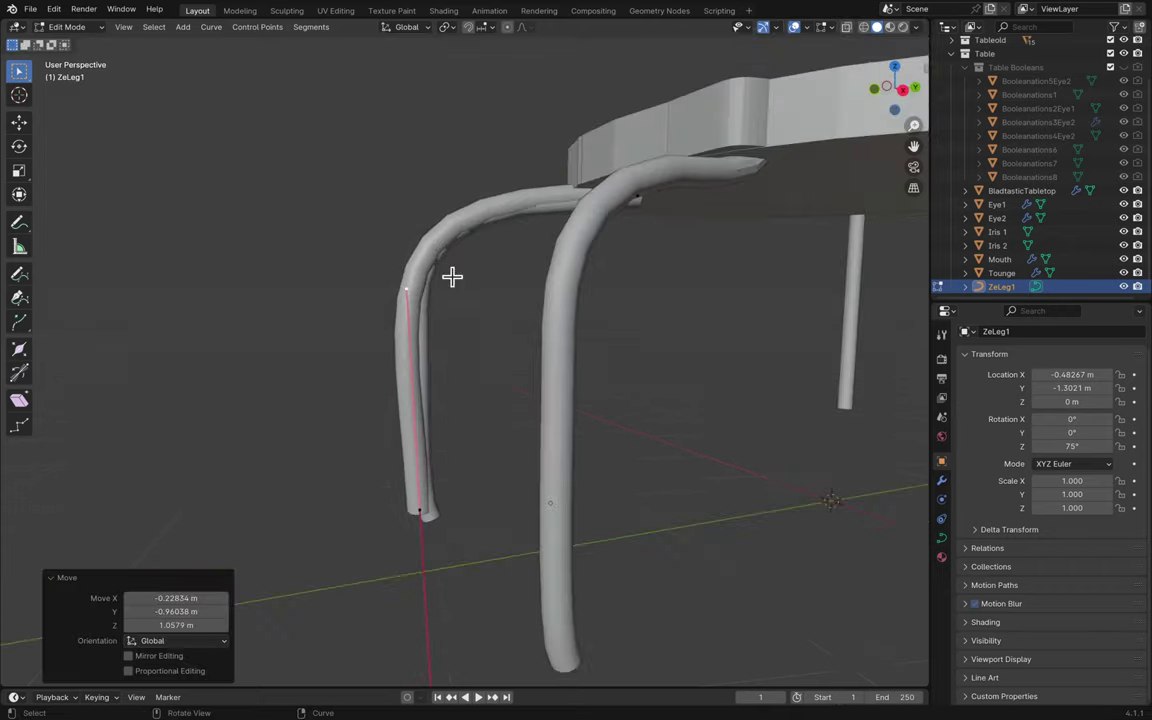
pyautogui.hscroll(5, 452, 275)
pyautogui.scroll(3, 597, 211)
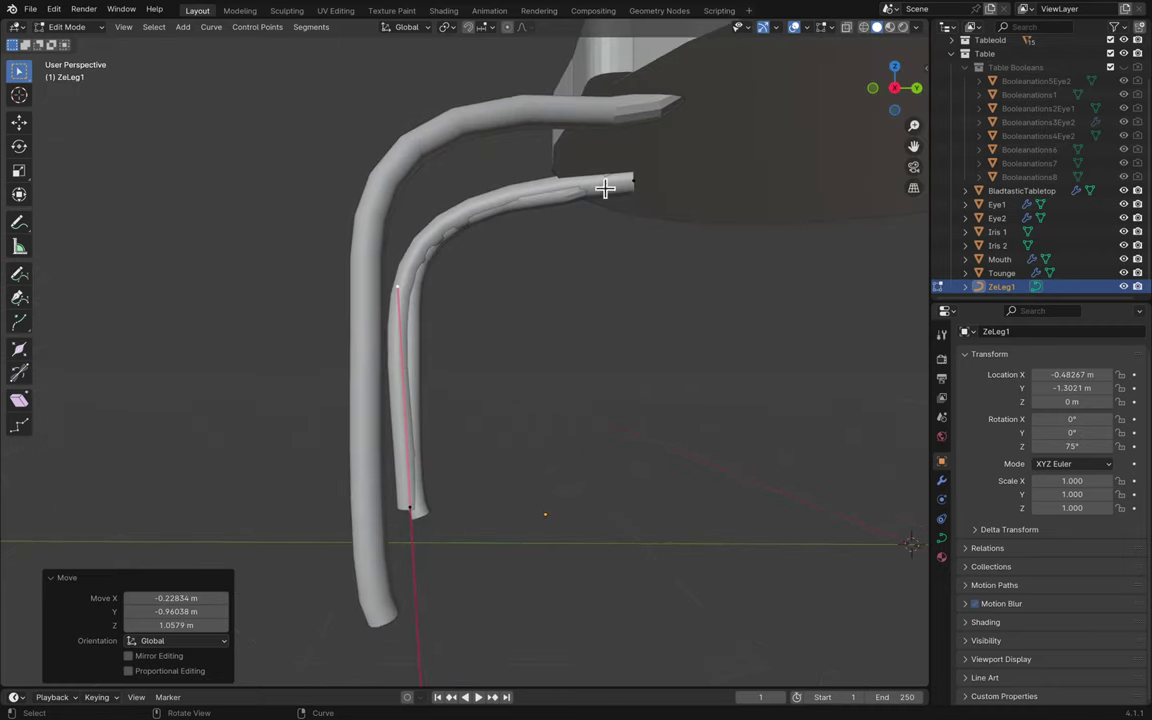
pyautogui.hscroll(10, 709, 186)
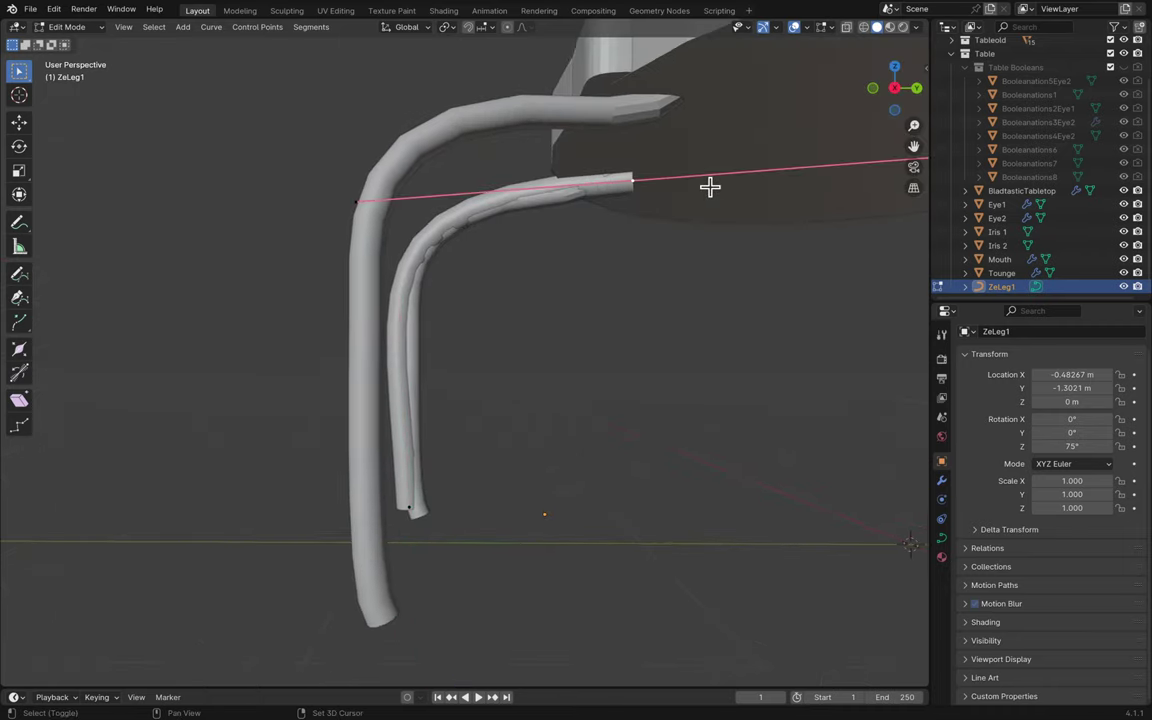
pyautogui.hscroll(6, 709, 186)
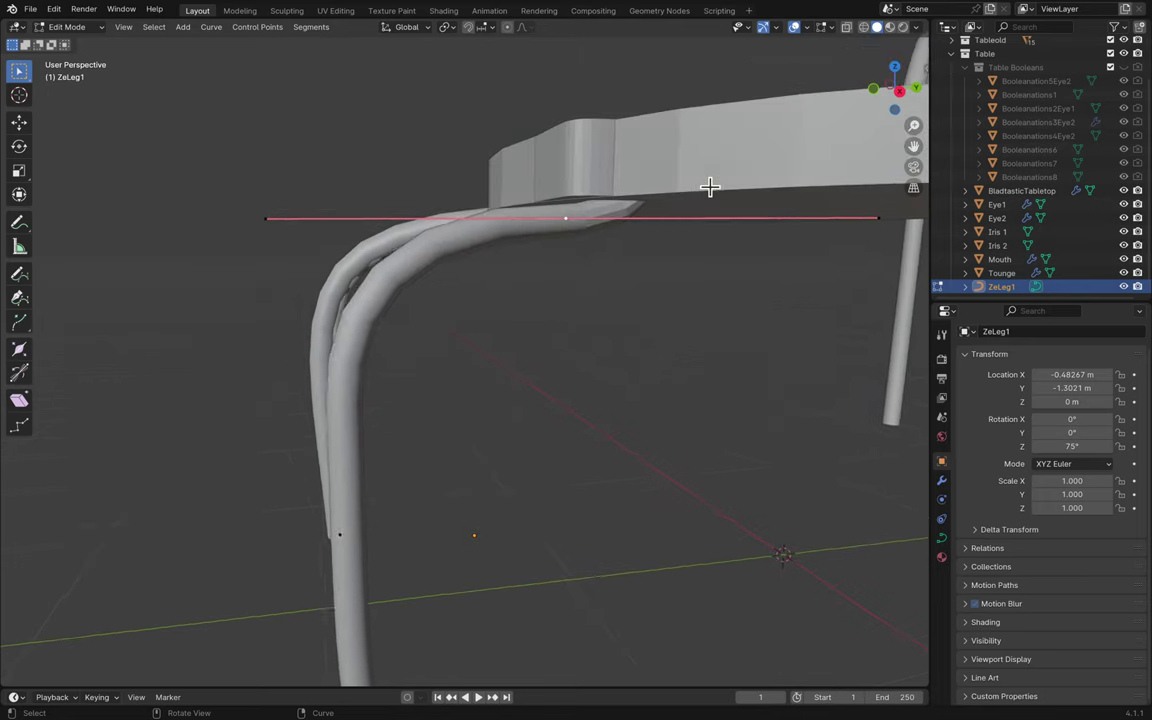
# - Rotate and move the point's handles to bend the leg, cancelling the final handle move
pyautogui.press('r')
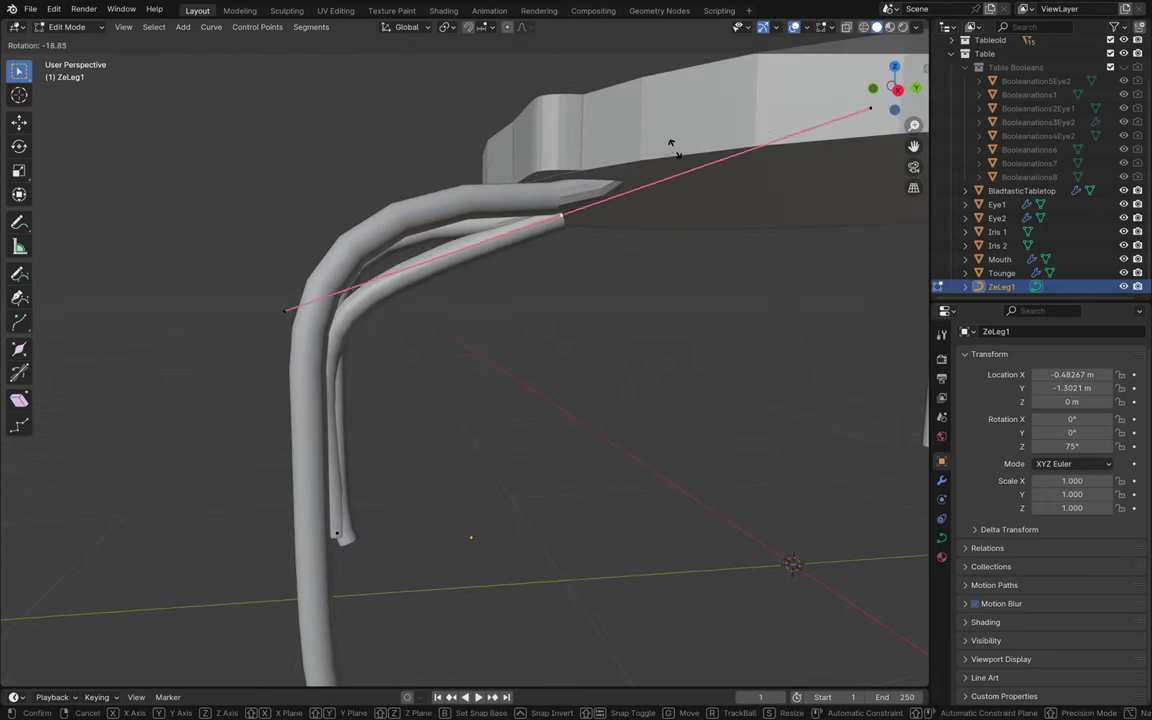
pyautogui.click(536, 116)
pyautogui.click(597, 501)
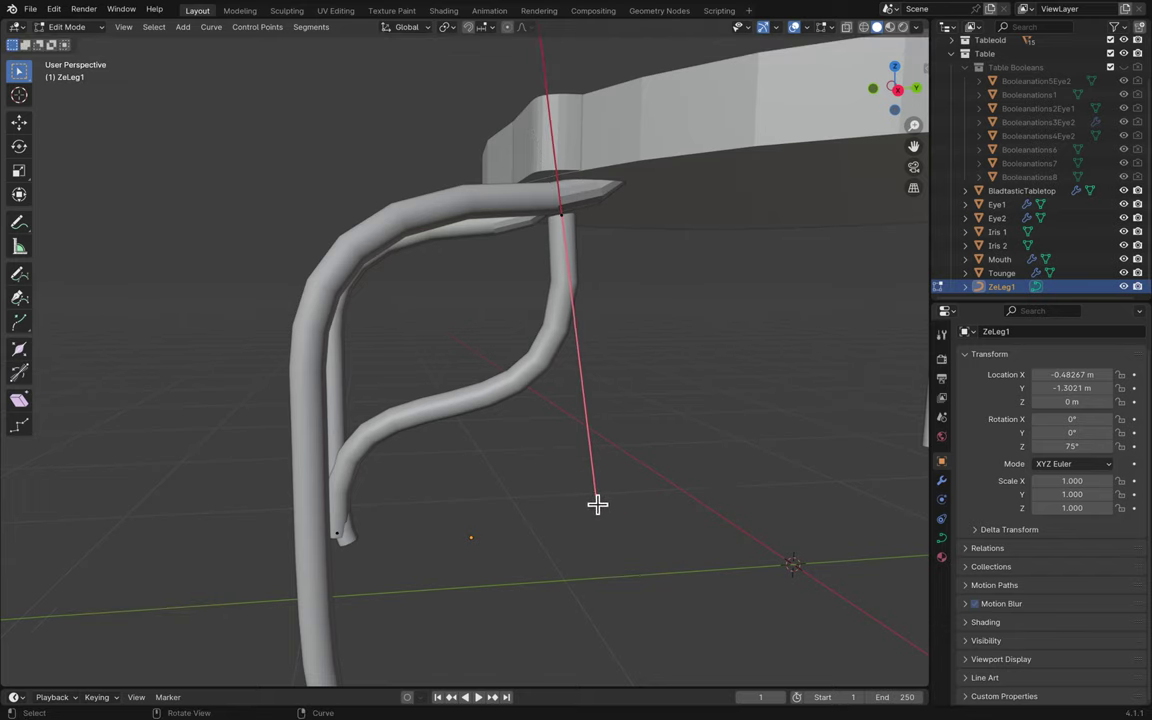
pyautogui.press('g')
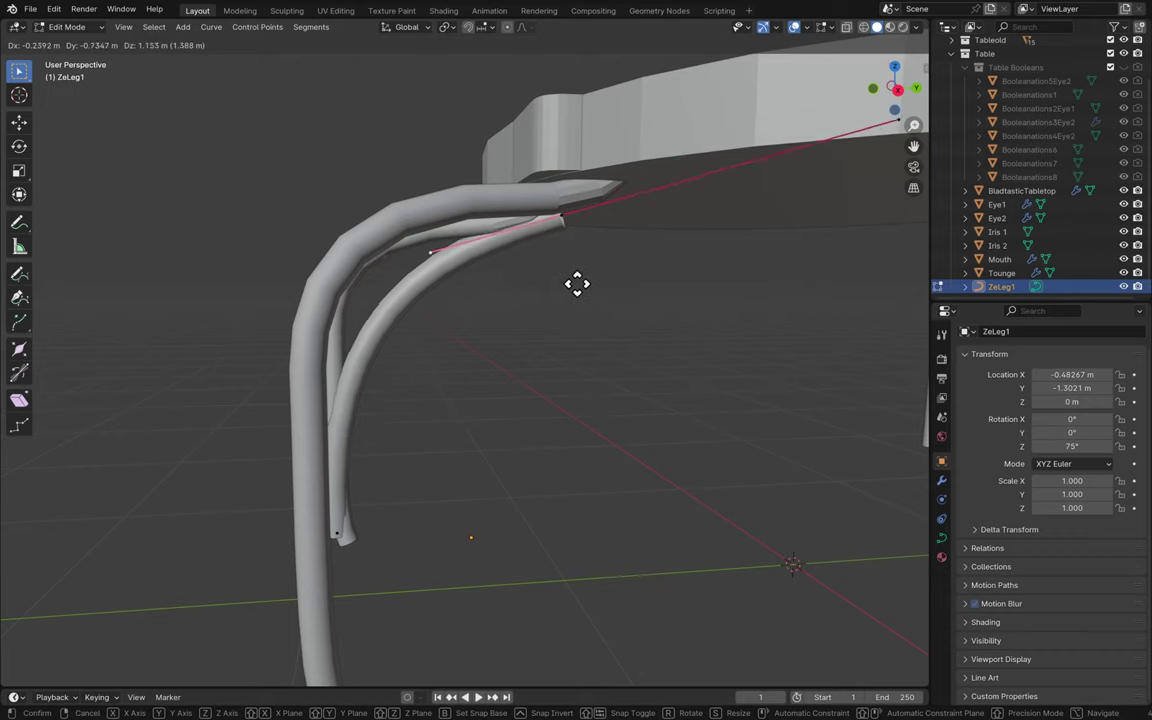
pyautogui.click(470, 251)
pyautogui.click(903, 203)
pyautogui.press('g')
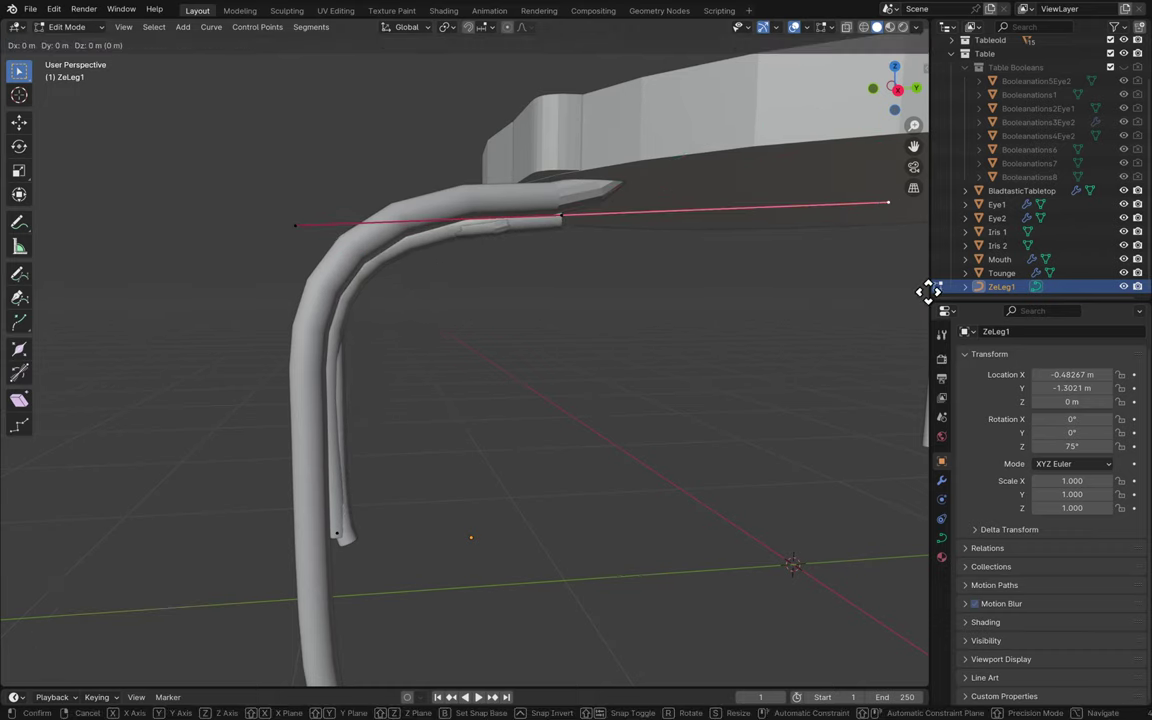
pyautogui.rightClick(584, 188)
# - Save the project as Blender6.blend
pyautogui.scroll(5, 652, 260)
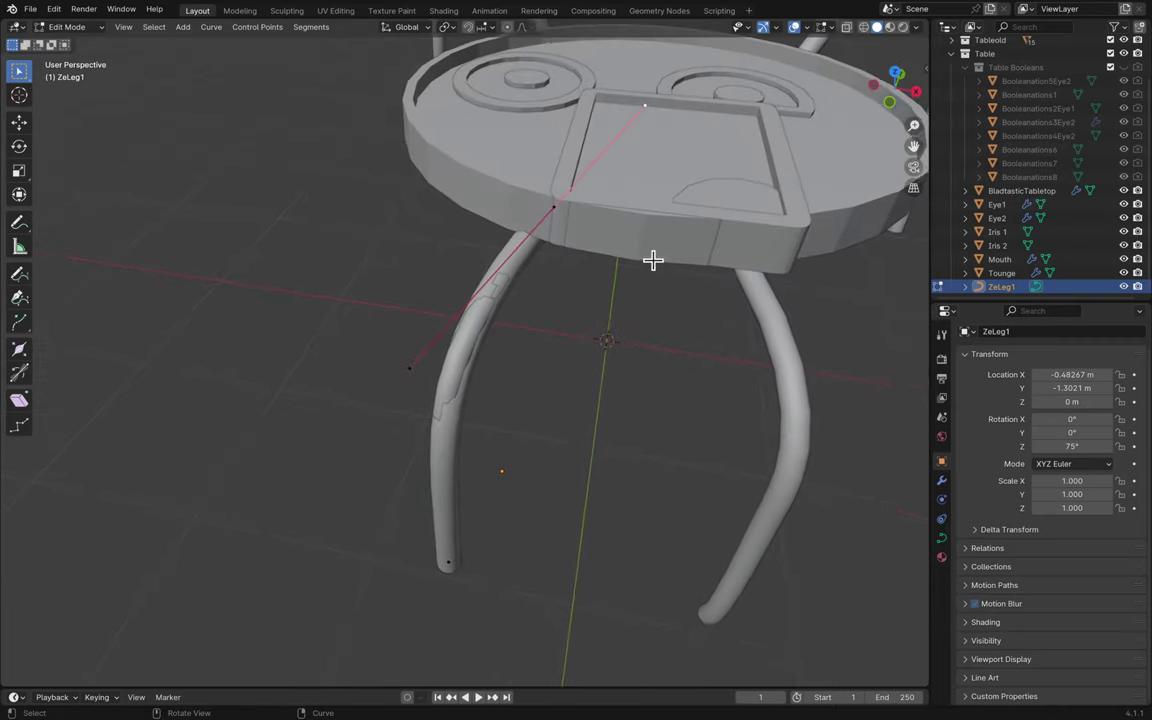
pyautogui.hotkey('ctrl', 's')
pyautogui.scroll(-8, 658, 334)
pyautogui.scroll(-8, 658, 334)
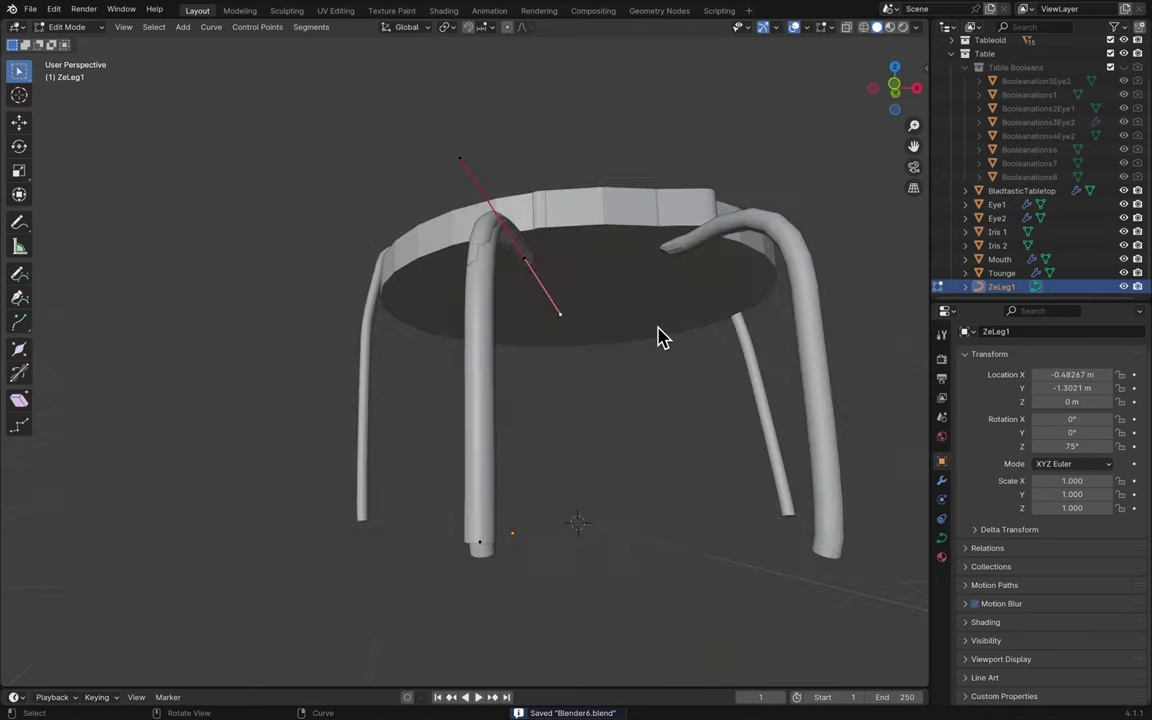
pyautogui.scroll(6, 658, 334)
pyautogui.hscroll(10, 658, 334)
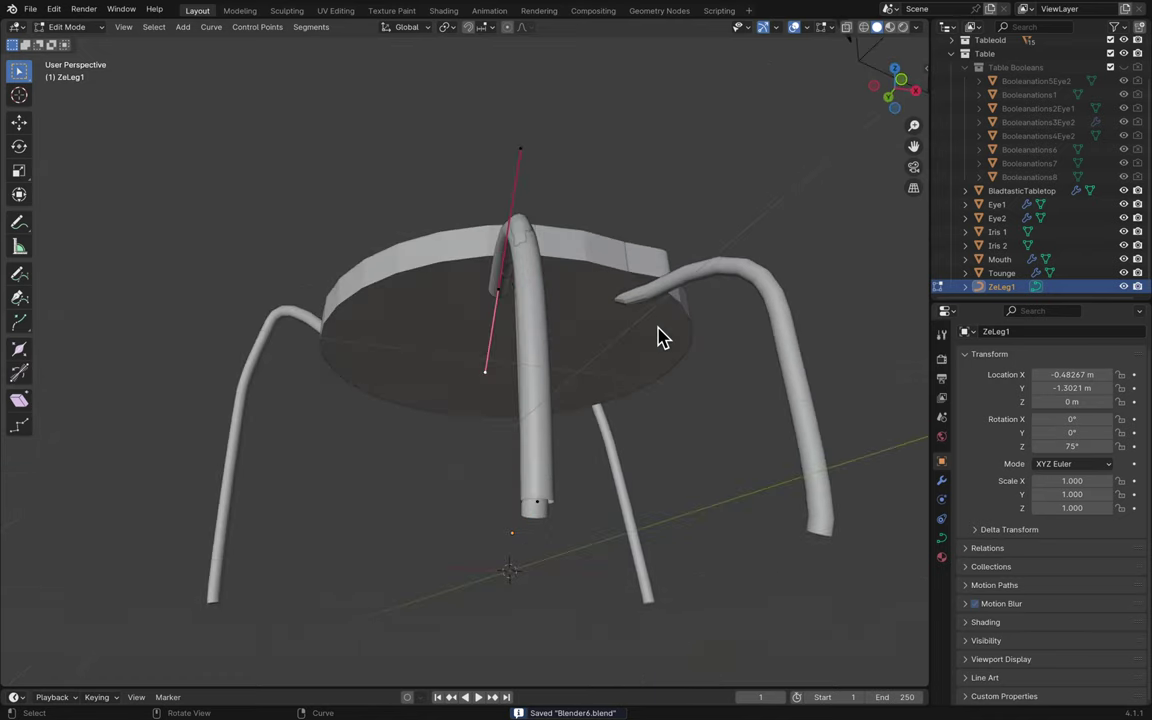
pyautogui.hscroll(5, 658, 334)
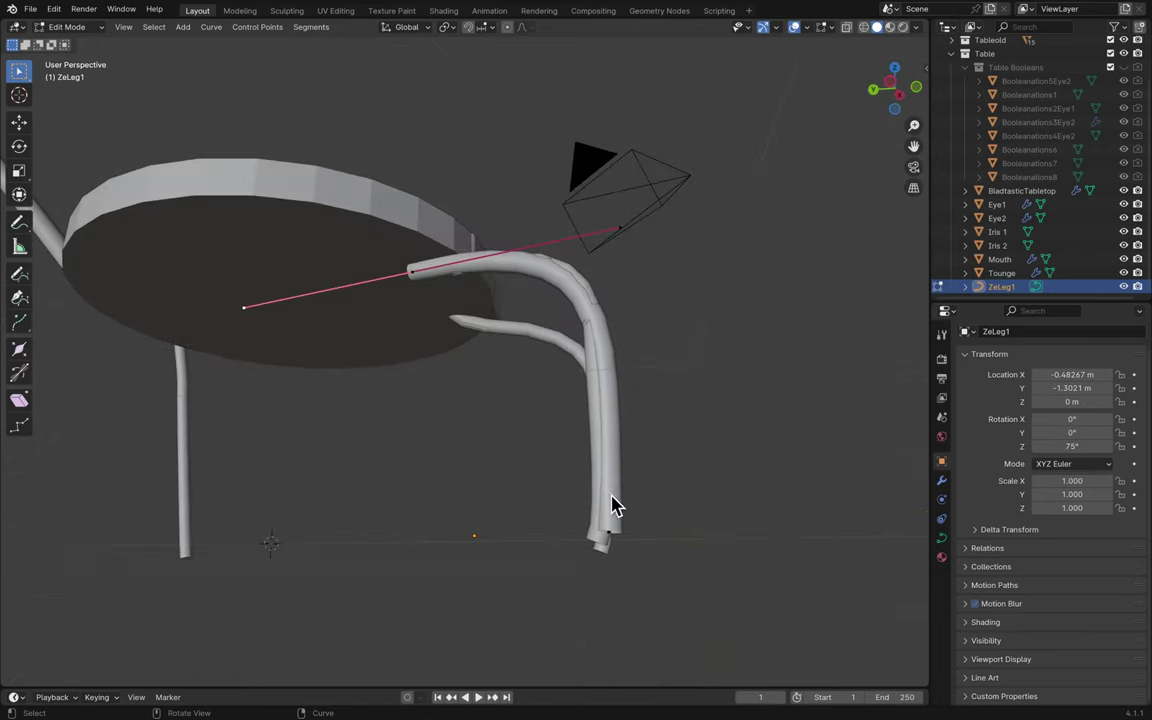
# - Move the curve point vertically in Z twice to adjust the leg's height
pyautogui.press('g')
pyautogui.press('z')
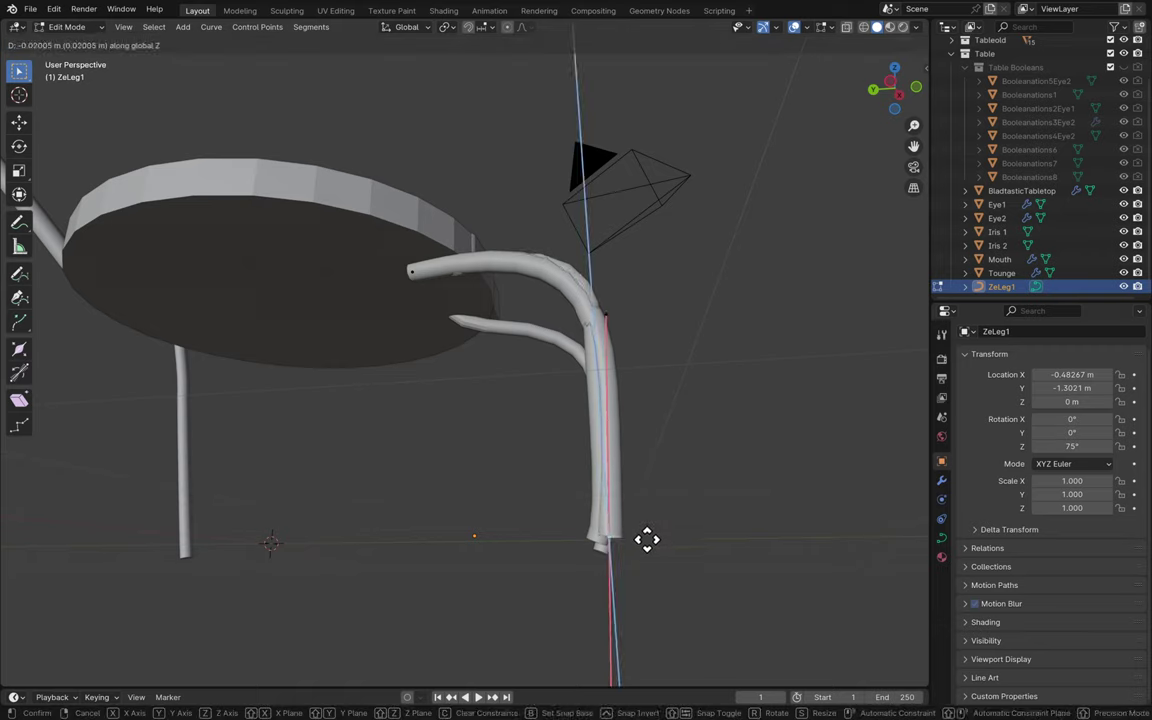
pyautogui.click(646, 543)
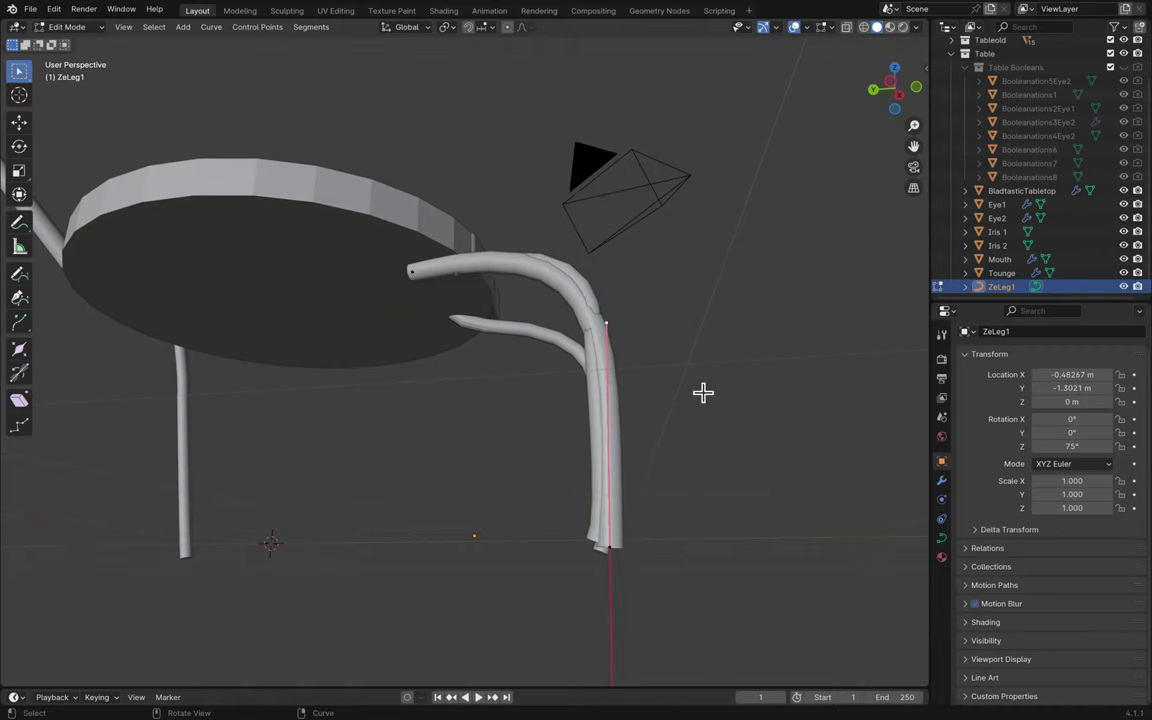
pyautogui.press('g')
pyautogui.press('z')
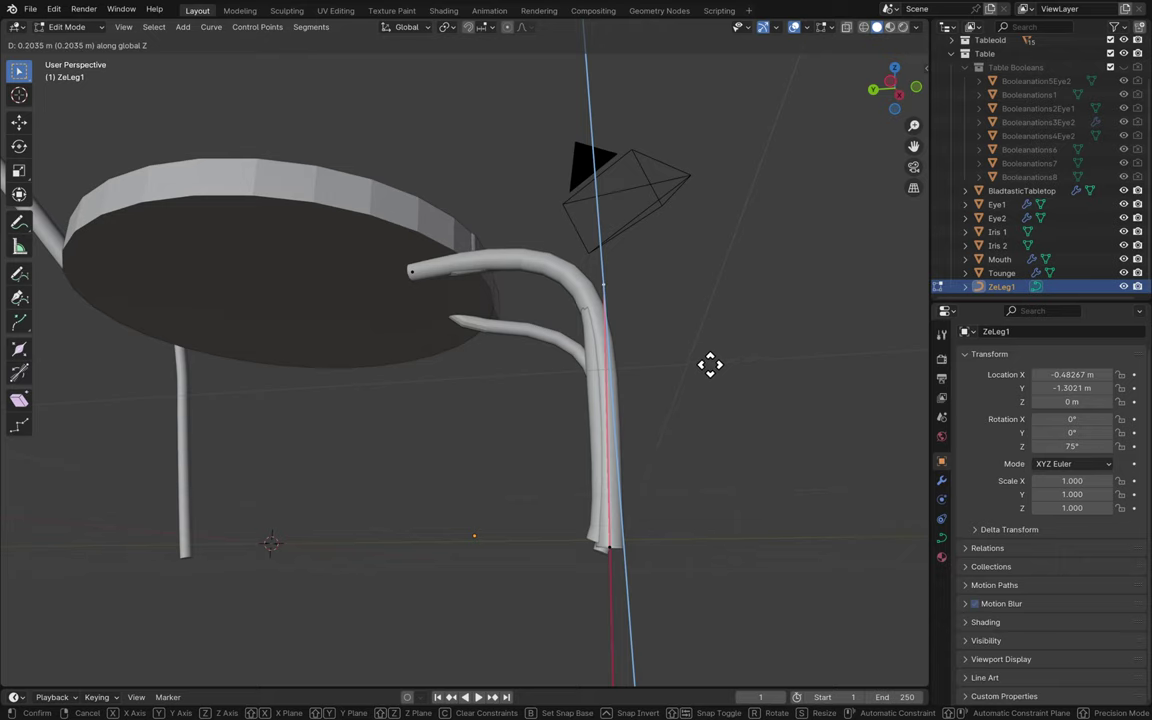
pyautogui.click(709, 365)
# - Lower the leg's top point slightly in Z under the tabletop and save again
pyautogui.moveTo(709, 365); pyautogui.dragTo(673, 344, button='middle')
pyautogui.click(569, 228)
pyautogui.press('g')
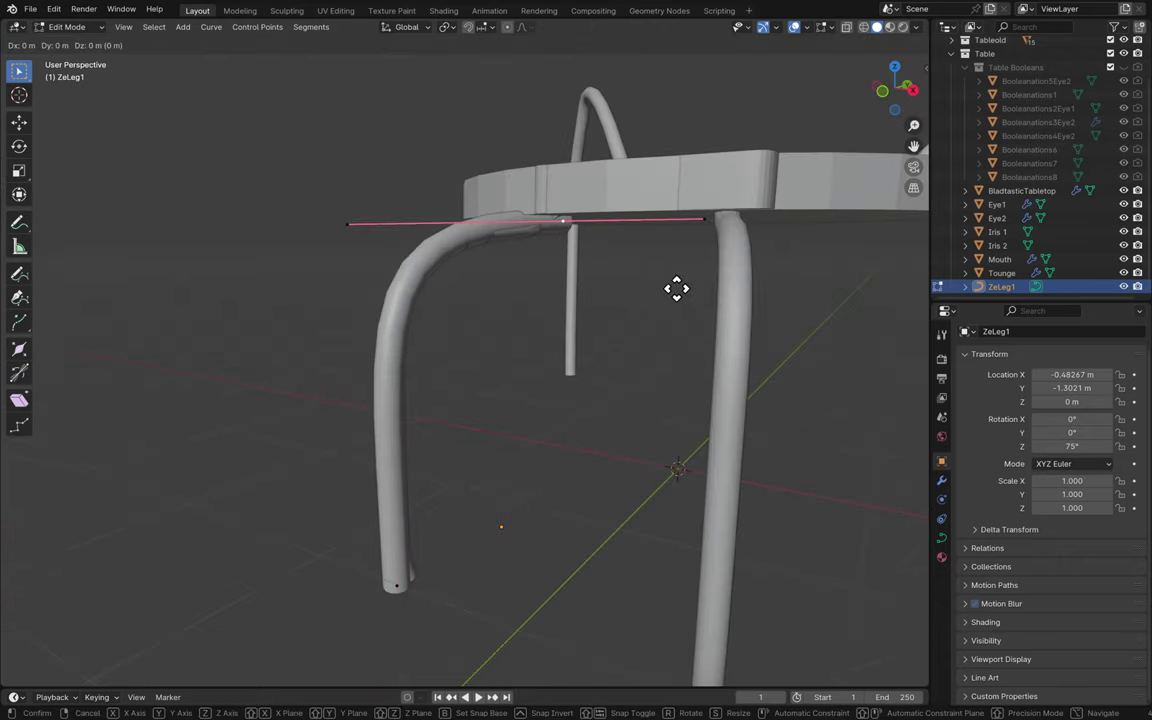
pyautogui.press('z')
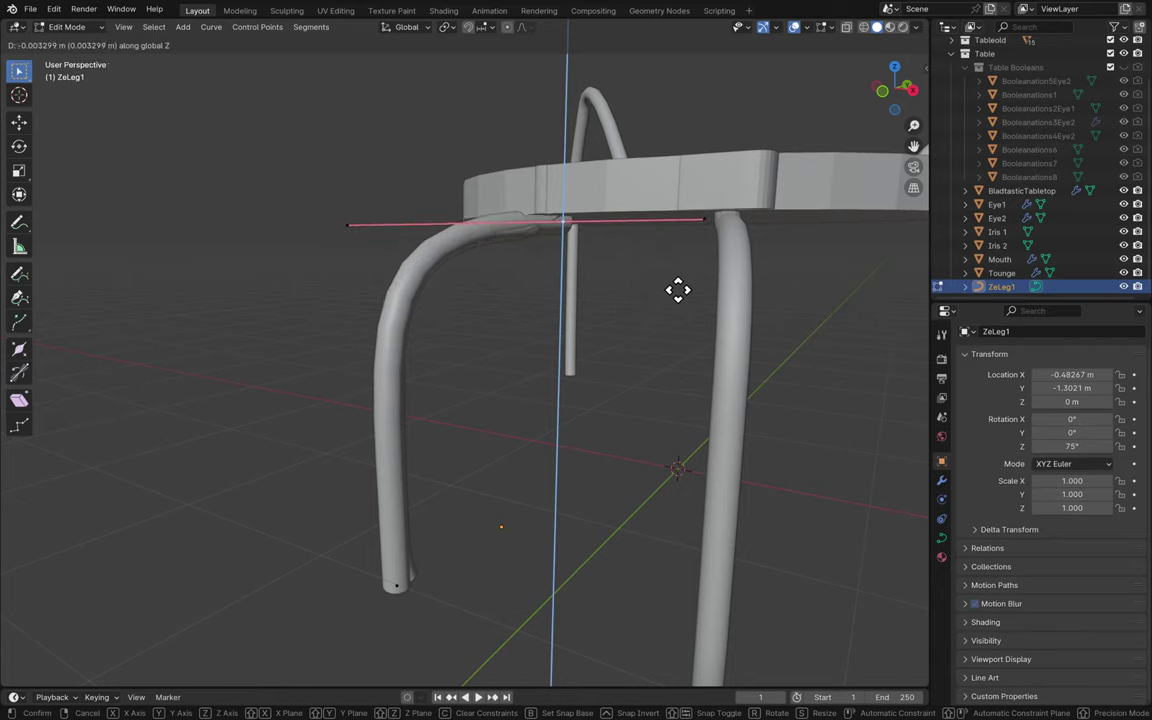
pyautogui.click(678, 292)
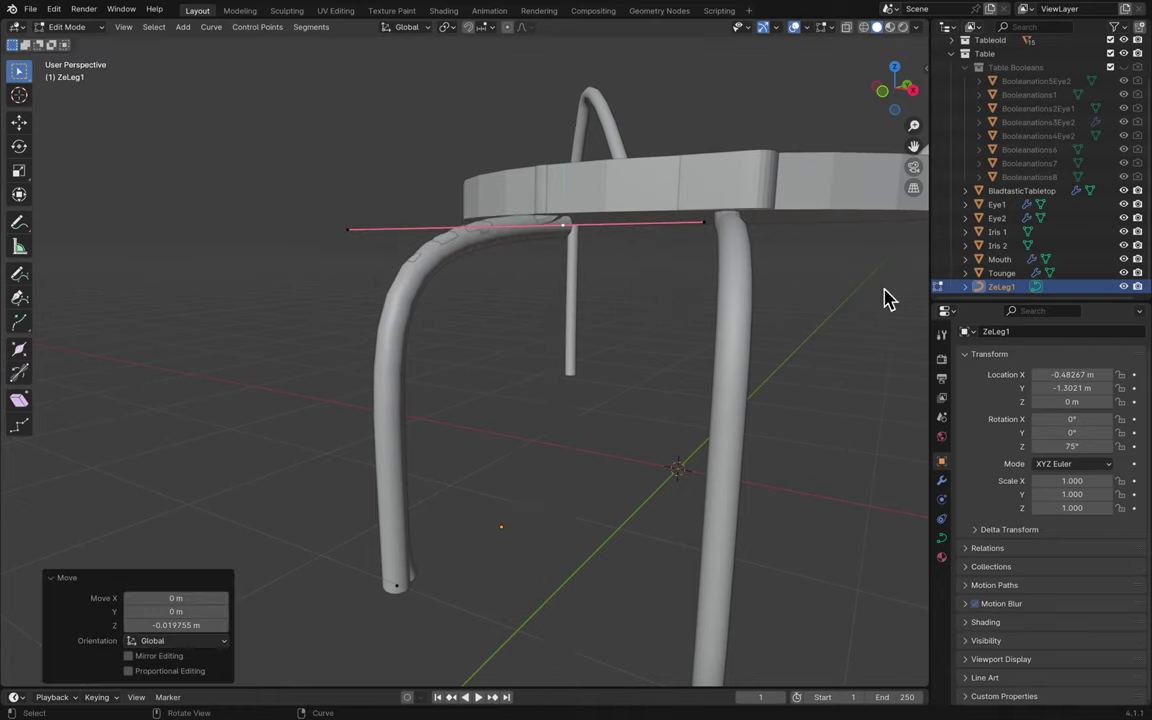
pyautogui.hotkey('ctrl', 's')
pyautogui.scroll(3, 1026, 239)
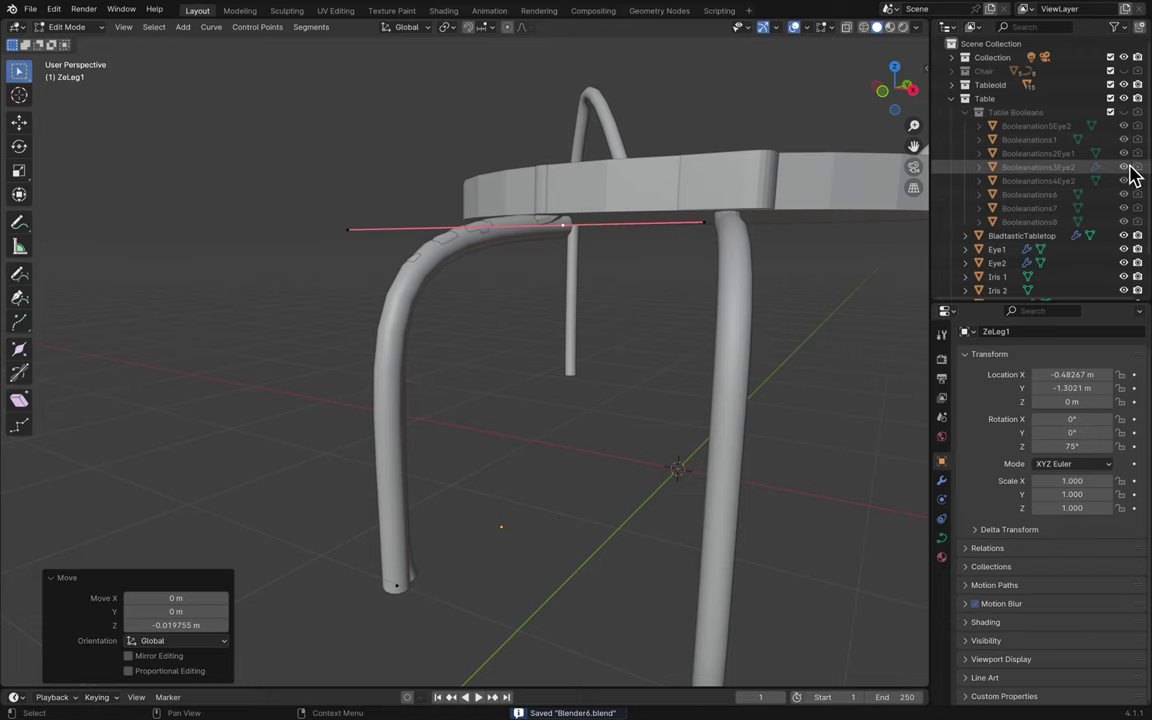
# - Hide Tableold in the Outliner
pyautogui.click(1123, 86)
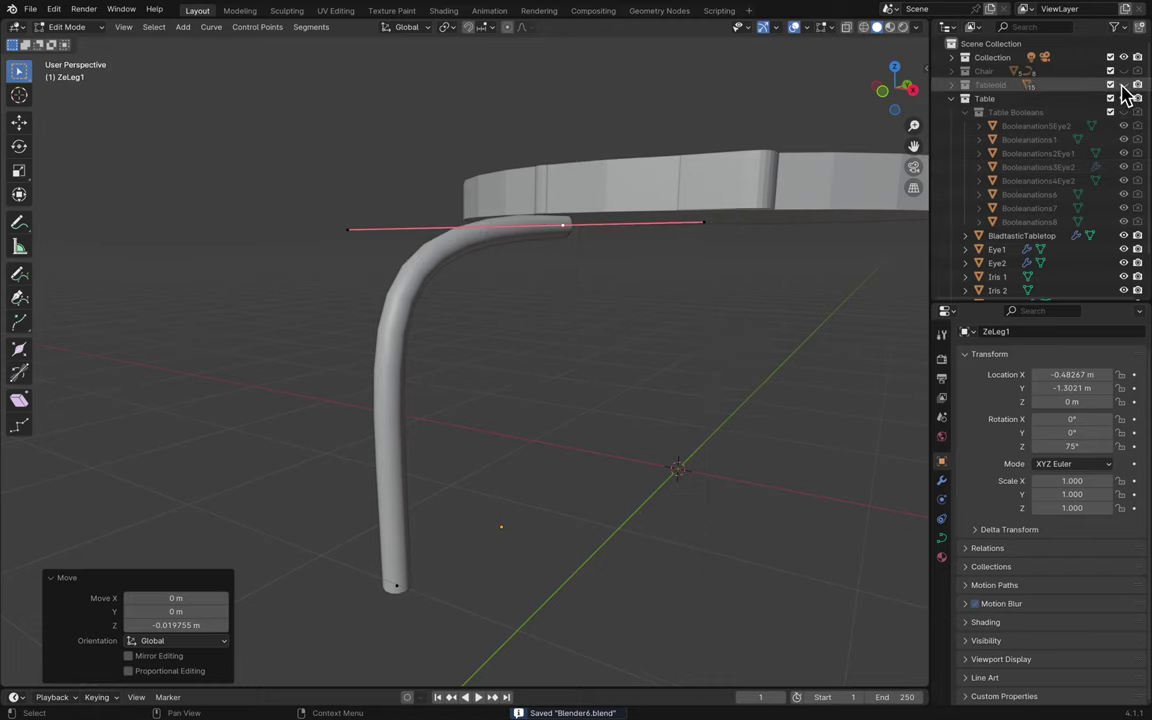
pyautogui.scroll(-5, 707, 342)
pyautogui.scroll(-5, 707, 342)
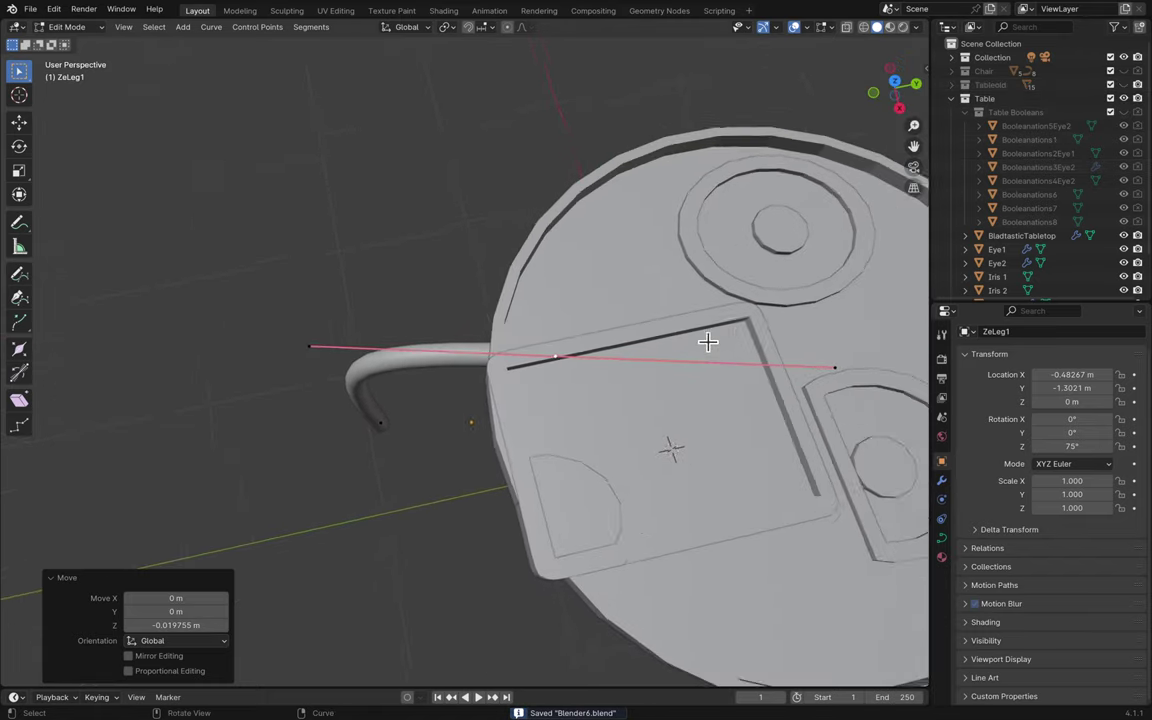
# - Select the ZeLeg1 leg in Object Mode and return to Edit Mode on its curve
pyautogui.press('Tab')
pyautogui.moveTo(510, 162); pyautogui.dragTo(510, 162, button='middle')
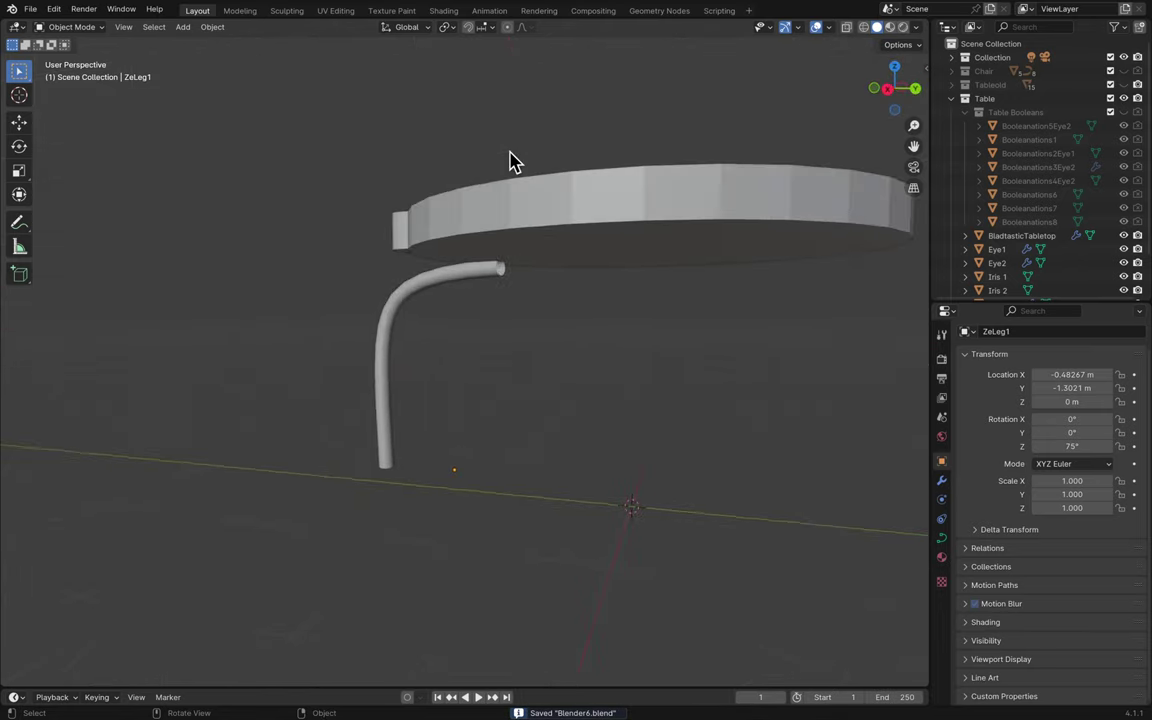
pyautogui.scroll(5, 510, 162)
pyautogui.click(510, 162)
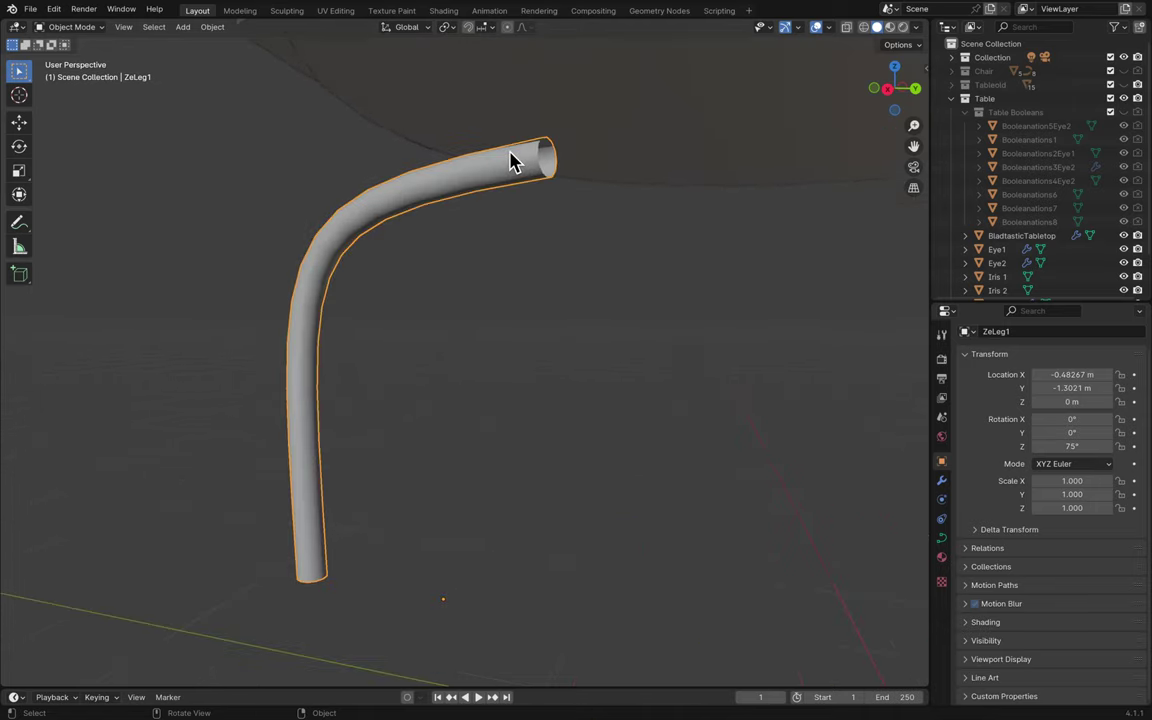
pyautogui.press('Tab')
pyautogui.moveTo(546, 173); pyautogui.dragTo(546, 173, button='middle')
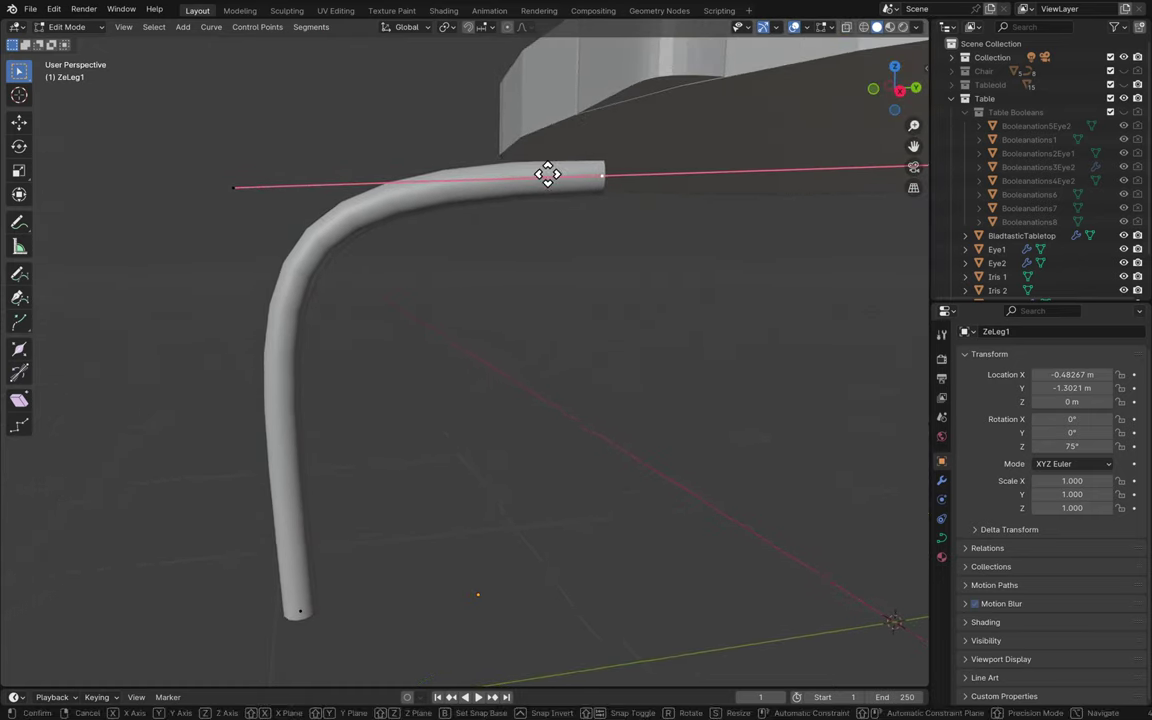
# - Nudge the curve's end point into a new position
pyautogui.press('g')
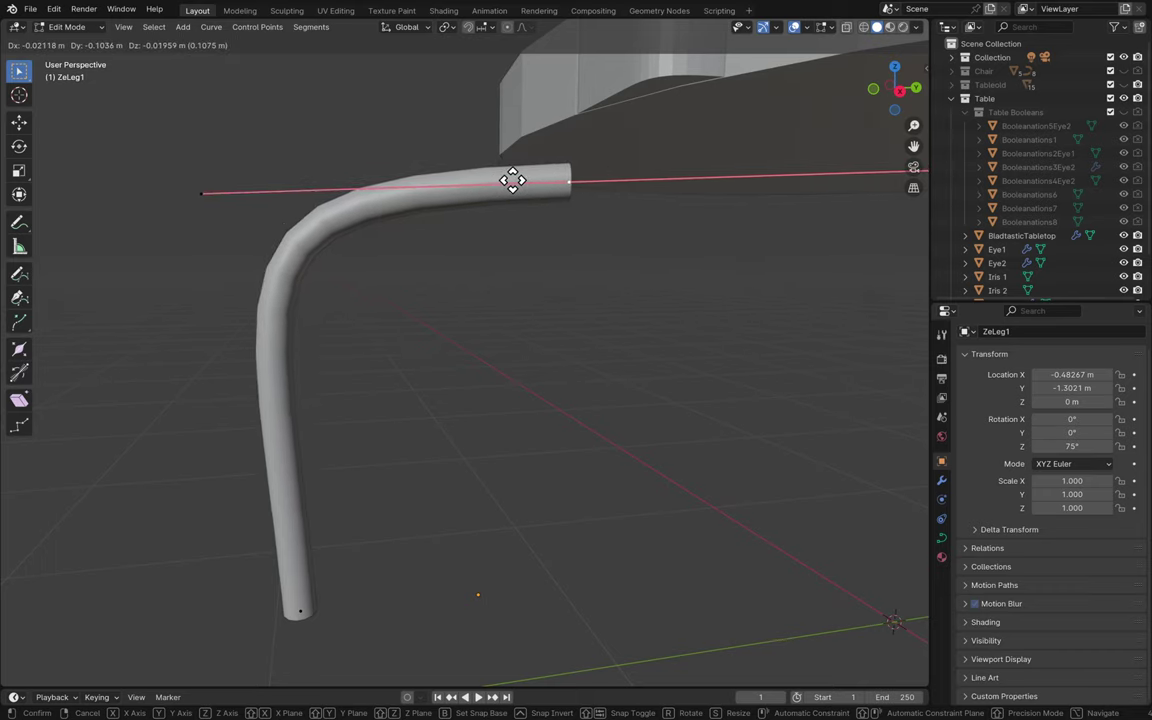
pyautogui.click(503, 180)
pyautogui.click(198, 195)
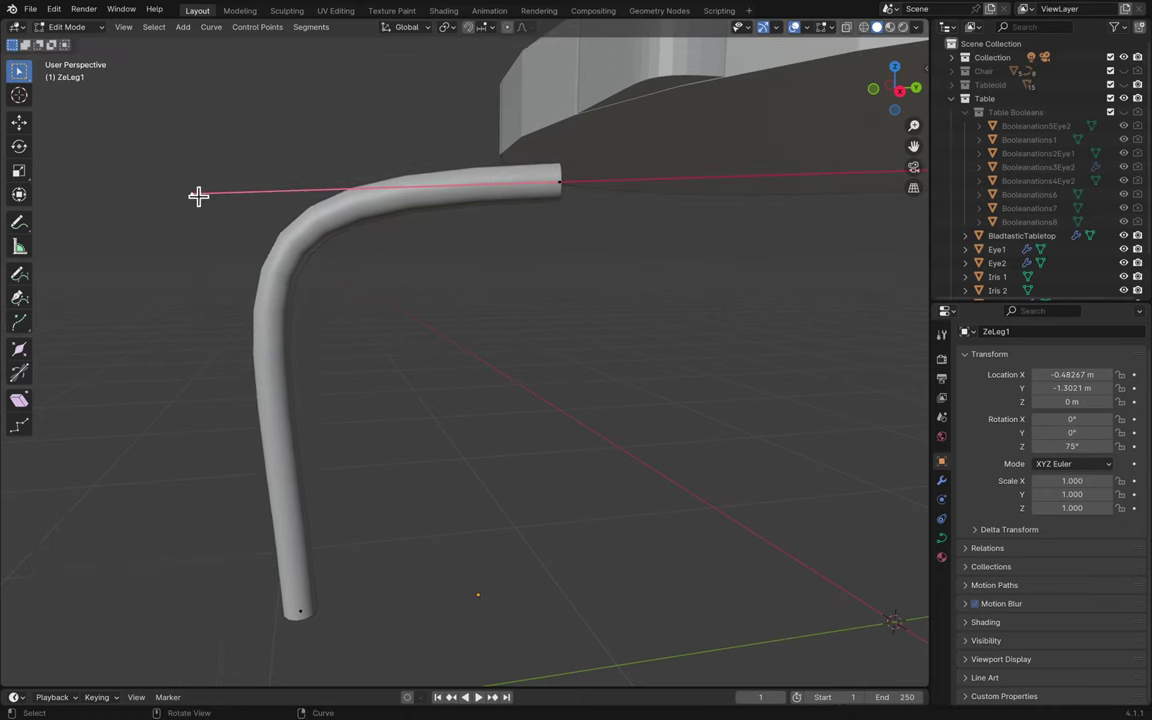
pyautogui.press('g')
pyautogui.click(261, 199)
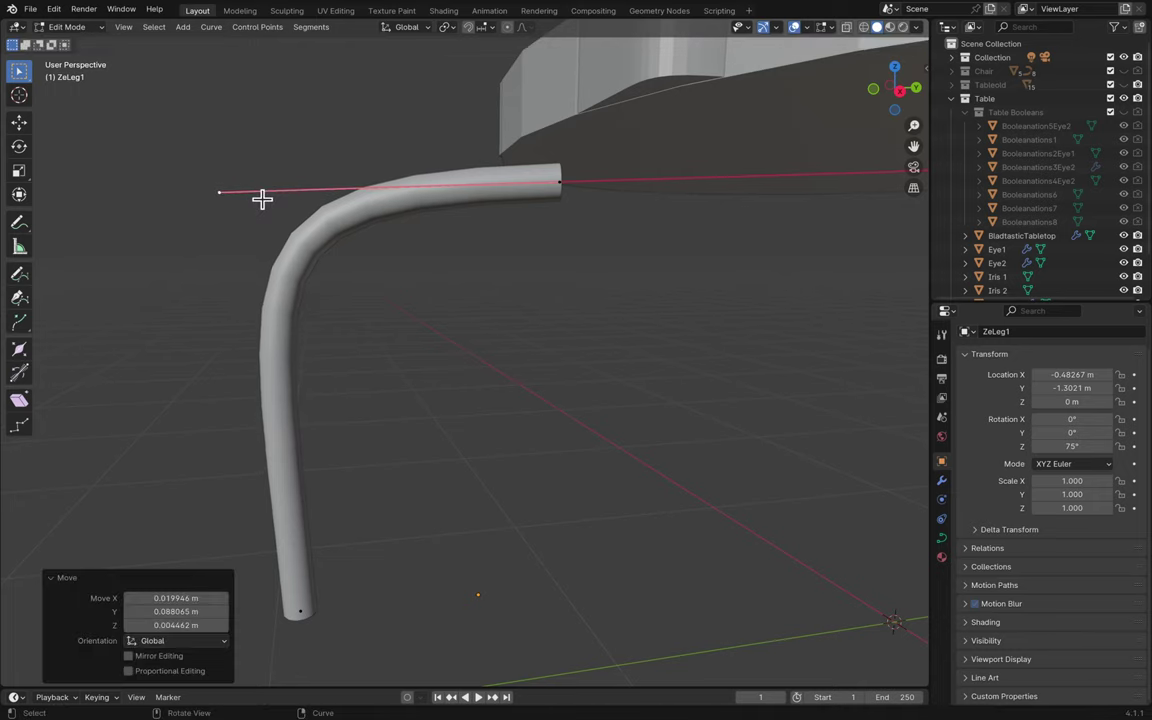
# - Extrude two new segments from the end point to lengthen the arch
pyautogui.click(559, 185)
pyautogui.press('e')
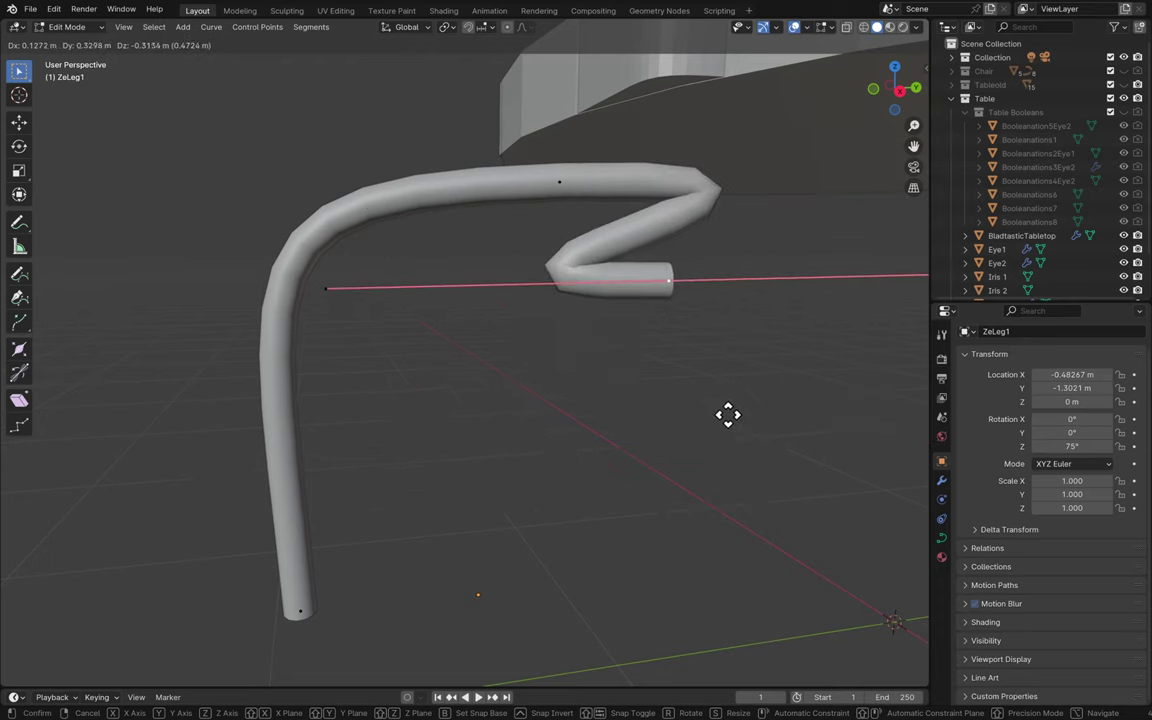
pyautogui.click(739, 377)
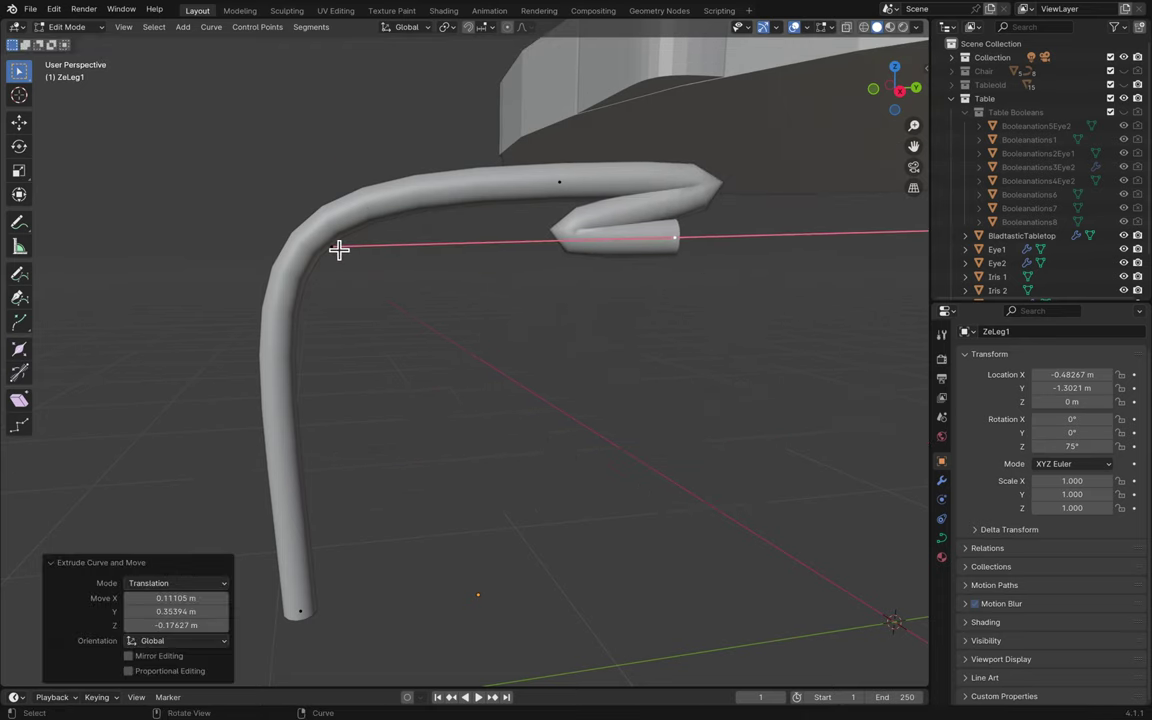
pyautogui.press('e')
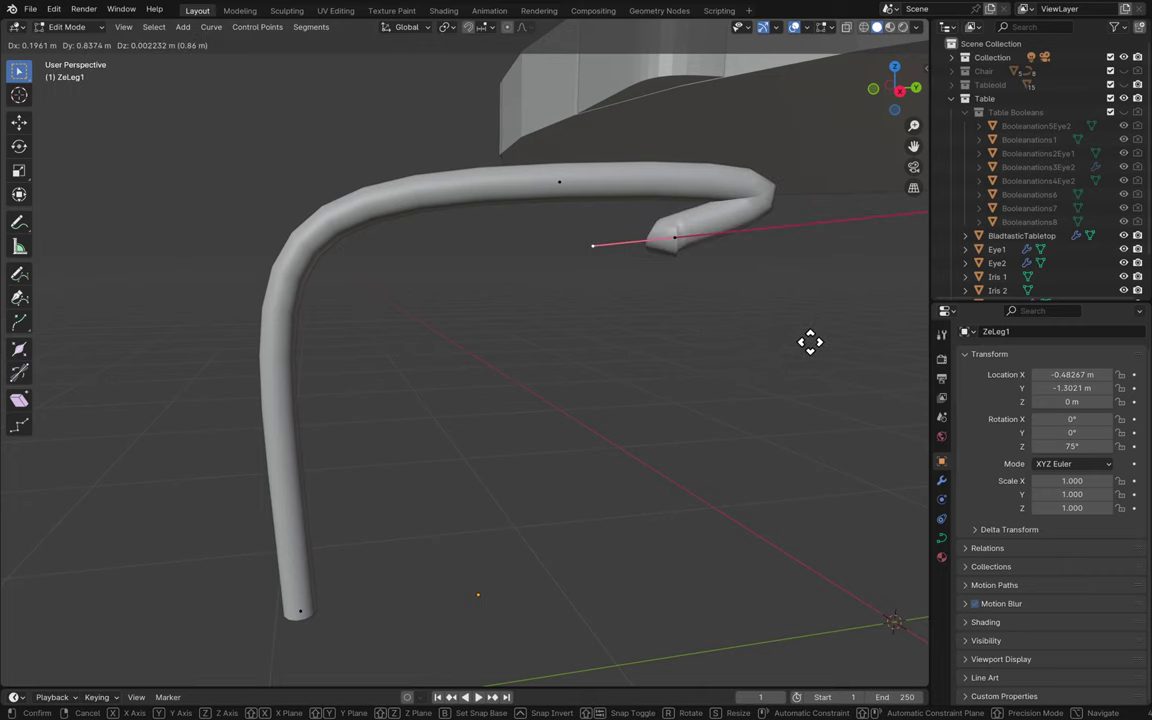
pyautogui.click(889, 352)
pyautogui.scroll(3, 888, 352)
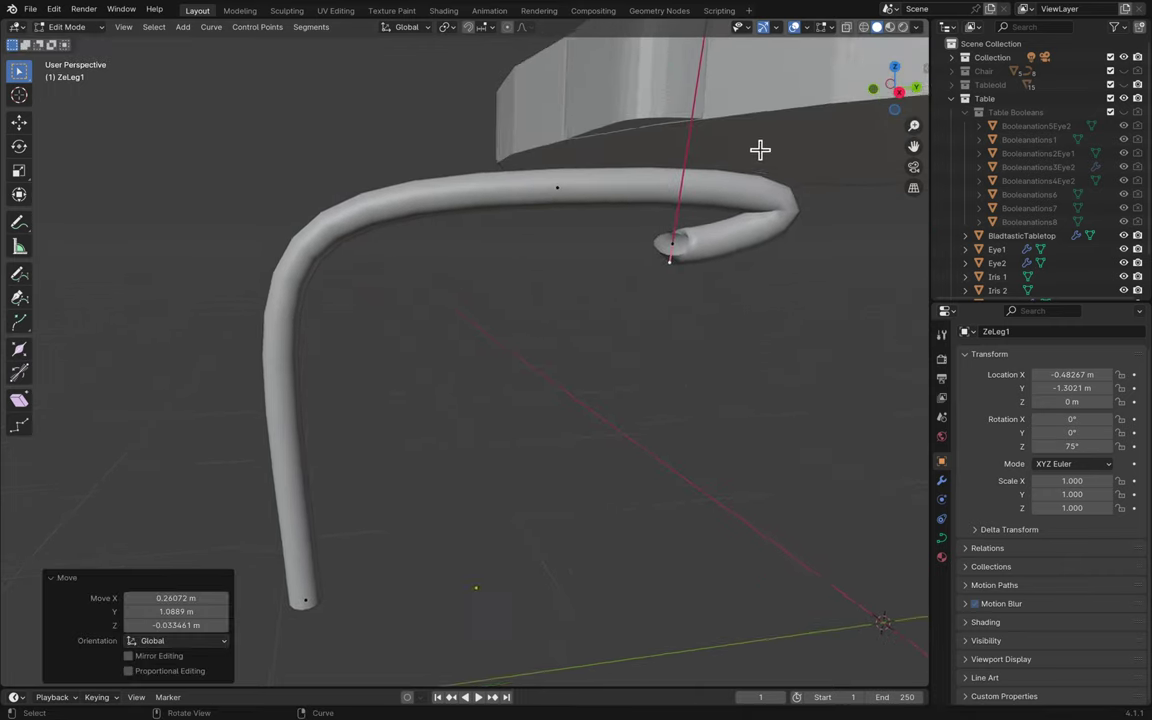
pyautogui.scroll(5, 760, 149)
pyautogui.scroll(-4, 608, 72)
pyautogui.moveTo(609, 72); pyautogui.dragTo(559, 152, button='middle')
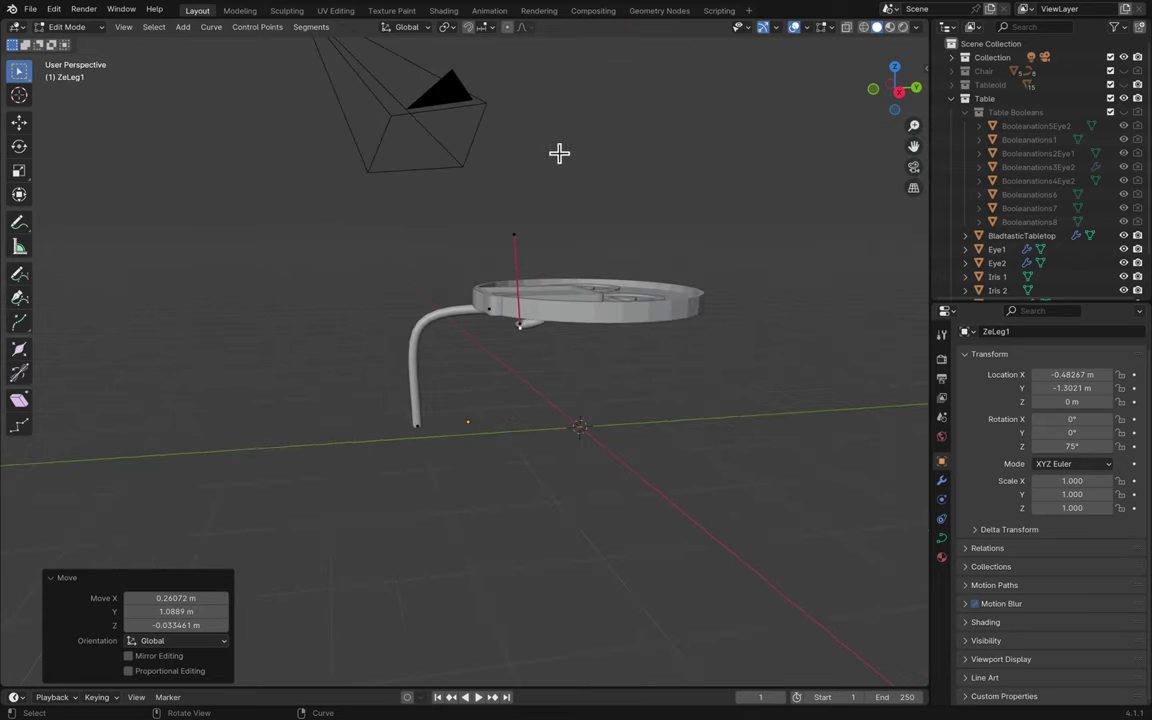
# - Extrude another segment ending under the tabletop and adjust its position
pyautogui.press('e')
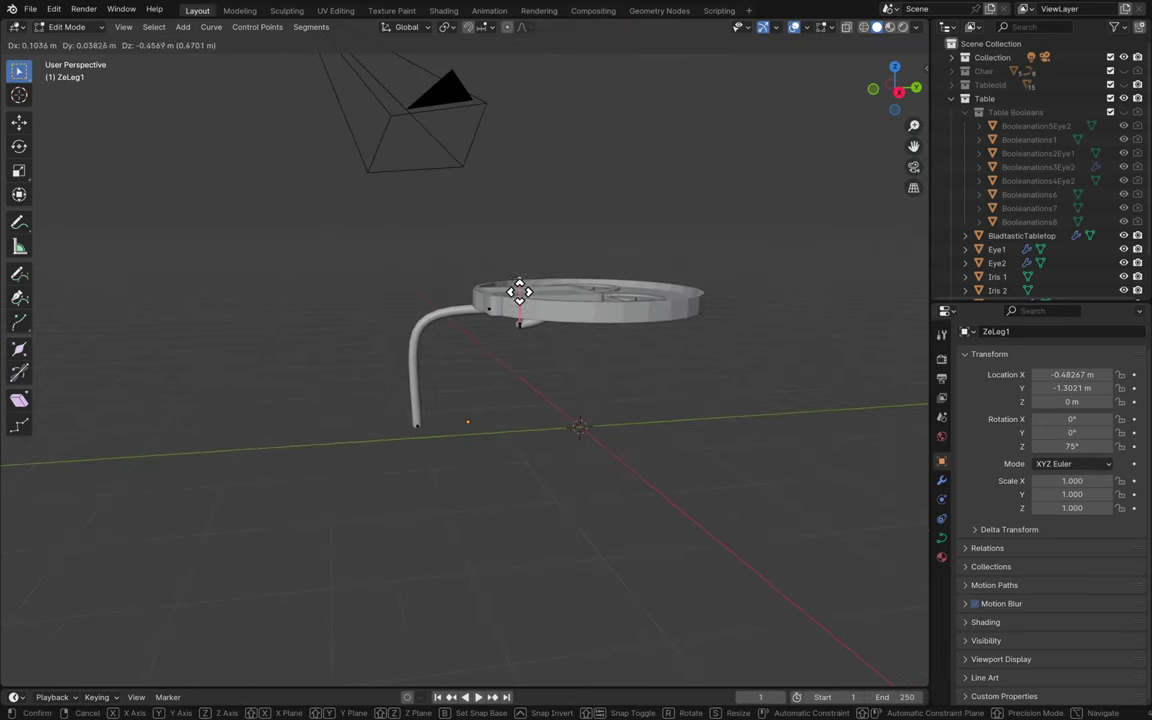
pyautogui.click(521, 311)
pyautogui.scroll(6, 520, 311)
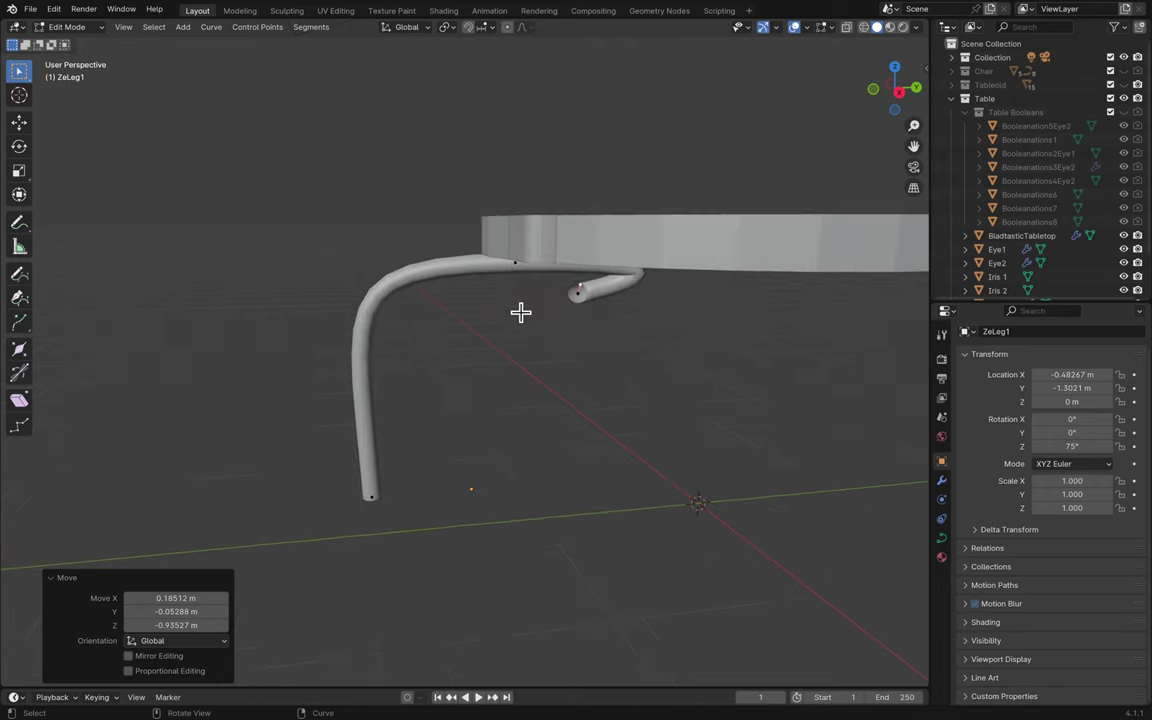
pyautogui.moveTo(520, 311); pyautogui.dragTo(520, 311, button='middle')
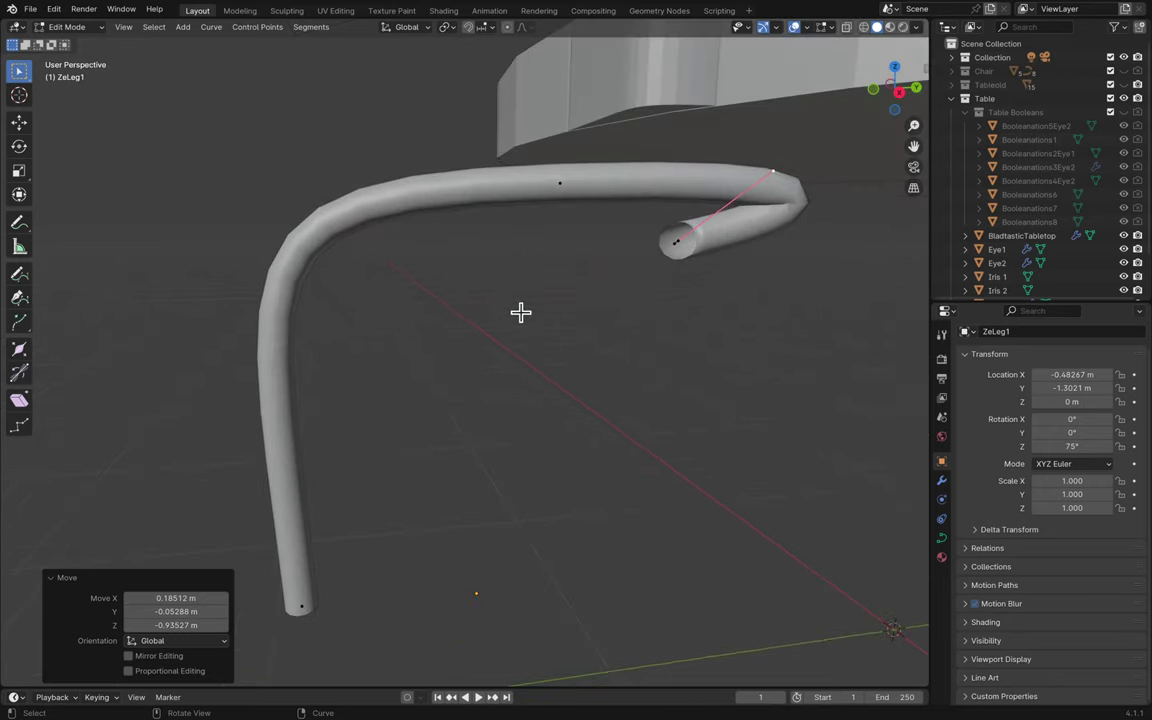
pyautogui.press('g')
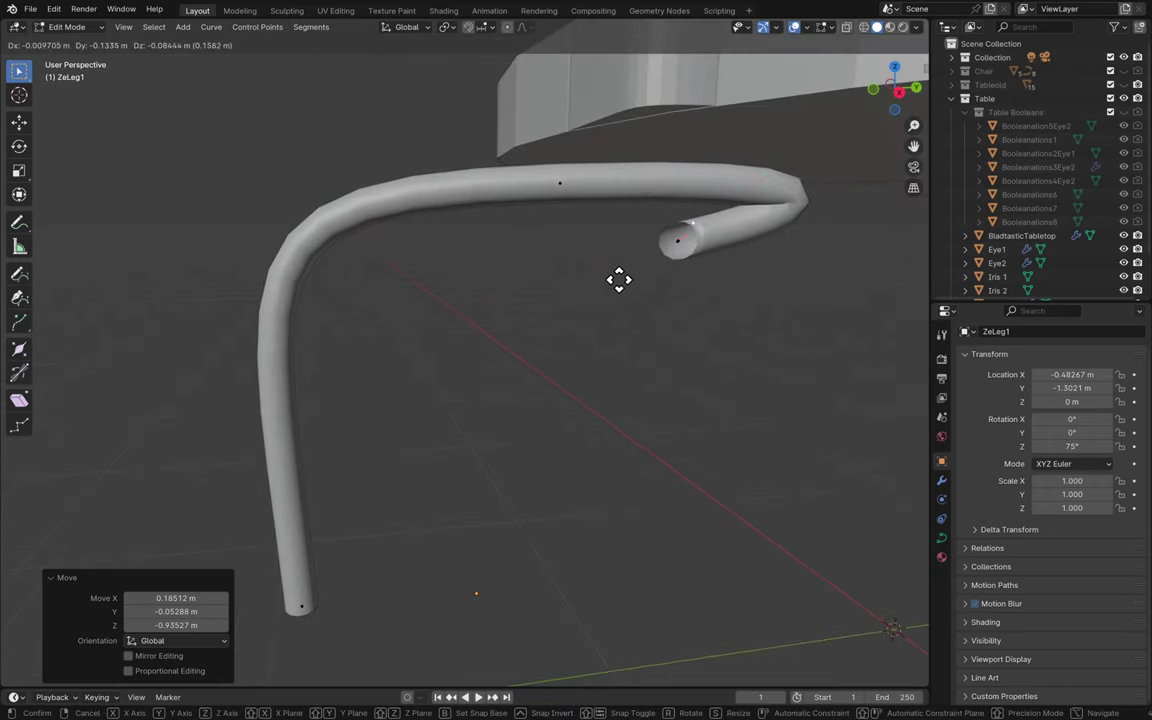
pyautogui.click(555, 274)
# - Reposition the end point into a tight hook, abandoning a Z rotation of it
pyautogui.press('g')
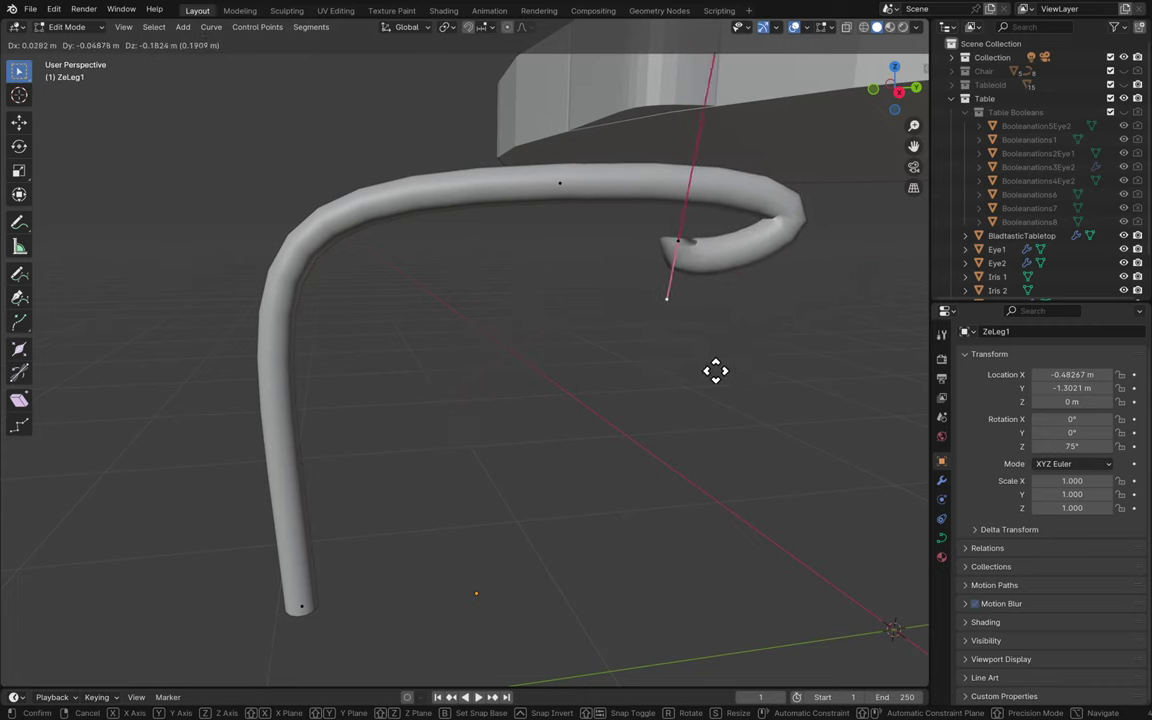
pyautogui.click(762, 370)
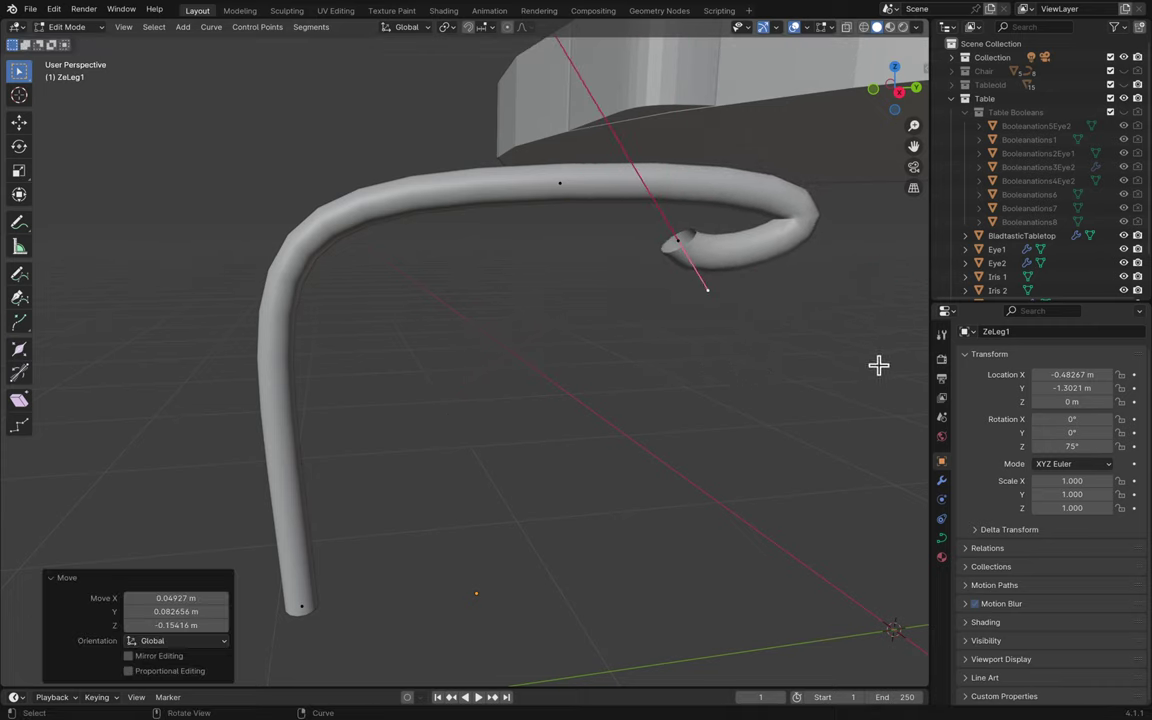
pyautogui.click(673, 240)
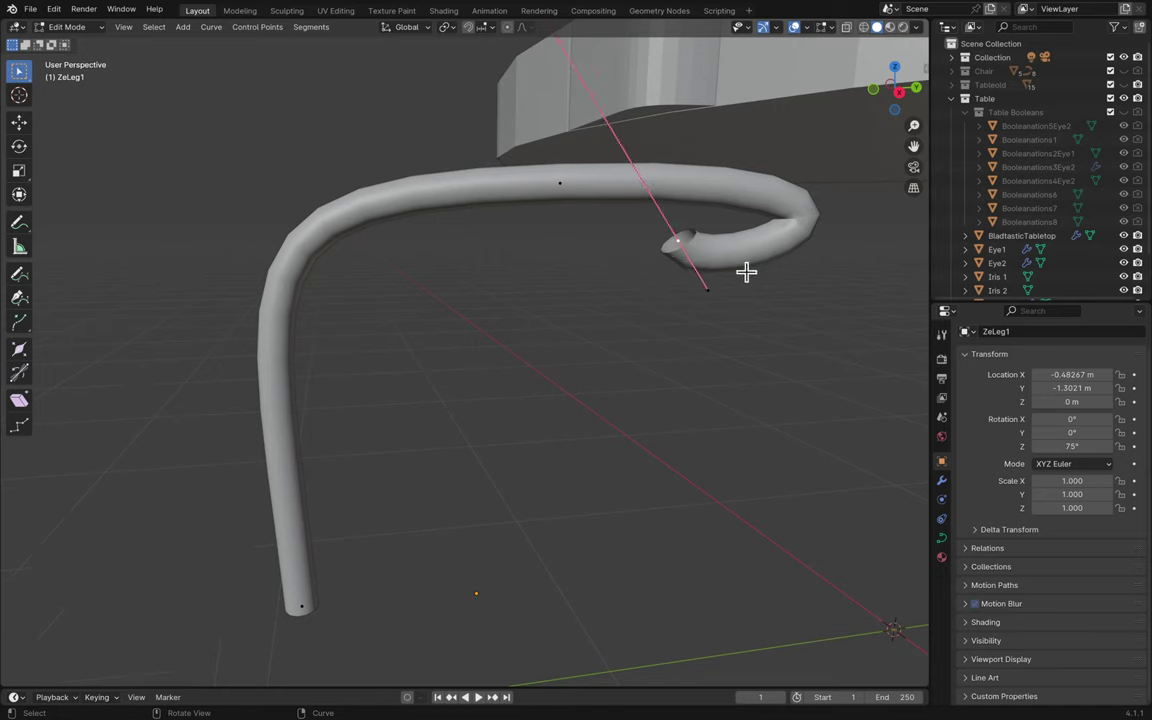
pyautogui.press('r')
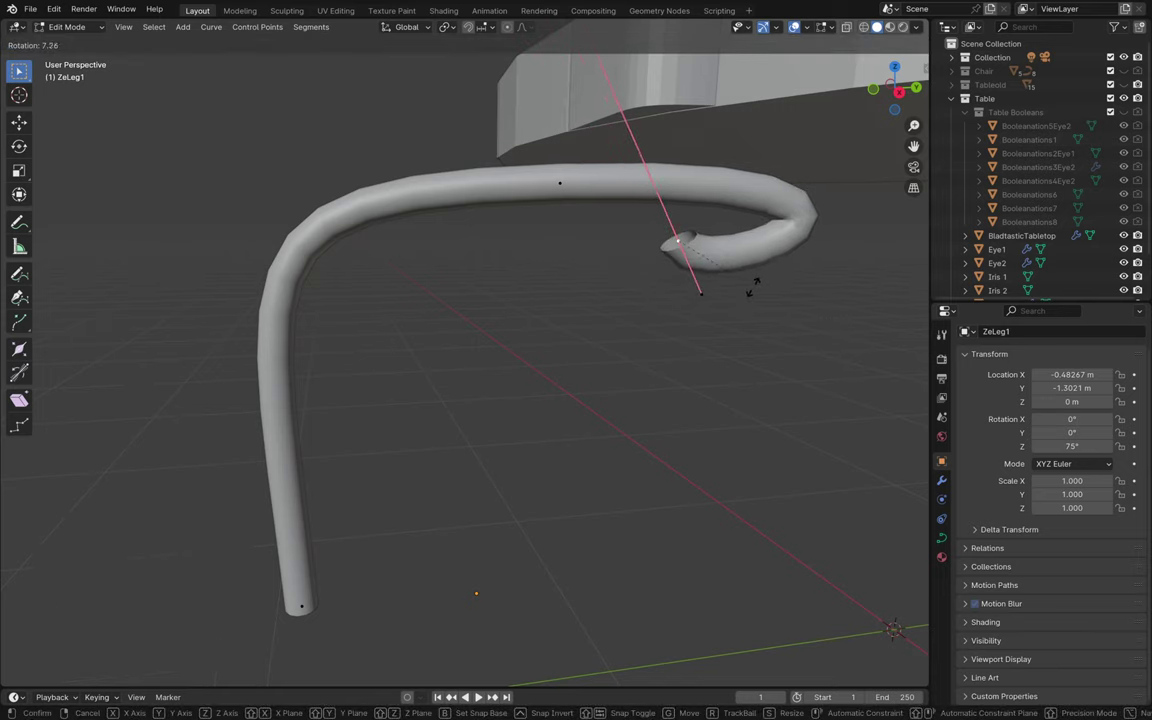
pyautogui.press('z')
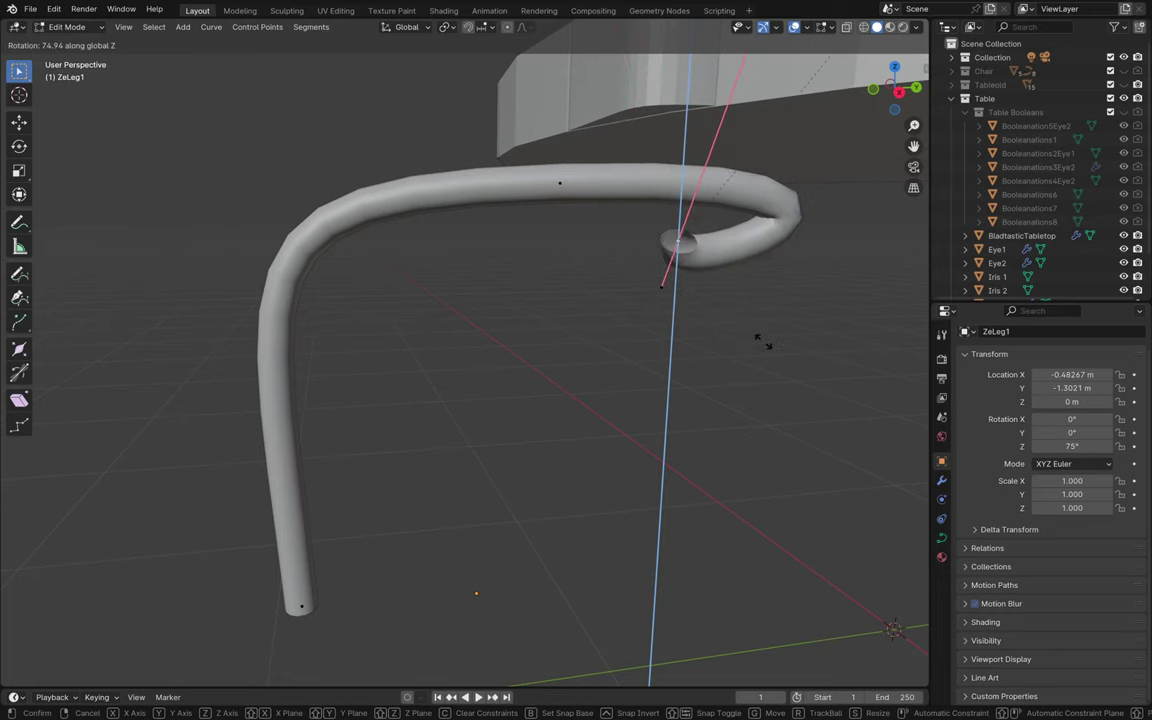
pyautogui.press('Escape')
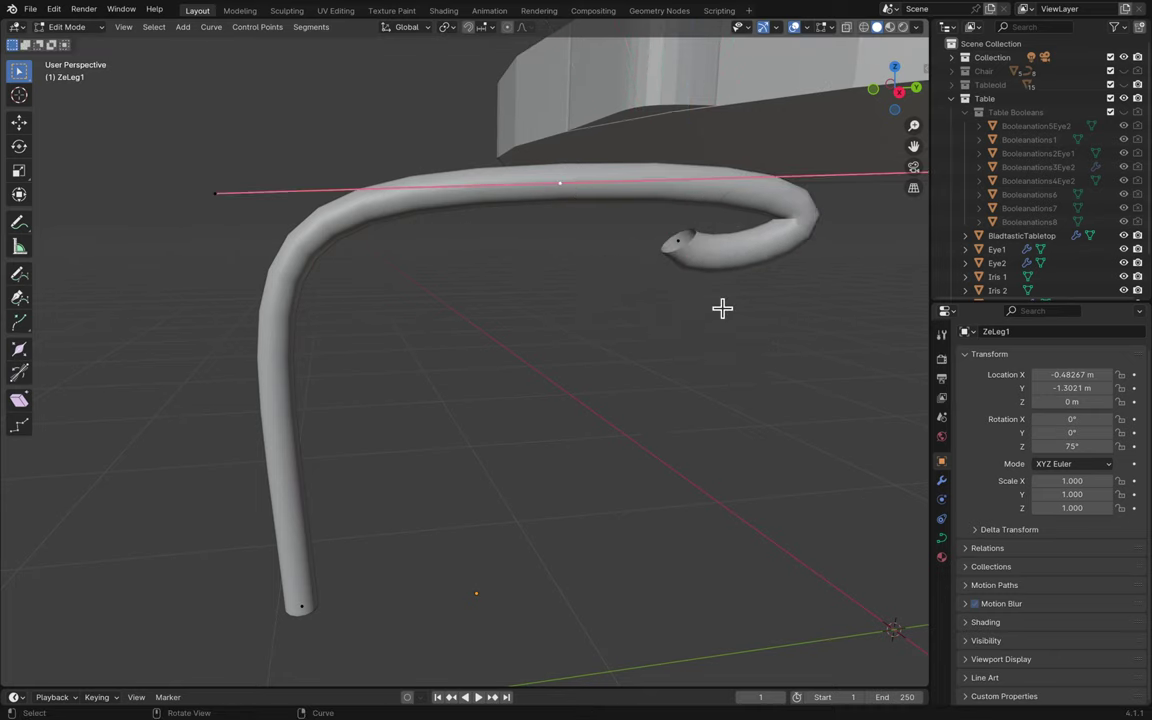
# - Pull the leg's hooked end inward toward the top bend
pyautogui.keyDown('shift'); pyautogui.hscroll(5, 826, 276); pyautogui.keyUp('shift')
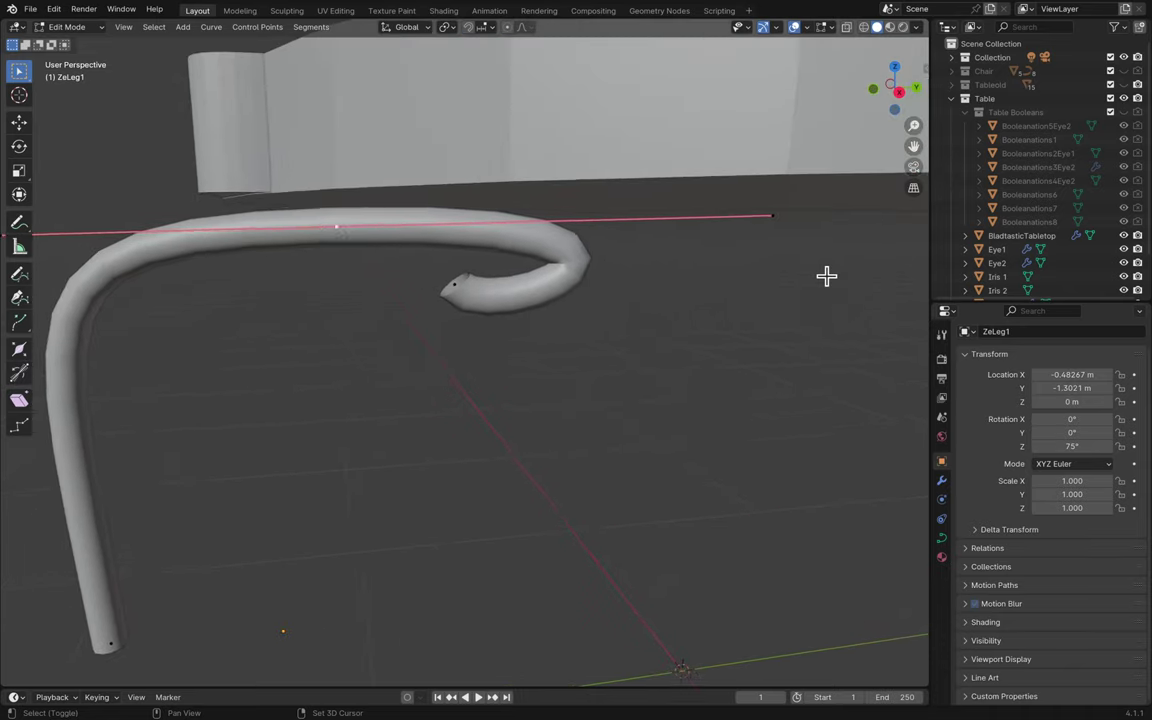
pyautogui.keyDown('shift'); pyautogui.hscroll(3, 826, 276); pyautogui.keyUp('shift')
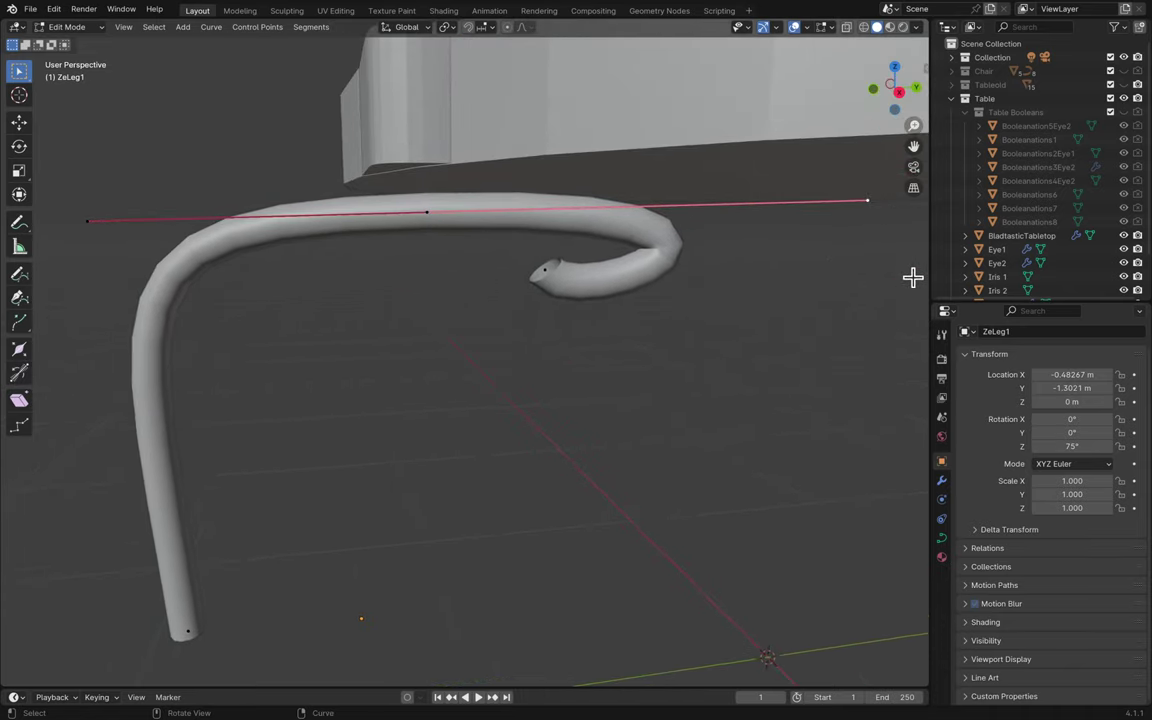
pyautogui.press('g')
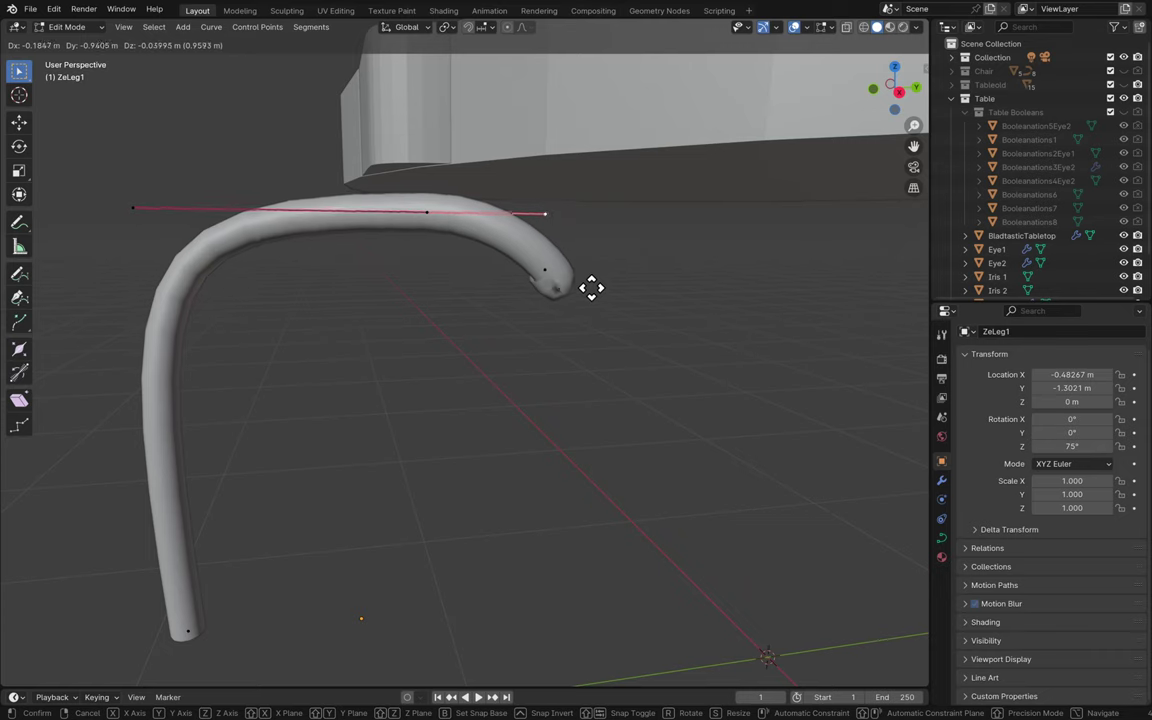
pyautogui.rightClick(585, 284)
pyautogui.press('g')
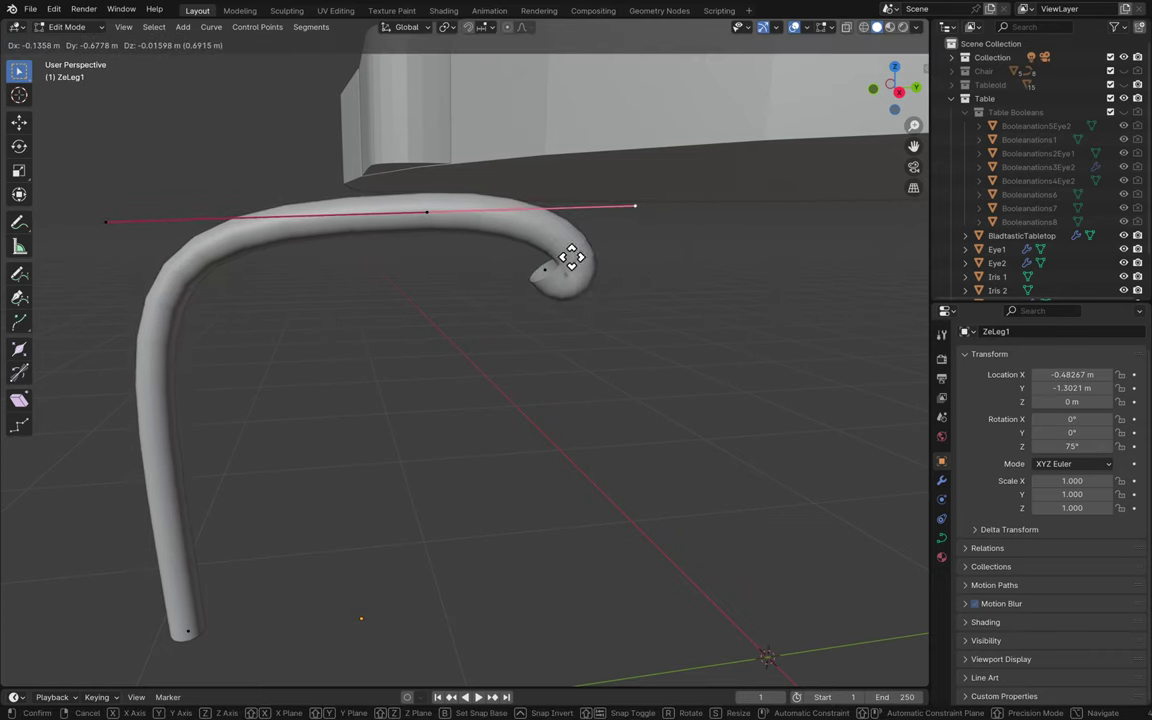
pyautogui.click(470, 257)
pyautogui.moveTo(468, 257); pyautogui.dragTo(108, 258, button='middle')
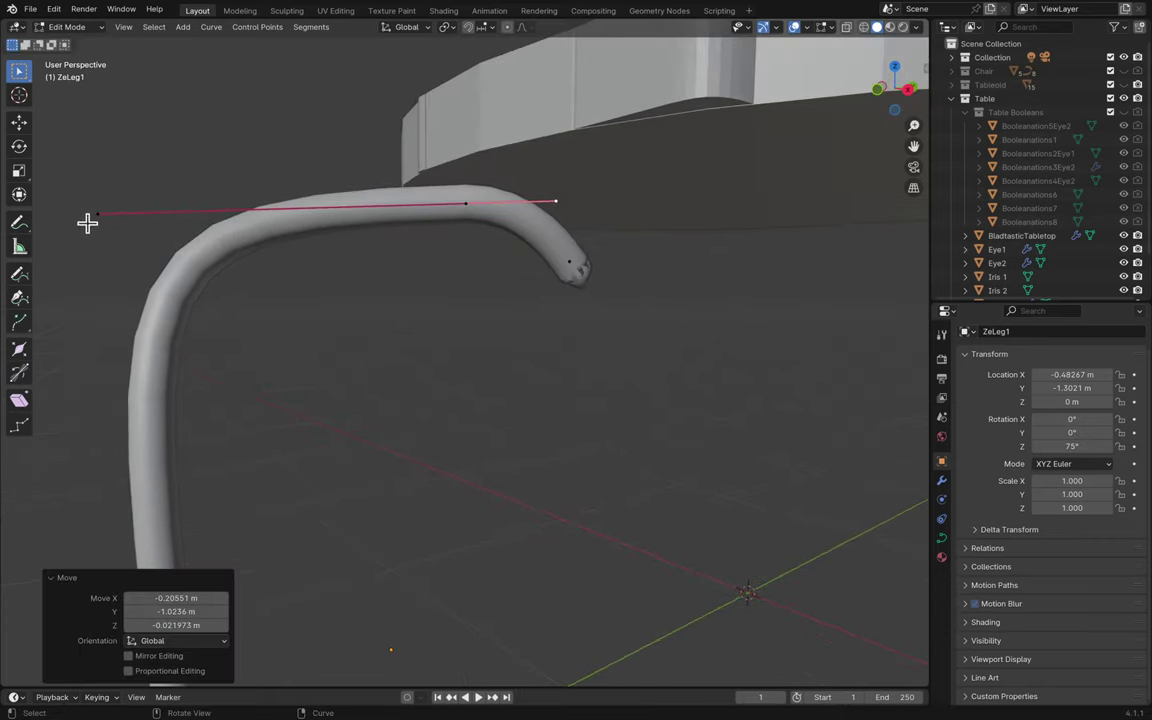
# - Shift the top bend's left handle further left and move the curve tip back along the leg
pyautogui.click(95, 212)
pyautogui.press('g')
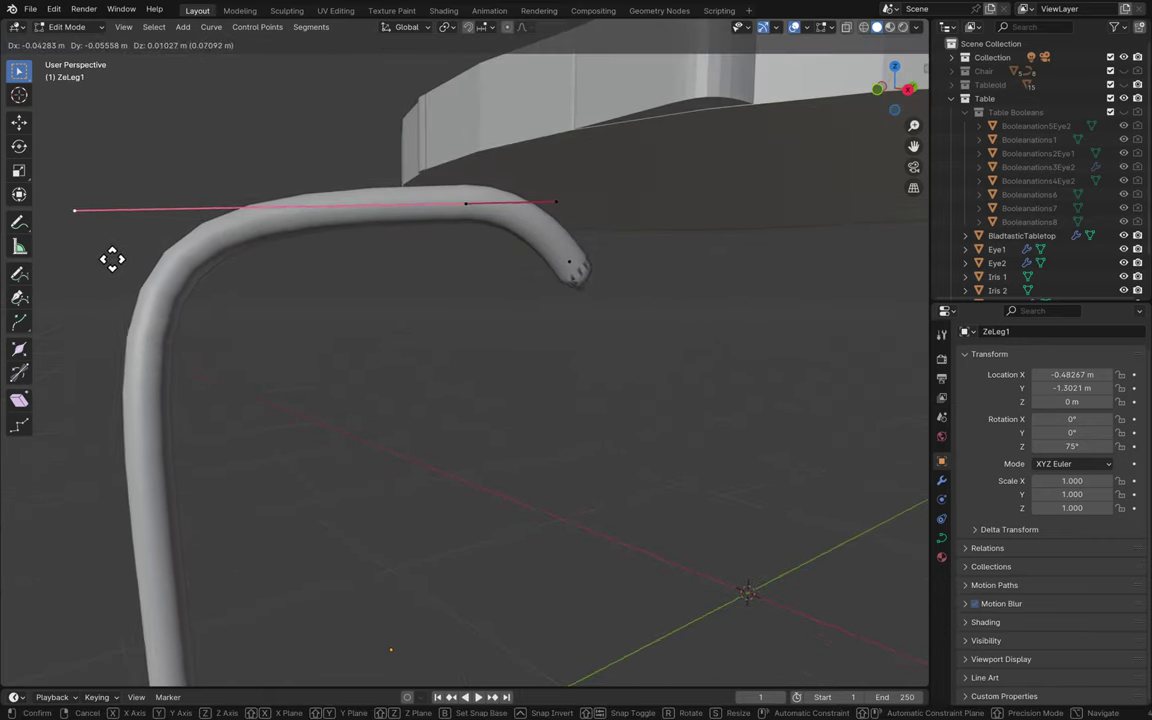
pyautogui.click(112, 259)
pyautogui.click(569, 259)
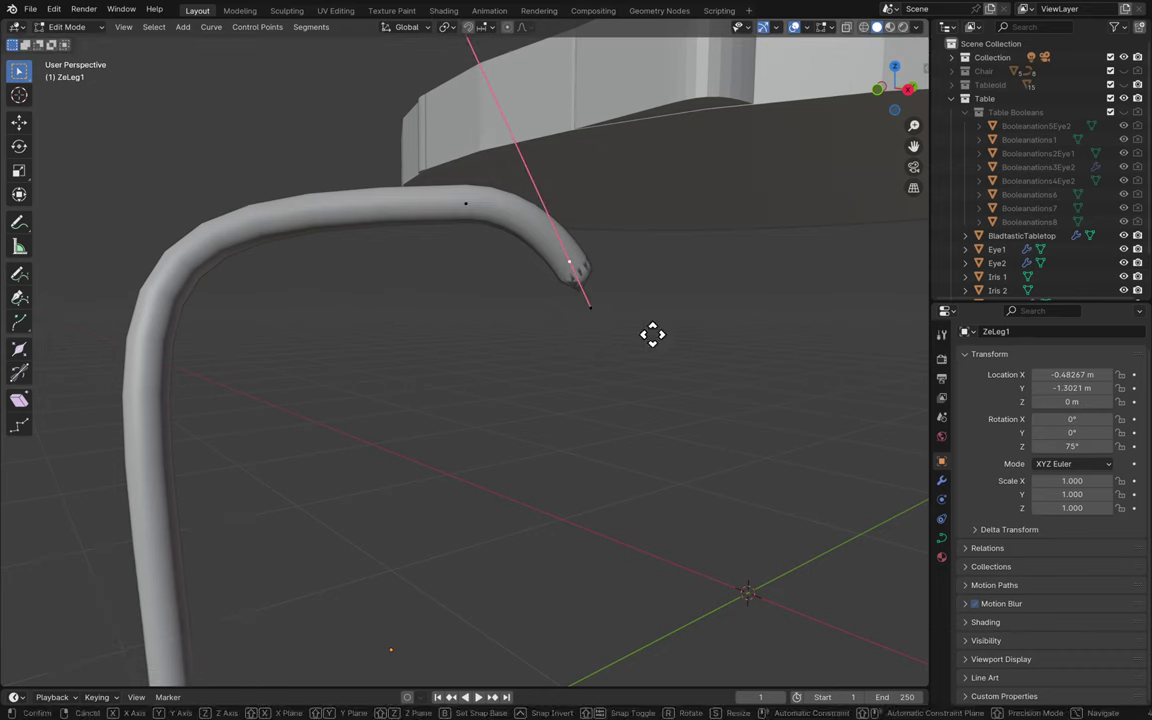
pyautogui.press('g')
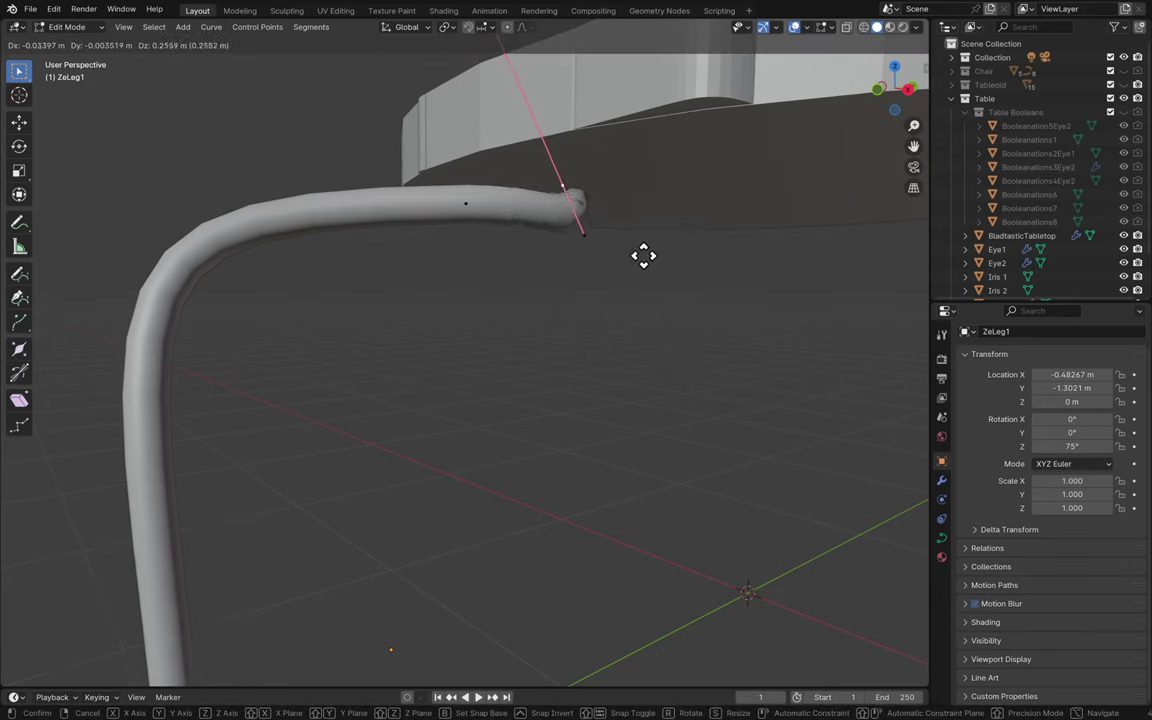
pyautogui.click(586, 234)
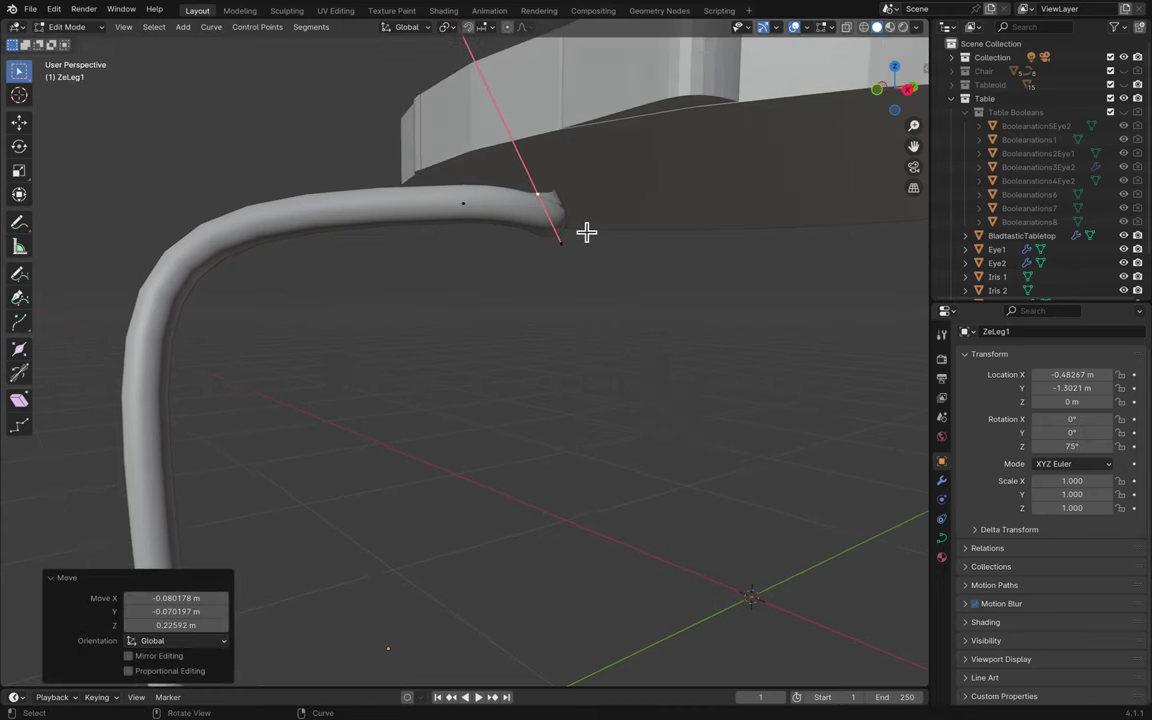
# - Drag the tip's upper handle to change the curvature of the bend
pyautogui.hscroll(-5, 586, 232)
pyautogui.hscroll(-5, 607, 226)
pyautogui.keyDown('ctrl'); pyautogui.scroll(-5, 607, 226); pyautogui.keyUp('ctrl')
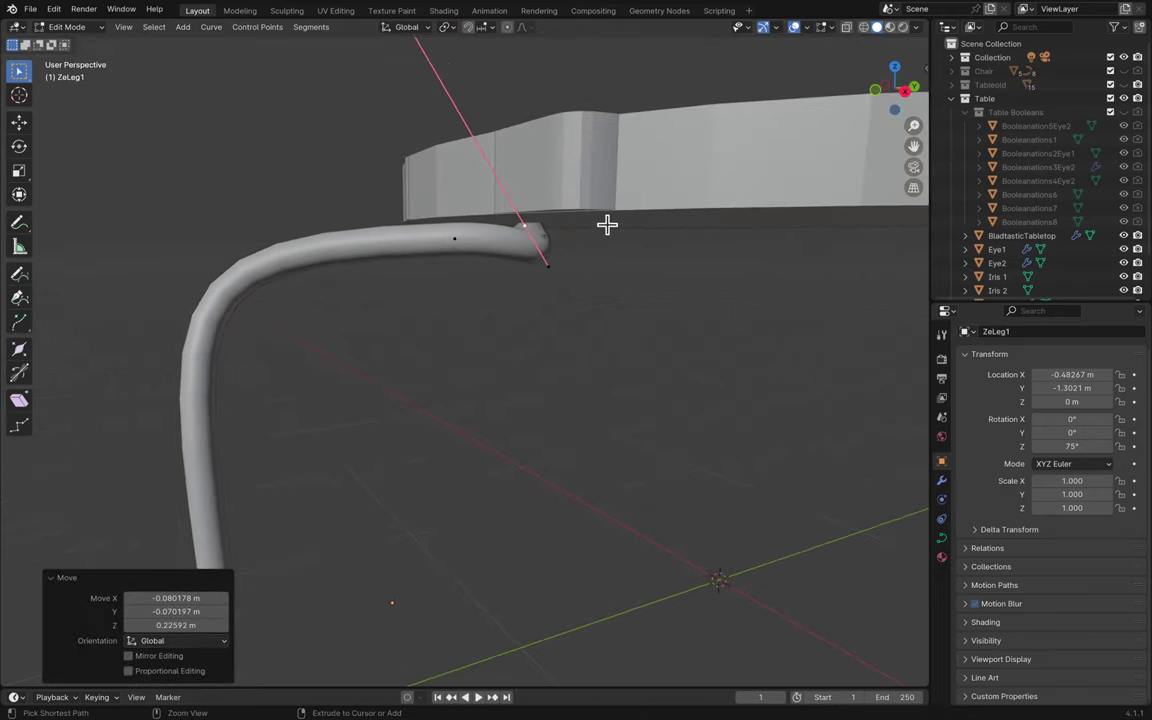
pyautogui.keyDown('ctrl'); pyautogui.scroll(5, 607, 226); pyautogui.keyUp('ctrl')
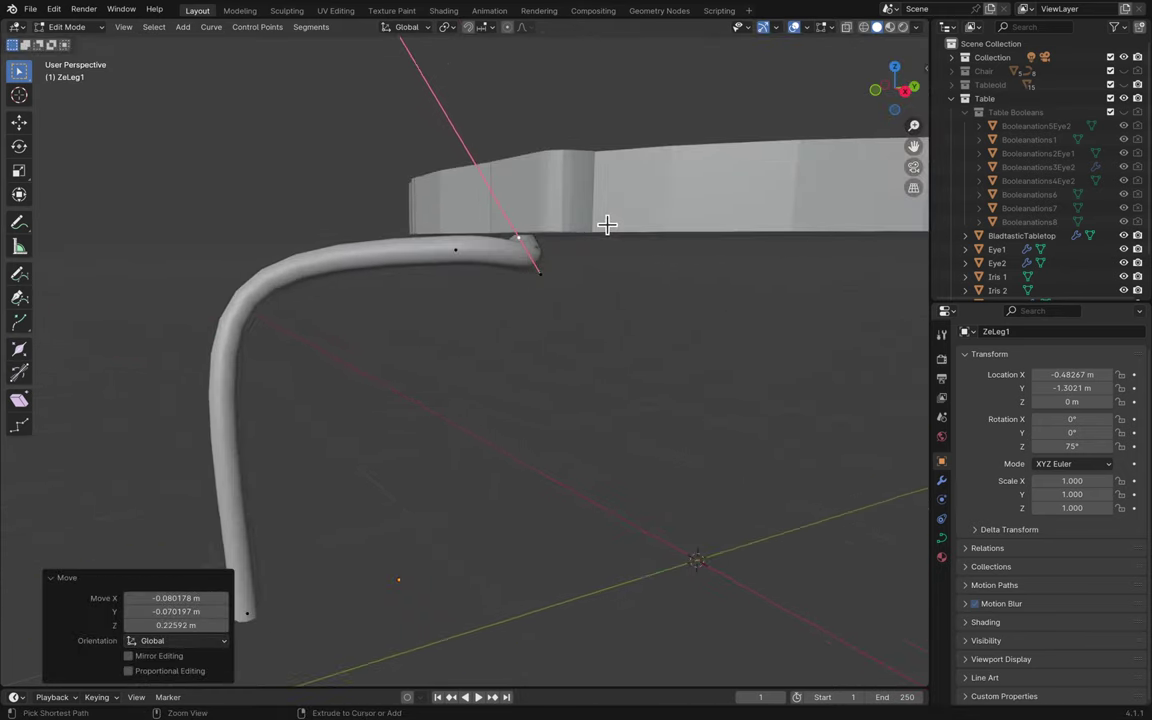
pyautogui.click(410, 122)
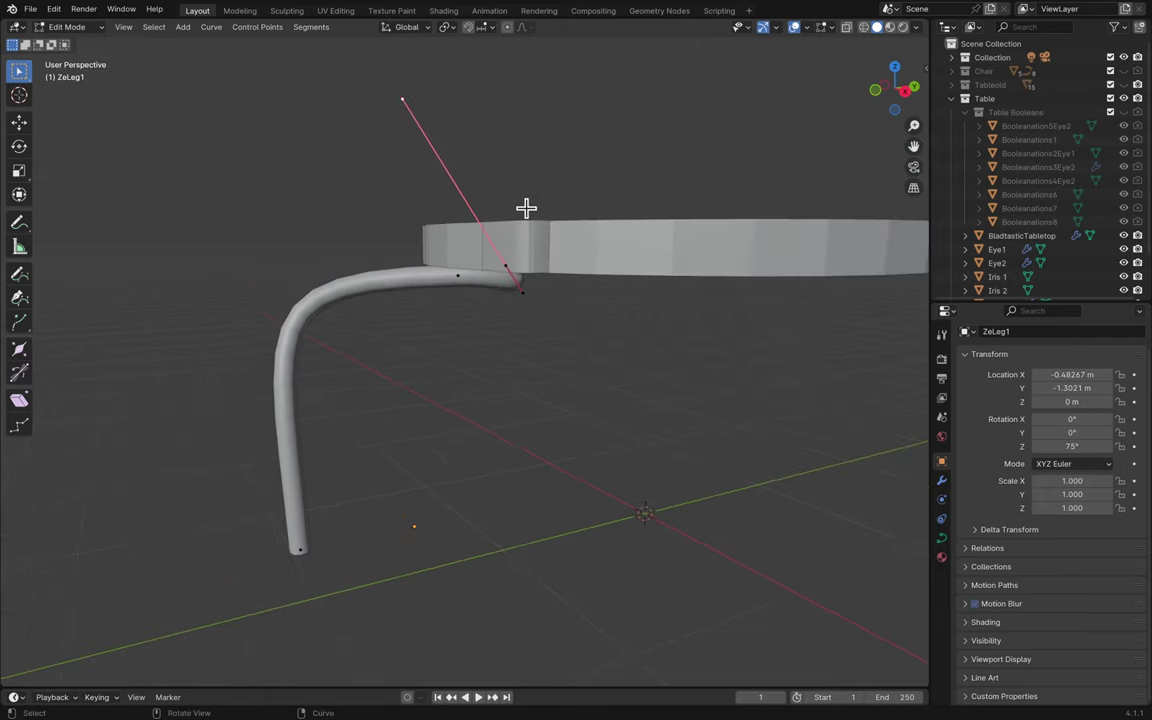
pyautogui.press('g')
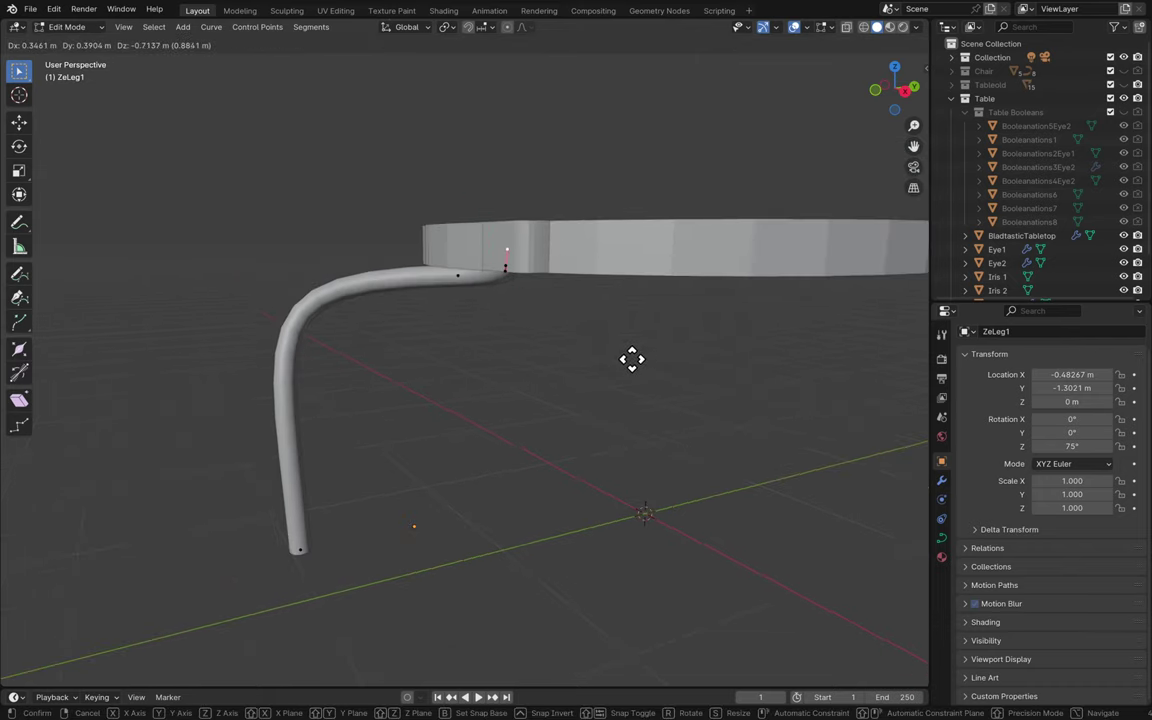
pyautogui.click(632, 359)
# - Try joining the selected points with F and start moving the curve's end point
pyautogui.scroll(6, 620, 330)
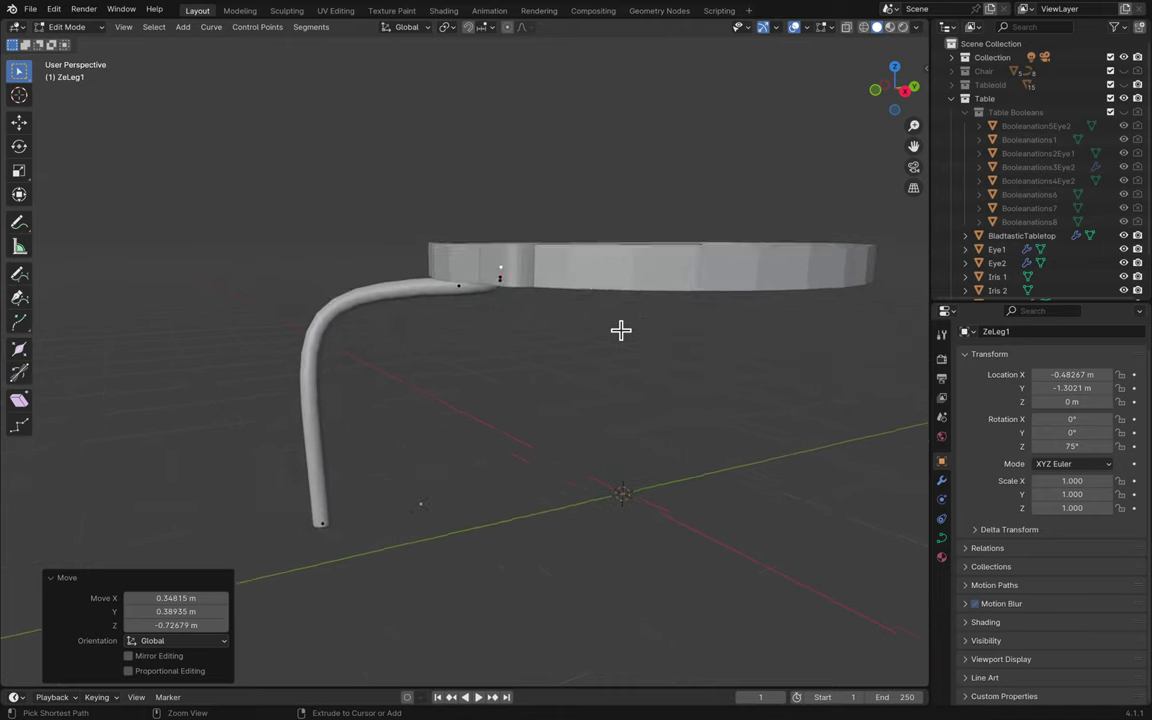
pyautogui.scroll(-2, 565, 187)
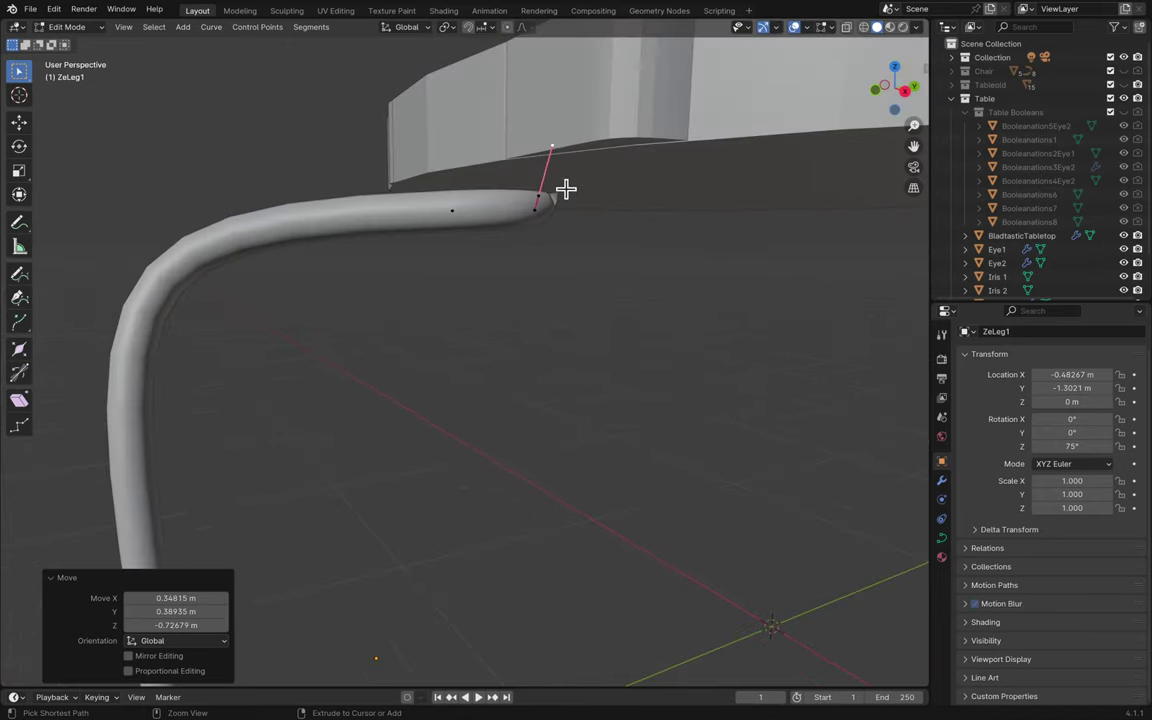
pyautogui.press('f')
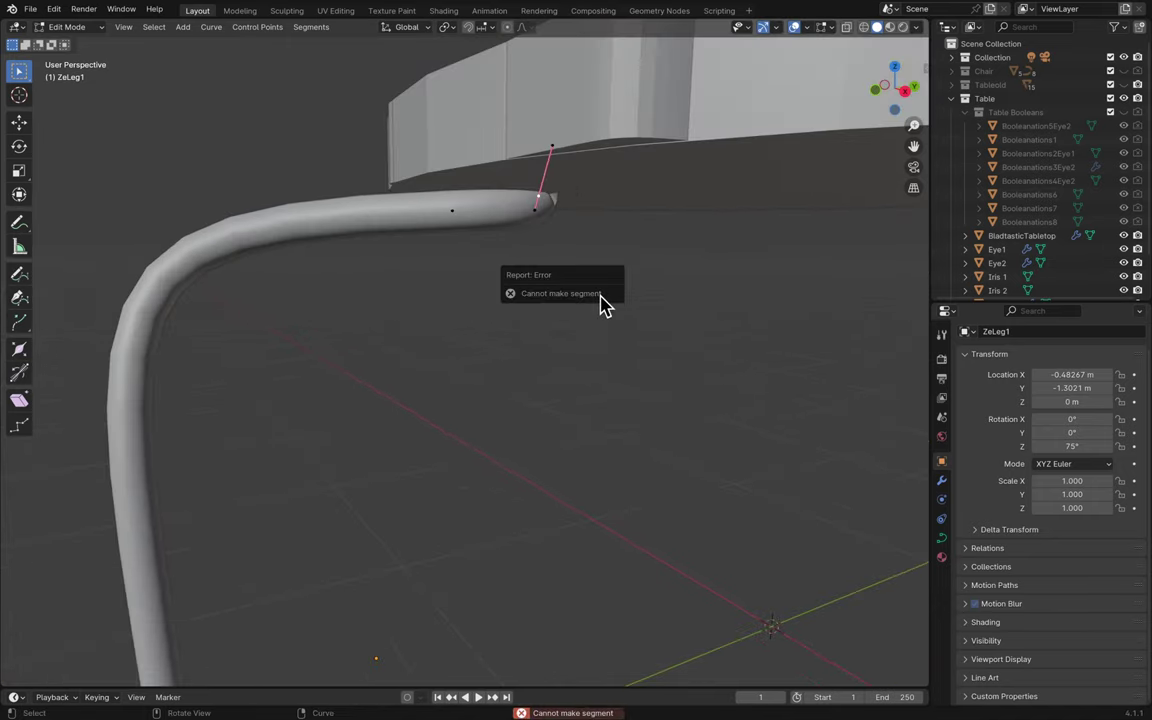
pyautogui.press('g')
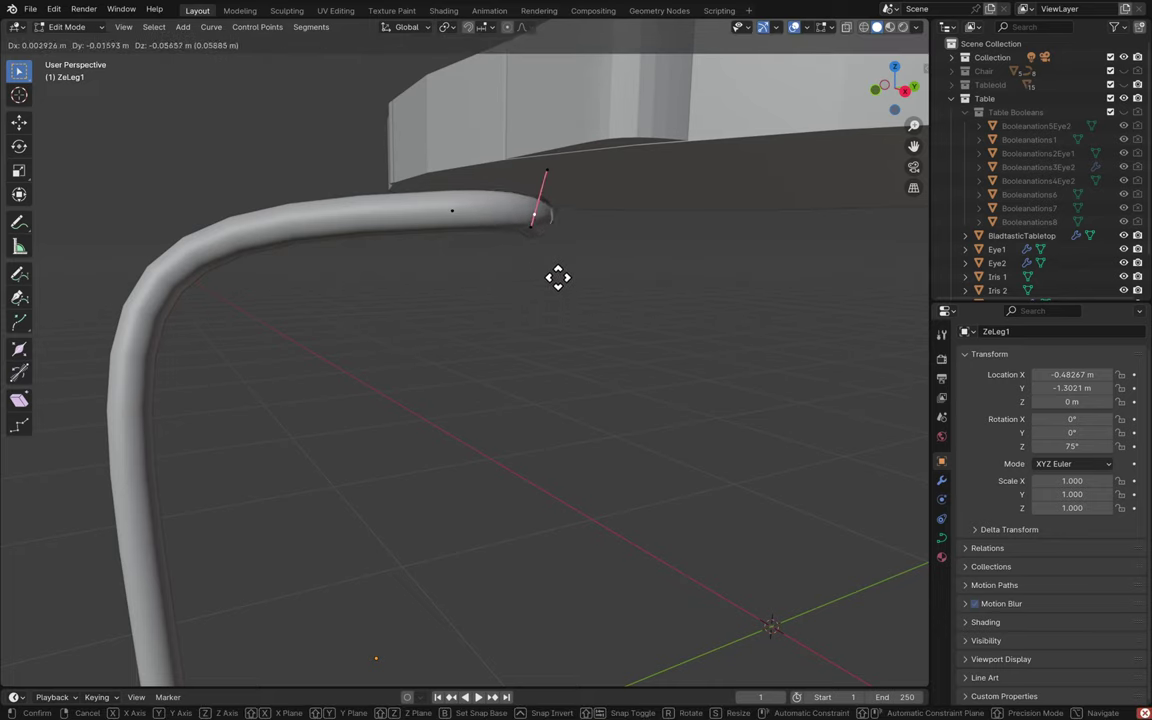
# - Place the curve's end point and move the leg's top point to a new position
pyautogui.click(558, 271)
pyautogui.moveTo(558, 271); pyautogui.dragTo(558, 272, button='middle')
pyautogui.click(492, 211)
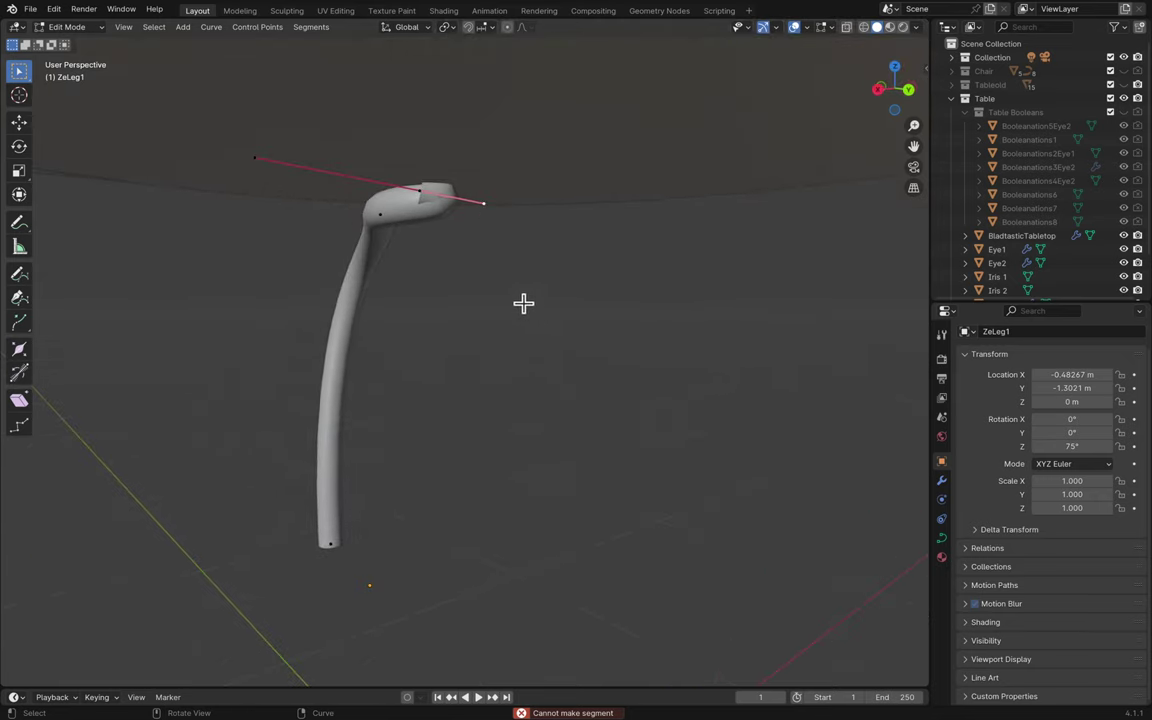
pyautogui.press('g')
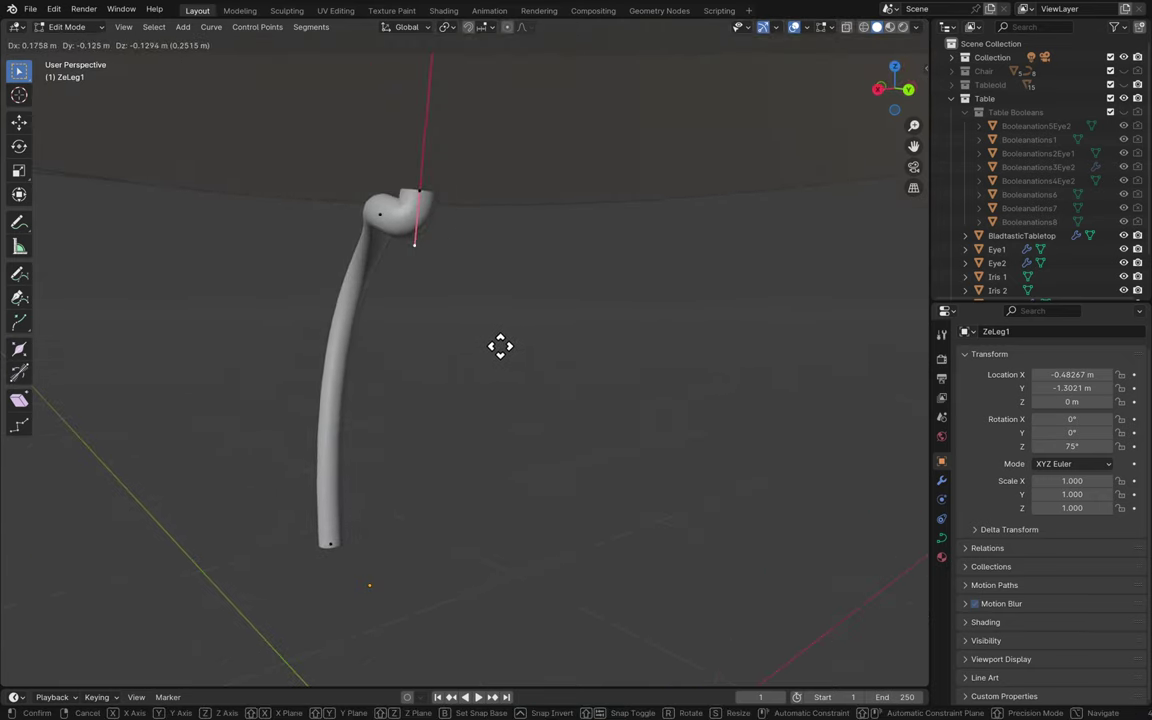
pyautogui.click(506, 347)
pyautogui.moveTo(505, 348); pyautogui.dragTo(505, 348, button='middle')
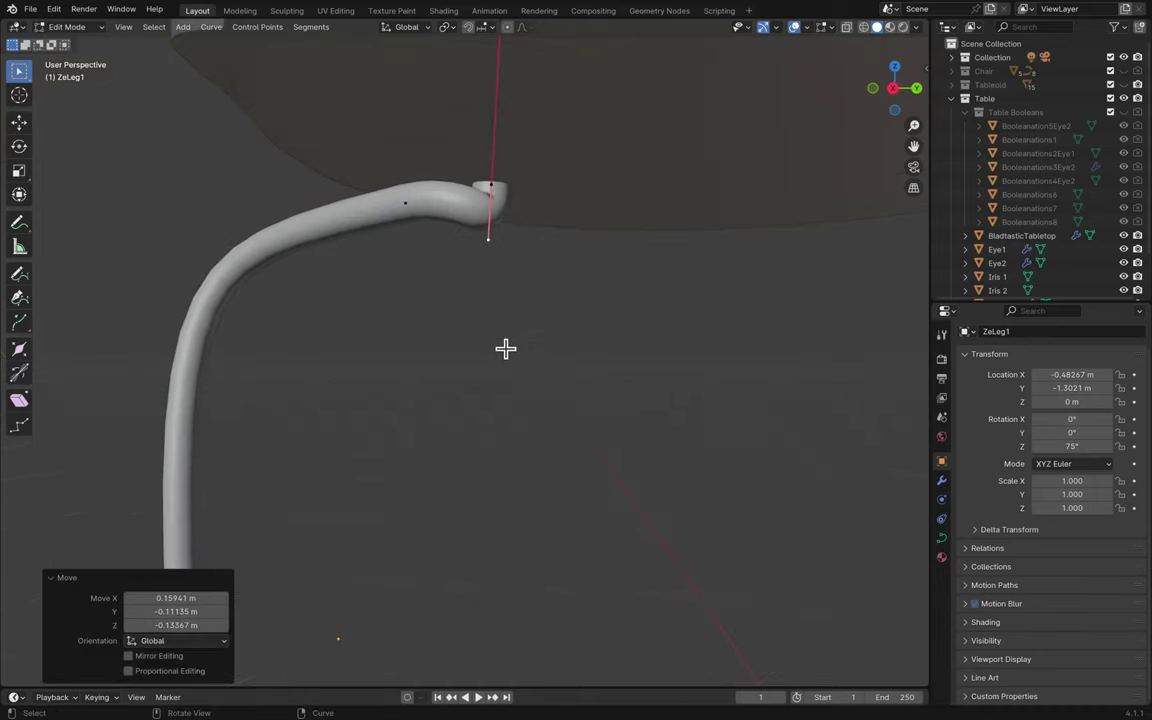
# - Redo the top point's move, raising it only along Z toward the tabletop
pyautogui.hotkey('ctrl', 'z')
pyautogui.press('g')
pyautogui.press('z')
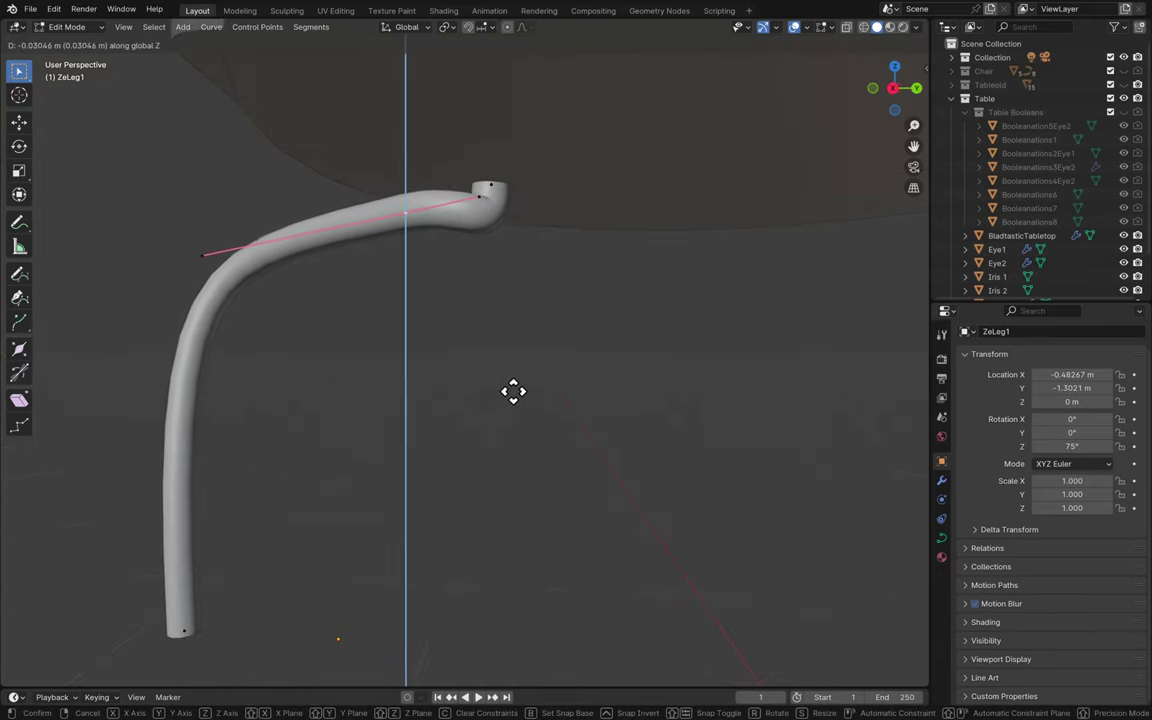
pyautogui.click(515, 402)
pyautogui.moveTo(515, 402); pyautogui.dragTo(515, 403, button='middle')
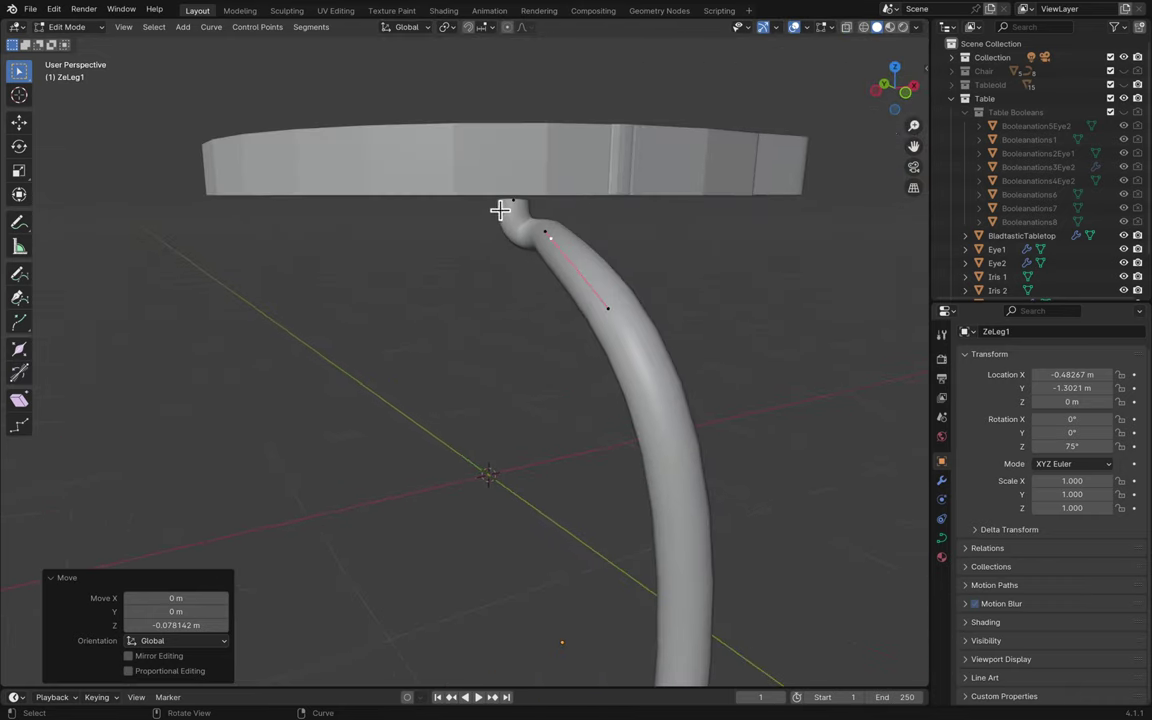
pyautogui.press('g')
pyautogui.moveTo(612, 288)
pyautogui.mouseDown(button='middle')
pyautogui.moveTo(640, 283)
pyautogui.moveTo(625, 283)
pyautogui.mouseUp(button='middle')
pyautogui.click(641, 283)
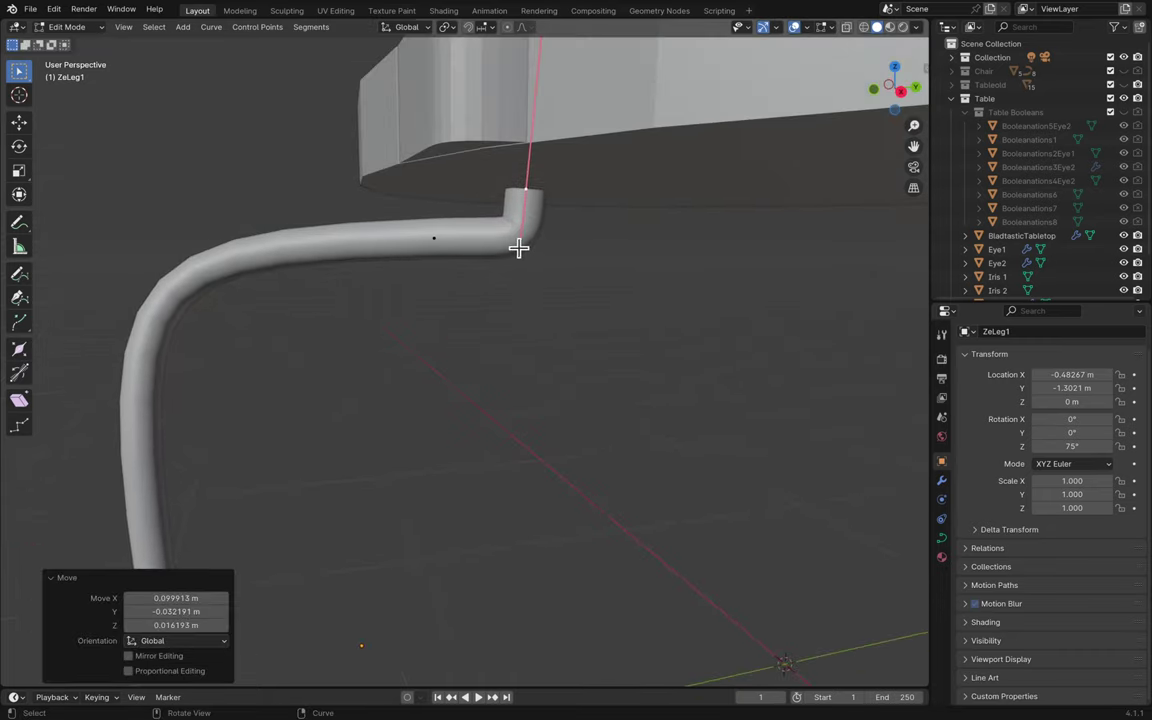
pyautogui.press('Escape')
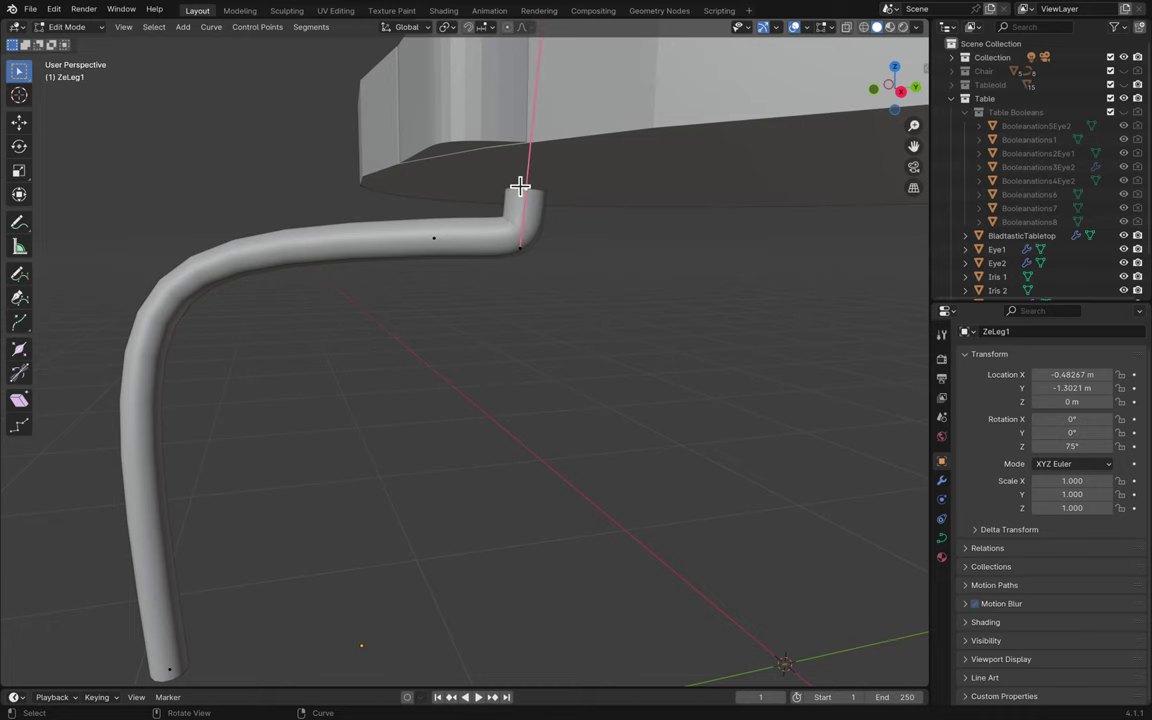
pyautogui.press('g')
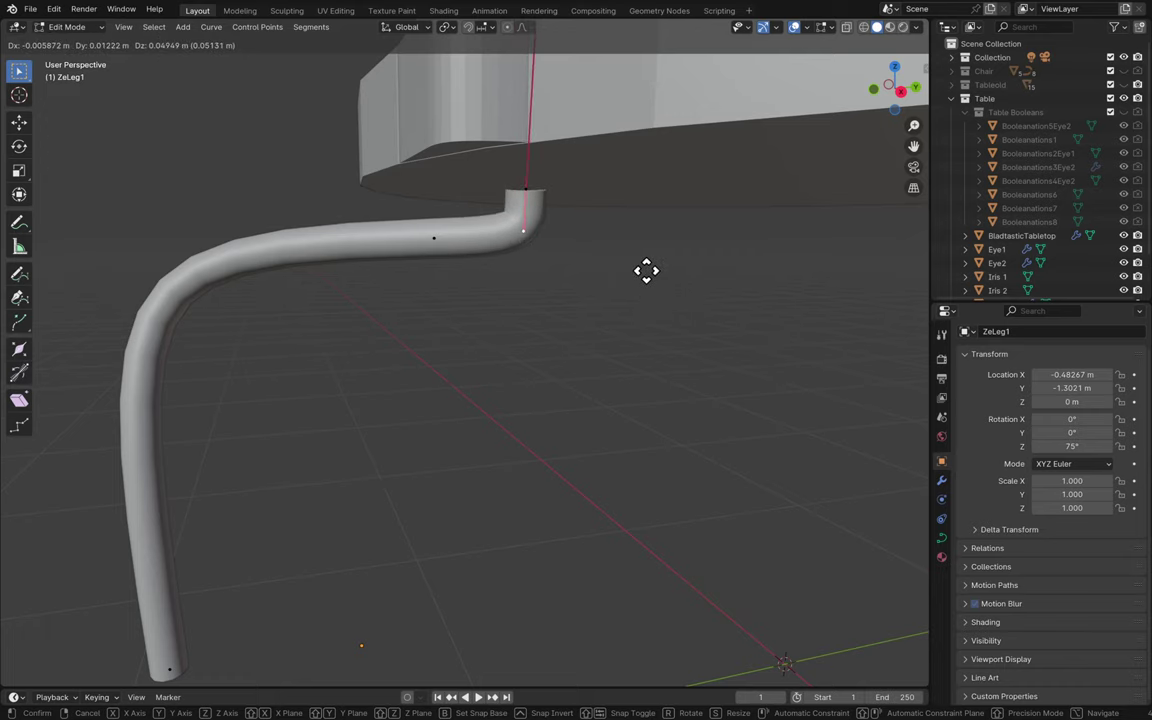
pyautogui.press('z')
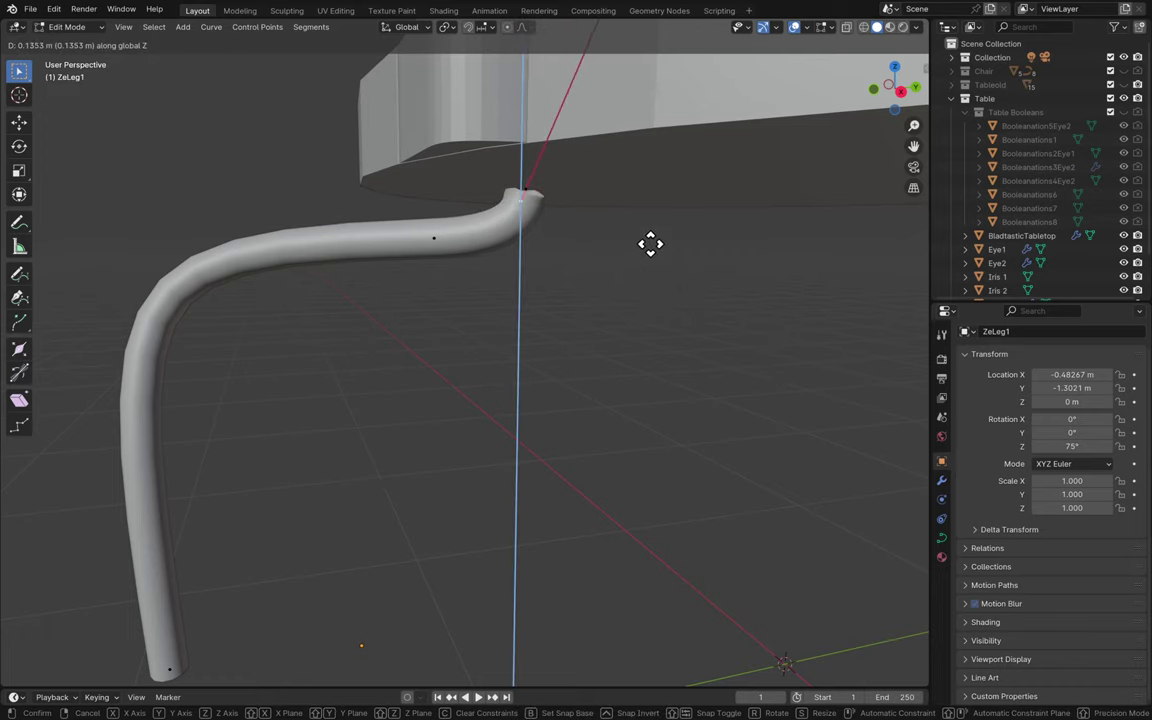
pyautogui.click(650, 243)
# - Slide the curve's tip horizontally with Shift+Z in two moves, keeping its height
pyautogui.click(522, 186)
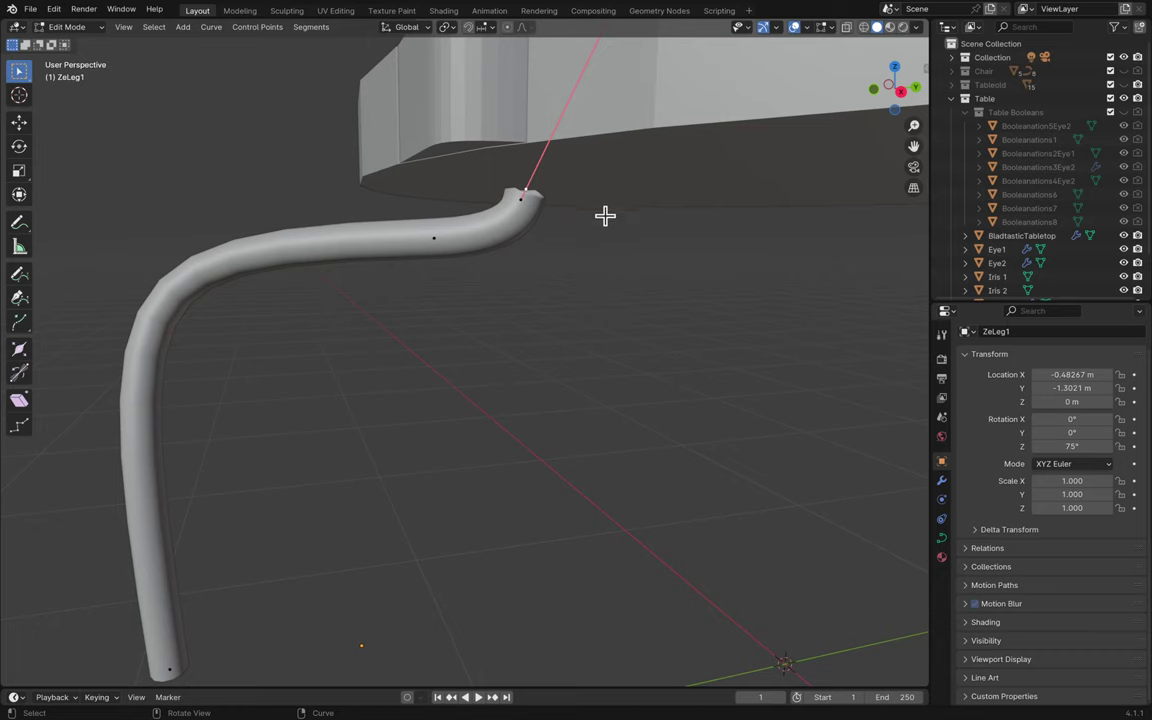
pyautogui.press('g')
pyautogui.hotkey('shift', 'z')
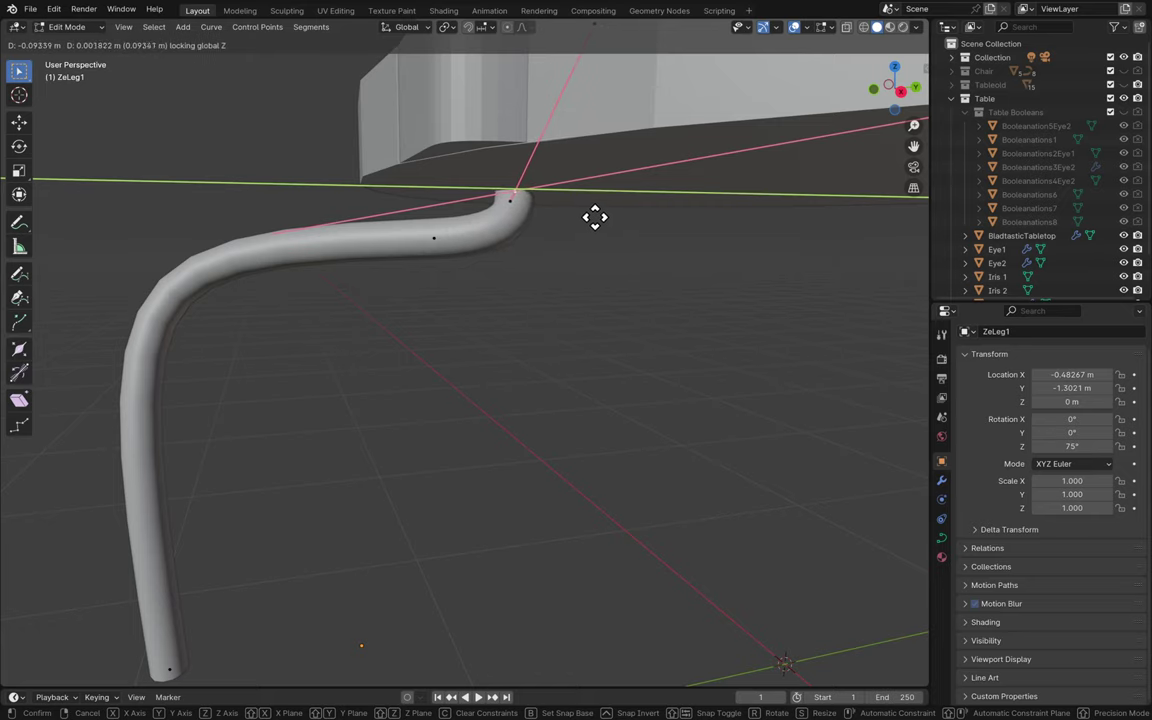
pyautogui.click(593, 218)
pyautogui.scroll(10, 593, 218)
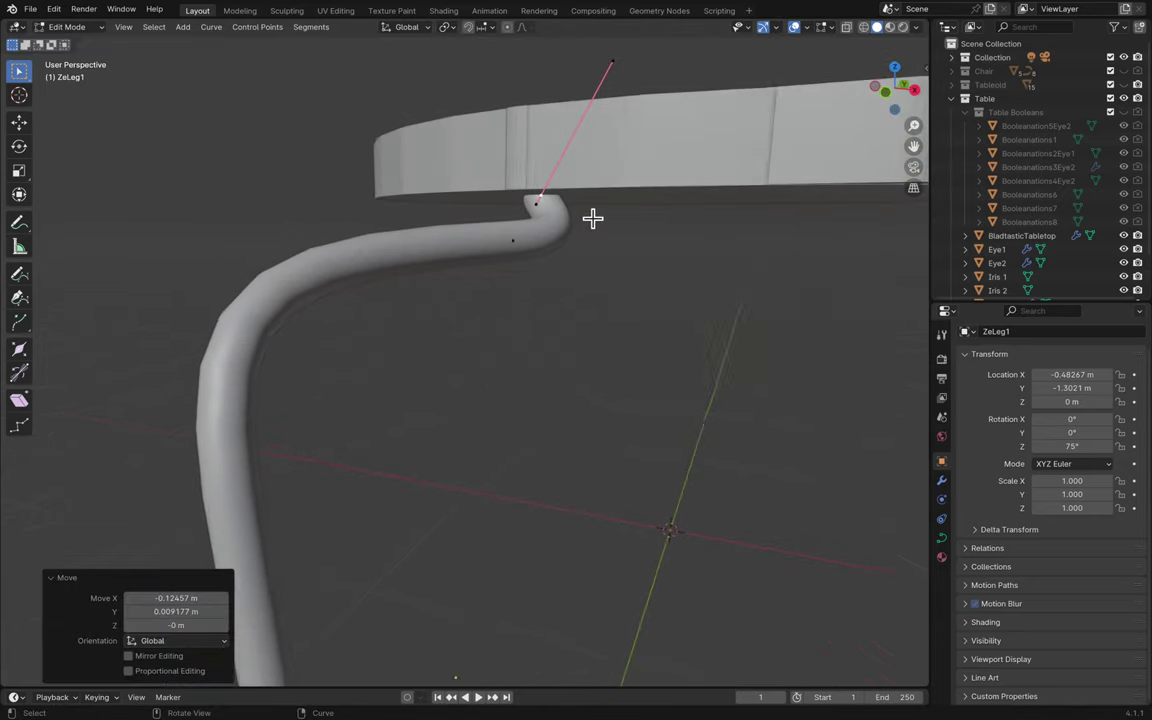
pyautogui.hscroll(-5, 593, 218)
pyautogui.press('g')
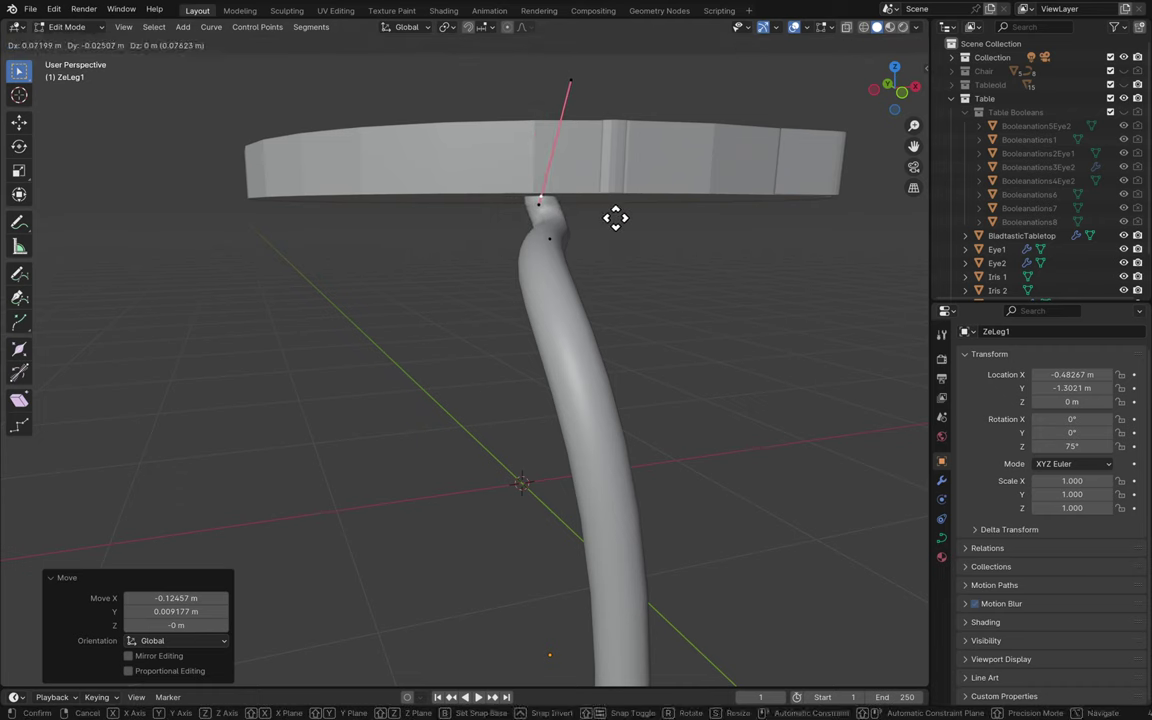
pyautogui.hotkey('shift', 'z')
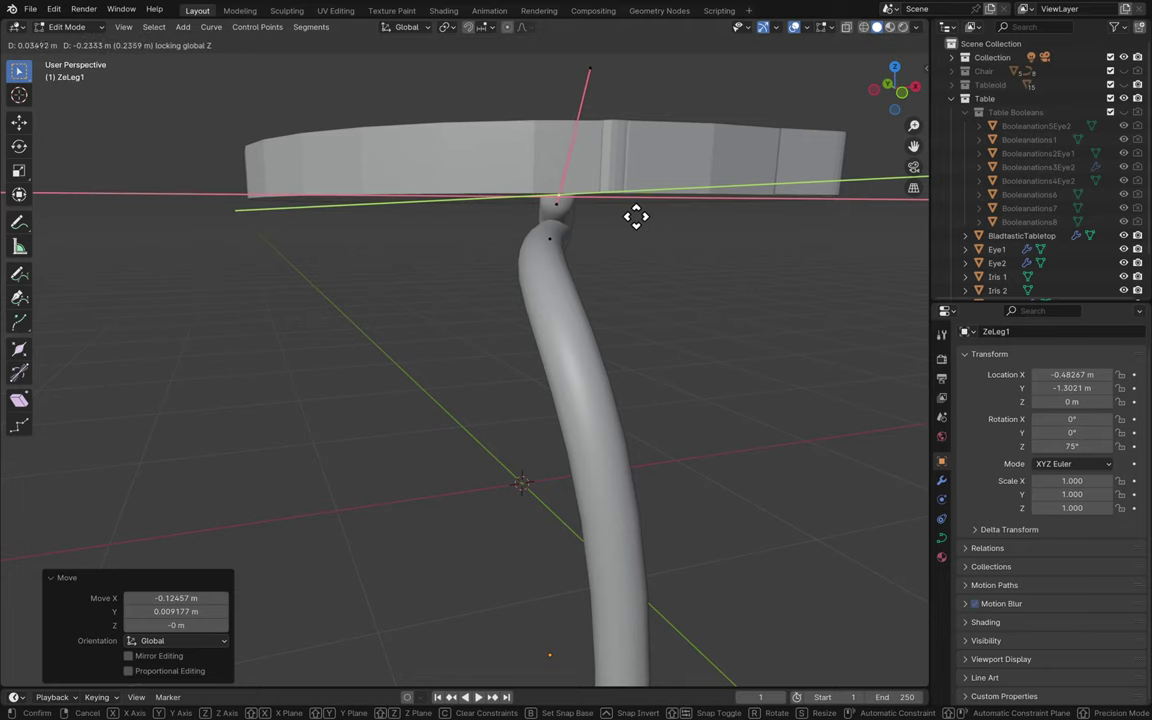
pyautogui.click(633, 216)
# - Push the endpoint further horizontally under the tabletop and return to Object Mode
pyautogui.hscroll(-10, 632, 217)
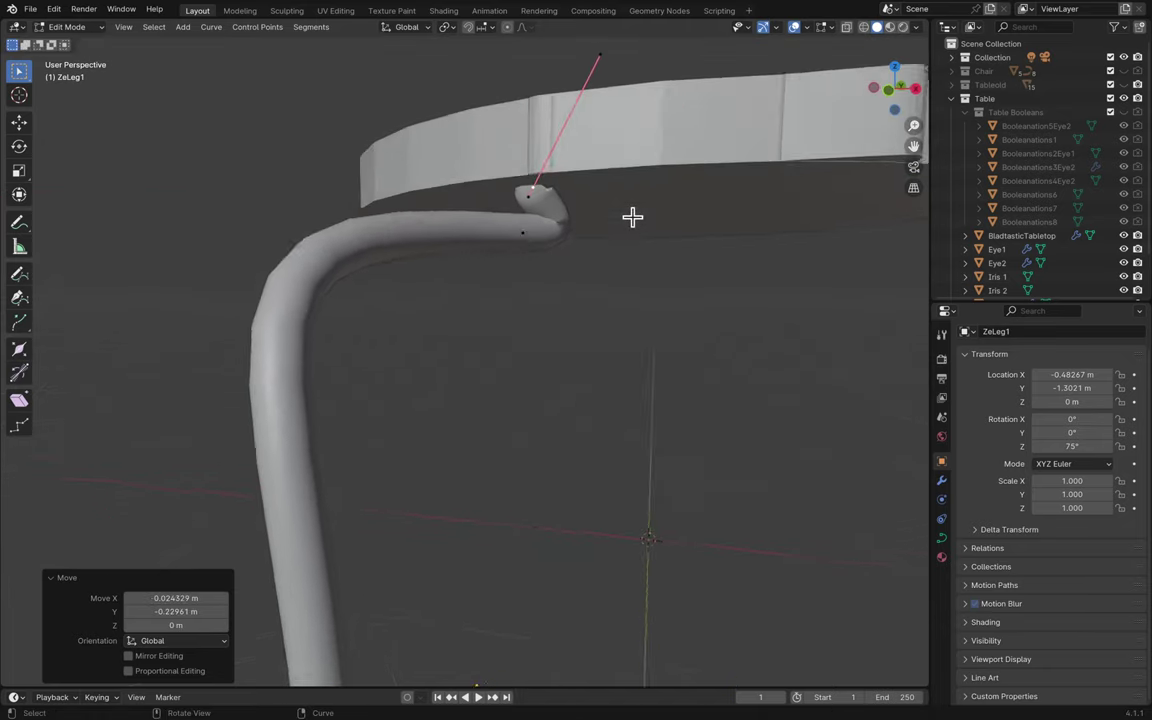
pyautogui.press('g')
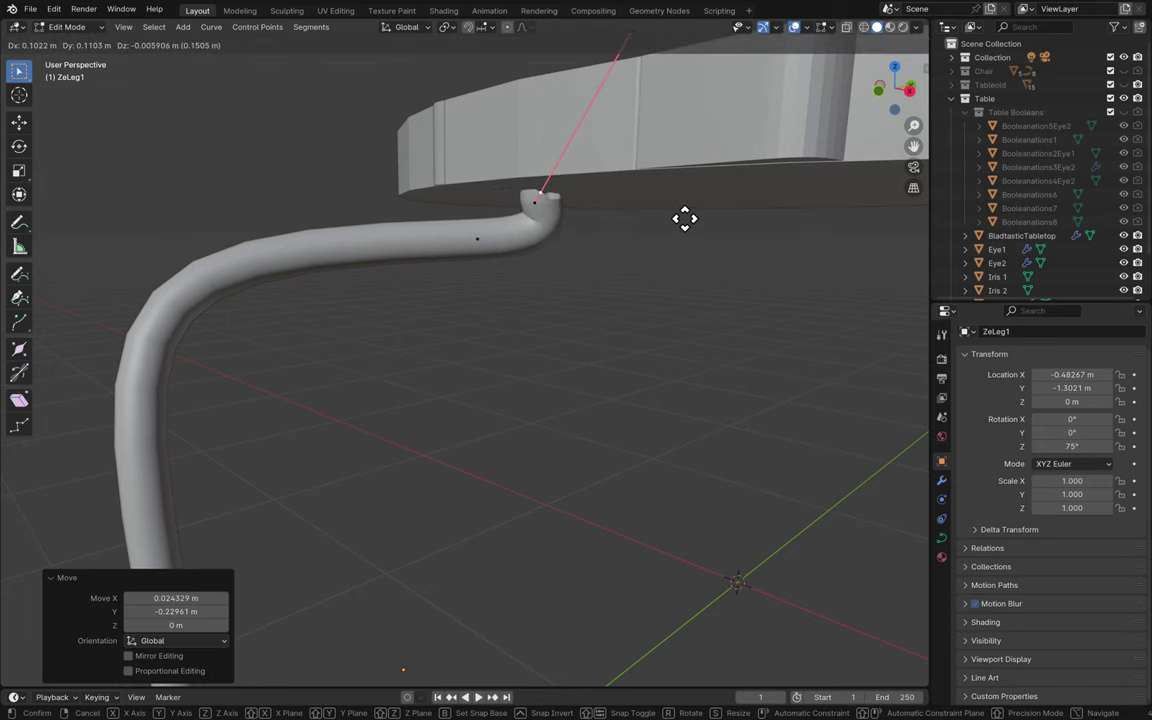
pyautogui.hotkey('shift', 'z')
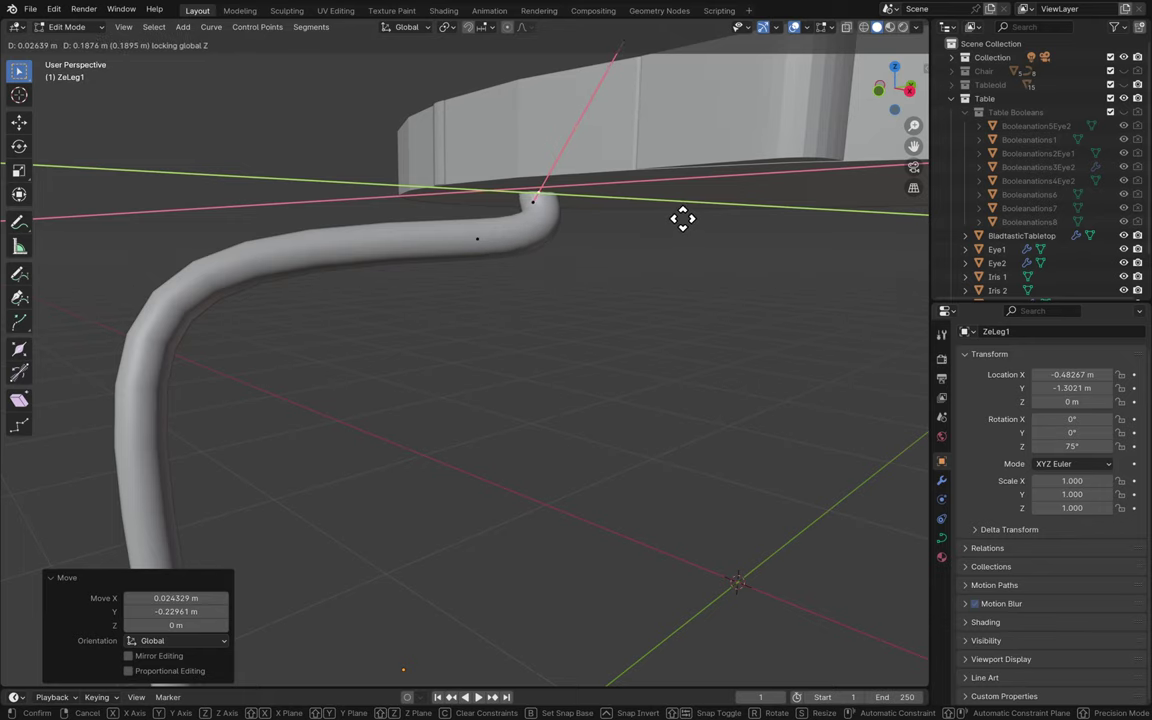
pyautogui.click(682, 218)
pyautogui.hscroll(-10, 682, 218)
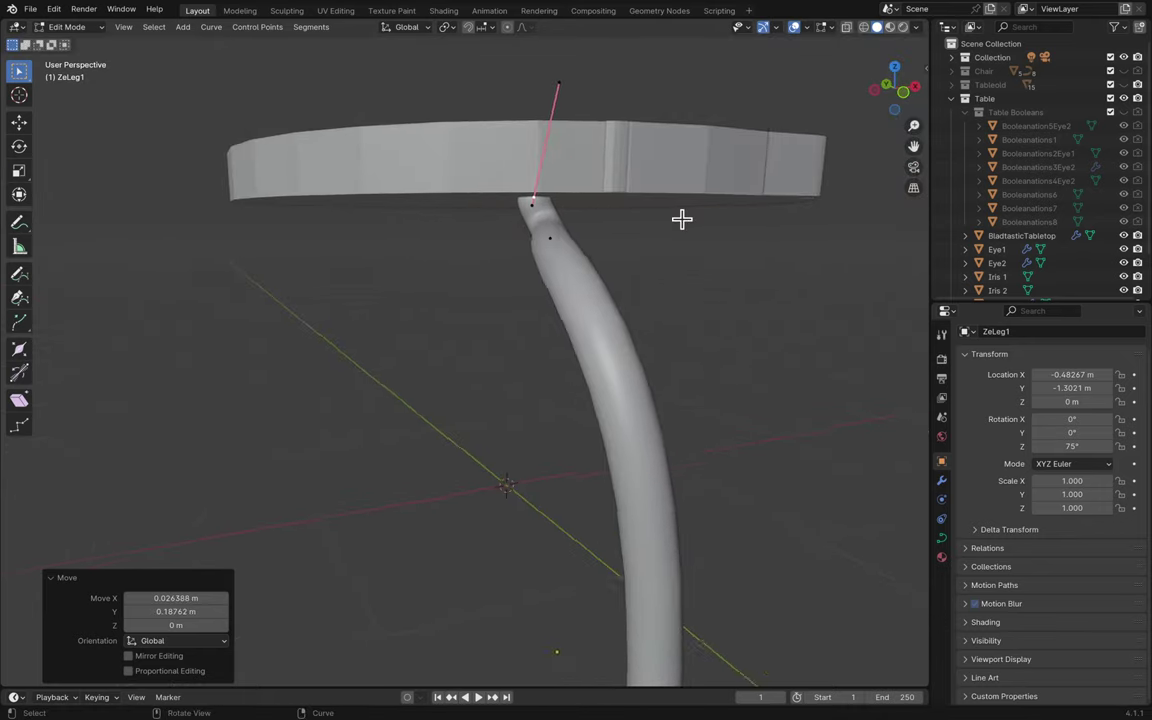
pyautogui.hscroll(-15, 682, 218)
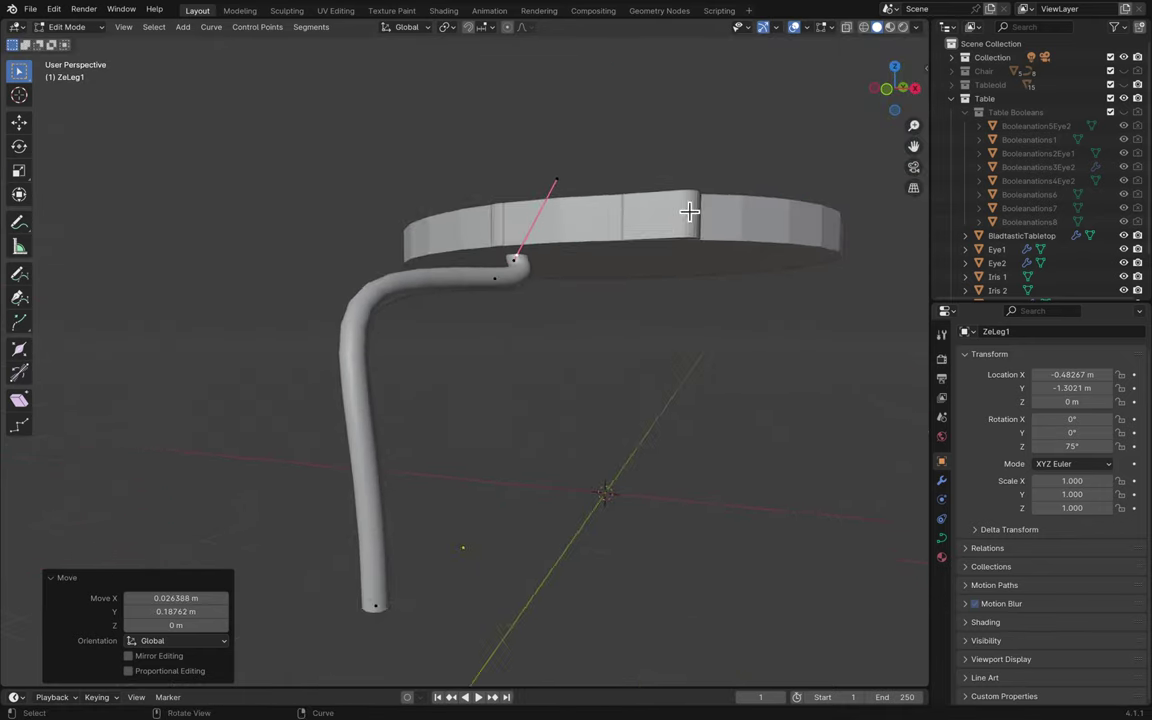
pyautogui.hscroll(-15, 690, 212)
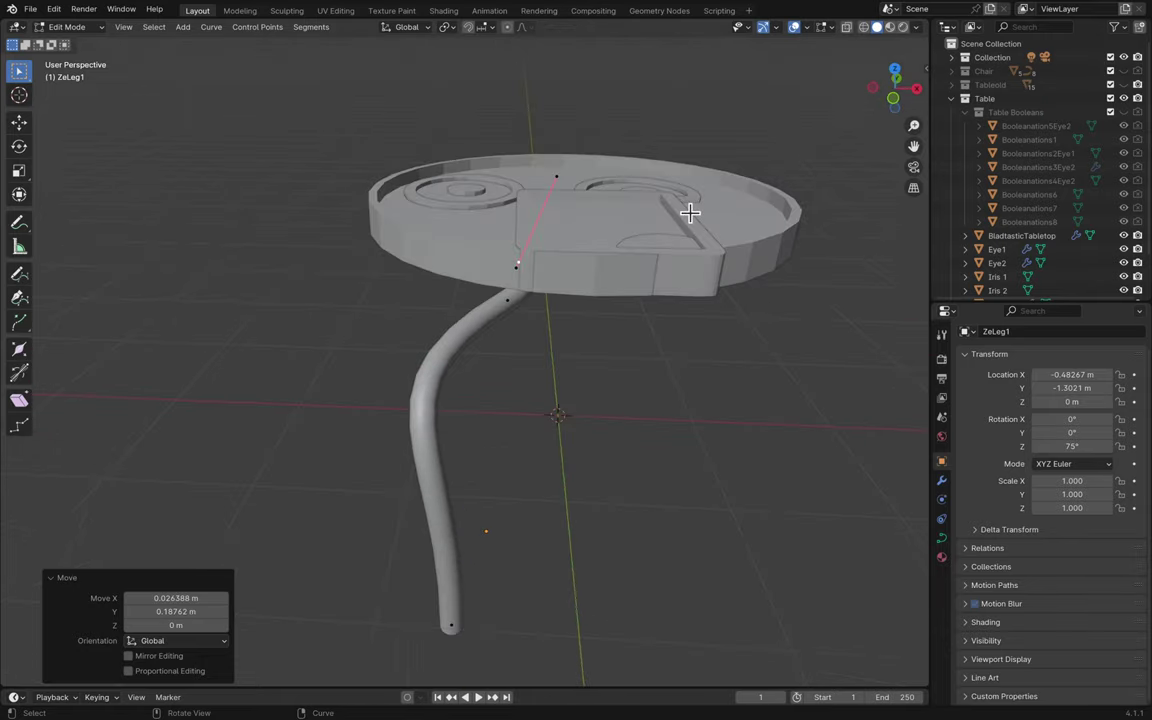
pyautogui.hscroll(-15, 690, 212)
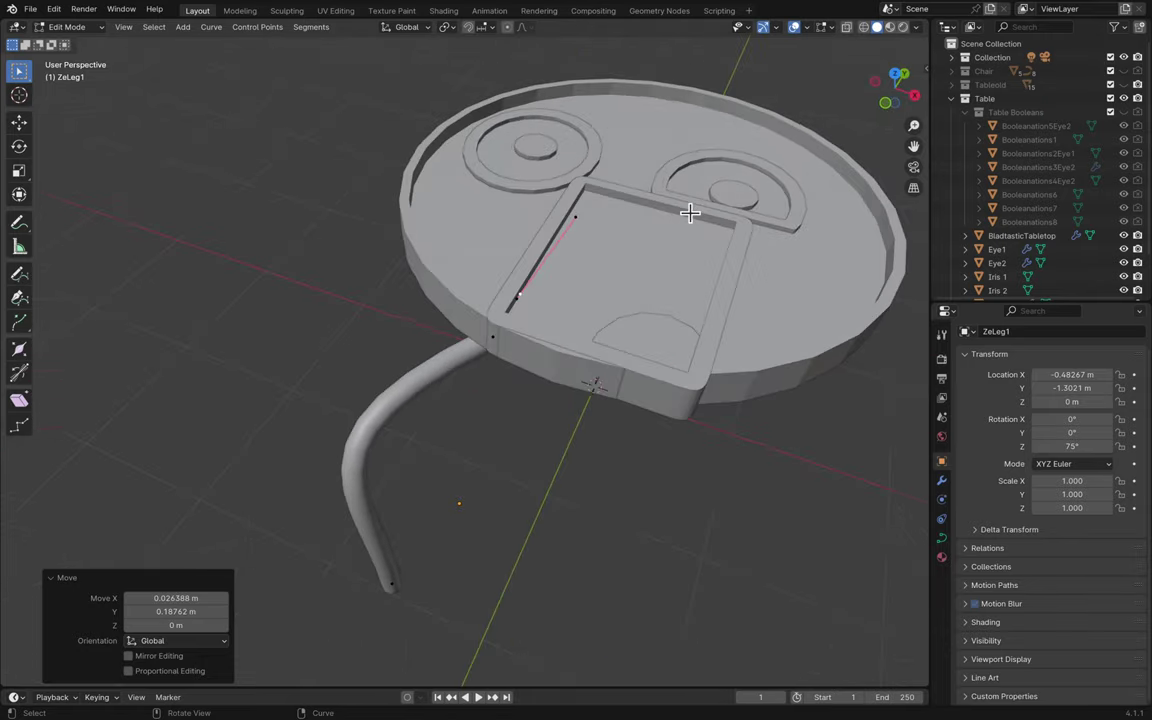
pyautogui.hscroll(-10, 690, 212)
pyautogui.hscroll(10, 604, 362)
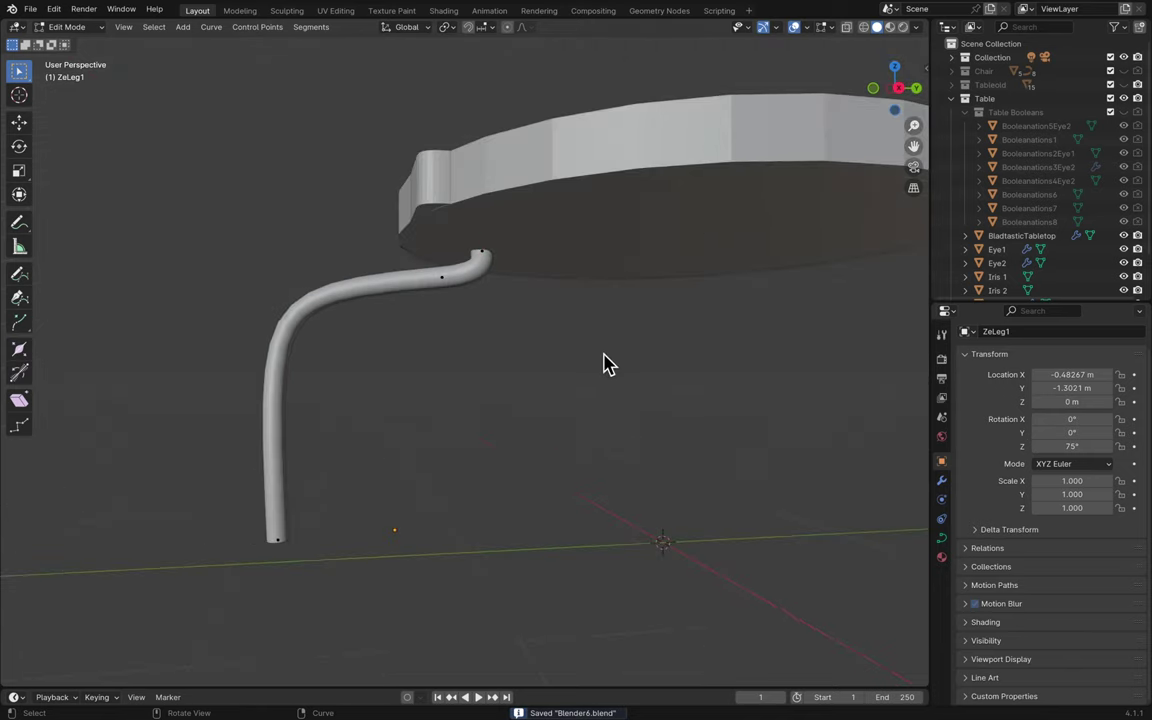
pyautogui.press('Tab')
# - Deselect the leg and save the file as Blender6.blend
pyautogui.click(535, 375)
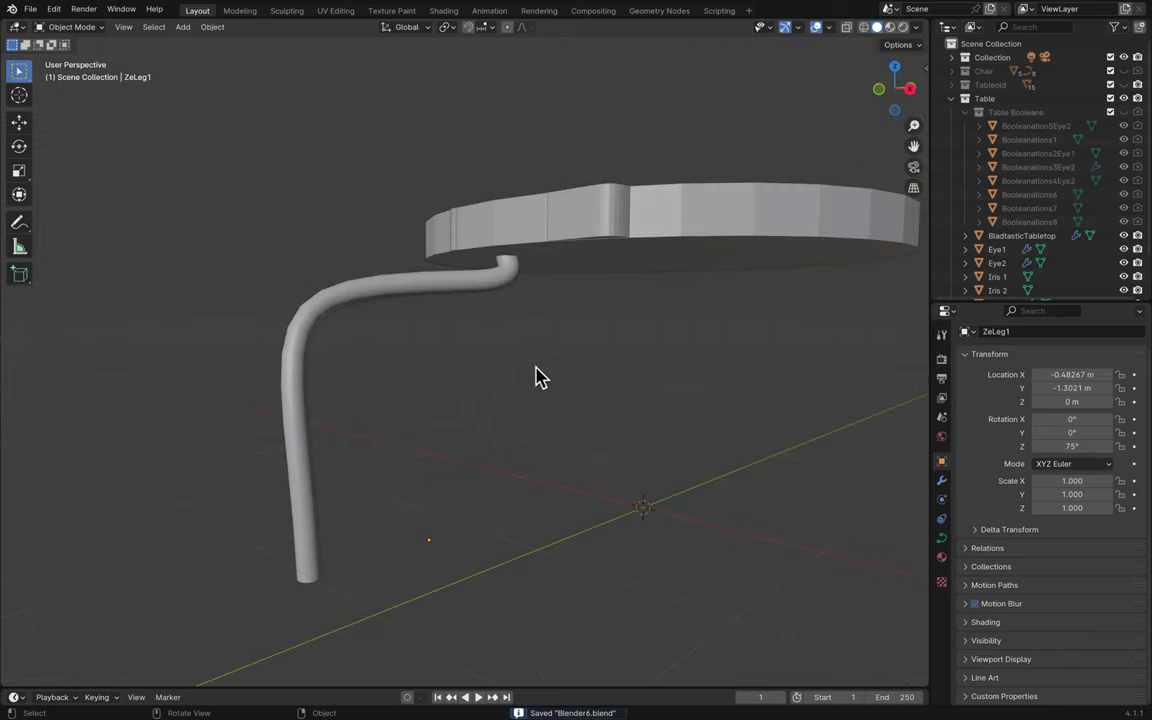
pyautogui.hscroll(5, 537, 377)
pyautogui.hscroll(10, 537, 377)
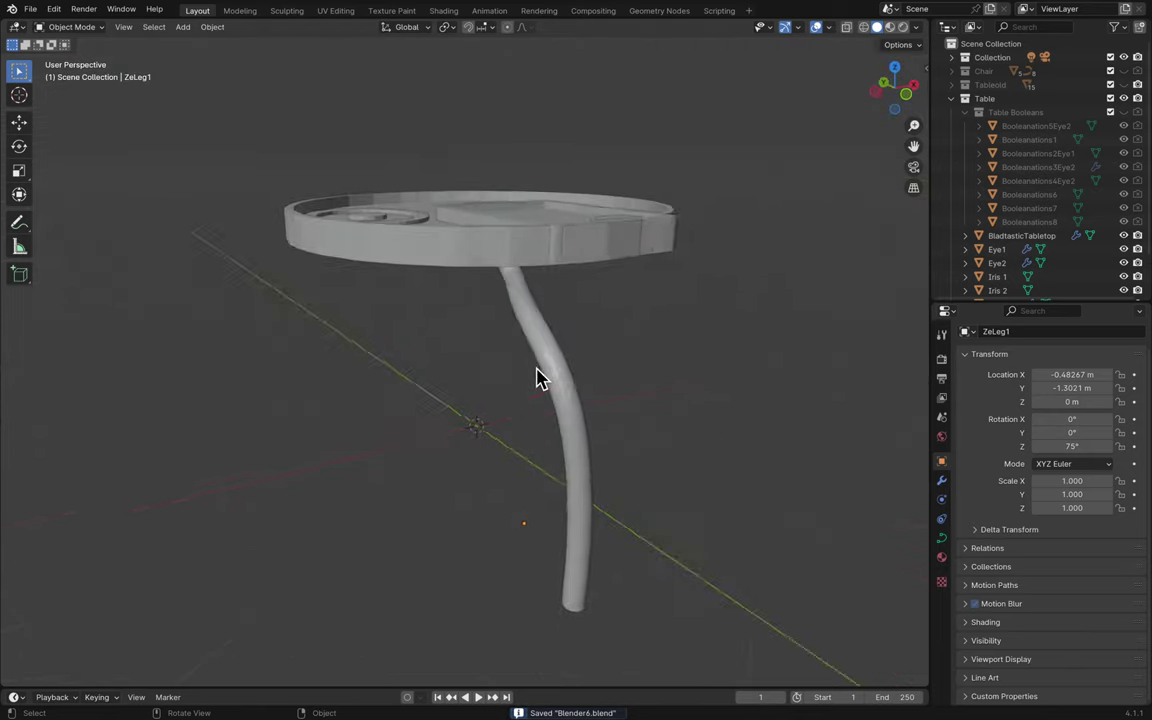
pyautogui.hscroll(10, 537, 377)
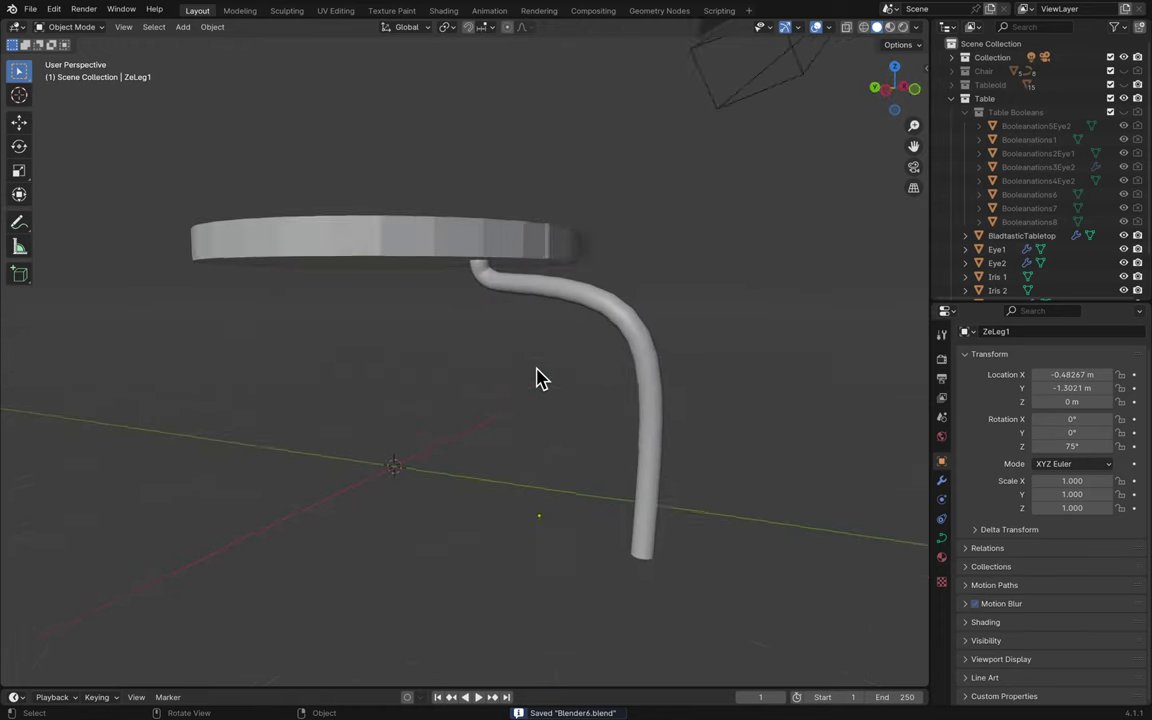
pyautogui.hotkey('ctrl', 's')
pyautogui.hscroll(10, 537, 377)
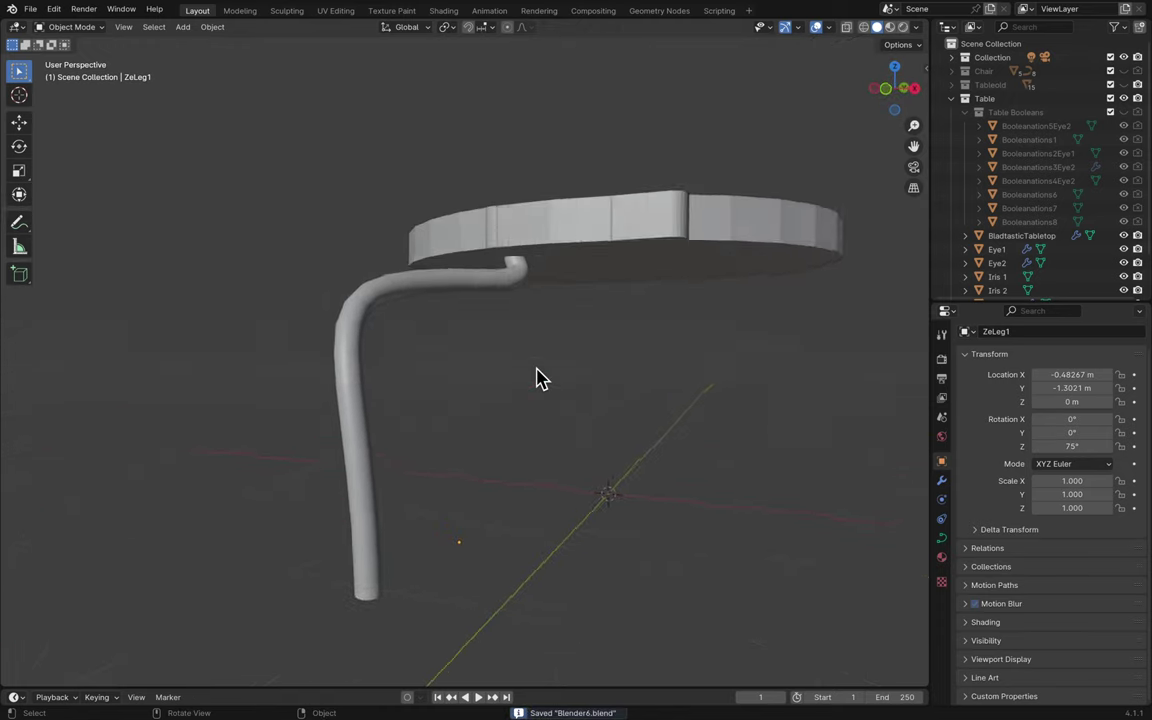
pyautogui.hscroll(10, 537, 377)
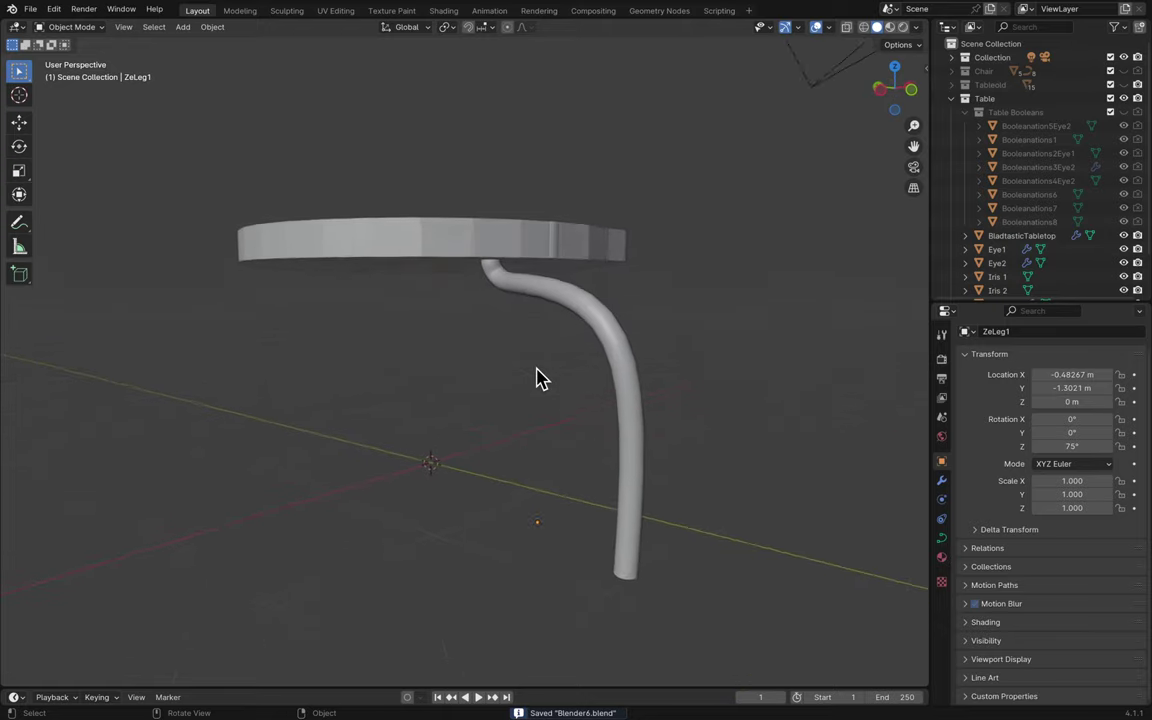
pyautogui.hscroll(10, 537, 377)
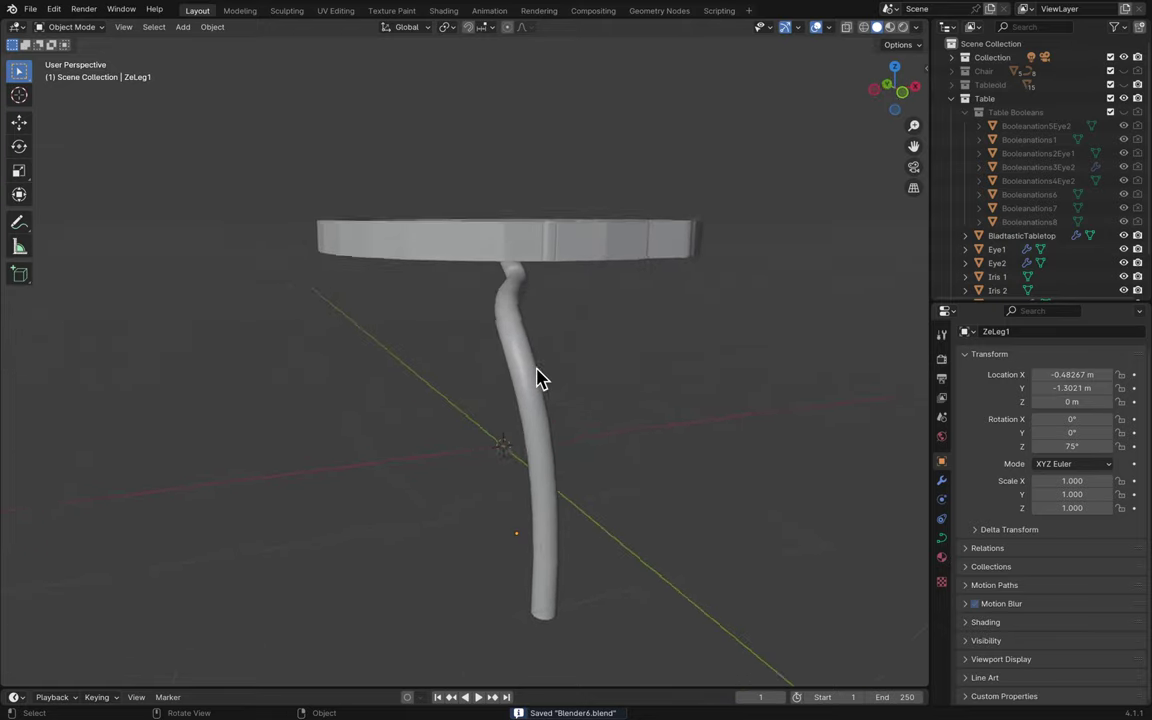
pyautogui.scroll(-10, 537, 377)
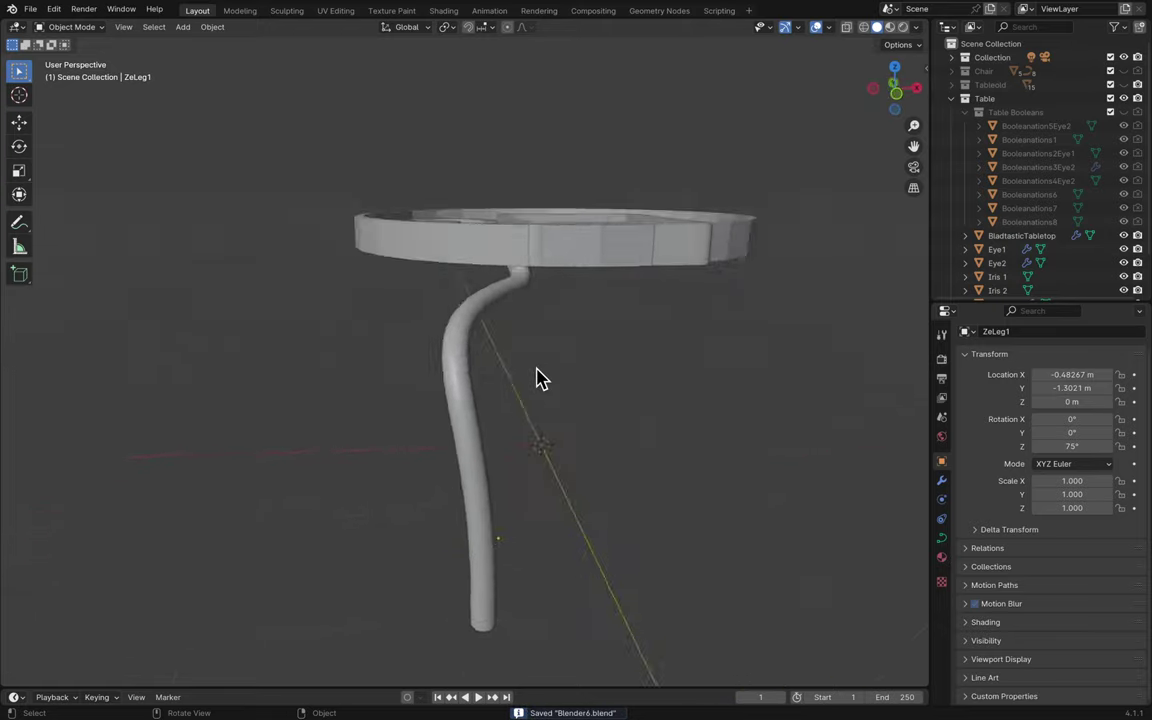
# - Select the ZeLeg1 leg and view it in Front Orthographic view
pyautogui.click(468, 340)
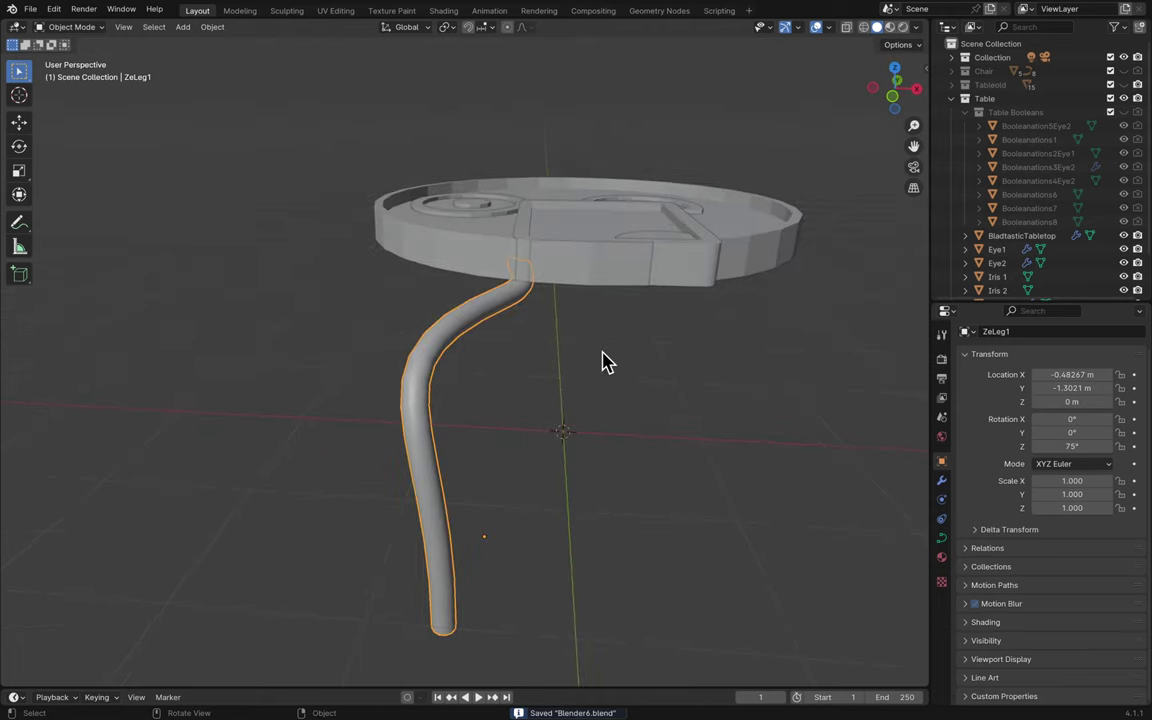
pyautogui.scroll(5, 604, 363)
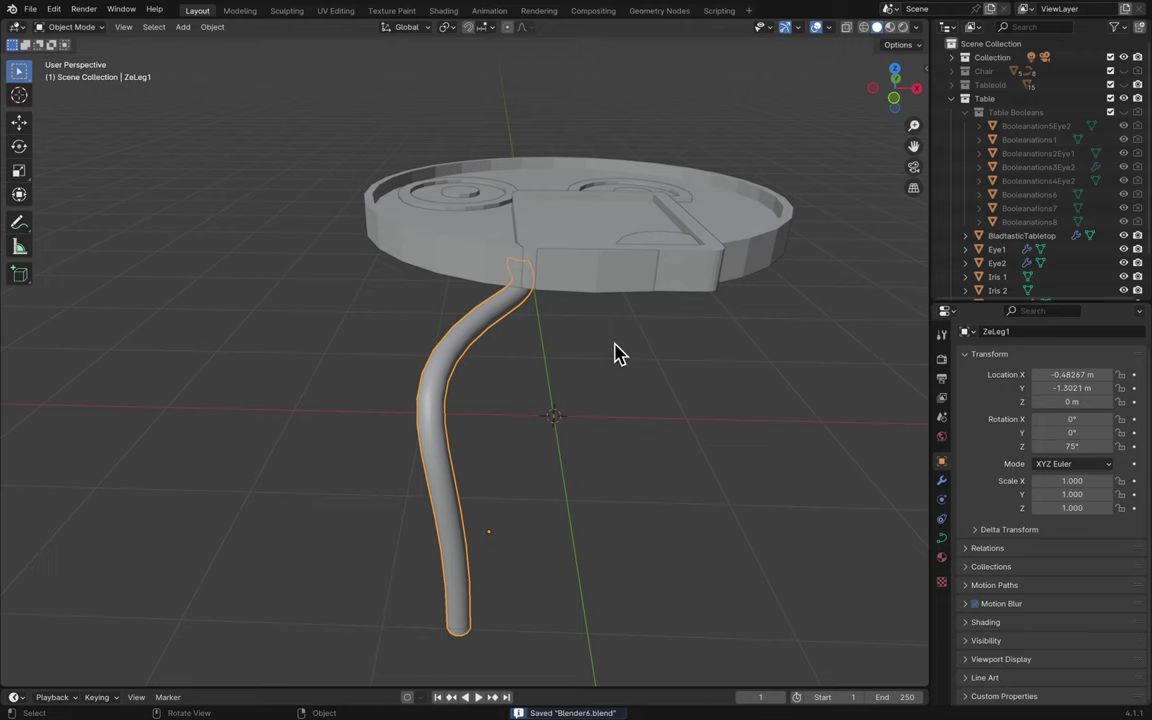
pyautogui.scroll(-8, 615, 357)
pyautogui.hscroll(5, 615, 353)
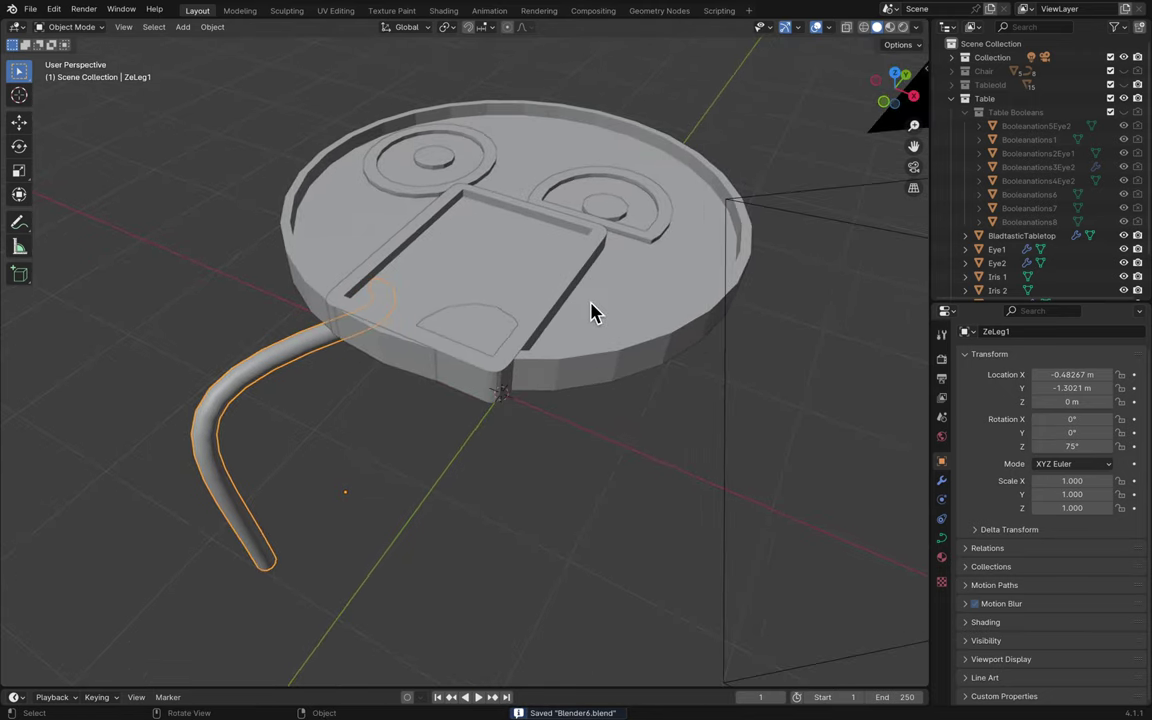
pyautogui.click(573, 392)
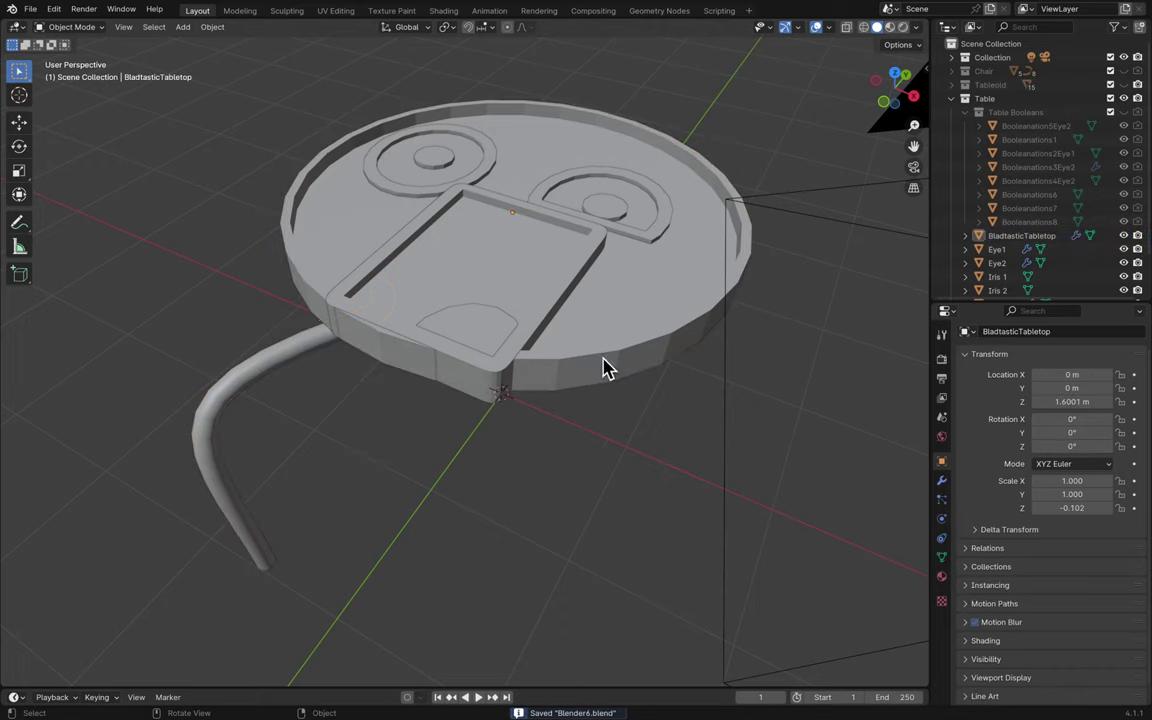
pyautogui.moveTo(497, 5)
pyautogui.scroll(3, 430, 8)
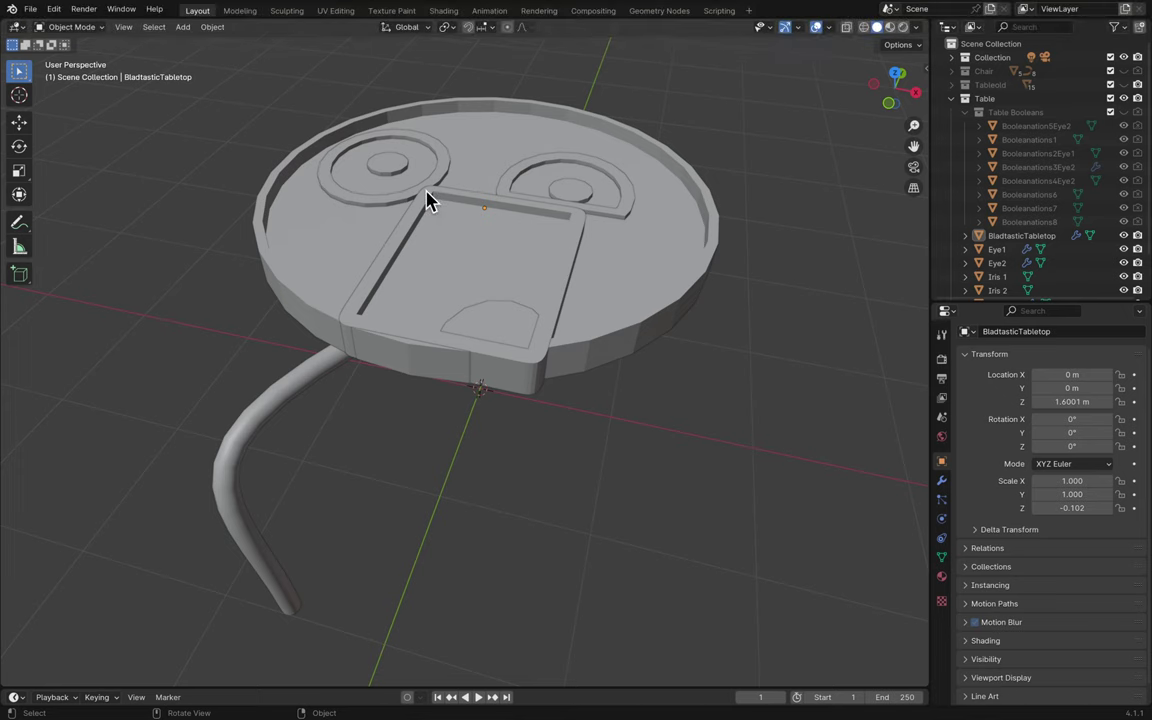
pyautogui.scroll(-8, 429, 198)
pyautogui.scroll(-2, 340, 250)
pyautogui.click(251, 292)
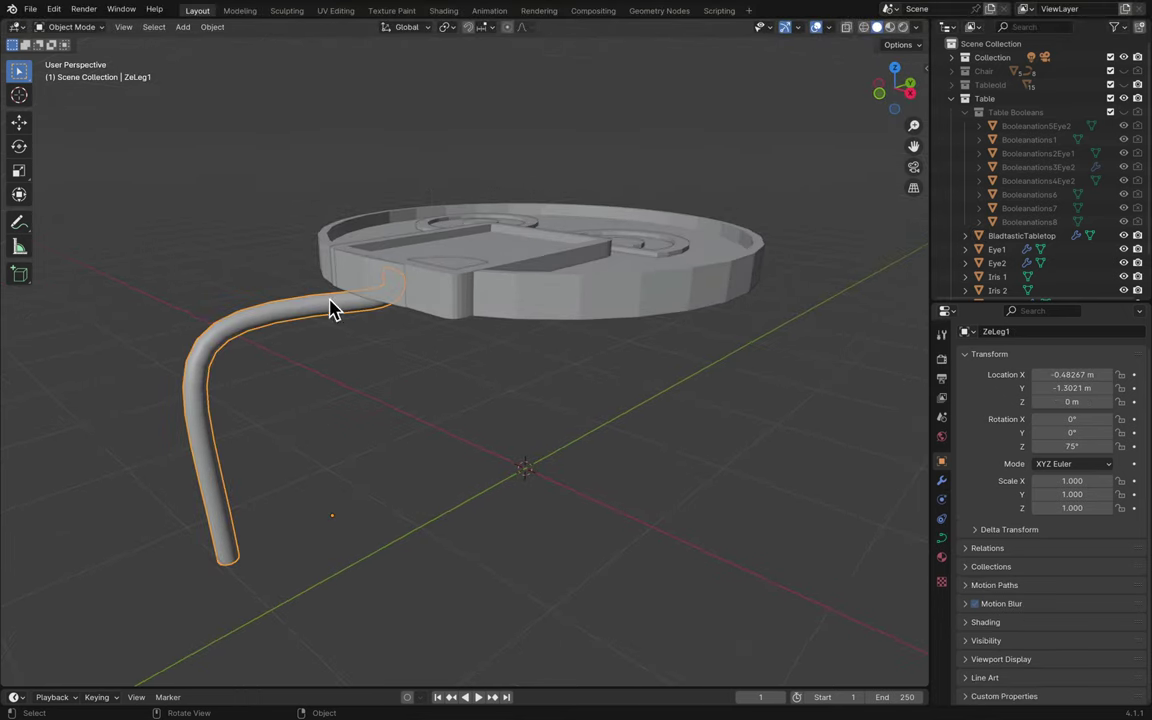
pyautogui.hscroll(6, 473, 319)
pyautogui.click(895, 98)
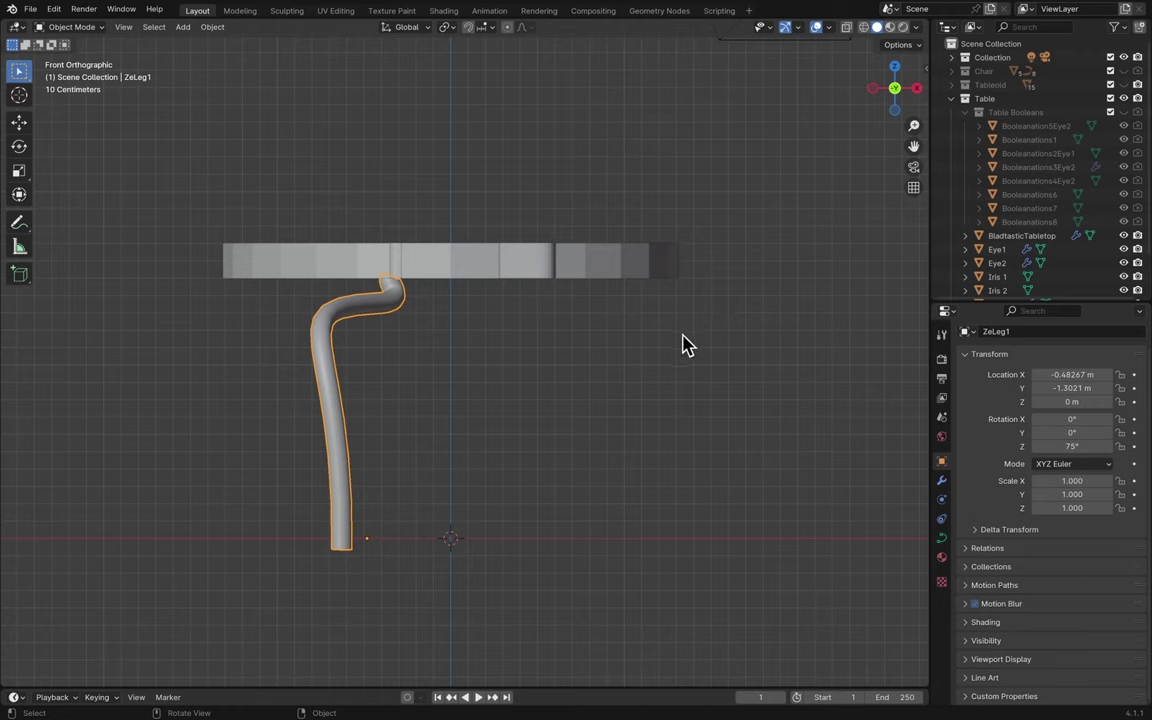
# - Duplicate the leg as ZeLeg1.001, leaving the copy on top of the original
pyautogui.hotkey('shift', 'd')
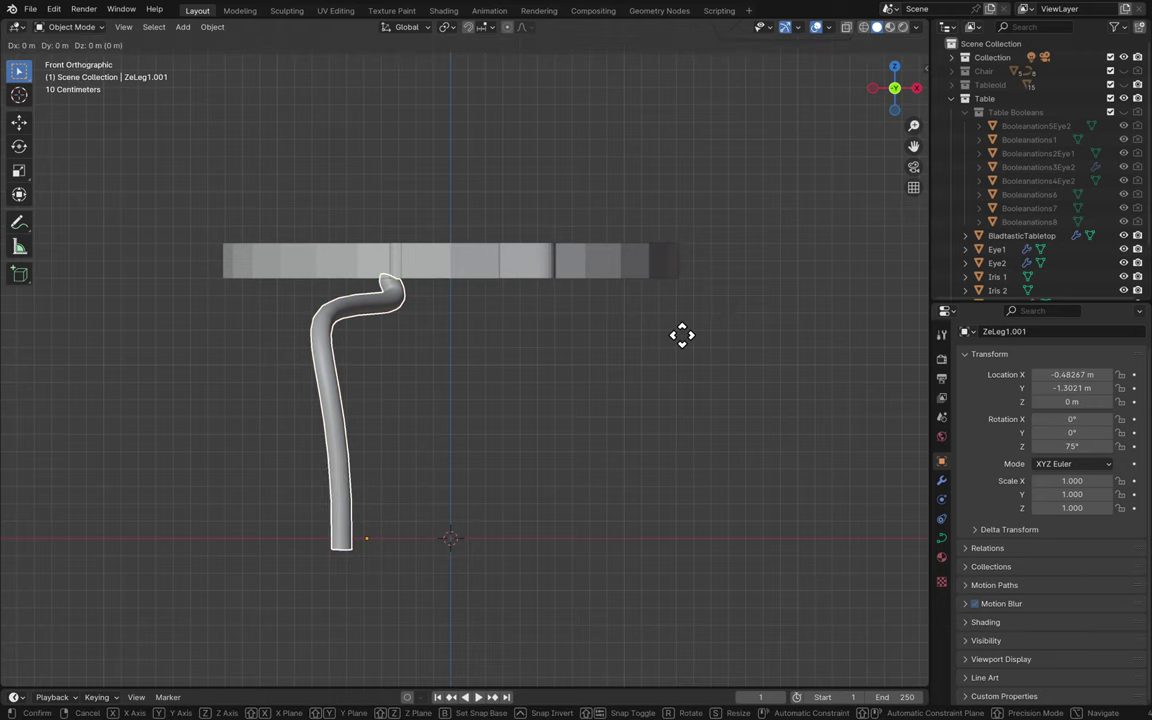
pyautogui.rightClick(681, 335)
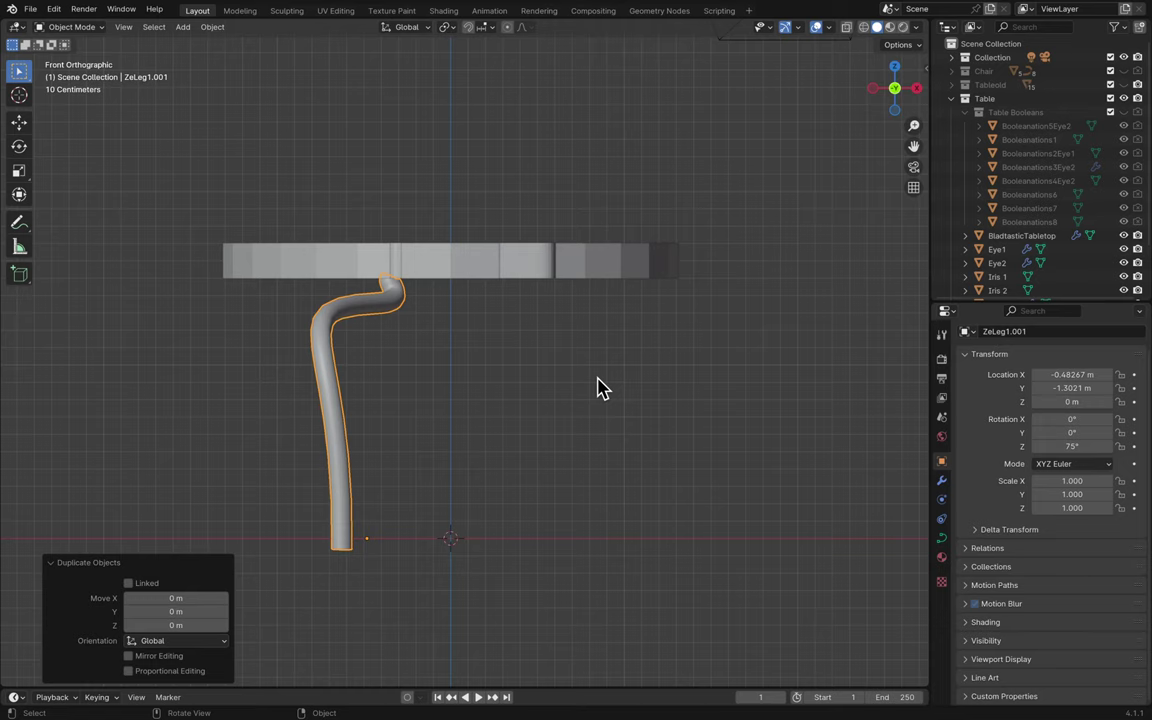
pyautogui.press('g')
pyautogui.press('z')
pyautogui.press('x')
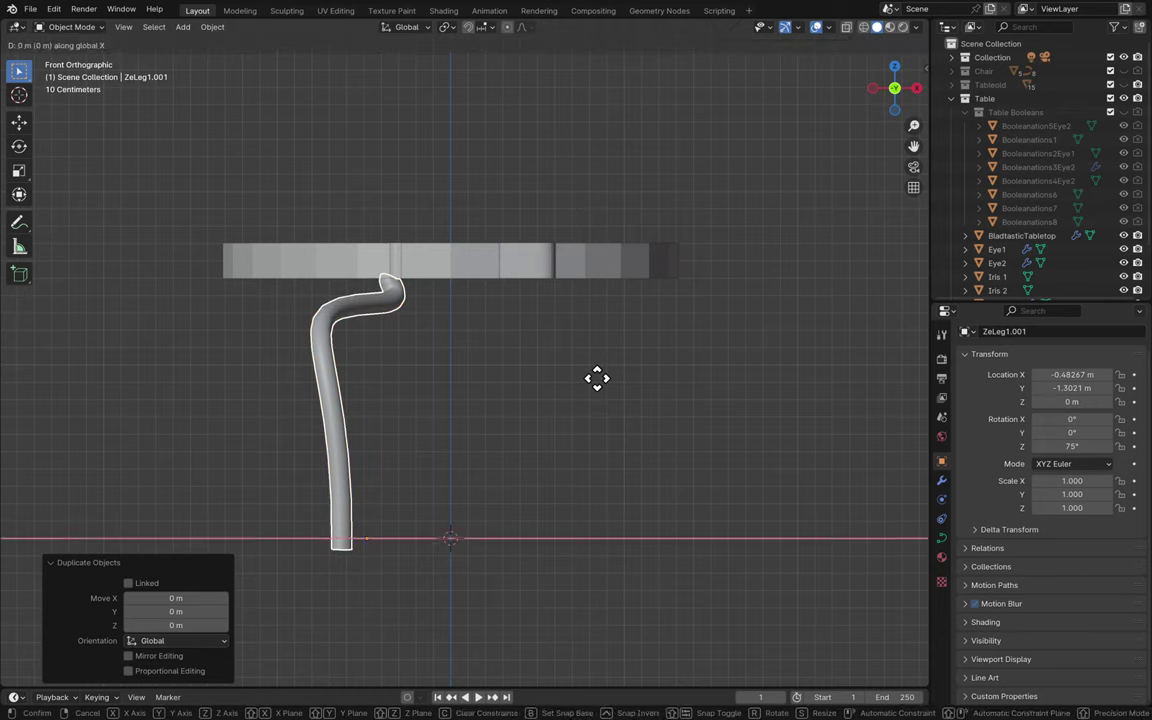
pyautogui.rightClick(753, 400)
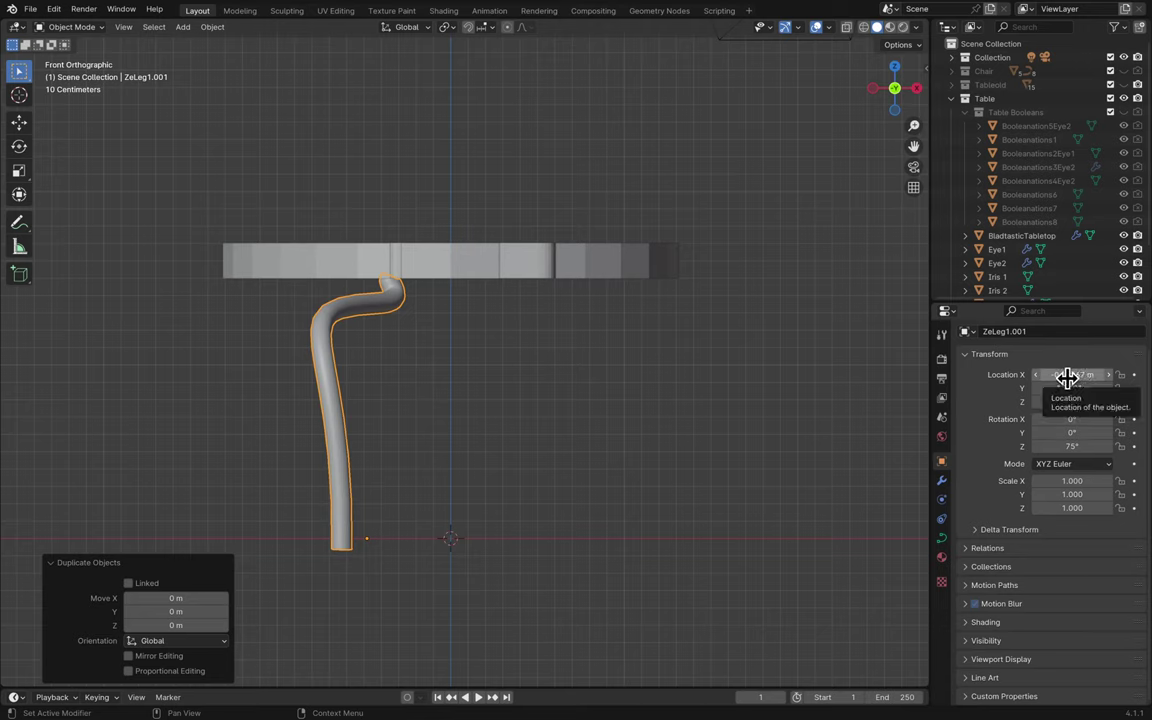
# - Set the copy's Location X to 0.48267 m by deleting the minus sign
pyautogui.click(1068, 375)
pyautogui.click(1039, 374)
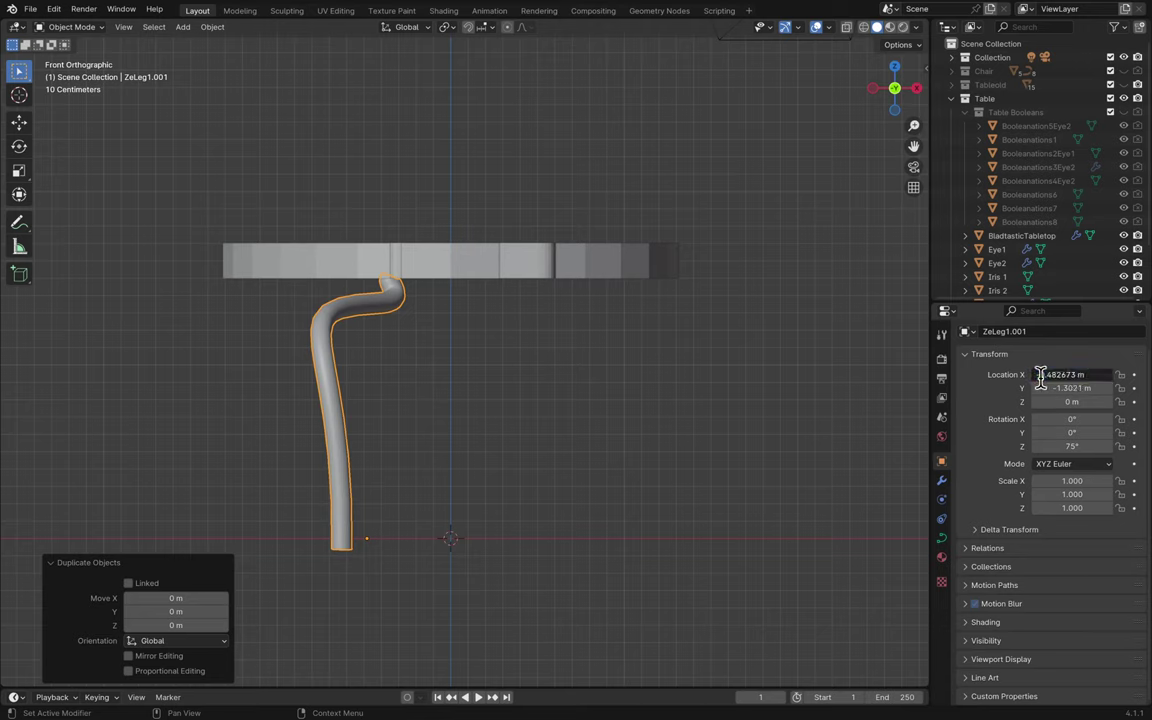
pyautogui.press('Delete')
pyautogui.press('Return')
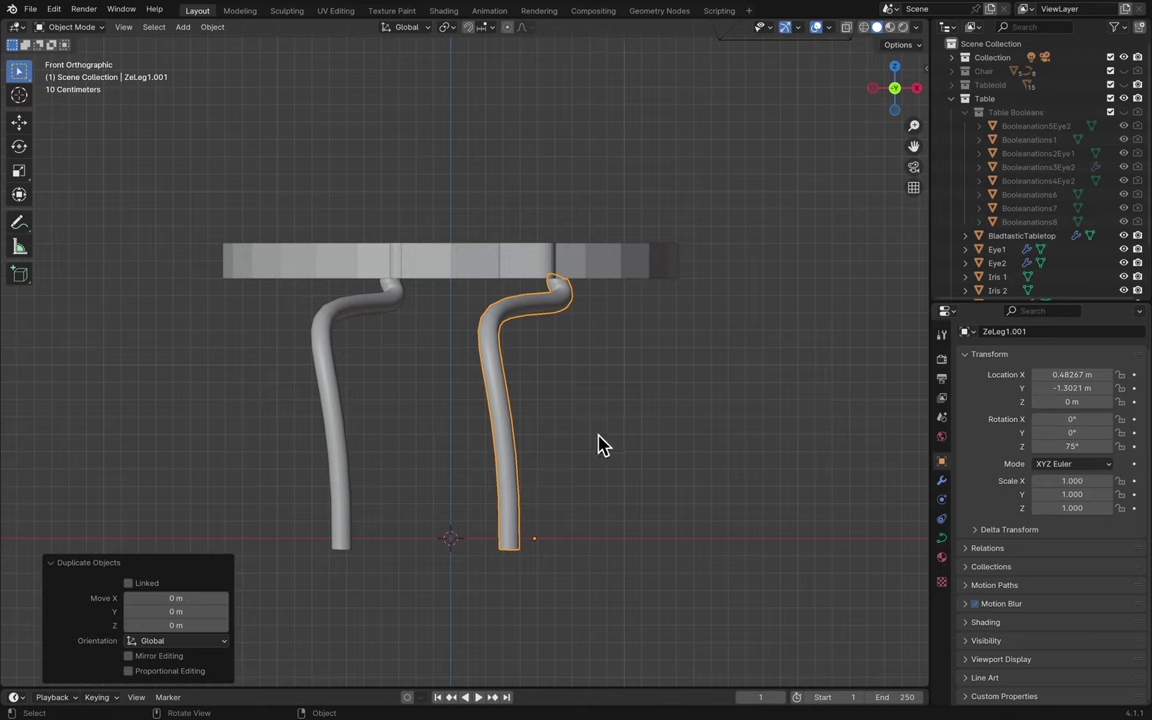
pyautogui.press('s')
pyautogui.press('x')
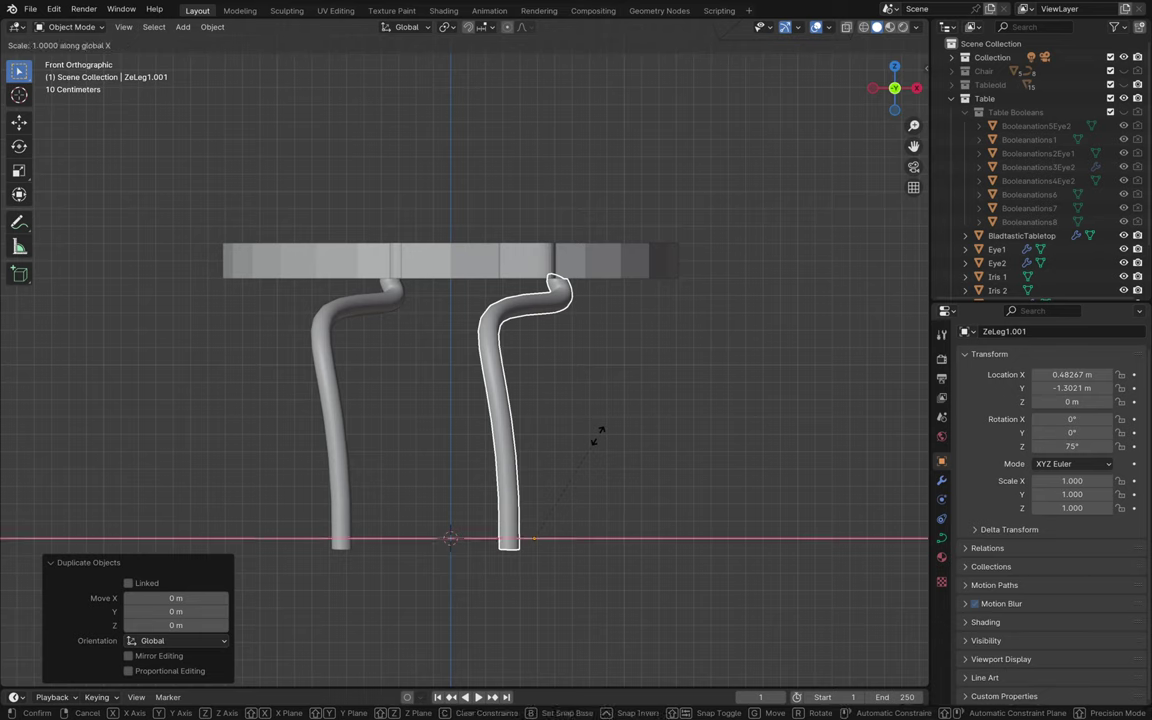
# - Scale the copy along X with the typed value -1-1, overstretching it
pyautogui.write('-1')
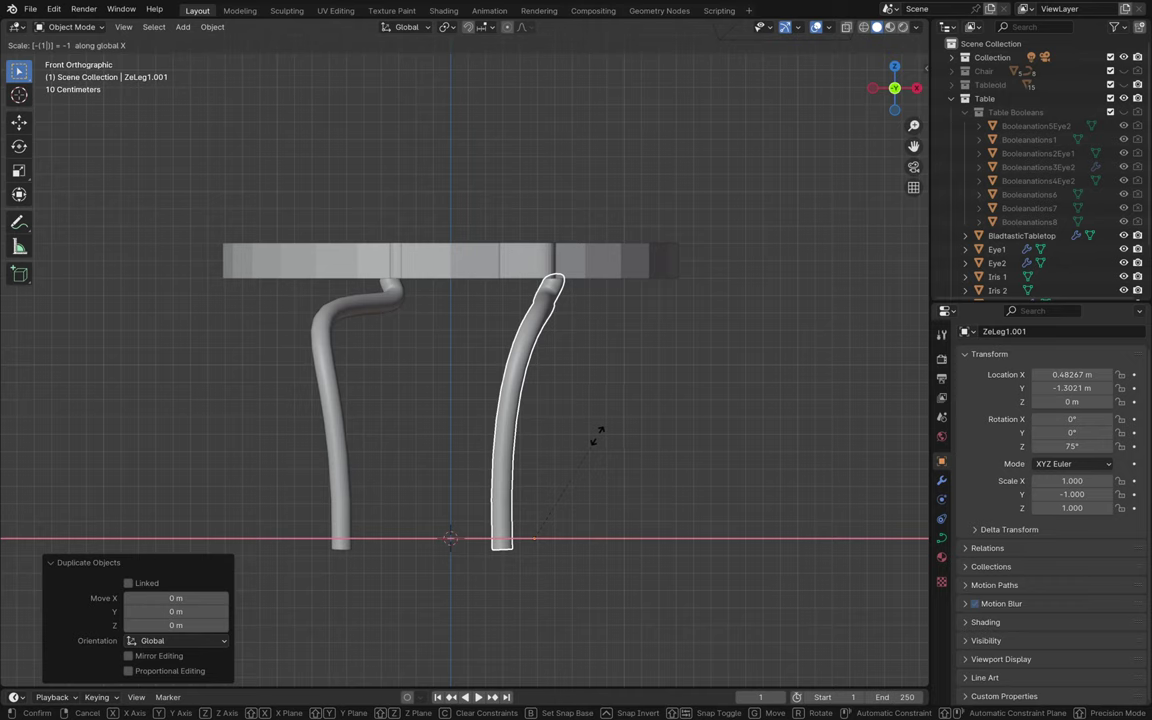
pyautogui.write('-1')
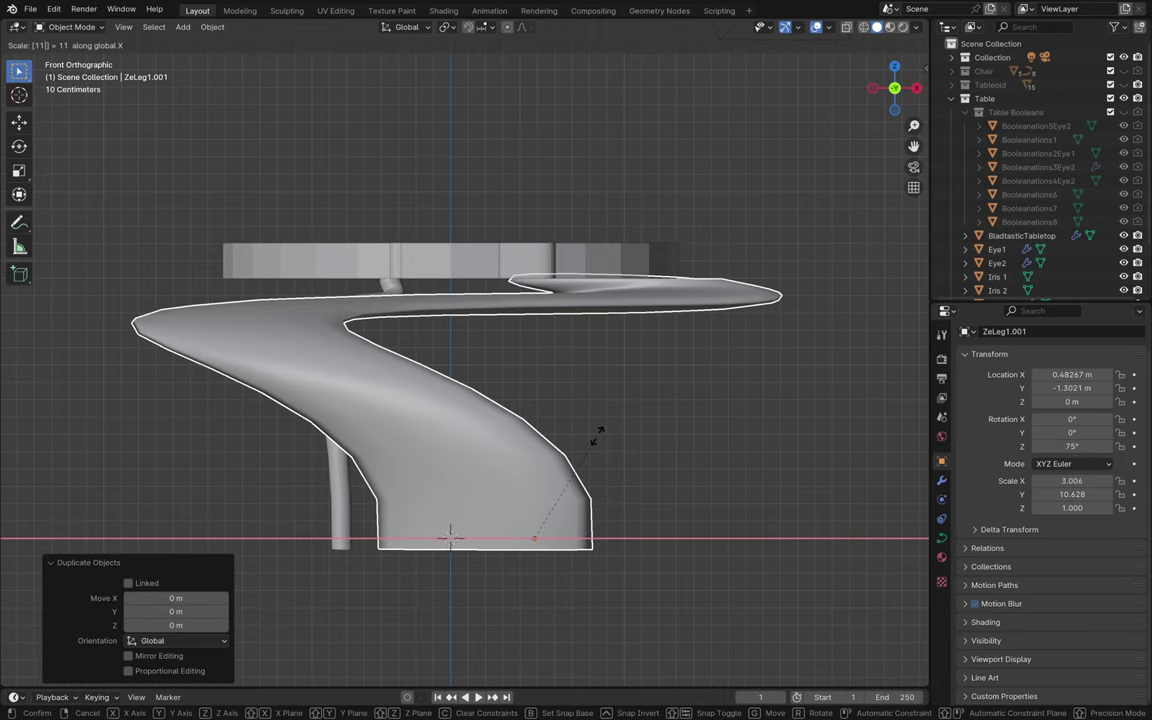
pyautogui.press('Return')
pyautogui.moveTo(597, 445); pyautogui.dragTo(659, 410, button='middle')
# - Save Blender6.blend and delete the stretched ZeLeg1.001 copy
pyautogui.hotkey('ctrl', 's')
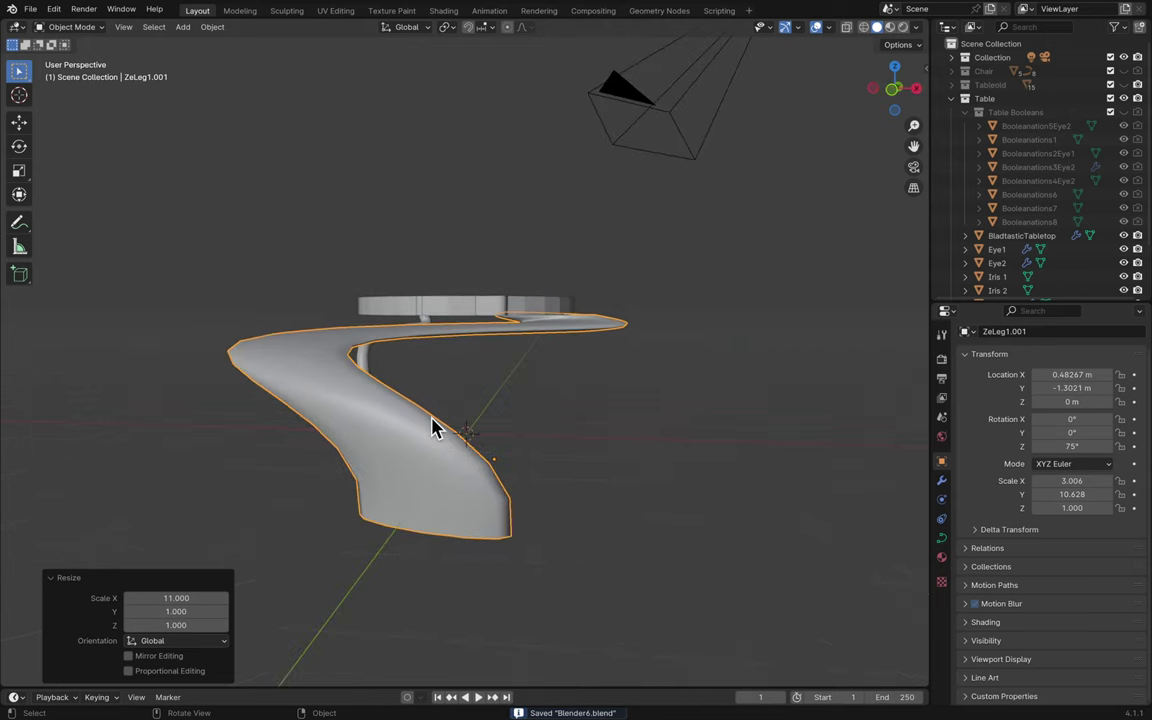
pyautogui.press('x')
pyautogui.click(437, 421)
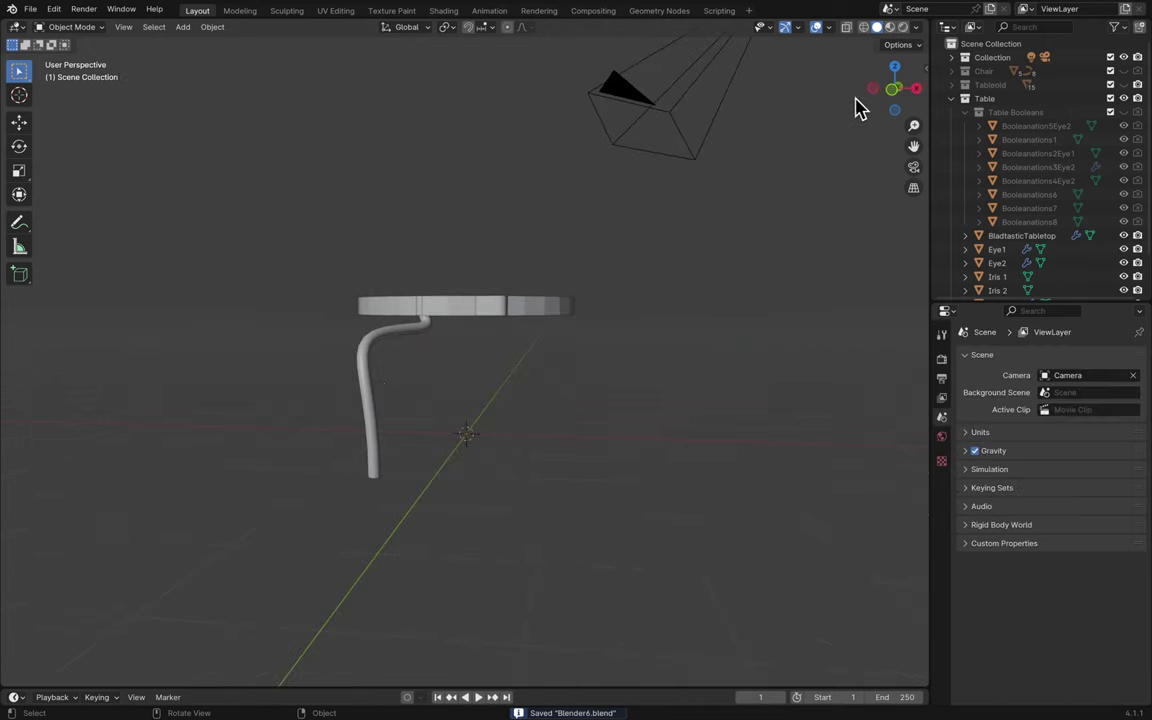
# - Duplicate the curved leg in front view and set the copy's Location X to 0.48267 m
pyautogui.click(893, 95)
pyautogui.scroll(3, 577, 347)
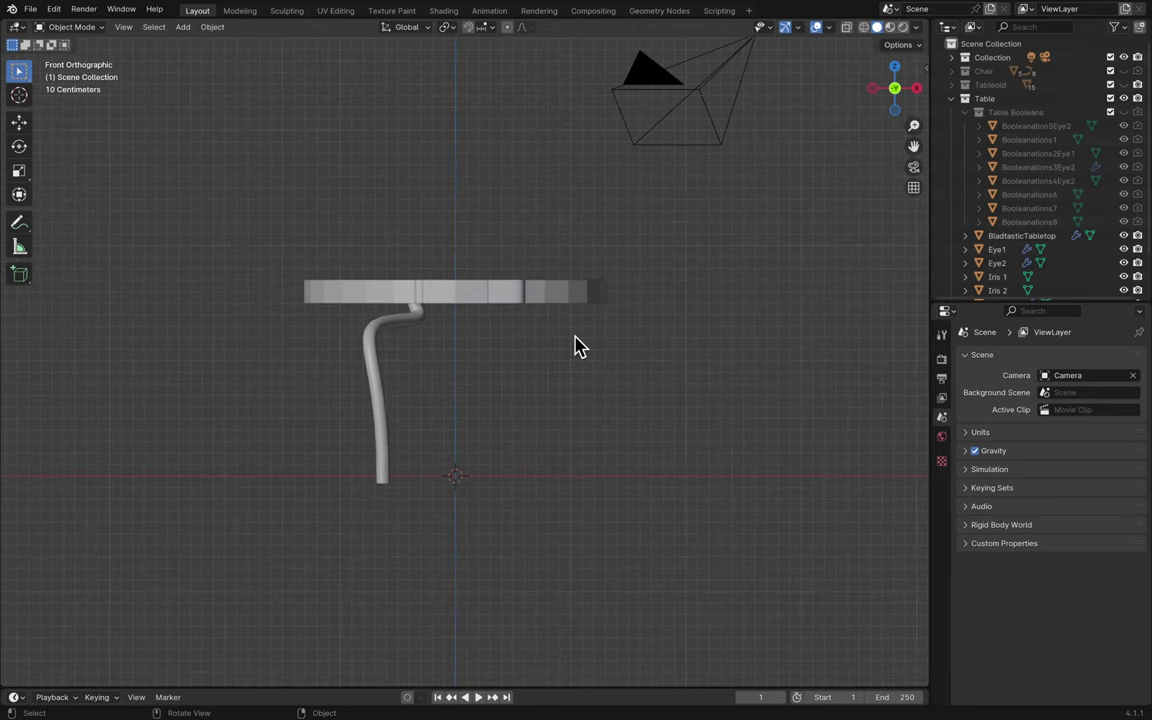
pyautogui.scroll(2, 400, 365)
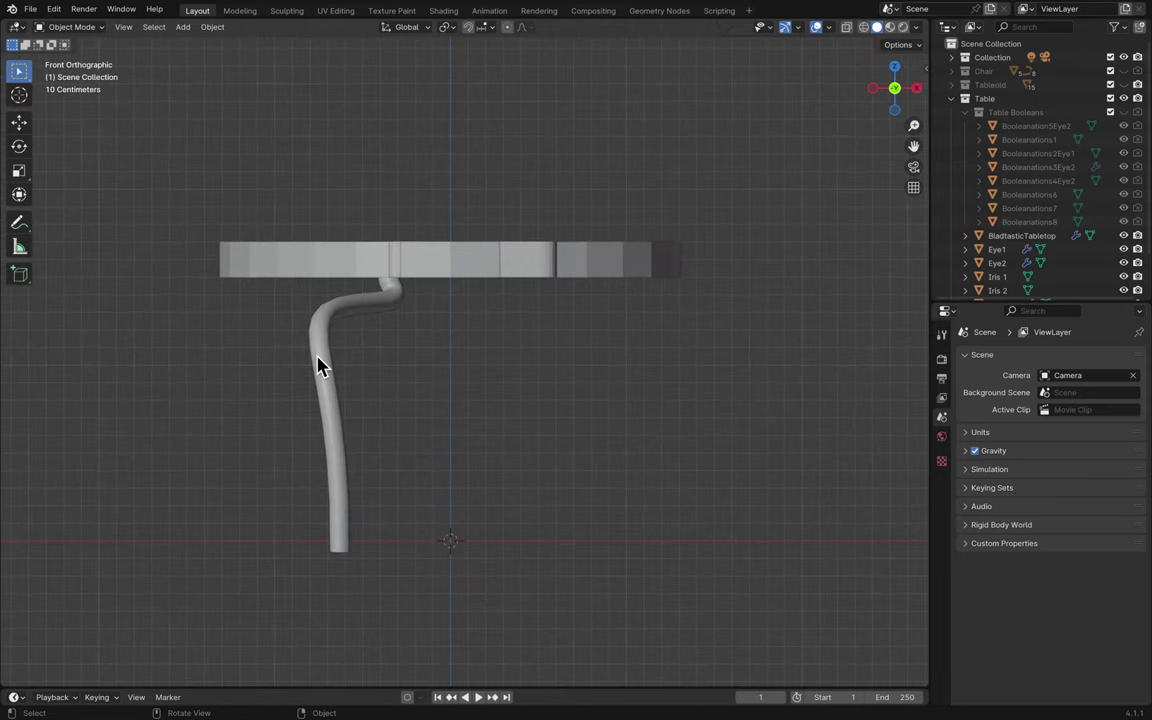
pyautogui.click(319, 363)
pyautogui.press('g')
pyautogui.rightClick(463, 416)
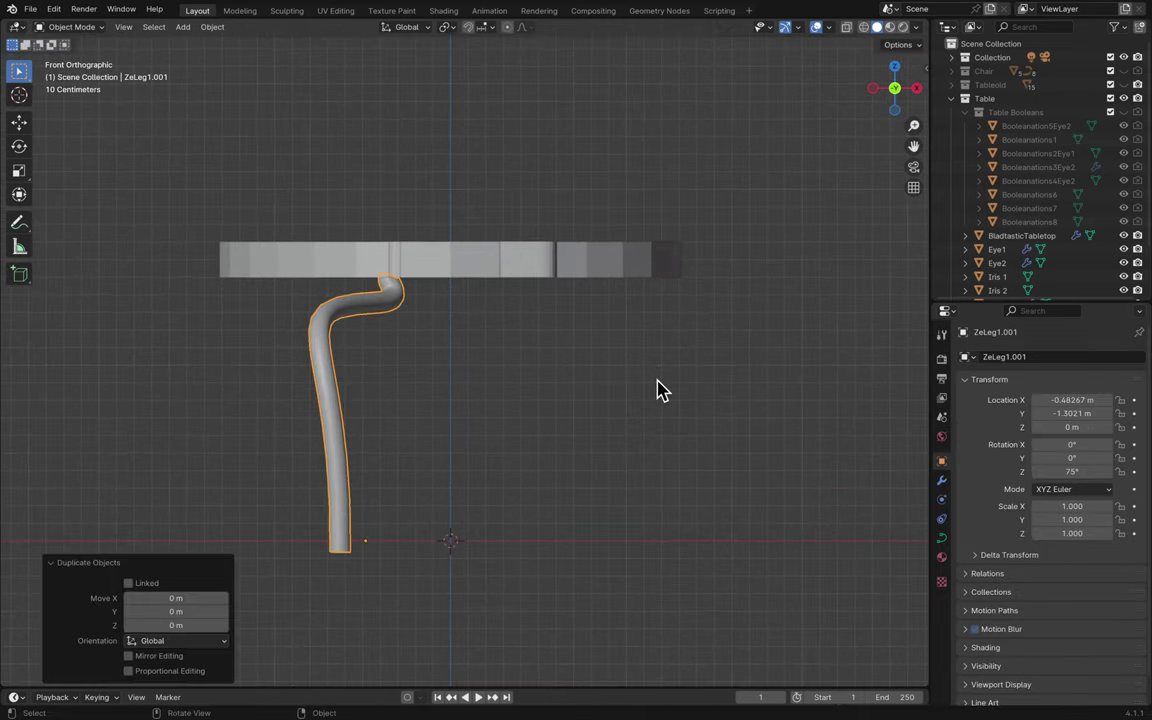
pyautogui.click(1042, 400)
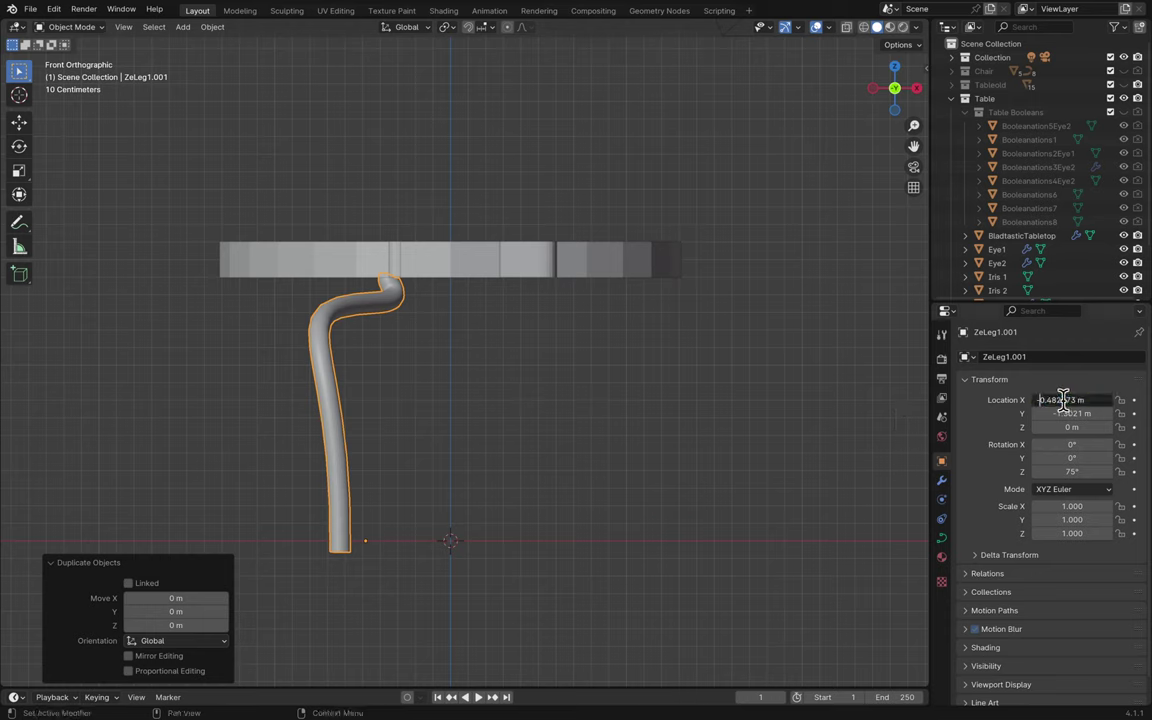
pyautogui.press('Home')
pyautogui.press('Return')
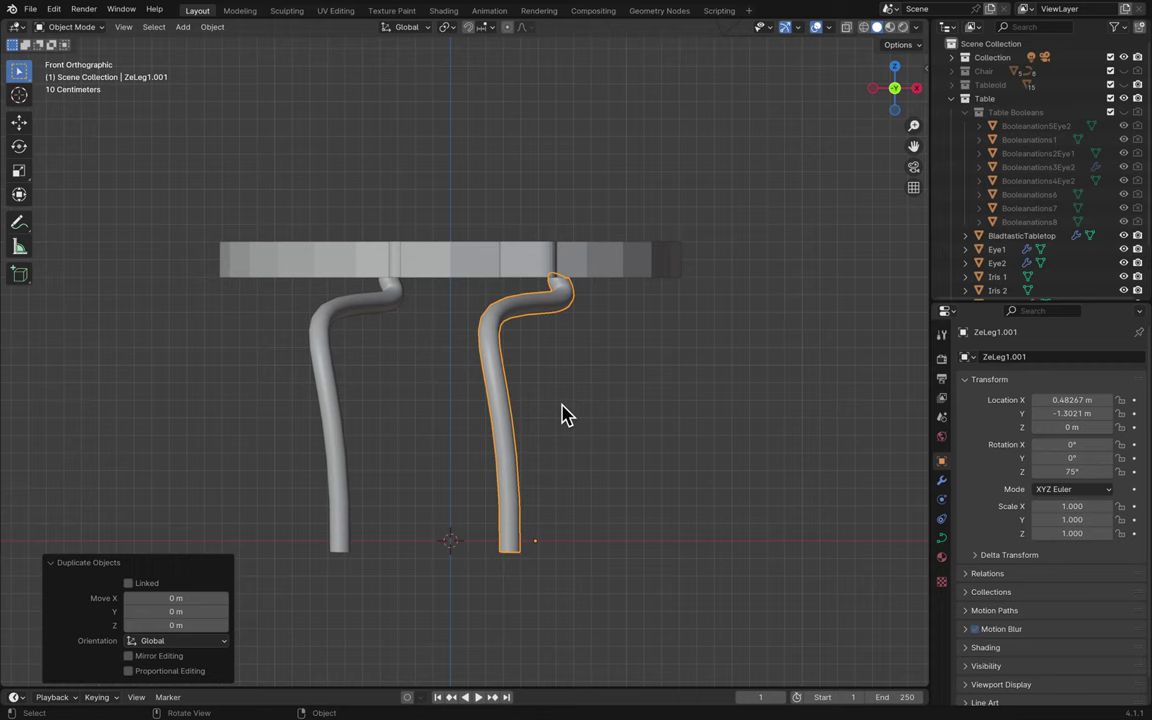
# - Attempt an X scale on the copy, clear the mistyped values and end without resizing
pyautogui.press('s')
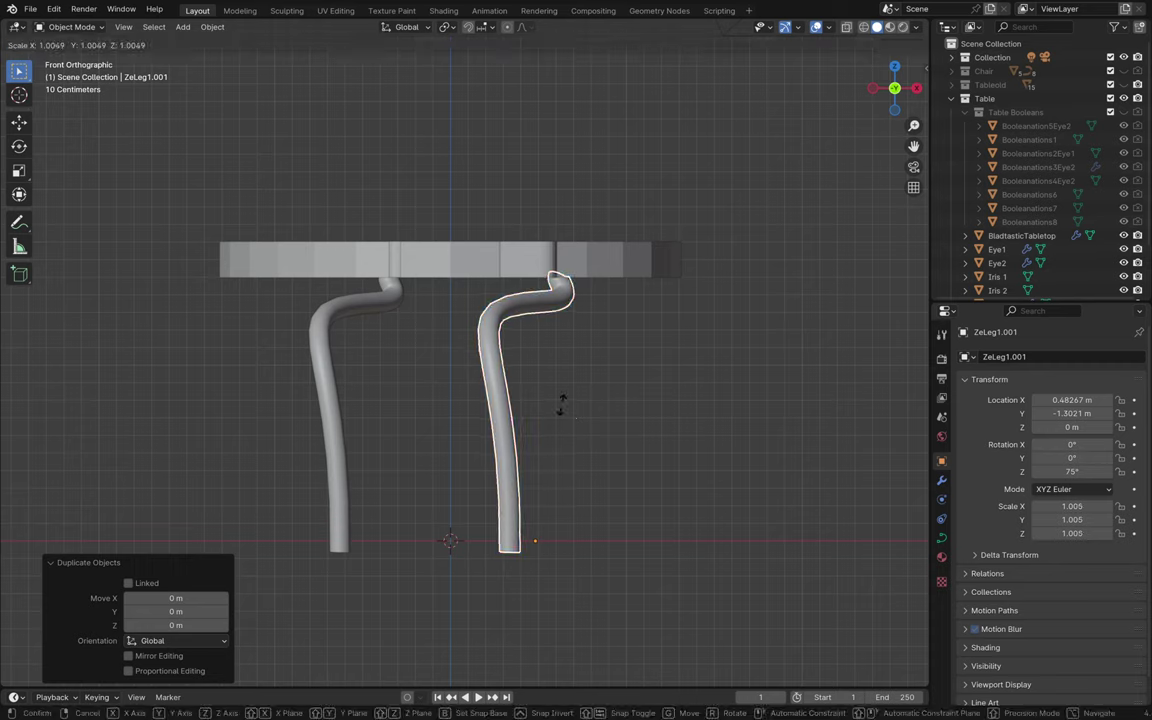
pyautogui.press('x')
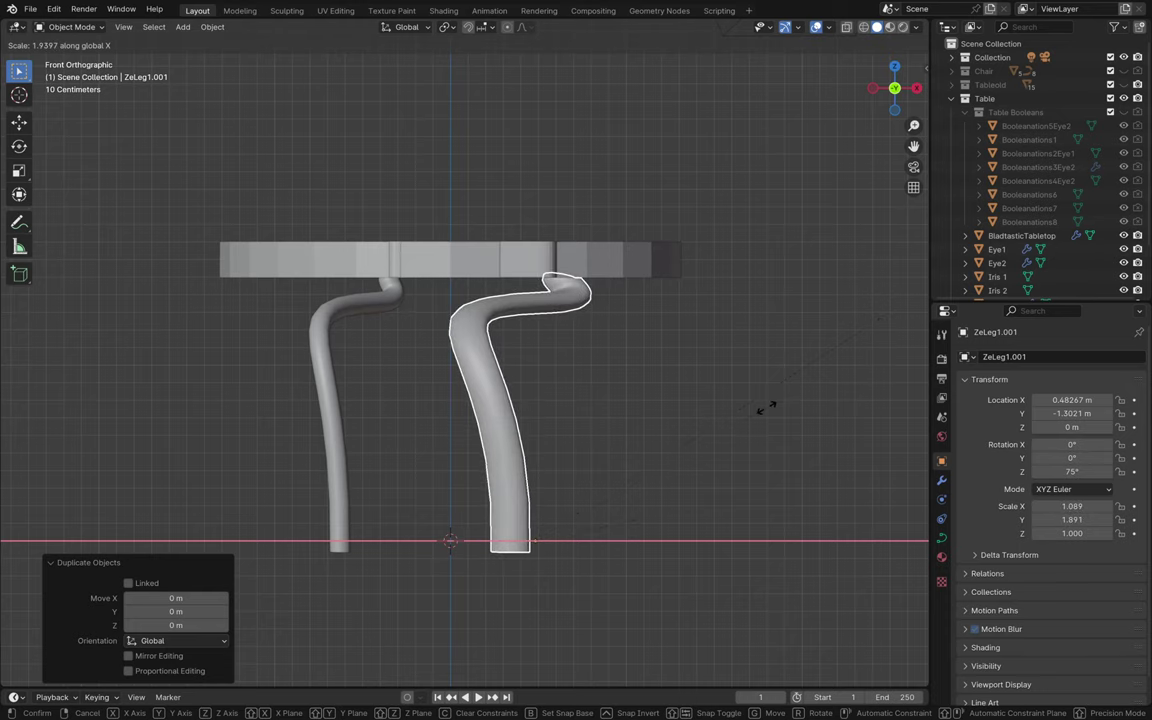
pyautogui.write('11111111111111')
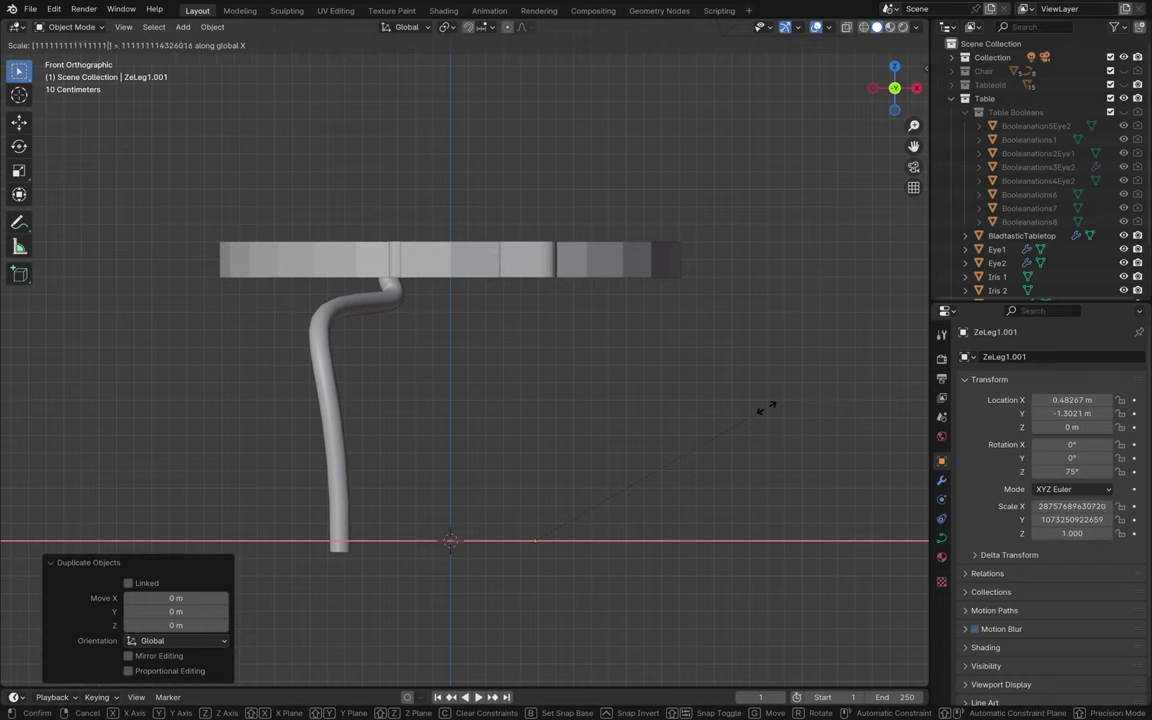
pyautogui.press('BackSpace')
pyautogui.press('BackSpace')
pyautogui.press('BackSpace')
pyautogui.press('BackSpace')
pyautogui.press('BackSpace')
pyautogui.press('BackSpace')
pyautogui.press('BackSpace')
pyautogui.press('BackSpace')
pyautogui.press('BackSpace')
pyautogui.press('BackSpace')
pyautogui.press('BackSpace')
pyautogui.press('BackSpace')
pyautogui.press('BackSpace')
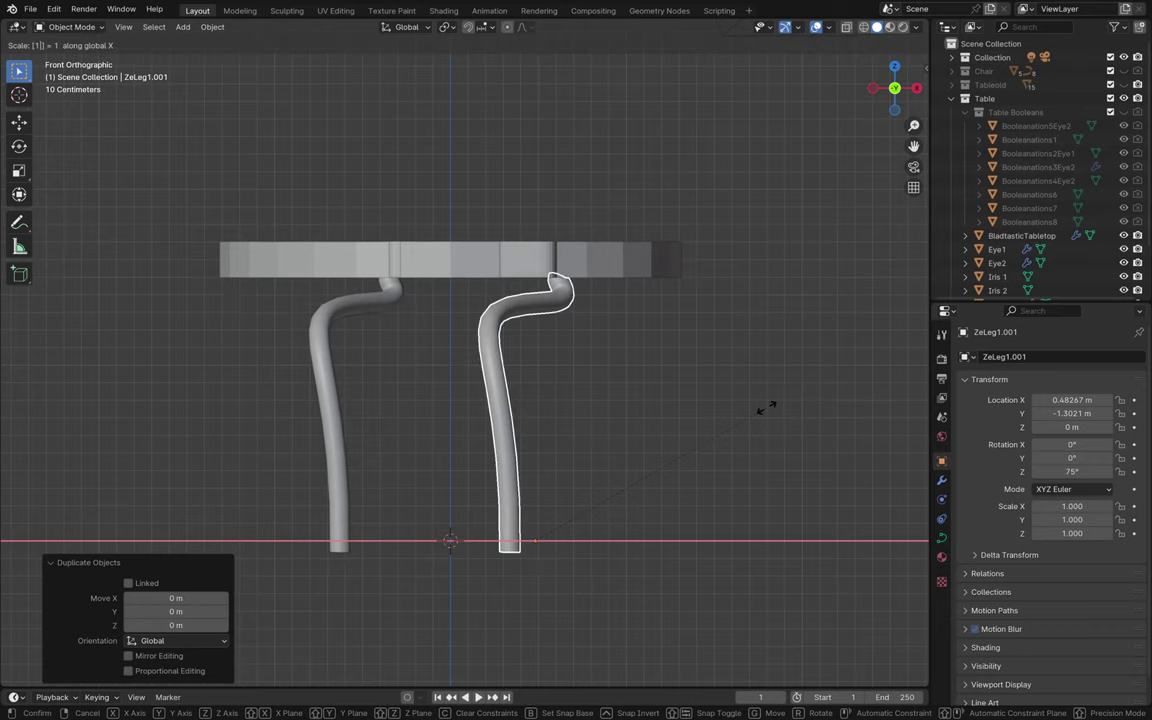
pyautogui.press('BackSpace')
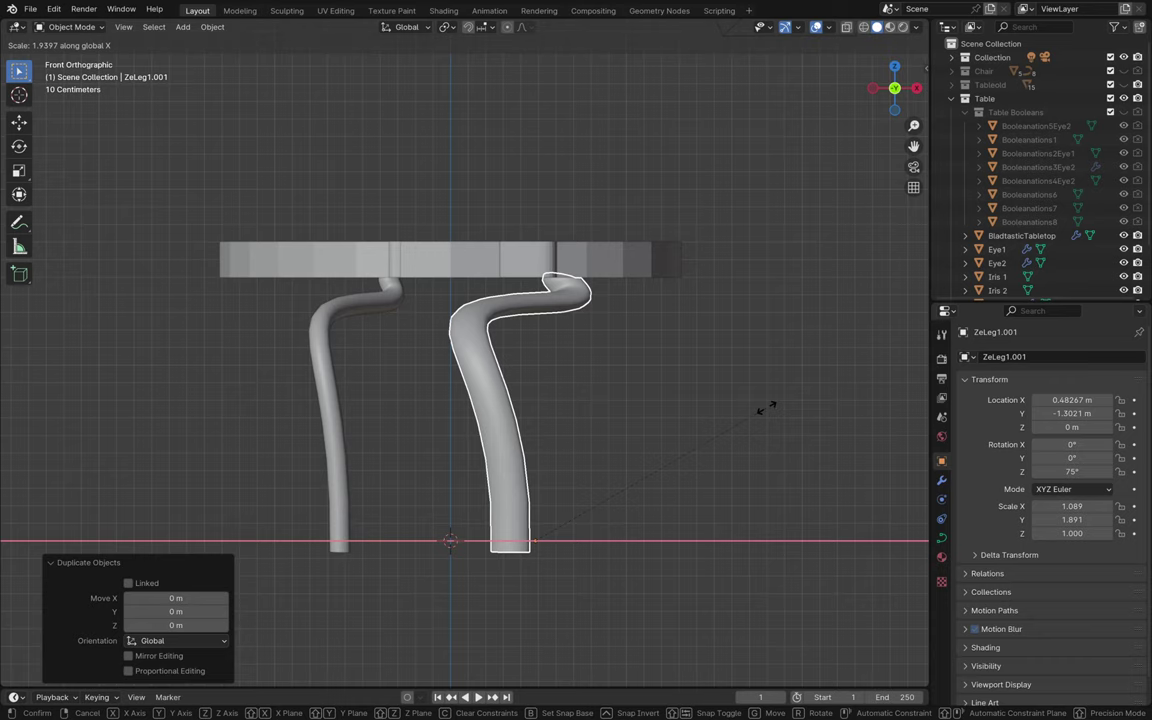
pyautogui.write('-1')
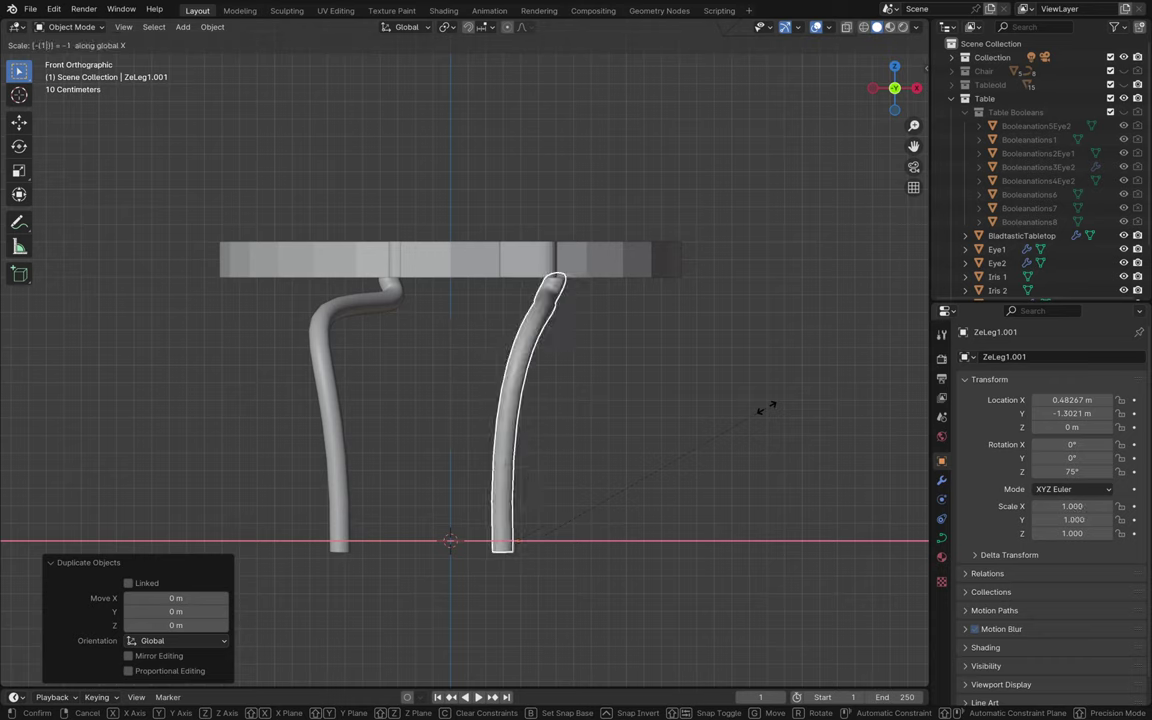
pyautogui.write('-1')
pyautogui.press('BackSpace')
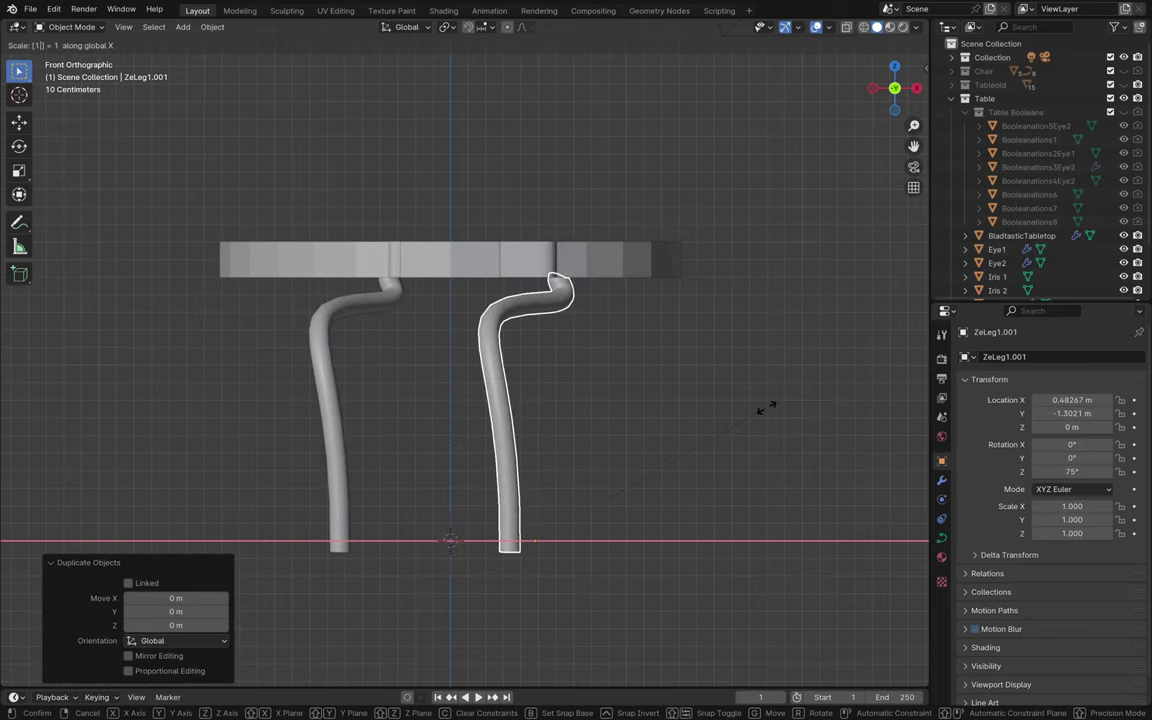
pyautogui.press('BackSpace')
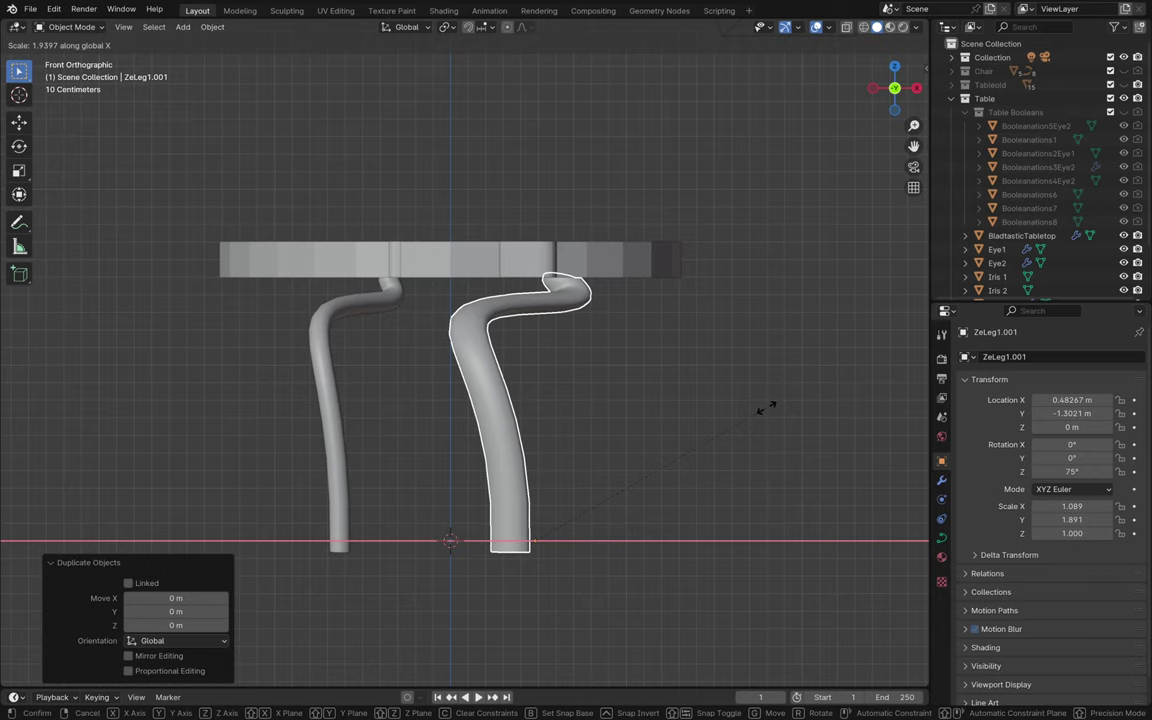
pyautogui.press('Escape')
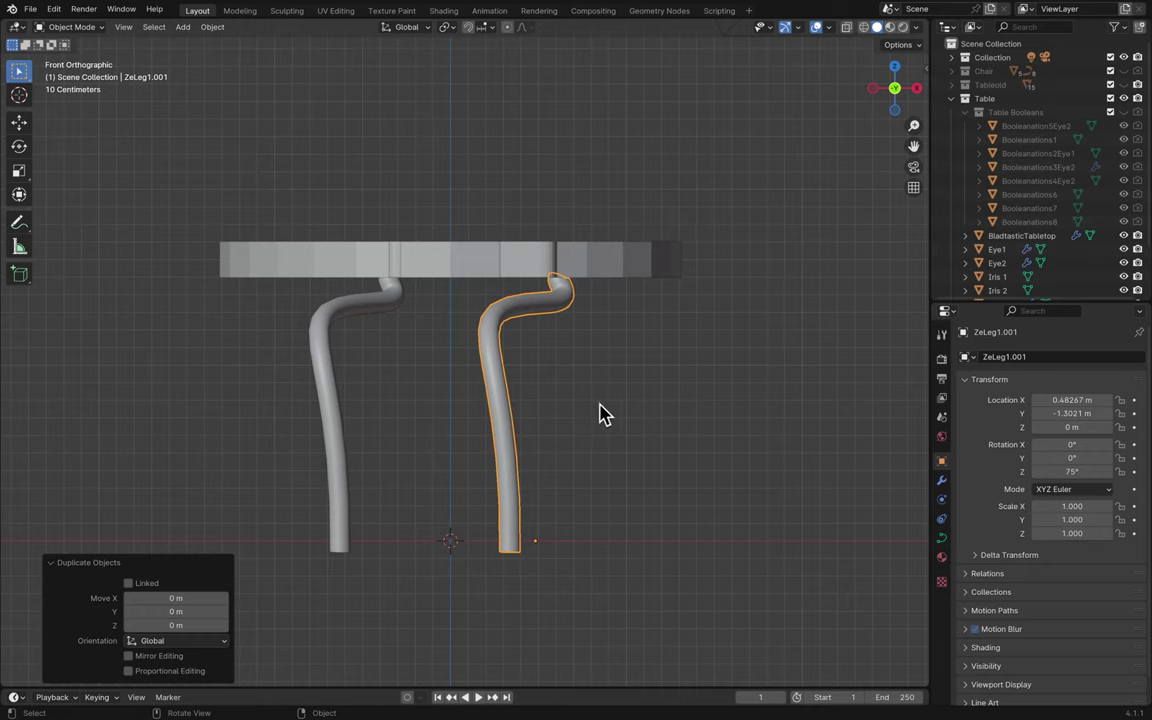
pyautogui.write('s')
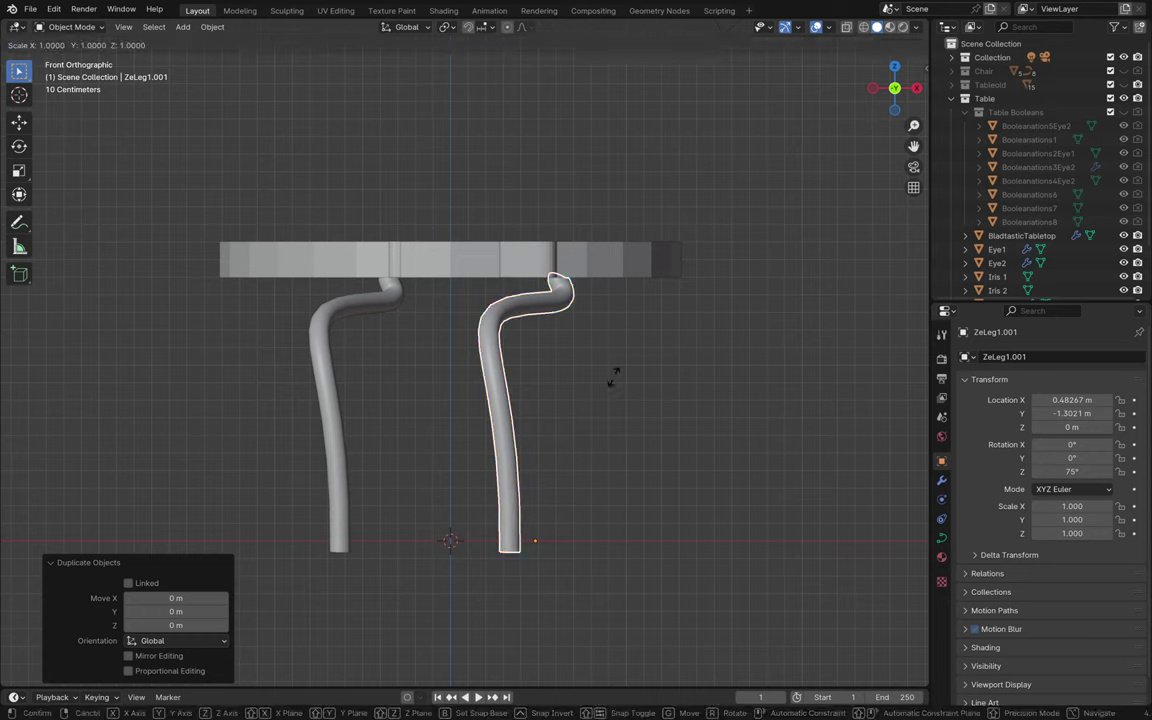
pyautogui.write('-1')
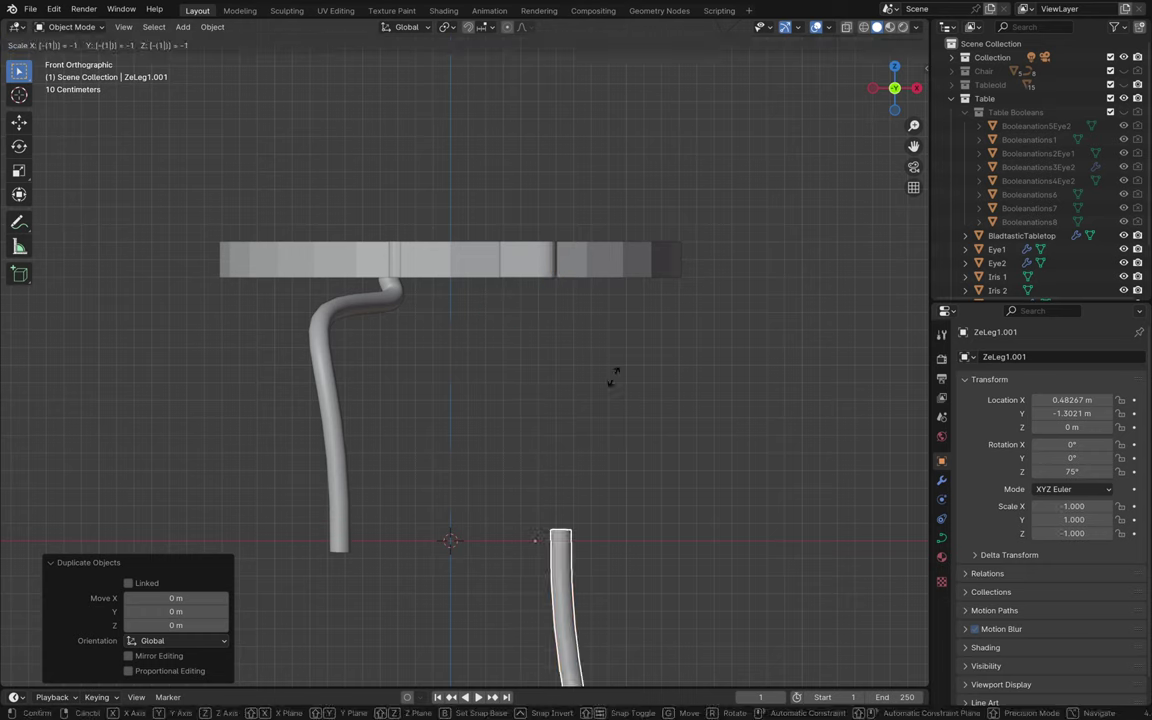
pyautogui.press('BackSpace')
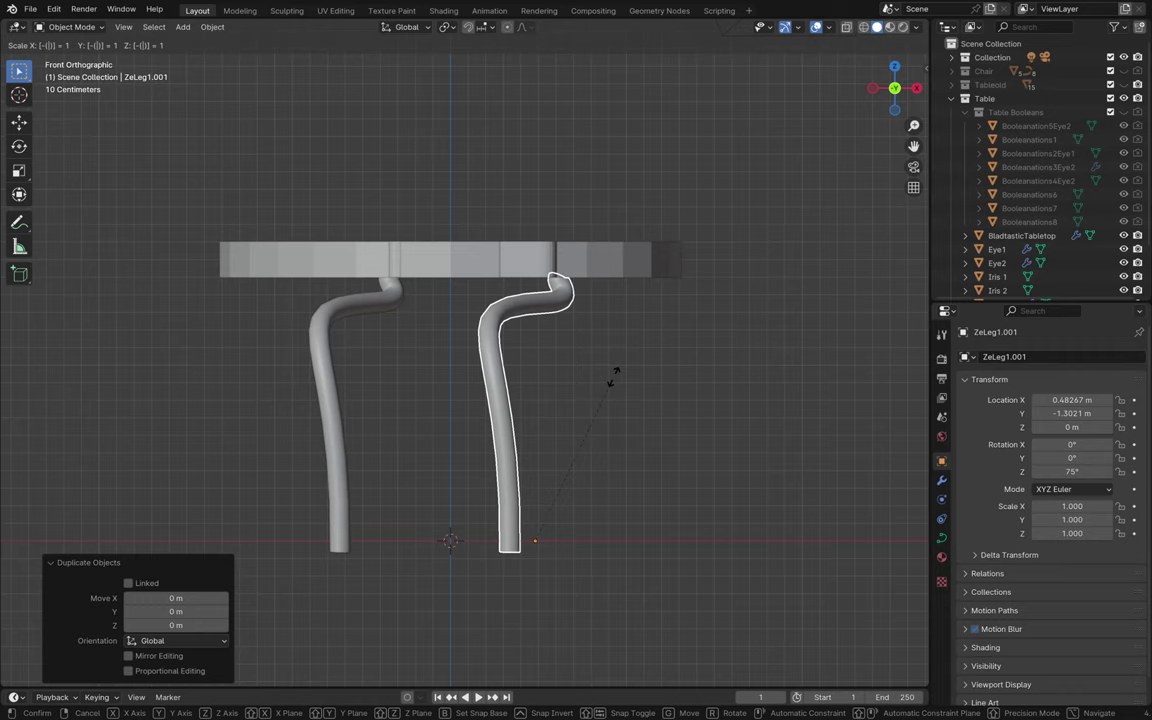
pyautogui.press('BackSpace')
pyautogui.click(616, 380)
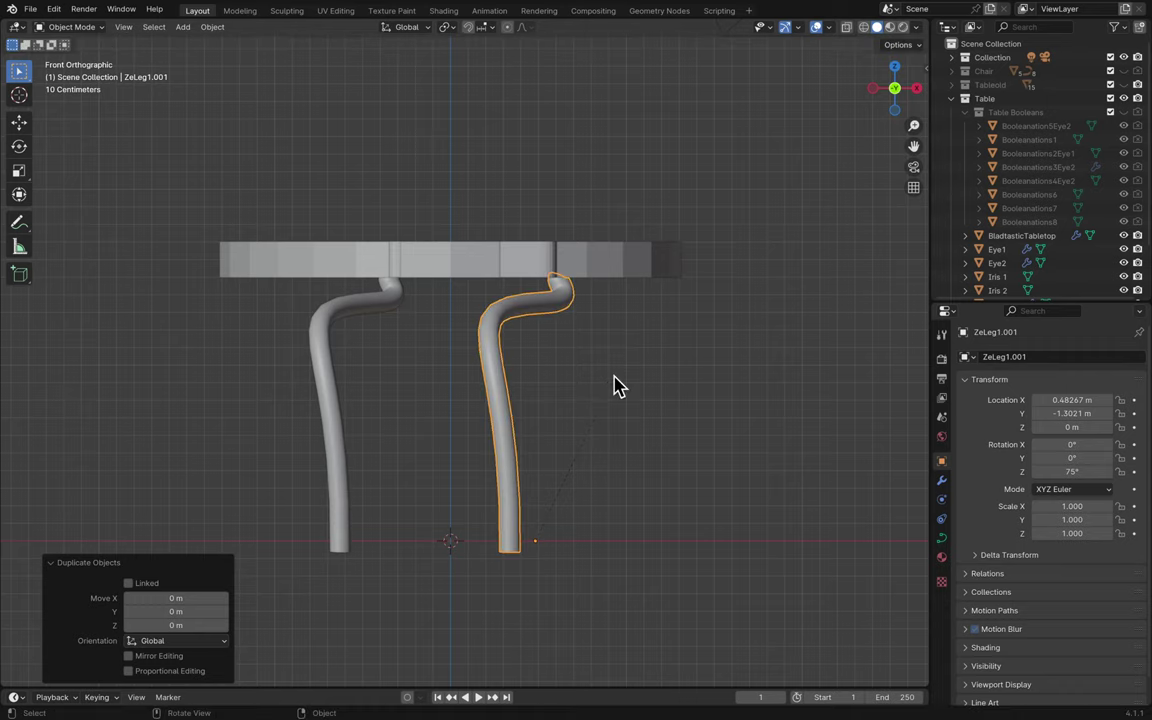
# - Mirror the copy with X scale -1, undo the flip, and return to front view
pyautogui.press('s')
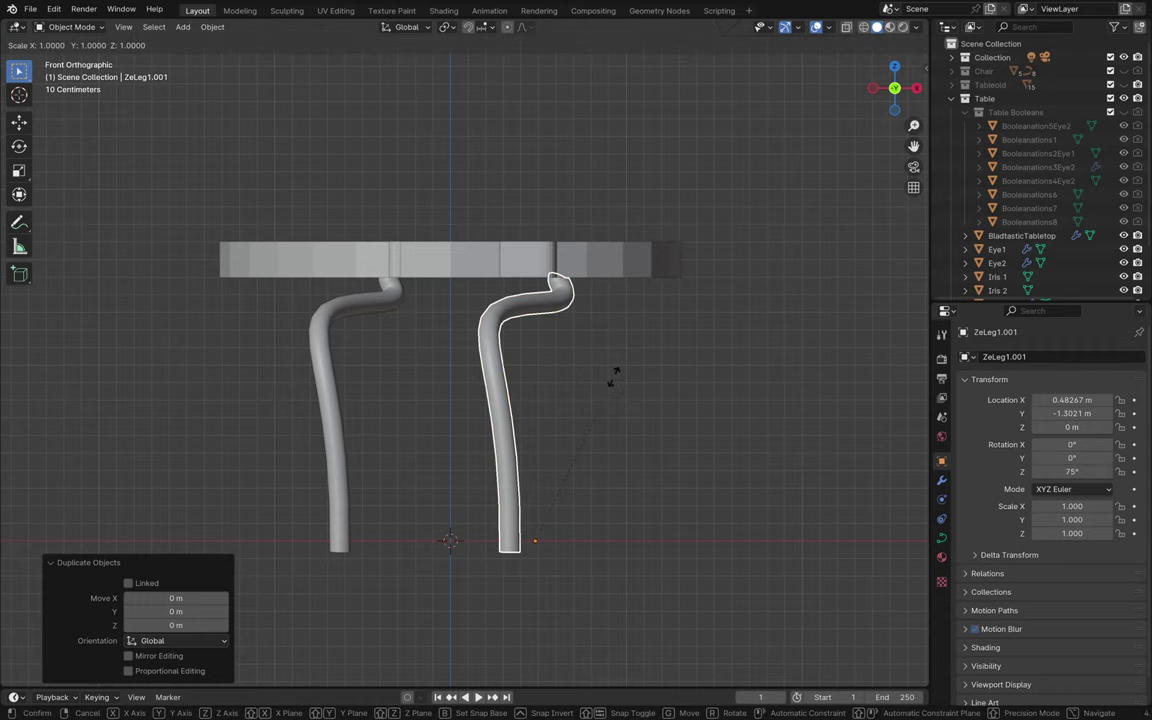
pyautogui.press('x')
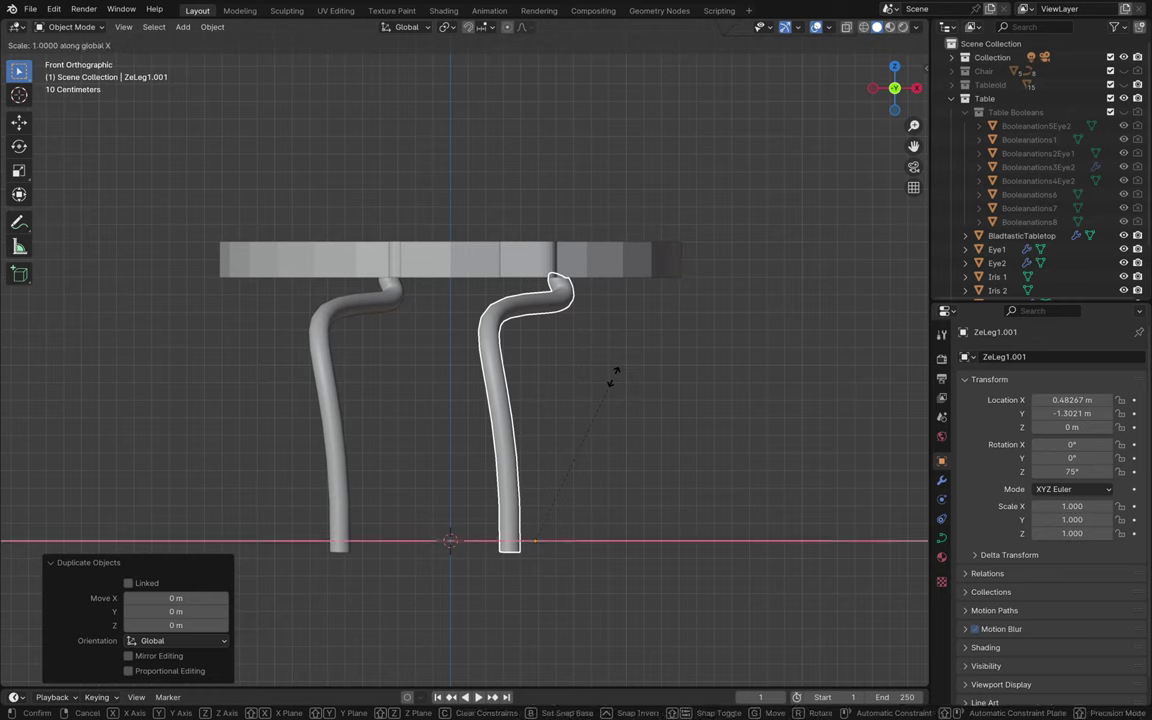
pyautogui.write('-1')
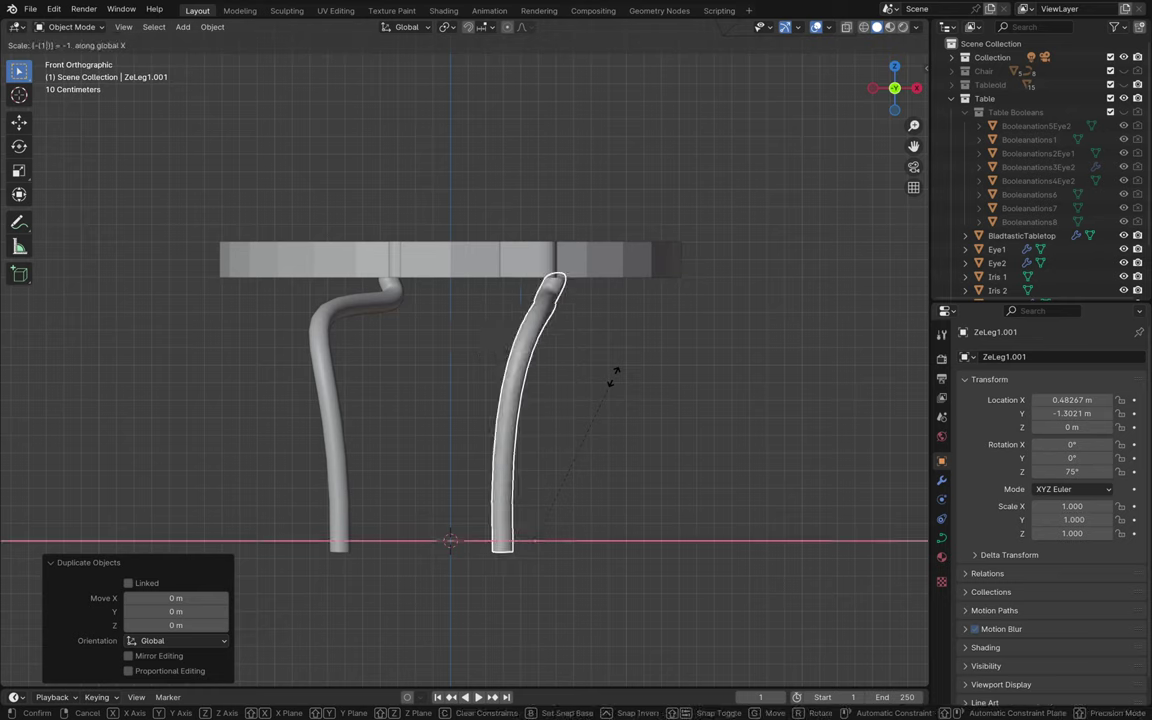
pyautogui.press('Return')
pyautogui.hscroll(10, 615, 385)
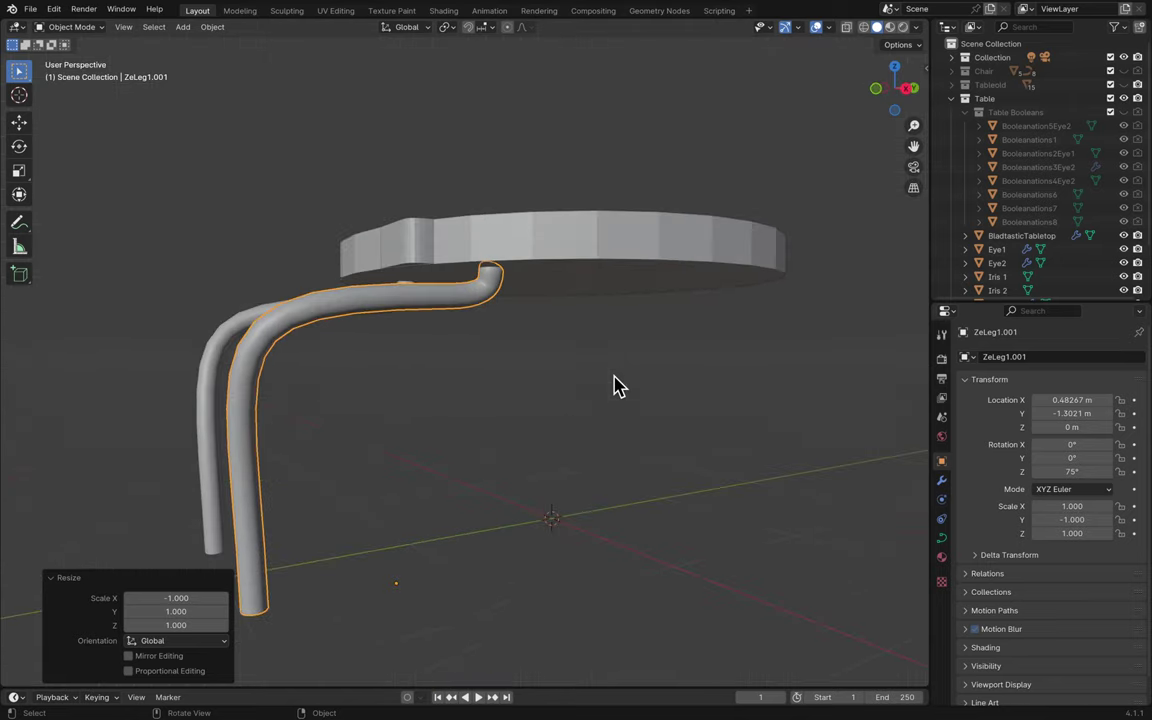
pyautogui.hscroll(5, 613, 386)
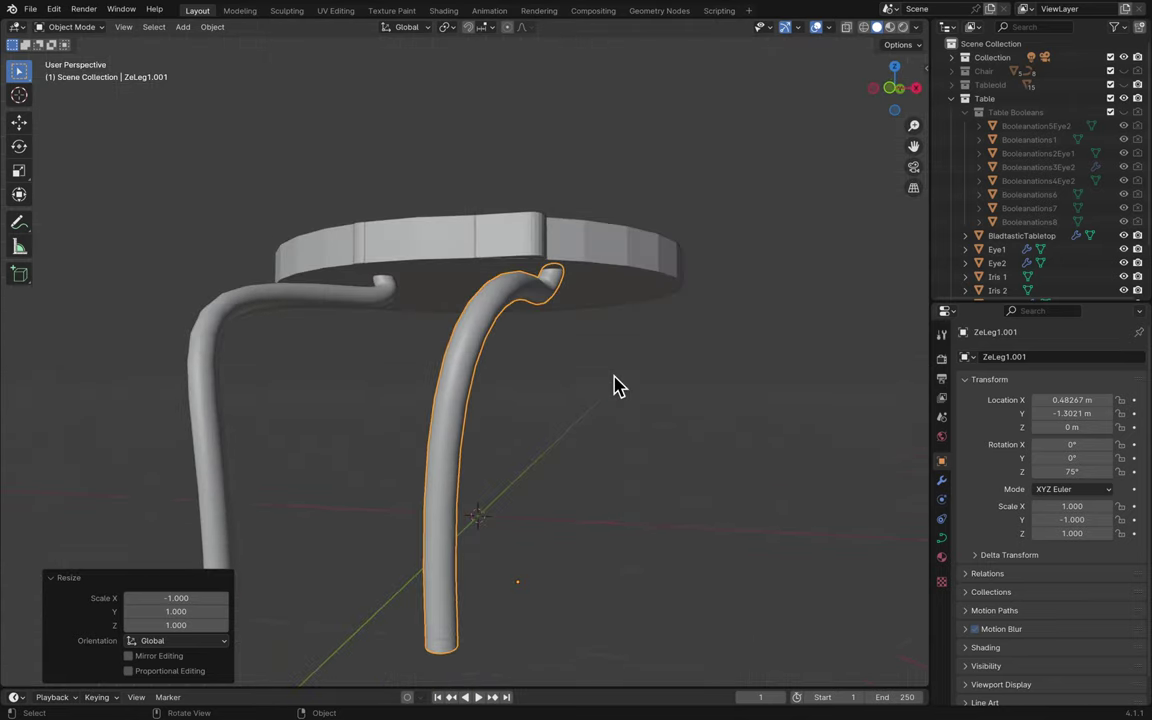
pyautogui.hotkey('ctrl', 'z')
pyautogui.hscroll(-10, 640, 410)
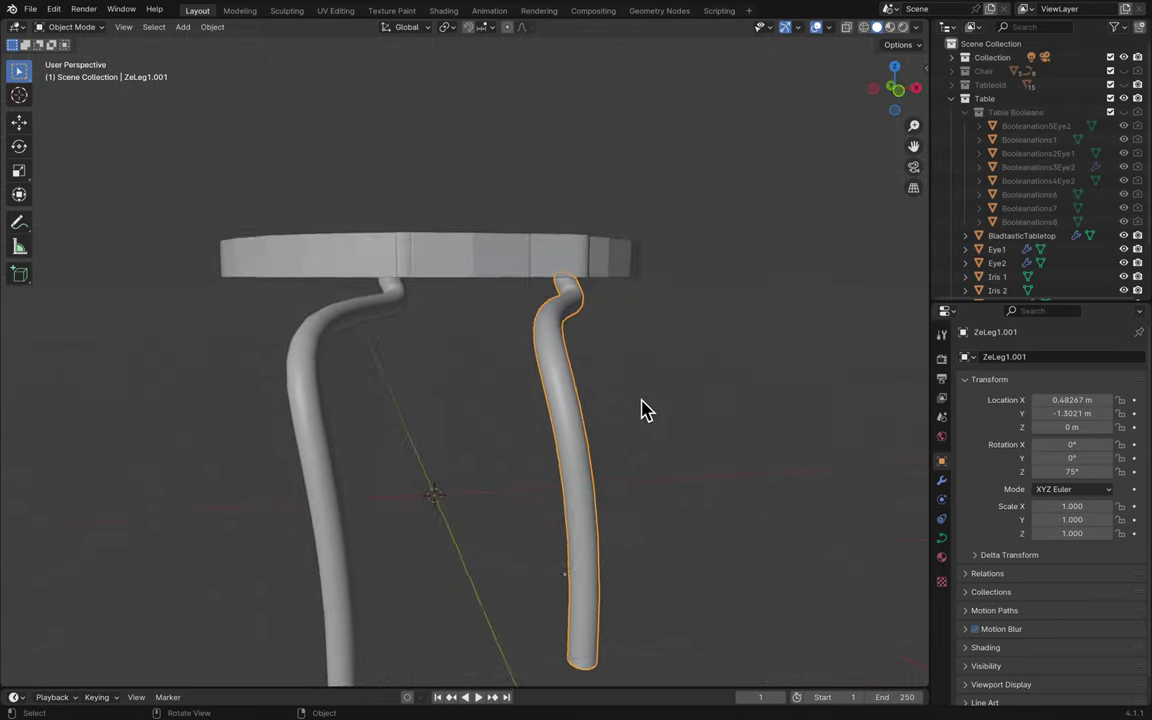
pyautogui.click(887, 103)
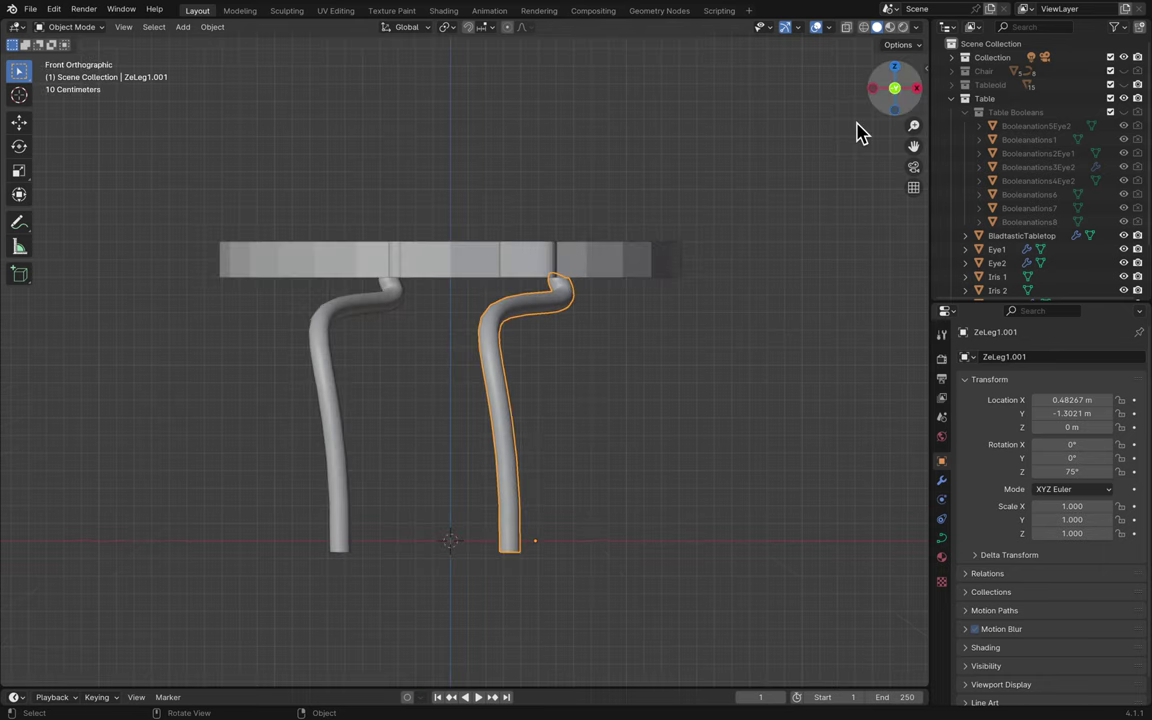
# - Scale all of ZeLeg1.001's control points by -1 along X in Edit Mode, then return to Object Mode
pyautogui.press('Tab')
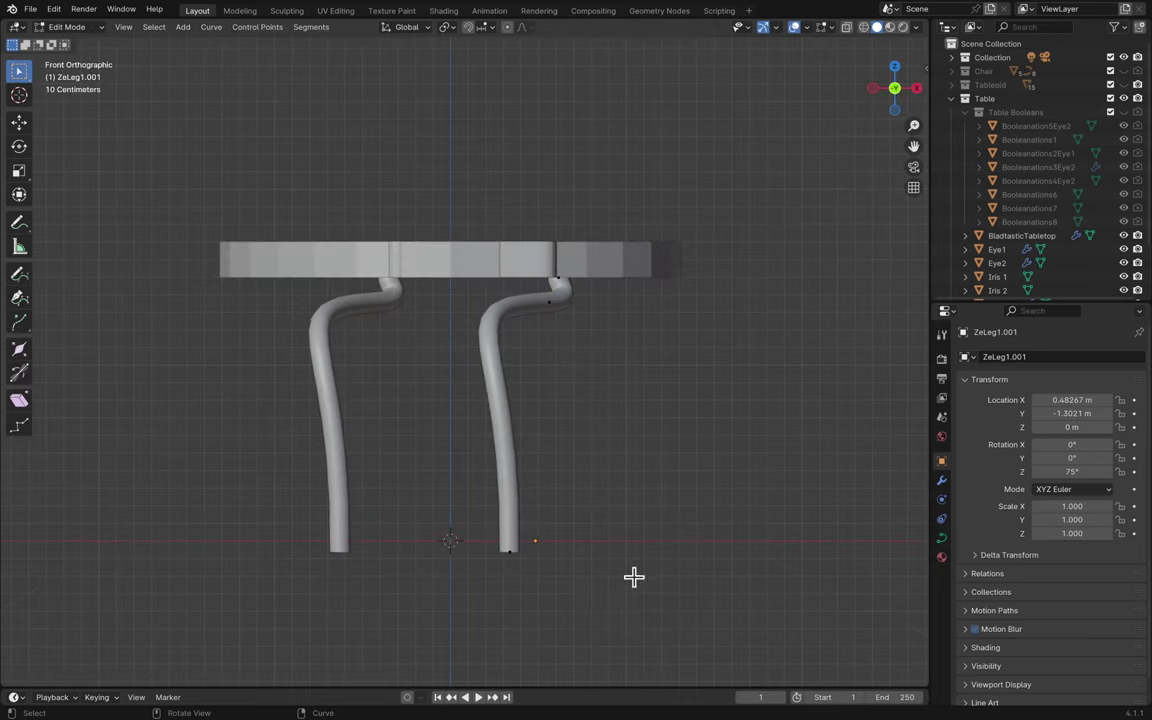
pyautogui.press('a')
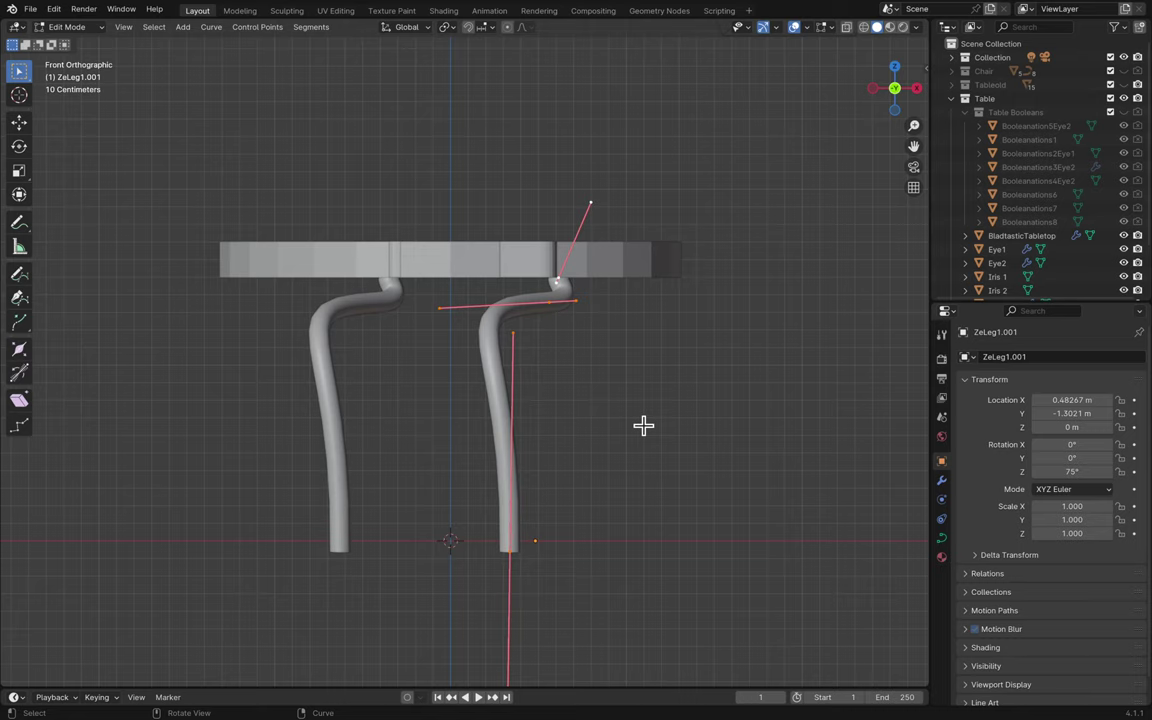
pyautogui.press('s')
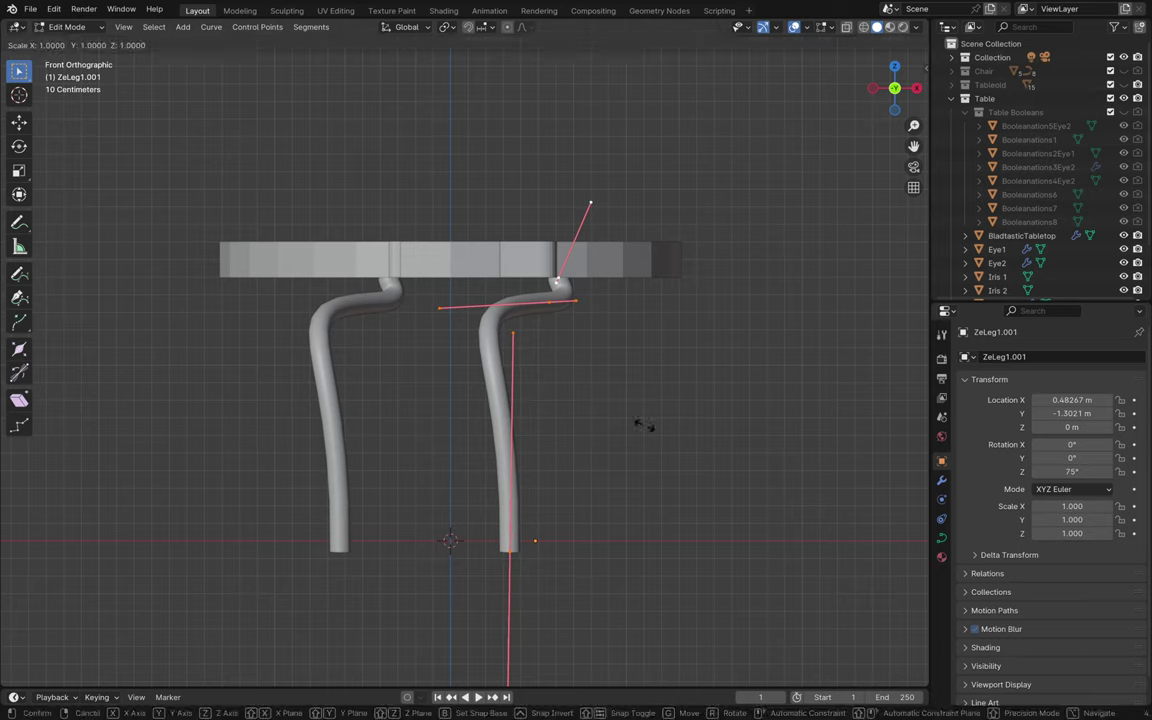
pyautogui.press('x')
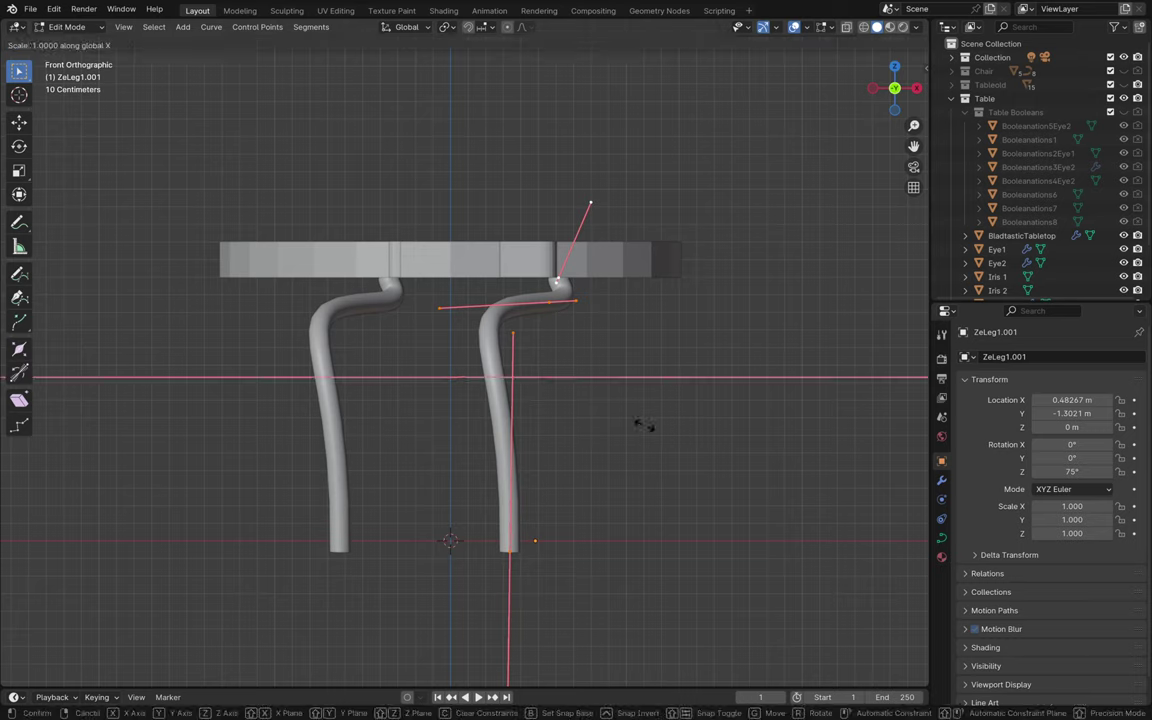
pyautogui.write('-1')
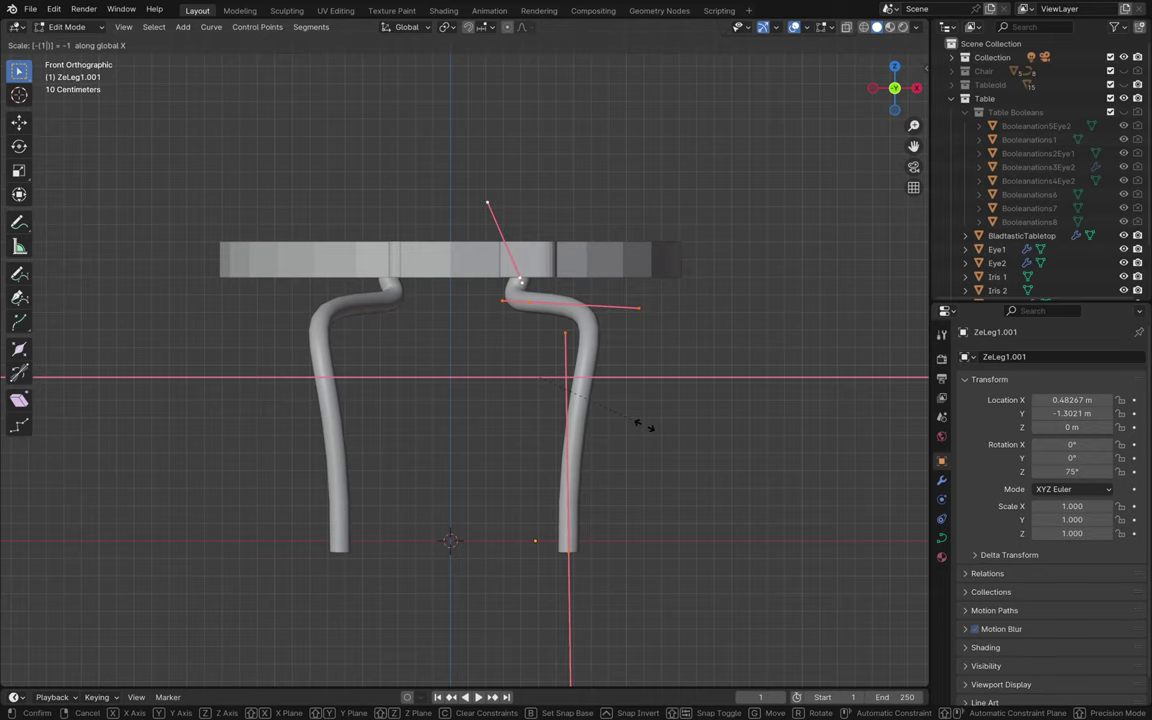
pyautogui.press('Return')
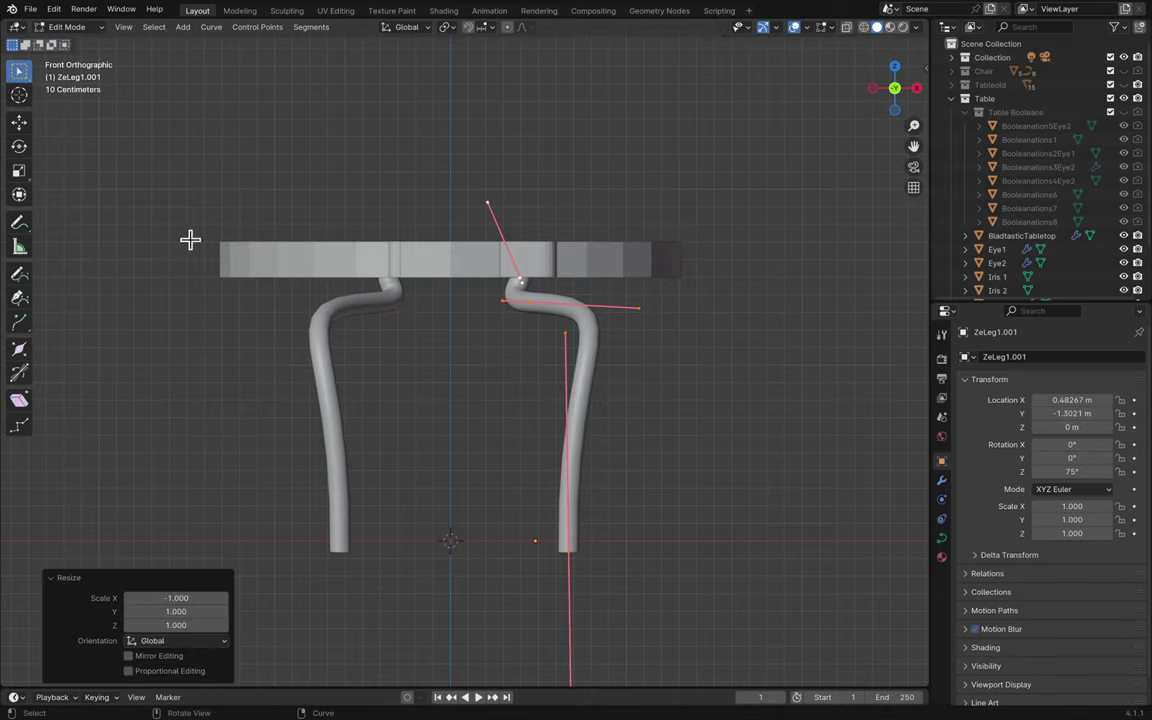
pyautogui.press('Tab')
pyautogui.moveTo(198, 167); pyautogui.dragTo(460, 197, button='middle')
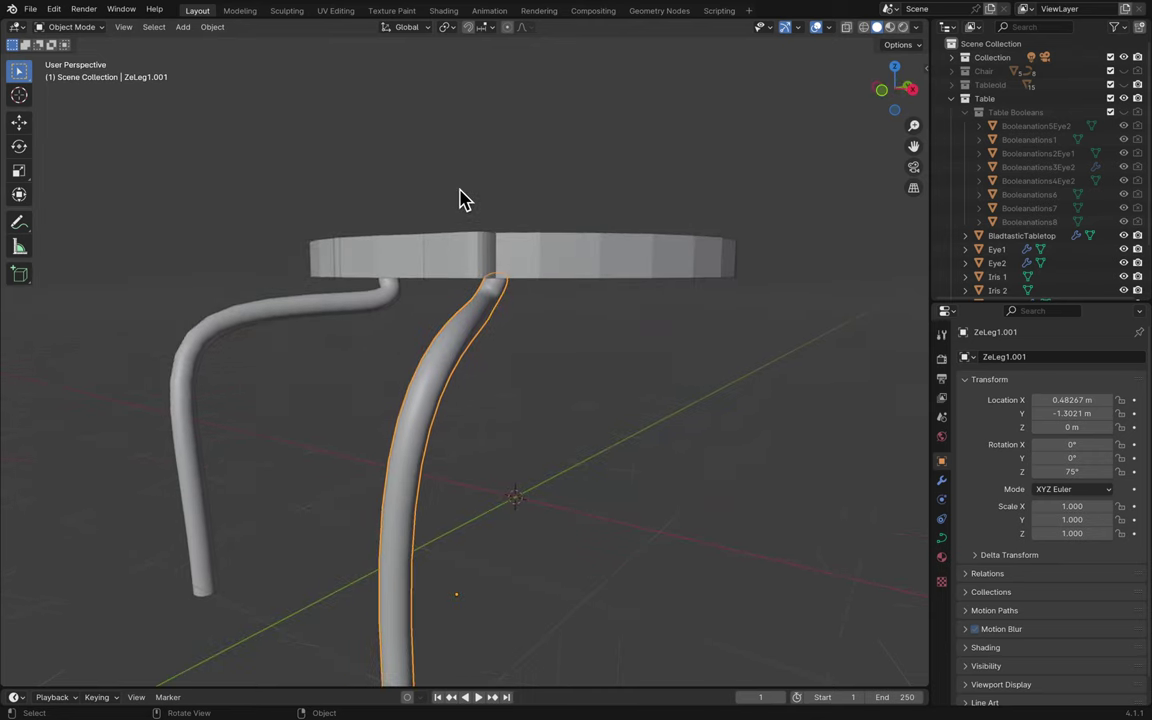
# - Save Blender6.blend and orbit to look down on the table
pyautogui.hotkey('ctrl', 's')
pyautogui.scroll(-6, 542, 113)
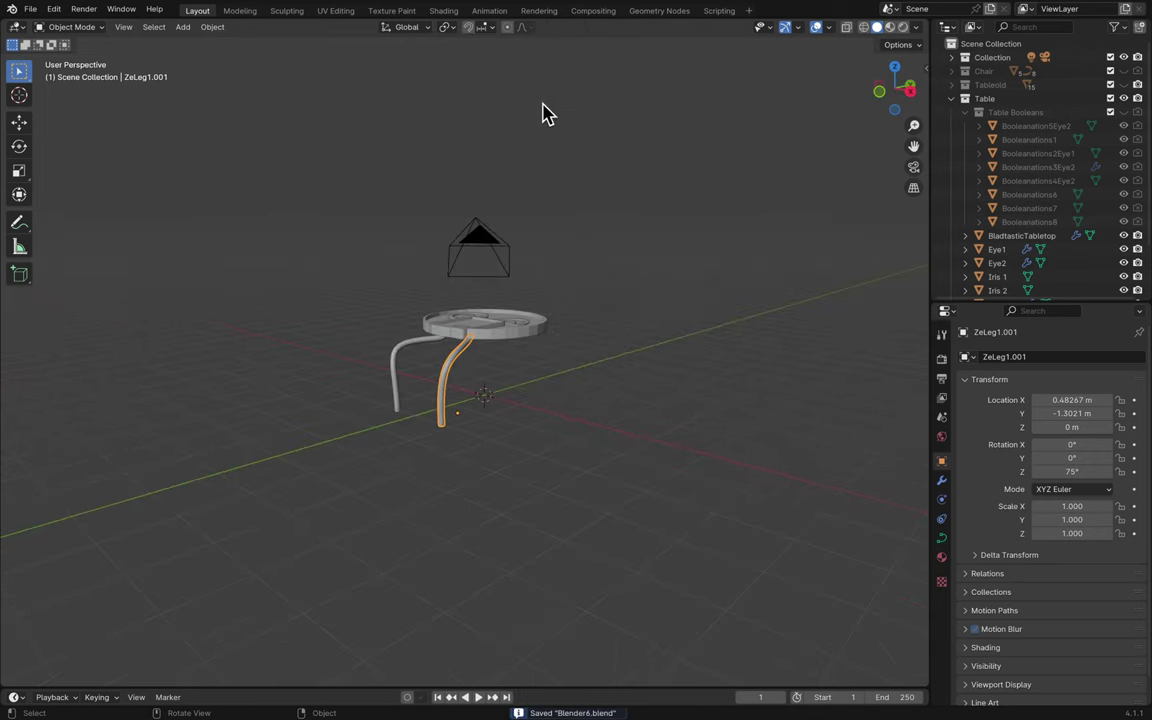
pyautogui.moveTo(617, 175); pyautogui.dragTo(609, 180, button='middle')
pyautogui.scroll(4, 617, 175)
pyautogui.scroll(4, 609, 183)
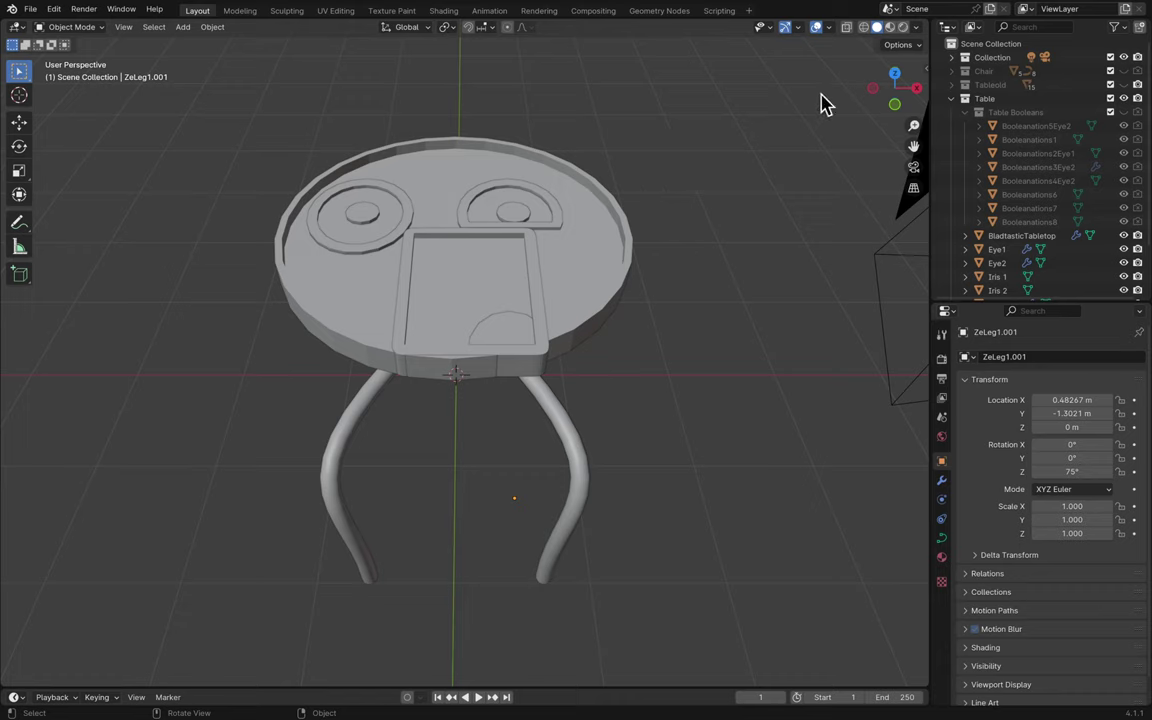
# - Preview the table in Rendered shading, then settle on Material Preview and save
pyautogui.click(902, 29)
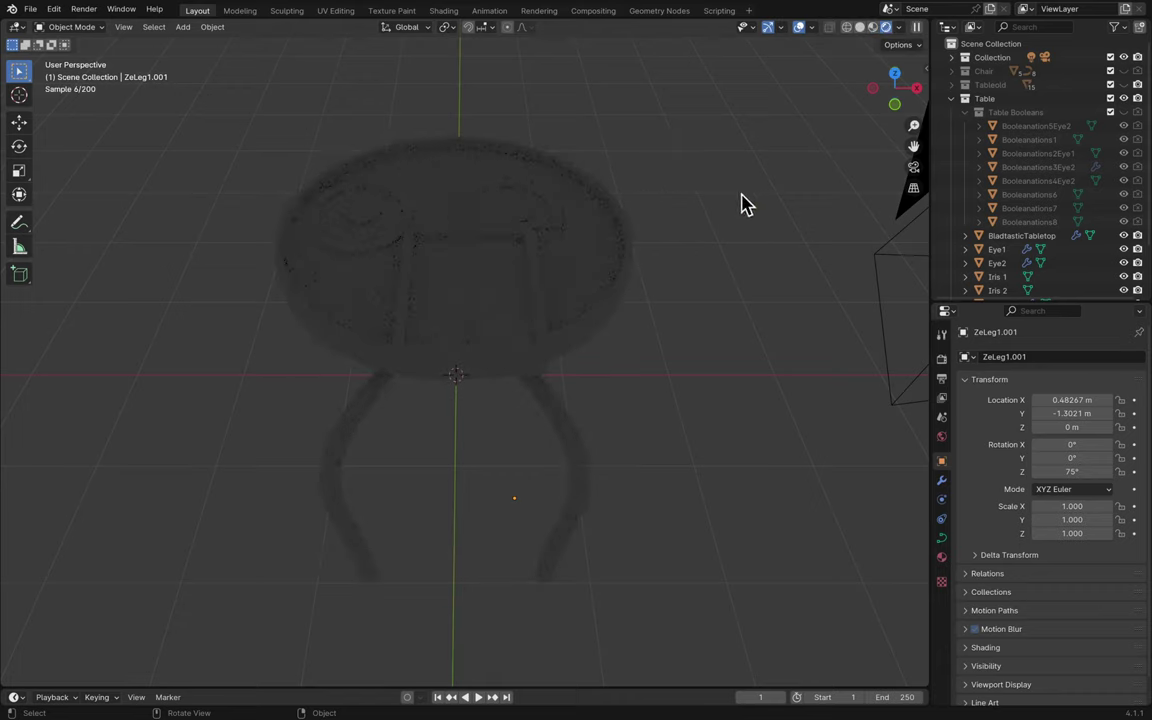
pyautogui.click(872, 28)
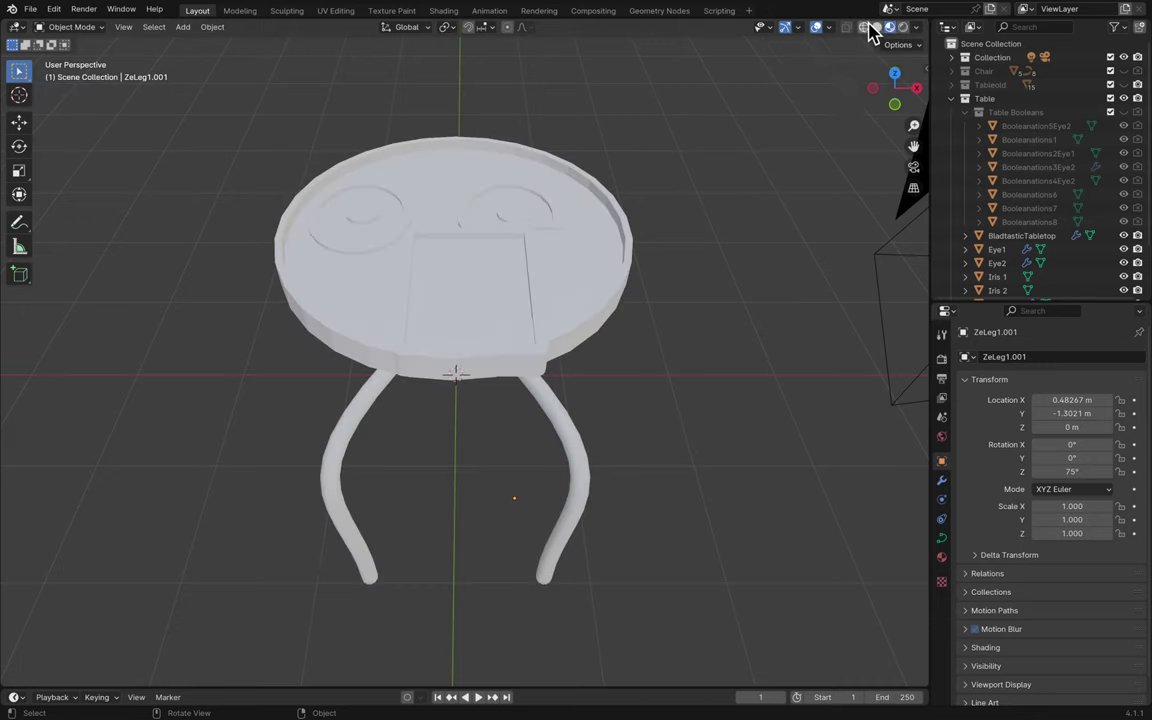
pyautogui.scroll(-5, 393, 460)
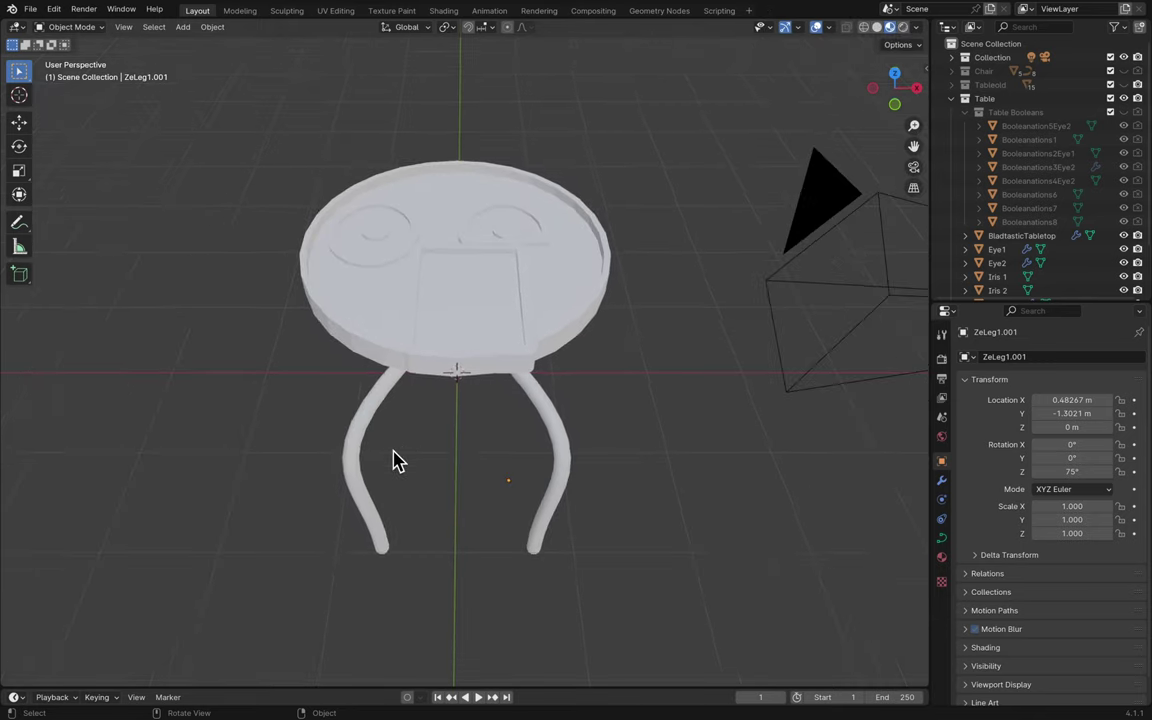
pyautogui.scroll(-4, 432, 418)
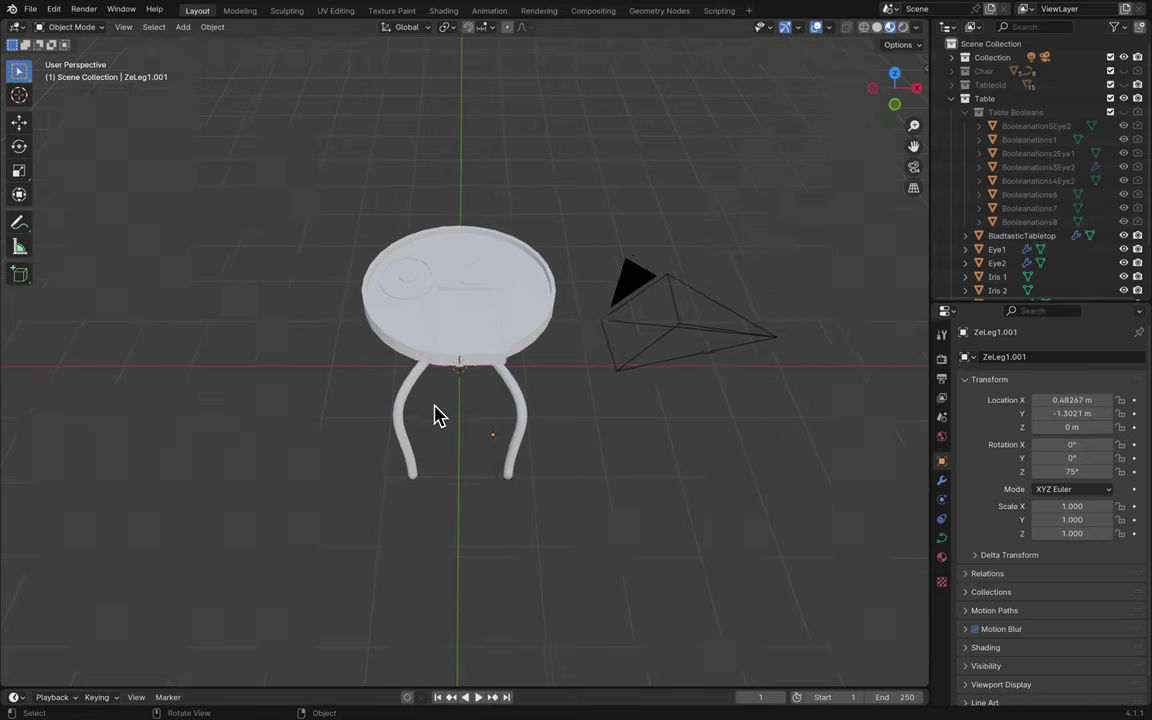
pyautogui.scroll(-3, 1100, 245)
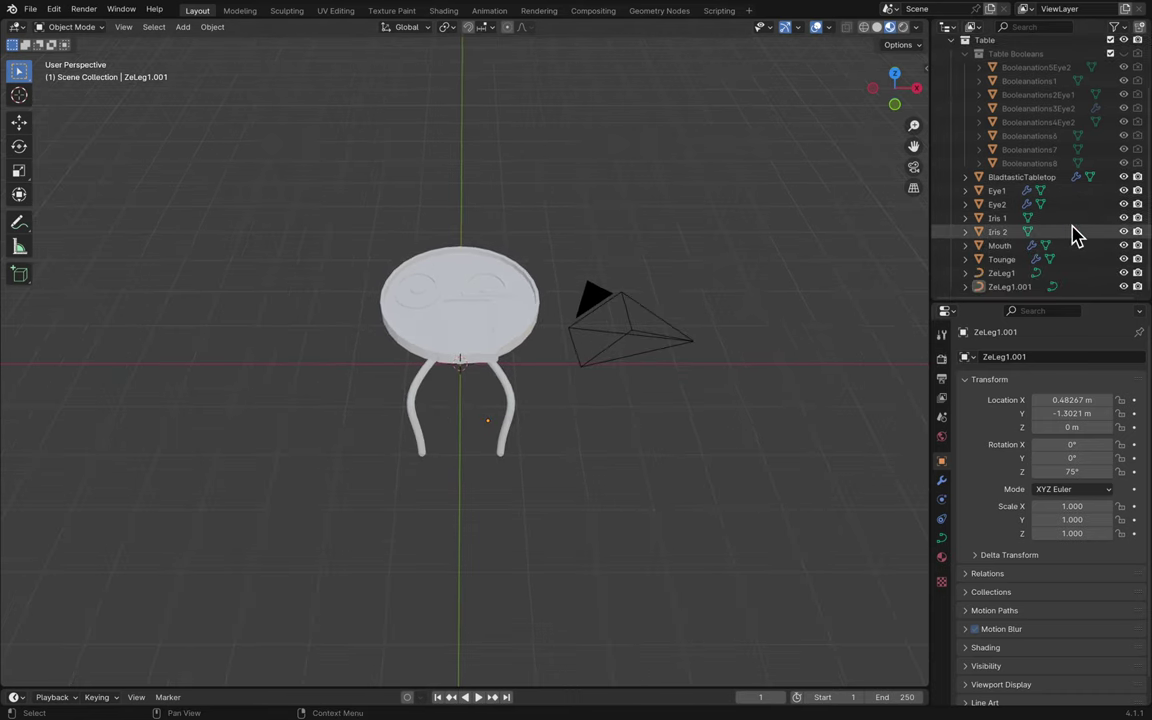
pyautogui.hotkey('ctrl', 's')
# - Rename the leg copy ZeLeg1.001 to ZeLeg2 in the Outliner
pyautogui.click(1012, 288)
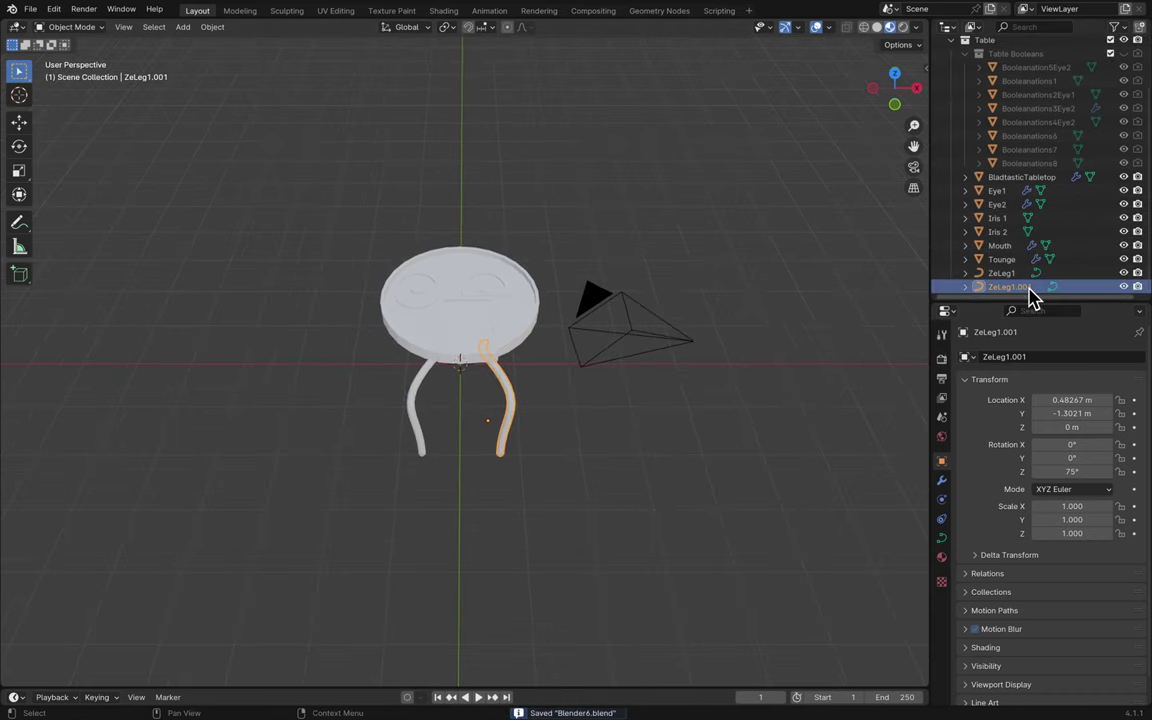
pyautogui.doubleClick(1038, 288)
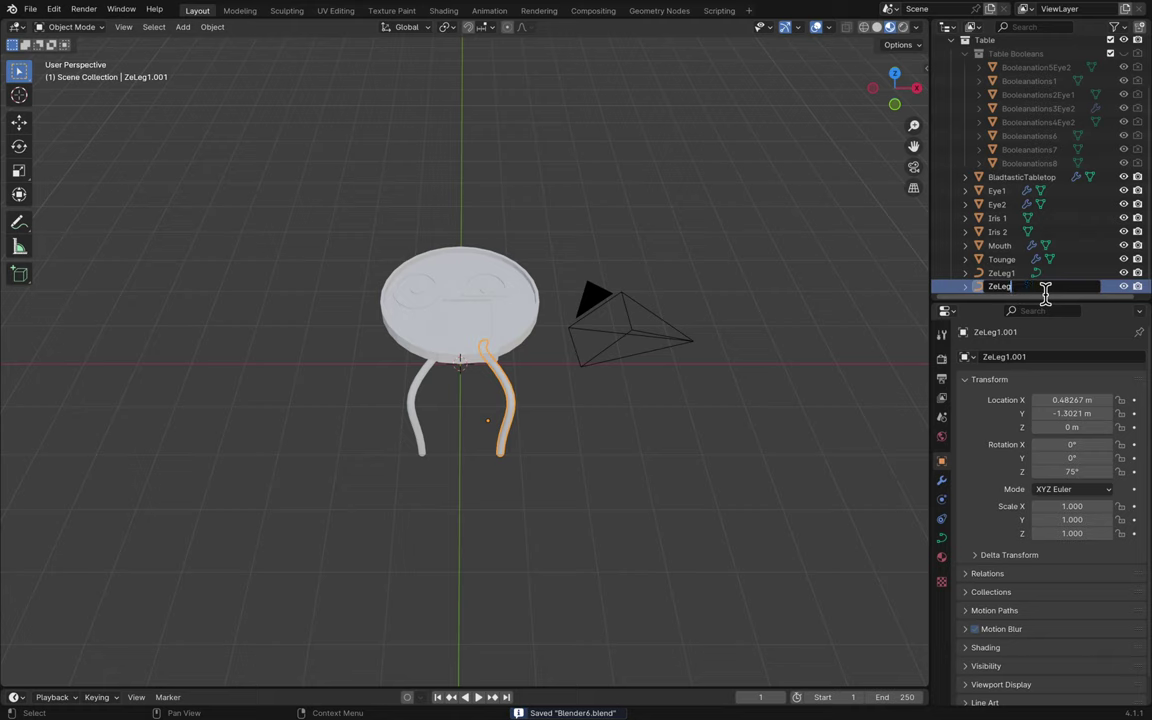
pyautogui.write('ZeLeg2')
pyautogui.press('Return')
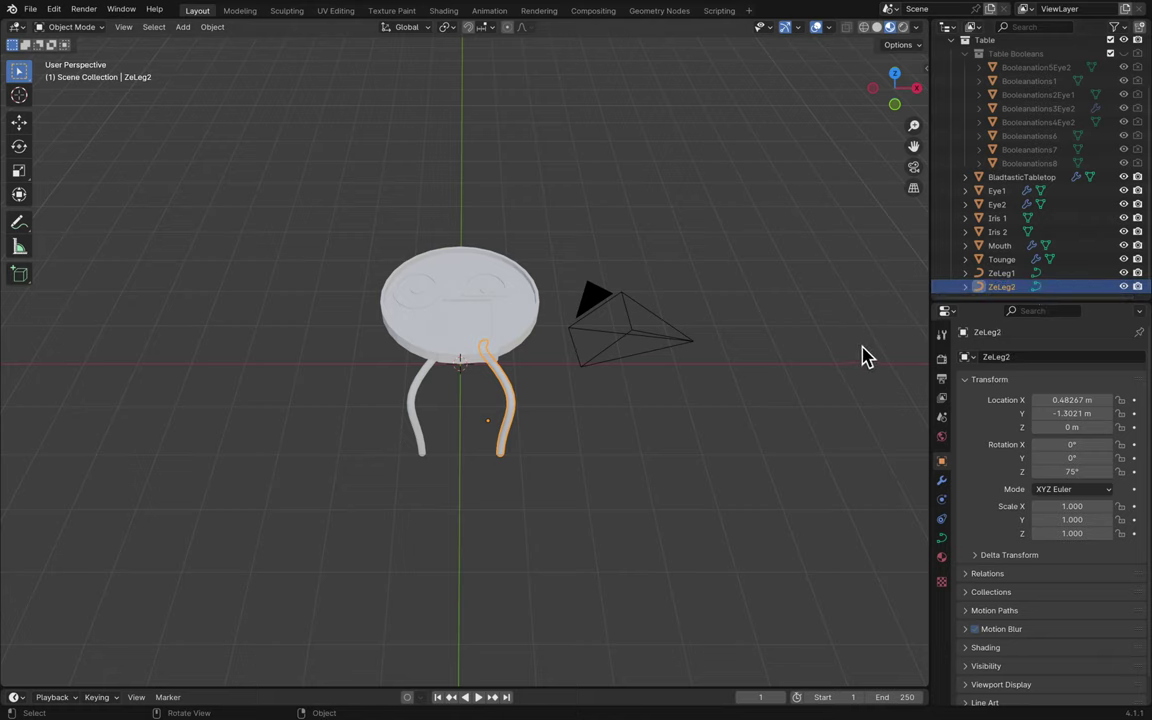
pyautogui.click(865, 357)
# - Save, switch the viewport back to Solid shading, and select the BladtasticTabletop
pyautogui.hotkey('ctrl', 's')
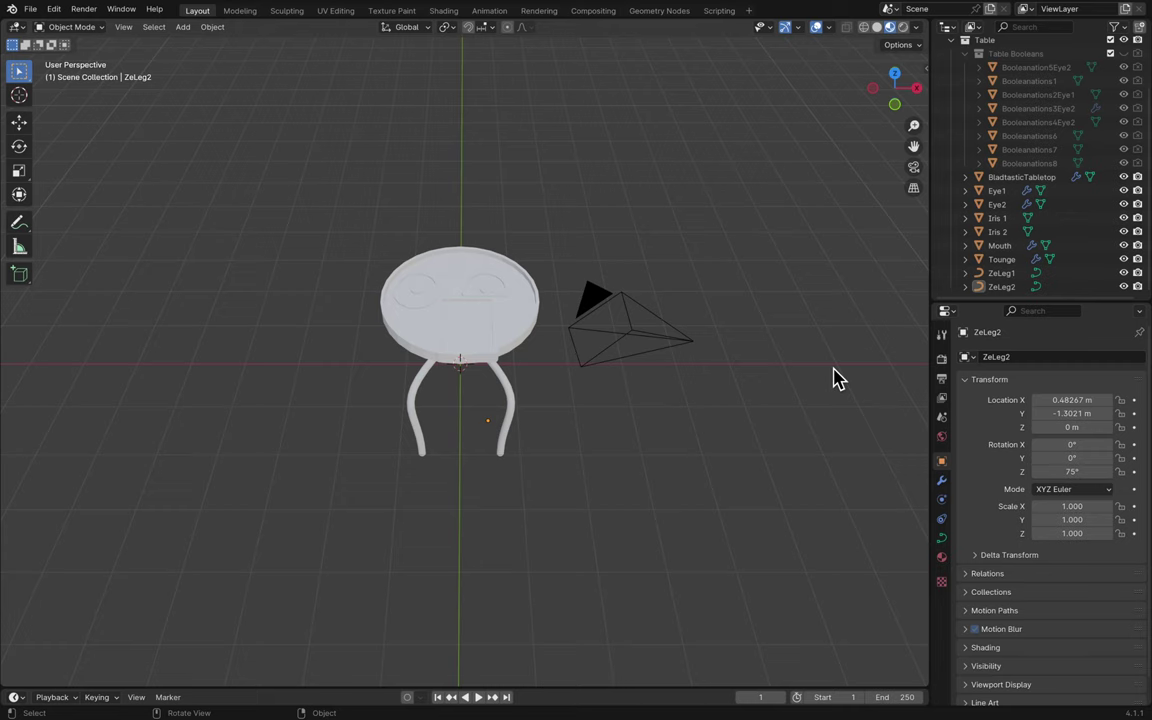
pyautogui.moveTo(817, 385); pyautogui.dragTo(812, 395, button='middle')
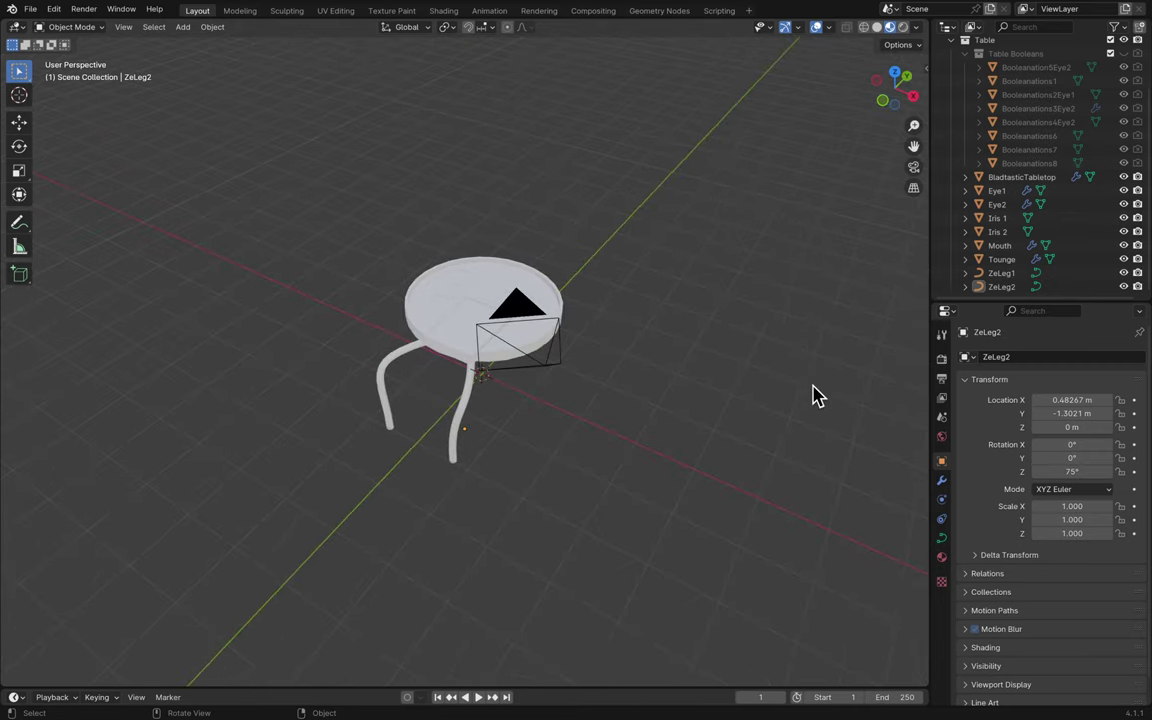
pyautogui.click(877, 28)
pyautogui.scroll(5, 620, 234)
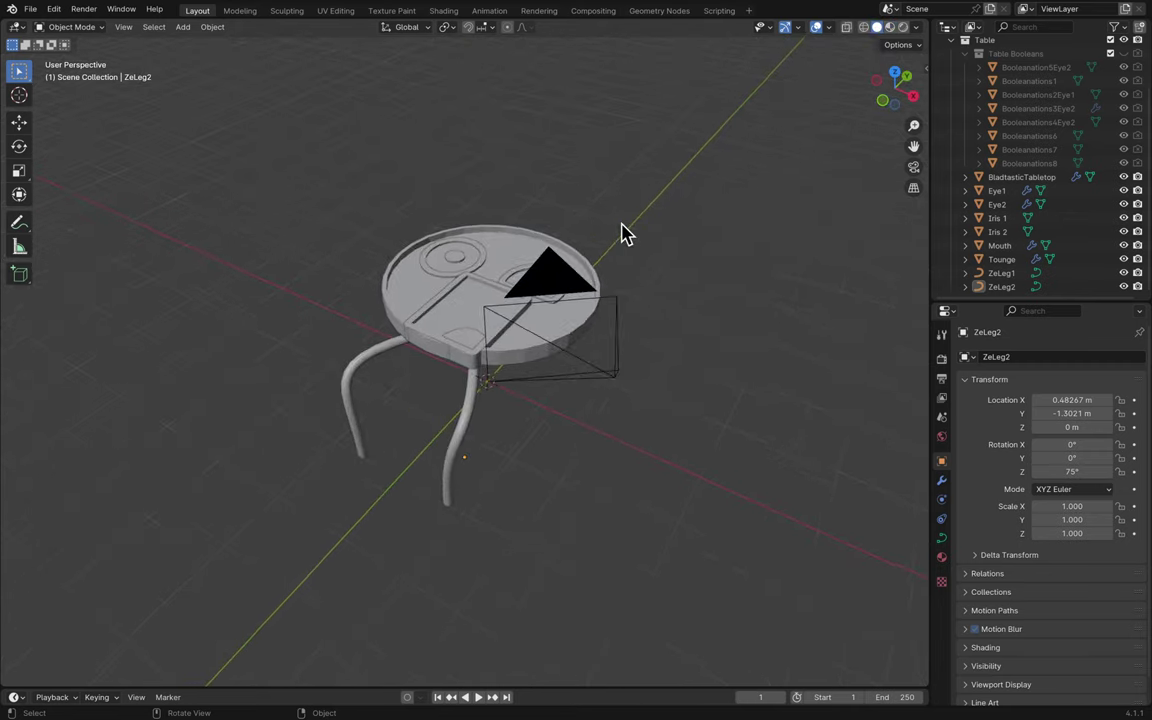
pyautogui.moveTo(603, 8)
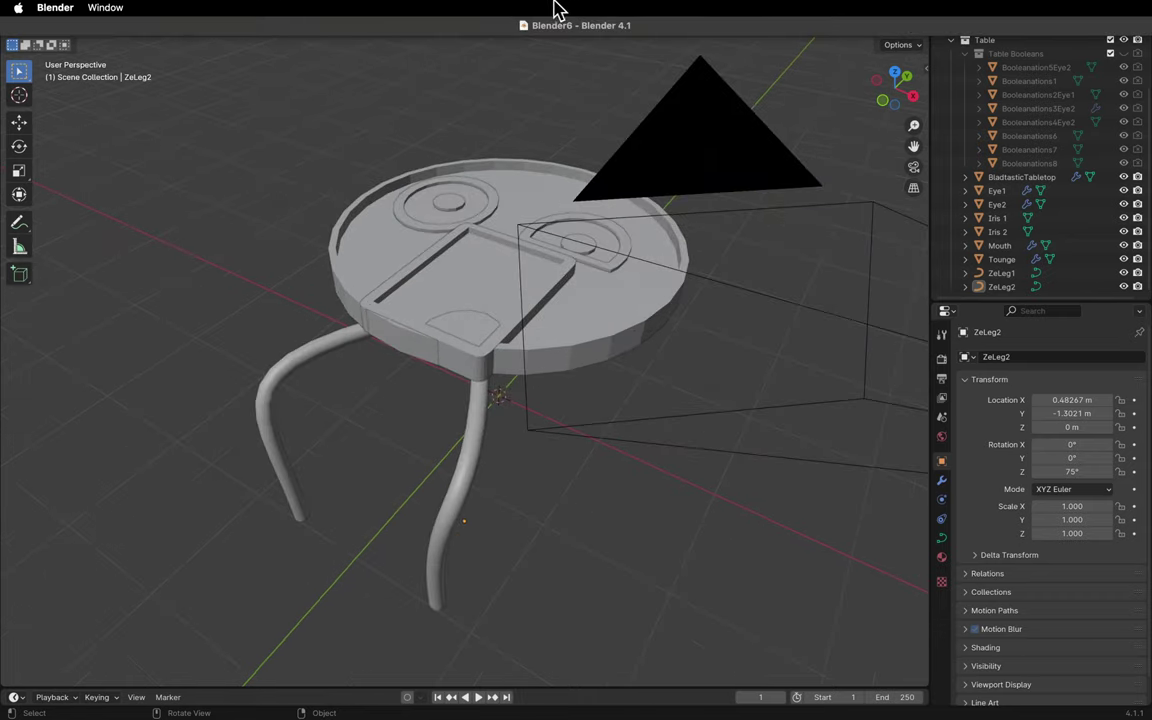
pyautogui.click(563, 362)
pyautogui.hscroll(10, 655, 330)
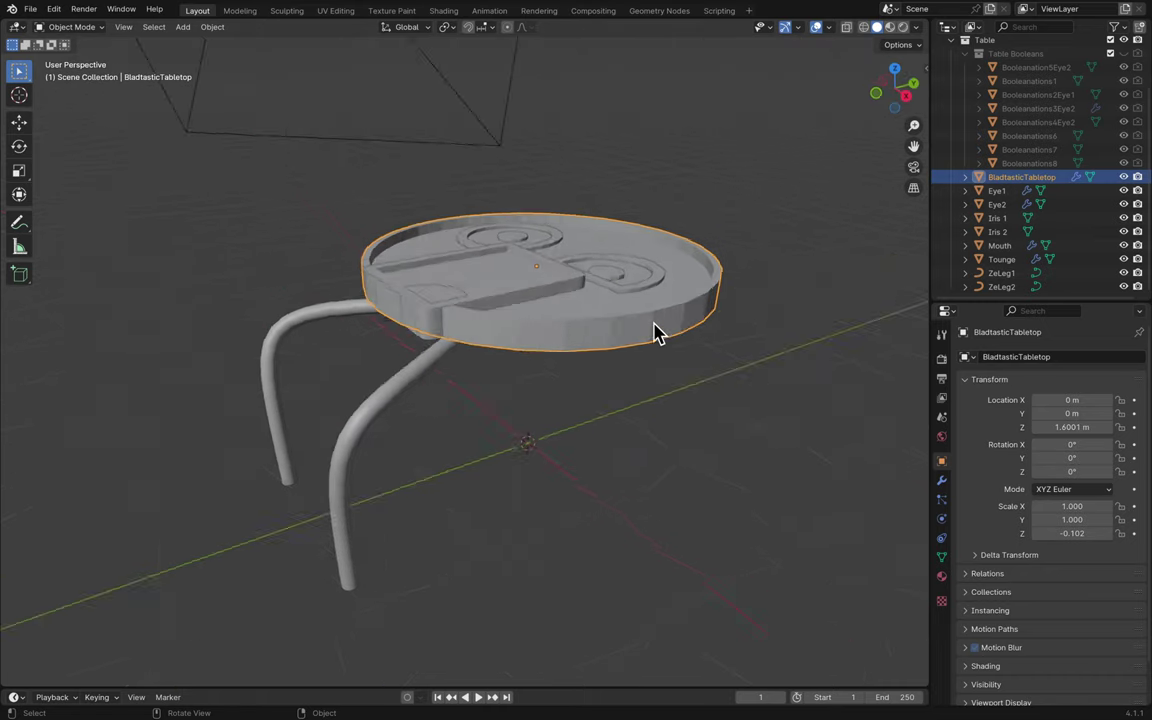
# - Add a Subdivision Surface modifier to the BladtasticTabletop by searching 'sub'
pyautogui.click(941, 480)
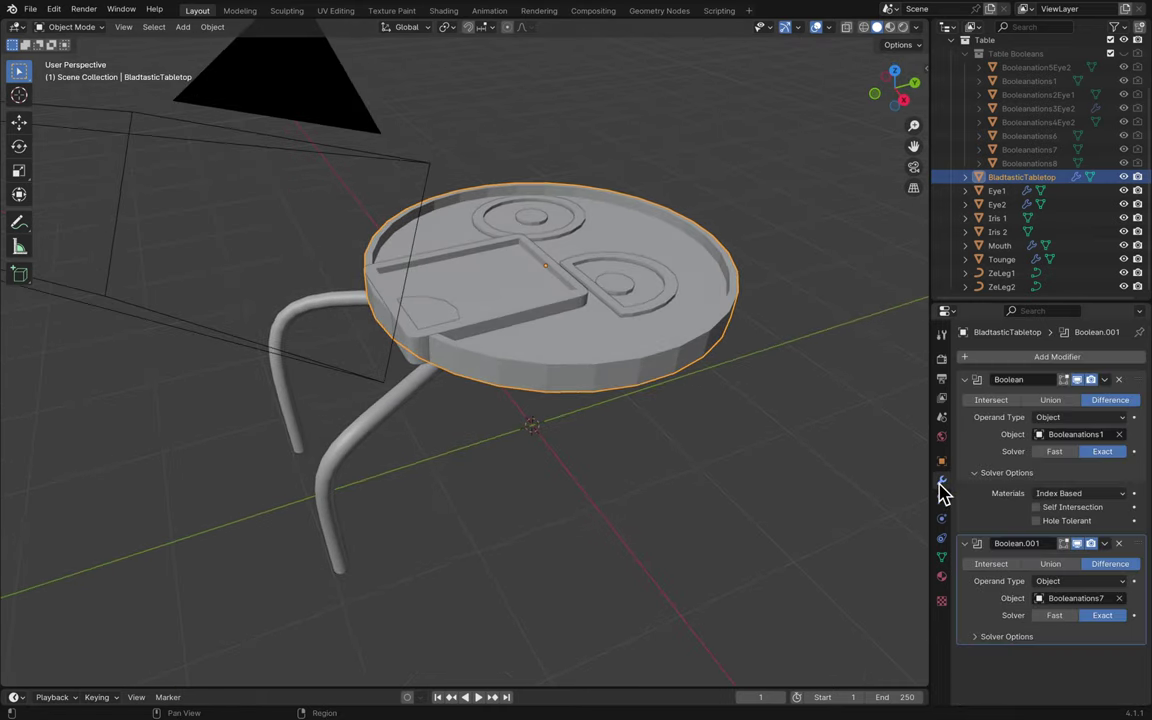
pyautogui.hotkey('shift', 'a')
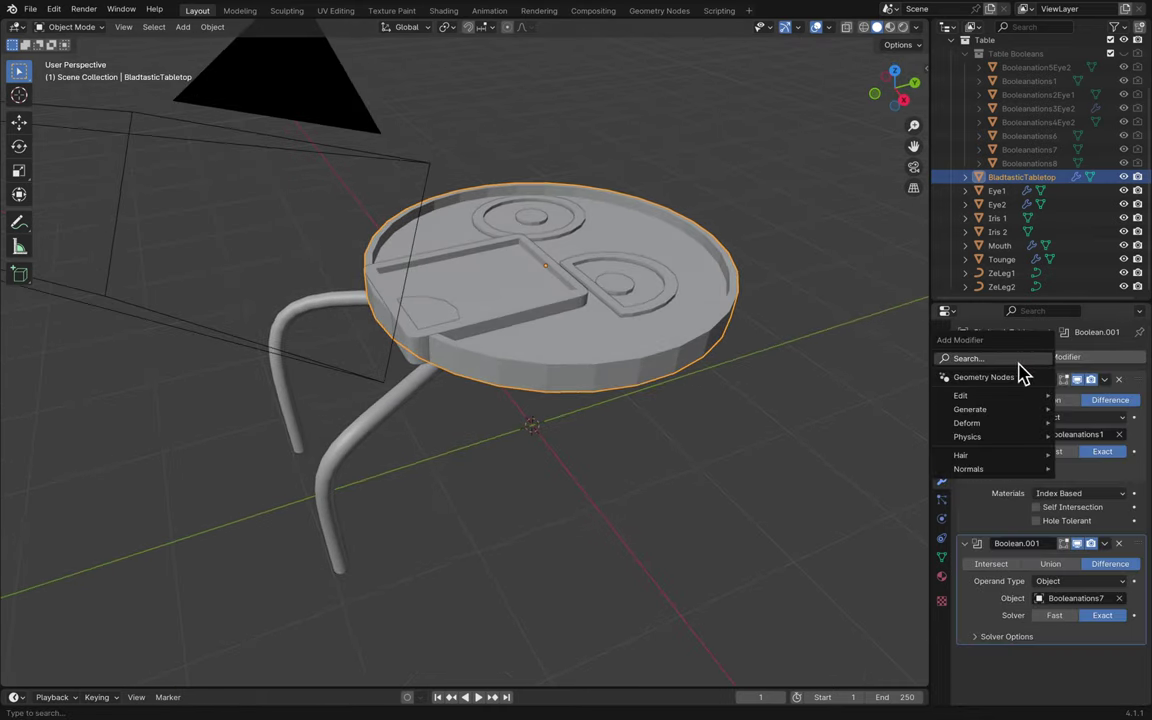
pyautogui.click(1013, 358)
pyautogui.write('sub')
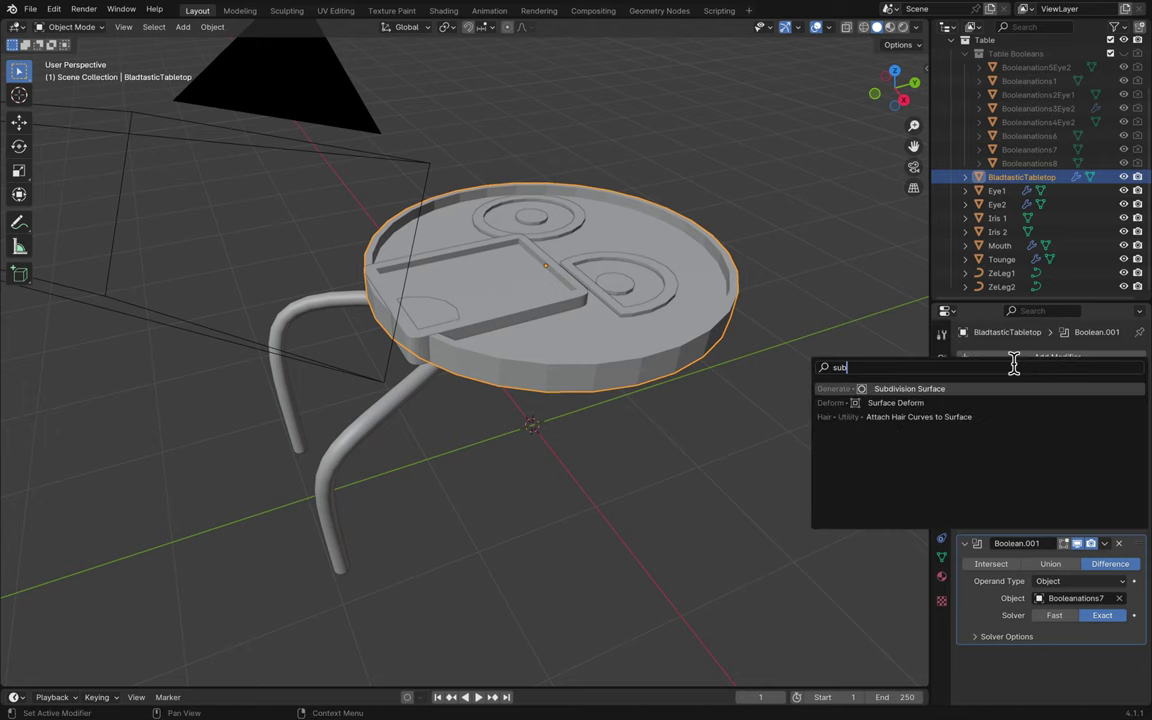
pyautogui.click(961, 388)
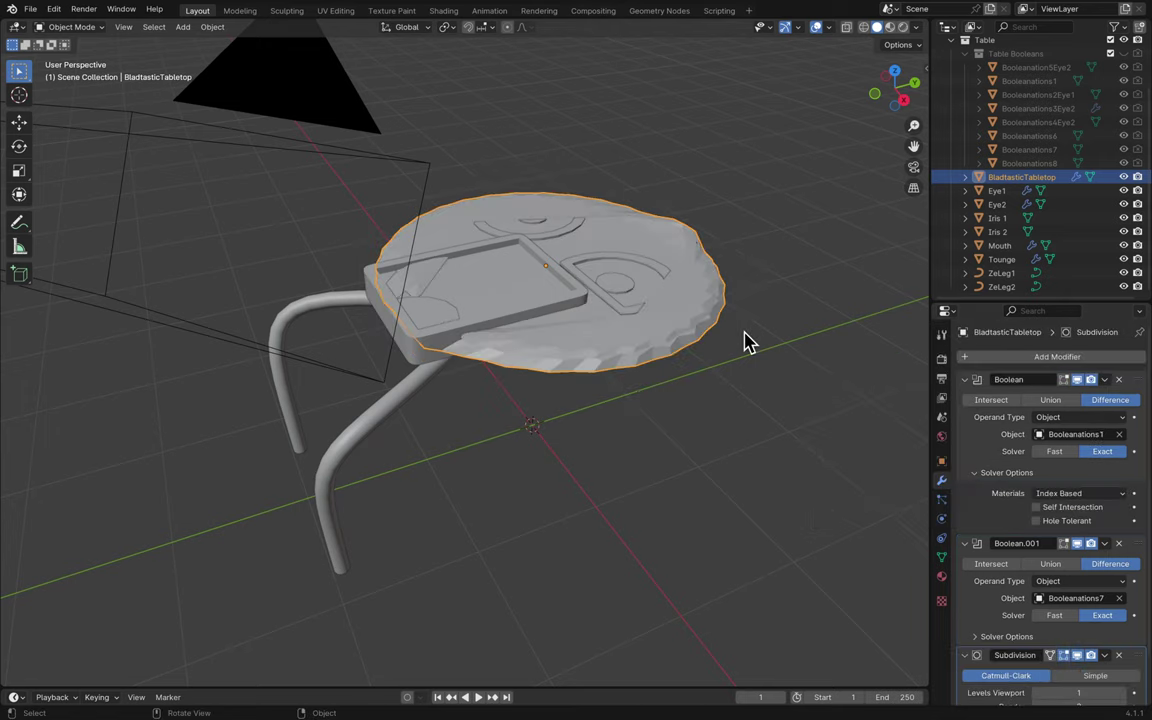
# - Try Subdivision levels up to viewport level 4, then delete the Subdivision modifier
pyautogui.hscroll(5, 746, 342)
pyautogui.hscroll(10, 746, 342)
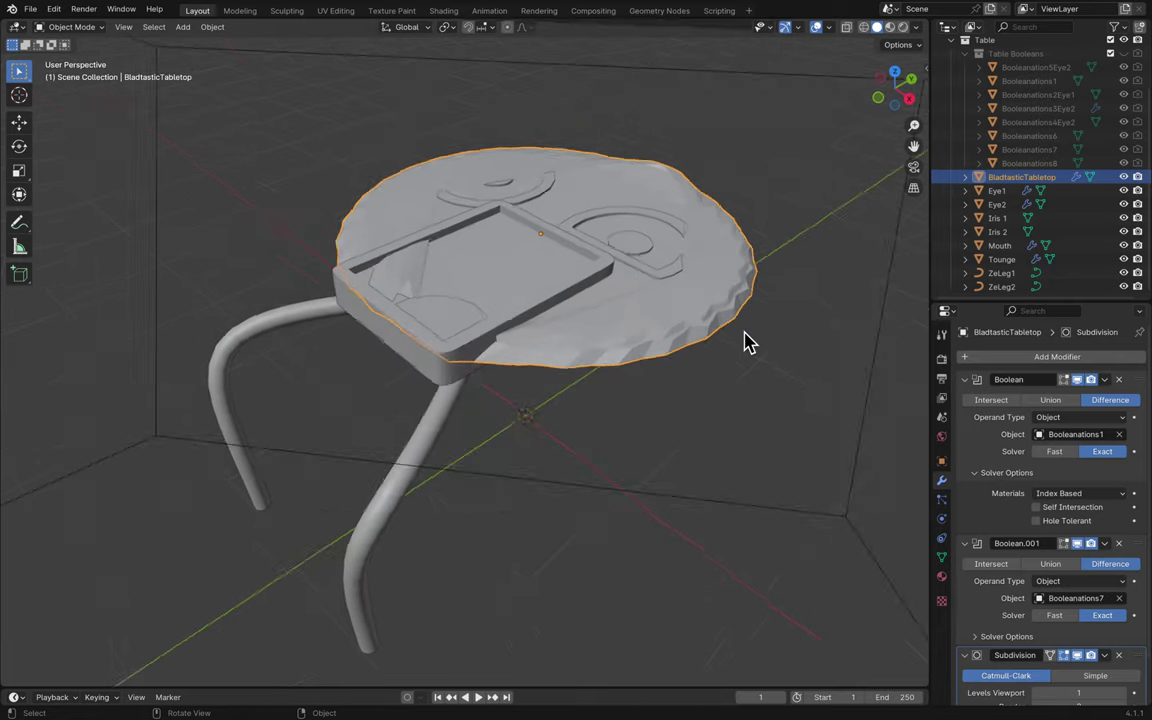
pyautogui.scroll(-10, 746, 342)
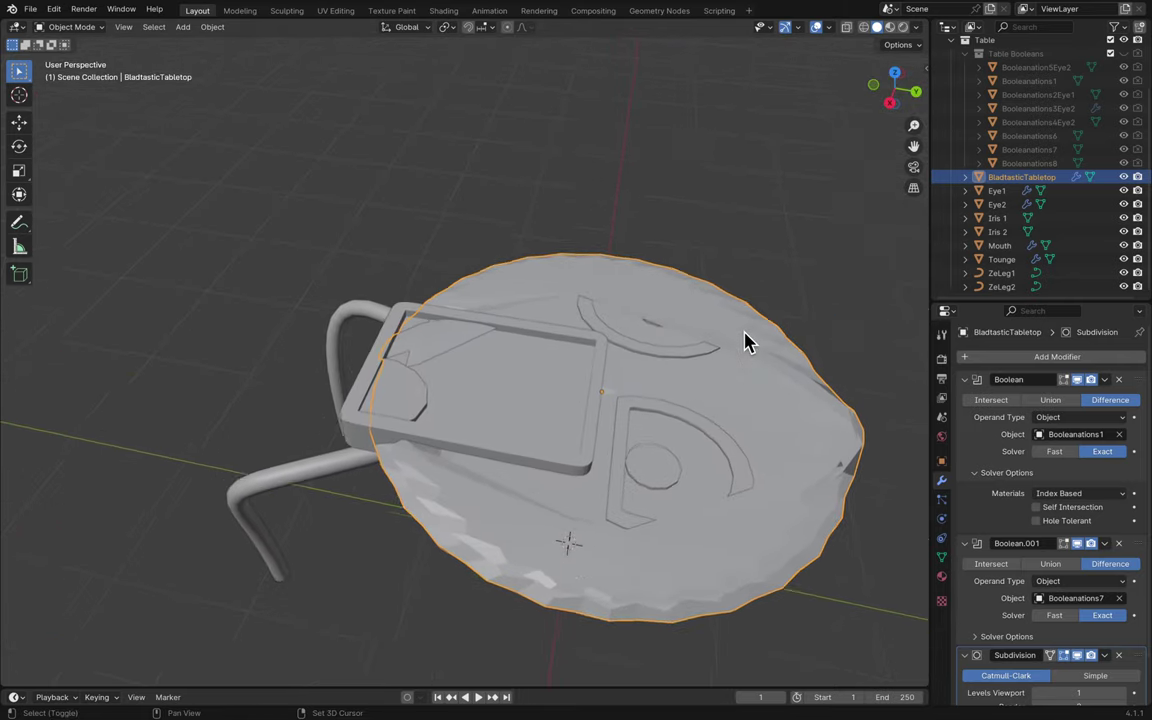
pyautogui.hscroll(10, 746, 342)
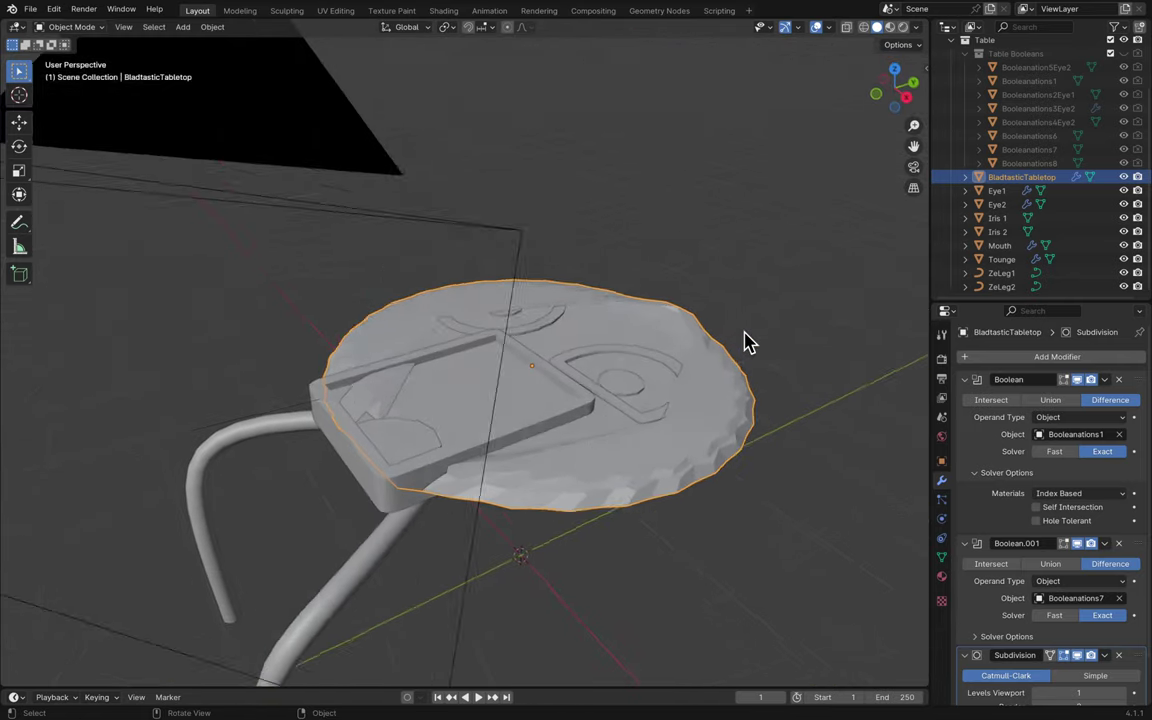
pyautogui.hscroll(5, 746, 342)
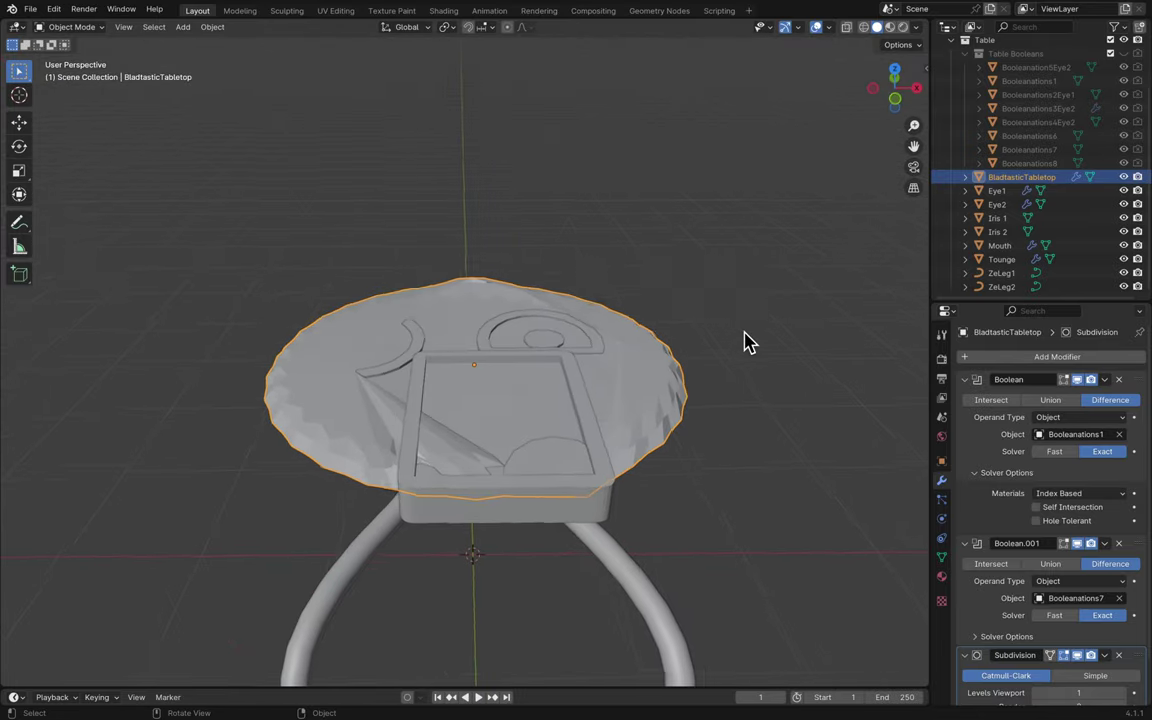
pyautogui.scroll(3, 1016, 130)
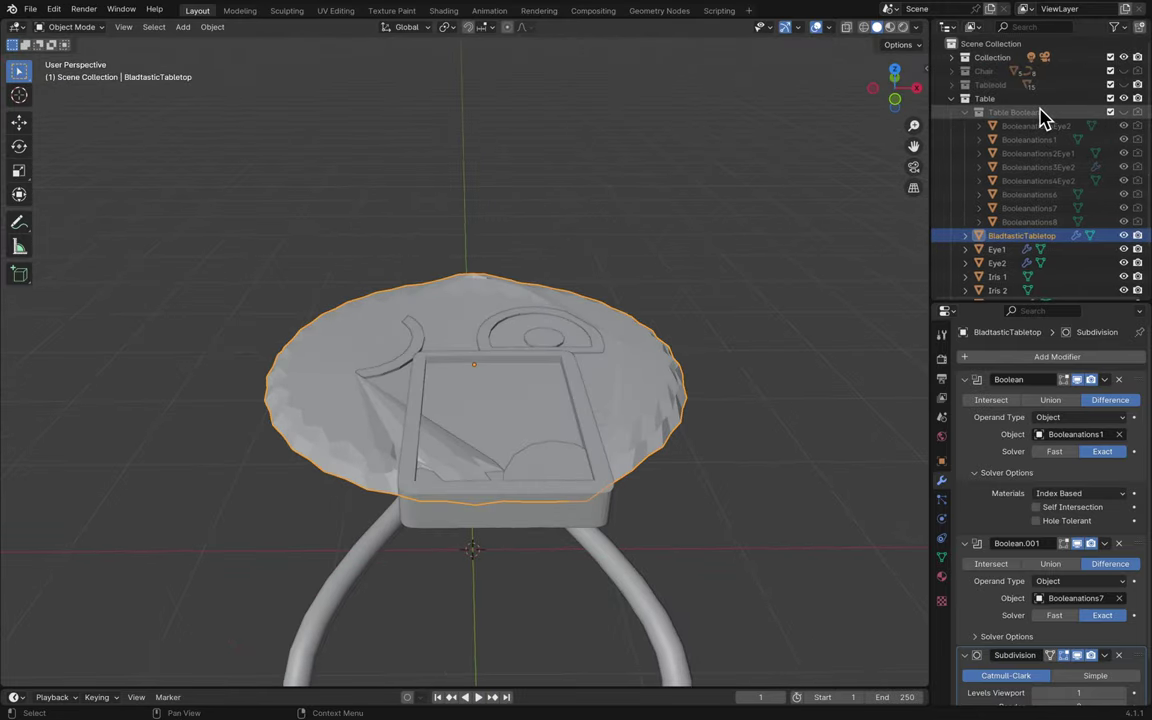
pyautogui.moveTo(934, 146)
pyautogui.mouseDown()
pyautogui.moveTo(882, 144)
pyautogui.moveTo(914, 146)
pyautogui.mouseUp()
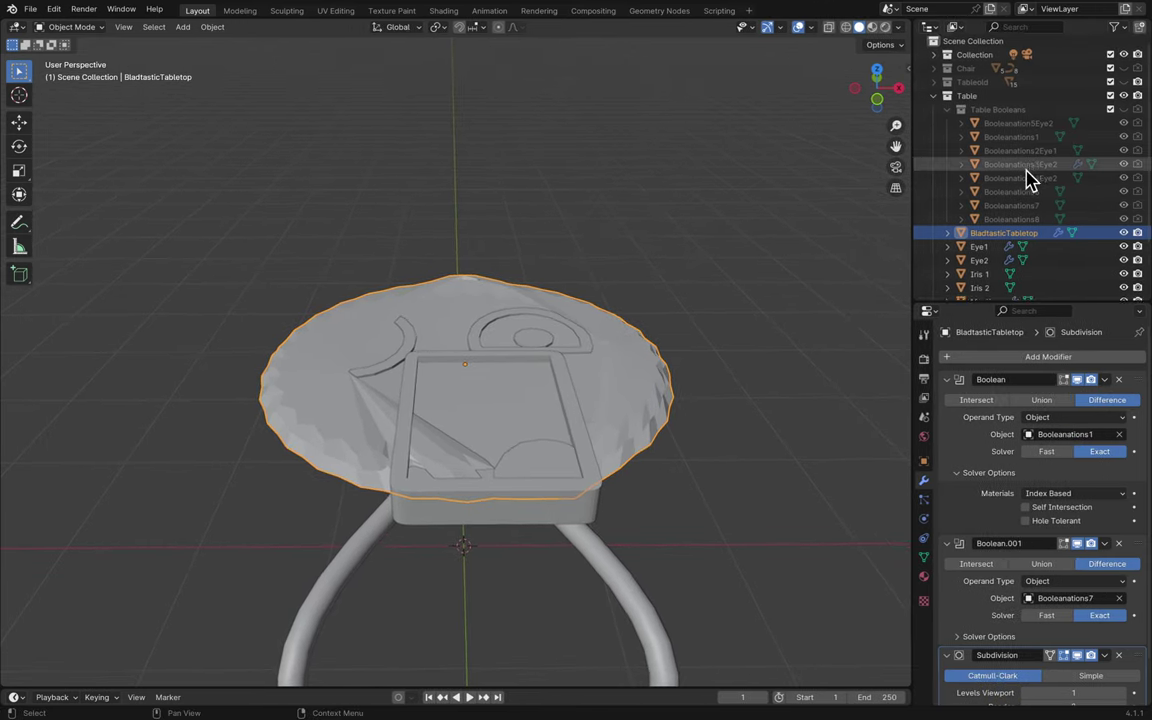
pyautogui.scroll(-4, 1029, 180)
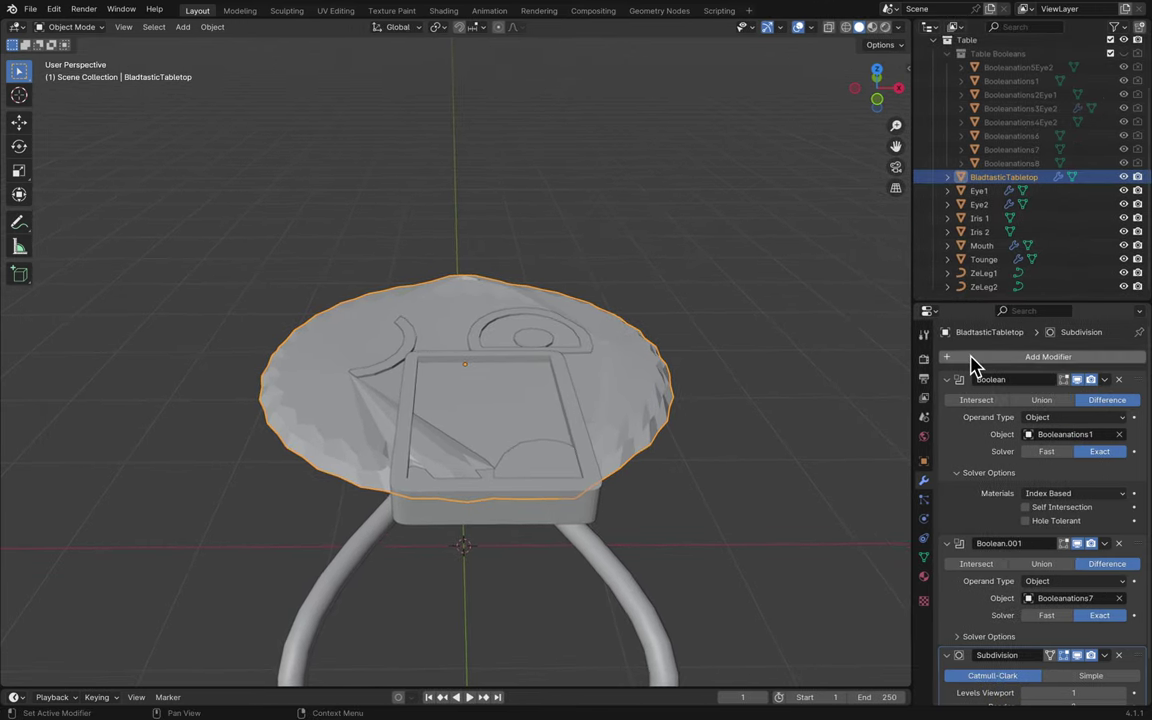
pyautogui.scroll(-2, 1055, 495)
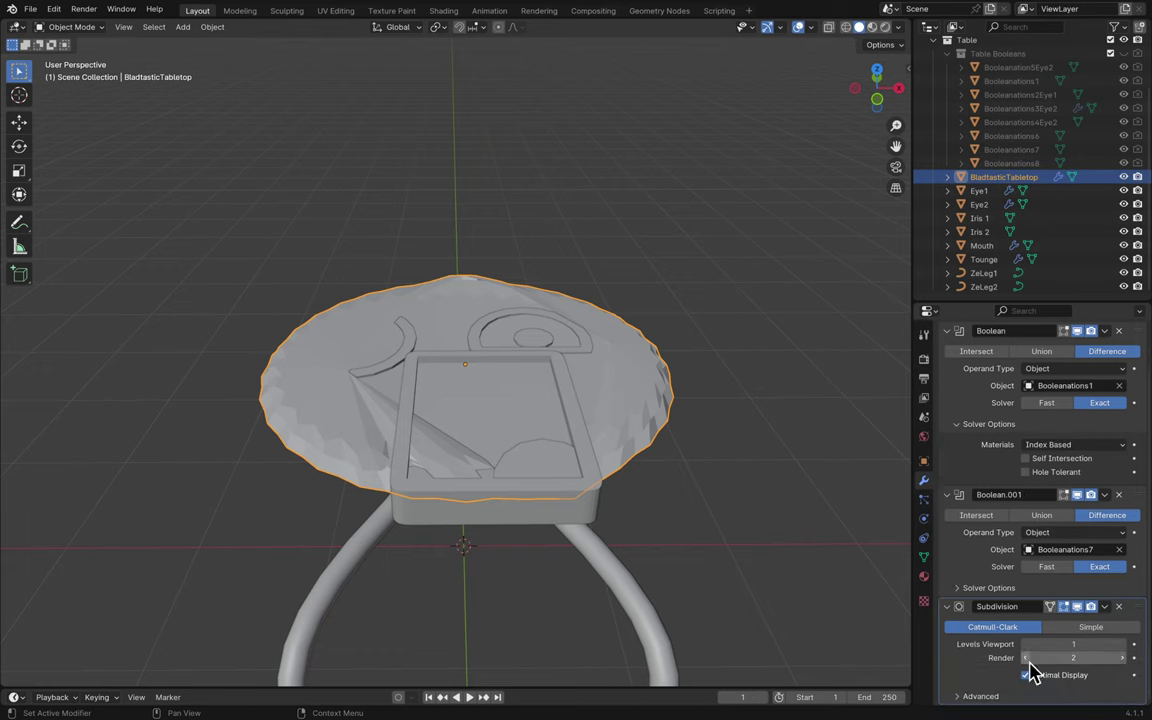
pyautogui.click(1026, 658)
pyautogui.click(1026, 645)
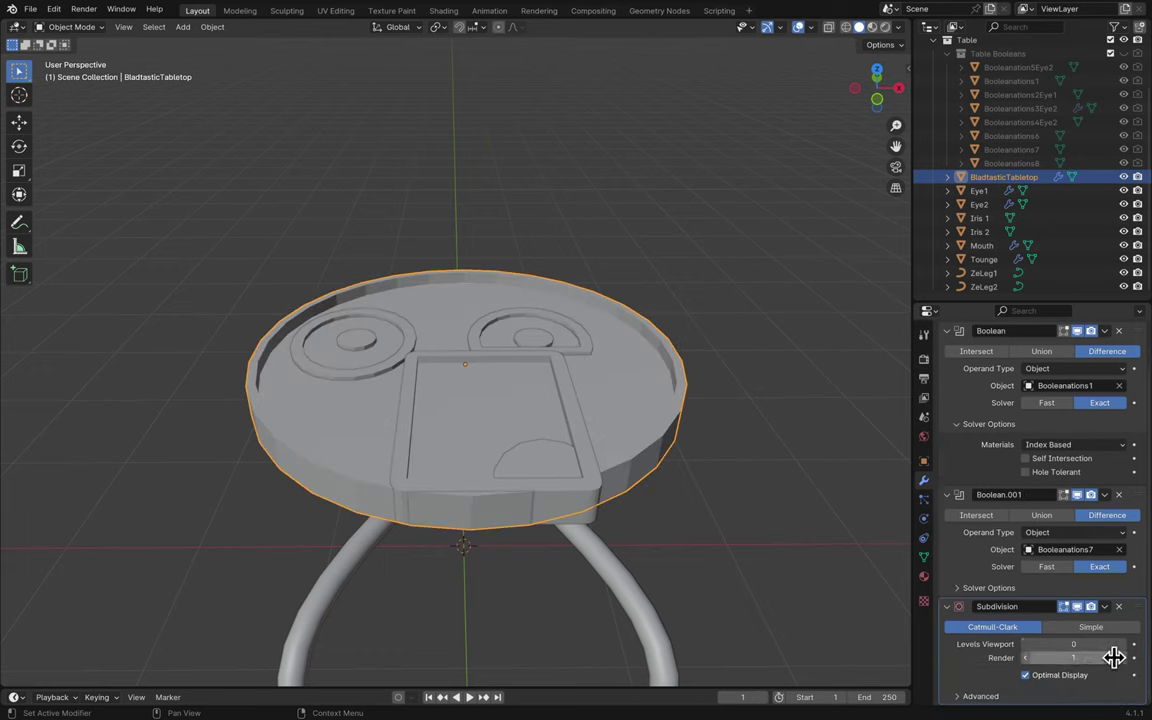
pyautogui.moveTo(1110, 648); pyautogui.dragTo(1070, 643)
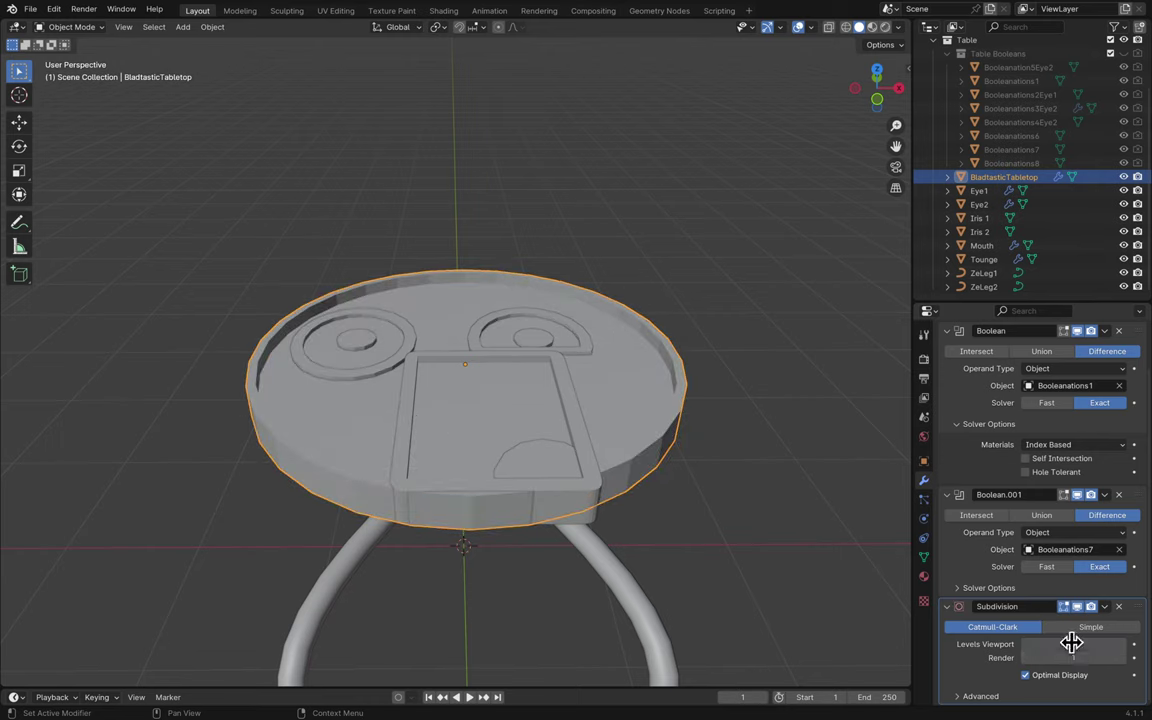
pyautogui.click(1118, 606)
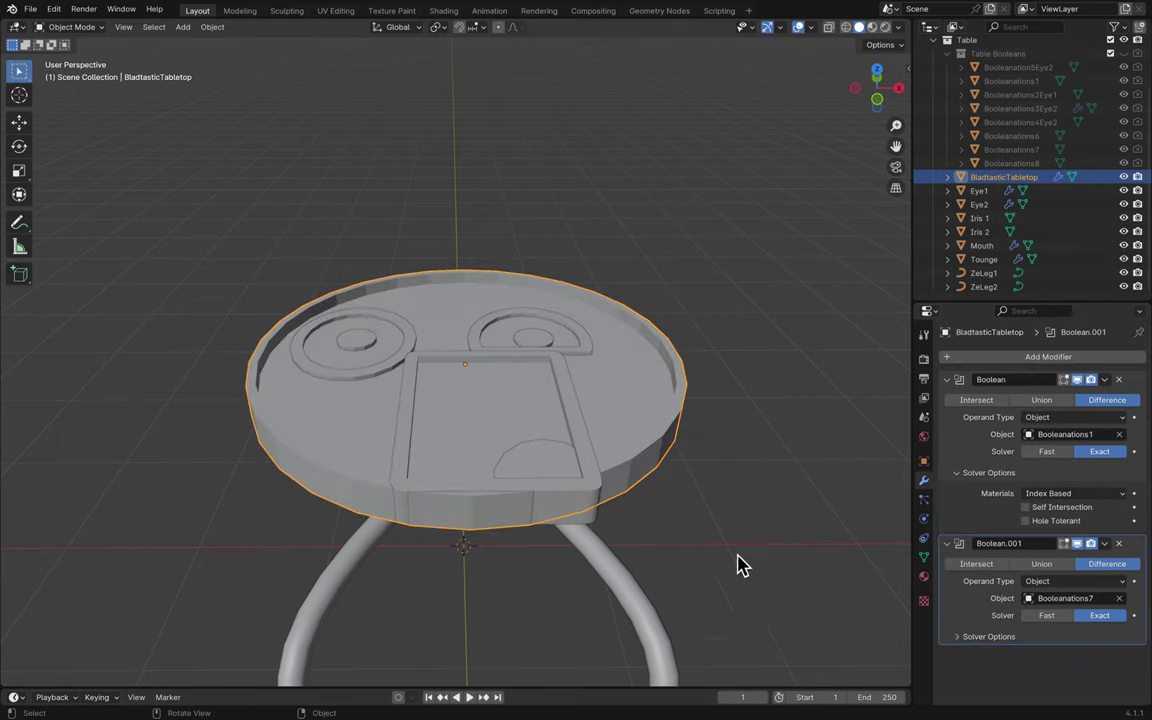
# - Select the ZeLeg2 leg and switch to Right Orthographic view
pyautogui.click(815, 498)
pyautogui.moveTo(815, 498); pyautogui.dragTo(632, 470, button='middle')
pyautogui.click(554, 430)
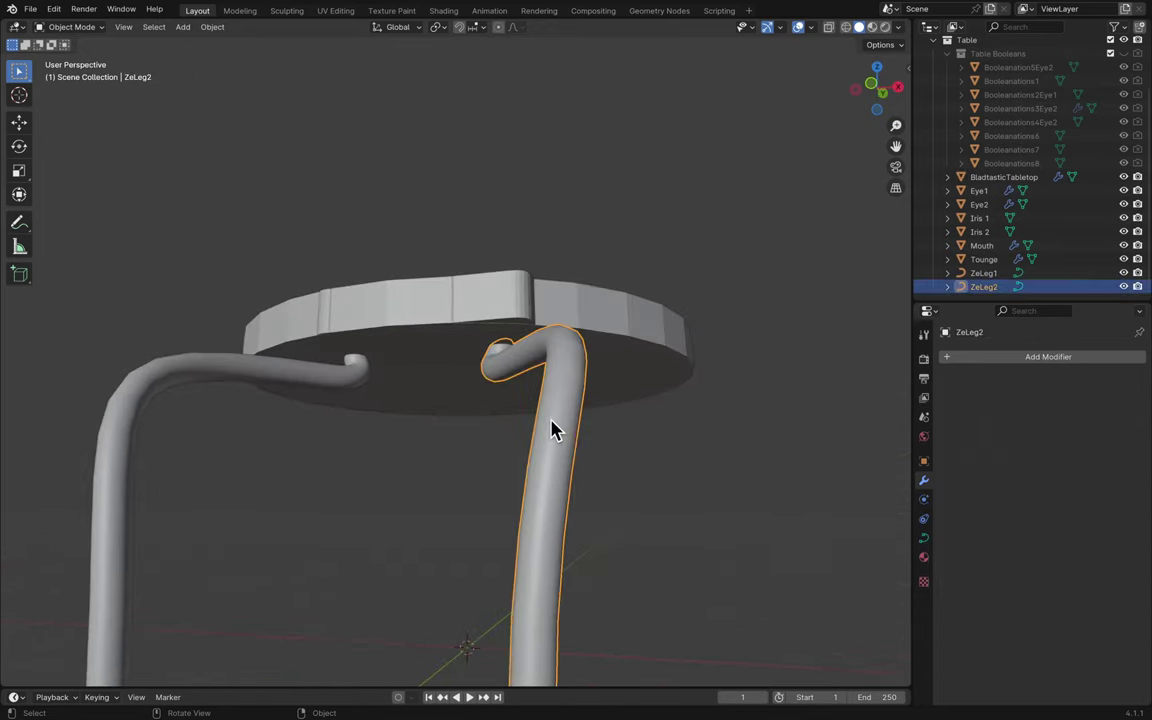
pyautogui.click(898, 88)
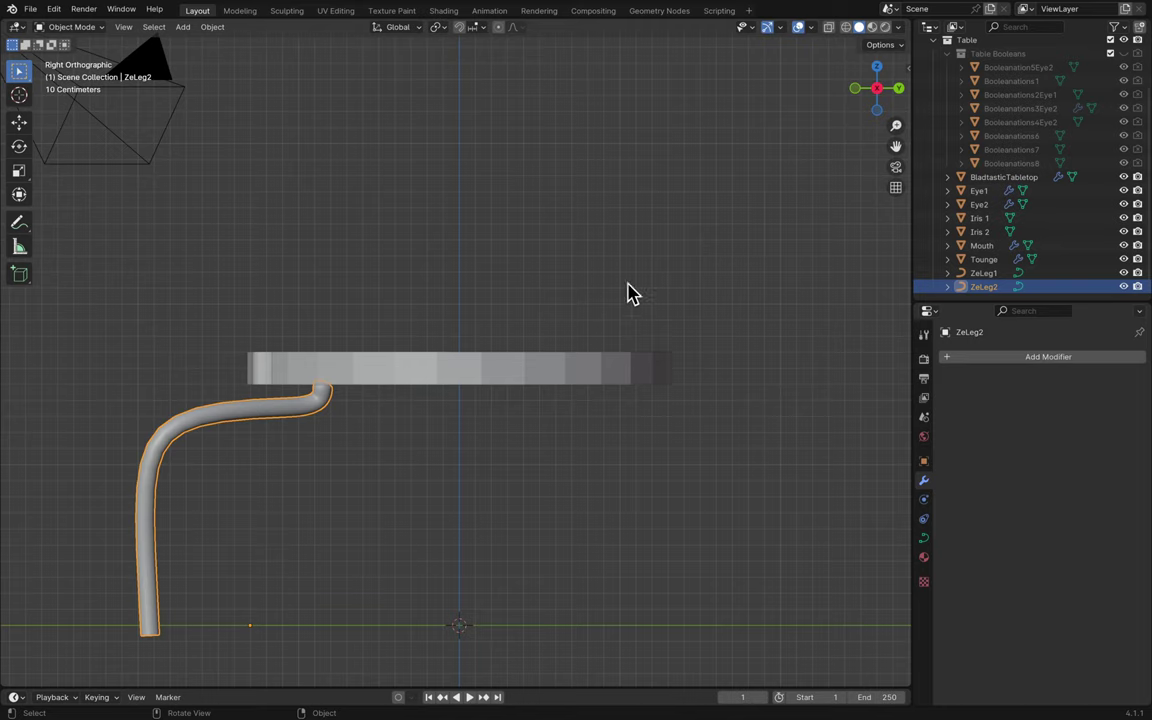
# - Duplicate ZeLeg2 in place, name the copy ZeLeg3, and enter Edit Mode
pyautogui.hotkey('shift', 'd')
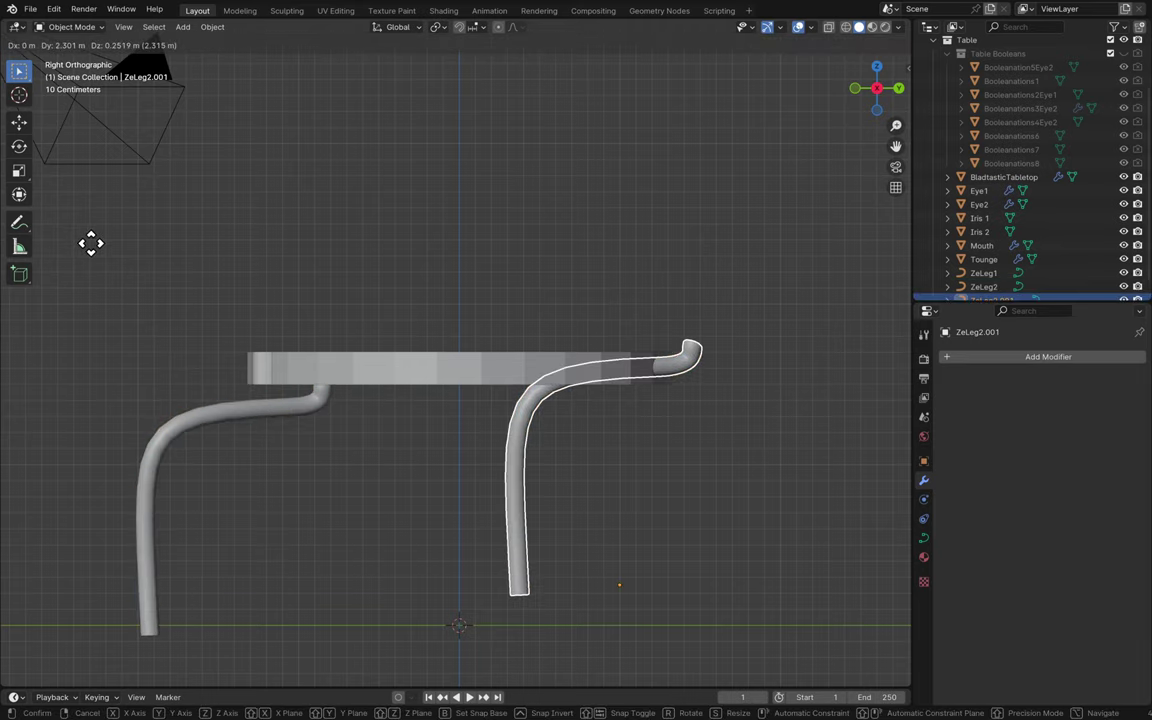
pyautogui.press('Escape')
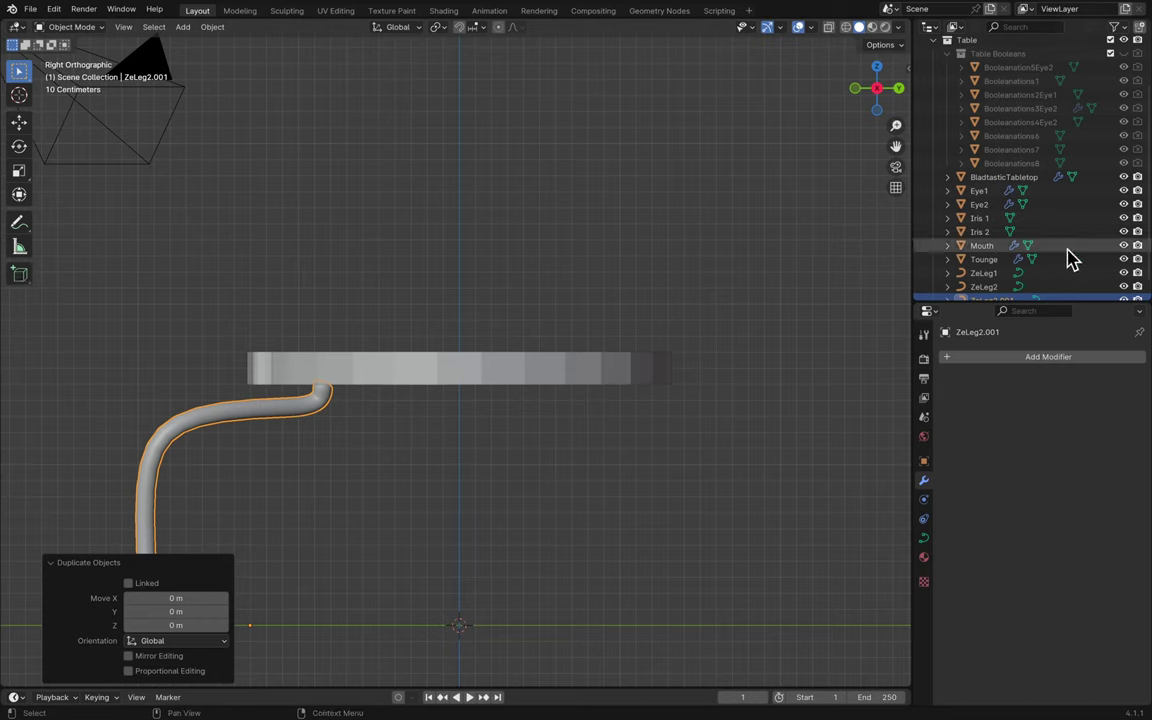
pyautogui.scroll(-1, 1067, 257)
pyautogui.doubleClick(1008, 288)
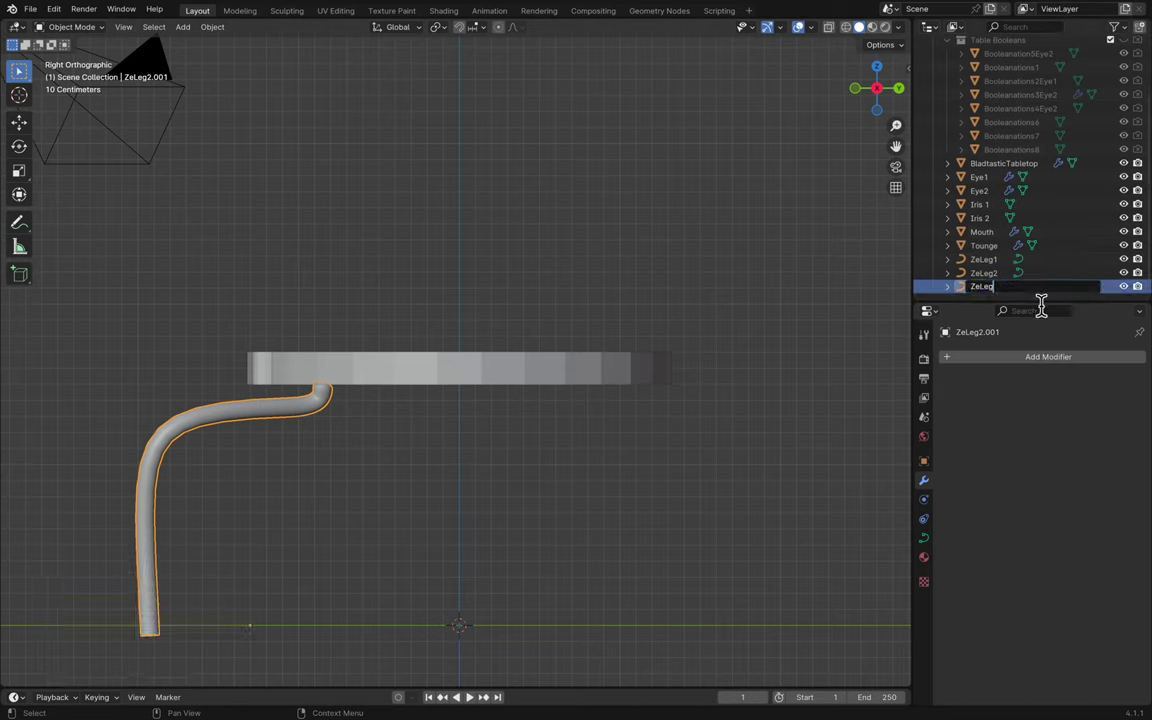
pyautogui.write('ZeLeg3')
pyautogui.press('Return')
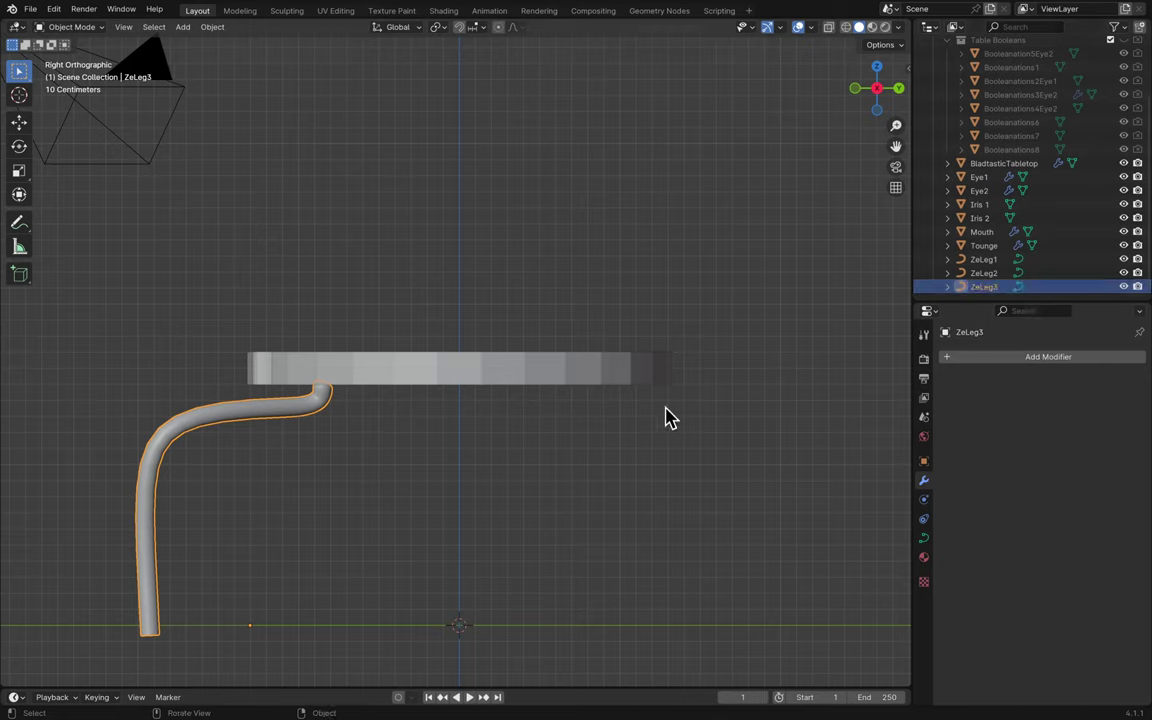
pyautogui.press('Tab')
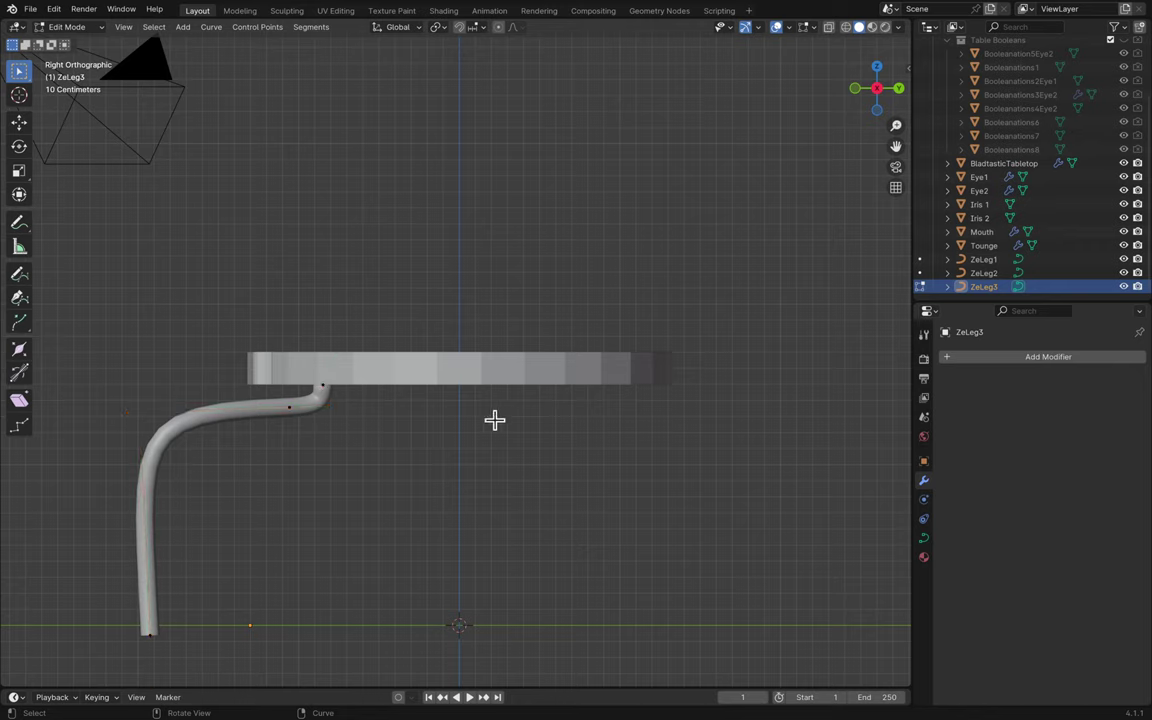
# - Mirror ZeLeg3's curve with Y scale -1 and move it 2.7792 m along Y
pyautogui.press('a')
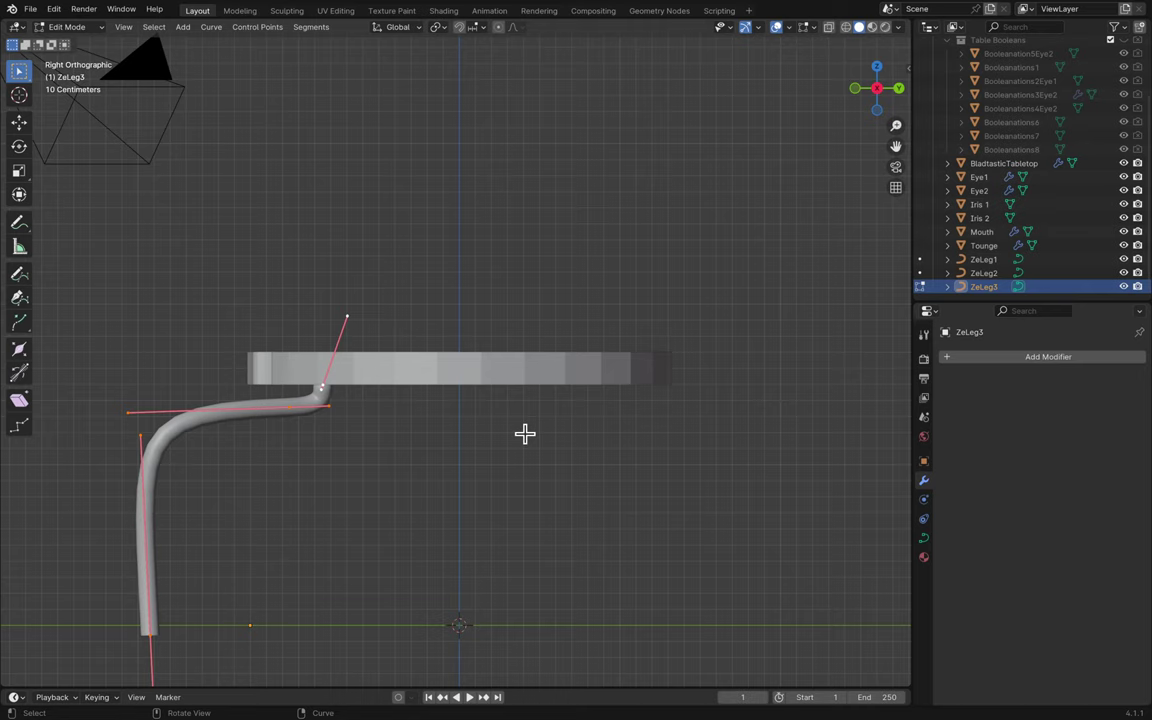
pyautogui.press('s')
pyautogui.press('y')
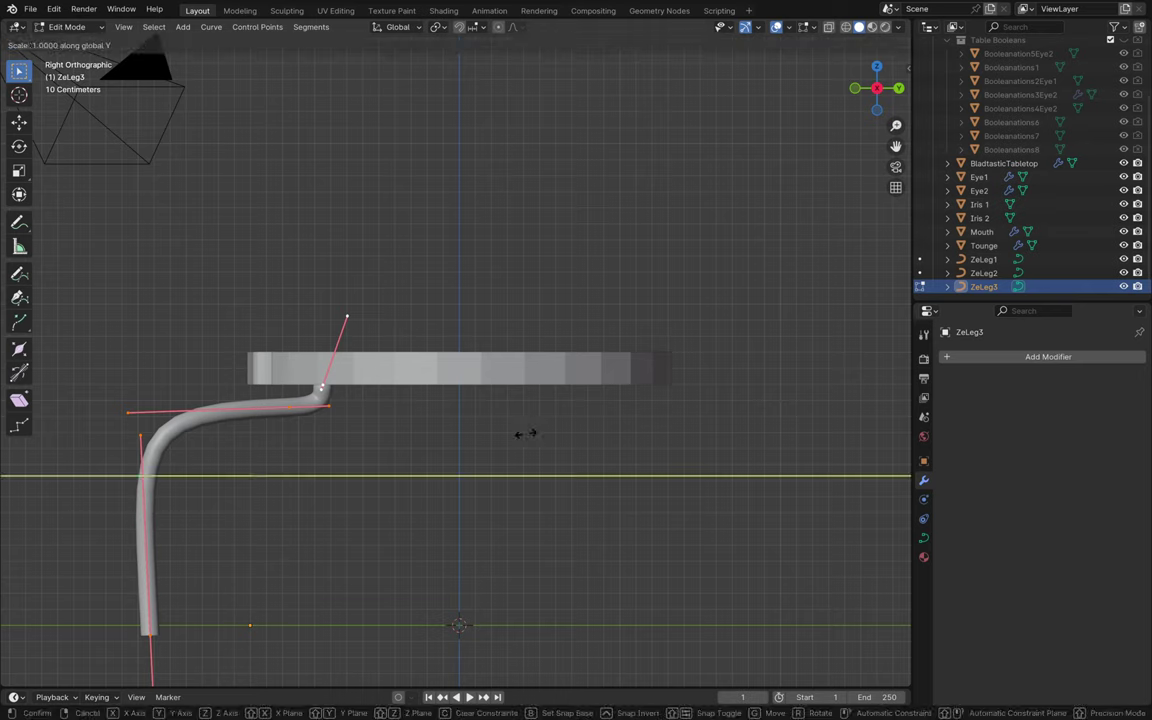
pyautogui.write('-1')
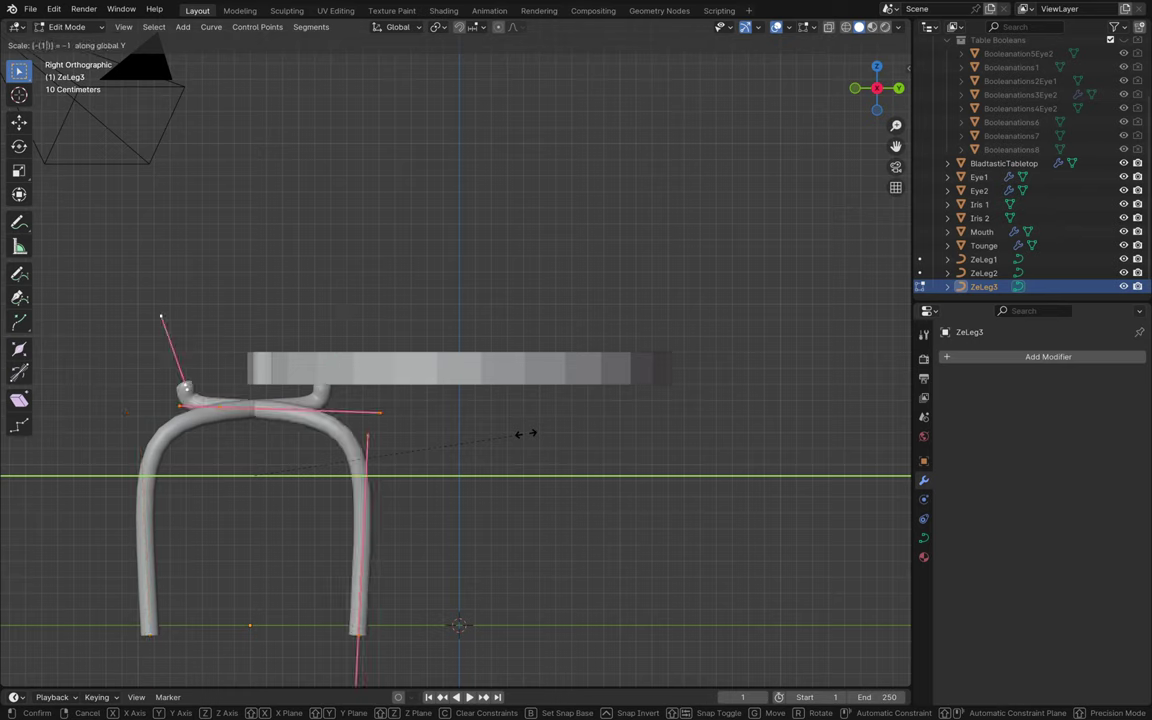
pyautogui.press('Return')
pyautogui.press('g')
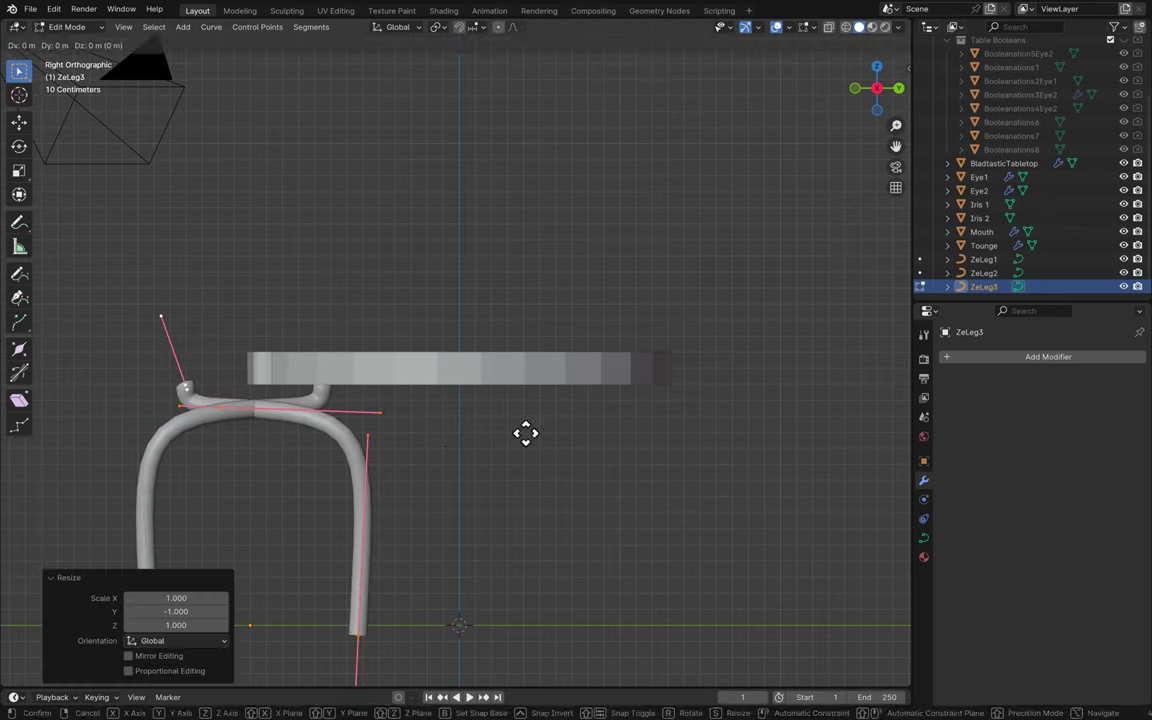
pyautogui.press('y')
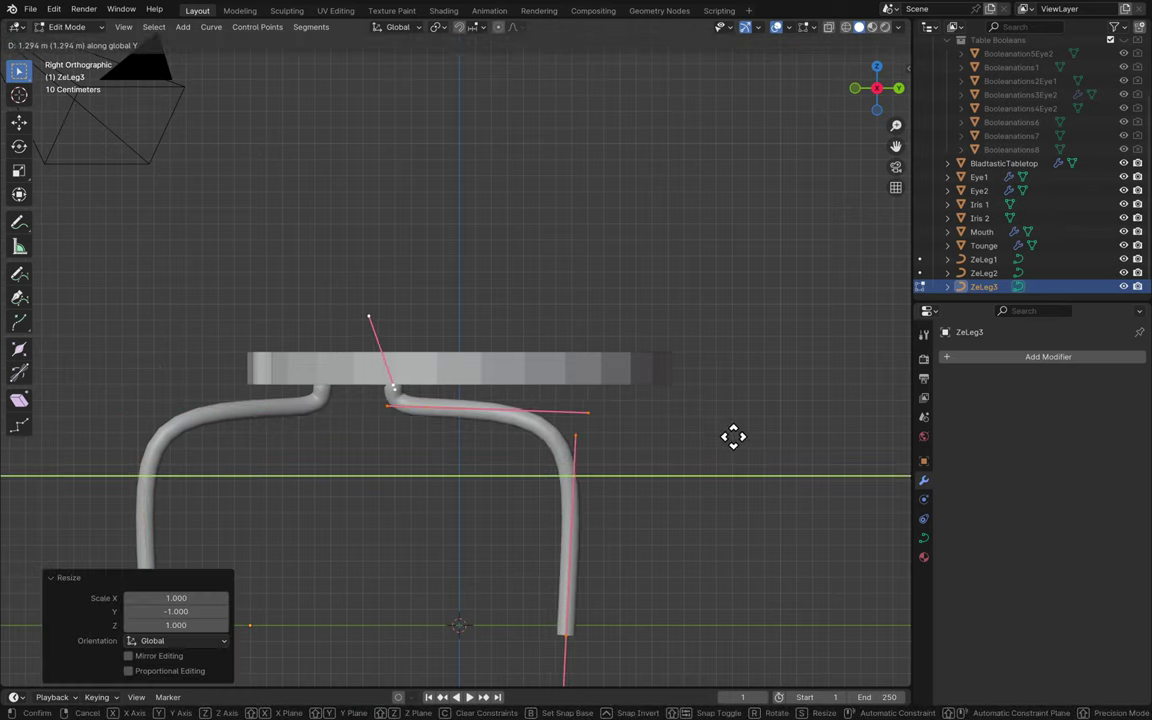
pyautogui.click(67, 420)
# - Raise the leg's top control point 0.03098 m along Z toward the tabletop
pyautogui.moveTo(373, 429); pyautogui.dragTo(385, 431, button='middle')
pyautogui.scroll(5, 712, 386)
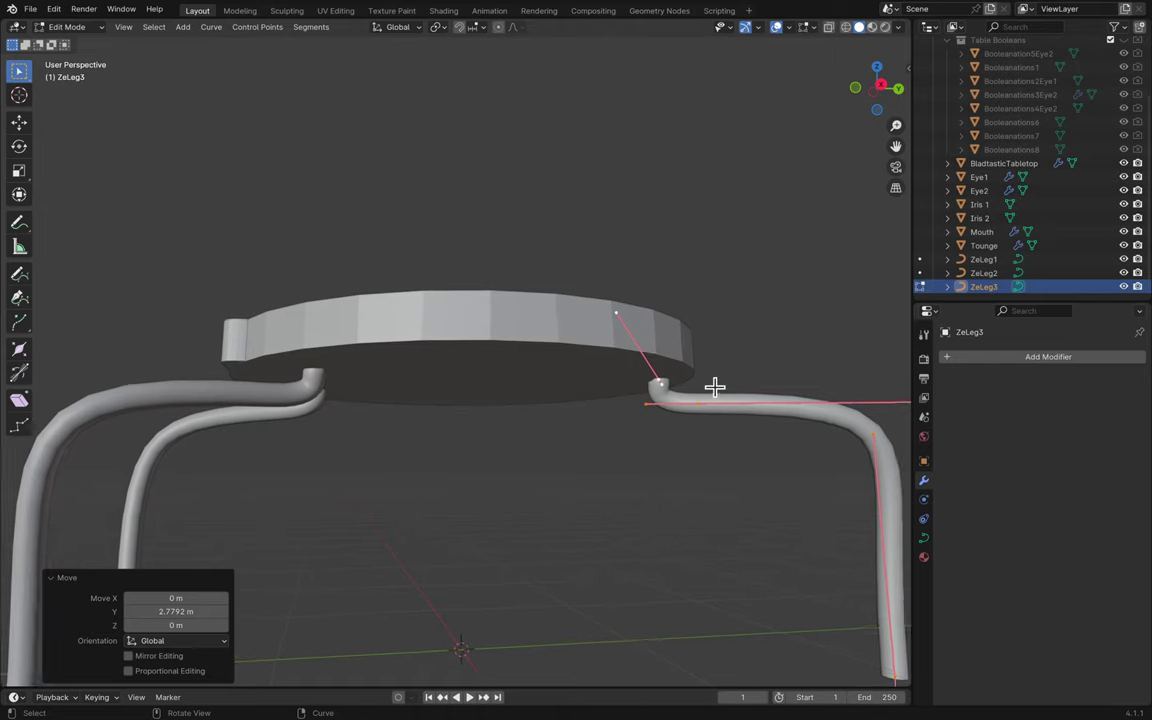
pyautogui.scroll(4, 712, 386)
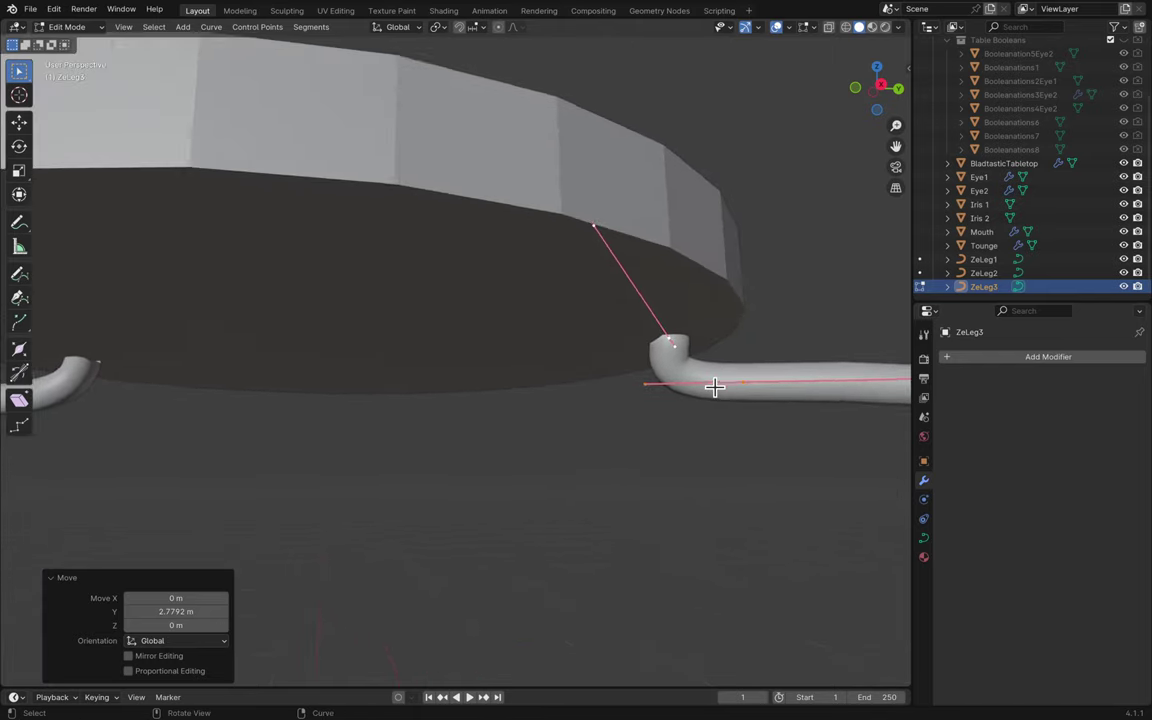
pyautogui.click(736, 333)
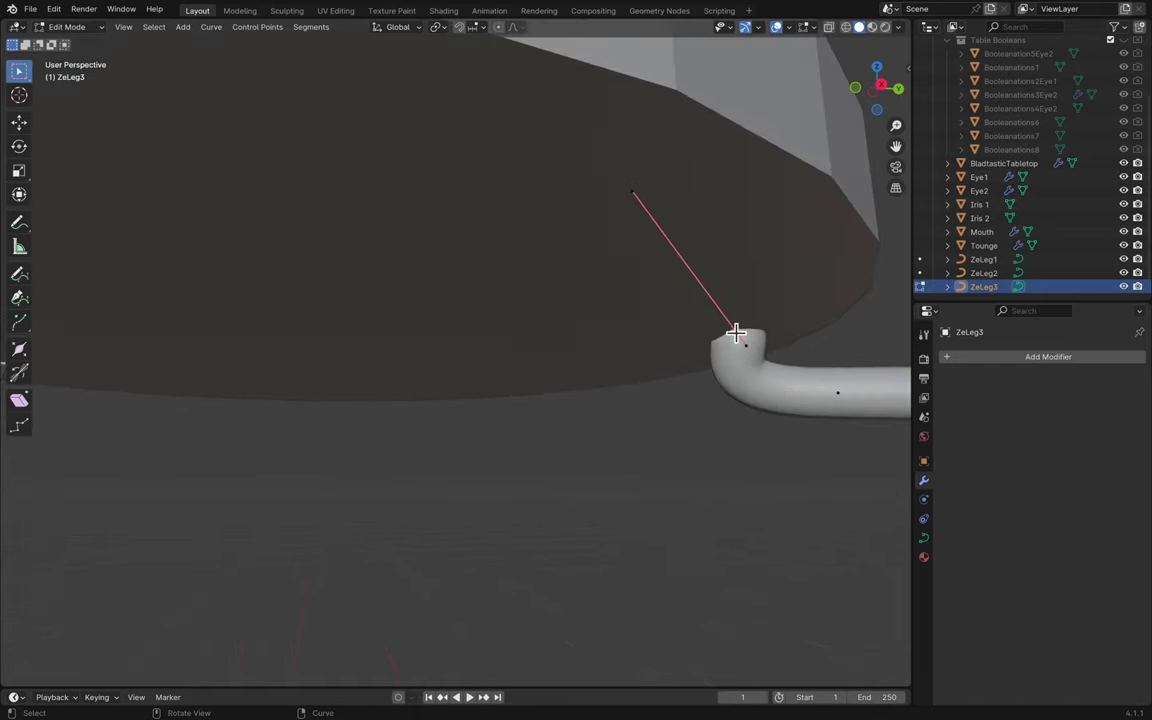
pyautogui.press('g')
pyautogui.press('z')
pyautogui.click(797, 400)
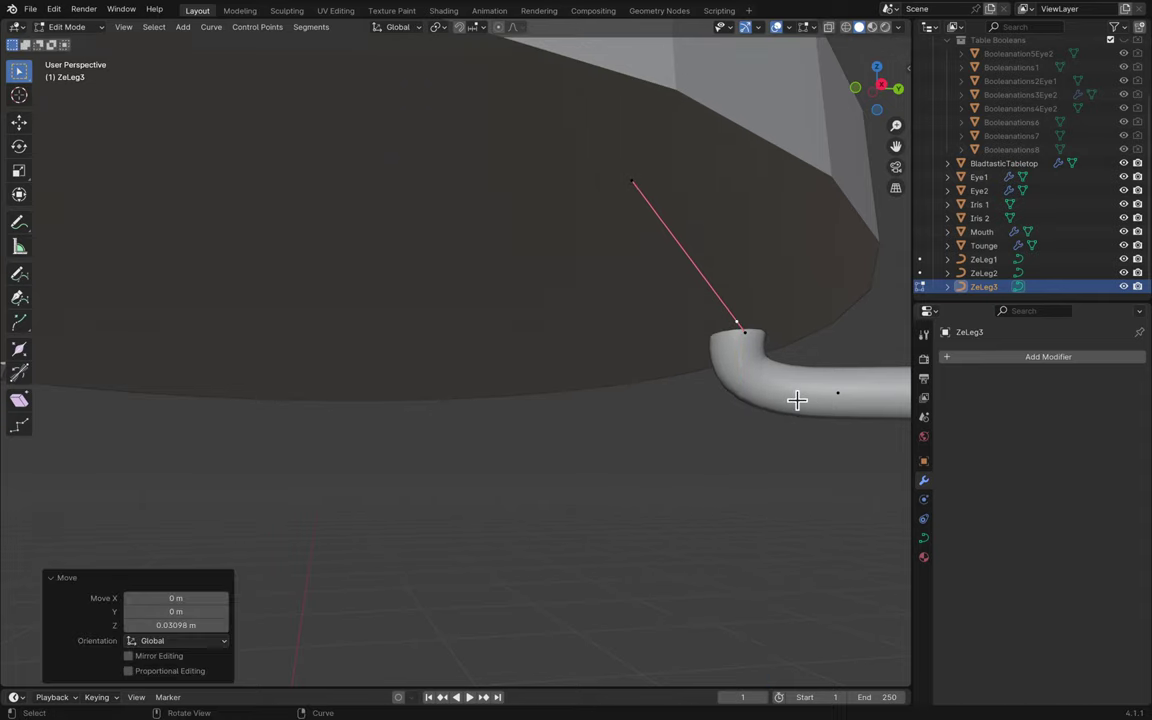
pyautogui.scroll(-10, 797, 400)
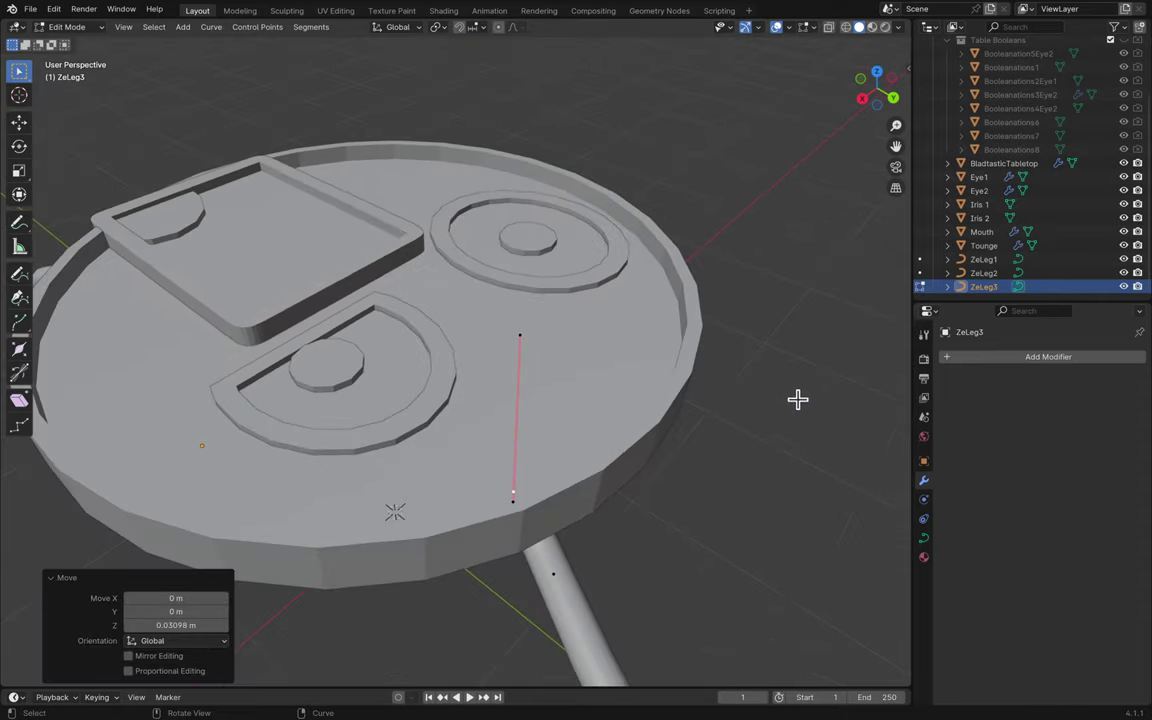
pyautogui.scroll(-5, 797, 400)
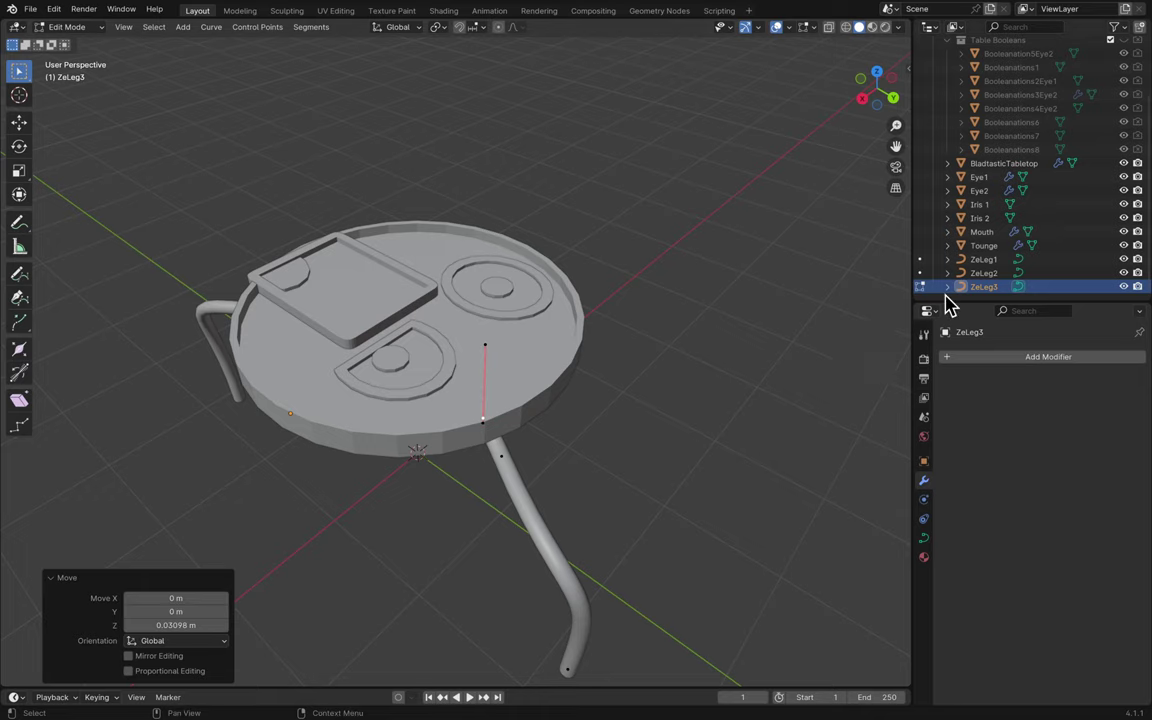
pyautogui.moveTo(829, 347); pyautogui.dragTo(829, 347, button='middle')
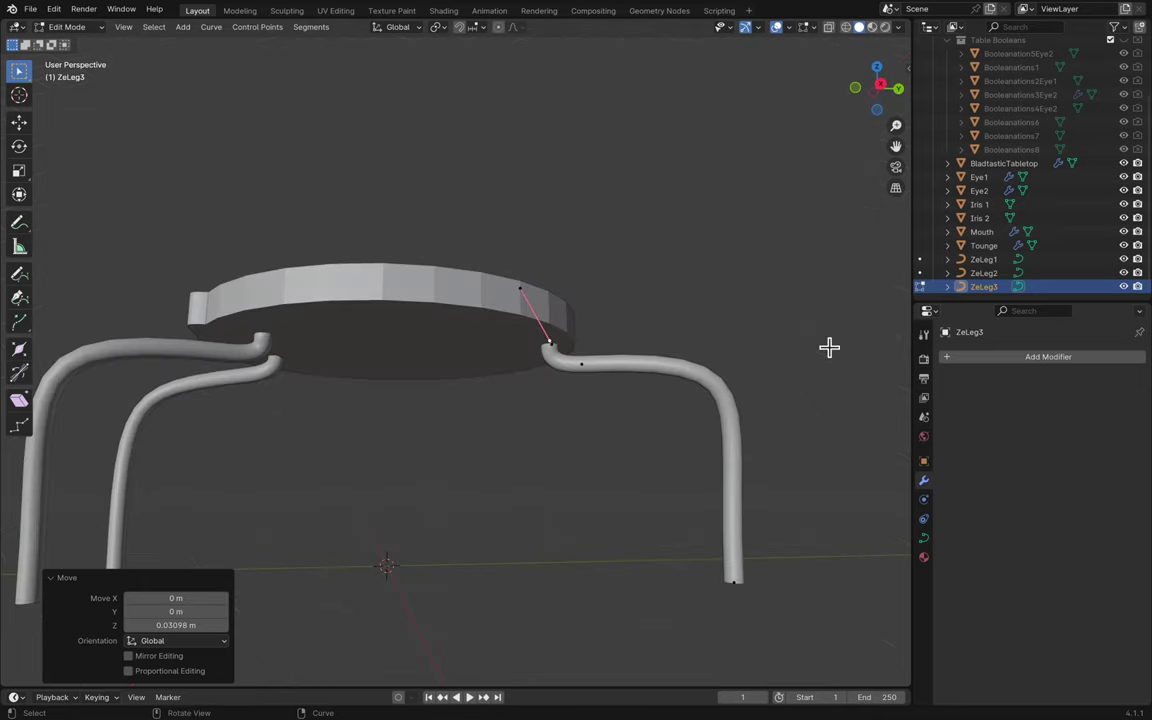
# - Select and reposition ZeLeg3's top control point, then view it from a higher angle
pyautogui.click(587, 366)
pyautogui.press('g')
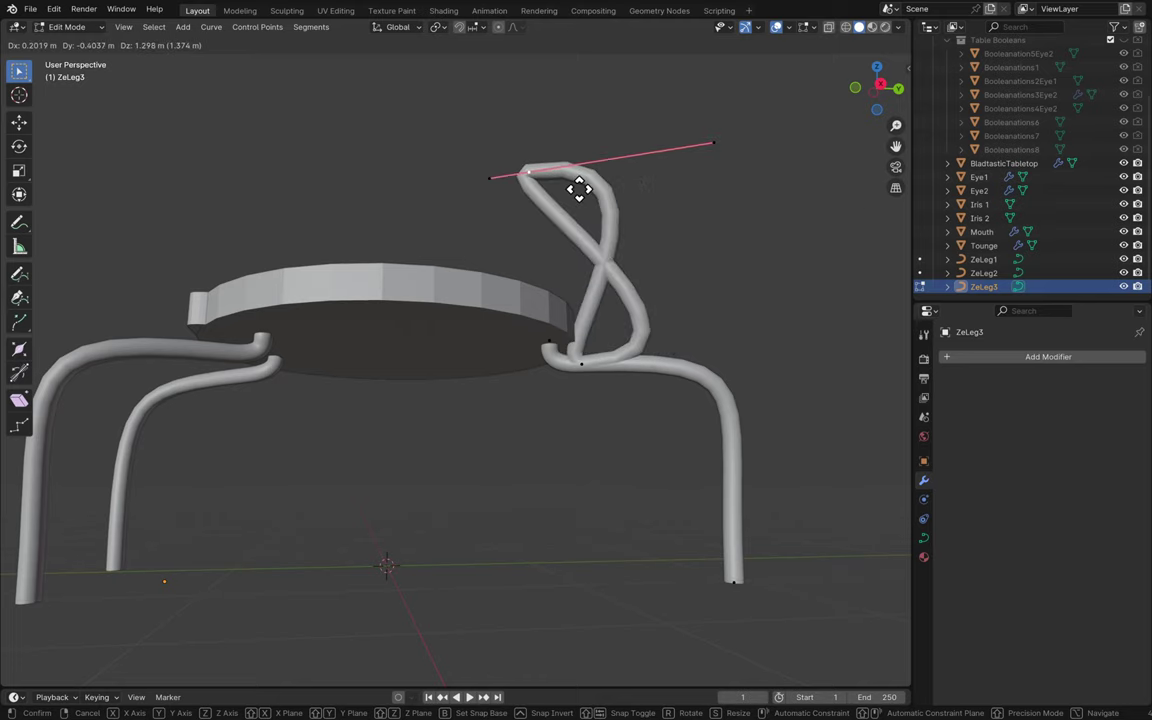
pyautogui.click(589, 354)
pyautogui.click(667, 315)
pyautogui.moveTo(667, 315); pyautogui.dragTo(603, 376, button='middle')
pyautogui.click(653, 365)
pyautogui.click(625, 417)
# - Pull ZeLeg3's top point up and right, 0.73439 m along Y, into a loop above the tabletop
pyautogui.click(615, 374)
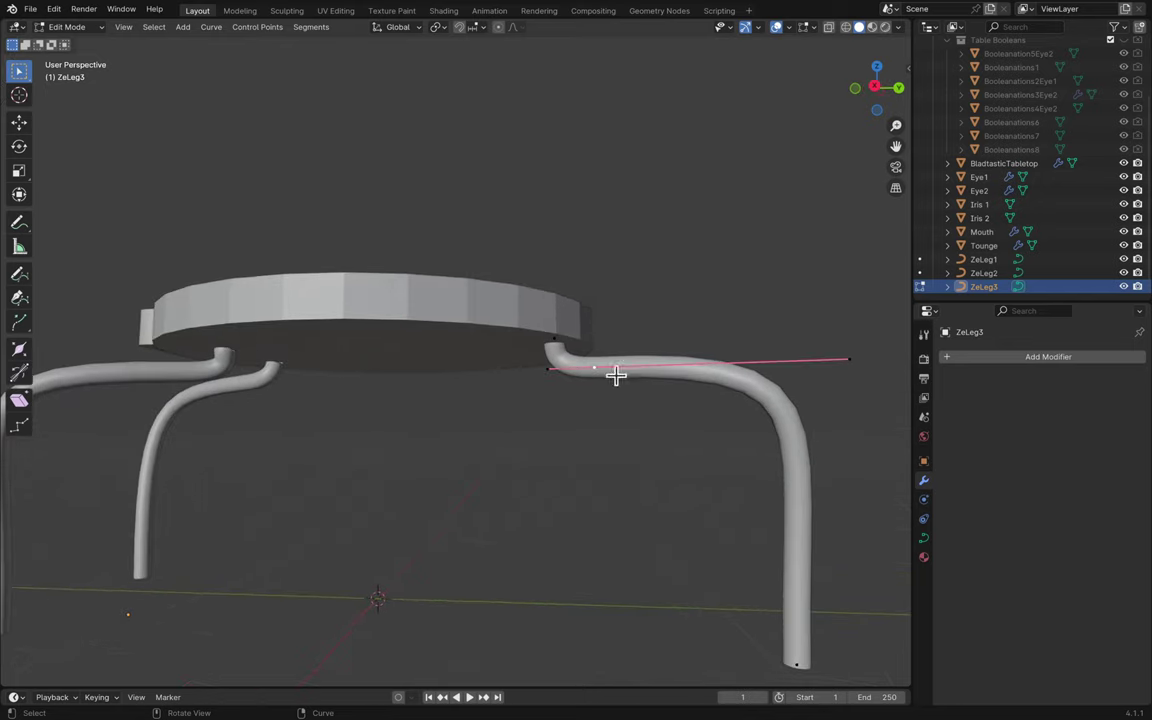
pyautogui.press('g')
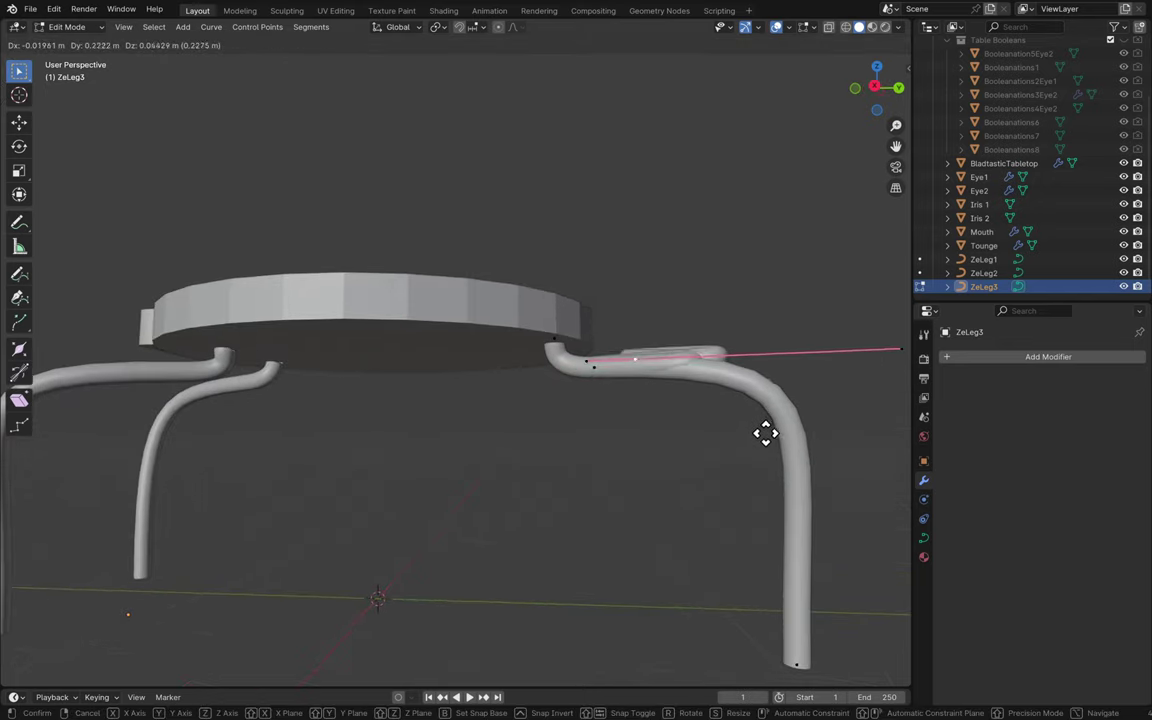
pyautogui.click(780, 256)
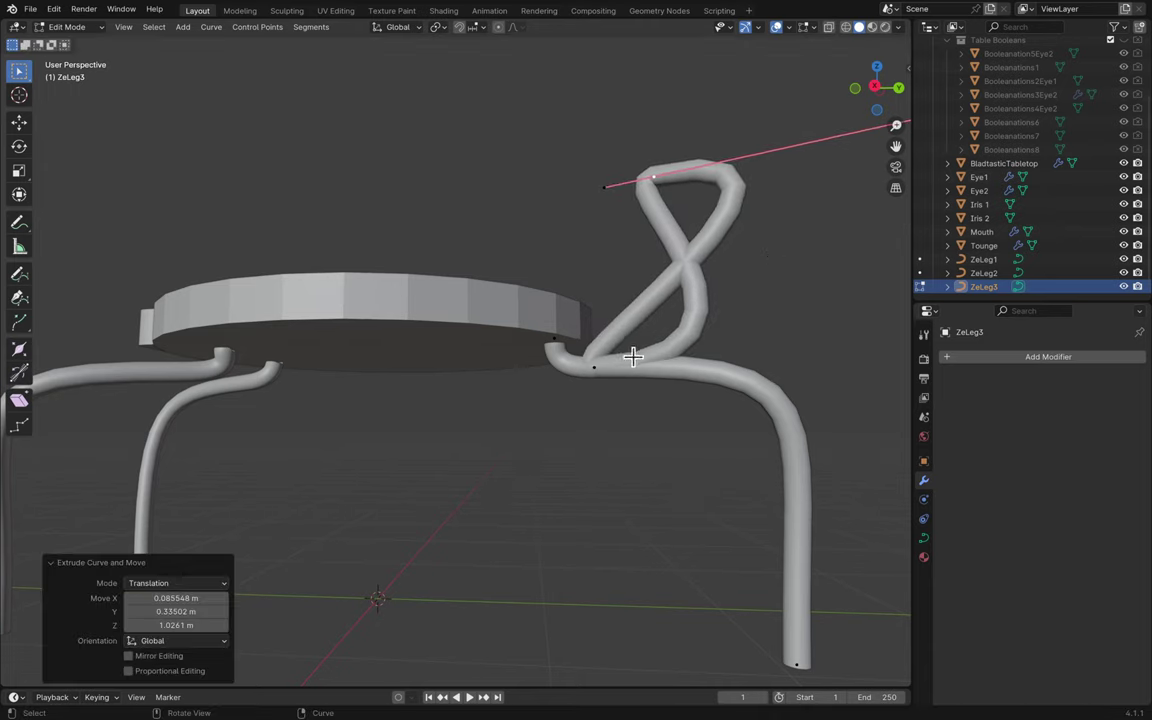
pyautogui.hotkey('ctrl', 'z')
pyautogui.press('g')
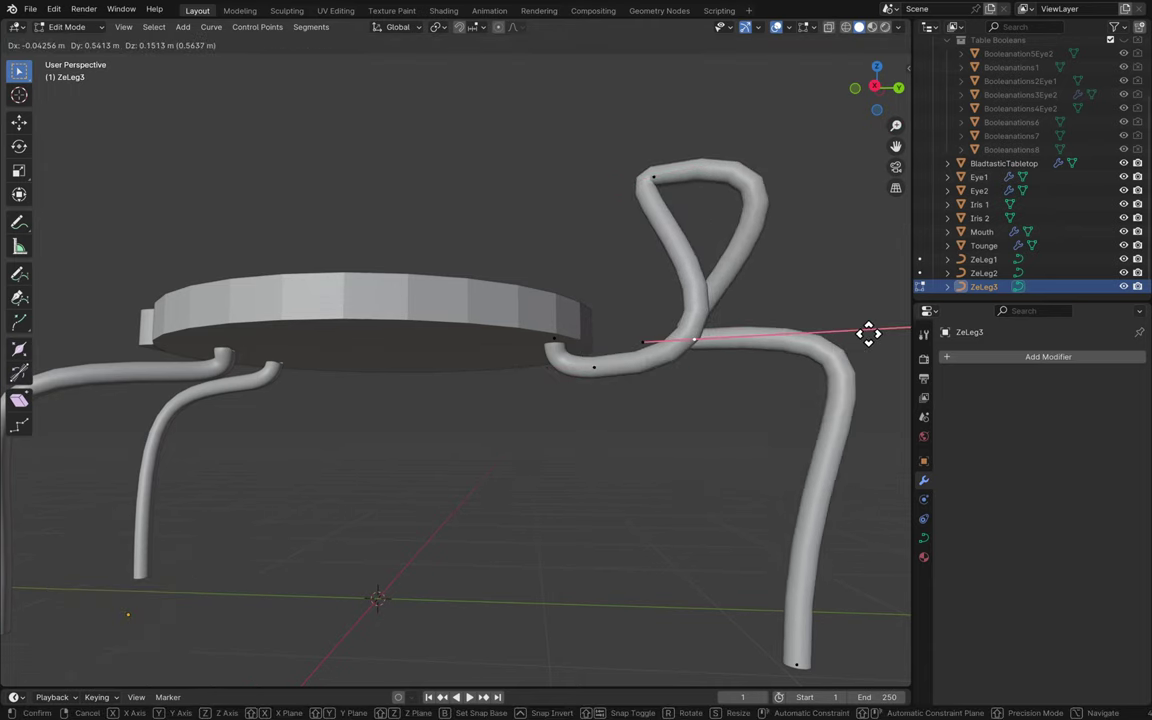
pyautogui.click(882, 234)
pyautogui.scroll(-5, 881, 235)
pyautogui.scroll(-10, 882, 234)
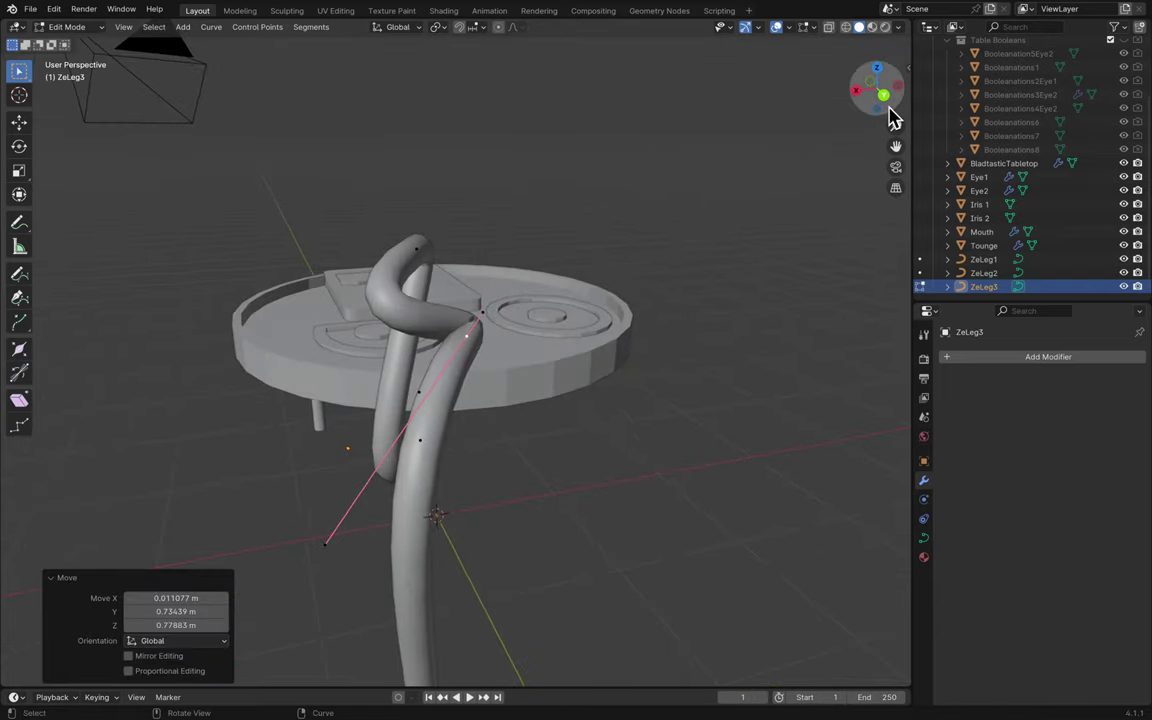
pyautogui.moveTo(890, 113); pyautogui.dragTo(893, 105)
pyautogui.keyDown('shift'); pyautogui.hscroll(-10, 671, 172); pyautogui.keyUp('shift')
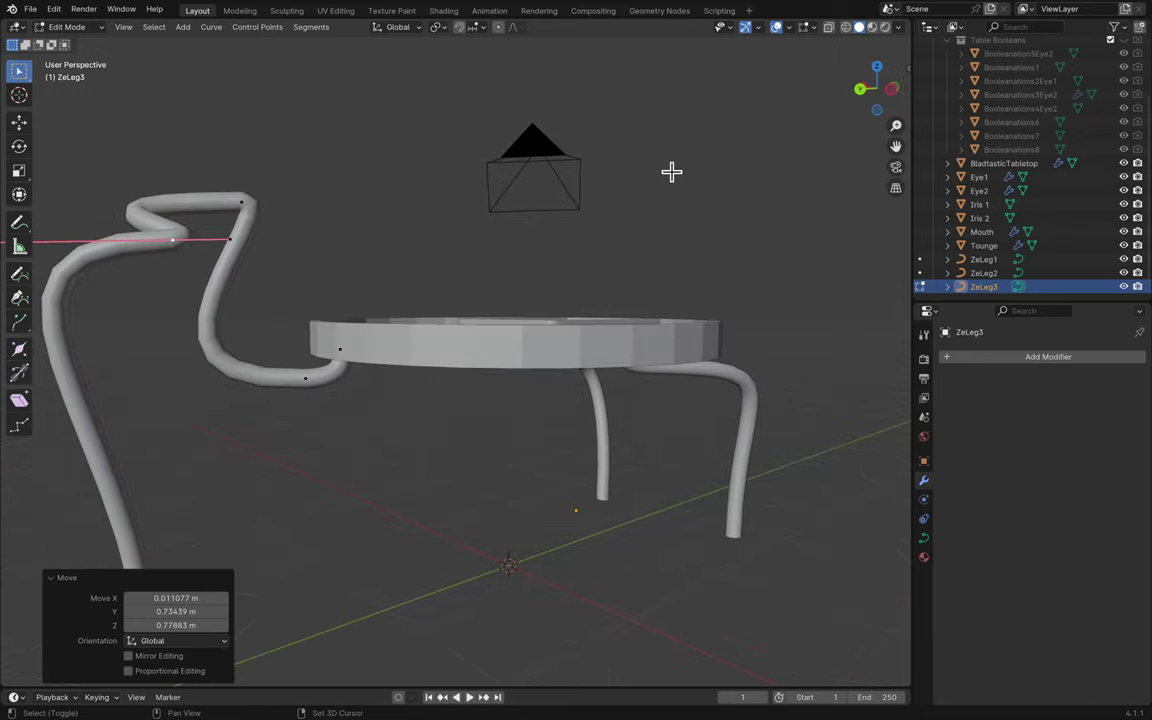
pyautogui.hscroll(-3, 671, 172)
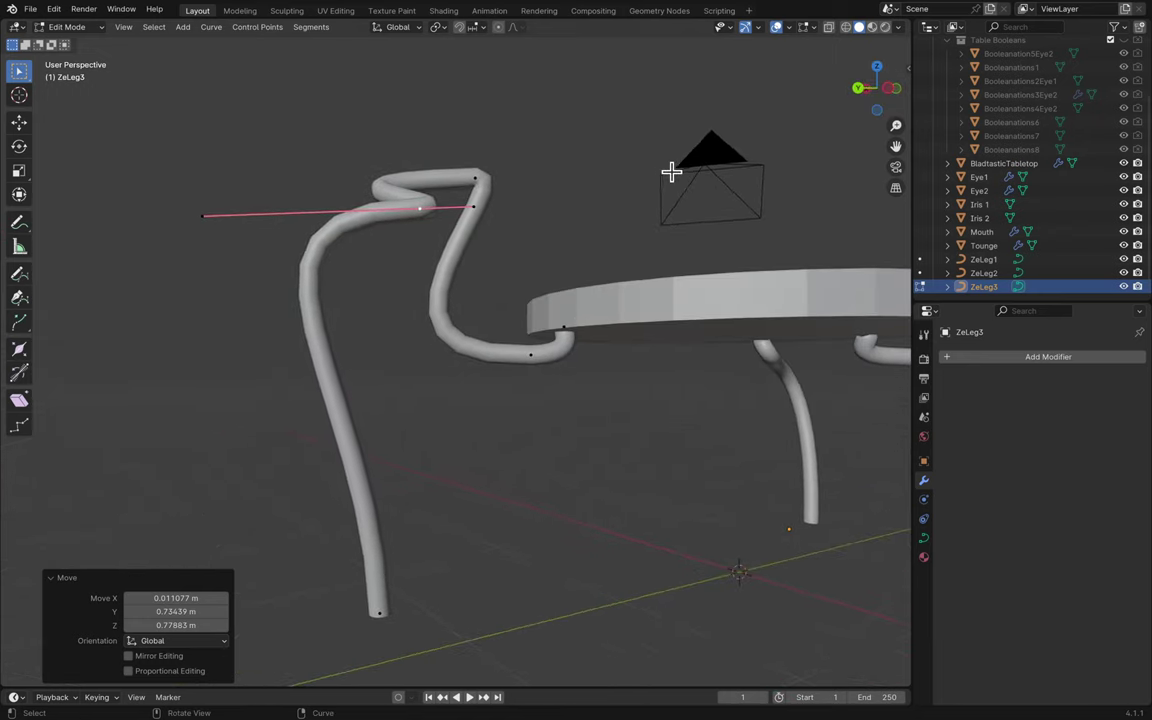
pyautogui.click(123, 28)
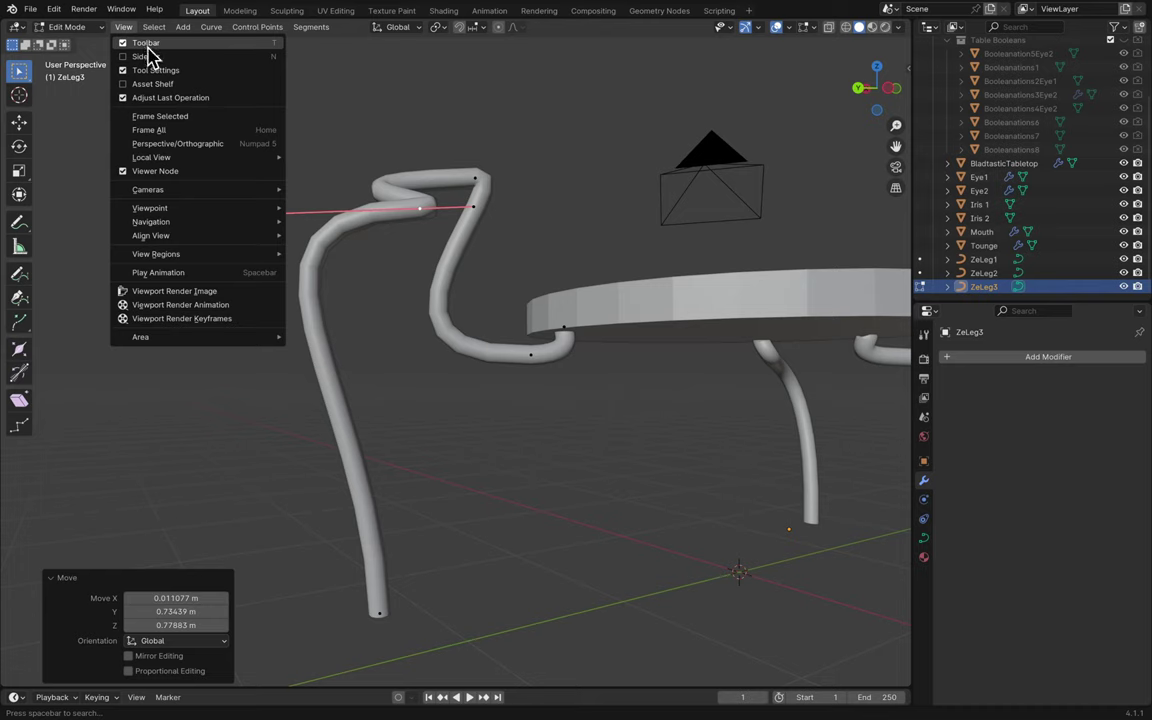
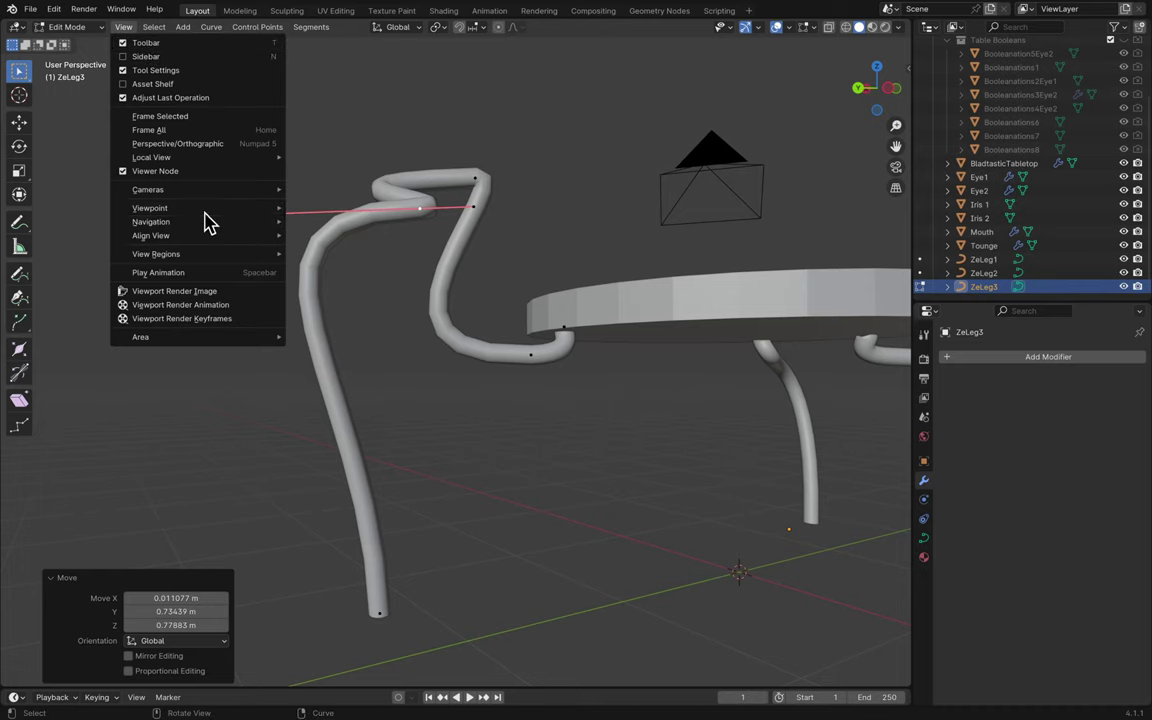
# - Switch to orthographic projection and orbit to a level side view of ZeLeg3 and the tabletop
pyautogui.moveTo(208, 220)
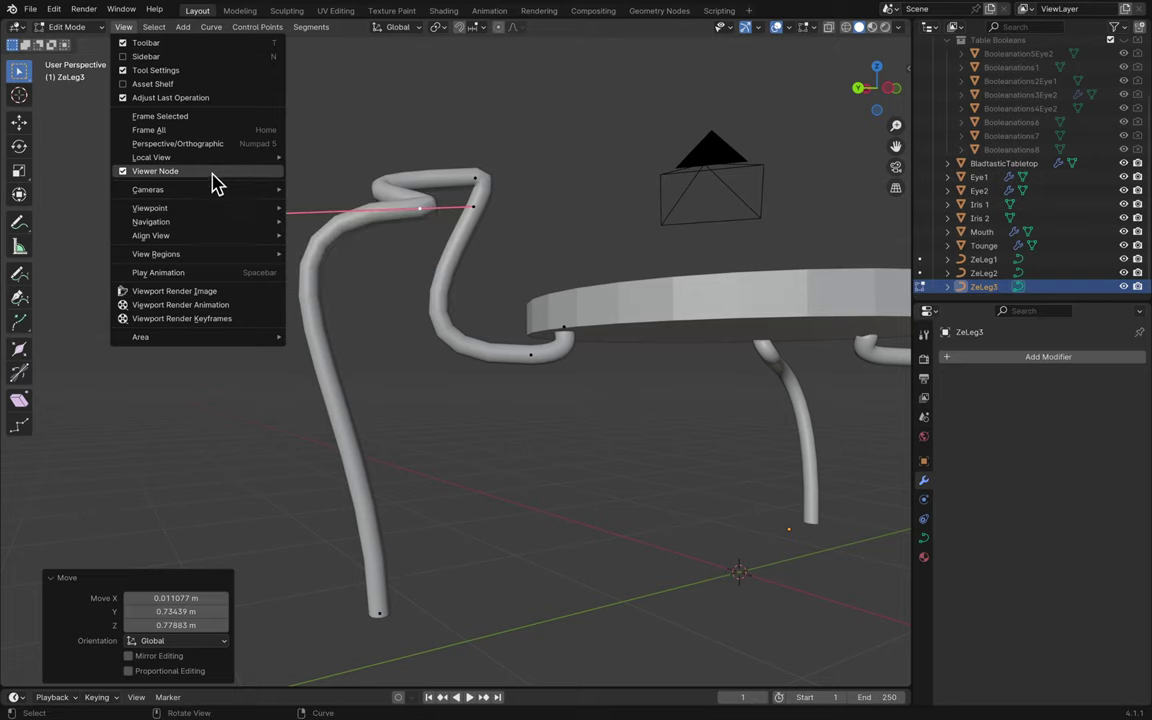
pyautogui.click(200, 144)
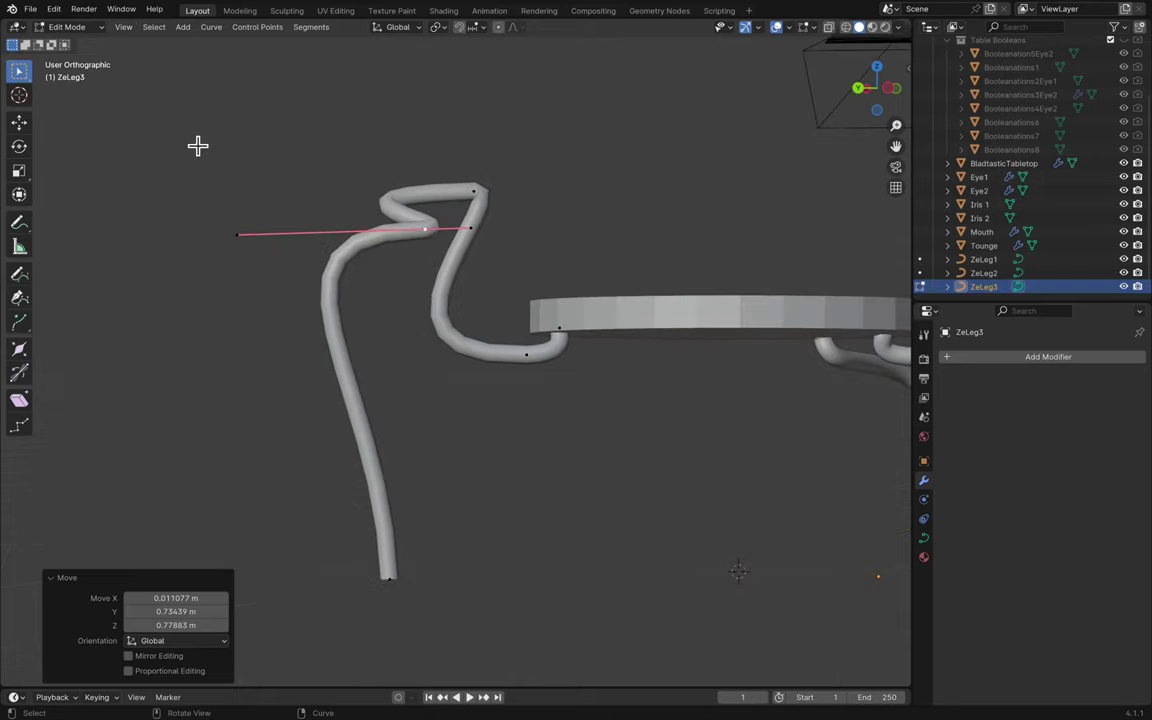
pyautogui.hscroll(5, 465, 256)
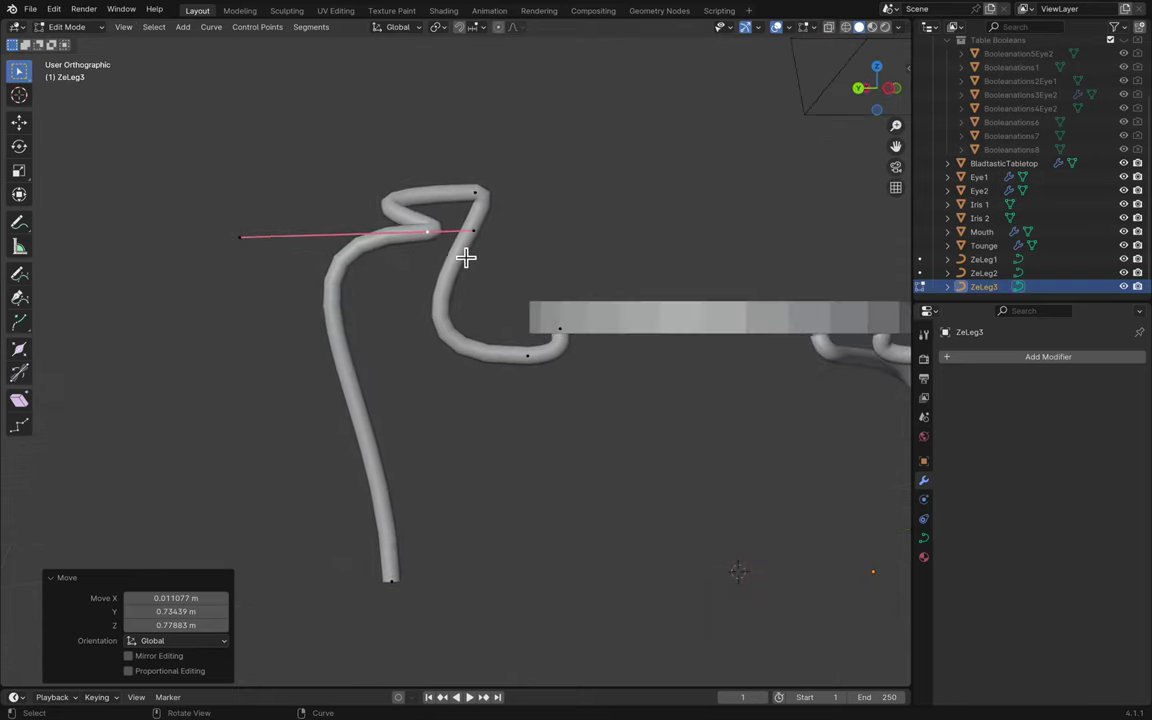
pyautogui.scroll(-3, 465, 256)
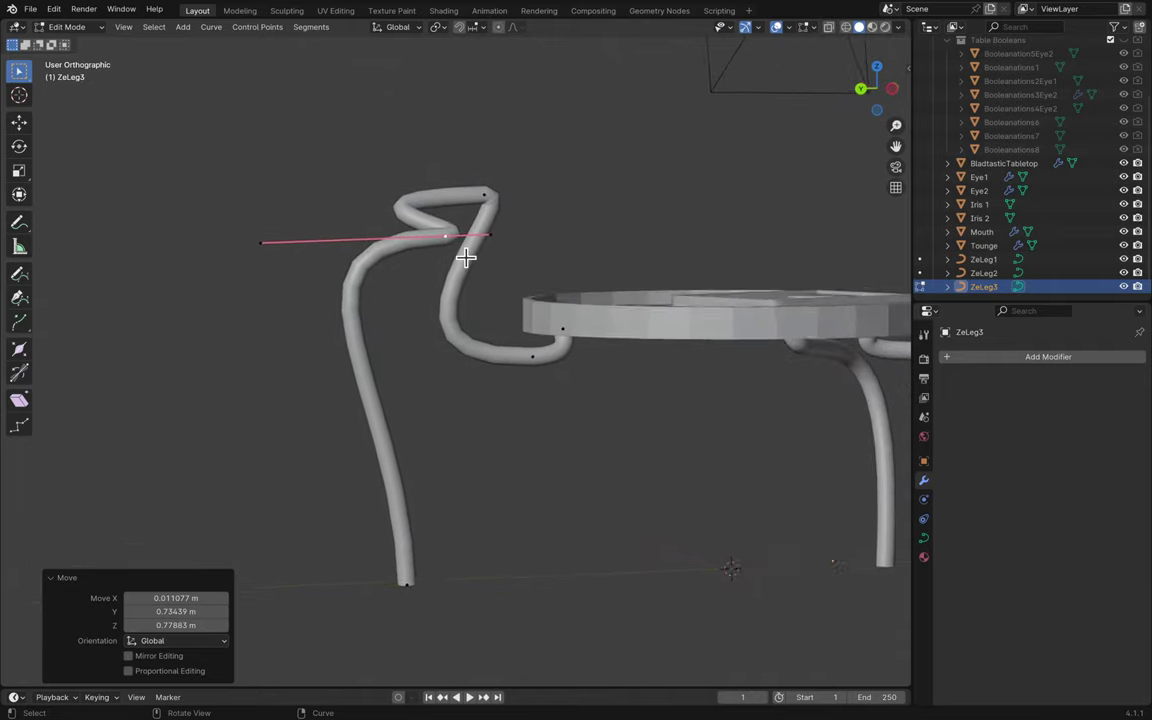
pyautogui.scroll(3, 465, 256)
pyautogui.scroll(-5, 465, 256)
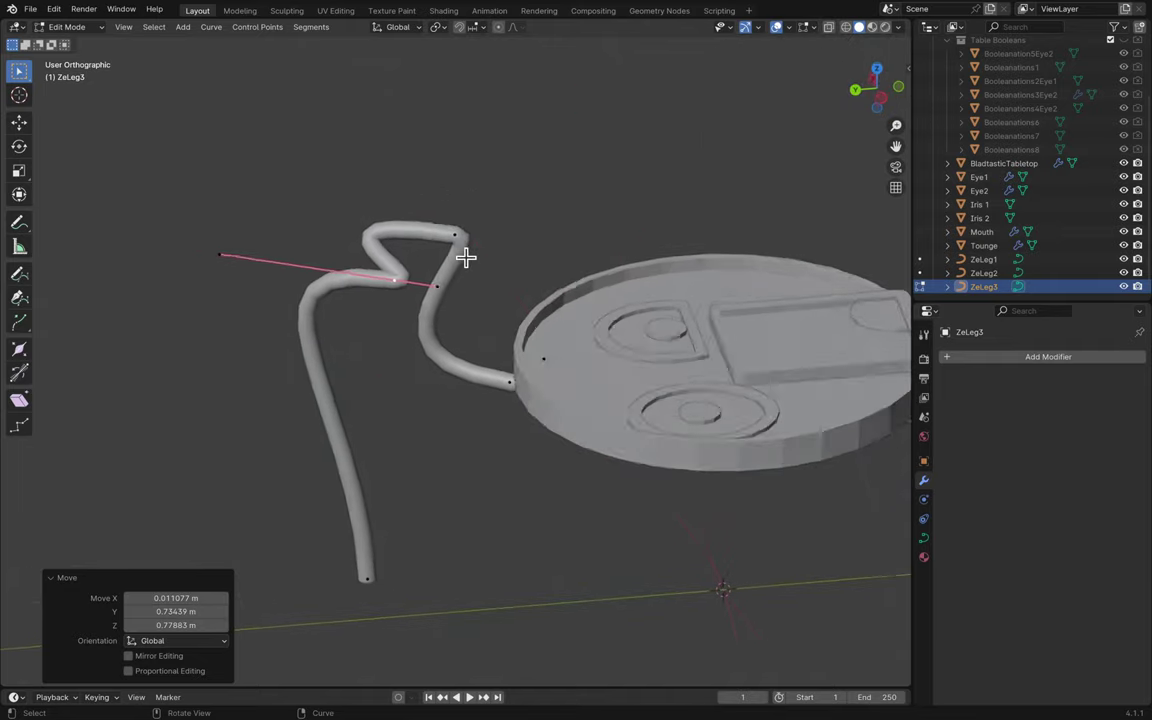
pyautogui.scroll(-3, 465, 256)
pyautogui.hscroll(5, 465, 256)
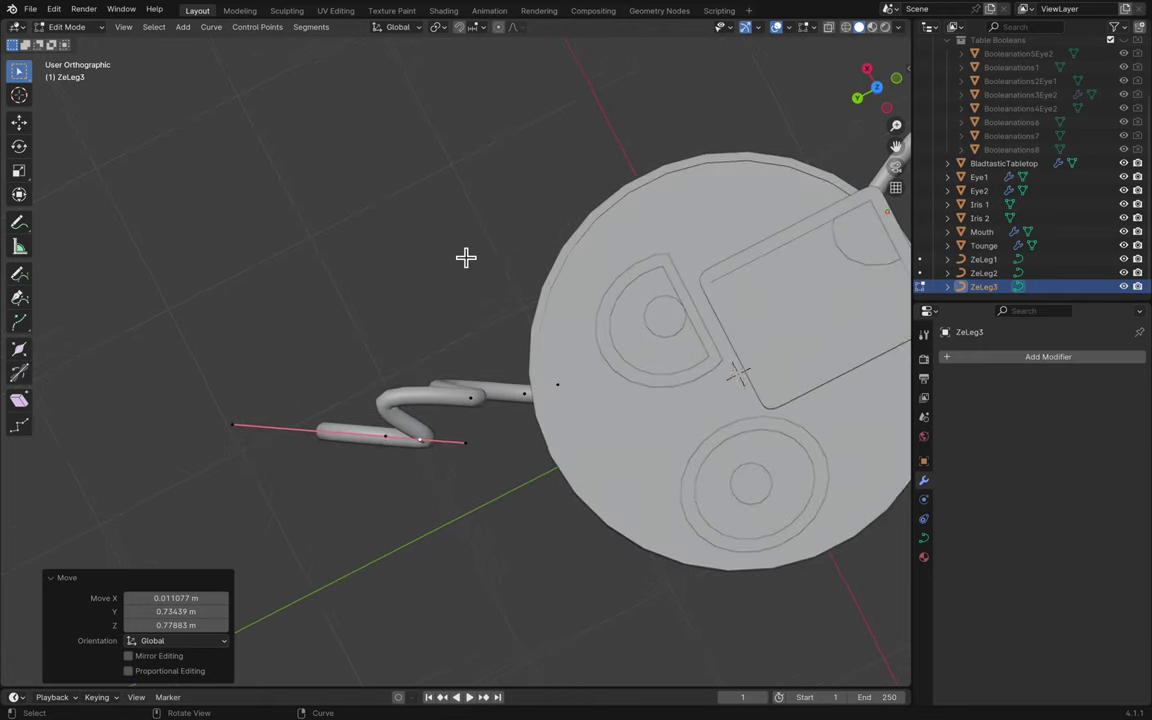
pyautogui.scroll(5, 465, 256)
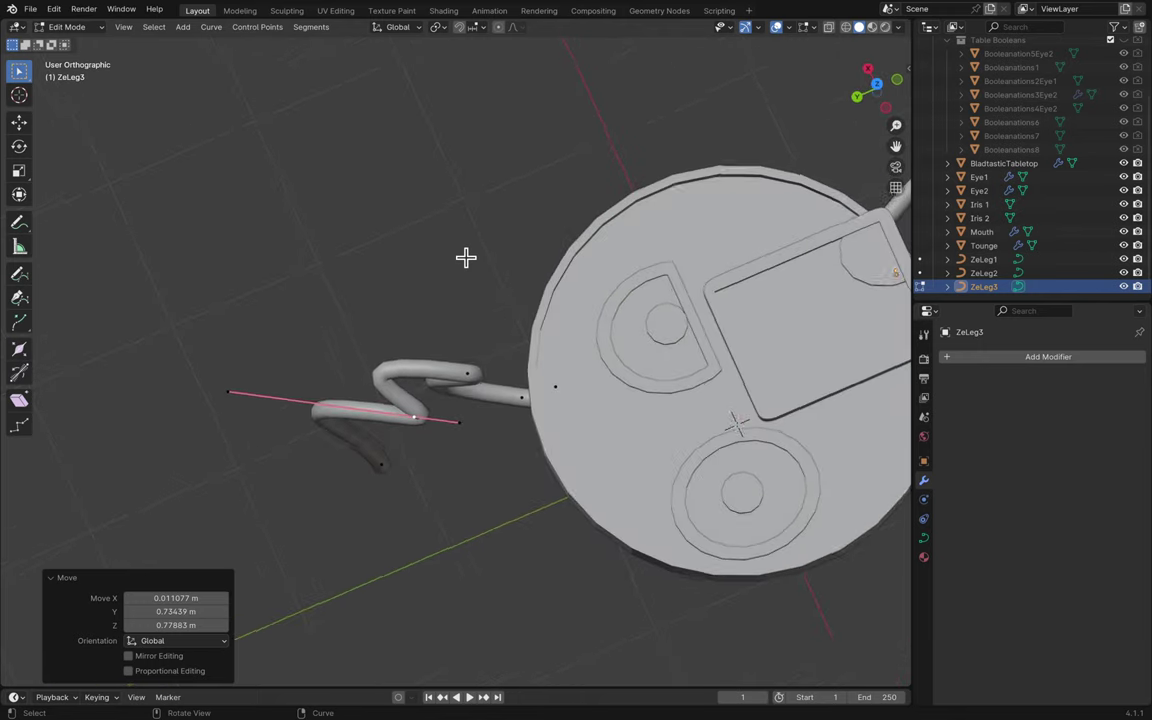
pyautogui.scroll(5, 465, 256)
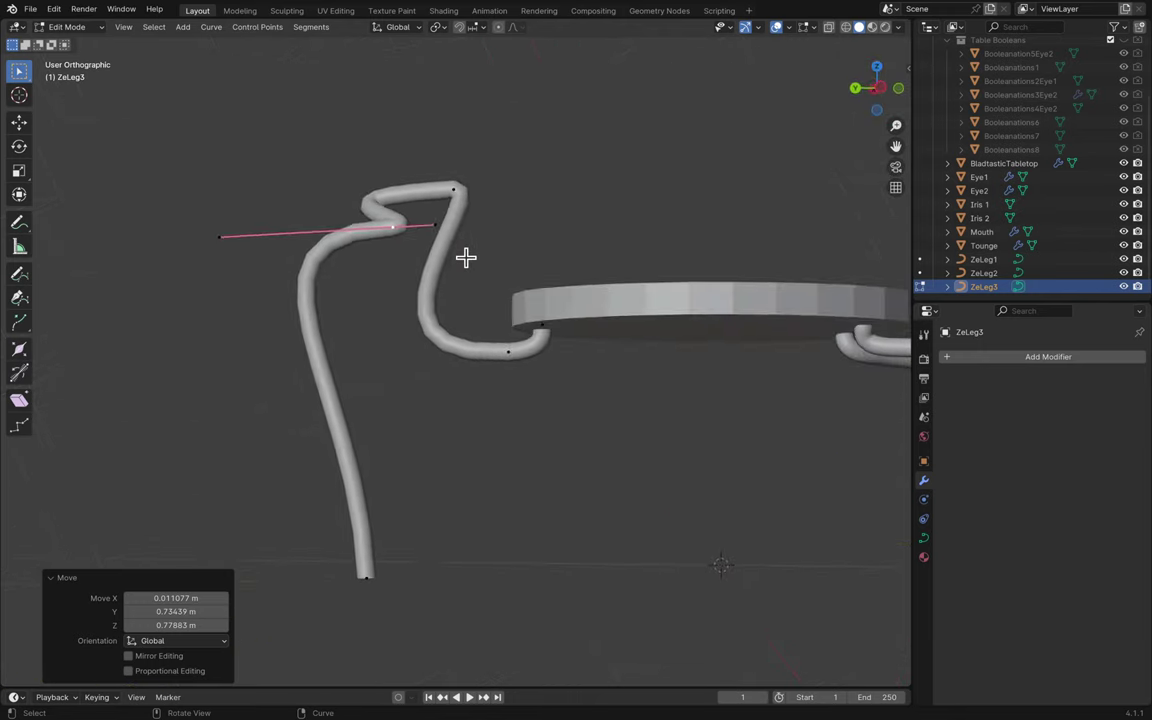
pyautogui.scroll(2, 465, 256)
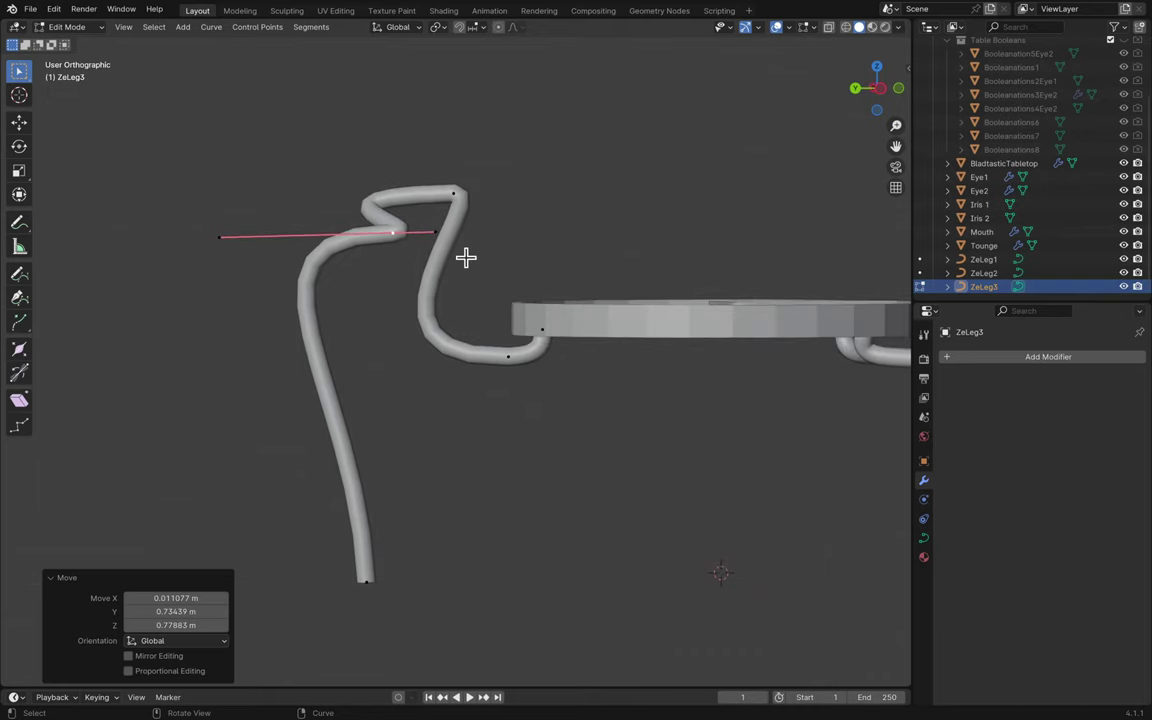
# - Move the handles at the top of ZeLeg3's zigzag to straighten the leg's upright
pyautogui.click(434, 232)
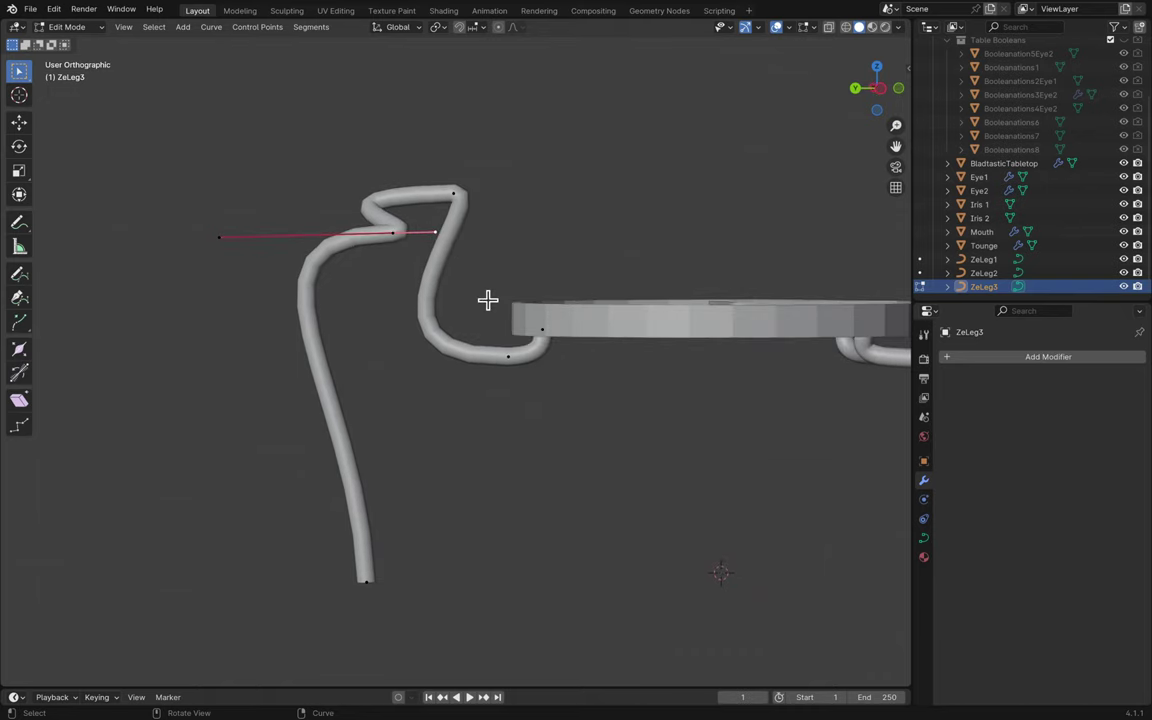
pyautogui.press('g')
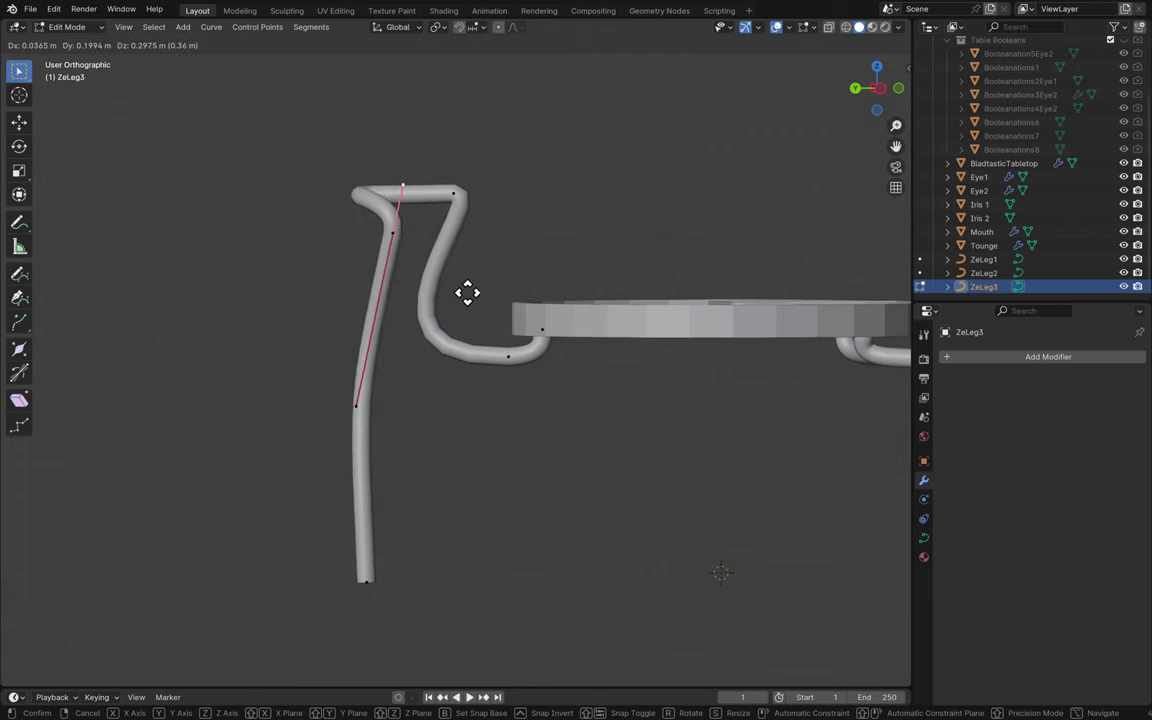
pyautogui.click(461, 290)
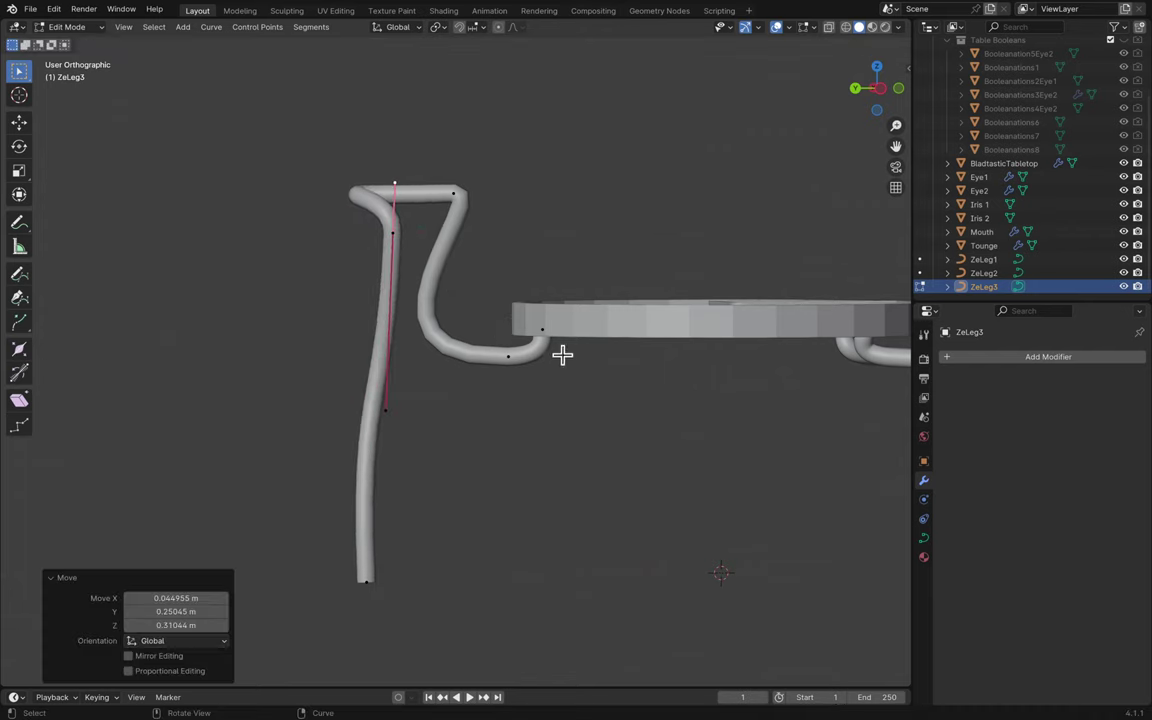
pyautogui.click(405, 237)
pyautogui.press('g')
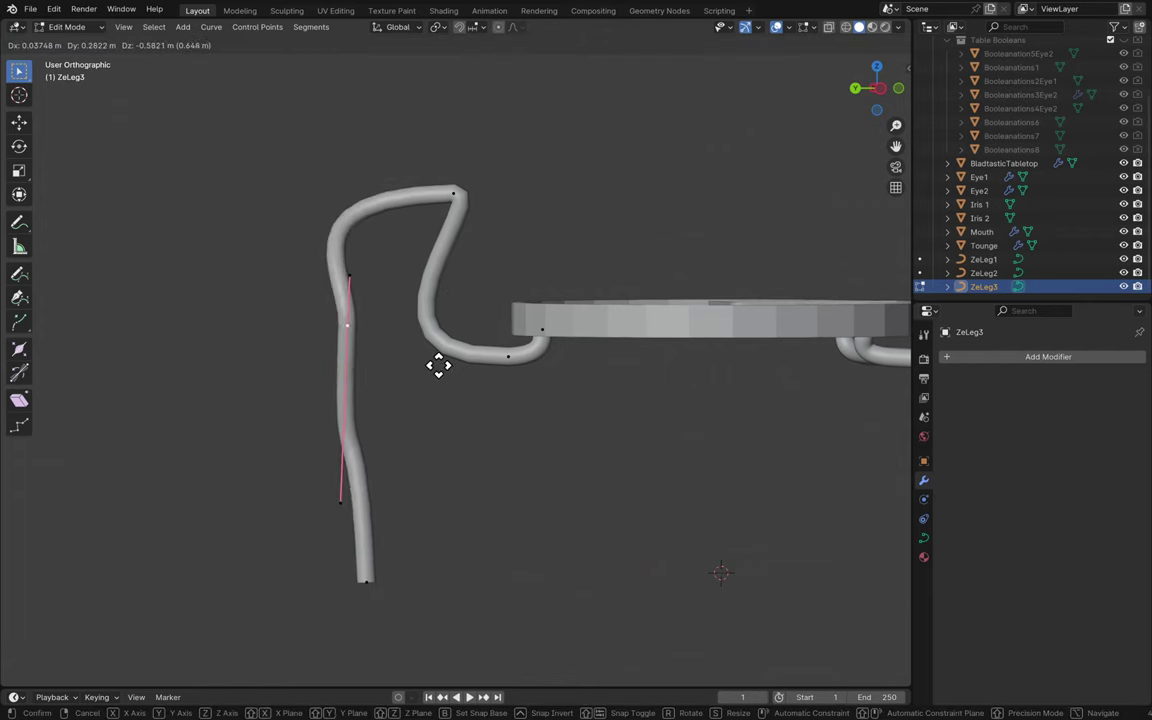
pyautogui.click(375, 468)
pyautogui.click(337, 489)
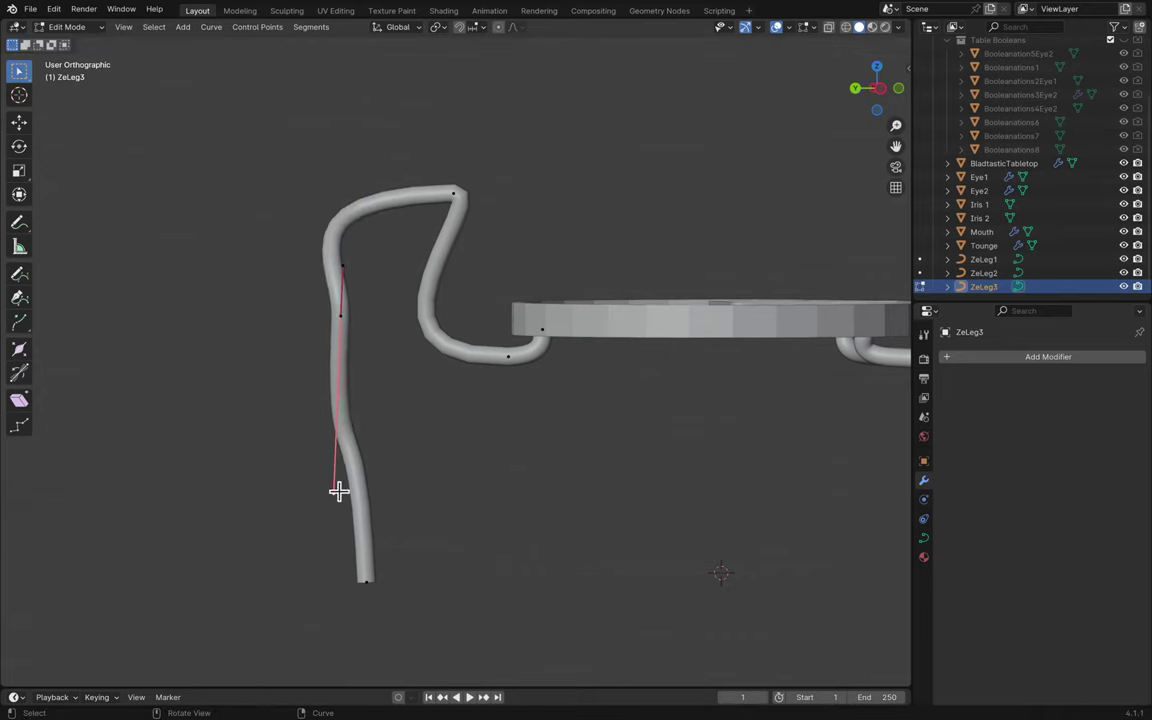
pyautogui.click(481, 517)
# - Round the arch's top handle and flatten the handle where the leg meets the tabletop
pyautogui.click(453, 192)
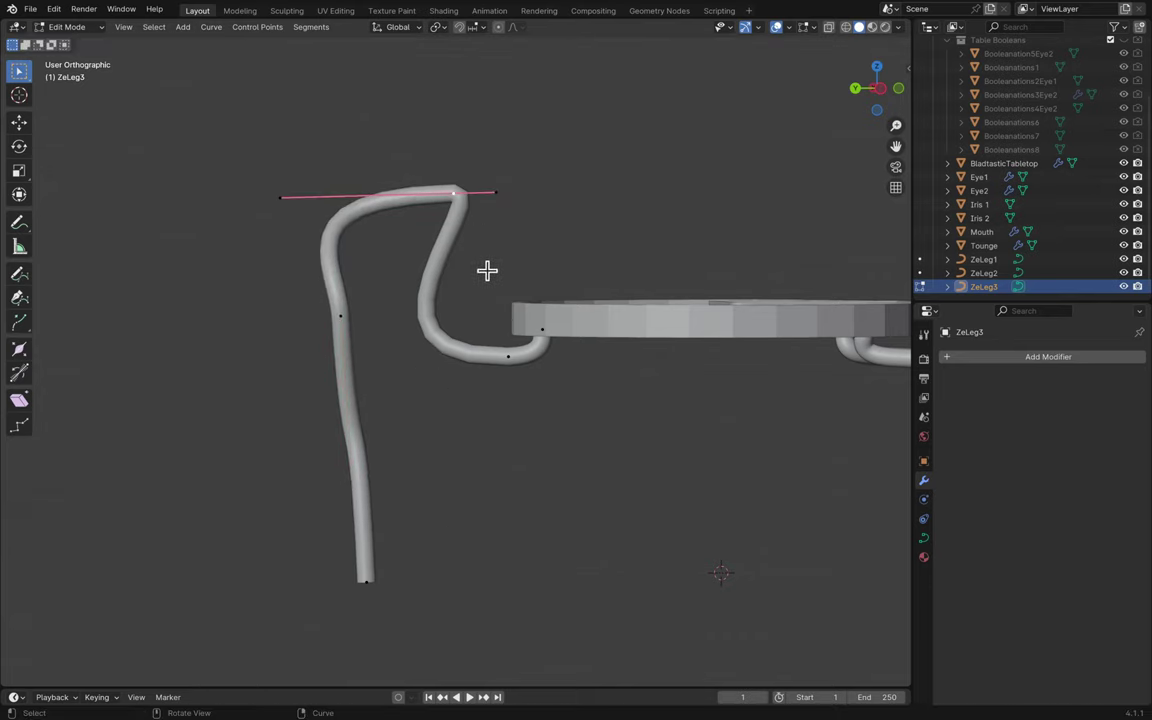
pyautogui.press('g')
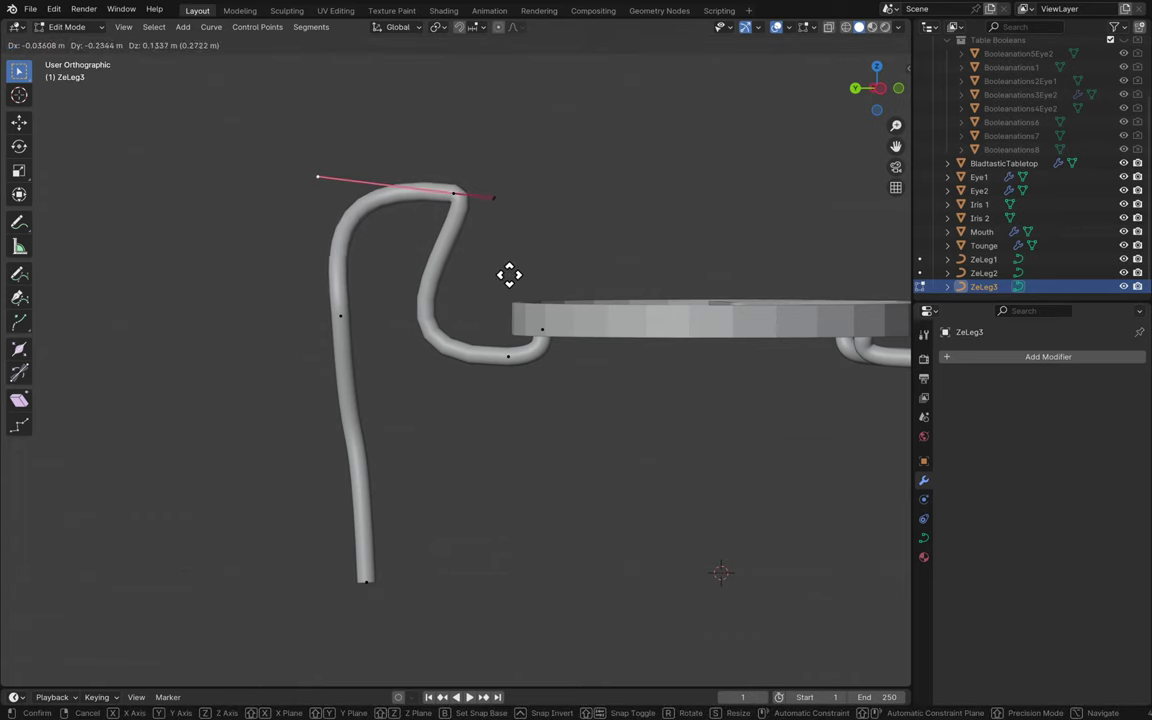
pyautogui.click(565, 320)
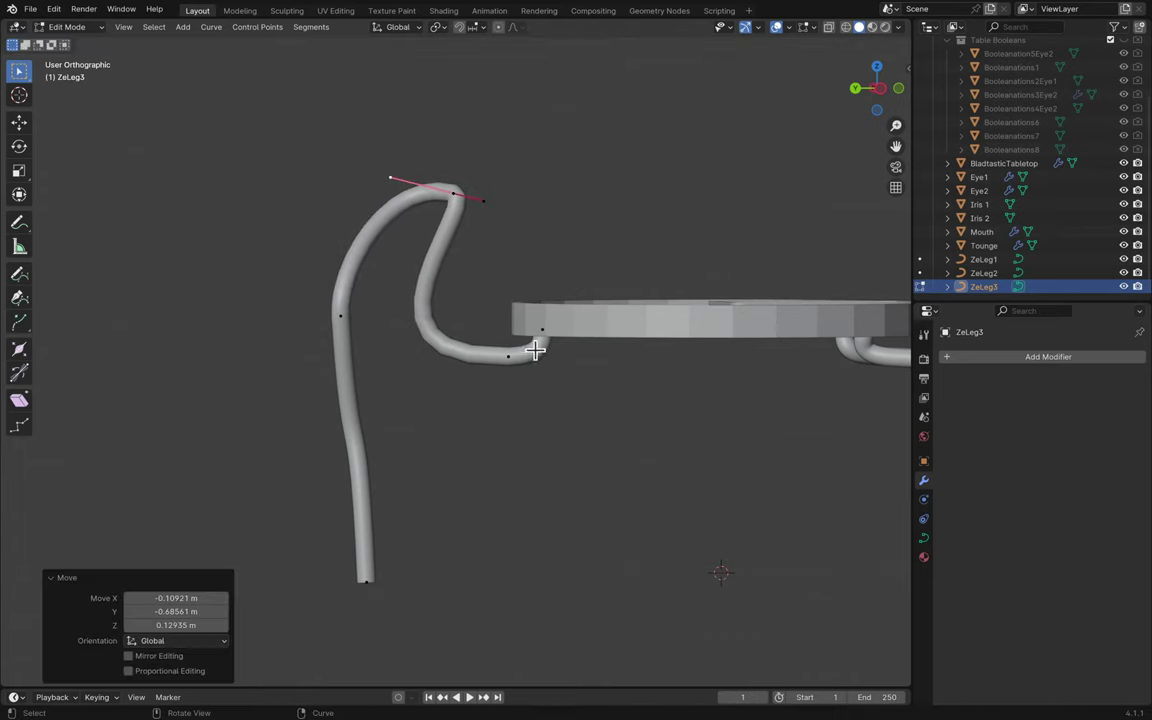
pyautogui.press('g')
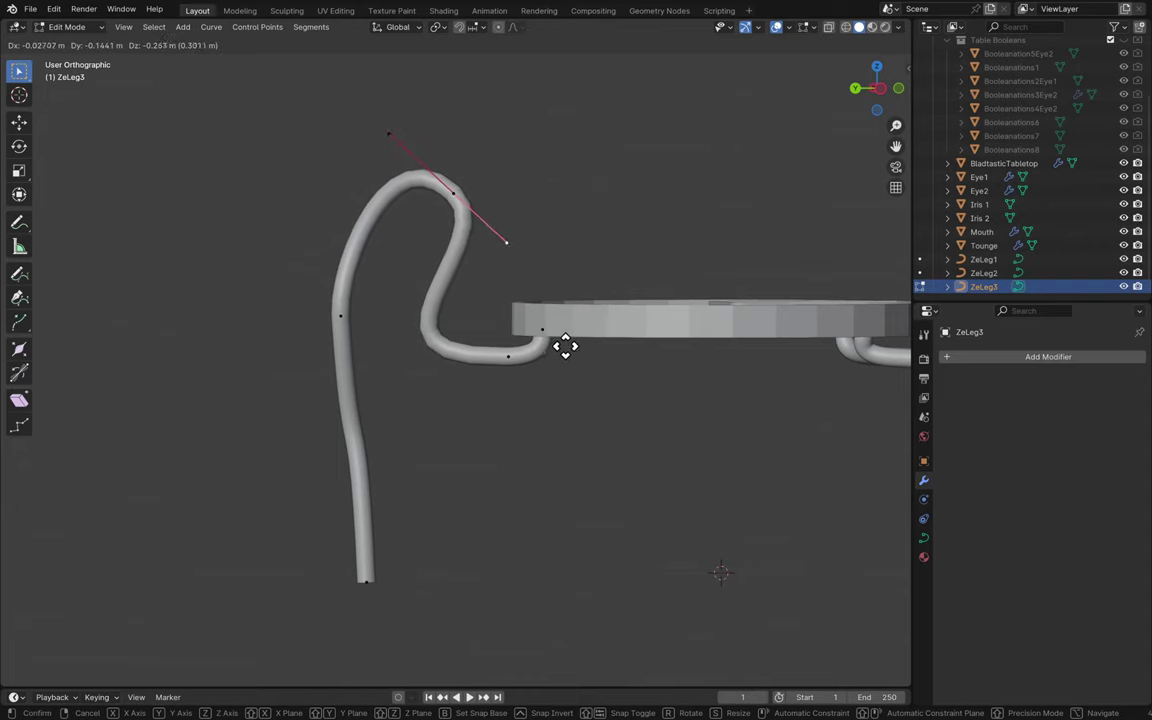
pyautogui.click(564, 350)
pyautogui.click(508, 357)
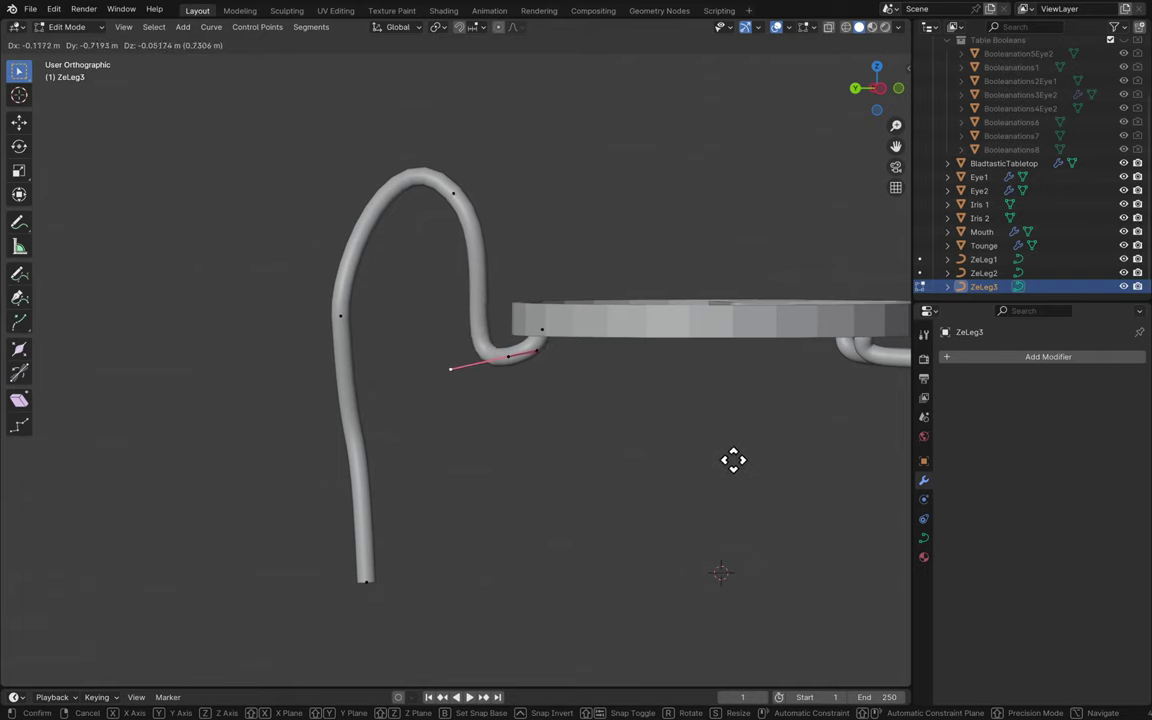
pyautogui.click(707, 445)
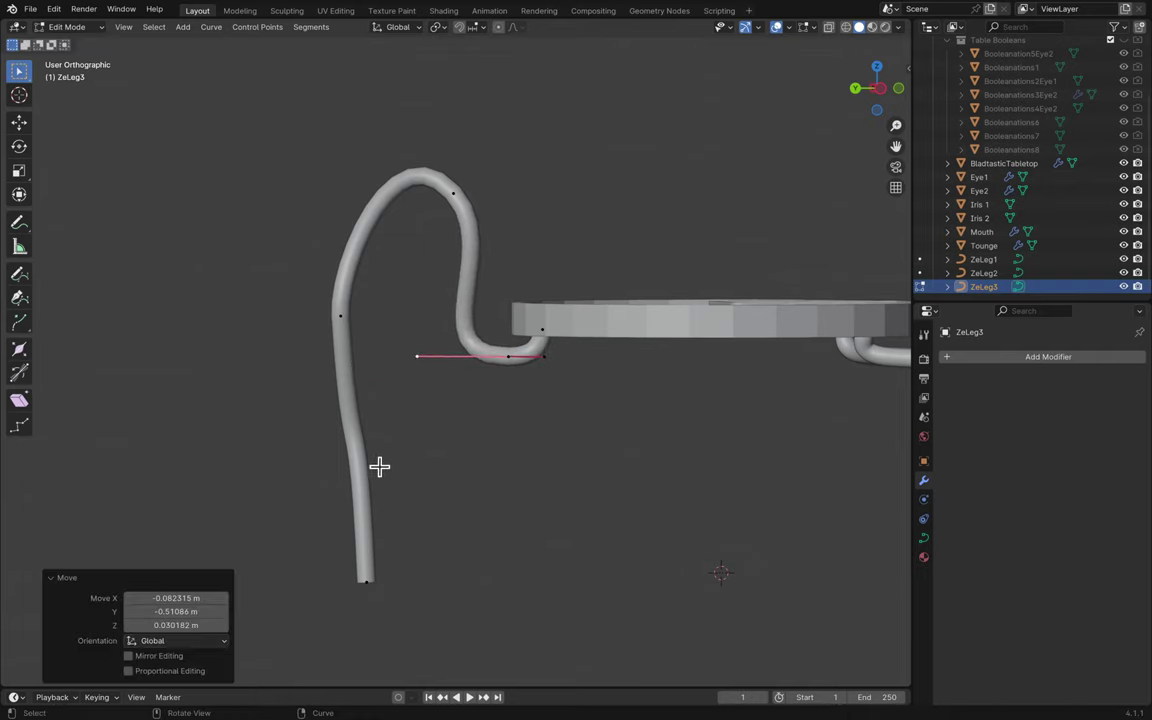
pyautogui.click(360, 580)
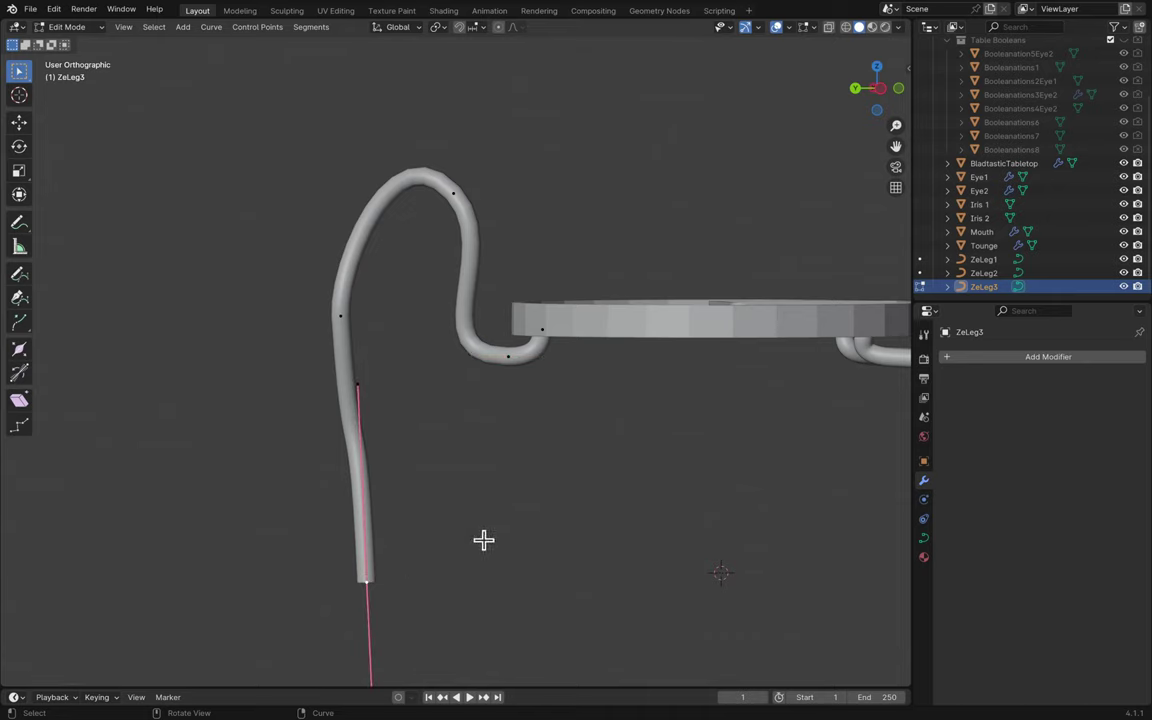
# - Move the bottom handle to straighten the foot of ZeLeg3
pyautogui.press('g')
pyautogui.click(590, 437)
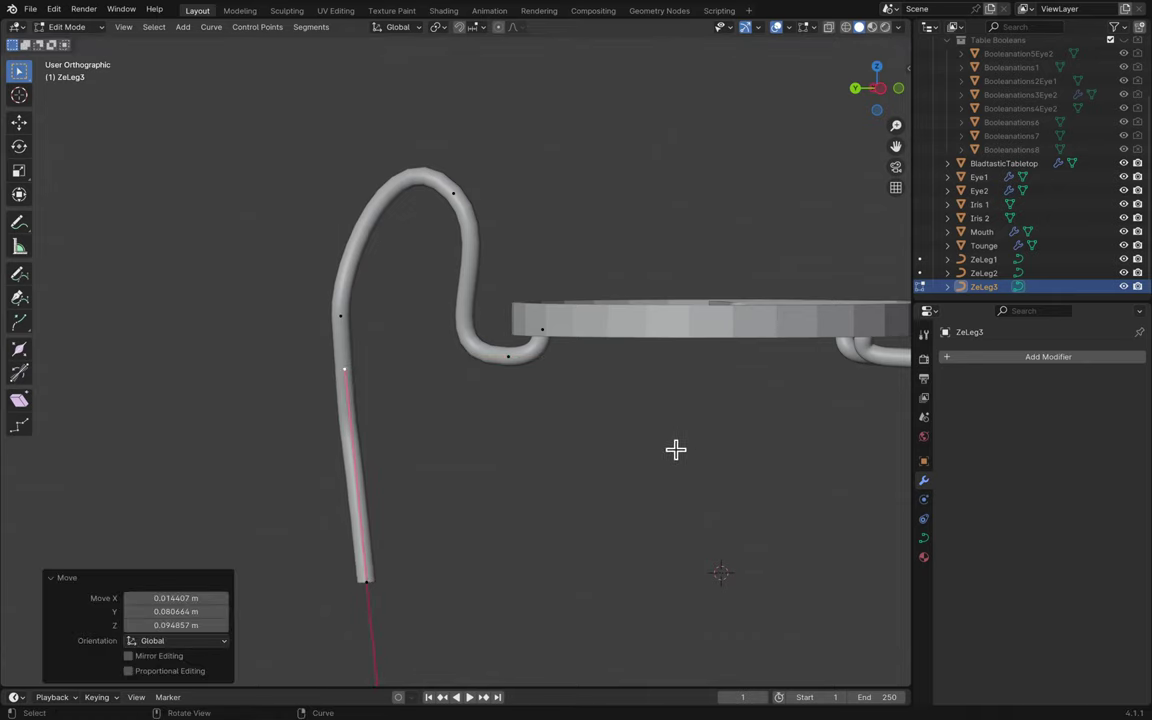
pyautogui.scroll(10, 676, 450)
pyautogui.scroll(-8, 676, 450)
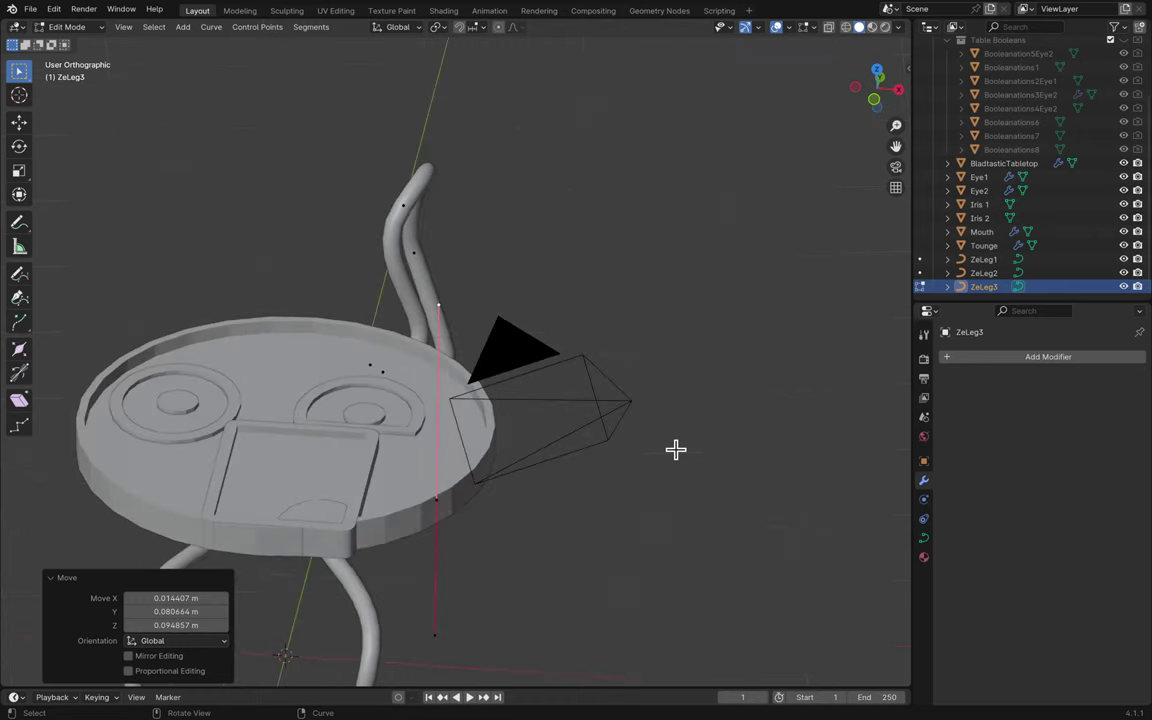
pyautogui.scroll(-8, 630, 440)
# - Shift the upper-section handle -0.30604 m in X so the upright bends cleanly past the rim
pyautogui.click(390, 274)
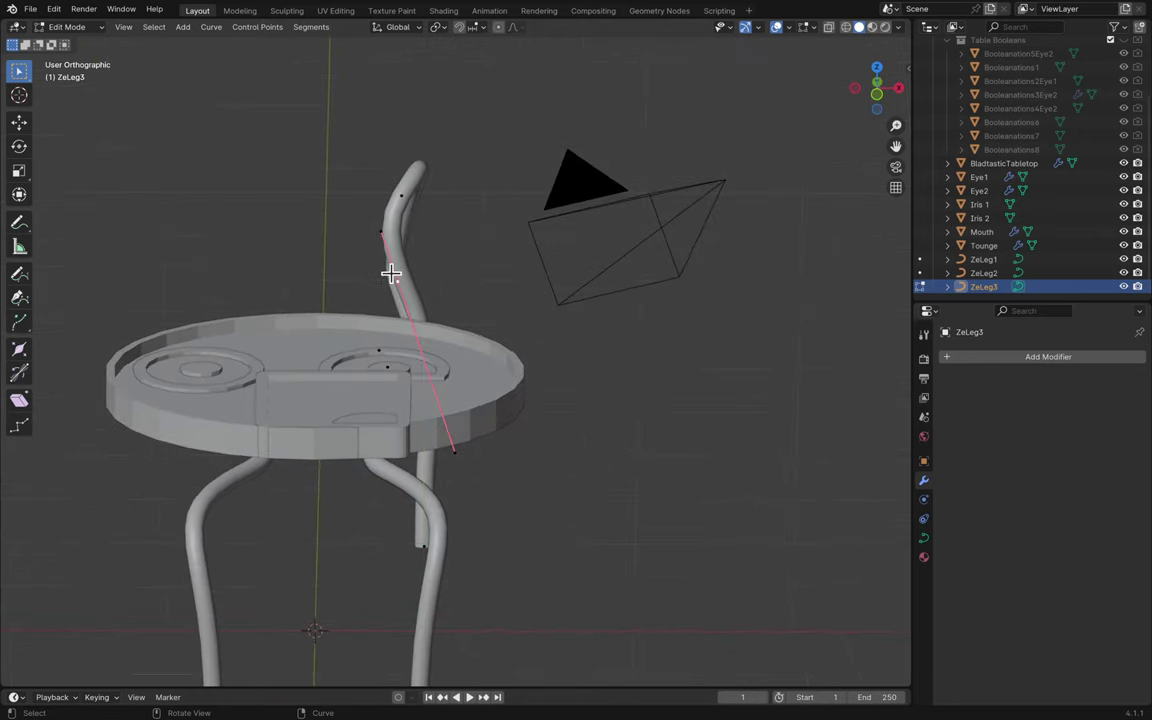
pyautogui.press('g')
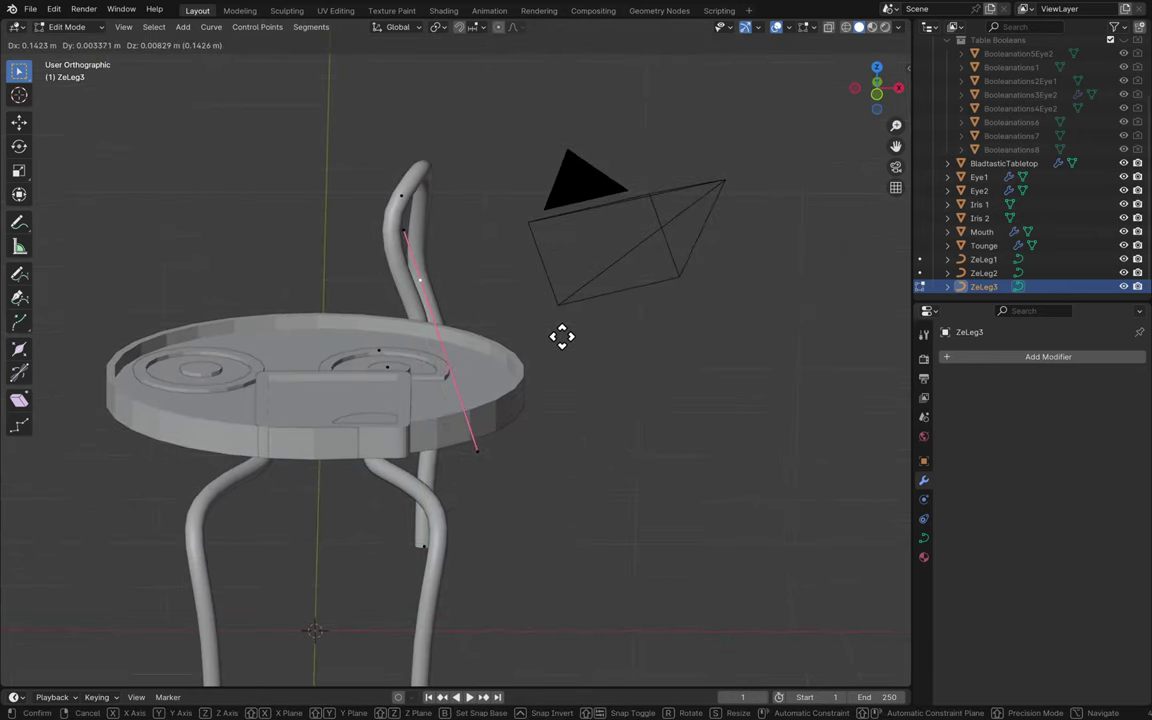
pyautogui.click(517, 406)
pyautogui.click(478, 447)
pyautogui.press('g')
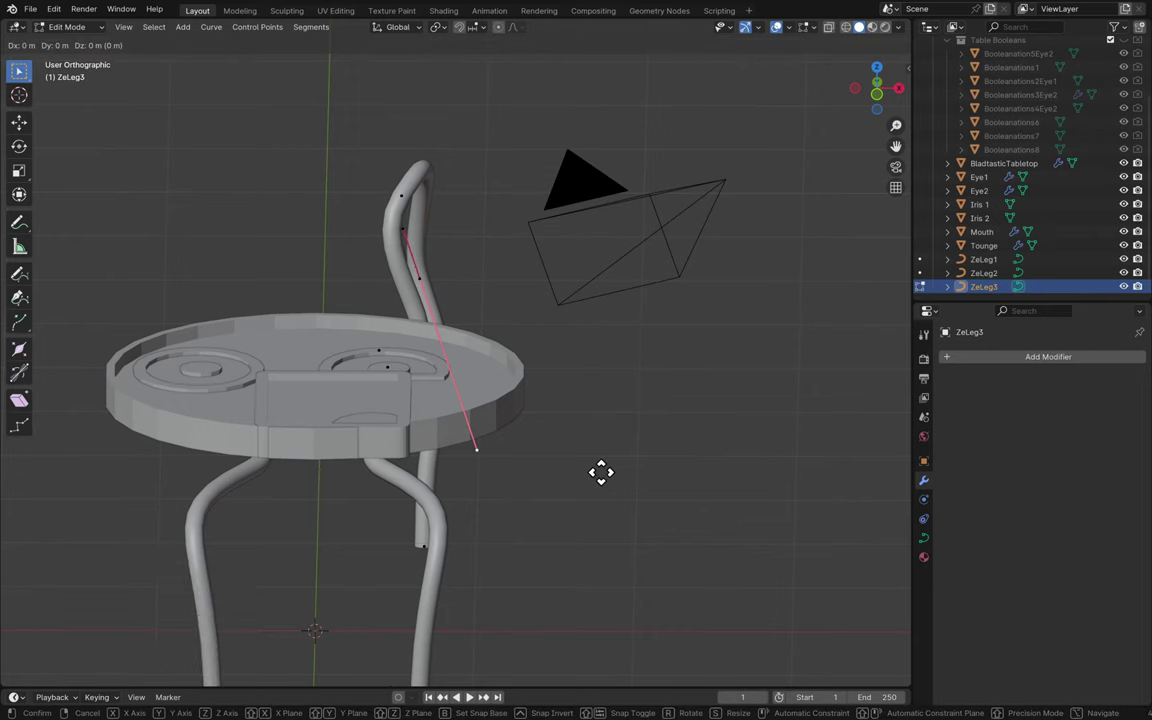
pyautogui.click(551, 482)
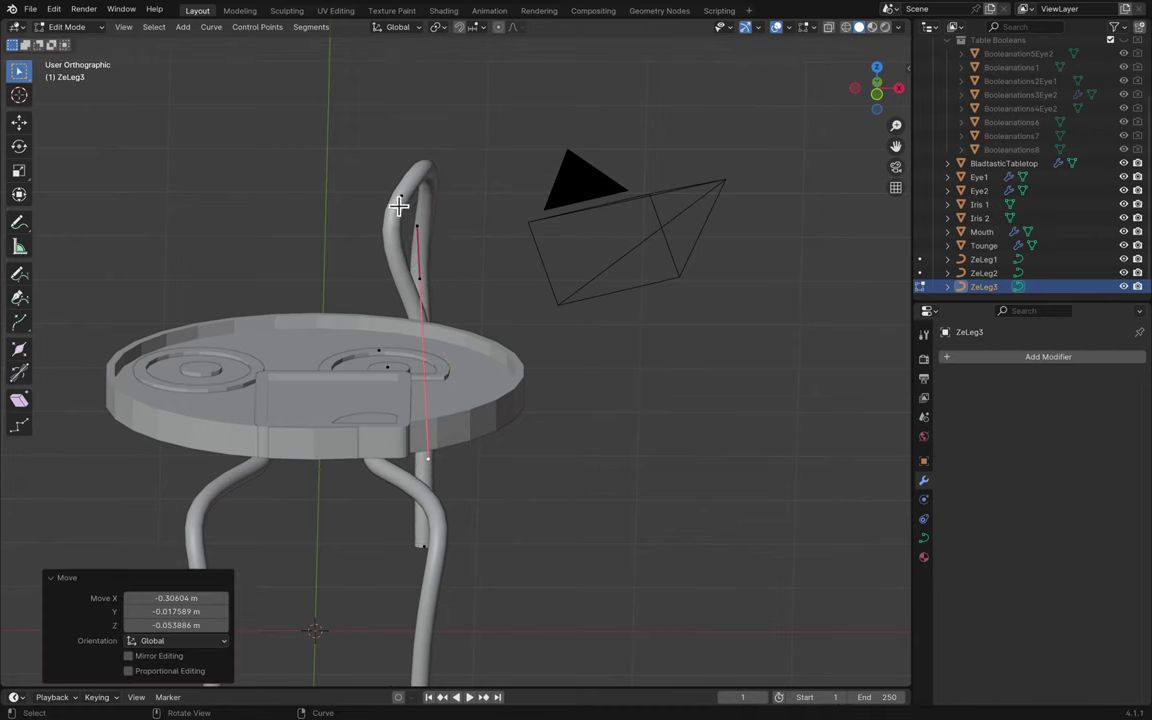
pyautogui.click(133, 29)
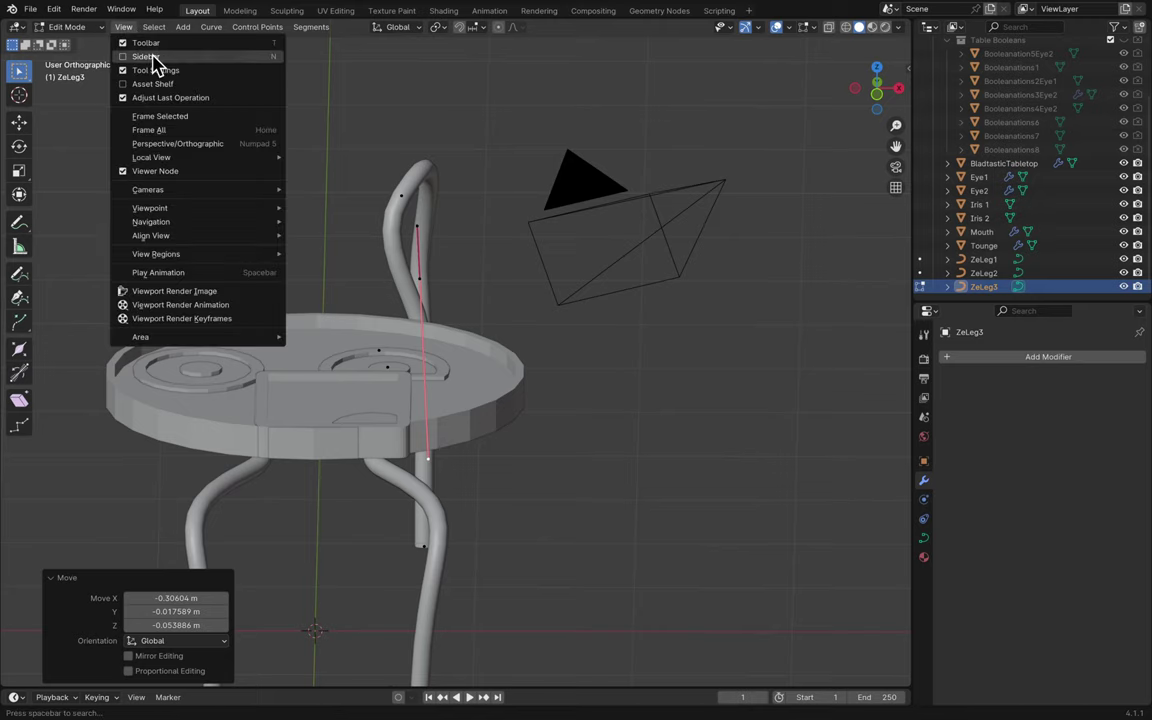
# - Return the viewport to perspective and orbit toward the leg's end under the tabletop
pyautogui.click(210, 146)
pyautogui.scroll(-8, 471, 208)
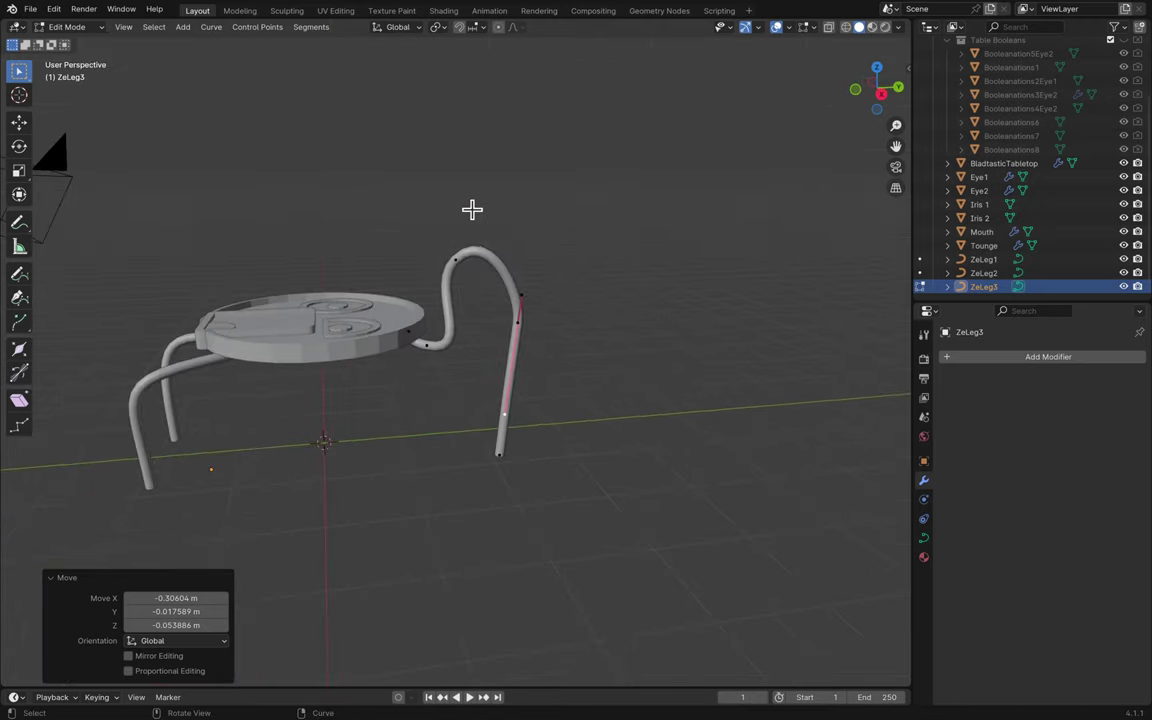
pyautogui.hscroll(-5, 471, 208)
pyautogui.scroll(5, 471, 208)
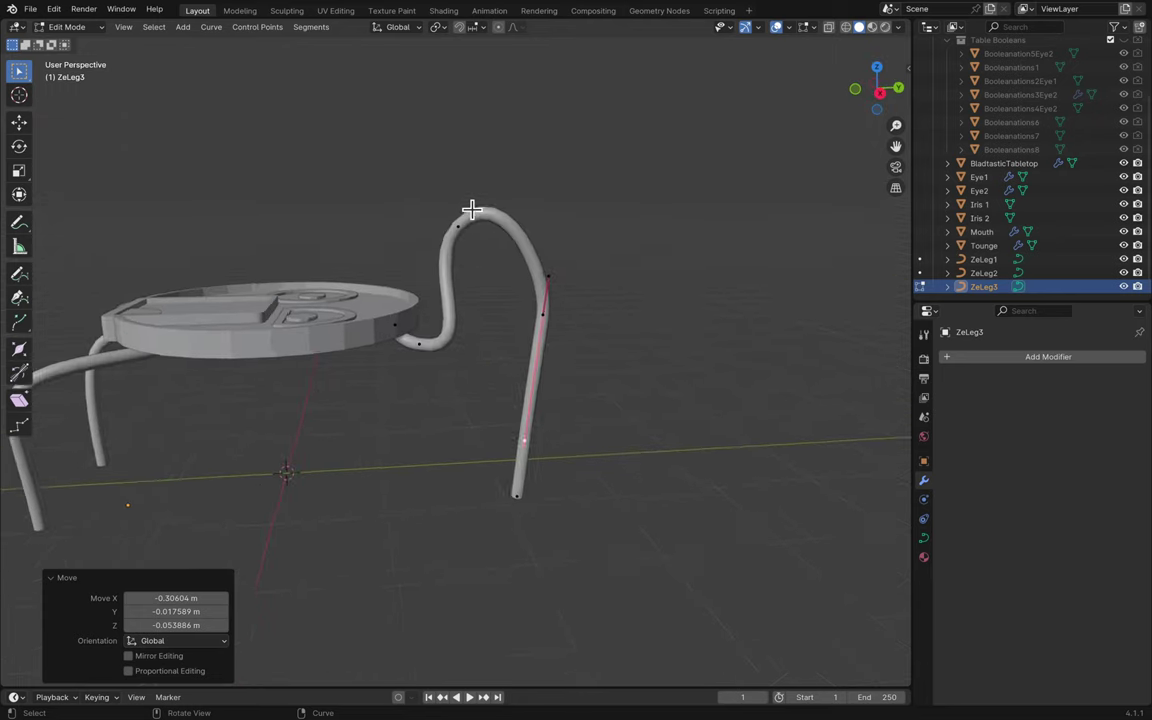
pyautogui.scroll(3, 471, 208)
# - Move ZeLeg3's end point (-0.031421, -0.12242, -0.11195 m) to tuck the hook under the tabletop
pyautogui.click(394, 340)
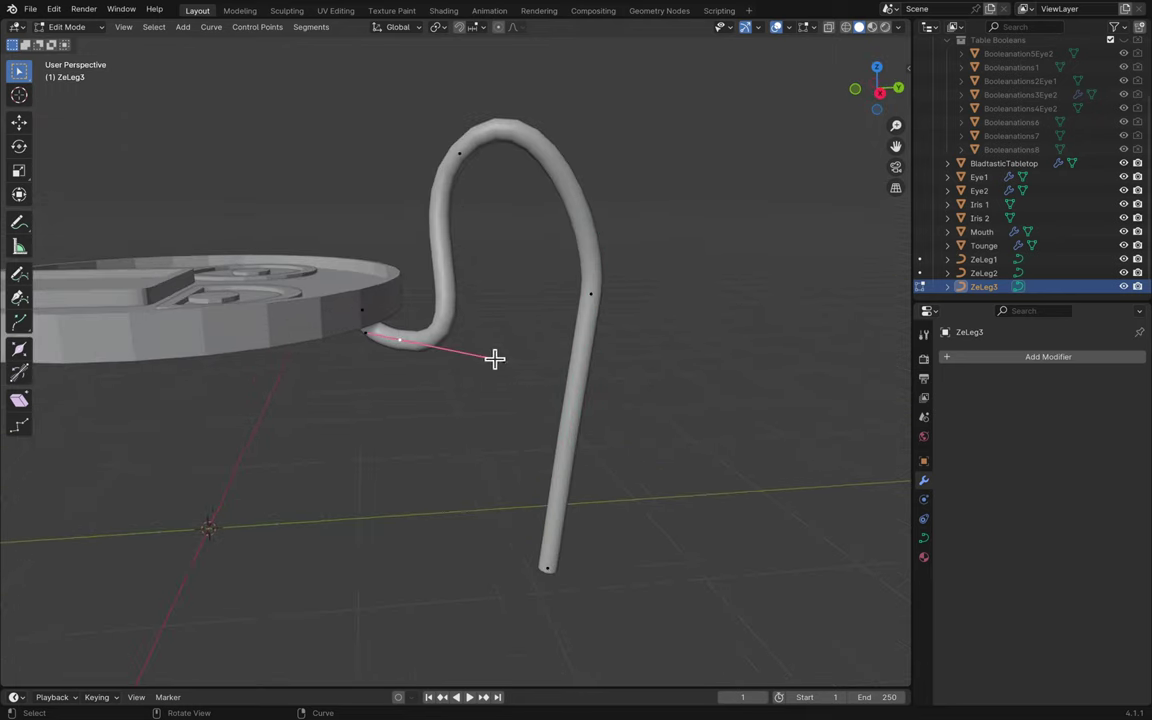
pyautogui.press('g')
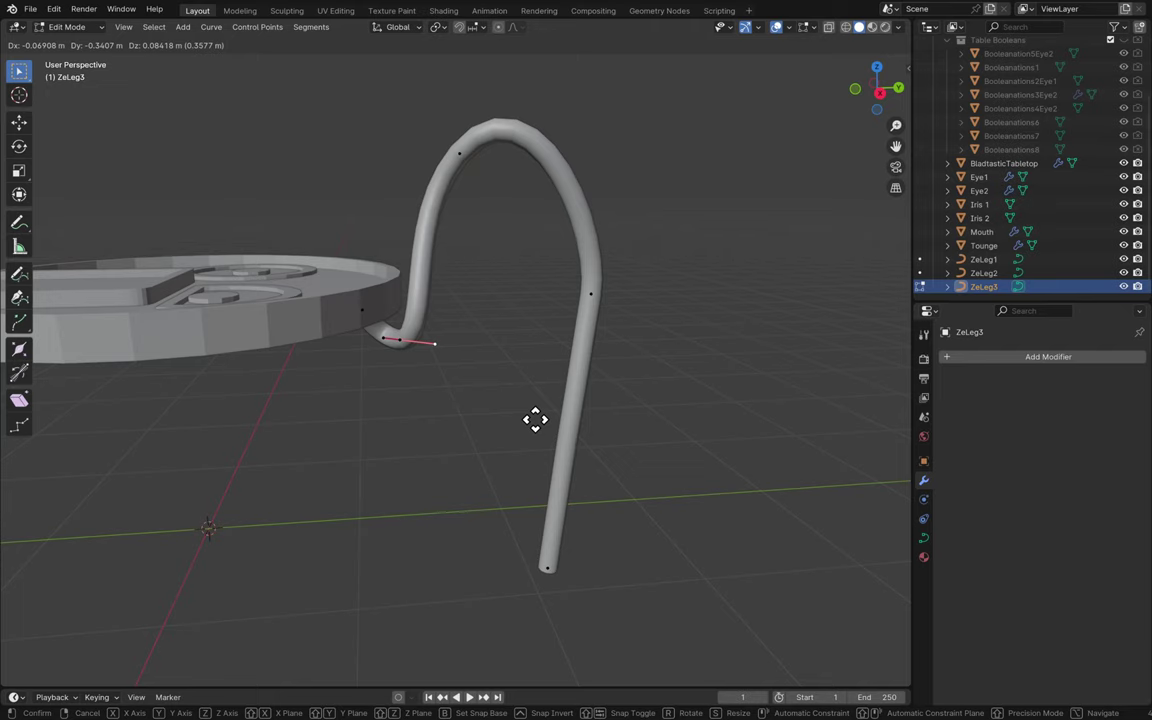
pyautogui.click(566, 411)
pyautogui.press('g')
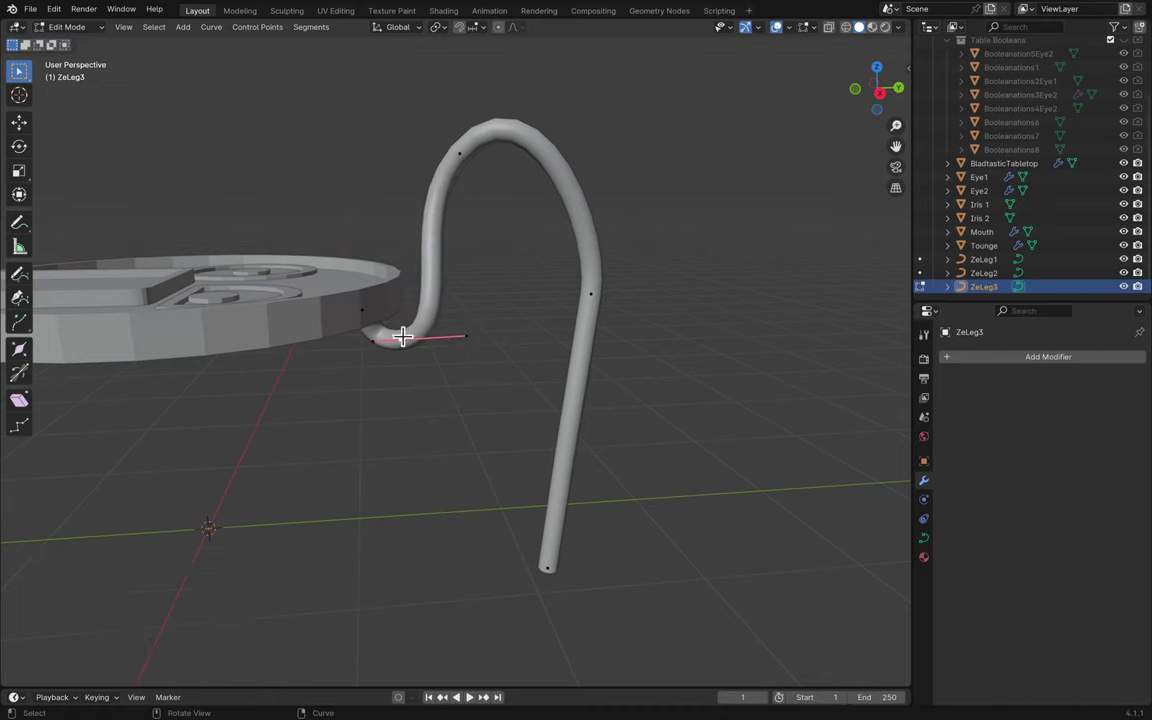
pyautogui.click(558, 396)
pyautogui.moveTo(558, 396); pyautogui.dragTo(451, 374, button='middle')
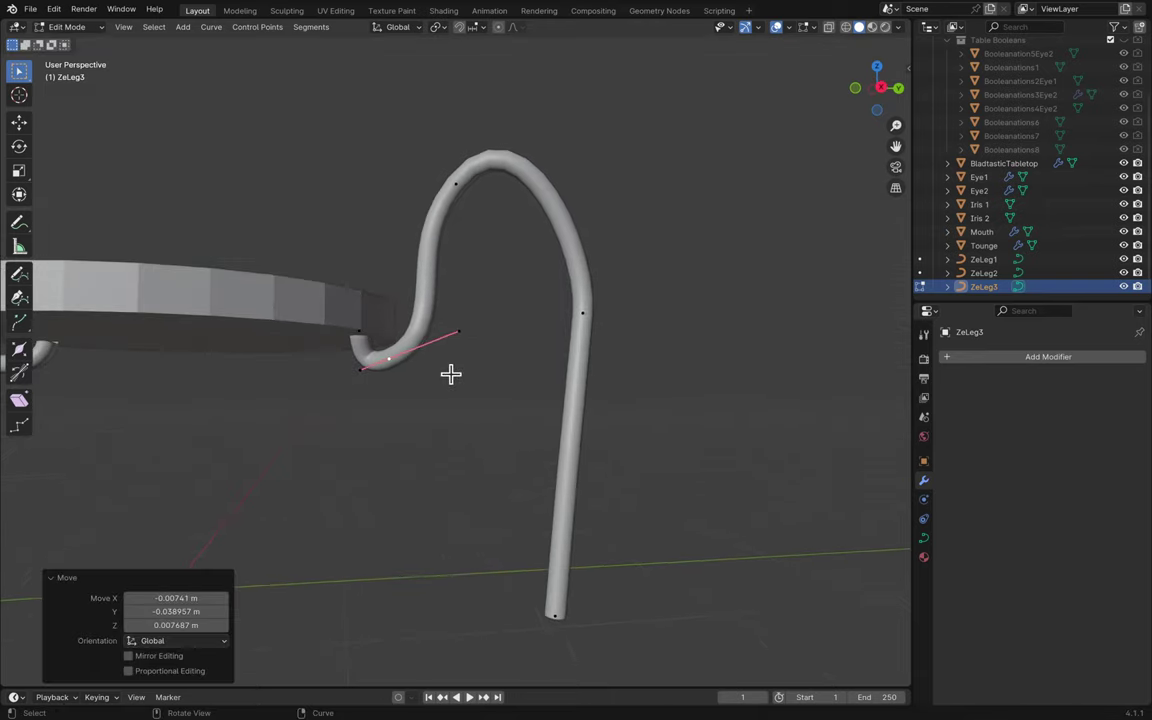
pyautogui.press('g')
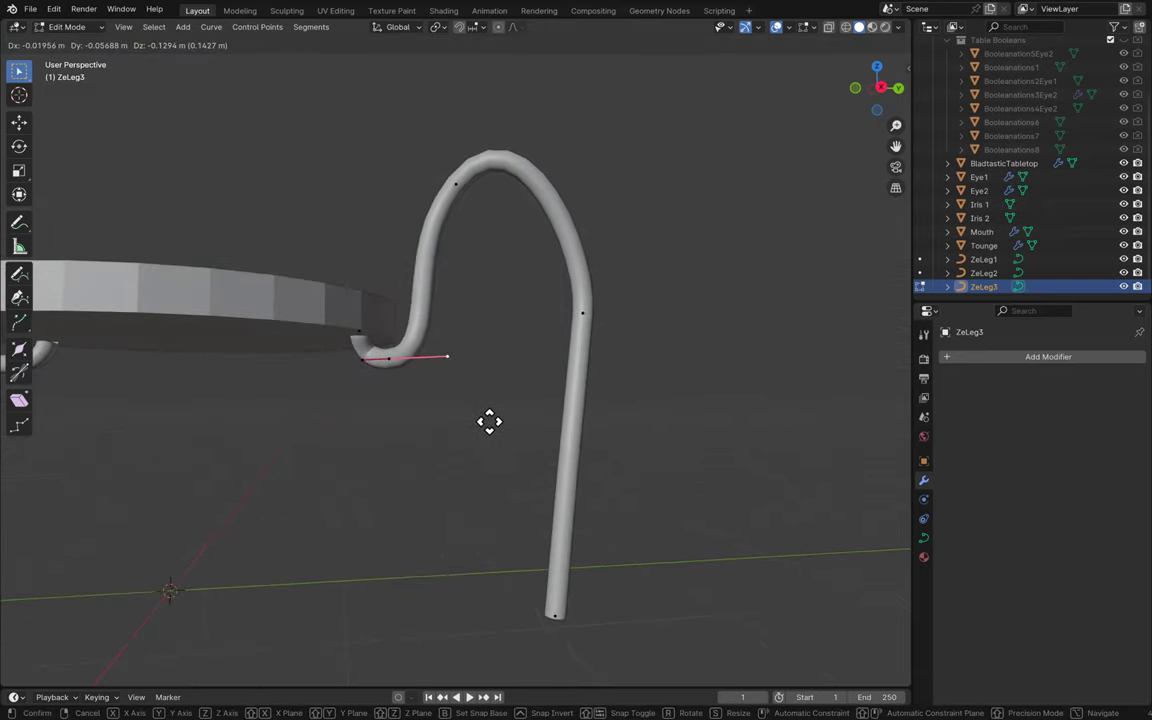
pyautogui.click(476, 417)
pyautogui.moveTo(476, 417); pyautogui.dragTo(476, 418, button='middle')
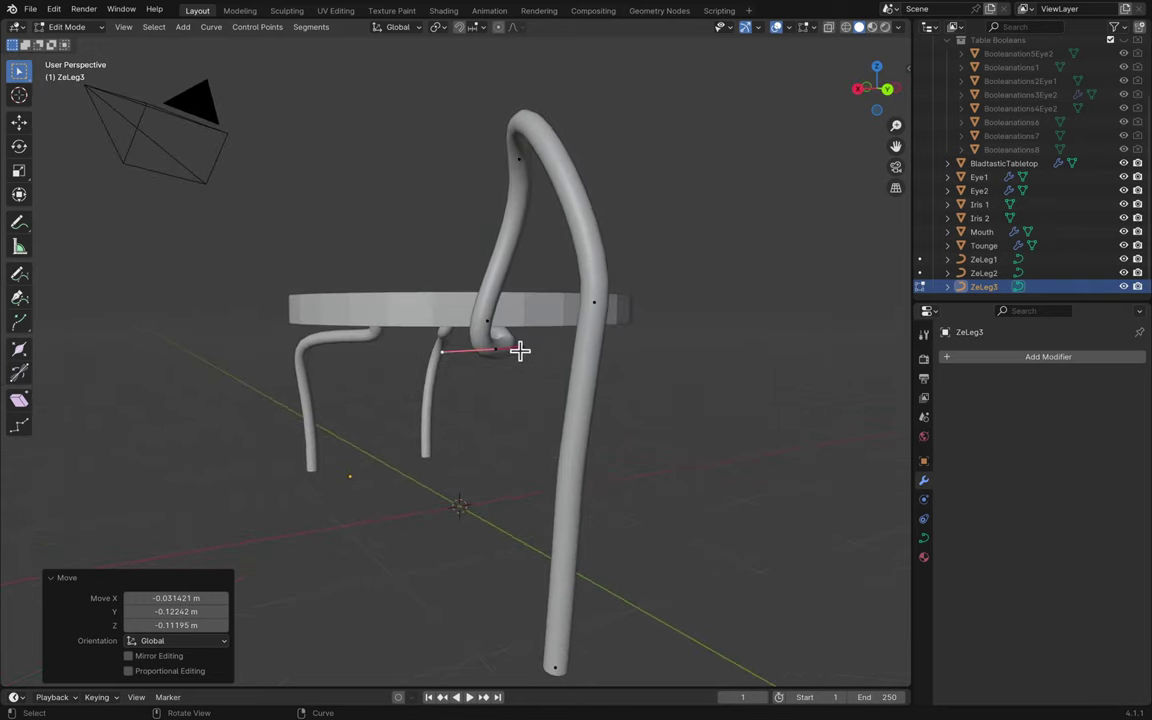
# - Adjust the handle and shift the control point on ZeLeg3's straight part to the left
pyautogui.click(519, 350)
pyautogui.press('g')
pyautogui.click(536, 424)
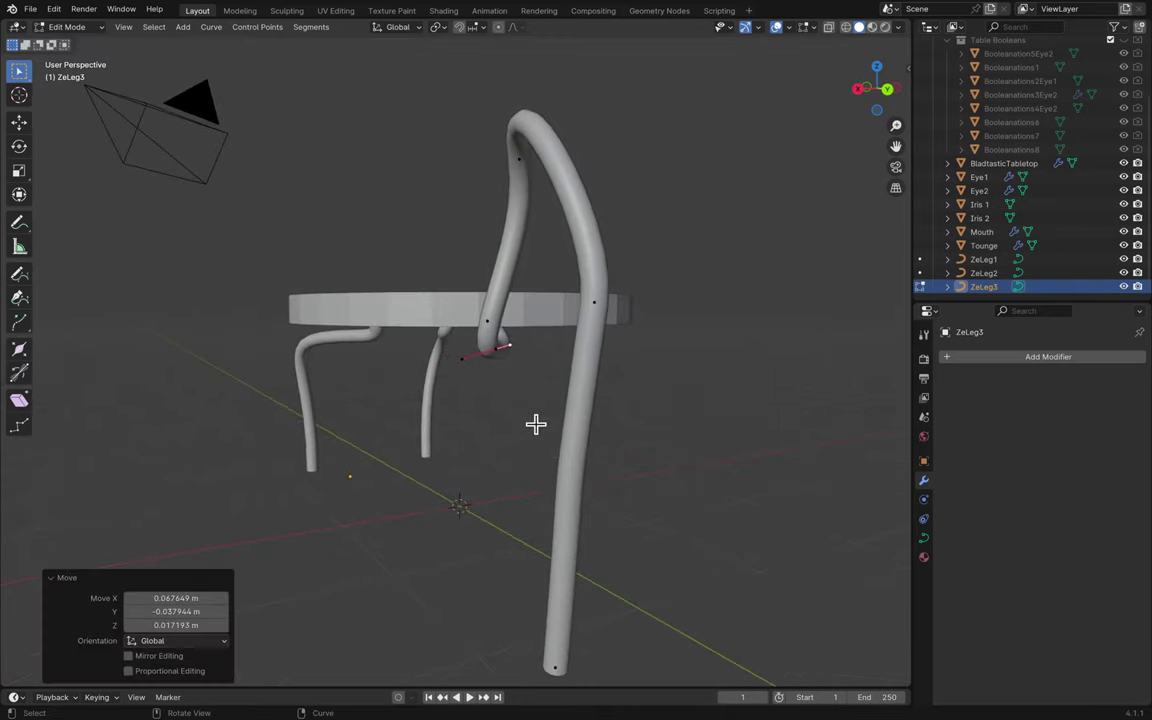
pyautogui.moveTo(663, 363); pyautogui.dragTo(586, 298, button='middle')
pyautogui.click(586, 298)
pyautogui.press('g')
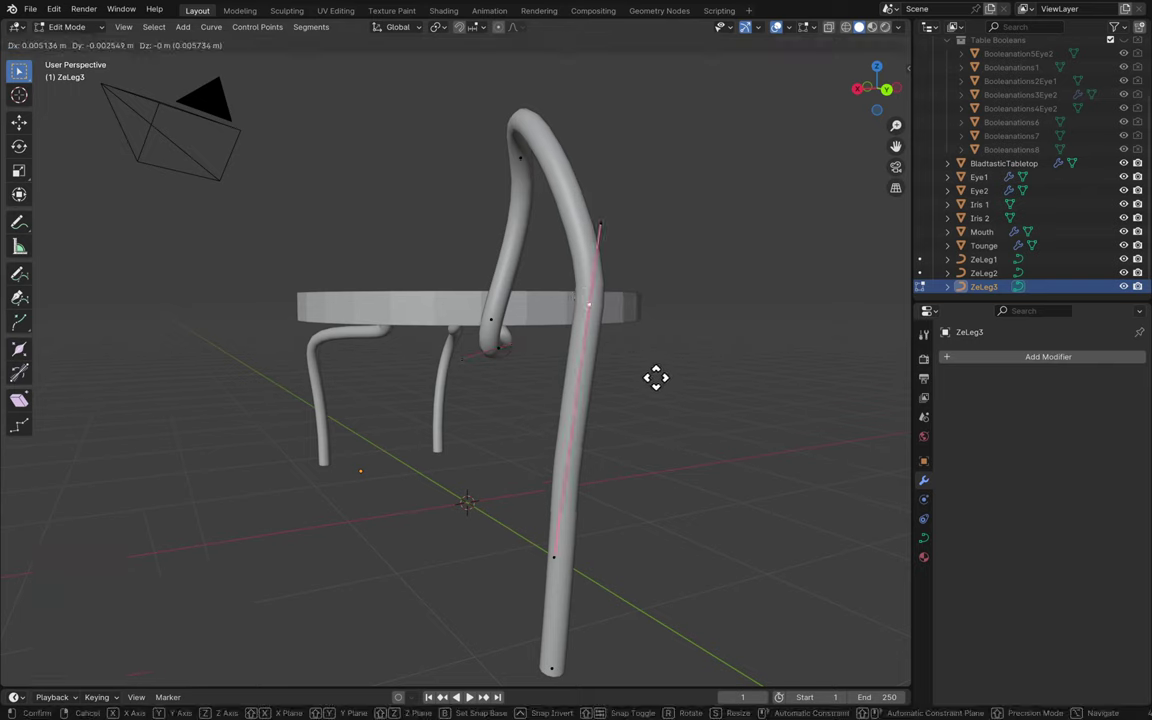
pyautogui.click(616, 378)
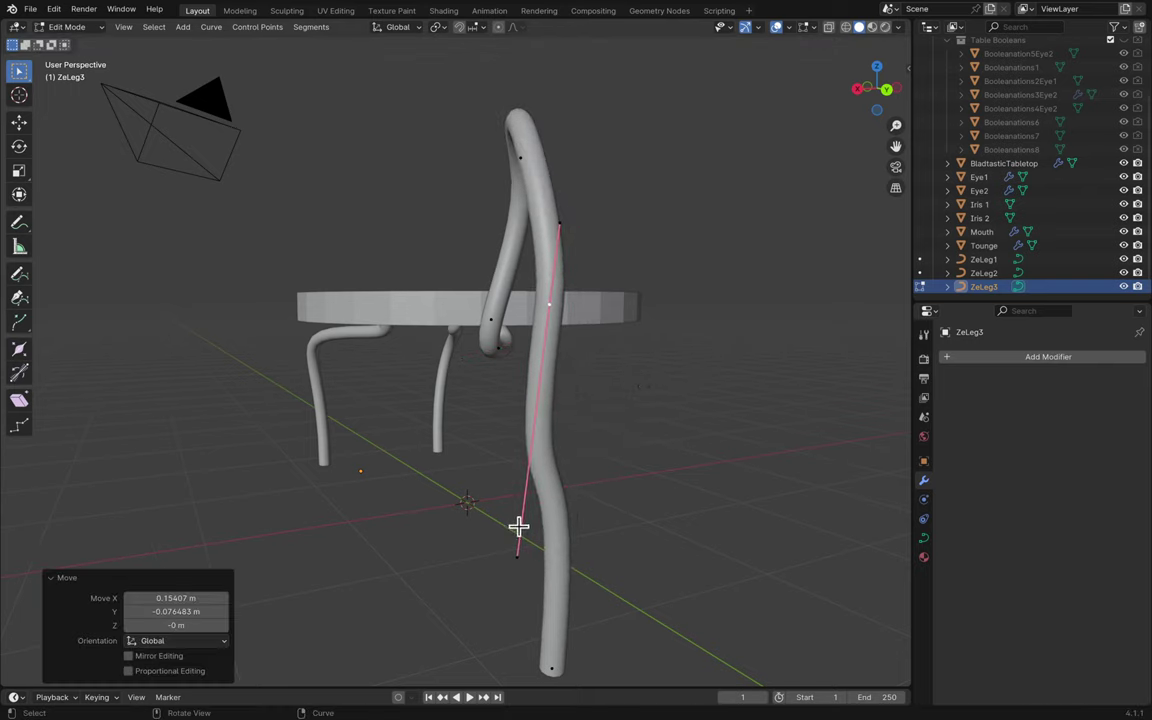
# - Rotate the selected point's handle by -9.41° and save the file
pyautogui.press('r')
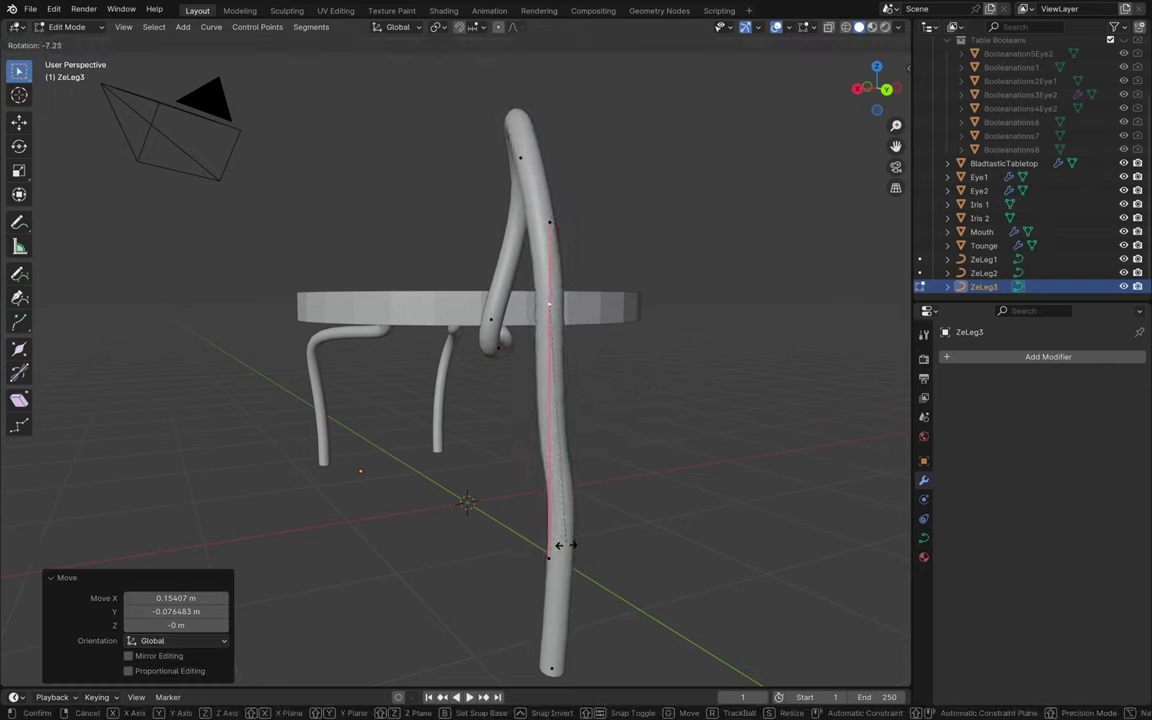
pyautogui.click(572, 543)
pyautogui.hscroll(-10, 573, 543)
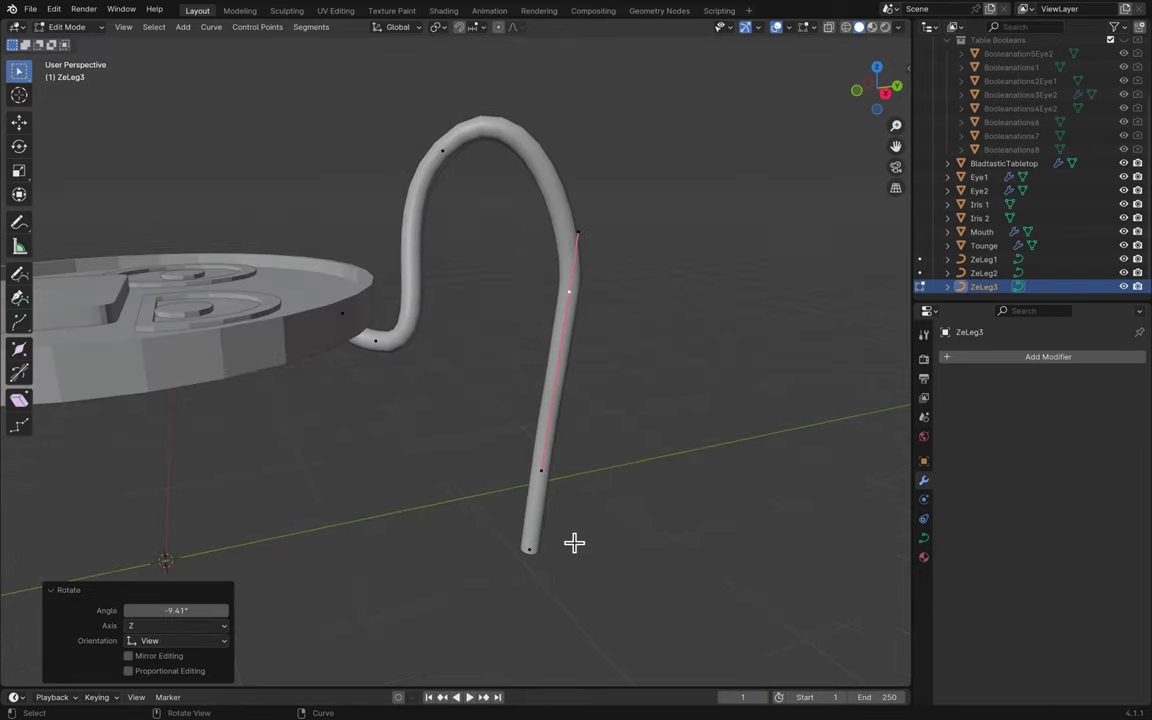
pyautogui.hscroll(-15, 573, 543)
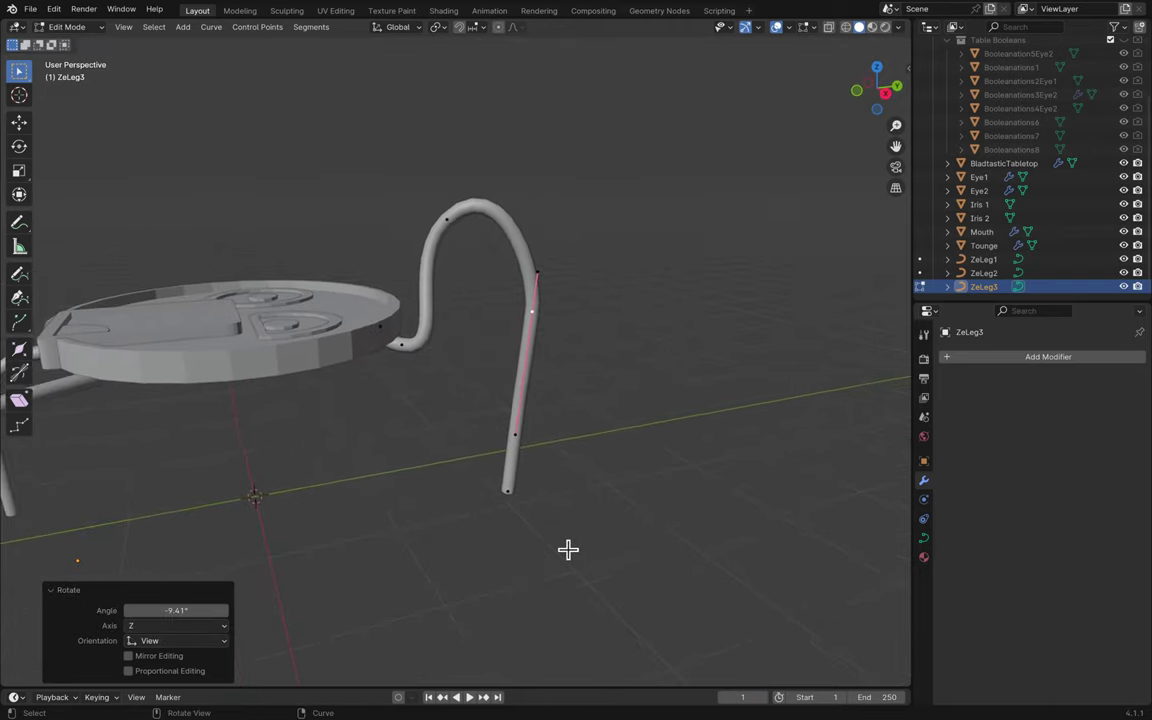
pyautogui.hscroll(-20, 570, 552)
pyautogui.hotkey('ctrl', 's')
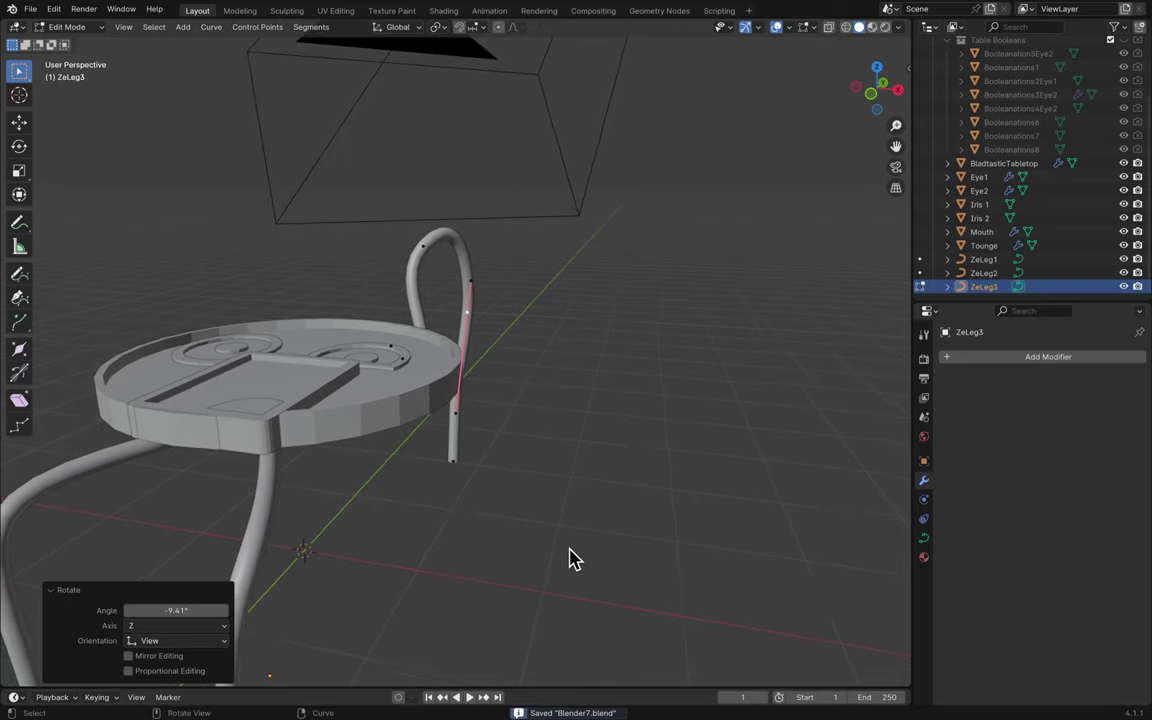
# - Rotate the curve point's handle 17.8° about global Z and save
pyautogui.scroll(5, 570, 557)
pyautogui.press('r')
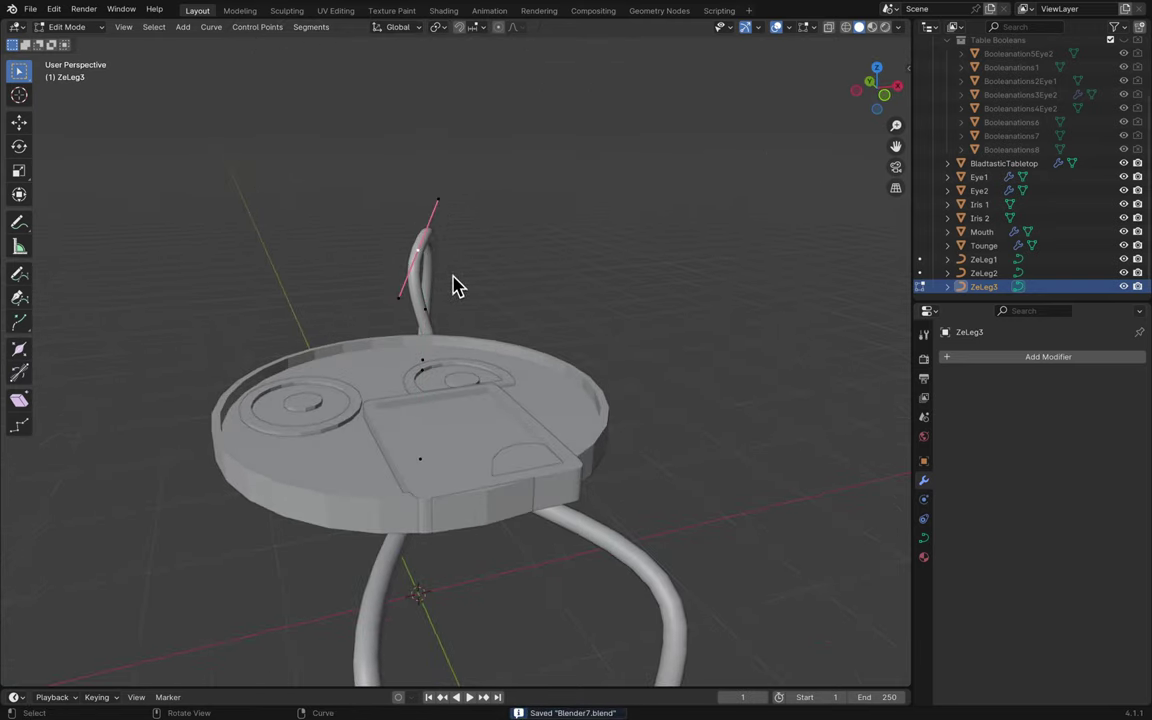
pyautogui.press('r')
pyautogui.press('z')
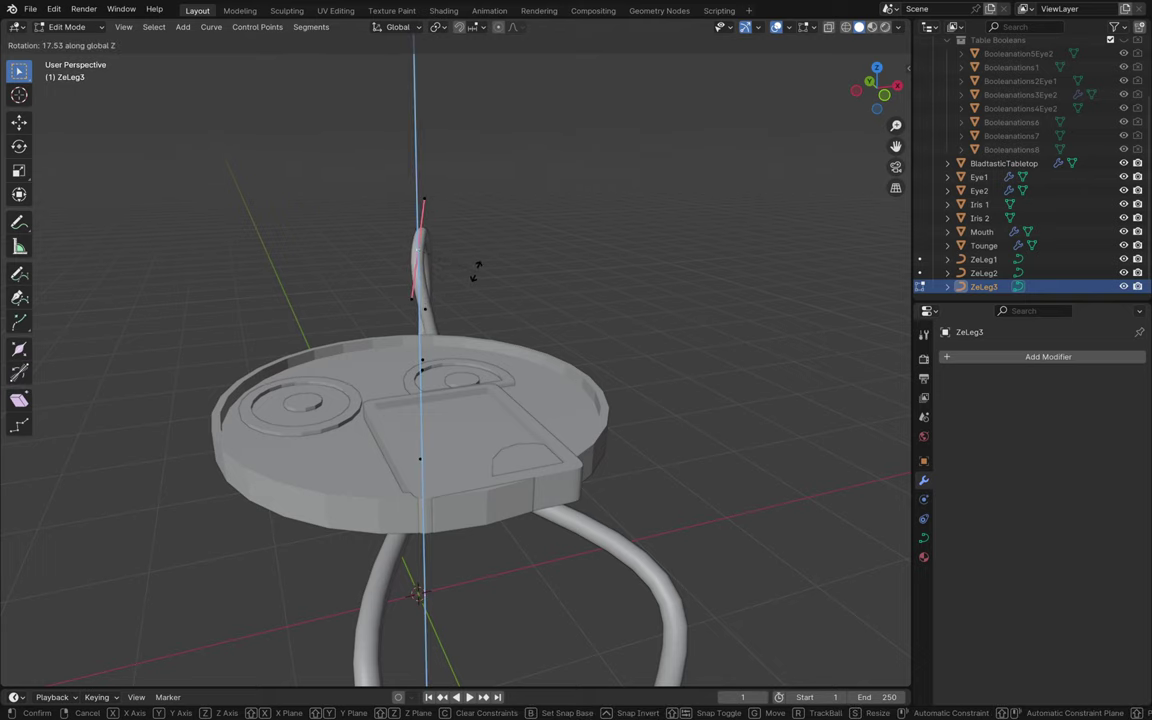
pyautogui.click(540, 270)
pyautogui.hscroll(5, 540, 270)
pyautogui.hotkey('ctrl', 's')
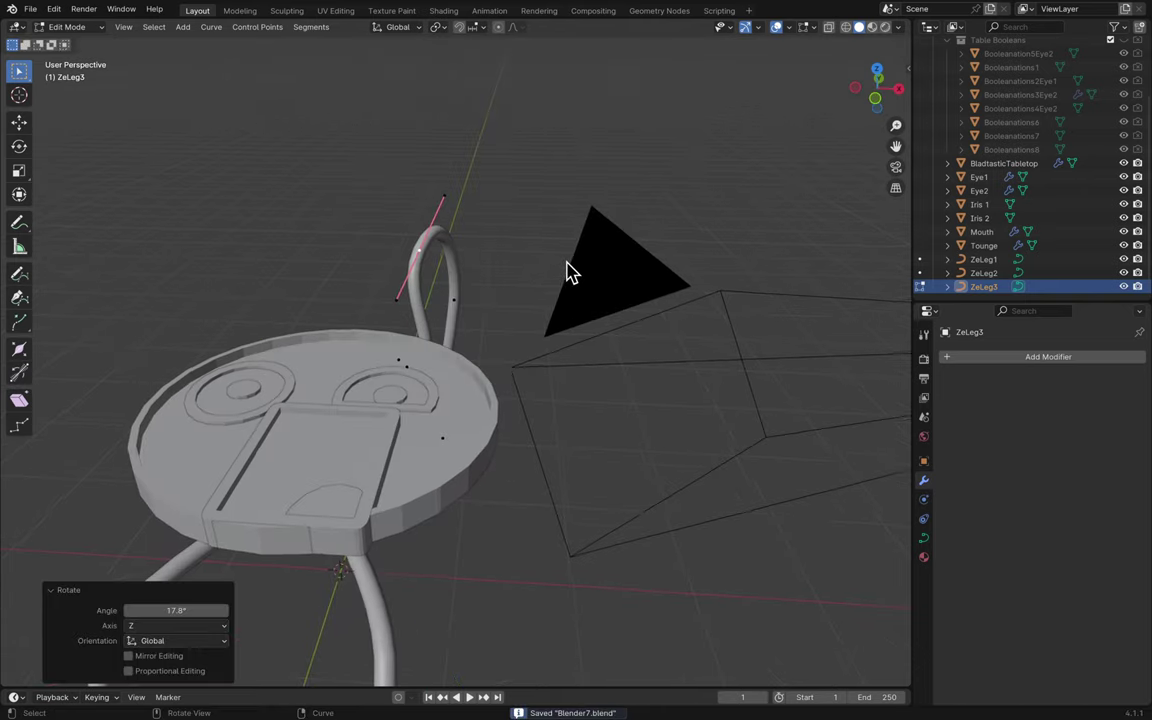
# - In Top view, rotate the hook's points 8.07° and move them 0.33195, -0.063229 m onto the rim
pyautogui.hscroll(10, 570, 268)
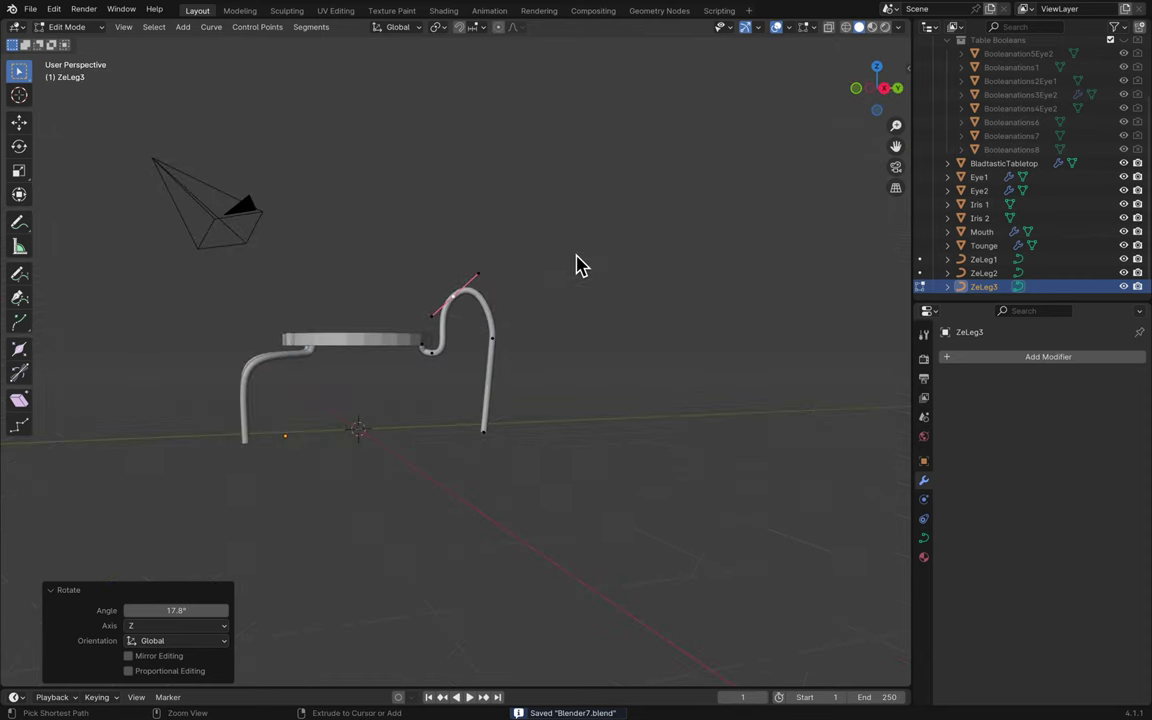
pyautogui.scroll(-10, 576, 258)
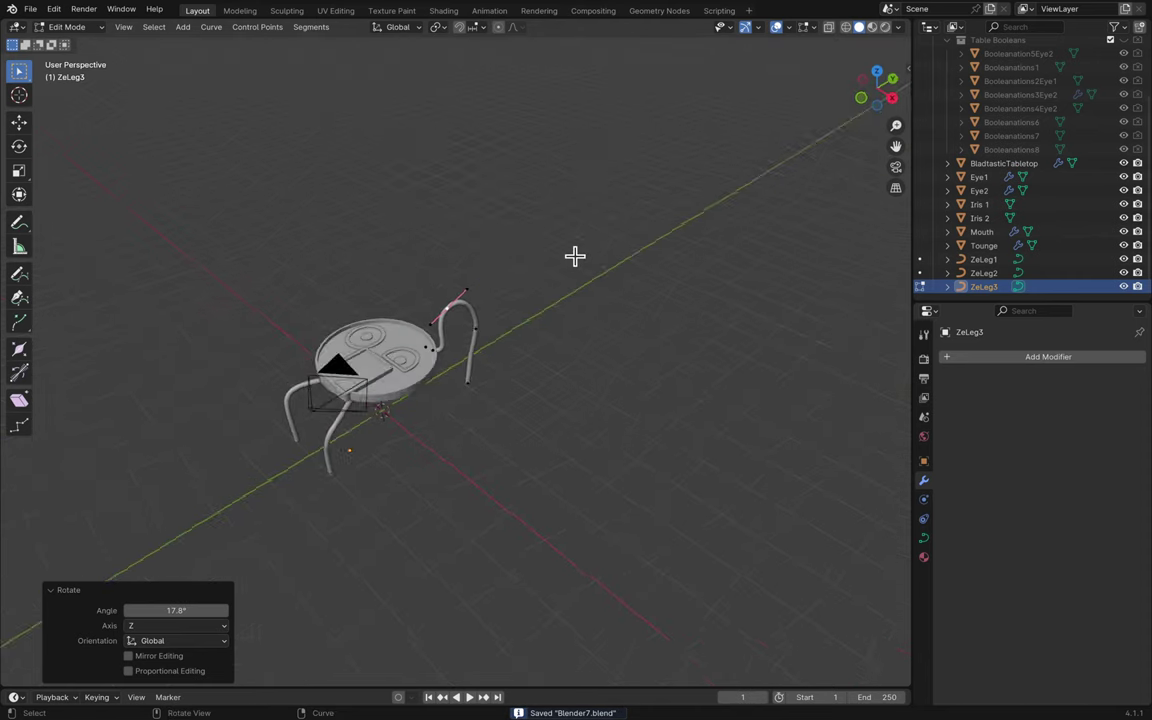
pyautogui.scroll(-5, 578, 260)
pyautogui.scroll(-6, 497, 381)
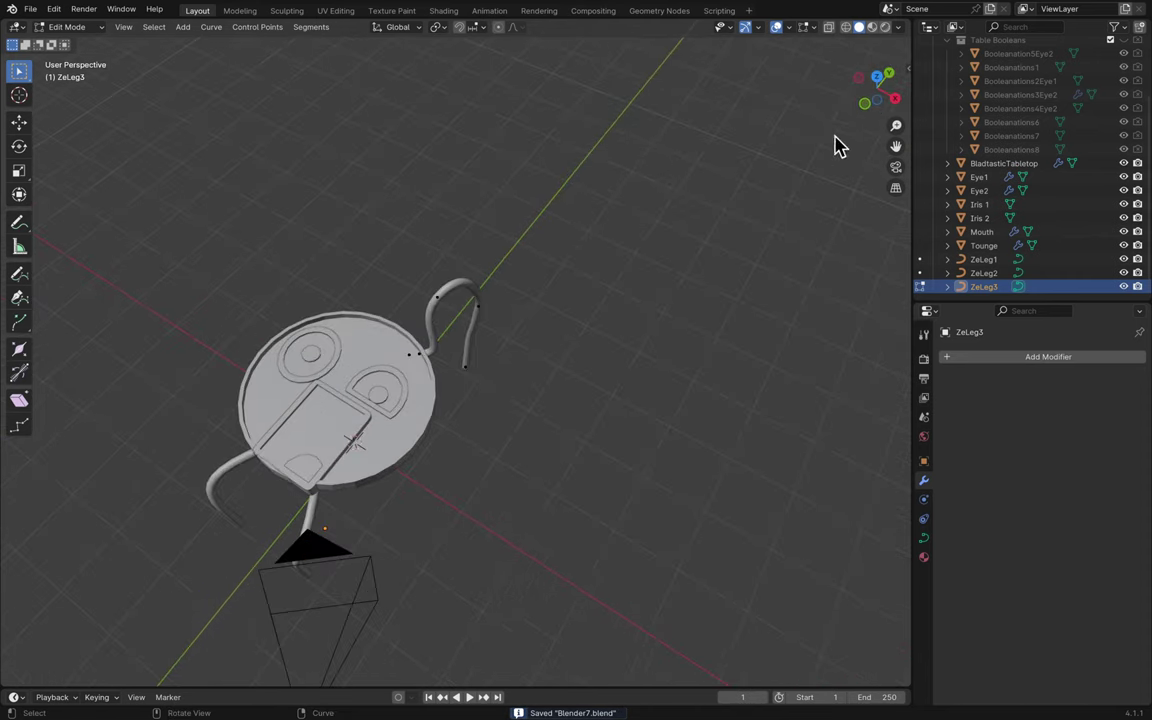
pyautogui.click(877, 94)
pyautogui.keyDown('shift'); pyautogui.scroll(5, 634, 343); pyautogui.keyUp('shift')
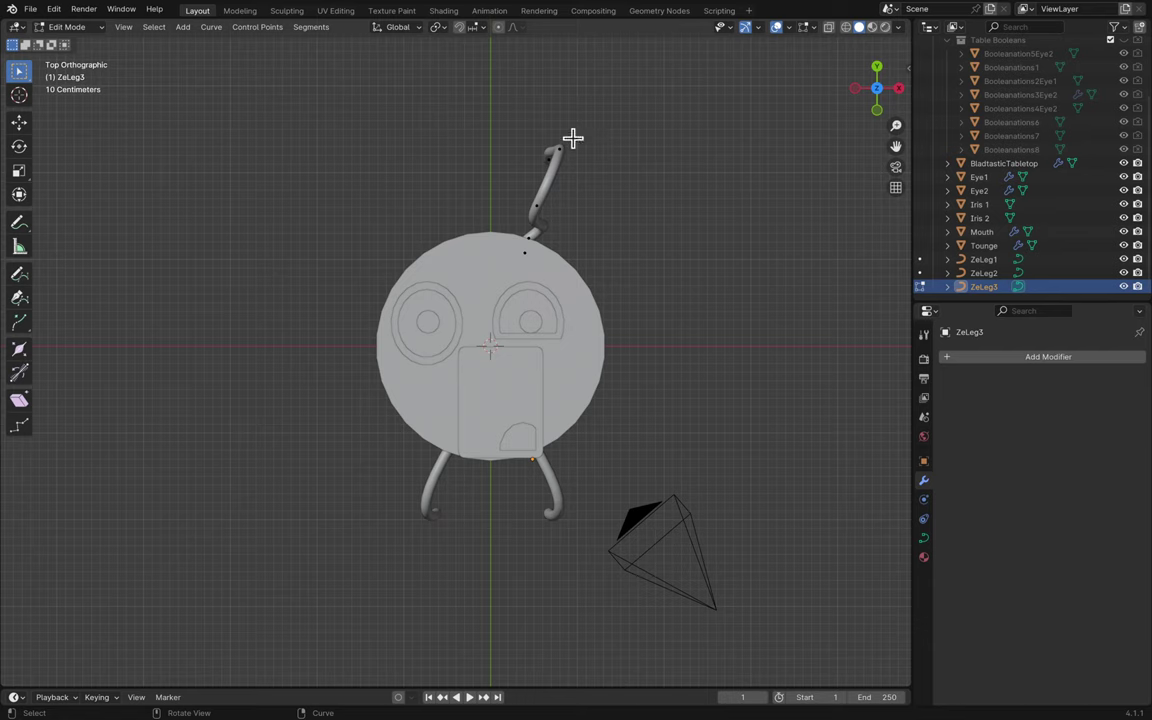
pyautogui.press('r')
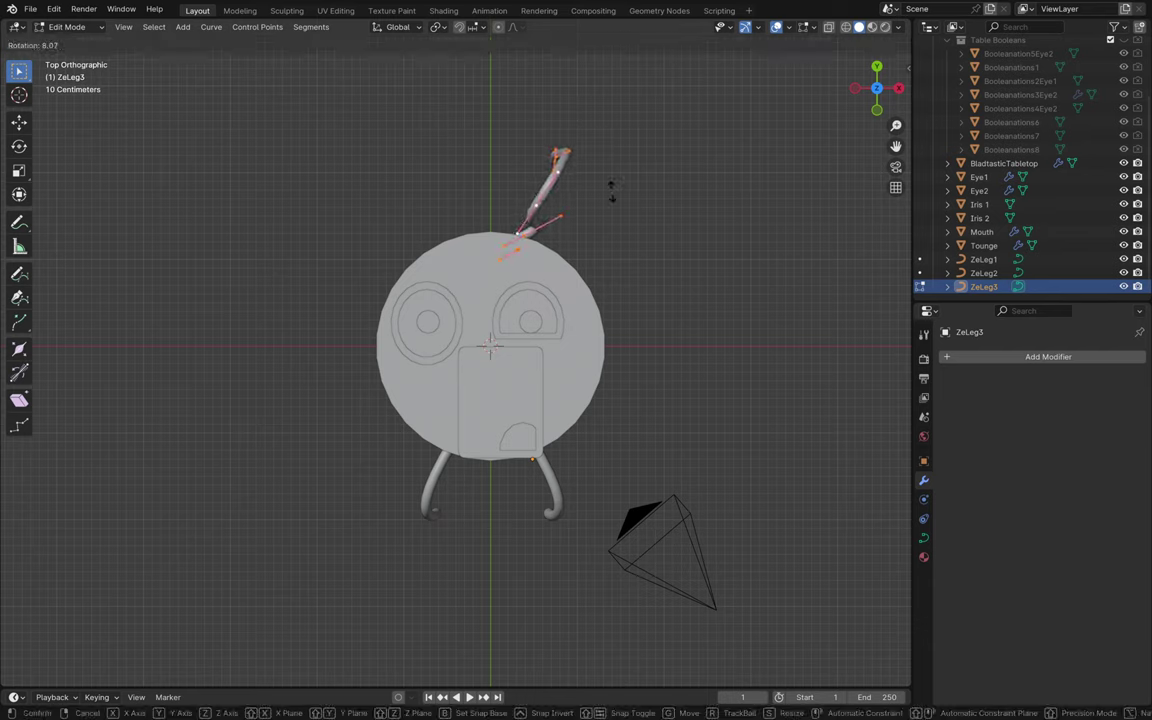
pyautogui.click(611, 190)
pyautogui.press('g')
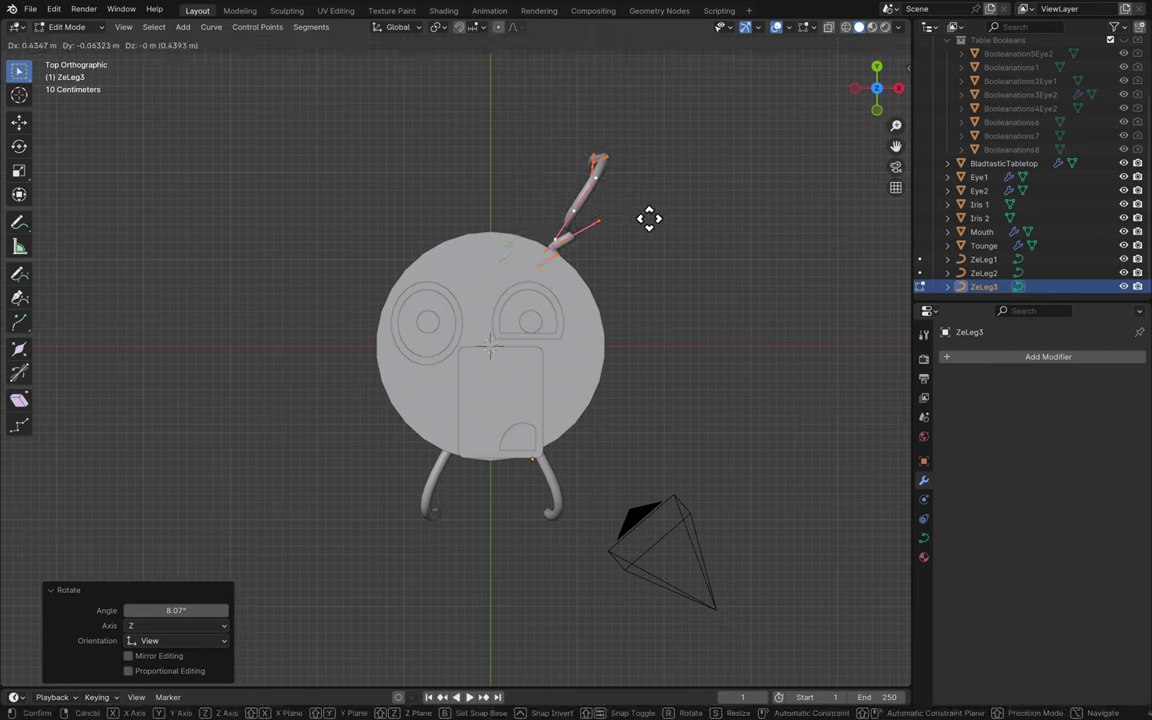
pyautogui.click(642, 219)
# - Orbit back to a perspective view and return to Object Mode
pyautogui.moveTo(642, 219); pyautogui.dragTo(757, 332, button='middle')
pyautogui.press('Tab')
pyautogui.hscroll(10, 757, 332)
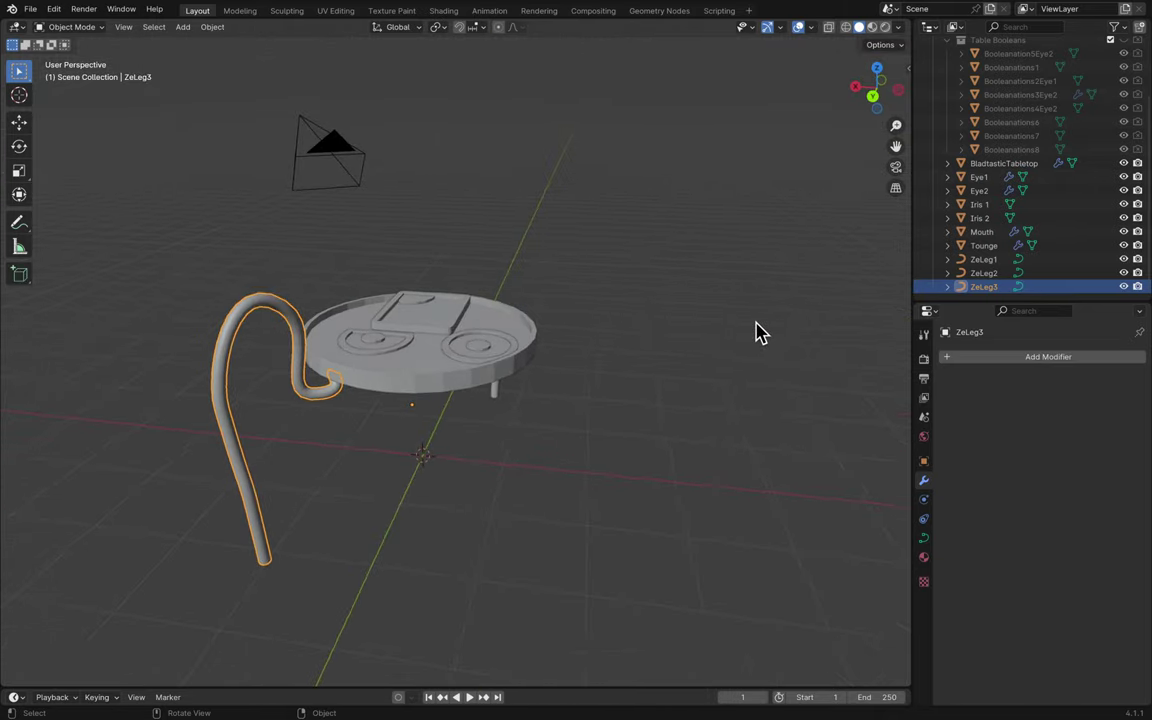
# - Duplicate the third leg in place and rename the copy 'ZeLeg4'
pyautogui.hotkey('shift', 'd')
pyautogui.press('Escape')
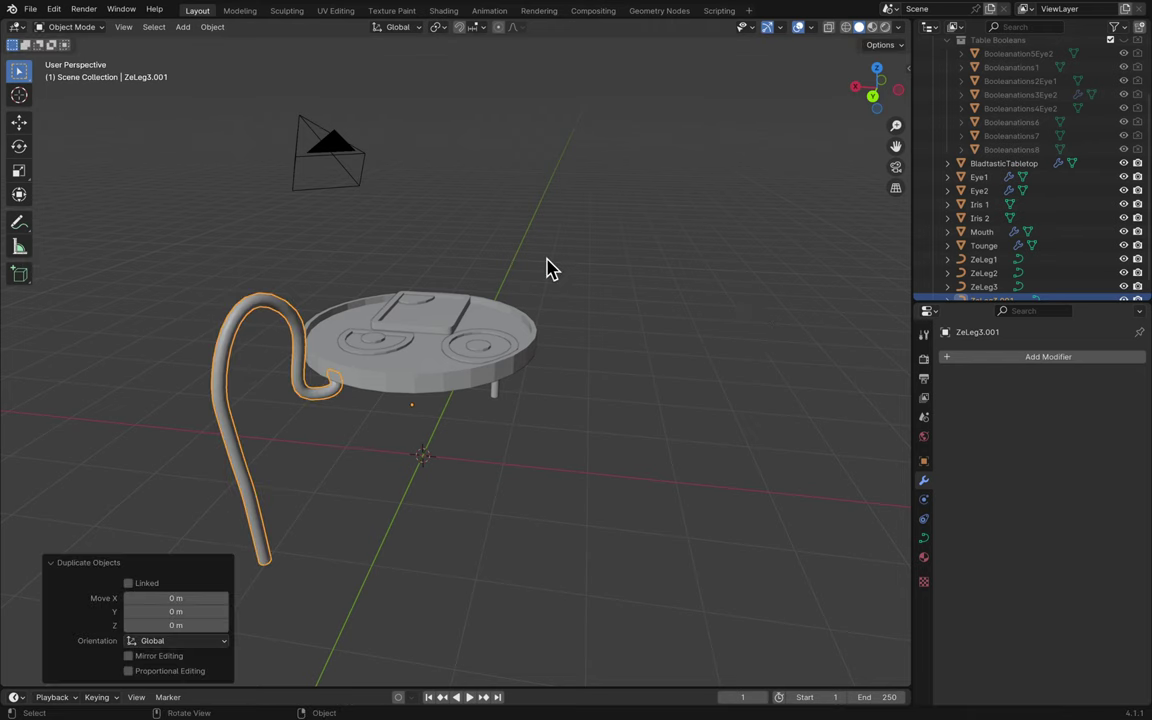
pyautogui.click(871, 97)
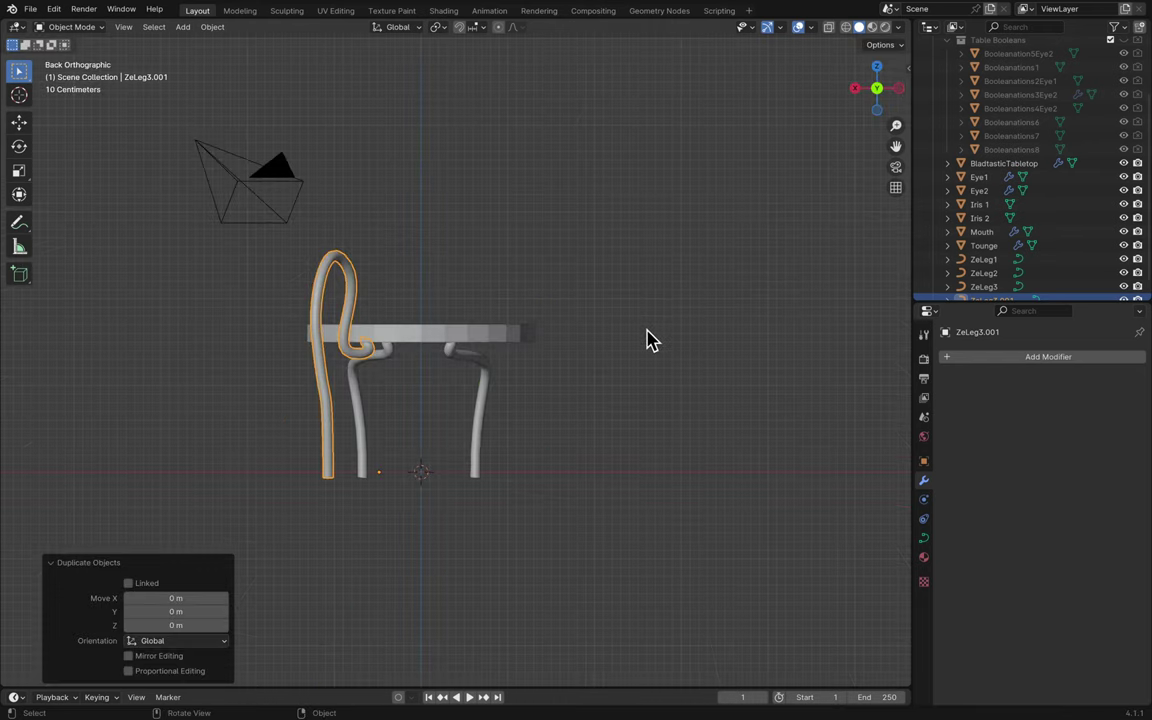
pyautogui.scroll(-1, 1005, 249)
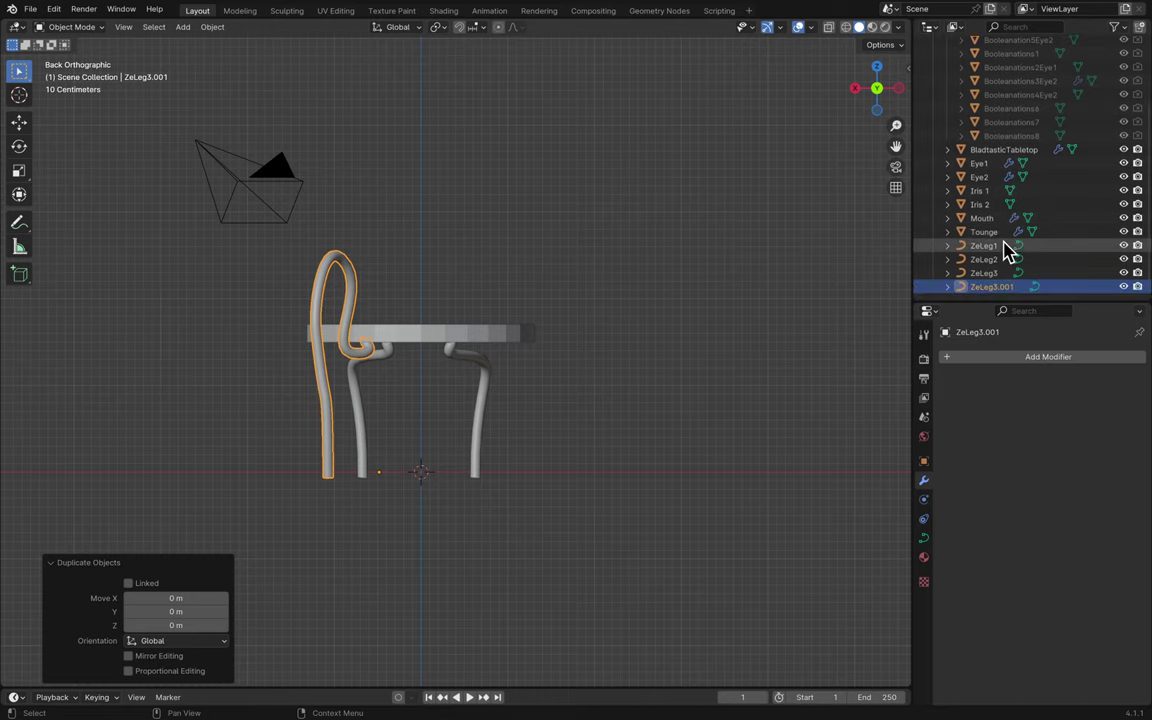
pyautogui.doubleClick(1008, 287)
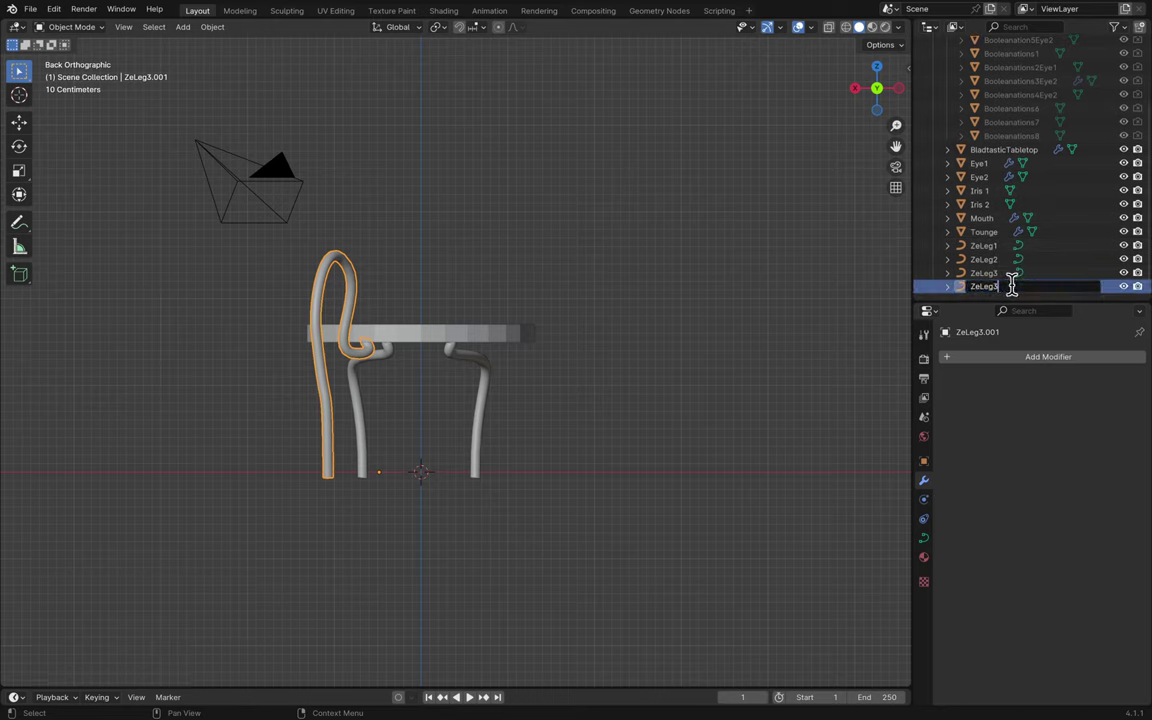
pyautogui.write('ZeLeg4')
pyautogui.press('Return')
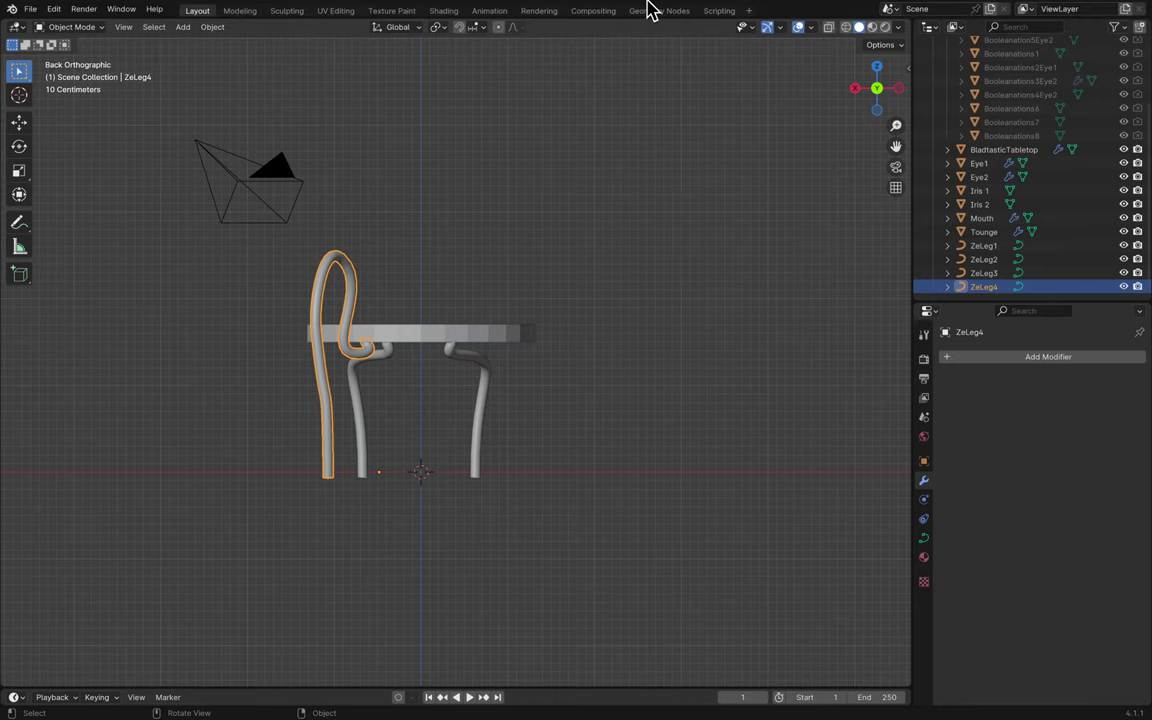
# - Mirror ZeLeg4's curve points across X with a scale of -1 in Edit Mode
pyautogui.scroll(5, 445, 400)
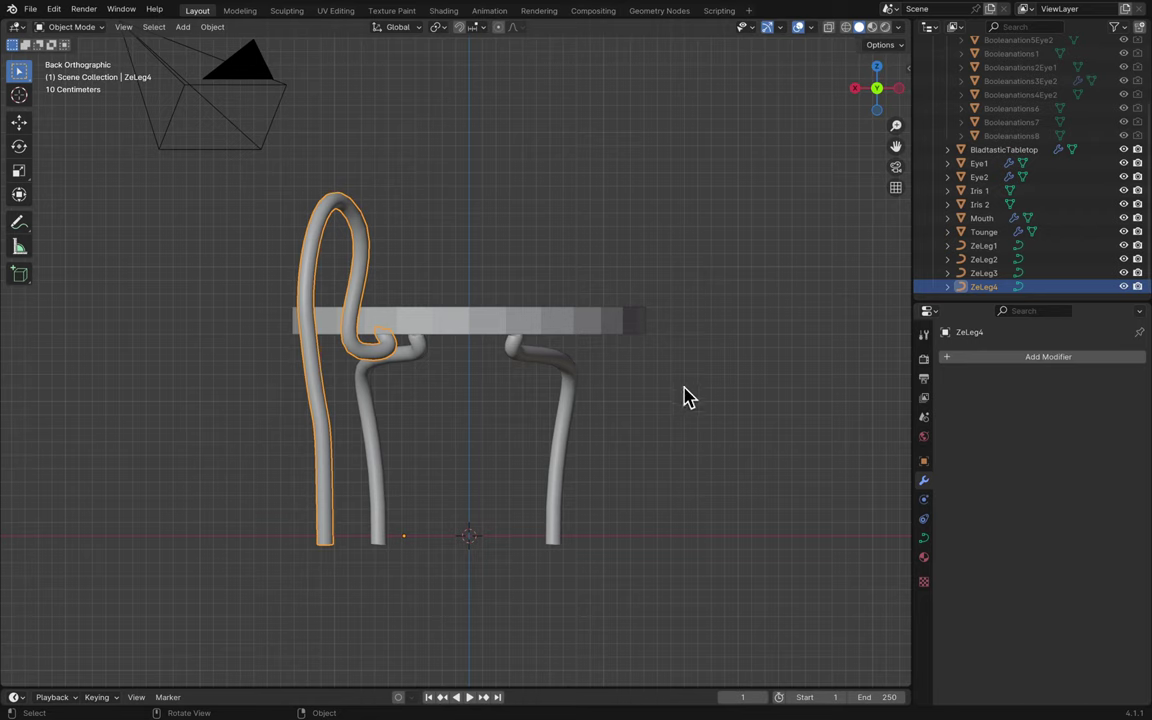
pyautogui.press('Tab')
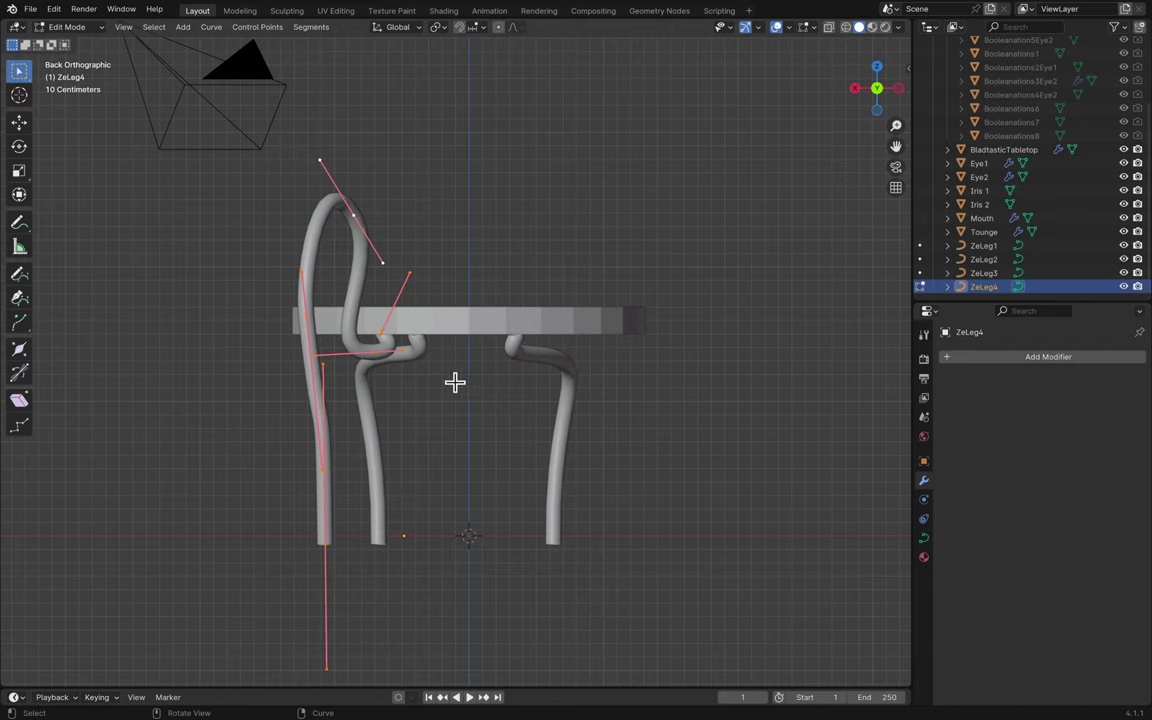
pyautogui.press('s')
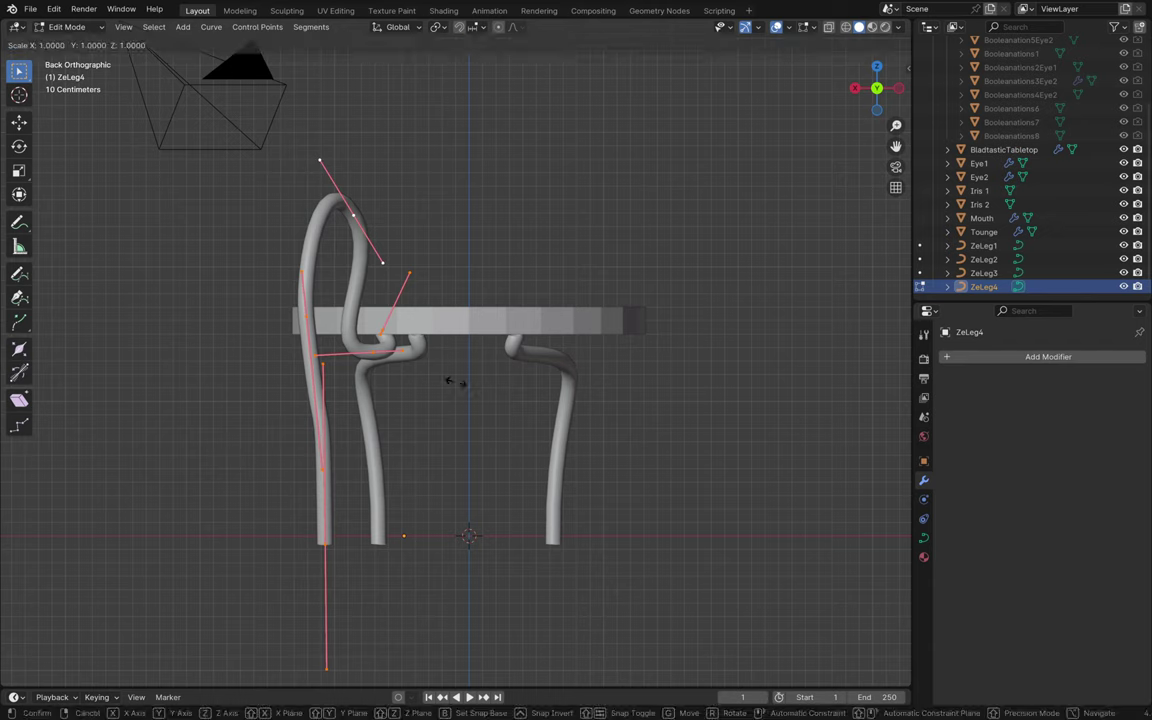
pyautogui.press('x')
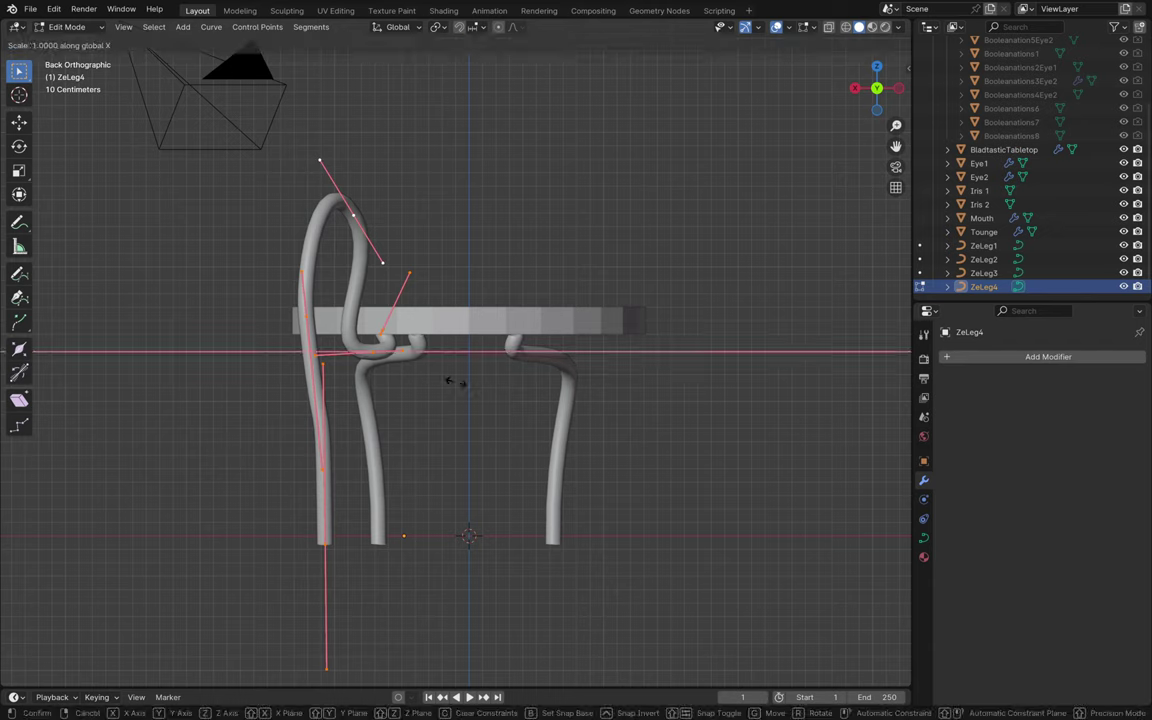
pyautogui.write('-1')
pyautogui.press('Return')
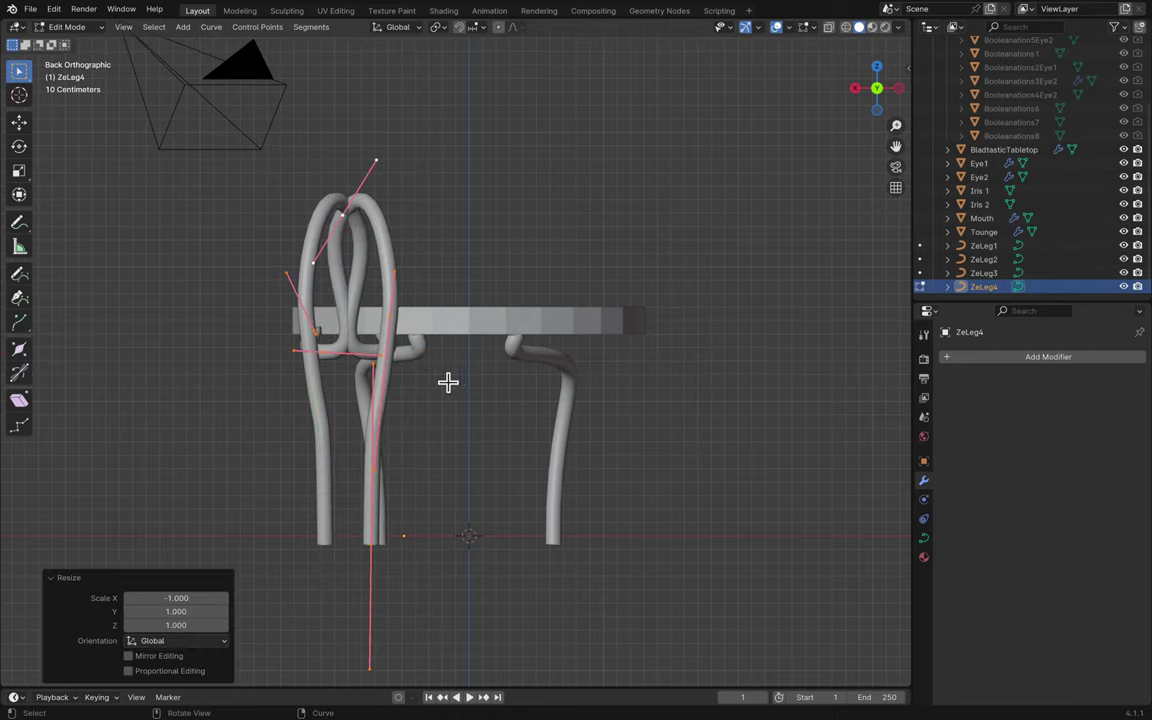
pyautogui.press('Tab')
# - Move ZeLeg4 along X to the opposite side of the tabletop and save
pyautogui.press('g')
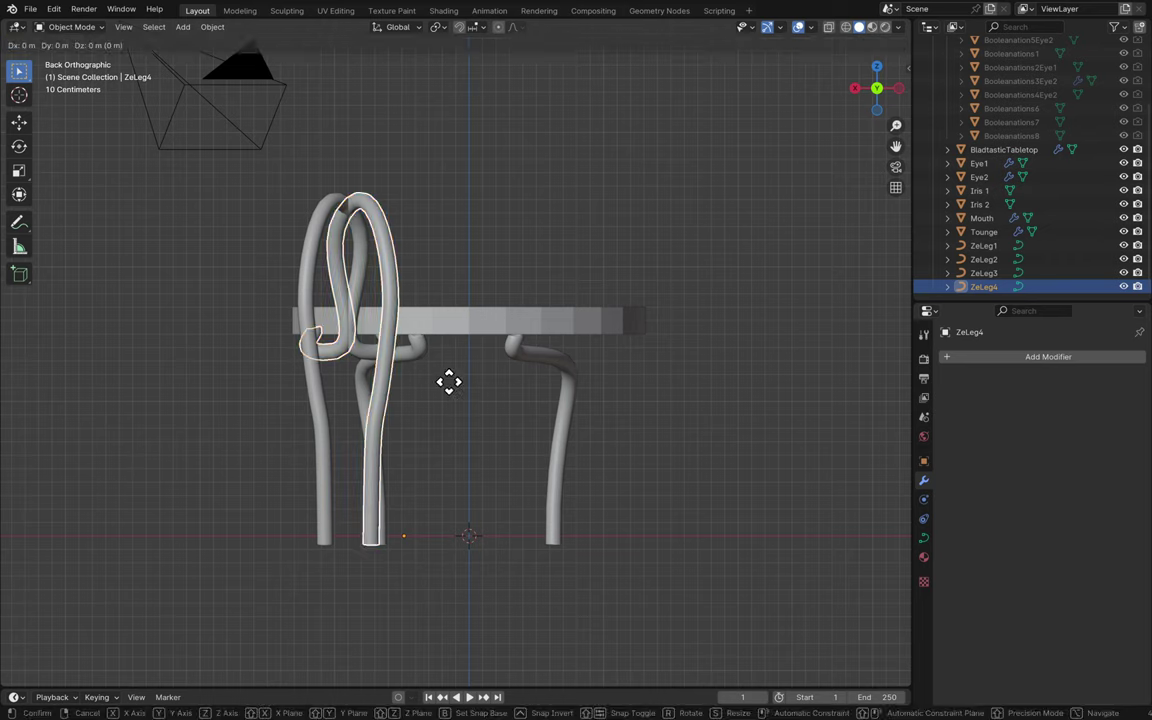
pyautogui.press('x')
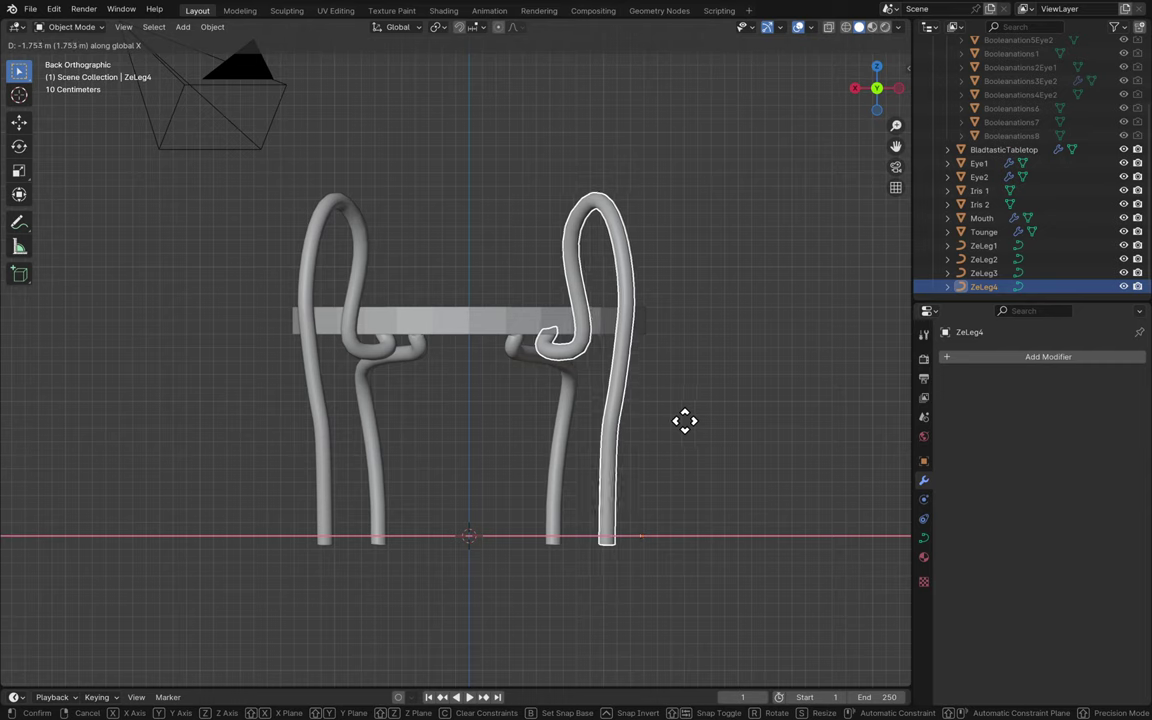
pyautogui.click(684, 421)
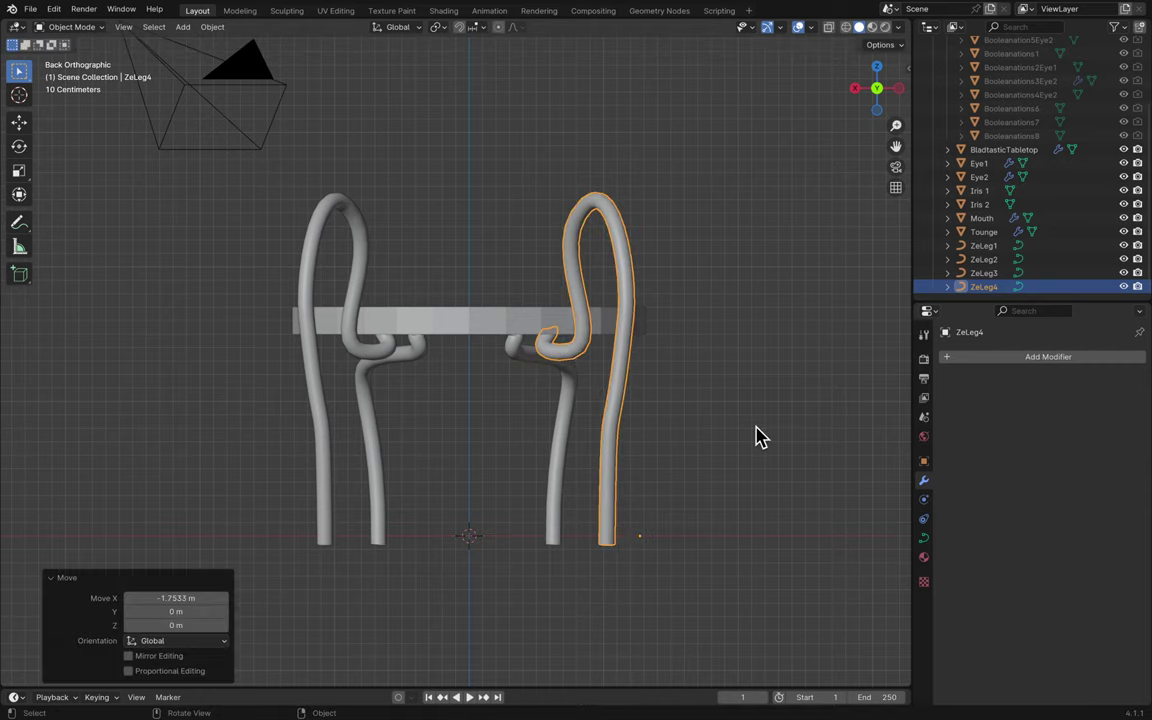
pyautogui.hotkey('ctrl', 's')
pyautogui.scroll(3, 520, 515)
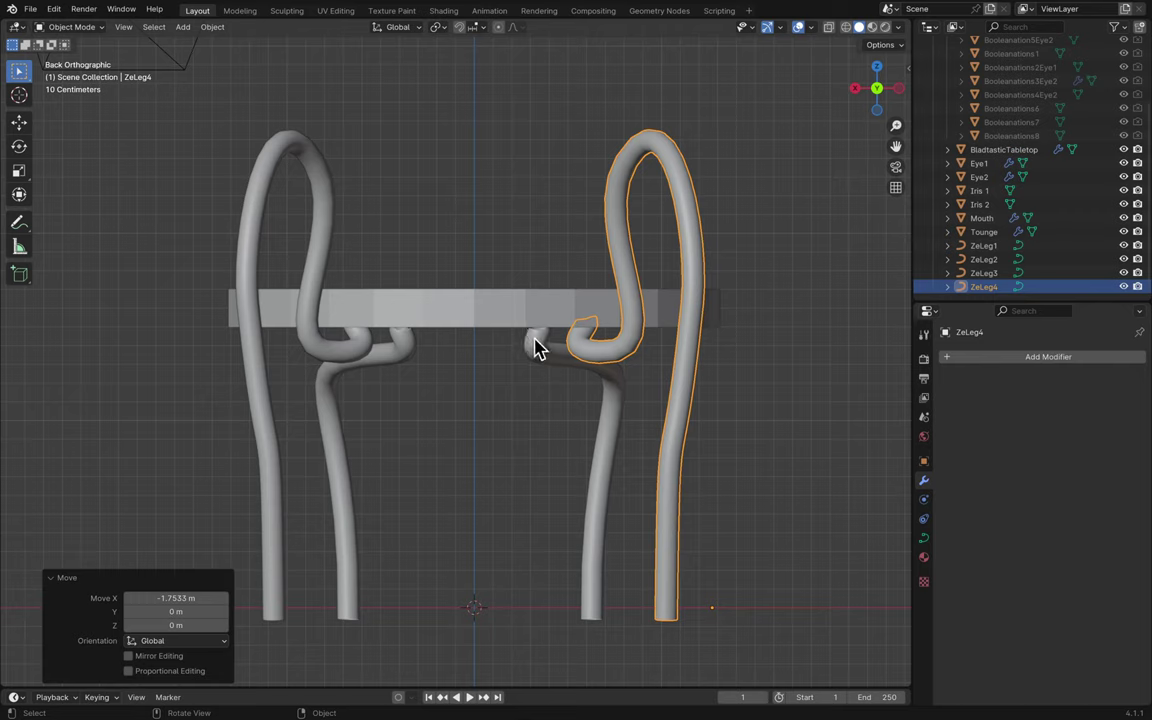
# - Nudge ZeLeg1 and ZeLeg4 slightly along X to line up the legs, then save
pyautogui.click(537, 346)
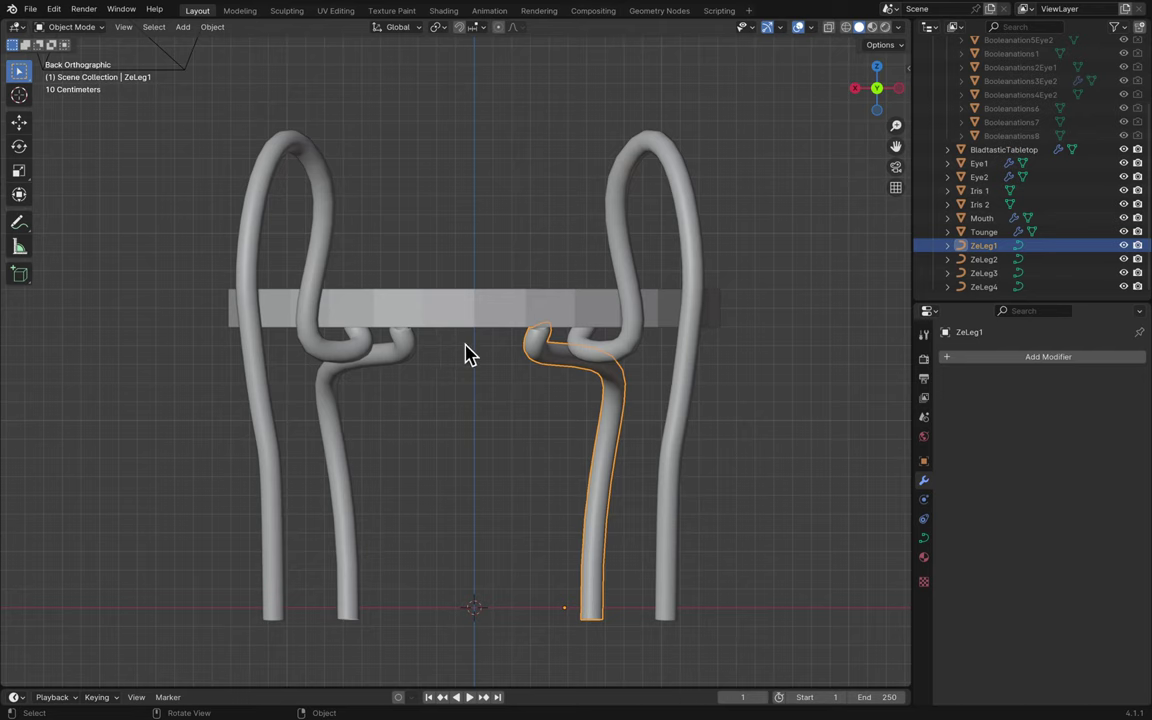
pyautogui.press('g')
pyautogui.press('x')
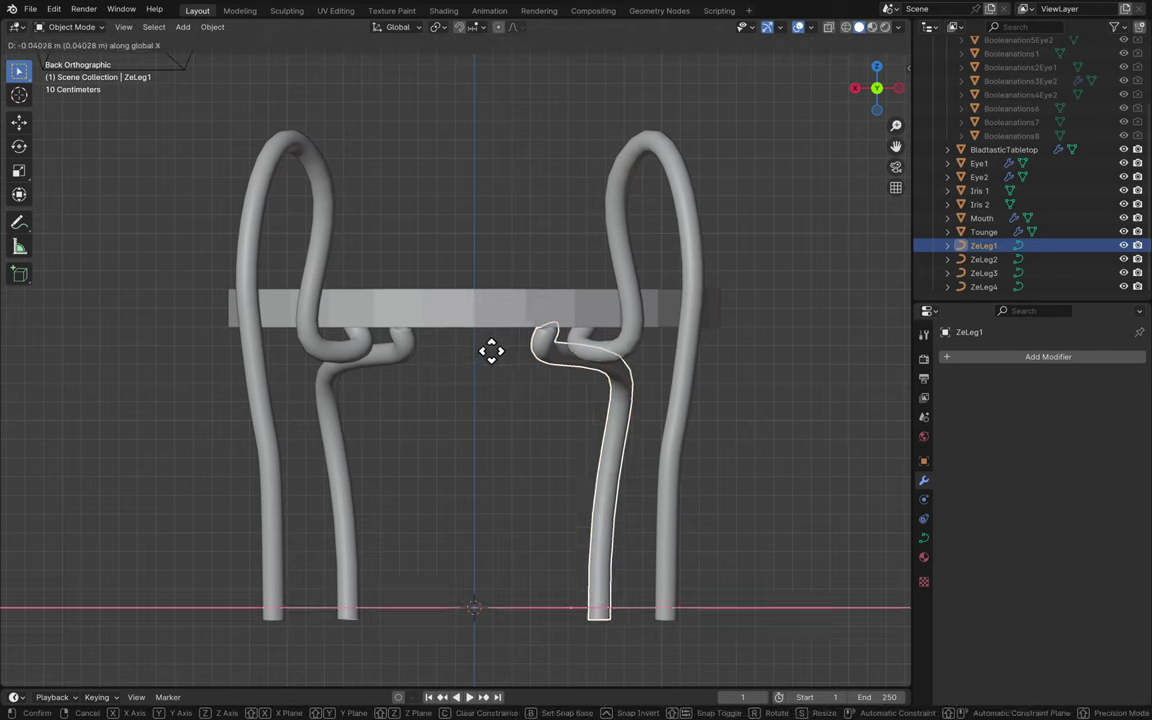
pyautogui.click(492, 360)
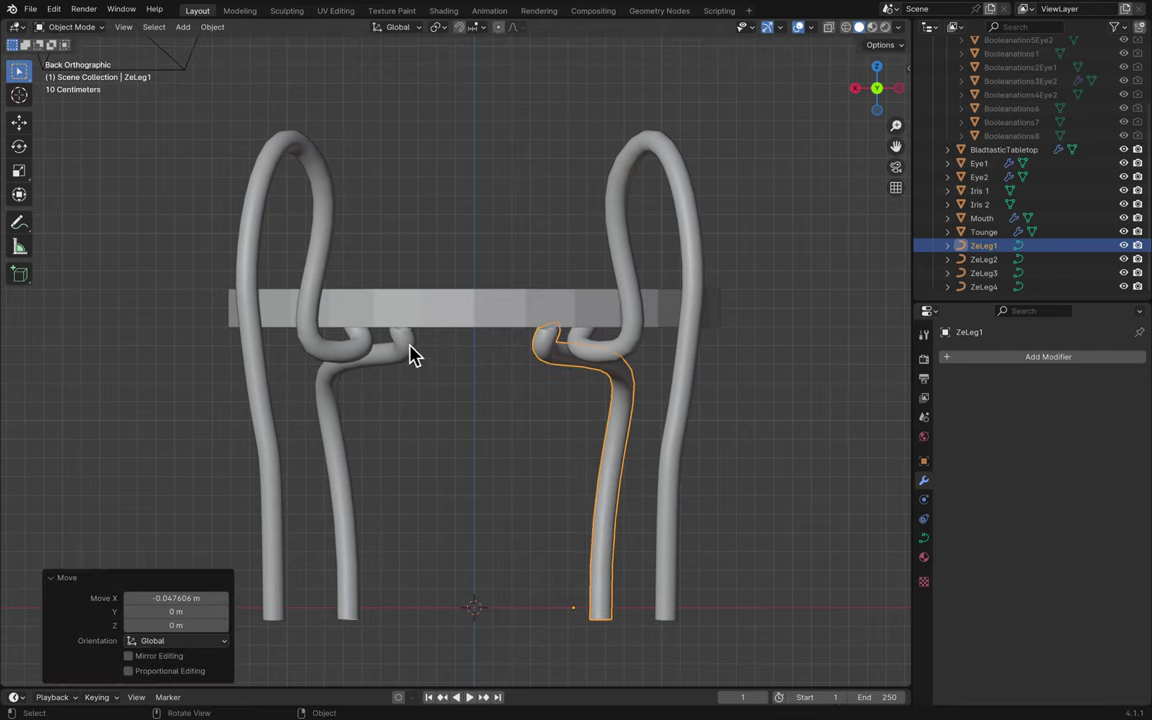
pyautogui.click(589, 352)
pyautogui.press('g')
pyautogui.press('x')
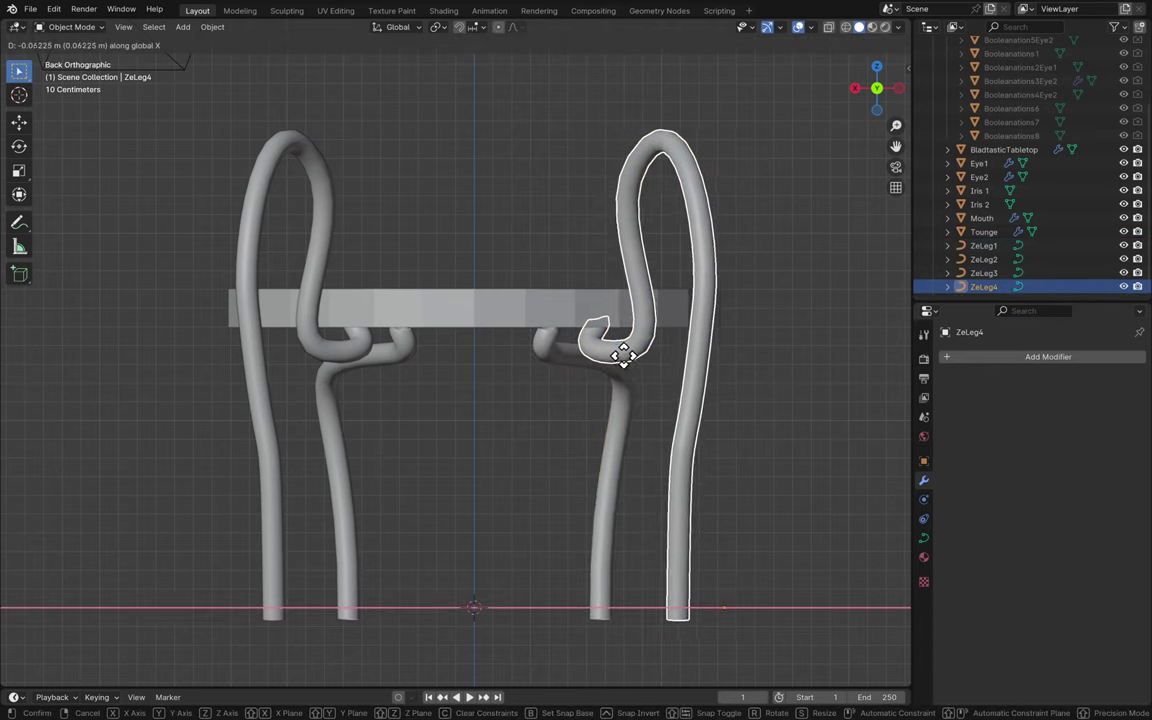
pyautogui.click(624, 366)
pyautogui.click(751, 360)
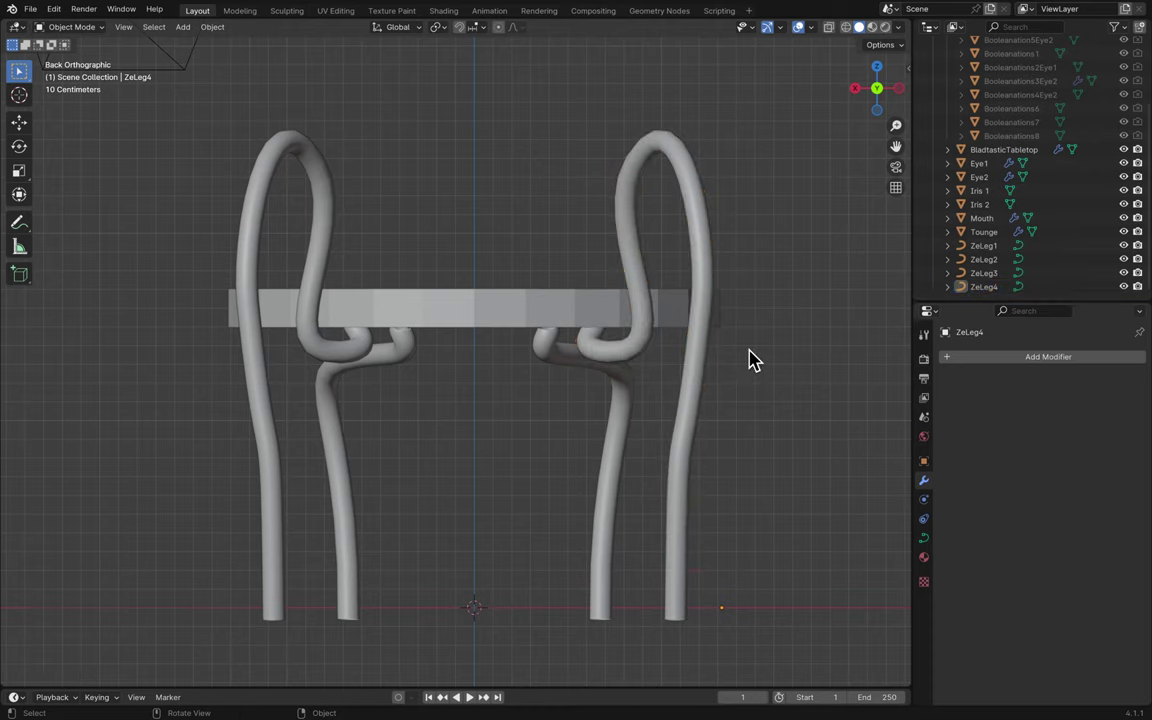
pyautogui.hotkey('ctrl', 's')
pyautogui.moveTo(751, 360); pyautogui.dragTo(751, 360, button='middle')
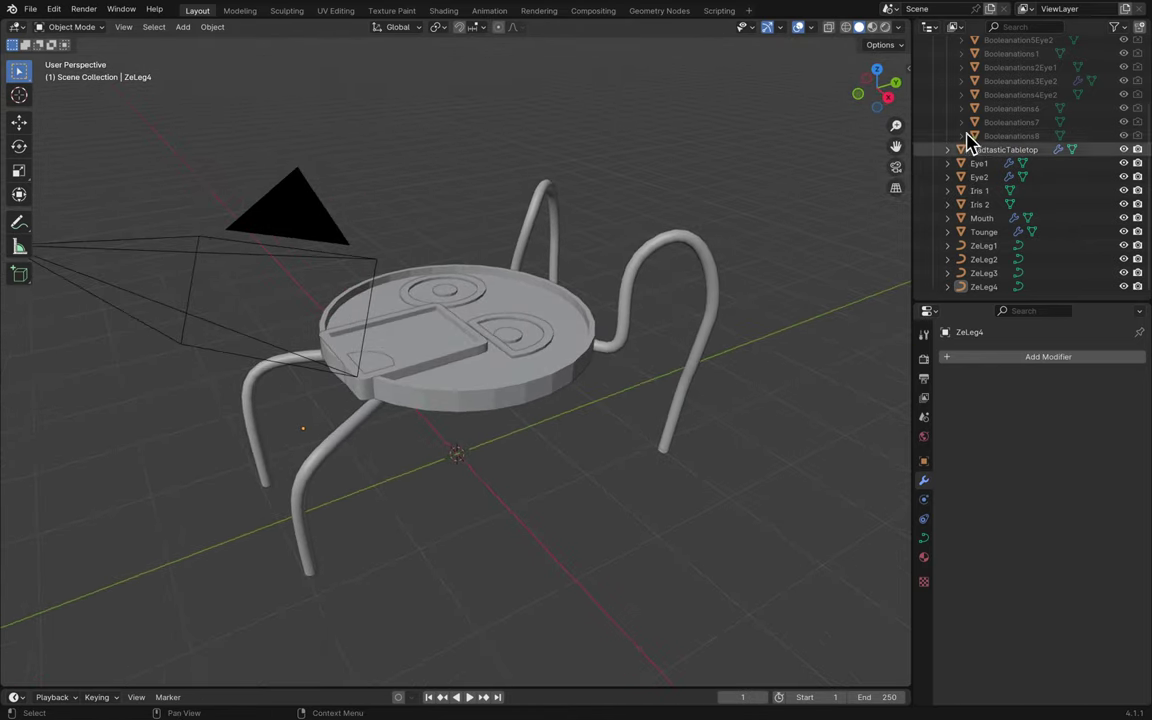
# - Collapse the Table Booleans group in the Outliner
pyautogui.scroll(3, 985, 135)
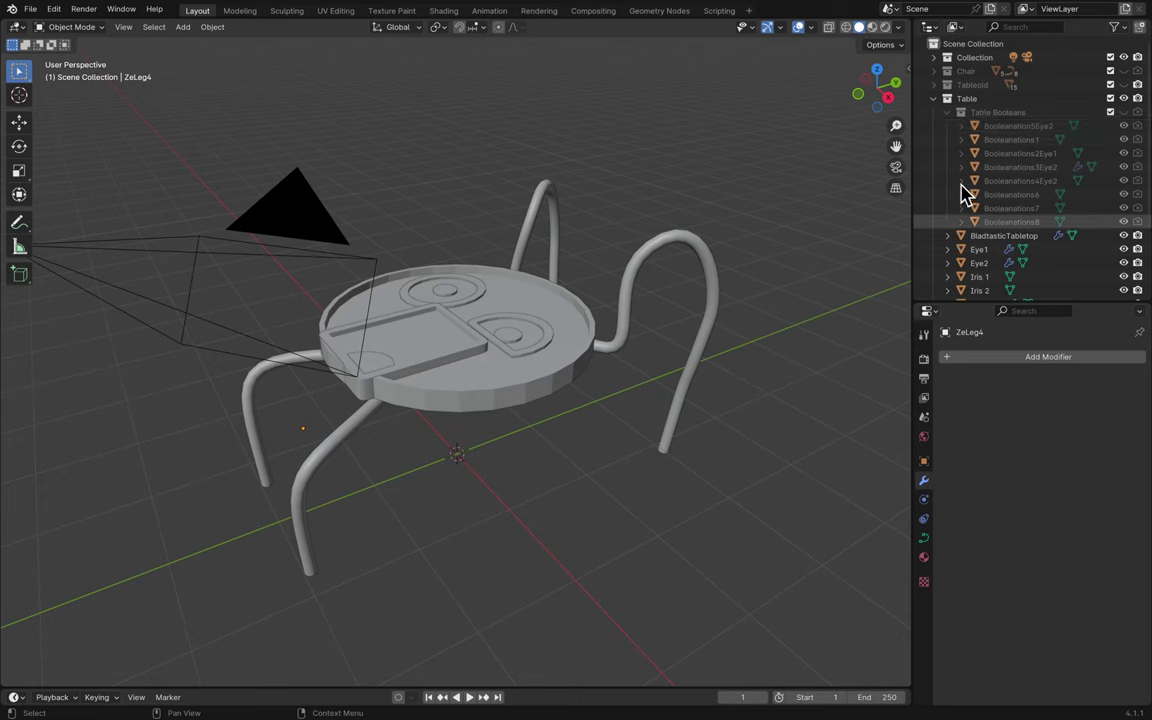
pyautogui.click(935, 99)
pyautogui.click(935, 99)
pyautogui.scroll(-2, 1016, 193)
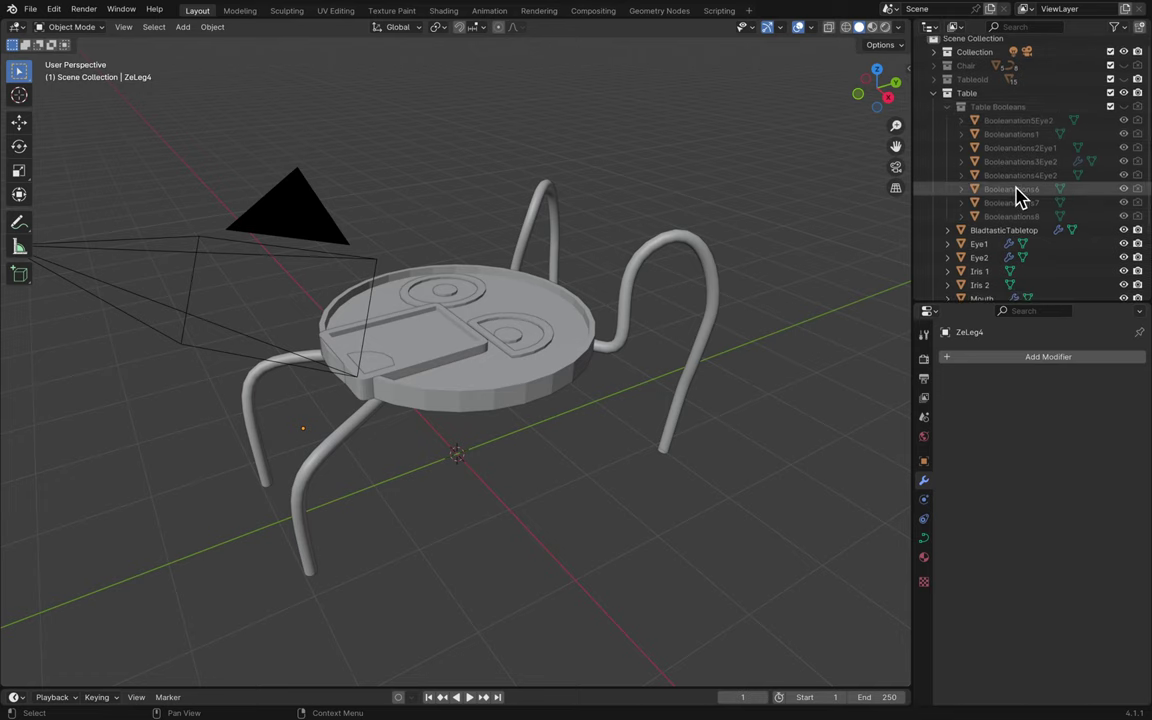
pyautogui.click(958, 81)
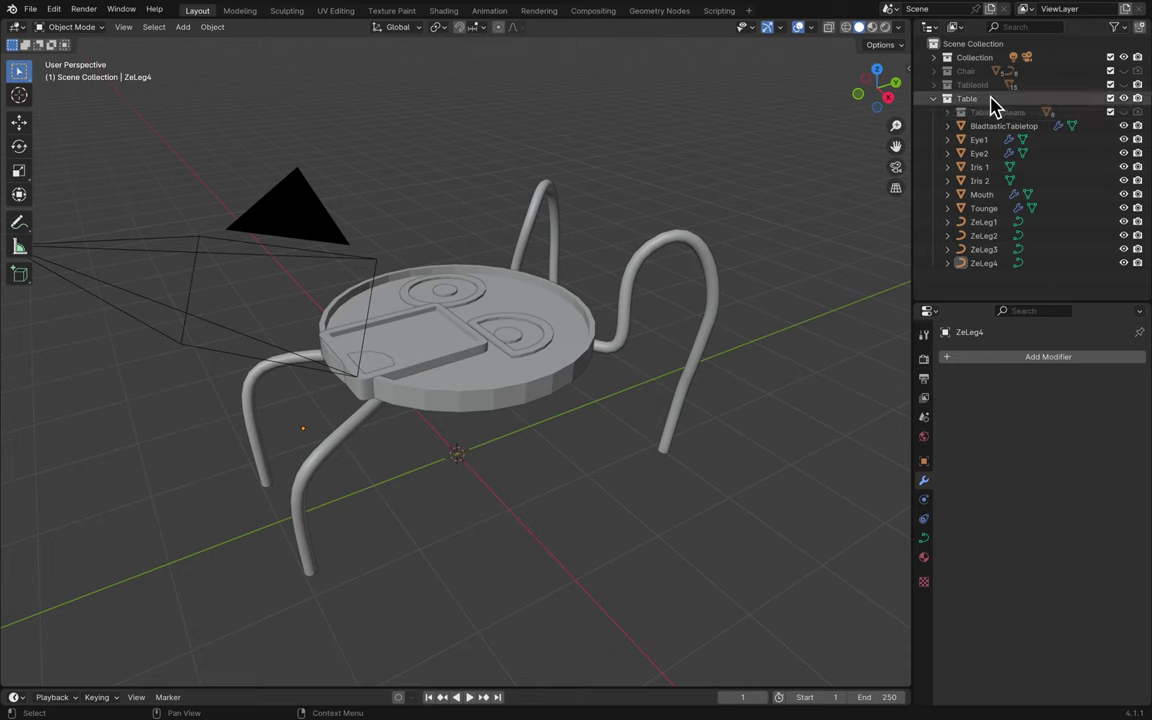
# - Hide the Camera inside Collection, collapse Collection again, and save the file
pyautogui.click(1110, 57)
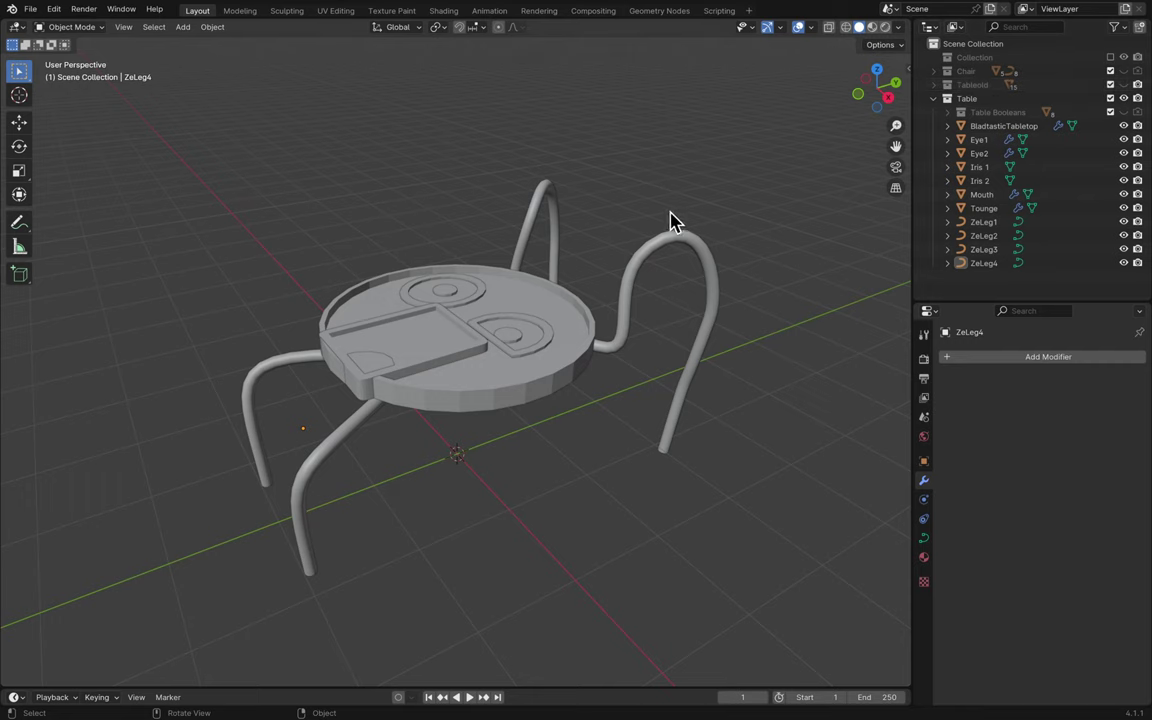
pyautogui.click(1110, 58)
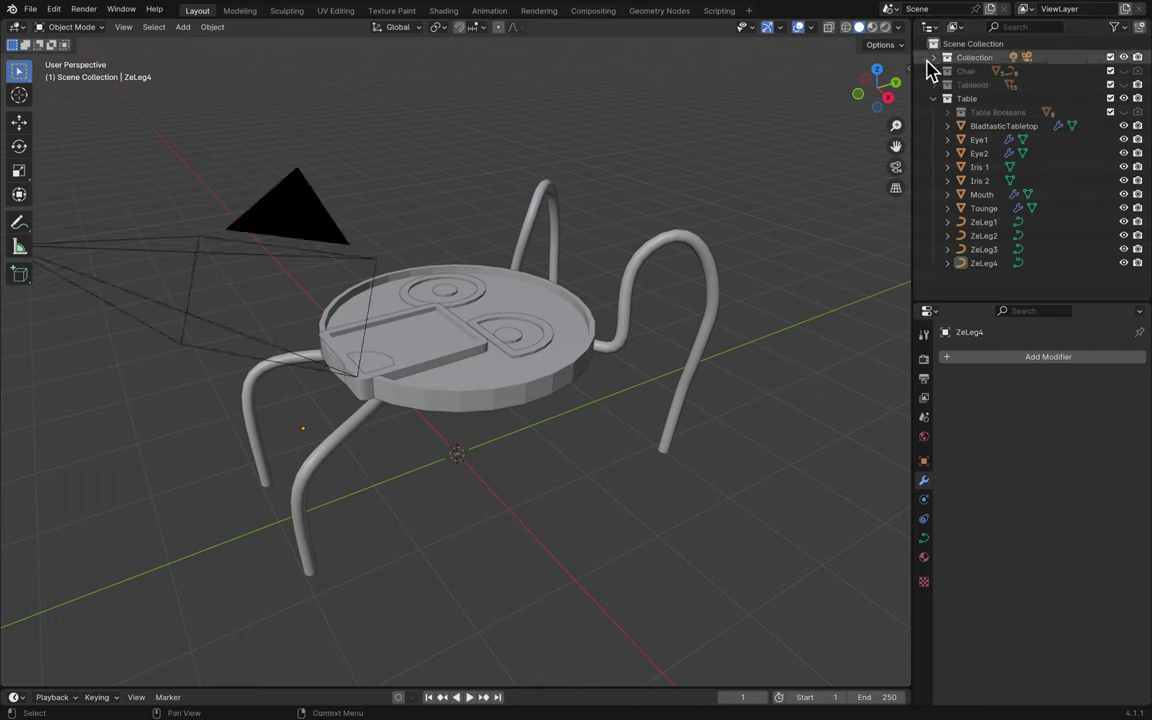
pyautogui.click(933, 57)
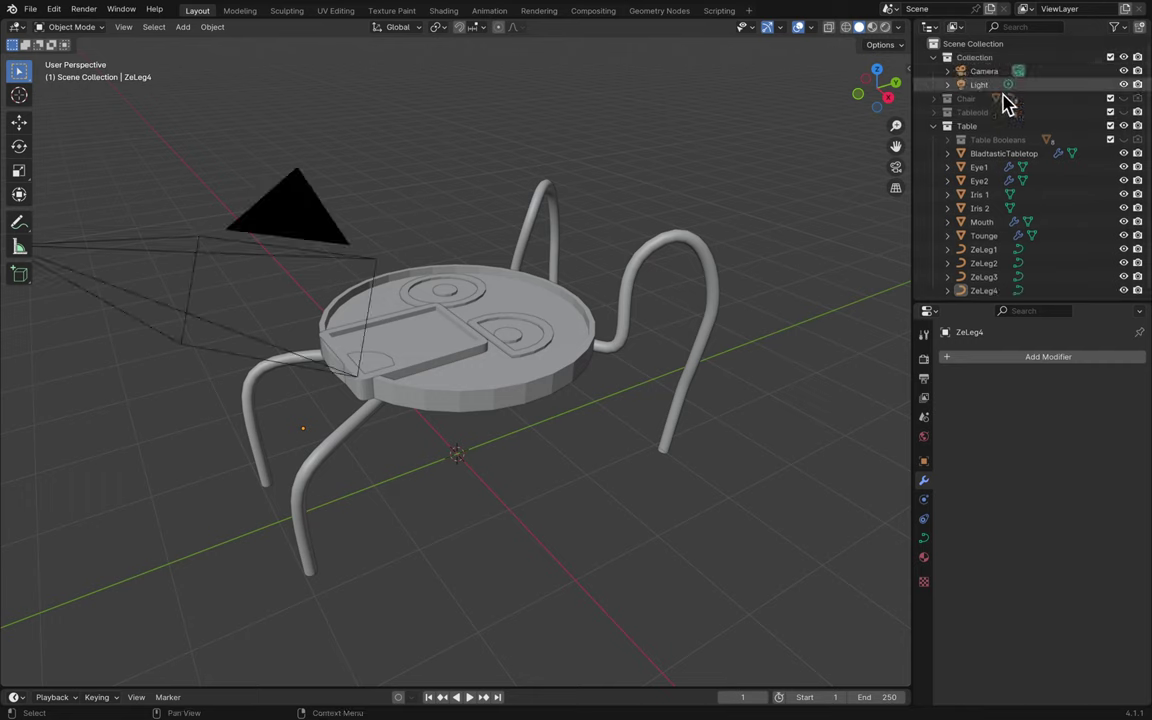
pyautogui.click(1123, 71)
pyautogui.click(933, 57)
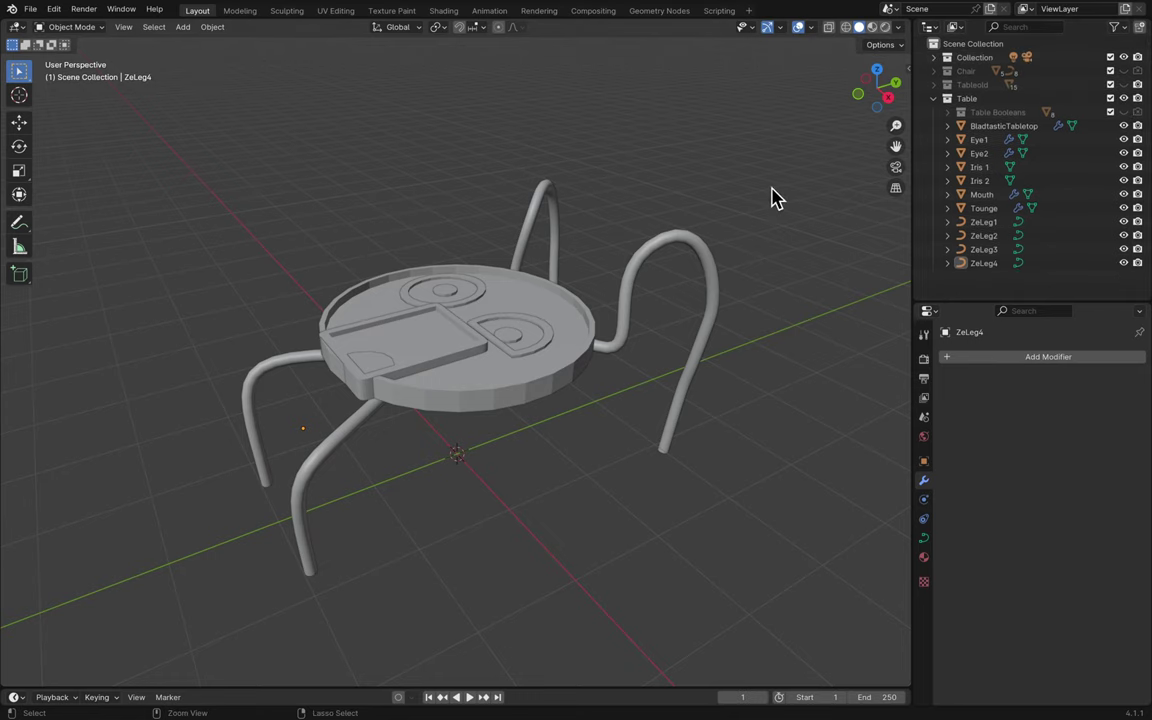
pyautogui.hotkey('ctrl', 's')
pyautogui.scroll(2, 530, 268)
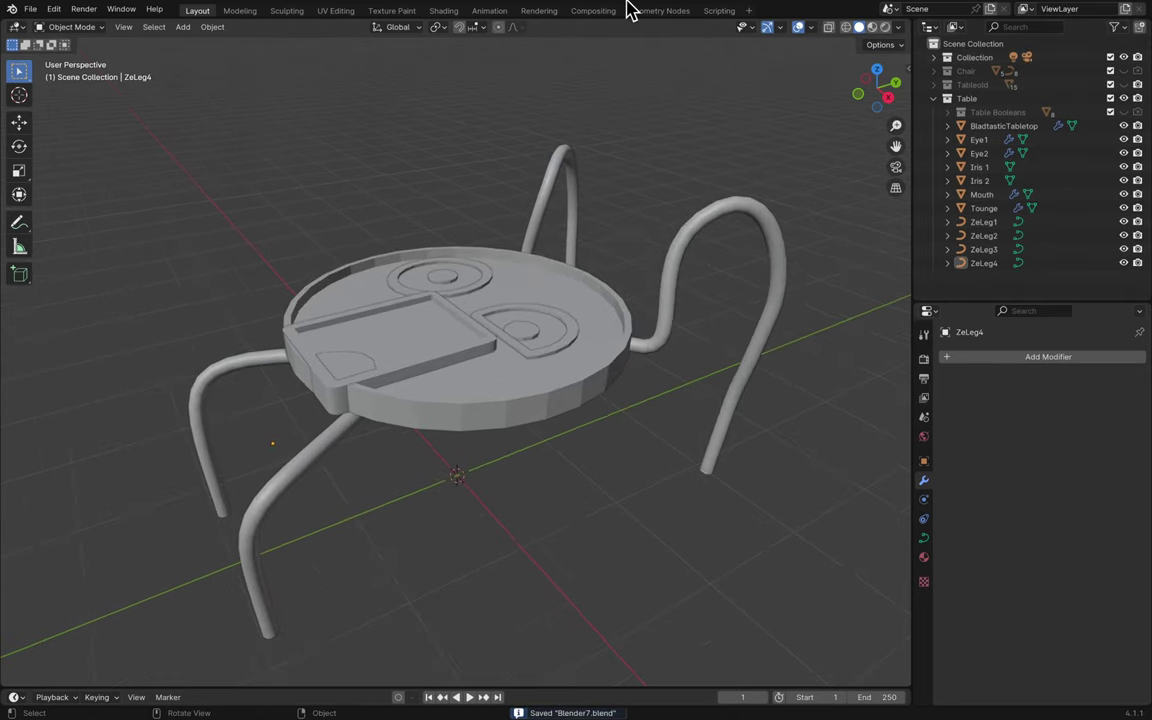
pyautogui.moveTo(630, 8)
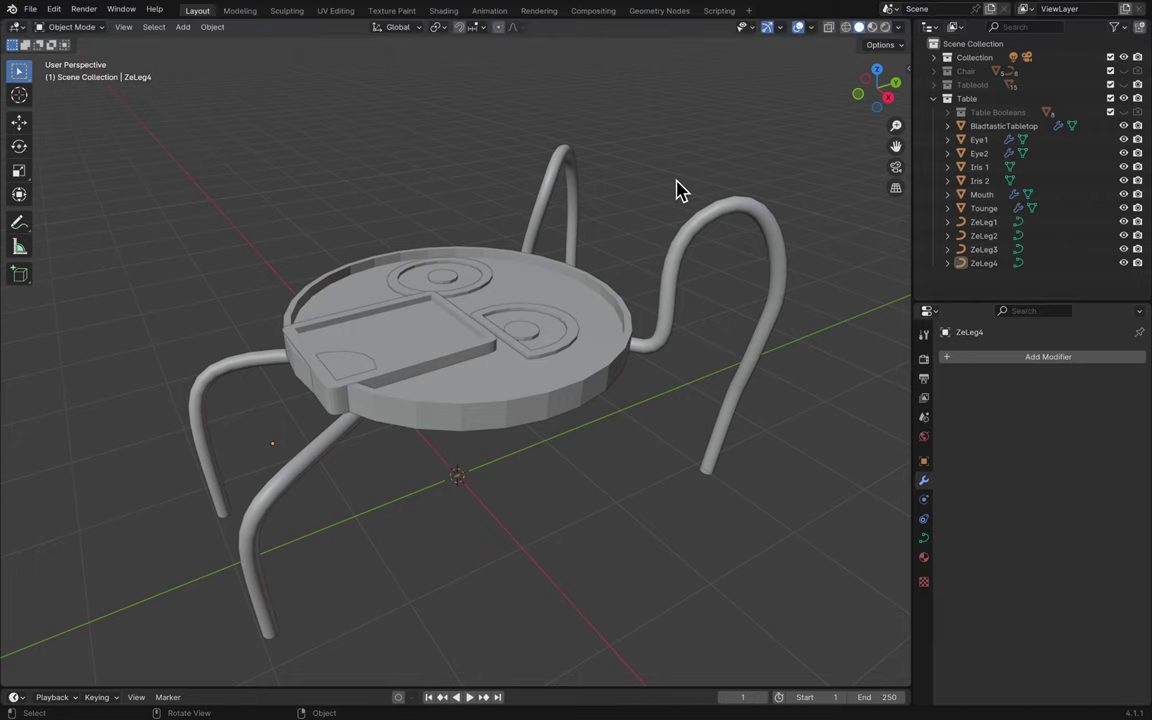
pyautogui.scroll(5, 516, 342)
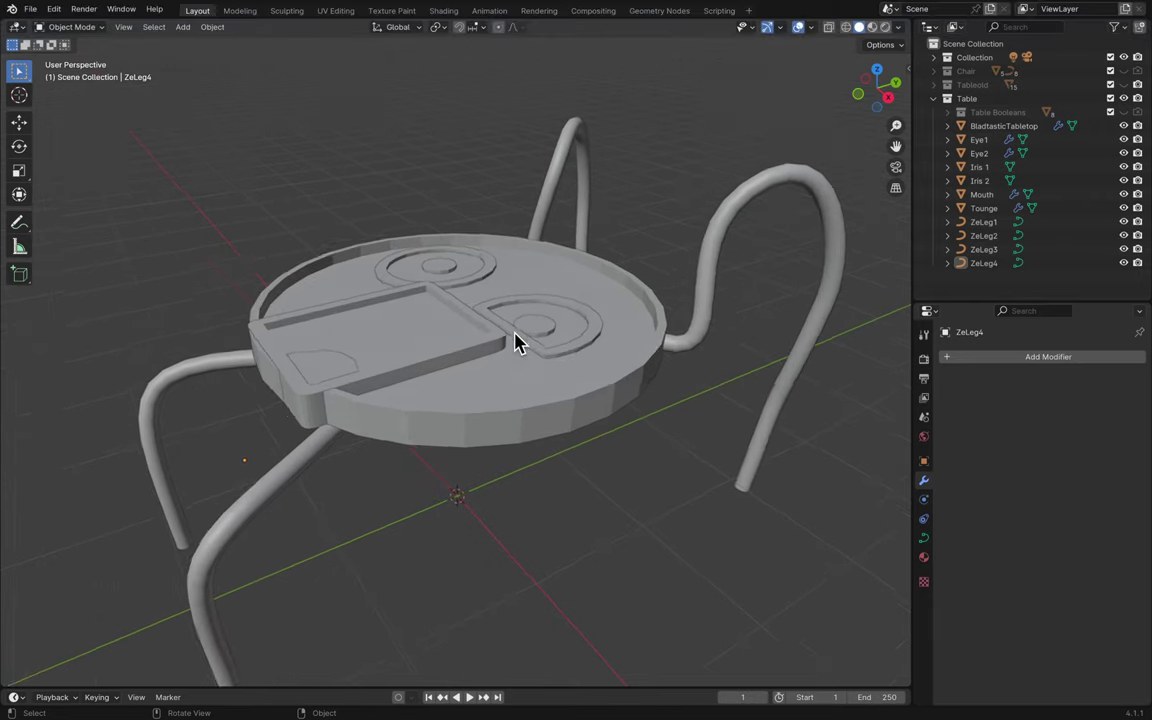
pyautogui.scroll(-5, 630, 272)
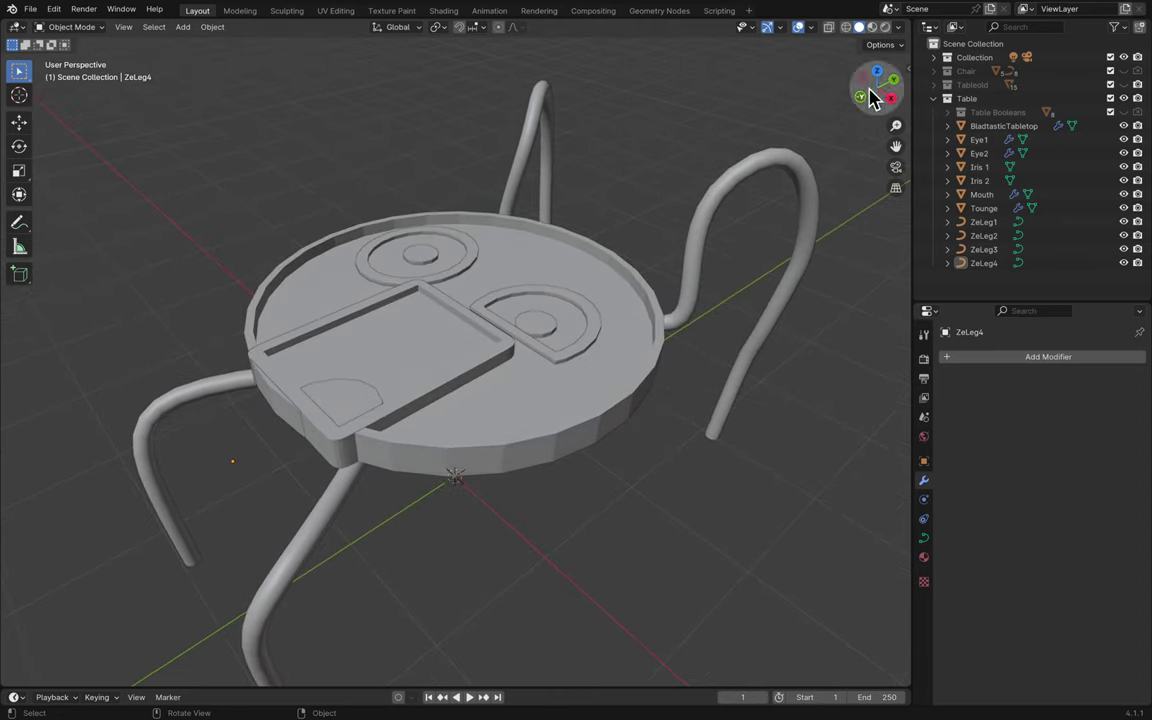
# - Switch the viewport to rendered shading and move the point light along the Y axis
pyautogui.click(871, 27)
pyautogui.click(884, 27)
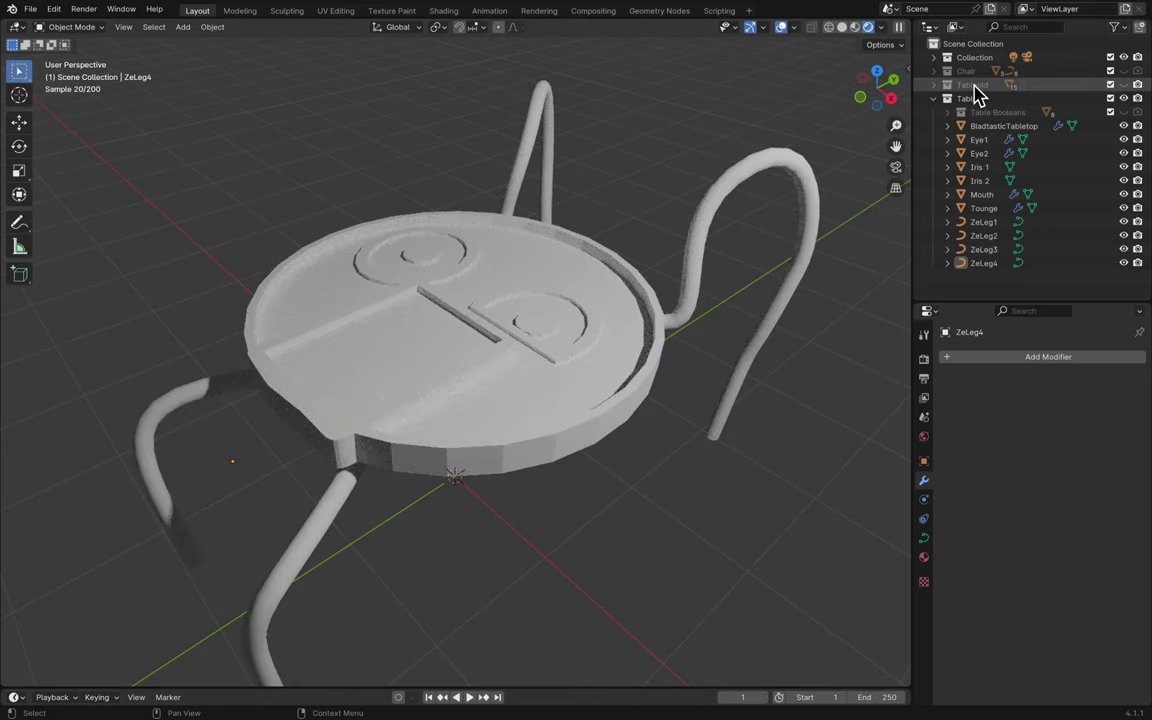
pyautogui.scroll(-4, 553, 432)
pyautogui.scroll(-4, 553, 432)
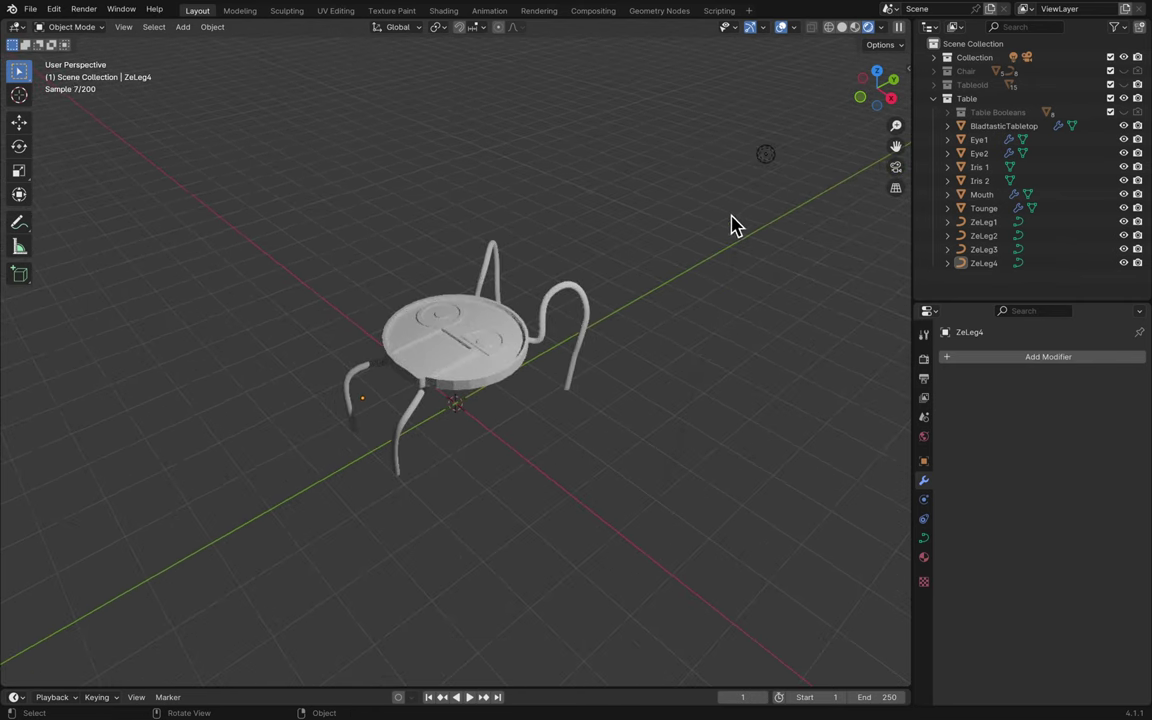
pyautogui.click(766, 158)
pyautogui.press('g')
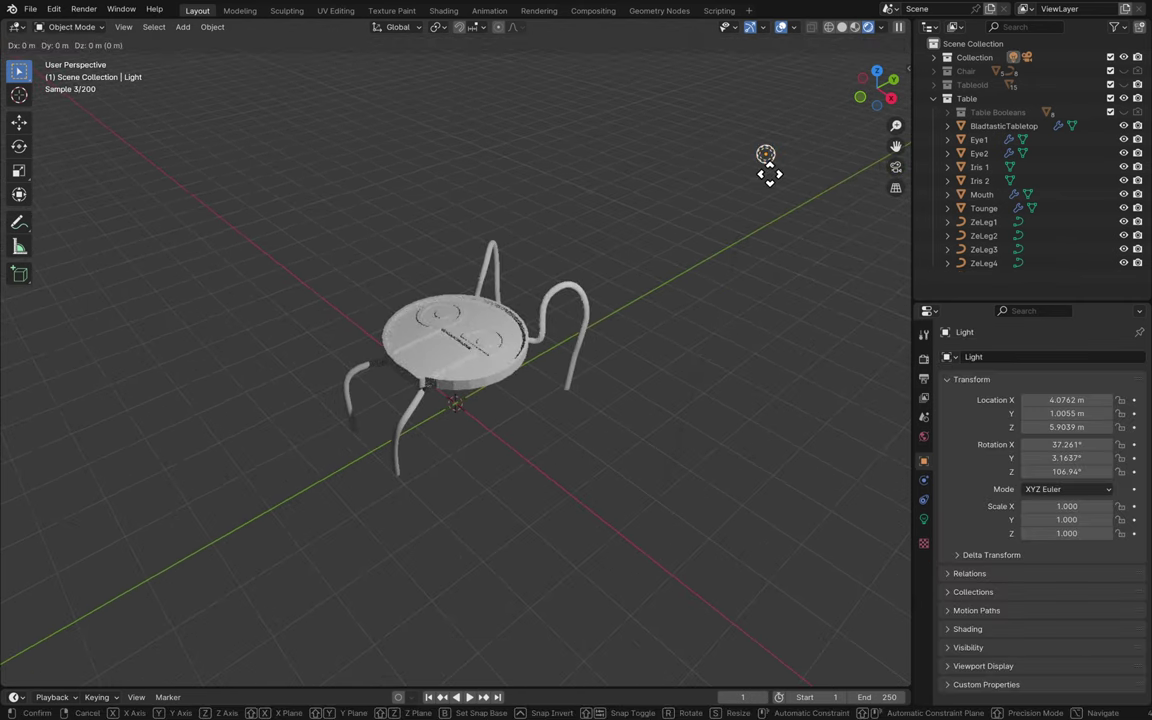
pyautogui.press('y')
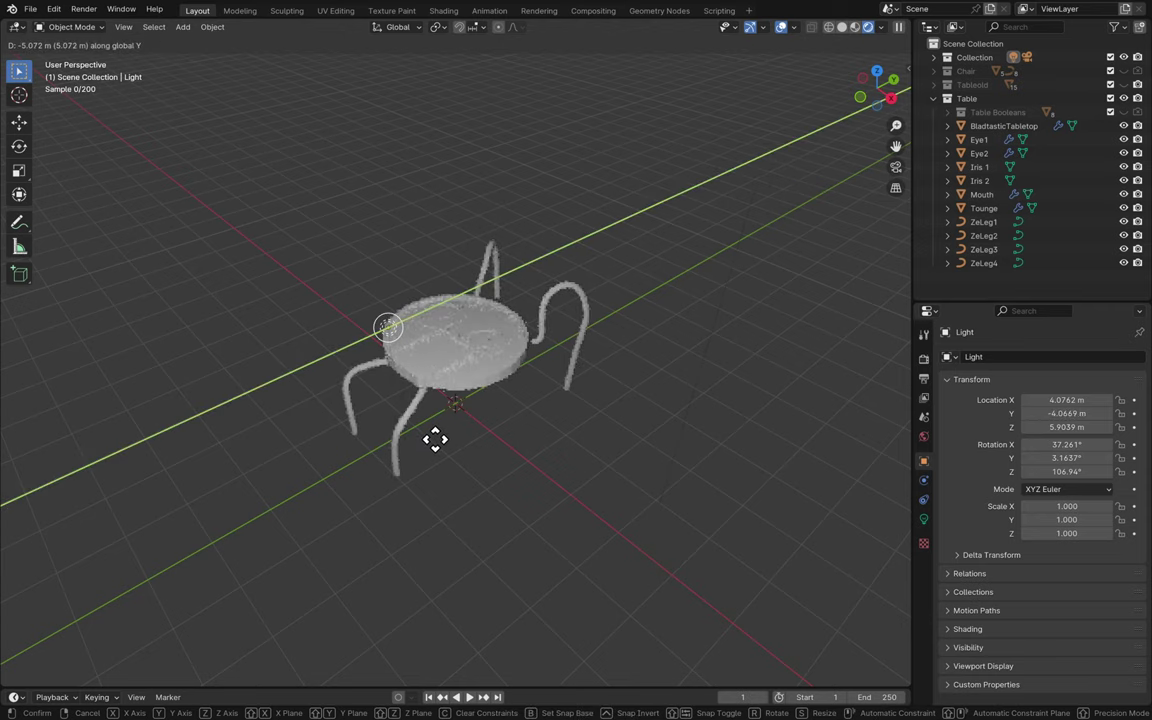
pyautogui.click(714, 270)
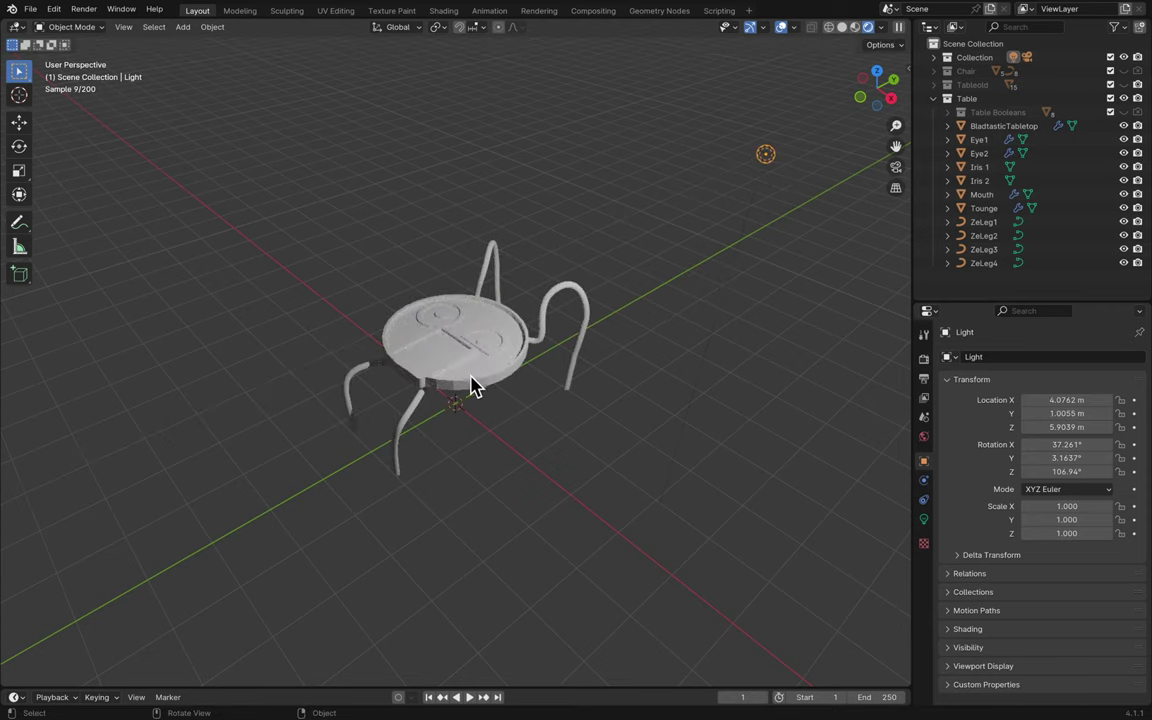
# - Orbit around the table, select the BladtasticTabletop and move in closer
pyautogui.scroll(7, 474, 385)
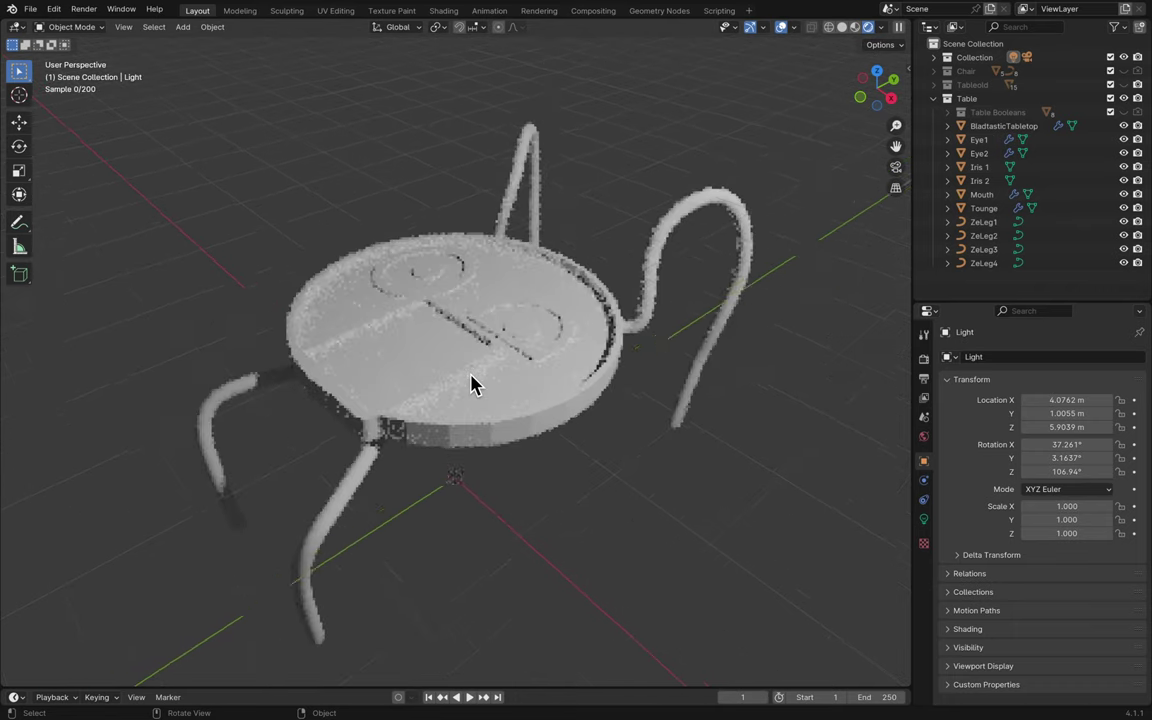
pyautogui.scroll(-5, 474, 385)
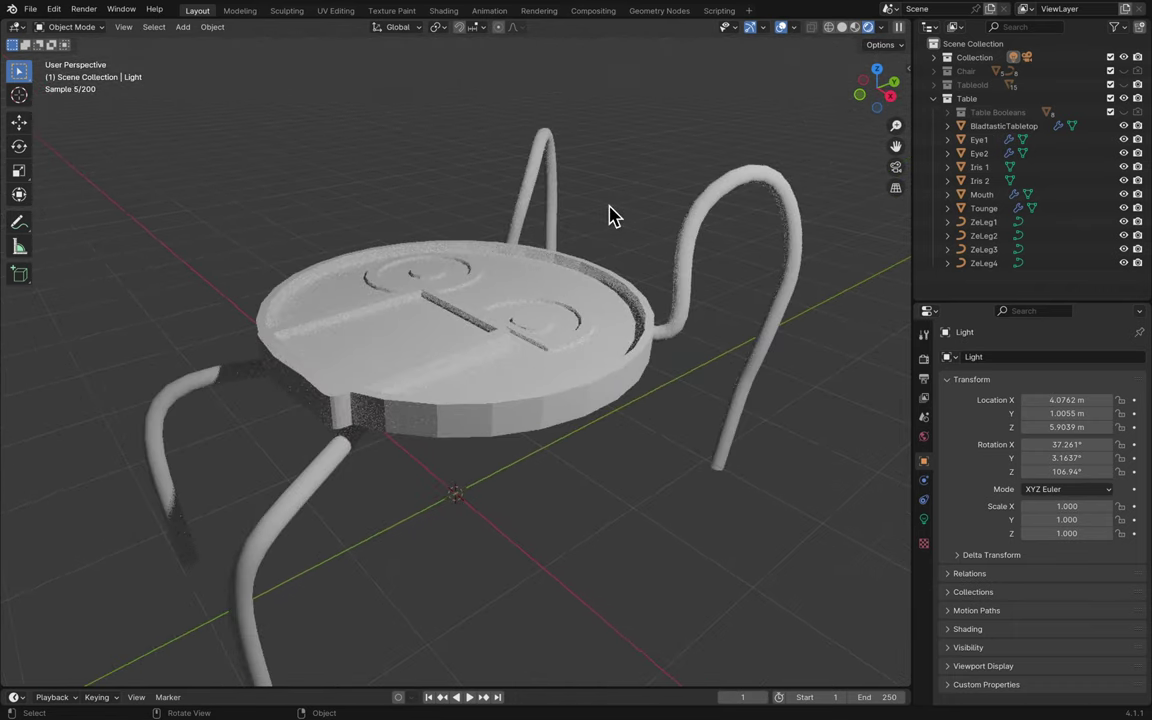
pyautogui.moveTo(609, 213); pyautogui.dragTo(610, 219, button='middle')
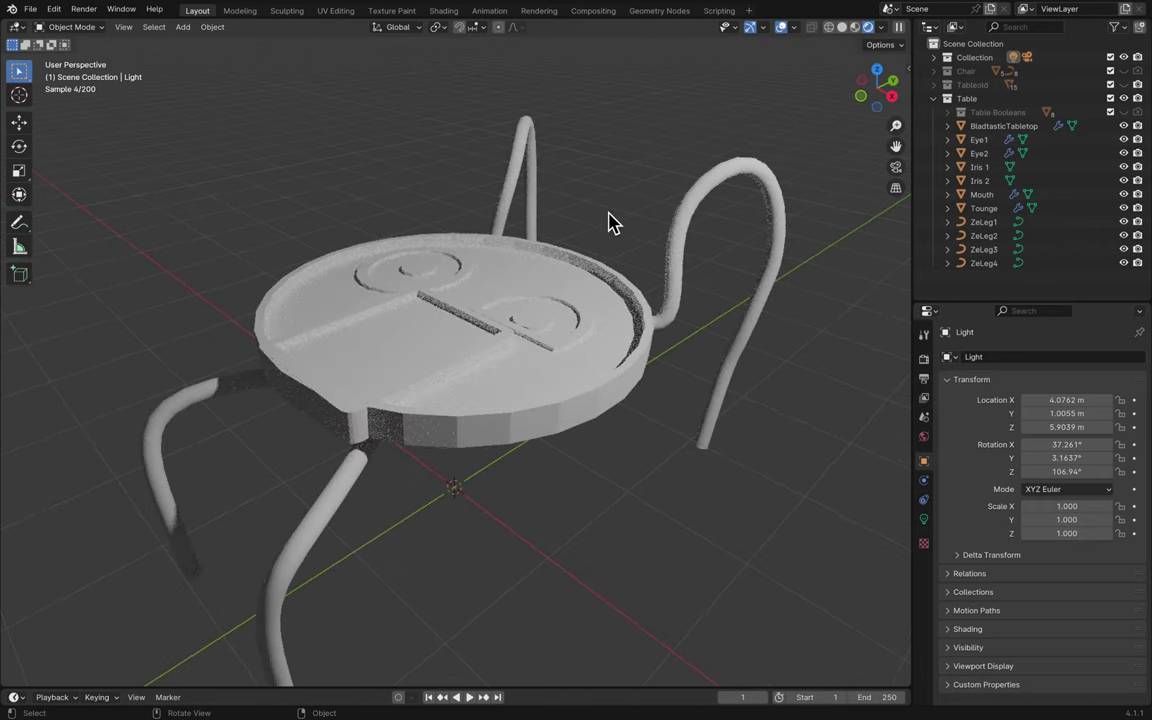
pyautogui.click(572, 387)
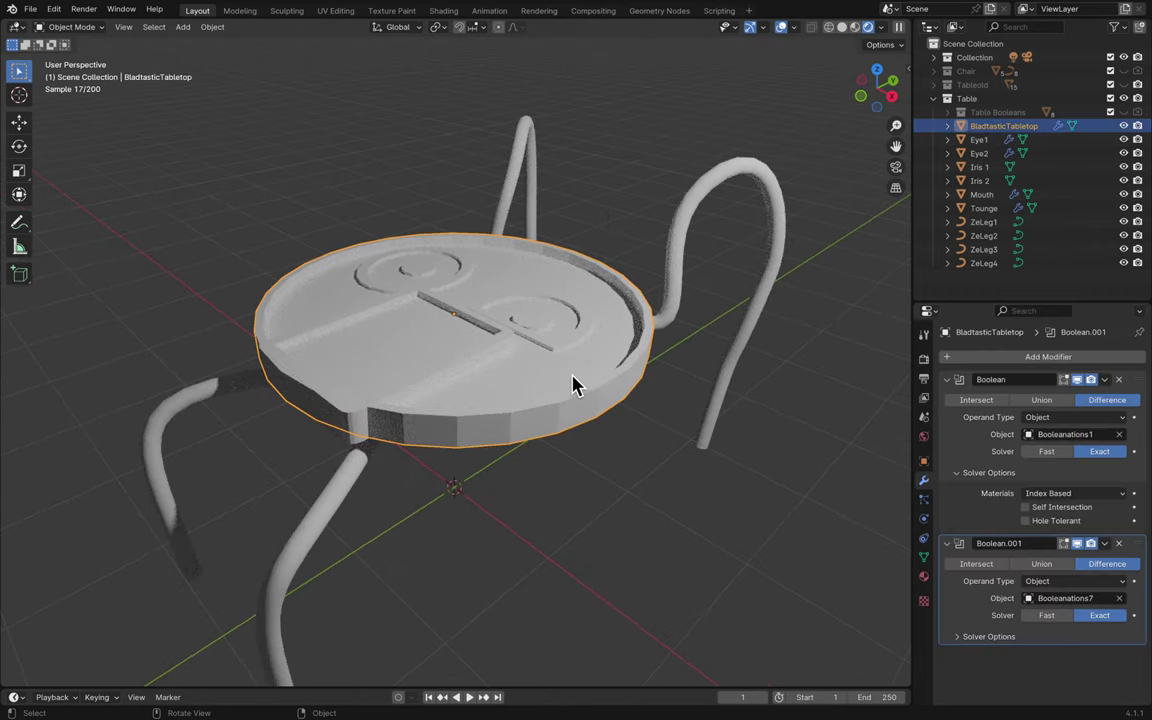
pyautogui.click(599, 408)
pyautogui.click(618, 405)
pyautogui.moveTo(618, 405); pyautogui.dragTo(866, 60, button='middle')
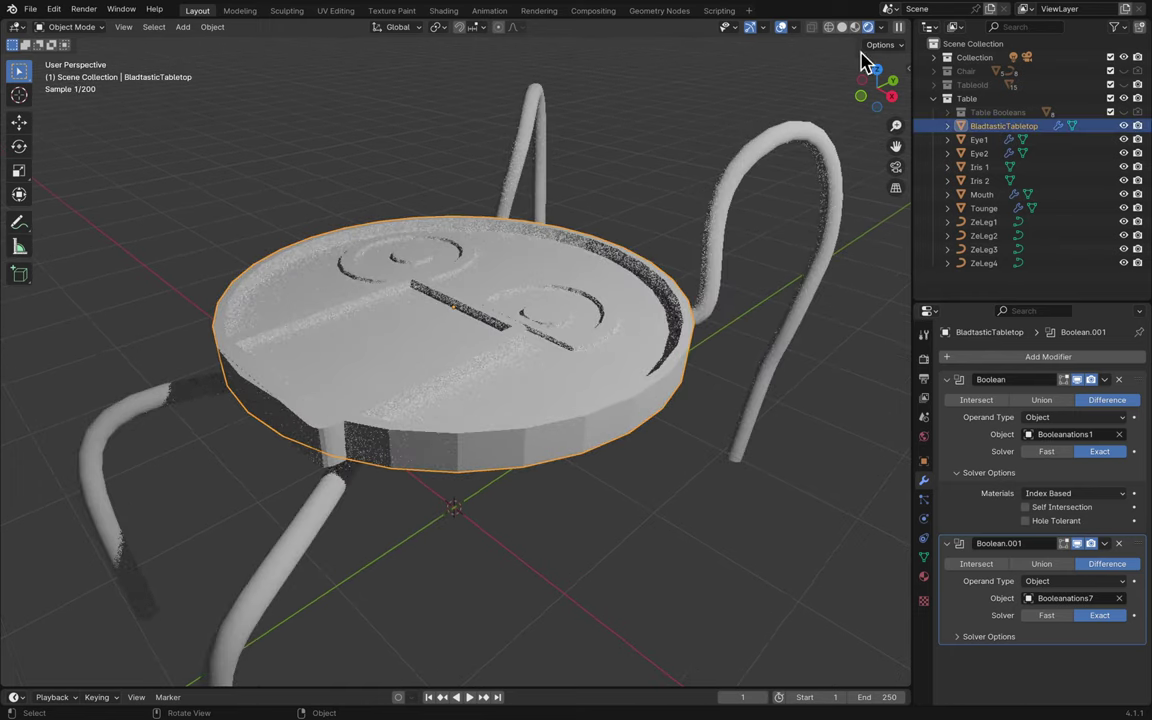
# - Split the 3D view and turn the right half into a Shader Editor
pyautogui.moveTo(907, 22); pyautogui.dragTo(573, 57)
pyautogui.click(591, 28)
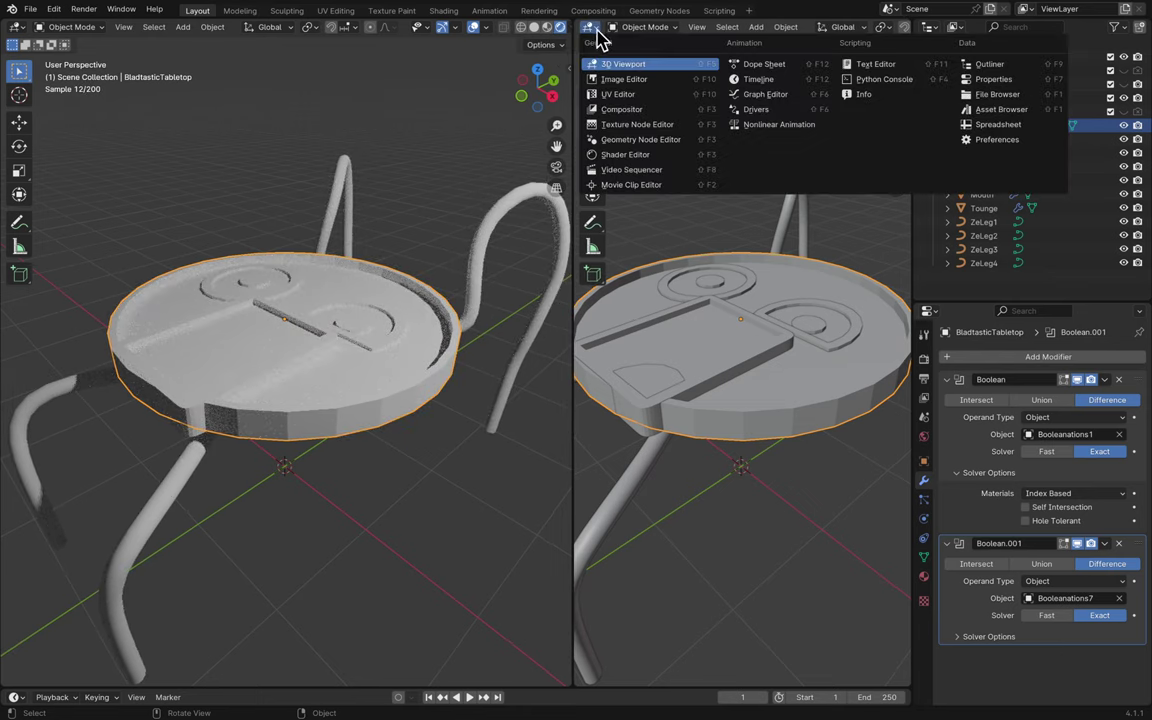
pyautogui.click(626, 155)
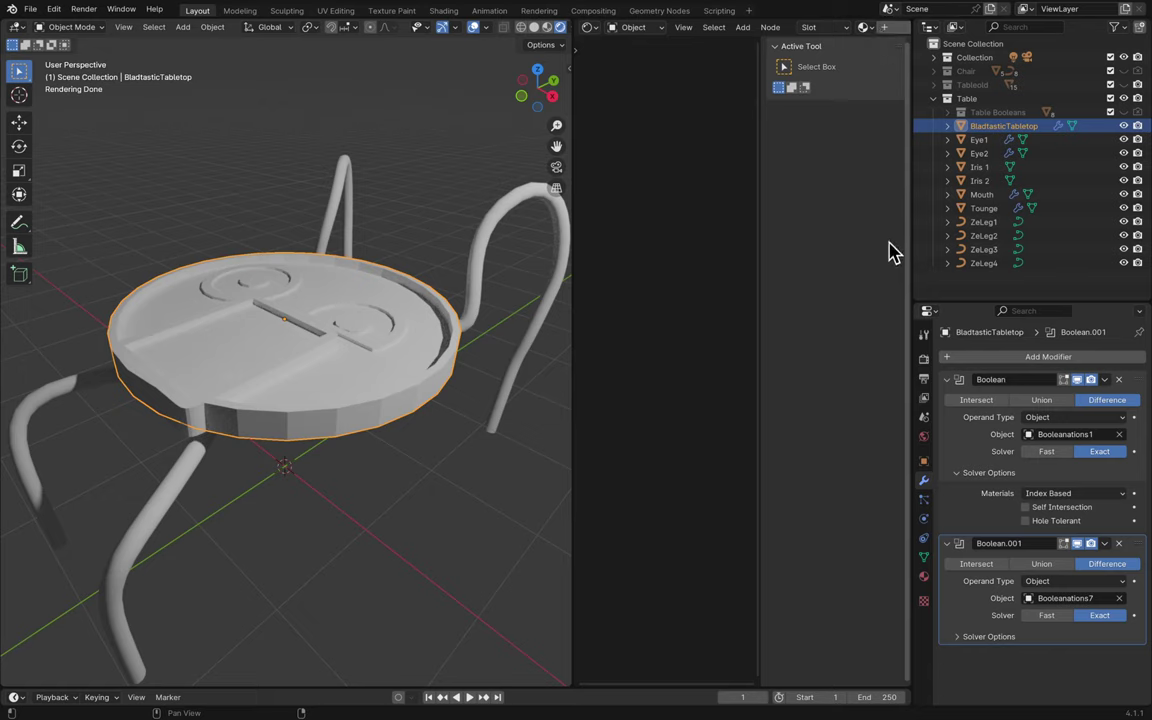
# - Create a new material for the tabletop and select its Principled BSDF node
pyautogui.click(923, 577)
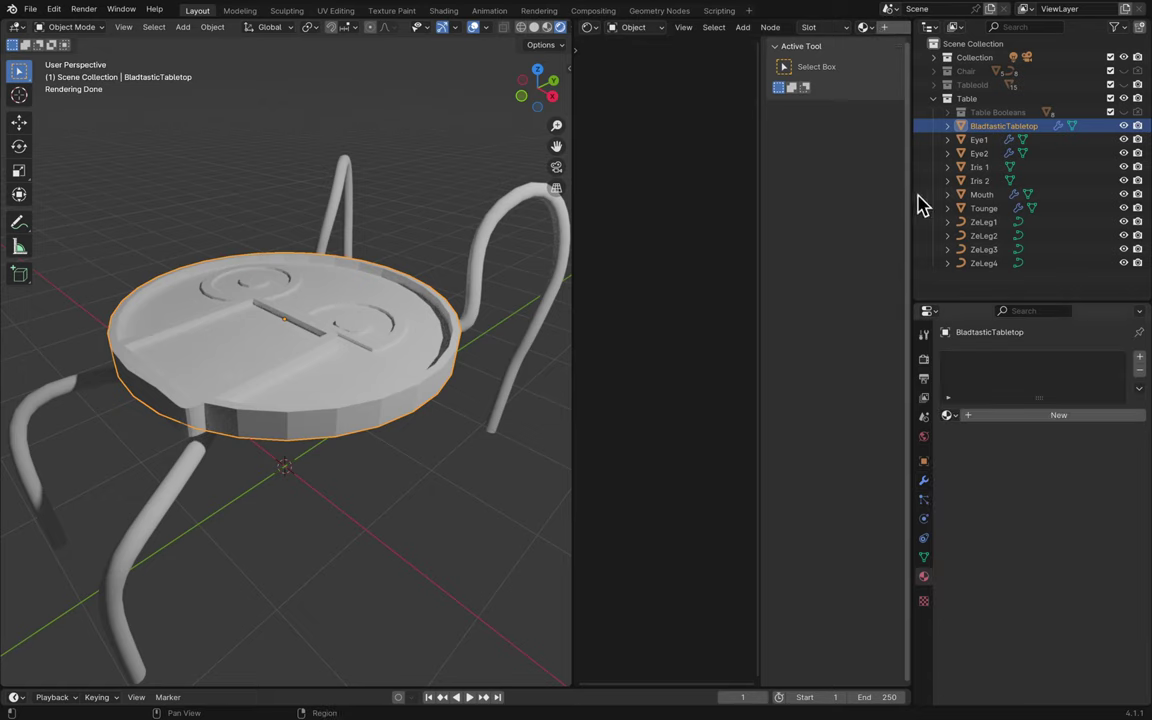
pyautogui.click(889, 30)
pyautogui.scroll(2, 664, 378)
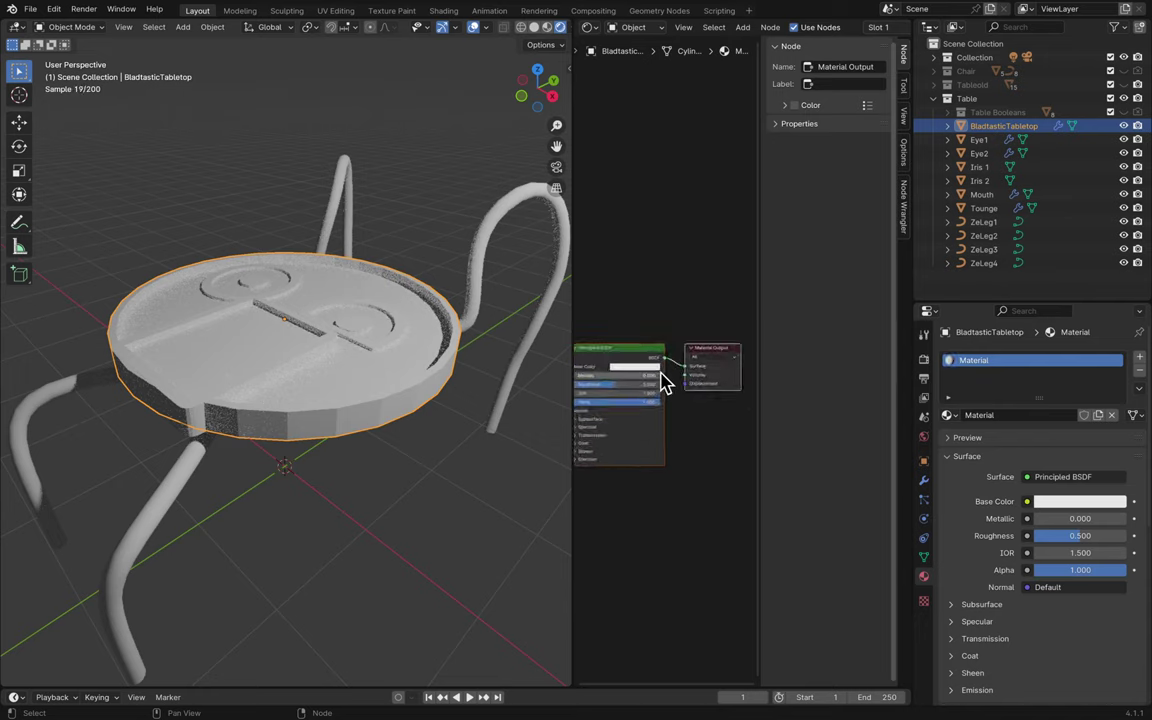
pyautogui.scroll(2, 660, 385)
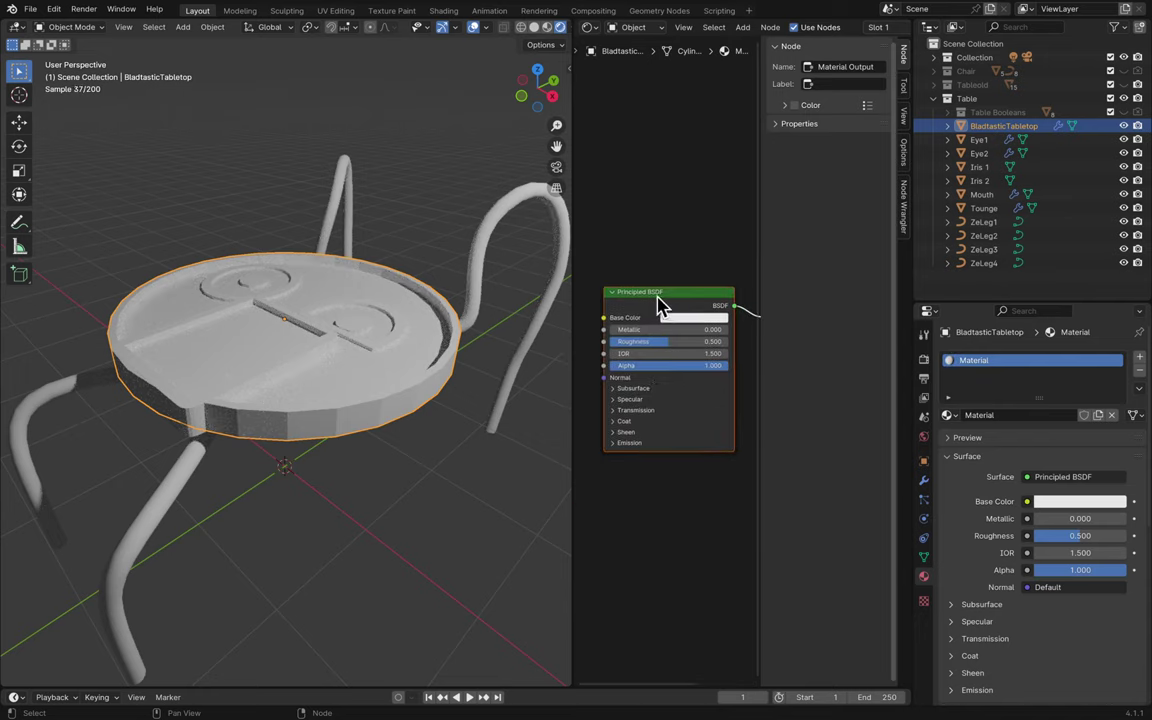
pyautogui.moveTo(714, 10)
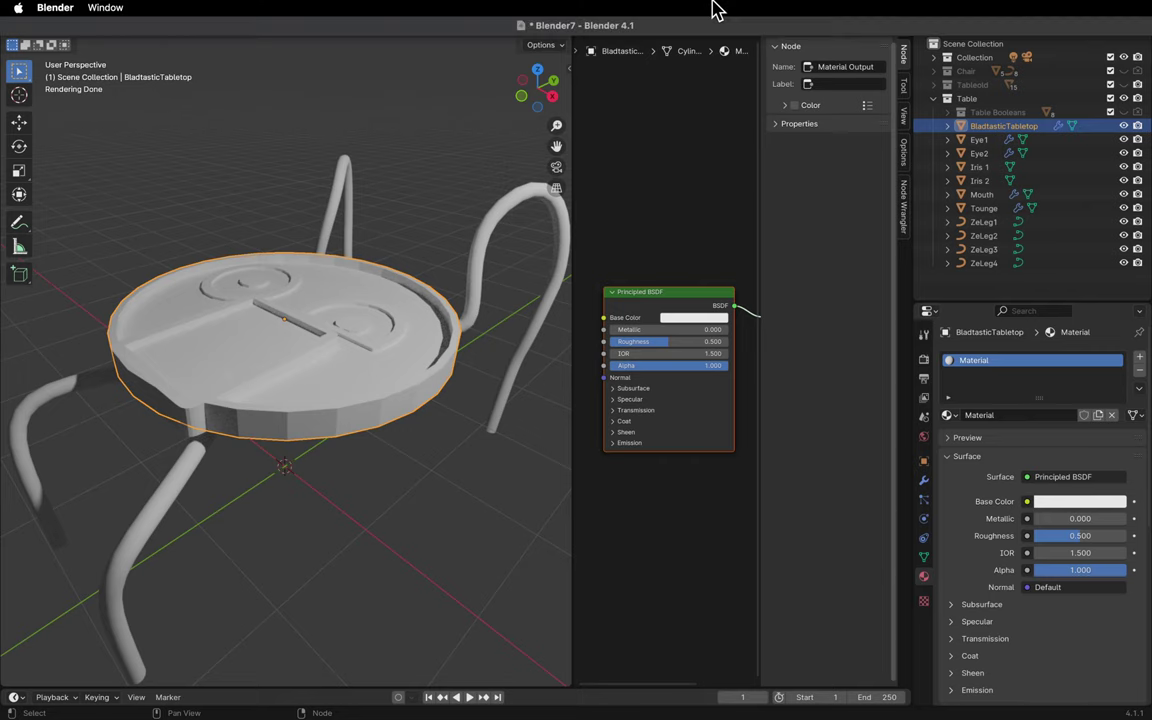
pyautogui.moveTo(650, 8)
pyautogui.click(669, 411)
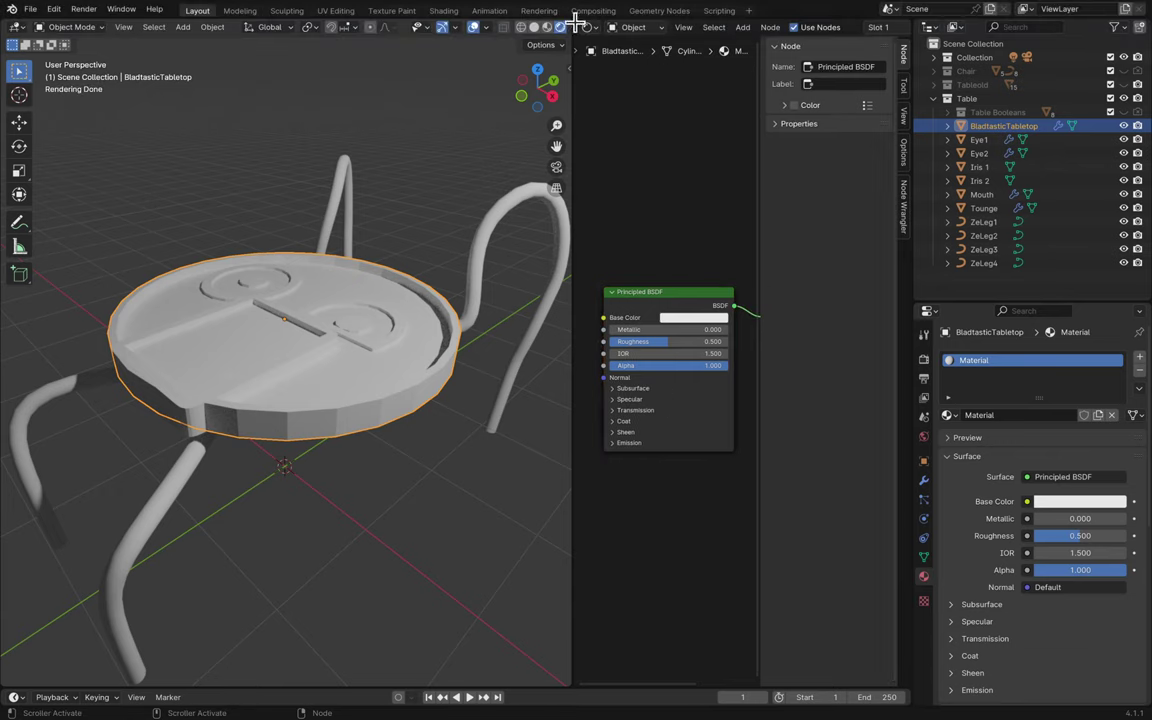
# - Split the Shader Editor into several stacked and side-by-side node areas, hiding the sidebar
pyautogui.moveTo(577, 20); pyautogui.dragTo(802, 170)
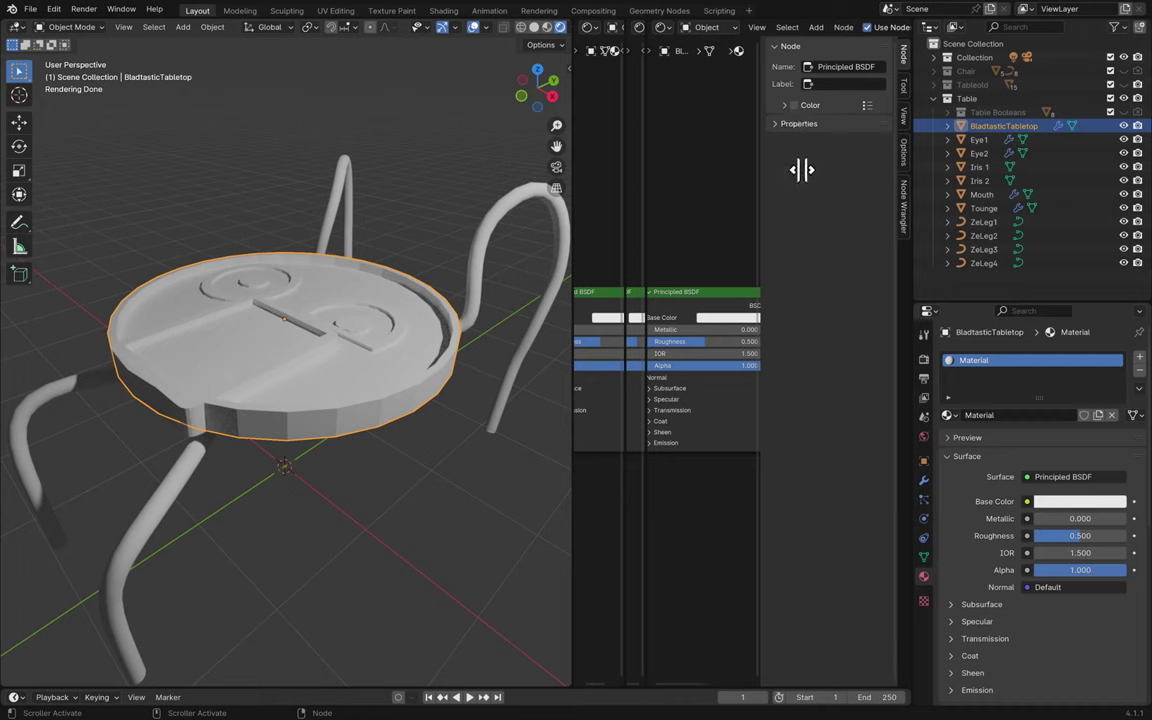
pyautogui.moveTo(649, 21); pyautogui.dragTo(720, 141)
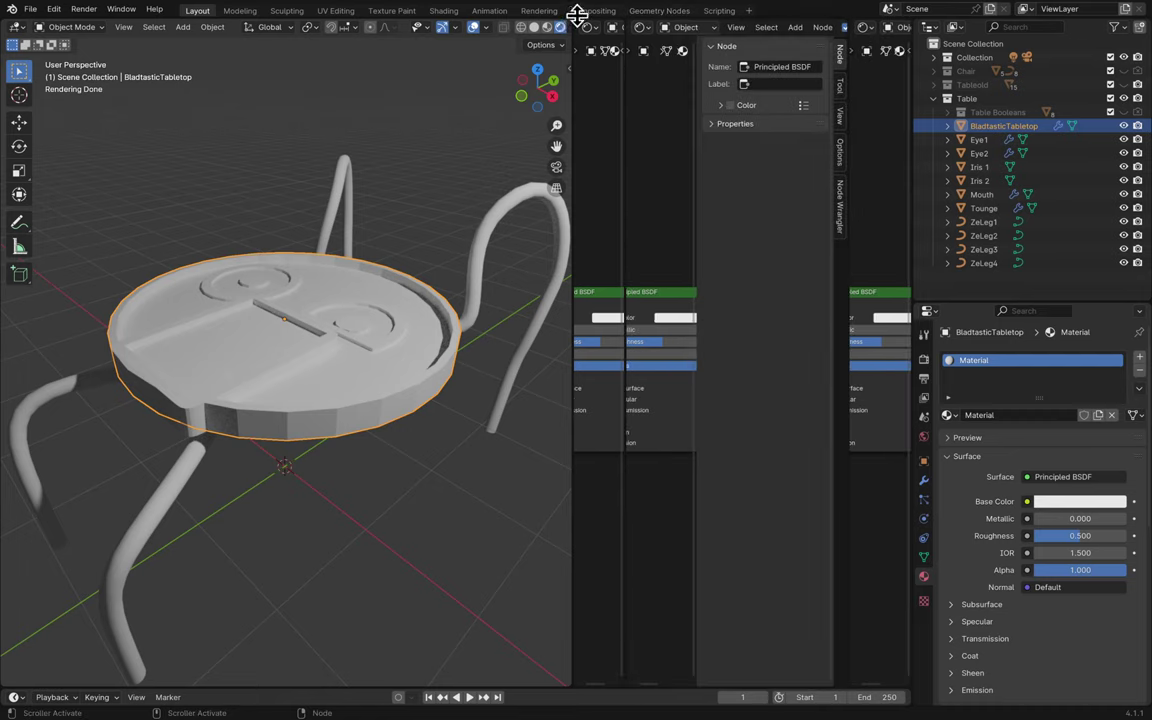
pyautogui.moveTo(573, 38); pyautogui.dragTo(640, 322)
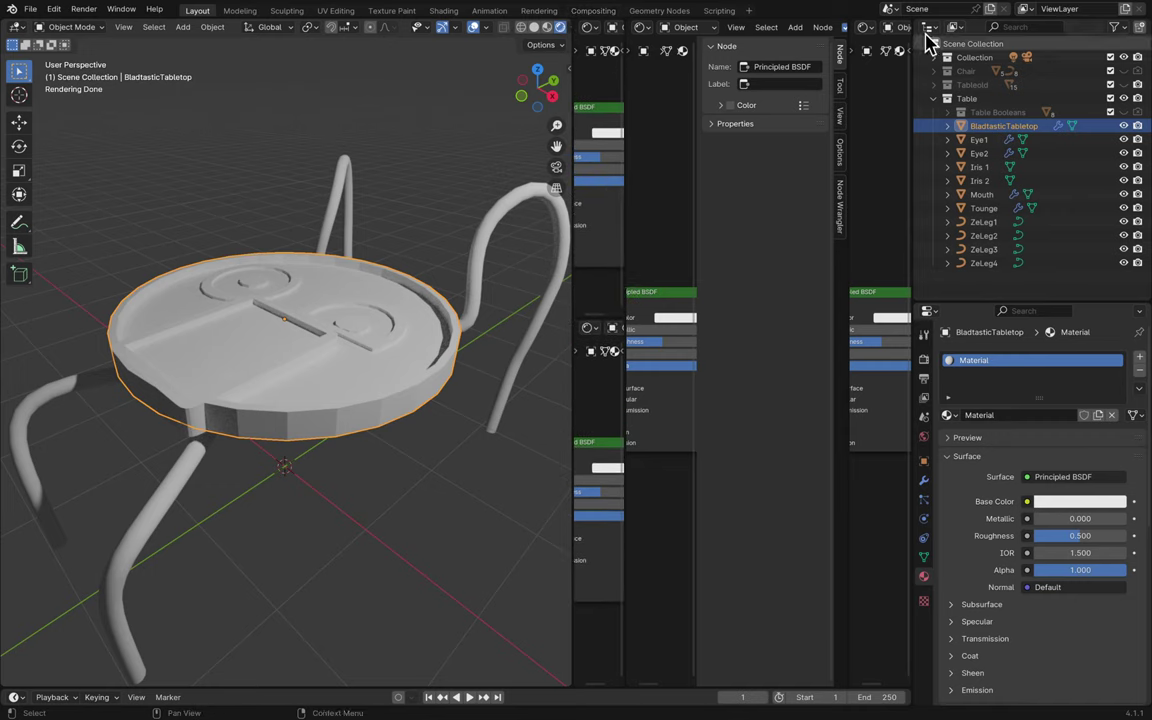
pyautogui.moveTo(908, 40); pyautogui.dragTo(852, 66)
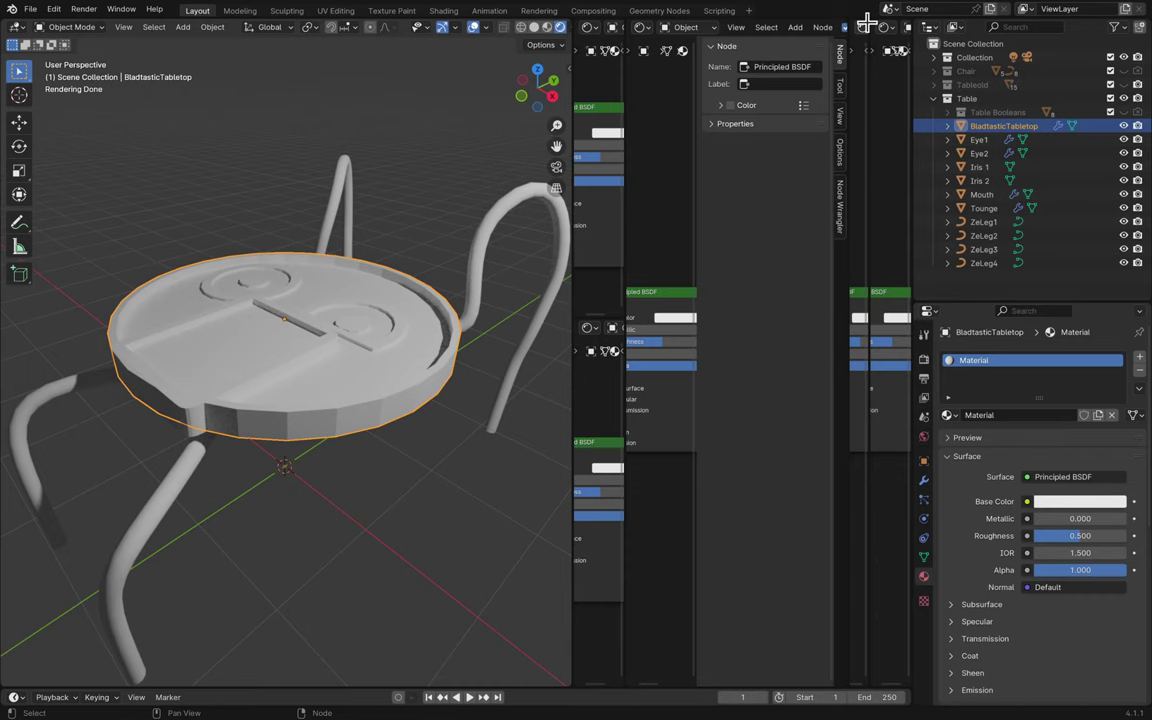
pyautogui.moveTo(866, 22); pyautogui.dragTo(722, 314)
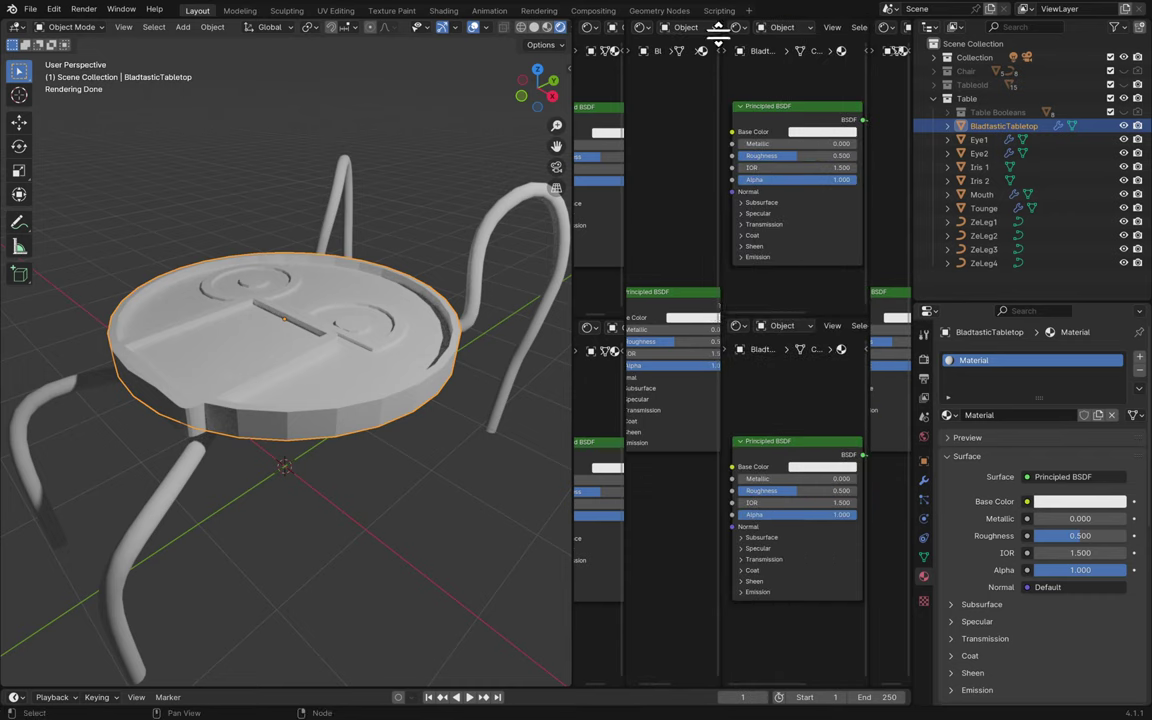
pyautogui.moveTo(718, 36); pyautogui.dragTo(690, 385)
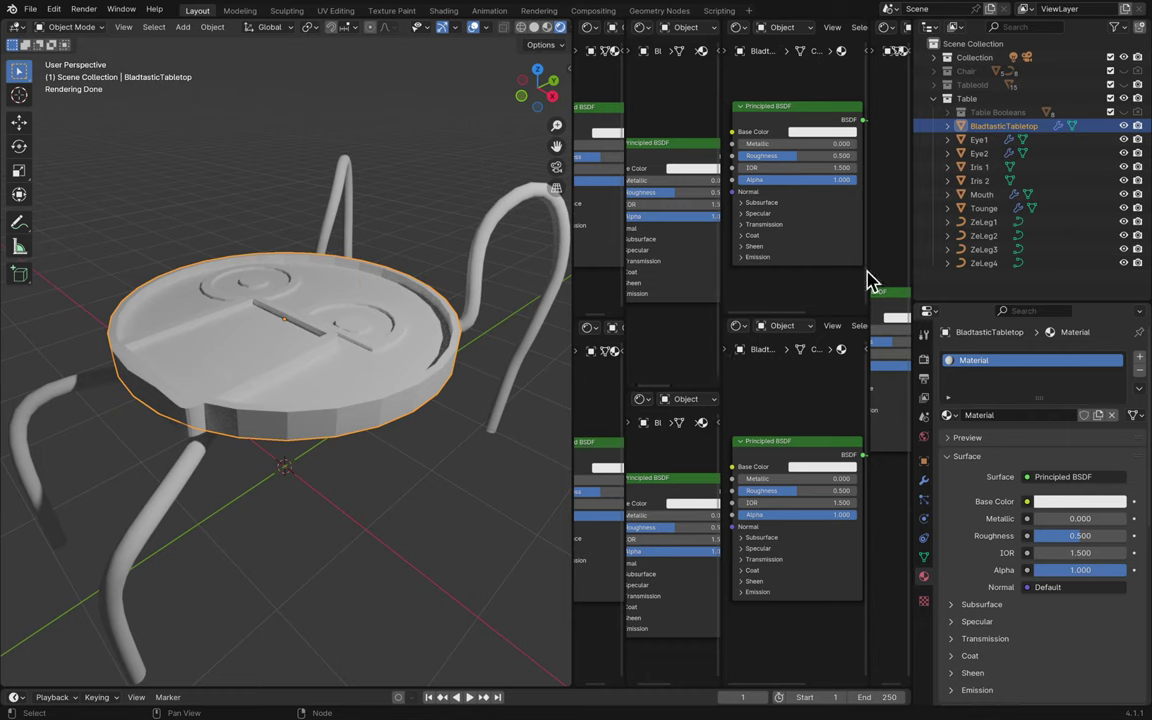
pyautogui.press('n')
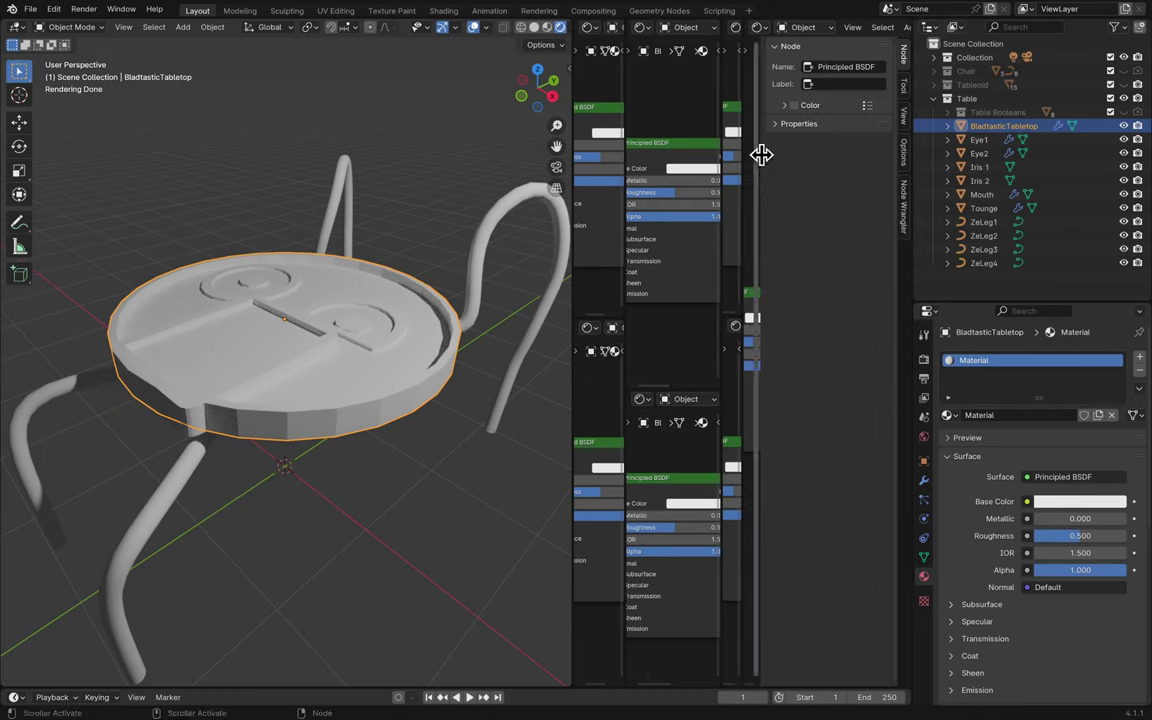
pyautogui.moveTo(761, 155); pyautogui.dragTo(906, 155)
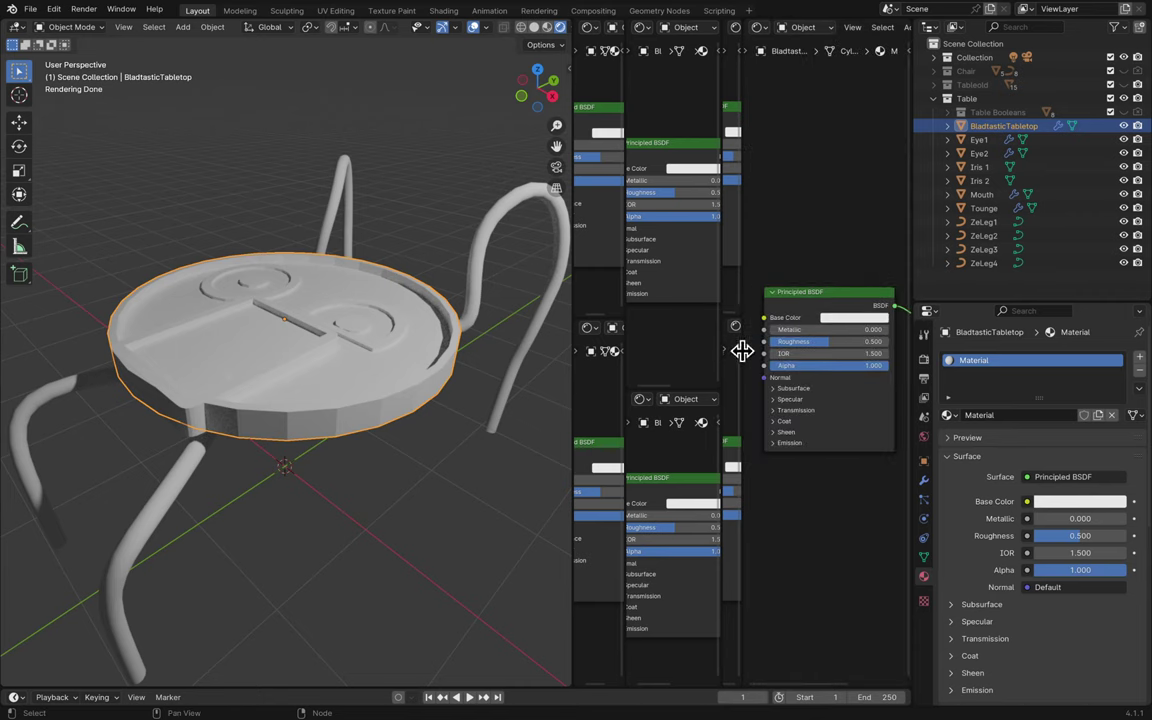
# - Split the right node editor again and merge the top node editors together
pyautogui.moveTo(740, 352); pyautogui.dragTo(1147, 345)
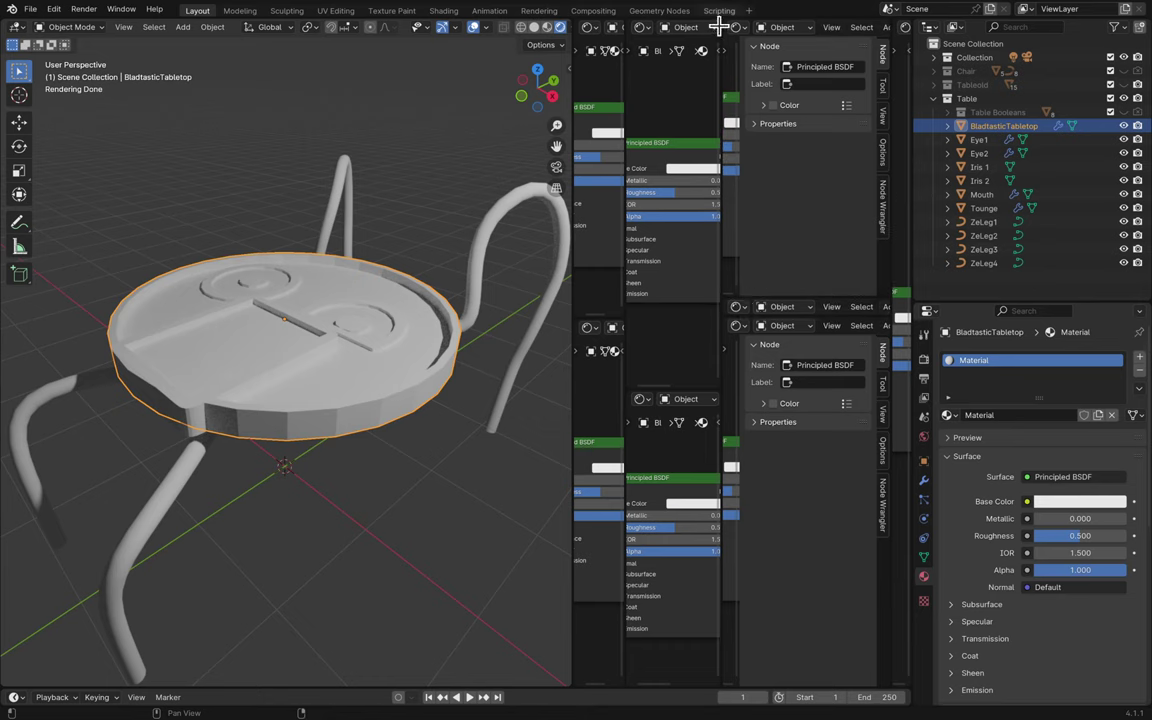
pyautogui.moveTo(645, 20); pyautogui.dragTo(762, 188)
pyautogui.moveTo(848, 213); pyautogui.dragTo(849, 222)
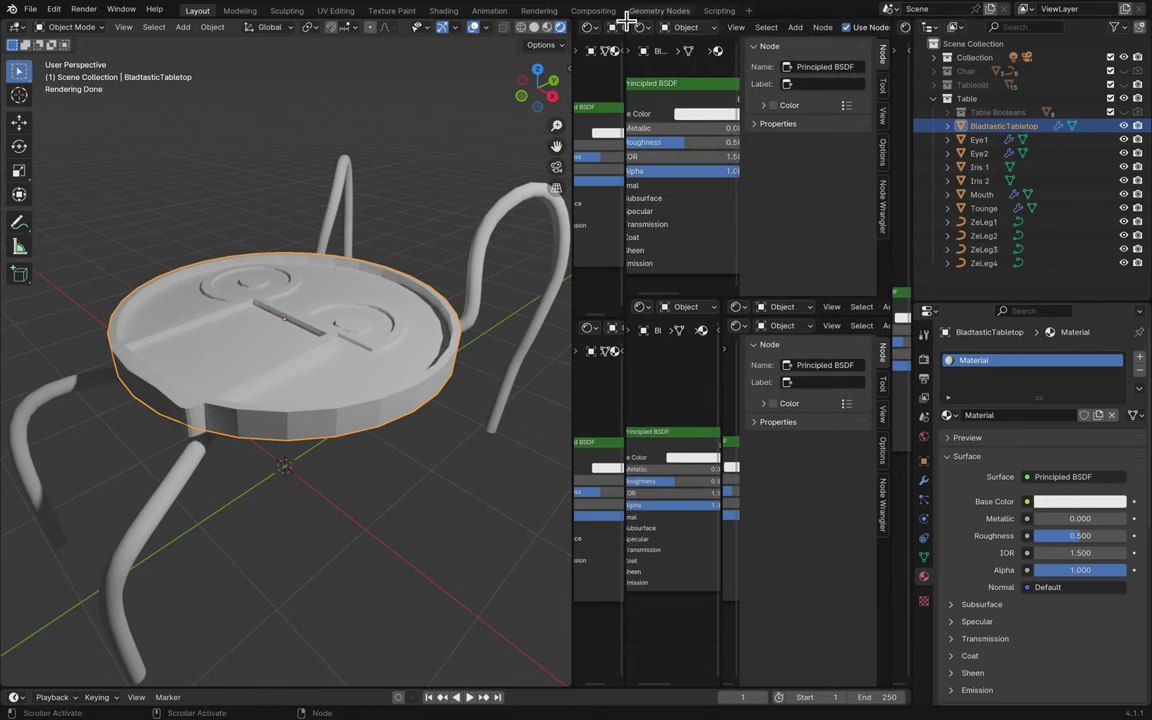
pyautogui.moveTo(624, 36); pyautogui.dragTo(761, 175)
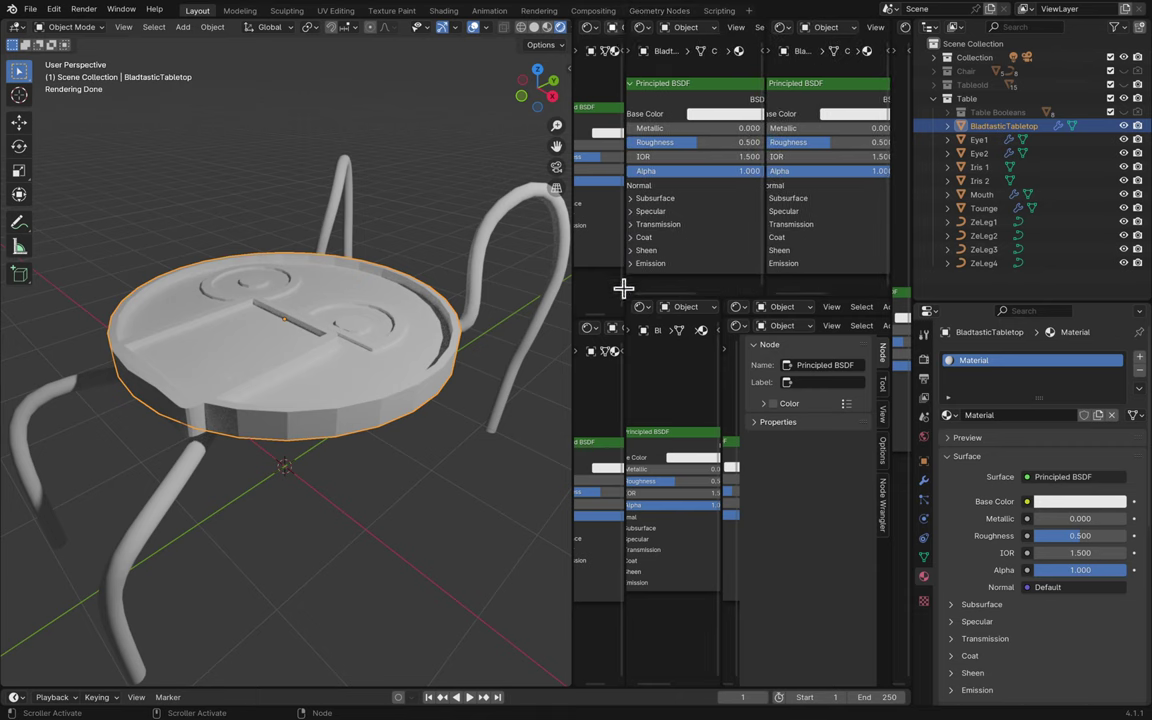
pyautogui.moveTo(623, 289); pyautogui.dragTo(779, 262)
pyautogui.moveTo(622, 99); pyautogui.dragTo(757, 222)
# - Use Join Areas repeatedly to merge the right-side node editor panels pairwise
pyautogui.rightClick(766, 205)
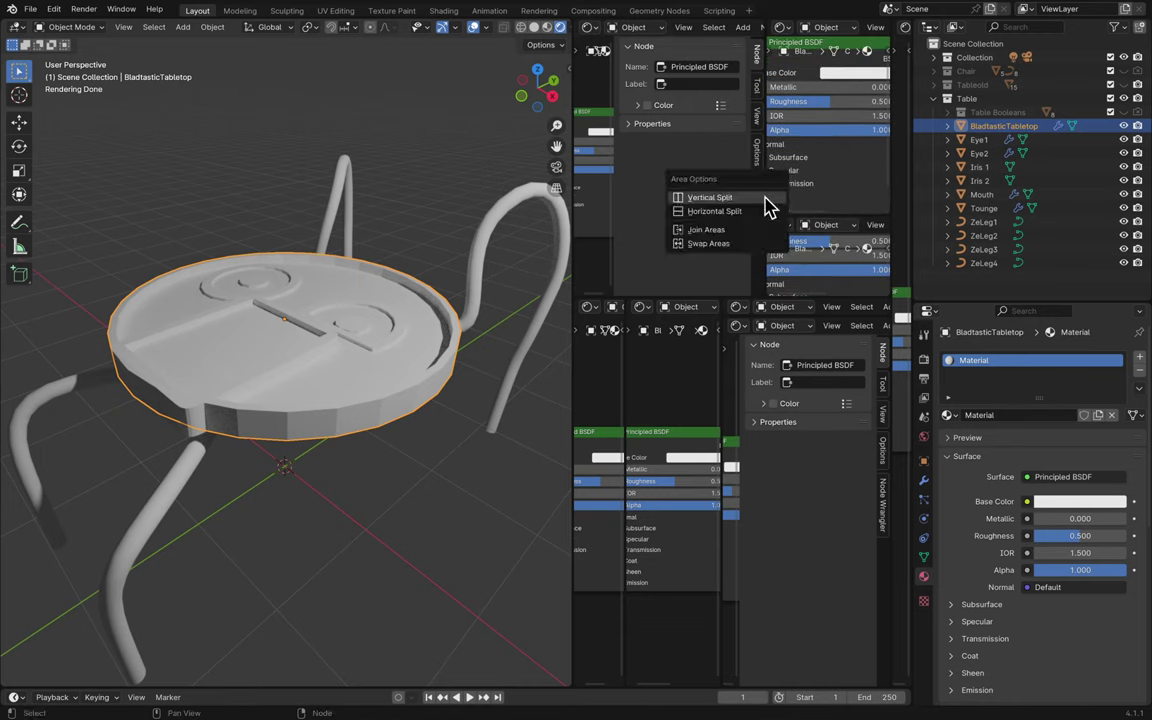
pyautogui.click(753, 238)
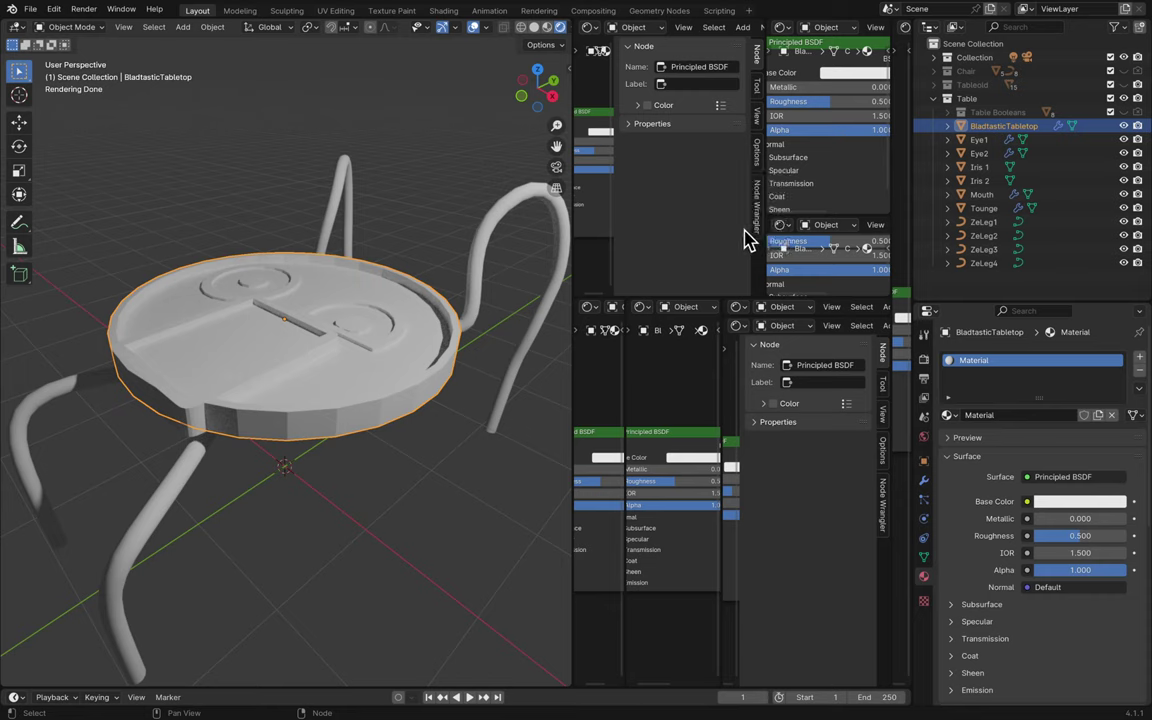
pyautogui.rightClick(766, 226)
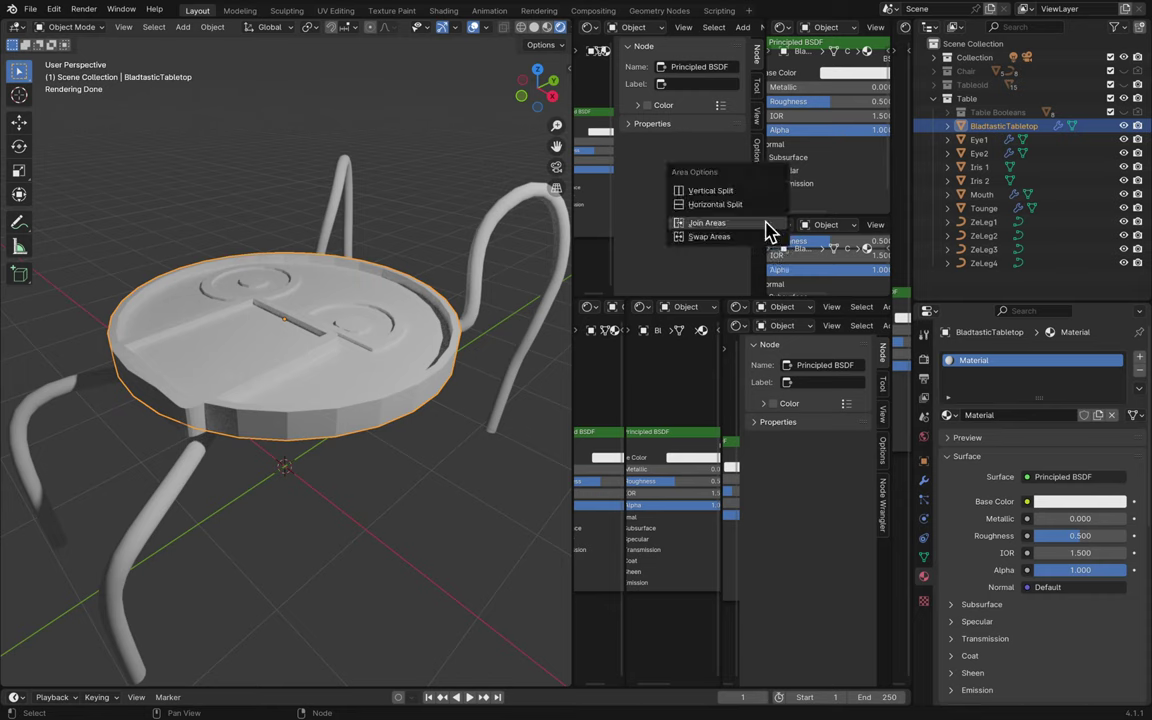
pyautogui.click(758, 232)
pyautogui.click(745, 205)
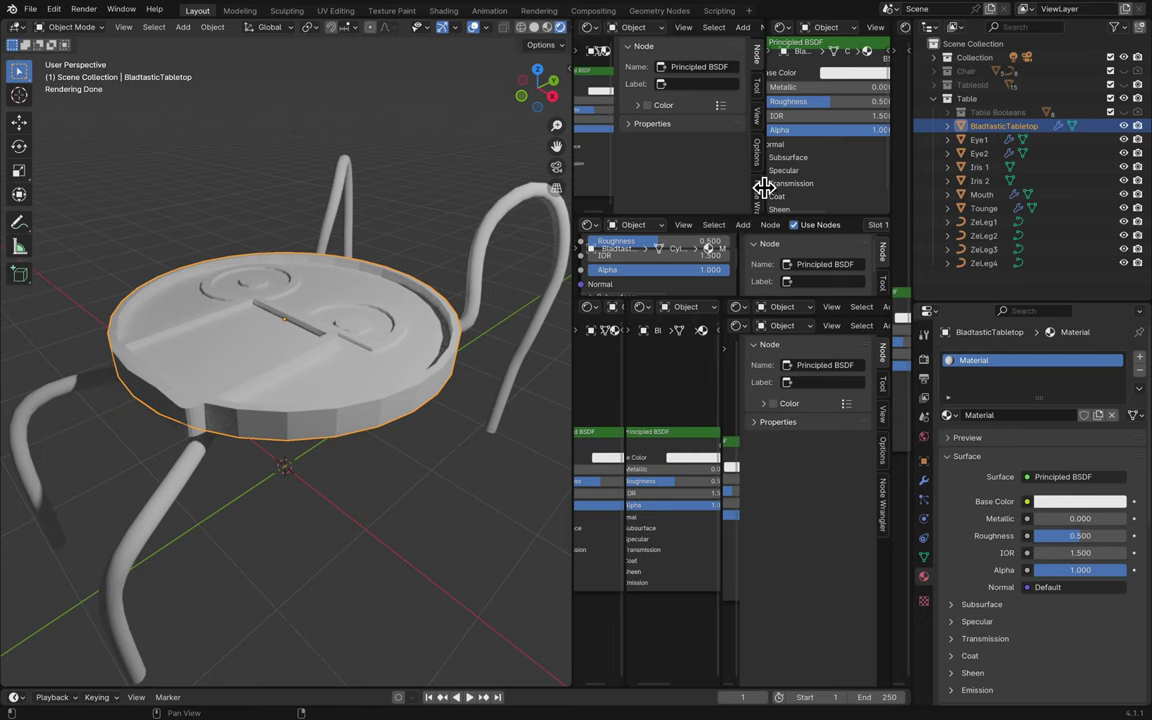
pyautogui.rightClick(766, 190)
pyautogui.click(766, 190)
pyautogui.click(746, 182)
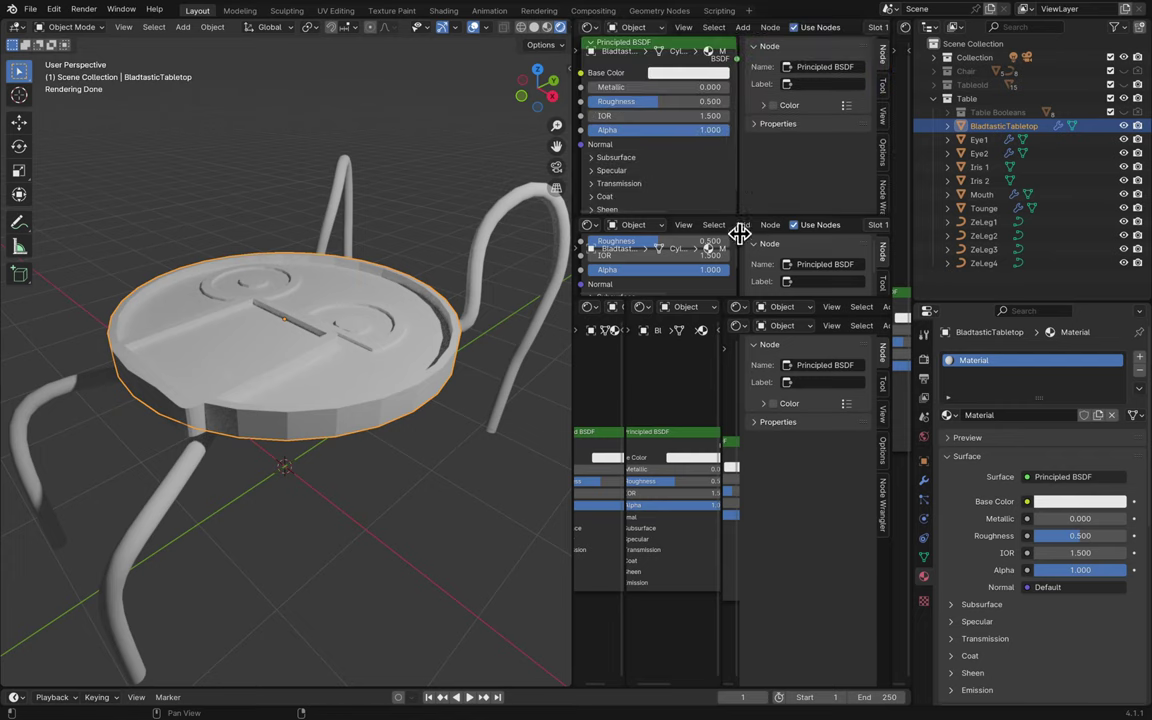
pyautogui.rightClick(744, 214)
pyautogui.click(746, 217)
pyautogui.click(746, 178)
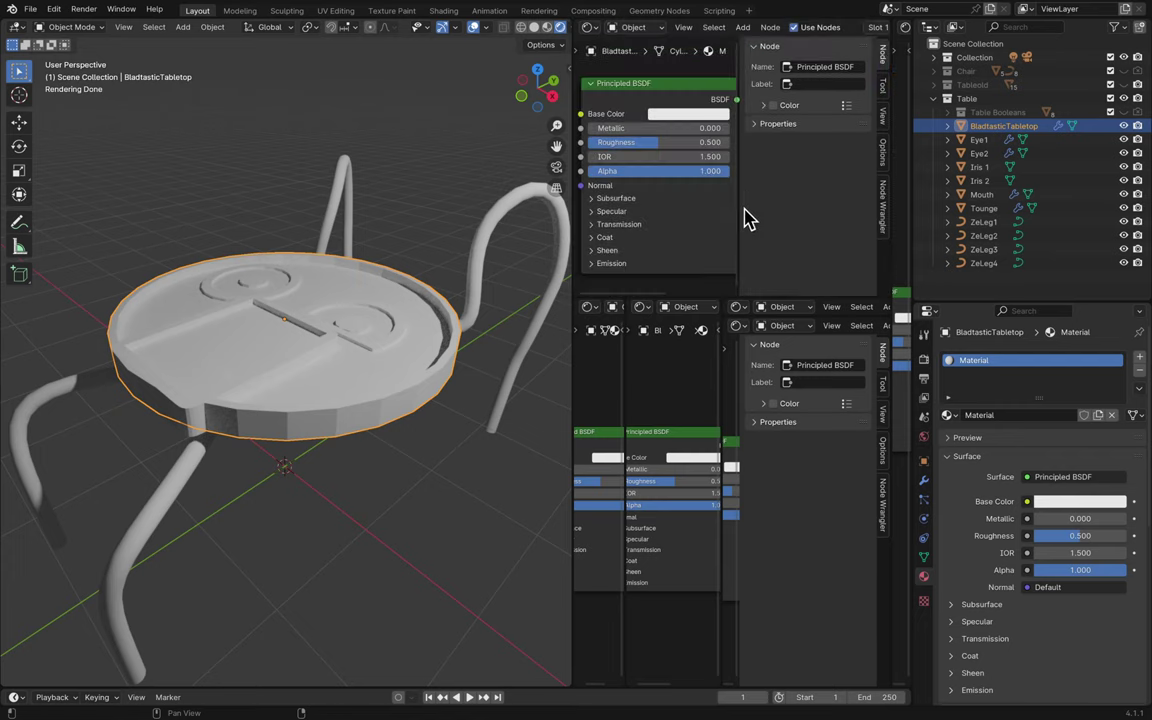
pyautogui.rightClick(725, 312)
pyautogui.click(728, 302)
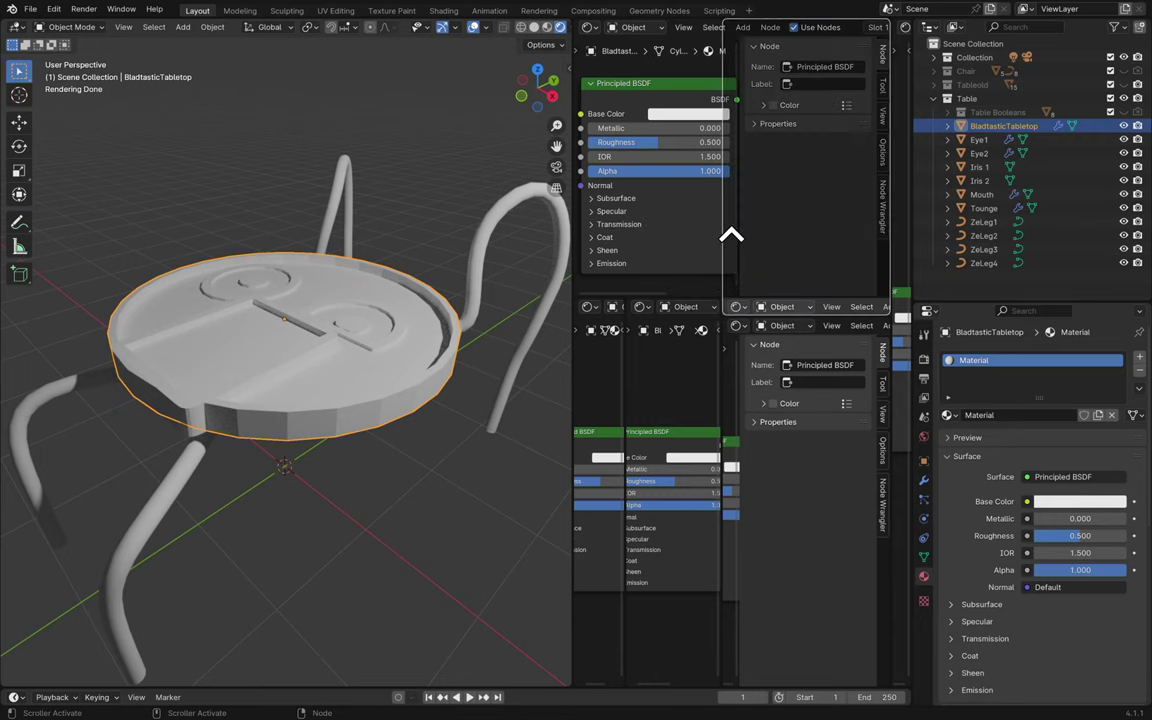
pyautogui.click(722, 283)
pyautogui.rightClick(725, 316)
pyautogui.click(728, 320)
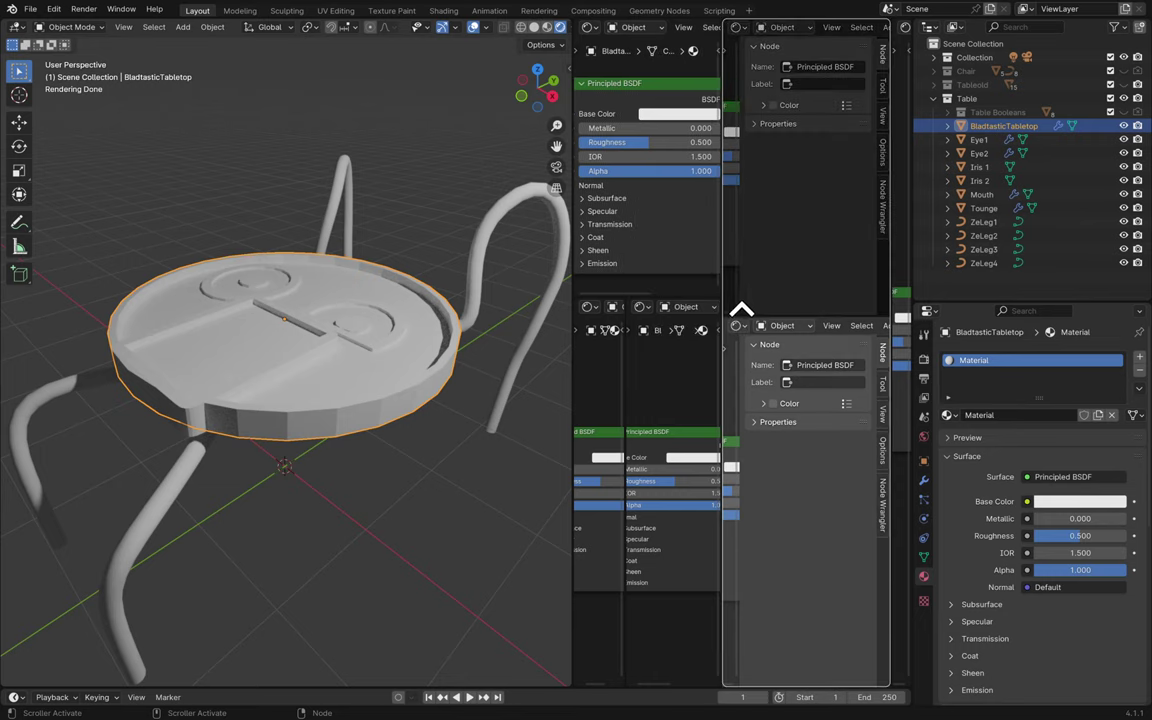
pyautogui.click(752, 326)
# - Join the remaining lower node editors until only the 3D viewport remains
pyautogui.rightClick(722, 300)
pyautogui.click(722, 301)
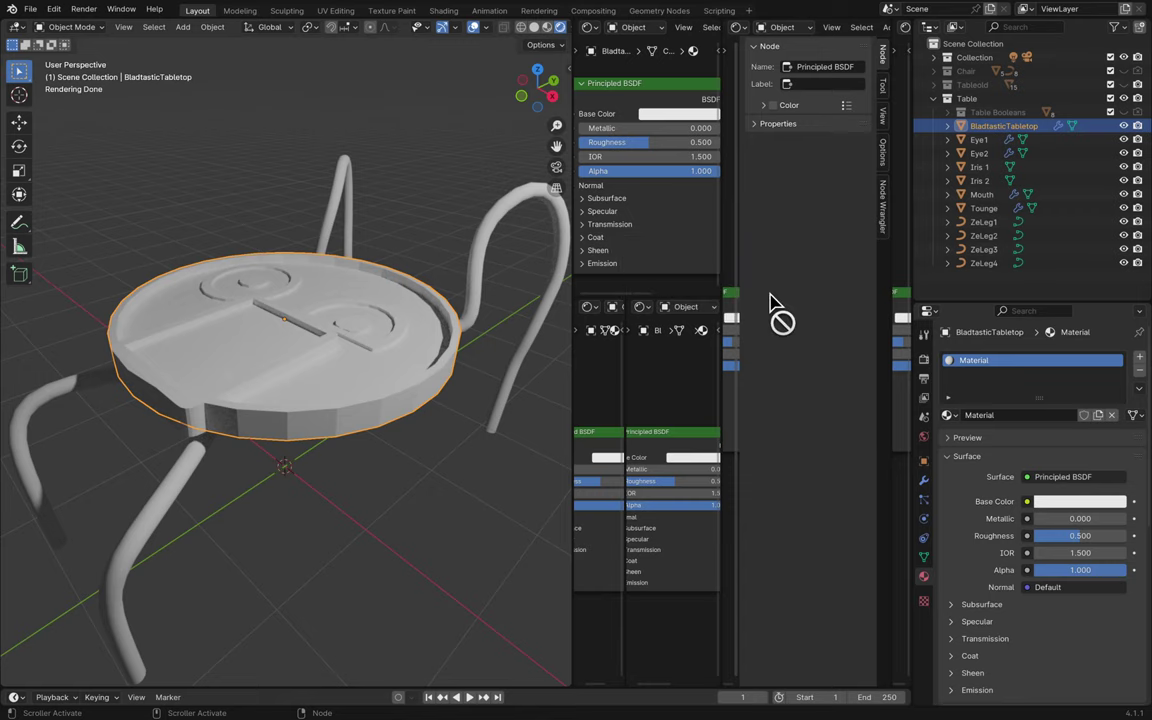
pyautogui.click(688, 302)
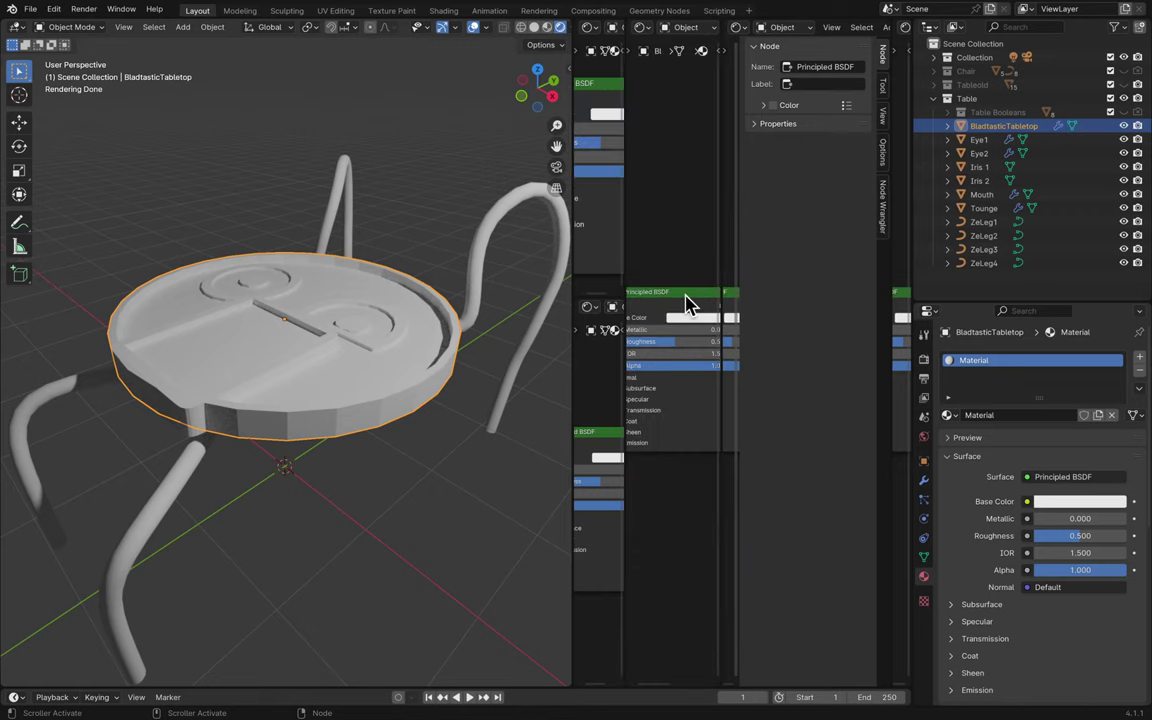
pyautogui.rightClick(621, 298)
pyautogui.click(621, 302)
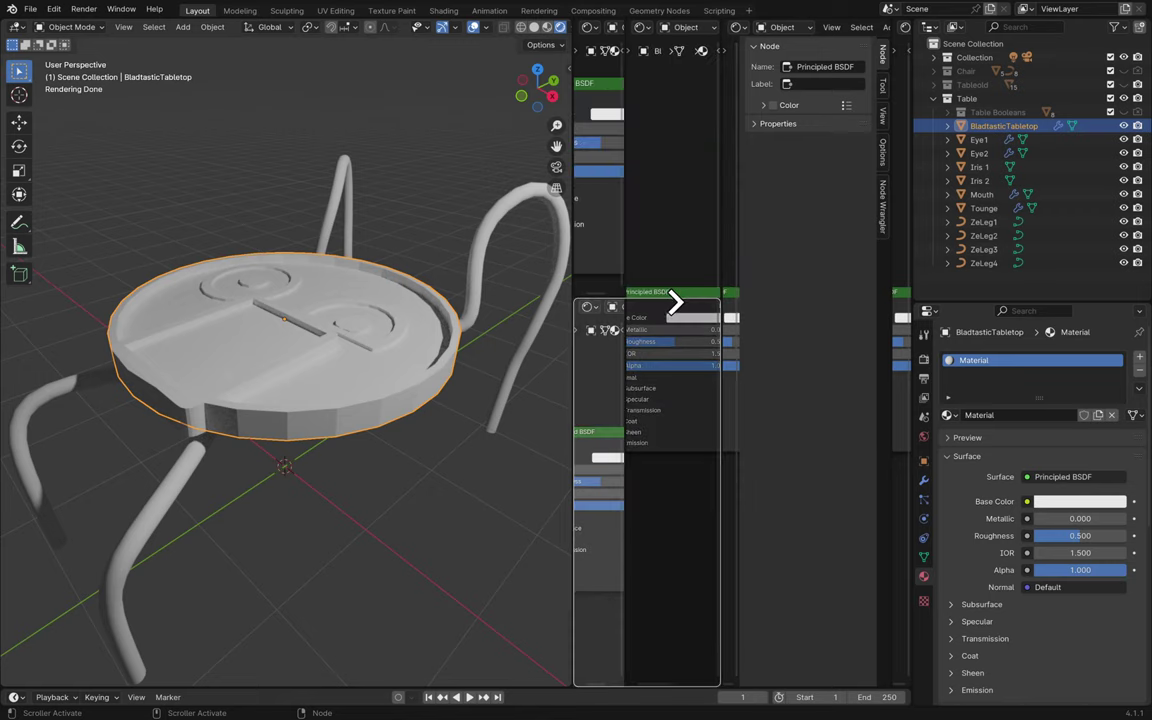
pyautogui.click(676, 311)
pyautogui.rightClick(722, 300)
pyautogui.click(705, 301)
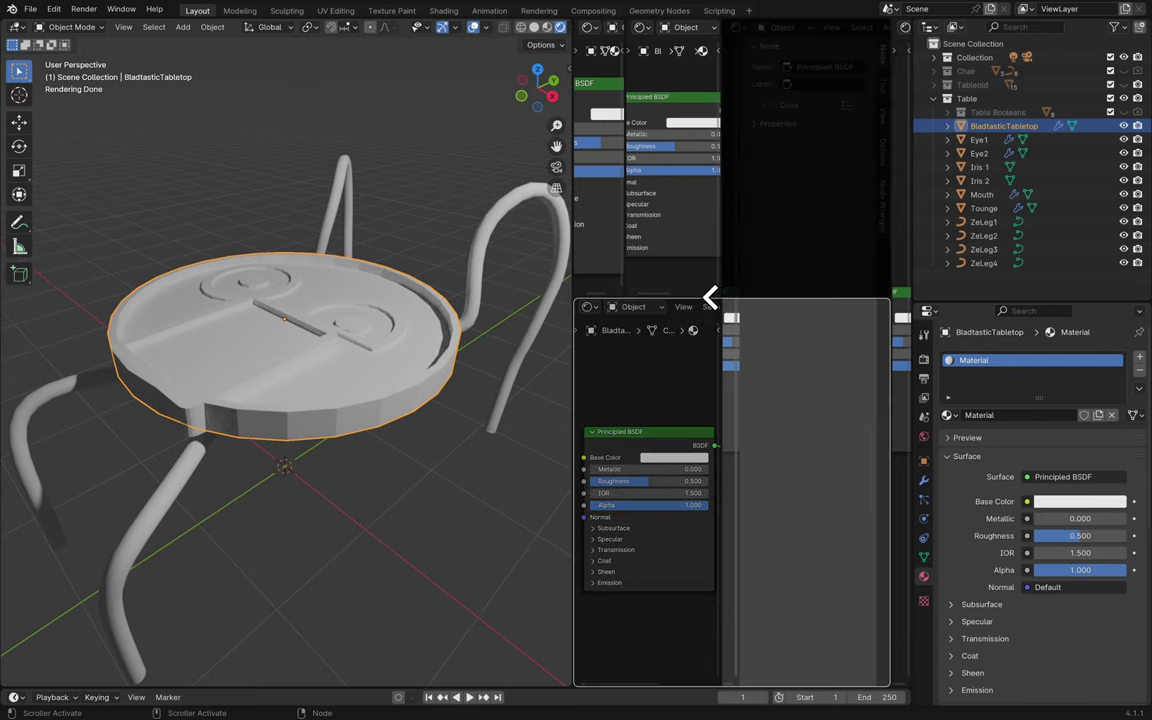
pyautogui.click(663, 327)
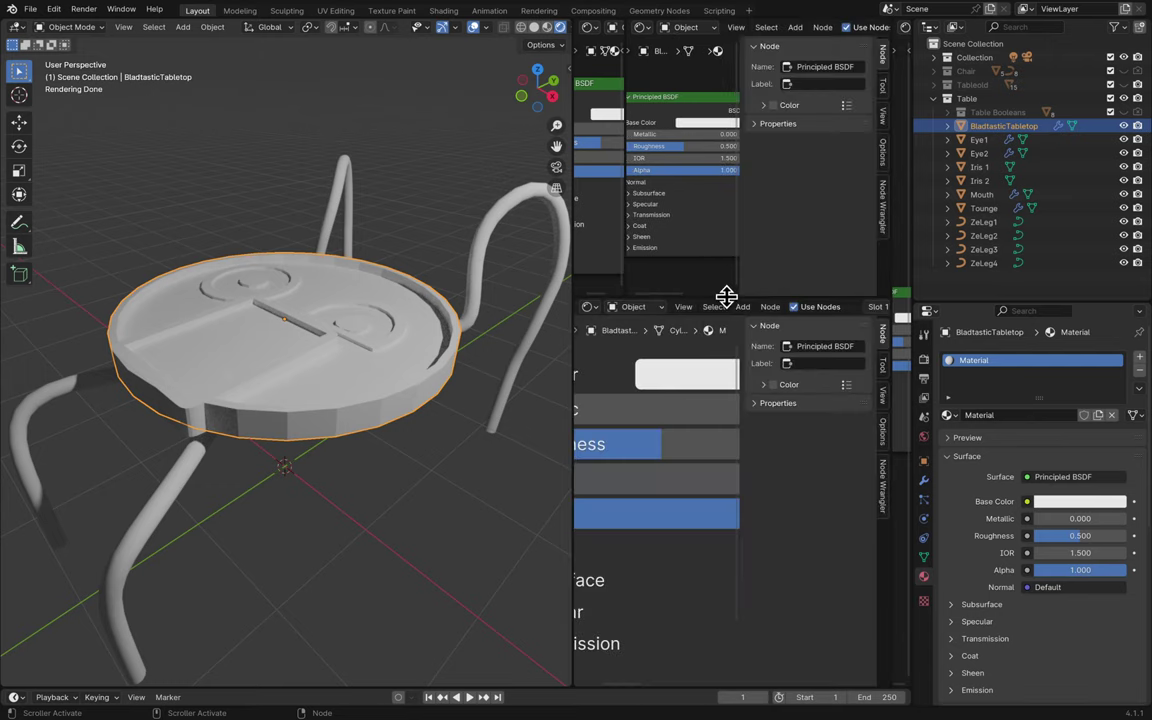
pyautogui.rightClick(727, 302)
pyautogui.click(728, 298)
pyautogui.click(726, 242)
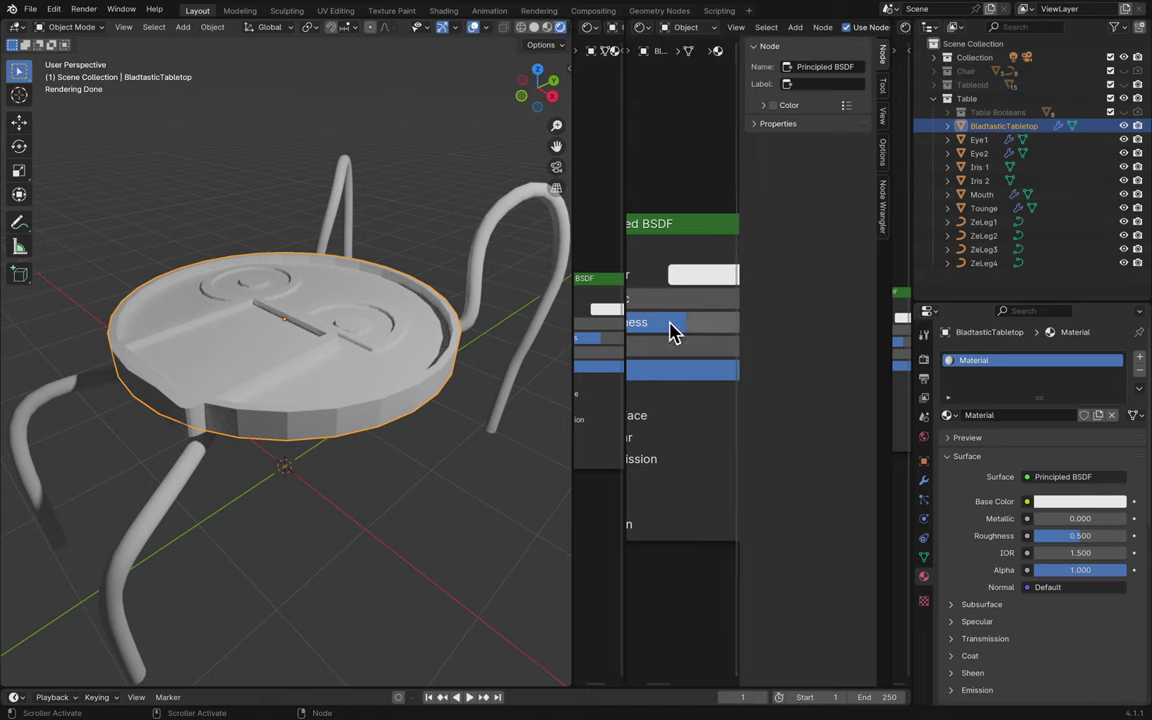
pyautogui.rightClick(625, 291)
pyautogui.click(630, 299)
pyautogui.click(630, 297)
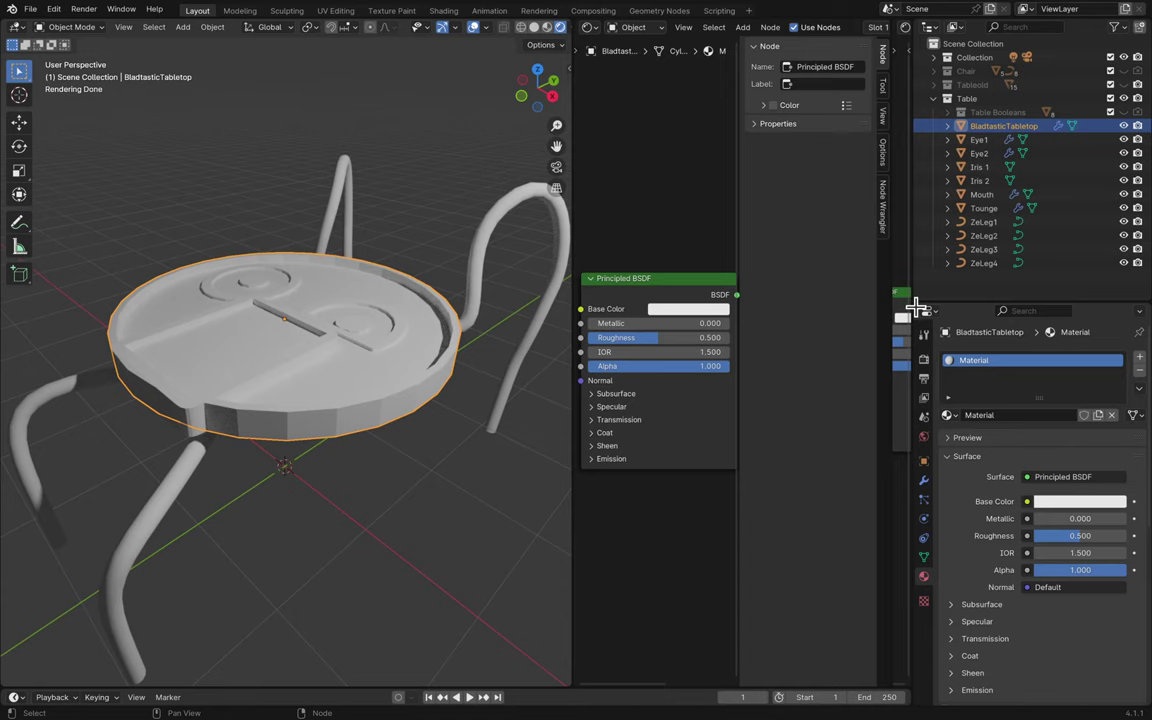
pyautogui.rightClick(569, 321)
pyautogui.click(572, 329)
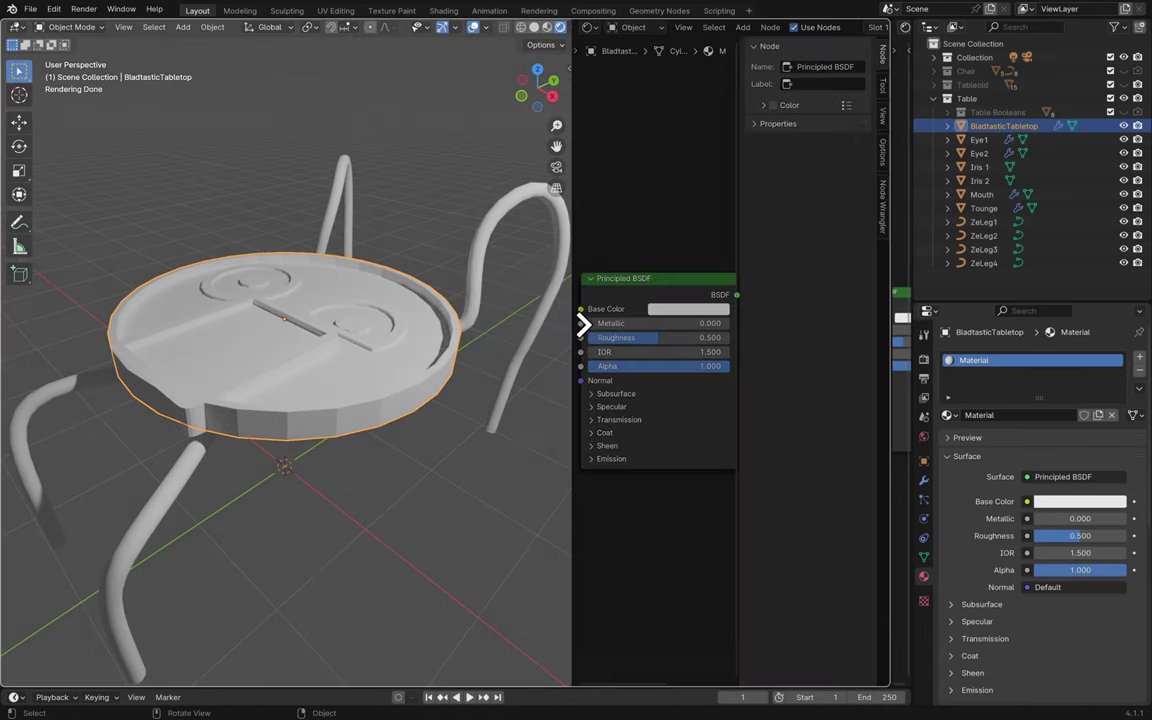
pyautogui.click(652, 324)
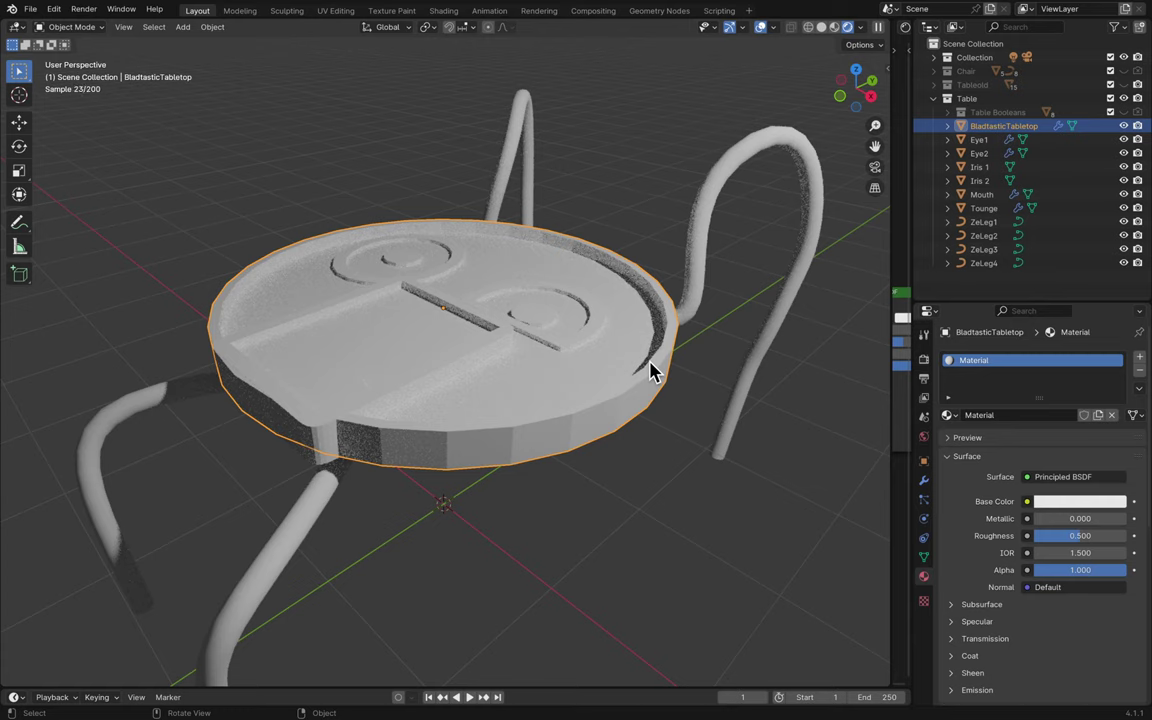
# - Save the file as Blender7.blend and deselect the tabletop
pyautogui.moveTo(645, 8)
pyautogui.press('super+s')
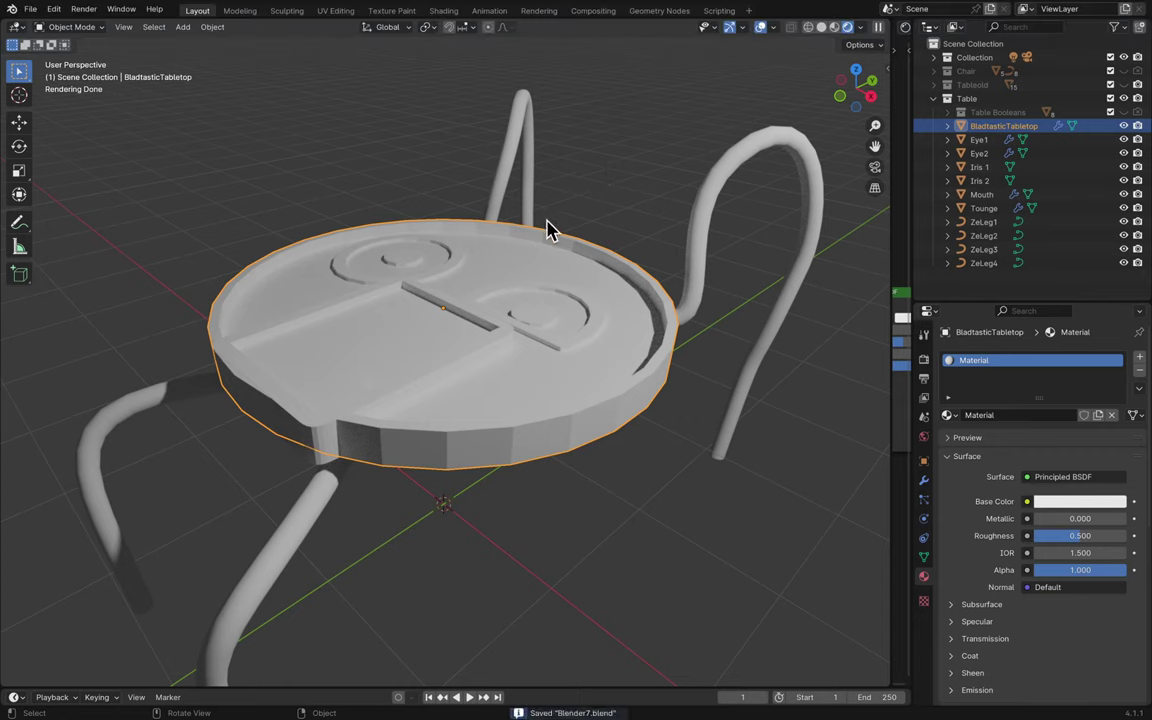
pyautogui.click(630, 203)
# - Merge the leftover narrow editor strip into the 3D viewport with Join Areas
pyautogui.scroll(3, 570, 322)
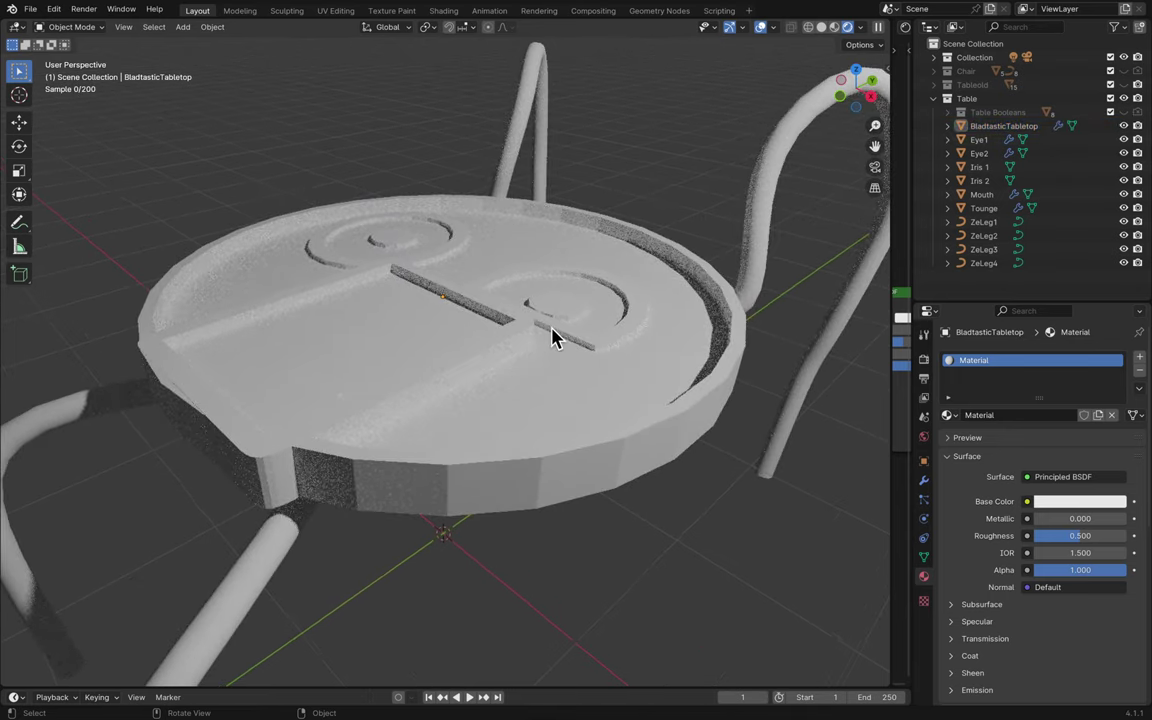
pyautogui.scroll(-1, 553, 334)
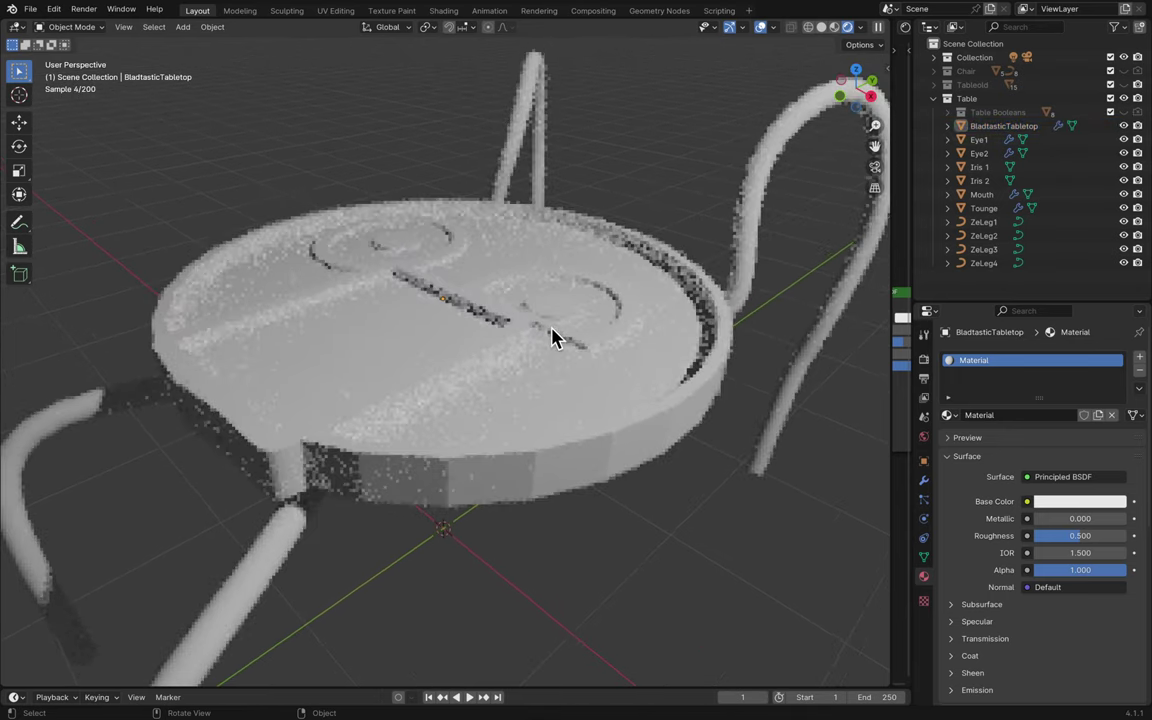
pyautogui.rightClick(896, 108)
pyautogui.click(878, 112)
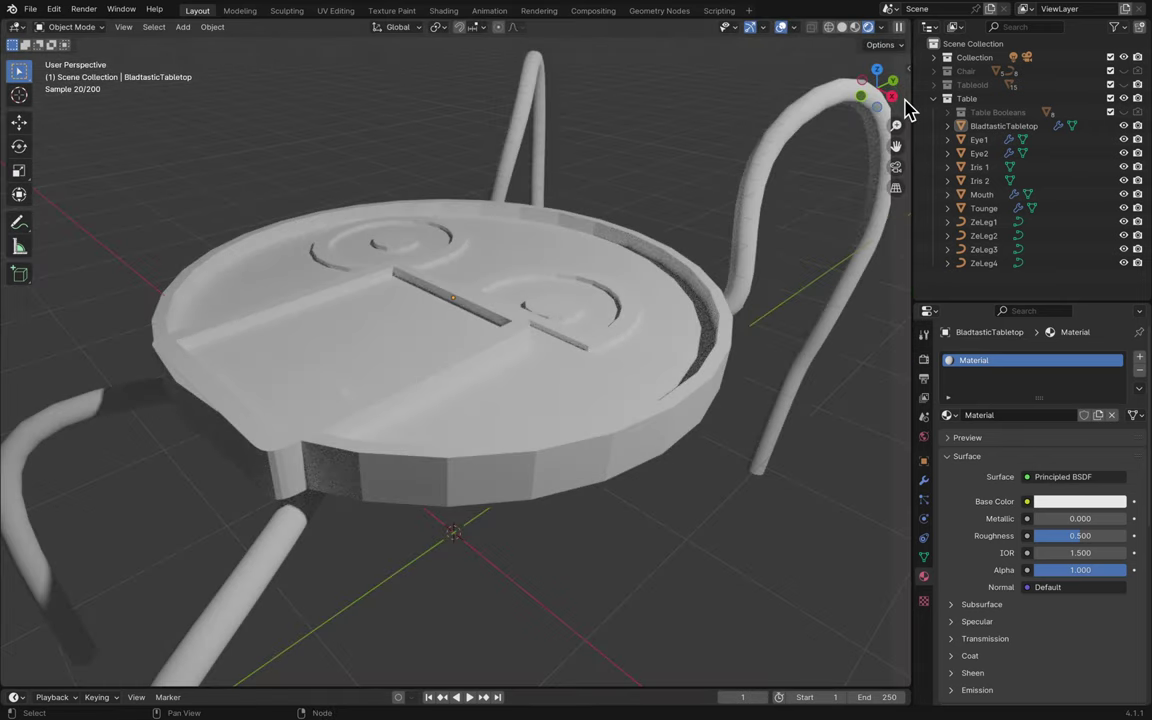
pyautogui.click(905, 108)
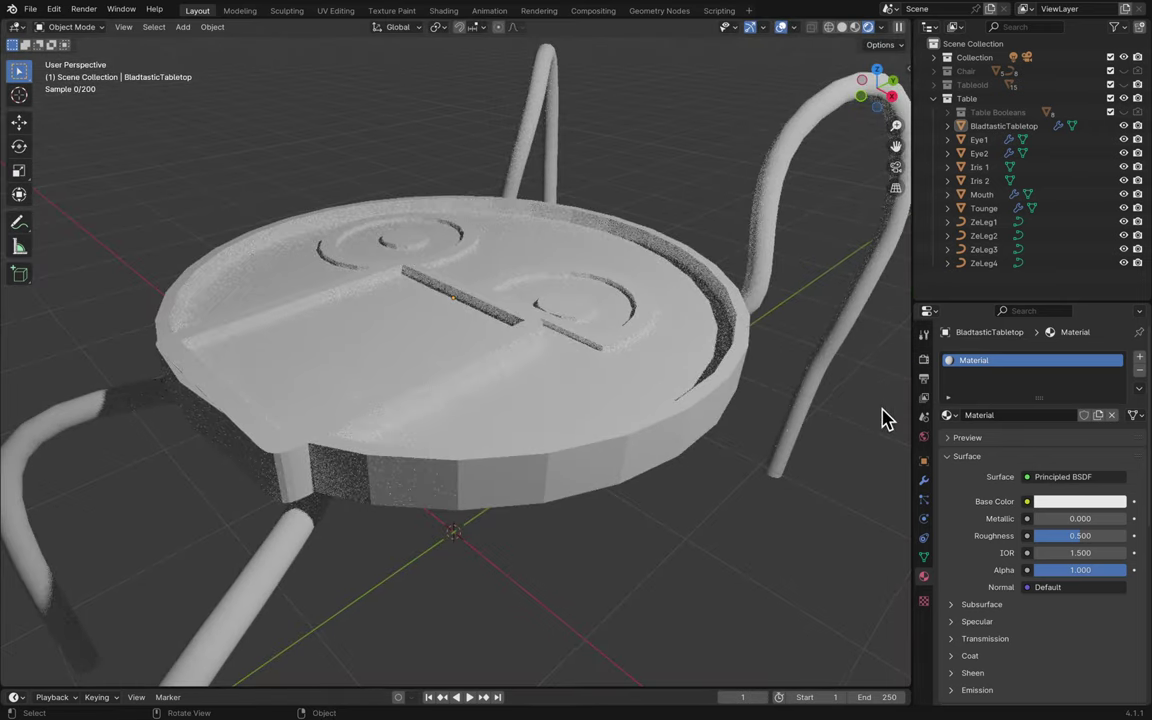
pyautogui.scroll(-2, 884, 417)
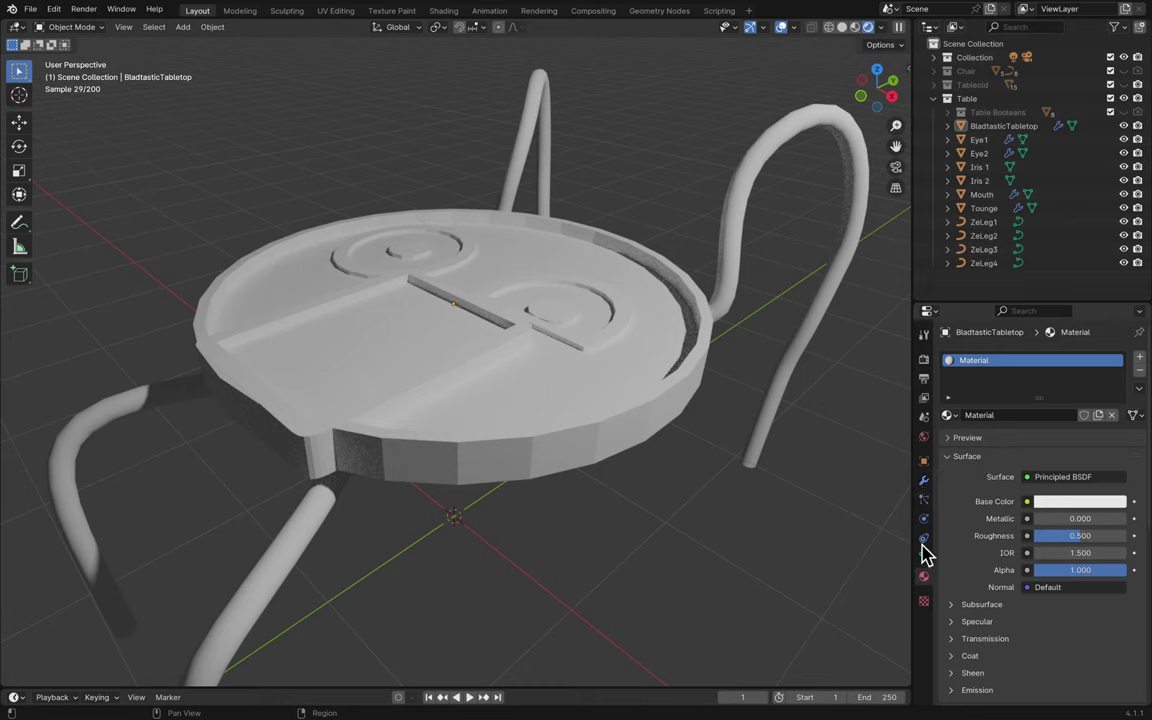
# - Set Cycles viewport max samples to 20 and render max samples to 100
pyautogui.click(924, 361)
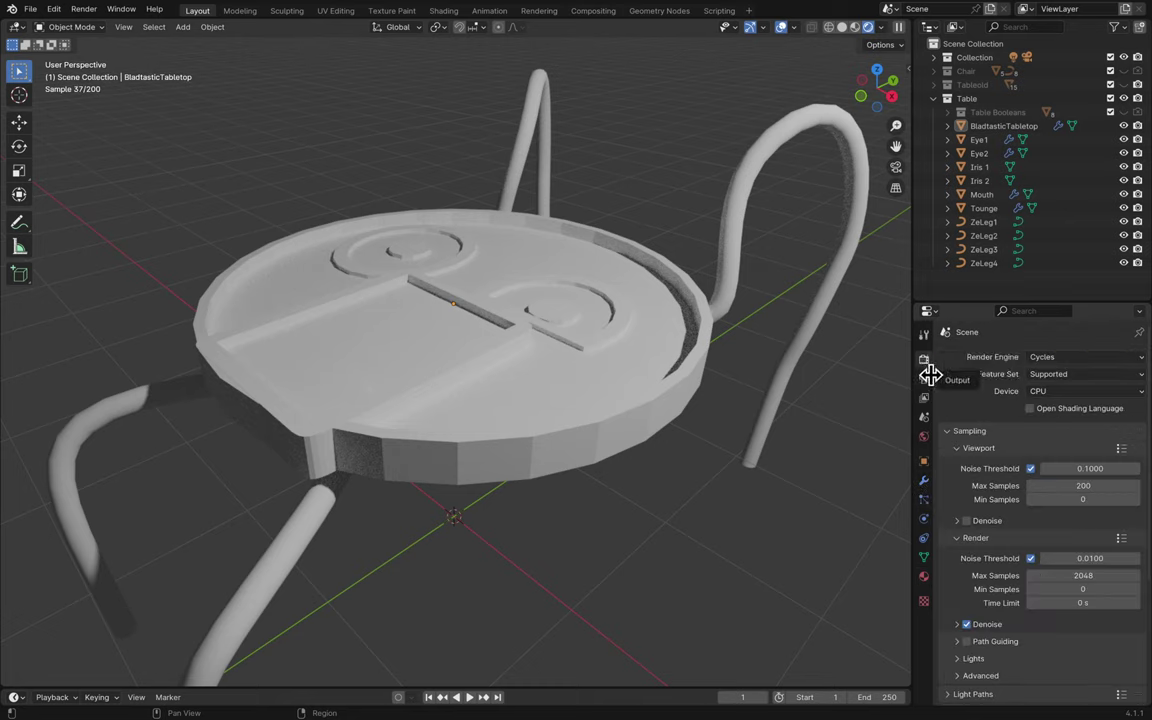
pyautogui.click(1057, 486)
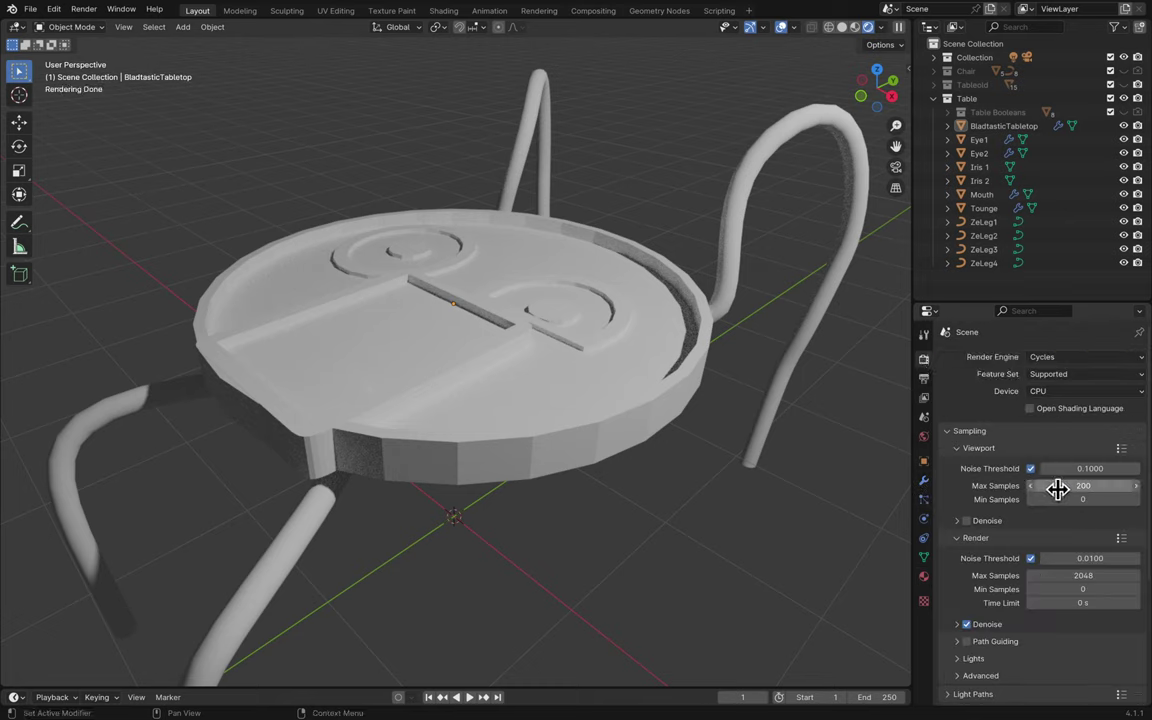
pyautogui.write('20')
pyautogui.press('Return')
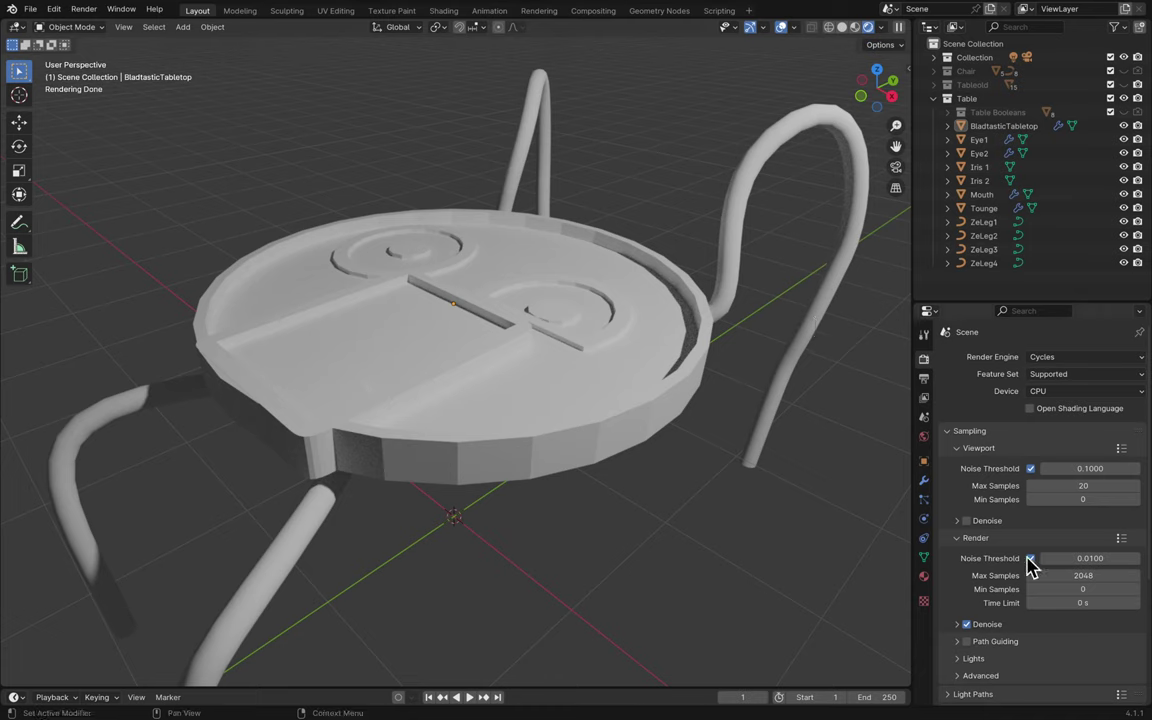
pyautogui.click(1067, 576)
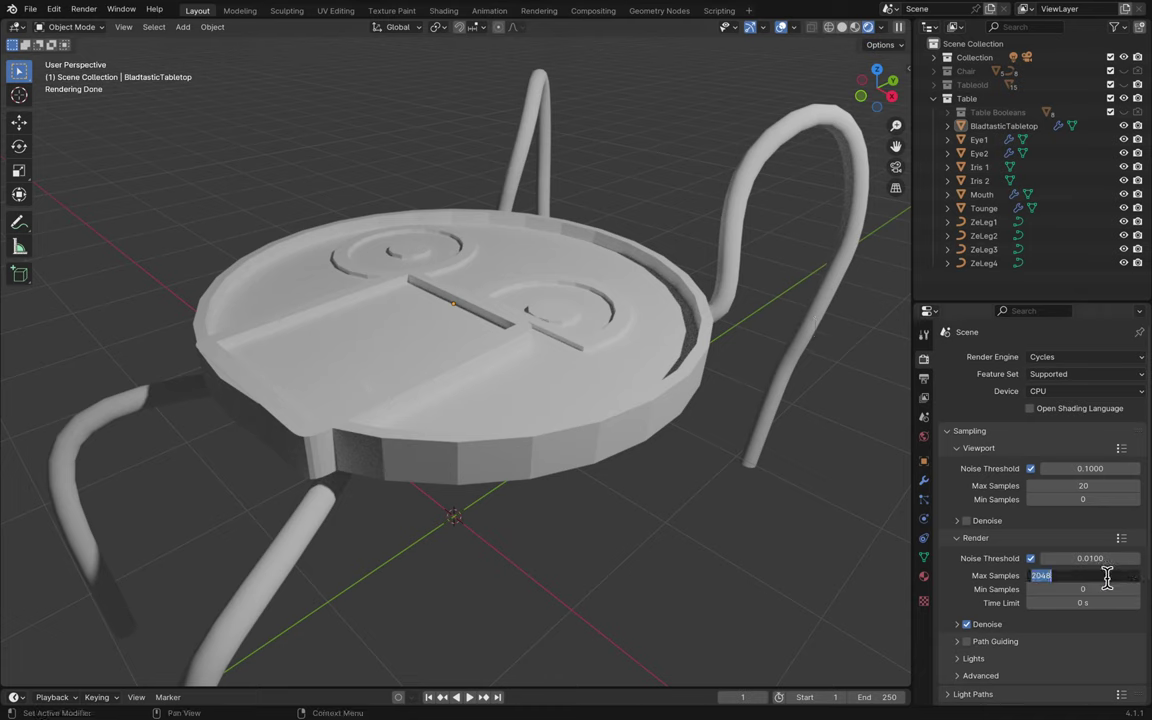
pyautogui.press('Return')
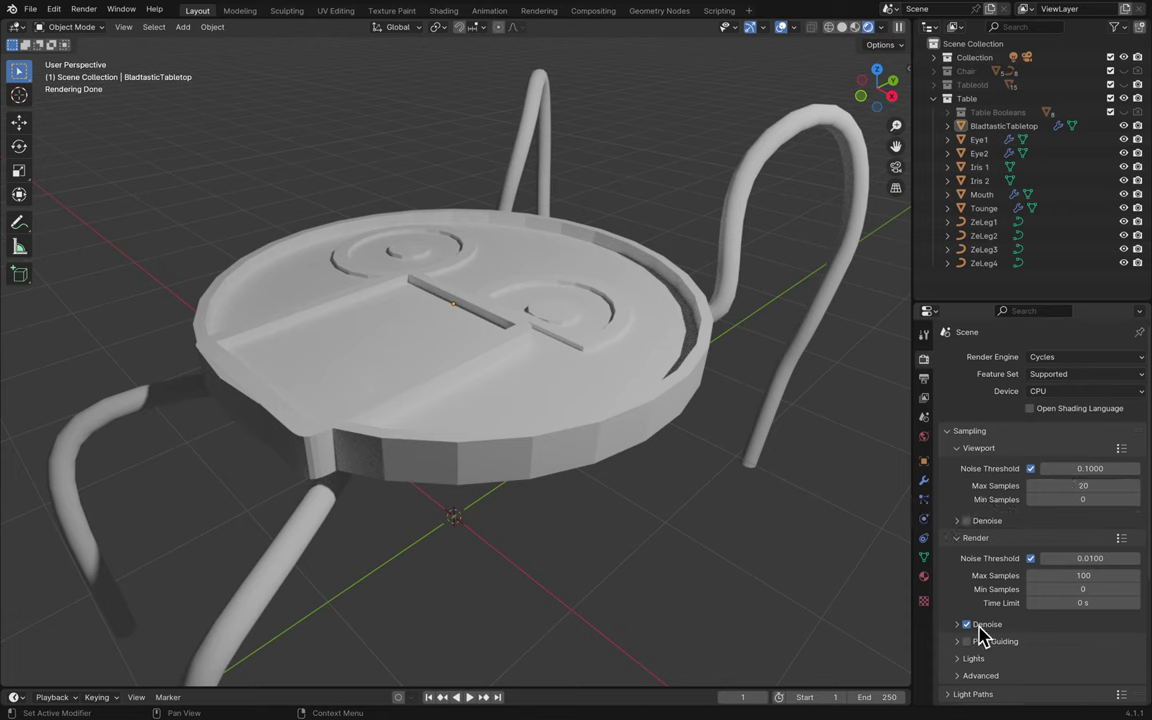
# - Toggle viewport denoising on, then switch it back off
pyautogui.click(978, 524)
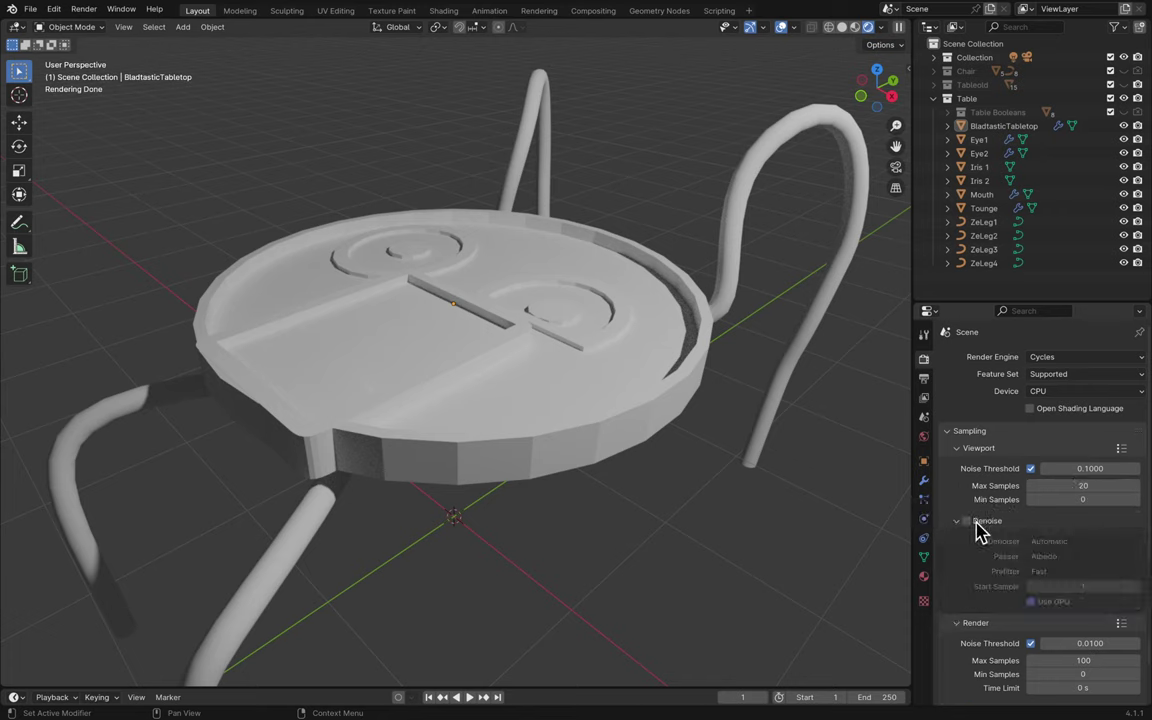
pyautogui.click(978, 524)
pyautogui.click(966, 521)
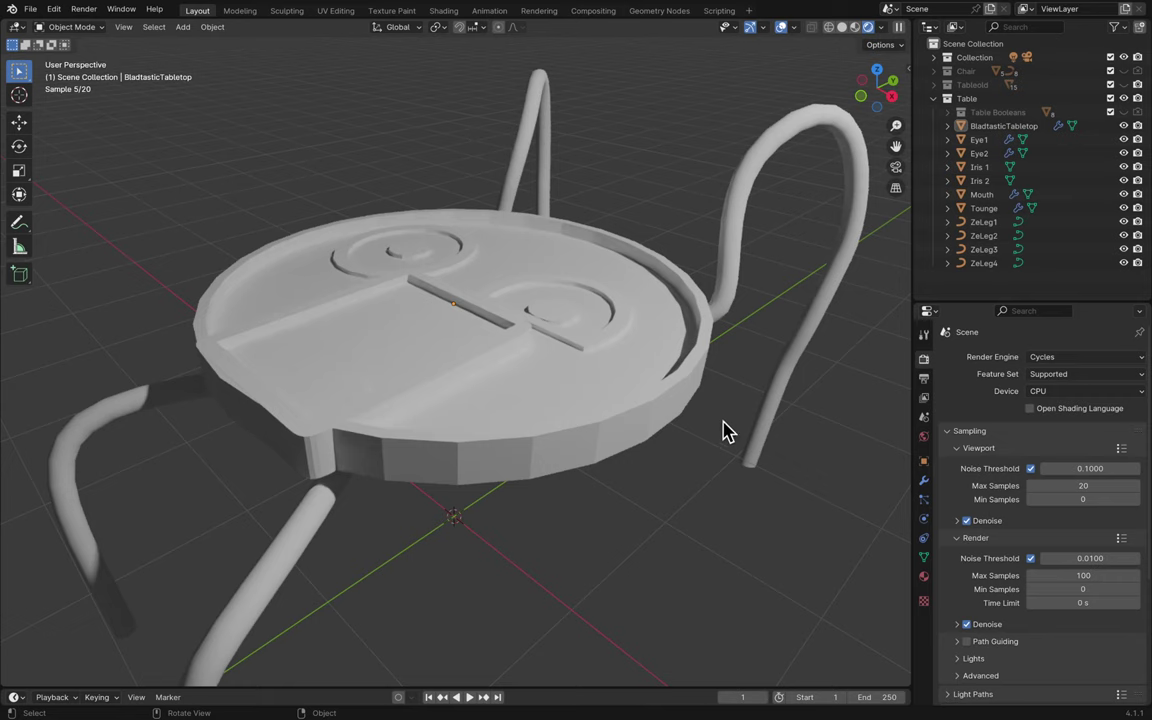
pyautogui.click(966, 521)
# - Select leg ZeLeg2, then split the viewport and make the right half a Shader Editor
pyautogui.click(735, 272)
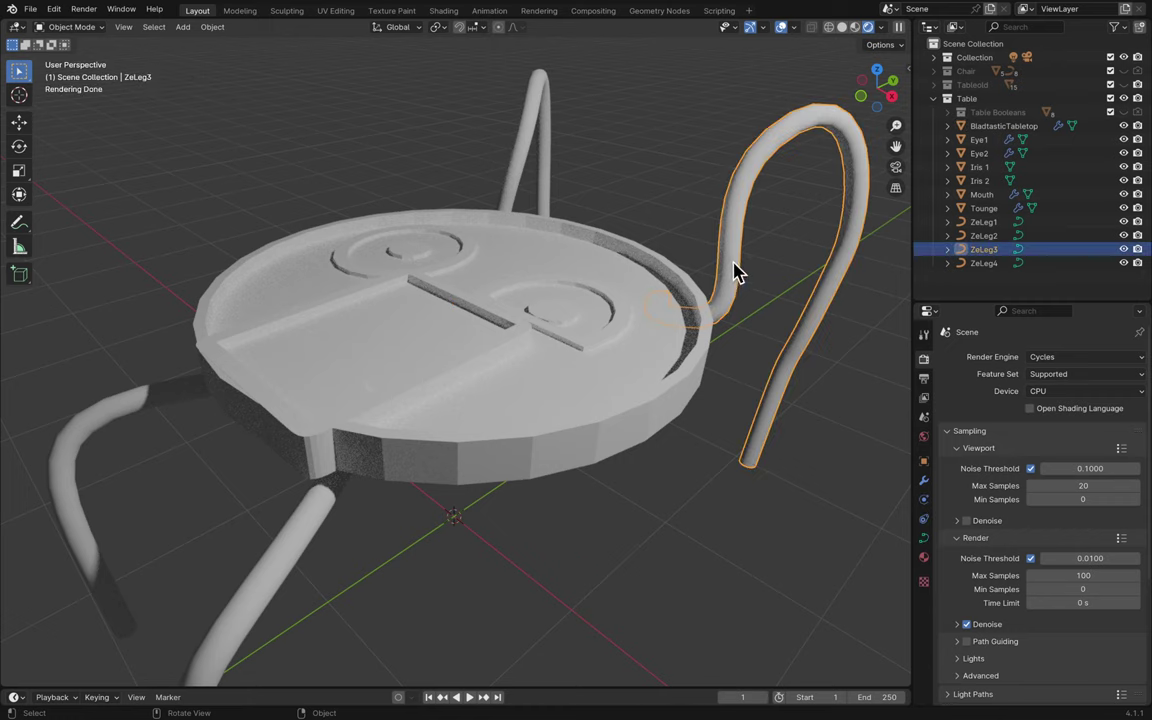
pyautogui.click(313, 543)
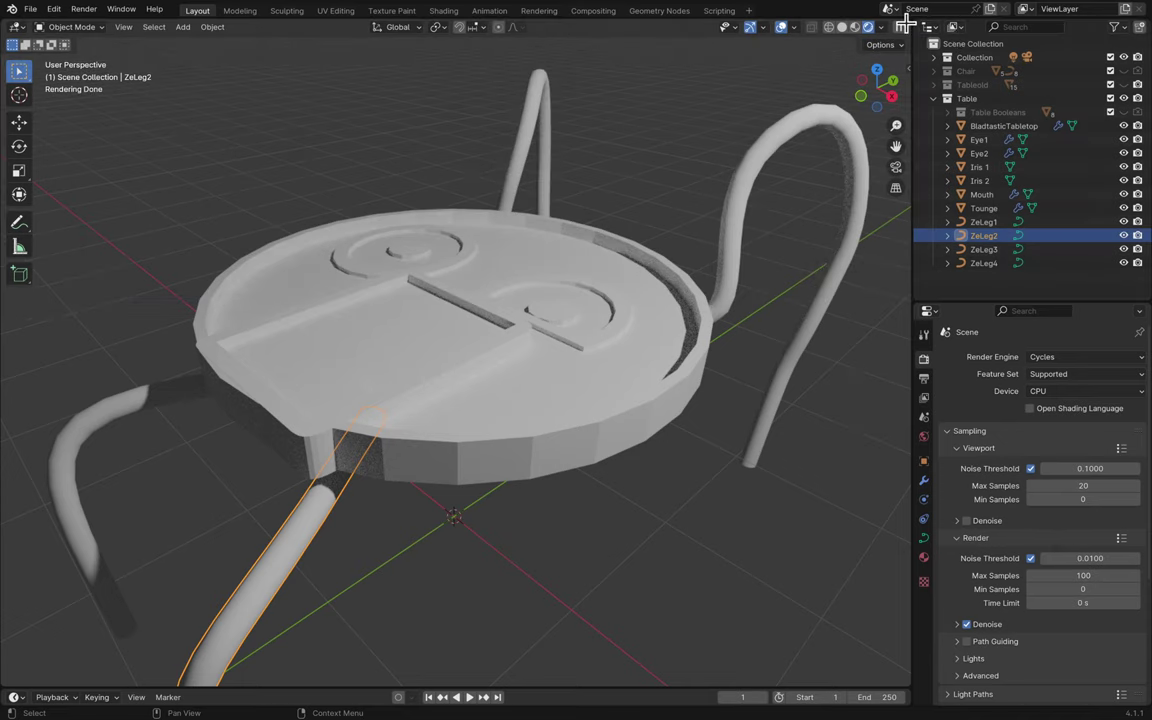
pyautogui.moveTo(905, 22); pyautogui.dragTo(571, 30)
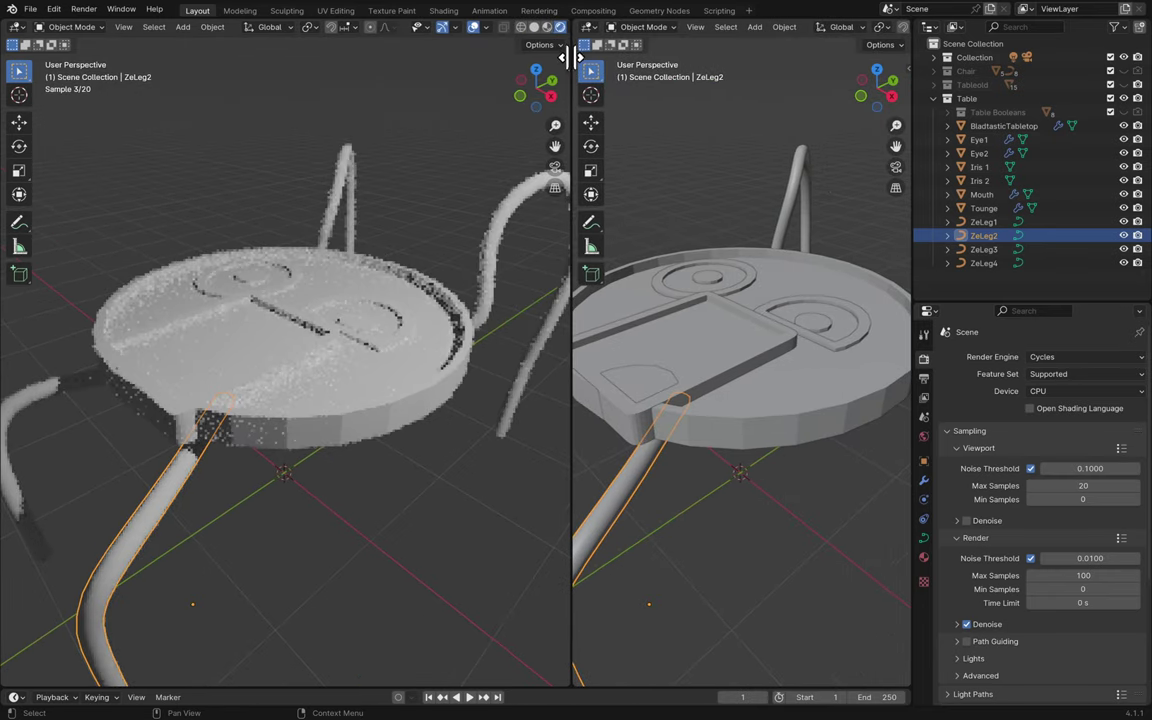
pyautogui.click(590, 27)
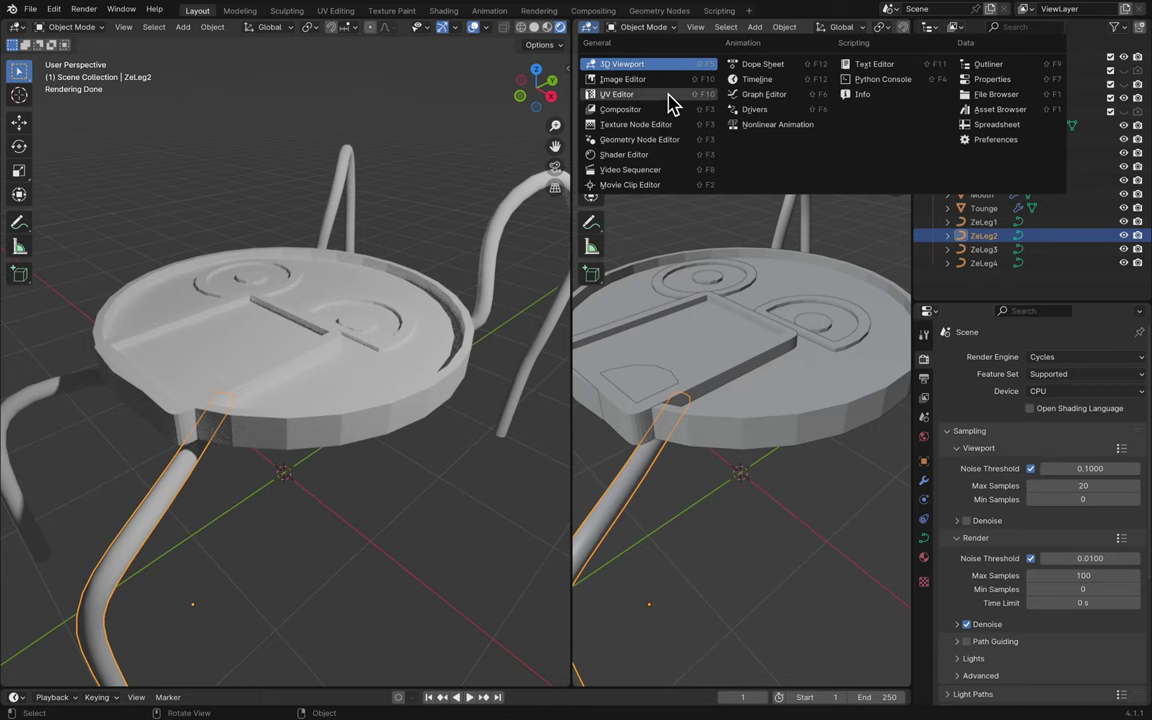
pyautogui.click(666, 158)
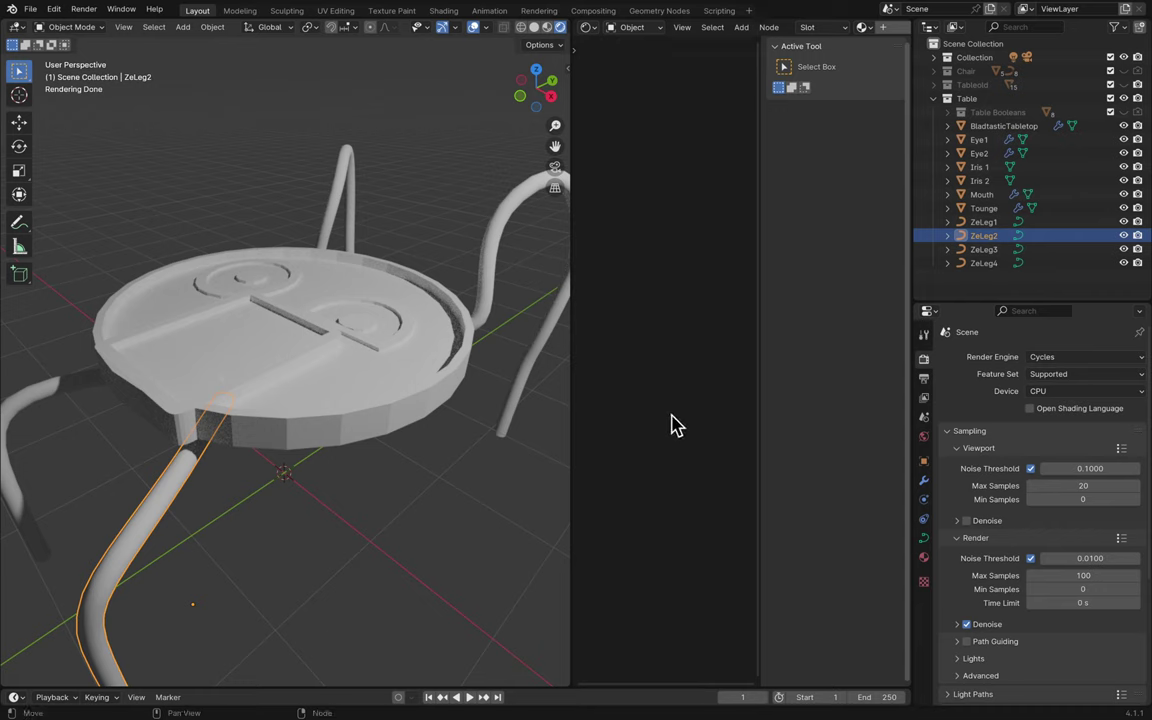
# - Add a new material on ZeLeg2 and name it 'Yellow Wewd'
pyautogui.click(883, 27)
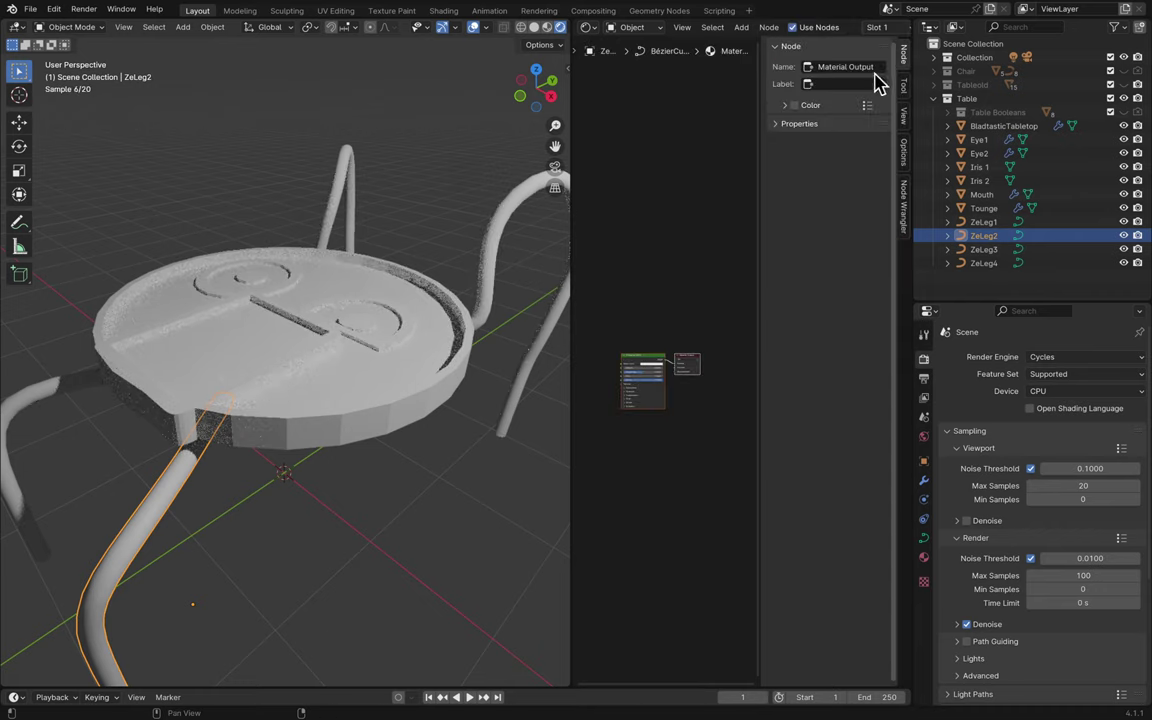
pyautogui.click(849, 67)
pyautogui.write('Y')
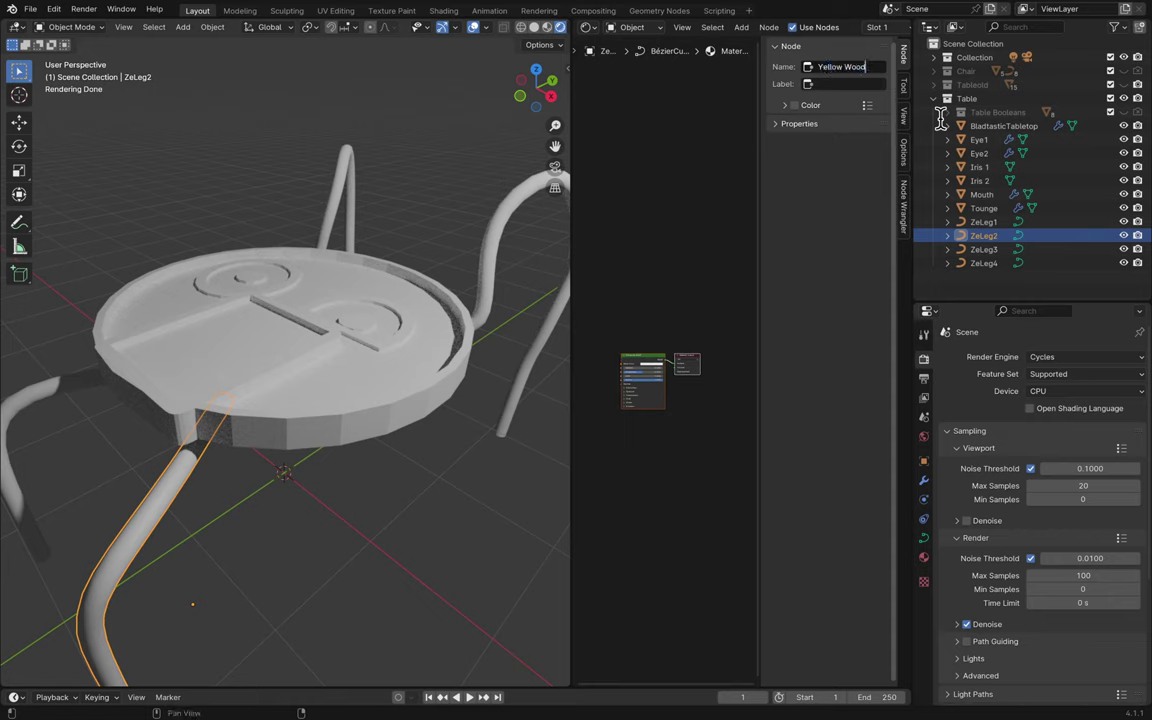
pyautogui.write('ellow Wewd')
pyautogui.press('Return')
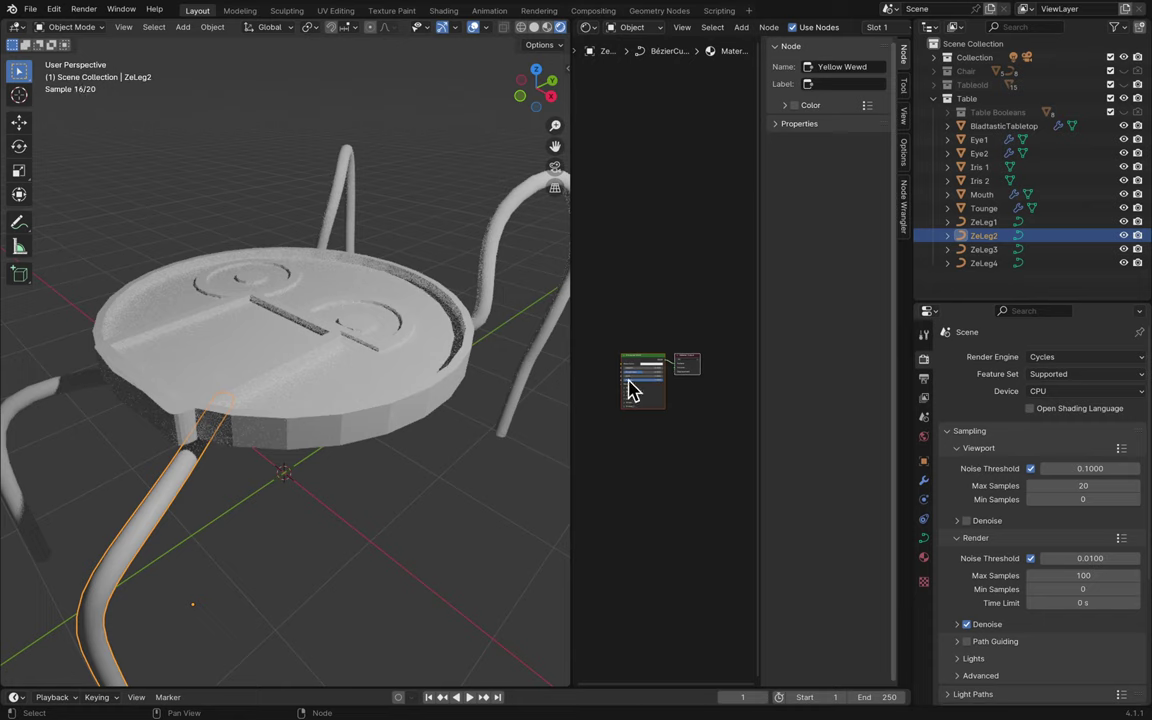
pyautogui.scroll(7, 630, 390)
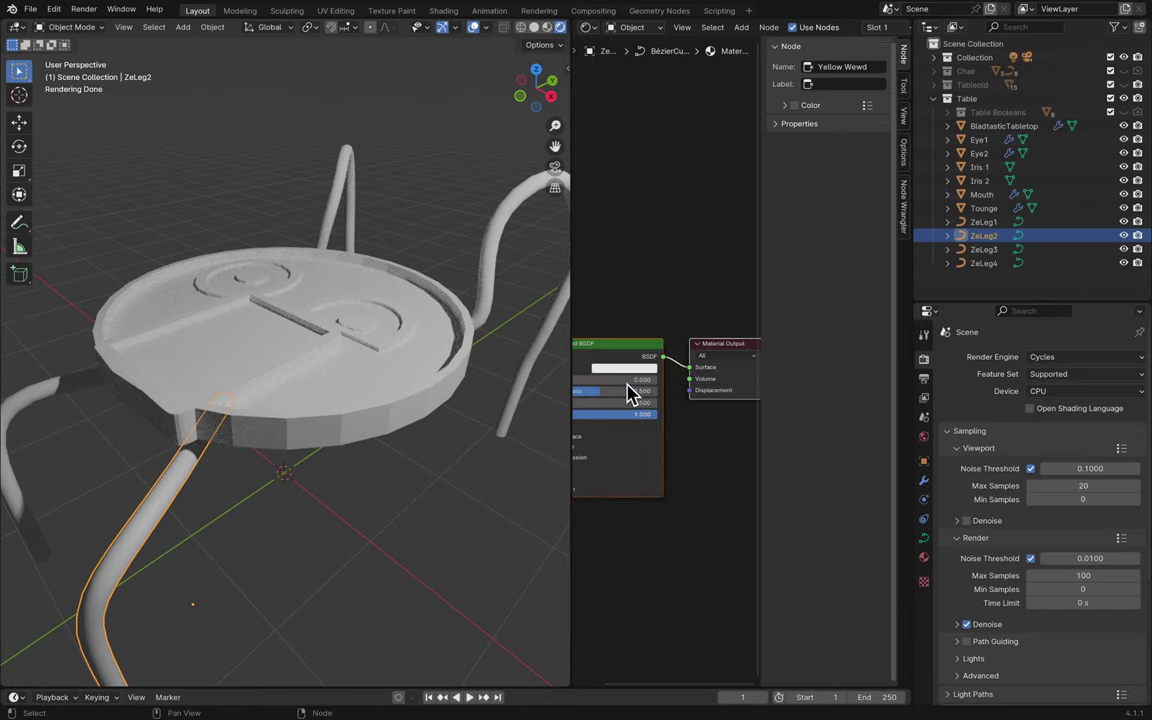
pyautogui.scroll(3, 630, 390)
pyautogui.scroll(-4, 630, 390)
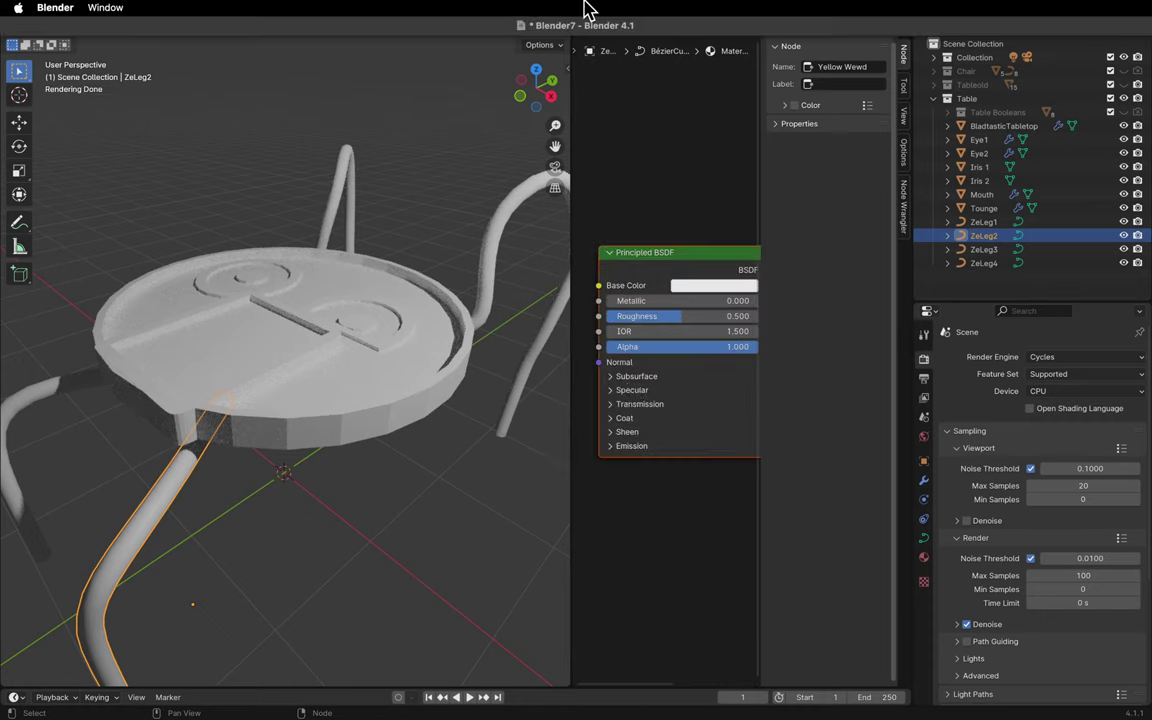
# - Undo to restore the Wood007 textured material and widen the Shader Editor
pyautogui.press('super+z')
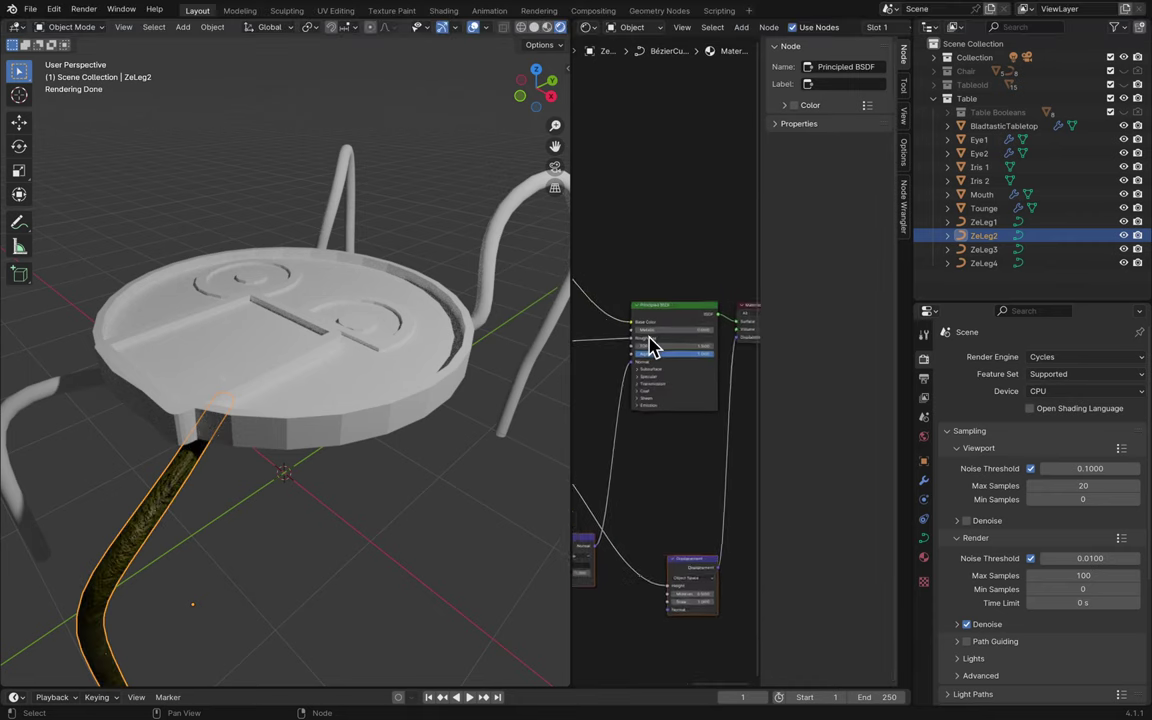
pyautogui.scroll(2, 653, 345)
pyautogui.moveTo(568, 219); pyautogui.dragTo(331, 226)
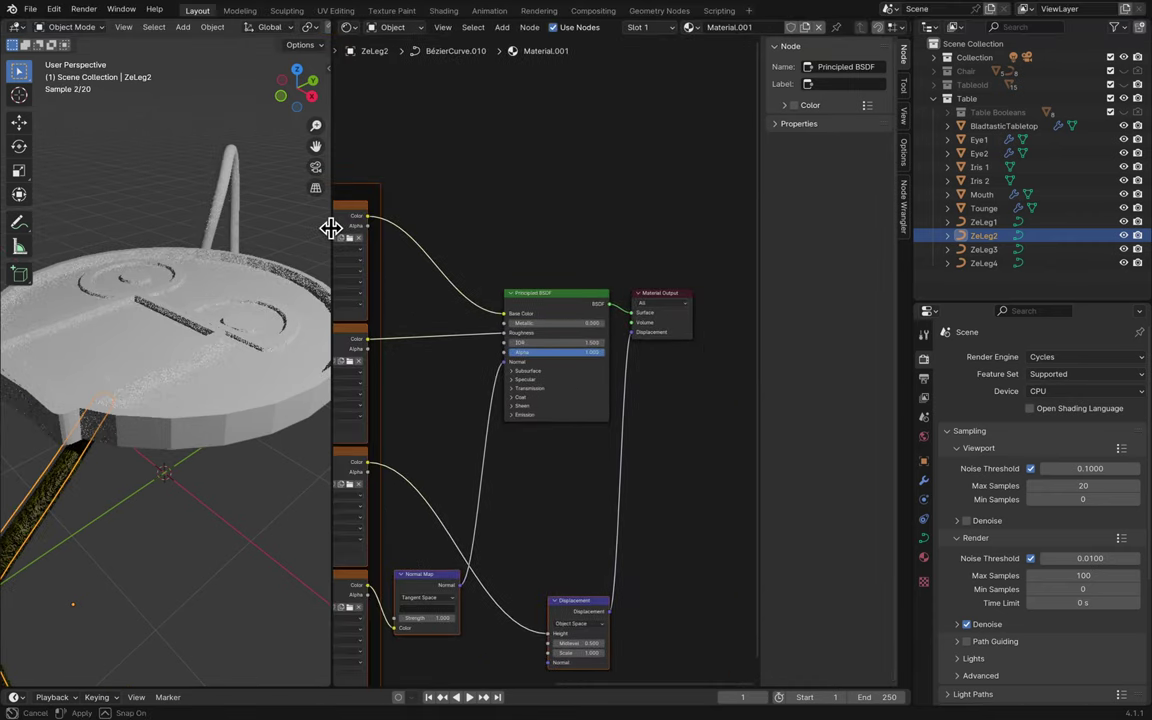
pyautogui.hscroll(-2, 108, 500)
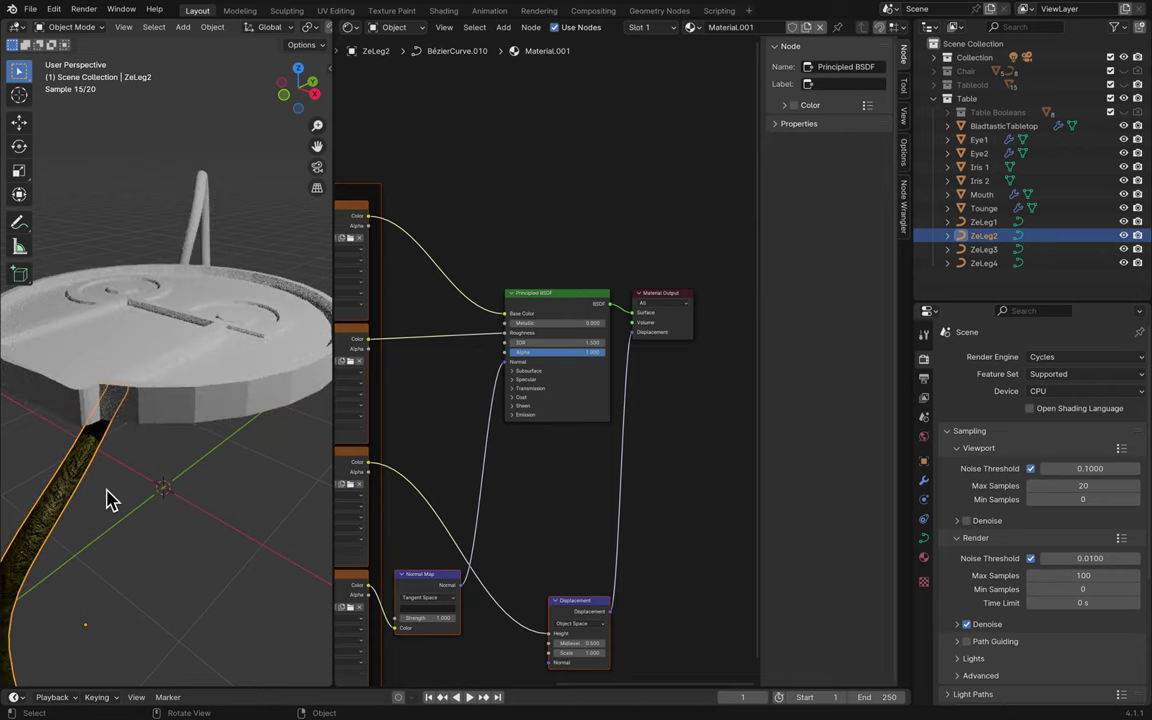
pyautogui.keyDown('shift'); pyautogui.scroll(-5, 108, 500); pyautogui.keyUp('shift')
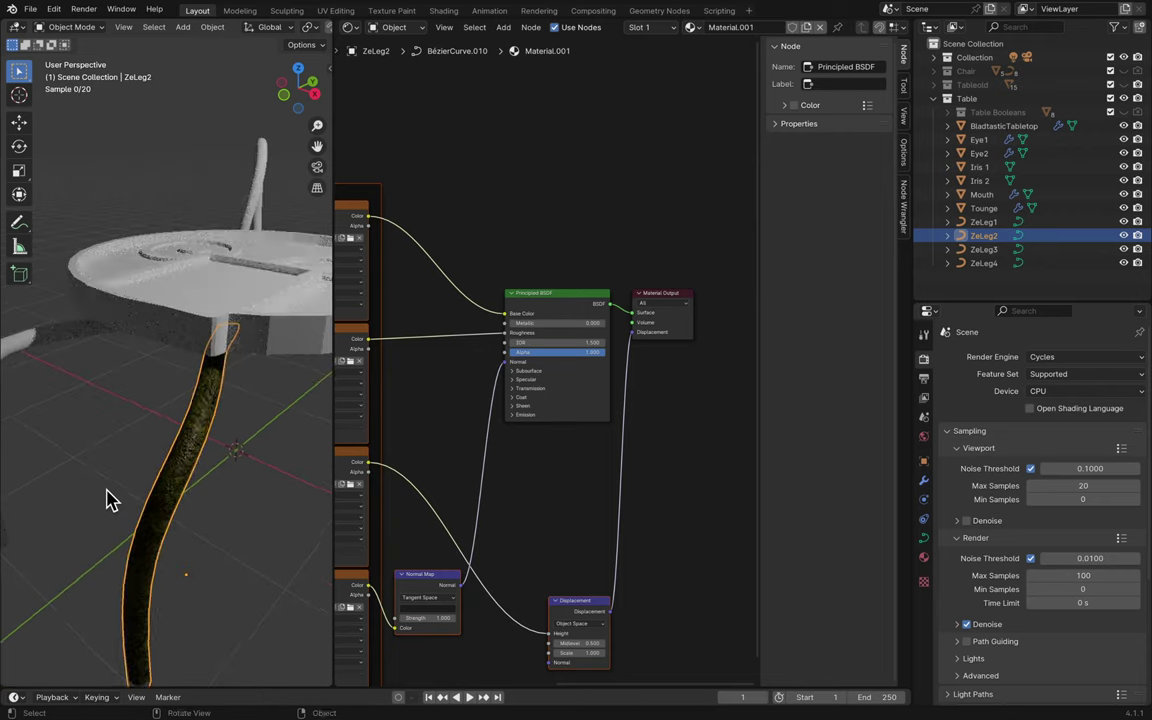
pyautogui.keyDown('shift'); pyautogui.scroll(-8, 95, 508); pyautogui.keyUp('shift')
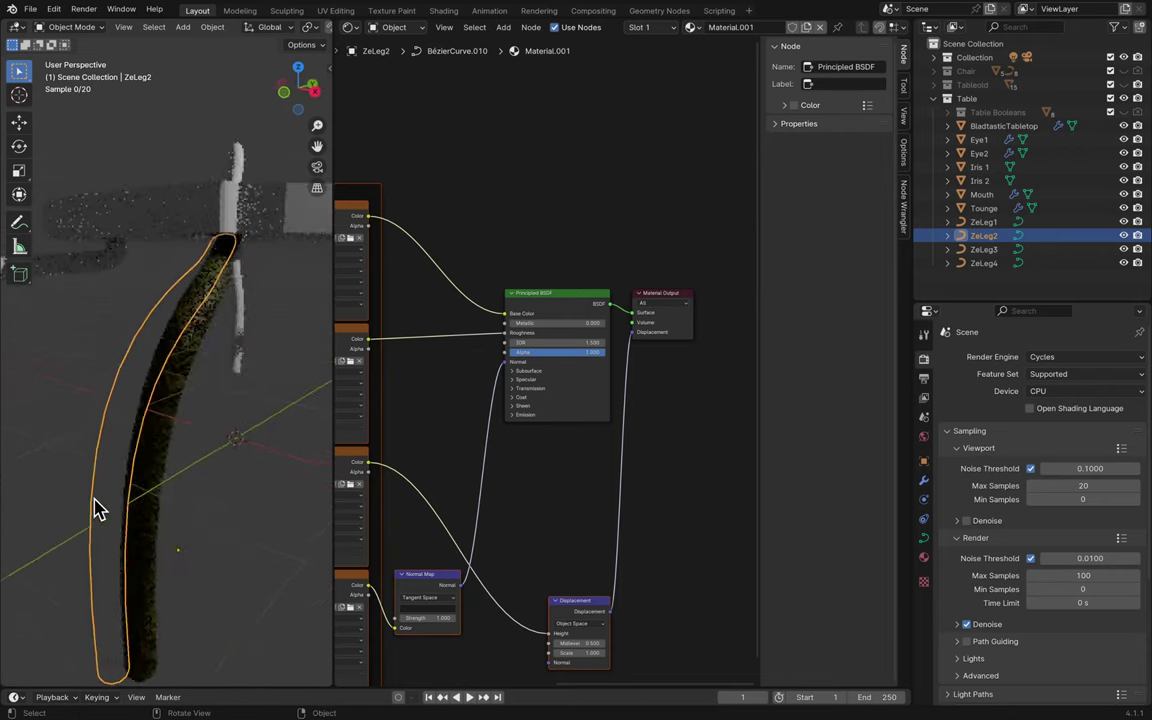
pyautogui.scroll(6, 95, 508)
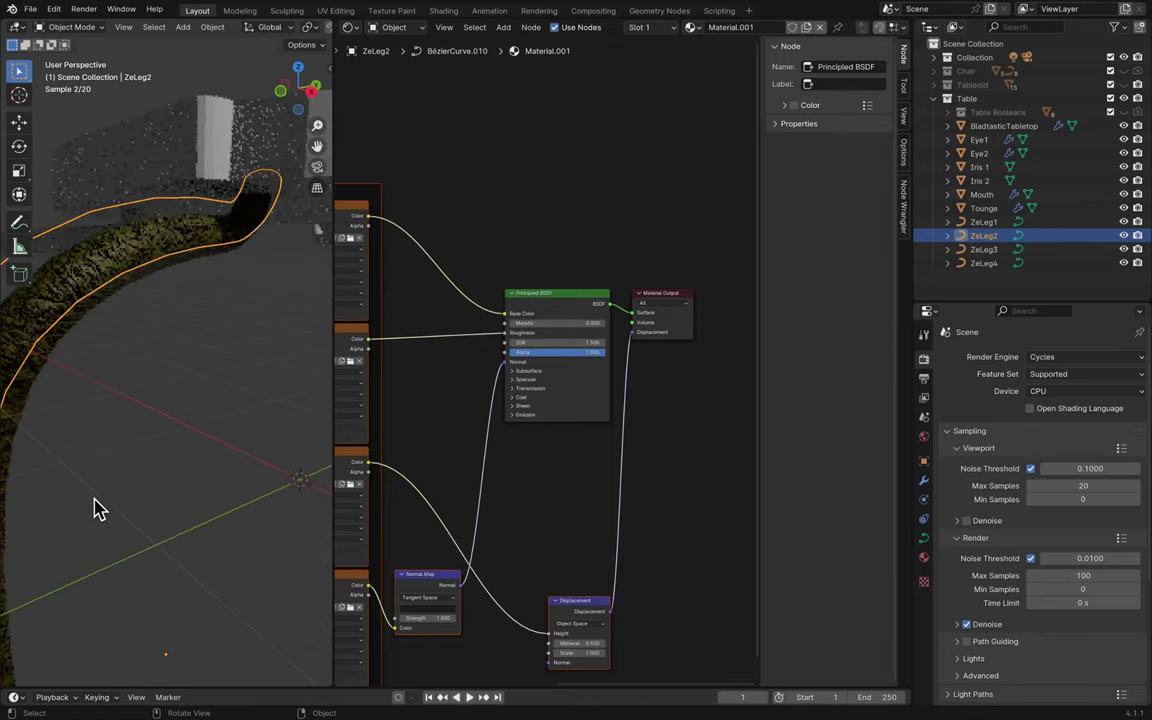
pyautogui.scroll(-5, 95, 508)
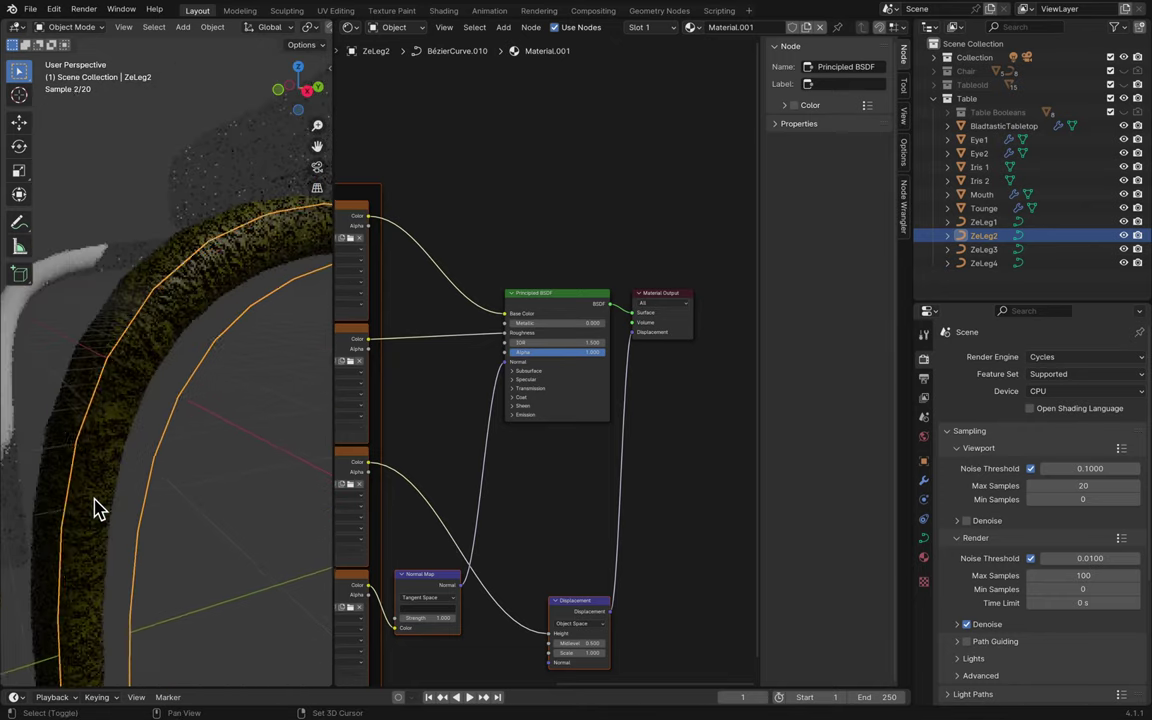
pyautogui.scroll(-2, 231, 489)
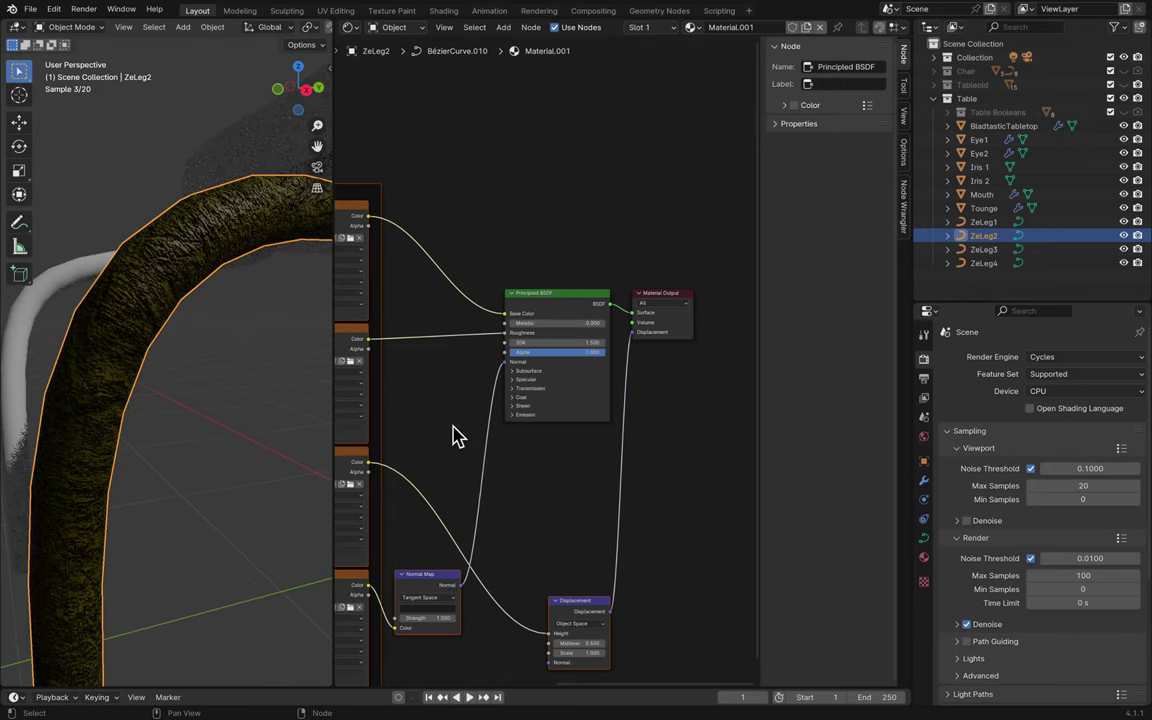
pyautogui.hscroll(-2, 455, 437)
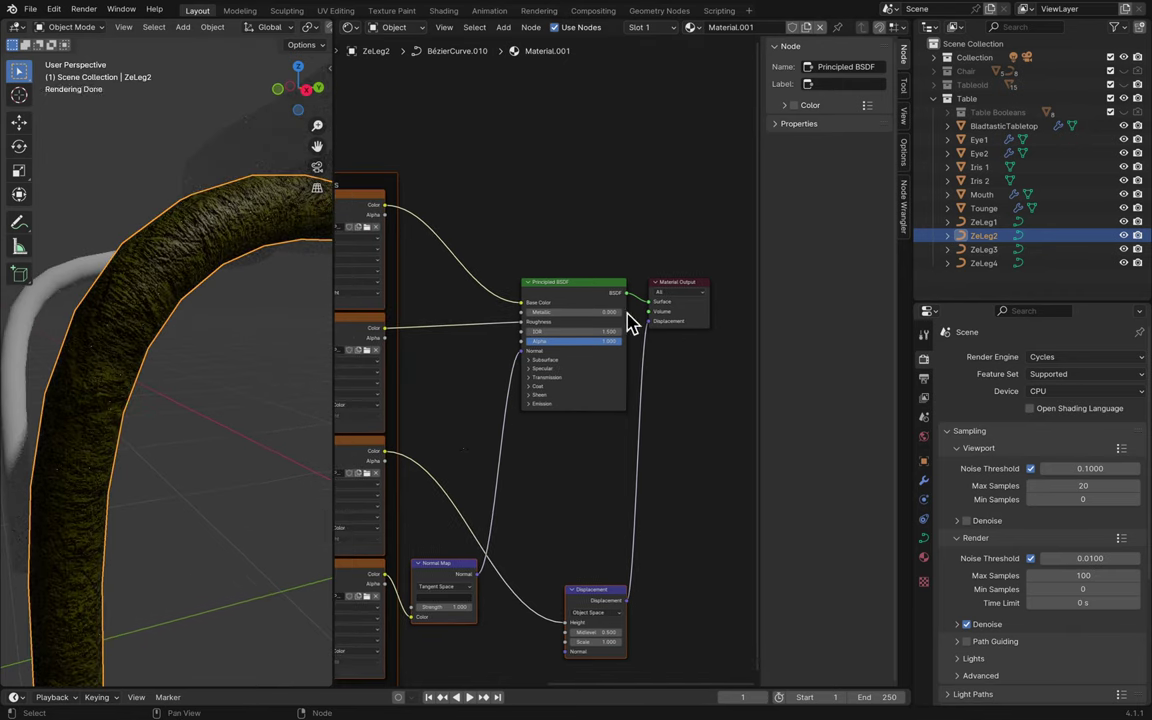
# - Try the wood shader fully metallic, then lower Metallic to about 0.35
pyautogui.moveTo(540, 312); pyautogui.dragTo(620, 312)
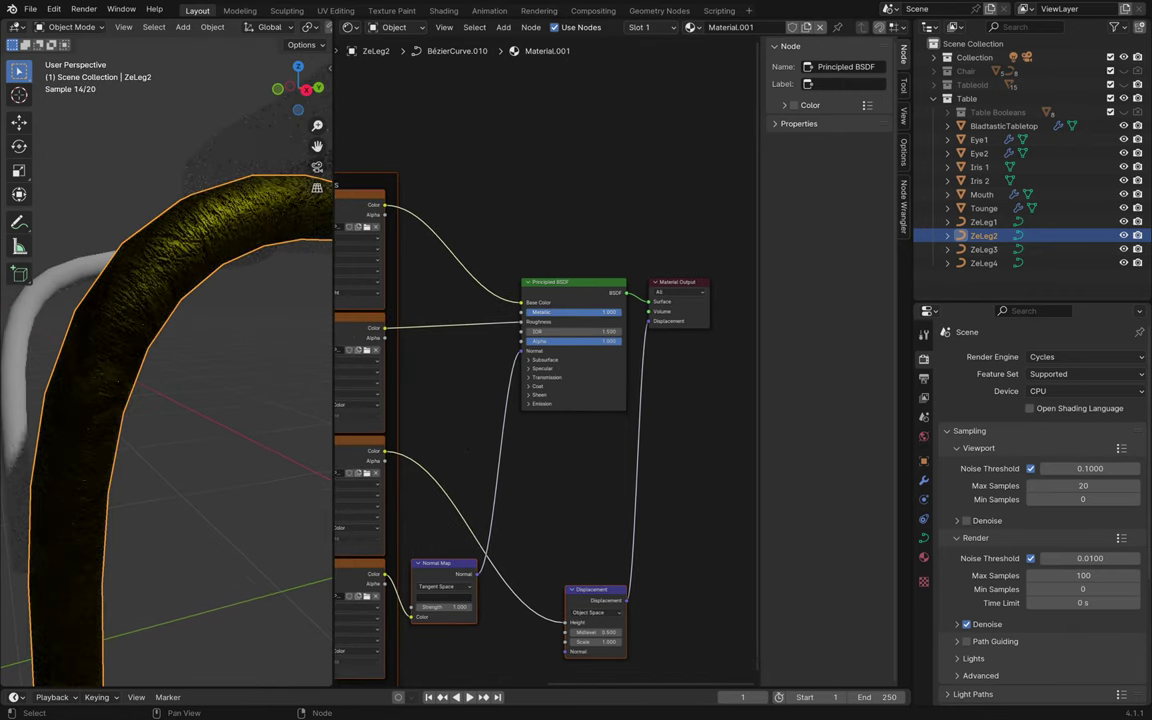
pyautogui.moveTo(535, 314); pyautogui.dragTo(440, 314)
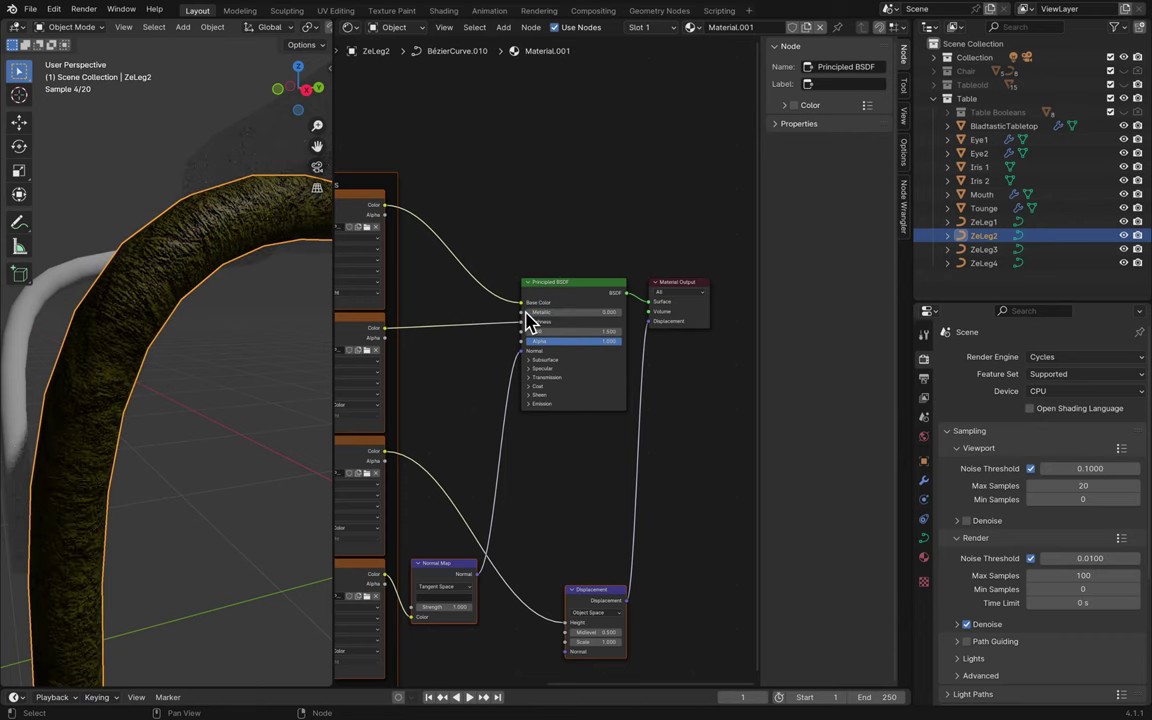
pyautogui.scroll(-1, 660, 209)
pyautogui.scroll(3, 643, 224)
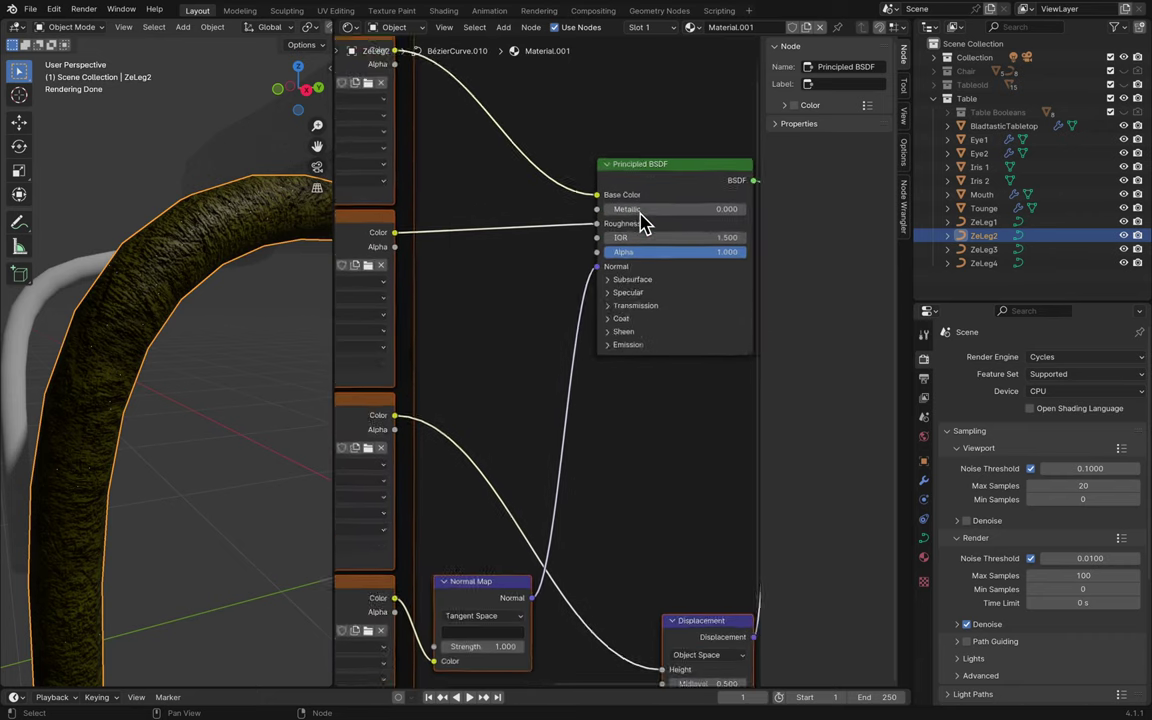
pyautogui.hscroll(-5, 643, 224)
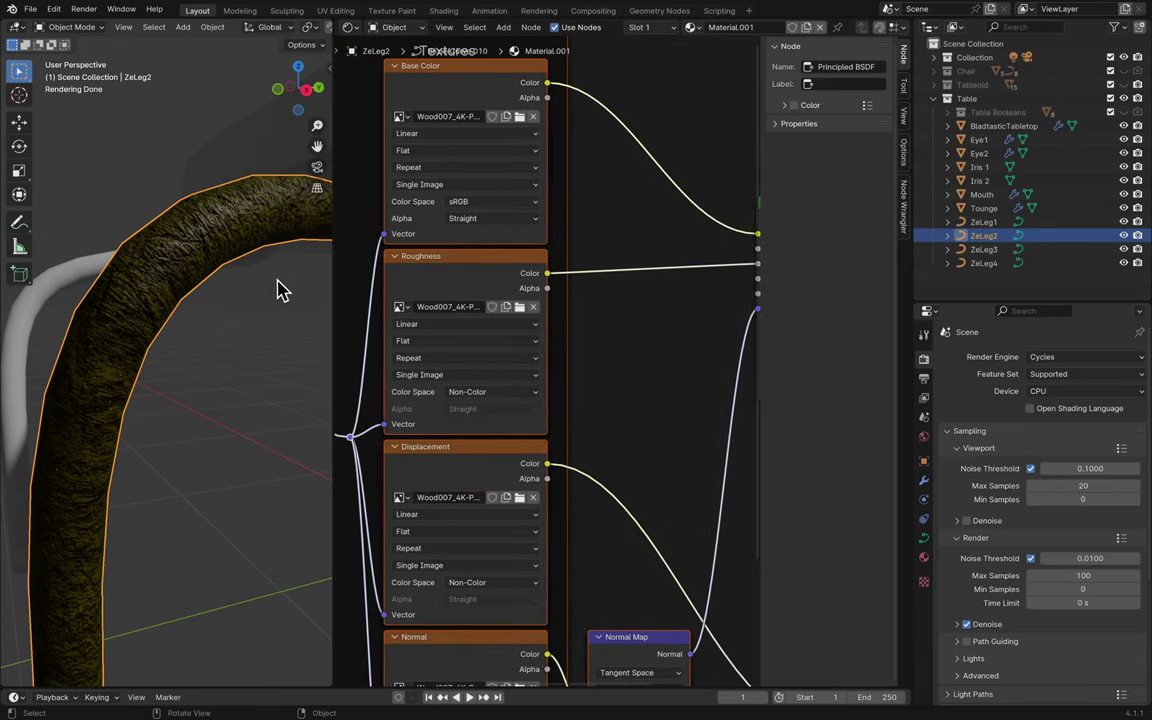
# - Reselect ZeLeg2 and show its Material.001 settings in Material Properties
pyautogui.click(50, 295)
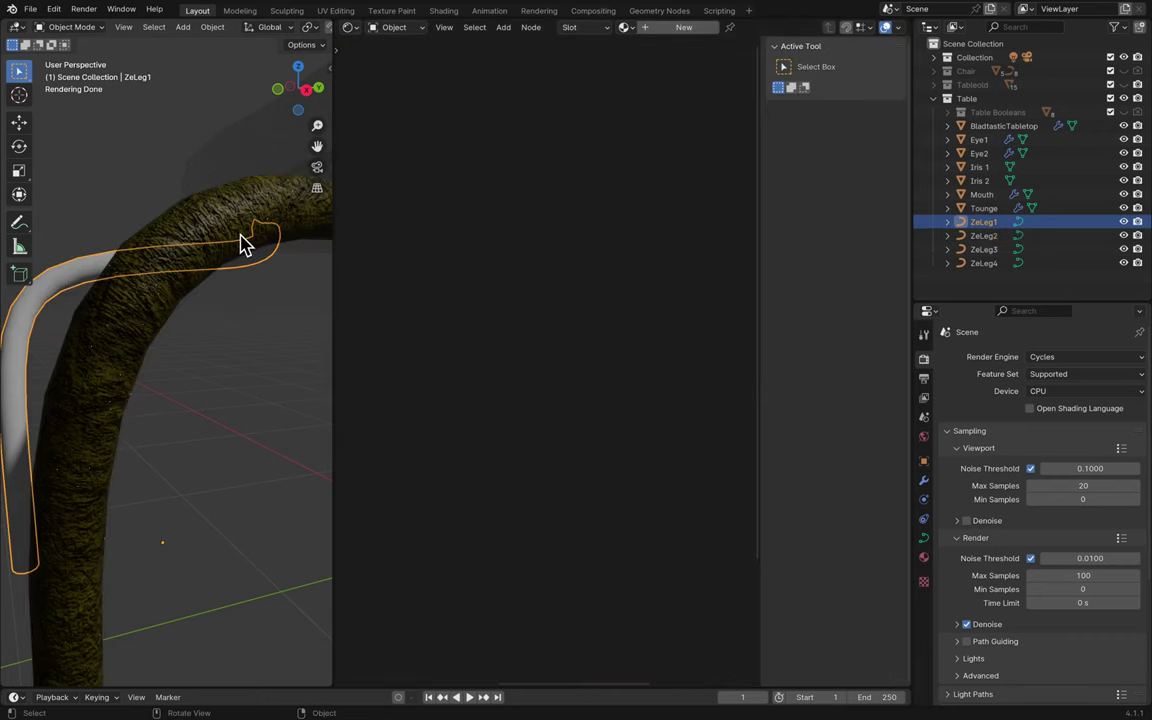
pyautogui.click(262, 212)
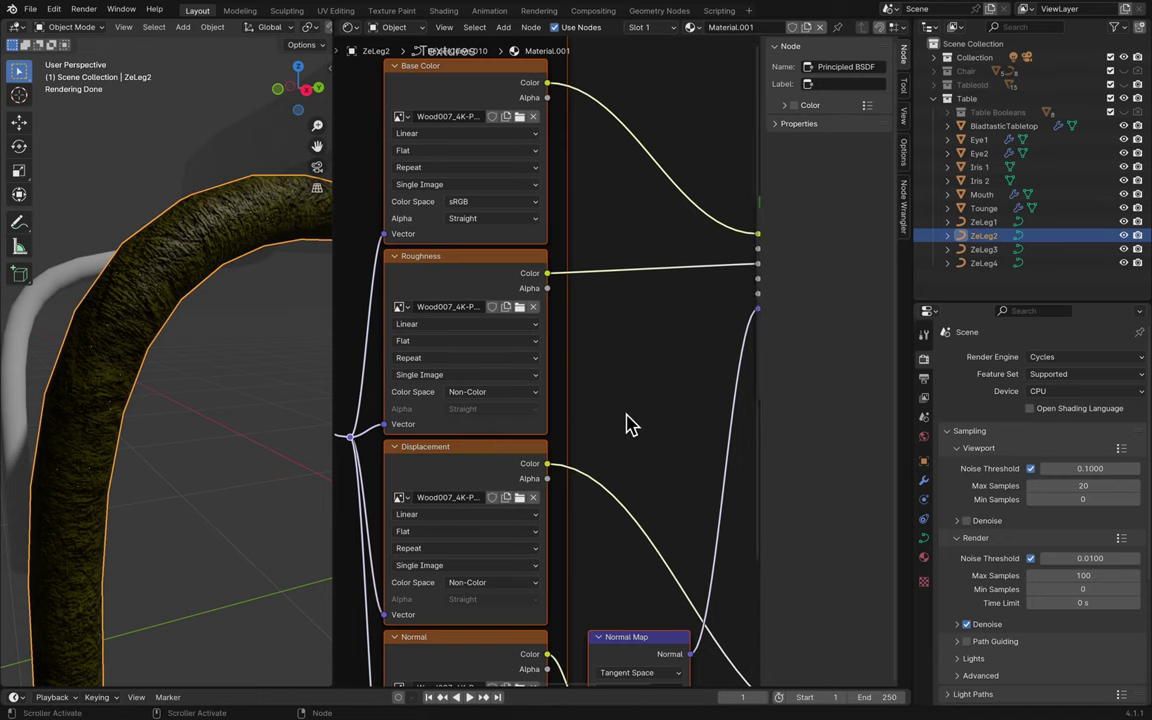
pyautogui.hscroll(-10, 628, 424)
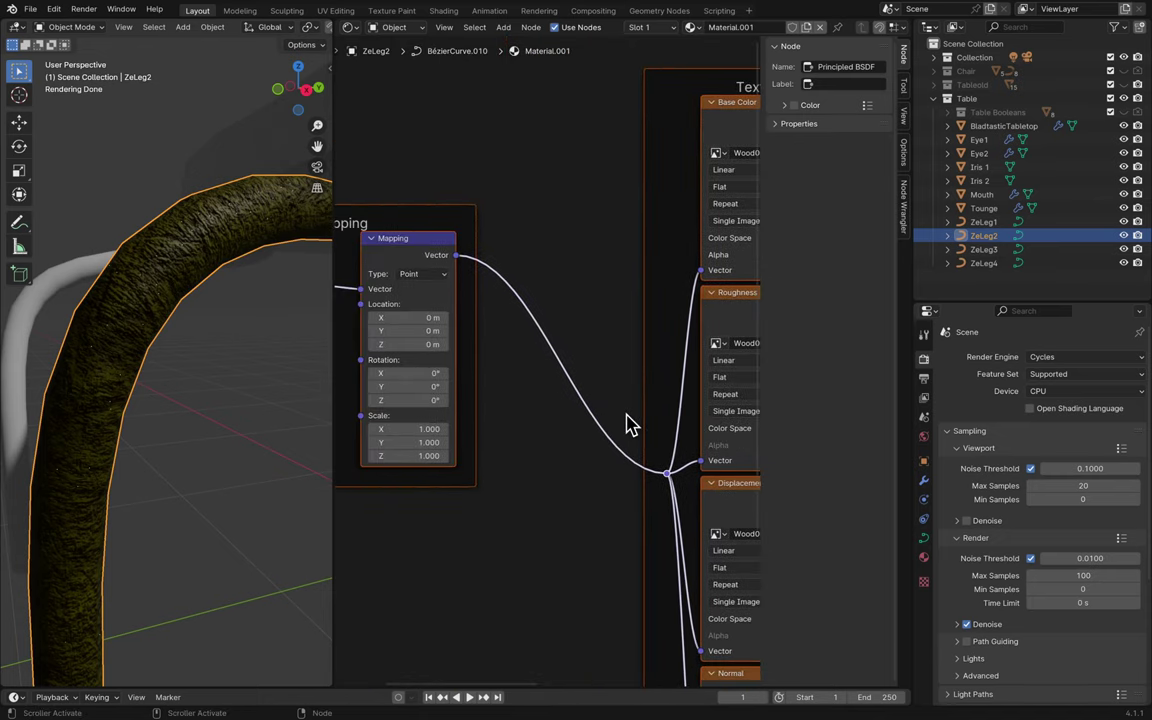
pyautogui.hscroll(-5, 628, 424)
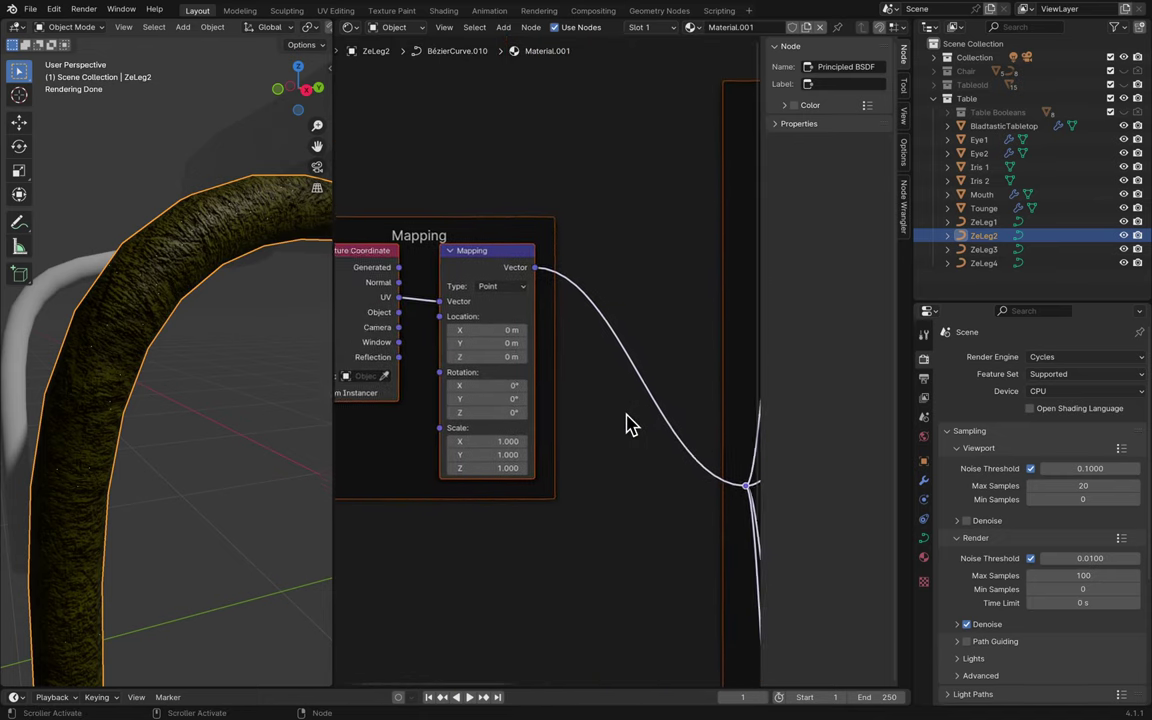
pyautogui.click(924, 557)
pyautogui.hscroll(10, 600, 460)
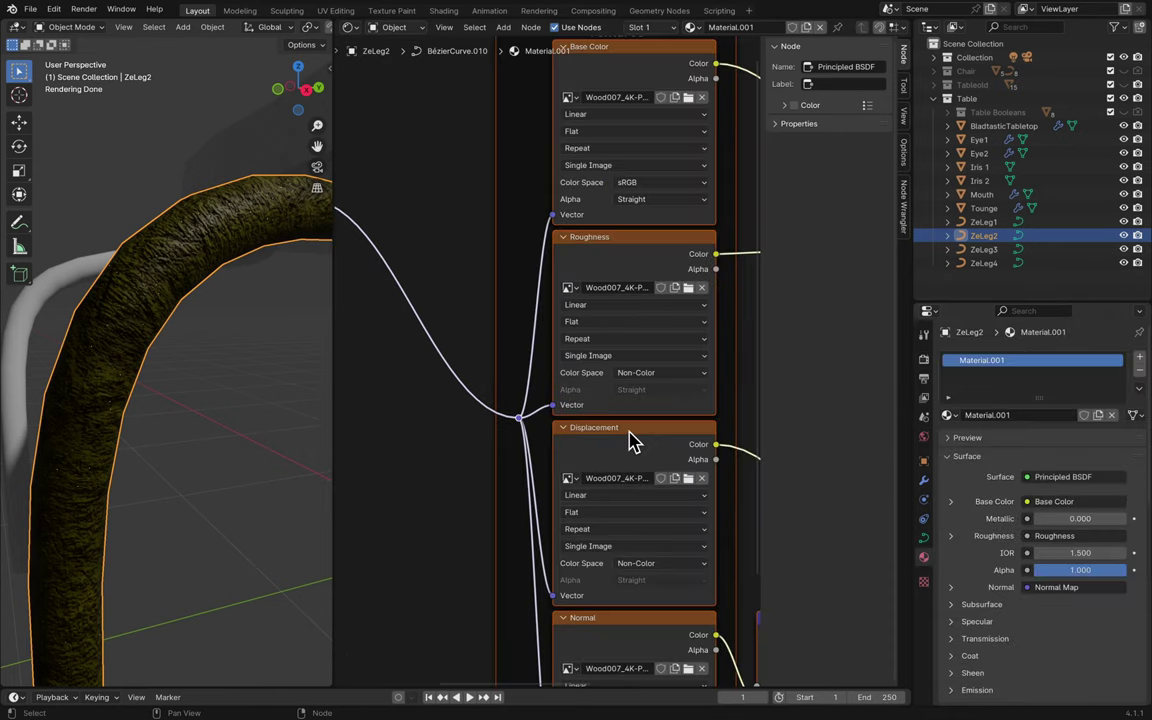
pyautogui.scroll(-5, 632, 442)
pyautogui.hscroll(1, 628, 431)
pyautogui.scroll(-1, 628, 431)
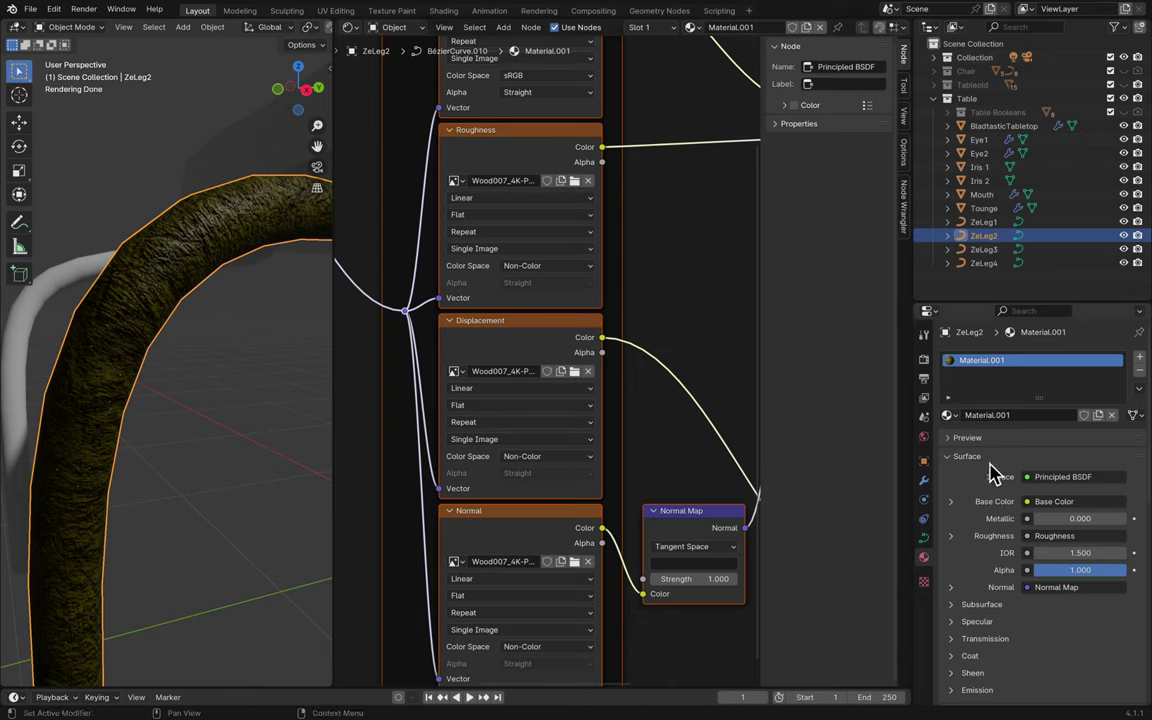
# - Rename the leg's material Material.001 to 'Yellow Wewd'
pyautogui.click(1020, 415)
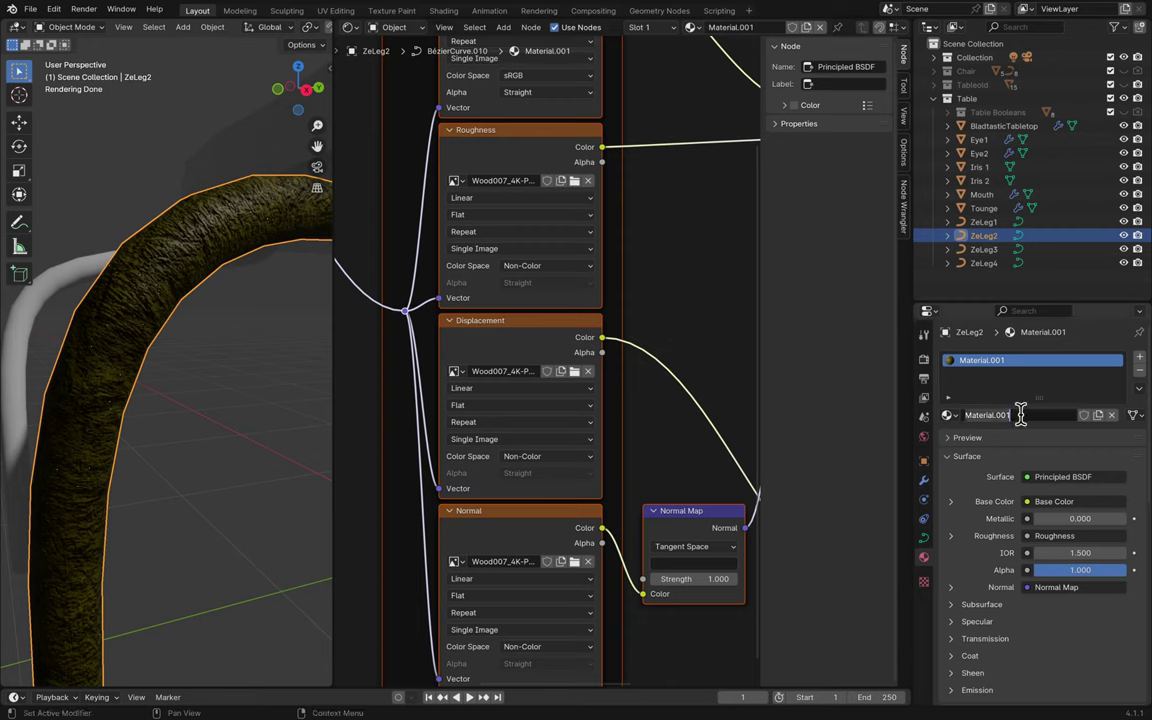
pyautogui.write('Yellow Wewd')
pyautogui.press('Return')
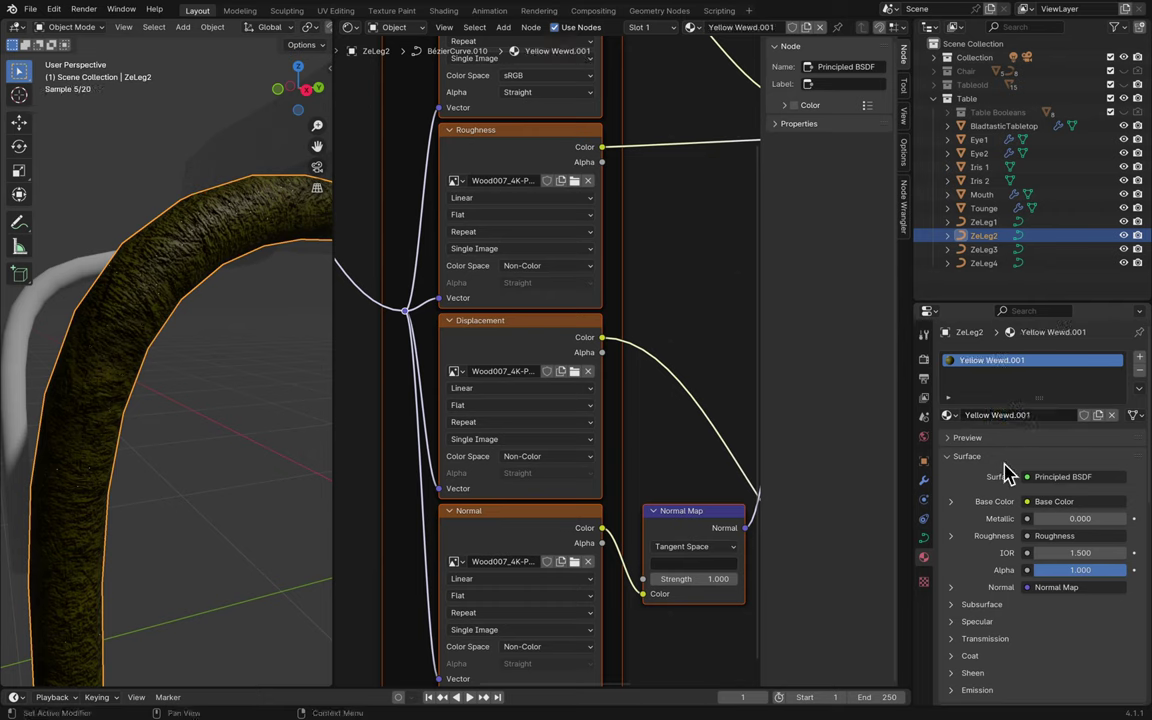
pyautogui.click(1049, 415)
# - Try Yellow Wewd on the leg, removing the slot twice, and fall back to Wewd Braughn
pyautogui.click(949, 415)
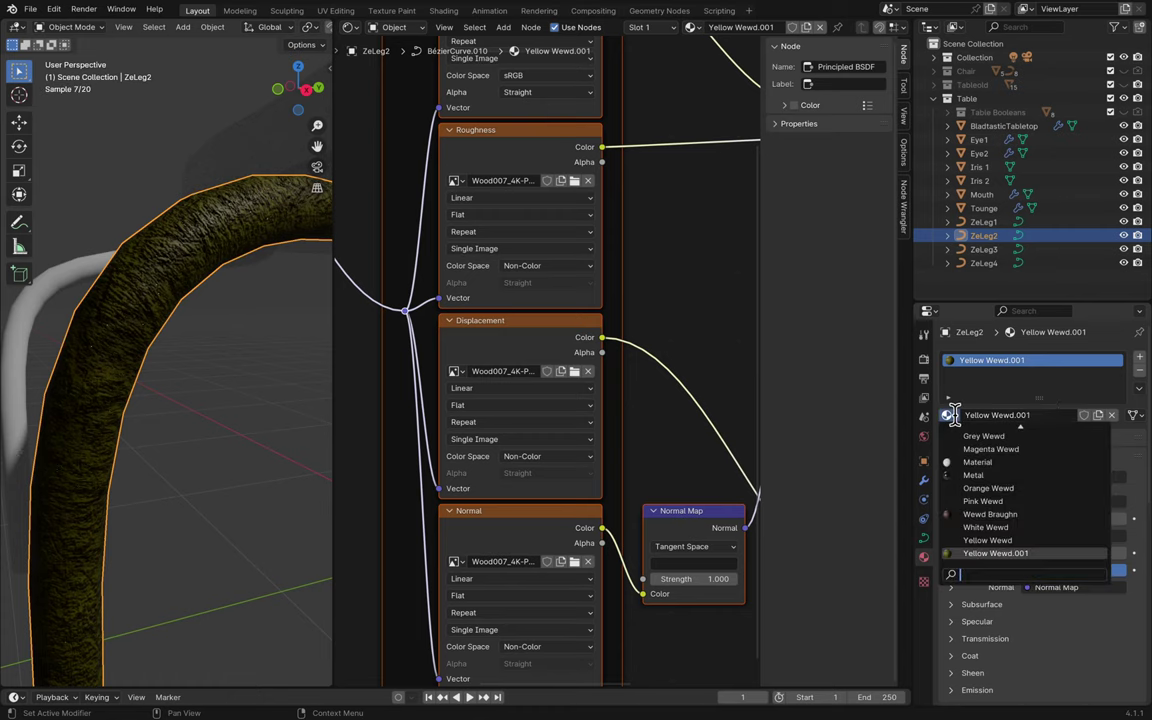
pyautogui.click(1024, 540)
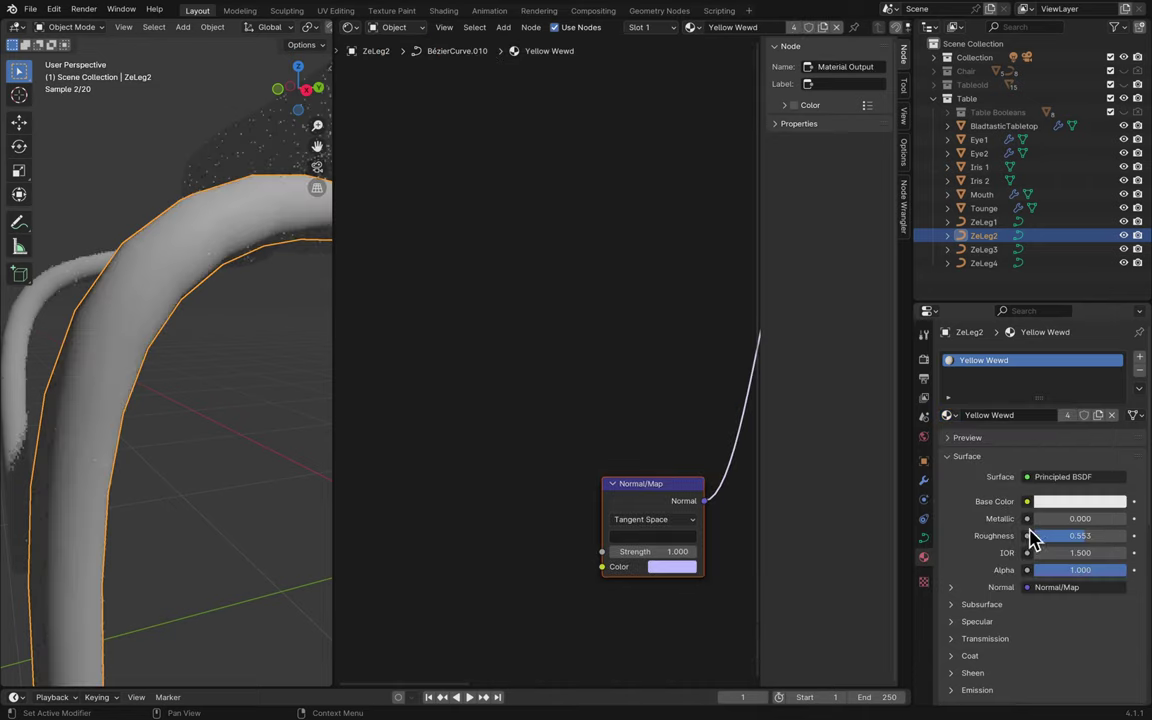
pyautogui.click(1139, 370)
pyautogui.click(949, 415)
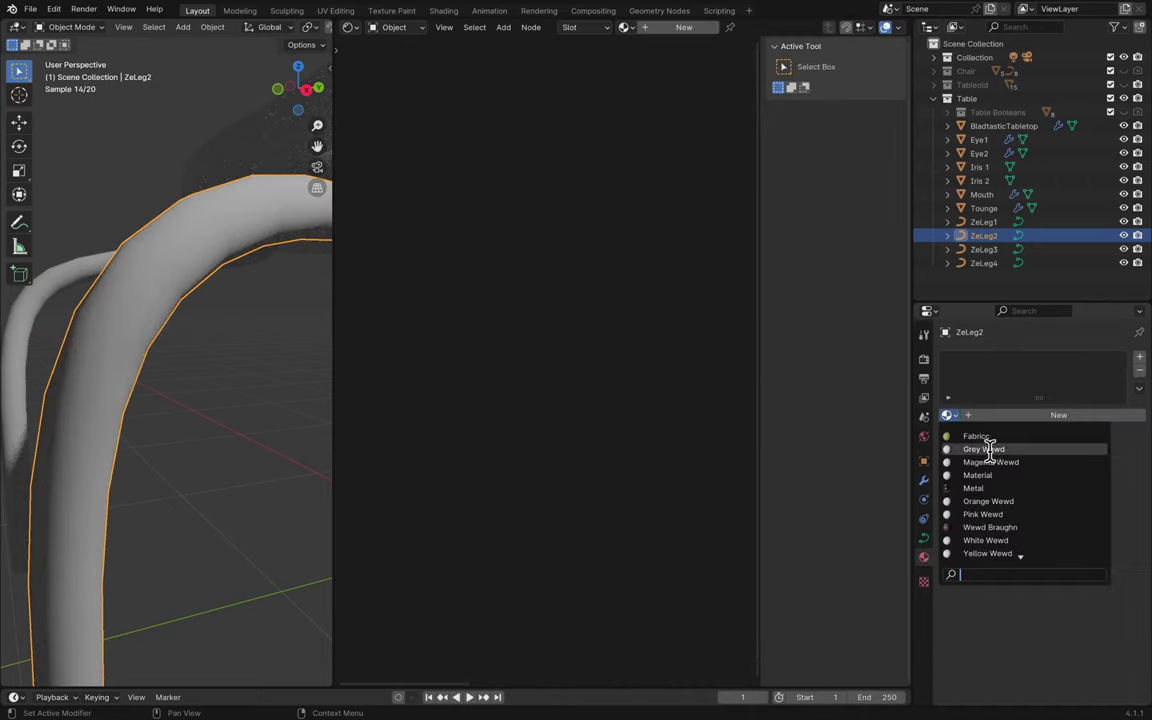
pyautogui.click(1016, 552)
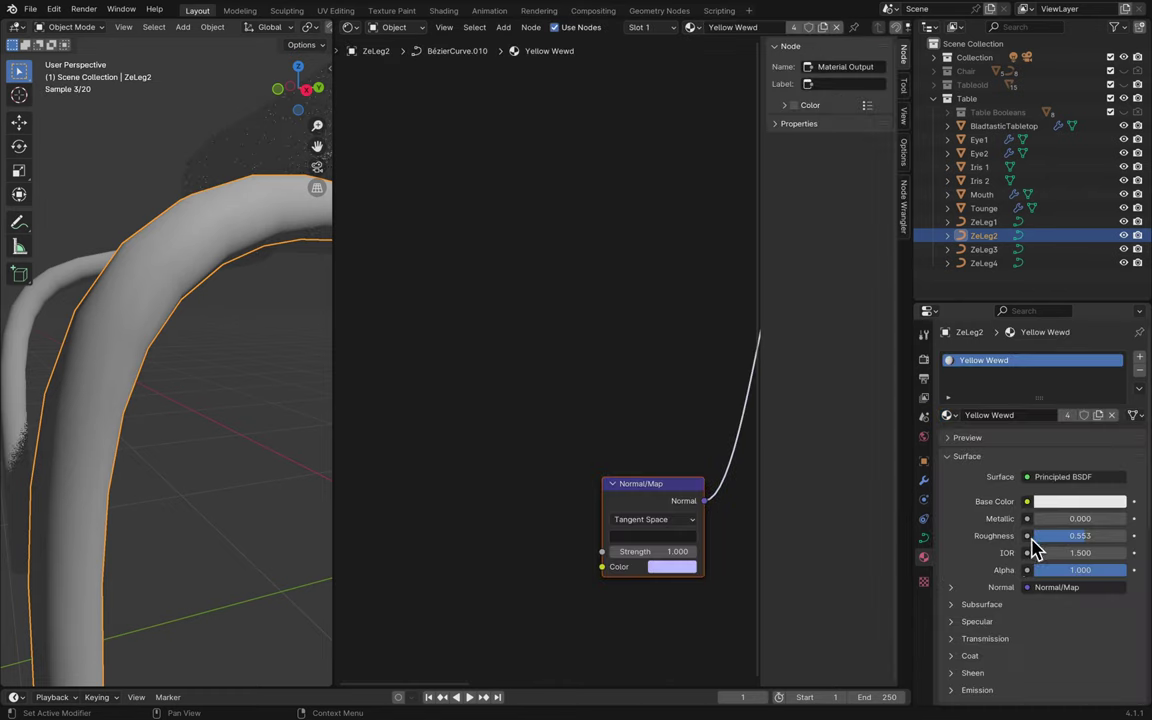
pyautogui.click(1140, 371)
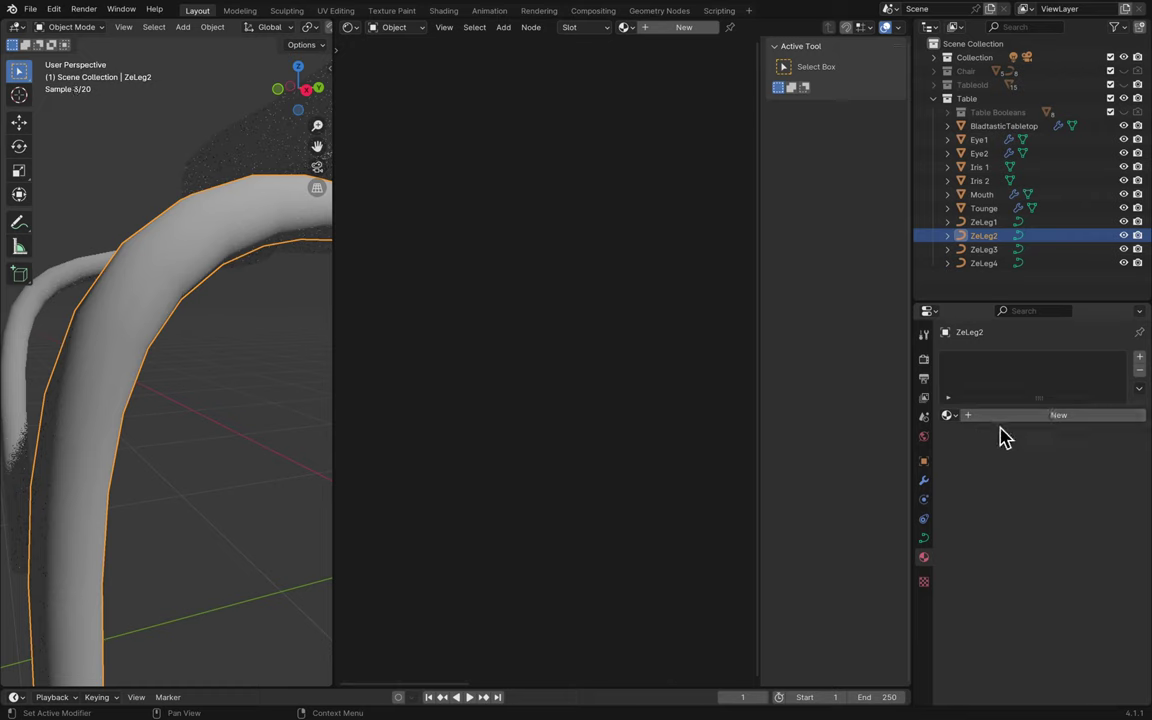
pyautogui.click(948, 414)
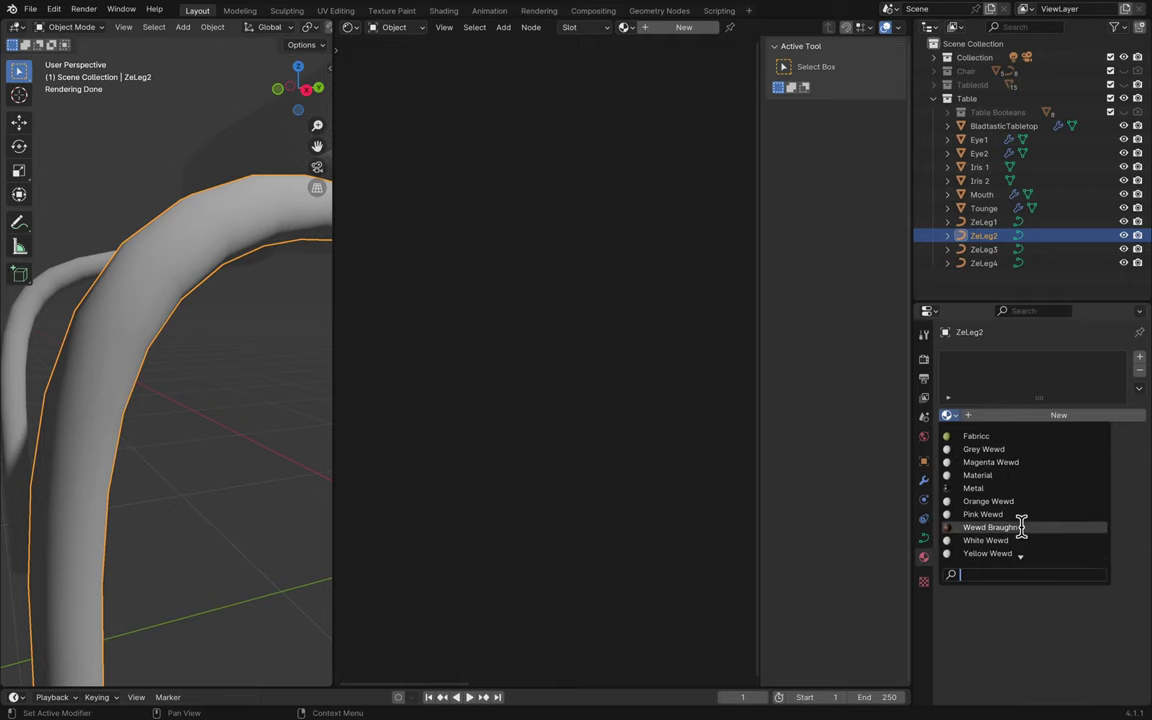
pyautogui.click(1027, 528)
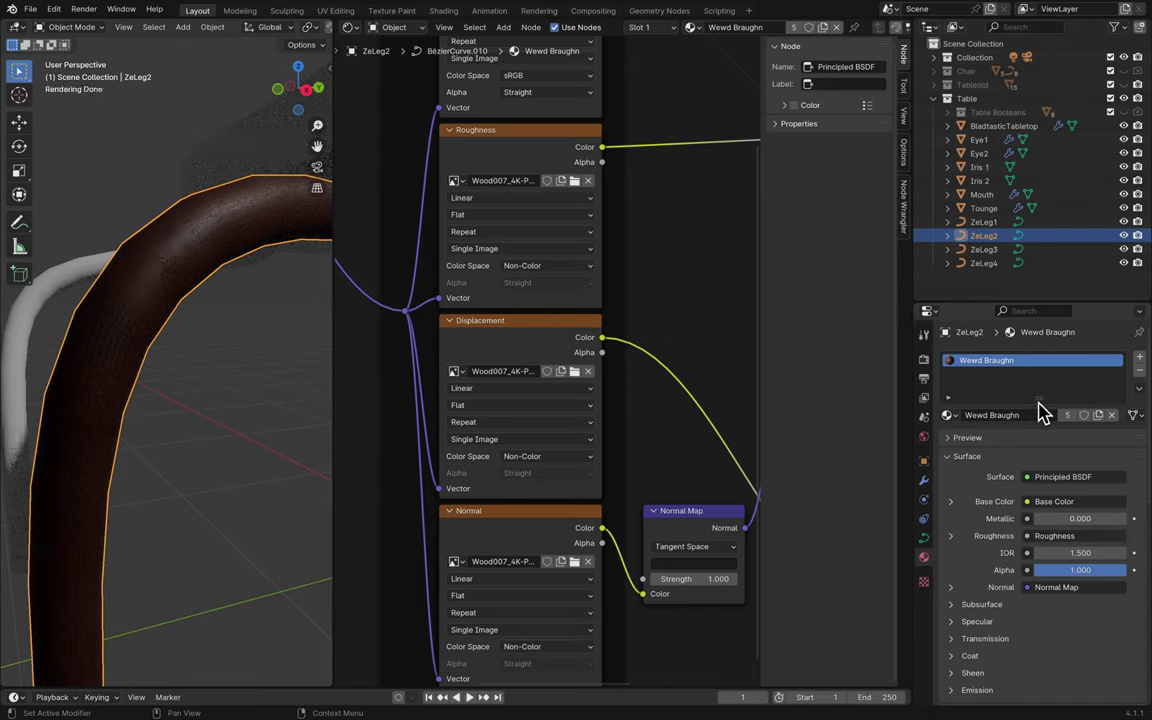
# - Switch ZeLeg2's material from Wewd Braughn to Yellow Wewd.001
pyautogui.click(947, 414)
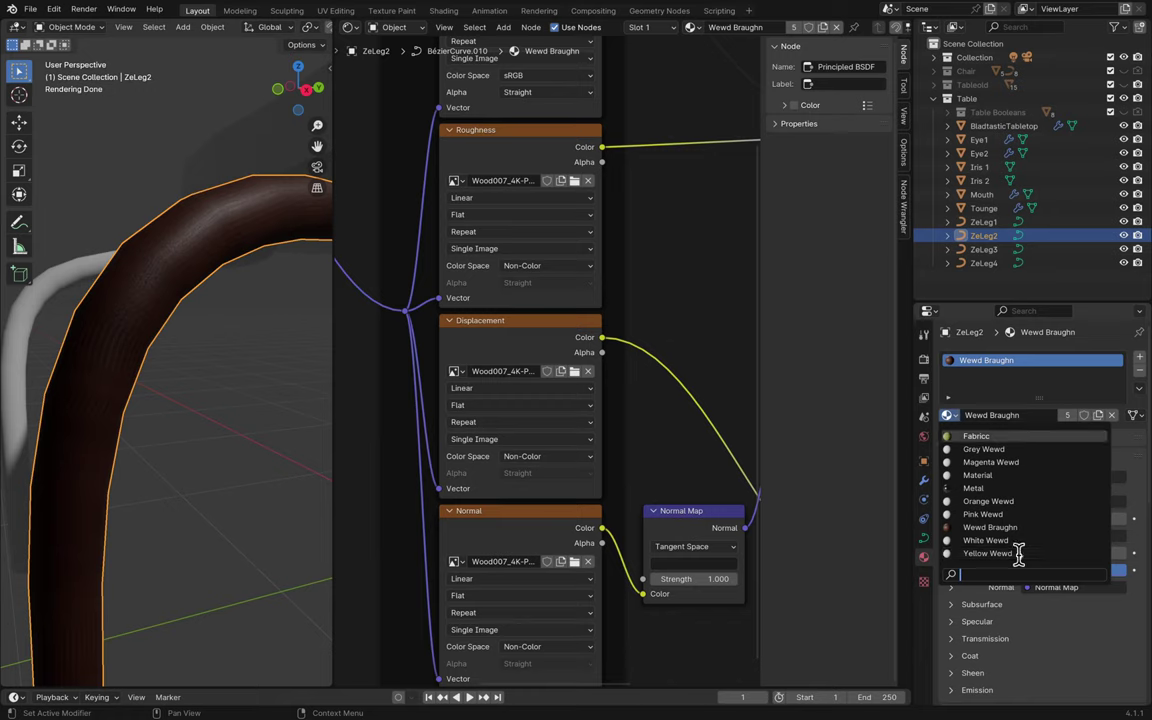
pyautogui.scroll(-1, 1018, 556)
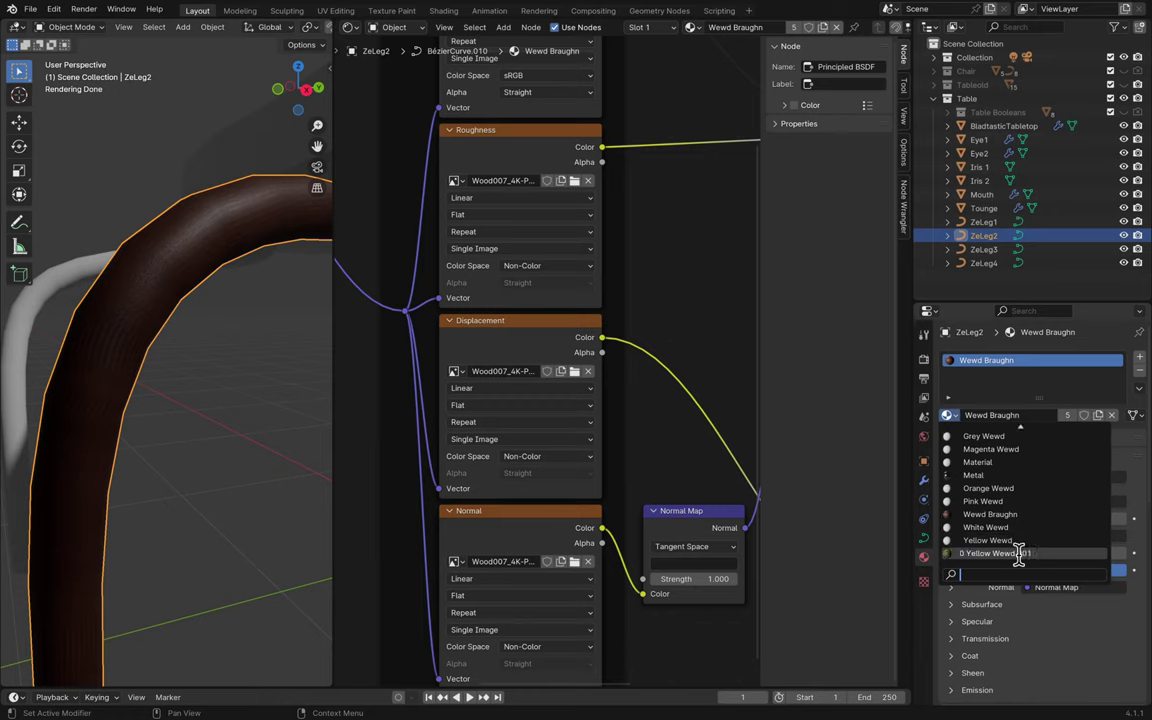
pyautogui.click(1018, 553)
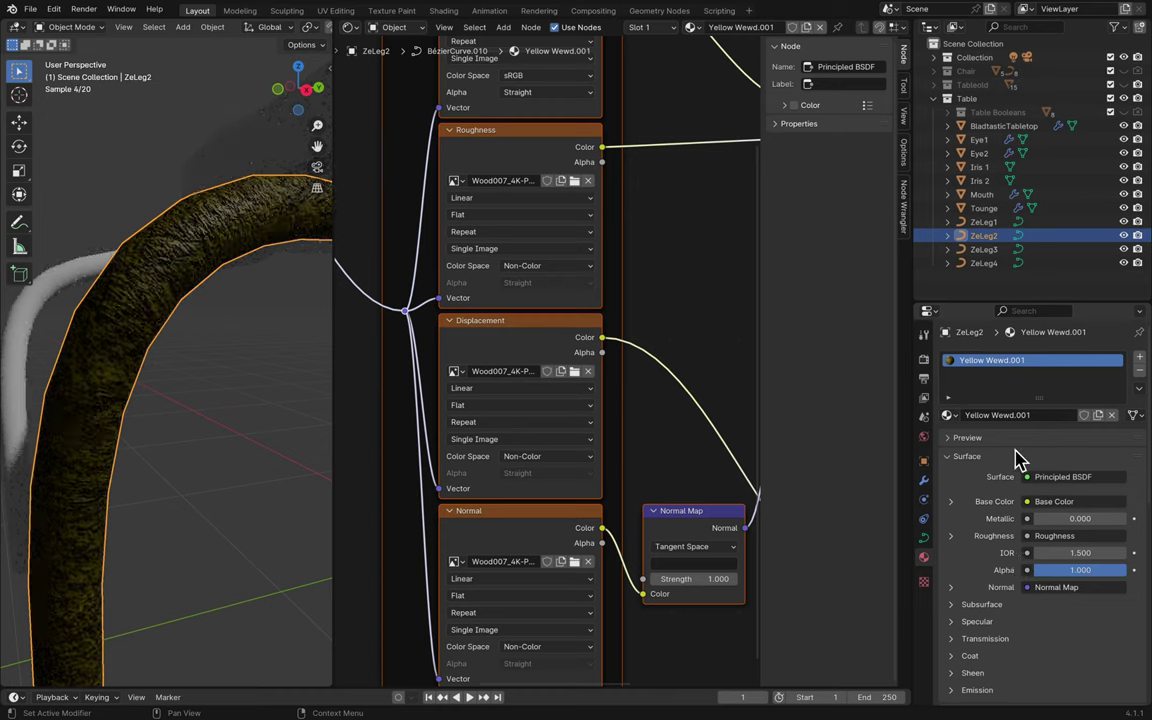
pyautogui.click(941, 418)
pyautogui.click(990, 550)
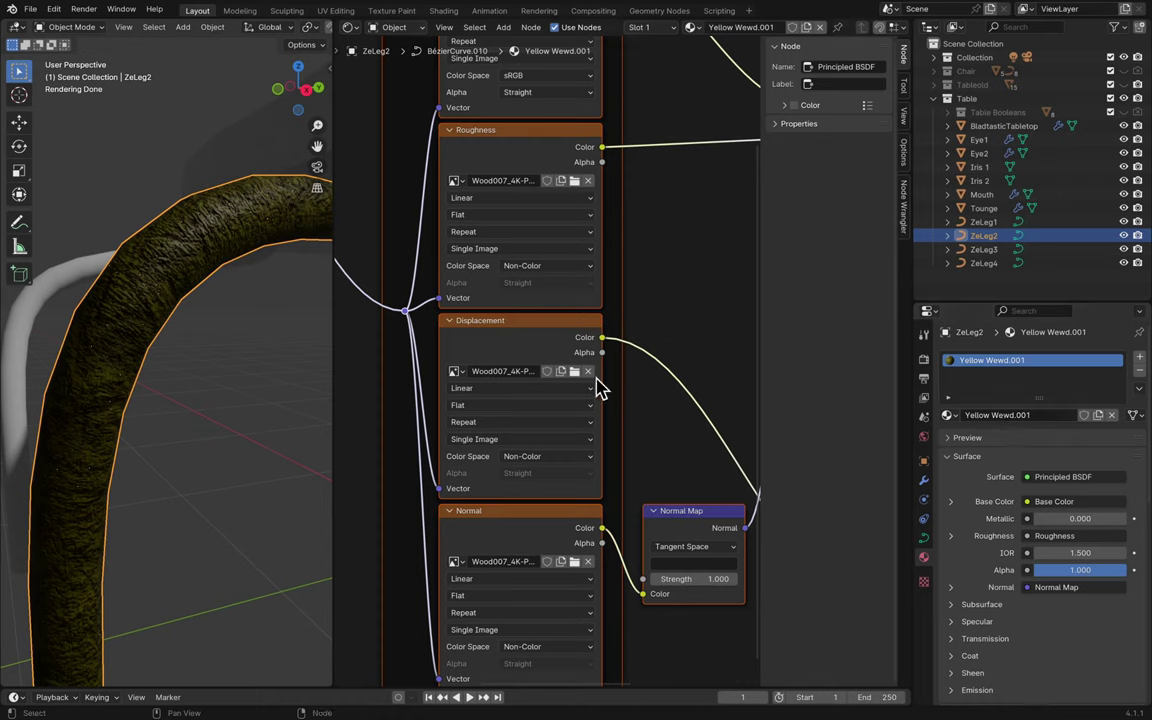
# - Set the material's Surface Displacement method to Displacement Only
pyautogui.scroll(-5, 975, 508)
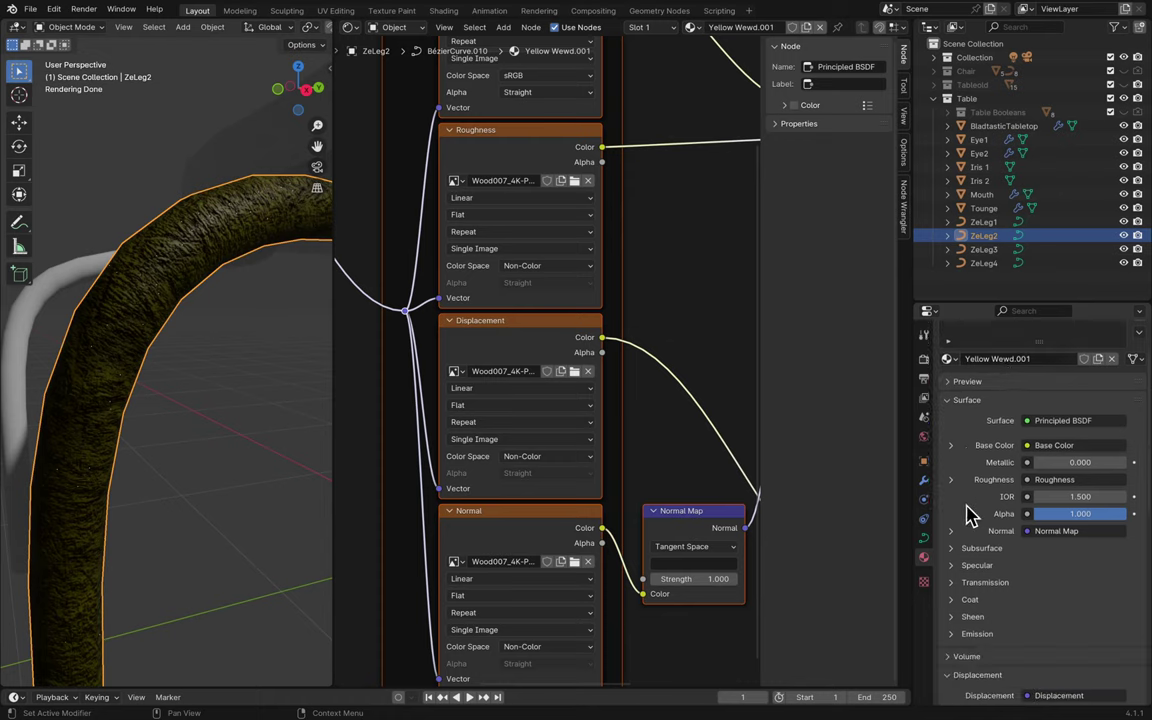
pyautogui.scroll(-1, 970, 513)
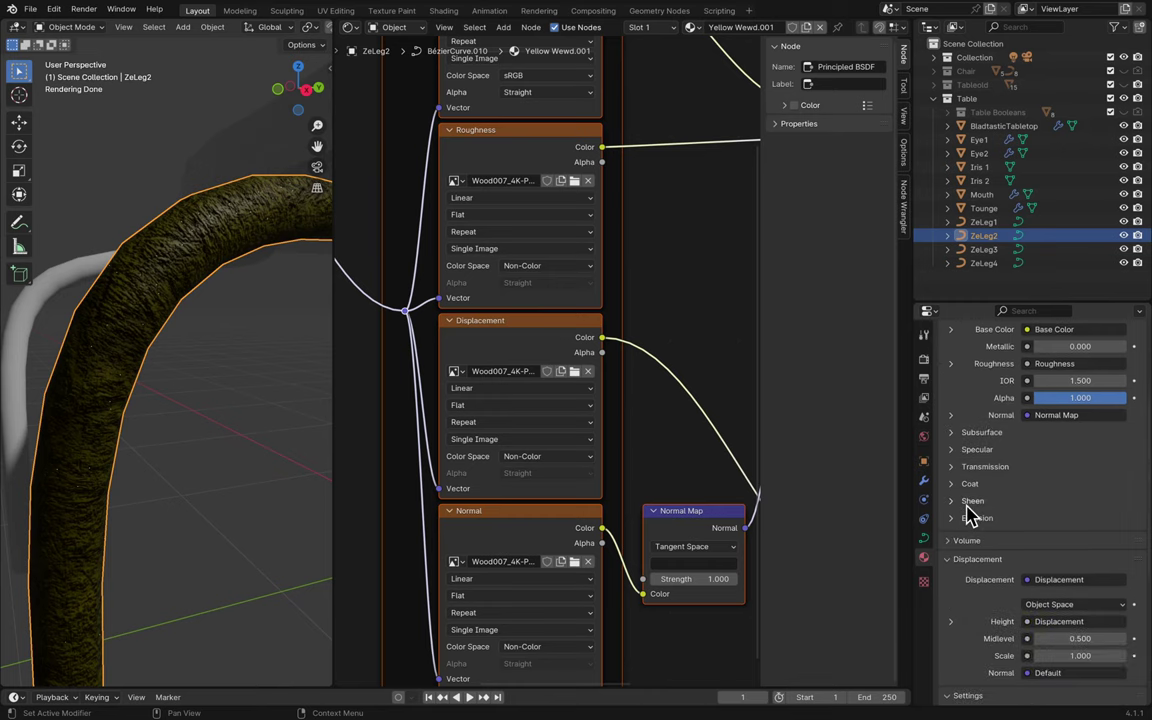
pyautogui.scroll(-6, 970, 513)
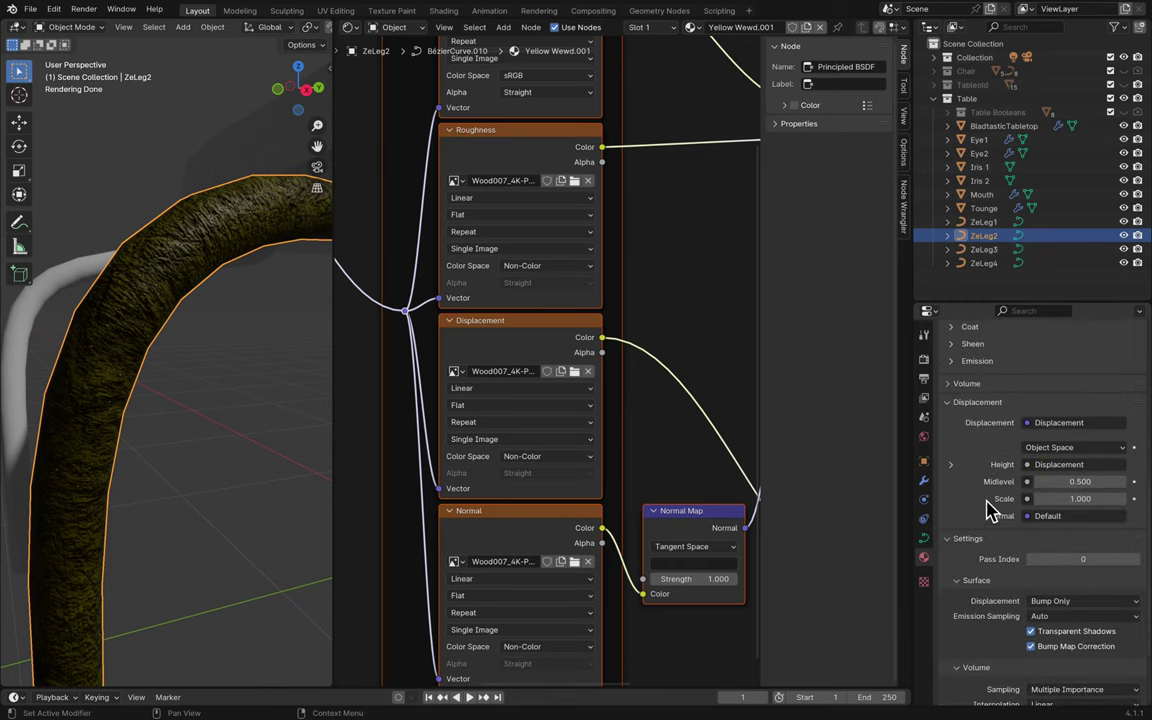
pyautogui.scroll(-2, 1067, 550)
pyautogui.click(1067, 546)
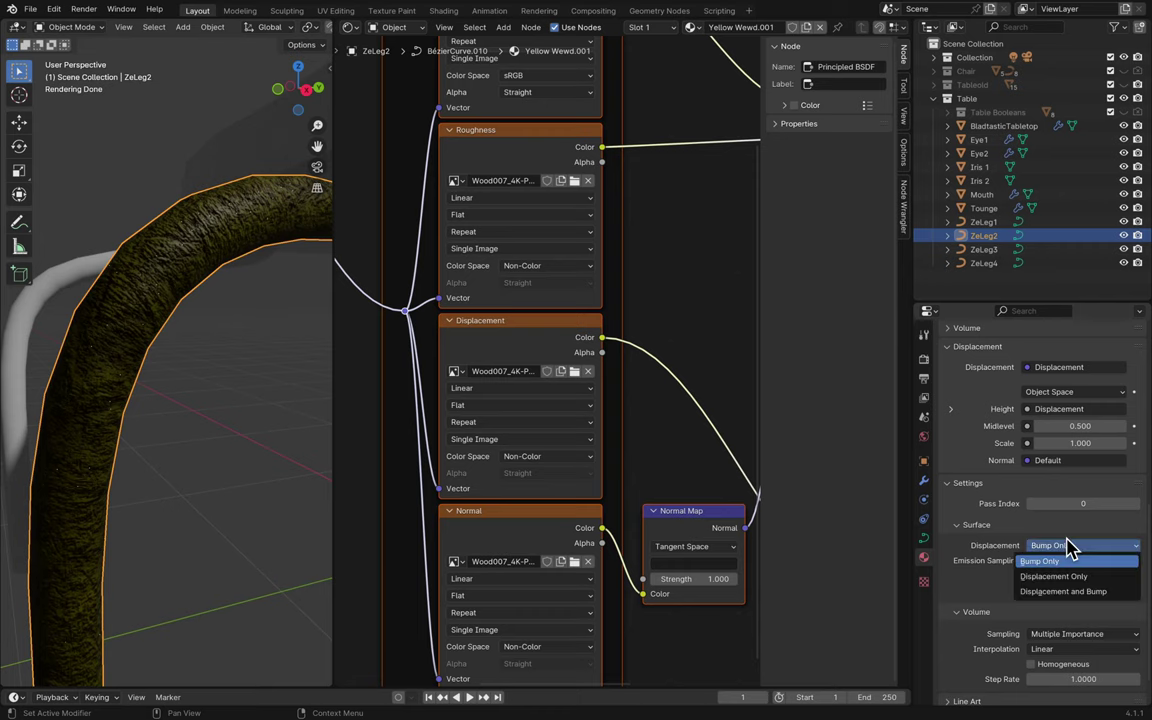
pyautogui.click(1072, 578)
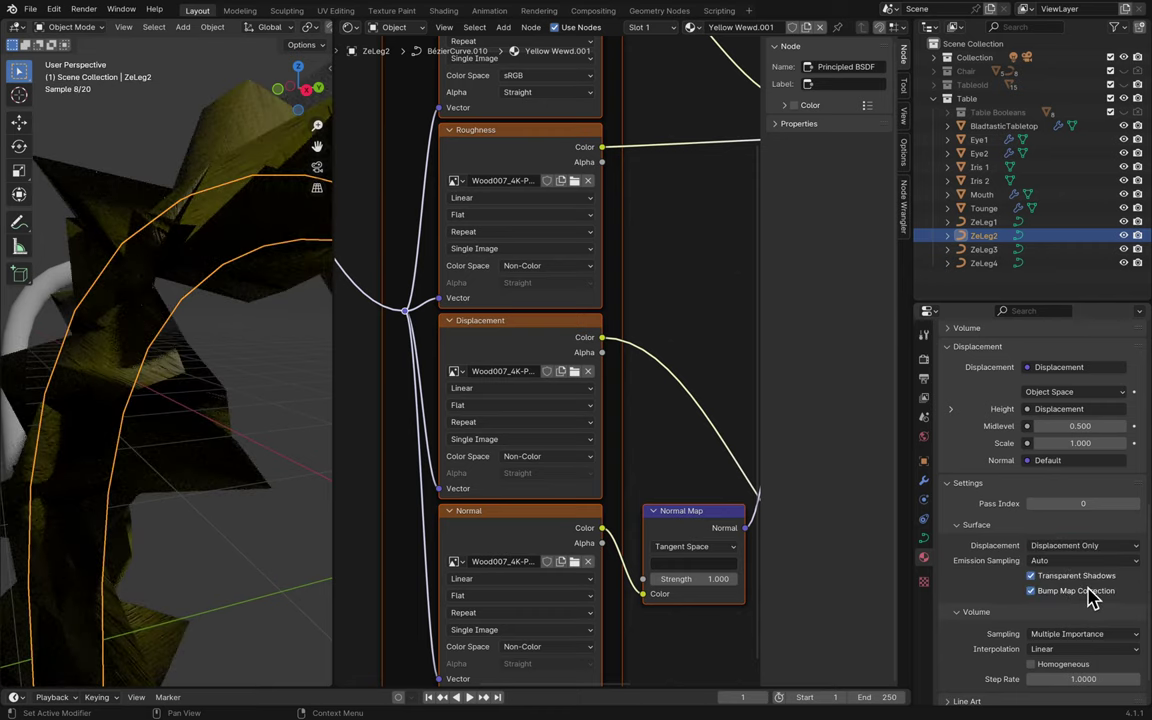
# - Set the Displacement node's Scale to 0
pyautogui.scroll(-5, 689, 478)
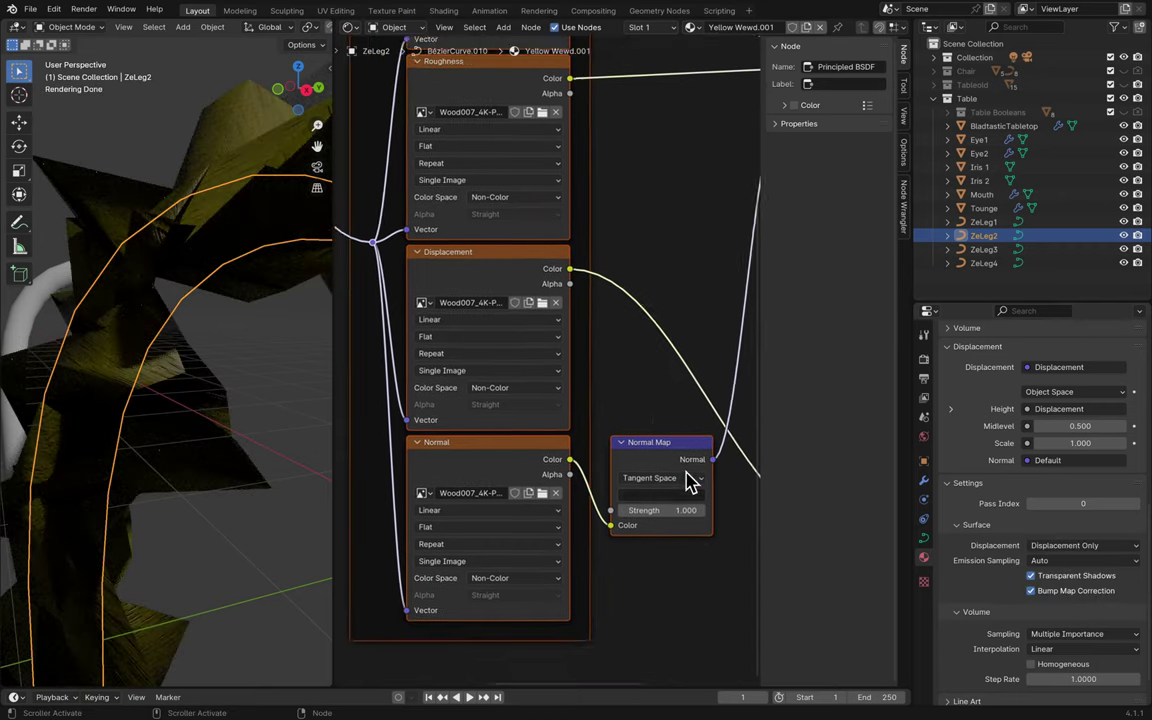
pyautogui.hscroll(5, 689, 478)
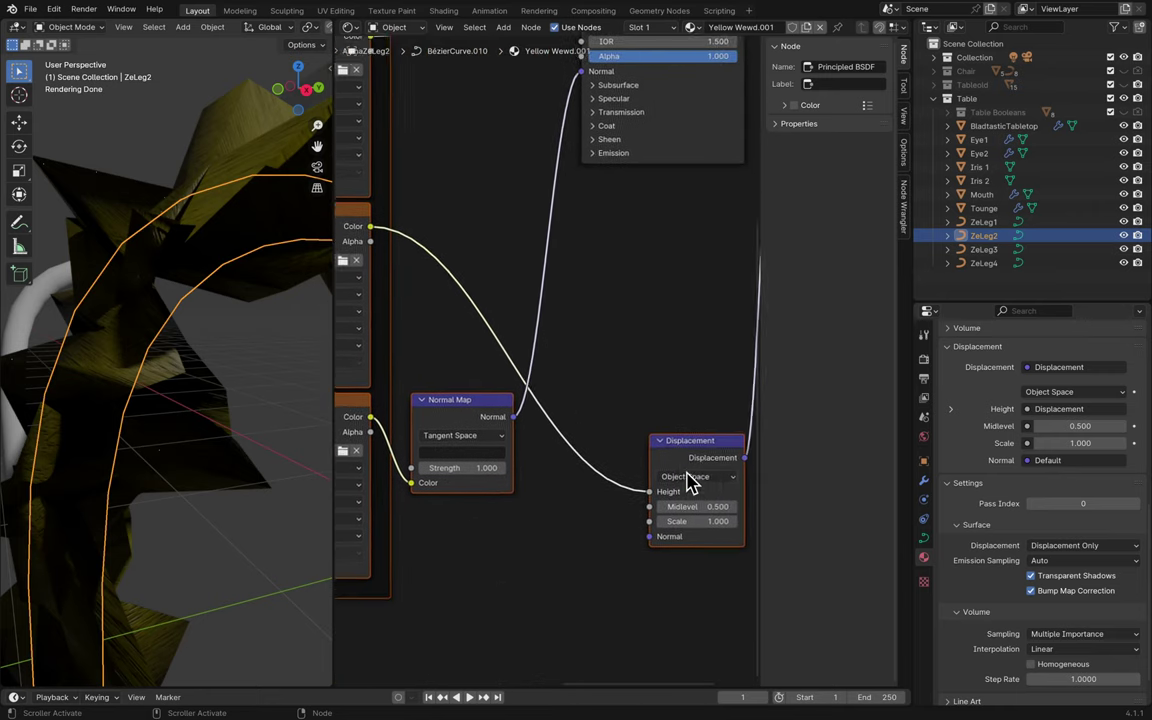
pyautogui.moveTo(643, 495); pyautogui.dragTo(560, 495)
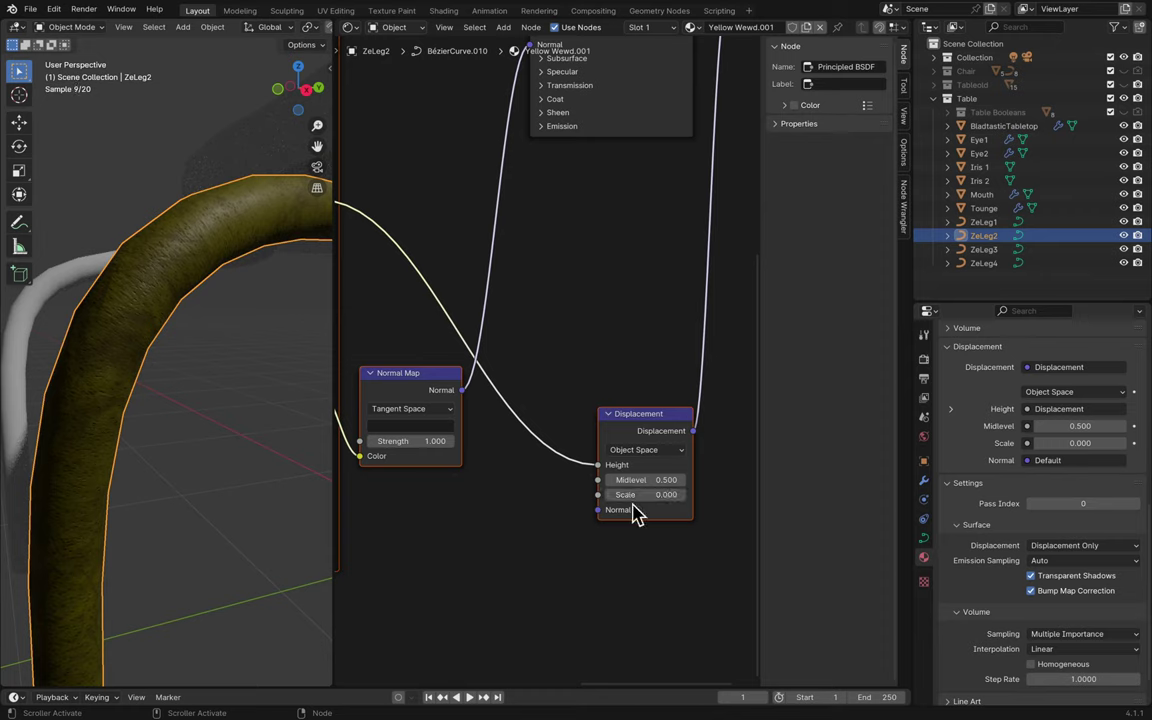
pyautogui.click(672, 494)
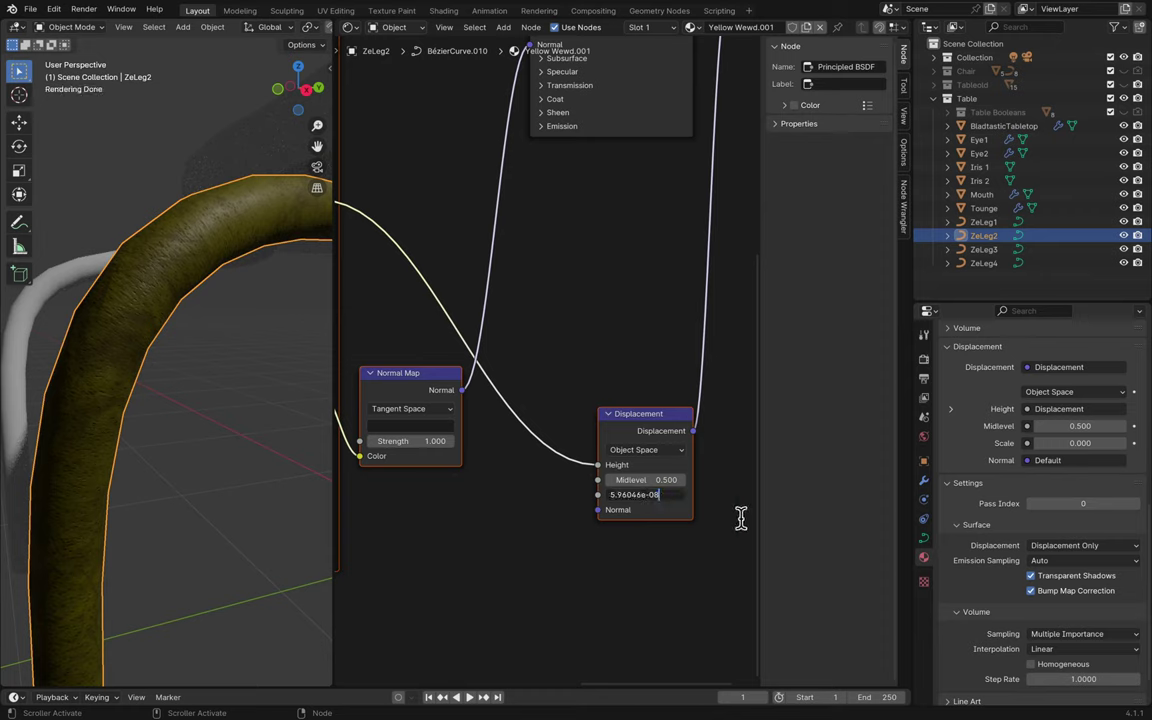
pyautogui.hotkey('ctrl', 'a')
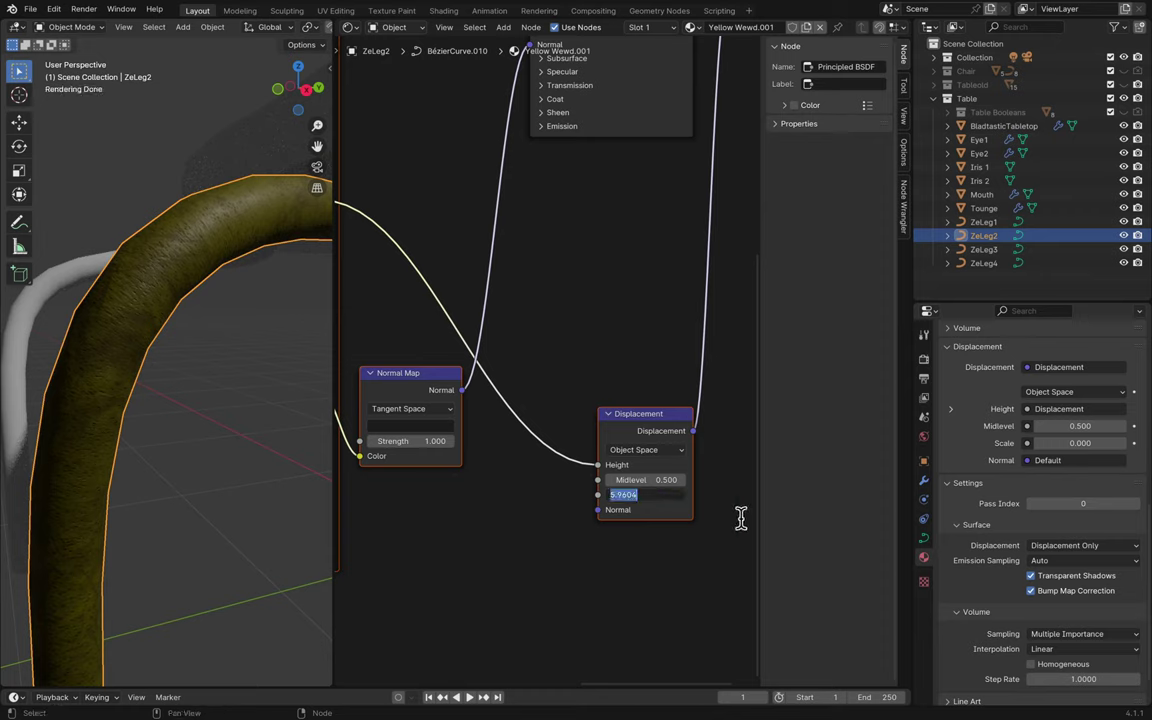
pyautogui.write('5.96046')
pyautogui.press('Return')
pyautogui.click(669, 493)
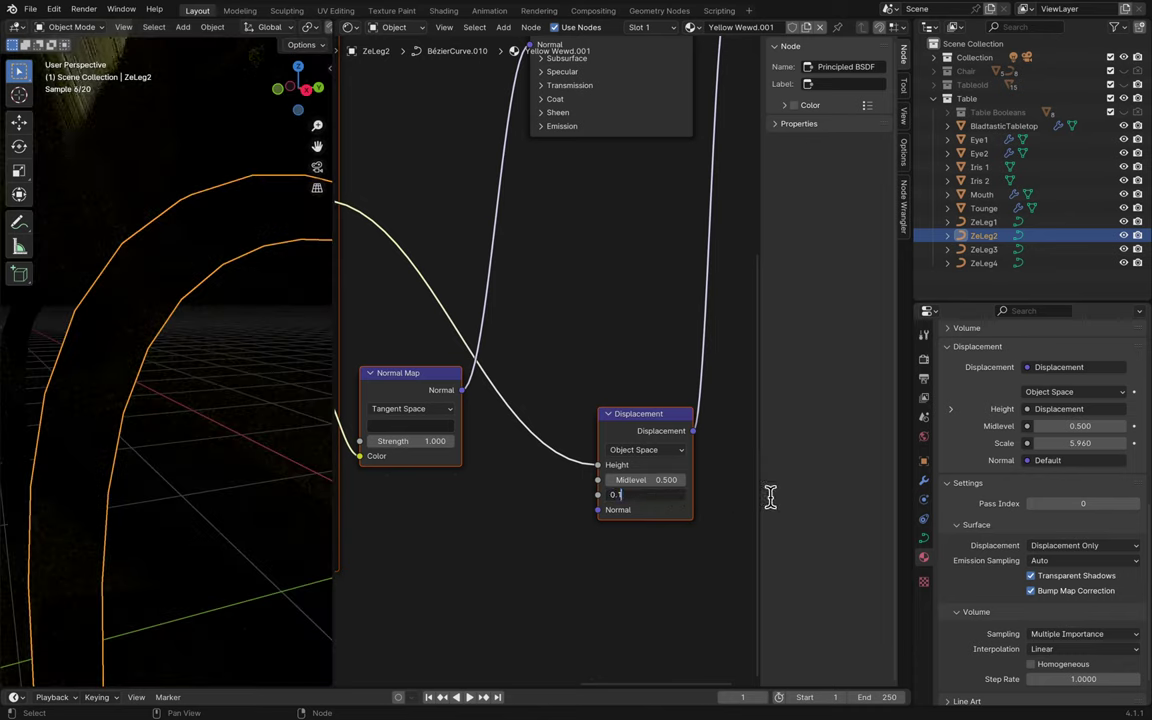
pyautogui.write('0.001')
pyautogui.press('Return')
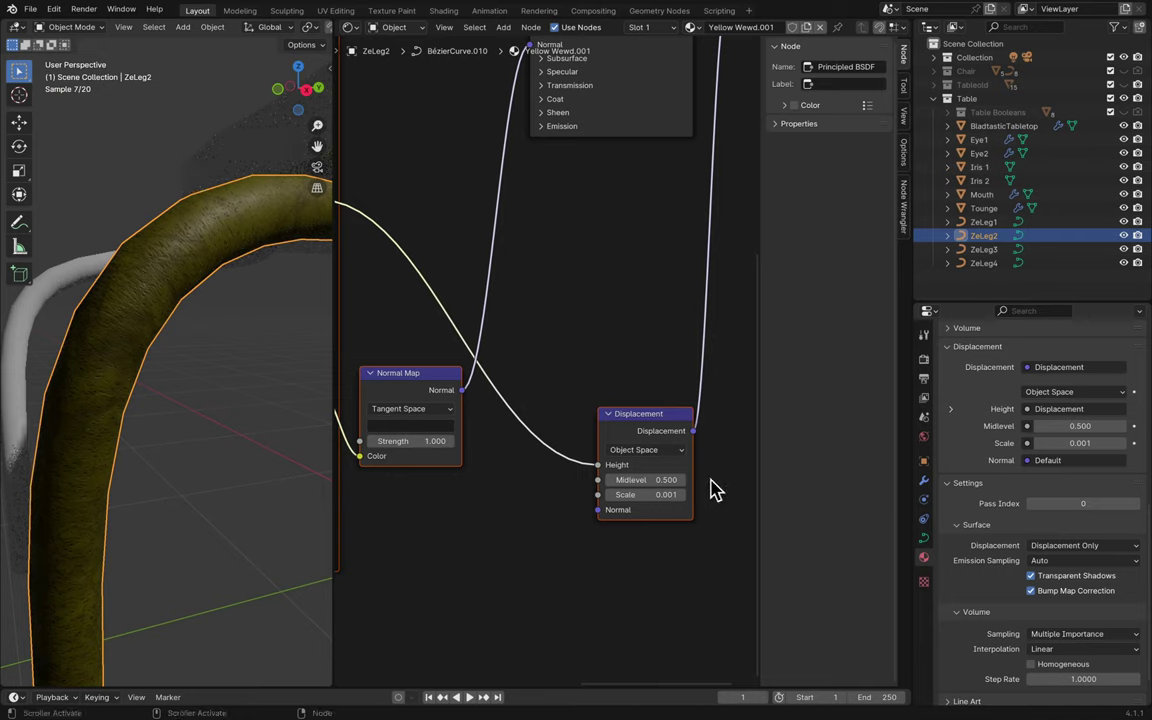
pyautogui.press('BackSpace')
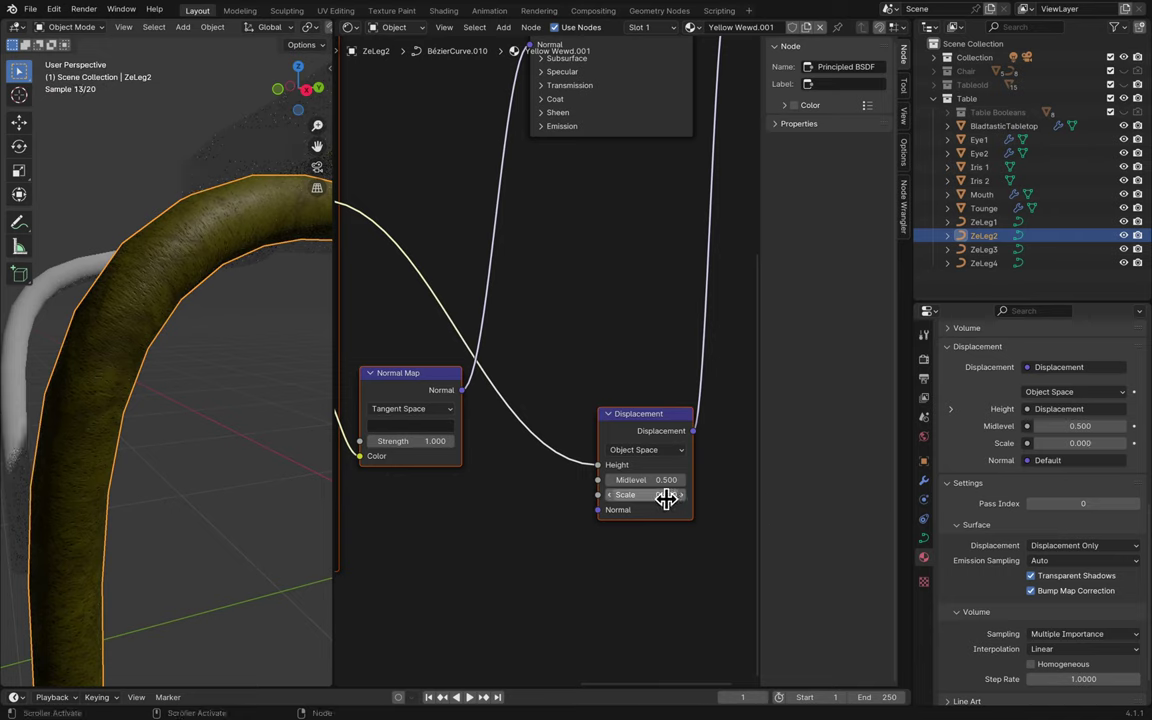
# - Deselect ZeLeg2 and save Blender7.blend
pyautogui.moveTo(347, 514); pyautogui.dragTo(290, 486, button='middle')
pyautogui.click(295, 513)
pyautogui.hotkey('ctrl', 's')
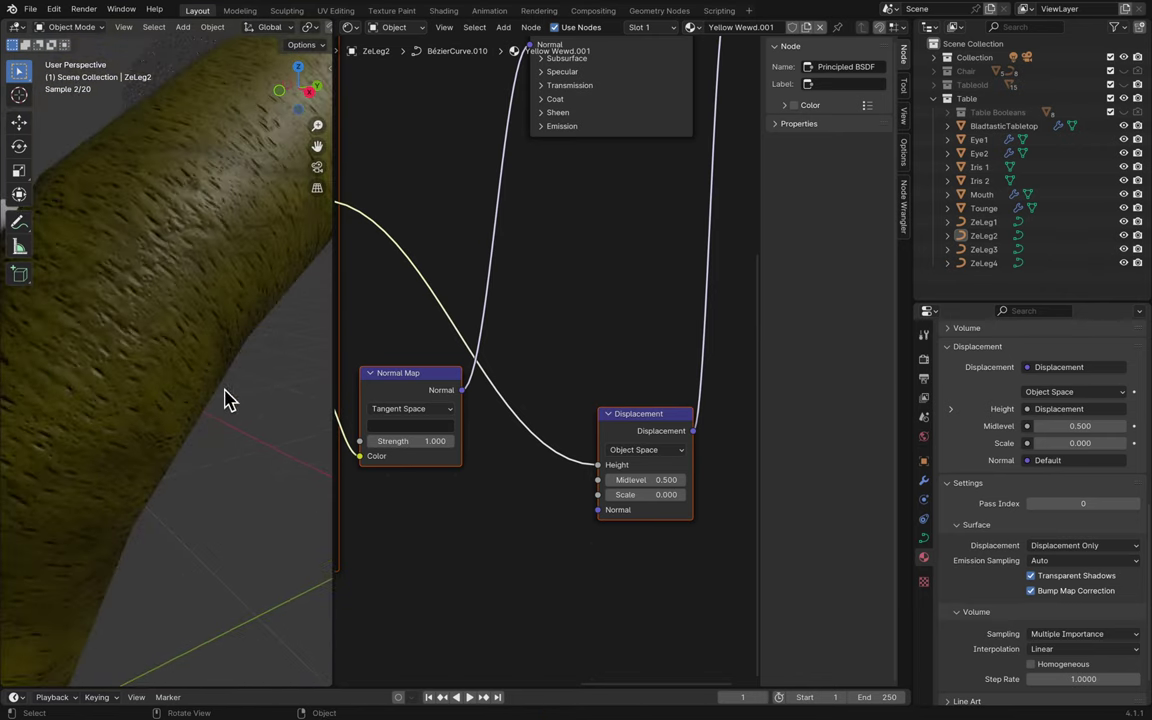
# - Reselect ZeLeg2 and check the Mapping node's type options without changing them
pyautogui.click(210, 362)
pyautogui.hscroll(-10, 471, 324)
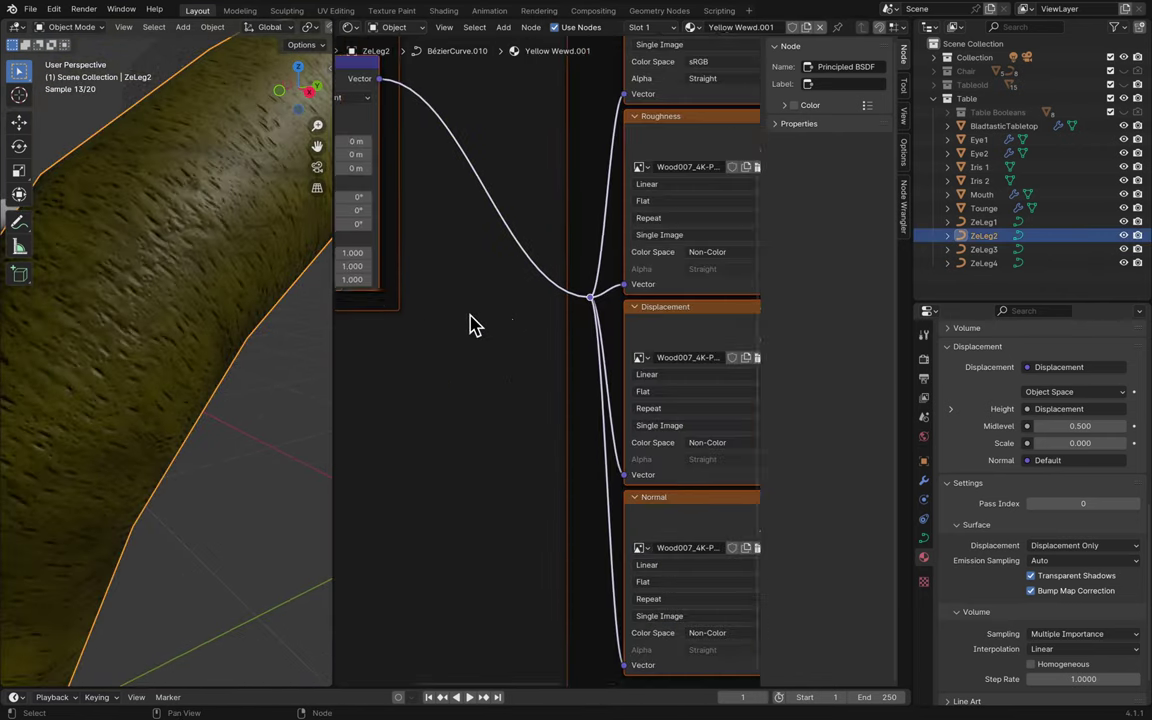
pyautogui.click(537, 240)
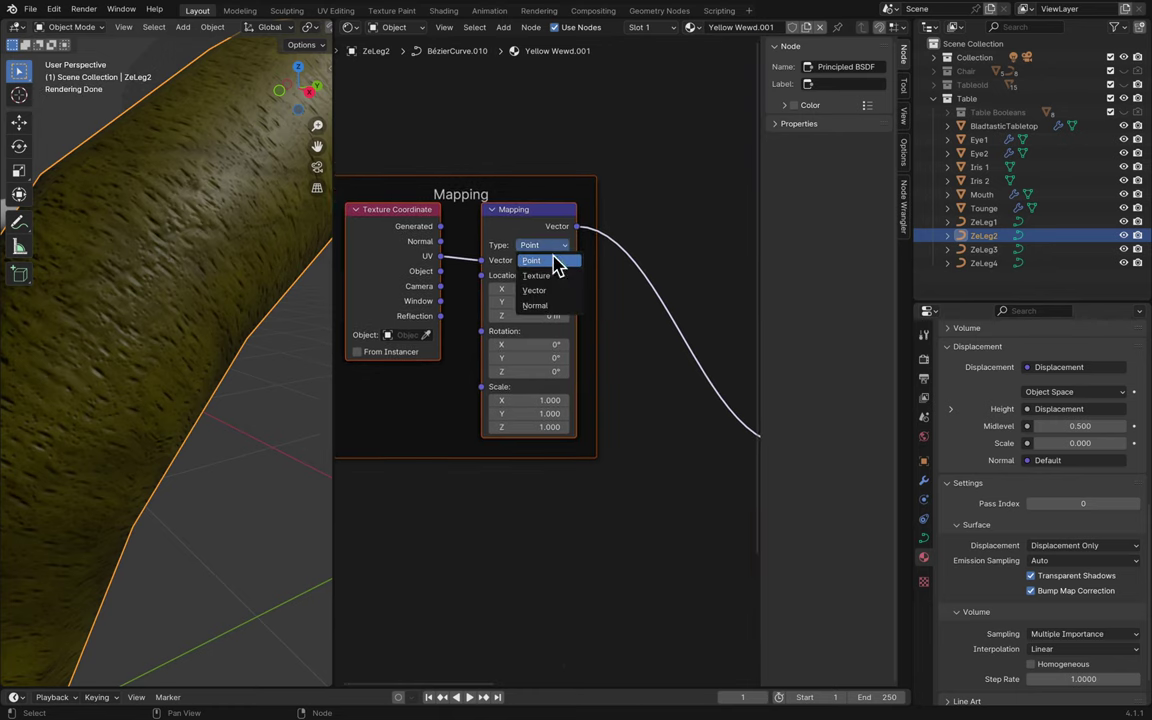
pyautogui.click(267, 432)
pyautogui.scroll(-3, 267, 432)
pyautogui.scroll(-5, 267, 432)
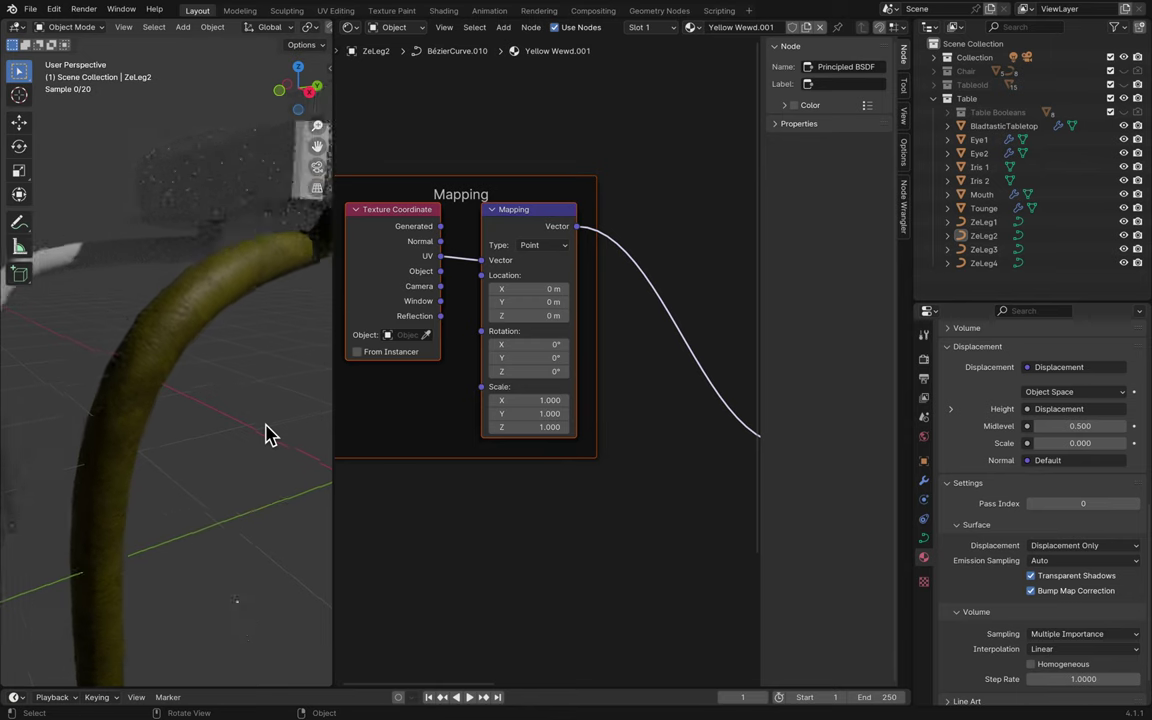
# - Assign Yellow Wewd.001 to the white leg ZeLeg1 and save the file
pyautogui.click(72, 293)
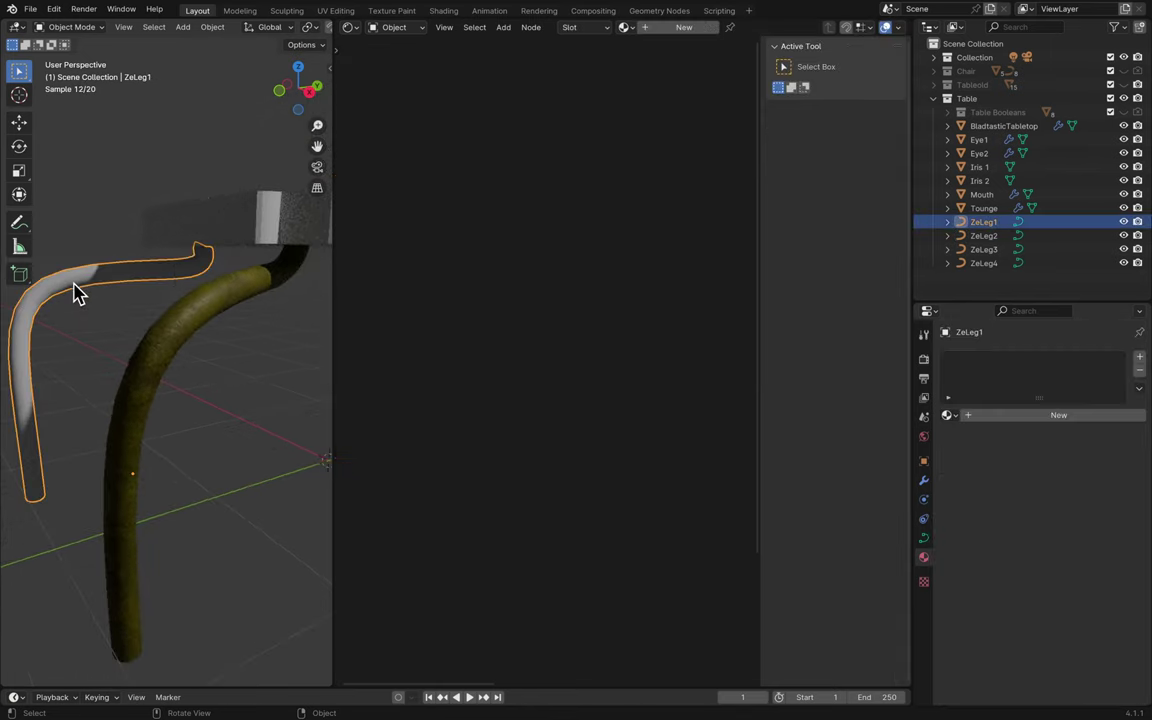
pyautogui.click(947, 414)
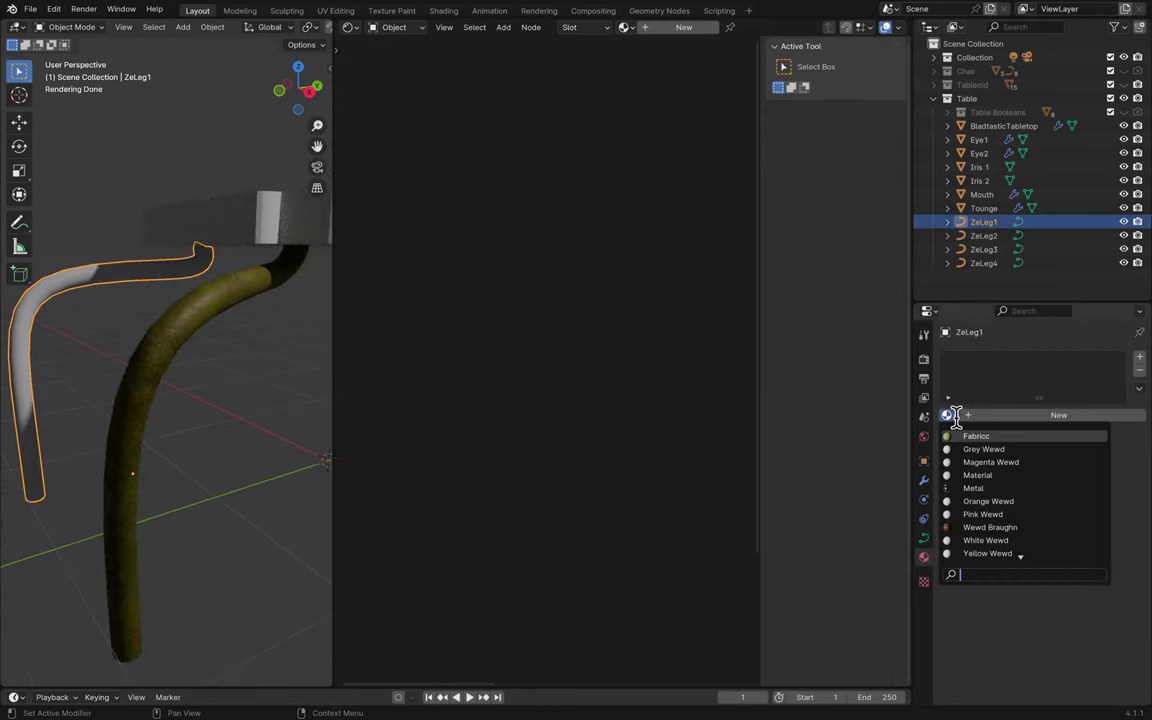
pyautogui.scroll(-1, 1006, 565)
pyautogui.click(1000, 553)
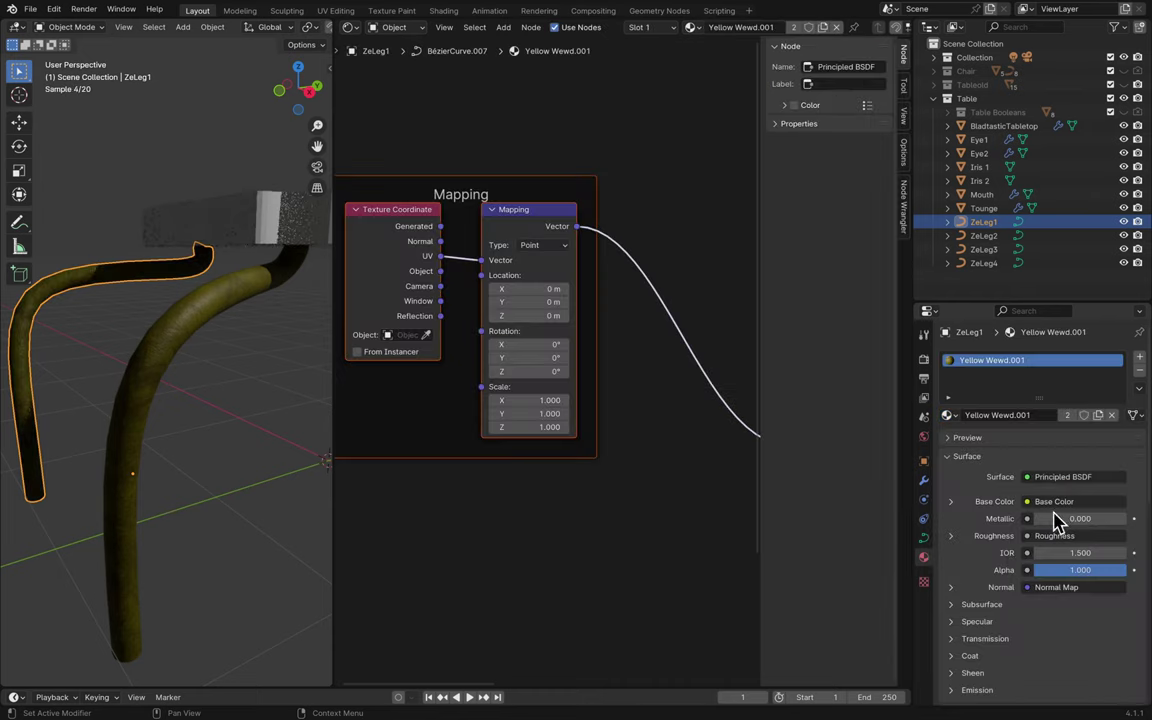
pyautogui.click(280, 480)
pyautogui.hotkey('ctrl', 's')
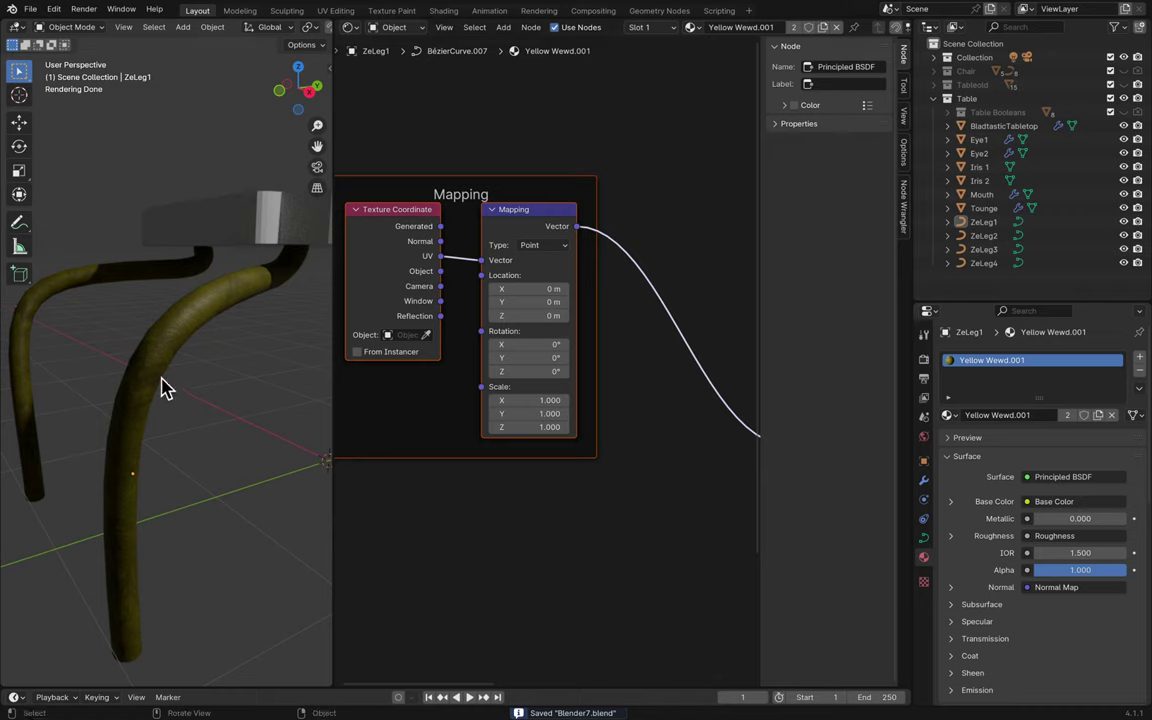
pyautogui.moveTo(165, 388); pyautogui.dragTo(57, 366, button='middle')
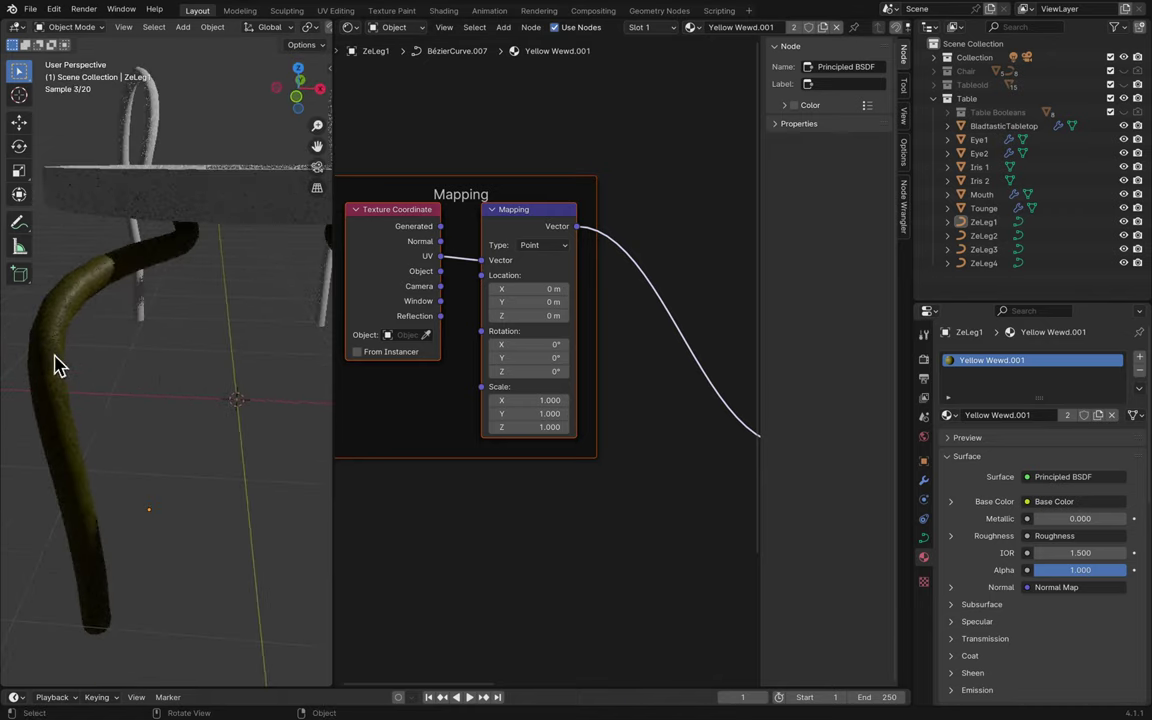
# - Apply Yellow Wewd to ZeLeg1 and frame all its nodes in the node editor
pyautogui.click(57, 366)
pyautogui.click(192, 370)
pyautogui.moveTo(192, 370); pyautogui.dragTo(186, 368, button='middle')
pyautogui.hscroll(2, 630, 141)
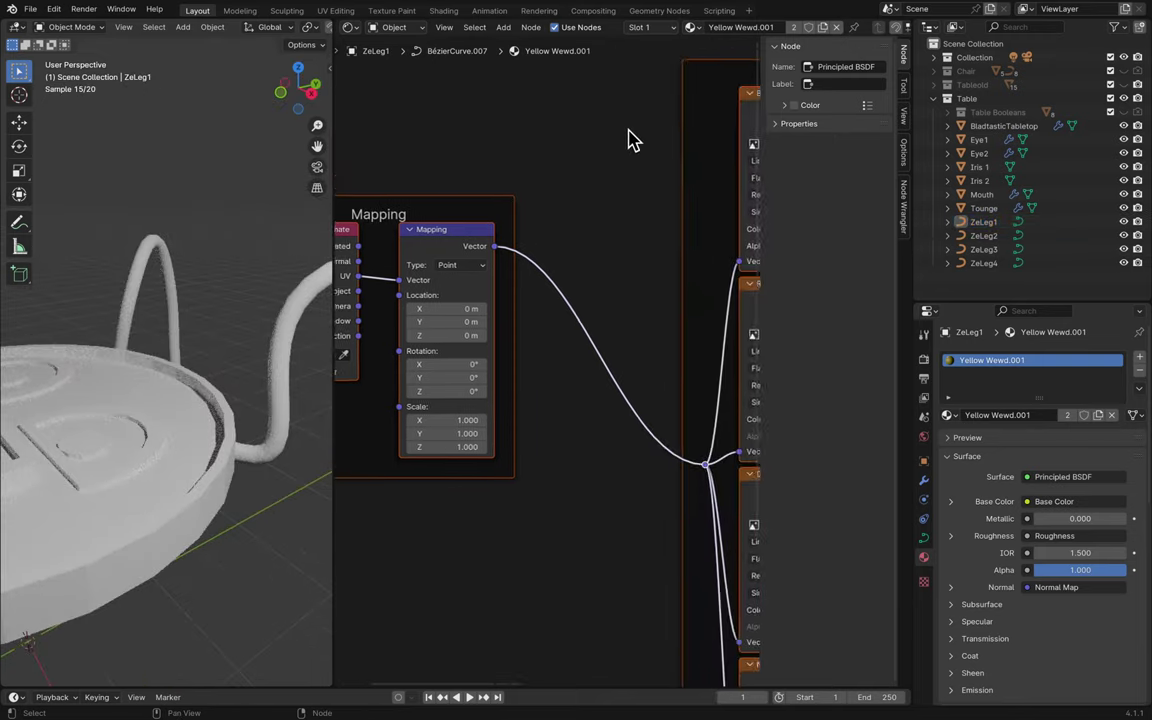
pyautogui.scroll(-3, 638, 134)
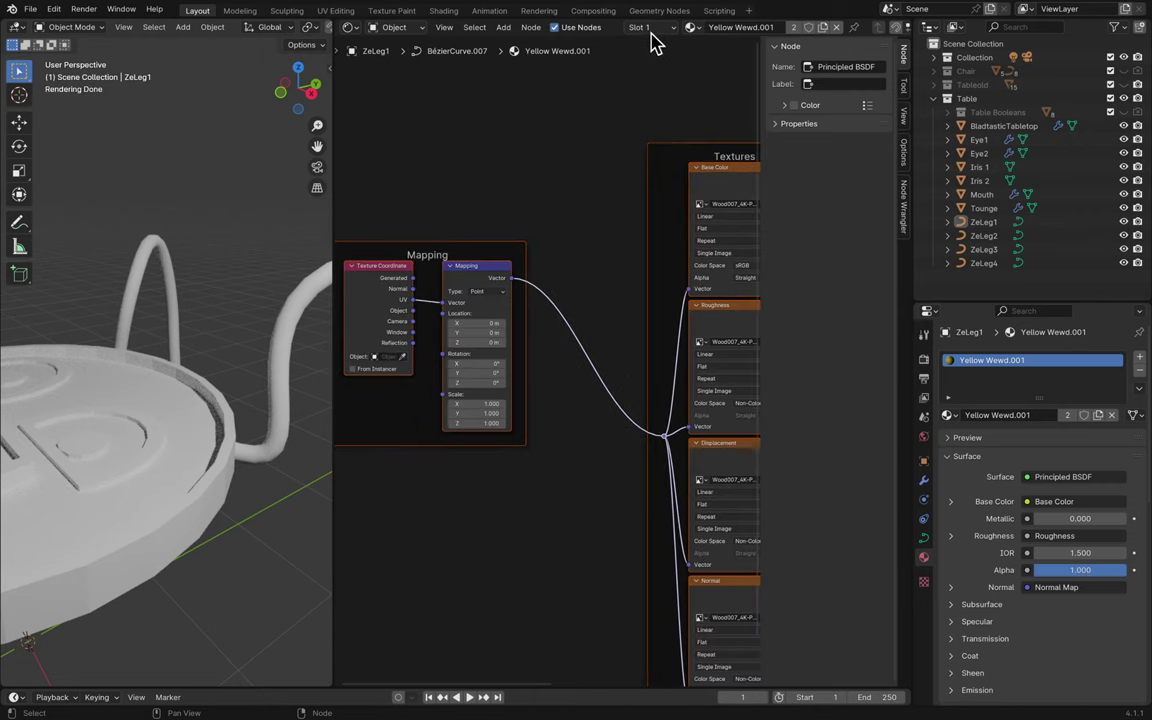
pyautogui.click(690, 27)
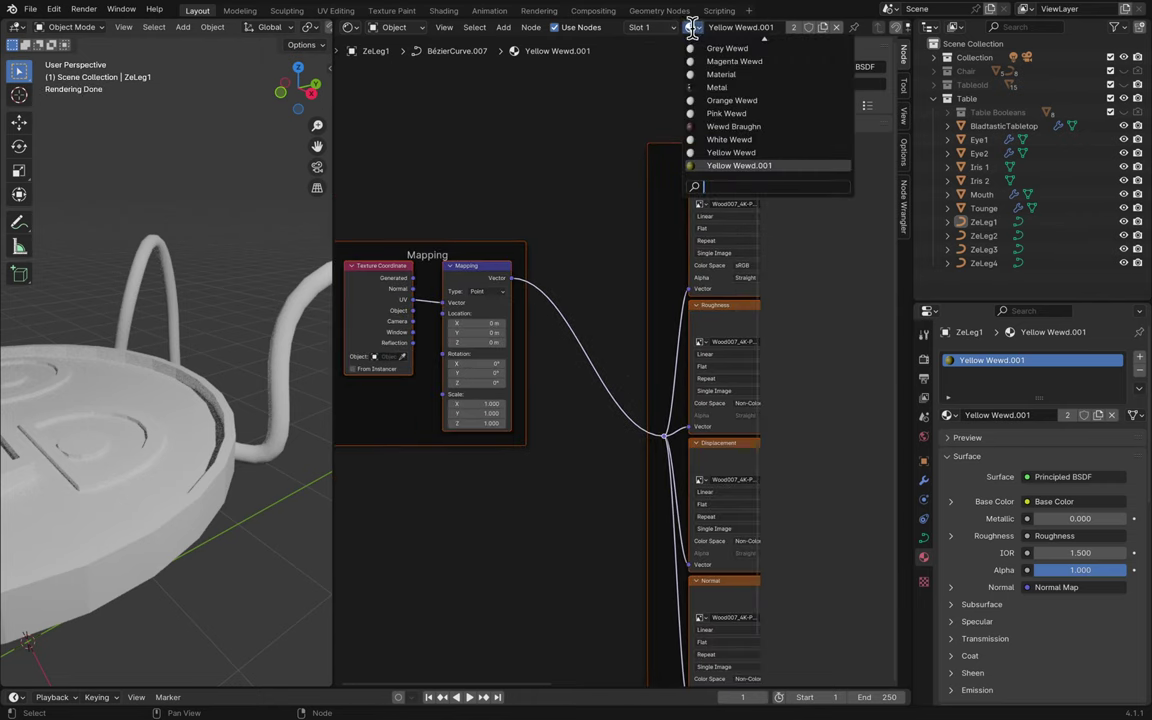
pyautogui.click(760, 153)
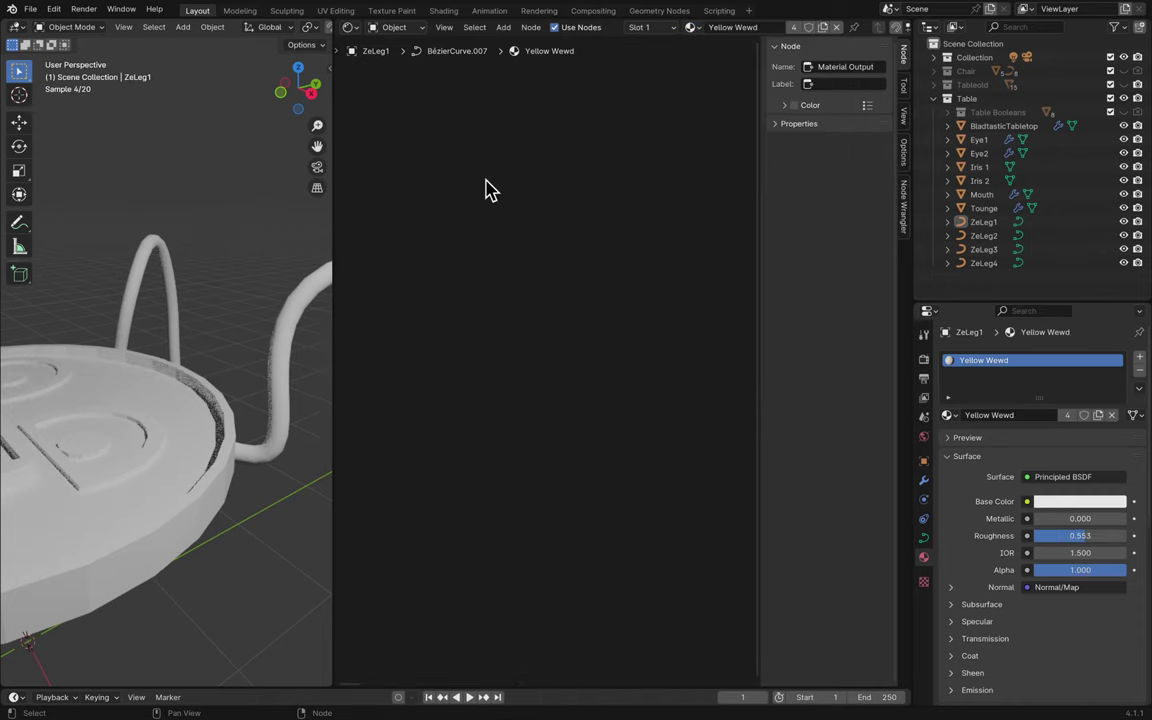
pyautogui.press('Home')
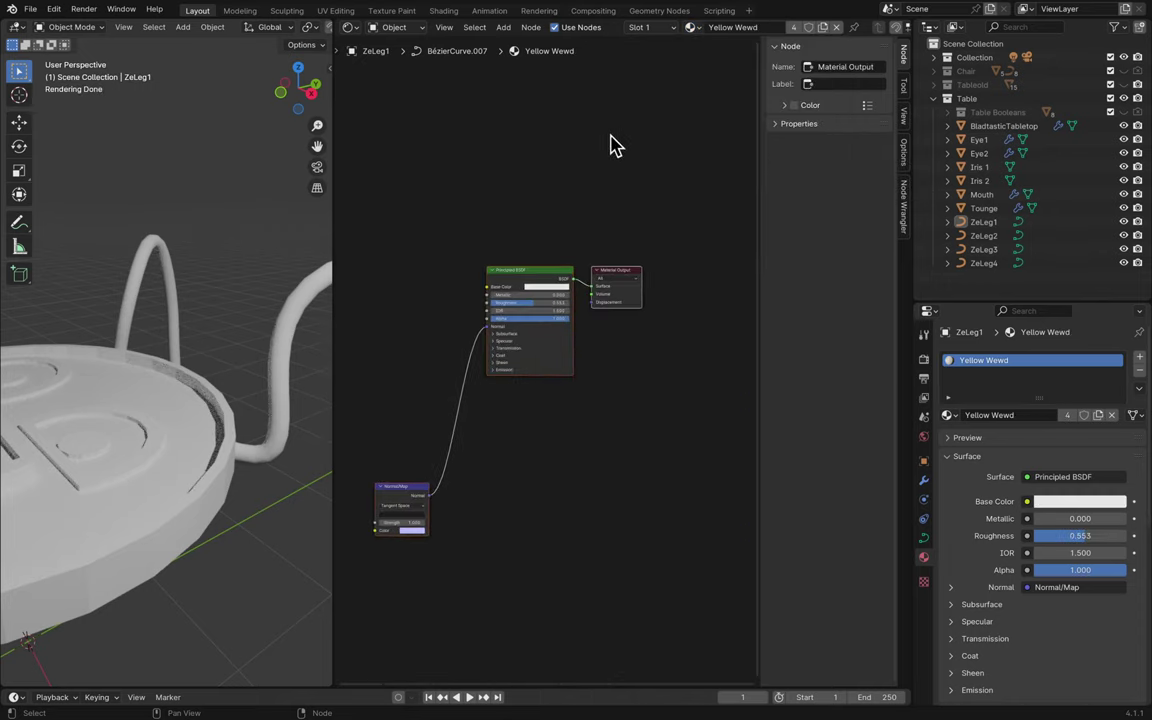
# - Unlink the material from ZeLeg1's slot and re-pick Yellow Wewd
pyautogui.click(835, 28)
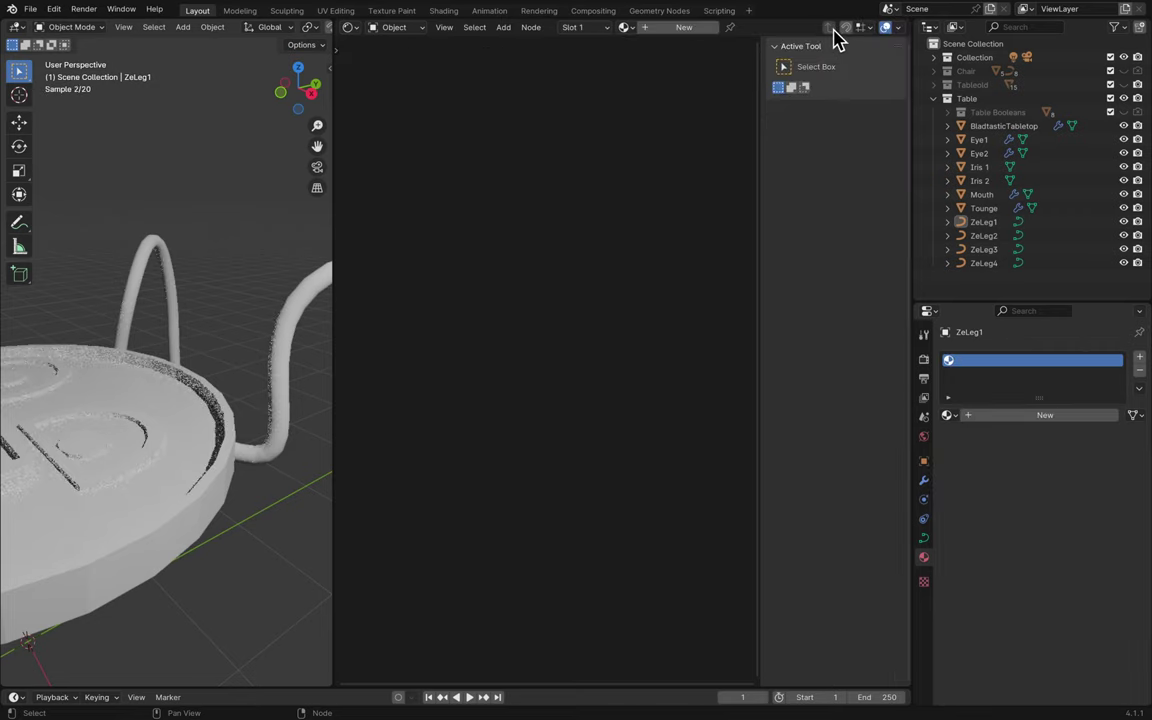
pyautogui.click(632, 28)
pyautogui.click(690, 168)
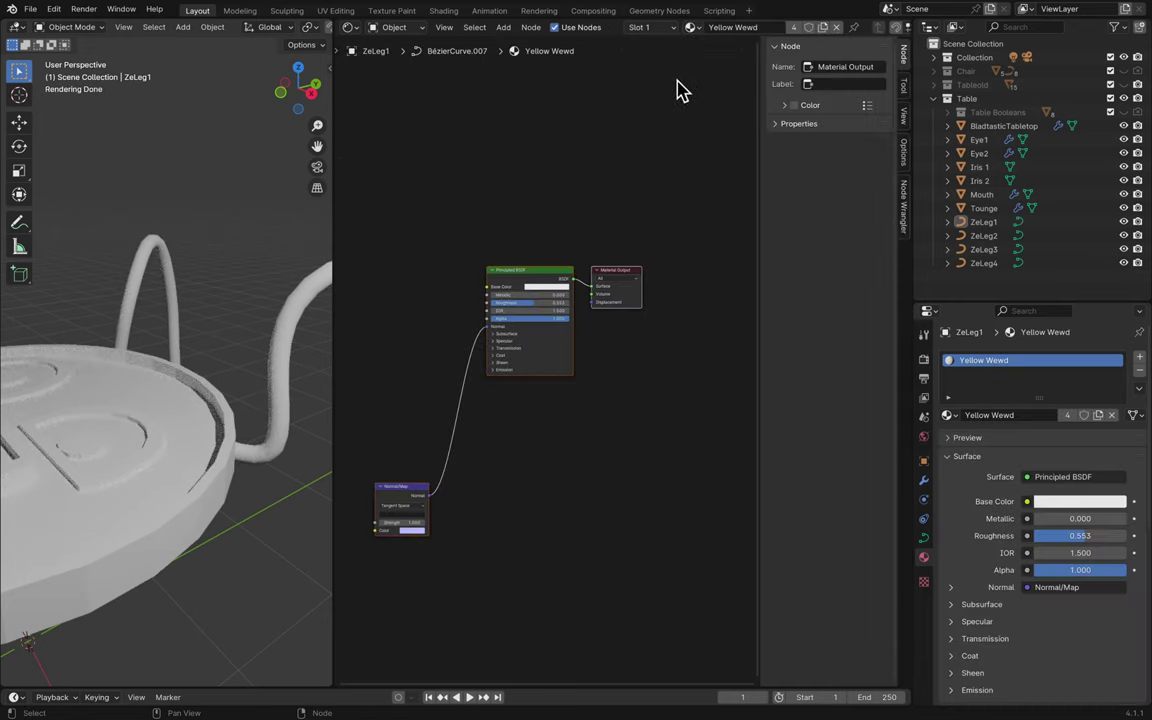
pyautogui.moveTo(697, 9)
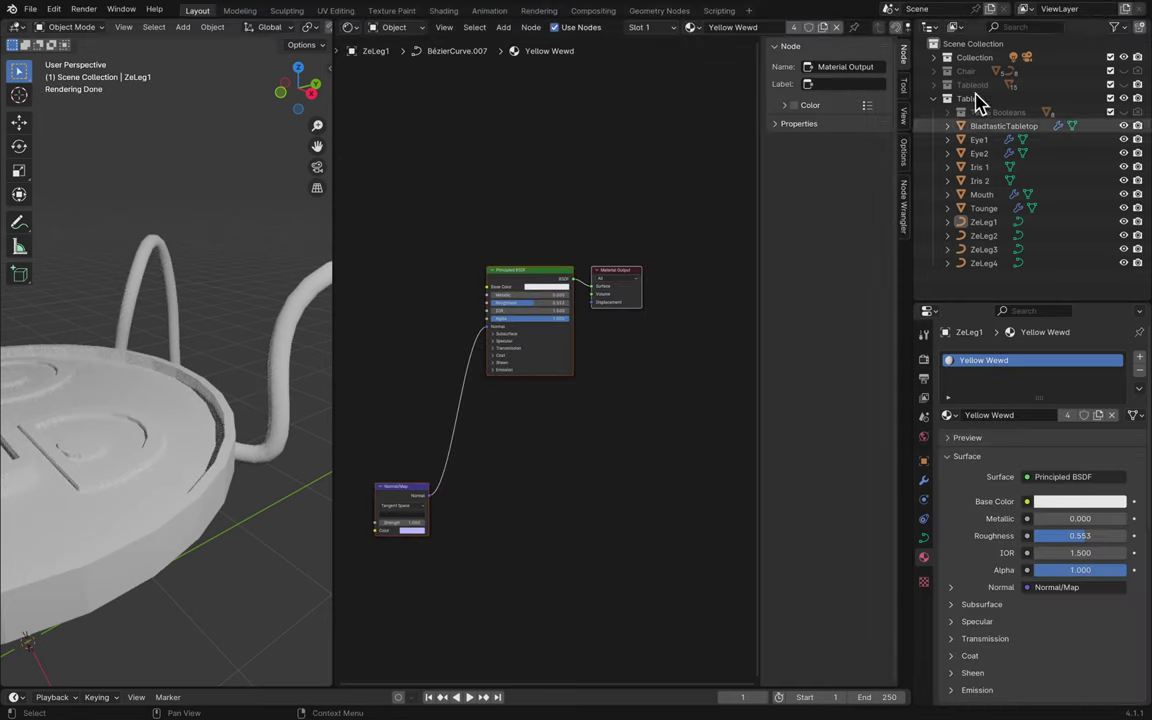
# - Show Blender File data in the Outliner and delete the old Yellow Wewd material
pyautogui.click(955, 27)
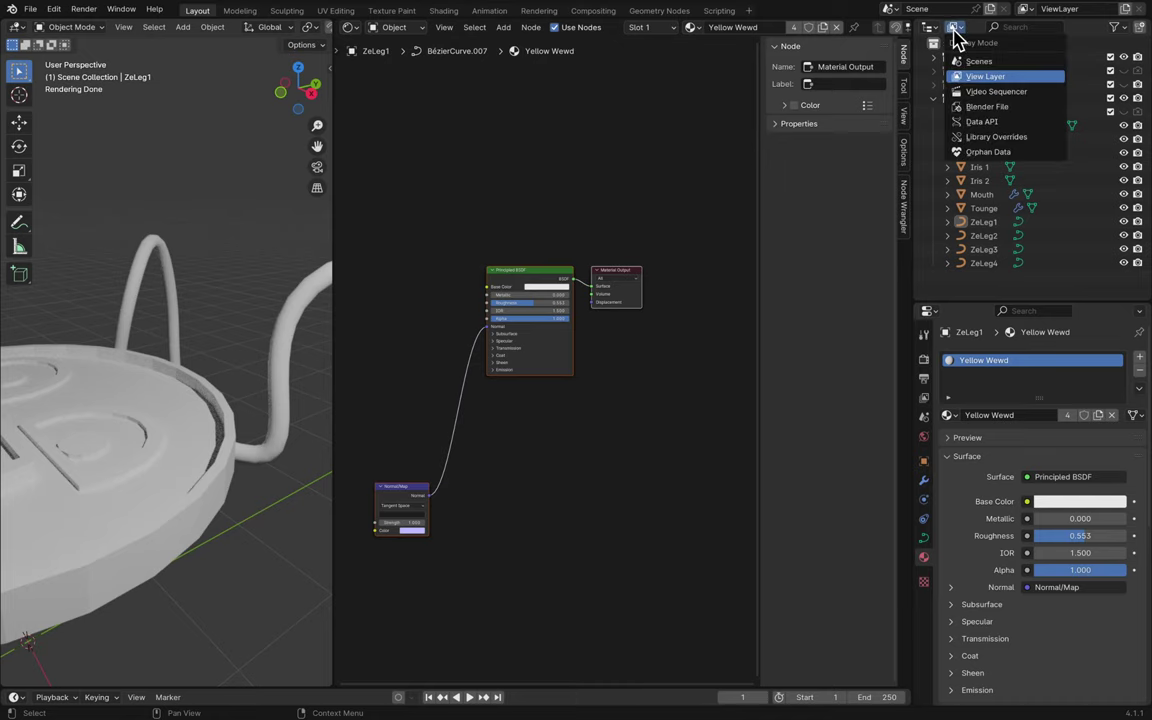
pyautogui.click(1013, 107)
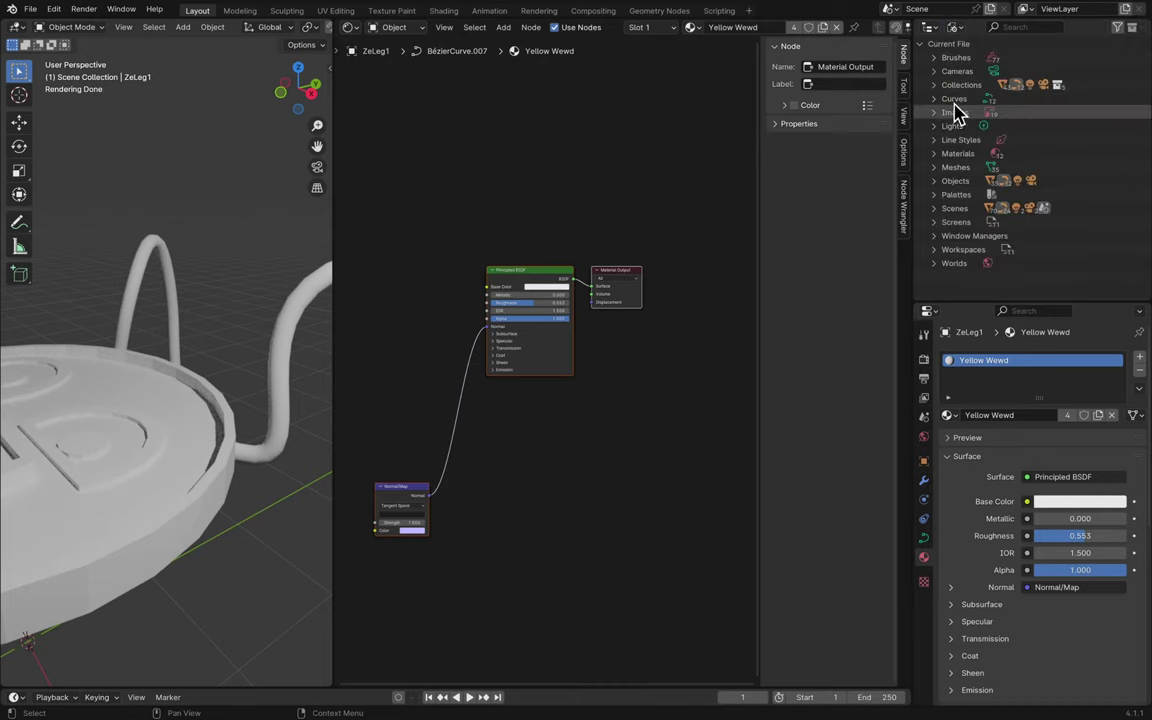
pyautogui.click(934, 154)
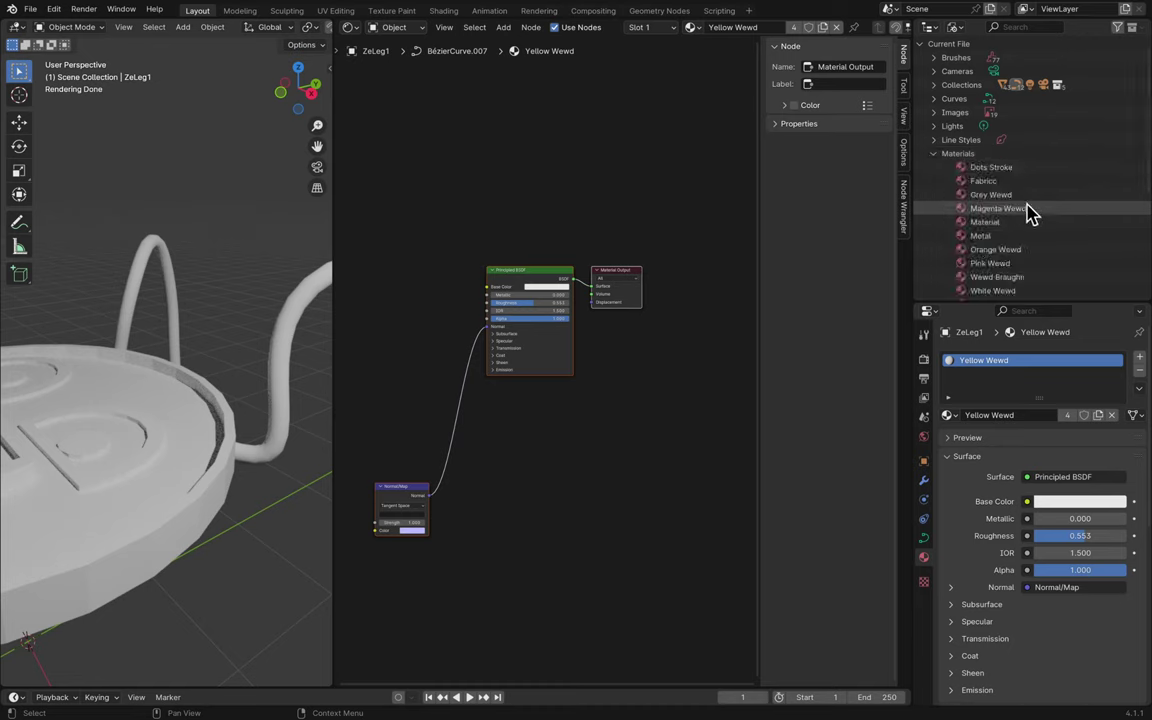
pyautogui.scroll(-4, 1028, 210)
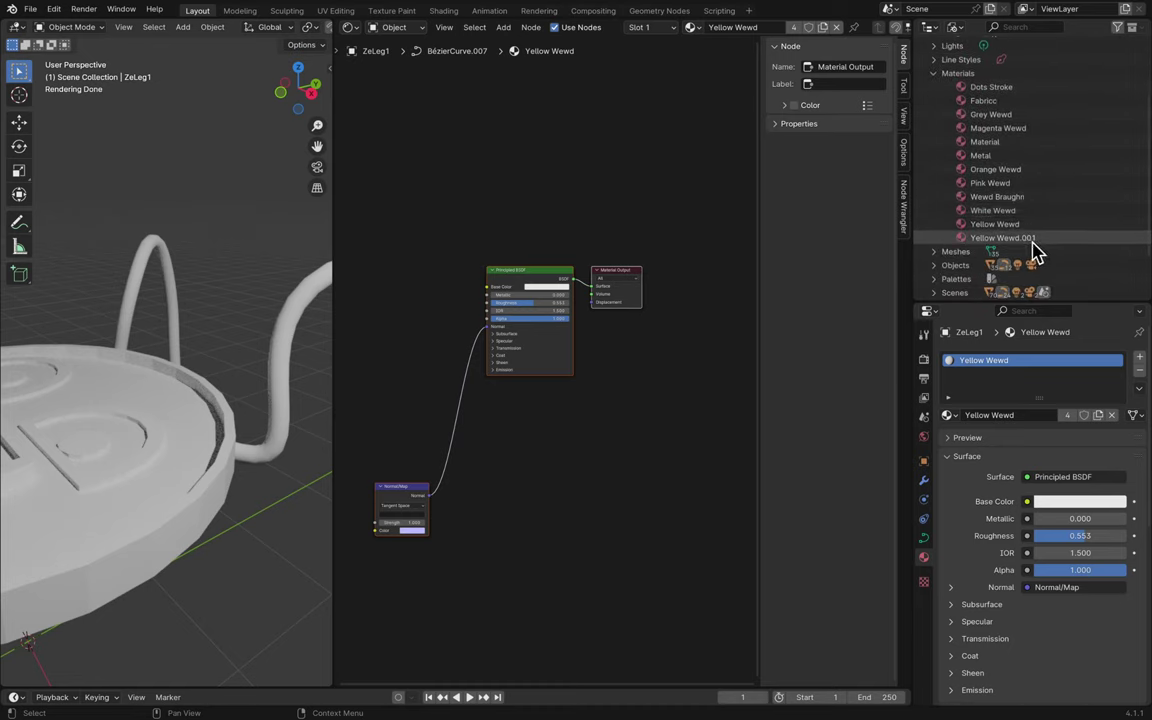
pyautogui.click(1036, 239)
pyautogui.click(1033, 227)
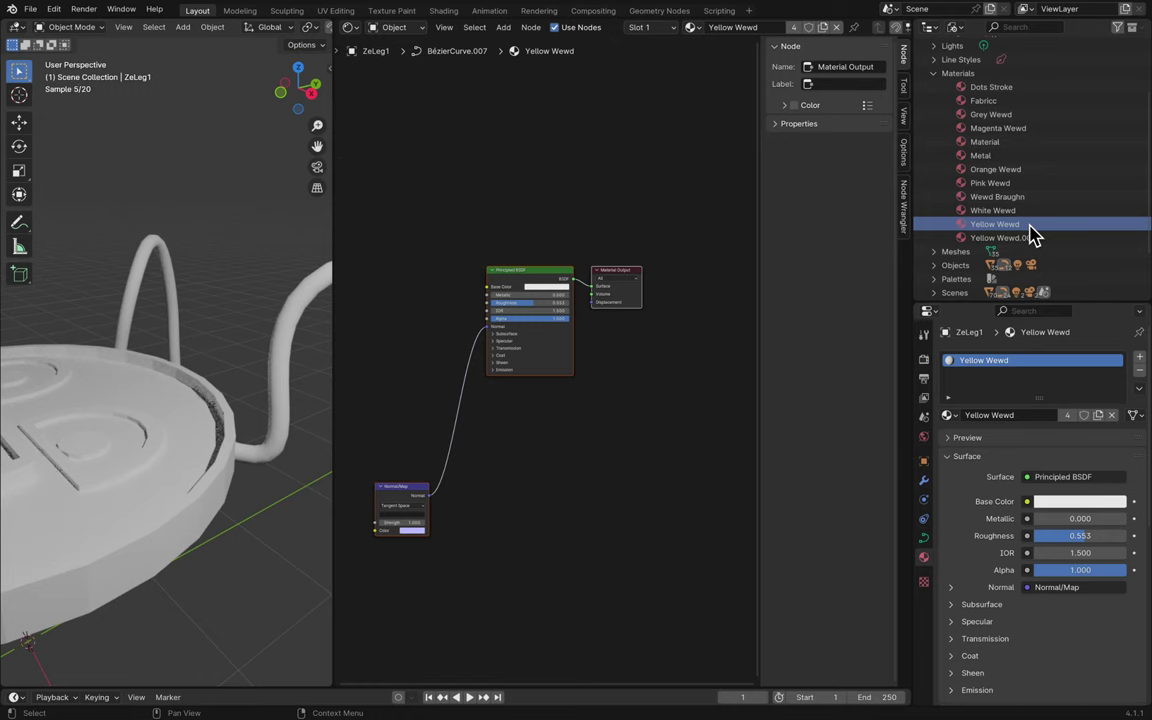
pyautogui.rightClick(1033, 234)
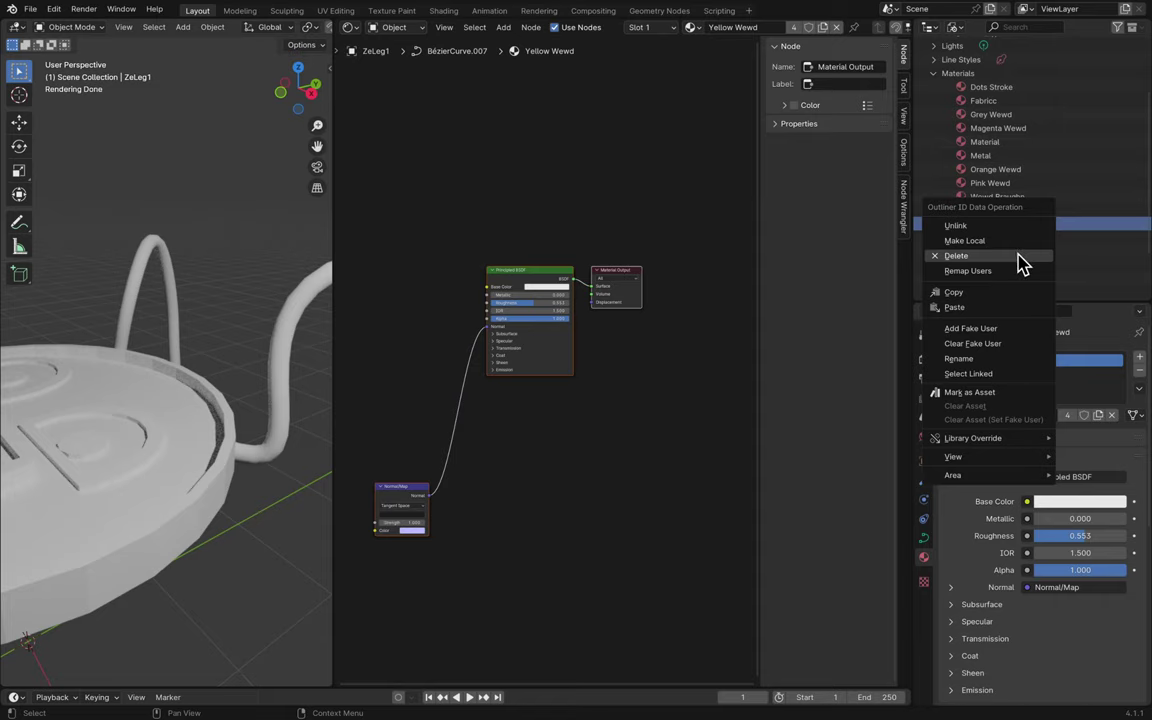
pyautogui.click(1021, 259)
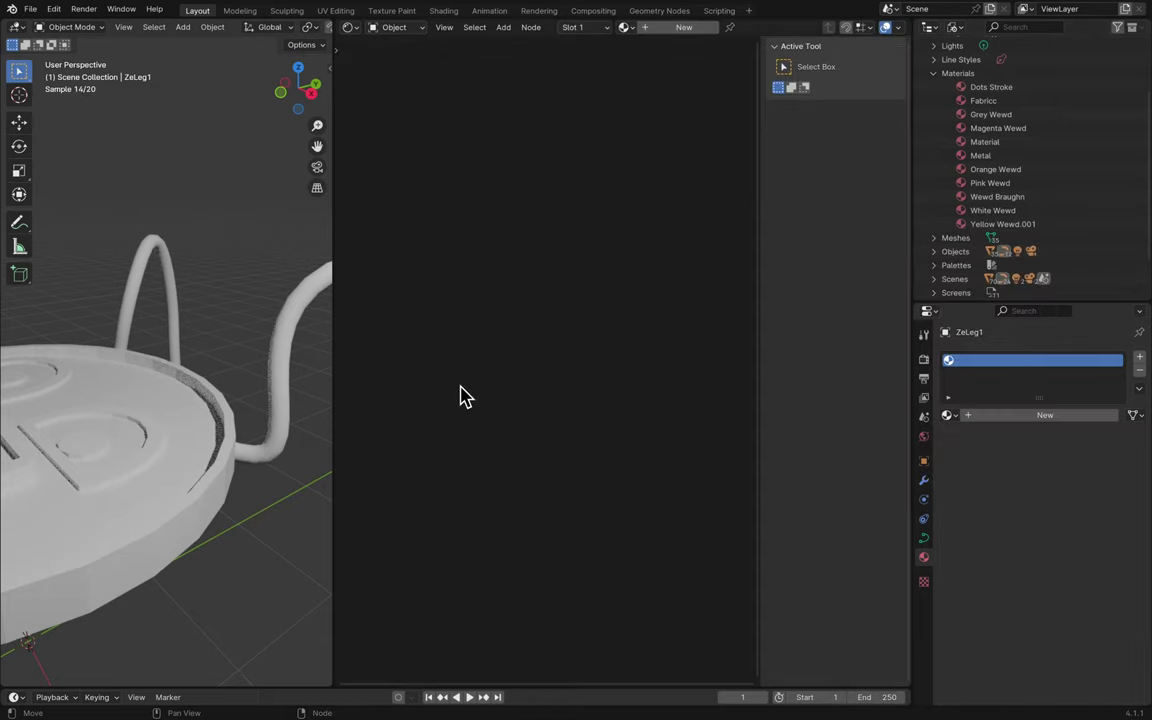
# - Assign Yellow Wewd.001 to the white bent-tube leg and rename it Yellow Wewd
pyautogui.scroll(10, 331, 430)
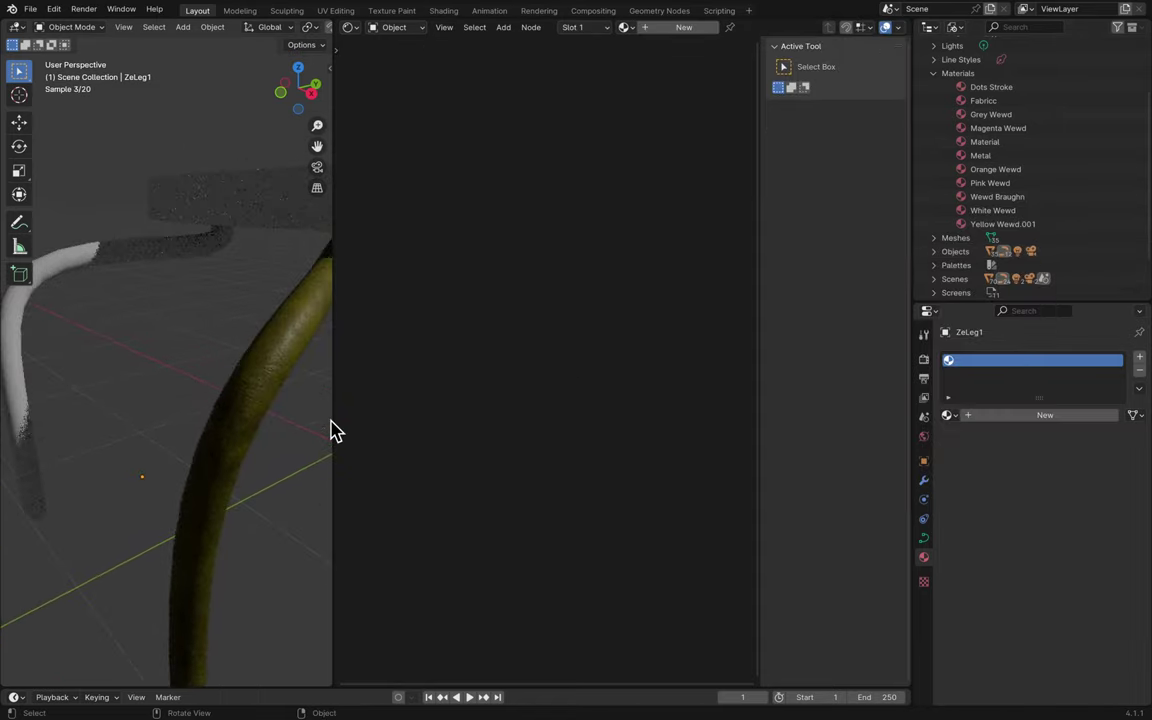
pyautogui.click(142, 252)
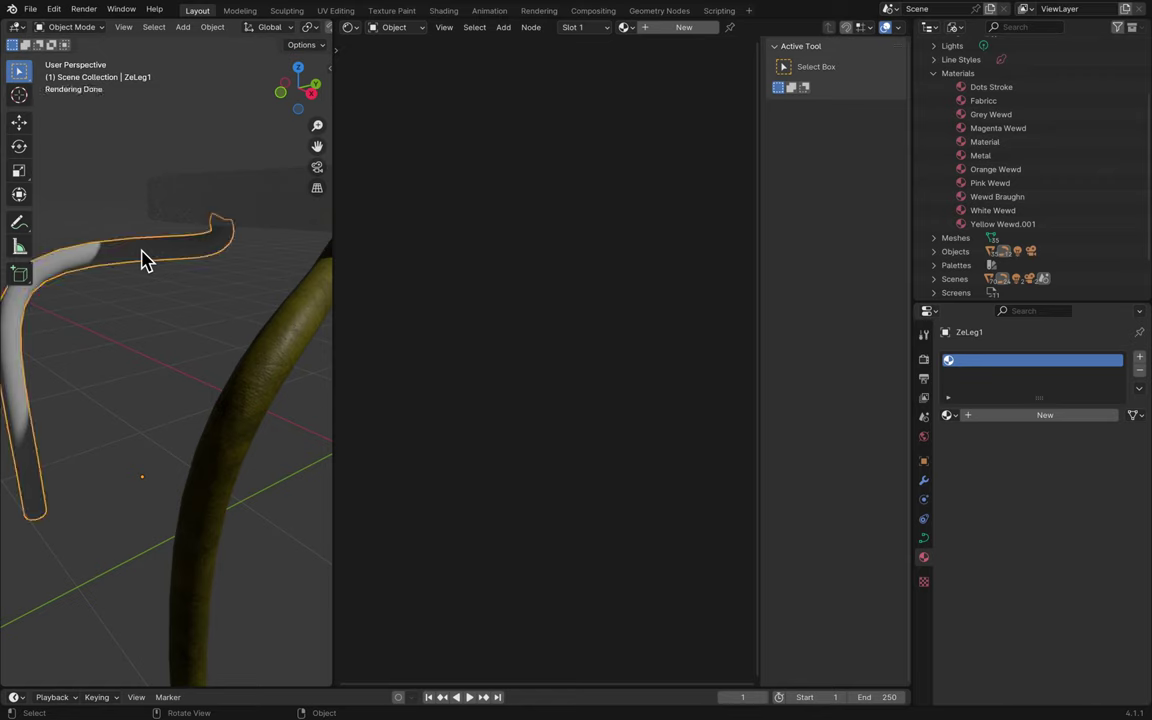
pyautogui.click(949, 415)
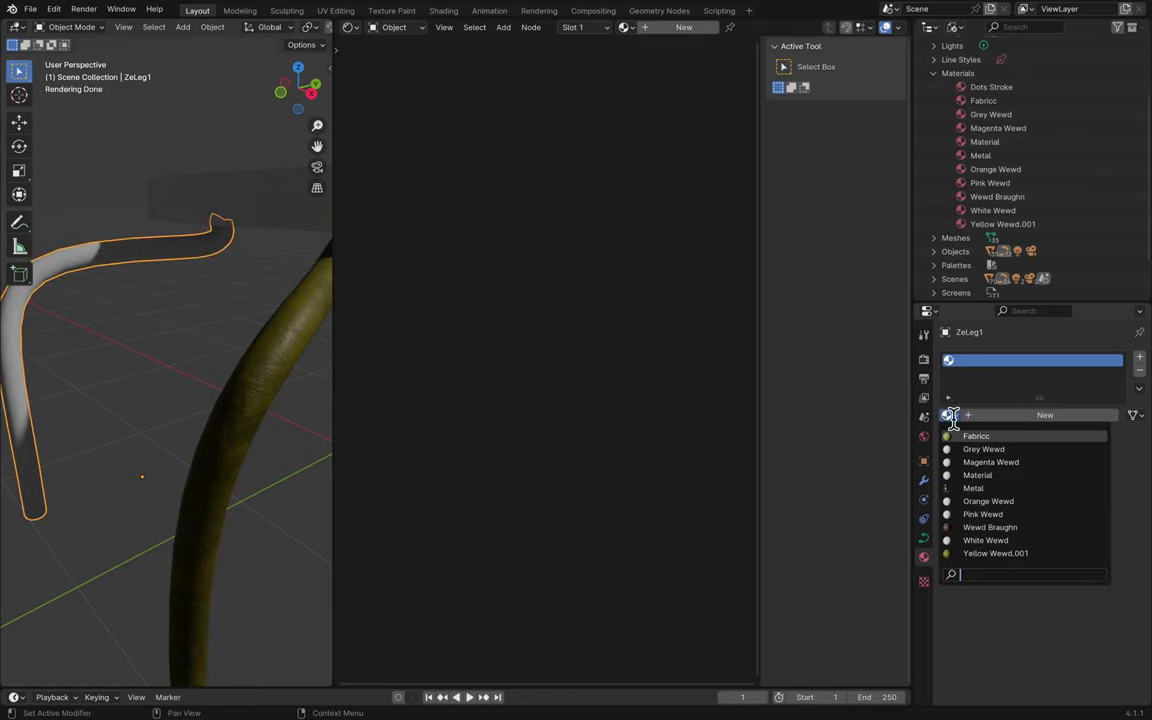
pyautogui.click(998, 553)
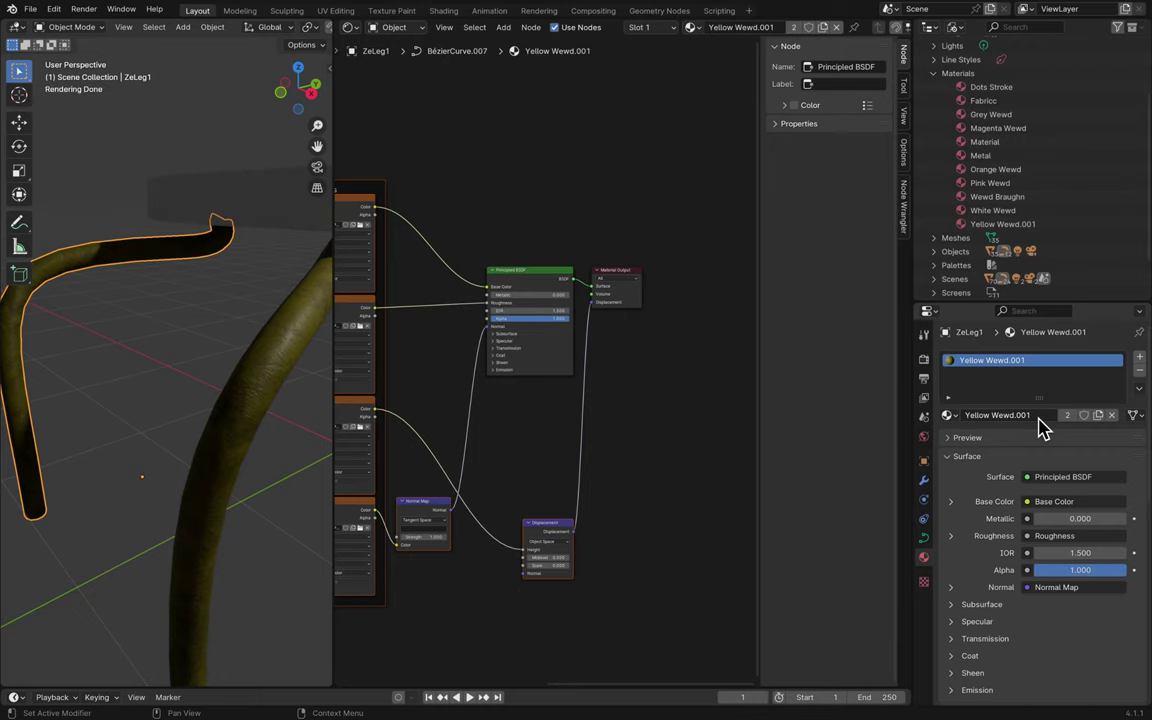
pyautogui.click(1038, 415)
pyautogui.press('Return')
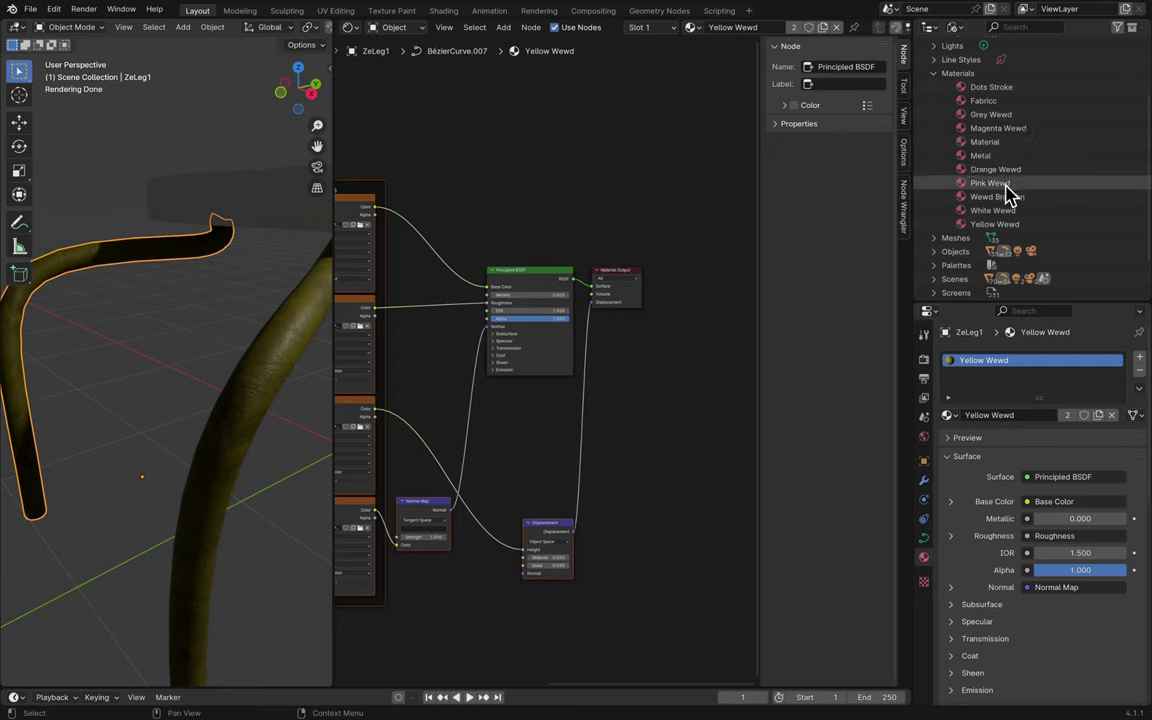
# - Delete the White Wewd material and put Yellow Wewd back on the leg for renaming
pyautogui.click(952, 415)
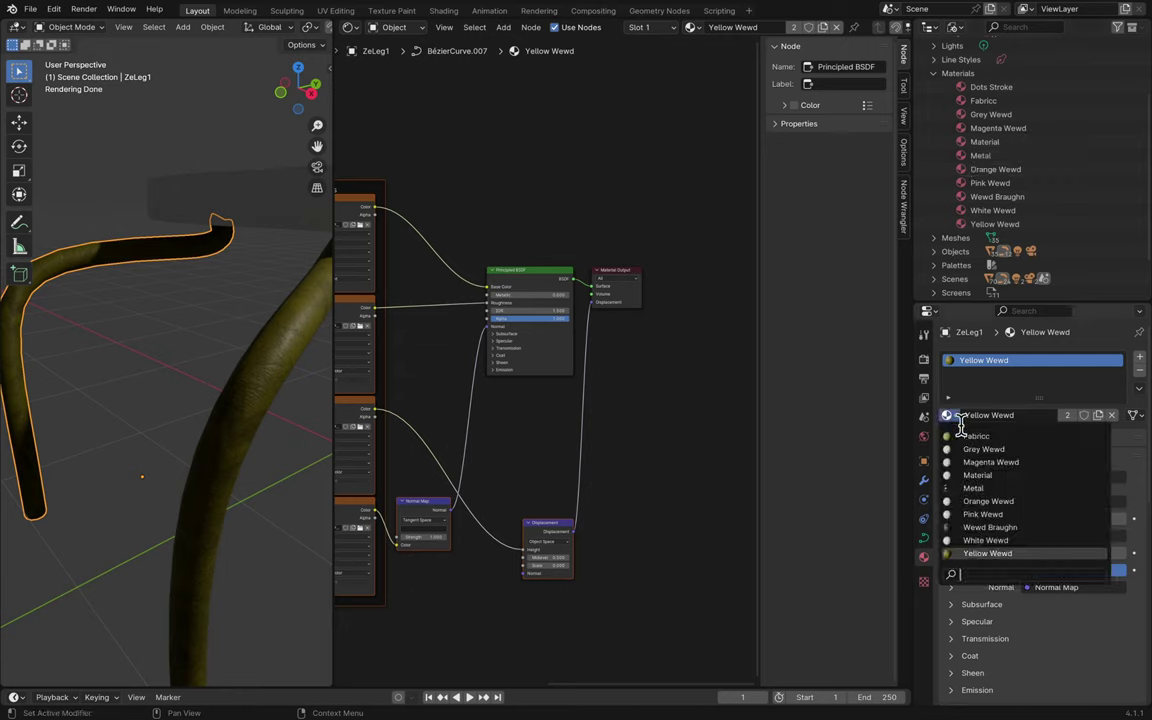
pyautogui.press('Down')
pyautogui.press('Down')
pyautogui.press('Down')
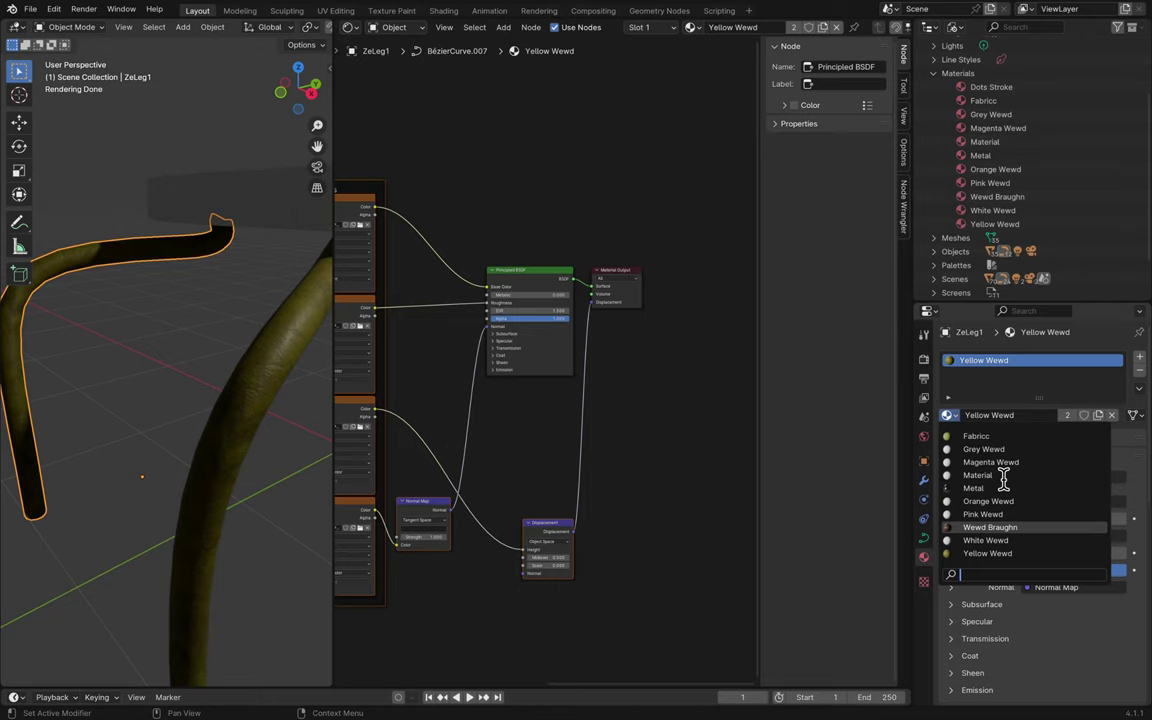
pyautogui.click(993, 538)
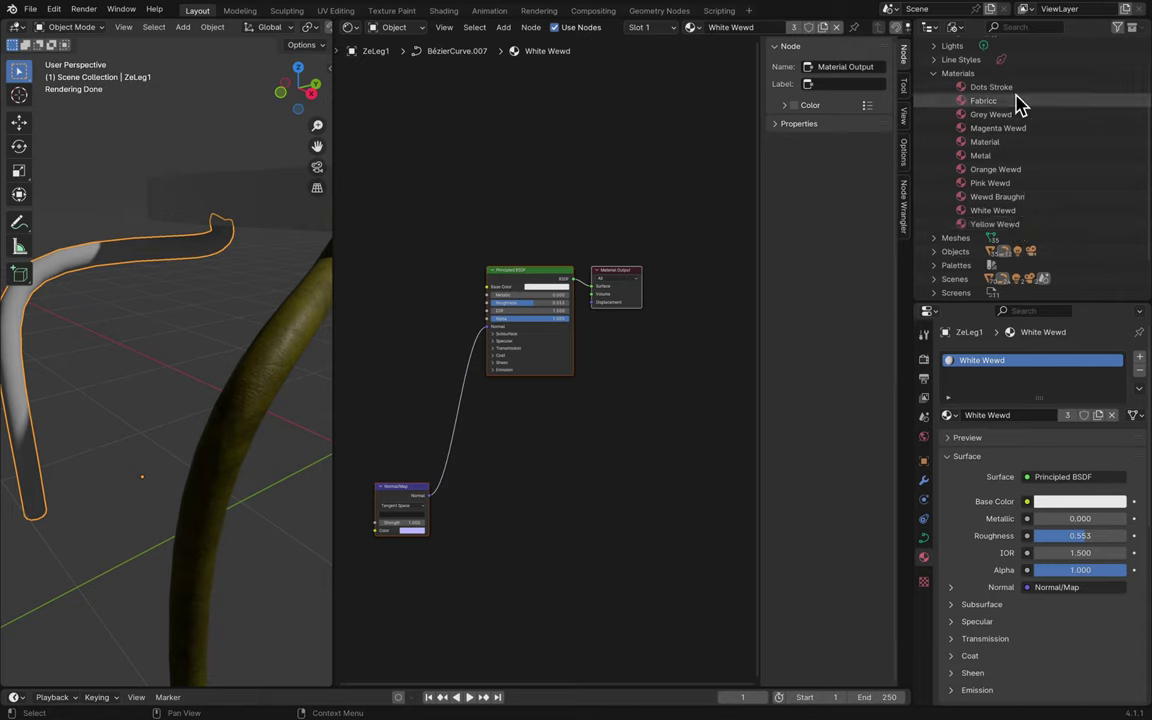
pyautogui.click(1016, 211)
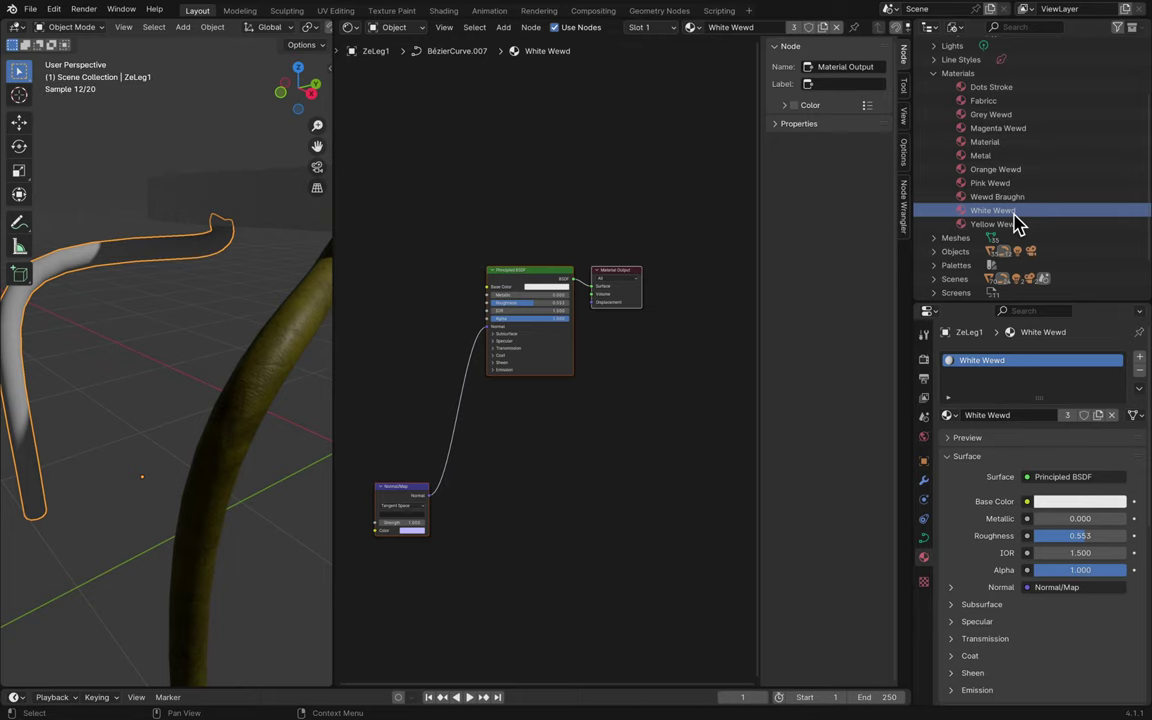
pyautogui.rightClick(1014, 214)
pyautogui.click(1020, 222)
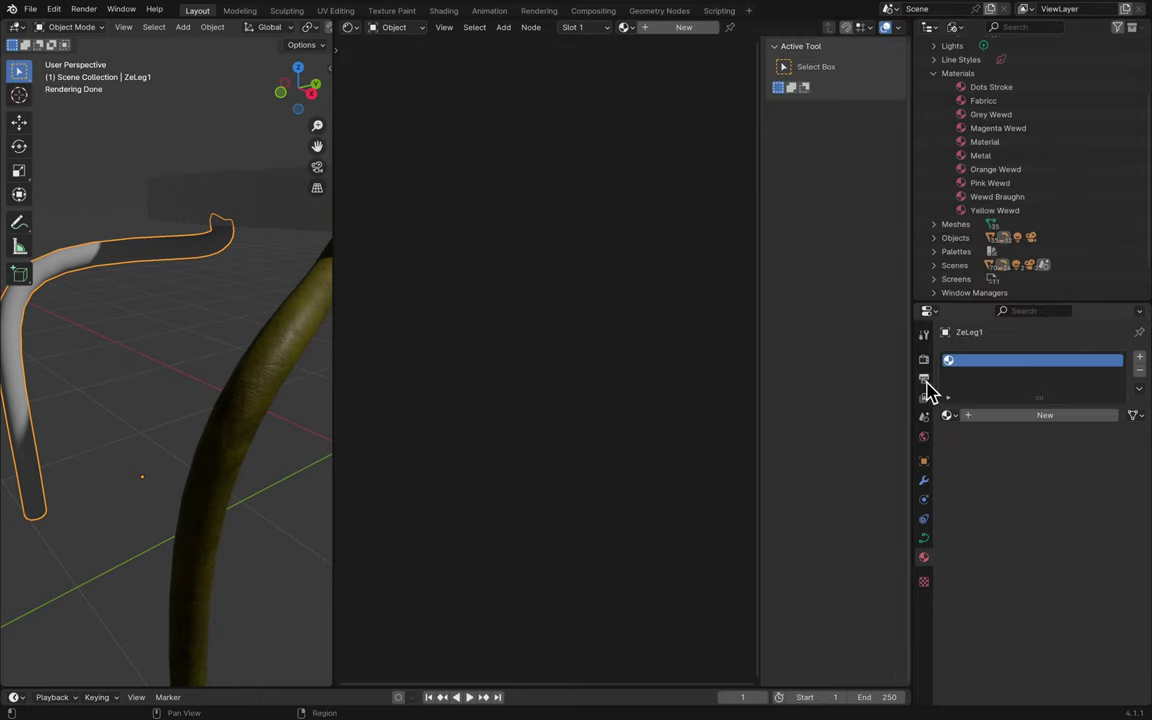
pyautogui.click(950, 415)
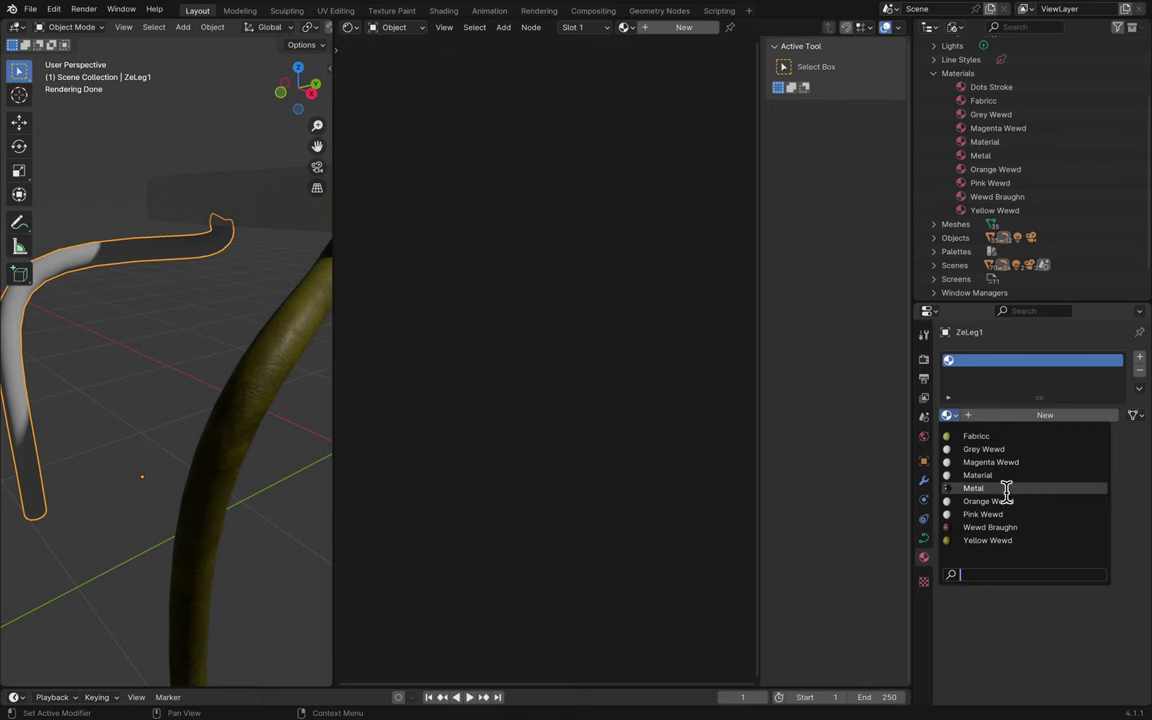
pyautogui.click(1025, 541)
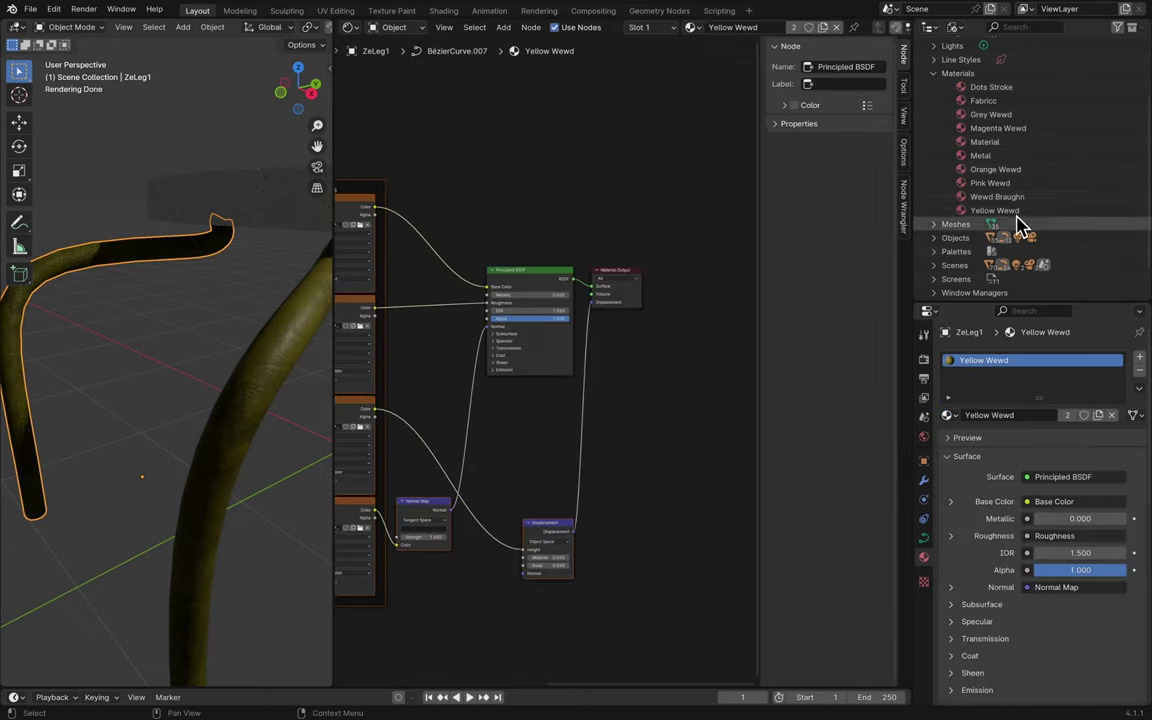
pyautogui.click(1018, 415)
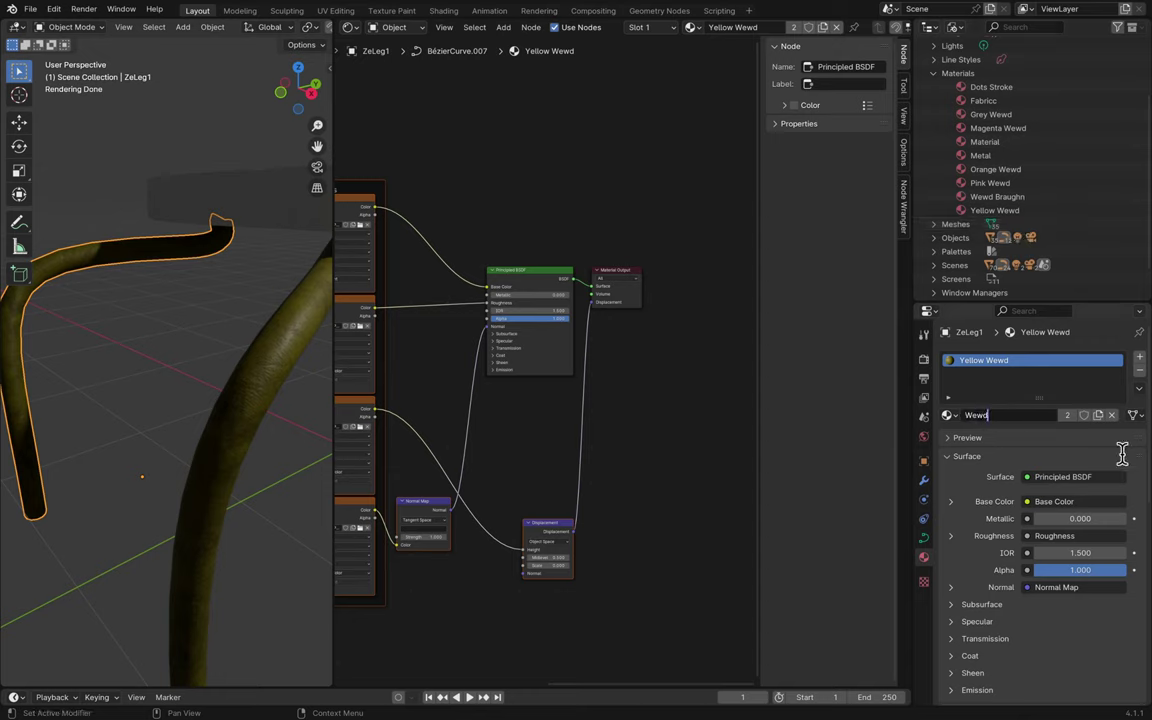
# - Rename the material to 'Wewd Yellow' and delete the Pink Wewd and Orange Wewd materials
pyautogui.write('Yellow')
pyautogui.press('Return')
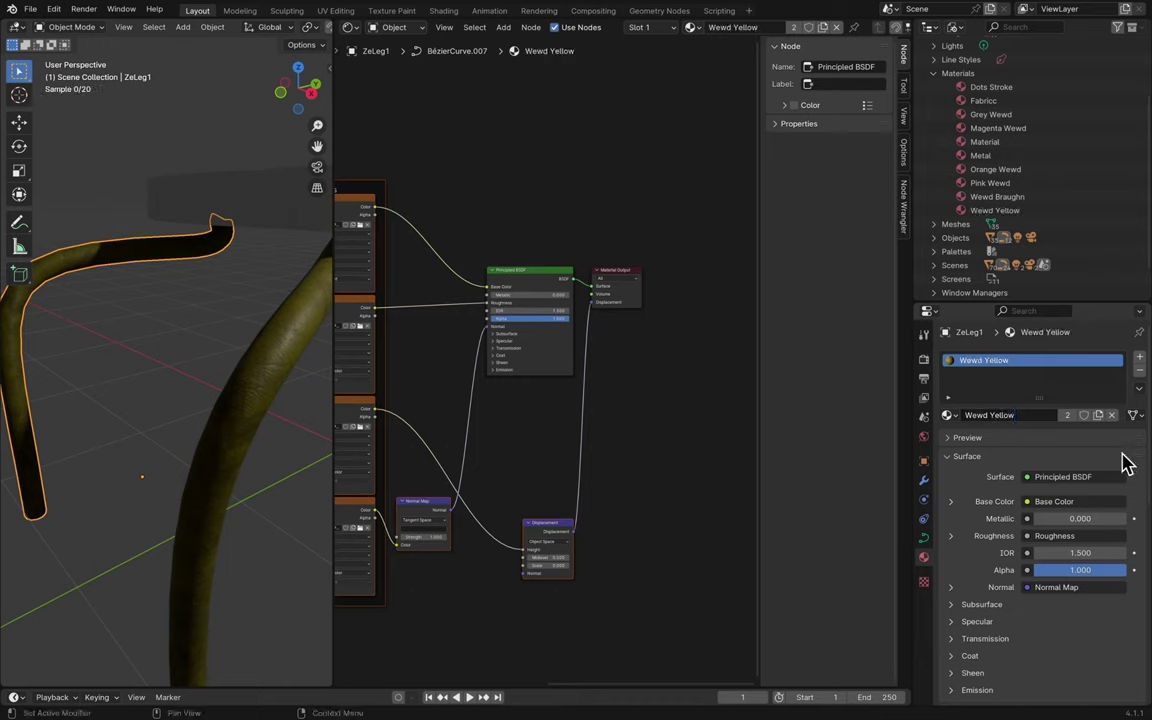
pyautogui.rightClick(1016, 186)
pyautogui.click(1005, 190)
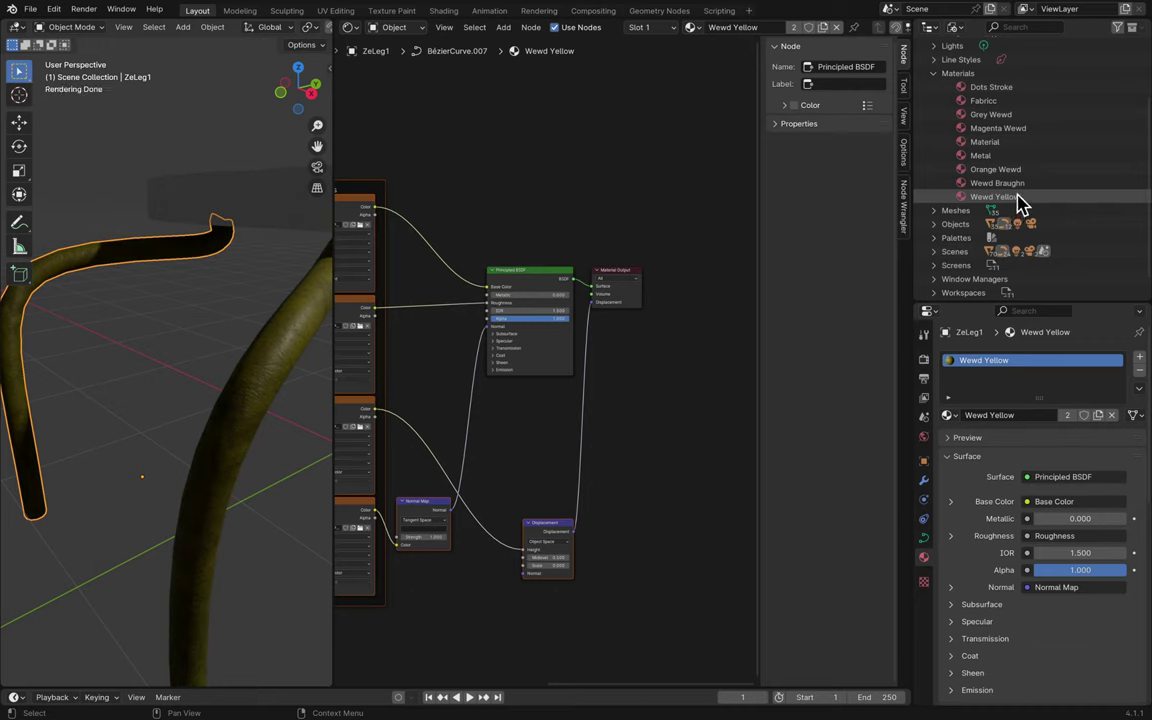
pyautogui.rightClick(1021, 171)
pyautogui.click(1022, 174)
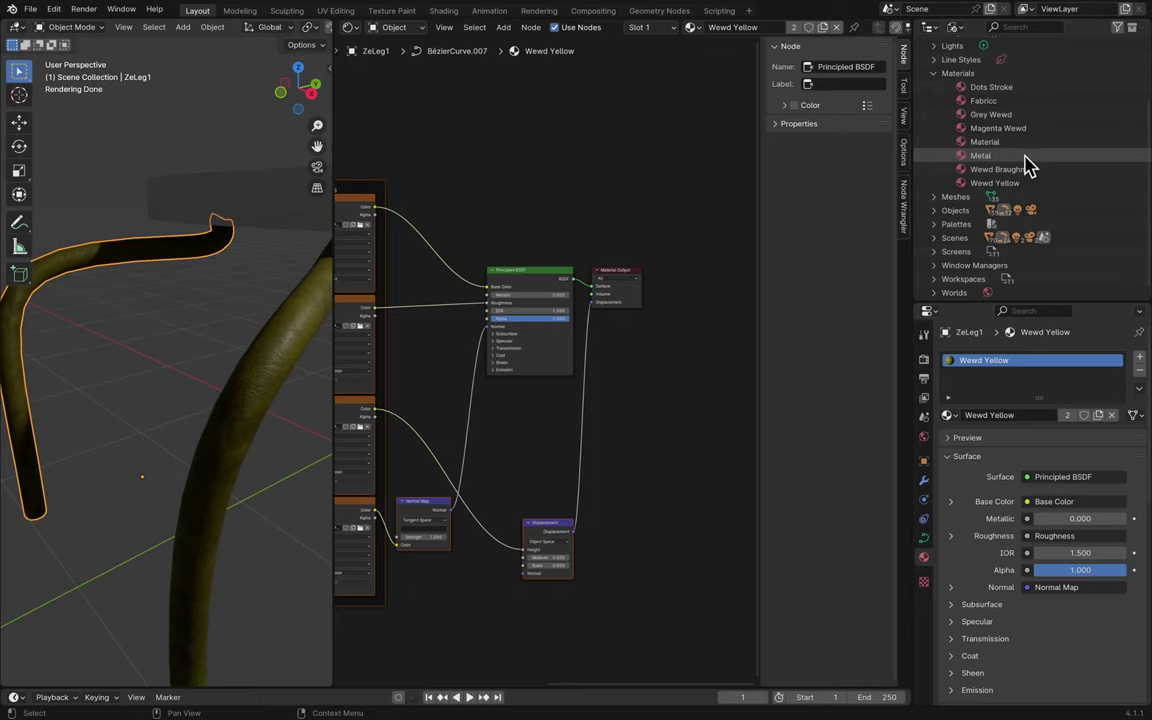
# - Delete the Grey Wewd, Magenta Wewd and Material entries from the file
pyautogui.click(1016, 145)
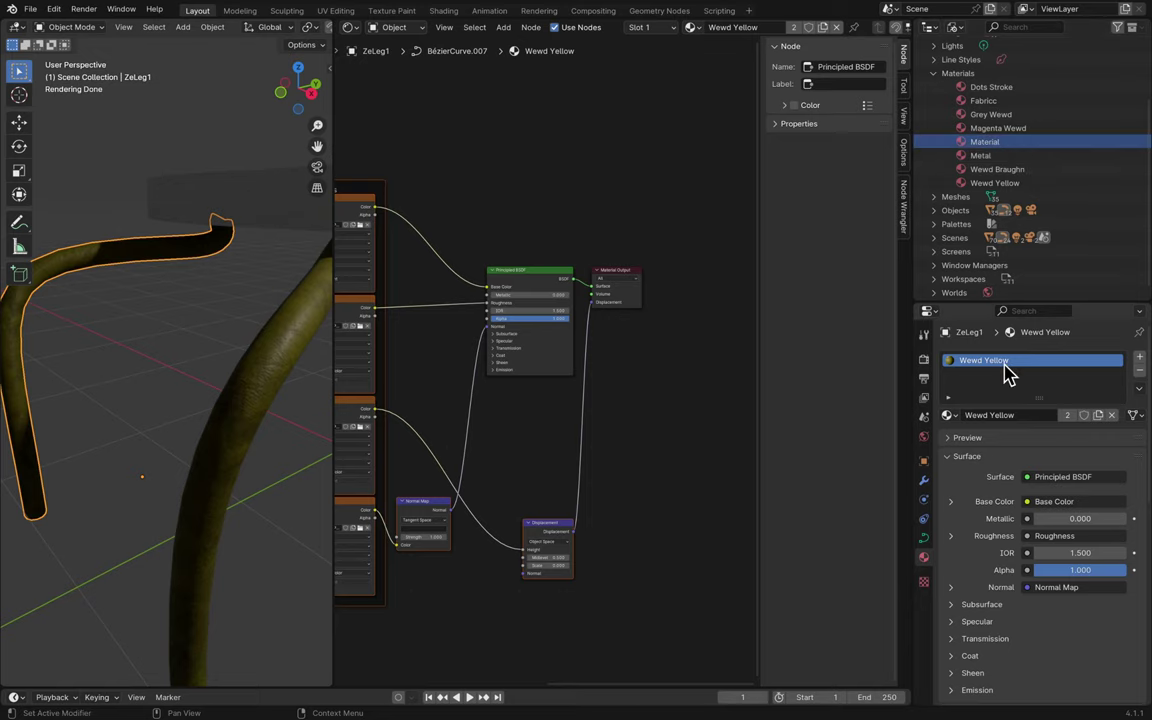
pyautogui.click(949, 417)
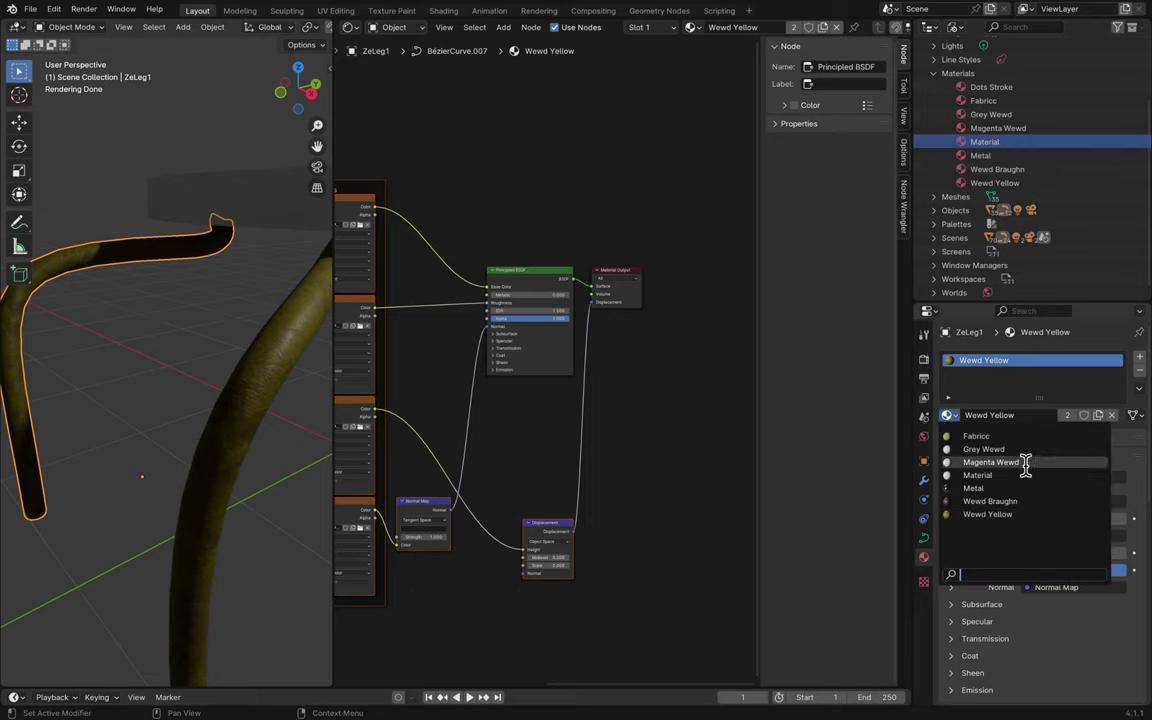
pyautogui.click(1021, 117)
pyautogui.rightClick(1016, 121)
pyautogui.click(1016, 119)
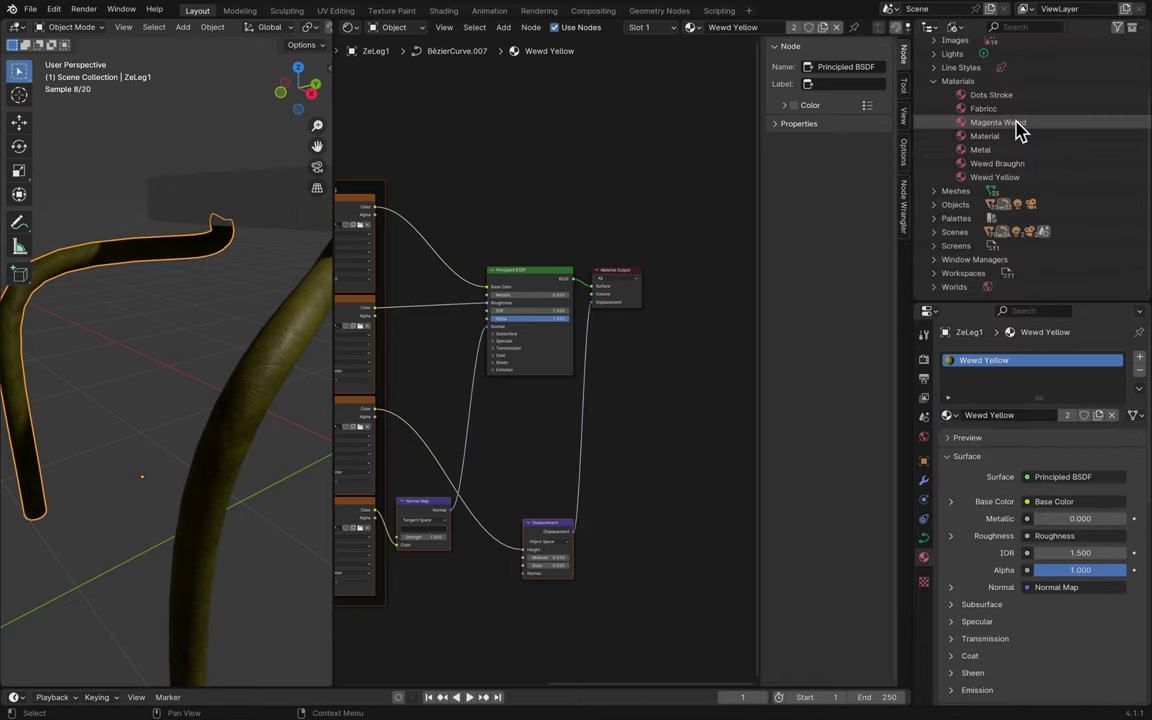
pyautogui.rightClick(1018, 122)
pyautogui.click(1019, 118)
pyautogui.rightClick(1014, 137)
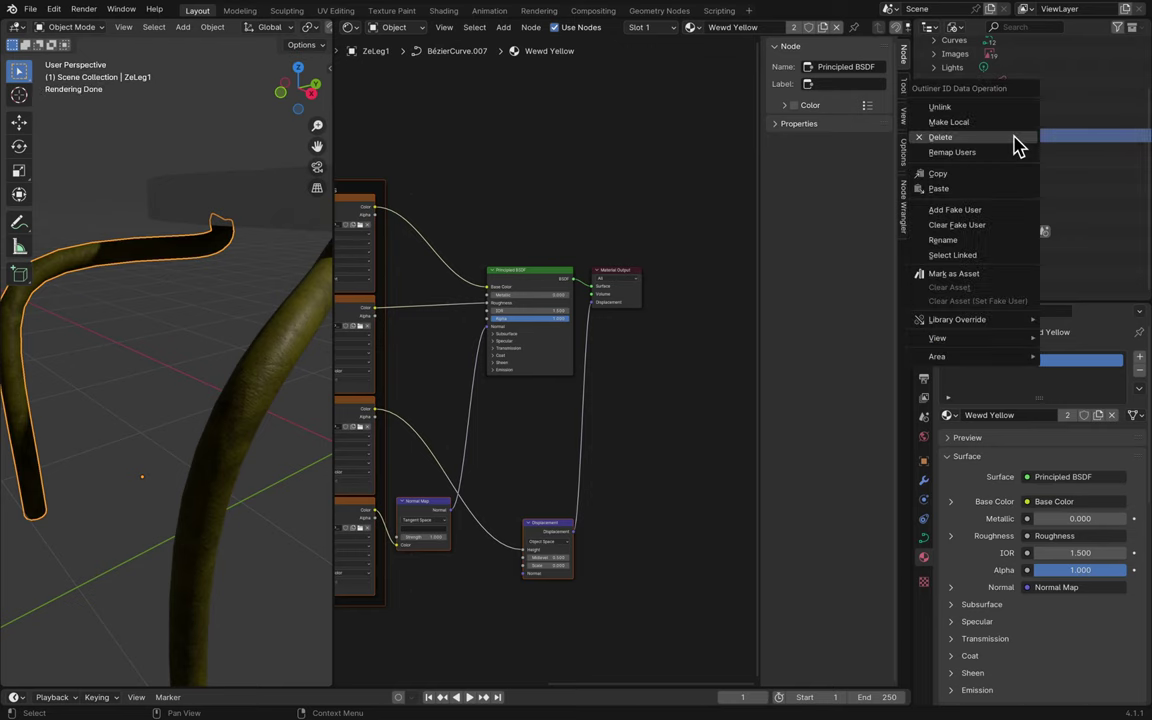
pyautogui.click(1018, 142)
# - Select Dots Stroke and collapse the Materials category in the Outliner
pyautogui.click(1016, 122)
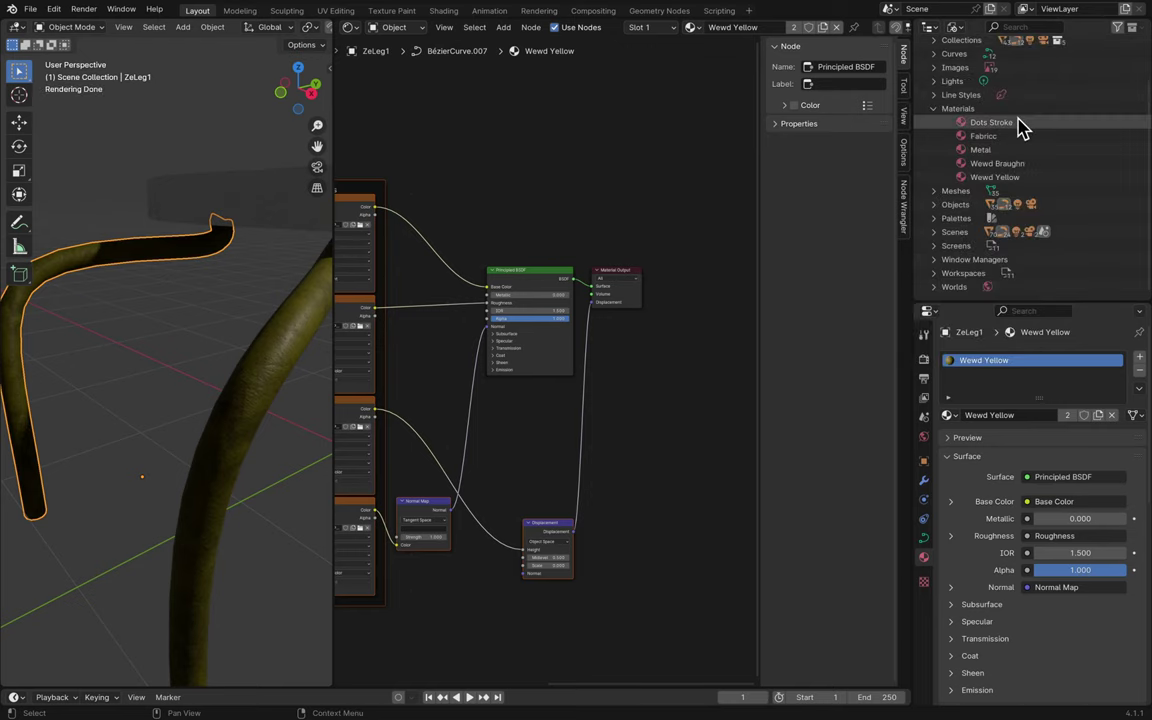
pyautogui.click(948, 415)
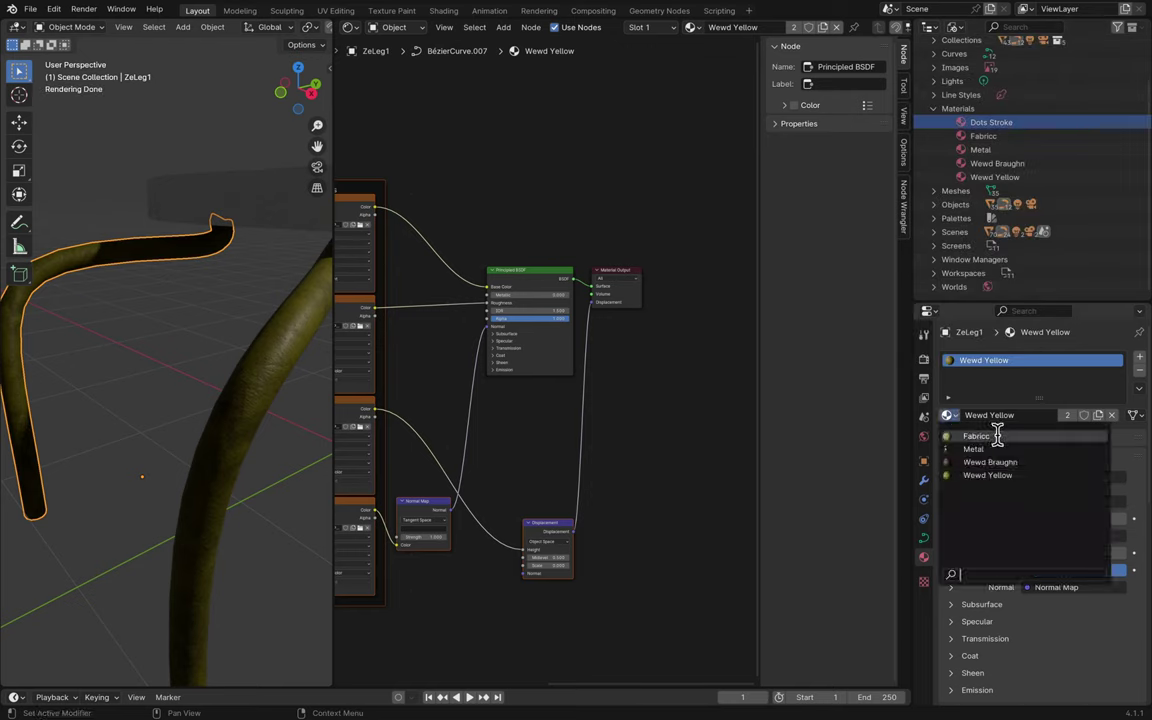
pyautogui.click(935, 110)
pyautogui.click(955, 27)
# - Return the Outliner to the View Layer hierarchy and save the file
pyautogui.click(988, 62)
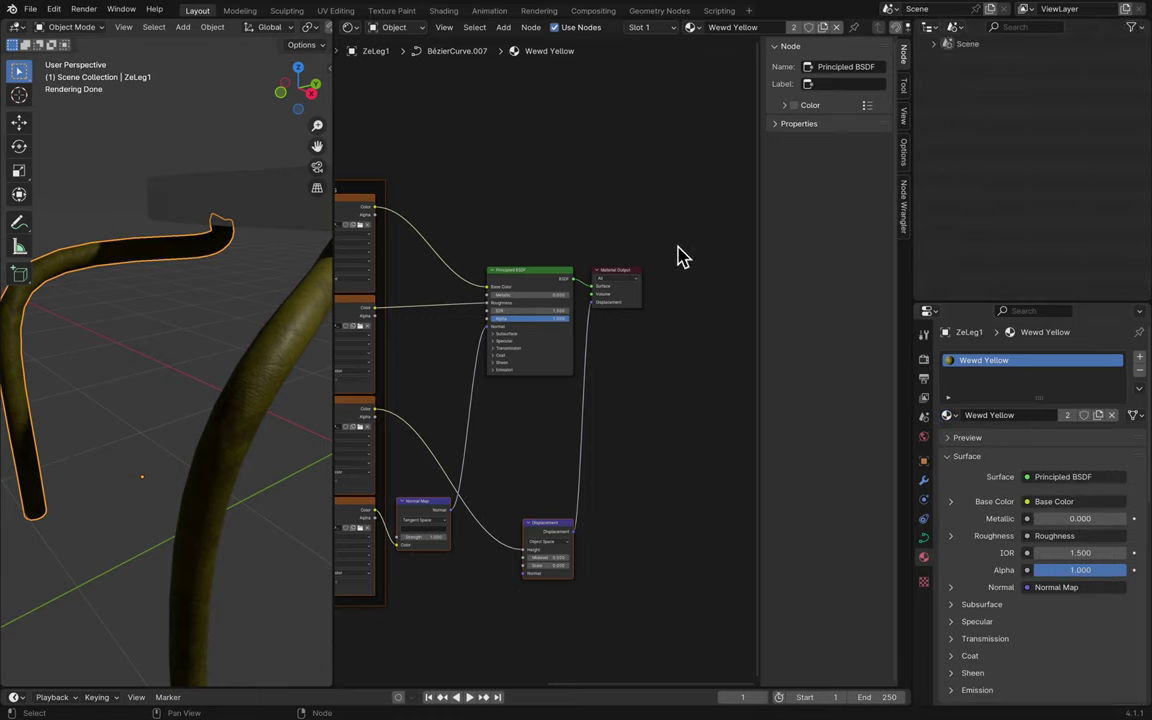
pyautogui.click(935, 45)
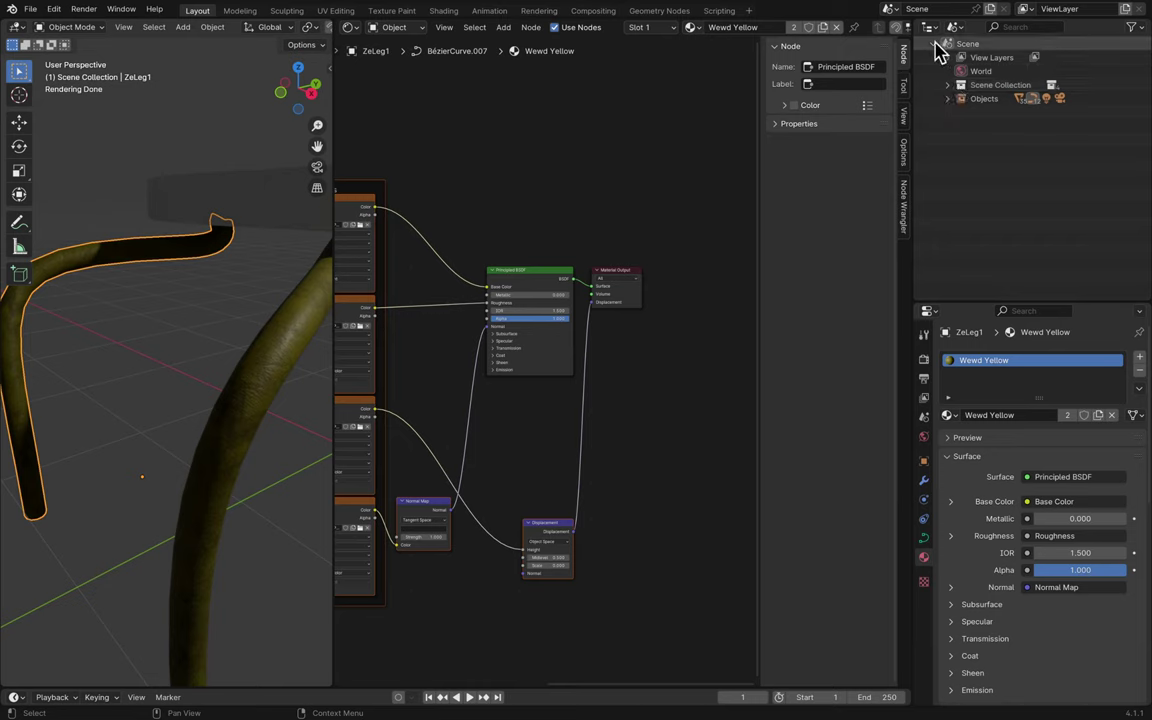
pyautogui.click(955, 27)
pyautogui.click(992, 77)
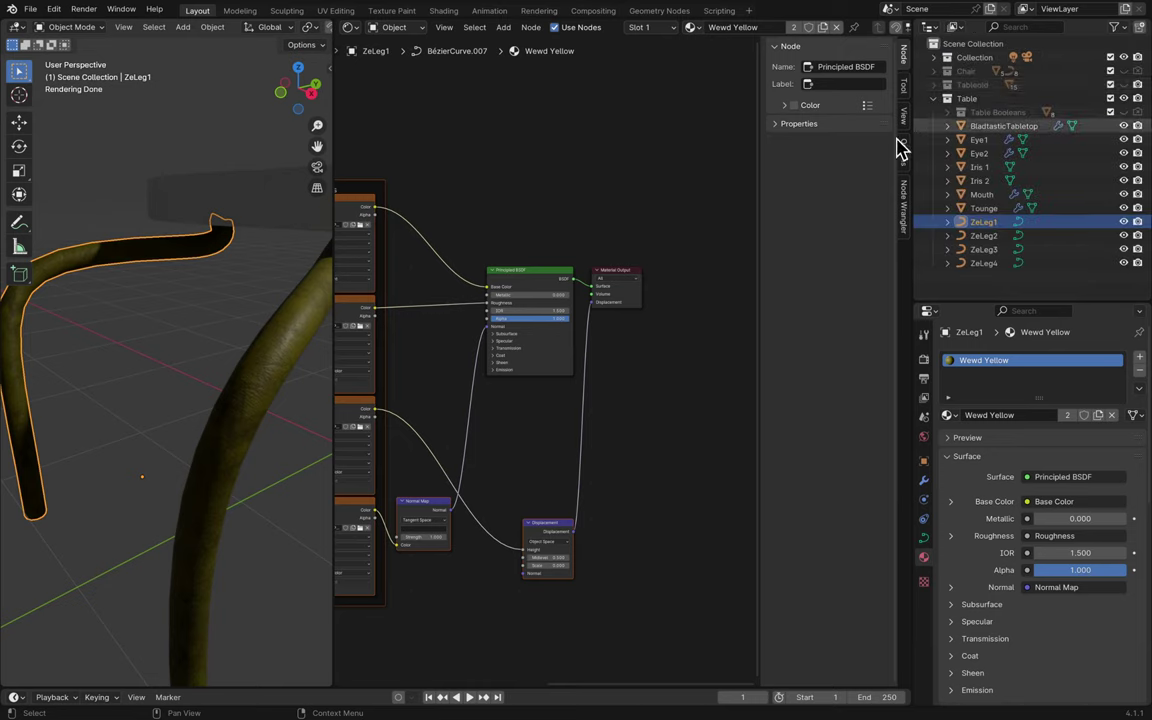
pyautogui.click(175, 153)
pyautogui.hotkey('ctrl', 's')
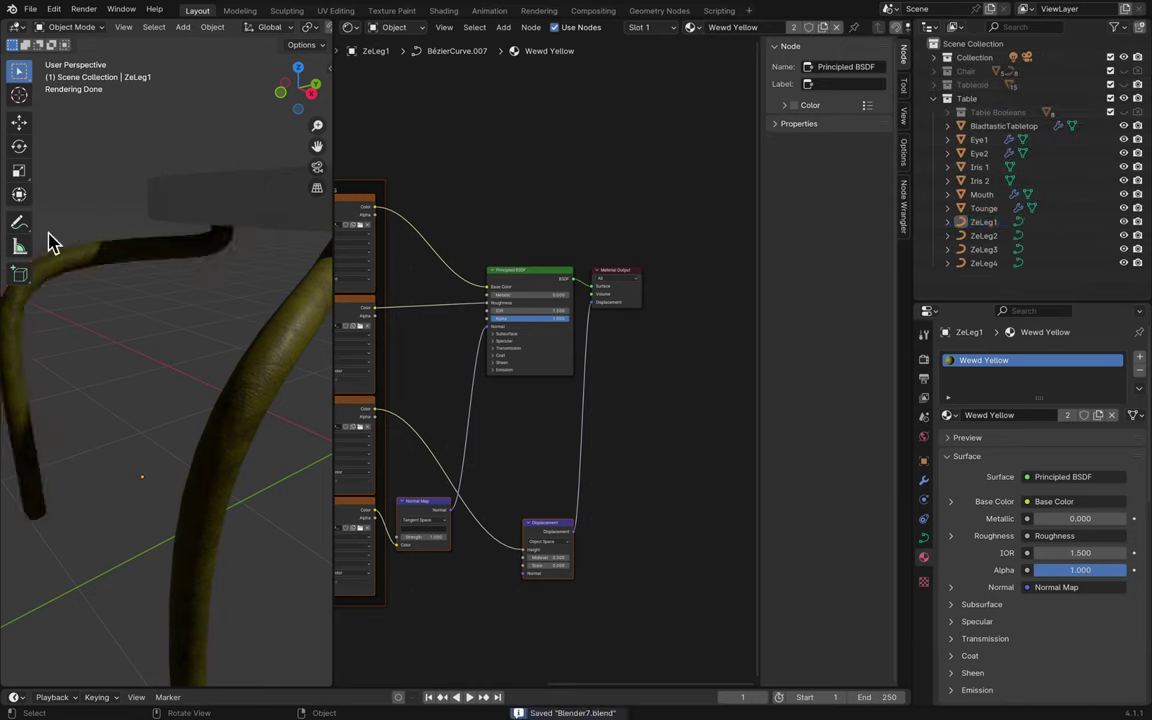
# - Join the node editor into the 3D viewport so the viewport fills the space
pyautogui.keyDown('shift'); pyautogui.moveTo(113, 247); pyautogui.dragTo(283, 224, button='middle'); pyautogui.keyUp('shift')
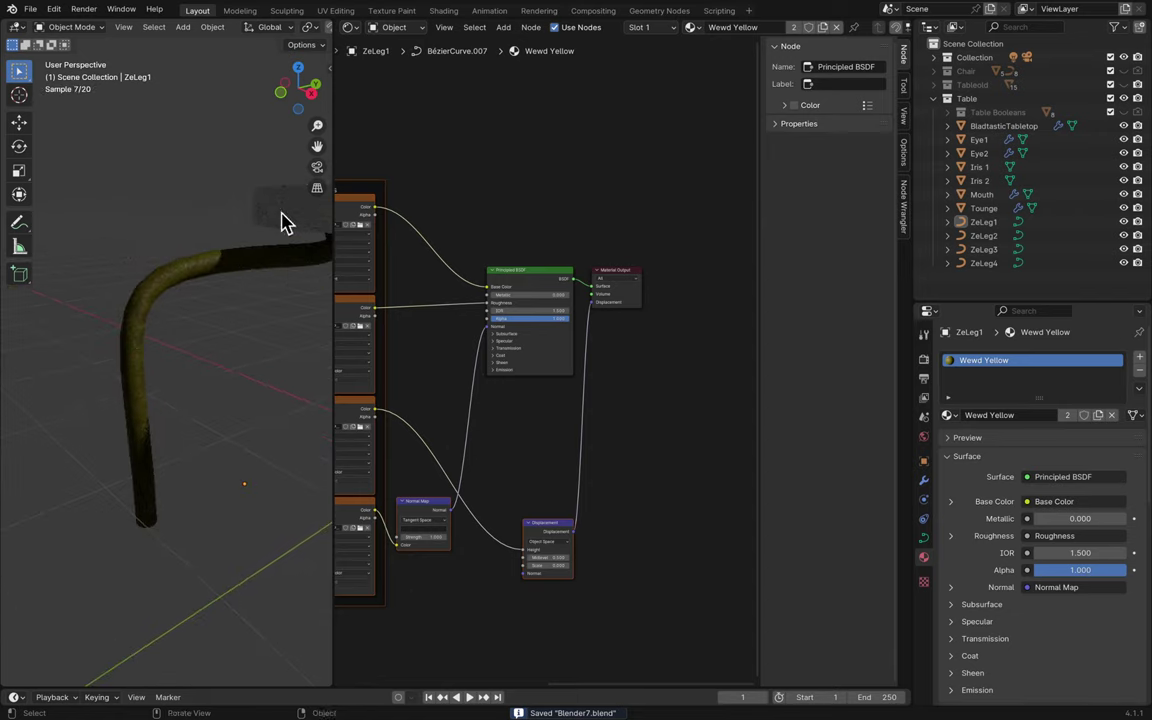
pyautogui.rightClick(333, 22)
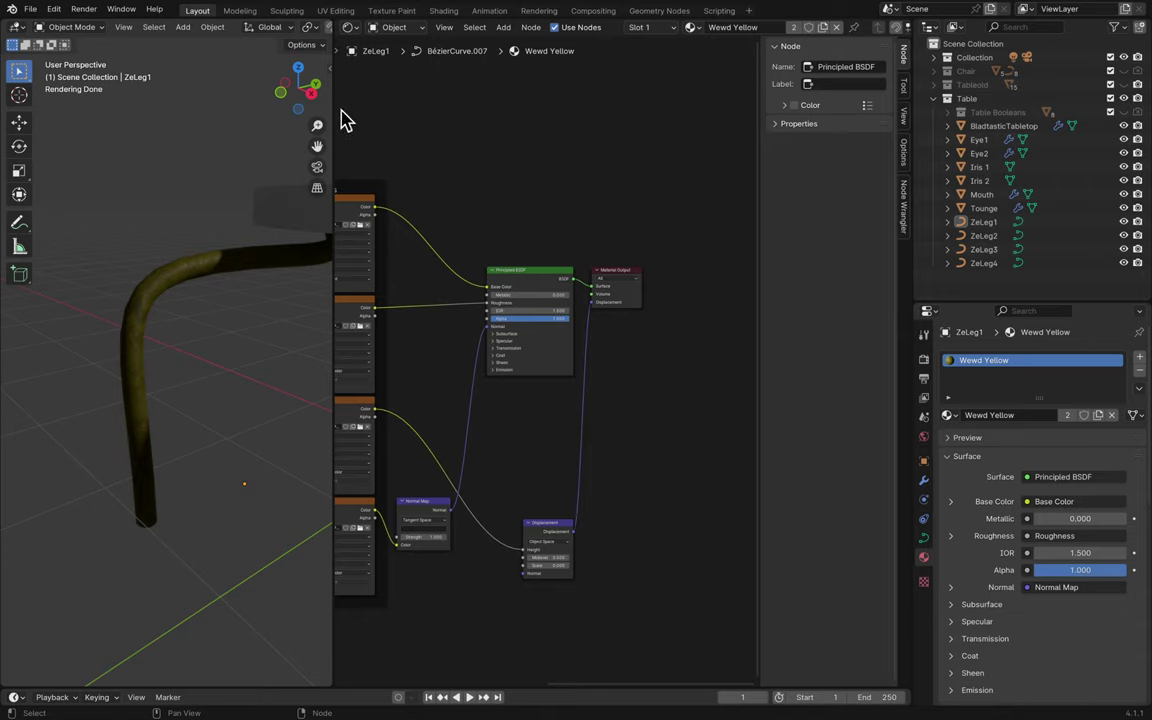
pyautogui.rightClick(335, 27)
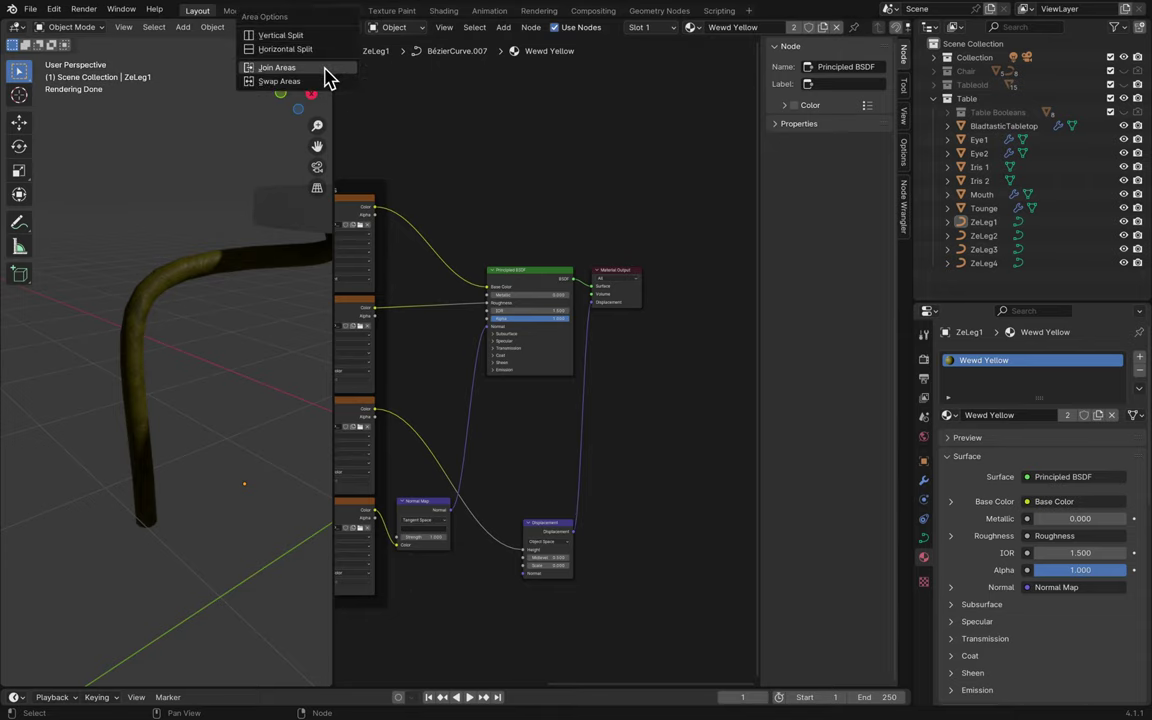
pyautogui.click(325, 72)
pyautogui.click(758, 215)
pyautogui.hscroll(10, 576, 296)
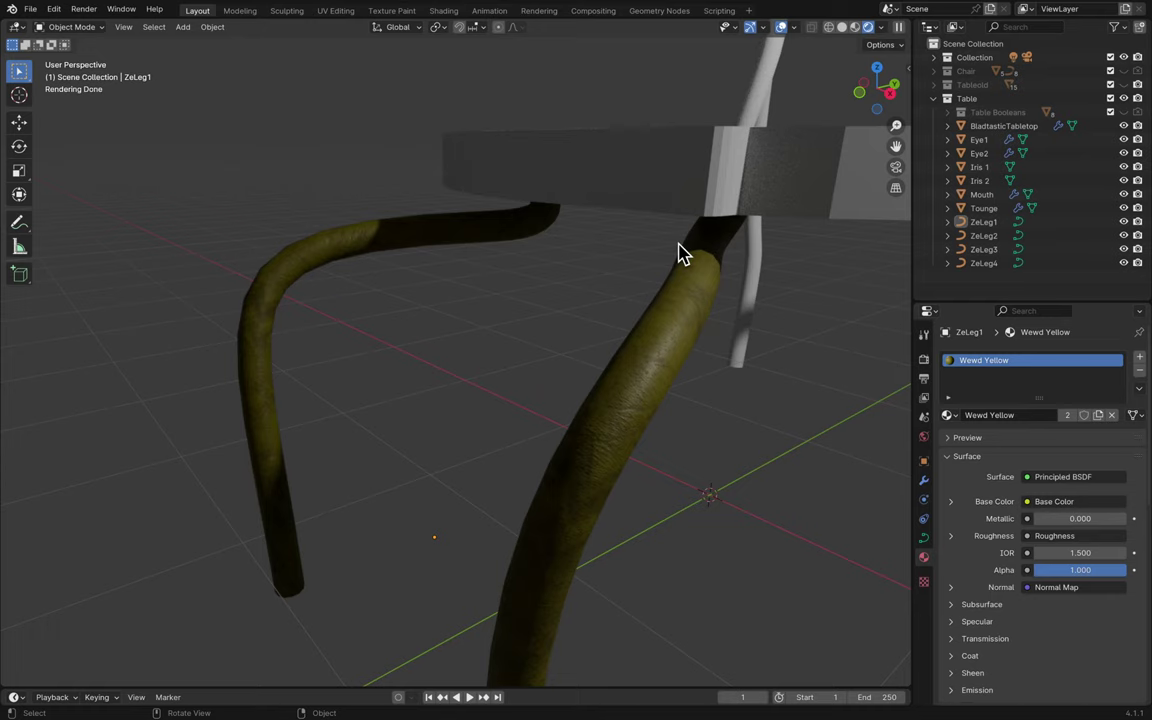
pyautogui.scroll(-5, 741, 305)
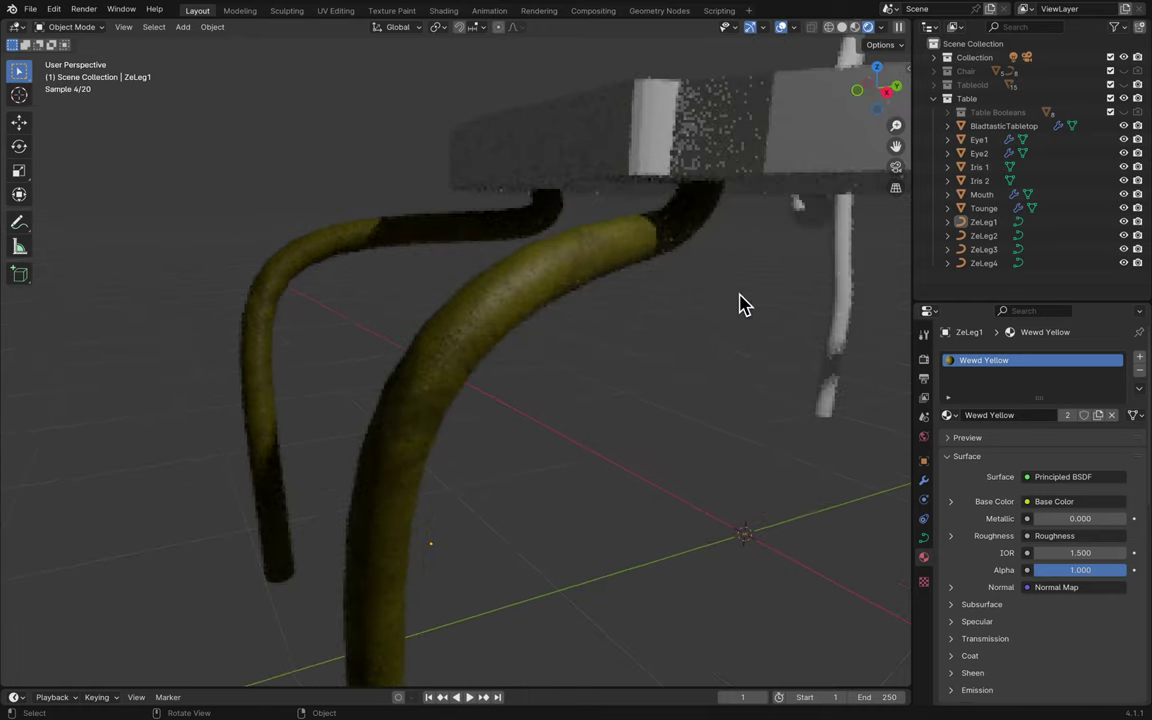
pyautogui.scroll(-10, 741, 305)
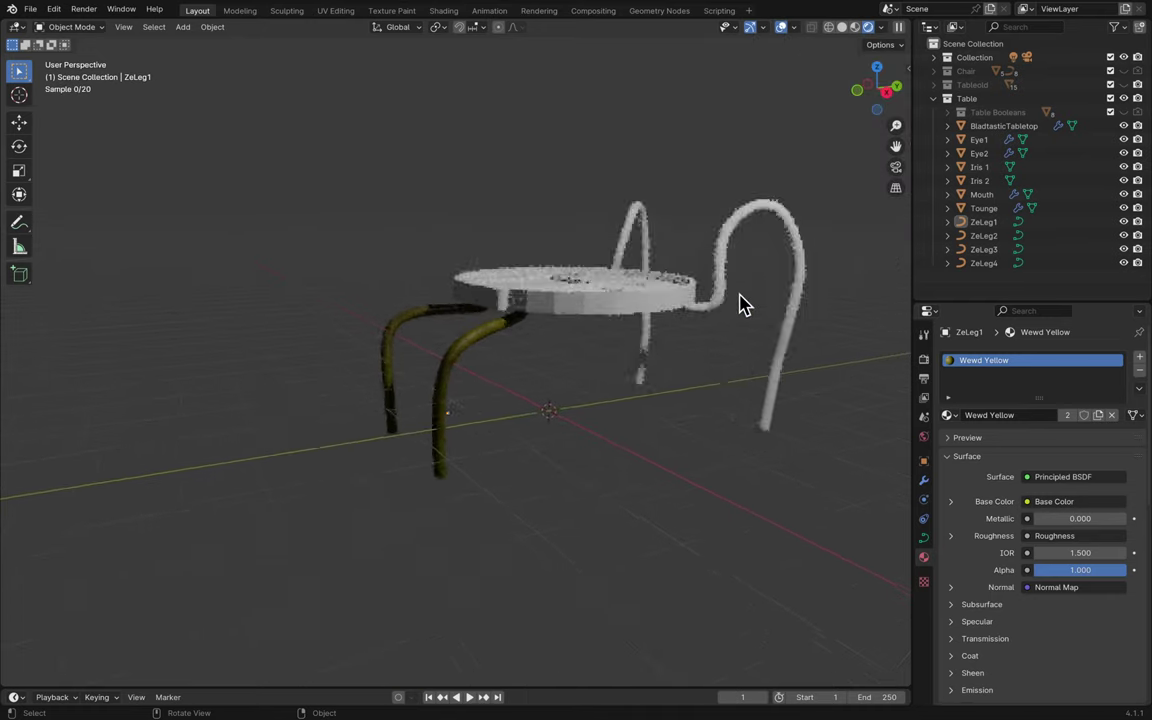
pyautogui.scroll(5, 741, 305)
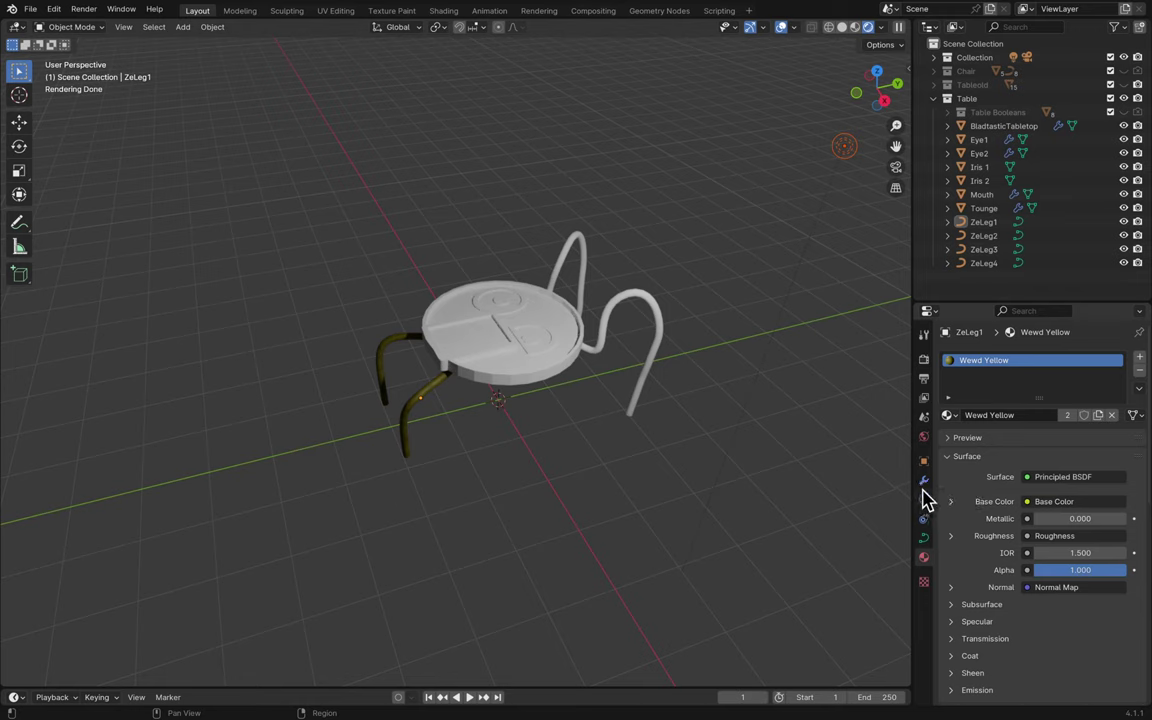
# - Select the point light and show its light properties
pyautogui.click(923, 484)
pyautogui.click(923, 458)
pyautogui.click(924, 437)
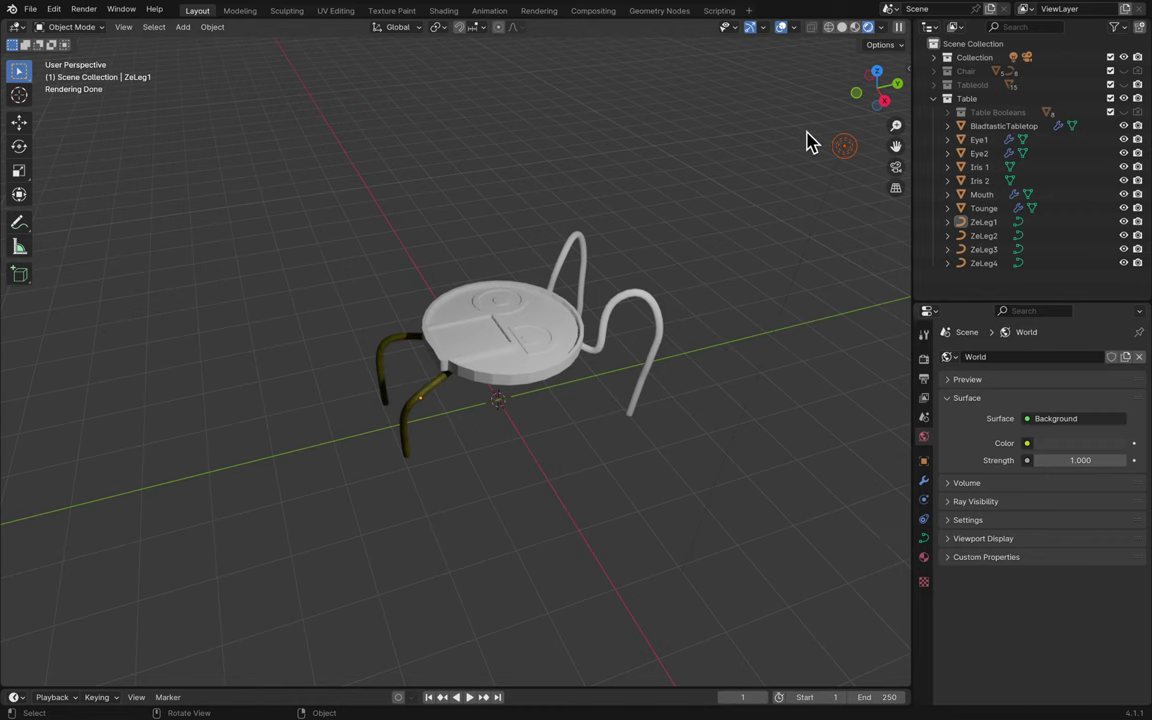
pyautogui.click(846, 150)
pyautogui.click(923, 519)
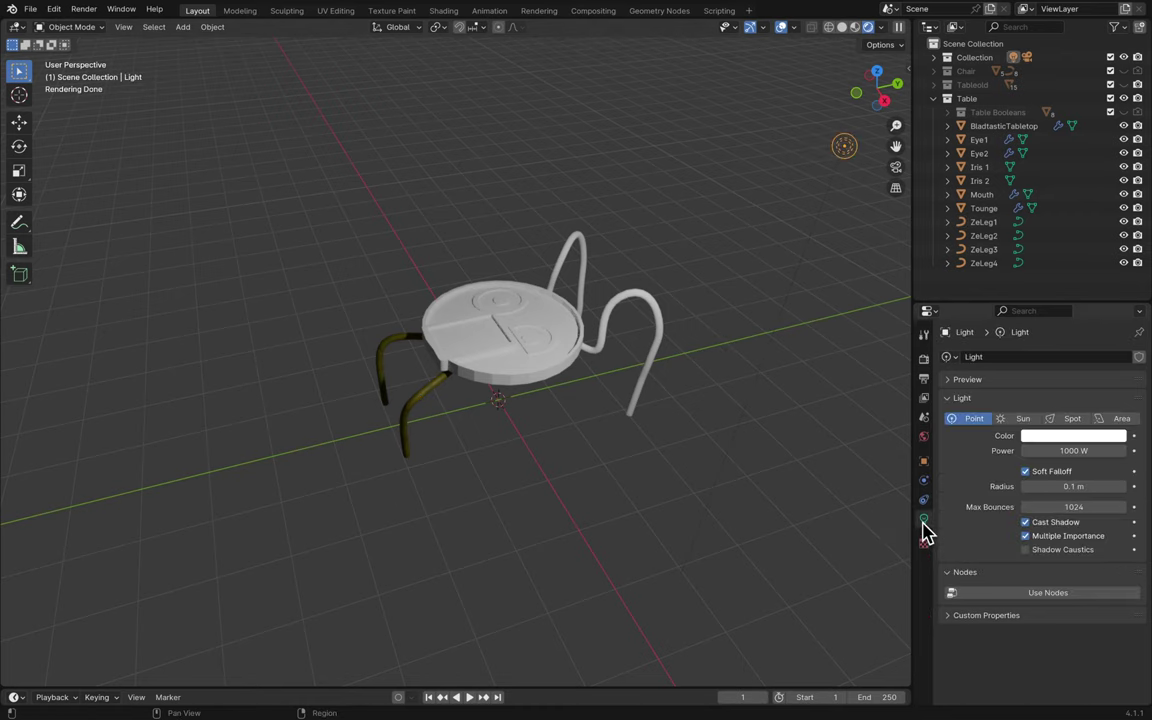
pyautogui.moveTo(589, 432); pyautogui.dragTo(590, 408, button='middle')
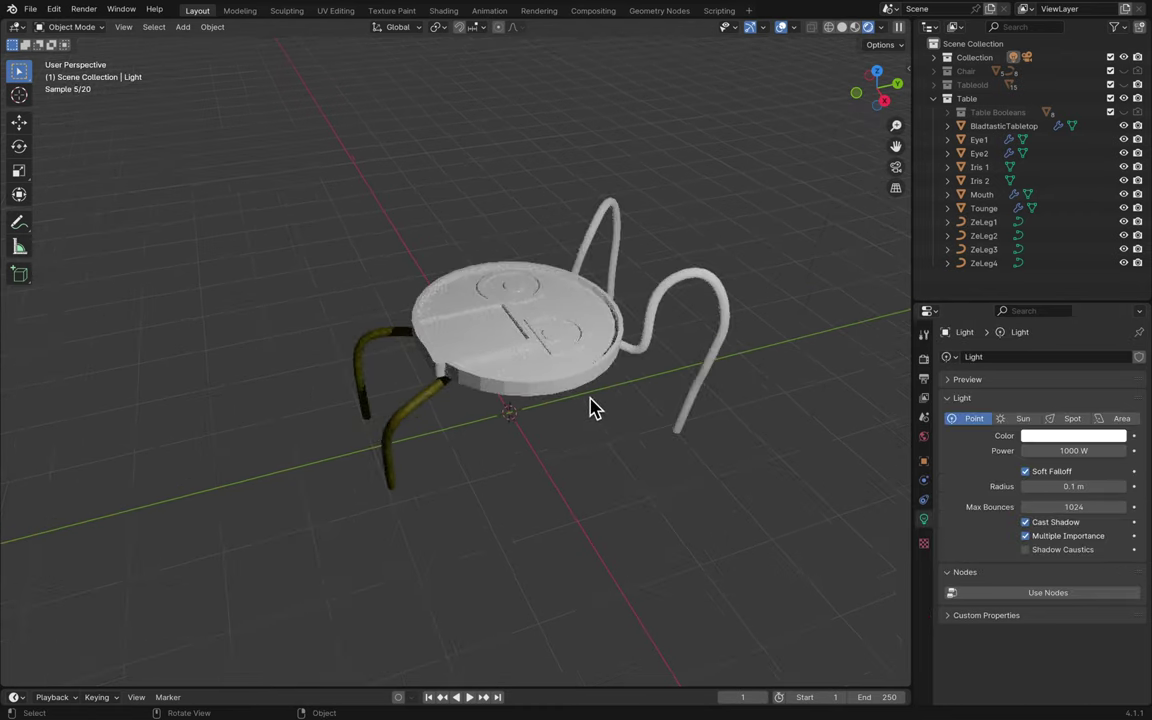
# - Set the point light's Power to 1500 W
pyautogui.doubleClick(1040, 450)
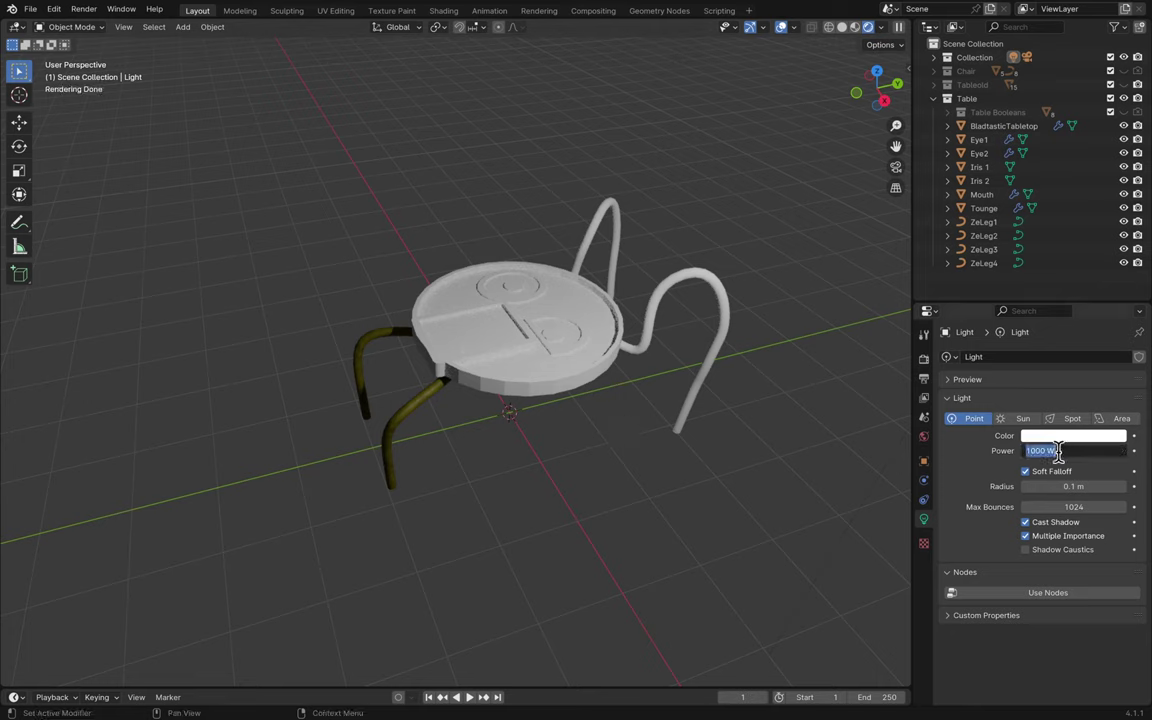
pyautogui.write('0')
pyautogui.press('Return')
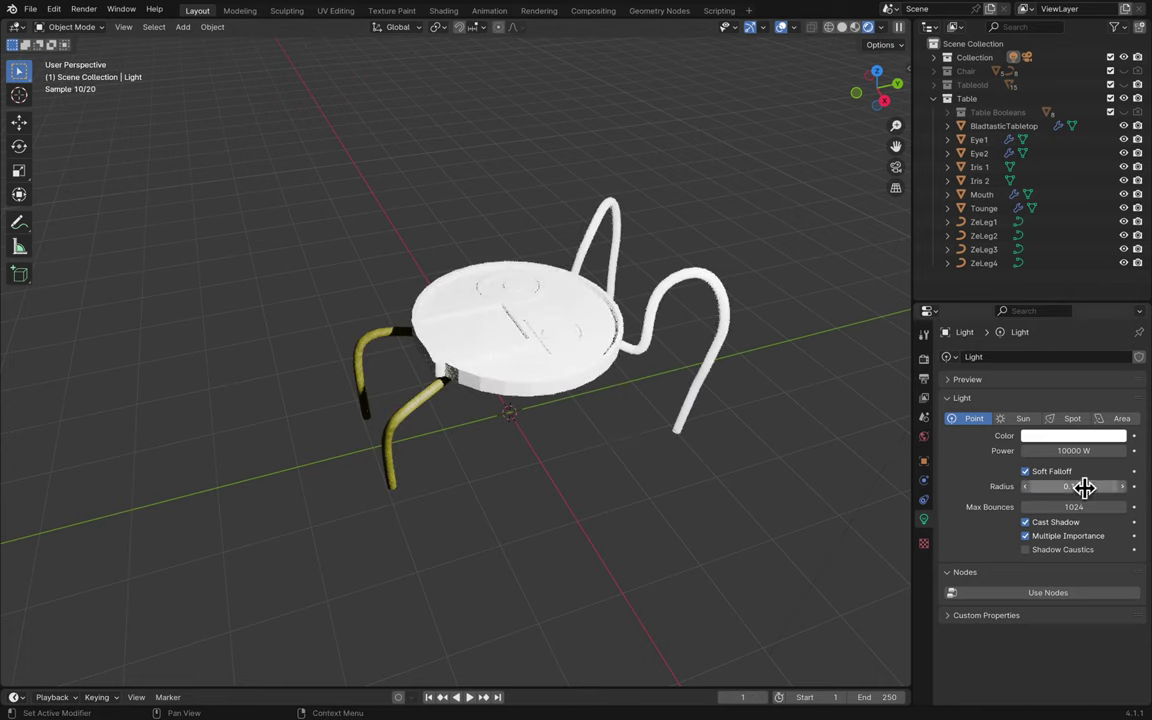
pyautogui.doubleClick(1045, 452)
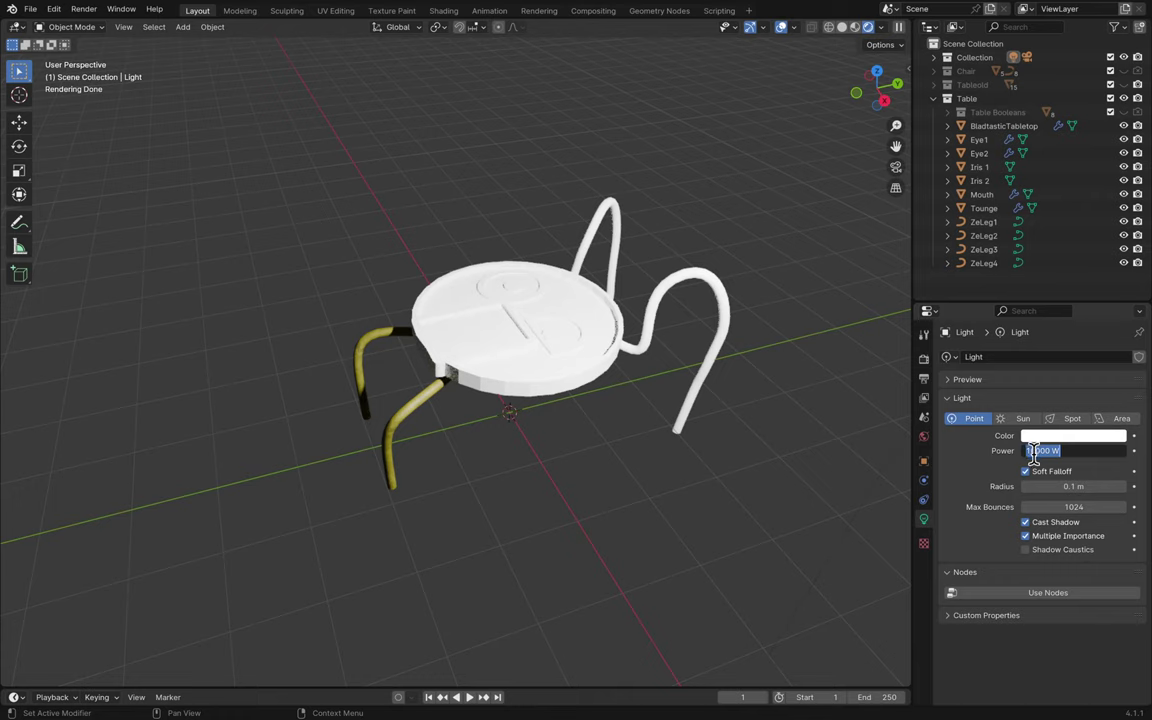
pyautogui.click(1033, 452)
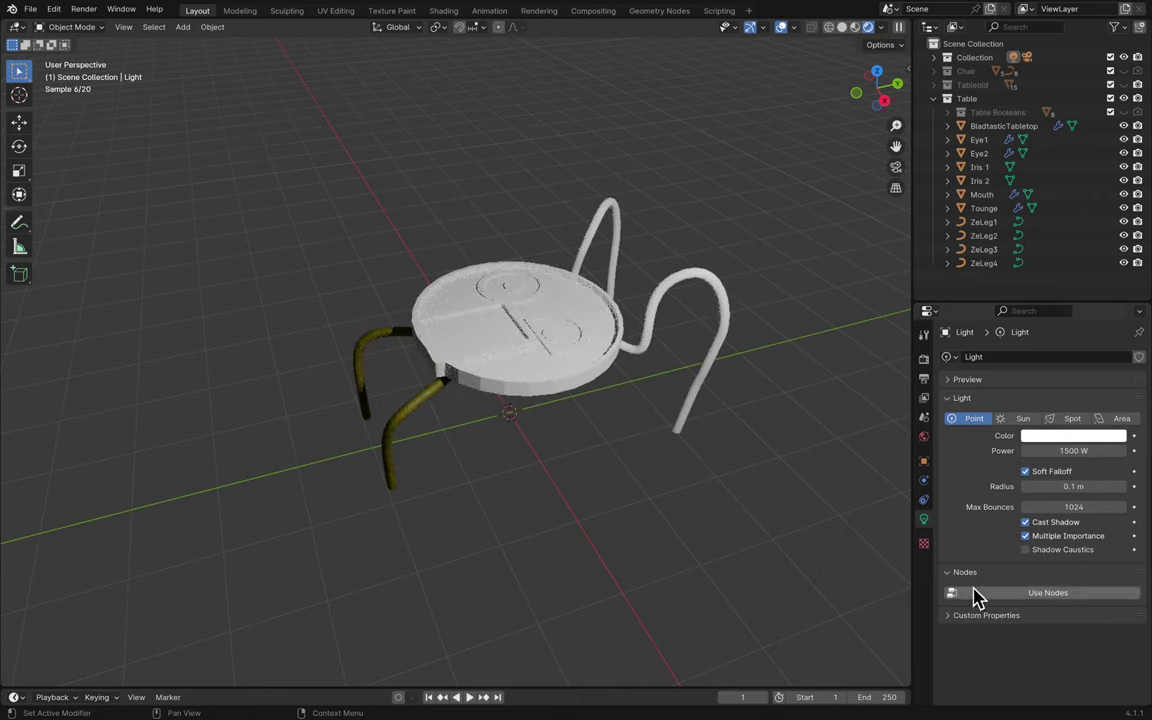
pyautogui.scroll(5, 715, 512)
pyautogui.scroll(-10, 715, 512)
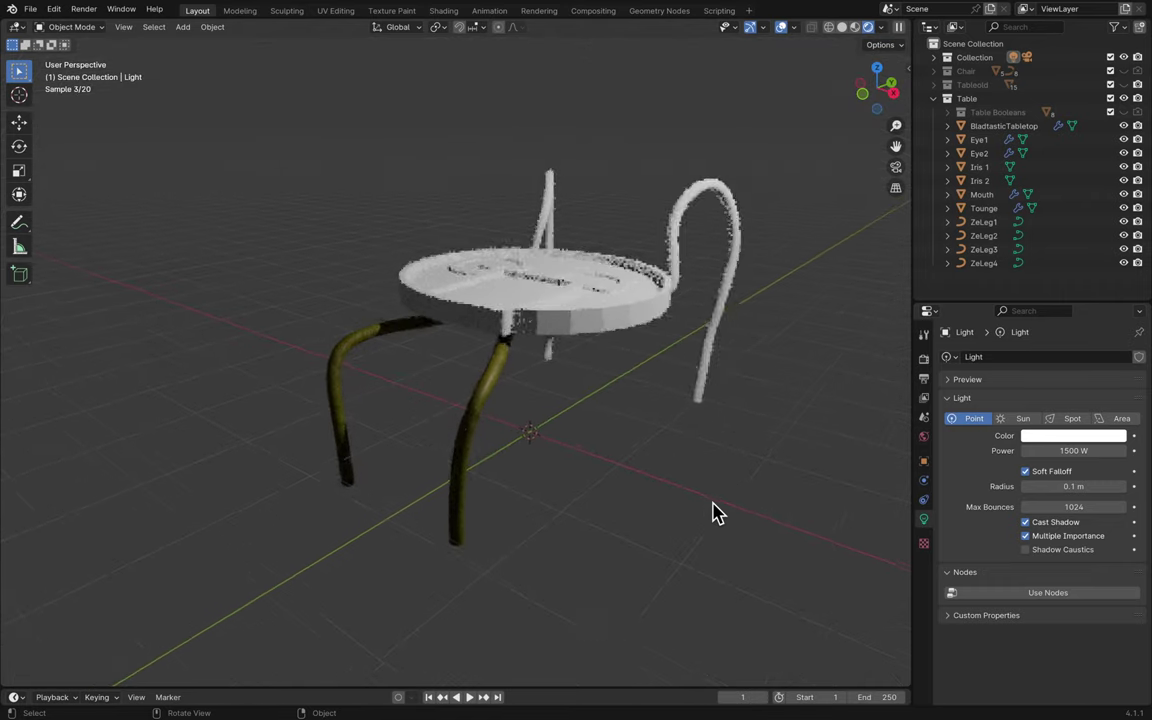
# - Select ZeLeg3 and split the viewport, making the right area a Shader Editor
pyautogui.scroll(10, 715, 512)
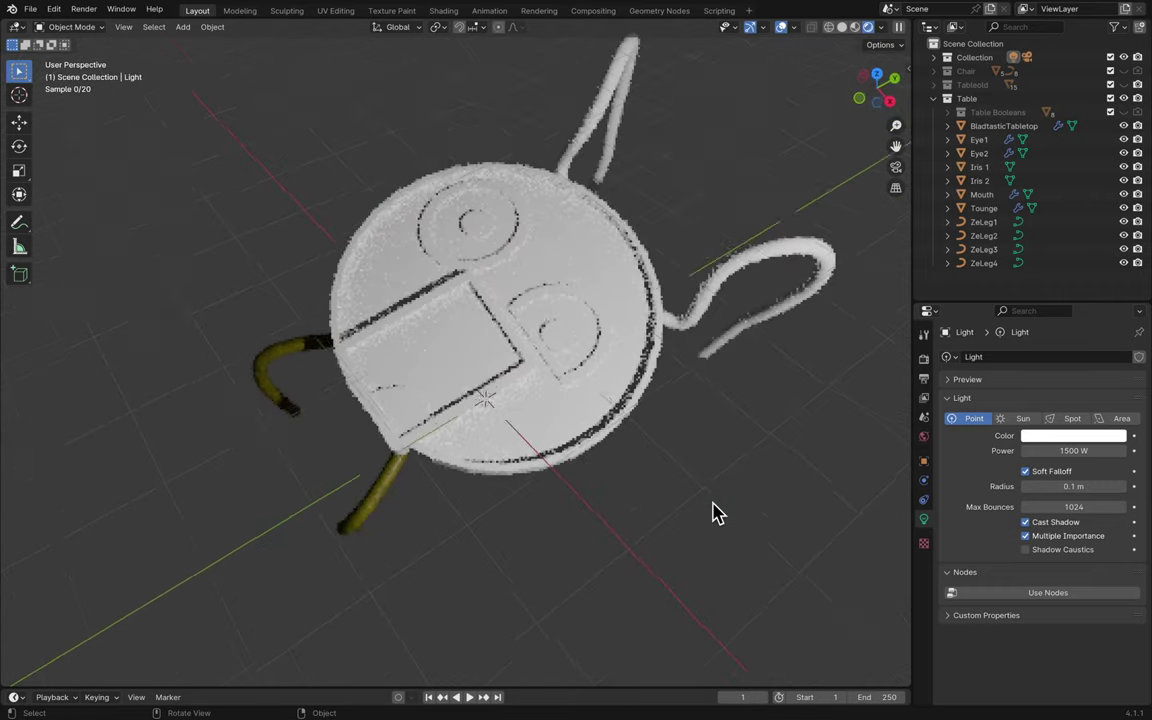
pyautogui.scroll(-10, 715, 512)
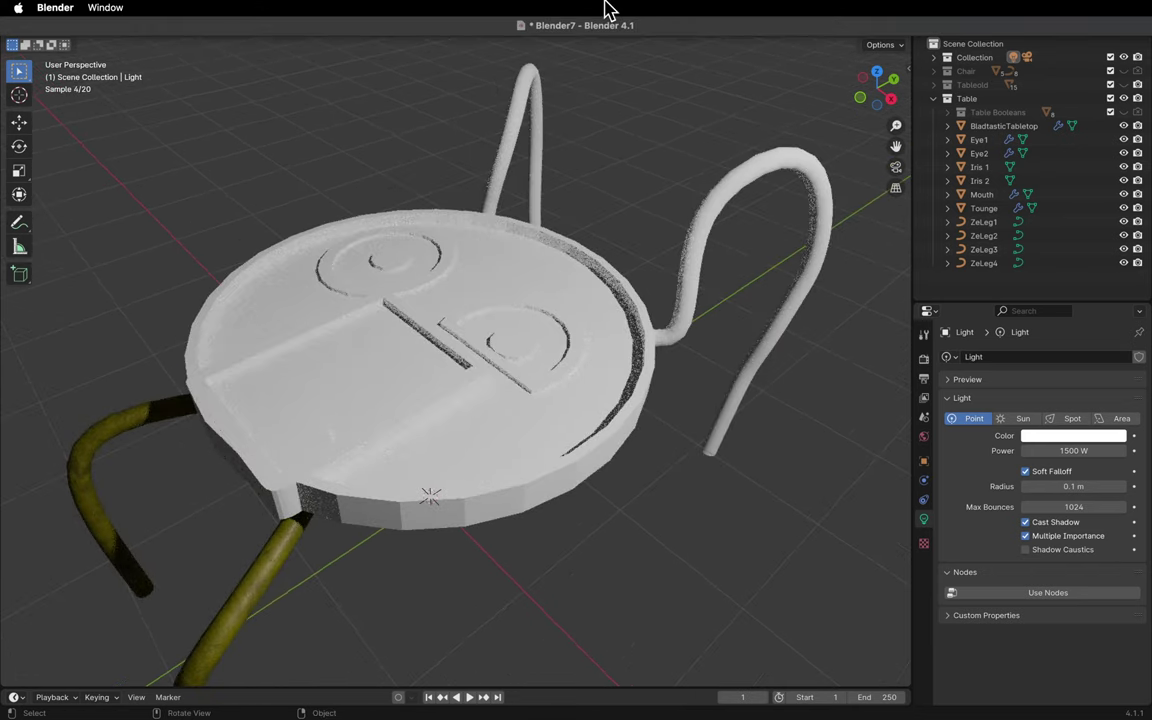
pyautogui.click(715, 207)
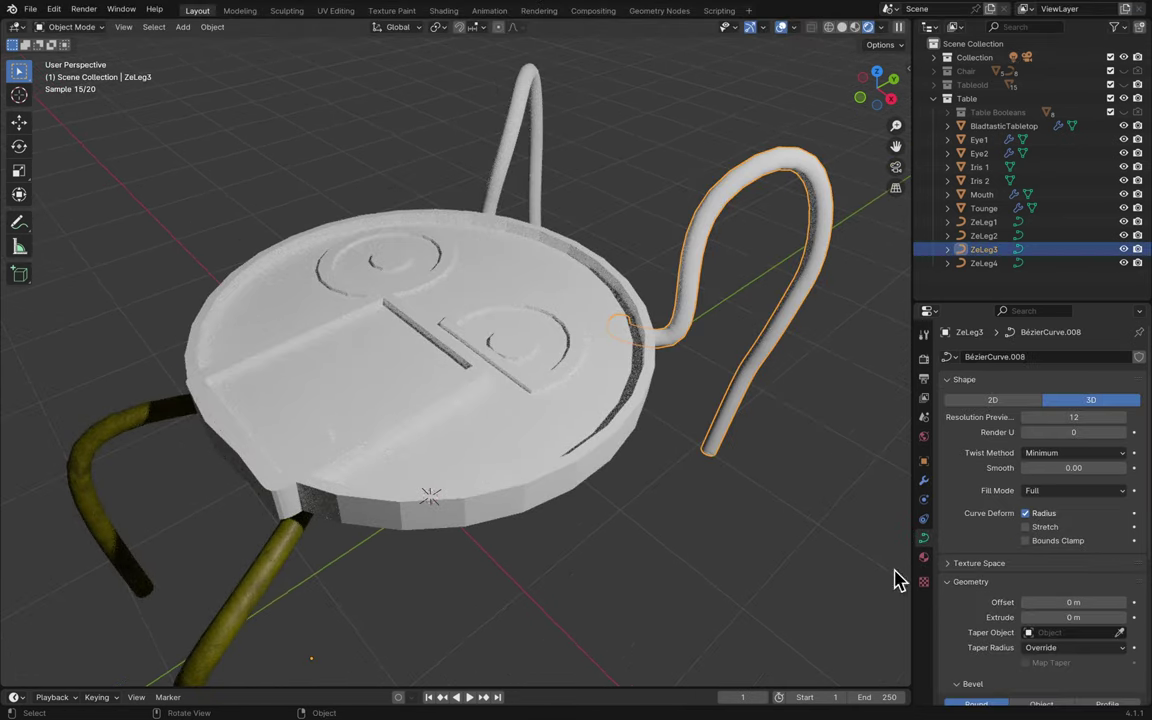
pyautogui.moveTo(907, 20); pyautogui.dragTo(488, 80)
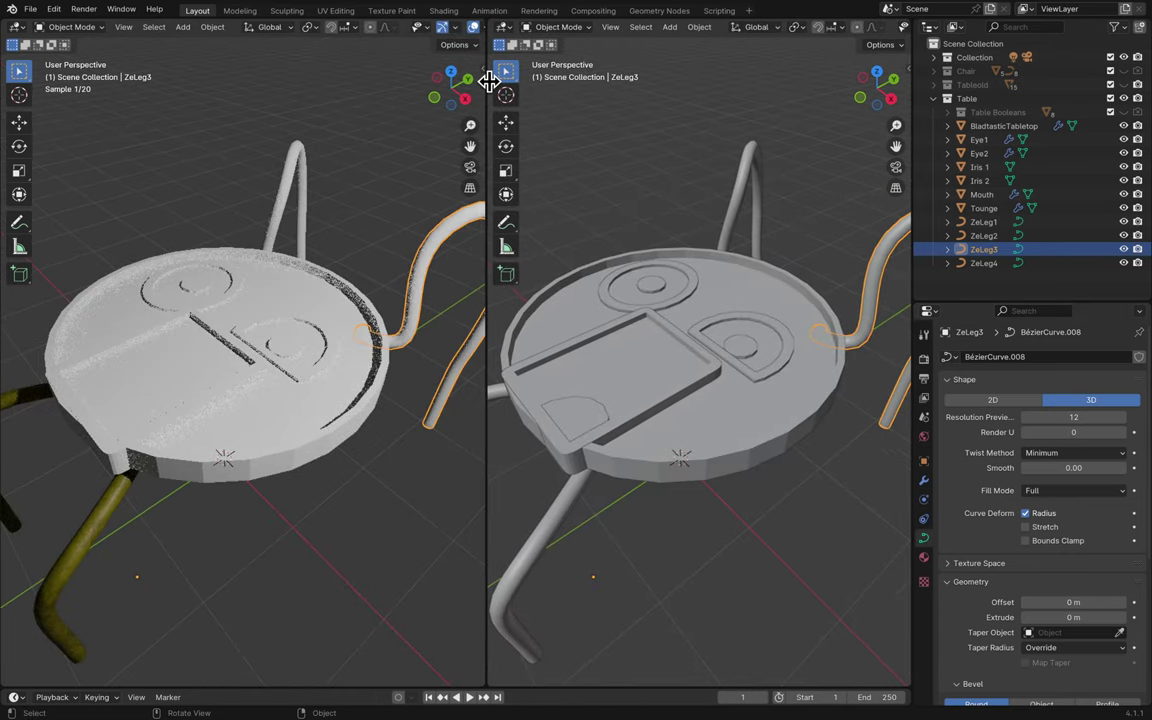
pyautogui.click(503, 26)
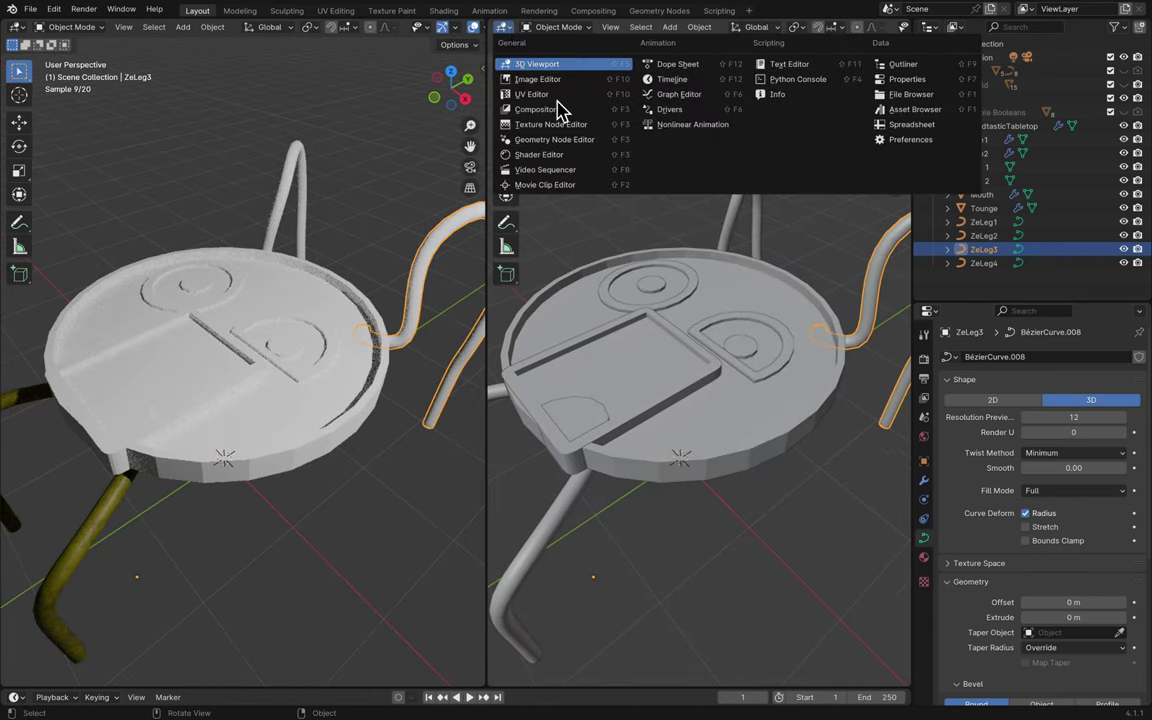
pyautogui.click(576, 155)
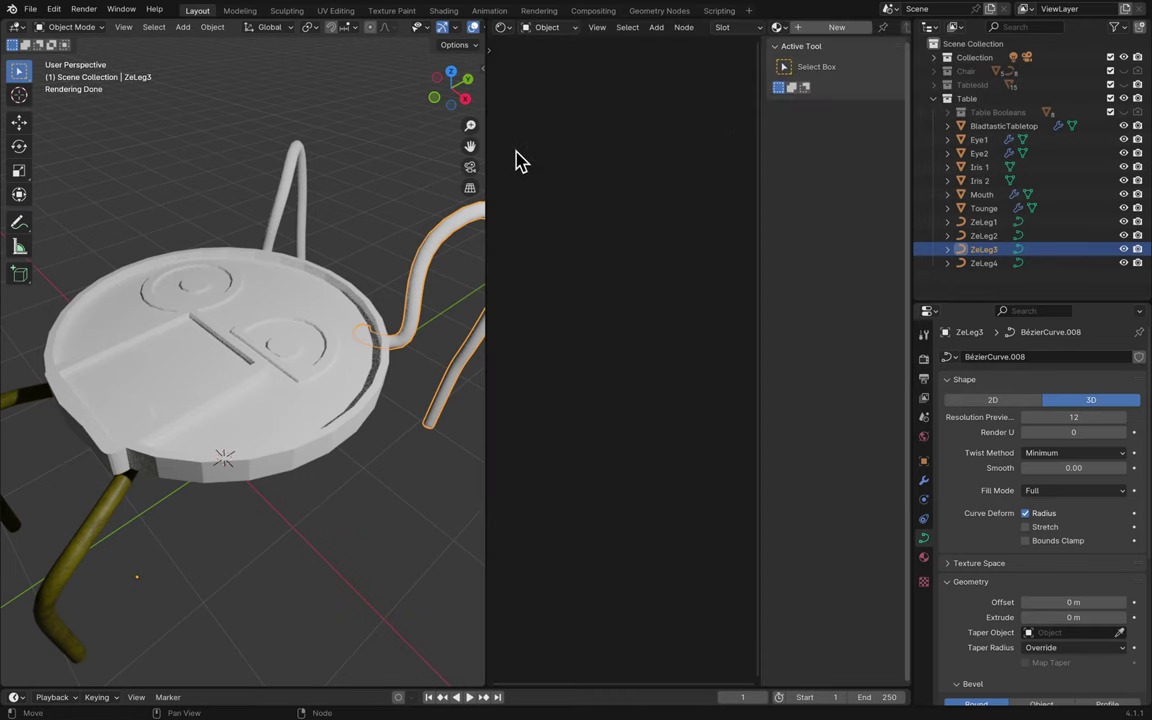
pyautogui.rightClick(198, 13)
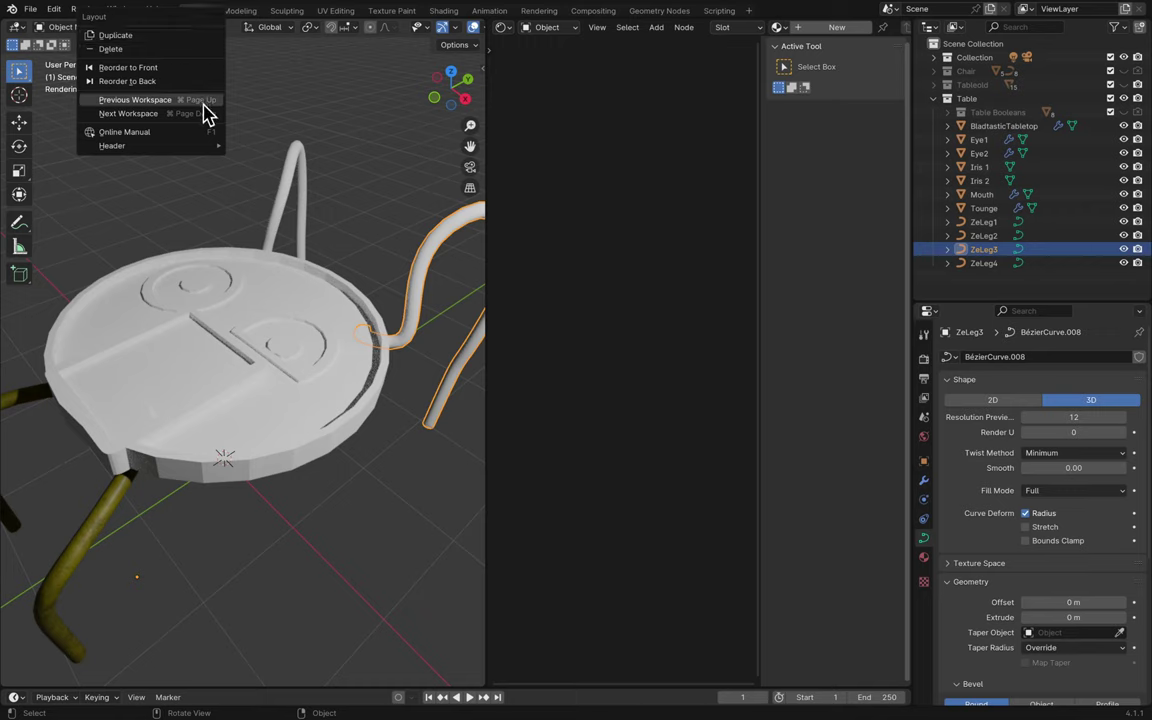
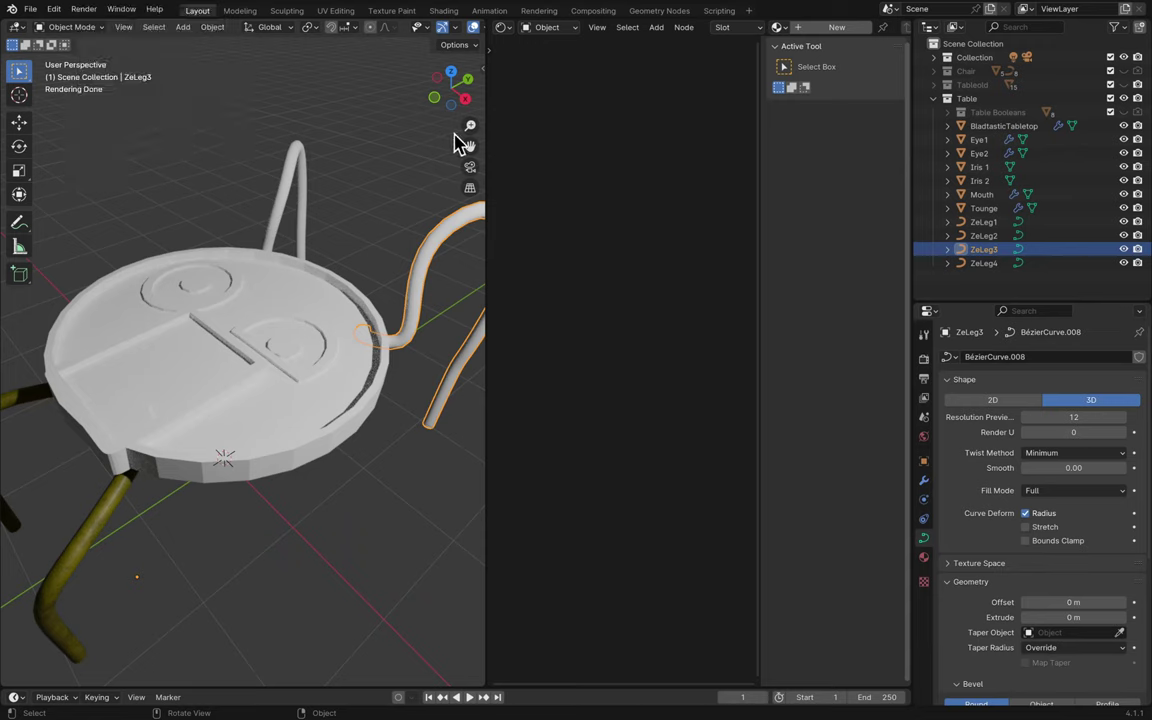
# - Rename the Modeling workspace to 'Textures'
pyautogui.click(240, 12)
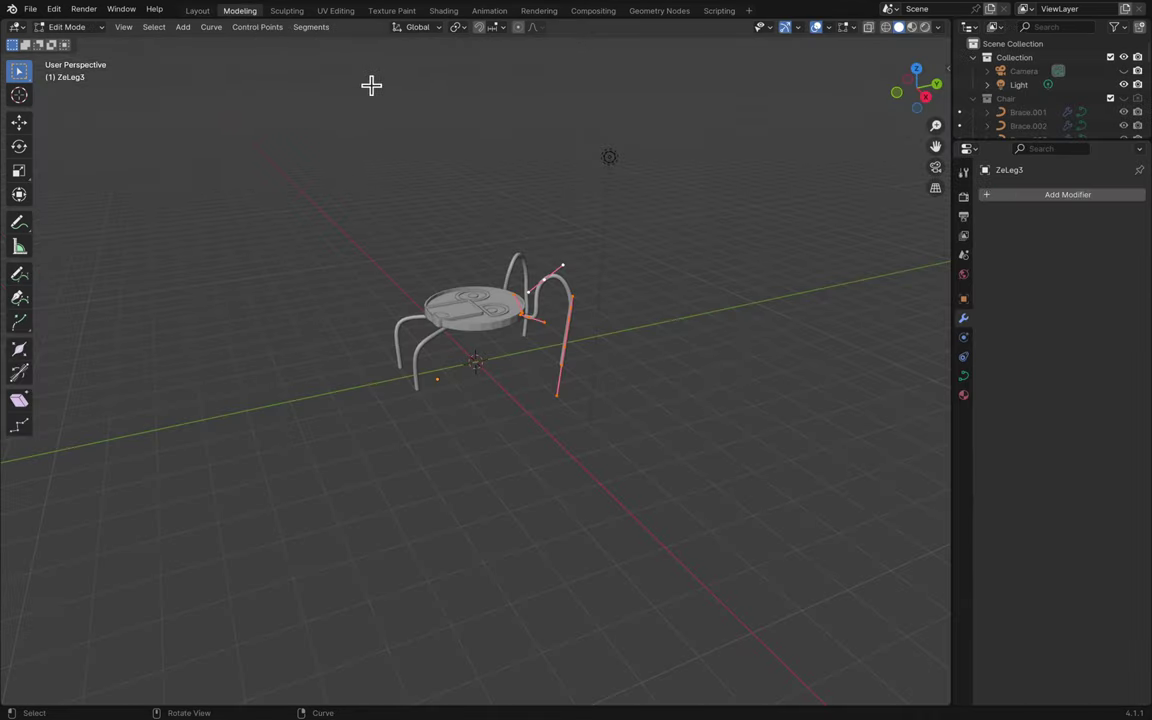
pyautogui.scroll(5, 411, 218)
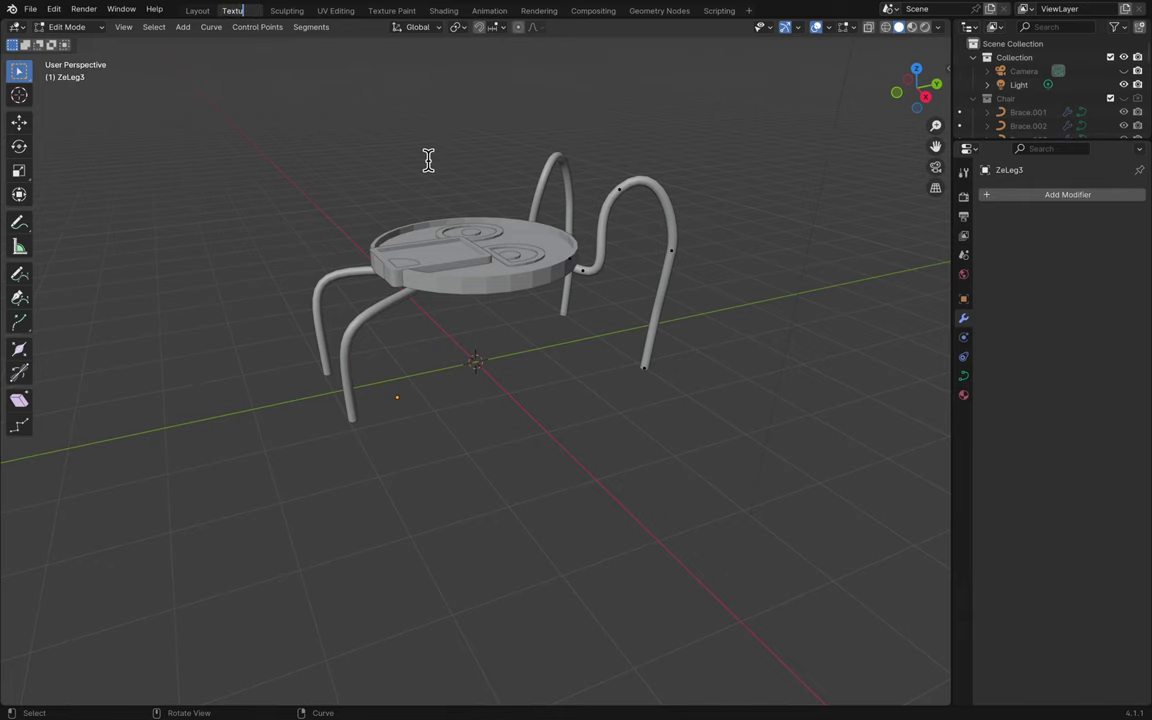
pyautogui.write('s')
pyautogui.press('Return')
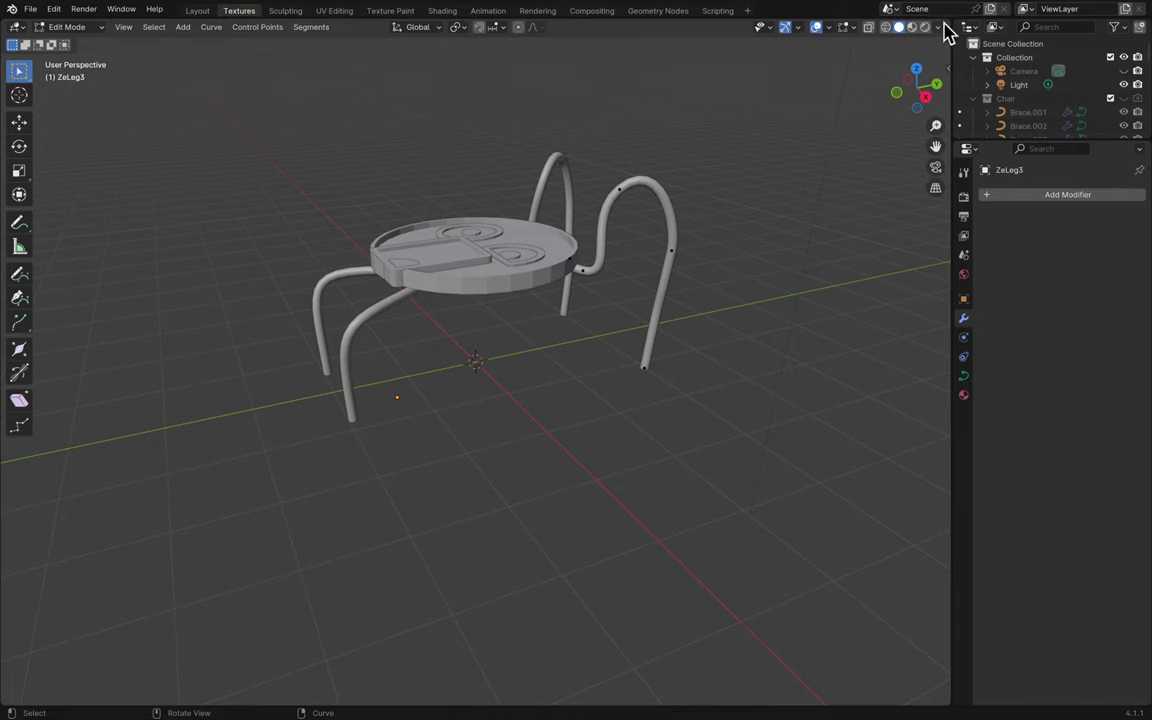
# - Split the 3D view in two and make the right area a Shader Editor
pyautogui.moveTo(947, 18); pyautogui.dragTo(522, 20)
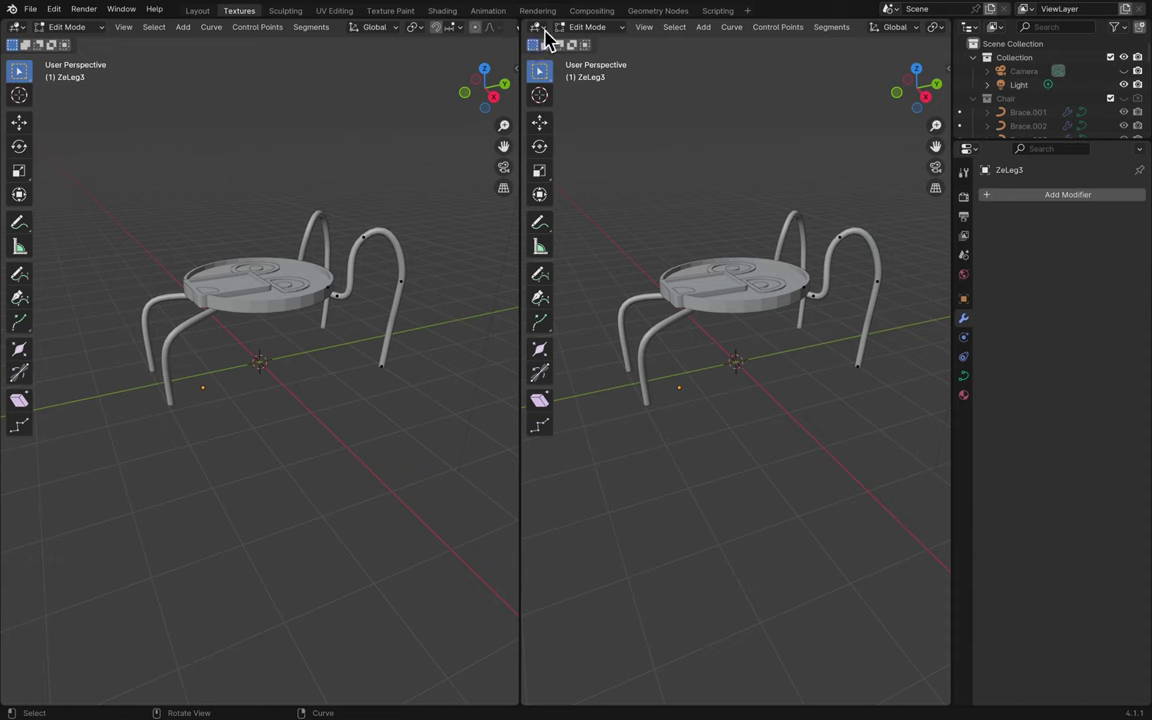
pyautogui.click(538, 27)
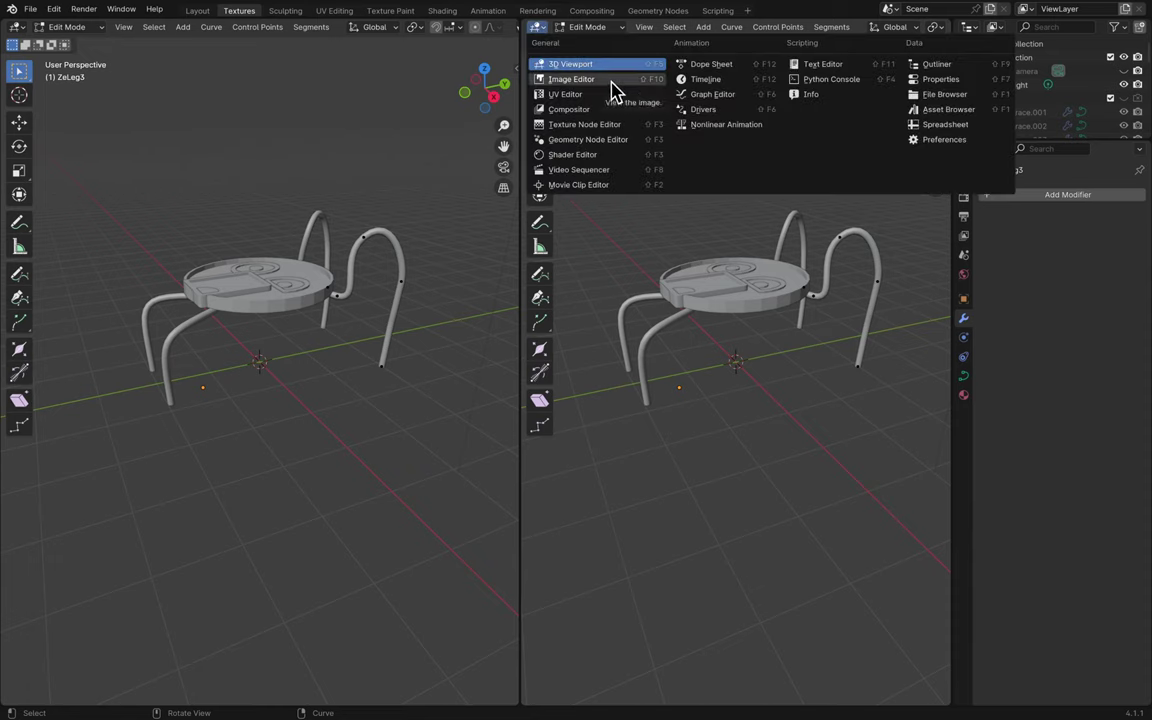
pyautogui.click(610, 155)
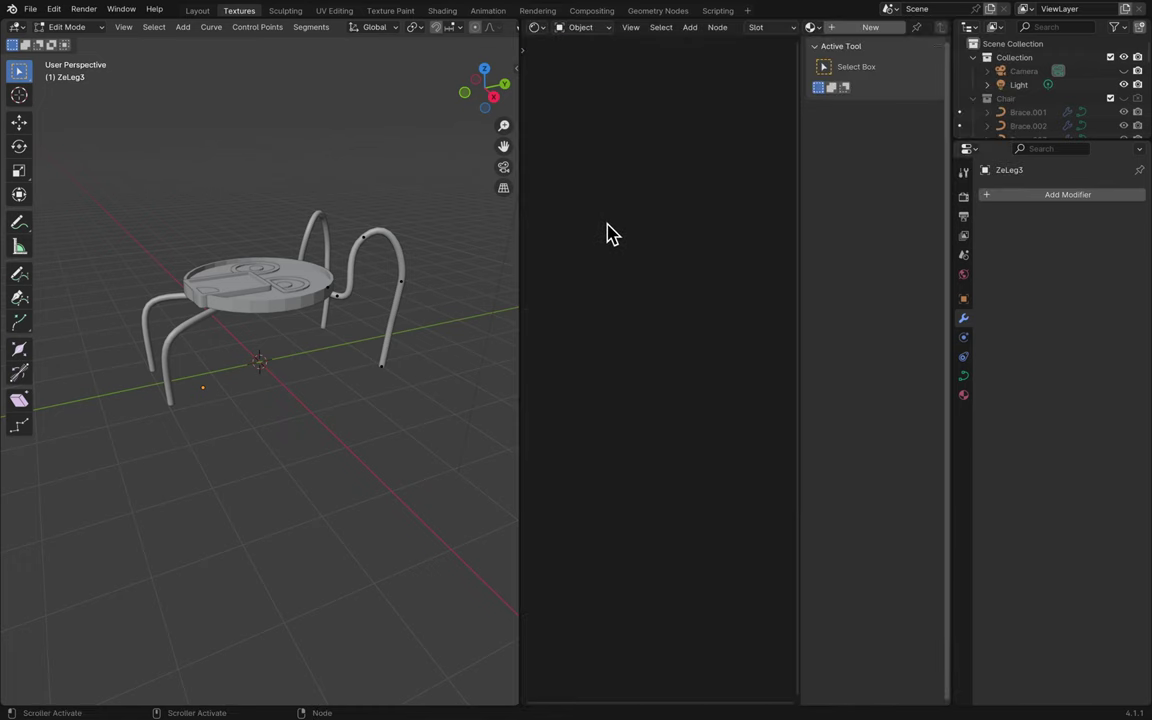
# - Join Layout's split areas back into one full viewport and save Blender7.blend
pyautogui.click(199, 10)
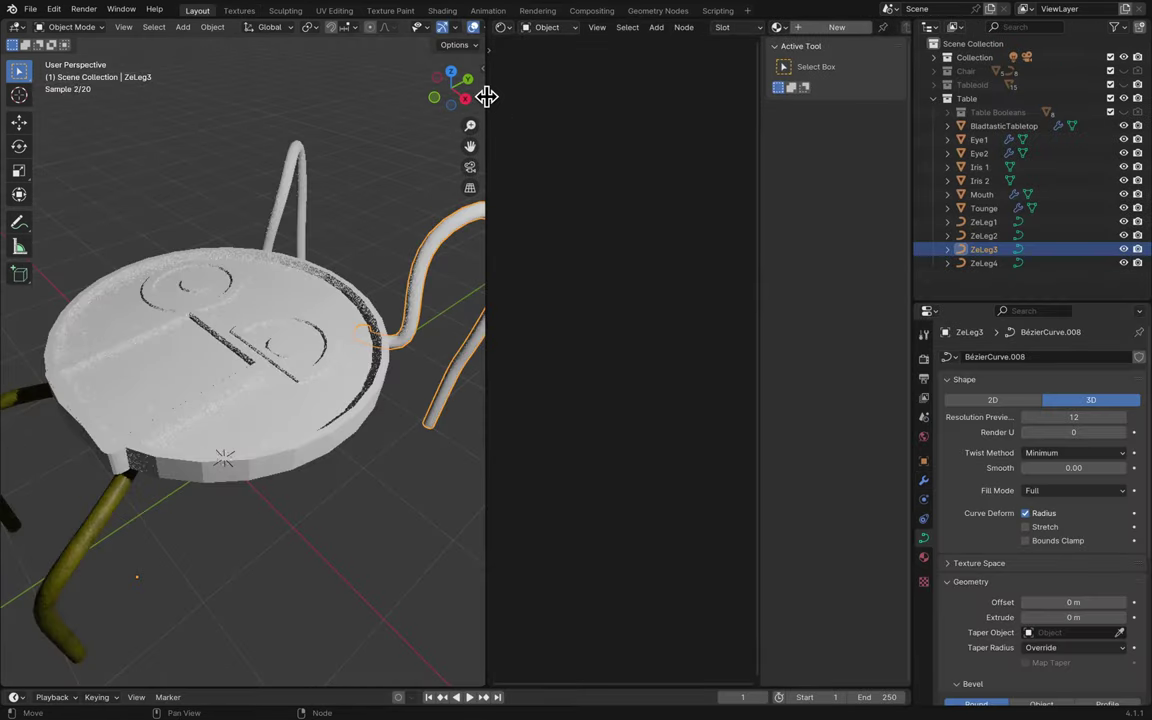
pyautogui.rightClick(486, 96)
pyautogui.click(488, 100)
pyautogui.moveTo(644, 112); pyautogui.dragTo(640, 115)
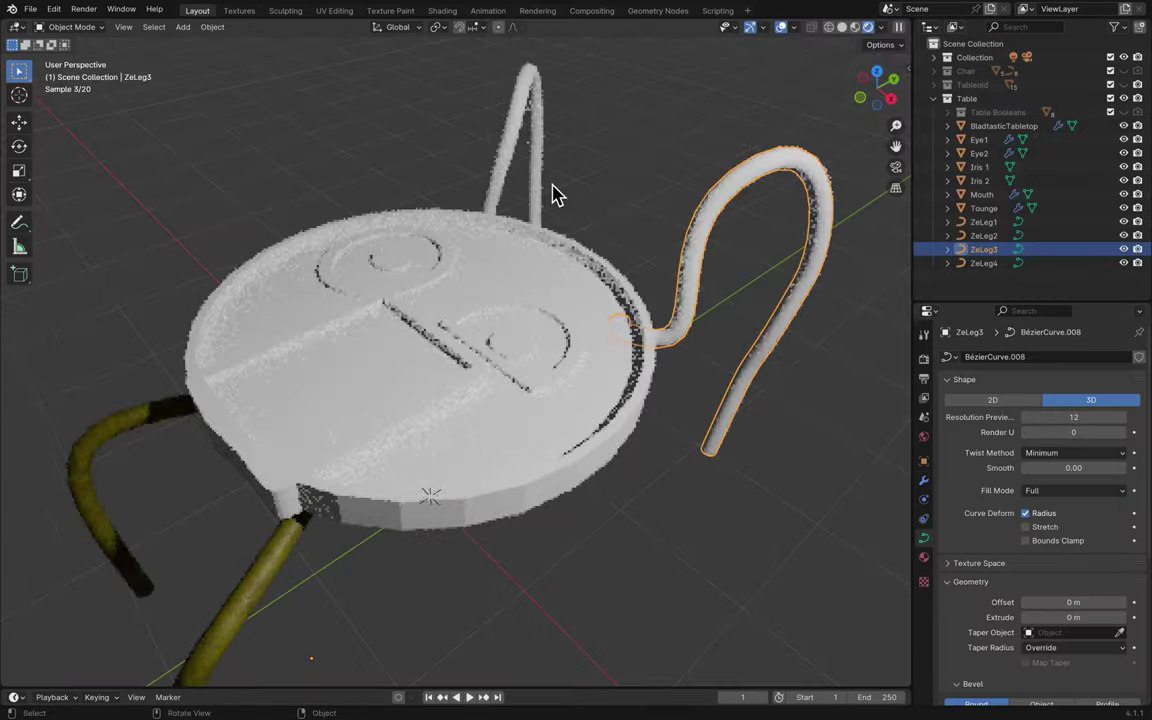
pyautogui.press('super+s')
pyautogui.scroll(5, 553, 193)
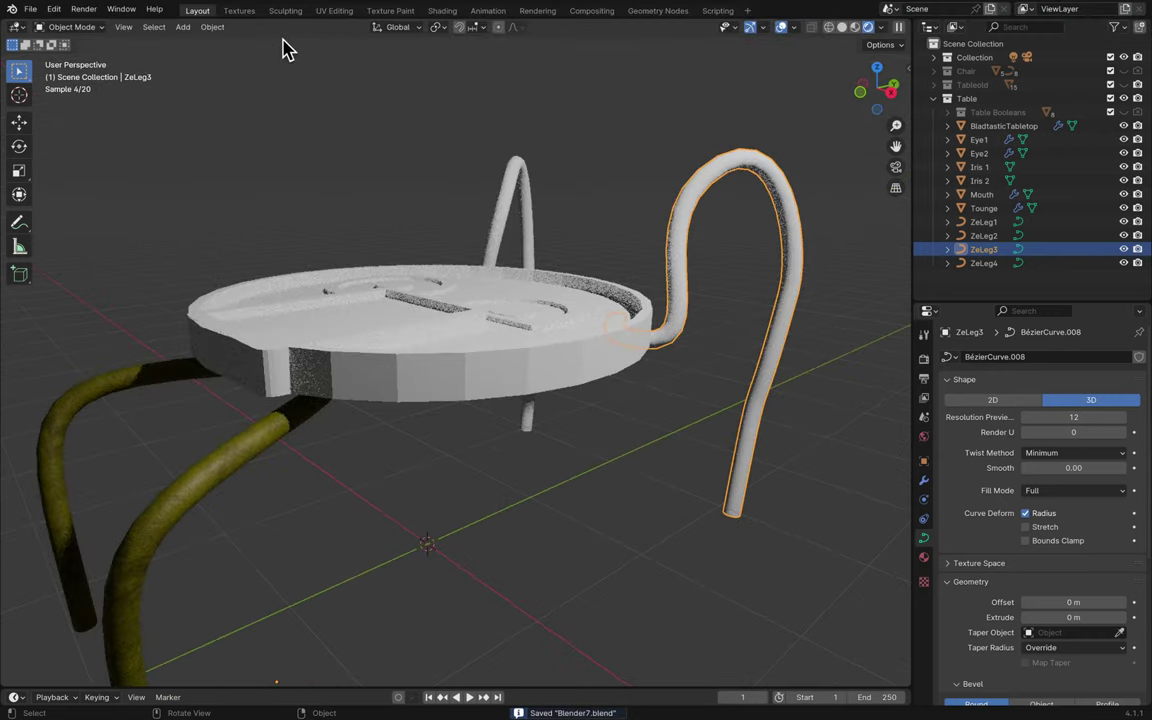
# - Leave curve edit mode and set the Layout viewport to material preview shading
pyautogui.click(239, 11)
pyautogui.scroll(5, 343, 280)
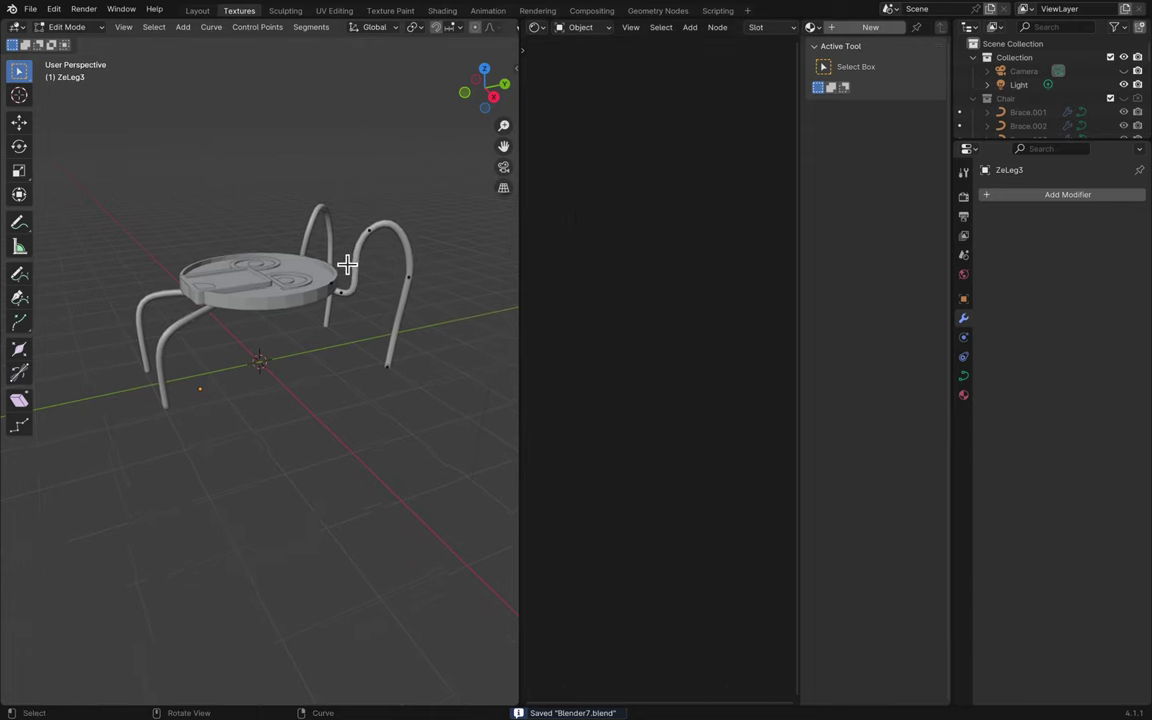
pyautogui.press('Tab')
pyautogui.scroll(5, 367, 272)
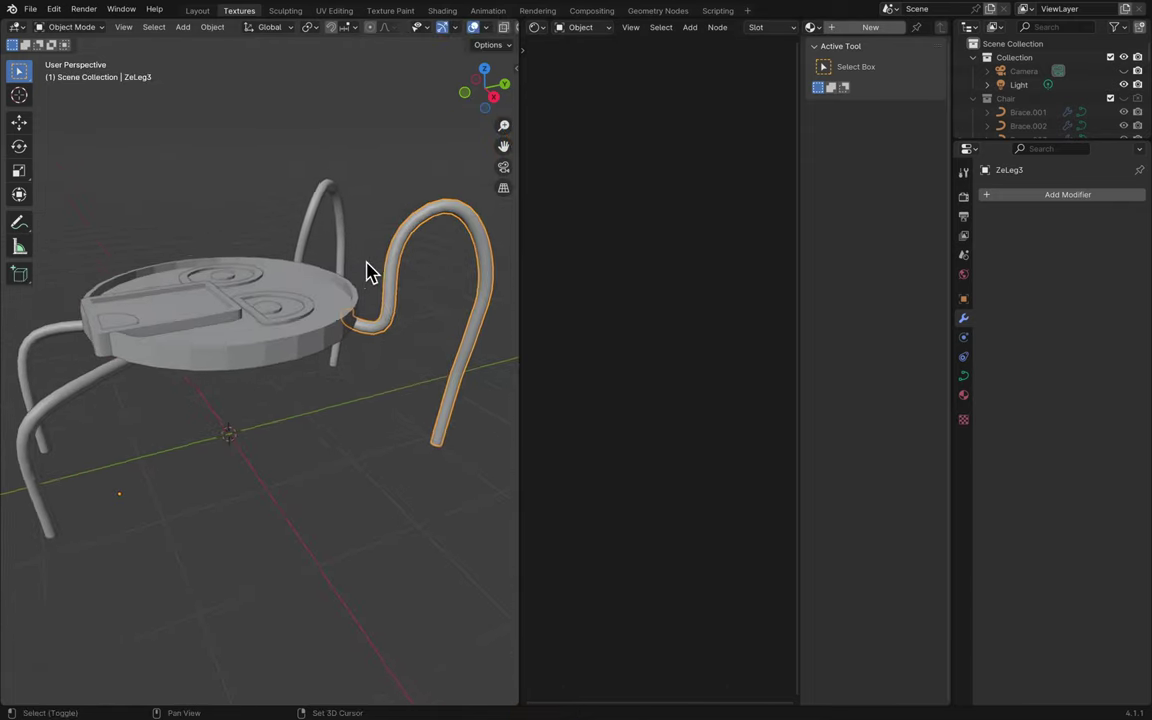
pyautogui.scroll(8, 367, 272)
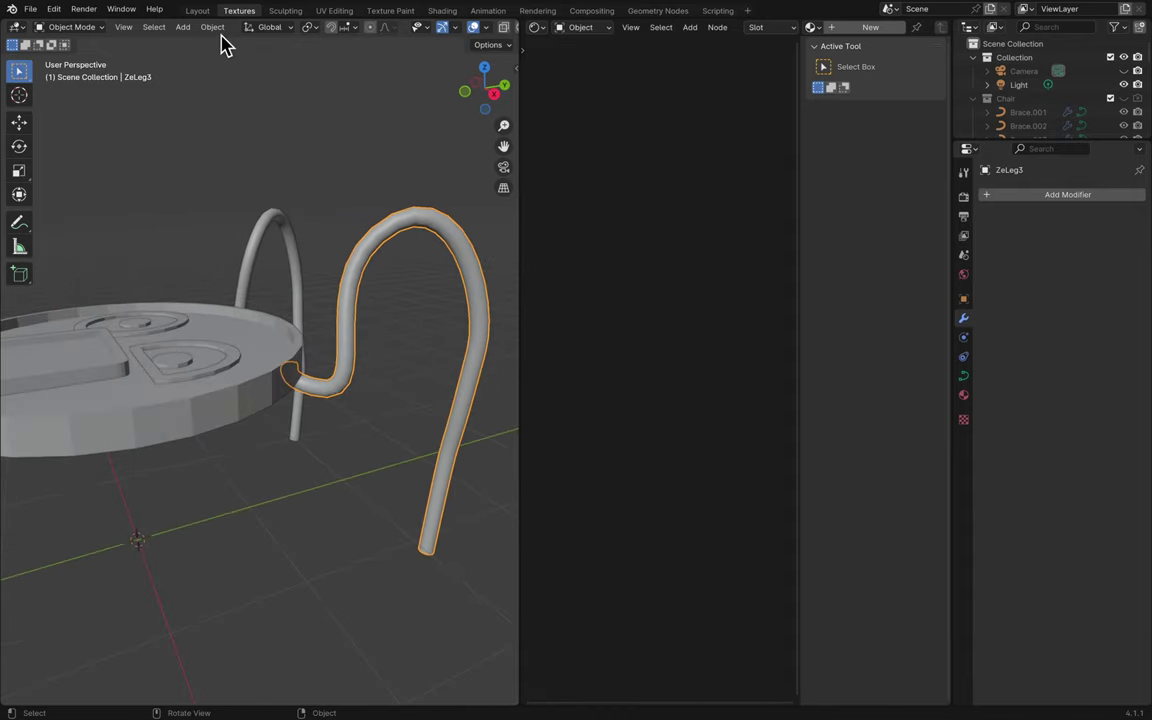
pyautogui.click(199, 11)
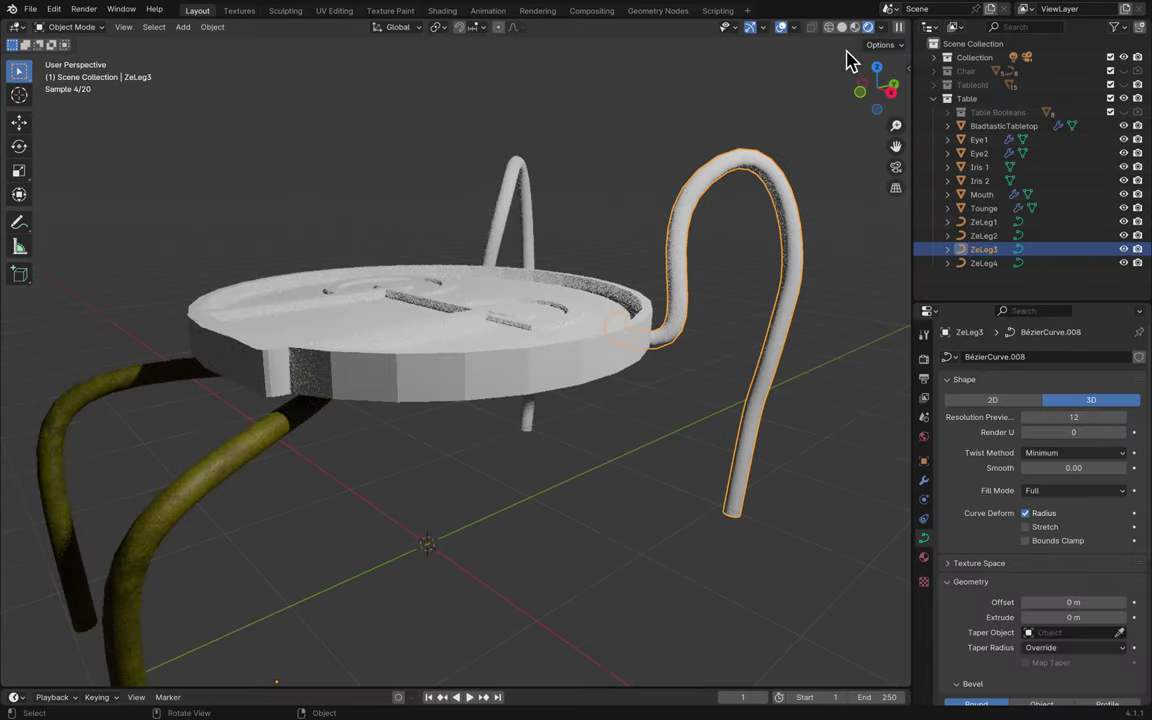
pyautogui.click(854, 27)
pyautogui.scroll(5, 735, 180)
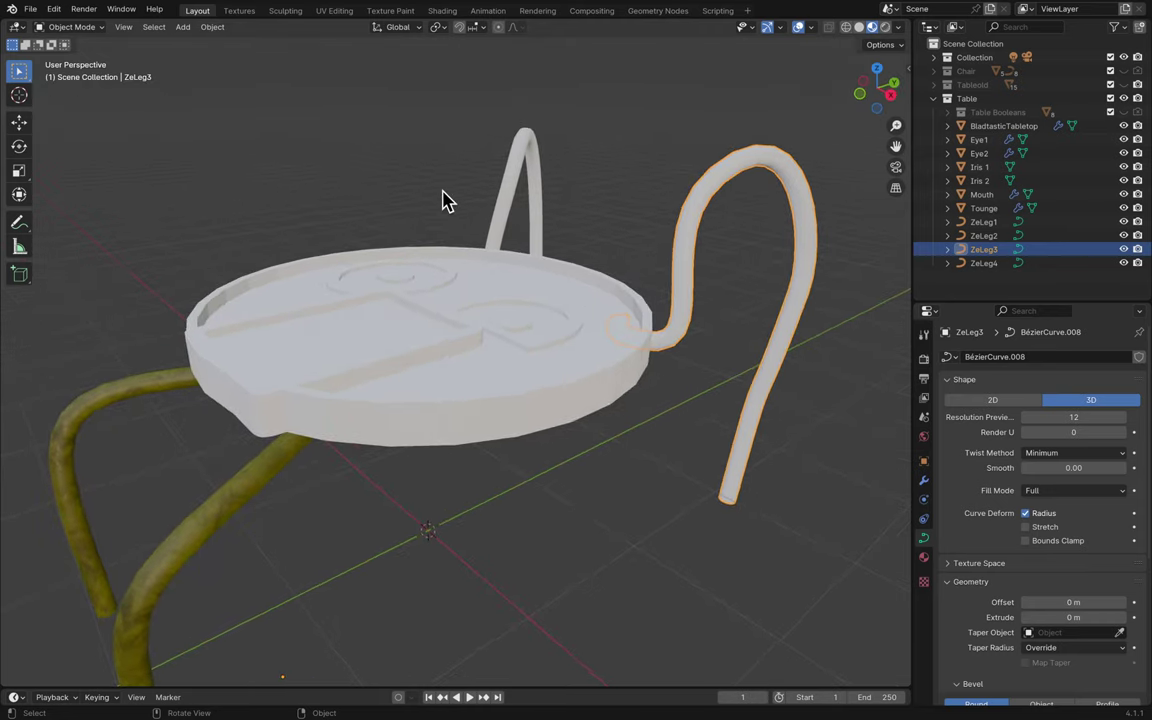
# - In Textures, select only the ZeLeg3 leg curve and give it a new material
pyautogui.click(239, 12)
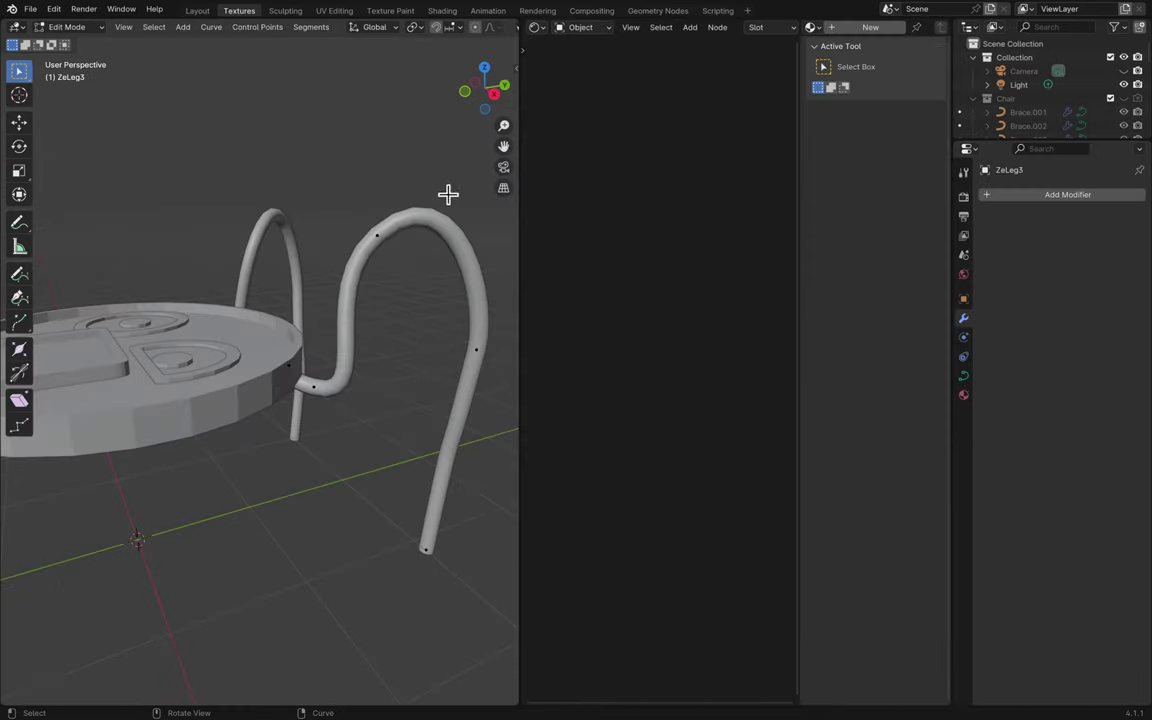
pyautogui.press('Tab')
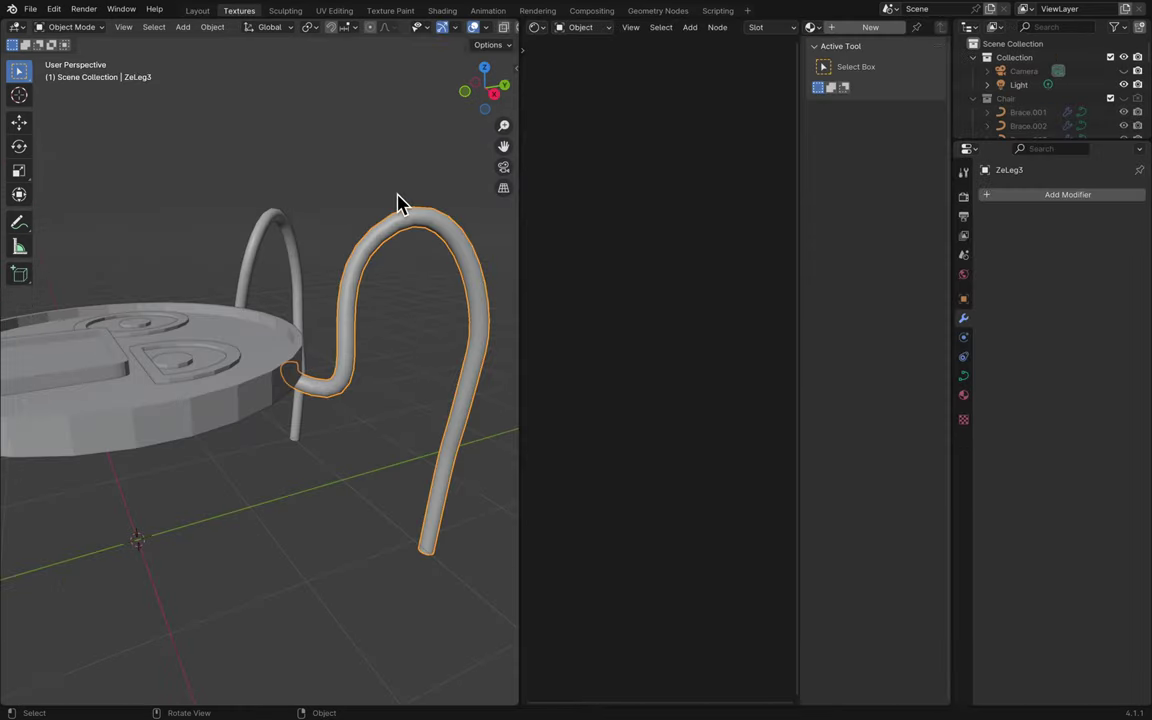
pyautogui.click(324, 160)
pyautogui.click(387, 253)
pyautogui.click(842, 33)
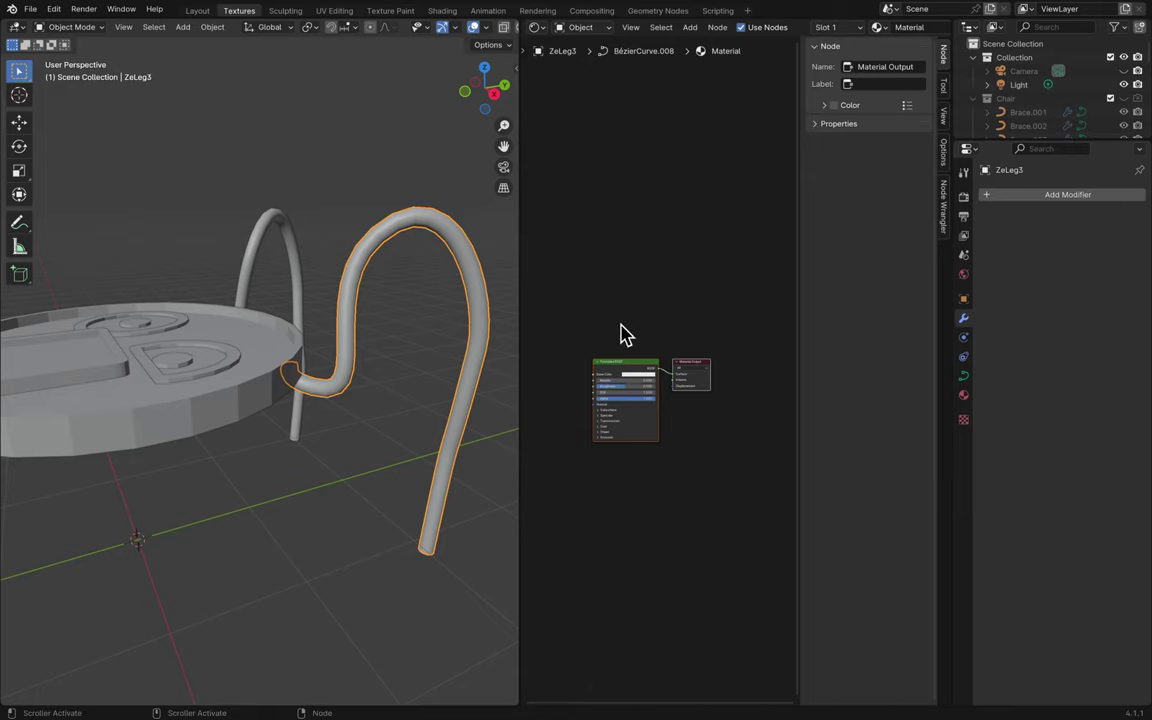
# - Add linked image textures to the leg's Principled BSDF with Ctrl+Shift+T
pyautogui.scroll(4, 624, 334)
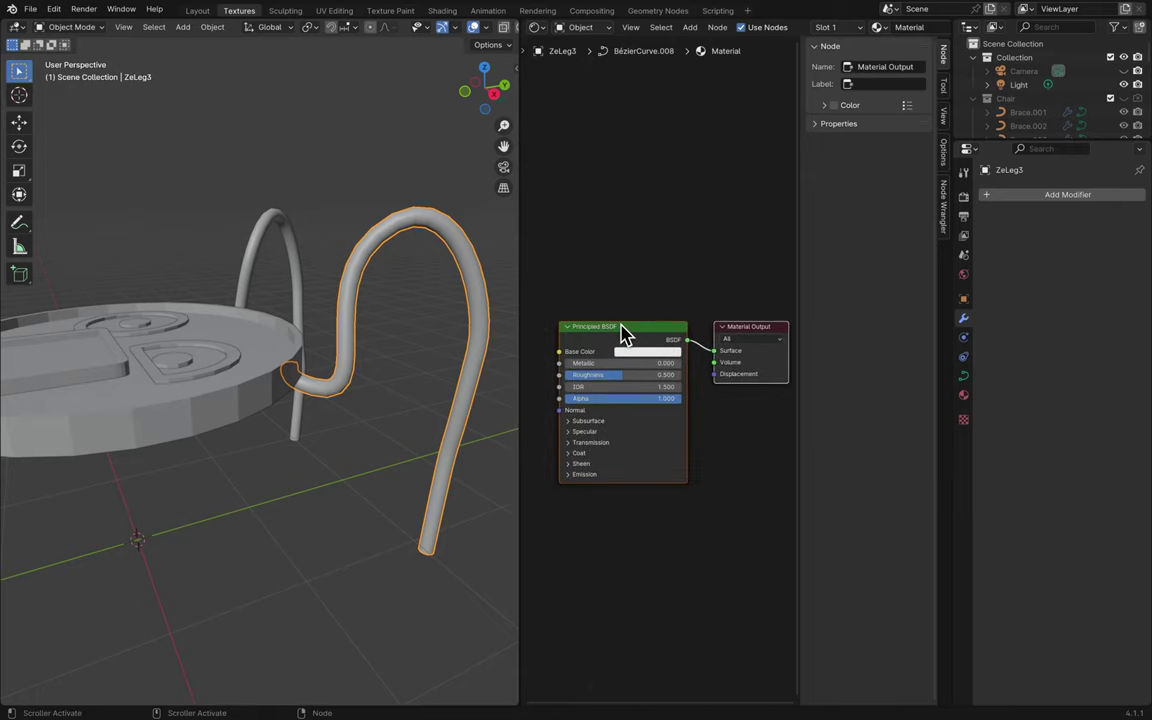
pyautogui.click(624, 334)
pyautogui.hotkey('ctrl', 'shift', 't')
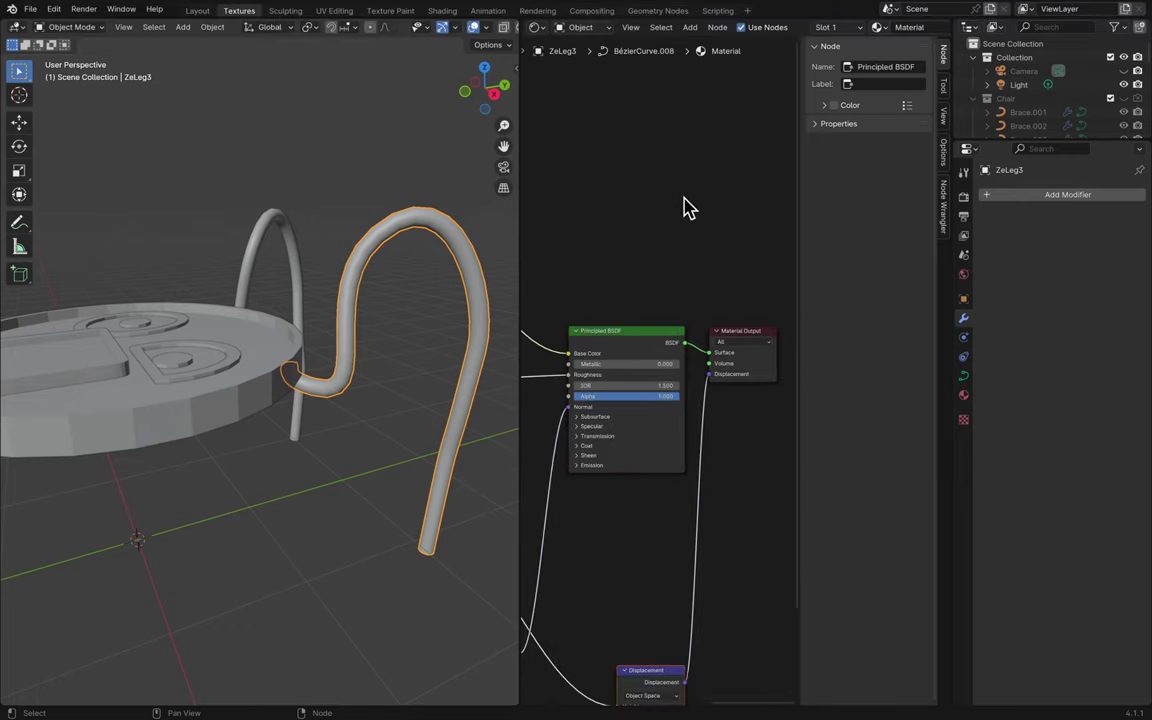
pyautogui.scroll(-5, 686, 206)
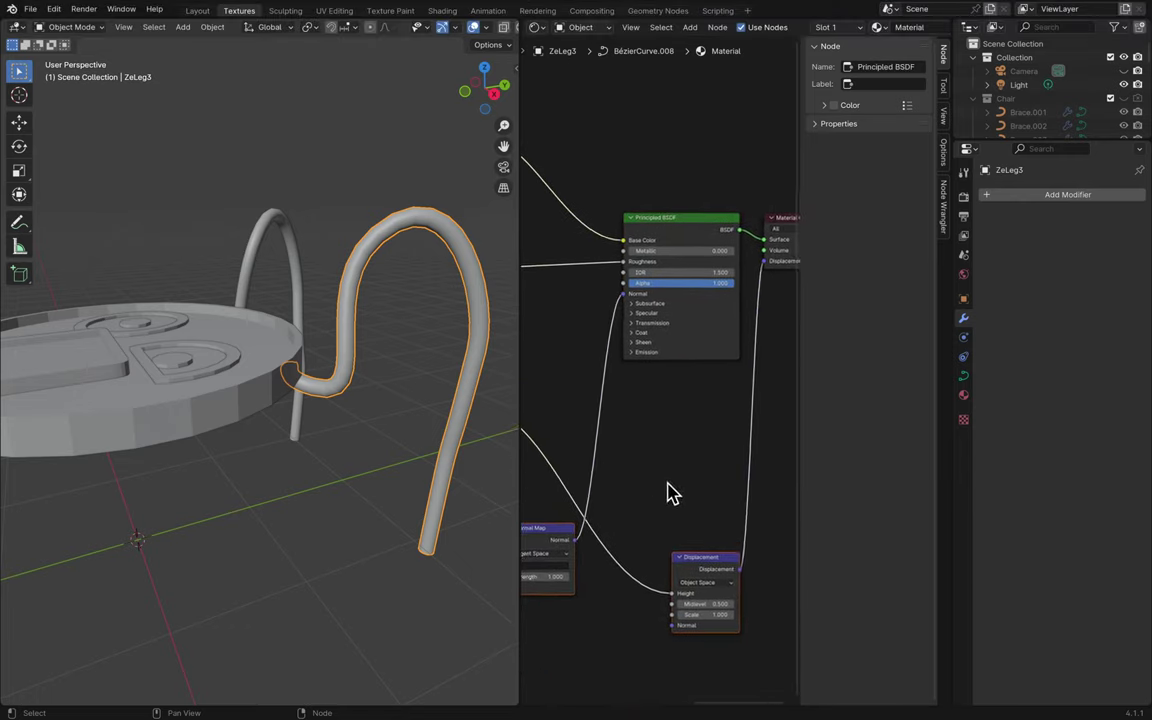
pyautogui.scroll(-5, 668, 489)
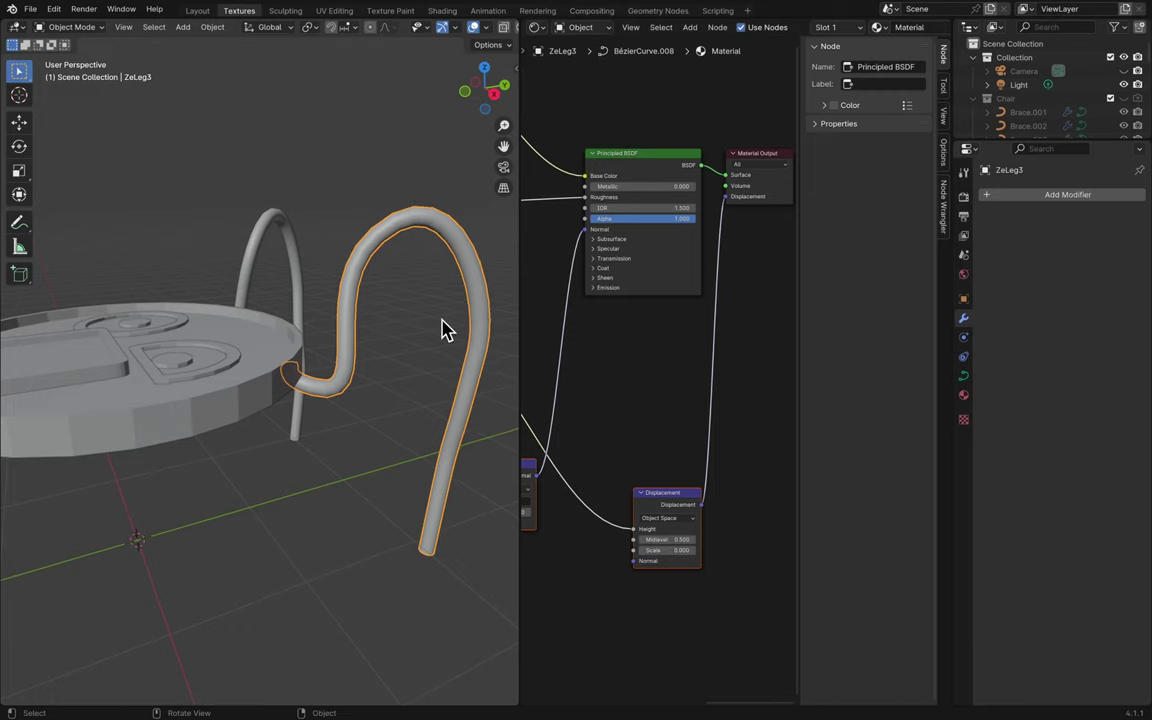
pyautogui.scroll(6, 442, 329)
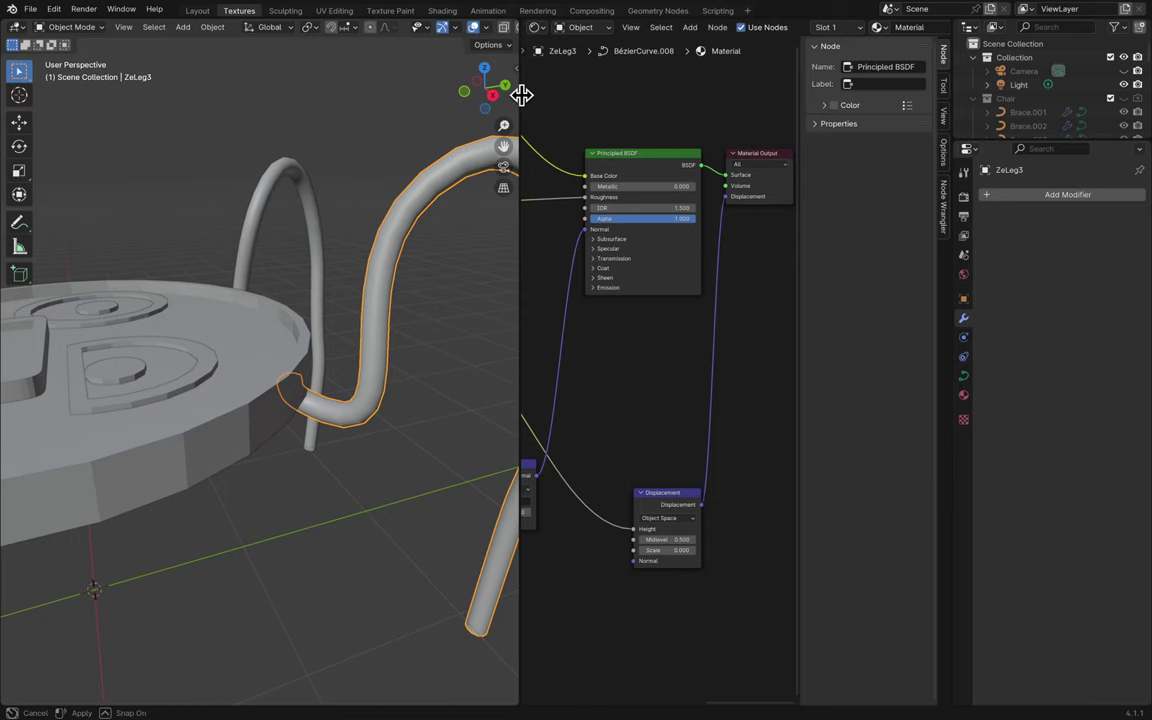
# - Widen the 3D view beside the node editor and switch it to Rendered shading
pyautogui.moveTo(519, 95); pyautogui.dragTo(697, 95)
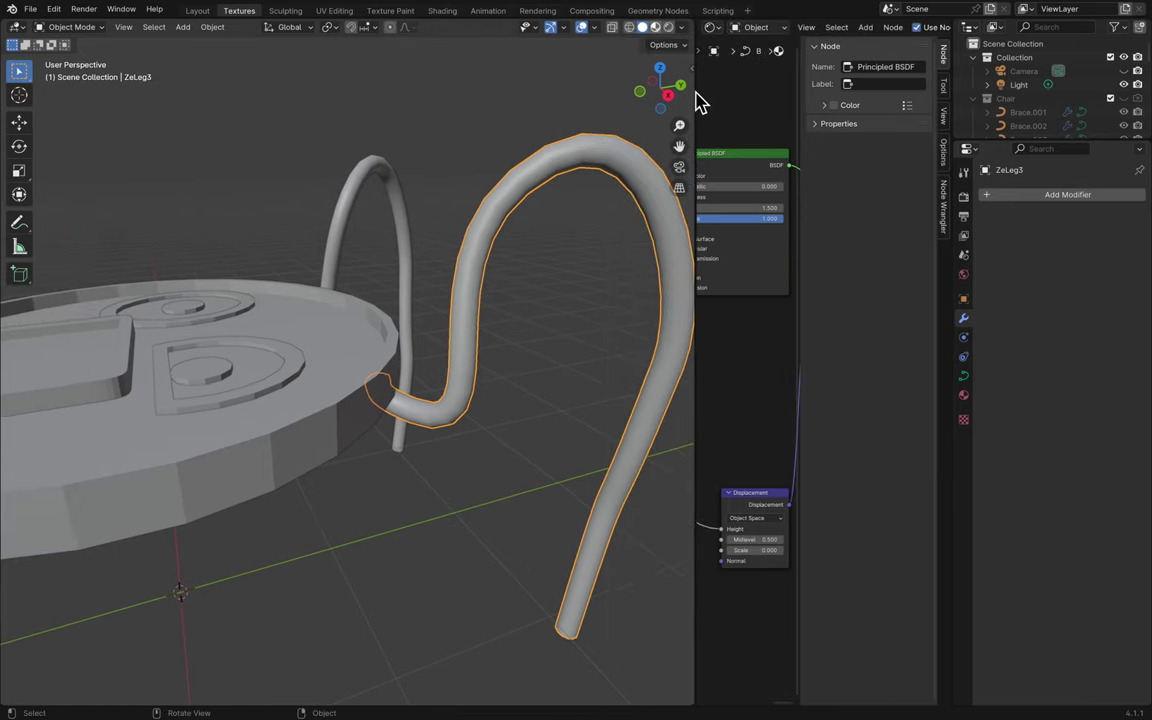
pyautogui.press('z')
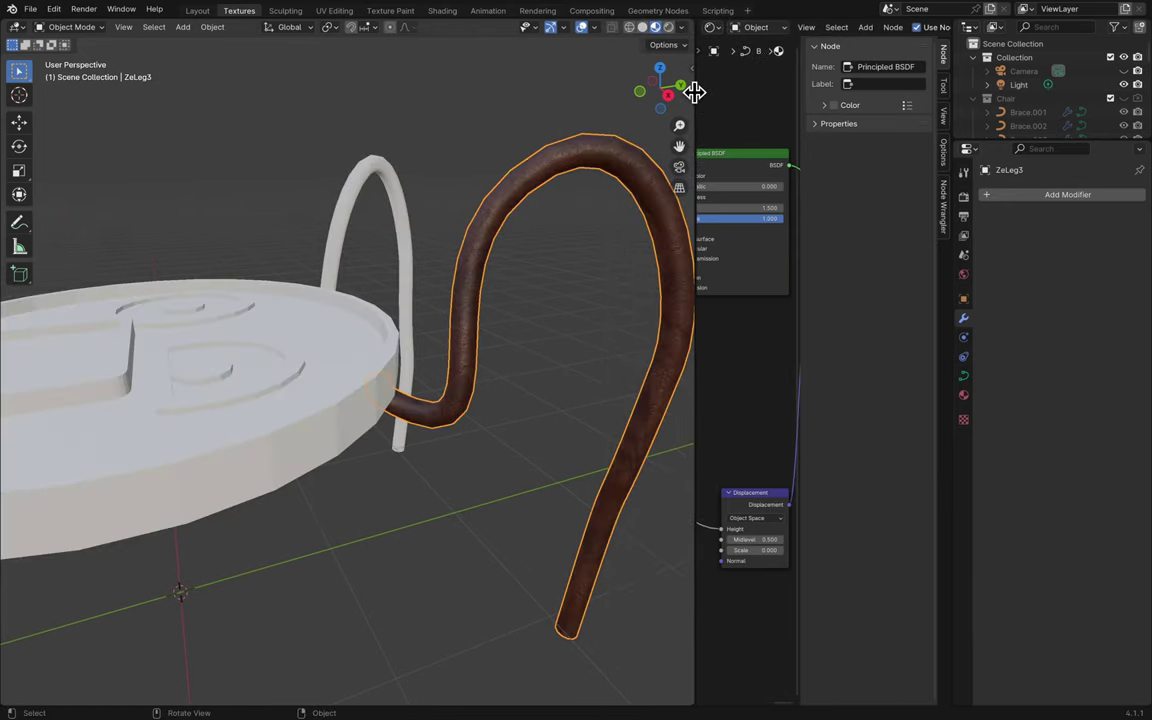
pyautogui.moveTo(695, 92); pyautogui.dragTo(404, 157)
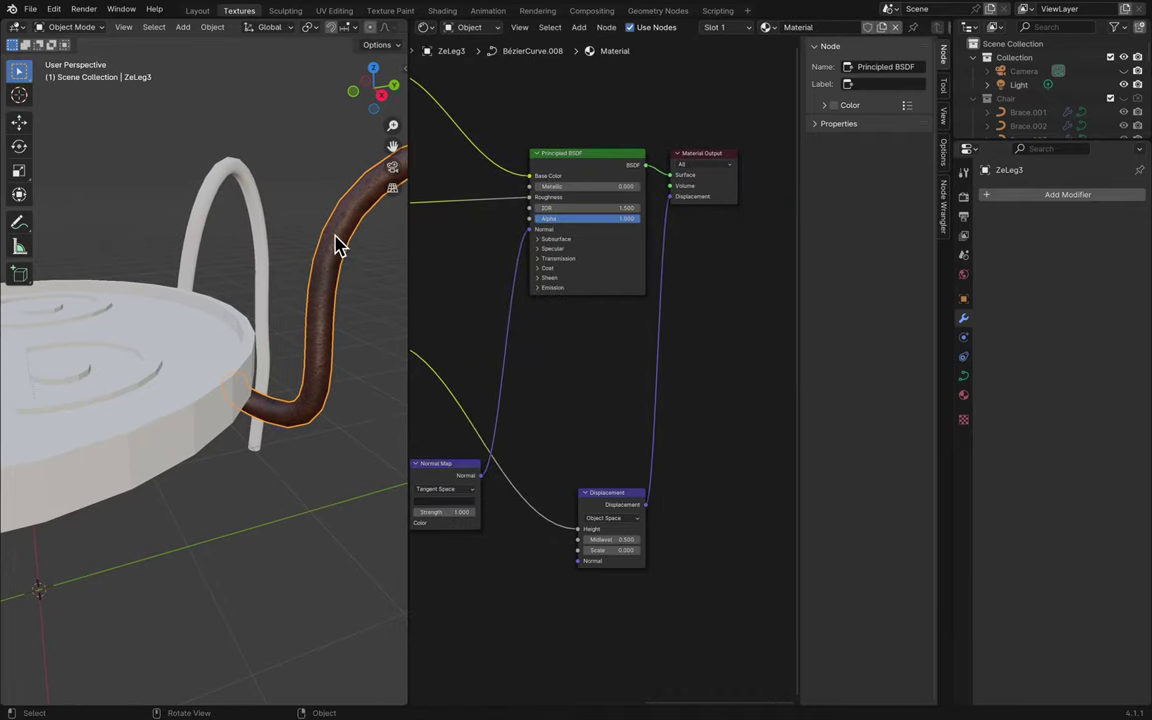
pyautogui.scroll(6, 337, 245)
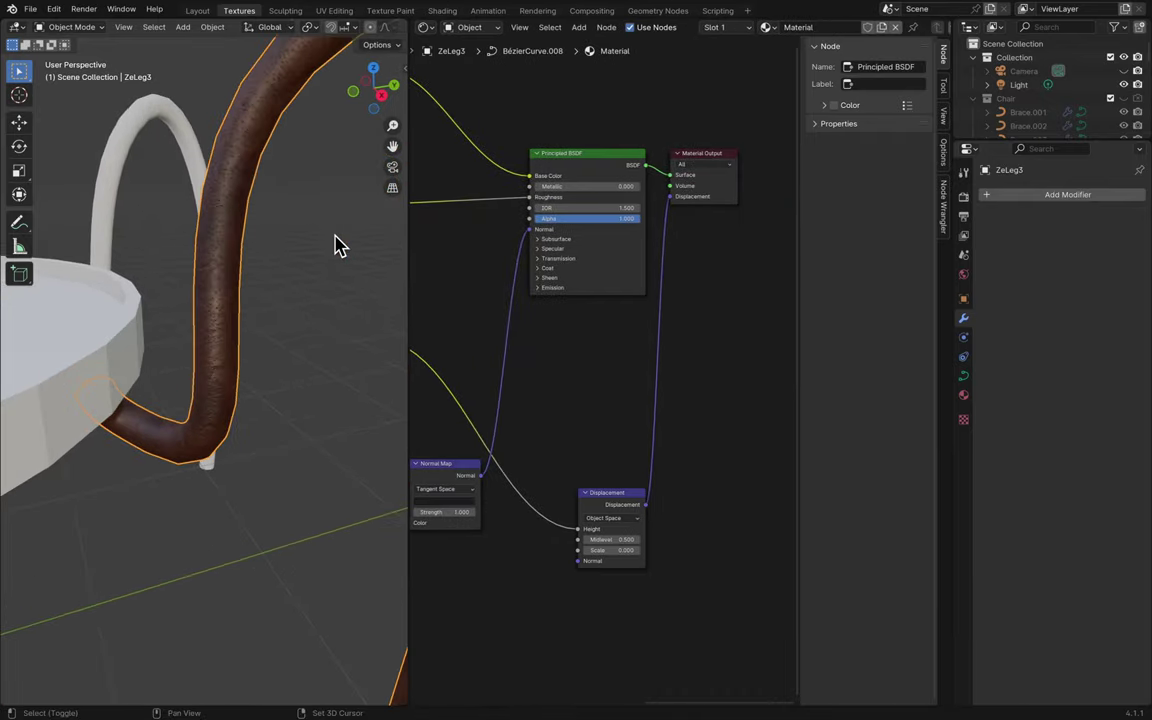
pyautogui.scroll(6, 337, 245)
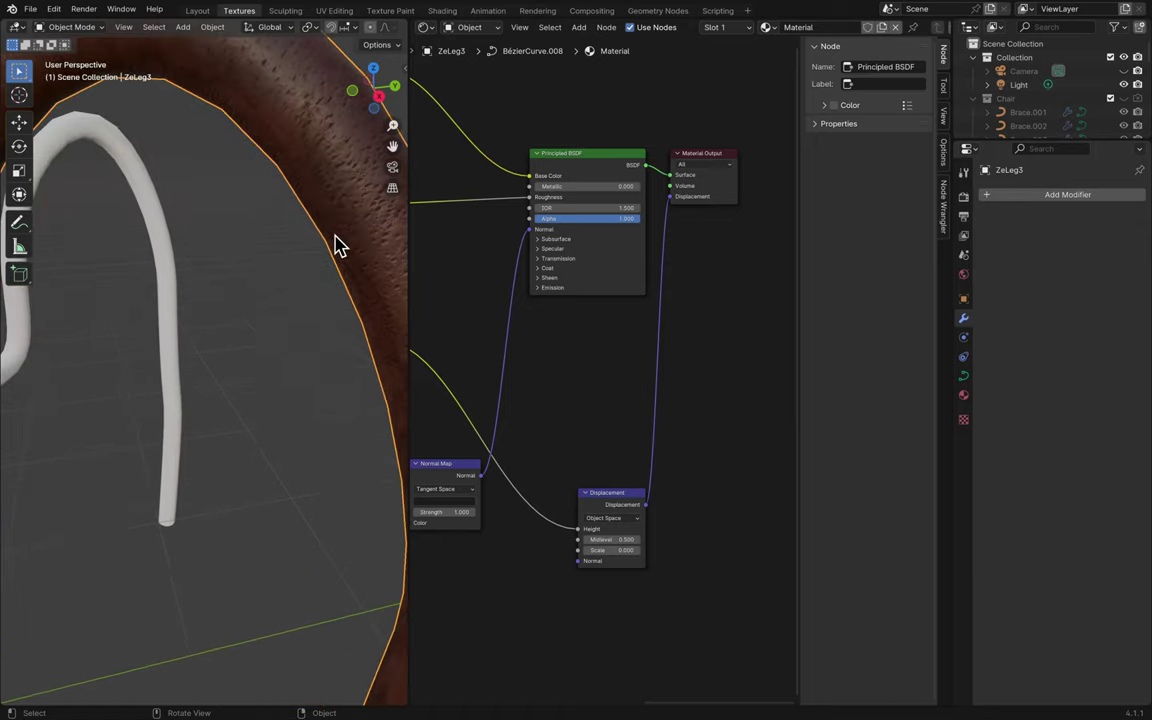
pyautogui.scroll(-5, 337, 245)
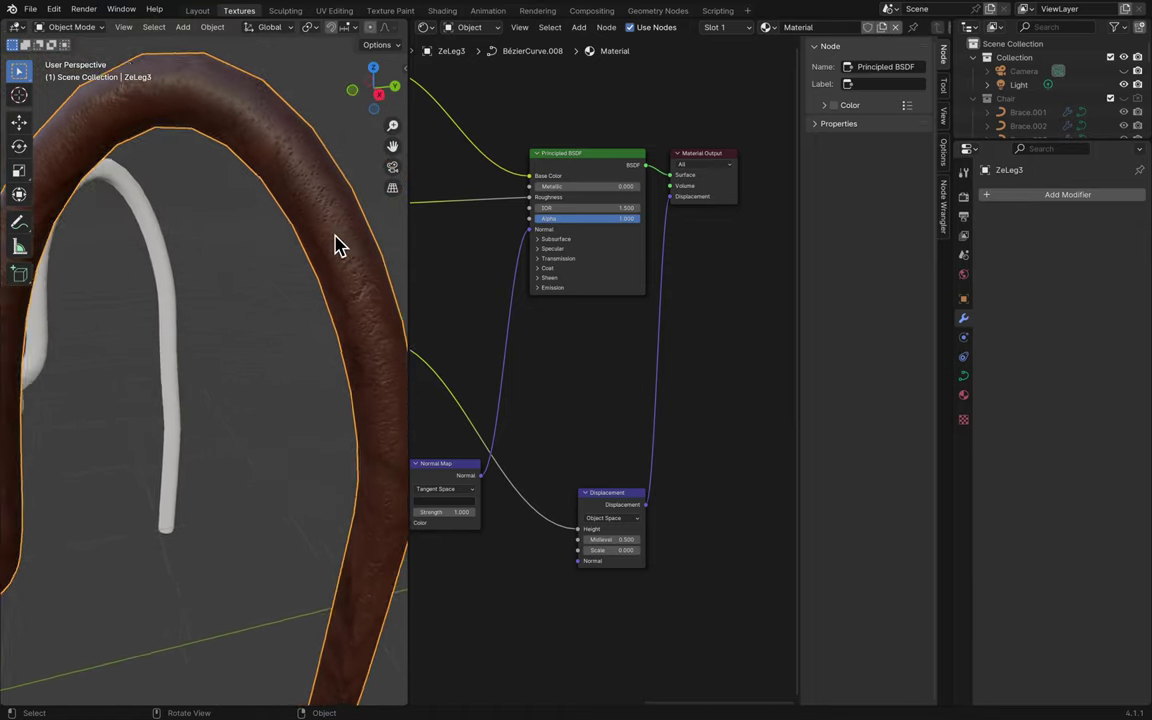
pyautogui.scroll(4, 337, 245)
pyautogui.scroll(-4, 337, 245)
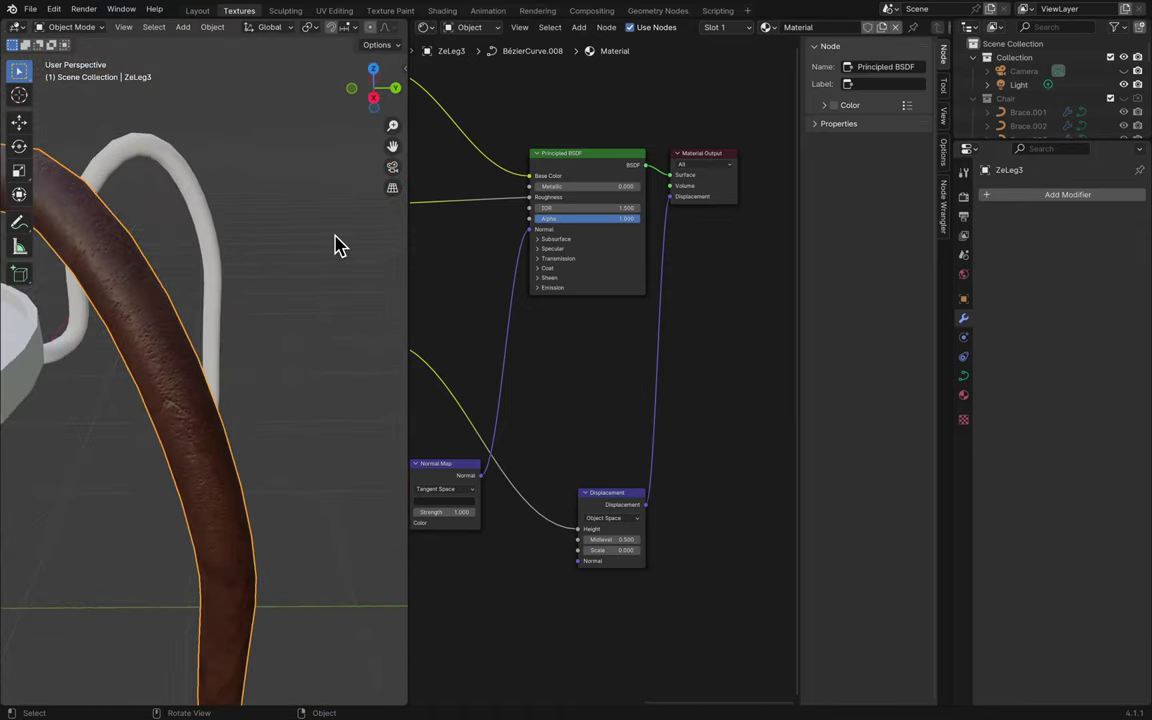
pyautogui.scroll(3, 337, 245)
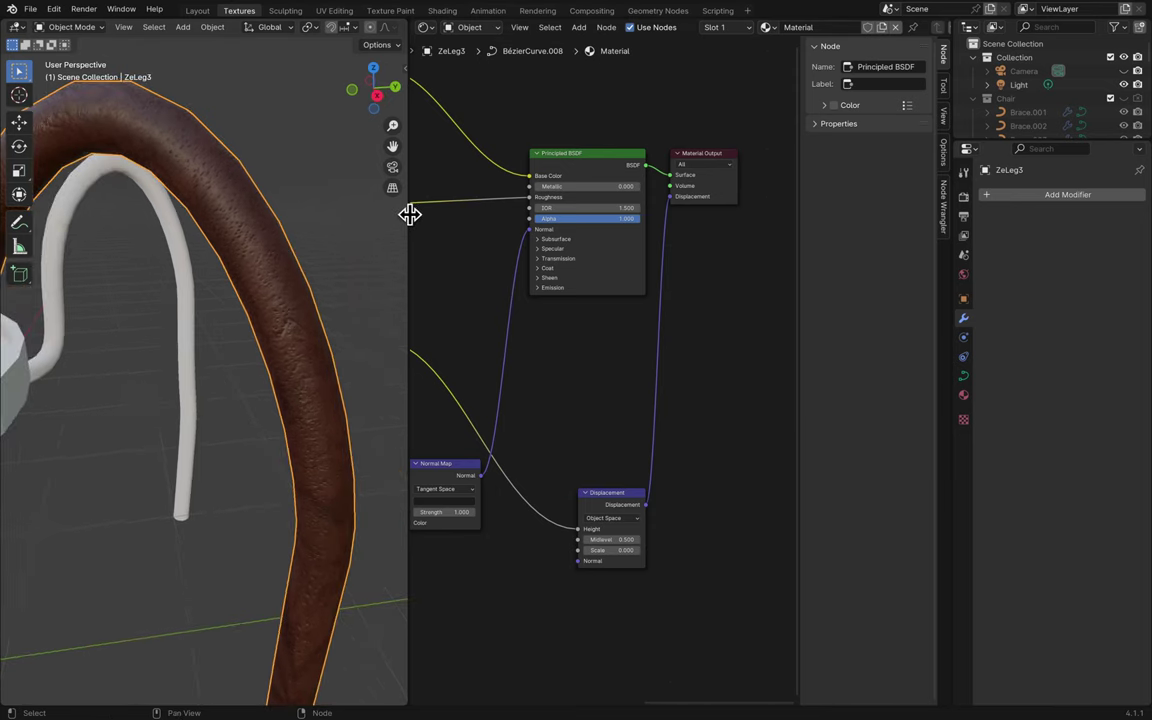
pyautogui.moveTo(410, 215)
pyautogui.mouseDown()
pyautogui.moveTo(653, 219)
pyautogui.moveTo(629, 212)
pyautogui.moveTo(627, 224)
pyautogui.moveTo(458, 244)
pyautogui.mouseUp()
pyautogui.click(601, 28)
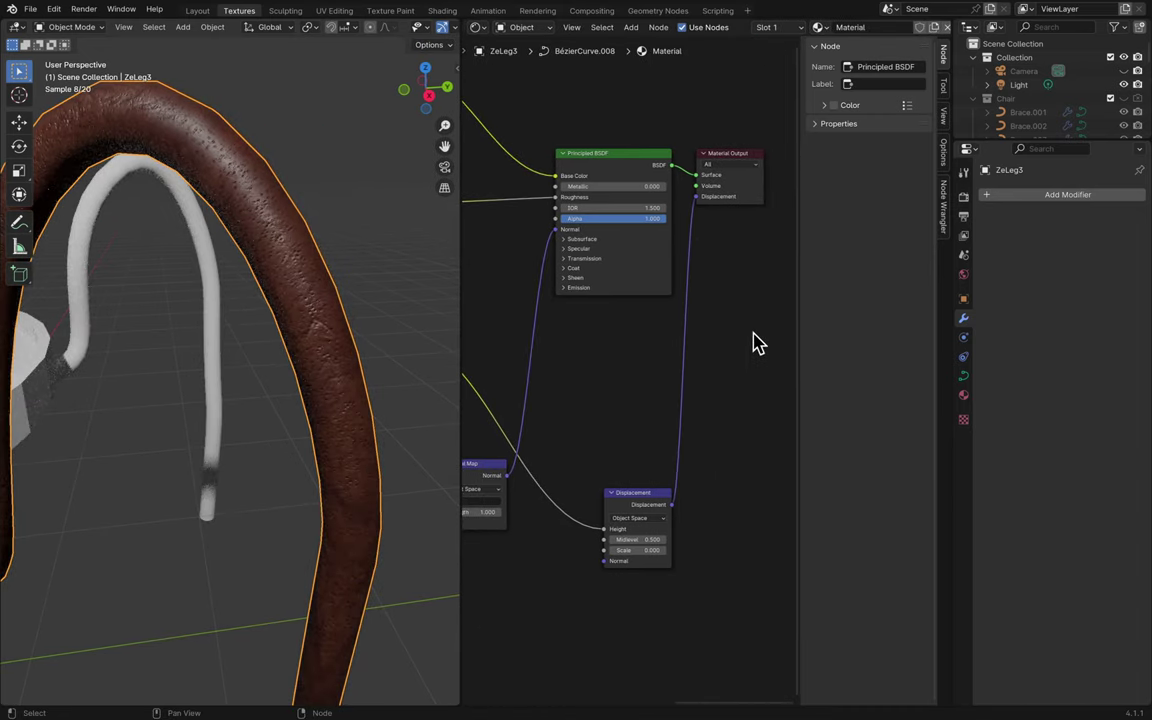
# - Try assigning Wewd Braughn to the leg and renaming it Wewd Brown, then undo the rename
pyautogui.click(964, 395)
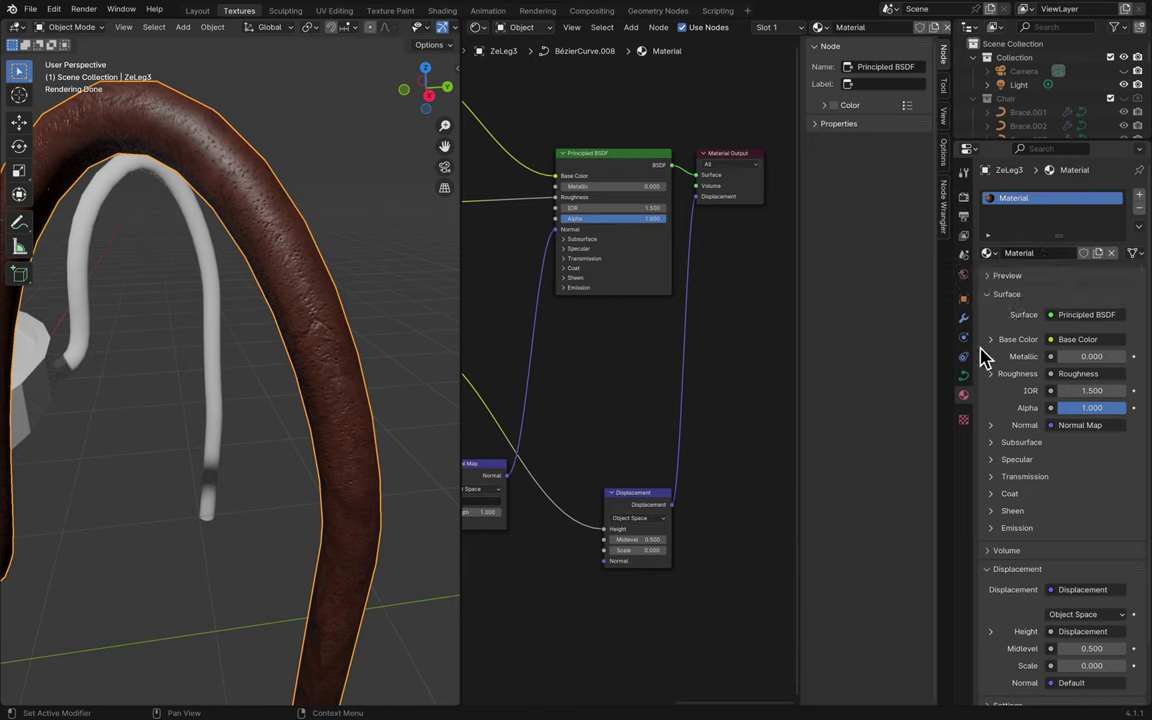
pyautogui.click(987, 252)
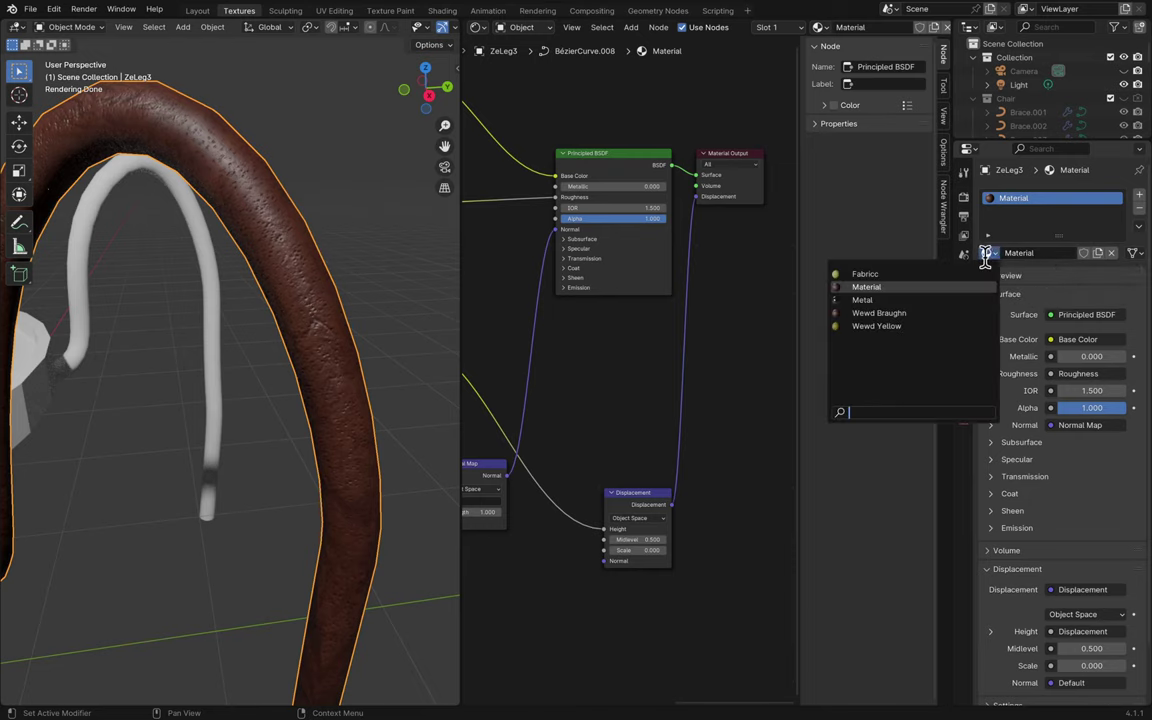
pyautogui.click(929, 313)
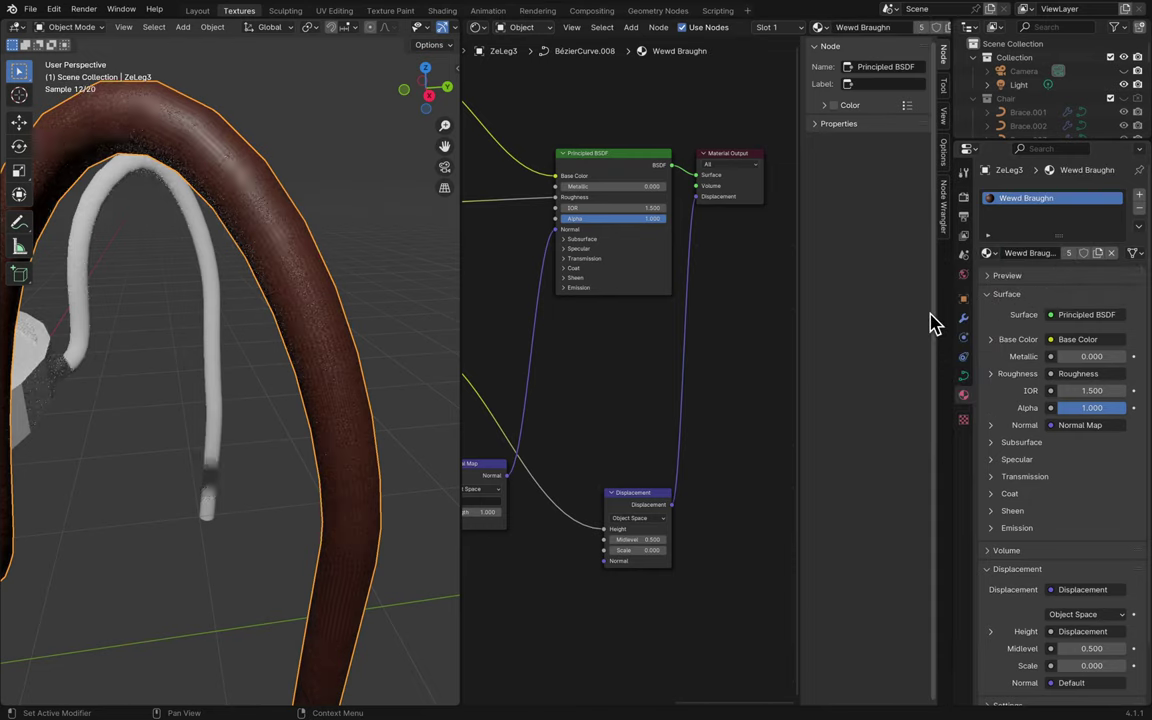
pyautogui.doubleClick(1022, 253)
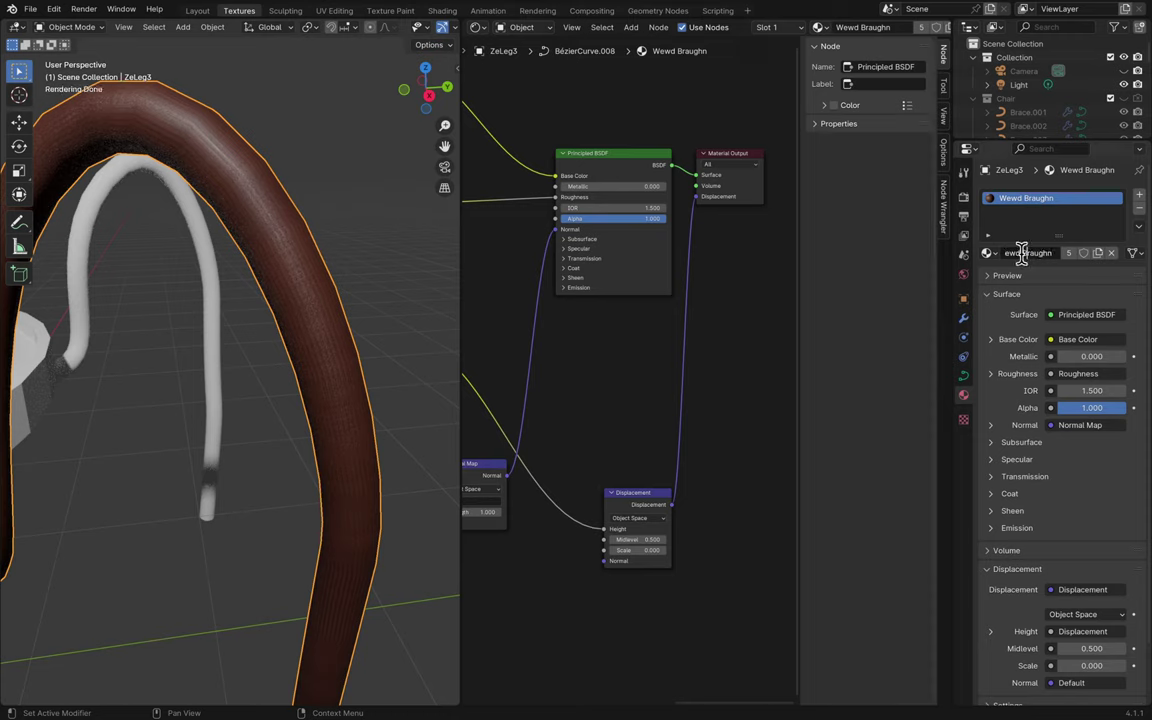
pyautogui.write('Brown')
pyautogui.press('Return')
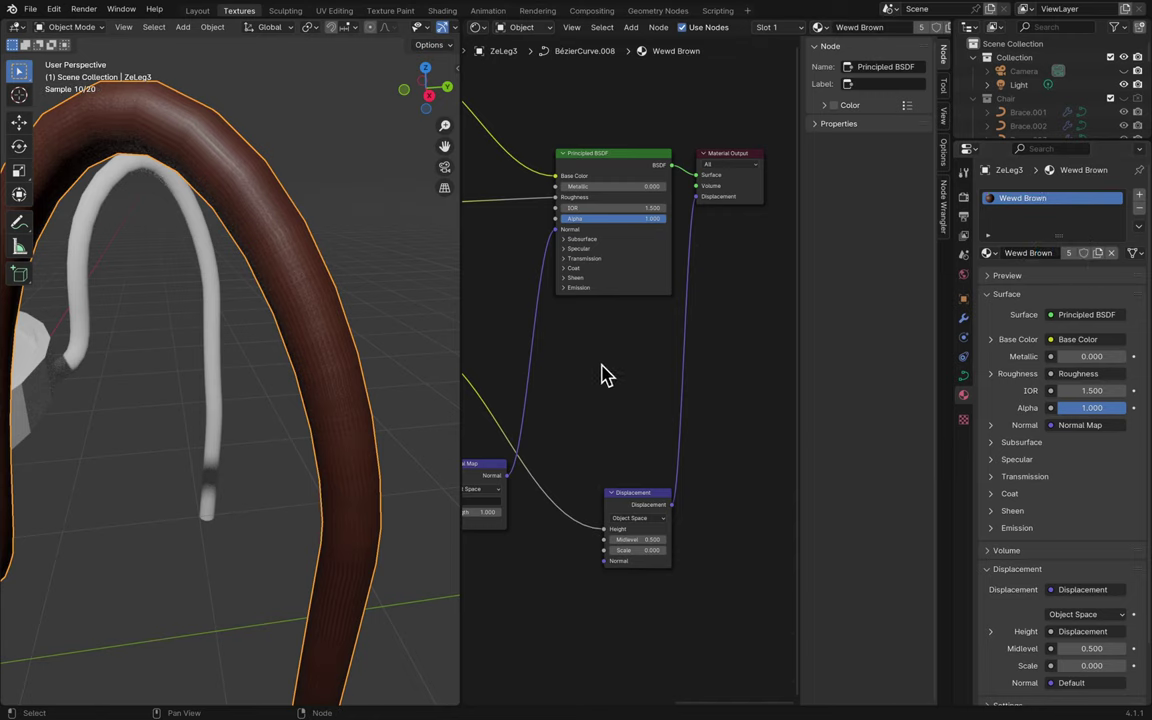
pyautogui.hotkey('ctrl', 'z')
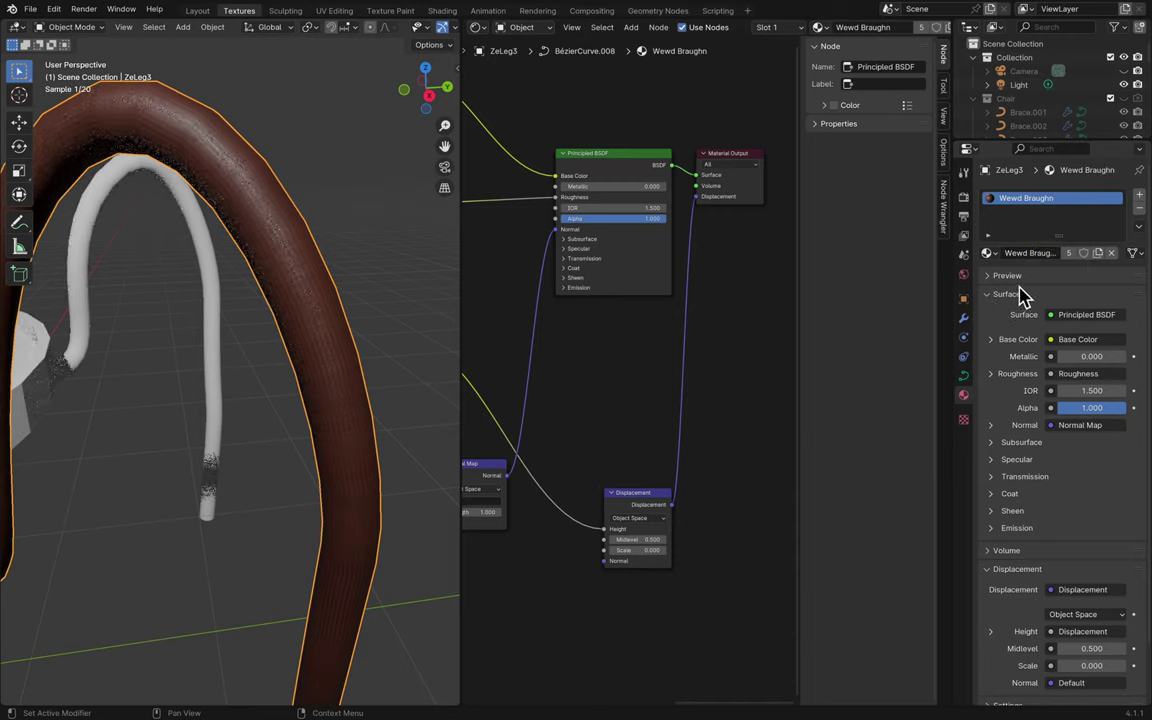
# - Put the leg back on 'Material', rename it 'Wewd Brown', and save
pyautogui.click(989, 257)
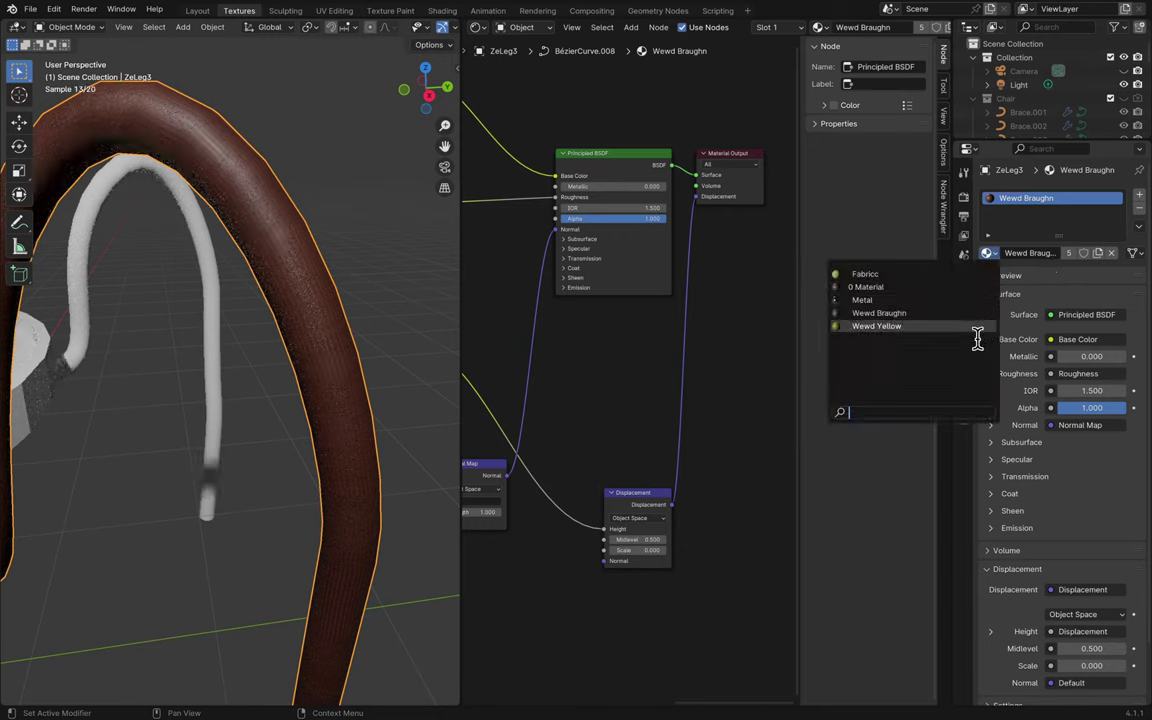
pyautogui.click(920, 285)
pyautogui.click(1051, 252)
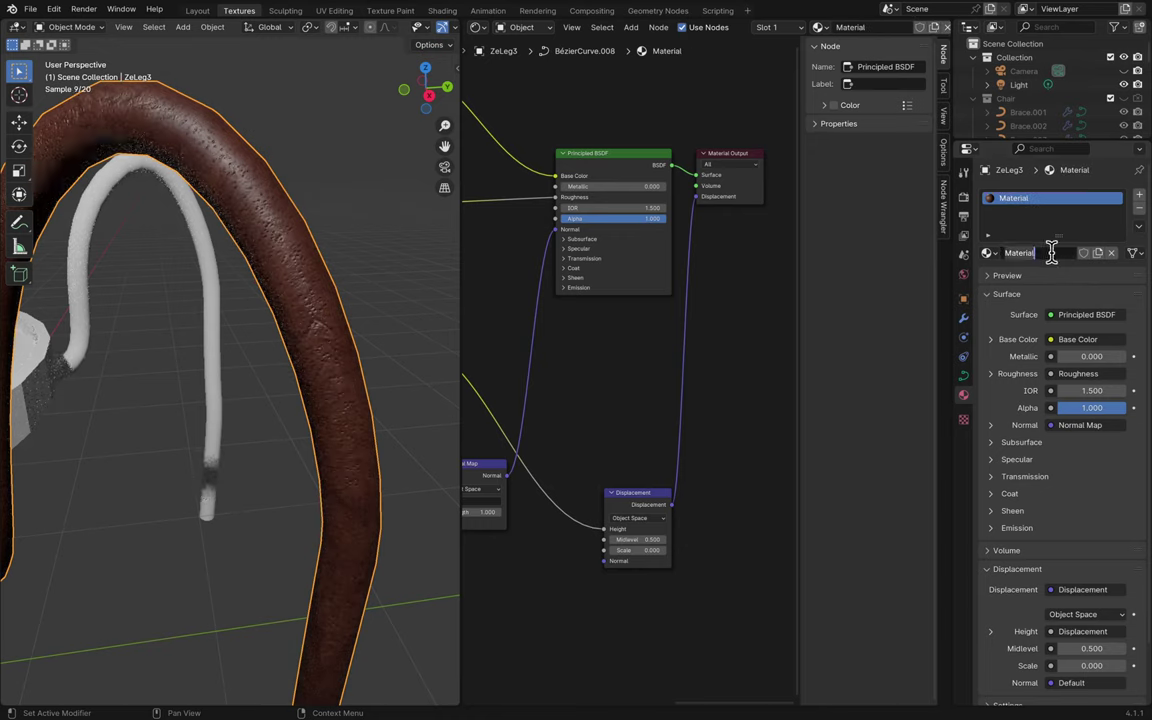
pyautogui.write('Wewd Brown')
pyautogui.press('Return')
pyautogui.hotkey('ctrl', 's')
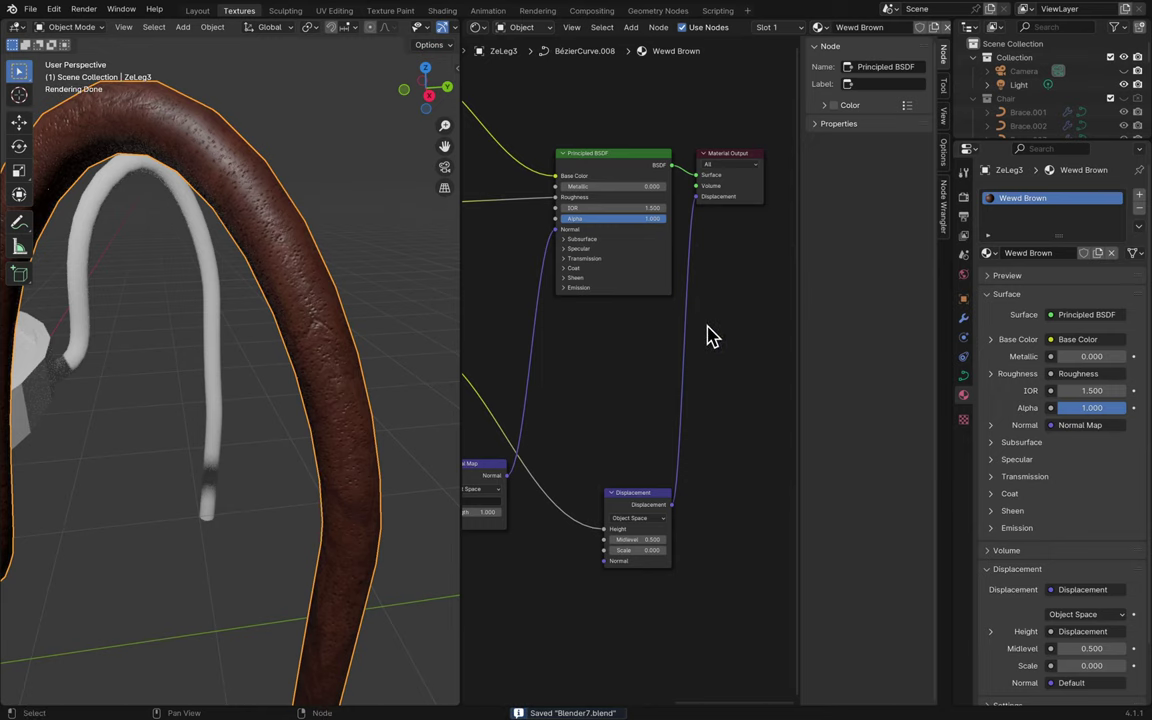
# - Inspect the Displacement Height input's link options without changing anything
pyautogui.scroll(-3, 708, 335)
pyautogui.scroll(2, 708, 335)
pyautogui.scroll(-2, 1095, 555)
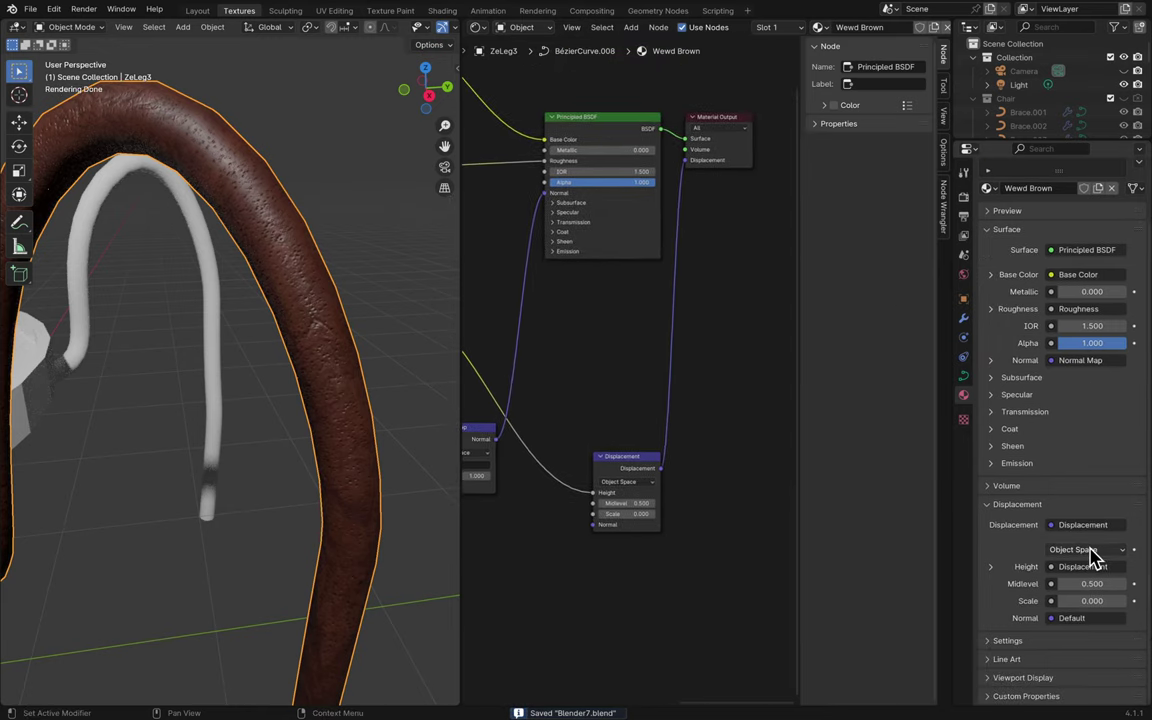
pyautogui.click(1085, 567)
pyautogui.press('Escape')
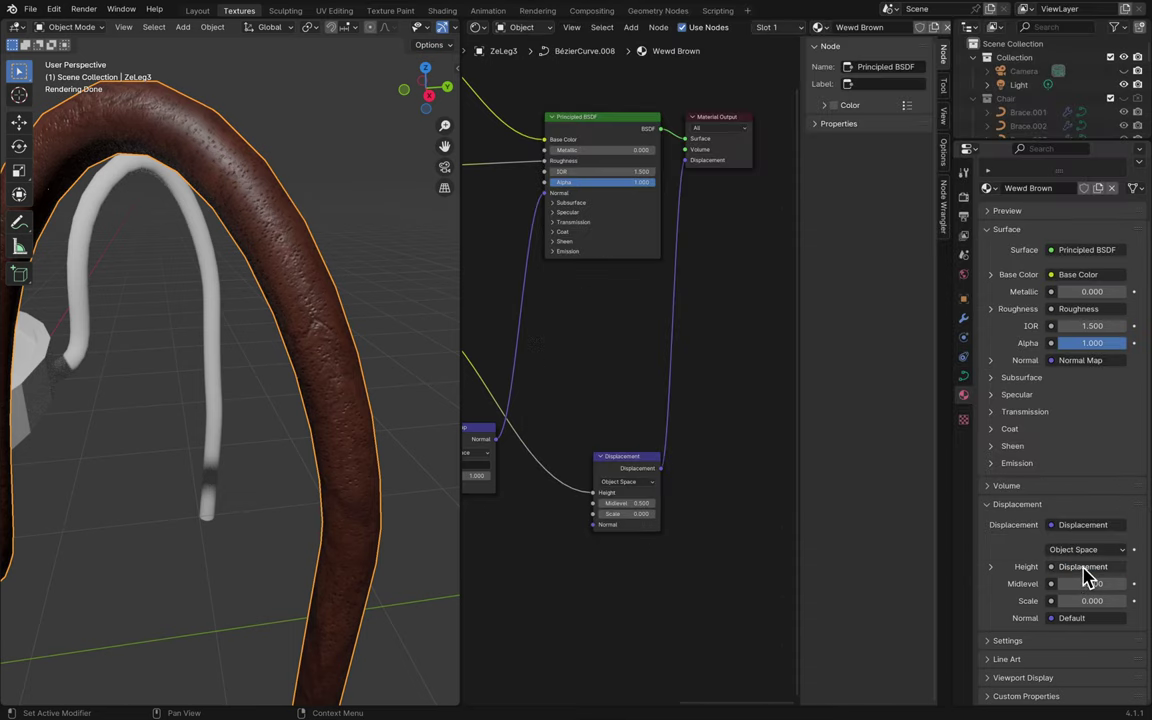
pyautogui.click(1088, 570)
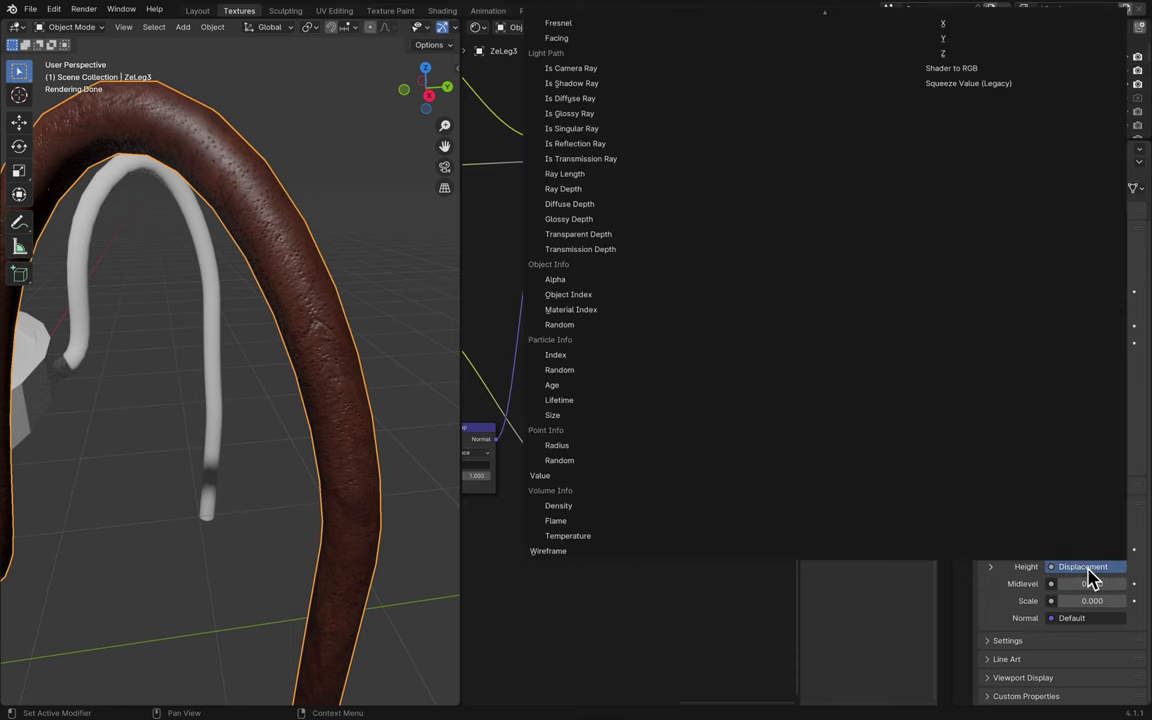
pyautogui.press('Escape')
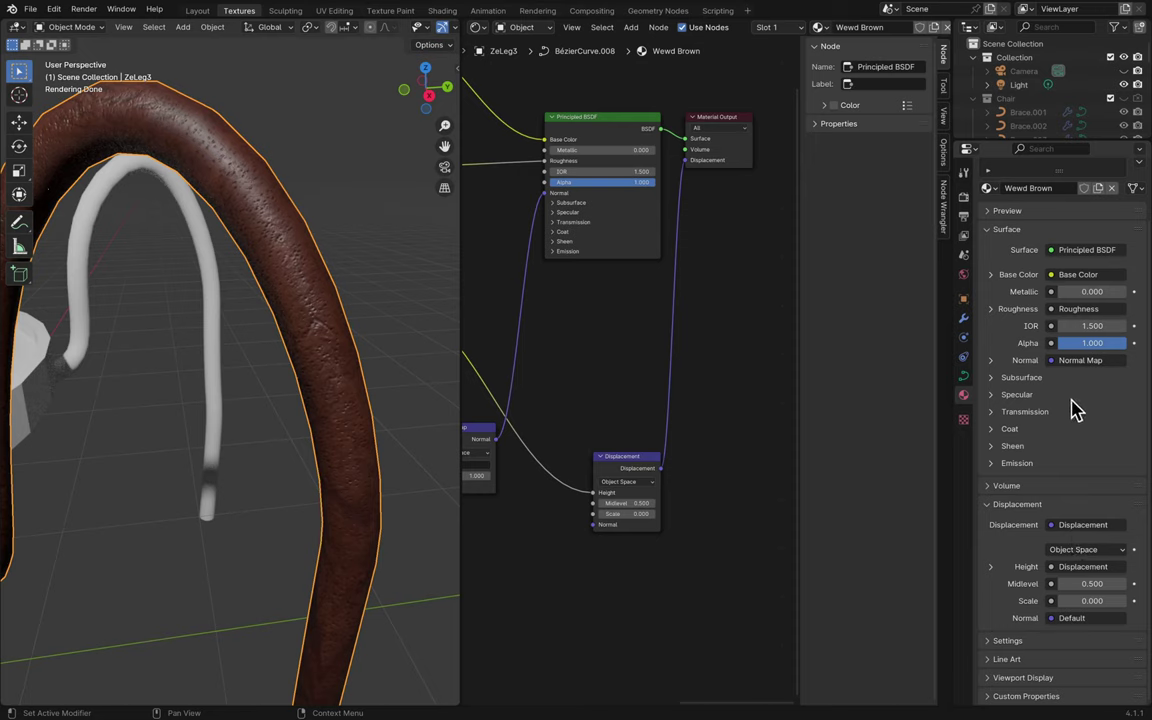
pyautogui.scroll(2, 1075, 410)
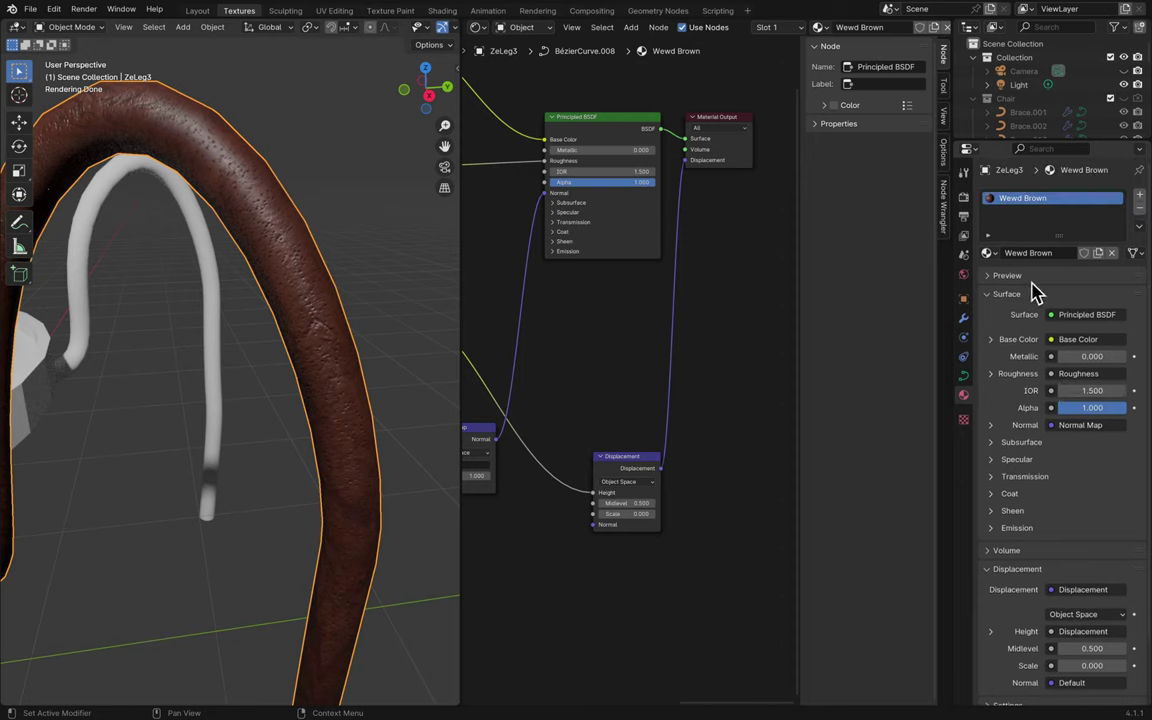
pyautogui.scroll(-2, 1050, 500)
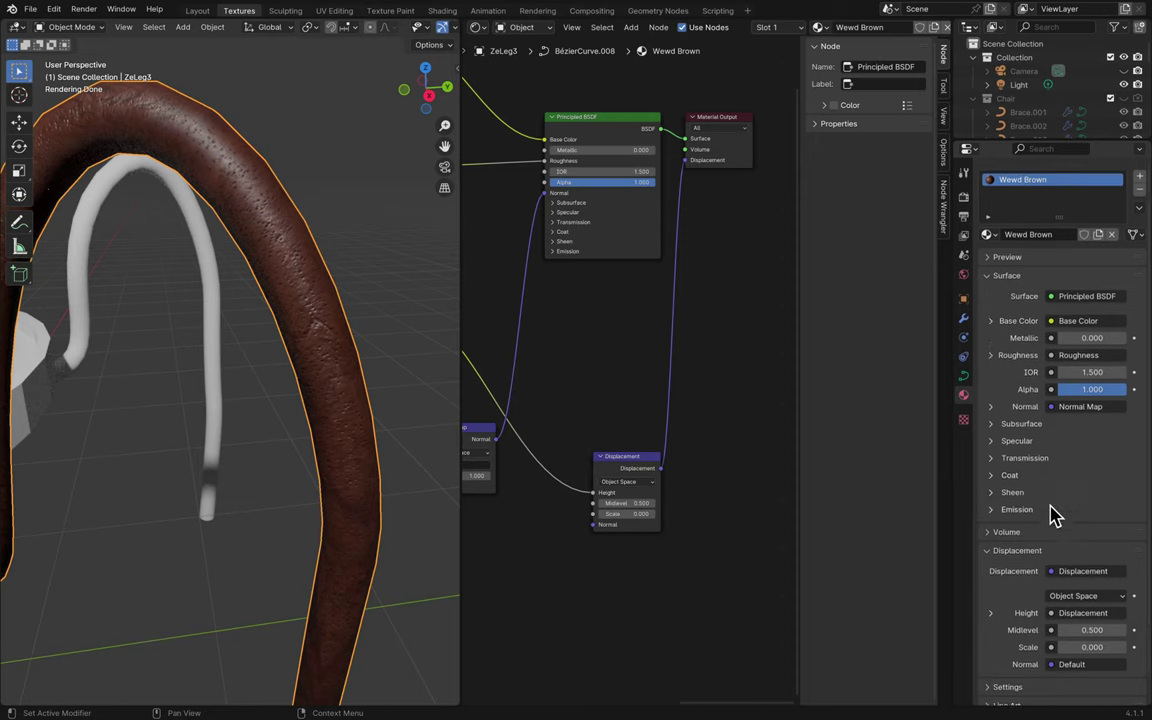
pyautogui.click(1080, 550)
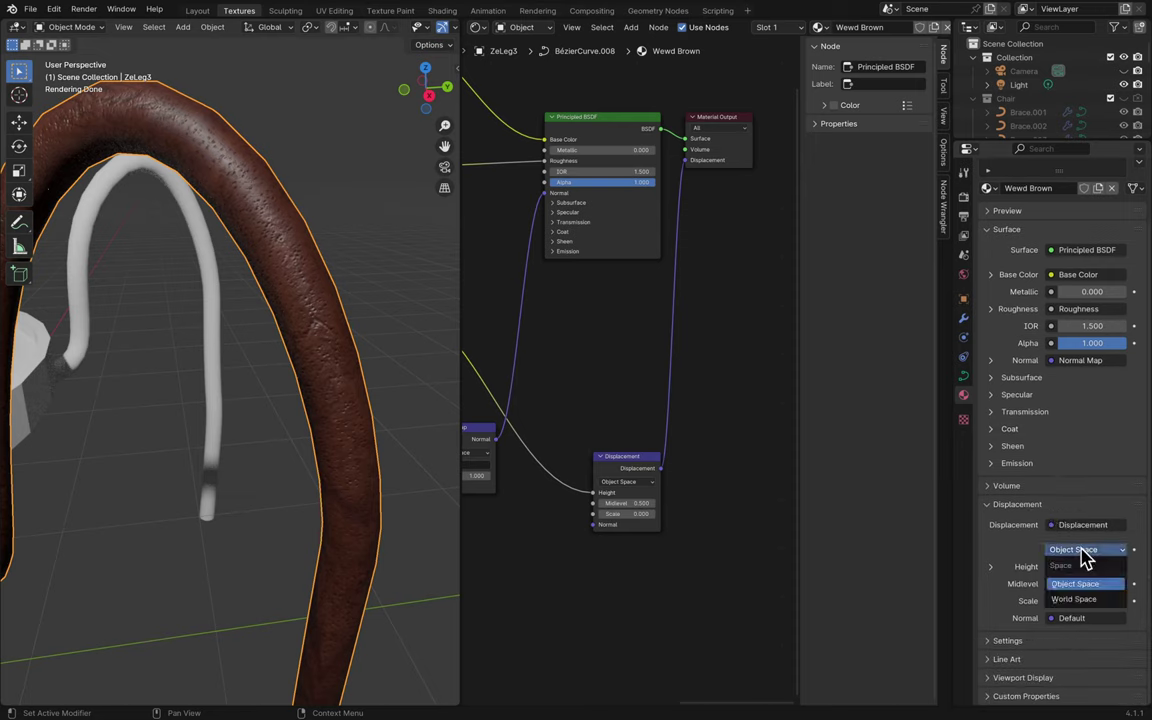
pyautogui.click(1080, 549)
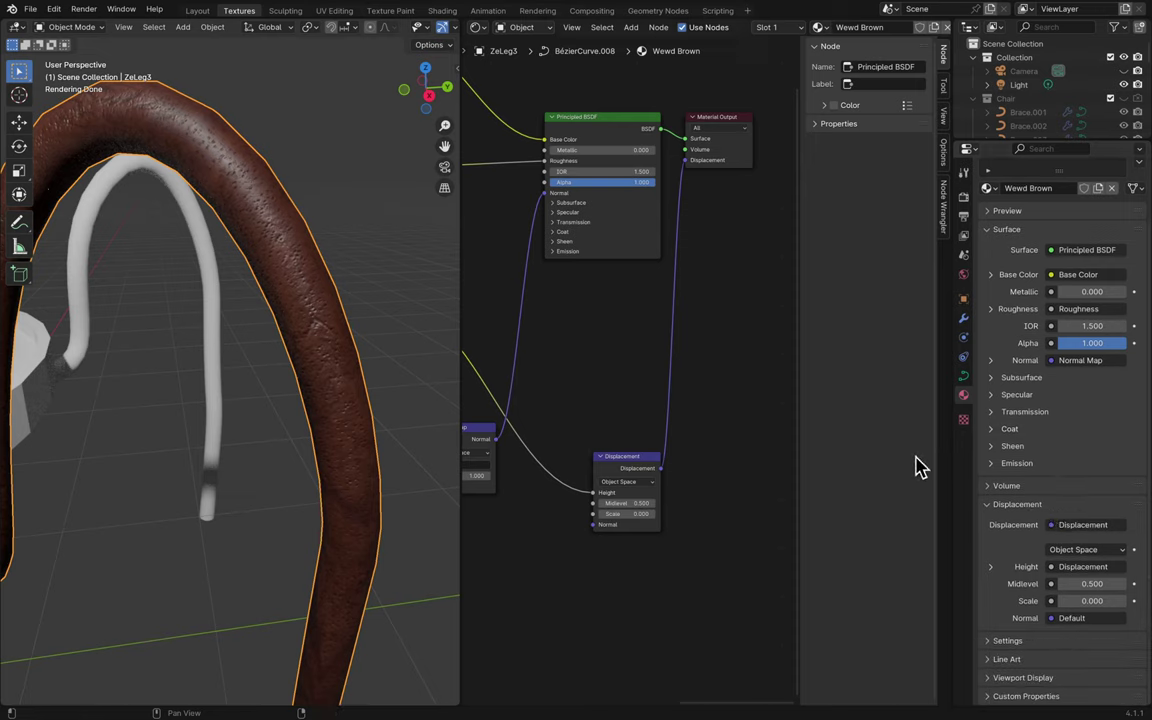
pyautogui.click(1013, 506)
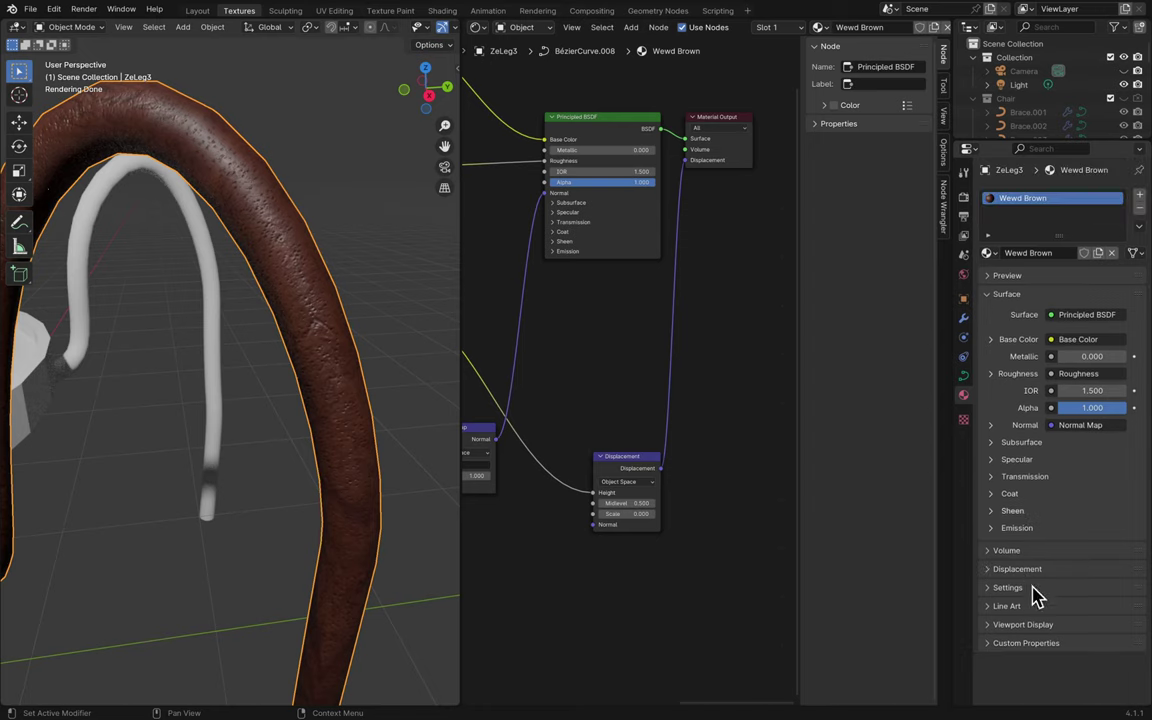
pyautogui.click(989, 253)
pyautogui.click(908, 328)
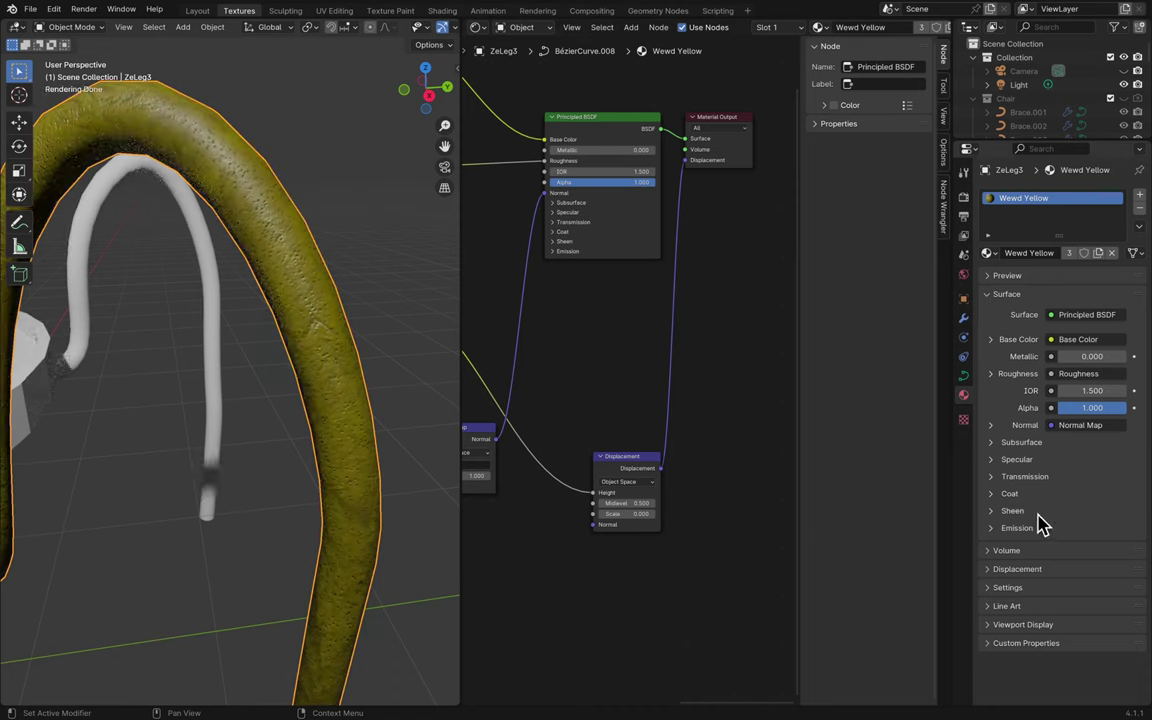
pyautogui.click(1018, 570)
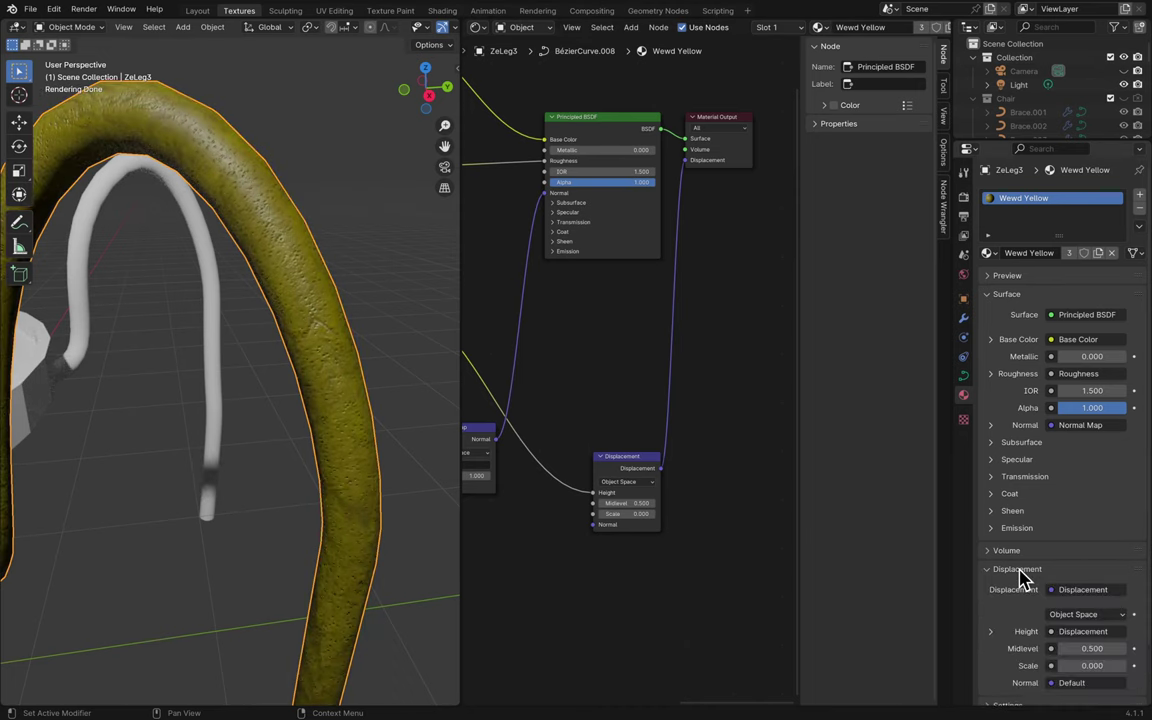
pyautogui.scroll(-2, 1010, 617)
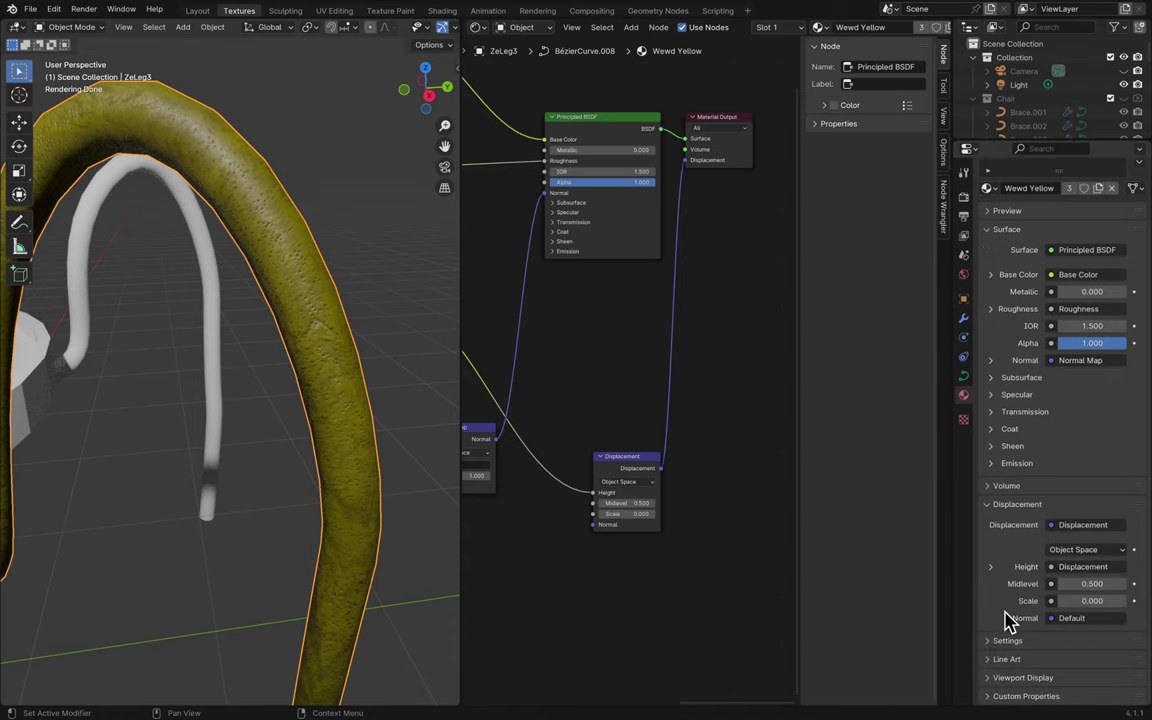
pyautogui.click(1009, 645)
pyautogui.scroll(-5, 1009, 648)
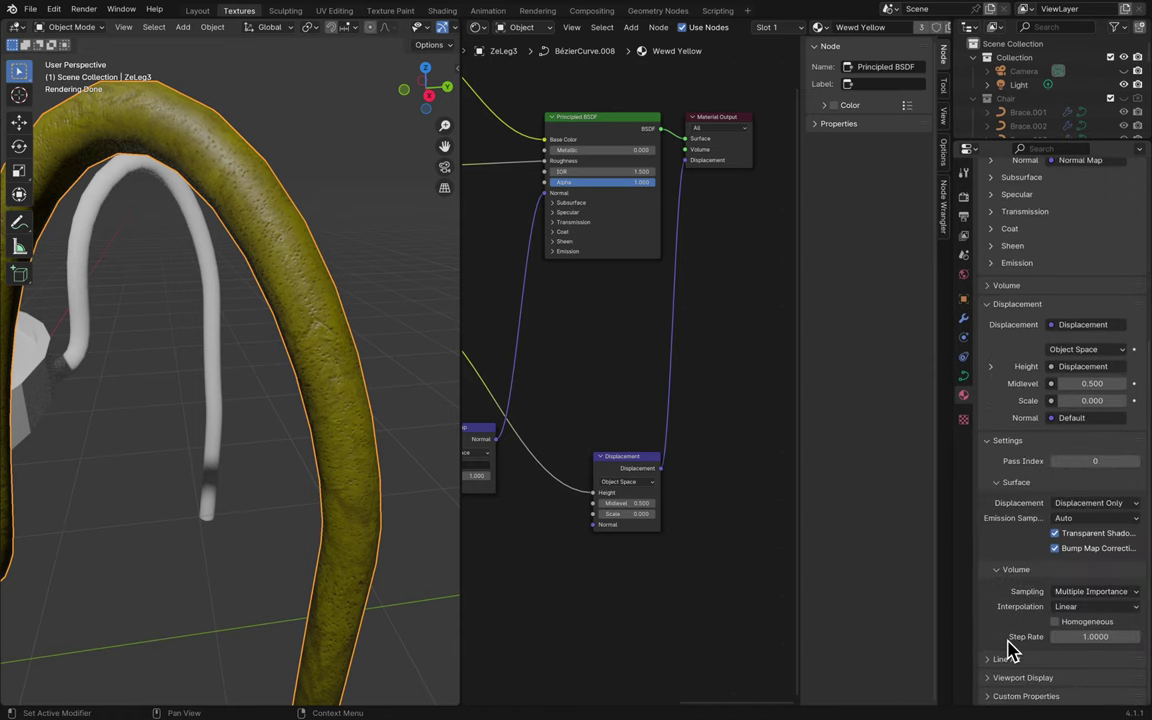
pyautogui.scroll(7, 1046, 200)
pyautogui.click(986, 253)
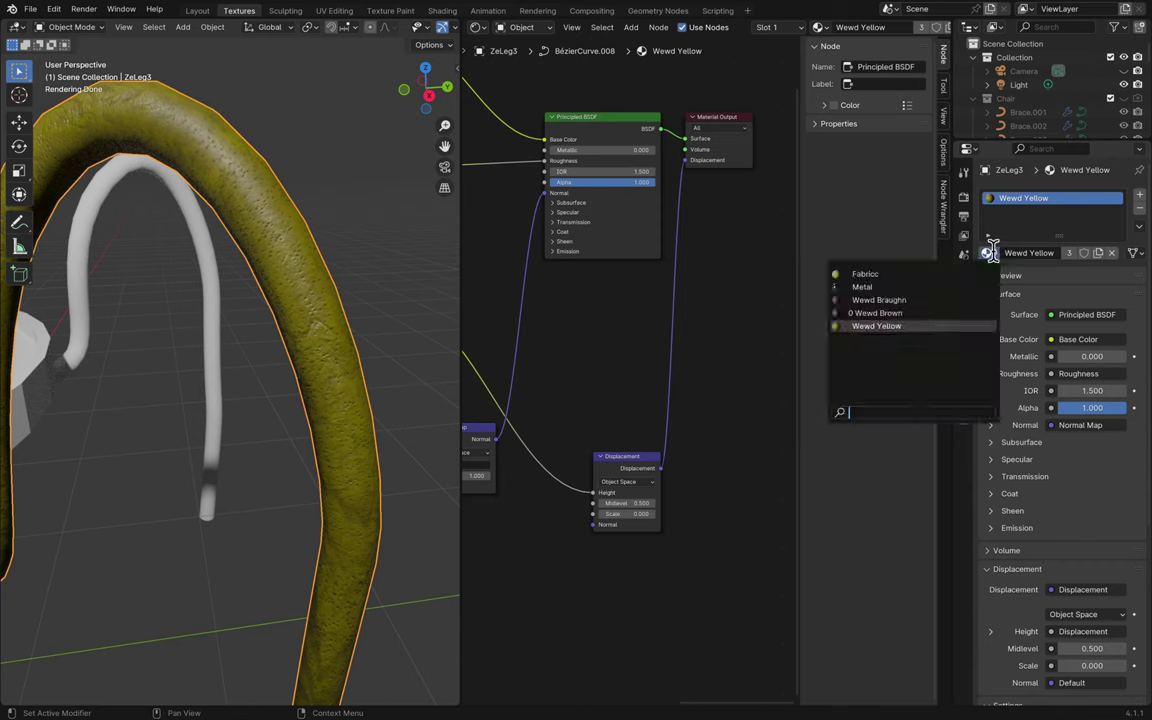
pyautogui.click(952, 313)
# - Set Wewd Brown's surface displacement method to Displacement Only
pyautogui.click(988, 252)
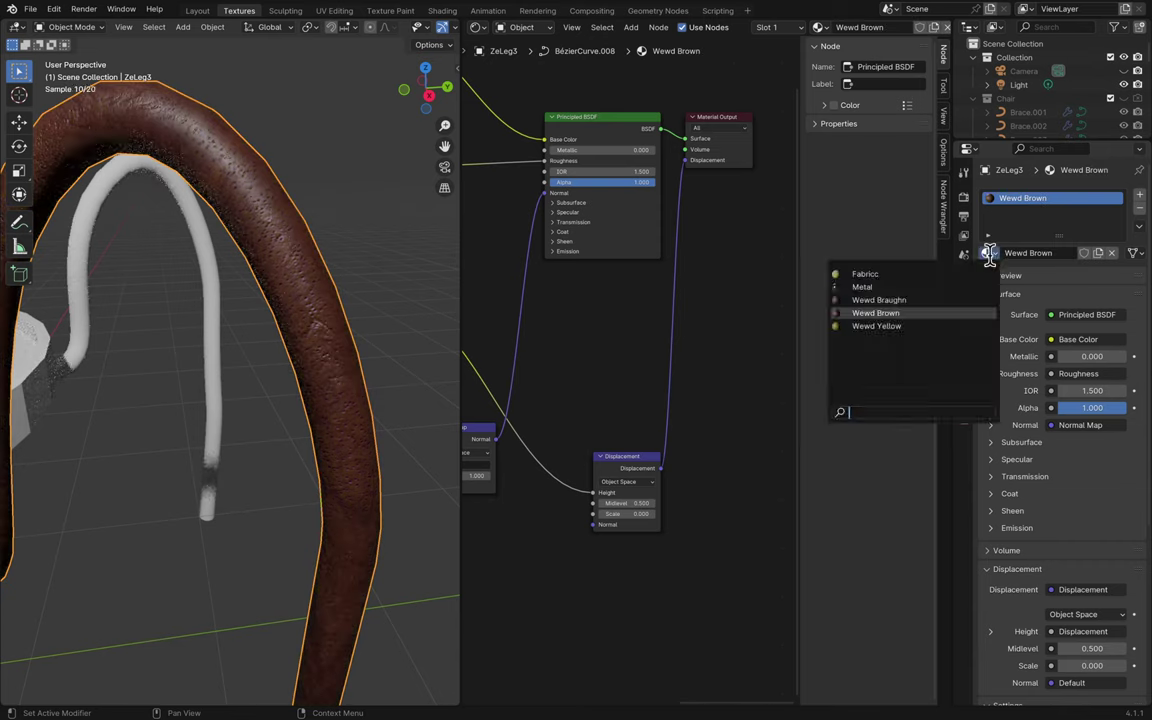
pyautogui.scroll(-5, 1028, 368)
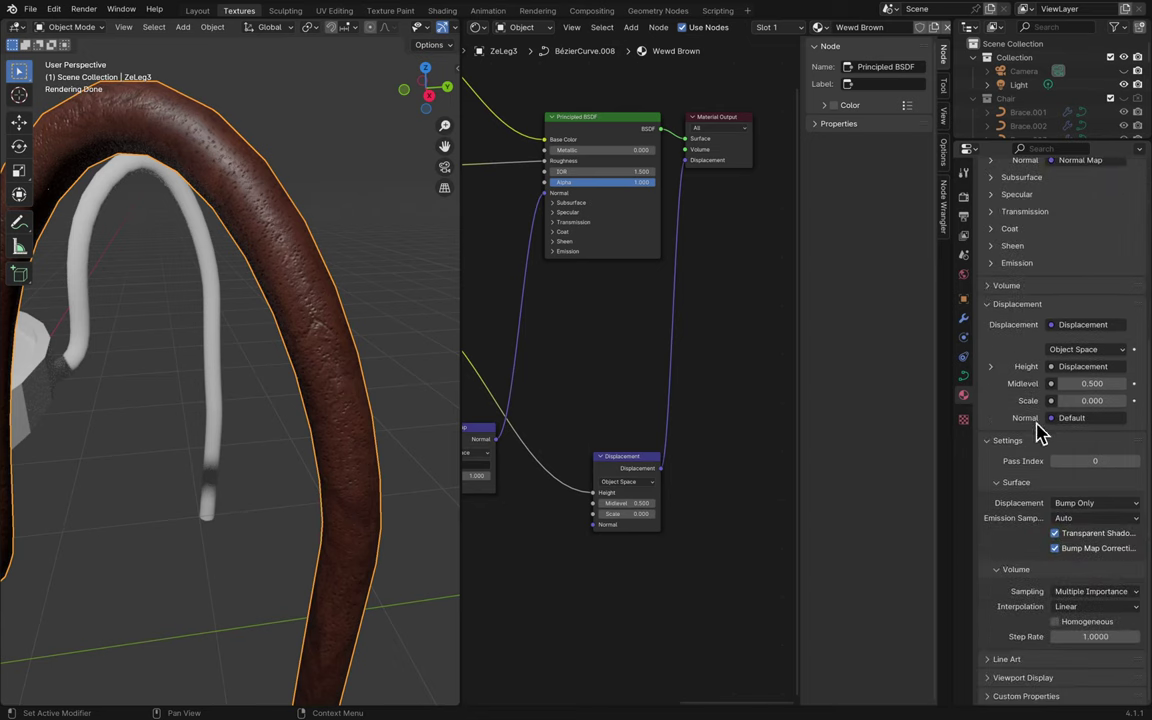
pyautogui.click(1088, 503)
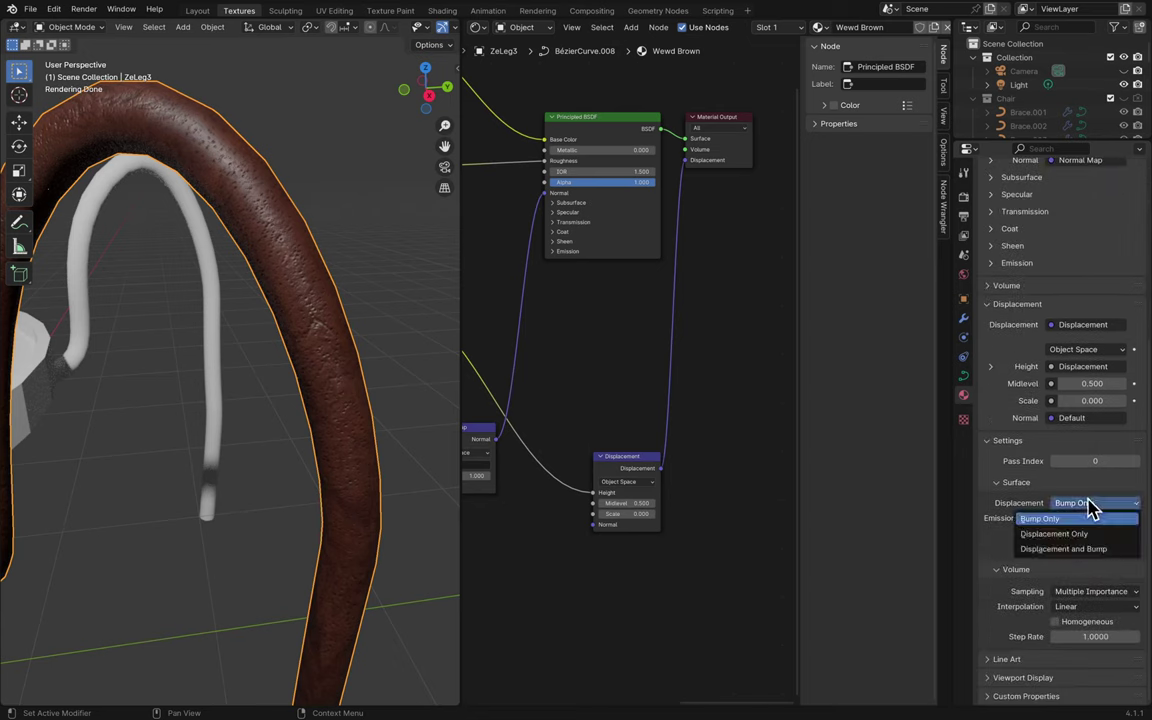
pyautogui.click(1088, 538)
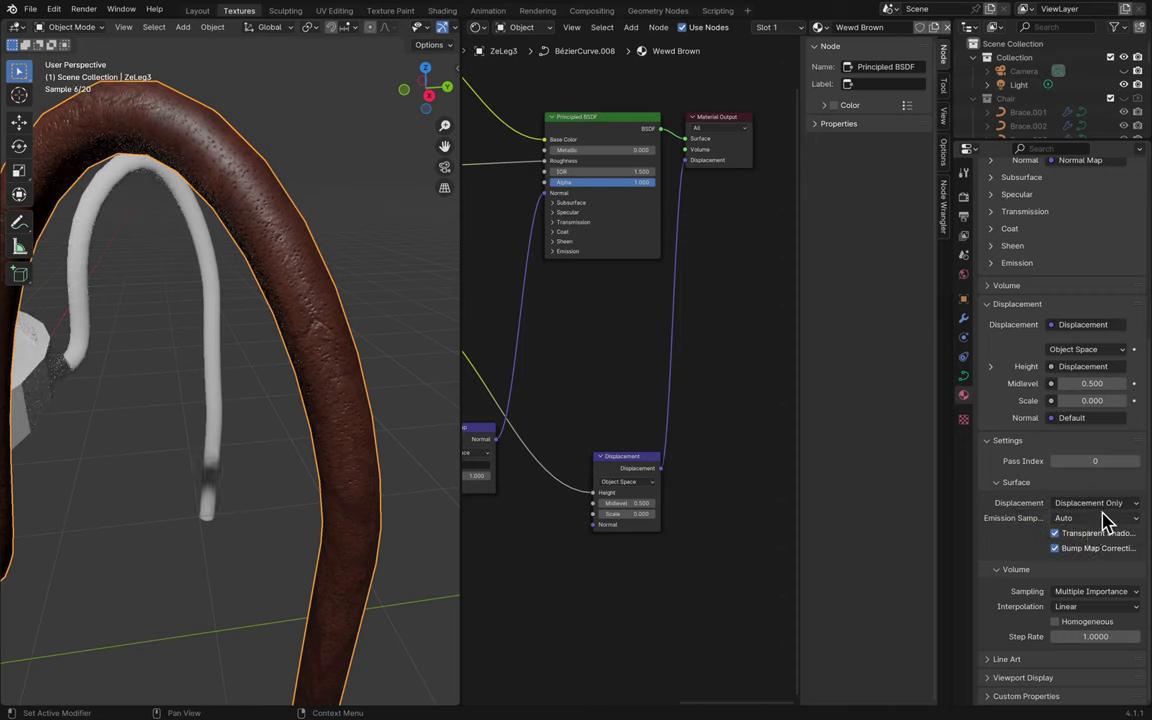
pyautogui.click(1091, 503)
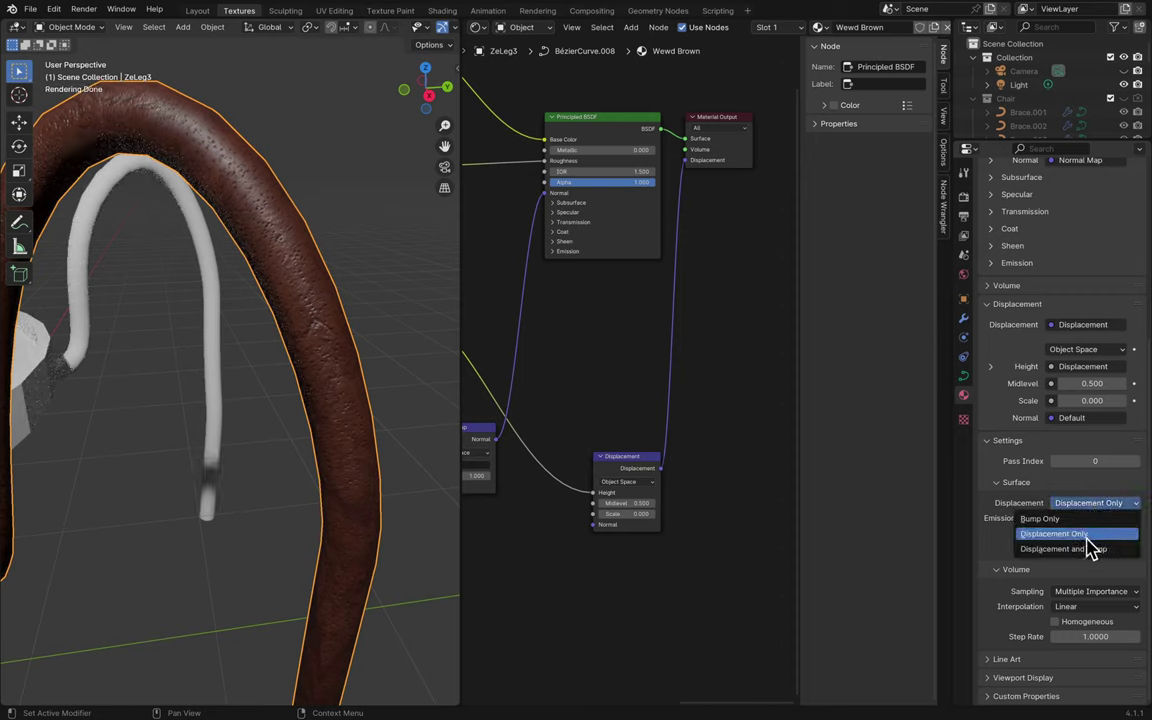
pyautogui.click(1090, 546)
pyautogui.click(1095, 503)
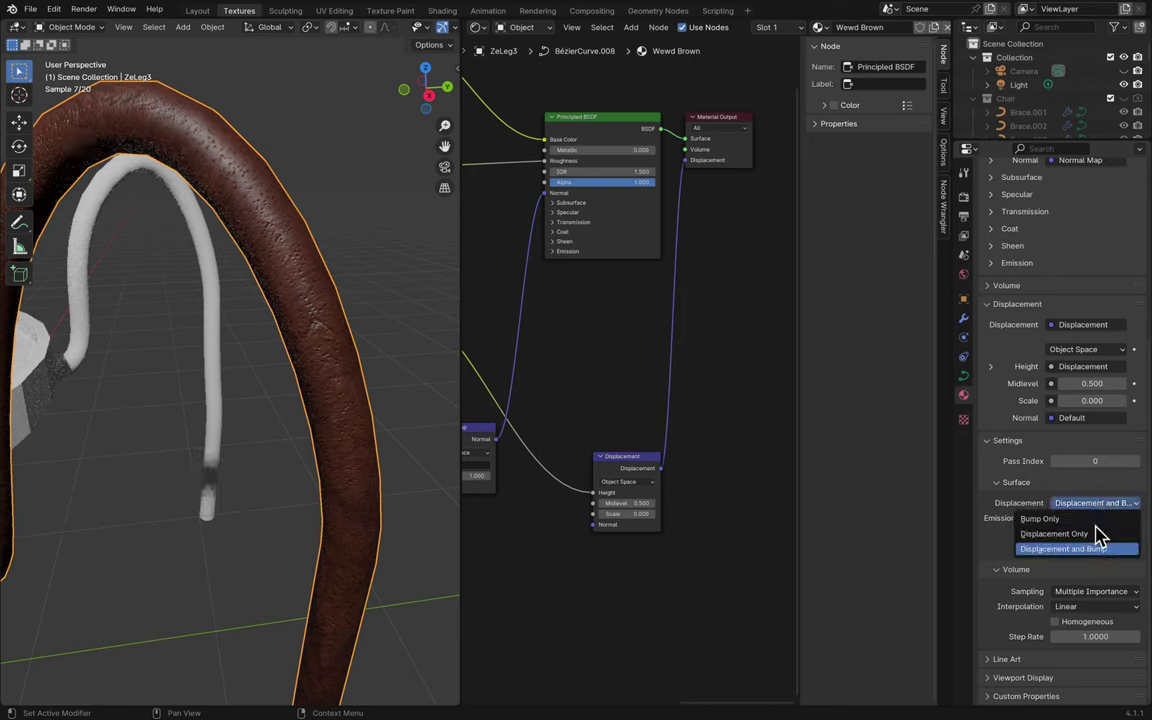
pyautogui.click(1098, 532)
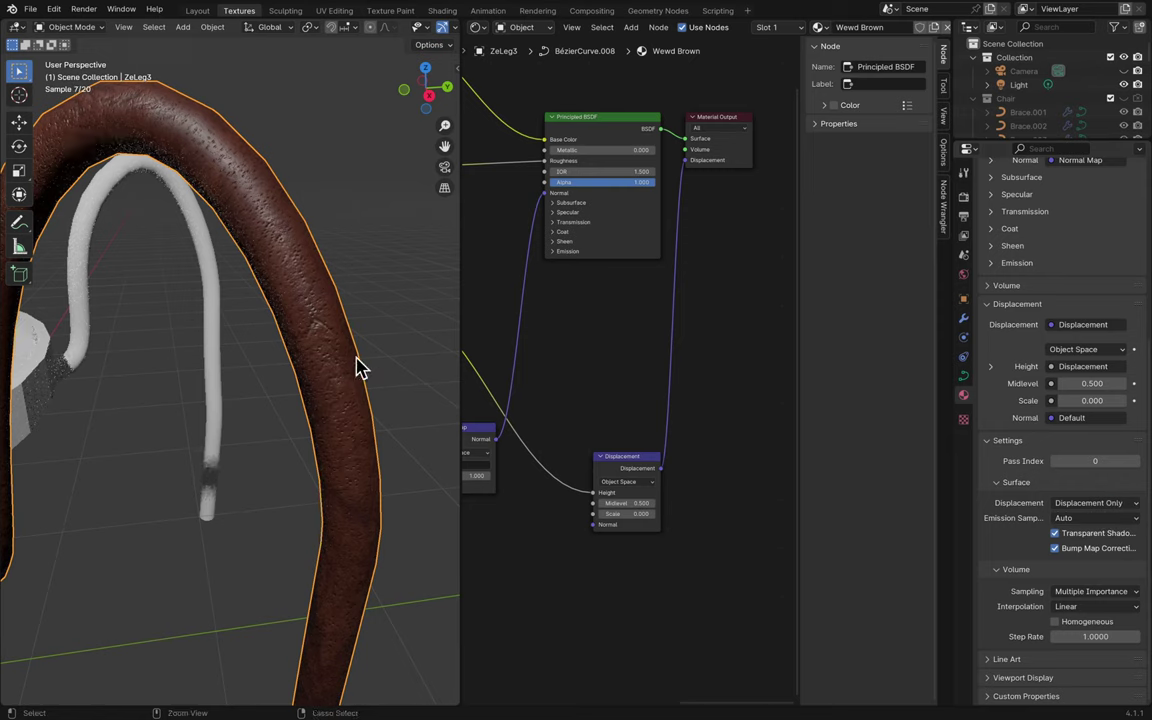
# - Save the file and revert the Displacement node's Scale to 0.000
pyautogui.hotkey('ctrl', 's')
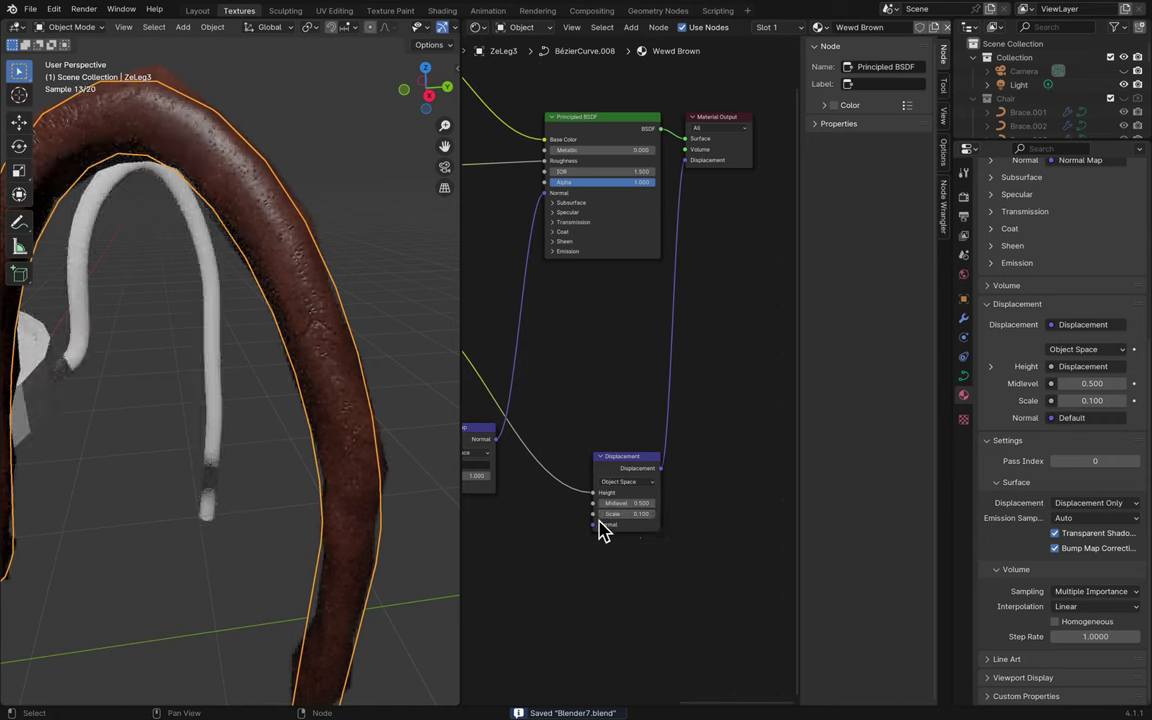
pyautogui.press('BackSpace')
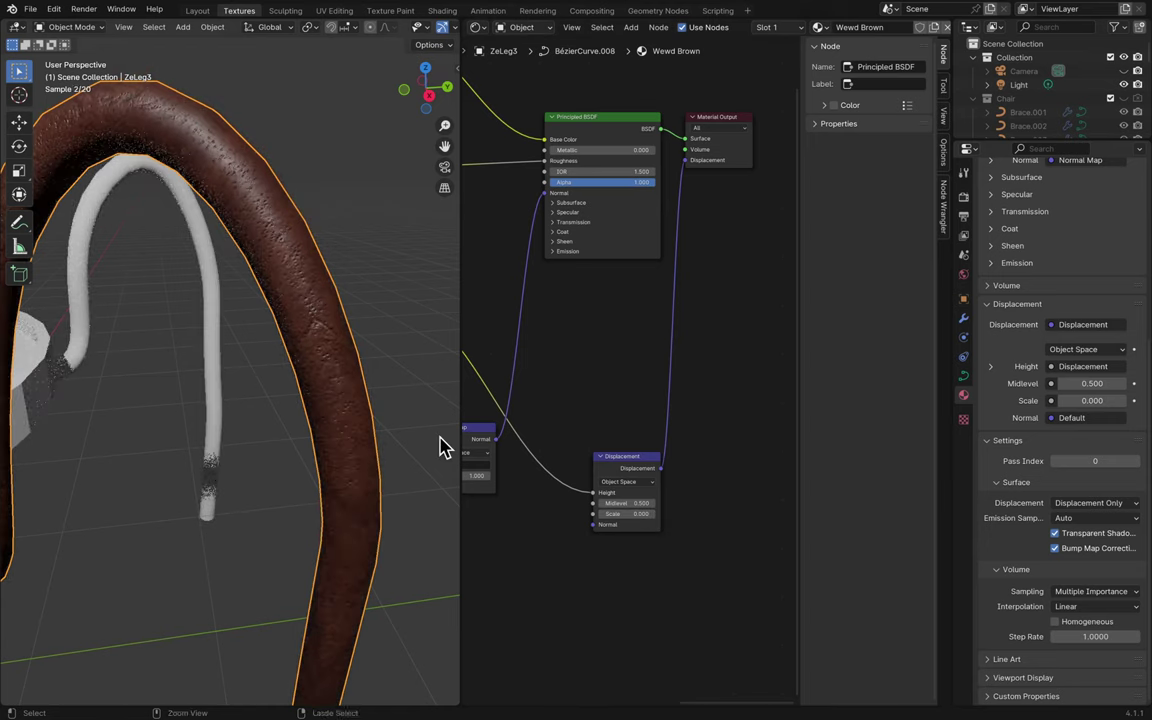
pyautogui.moveTo(637, 8)
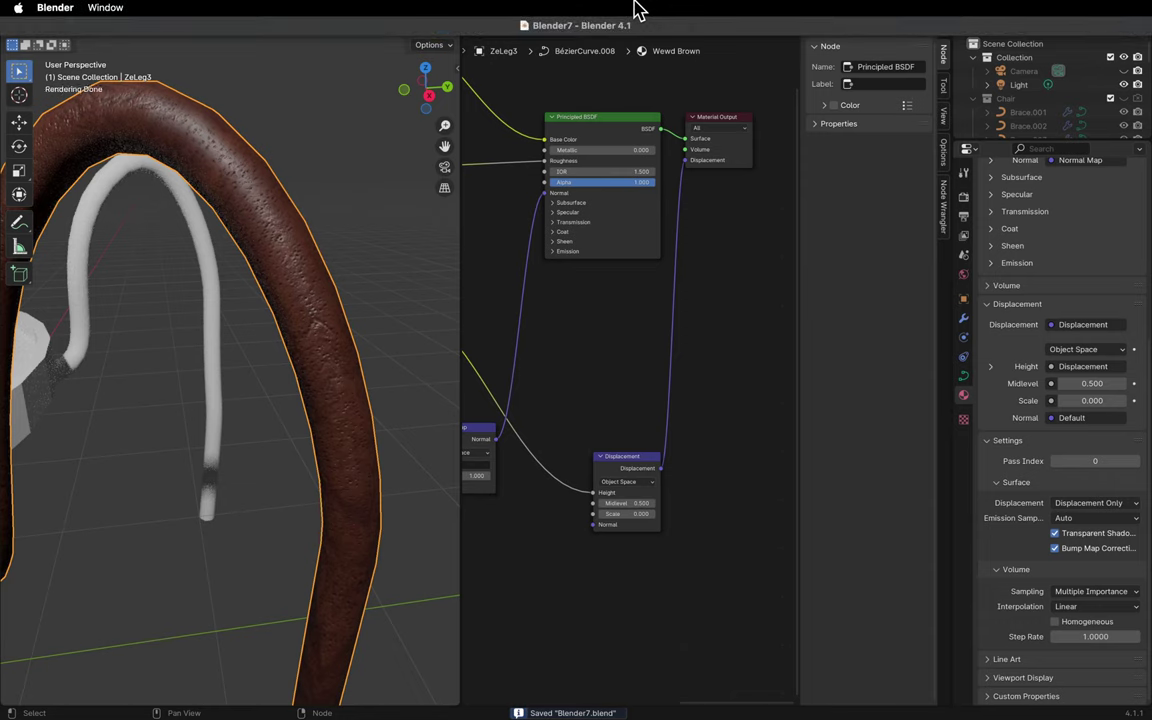
pyautogui.hscroll(-5, 411, 321)
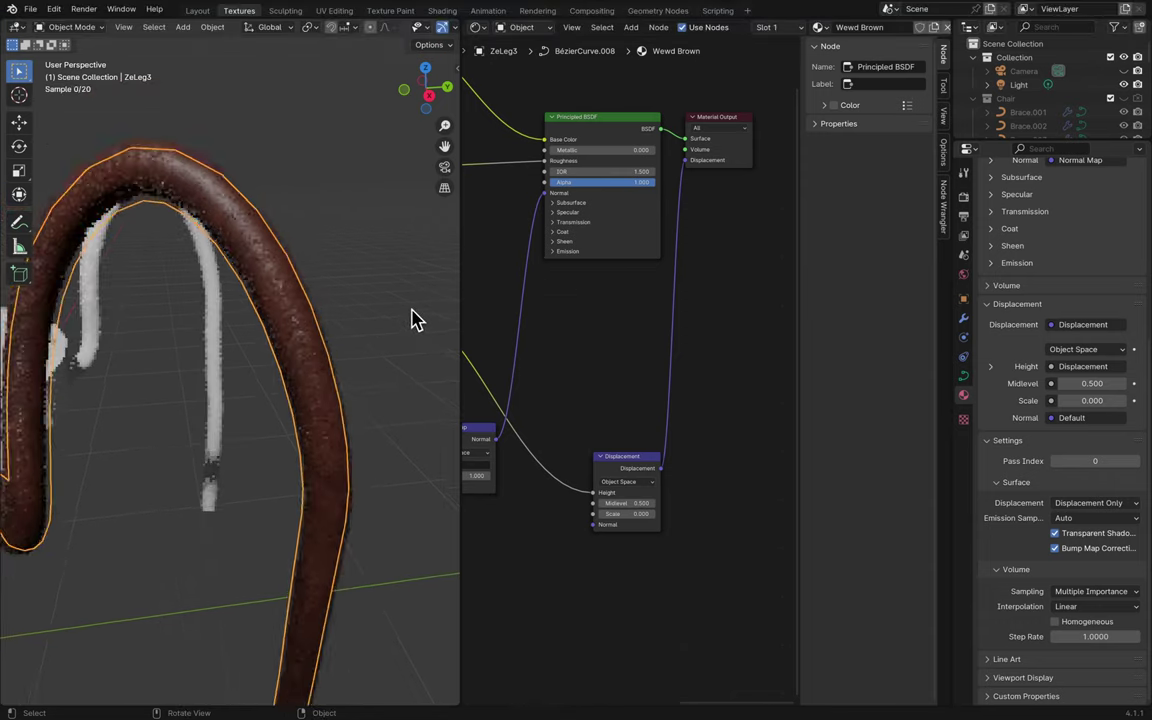
# - Select the white leg ZeLeg4 and assign it the Wewd Brown material
pyautogui.hscroll(-3, 411, 321)
pyautogui.click(143, 265)
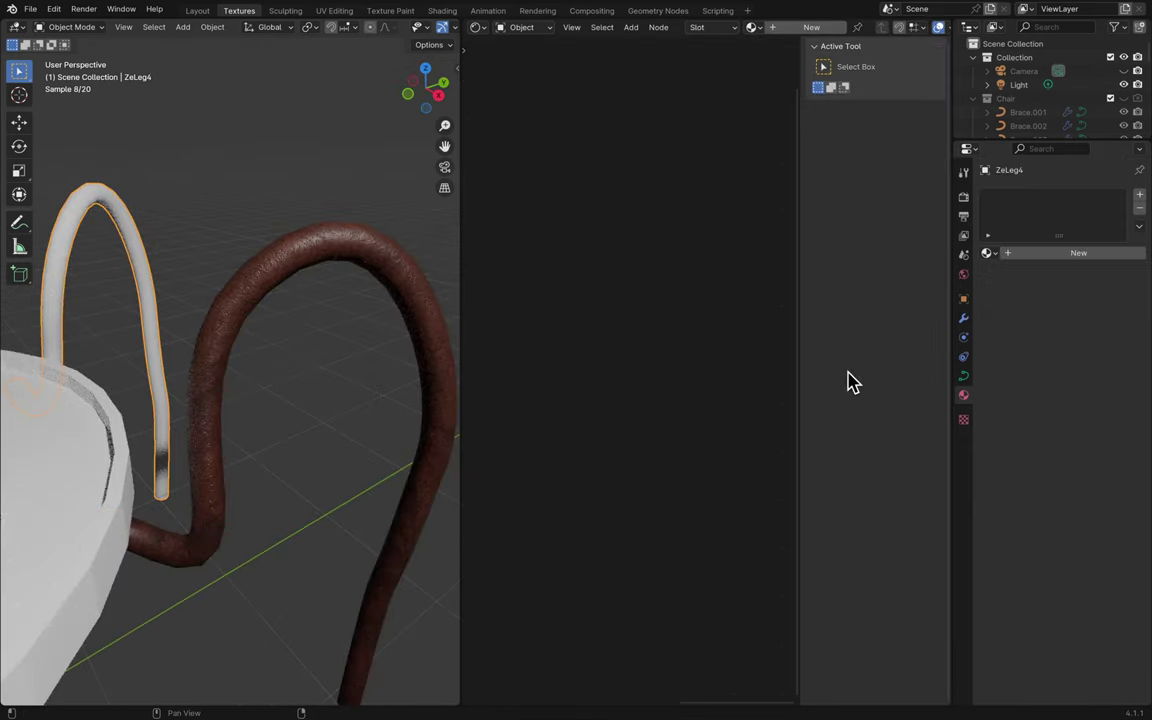
pyautogui.click(988, 253)
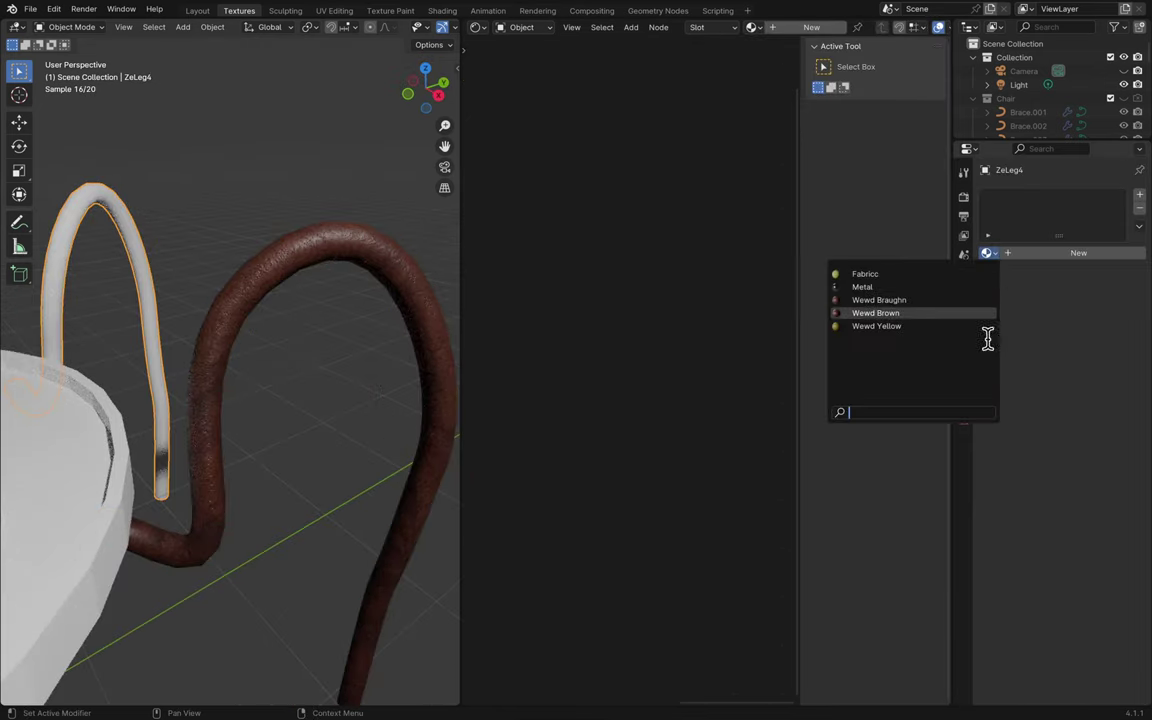
pyautogui.click(905, 313)
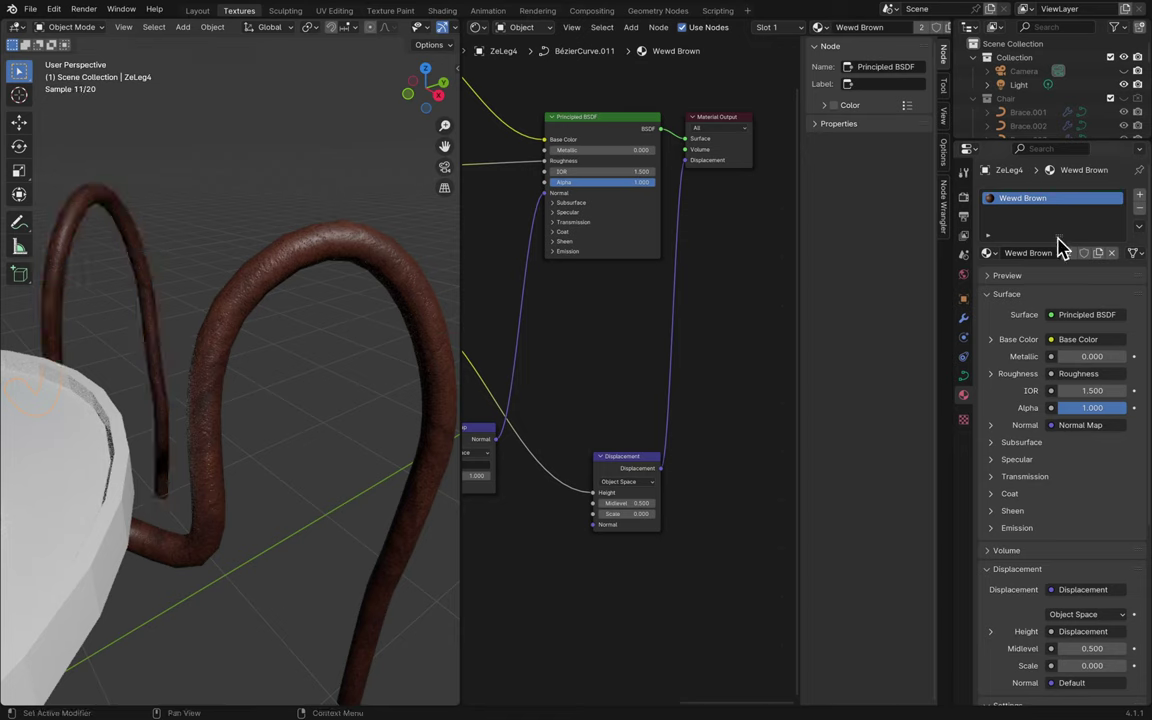
# - Rename Wewd Braughn to 'Wewd Braughn Chair', put Wewd Brown back on the leg, and save
pyautogui.click(988, 253)
pyautogui.click(964, 297)
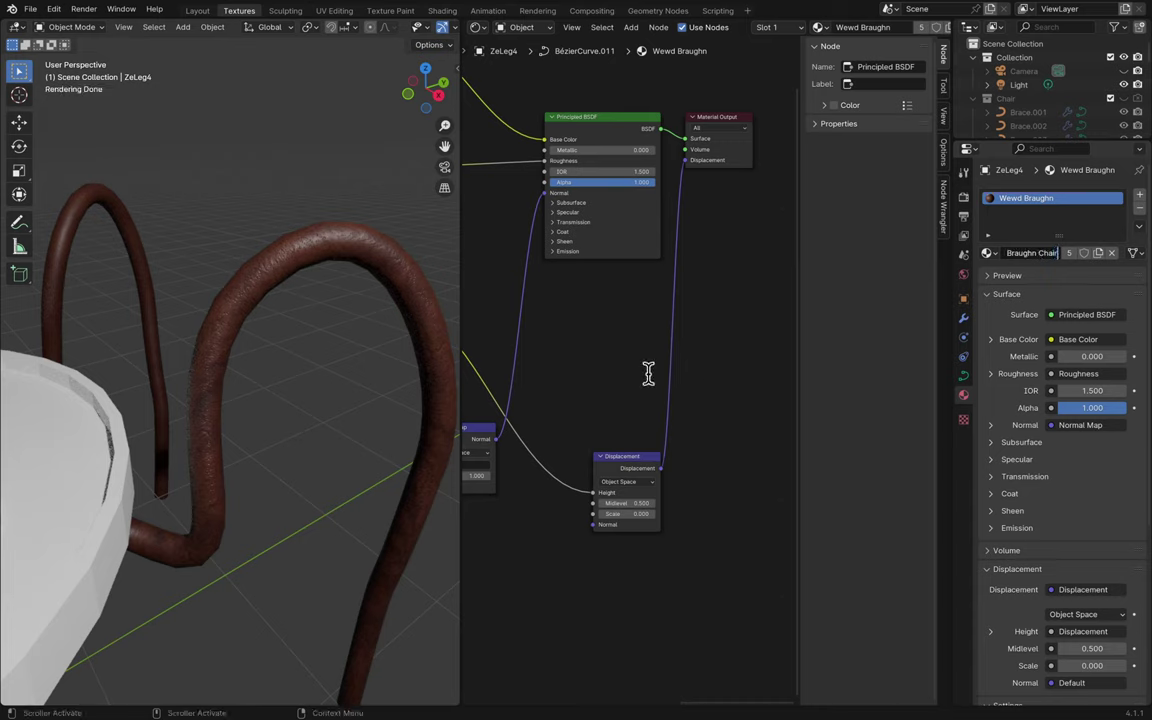
pyautogui.press('Return')
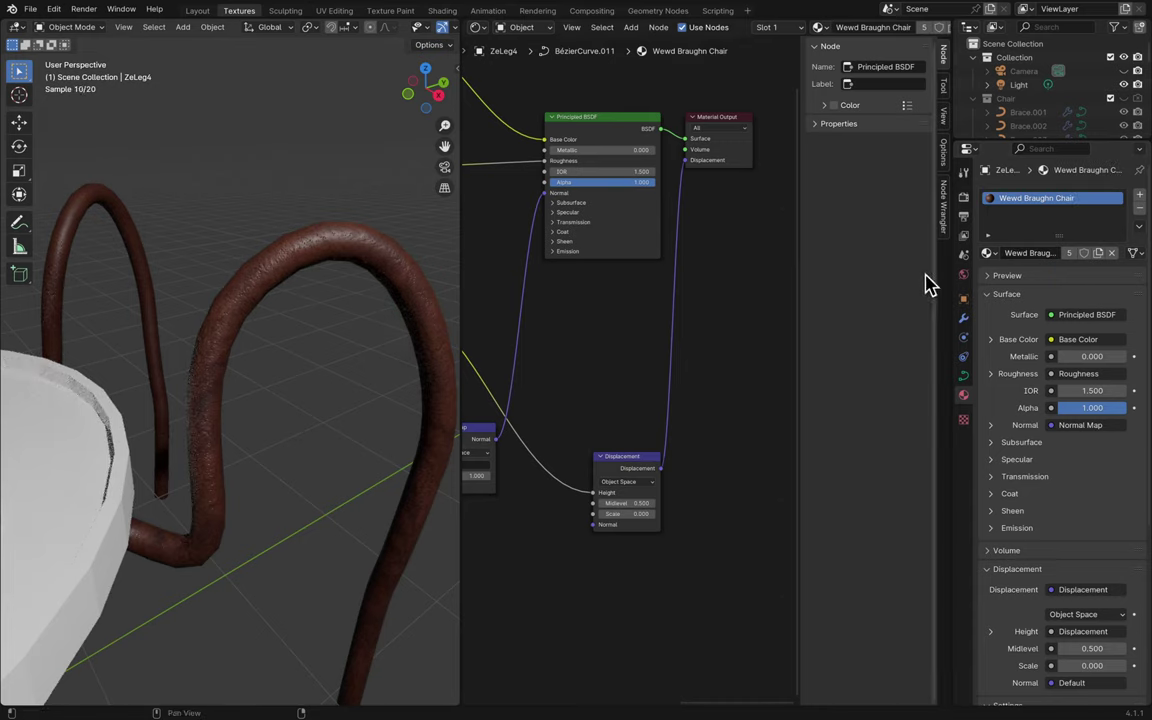
pyautogui.click(987, 255)
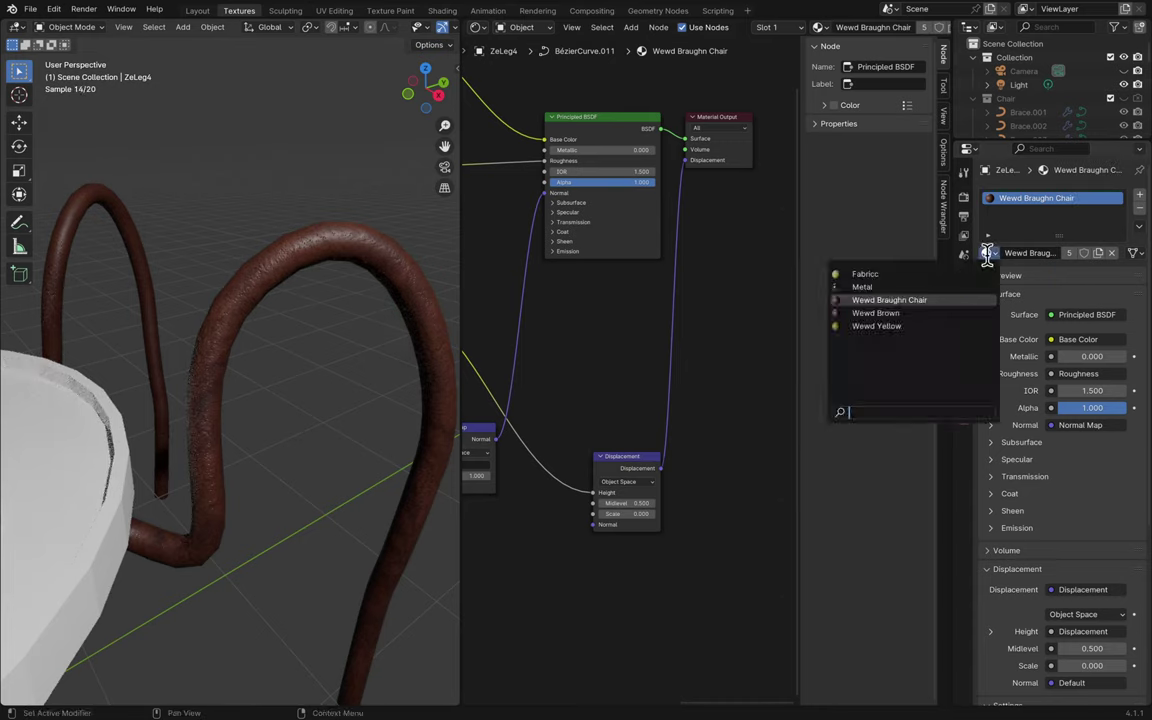
pyautogui.click(950, 314)
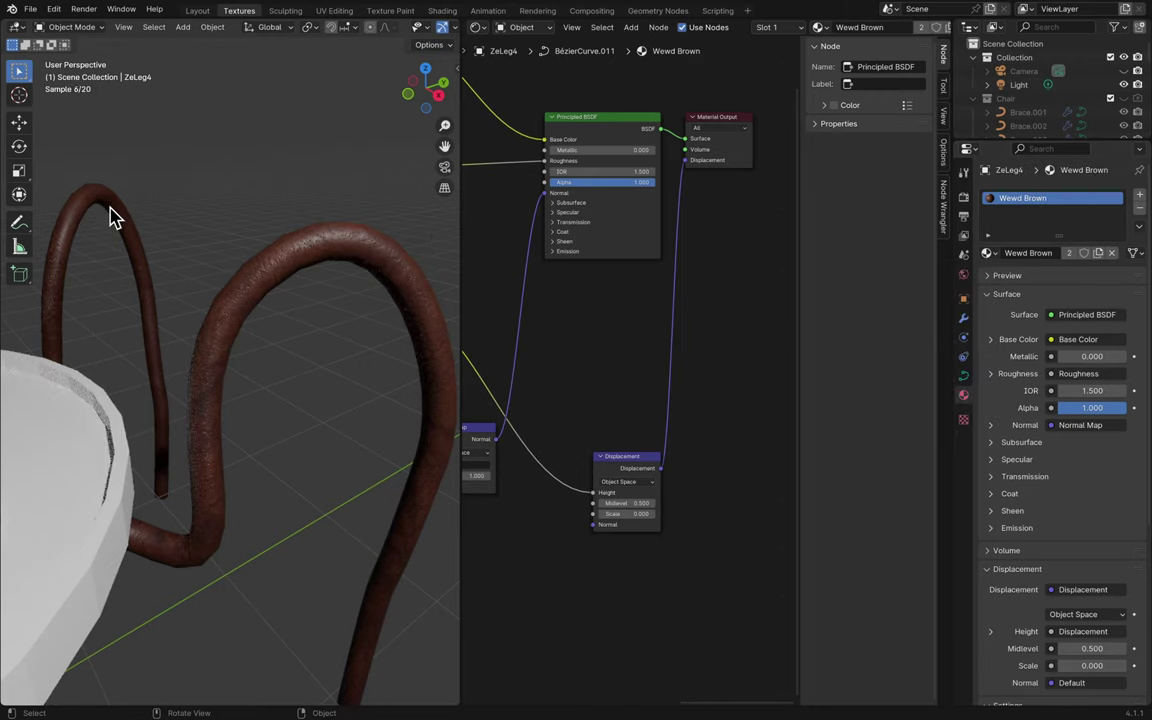
pyautogui.scroll(5, 110, 218)
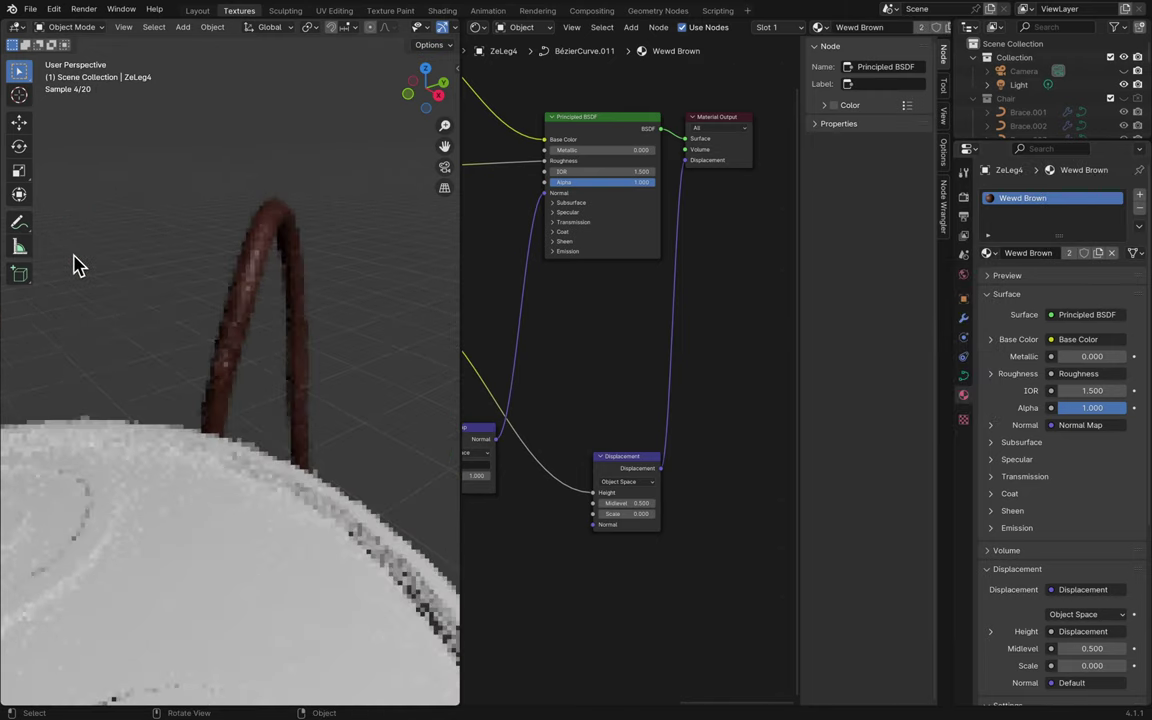
pyautogui.scroll(3, 78, 265)
pyautogui.scroll(3, 270, 321)
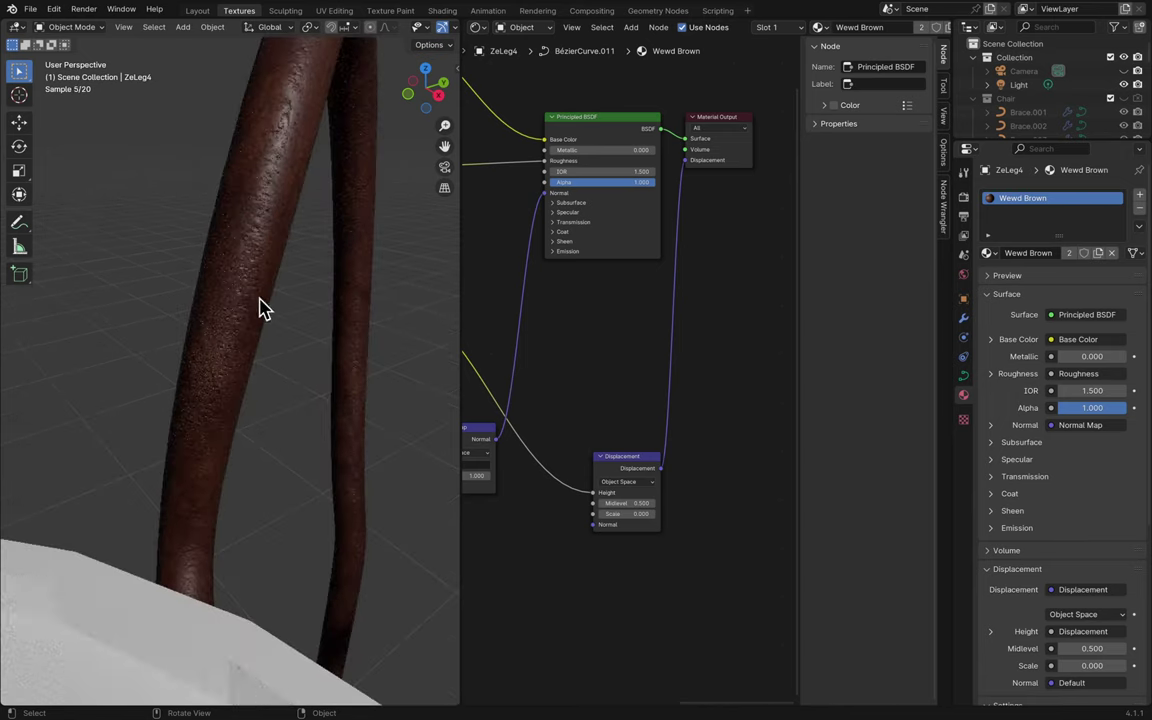
pyautogui.hotkey('ctrl', 's')
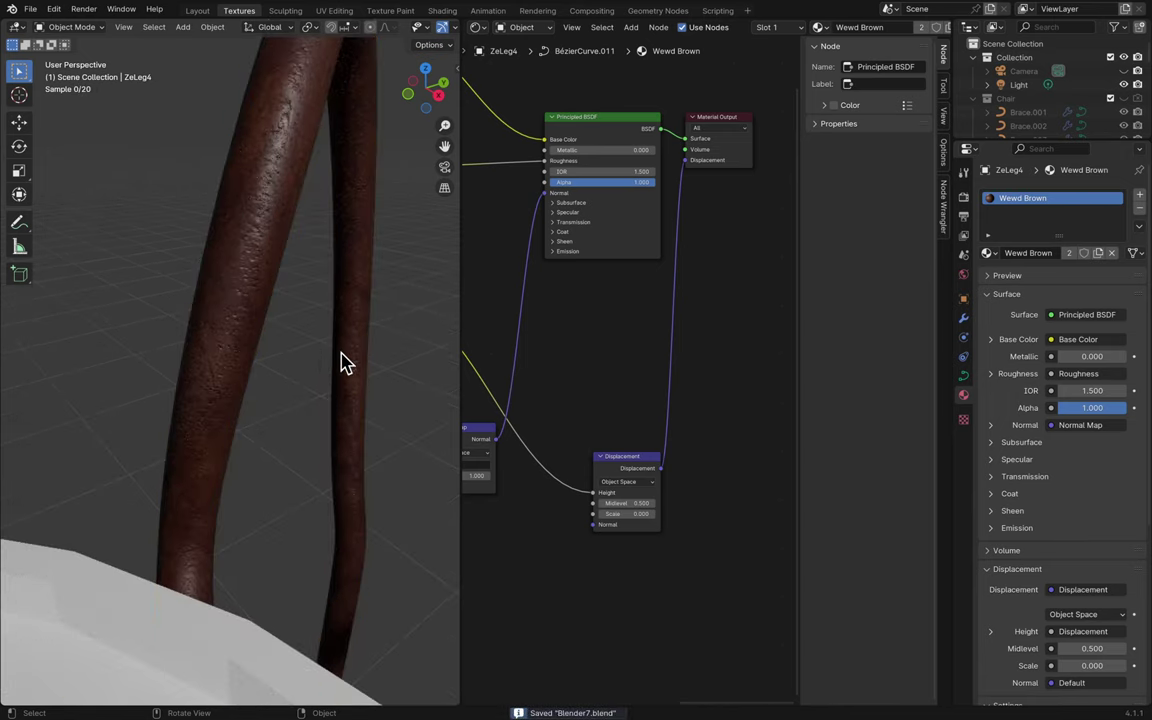
# - Orbit down onto the chair and select the small Tounge piece on the tabletop
pyautogui.scroll(2, 342, 360)
pyautogui.scroll(-8, 342, 362)
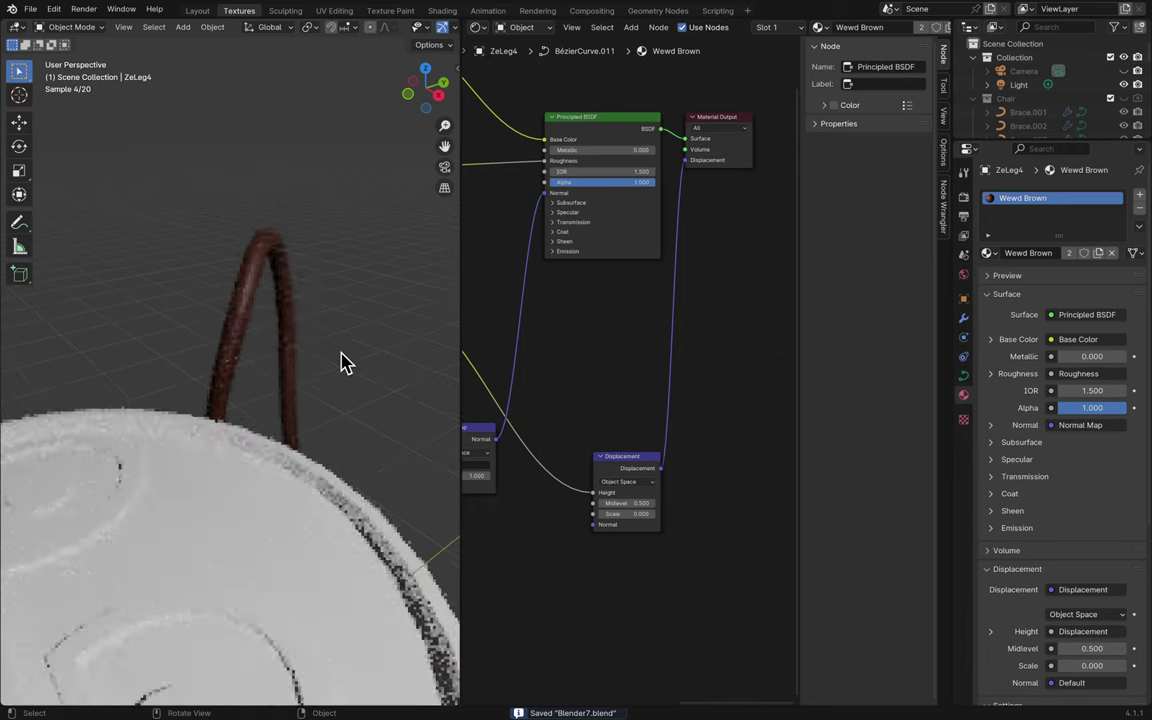
pyautogui.scroll(-8, 342, 362)
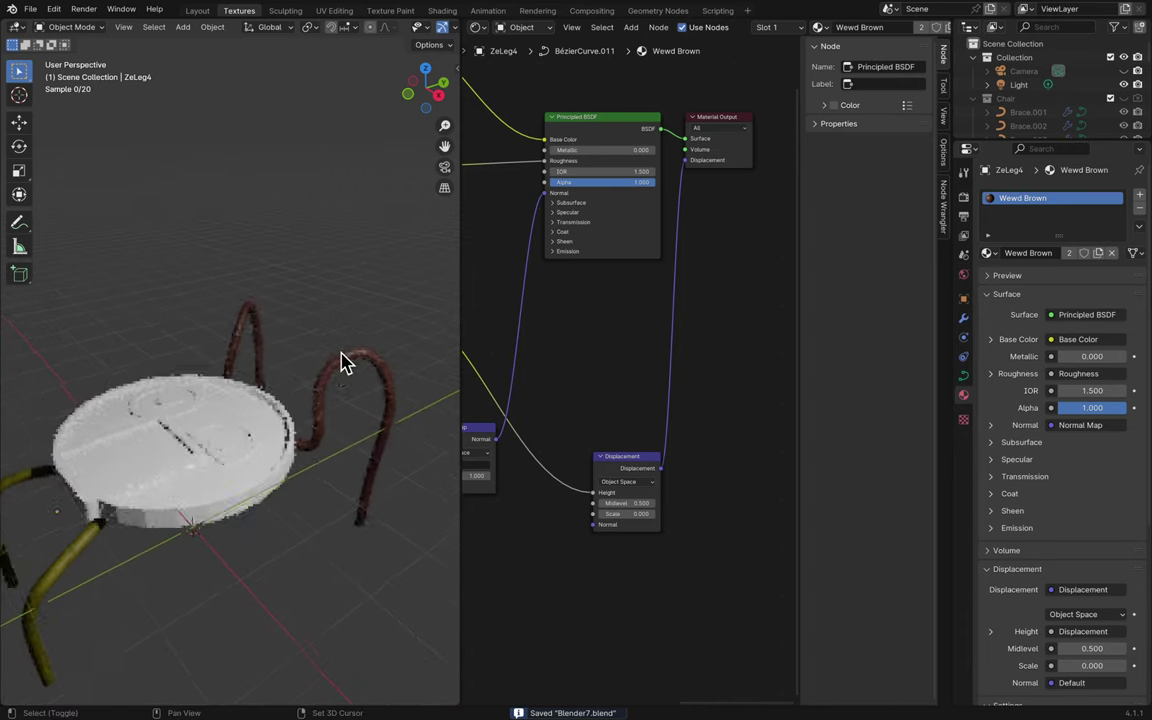
pyautogui.moveTo(342, 362); pyautogui.dragTo(283, 368, button='middle')
pyautogui.scroll(3, 276, 398)
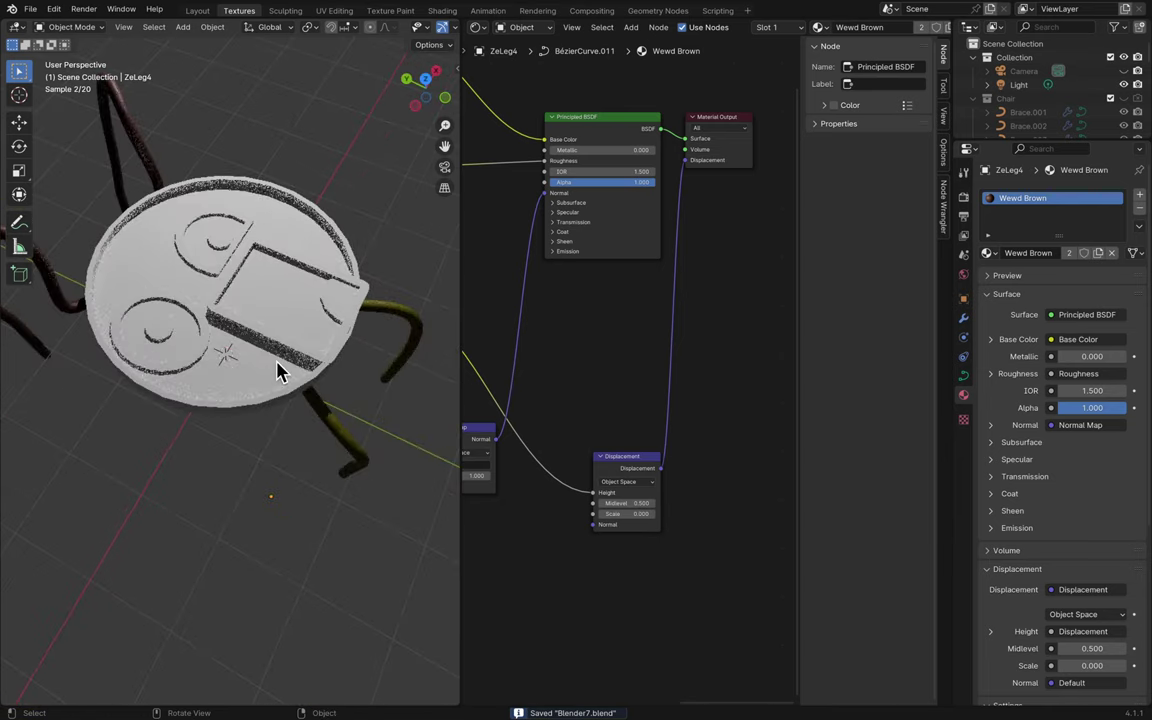
pyautogui.click(346, 311)
pyautogui.moveTo(346, 311); pyautogui.dragTo(342, 321, button='middle')
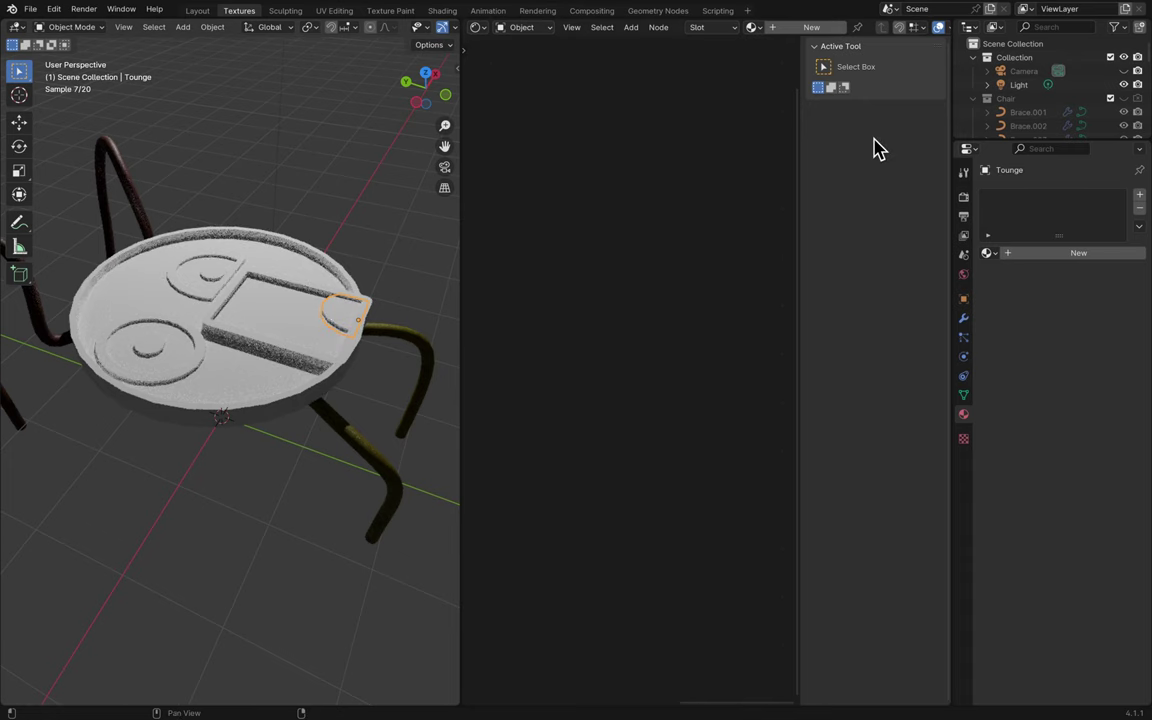
# - Create a new material for the Tounge piece and make its Principled BSDF node active
pyautogui.click(811, 28)
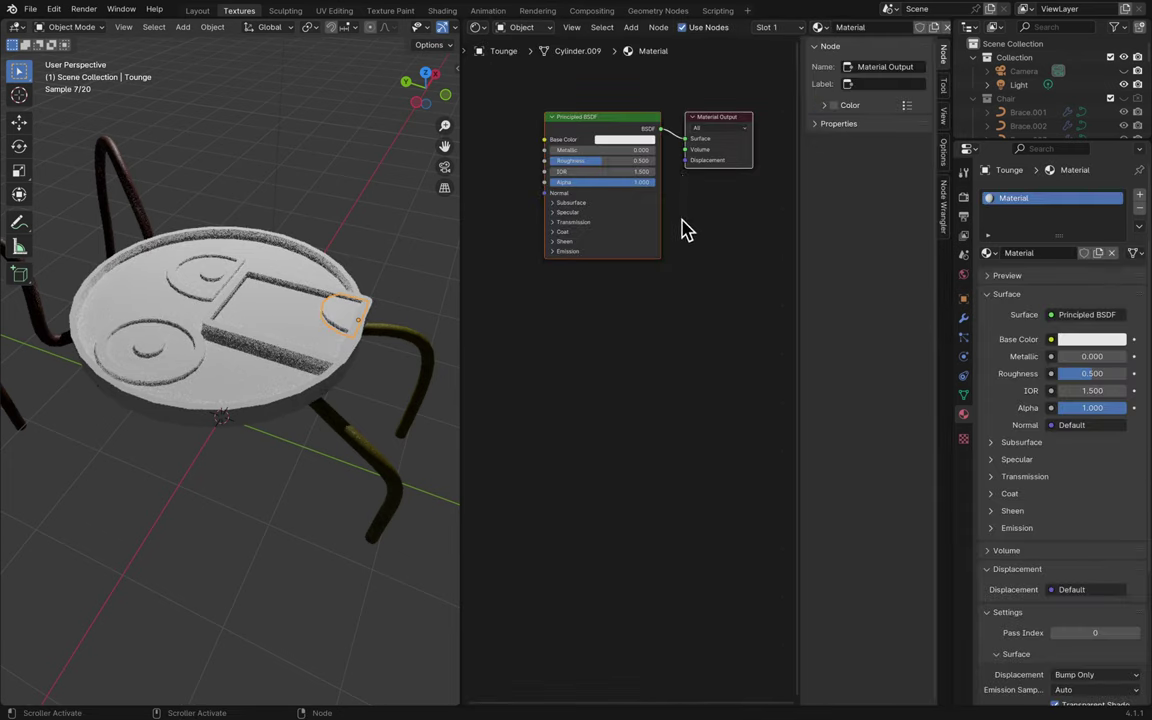
pyautogui.click(605, 212)
pyautogui.click(599, 211)
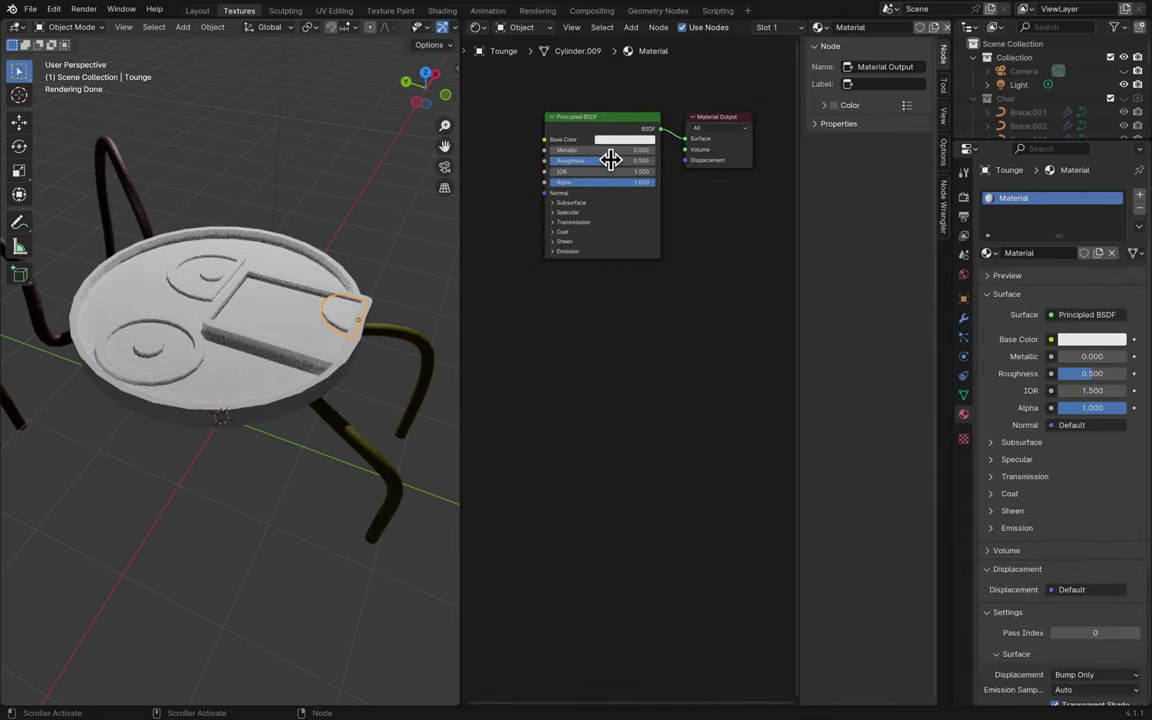
pyautogui.click(605, 120)
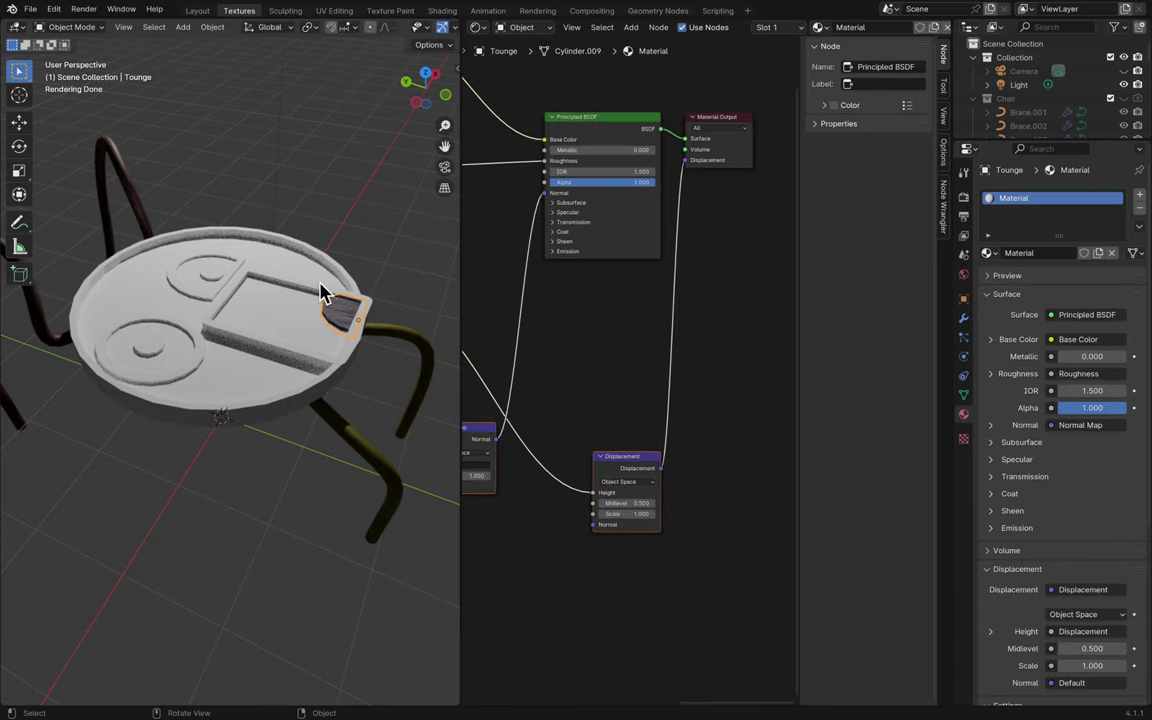
pyautogui.scroll(8, 370, 299)
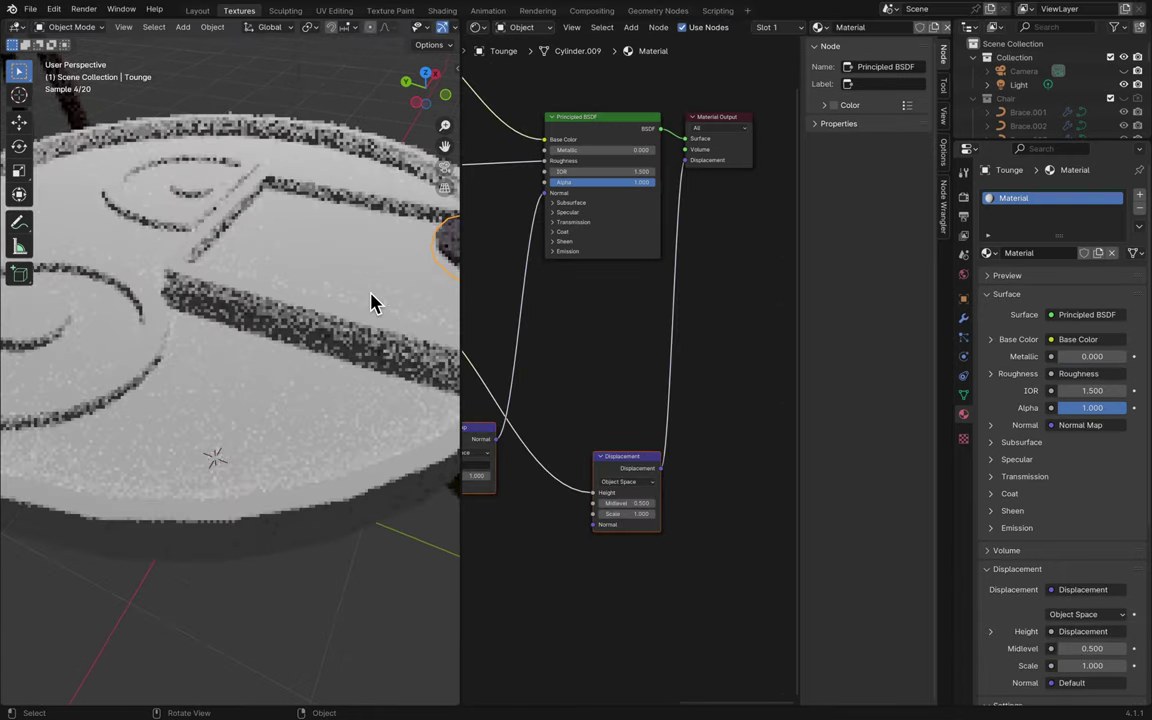
pyautogui.scroll(-4, 372, 292)
pyautogui.keyDown('shift'); pyautogui.scroll(-3, 373, 301); pyautogui.keyUp('shift')
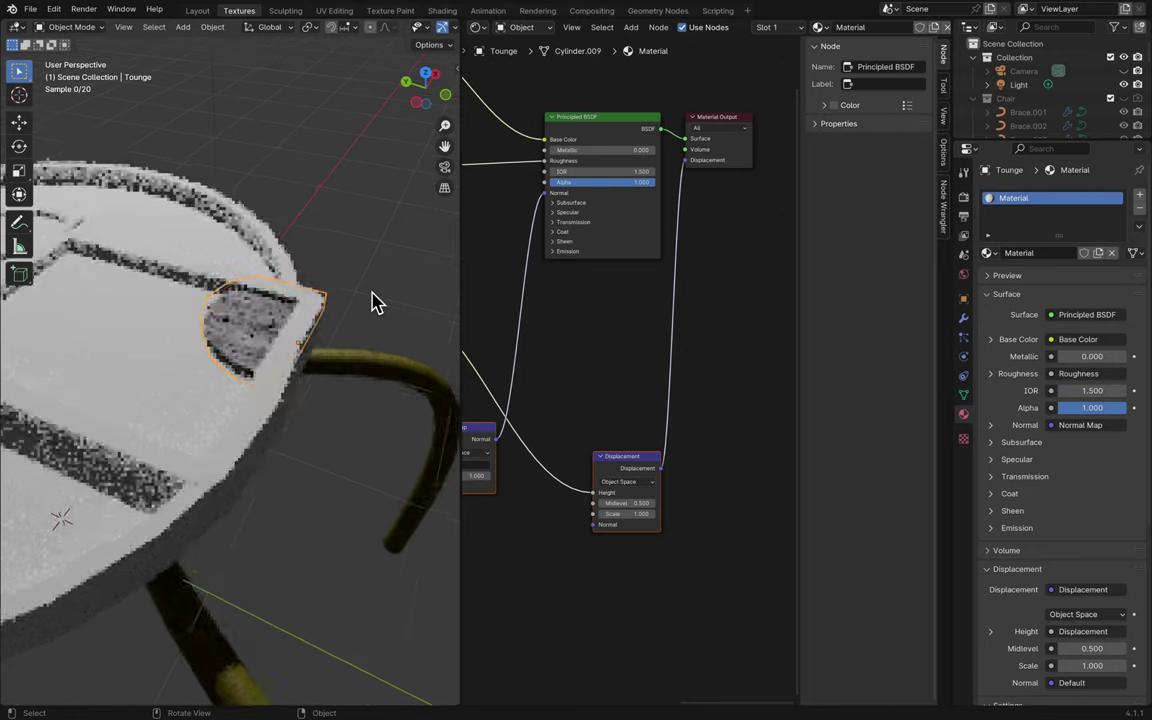
pyautogui.scroll(6, 362, 318)
pyautogui.scroll(6, 362, 318)
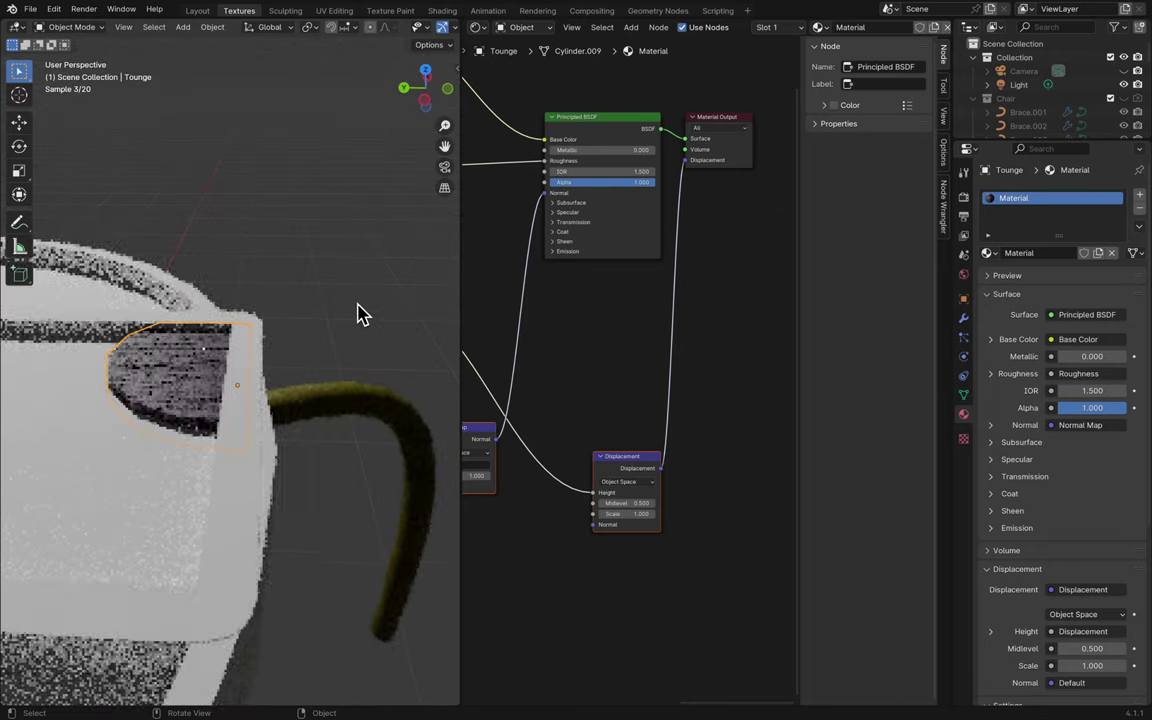
pyautogui.scroll(4, 362, 313)
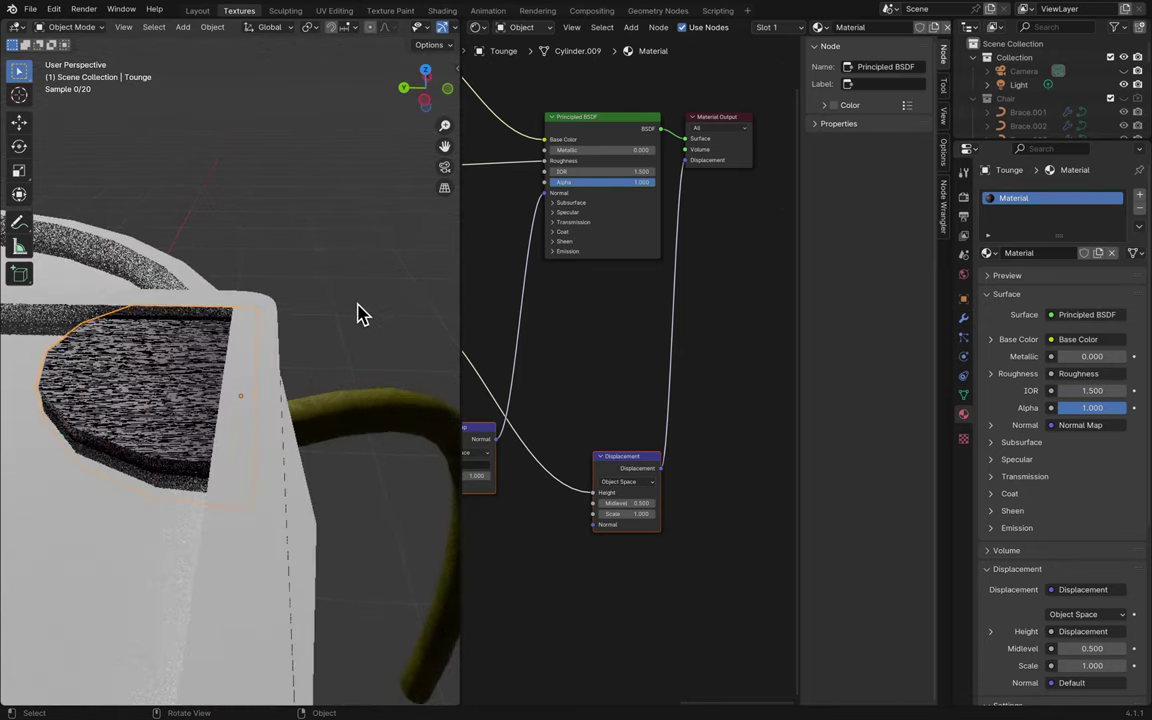
pyautogui.moveTo(362, 313); pyautogui.dragTo(419, 337, button='middle')
pyautogui.scroll(4, 419, 337)
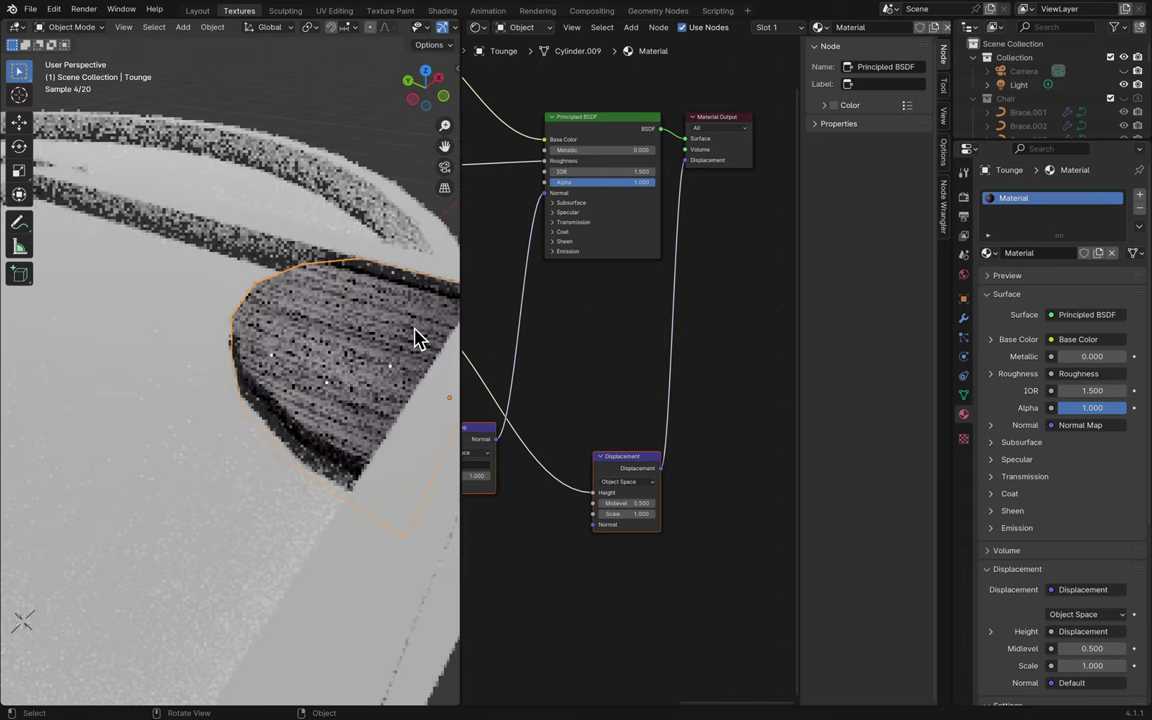
# - Name the material 'Wewd Purple' and set its surface displacement to Displacement Only
pyautogui.click(1018, 252)
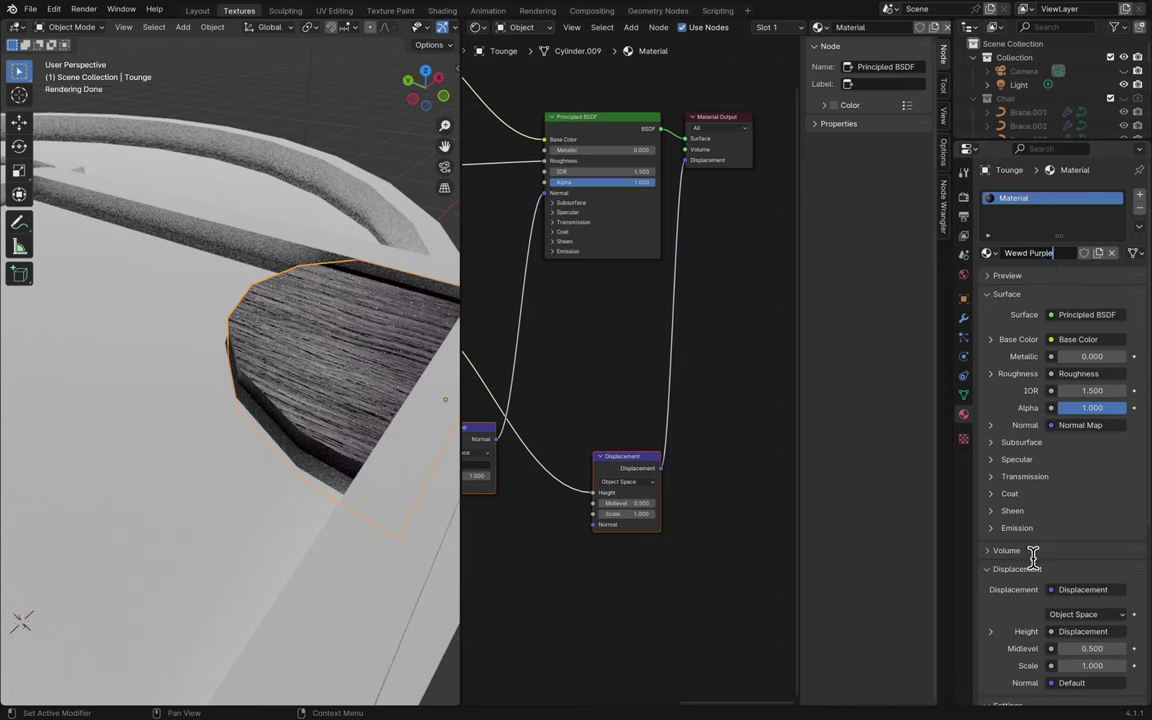
pyautogui.press('Return')
pyautogui.scroll(-3, 1021, 597)
pyautogui.click(1021, 597)
pyautogui.scroll(-4, 1050, 570)
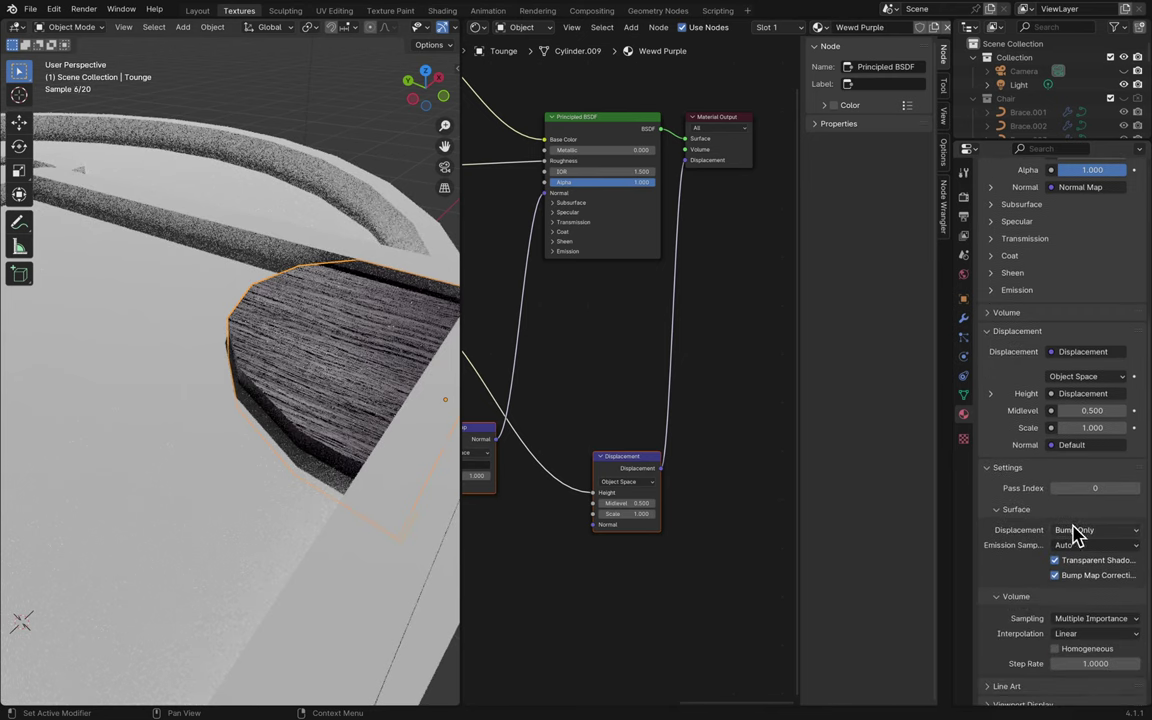
pyautogui.click(1092, 530)
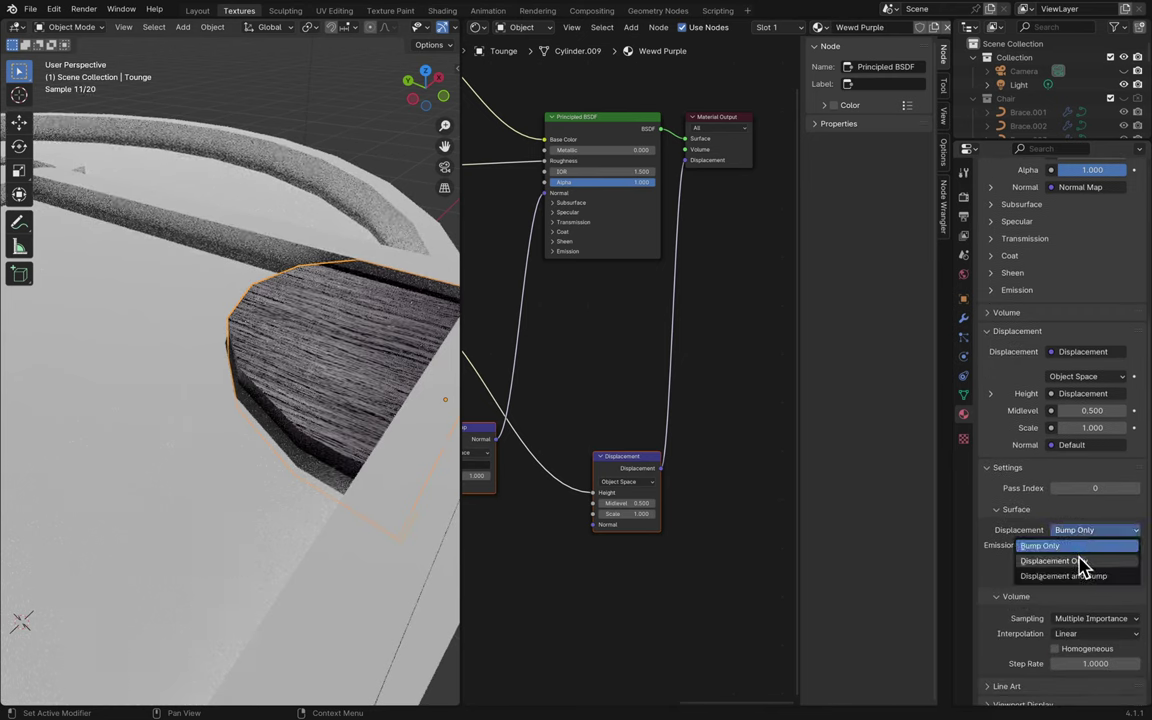
pyautogui.click(1080, 548)
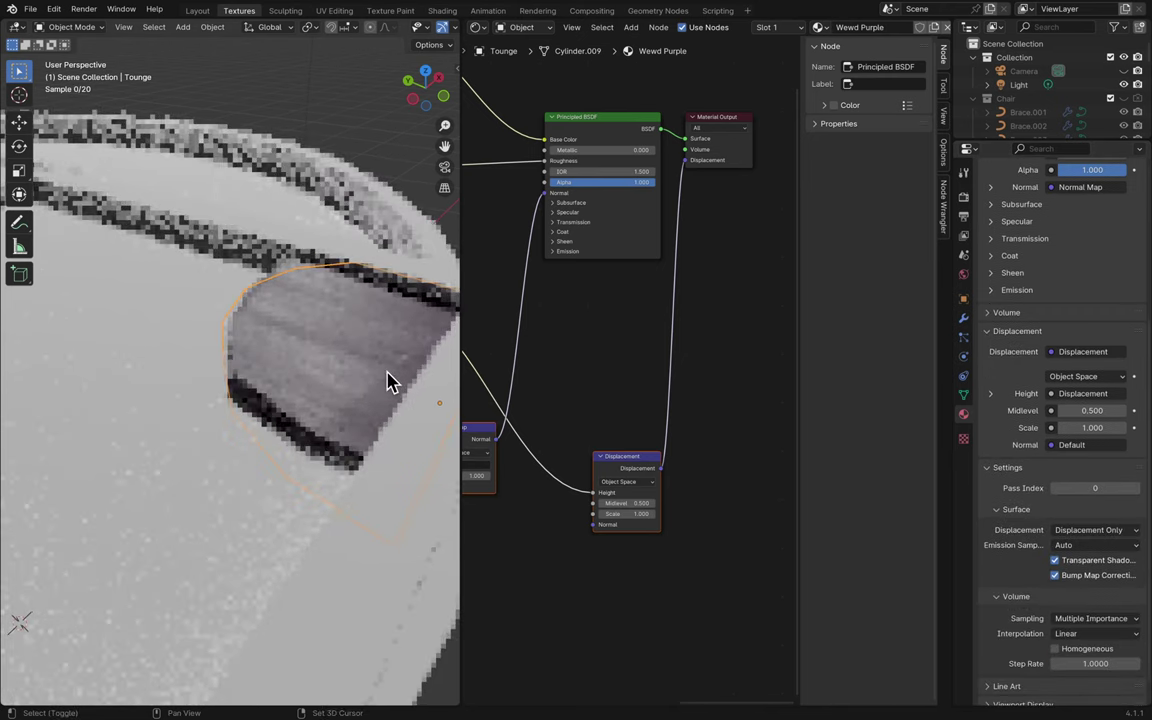
# - Set the Displacement node's Scale to 0.000
pyautogui.click(636, 527)
pyautogui.click(614, 514)
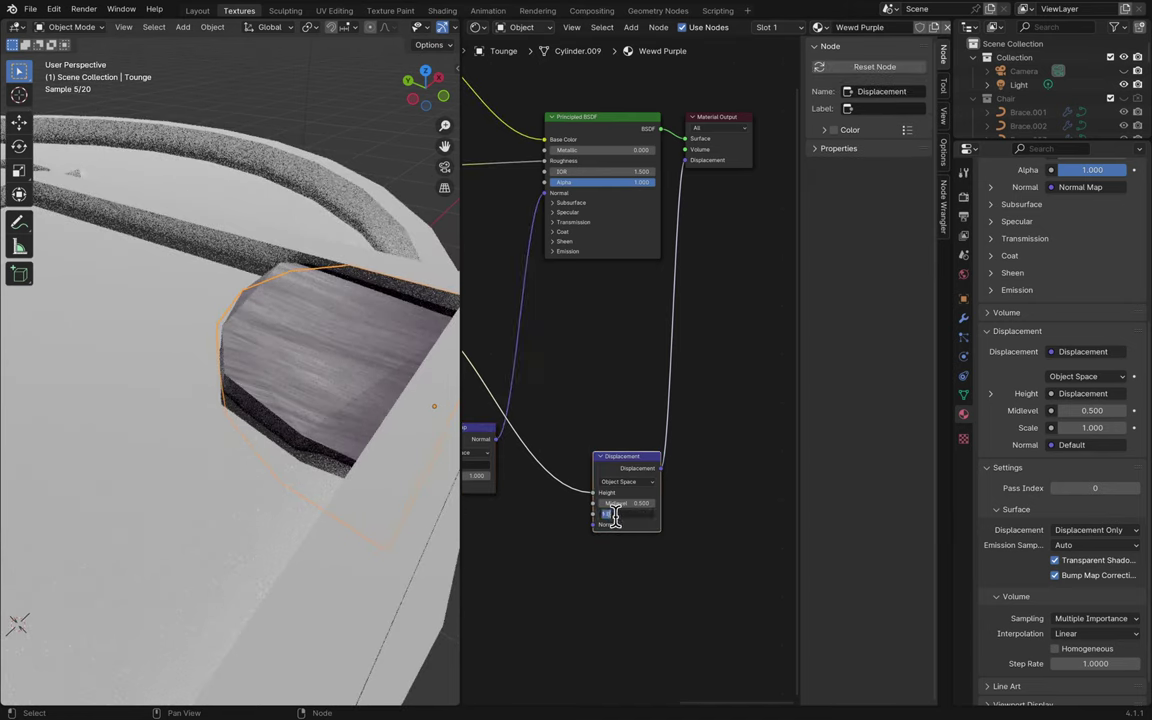
pyautogui.press('Return')
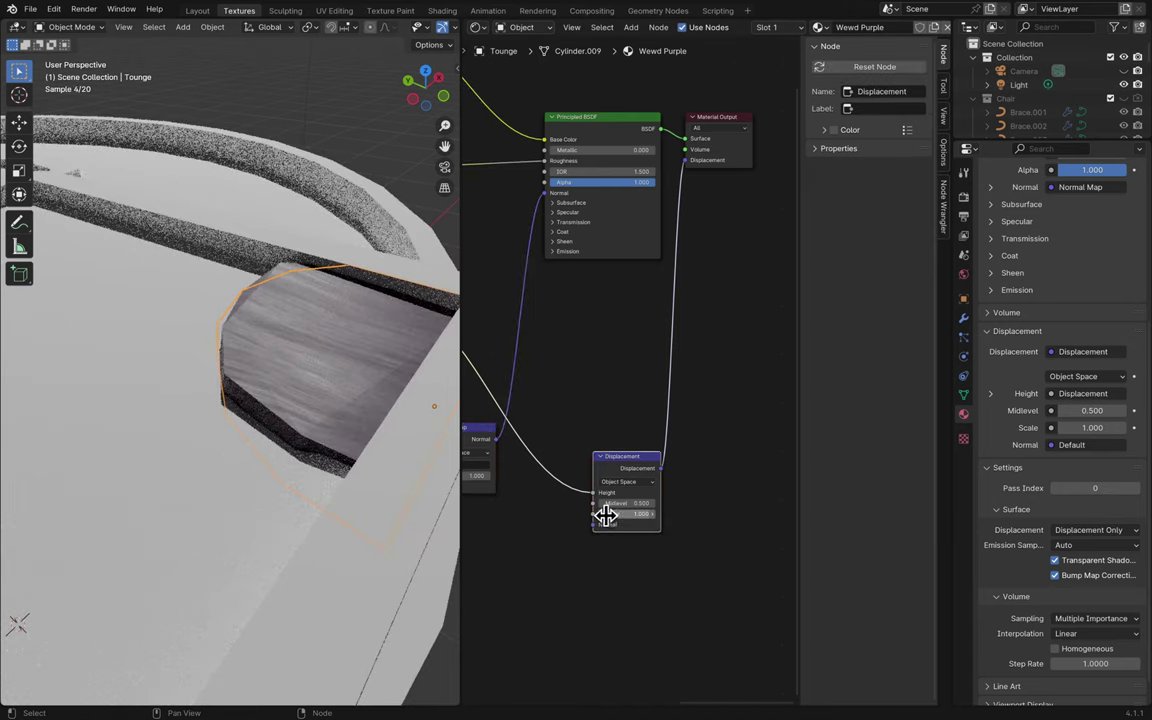
pyautogui.keyDown('ctrl'); pyautogui.scroll(-9, 605, 514); pyautogui.keyUp('ctrl')
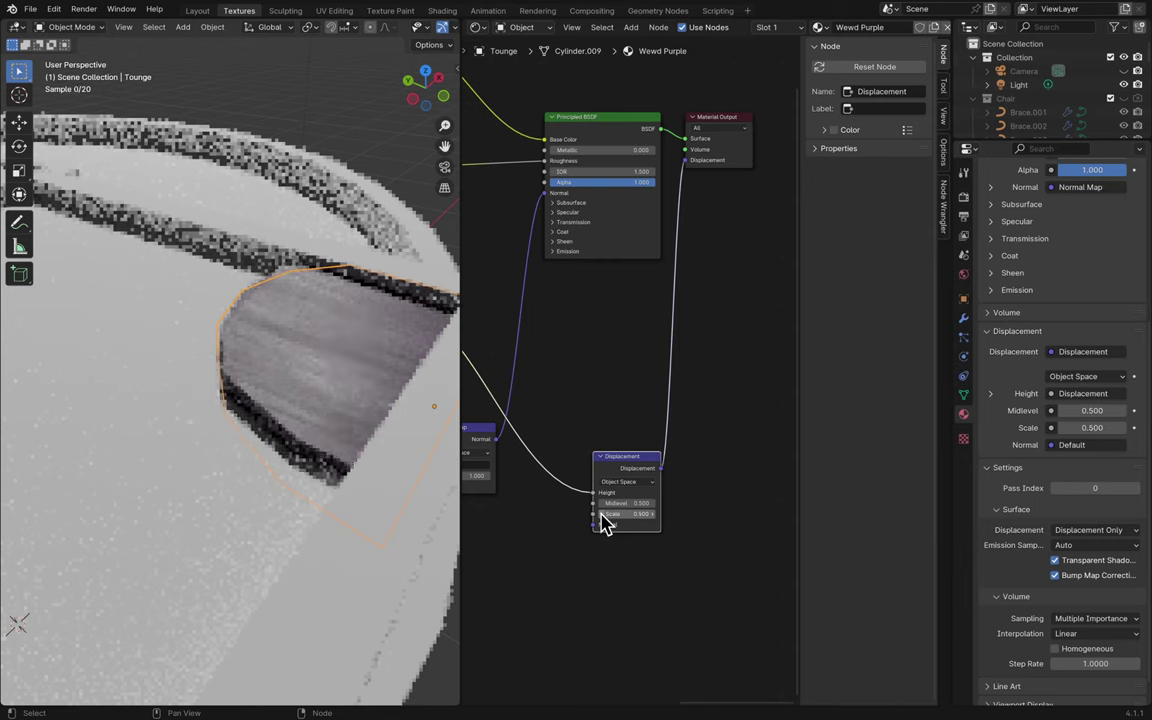
pyautogui.keyDown('ctrl'); pyautogui.scroll(-2, 605, 514); pyautogui.keyUp('ctrl')
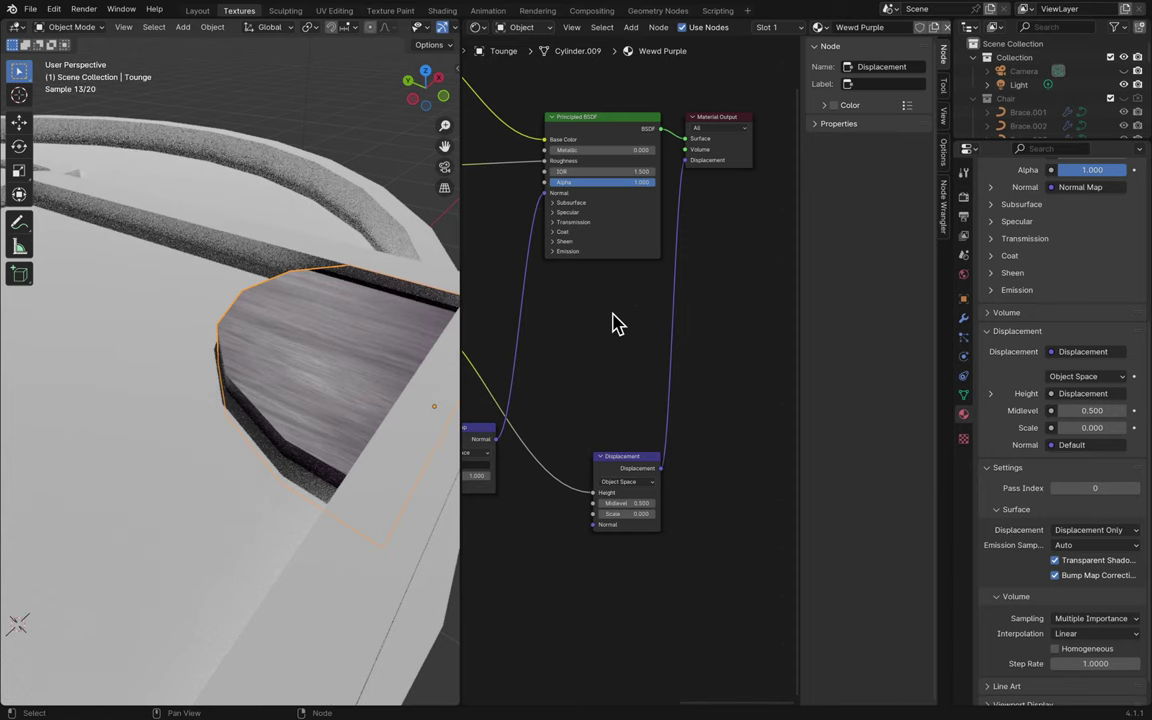
# - Frame the Mapping node and the purple Tounge, test a larger X scale, revert it, and save
pyautogui.moveTo(613, 316); pyautogui.dragTo(612, 314, button='middle')
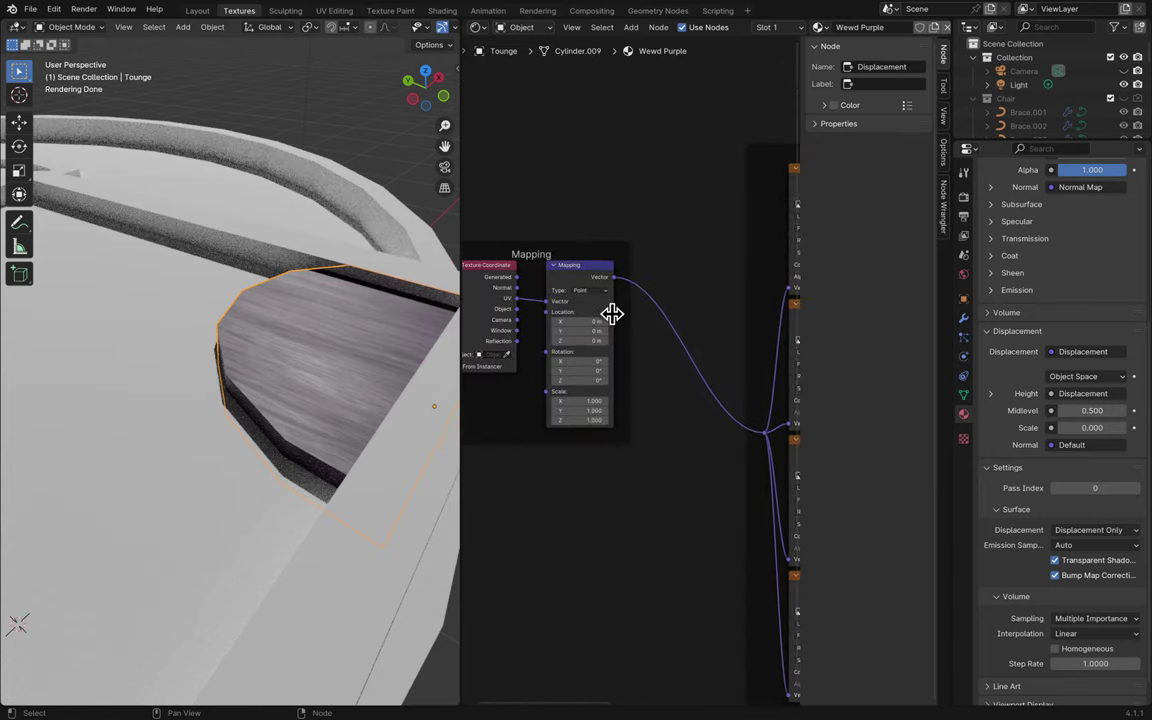
pyautogui.scroll(3, 612, 314)
pyautogui.hscroll(-3, 612, 316)
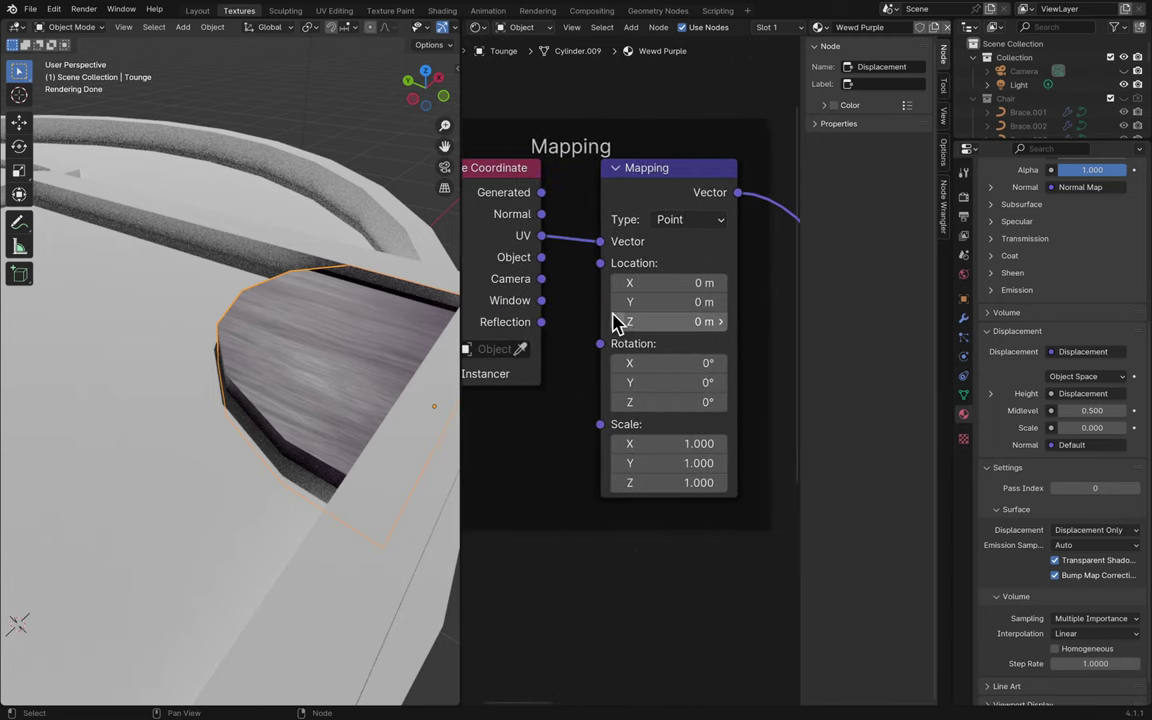
pyautogui.scroll(8, 290, 277)
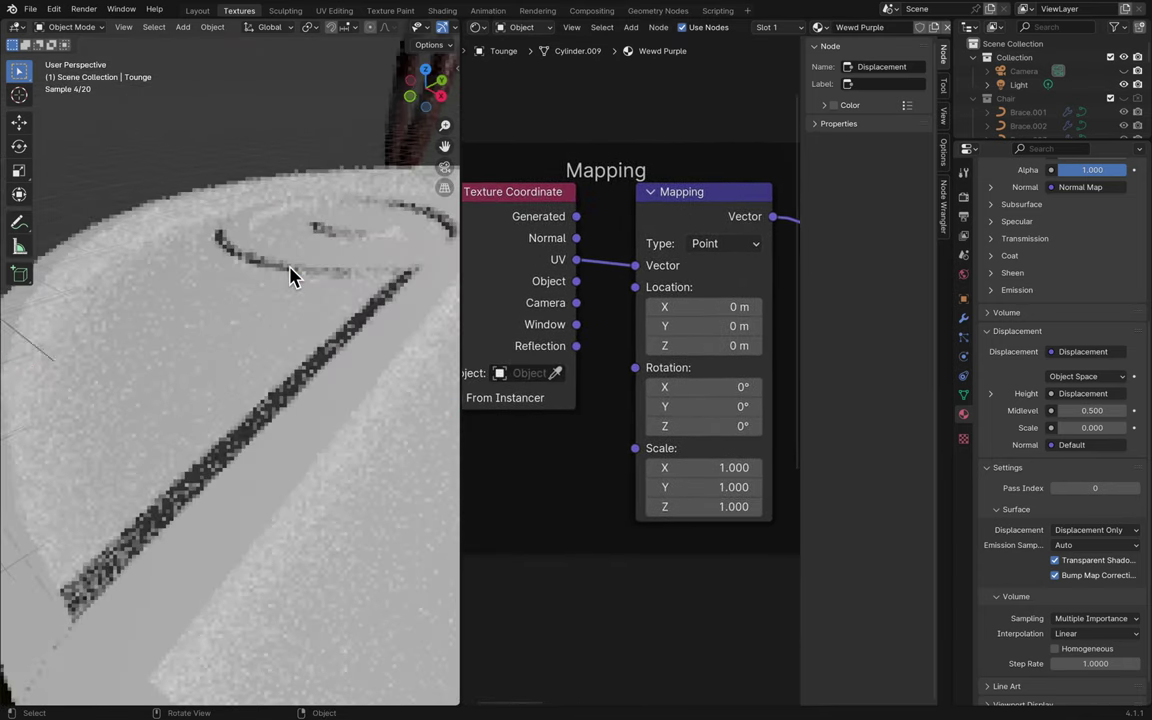
pyautogui.scroll(-5, 290, 277)
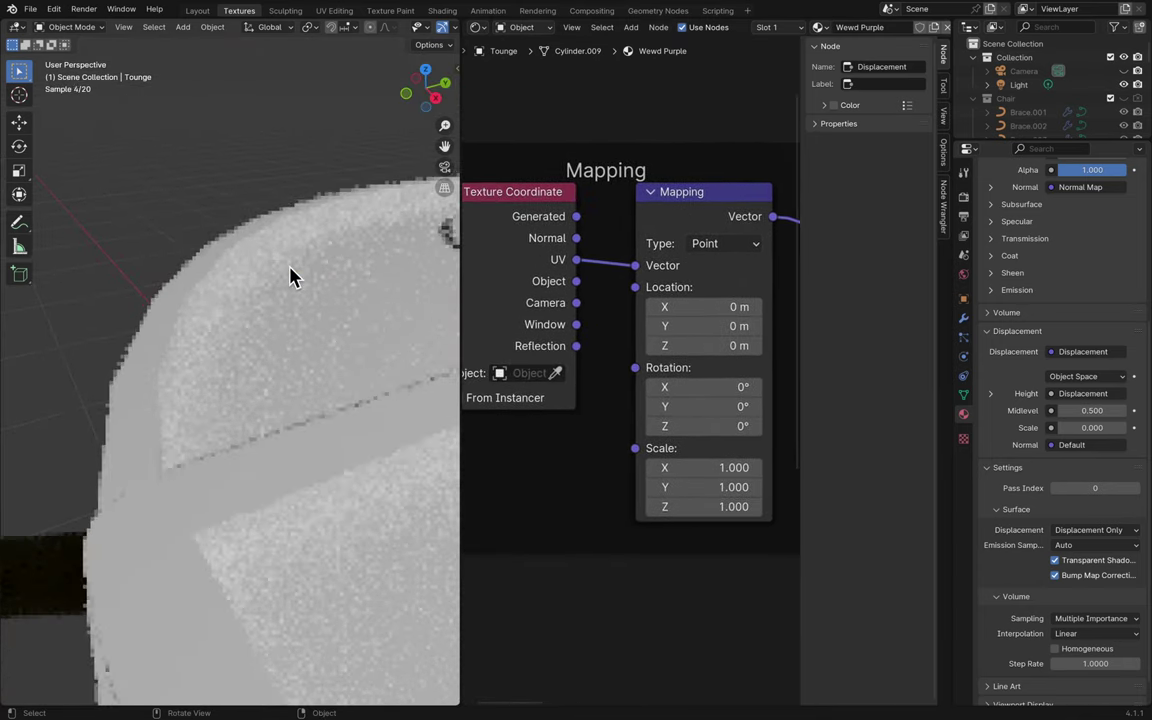
pyautogui.scroll(3, 445, 145)
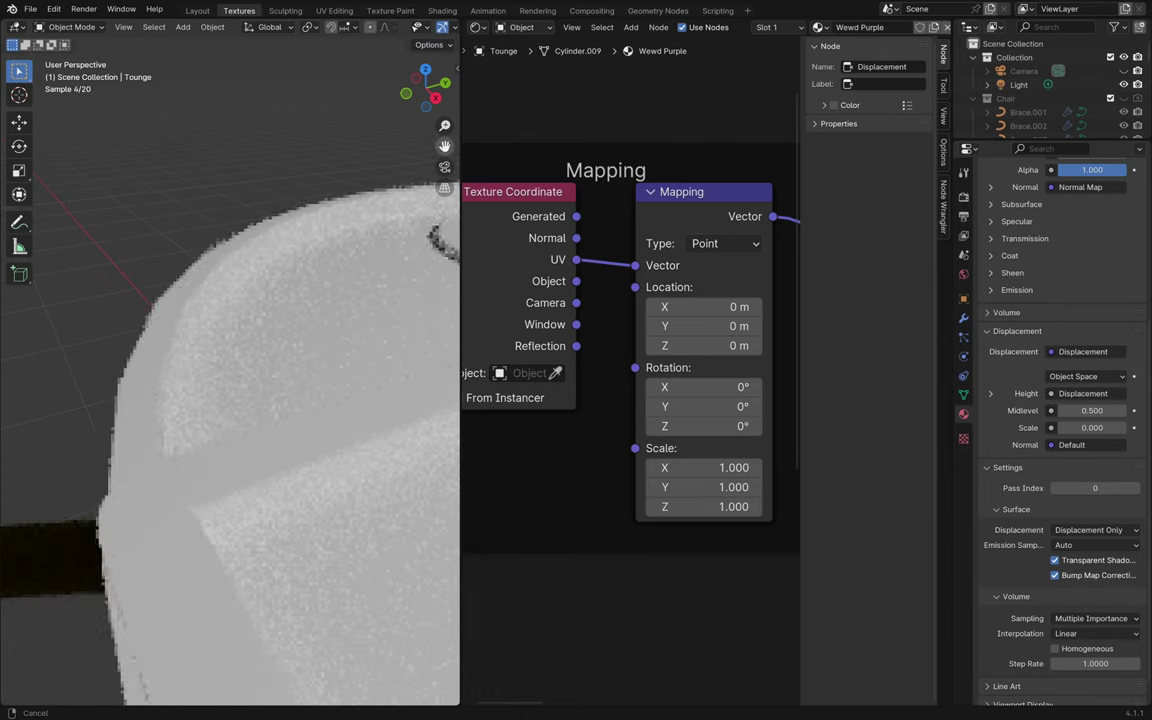
pyautogui.moveTo(445, 145); pyautogui.dragTo(442, 130, button='middle')
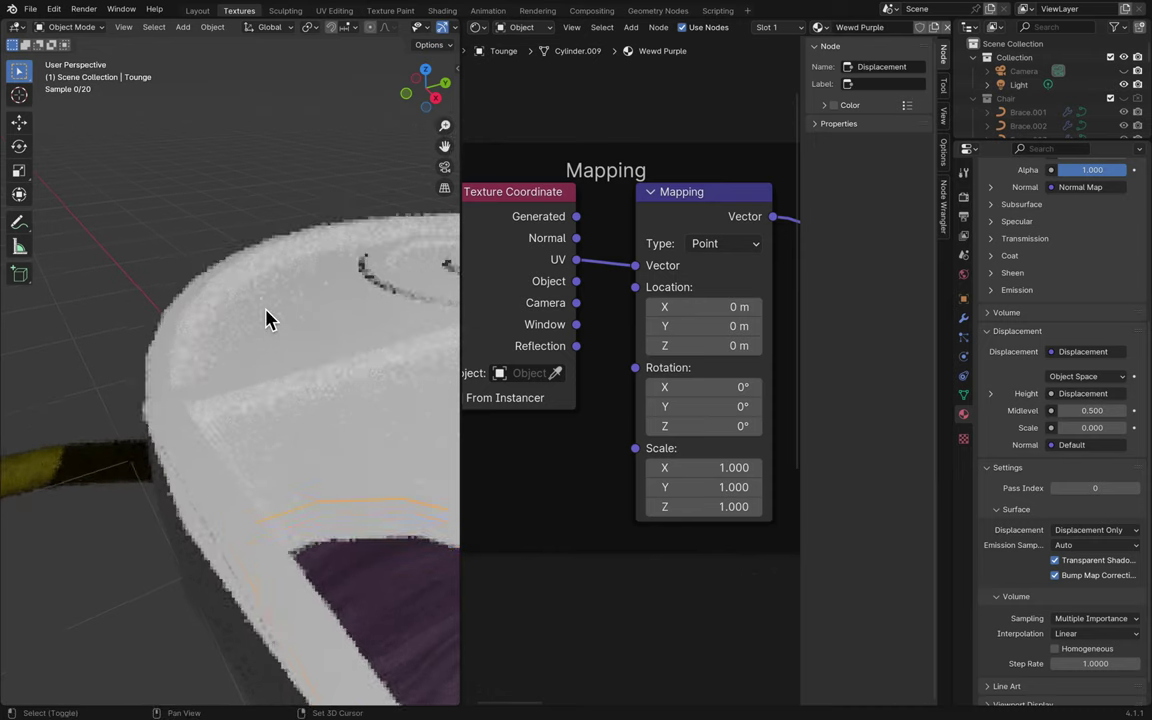
pyautogui.keyDown('shift'); pyautogui.scroll(-8, 267, 319); pyautogui.keyUp('shift')
pyautogui.scroll(-6, 267, 319)
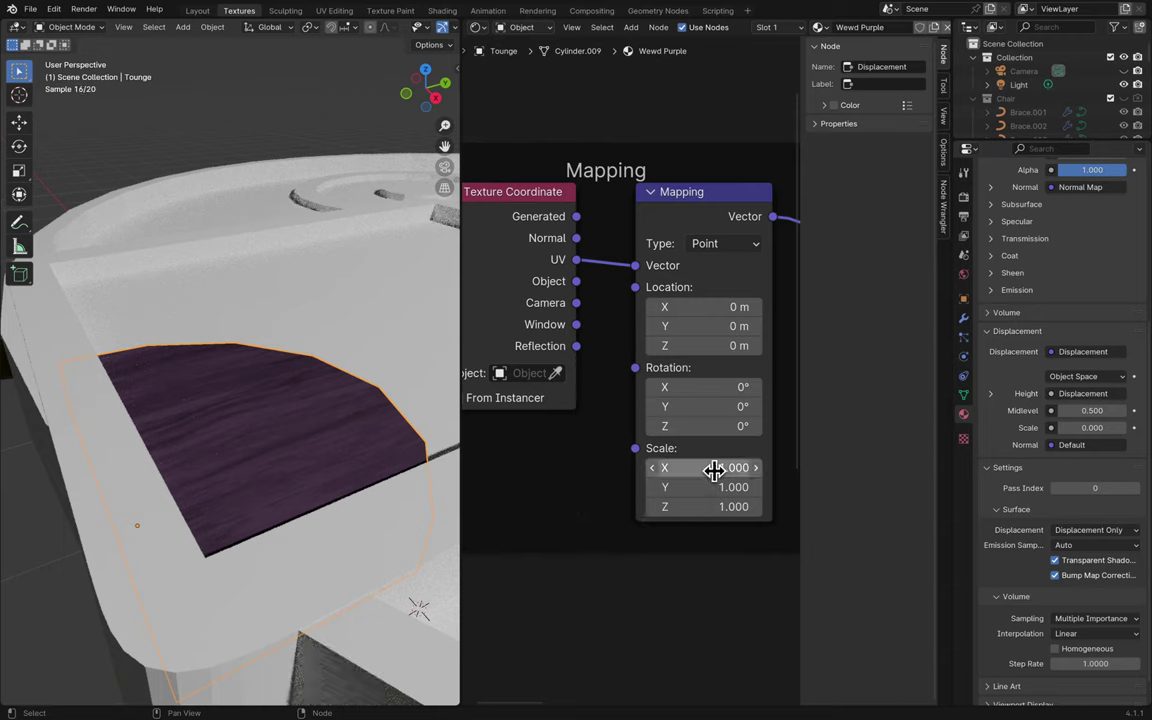
pyautogui.moveTo(713, 471); pyautogui.dragTo(713, 471)
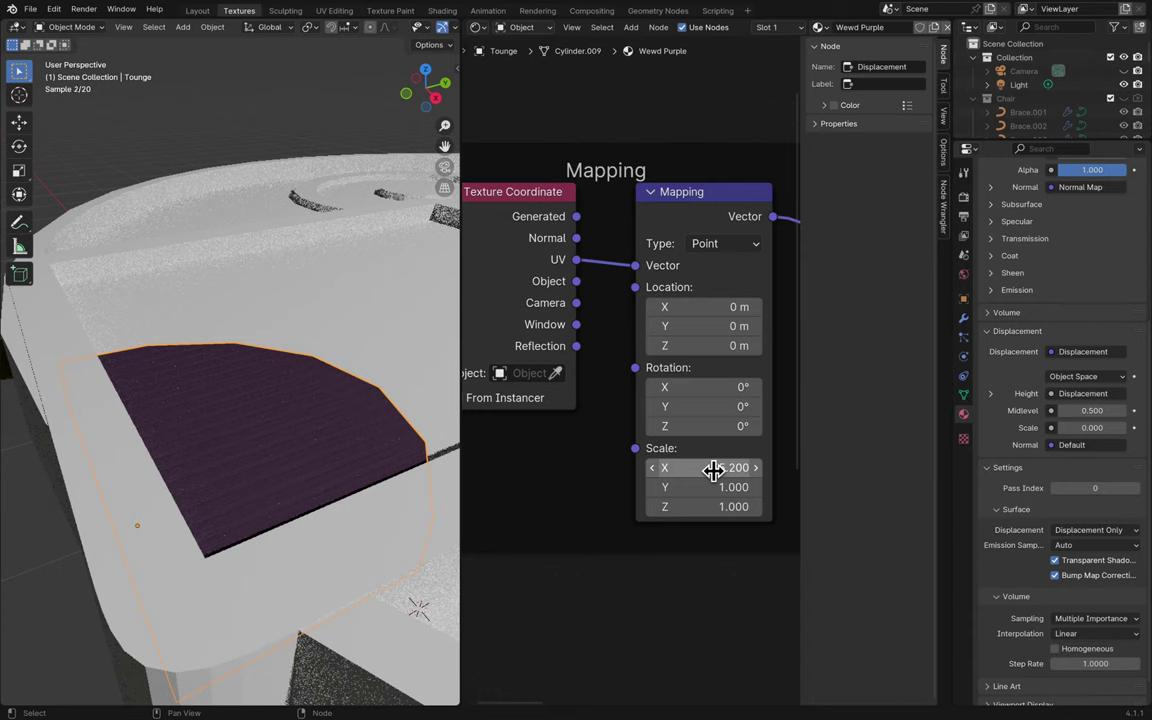
pyautogui.press('Escape')
pyautogui.hotkey('ctrl', 's')
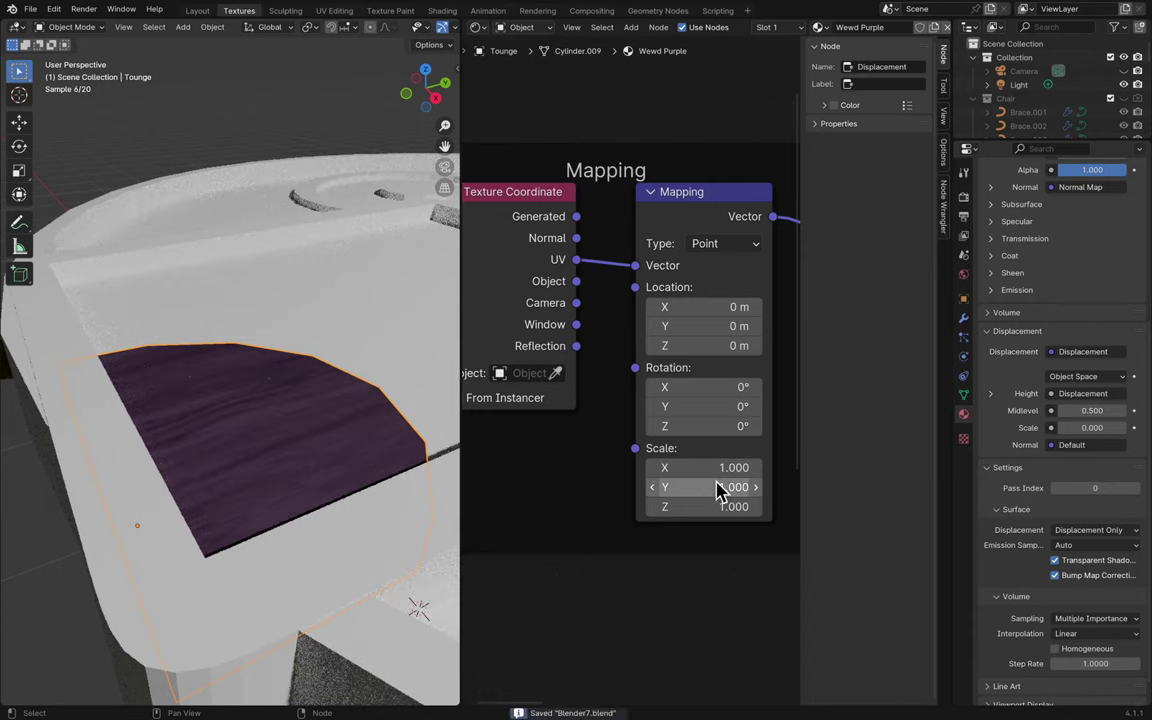
# - Test a 30° Y rotation on the texture, undo it, and set Mapping Scale Y to 2
pyautogui.scroll(6, 1077, 262)
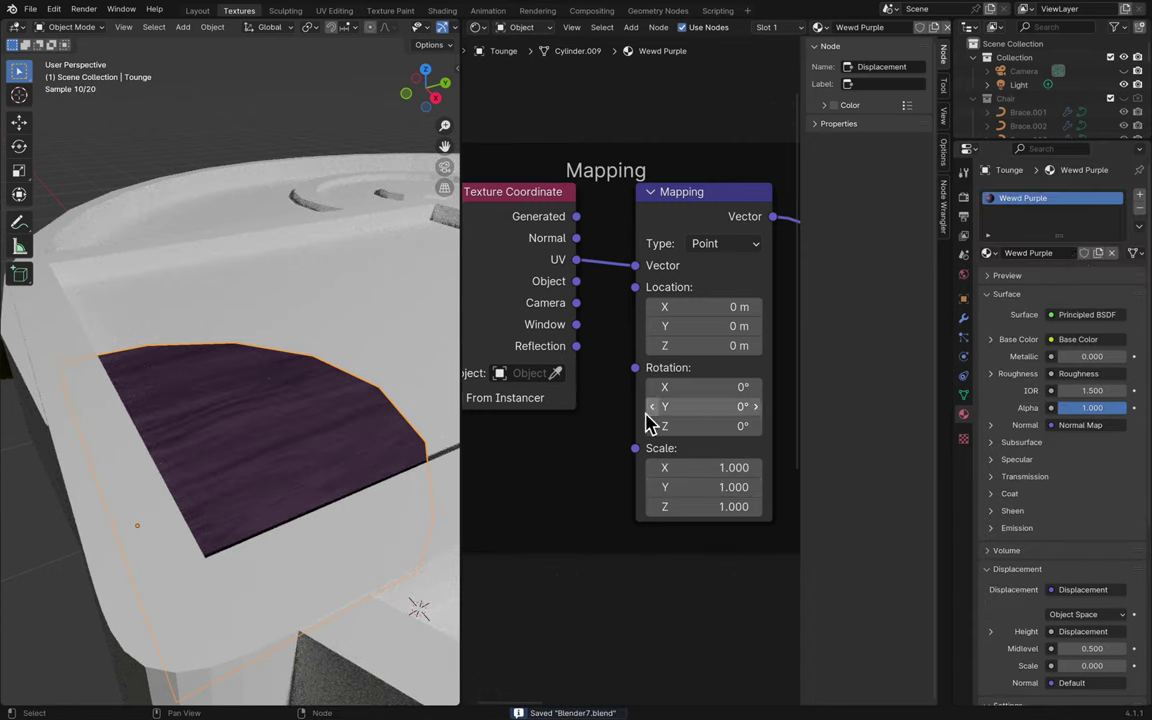
pyautogui.moveTo(681, 406); pyautogui.dragTo(740, 406)
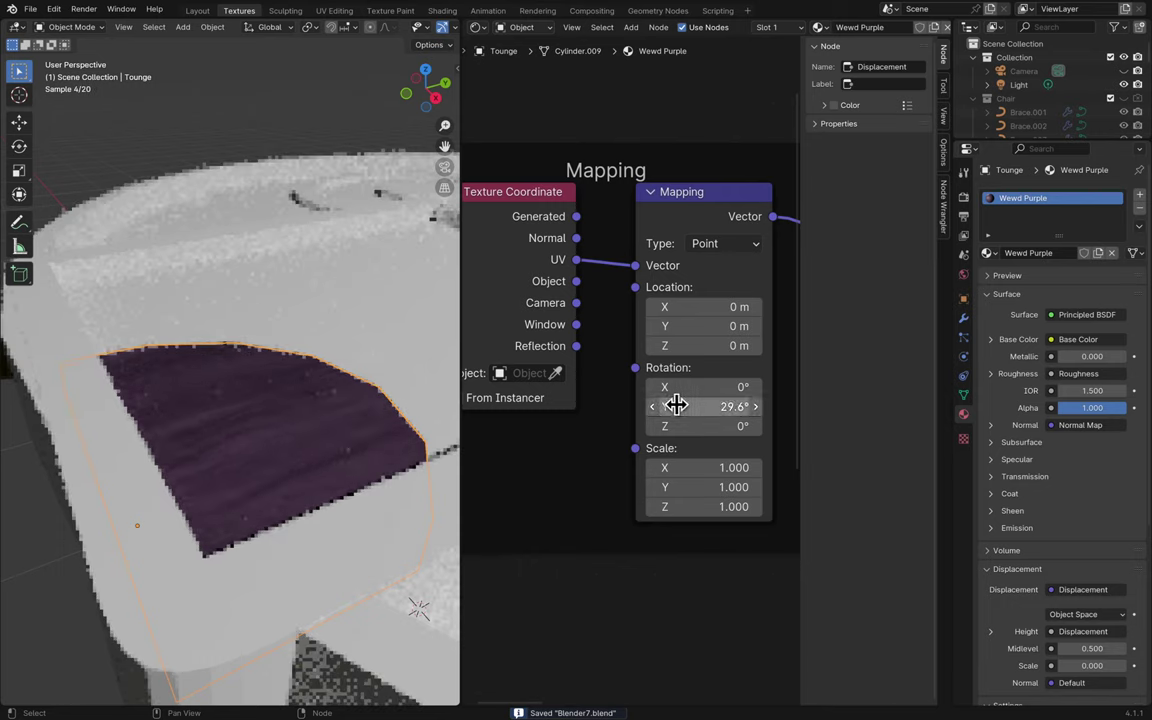
pyautogui.hotkey('ctrl', 'z')
pyautogui.moveTo(725, 487)
pyautogui.mouseDown()
pyautogui.moveTo(805, 487)
pyautogui.moveTo(670, 486)
pyautogui.moveTo(703, 486)
pyautogui.mouseUp()
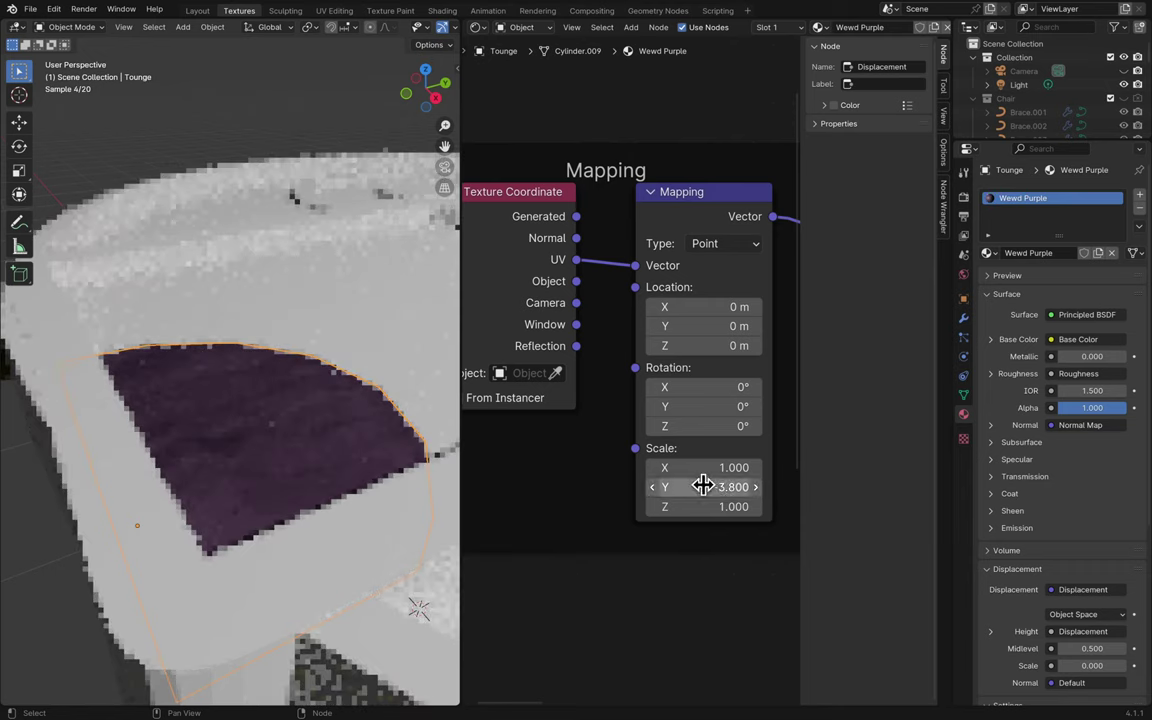
pyautogui.press('-')
pyautogui.click(745, 487)
pyautogui.write('2')
pyautogui.press('Return')
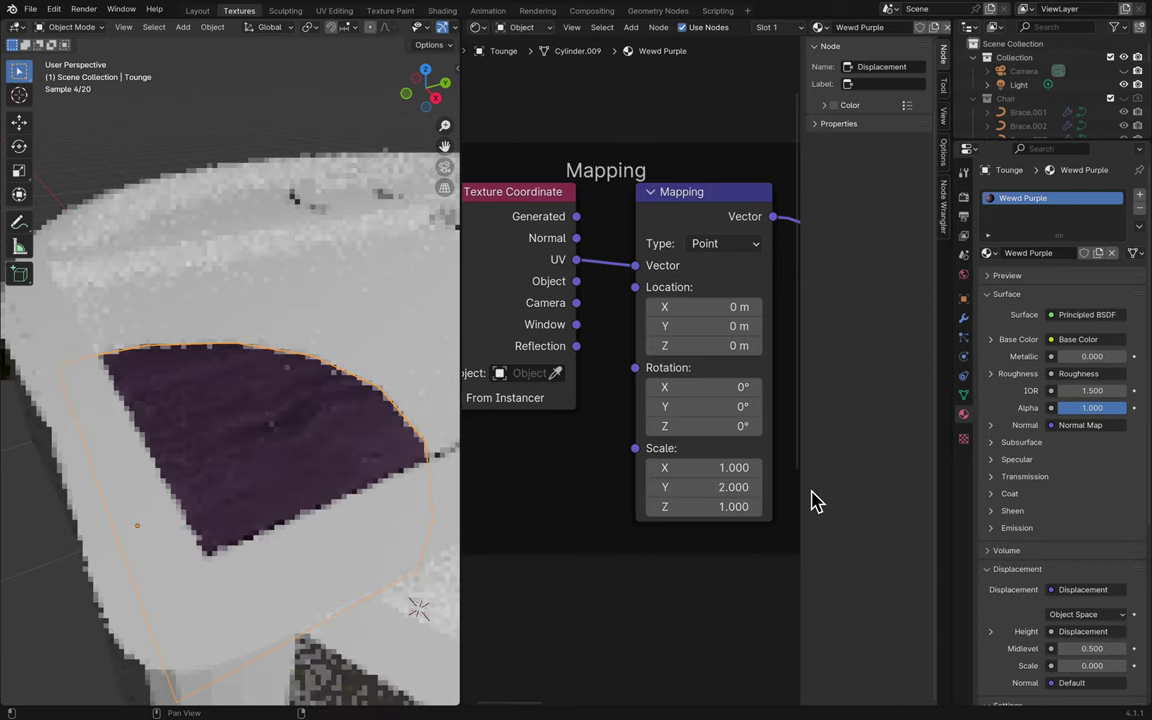
# - Try Y scale values of 1, 3 and 4, settle back on 2, and save
pyautogui.doubleClick(757, 490)
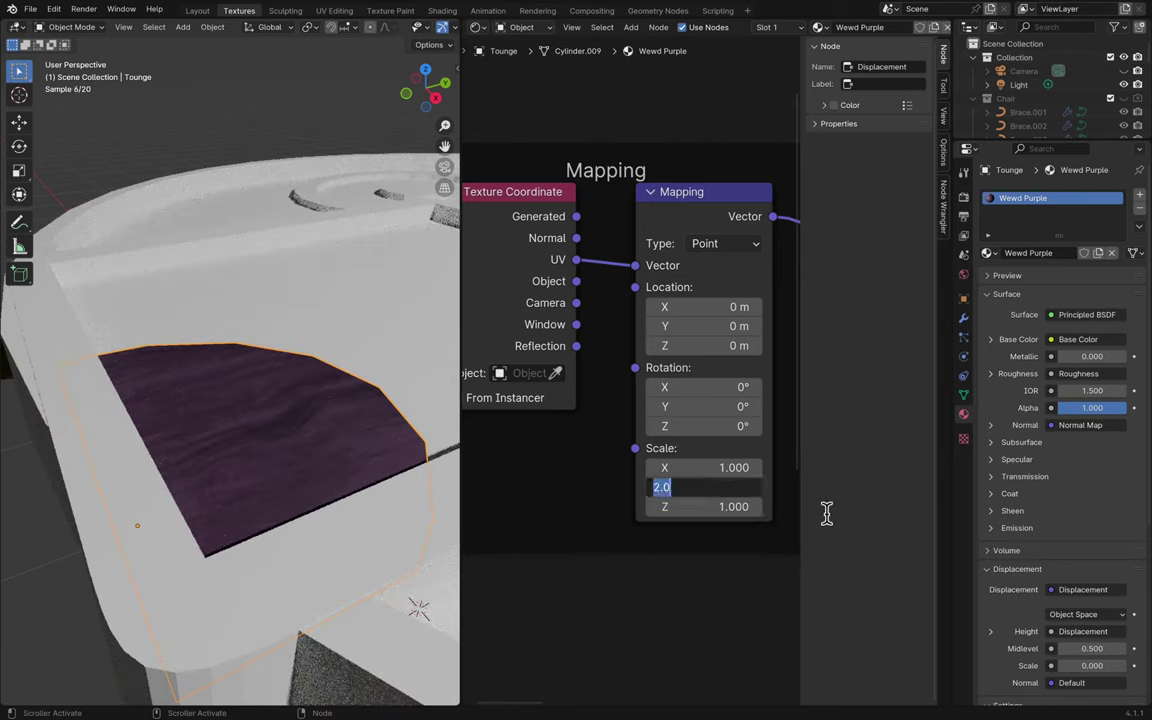
pyautogui.write('1')
pyautogui.press('Return')
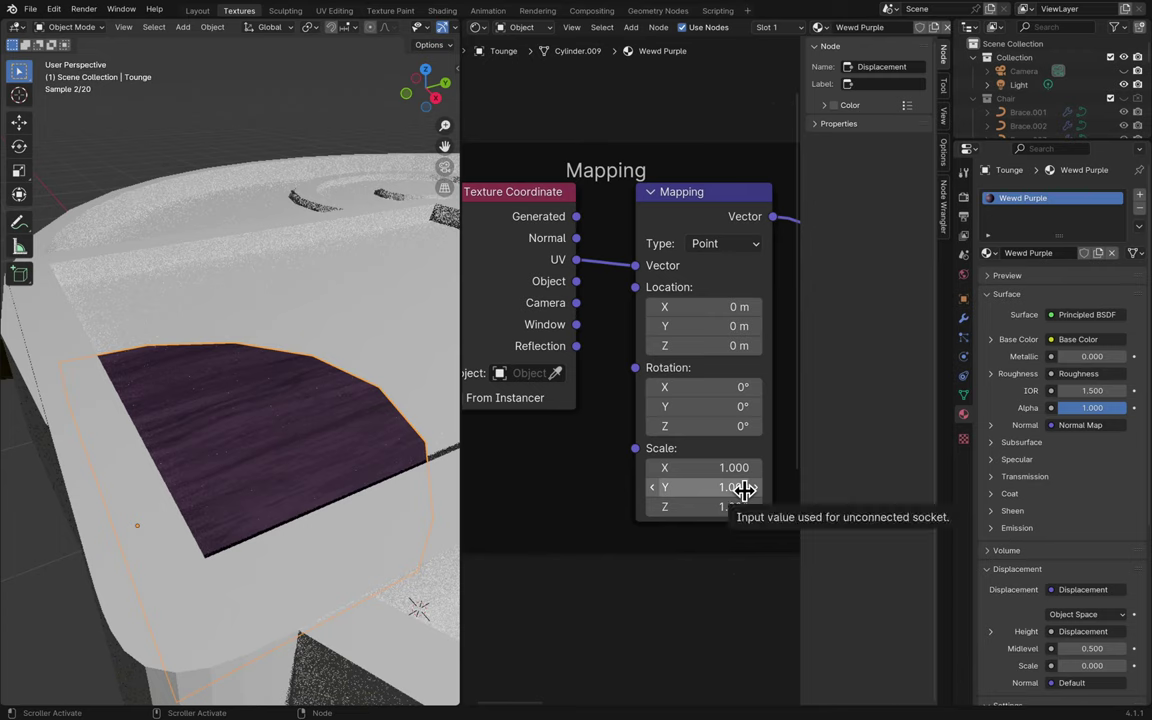
pyautogui.doubleClick(745, 487)
pyautogui.write('3')
pyautogui.press('Return')
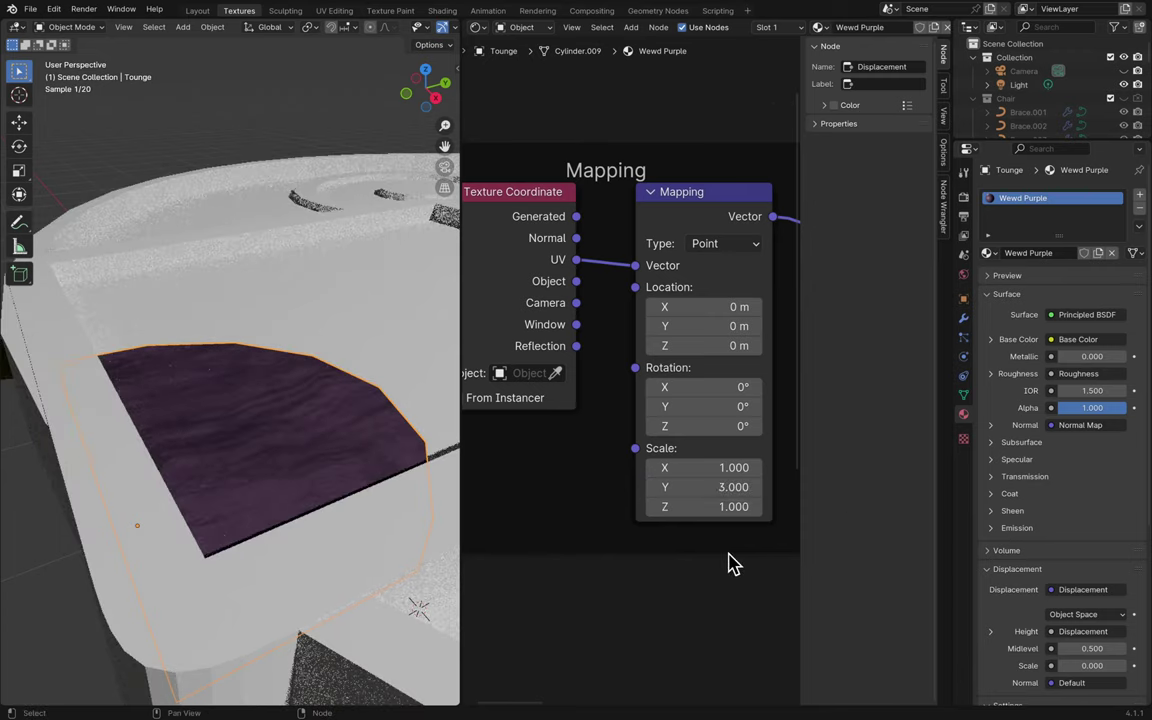
pyautogui.doubleClick(733, 488)
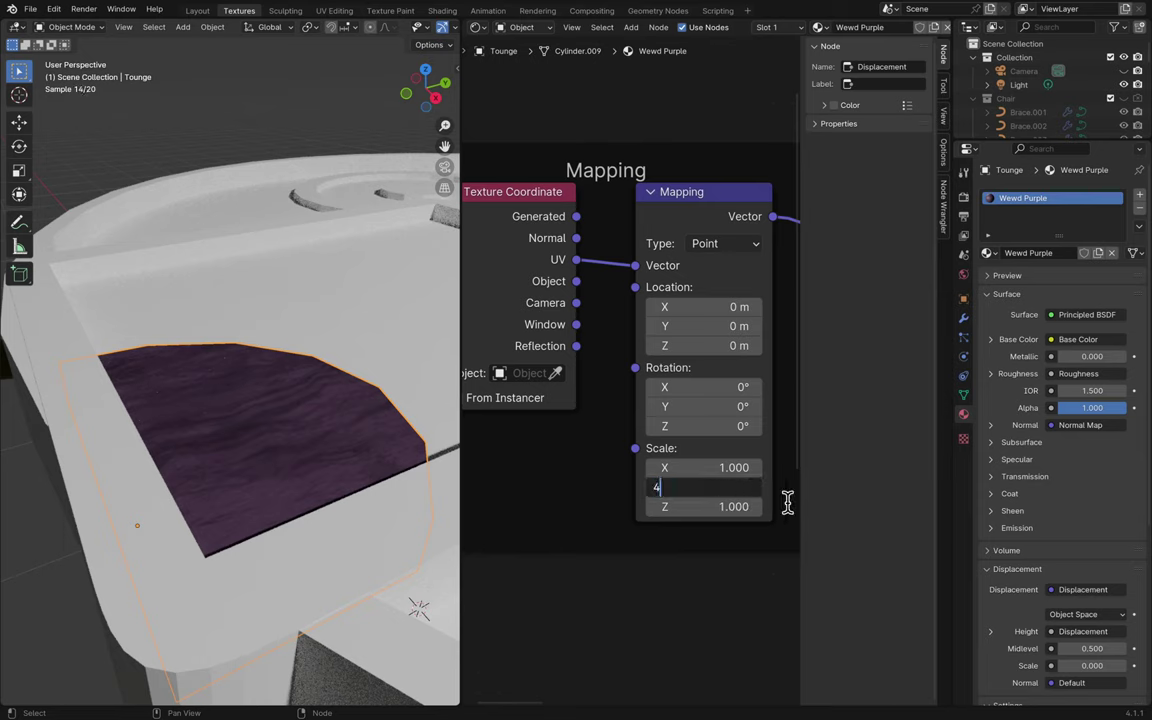
pyautogui.write('4')
pyautogui.press('Return')
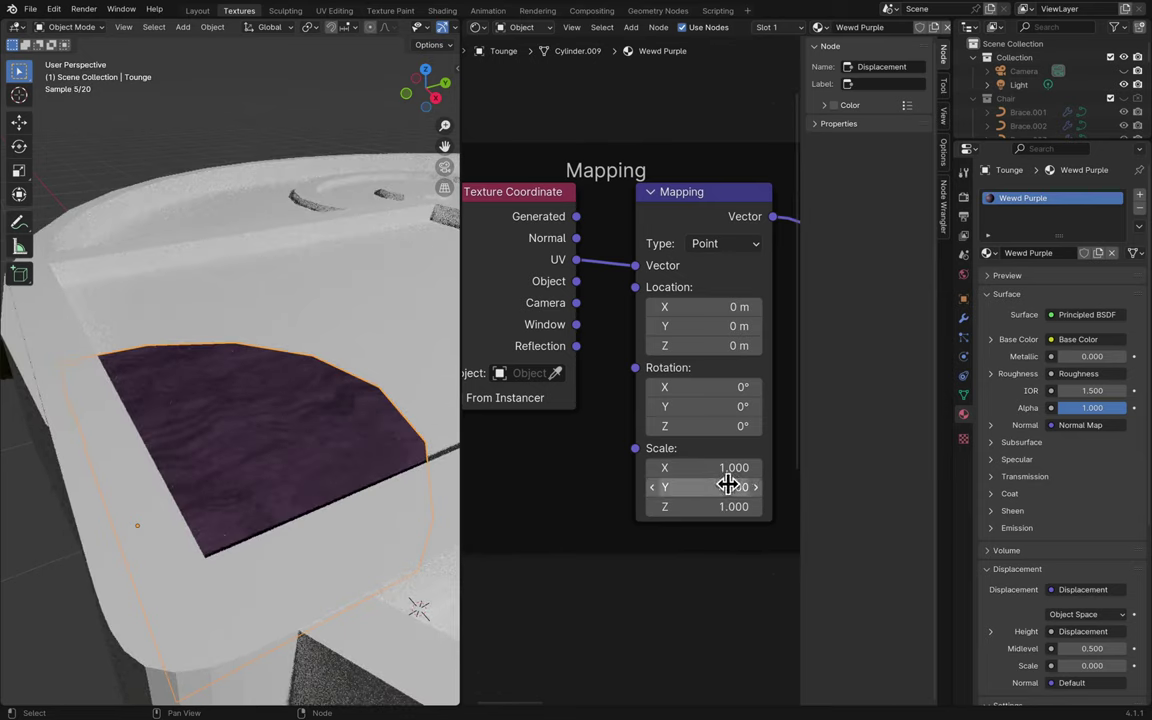
pyautogui.doubleClick(728, 487)
pyautogui.write('2')
pyautogui.press('Return')
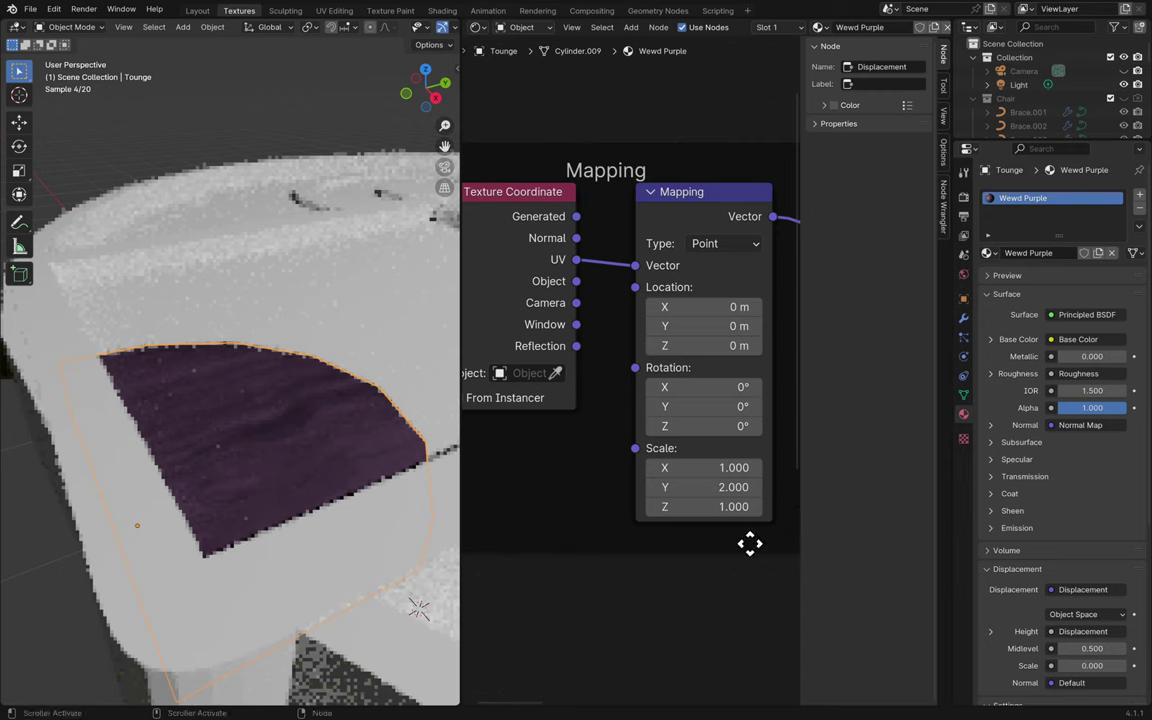
pyautogui.hotkey('ctrl', 's')
# - Try Z scale values of 2 and larger, then reset both Z and X scale to 1
pyautogui.doubleClick(725, 506)
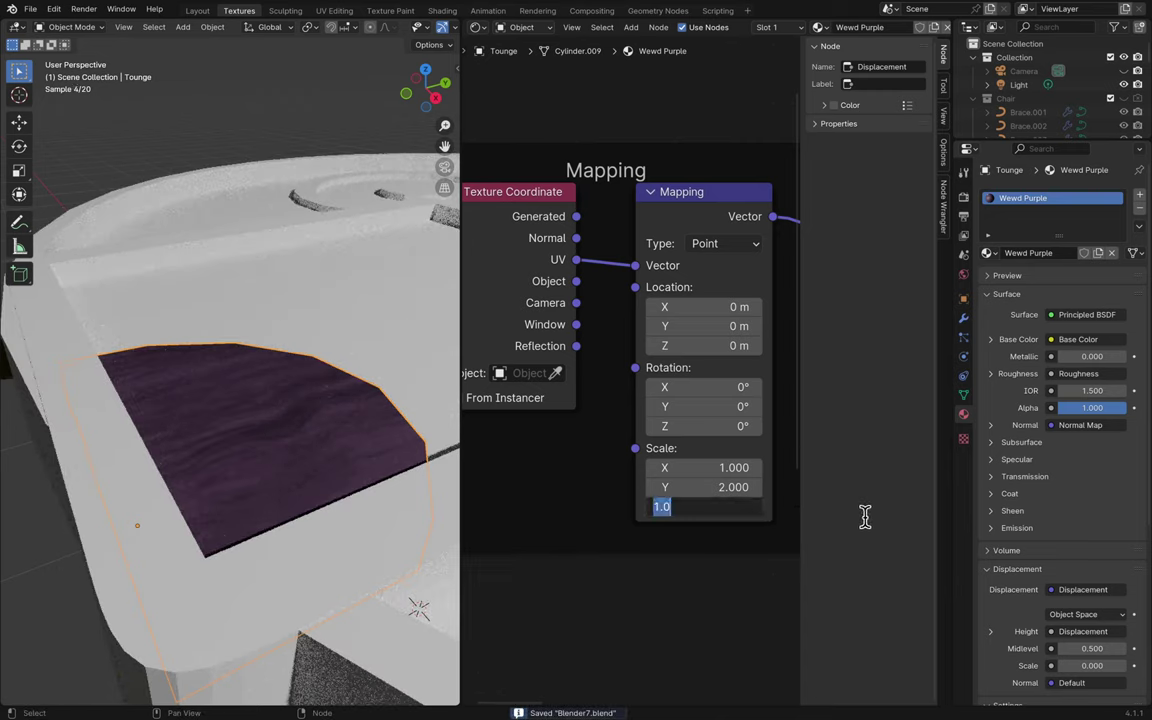
pyautogui.write('2')
pyautogui.press('Return')
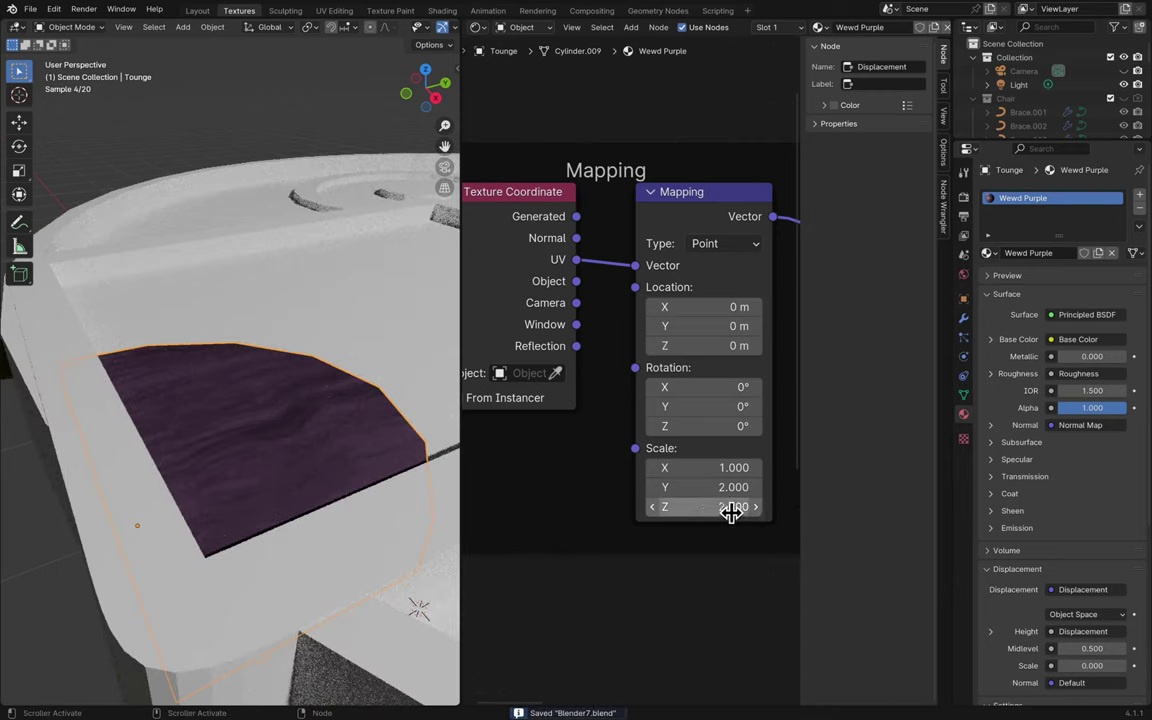
pyautogui.moveTo(730, 507); pyautogui.dragTo(760, 467)
pyautogui.click(710, 507)
pyautogui.write('1')
pyautogui.press('Return')
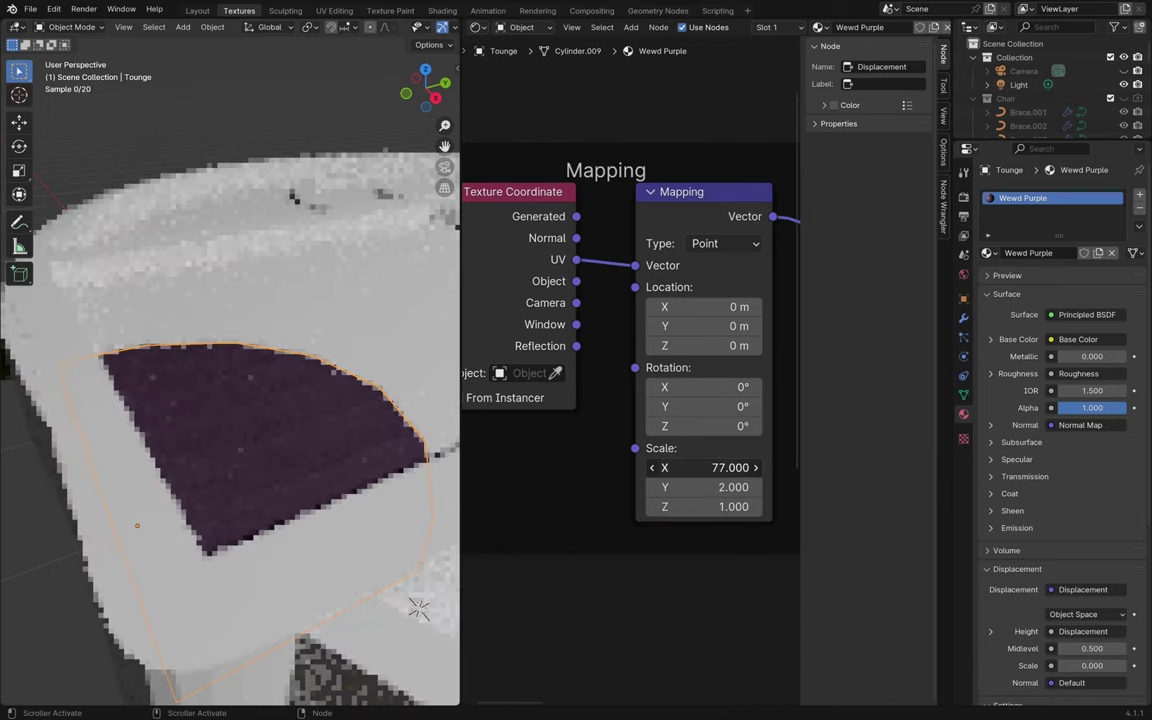
pyautogui.click(725, 468)
pyautogui.write('1')
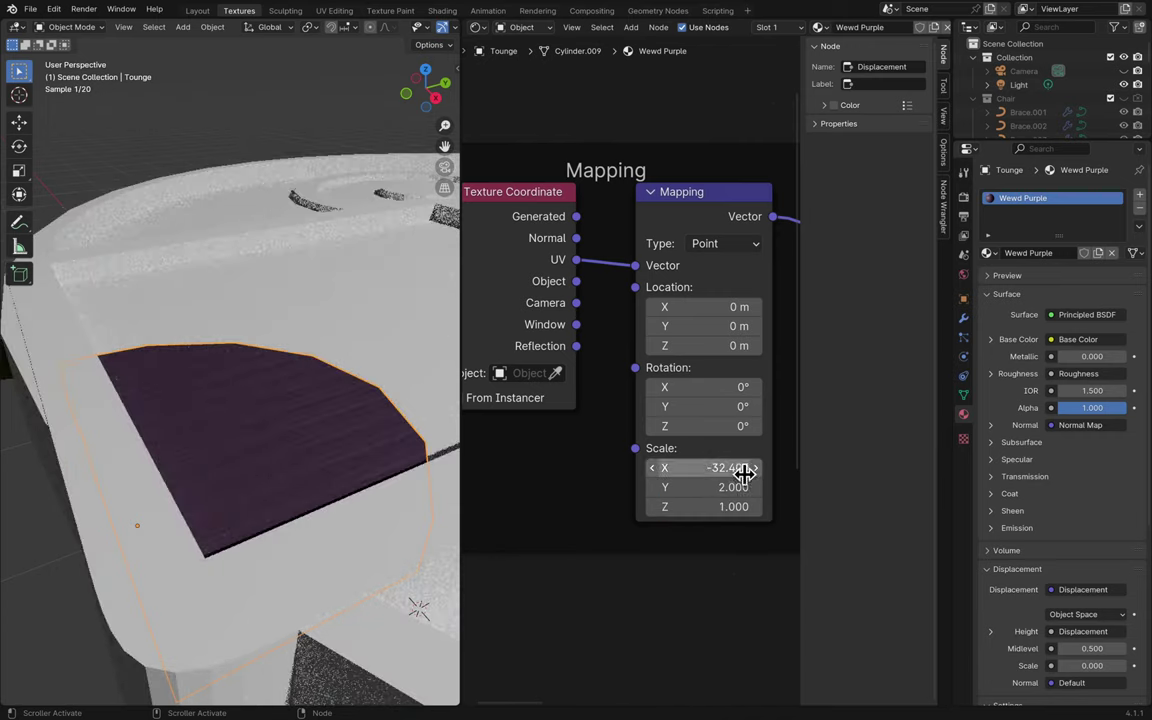
pyautogui.press('Return')
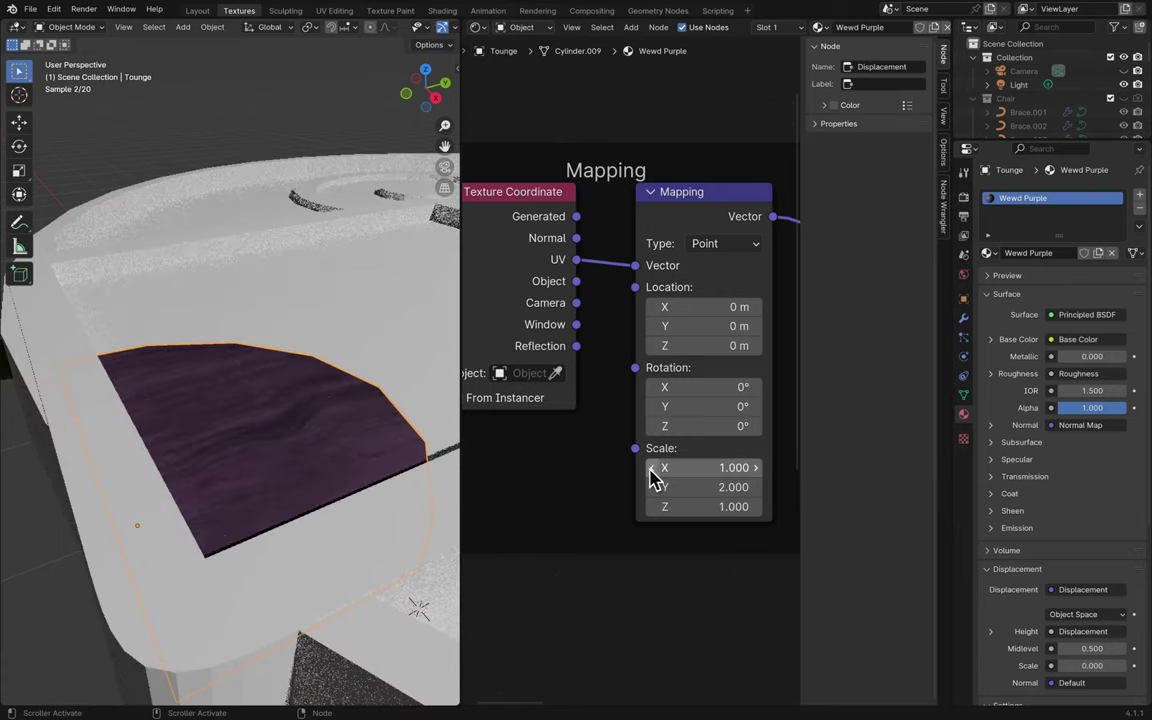
# - Adjust the Mapping X scale until it reads 0.400, keeping Y at 2.000
pyautogui.click(652, 468)
pyautogui.click(652, 468)
pyautogui.click(652, 468)
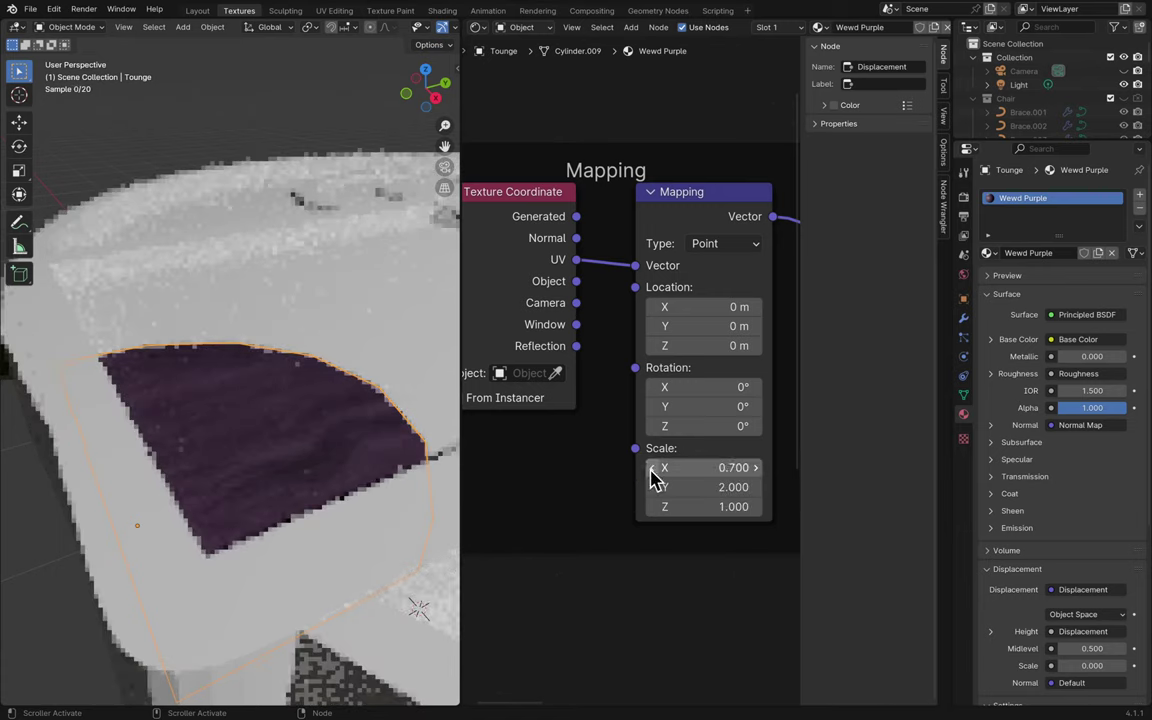
pyautogui.click(652, 468)
pyautogui.moveTo(676, 487); pyautogui.dragTo(757, 497)
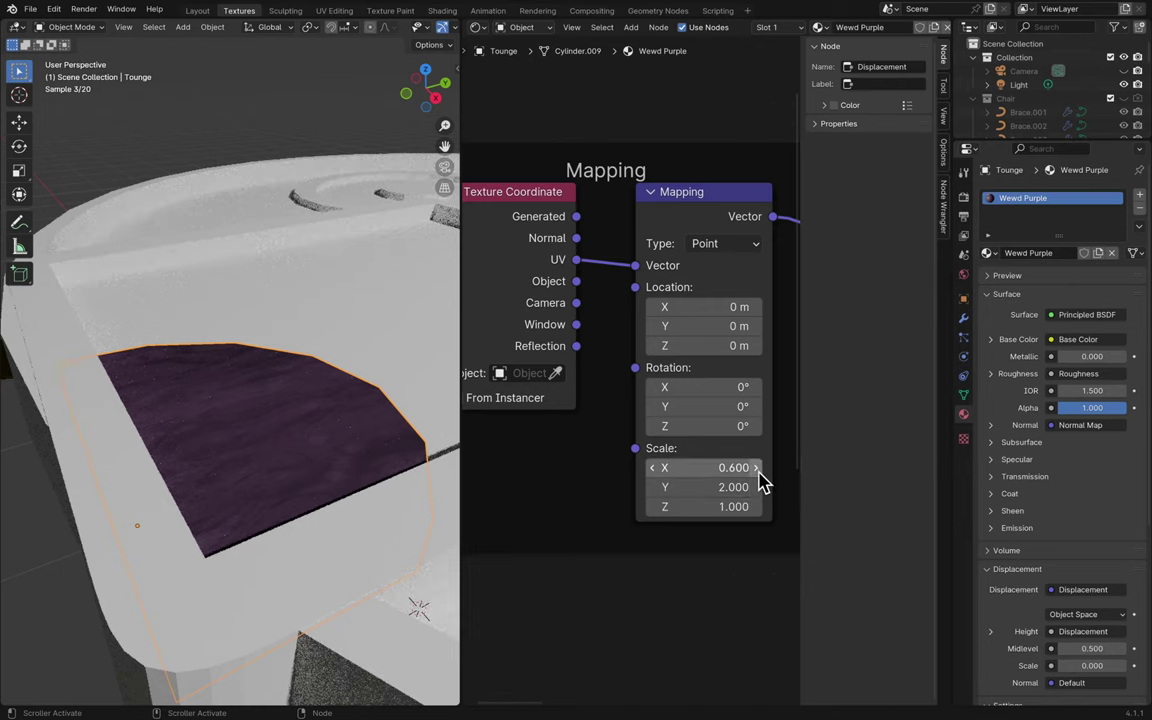
pyautogui.click(756, 467)
pyautogui.click(756, 467)
pyautogui.click(756, 467)
pyautogui.click(756, 467)
pyautogui.click(756, 467)
pyautogui.click(756, 467)
pyautogui.click(756, 467)
pyautogui.click(756, 467)
pyautogui.click(756, 467)
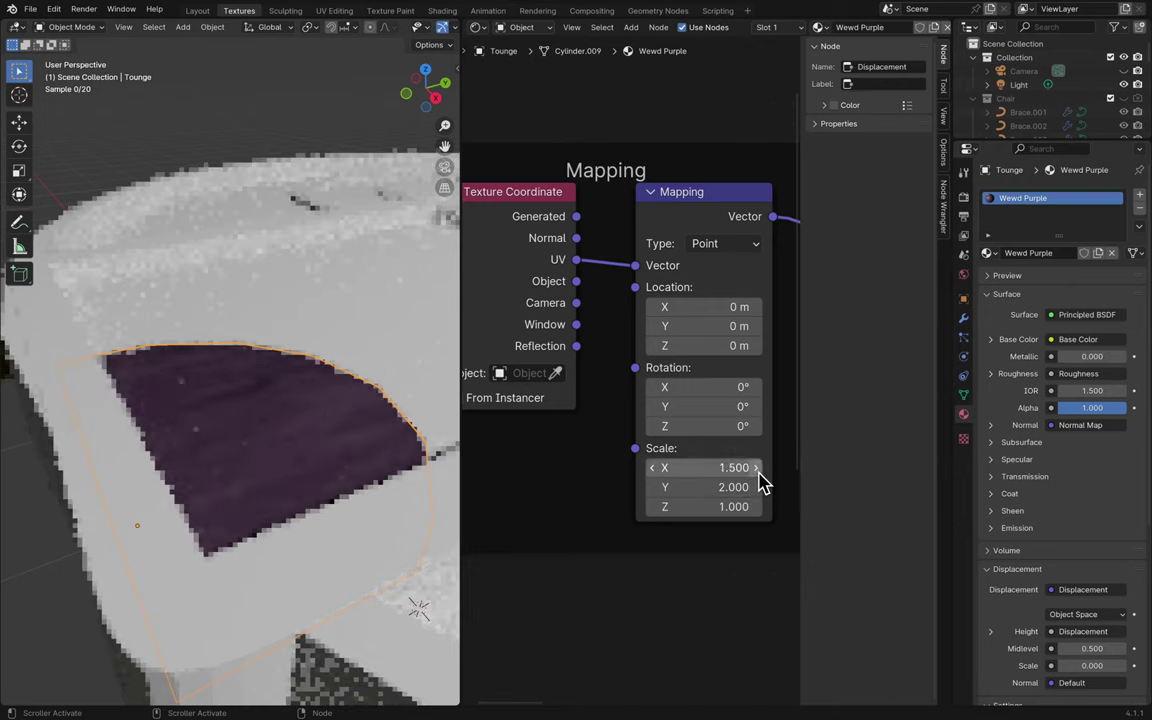
pyautogui.click(756, 467)
pyautogui.click(756, 467)
pyautogui.moveTo(722, 465)
pyautogui.mouseDown()
pyautogui.moveTo(620, 467)
pyautogui.moveTo(705, 467)
pyautogui.mouseUp()
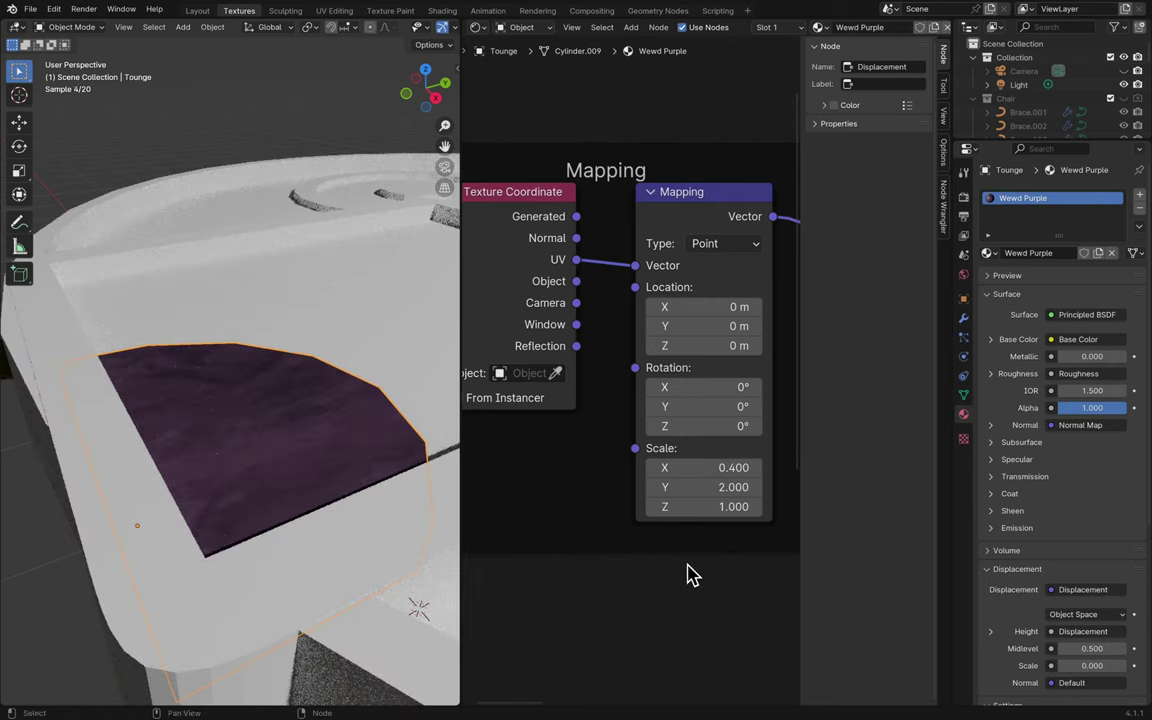
# - Save Blender7.blend twice while zooming around to inspect the Tounge's purple wood texture
pyautogui.hotkey('ctrl', 's')
pyautogui.scroll(-5, 363, 514)
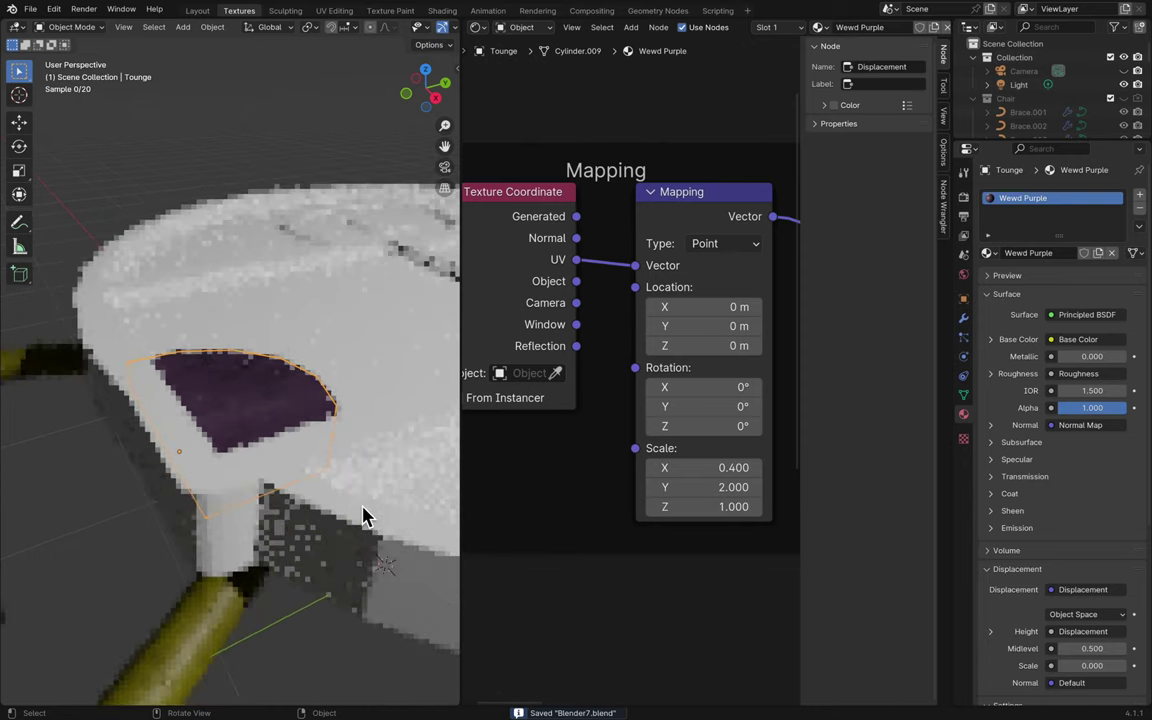
pyautogui.scroll(-10, 375, 494)
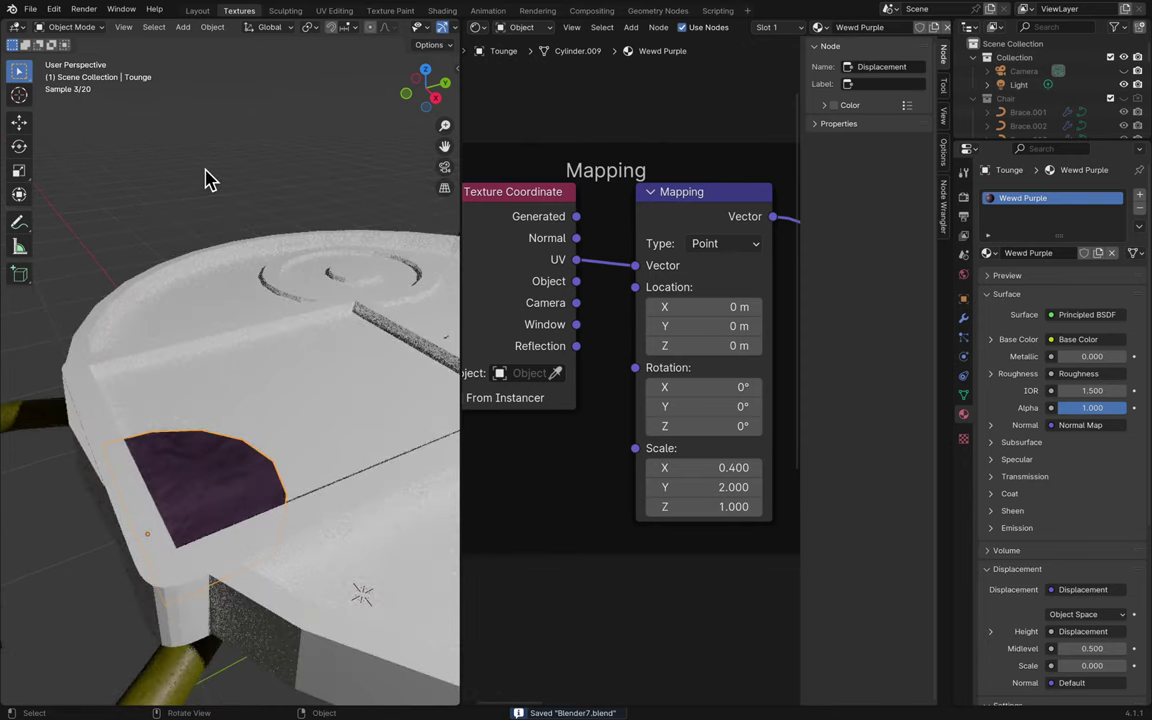
pyautogui.keyDown('ctrl'); pyautogui.scroll(2, 205, 180); pyautogui.keyUp('ctrl')
pyautogui.scroll(-10, 205, 180)
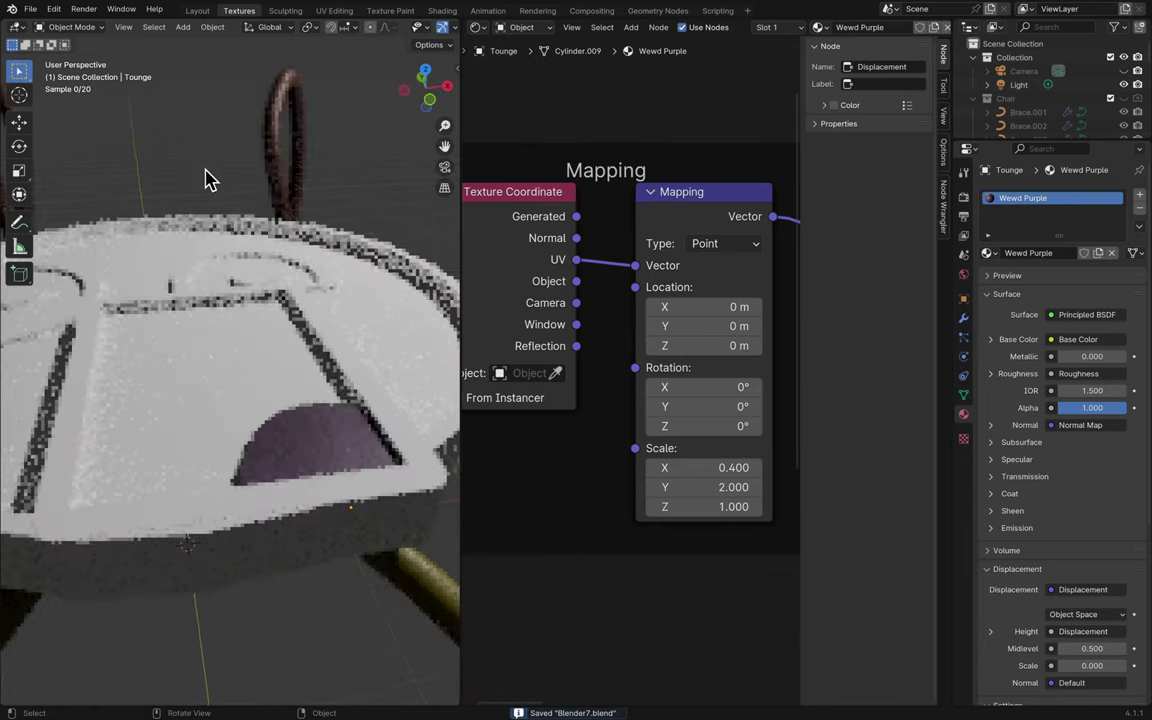
pyautogui.scroll(-10, 205, 180)
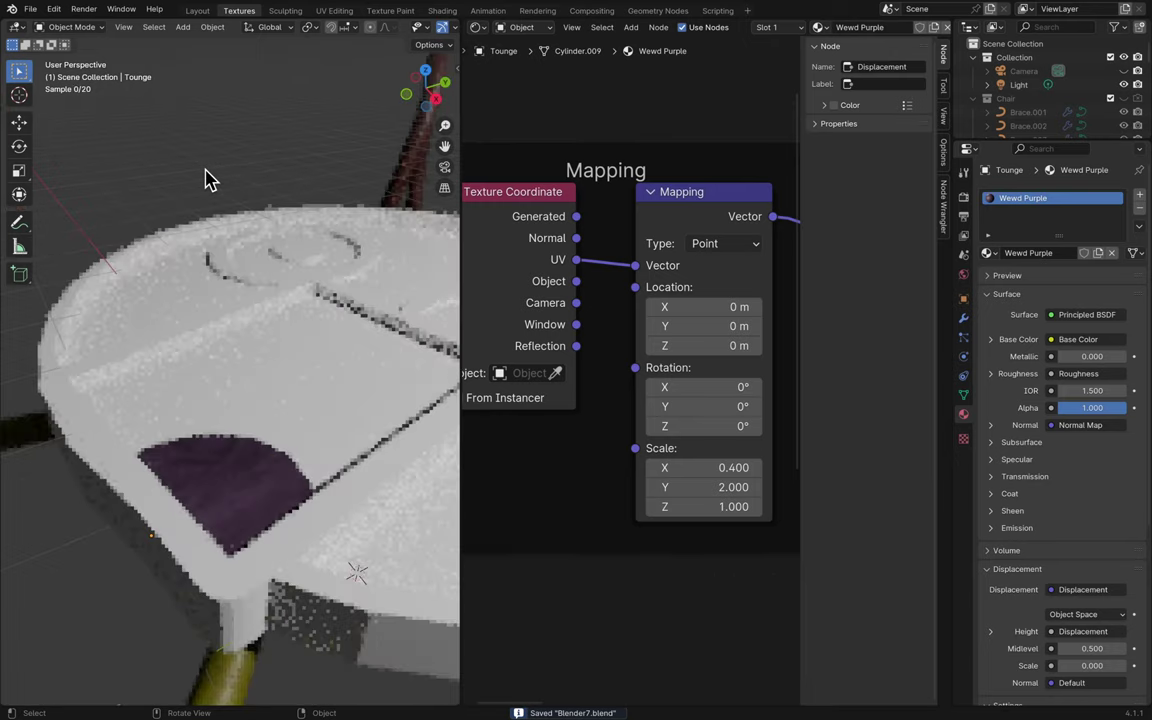
pyautogui.scroll(-10, 205, 180)
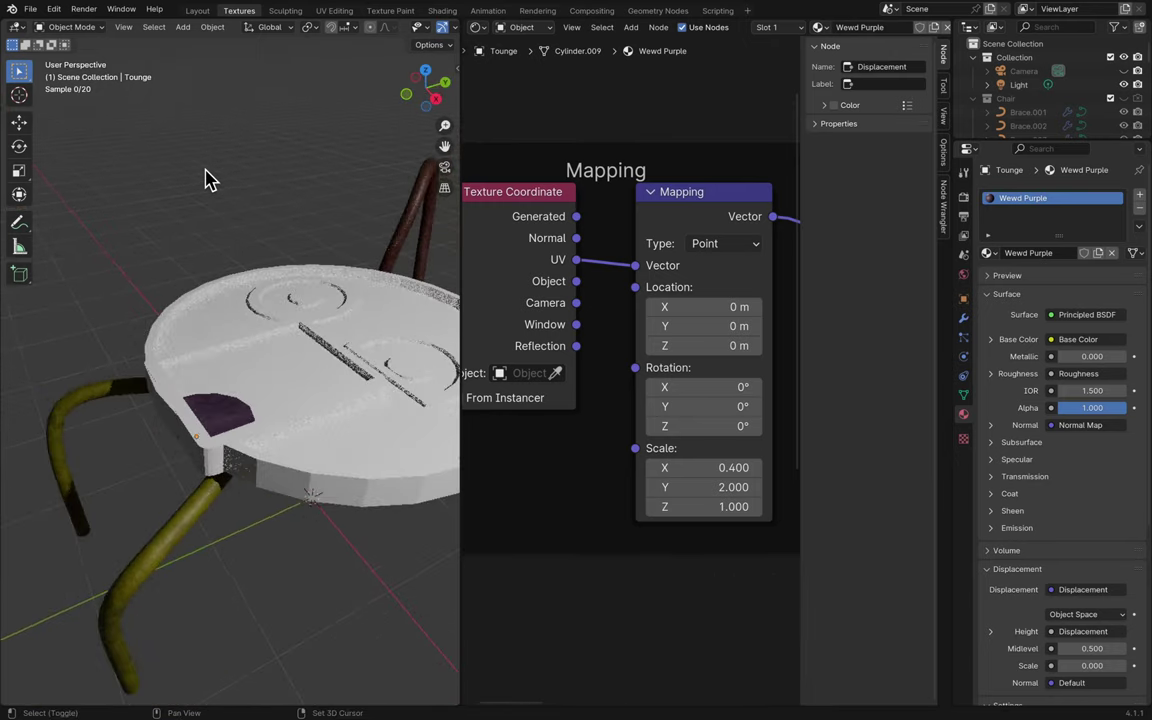
pyautogui.hotkey('ctrl', 's')
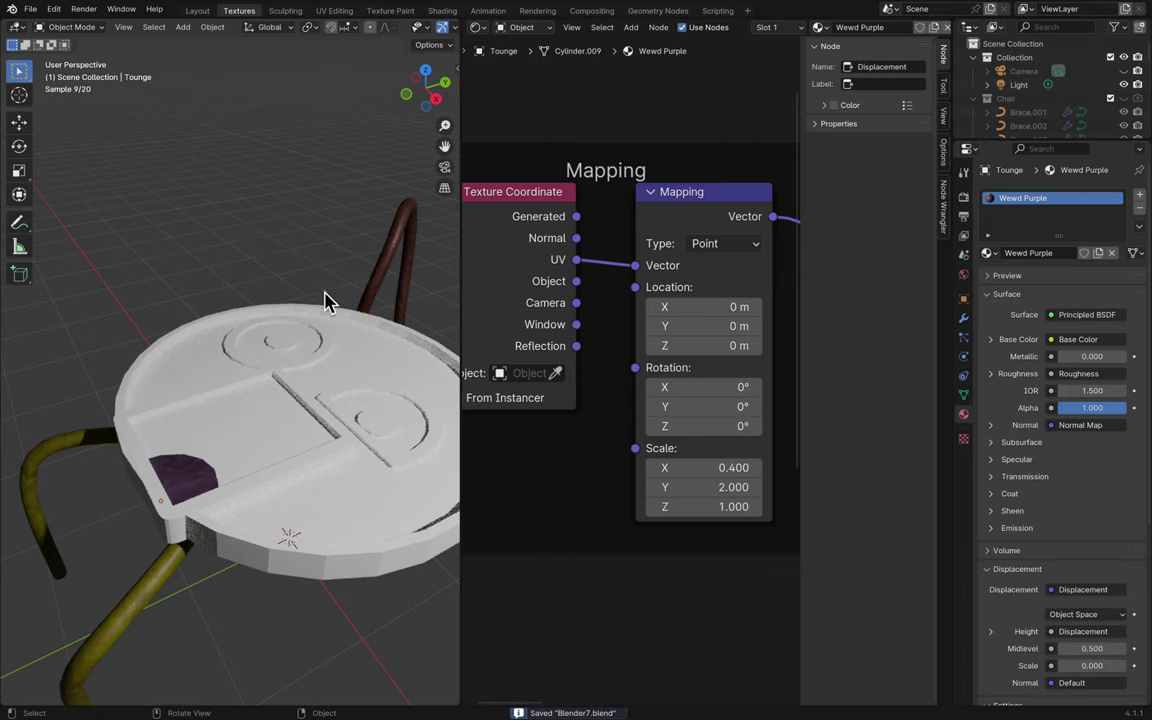
pyautogui.scroll(6, 330, 345)
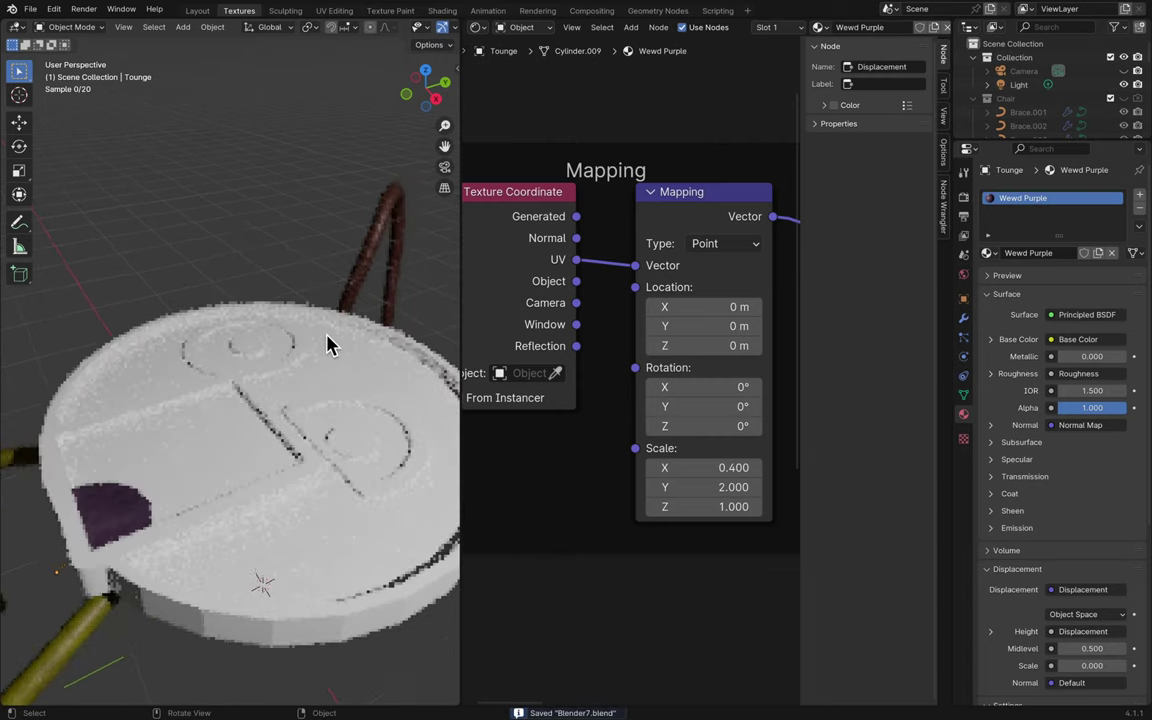
pyautogui.scroll(5, 330, 345)
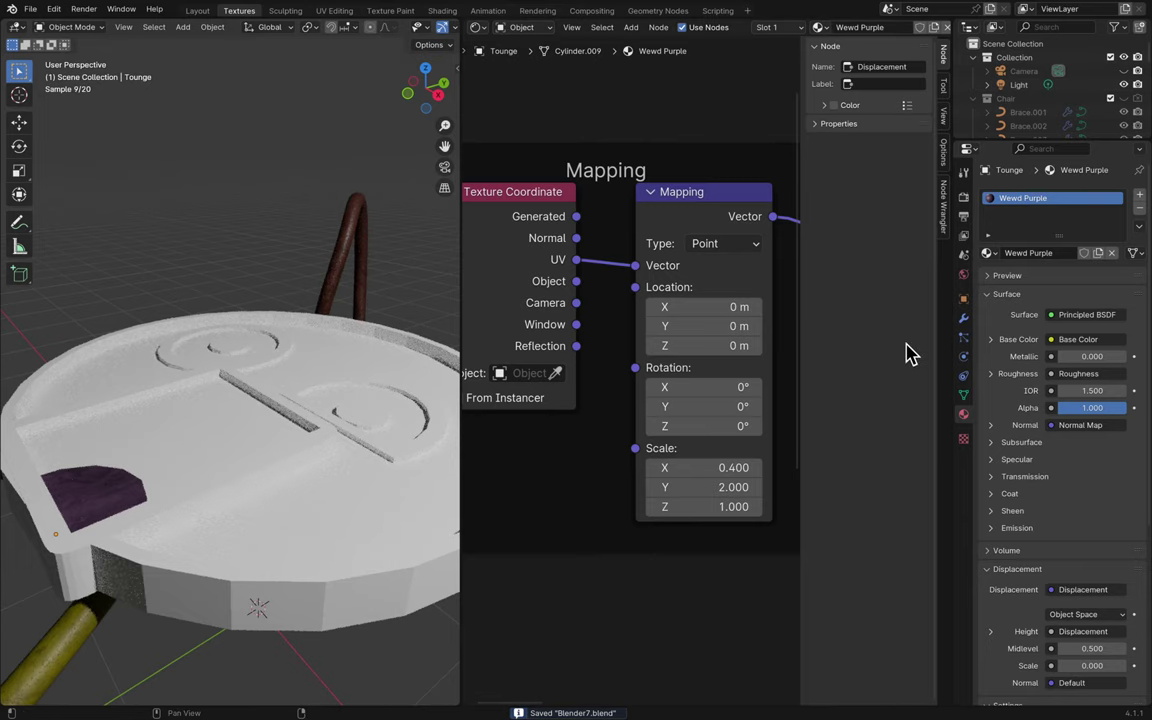
# - Switch to the Layout workspace and then back to the Textures workspace
pyautogui.click(198, 11)
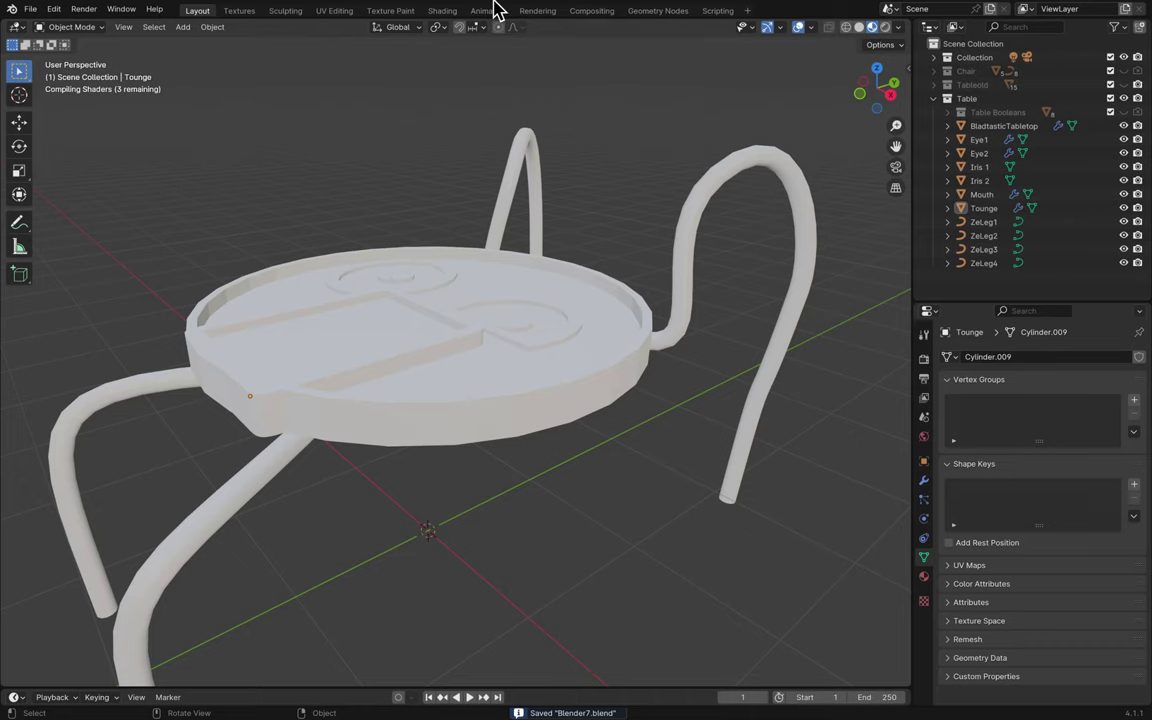
pyautogui.scroll(-5, 497, 50)
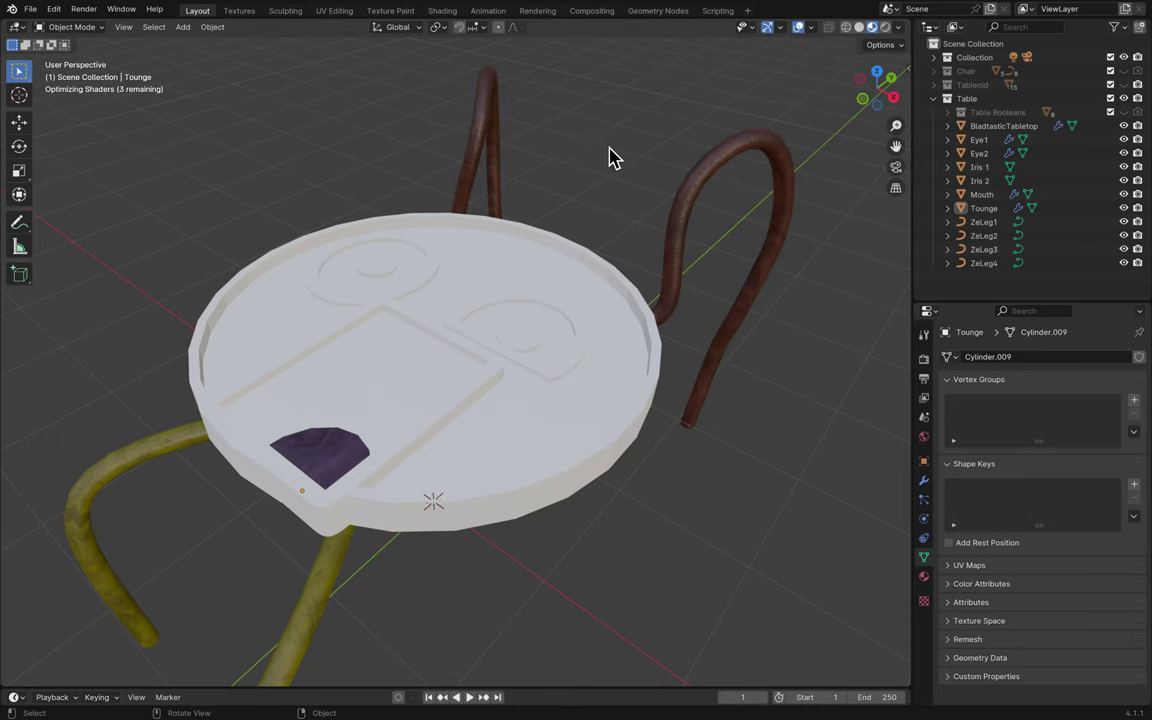
pyautogui.click(239, 11)
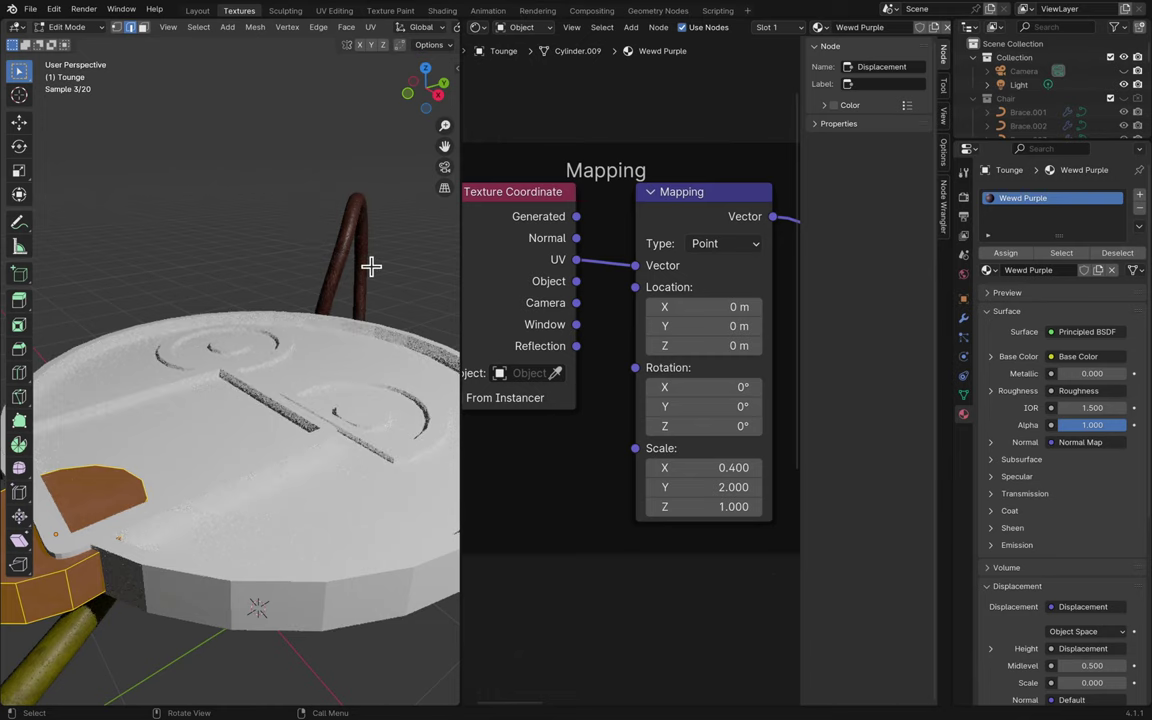
pyautogui.scroll(-5, 358, 283)
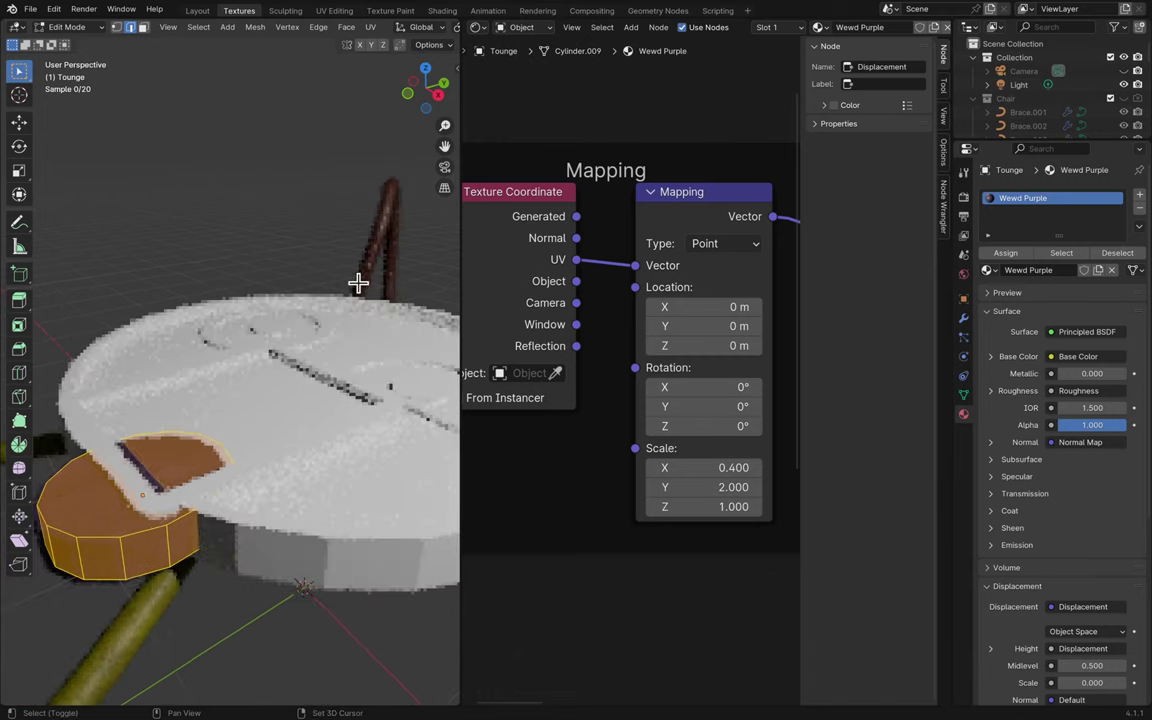
# - Toggle the Tounge between Edit Mode and Object Mode, ending in Object Mode
pyautogui.press('Tab')
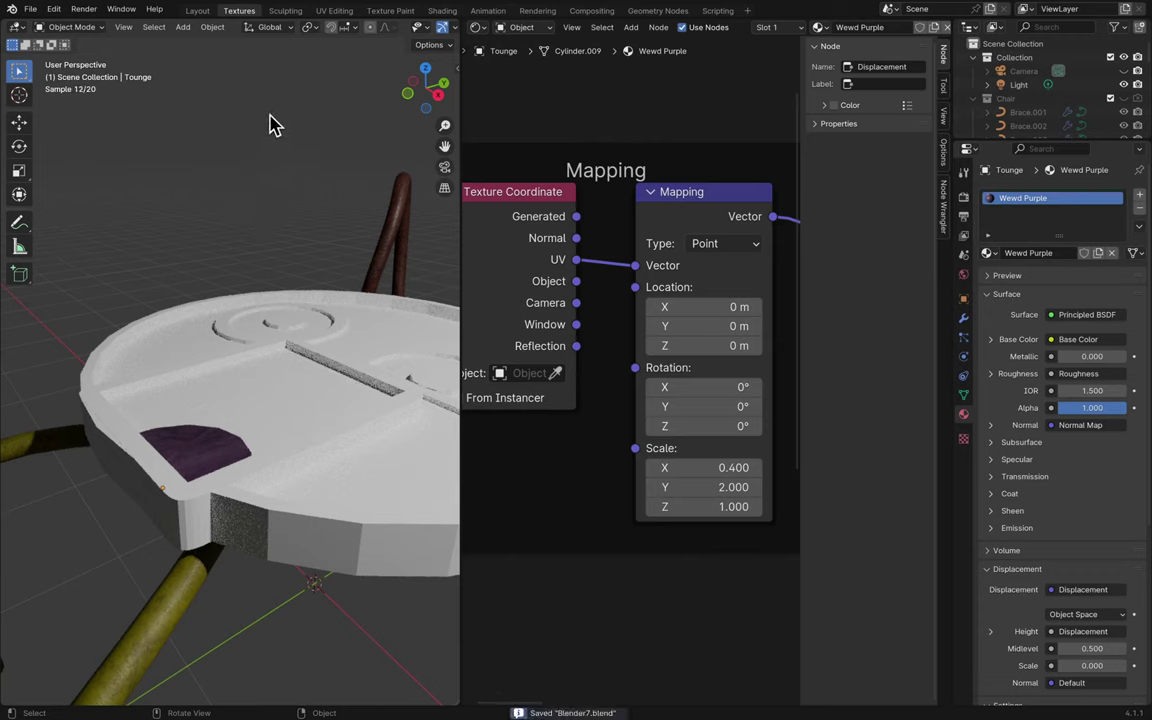
pyautogui.click(72, 27)
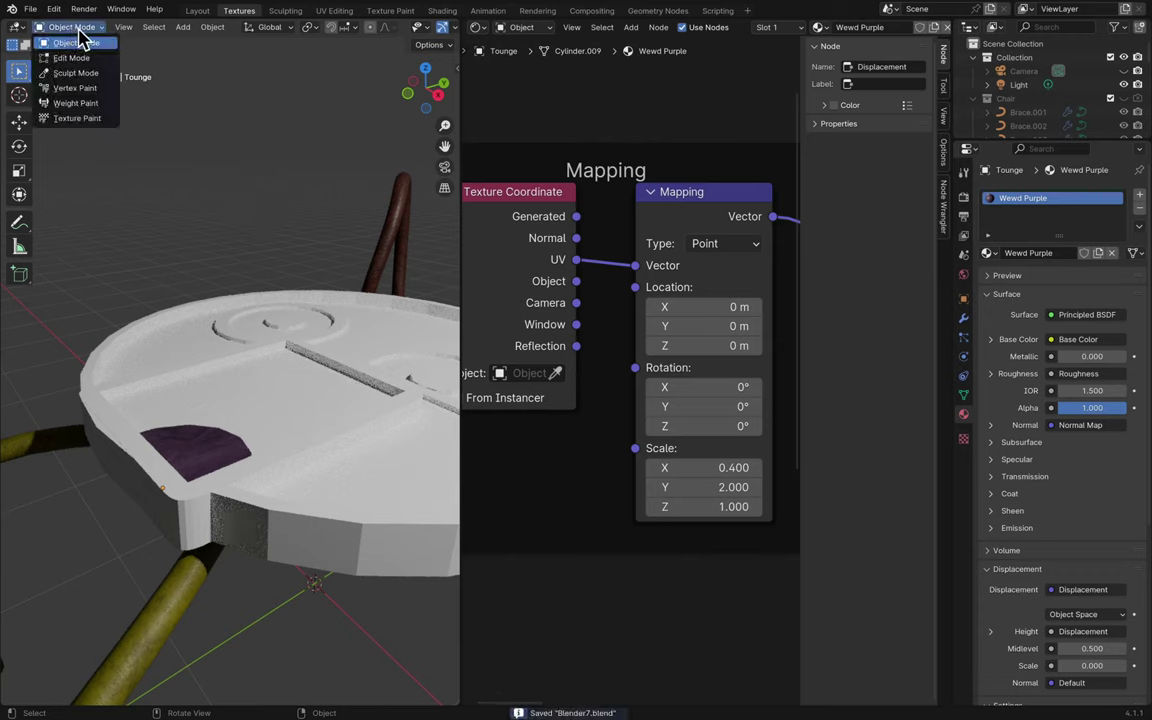
pyautogui.click(72, 57)
pyautogui.click(75, 27)
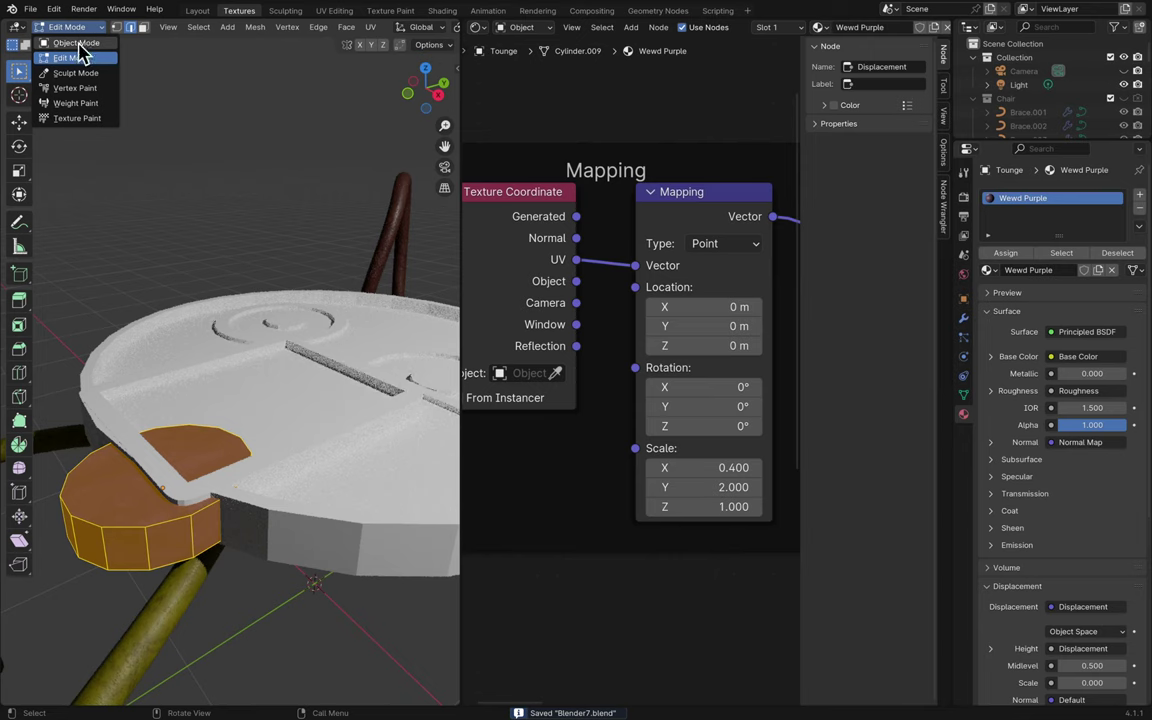
pyautogui.click(80, 43)
pyautogui.click(16, 27)
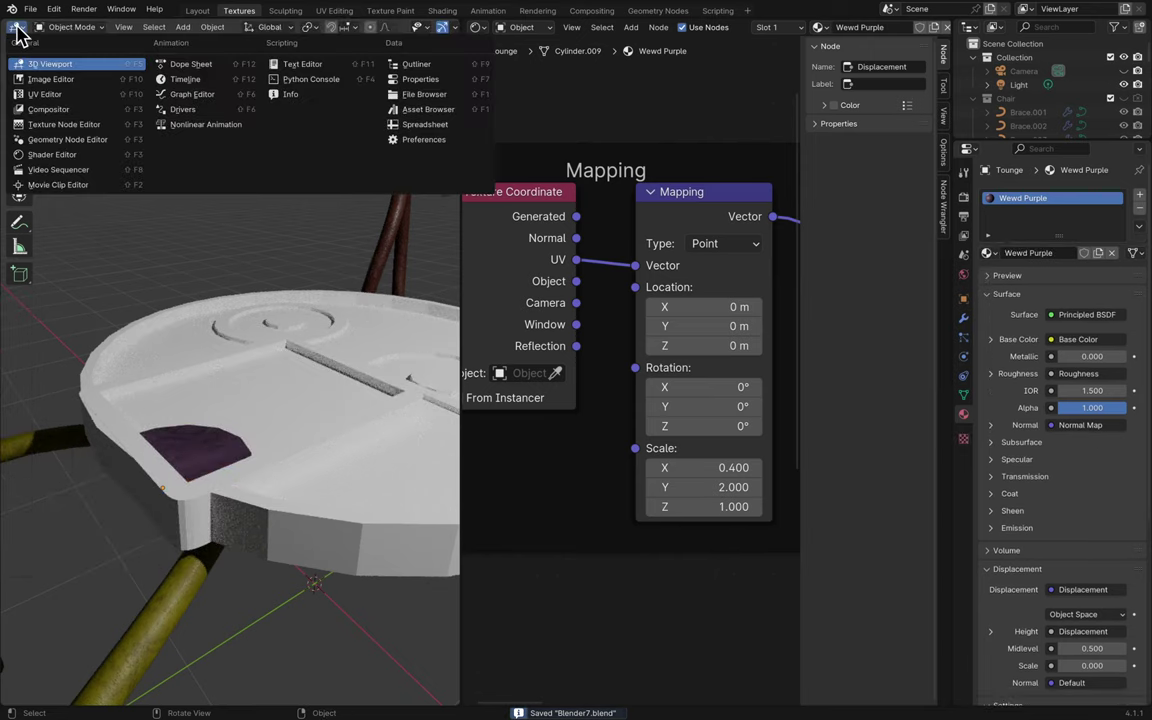
pyautogui.click(72, 27)
pyautogui.click(16, 27)
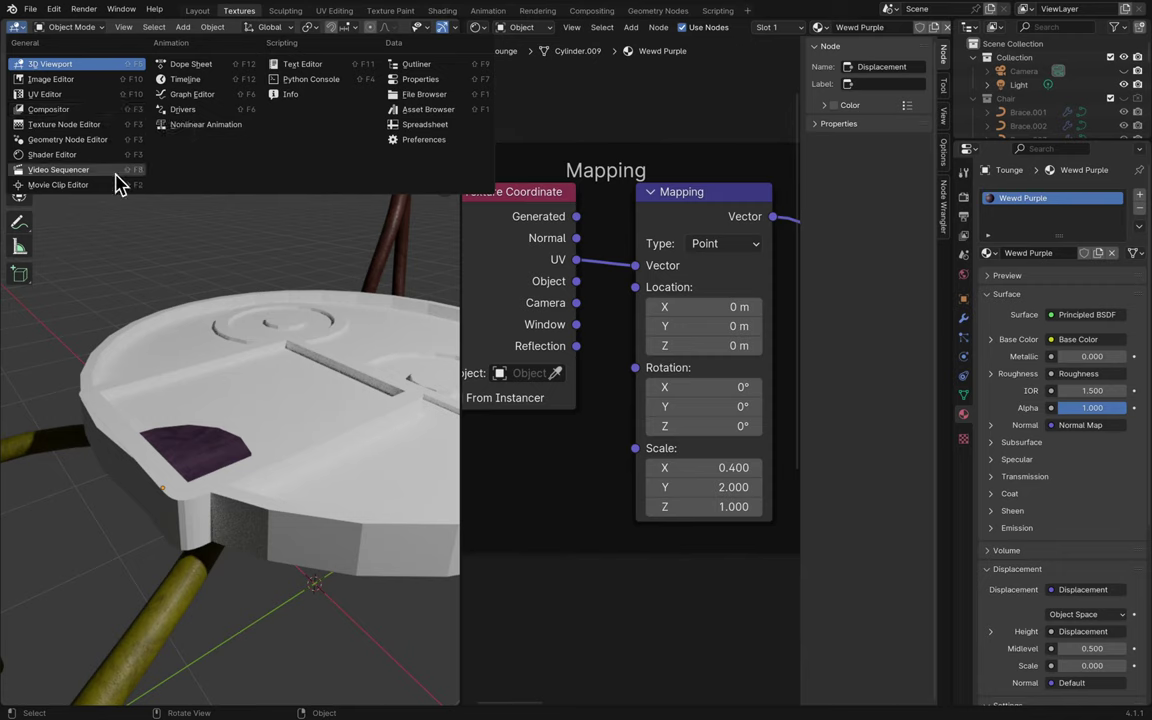
# - Save Blender7.blend and select the tabletop in the viewport
pyautogui.hscroll(-3, 255, 287)
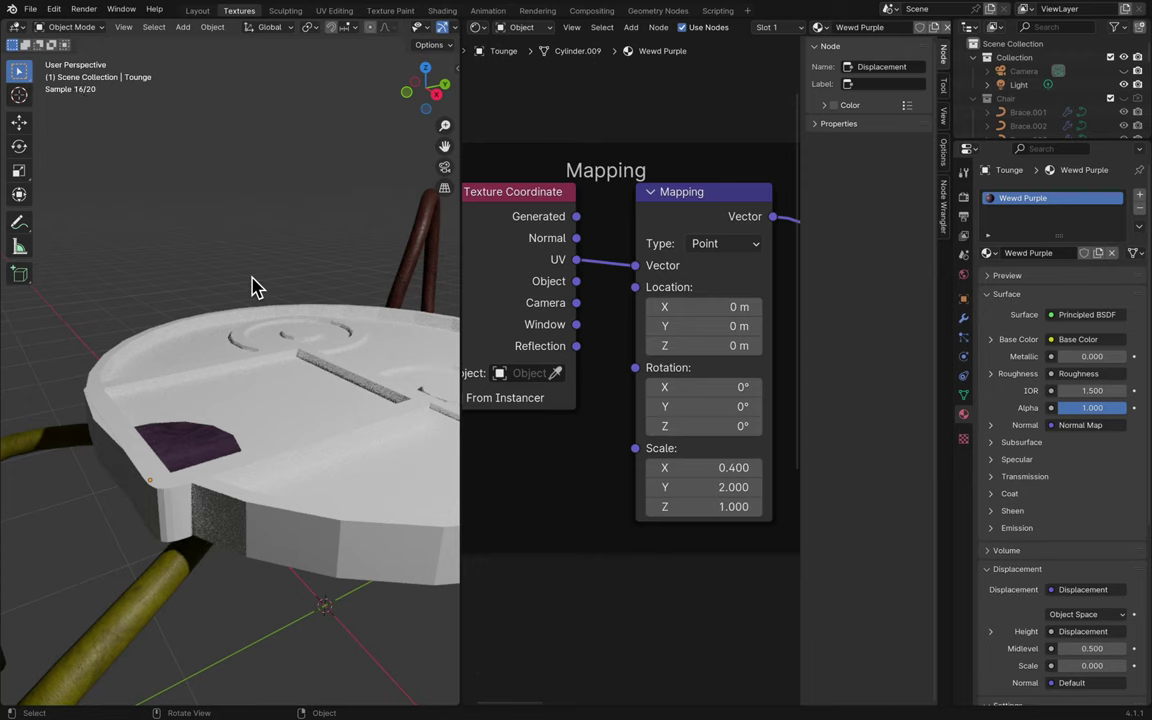
pyautogui.keyDown('shift'); pyautogui.scroll(-3, 280, 300); pyautogui.keyUp('shift')
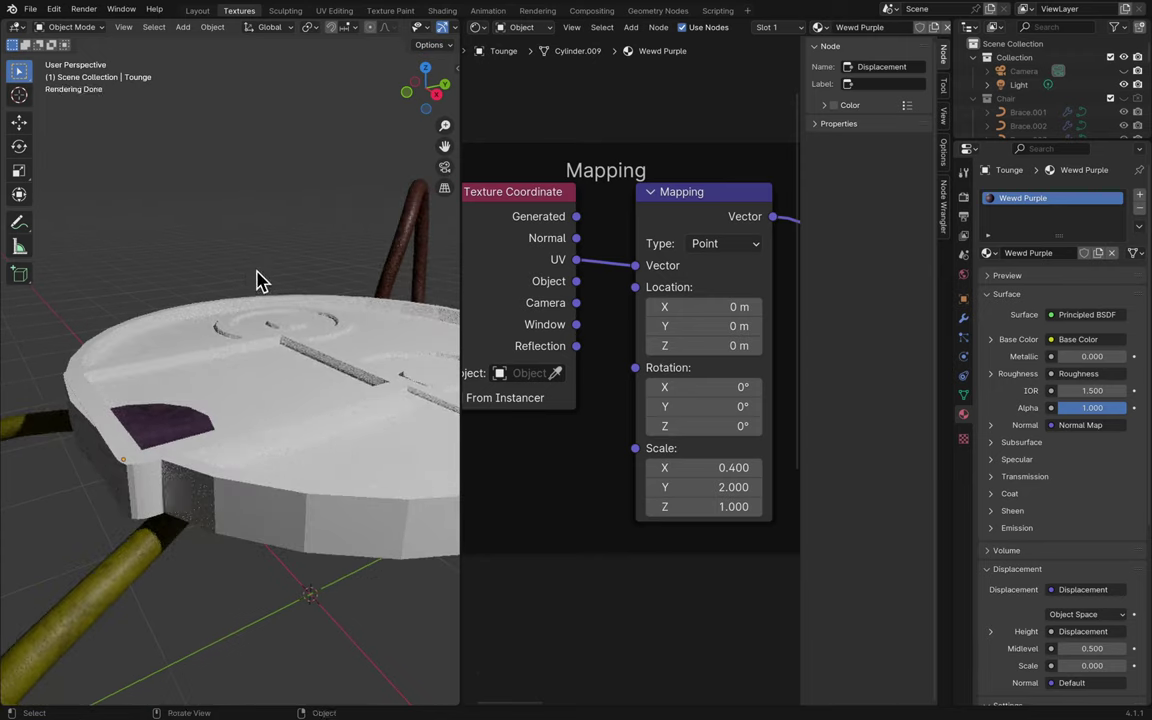
pyautogui.hotkey('ctrl', 's')
pyautogui.scroll(5, 275, 280)
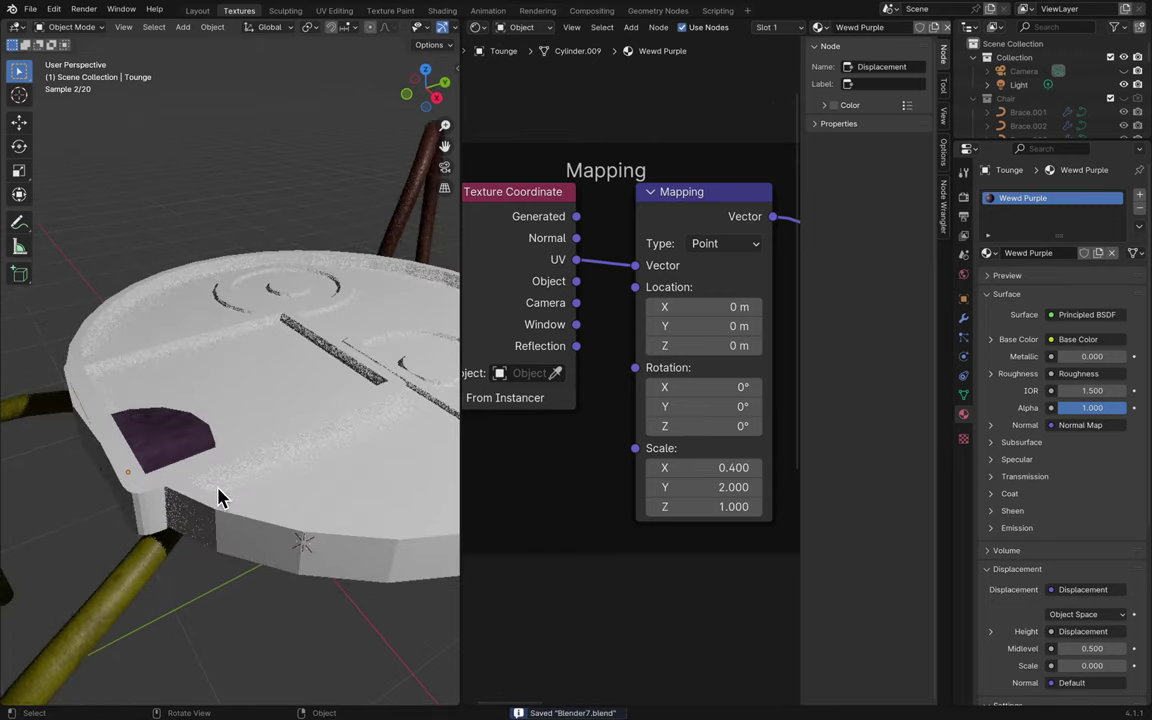
pyautogui.click(205, 530)
# - Select the Mouth cutout, then the tabletop, deselect it, and save the file
pyautogui.scroll(5, 308, 500)
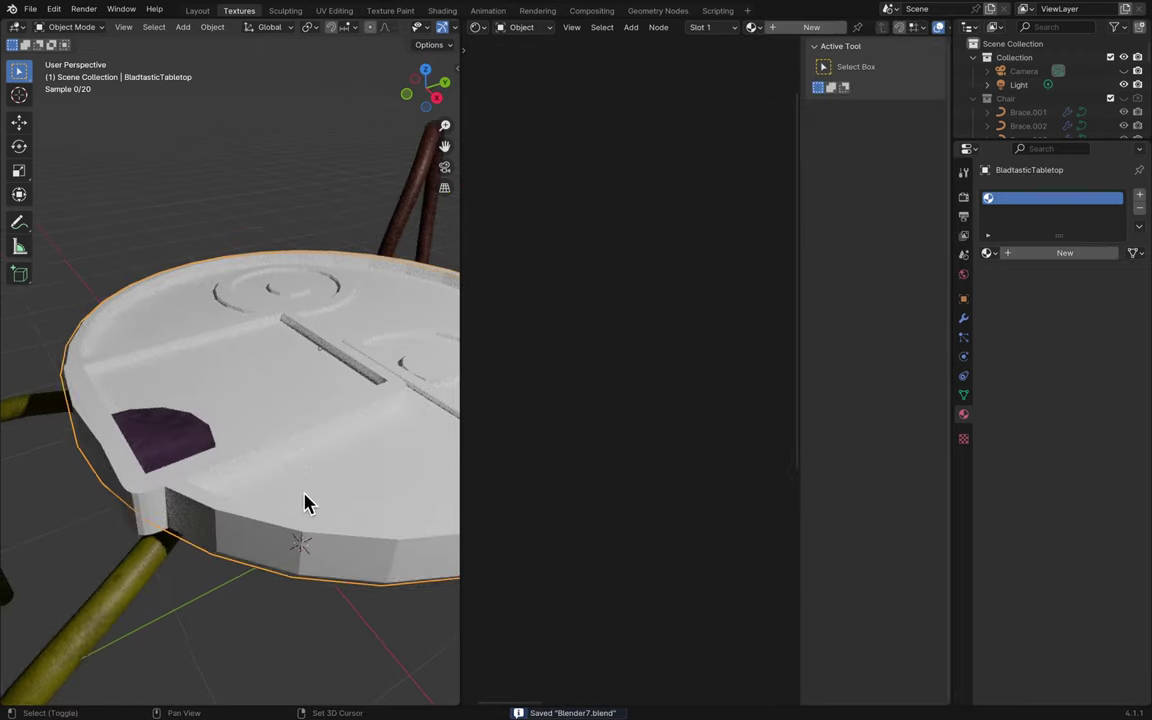
pyautogui.click(316, 449)
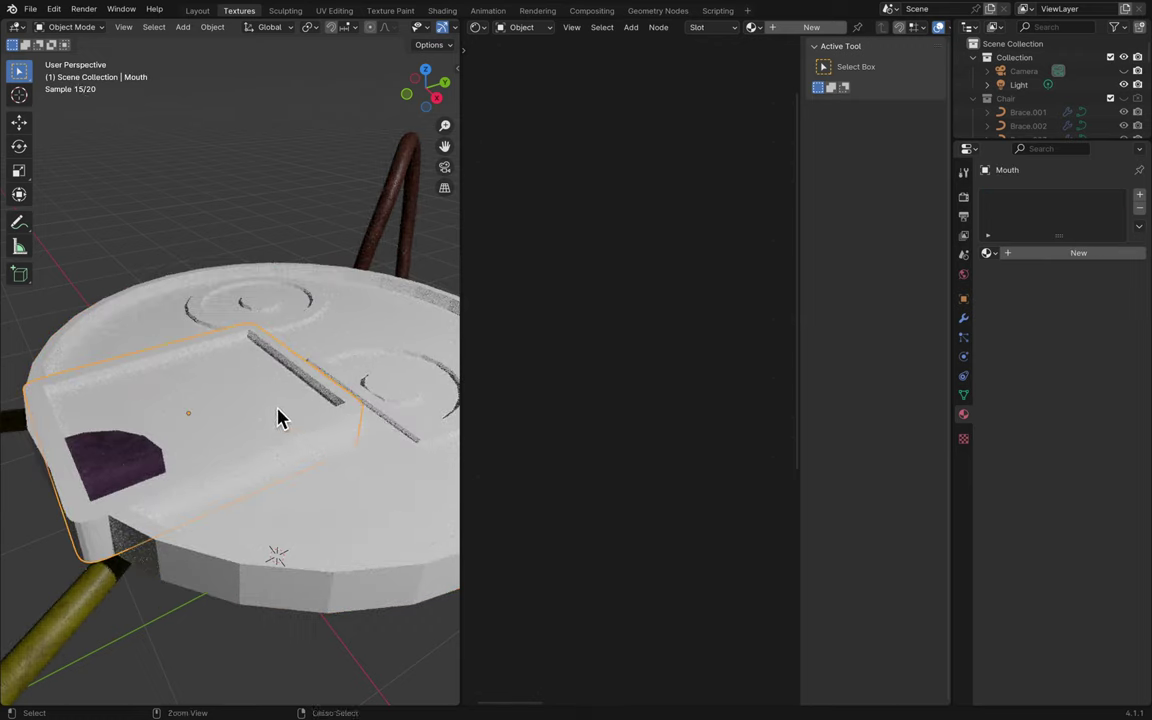
pyautogui.hotkey('ctrl', 's')
pyautogui.hscroll(5, 337, 406)
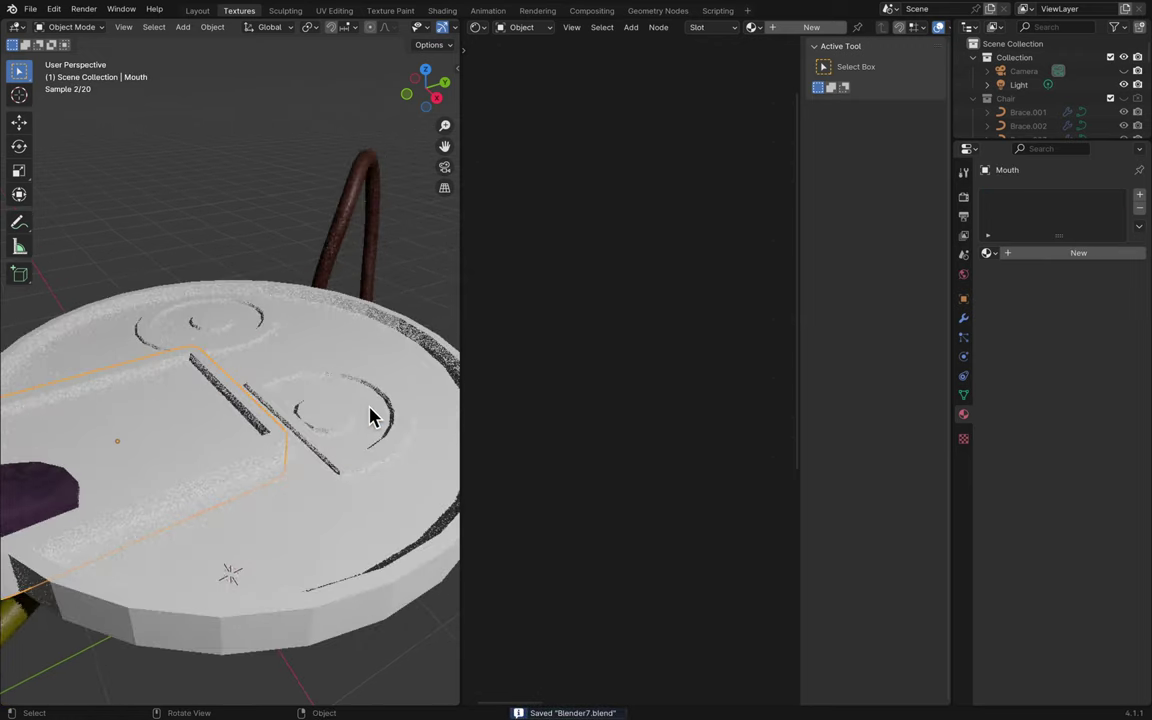
pyautogui.click(370, 417)
pyautogui.click(309, 289)
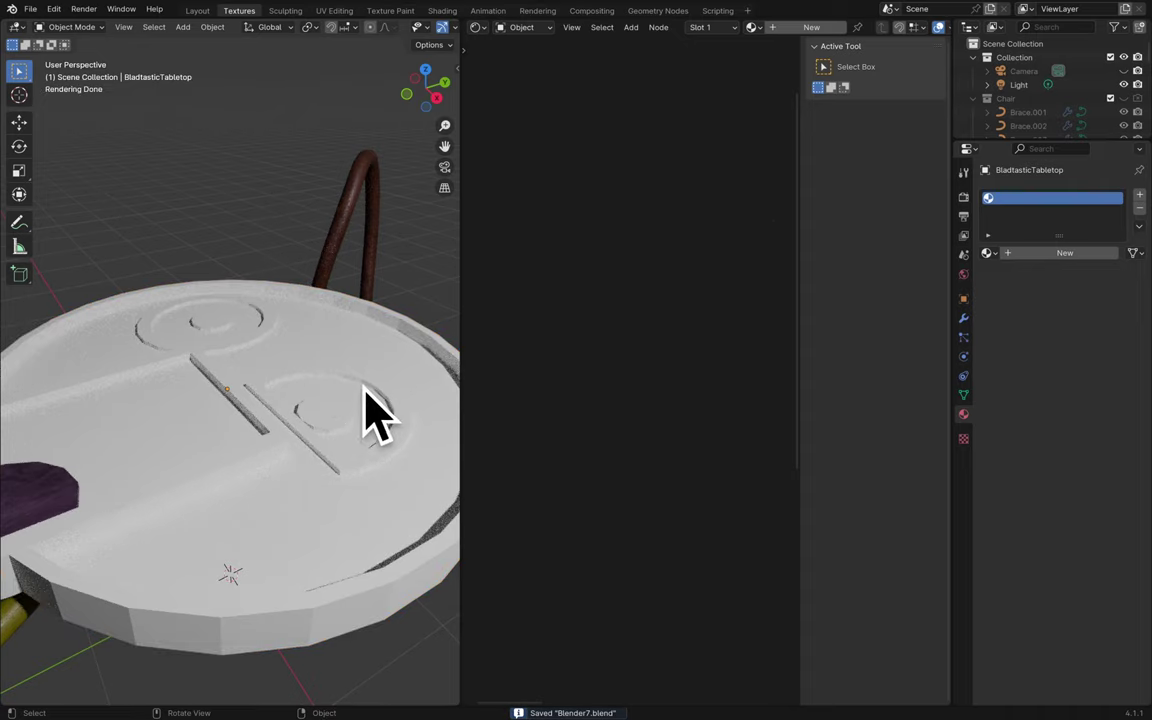
pyautogui.keyDown('shift'); pyautogui.hscroll(-5, 368, 391); pyautogui.keyUp('shift')
pyautogui.keyDown('shift'); pyautogui.hscroll(-3, 365, 393); pyautogui.keyUp('shift')
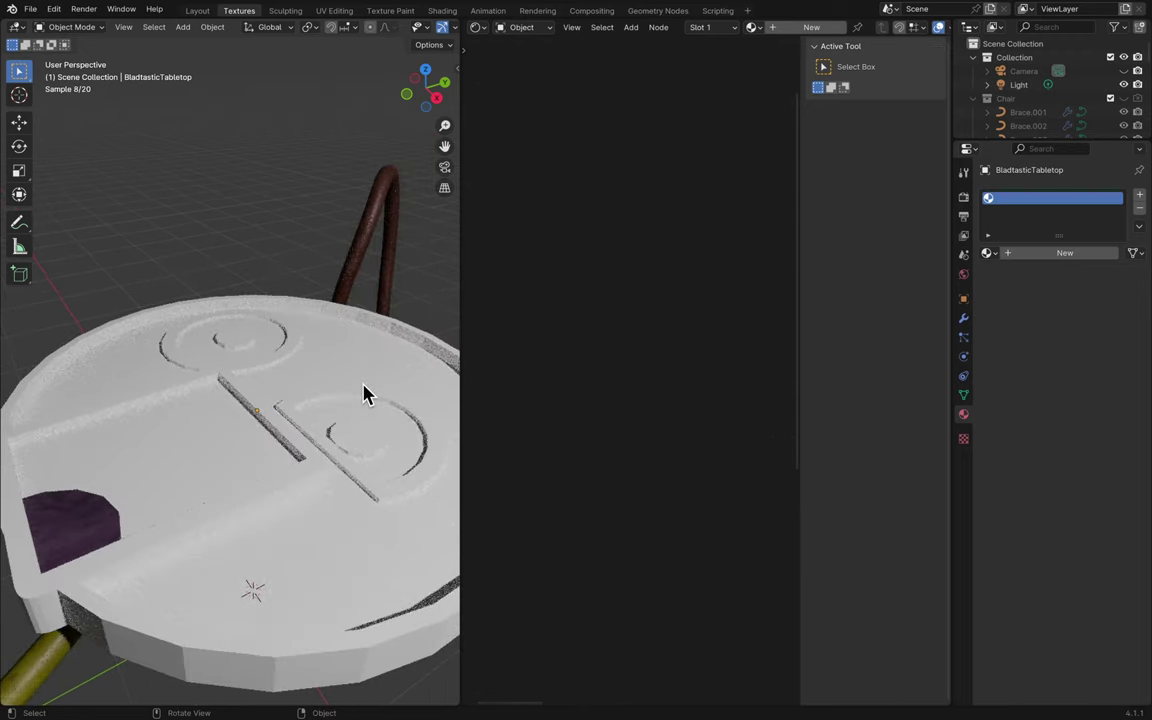
pyautogui.hotkey('ctrl', 's')
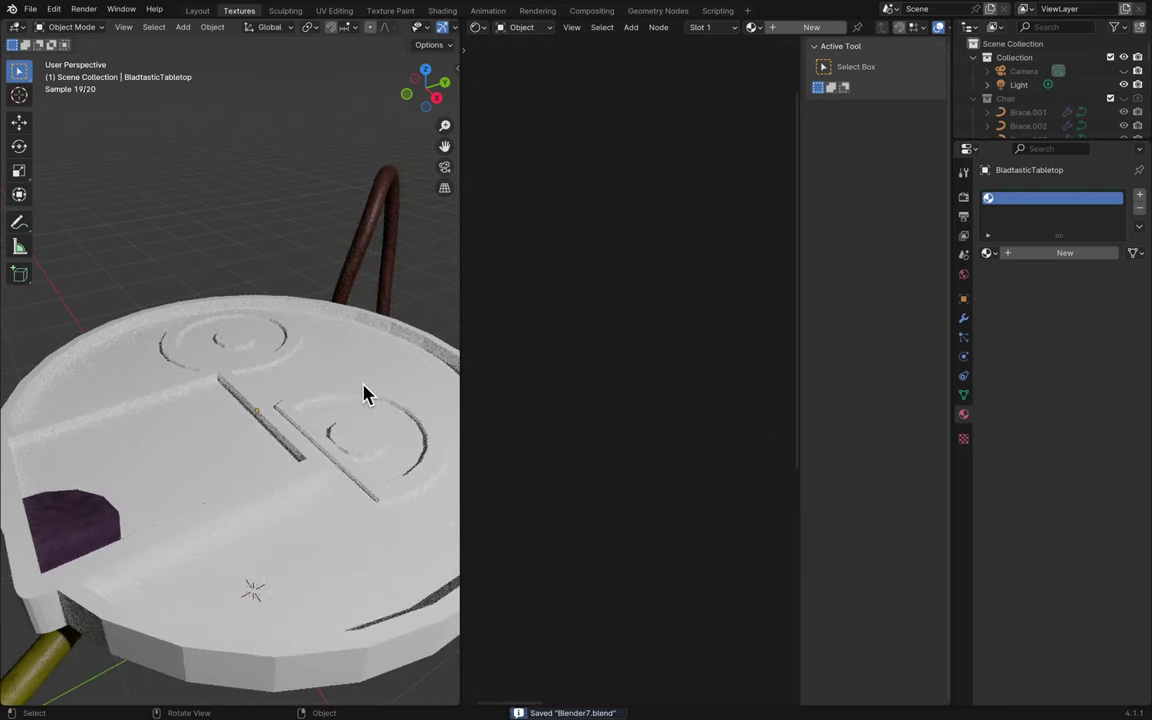
# - In the Layout workspace, orbit to a lower view and select the tabletop
pyautogui.click(198, 11)
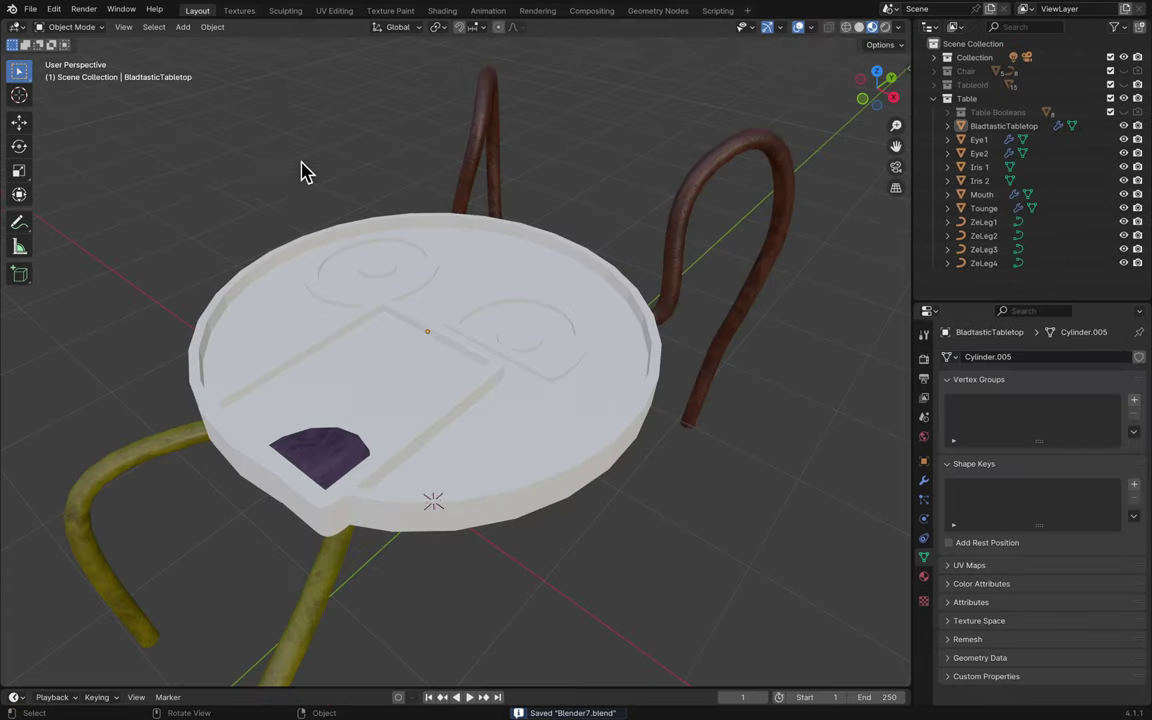
pyautogui.moveTo(300, 217); pyautogui.dragTo(481, 265, button='middle')
pyautogui.scroll(3, 481, 265)
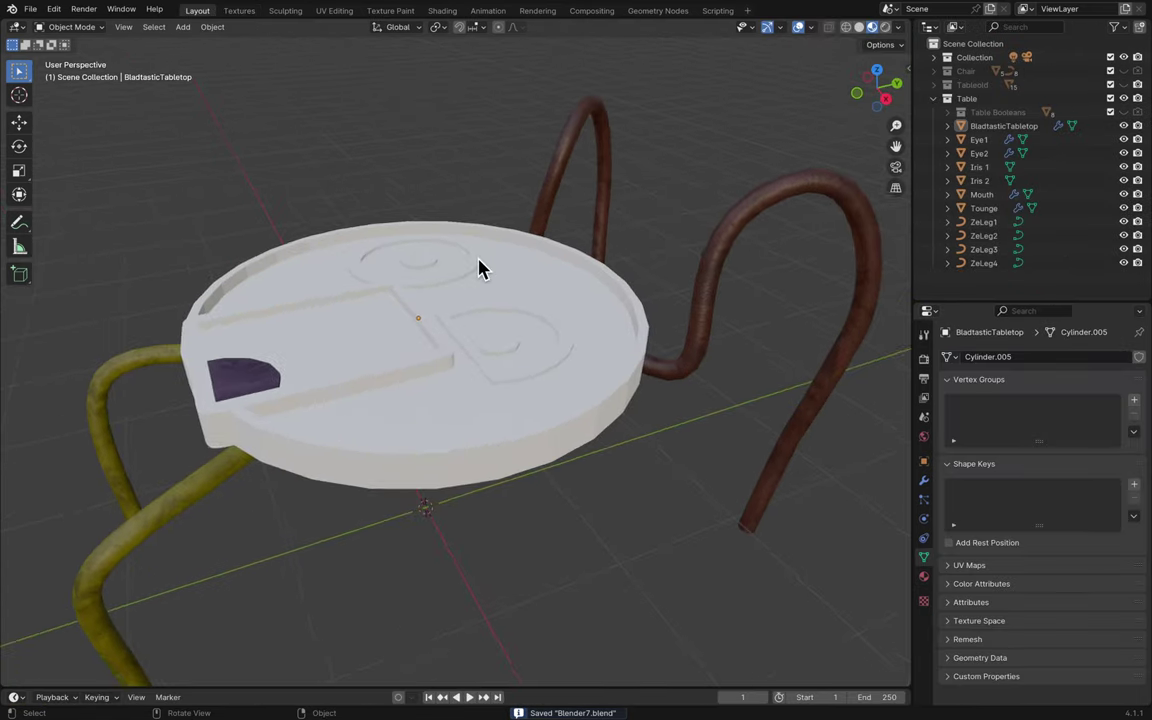
pyautogui.click(553, 352)
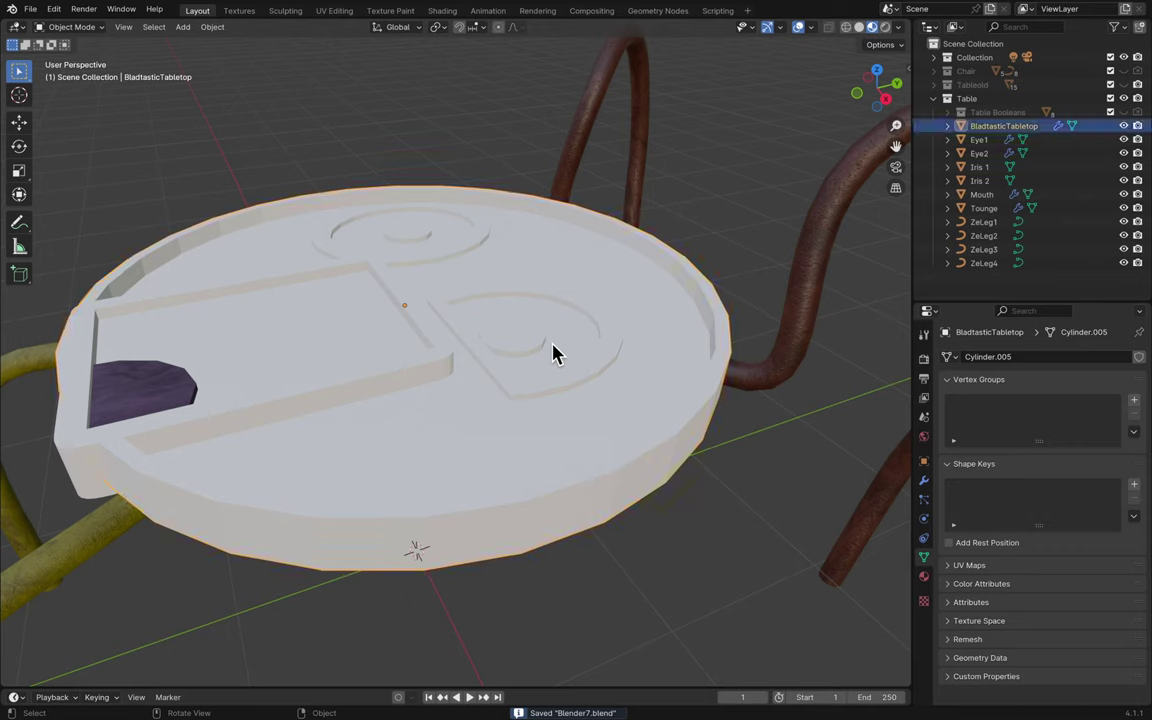
pyautogui.click(656, 231)
pyautogui.click(406, 227)
pyautogui.click(418, 184)
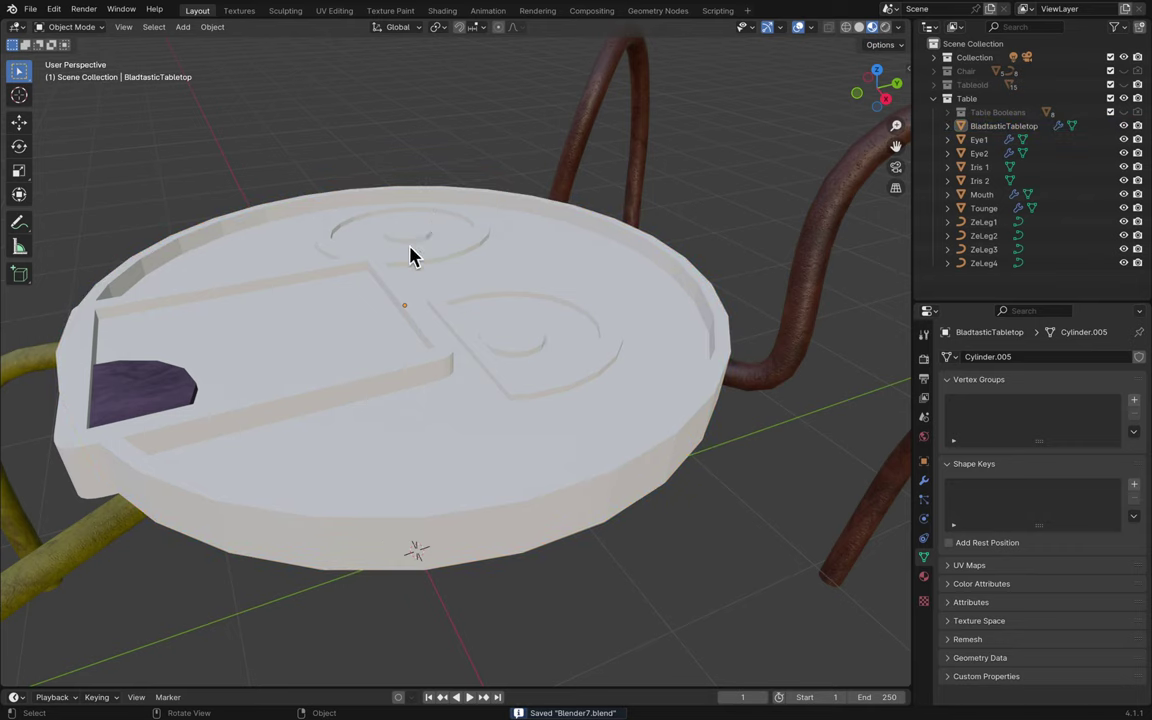
pyautogui.click(410, 255)
pyautogui.click(396, 291)
pyautogui.click(419, 149)
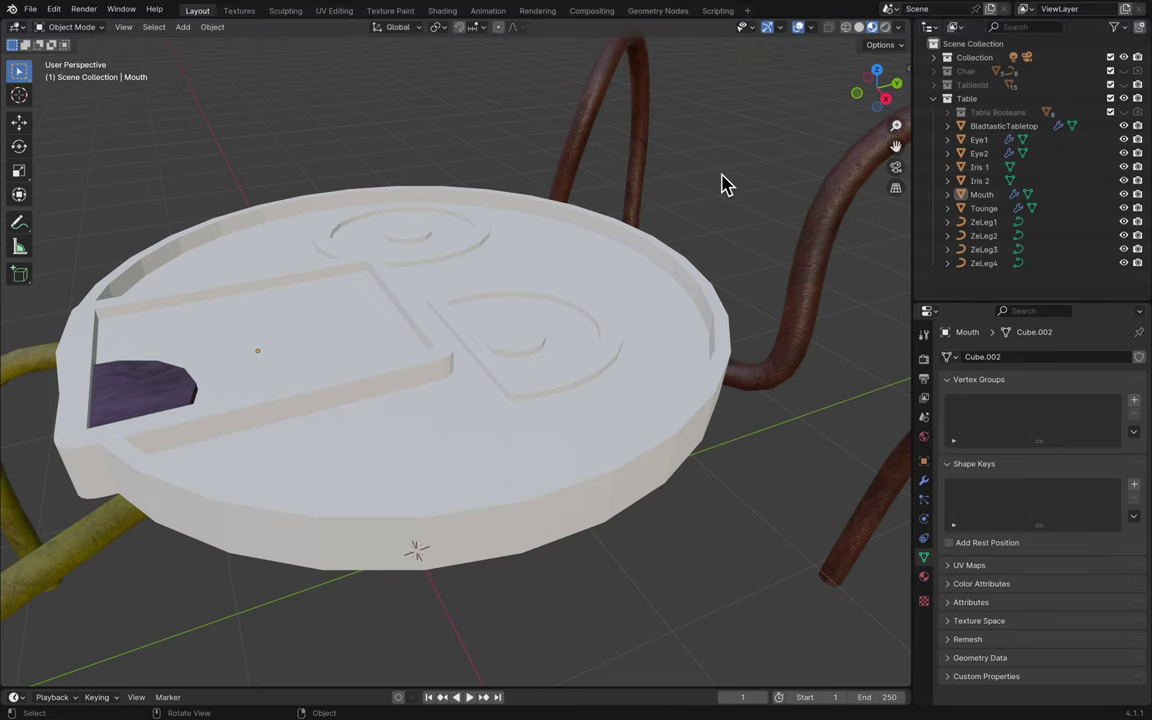
pyautogui.moveTo(724, 185); pyautogui.dragTo(693, 276, button='middle')
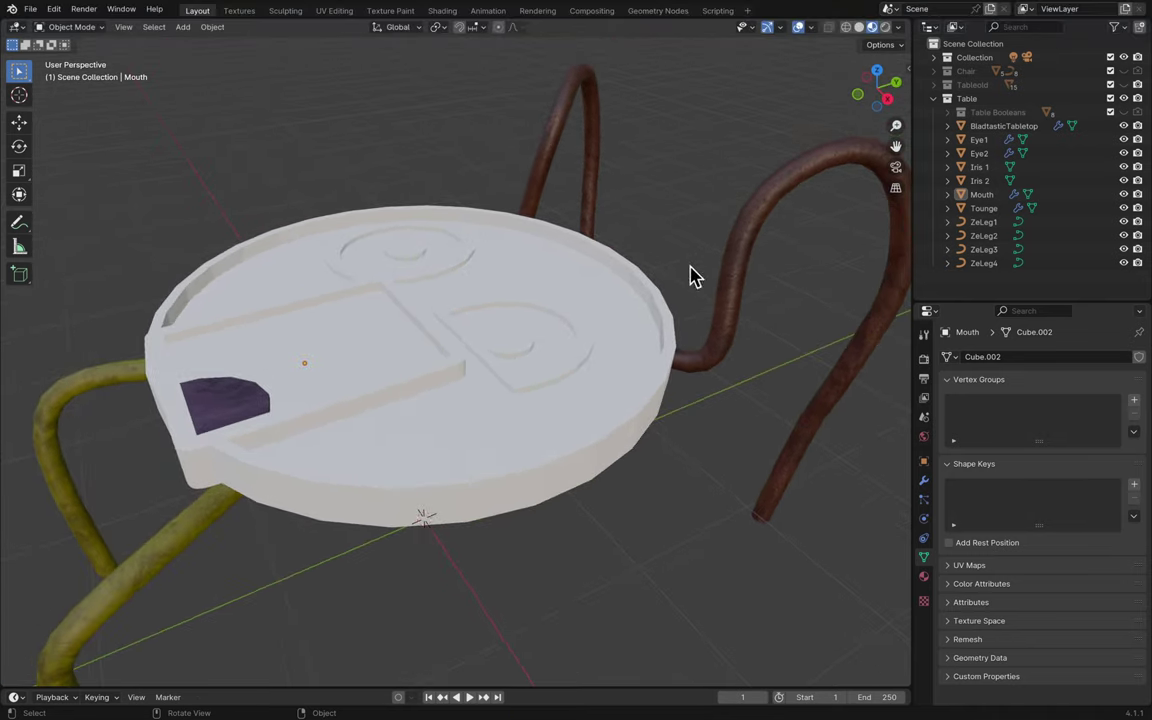
pyautogui.click(645, 345)
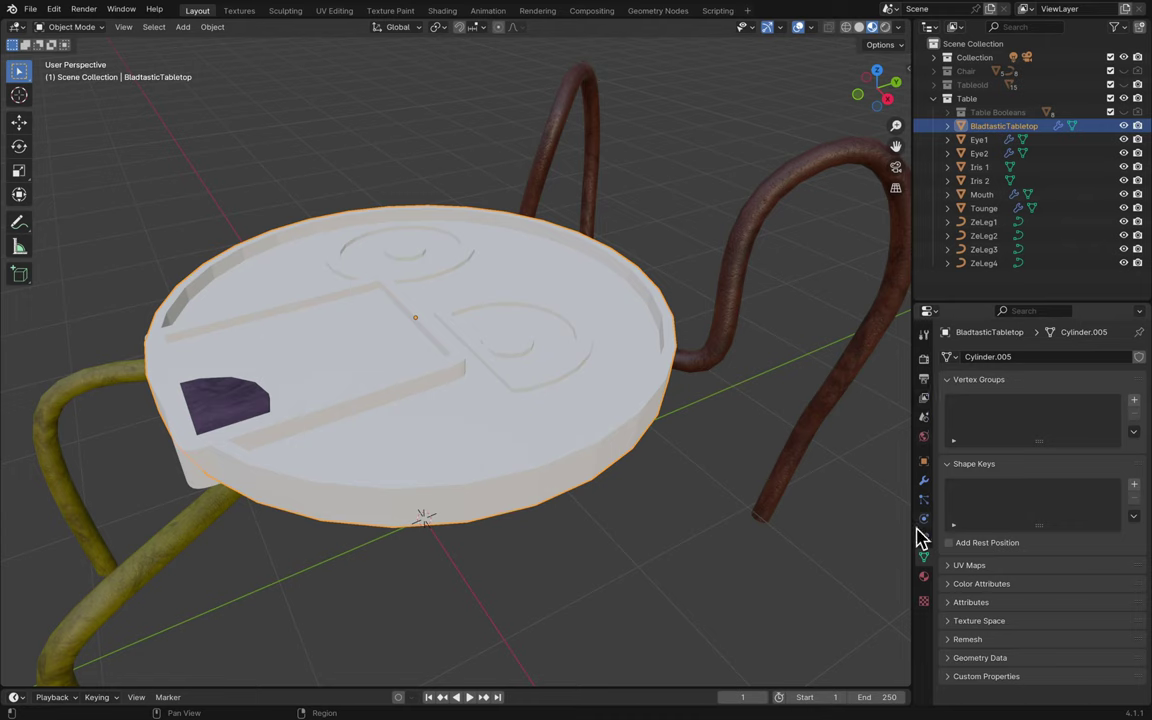
# - Assign the existing Wewd Yellow material to the tabletop in Material Properties
pyautogui.click(925, 440)
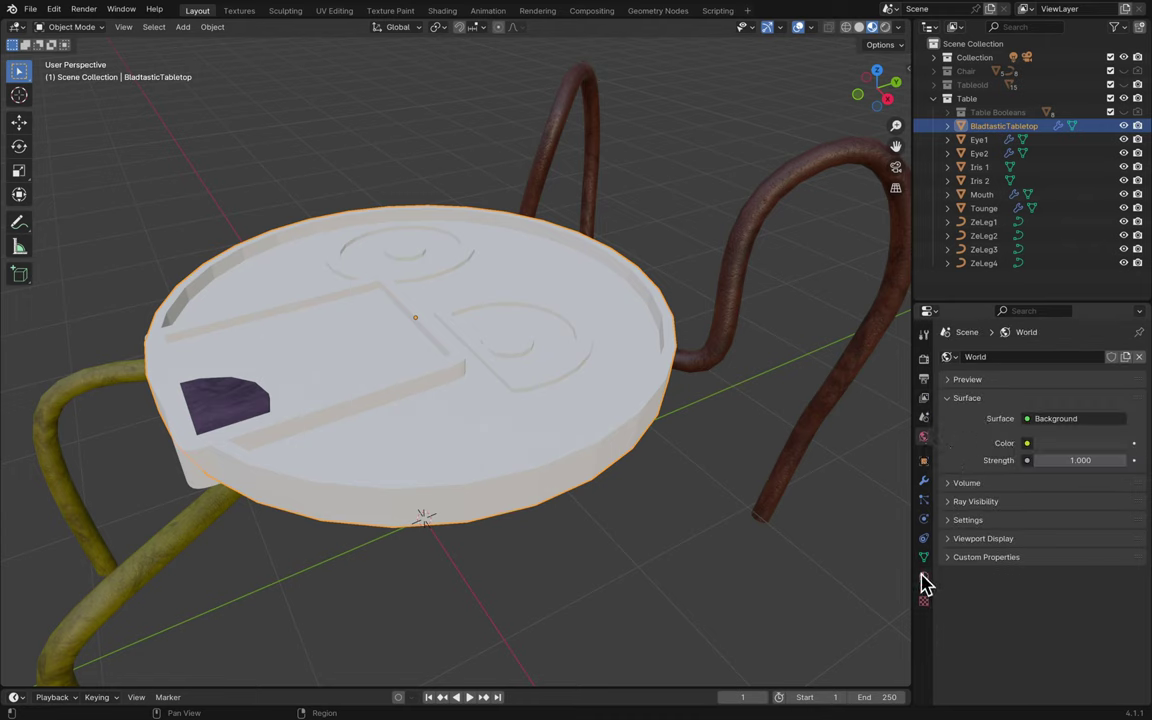
pyautogui.click(924, 578)
pyautogui.click(947, 414)
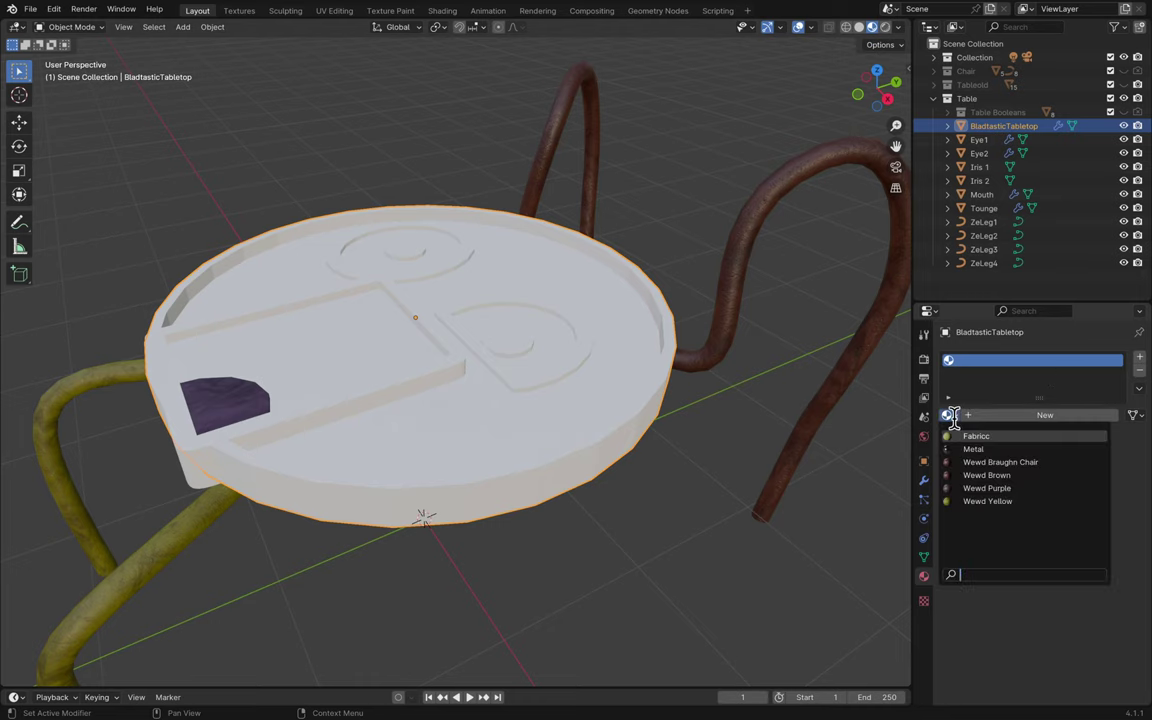
pyautogui.click(987, 501)
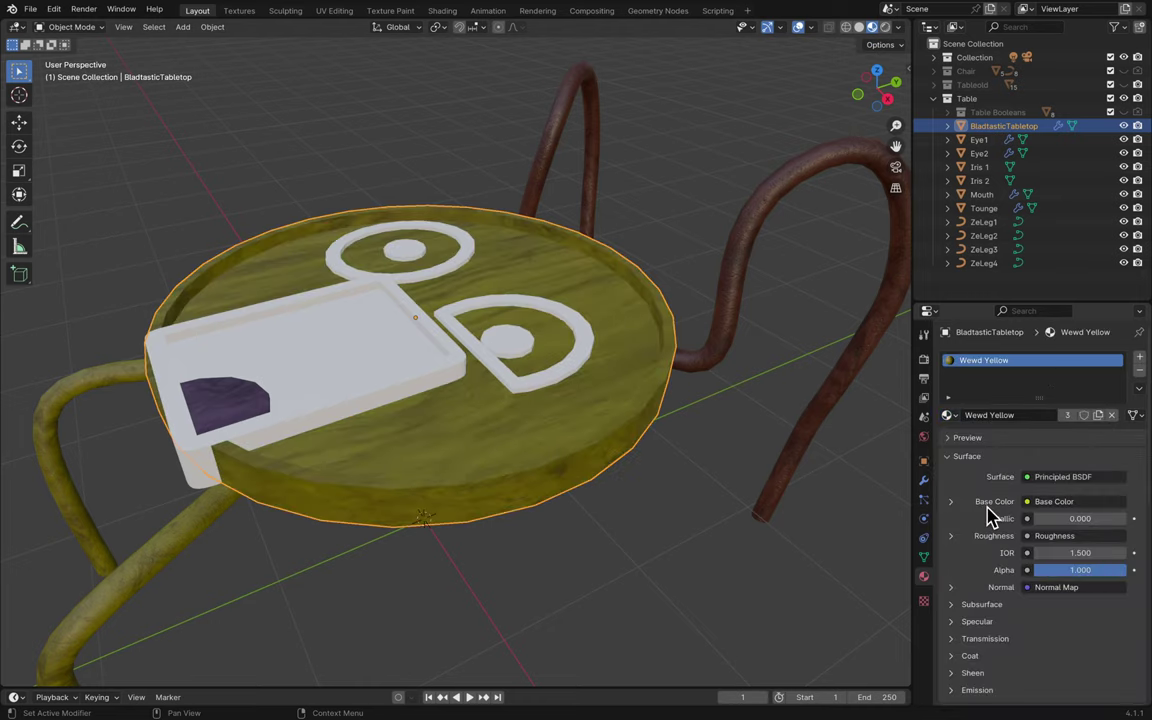
pyautogui.moveTo(674, 463); pyautogui.dragTo(674, 463, button='middle')
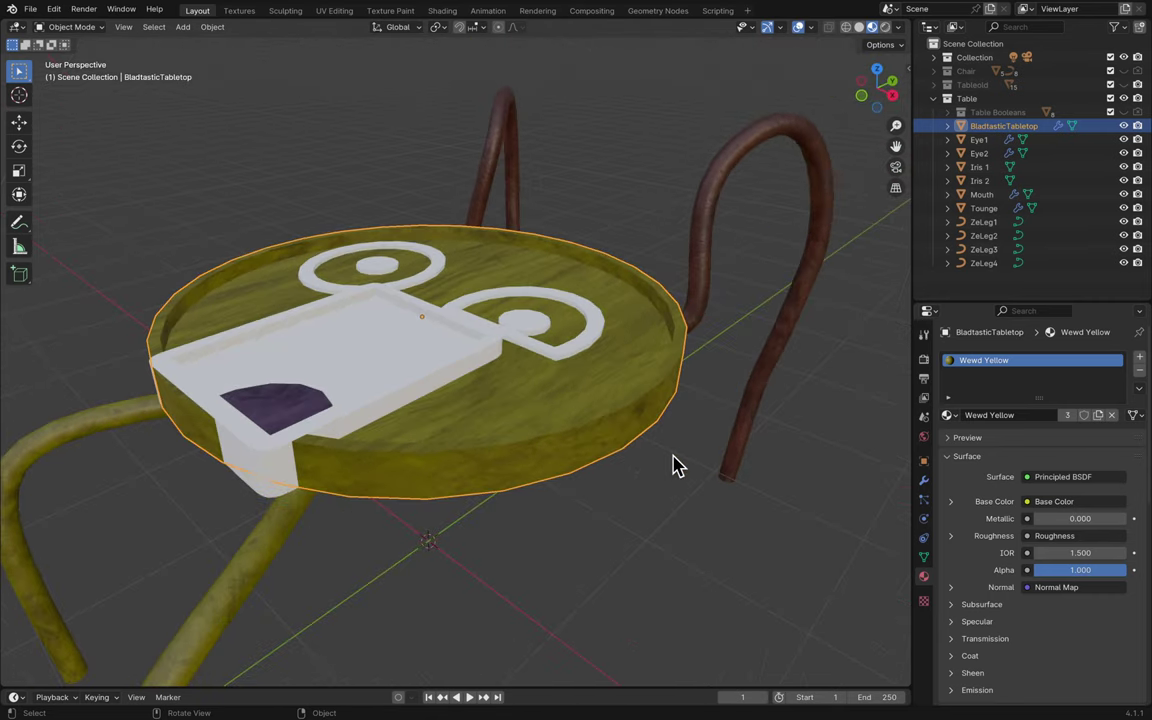
# - In the Textures workspace, return to Object Mode and test a 24.4 Mapping X scale, then cancel
pyautogui.click(239, 10)
pyautogui.moveTo(364, 233); pyautogui.dragTo(320, 150, button='middle')
pyautogui.press('Tab')
pyautogui.scroll(2, 673, 288)
pyautogui.hscroll(2, 673, 288)
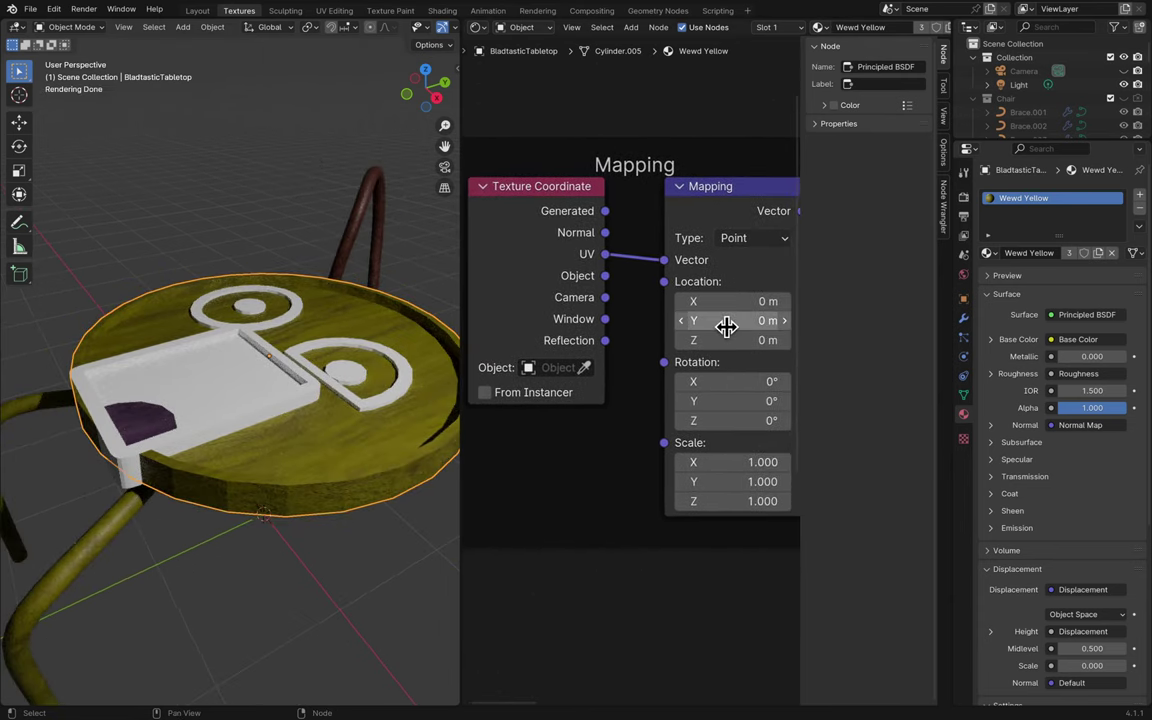
pyautogui.moveTo(740, 462); pyautogui.dragTo(790, 462)
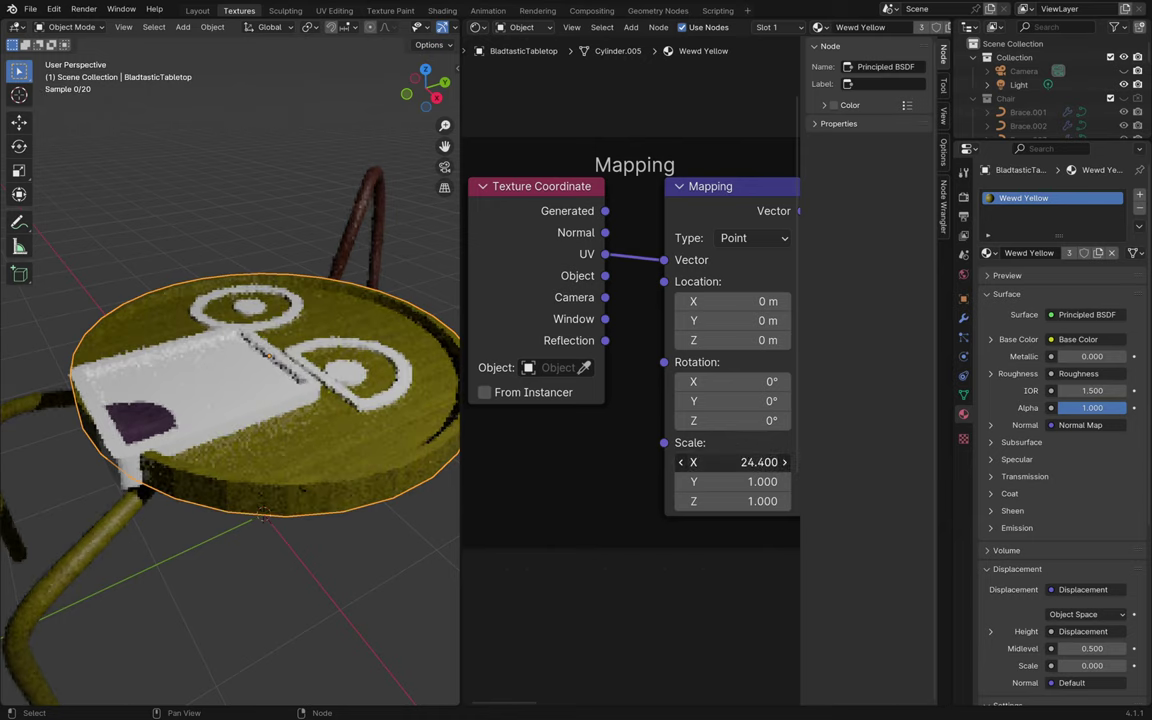
pyautogui.press('Escape')
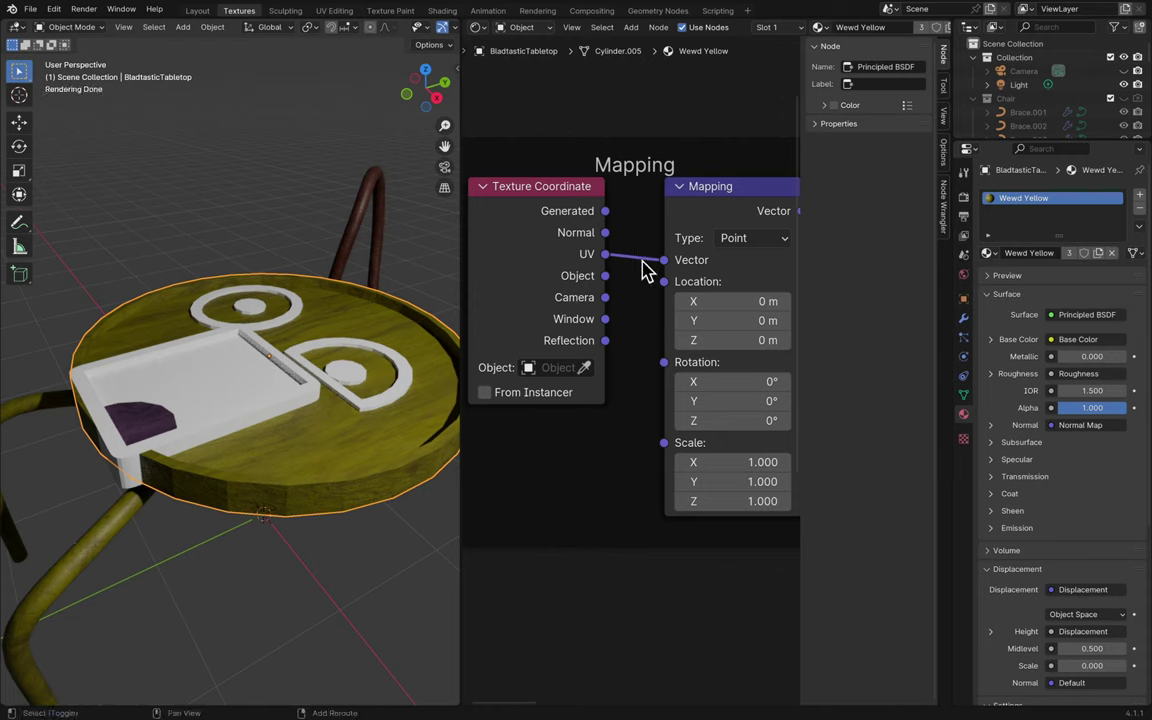
# - Try swapping the UV link for Object coordinates into Mapping, restore the UV link, and save
pyautogui.keyDown('ctrl'); pyautogui.moveTo(637, 247); pyautogui.dragTo(638, 286, button='right'); pyautogui.keyUp('ctrl')
pyautogui.keyDown('ctrl'); pyautogui.moveTo(648, 259); pyautogui.dragTo(630, 311, button='right'); pyautogui.keyUp('ctrl')
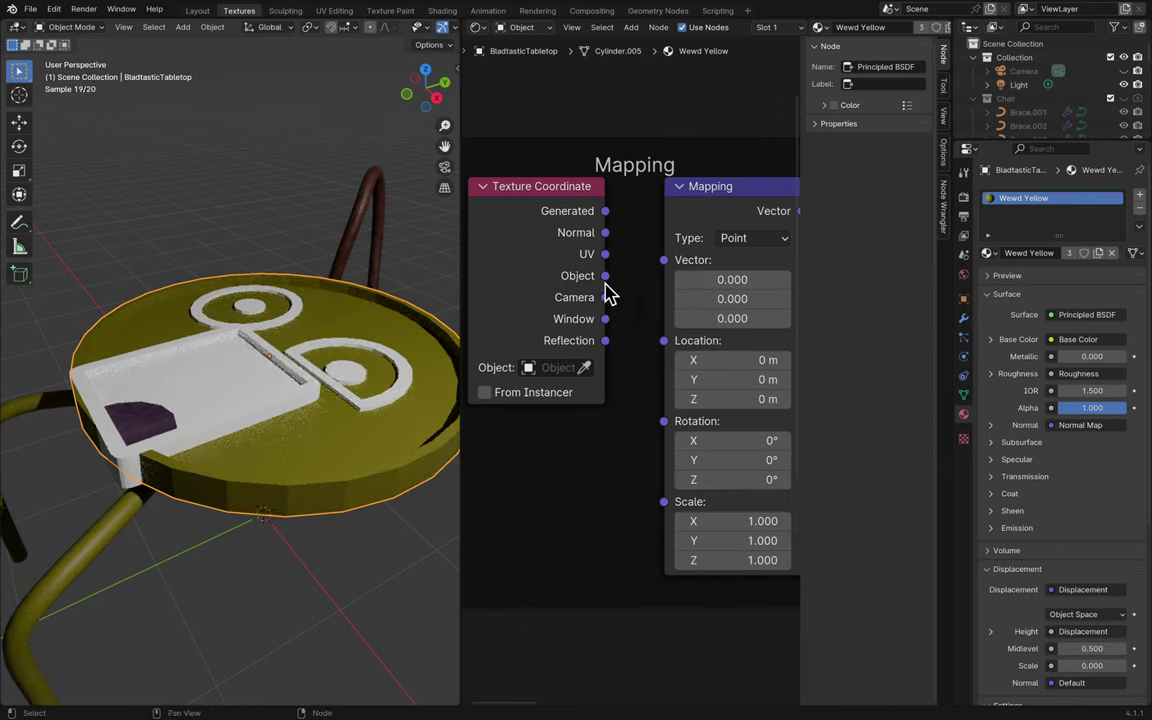
pyautogui.moveTo(606, 279); pyautogui.dragTo(634, 296)
pyautogui.press('Escape')
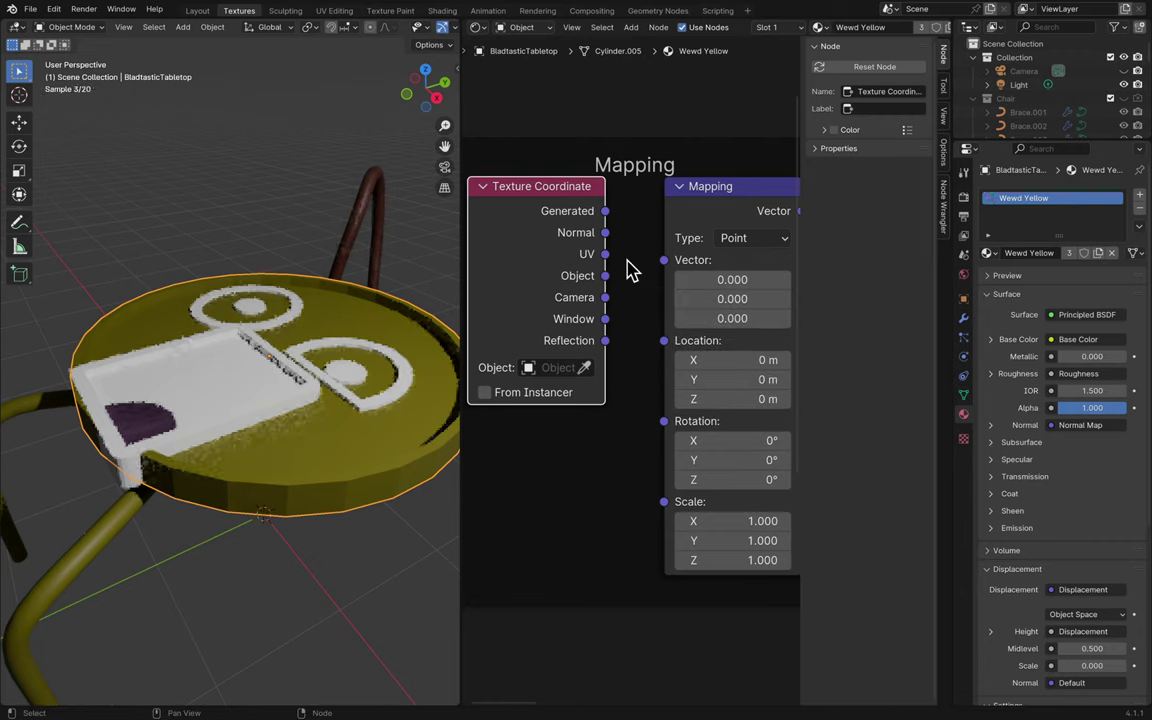
pyautogui.hotkey('ctrl', 'z')
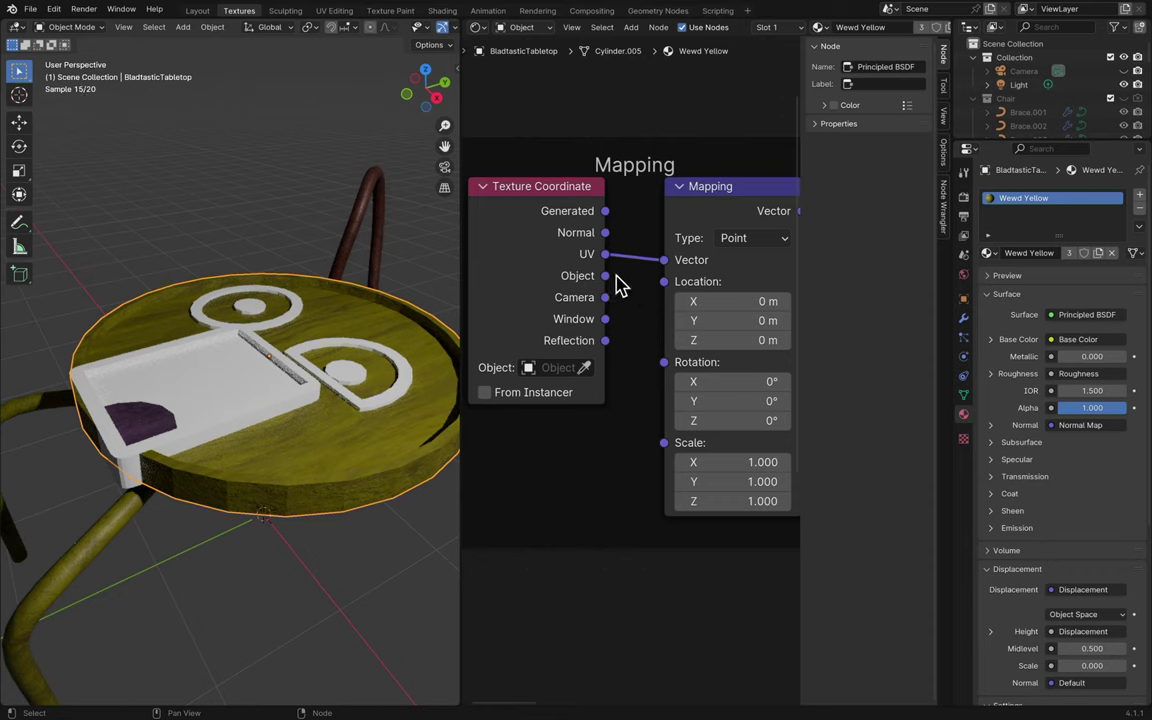
pyautogui.hotkey('ctrl', 'z')
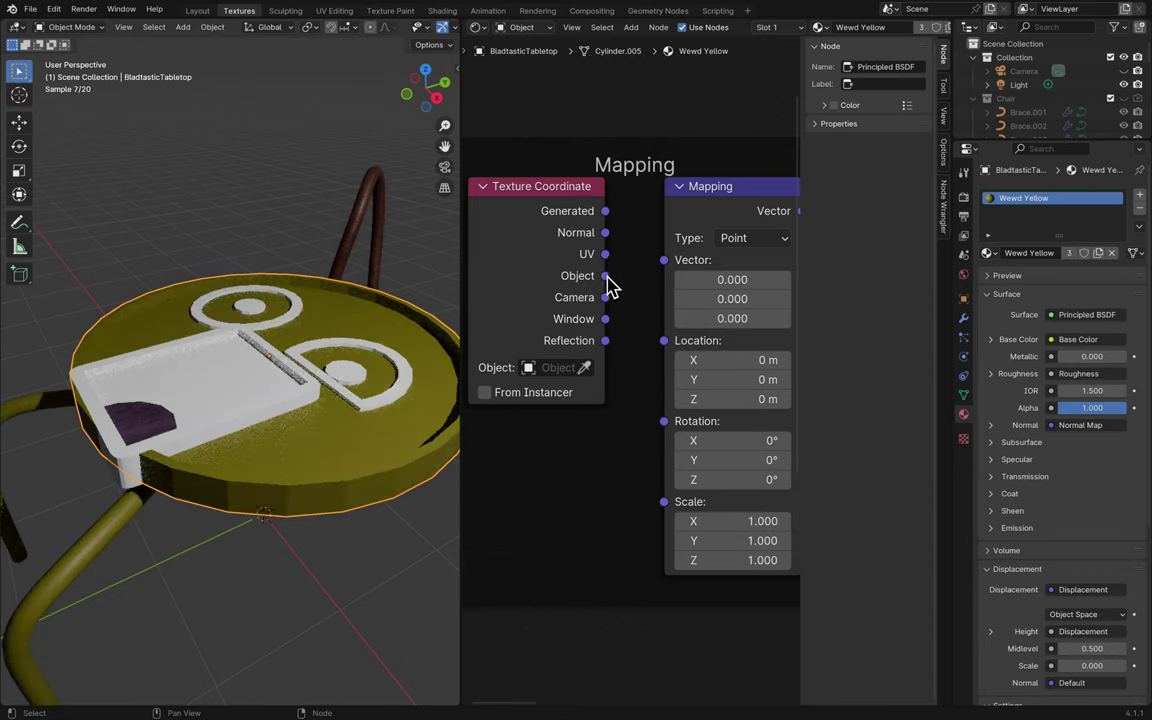
pyautogui.moveTo(607, 276); pyautogui.dragTo(663, 260)
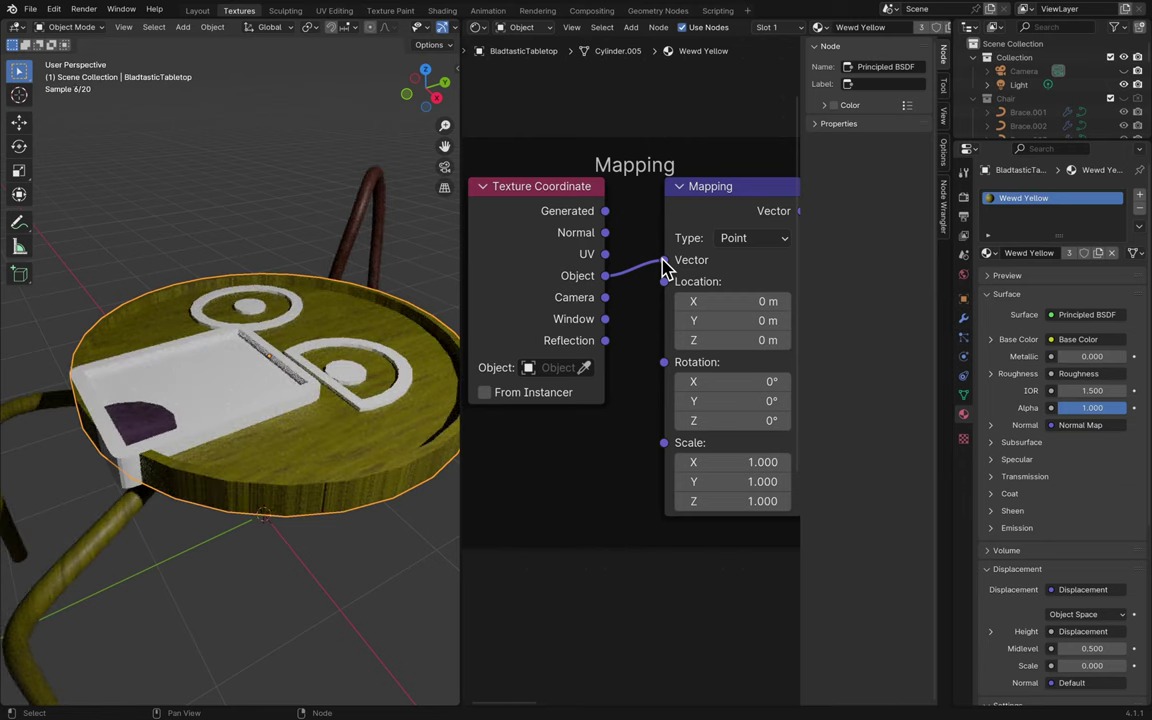
pyautogui.hotkey('ctrl', 'z')
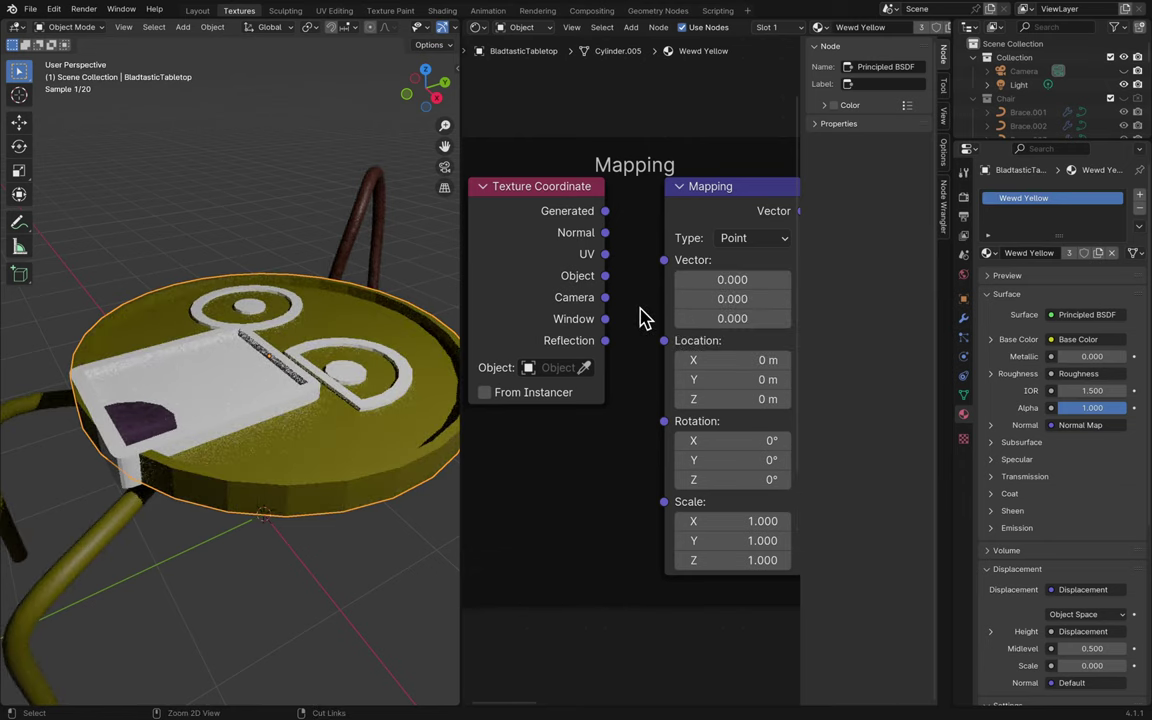
pyautogui.hotkey('ctrl', 'z')
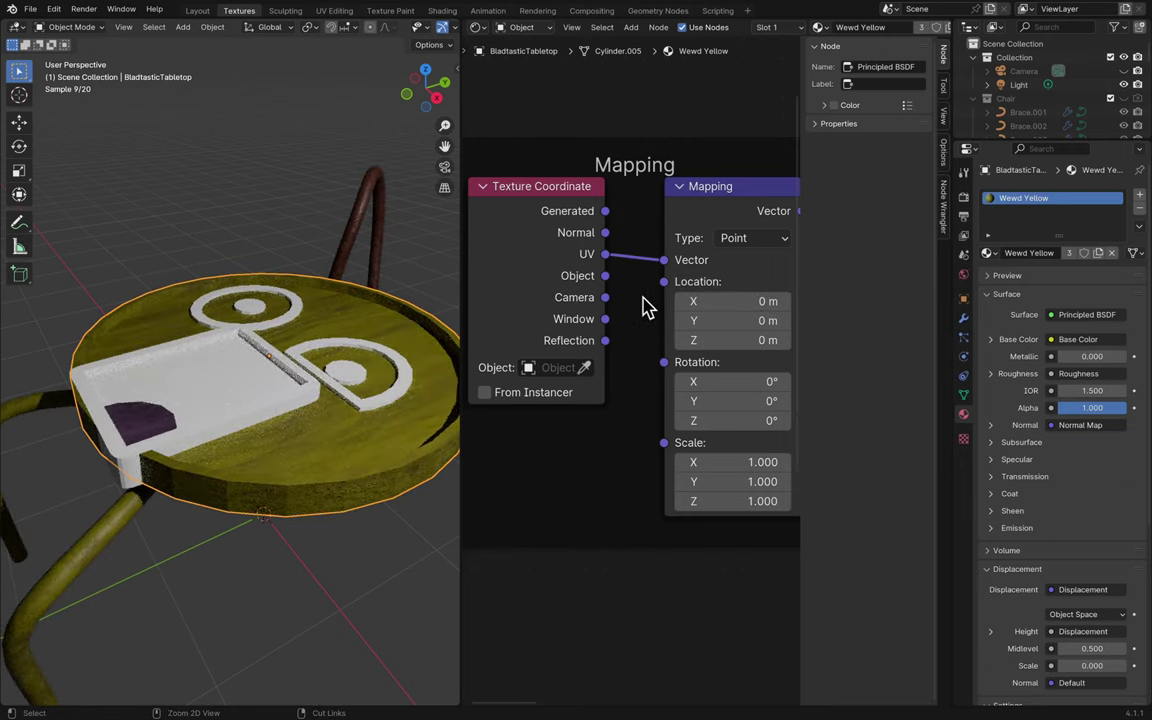
pyautogui.hotkey('ctrl', 's')
pyautogui.hotkey('ctrl', 's')
# - Remove the Wewd Yellow material slot so the tabletop renders plain white
pyautogui.moveTo(333, 458); pyautogui.dragTo(366, 450, button='middle')
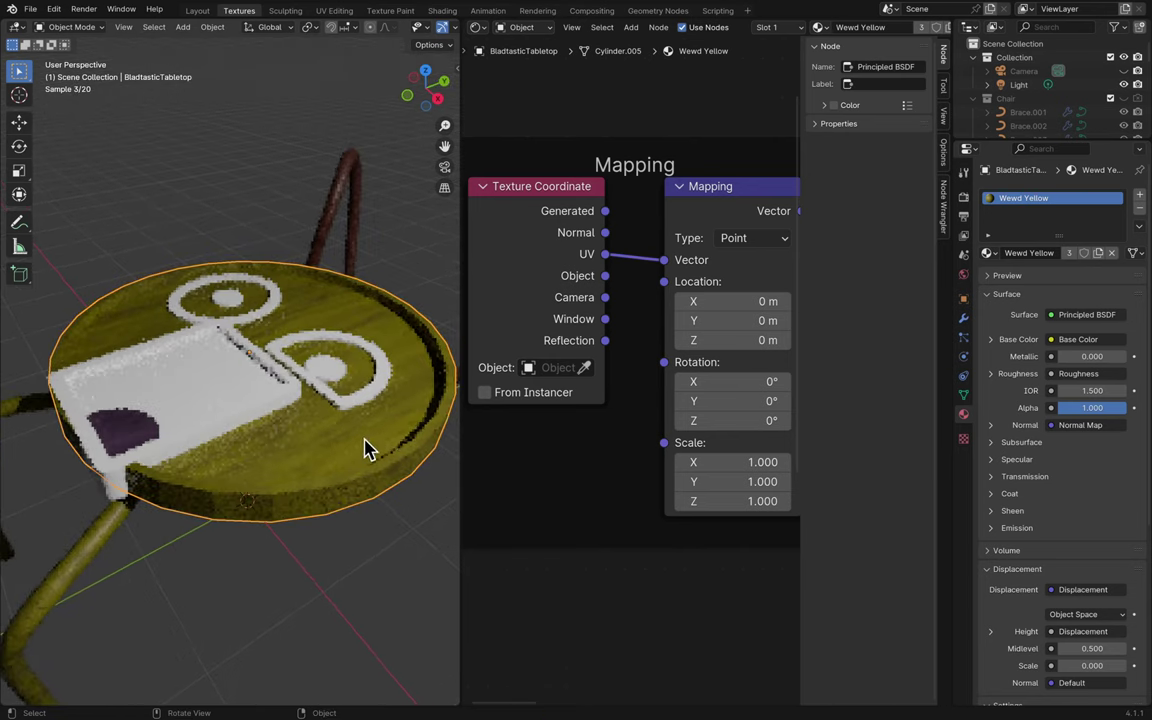
pyautogui.click(985, 254)
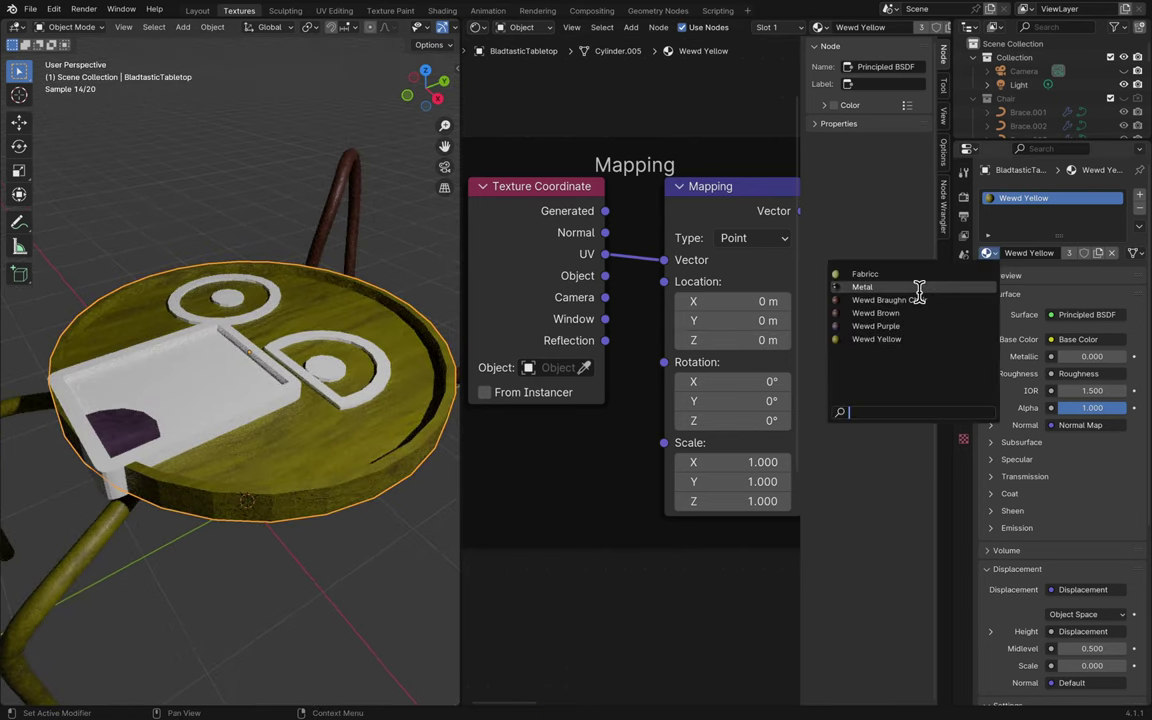
pyautogui.click(876, 339)
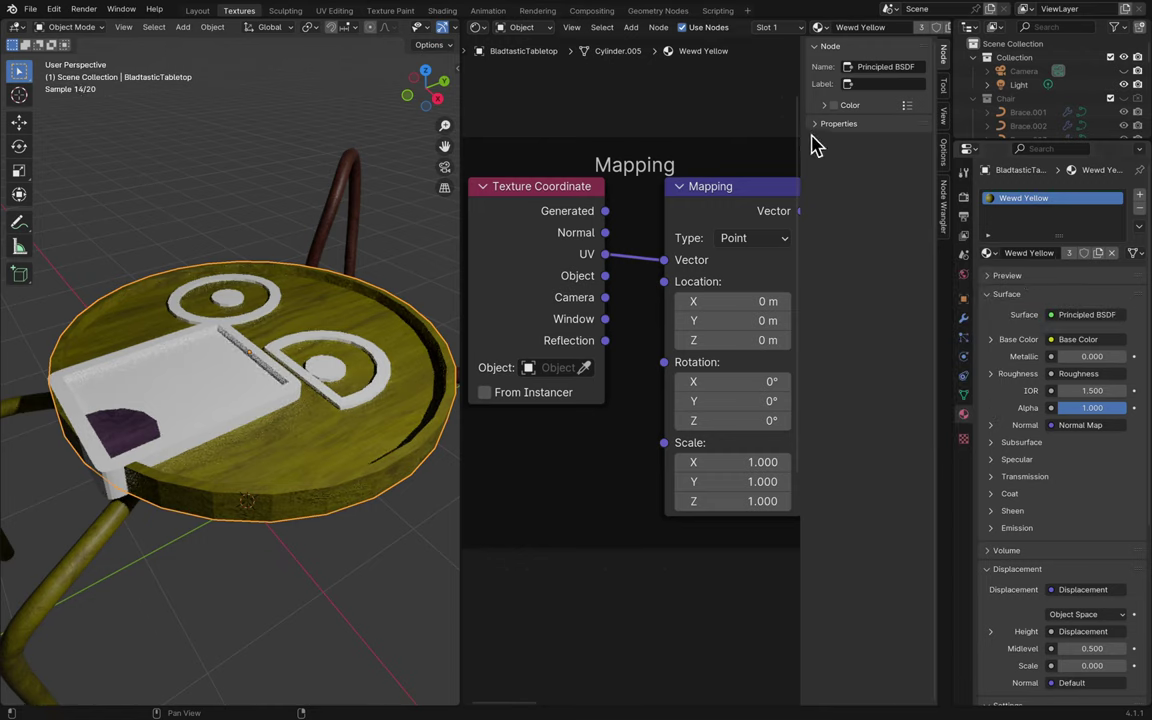
pyautogui.click(820, 28)
pyautogui.click(1139, 208)
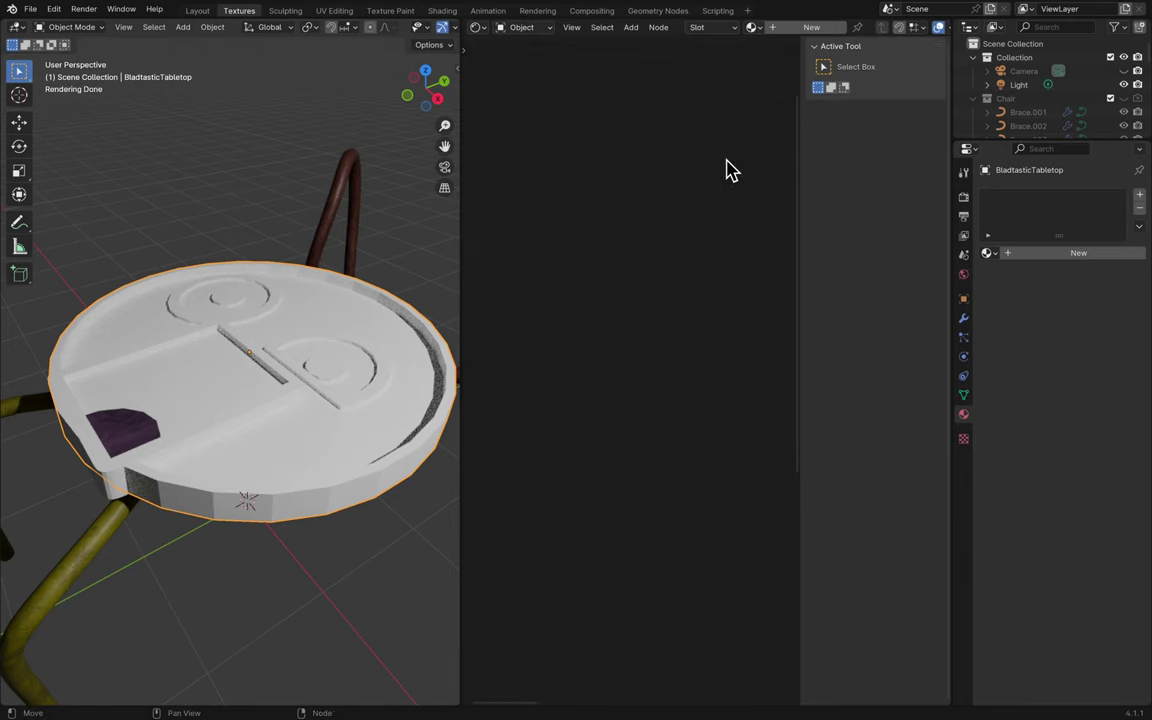
# - Create a new material for the tabletop and set its Displacement node Scale to 0
pyautogui.click(808, 28)
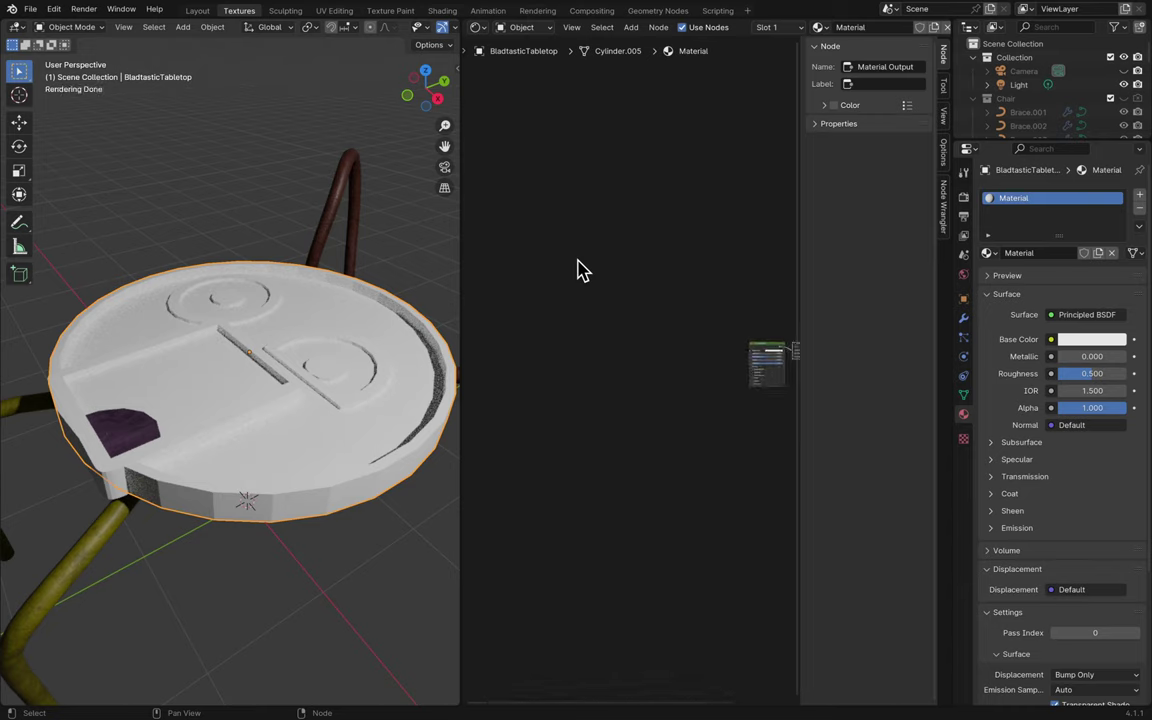
pyautogui.scroll(5, 668, 283)
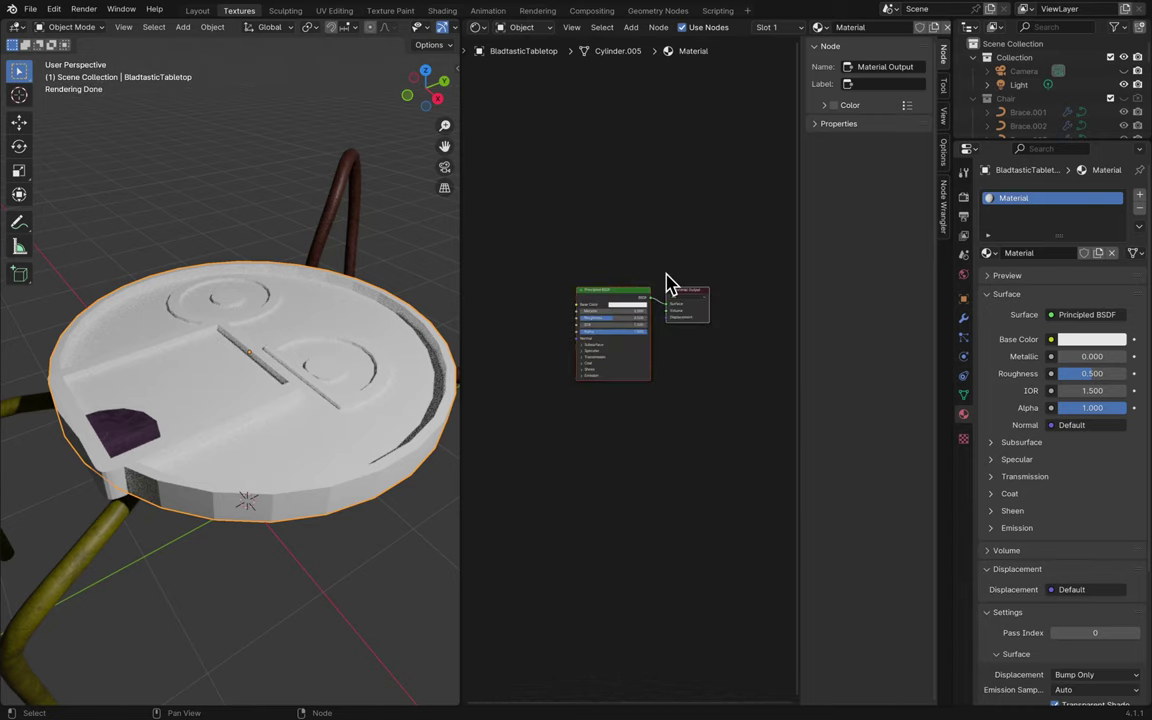
pyautogui.click(617, 257)
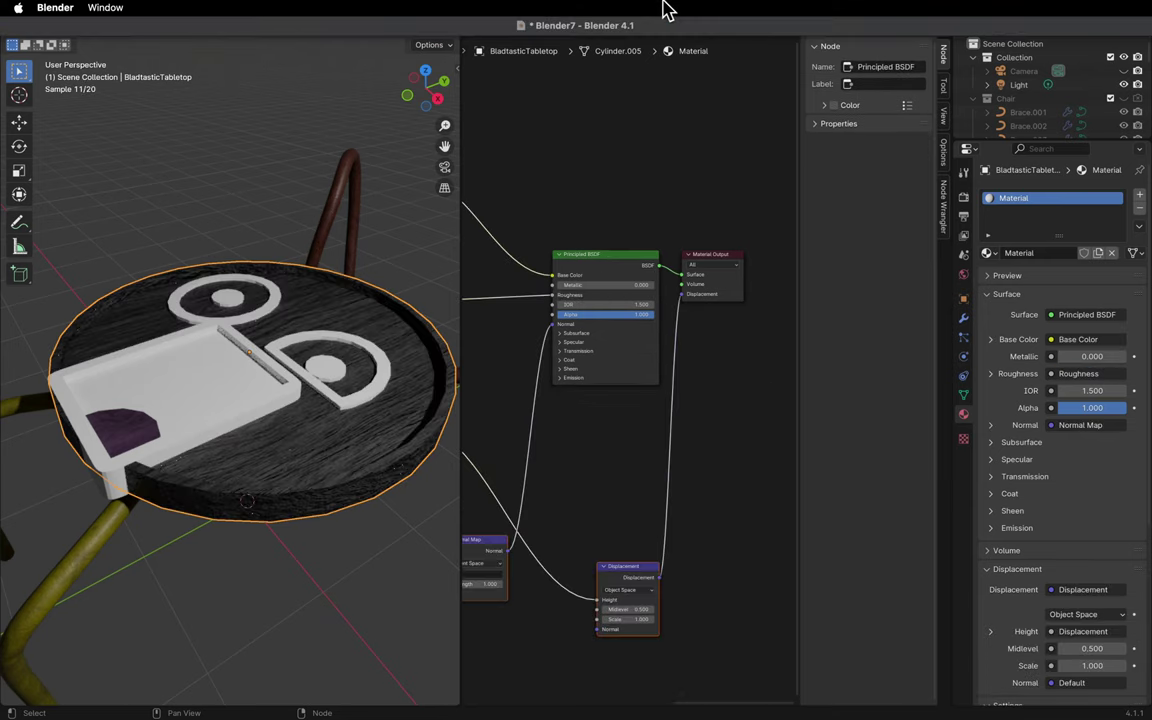
pyautogui.moveTo(237, 221); pyautogui.dragTo(388, 231, button='middle')
pyautogui.scroll(-10, 388, 231)
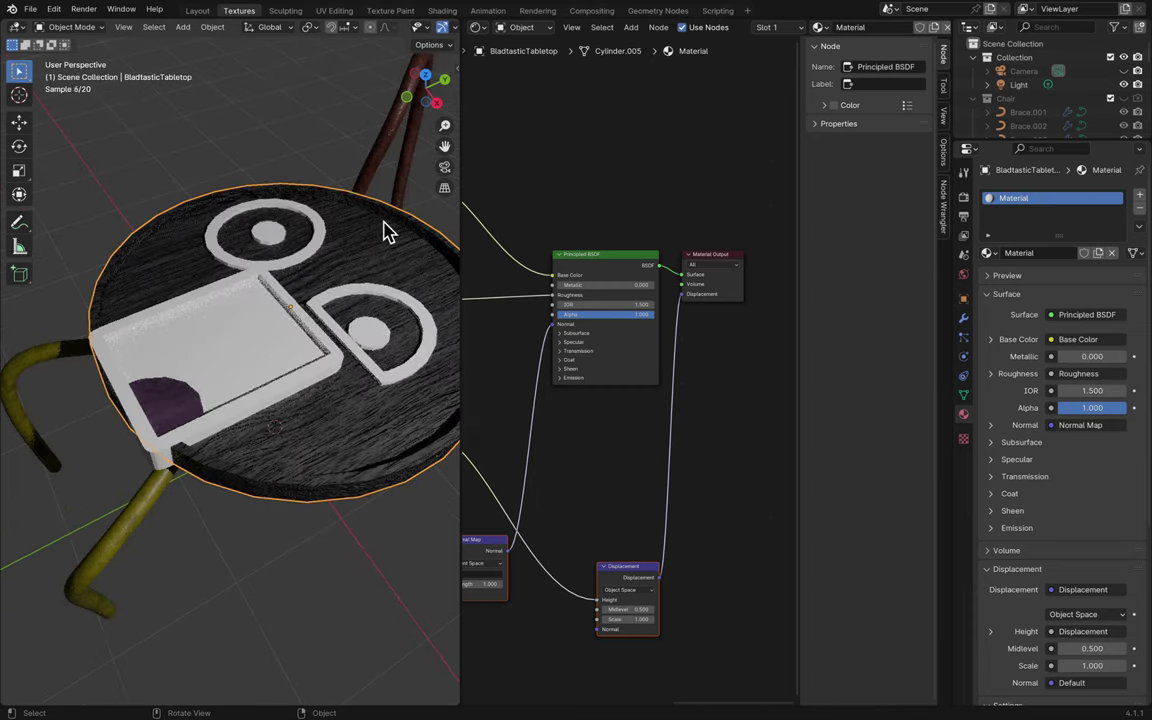
pyautogui.scroll(10, 380, 283)
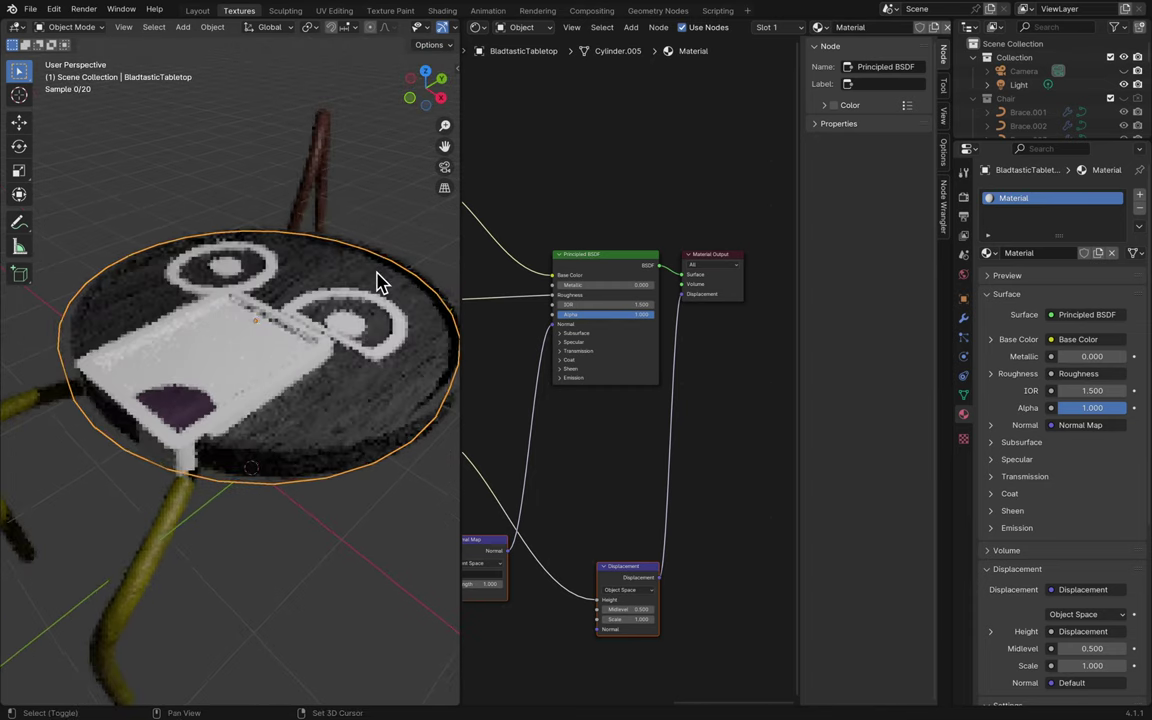
pyautogui.doubleClick(628, 619)
pyautogui.write('0')
pyautogui.press('Return')
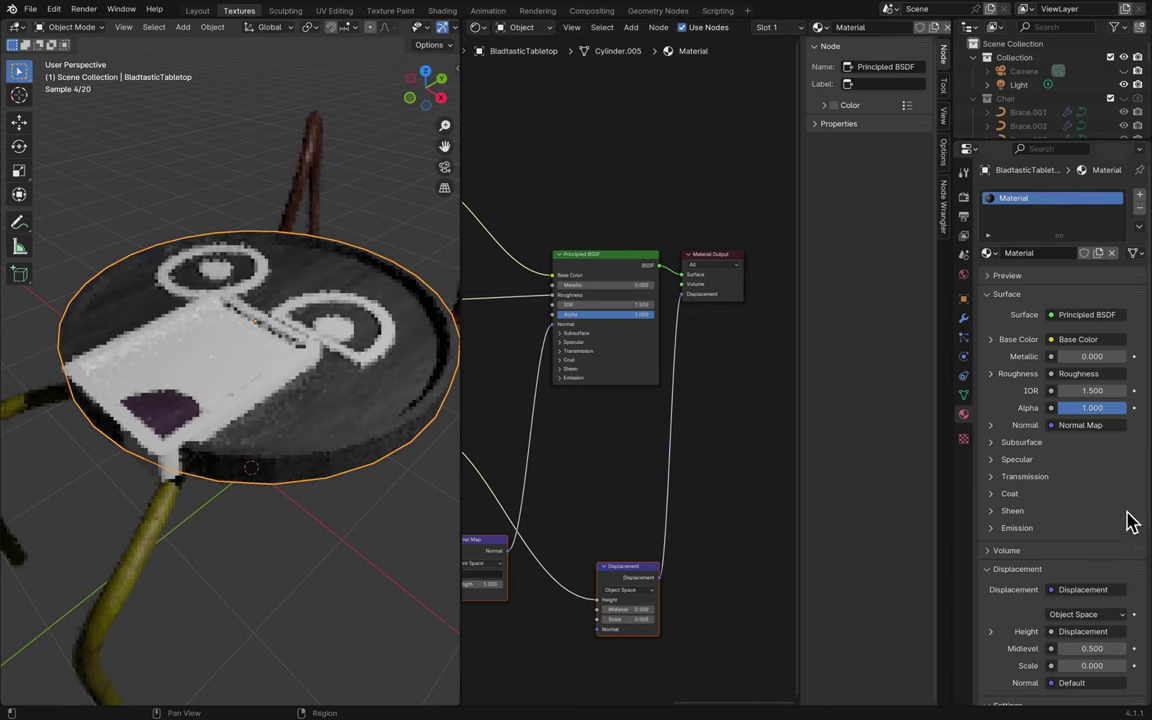
# - Set the material's surface displacement method to Displacement Only and save the file
pyautogui.scroll(-3, 1135, 520)
pyautogui.scroll(-4, 1113, 545)
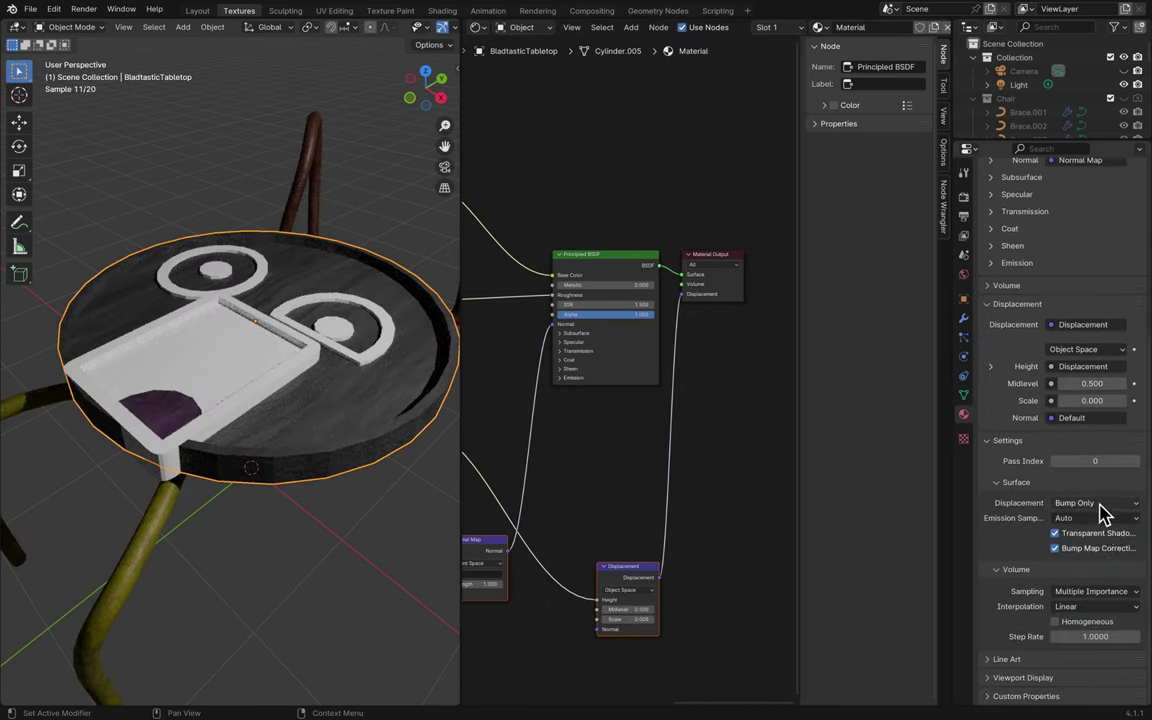
pyautogui.click(1108, 504)
pyautogui.click(1098, 534)
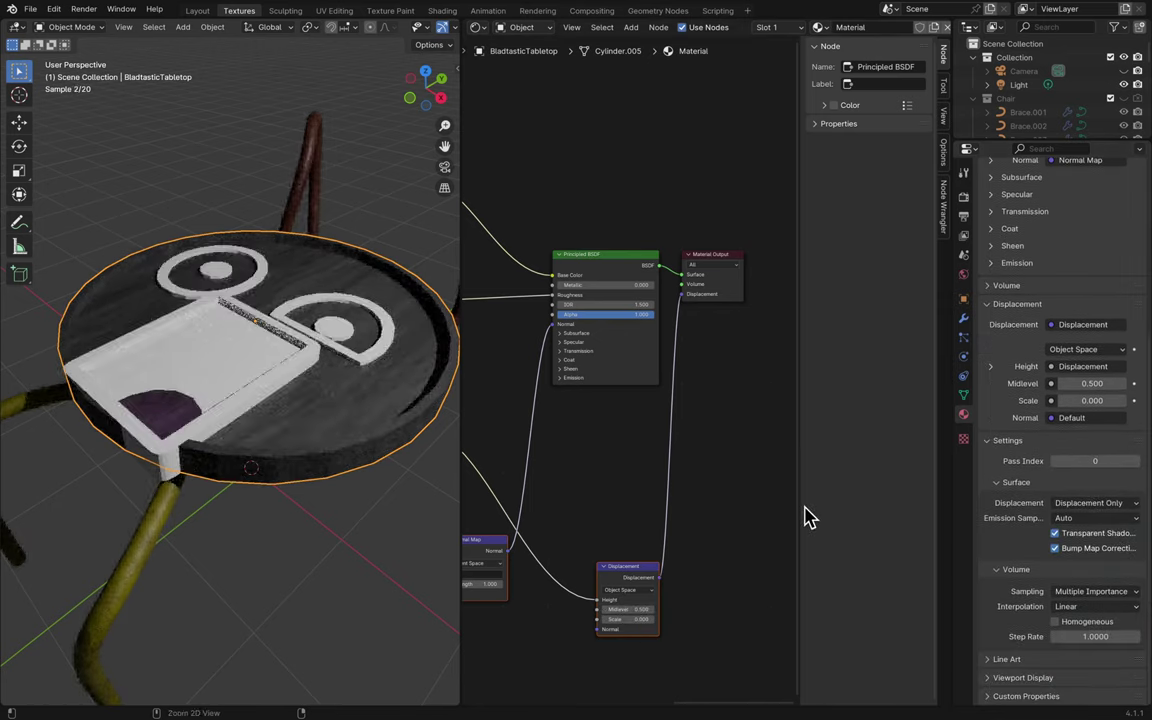
pyautogui.hotkey('ctrl', 's')
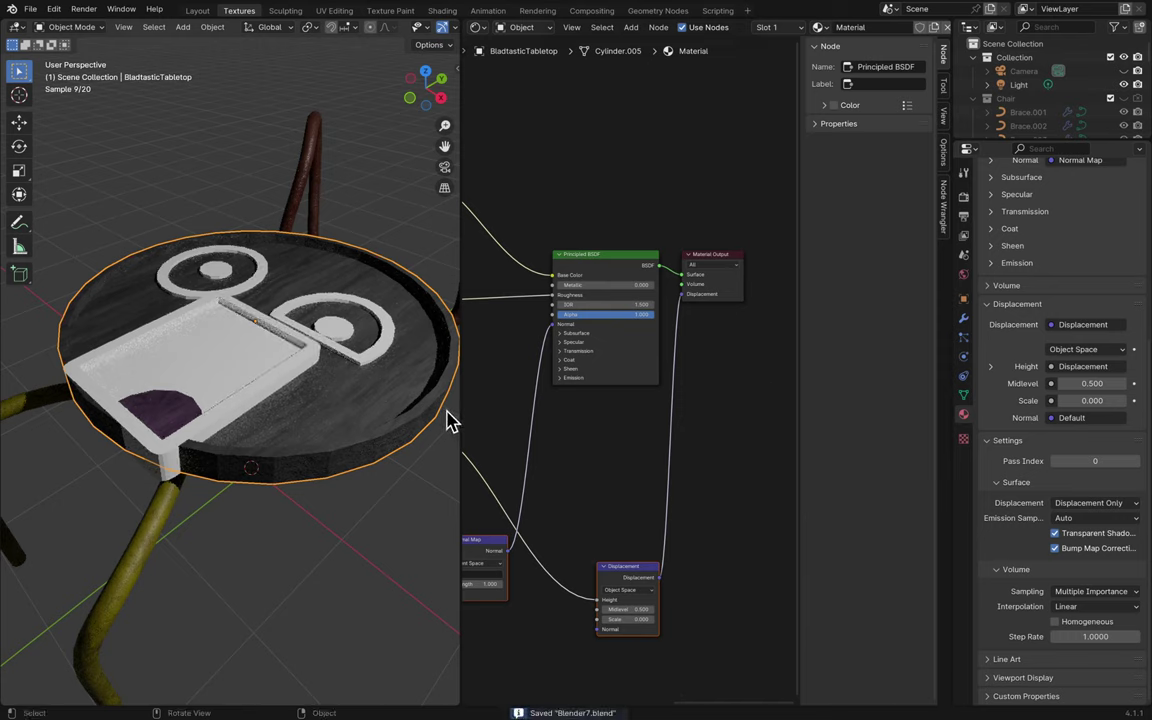
# - Rename the material to 'Wewd Black' and save the file again
pyautogui.scroll(7, 1022, 235)
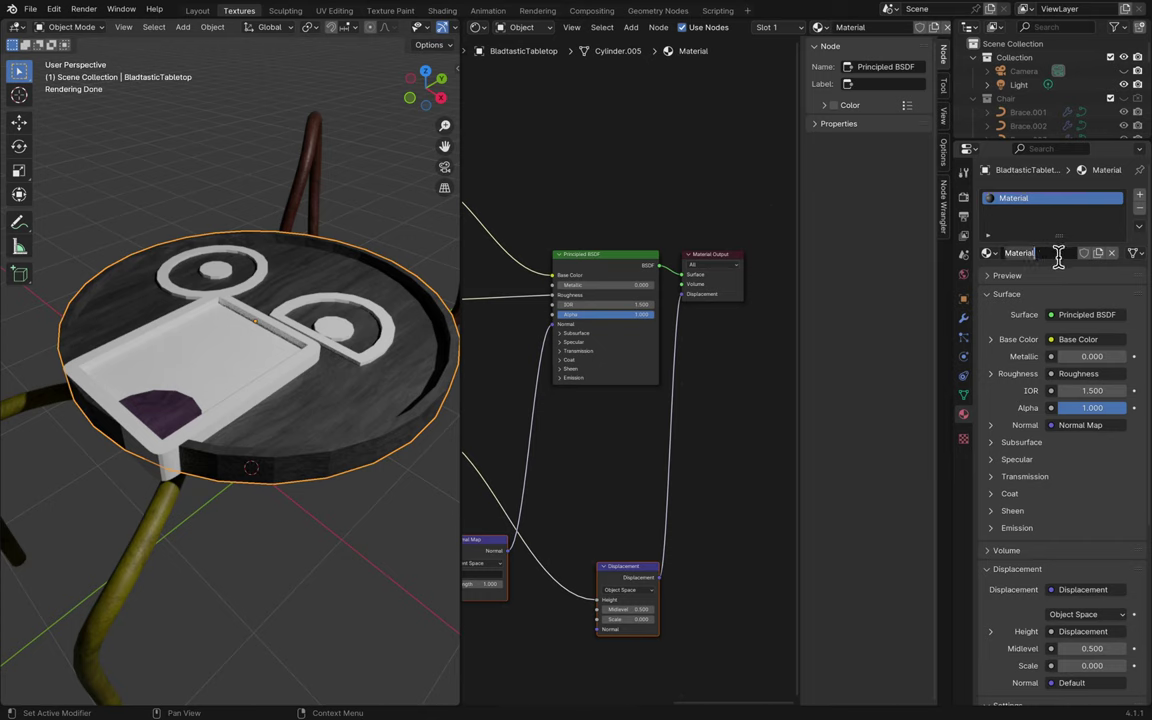
pyautogui.write('Wewd Black')
pyautogui.press('Return')
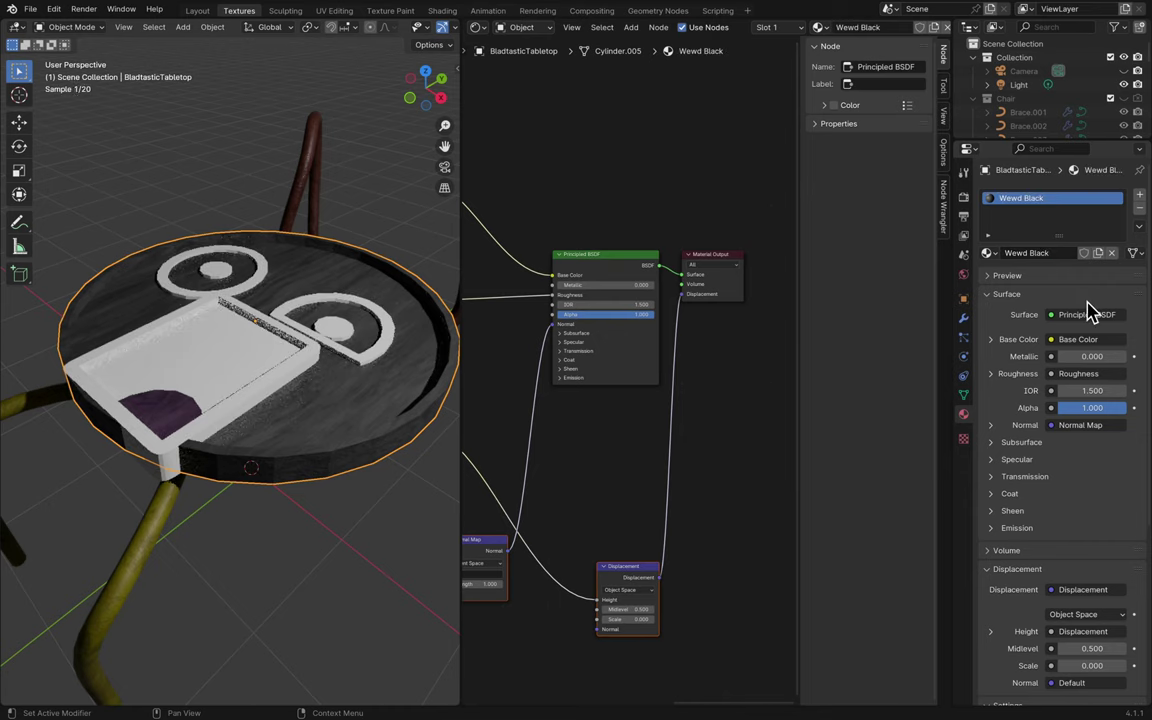
pyautogui.hotkey('ctrl', 's')
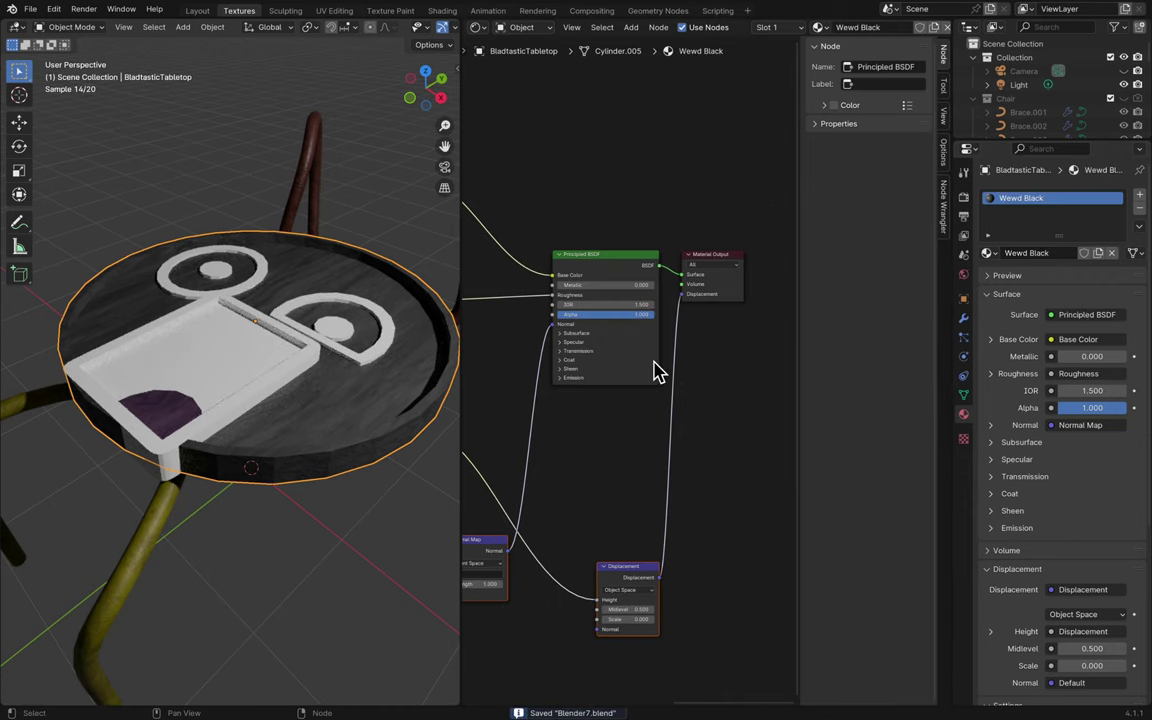
pyautogui.scroll(-3, 656, 373)
pyautogui.hscroll(-3, 656, 373)
pyautogui.hscroll(-5, 625, 249)
pyautogui.scroll(3, 625, 249)
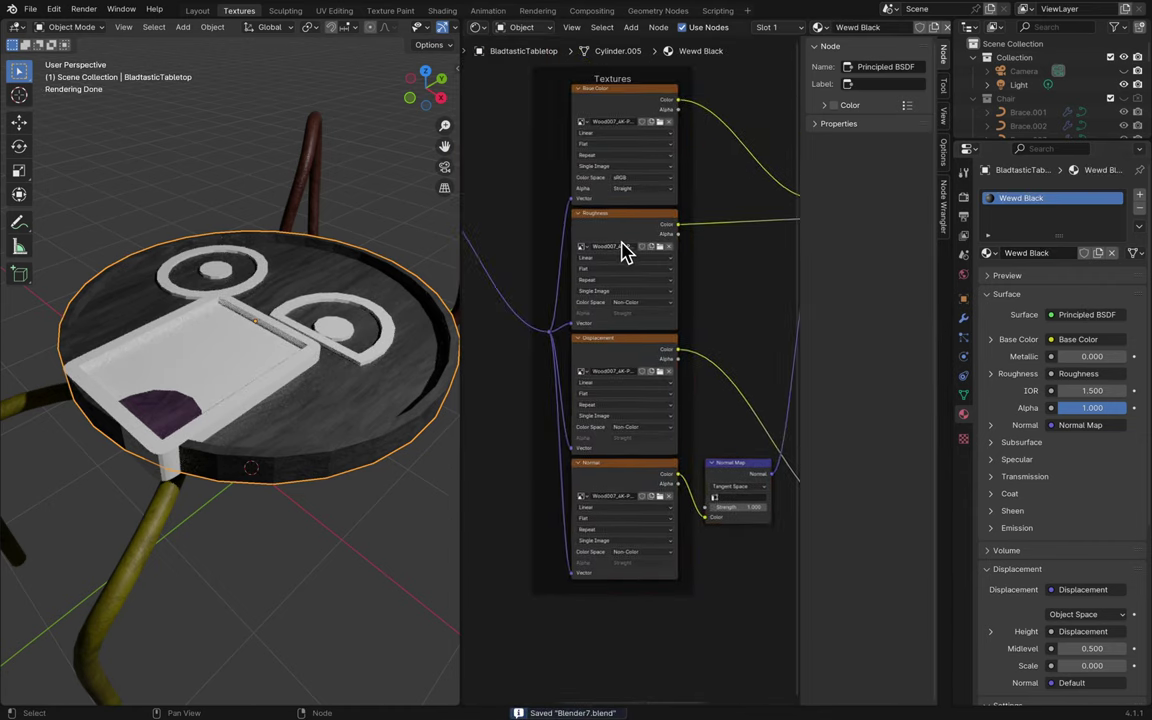
pyautogui.keyDown('ctrl'); pyautogui.hscroll(-5, 612, 250); pyautogui.keyUp('ctrl')
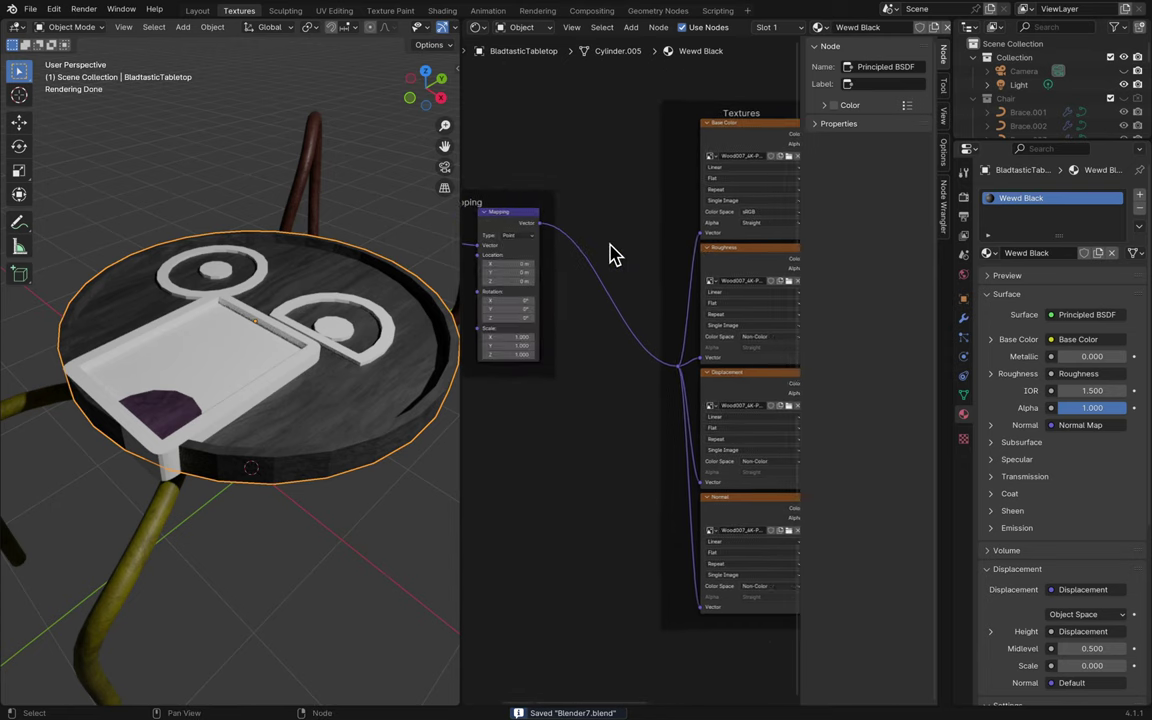
pyautogui.keyDown('shift'); pyautogui.scroll(2, 612, 252); pyautogui.keyUp('shift')
pyautogui.scroll(4, 610, 247)
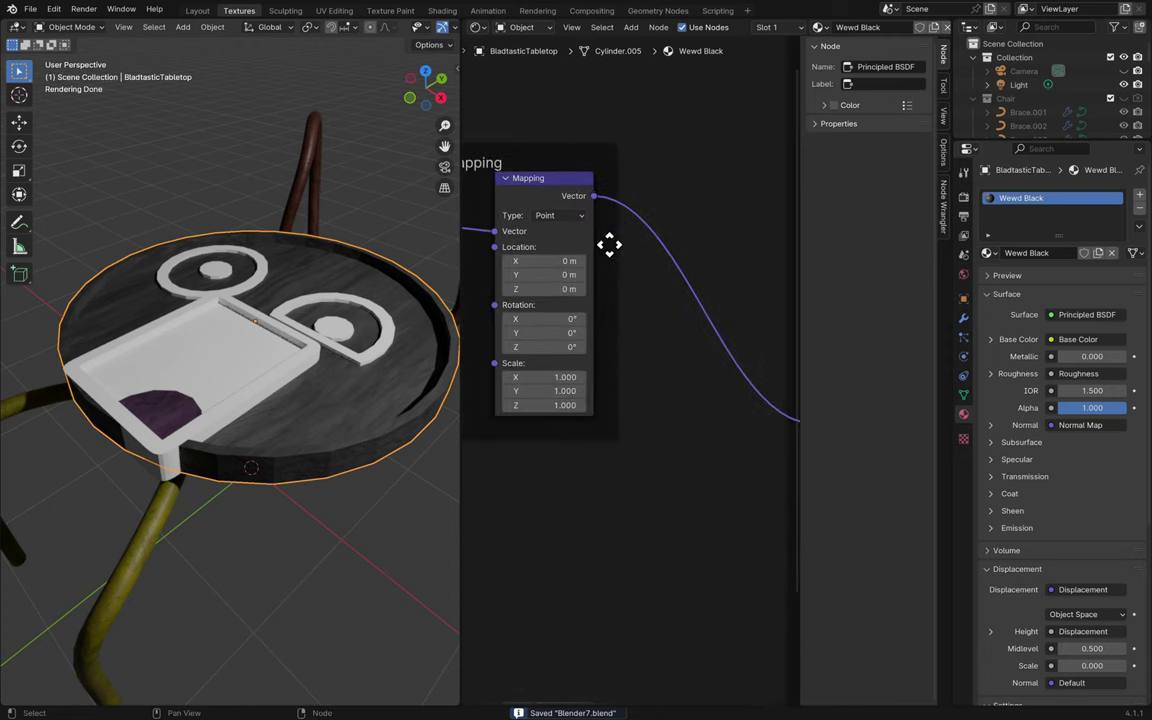
pyautogui.keyDown('ctrl'); pyautogui.hscroll(-5, 622, 253); pyautogui.keyUp('ctrl')
pyautogui.keyDown('shift'); pyautogui.scroll(1, 622, 253); pyautogui.keyUp('shift')
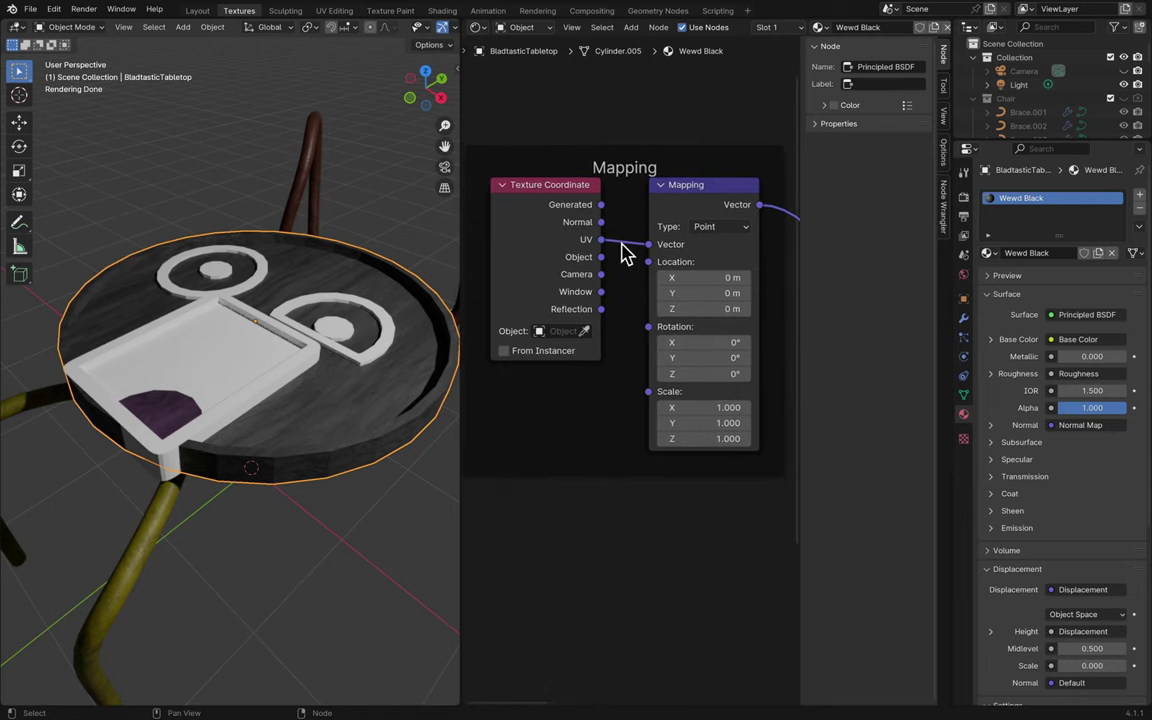
pyautogui.keyDown('ctrl'); pyautogui.hscroll(10, 633, 182); pyautogui.keyUp('ctrl')
pyautogui.keyDown('shift'); pyautogui.scroll(-4, 635, 186); pyautogui.keyUp('shift')
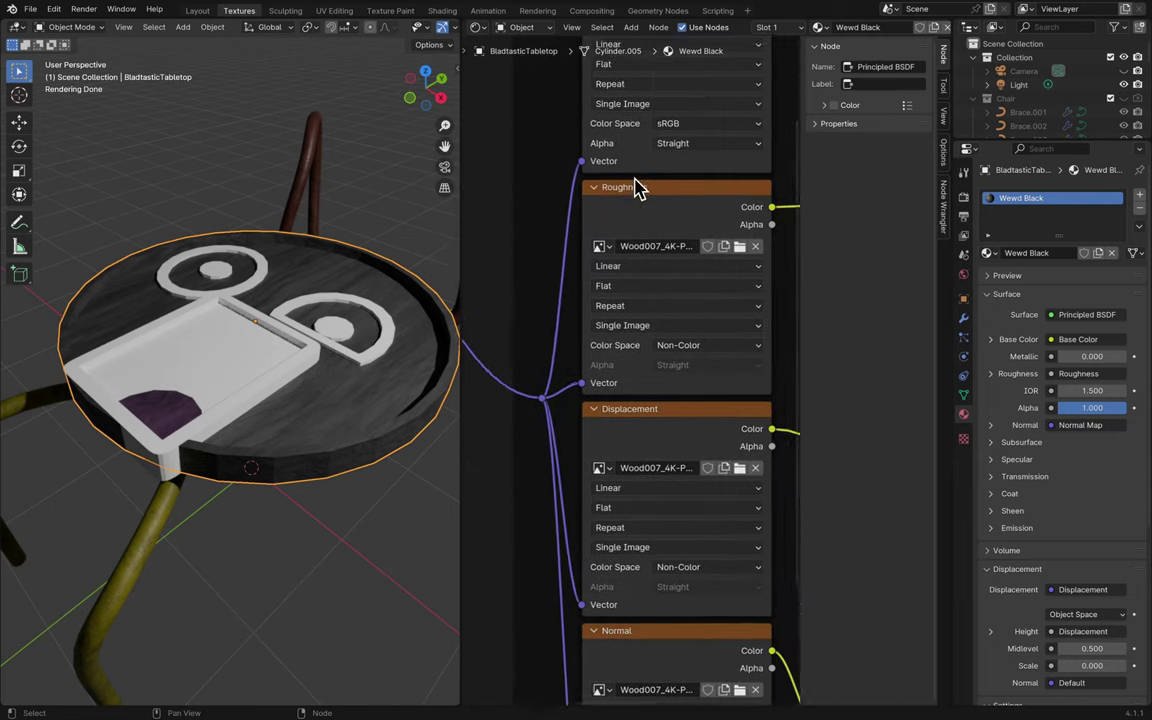
pyautogui.keyDown('ctrl'); pyautogui.hscroll(6, 637, 188); pyautogui.keyUp('ctrl')
pyautogui.keyDown('shift'); pyautogui.scroll(-3, 637, 188); pyautogui.keyUp('shift')
pyautogui.keyDown('ctrl'); pyautogui.hscroll(-7, 637, 188); pyautogui.keyUp('ctrl')
pyautogui.keyDown('shift'); pyautogui.scroll(2, 637, 188); pyautogui.keyUp('shift')
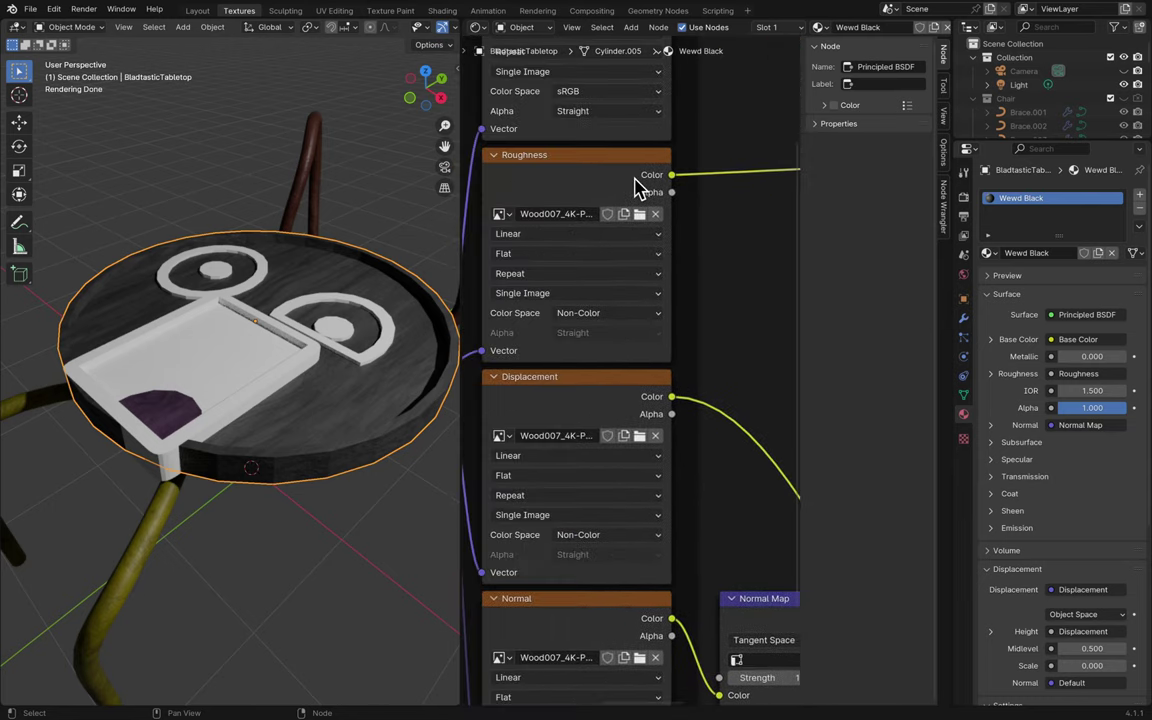
pyautogui.keyDown('shift'); pyautogui.scroll(4, 637, 188); pyautogui.keyUp('shift')
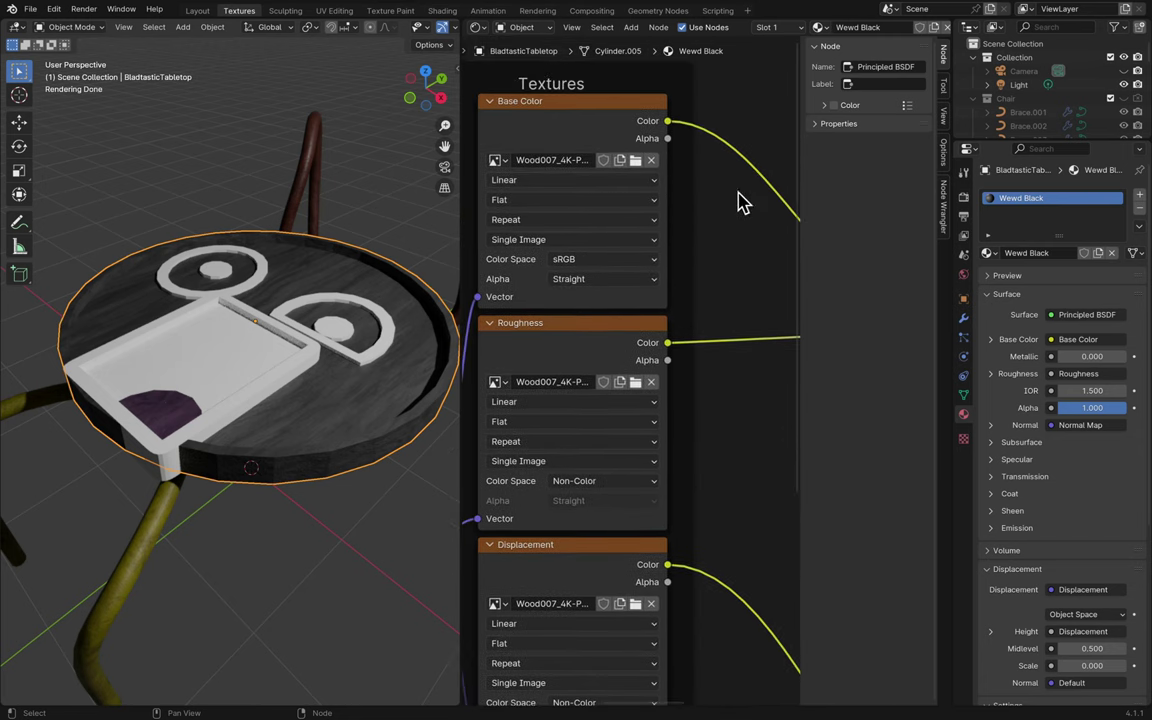
pyautogui.hotkey('ctrl', 's')
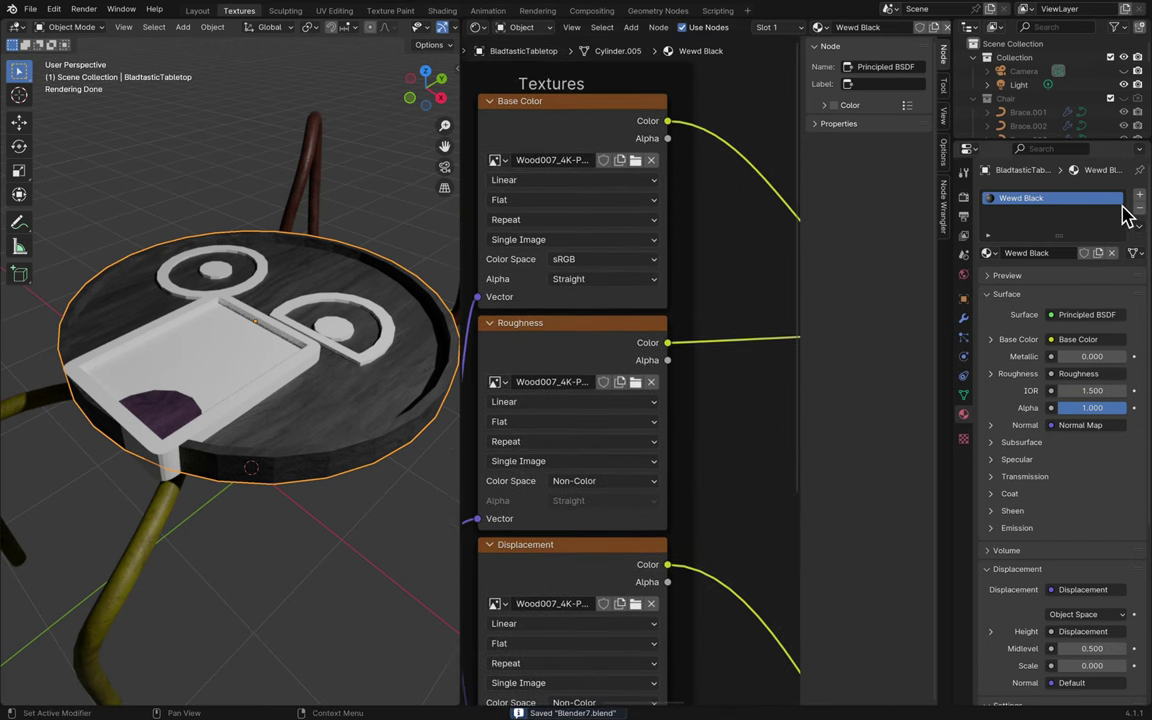
# - Add a second material slot on the tabletop holding the existing Wewd Yellow material
pyautogui.click(1140, 196)
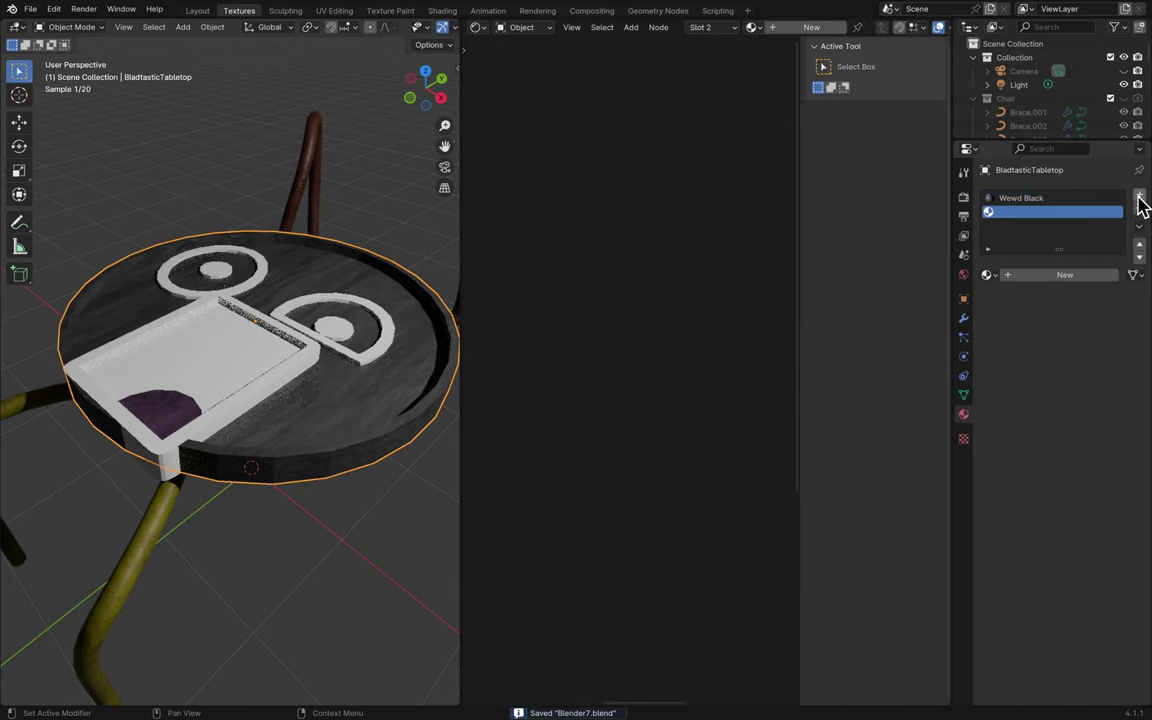
pyautogui.click(987, 274)
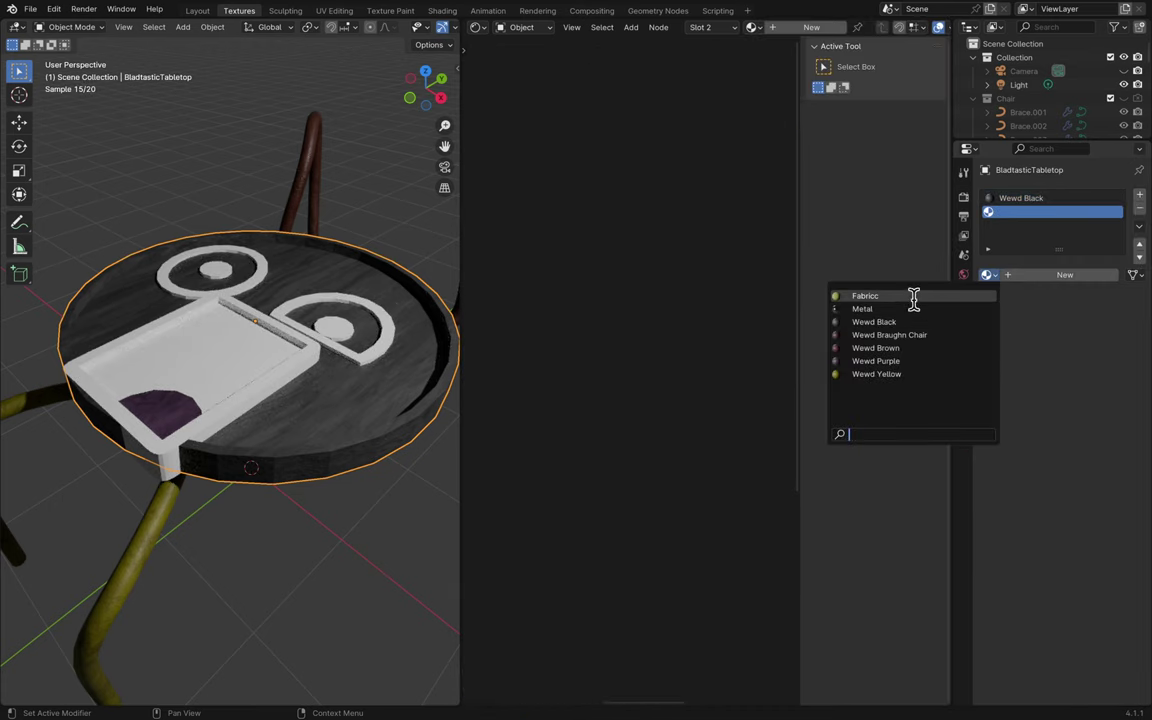
pyautogui.click(877, 374)
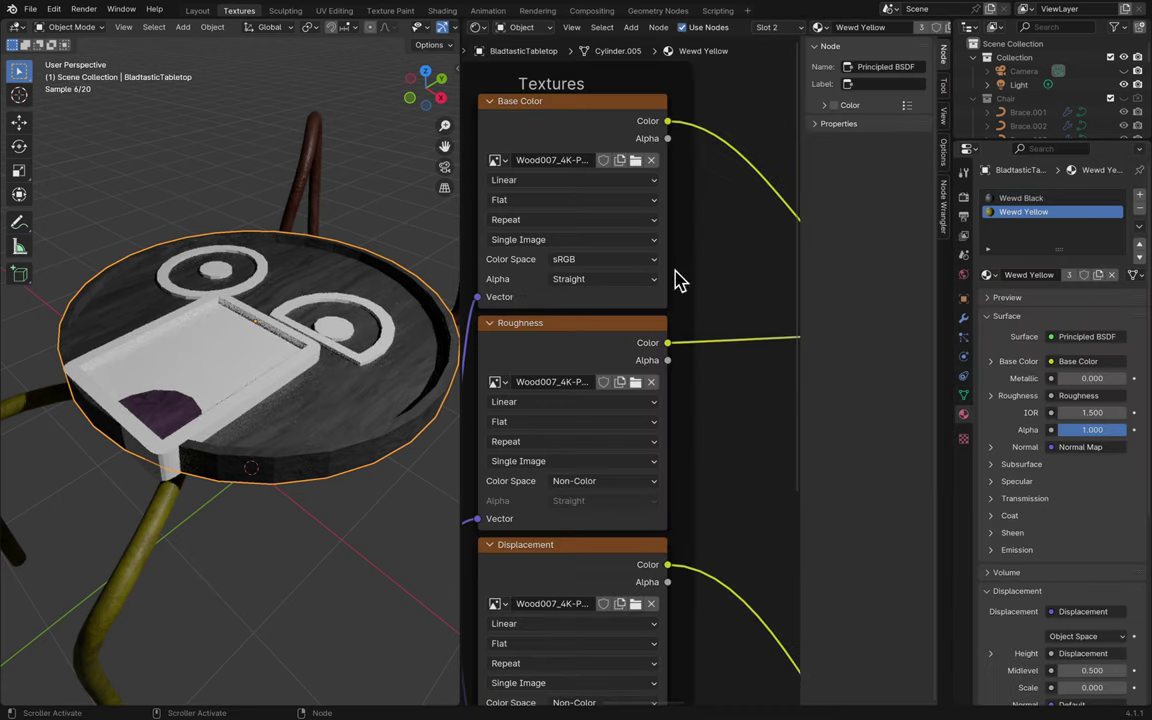
# - In Edit Mode, select only the tabletop's top face with Wewd Yellow as the active slot
pyautogui.press('Tab')
pyautogui.press('Tab')
pyautogui.press('Tab')
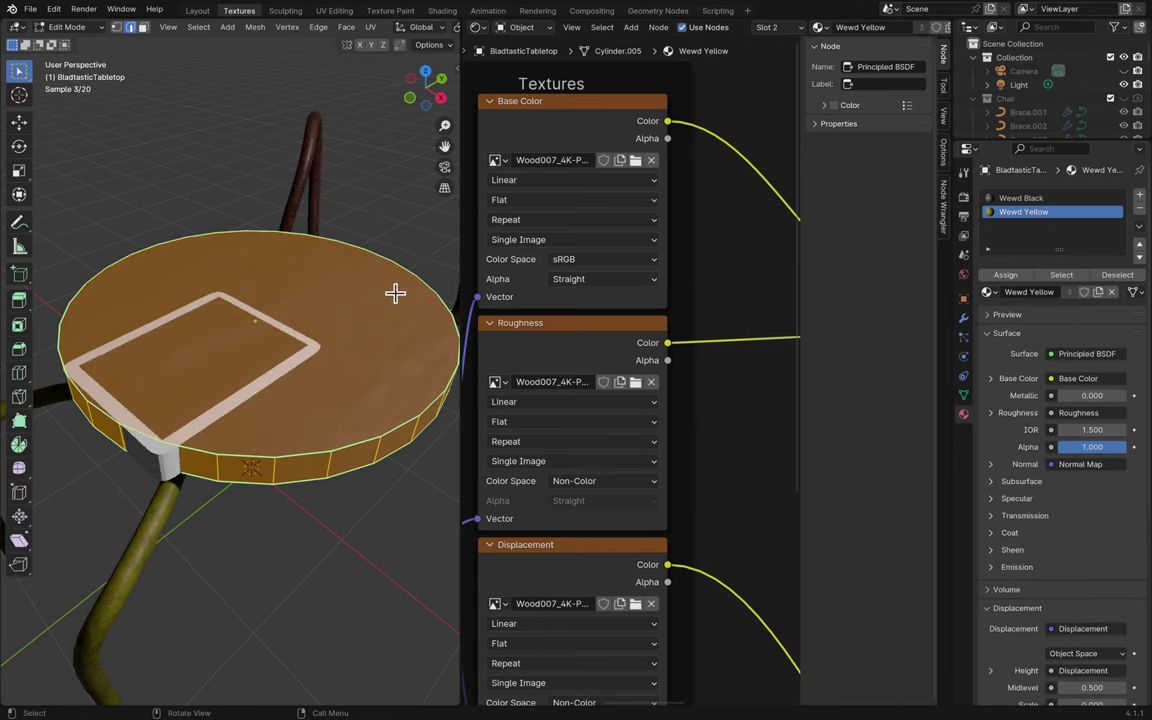
pyautogui.hotkey('alt', 'a')
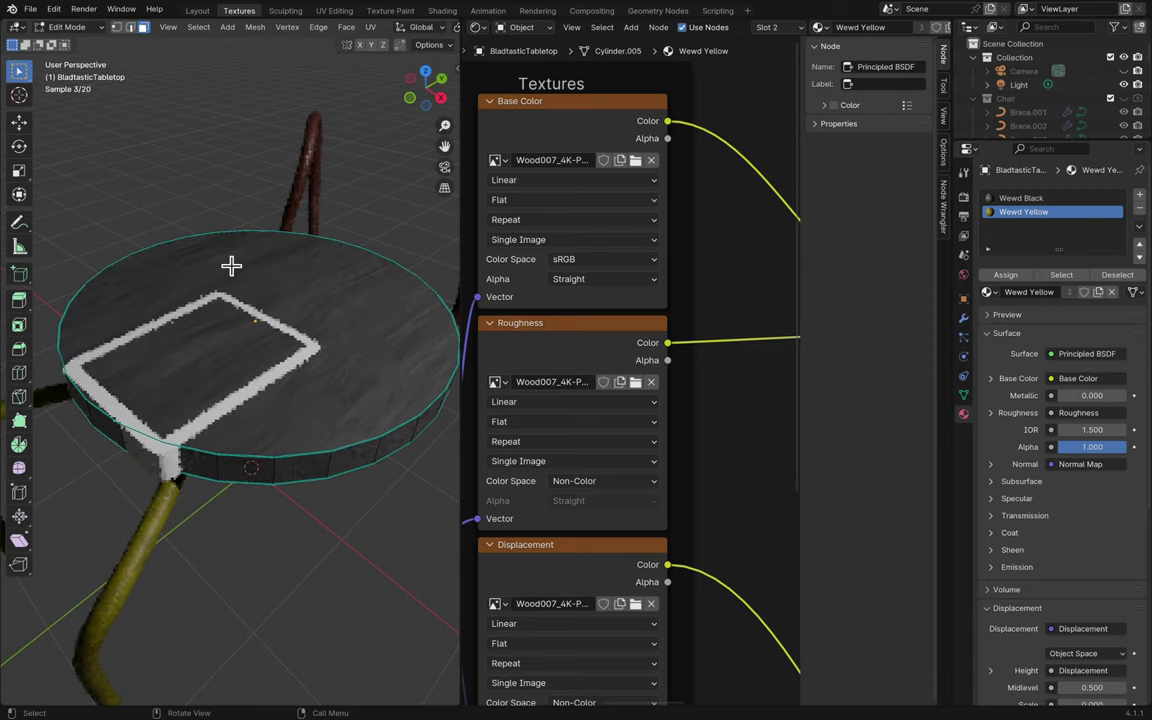
pyautogui.click(330, 278)
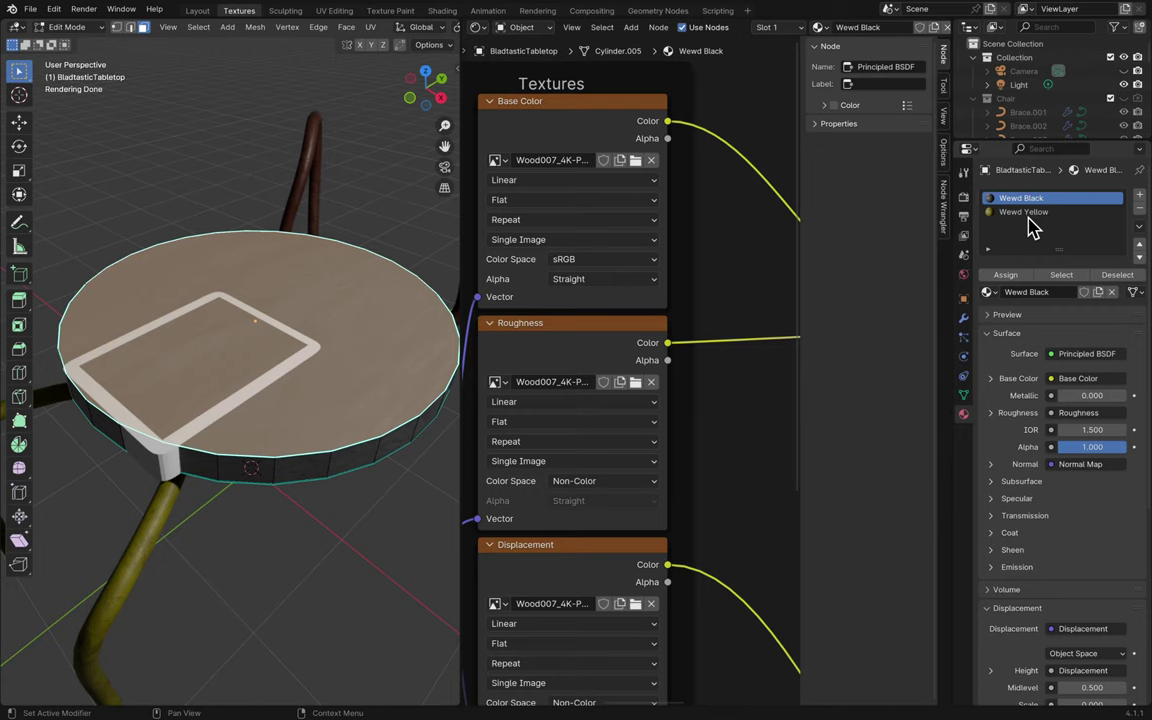
pyautogui.rightClick(1027, 224)
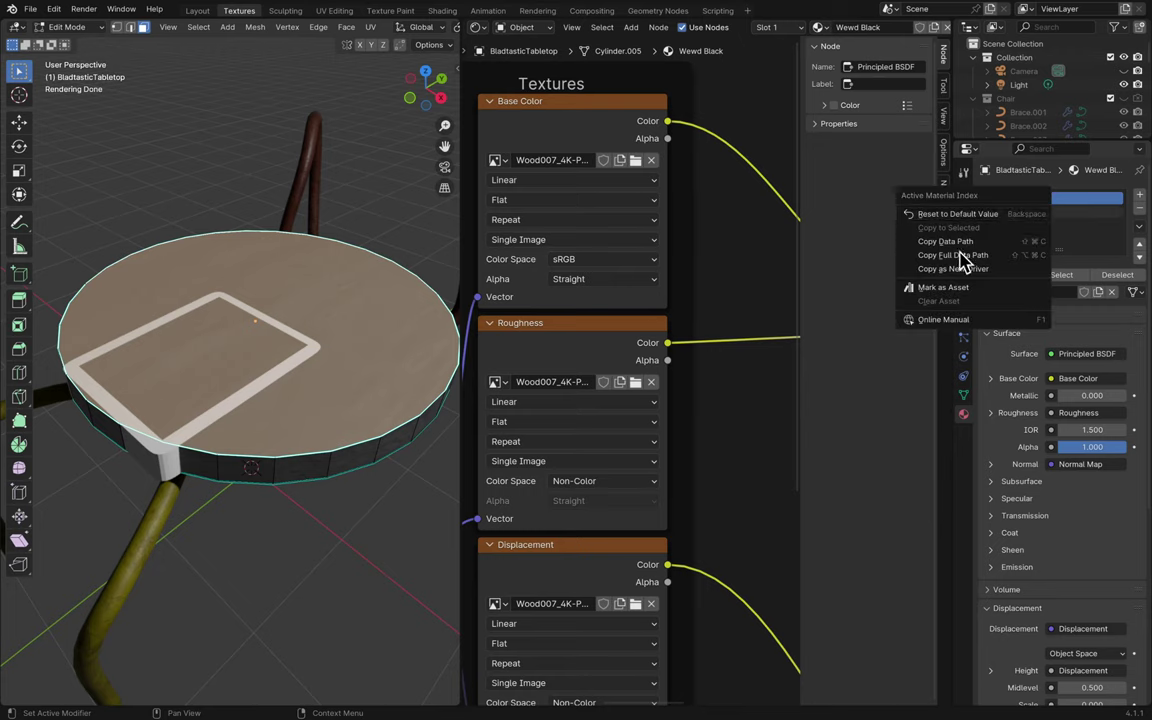
pyautogui.click(1040, 212)
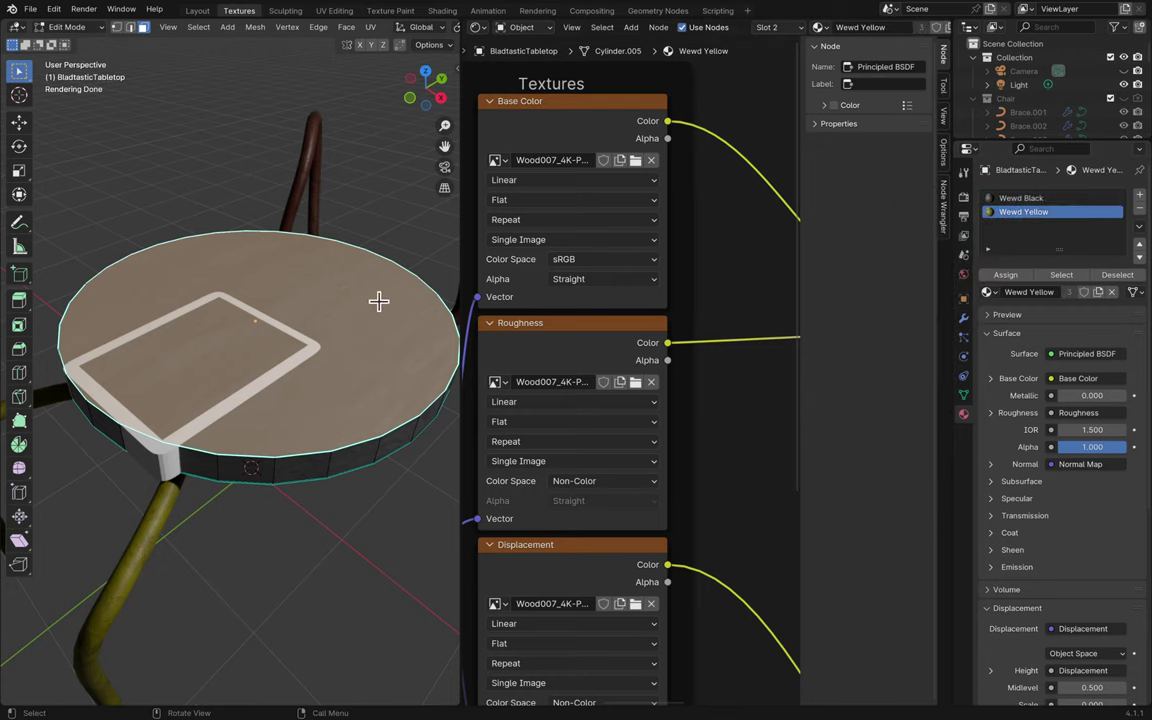
# - Assign Wewd Yellow to the selected top face and return to Object Mode
pyautogui.rightClick(352, 334)
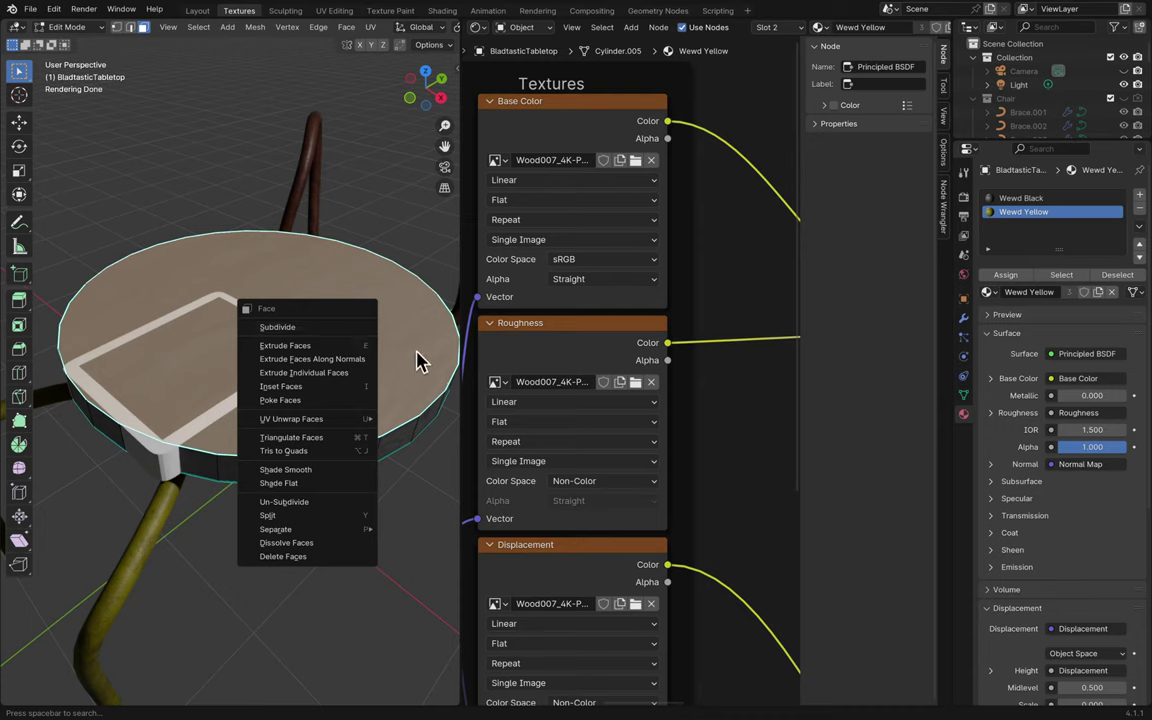
pyautogui.moveTo(630, 10)
pyautogui.rightClick(1025, 214)
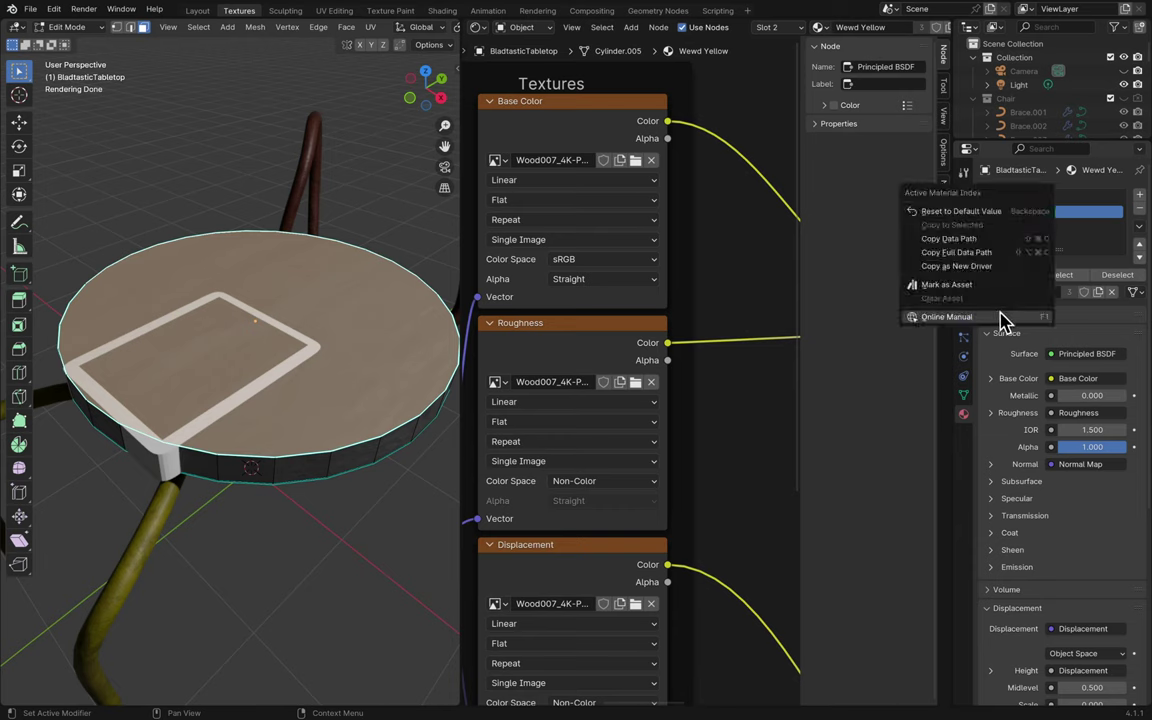
pyautogui.click(959, 238)
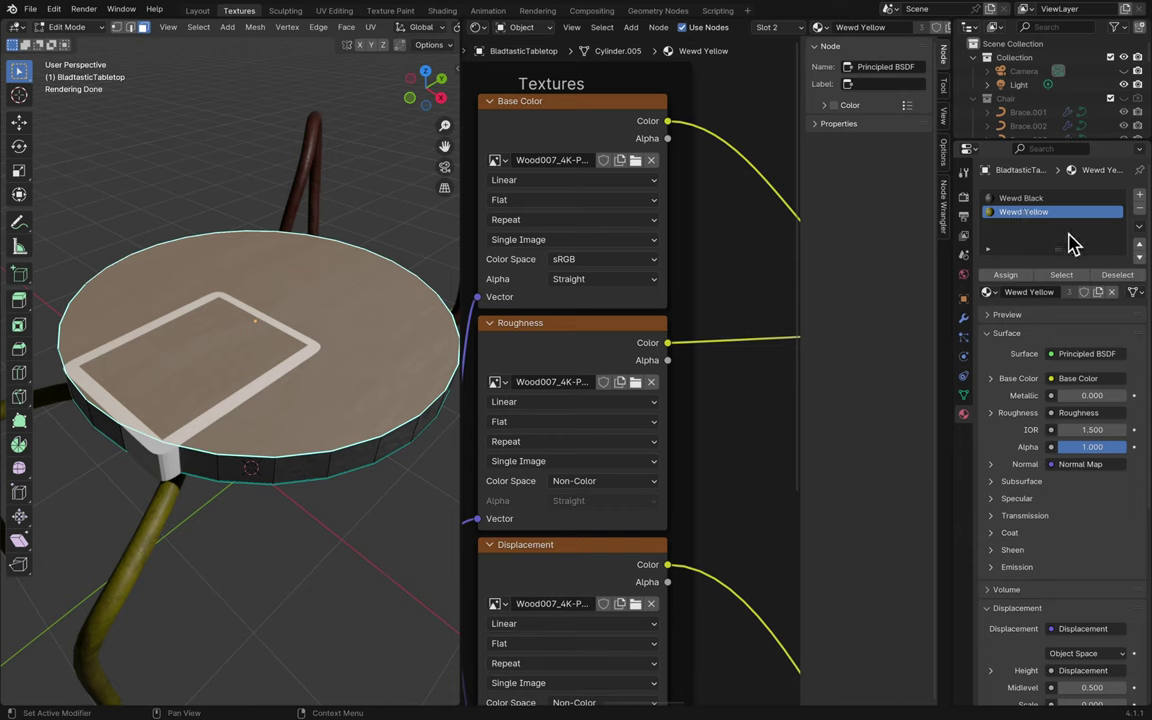
pyautogui.rightClick(366, 363)
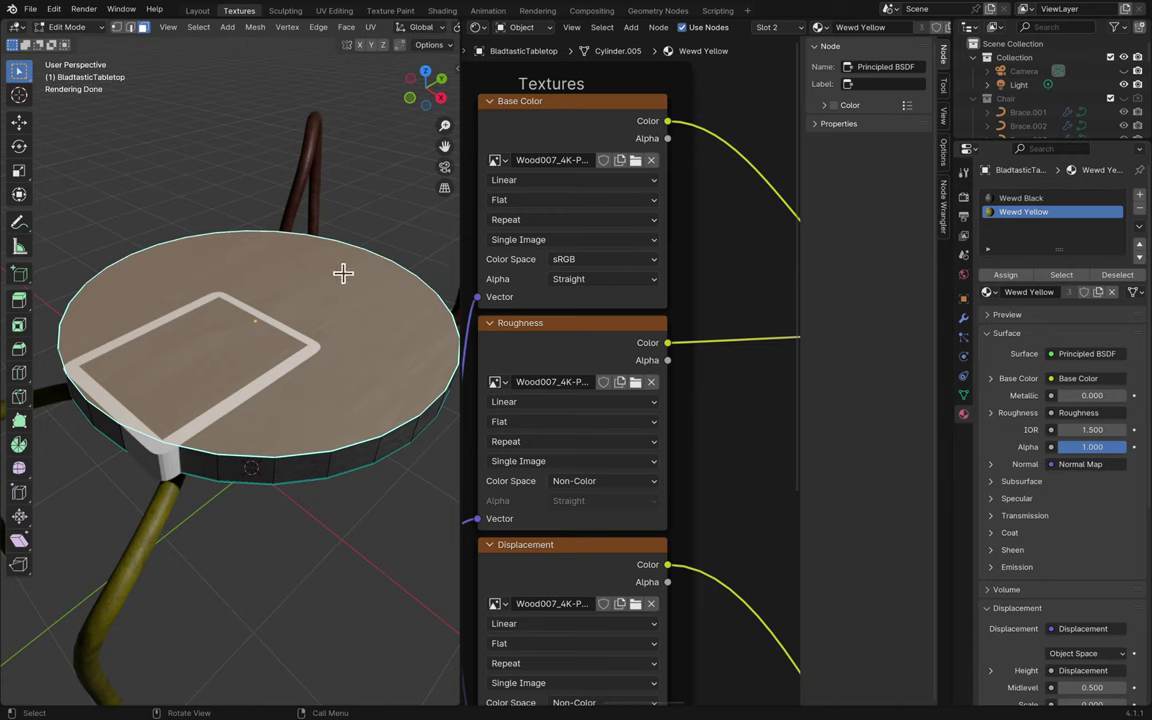
pyautogui.moveTo(343, 8)
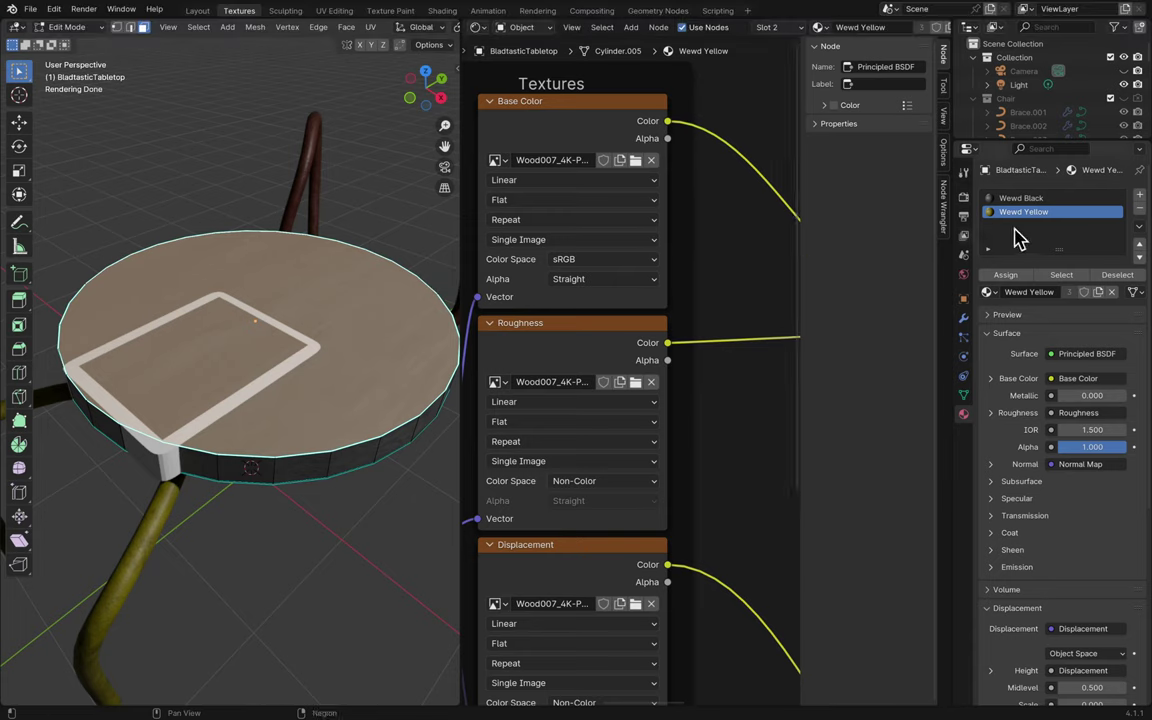
pyautogui.click(1008, 275)
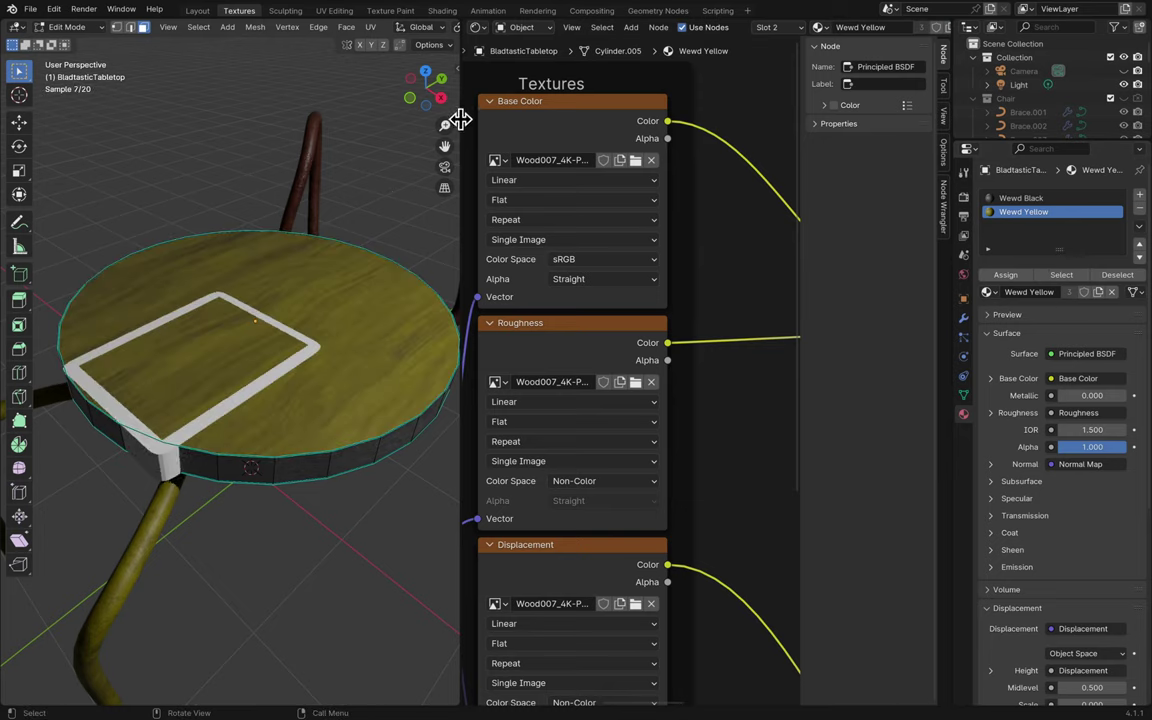
pyautogui.press('Tab')
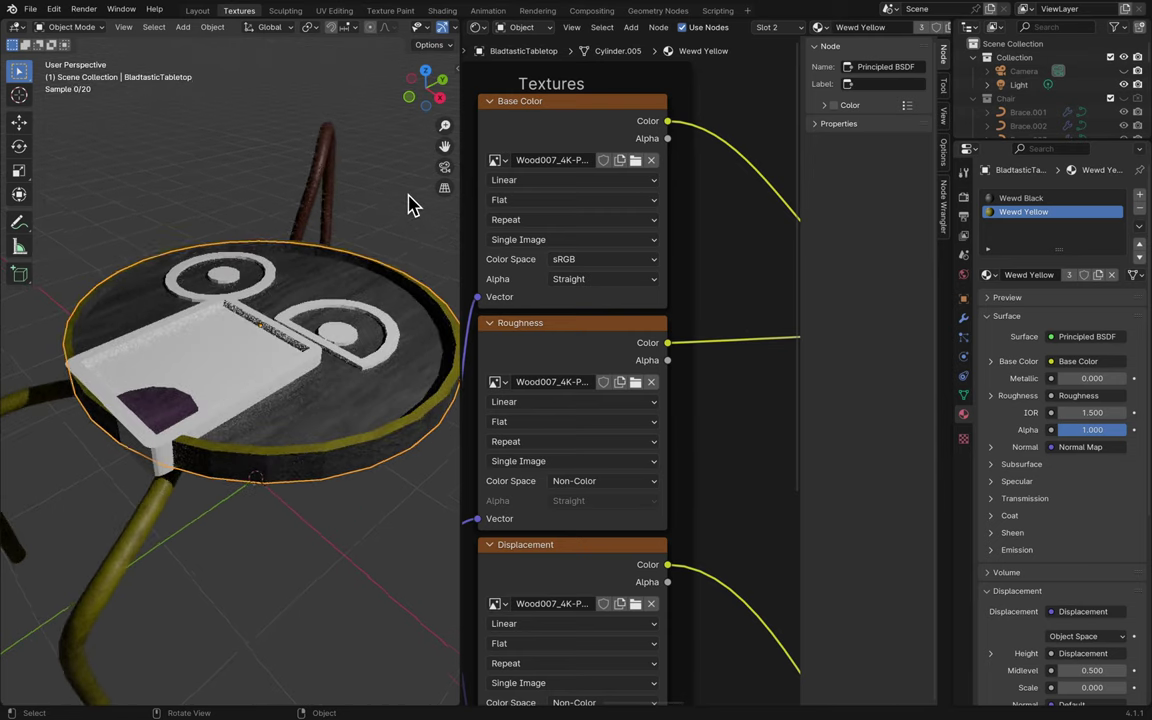
# - Select the Wewd Black slot, save Blender7.blend, and return to Edit Mode on the tabletop
pyautogui.scroll(5, 411, 206)
pyautogui.scroll(-3, 411, 206)
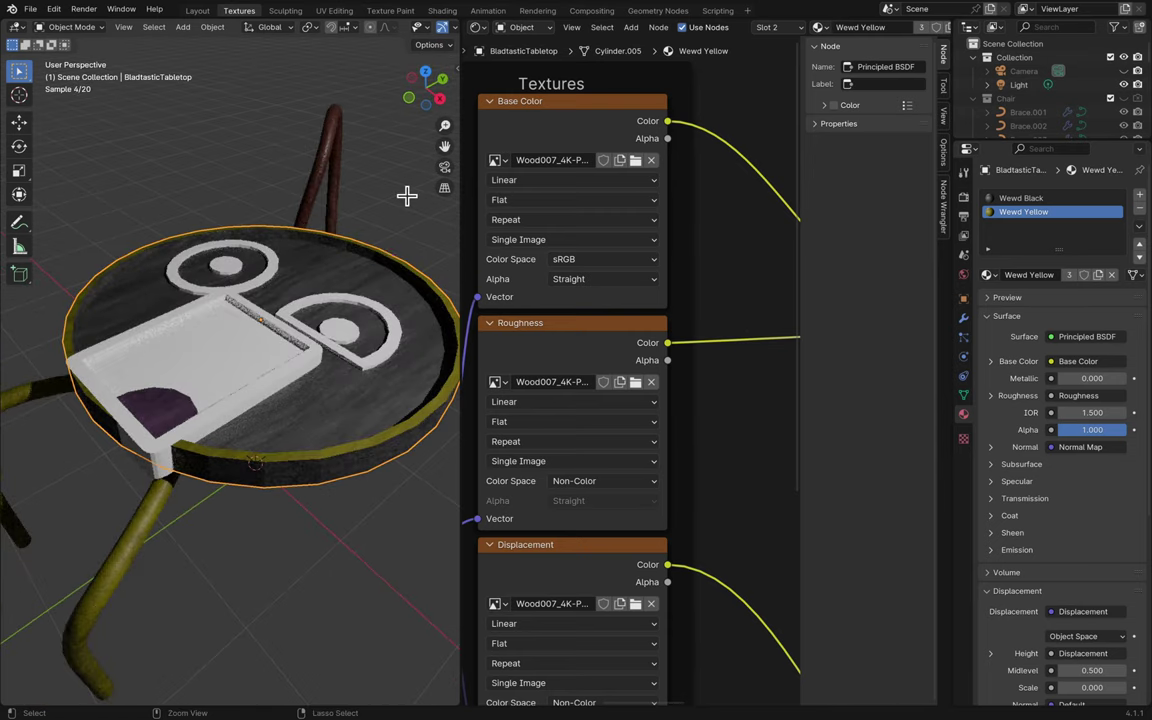
pyautogui.press('Tab')
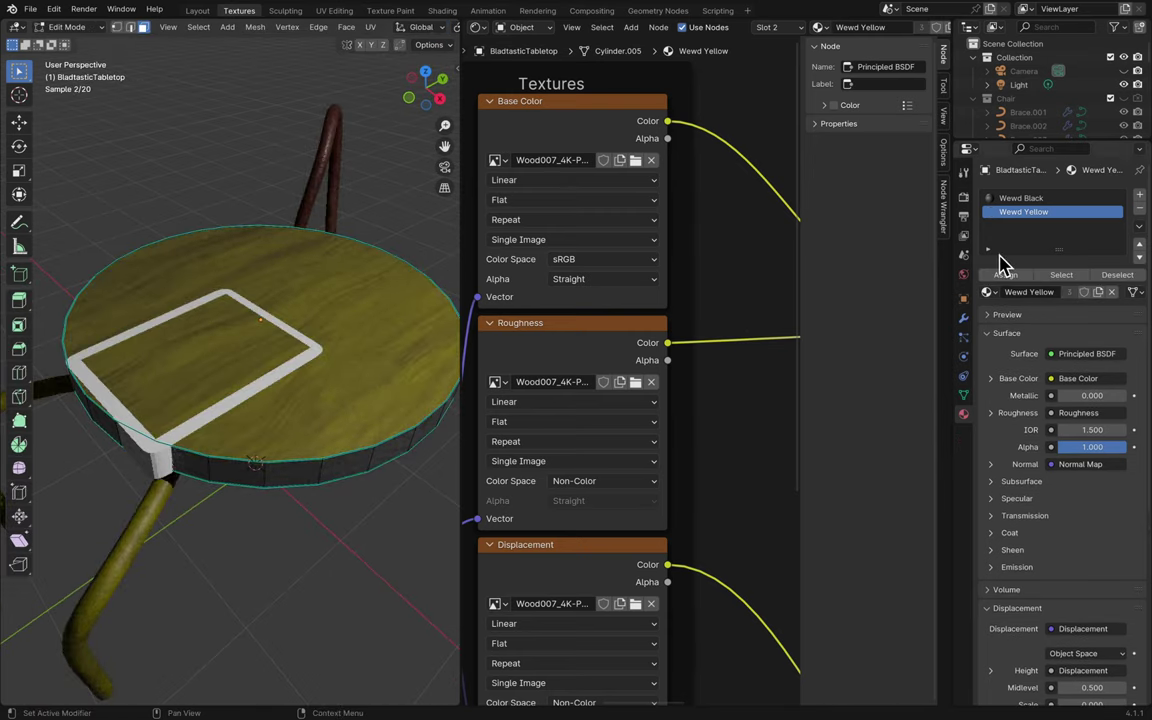
pyautogui.click(1030, 198)
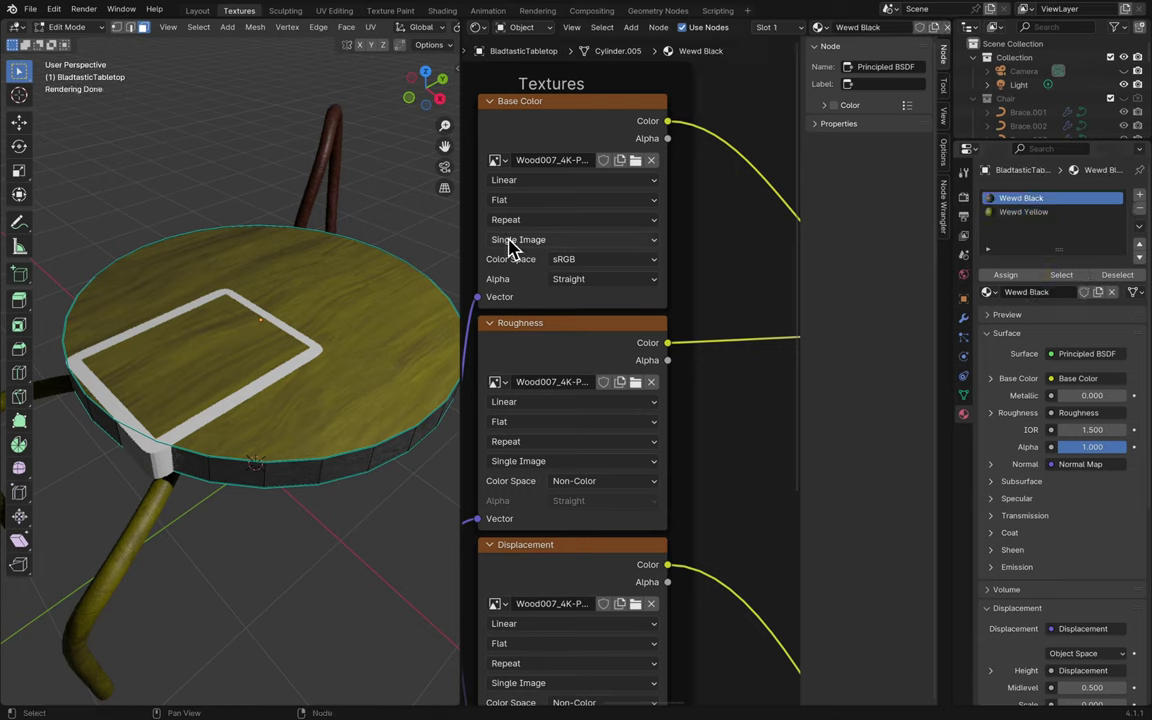
pyautogui.press('Tab')
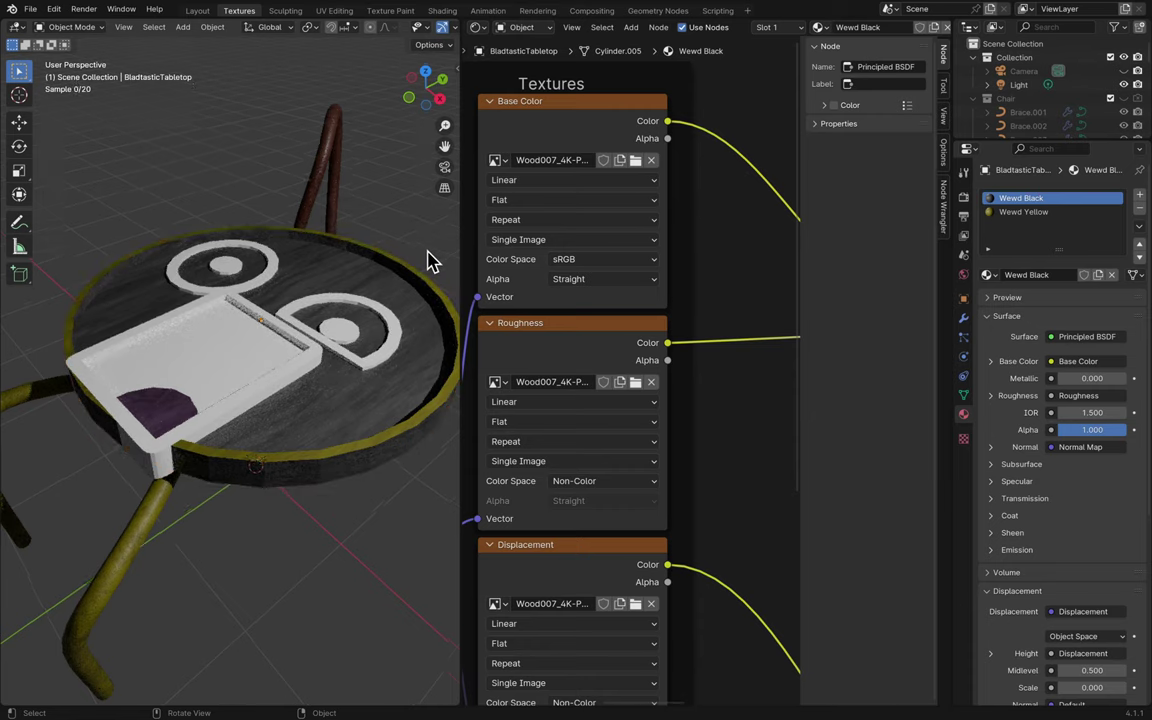
pyautogui.moveTo(432, 257); pyautogui.dragTo(399, 329, button='middle')
pyautogui.hotkey('ctrl', 's')
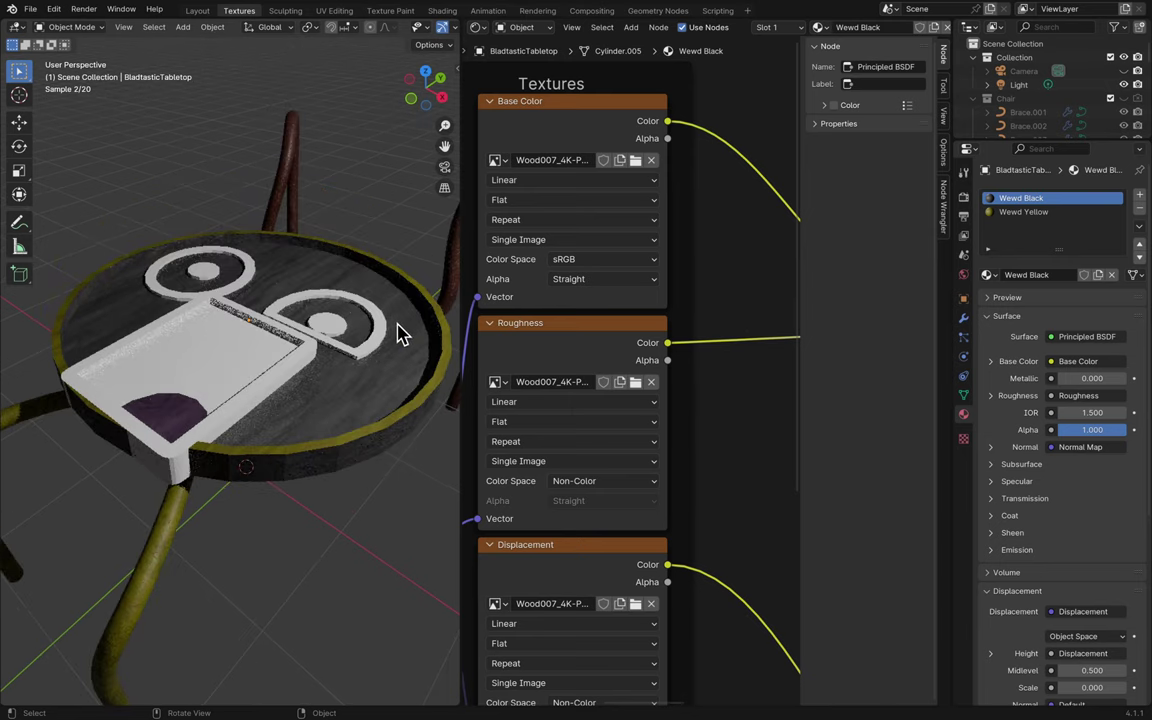
pyautogui.press('Tab')
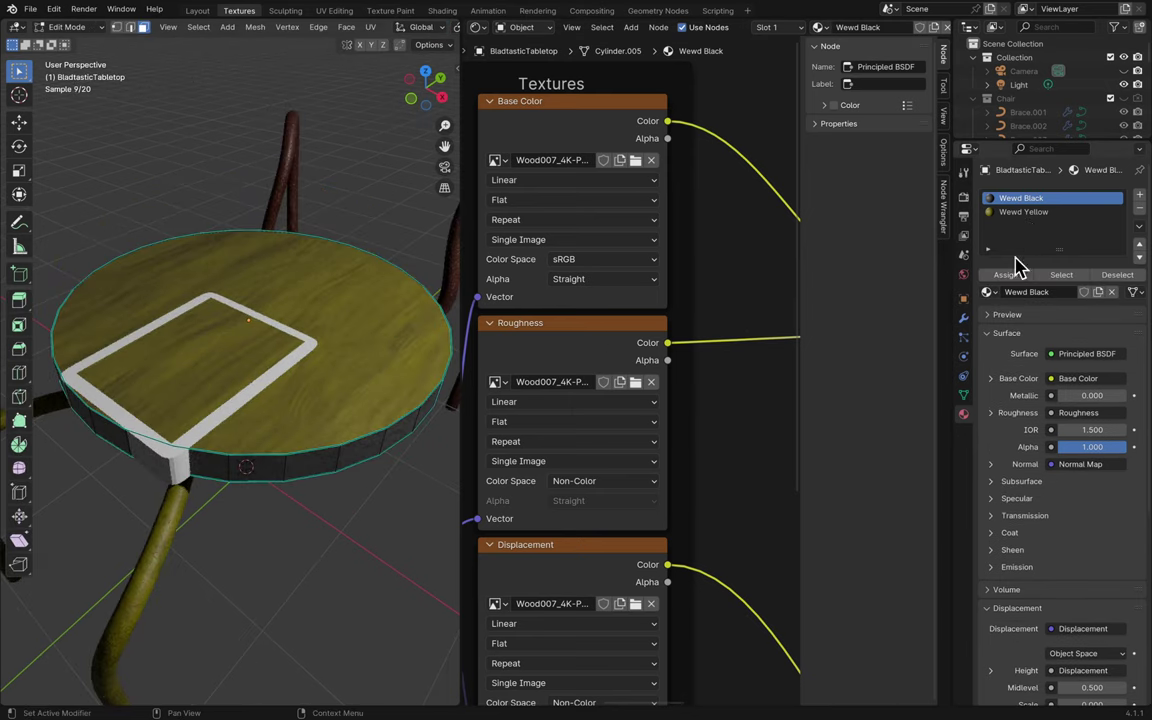
# - Assign Wewd Yellow to the tabletop's ring of side faces and check the texture in Object Mode
pyautogui.keyDown('alt'); pyautogui.click(386, 481); pyautogui.keyUp('alt')
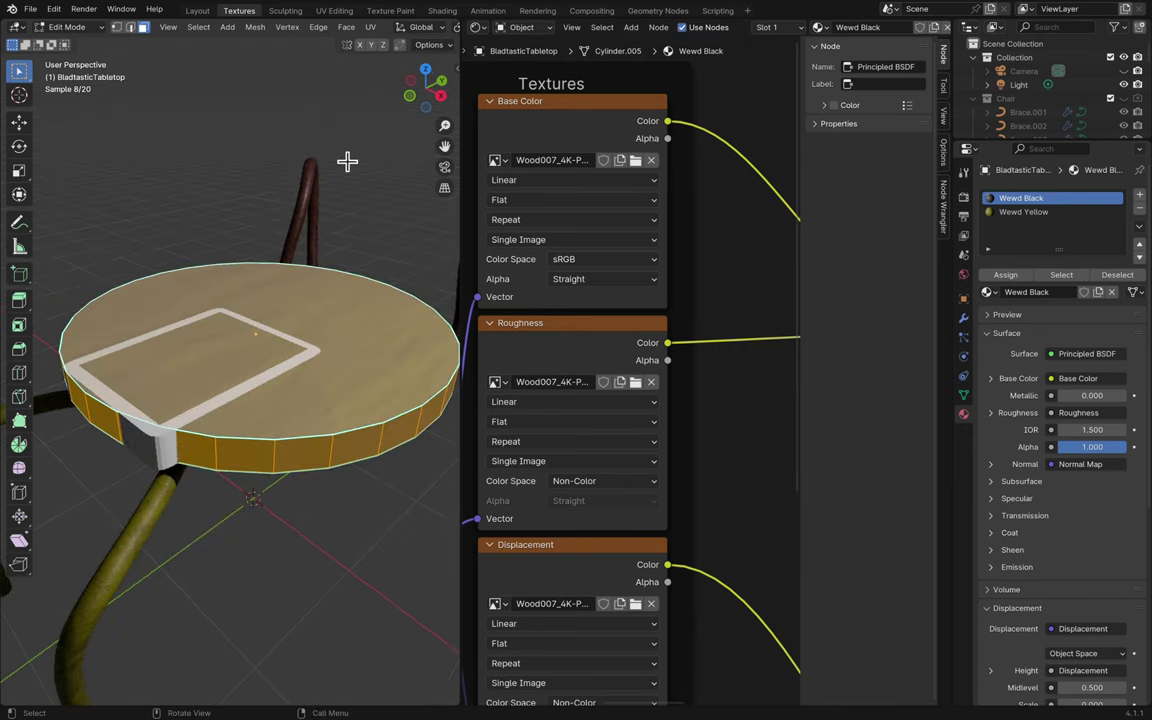
pyautogui.click(1030, 214)
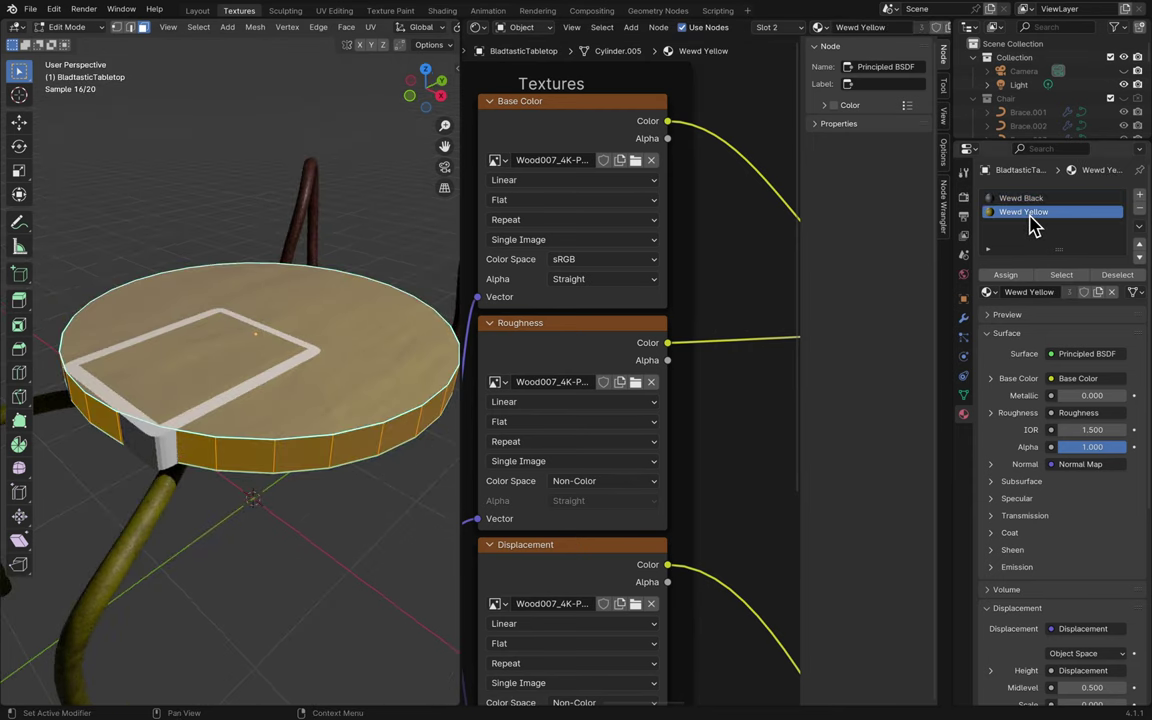
pyautogui.click(1009, 278)
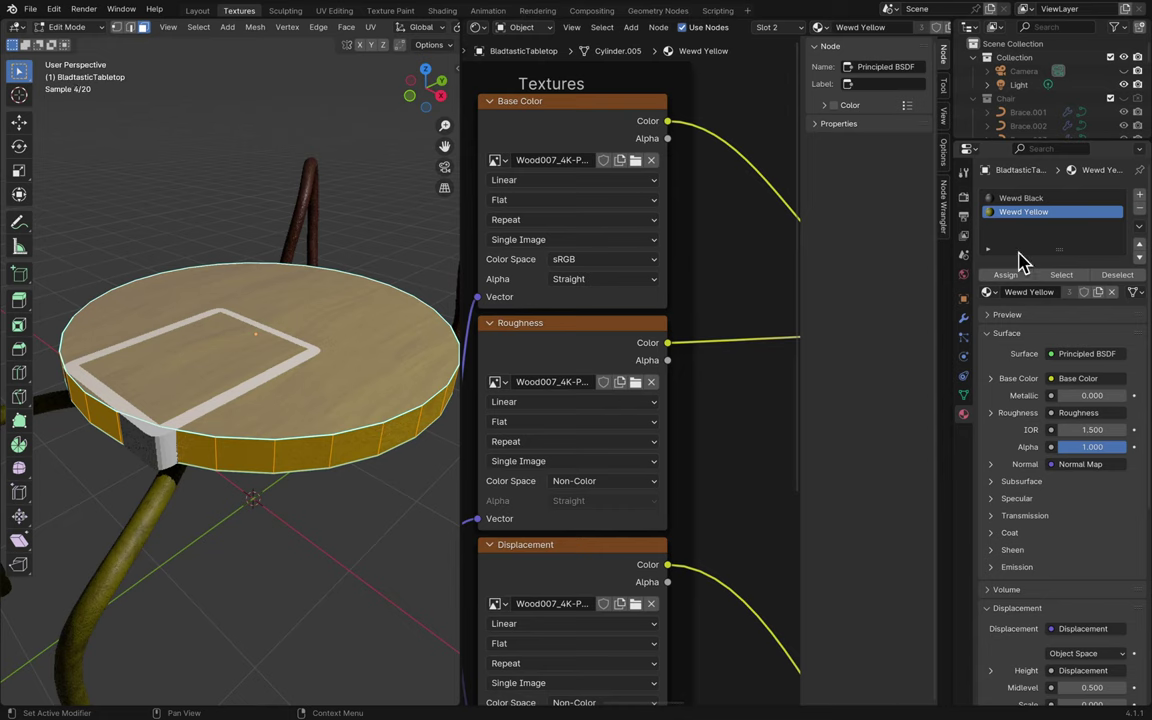
pyautogui.press('Tab')
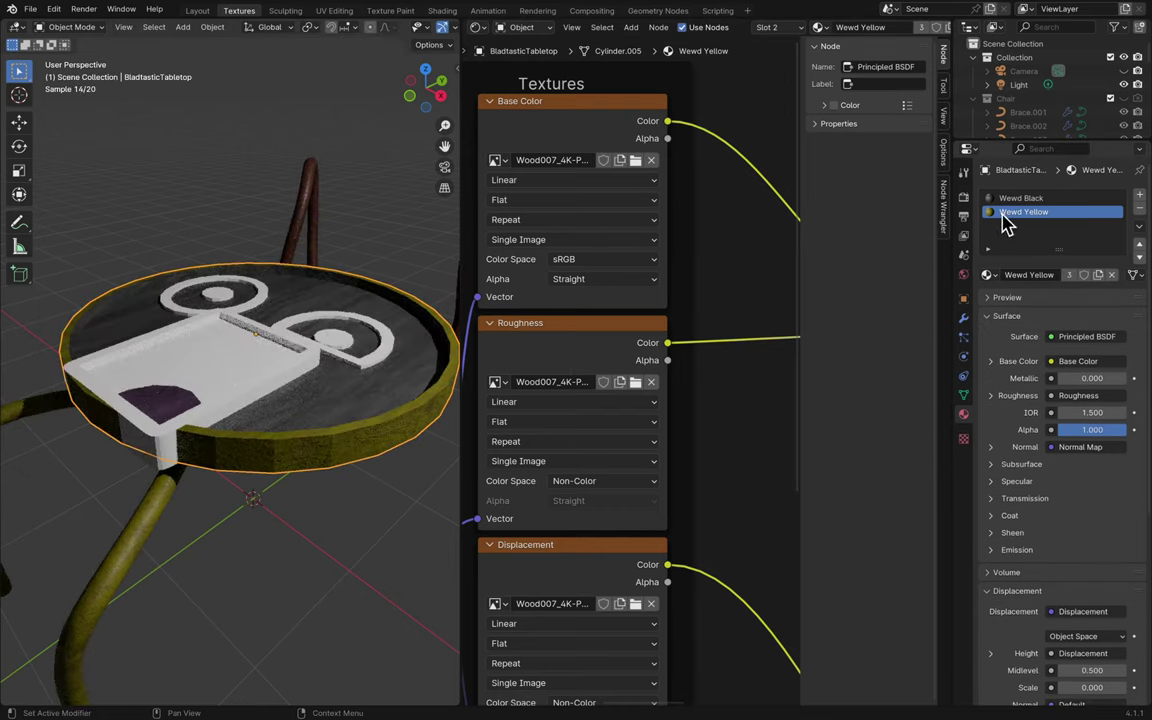
# - Move Wewd Yellow to the first slot and assign Wewd Black to the top face
pyautogui.click(1139, 246)
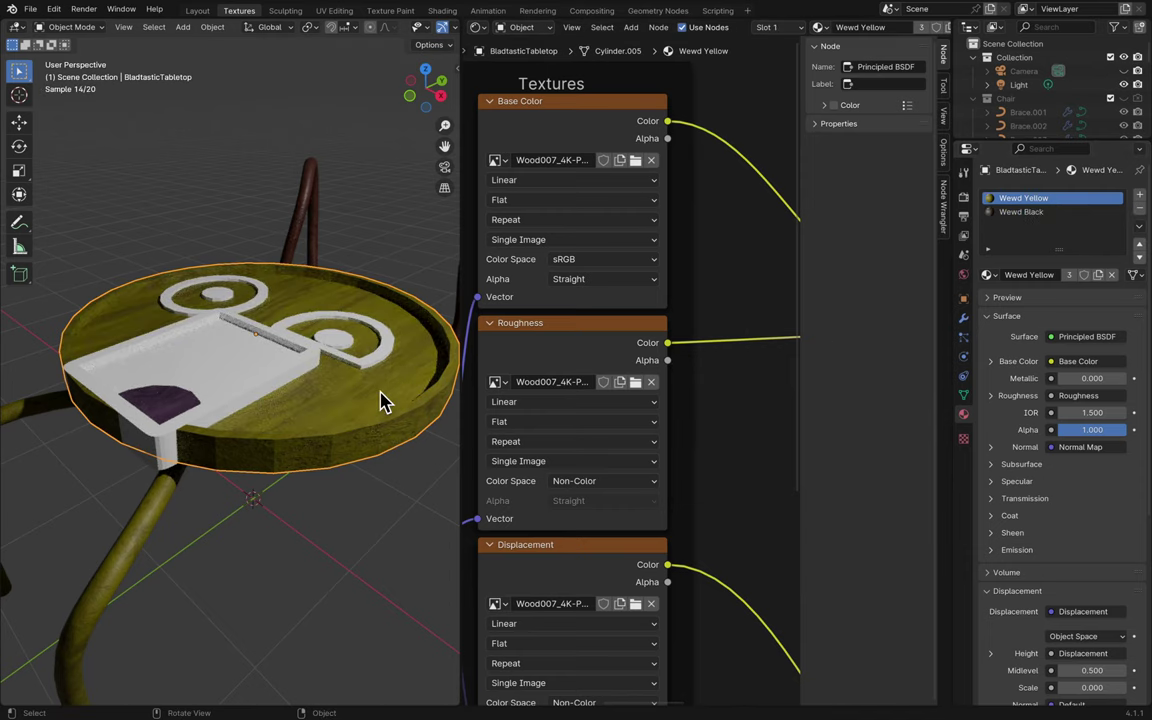
pyautogui.press('Tab')
pyautogui.click(349, 362)
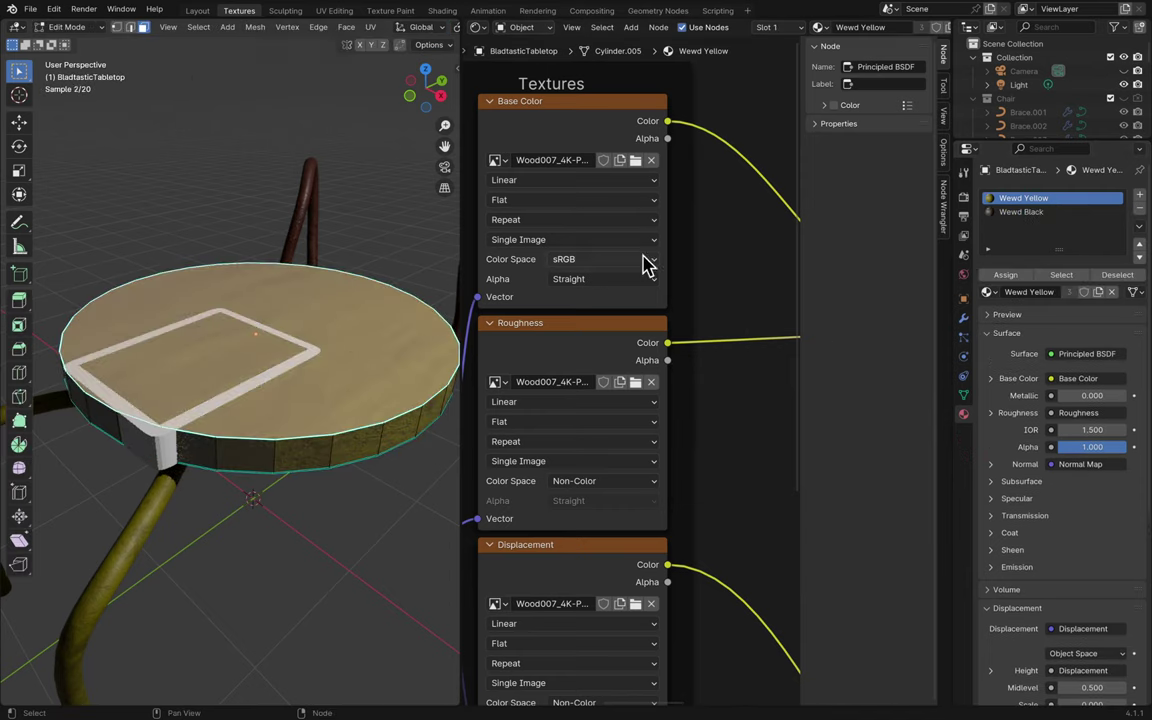
pyautogui.click(1020, 211)
pyautogui.click(1005, 274)
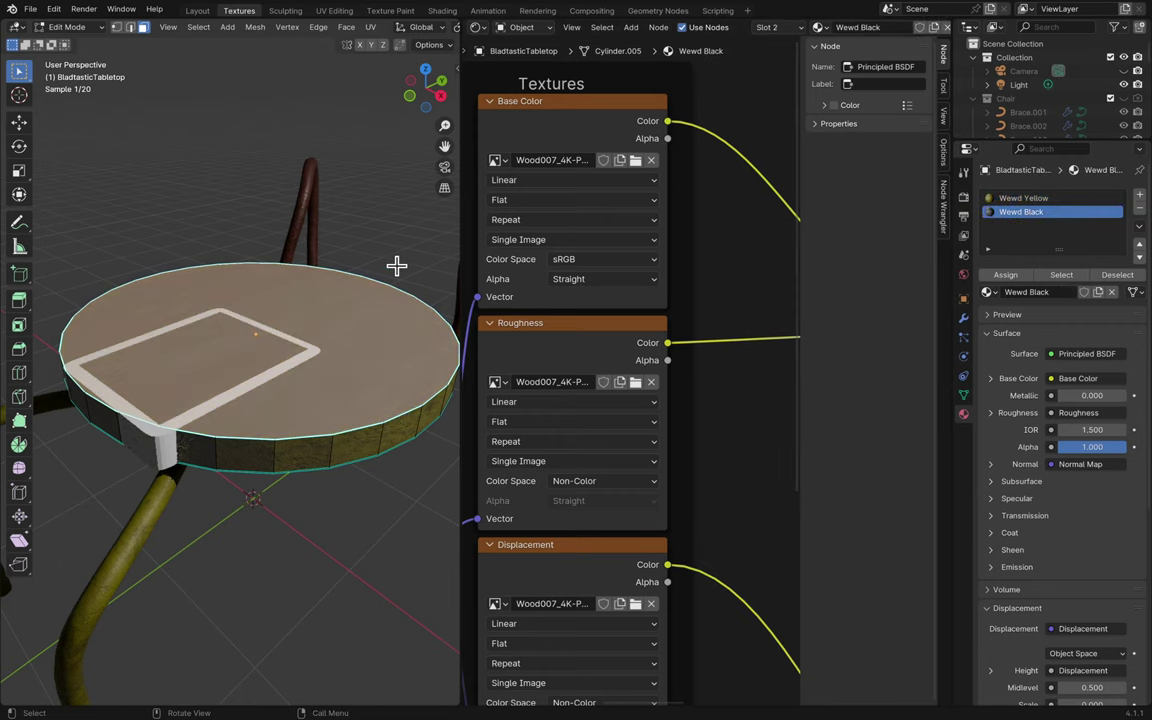
pyautogui.press('Tab')
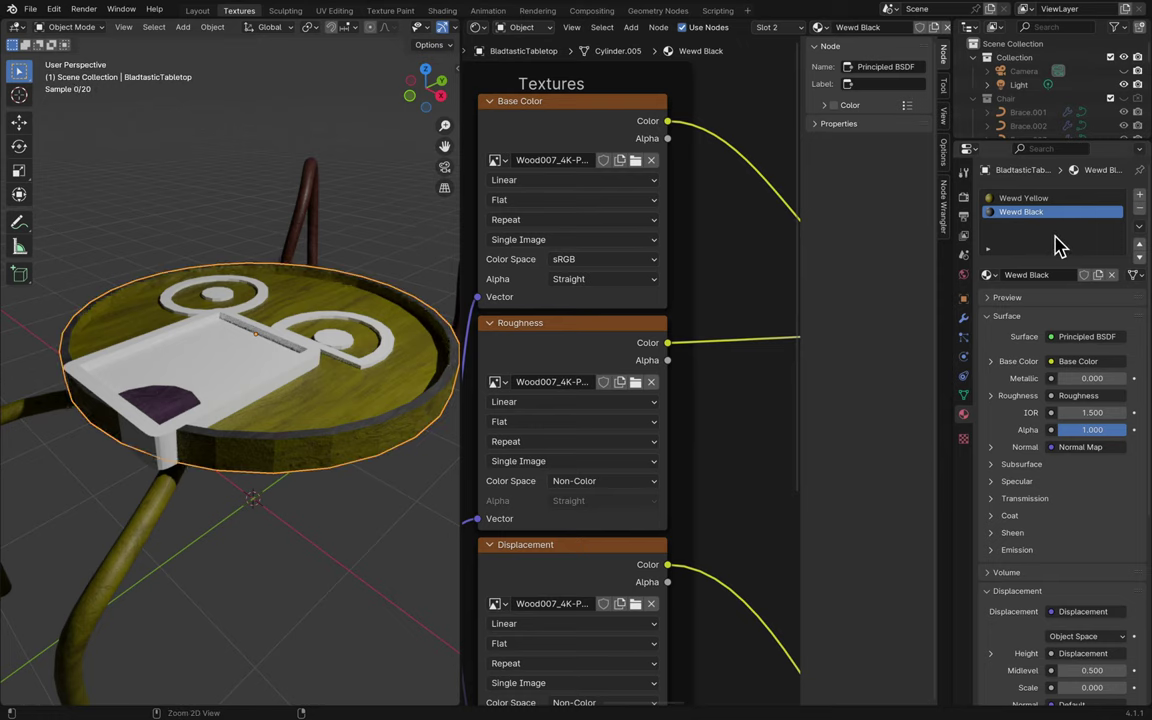
pyautogui.press('Tab')
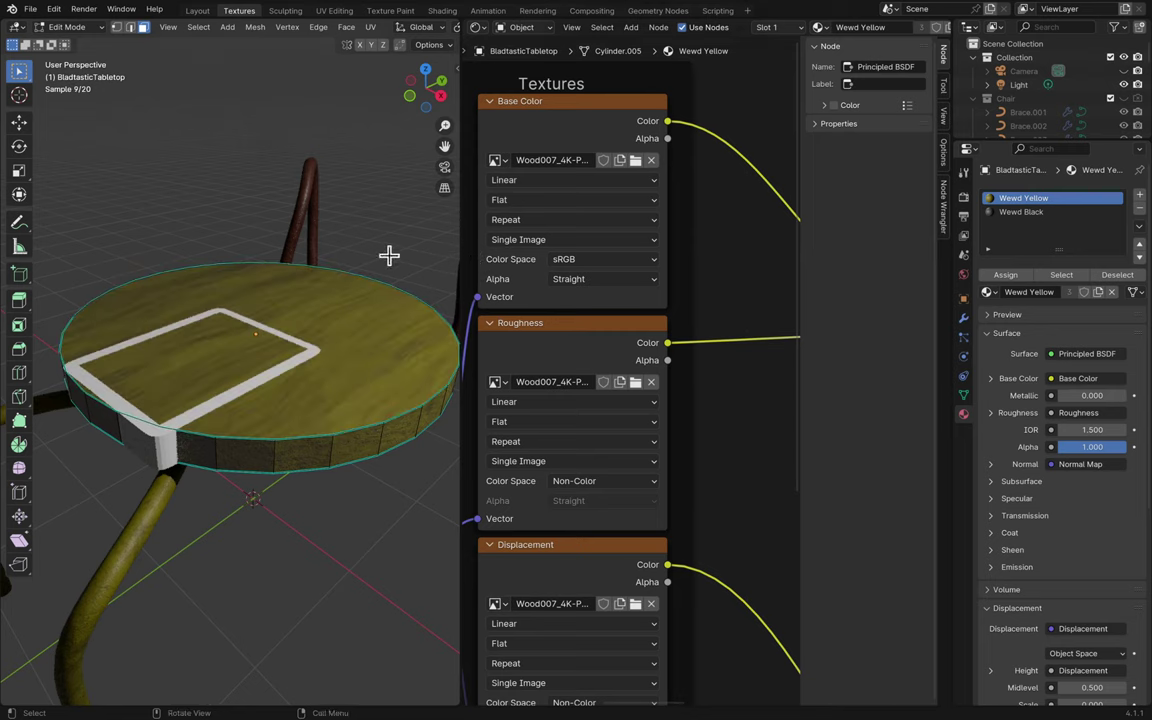
pyautogui.press('Tab')
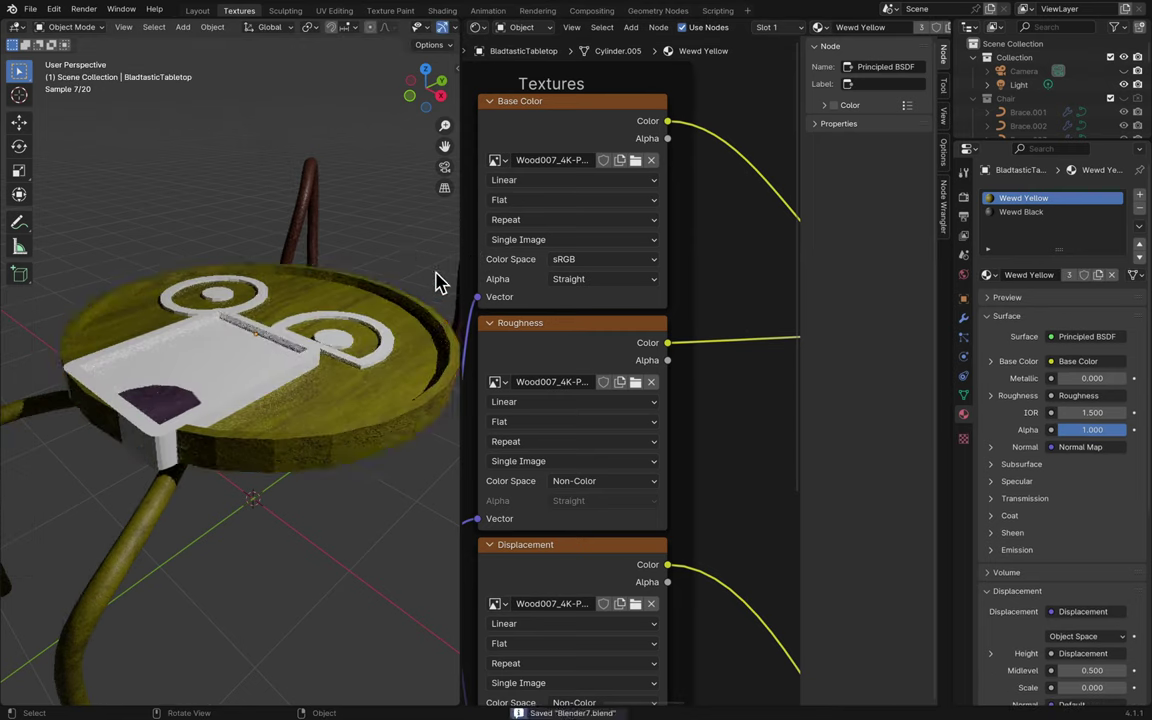
# - Select the tabletop, enlarge the outliner, and show its two Boolean modifiers in the Modifier tab
pyautogui.moveTo(478, 10)
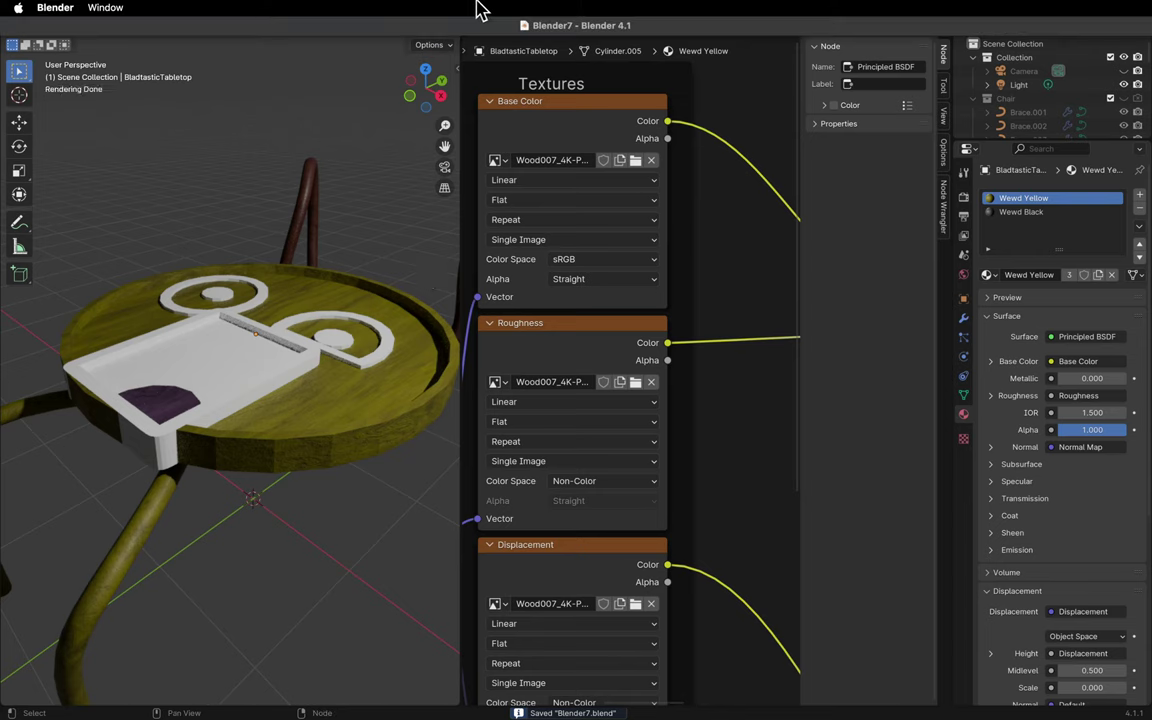
pyautogui.click(409, 350)
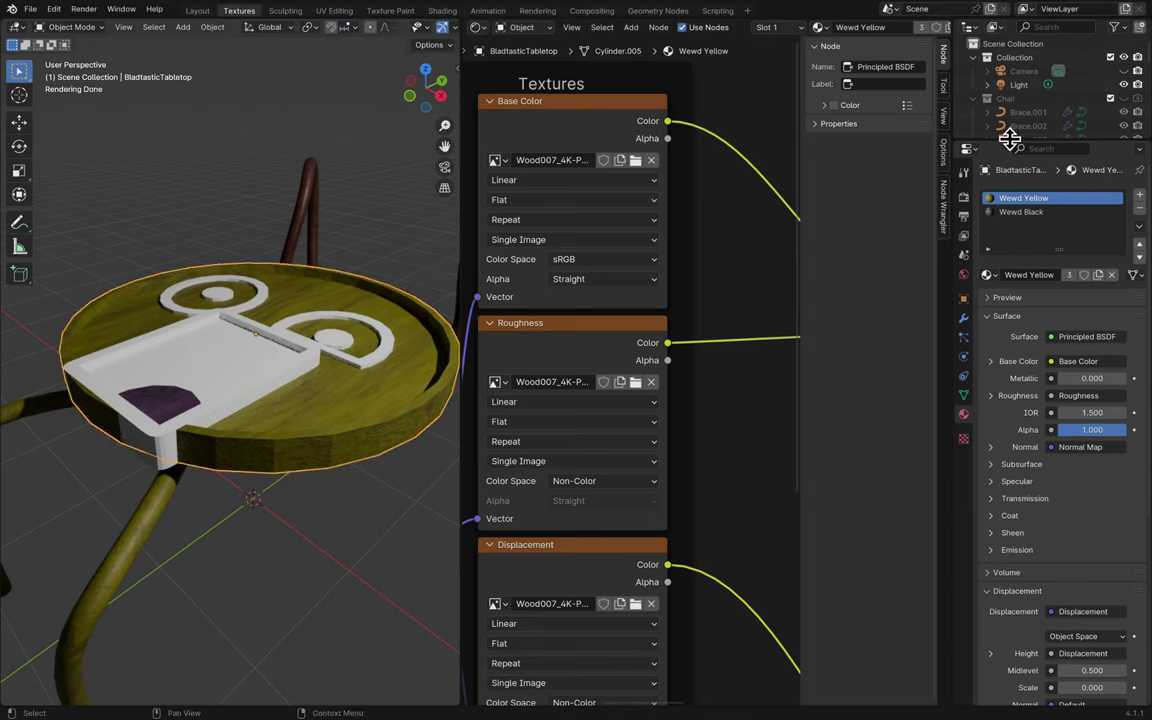
pyautogui.moveTo(1009, 142); pyautogui.dragTo(1008, 268)
pyautogui.scroll(-10, 1018, 240)
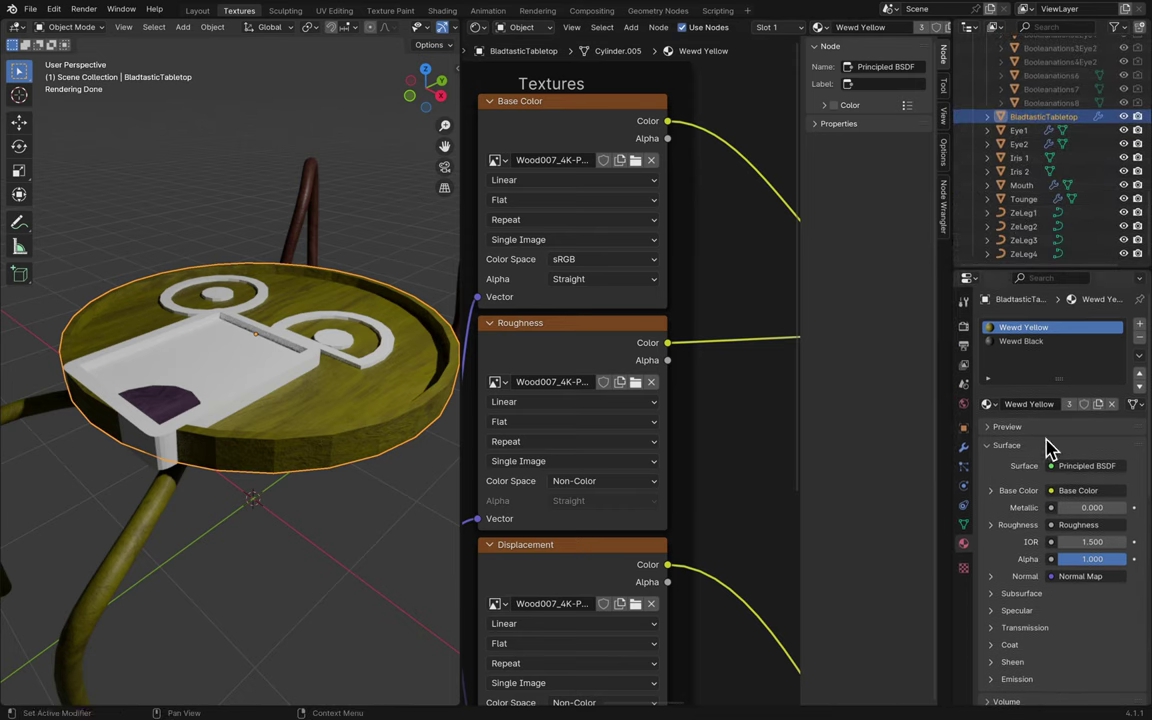
pyautogui.click(963, 449)
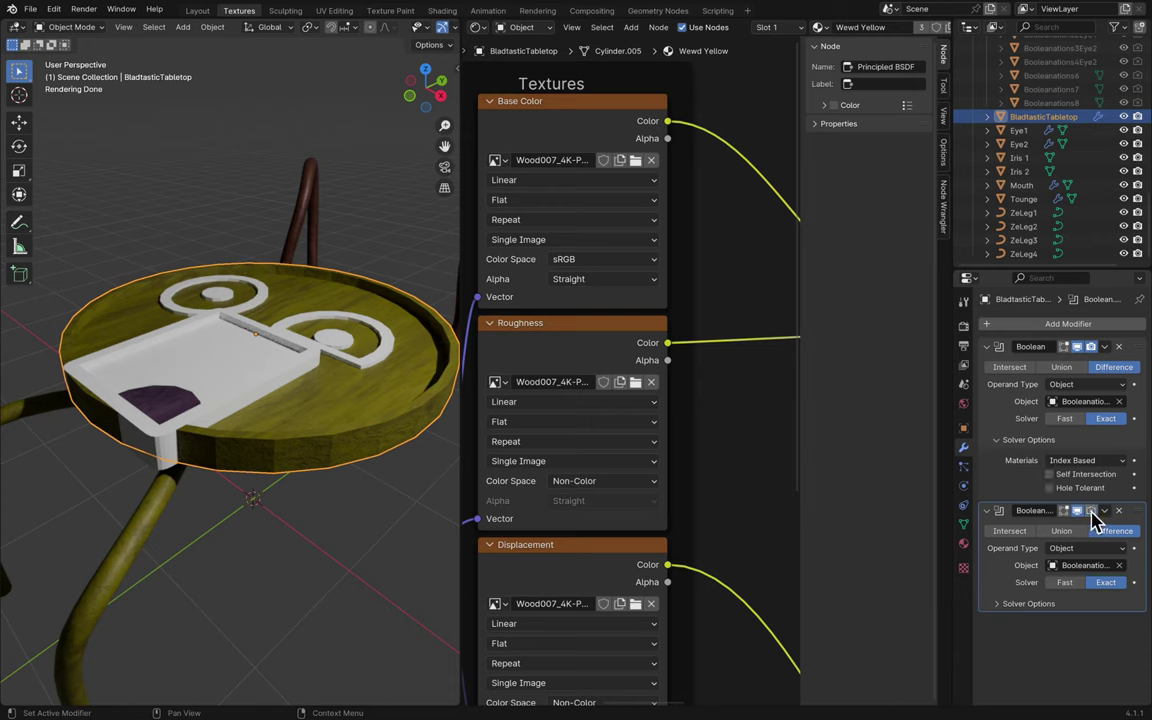
pyautogui.click(1093, 566)
pyautogui.press('Return')
pyautogui.scroll(5, 1065, 160)
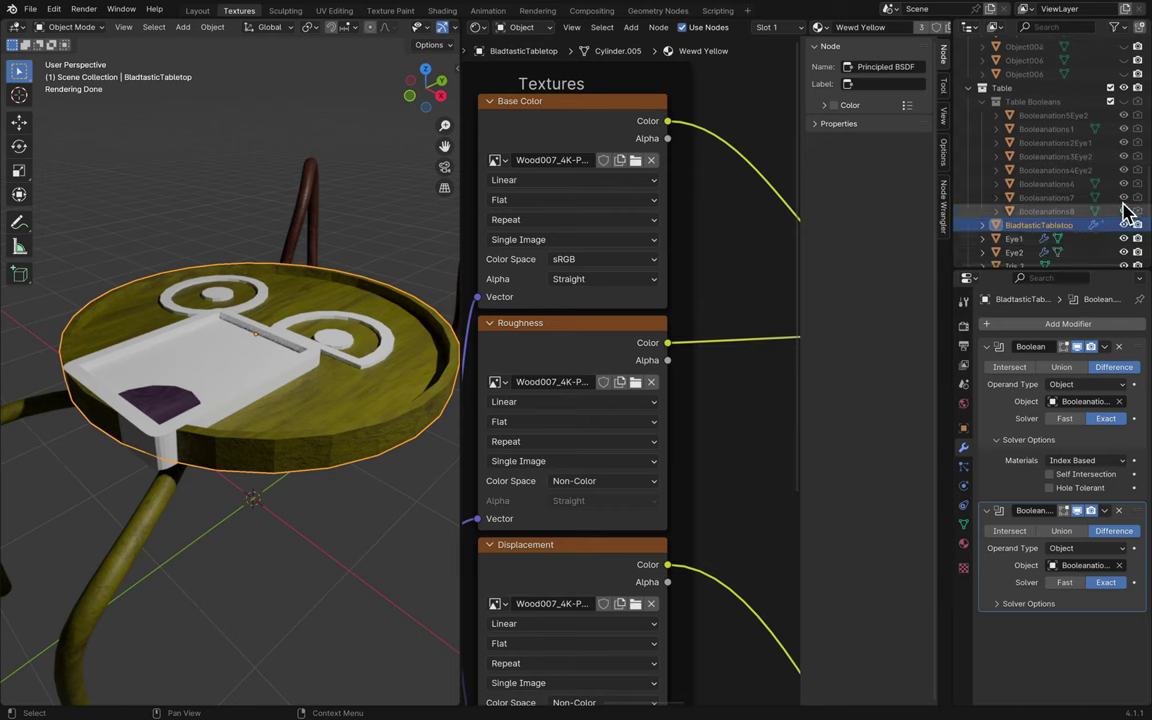
# - Try pulling Booleanations7 out of Table Booleans, undo it, and check the mouth Boolean's cutter object
pyautogui.moveTo(1125, 205); pyautogui.dragTo(1052, 235)
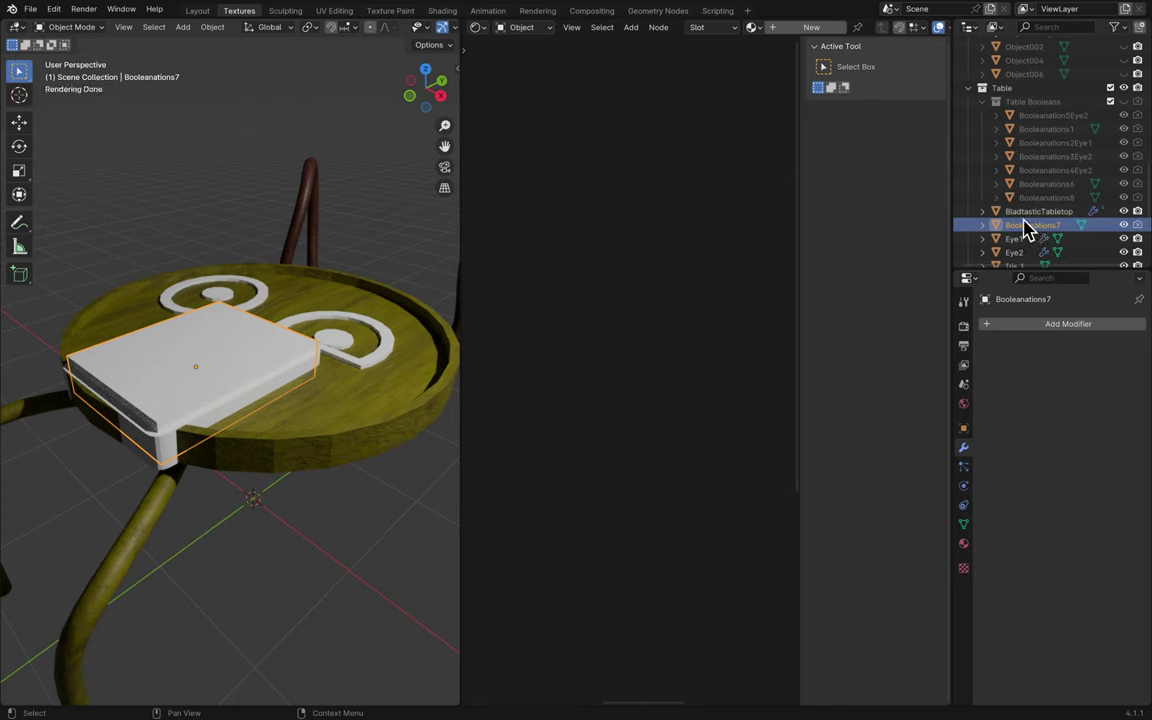
pyautogui.hotkey('ctrl', 'z')
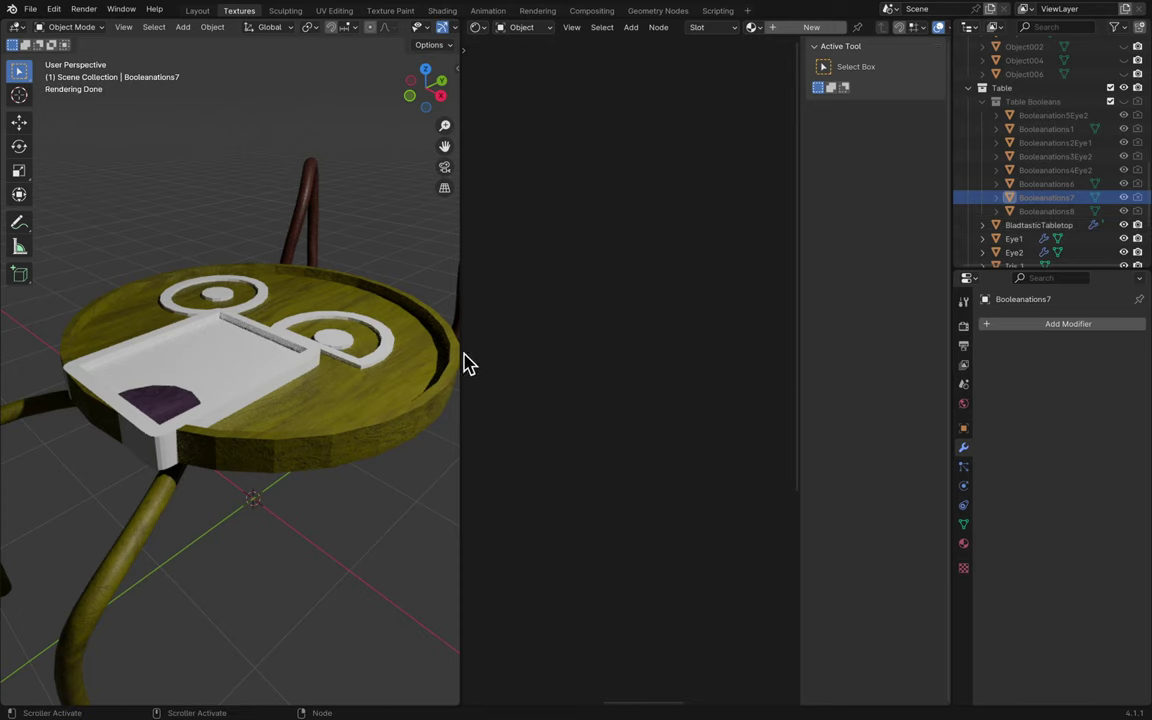
pyautogui.moveTo(278, 419); pyautogui.dragTo(280, 420, button='middle')
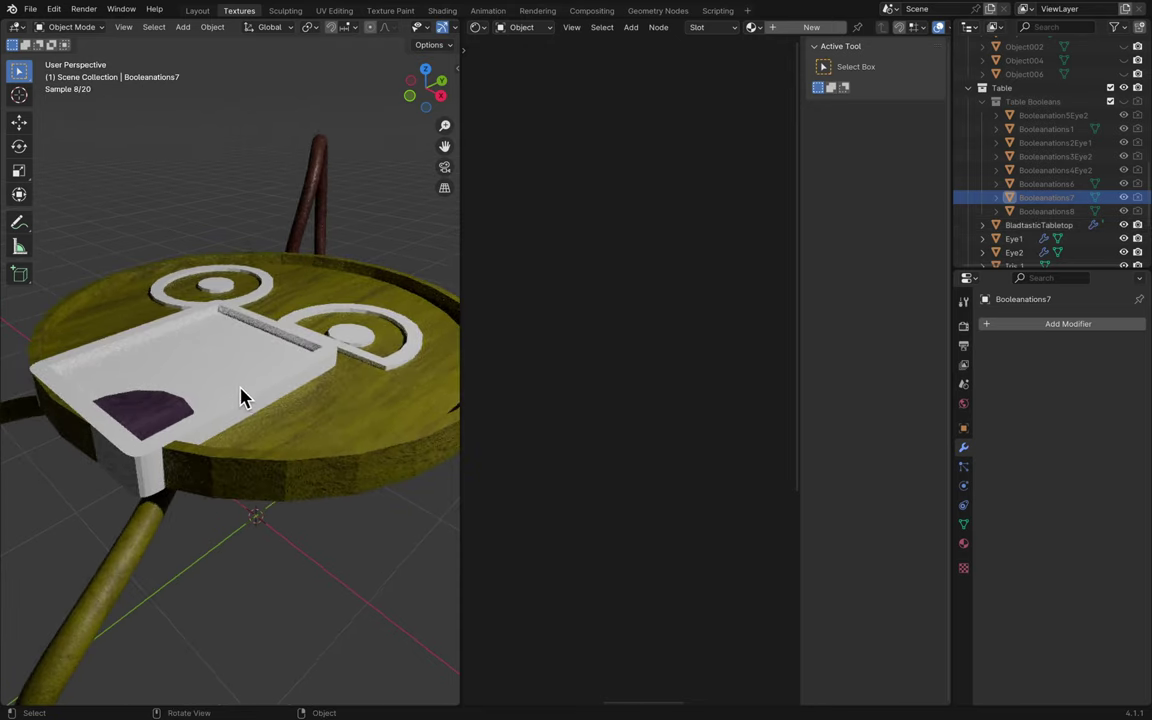
pyautogui.click(242, 397)
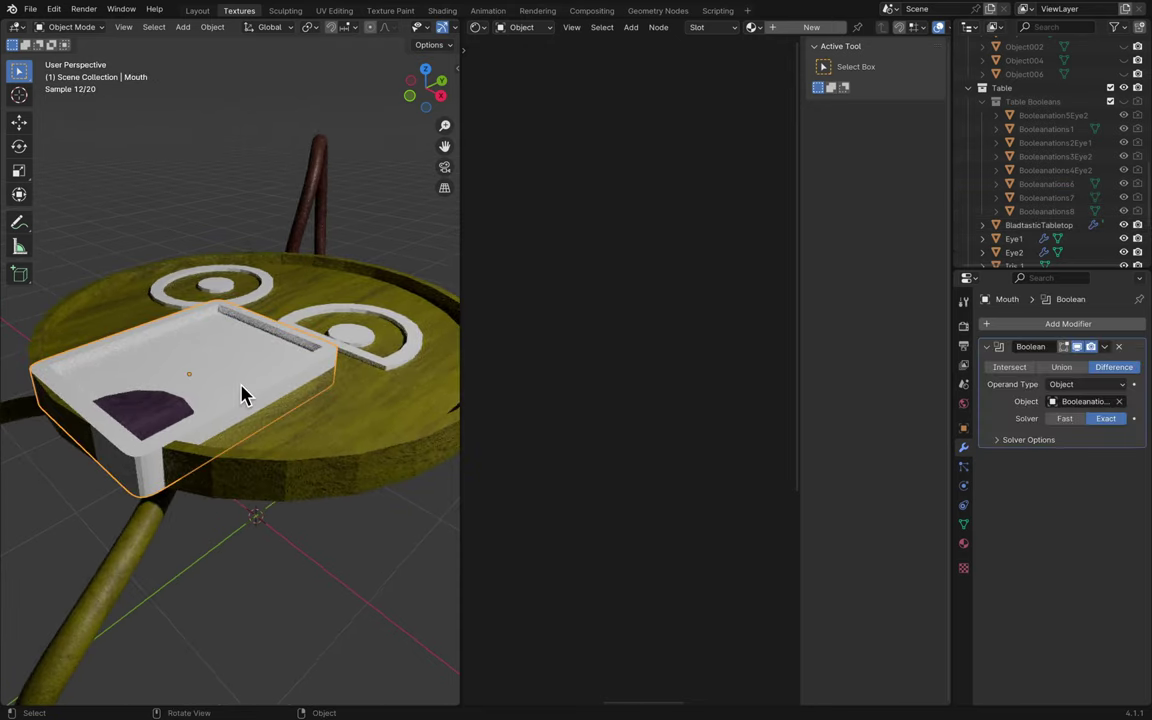
pyautogui.click(1092, 403)
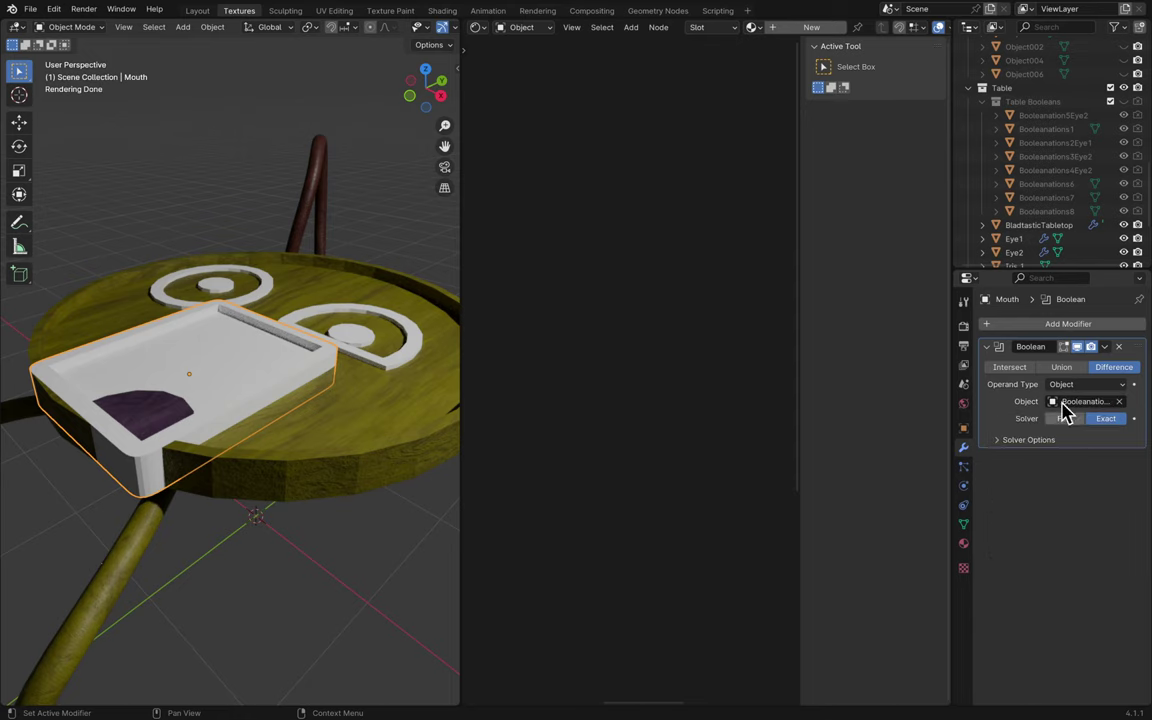
# - Try moving Booleanations6 out of Table Booleans, undo it, and reselect the tabletop
pyautogui.click(1077, 186)
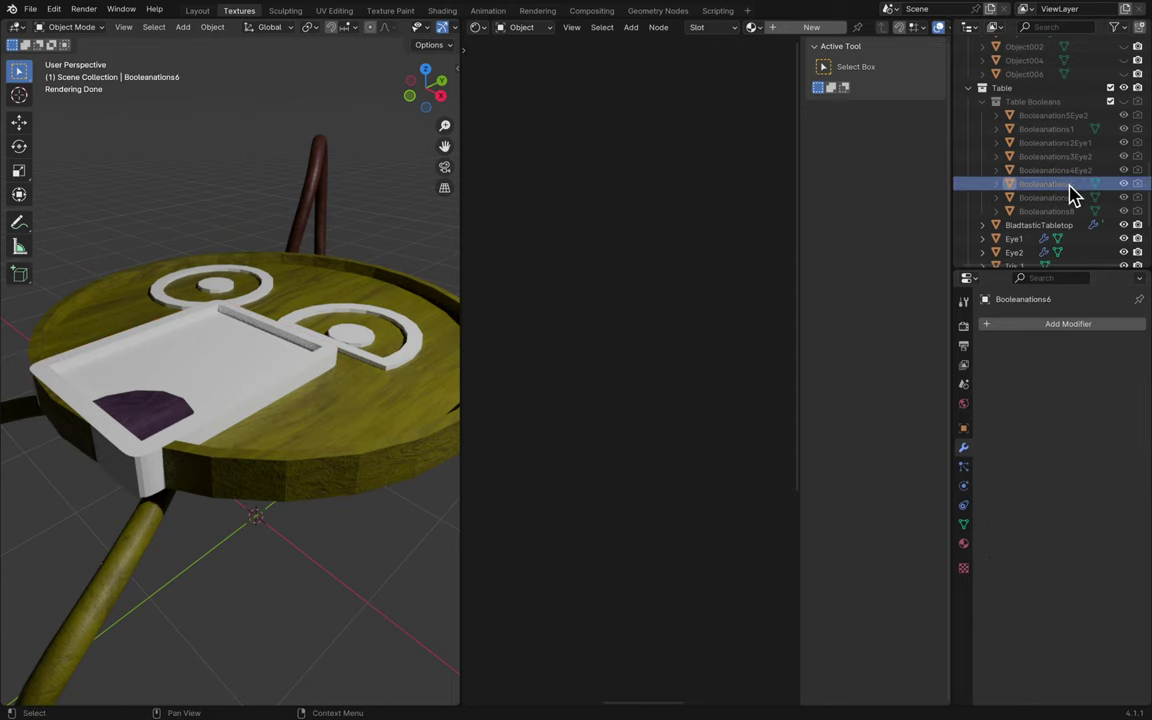
pyautogui.moveTo(1070, 195); pyautogui.dragTo(1067, 258)
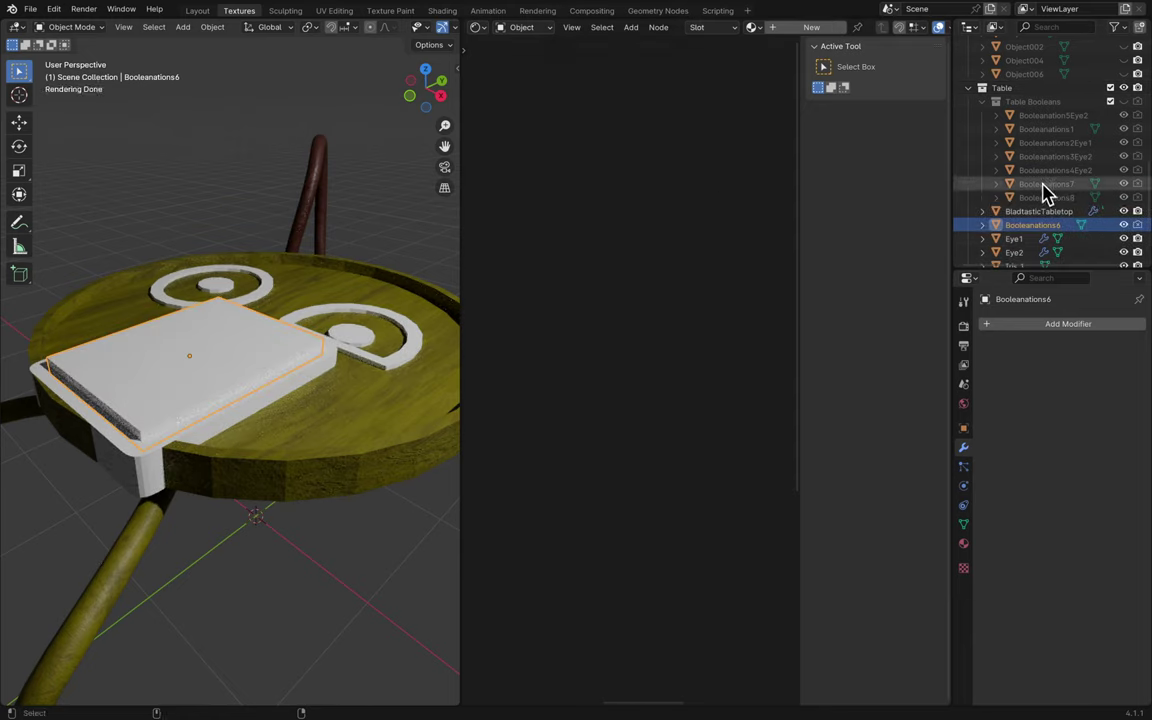
pyautogui.hotkey('ctrl', 'z')
pyautogui.click(1133, 198)
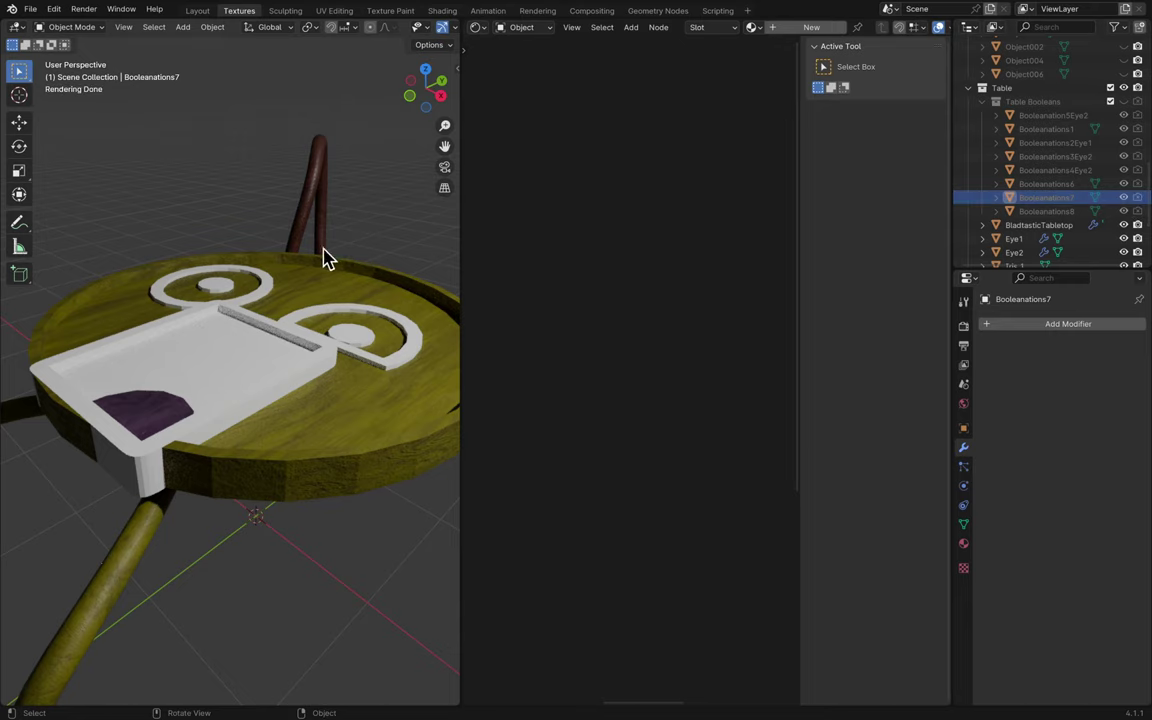
pyautogui.hotkey('ctrl', 'z')
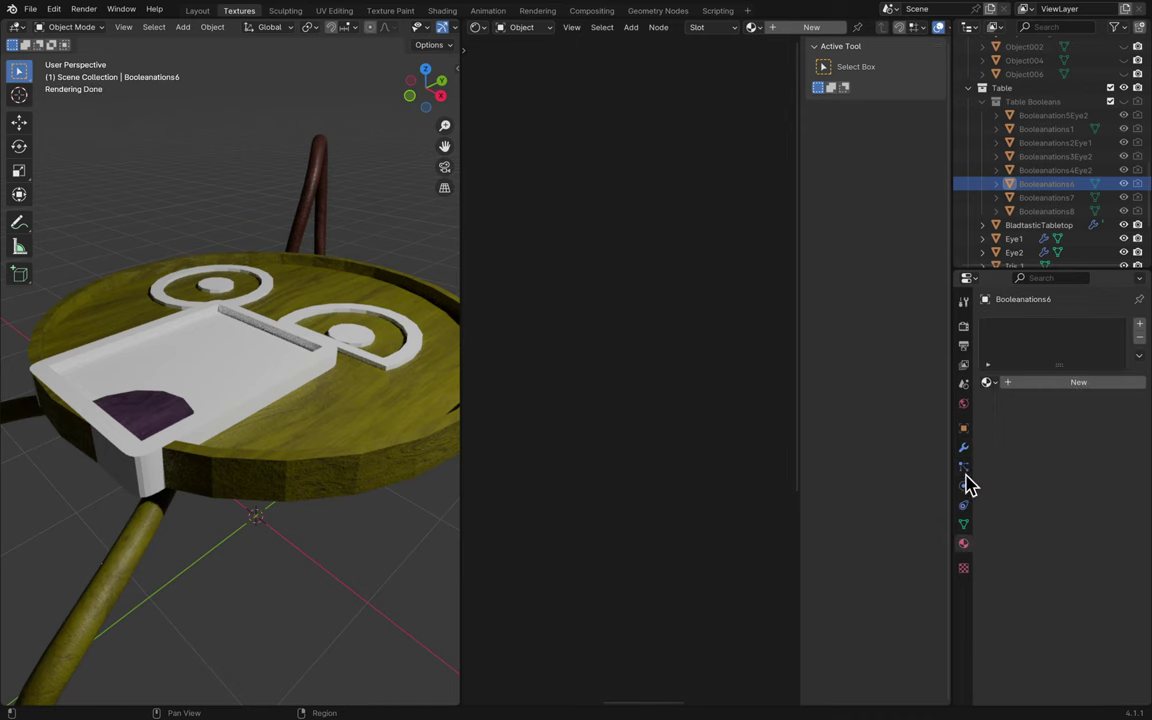
pyautogui.click(438, 438)
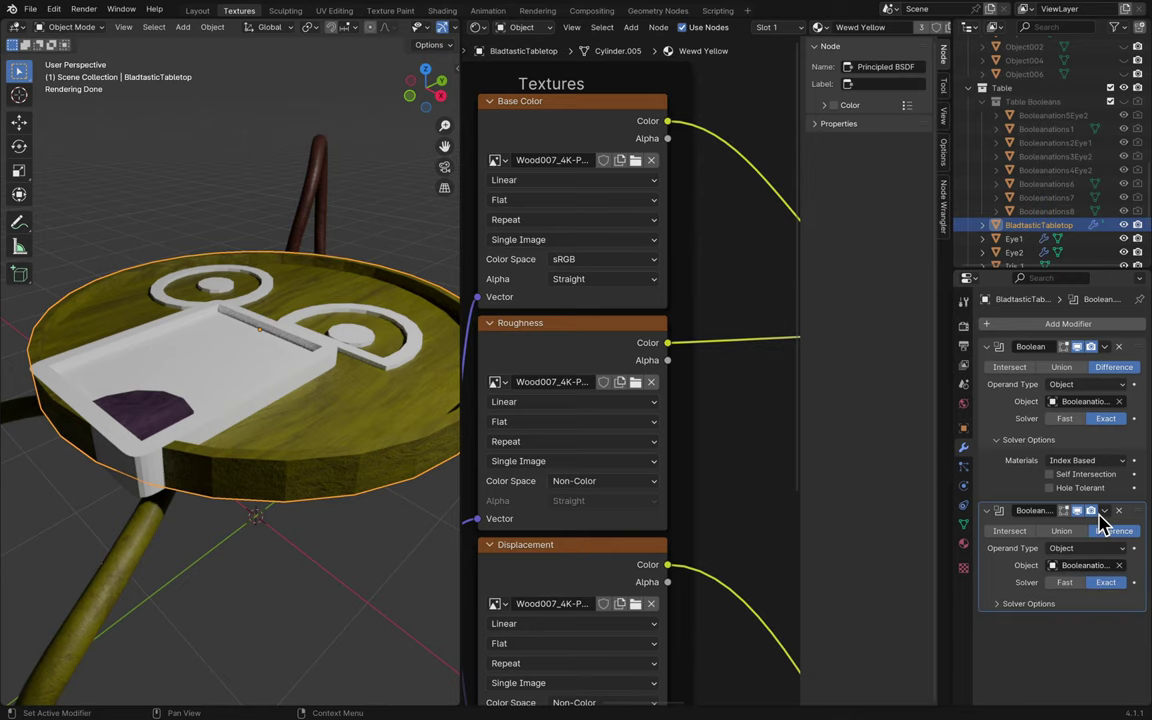
# - Move Booleanations6 and 7 into the Table collection and place a cutter block above the table
pyautogui.click(1070, 185)
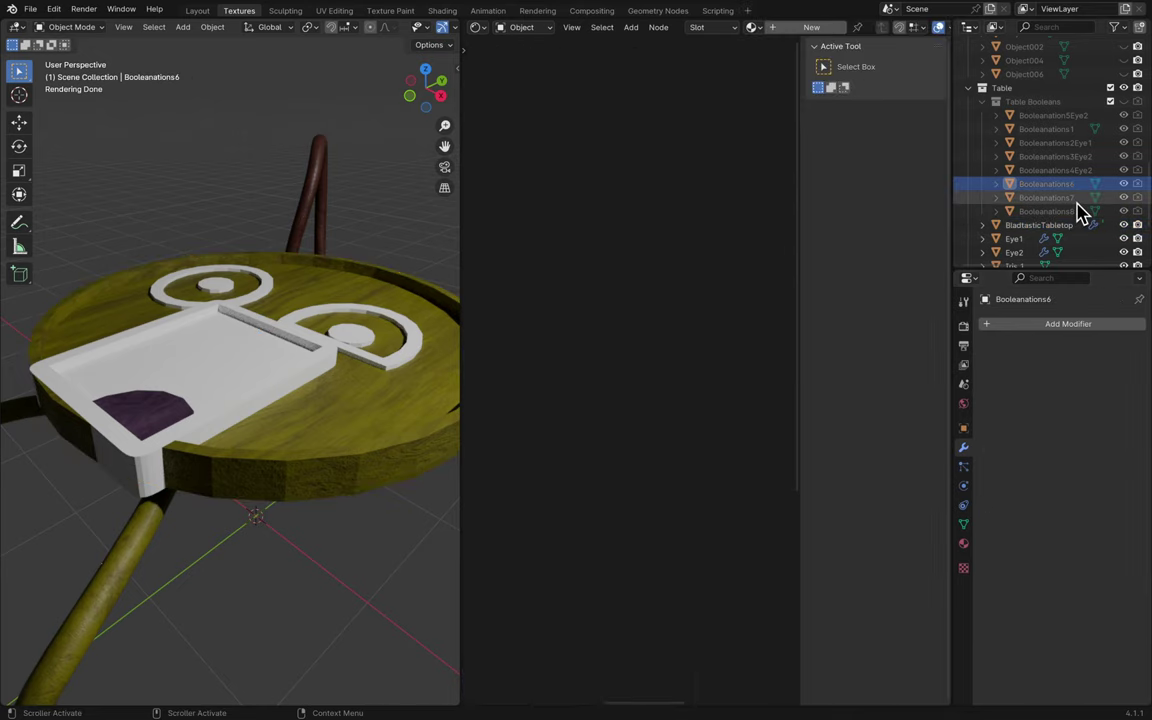
pyautogui.keyDown('shift'); pyautogui.click(1062, 198); pyautogui.keyUp('shift')
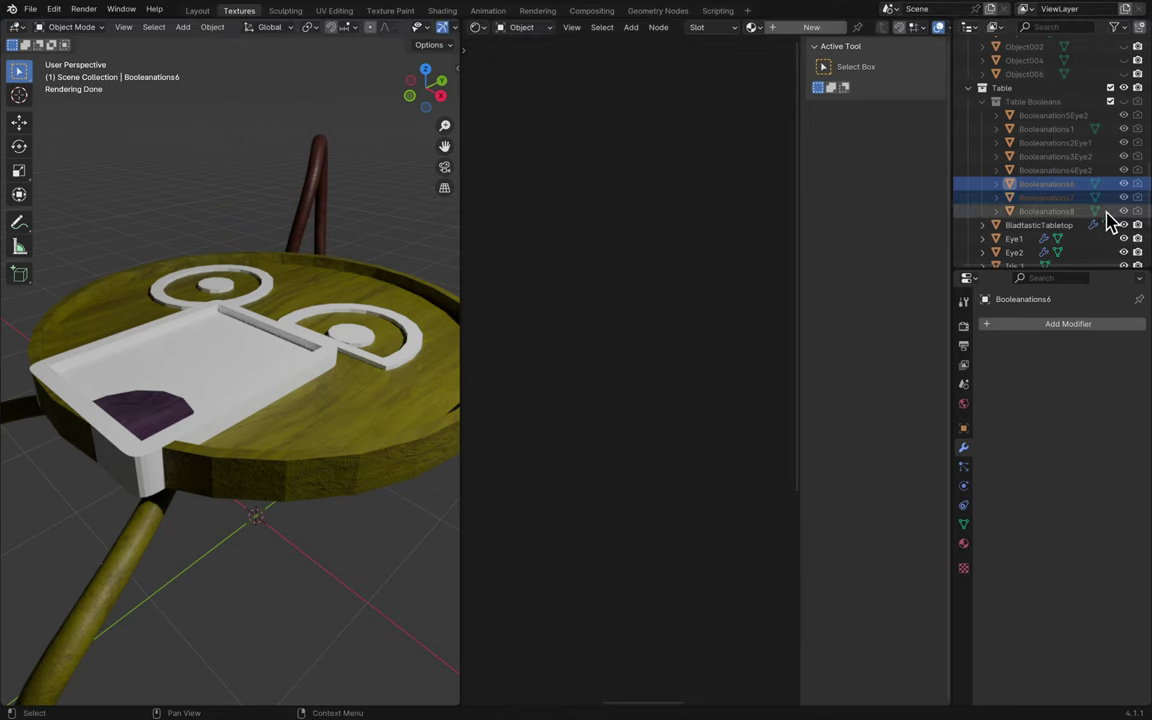
pyautogui.moveTo(1070, 200); pyautogui.dragTo(1055, 93)
pyautogui.scroll(10, 203, 405)
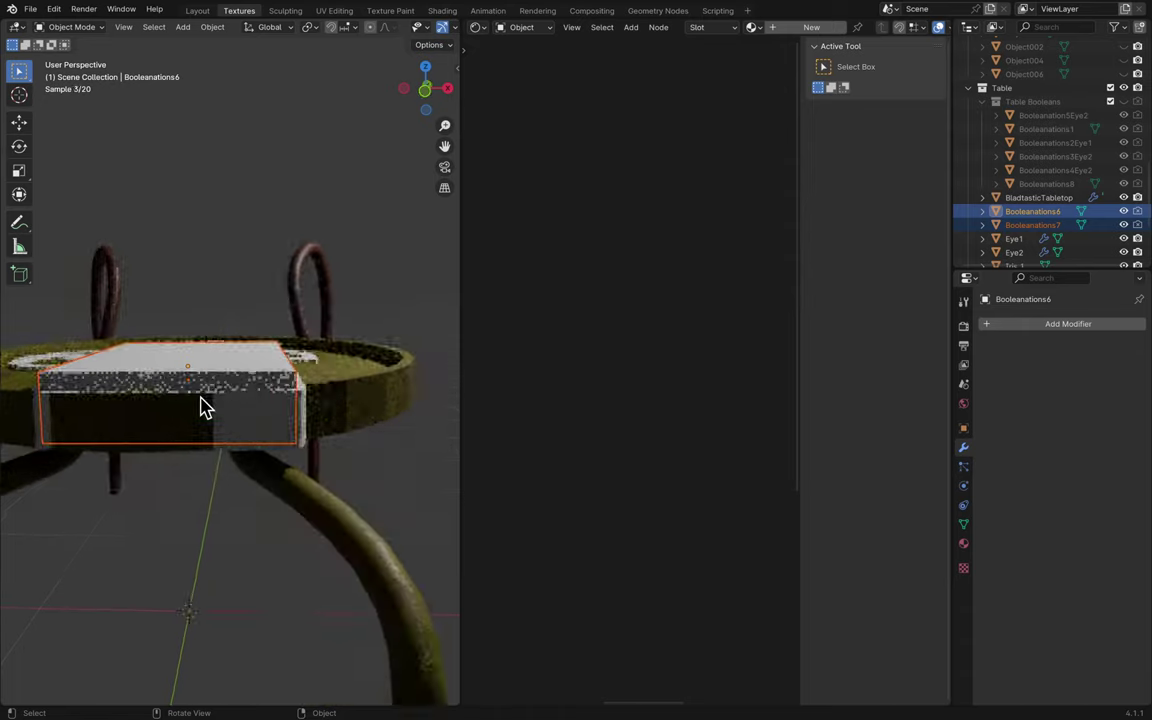
pyautogui.press('g')
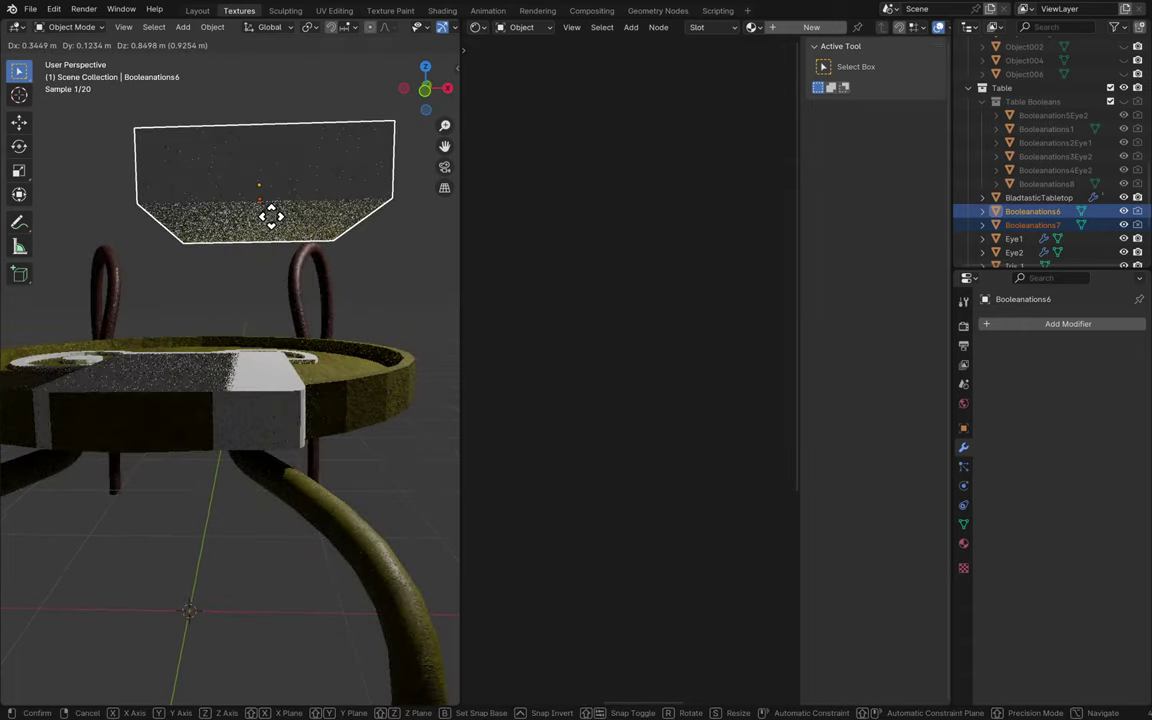
pyautogui.click(276, 225)
pyautogui.click(391, 252)
# - Cancel moving Booleanations7, undo the cutter back into Table Booleans, and select the tabletop
pyautogui.scroll(-10, 391, 252)
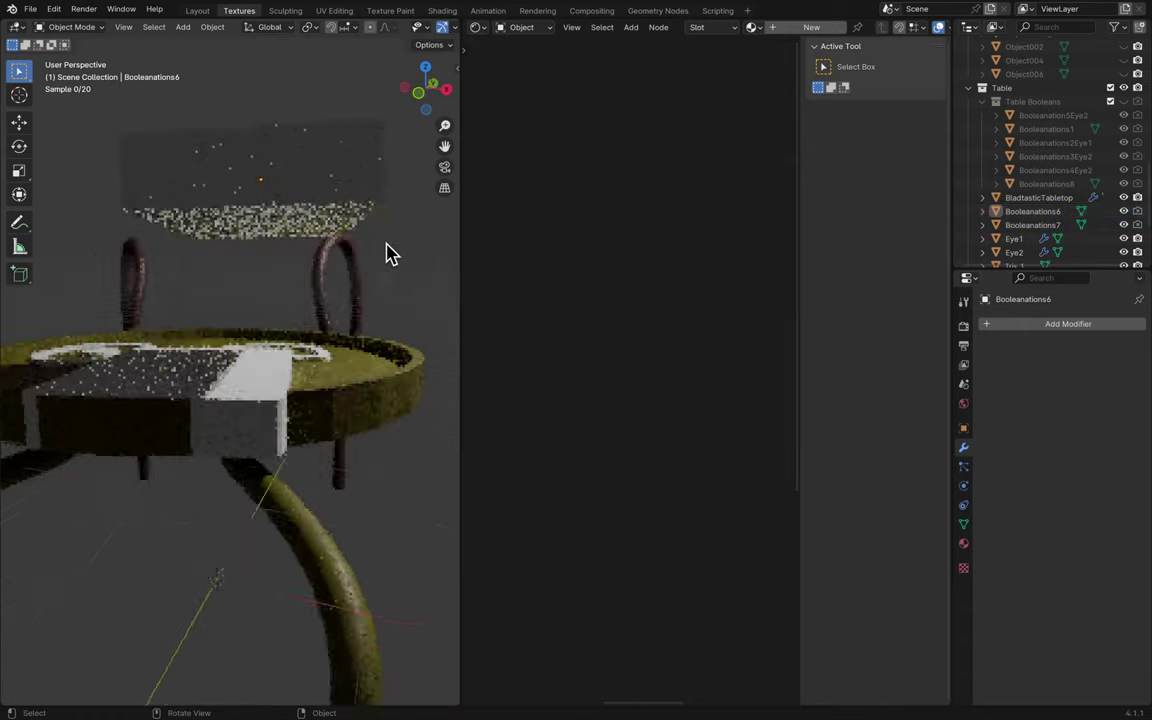
pyautogui.moveTo(391, 252); pyautogui.dragTo(365, 226, button='middle')
pyautogui.click(360, 226)
pyautogui.press('g')
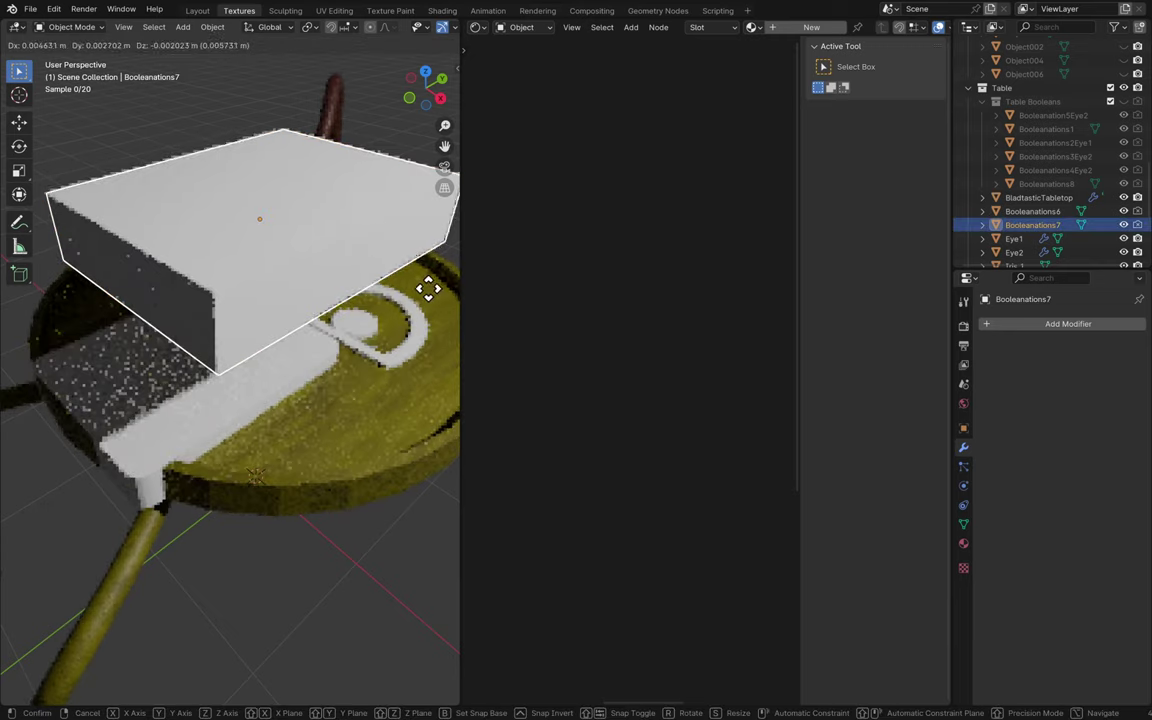
pyautogui.press('Escape')
pyautogui.scroll(-5, 273, 365)
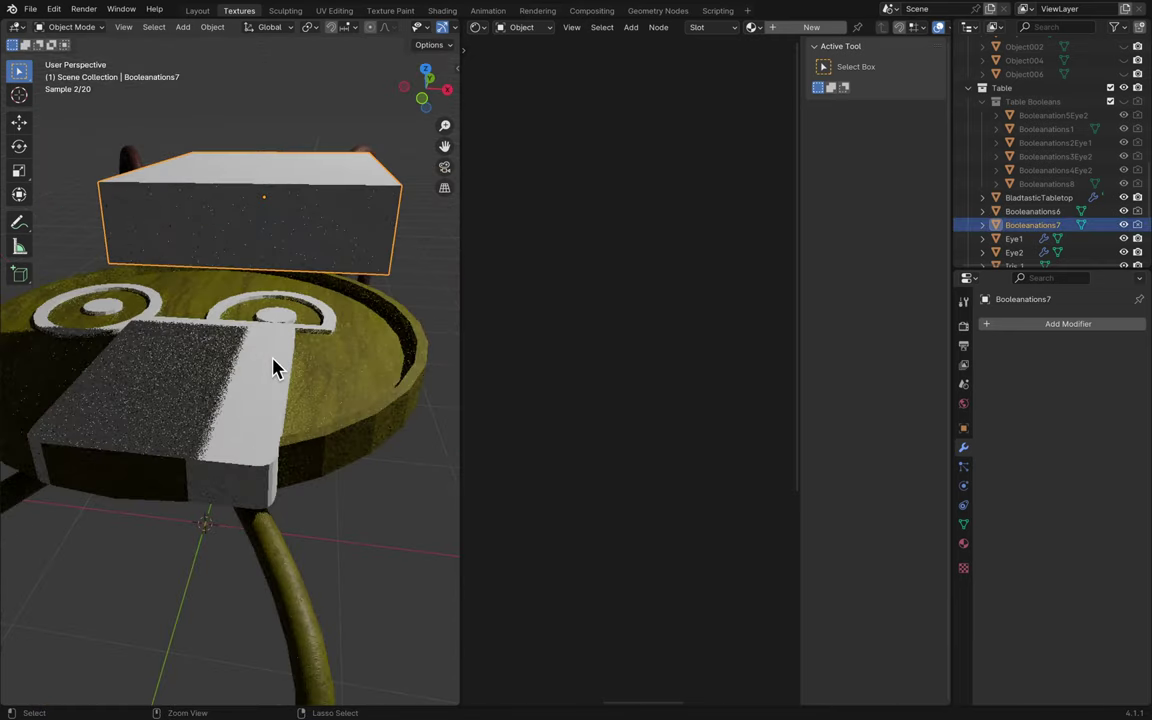
pyautogui.click(275, 368)
pyautogui.hotkey('ctrl', 'z')
pyautogui.hotkey('ctrl', 'z')
pyautogui.hotkey('ctrl', 'z')
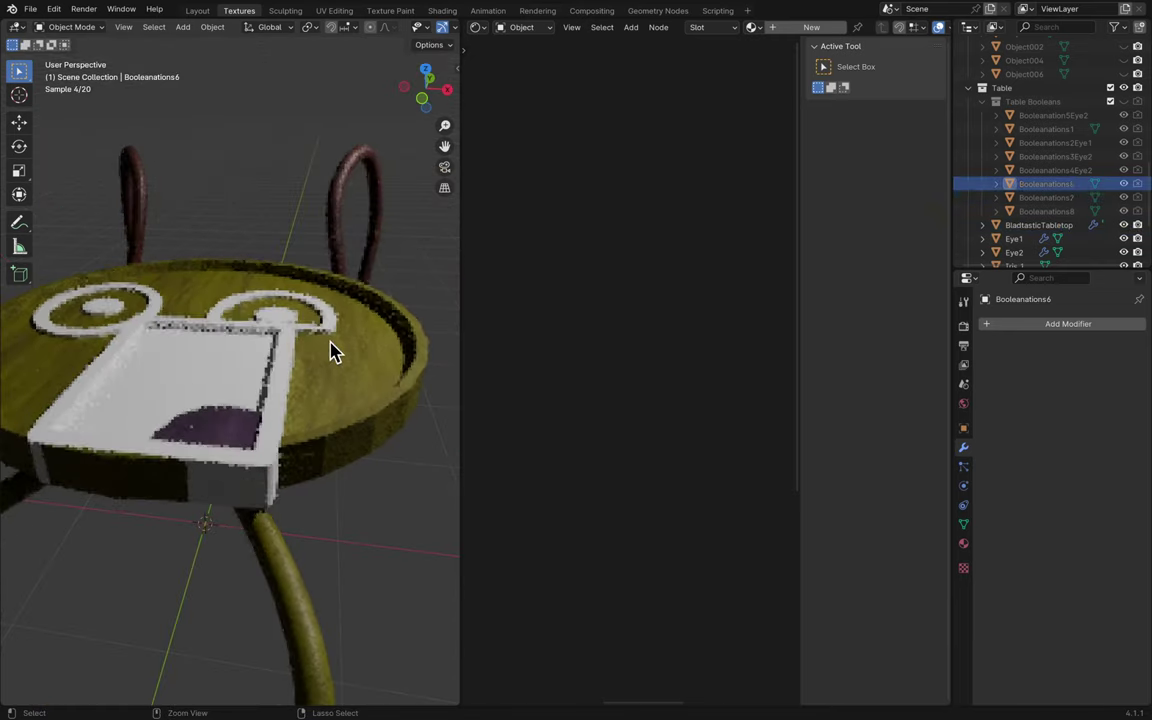
pyautogui.click(340, 350)
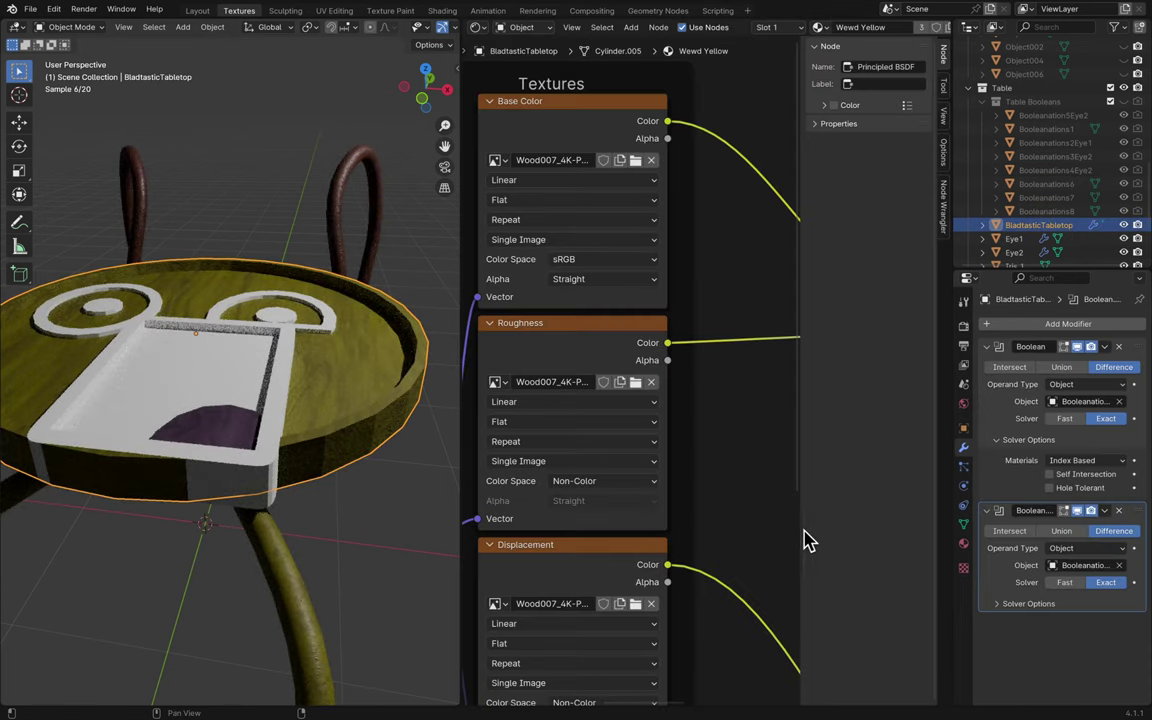
# - Toggle the second Boolean's viewport display off and on to verify the white box recess
pyautogui.click(1079, 513)
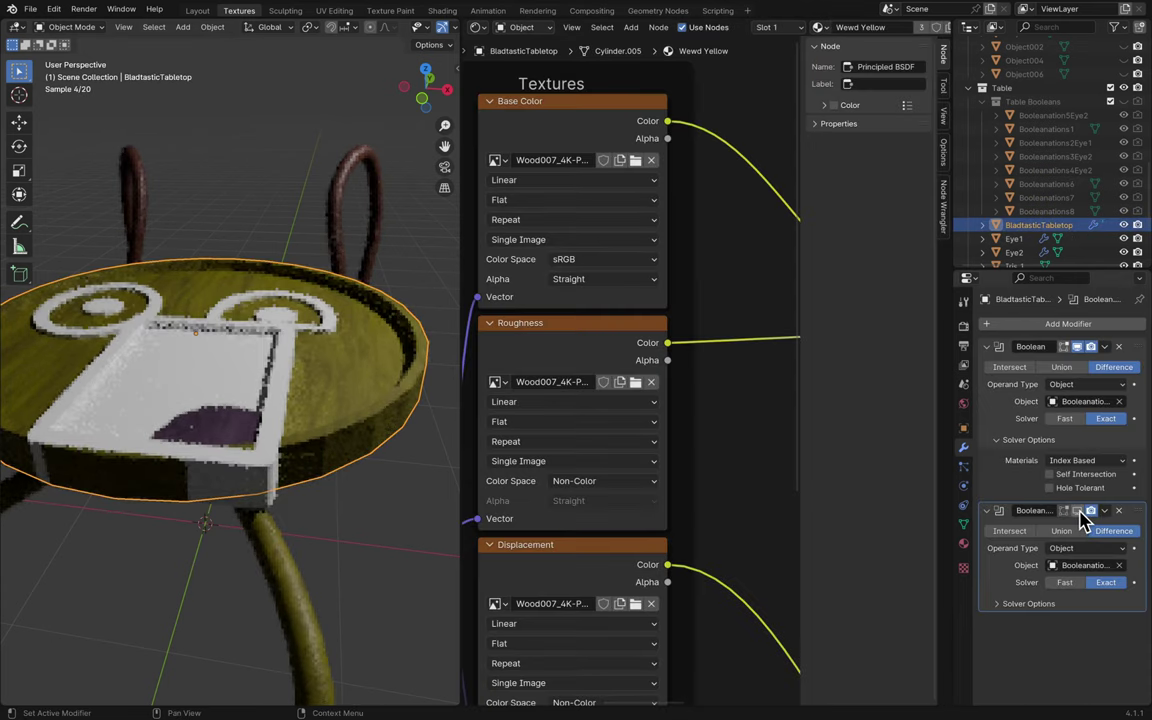
pyautogui.click(1079, 513)
pyautogui.scroll(-10, 230, 415)
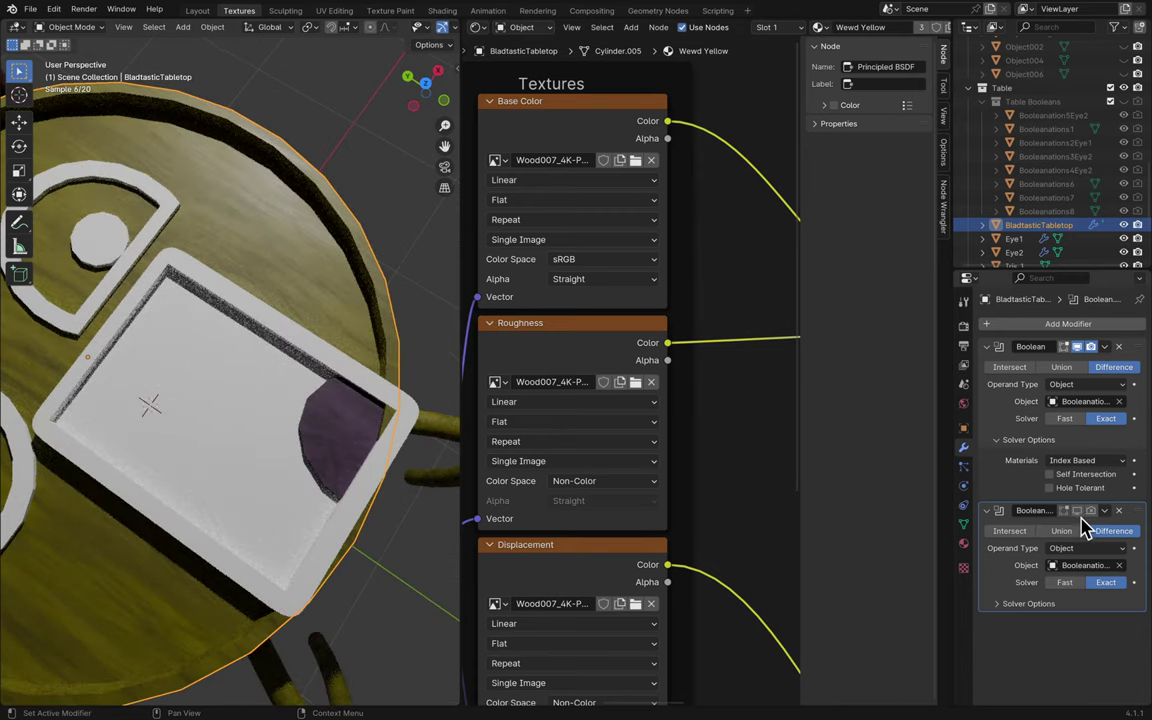
pyautogui.click(1078, 511)
pyautogui.click(1078, 511)
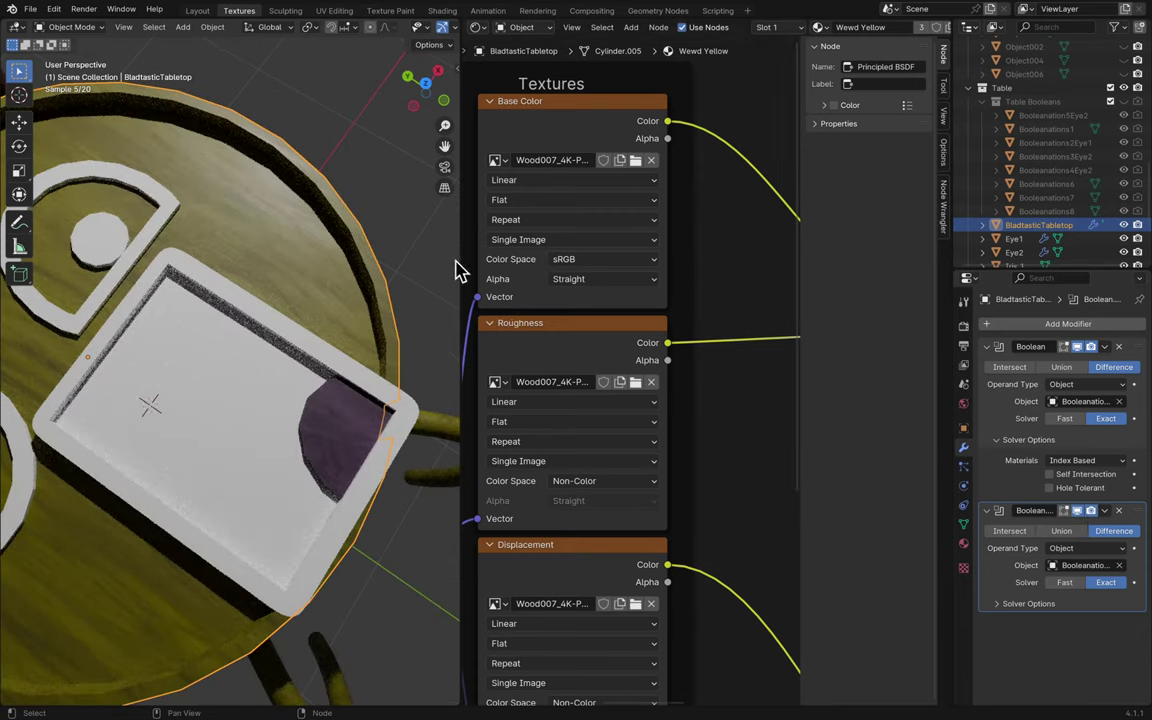
# - Save the scene as Blender8.blend
pyautogui.scroll(-10, 427, 250)
pyautogui.scroll(-5, 427, 250)
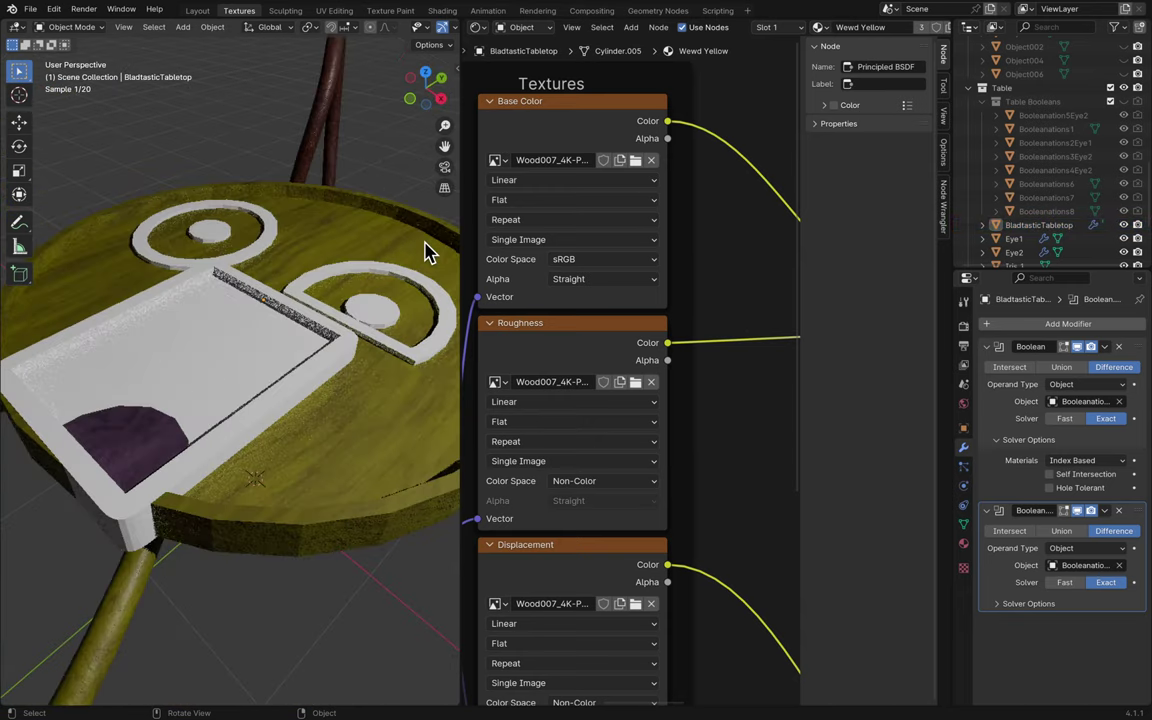
pyautogui.hotkey('ctrl', 's')
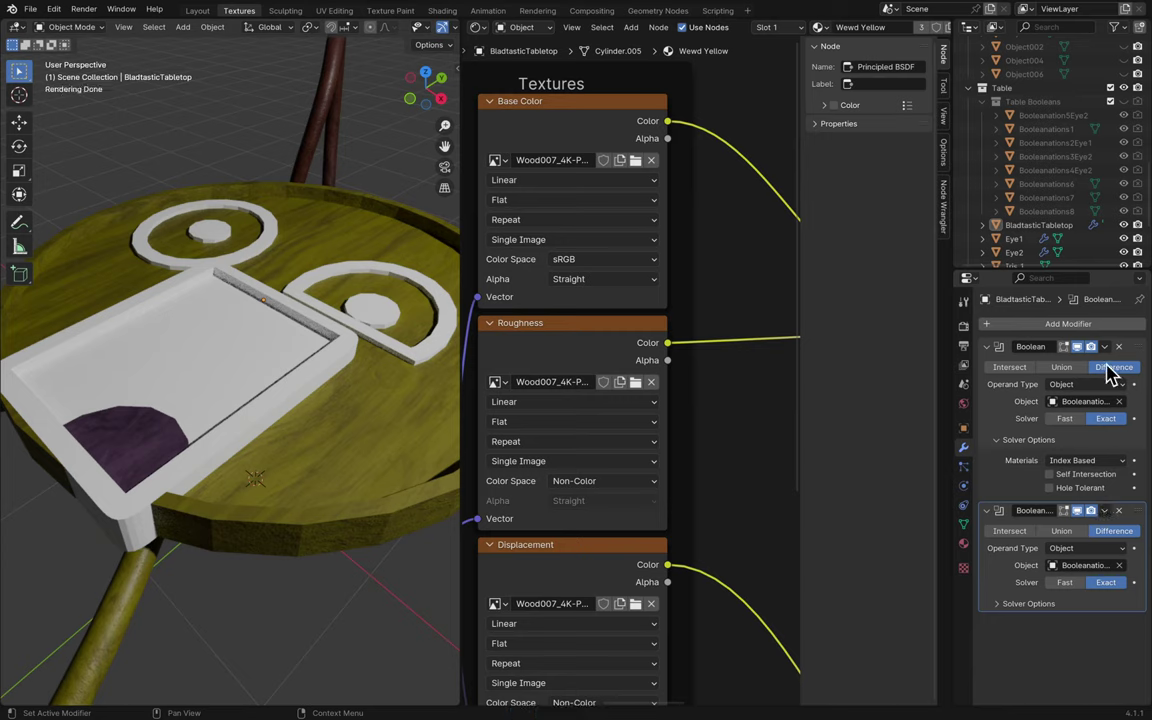
pyautogui.click(1105, 347)
# - Collapse both Boolean modifiers and apply each one to the tabletop mesh
pyautogui.click(987, 347)
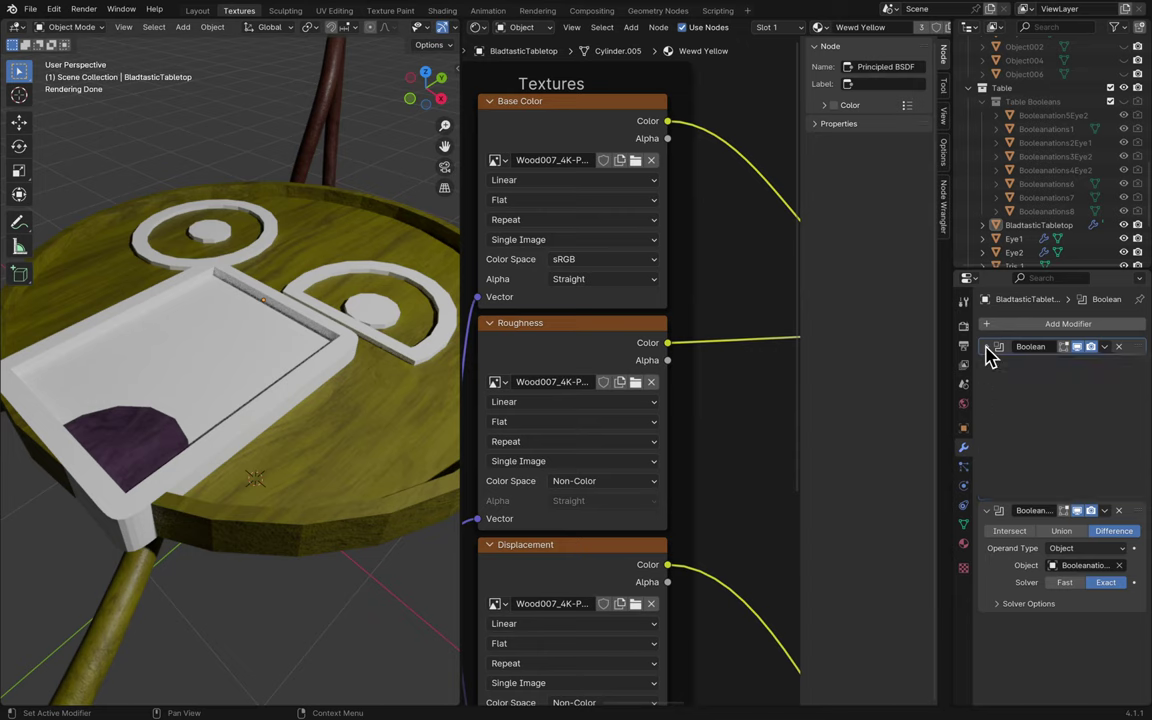
pyautogui.click(994, 365)
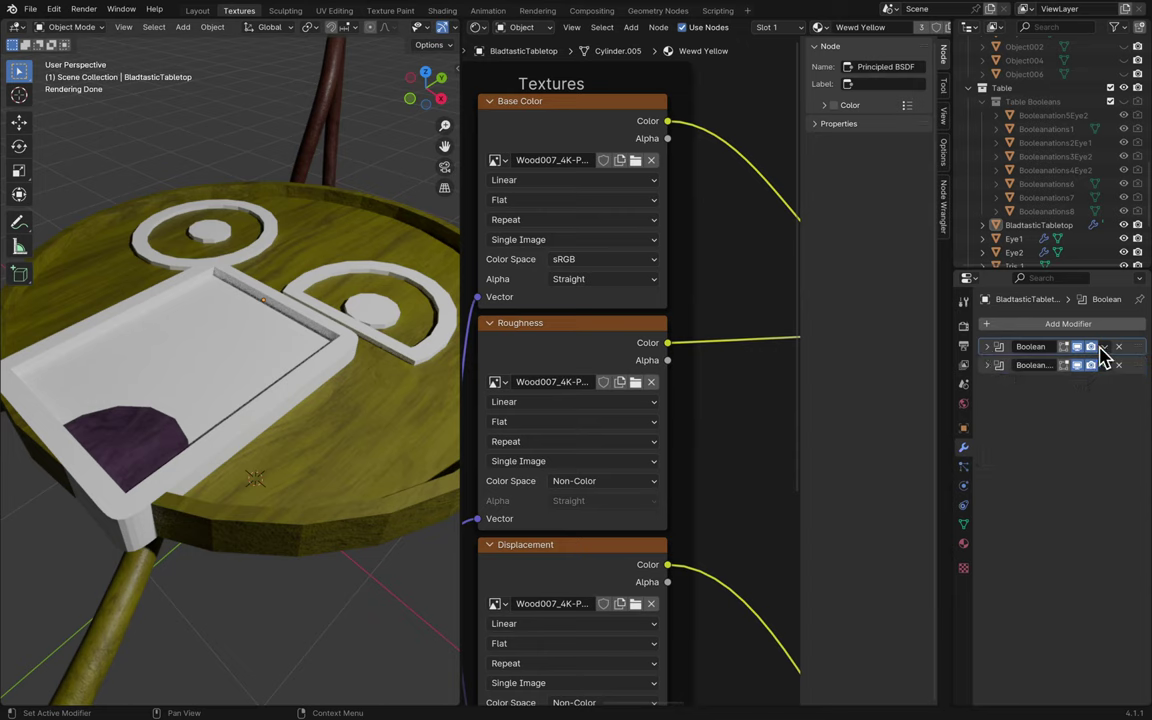
pyautogui.click(1104, 347)
pyautogui.click(1089, 361)
pyautogui.click(1104, 347)
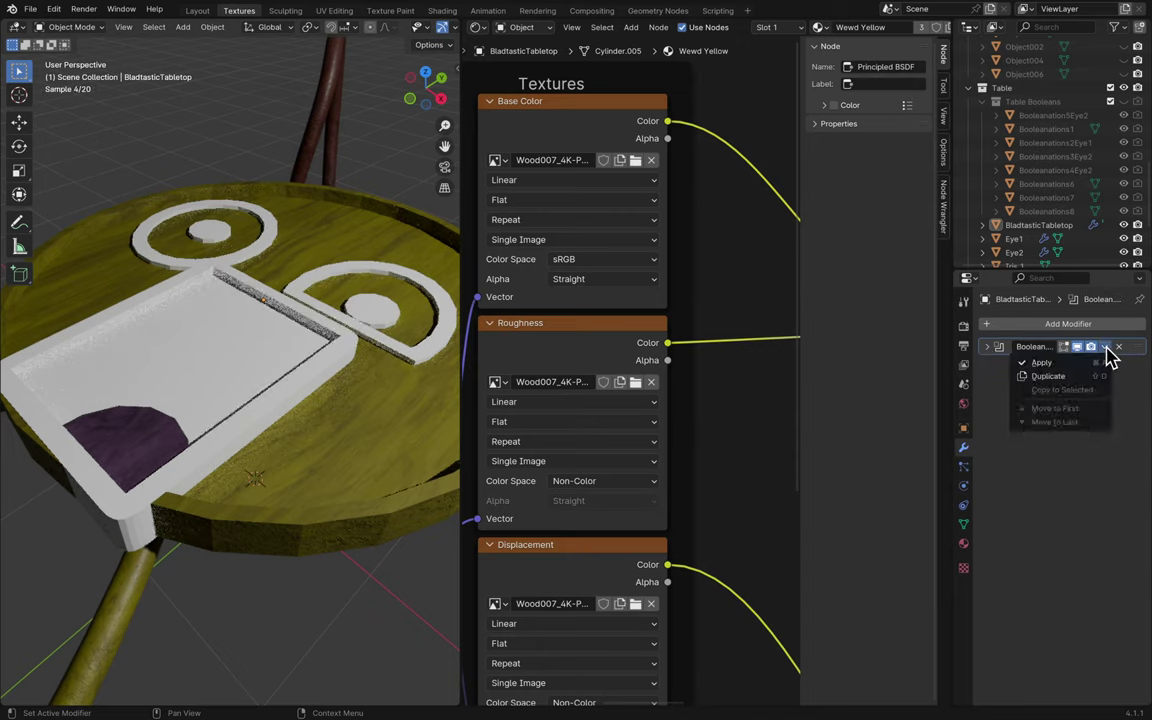
pyautogui.click(1086, 362)
# - Resave Blender8.blend and reselect the tabletop
pyautogui.click(320, 440)
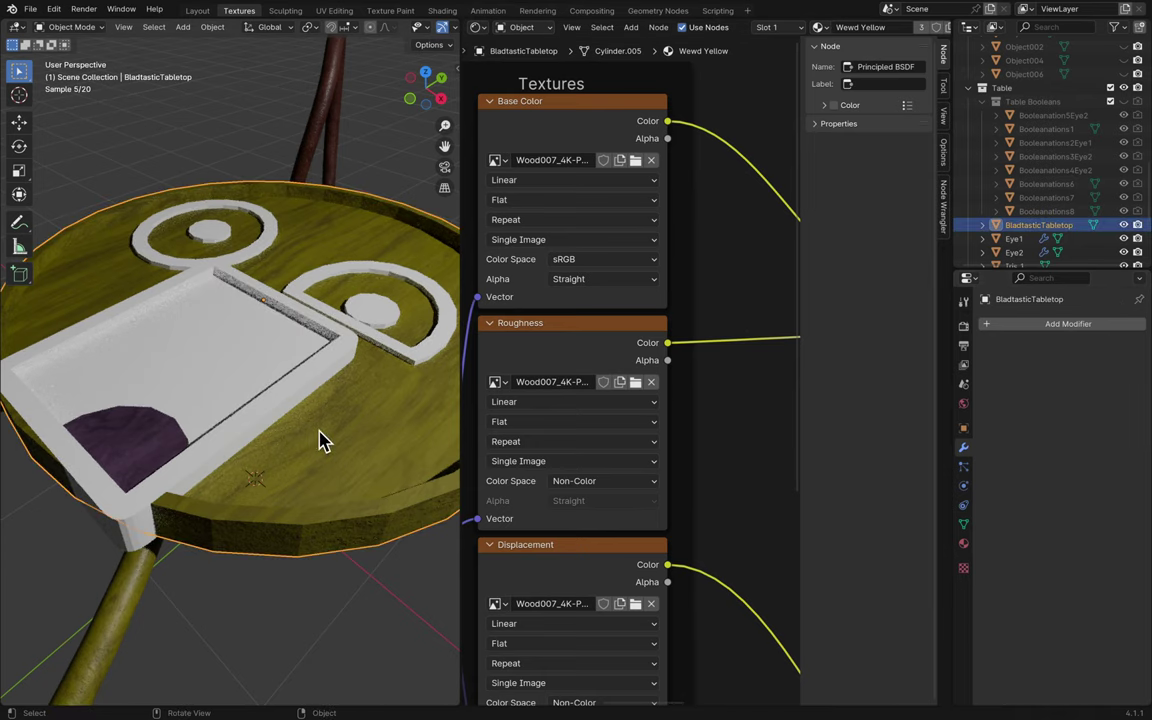
pyautogui.click(340, 590)
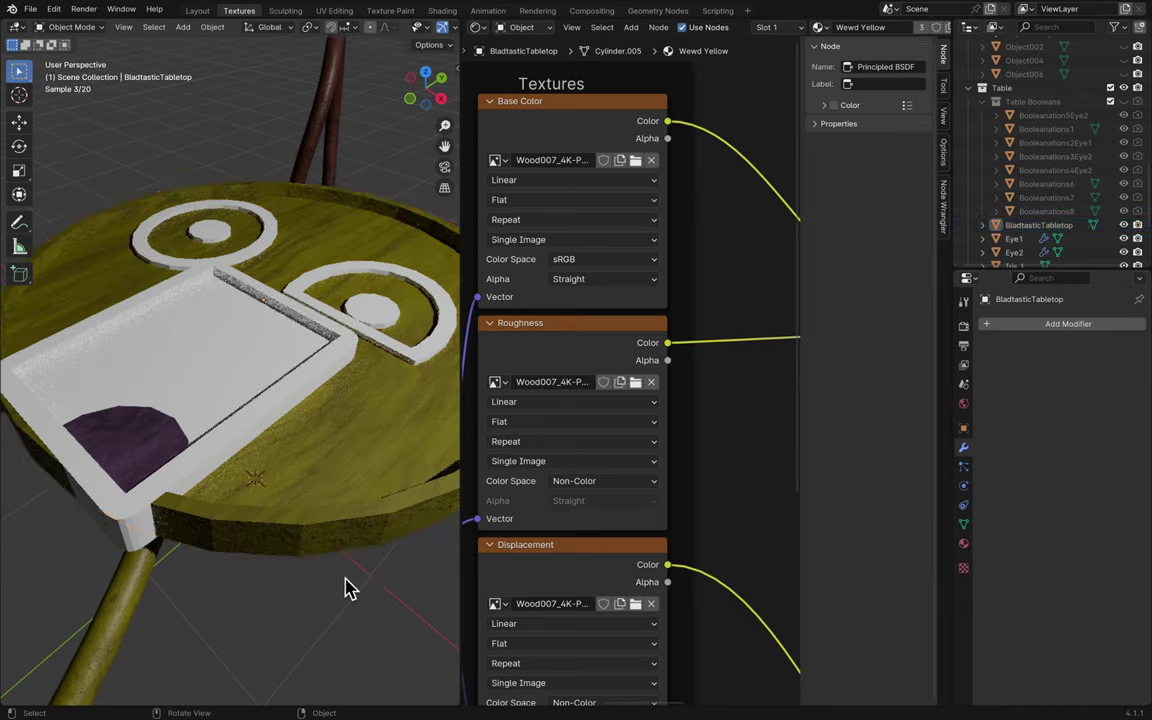
pyautogui.hotkey('ctrl', 's')
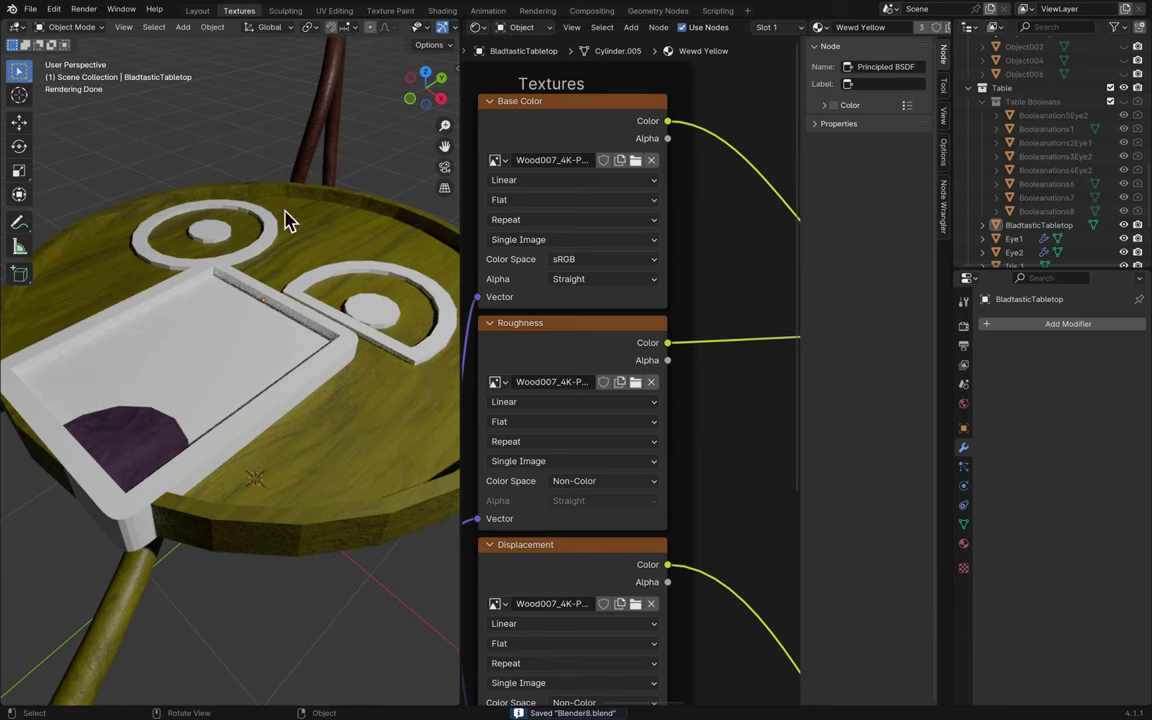
pyautogui.click(257, 190)
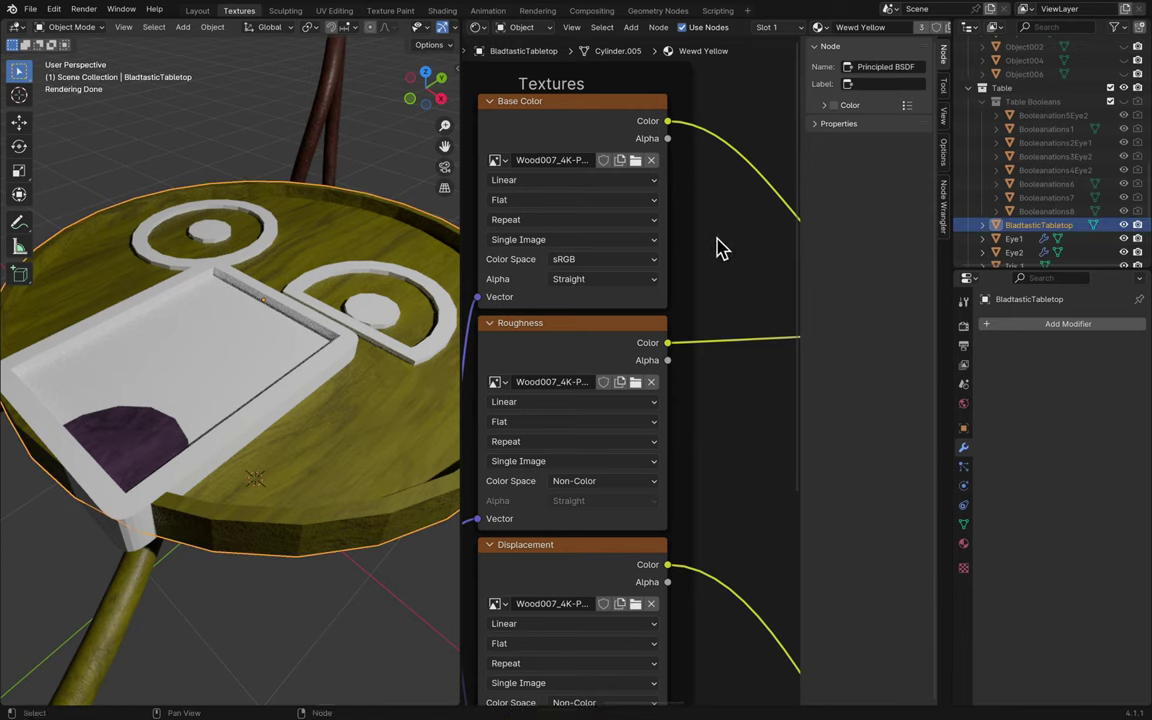
# - Show the tabletop's Material Properties listing Wewd Yellow and Wewd Black, and pan the node editor
pyautogui.click(963, 543)
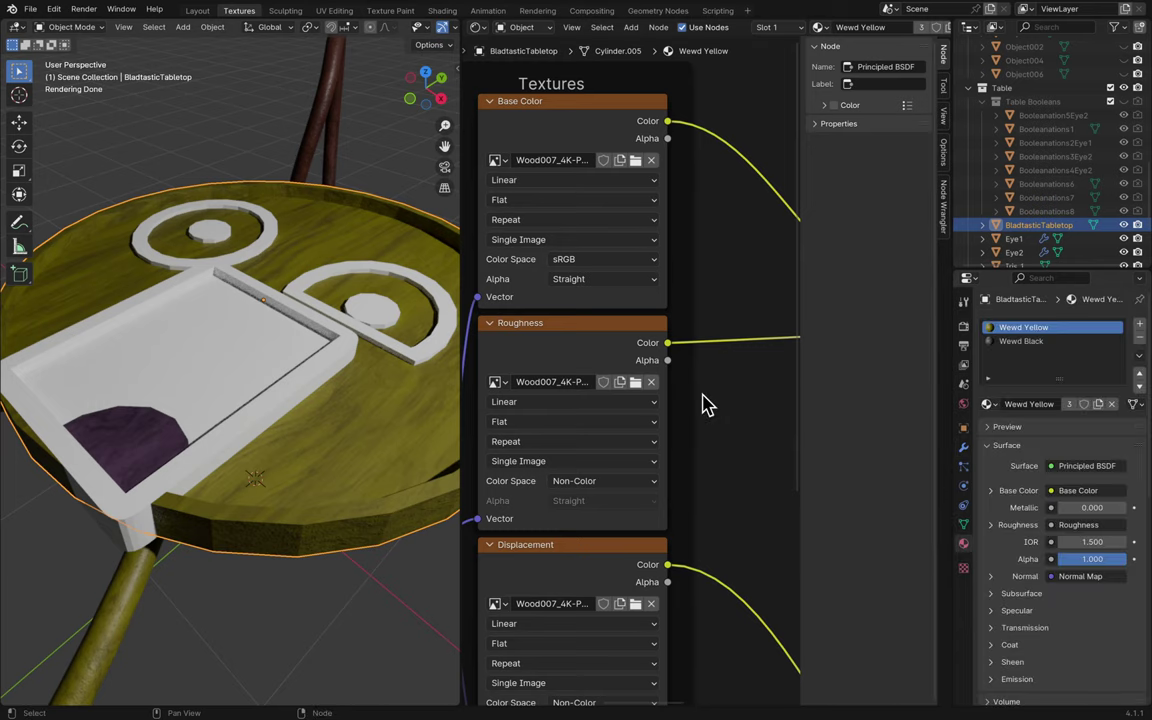
pyautogui.hscroll(10, 705, 404)
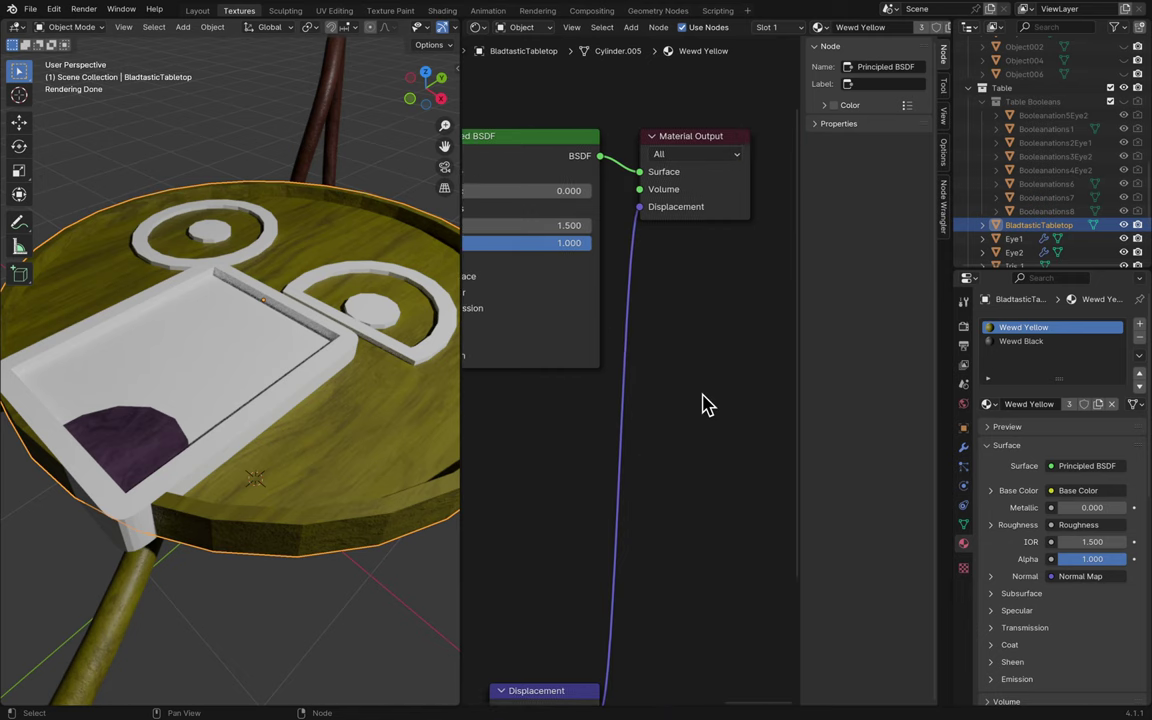
pyautogui.scroll(2, 705, 404)
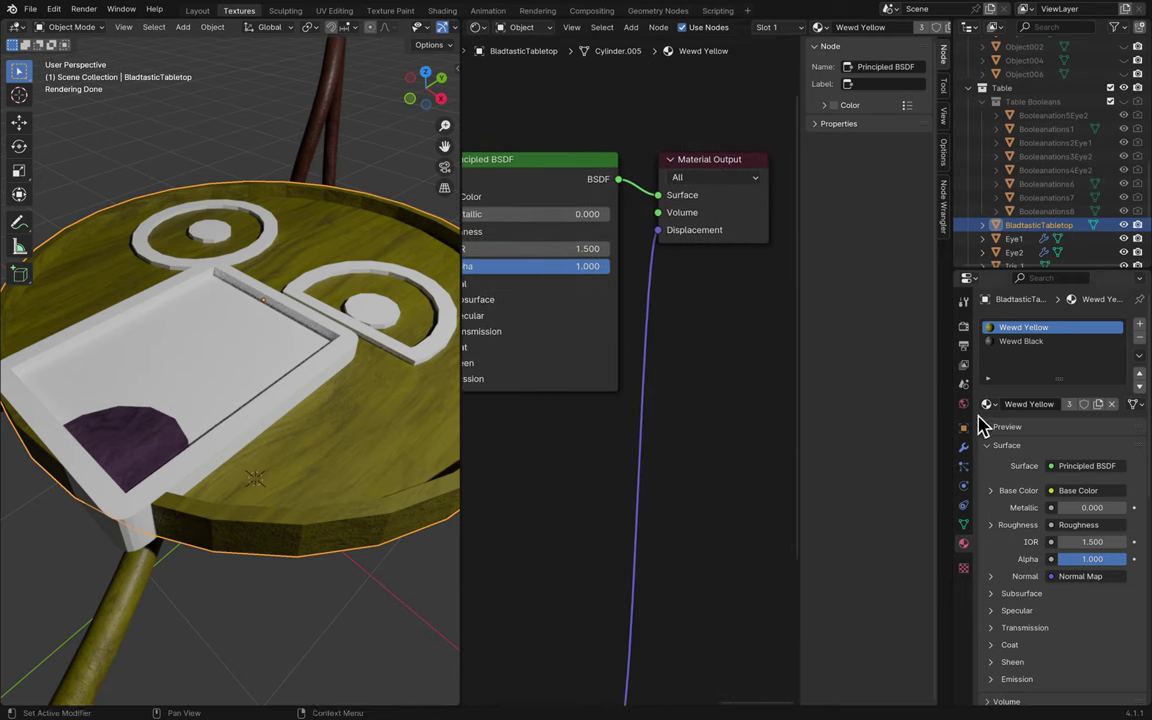
pyautogui.scroll(-5, 415, 515)
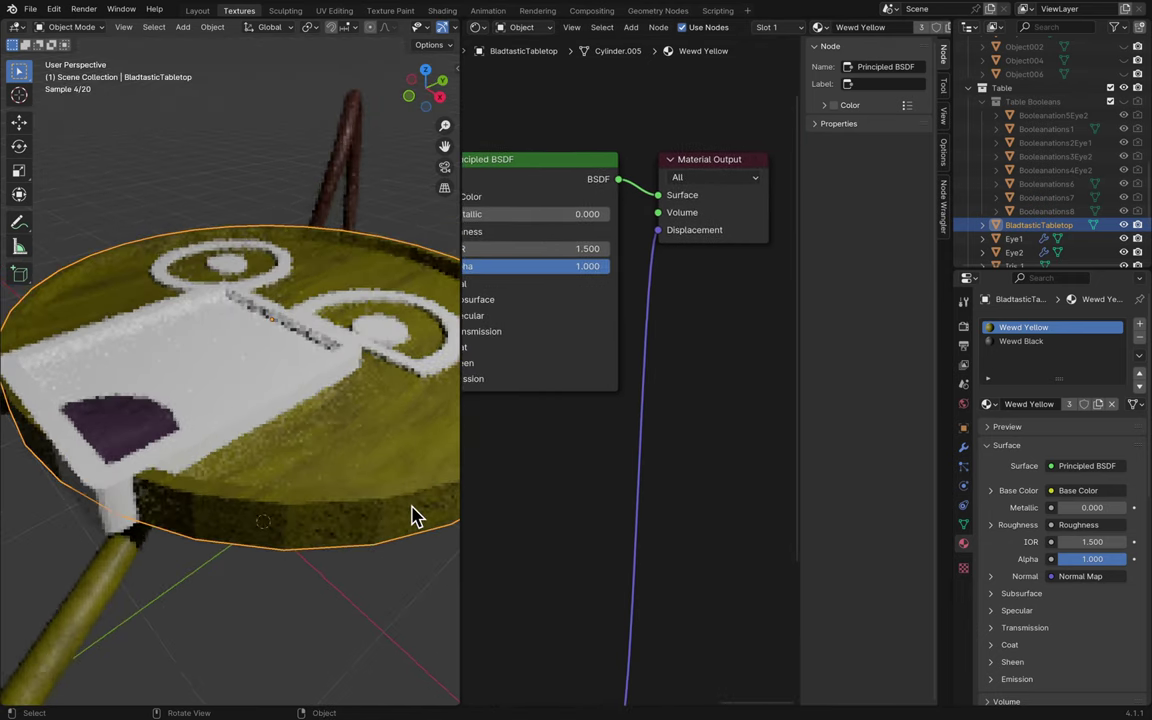
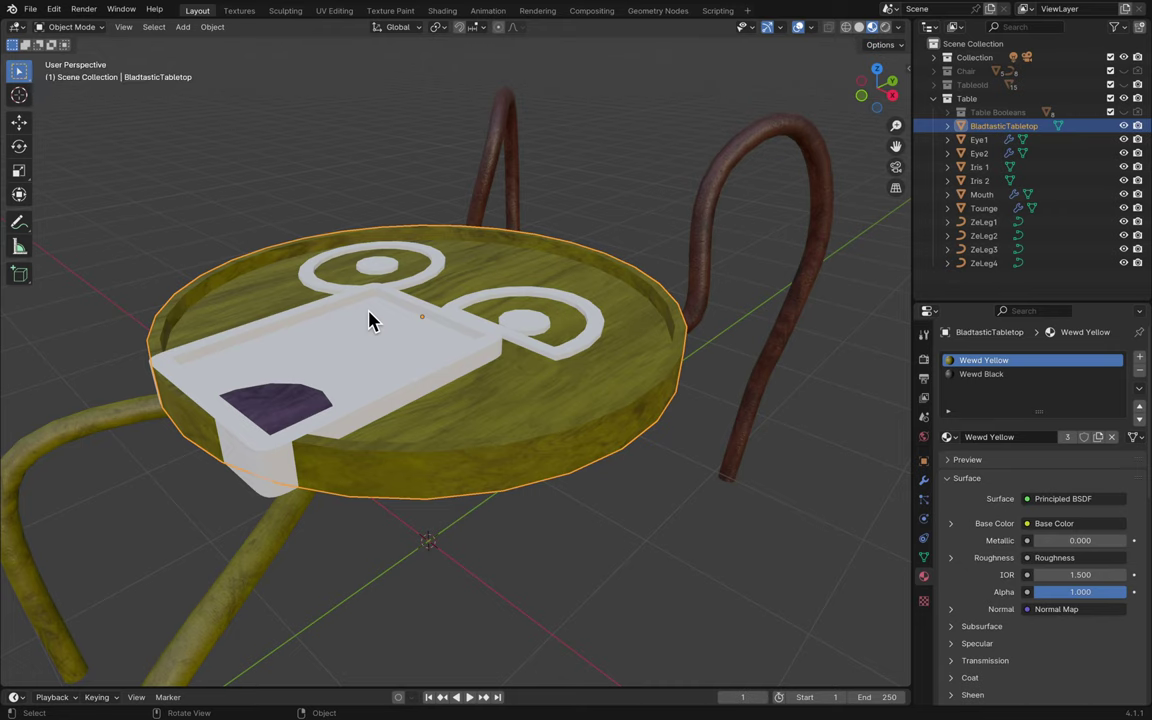
# - Switch the viewport to rendered preview and move Wewd Black to the first material slot
pyautogui.click(858, 28)
pyautogui.click(886, 28)
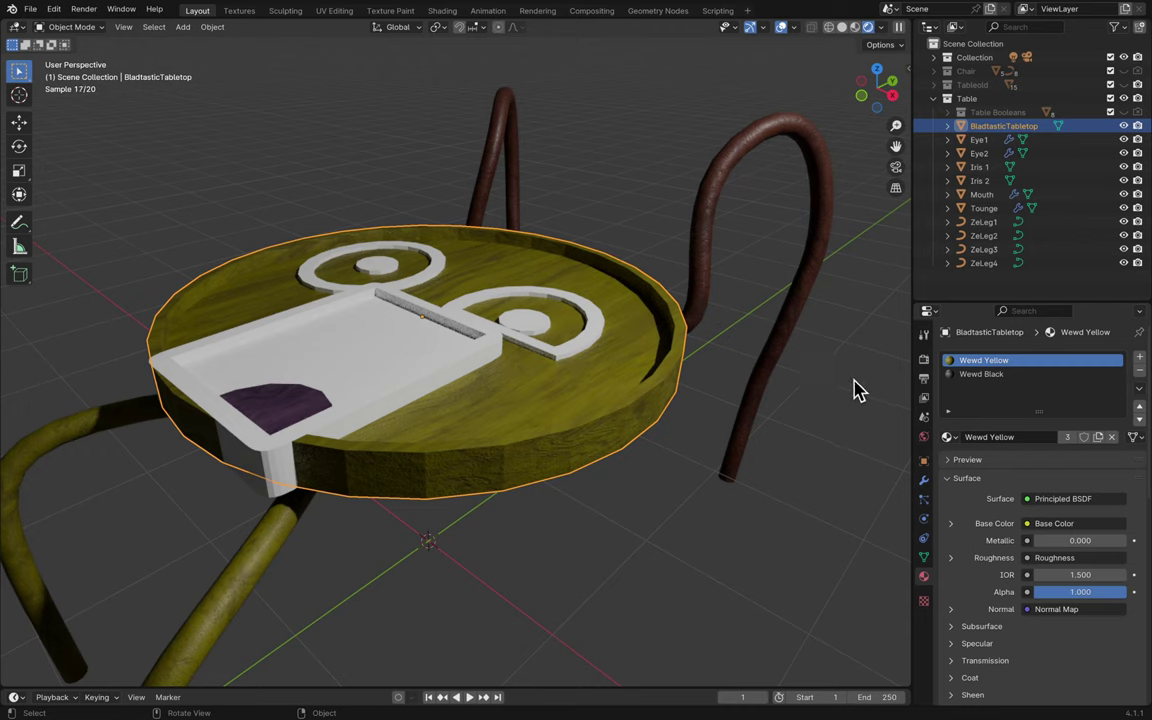
pyautogui.click(972, 376)
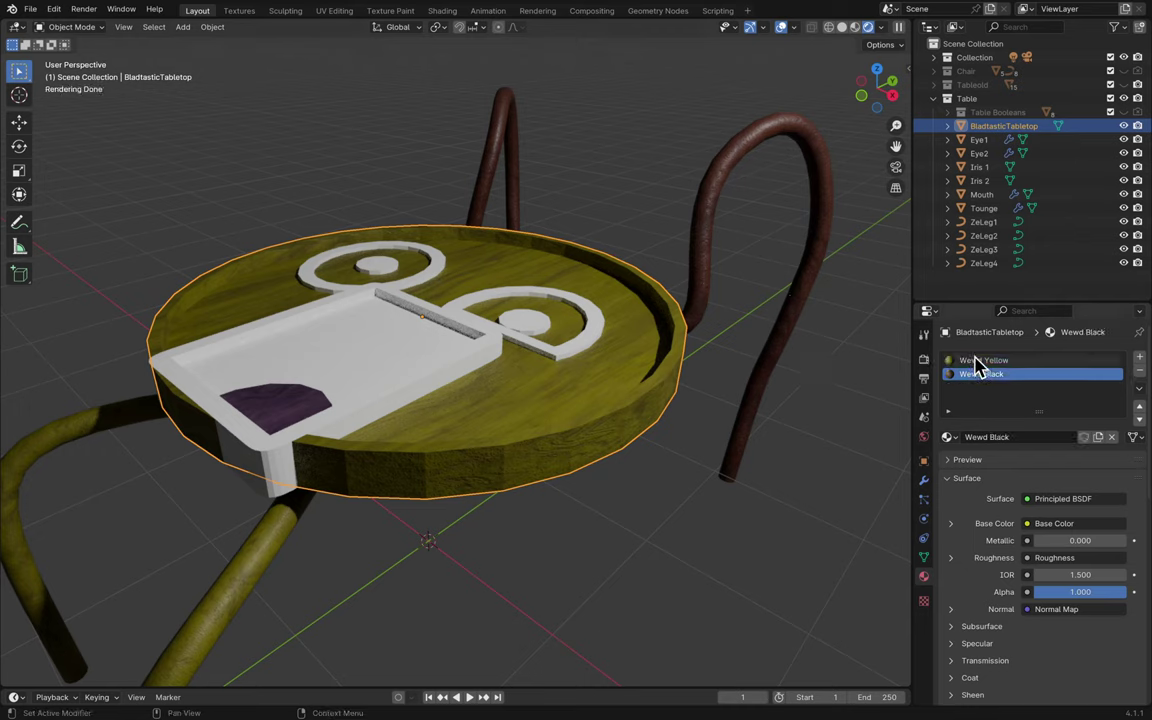
pyautogui.click(1139, 408)
pyautogui.click(977, 380)
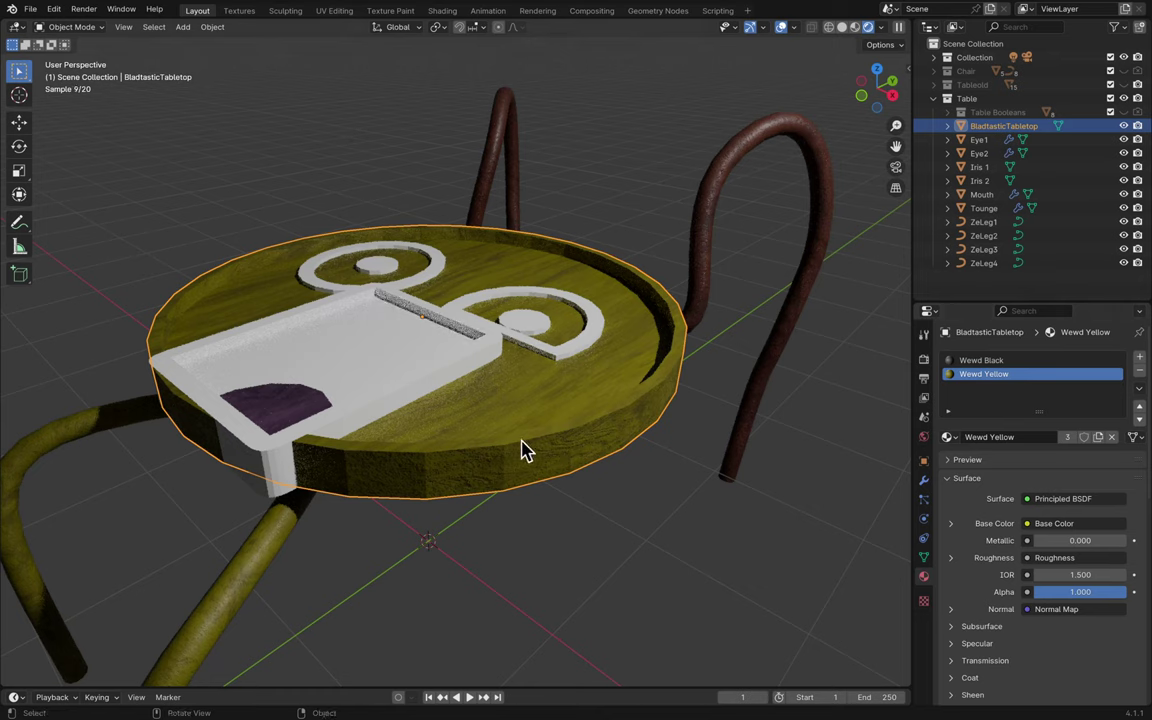
pyautogui.click(955, 362)
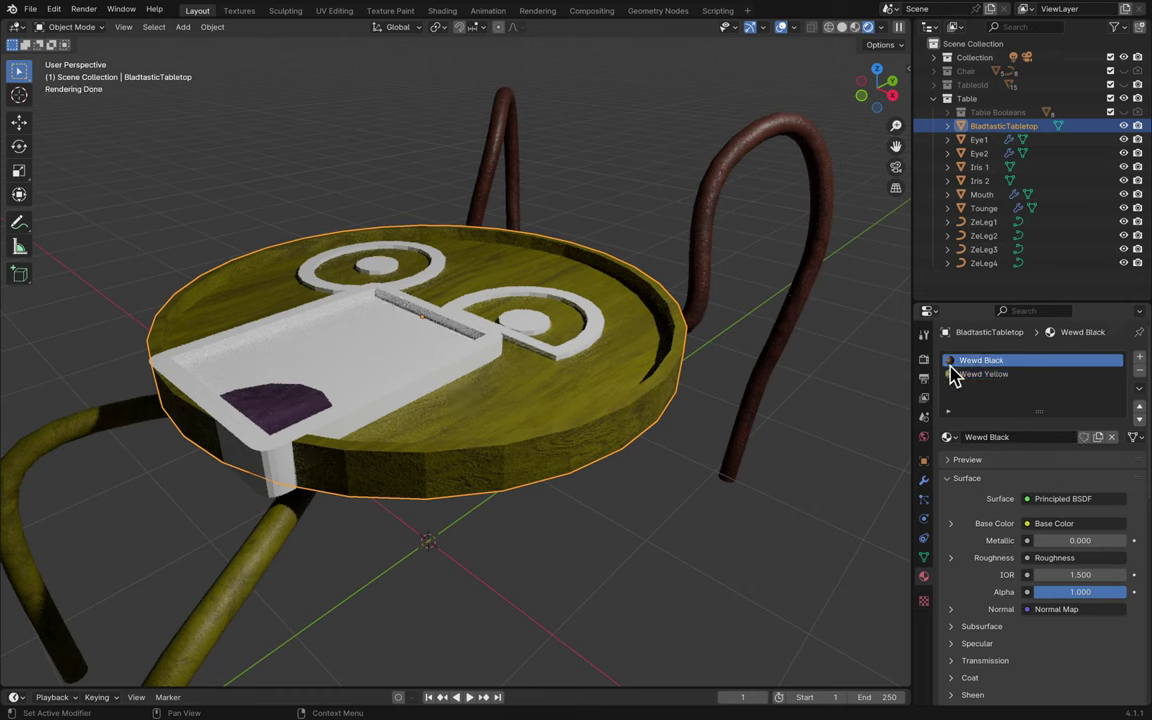
# - Try other material slot orders, ending with Wewd Black first and active
pyautogui.press('Tab')
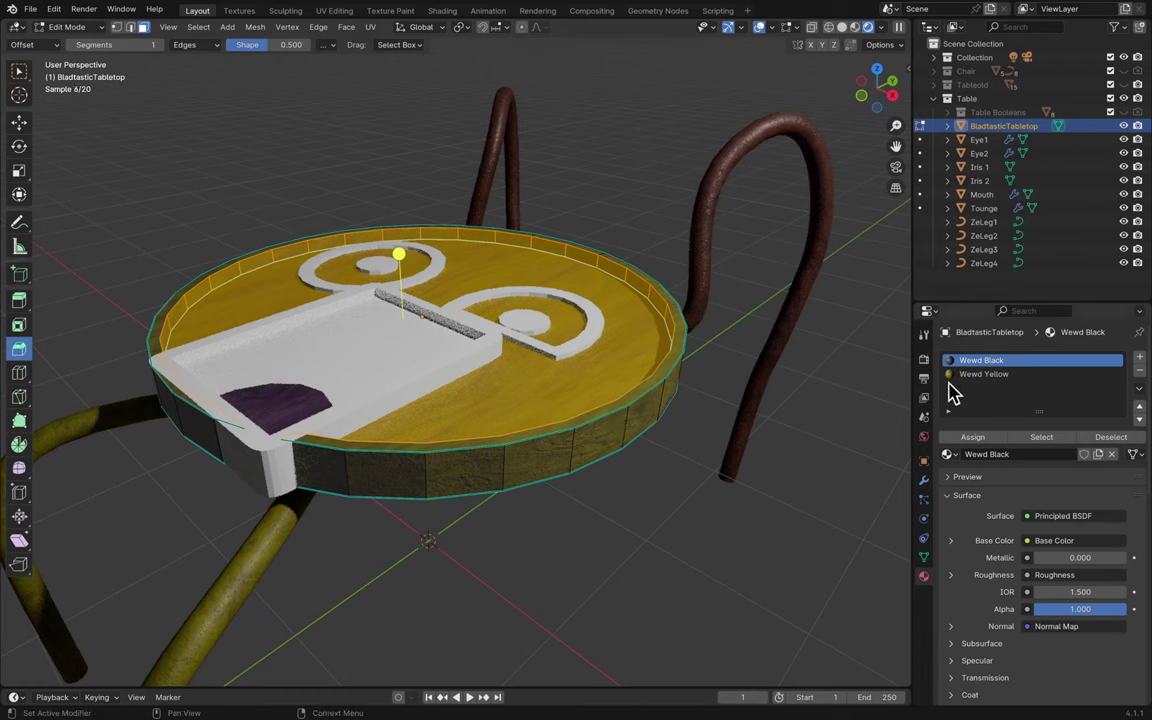
pyautogui.click(977, 375)
pyautogui.press('Tab')
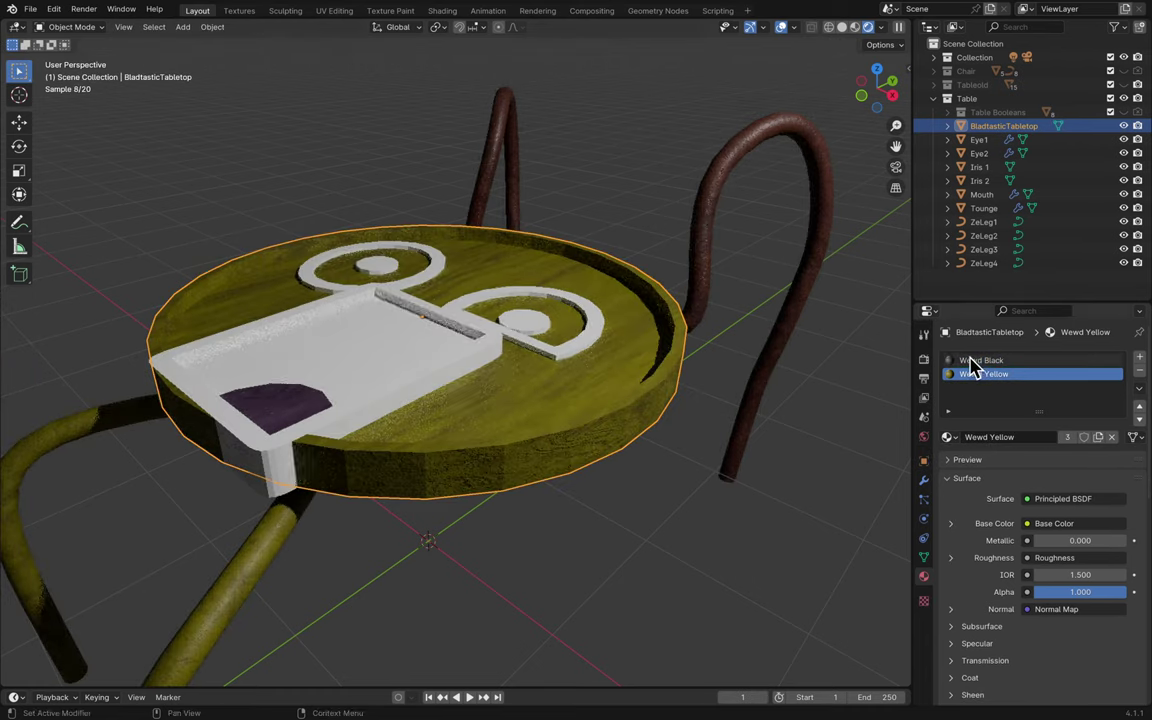
pyautogui.press('Tab')
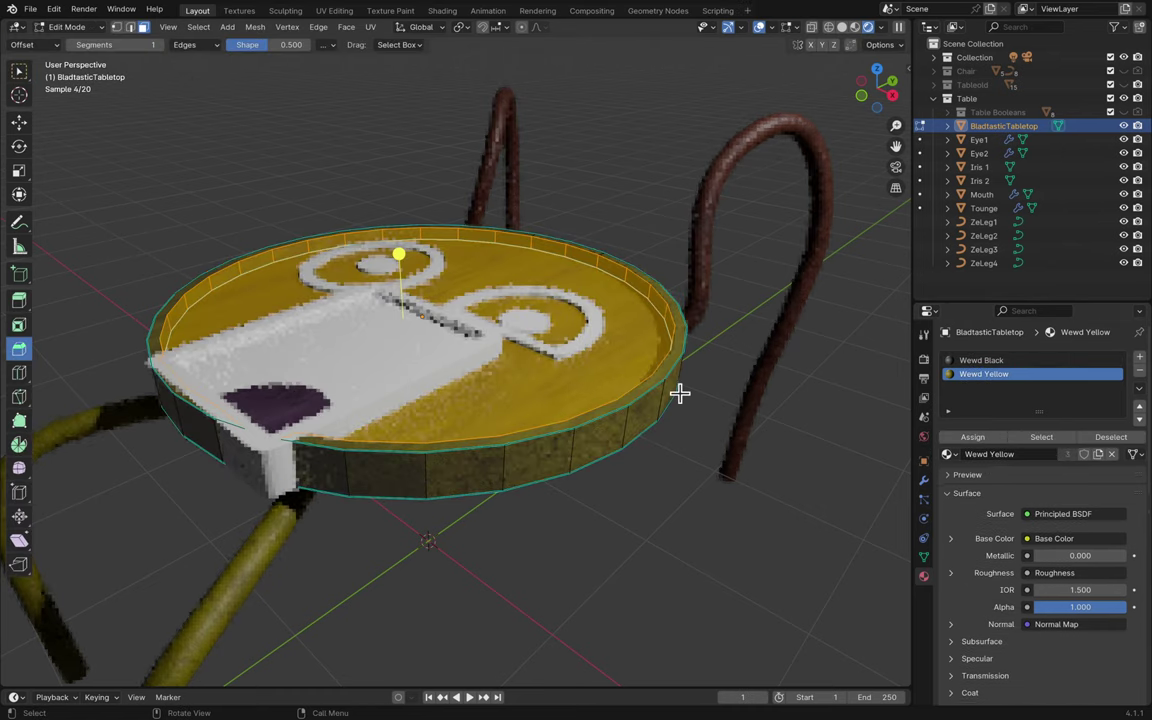
pyautogui.press('Tab')
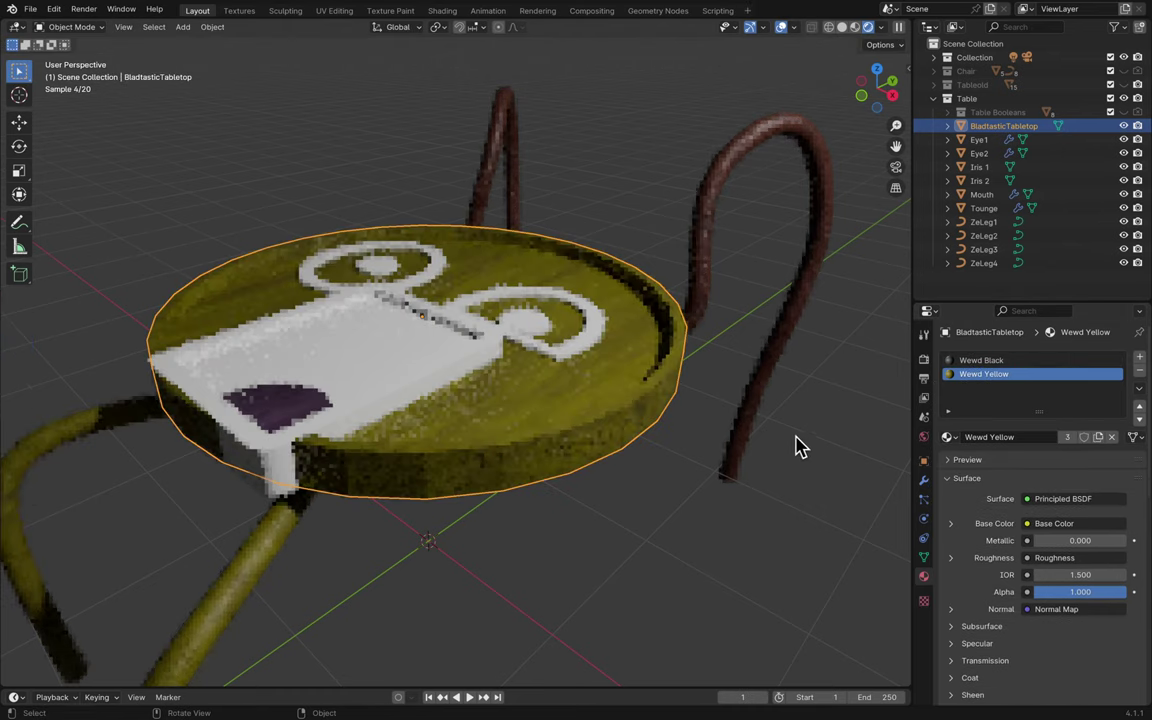
pyautogui.click(1139, 406)
pyautogui.press('Tab')
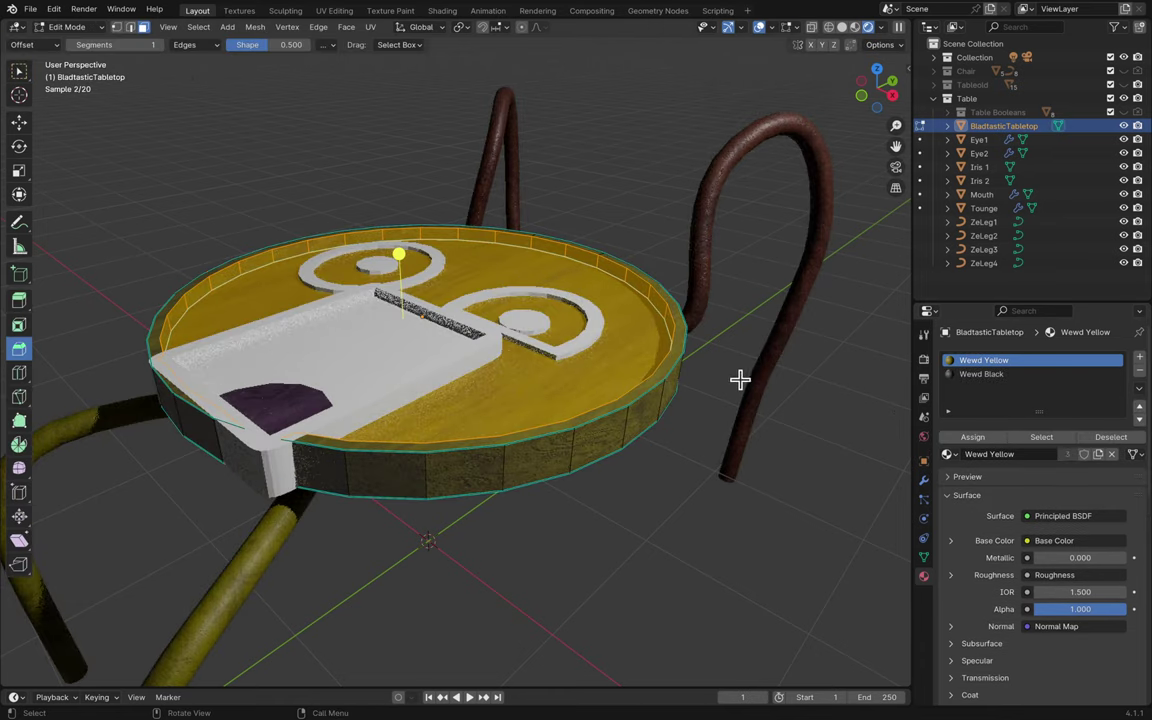
pyautogui.moveTo(740, 380); pyautogui.dragTo(652, 418, button='middle')
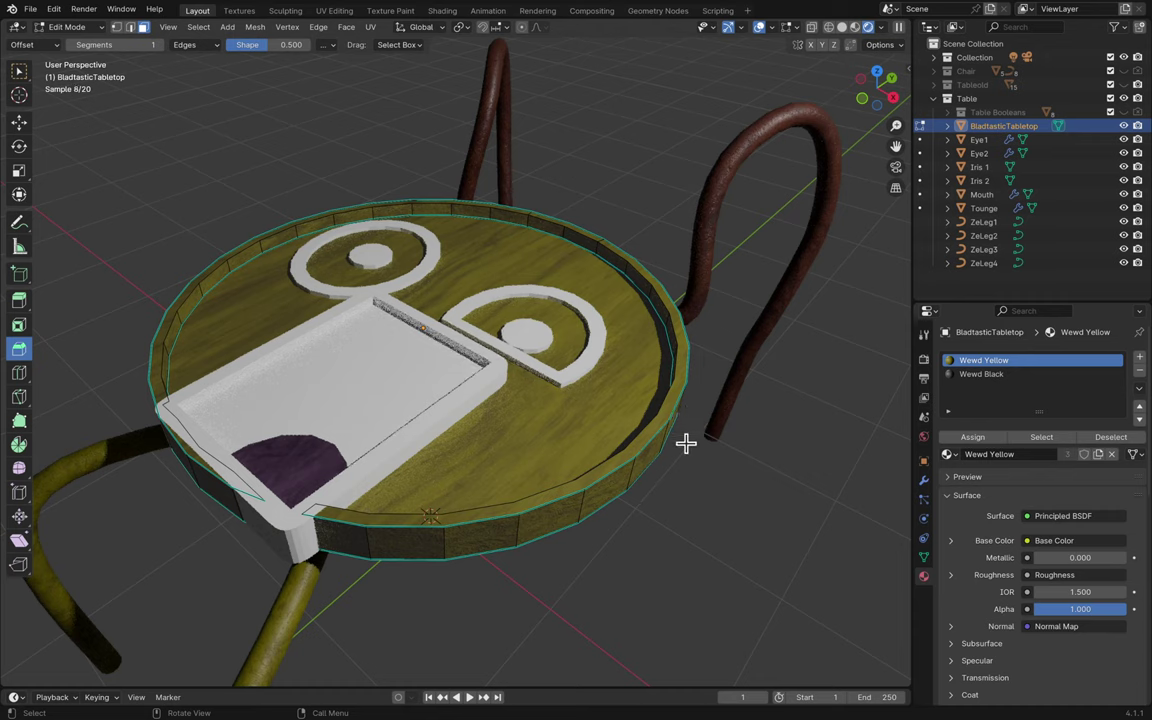
pyautogui.press('Tab')
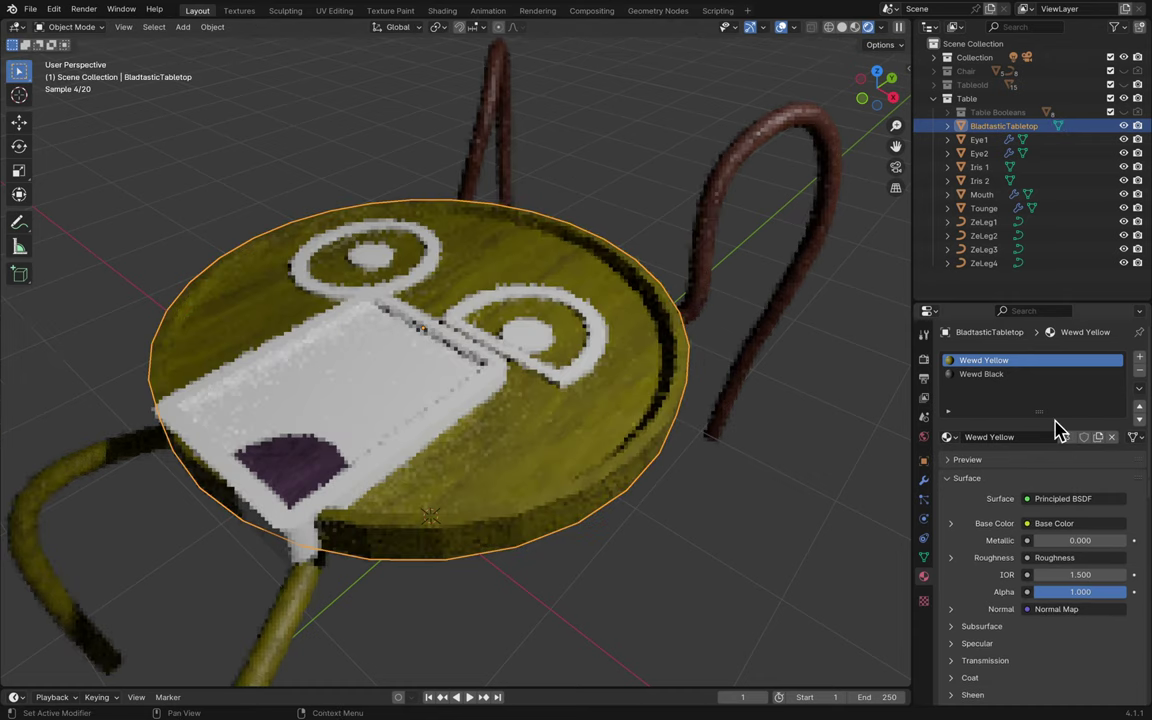
pyautogui.click(1139, 422)
pyautogui.click(740, 442)
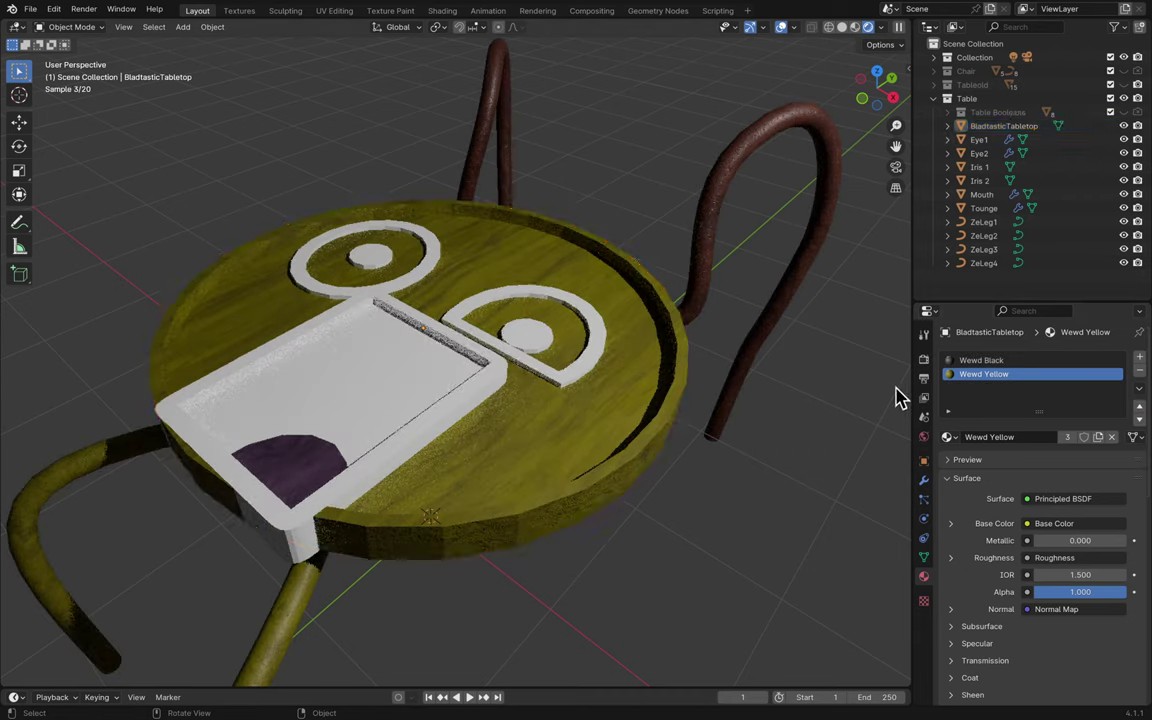
pyautogui.click(955, 362)
# - Assign Wewd Black to the entire BladtasticTabletop mesh in Edit Mode
pyautogui.click(551, 453)
pyautogui.press('Tab')
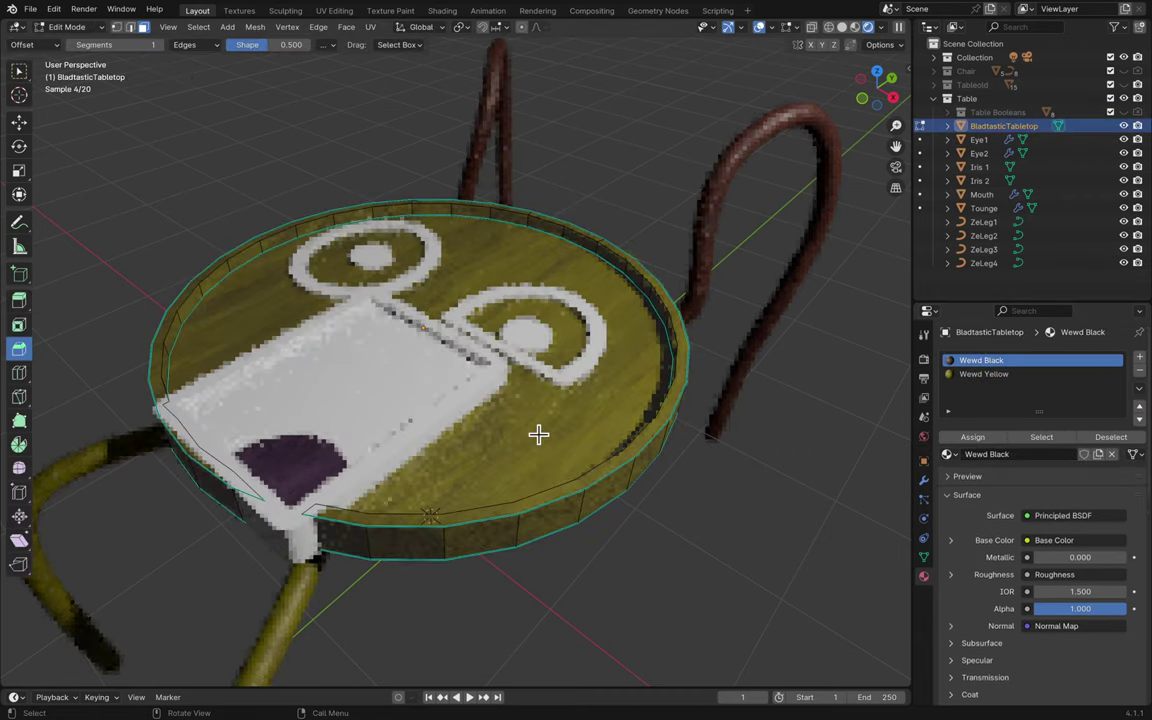
pyautogui.press('a')
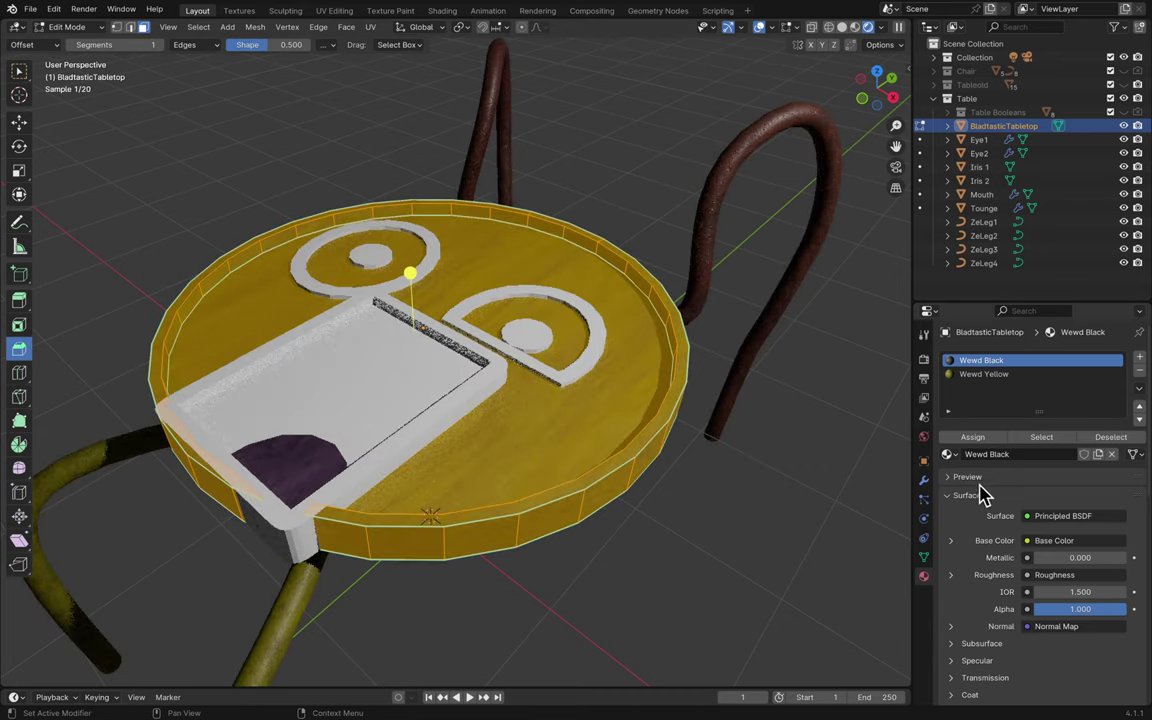
pyautogui.click(975, 438)
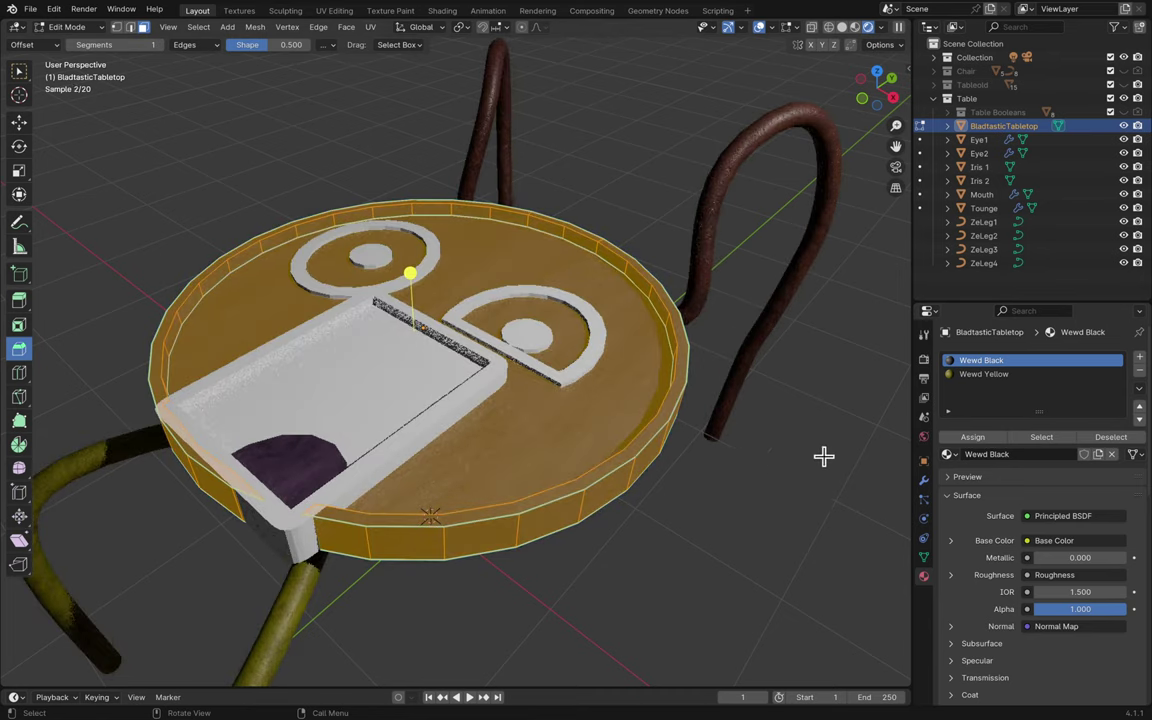
pyautogui.hotkey('alt', 'a')
# - Assign Wewd Yellow to the tabletop's top surface and return to Object Mode
pyautogui.click(977, 375)
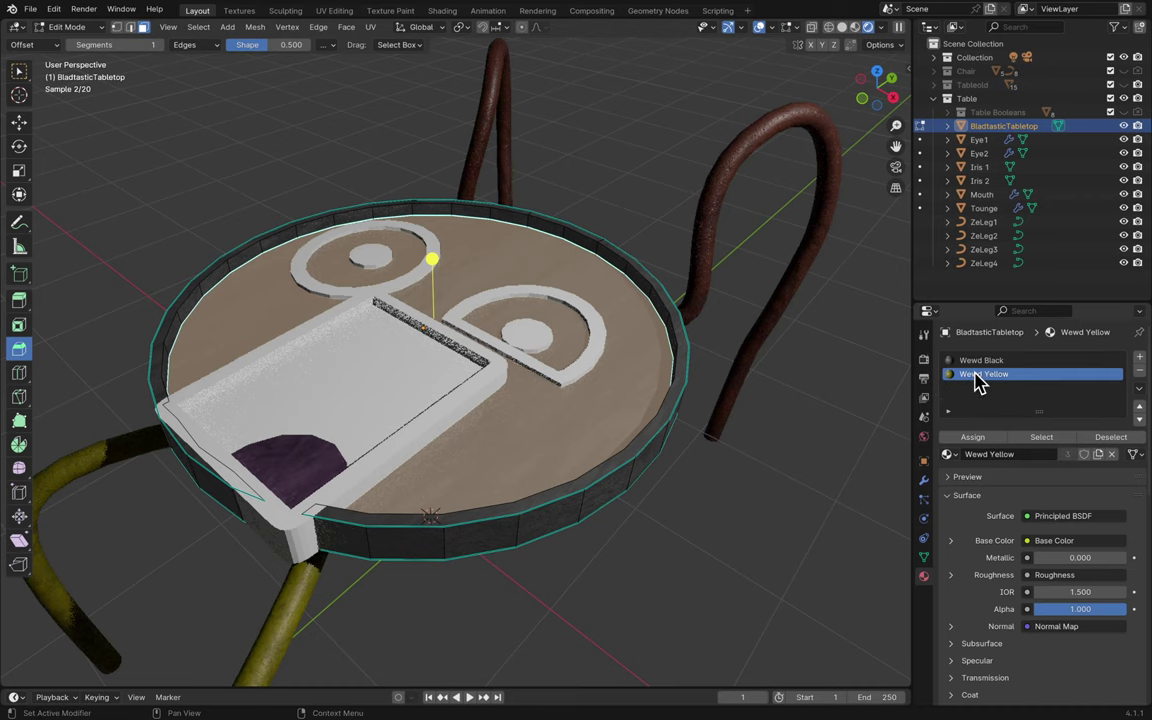
pyautogui.click(980, 440)
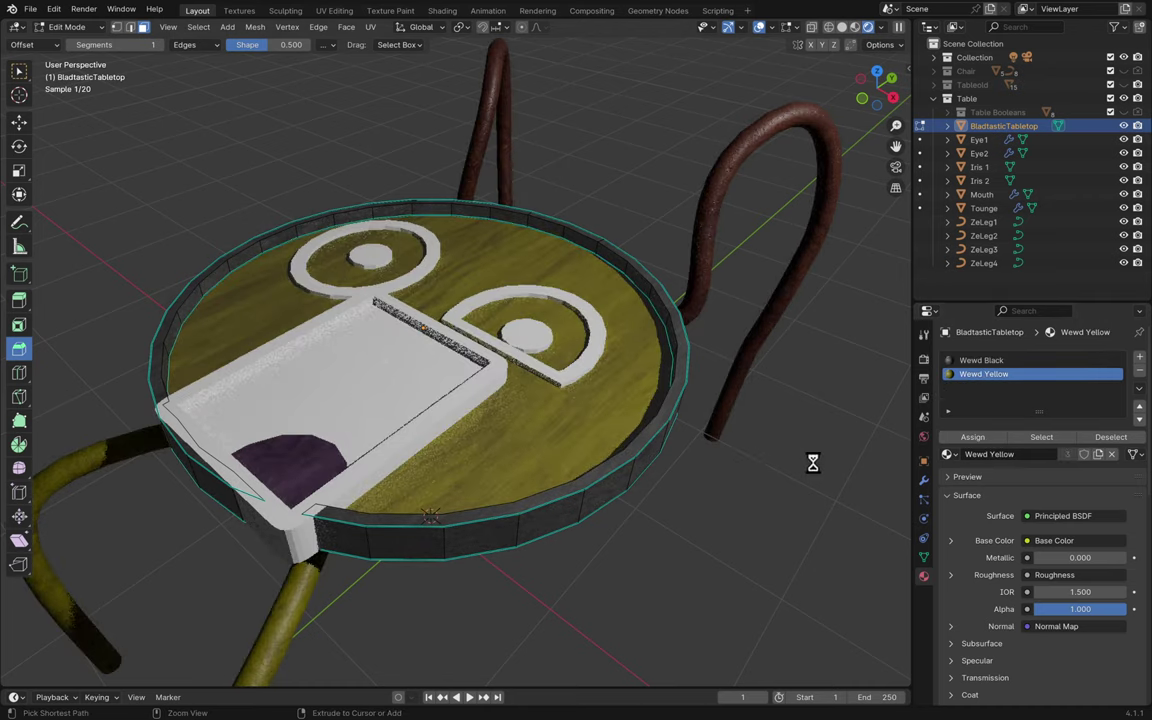
pyautogui.press('Tab')
pyautogui.moveTo(733, 527); pyautogui.dragTo(730, 527, button='middle')
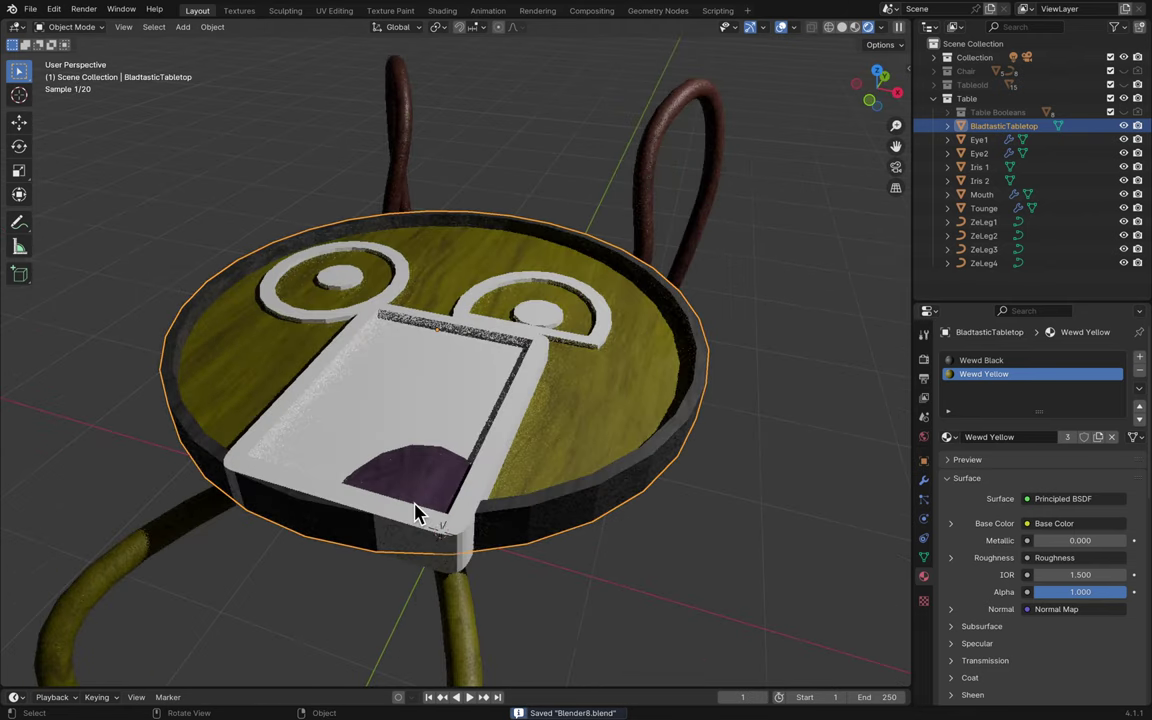
pyautogui.scroll(5, 419, 510)
pyautogui.click(452, 455)
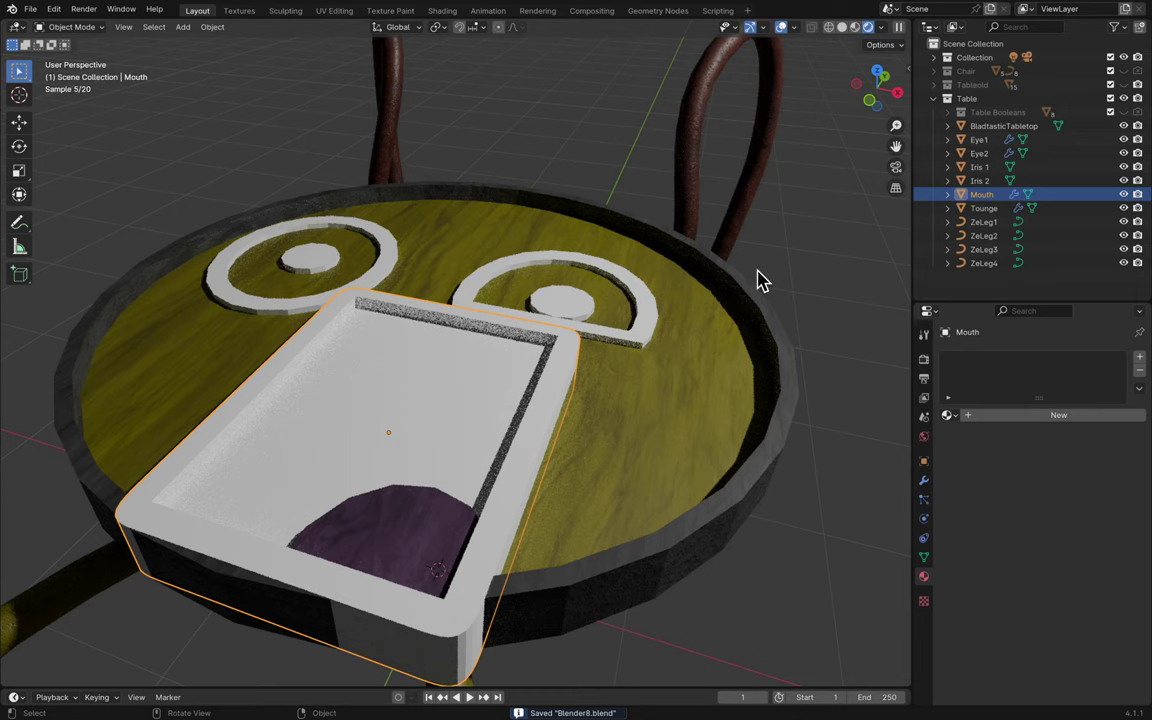
pyautogui.click(583, 312)
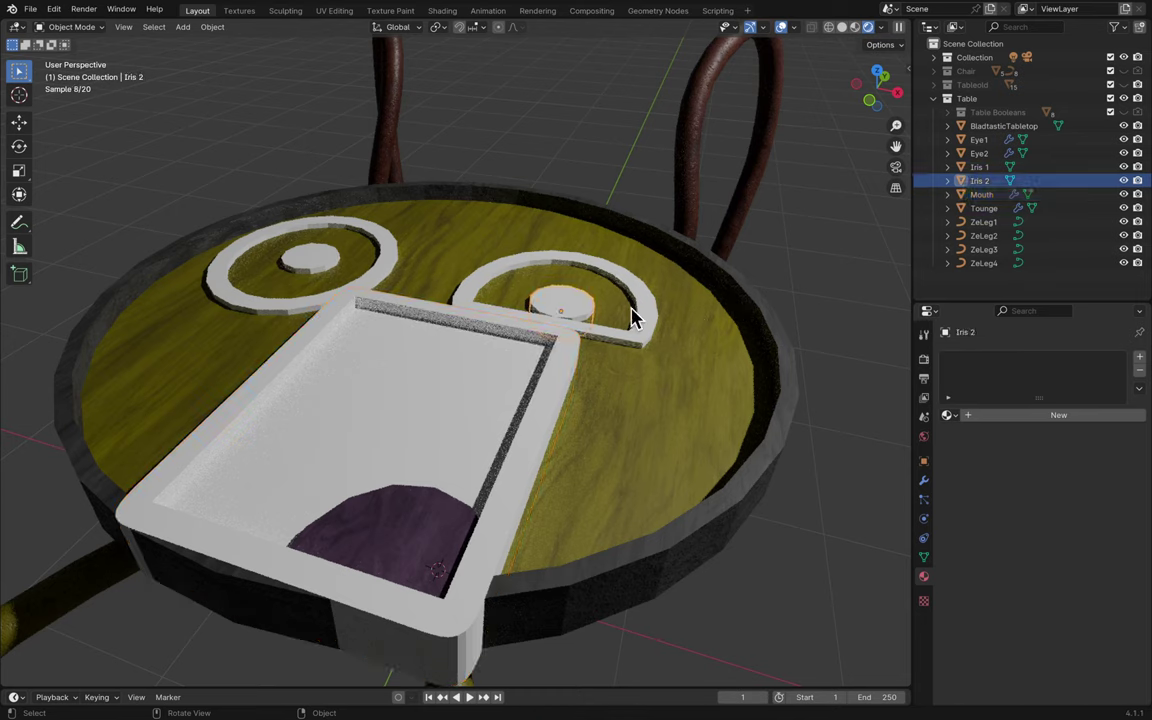
pyautogui.click(620, 316)
pyautogui.click(641, 309)
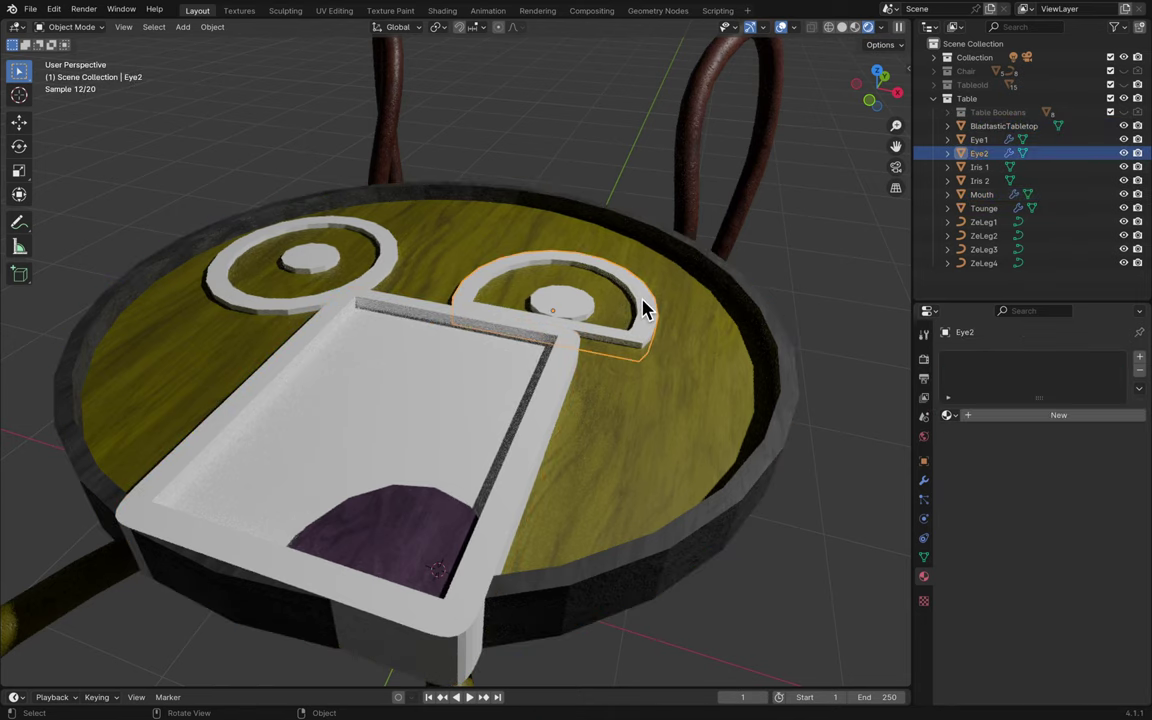
pyautogui.click(677, 368)
pyautogui.moveTo(810, 340); pyautogui.dragTo(810, 340, button='middle')
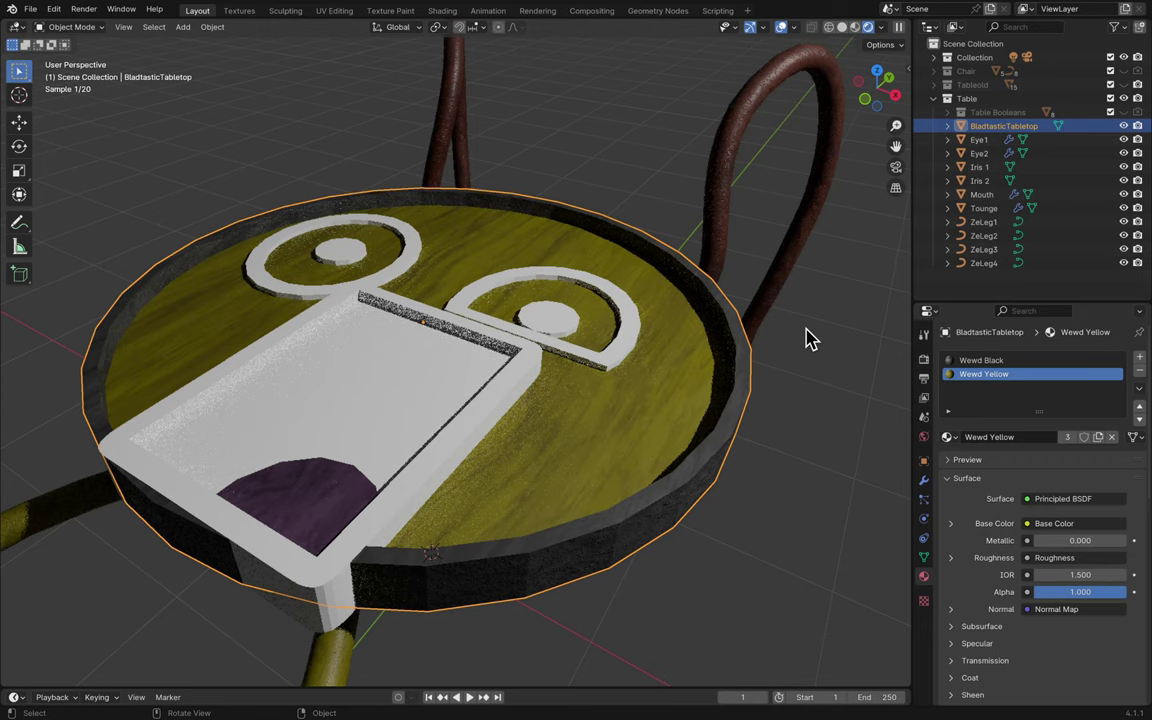
pyautogui.rightClick(996, 392)
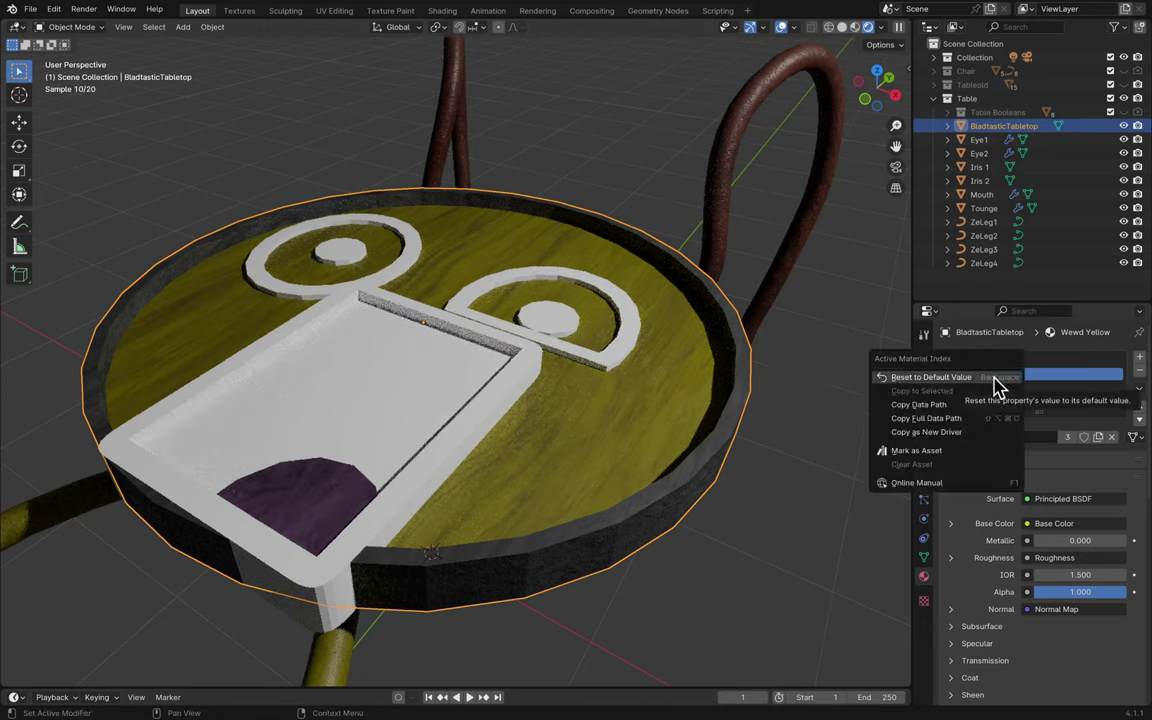
pyautogui.click(1018, 405)
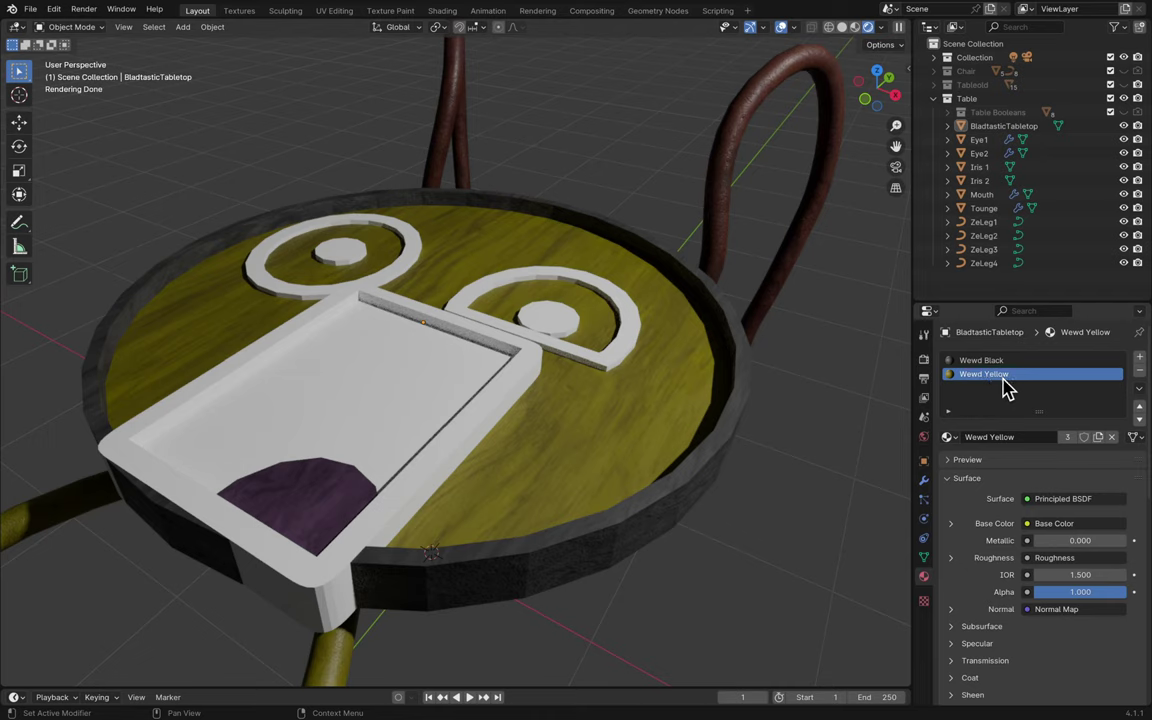
pyautogui.click(963, 436)
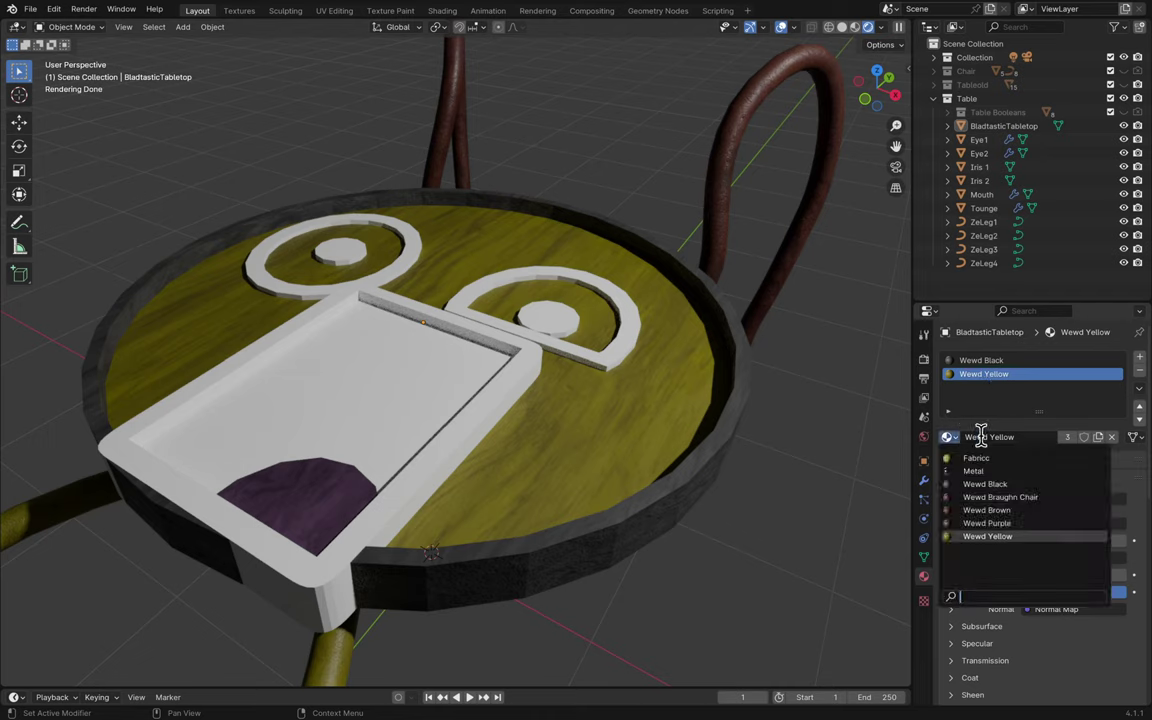
pyautogui.click(990, 536)
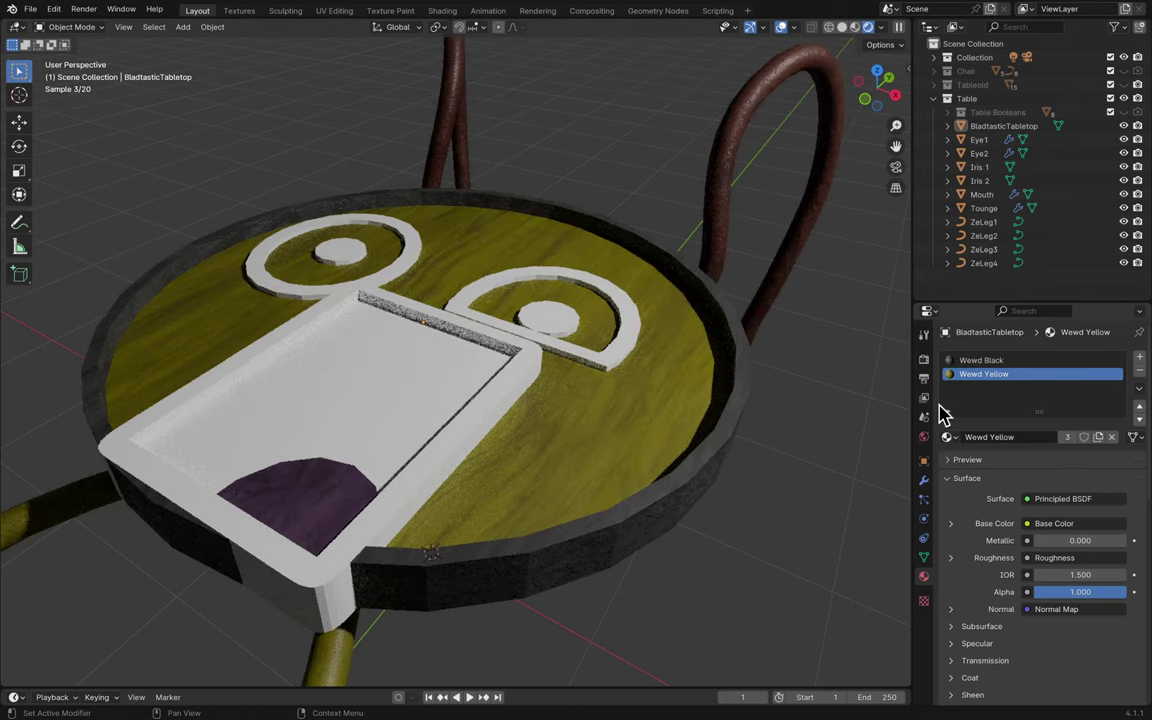
# - Show Blender File data in the Outliner and duplicate the Wewd Yellow material by copy-paste
pyautogui.click(955, 28)
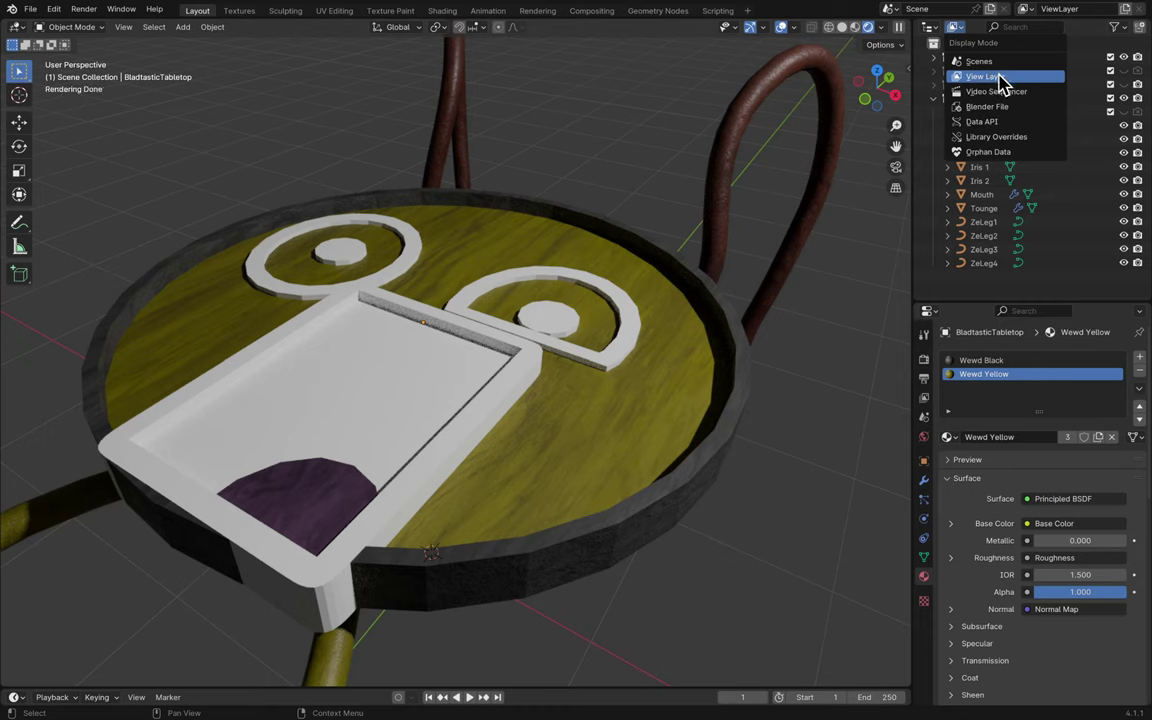
pyautogui.click(1008, 107)
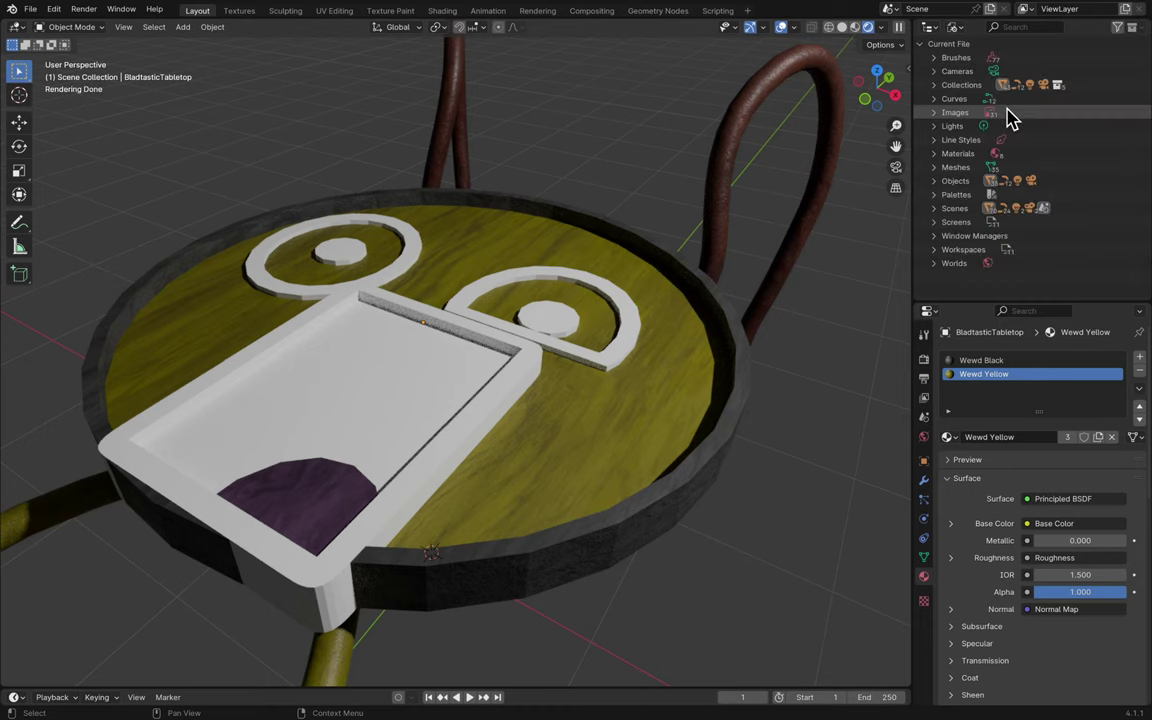
pyautogui.click(935, 155)
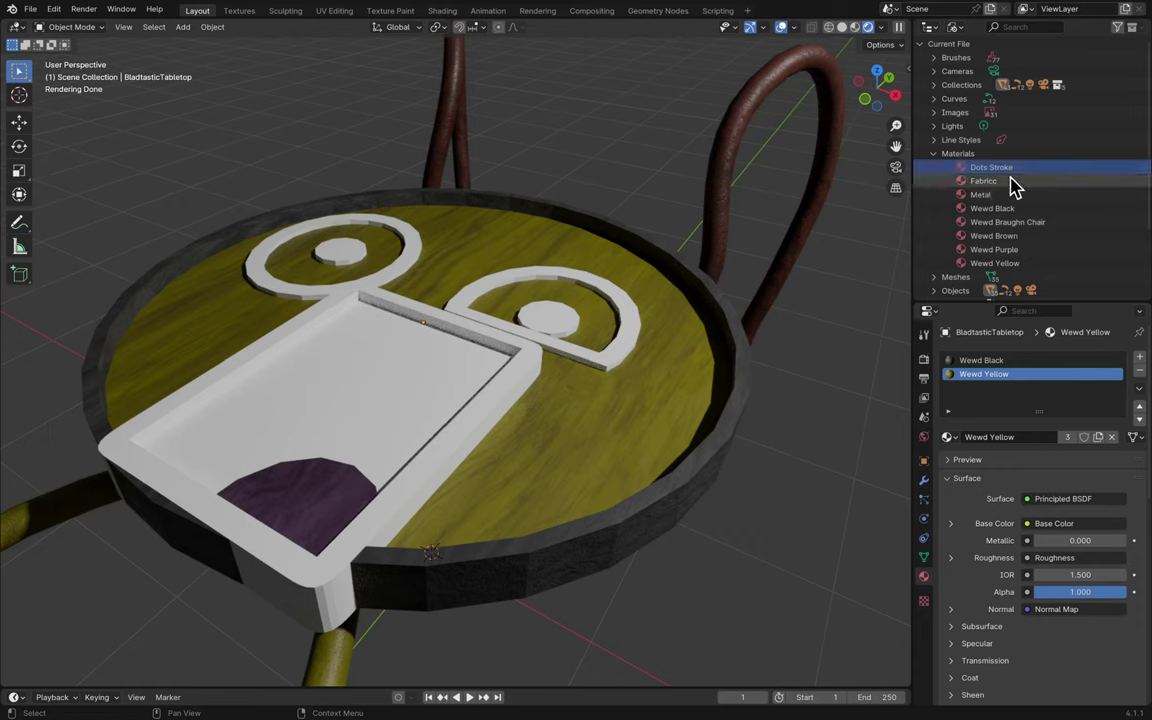
pyautogui.click(1024, 264)
pyautogui.rightClick(1026, 266)
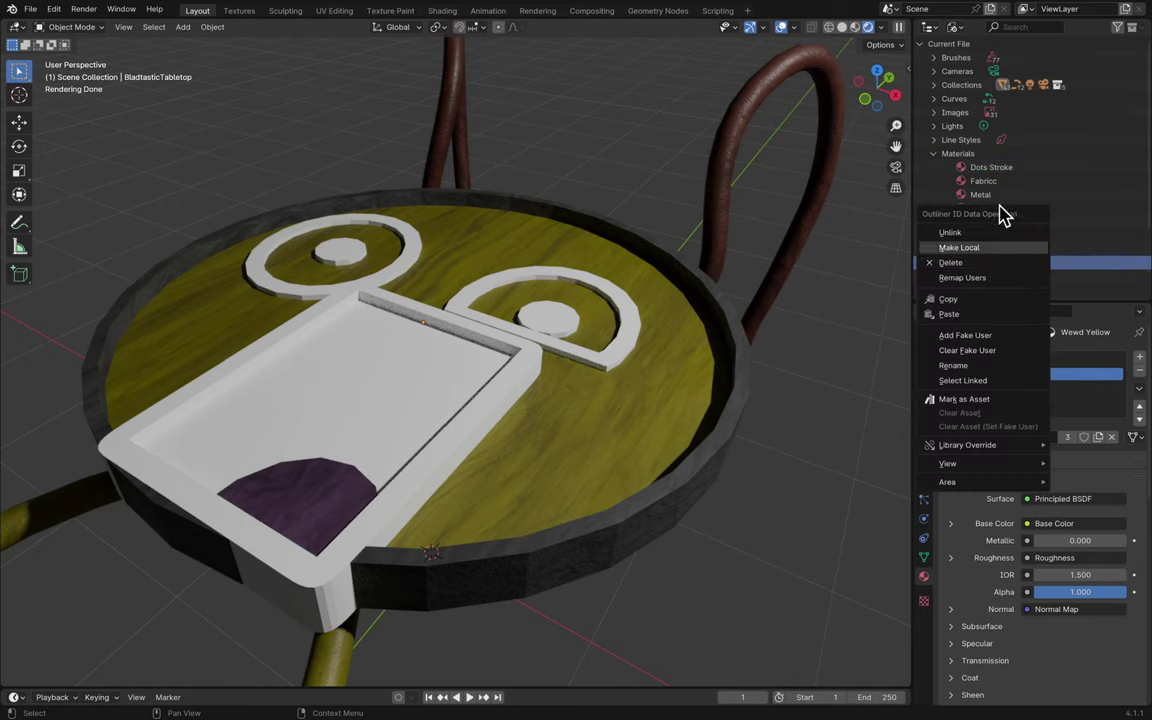
pyautogui.rightClick(1006, 262)
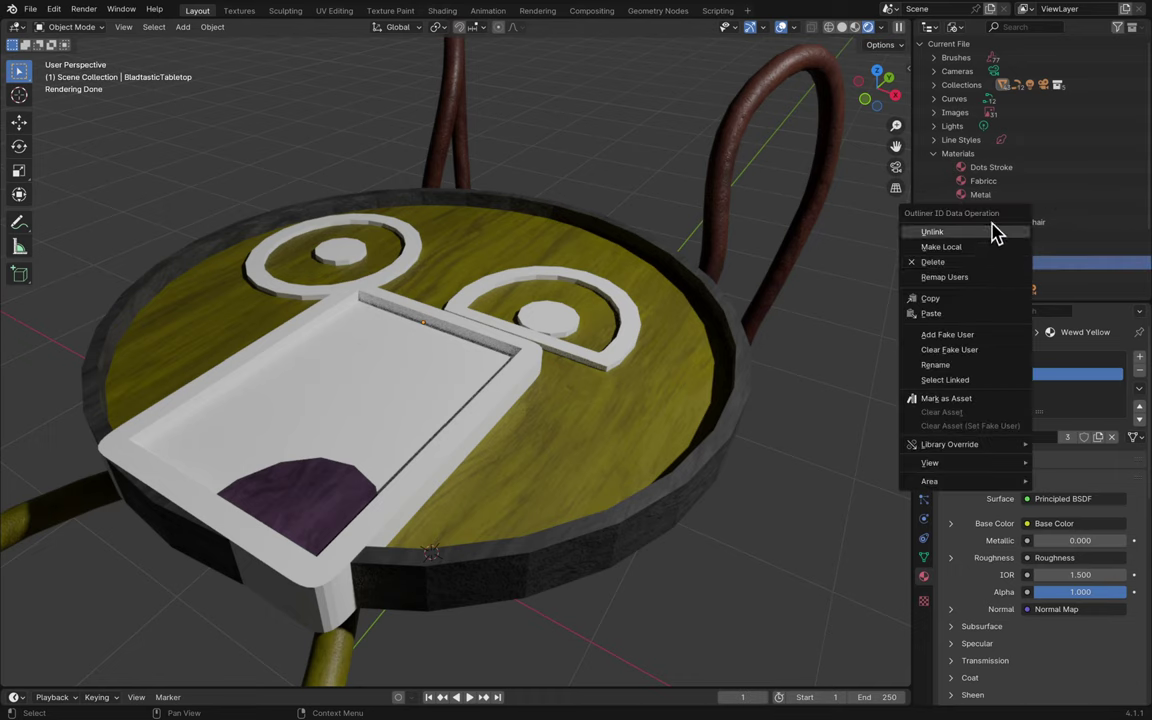
pyautogui.click(983, 298)
pyautogui.rightClick(984, 296)
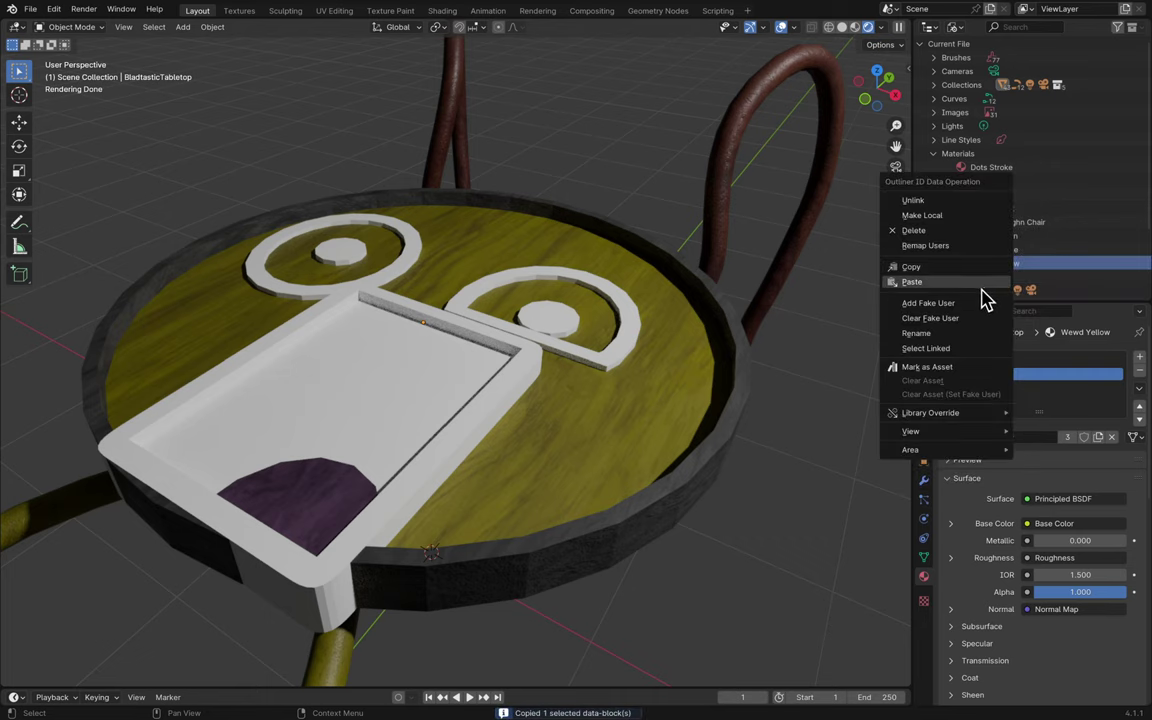
pyautogui.click(983, 286)
# - Rename the Wewd Yellow.001 copy to 'Wewd Yellow Tabletop'
pyautogui.scroll(-3, 1018, 247)
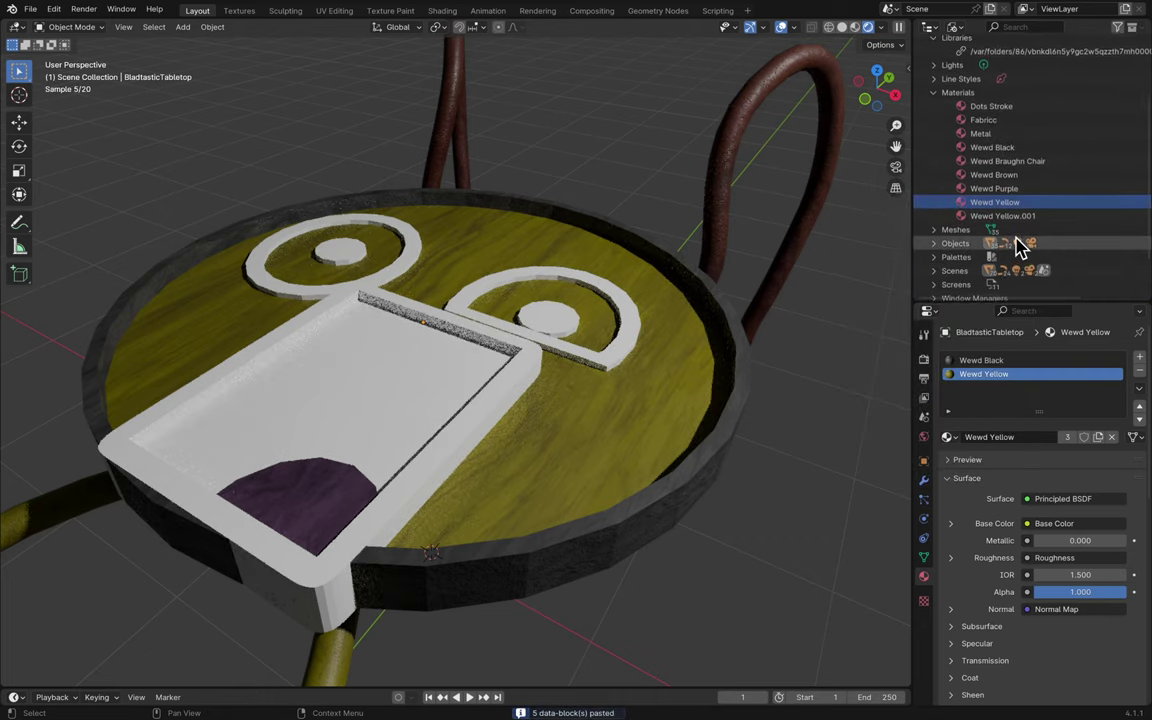
pyautogui.doubleClick(1024, 216)
pyautogui.scroll(-2, 1030, 224)
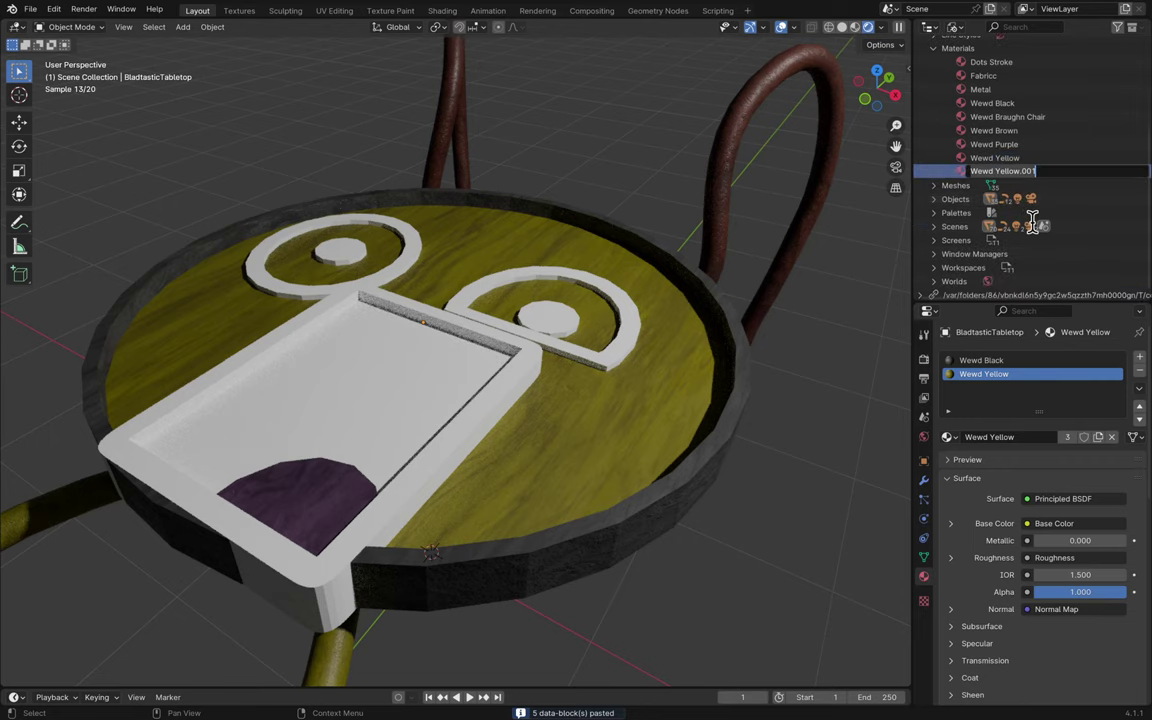
pyautogui.press('BackSpace')
pyautogui.press('BackSpace')
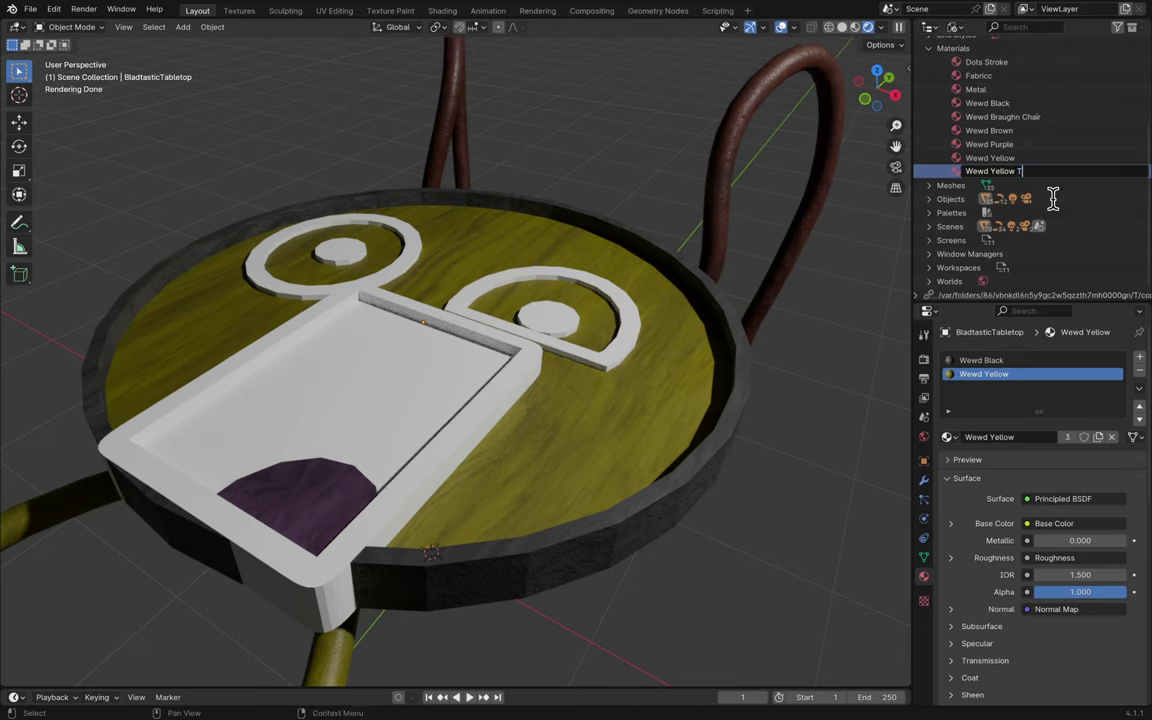
pyautogui.write('Tabletop')
pyautogui.press('Return')
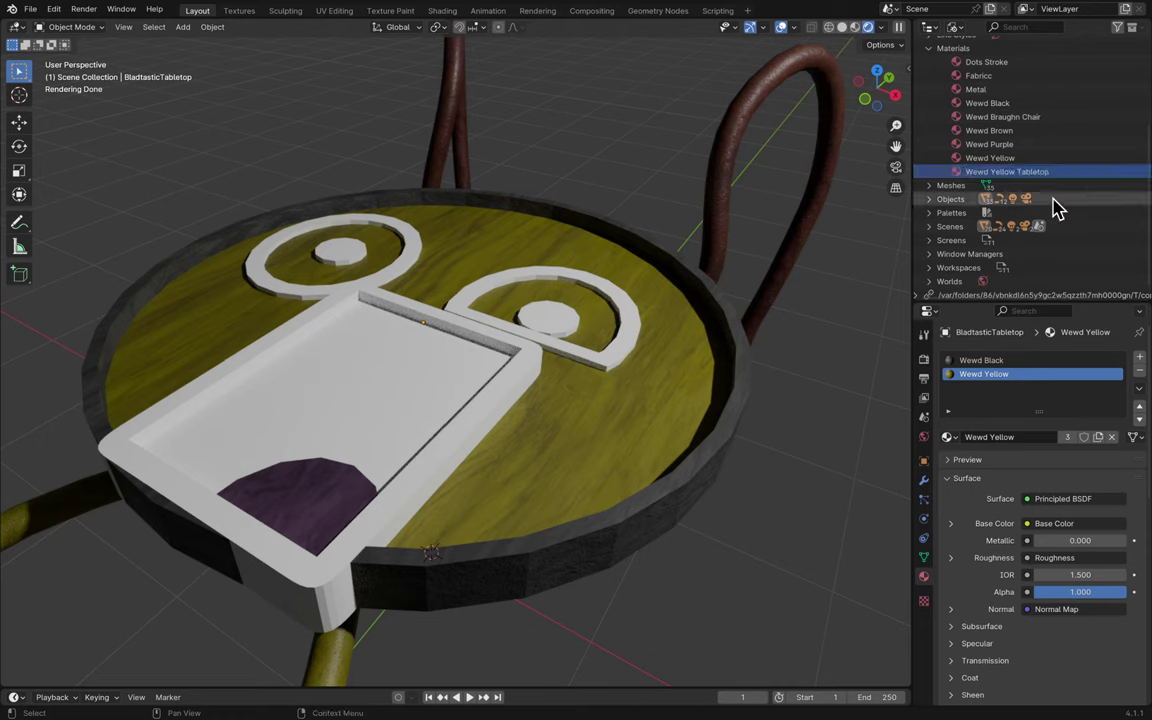
pyautogui.scroll(1, 1060, 190)
# - Assign Wewd Yellow Tabletop to the tabletop's material slot
pyautogui.click(948, 437)
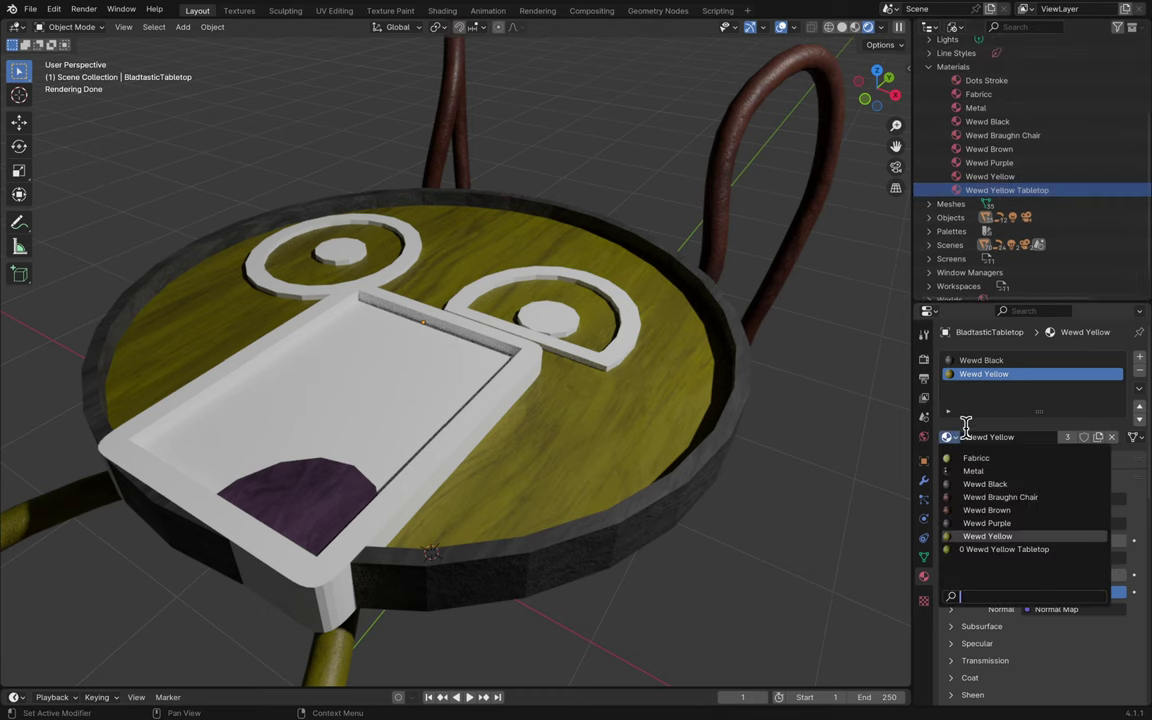
pyautogui.click(995, 545)
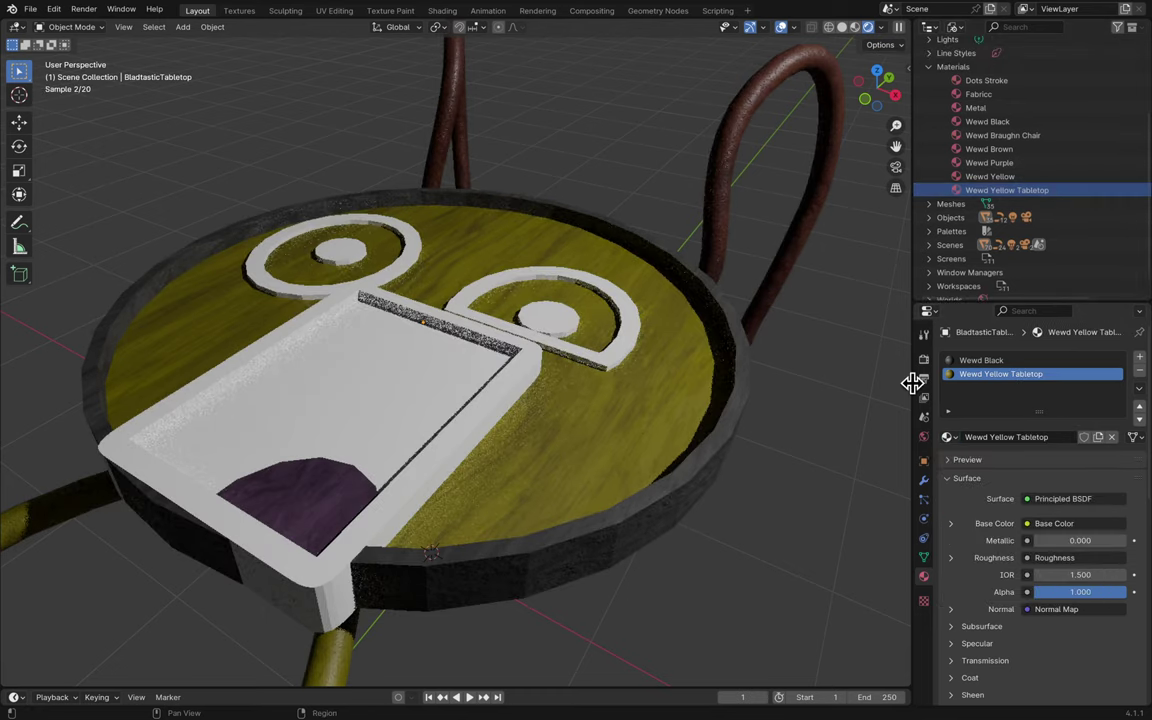
pyautogui.scroll(2, 990, 110)
# - Switch the Outliner back to View Layer and select the tabletop
pyautogui.click(930, 27)
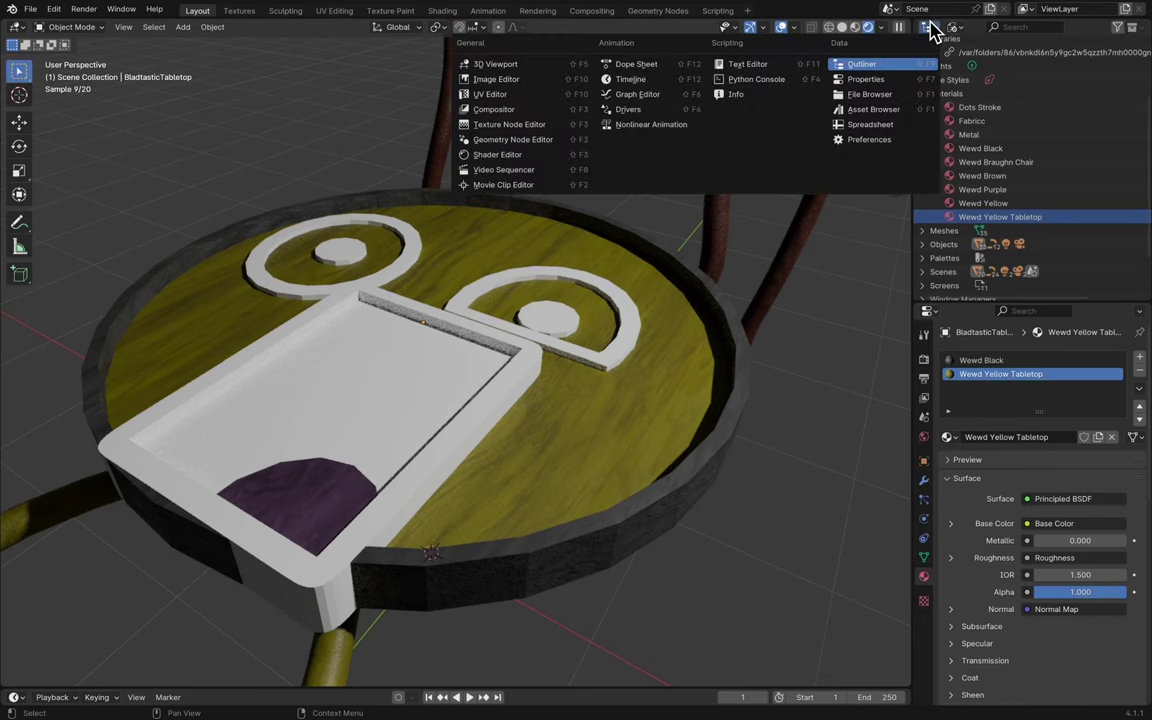
pyautogui.click(955, 27)
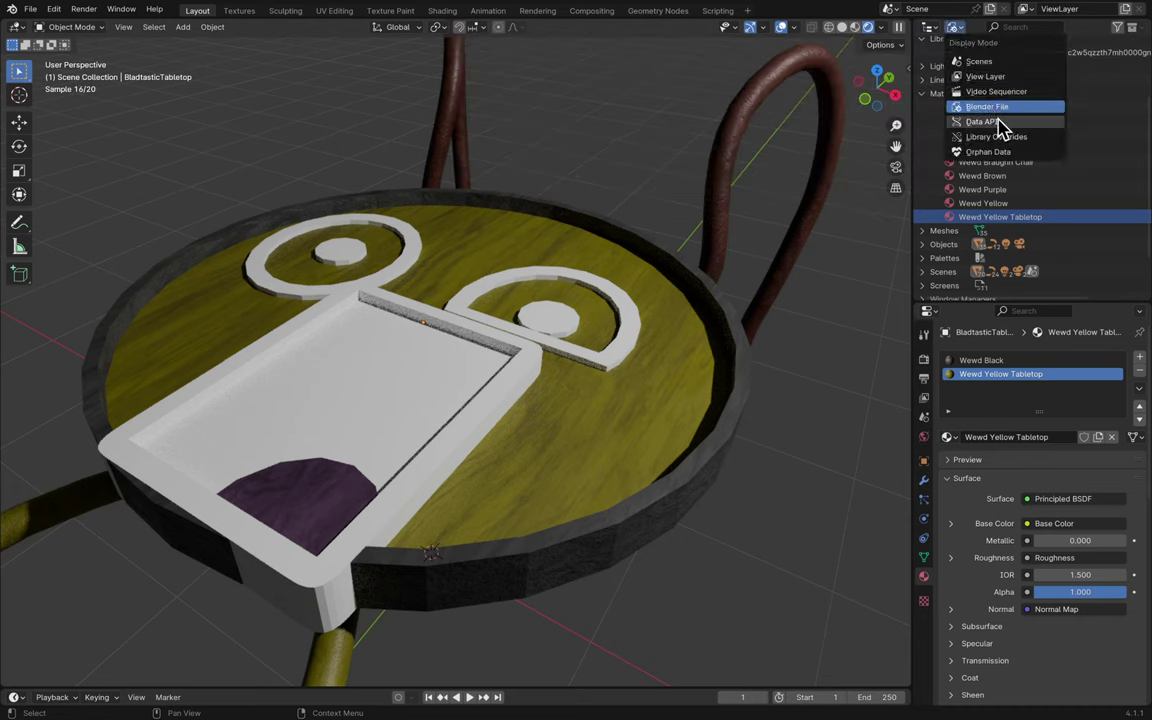
pyautogui.click(986, 77)
pyautogui.click(932, 28)
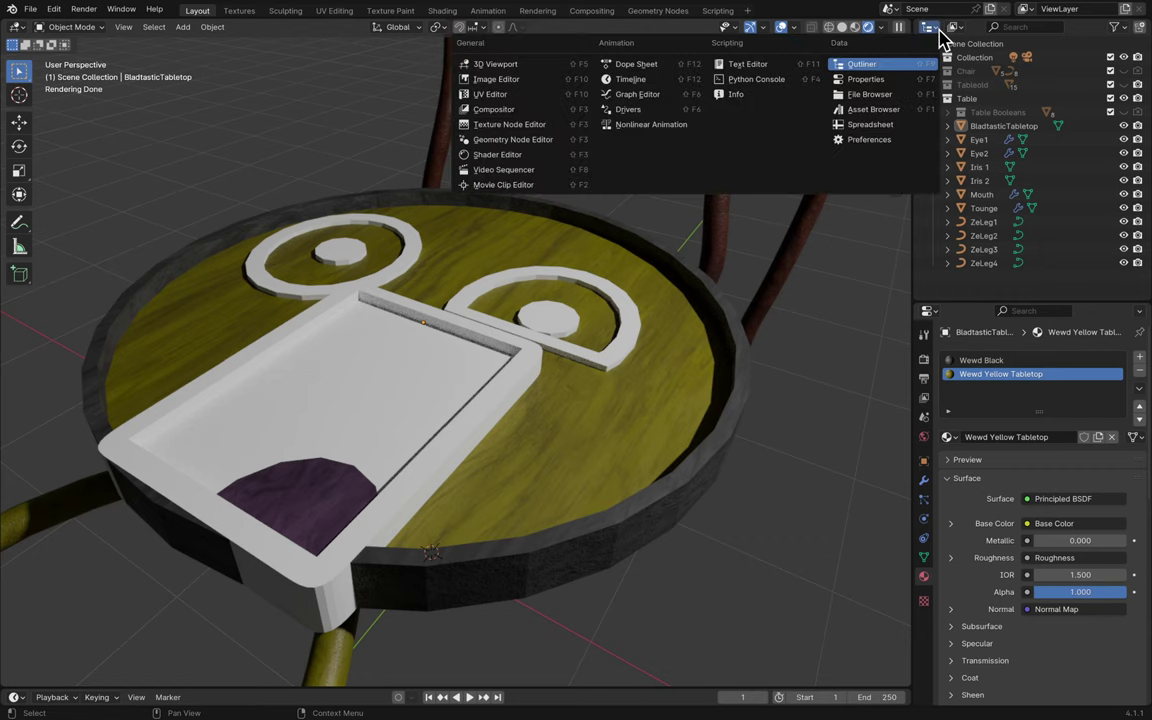
pyautogui.click(680, 396)
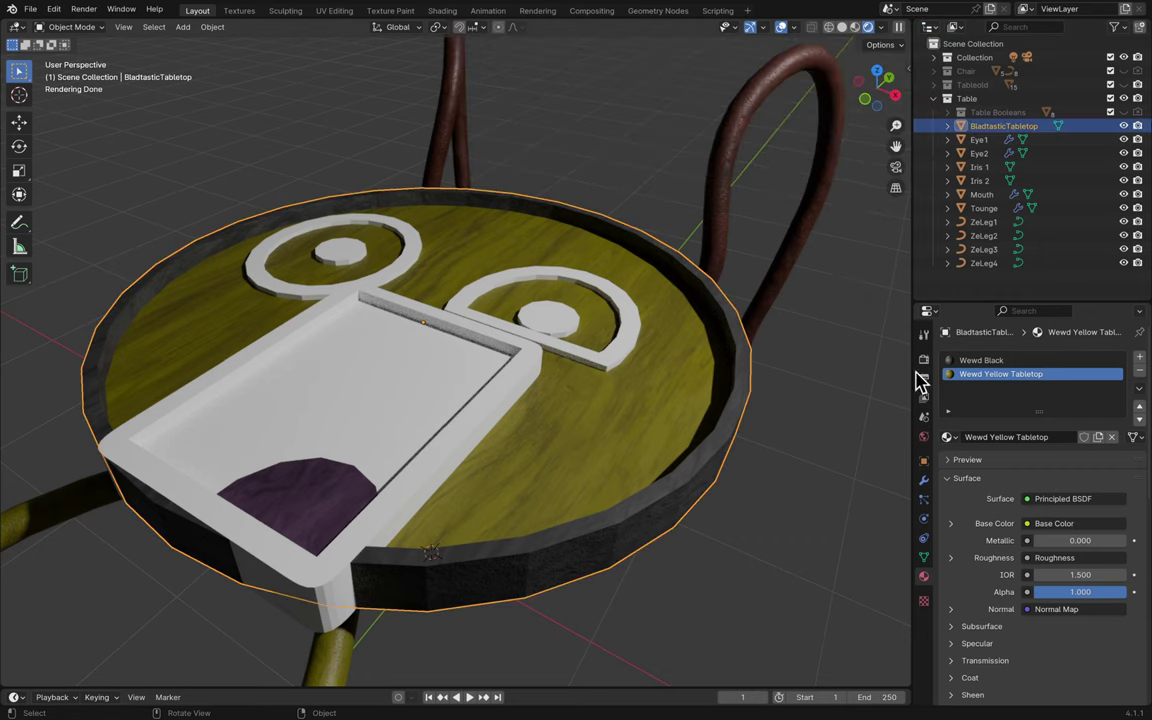
# - In the Texturing workspace, set the Mapping node's Z scale to 1, save, and leave Edit Mode
pyautogui.click(239, 10)
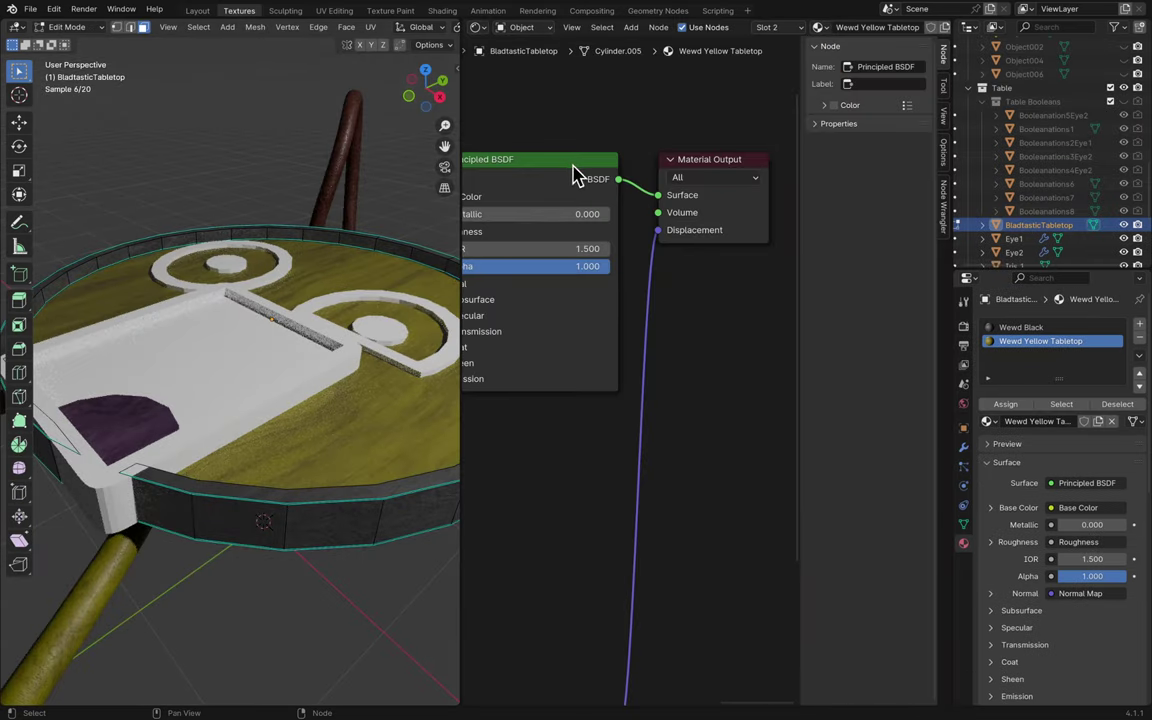
pyautogui.hscroll(-10, 617, 198)
pyautogui.hscroll(-5, 617, 198)
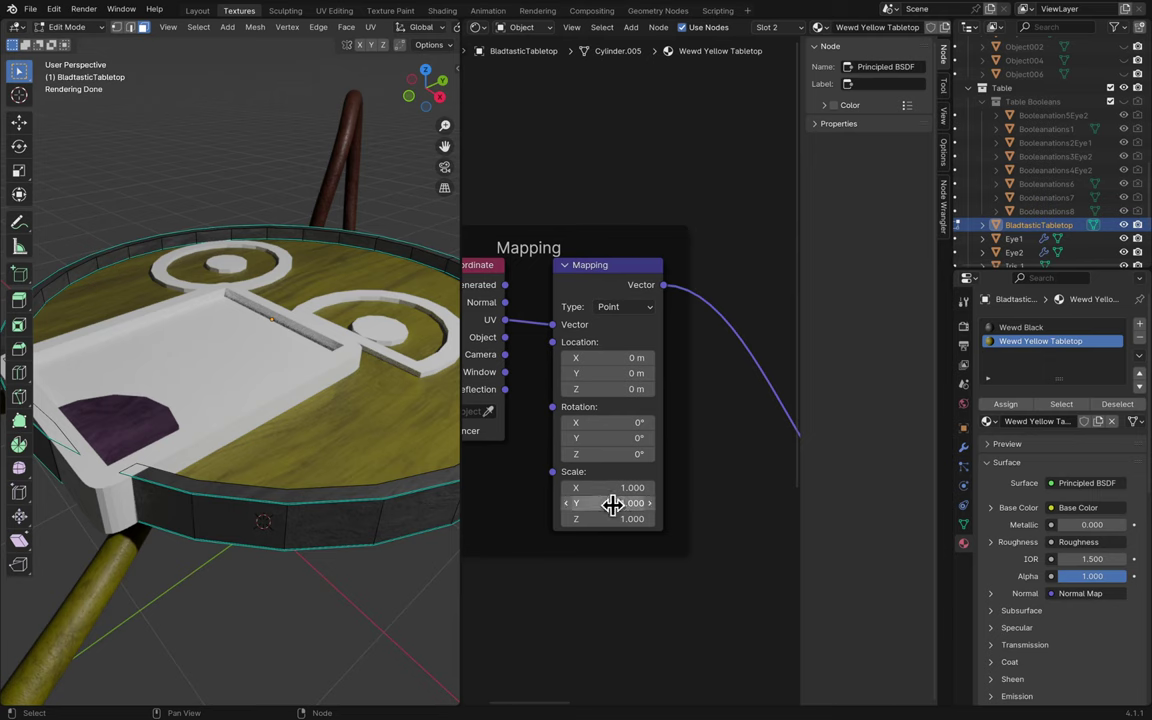
pyautogui.moveTo(604, 518); pyautogui.dragTo(720, 518)
pyautogui.doubleClick(604, 518)
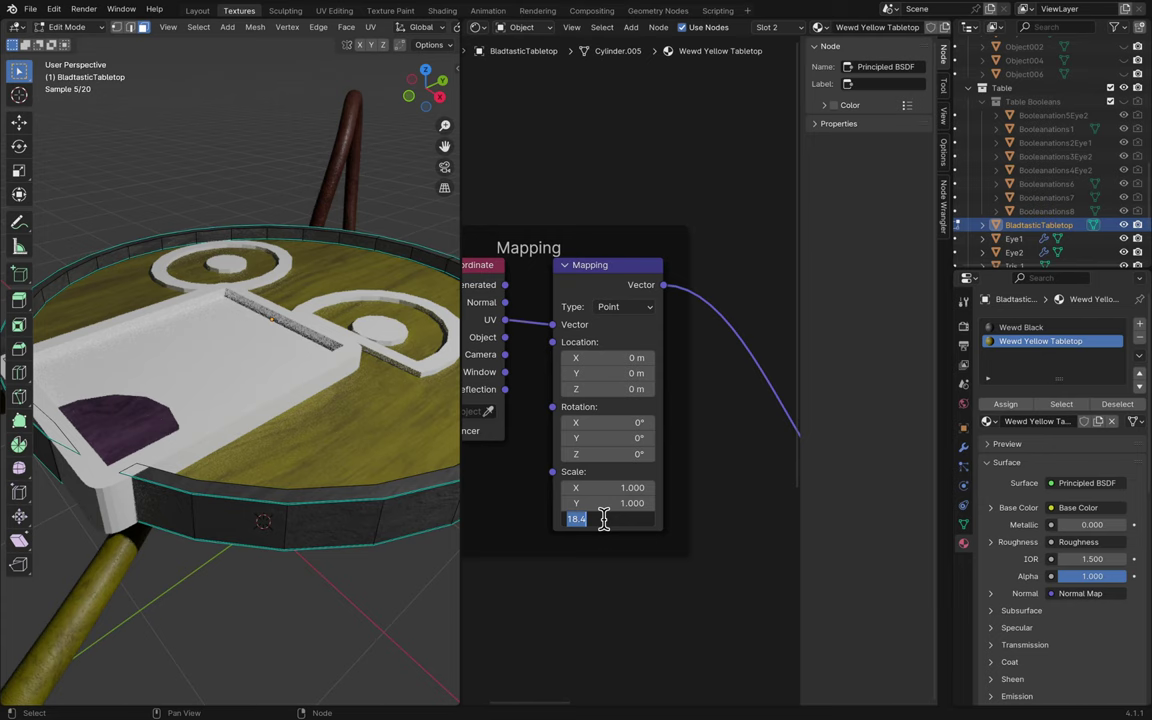
pyautogui.write('1')
pyautogui.press('Return')
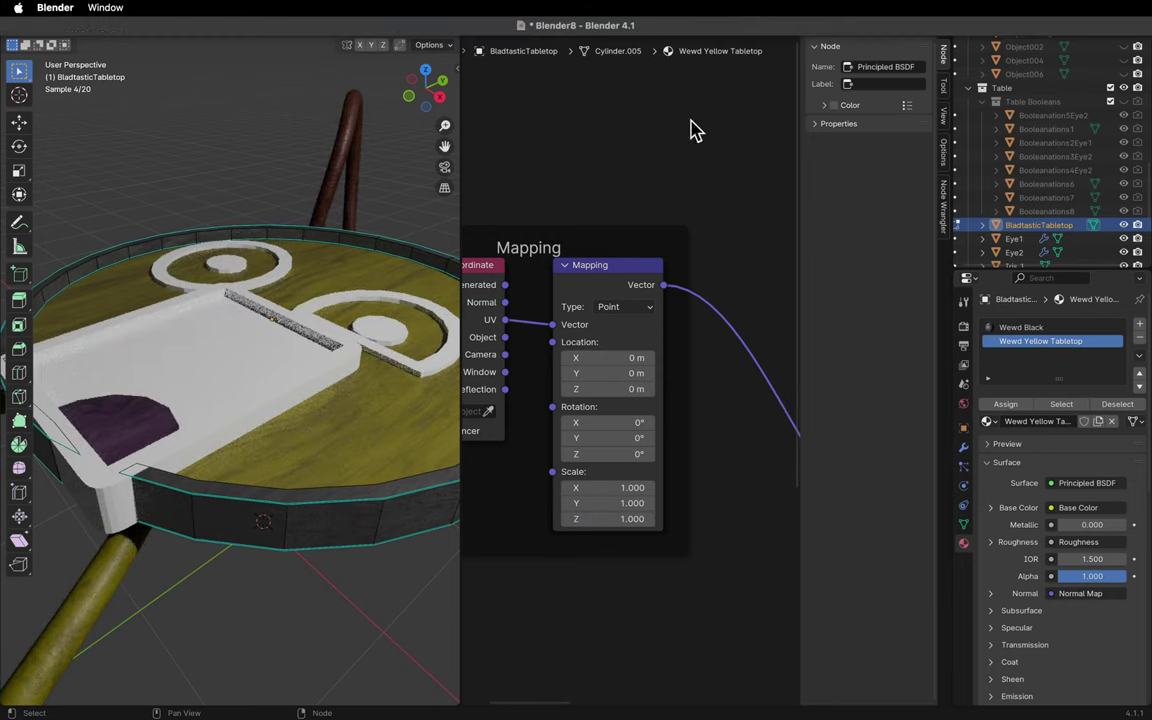
pyautogui.press('super+s')
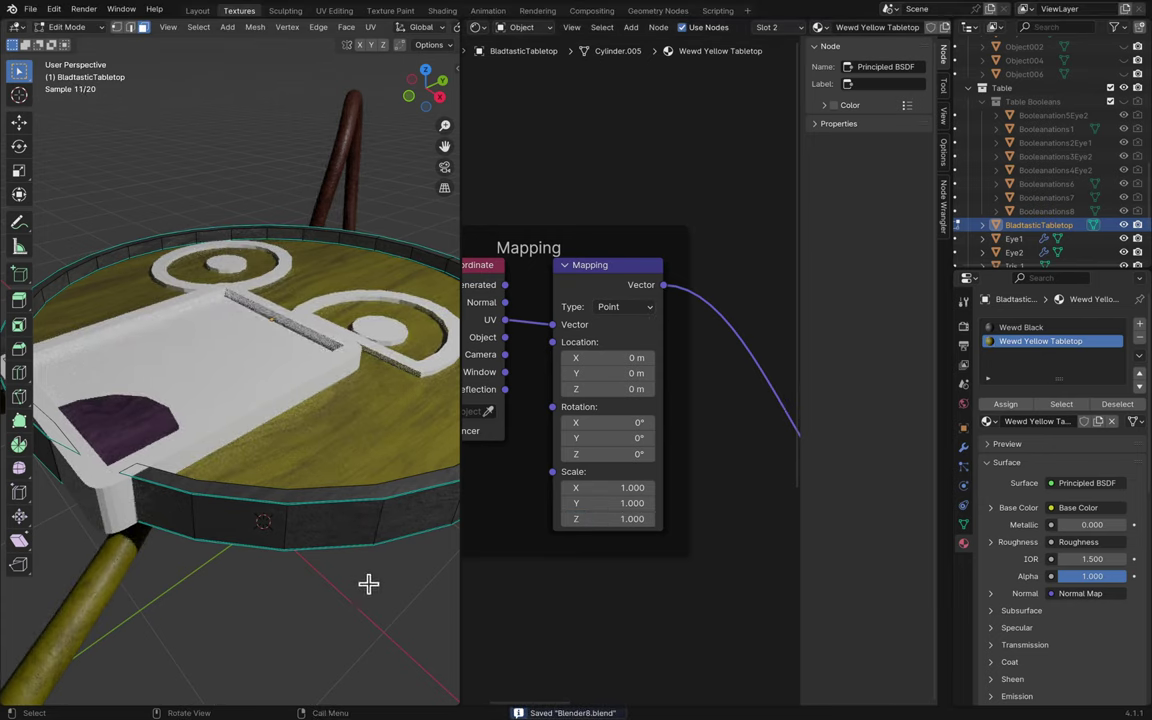
pyautogui.press('Tab')
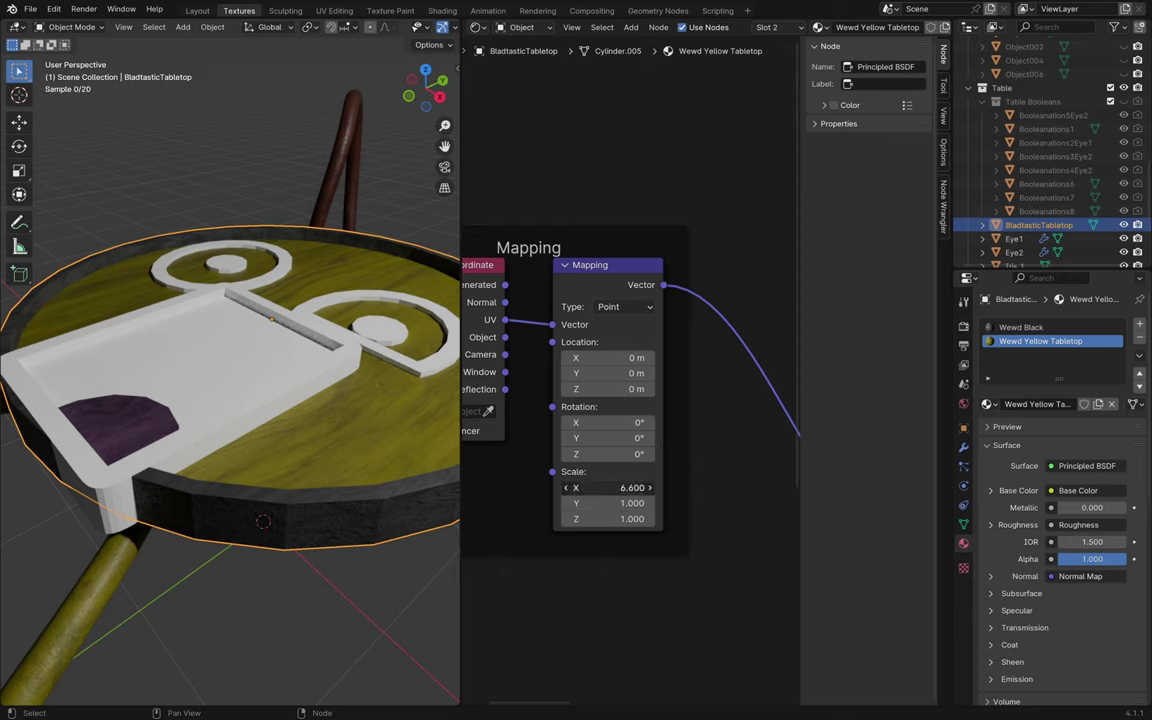
# - Adjust the Mapping scale by dragging, settling Y at 2
pyautogui.moveTo(622, 487); pyautogui.dragTo(625, 503)
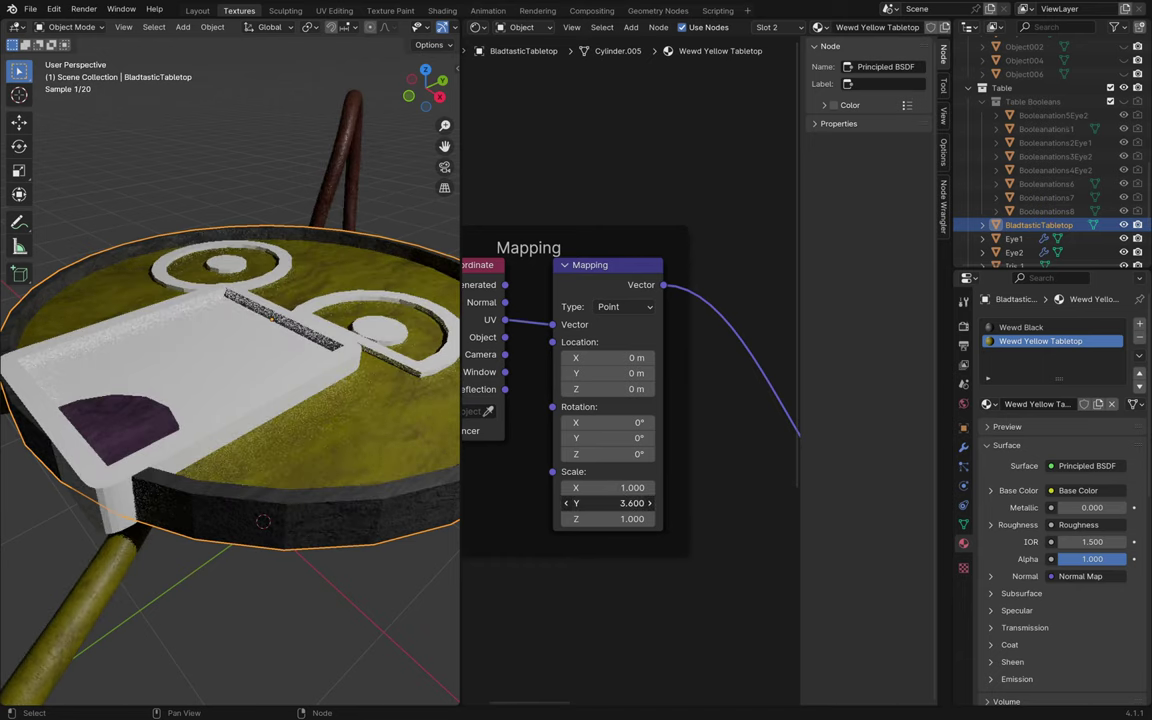
pyautogui.moveTo(610, 503); pyautogui.dragTo(545, 503)
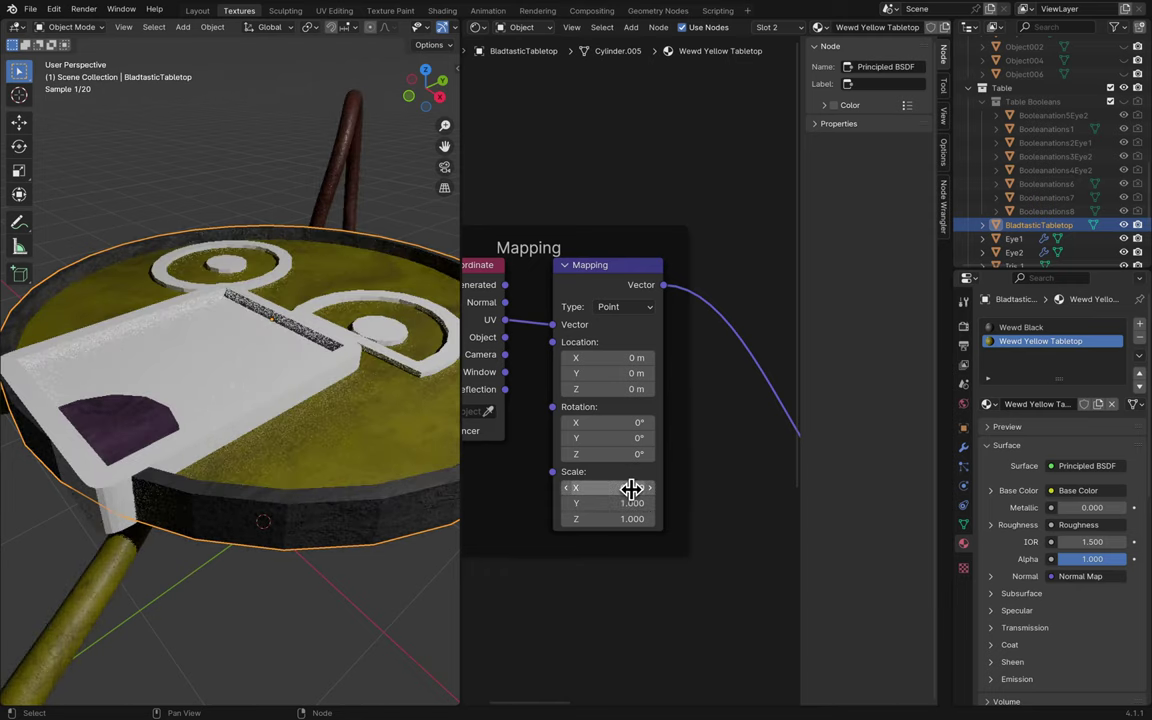
pyautogui.moveTo(600, 503); pyautogui.dragTo(650, 503)
pyautogui.write('2')
pyautogui.press('Return')
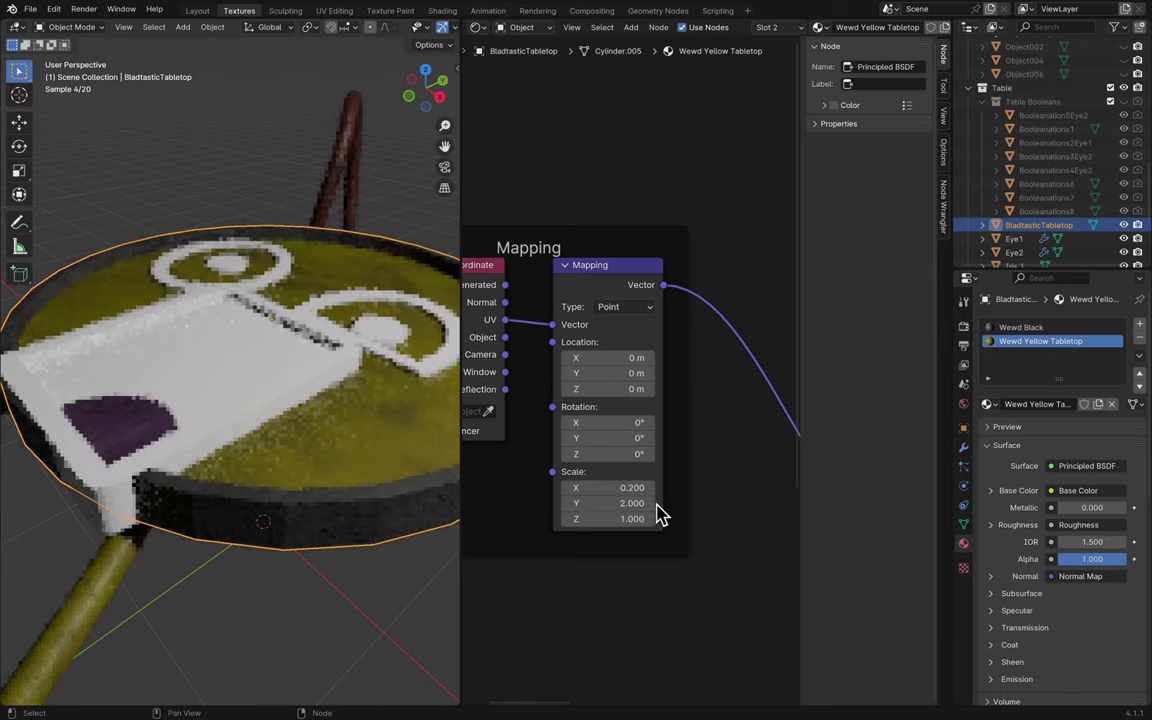
# - Set the Mapping scale X to 1 and Y to 3, then save
pyautogui.doubleClick(641, 487)
pyautogui.write('1')
pyautogui.press('Return')
pyautogui.doubleClick(650, 503)
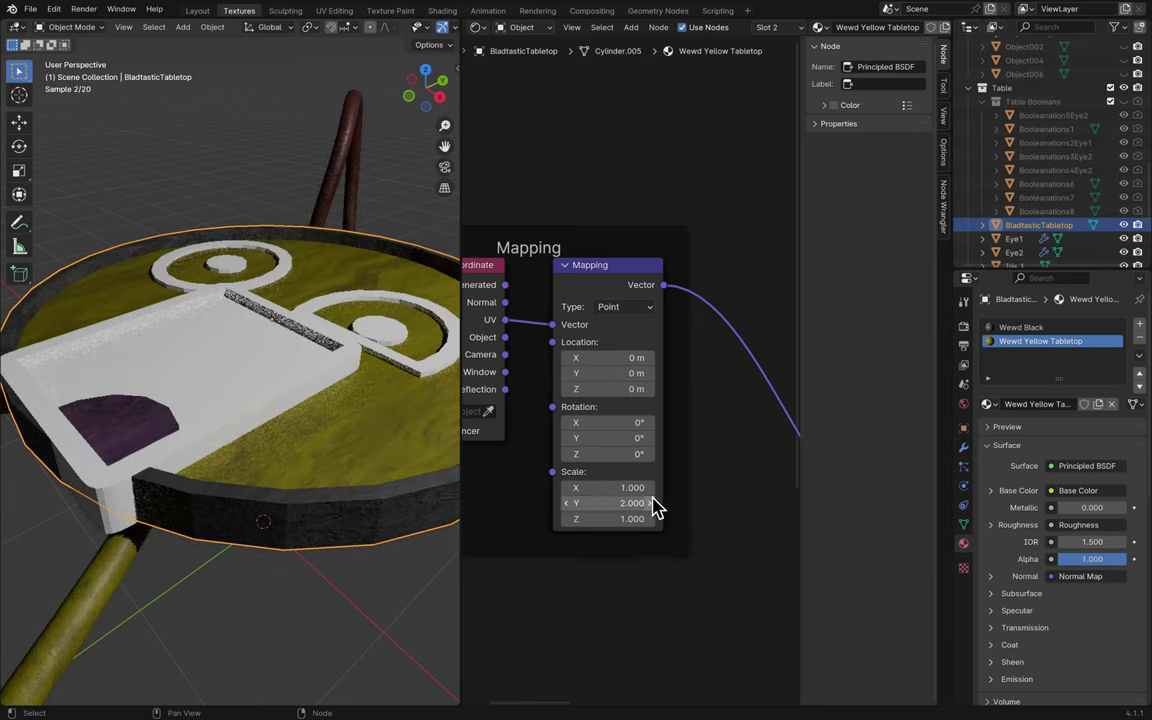
pyautogui.write('3')
pyautogui.press('Return')
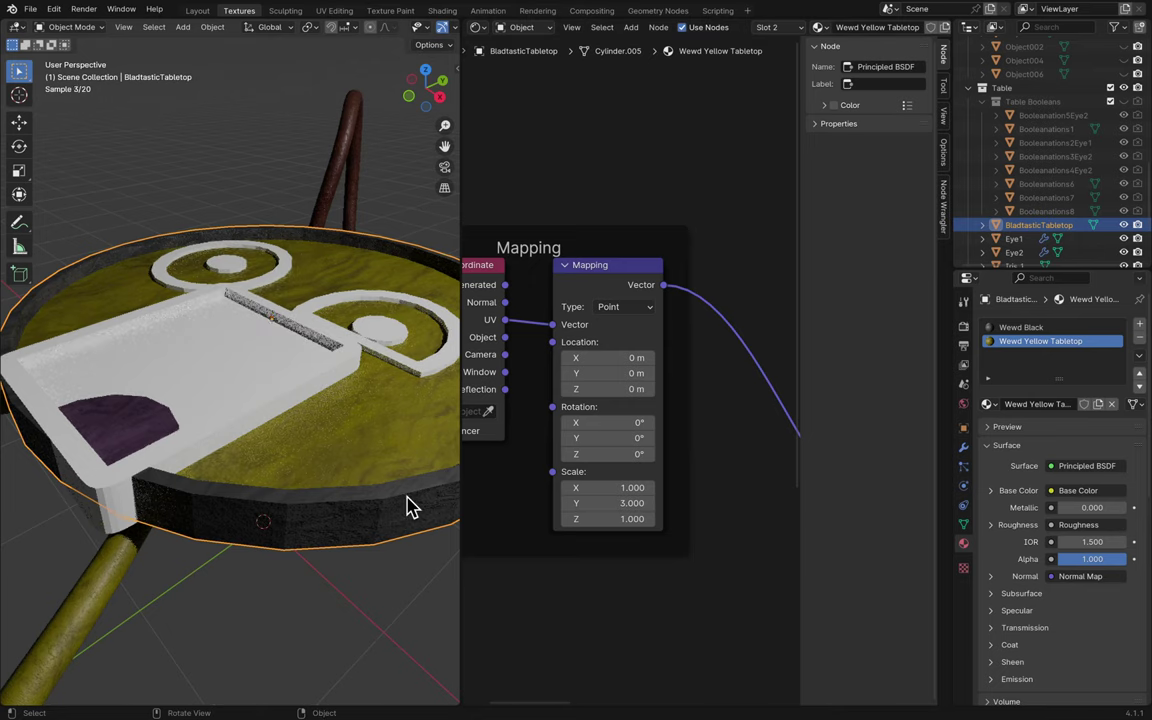
pyautogui.moveTo(406, 504); pyautogui.dragTo(411, 501, button='middle')
pyautogui.hotkey('ctrl', 's')
# - Try an X scale of 0.5, revert to 1, deselect, view from top, and save
pyautogui.click(588, 488)
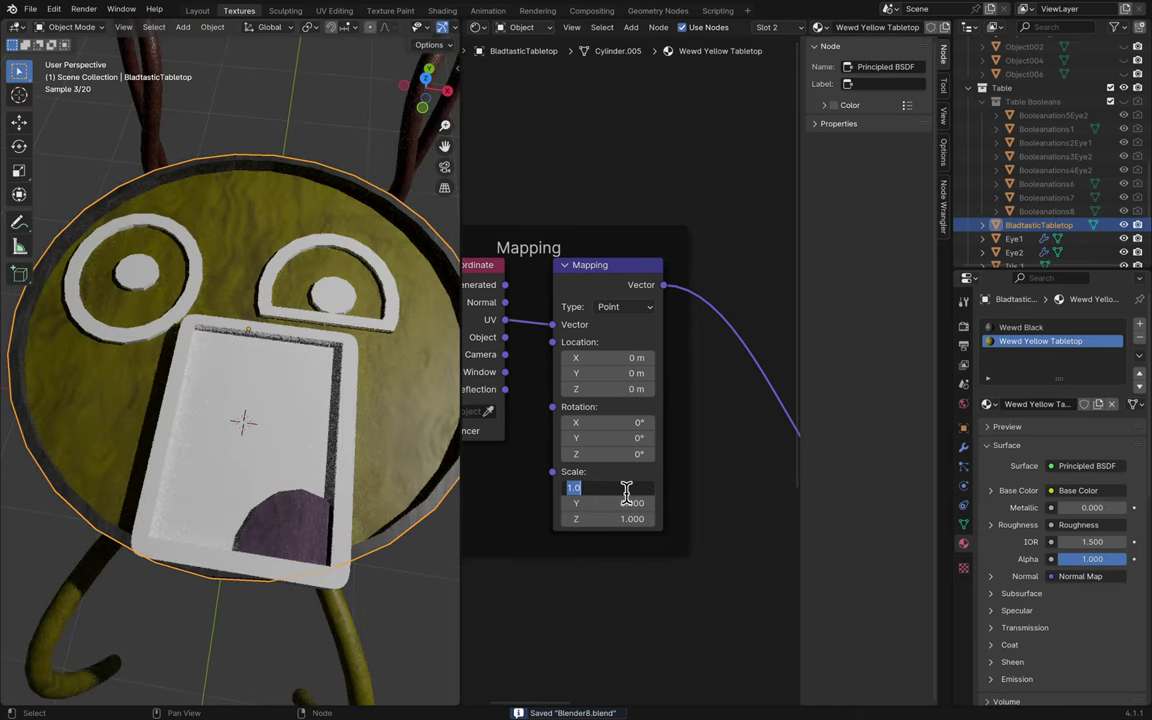
pyautogui.write('0.5')
pyautogui.press('Return')
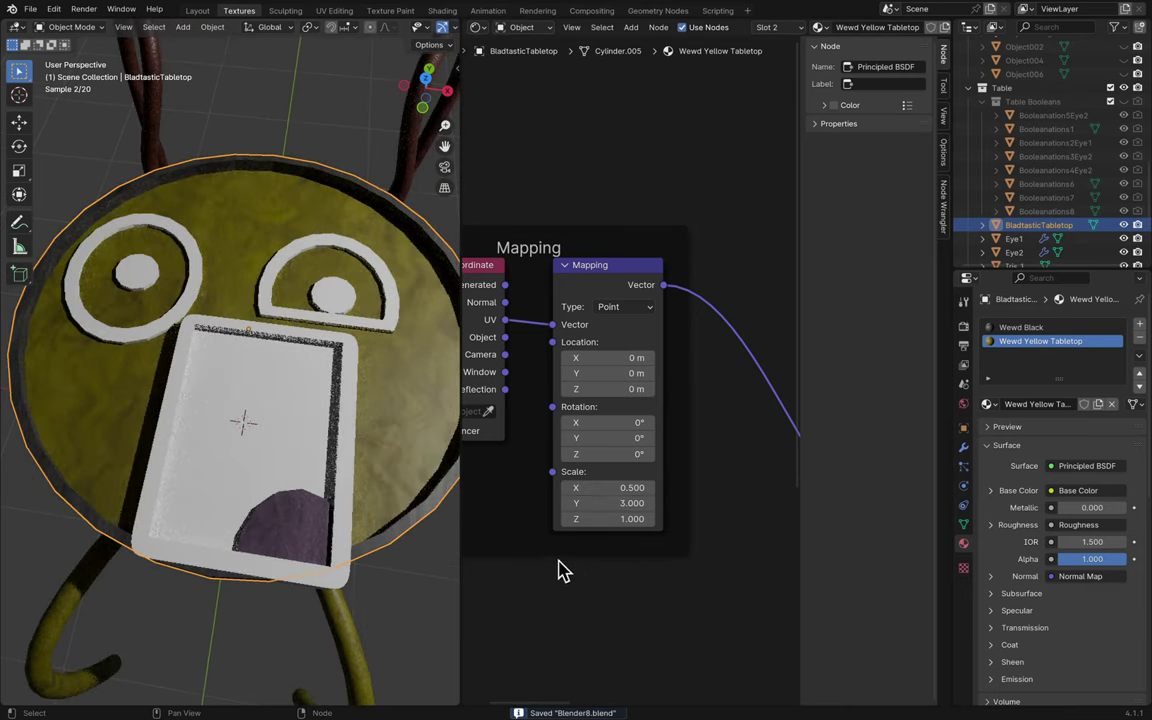
pyautogui.hotkey('ctrl', 'z')
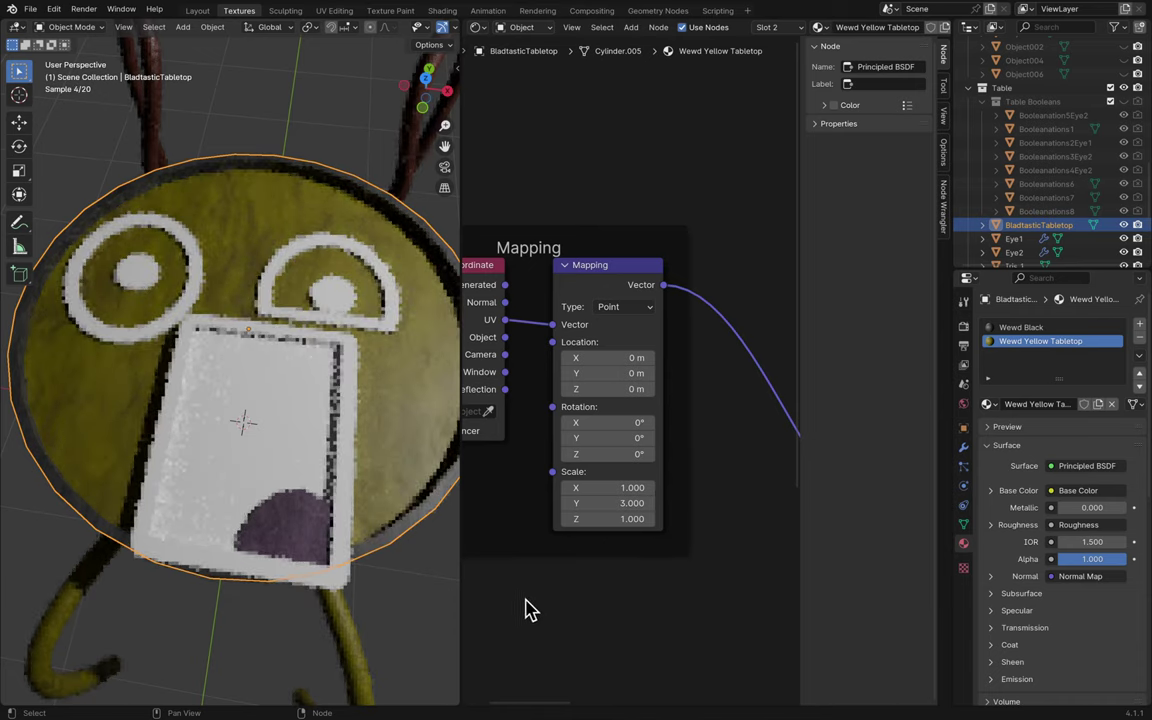
pyautogui.click(447, 605)
pyautogui.press('KP_8')
pyautogui.press('KP_8')
pyautogui.press('KP_8')
pyautogui.hotkey('ctrl', 's')
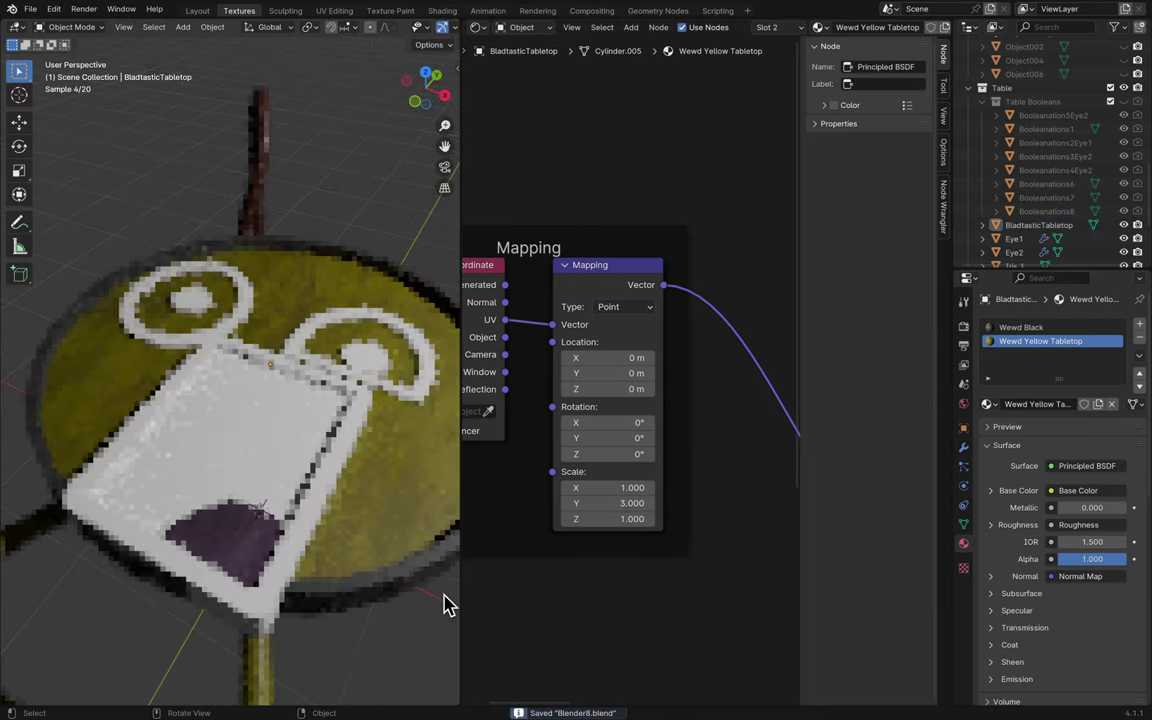
# - Select the Mouth, switch to the Layout workspace, and save incremented copies of the file
pyautogui.click(221, 433)
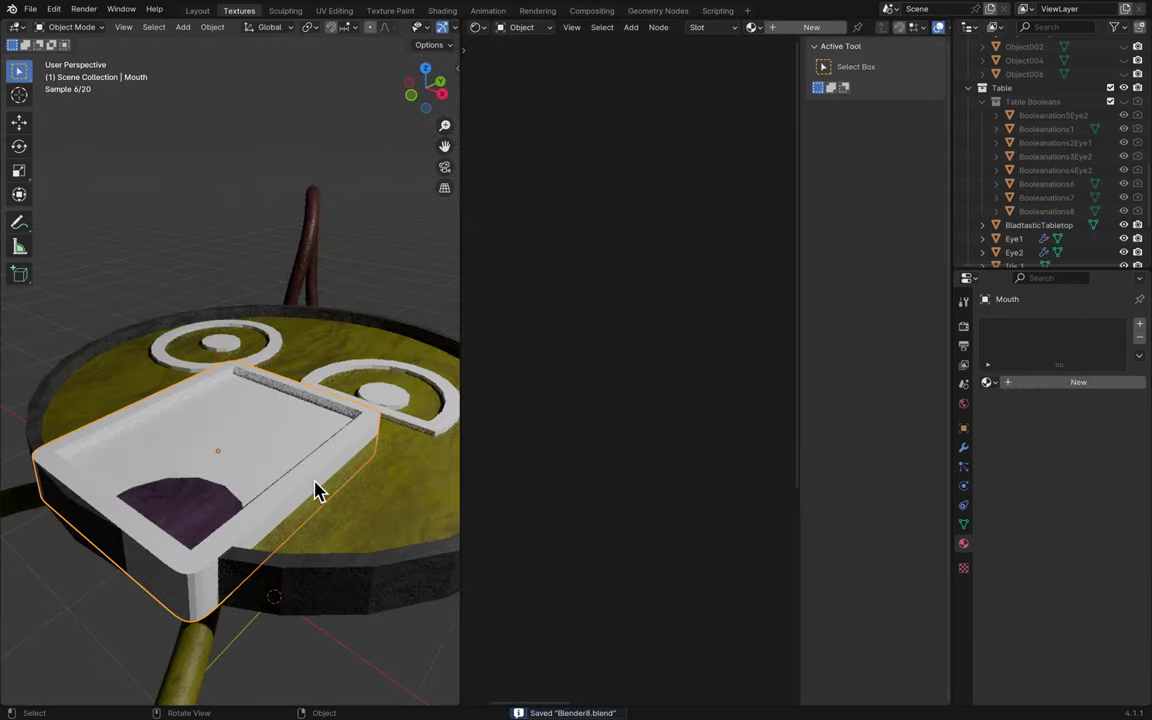
pyautogui.click(964, 449)
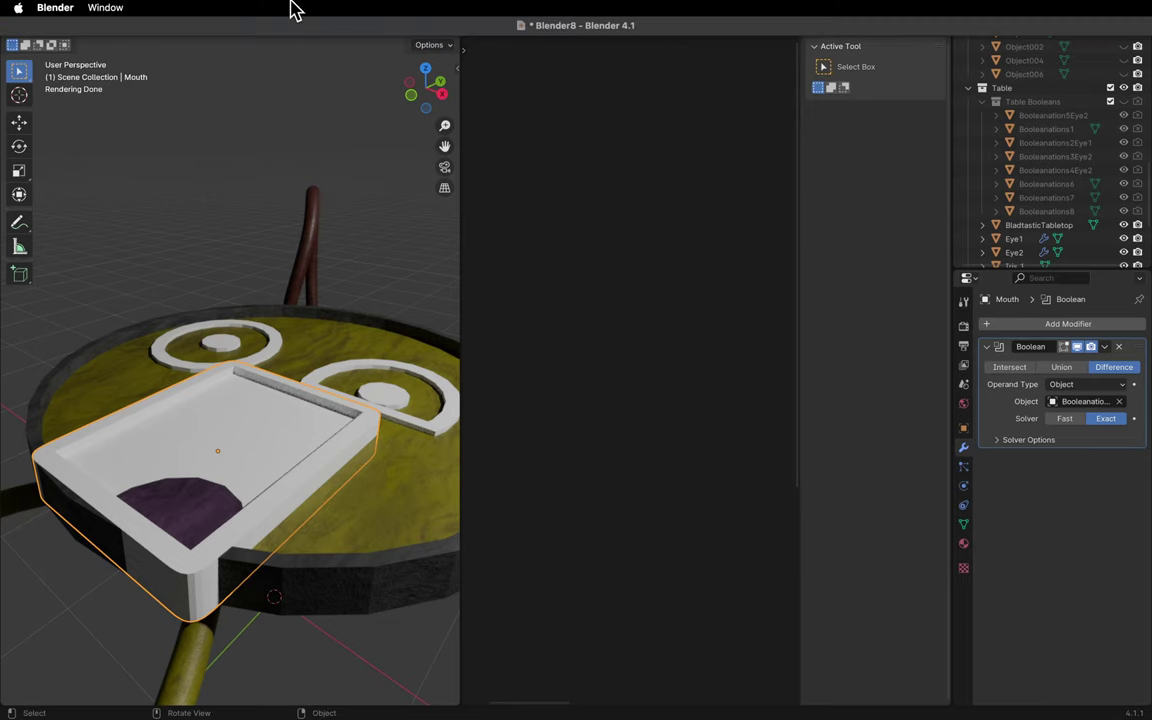
pyautogui.click(197, 11)
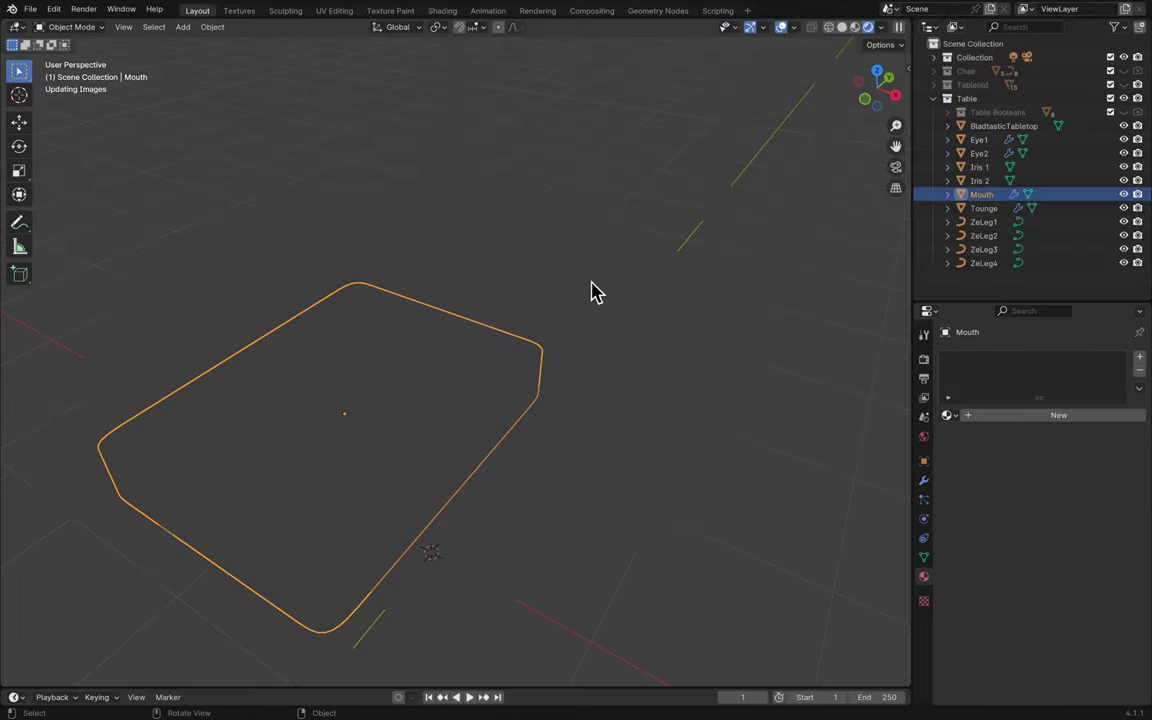
pyautogui.hotkey('ctrl', 's')
pyautogui.scroll(2, 612, 311)
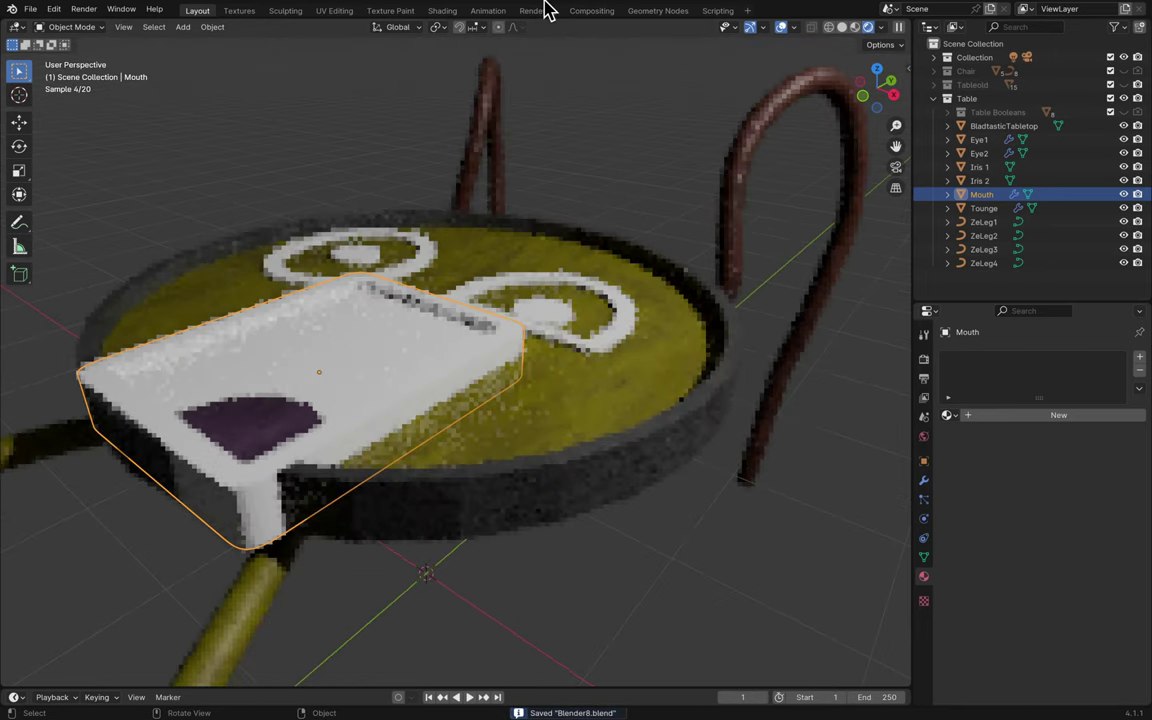
pyautogui.hotkey('ctrl', 'alt', 's')
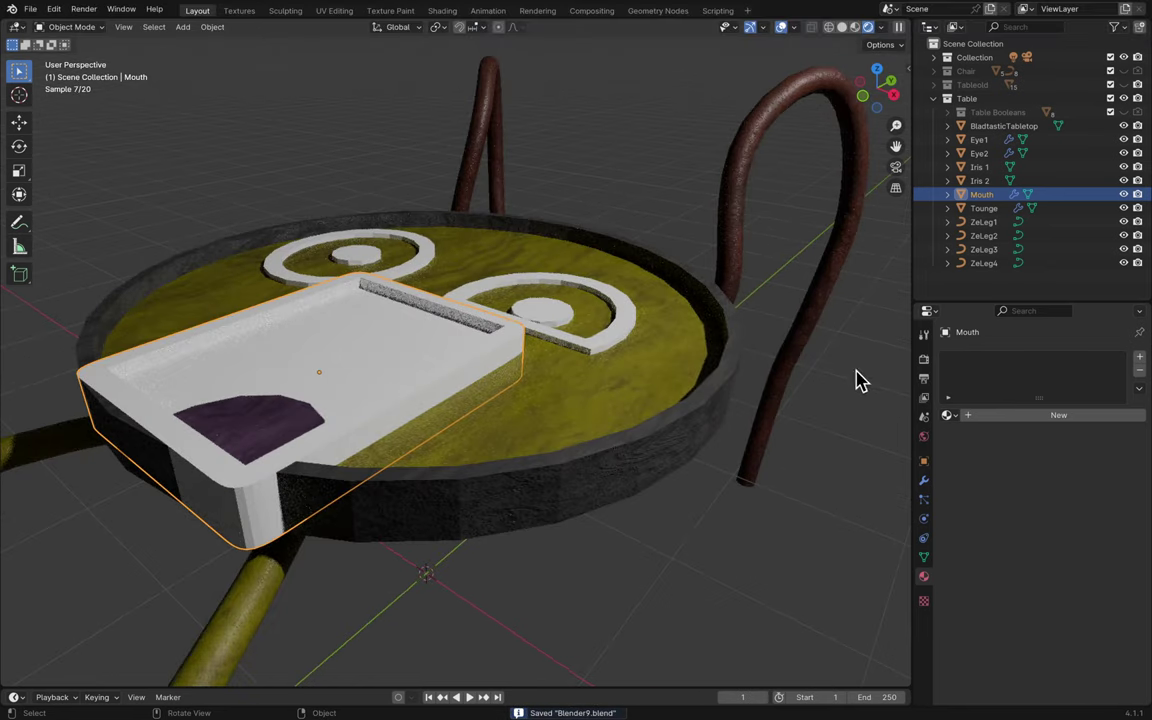
# - Apply the Mouth's Boolean modifier and inspect the resulting mesh
pyautogui.click(924, 484)
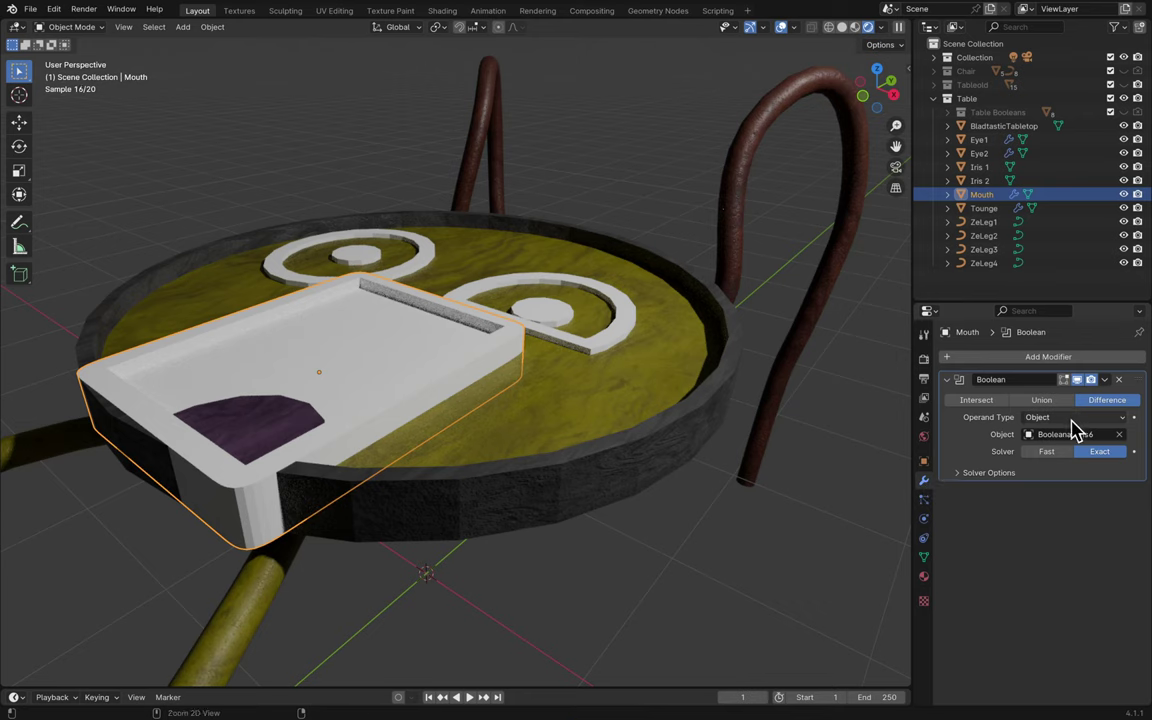
pyautogui.hotkey('ctrl', 'a')
pyautogui.press('Tab')
pyautogui.press('Tab')
pyautogui.press('Tab')
pyautogui.press('Tab')
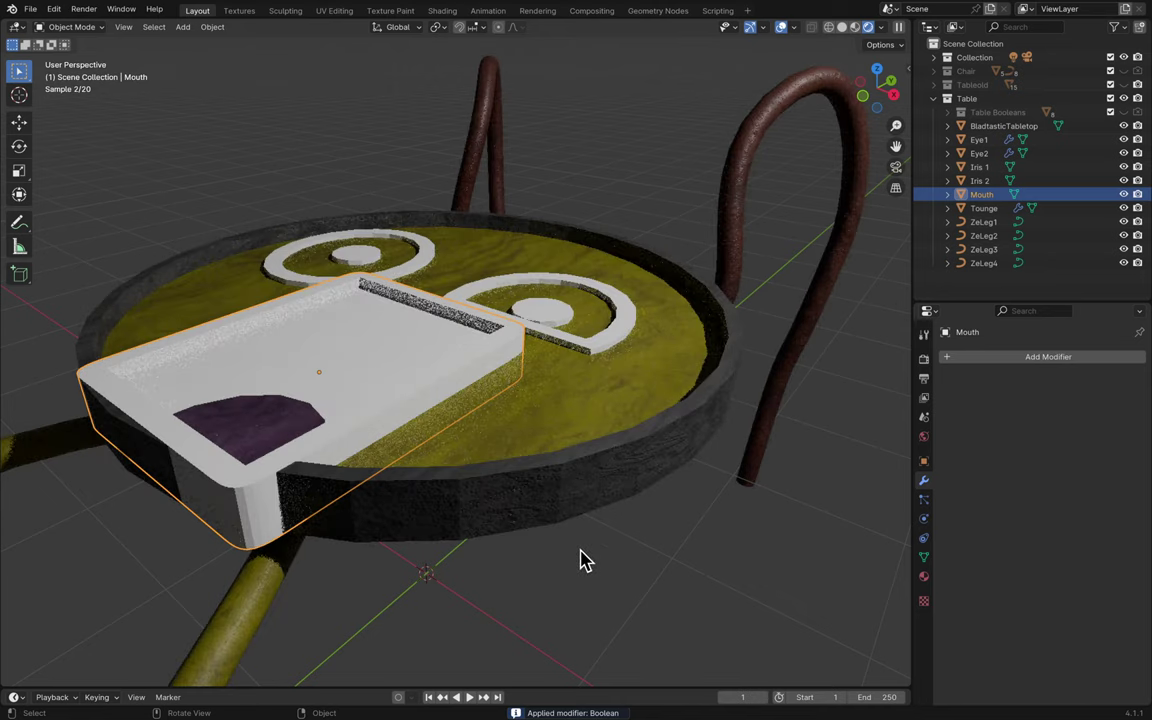
pyautogui.moveTo(585, 560); pyautogui.dragTo(930, 520, button='middle')
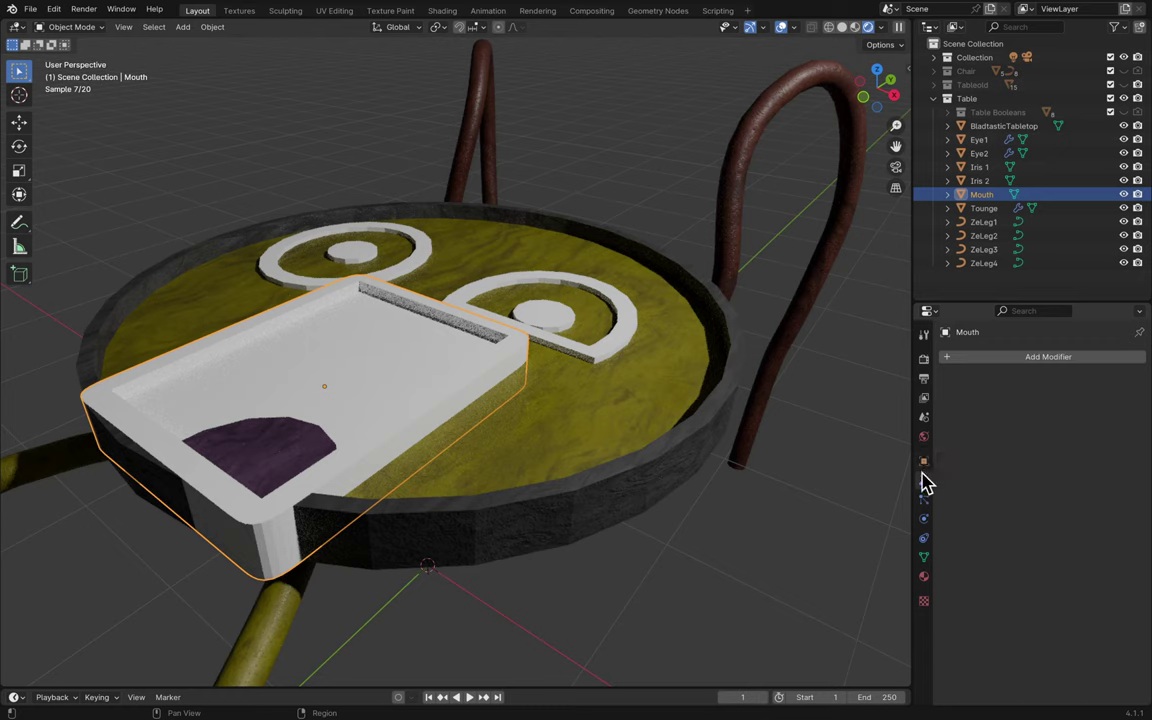
# - Give the Mouth the Wewd Black material and reselect the BladtasticTabletop
pyautogui.click(923, 576)
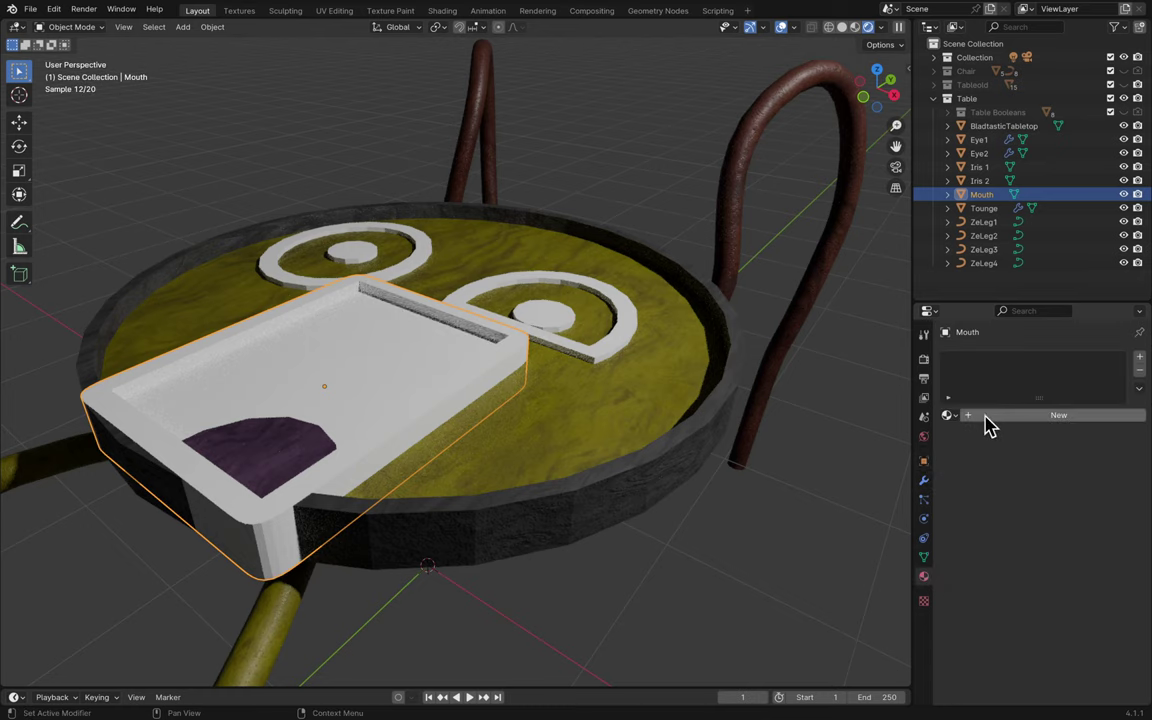
pyautogui.click(954, 415)
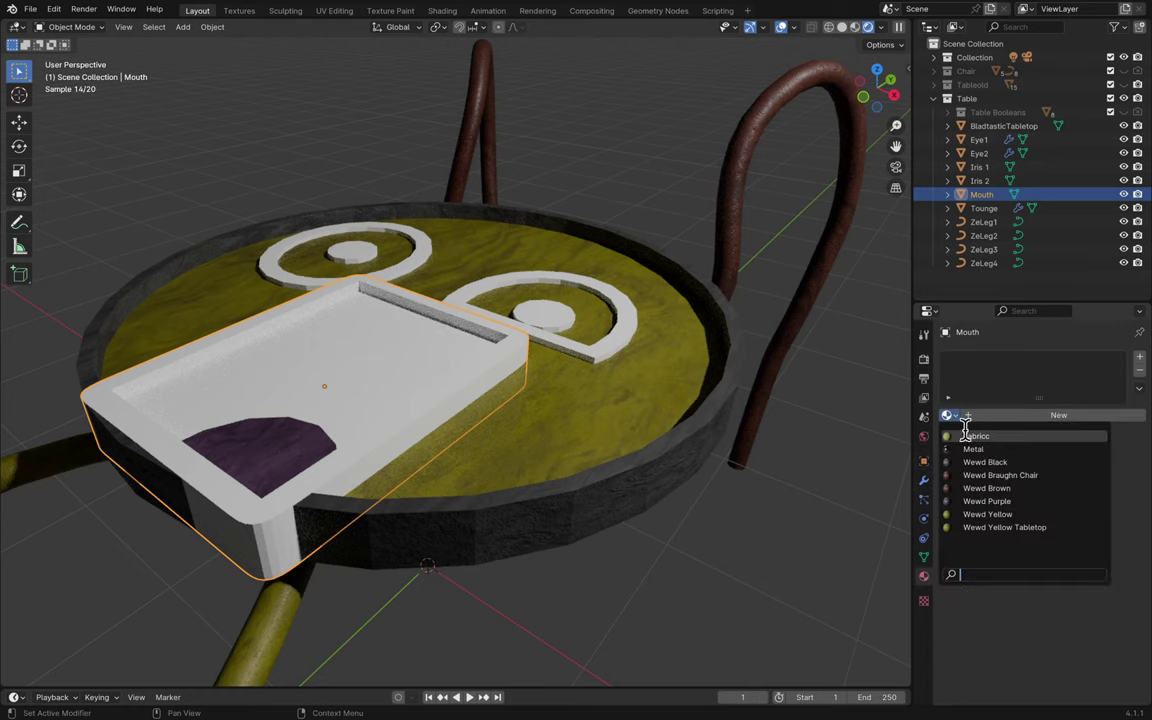
pyautogui.click(1011, 463)
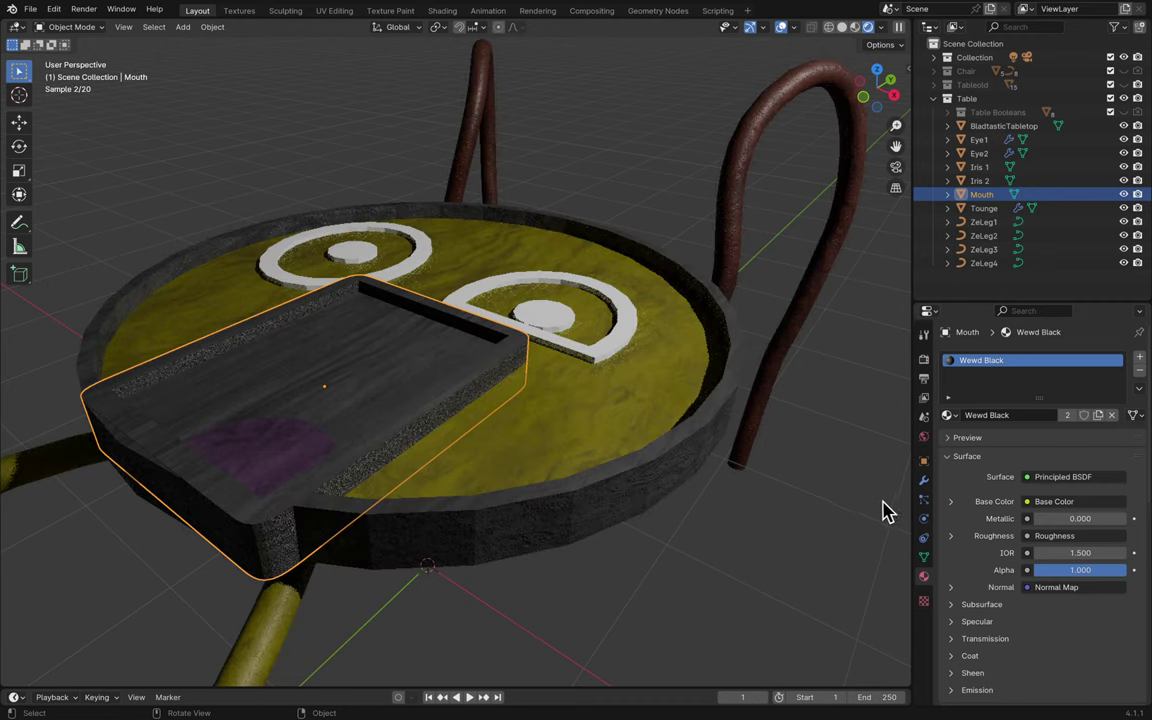
pyautogui.click(697, 462)
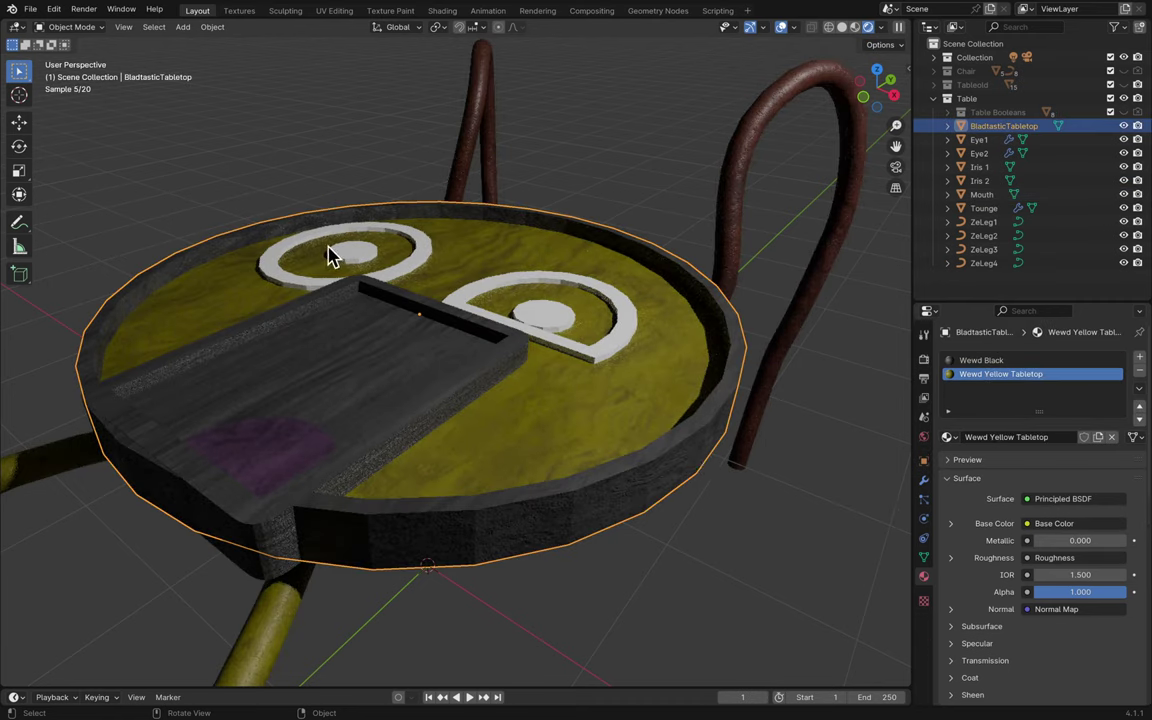
# - Open the Texturing workspace on the tabletop, try Wewd Black in slot 2, then undo it
pyautogui.click(245, 10)
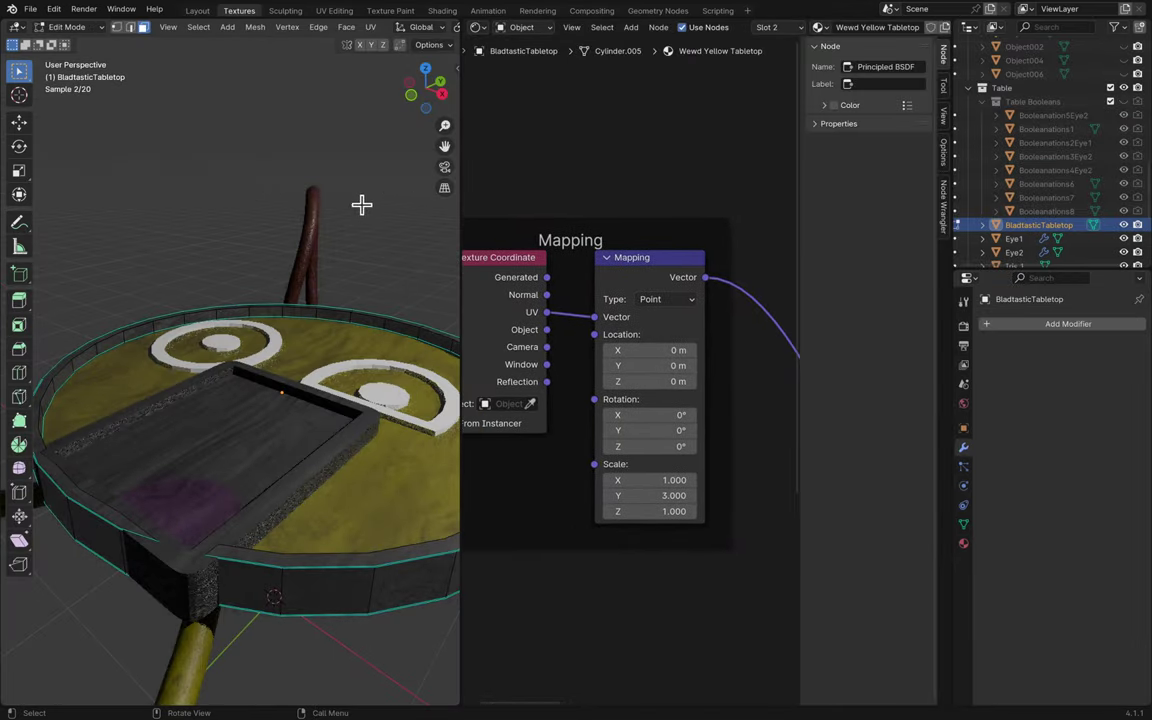
pyautogui.press('Tab')
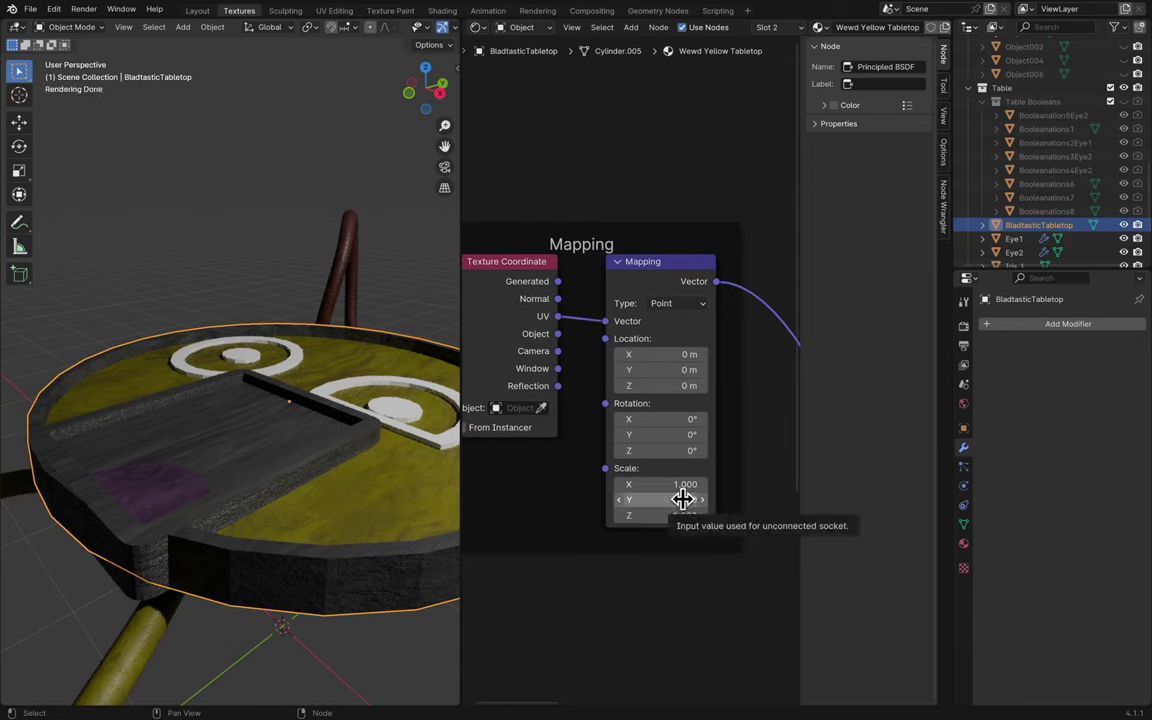
pyautogui.click(964, 545)
pyautogui.click(820, 28)
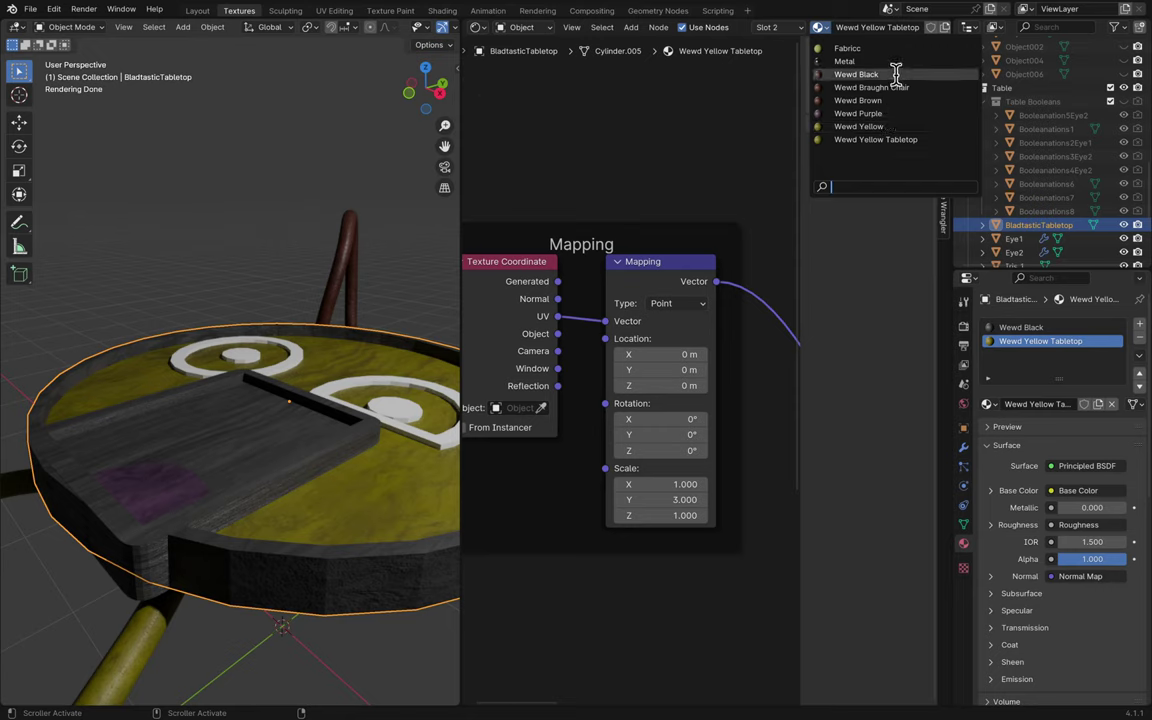
pyautogui.click(897, 75)
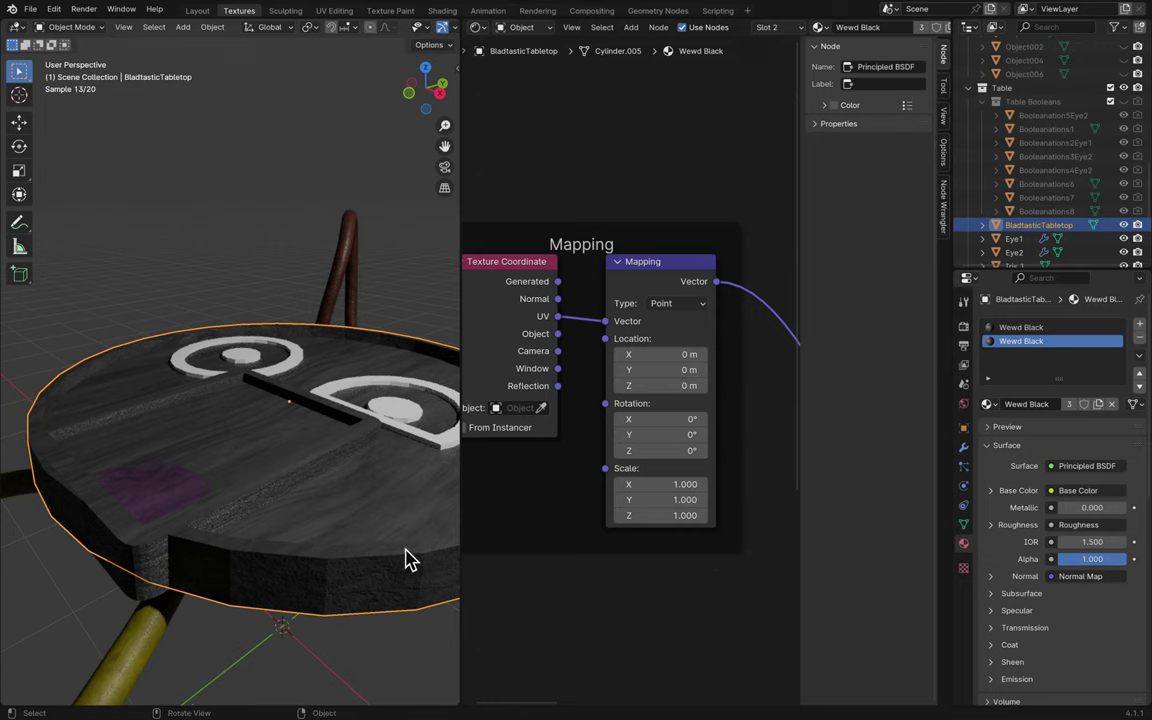
pyautogui.hotkey('ctrl', 'z')
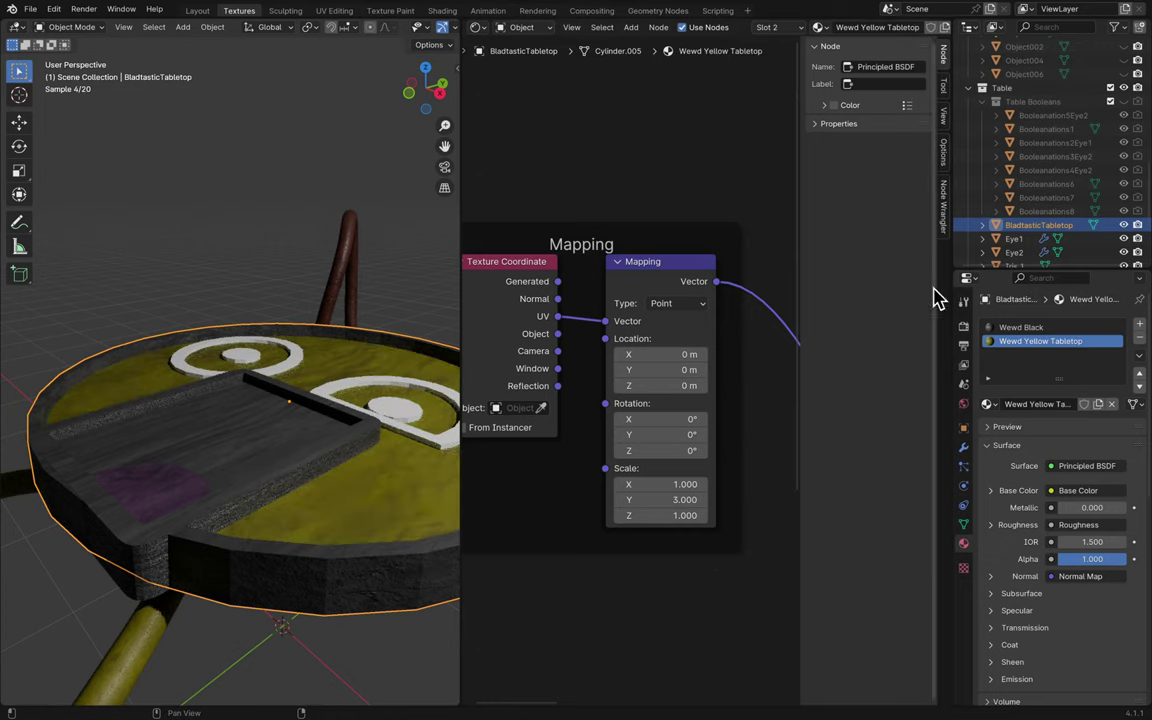
# - Activate the Wewd Black slot and trial-stretch its texture, raising X scale to 1.8
pyautogui.click(1028, 330)
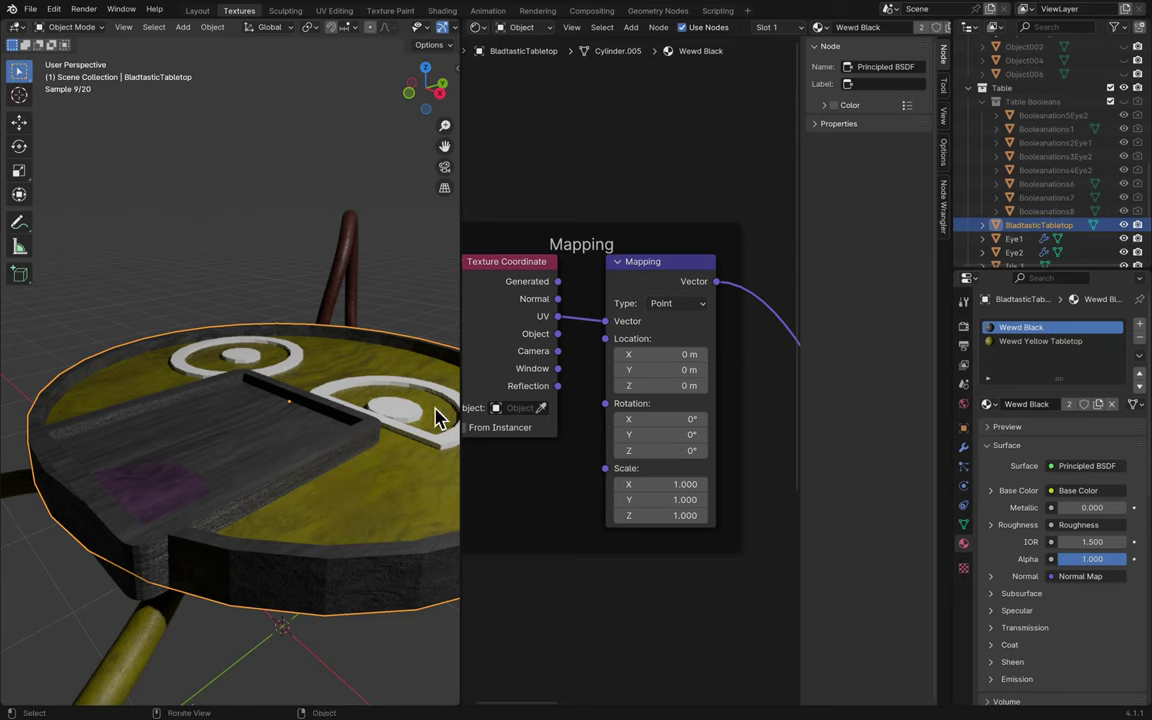
pyautogui.scroll(2, 697, 216)
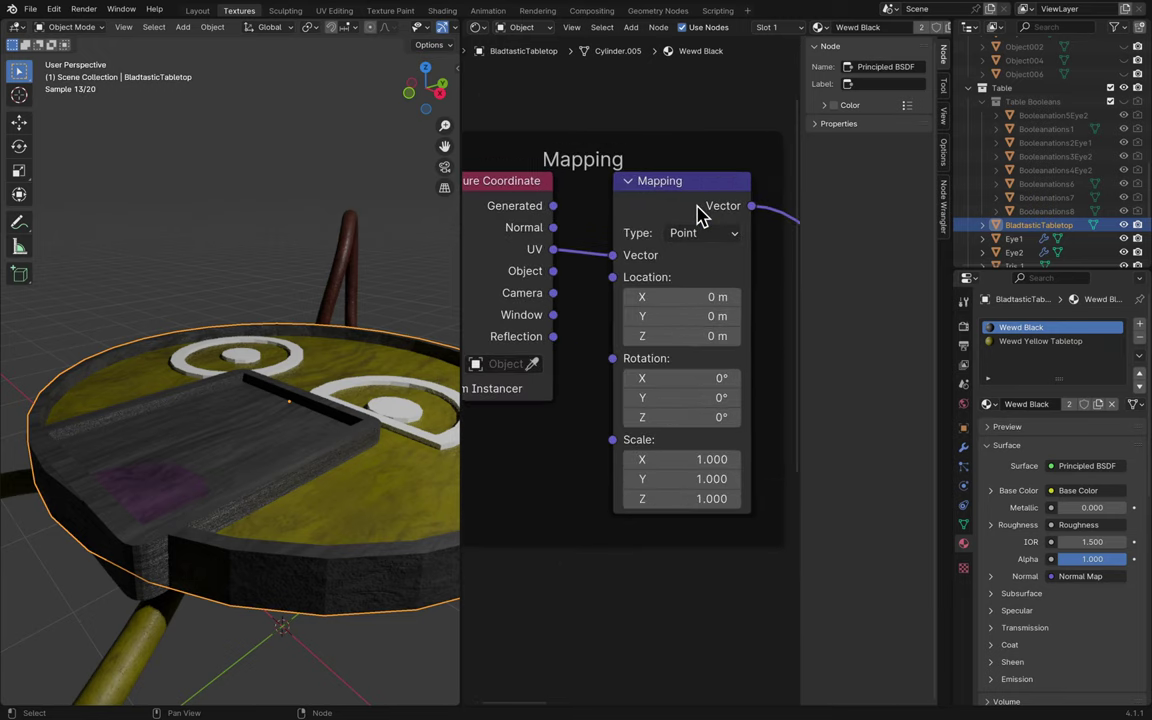
pyautogui.scroll(5, 222, 481)
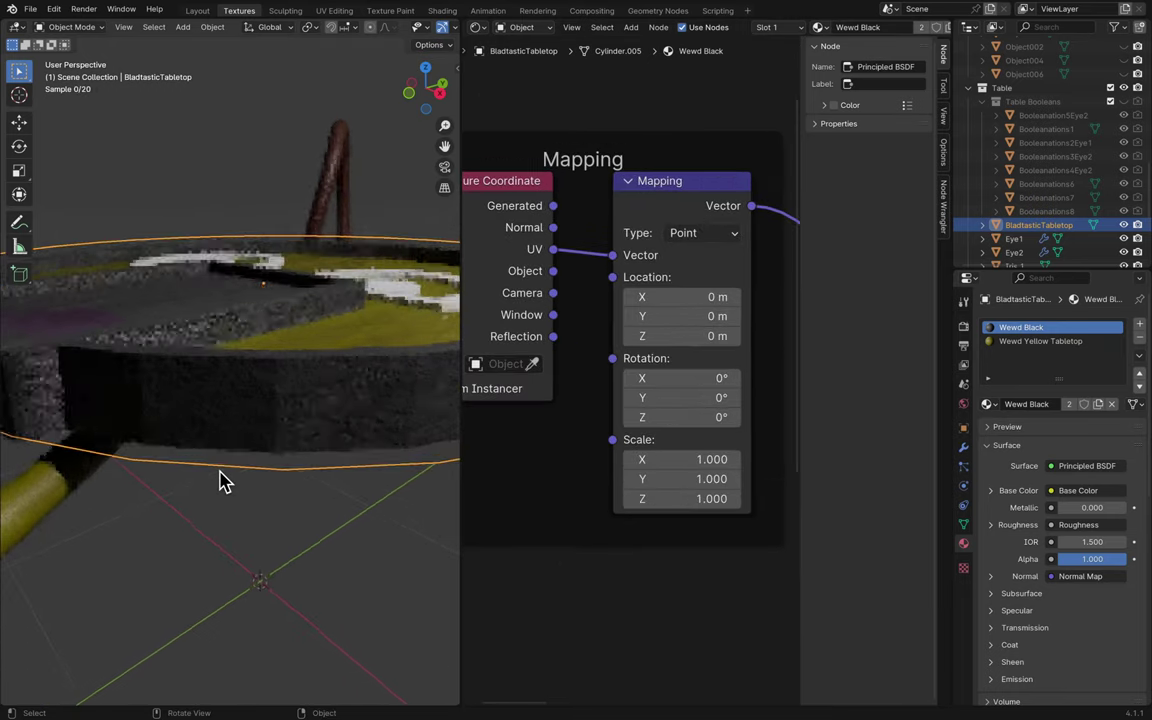
pyautogui.scroll(-3, 222, 481)
pyautogui.scroll(3, 222, 481)
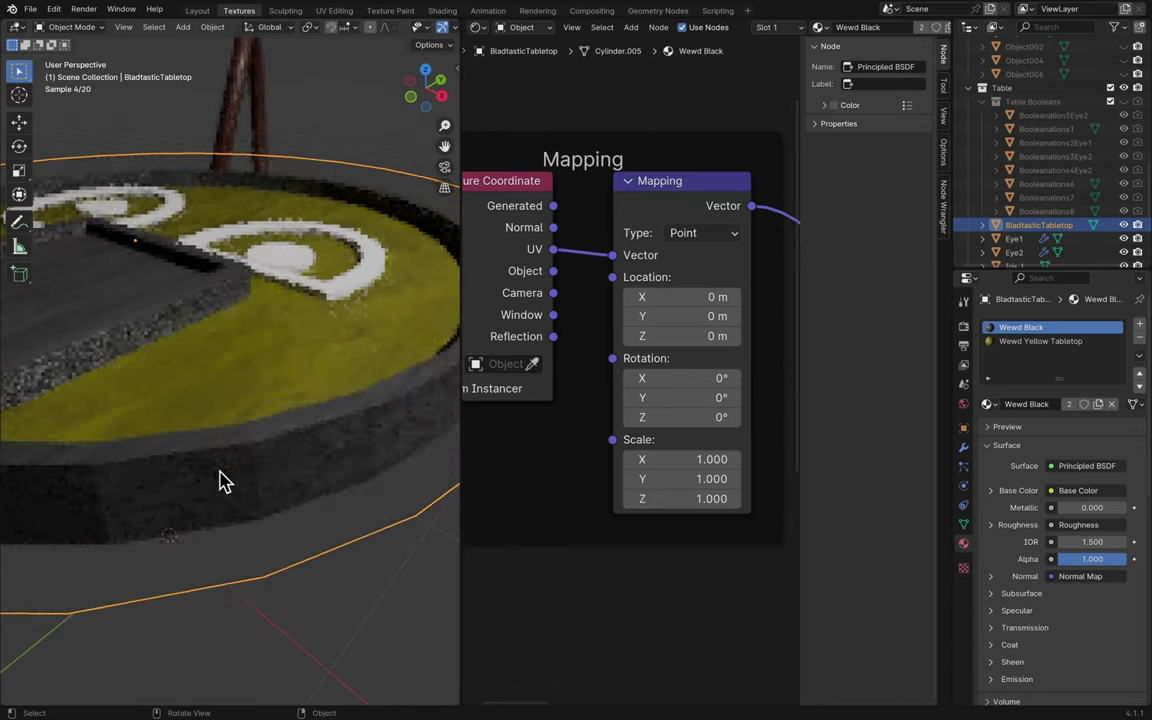
pyautogui.scroll(-5, 222, 481)
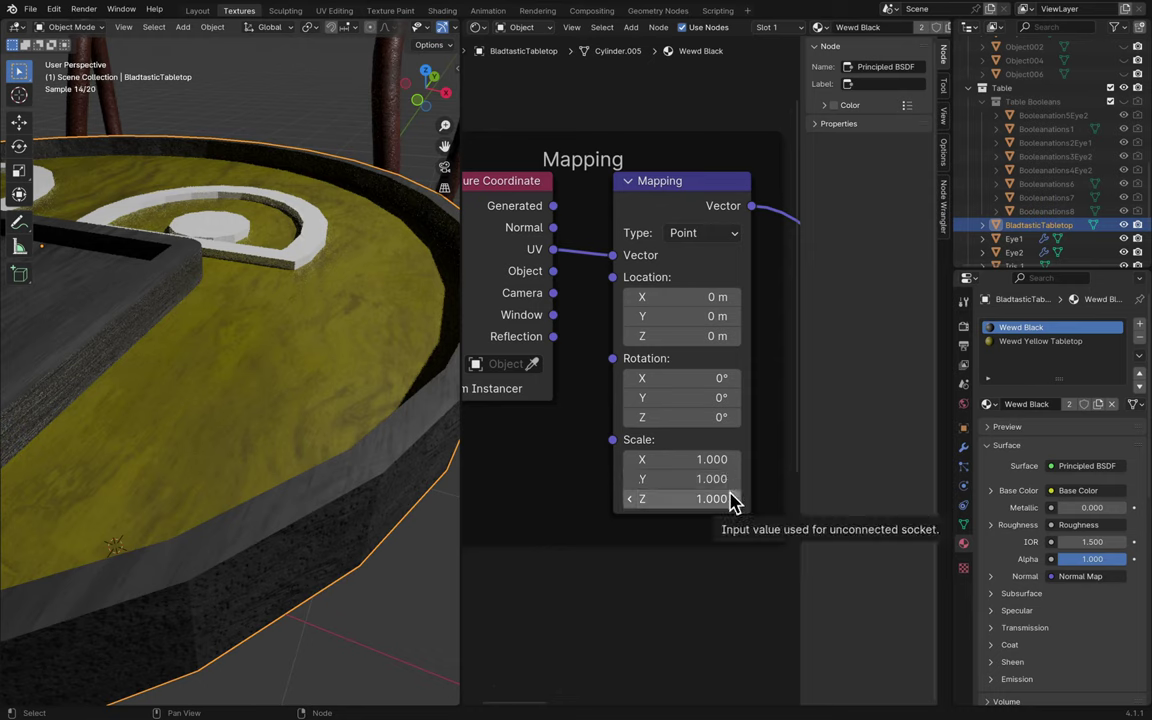
pyautogui.moveTo(722, 479); pyautogui.dragTo(694, 479)
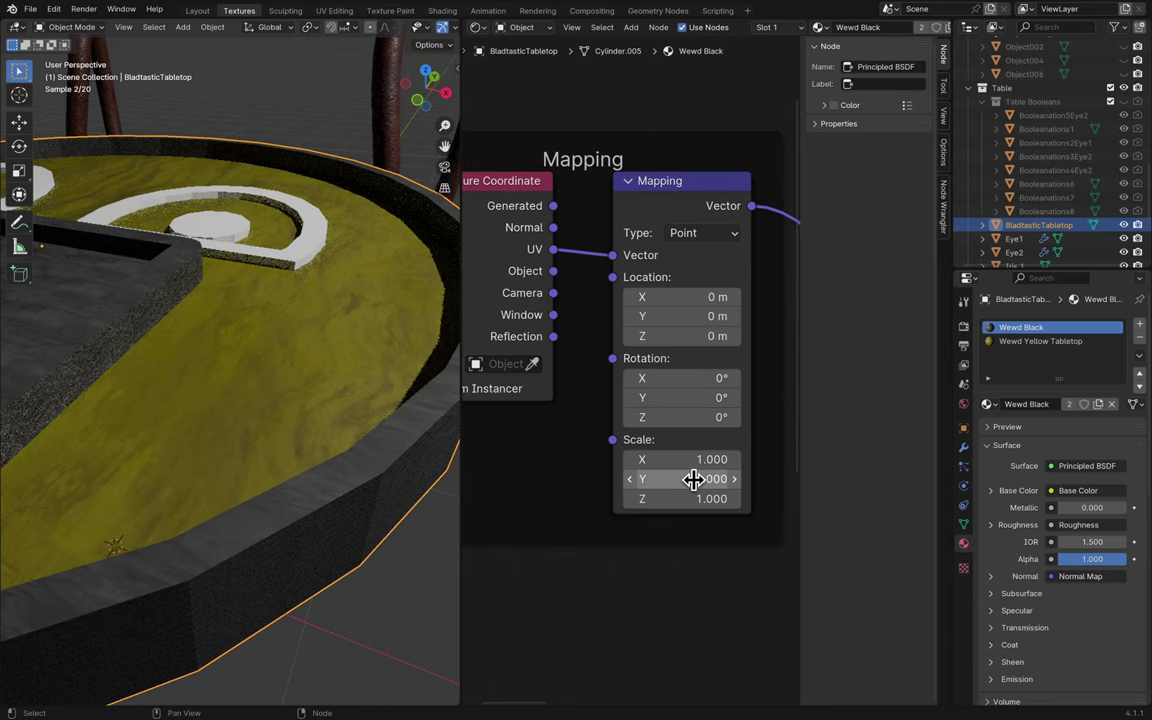
pyautogui.scroll(-5, 296, 467)
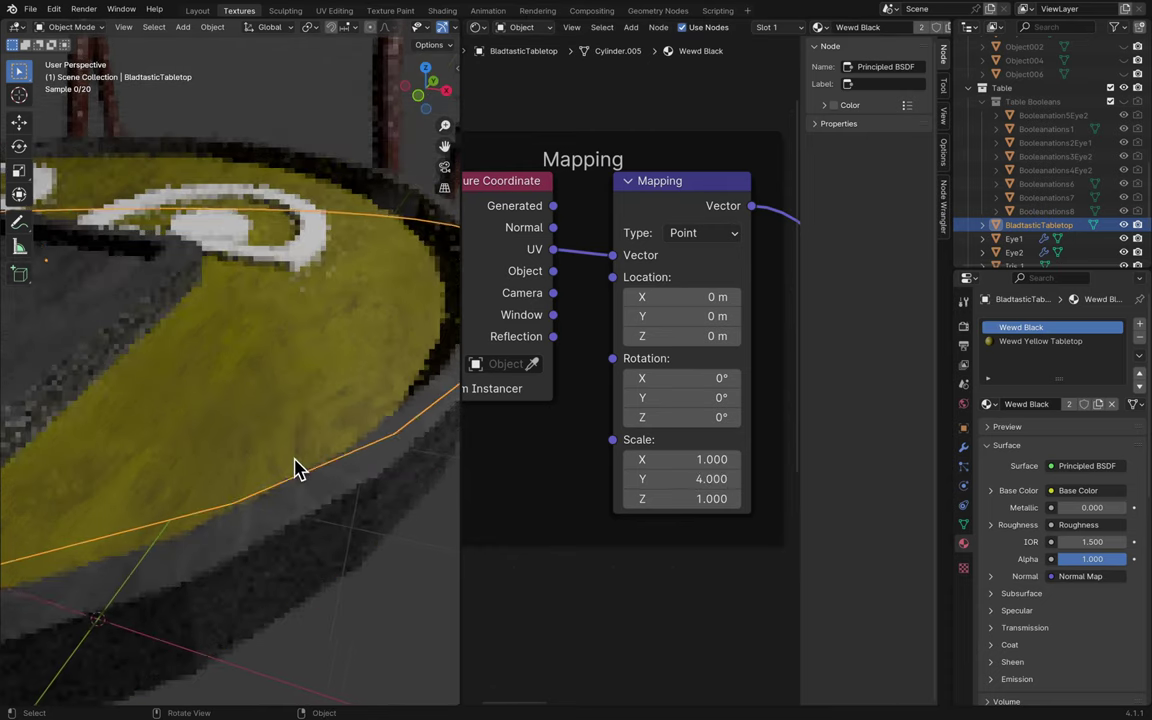
pyautogui.scroll(3, 320, 457)
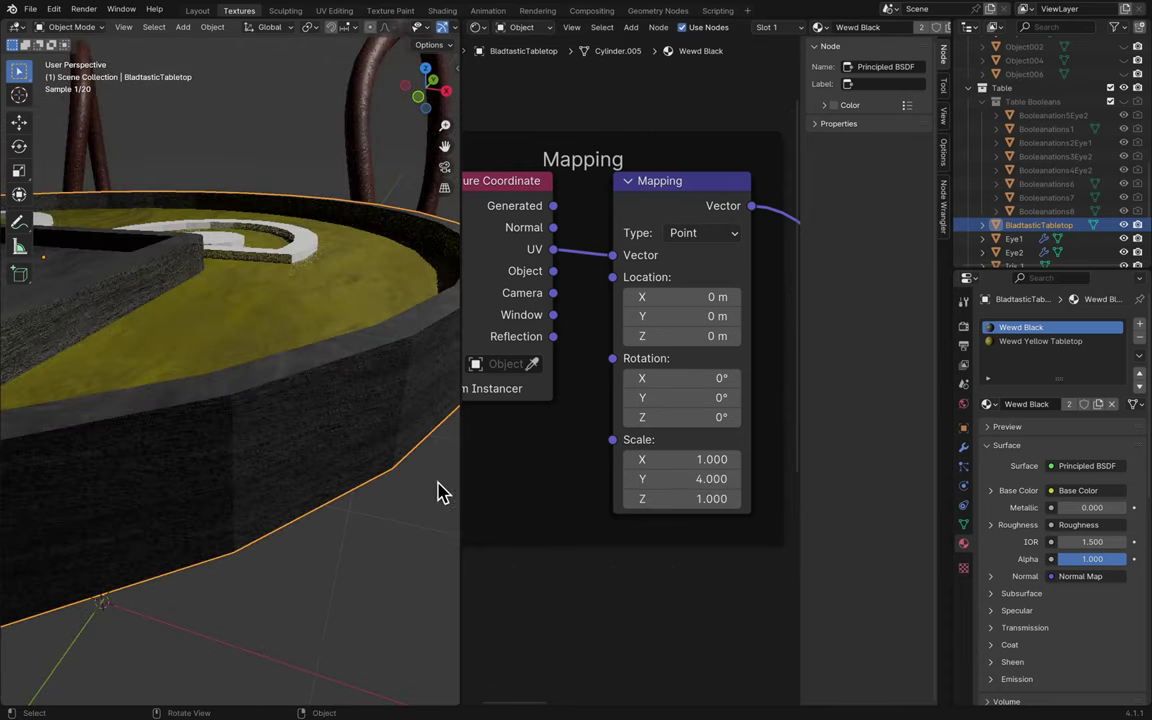
pyautogui.moveTo(704, 461)
pyautogui.mouseDown()
pyautogui.moveTo(740, 461)
pyautogui.moveTo(700, 463)
pyautogui.mouseUp()
# - Try Texture and Vector mapping types, reset Y scale to 1, then return to Point
pyautogui.click(704, 234)
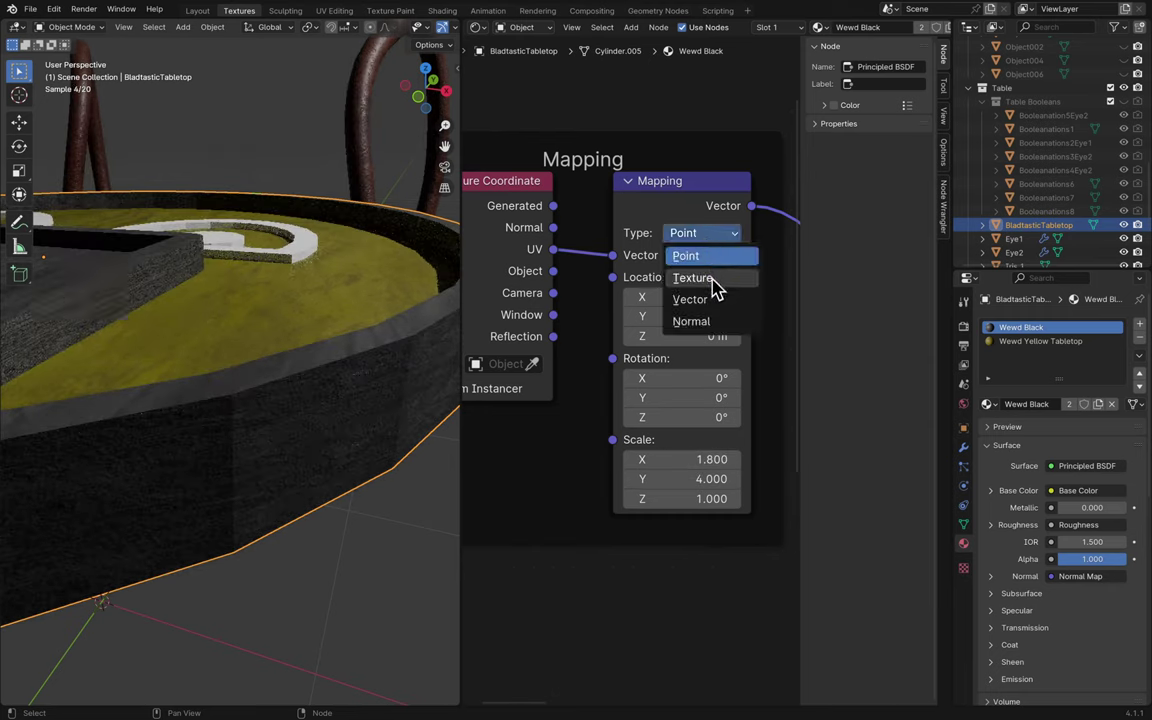
pyautogui.click(714, 282)
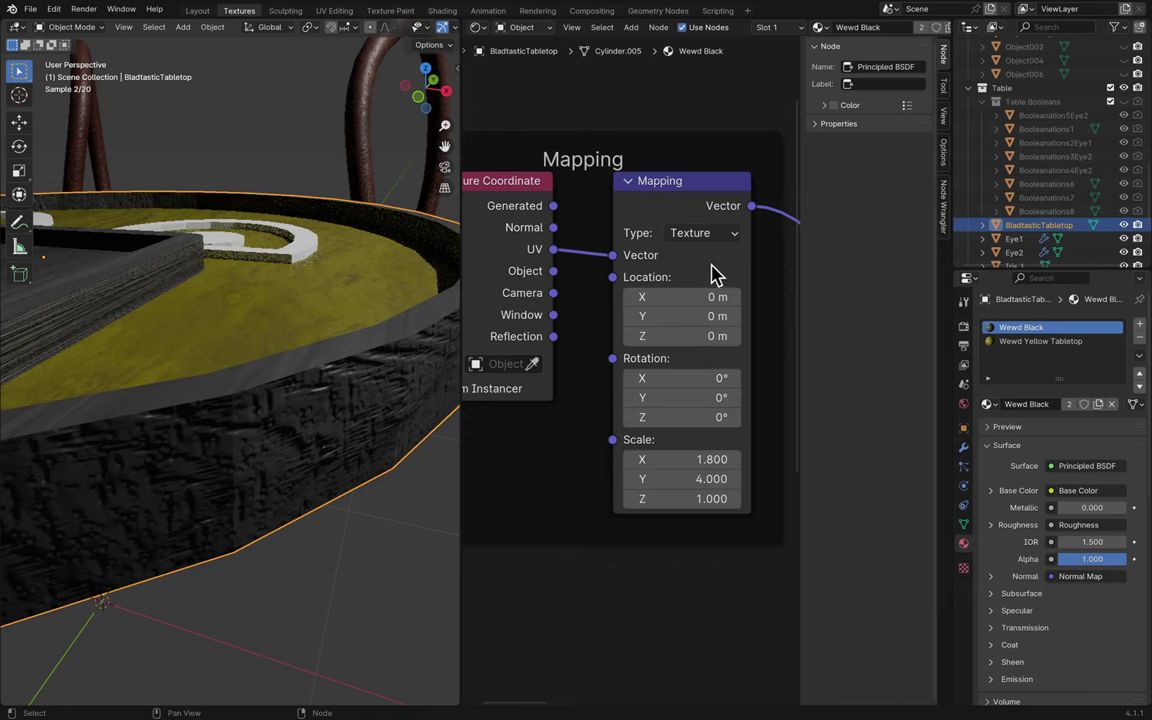
pyautogui.click(705, 236)
pyautogui.click(701, 297)
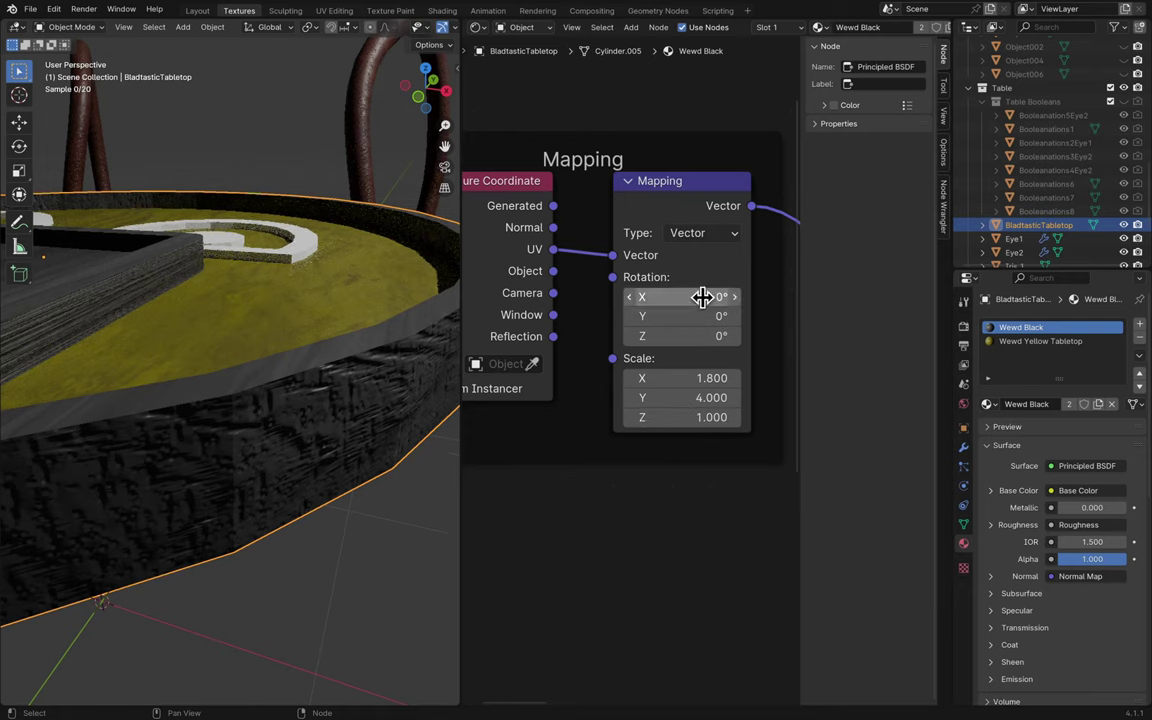
pyautogui.moveTo(693, 403); pyautogui.dragTo(760, 403)
pyautogui.write('1')
pyautogui.press('Return')
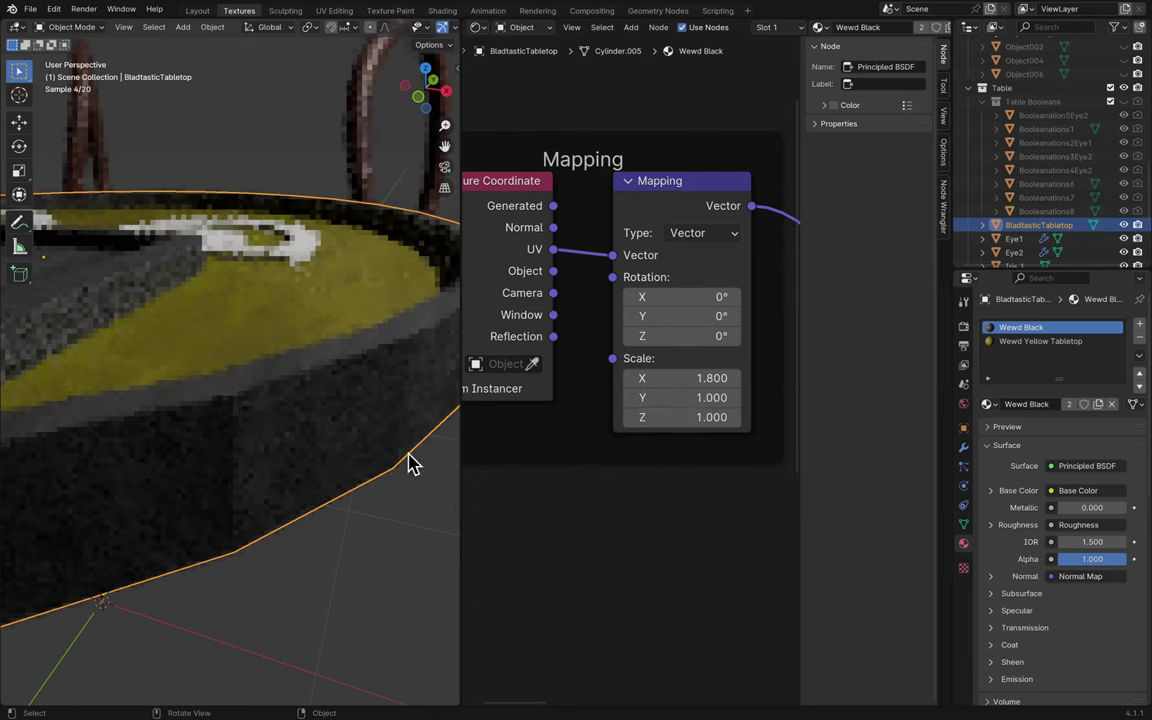
pyautogui.scroll(2, 380, 460)
pyautogui.click(703, 222)
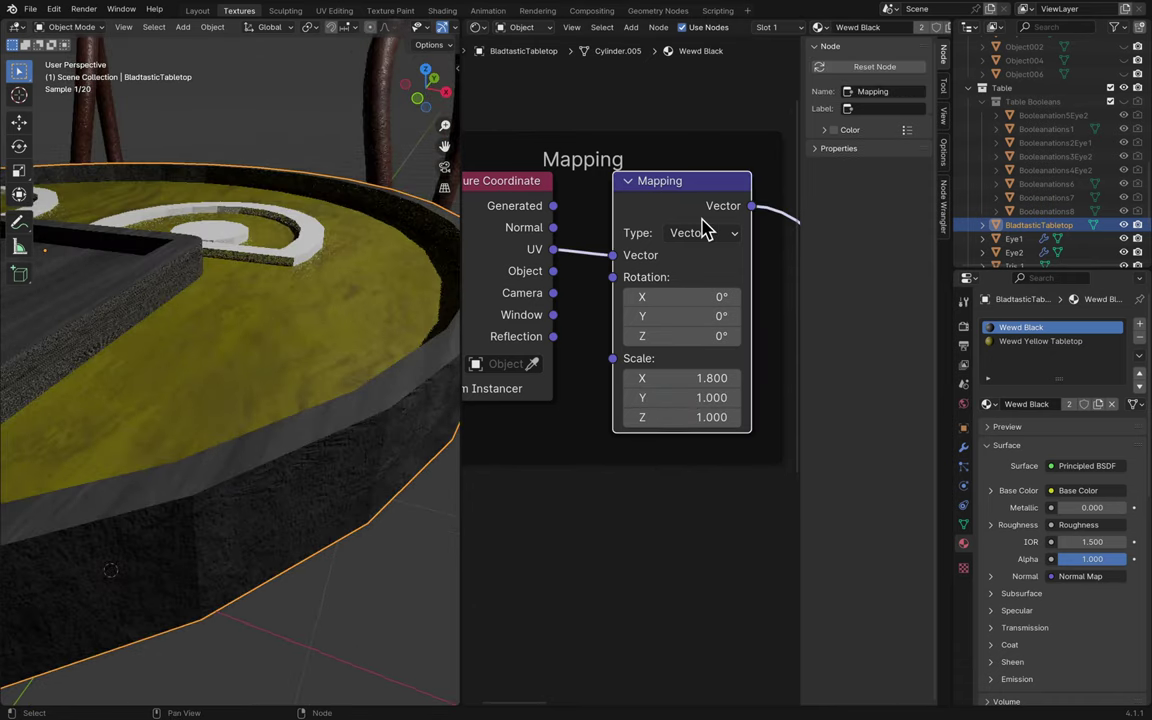
pyautogui.click(705, 236)
pyautogui.click(710, 255)
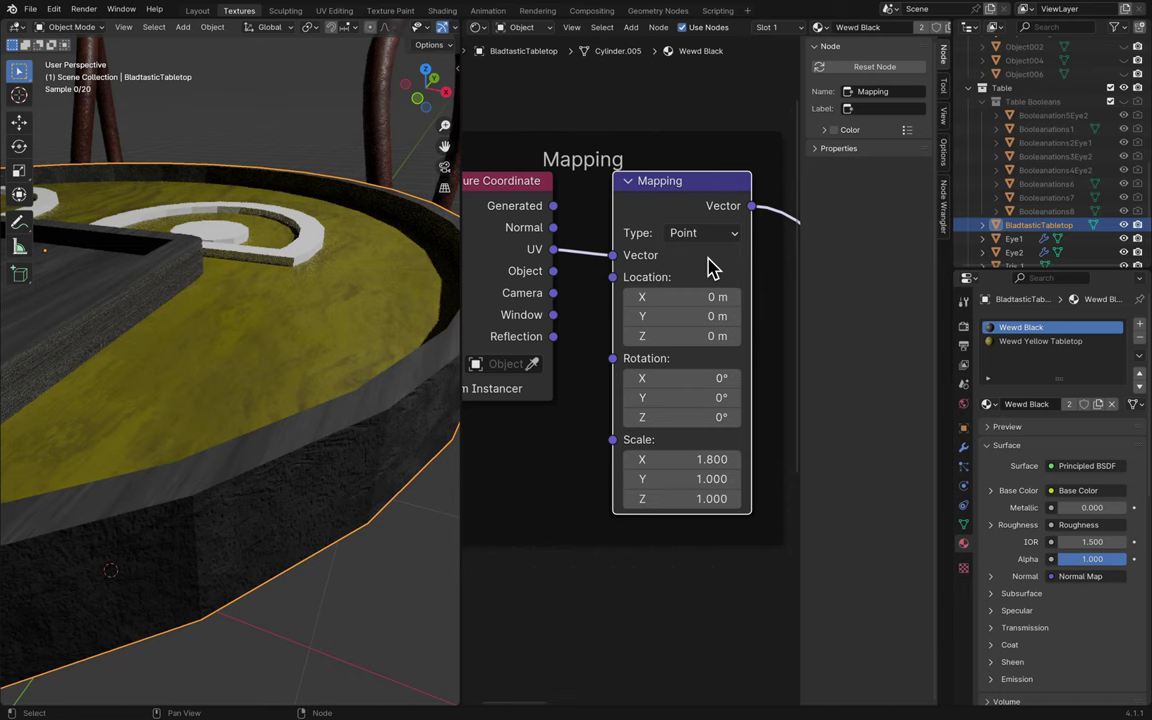
# - Stretch the texture along Y and set the Mapping Z scale to 0, checking the rim
pyautogui.scroll(-2, 398, 514)
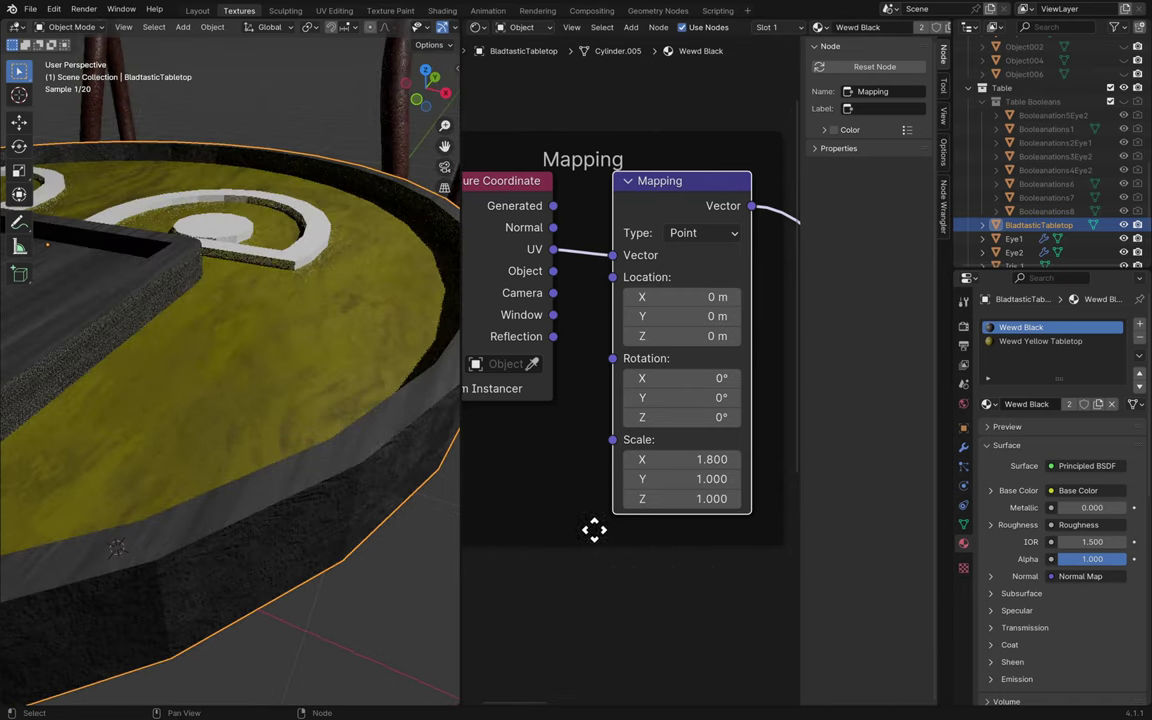
pyautogui.scroll(3, 378, 500)
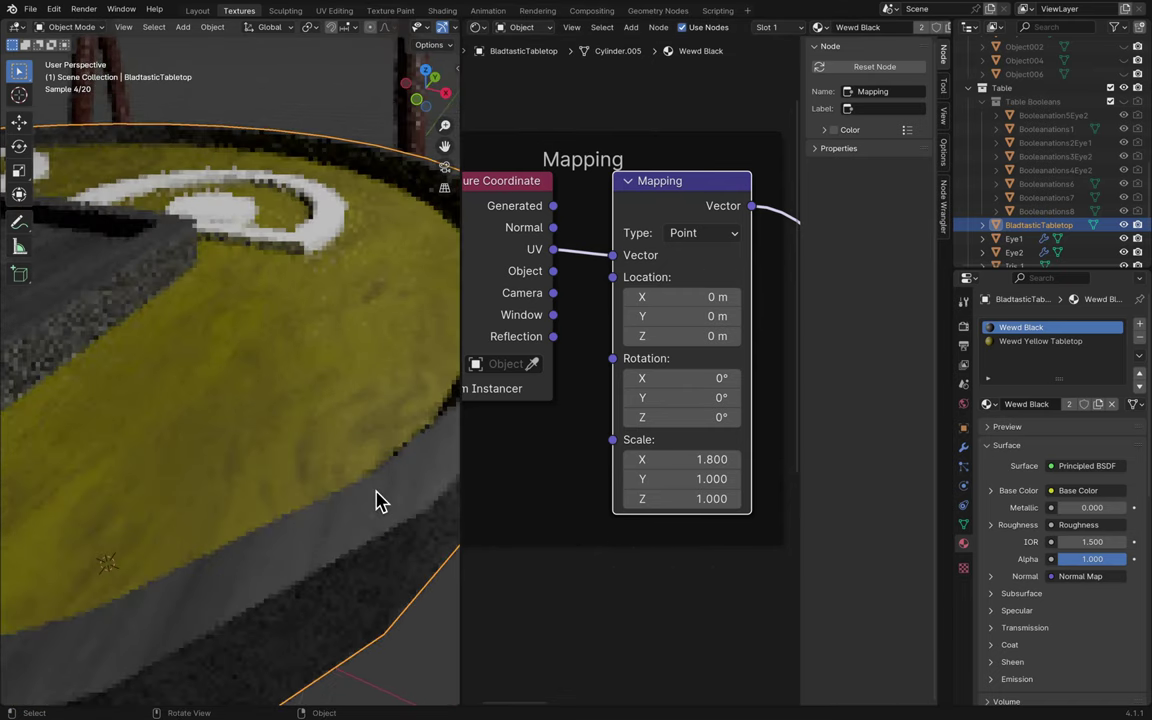
pyautogui.scroll(-3, 378, 500)
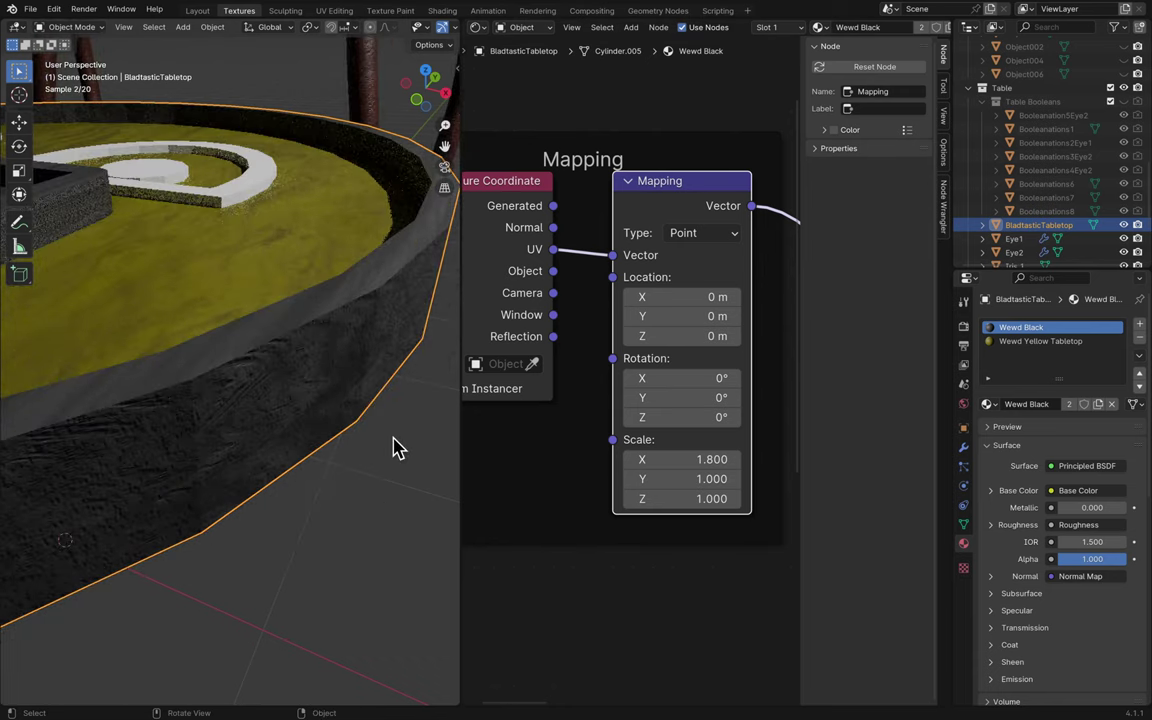
pyautogui.moveTo(700, 479); pyautogui.dragTo(760, 500)
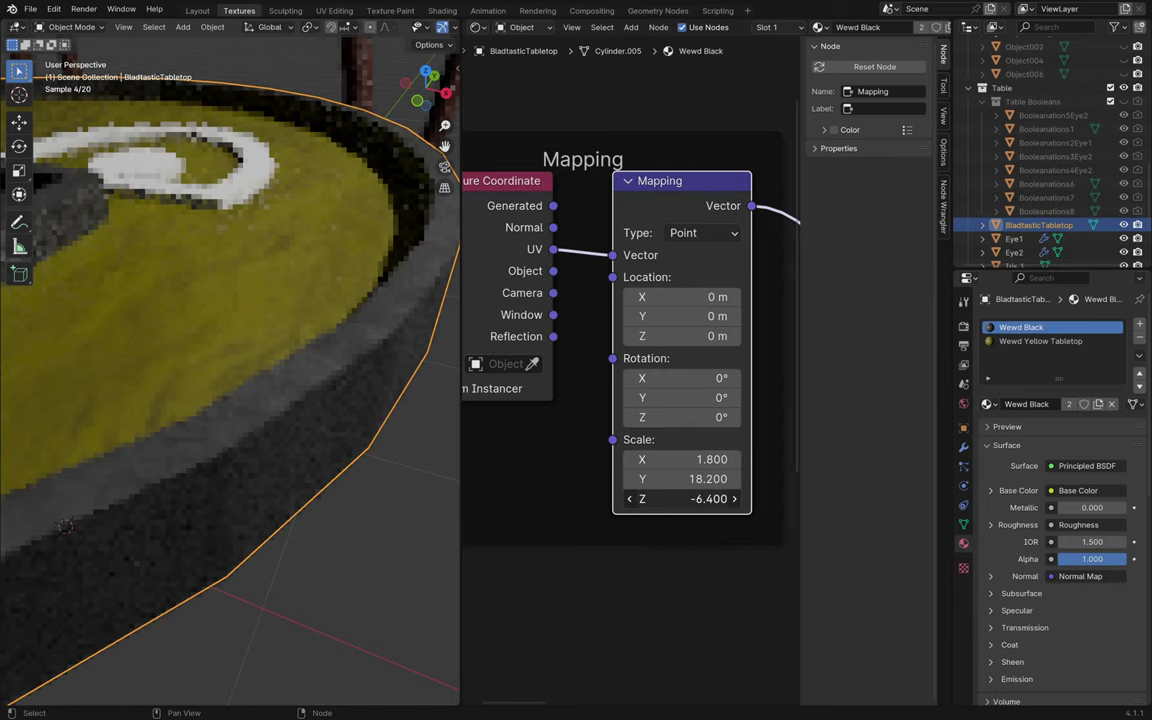
pyautogui.press('Return')
pyautogui.moveTo(445, 489); pyautogui.dragTo(363, 399, button='middle')
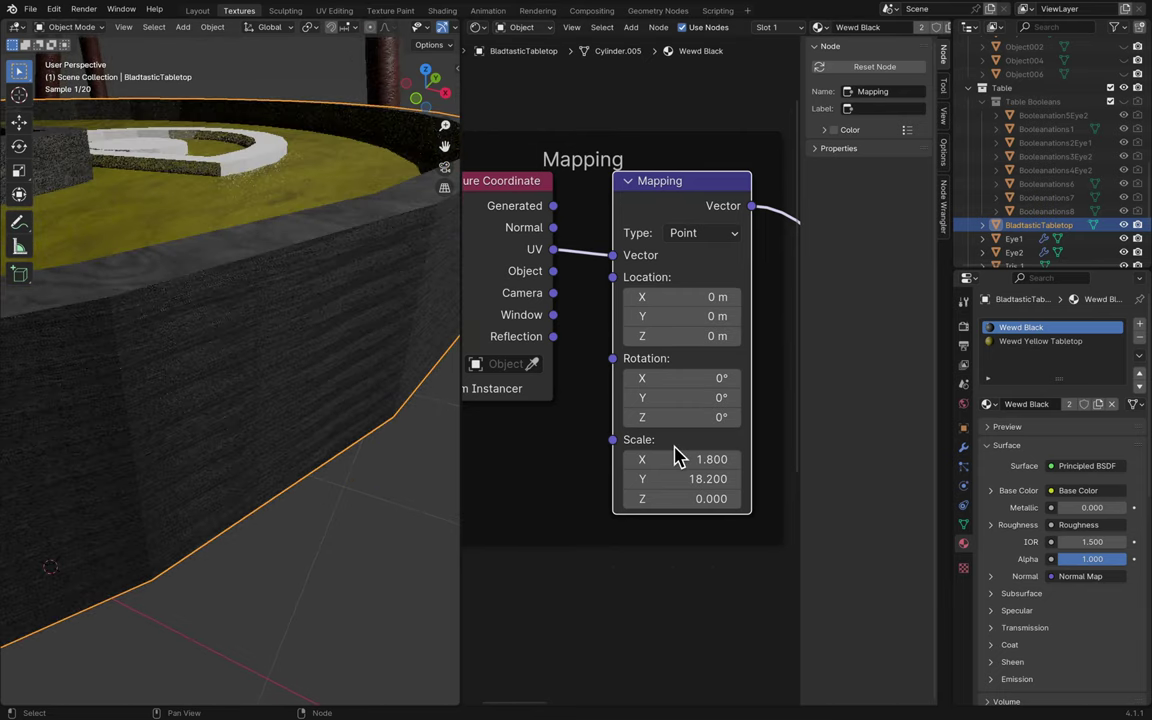
pyautogui.moveTo(689, 499)
pyautogui.mouseDown()
pyautogui.moveTo(711, 499)
pyautogui.moveTo(689, 497)
pyautogui.mouseUp()
pyautogui.click(689, 497)
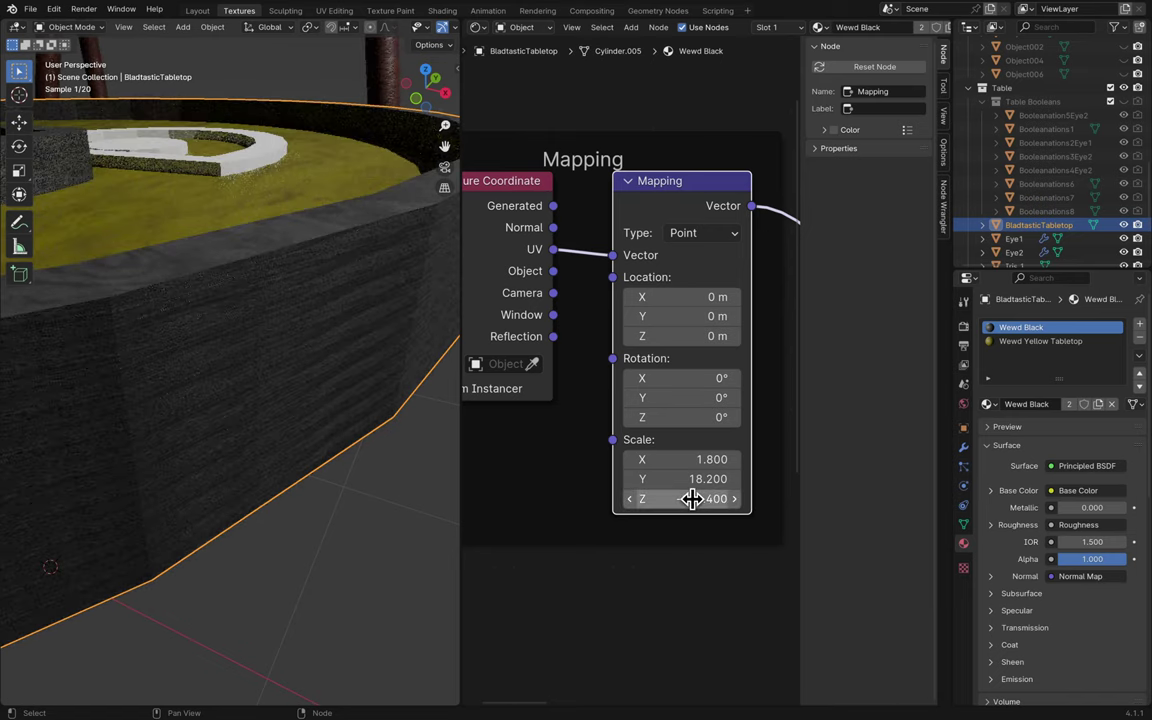
pyautogui.press('Return')
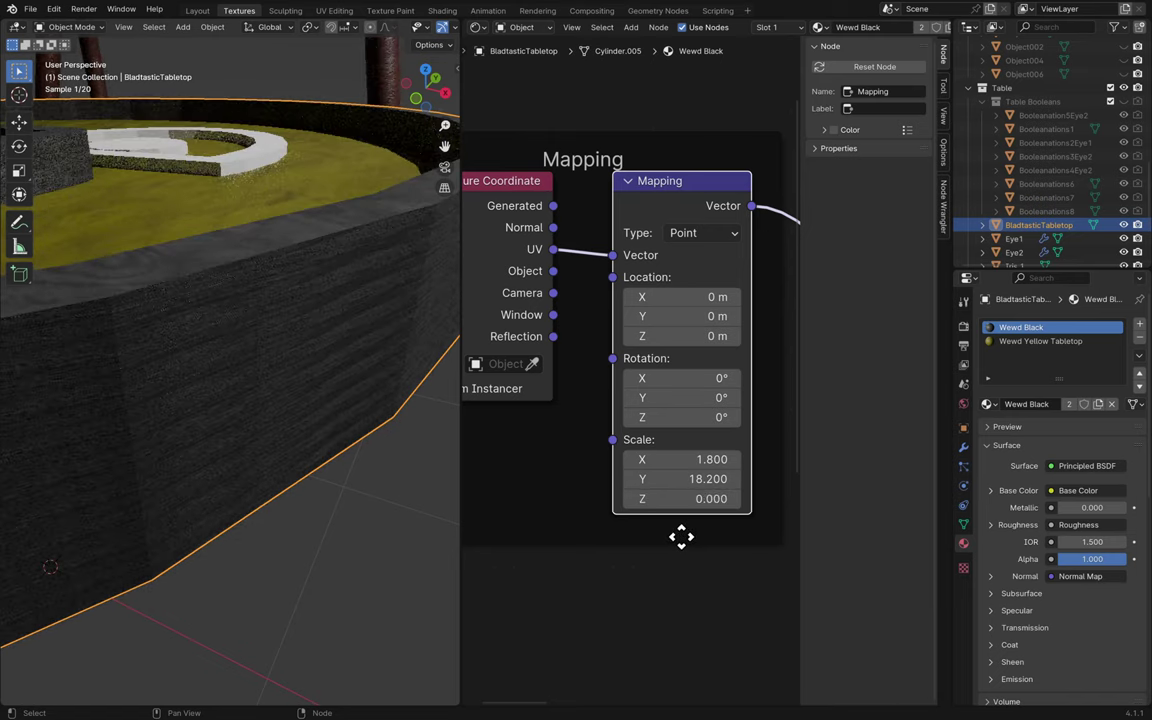
# - Enter Mapping scale Y 15 and X 1, then view the tabletop from above
pyautogui.click(701, 479)
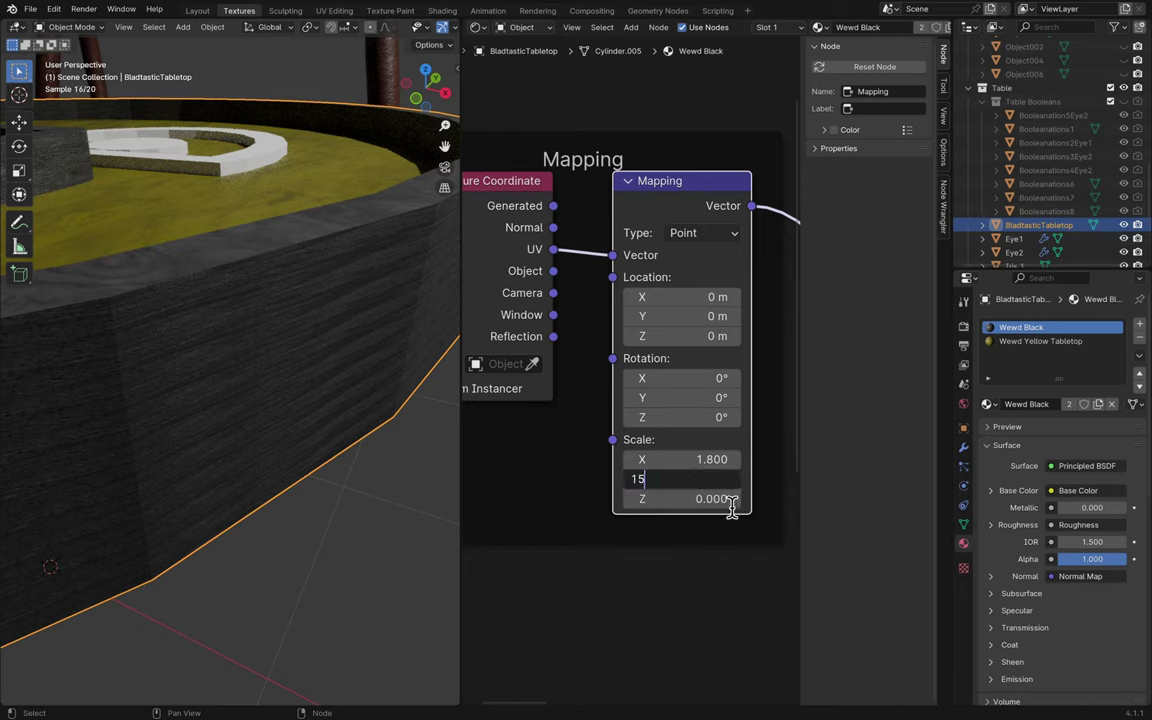
pyautogui.write('15]')
pyautogui.press('Return')
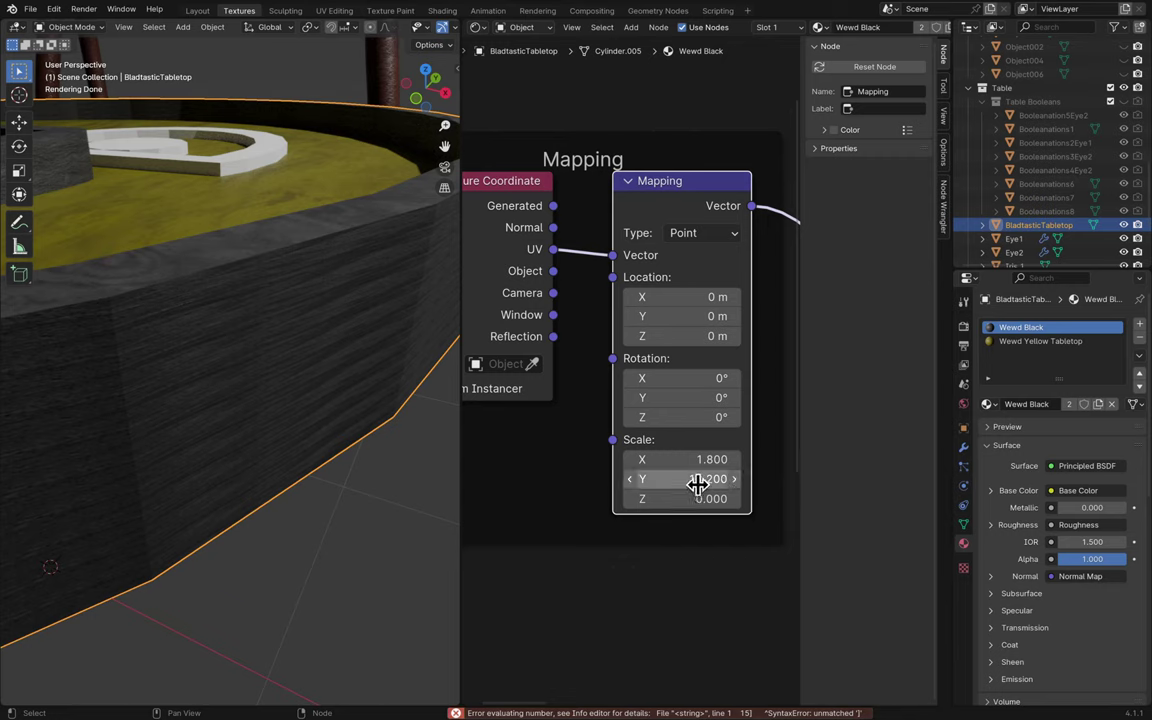
pyautogui.click(700, 480)
pyautogui.write('15')
pyautogui.press('Return')
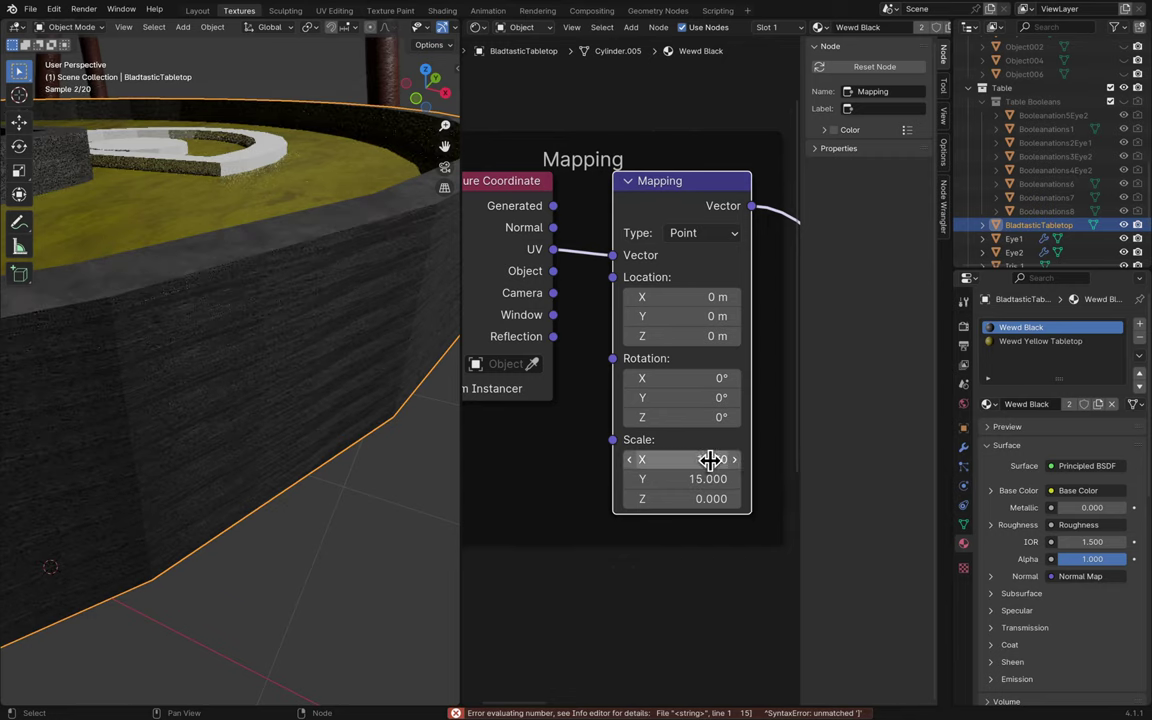
pyautogui.moveTo(710, 459); pyautogui.dragTo(770, 459)
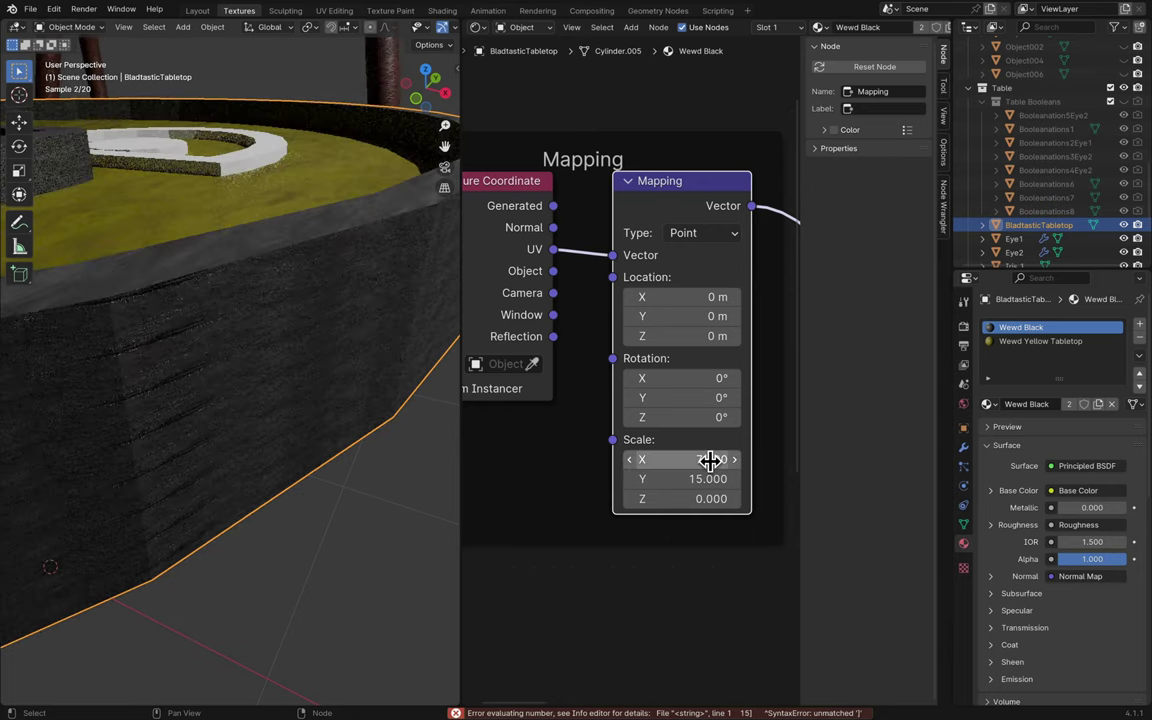
pyautogui.click(710, 459)
pyautogui.write('1')
pyautogui.press('Return')
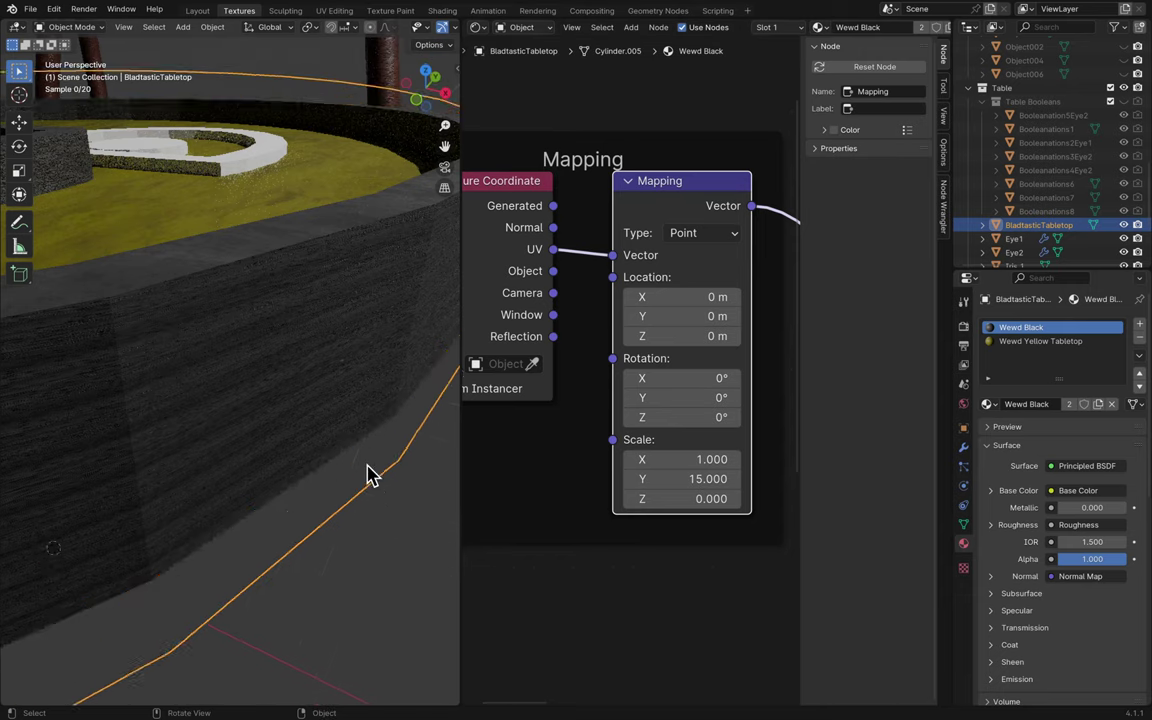
pyautogui.moveTo(367, 475); pyautogui.dragTo(404, 496, button='middle')
# - Save the file and try a Y scale of 2 on the tabletop texture
pyautogui.click(368, 599)
pyautogui.hotkey('ctrl', 's')
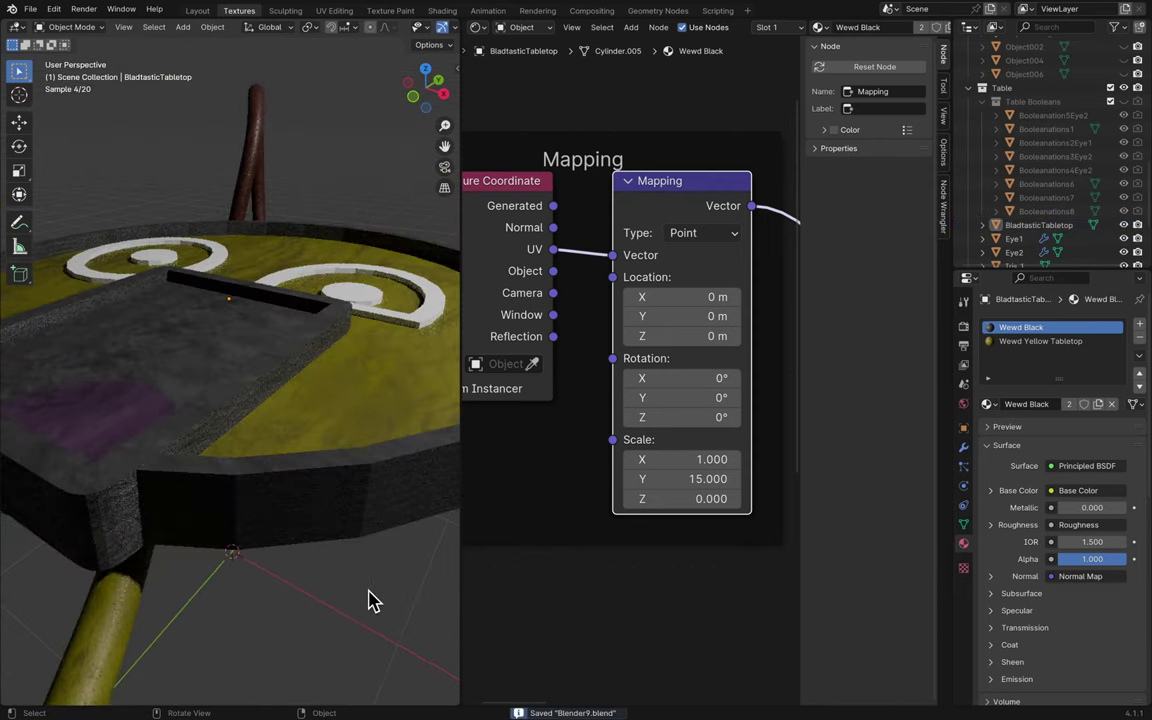
pyautogui.click(386, 506)
pyautogui.doubleClick(697, 479)
pyautogui.write('2')
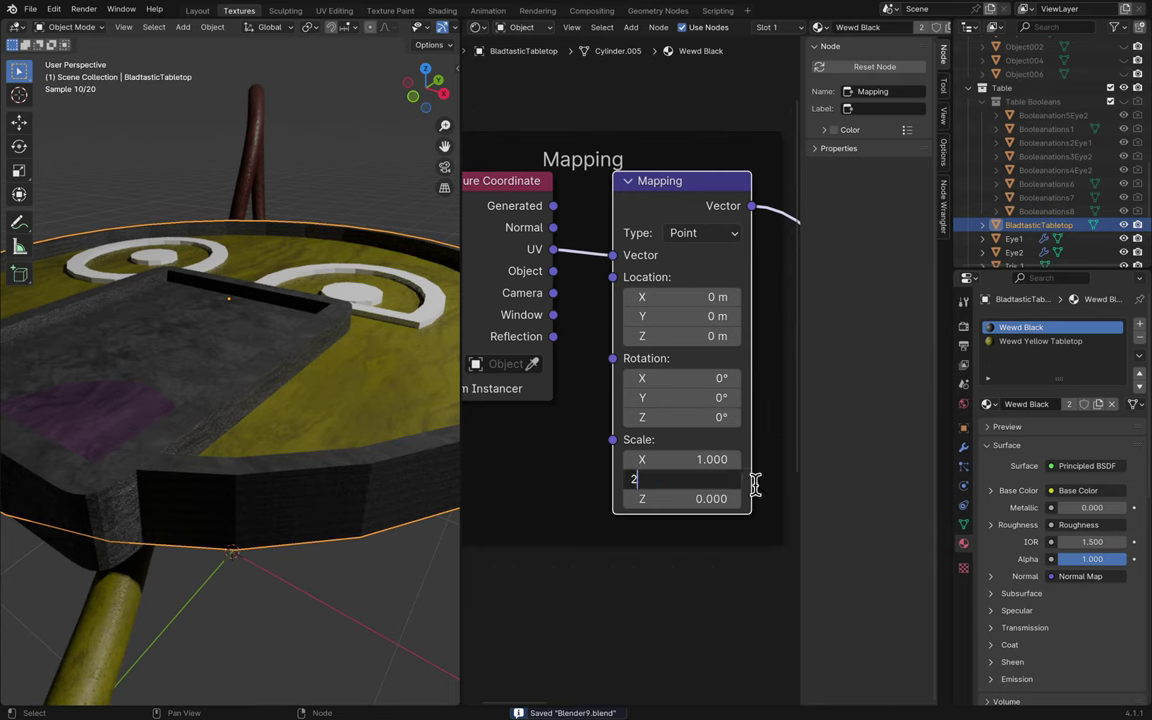
pyautogui.press('Return')
# - Compare the tabletop texture at Y scales of 3 and 1
pyautogui.click(378, 599)
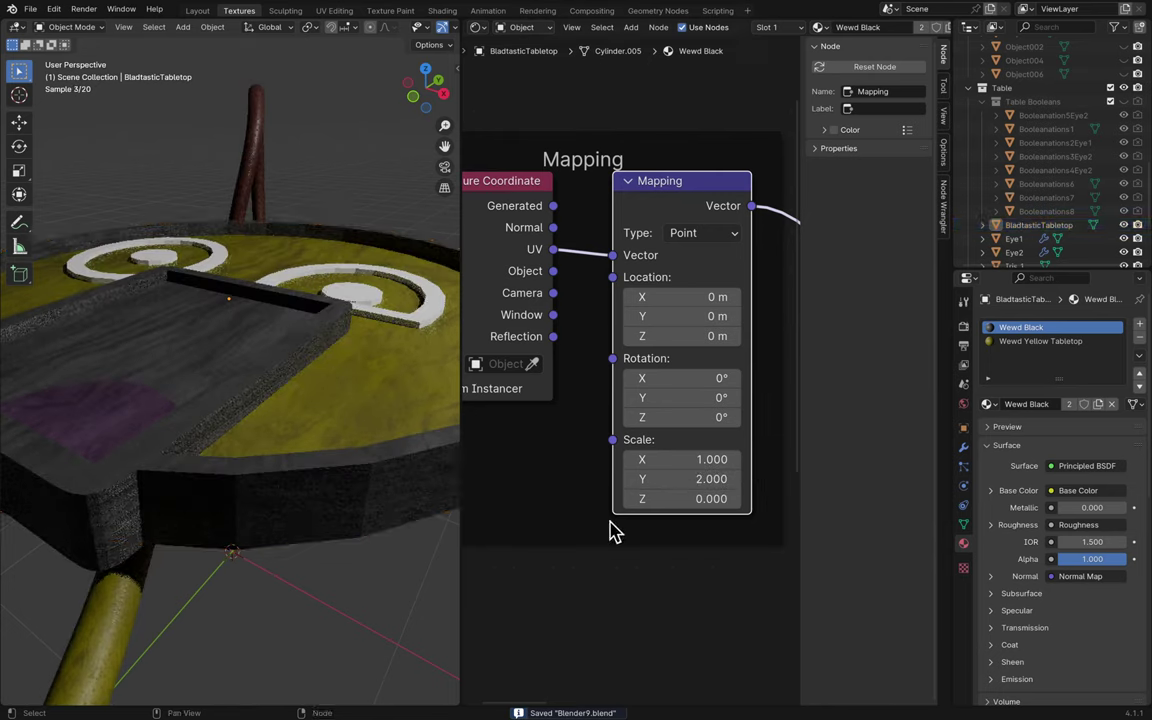
pyautogui.click(437, 484)
pyautogui.doubleClick(736, 479)
pyautogui.write('3')
pyautogui.press('Return')
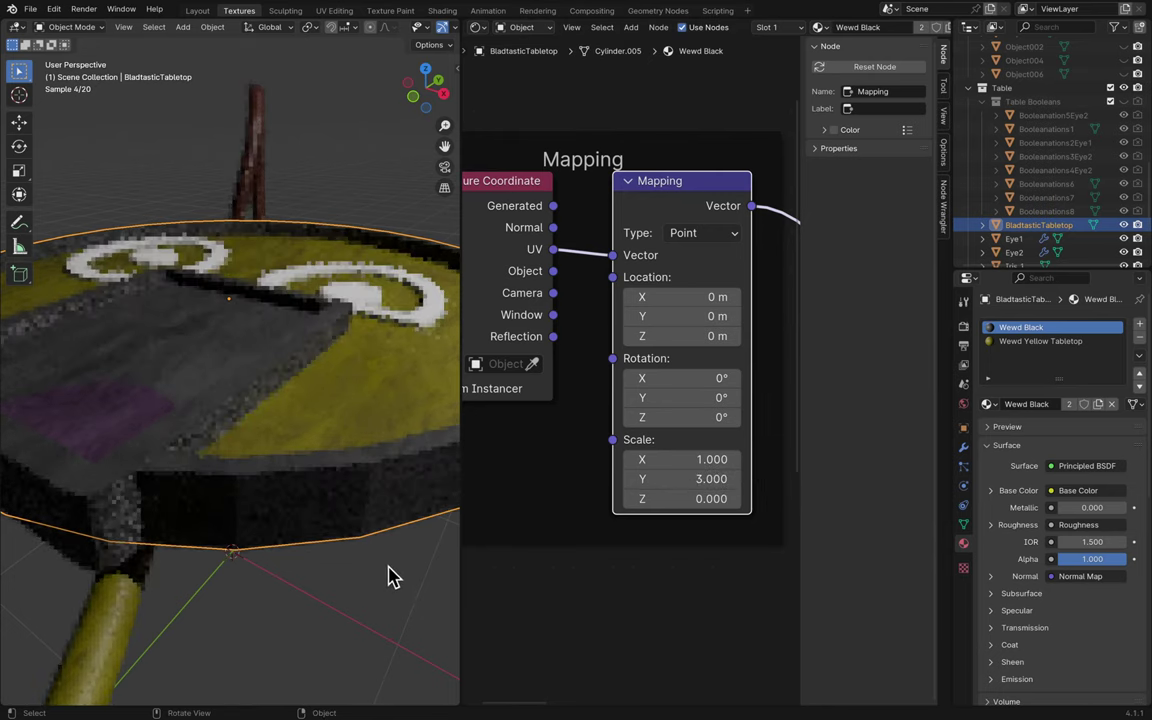
pyautogui.doubleClick(715, 478)
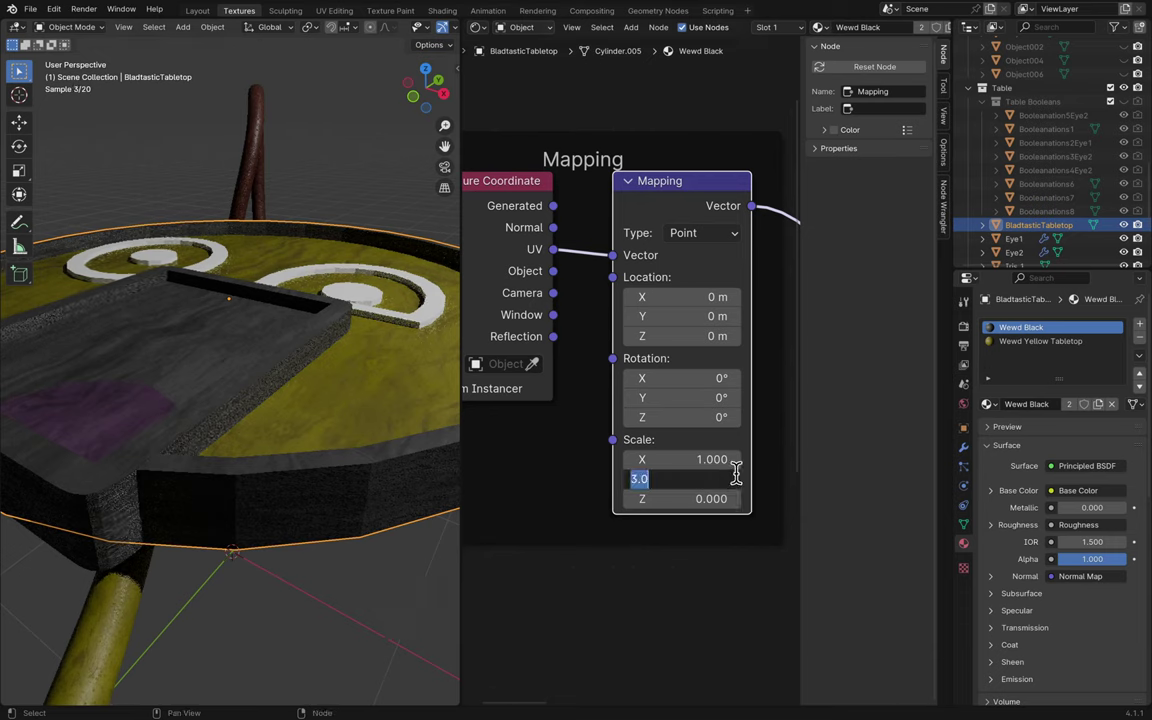
pyautogui.write('1')
pyautogui.press('Return')
# - Settle on a Y scale of 1.5, save, and select the Mouth tray
pyautogui.doubleClick(715, 478)
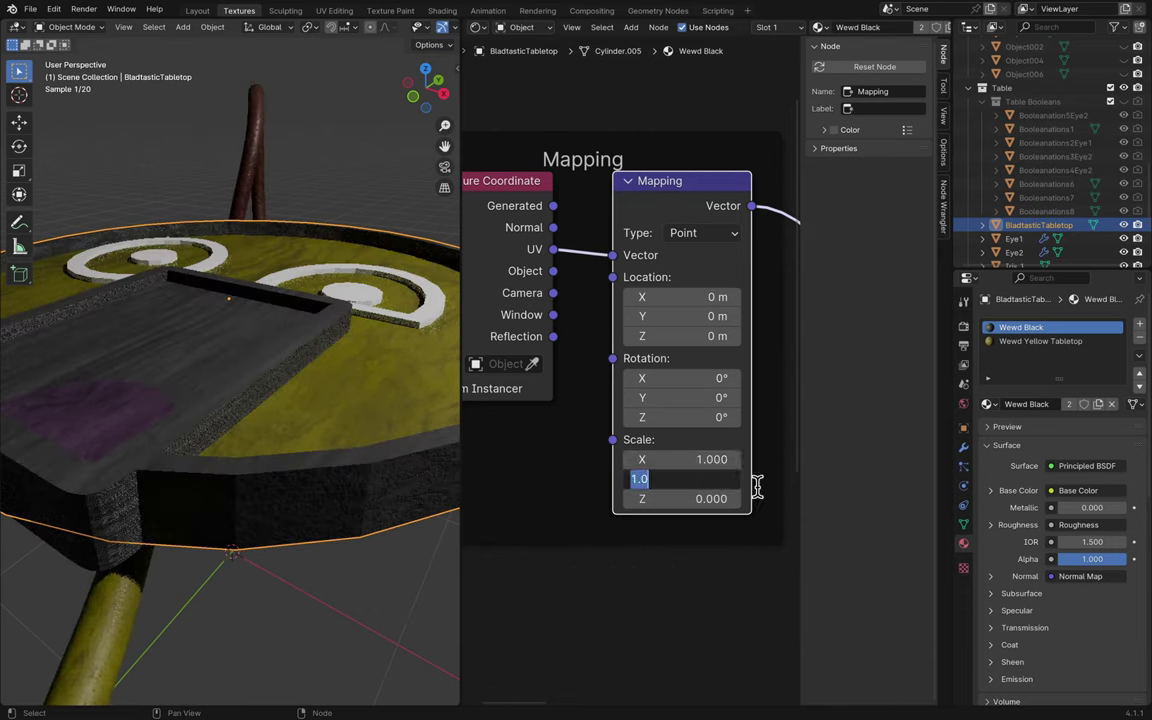
pyautogui.write('1.')
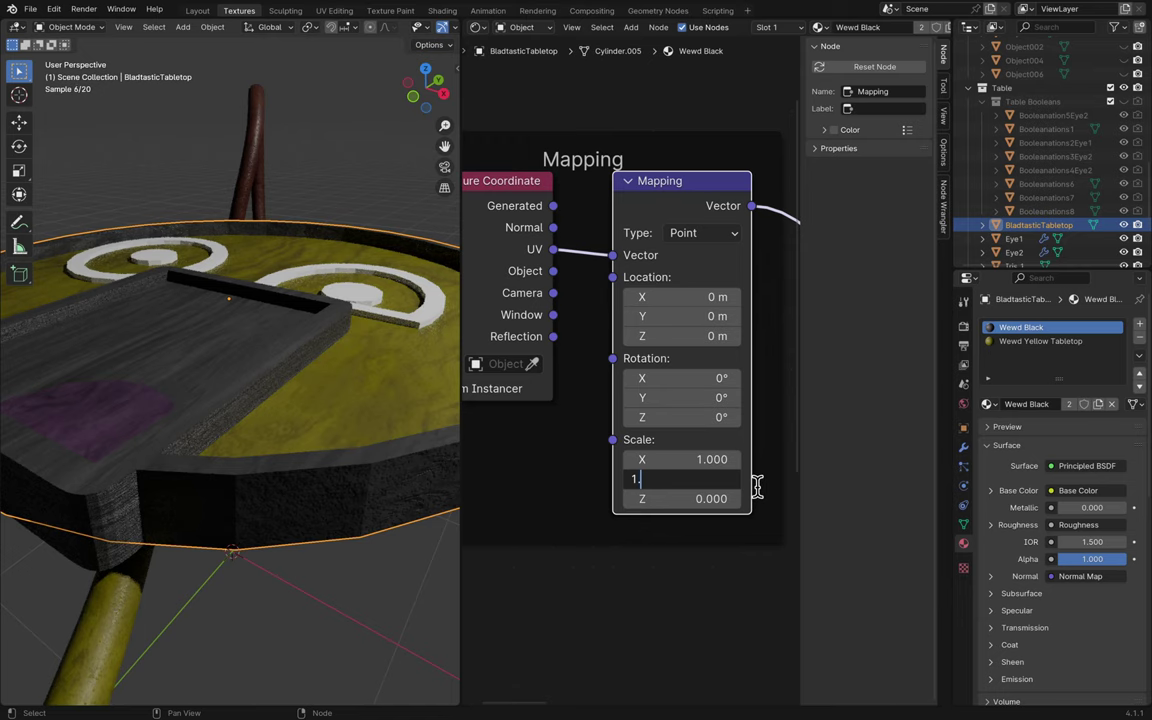
pyautogui.write('5')
pyautogui.press('Return')
pyautogui.hotkey('ctrl', 's')
pyautogui.click(395, 610)
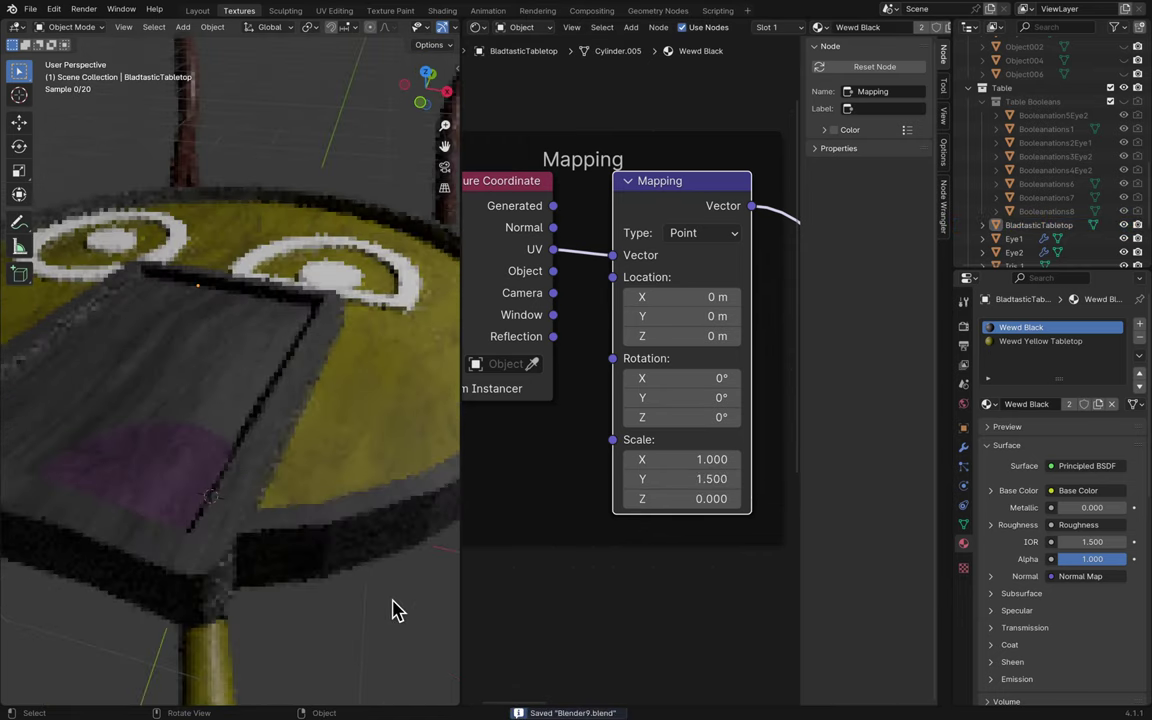
pyautogui.moveTo(395, 610); pyautogui.dragTo(395, 610, button='middle')
pyautogui.click(249, 458)
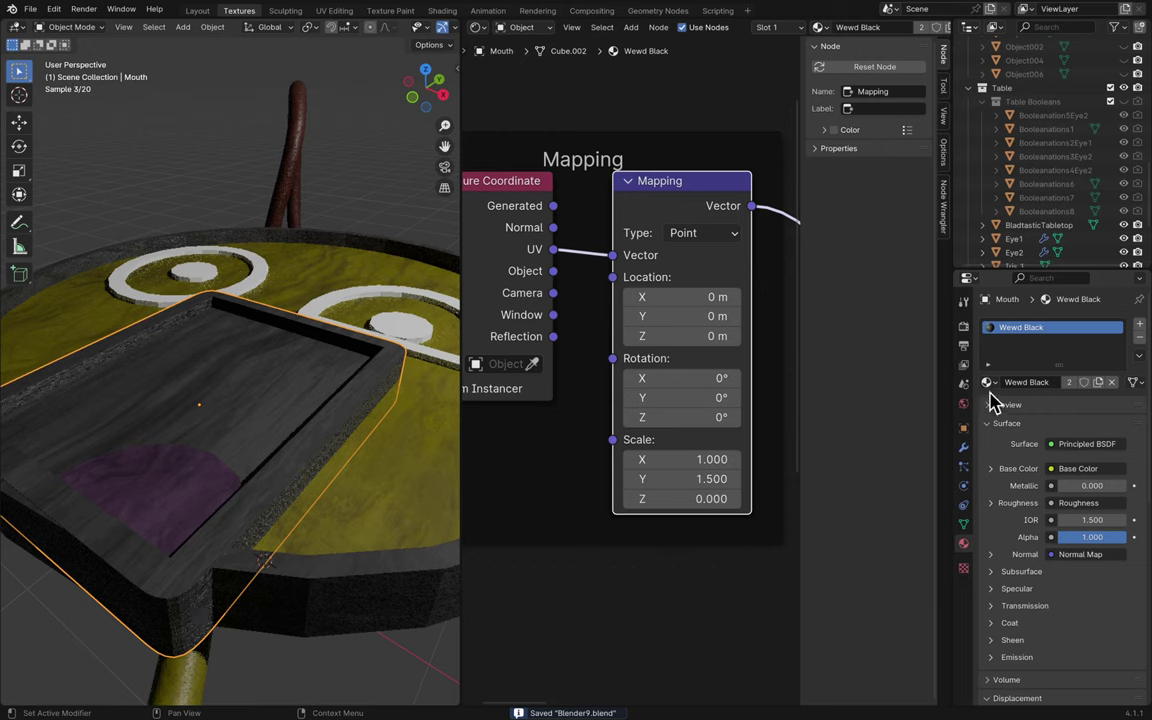
# - Try assigning Wewd Yellow Tabletop to the Mouth from the material list
pyautogui.click(987, 386)
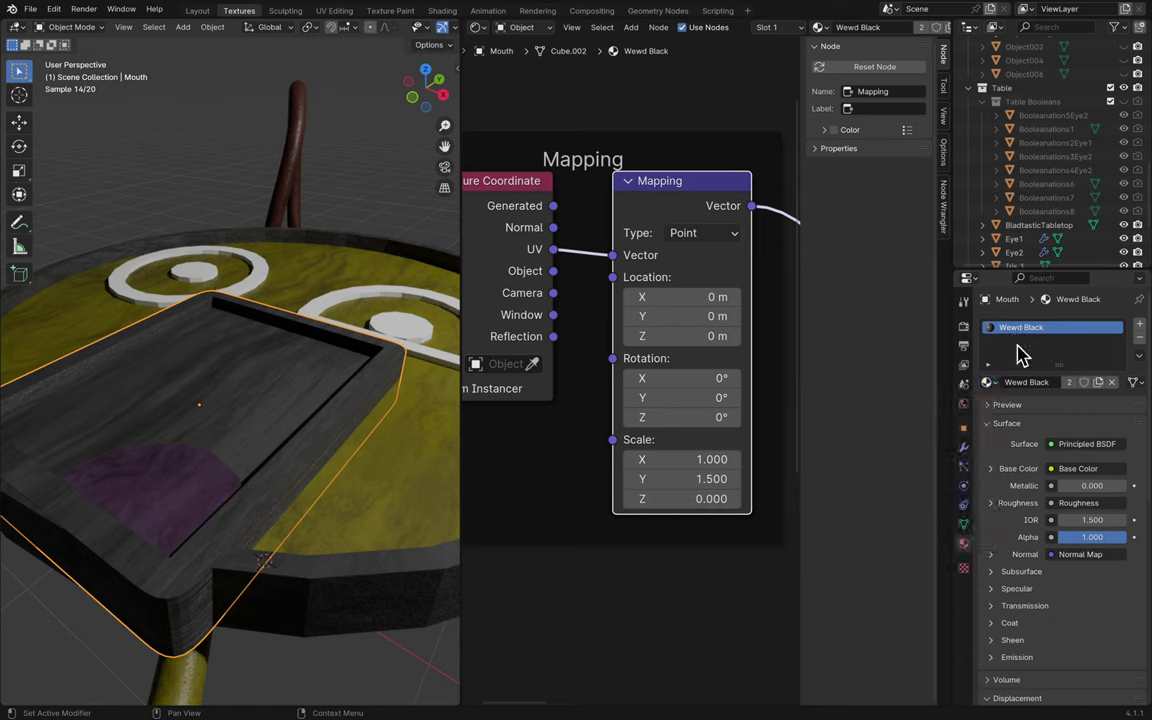
pyautogui.click(819, 28)
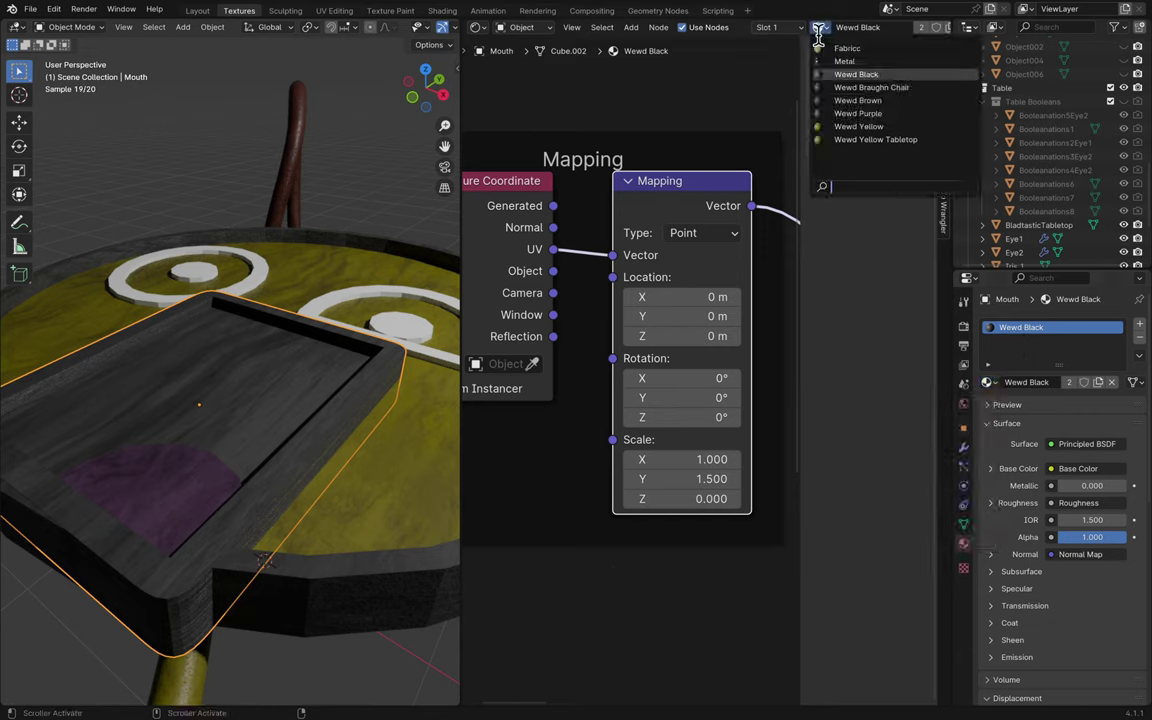
pyautogui.click(887, 77)
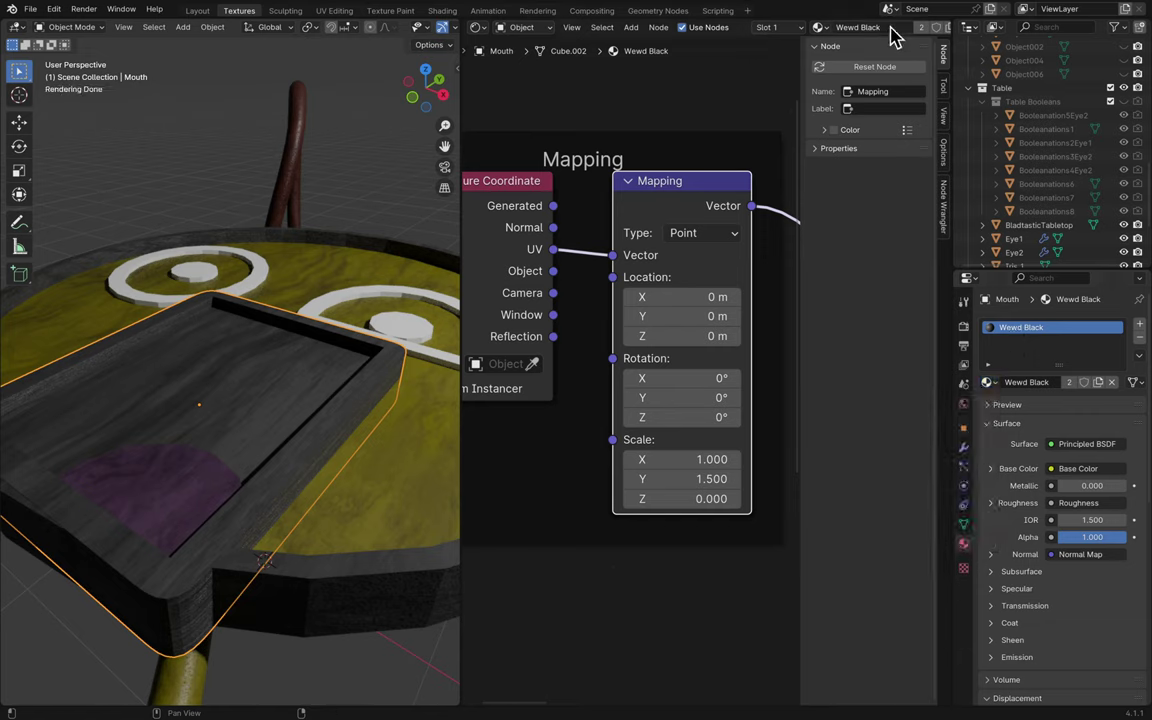
pyautogui.scroll(-5, 900, 31)
pyautogui.scroll(5, 899, 31)
pyautogui.click(820, 28)
pyautogui.click(876, 139)
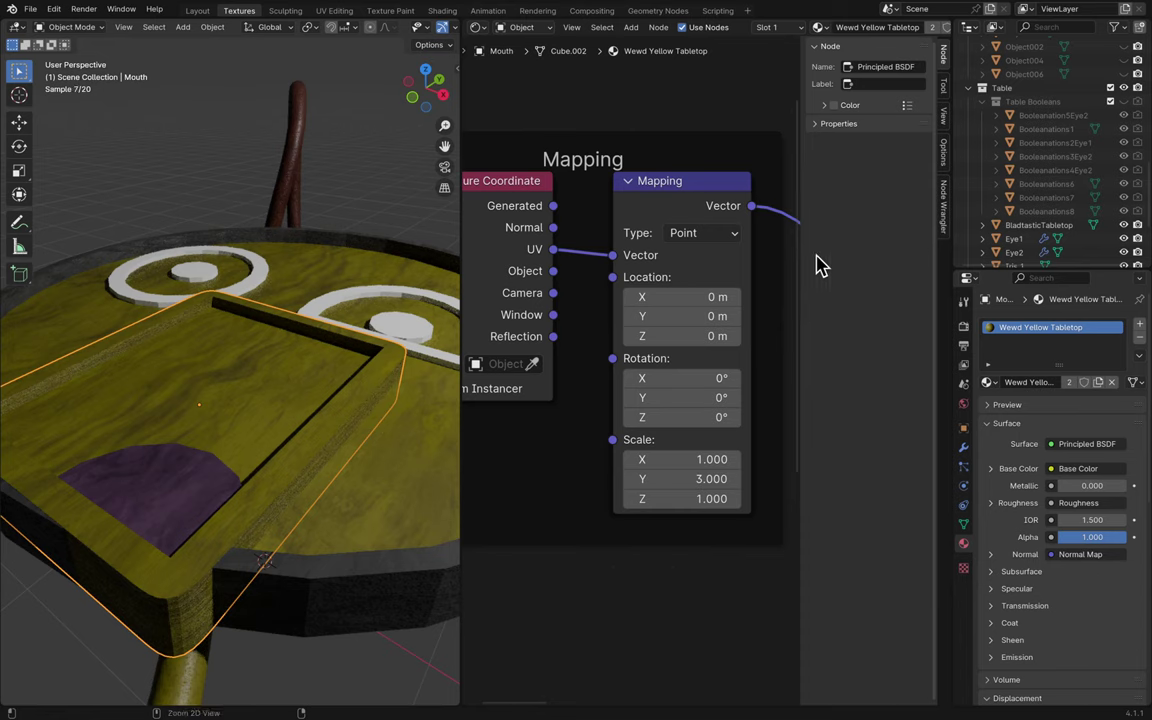
# - Undo back to Wewd Black, save, and add a new empty material slot
pyautogui.hotkey('ctrl', 'z')
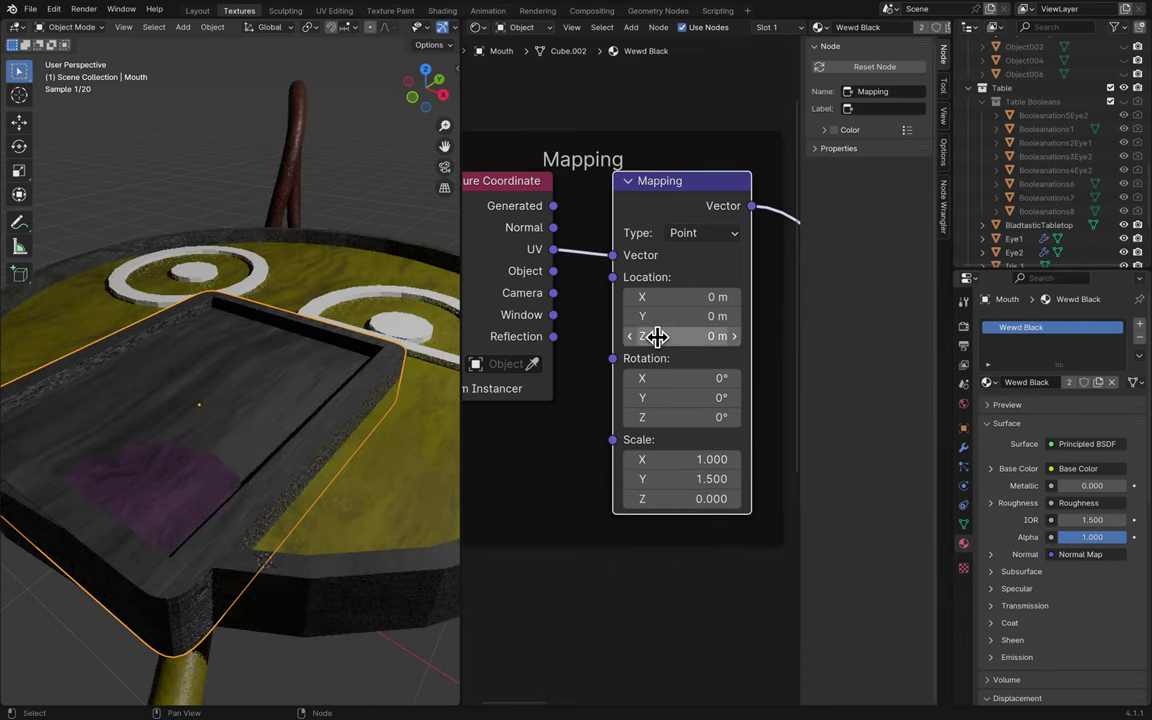
pyautogui.hotkey('ctrl', 's')
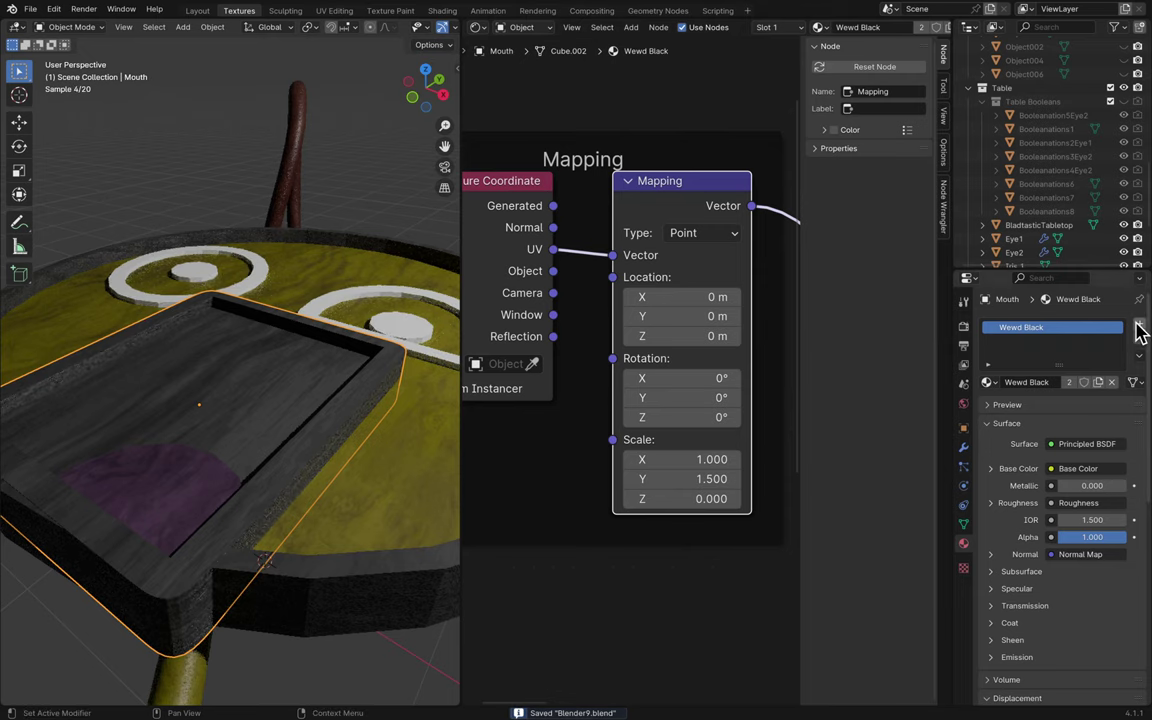
pyautogui.click(1138, 326)
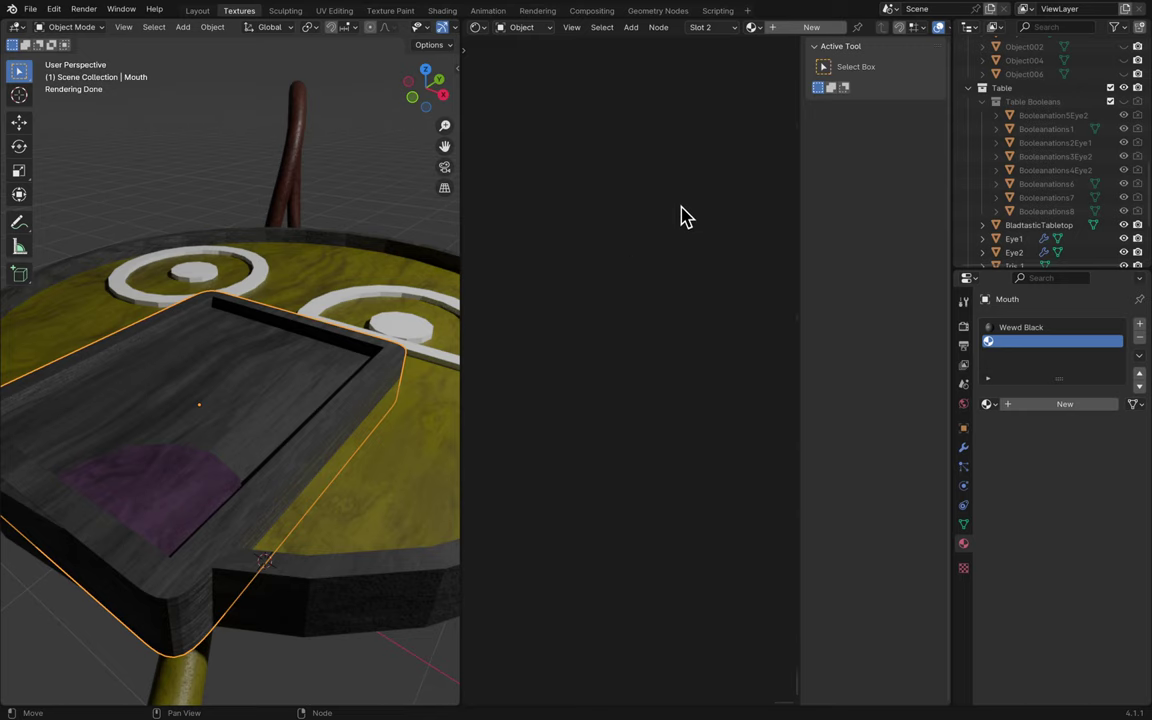
# - Create a new material in the empty slot and select its Principled BSDF node
pyautogui.click(792, 28)
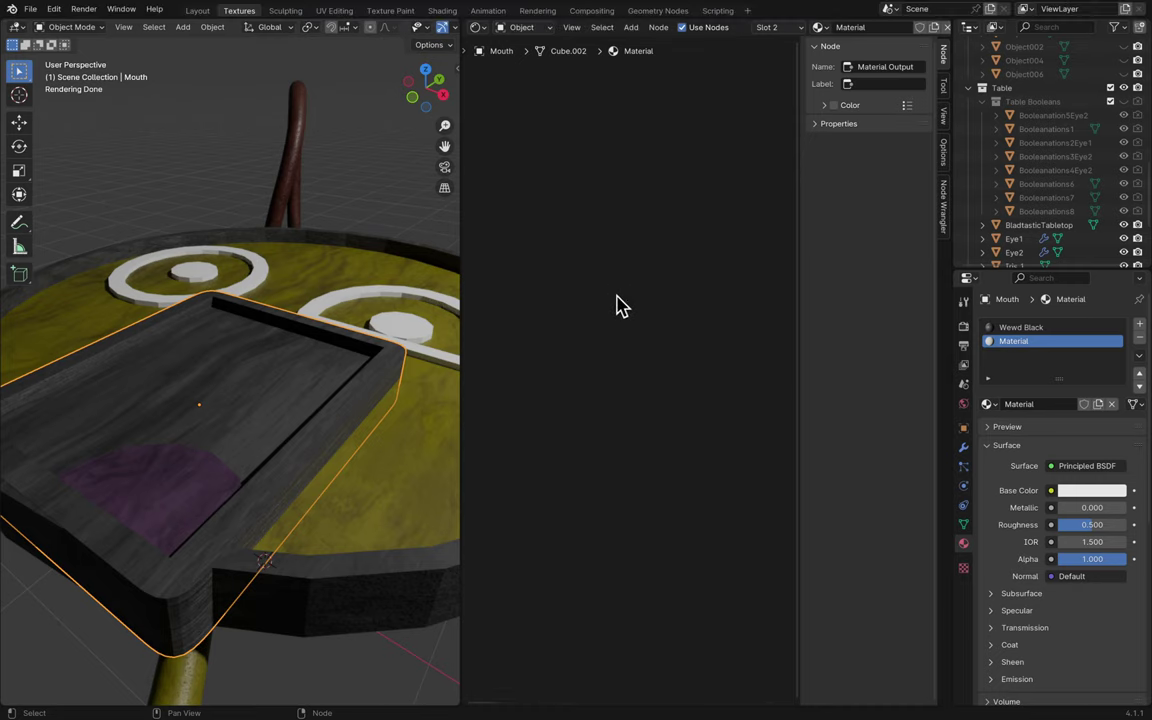
pyautogui.scroll(5, 619, 305)
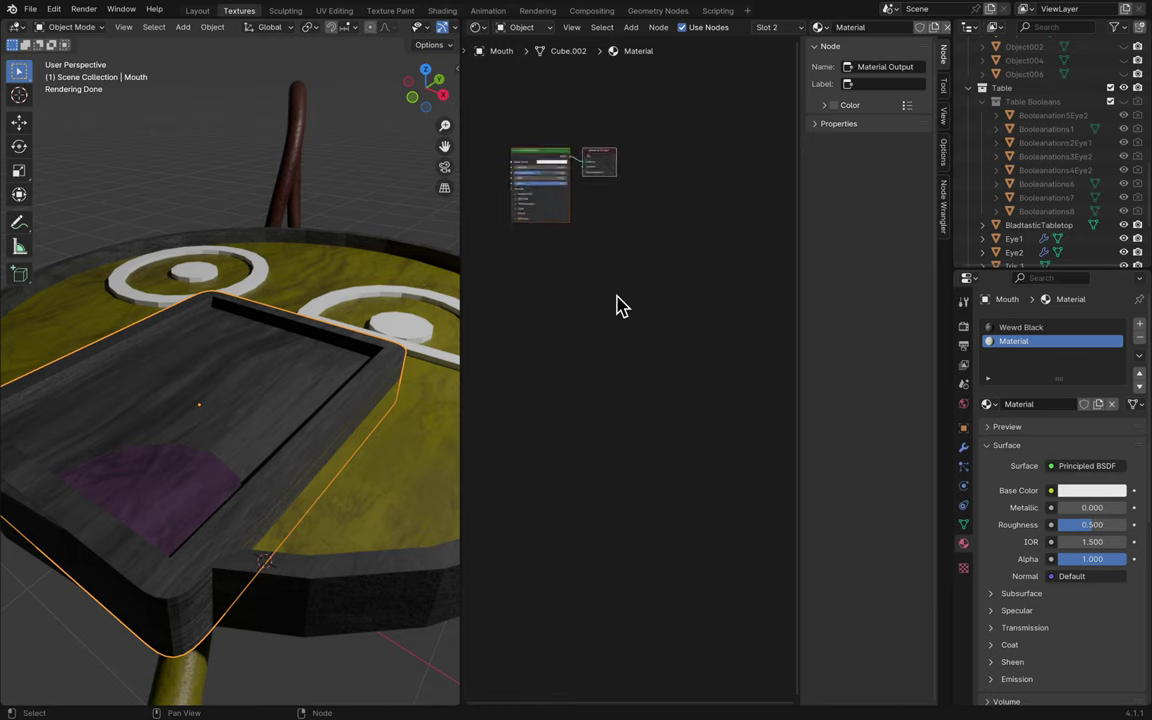
pyautogui.scroll(2, 619, 305)
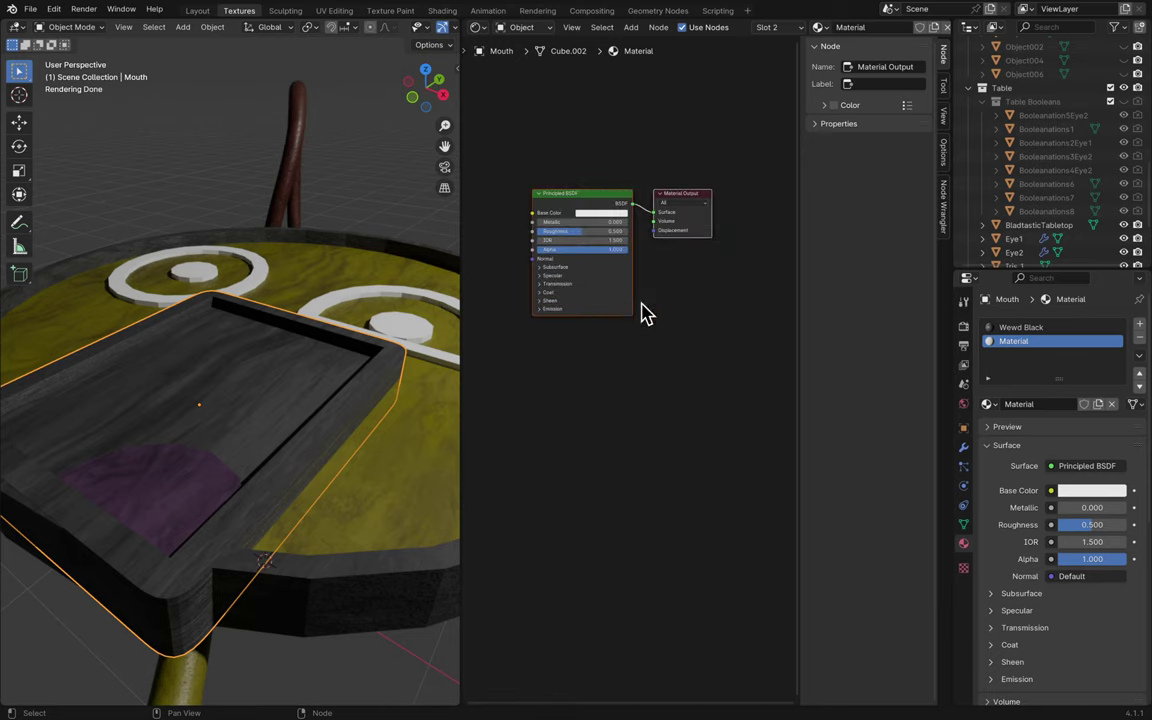
pyautogui.click(592, 276)
pyautogui.click(560, 277)
pyautogui.click(579, 197)
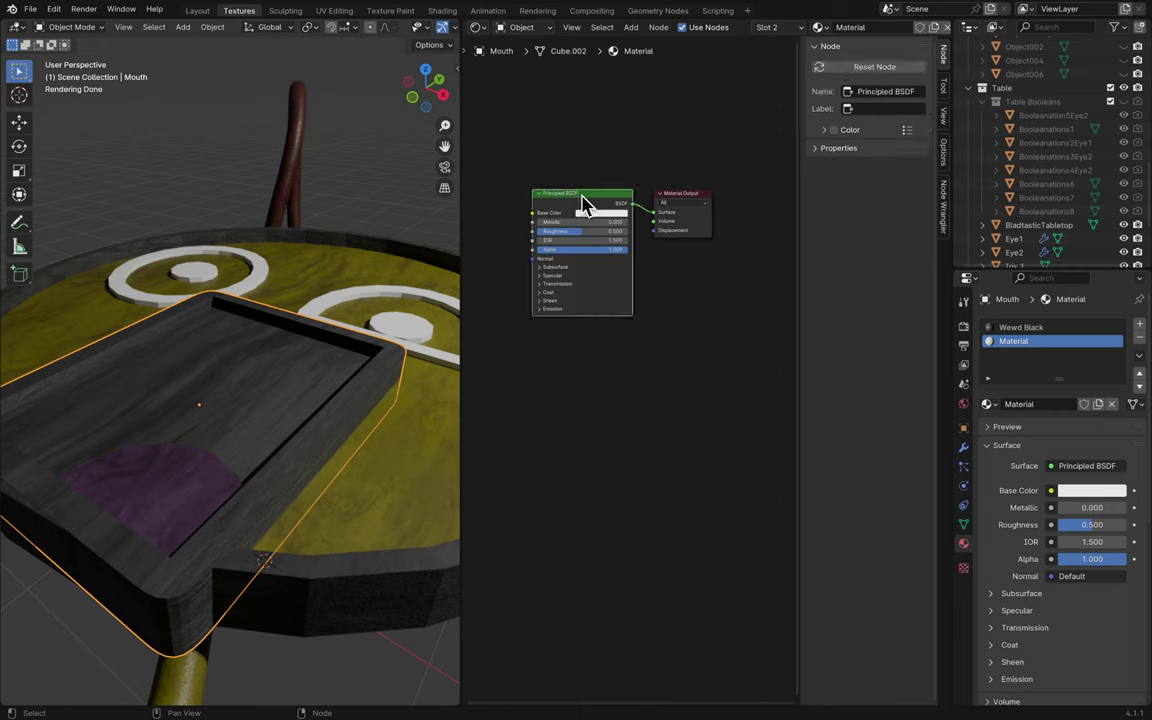
# - Wire the Wood007 image textures into the shader and name the material Wewd Magenta
pyautogui.moveTo(575, 8)
pyautogui.hotkey('ctrl', 'z')
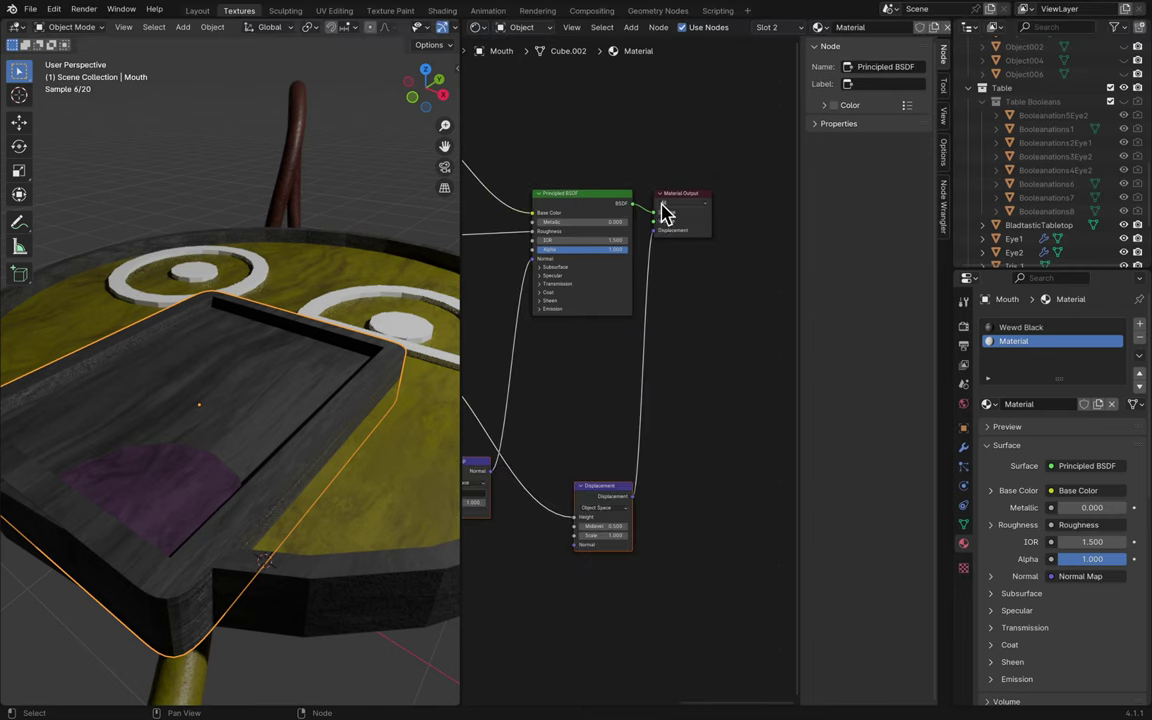
pyautogui.hscroll(-6, 707, 193)
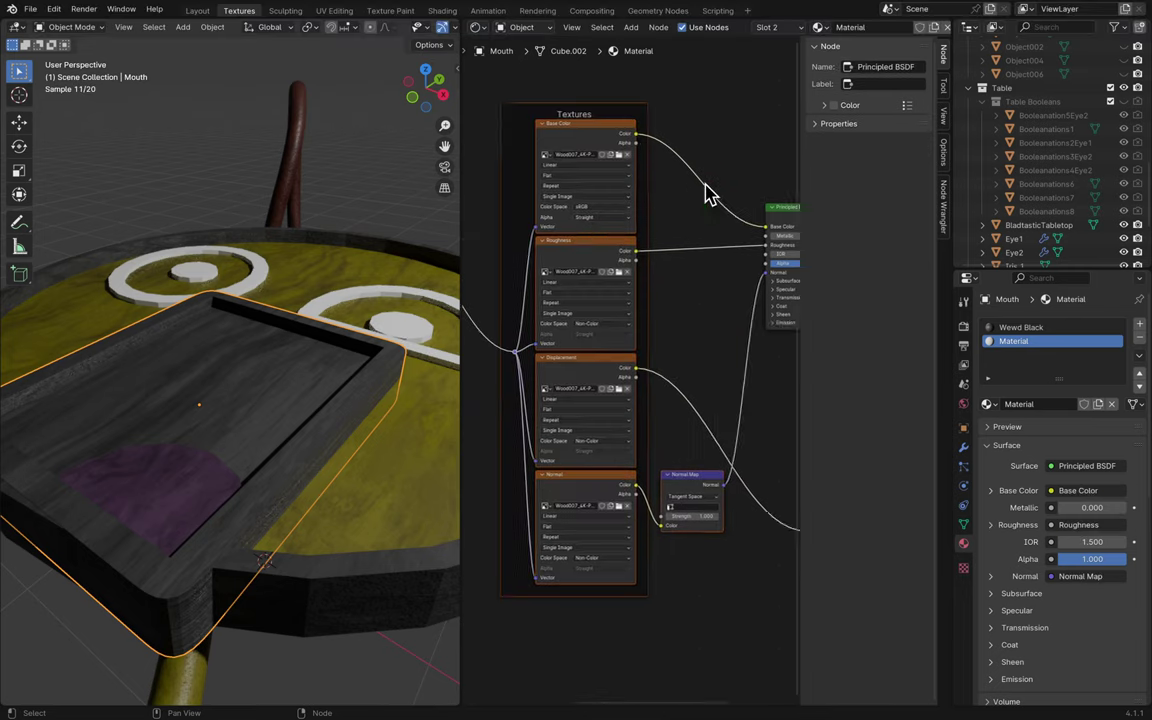
pyautogui.click(1064, 403)
pyautogui.write('W')
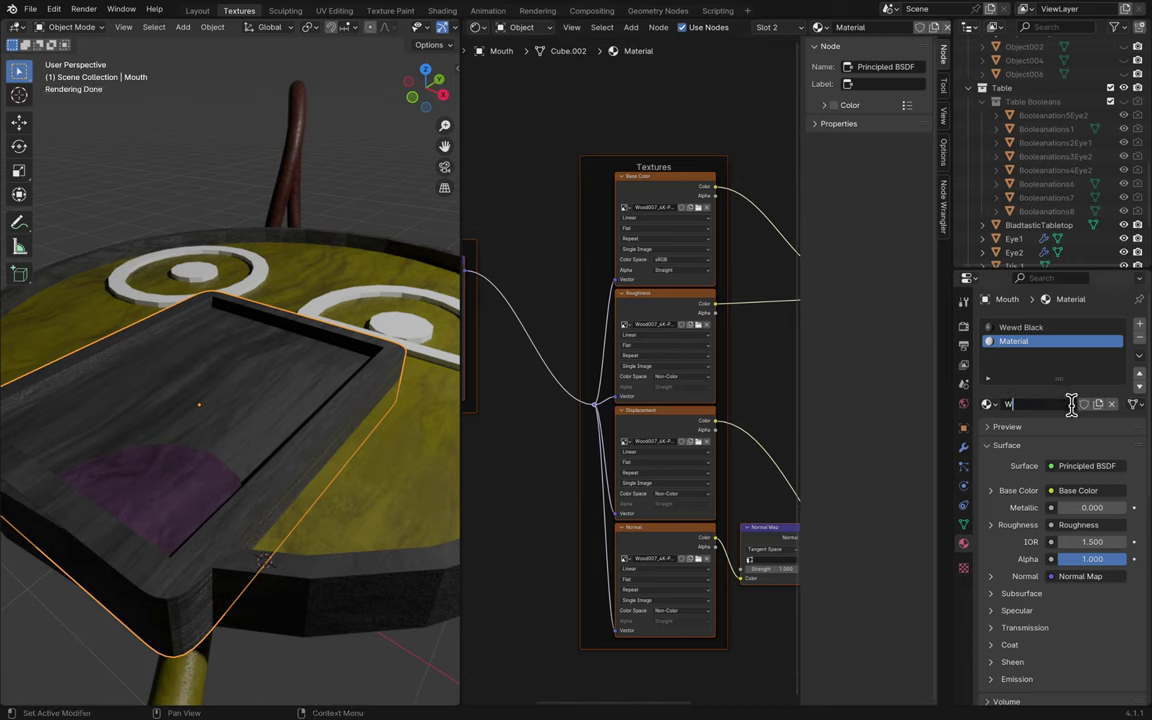
pyautogui.write('ewd Magenta')
# - Confirm the Wewd Magenta name and assign it to the mouth's top face in Edit Mode
pyautogui.press('Return')
pyautogui.keyDown('ctrl'); pyautogui.hscroll(-5, 753, 368); pyautogui.keyUp('ctrl')
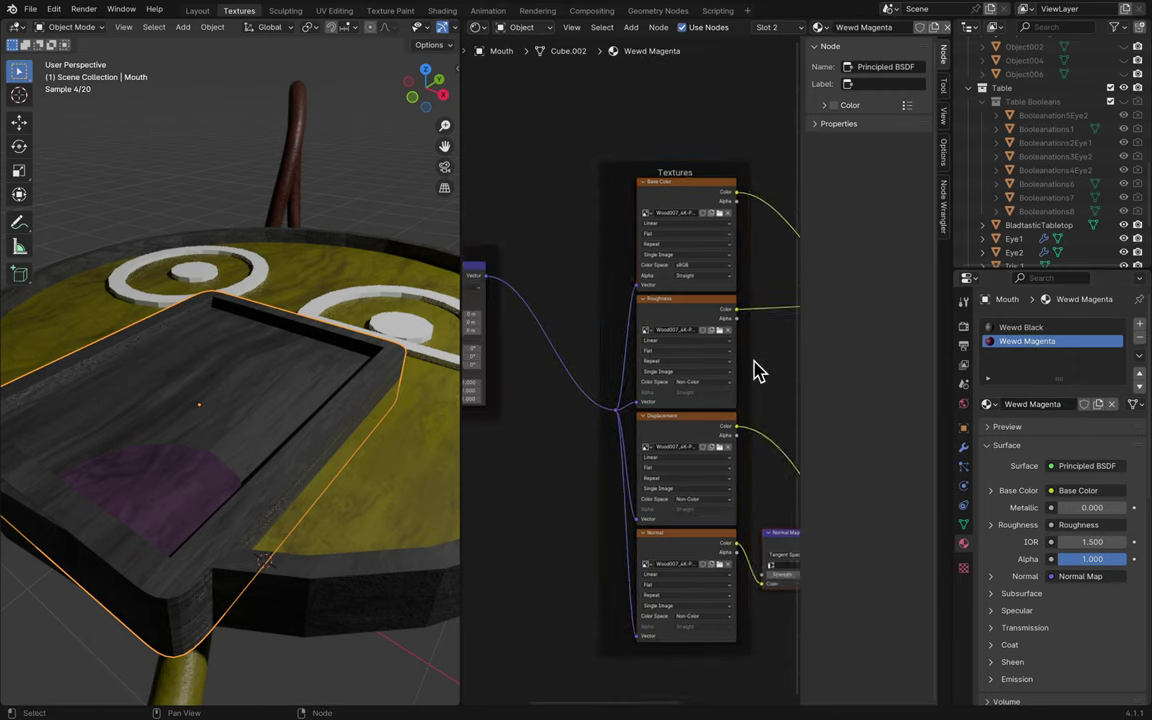
pyautogui.scroll(4, 753, 368)
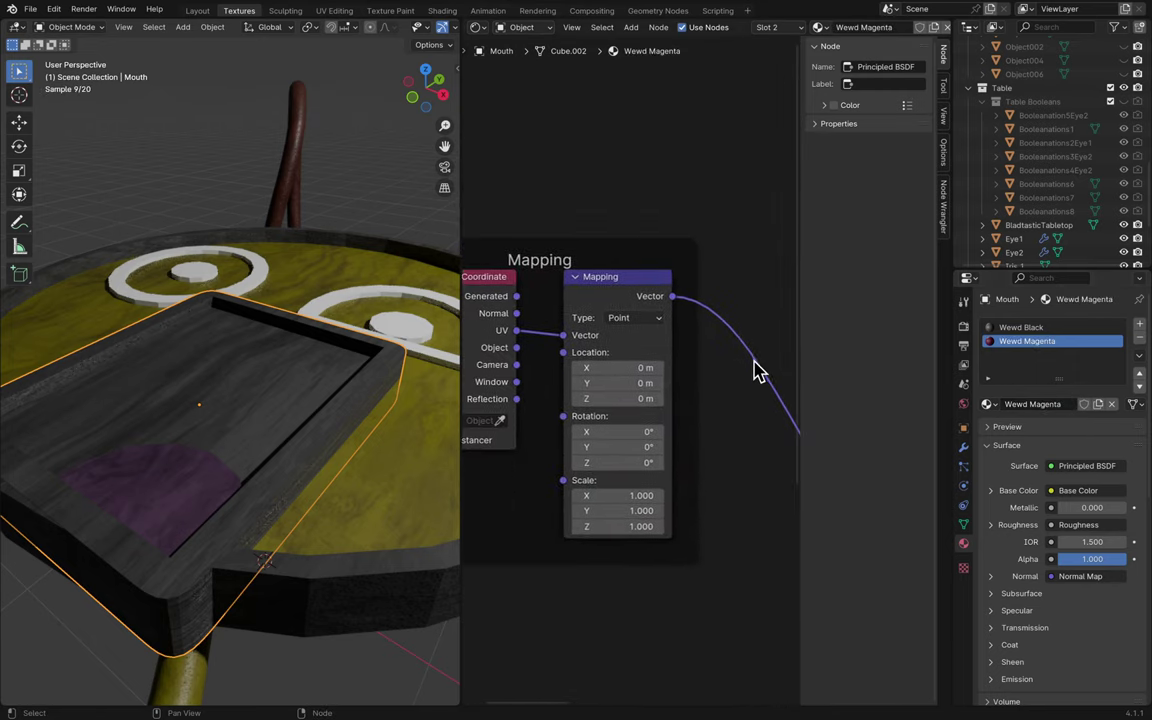
pyautogui.scroll(3, 575, 262)
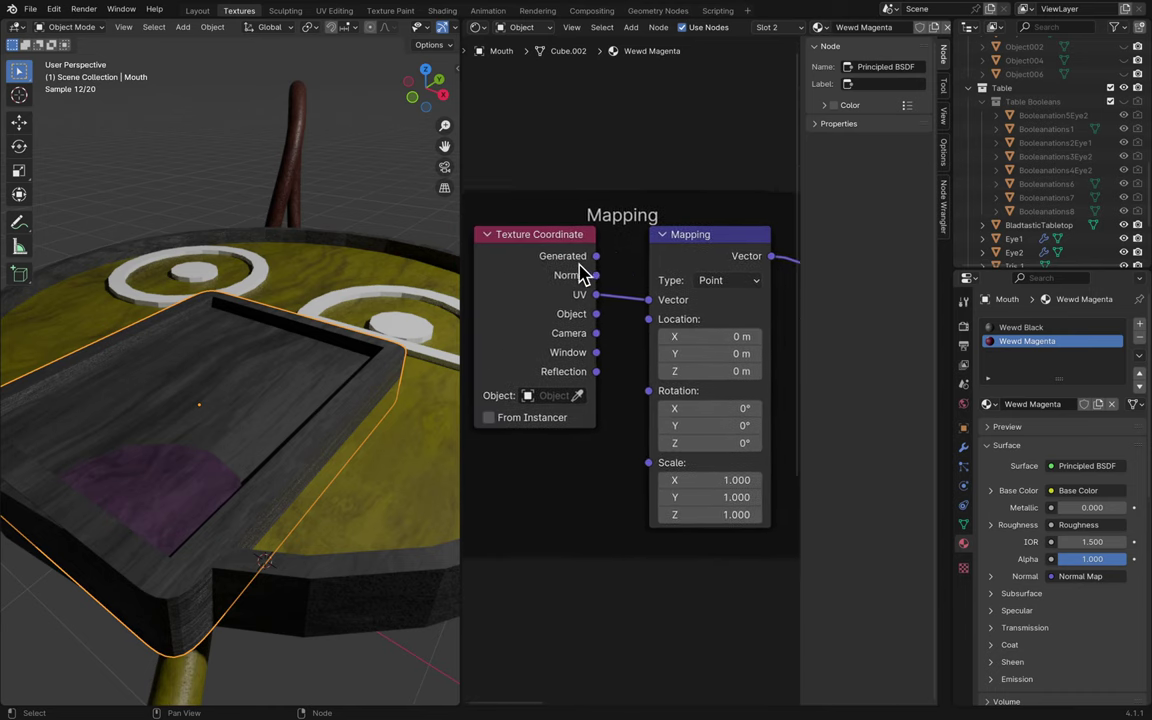
pyautogui.press('Tab')
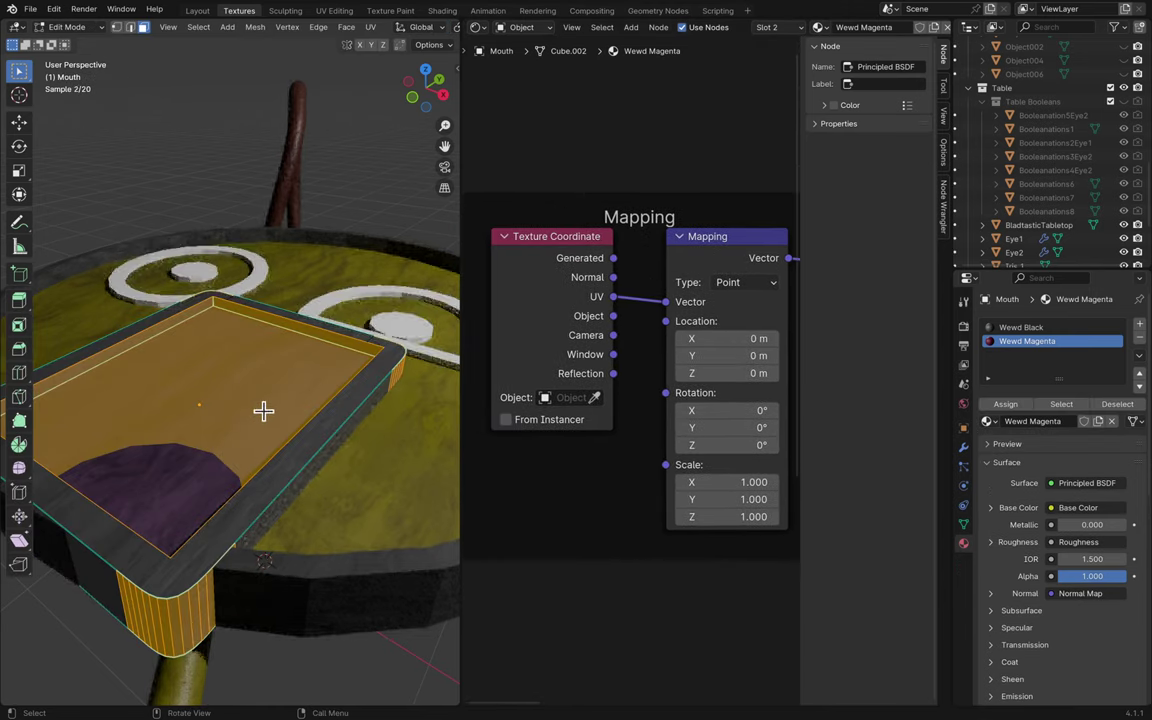
pyautogui.hotkey('ctrl', 'z')
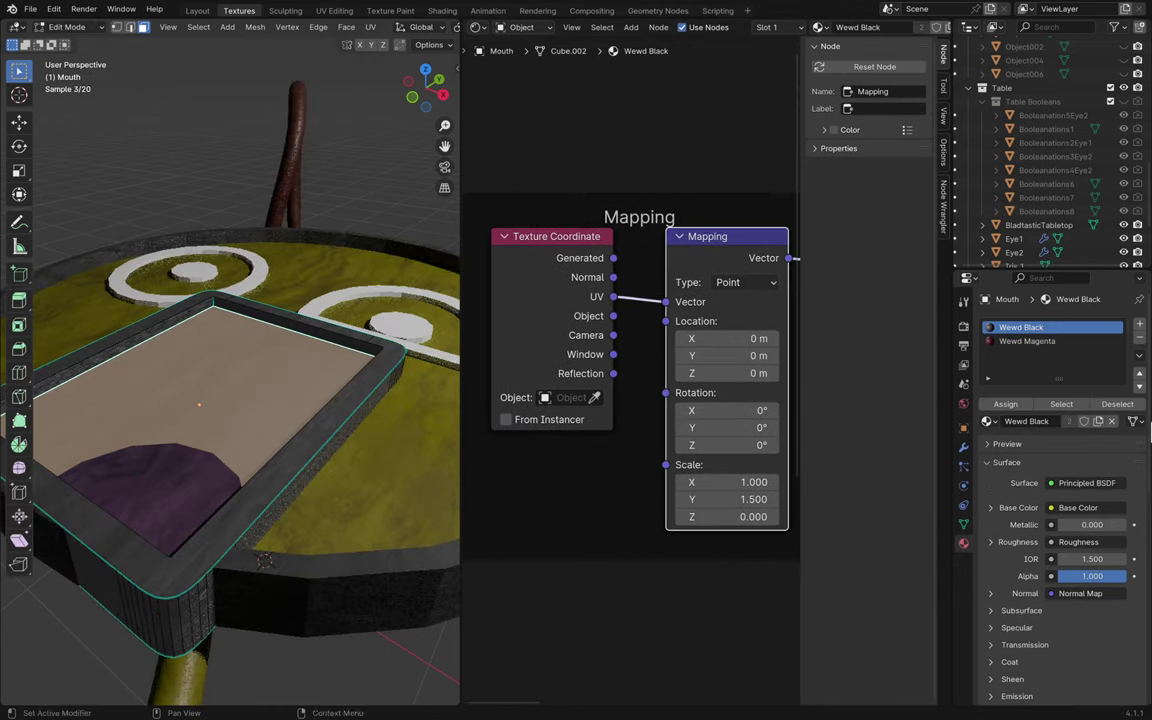
pyautogui.click(1030, 342)
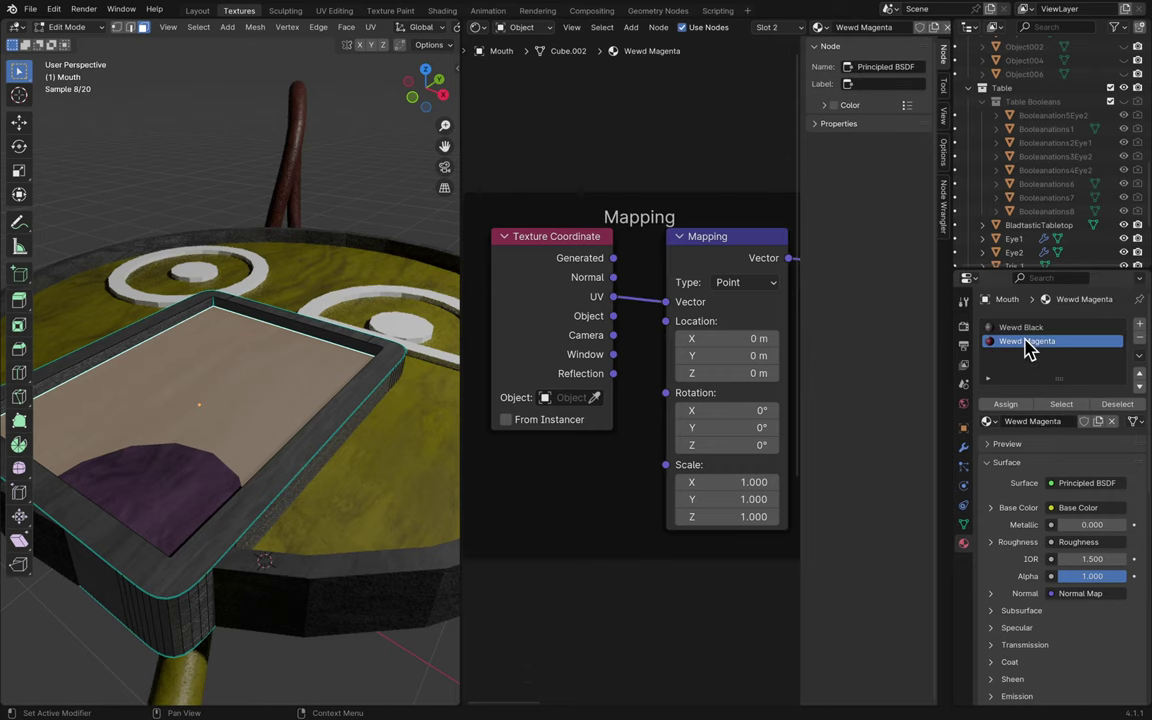
pyautogui.click(1002, 405)
pyautogui.press('Tab')
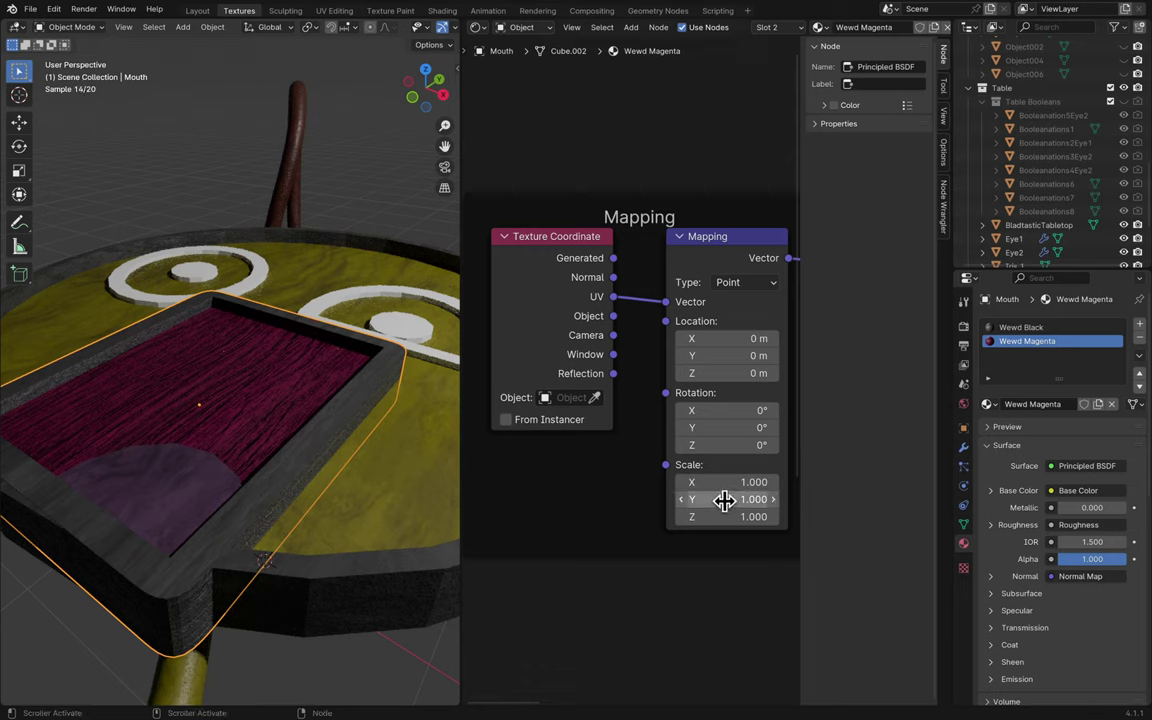
# - Experiment with Mapping scale values: X 20, Y 0.5, then X 0.1
pyautogui.moveTo(725, 482); pyautogui.dragTo(860, 482)
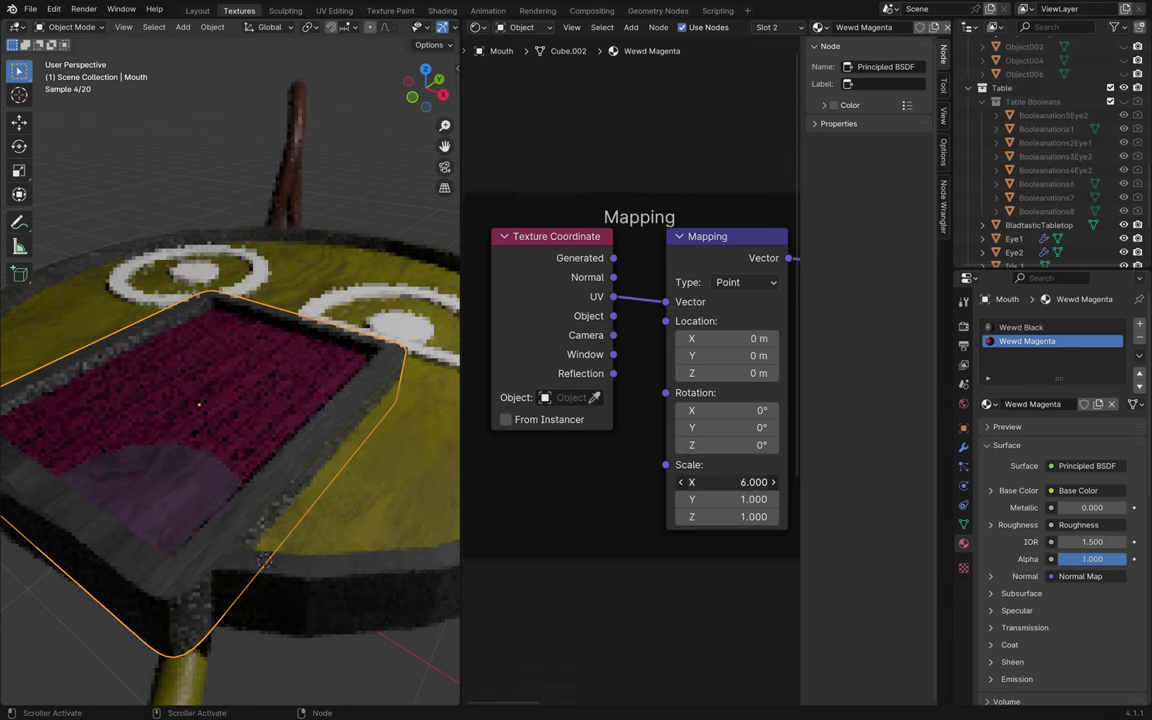
pyautogui.click(733, 482)
pyautogui.write('20')
pyautogui.press('Return')
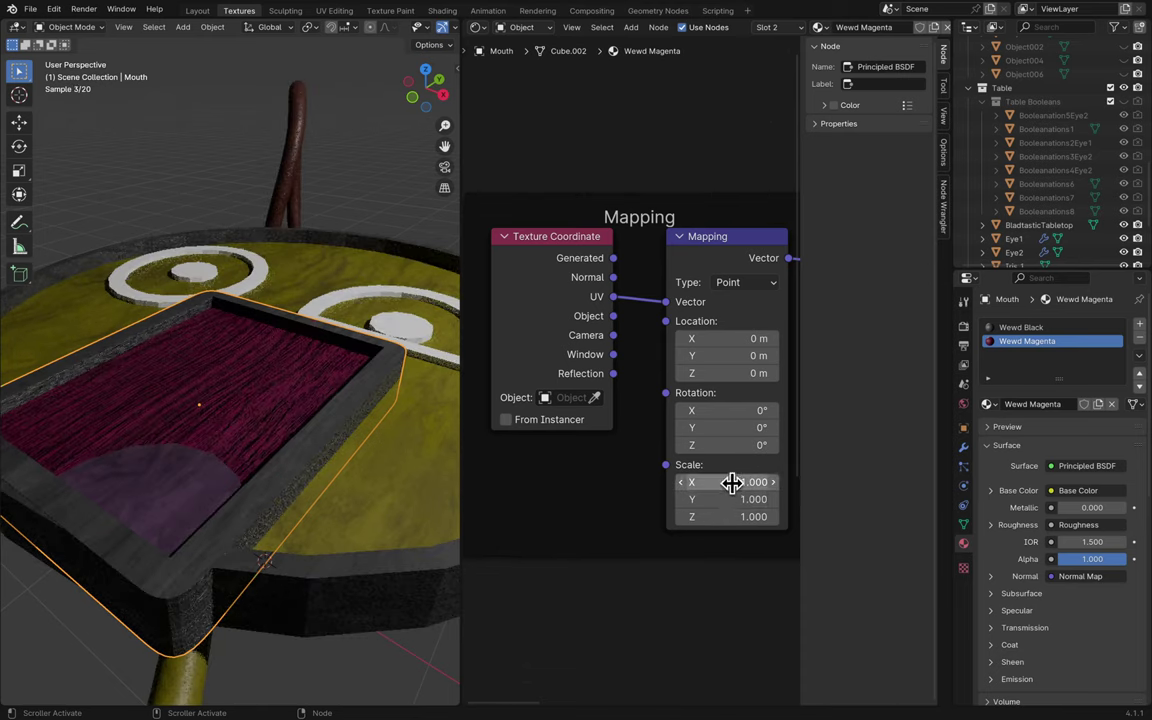
pyautogui.moveTo(699, 499)
pyautogui.mouseDown()
pyautogui.moveTo(840, 499)
pyautogui.moveTo(702, 499)
pyautogui.mouseUp()
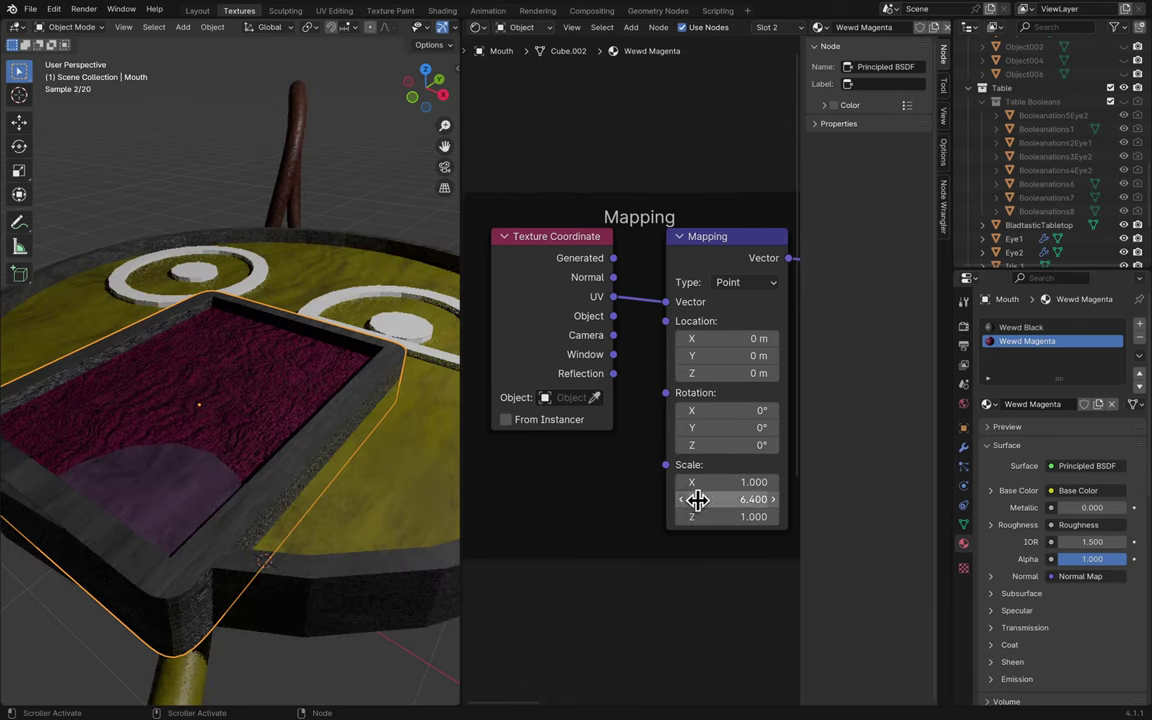
pyautogui.click(694, 499)
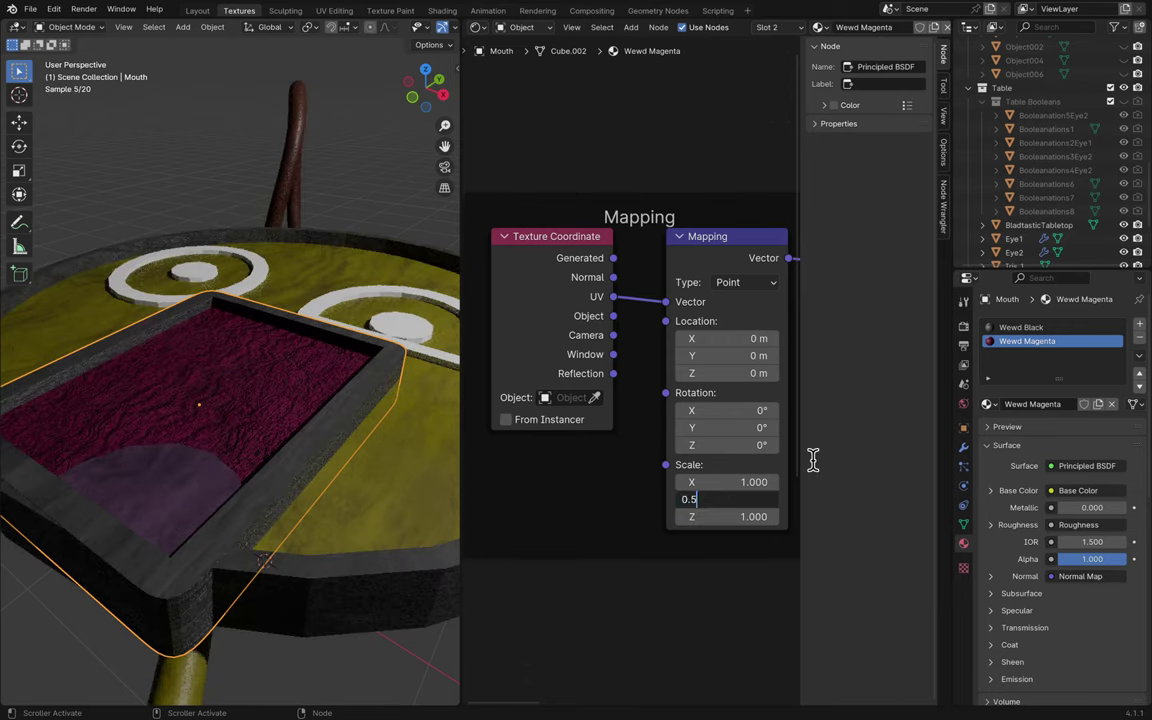
pyautogui.write('0.5')
pyautogui.press('Return')
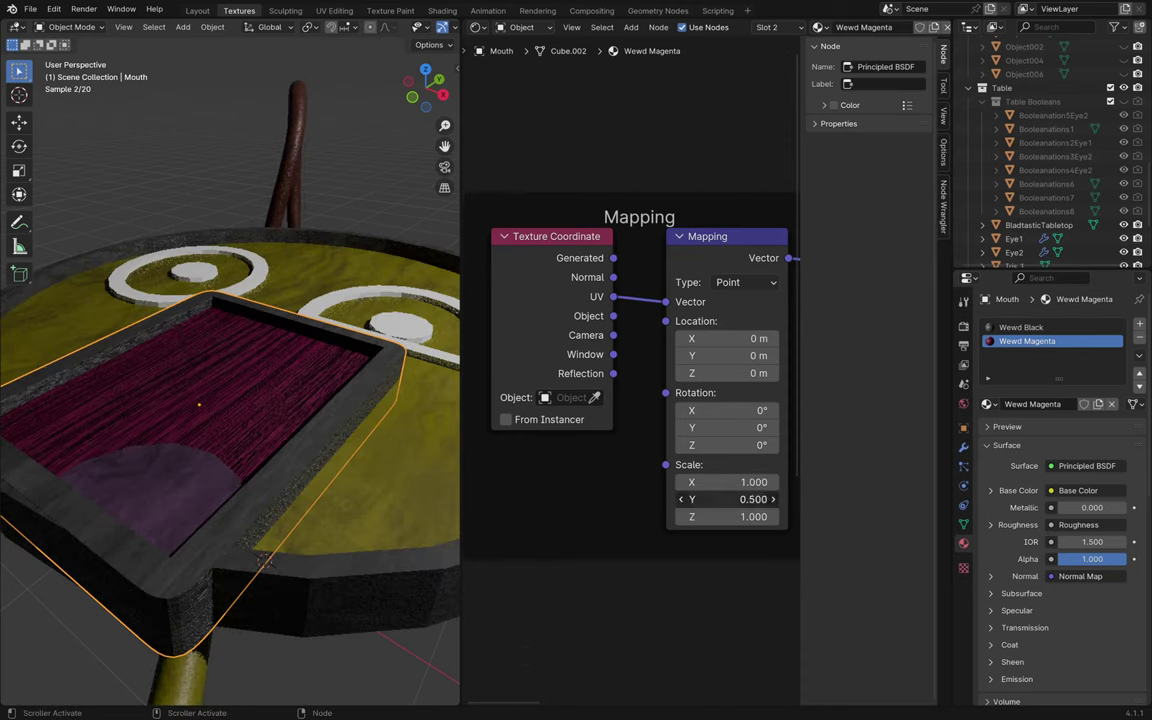
pyautogui.click(752, 483)
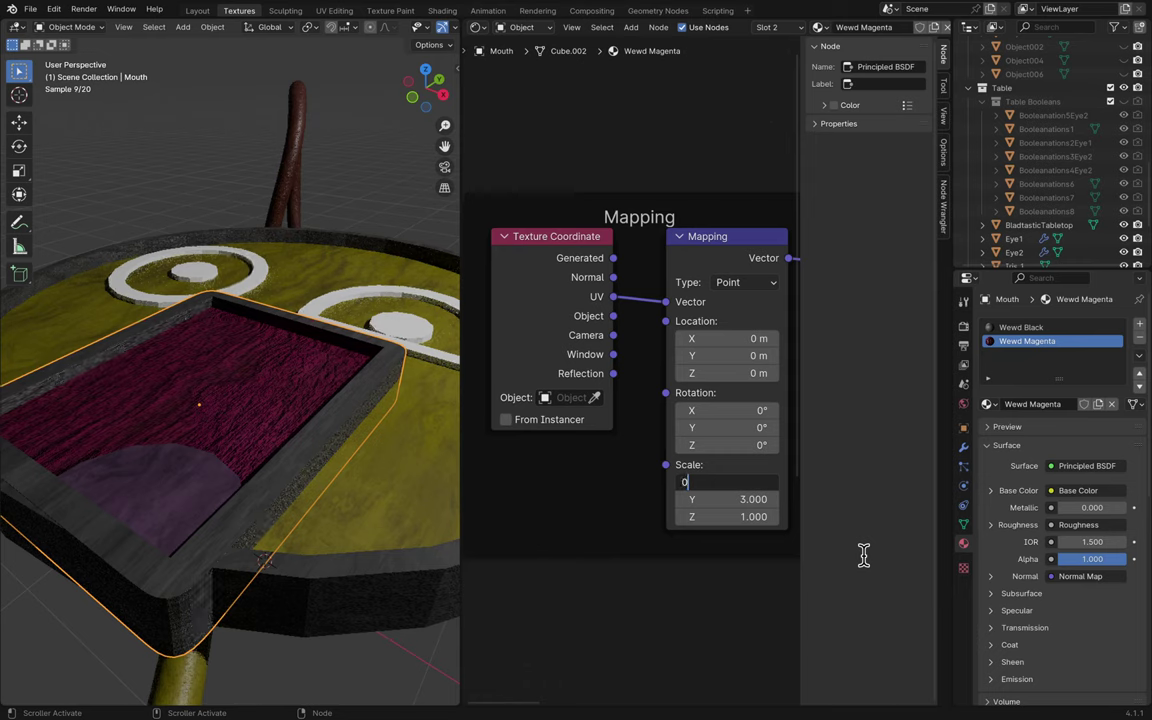
pyautogui.write('0.1')
pyautogui.press('Return')
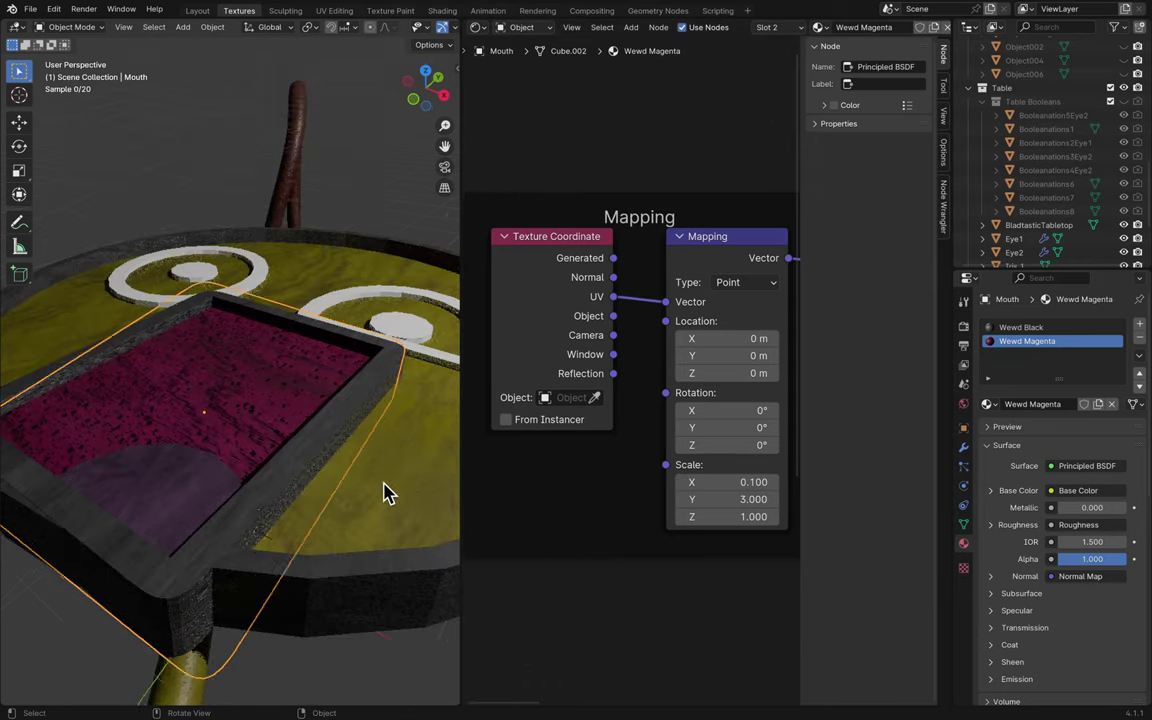
# - Set the Mapping scale to X 0.5 and Y 7, and save the file
pyautogui.scroll(2, 386, 491)
pyautogui.click(748, 482)
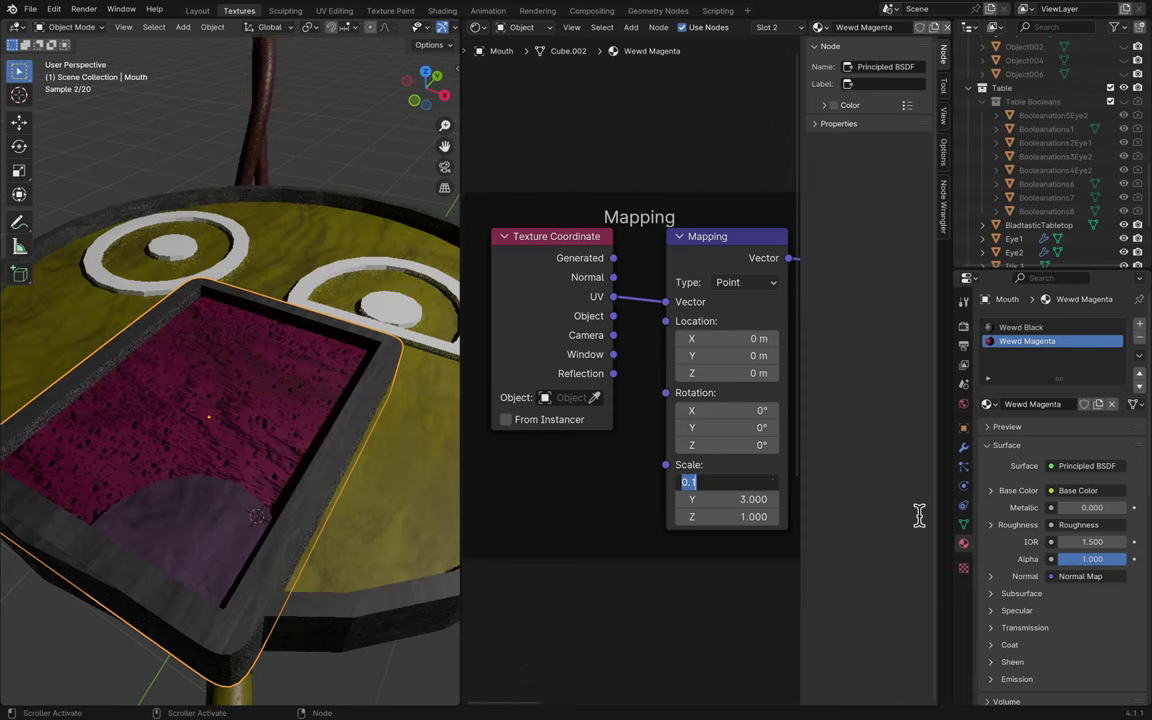
pyautogui.write('0.5')
pyautogui.press('Return')
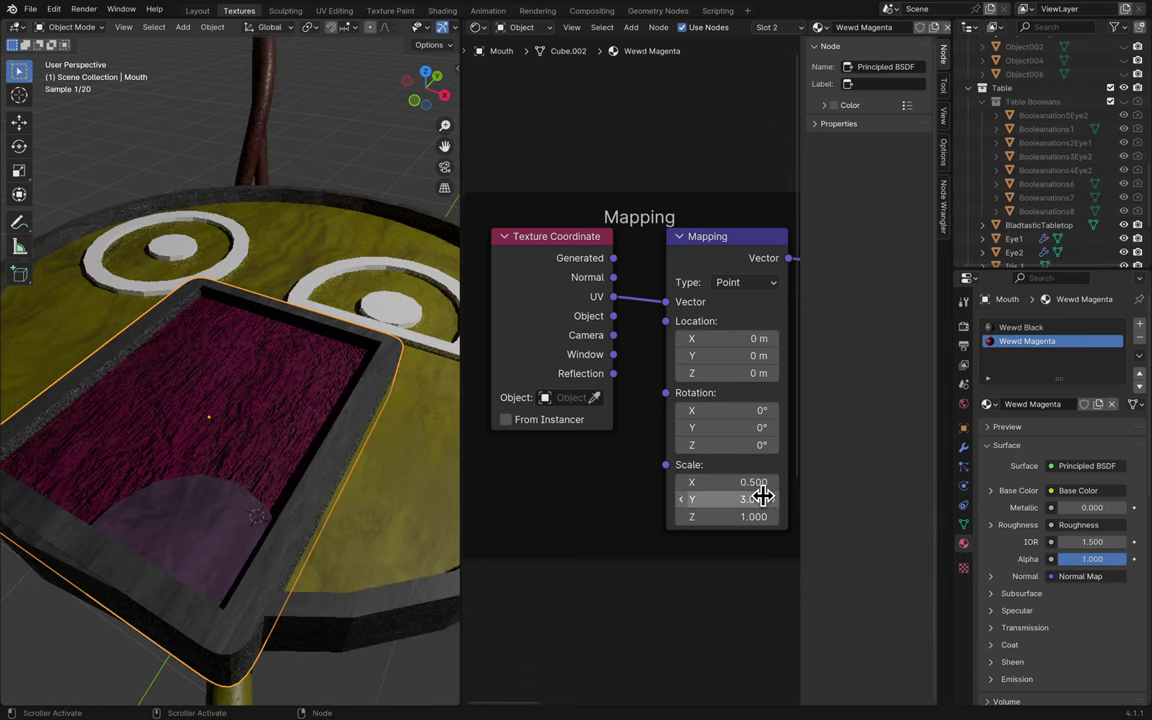
pyautogui.click(748, 499)
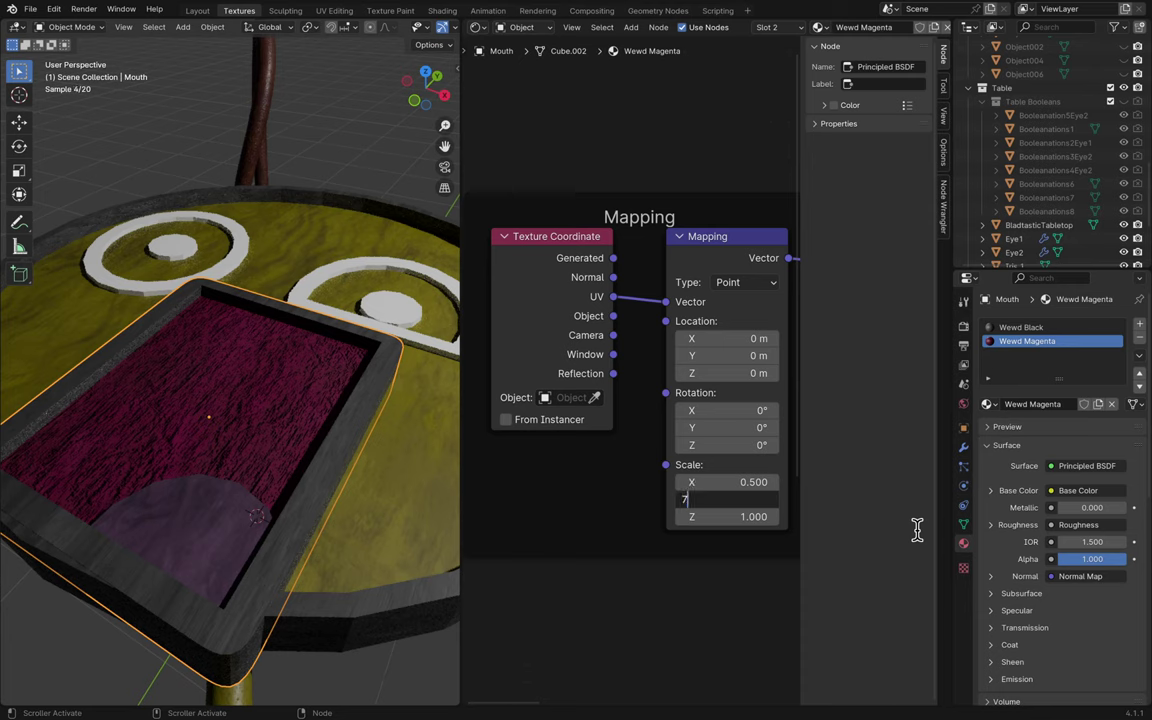
pyautogui.write('7')
pyautogui.press('Return')
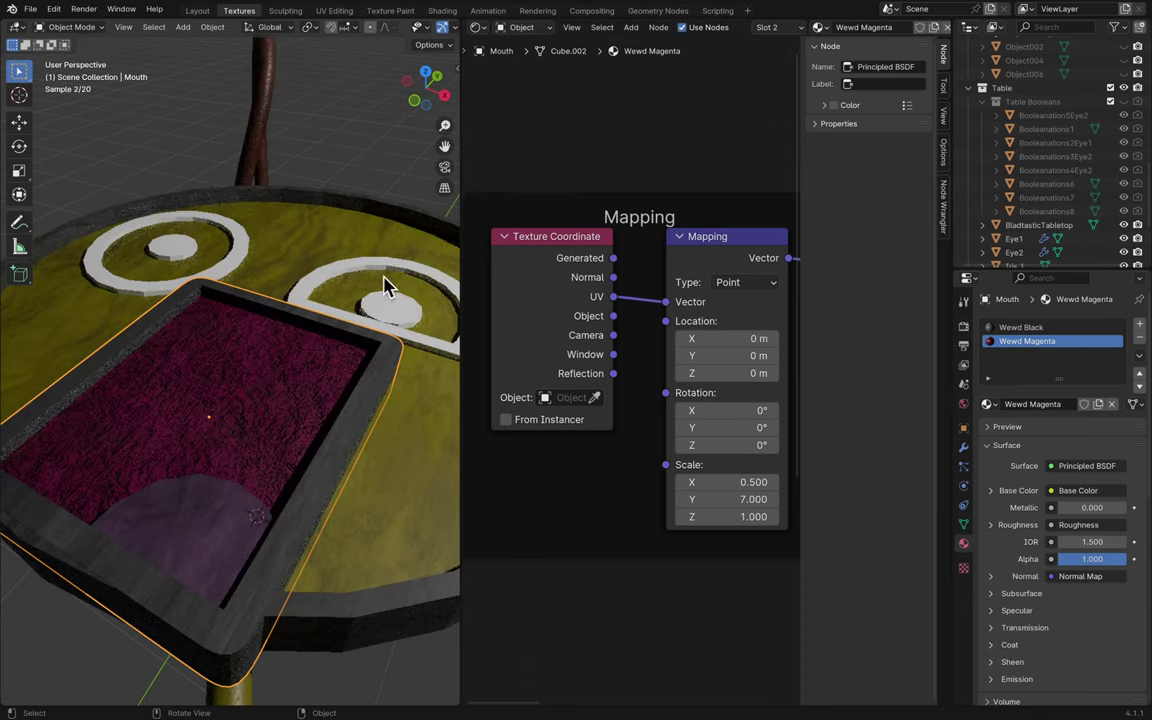
pyautogui.hotkey('ctrl', 's')
pyautogui.hscroll(3, 365, 334)
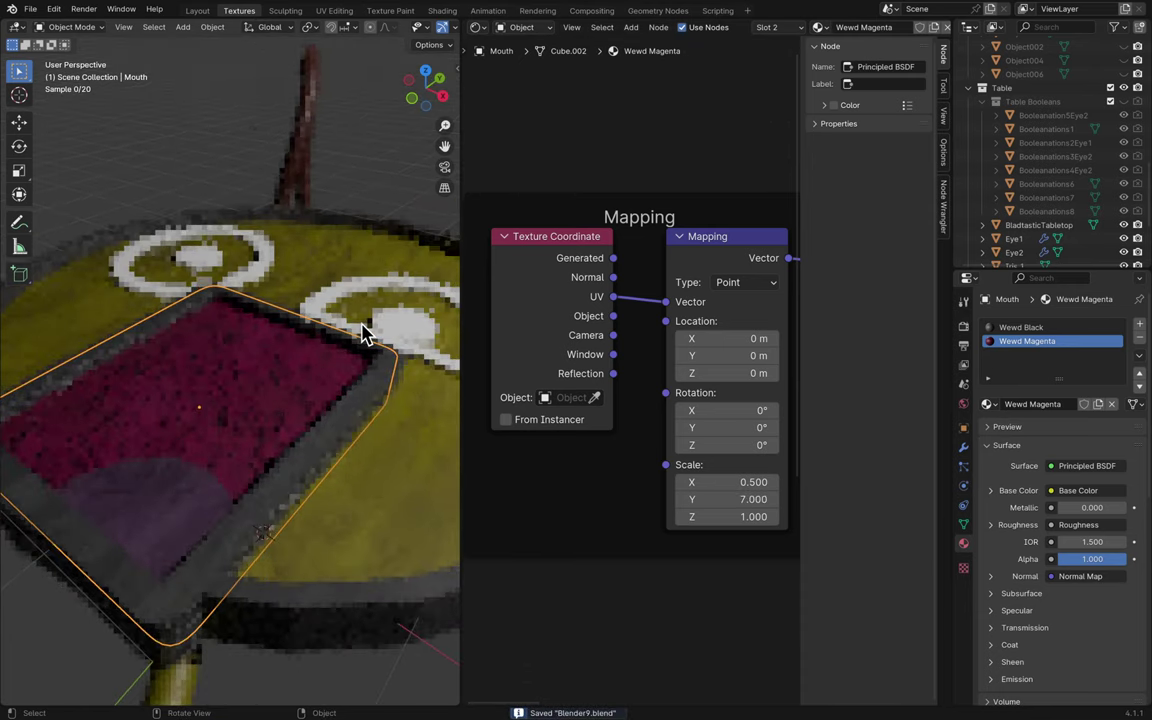
pyautogui.hscroll(3, 363, 330)
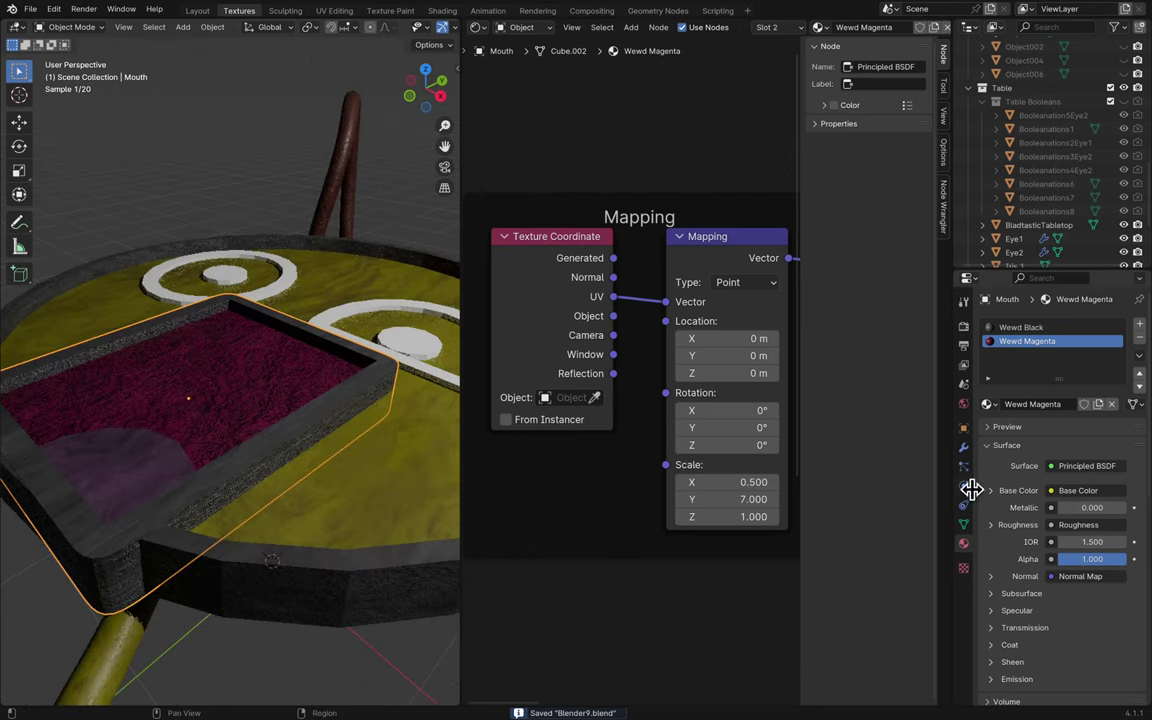
pyautogui.scroll(-10, 1034, 540)
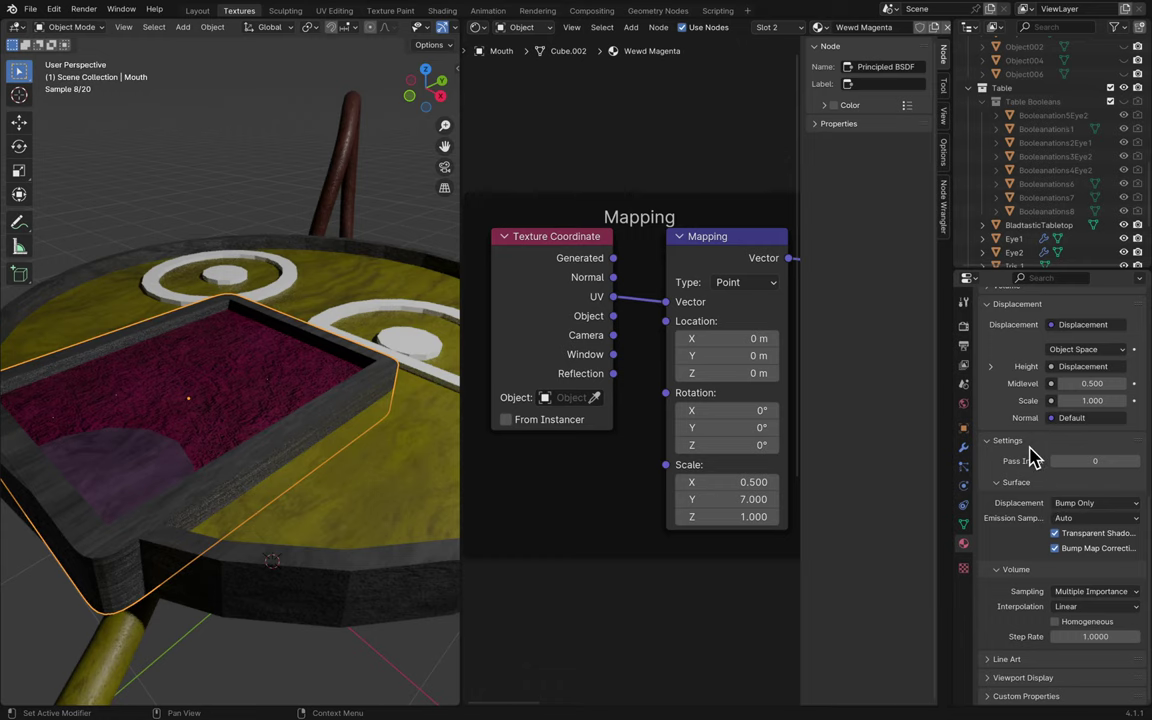
# - Switch the material to Displacement Only and zero the Displacement node's scale
pyautogui.click(1088, 506)
pyautogui.click(1089, 538)
pyautogui.moveTo(673, 547); pyautogui.dragTo(700, 553, button='middle')
pyautogui.hscroll(4, 700, 553)
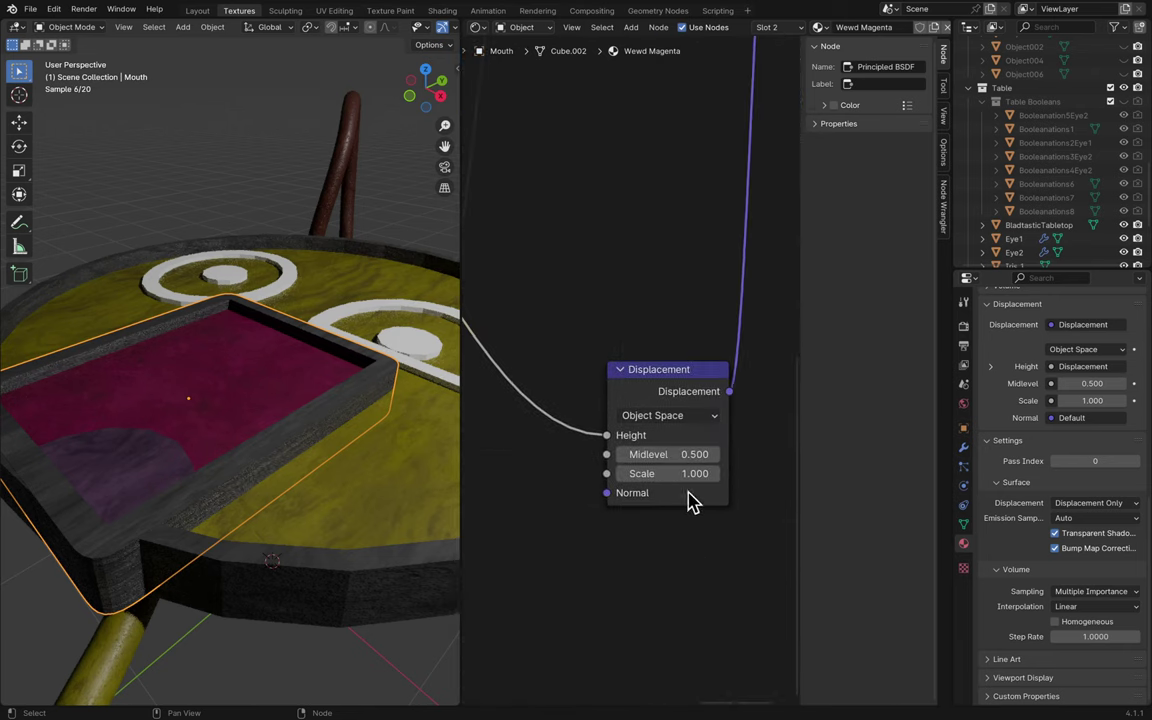
pyautogui.click(694, 489)
pyautogui.hscroll(5, 509, 499)
pyautogui.hscroll(-4, 637, 497)
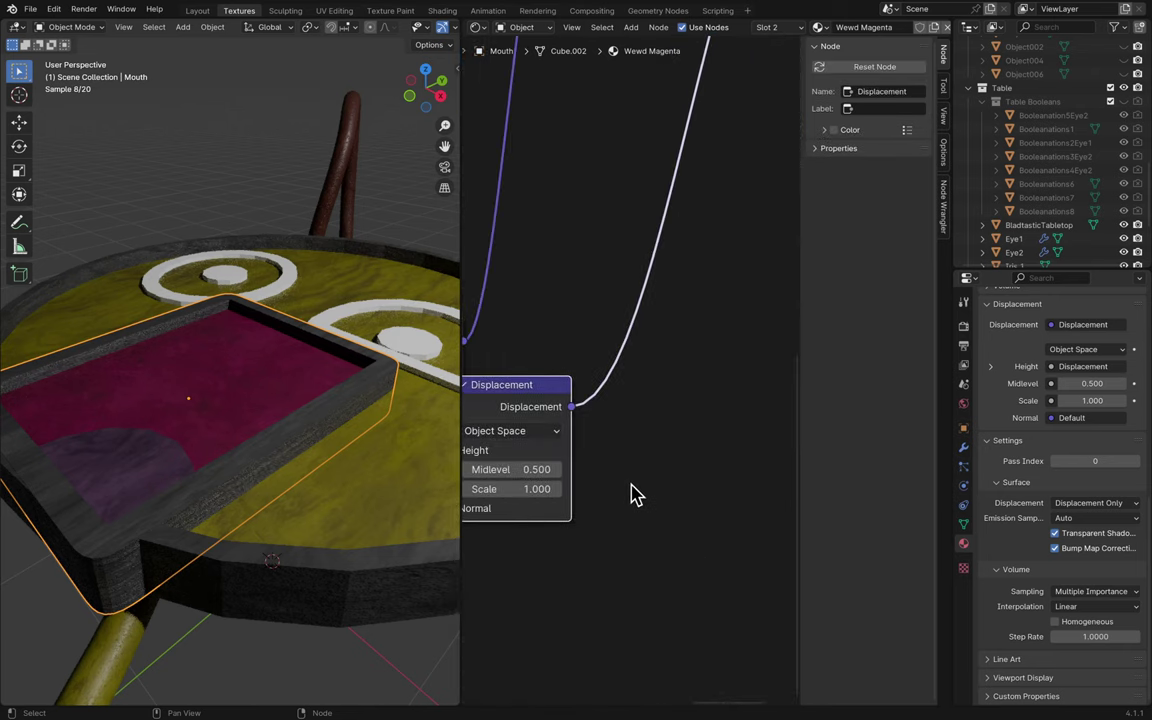
pyautogui.moveTo(600, 386); pyautogui.dragTo(740, 390)
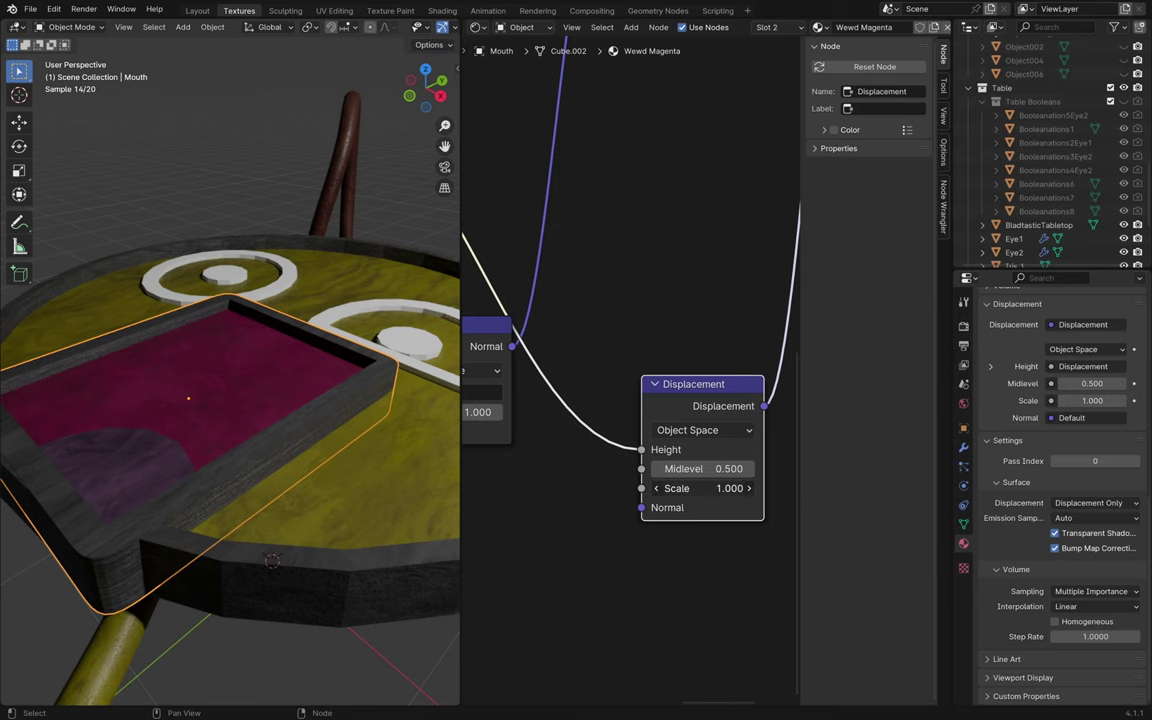
pyautogui.press('BackSpace')
# - Inspect the tabletop's Wewd Yellow Tabletop slot, then select the Mouth to show its material
pyautogui.keyDown('ctrl'); pyautogui.hscroll(-5, 656, 530); pyautogui.keyUp('ctrl')
pyautogui.keyDown('ctrl'); pyautogui.hscroll(-10, 656, 530); pyautogui.keyUp('ctrl')
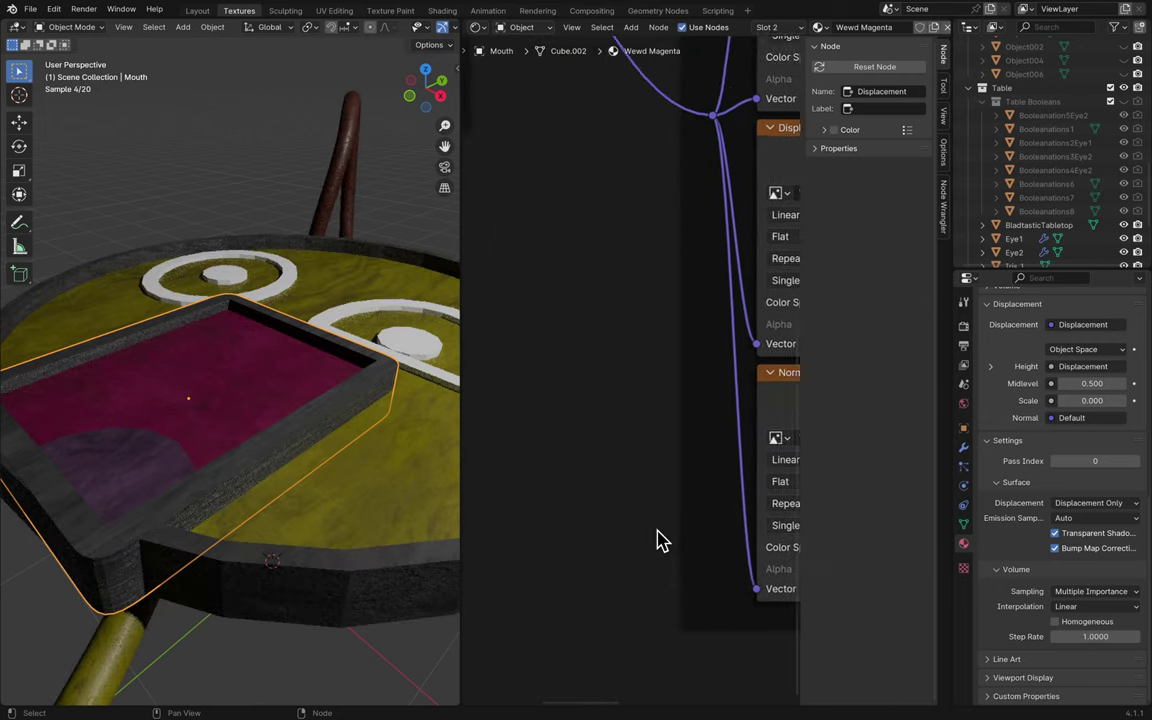
pyautogui.keyDown('shift'); pyautogui.scroll(3, 658, 540); pyautogui.keyUp('shift')
pyautogui.keyDown('shift'); pyautogui.scroll(1, 600, 520); pyautogui.keyUp('shift')
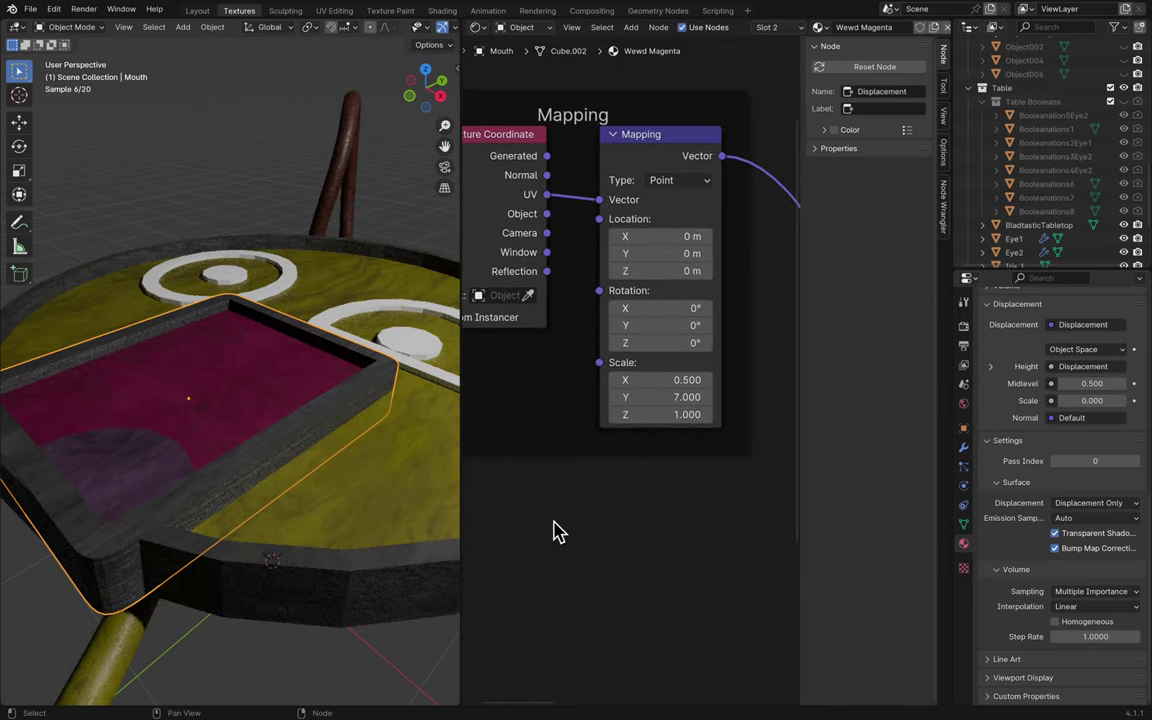
pyautogui.click(363, 527)
pyautogui.scroll(12, 1046, 330)
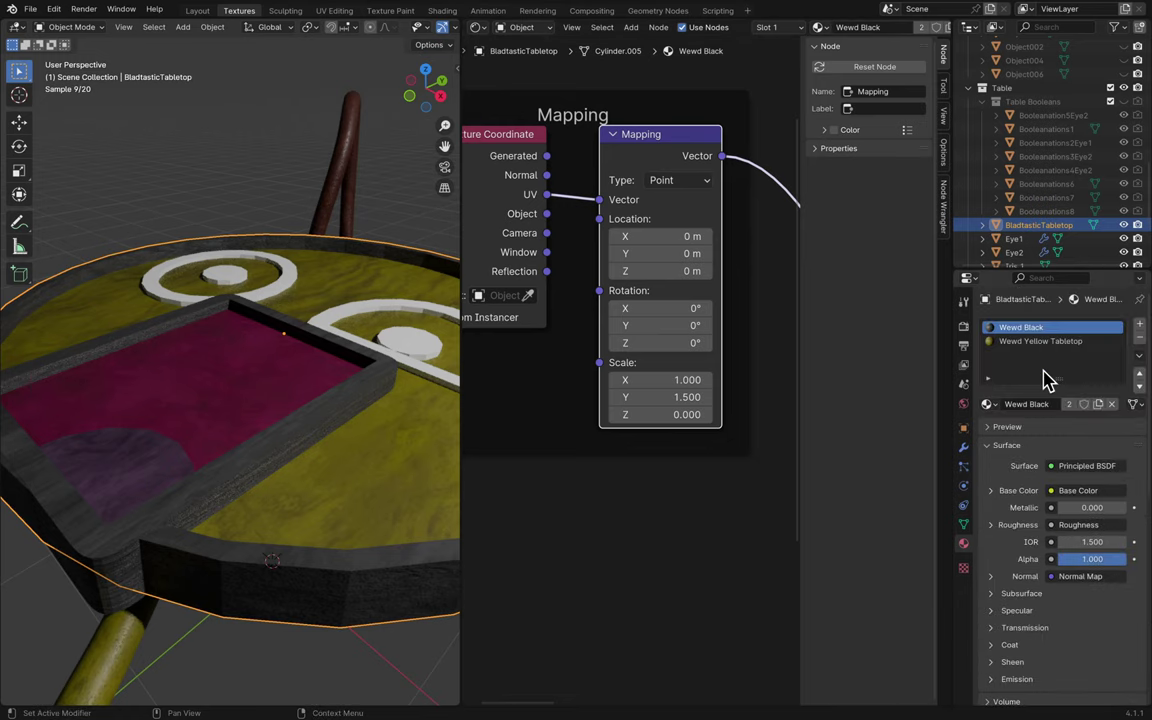
pyautogui.scroll(-12, 1040, 555)
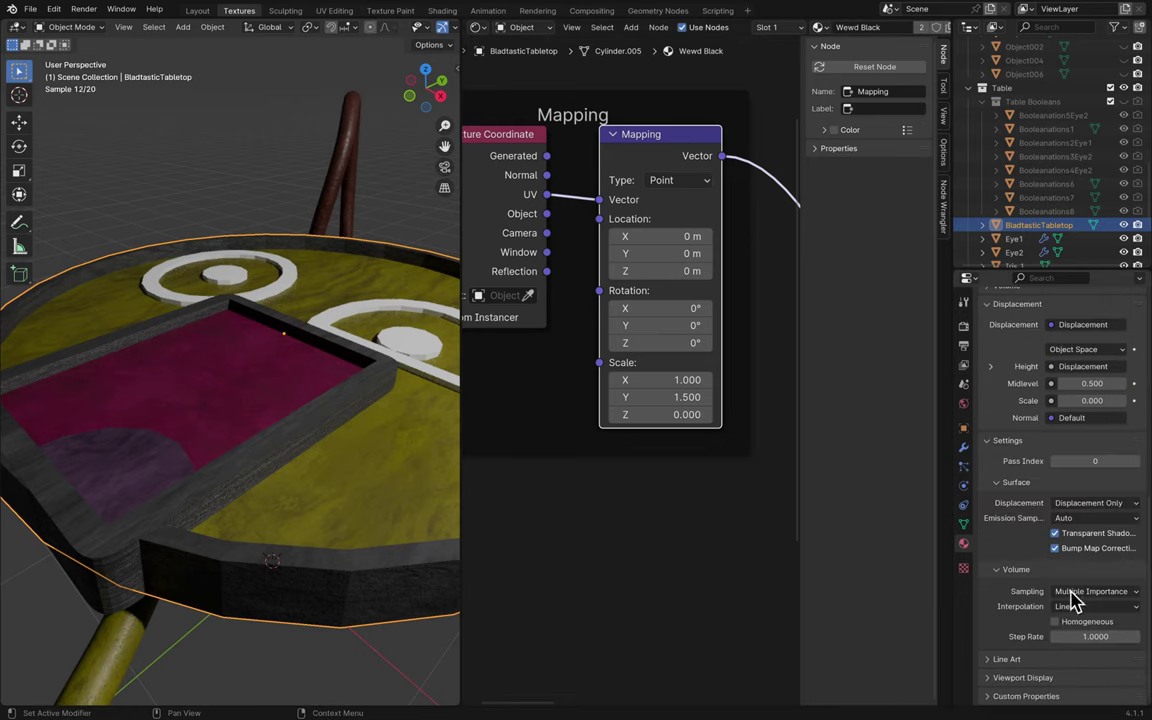
pyautogui.click(1095, 503)
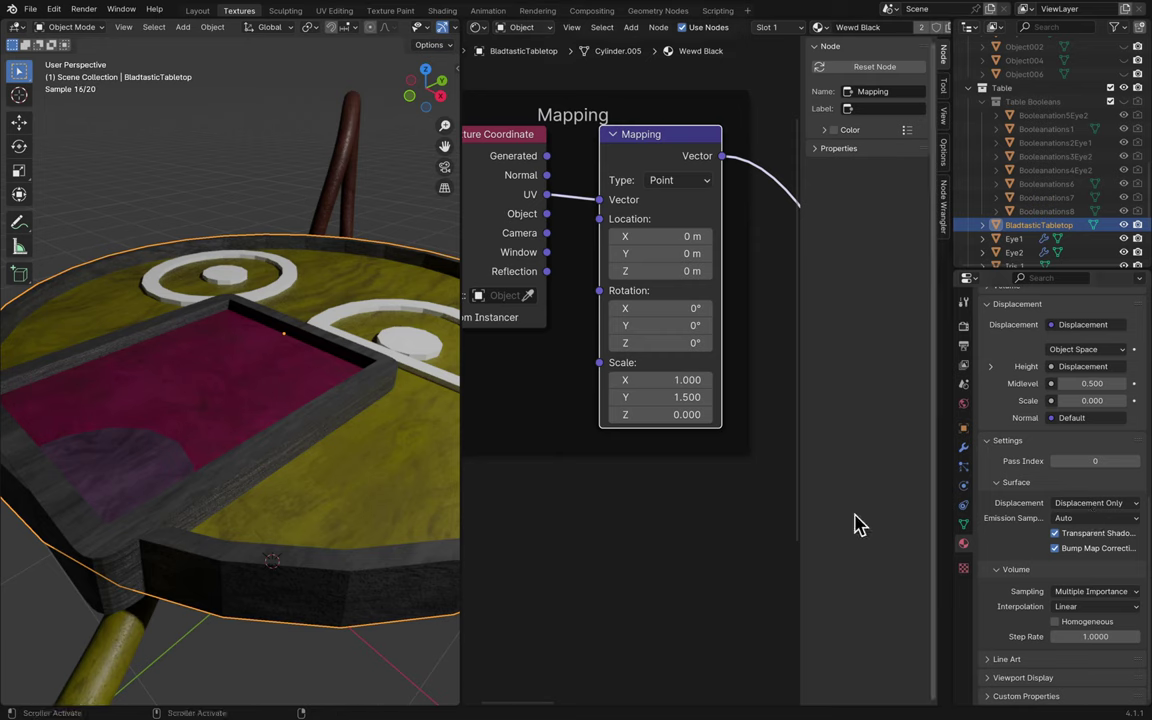
pyautogui.keyDown('ctrl'); pyautogui.hscroll(8, 757, 483); pyautogui.keyUp('ctrl')
pyautogui.keyDown('ctrl'); pyautogui.hscroll(10, 757, 483); pyautogui.keyUp('ctrl')
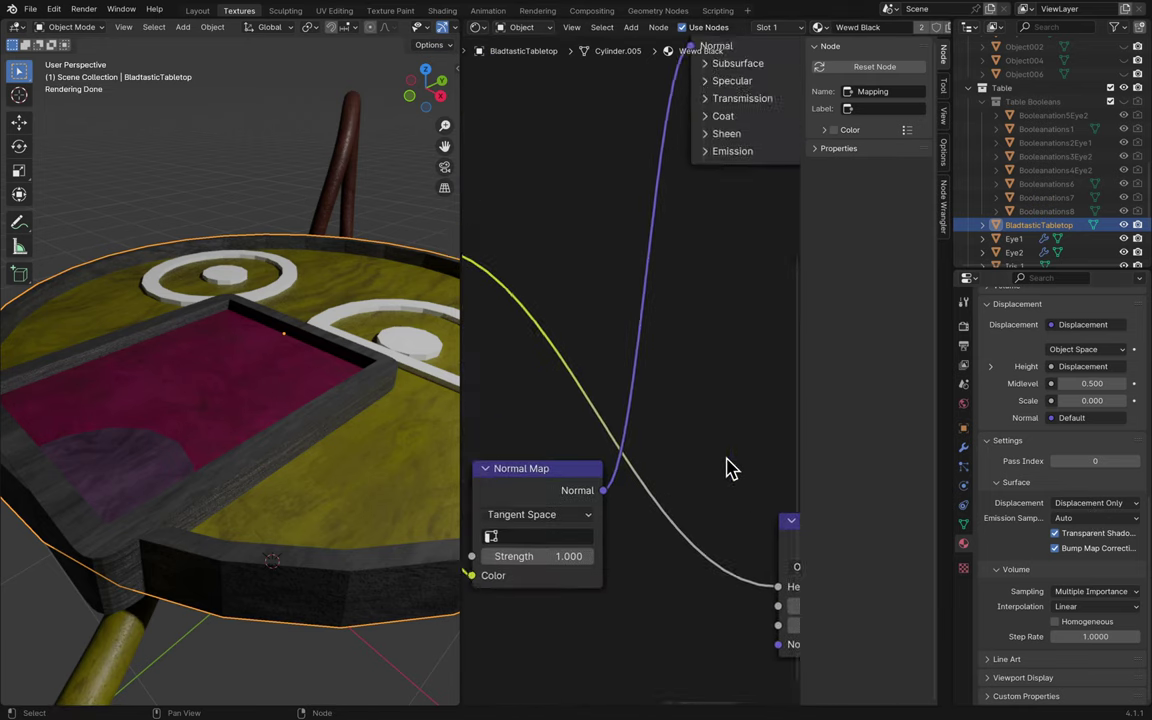
pyautogui.keyDown('ctrl'); pyautogui.hscroll(-6, 728, 468); pyautogui.keyUp('ctrl')
pyautogui.keyDown('ctrl'); pyautogui.hscroll(3, 728, 462); pyautogui.keyUp('ctrl')
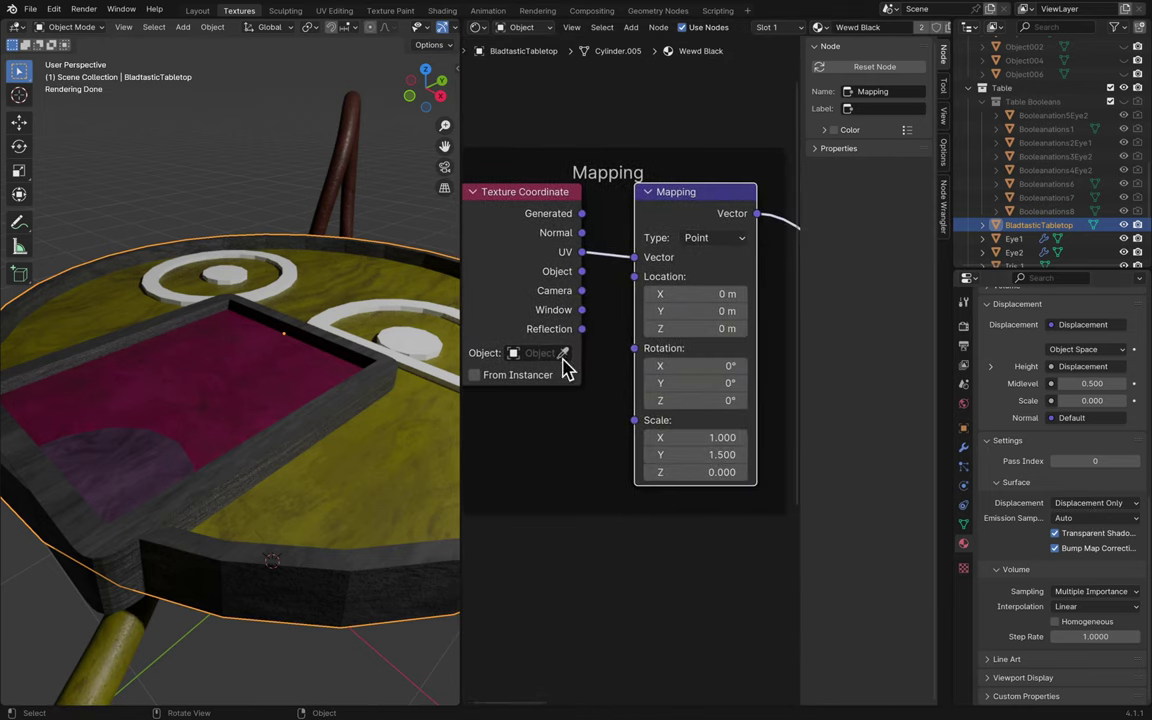
pyautogui.scroll(15, 1054, 335)
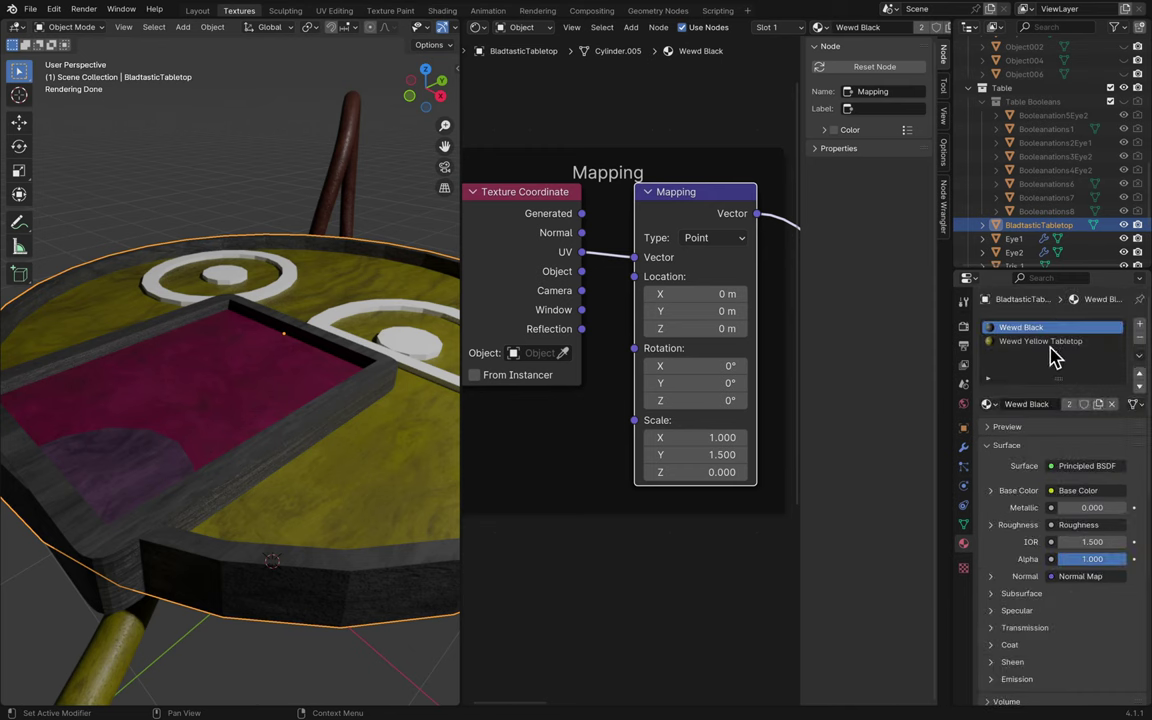
pyautogui.click(1040, 342)
pyautogui.click(97, 418)
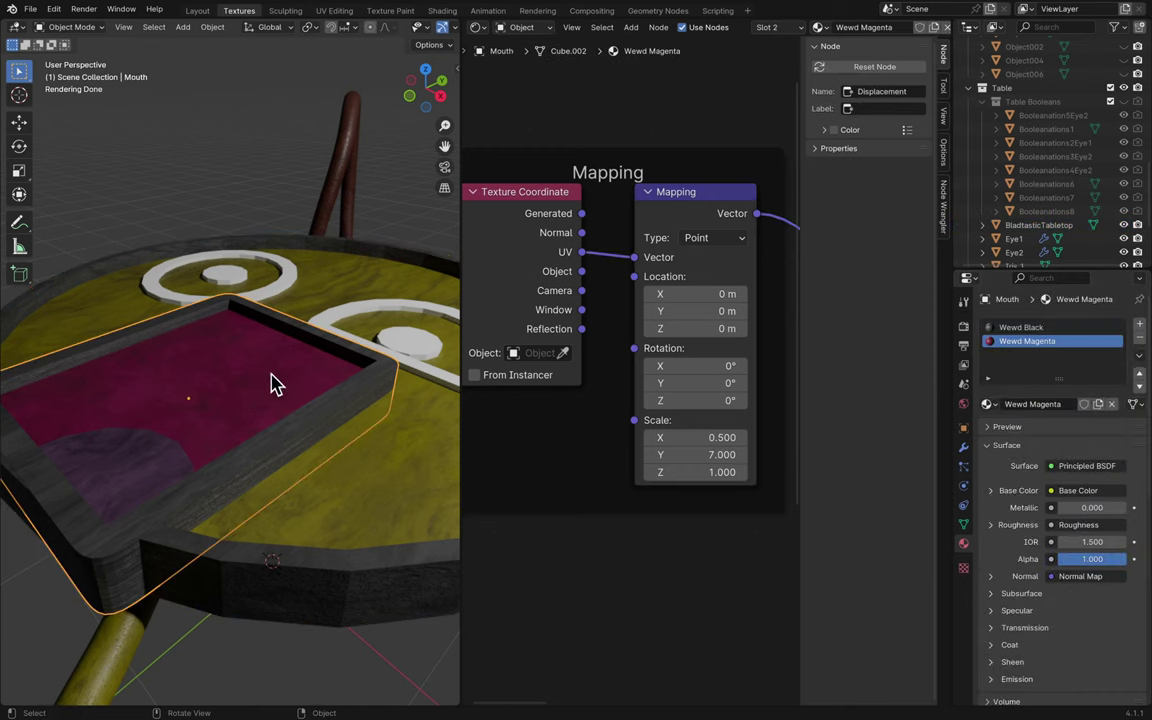
# - Save, then reset the Wewd Magenta texture mapping scale to 1
pyautogui.hotkey('ctrl', 's')
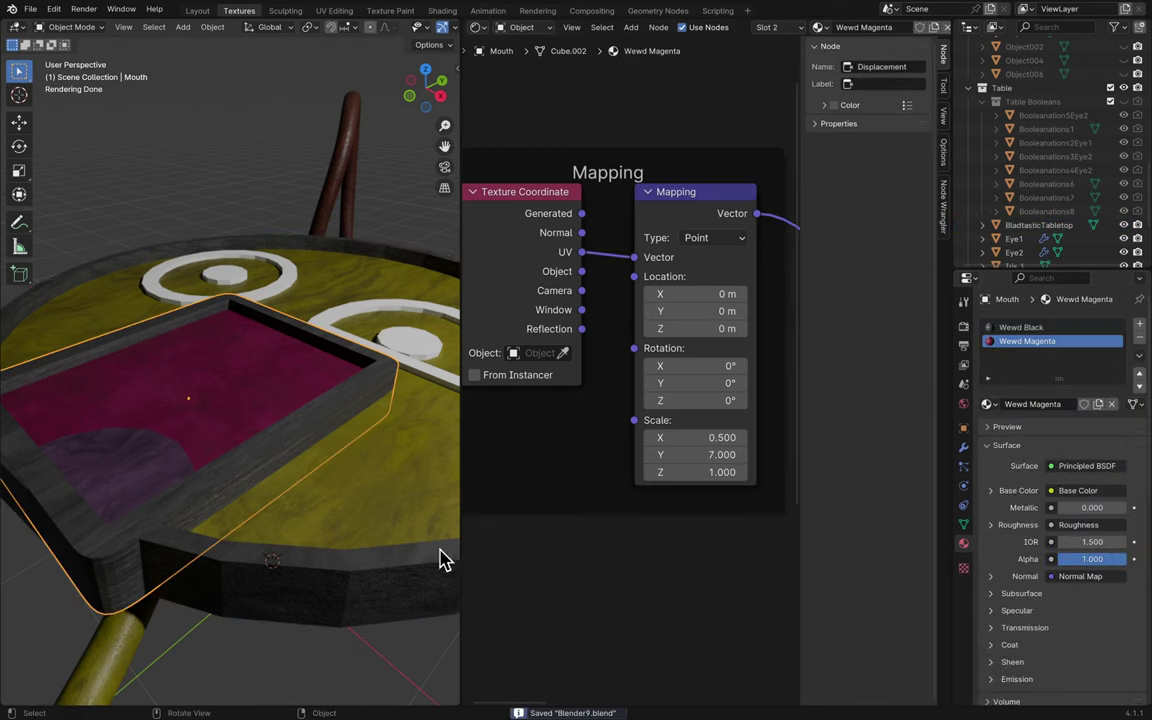
pyautogui.scroll(5, 252, 473)
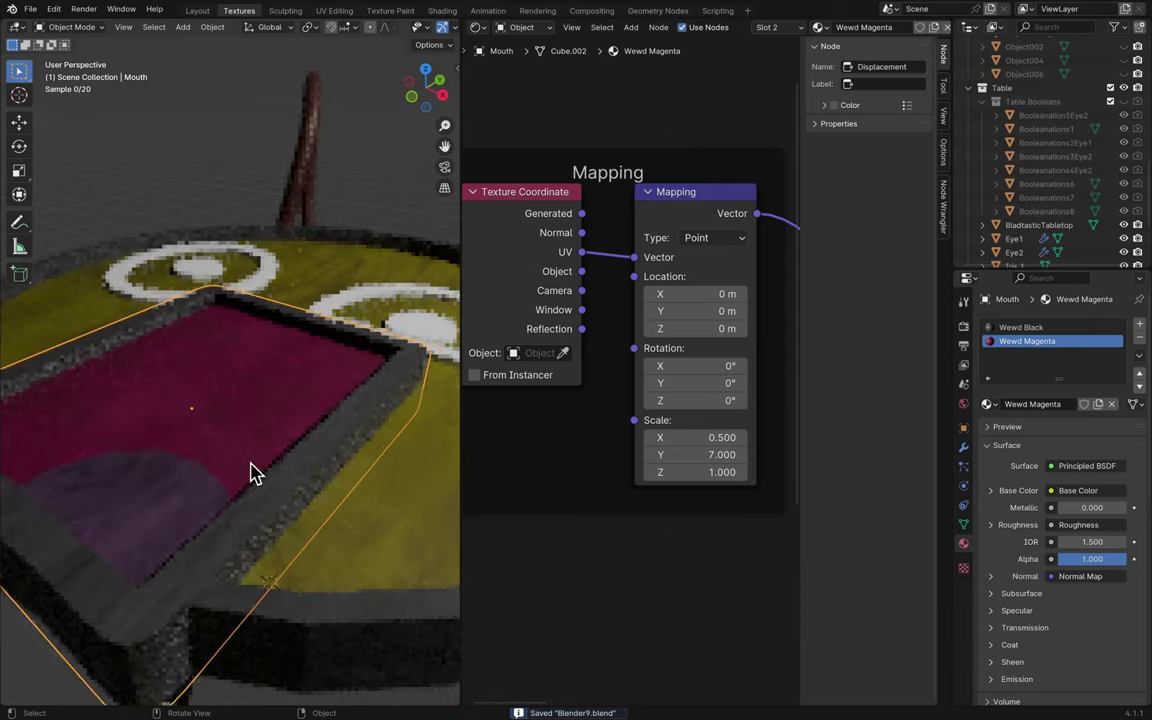
pyautogui.scroll(4, 252, 473)
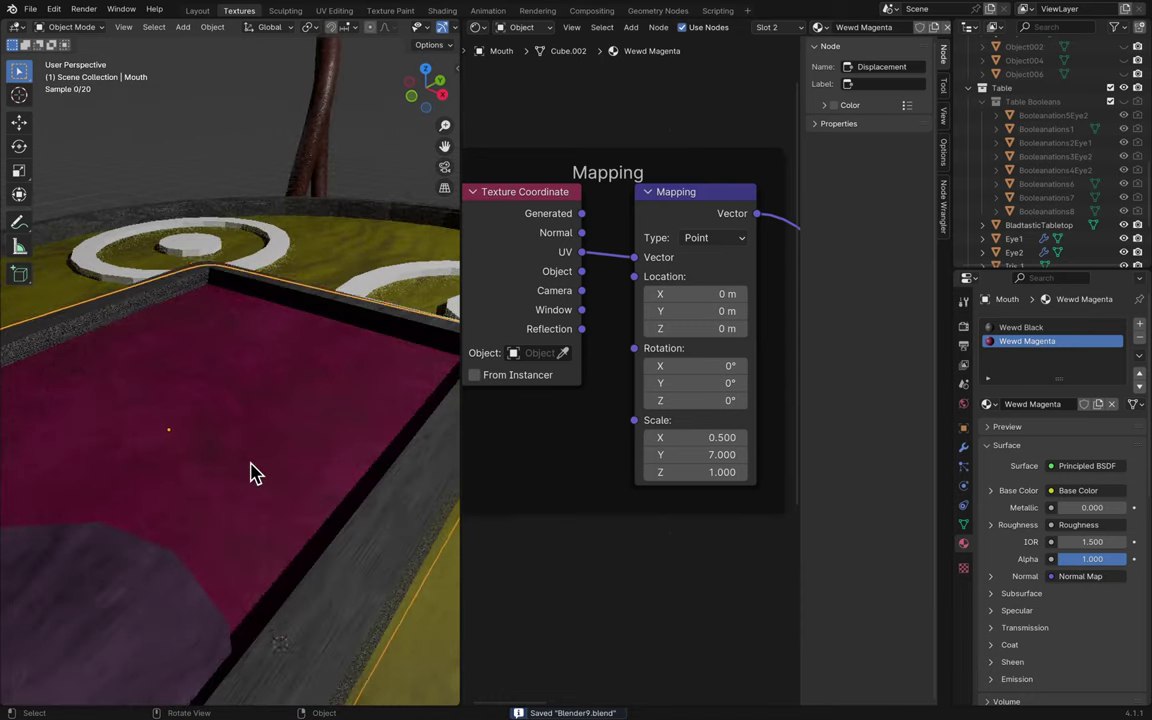
pyautogui.scroll(1, 360, 428)
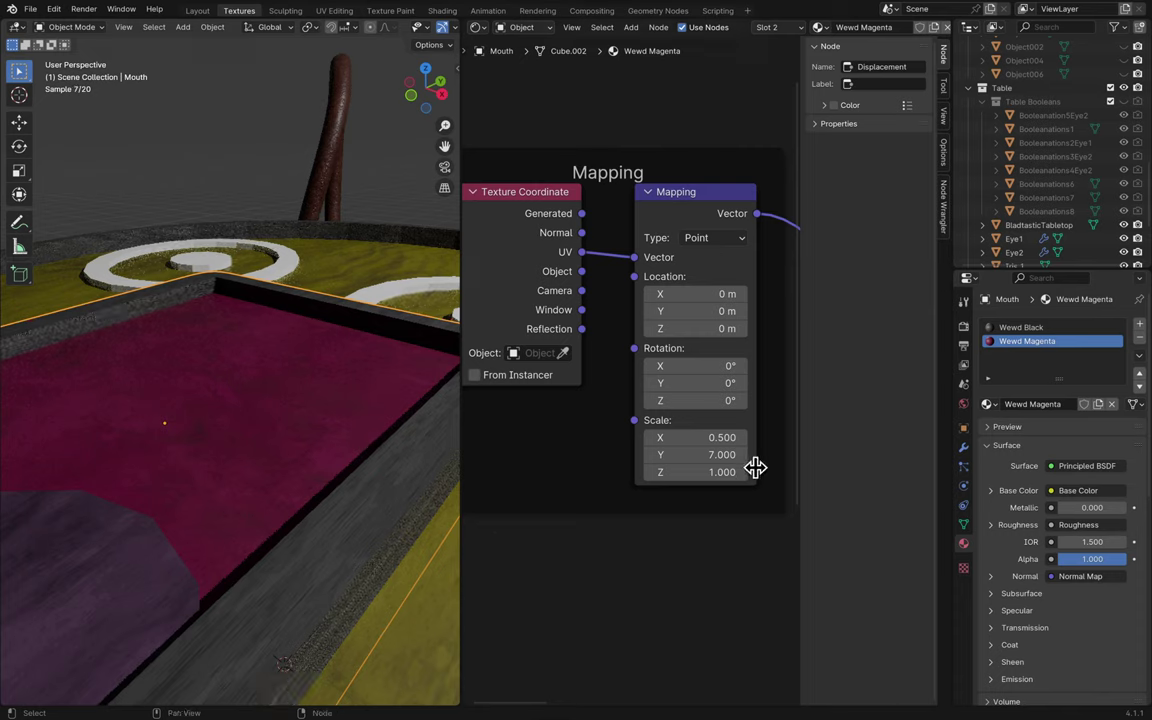
pyautogui.hscroll(2, 755, 470)
pyautogui.scroll(-1, 757, 477)
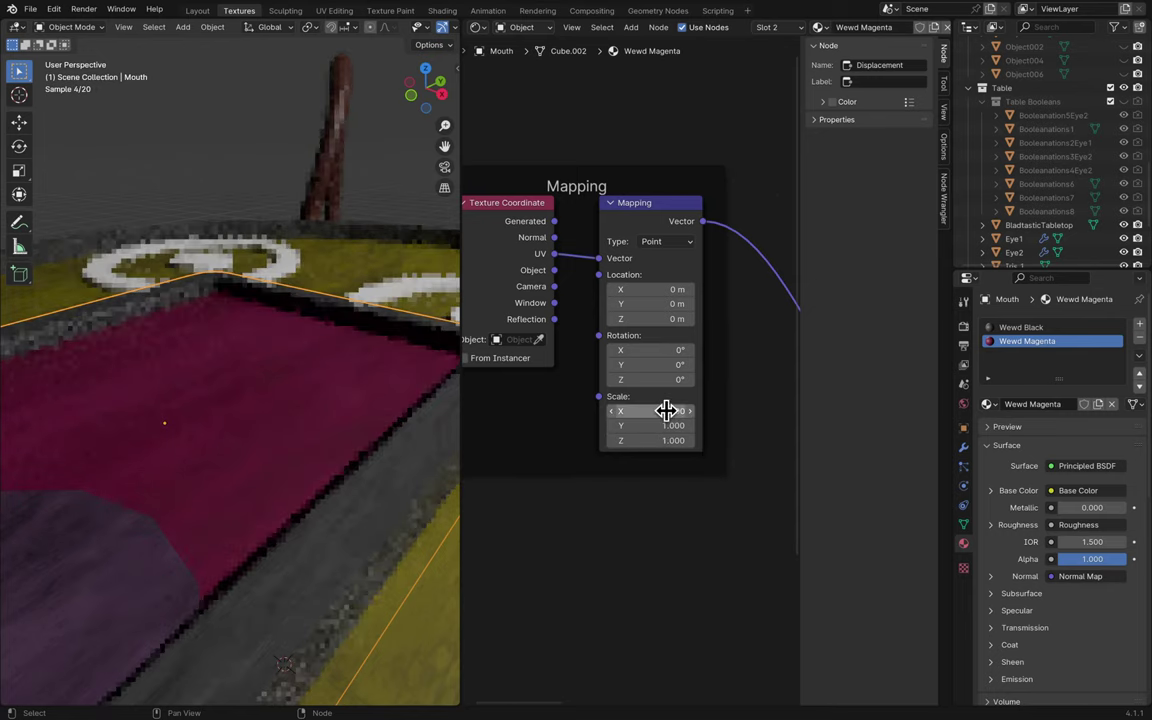
pyautogui.press('BackSpace')
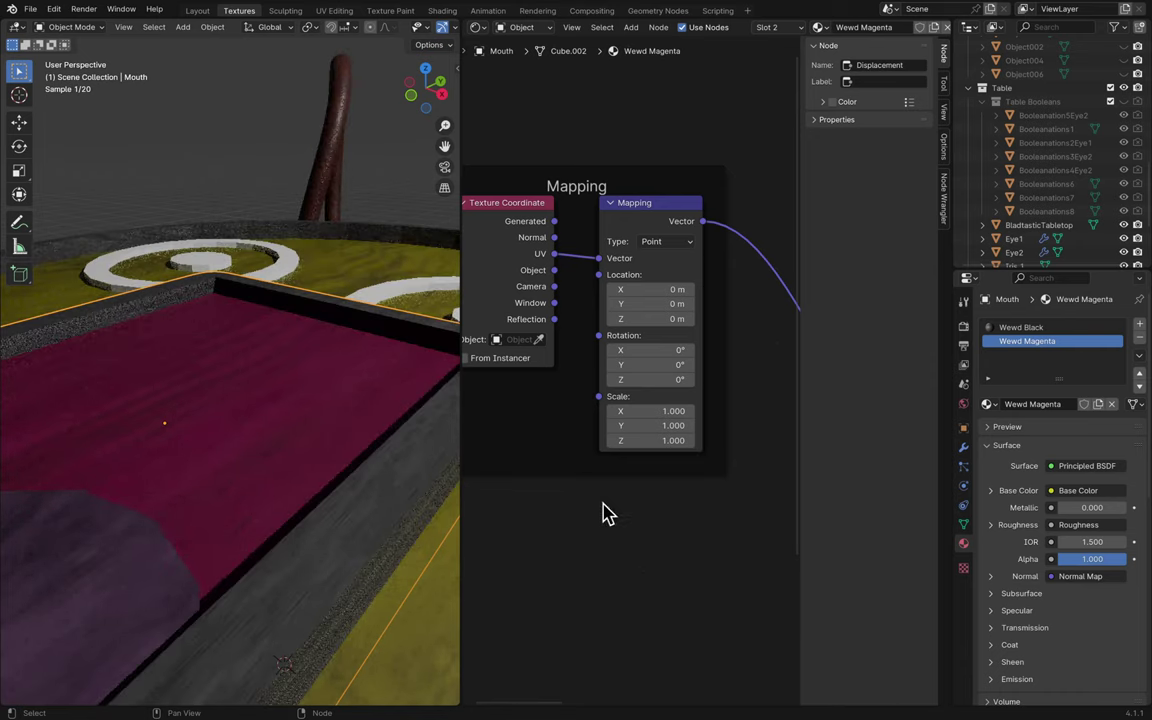
pyautogui.moveTo(676, 10)
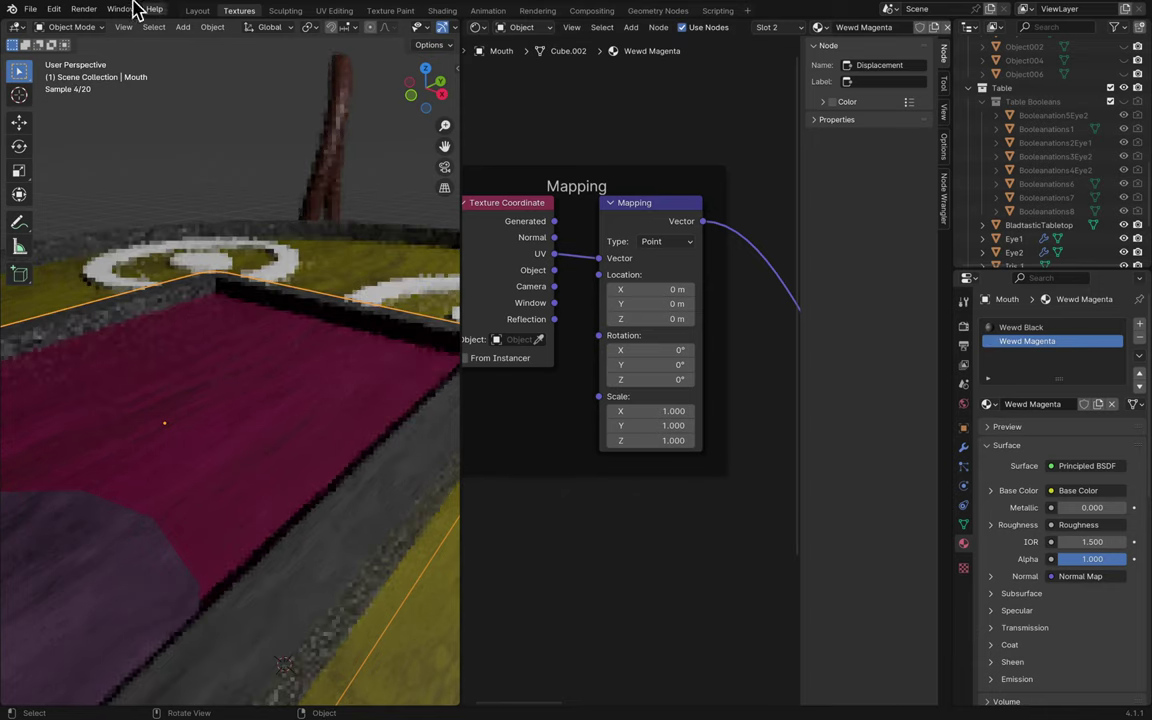
pyautogui.click(30, 9)
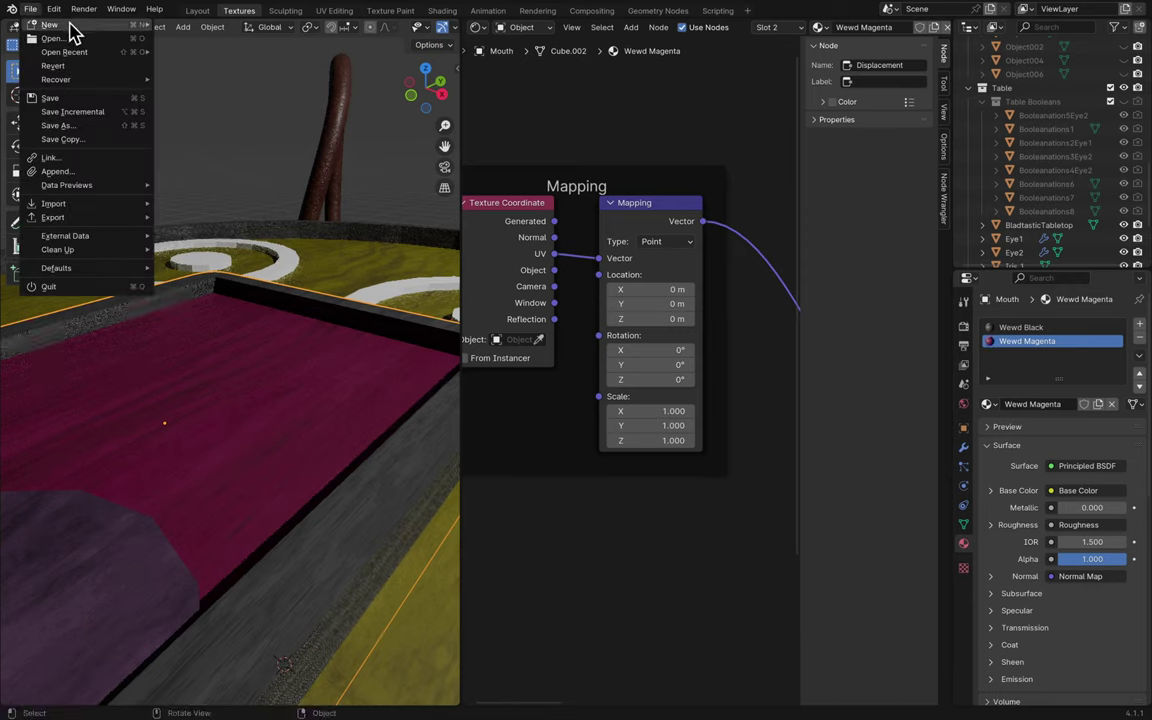
pyautogui.moveTo(55, 12)
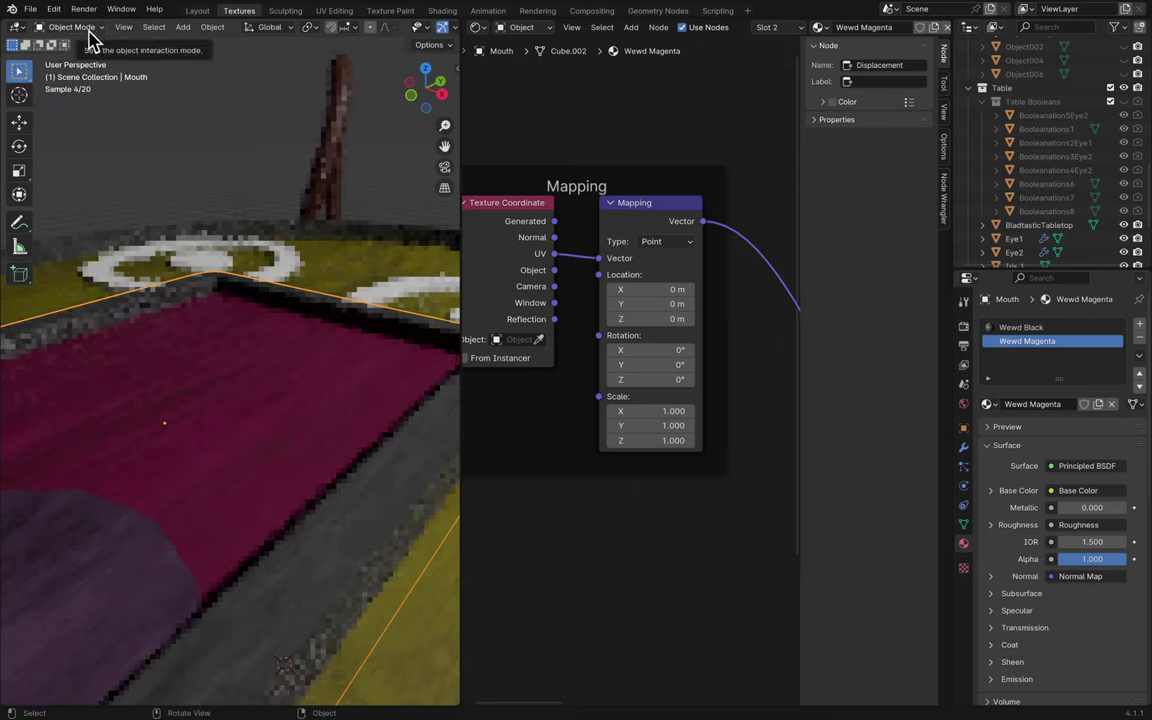
# - Set the mapping scale to X 0.5 and Y 3, then save Blender9.blend
pyautogui.click(672, 412)
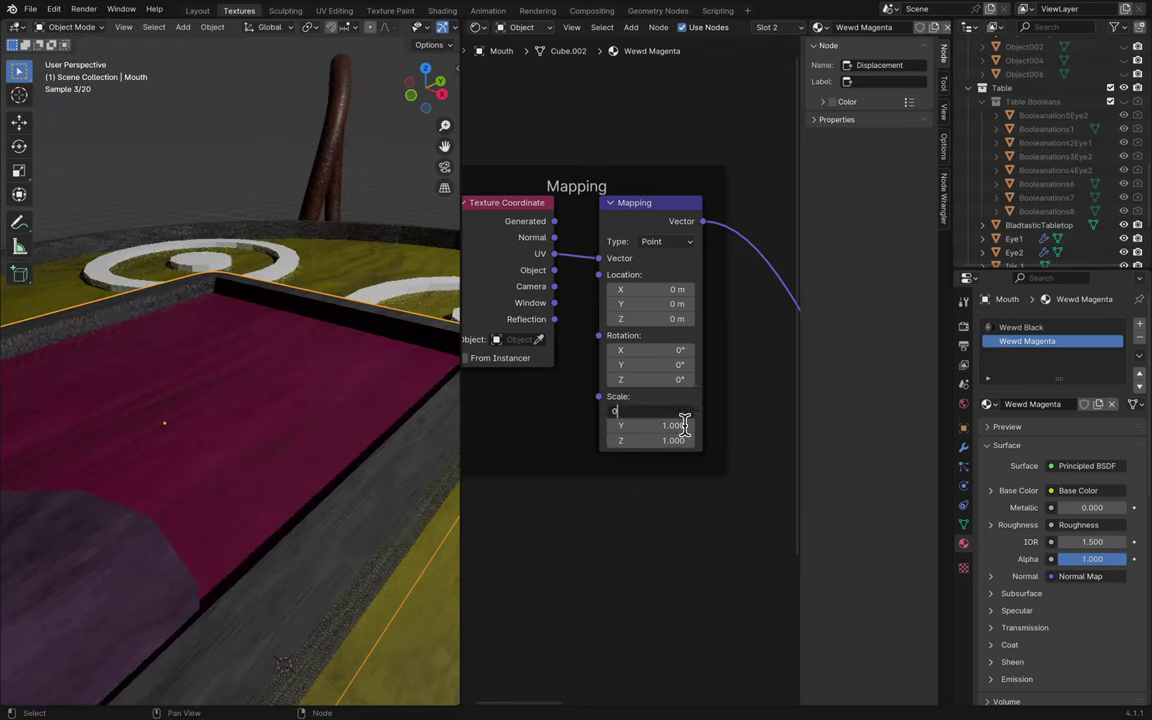
pyautogui.write('0.5')
pyautogui.press('Tab')
pyautogui.write('3')
pyautogui.press('Return')
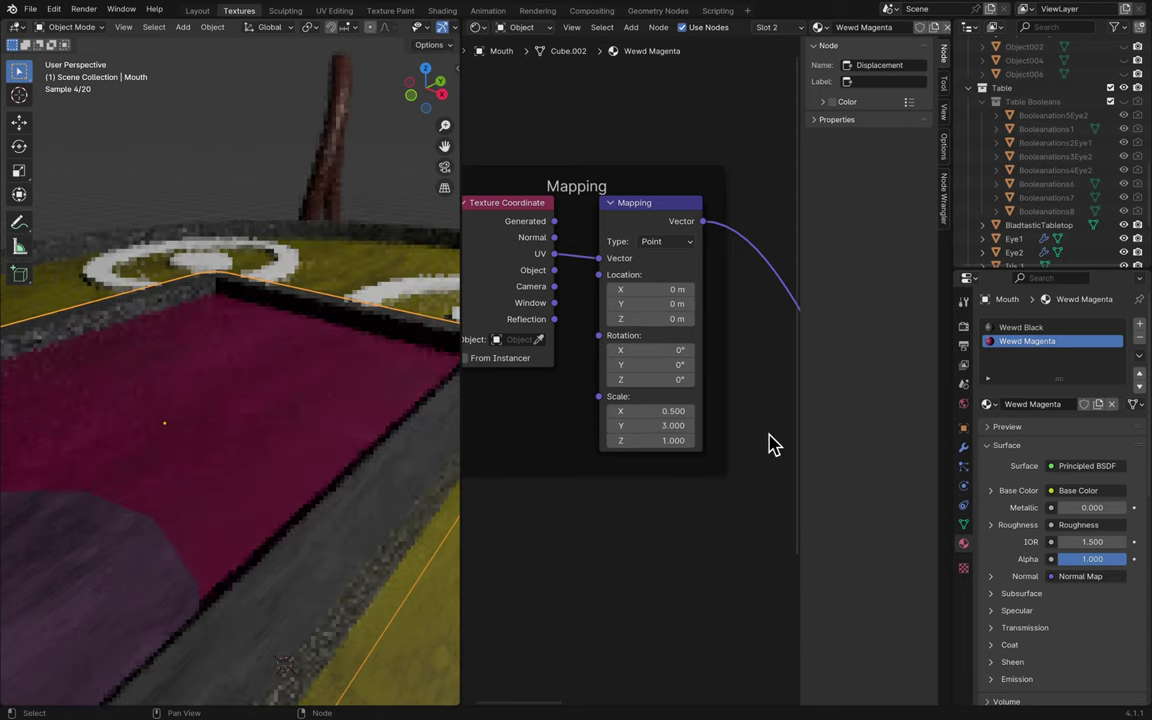
pyautogui.hotkey('ctrl', 's')
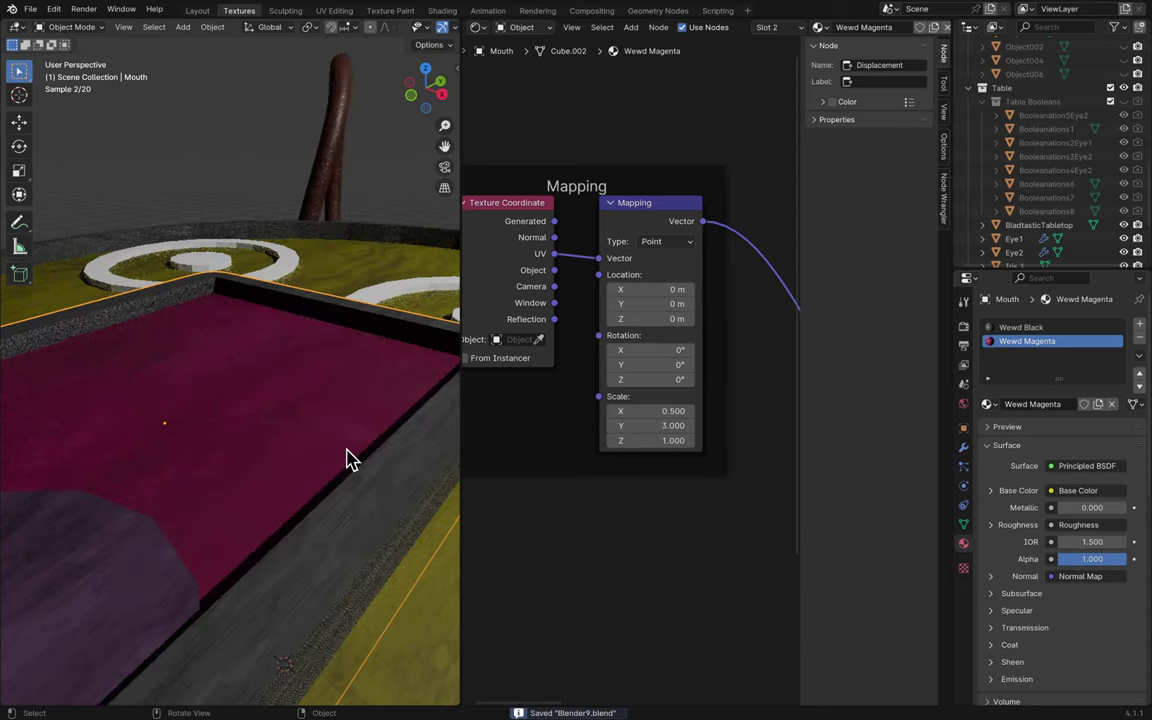
# - Select the Iris 2 disc in the half-round eye
pyautogui.scroll(-2, 347, 458)
pyautogui.scroll(-3, 347, 458)
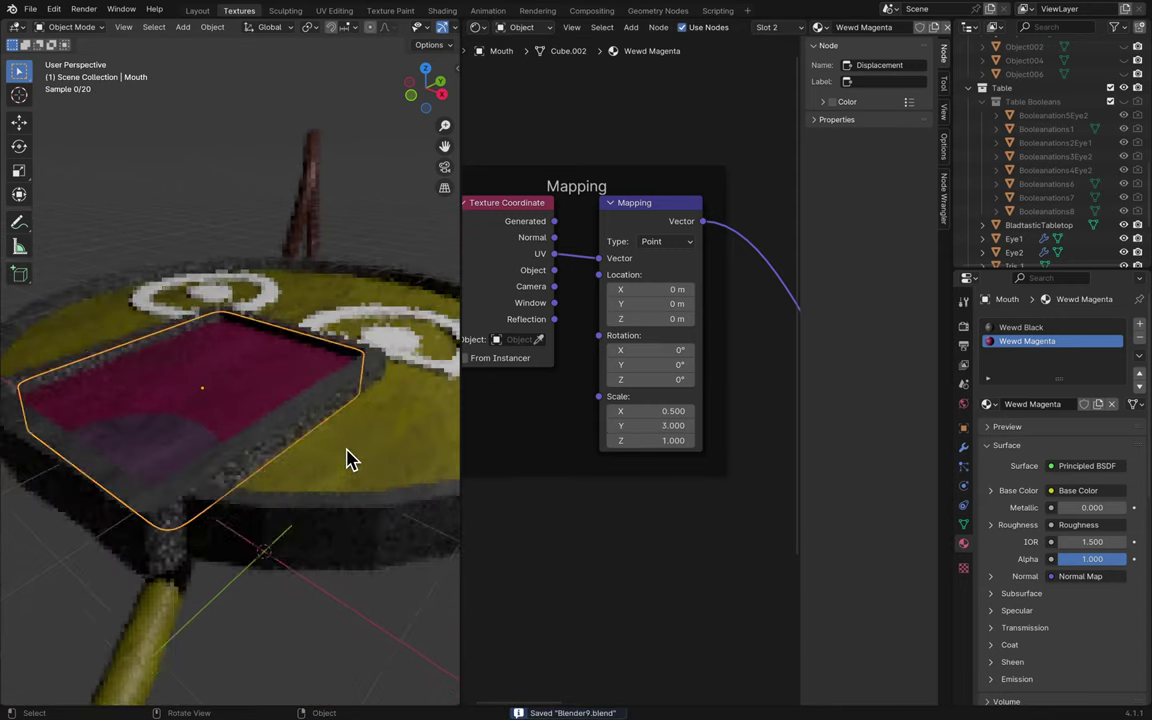
pyautogui.scroll(4, 347, 458)
pyautogui.moveTo(347, 458); pyautogui.dragTo(391, 411, button='middle')
pyautogui.click(329, 399)
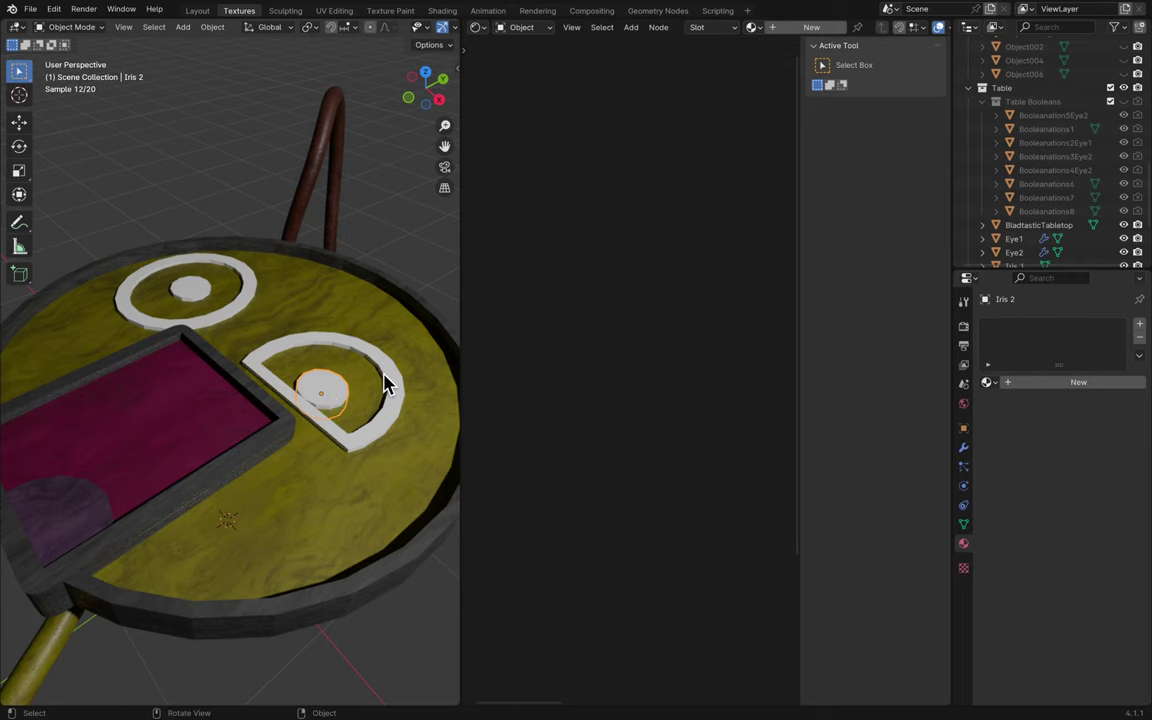
# - Assign the Wewd Black material to Iris 2 and Iris 1
pyautogui.click(987, 382)
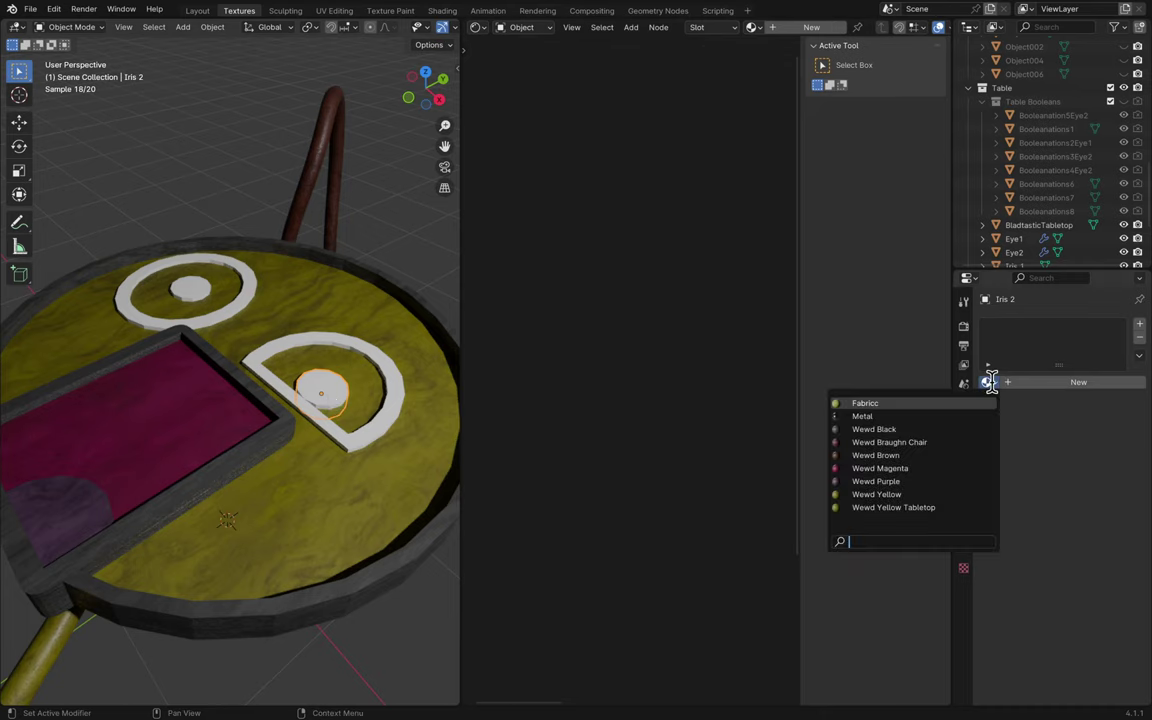
pyautogui.click(900, 429)
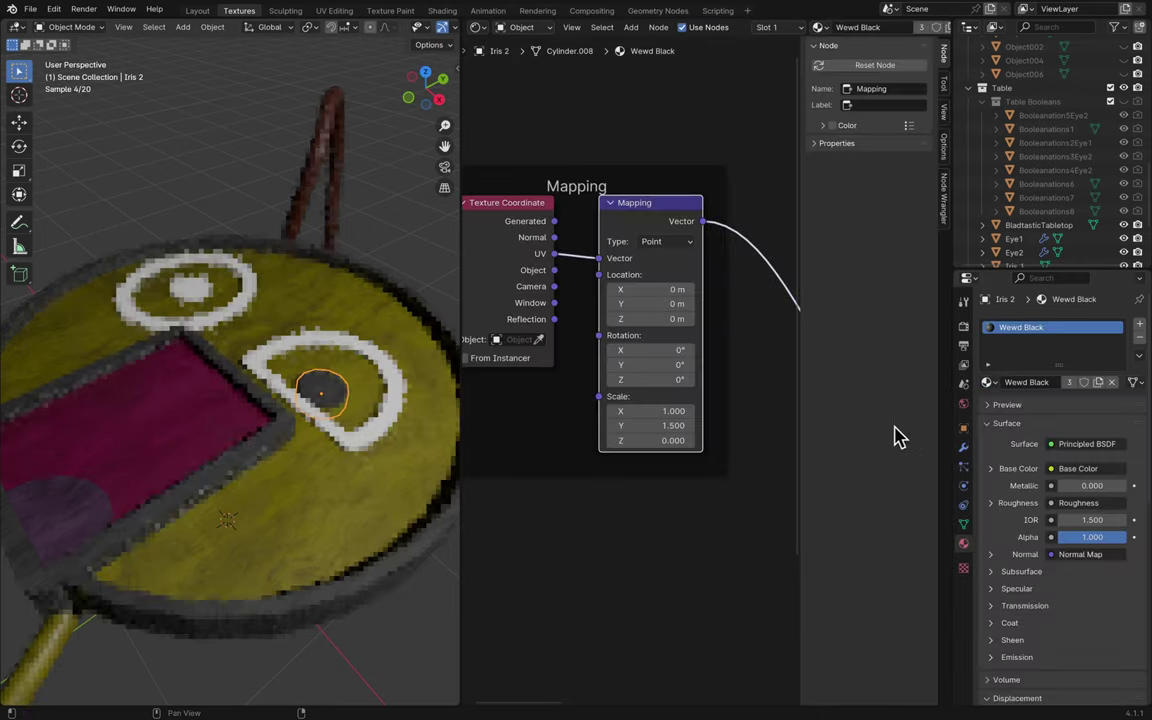
pyautogui.click(185, 289)
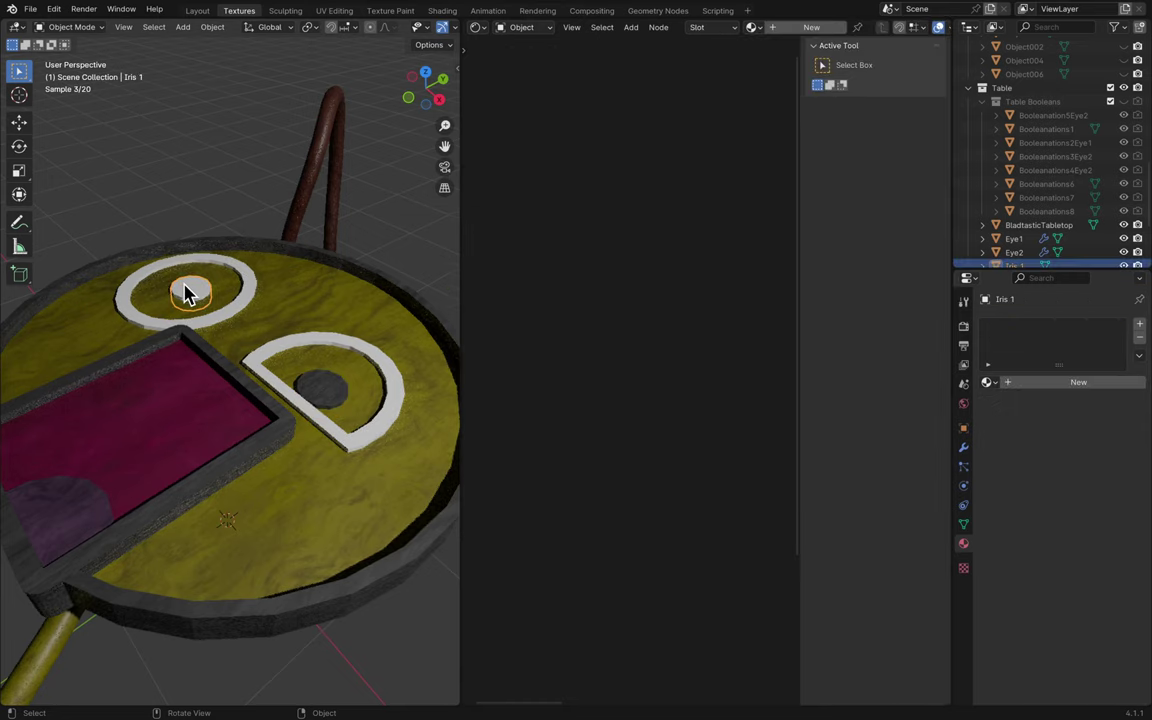
pyautogui.click(990, 385)
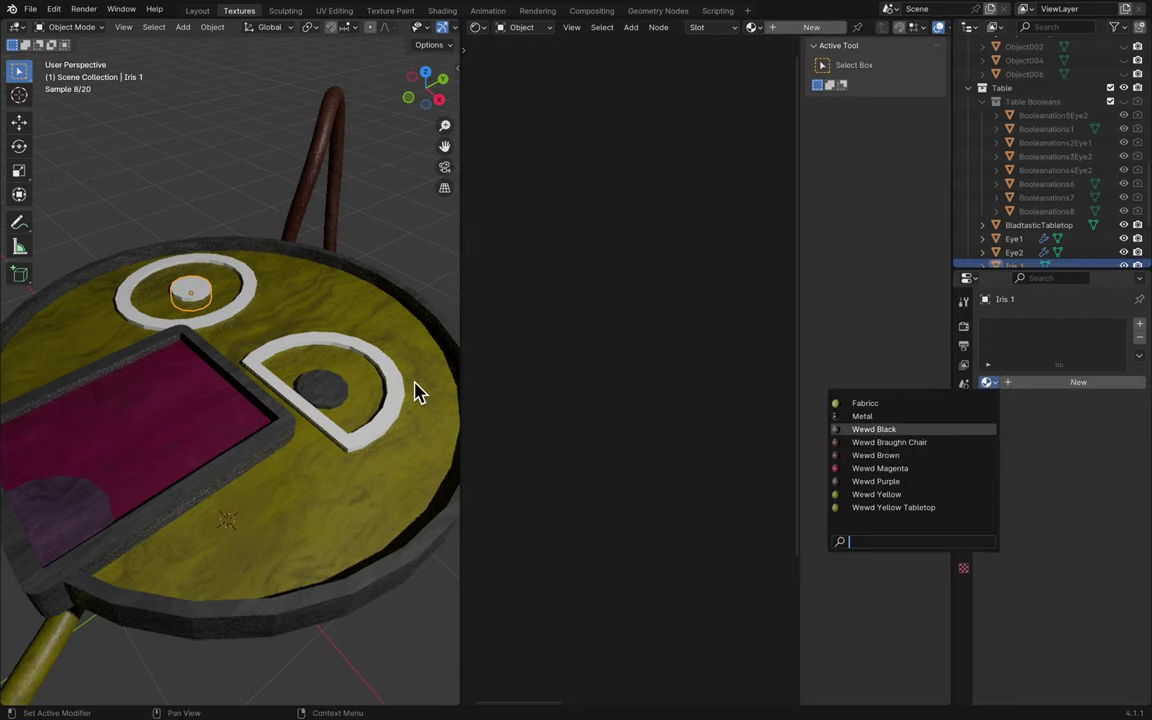
pyautogui.press('Return')
# - Assign Wewd Black to the Eye2 and Eye1 rims and save the file
pyautogui.click(372, 390)
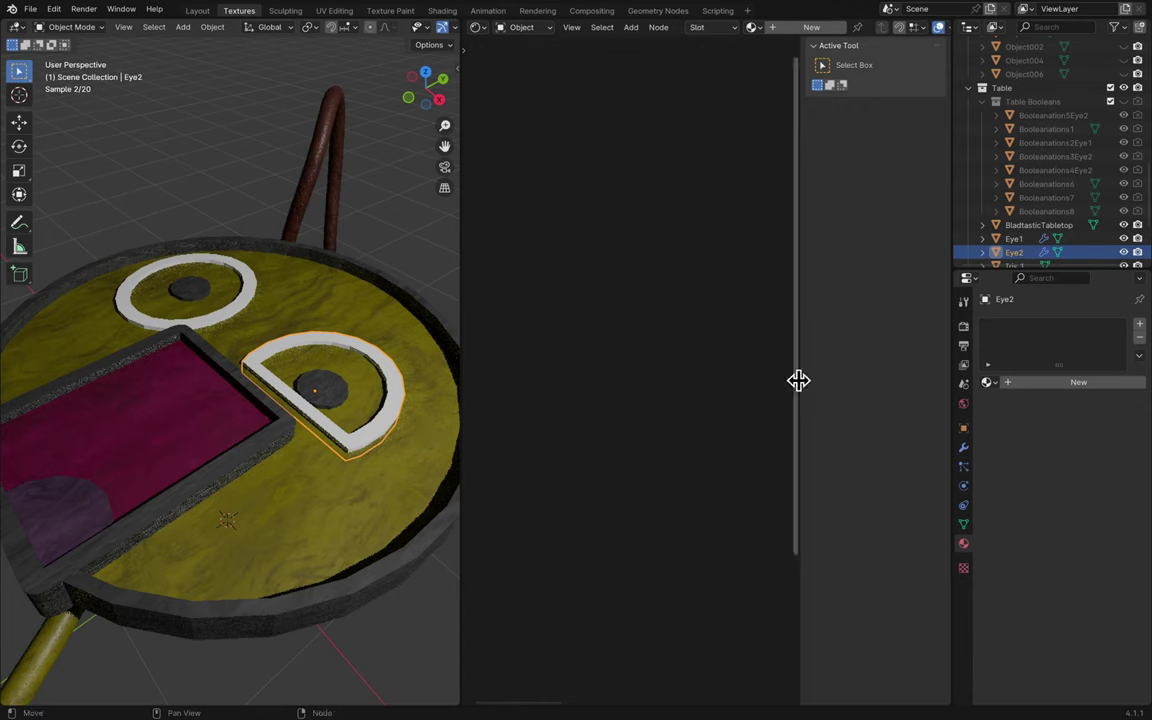
pyautogui.click(988, 382)
pyautogui.click(930, 431)
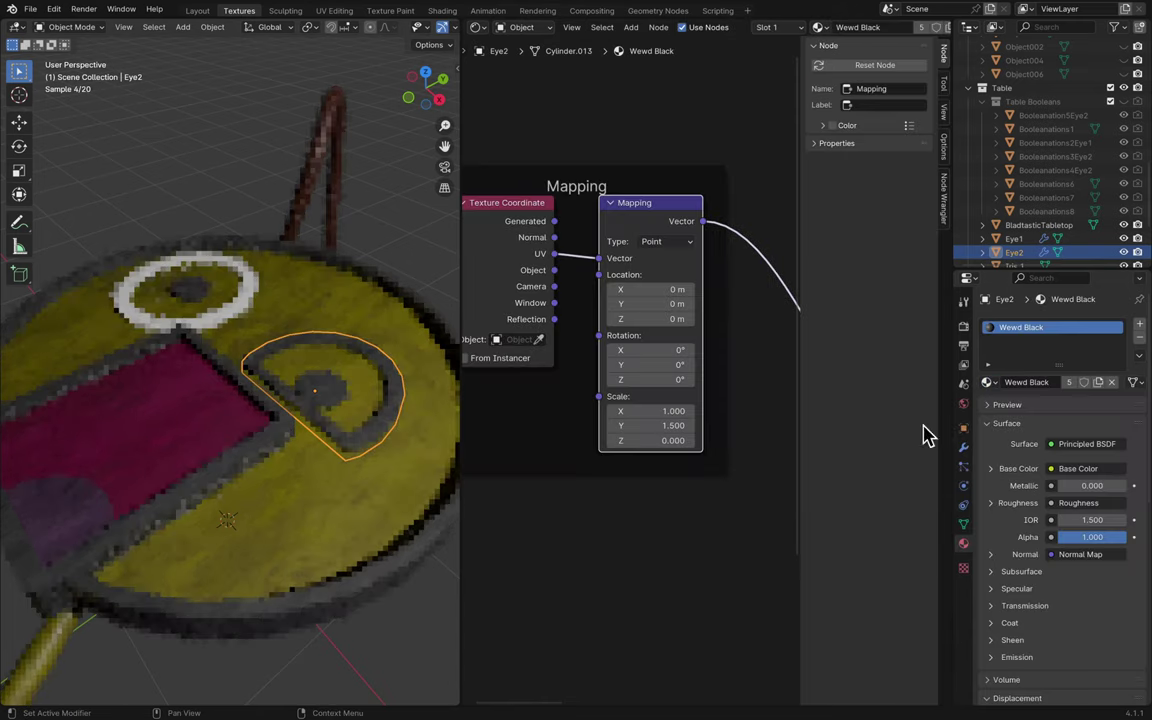
pyautogui.click(237, 318)
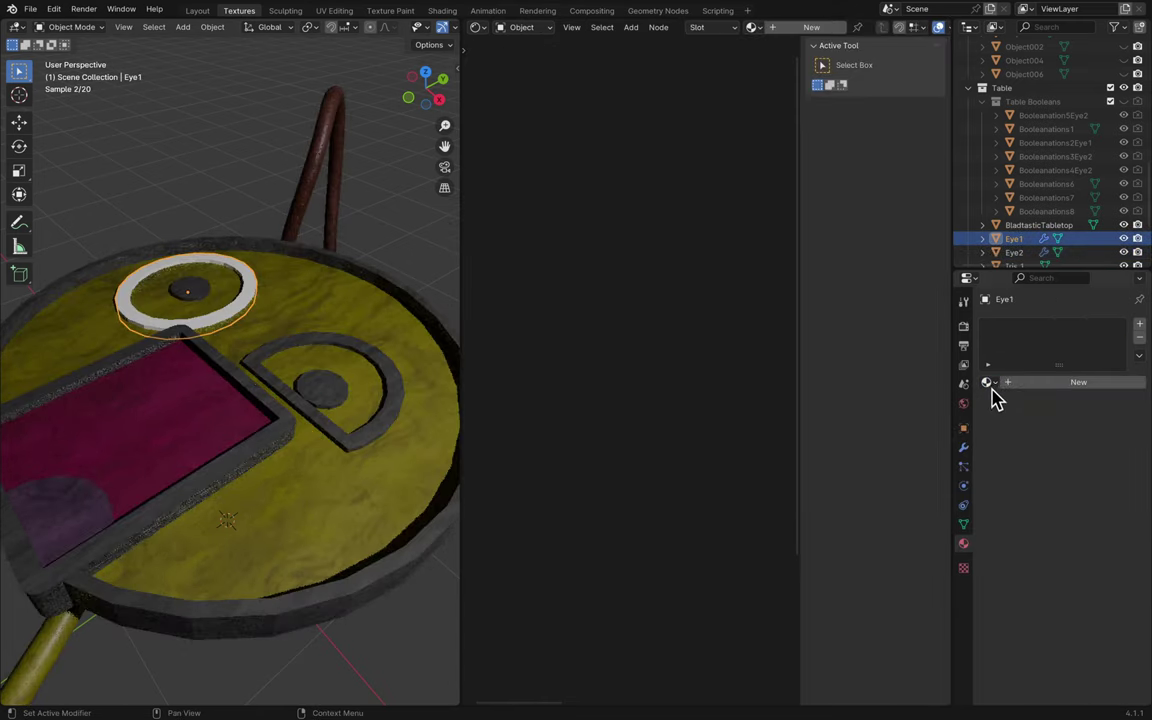
pyautogui.click(988, 383)
pyautogui.click(954, 432)
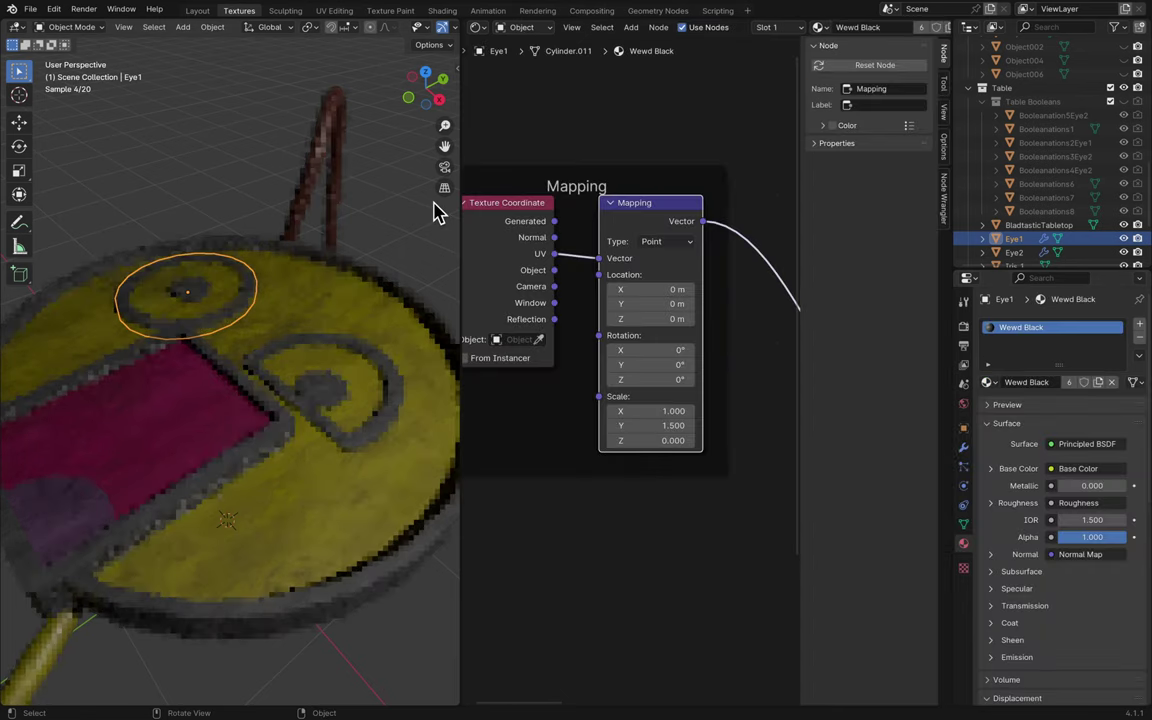
pyautogui.hotkey('ctrl', 's')
# - Orbit and zoom out to frame the whole face tabletop with its curved legs
pyautogui.moveTo(404, 334); pyautogui.dragTo(404, 334, button='middle')
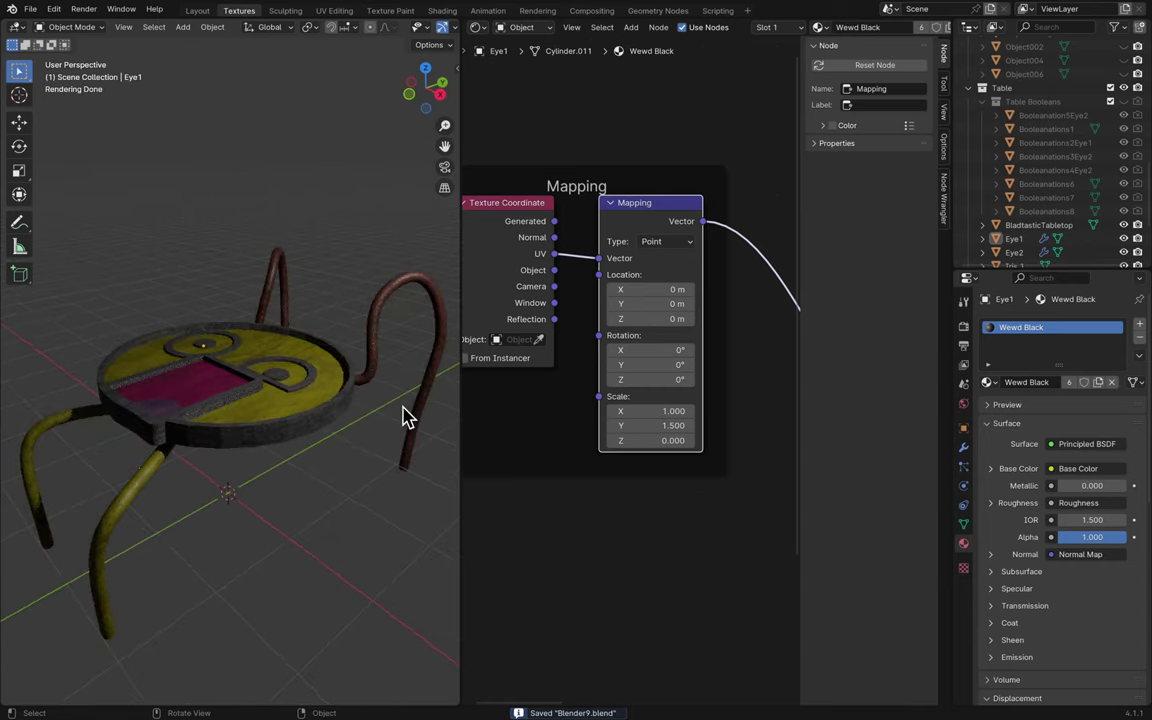
pyautogui.moveTo(452, 8)
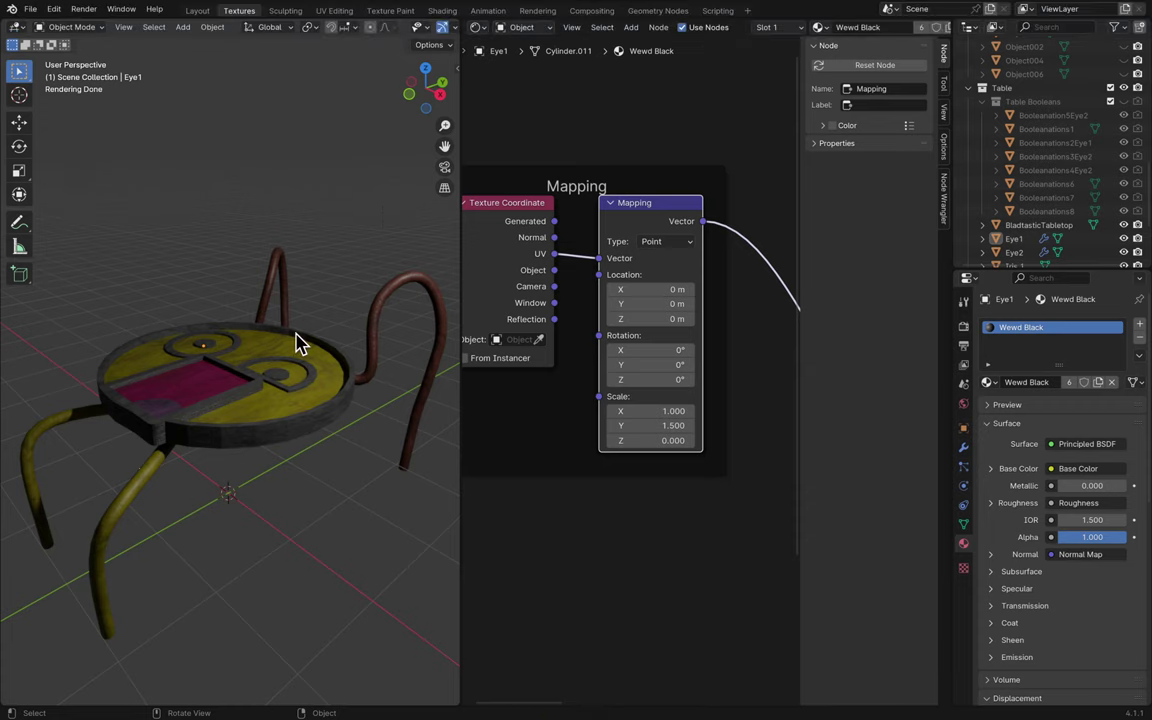
pyautogui.scroll(2, 300, 342)
pyautogui.scroll(2, 300, 342)
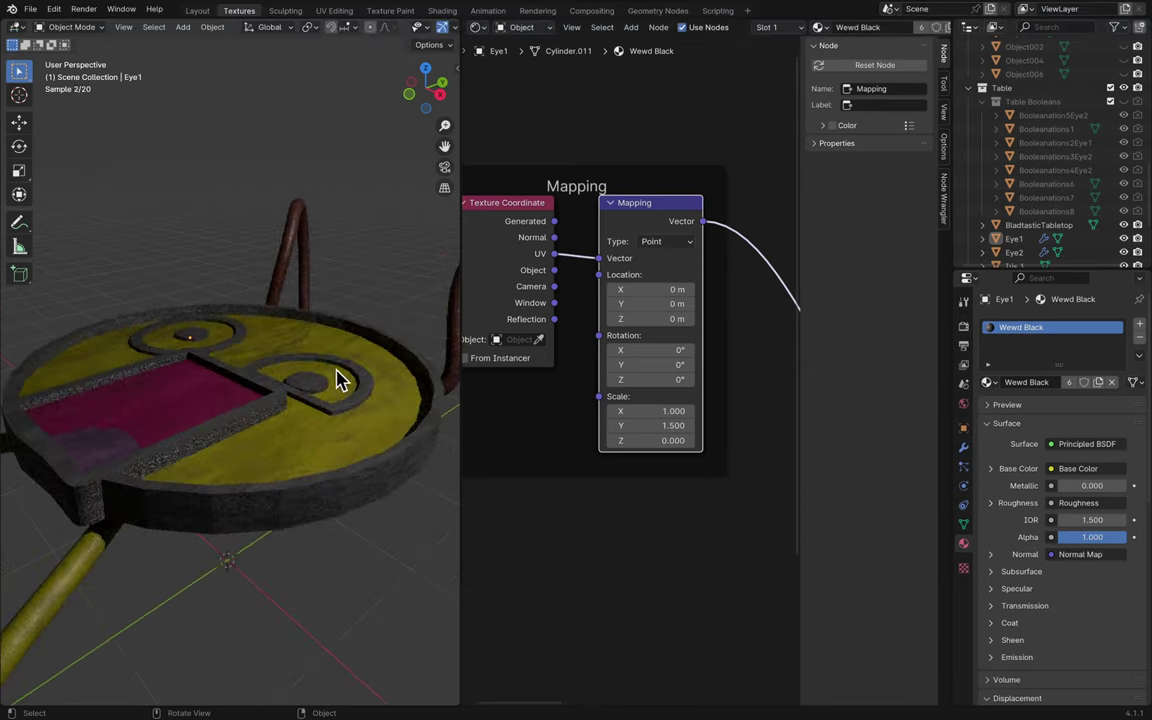
# - Return to the Layout workspace and bring up the Add > Mesh shapes menu
pyautogui.click(197, 11)
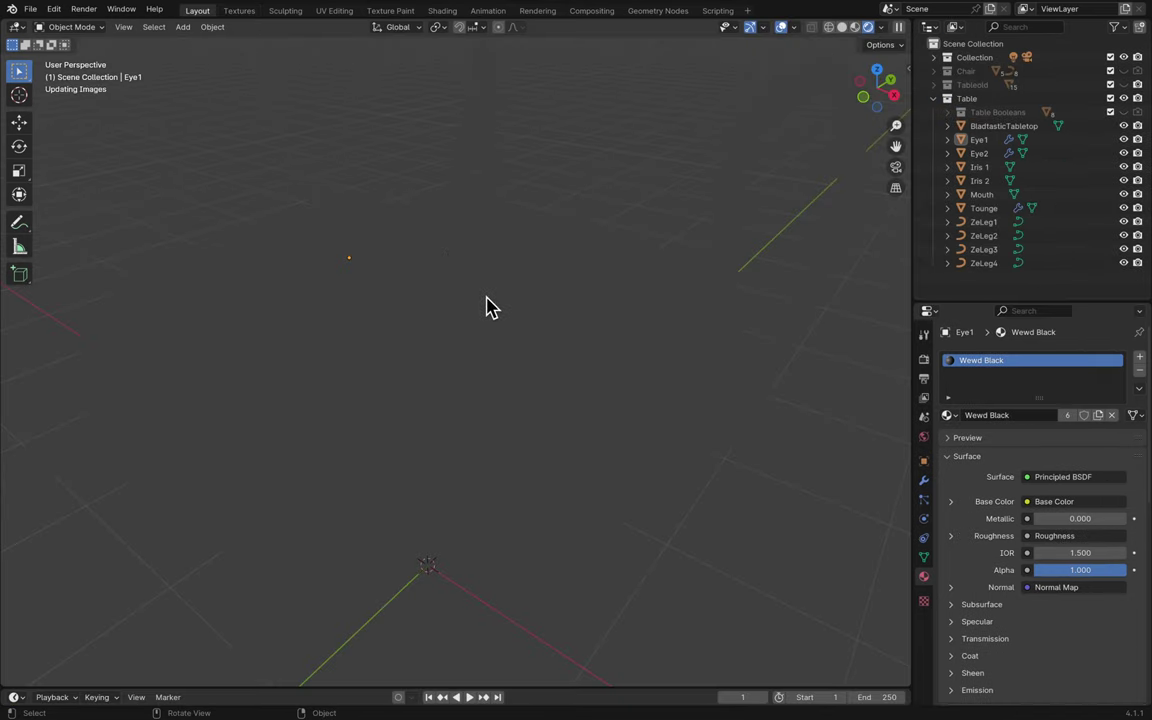
pyautogui.hotkey('shift', 'a')
pyautogui.moveTo(681, 307)
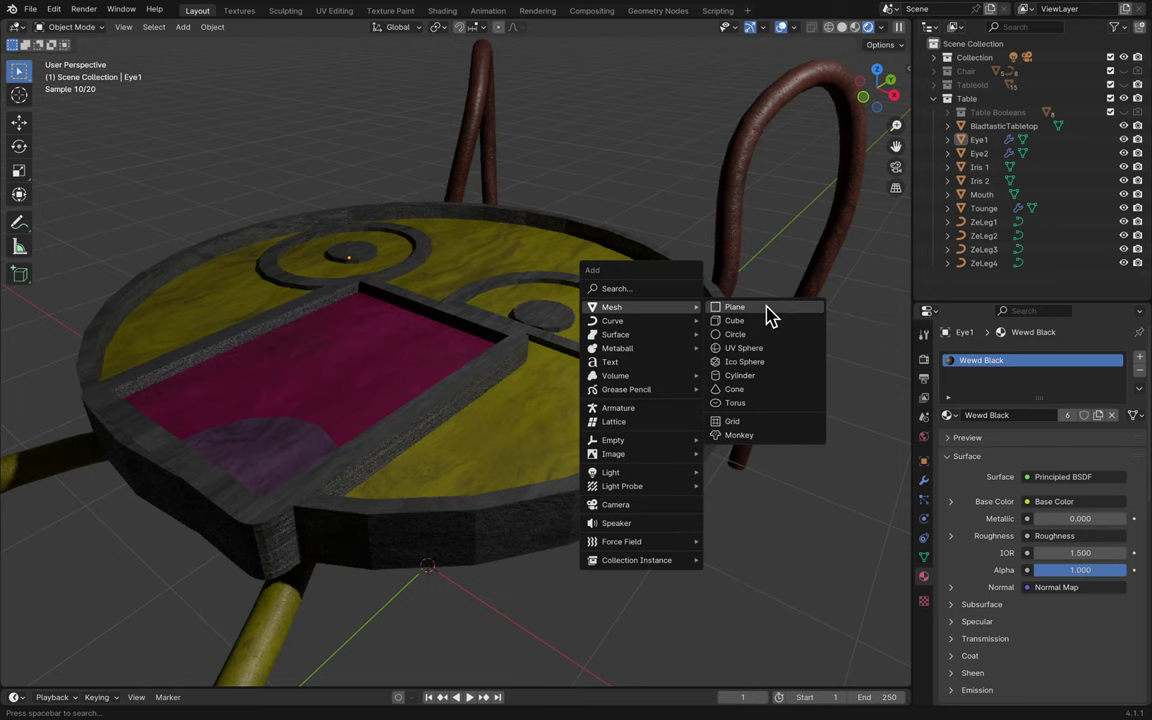
# - Add a 2 m plane, keeping it at the scene origin
pyautogui.click(768, 308)
pyautogui.moveTo(571, 399); pyautogui.dragTo(553, 422, button='middle')
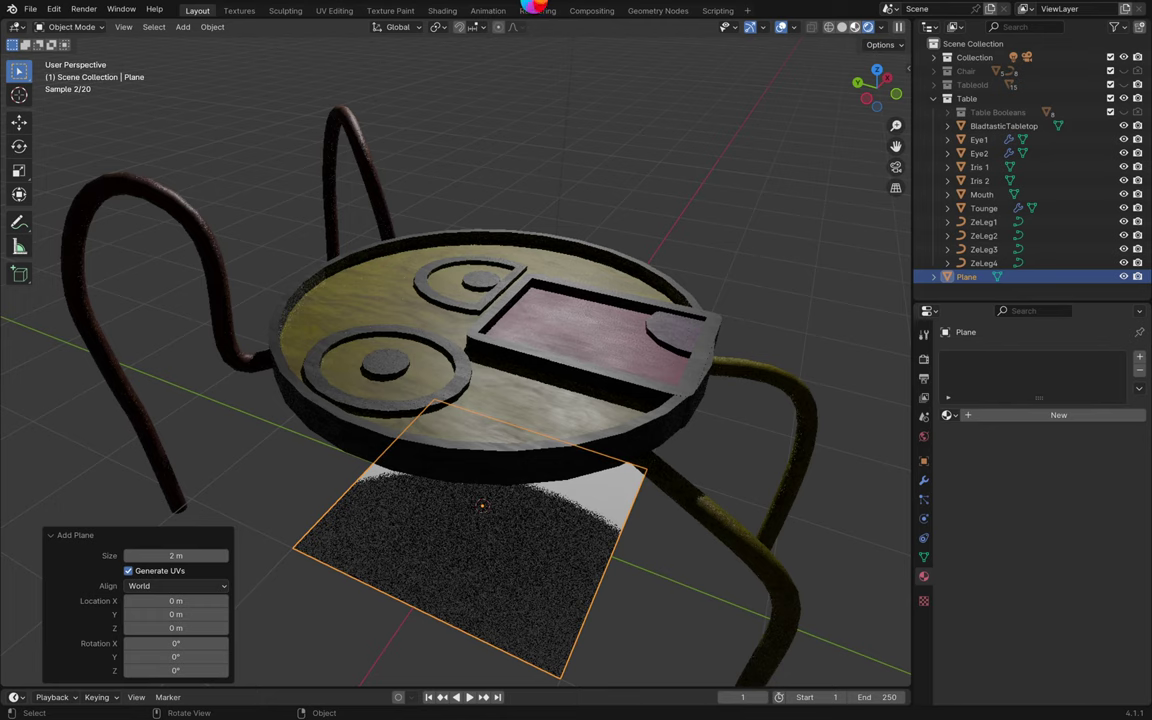
pyautogui.press('g')
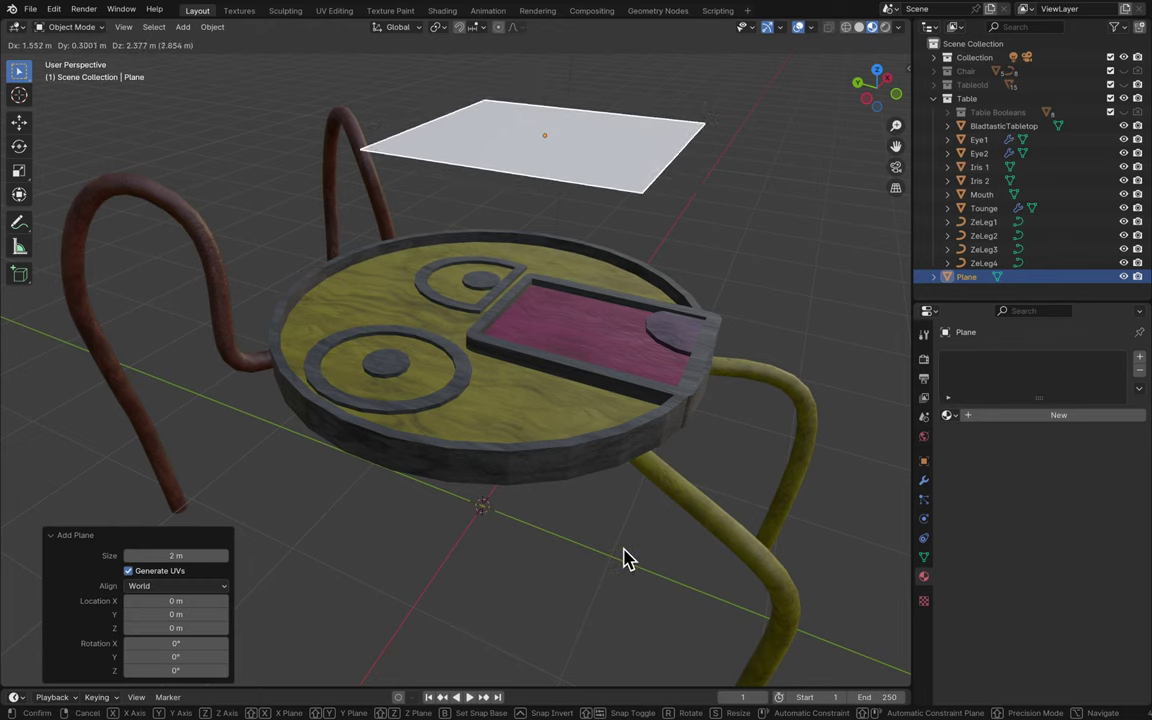
pyautogui.press('Escape')
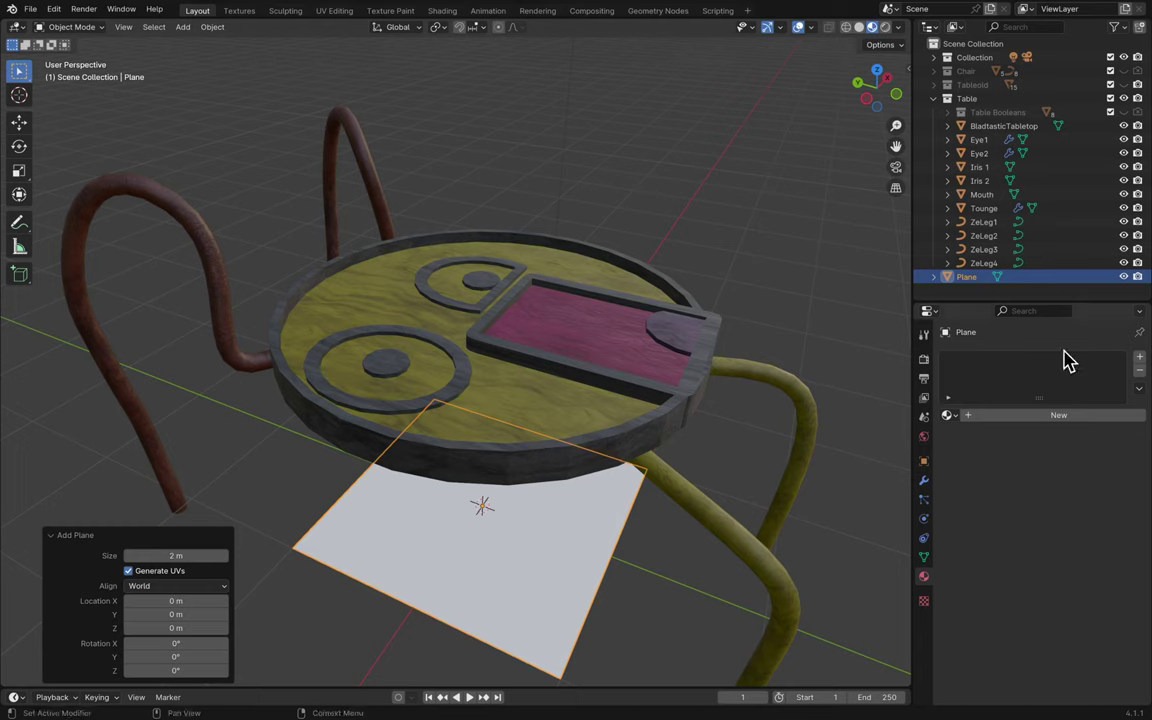
# - Rename the new plane to Sclera in the Outliner
pyautogui.doubleClick(993, 282)
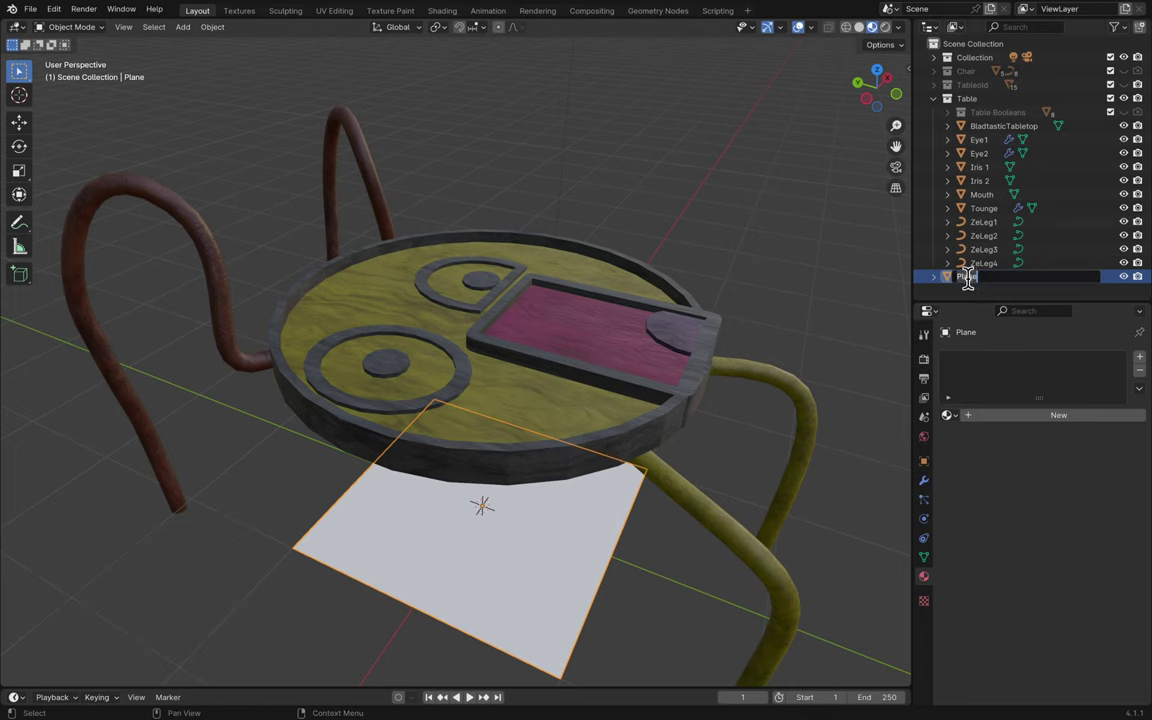
pyautogui.write('Sclera')
pyautogui.press('Return')
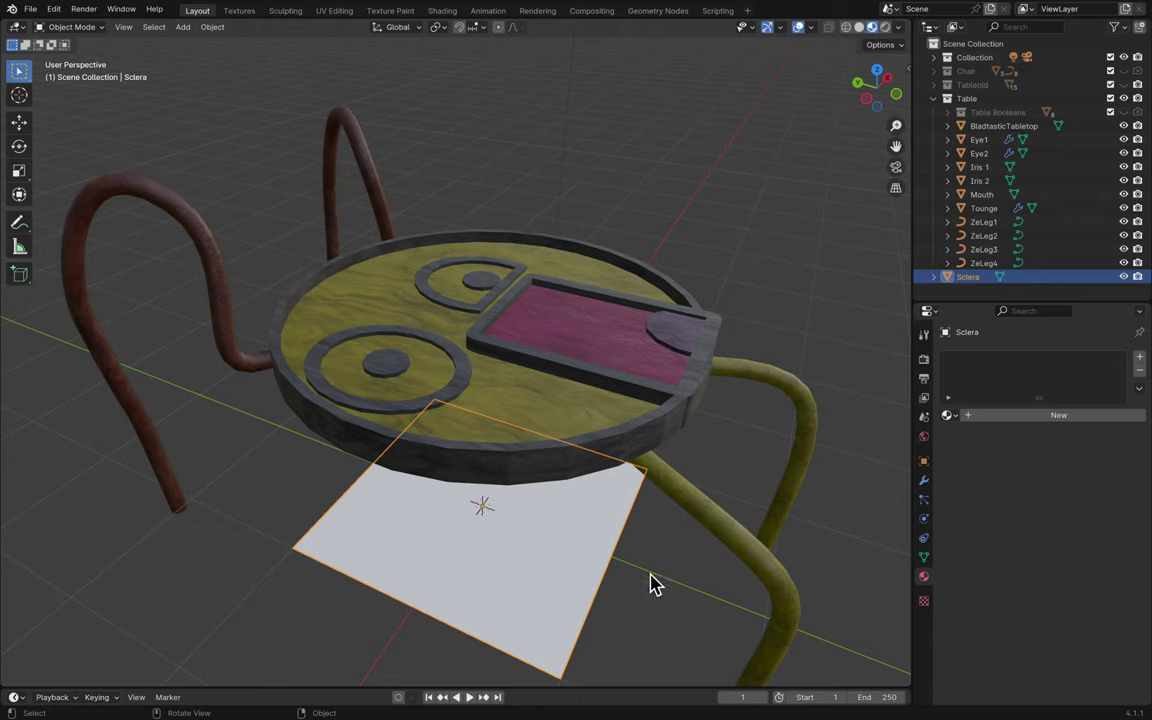
# - Raise the Sclera plane vertically to Z 1.6175 m, just above the tabletop
pyautogui.moveTo(585, 560); pyautogui.dragTo(584, 558, button='middle')
pyautogui.press('g')
pyautogui.press('z')
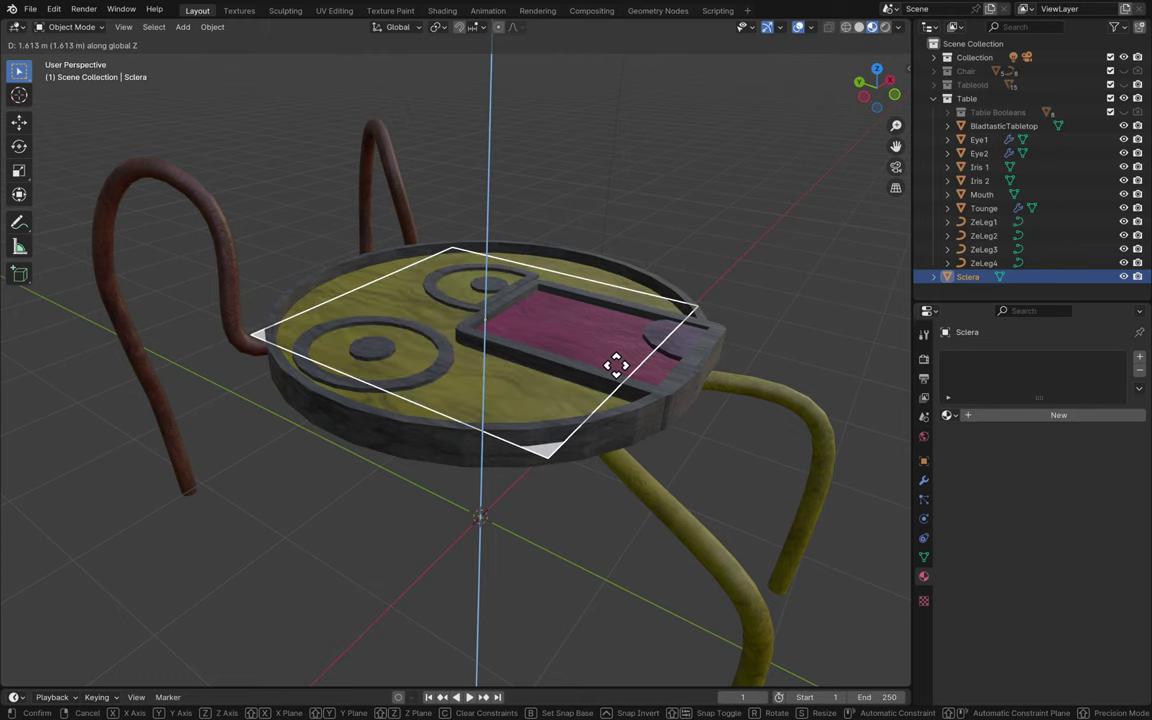
pyautogui.click(619, 372)
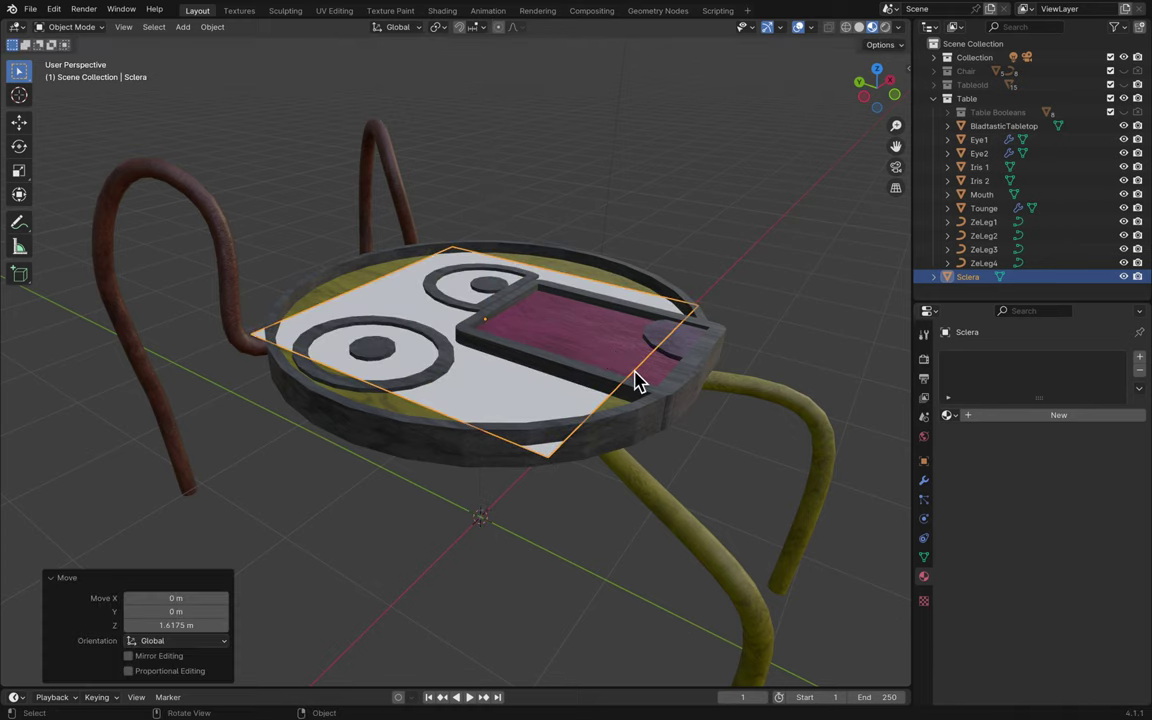
pyautogui.scroll(-5, 636, 380)
pyautogui.scroll(4, 642, 380)
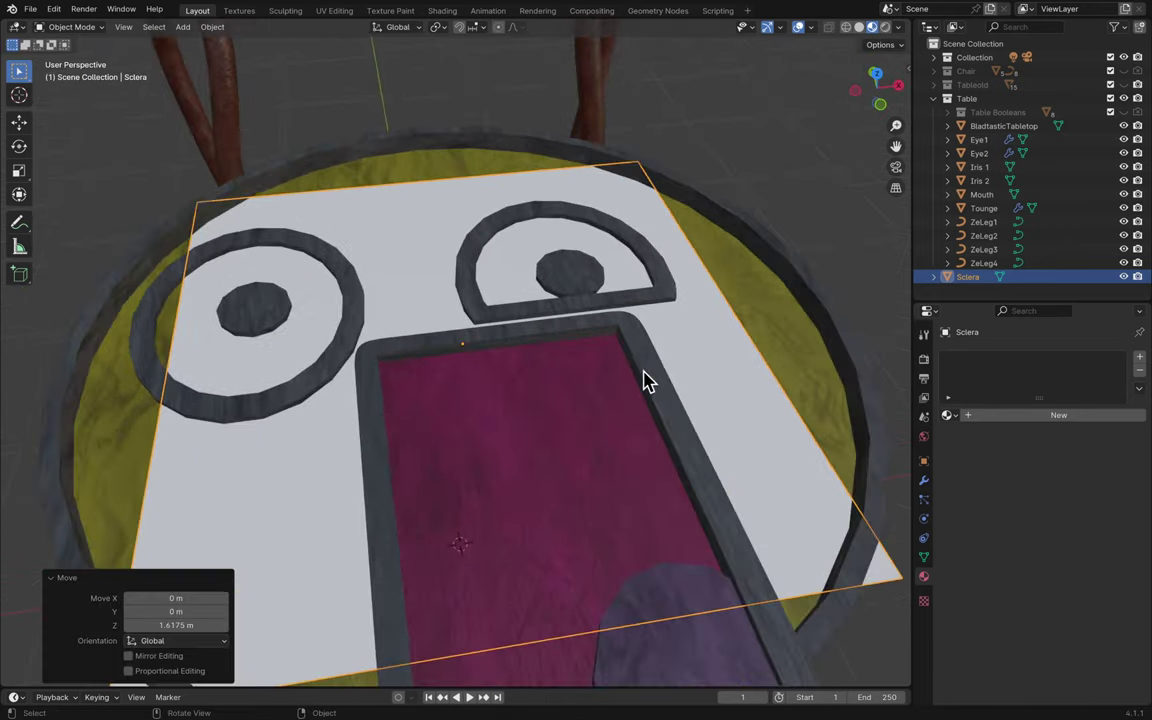
pyautogui.moveTo(133, 625); pyautogui.dragTo(129, 626)
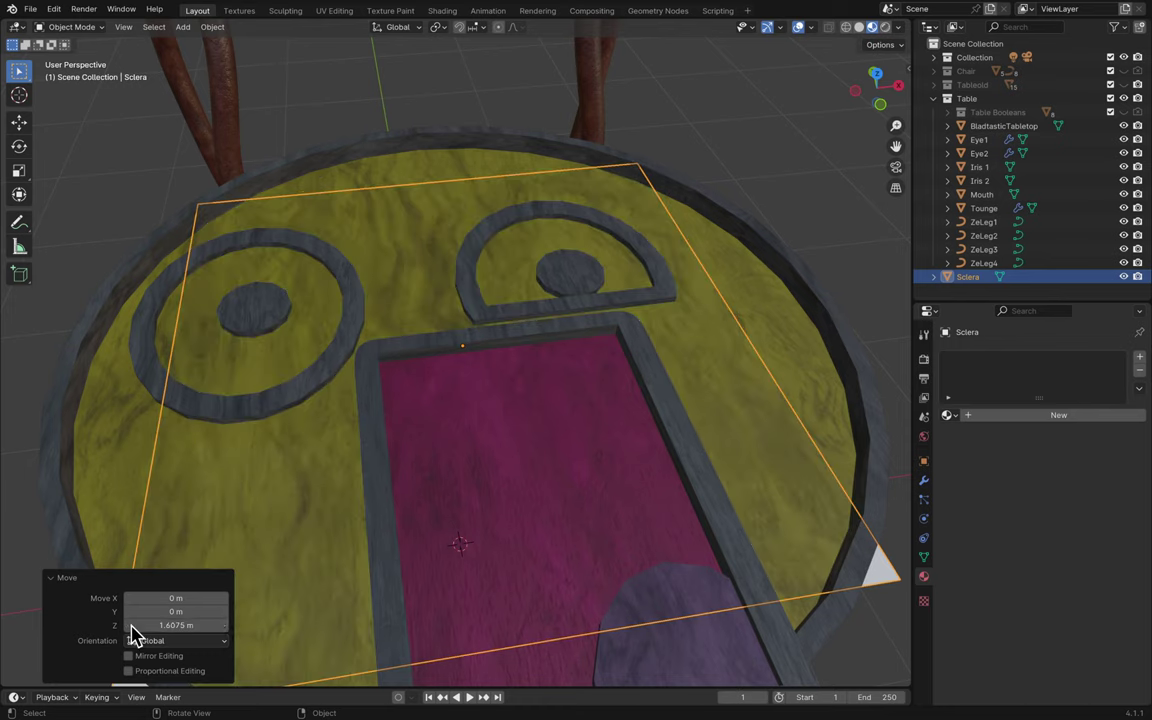
pyautogui.click(223, 625)
pyautogui.click(176, 625)
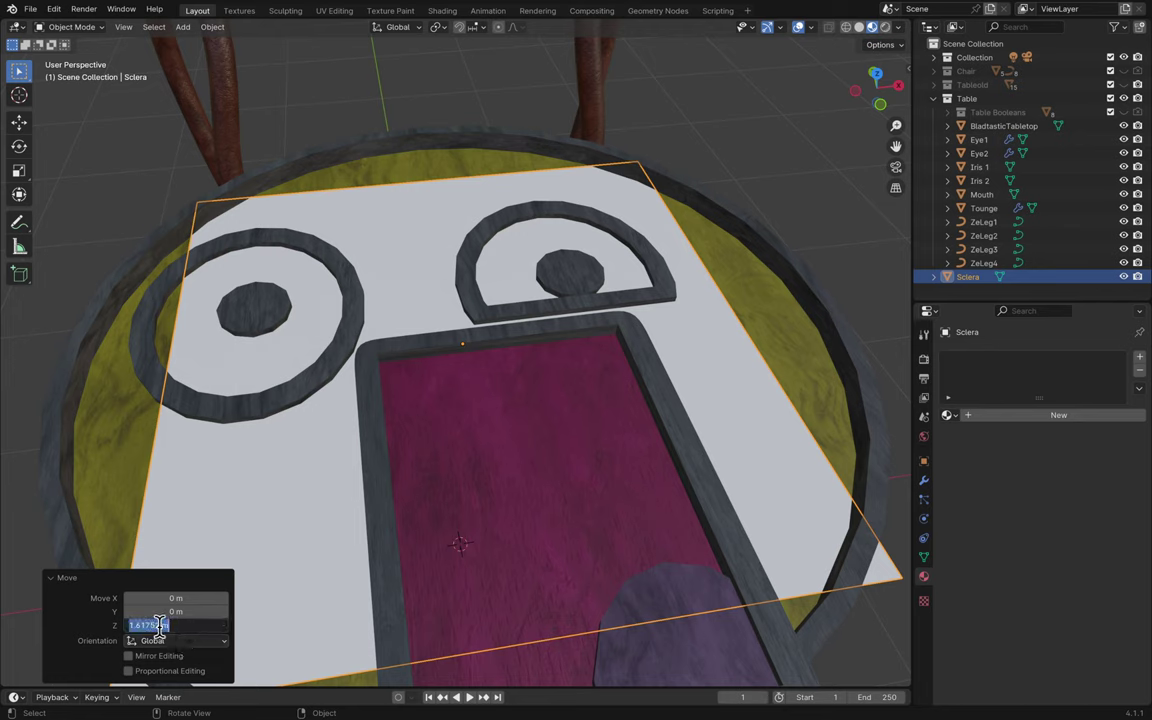
pyautogui.click(153, 625)
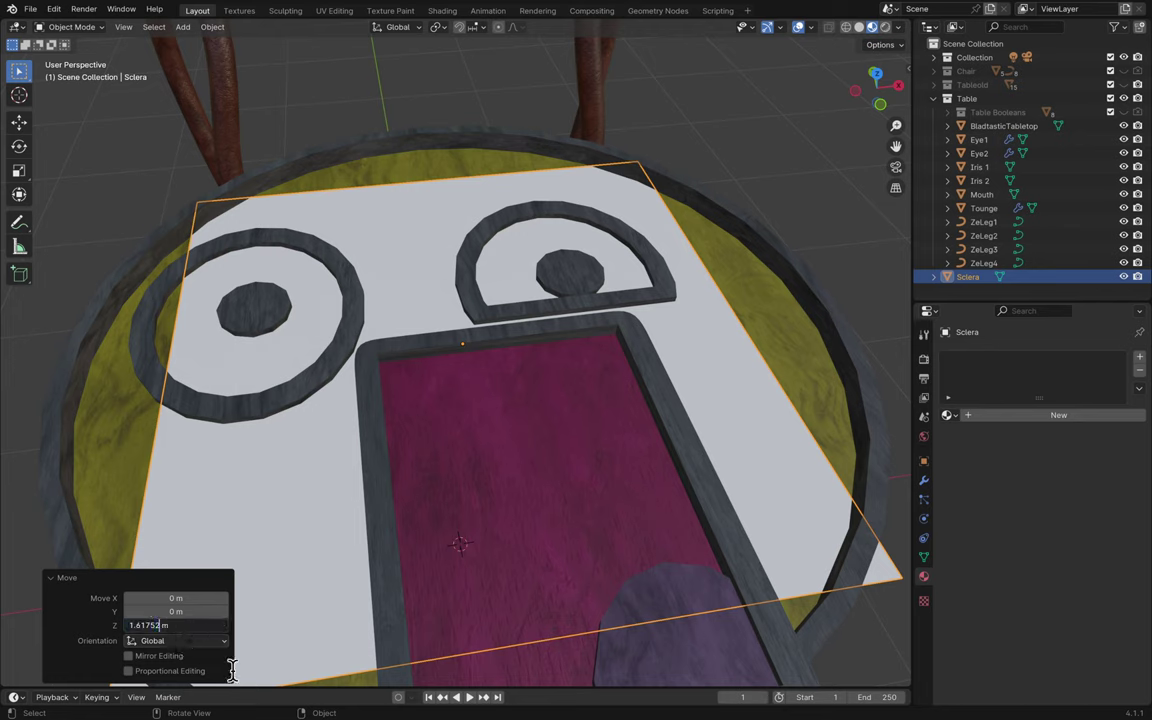
pyautogui.press('Return')
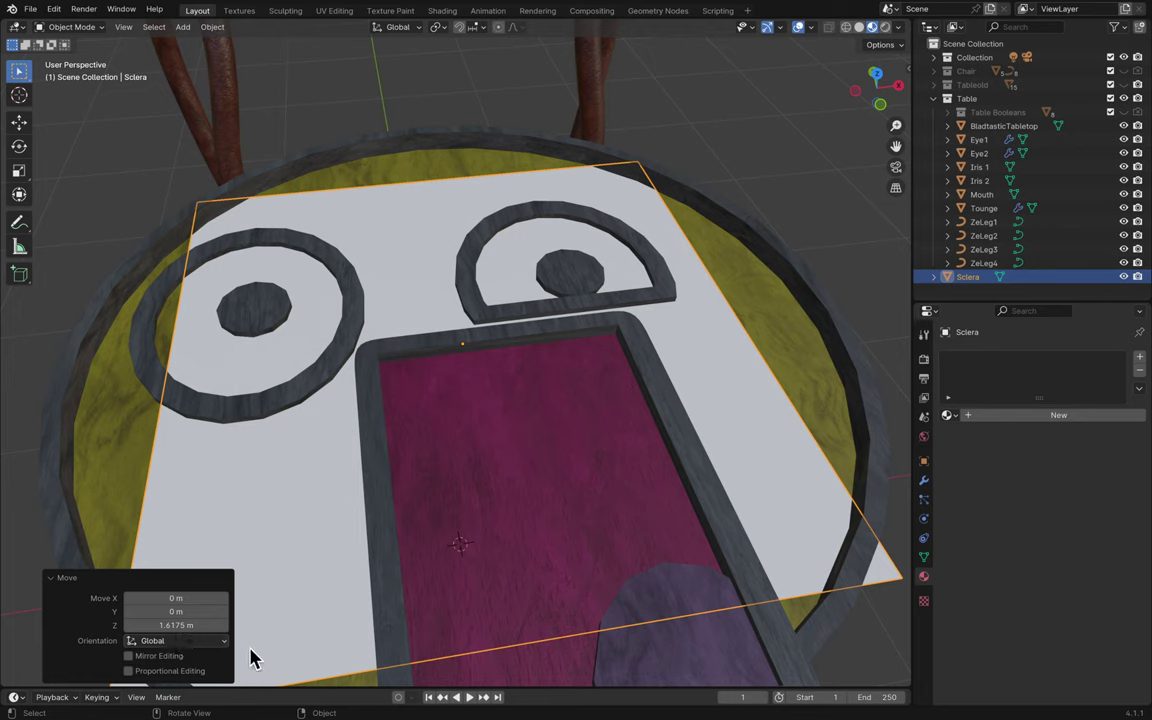
# - Save Blender9.blend and reselect the Sclera plane
pyautogui.click(105, 238)
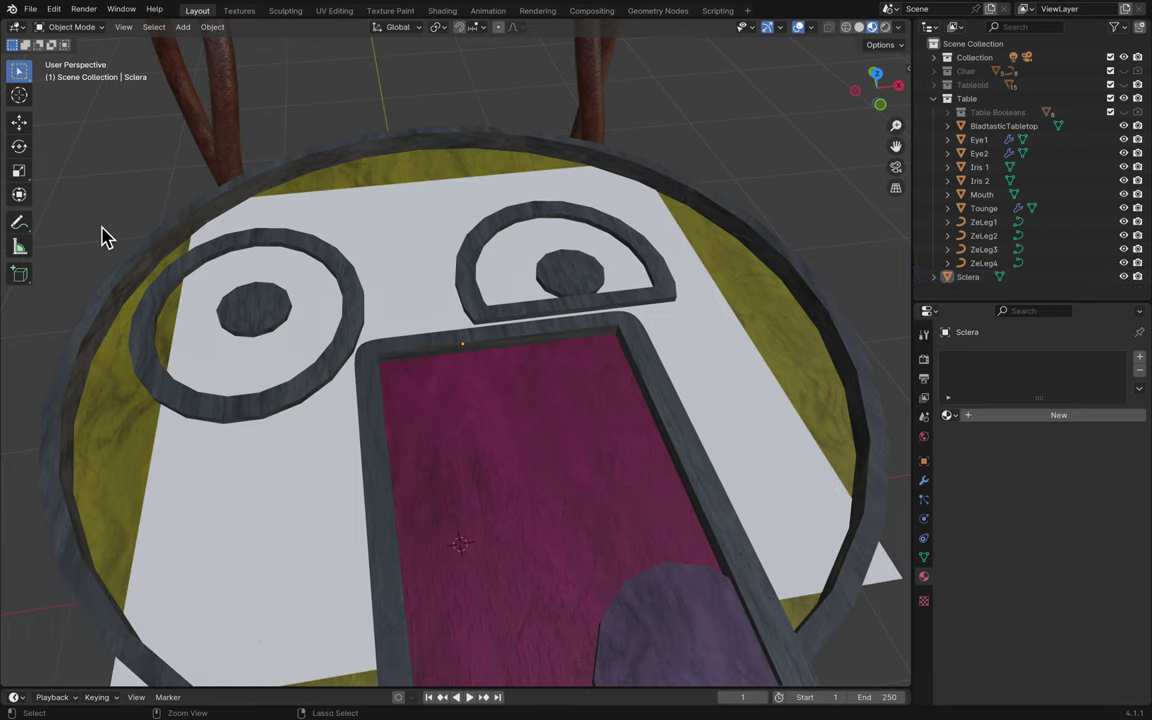
pyautogui.hotkey('ctrl', 's')
pyautogui.press('KP_8')
pyautogui.click(417, 357)
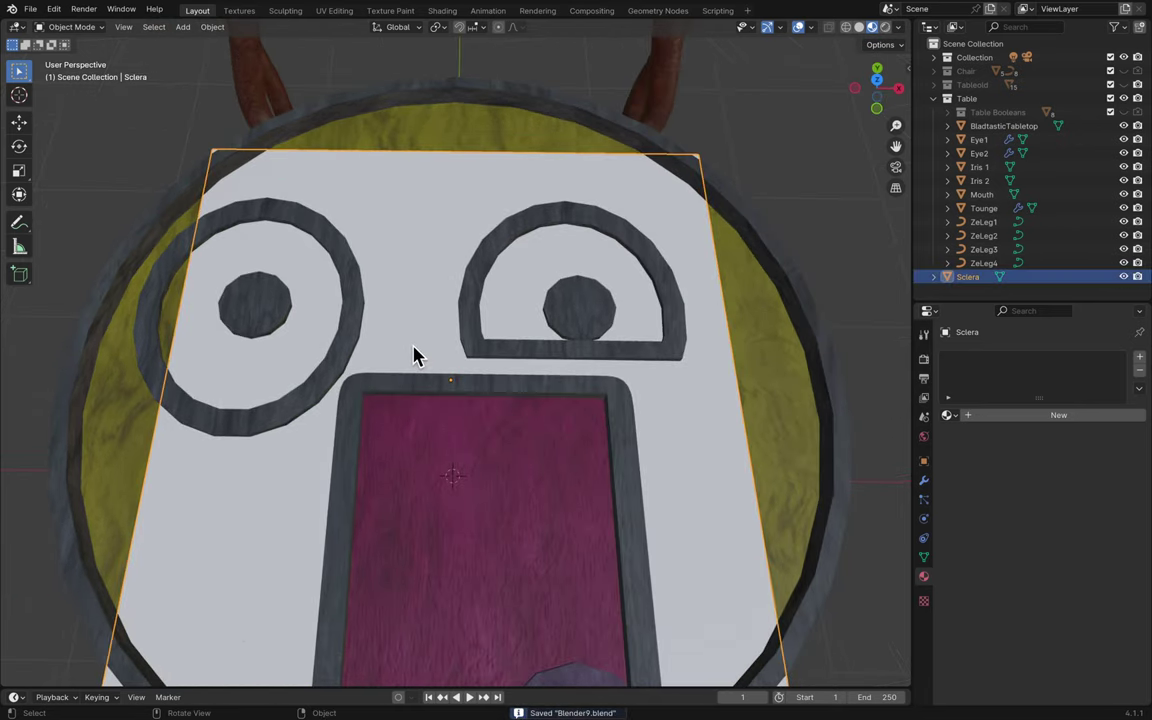
# - Scale the Sclera plane by -0.325, about a third of its size
pyautogui.press('s')
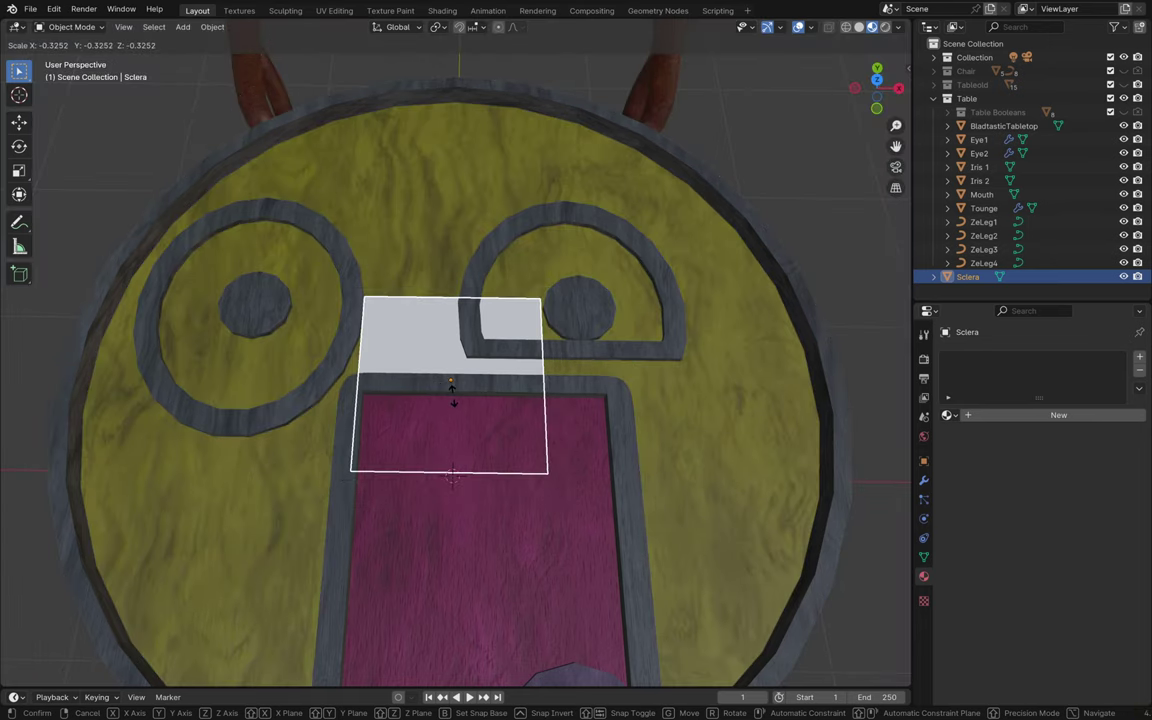
pyautogui.click(452, 396)
pyautogui.scroll(4, 455, 405)
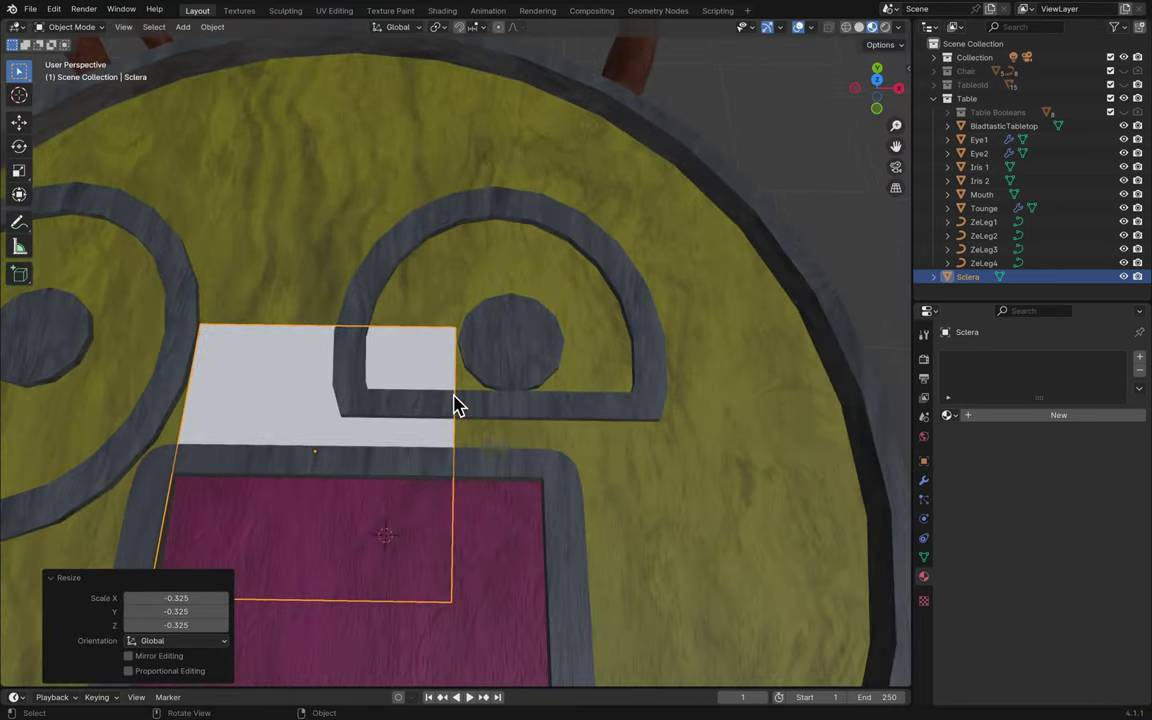
# - Move the plane horizontally 0.4231 m X, 0.42072 m Y over the half-round eye, in top view
pyautogui.press('g')
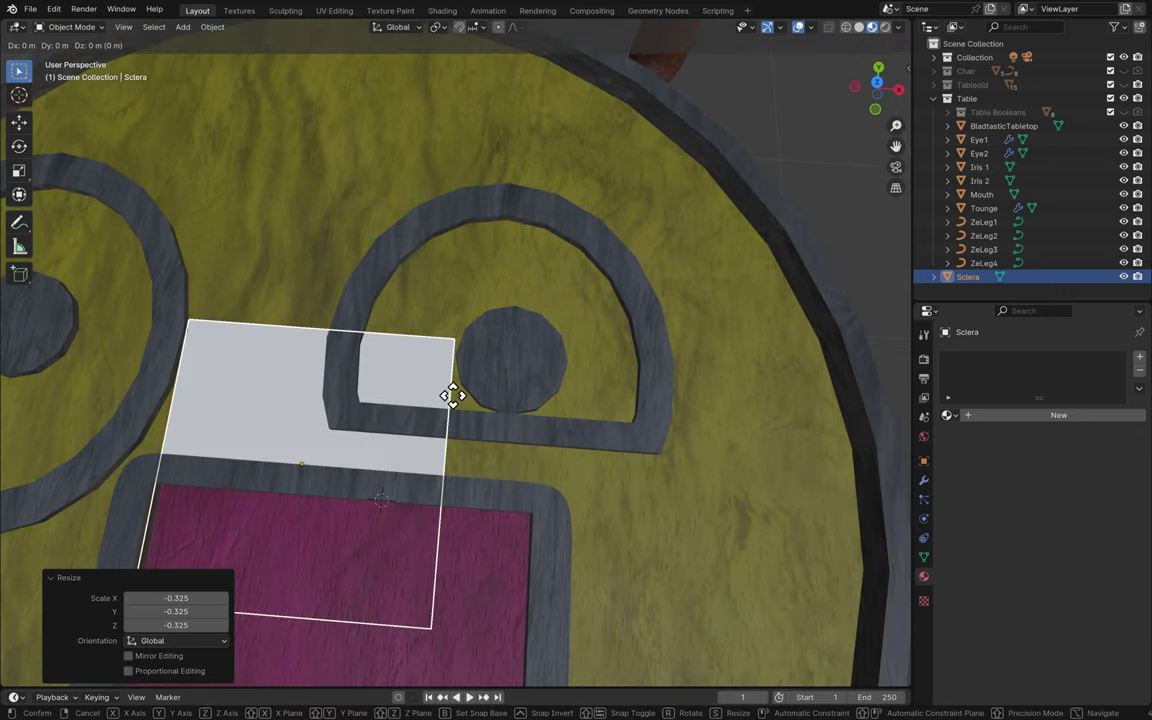
pyautogui.hotkey('shift', 'z')
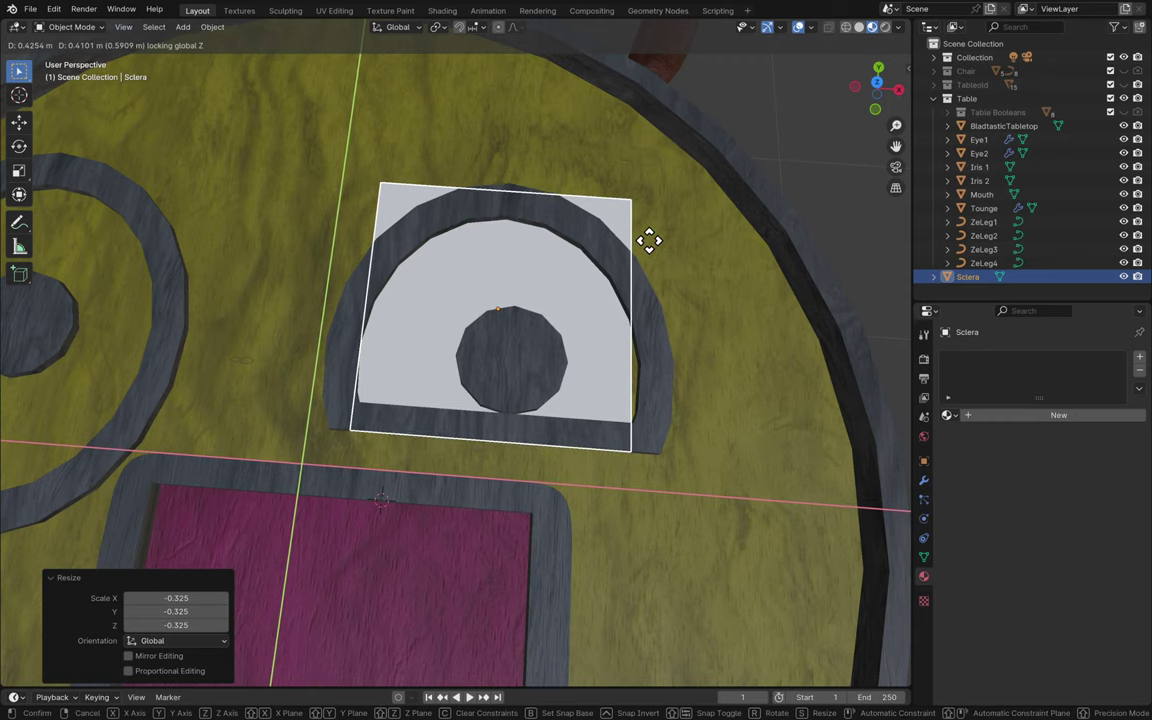
pyautogui.click(650, 244)
pyautogui.scroll(5, 650, 244)
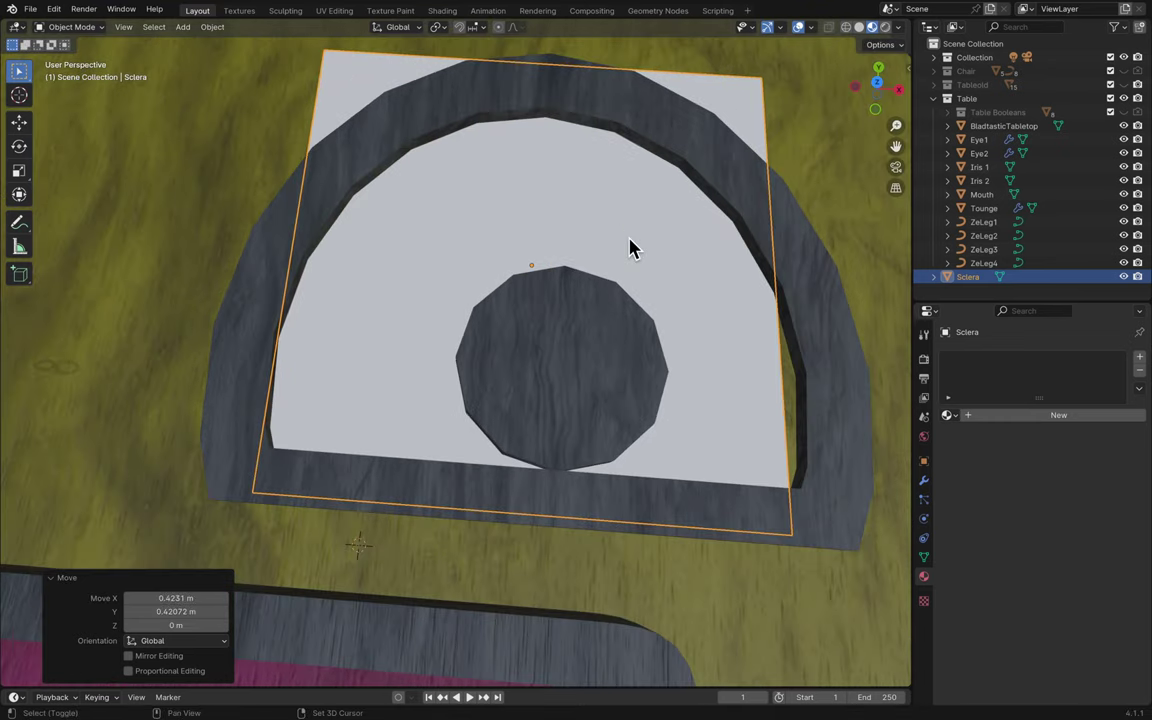
pyautogui.keyDown('shift'); pyautogui.scroll(2, 630, 248); pyautogui.keyUp('shift')
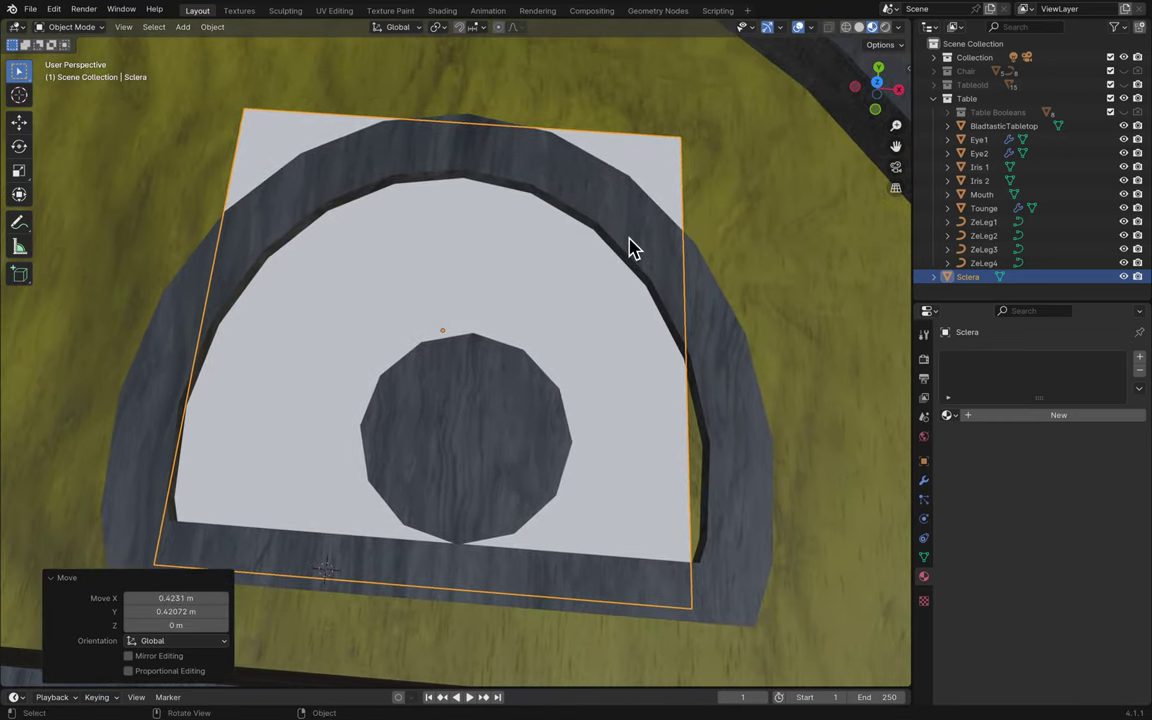
pyautogui.click(877, 70)
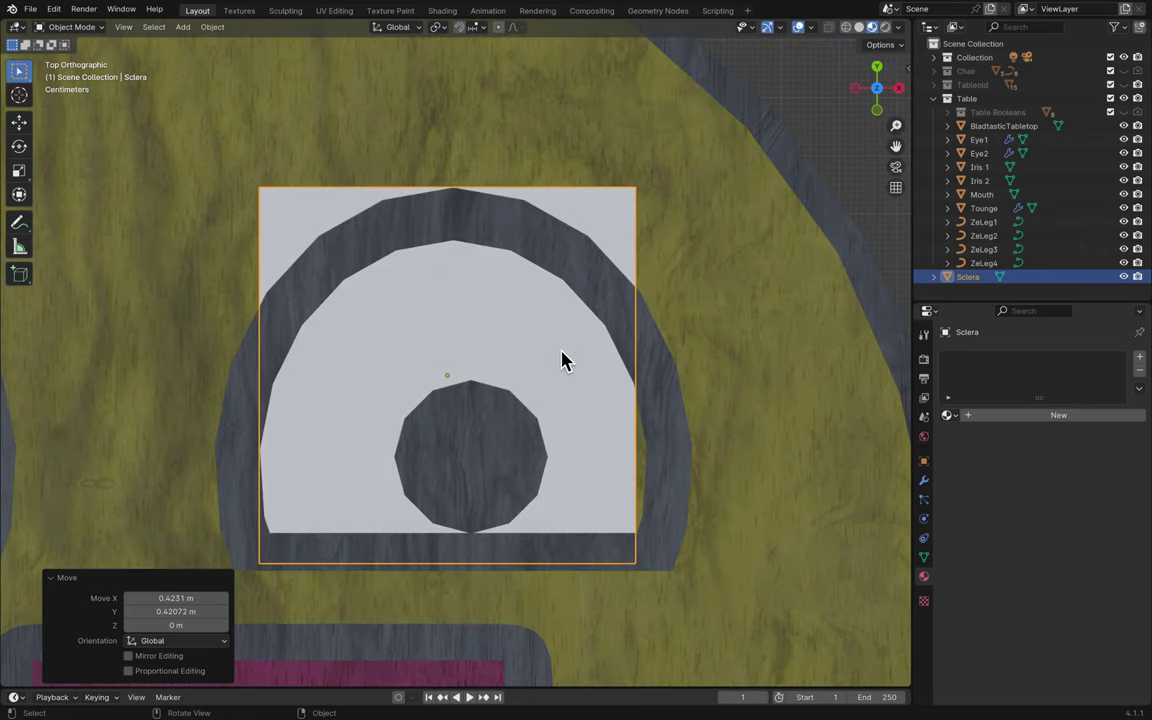
# - Scale the Sclera plane to 1.111 on X and 0.792 on Y
pyautogui.press('s')
pyautogui.press('x')
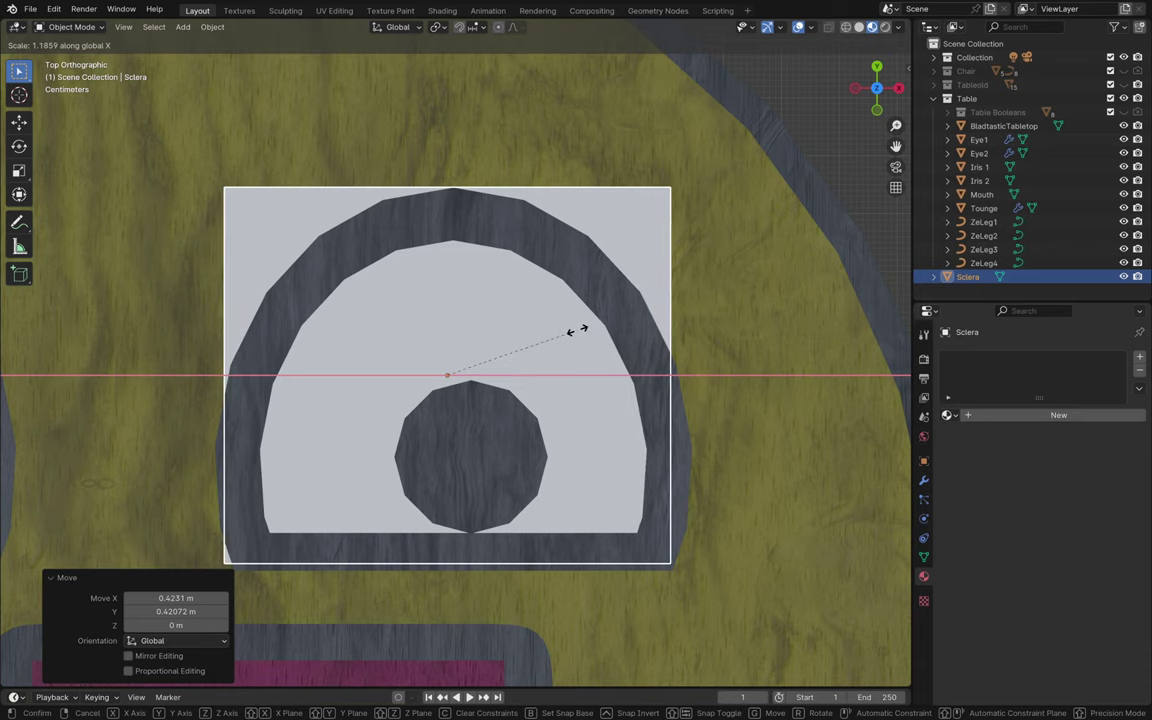
pyautogui.click(572, 345)
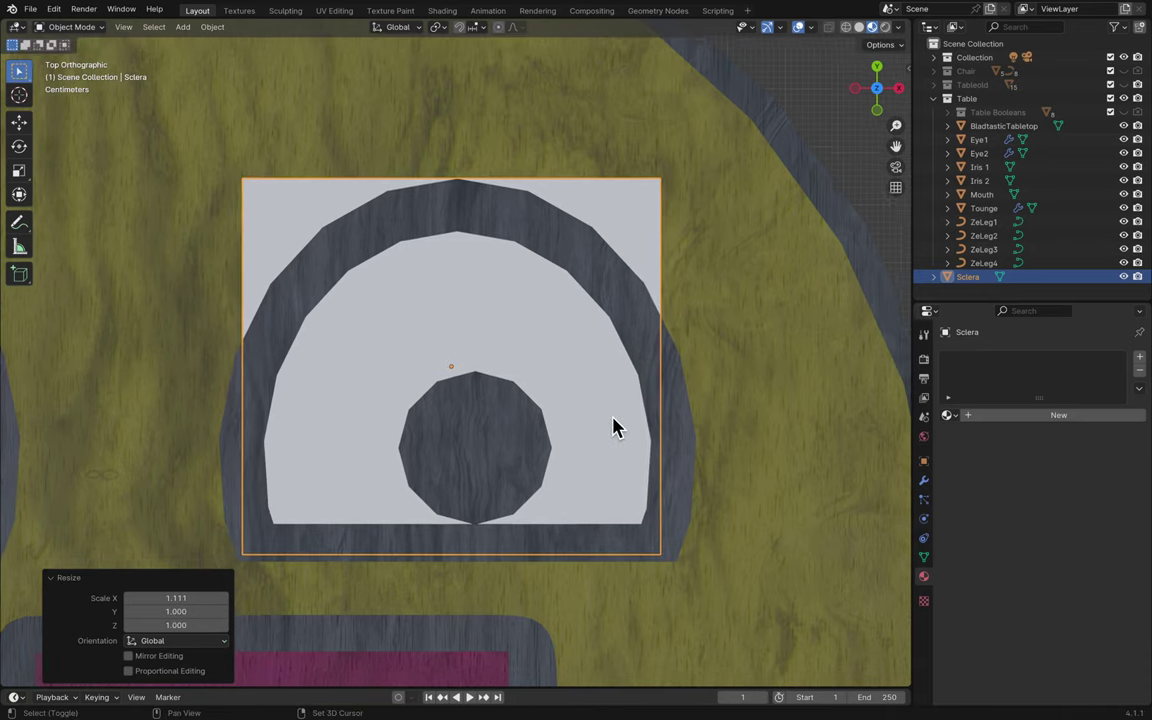
pyautogui.scroll(-2, 615, 428)
pyautogui.scroll(3, 615, 428)
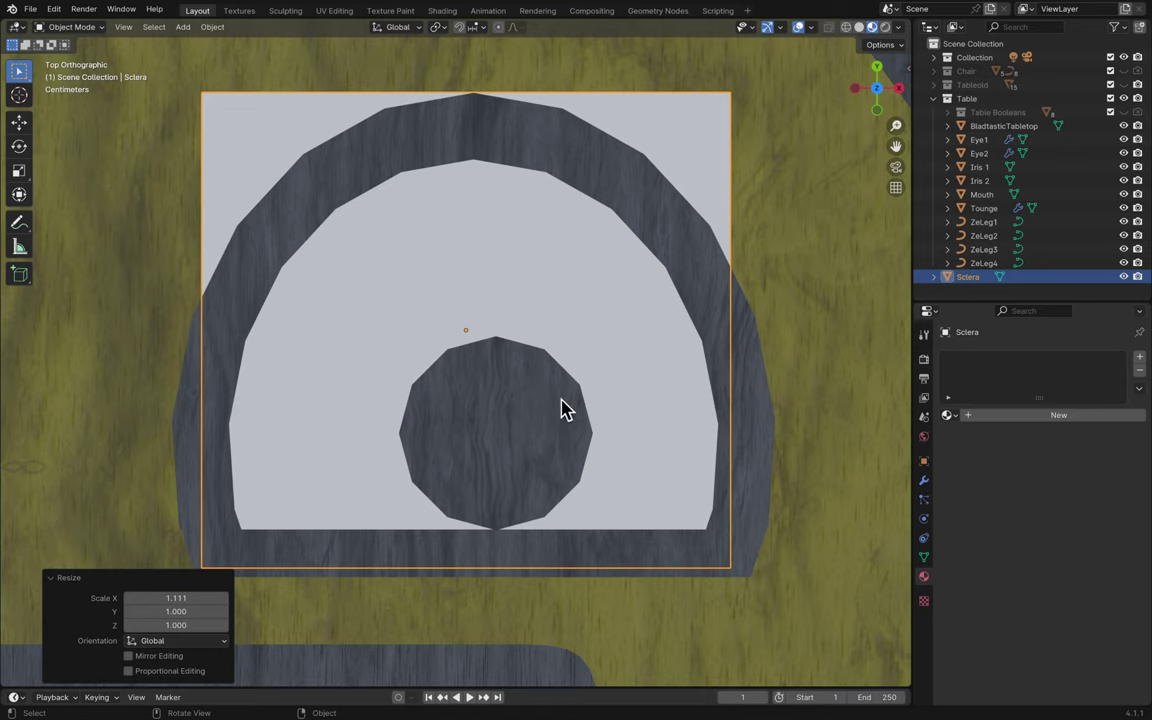
pyautogui.press('s')
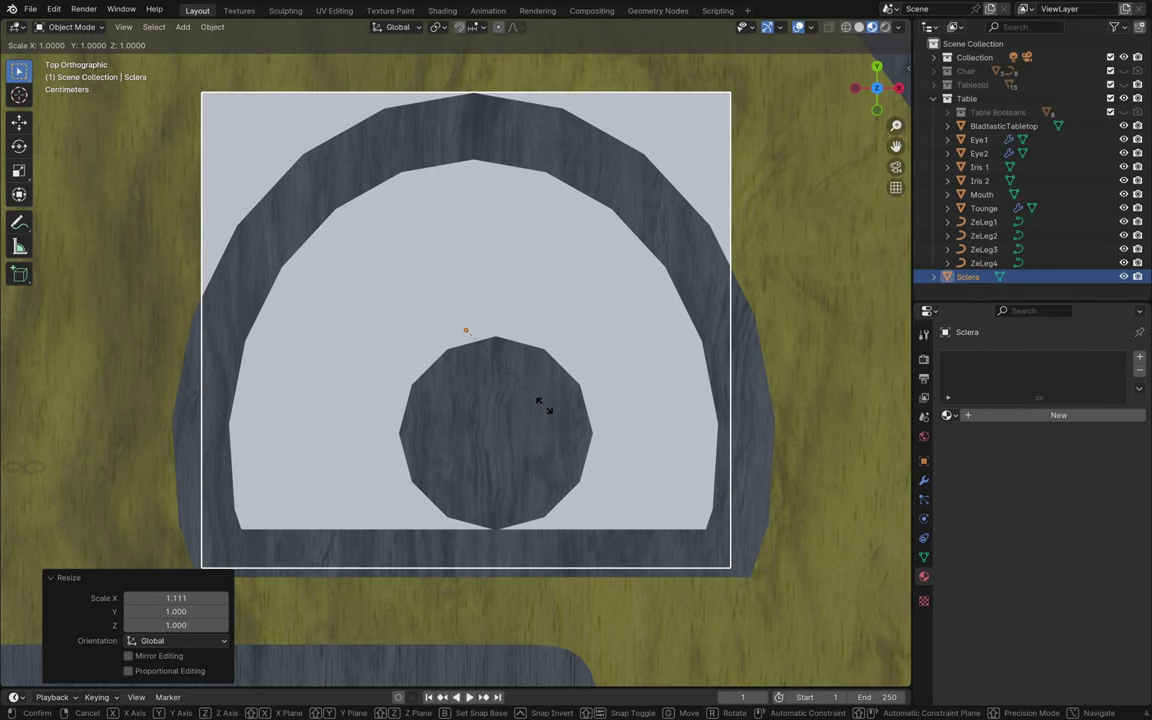
pyautogui.press('y')
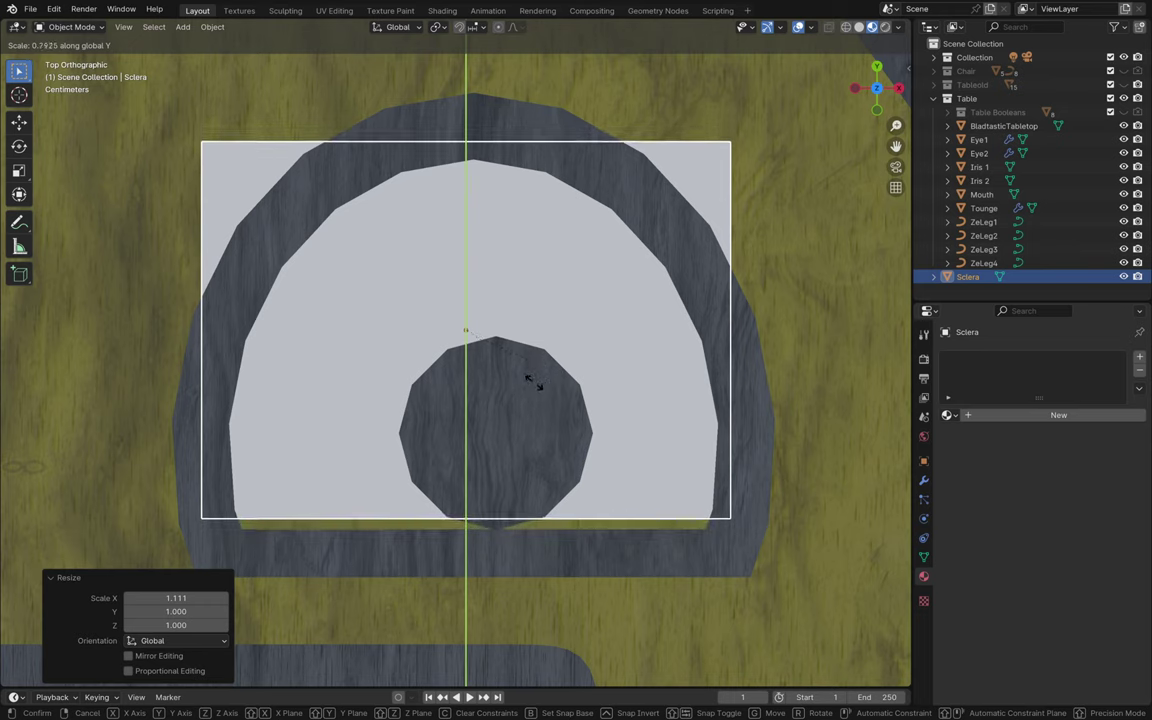
pyautogui.click(532, 383)
# - Nudge the plane along Y, then slightly sideways along X, inside the eye rim
pyautogui.press('g')
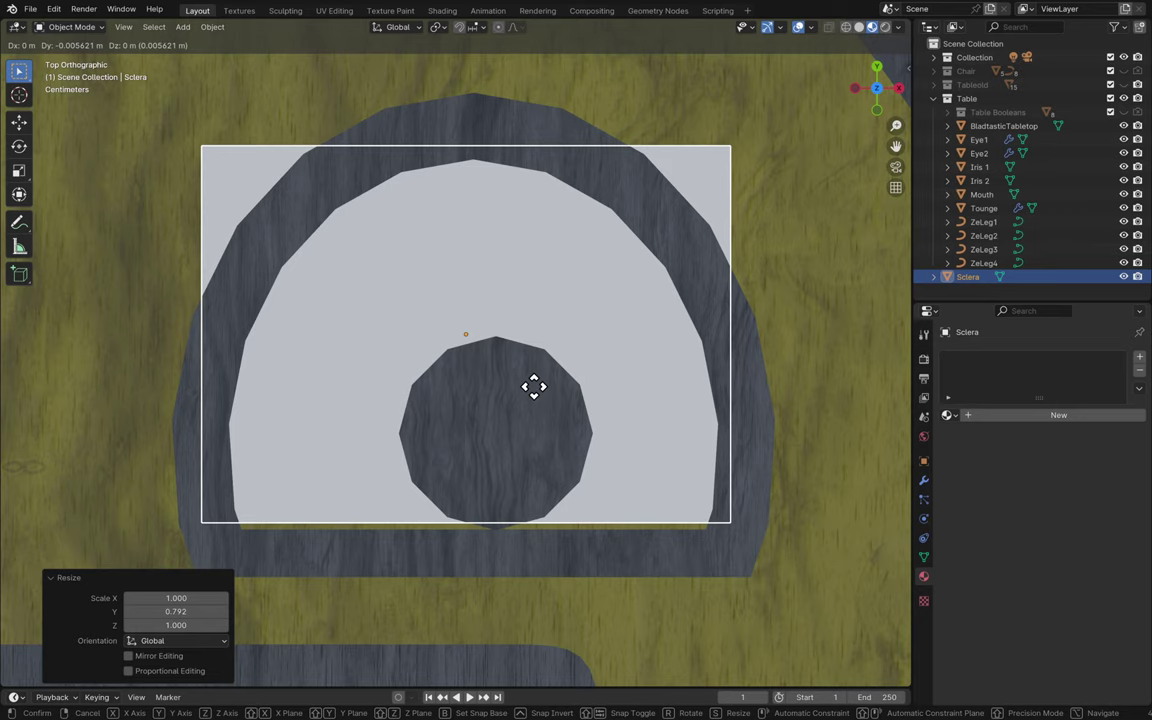
pyautogui.press('y')
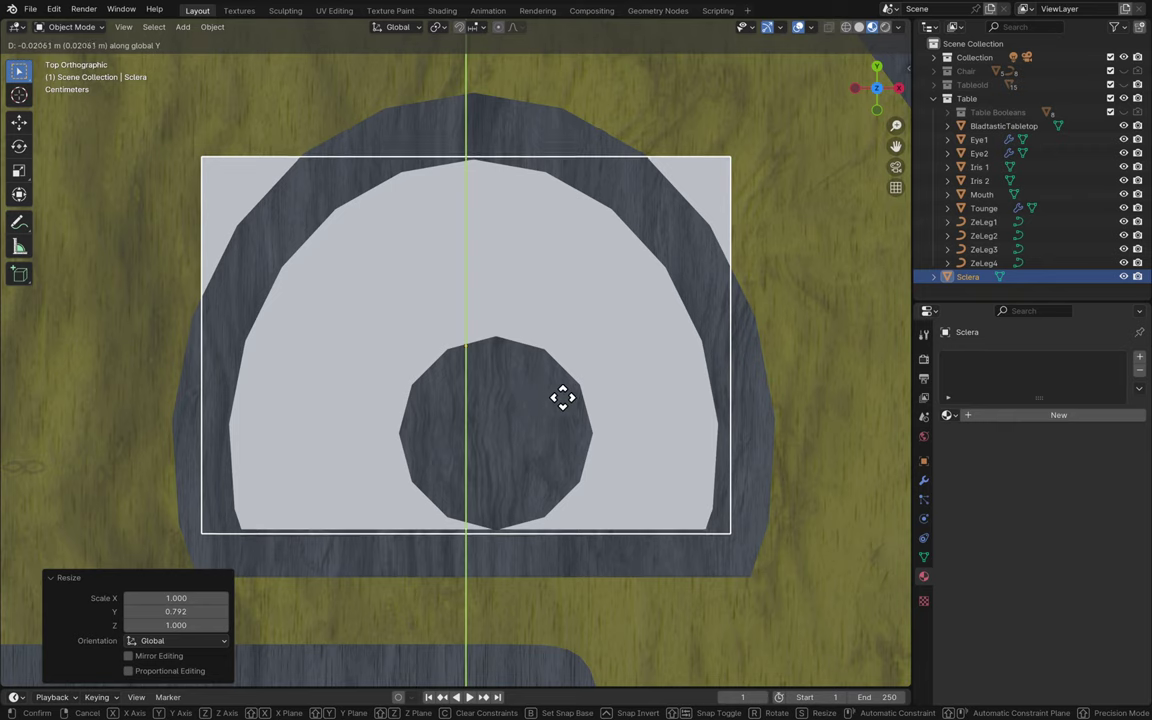
pyautogui.press('x')
pyautogui.press('y')
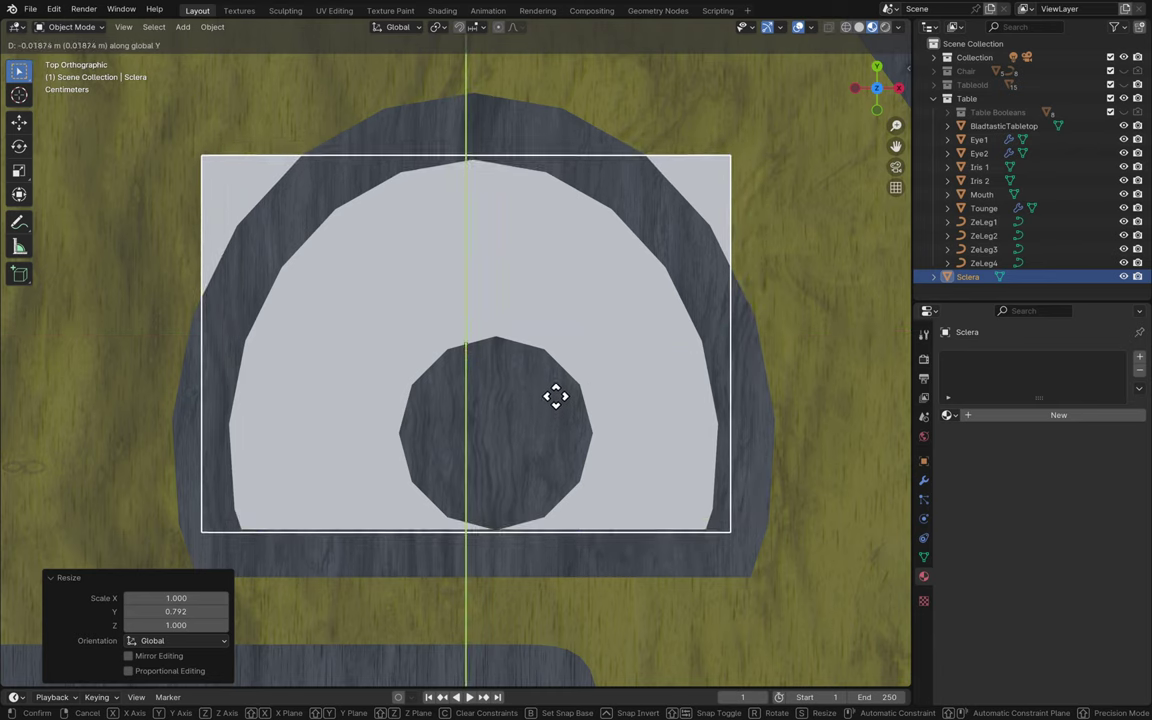
pyautogui.click(556, 397)
pyautogui.press('g')
pyautogui.press('x')
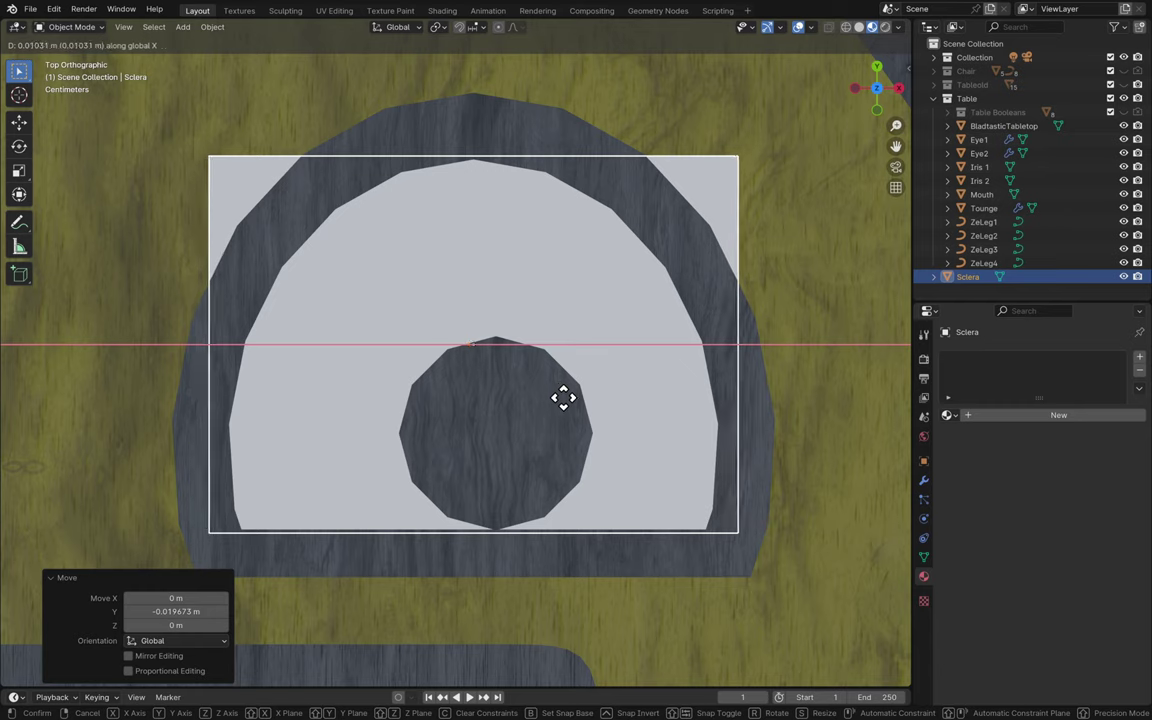
pyautogui.click(564, 399)
# - Narrow the plane to 0.941 along X
pyautogui.press('s')
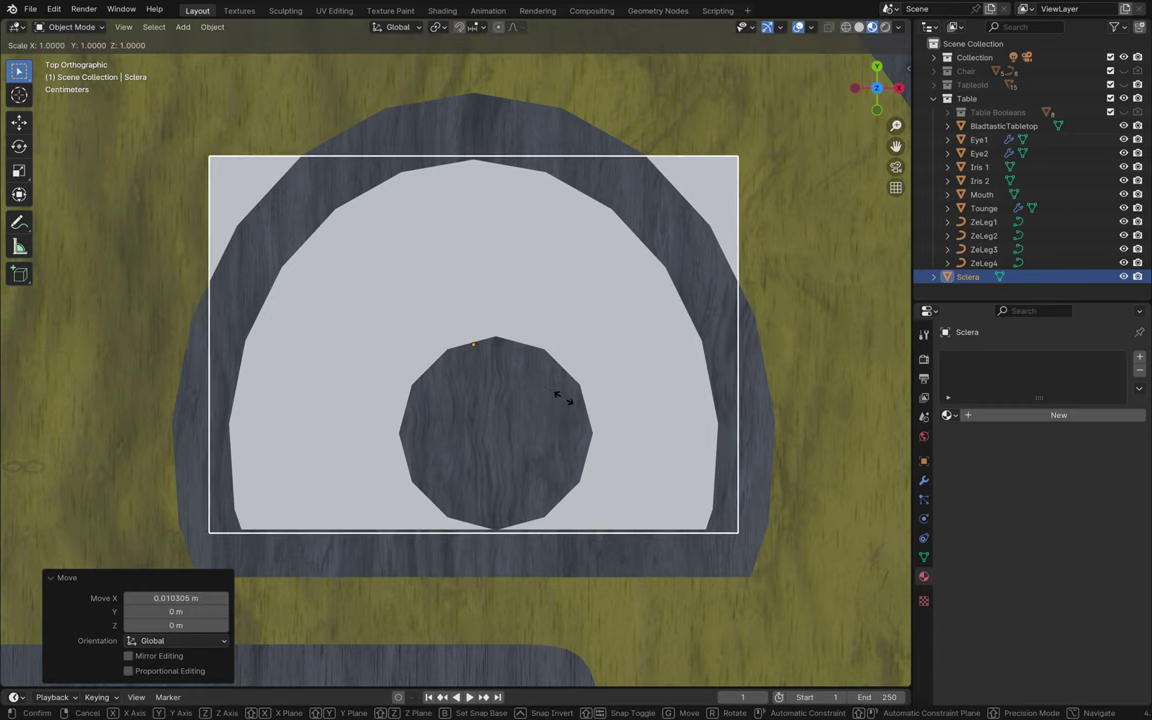
pyautogui.press('x')
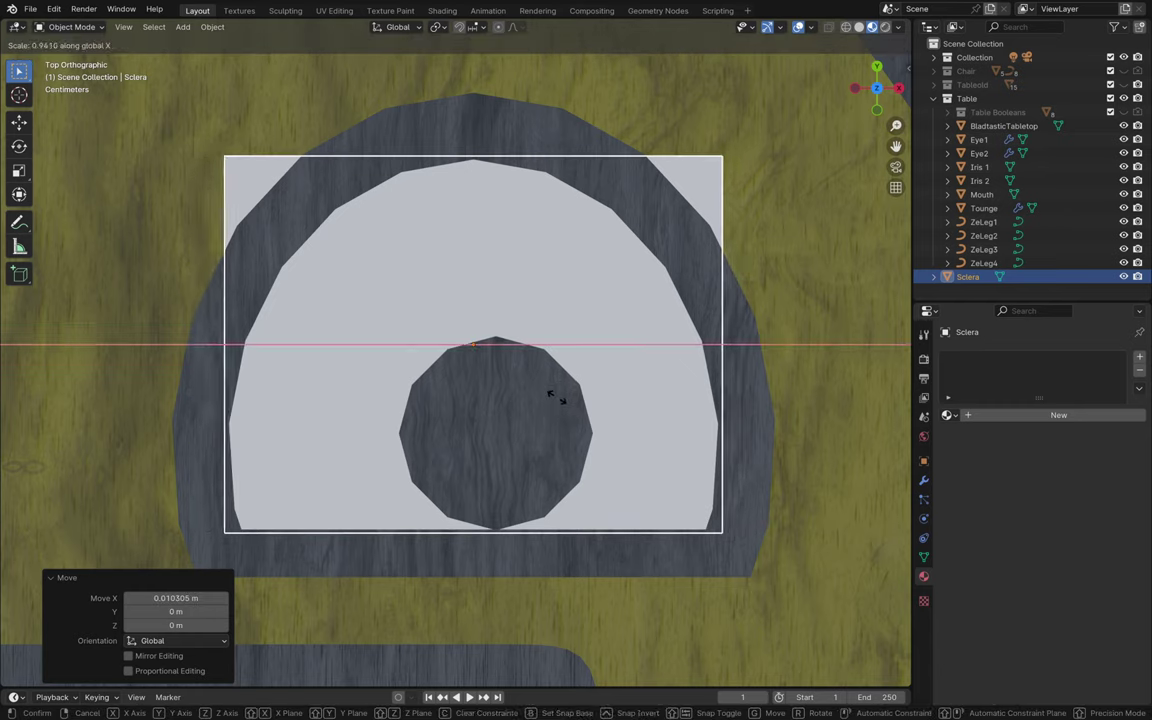
pyautogui.click(557, 397)
pyautogui.scroll(-10, 630, 410)
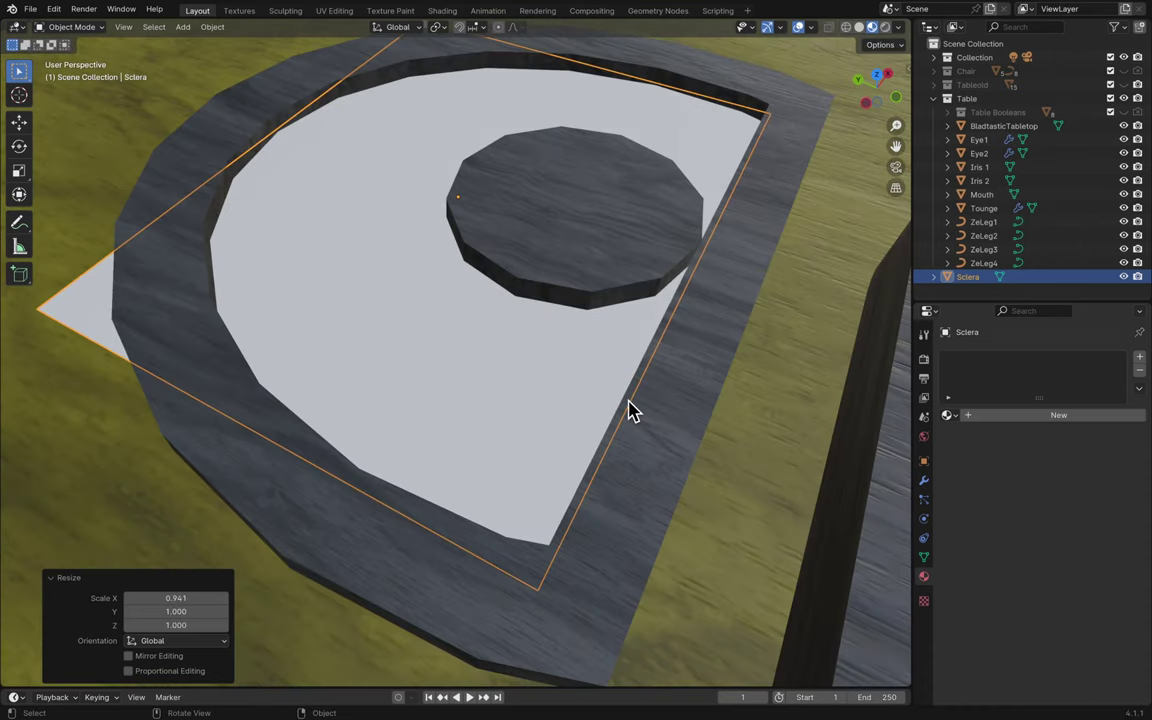
pyautogui.scroll(-5, 661, 381)
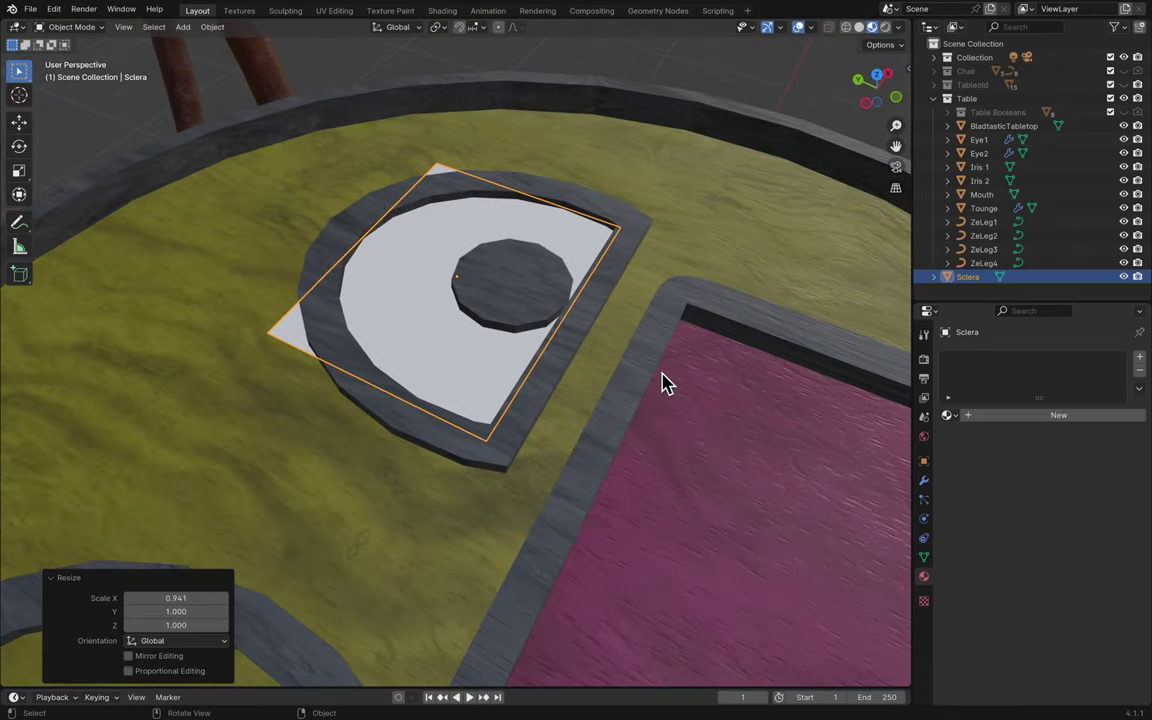
# - Rename the Sclera plane to Sclera1
pyautogui.doubleClick(977, 278)
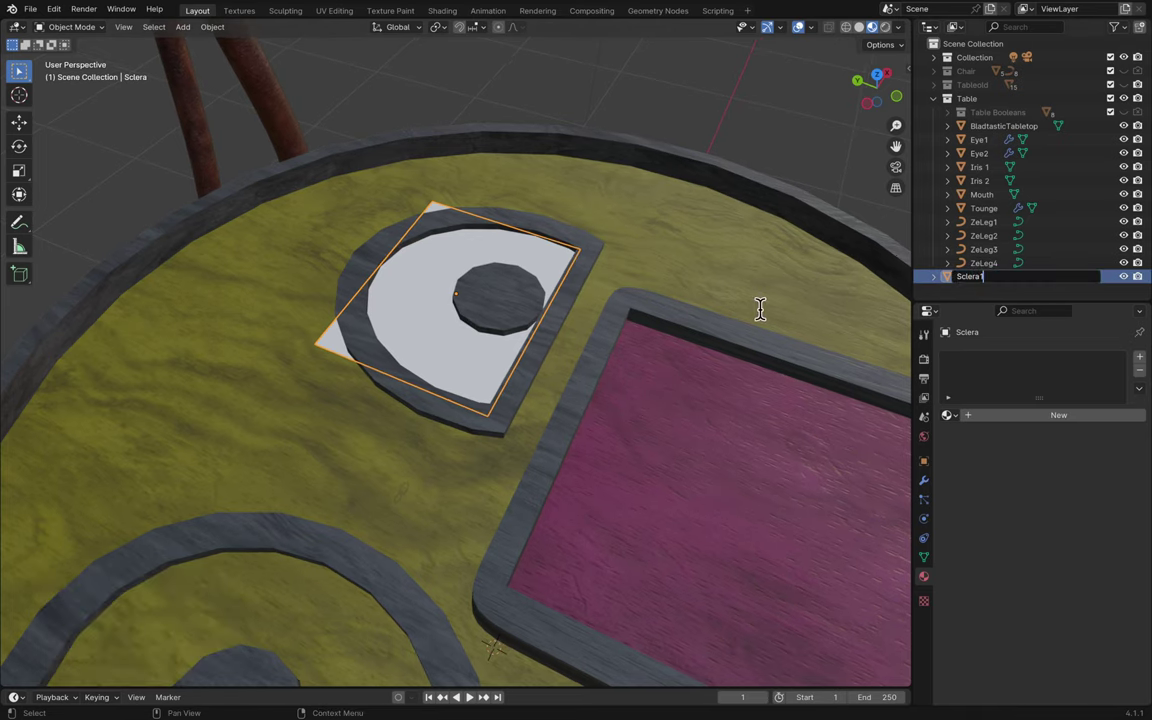
pyautogui.write('1')
pyautogui.press('Return')
# - Return to the top orthographic view of the tabletop
pyautogui.moveTo(560, 283); pyautogui.dragTo(585, 268, button='middle')
pyautogui.click(877, 95)
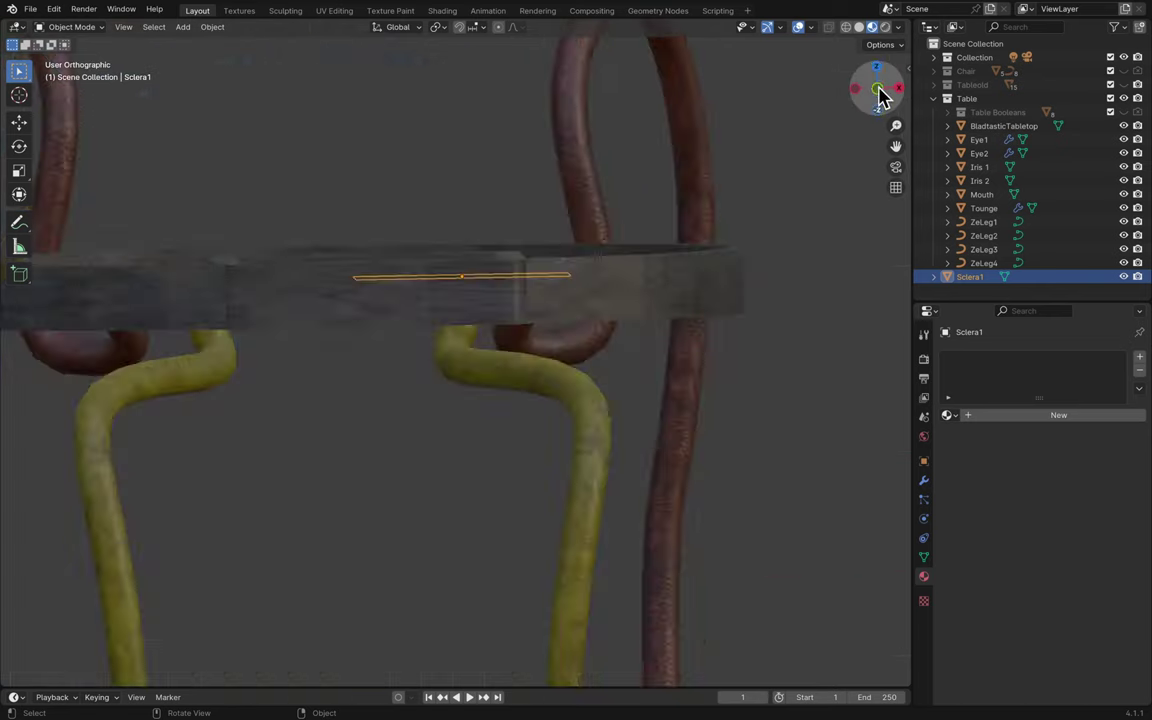
pyautogui.click(877, 95)
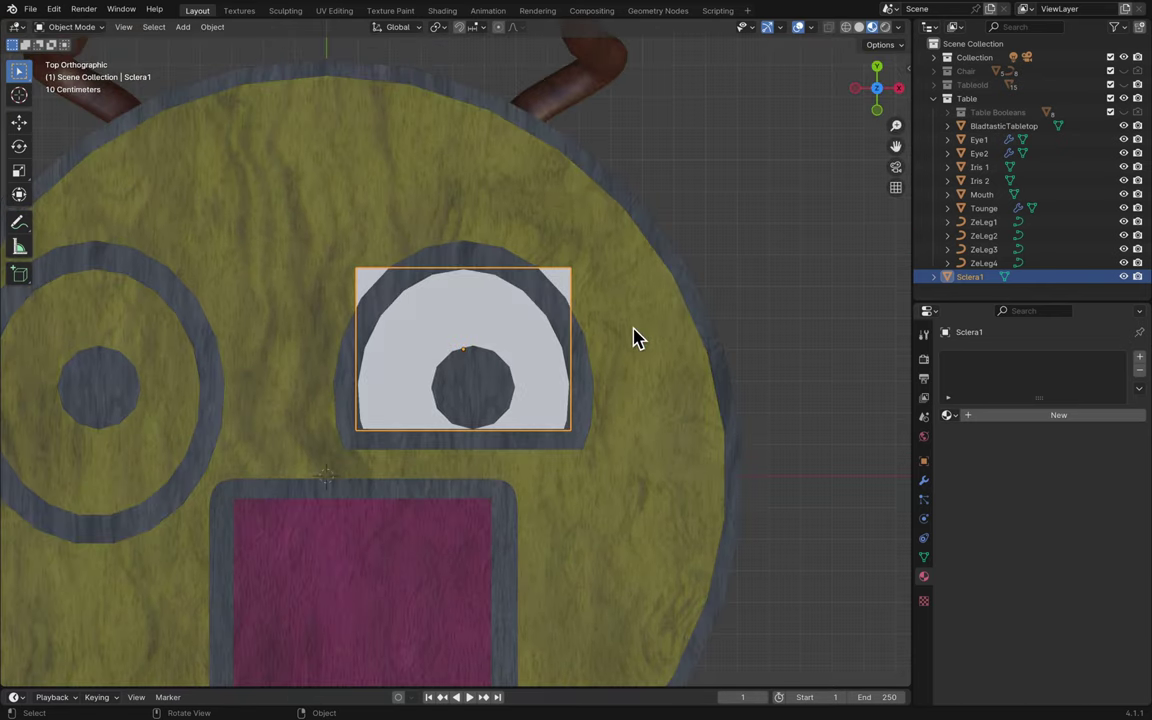
pyautogui.keyDown('ctrl'); pyautogui.hscroll(-5, 628, 342); pyautogui.keyUp('ctrl')
# - Duplicate Sclera1 over the round left eye and stretch the copy taller on Y
pyautogui.hotkey('shift', 'd')
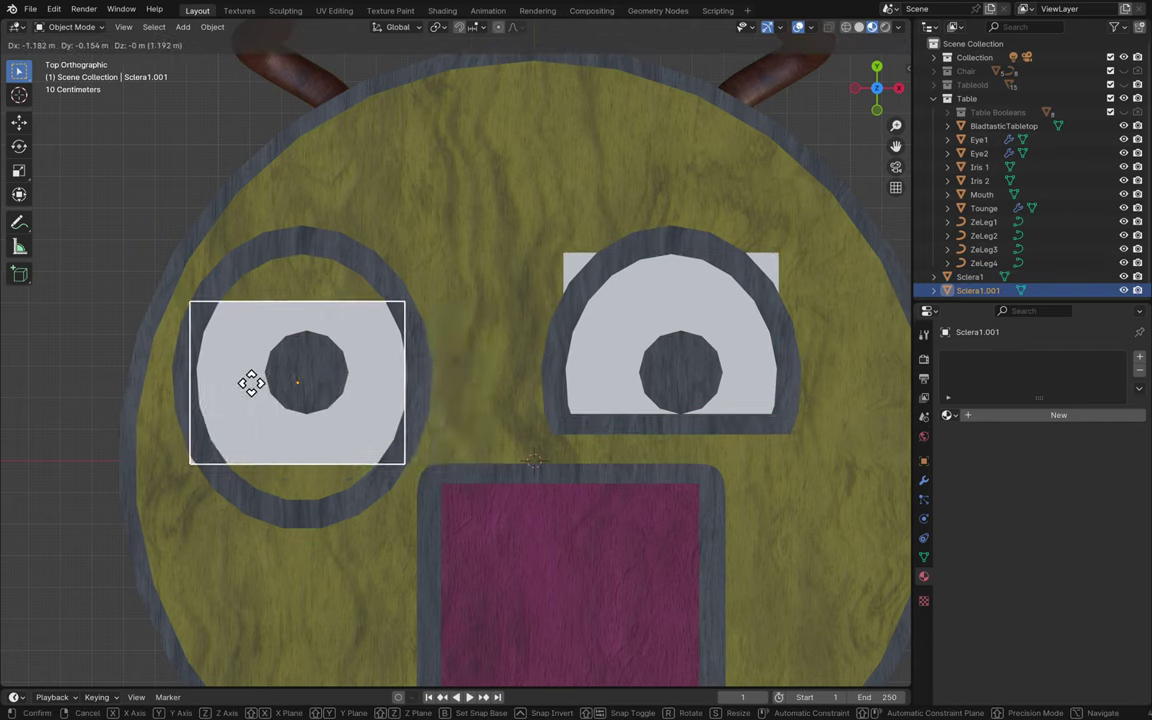
pyautogui.click(252, 383)
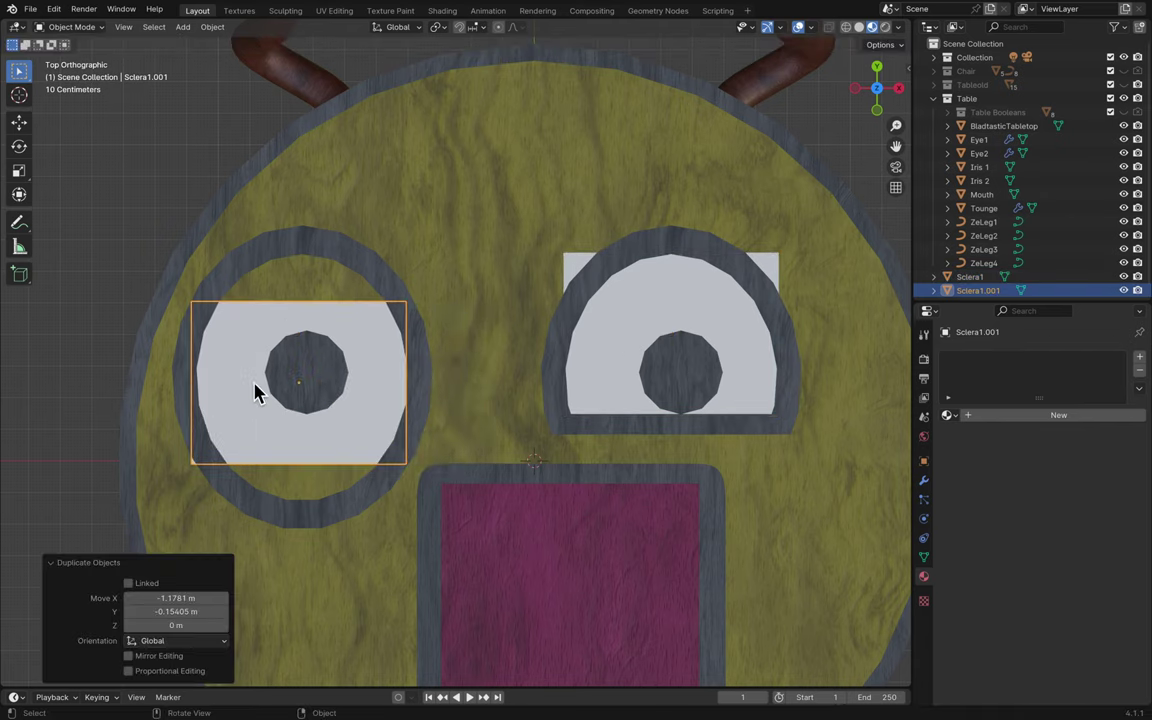
pyautogui.press('s')
pyautogui.press('x')
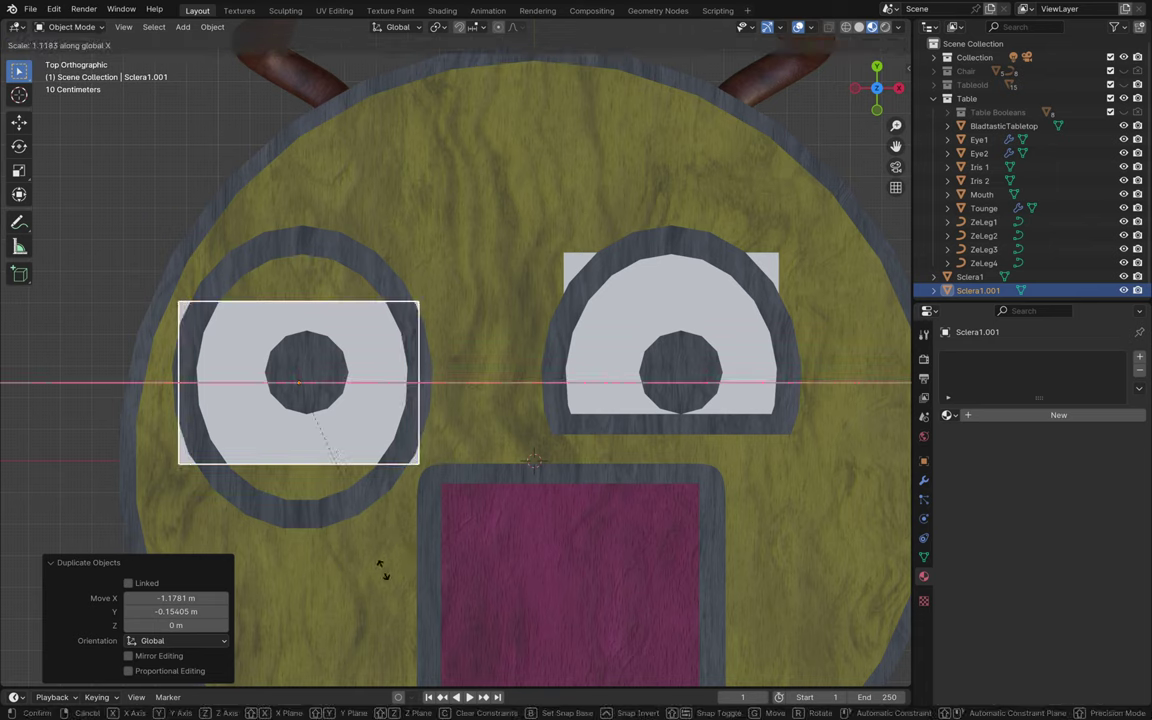
pyautogui.press('y')
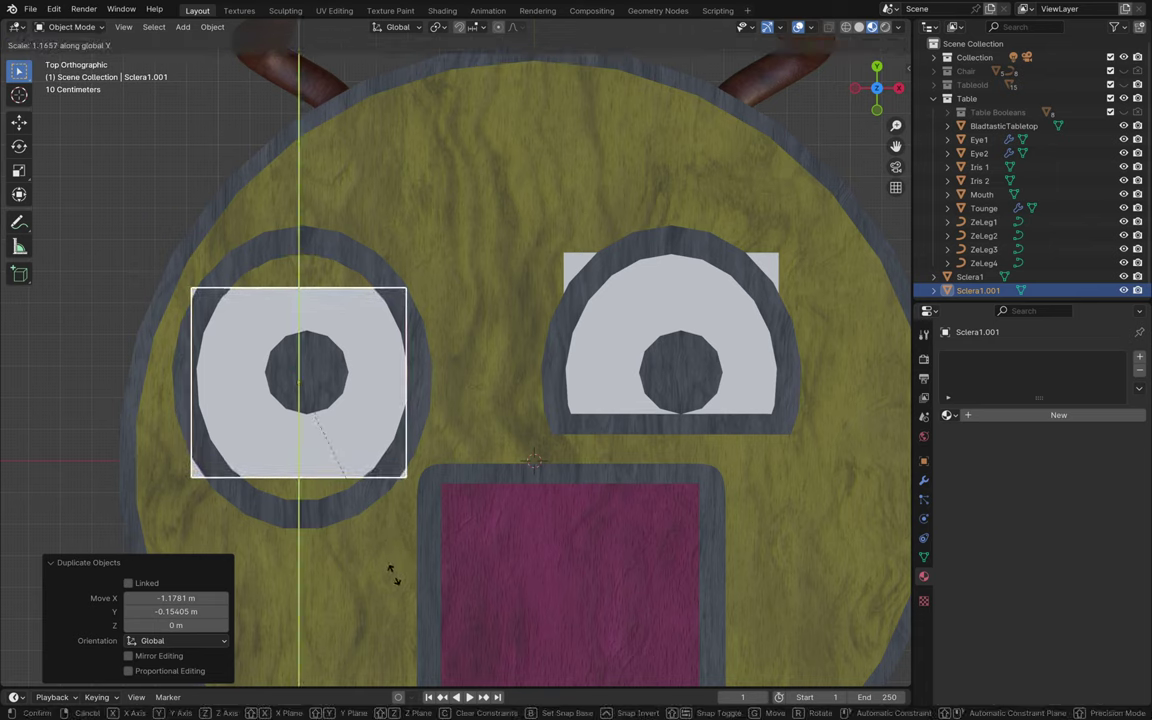
pyautogui.click(418, 641)
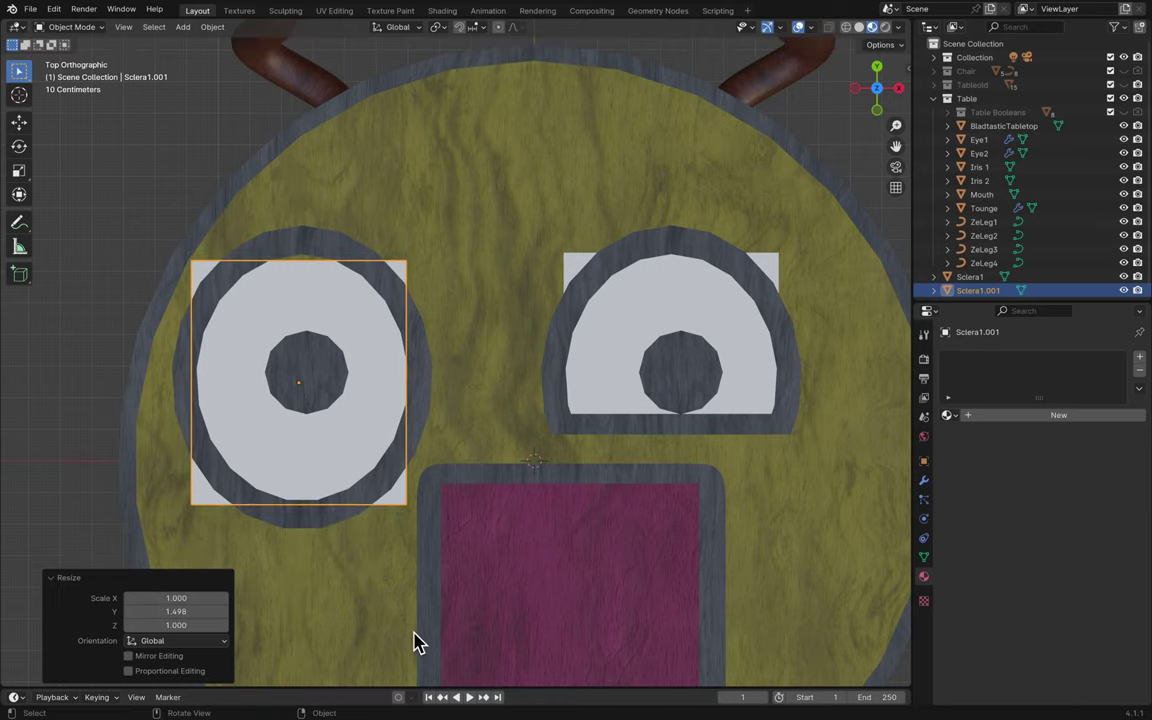
# - Nudge the copy along Y and fine-tune its Y scale to 1.024
pyautogui.press('g')
pyautogui.press('y')
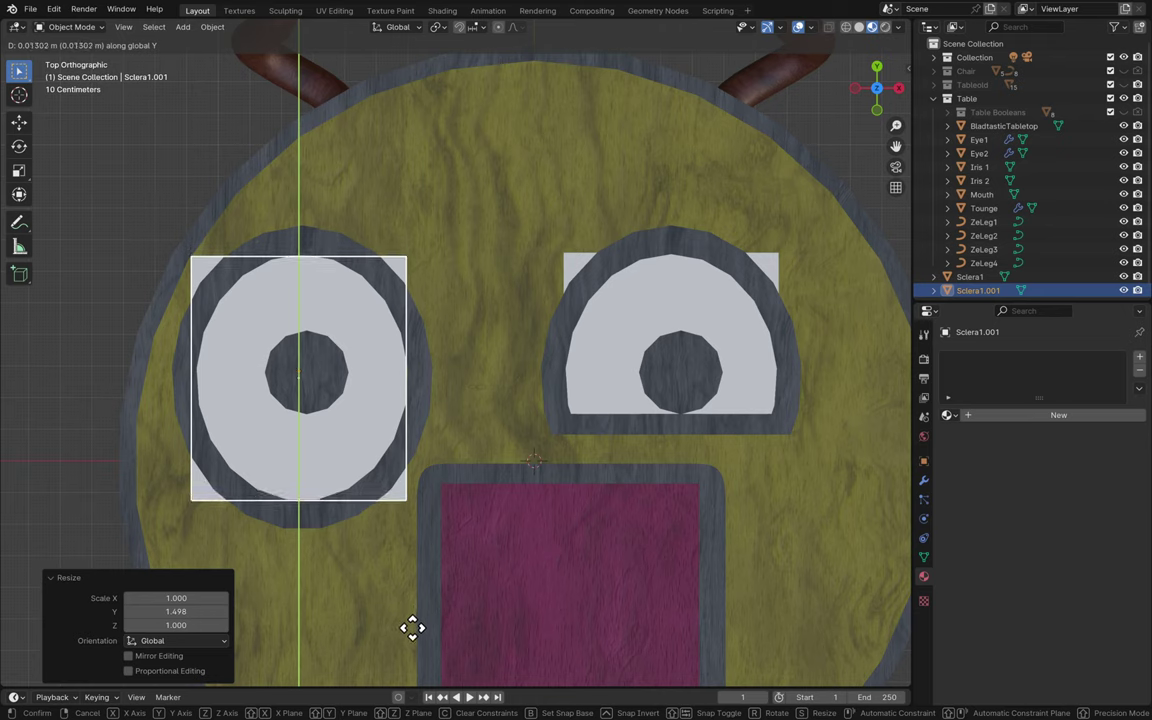
pyautogui.click(418, 638)
pyautogui.press('s')
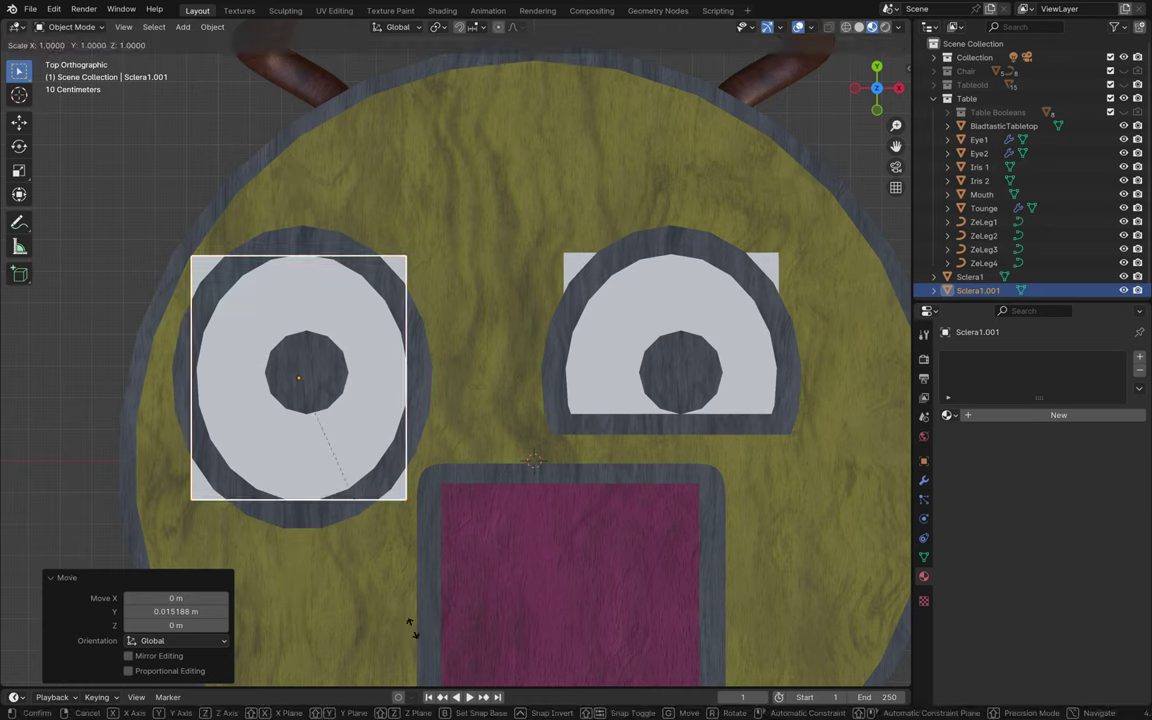
pyautogui.press('y')
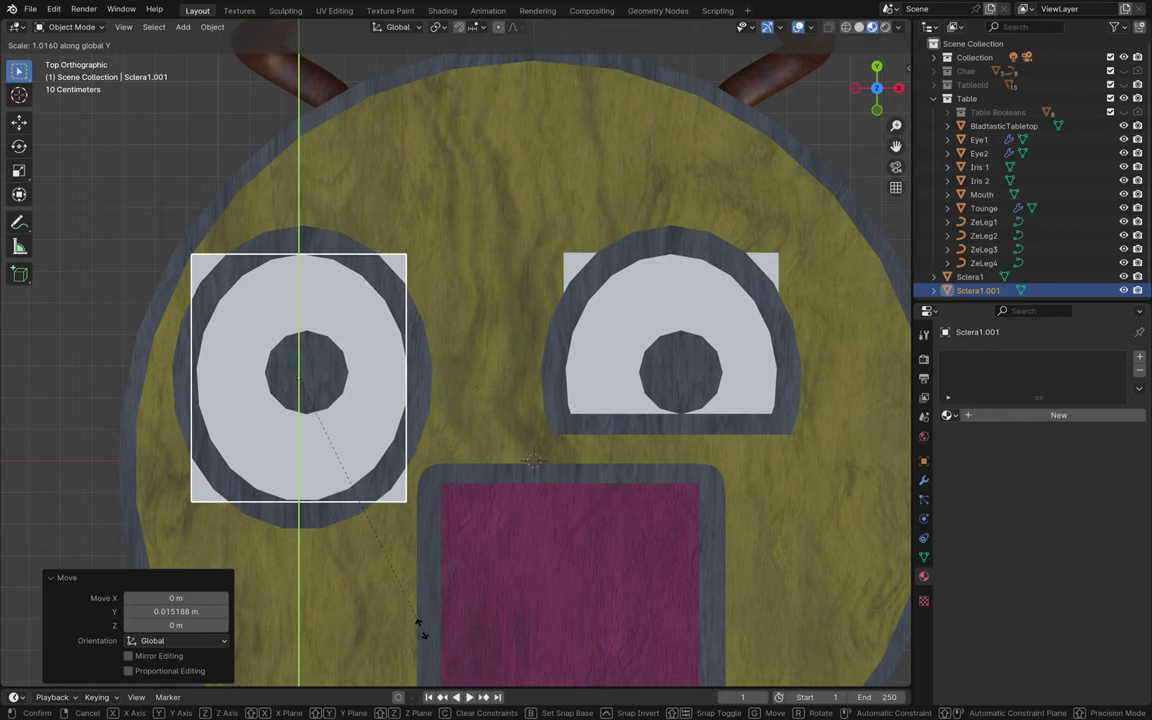
pyautogui.click(427, 639)
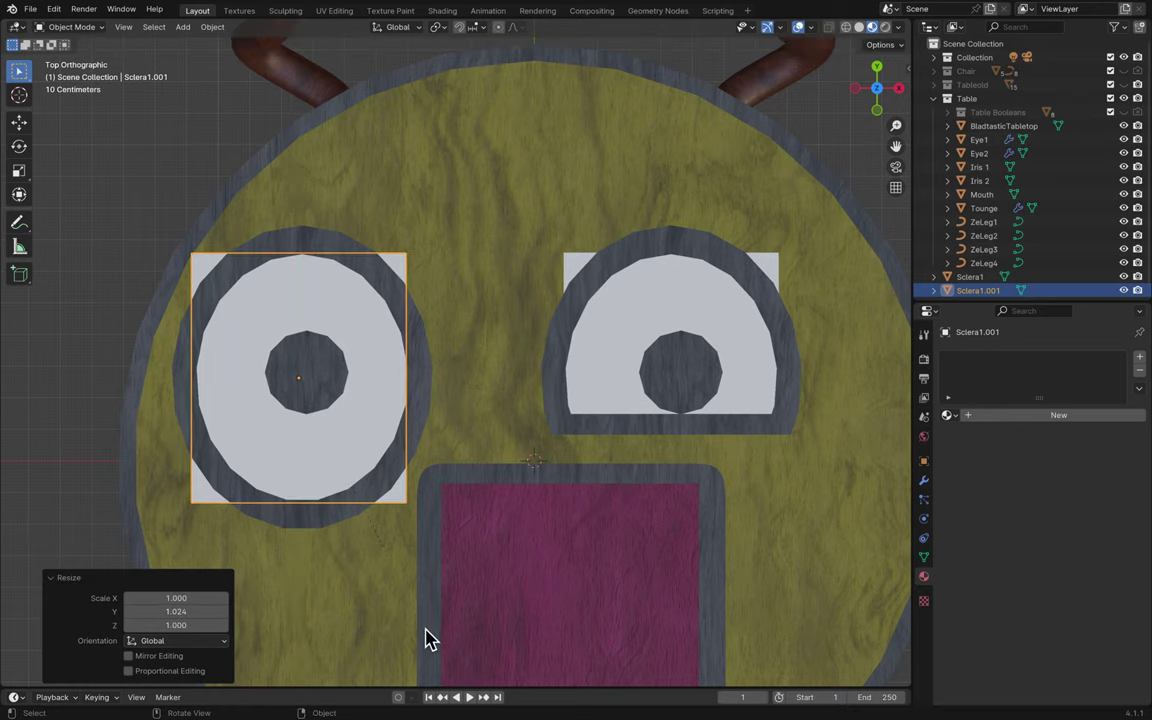
pyautogui.moveTo(427, 639); pyautogui.dragTo(489, 614, button='middle')
# - Select the Sclera1 plane in the right eye, switch to the texturing workspace, and save
pyautogui.click(760, 228)
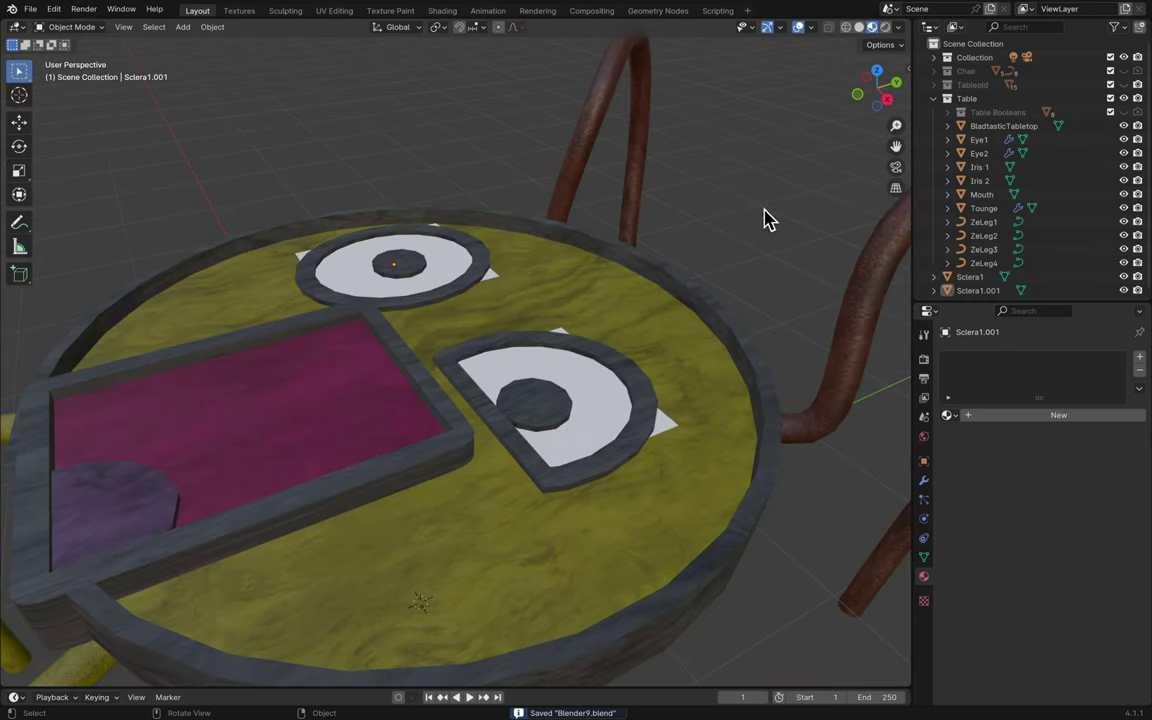
pyautogui.click(612, 410)
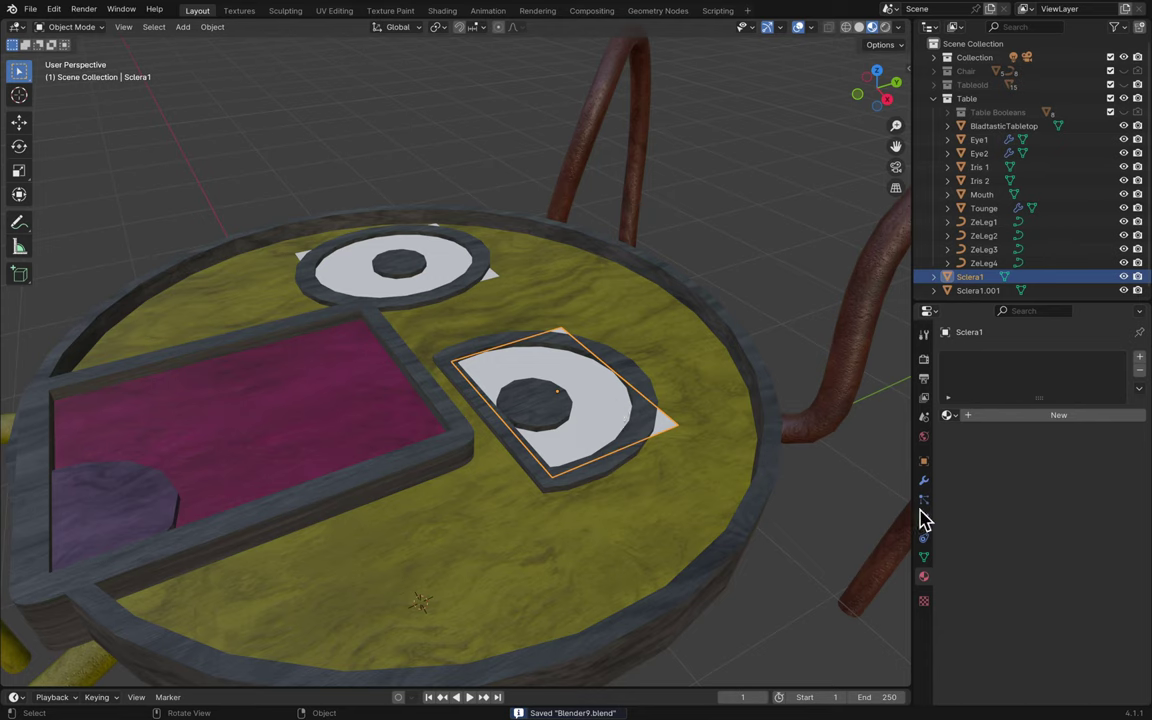
pyautogui.click(948, 415)
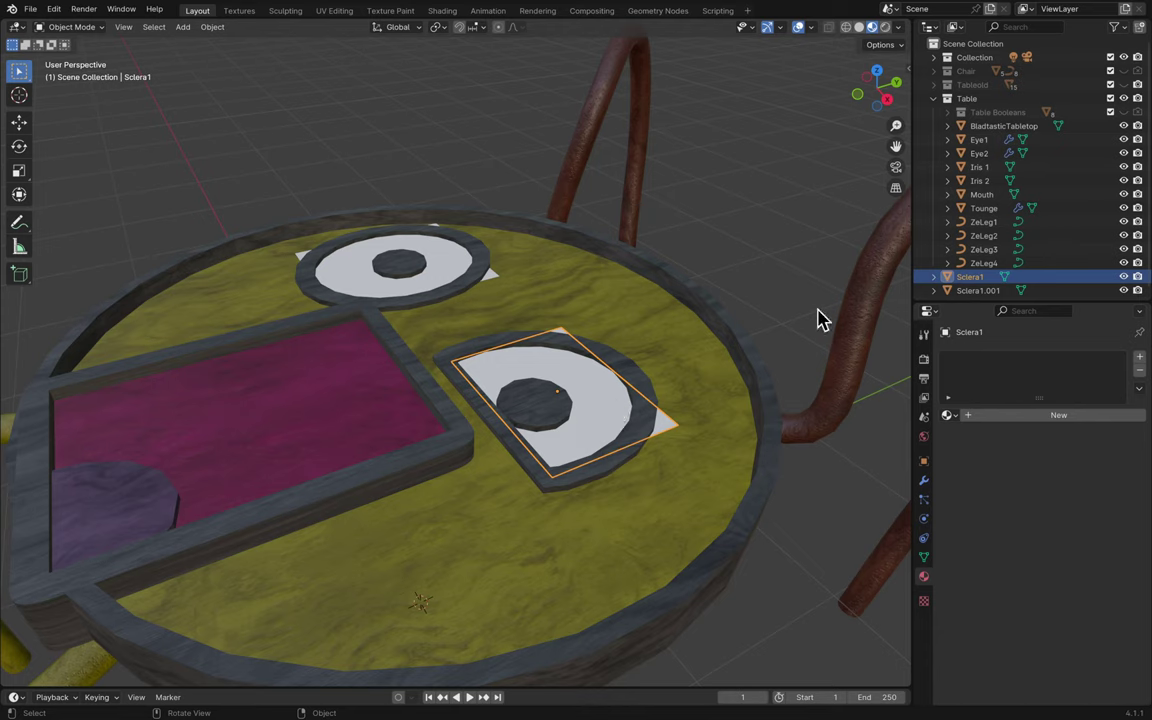
pyautogui.click(242, 11)
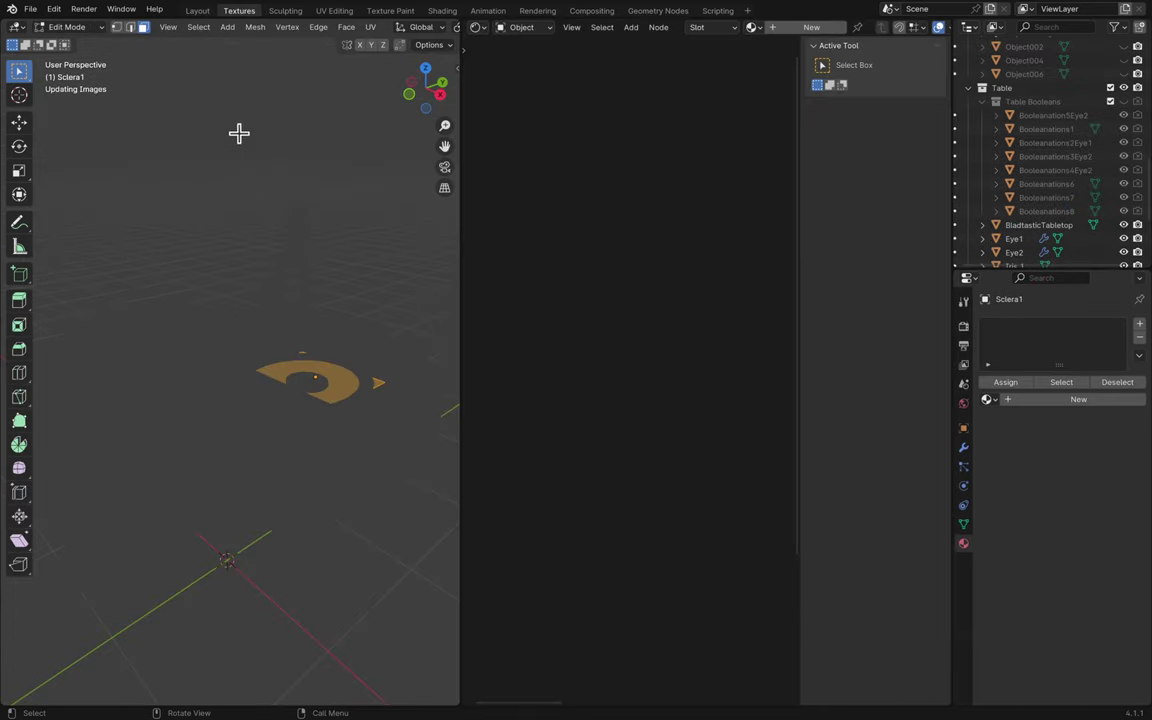
pyautogui.press('Tab')
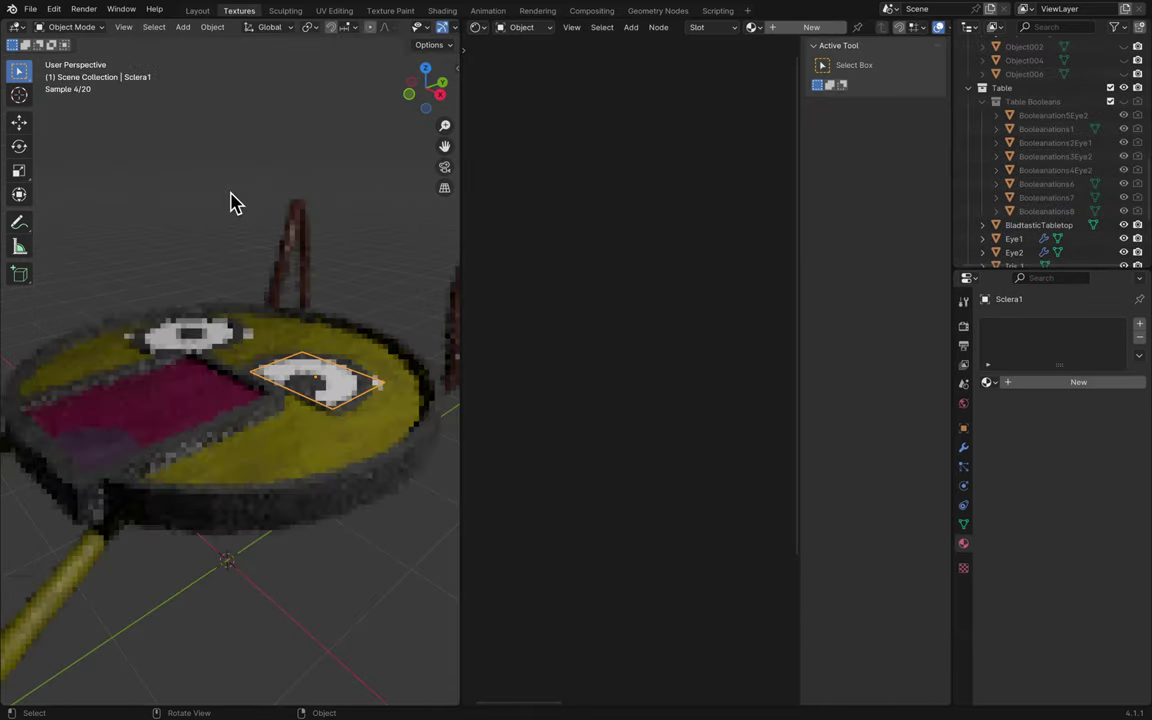
pyautogui.scroll(10, 277, 258)
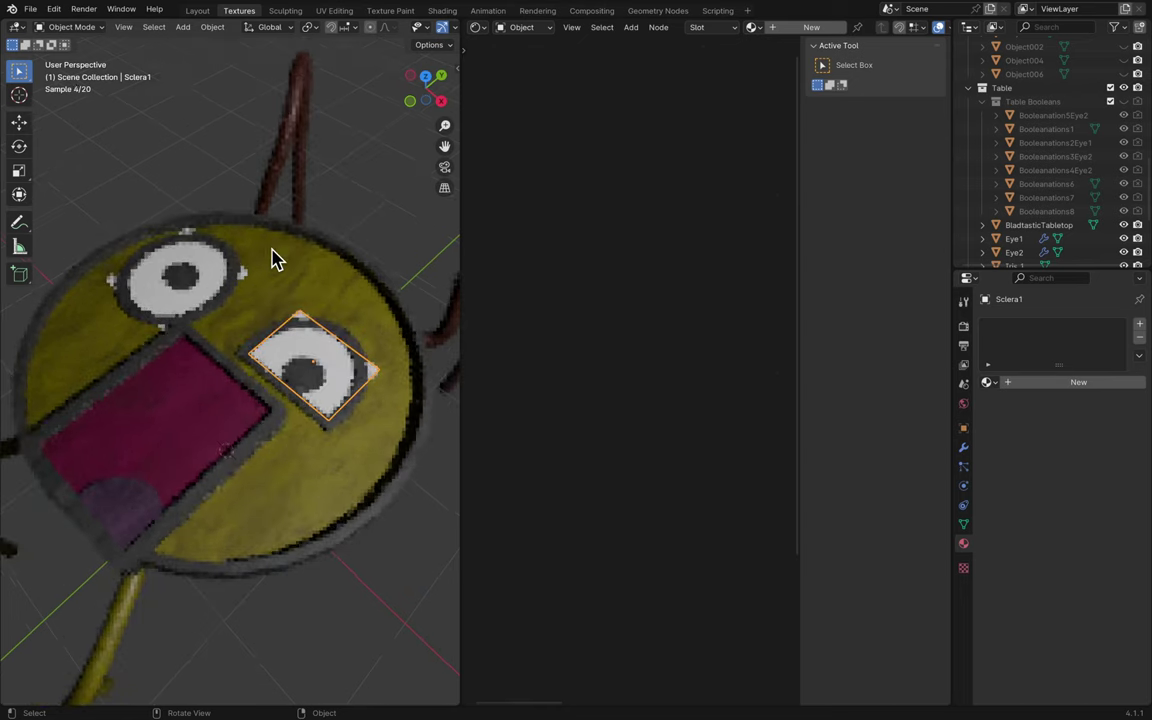
pyautogui.scroll(3, 277, 258)
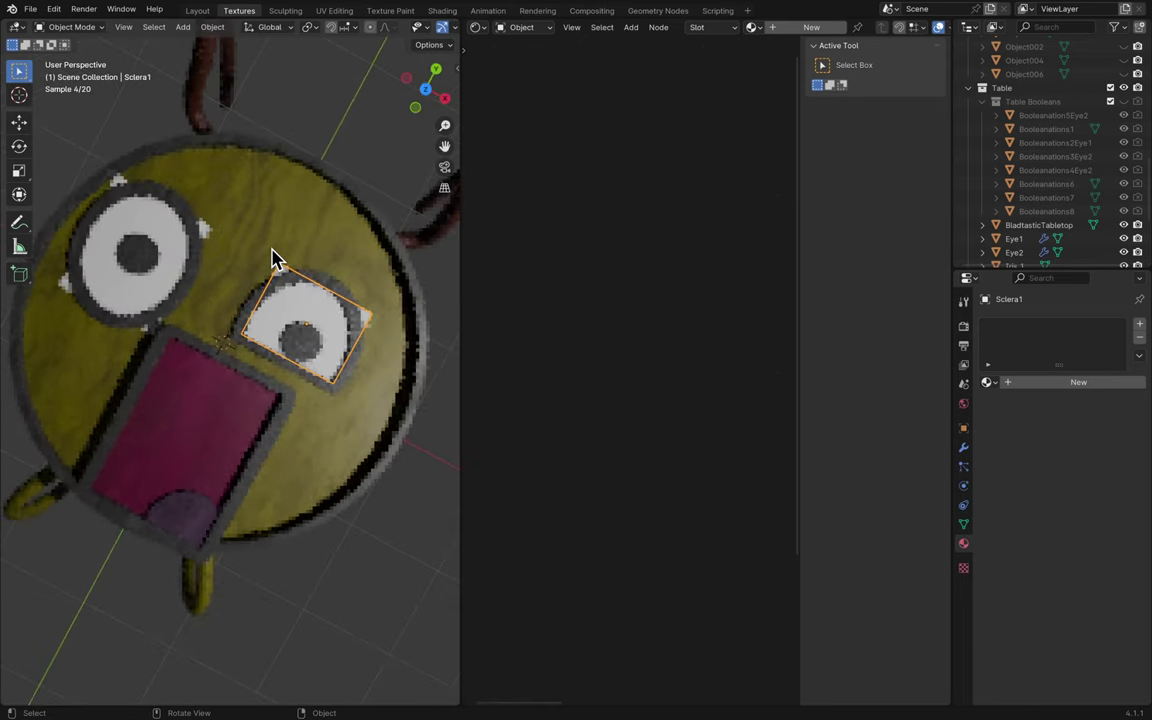
pyautogui.scroll(5, 337, 270)
pyautogui.hotkey('ctrl', 's')
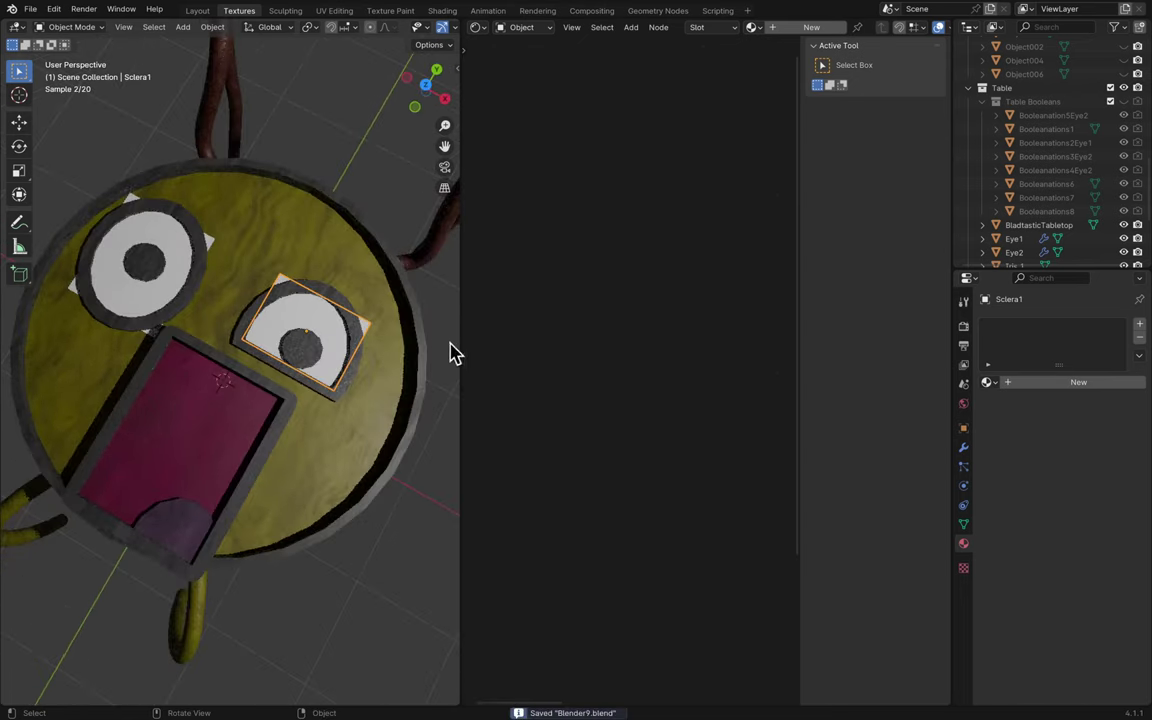
# - Create a new material for Sclera1 and select its Principled BSDF node
pyautogui.click(808, 27)
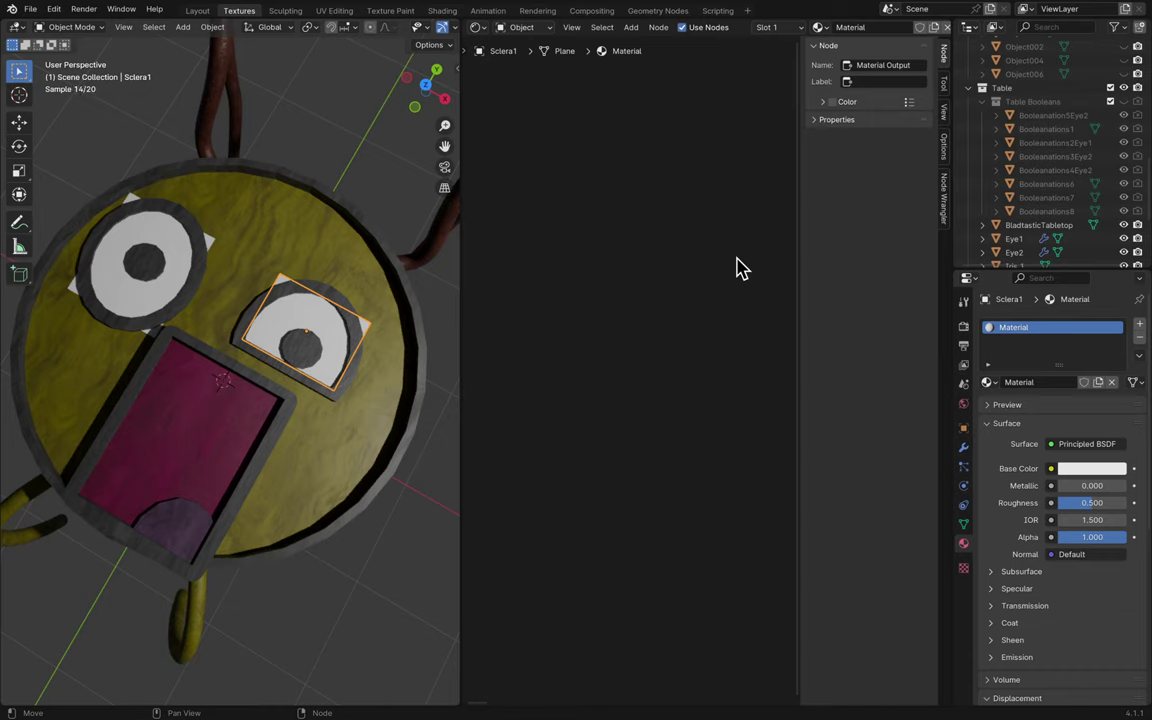
pyautogui.press('Home')
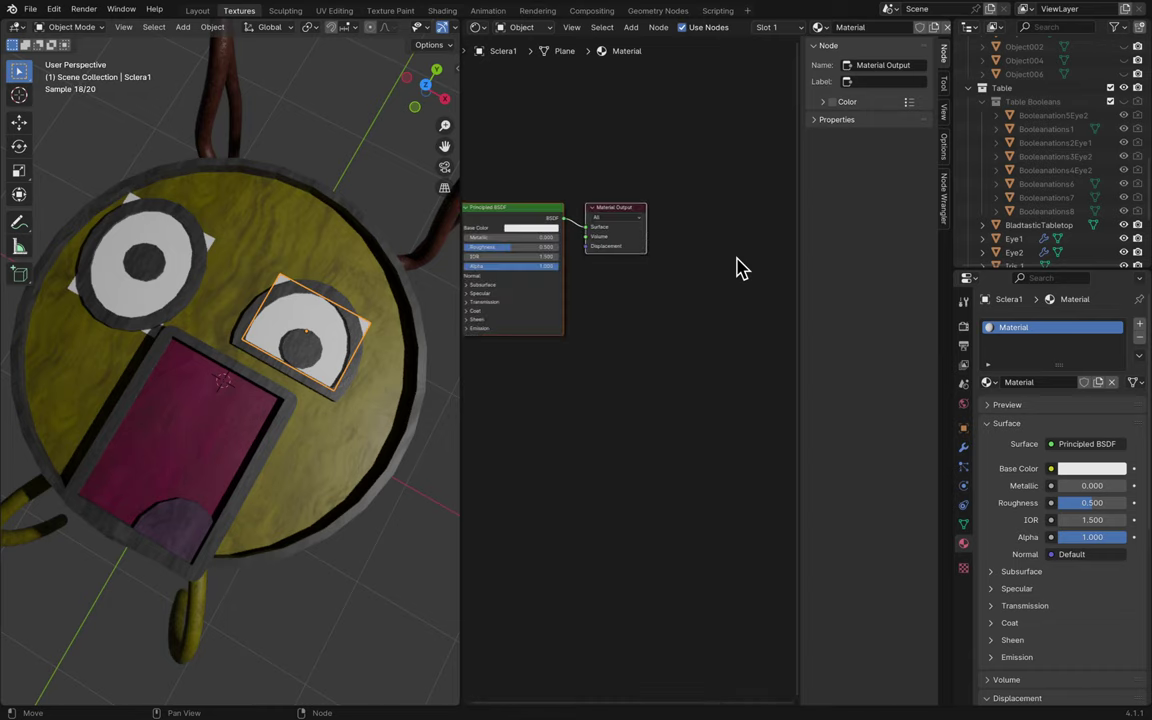
pyautogui.scroll(4, 707, 309)
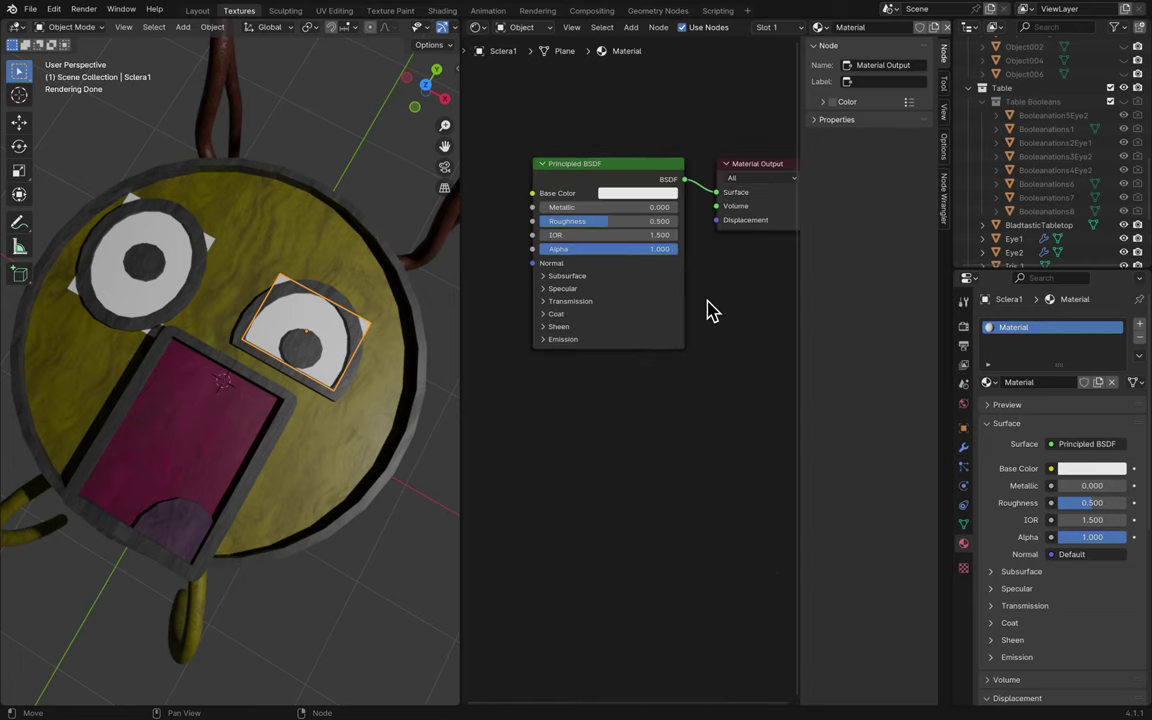
pyautogui.keyDown('shift'); pyautogui.scroll(3, 707, 309); pyautogui.keyUp('shift')
pyautogui.click(607, 180)
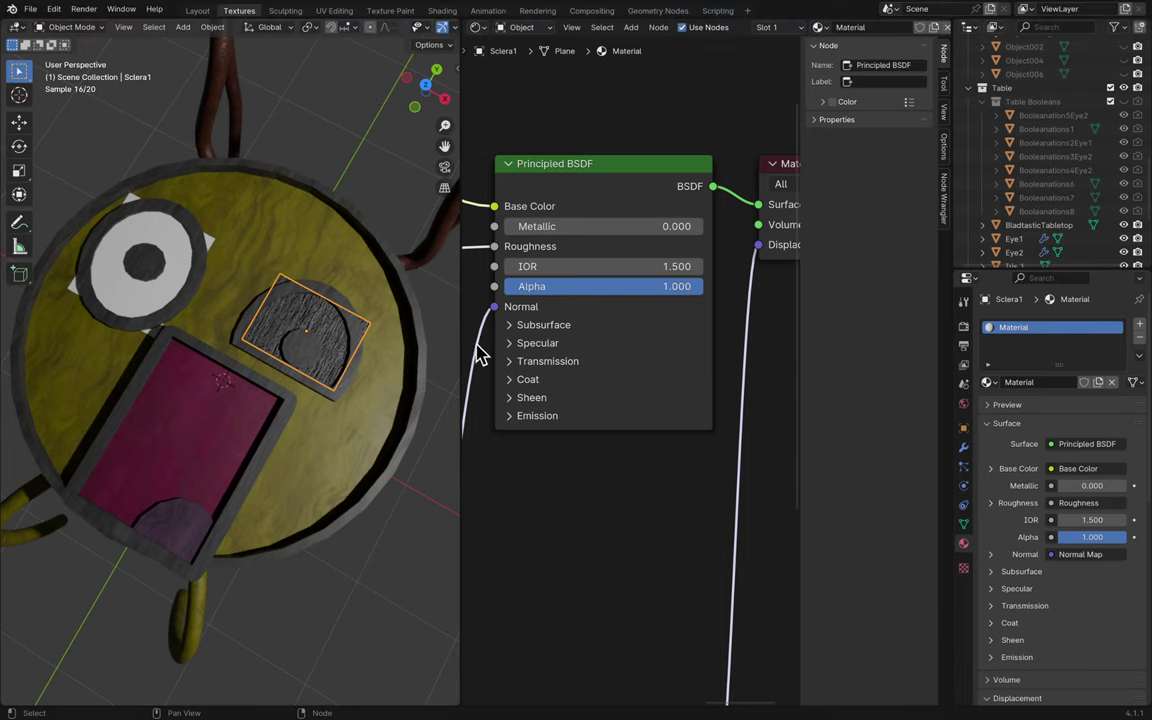
pyautogui.scroll(-10, 1025, 527)
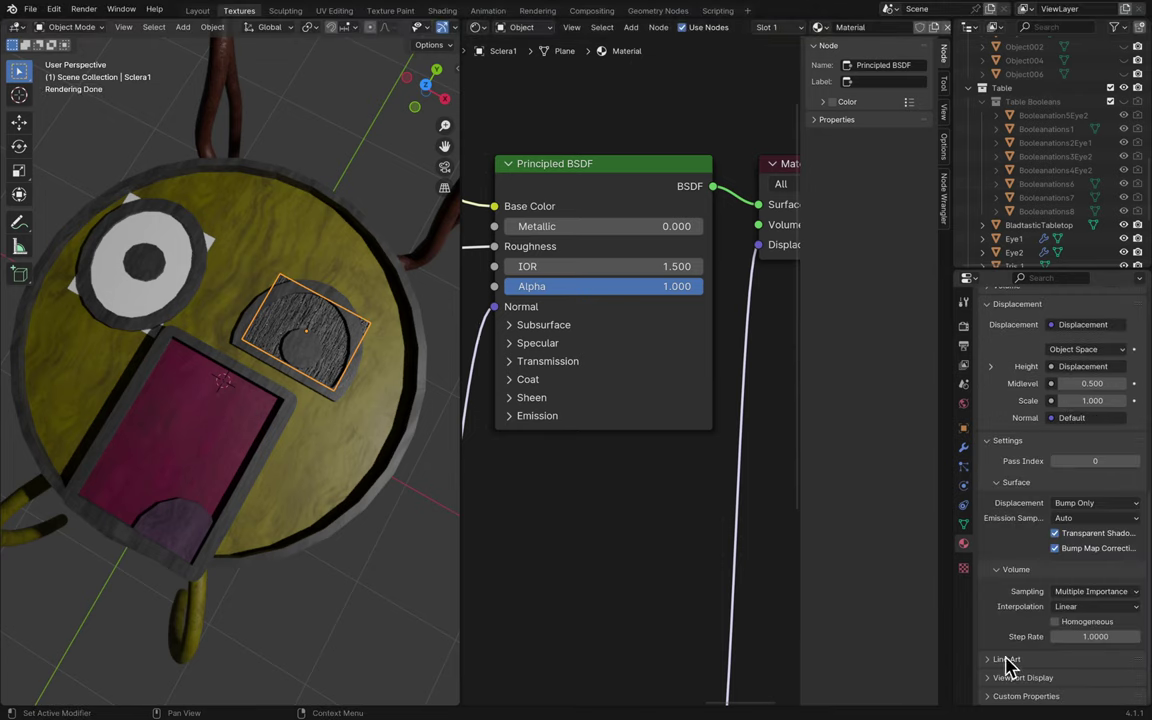
# - Set the material's Displacement to Displacement Only and the Displacement node's Scale to 0
pyautogui.click(1060, 503)
pyautogui.click(1068, 533)
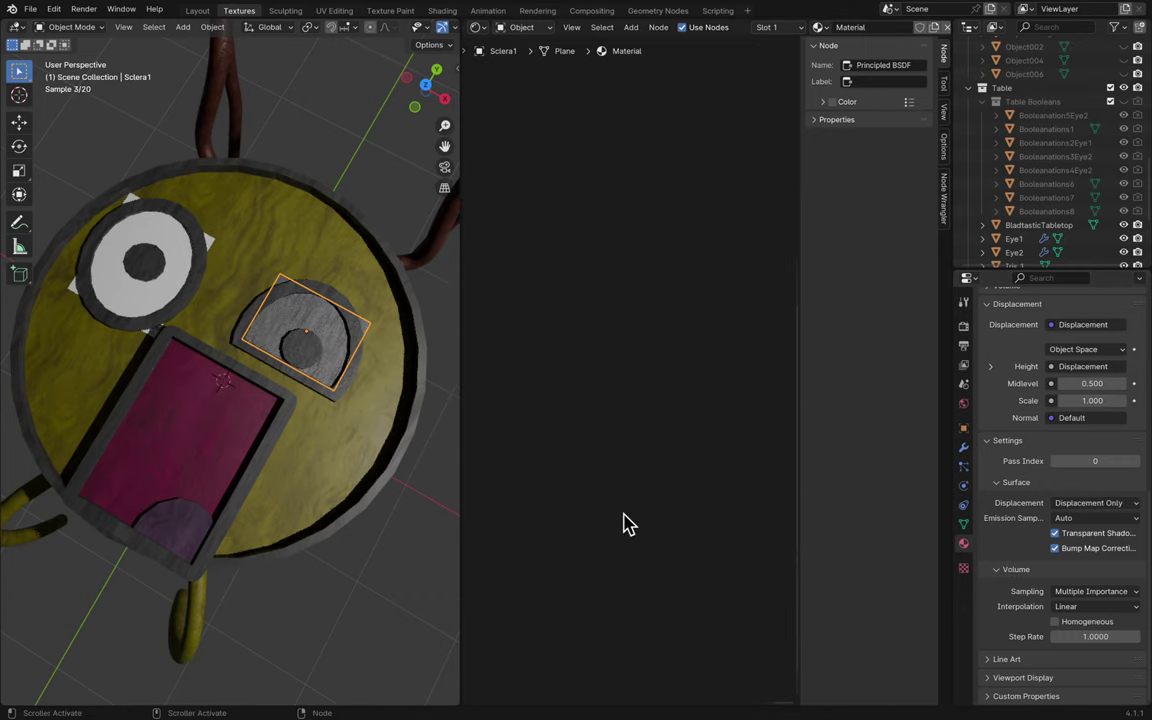
pyautogui.press('Home')
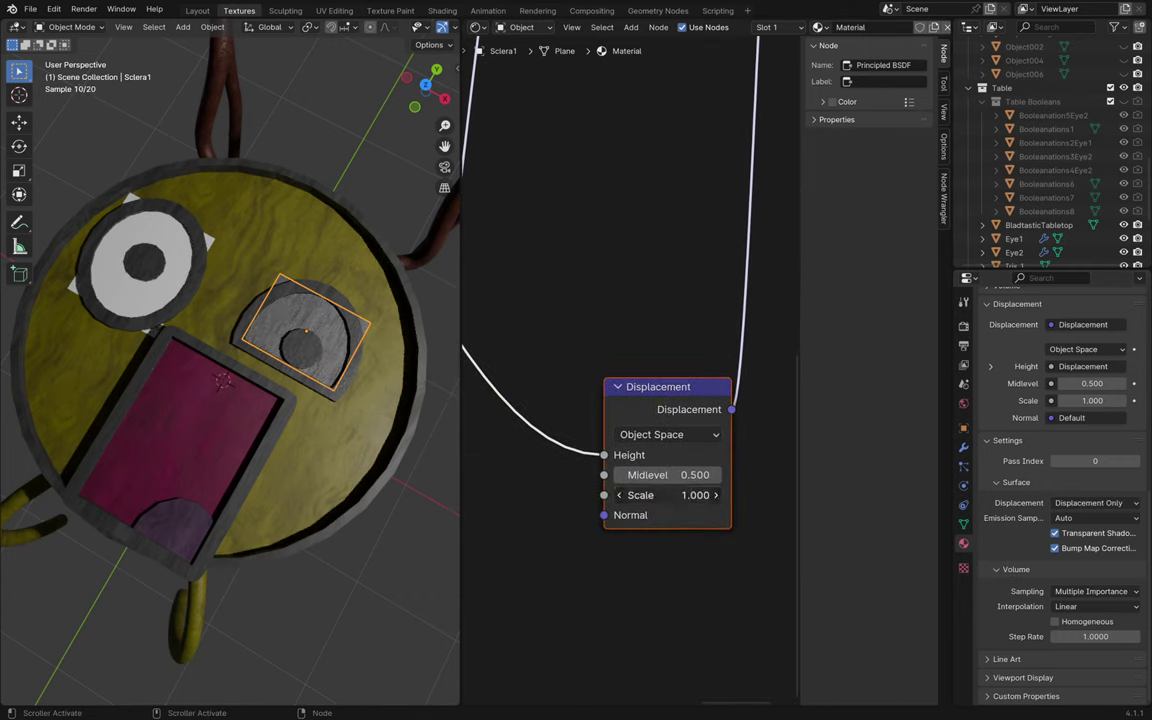
pyautogui.press('BackSpace')
pyautogui.scroll(10, 676, 278)
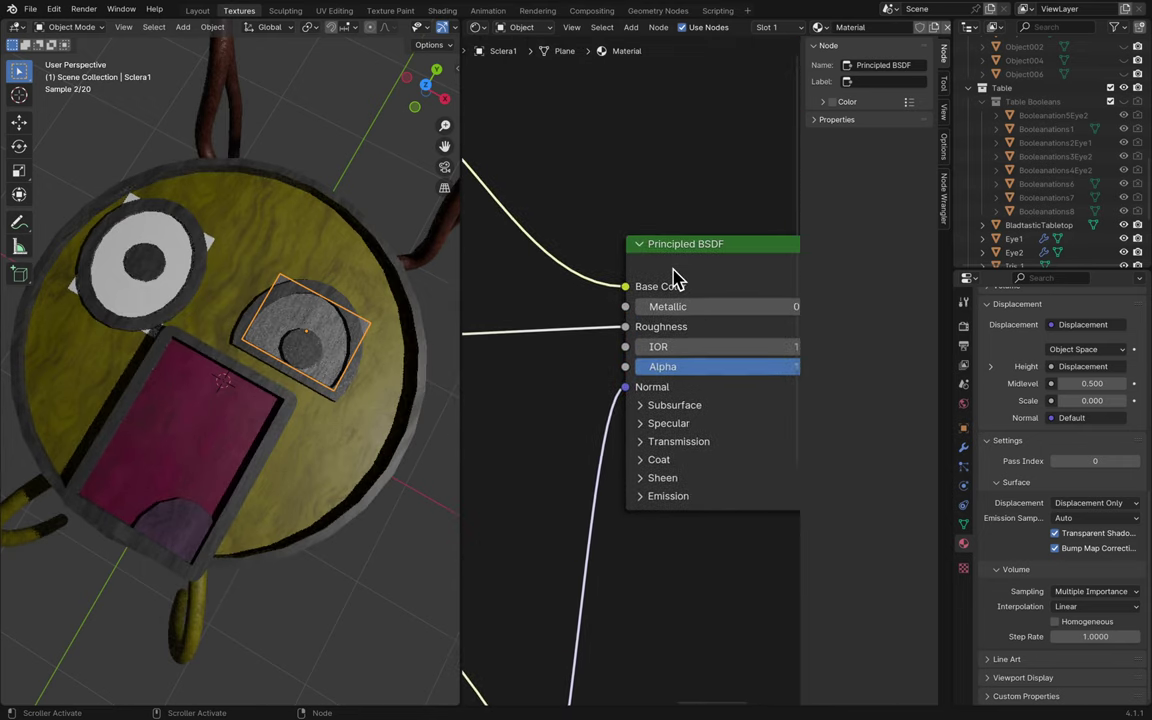
pyautogui.hscroll(-10, 676, 278)
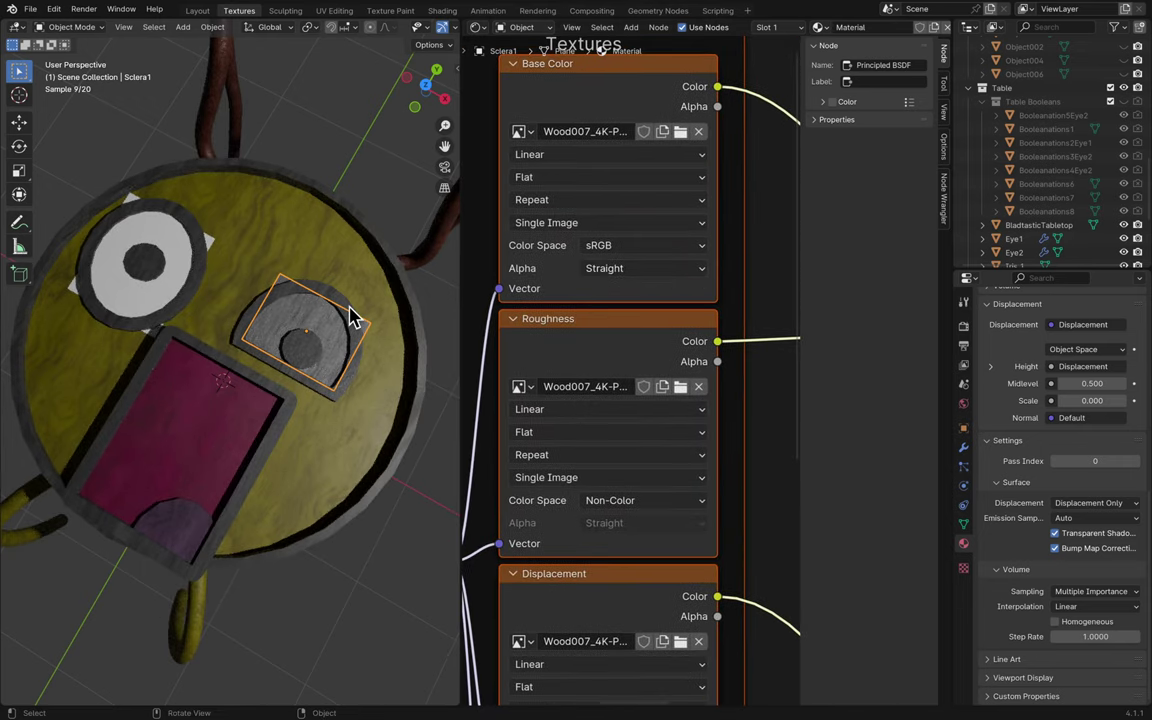
pyautogui.scroll(-8, 375, 378)
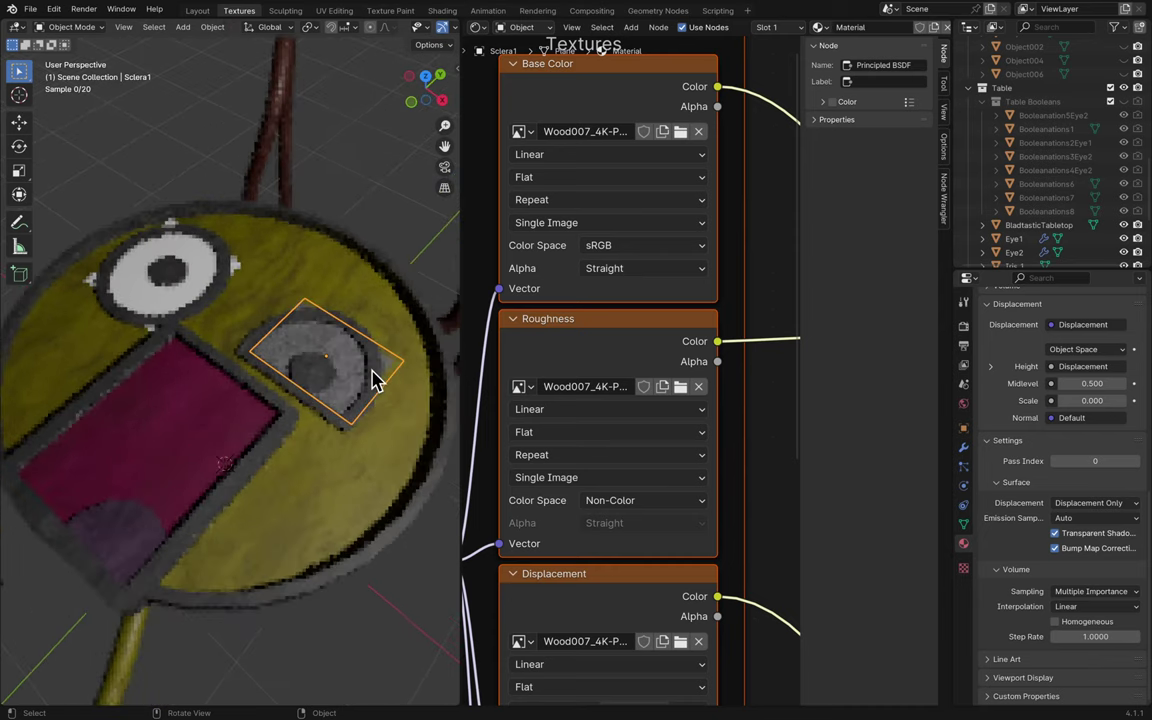
pyautogui.scroll(4, 375, 378)
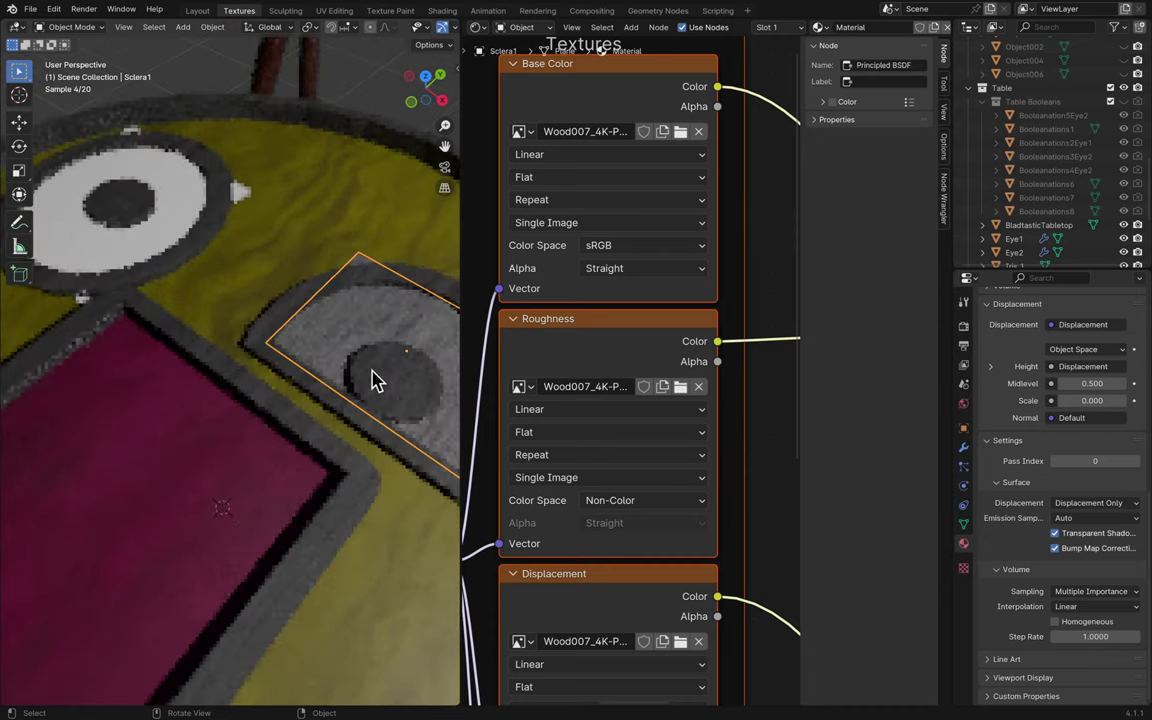
pyautogui.scroll(5, 372, 381)
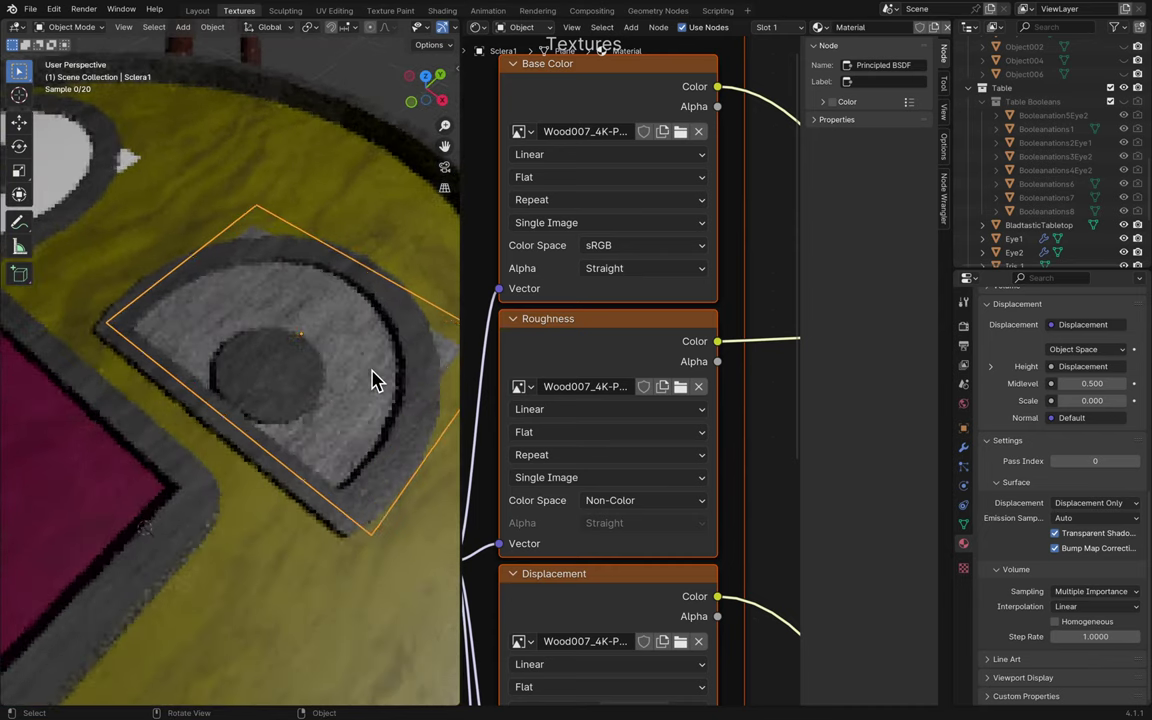
pyautogui.keyDown('ctrl'); pyautogui.hscroll(-8, 612, 384); pyautogui.keyUp('ctrl')
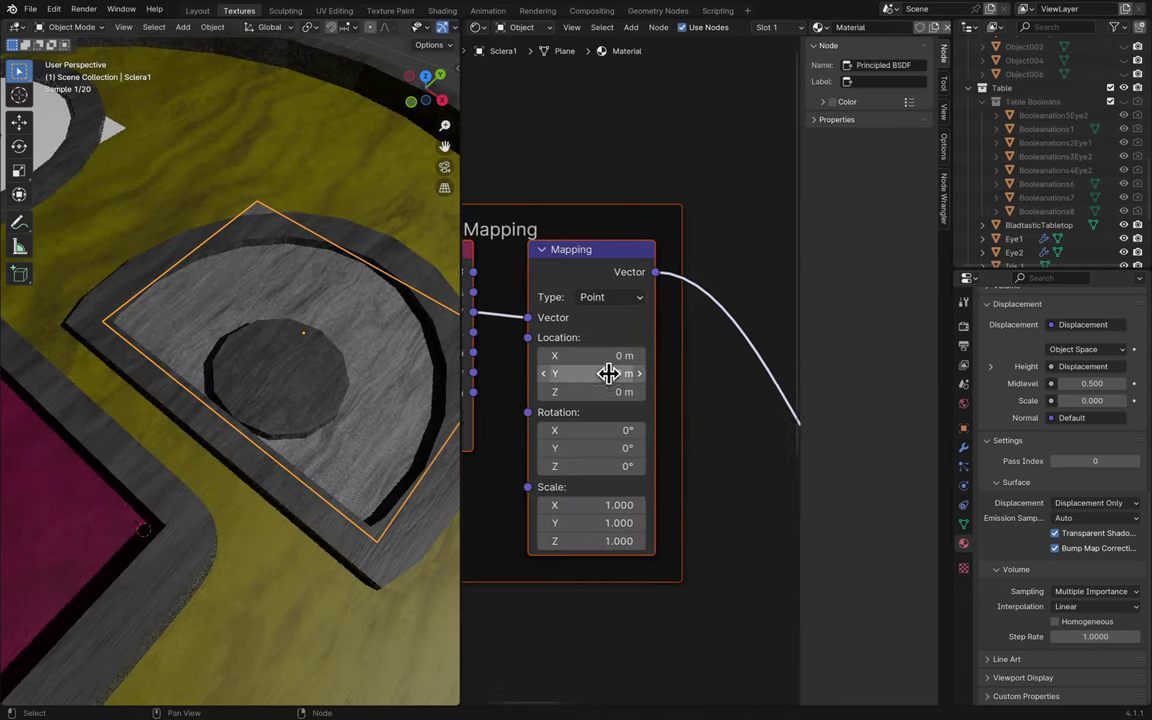
pyautogui.keyDown('ctrl'); pyautogui.hscroll(-2, 612, 384); pyautogui.keyUp('ctrl')
pyautogui.scroll(-5, 990, 231)
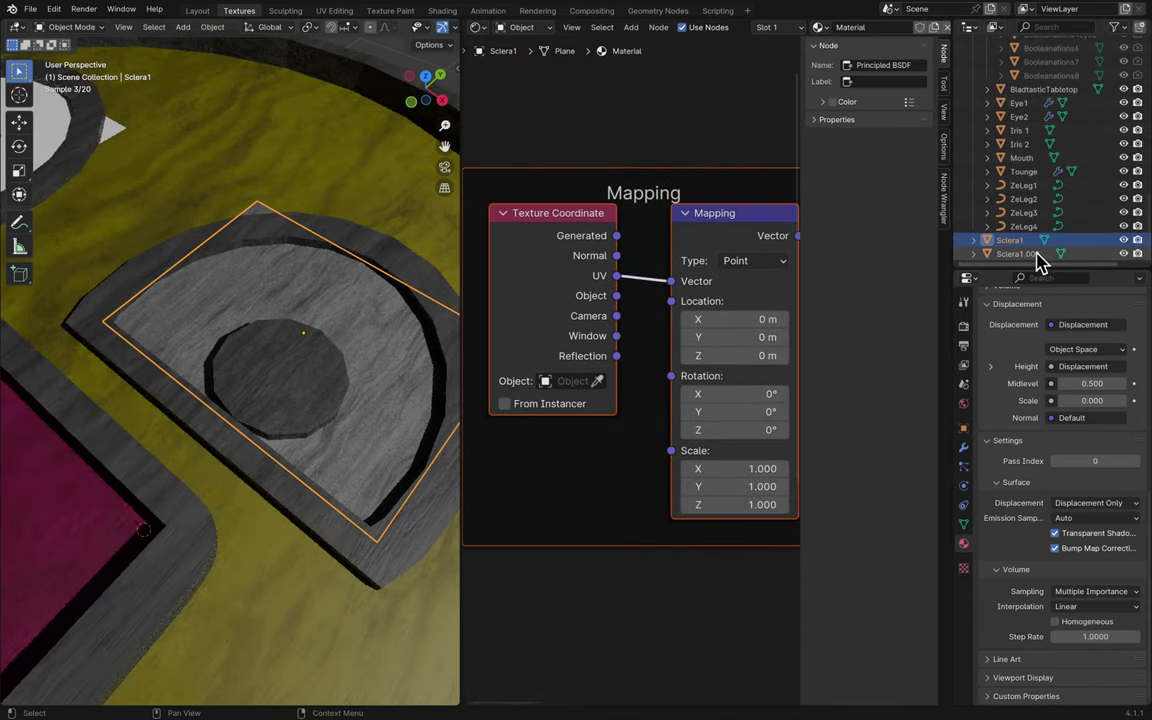
# - Rename Sclera1.001 to Sclera2, reorder both sclera planes in the Outliner, and save Blender9.blend
pyautogui.doubleClick(1040, 253)
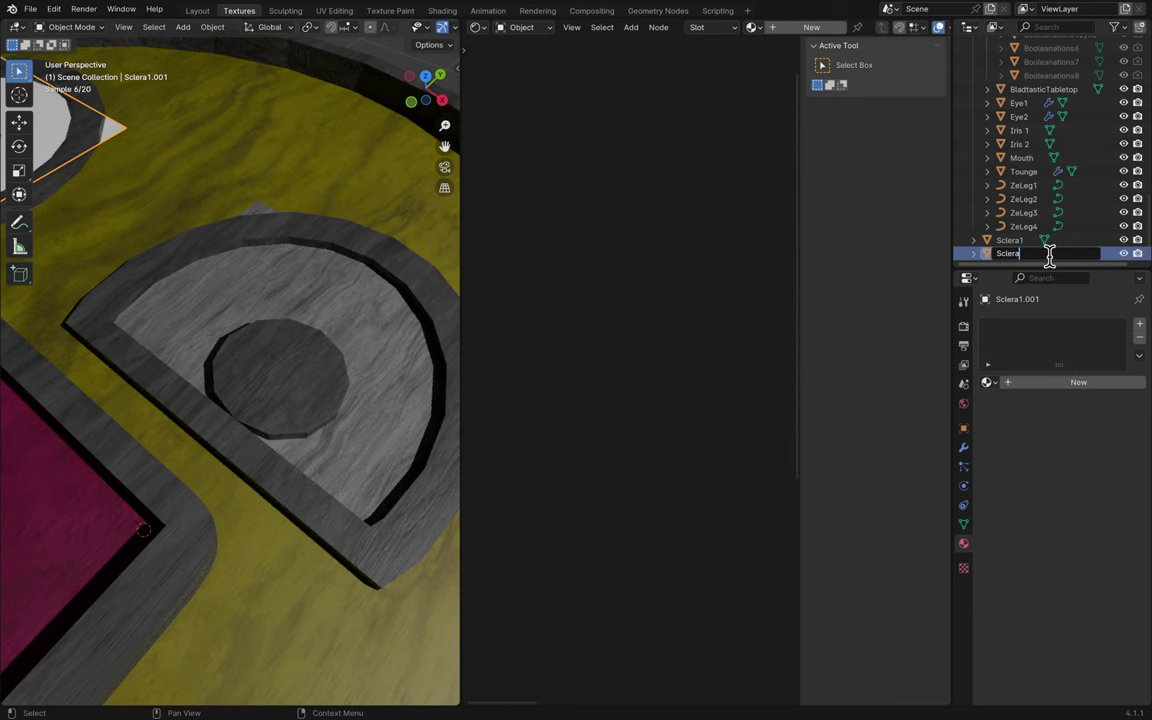
pyautogui.press('Return')
pyautogui.click(1011, 243)
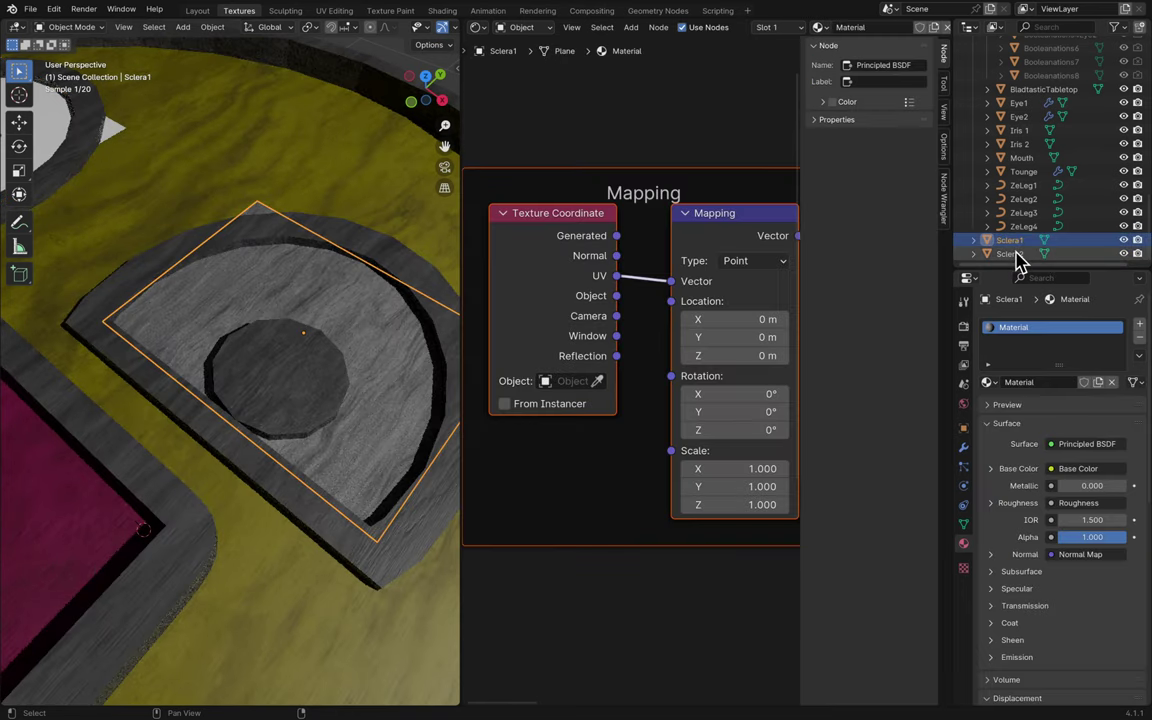
pyautogui.moveTo(1013, 250); pyautogui.dragTo(1020, 135)
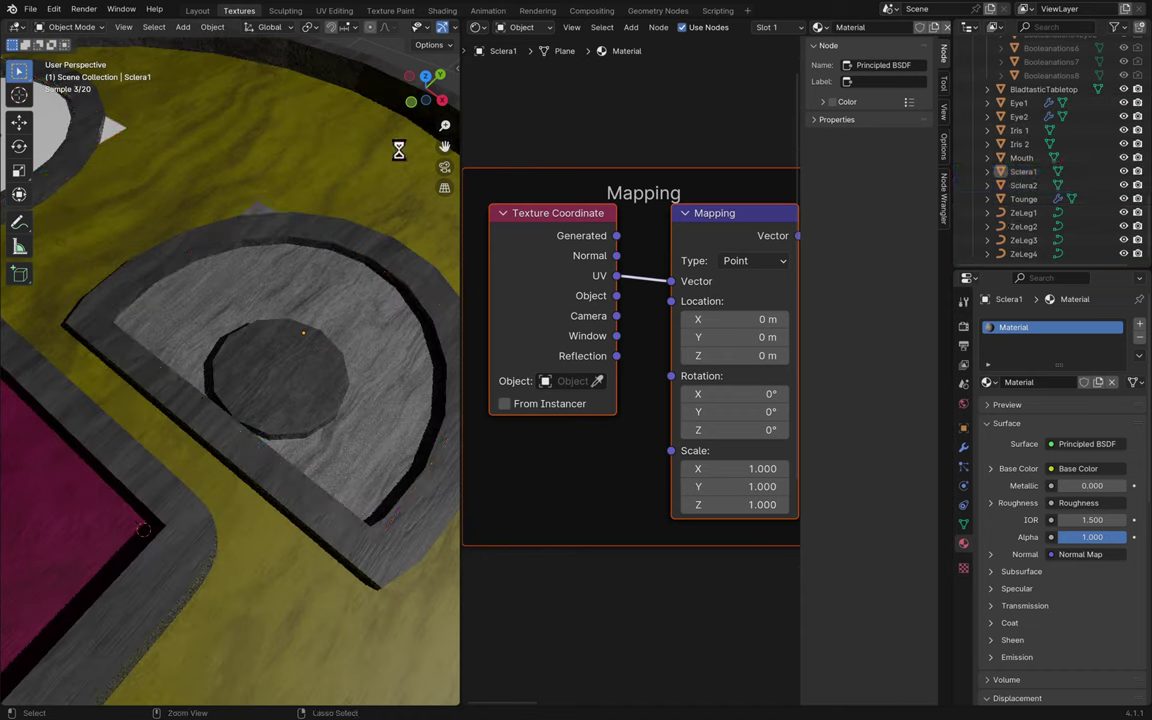
pyautogui.hotkey('ctrl', 's')
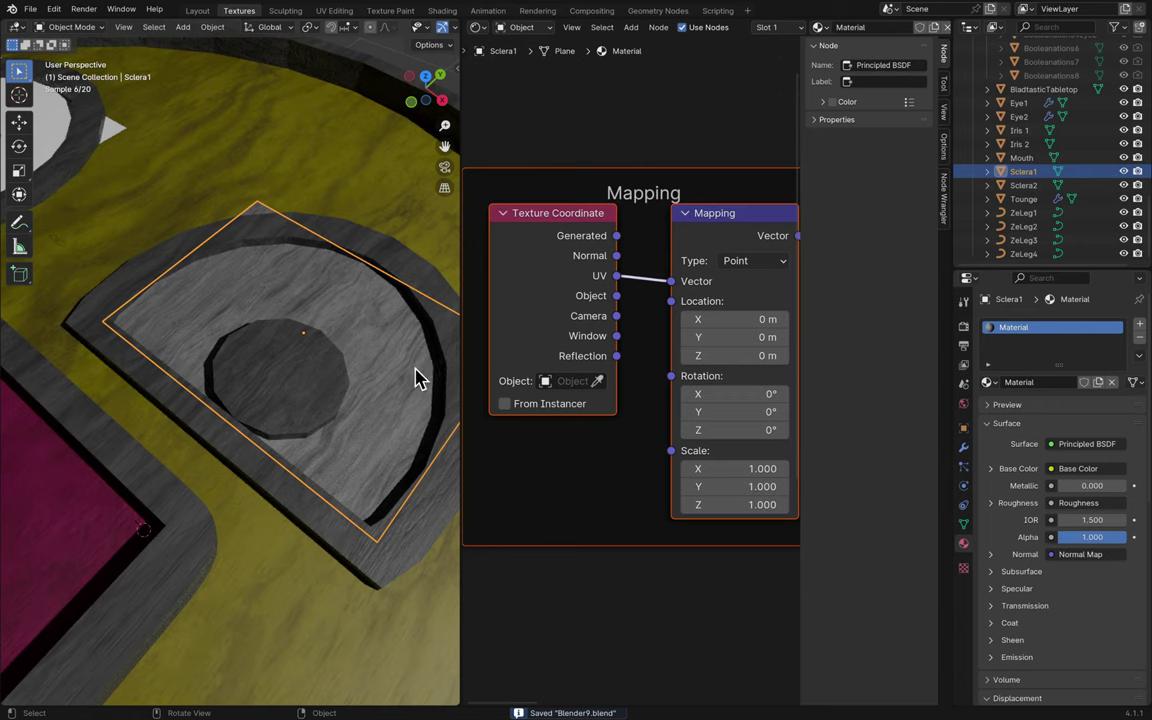
# - Select the Mouth object, try Mapping Y scales of 2.7 then 1, and save
pyautogui.click(305, 383)
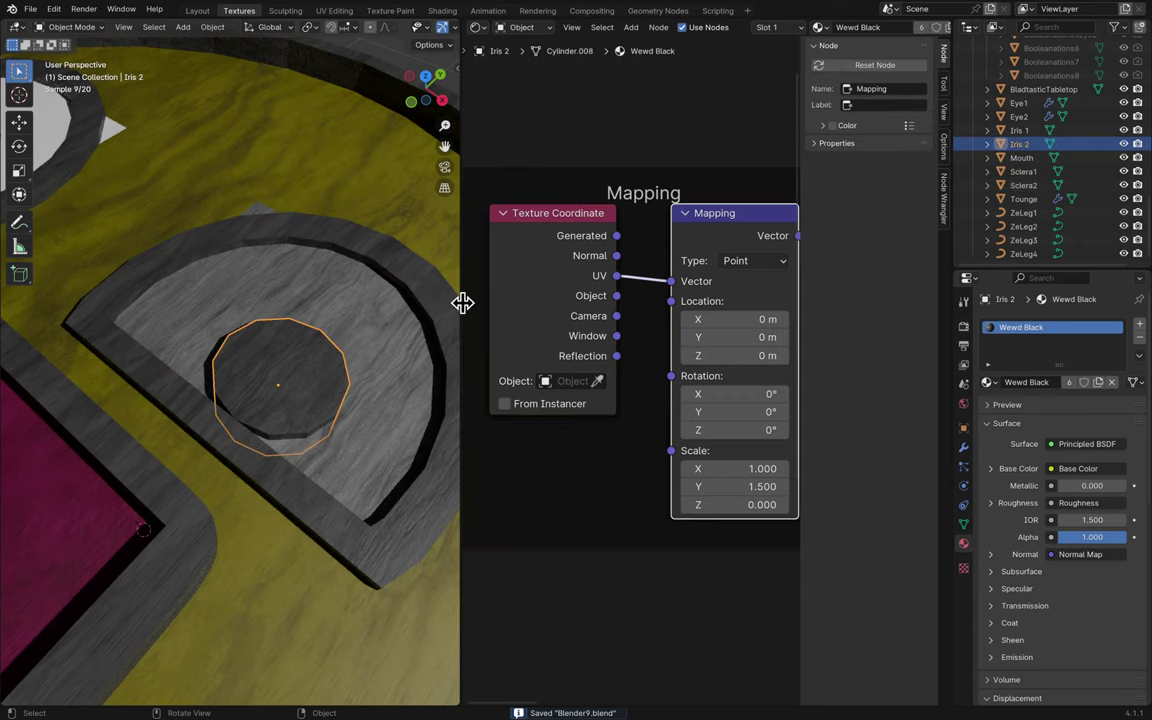
pyautogui.click(318, 282)
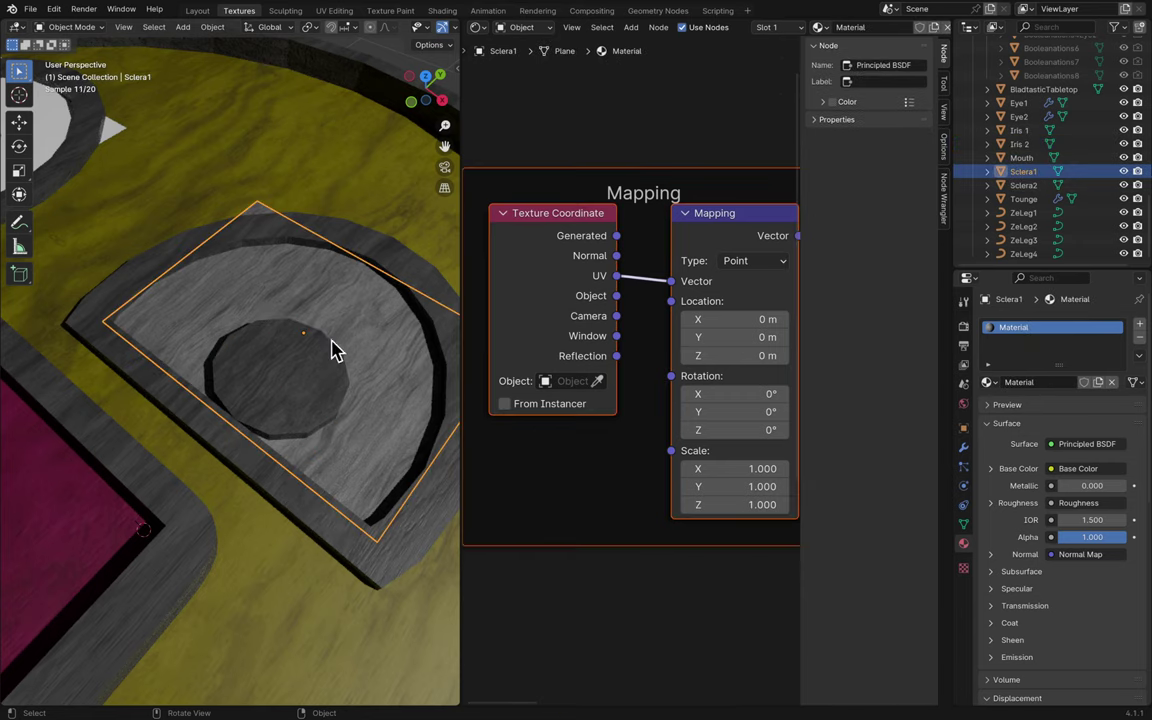
pyautogui.click(190, 577)
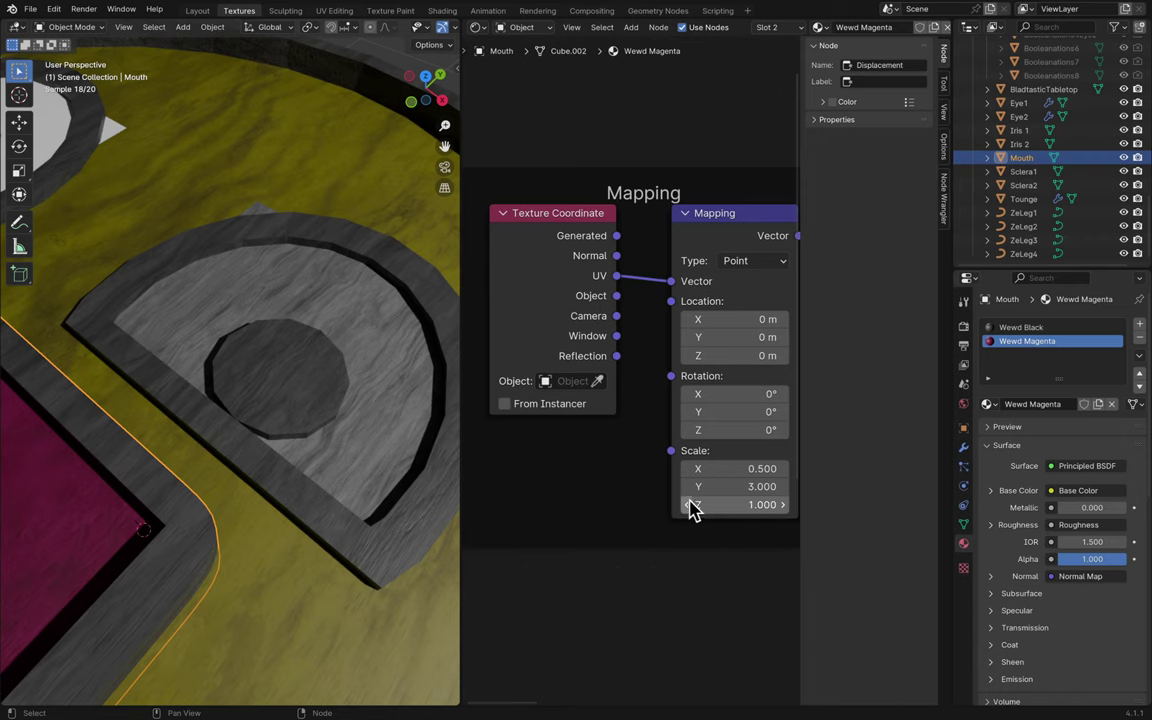
pyautogui.click(686, 487)
pyautogui.click(686, 487)
pyautogui.click(686, 487)
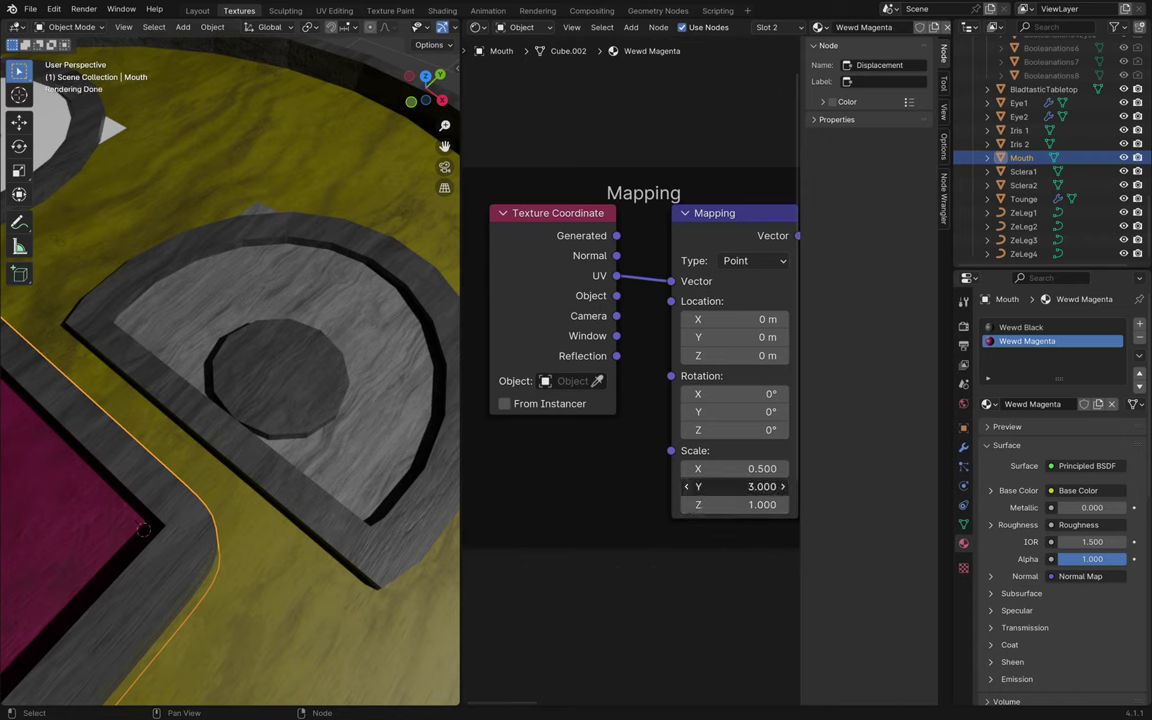
pyautogui.click(686, 487)
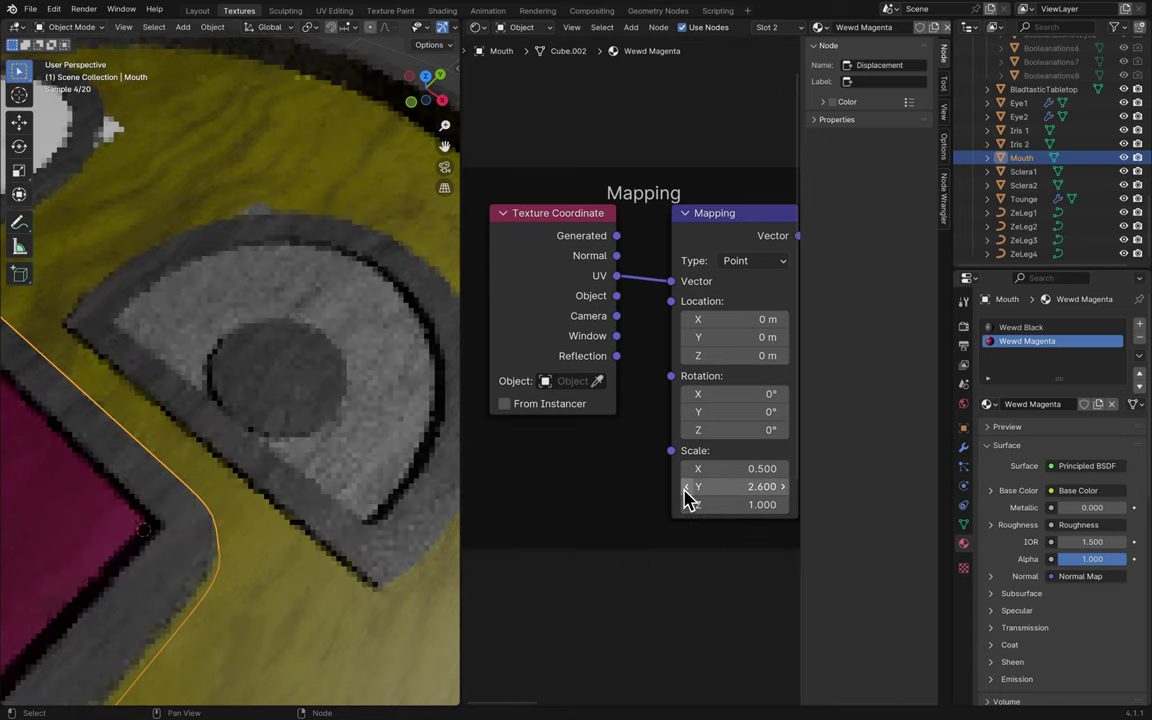
pyautogui.doubleClick(686, 490)
pyautogui.write('1')
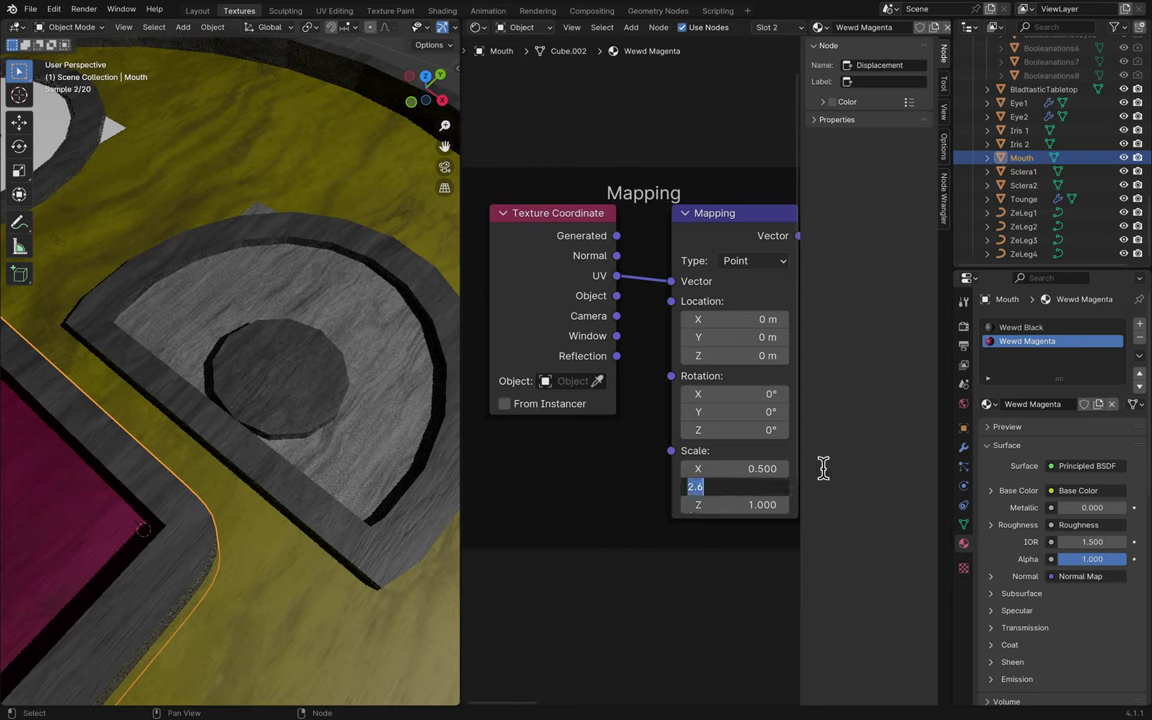
pyautogui.press('Return')
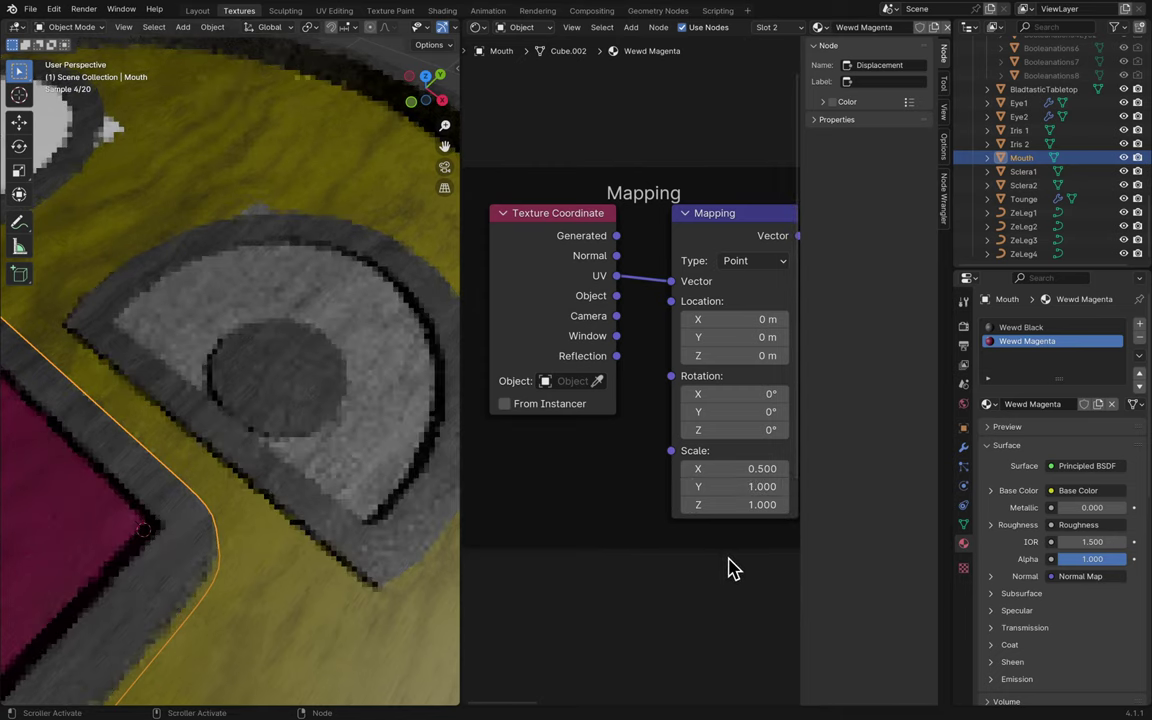
pyautogui.hotkey('ctrl', 's')
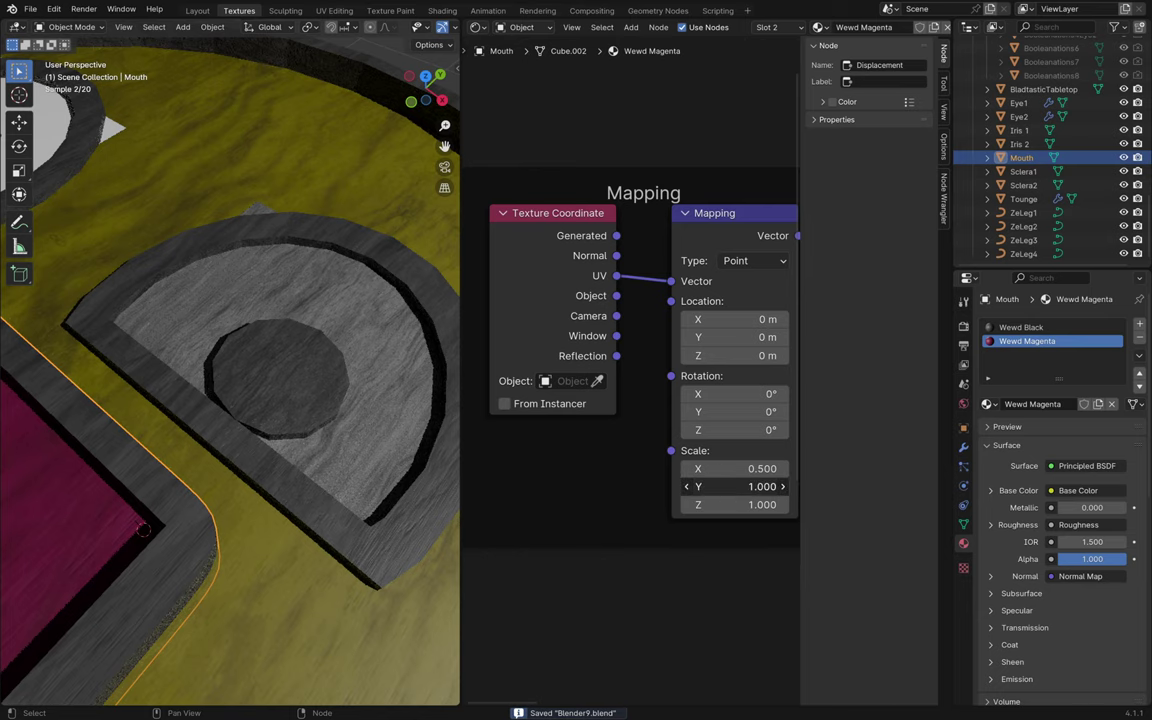
# - Try Mapping scale values, entering Y 5, X 0.5, Y 1 and X 1
pyautogui.moveTo(725, 490); pyautogui.dragTo(690, 490)
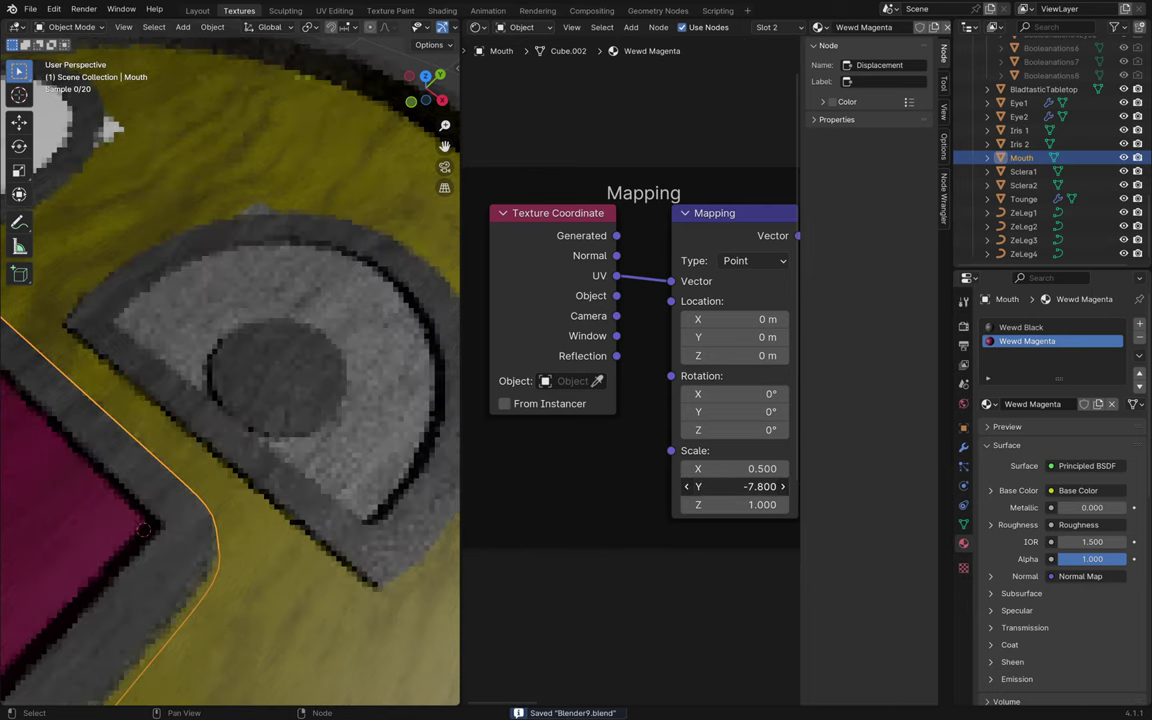
pyautogui.click(740, 487)
pyautogui.write('5')
pyautogui.press('Return')
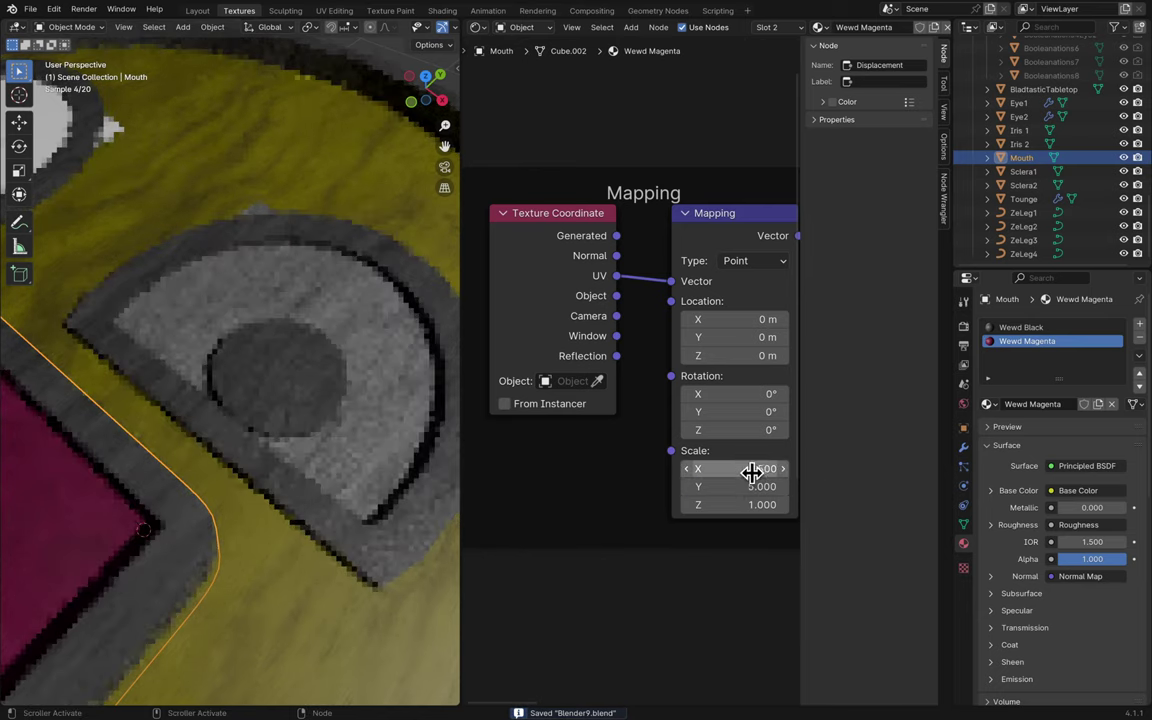
pyautogui.click(752, 469)
pyautogui.write('0.5')
pyautogui.press('Return')
pyautogui.write('1')
pyautogui.press('Return')
pyautogui.click(764, 469)
pyautogui.write('1')
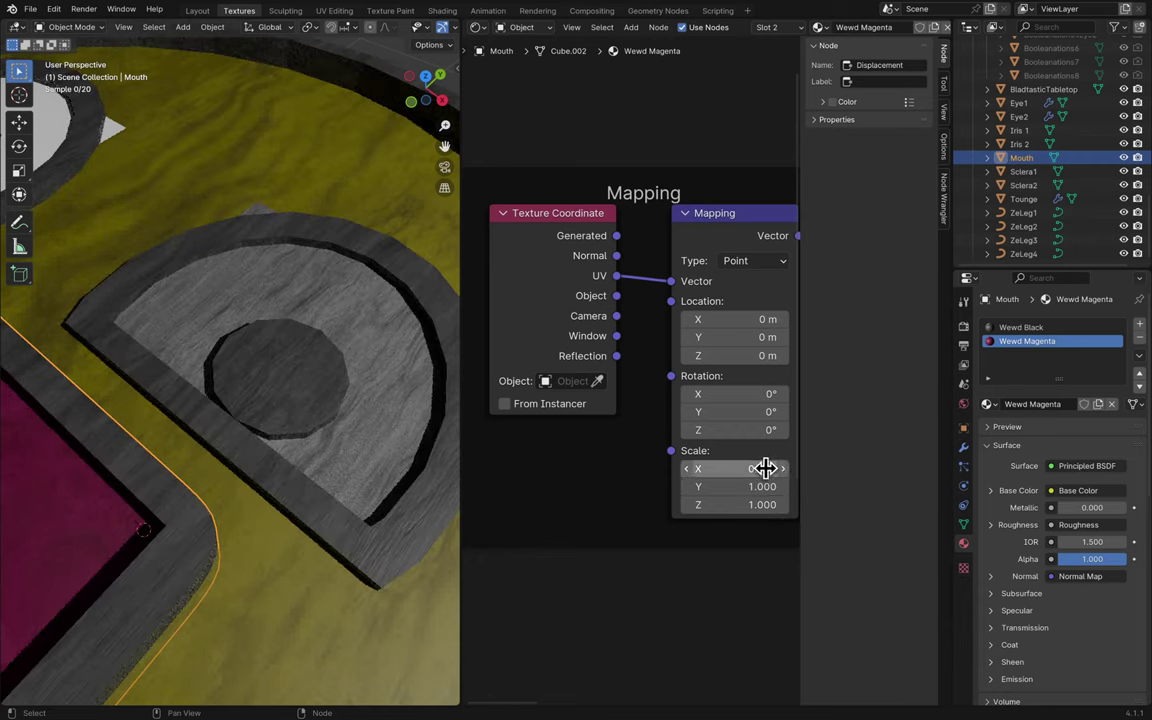
pyautogui.press('Return')
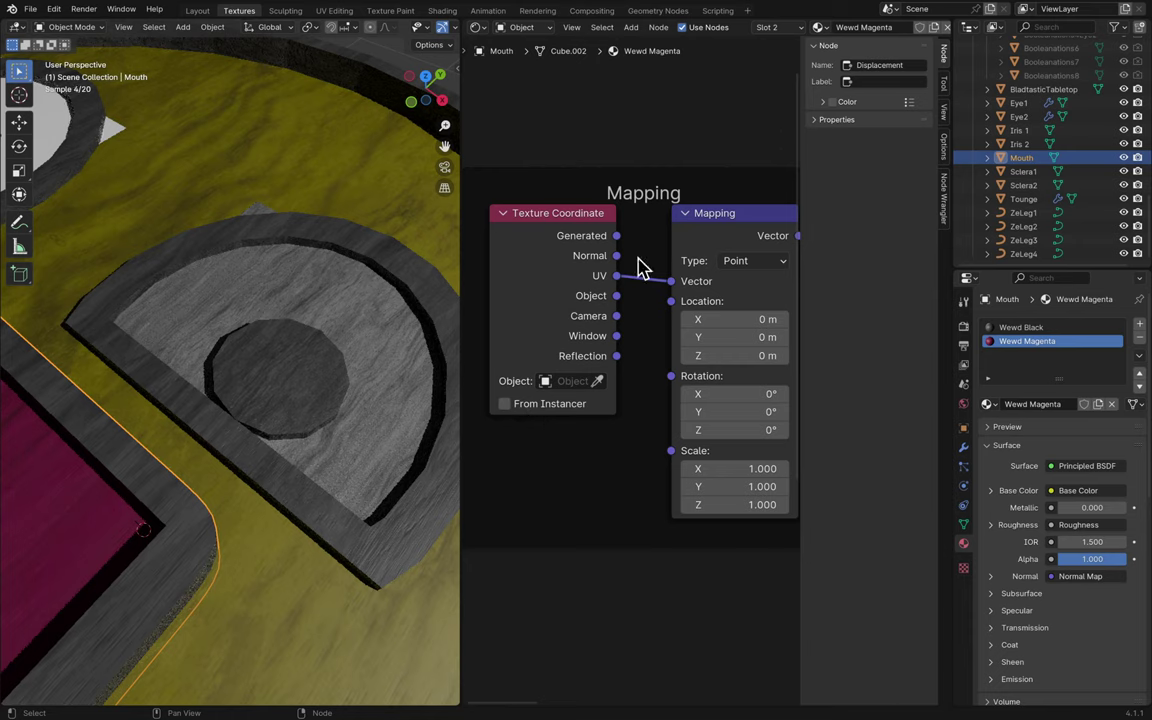
# - Undo and redo until the Mapping scale is X 0.5 and Y 2.8
pyautogui.moveTo(743, 506); pyautogui.dragTo(743, 508)
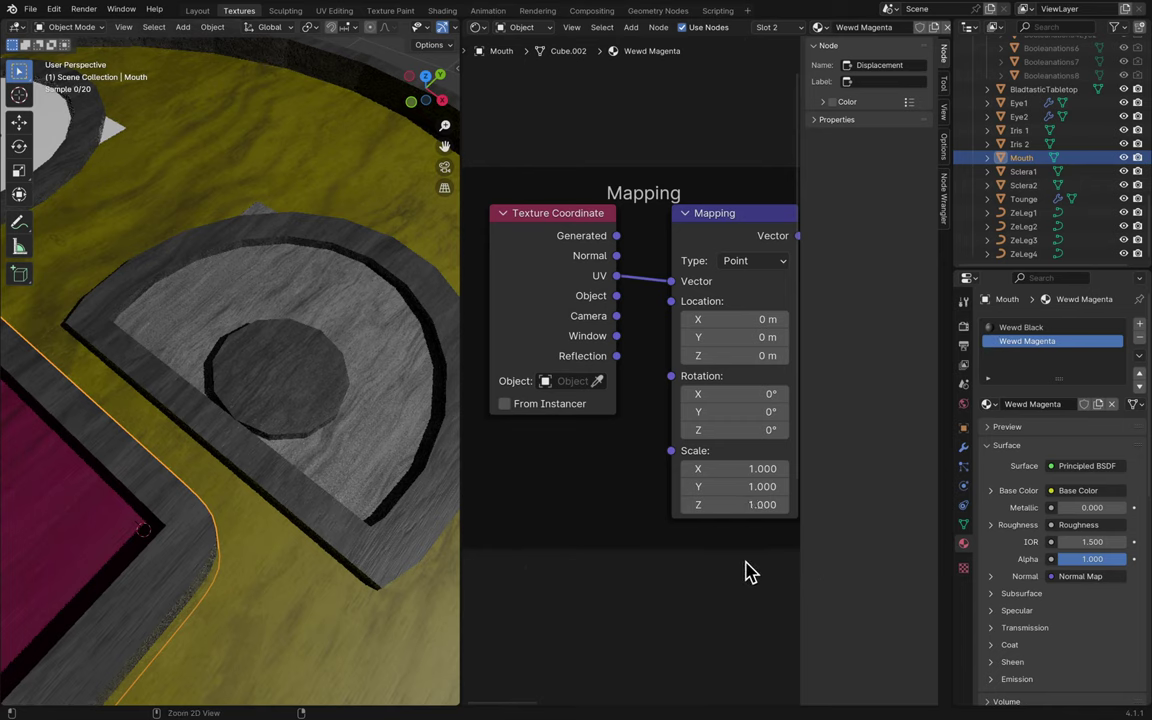
pyautogui.hotkey('ctrl', 'z')
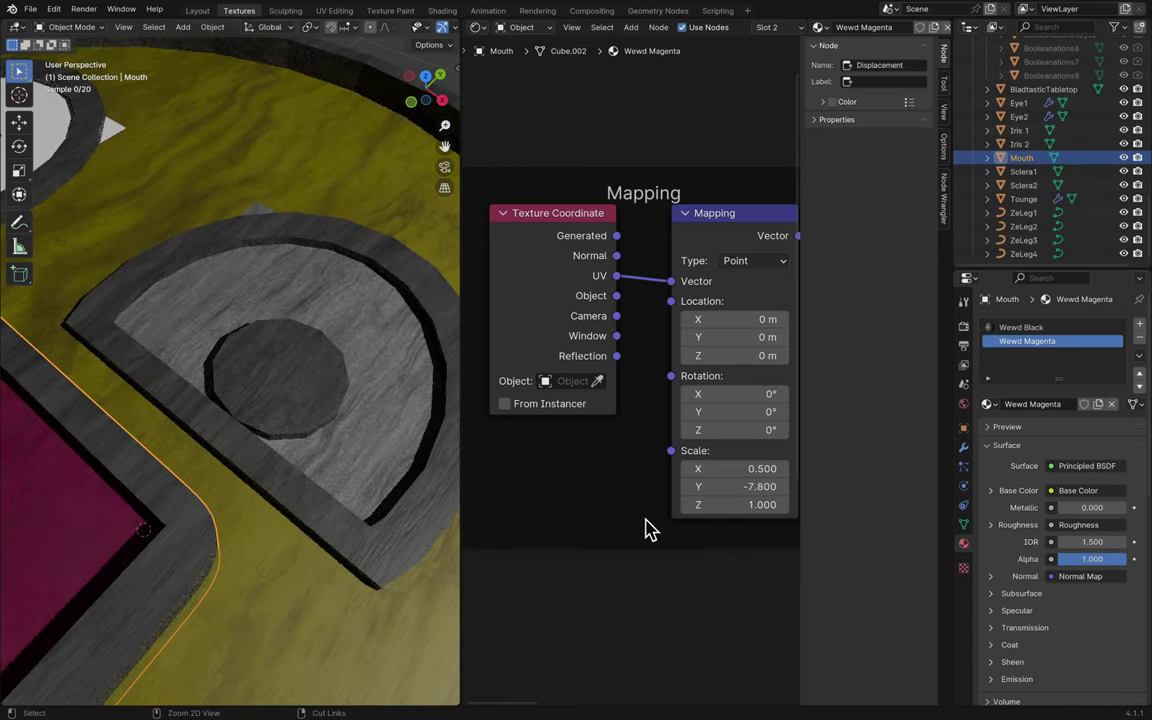
pyautogui.hotkey('ctrl', 'z')
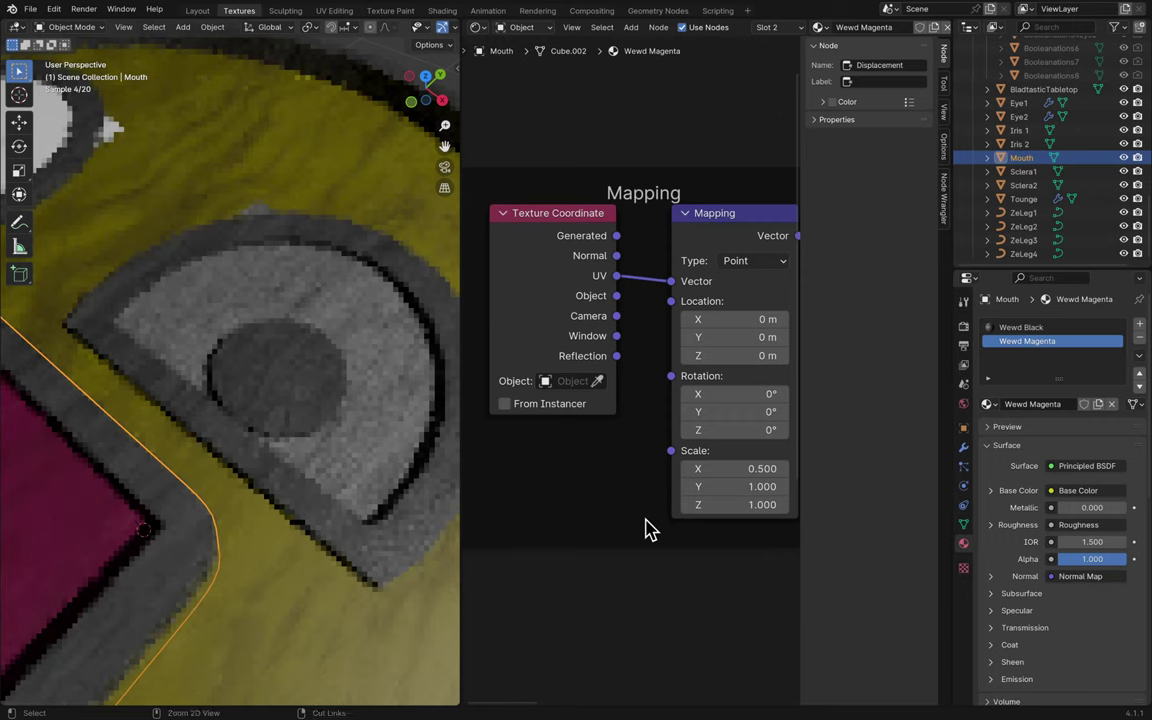
pyautogui.hotkey('ctrl', 'z')
pyautogui.hotkey('ctrl', 'z')
pyautogui.hotkey('ctrl', 'shift', 'z')
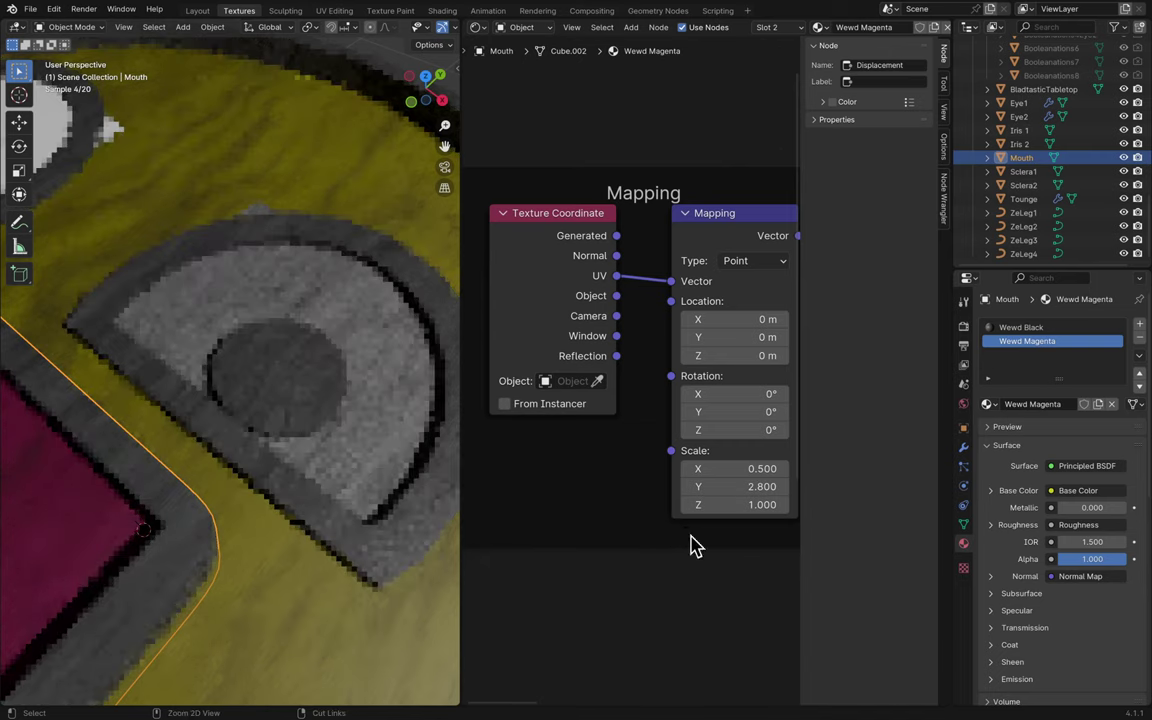